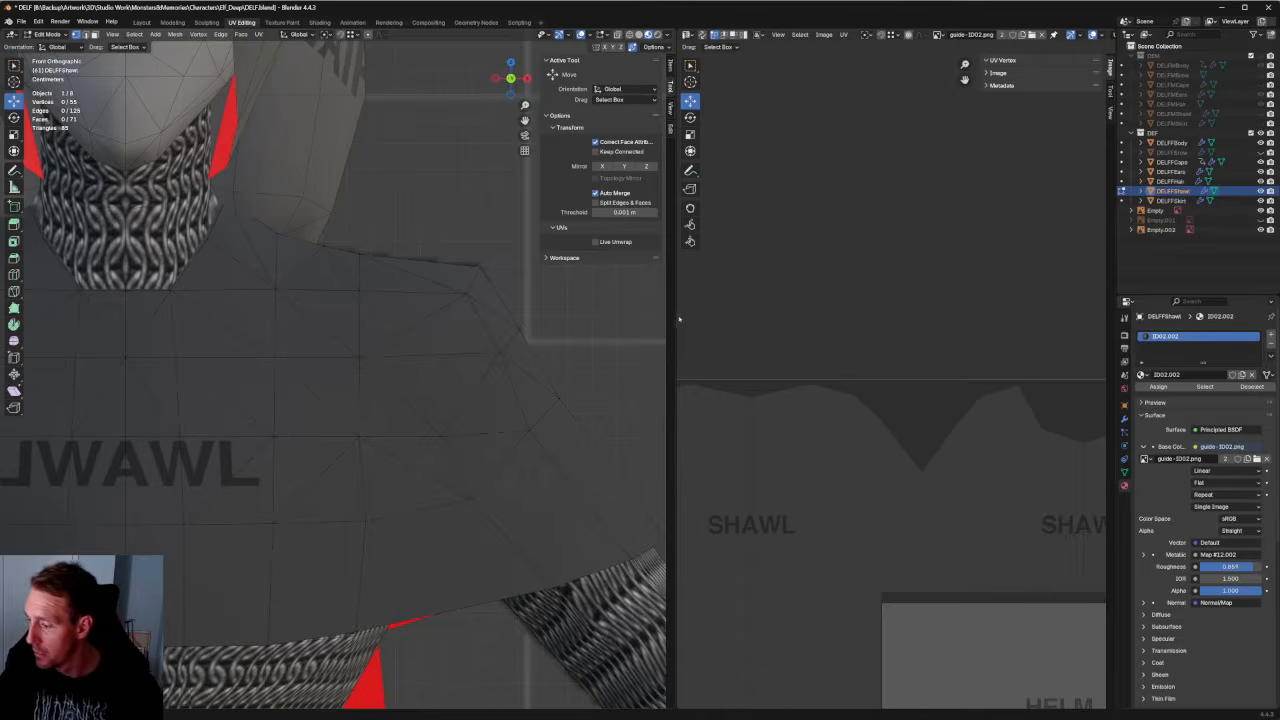
Select the whole shawl mesh and raise the interior UV vertex near the island's right edge by about 0.01 m.
key(a)
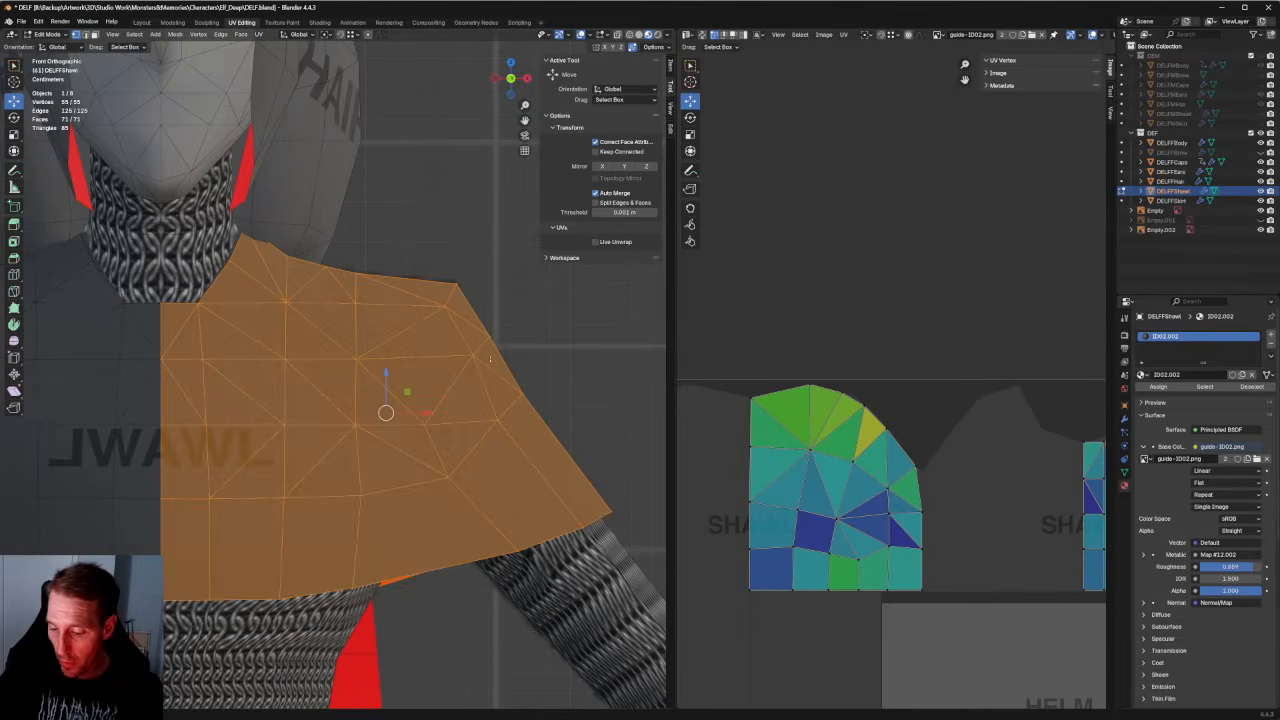
shift+middle_drag(489, 358, 483, 324)
scroll(850, 430, up, 4)
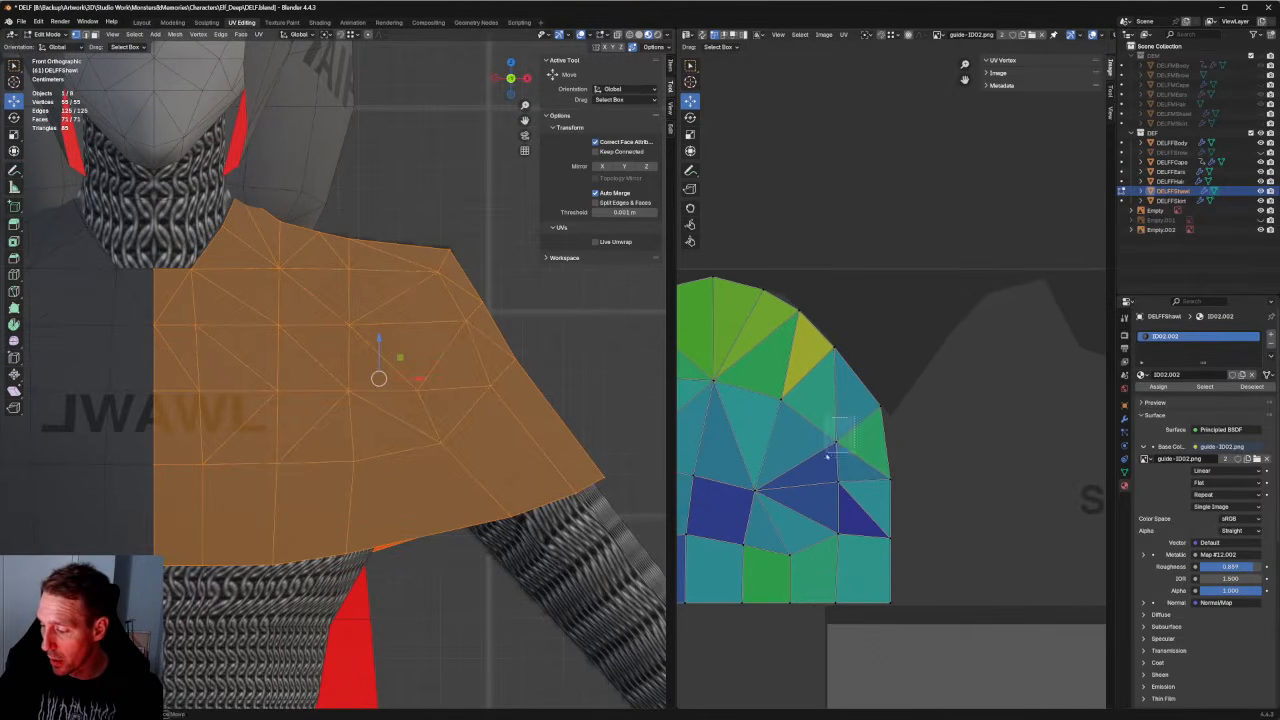
click(827, 456)
scroll(833, 448, up, 1)
drag(820, 432, 821, 422)
scroll(835, 425, down, 1)
middle_drag(835, 431, 931, 415)
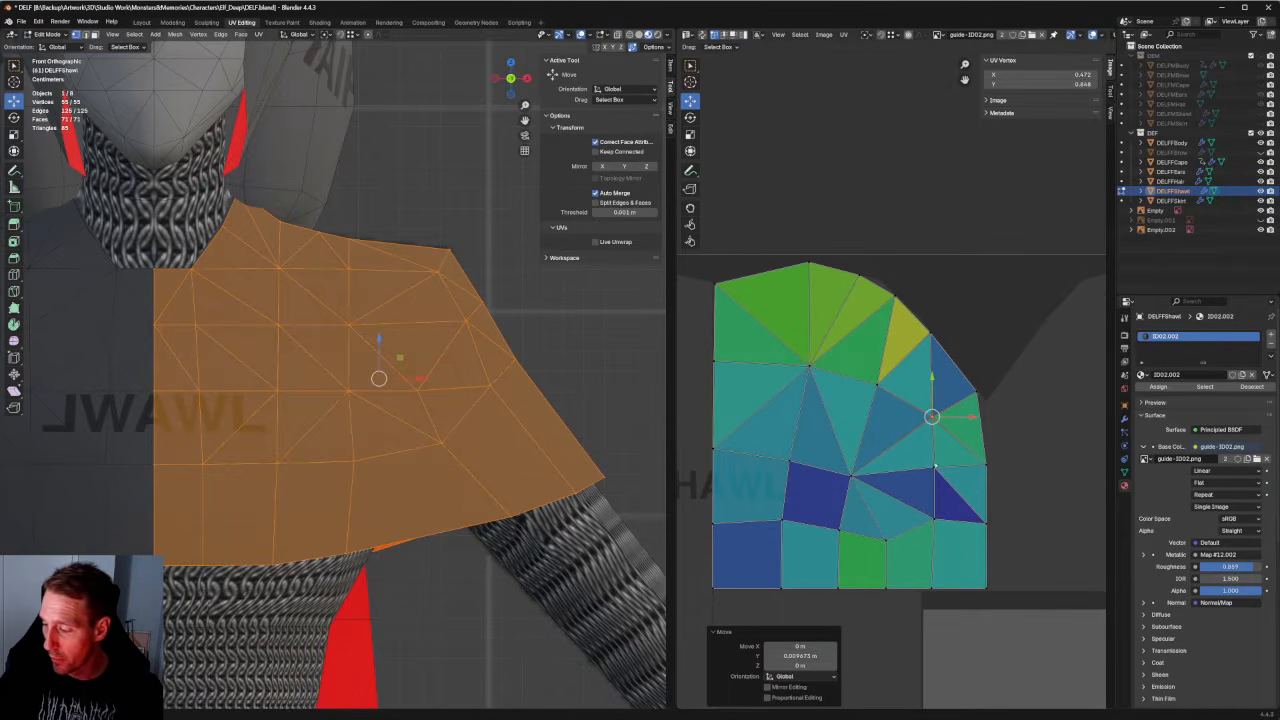
Straighten the middle UV row: raise its two right interior vertices 0.004687 m, align its left vertices horizontally and lower them 0.00625 m.
drag(881, 480, 846, 481)
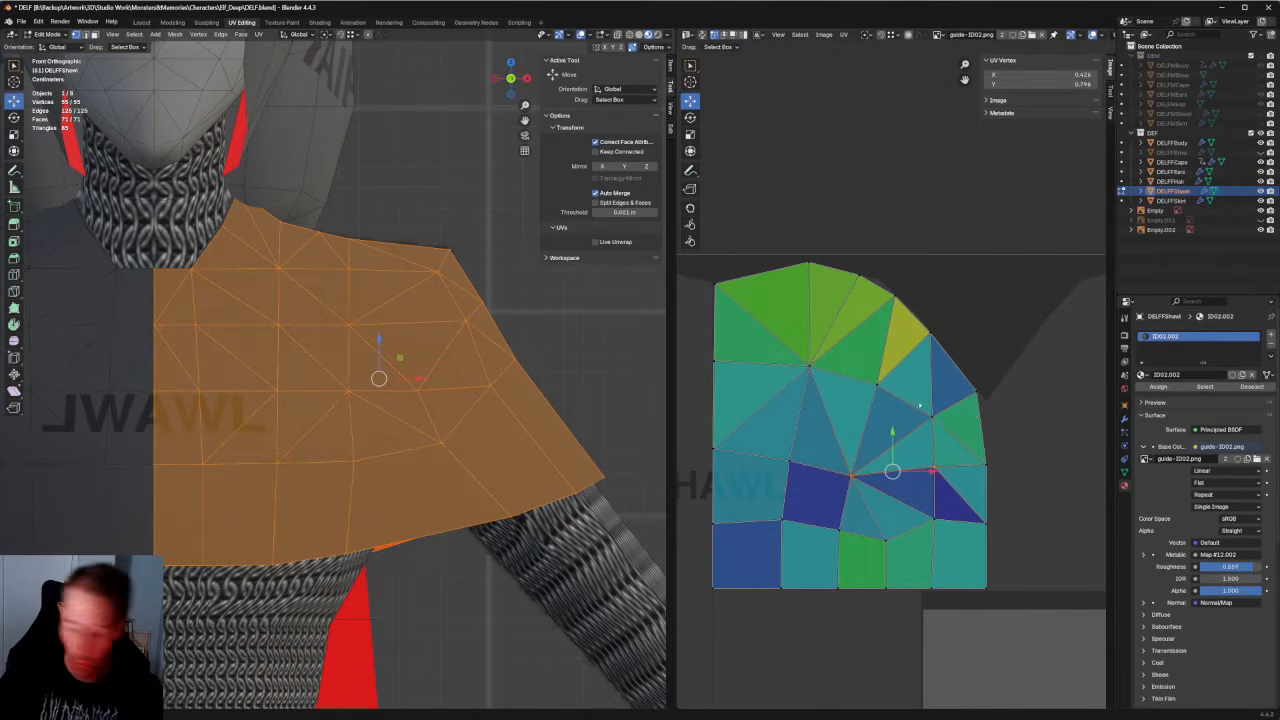
drag(910, 418, 898, 441)
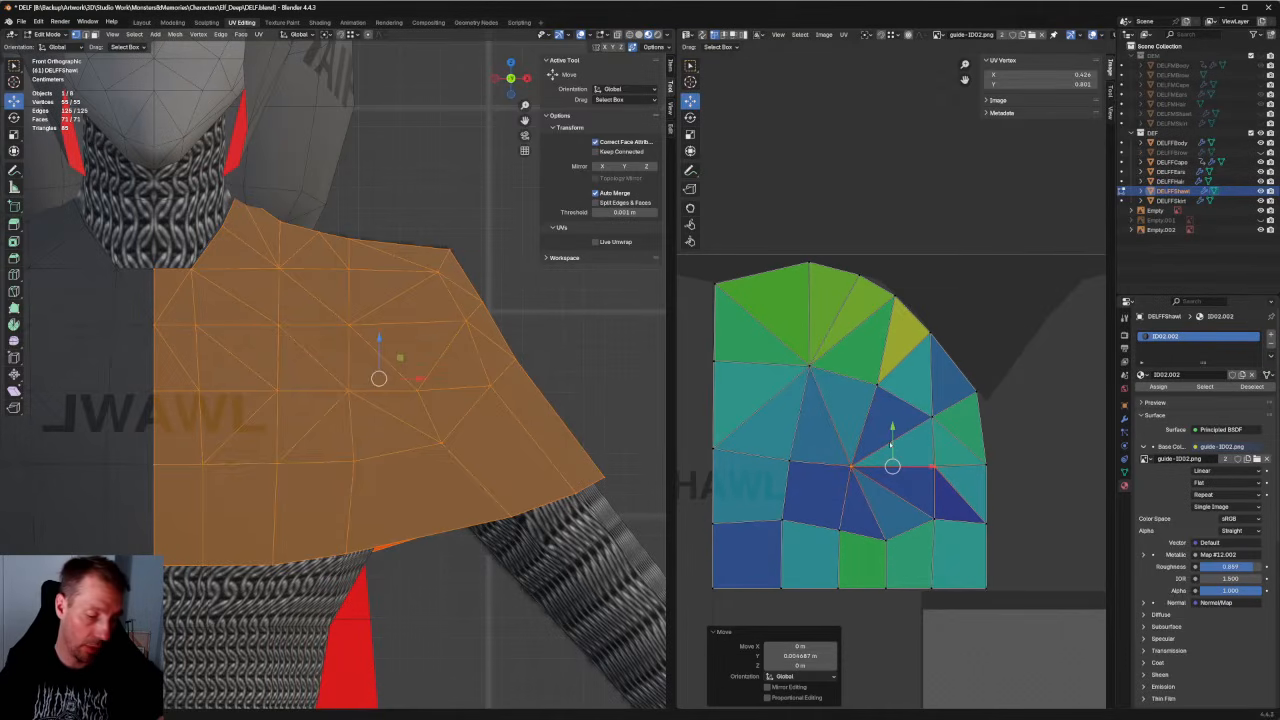
drag(954, 439, 691, 498)
middle_drag(886, 441, 889, 410)
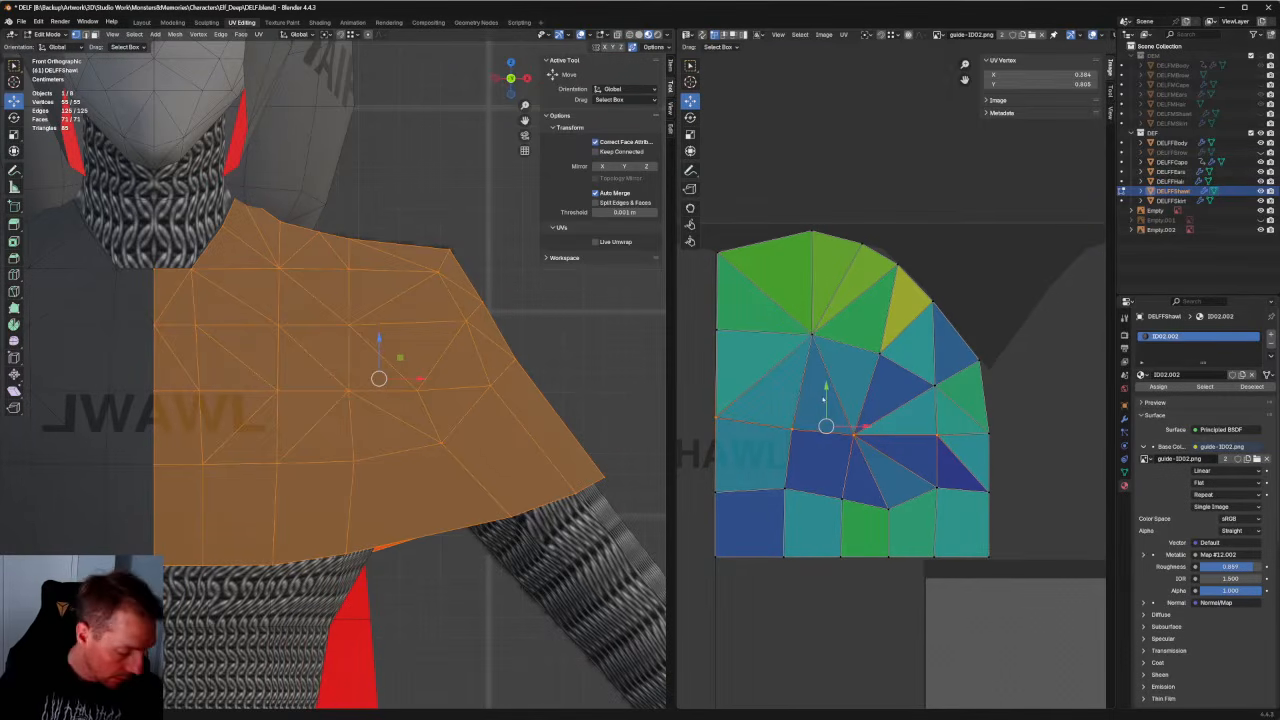
key(shift+w)
key(ctrl+z)
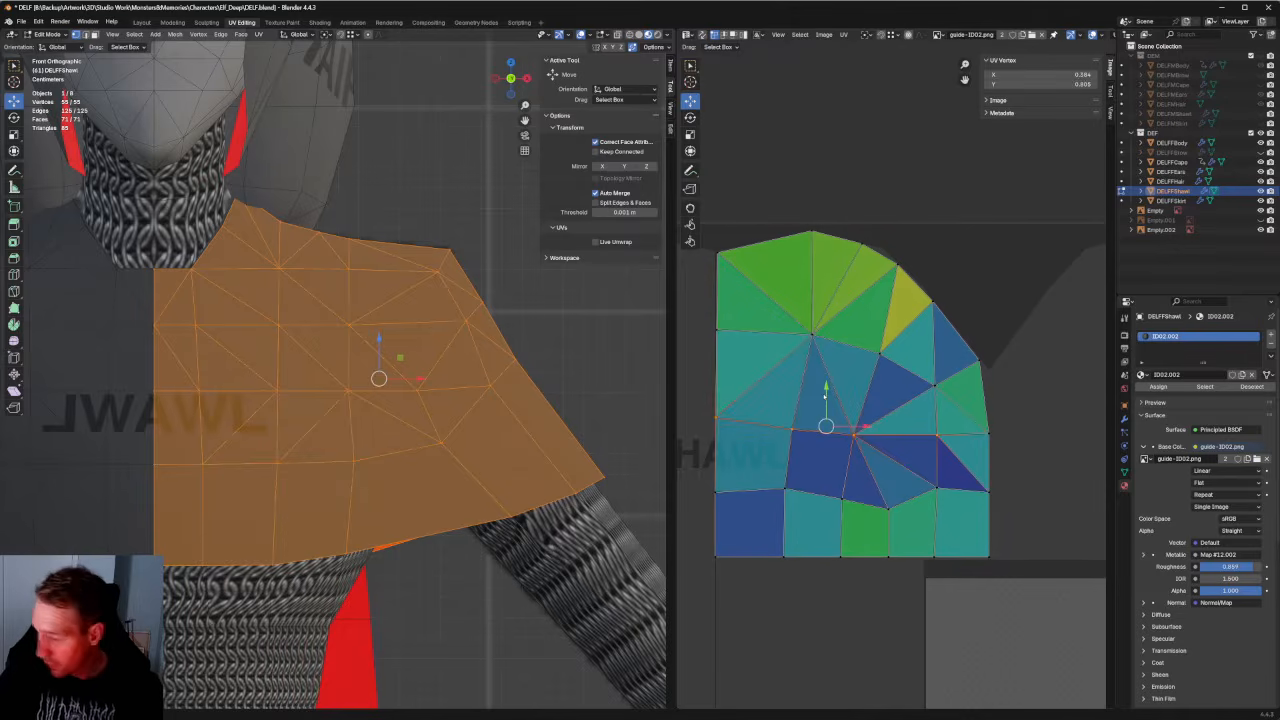
key(shift+w)
key(g)
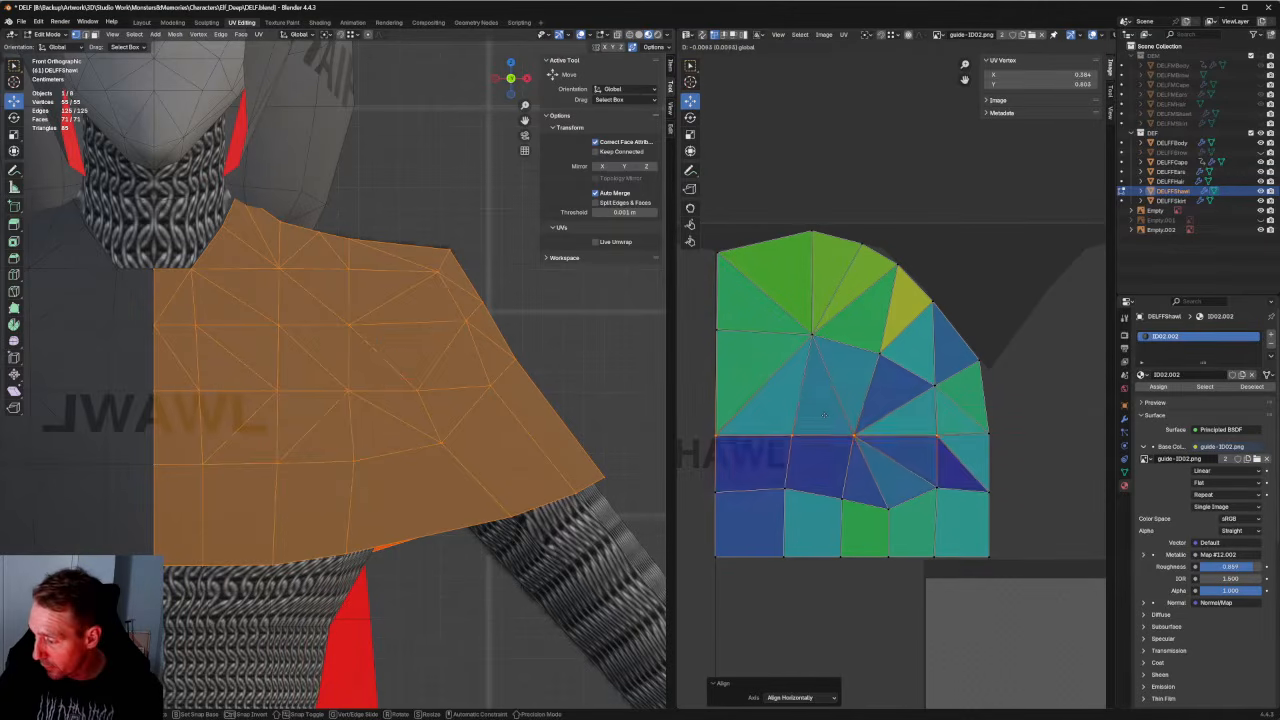
click(826, 416)
Raise the sagging UV vertex in the lower row and align that row's left vertices horizontally.
middle_drag(926, 495, 916, 483)
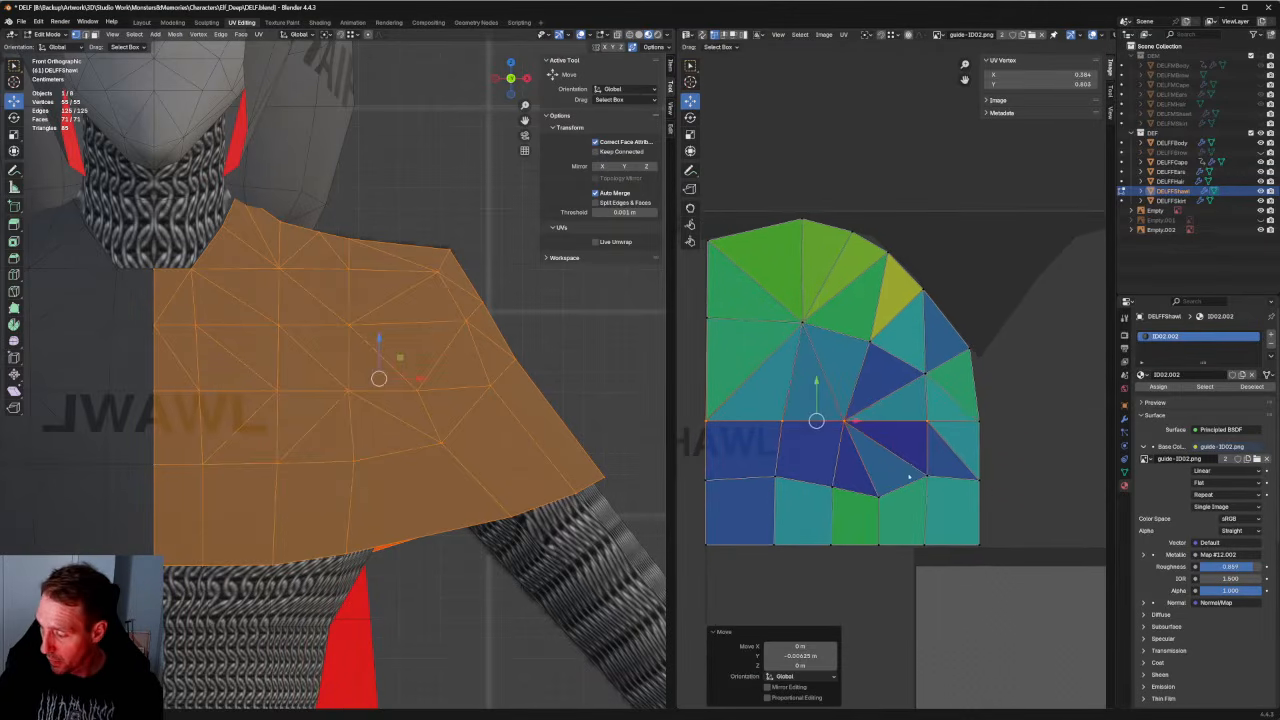
key(g)
click(880, 478)
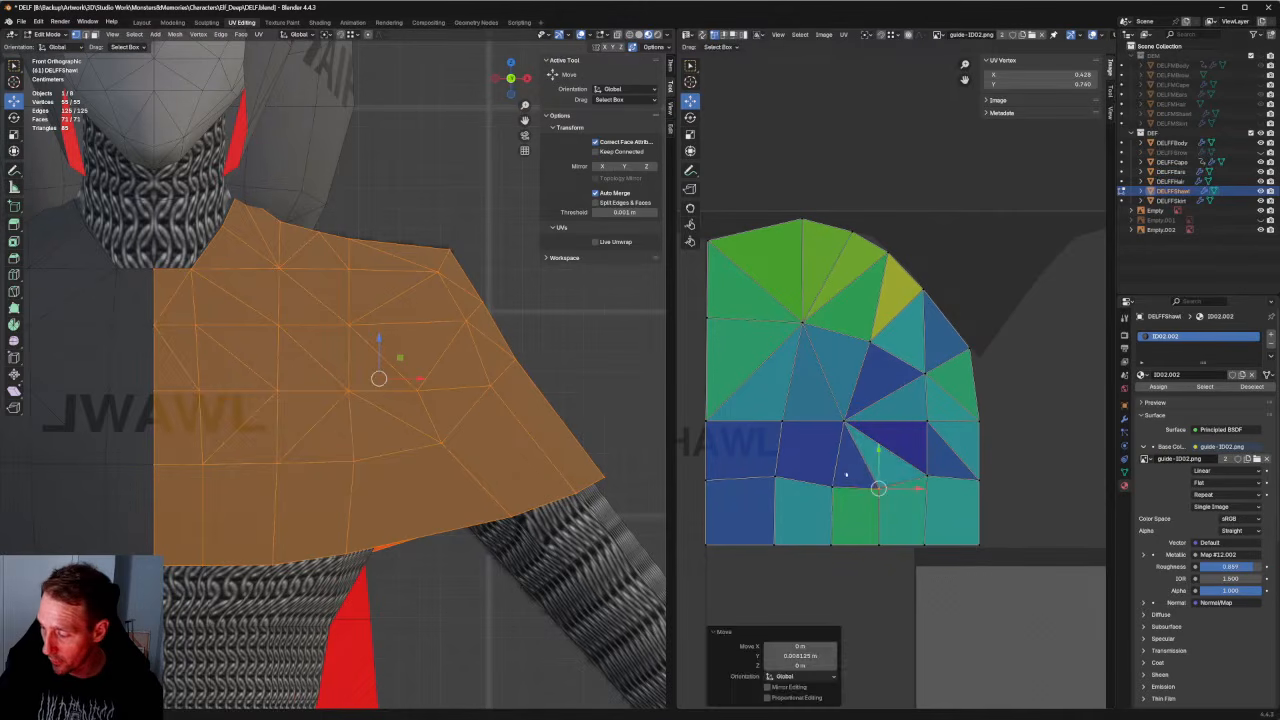
mouse_move(850, 470)
mouse_down()
mouse_move(730, 494)
mouse_move(853, 493)
mouse_up()
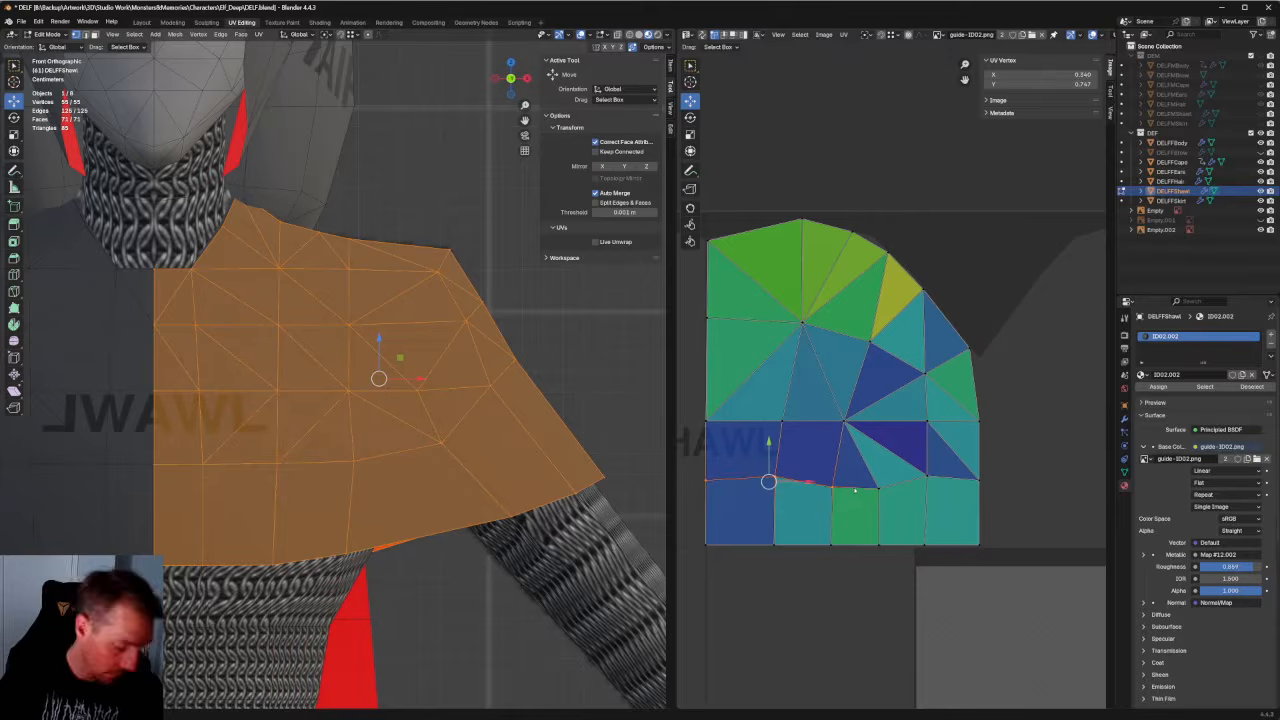
key(shift+w)
click(930, 466)
drag(931, 479, 928, 486)
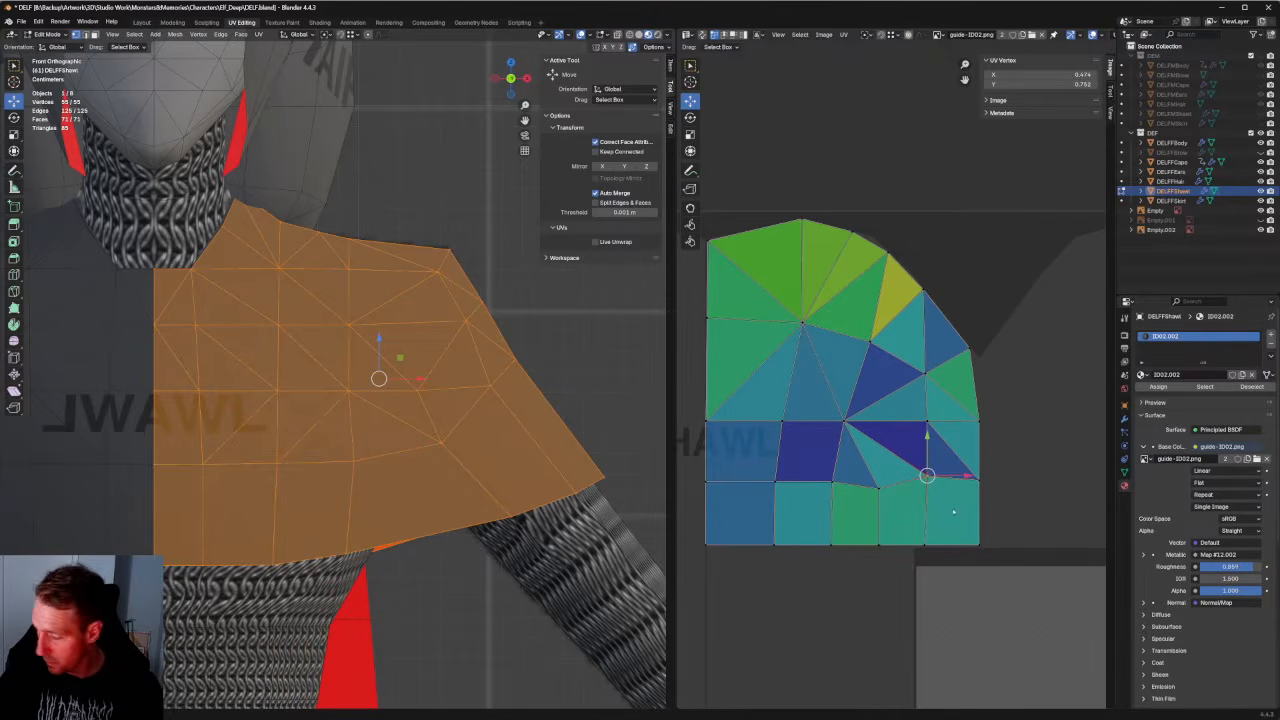
Nudge the bottom edge's rightmost interior UV vertex right and its neighbouring interior vertex left.
drag(915, 557, 915, 556)
key(g)
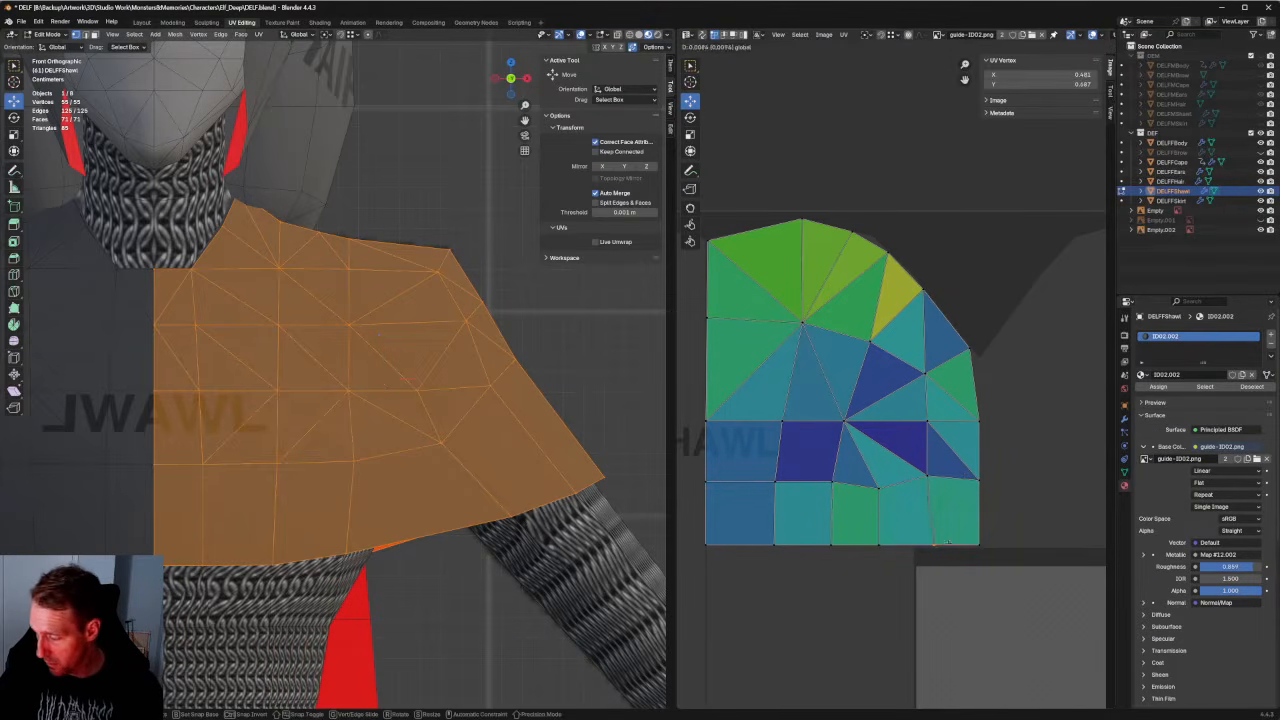
click(935, 545)
key(g)
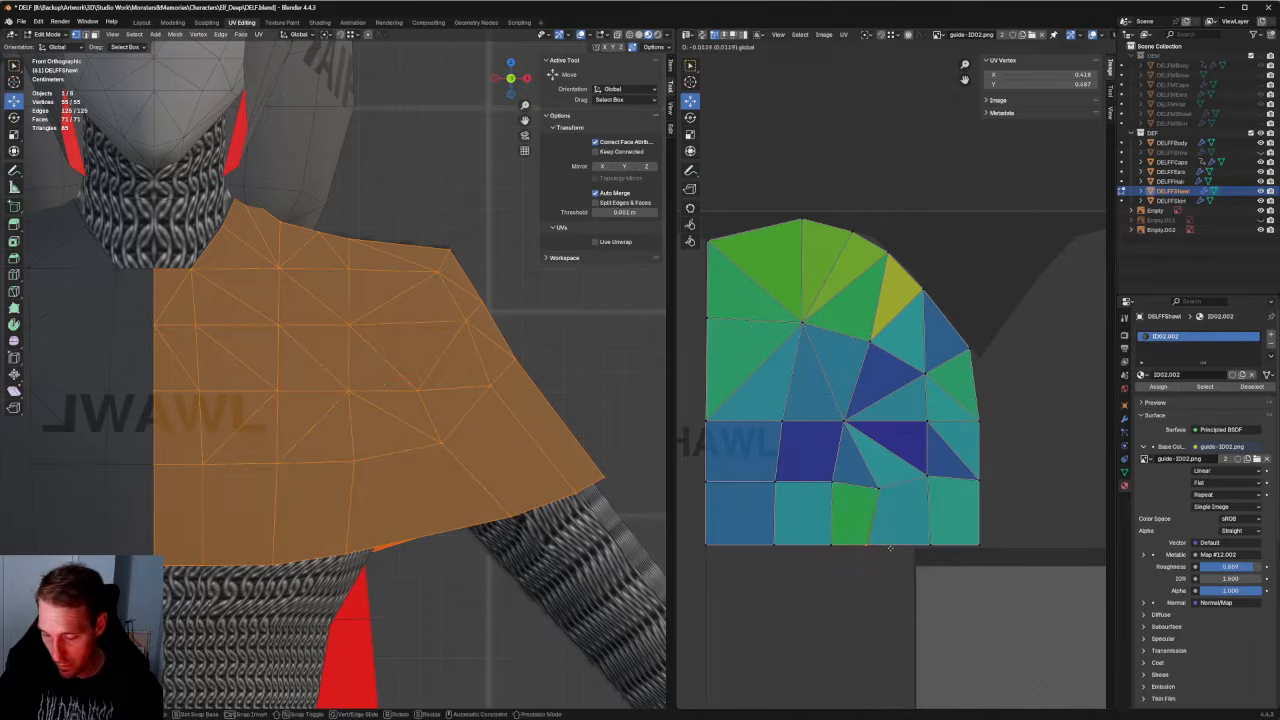
click(855, 547)
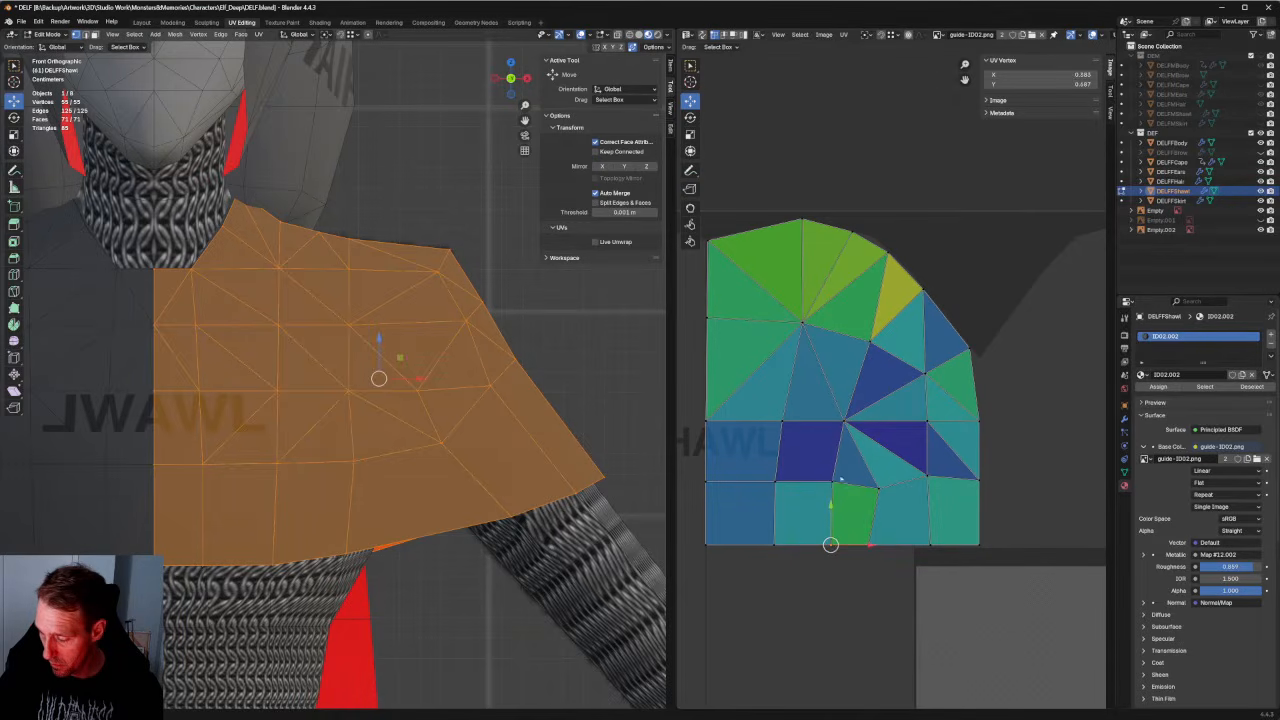
Move the bottom-edge vertex of the third UV column and the lower-row vertex above it left to even the quads.
key(g)
click(841, 450)
key(g)
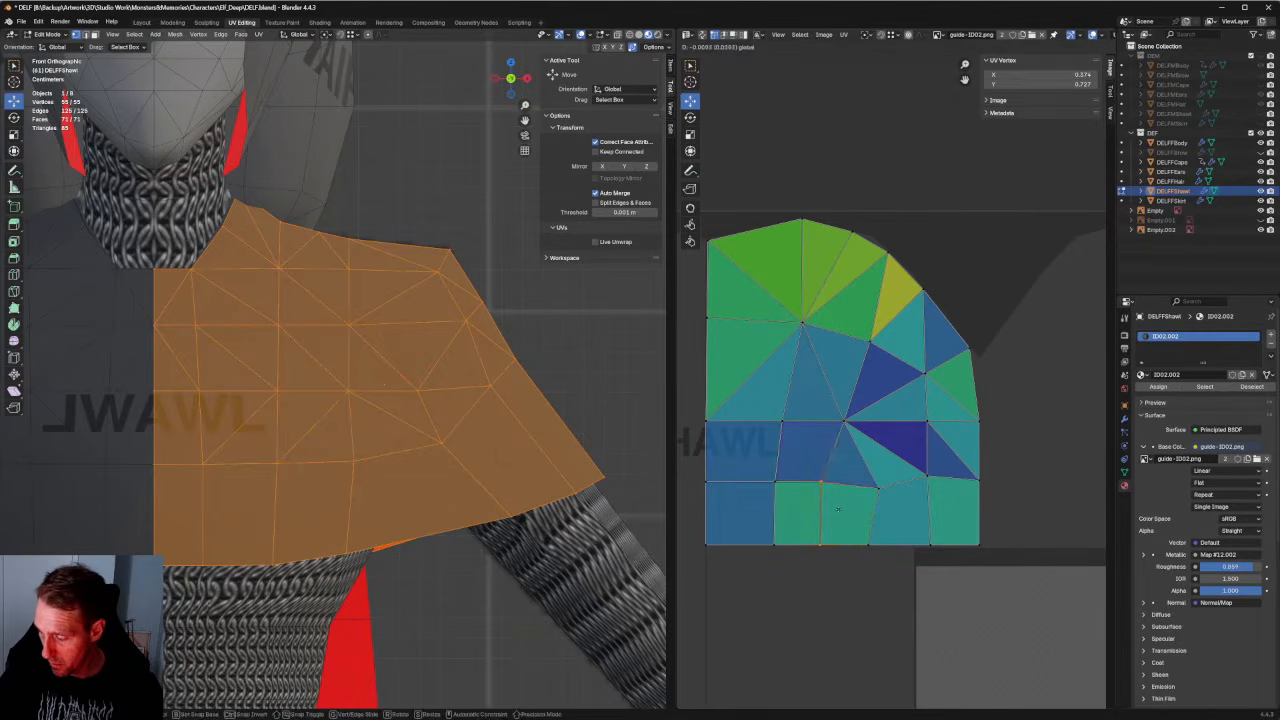
click(837, 508)
Move the middle row's central UV vertex left 0.004687 m and the upper row's fan-centre vertex left 0.005937 m.
click(843, 420)
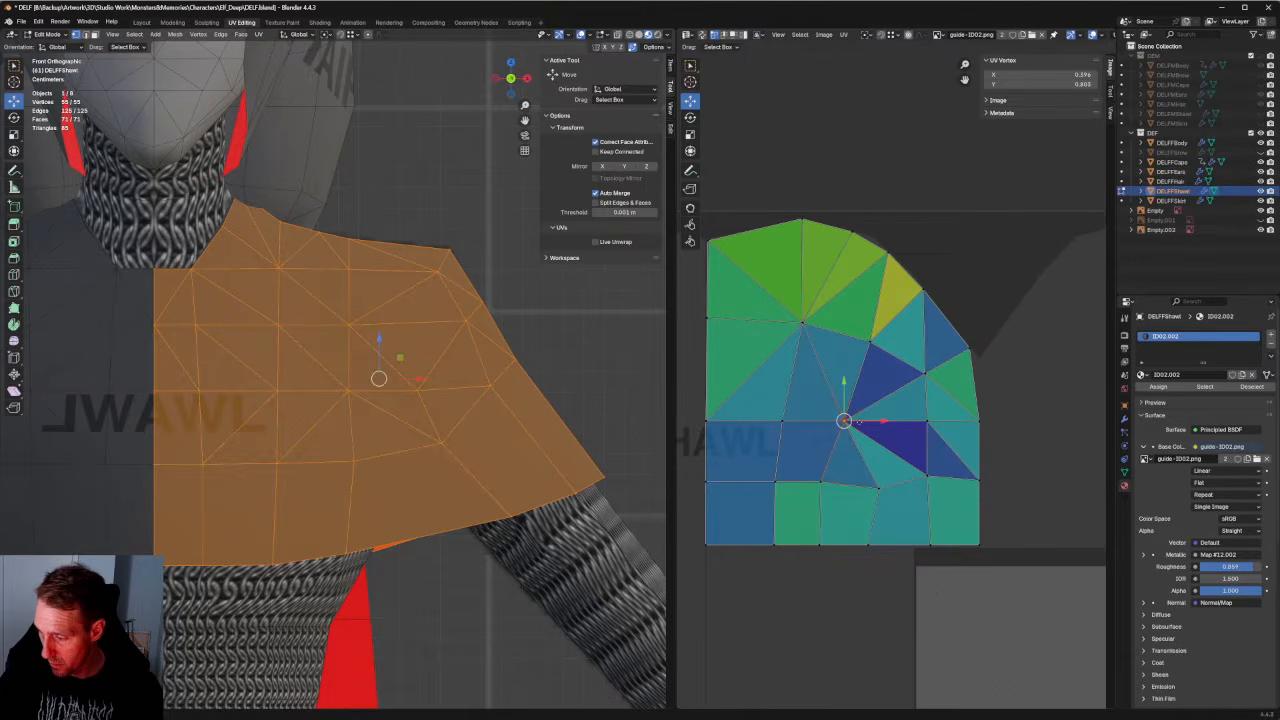
key(g)
click(848, 423)
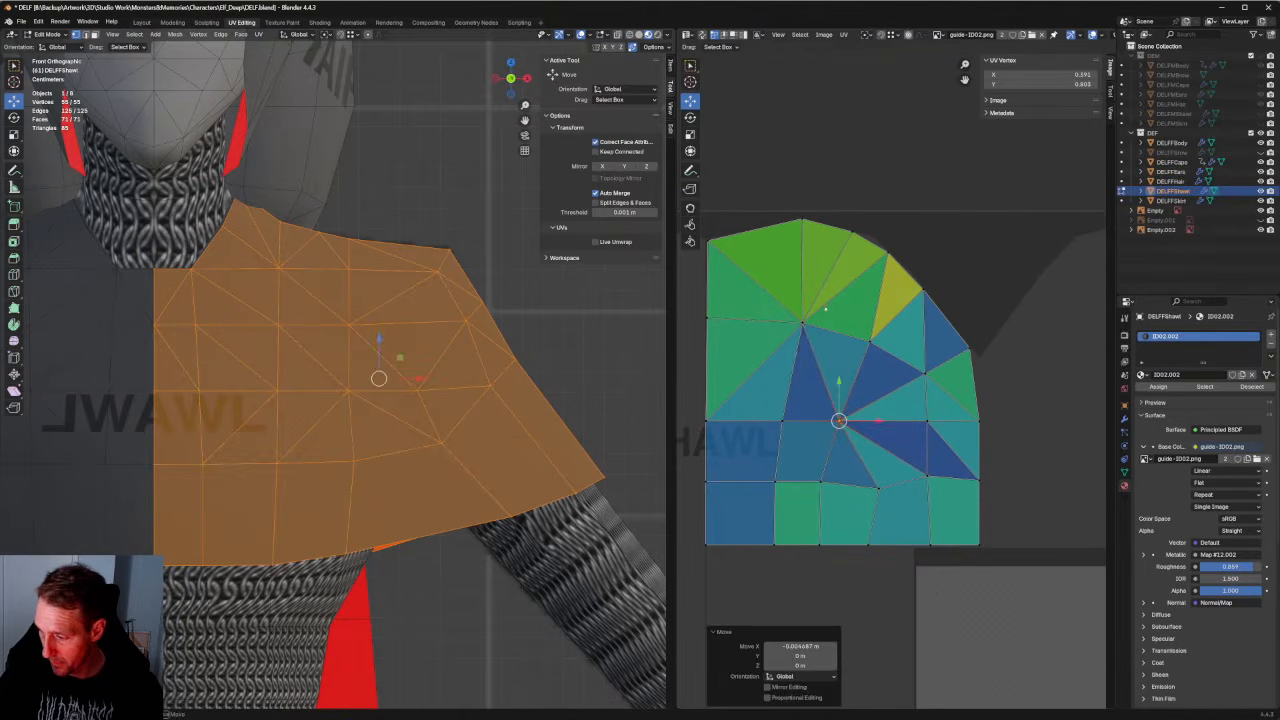
click(803, 322)
key(g)
click(814, 323)
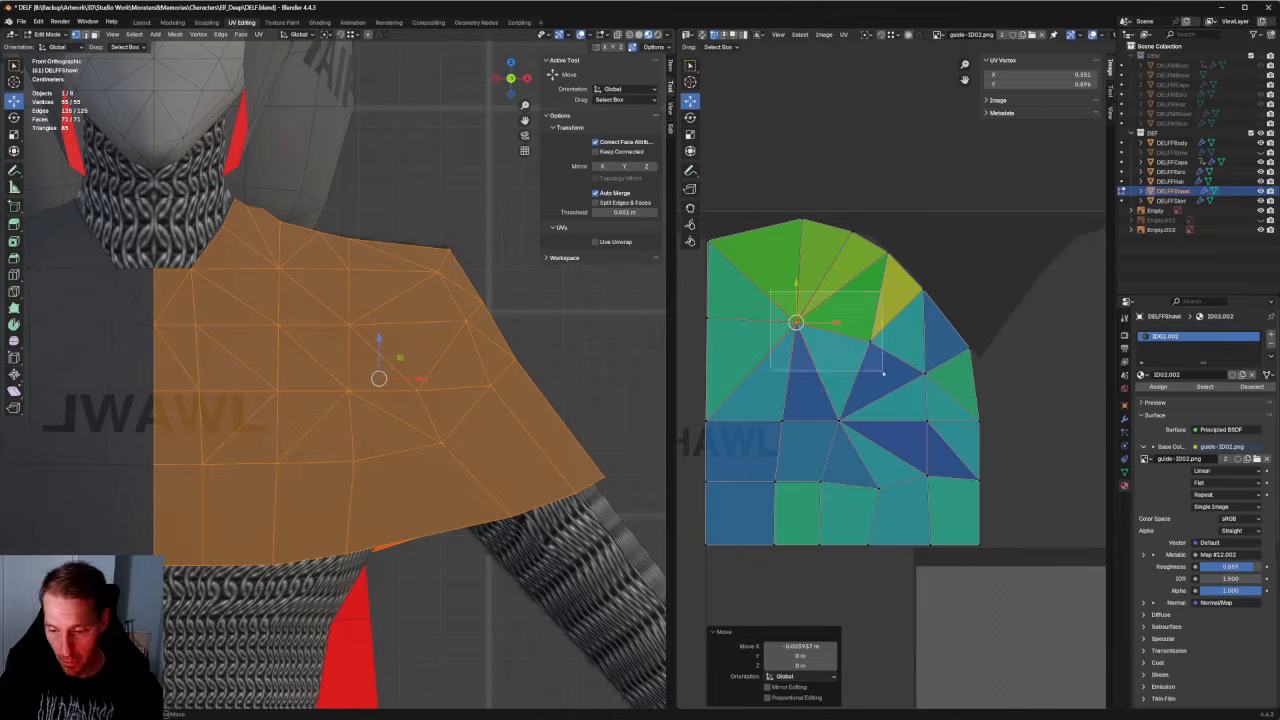
Raise the right interior vertex of the upper UV row level with its neighbour and shift both left 0.008437 m.
shift+click(866, 334)
key(g)
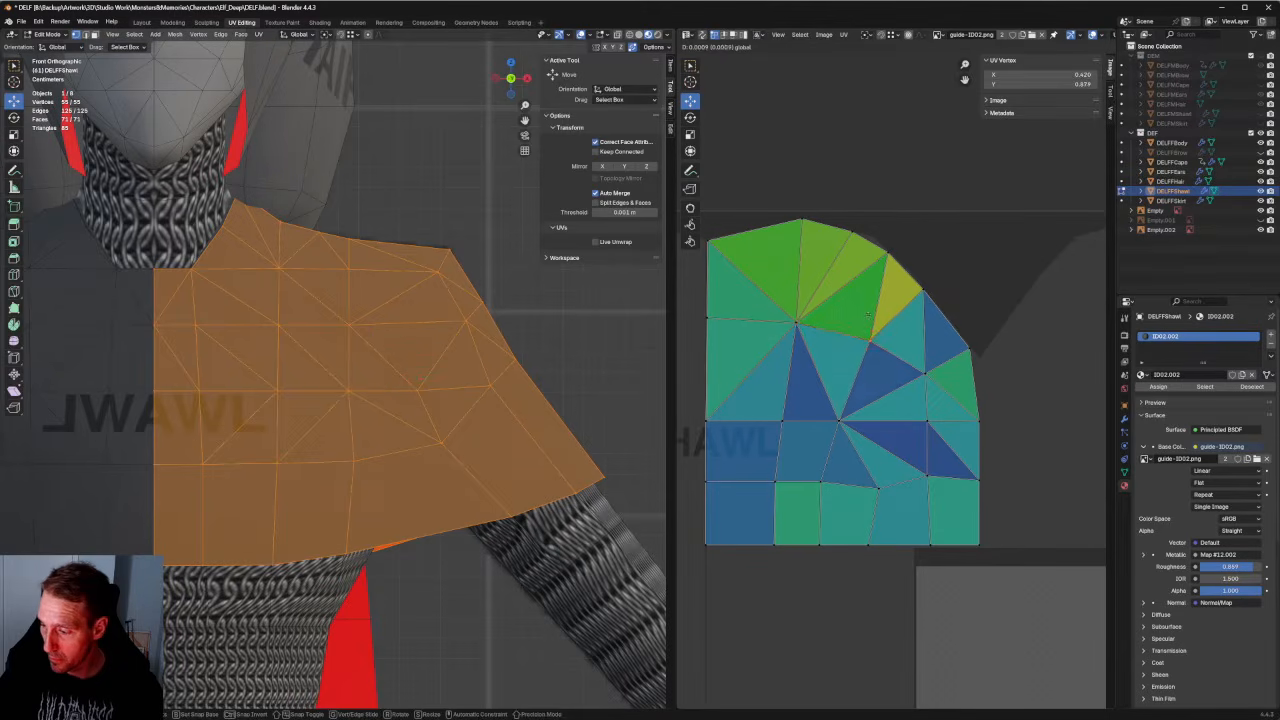
click(872, 292)
key(ctrl+z)
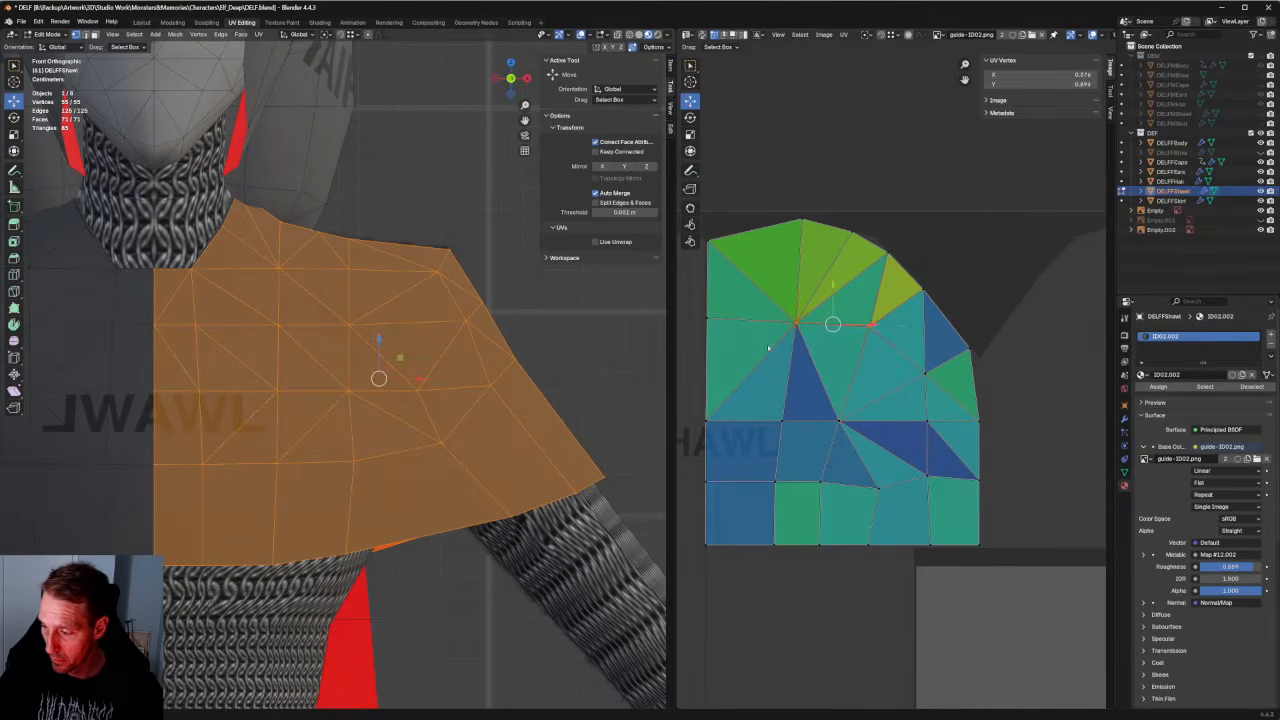
key(g)
click(825, 324)
Shift the two interior UV vertices left of centre in the middle row slightly left.
click(812, 421)
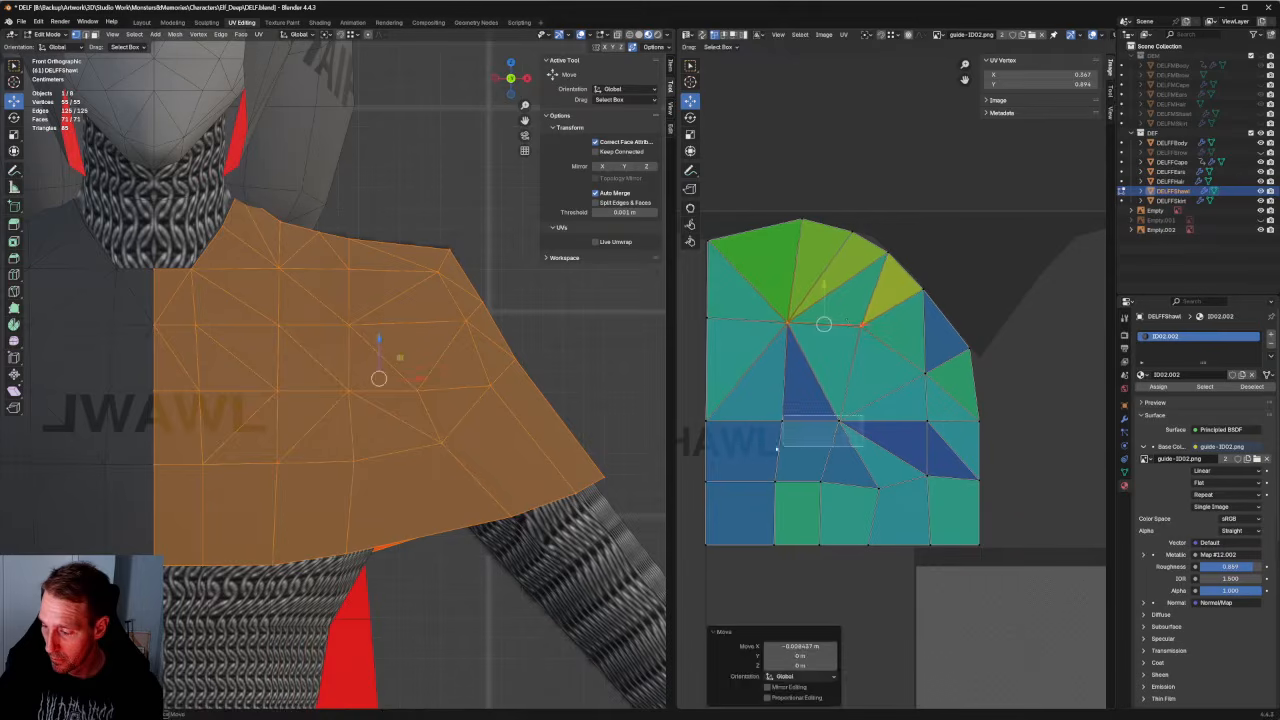
key(g)
click(805, 420)
Nudge the central middle-row UV vertex, the third-column lower-row vertex and the fourth-column bottom-edge vertex slightly right.
click(861, 386)
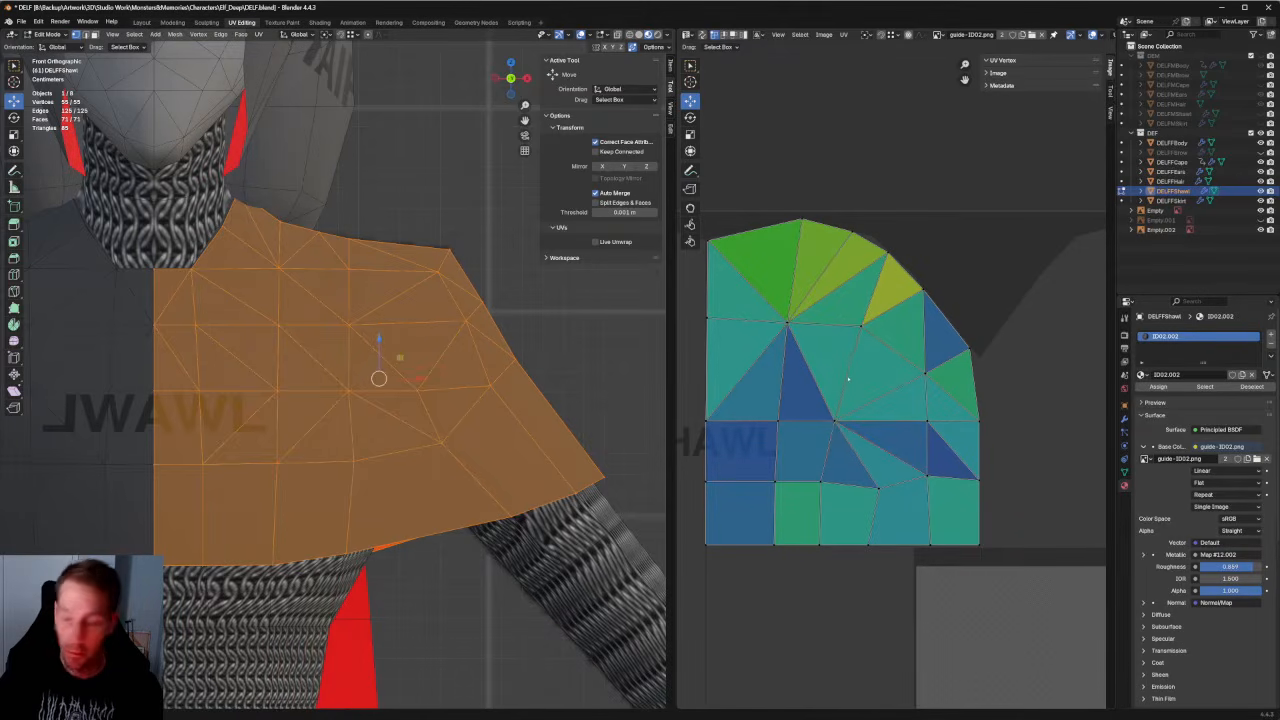
middle_drag(861, 386, 858, 362)
click(831, 395)
key(g)
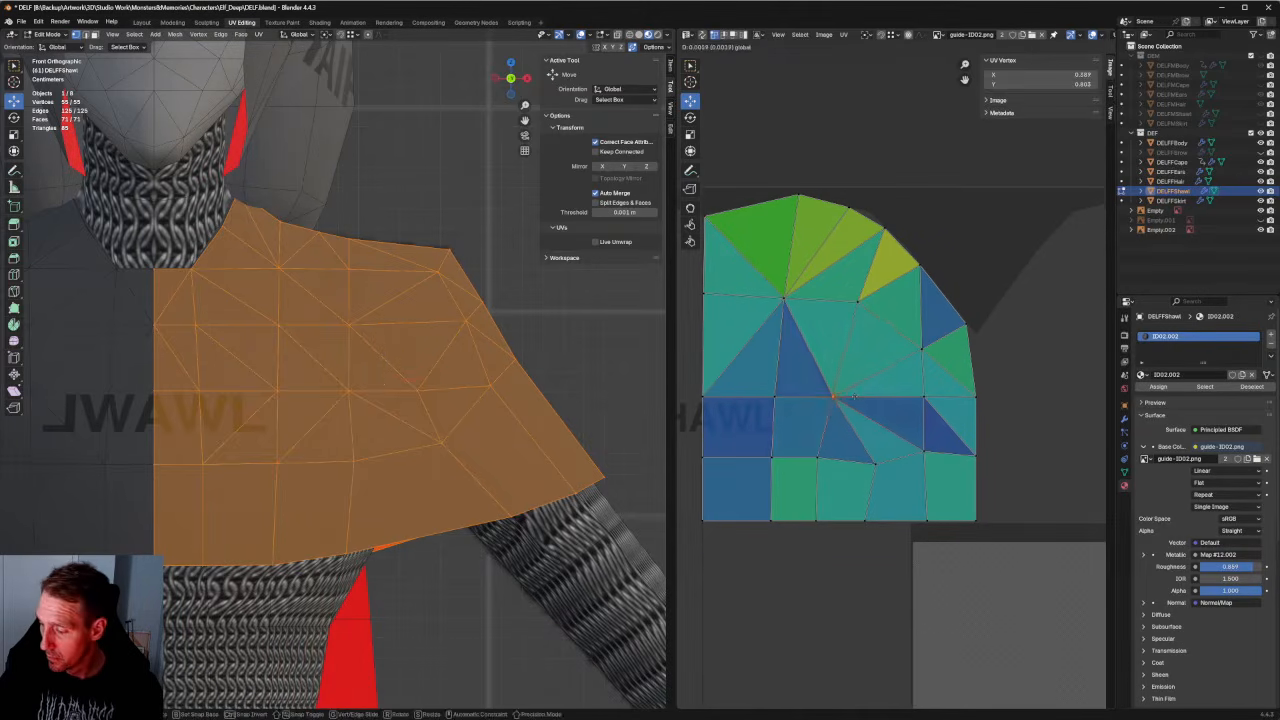
drag(857, 396, 858, 396)
click(819, 455)
drag(844, 458, 848, 458)
click(868, 520)
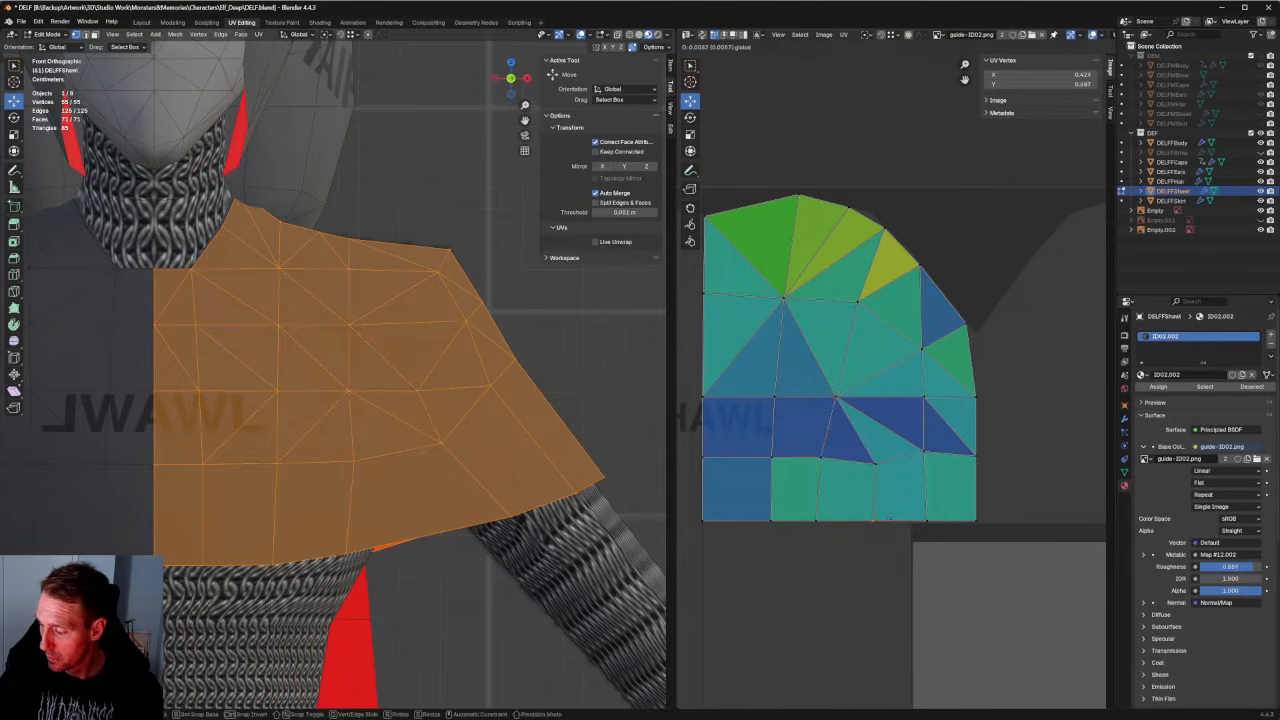
drag(870, 520, 874, 520)
Shift the second UV column left, including its upper-row vertex, moving its three lower vertices a further 0.0075 m left.
click(771, 520)
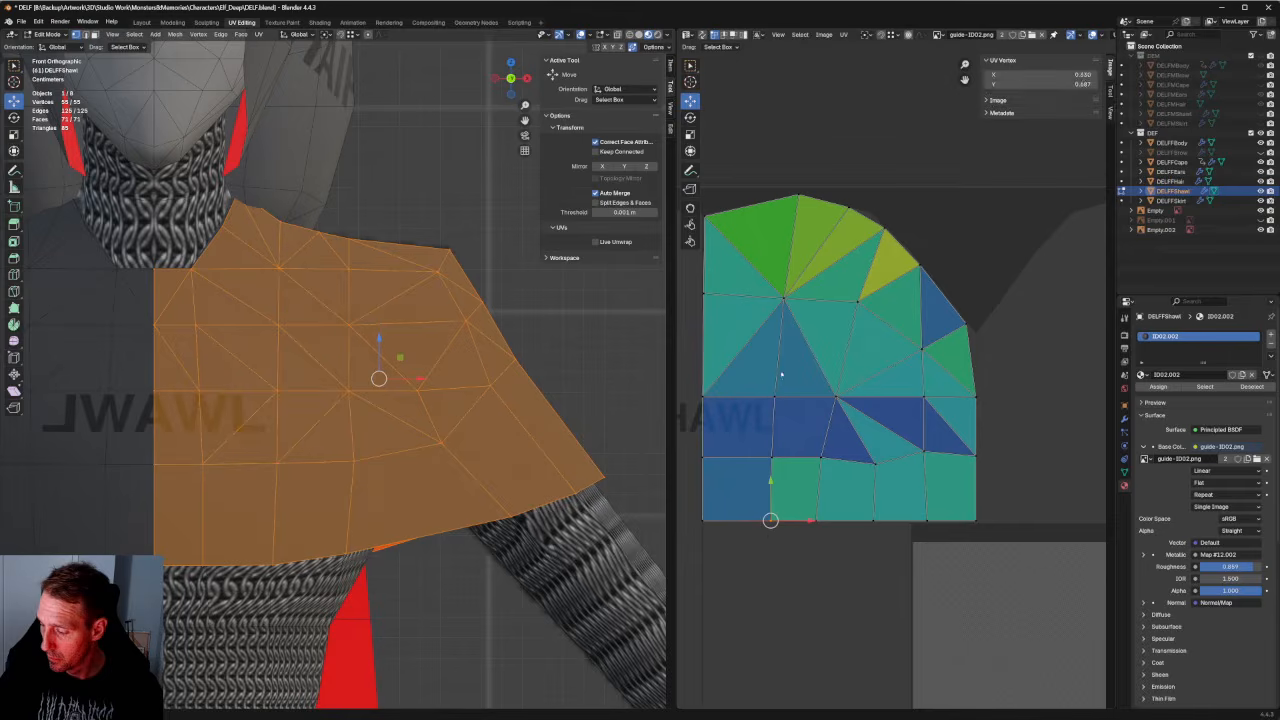
click(772, 458)
drag(772, 458, 763, 458)
click(768, 309)
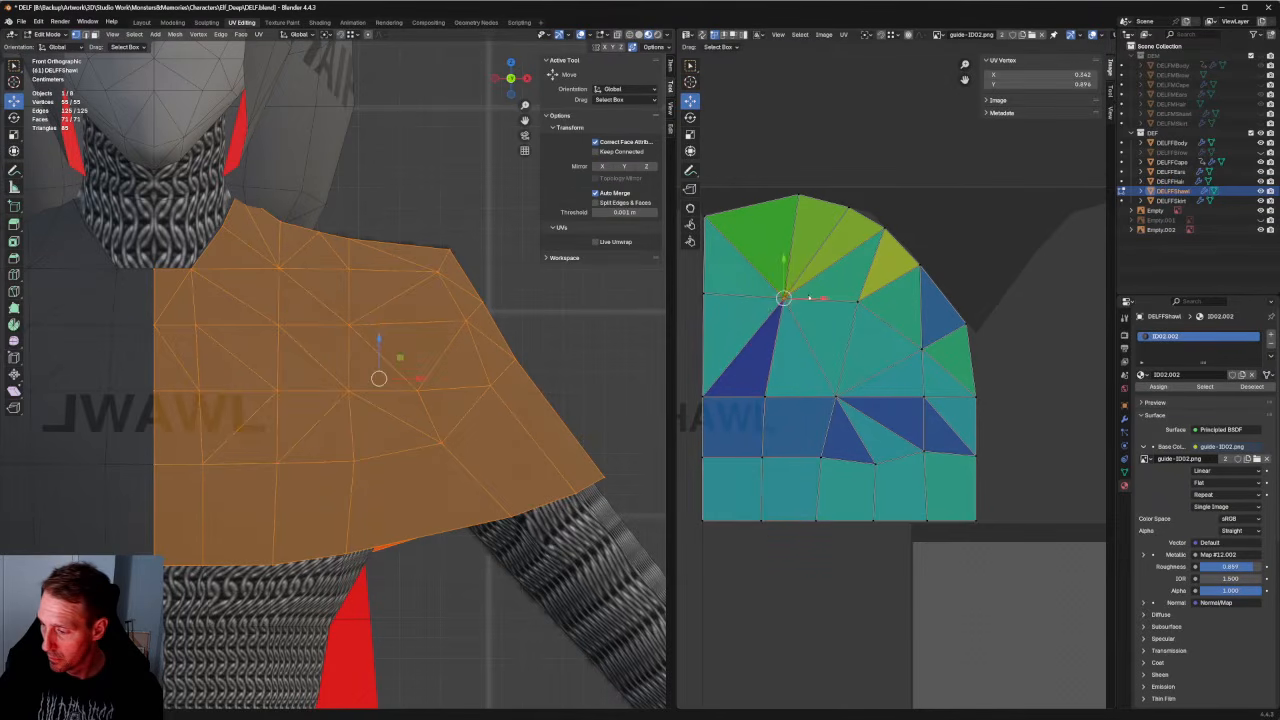
drag(783, 298, 760, 298)
click(763, 458)
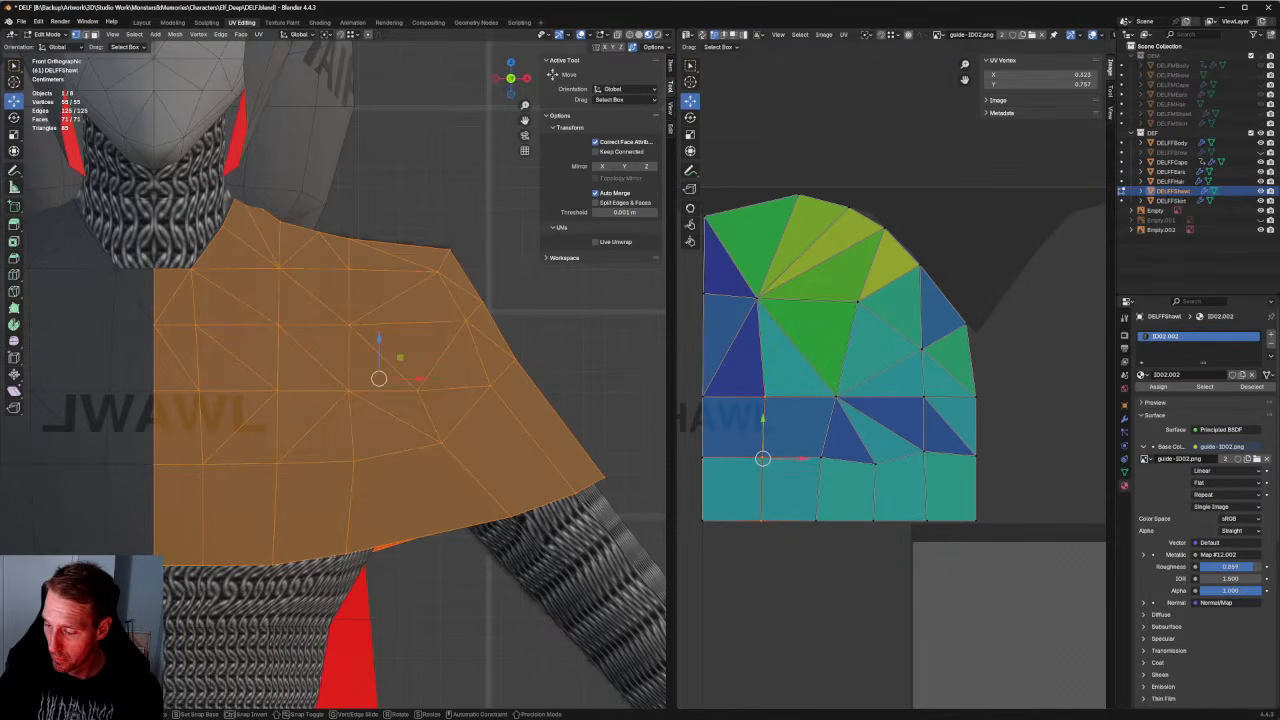
mouse_move(763, 458)
mouse_down()
mouse_move(773, 455)
mouse_move(760, 456)
mouse_up()
View the shawl's shoulder from behind and shift the third UV column's upper-row and middle-row vertices left.
scroll(451, 386, down, 4)
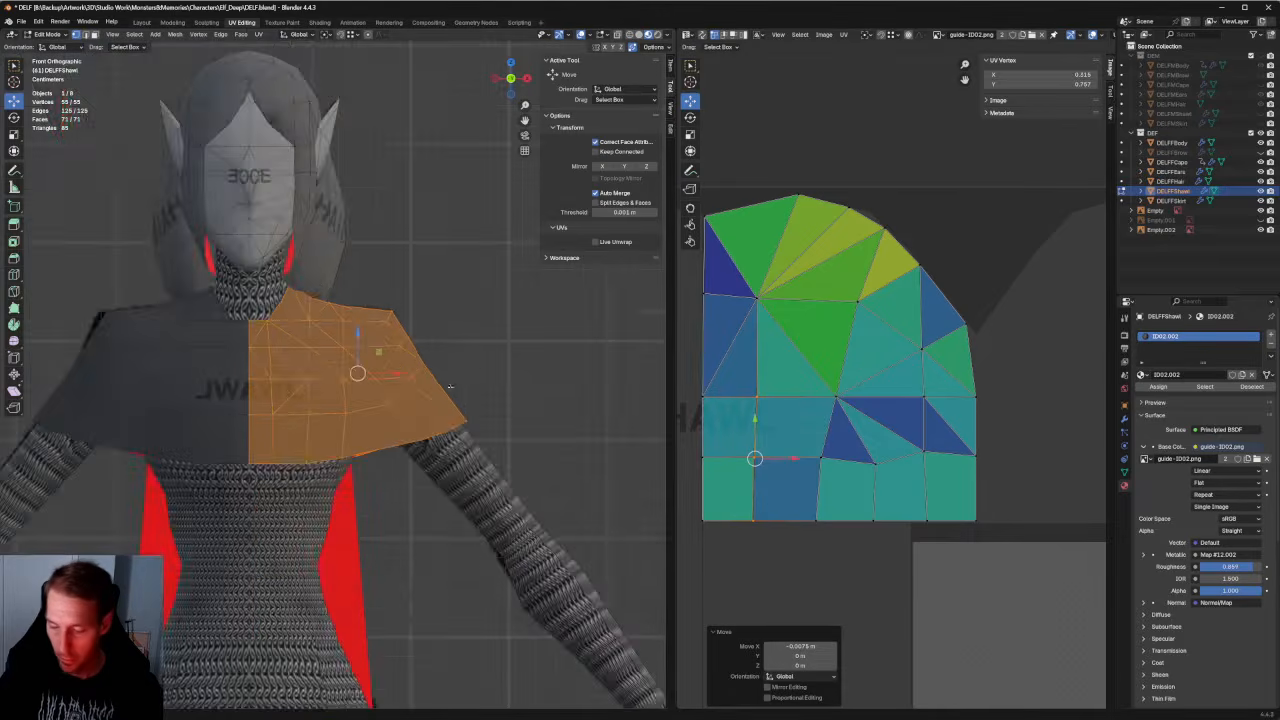
middle_drag(451, 386, 252, 371)
scroll(330, 400, up, 3)
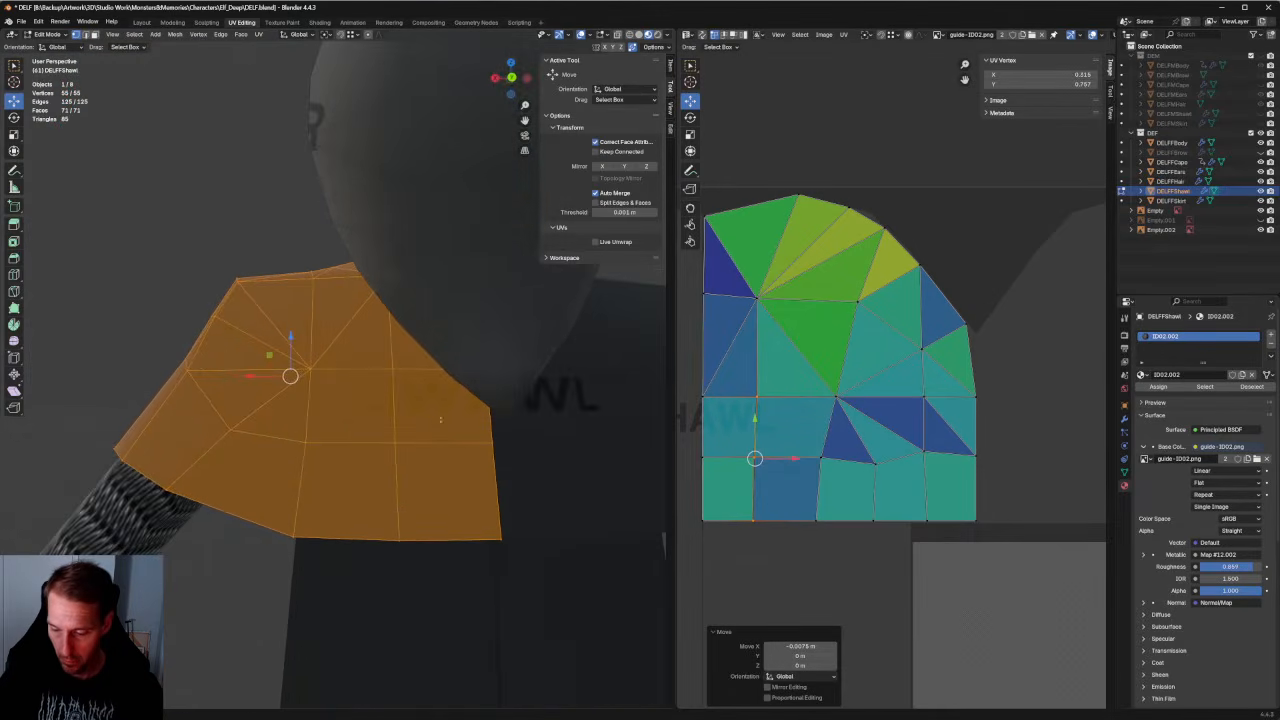
middle_drag(440, 420, 417, 428)
key(alt+a)
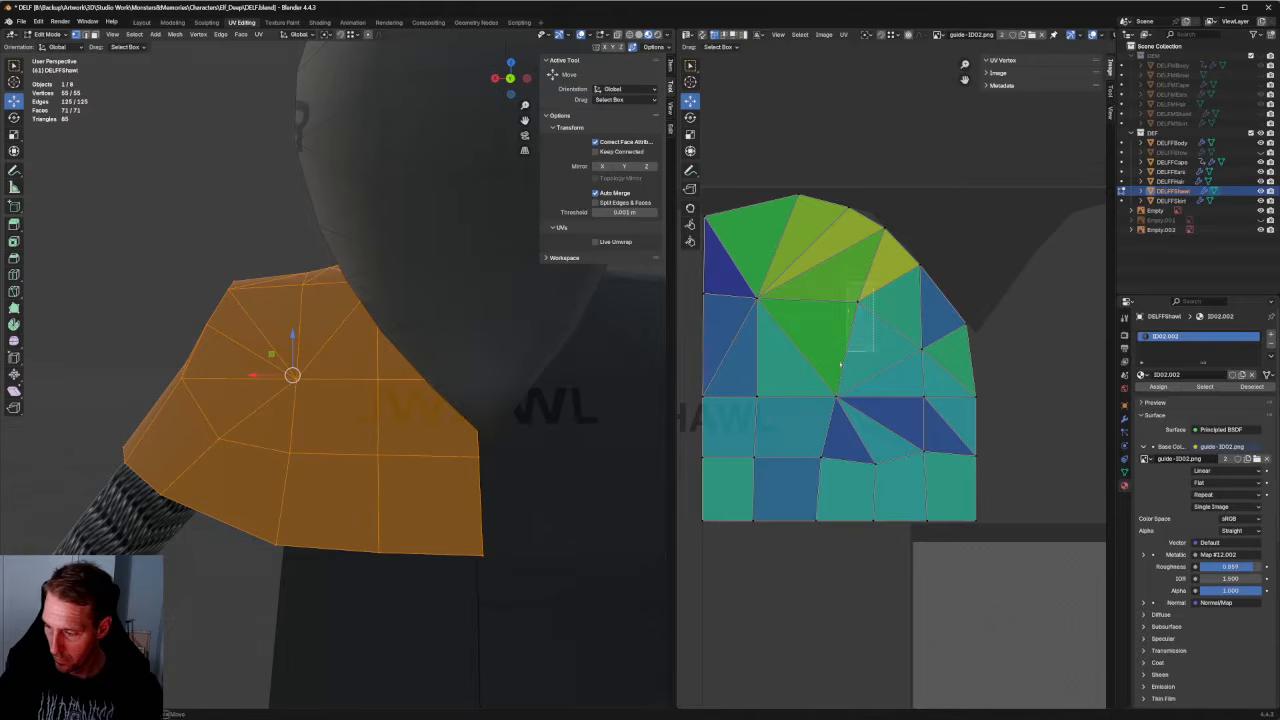
drag(840, 364, 860, 342)
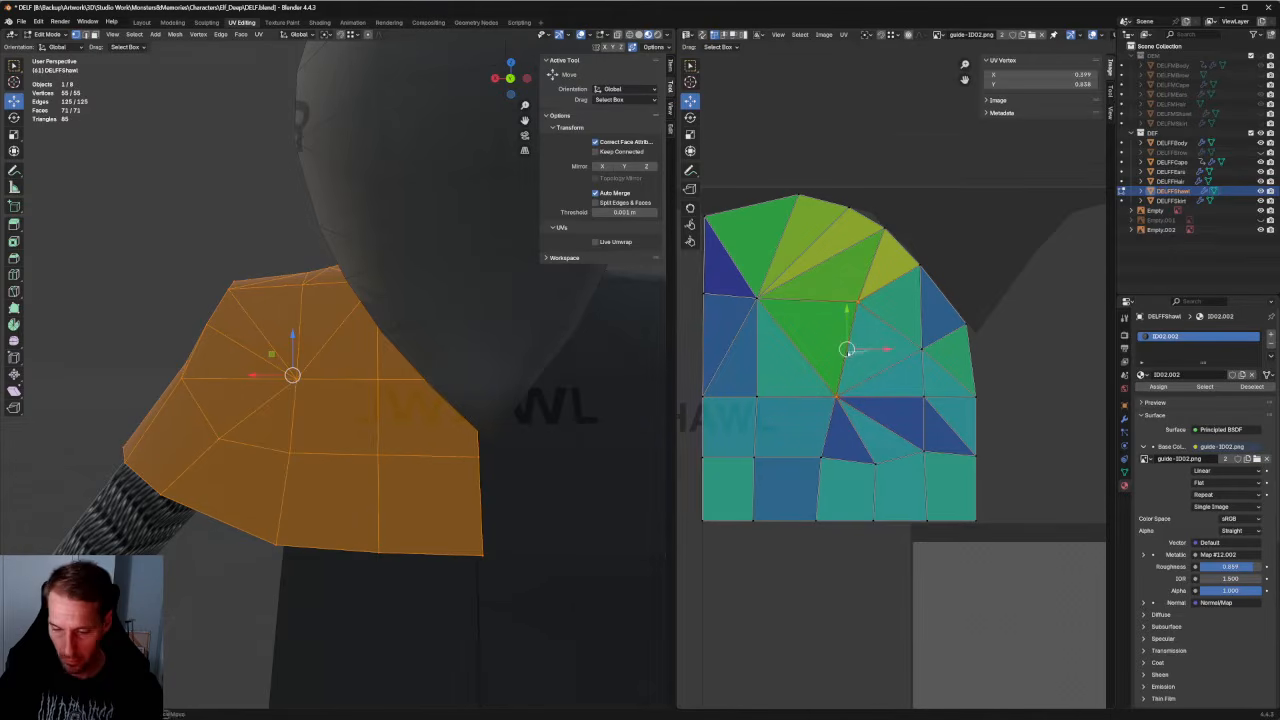
key(g)
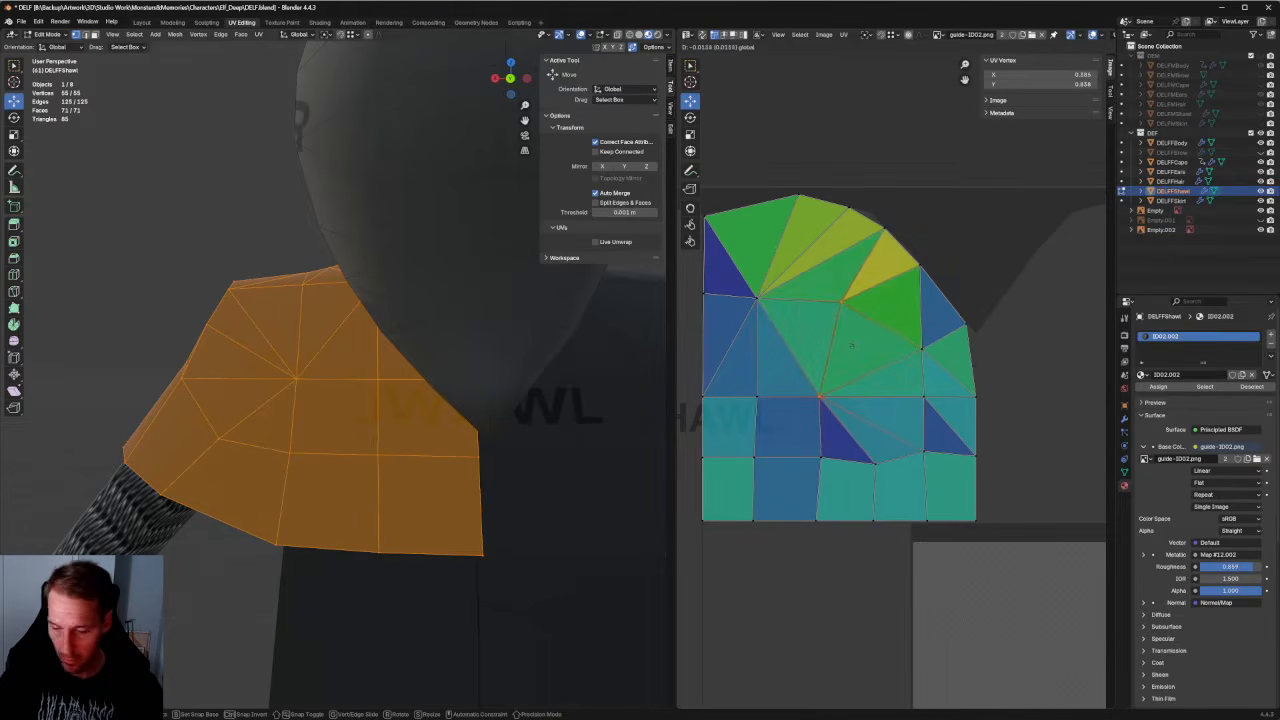
click(843, 420)
Raise the two interior vertices of the upper UV row by 0.004062 m.
drag(838, 440, 859, 457)
drag(829, 321, 722, 338)
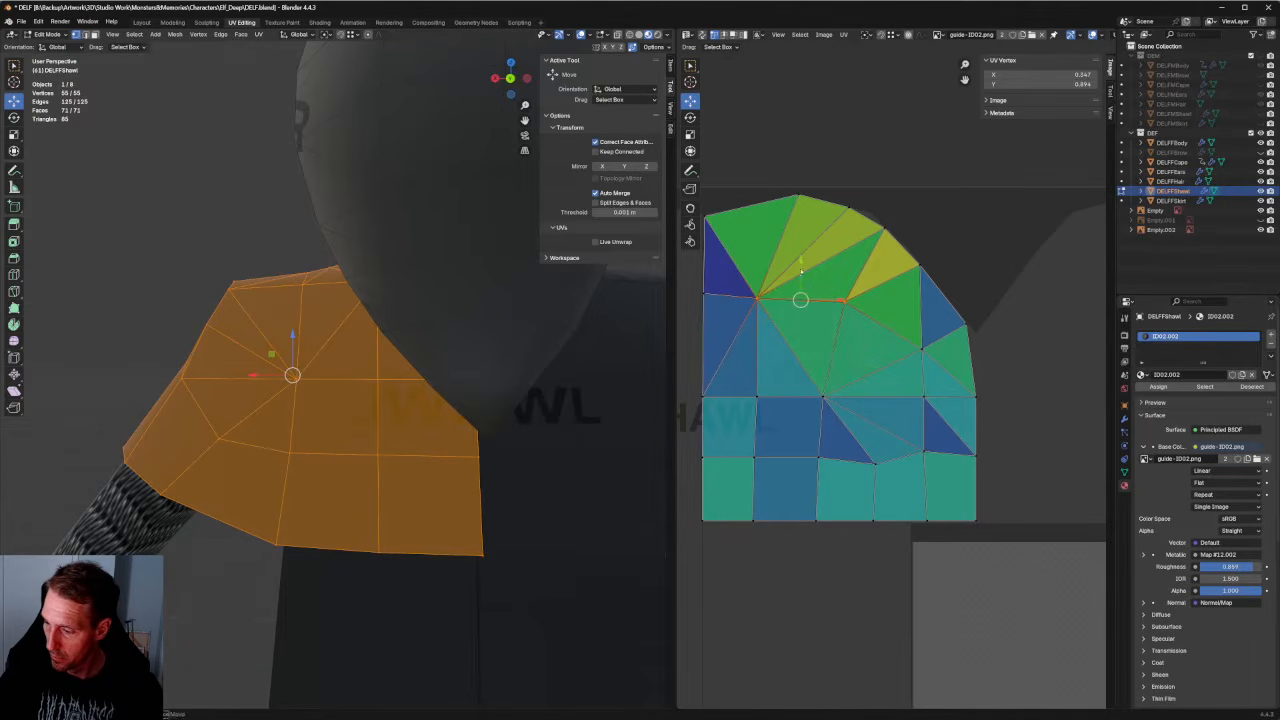
drag(801, 270, 803, 266)
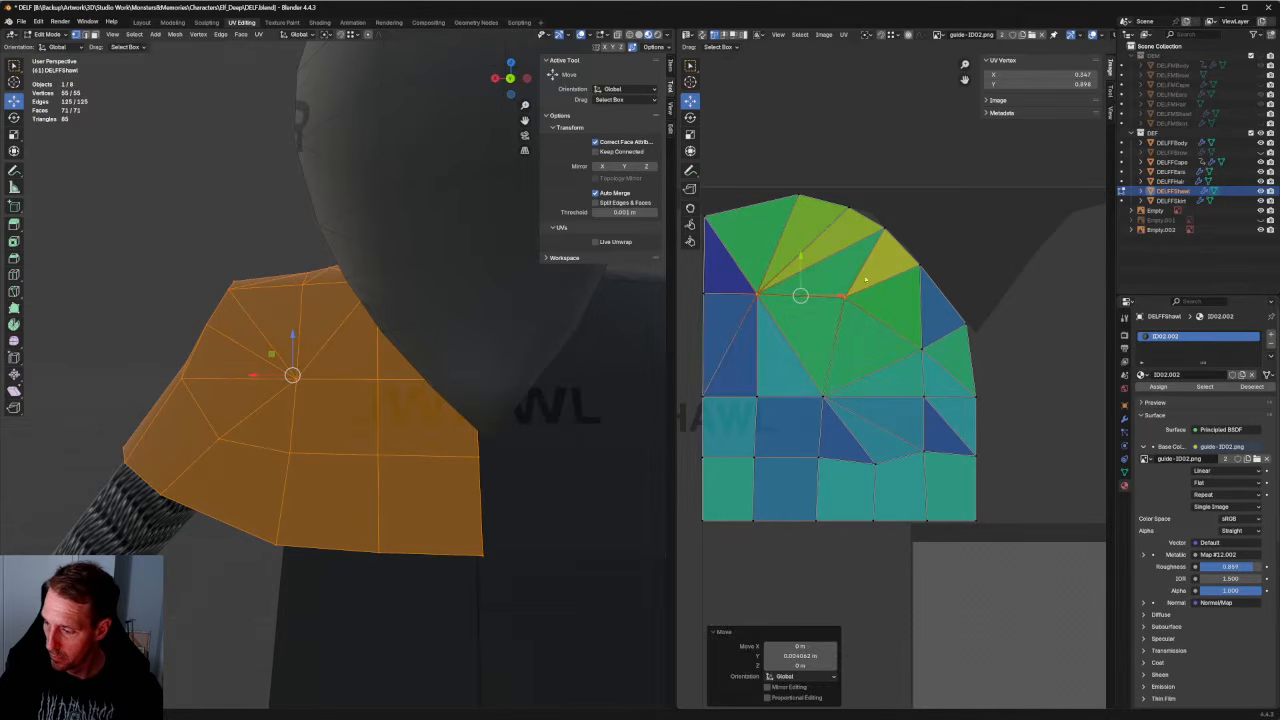
Shift the upper row's right interior UV vertex left and move the interior vertex beside the curved right edge up and left.
key(g)
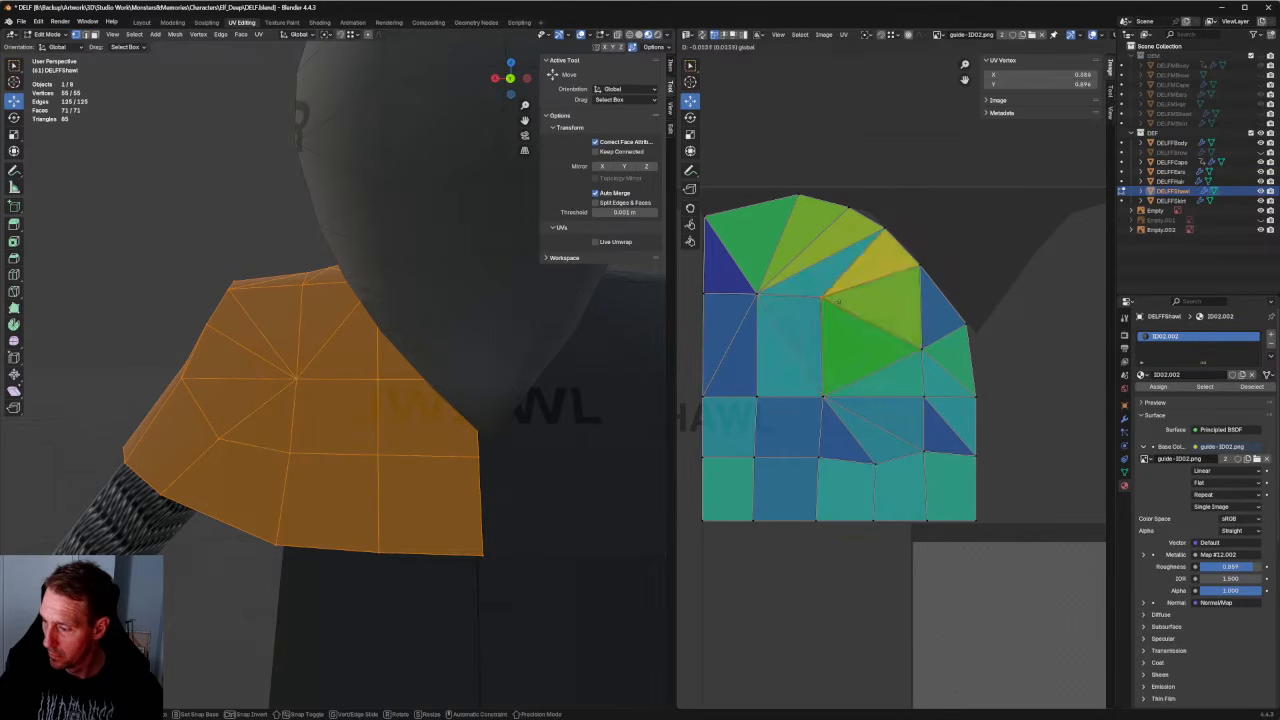
click(838, 300)
click(921, 348)
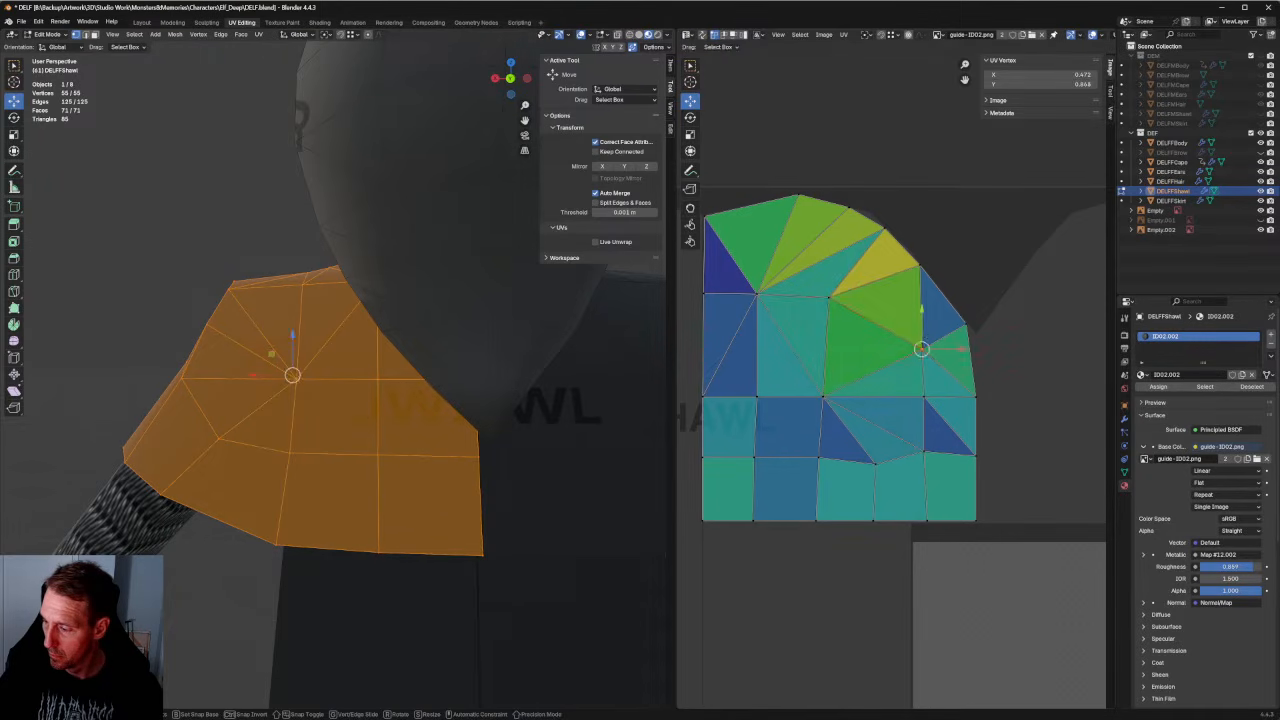
mouse_move(921, 348)
mouse_down()
mouse_move(921, 310)
mouse_move(914, 329)
mouse_up()
click(923, 397)
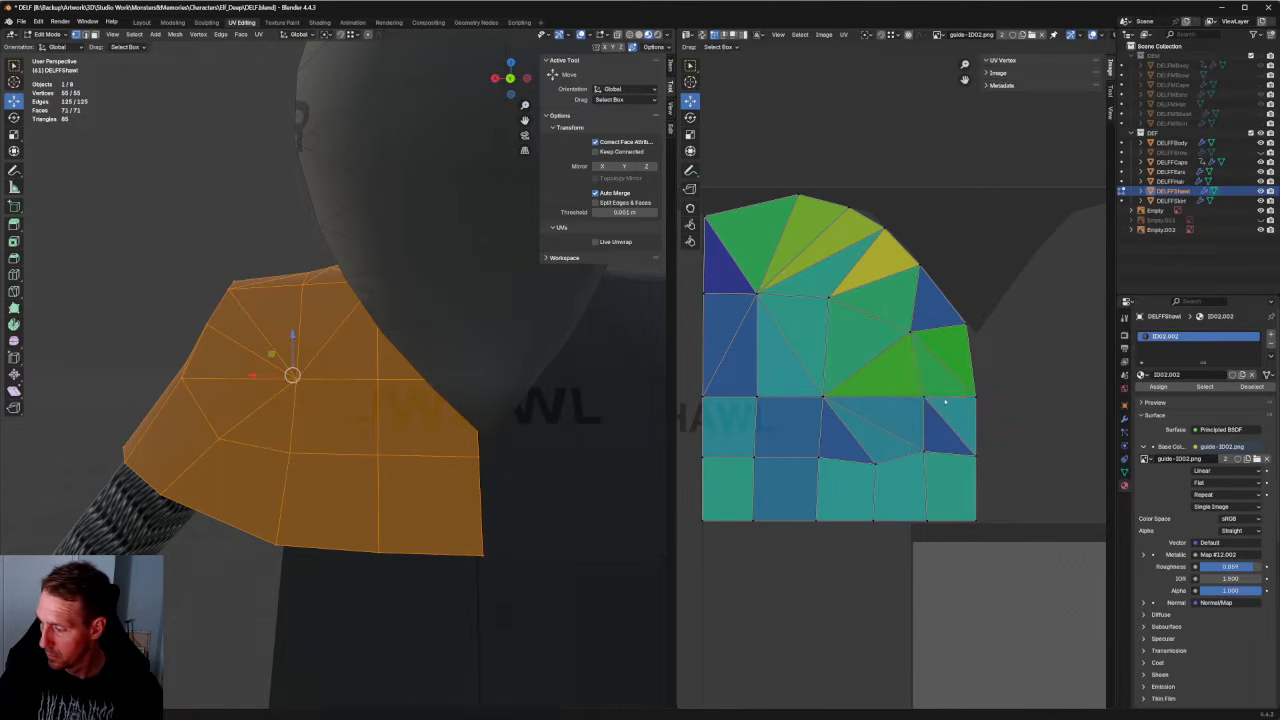
drag(937, 401, 940, 394)
Raise the interior UV vertex nearest the right edge in the front shawl island's middle row.
scroll(977, 397, down, 4)
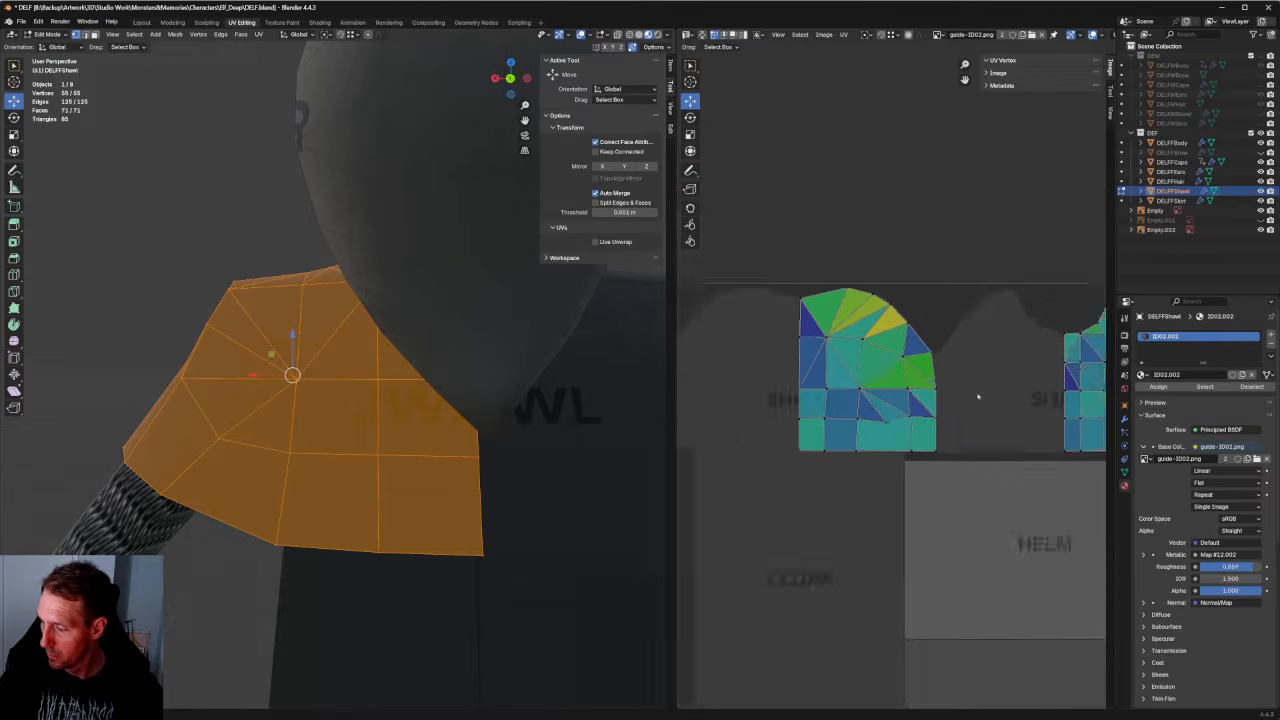
middle_drag(1034, 378, 829, 371)
scroll(866, 371, up, 4)
drag(911, 333, 921, 301)
middle_drag(330, 370, 560, 370)
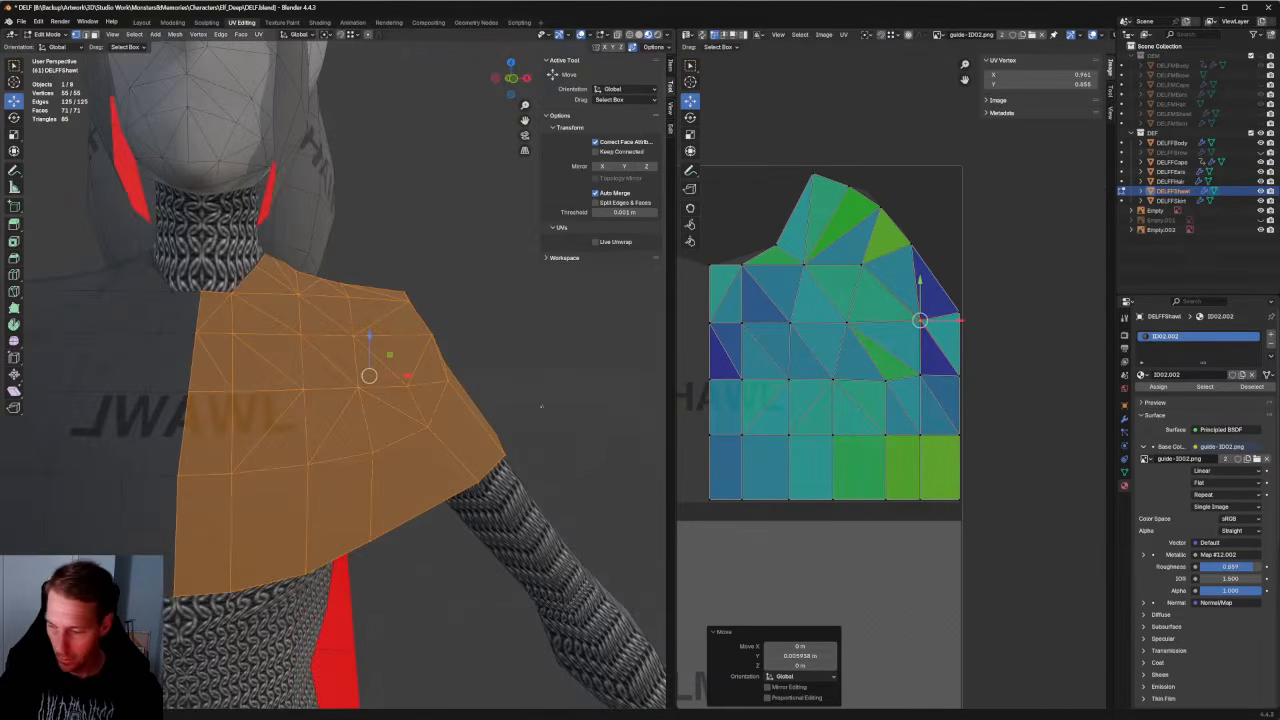
Unwrap the selected interior UV vertices in the right-hand middle rows of the front shawl island in two passes.
drag(921, 316, 923, 356)
click(850, 358)
key(u)
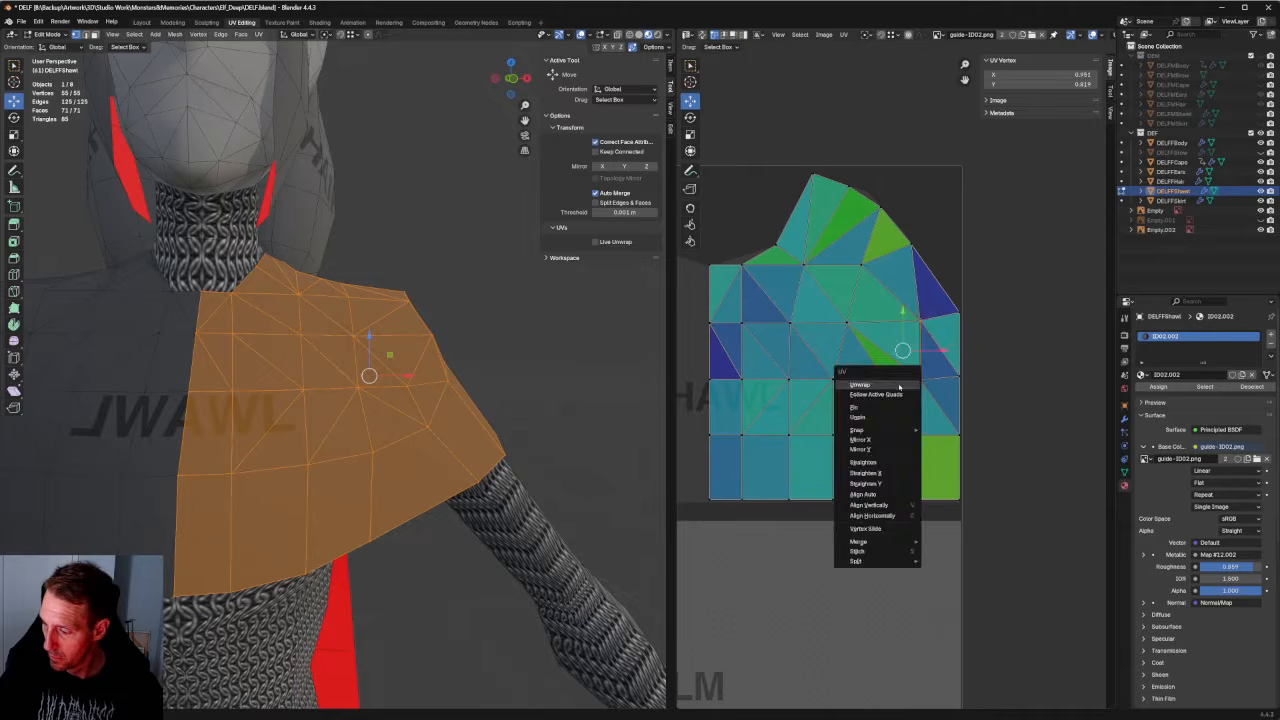
click(874, 388)
drag(938, 312, 814, 415)
key(u)
click(814, 403)
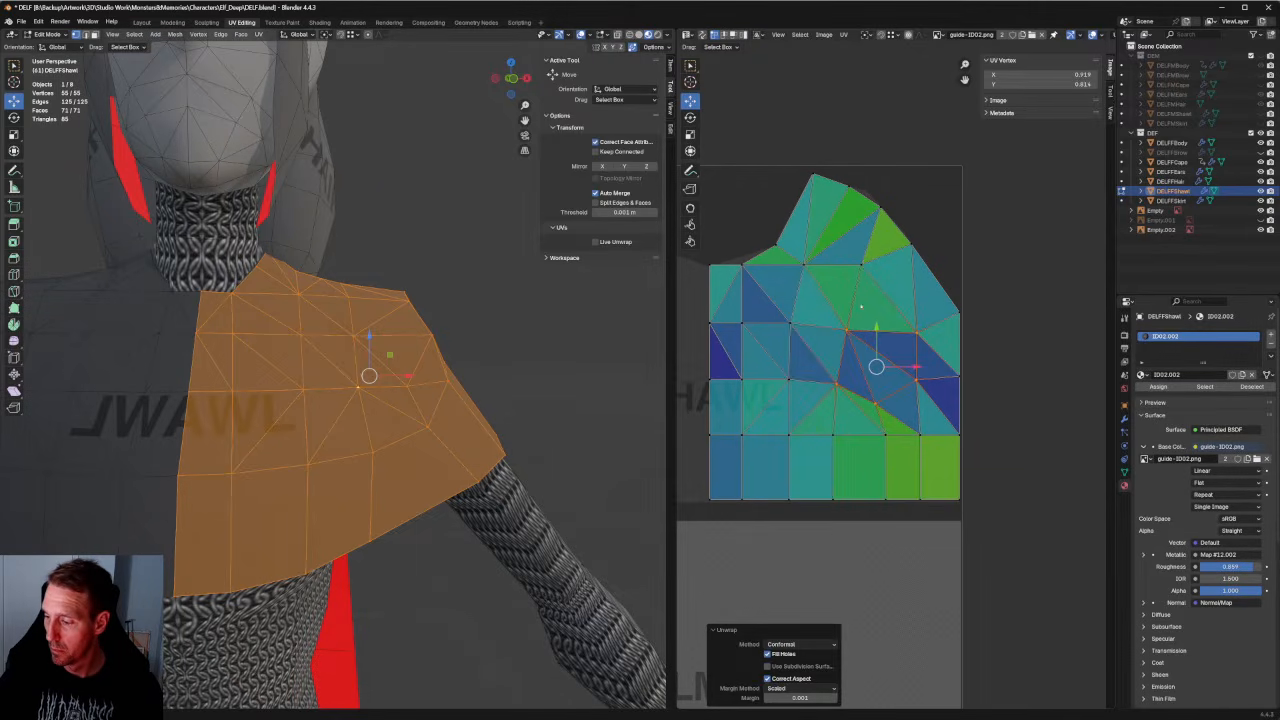
Unwrap the front island's two upper interior UV vertices, then unwrap them again together with the row beneath.
click(927, 307)
drag(880, 250, 800, 295)
key(u)
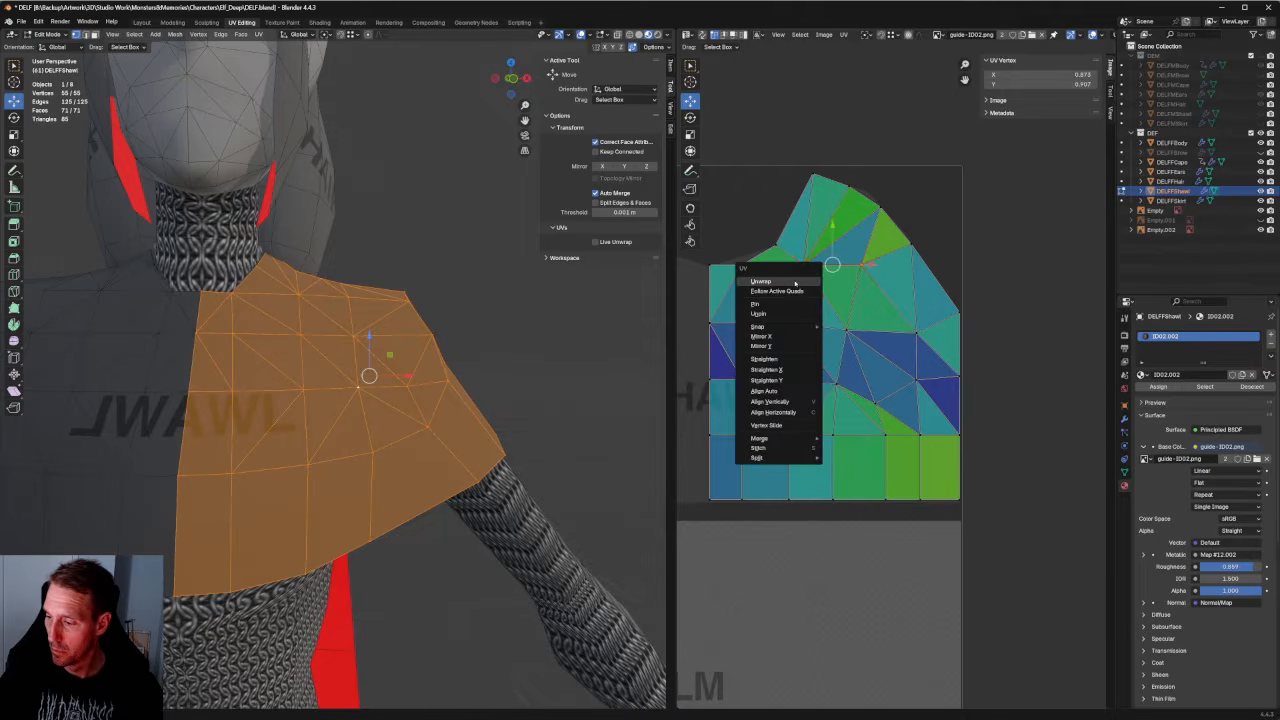
click(809, 277)
drag(937, 273, 811, 328)
key(u)
click(798, 328)
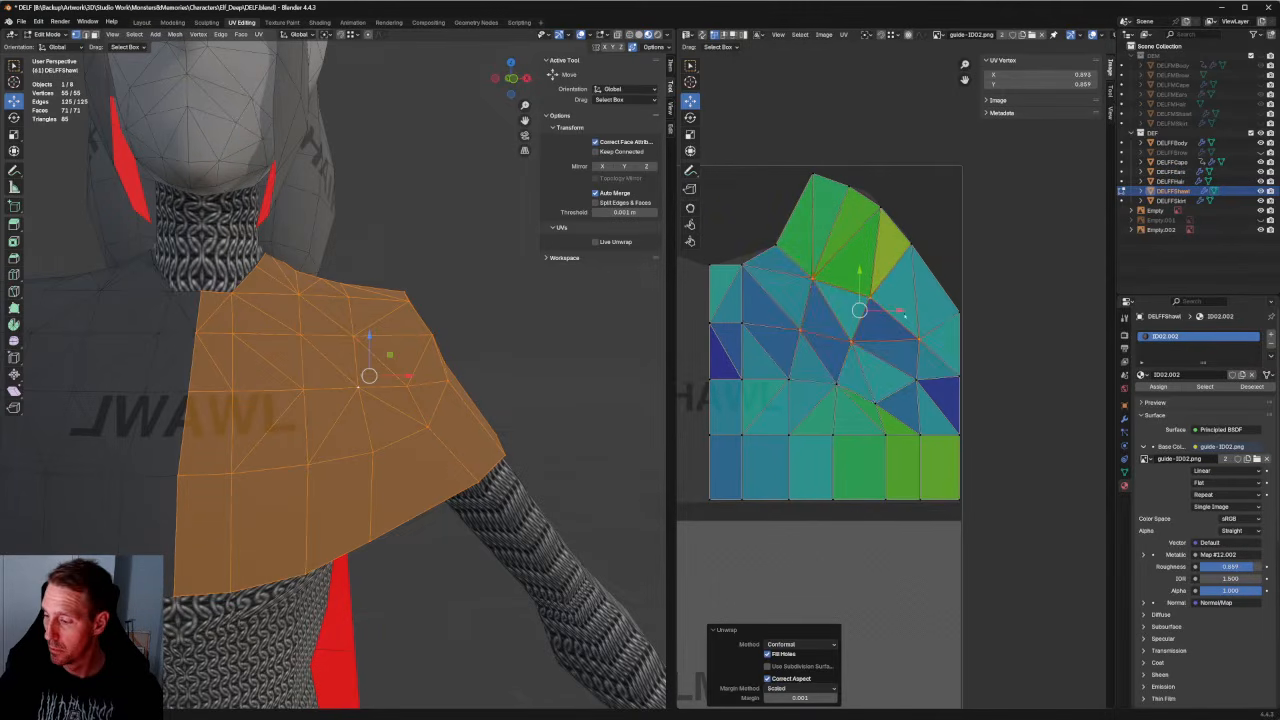
Unwrap the front island's central lower-row vertices, followed by the left and central vertices of both middle rows.
drag(924, 373, 778, 417)
key(u)
click(772, 408)
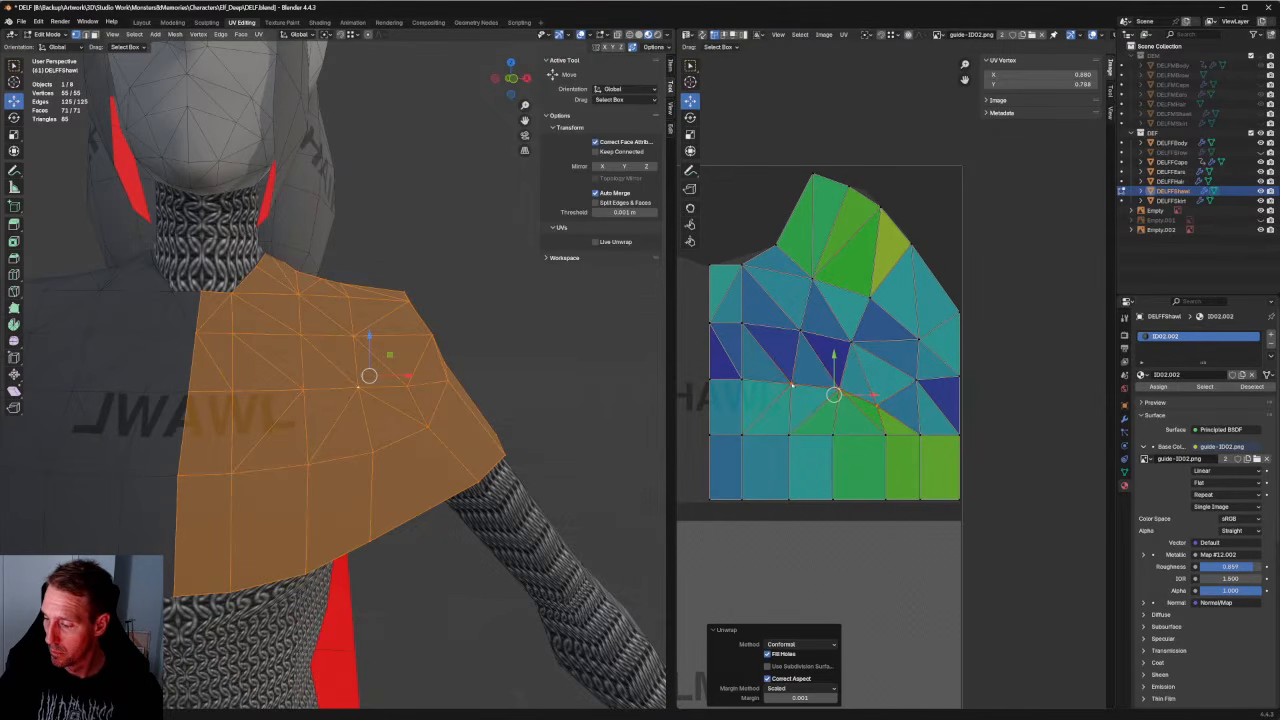
drag(864, 313, 726, 400)
key(u)
click(728, 384)
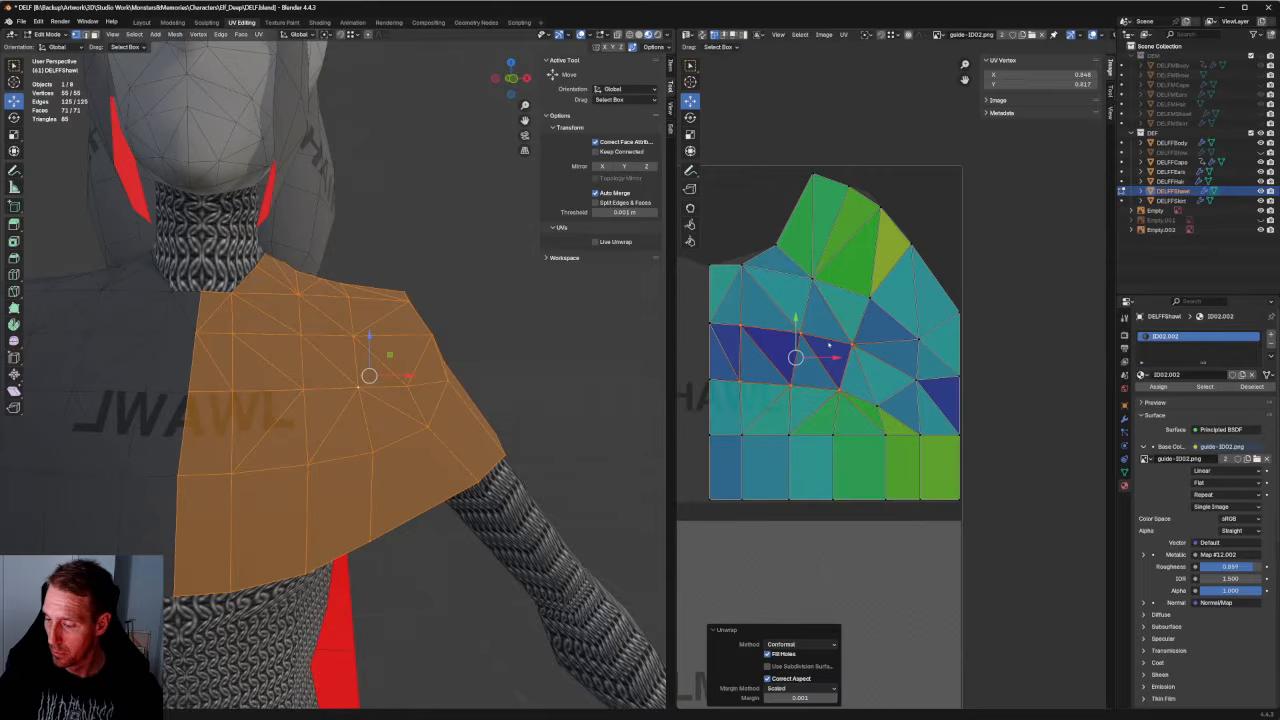
Align the left and central UV vertices of the front island's two middle rows horizontally, one row at a time.
click(740, 346)
drag(876, 318, 700, 366)
key(shift+w)
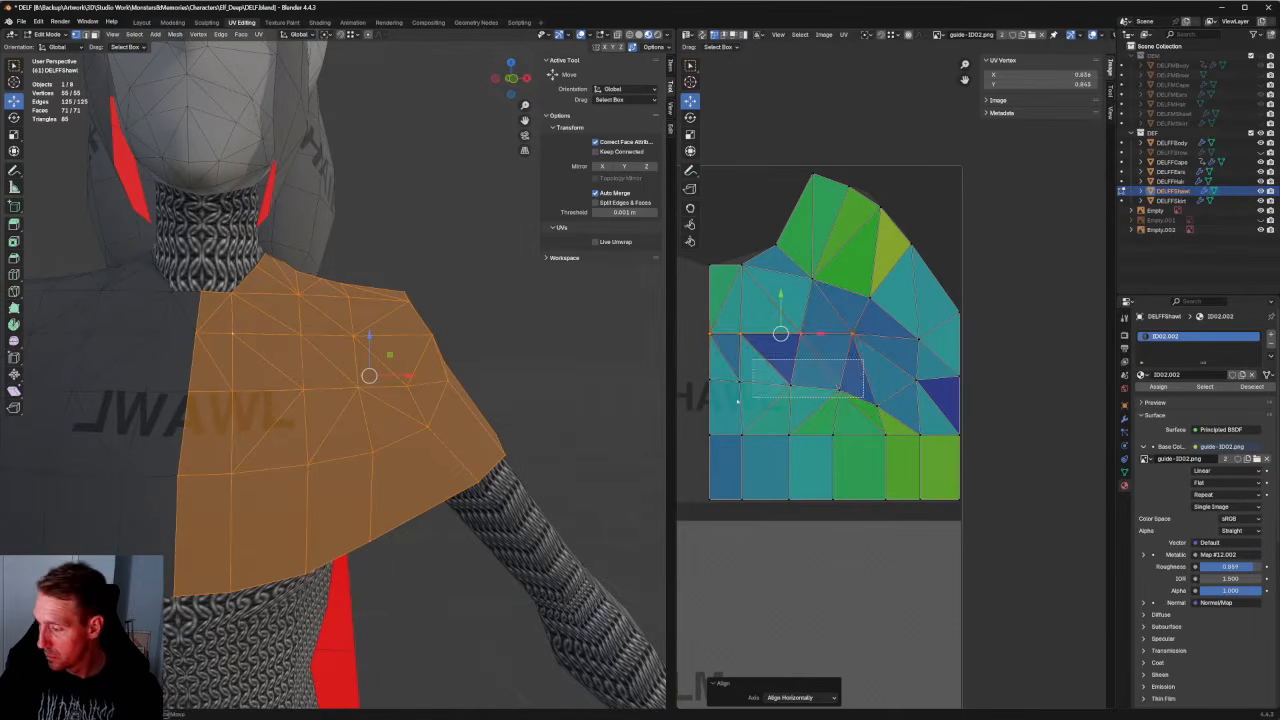
key(shift+w)
Shift the fifth vertical UV edge of the front island's bottom row left along X.
drag(690, 413, 874, 518)
key(u)
click(875, 420)
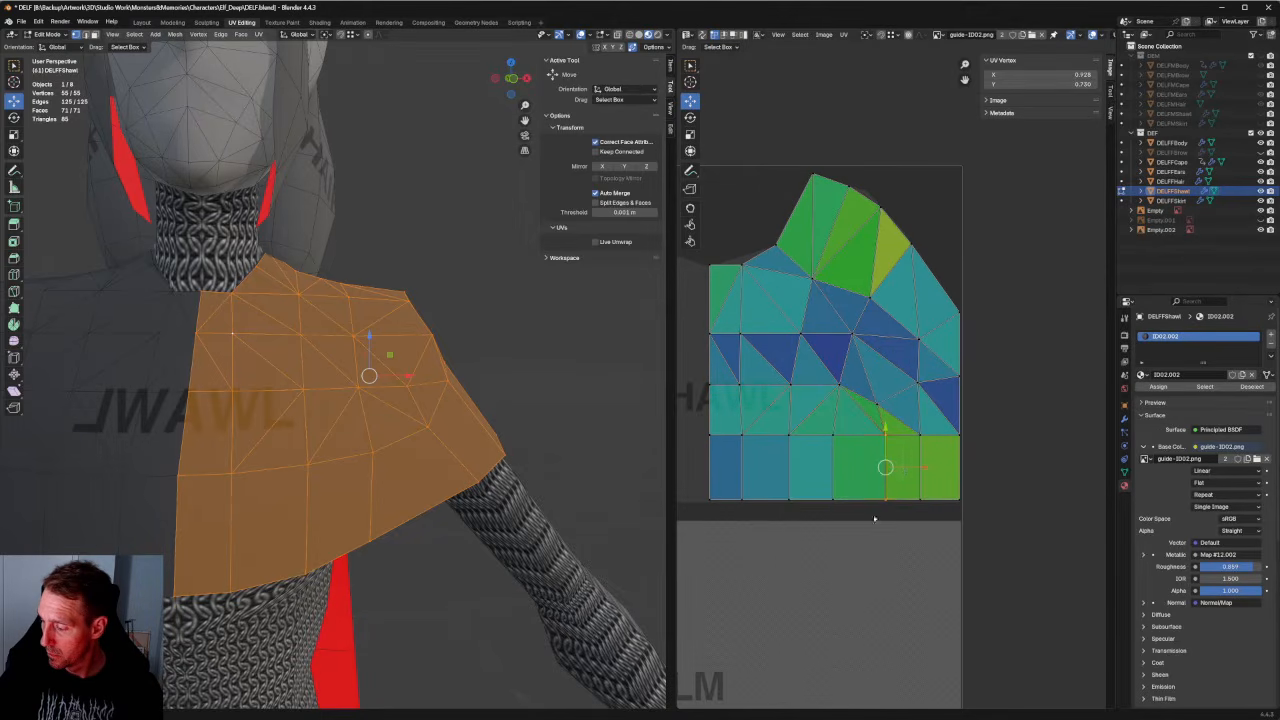
key(g)
key(x)
click(886, 464)
Shift the fourth vertical UV edge of the bottom row left along X, undoing the first free move.
drag(848, 424, 824, 511)
key(g)
click(866, 467)
key(ctrl+z)
key(ctrl+z)
key(g)
key(x)
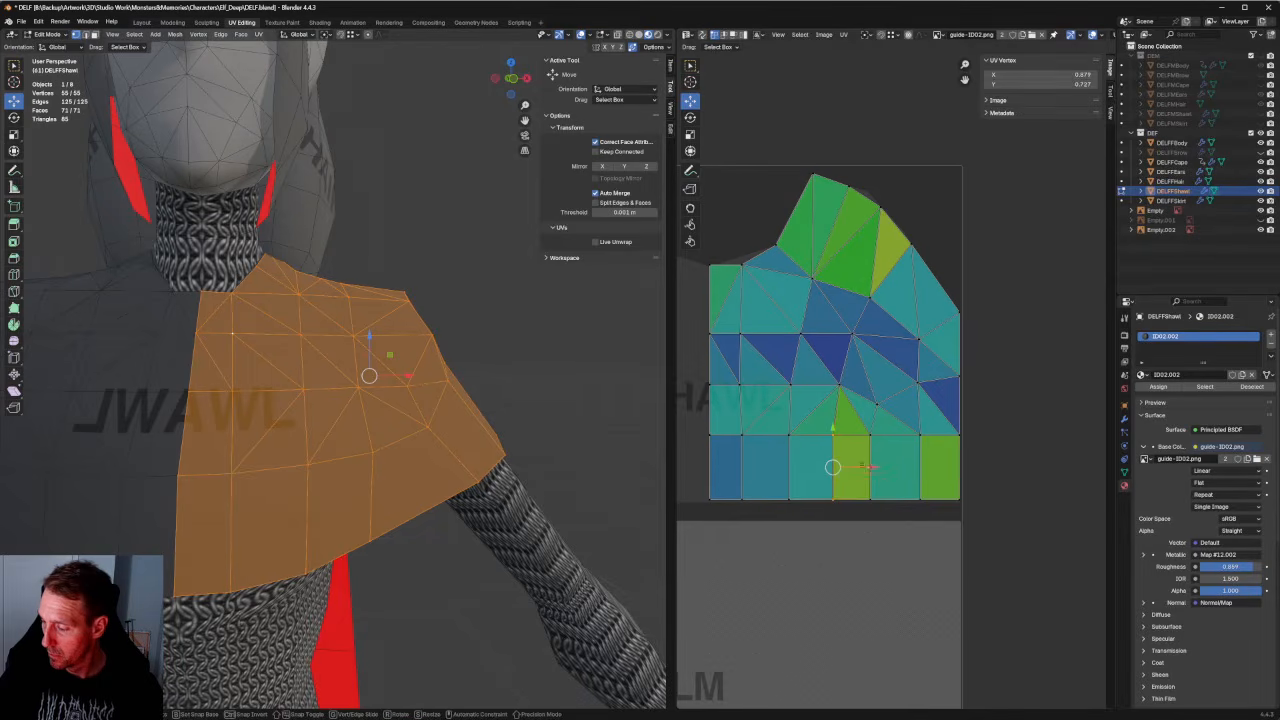
click(791, 422)
Move the three lower UV vertices of the third vertical line 0.006875 m left.
drag(772, 369, 813, 496)
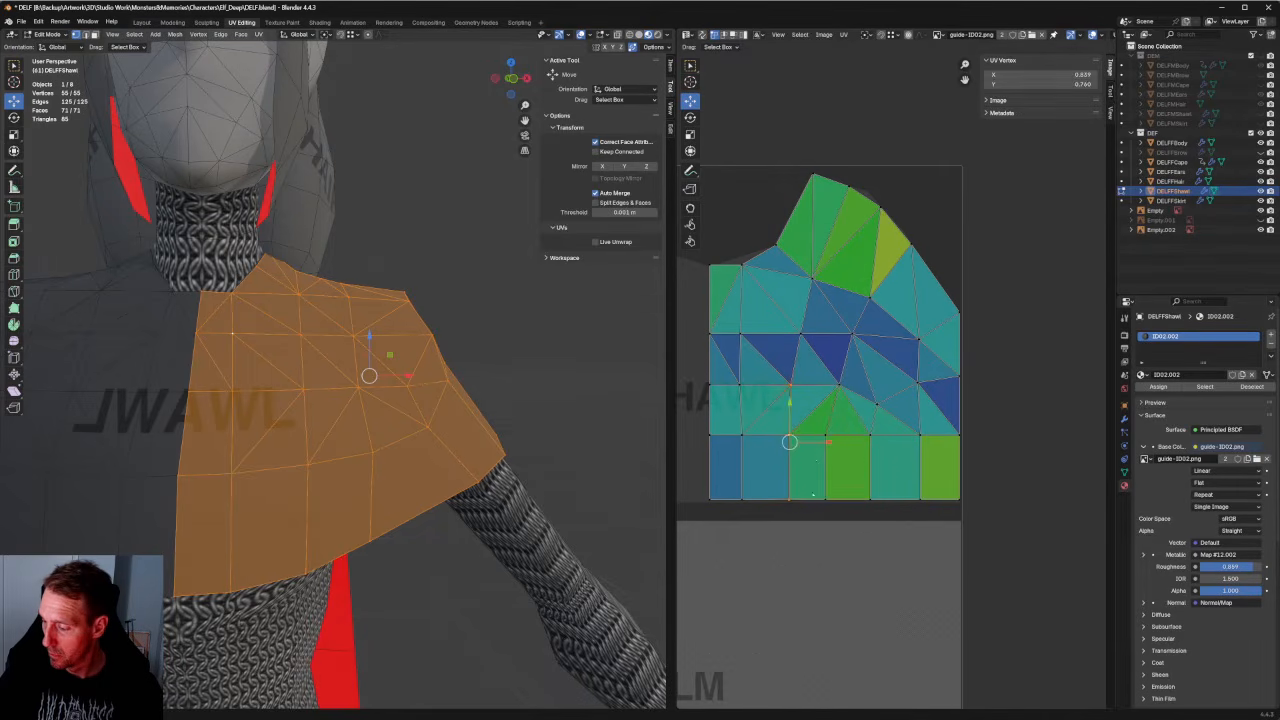
drag(825, 443, 817, 443)
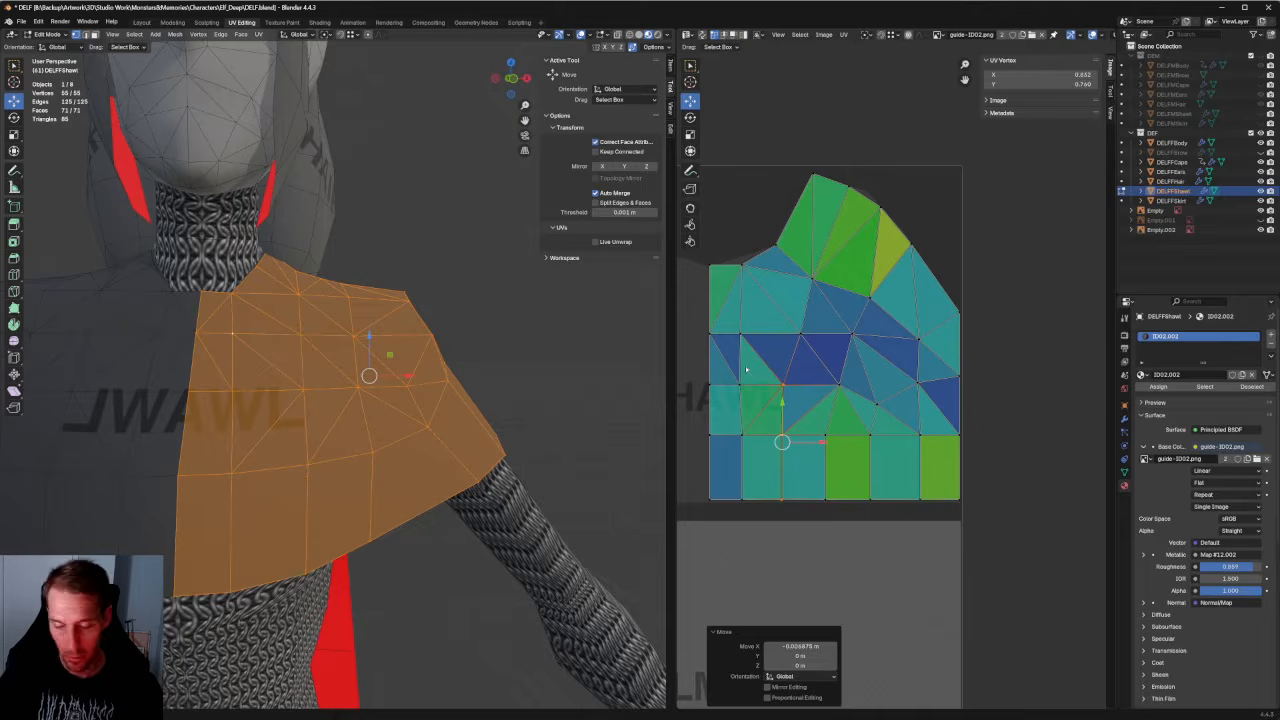
Align the UV vertices of the front island's second vertical line vertically.
click(743, 380)
drag(763, 357, 730, 524)
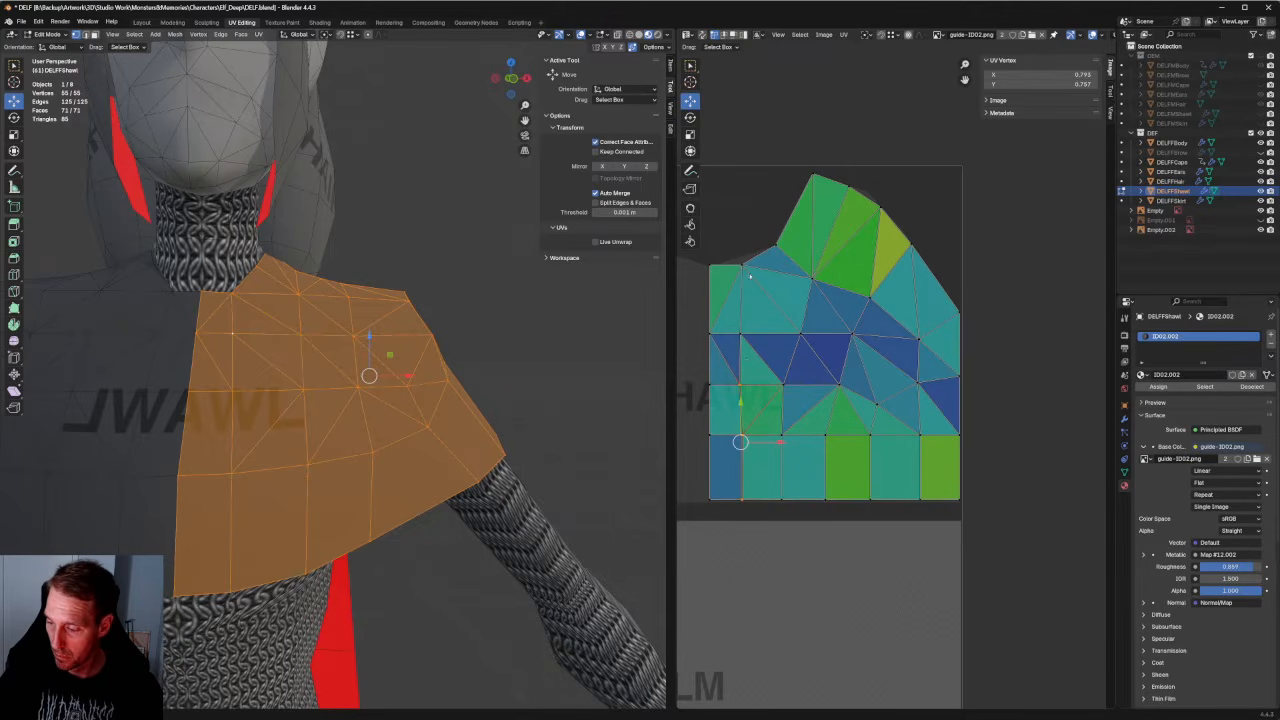
drag(747, 474, 731, 519)
key(shift+w)
key(v)
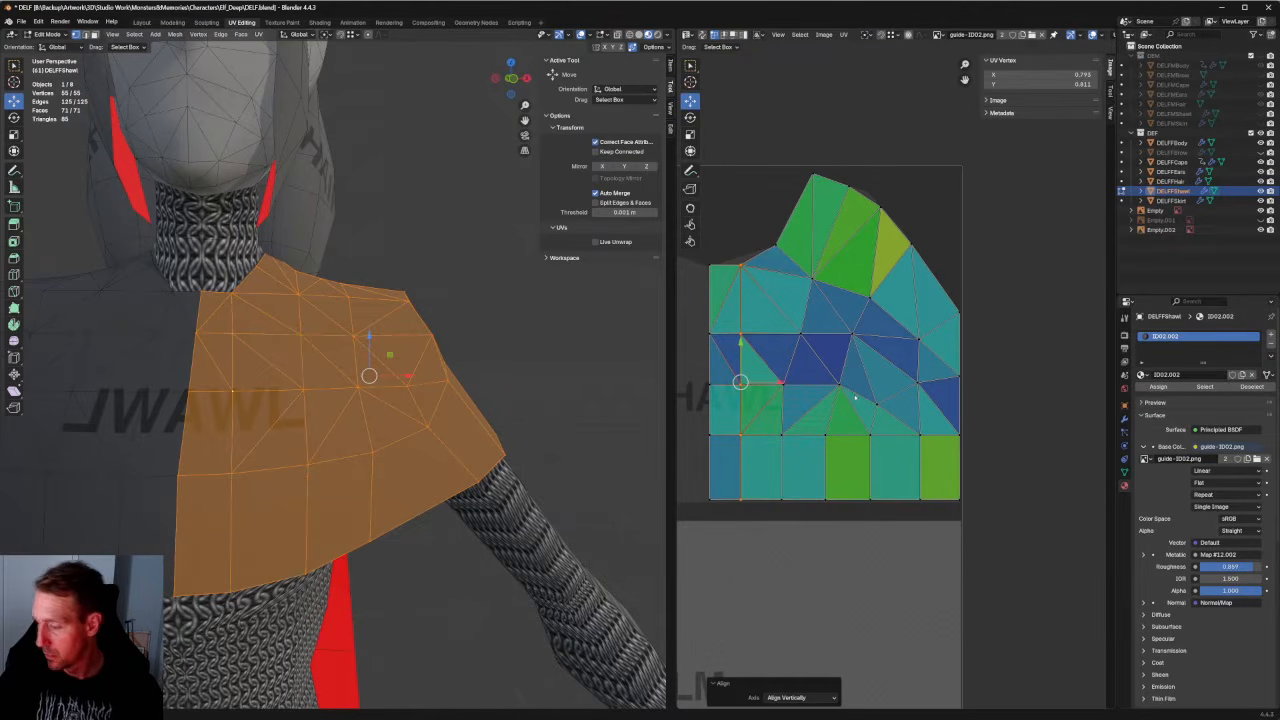
Align the lower UV vertices of the third vertical line vertically, followed by those of the fourth line.
drag(810, 366, 772, 515)
key(shift+w)
key(v)
drag(851, 412, 812, 504)
key(shift+w)
key(v)
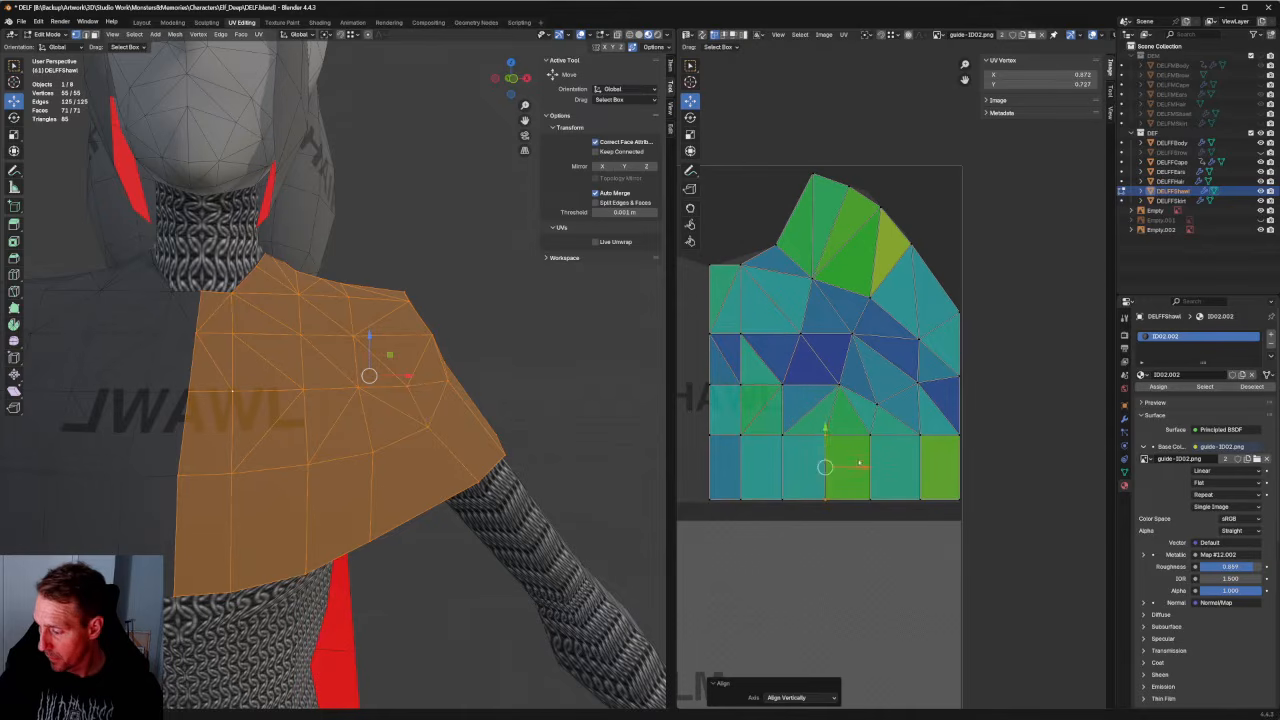
Nudge the bottom row's fourth vertical UV edge left and readjust the position of the fifth edge.
key(g)
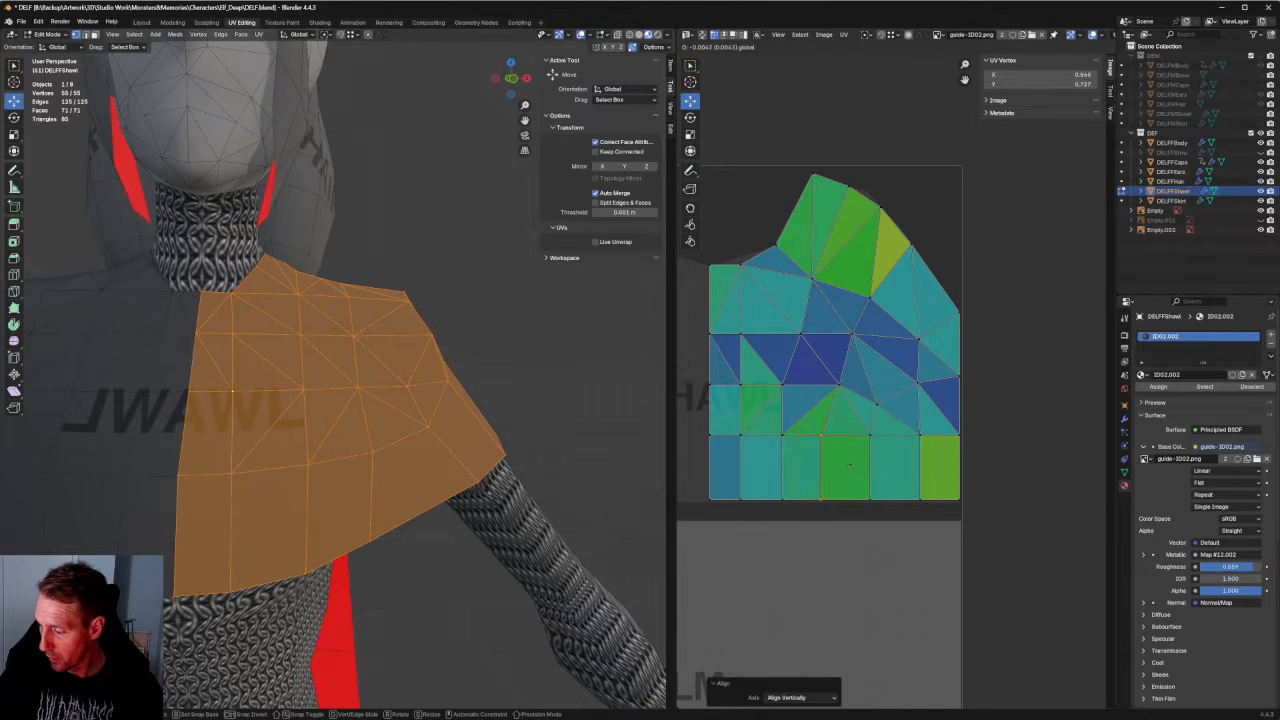
drag(850, 465, 850, 465)
drag(895, 425, 860, 510)
drag(871, 467, 867, 464)
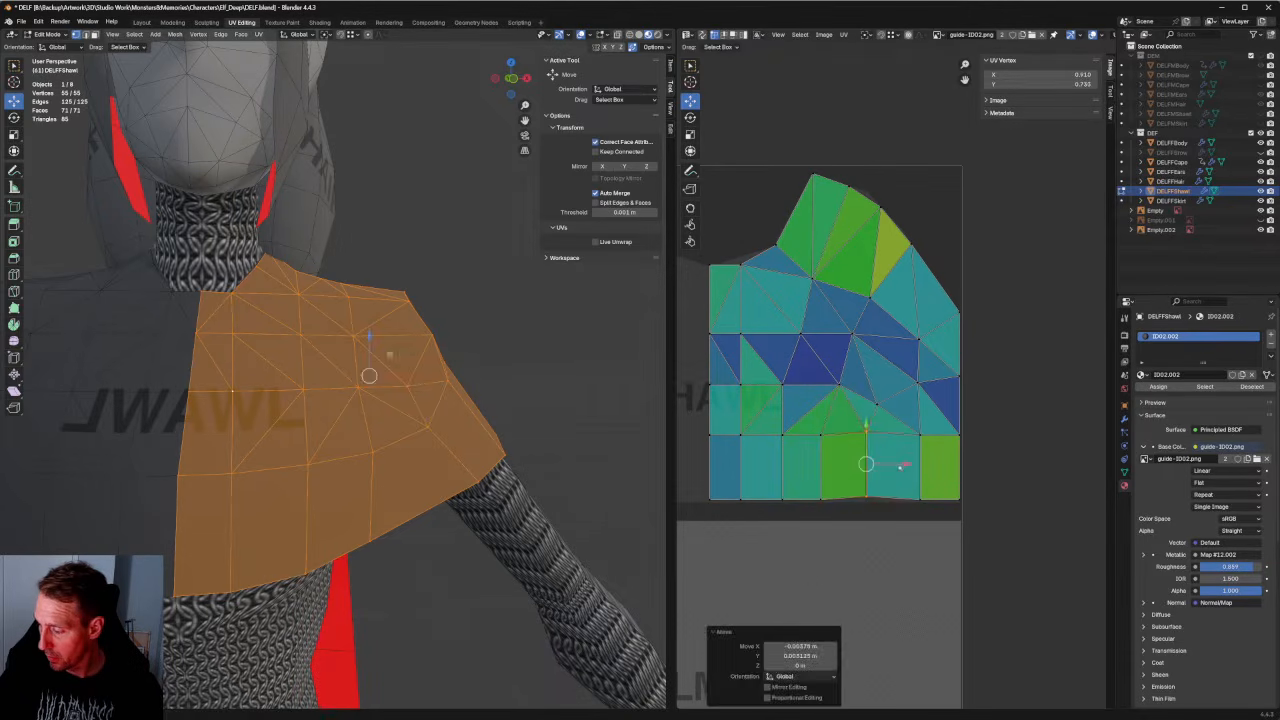
key(g)
click(893, 464)
Clear the shawl mesh selection, inspect the guide texture on the model and switch the base colour image to Map #12.
click(563, 348)
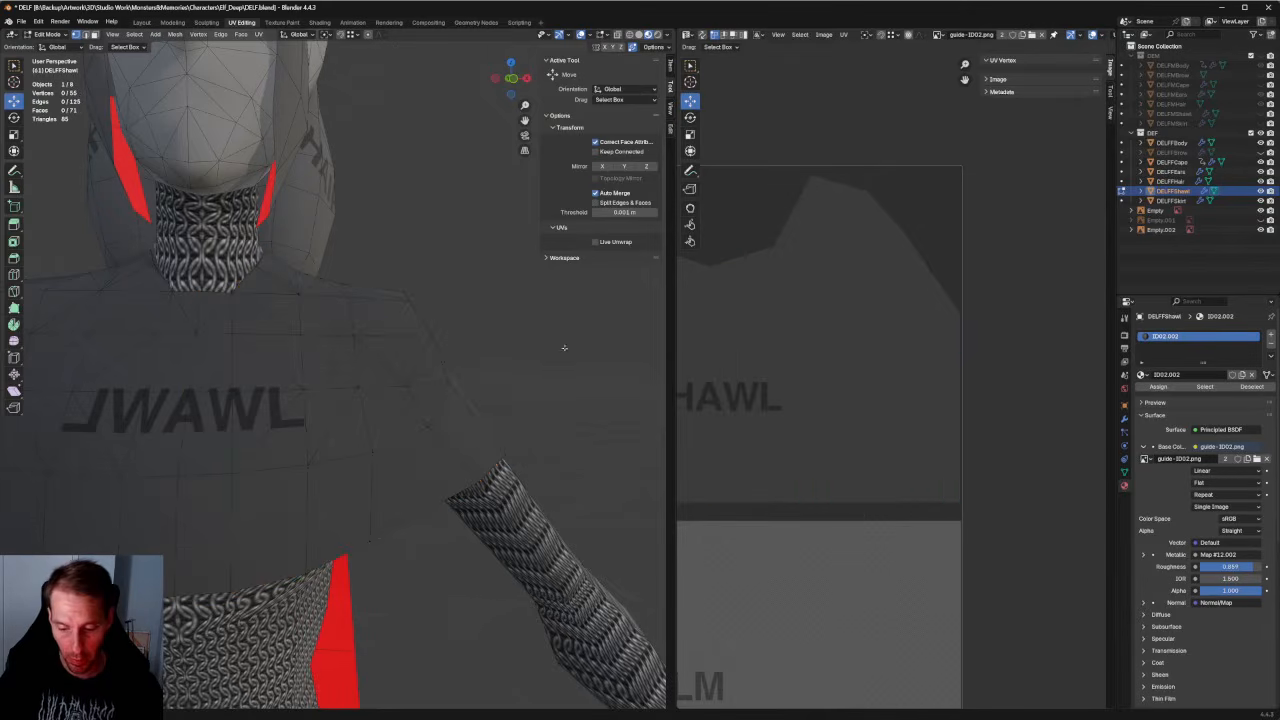
scroll(534, 356, down, 4)
middle_drag(532, 355, 463, 400)
scroll(285, 415, up, 8)
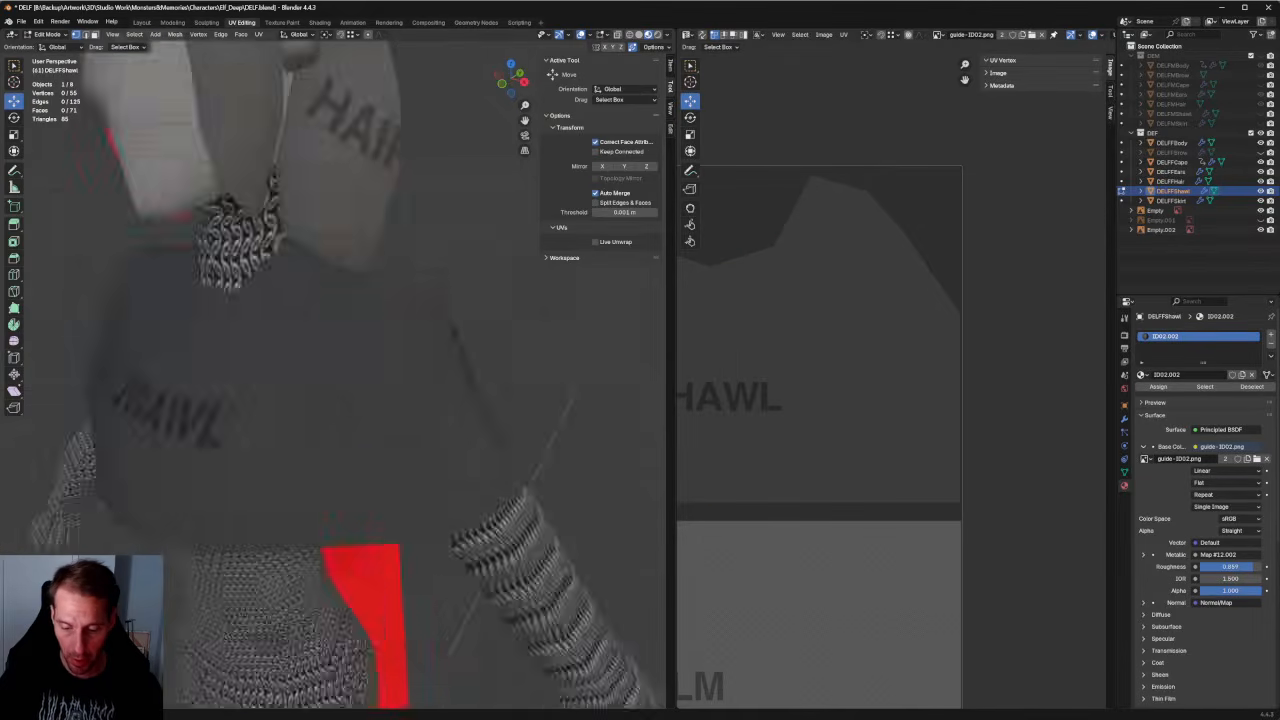
scroll(289, 424, down, 3)
scroll(290, 425, down, 4)
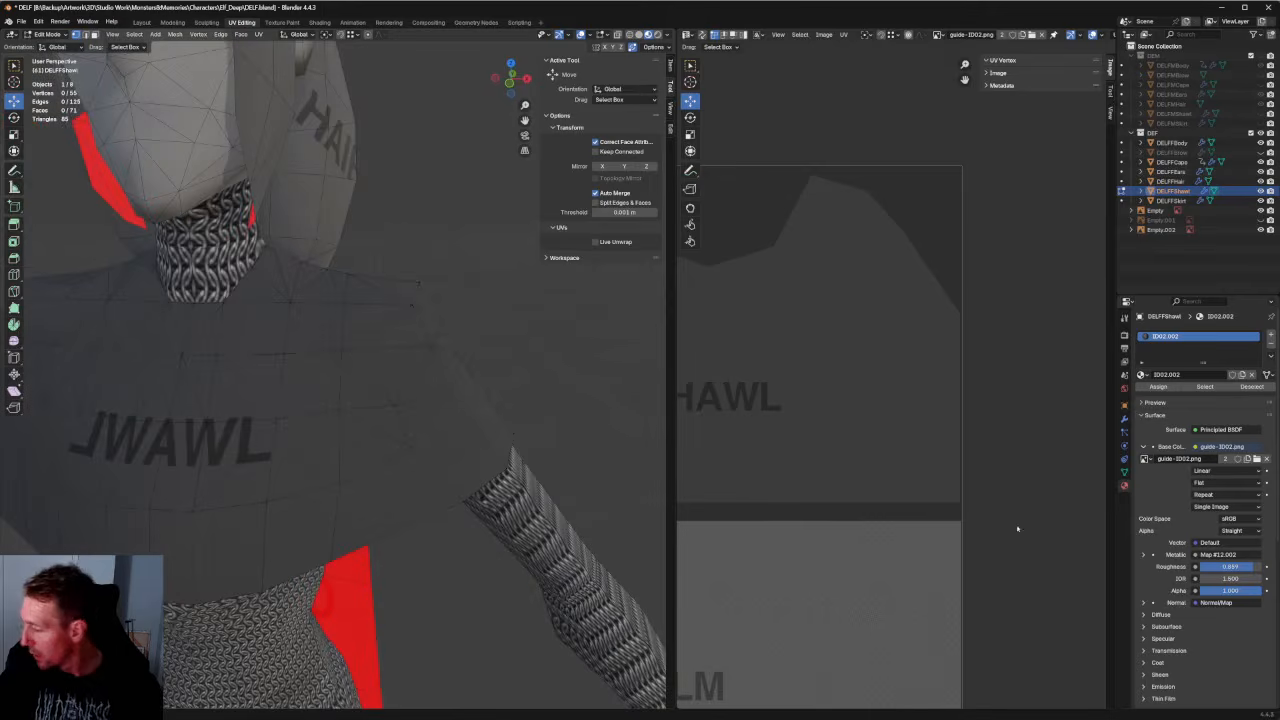
click(1145, 458)
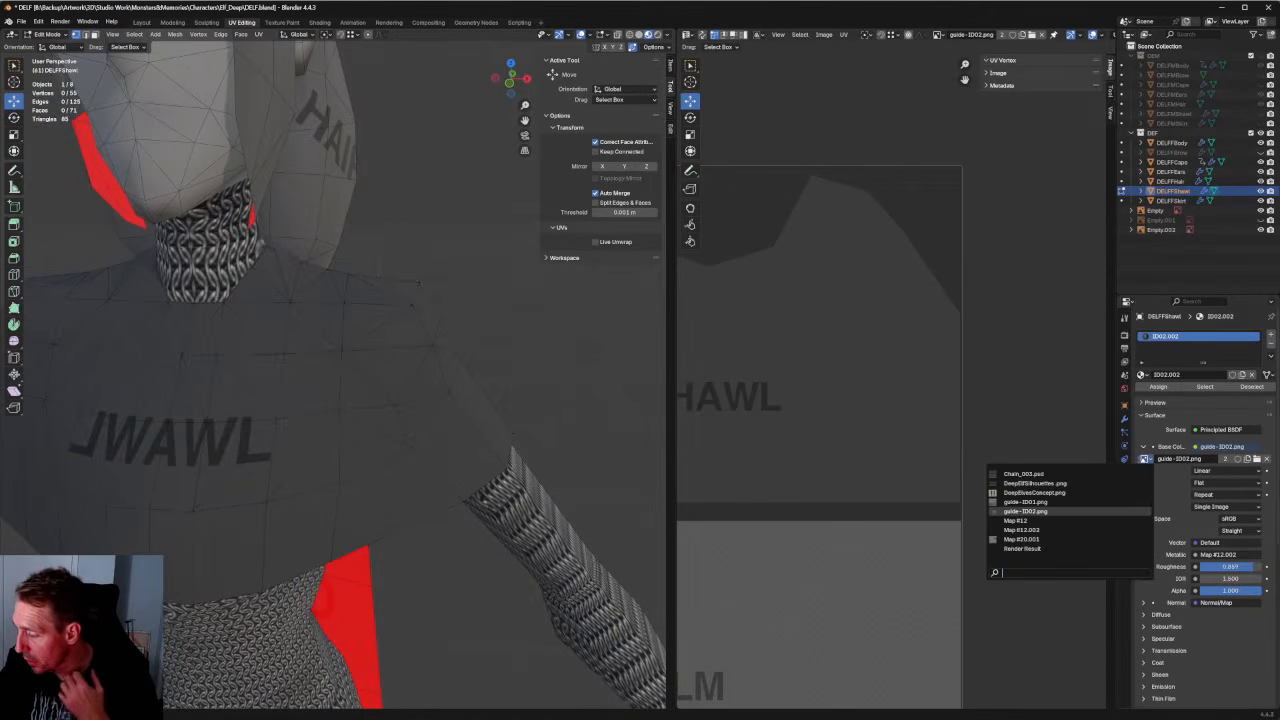
click(1018, 521)
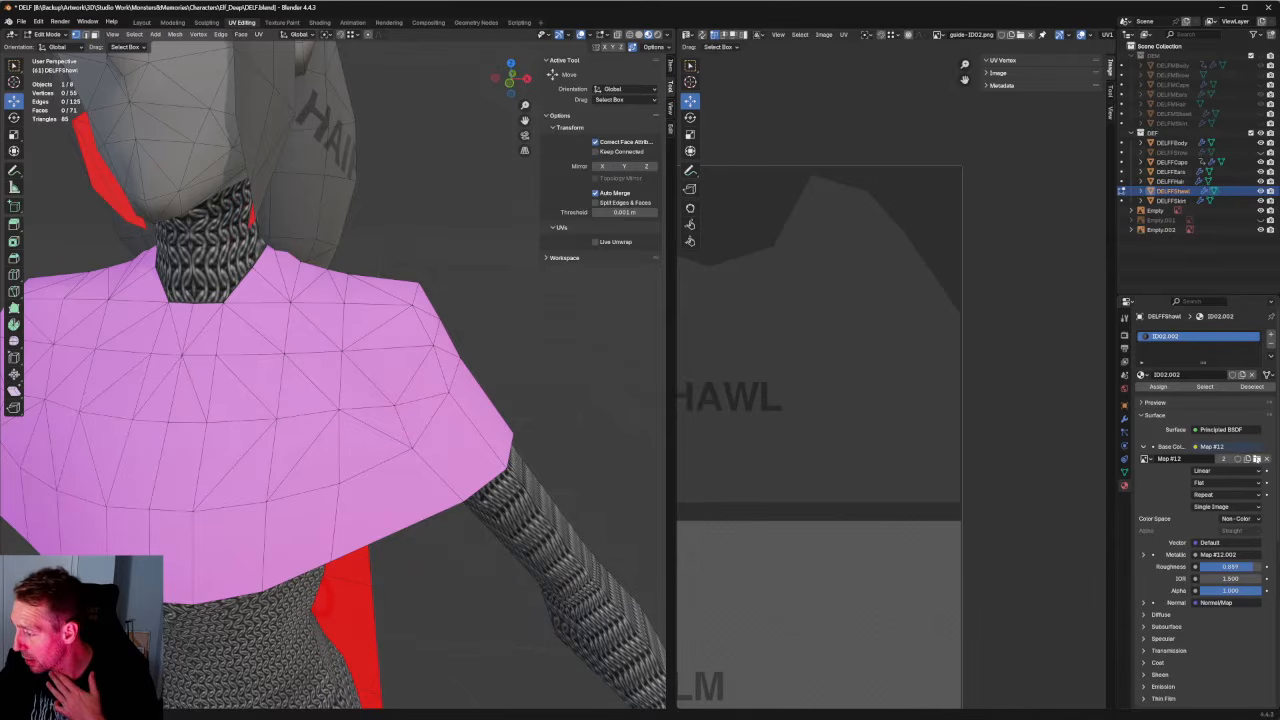
Load UV_test_Texture.png from the Google Drive ArtWork/3D/UVW folder as the shawl's base colour image and view it on the model.
click(1257, 458)
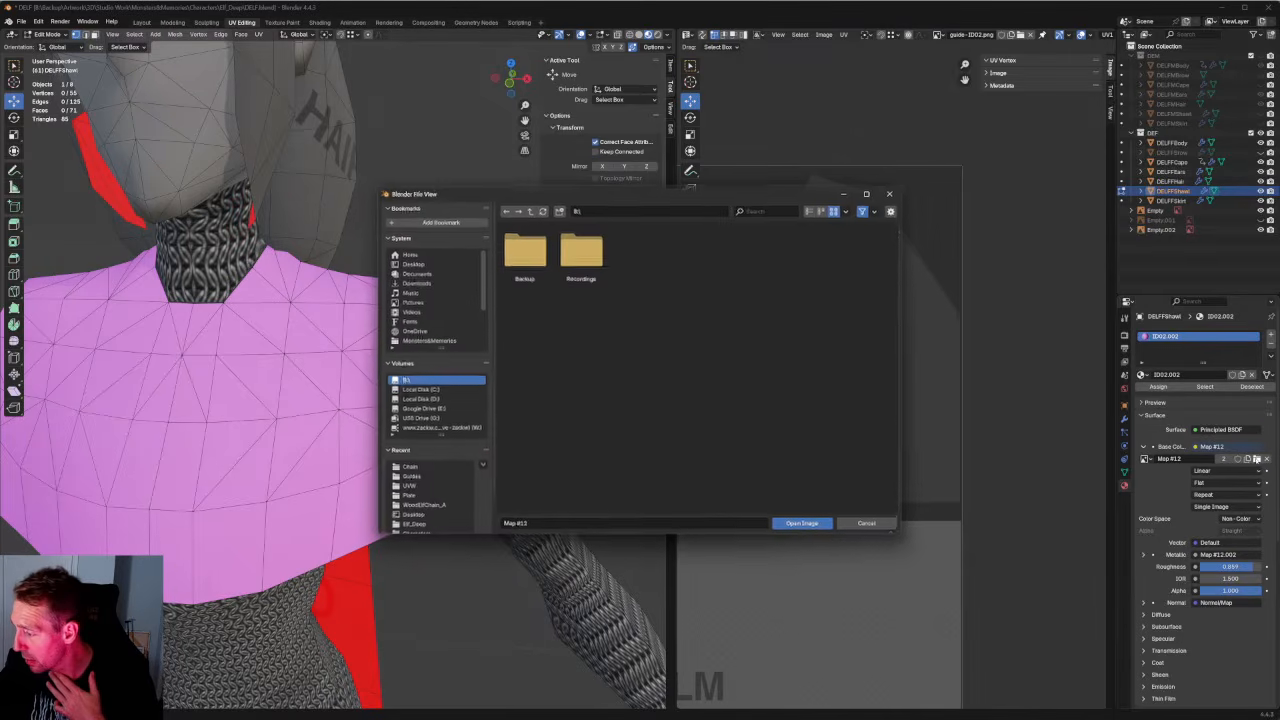
click(418, 389)
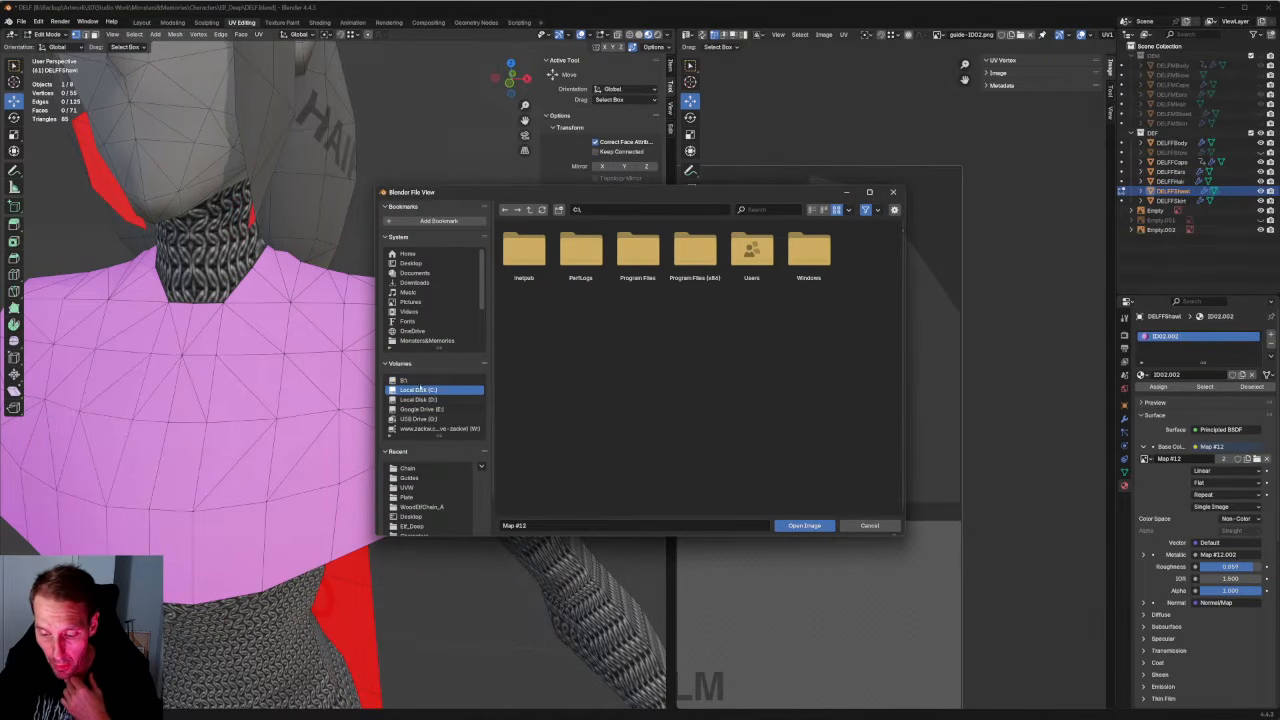
click(421, 409)
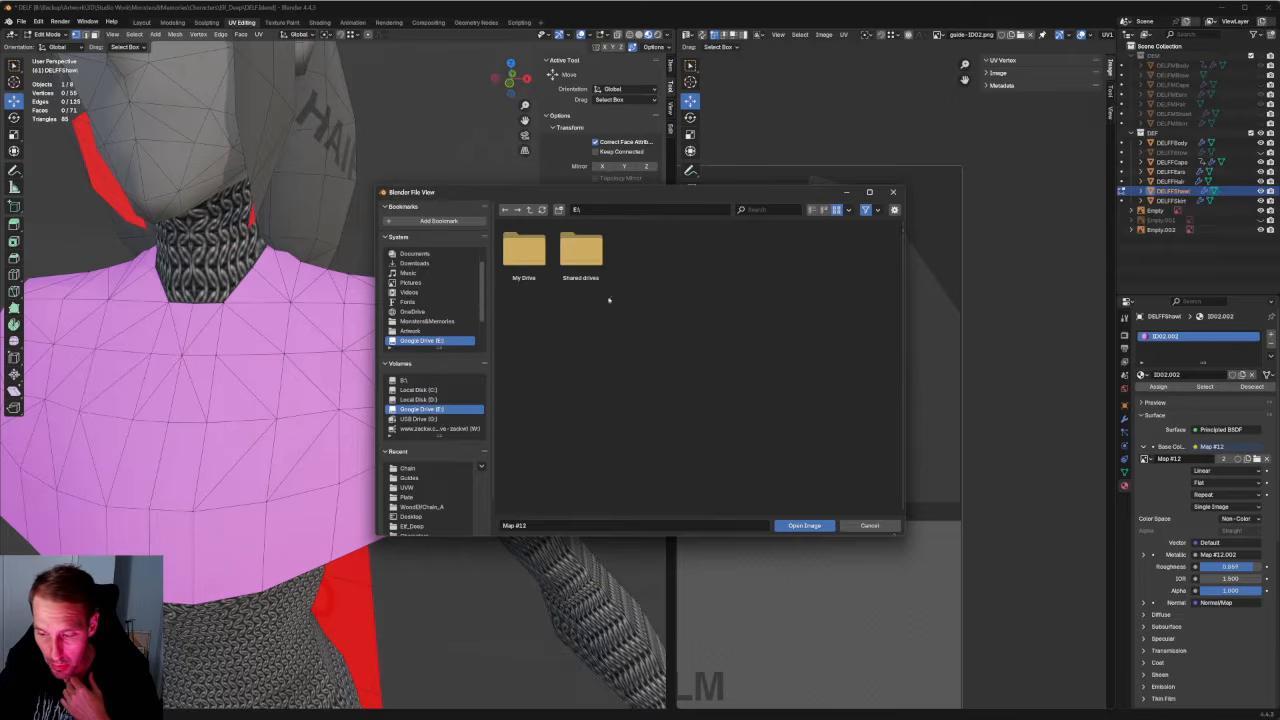
double_click(536, 250)
double_click(536, 250)
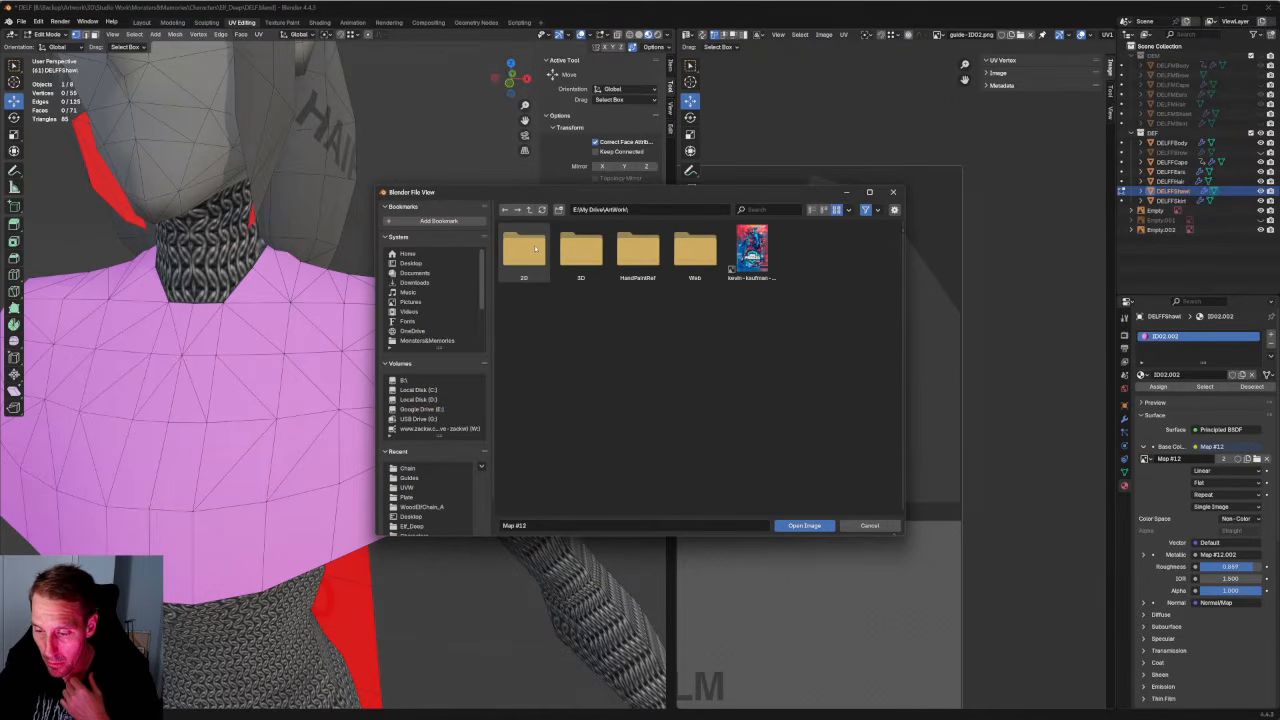
double_click(581, 248)
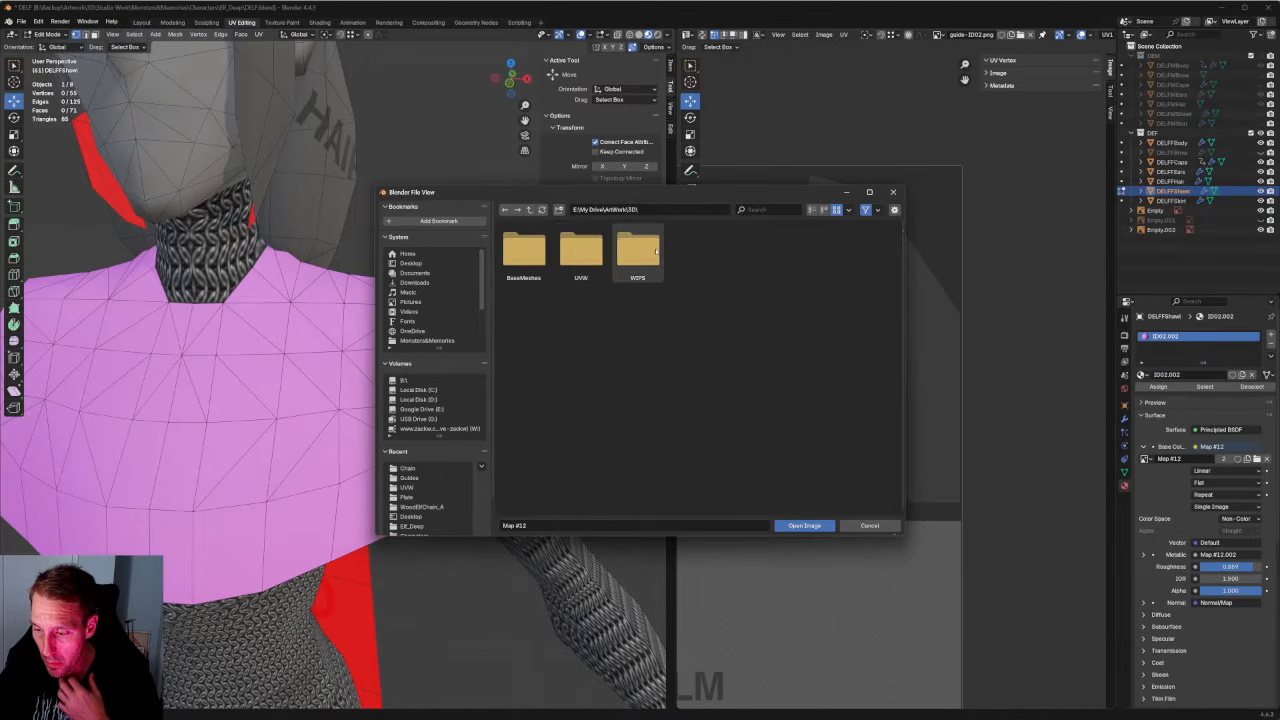
double_click(581, 250)
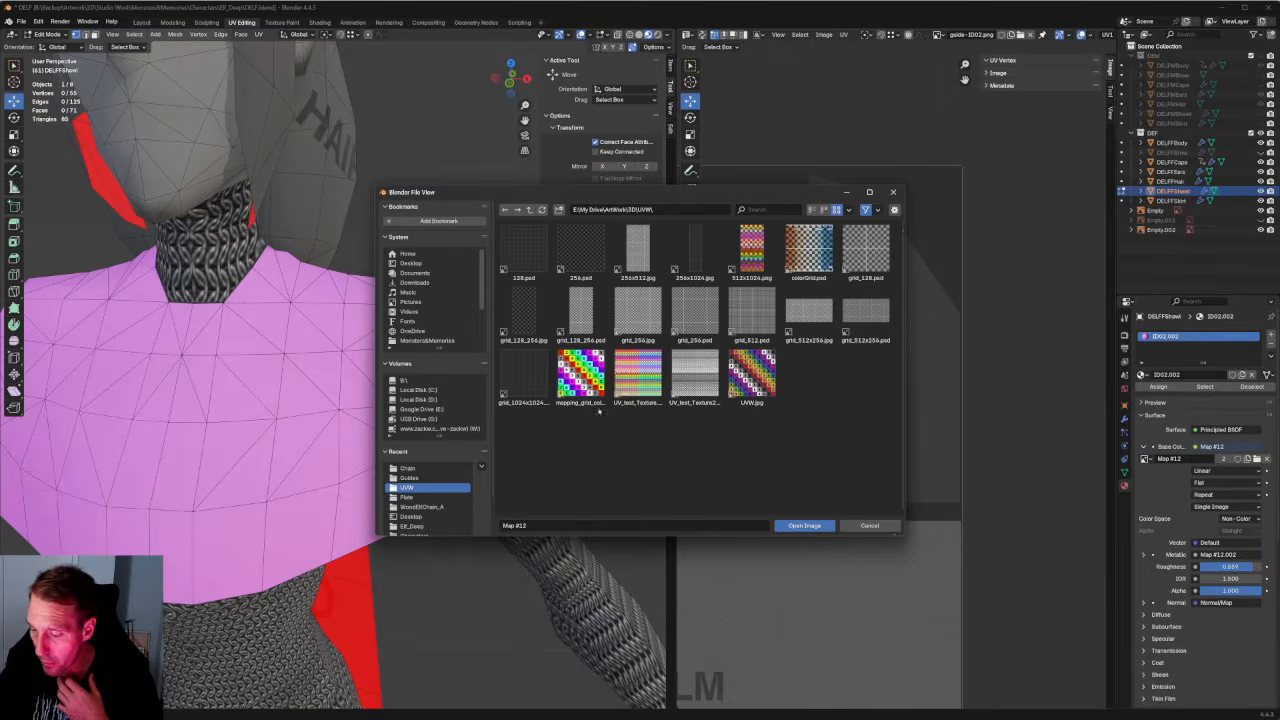
click(638, 375)
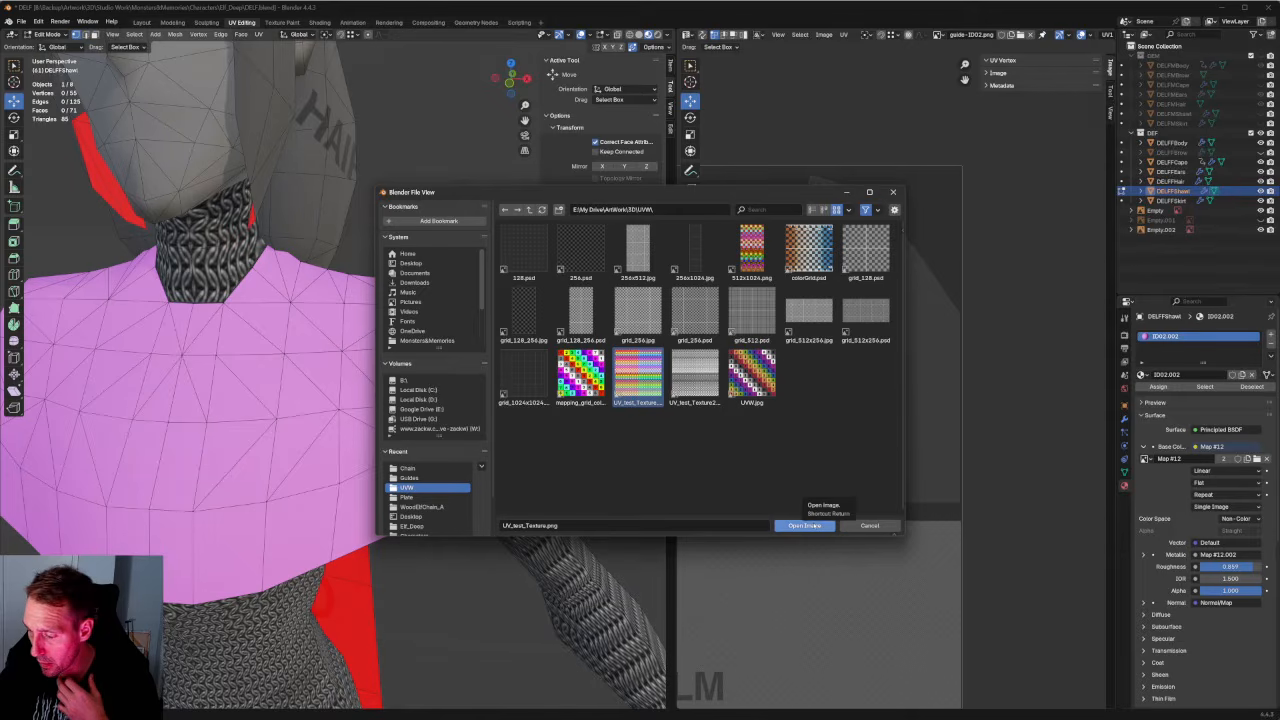
click(806, 525)
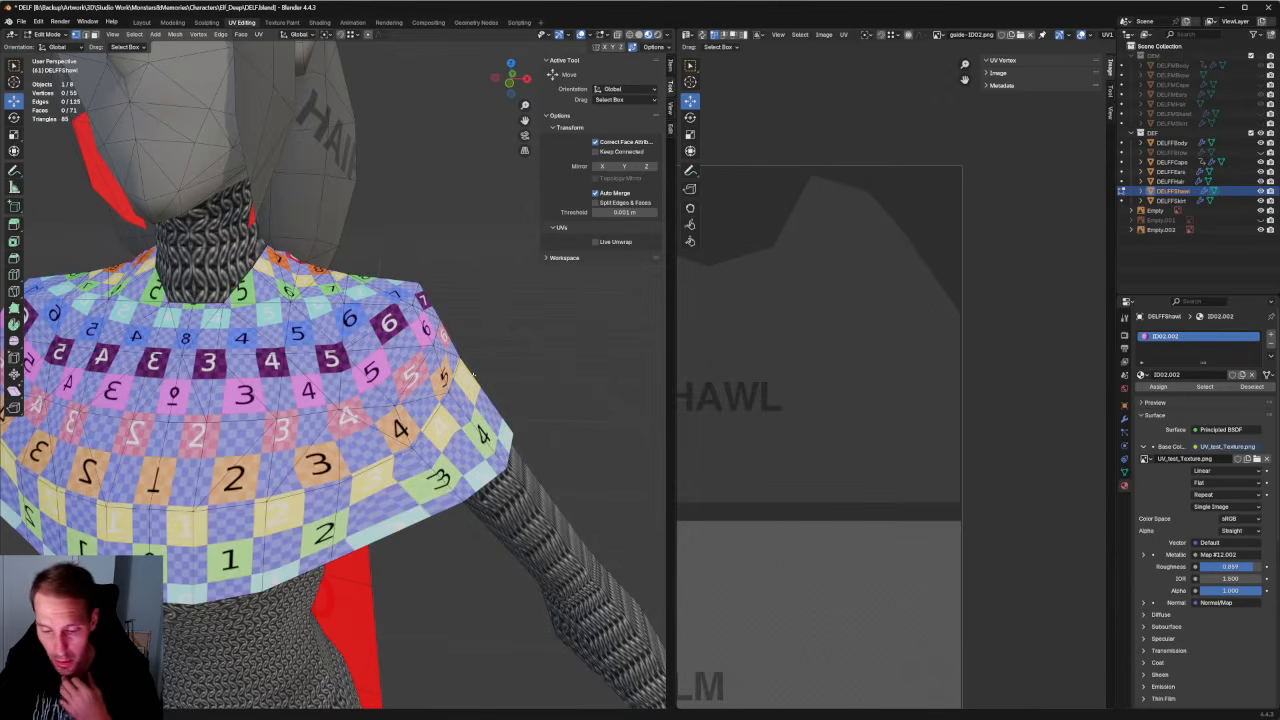
scroll(513, 329, down, 3)
scroll(506, 332, up, 2)
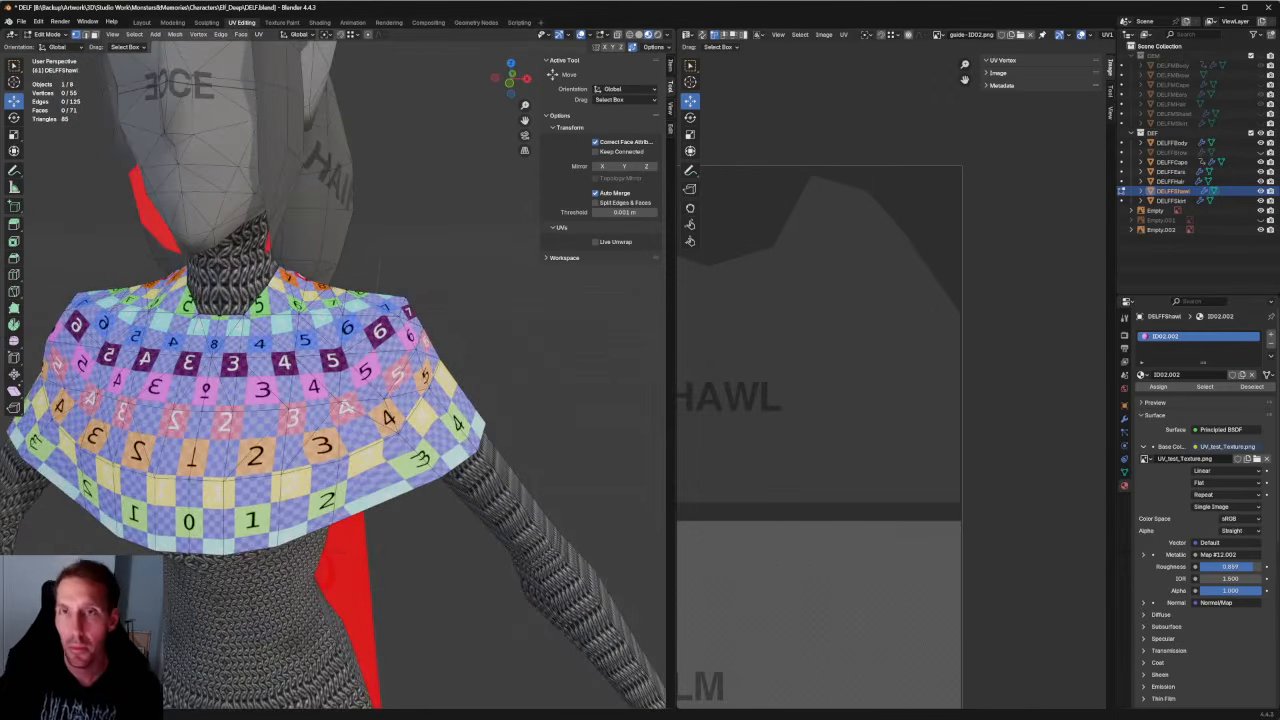
Inspect the test texture on the shawl from the front and select the whole shawl mesh to show its front UV island.
middle_drag(404, 368, 429, 342)
key(grave)
click(378, 307)
scroll(513, 396, up, 2)
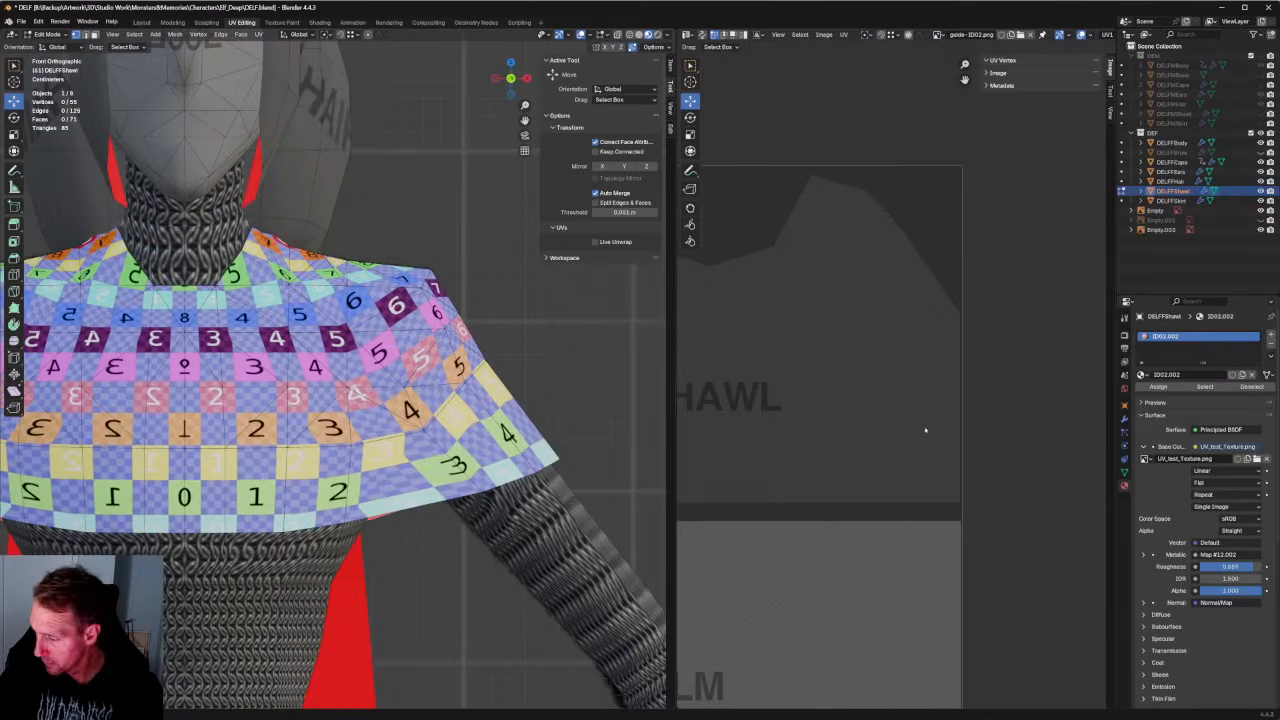
scroll(843, 407, down, 2)
key(a)
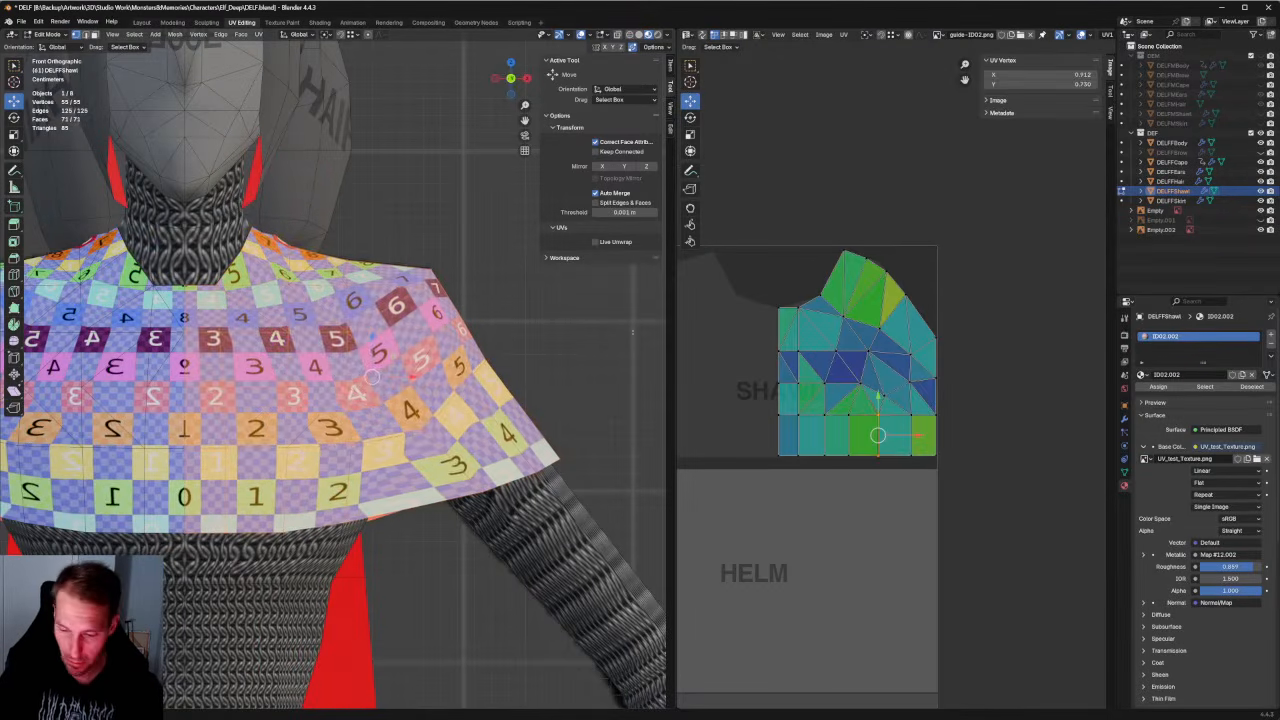
shift+middle_drag(500, 380, 565, 340)
scroll(985, 405, up, 4)
scroll(988, 390, up, 2)
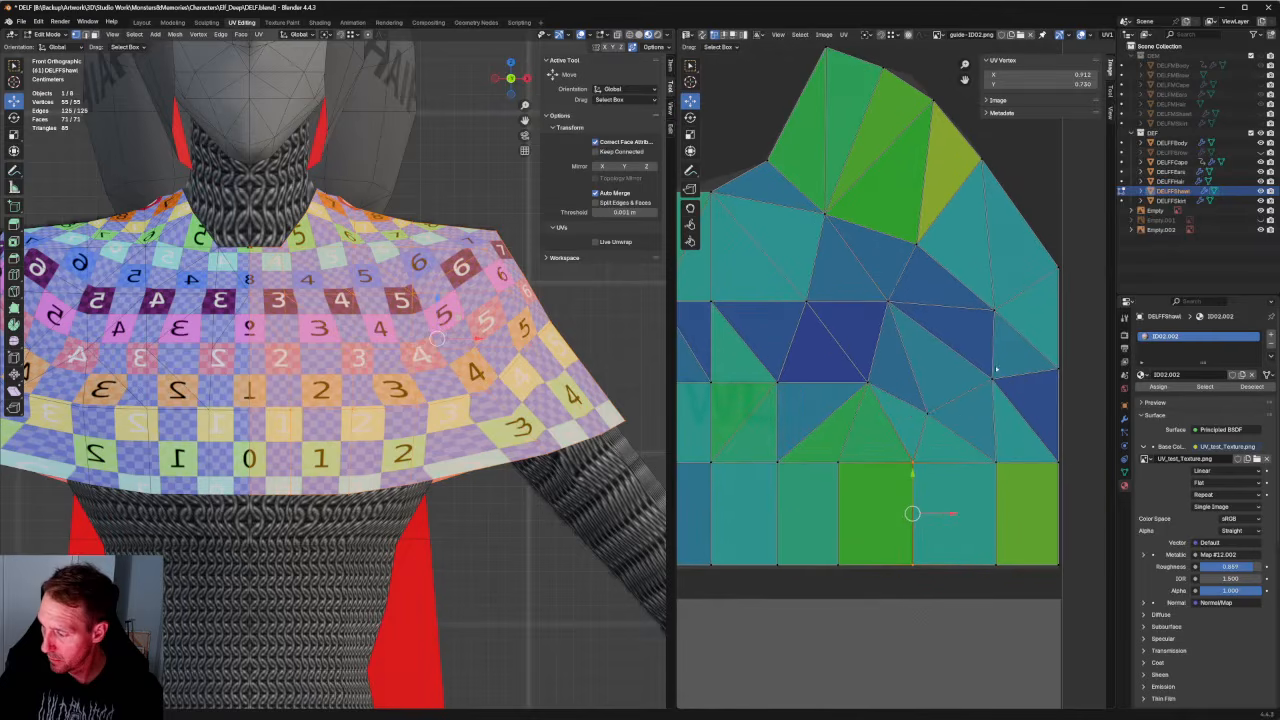
Nudge the front island's middle-row UV vertex beside the outer edge slightly up and readjust its inner neighbour sideways.
key(g)
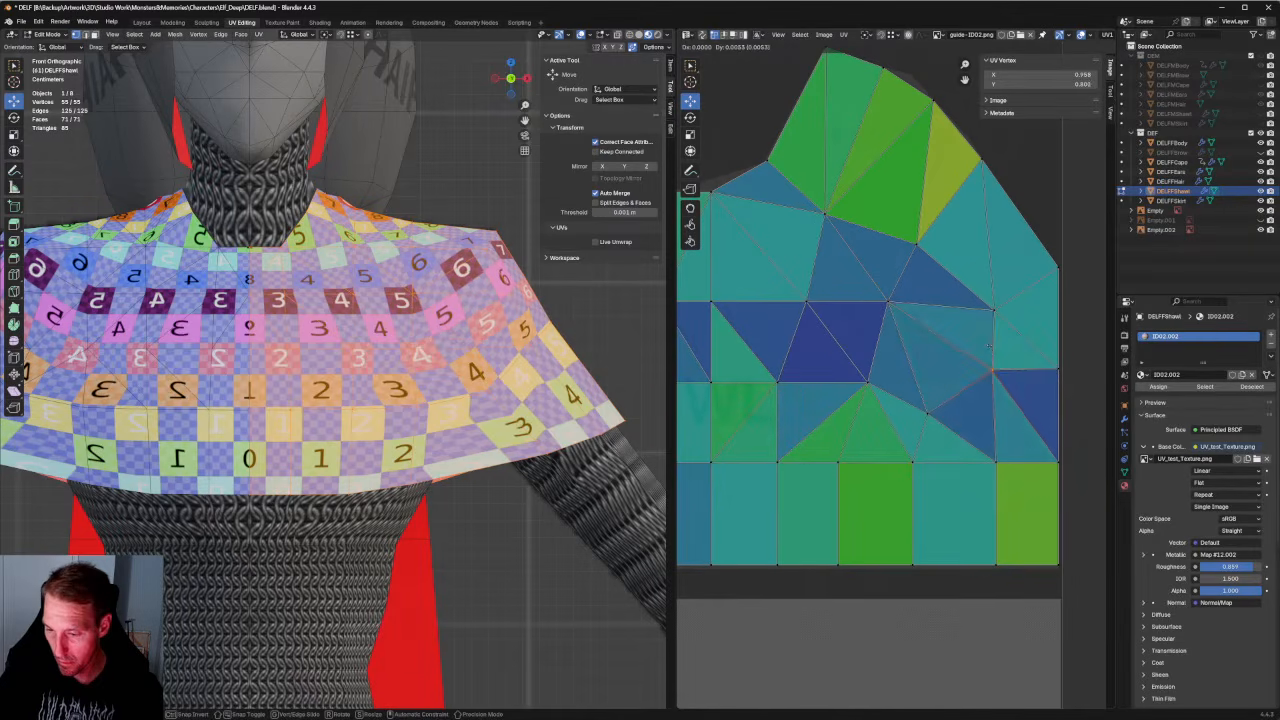
click(989, 348)
click(867, 375)
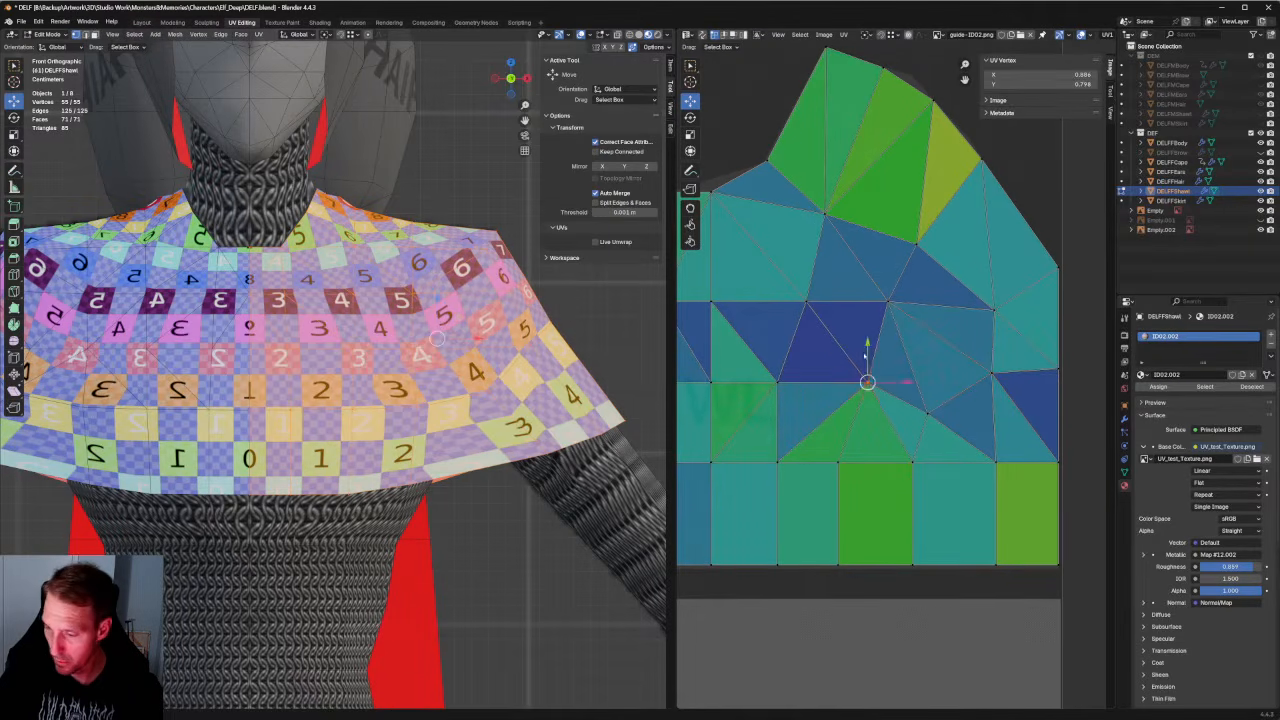
key(g)
click(866, 348)
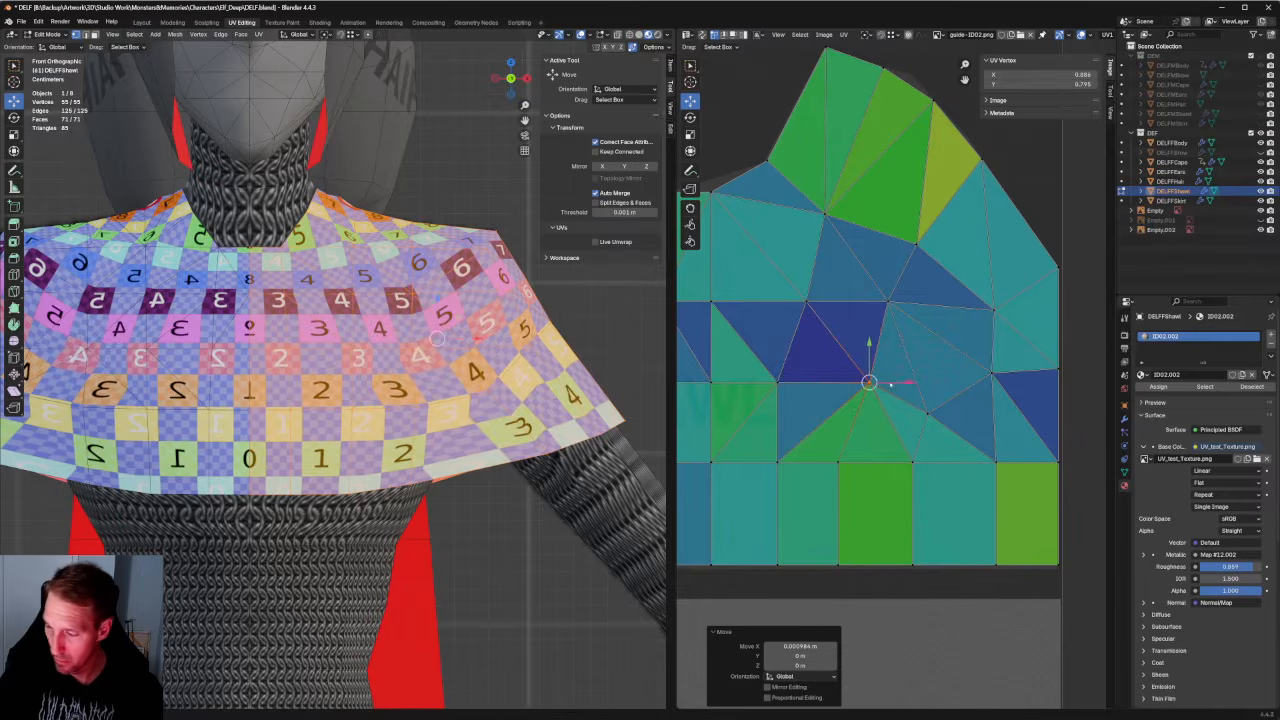
key(g)
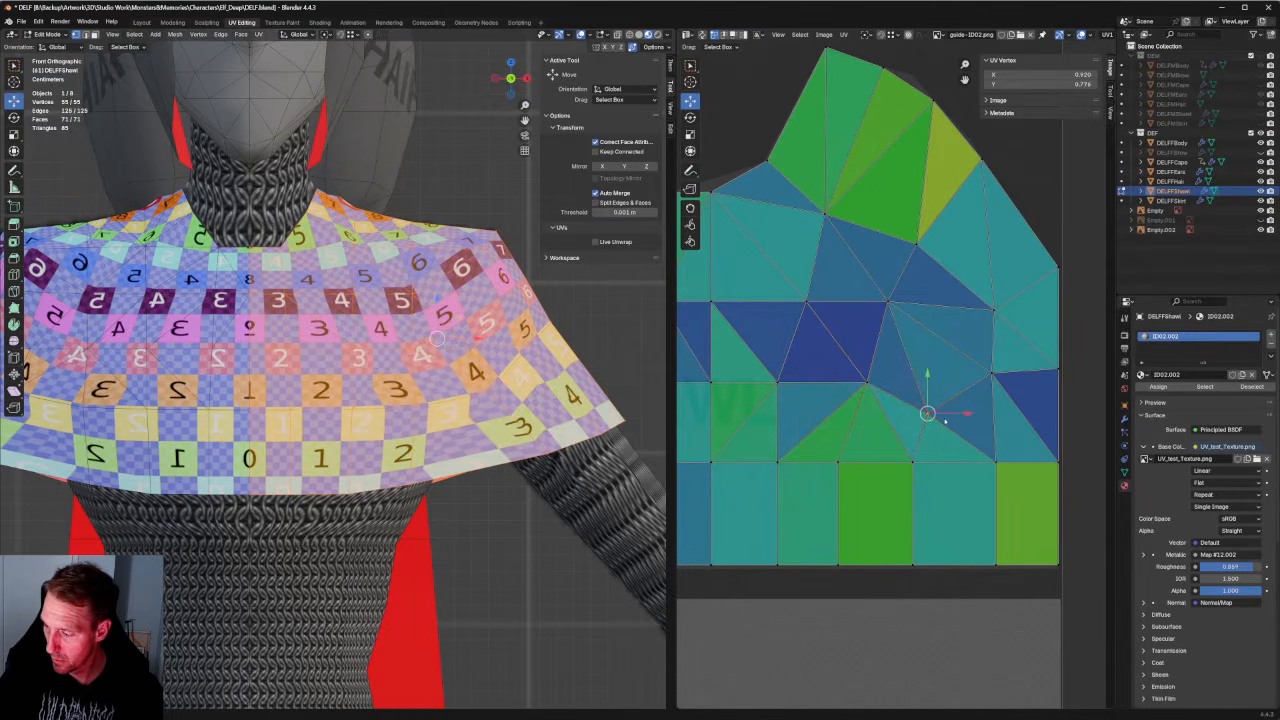
Move the bottom row's fifth vertical UV edge right by about 0.006, and shift its lowest vertex further right.
drag(884, 446, 944, 590)
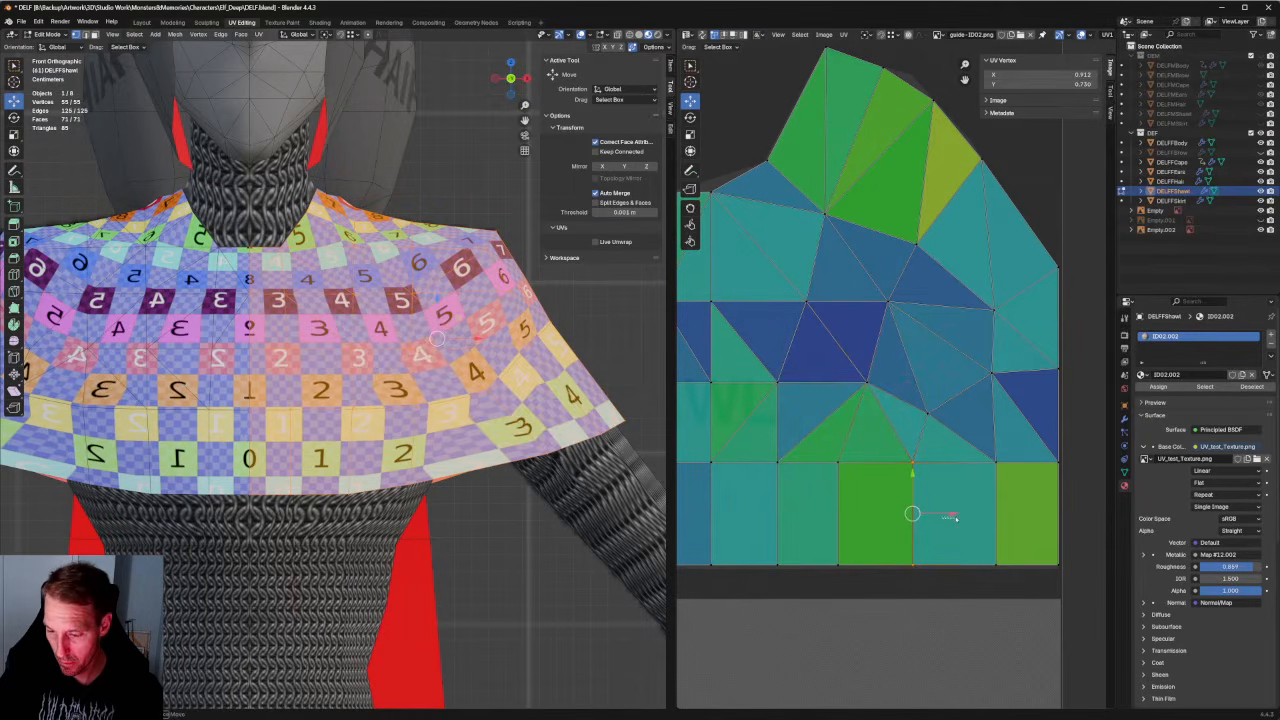
drag(955, 517, 965, 517)
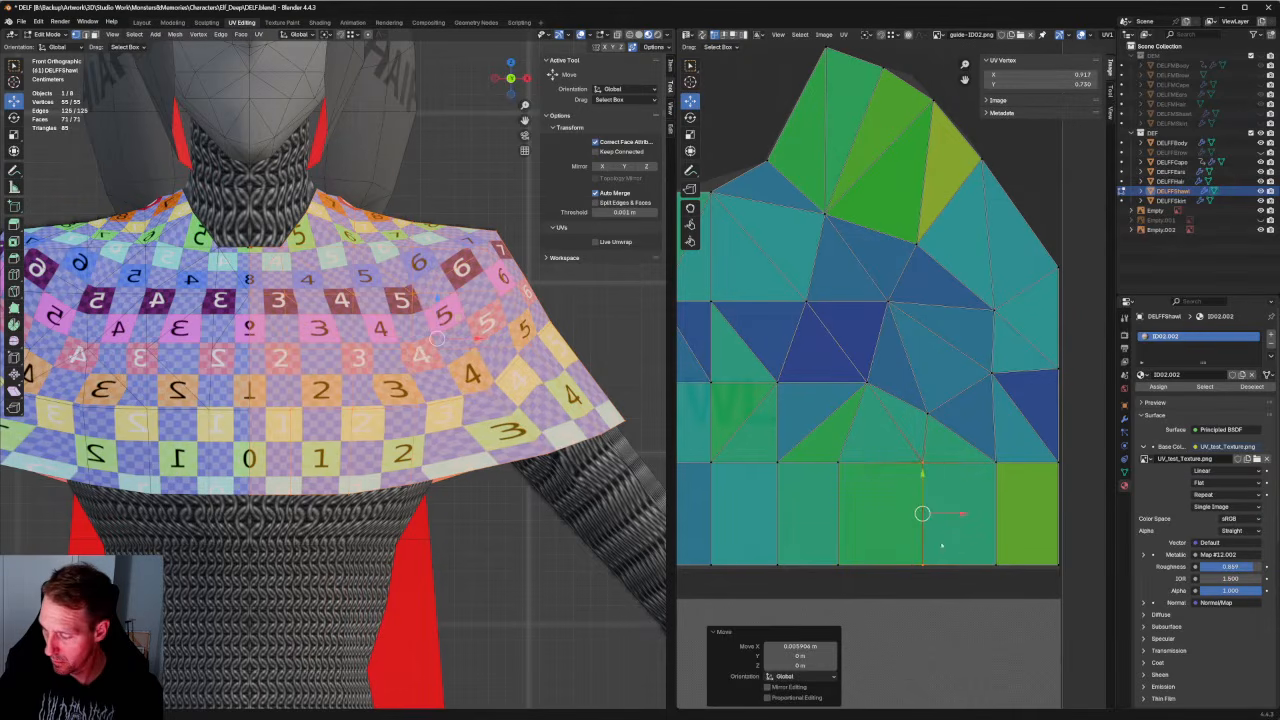
click(921, 564)
key(g)
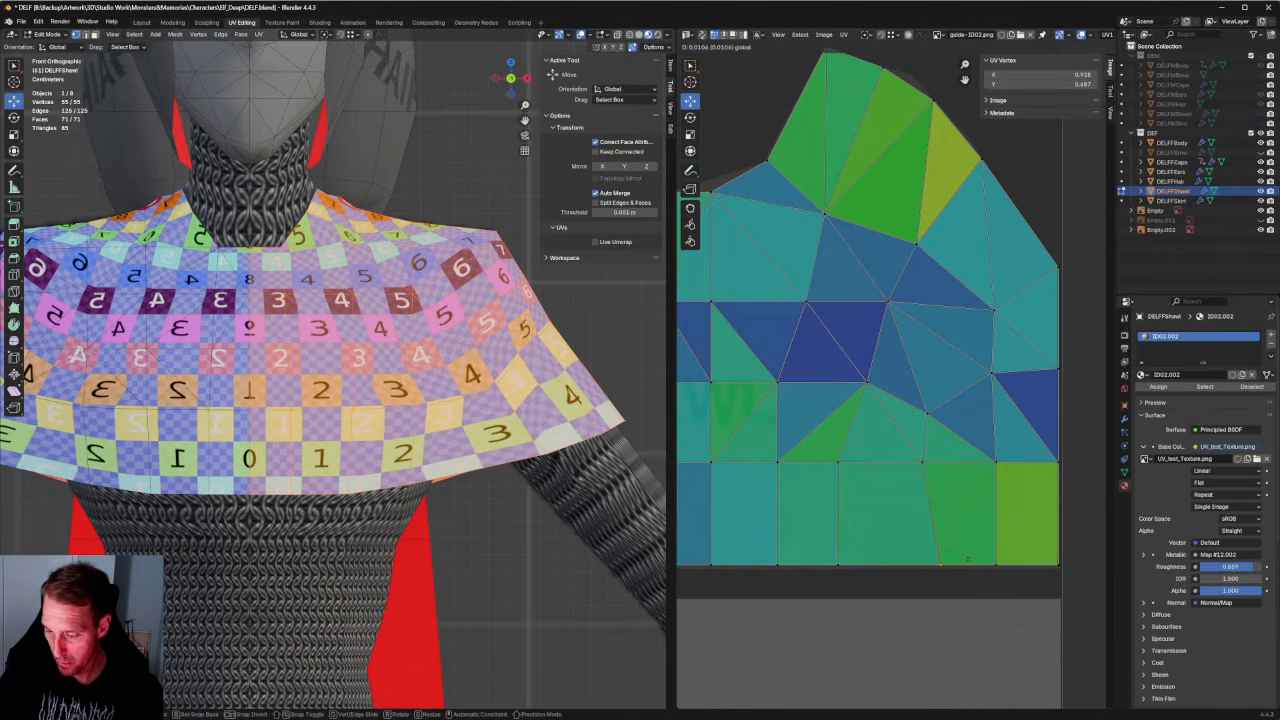
click(940, 560)
Shift the lowest vertex of the bottom row's last inner UV edge right, check the model and pull it partly back left.
key(g)
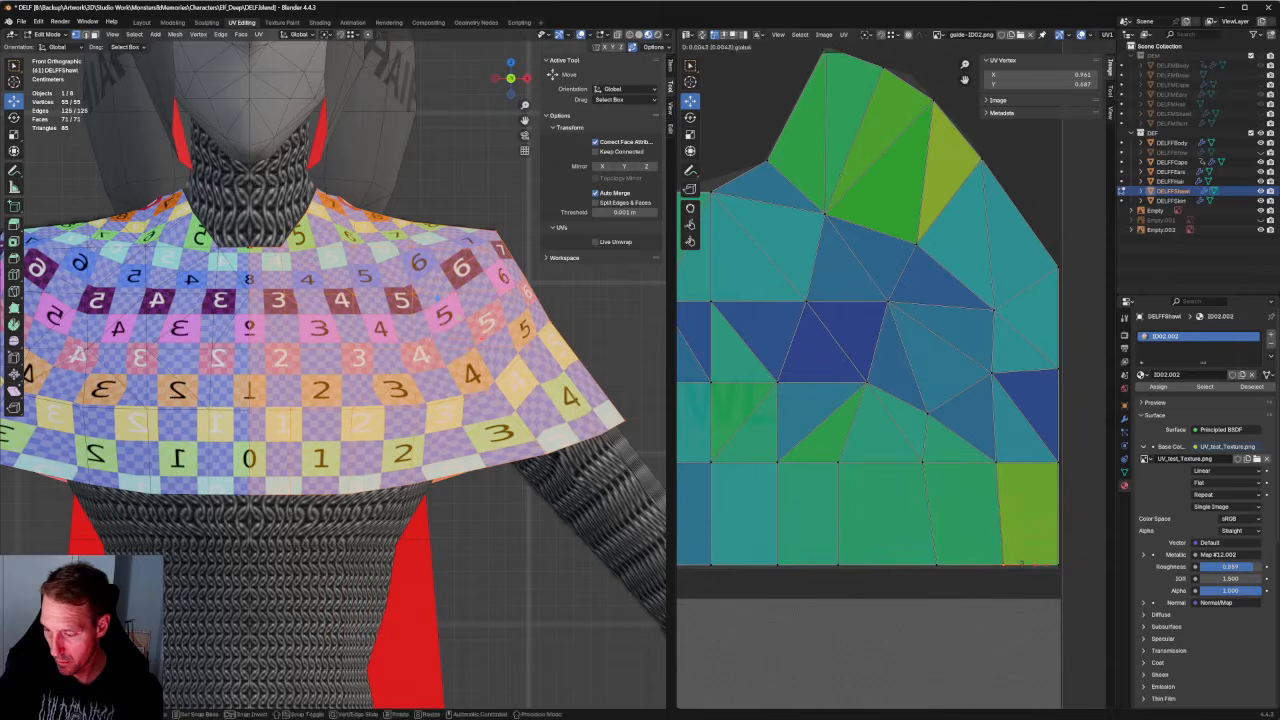
click(1006, 565)
middle_drag(330, 380, 635, 453)
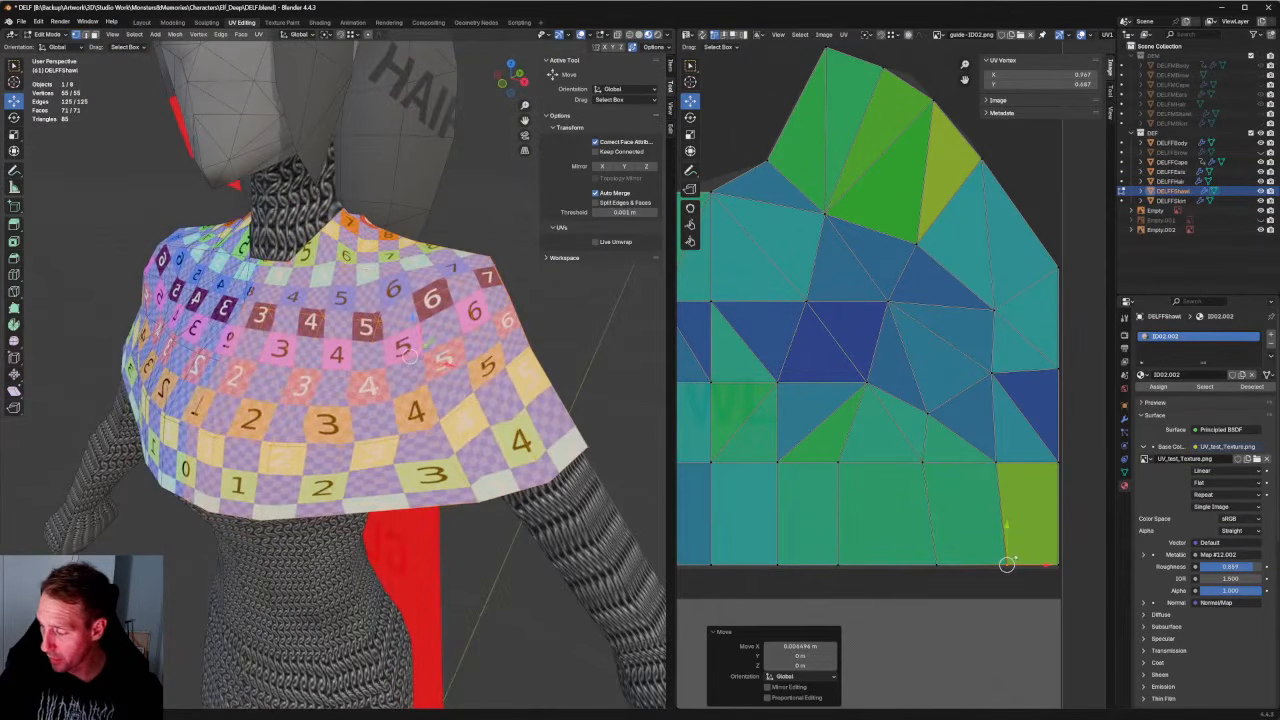
key(g)
click(953, 535)
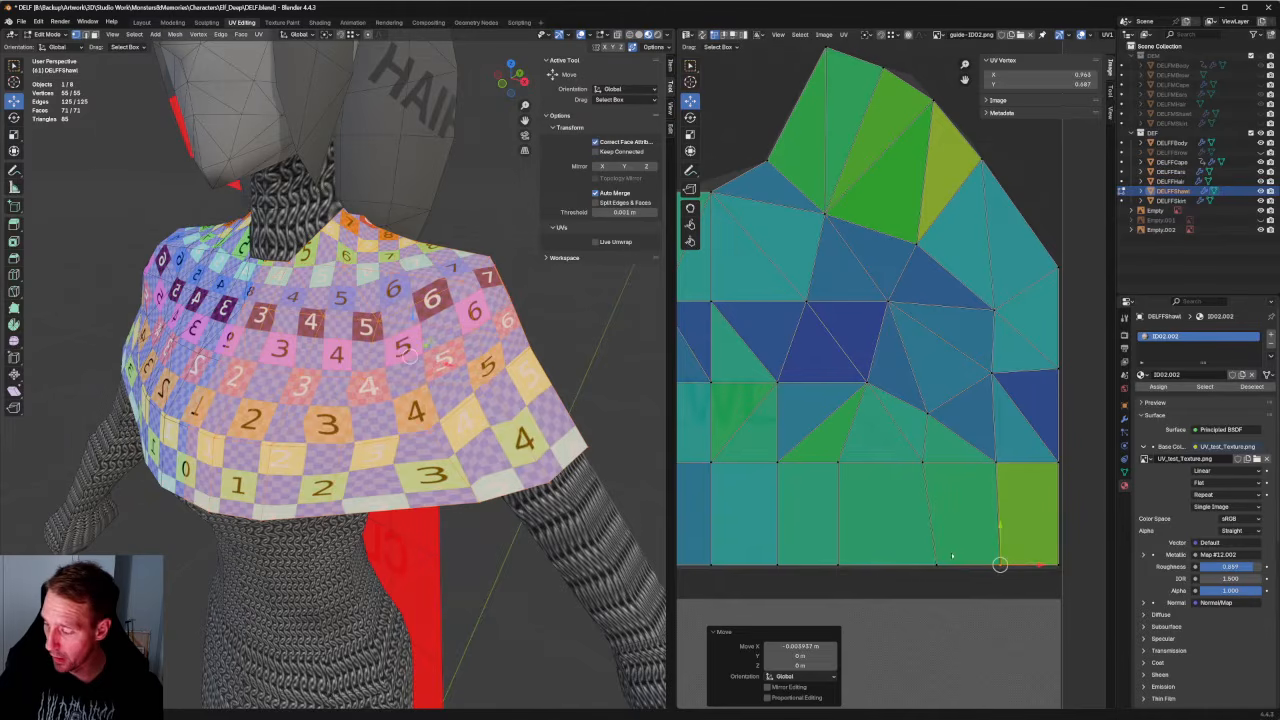
Nudge the fifth edge's upper UV vertex and the inner vertex directly above it slightly to the right.
drag(956, 476, 904, 440)
key(g)
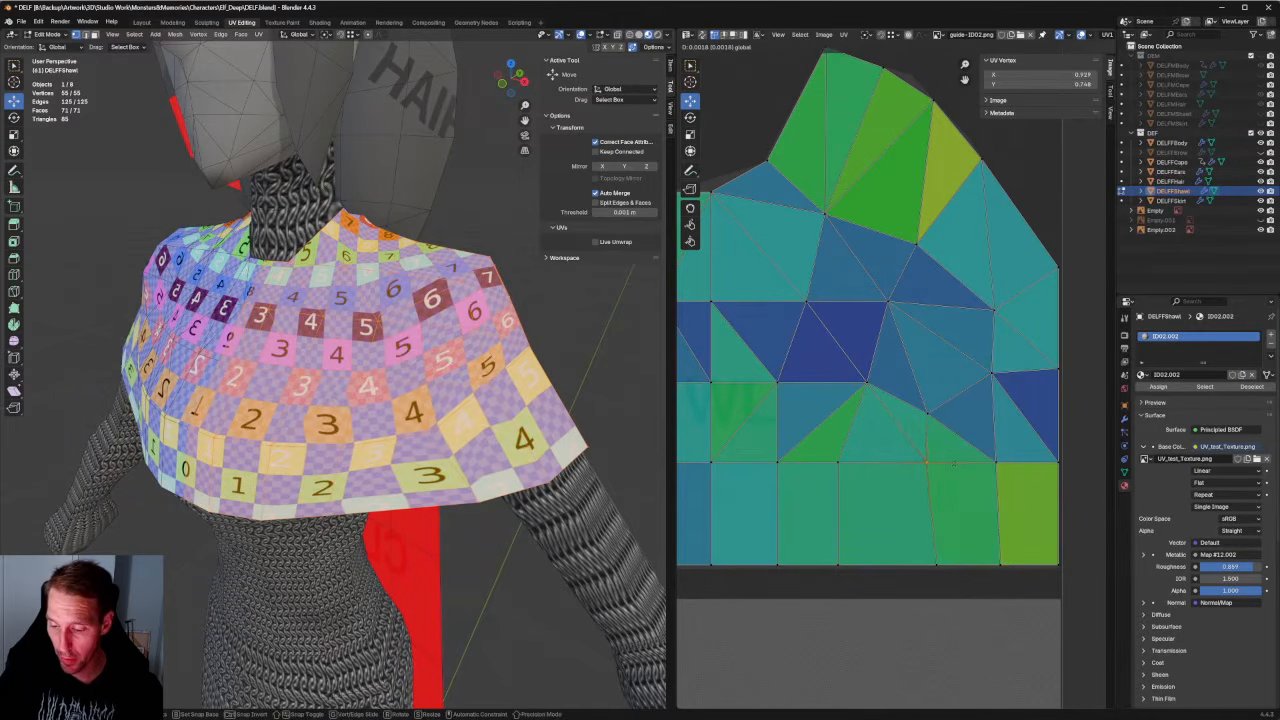
click(926, 457)
key(g)
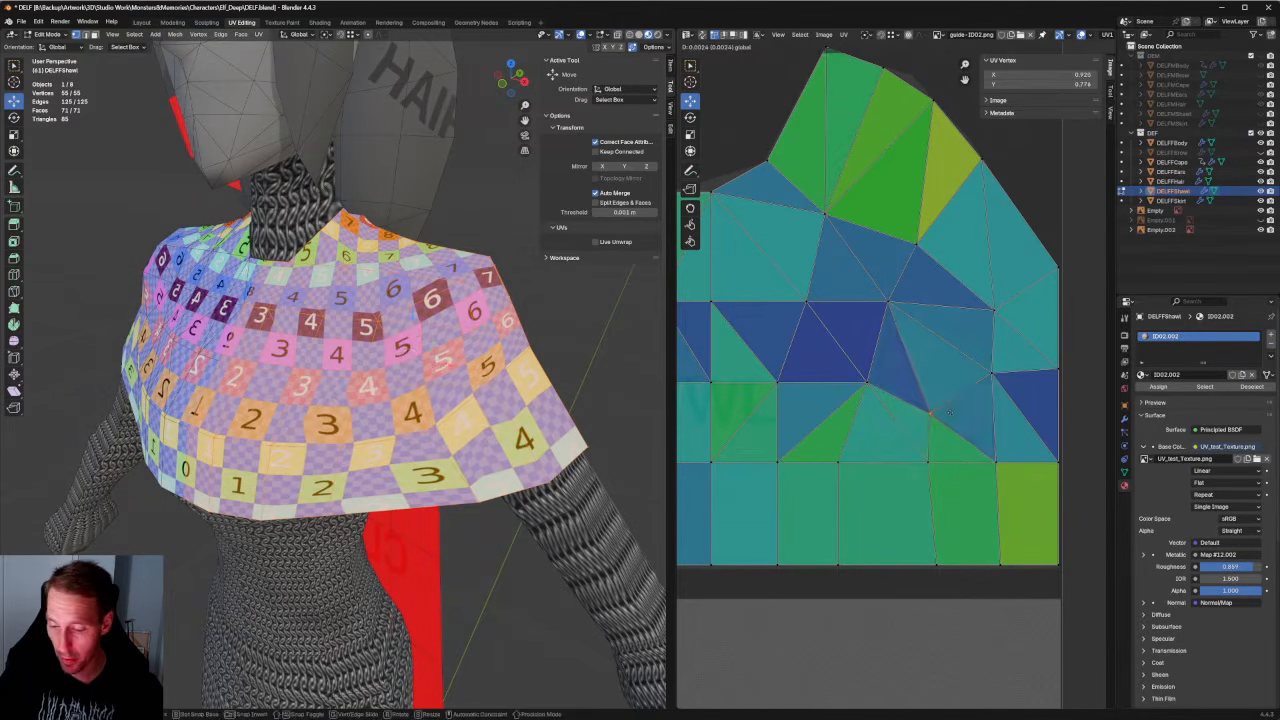
click(950, 413)
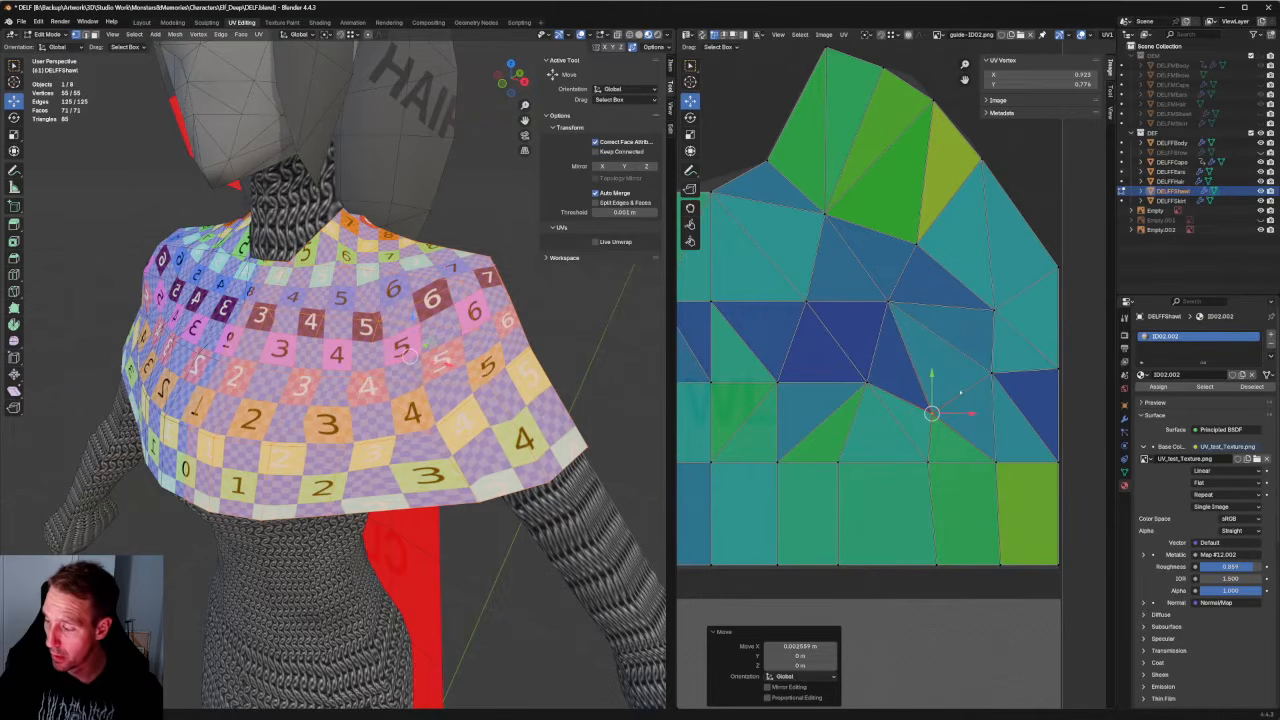
Move the middle-row UV vertex nearest the front island's outer edge right by about 0.0045 and check the model.
click(994, 373)
key(g)
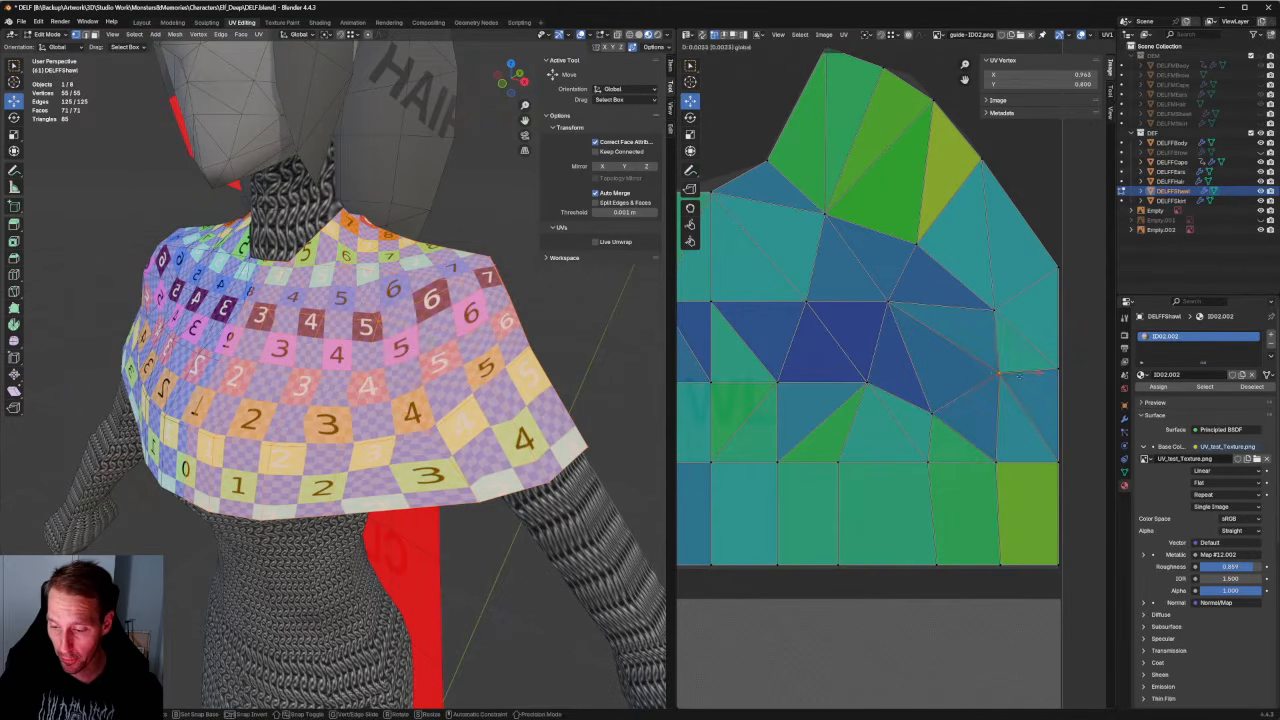
click(1018, 376)
middle_drag(420, 370, 470, 328)
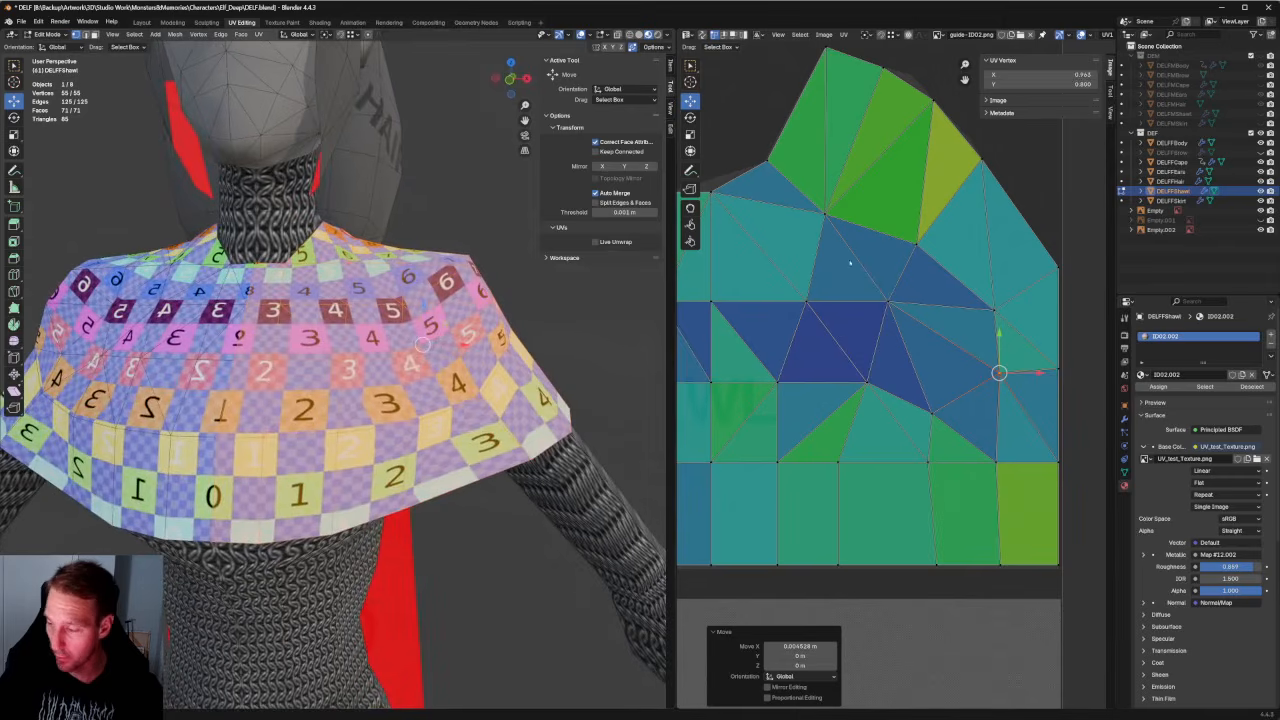
Move the inner UV vertex near the front island's outer shoulder corner up and then left.
middle_drag(930, 290, 937, 301)
drag(1031, 291, 982, 333)
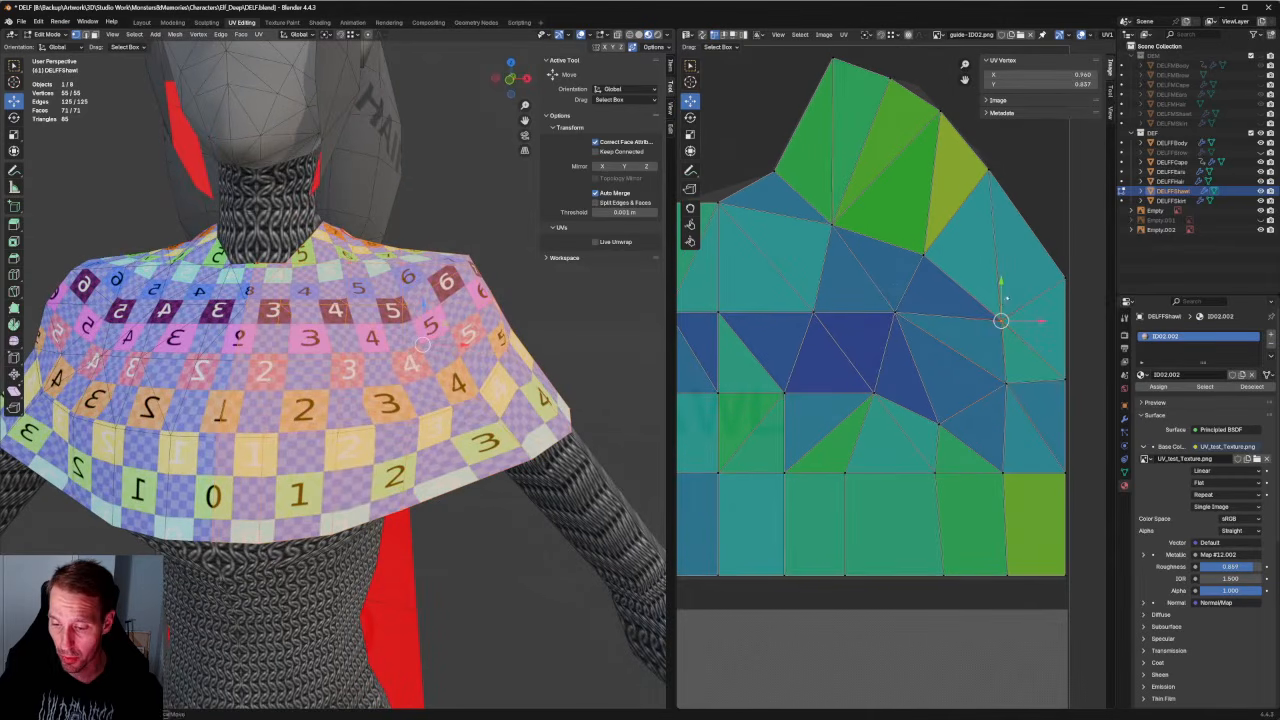
middle_drag(582, 283, 500, 300)
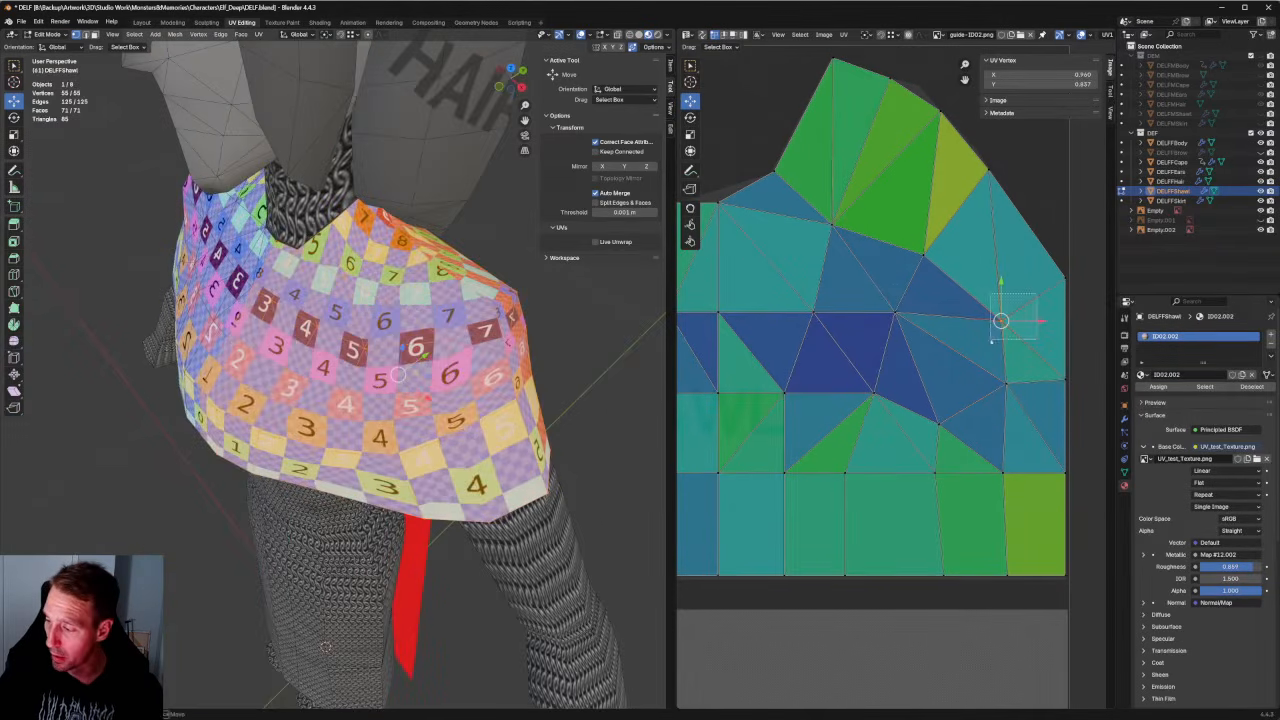
key(g)
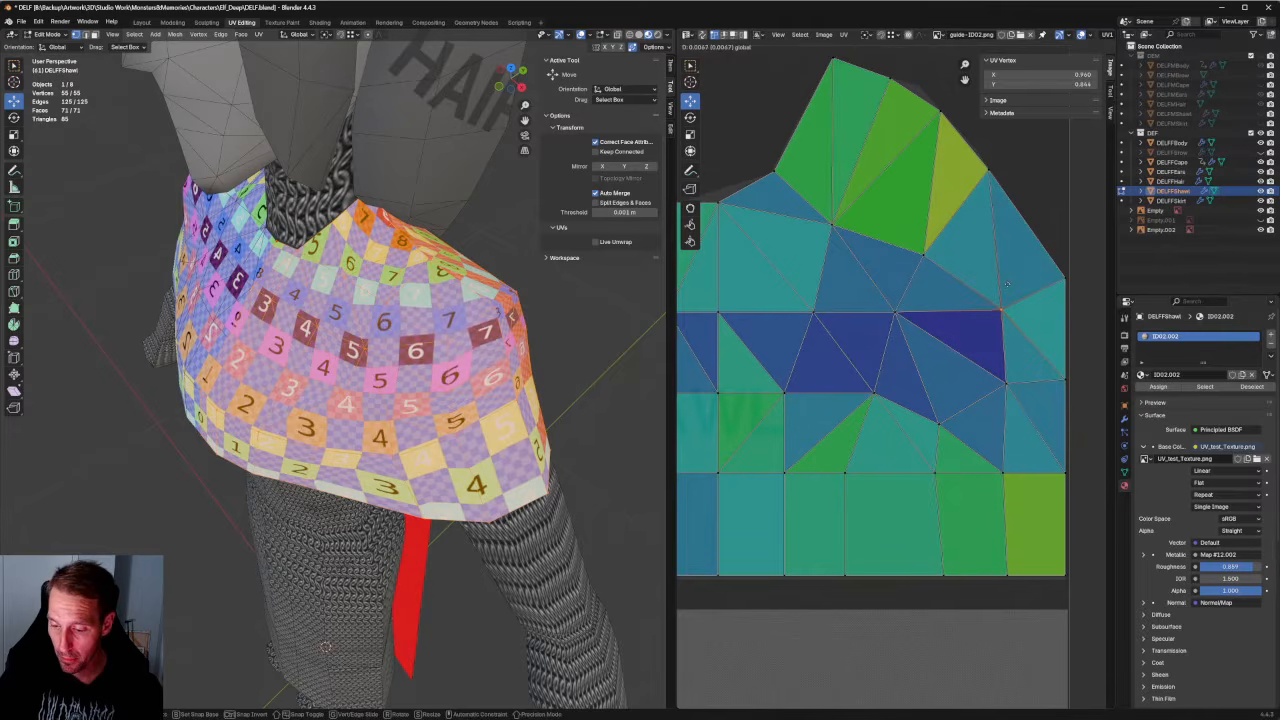
click(1006, 284)
drag(1000, 310, 988, 310)
Raise the inner UV vertex under the front island's outer slope and nudge its inner neighbour right by about 0.002.
click(921, 265)
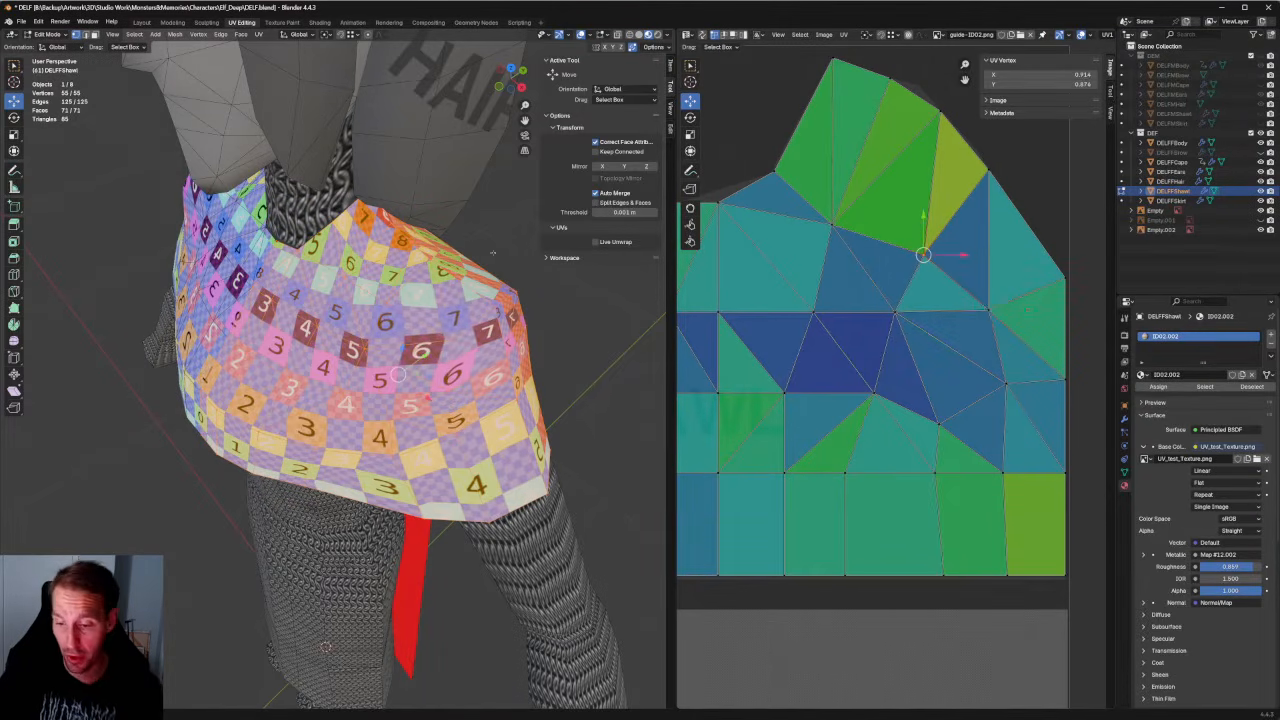
scroll(493, 253, up, 3)
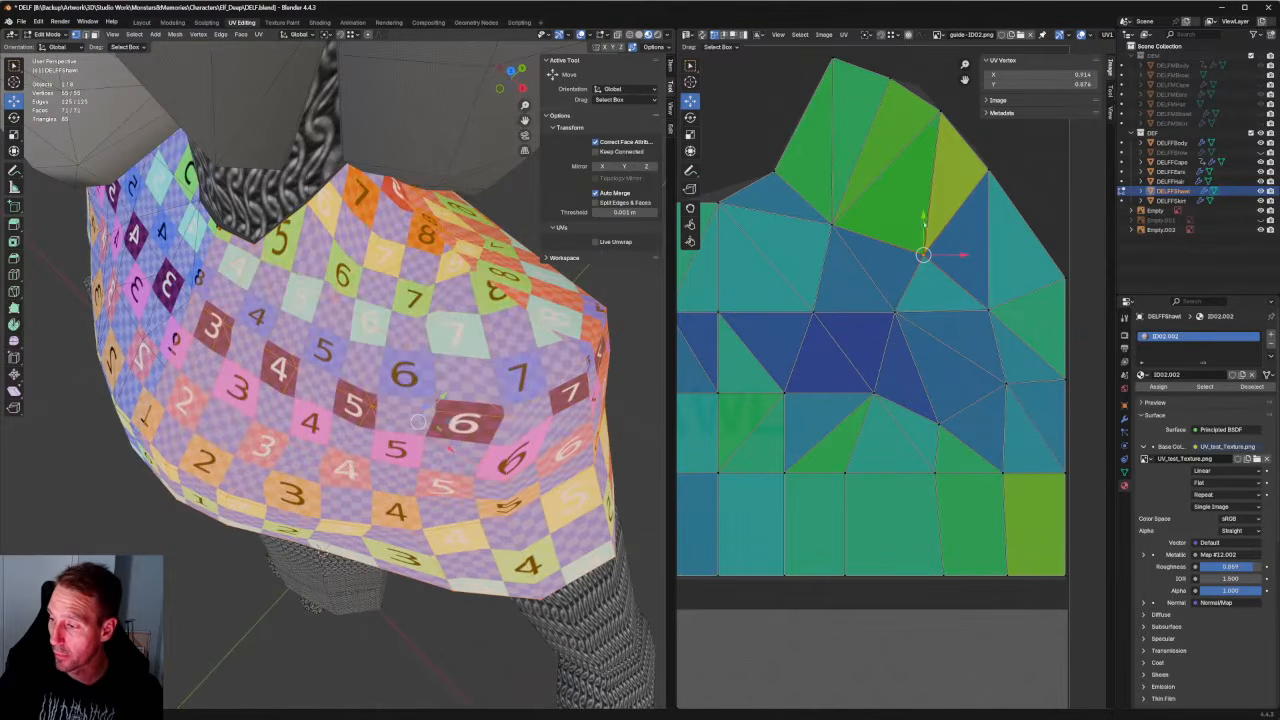
drag(923, 215, 870, 212)
click(831, 222)
Move the UV vertex at the base of the front island's neckline slope left about 0.002 and down about 0.001.
middle_drag(410, 380, 405, 350)
scroll(470, 330, down, 3)
middle_drag(775, 147, 800, 177)
scroll(775, 180, up, 3)
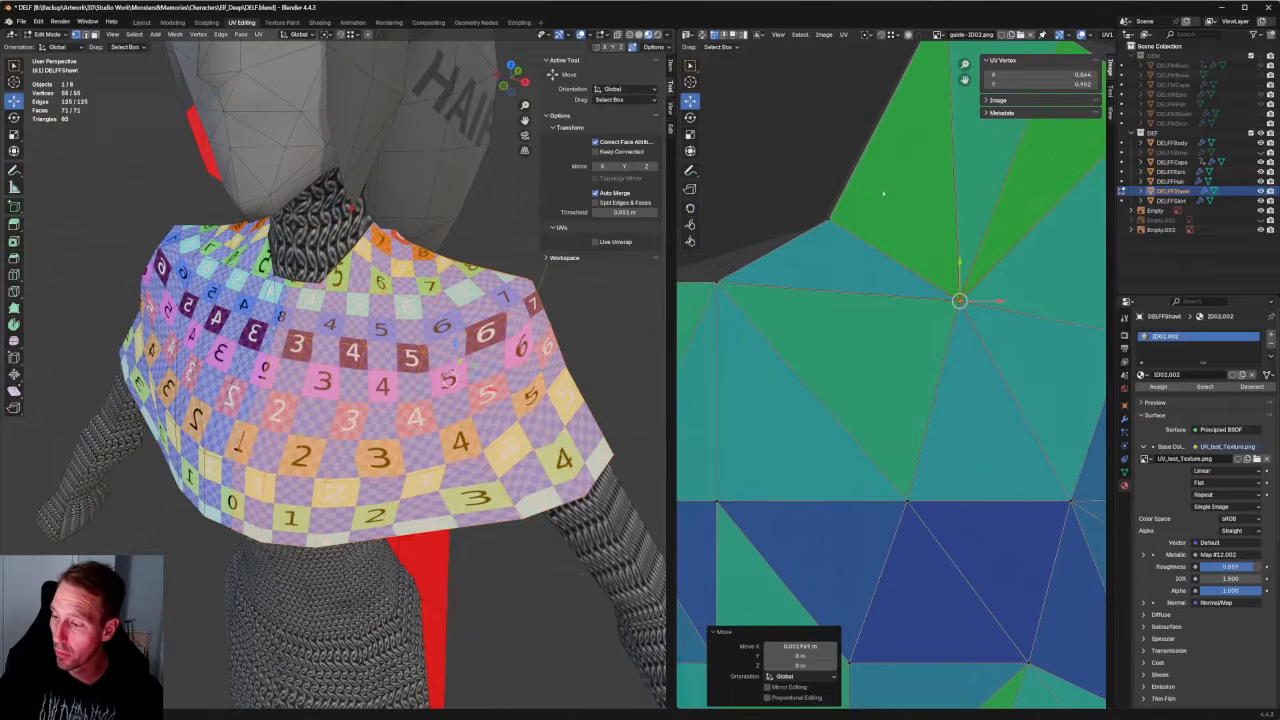
drag(847, 209, 822, 222)
key(g)
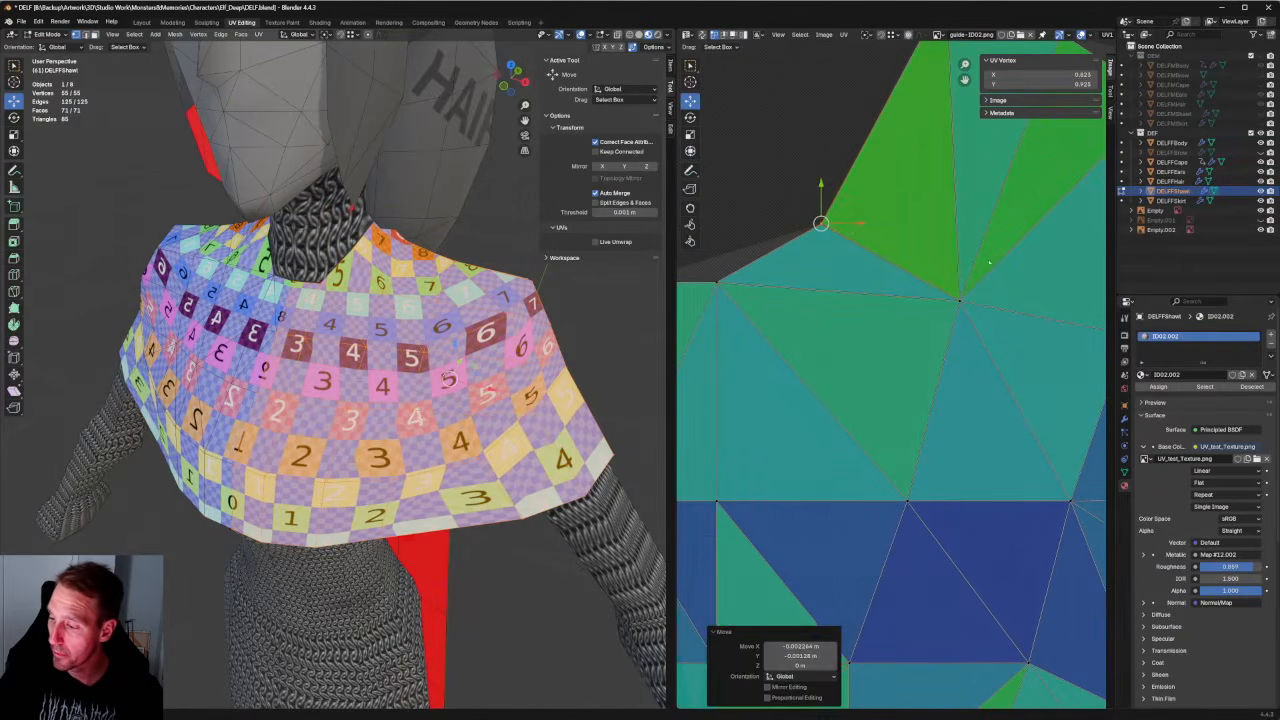
Raise the front island's neckline UV vertex beside the centre edge by about 0.005.
drag(984, 276, 994, 313)
middle_drag(745, 268, 882, 253)
drag(886, 252, 847, 225)
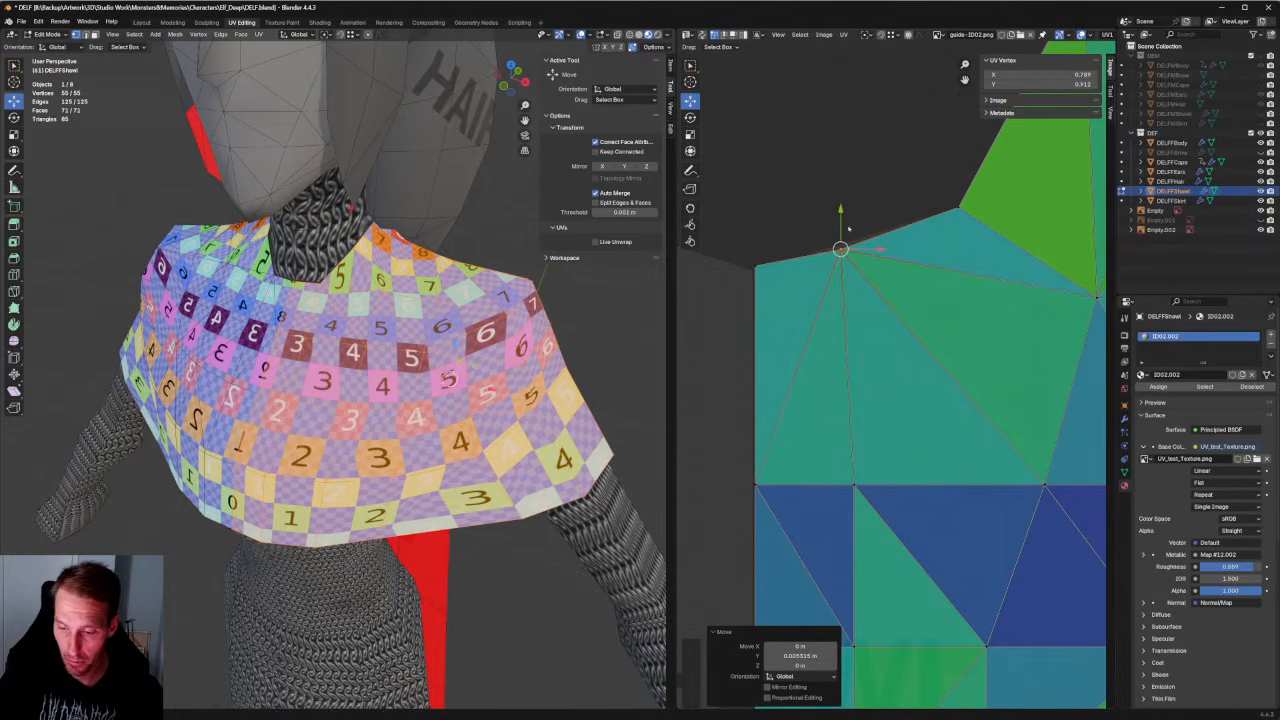
Check the shawl from the front and nudge the inner UV vertex below the front island's peak right by about 0.002.
middle_drag(350, 408, 411, 385)
scroll(866, 345, down, 2)
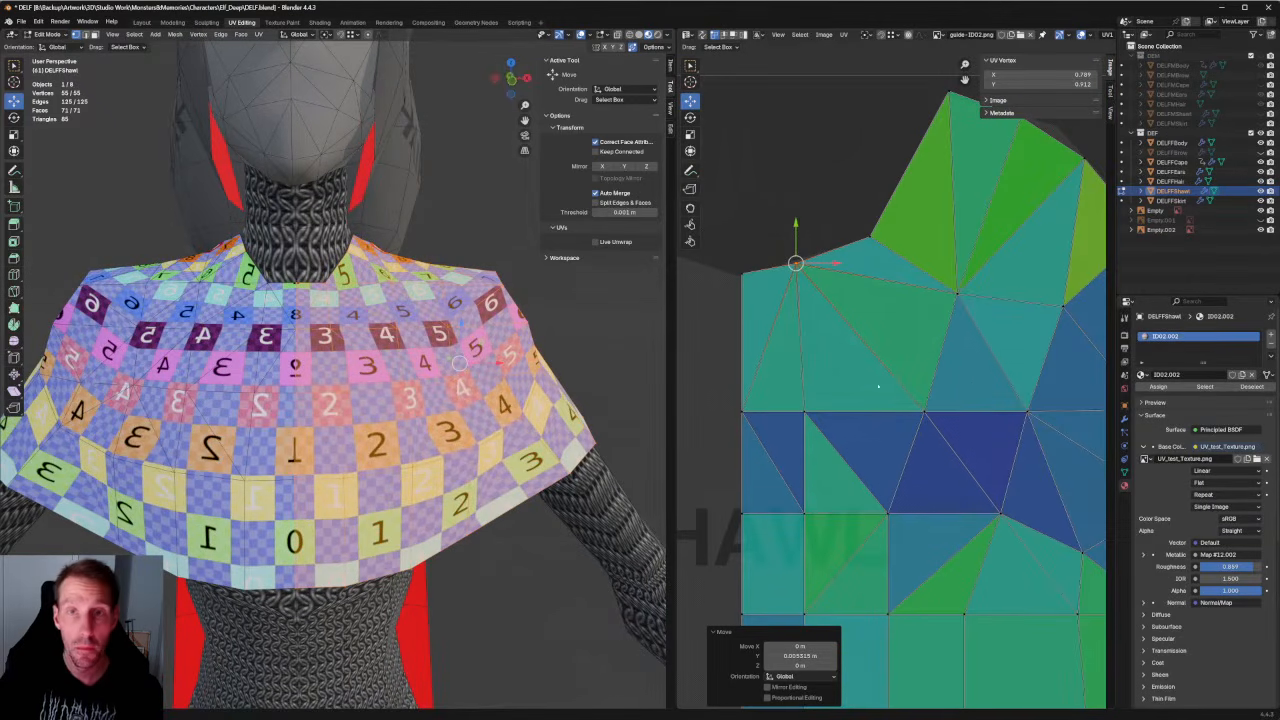
middle_drag(878, 386, 805, 389)
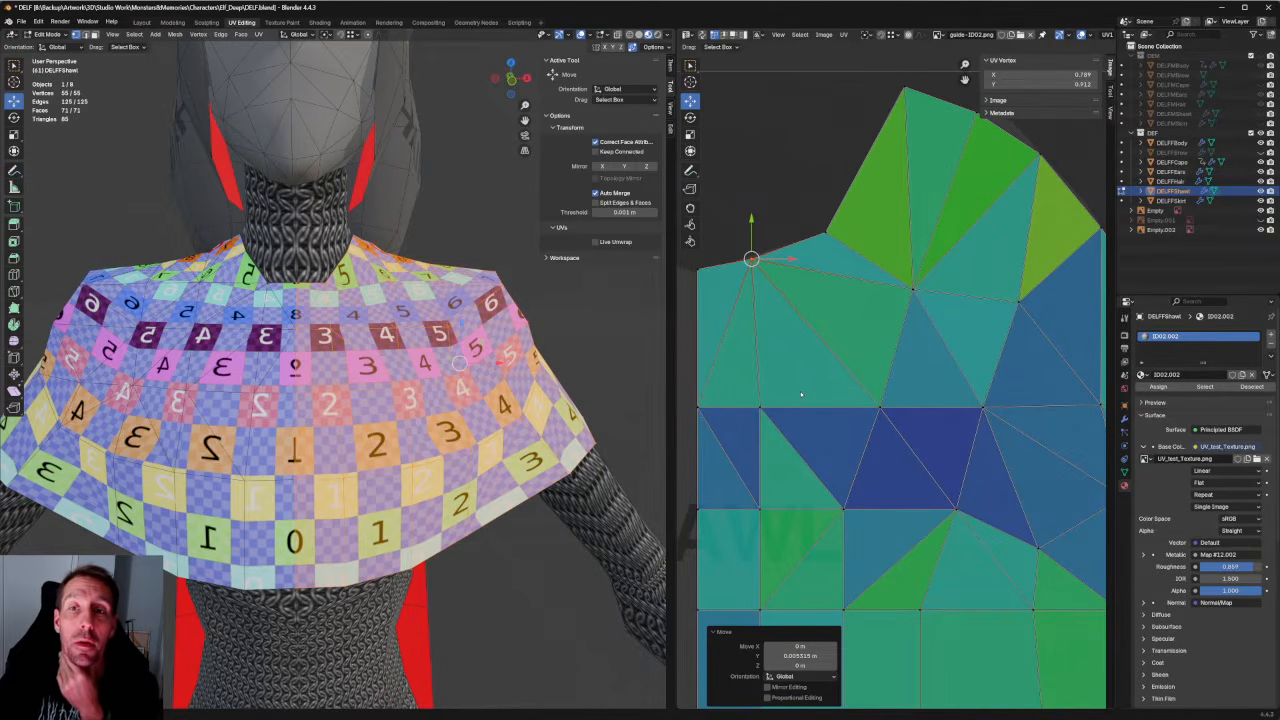
scroll(905, 357, down, 3)
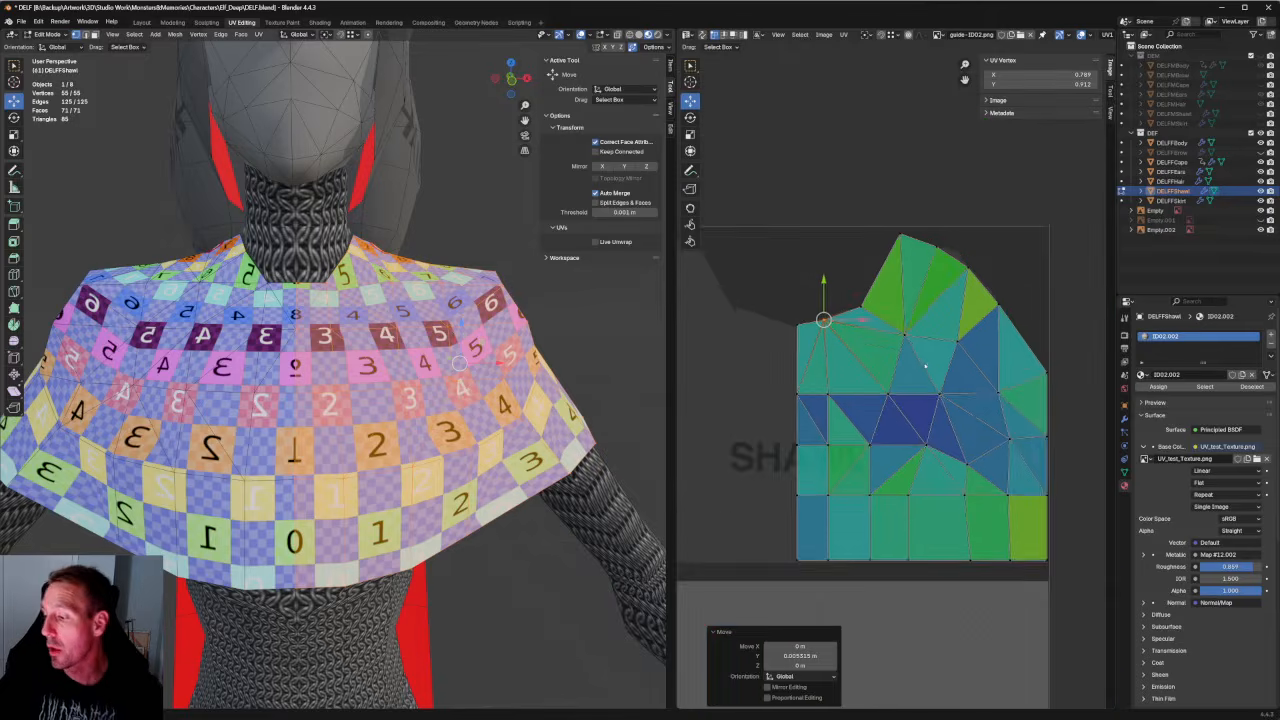
scroll(906, 356, up, 2)
middle_drag(906, 356, 857, 373)
click(862, 333)
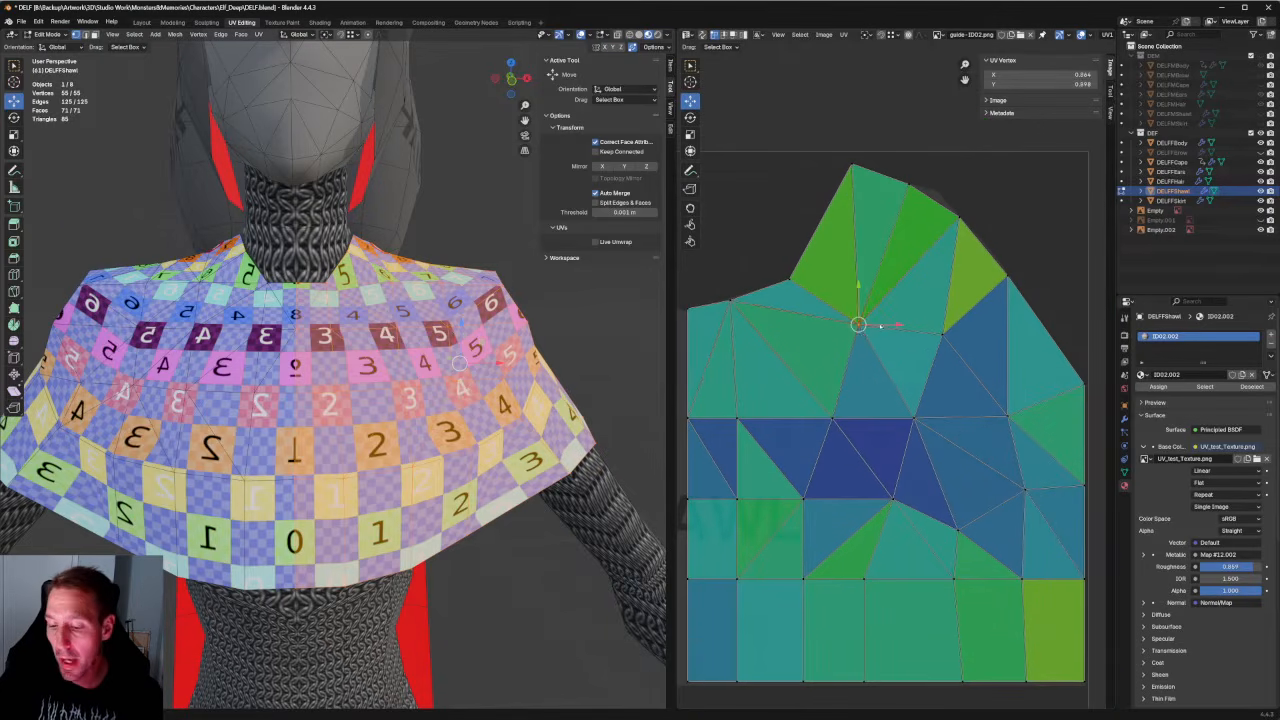
drag(881, 325, 884, 325)
Check the shawl's shoulder and nudge the back island's inner UV vertex under the outer slope slightly right.
middle_drag(590, 315, 544, 332)
middle_drag(994, 310, 942, 311)
scroll(942, 310, up, 2)
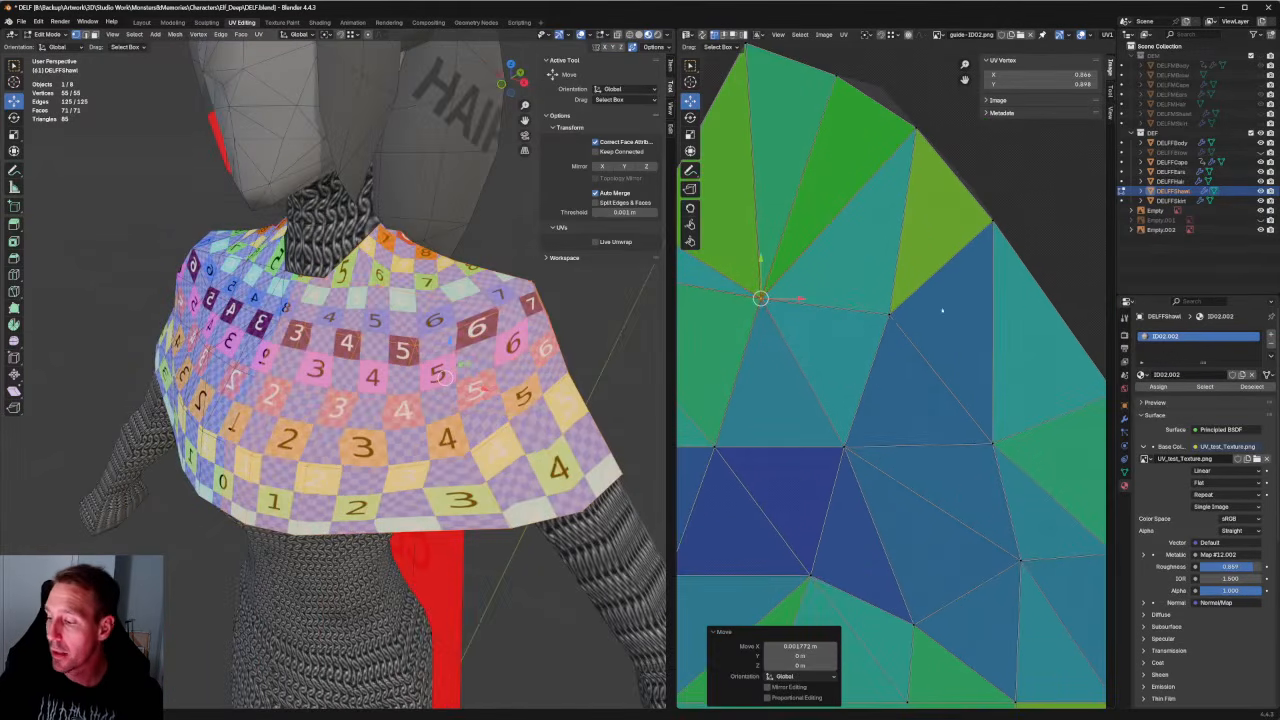
click(887, 316)
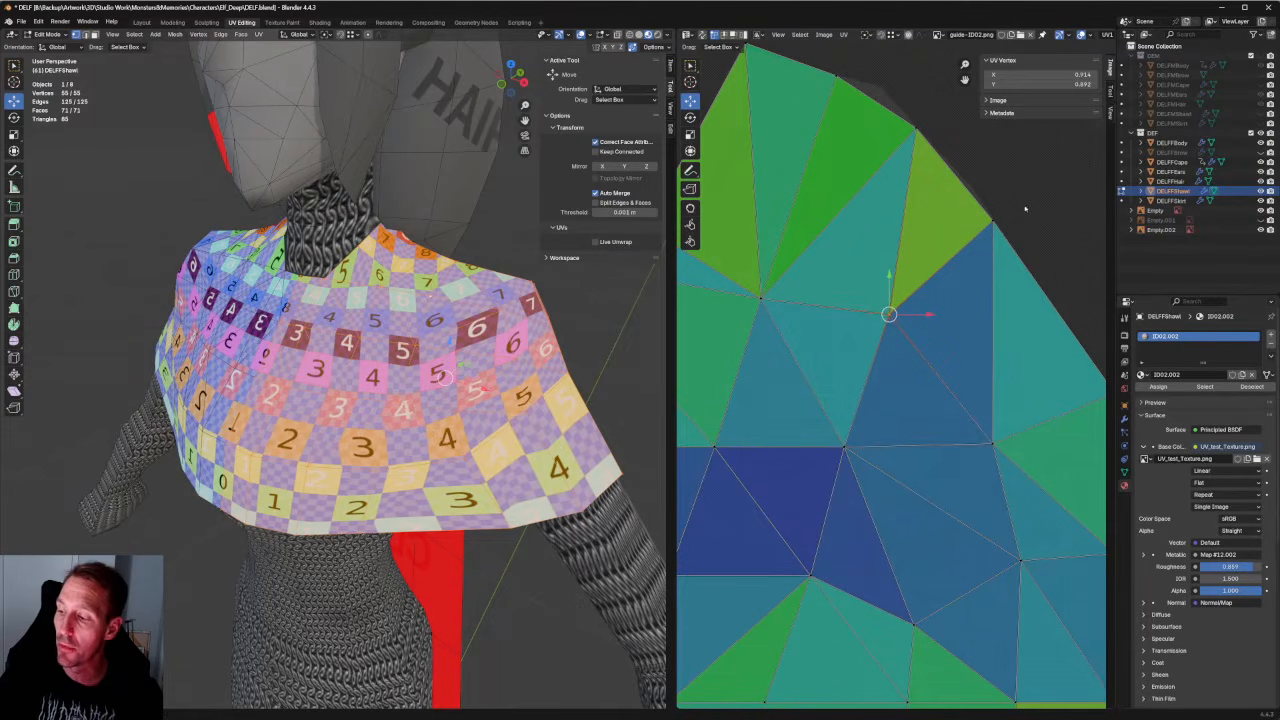
scroll(1000, 230, down, 6)
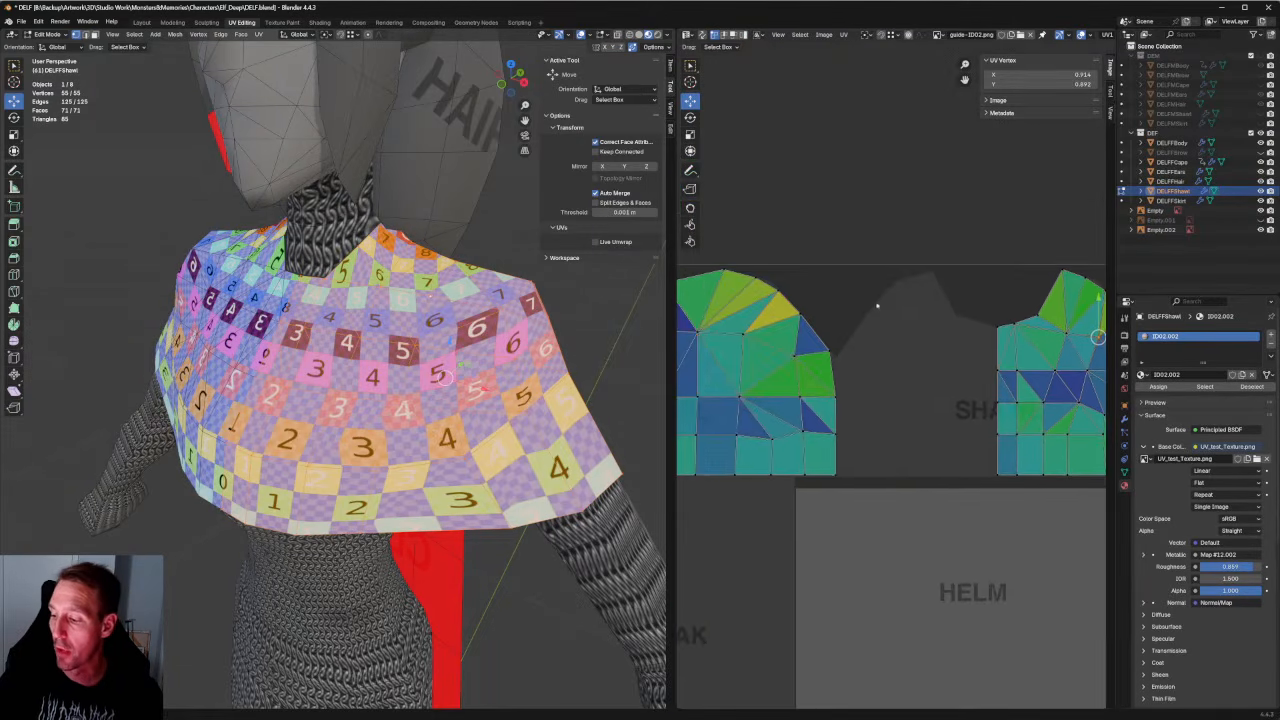
scroll(870, 310, up, 4)
middle_drag(712, 400, 987, 346)
click(848, 317)
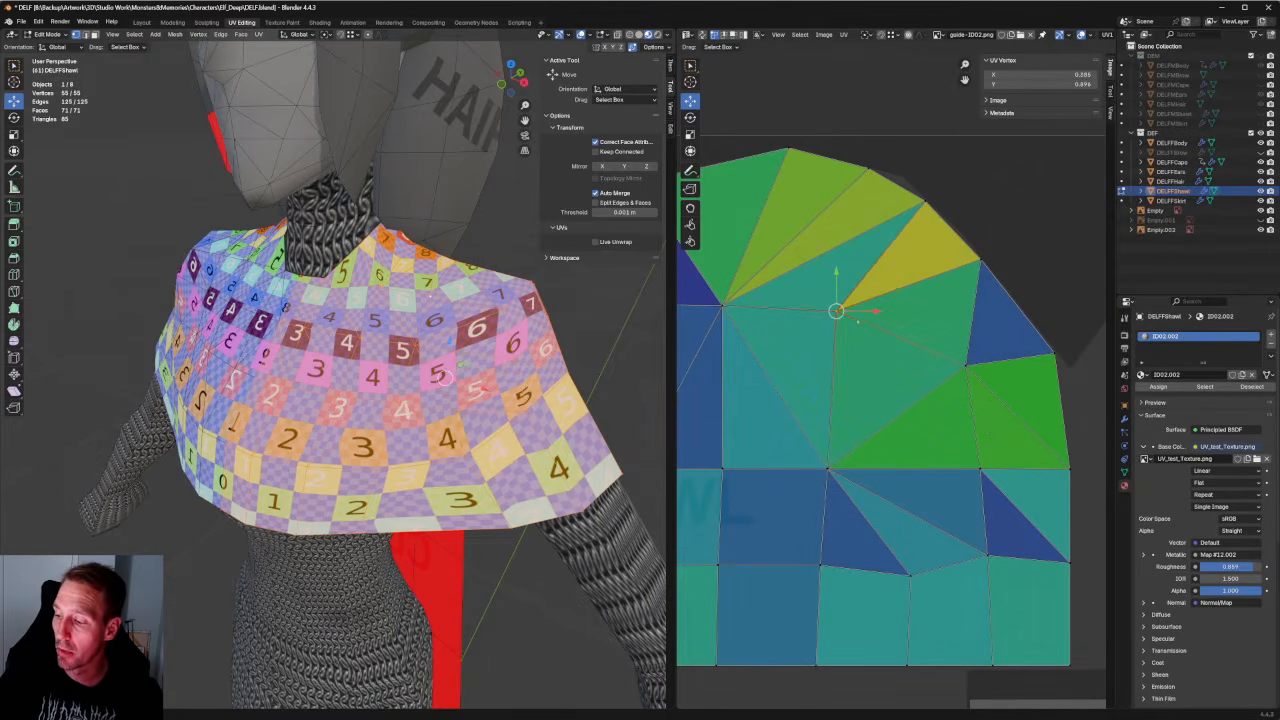
Try to move the back island's inner UV vertex beside the outer shoulder edge right by about 0.006.
click(966, 366)
key(g)
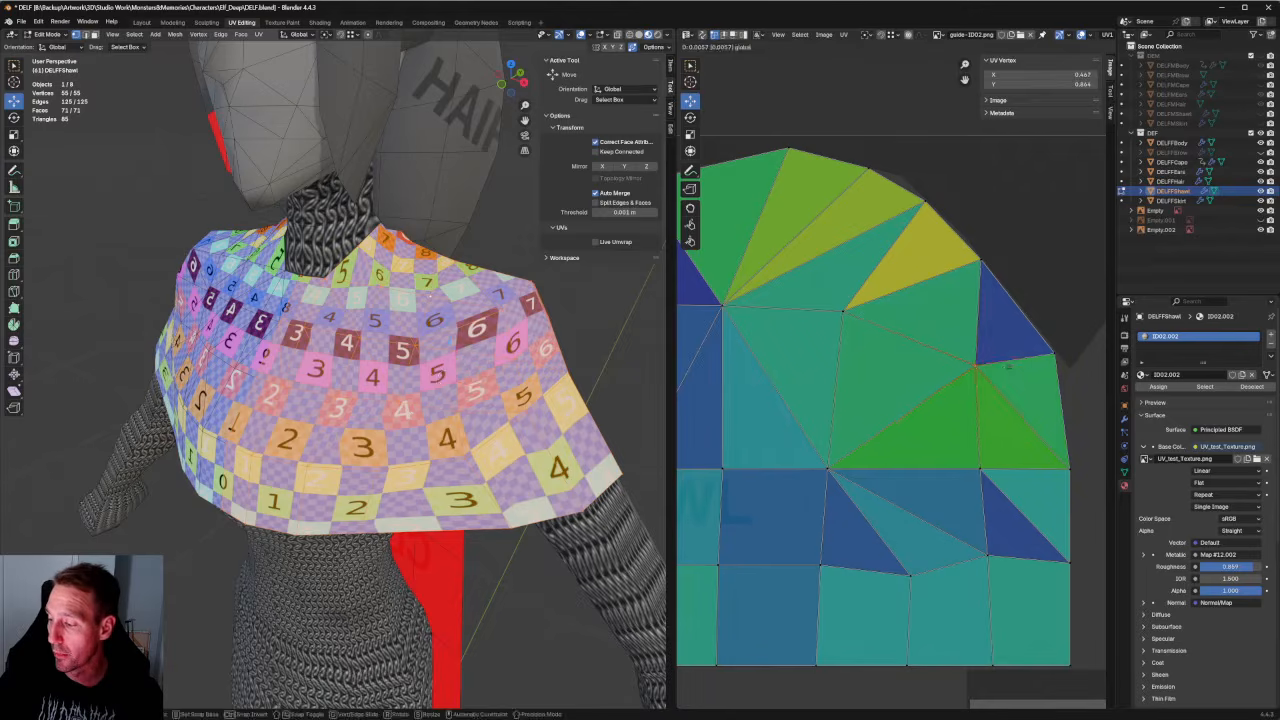
click(1006, 366)
scroll(915, 443, up, 5)
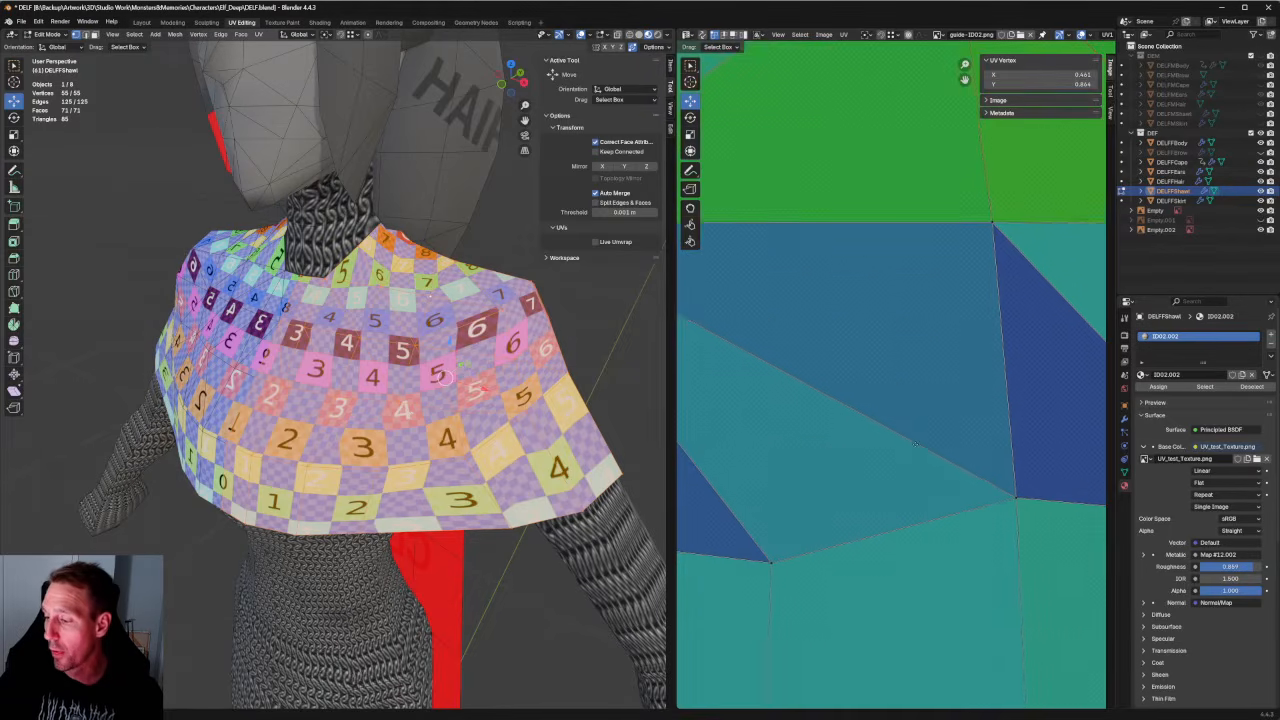
middle_drag(915, 443, 919, 456)
scroll(987, 386, down, 3)
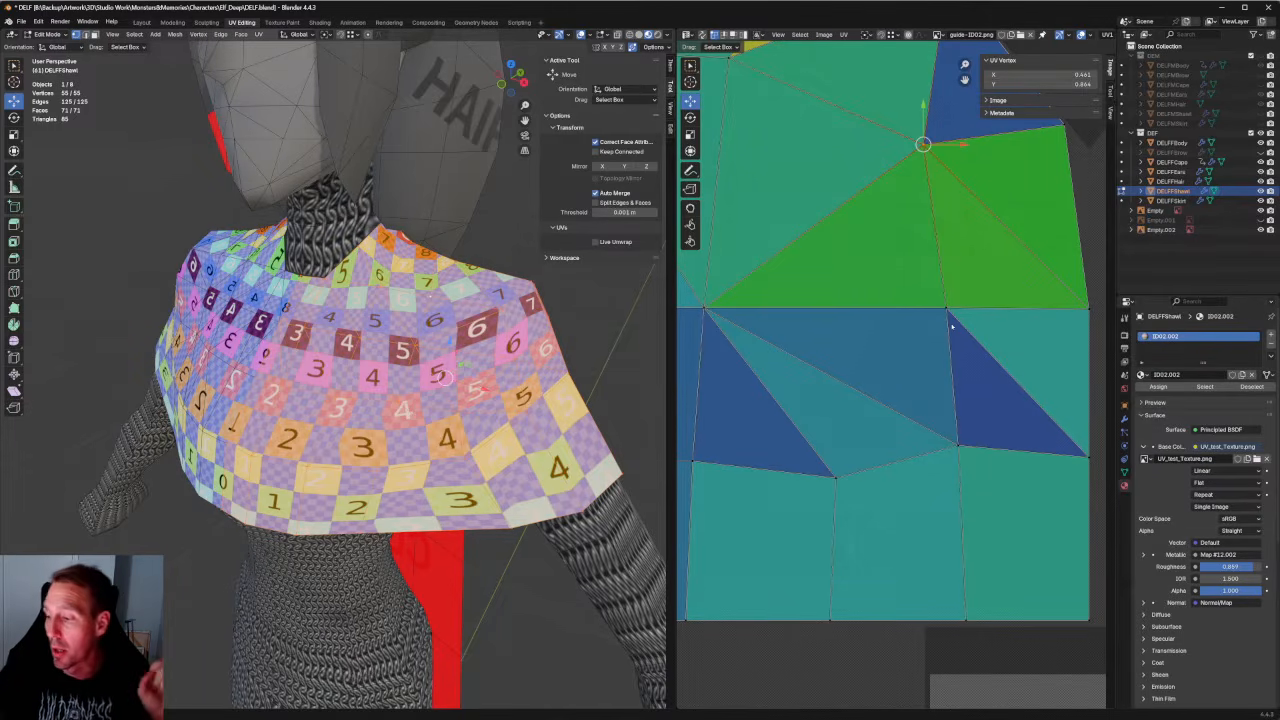
scroll(931, 263, down, 6)
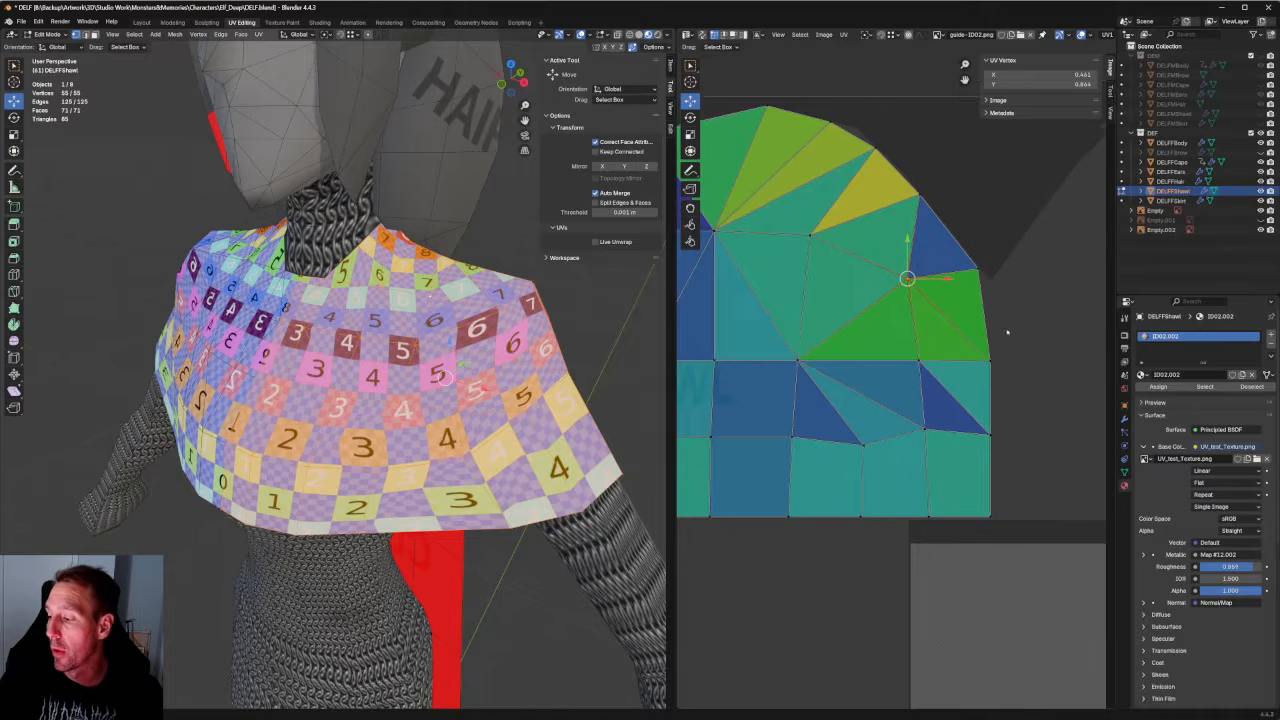
Raise the matching outer-edge UV vertices of the front and back islands together by about 0.014.
scroll(893, 370, up, 1)
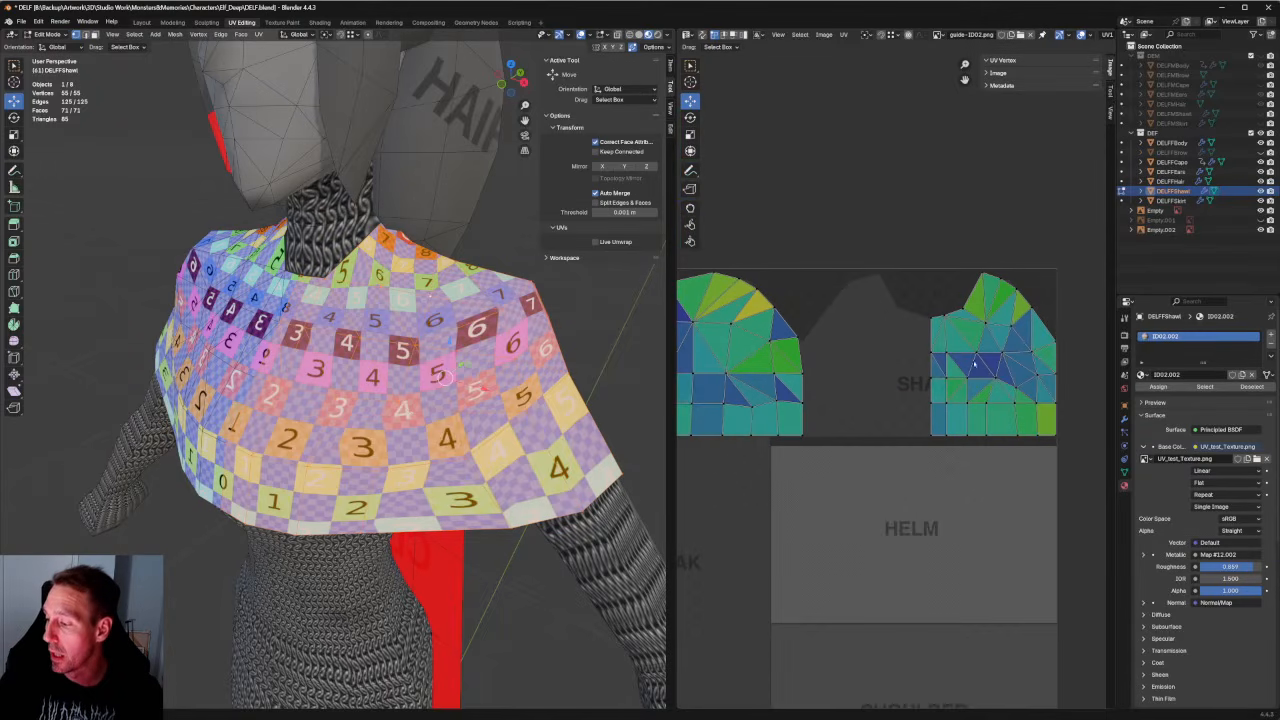
click(1058, 342)
click(1057, 374)
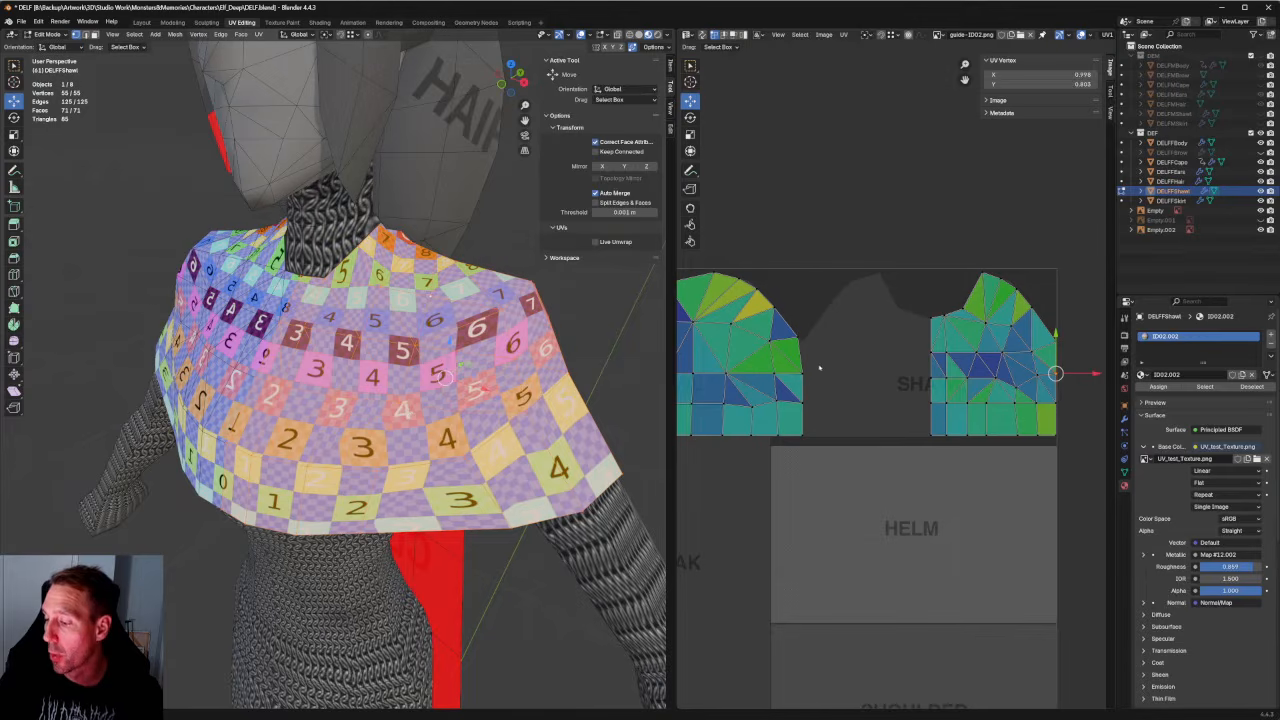
click(929, 373)
key(g)
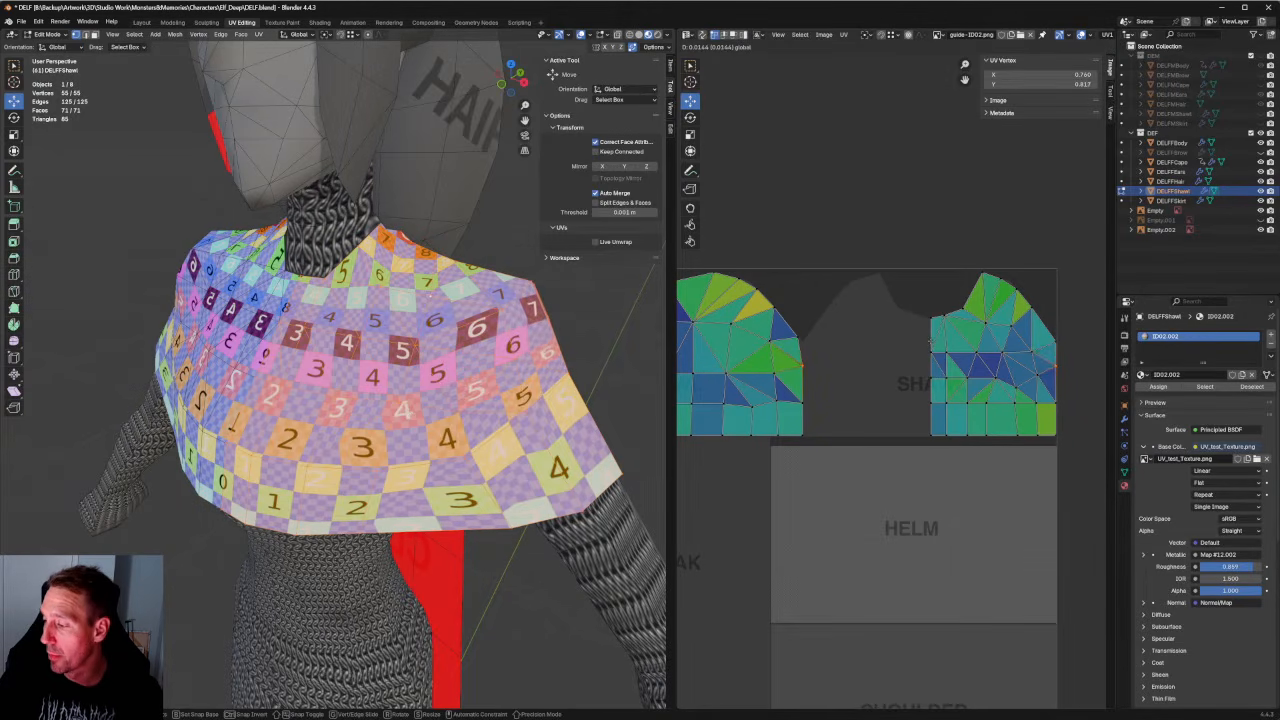
click(929, 344)
Raise the back island's UV vertex just inside that outer-edge vertex by about 0.011.
click(770, 377)
key(g)
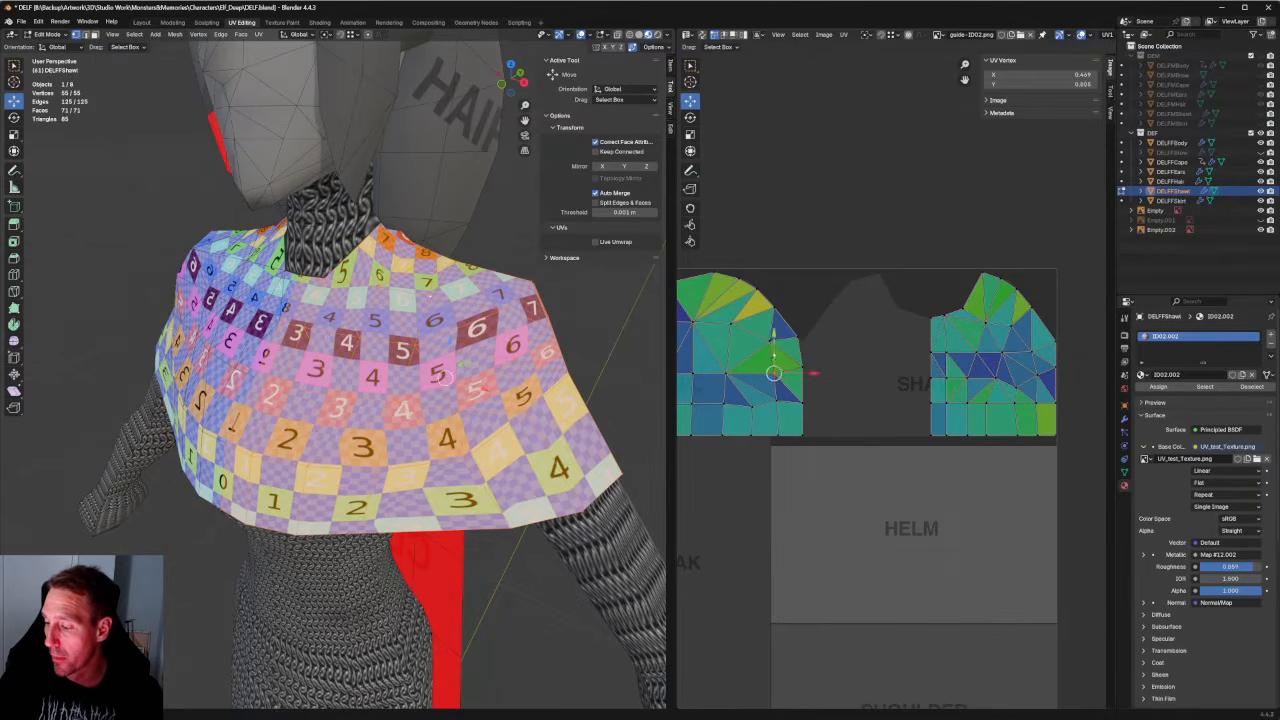
click(774, 366)
scroll(882, 340, up, 2)
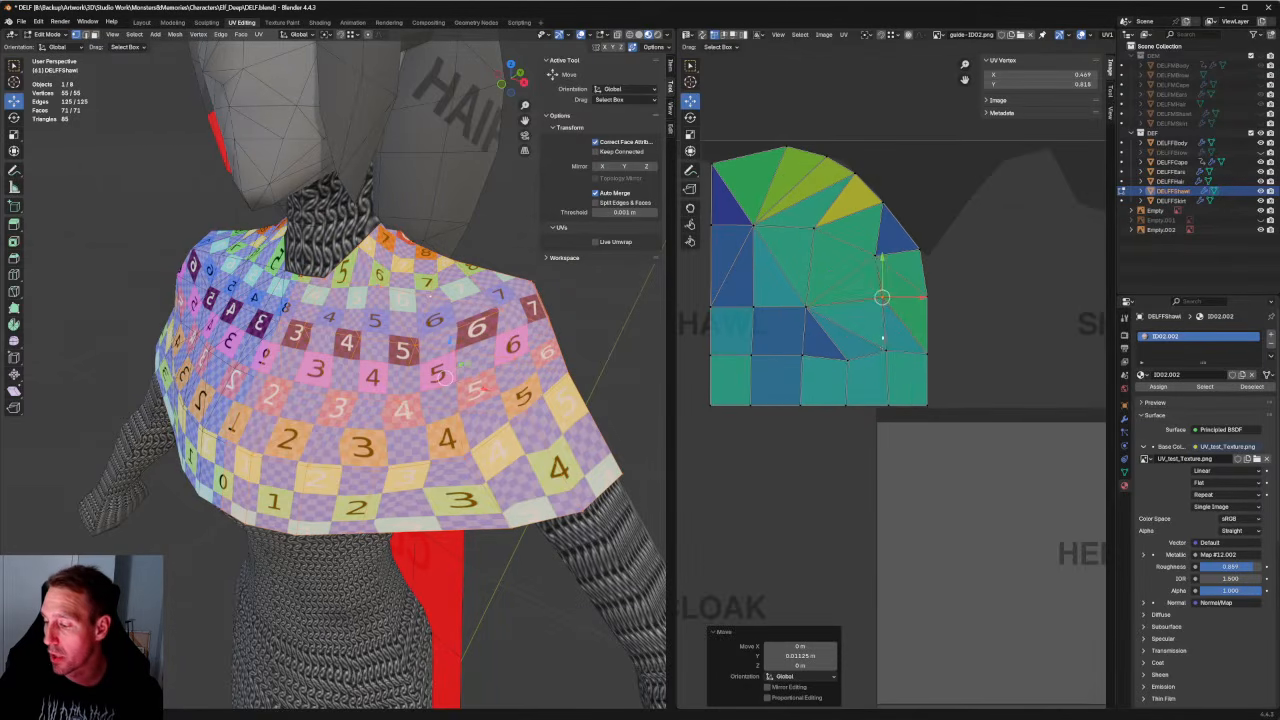
Select the rest of that horizontal UV row toward the back island's centre edge and raise it slightly.
scroll(849, 361, up, 2)
middle_drag(853, 323, 939, 357)
click(778, 344)
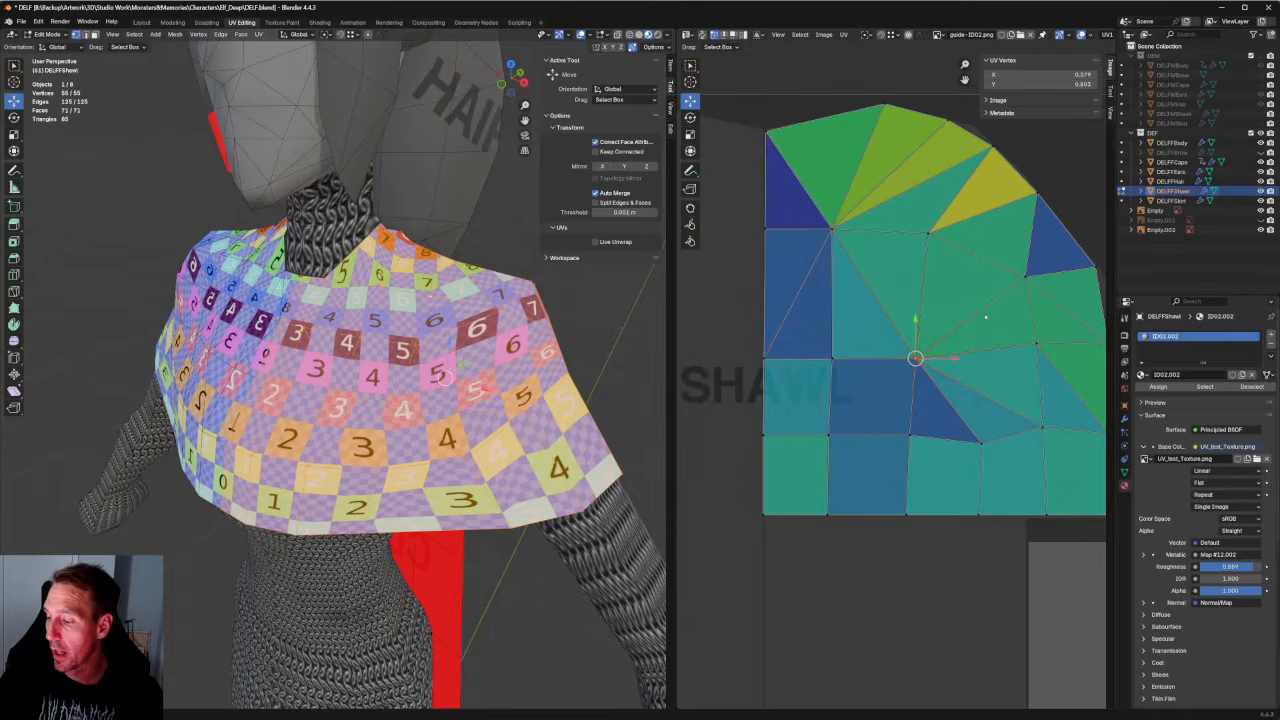
drag(972, 320, 744, 397)
drag(843, 341, 858, 315)
Move the back island's two middle inner UV vertices right by about 0.006 and view the shawl from behind.
drag(966, 214, 884, 383)
key(g)
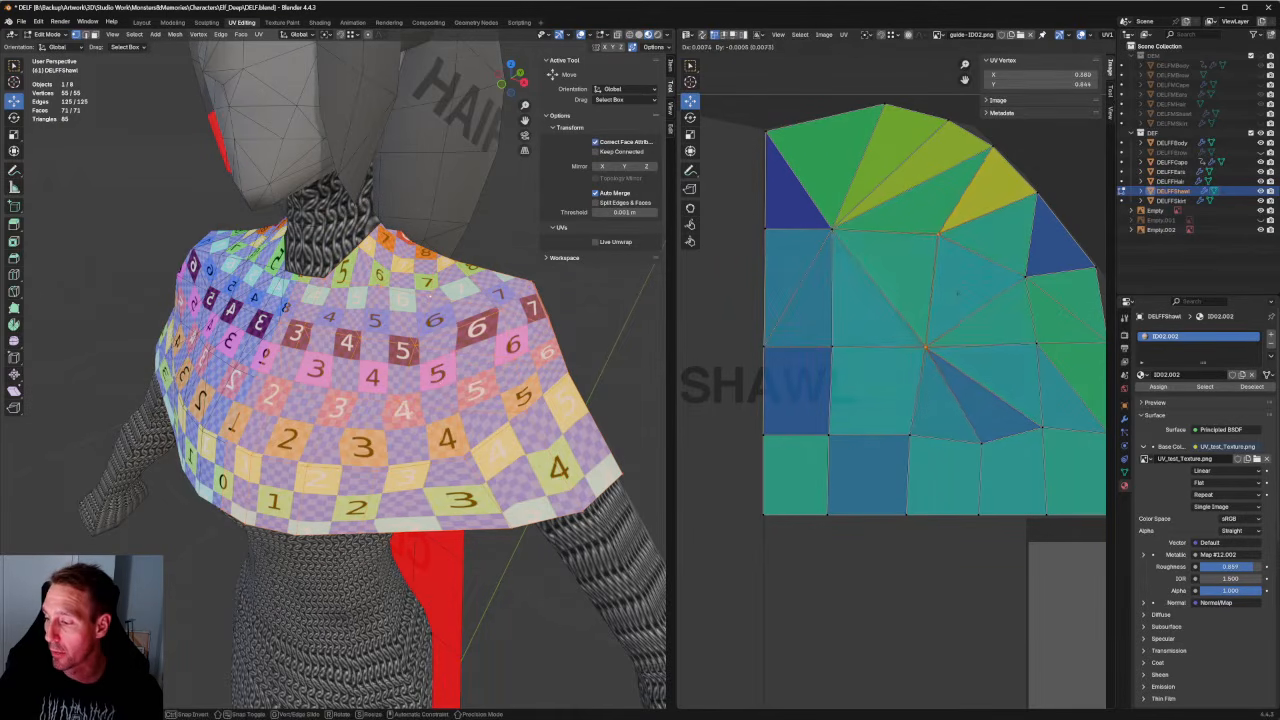
right_click(958, 290)
drag(964, 290, 972, 288)
middle_drag(580, 350, 350, 320)
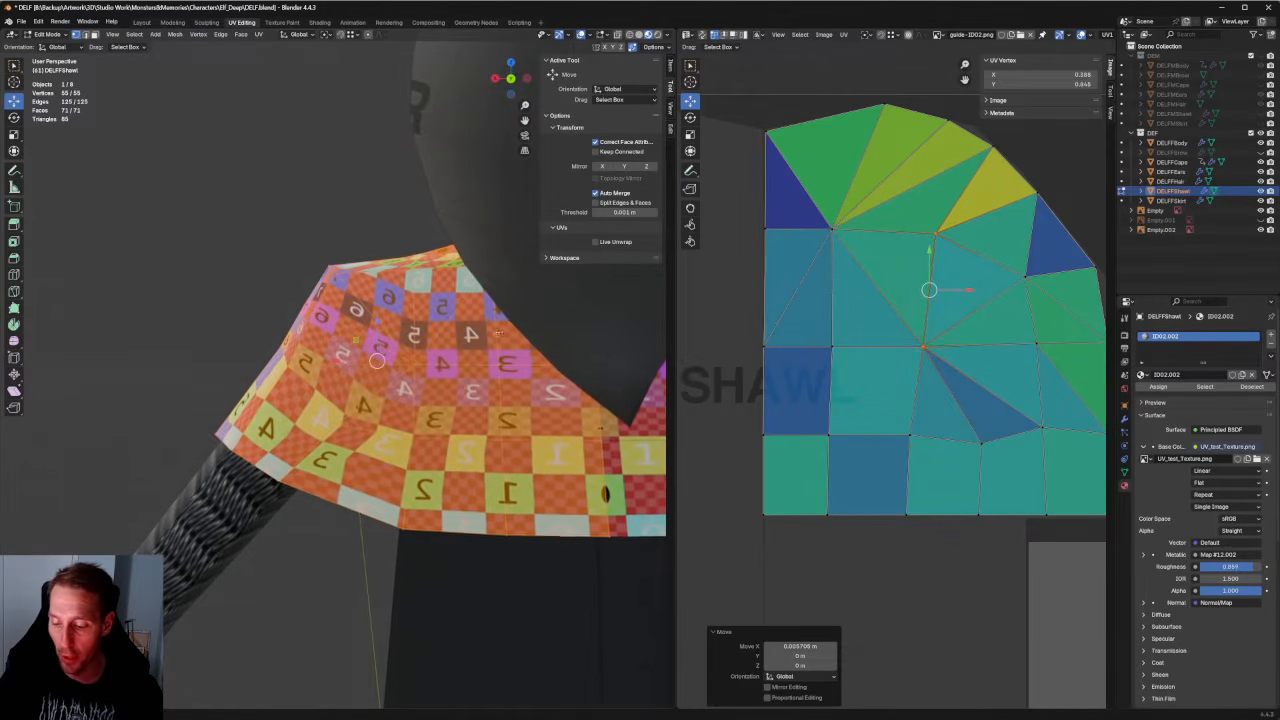
Move the lower of those two middle UV vertices back left by about 0.007.
middle_drag(974, 338, 928, 314)
click(877, 322)
drag(907, 323, 897, 323)
Move the back island's third bottom-edge UV vertex from the centre edge slightly left.
click(952, 384)
drag(898, 376, 845, 429)
drag(918, 366, 846, 505)
drag(888, 448, 827, 519)
key(ctrl+z)
drag(894, 492, 883, 493)
Move the back island's fourth bottom-edge UV vertex from the centre edge right by about 0.014.
click(802, 477)
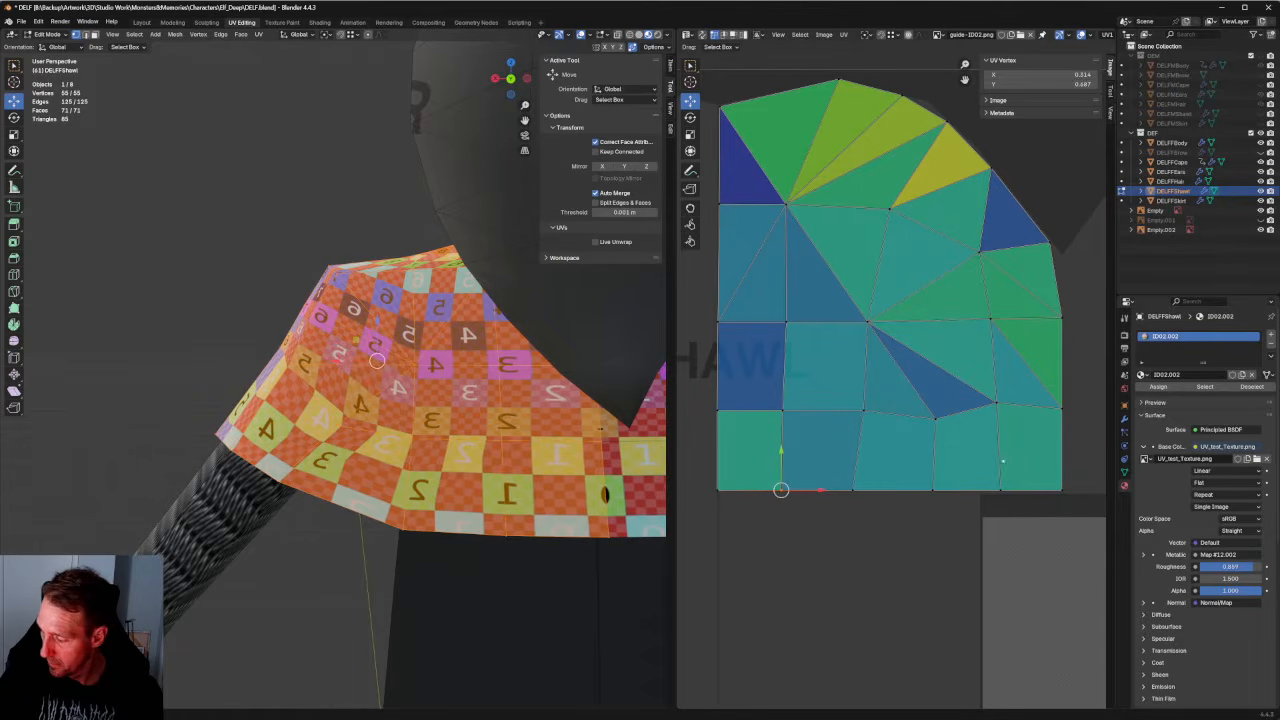
click(1008, 492)
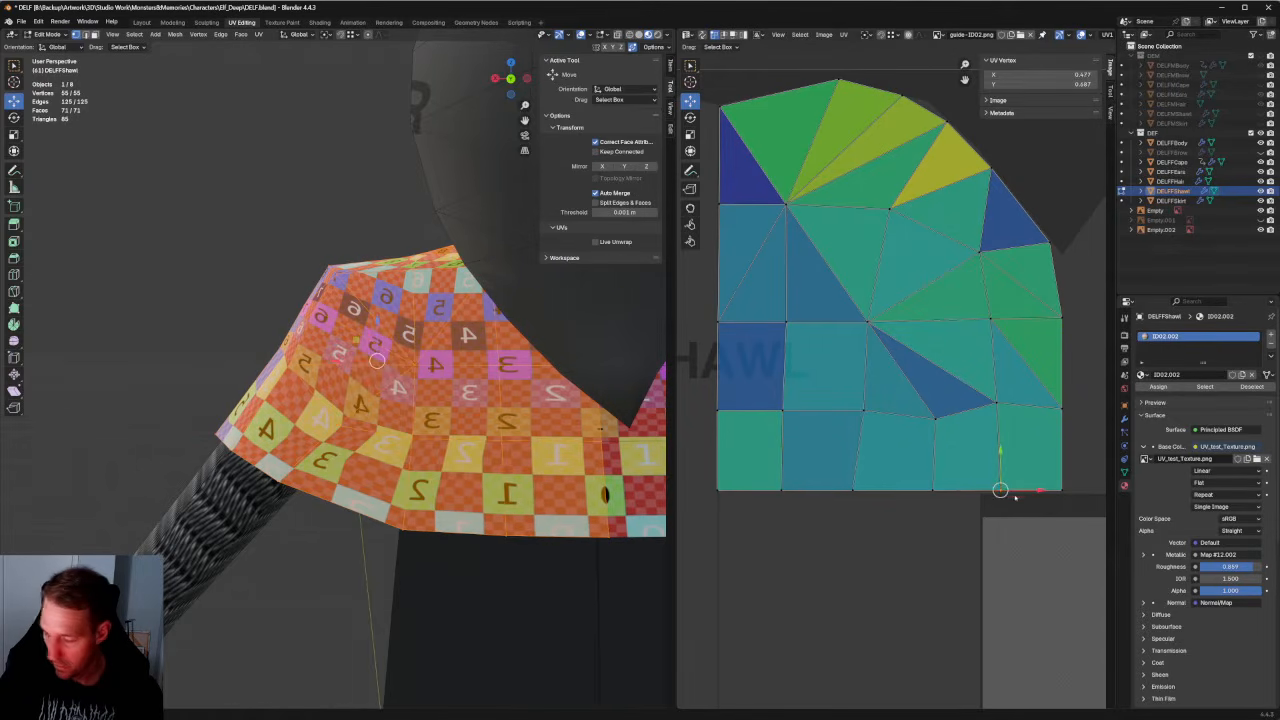
click(940, 492)
drag(932, 491, 988, 484)
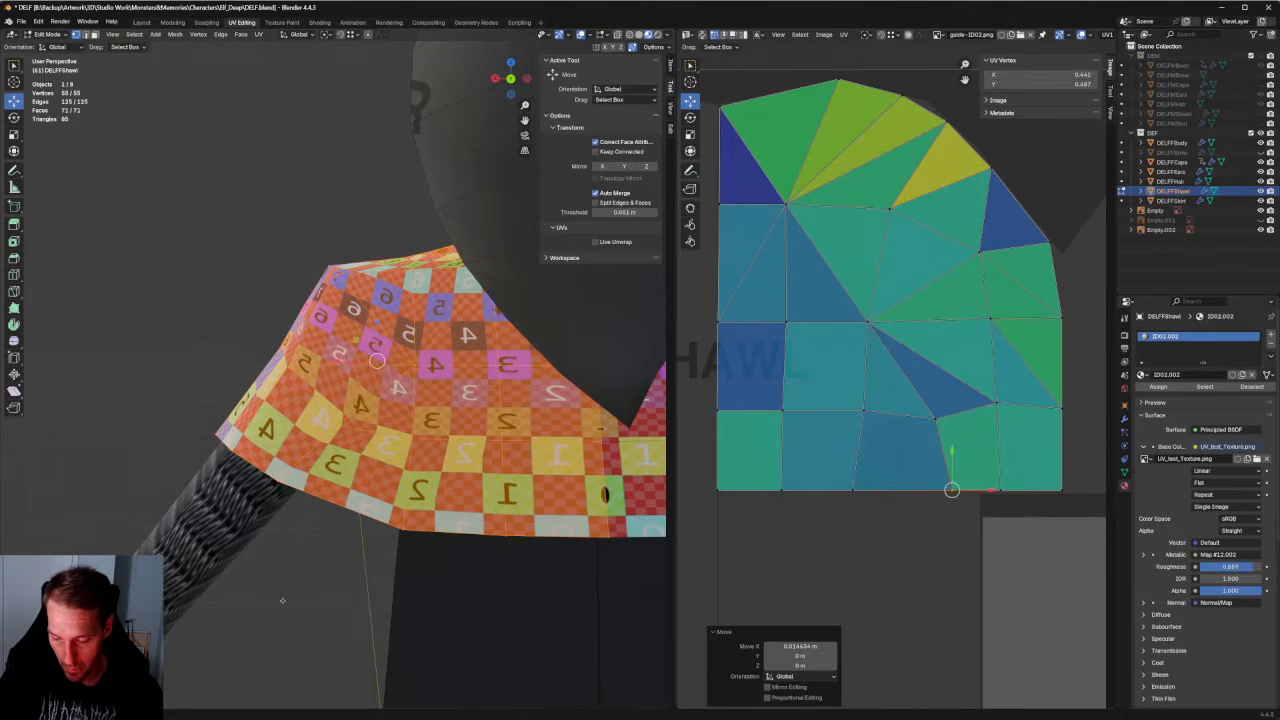
Clear the selection and examine the shawl's UV test texture from the front and from the side.
click(282, 601)
scroll(350, 480, down, 5)
middle_drag(371, 451, 569, 387)
key(grave)
click(523, 372)
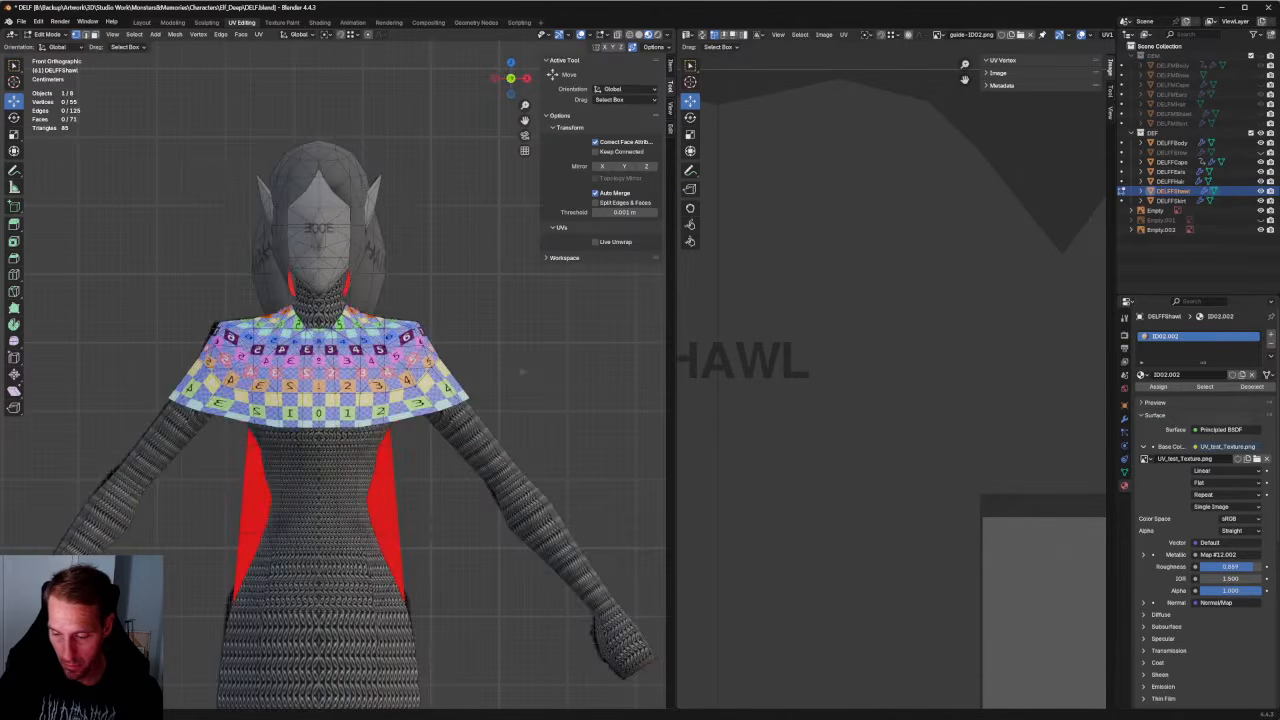
scroll(521, 372, down, 2)
scroll(510, 330, up, 3)
scroll(503, 296, up, 1)
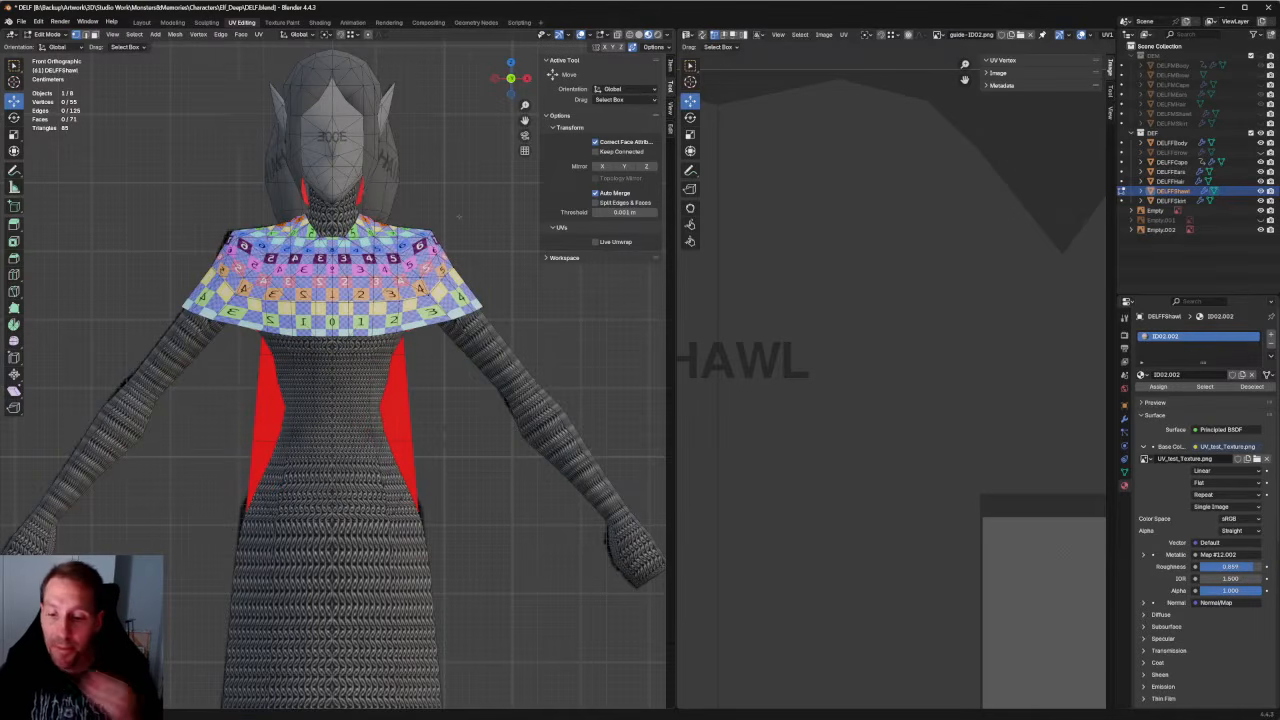
middle_drag(461, 215, 525, 277)
key(KP_1)
scroll(400, 320, up, 6)
shift+middle_drag(305, 342, 536, 422)
scroll(282, 451, up, 3)
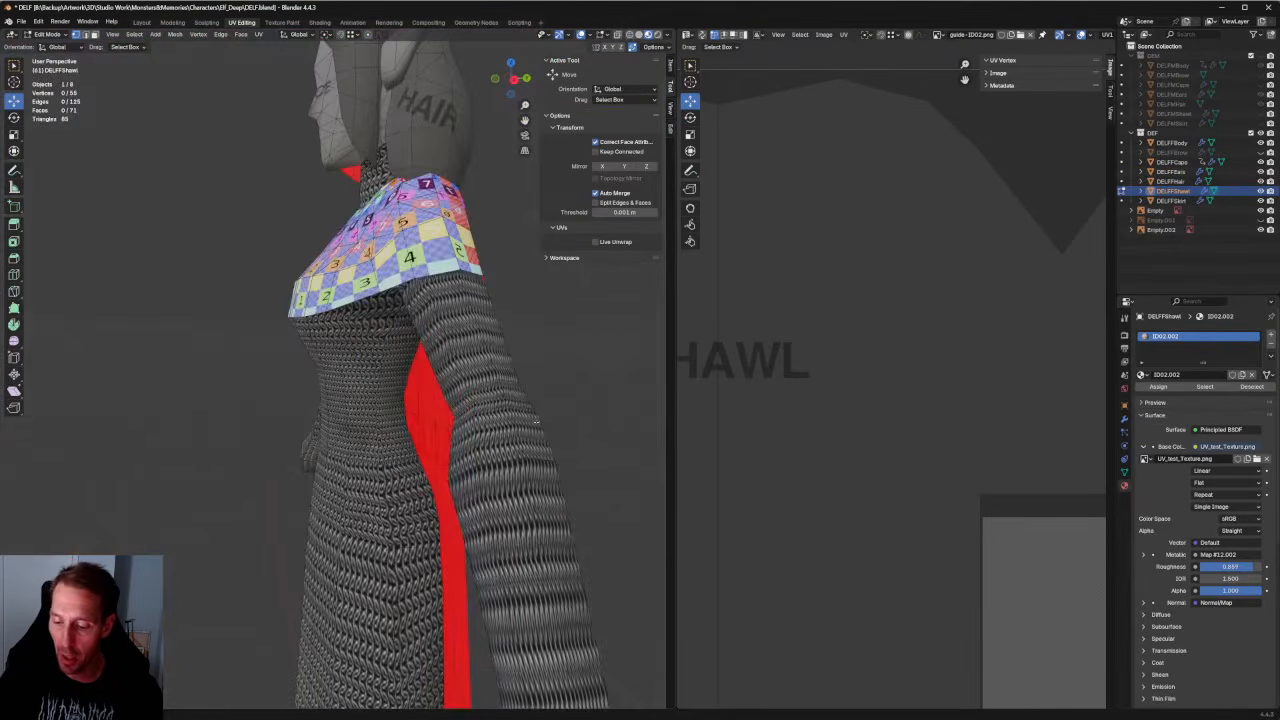
Examine the sleeves, the underside of the arm and the whole figure from several angles.
middle_drag(499, 358, 560, 370)
scroll(560, 370, up, 3)
scroll(333, 370, up, 2)
scroll(381, 370, down, 5)
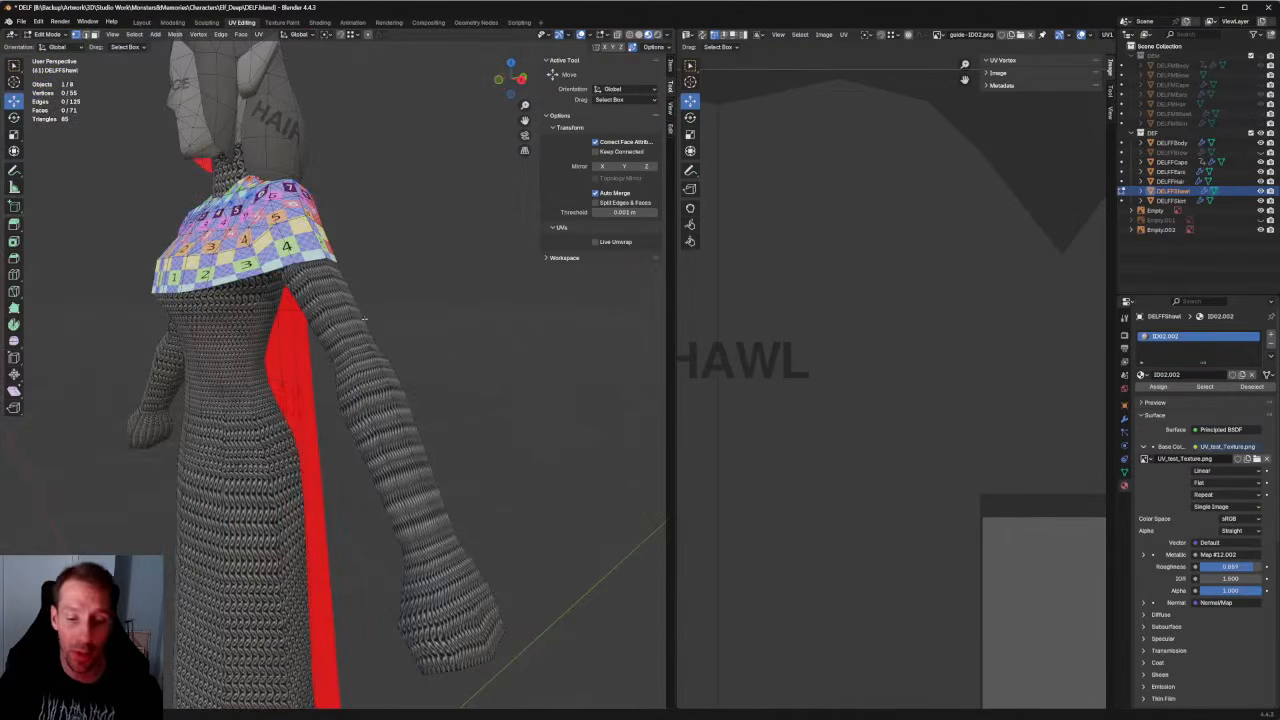
middle_drag(371, 370, 399, 362)
middle_drag(437, 462, 494, 364)
scroll(502, 384, up, 2)
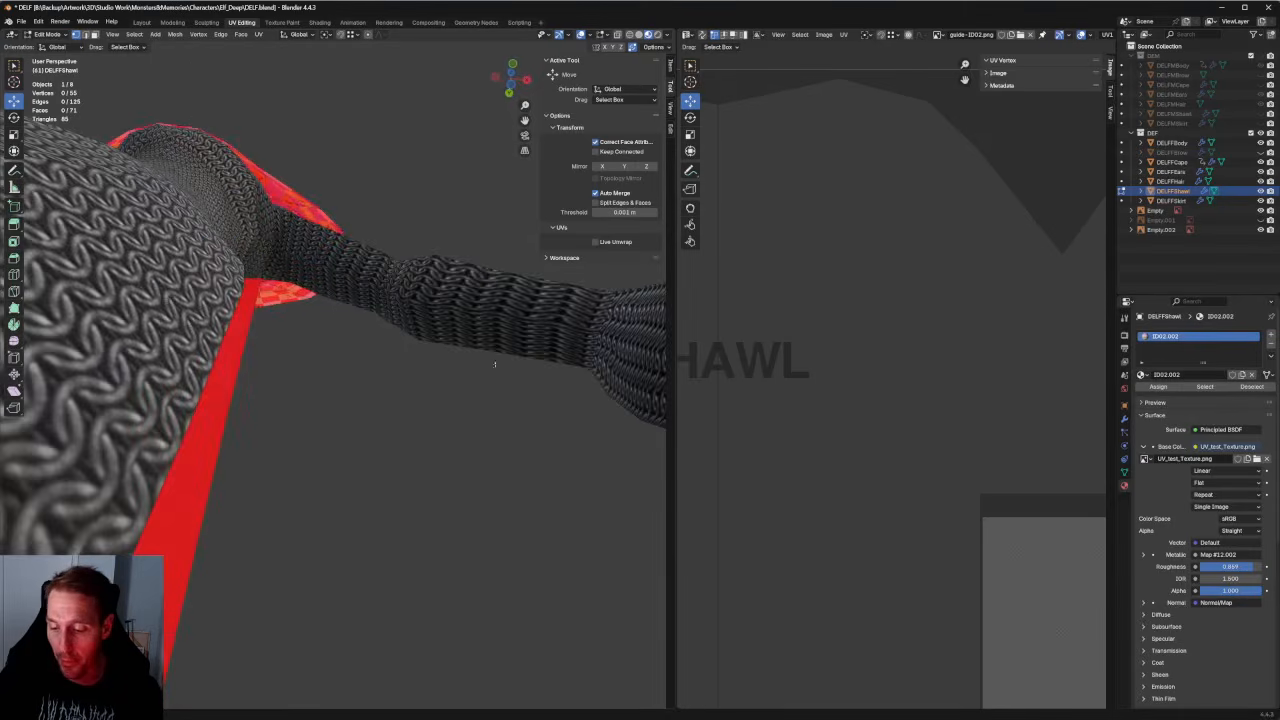
scroll(388, 220, down, 4)
middle_drag(377, 240, 470, 320)
scroll(604, 342, down, 2)
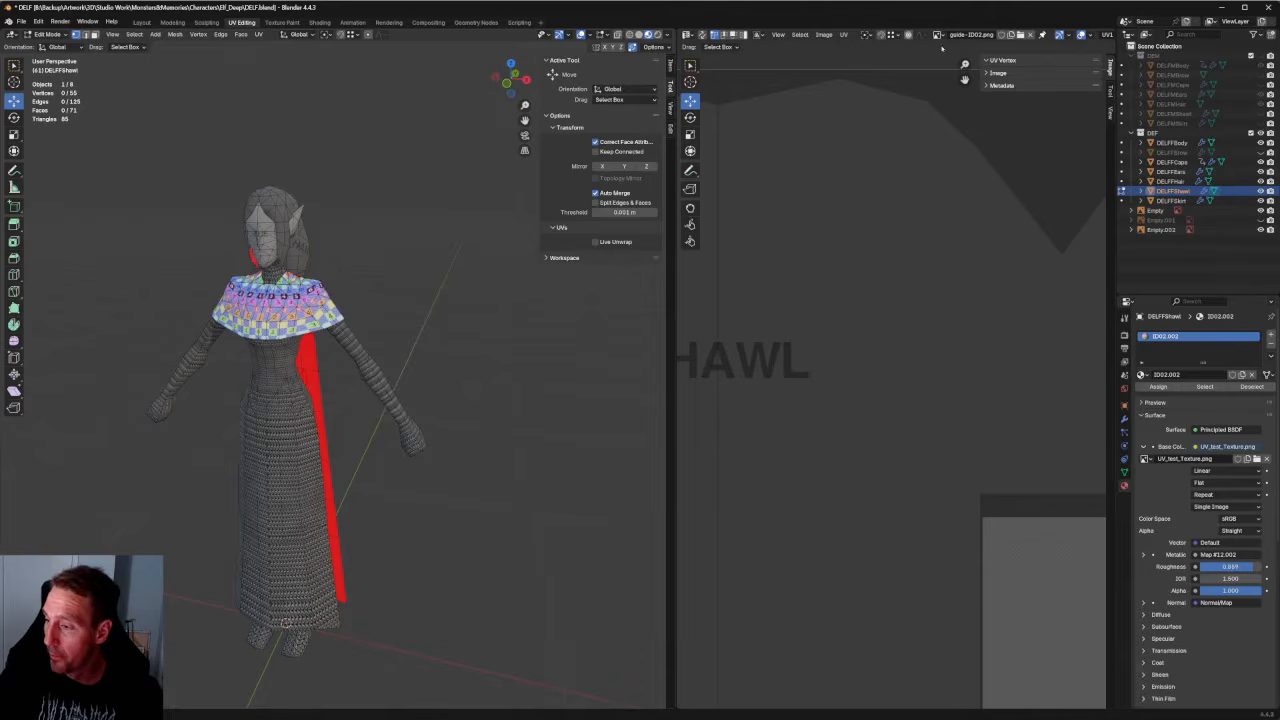
middle_drag(447, 306, 486, 283)
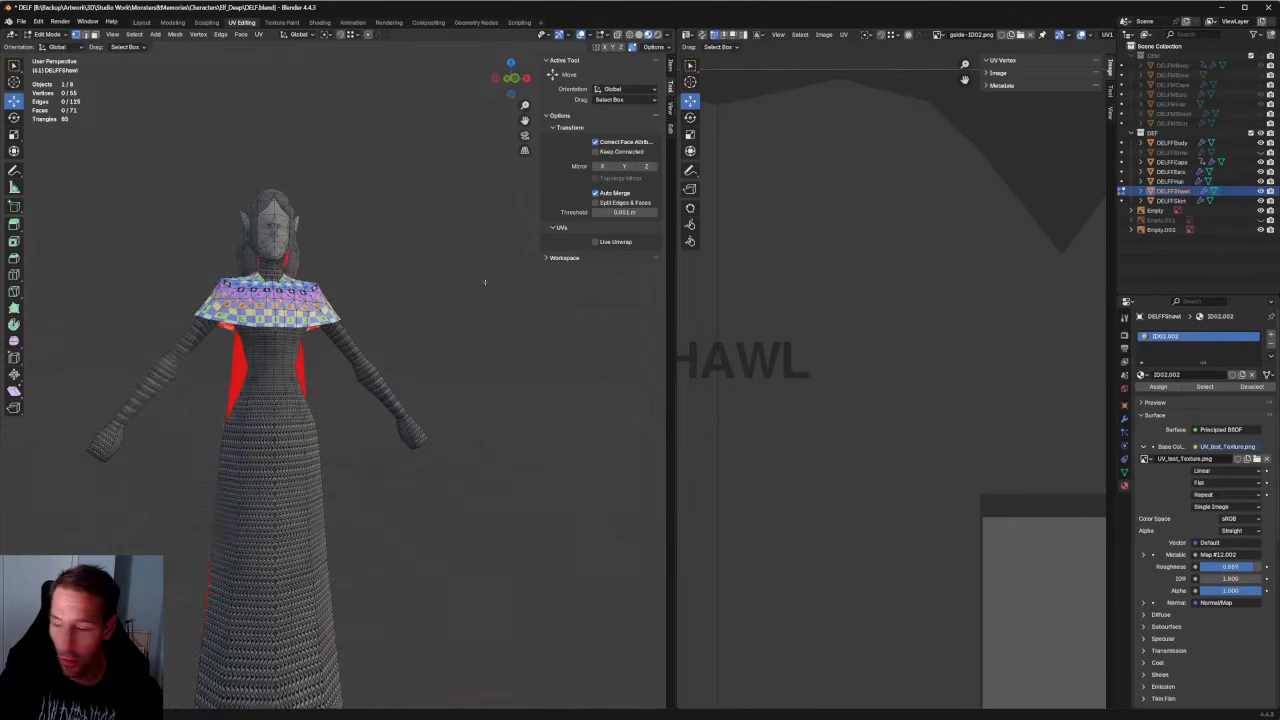
Switch editing to DELFFBody, turn on X-ray and select one half of the body through the mesh.
click(1170, 142)
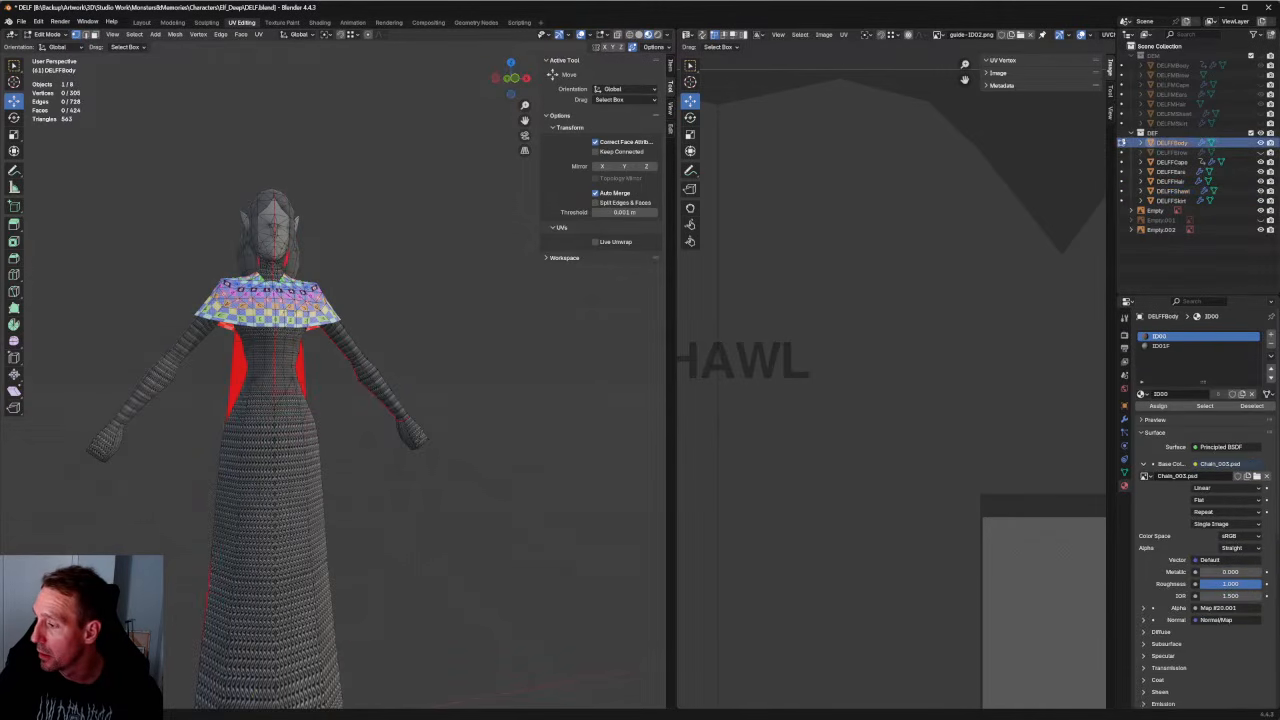
scroll(490, 320, down, 3)
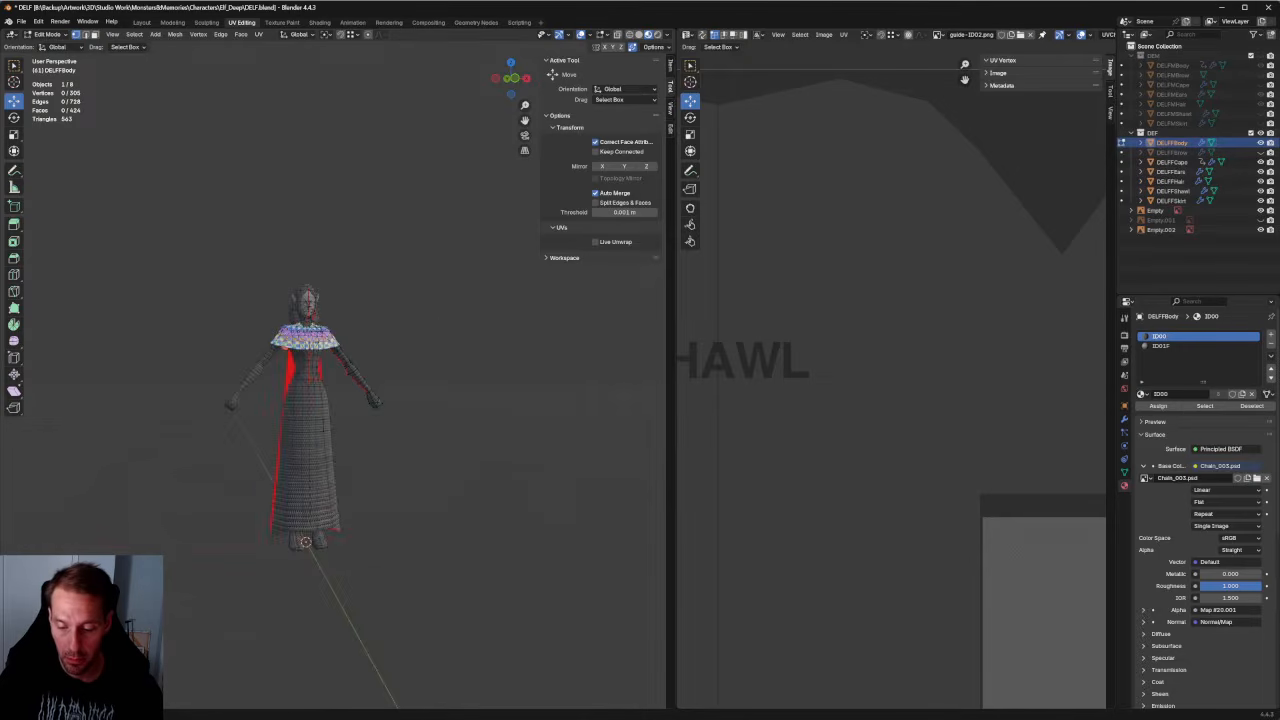
middle_drag(500, 380, 512, 312)
drag(470, 590, 74, 314)
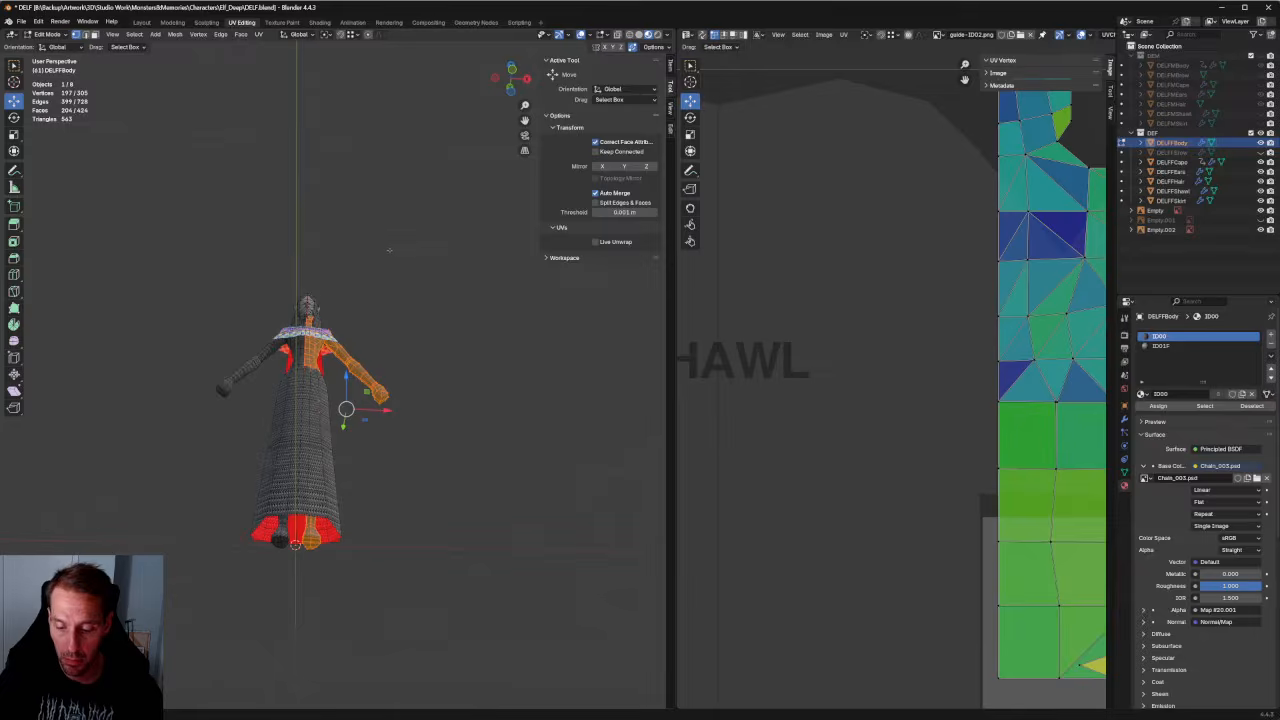
key(alt+z)
click(528, 634)
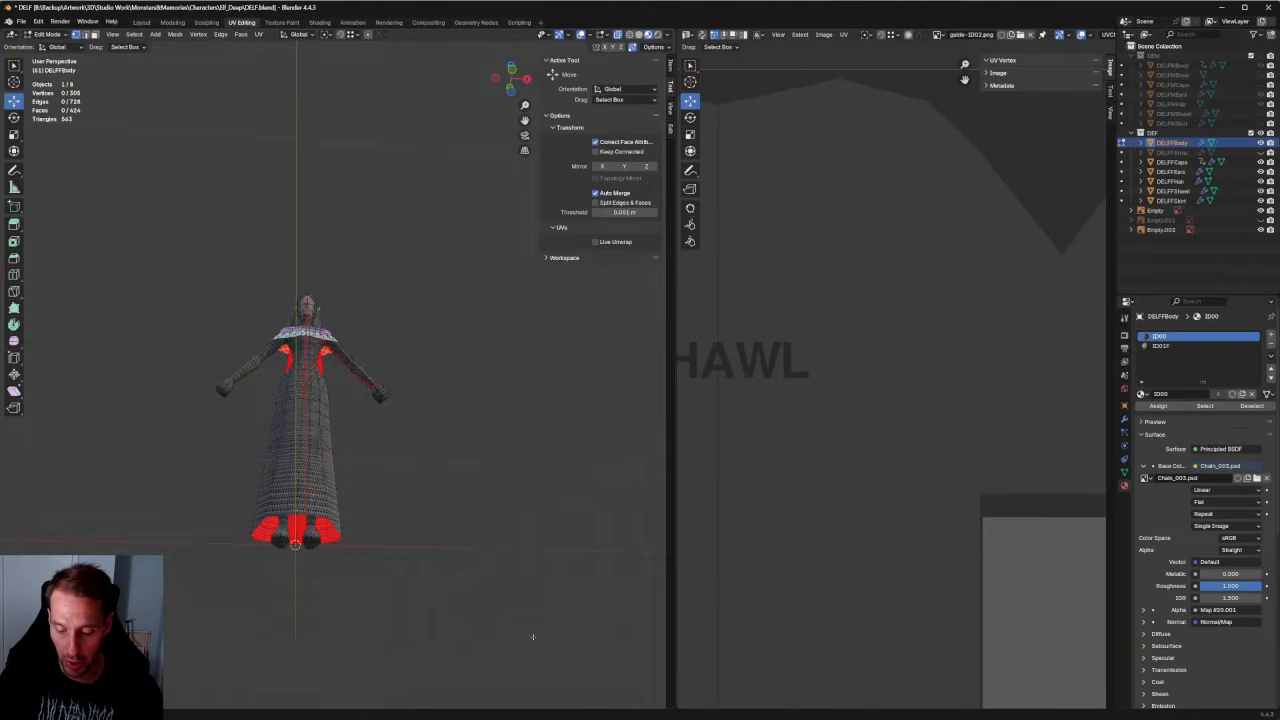
drag(531, 634, 120, 314)
scroll(356, 308, up, 5)
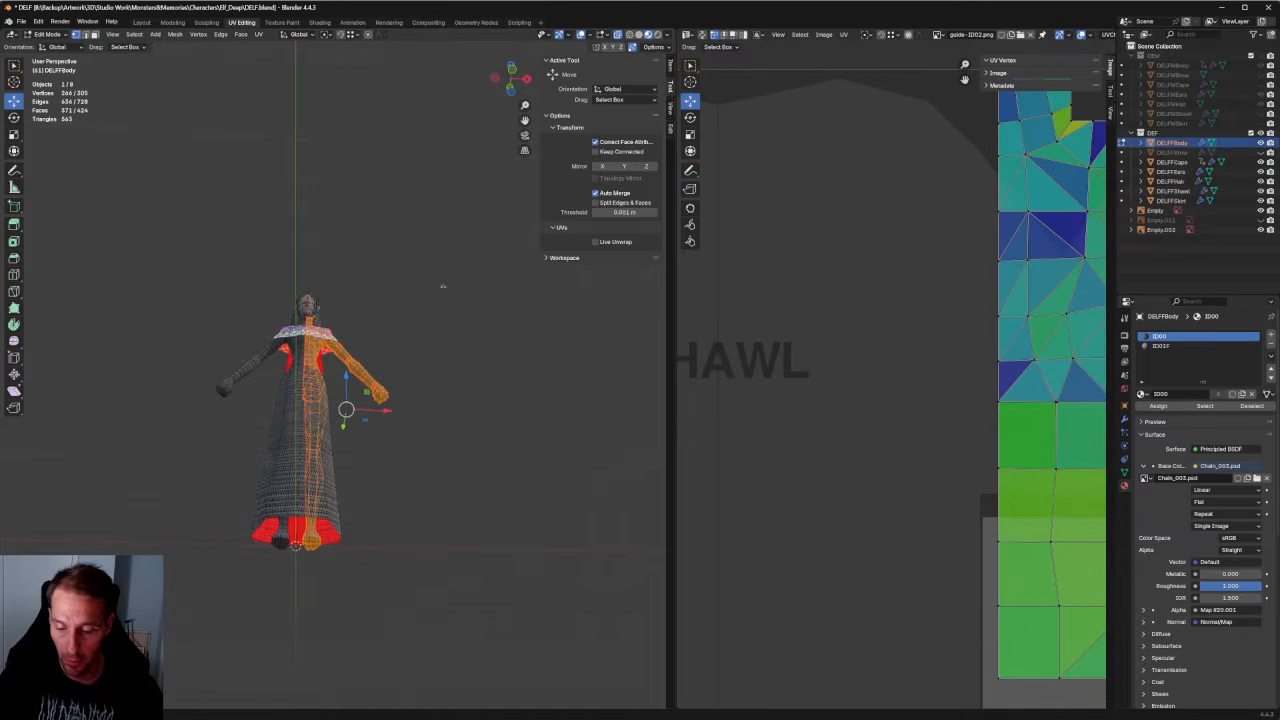
Show the Map #20.001 image behind the body's UV layout and frame the arm islands.
middle_drag(900, 380, 816, 389)
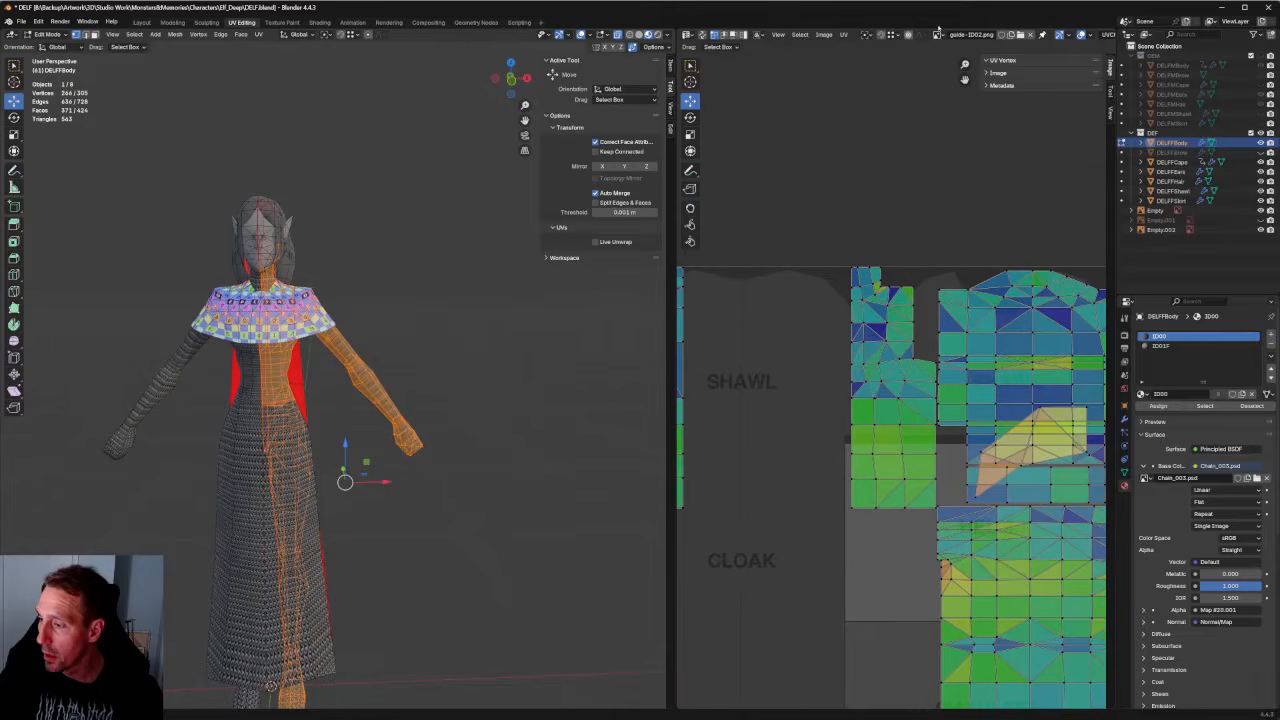
click(938, 34)
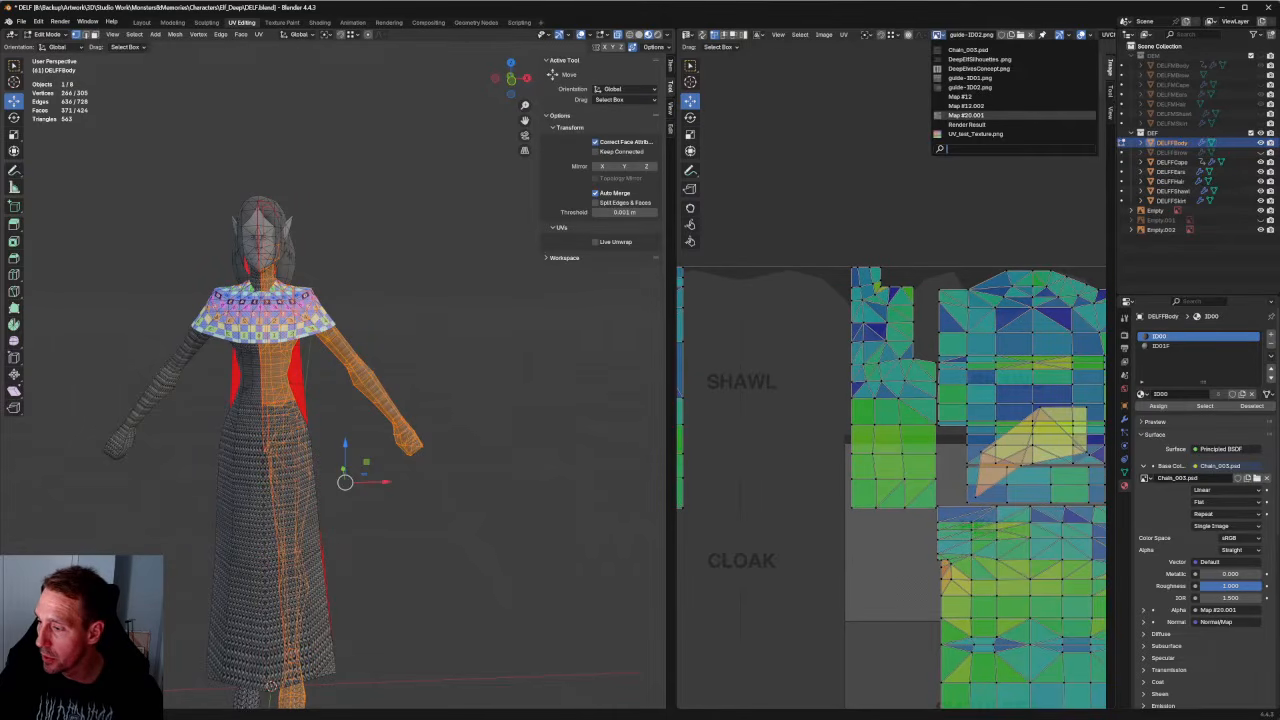
click(966, 115)
middle_drag(1033, 410, 875, 379)
scroll(876, 370, up, 3)
Deselect the body vertices within the head area from a side view and return to the front.
middle_drag(423, 268, 168, 238)
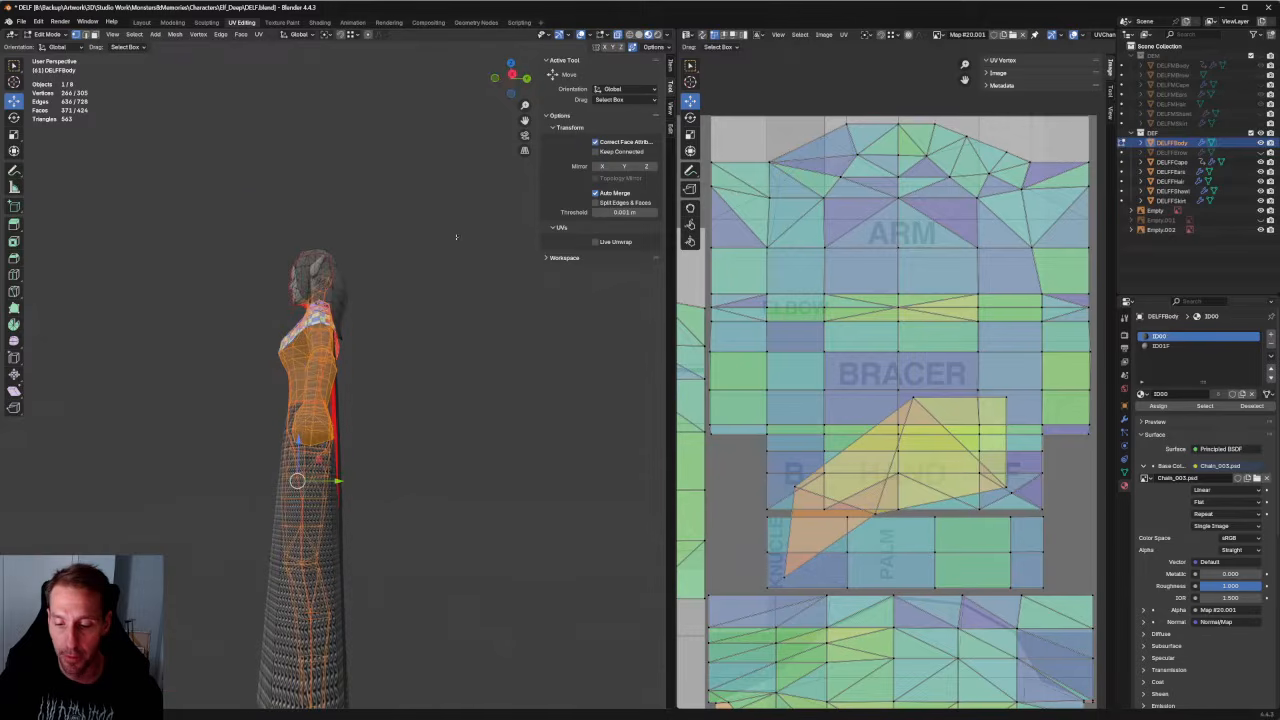
ctrl+drag(419, 235, 320, 290)
middle_drag(320, 290, 575, 290)
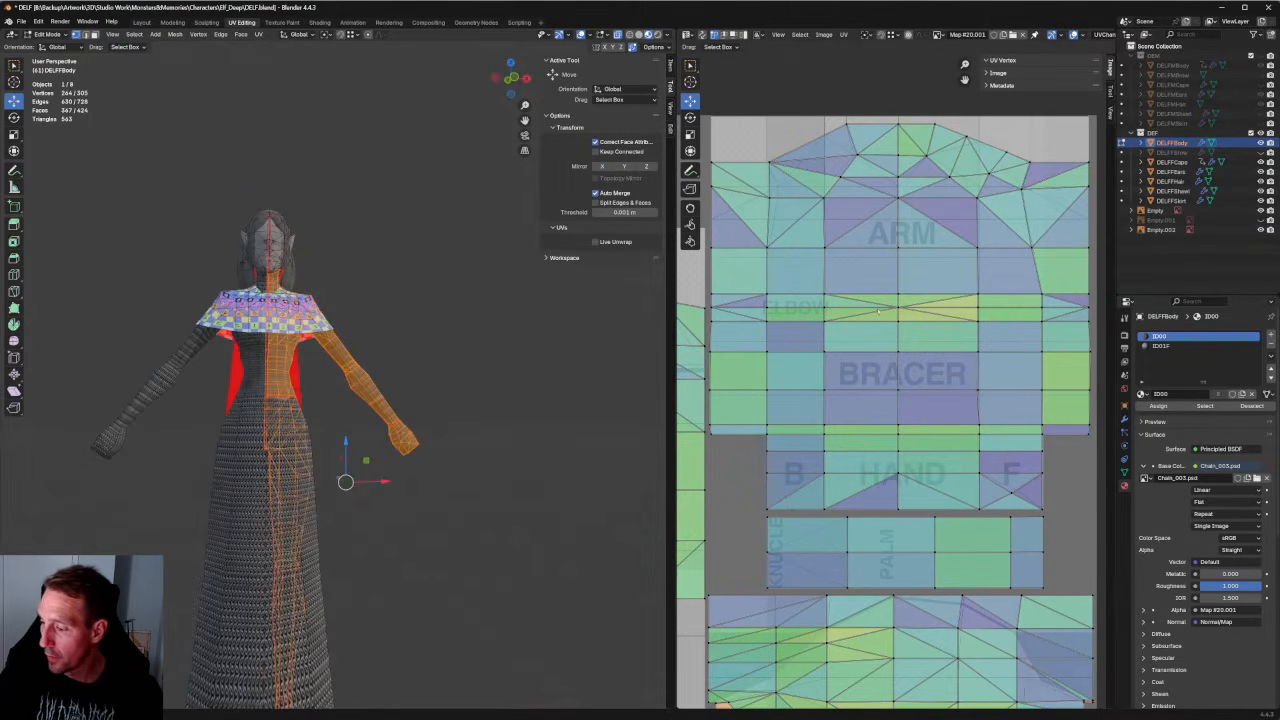
Examine the chain texture on the arm from the front and back alongside the elbow and bracer UVs.
scroll(928, 318, up, 3)
middle_drag(928, 318, 902, 377)
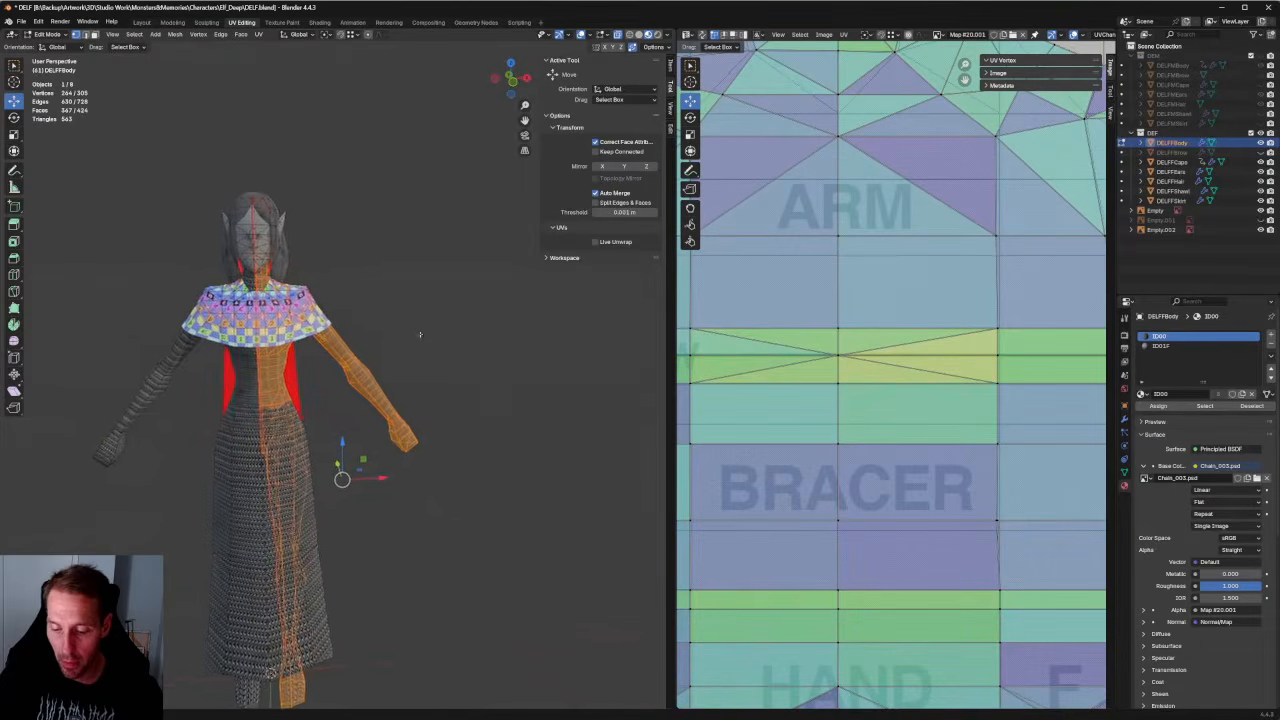
key(KP_Decimal)
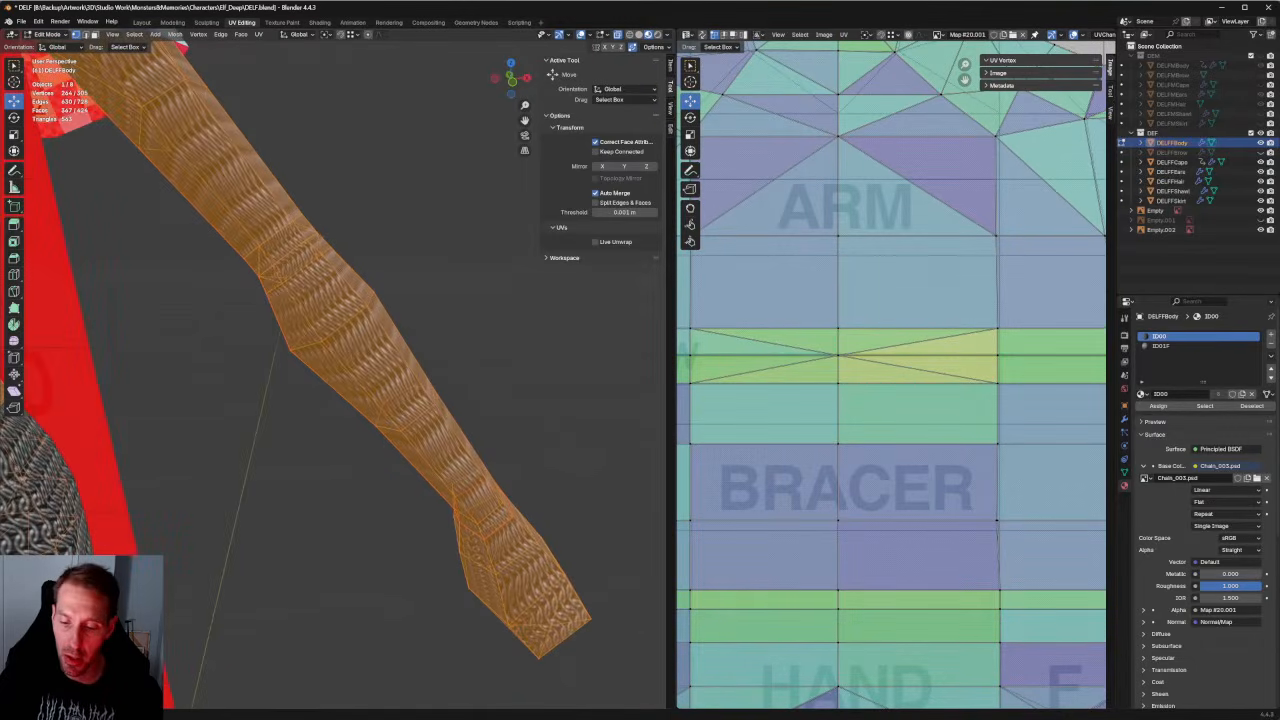
scroll(866, 354, down, 3)
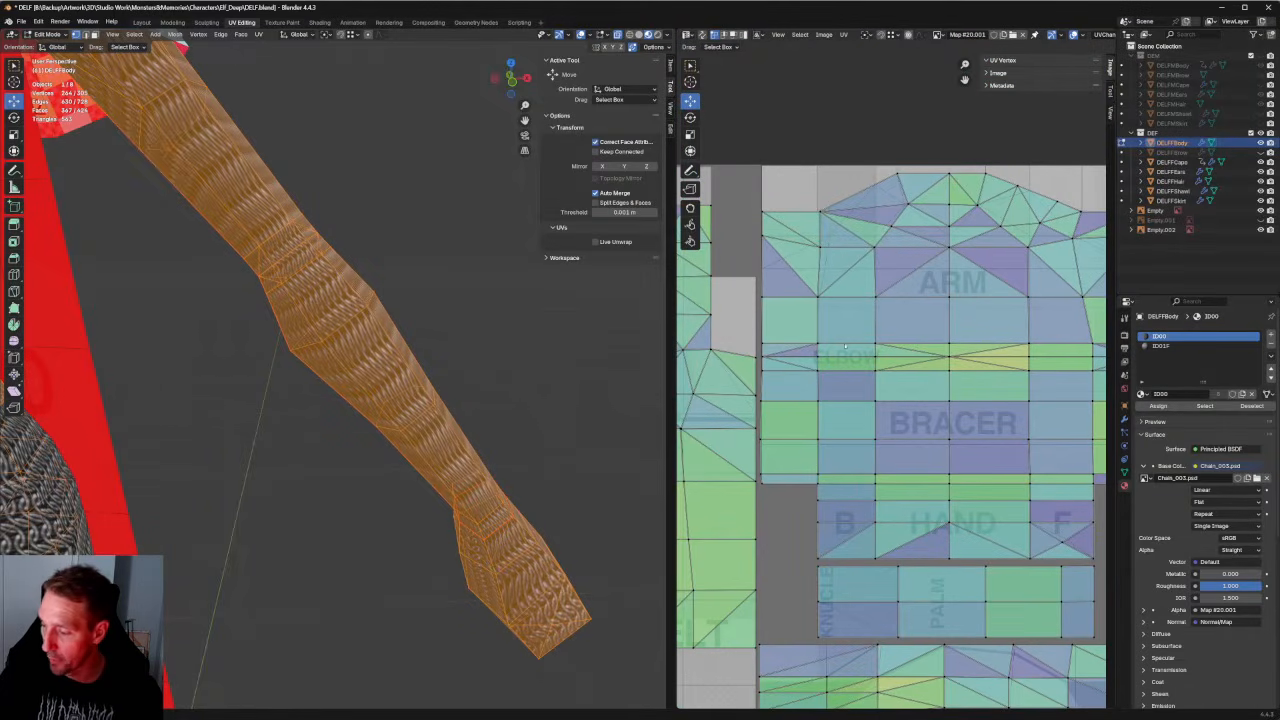
middle_drag(580, 335, 251, 314)
scroll(251, 314, down, 5)
scroll(260, 380, up, 4)
shift+middle_drag(170, 345, 308, 347)
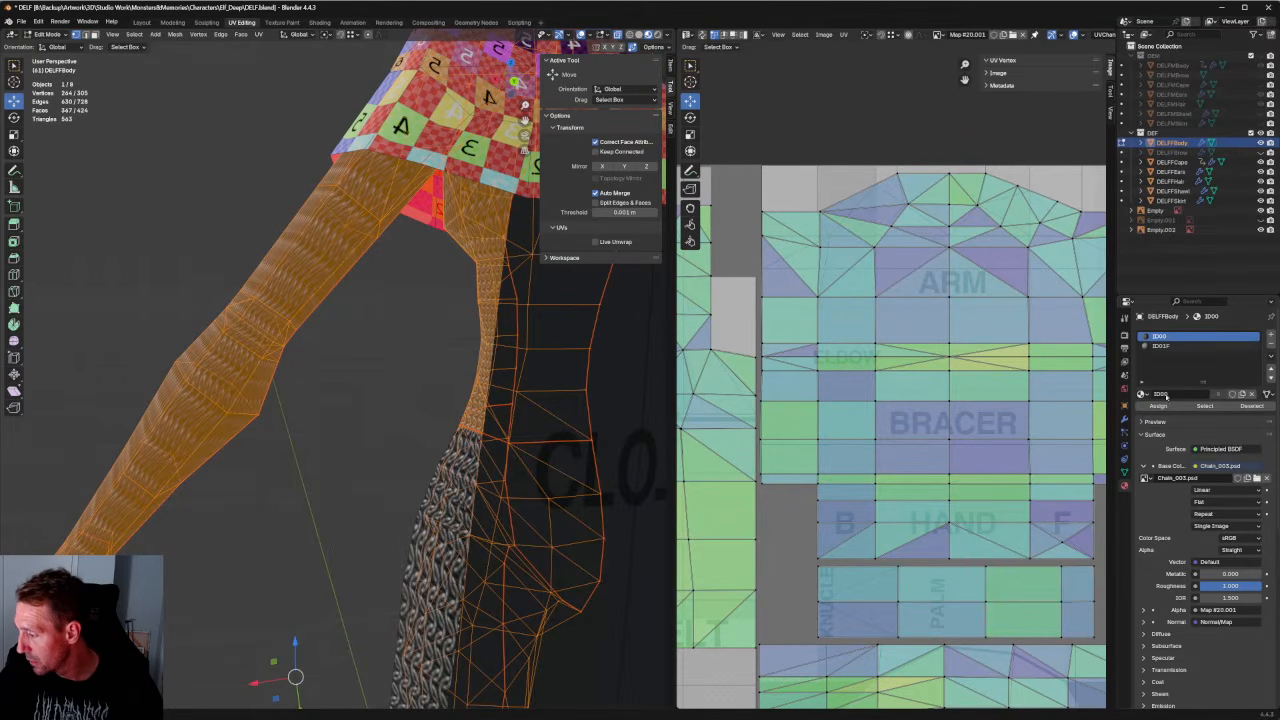
Switch the body material's base color texture to Map #20.001 and clear the selection.
click(1145, 478)
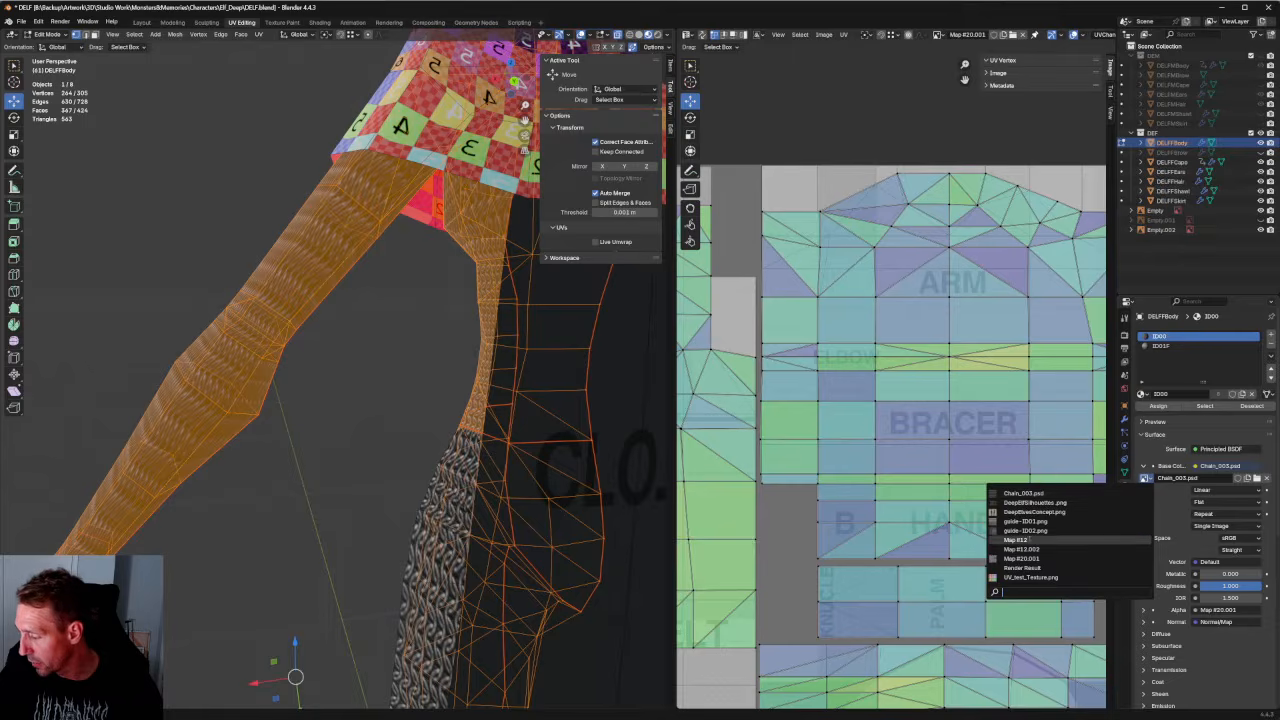
click(1021, 559)
key(alt+a)
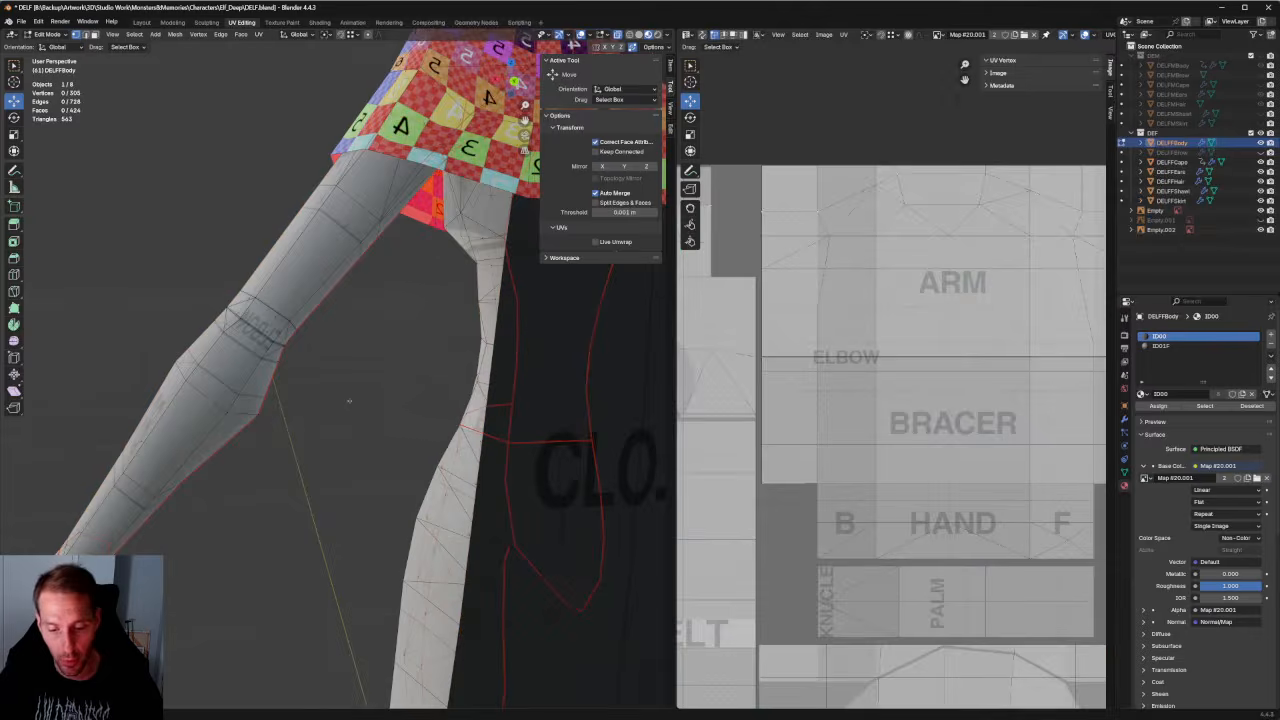
Examine the ELBOW guide label on the back of the arm, the matching UV area and the whole figure.
scroll(350, 352, down, 4)
middle_drag(350, 352, 560, 360)
scroll(342, 372, up, 8)
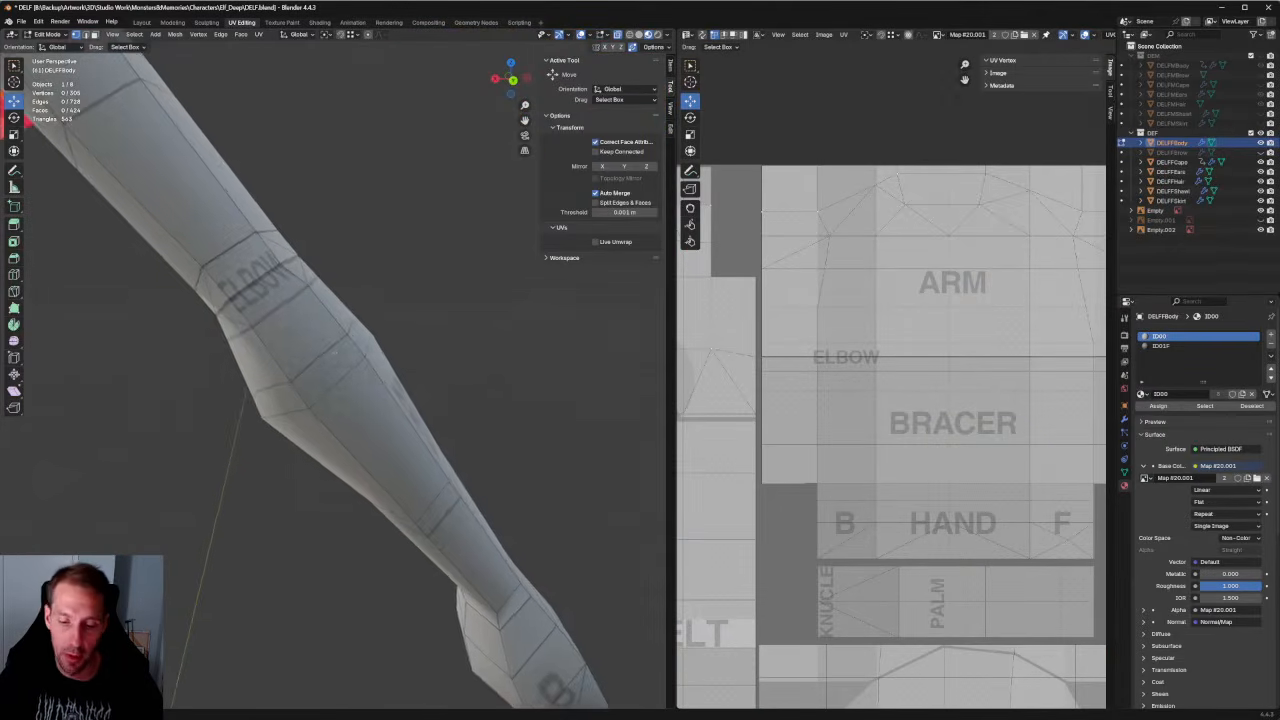
shift+middle_drag(265, 303, 326, 349)
scroll(326, 349, down, 8)
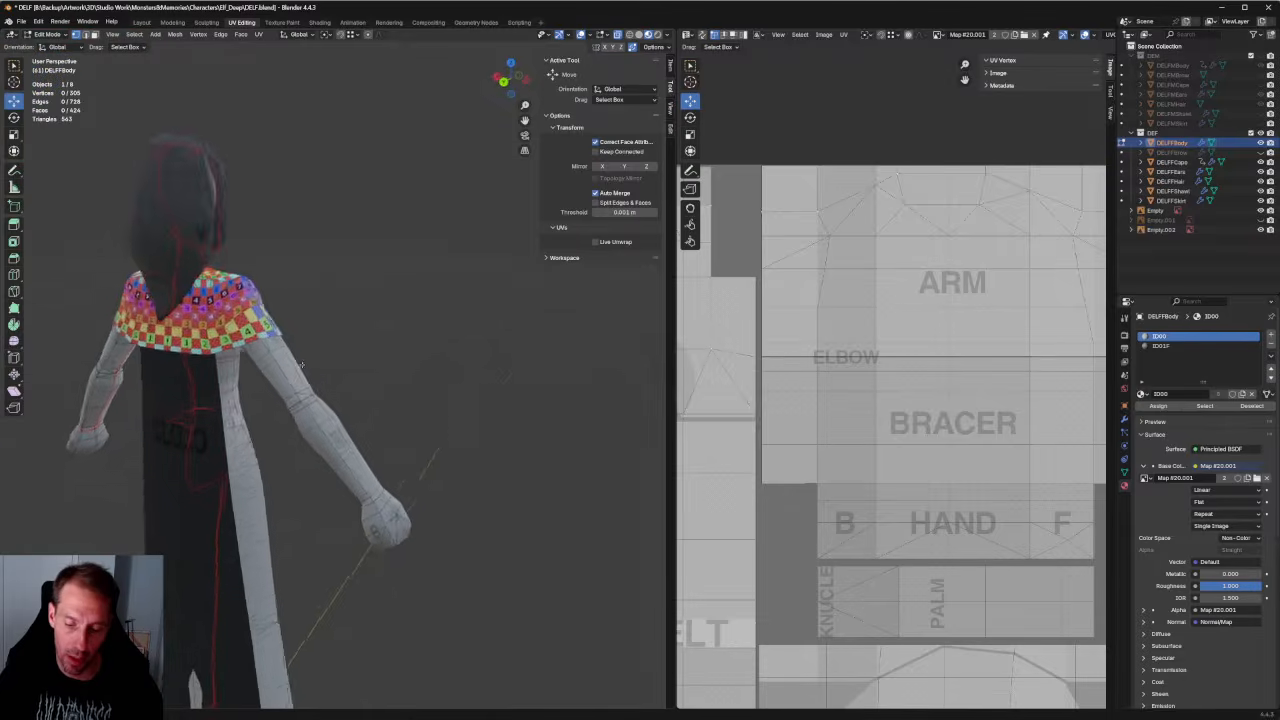
scroll(289, 401, up, 8)
middle_drag(290, 401, 360, 372)
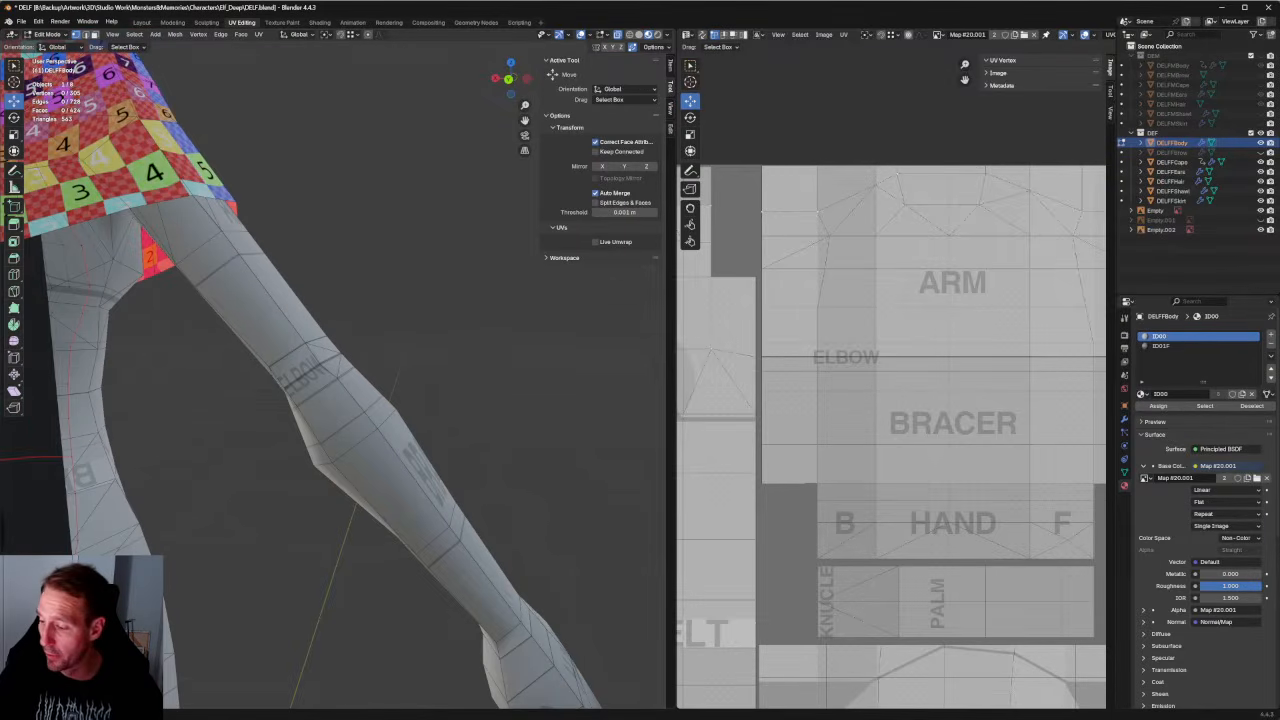
scroll(821, 316, up, 3)
scroll(437, 297, down, 8)
middle_drag(437, 297, 266, 286)
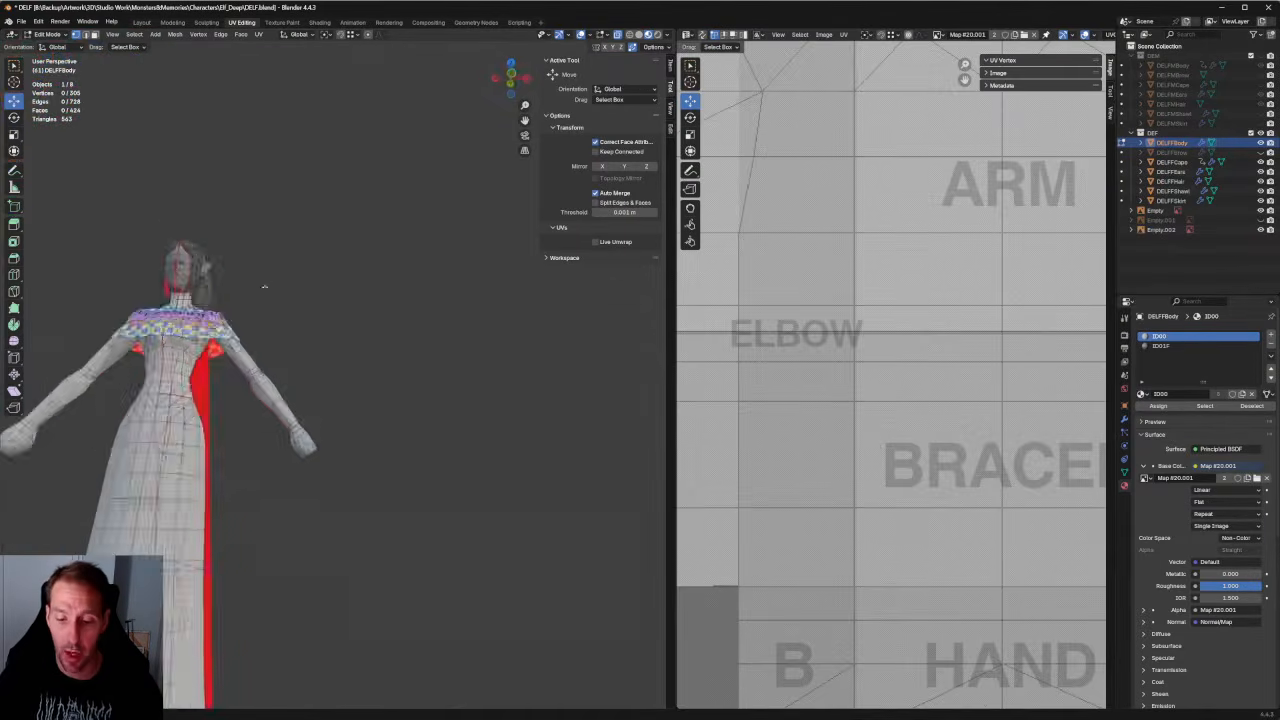
scroll(320, 309, down, 5)
shift+middle_drag(321, 335, 398, 311)
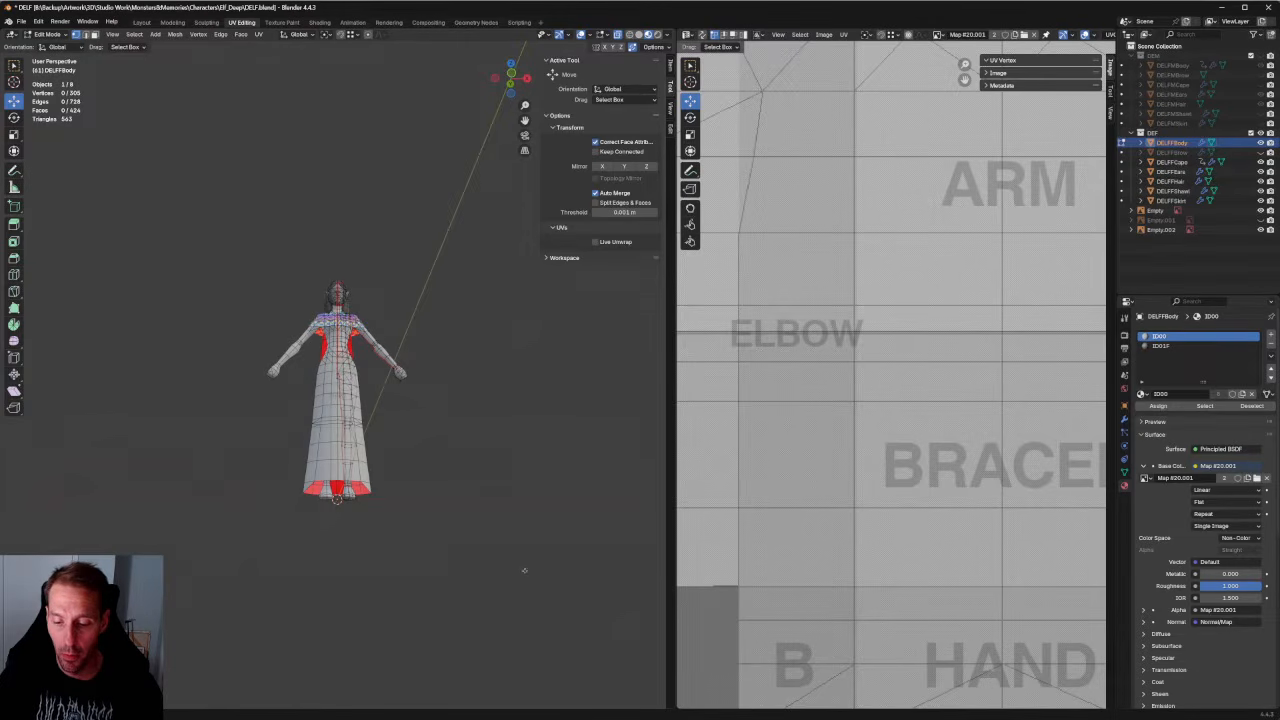
Box-select the body below the head through the mesh to show its UVs, and frame the back of the elbow.
drag(524, 578, 156, 307)
scroll(158, 306, up, 6)
middle_drag(160, 300, 274, 270)
scroll(250, 285, up, 4)
middle_drag(215, 298, 150, 310)
shift+middle_drag(450, 310, 160, 302)
scroll(165, 302, up, 8)
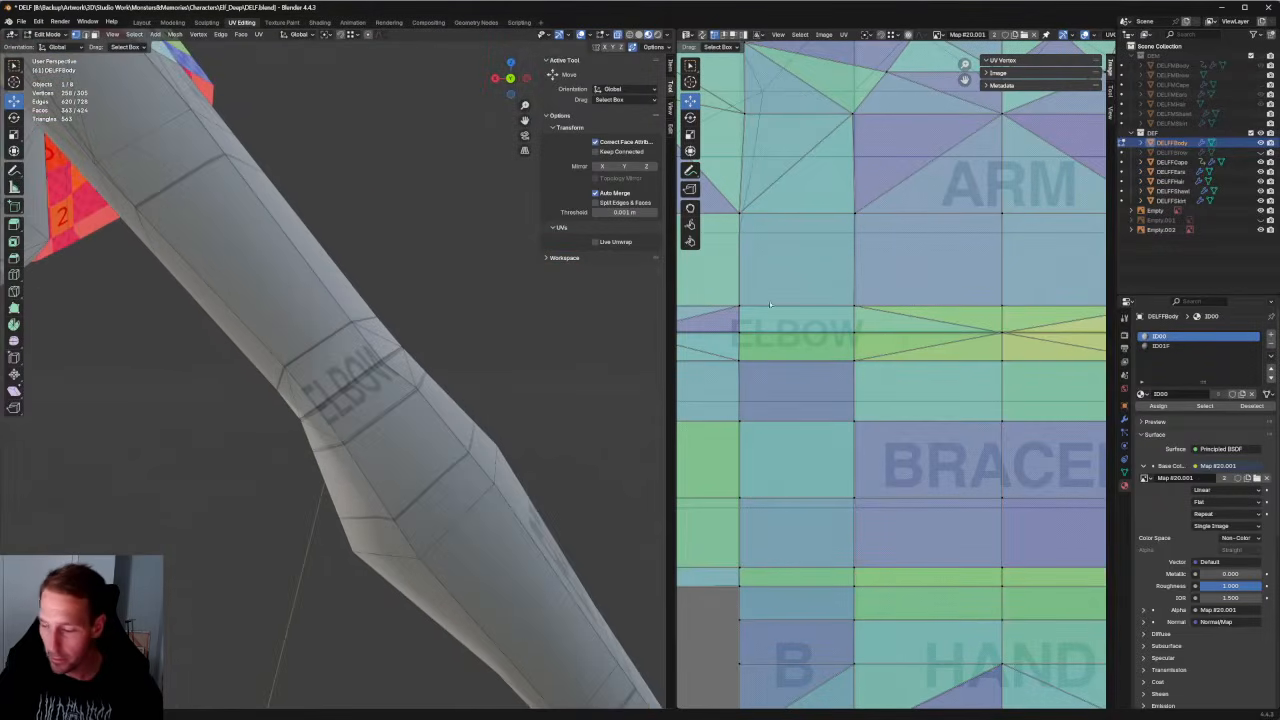
Examine the stretching on the upper arm, elbow and bracer areas of the arm's UV island.
scroll(790, 303, down, 4)
scroll(865, 299, up, 3)
scroll(838, 278, down, 3)
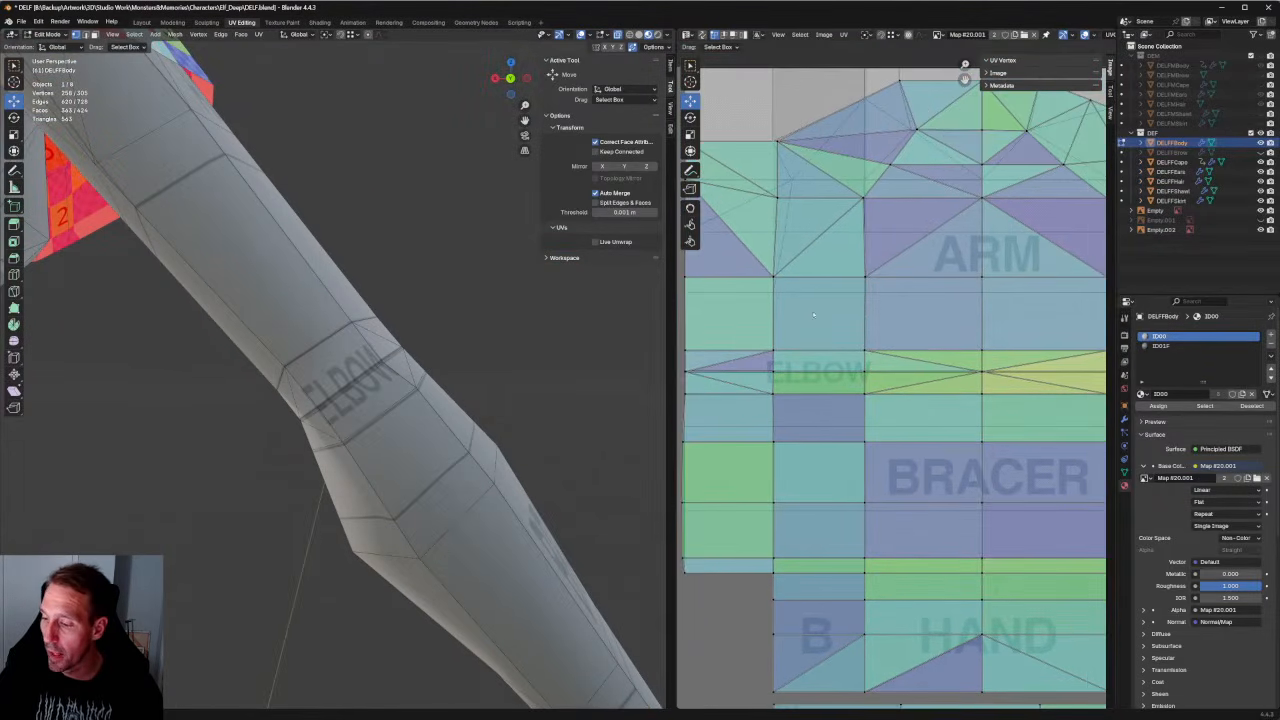
scroll(926, 500, up, 3)
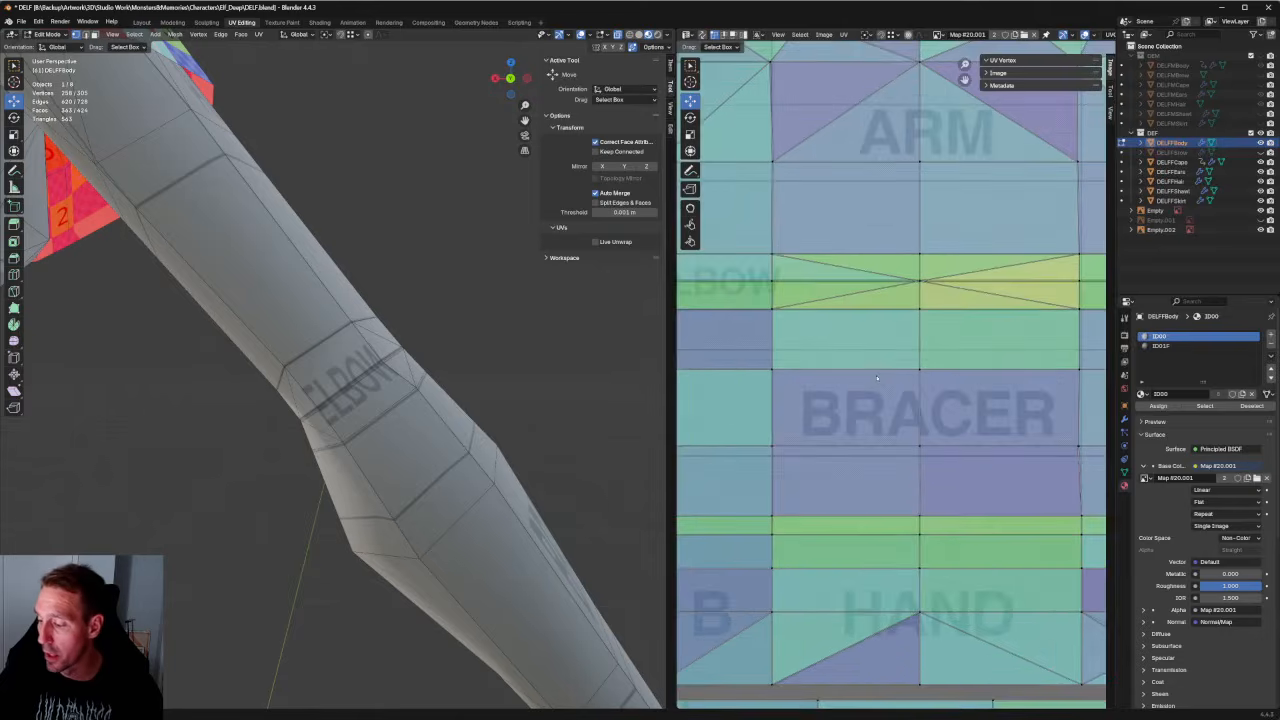
scroll(918, 402, down, 2)
middle_drag(944, 432, 915, 398)
scroll(915, 392, down, 1)
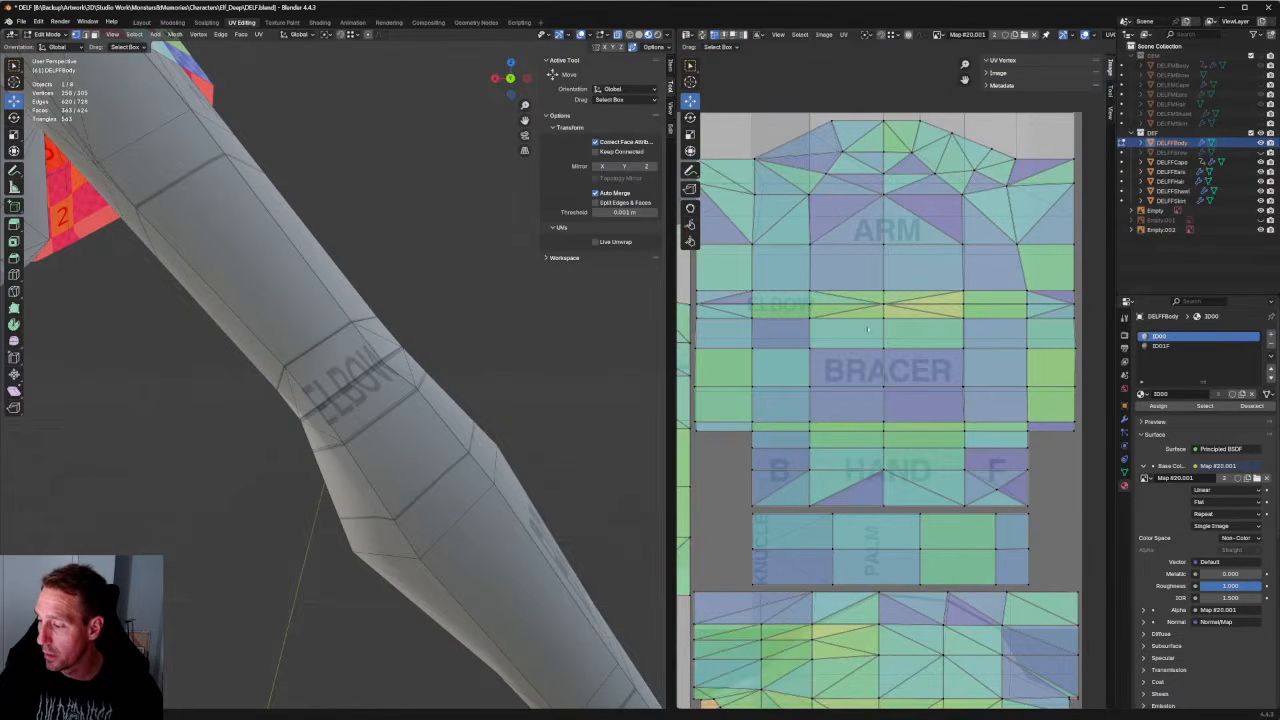
scroll(868, 330, up, 3)
scroll(908, 171, down, 1)
middle_drag(908, 171, 916, 355)
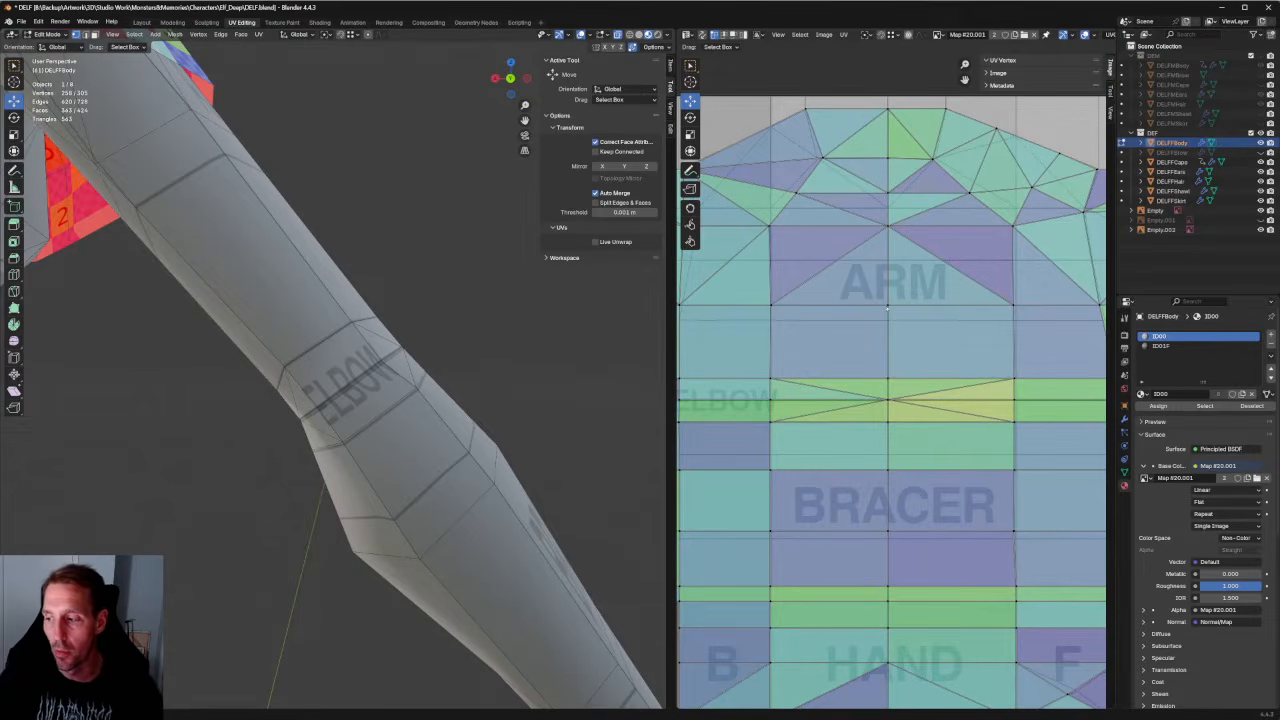
scroll(835, 185, up, 1)
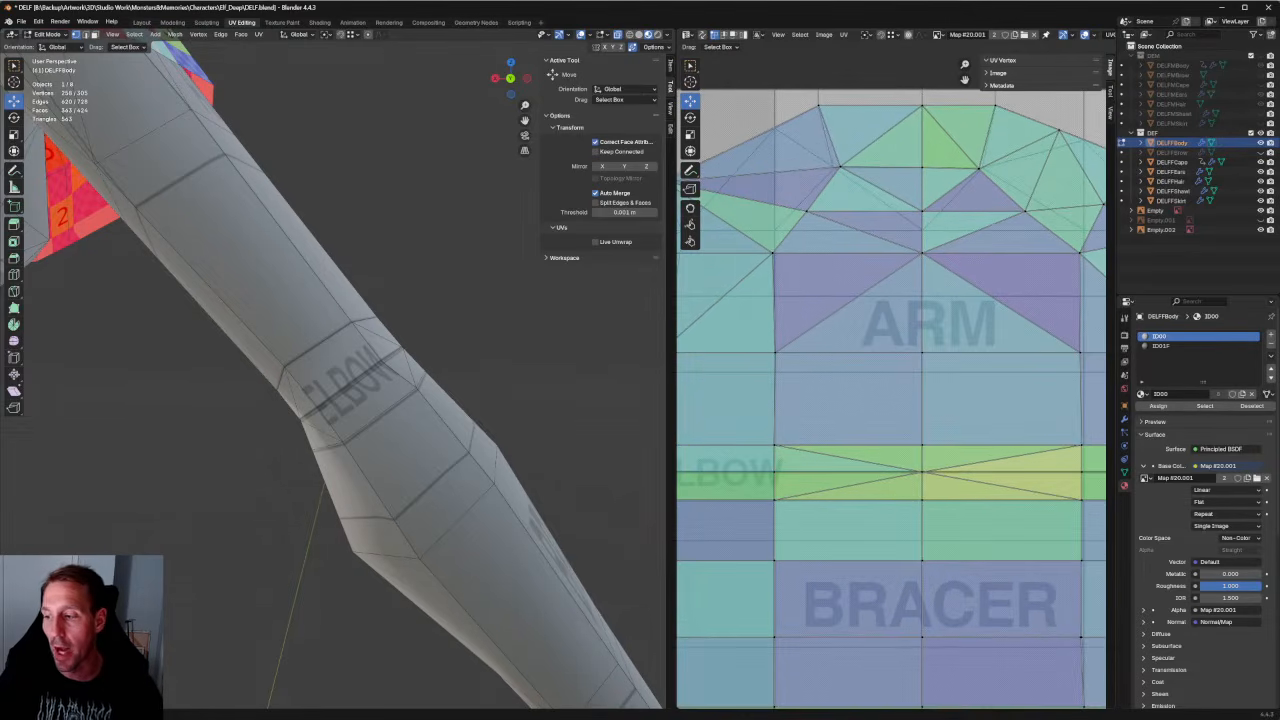
scroll(988, 274, down, 2)
middle_drag(1032, 326, 919, 182)
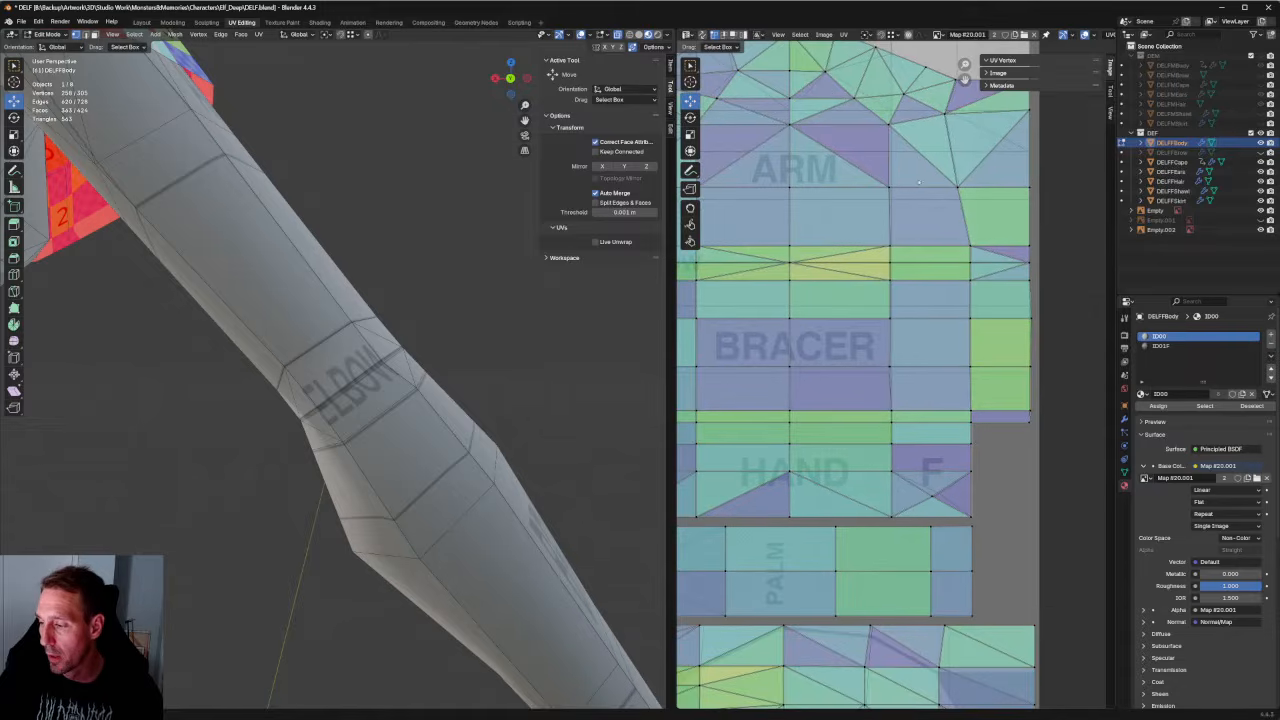
Examine the hand and palm UV islands, plus the bracer and hand guide labels on the model.
middle_drag(939, 485, 990, 369)
scroll(866, 374, up, 4)
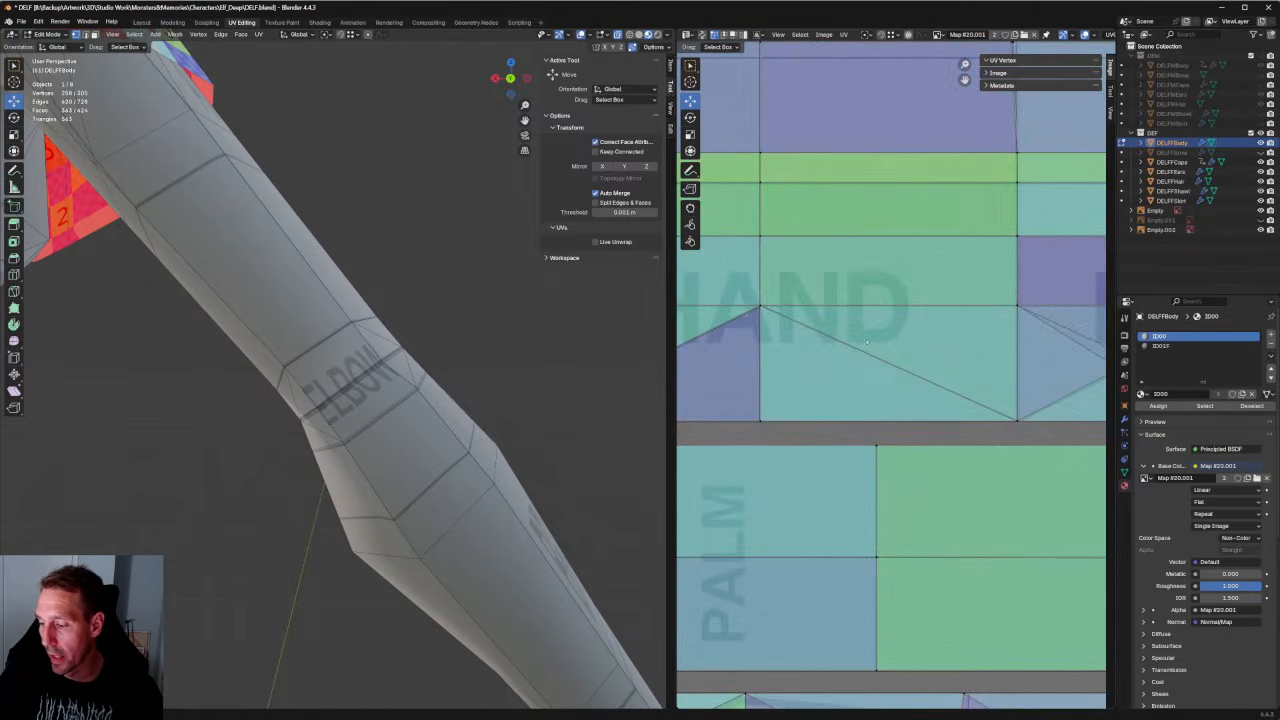
scroll(789, 333, down, 1)
middle_drag(789, 333, 864, 399)
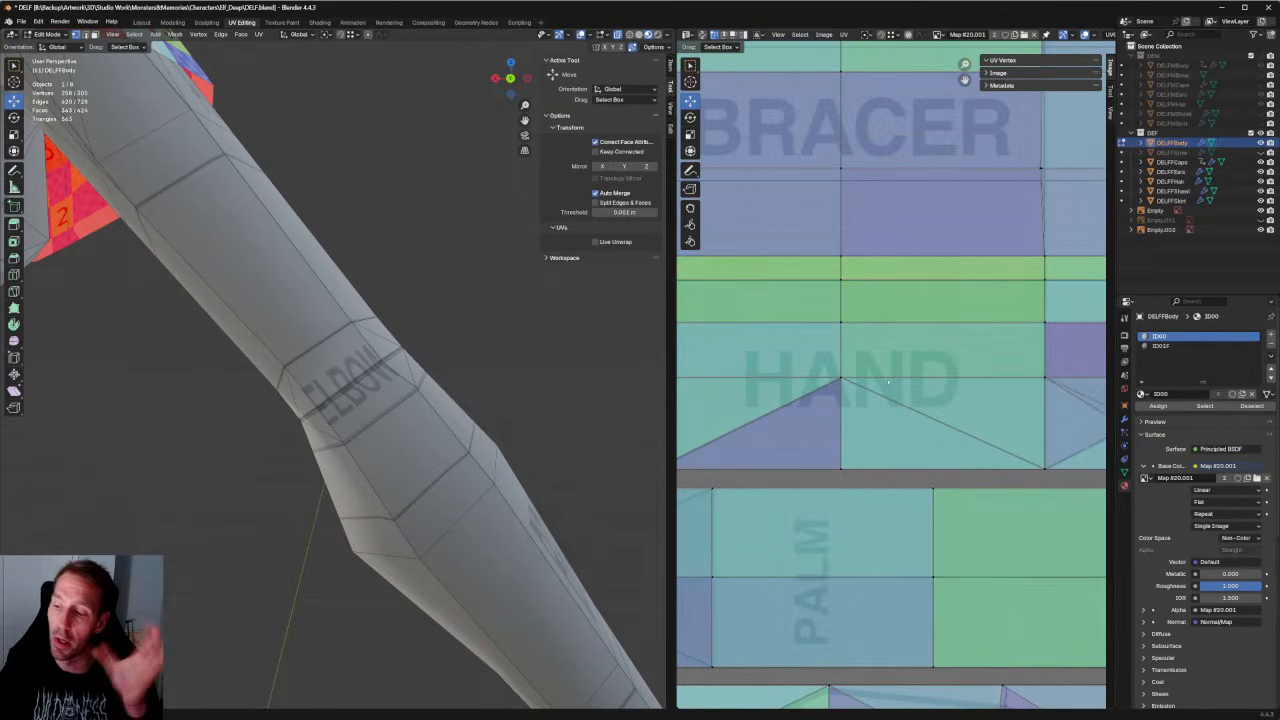
scroll(888, 381, down, 6)
scroll(890, 380, up, 2)
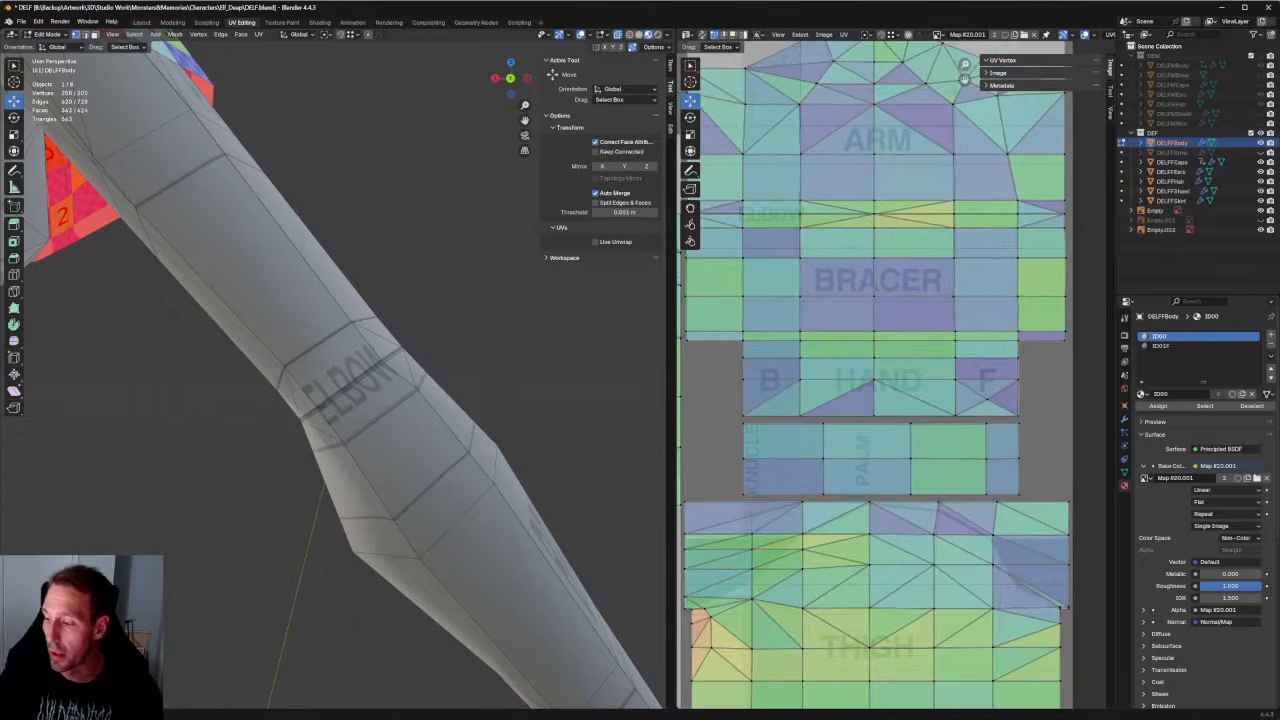
middle_drag(894, 380, 882, 427)
scroll(942, 278, up, 2)
middle_drag(942, 278, 805, 292)
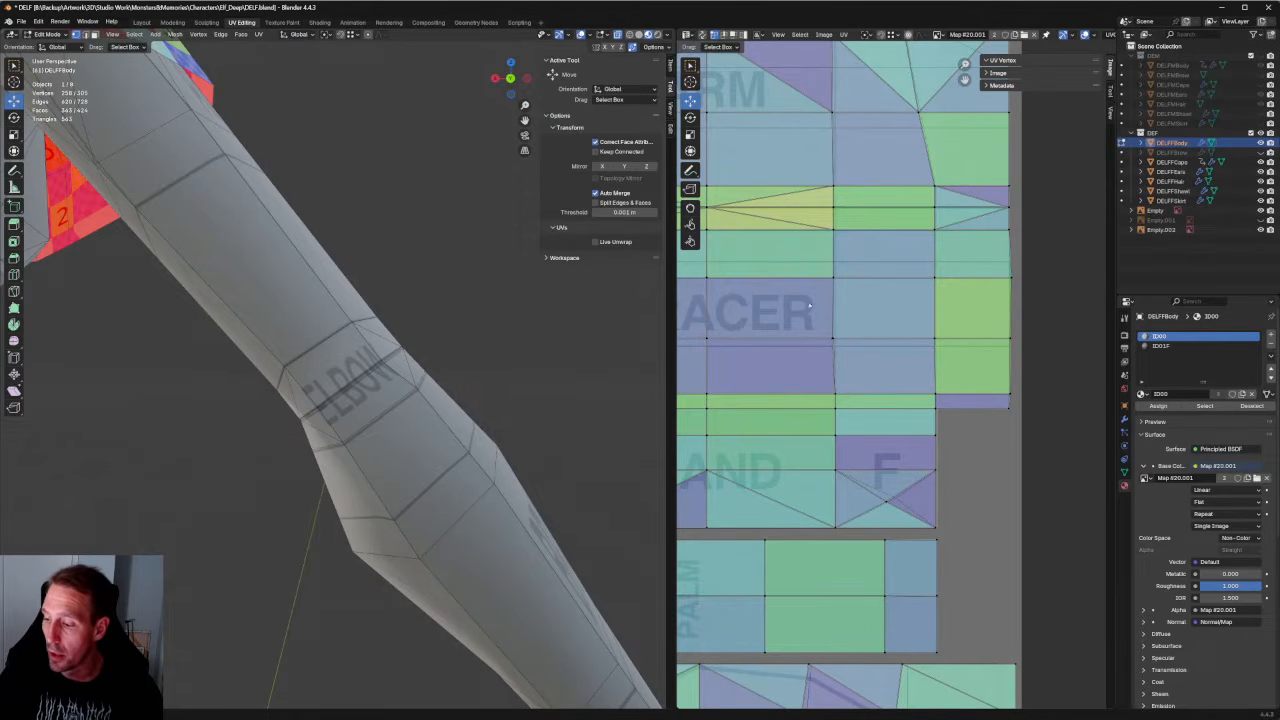
scroll(520, 406, down, 5)
middle_drag(520, 406, 455, 335)
scroll(383, 431, down, 4)
scroll(305, 392, up, 5)
middle_drag(305, 392, 392, 410)
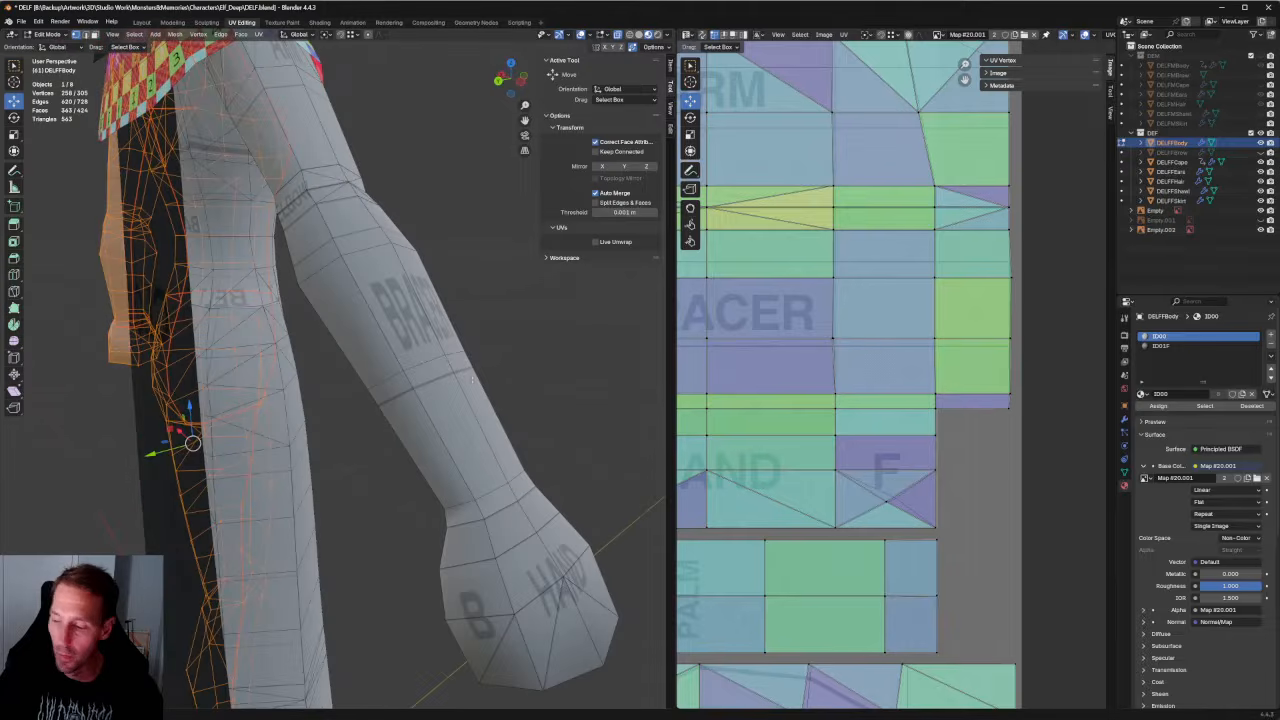
Try moving part of the UV vertex row above the BRACER label upward, and undo the move.
scroll(834, 278, down, 2)
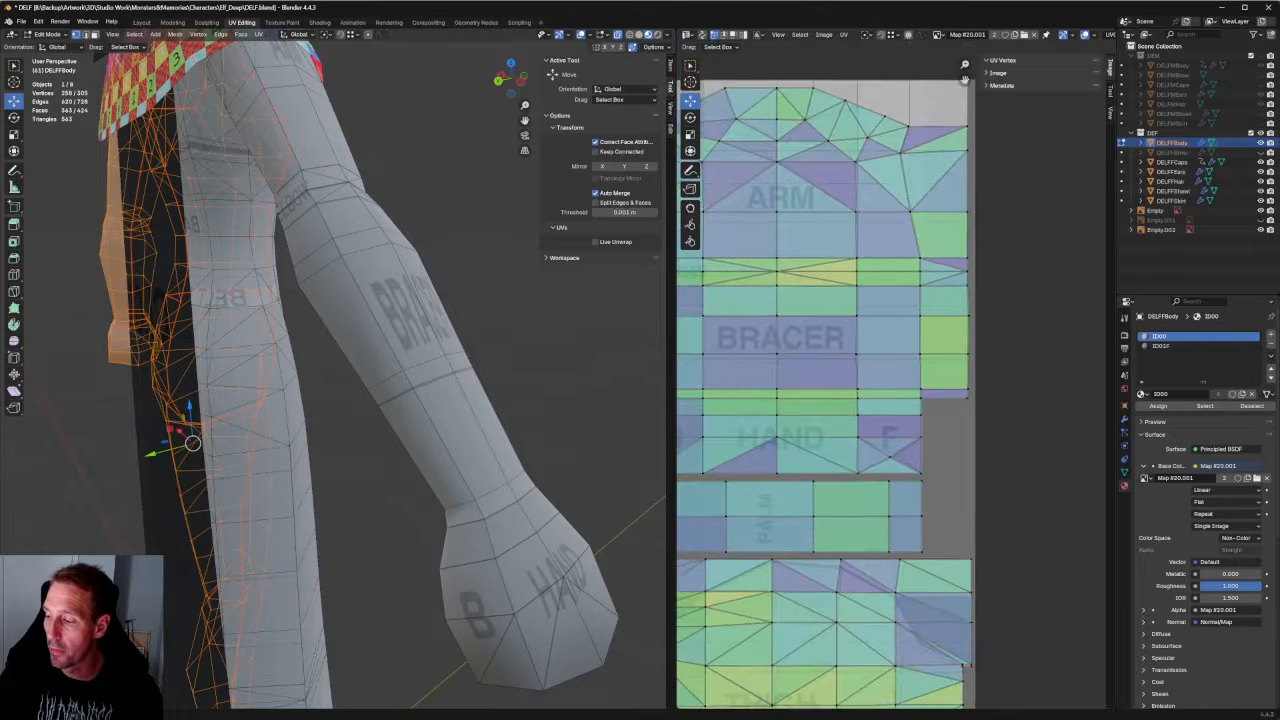
middle_drag(834, 278, 920, 282)
drag(1062, 306, 846, 344)
scroll(959, 329, up, 2)
middle_drag(959, 329, 880, 350)
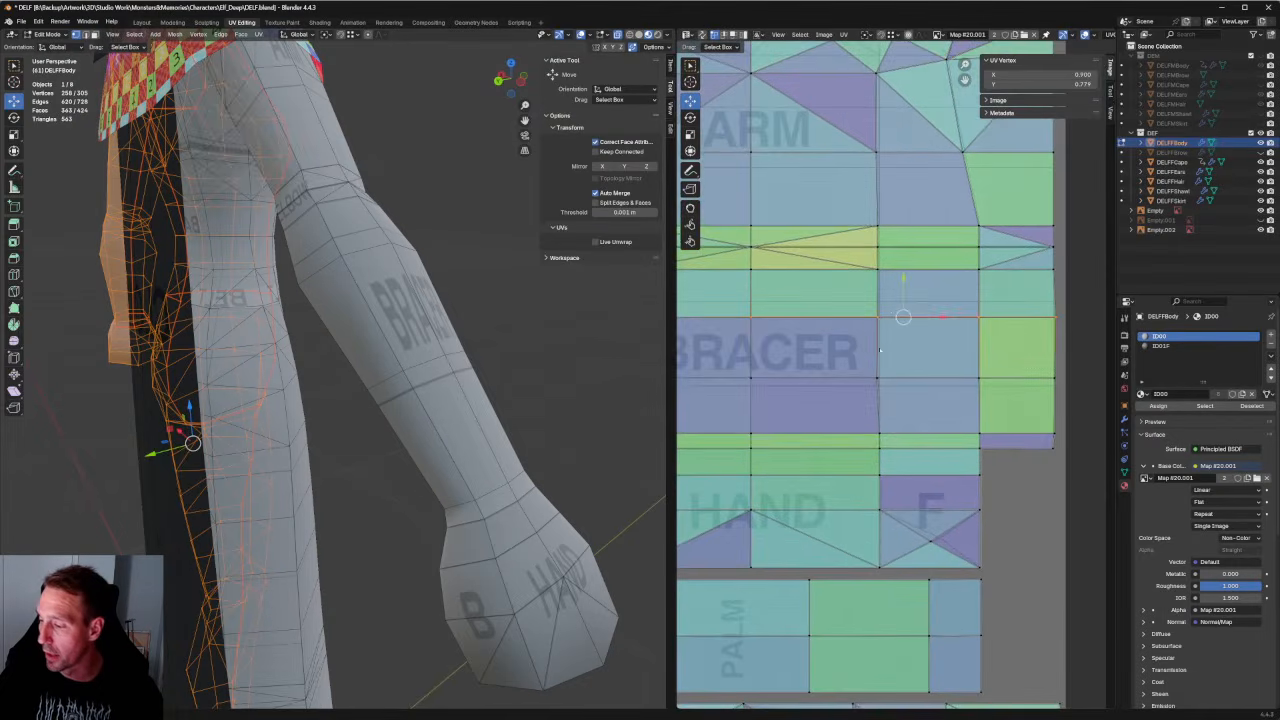
drag(903, 300, 905, 282)
key(ctrl+z)
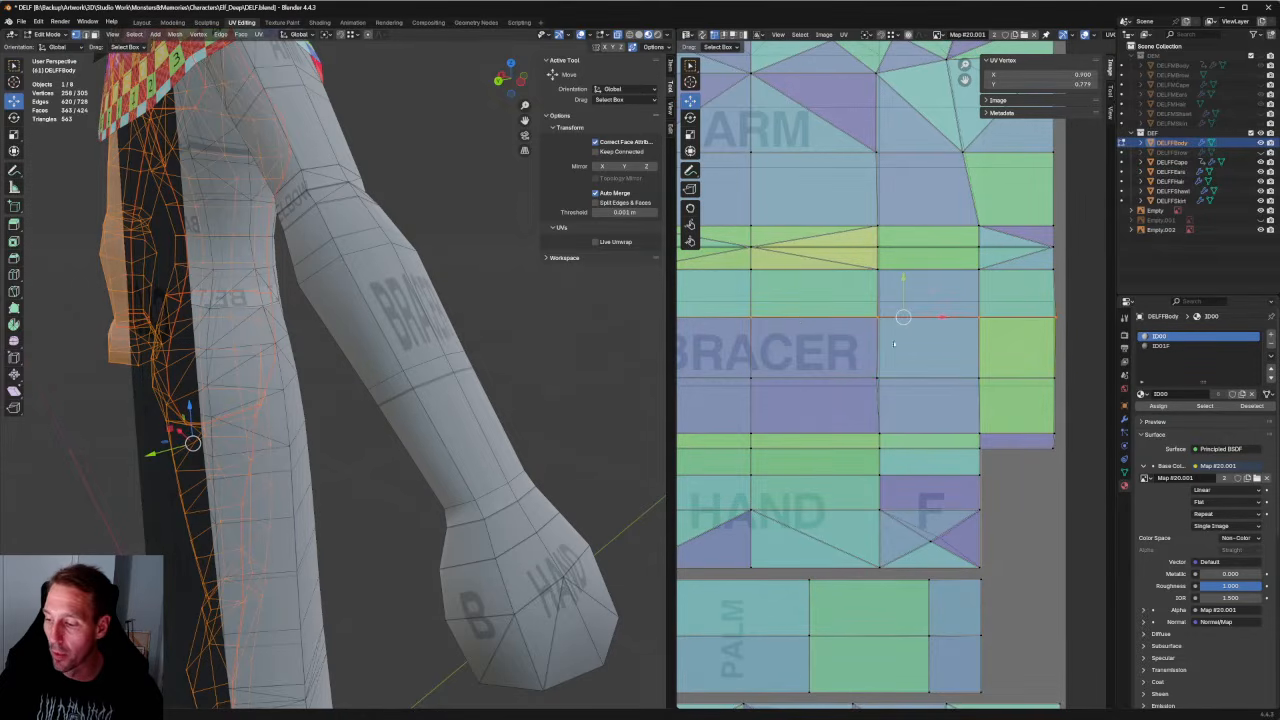
Select the full UV vertex row above the BRACER label, nudge it slightly along Y and deselect it.
scroll(843, 338, down, 4)
middle_drag(843, 338, 911, 336)
drag(1036, 346, 786, 374)
scroll(894, 381, up, 2)
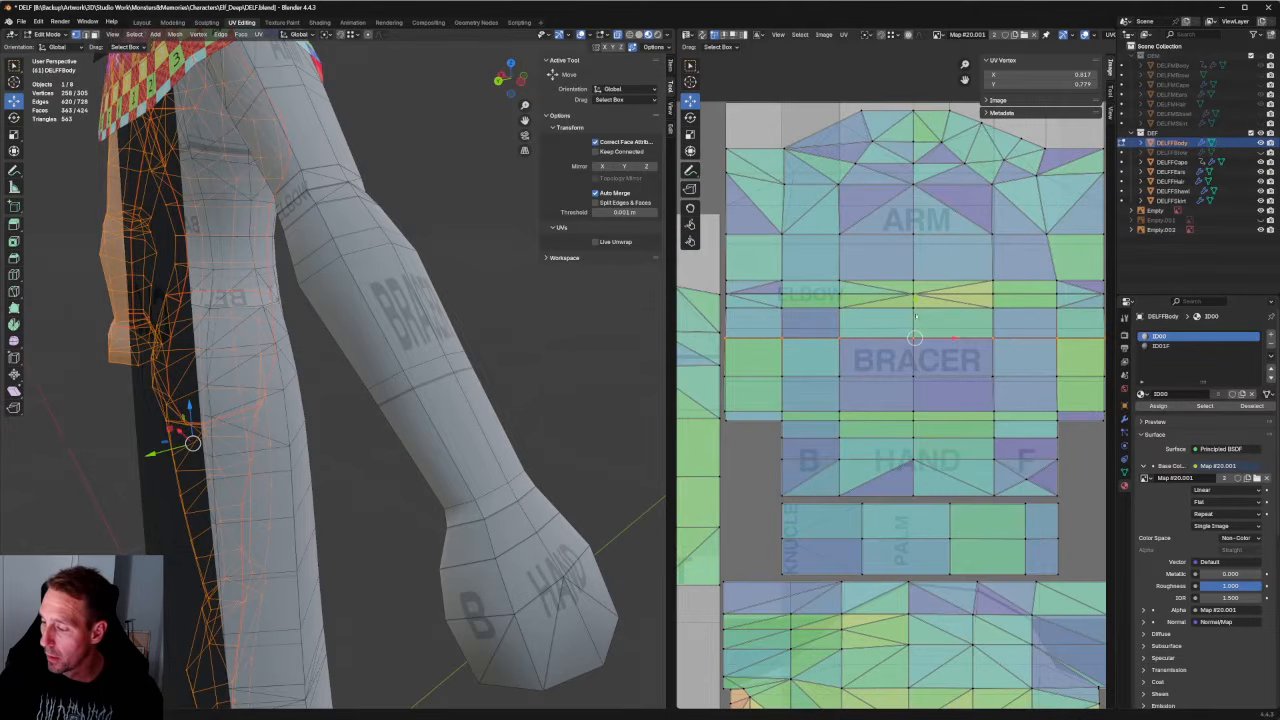
key(g)
key(y)
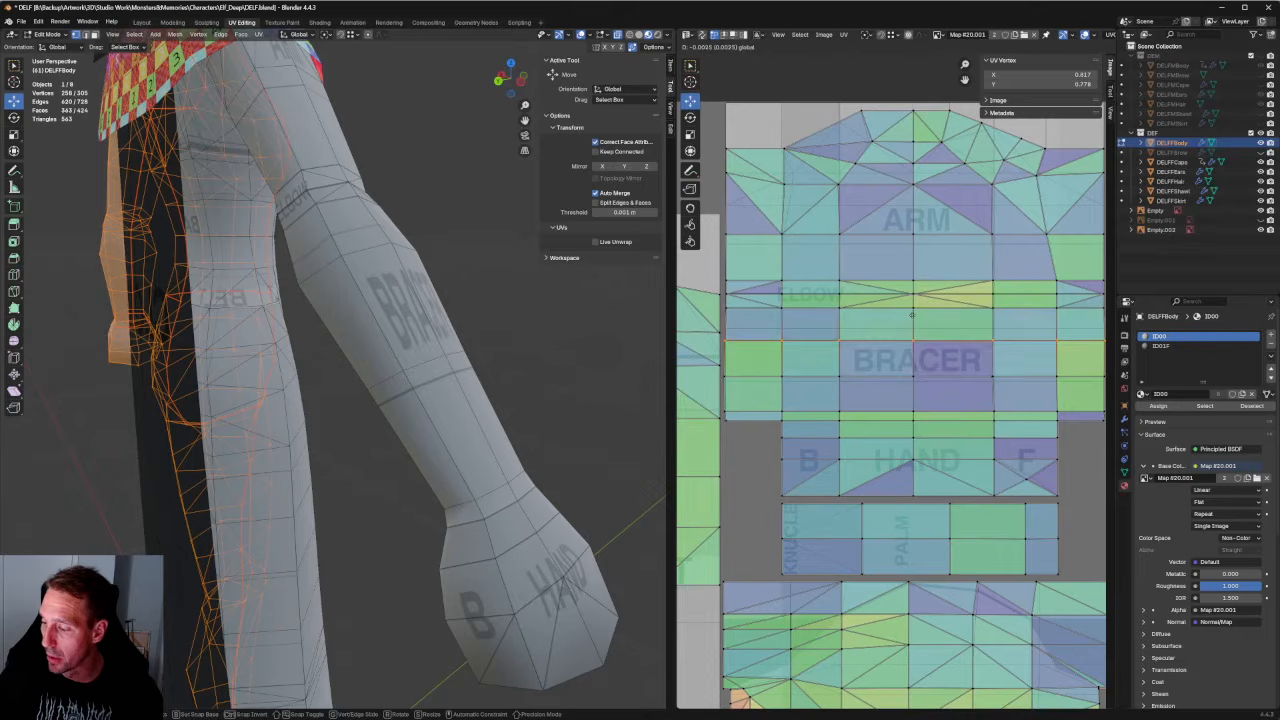
click(912, 313)
key(alt+a)
Clear the body selection and bring the torso with its guide labels into view from the front.
scroll(899, 262, down, 3)
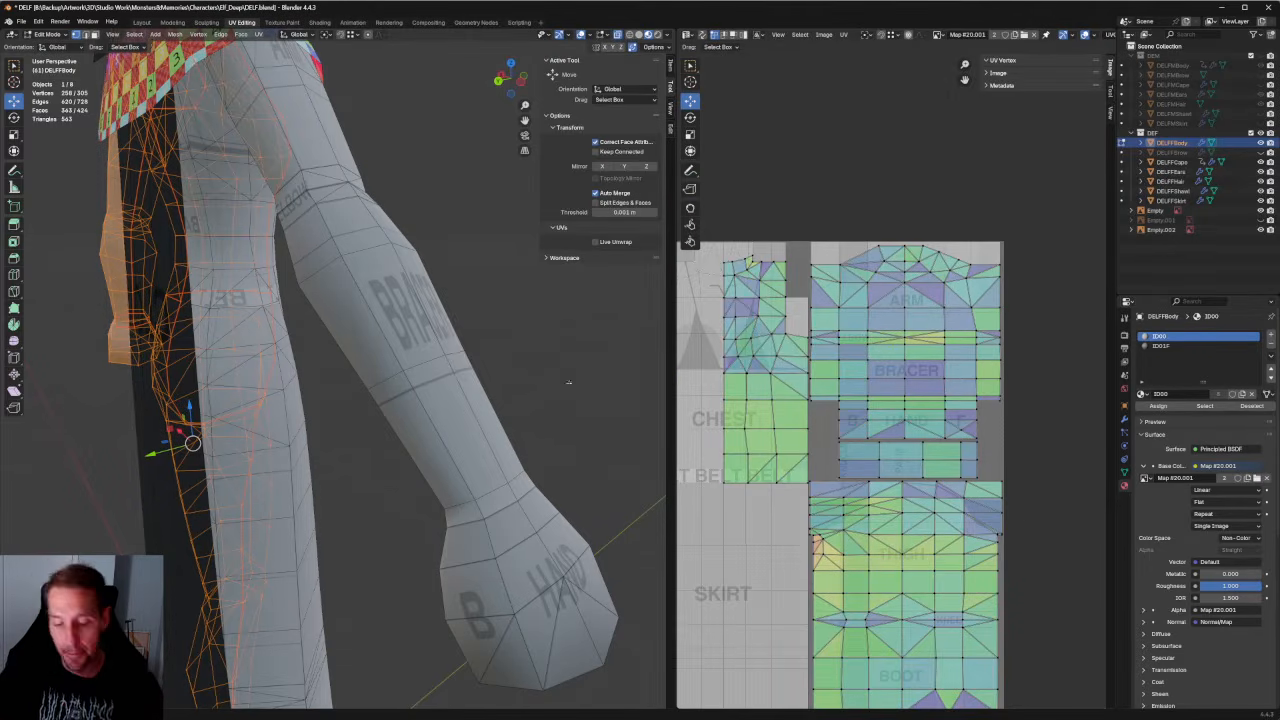
scroll(551, 363, down, 5)
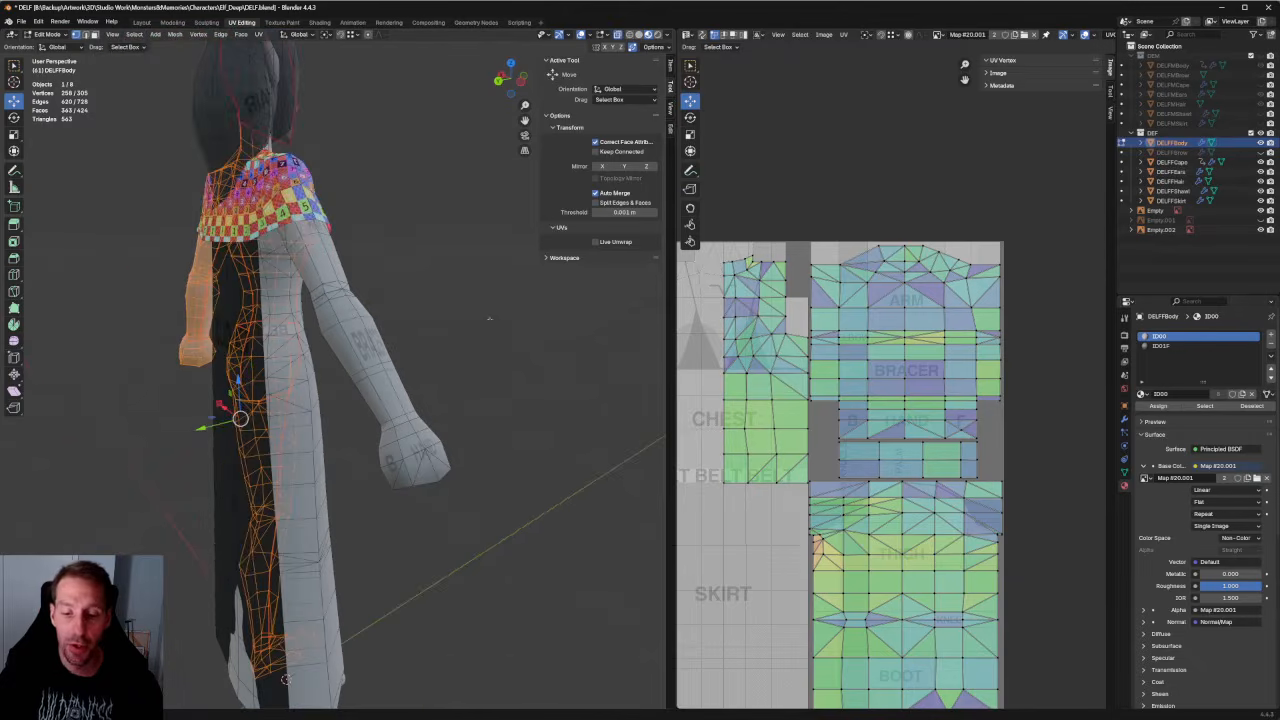
middle_drag(489, 318, 390, 325)
key(alt+a)
scroll(500, 400, up, 3)
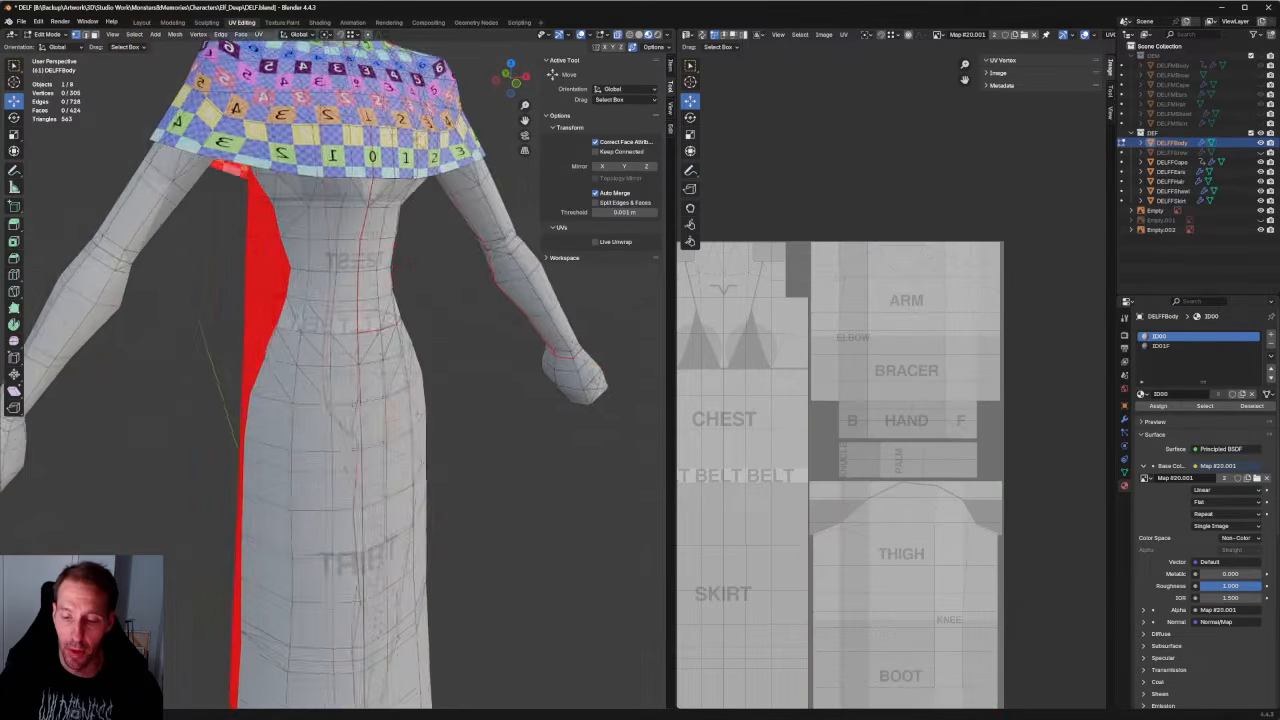
middle_drag(500, 334, 459, 329)
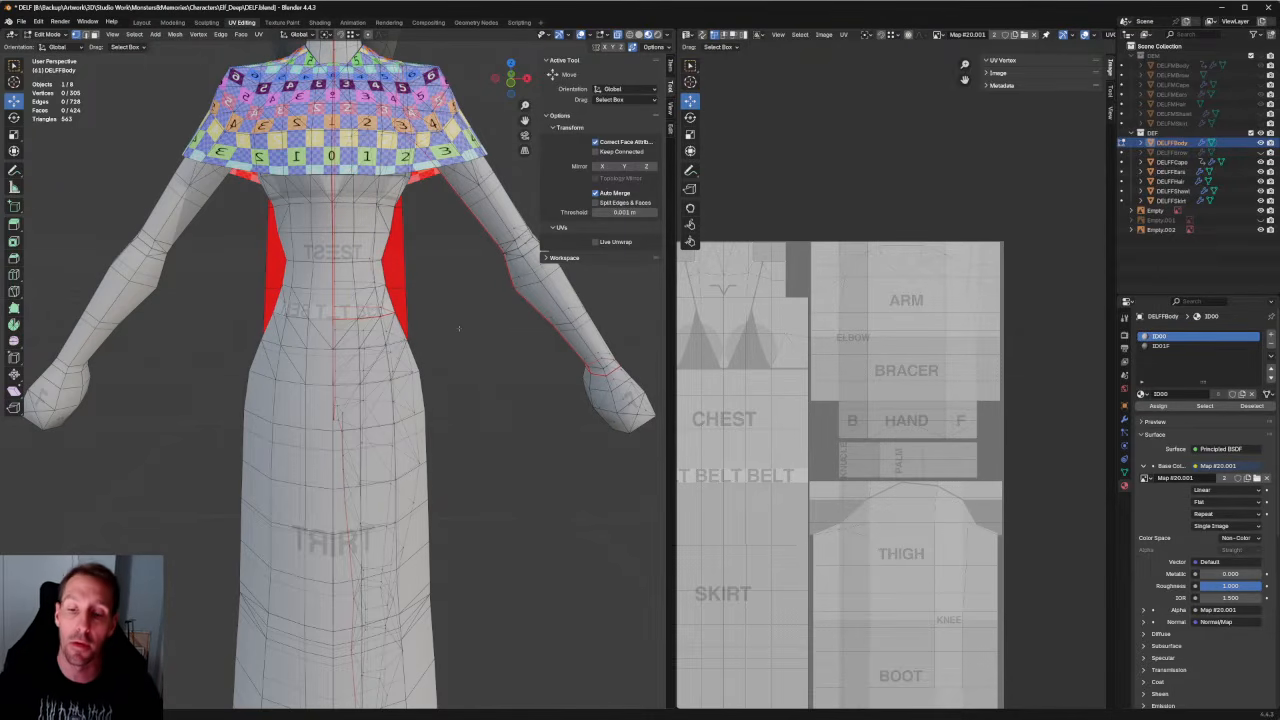
Examine the shawl's checker texture up close and the whole figure, ending in the straight front view.
middle_drag(459, 328, 332, 326)
scroll(440, 330, up, 6)
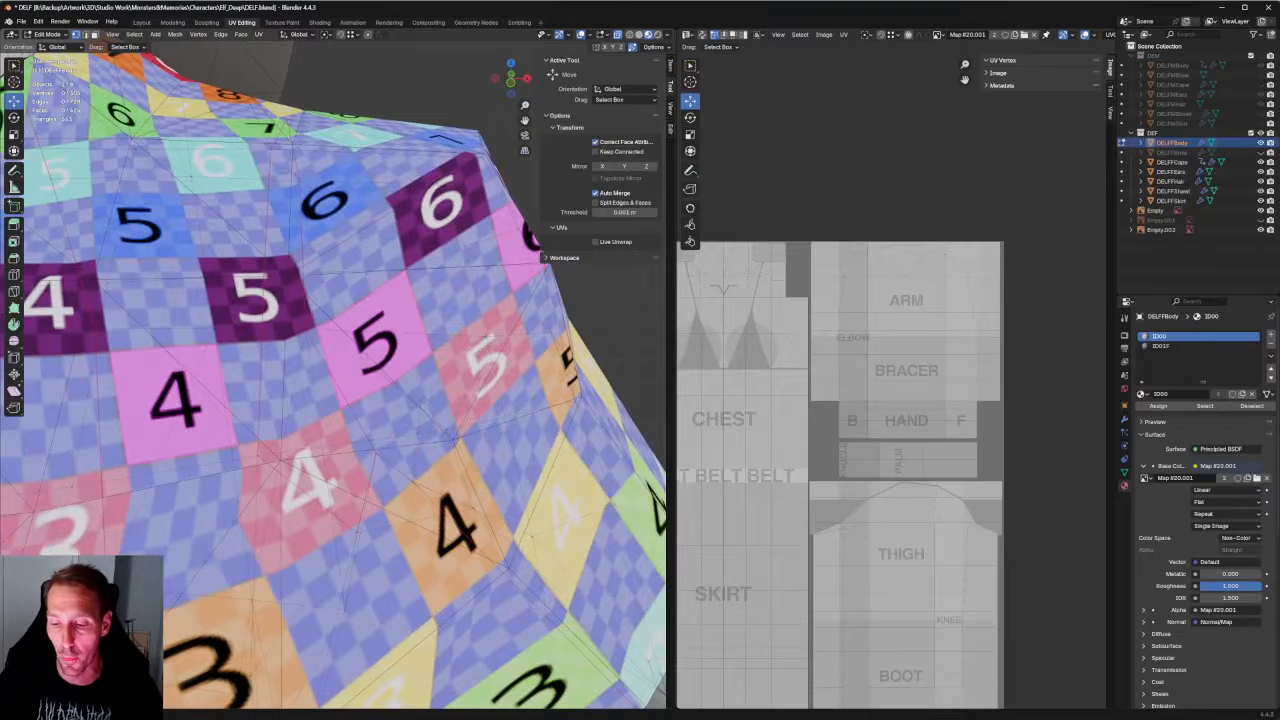
scroll(457, 313, down, 10)
middle_drag(440, 290, 457, 313)
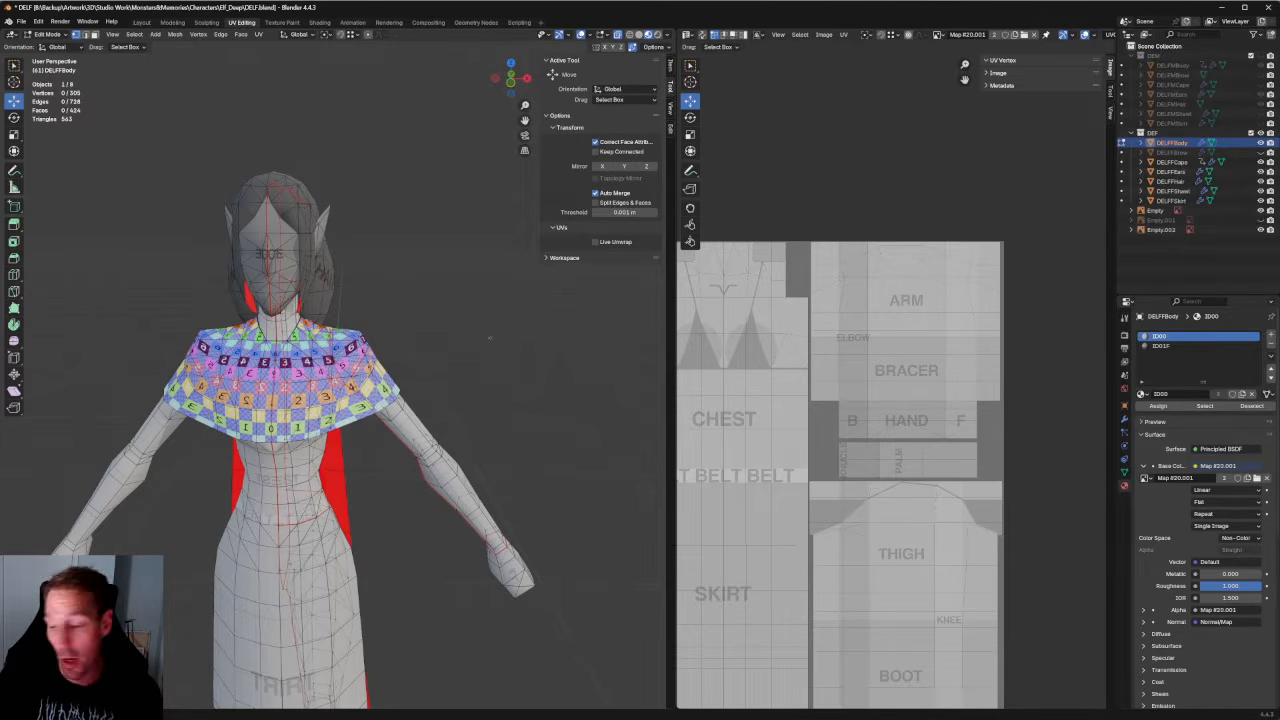
middle_drag(490, 338, 468, 384)
key(KP_1)
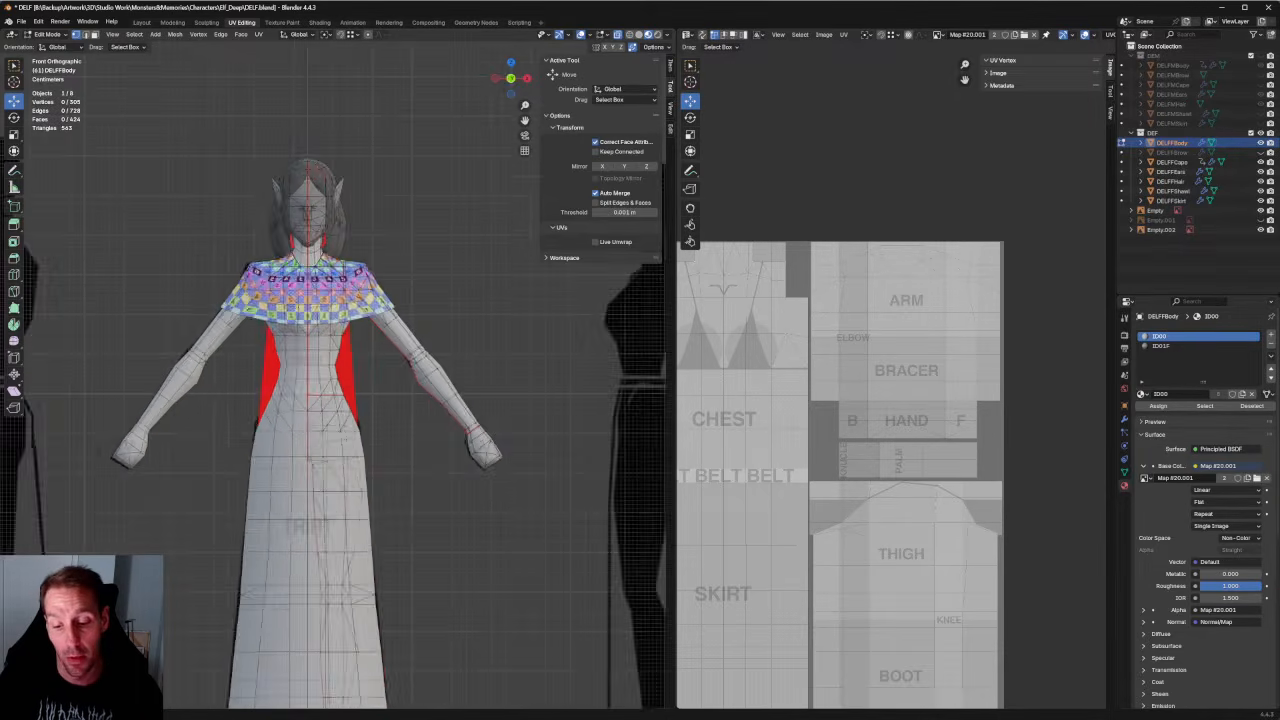
Pick a vertex on the upper arm below the shawl, examine the arm from behind, and return to the front view with nothing selected.
scroll(408, 375, up, 2)
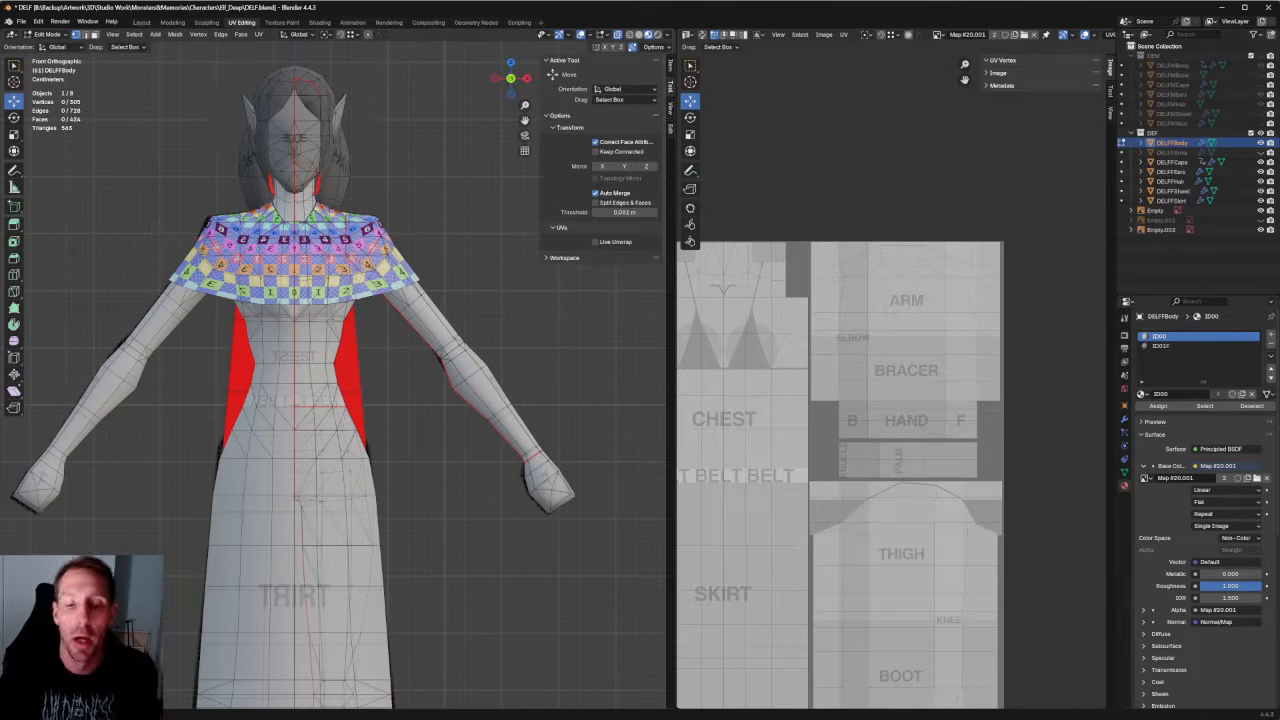
scroll(345, 370, up, 10)
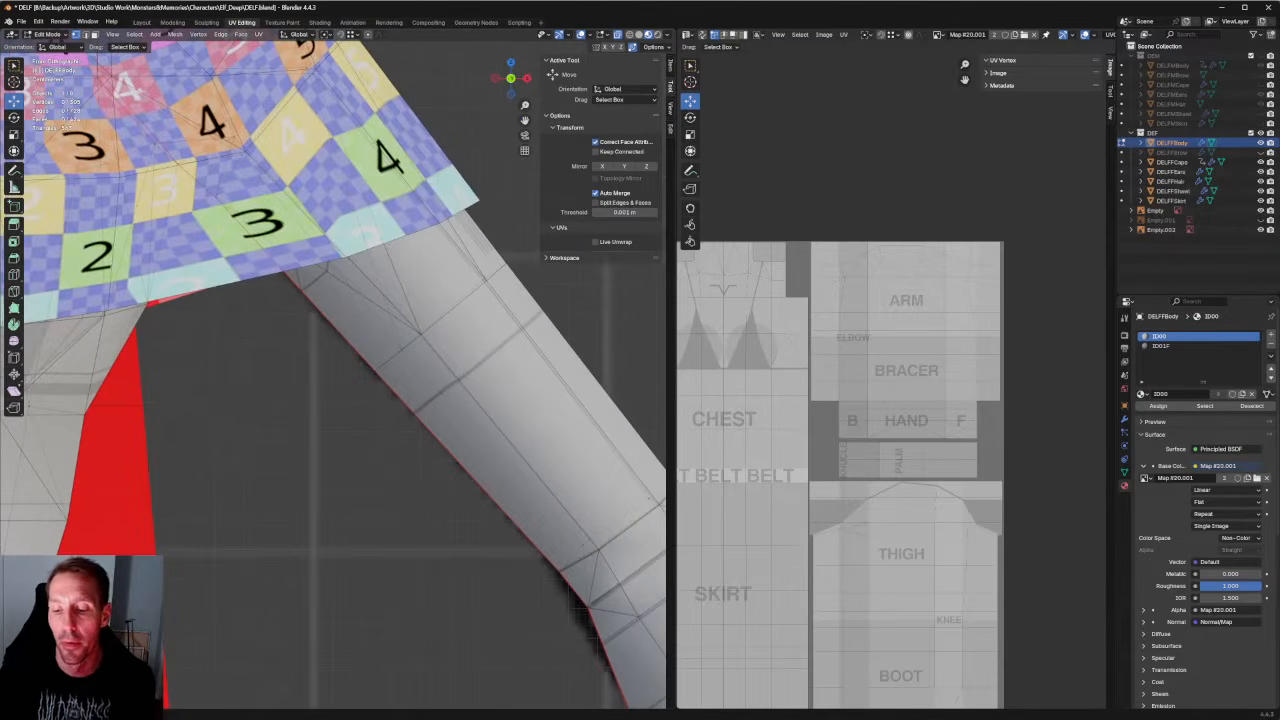
click(401, 349)
drag(422, 328, 436, 320)
middle_drag(484, 341, 272, 364)
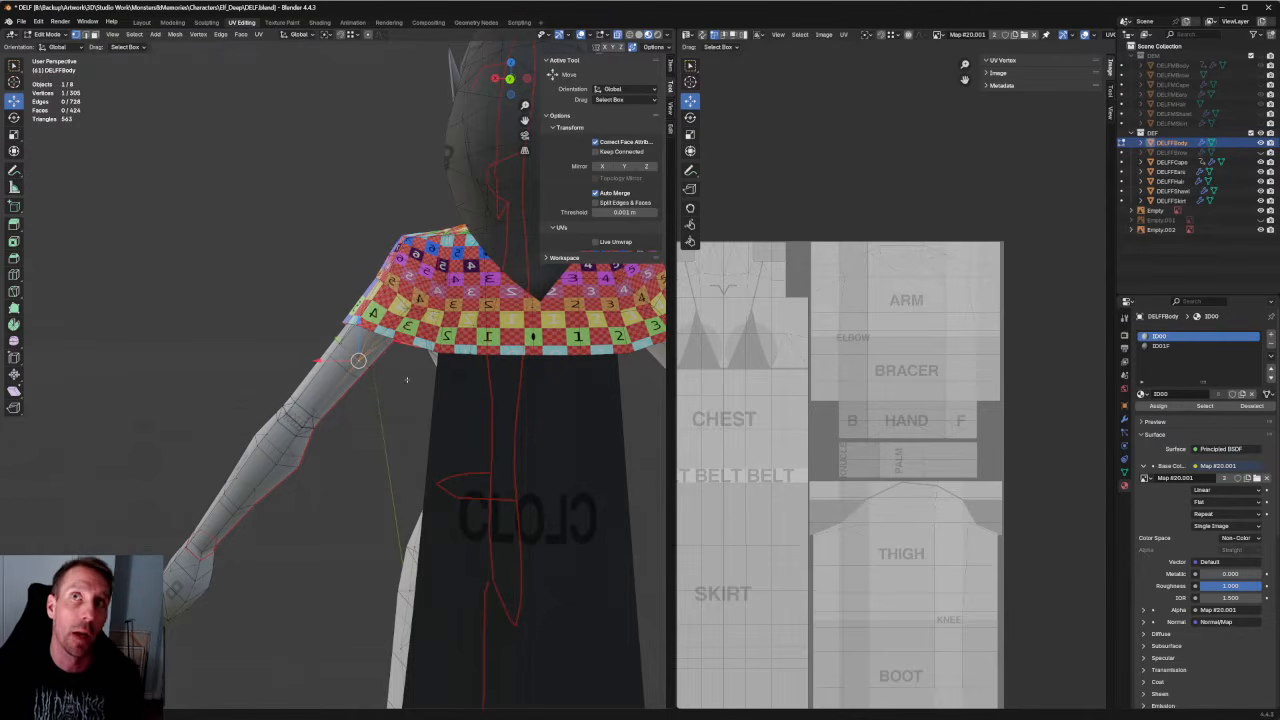
scroll(470, 370, down, 2)
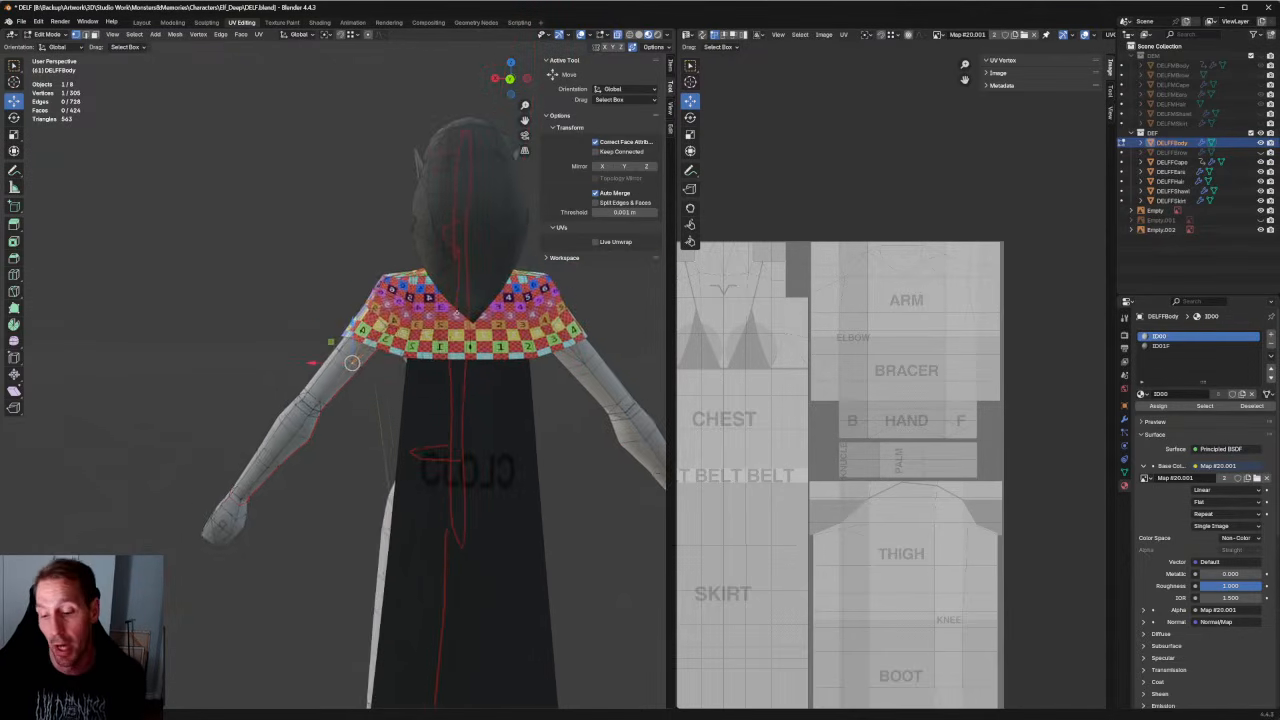
middle_drag(480, 368, 447, 372)
key(grave)
click(387, 335)
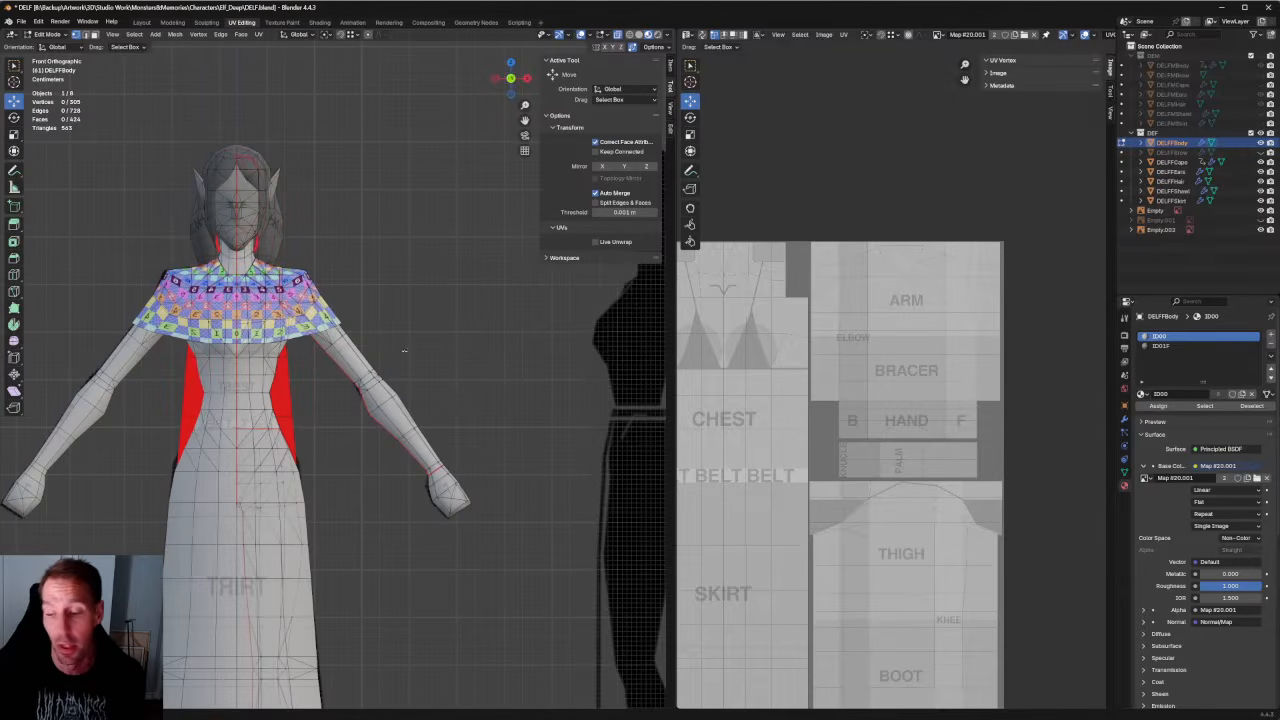
Examine the elbow's edge loops up close from the front, picking individual vertices on the outer side and clearing the selection.
scroll(376, 368, up, 2)
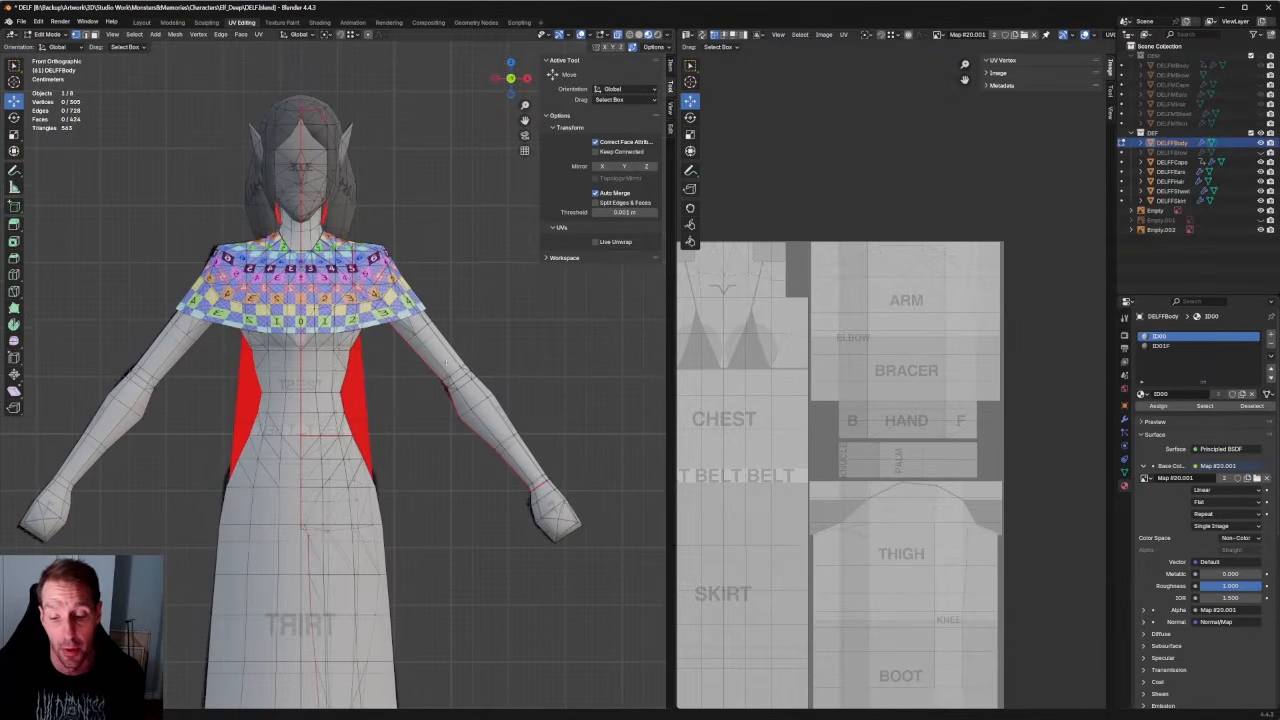
scroll(446, 365, up, 5)
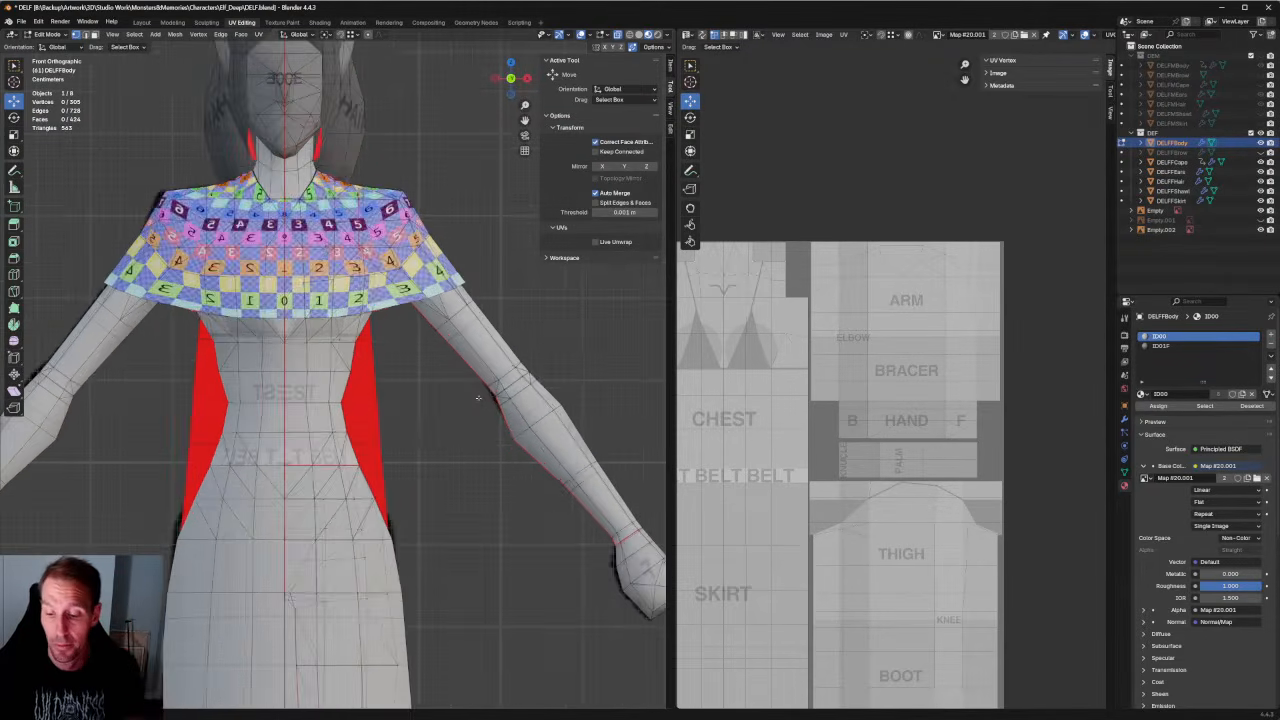
scroll(400, 440, up, 3)
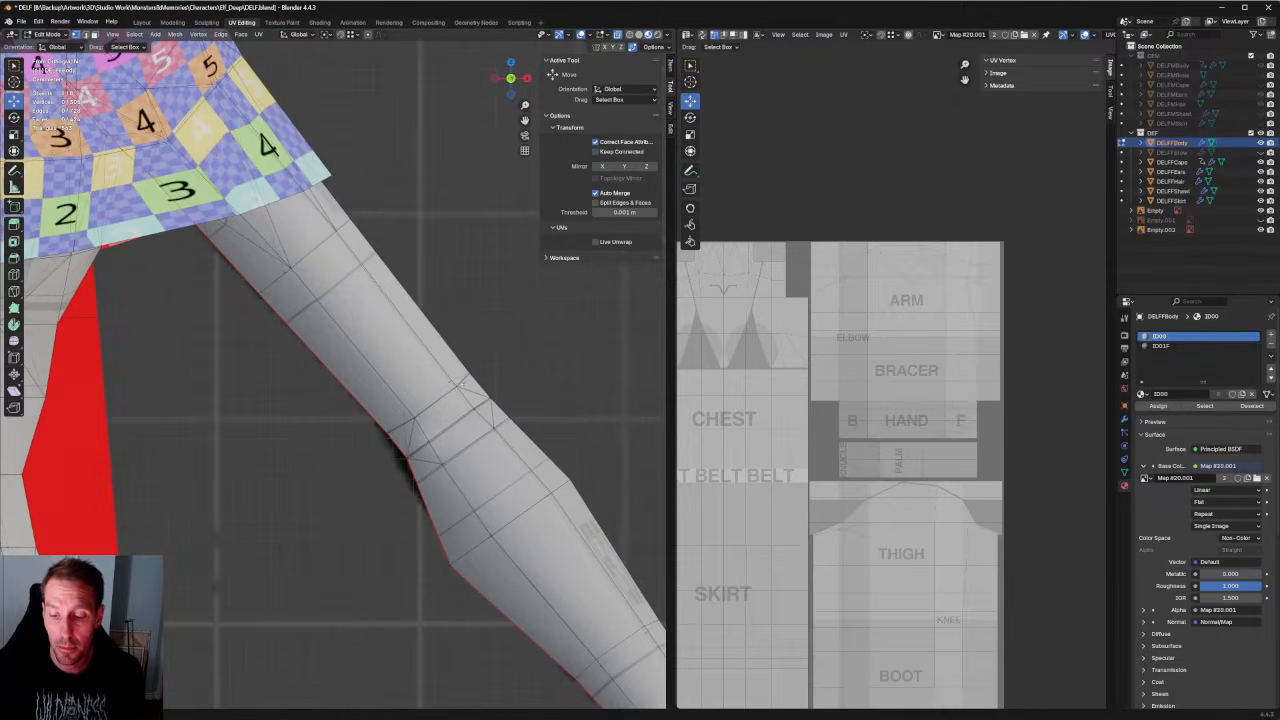
scroll(465, 412, up, 3)
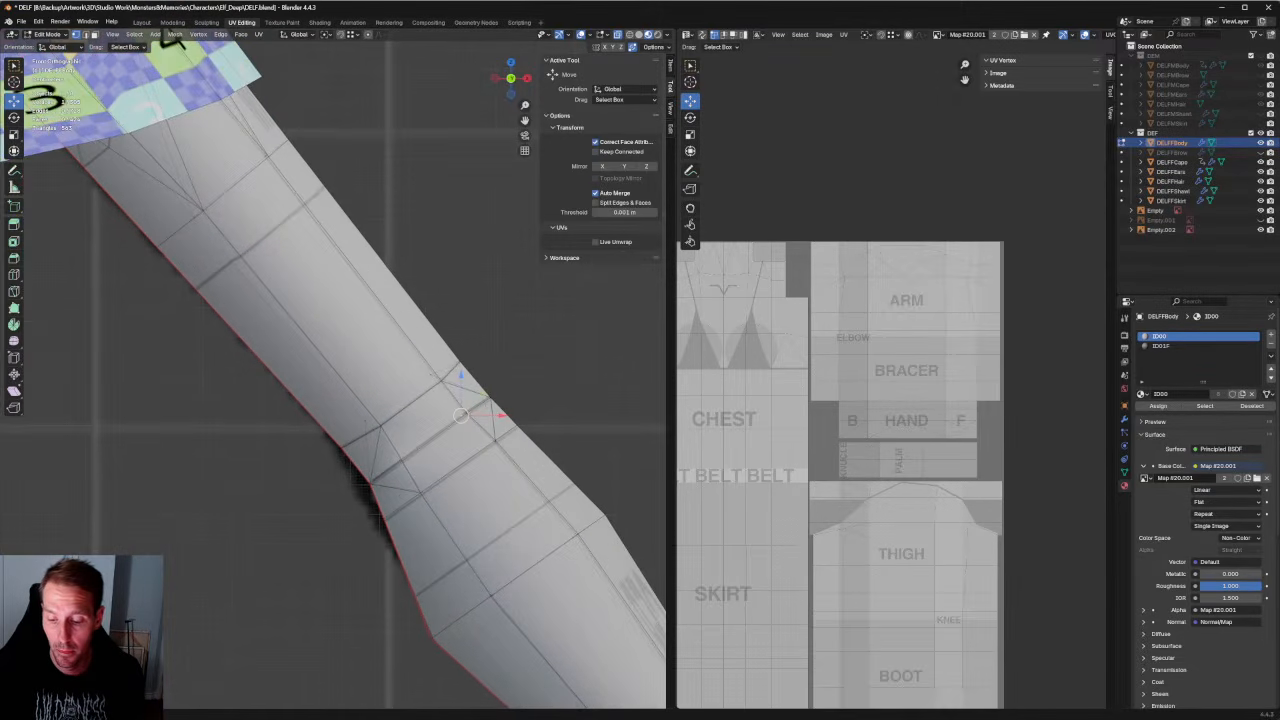
drag(461, 415, 442, 381)
click(440, 379)
click(539, 322)
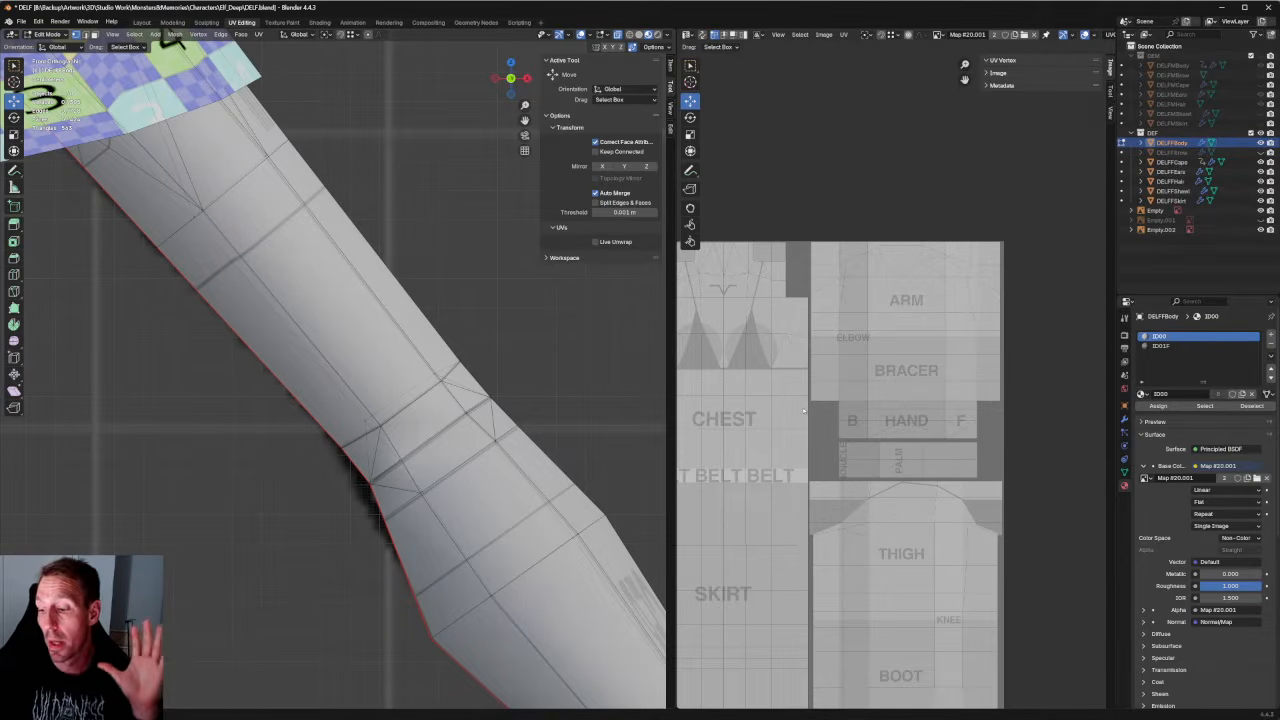
Examine the body's UV guide, from the BRACER and HAND areas up close to the full layout with the BACK, CHEST and SKIRT areas.
scroll(803, 410, down, 1)
scroll(813, 455, down, 1)
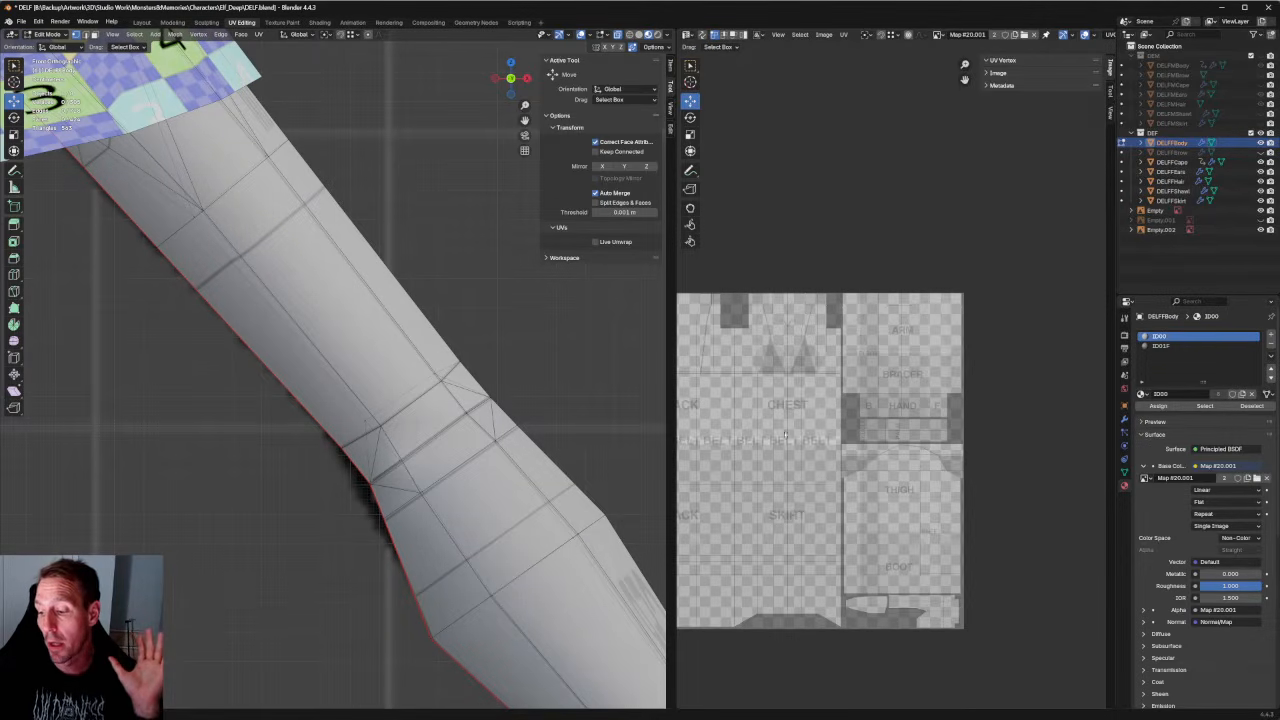
scroll(897, 380, up, 3)
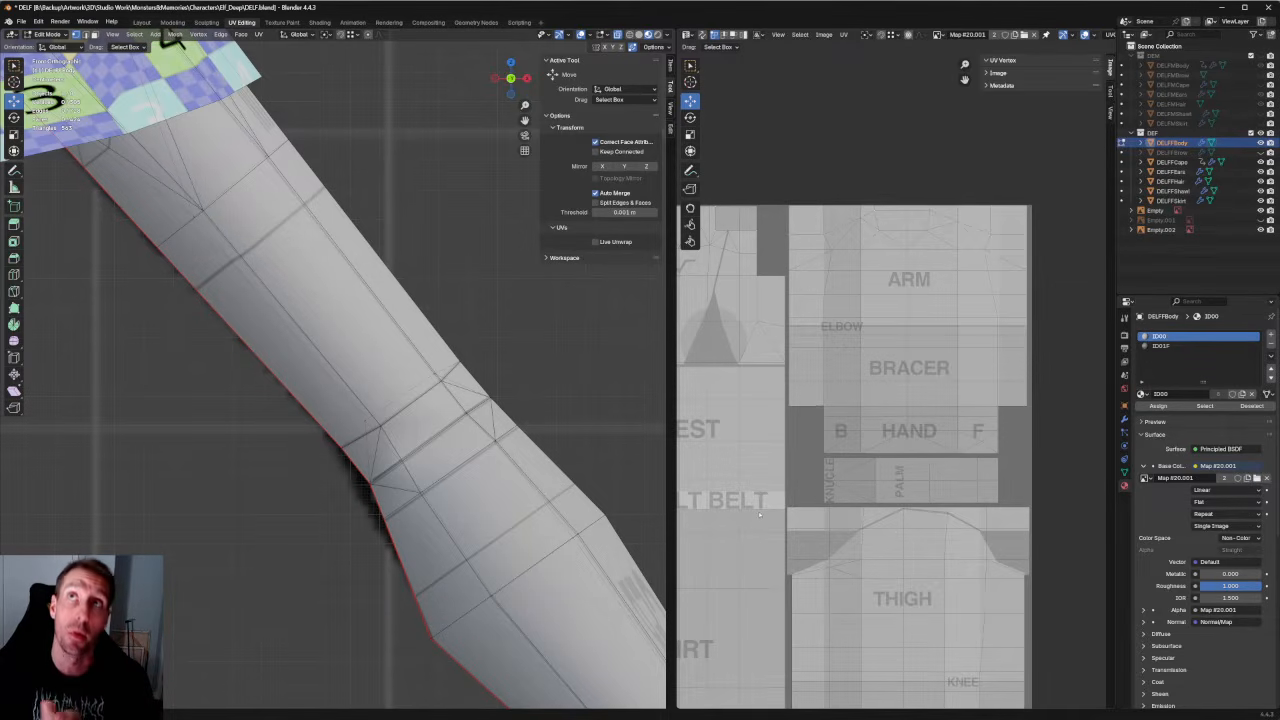
scroll(761, 507, up, 5)
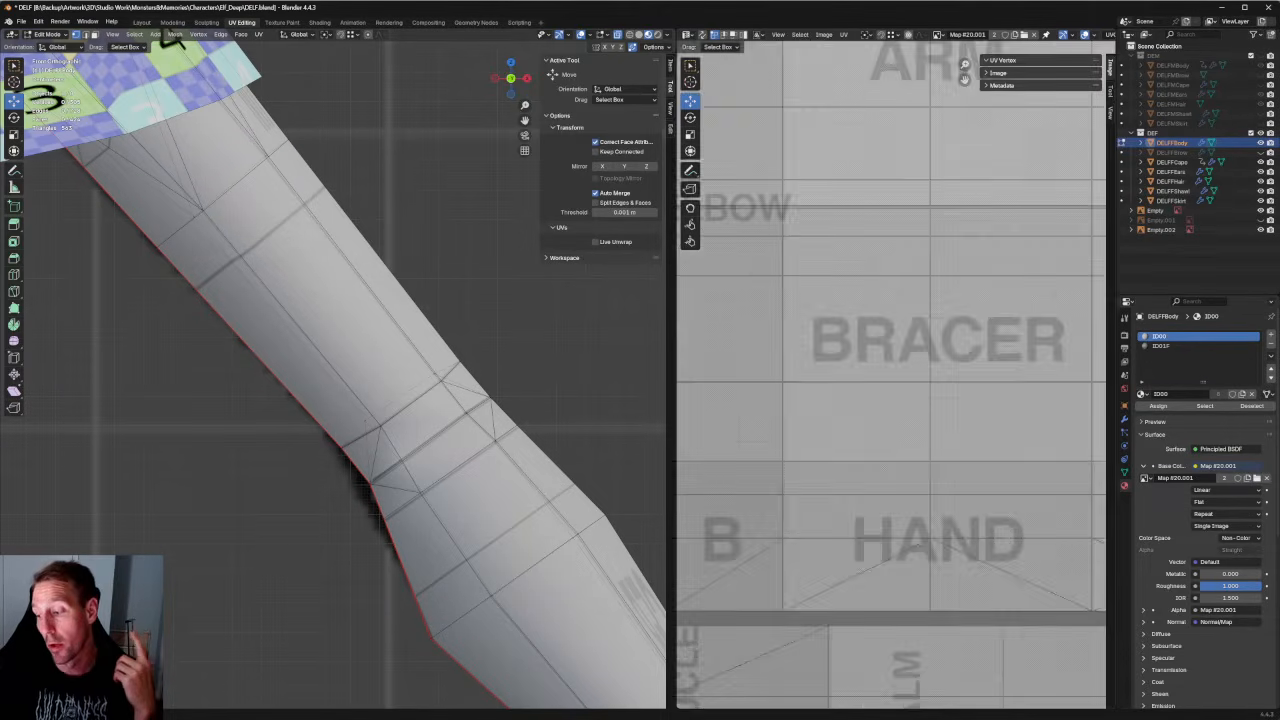
scroll(775, 299, up, 3)
scroll(847, 439, down, 5)
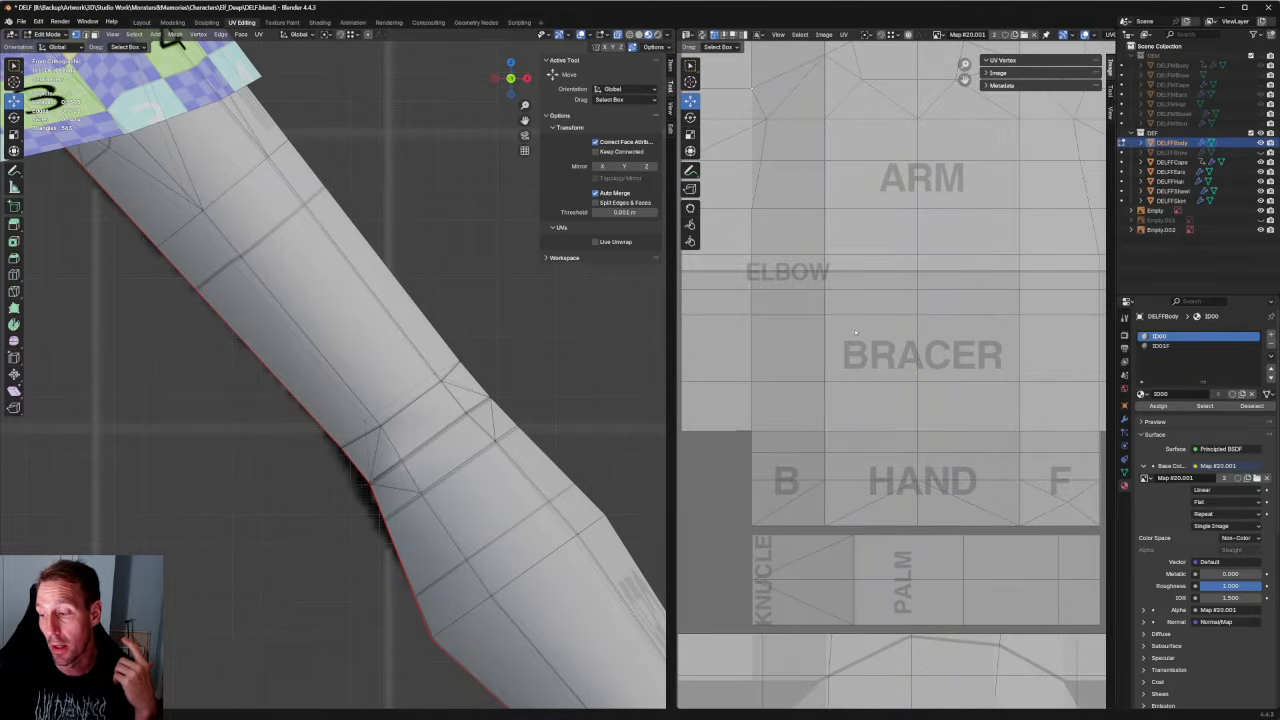
scroll(855, 332, down, 4)
scroll(774, 398, down, 4)
scroll(778, 400, up, 2)
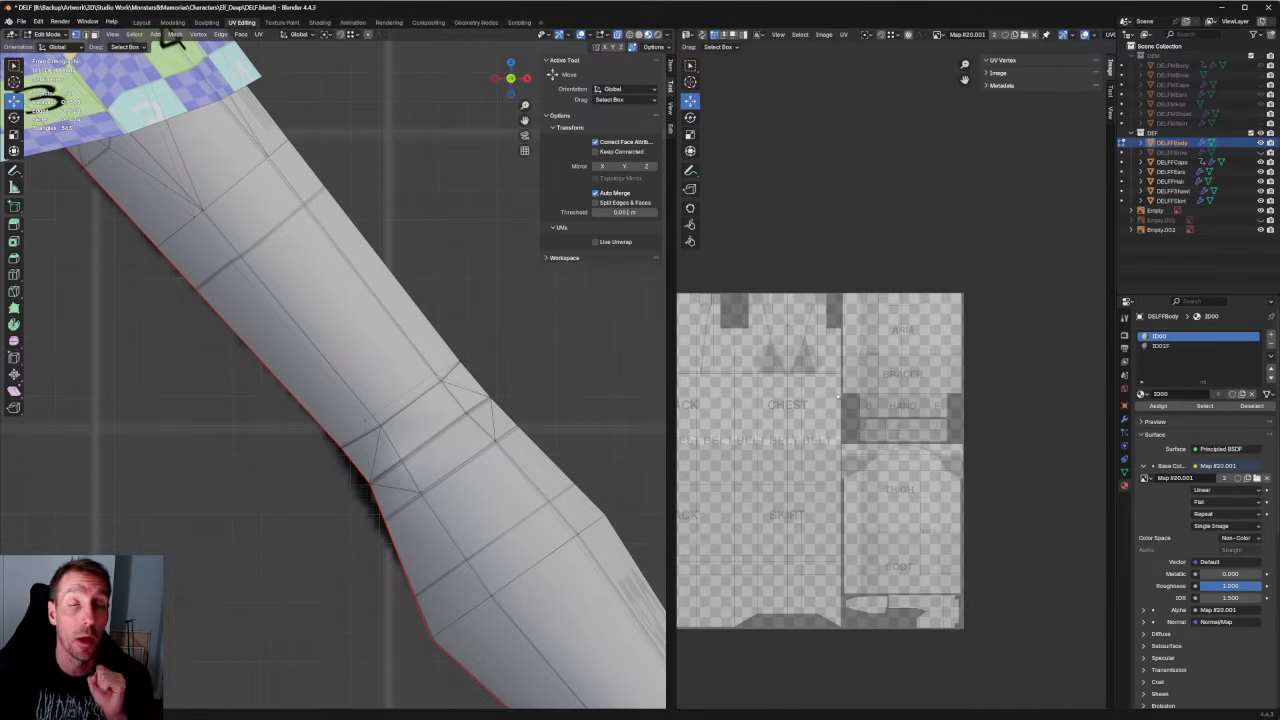
scroll(841, 391, down, 1)
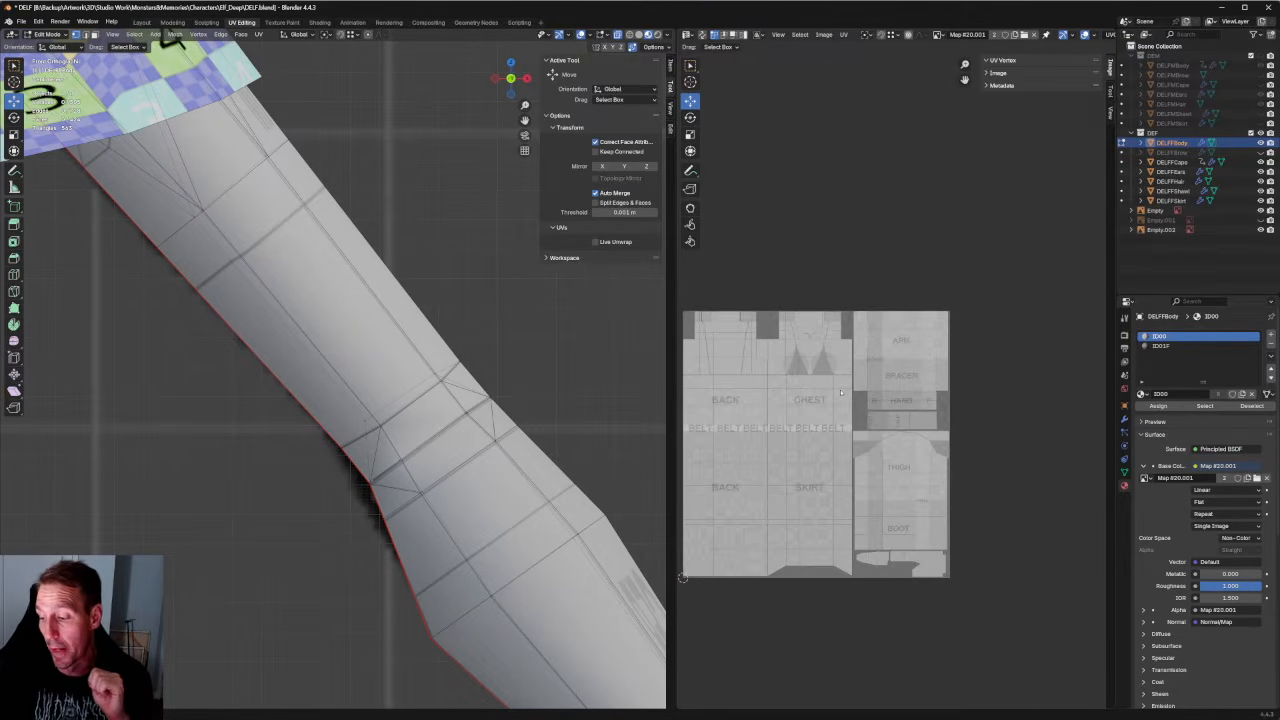
scroll(838, 394, up, 2)
middle_drag(802, 422, 897, 345)
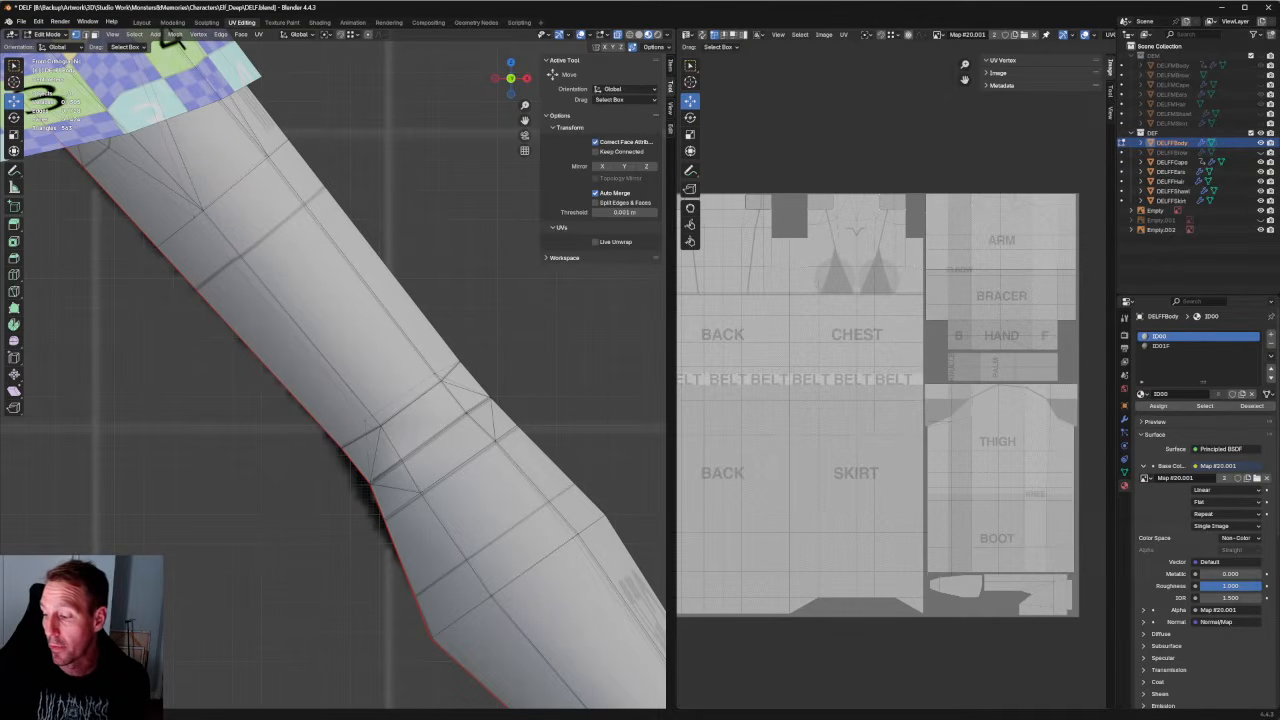
middle_drag(858, 384, 939, 366)
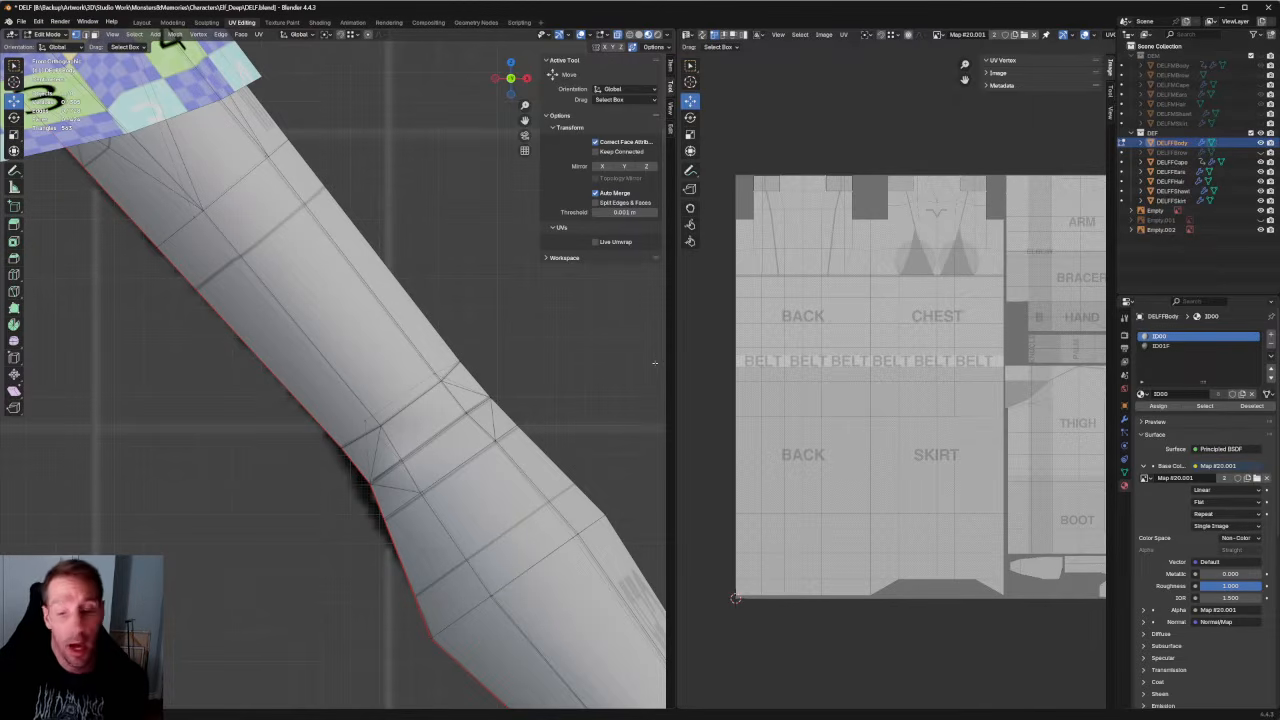
Pick individual vertices of the edge loops toward the inner side of the elbow to inspect how they are spaced.
click(367, 422)
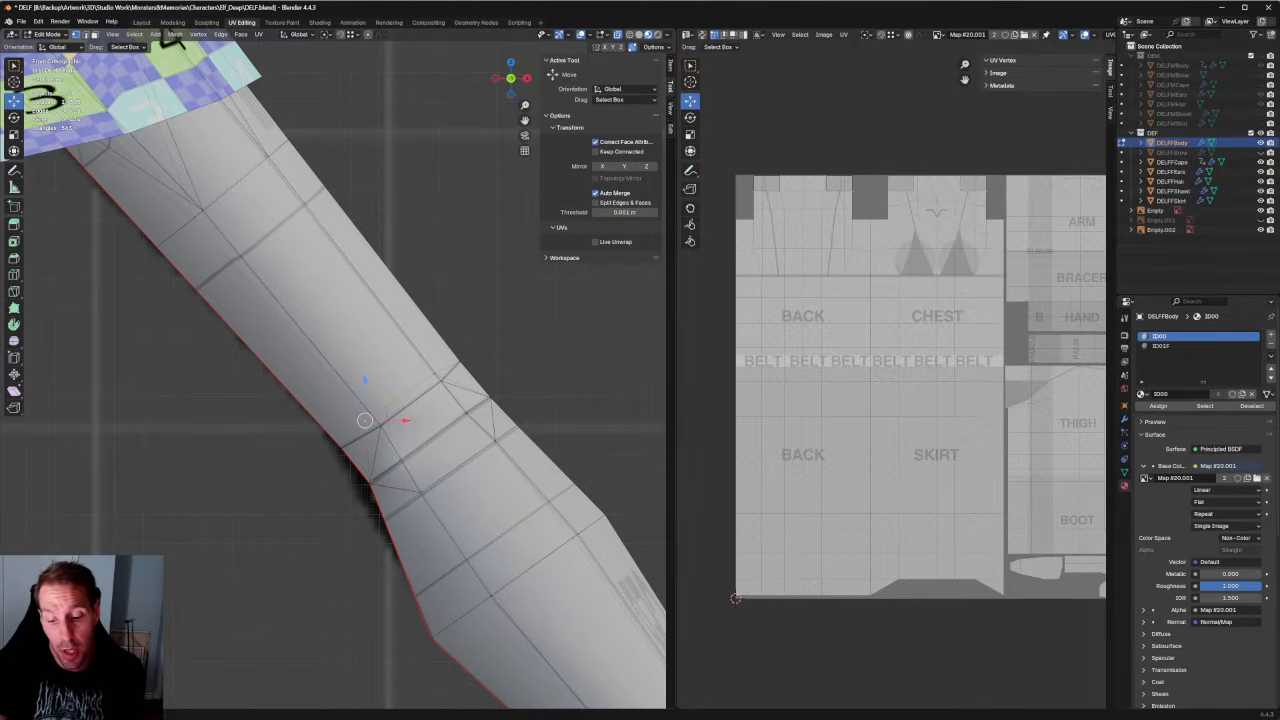
drag(392, 400, 396, 399)
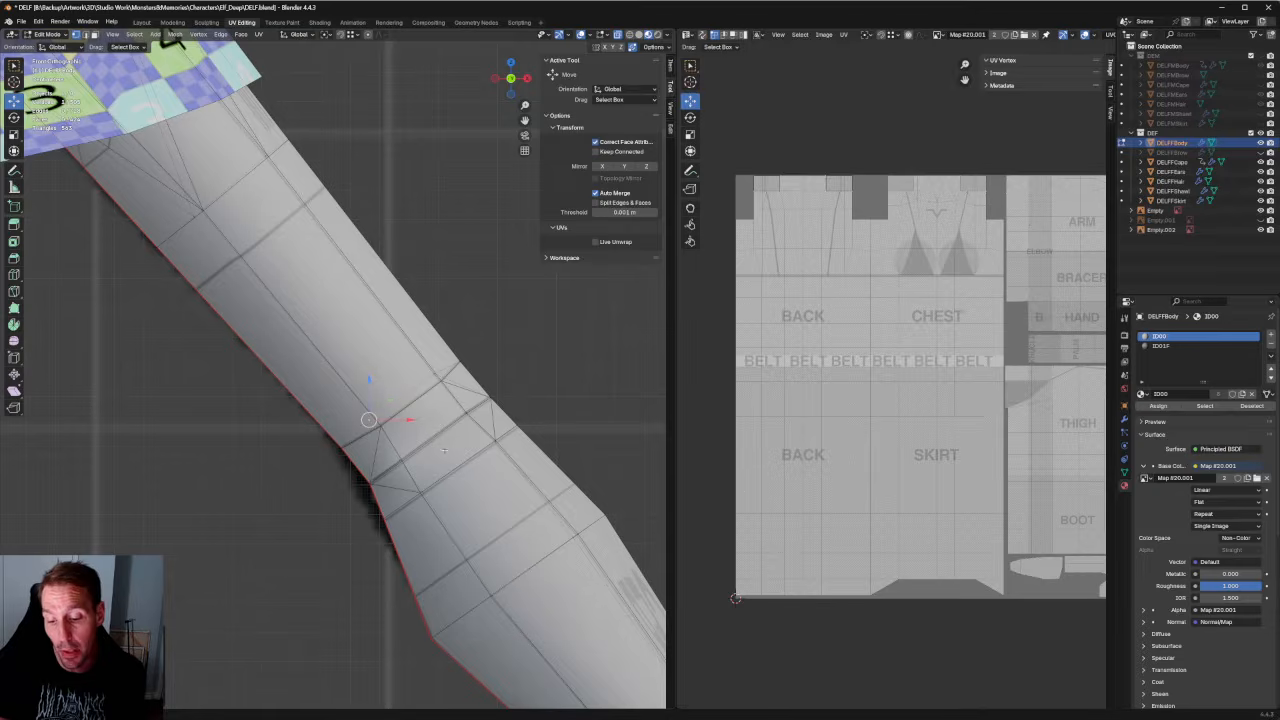
scroll(443, 451, up, 3)
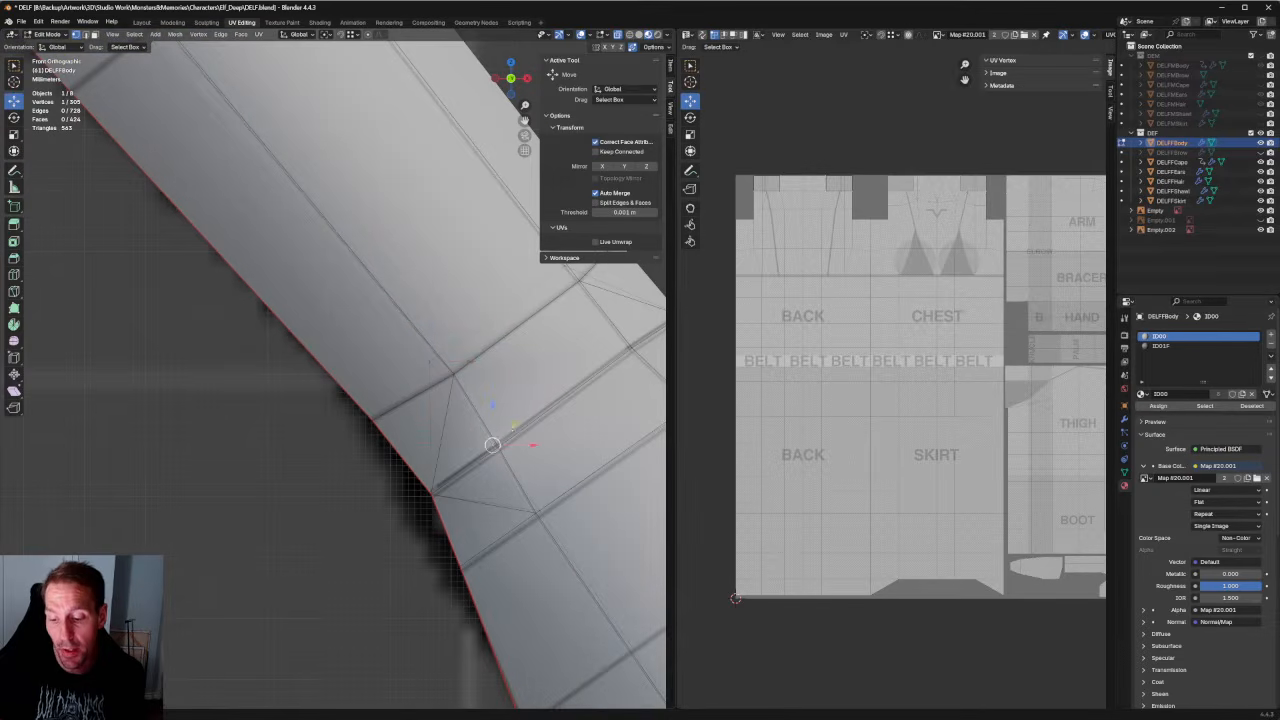
drag(492, 444, 494, 447)
click(453, 374)
scroll(453, 374, down, 1)
drag(454, 354, 450, 354)
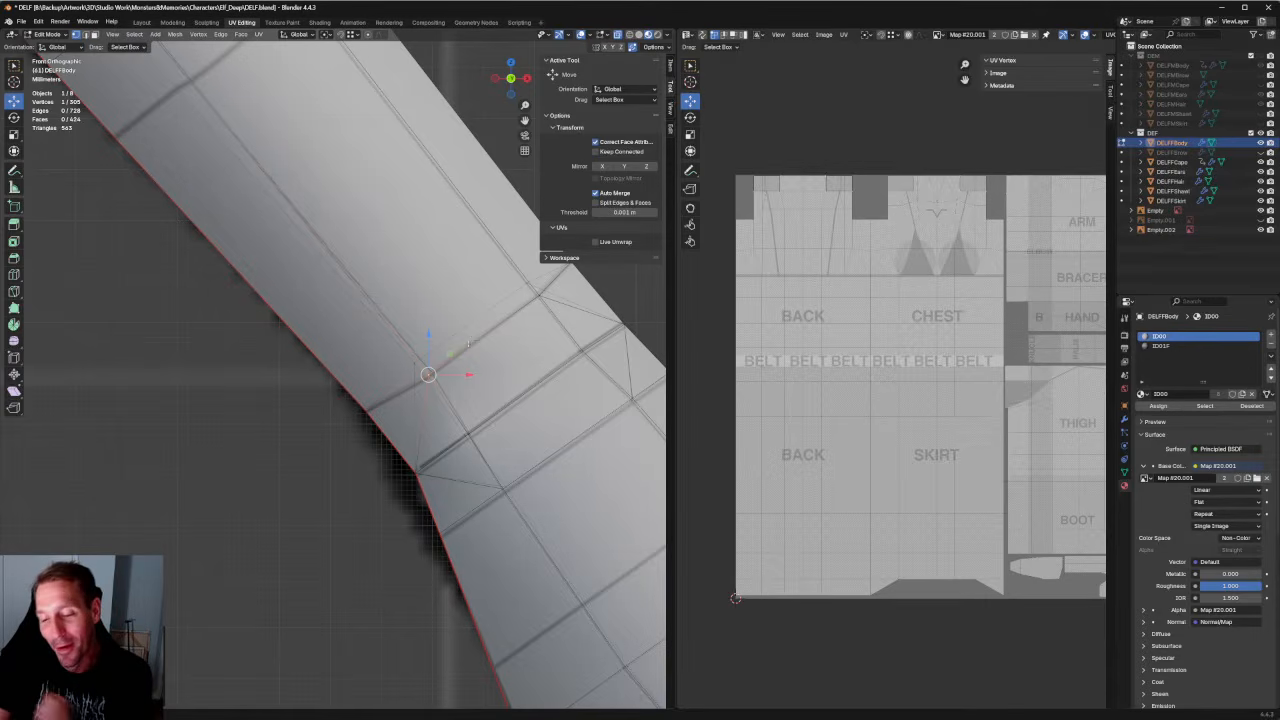
Clear the elbow selection and examine the forearm and hand up close, followed by the upper body and shawl from the front.
scroll(467, 343, down, 5)
scroll(470, 338, down, 3)
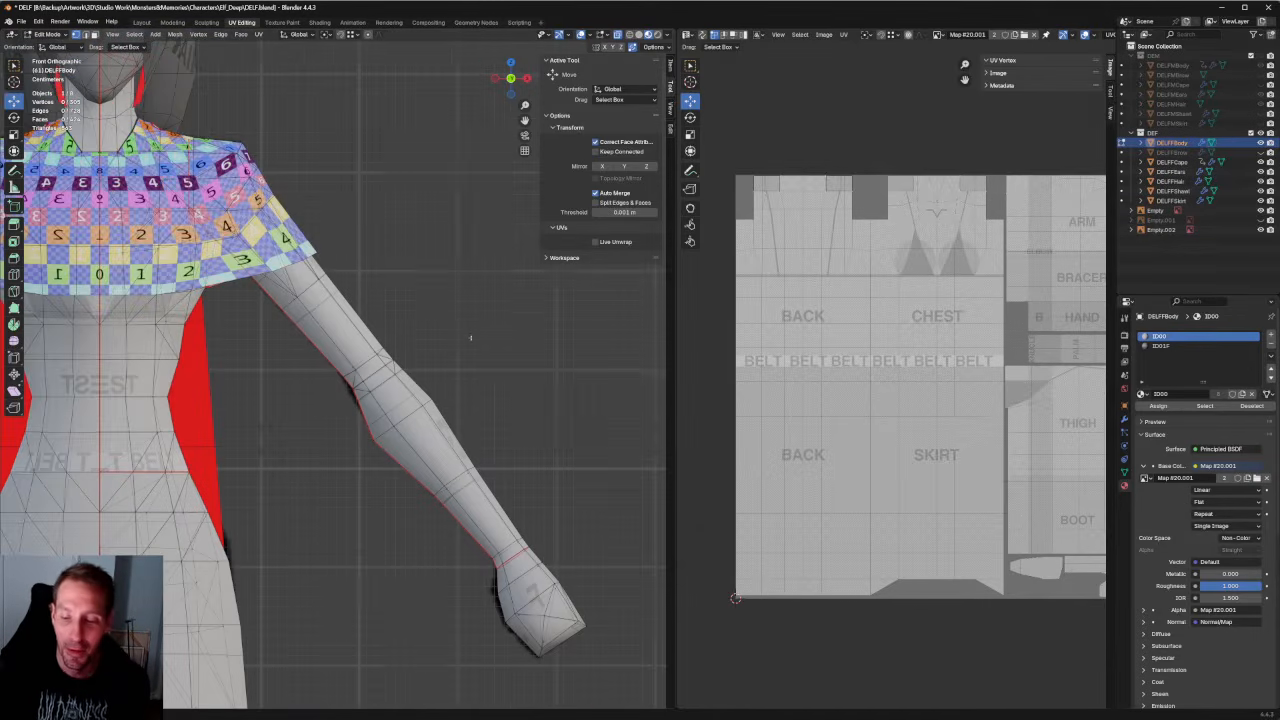
scroll(474, 334, up, 5)
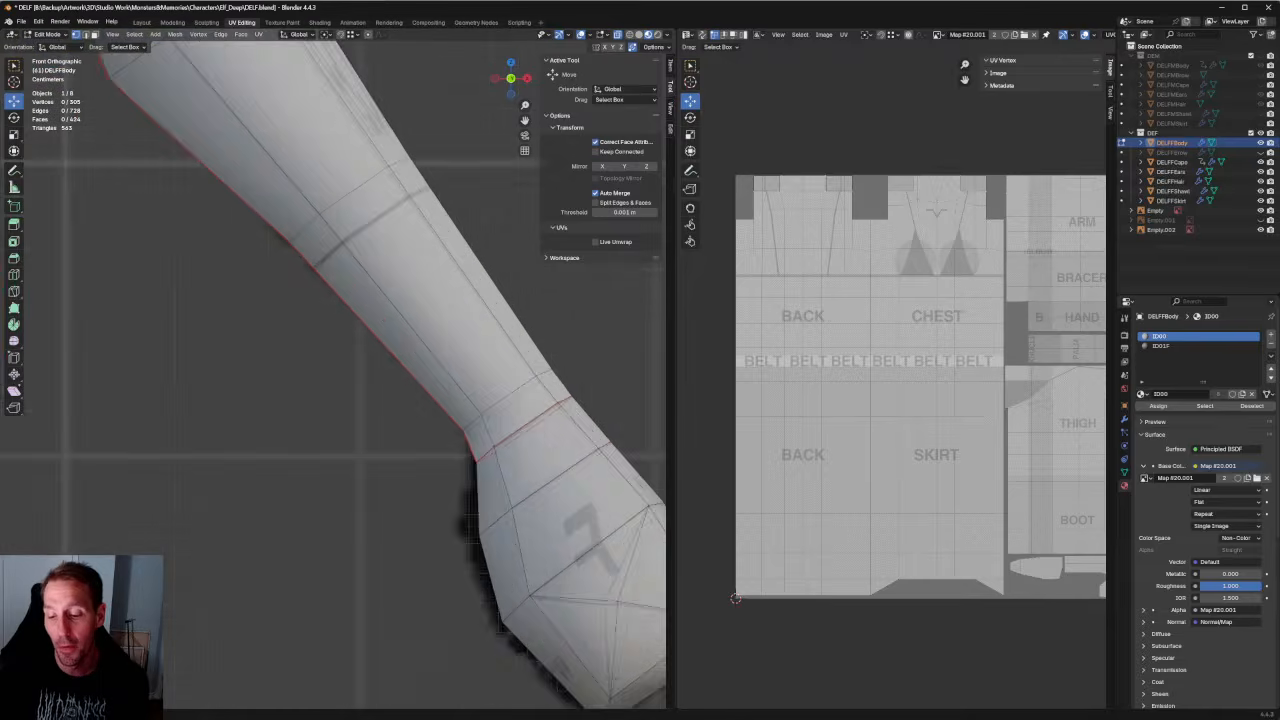
scroll(443, 257, down, 5)
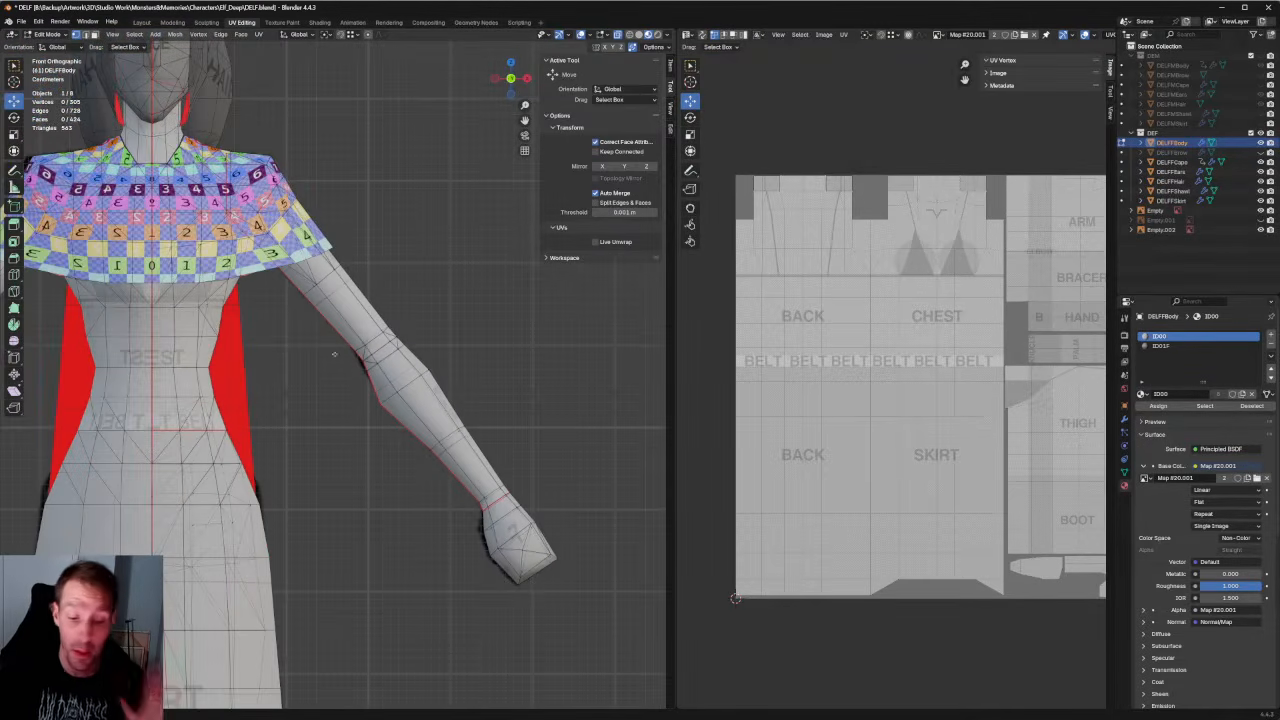
scroll(276, 343, down, 1)
scroll(344, 390, up, 2)
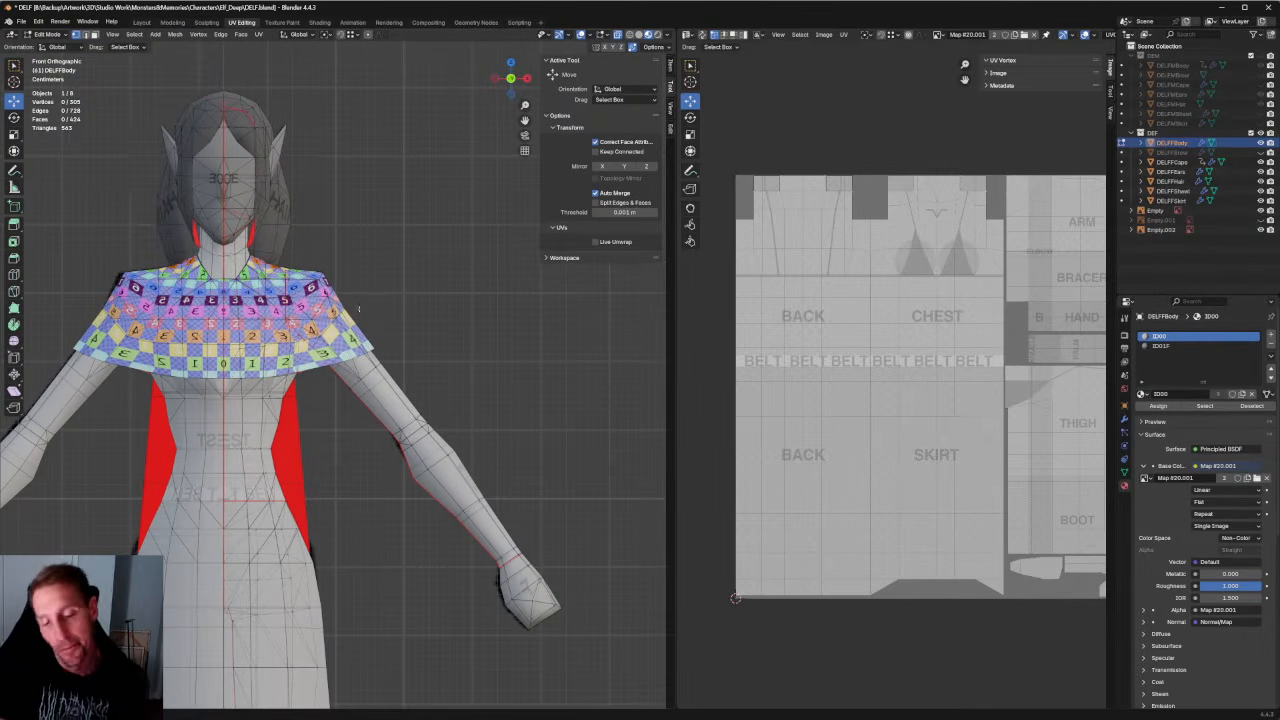
scroll(500, 450, down, 1)
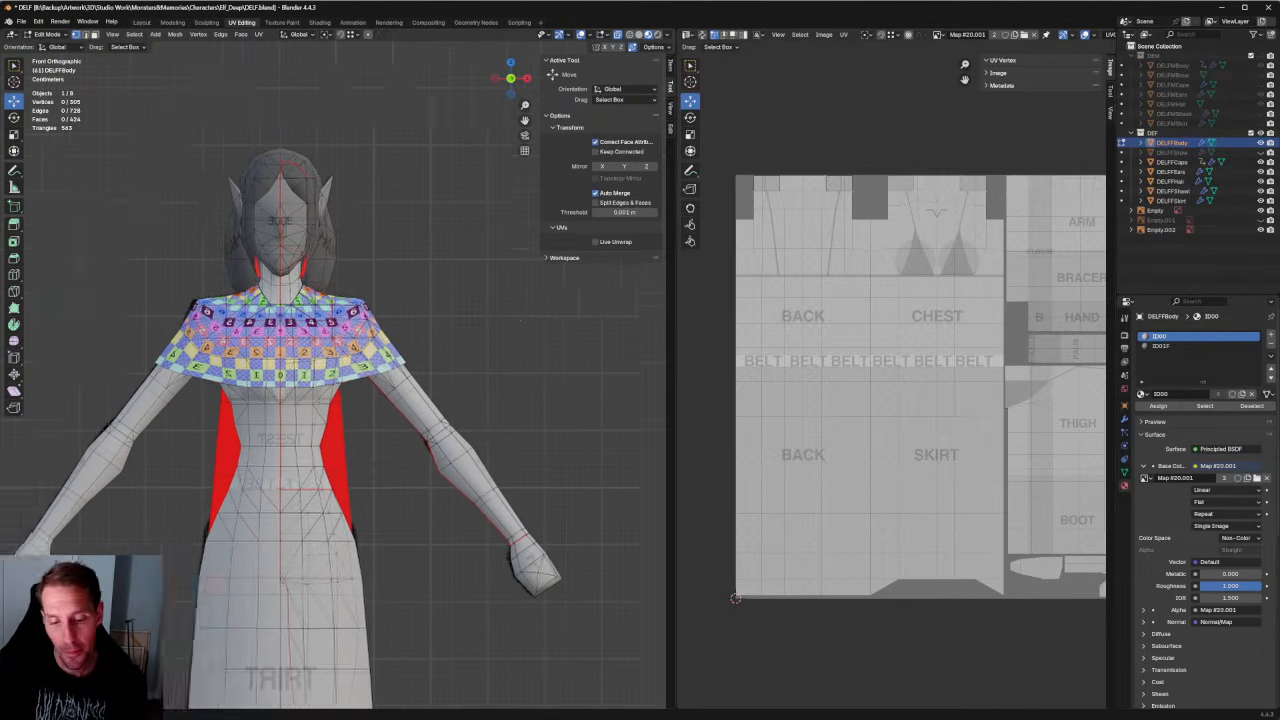
scroll(551, 497, up, 3)
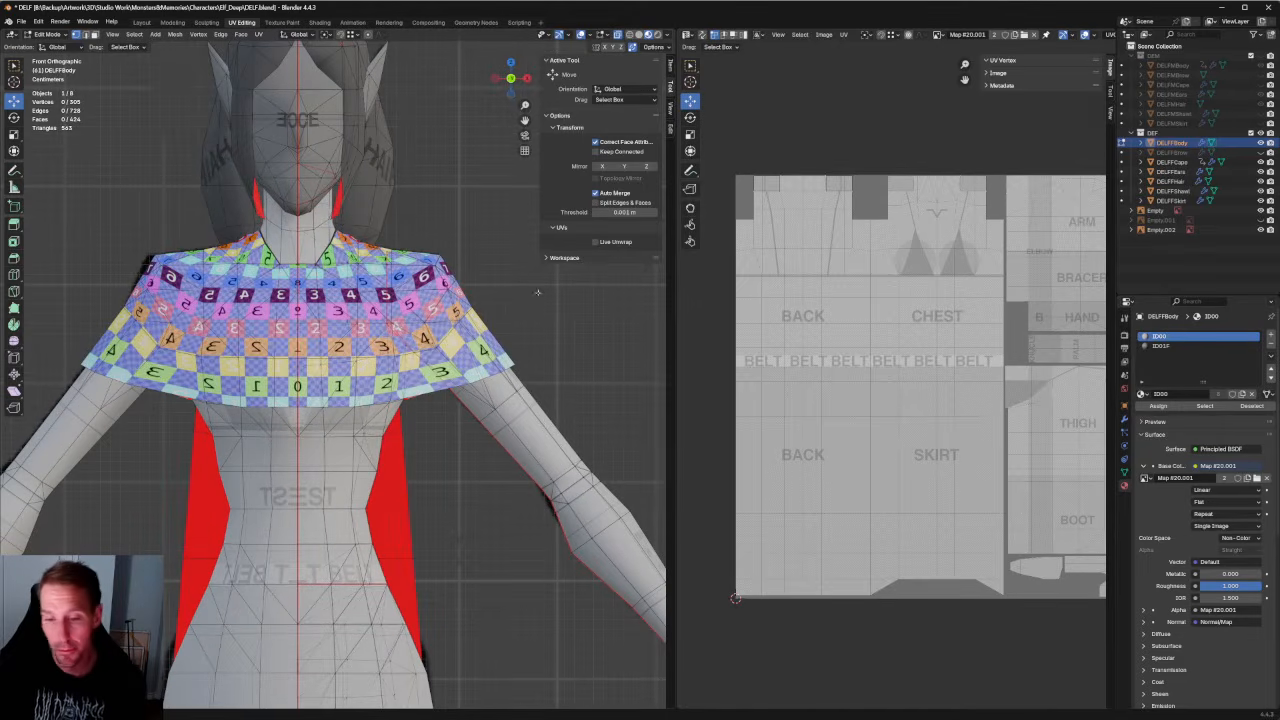
Pick a shoulder vertex to inspect it from the side, unhide the DELFFBrow object, and return to the front view.
click(442, 256)
middle_drag(480, 292, 325, 396)
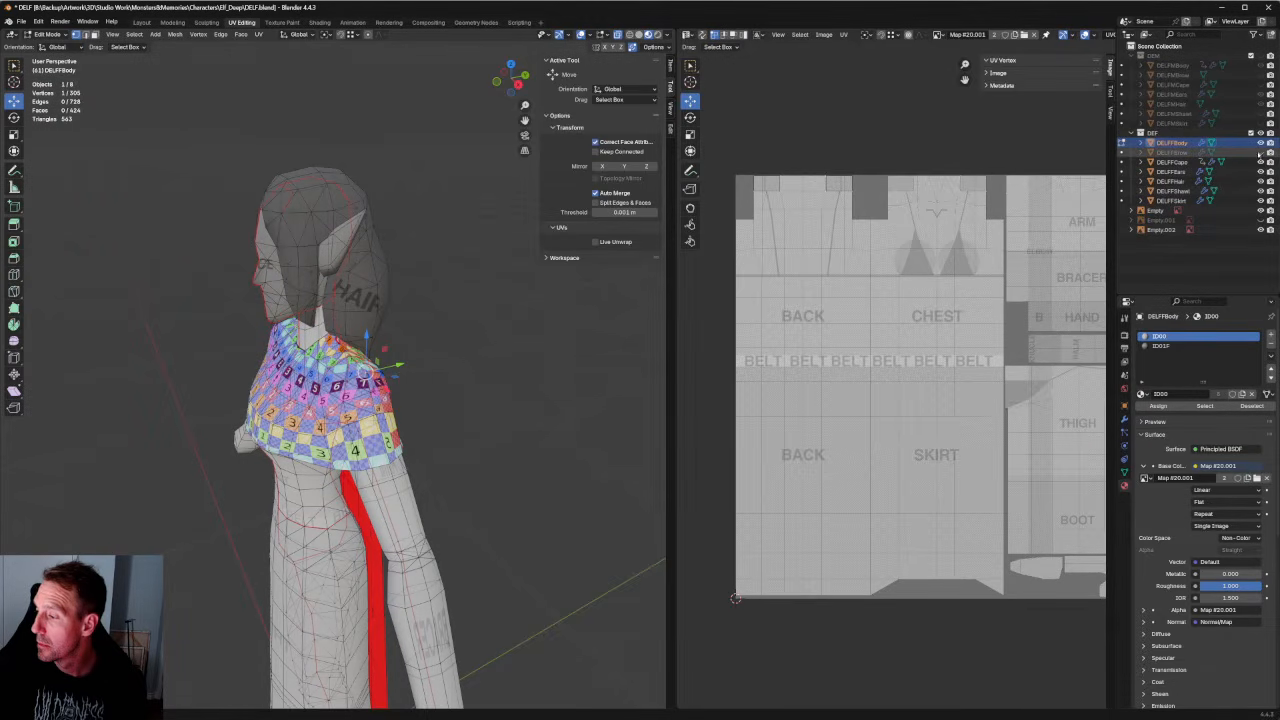
click(1122, 152)
key(KP_1)
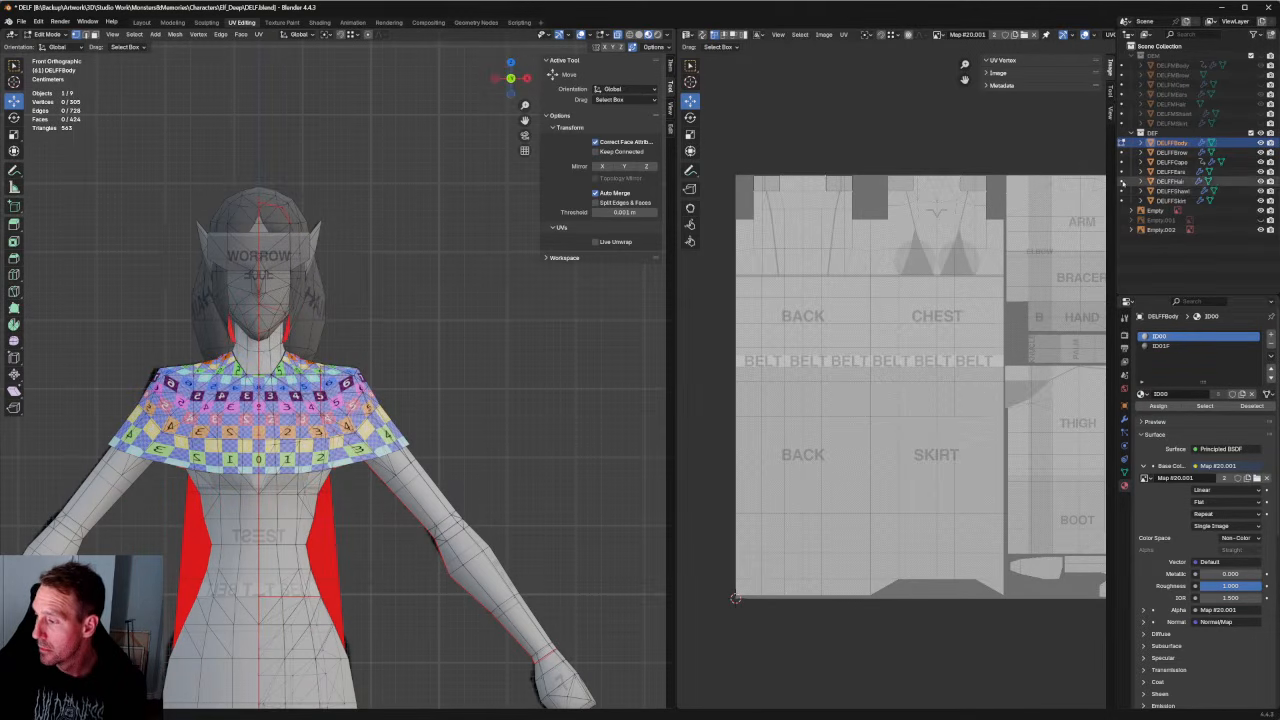
Switch mesh editing to DELFFHair and select all of its geometry to show its UVs.
click(1122, 181)
key(a)
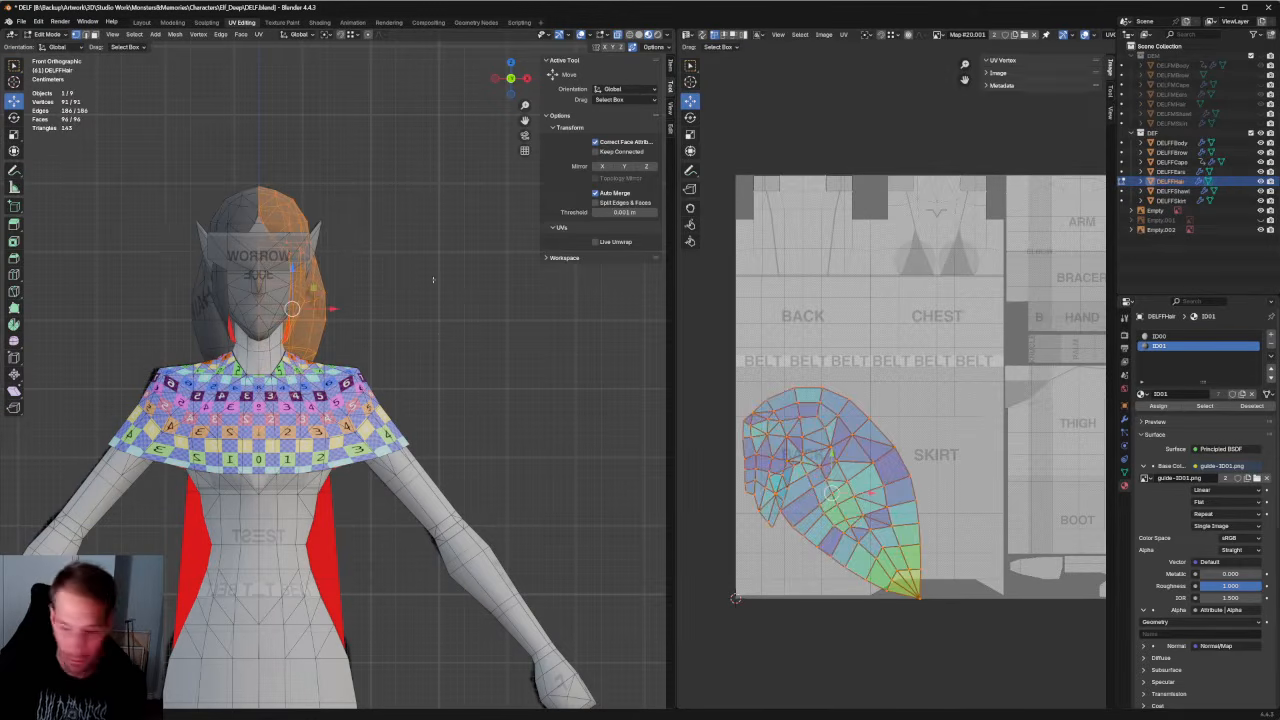
middle_drag(895, 450, 901, 372)
scroll(901, 372, up, 1)
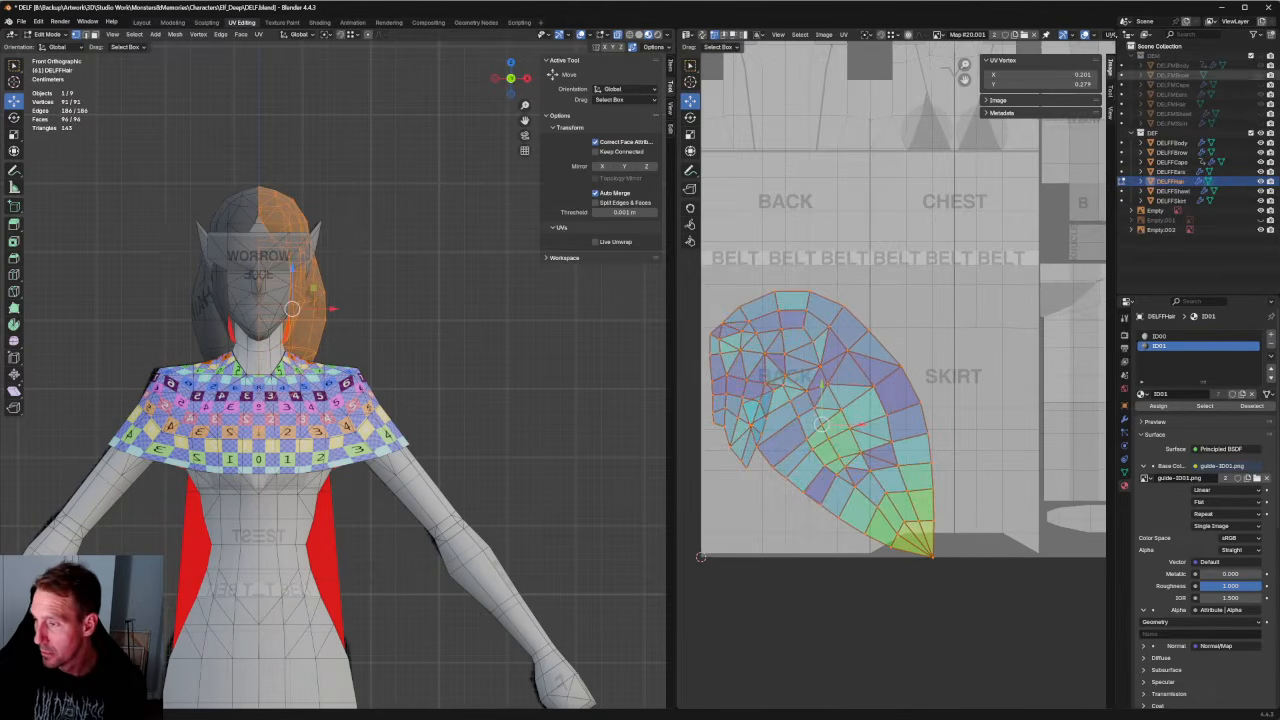
Show the guide-ID01.png guide image behind the hair's UVs and examine how the layout fits its HAIR area.
click(937, 34)
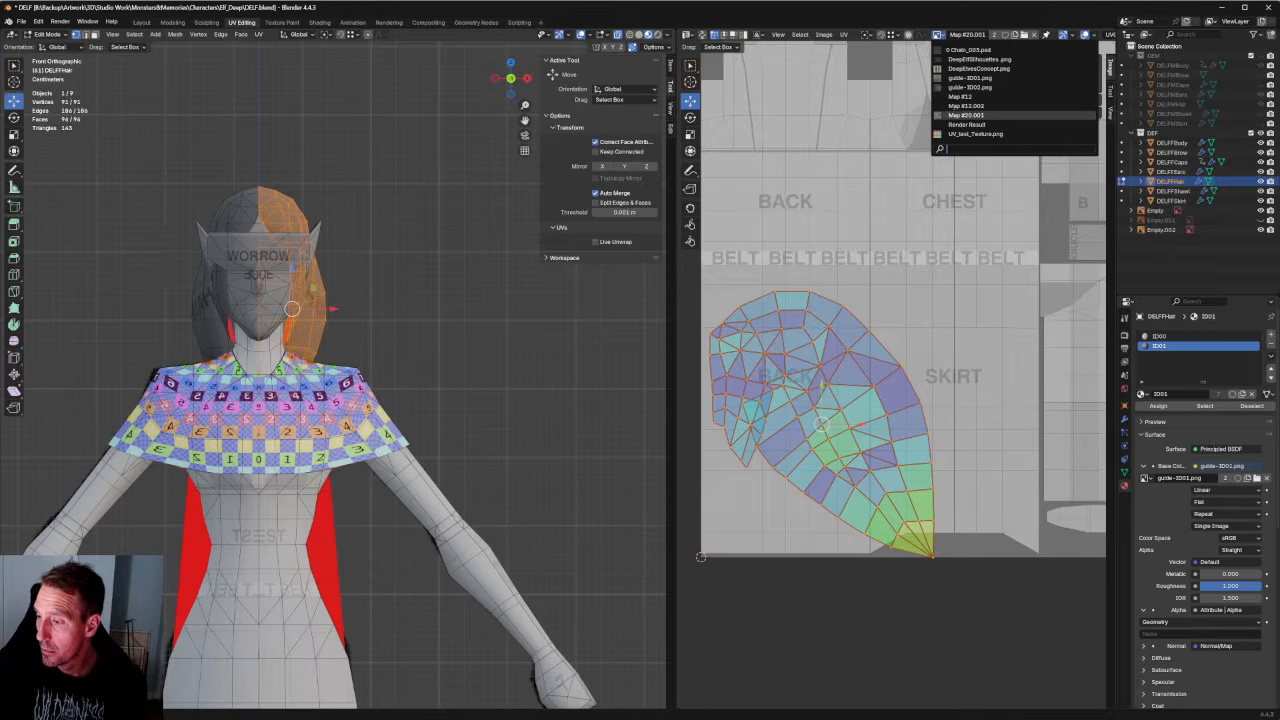
click(940, 87)
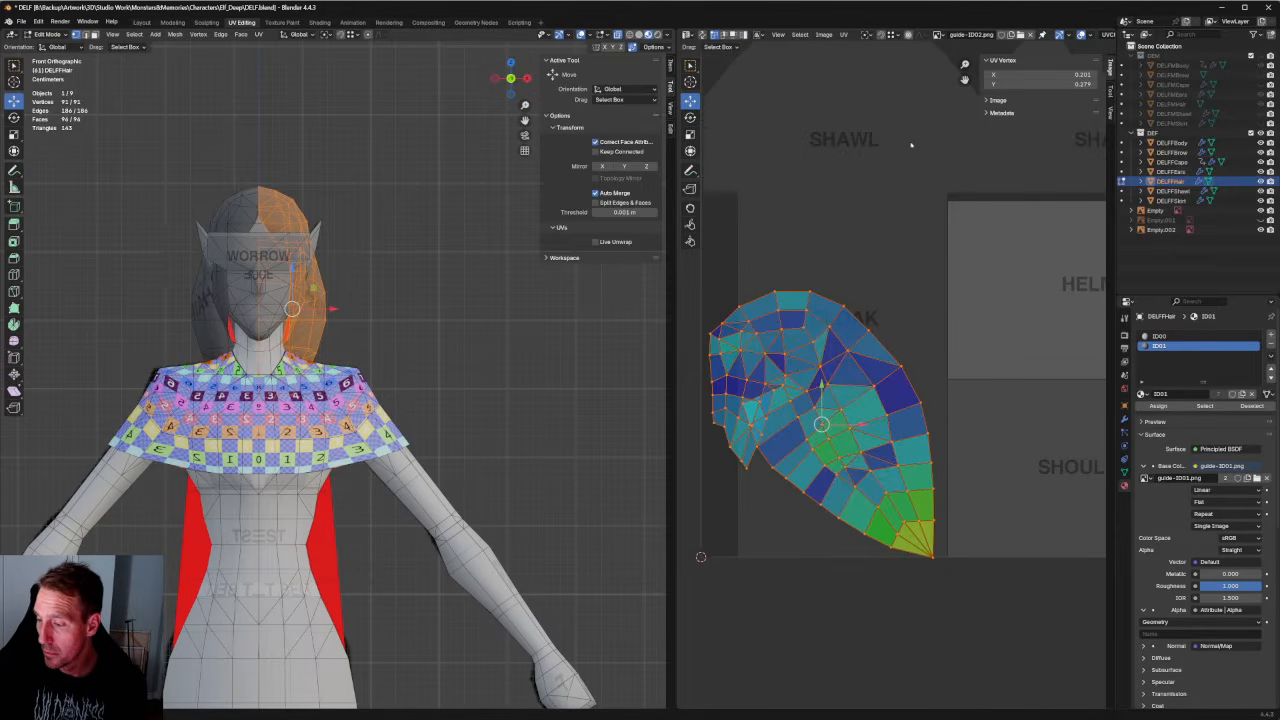
click(937, 34)
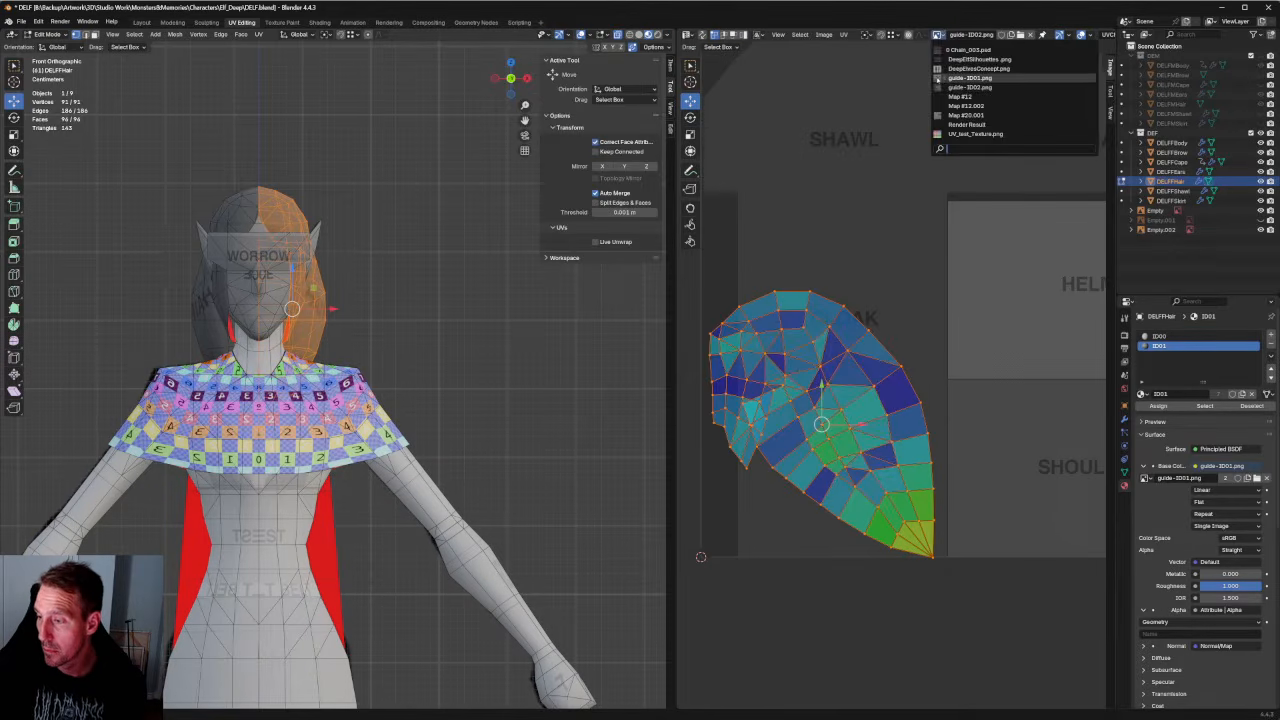
click(945, 77)
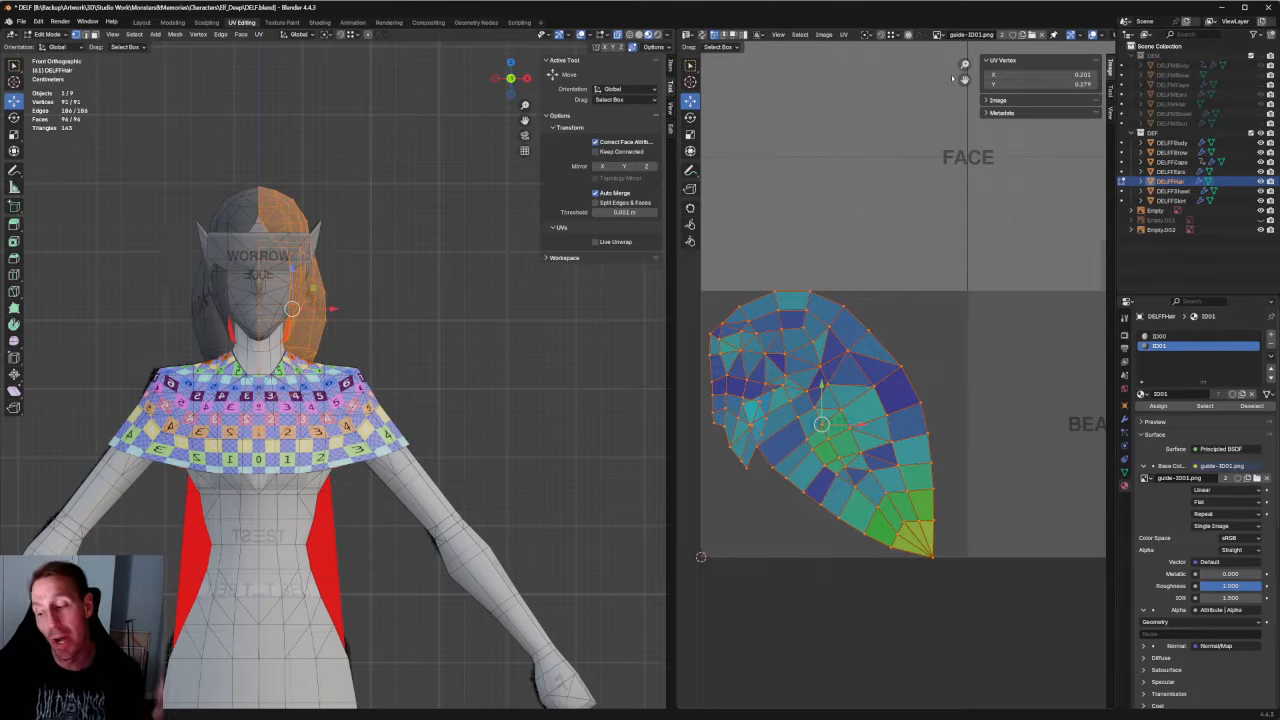
scroll(843, 240, up, 4)
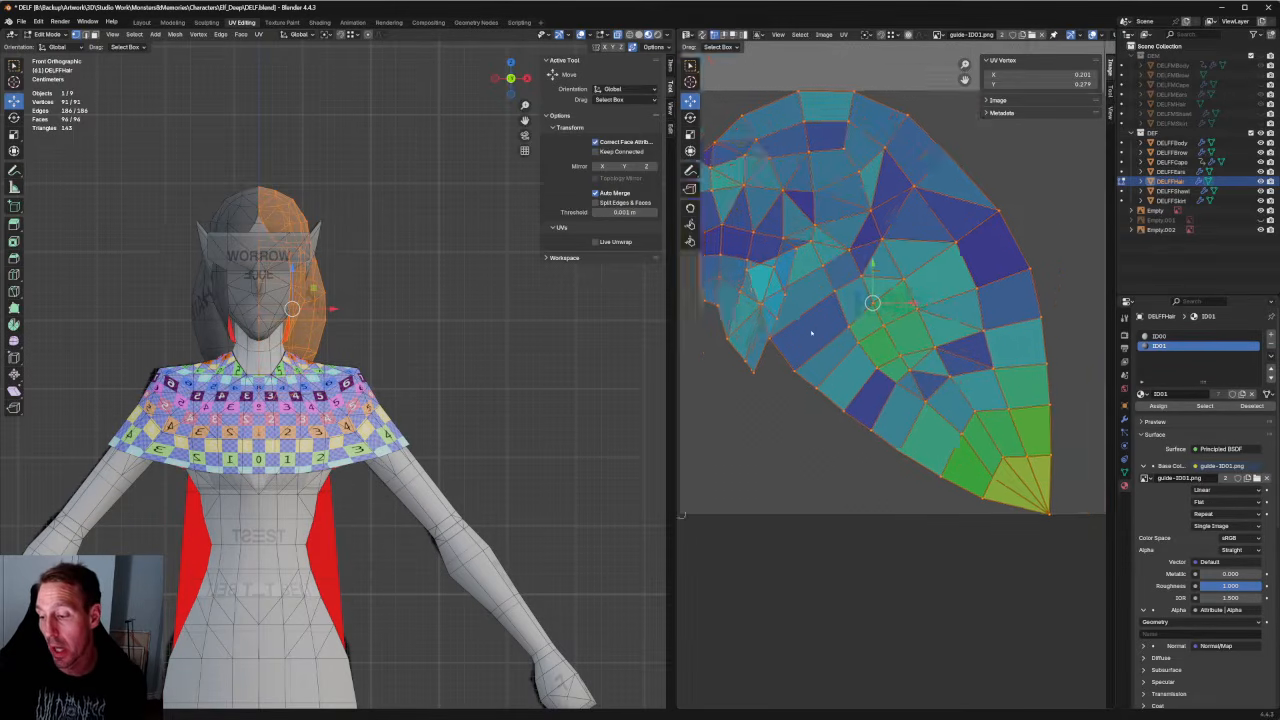
scroll(825, 349, down, 1)
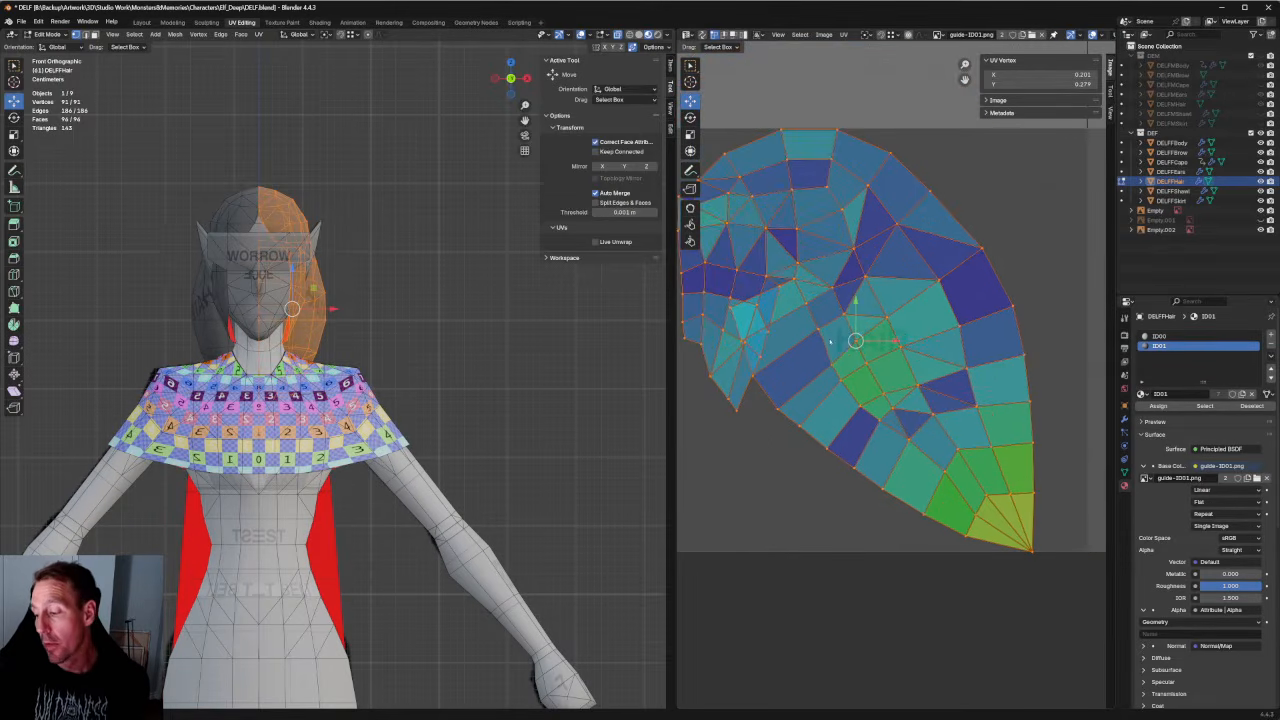
mouse_move(423, 311)
middle_down()
mouse_move(570, 312)
mouse_move(423, 311)
middle_up()
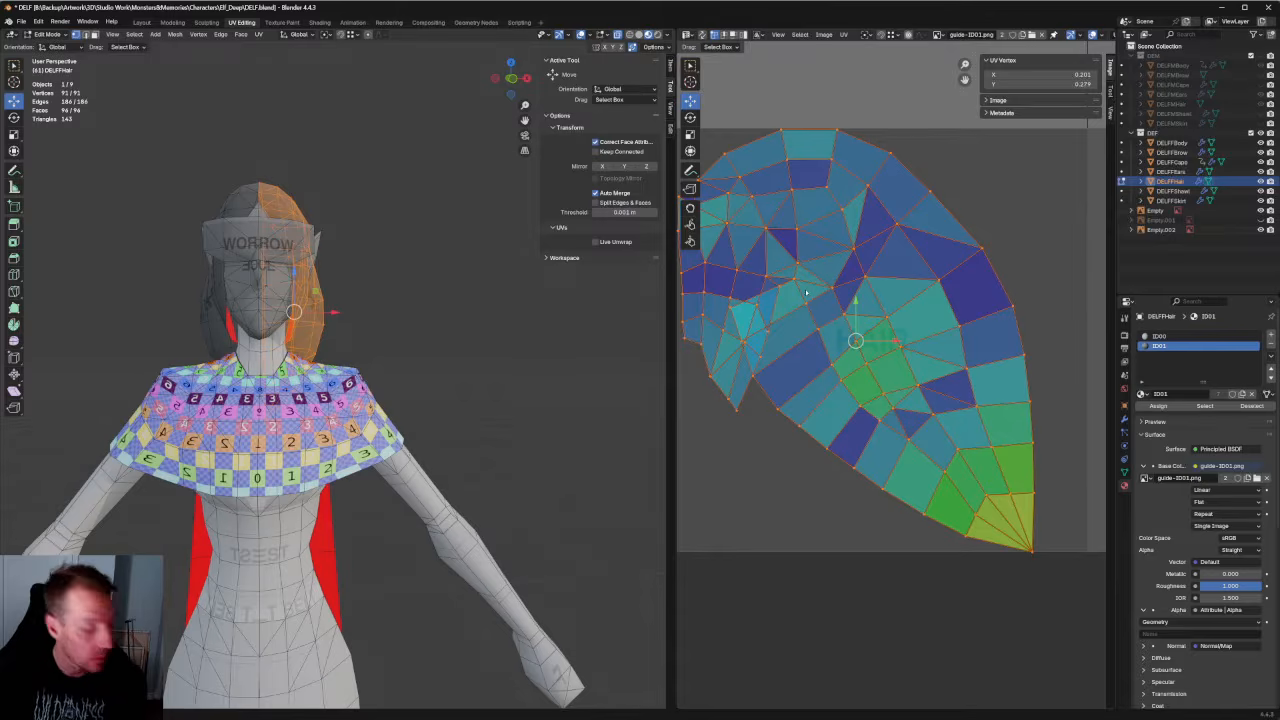
Switch the hair mesh to edge selection and reselect all of its geometry.
key(2)
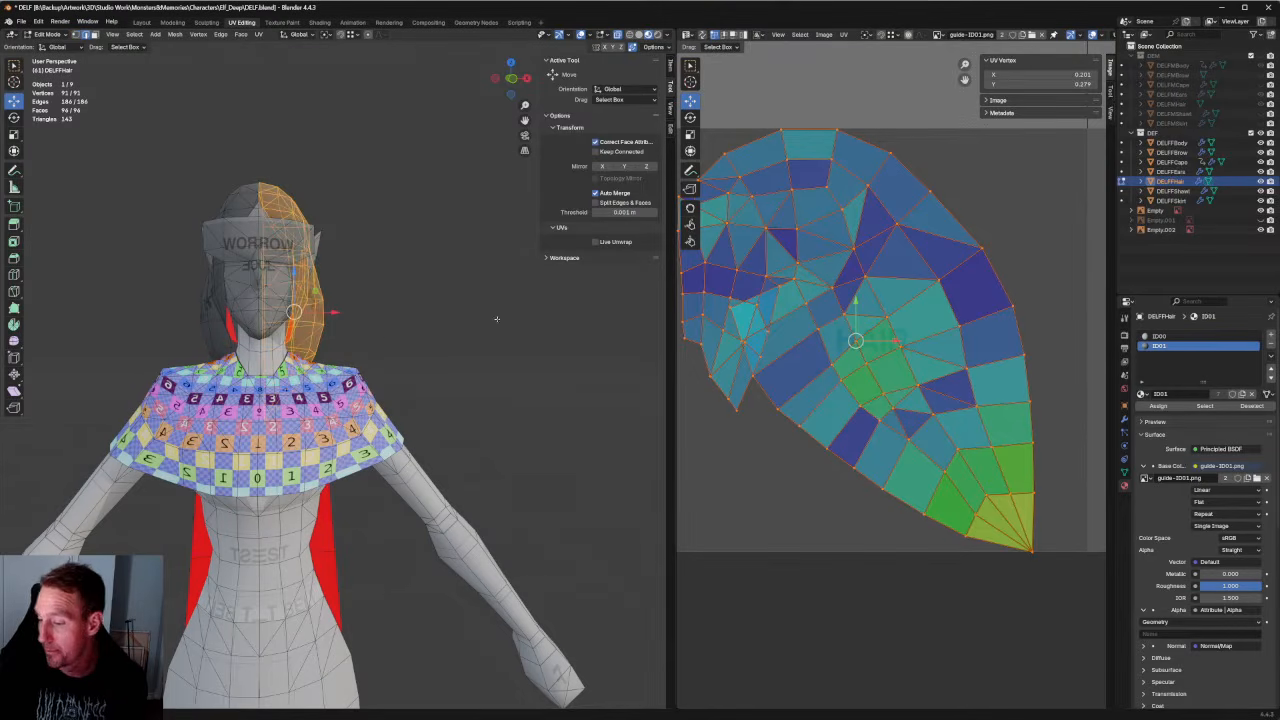
key(alt+a)
key(a)
middle_drag(812, 318, 792, 330)
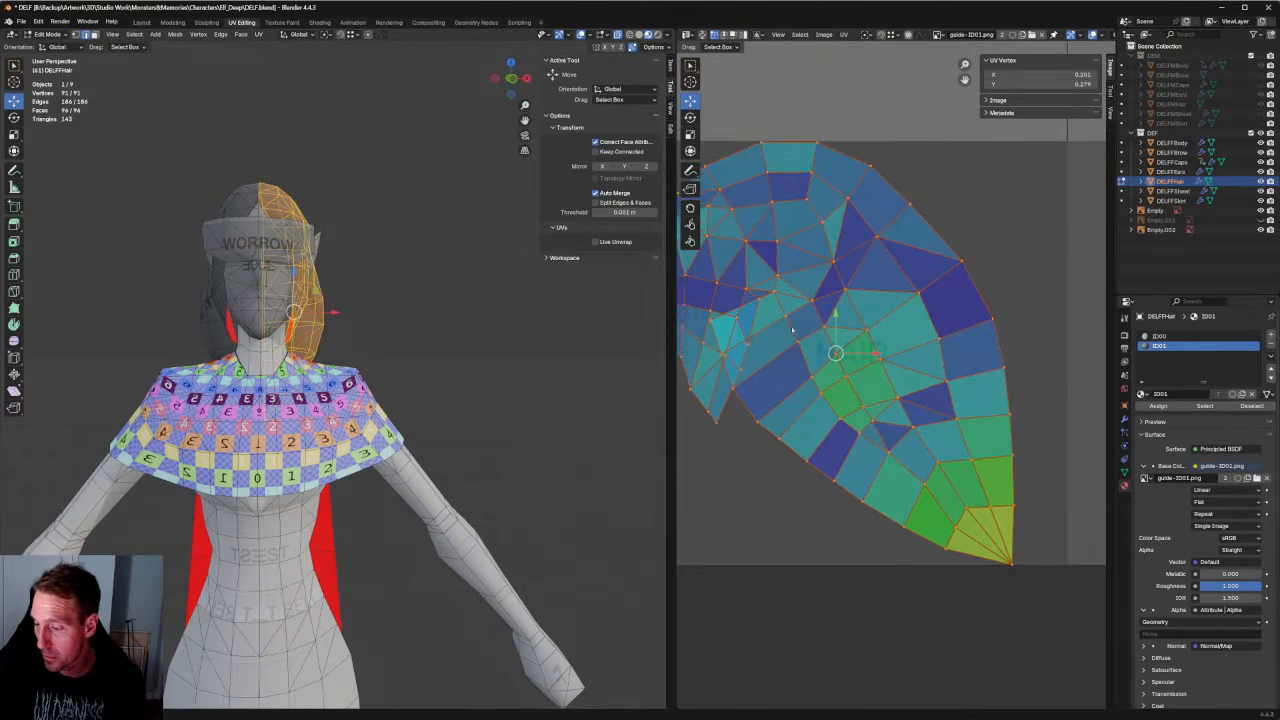
scroll(775, 335, up, 1)
Select the strip of UV faces along the hair island's lower inner edge, from the front lock down to the pointed tip.
key(3)
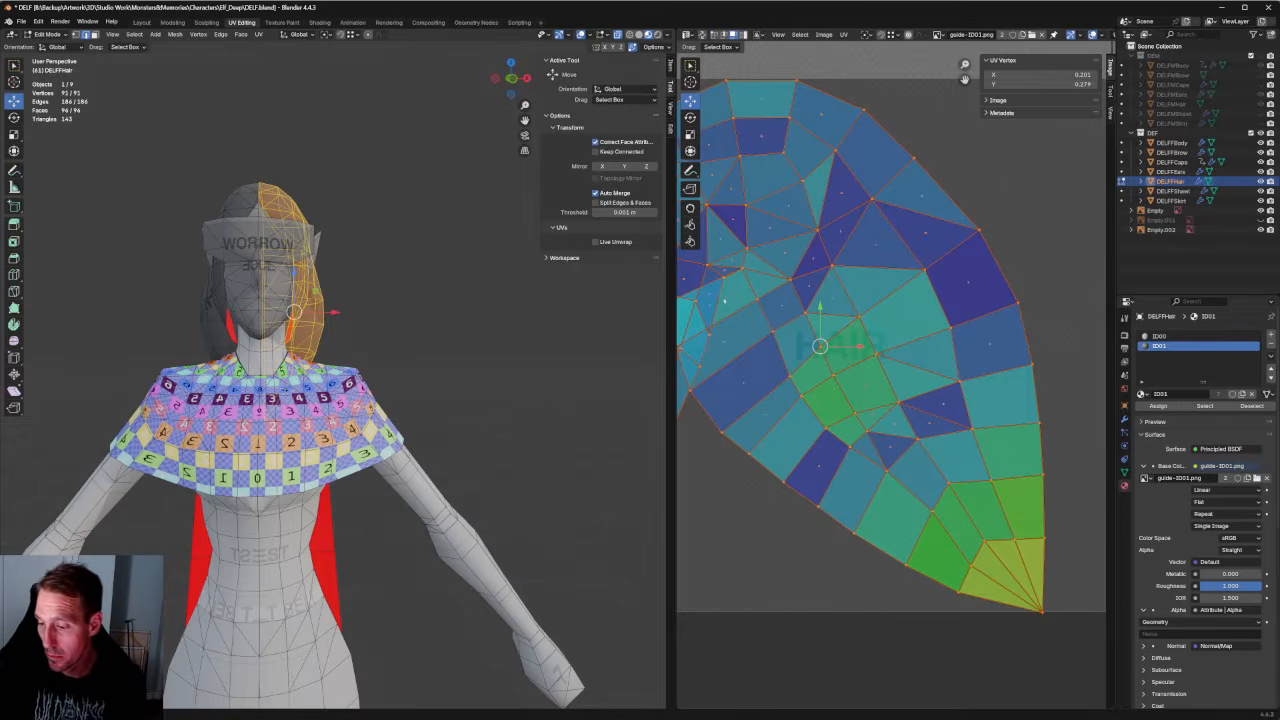
click(703, 310)
middle_drag(727, 329, 774, 300)
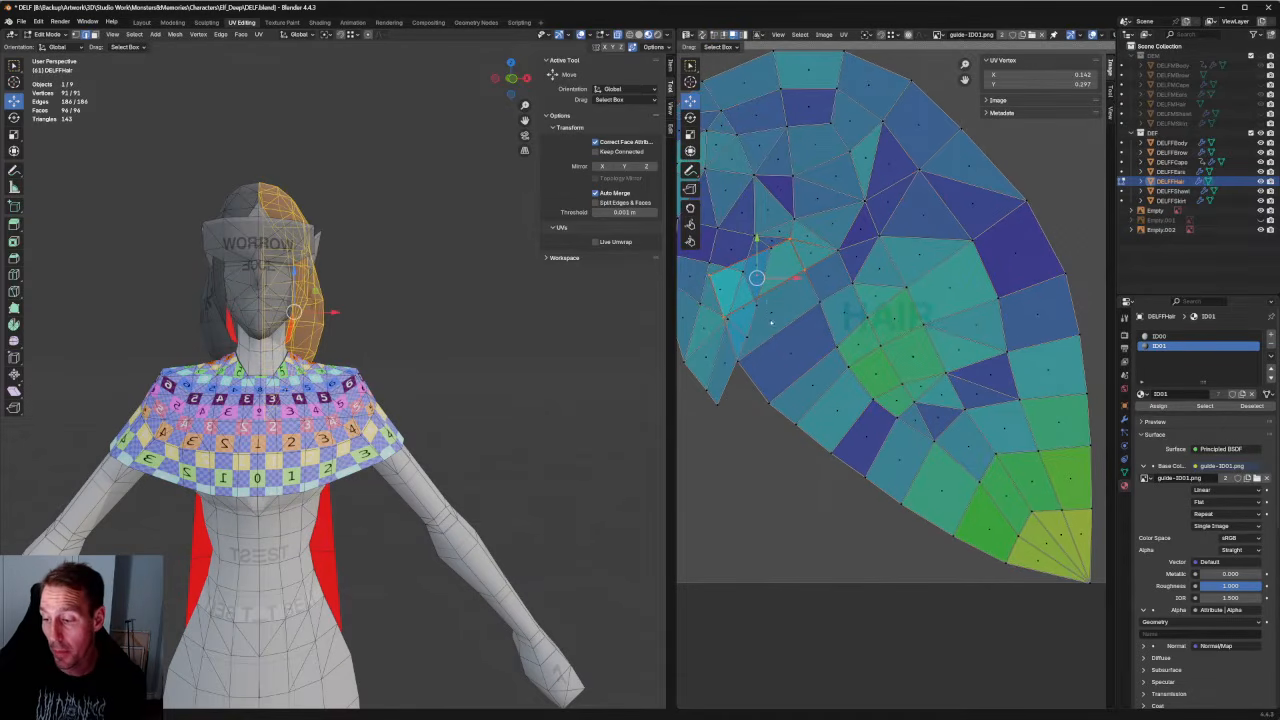
shift+click(773, 312)
shift+click(813, 341)
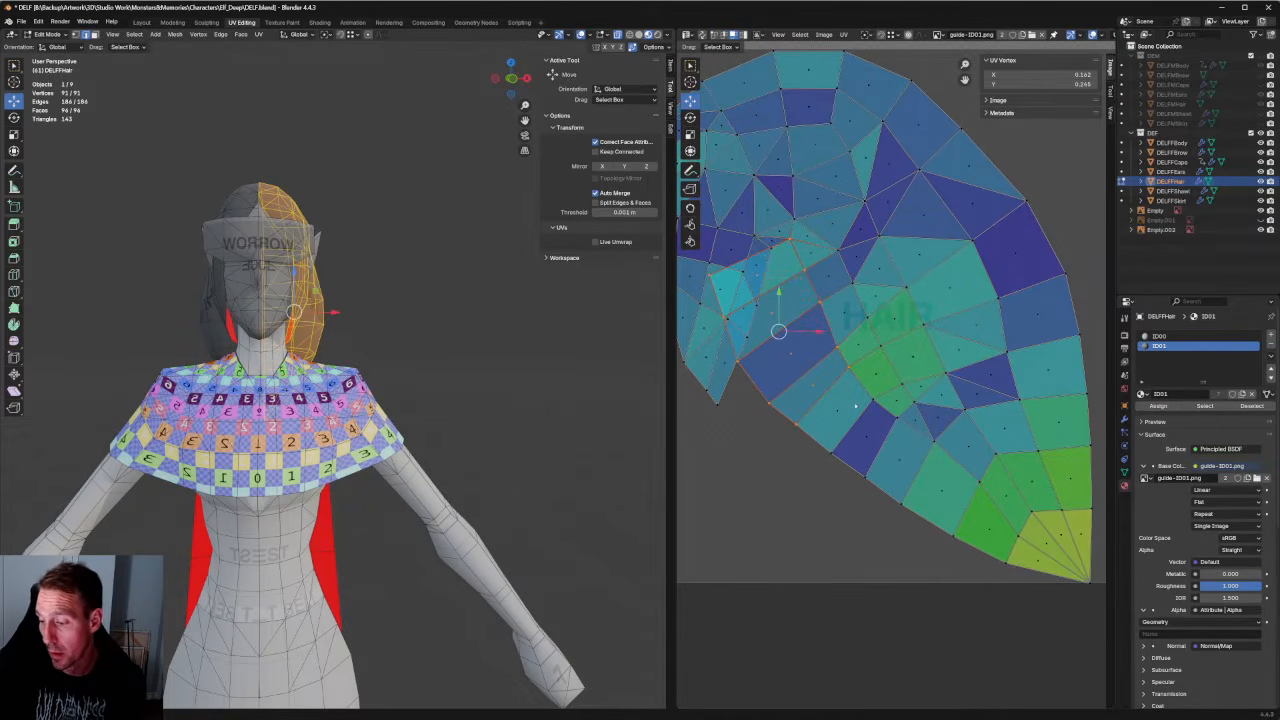
shift+click(830, 410)
shift+click(850, 445)
shift+click(912, 470)
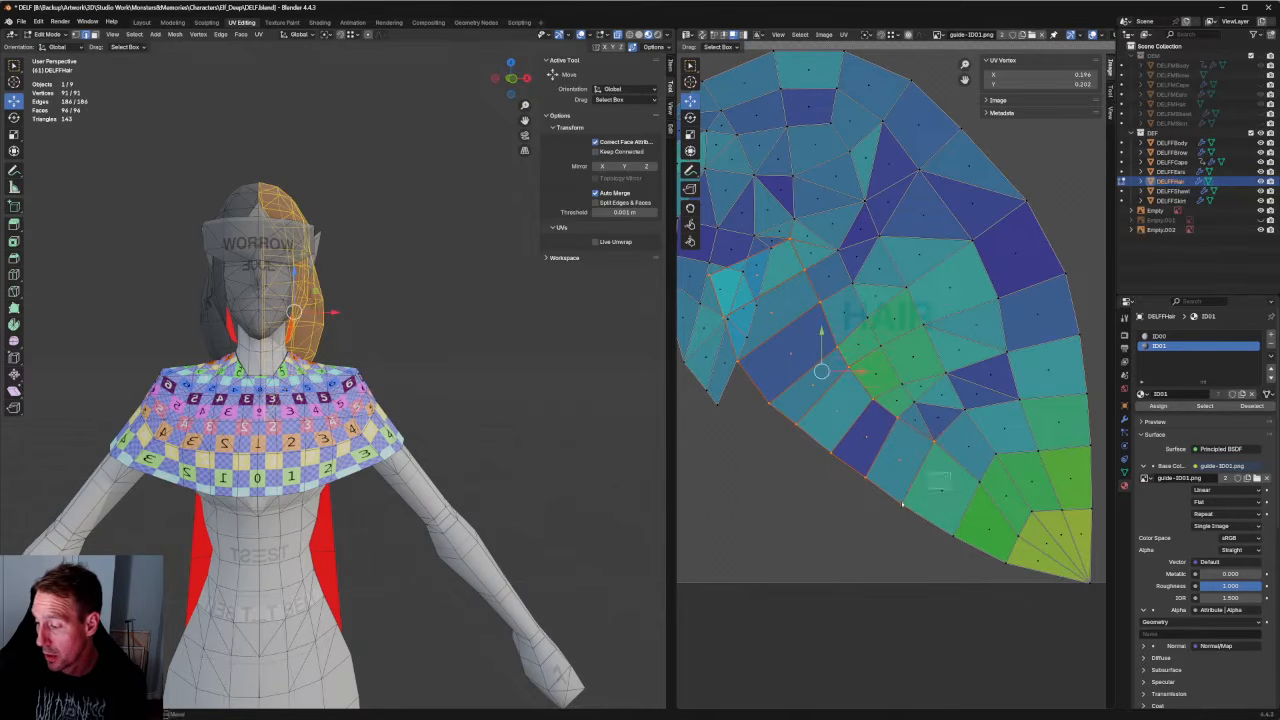
shift+click(955, 500)
shift+click(1006, 530)
shift+click(1046, 559)
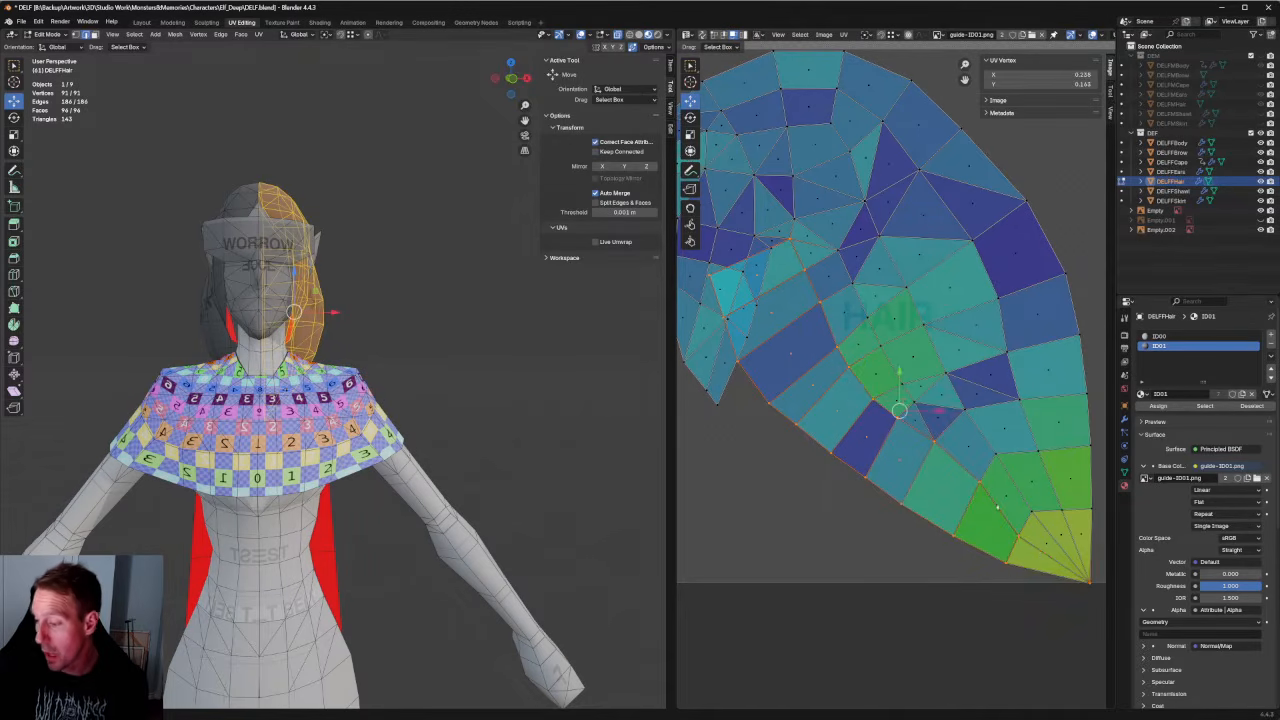
scroll(932, 363, down, 1)
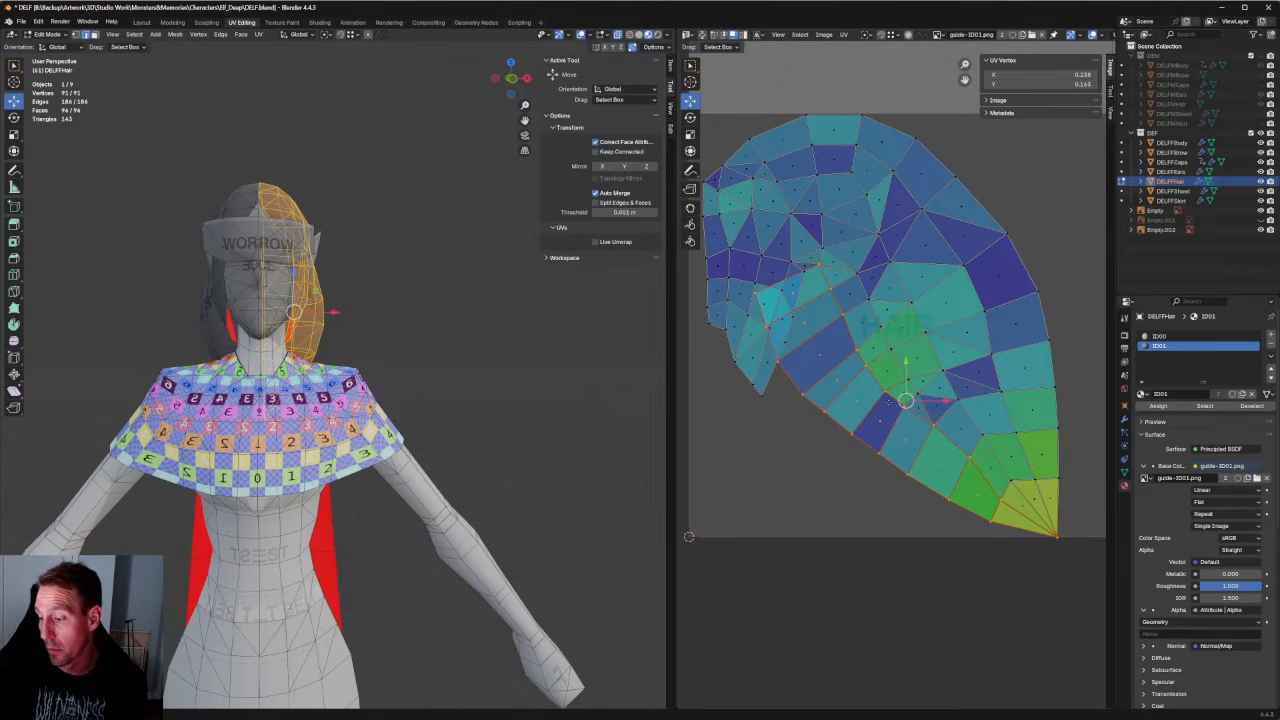
middle_drag(872, 410, 838, 384)
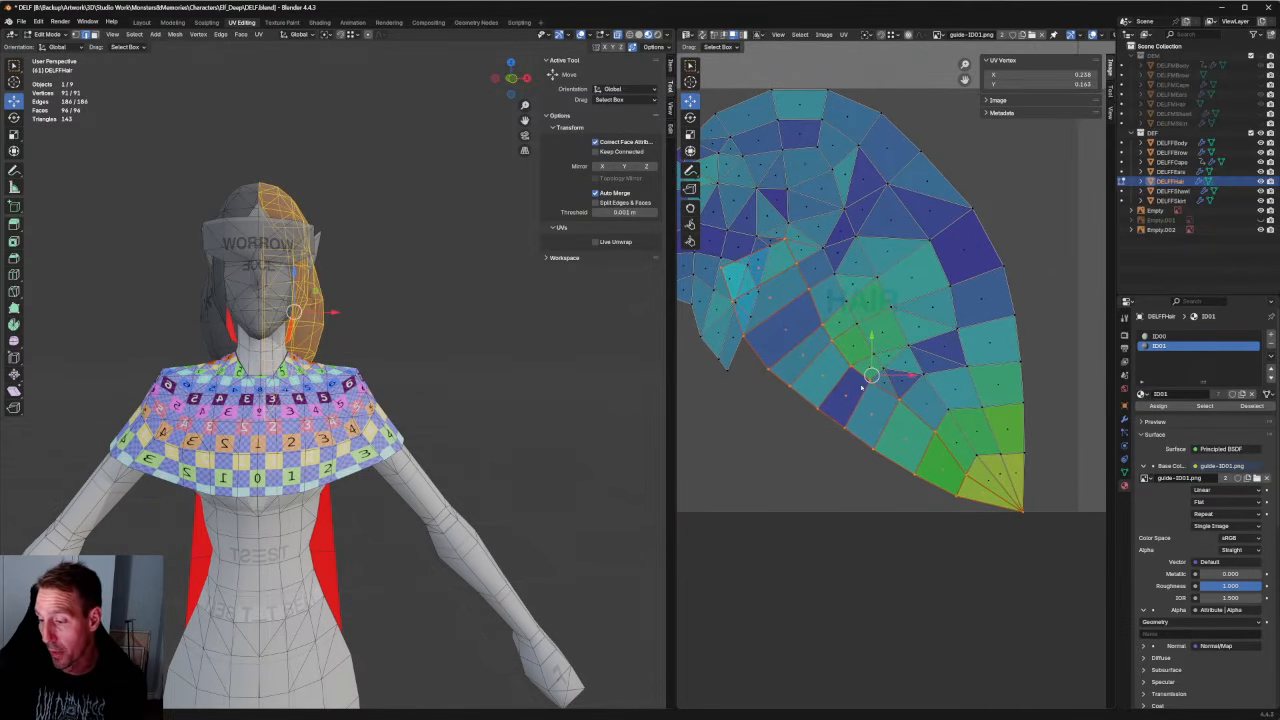
middle_drag(480, 362, 434, 360)
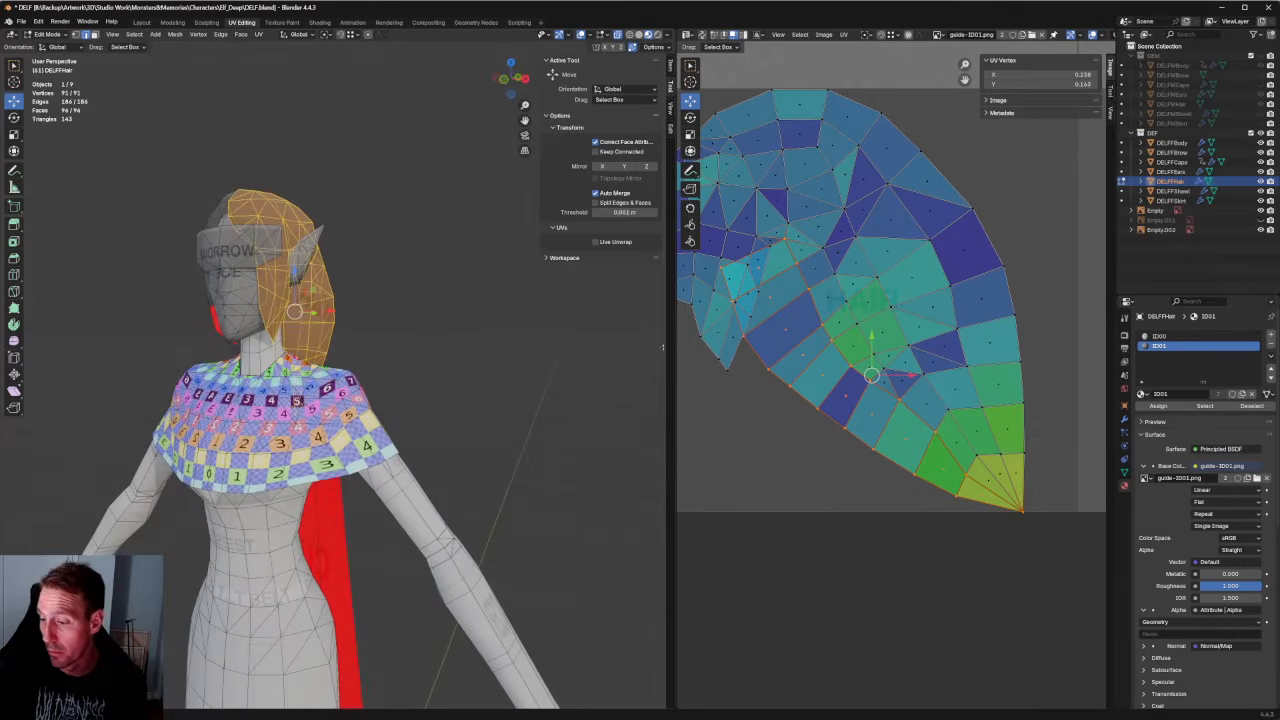
Split the selected strip from the hair's UV island and move it clear below the rest.
key(u)
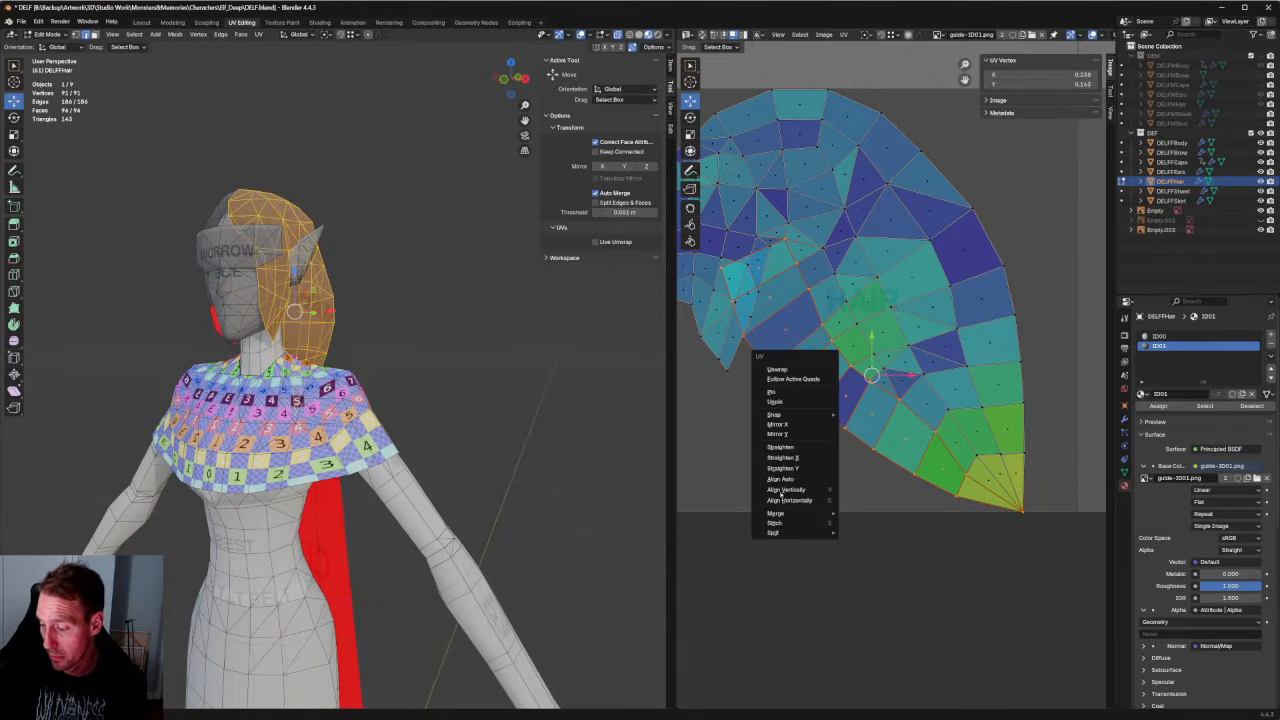
mouse_move(788, 534)
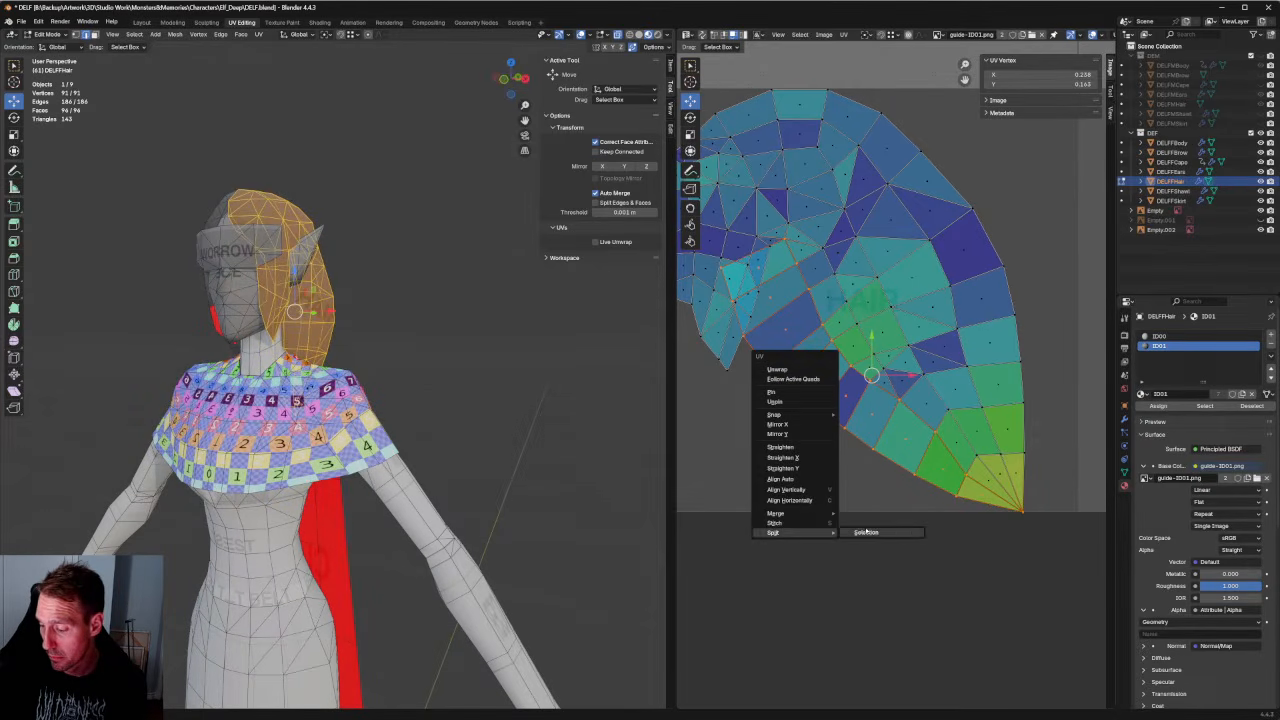
click(866, 532)
key(g)
click(849, 459)
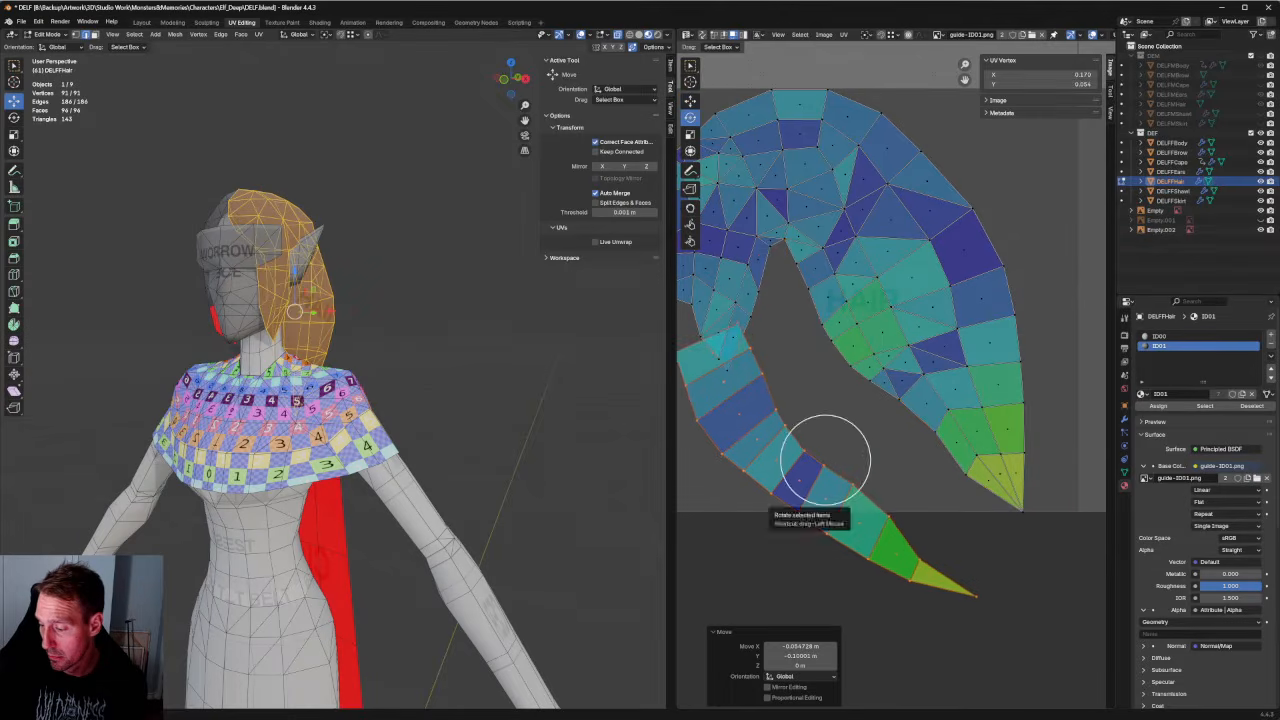
Unwrap the separated strip on its own and scale it down to suit the main hair island.
key(r)
click(851, 400)
key(u)
click(805, 250)
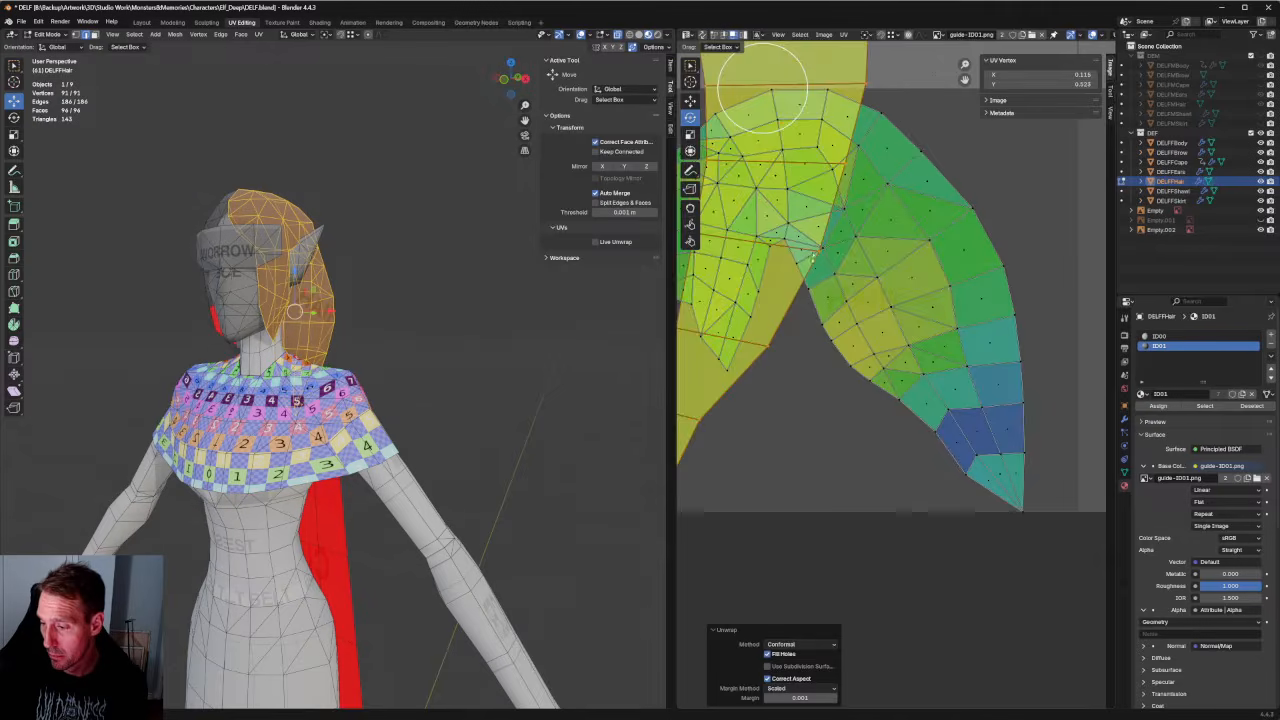
scroll(838, 262, down, 4)
key(s)
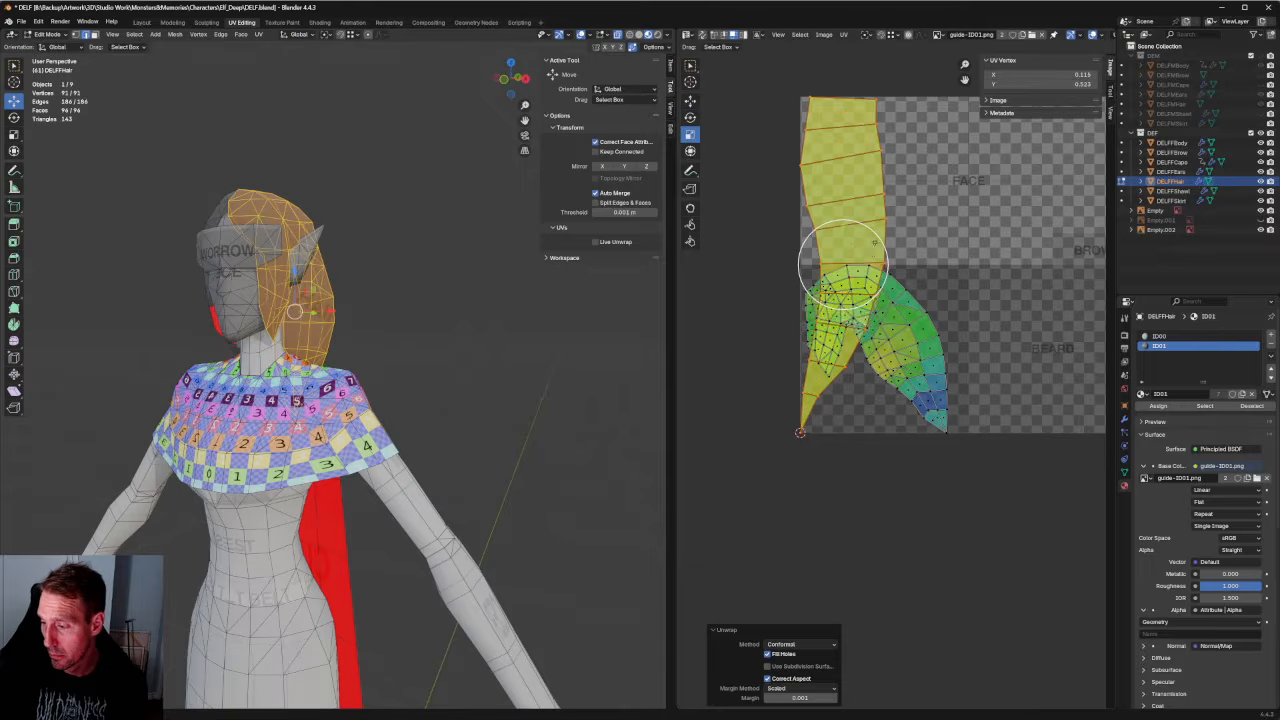
drag(873, 253, 879, 449)
Rotate the strip 90° so it lies horizontally and position it just below the main hair island.
key(g)
click(849, 437)
key(ctrl+z)
key(r)
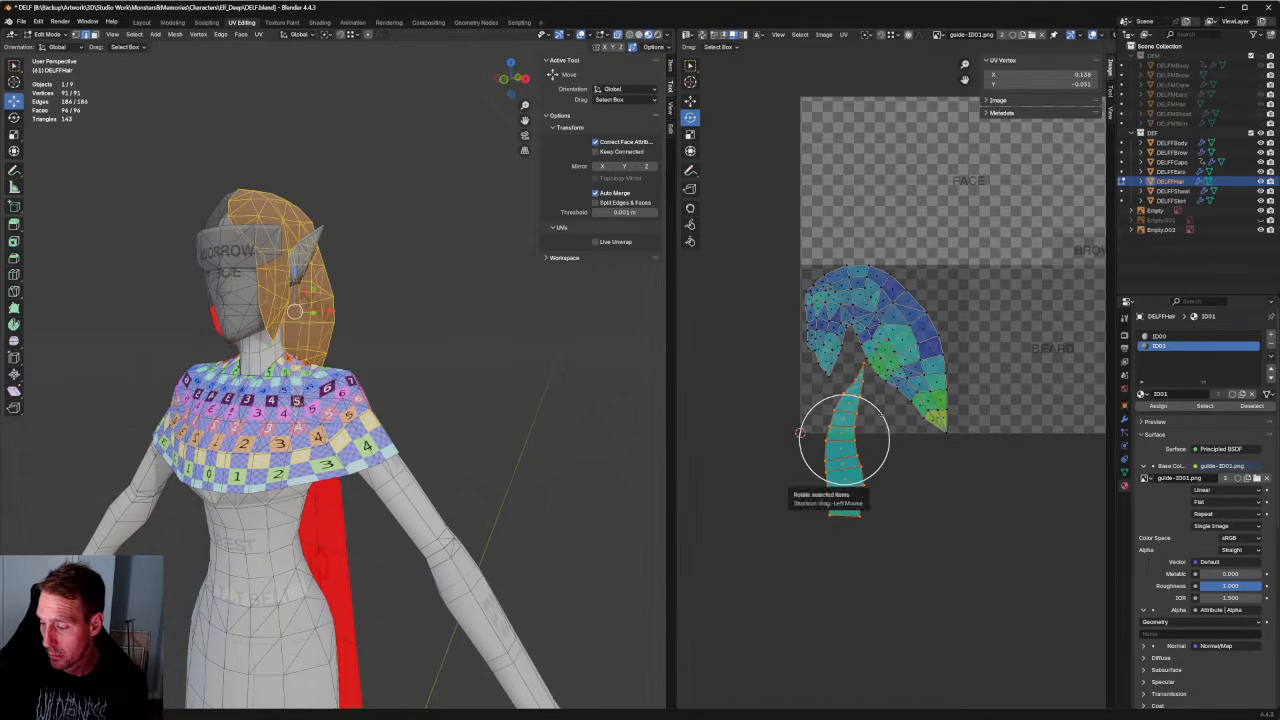
click(880, 424)
key(ctrl+z)
ctrl+drag(882, 421, 906, 532)
key(g)
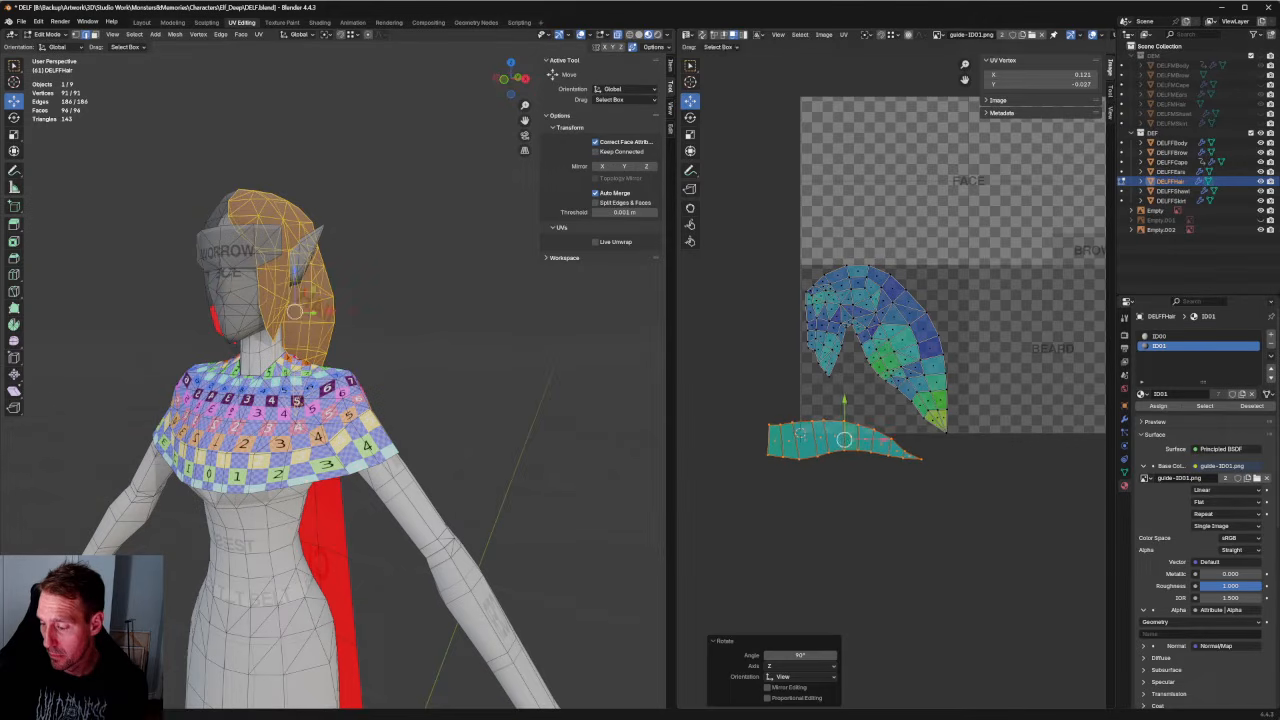
drag(847, 437, 882, 435)
click(889, 500)
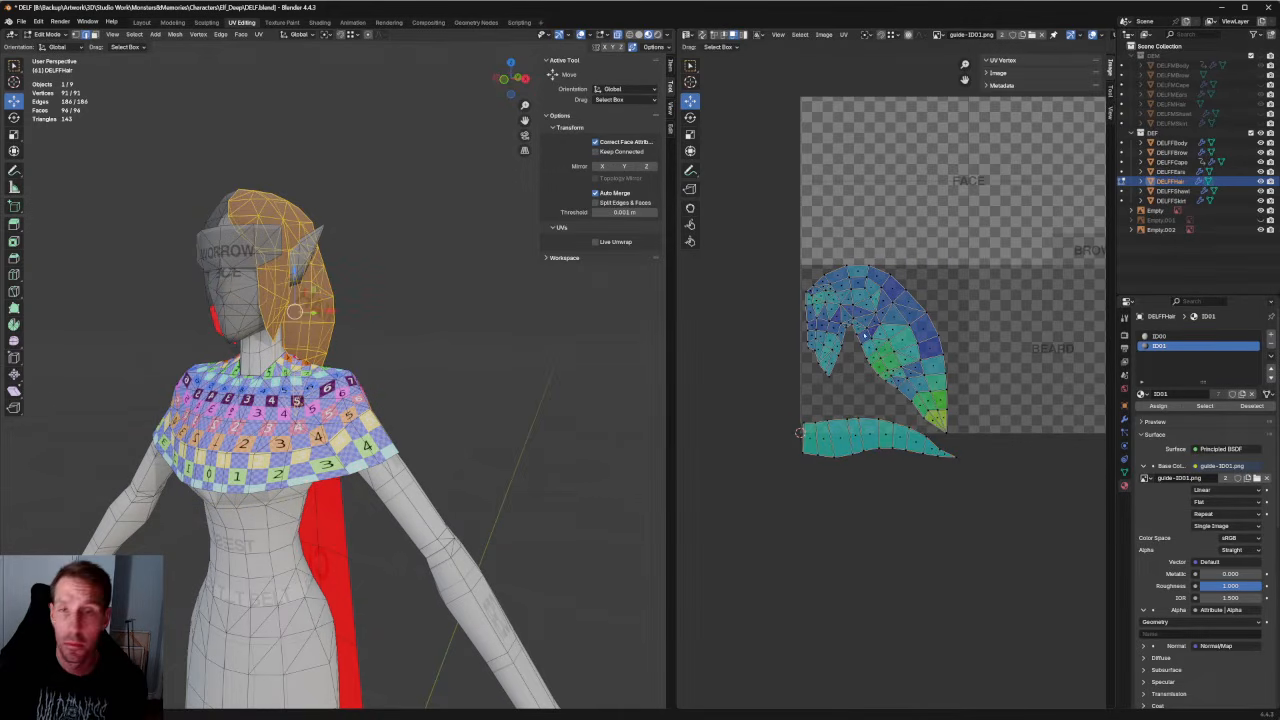
Try to unwrap the entire main hair island again without the separated strip.
scroll(910, 365, up, 3)
drag(1066, 432, 936, 512)
drag(1046, 320, 874, 470)
key(ctrl+l)
key(u)
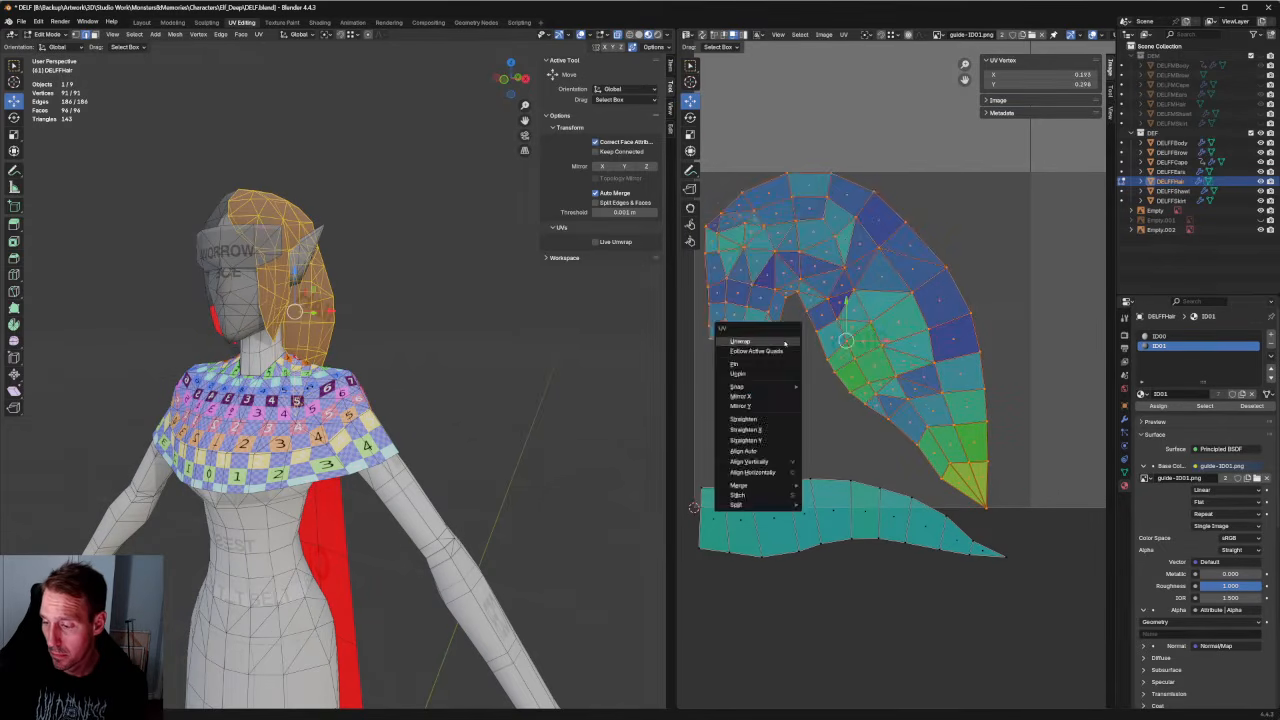
click(752, 343)
scroll(823, 366, down, 5)
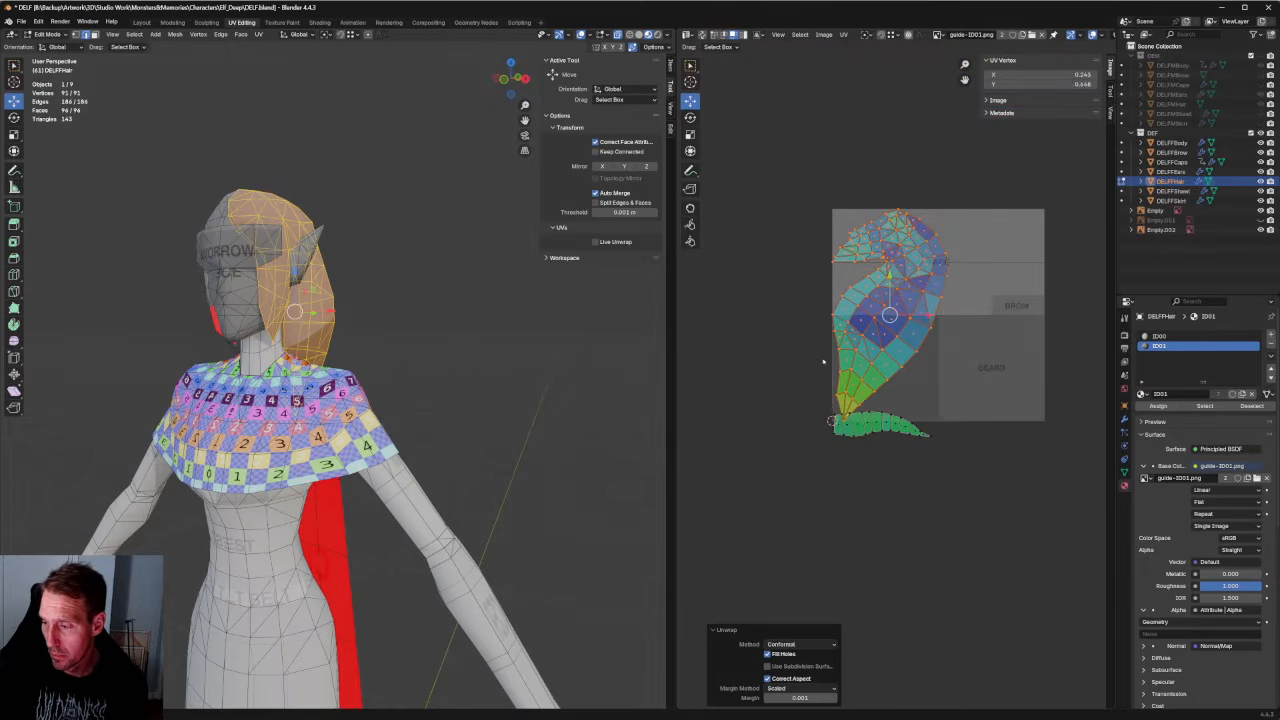
click(823, 360)
Unwrap the tip faces of the hair island's long back lock, followed by the band of faces just above them.
scroll(1013, 383, up, 6)
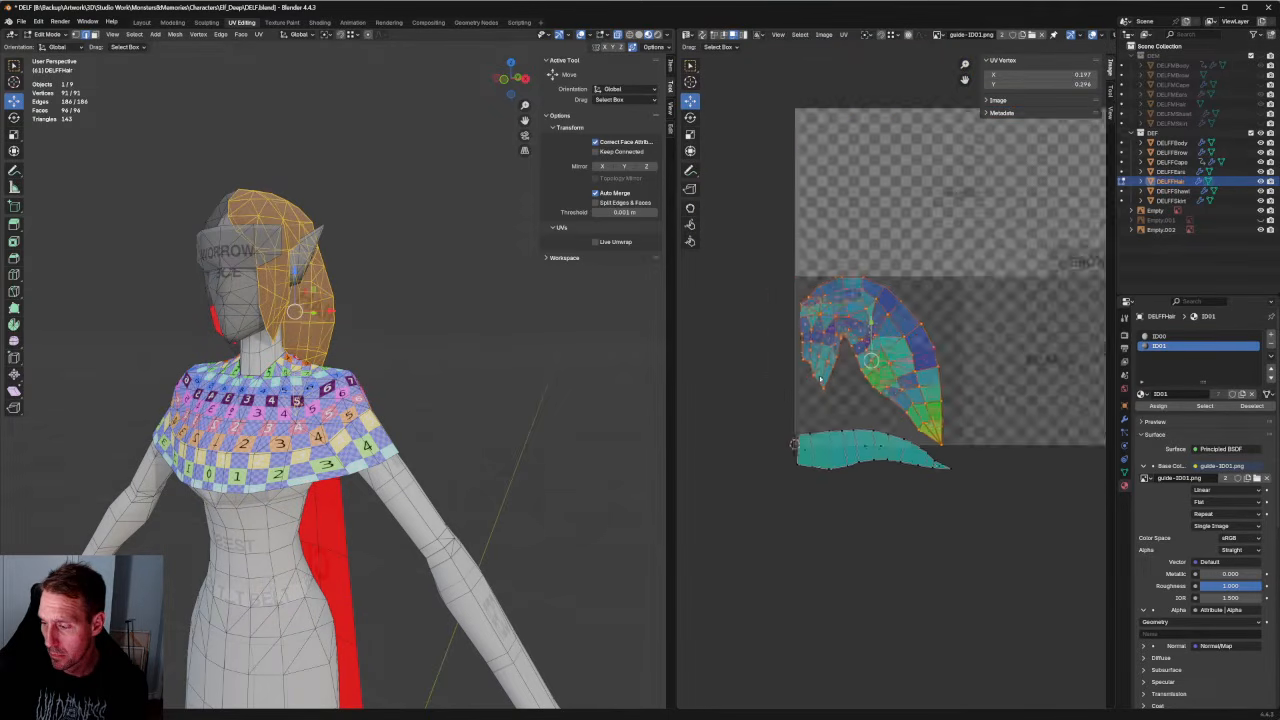
drag(990, 409, 882, 462)
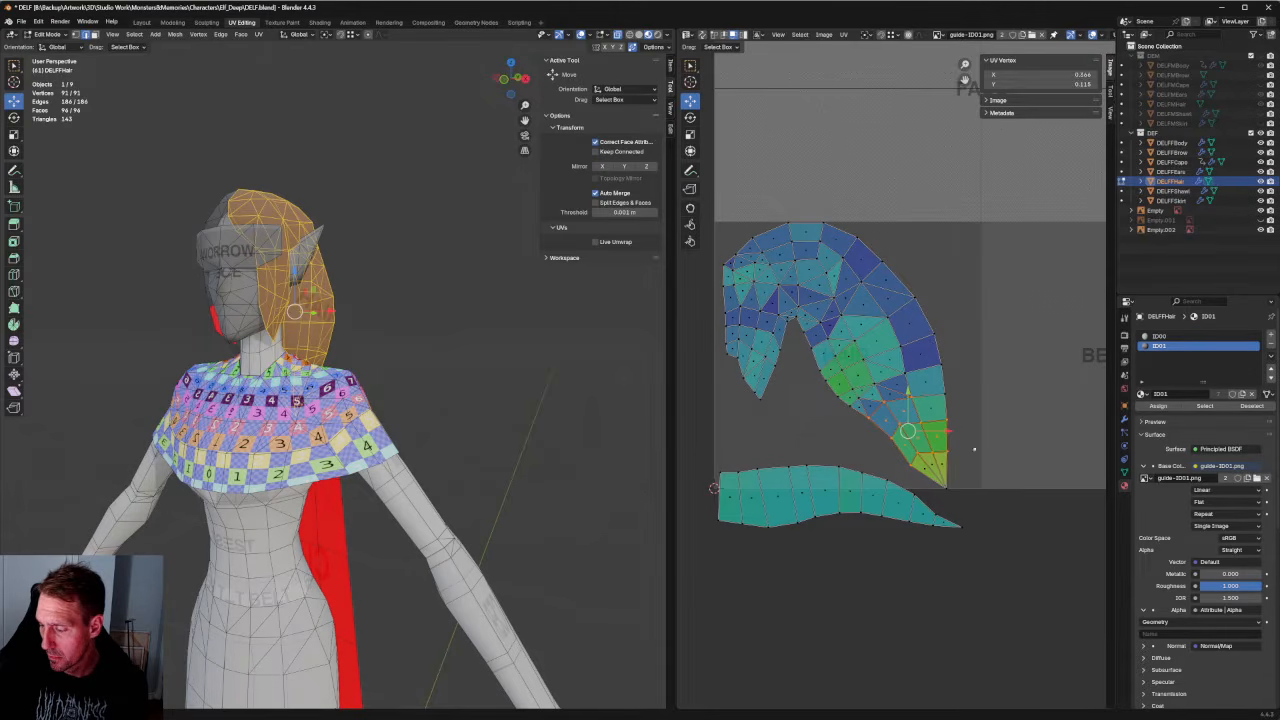
key(u)
click(880, 428)
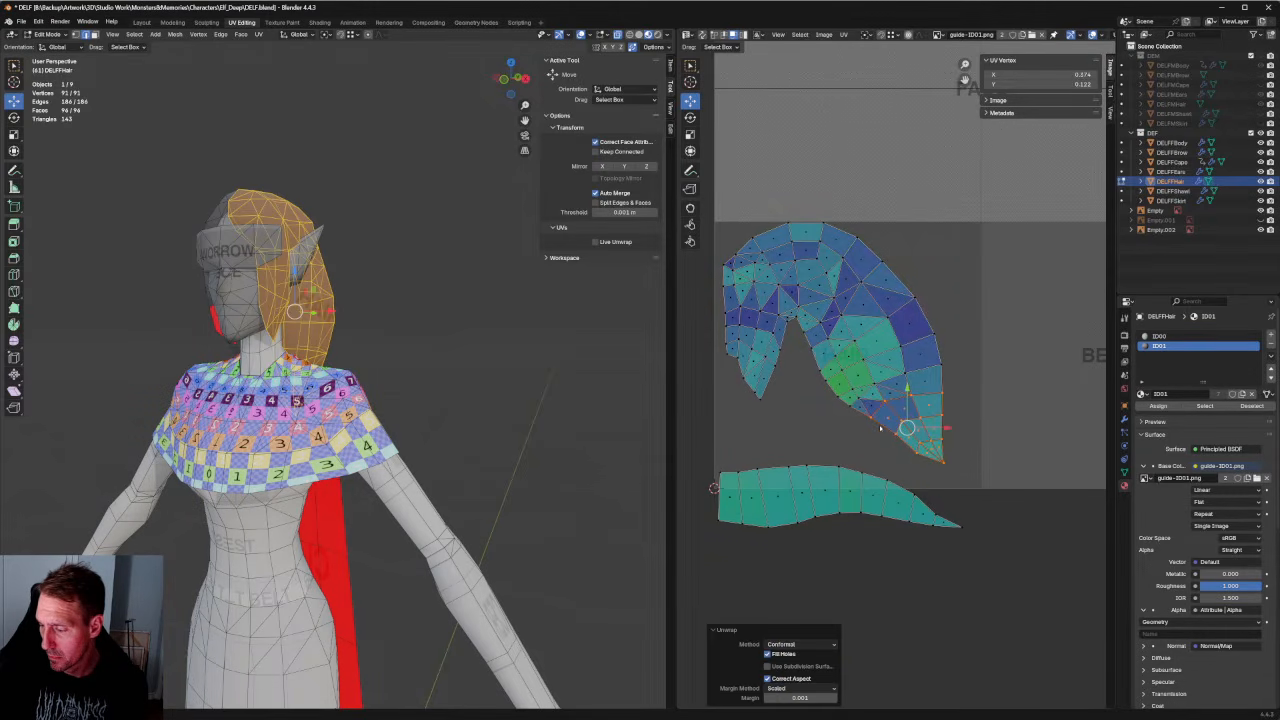
drag(956, 368, 837, 424)
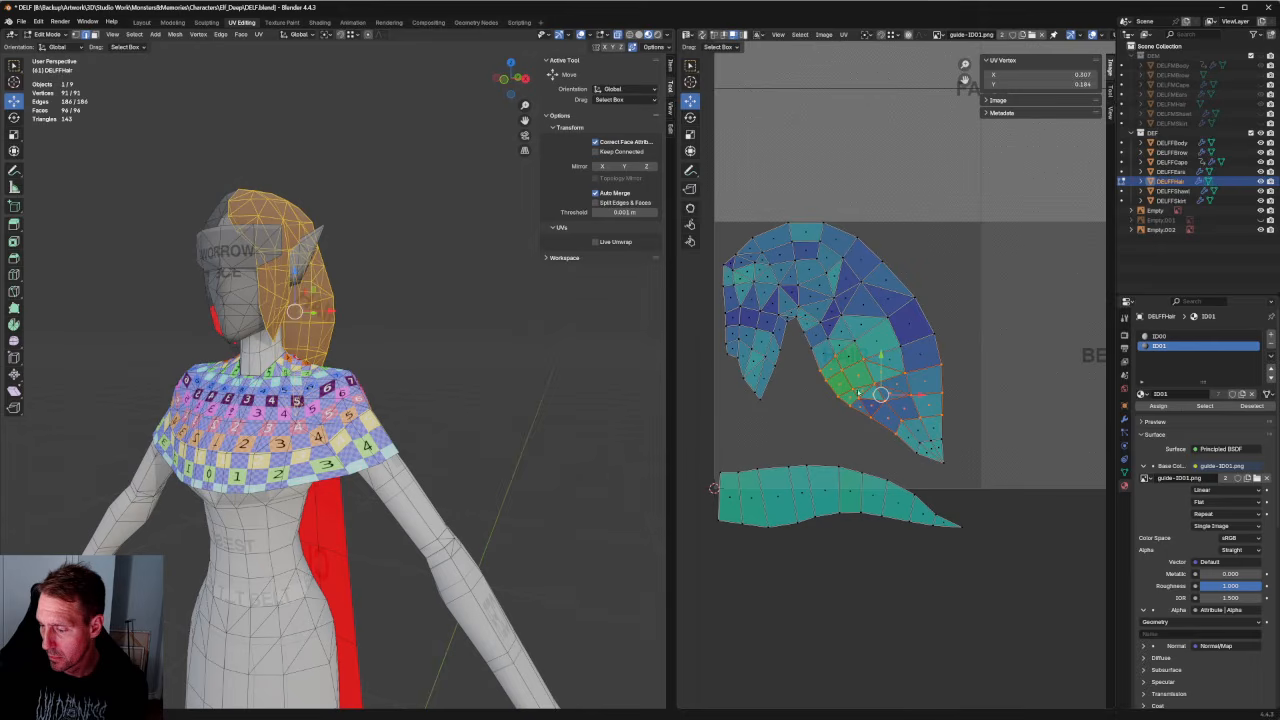
key(u)
click(858, 390)
Select the lower half of the long back lock, including its inner faces, and unwrap it repeatedly to even out the stretching.
drag(971, 340, 807, 361)
shift+drag(897, 427, 817, 358)
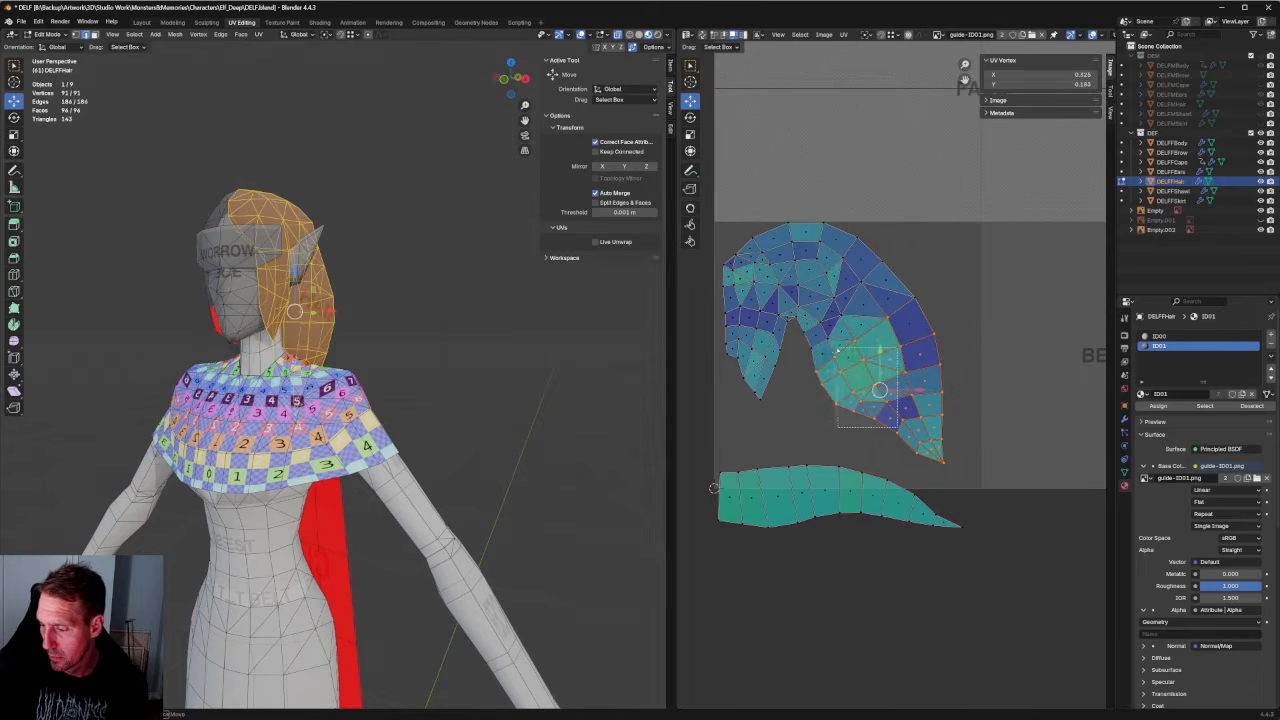
key(u)
click(835, 372)
right_click(867, 369)
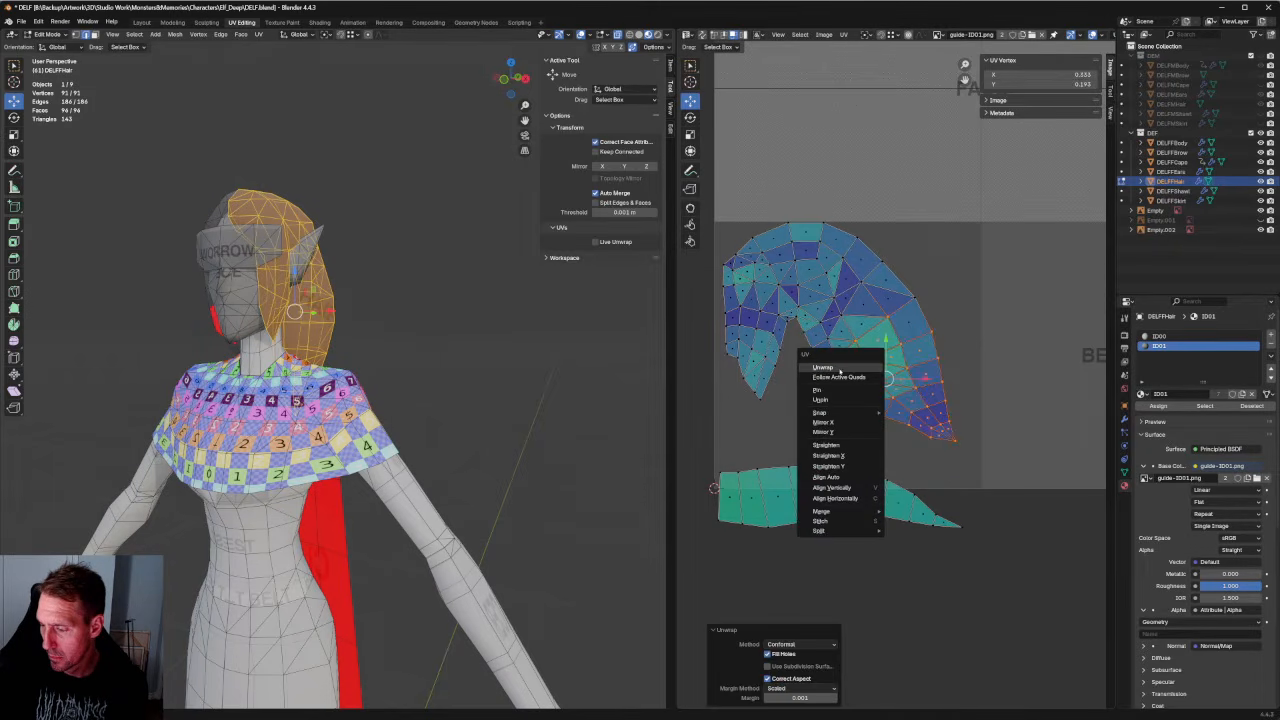
click(838, 369)
Select the UV faces at the back lock's tip and examine the HAIR guide mapping on the model from the side.
click(947, 431)
shift+drag(960, 422, 935, 464)
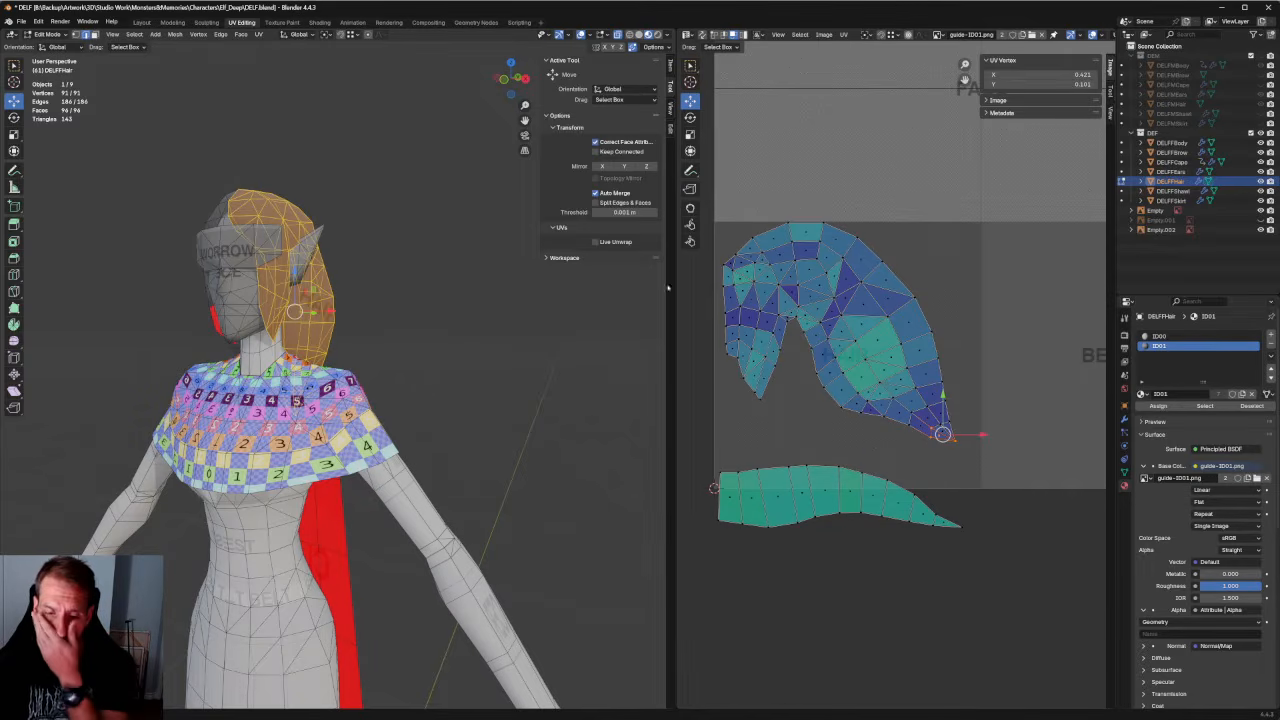
scroll(370, 288, up, 1)
scroll(369, 287, up, 2)
middle_drag(369, 287, 452, 380)
scroll(357, 386, up, 3)
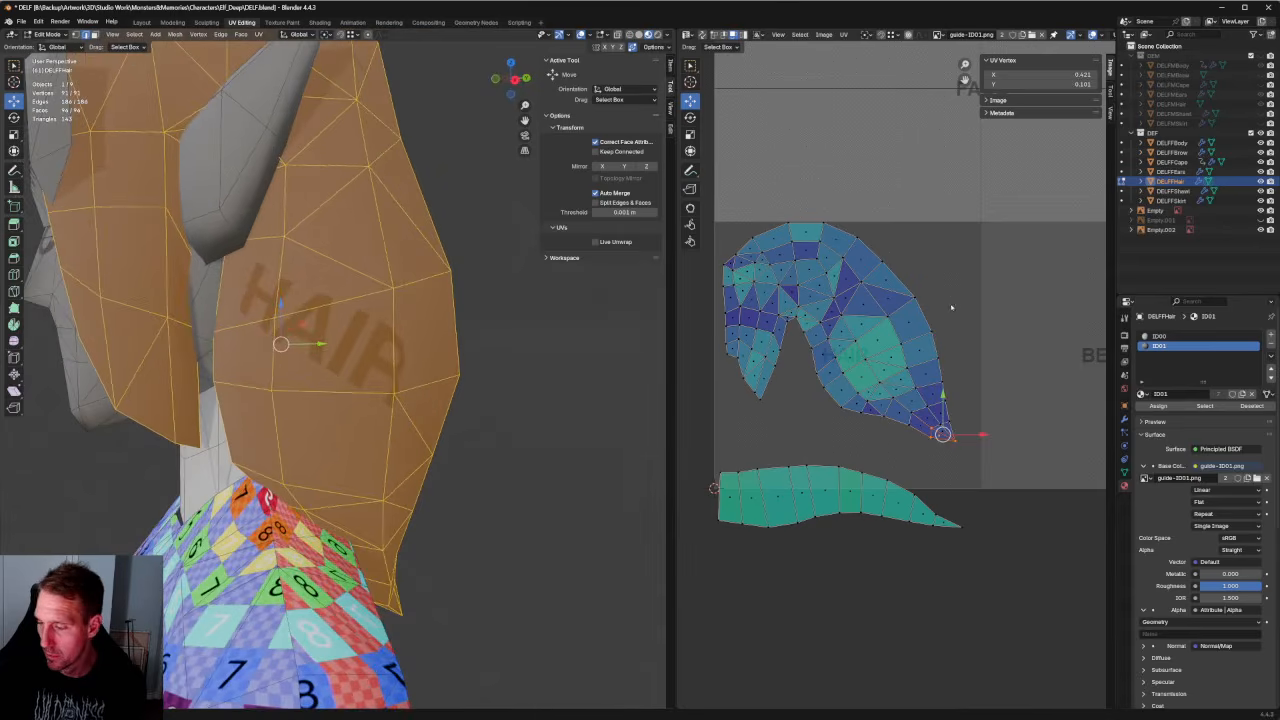
Select the vertices along the hair island's straight front edge and align them vertically.
click(953, 303)
scroll(953, 300, up, 1)
middle_drag(875, 322, 927, 355)
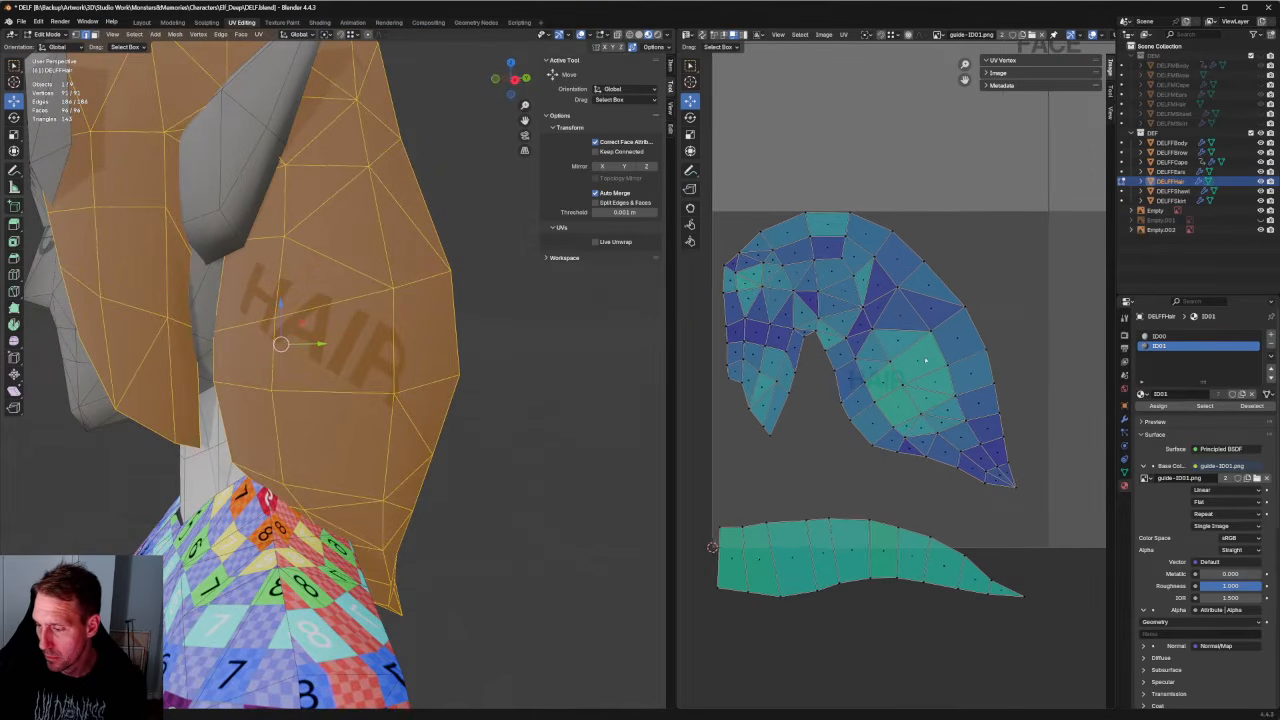
middle_drag(790, 365, 888, 427)
scroll(861, 386, up, 3)
drag(739, 202, 789, 464)
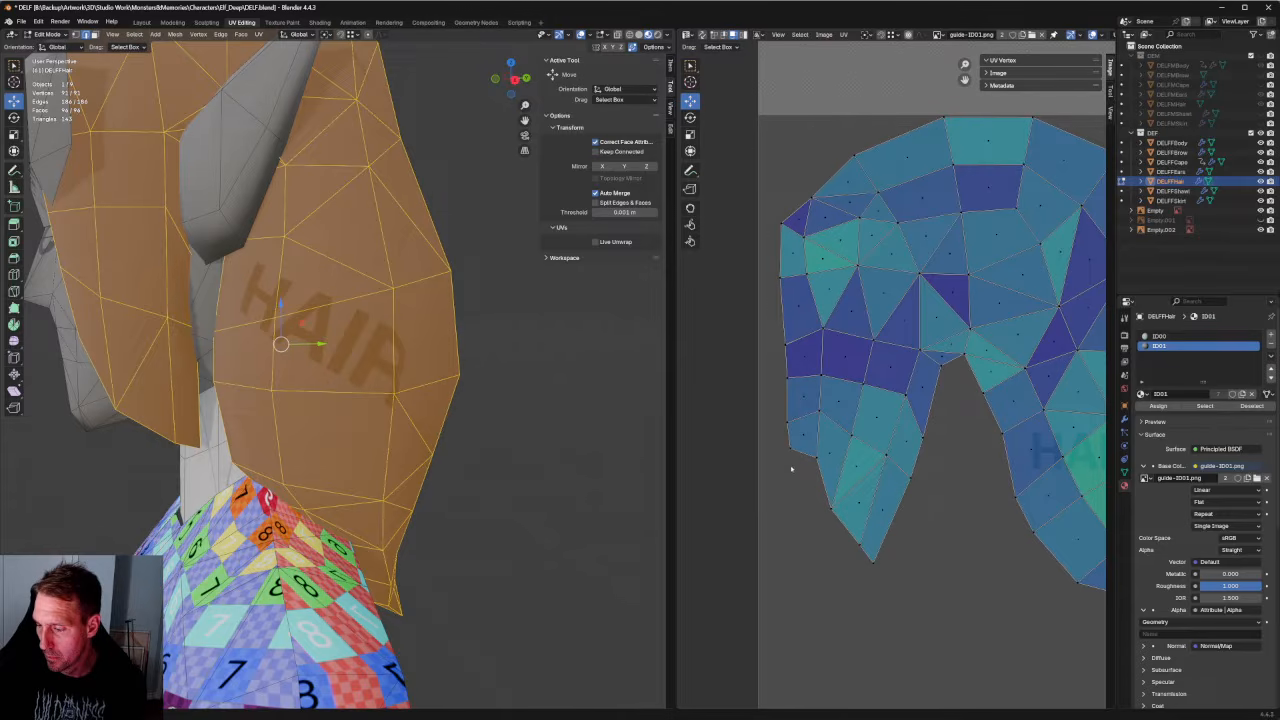
click(785, 344)
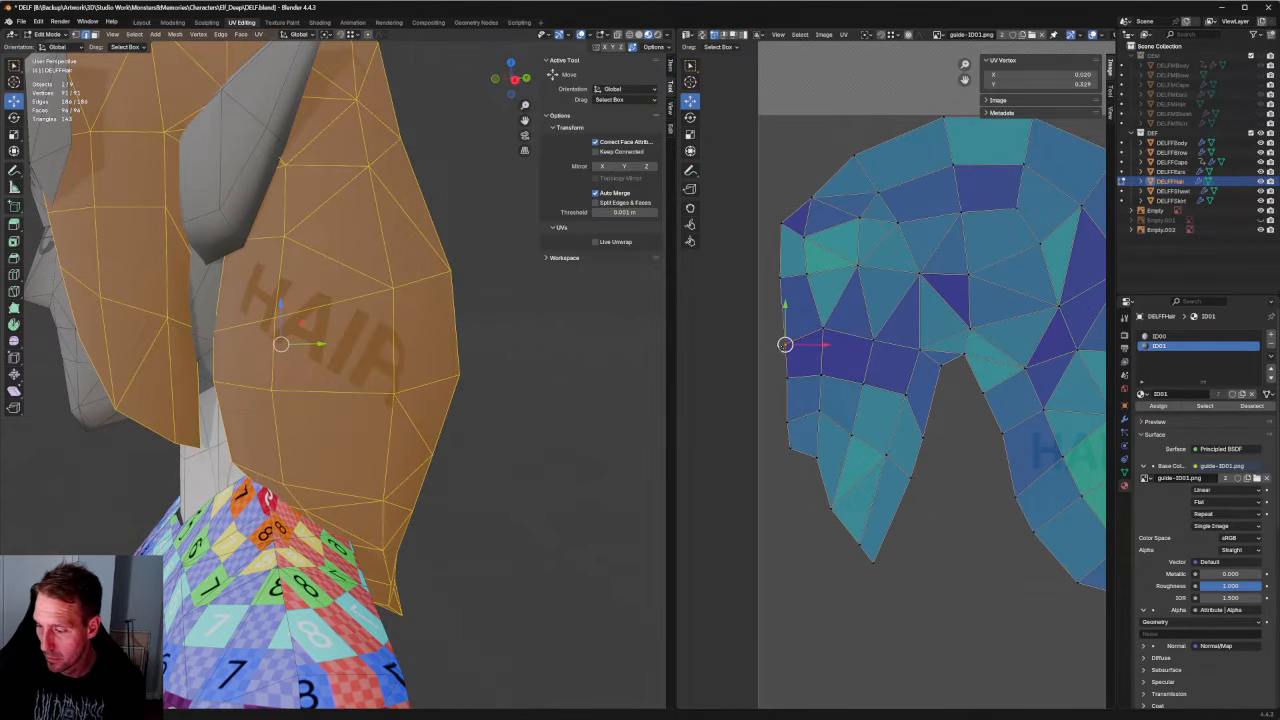
key(shift+w)
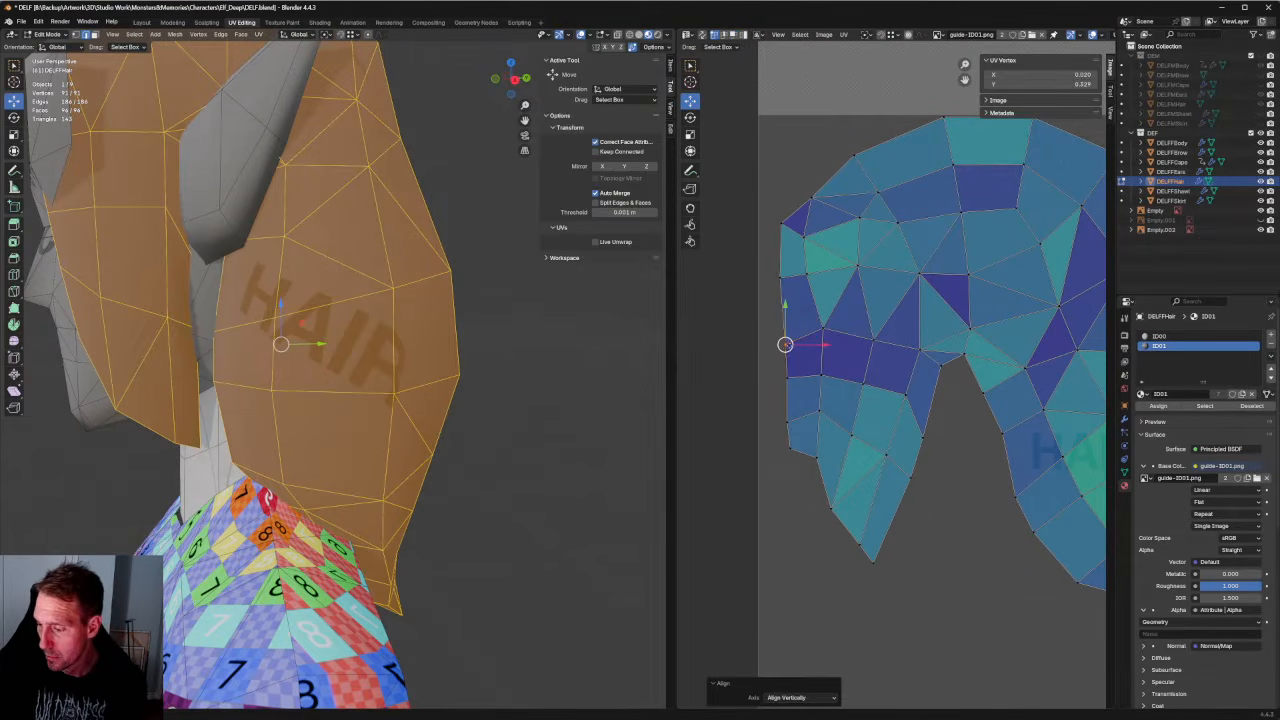
drag(749, 201, 803, 490)
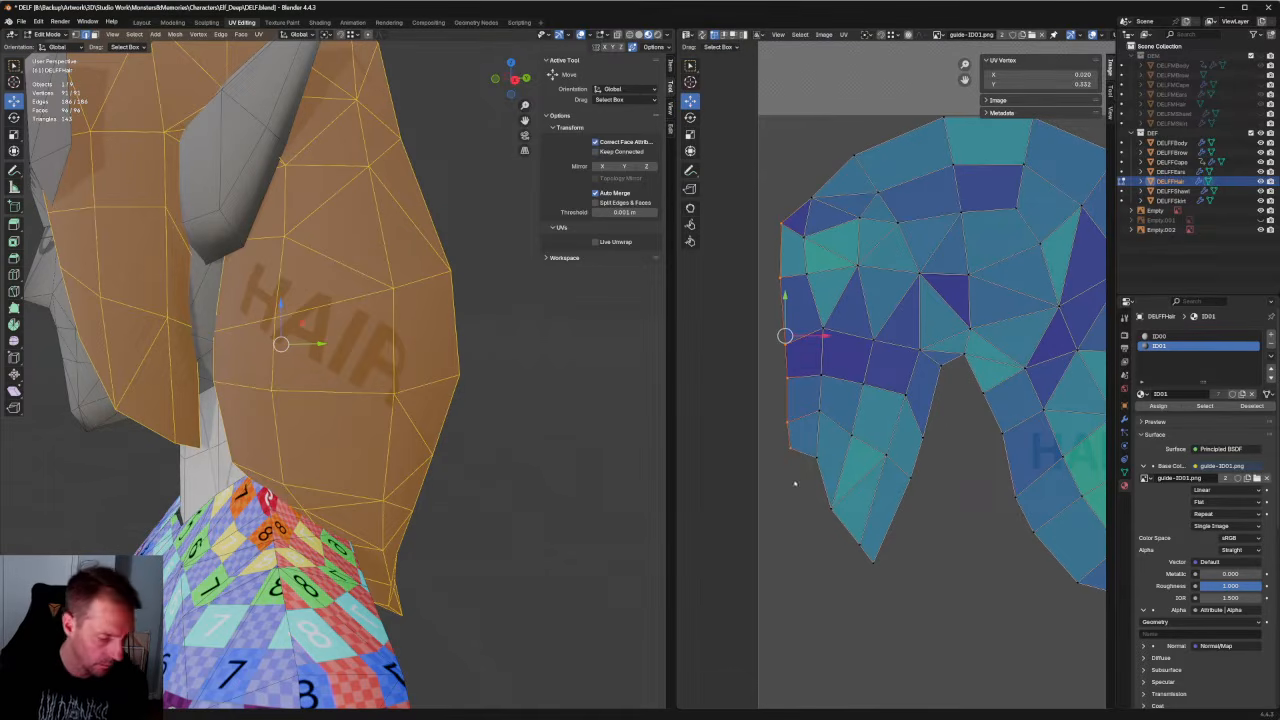
key(shift+r)
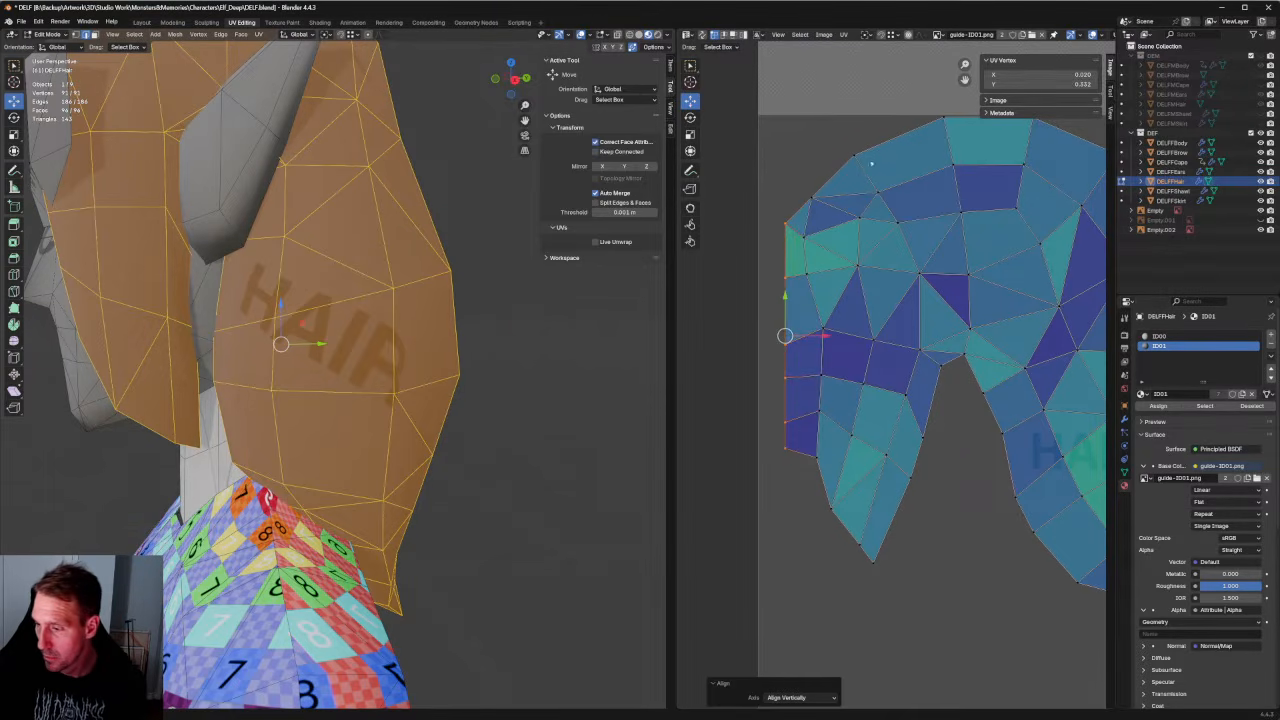
Try Follow Active Quads on the faces at the island's upper front, and unwrap them with the Conformal method instead.
drag(892, 137, 798, 331)
right_click(798, 331)
click(816, 345)
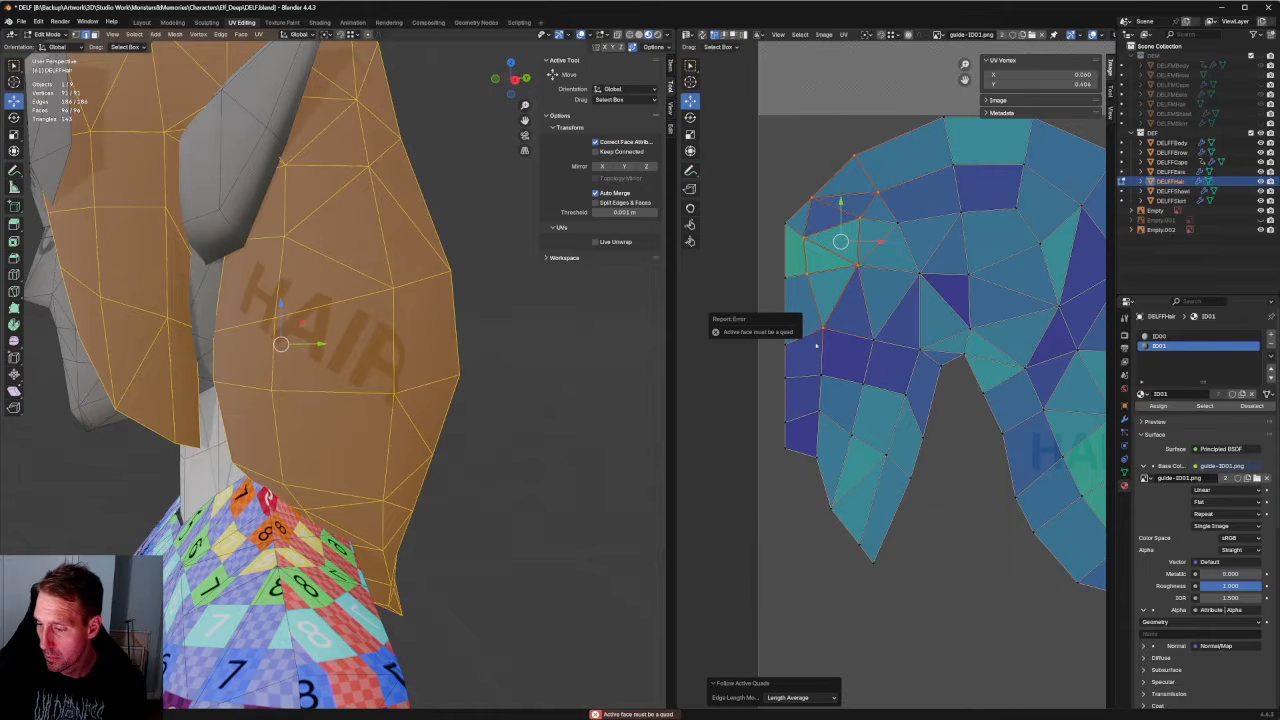
key(u)
click(829, 265)
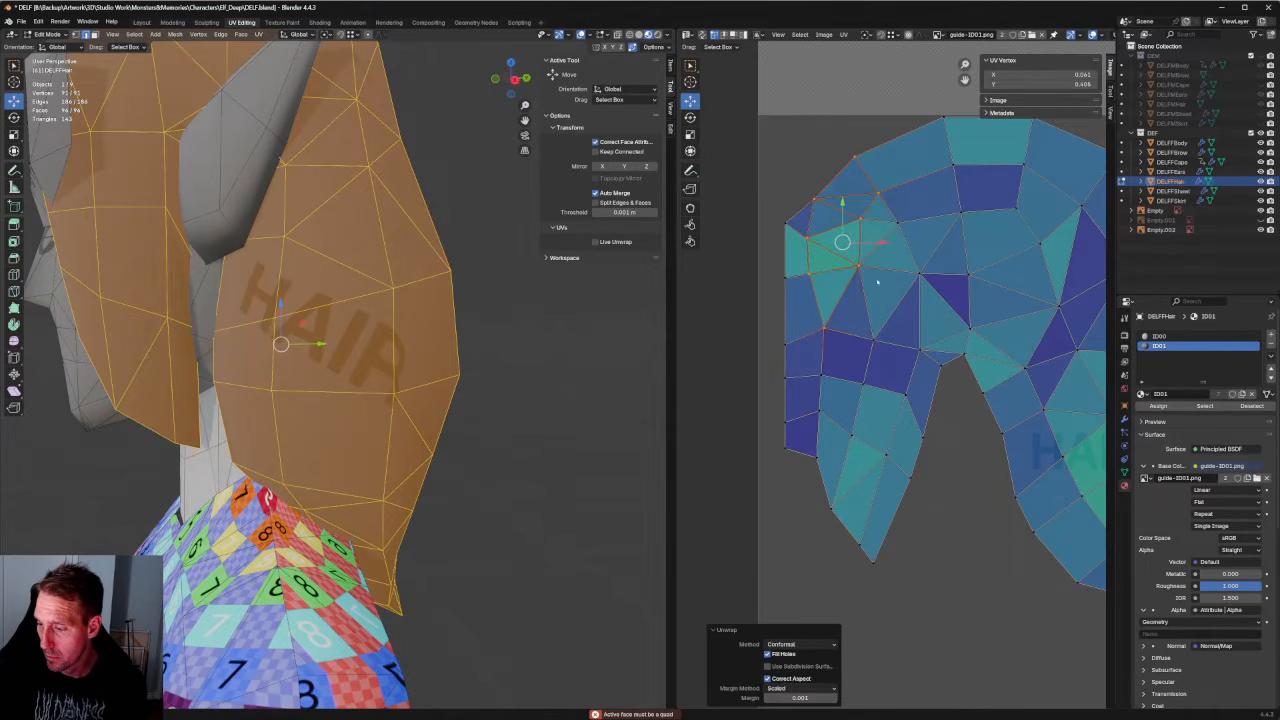
Unwrap the faces at the root of the short front lock, followed by those around the notch between the two locks.
key(alt+a)
drag(958, 316, 805, 410)
right_click(868, 361)
click(868, 351)
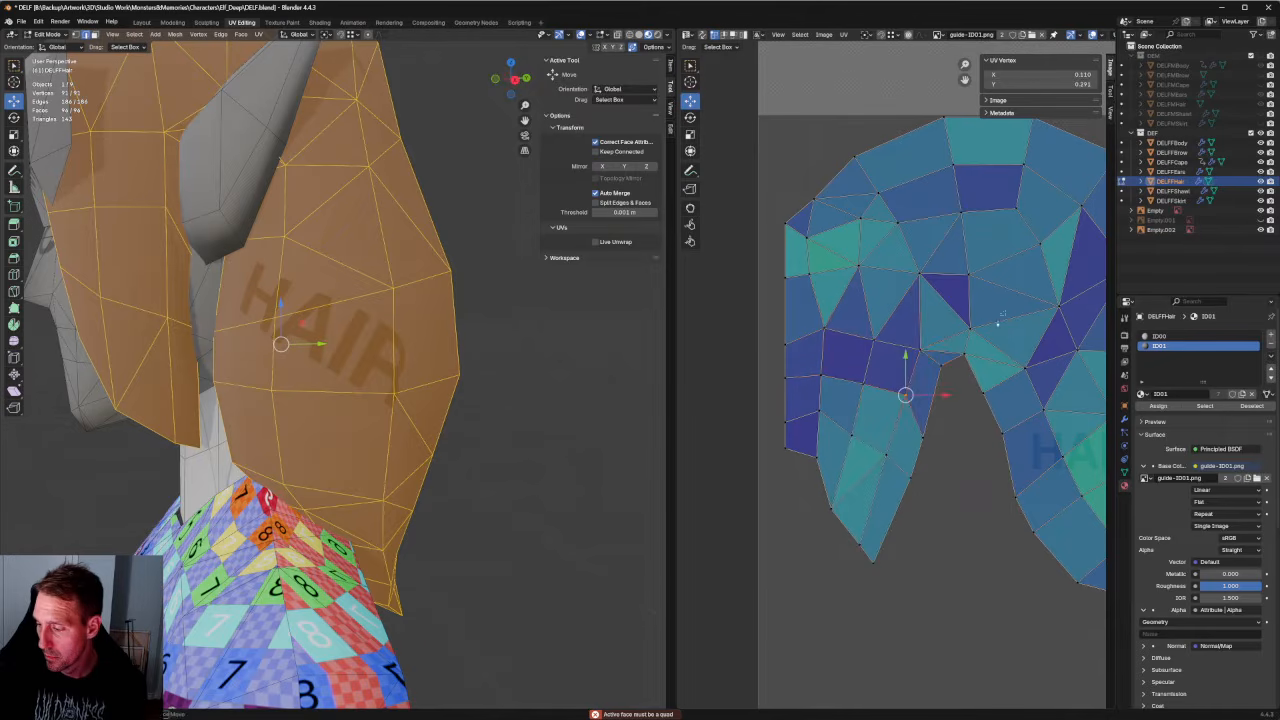
drag(1006, 312, 904, 446)
right_click(898, 425)
click(898, 425)
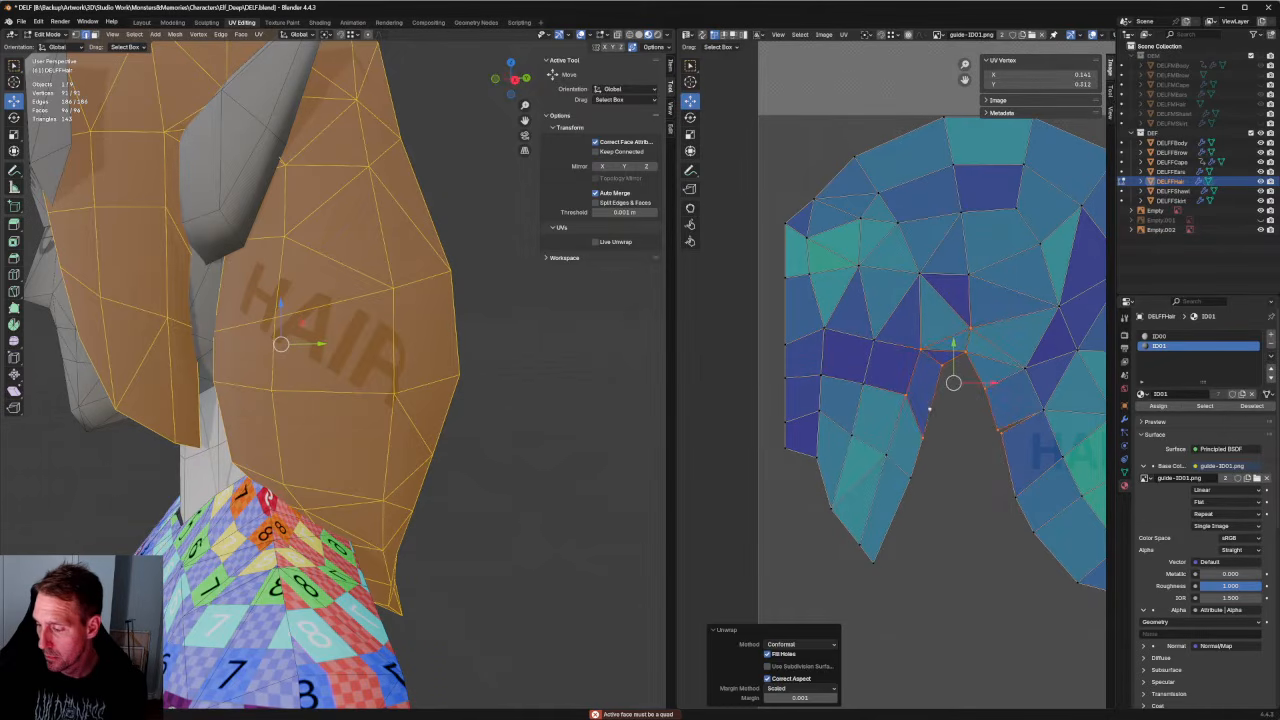
key(g)
click(921, 592)
key(ctrl+z)
Select the lower faces of the hair island's short front lock and unwrap them with the Conformal method.
drag(932, 582, 801, 363)
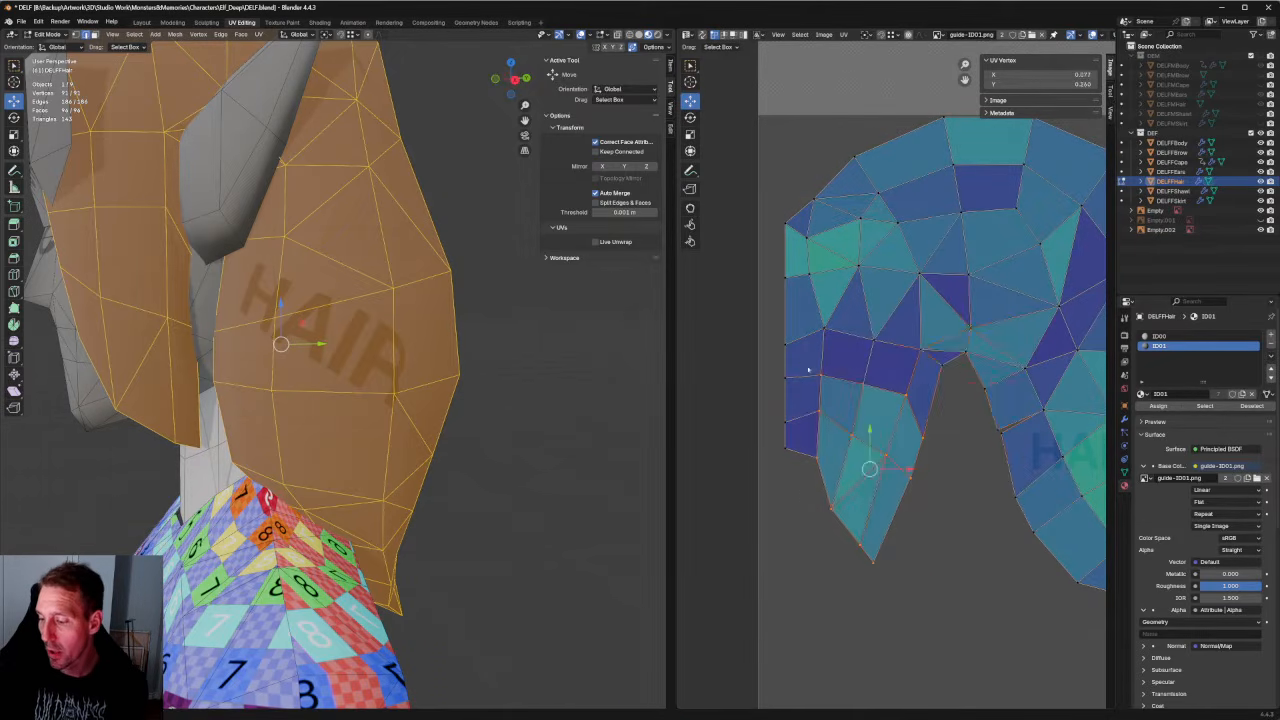
right_click(808, 370)
click(808, 370)
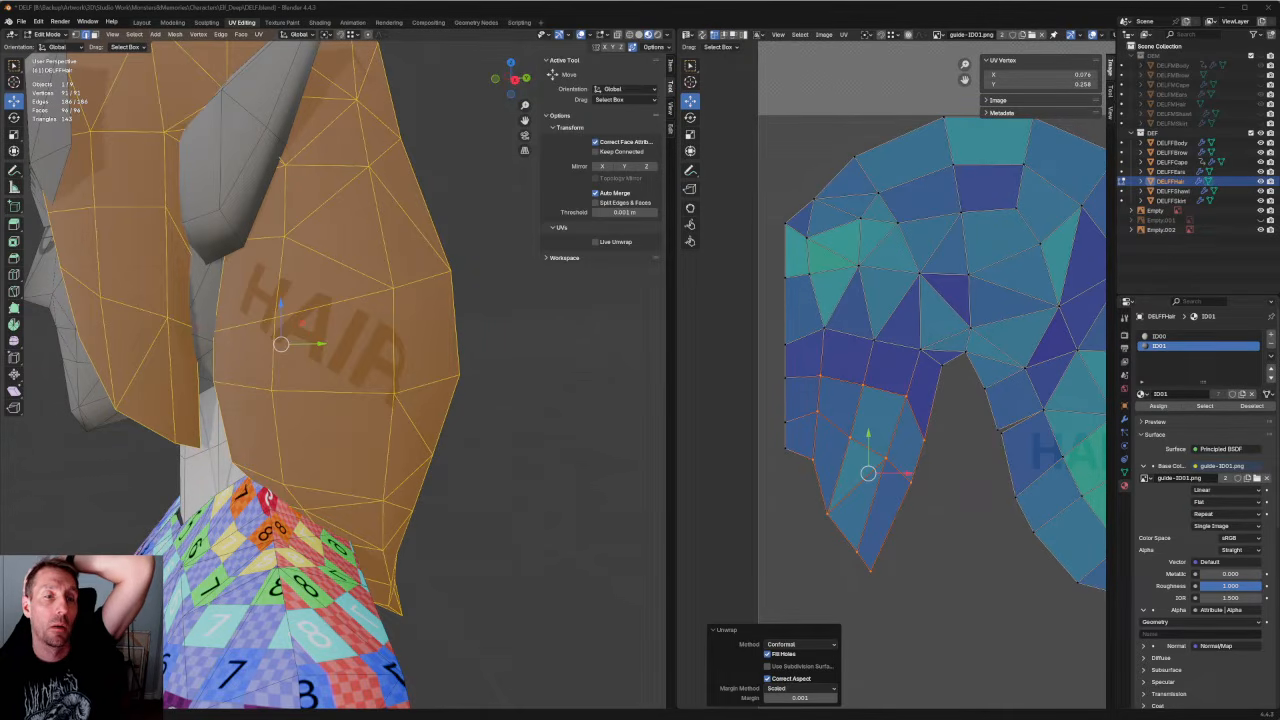
Switch to the browser showing the body guide image and place its window beside the UV layout for comparison.
drag(0, 450, 925, 112)
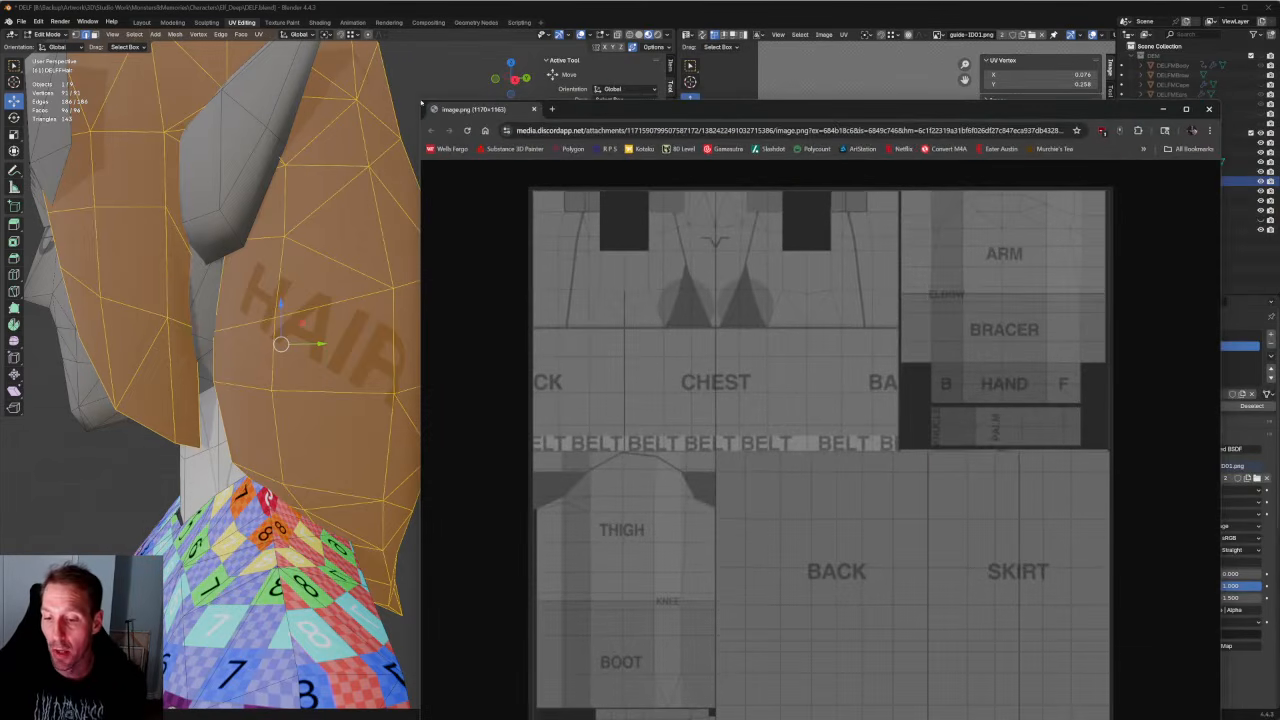
drag(422, 107, 644, 229)
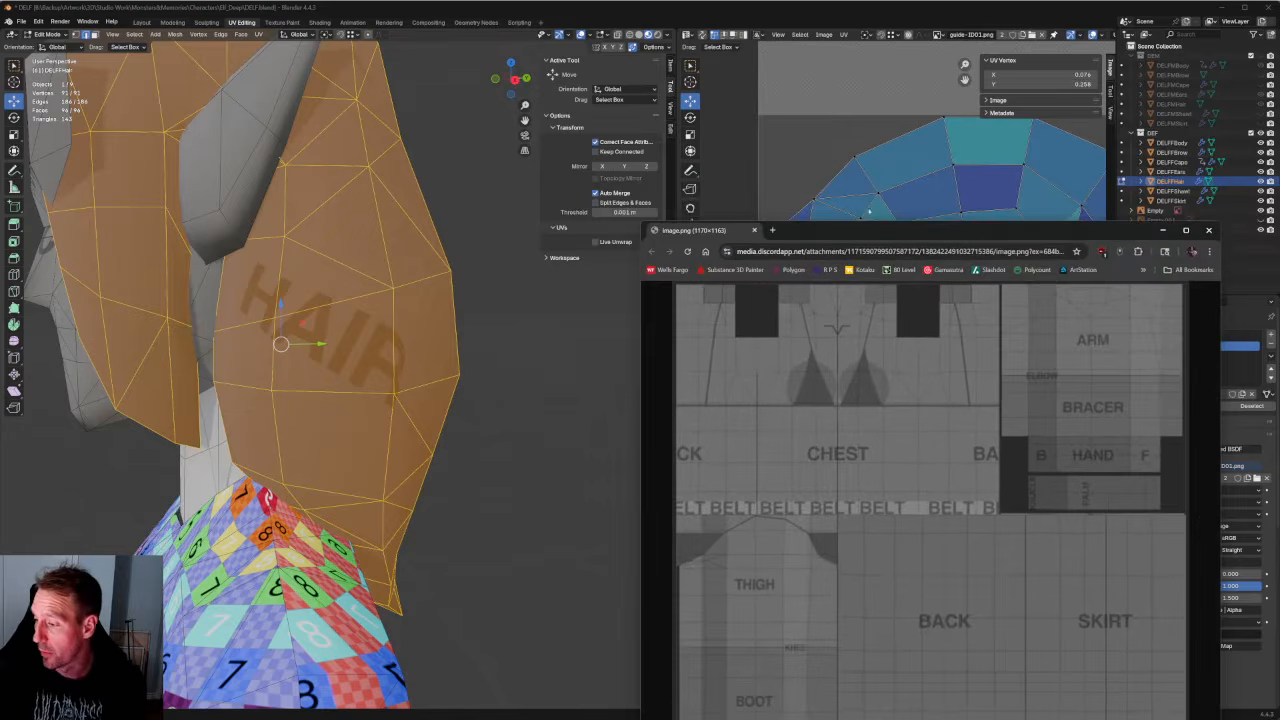
drag(929, 232, 326, 92)
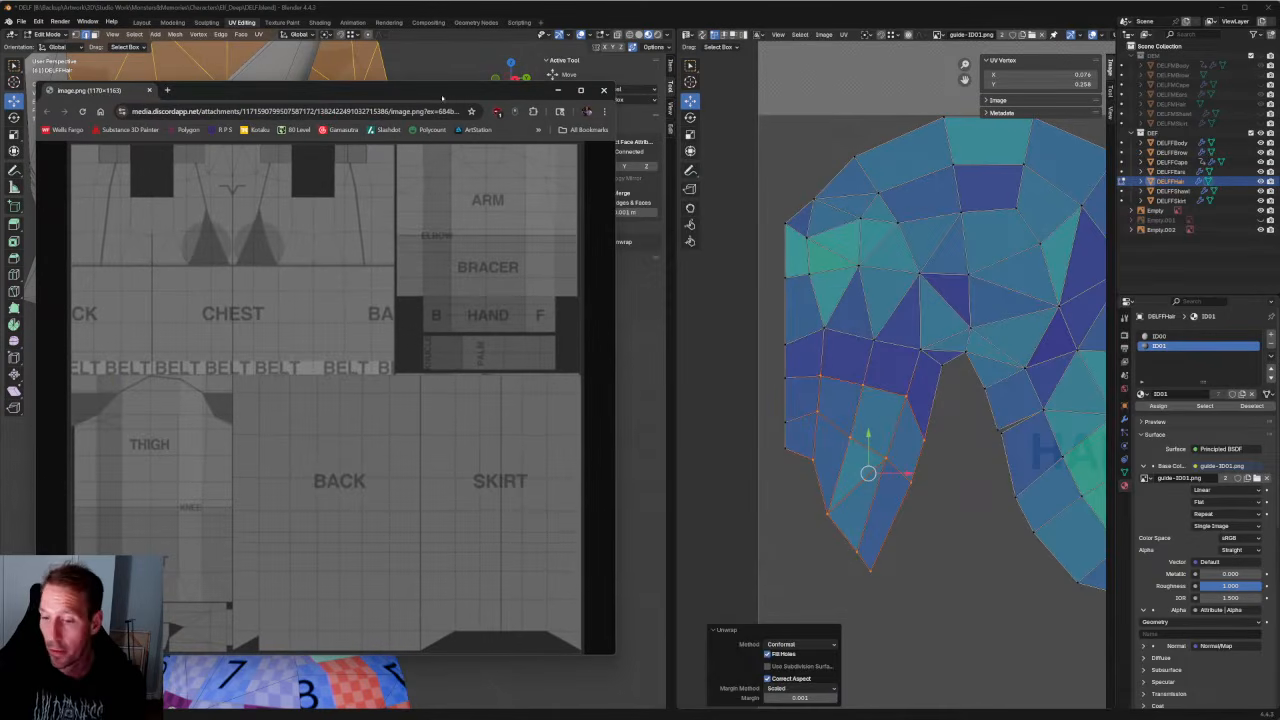
Display the Map #20.001 image behind the hair's UV layout instead of the current guide.
scroll(832, 218, down, 6)
middle_drag(934, 219, 817, 240)
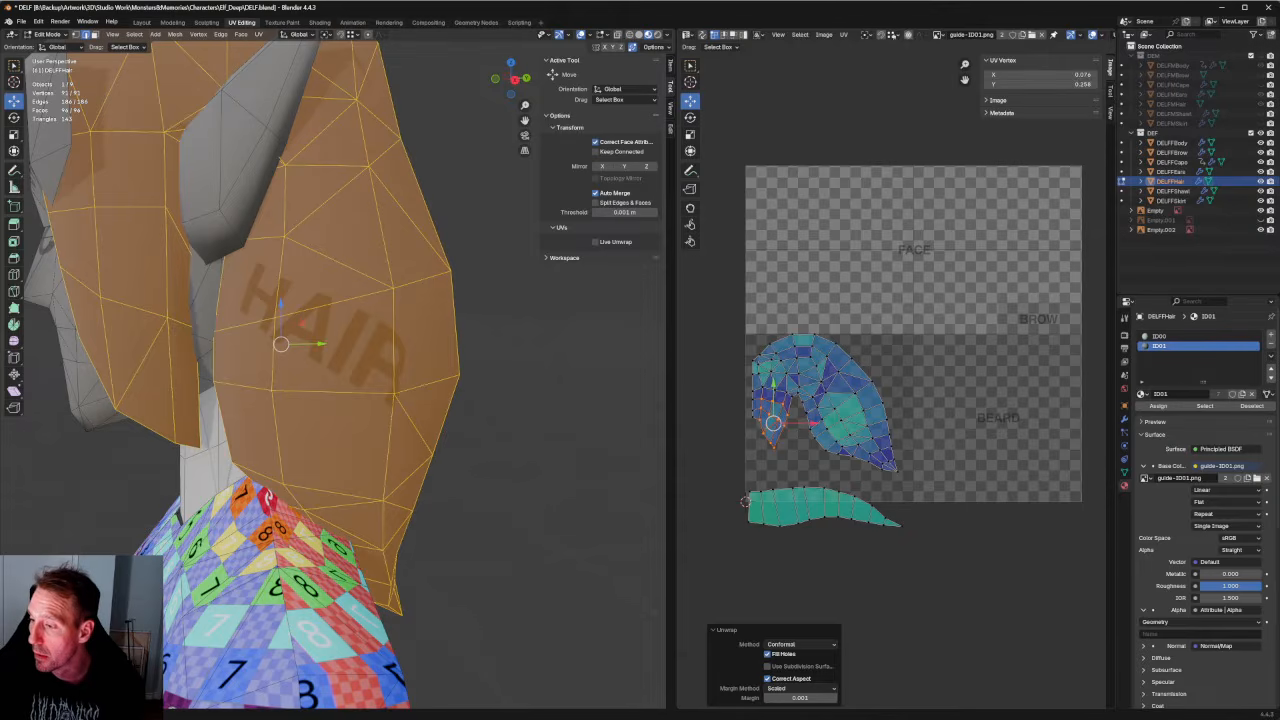
click(936, 36)
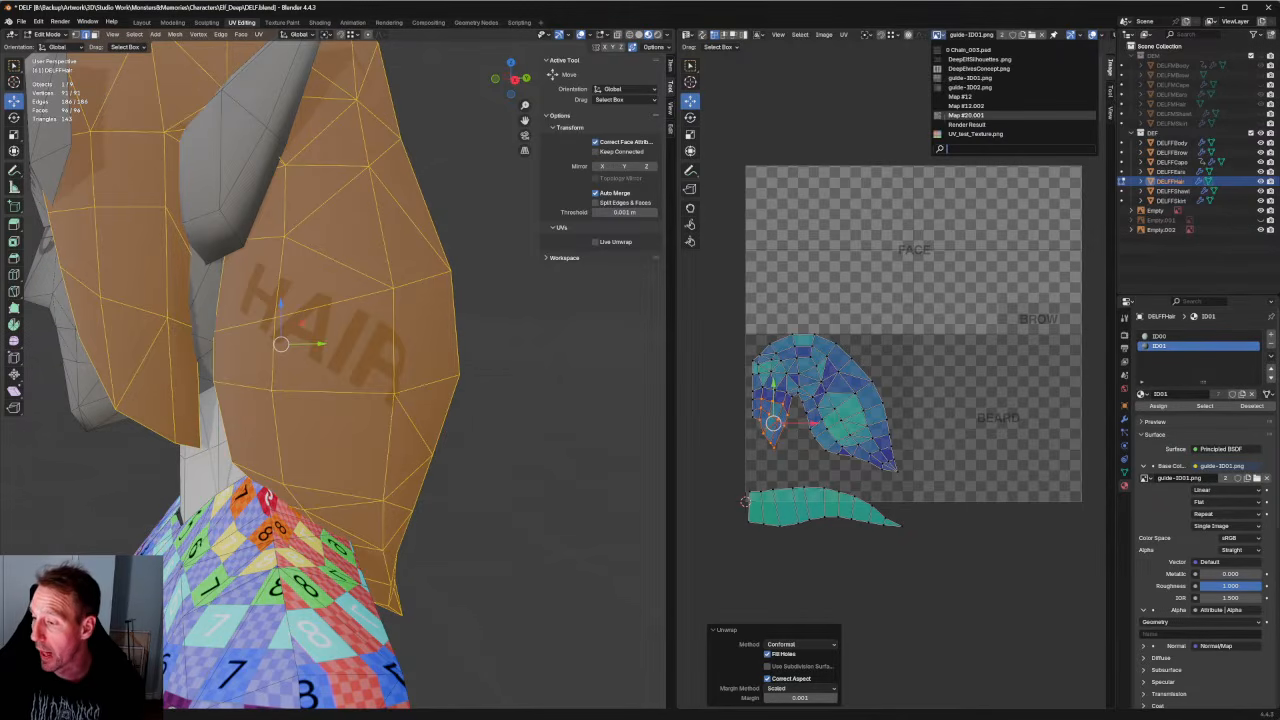
click(938, 118)
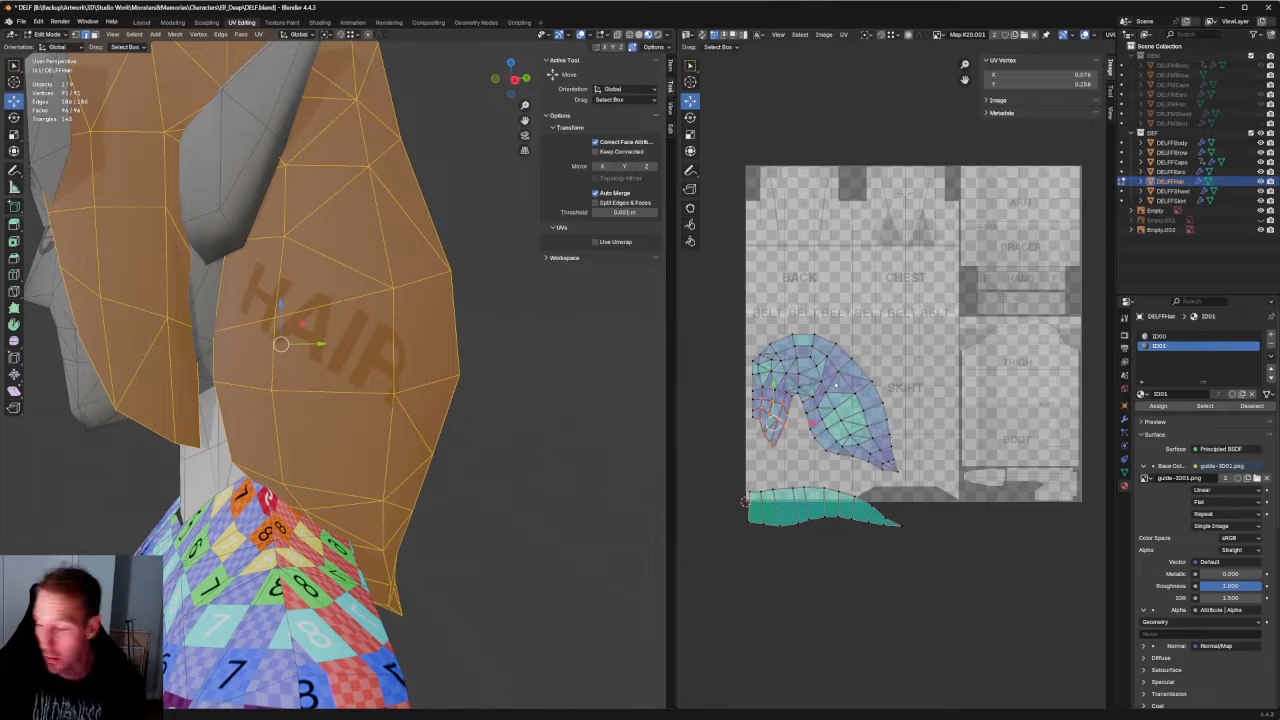
Select all the hair UV islands, move them below the body guide texture, and widen the UV editor.
drag(964, 302, 694, 598)
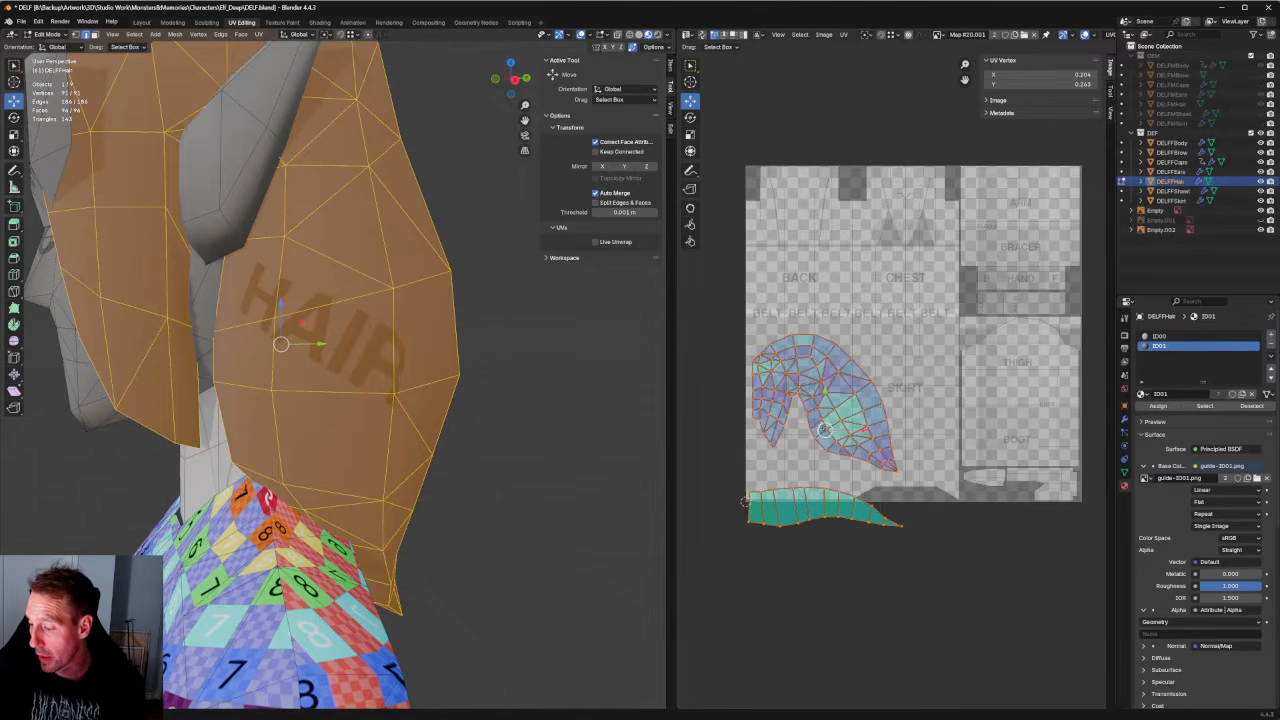
key(g)
click(818, 610)
scroll(772, 216, up, 2)
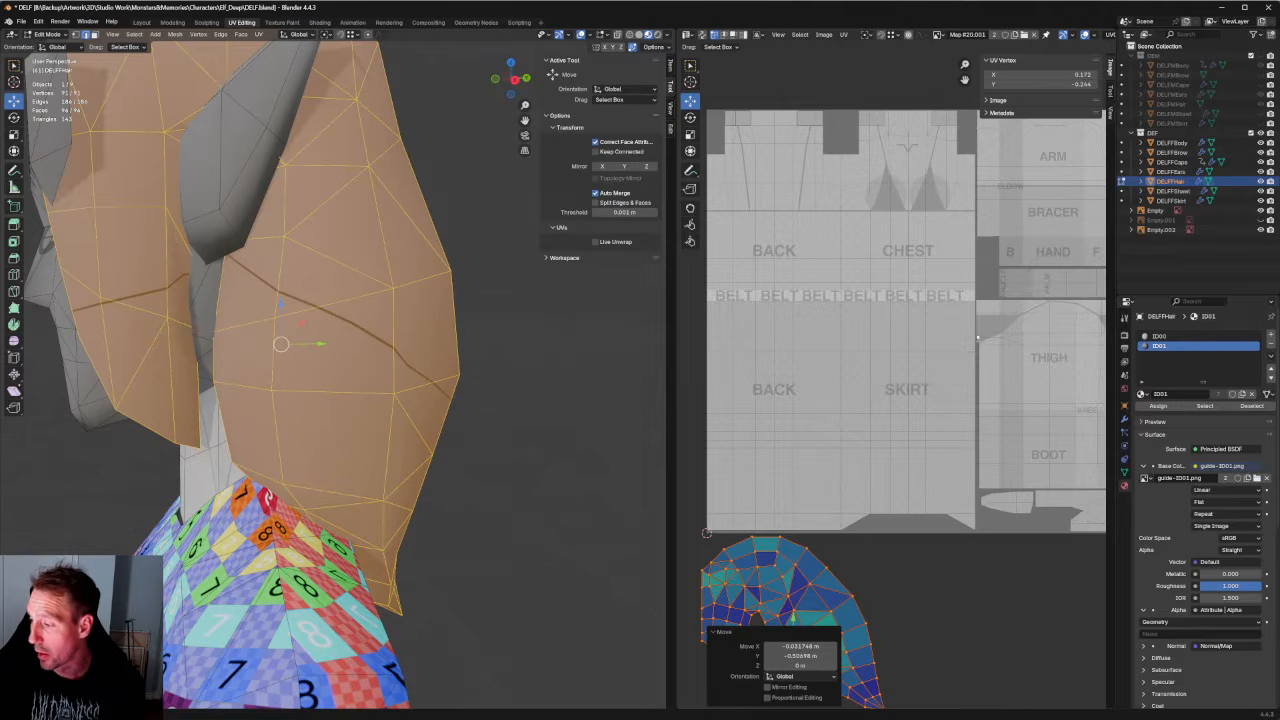
middle_drag(978, 338, 951, 343)
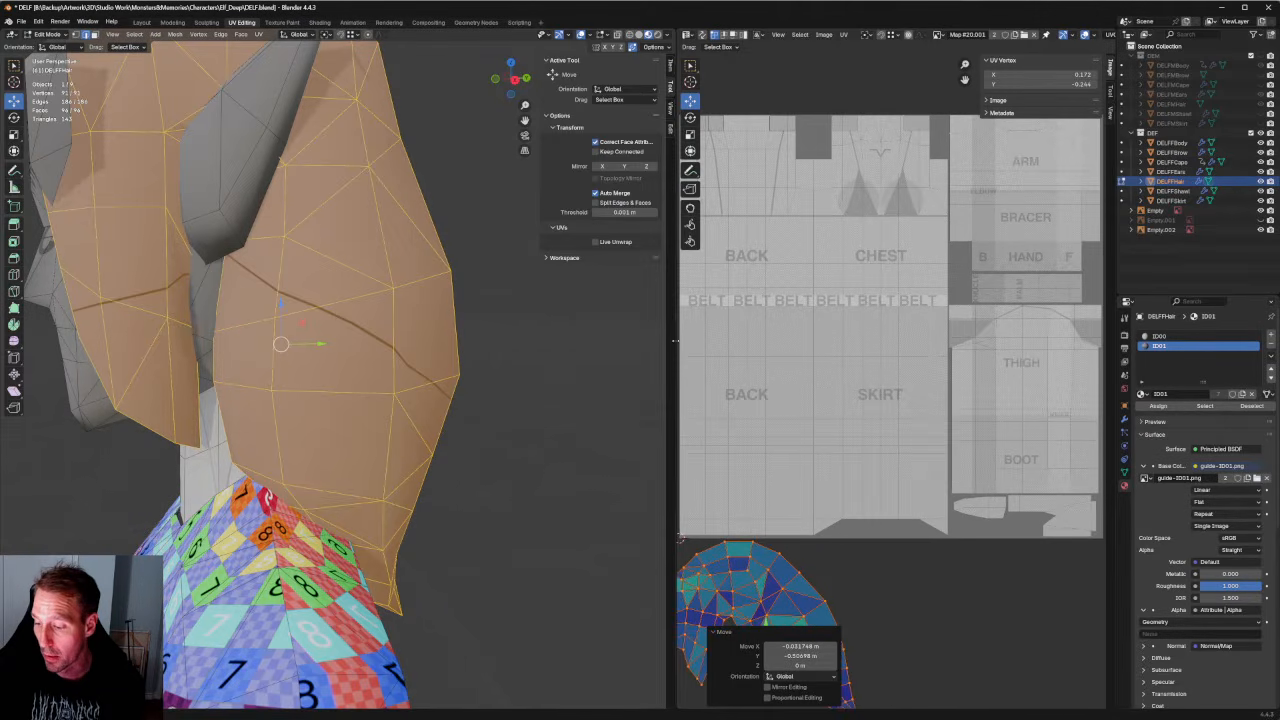
drag(674, 341, 620, 347)
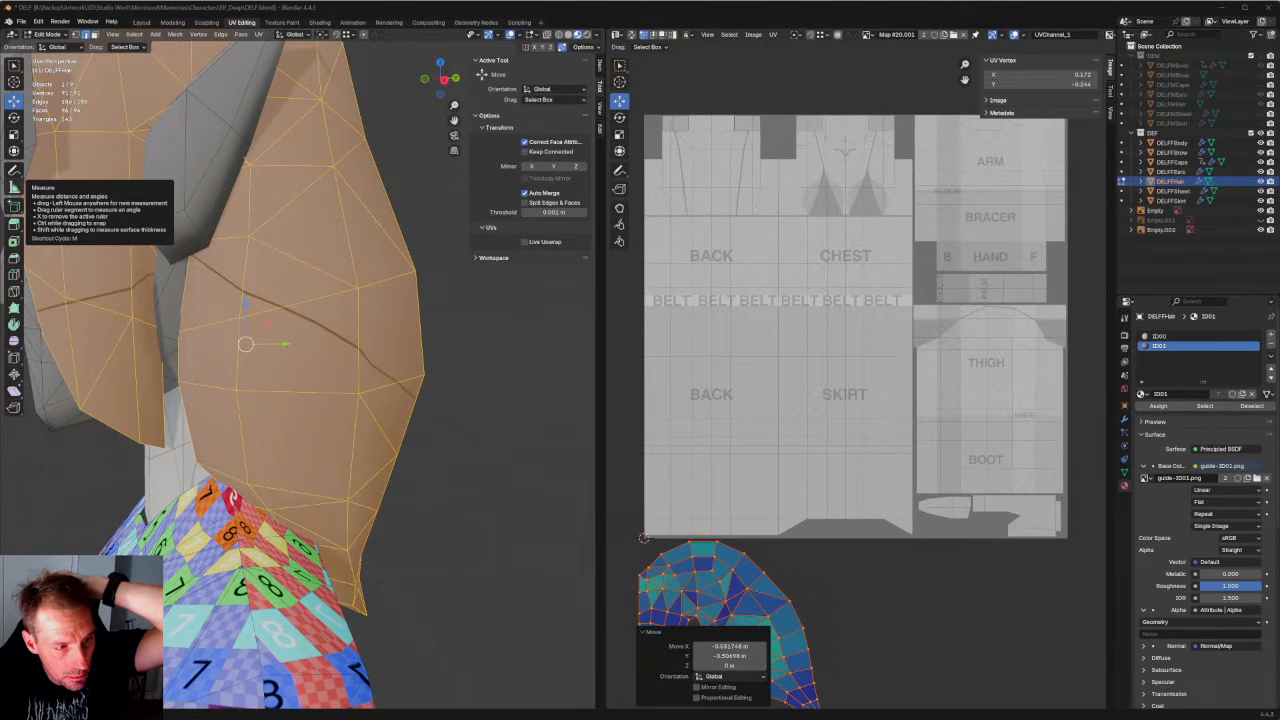
Switch back to the browser's guide image, compare its layout with the UV editor's body guide, and close it.
key(alt+Tab)
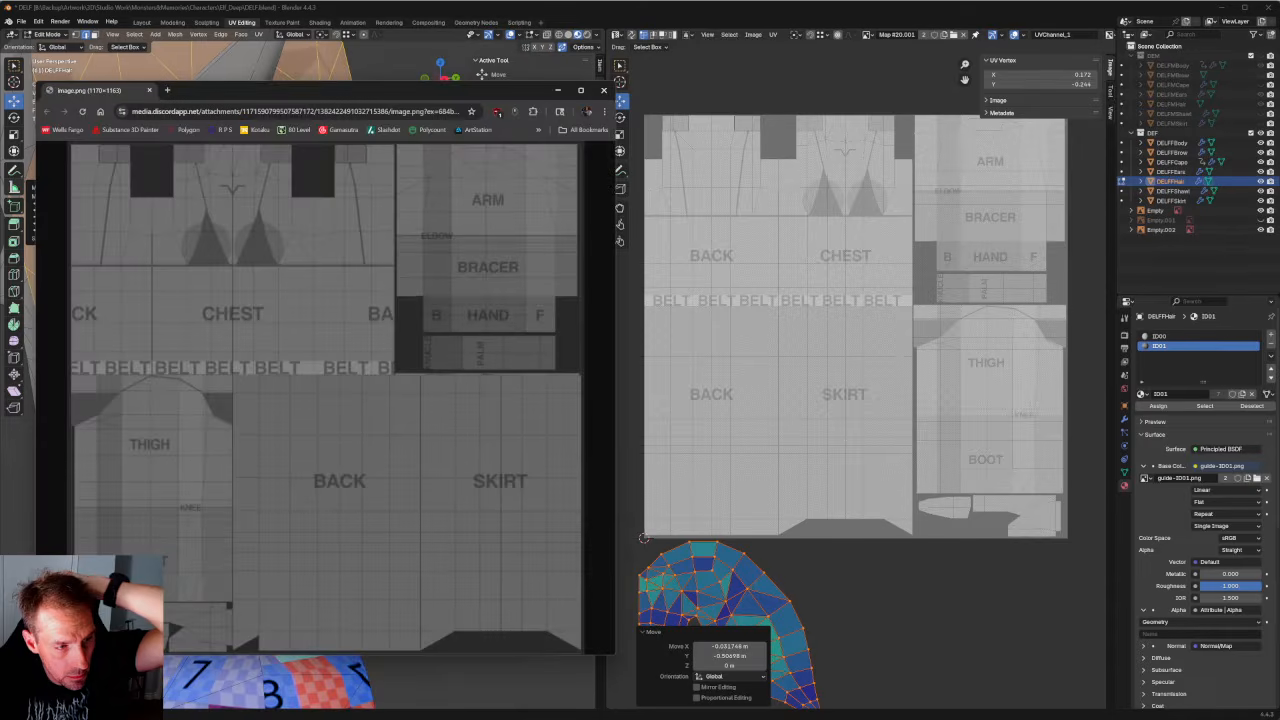
drag(293, 94, 292, 95)
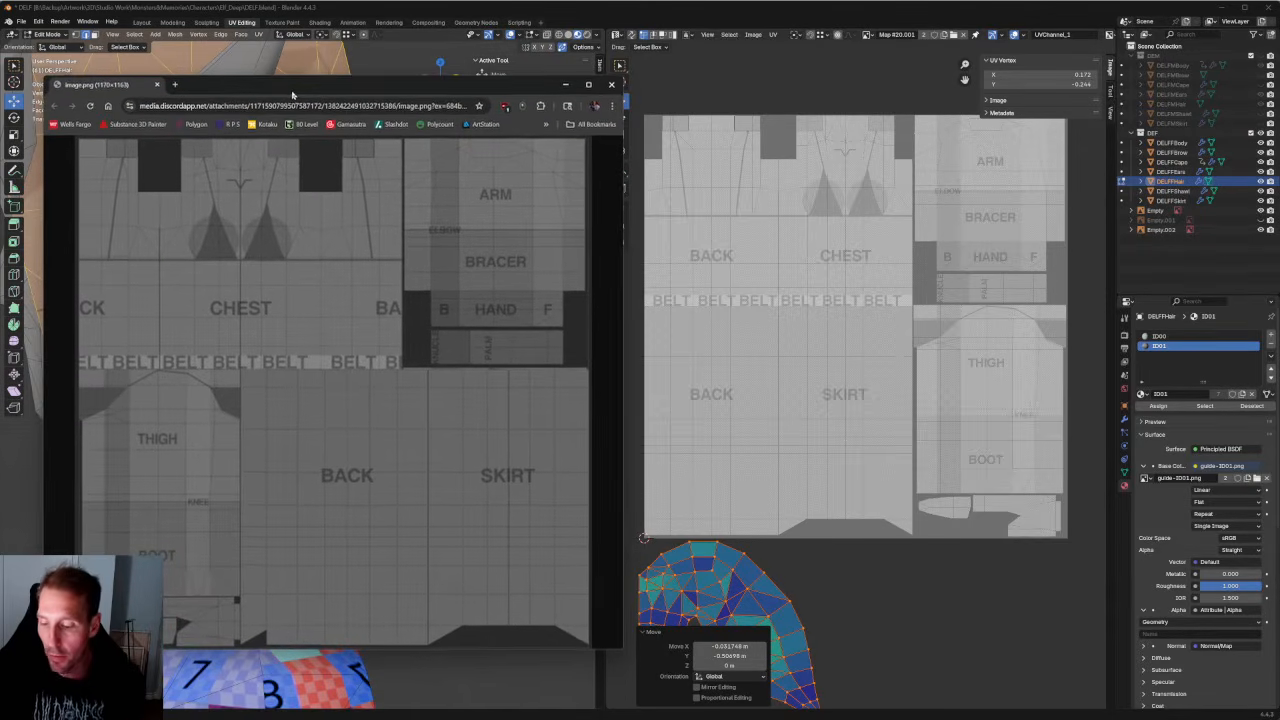
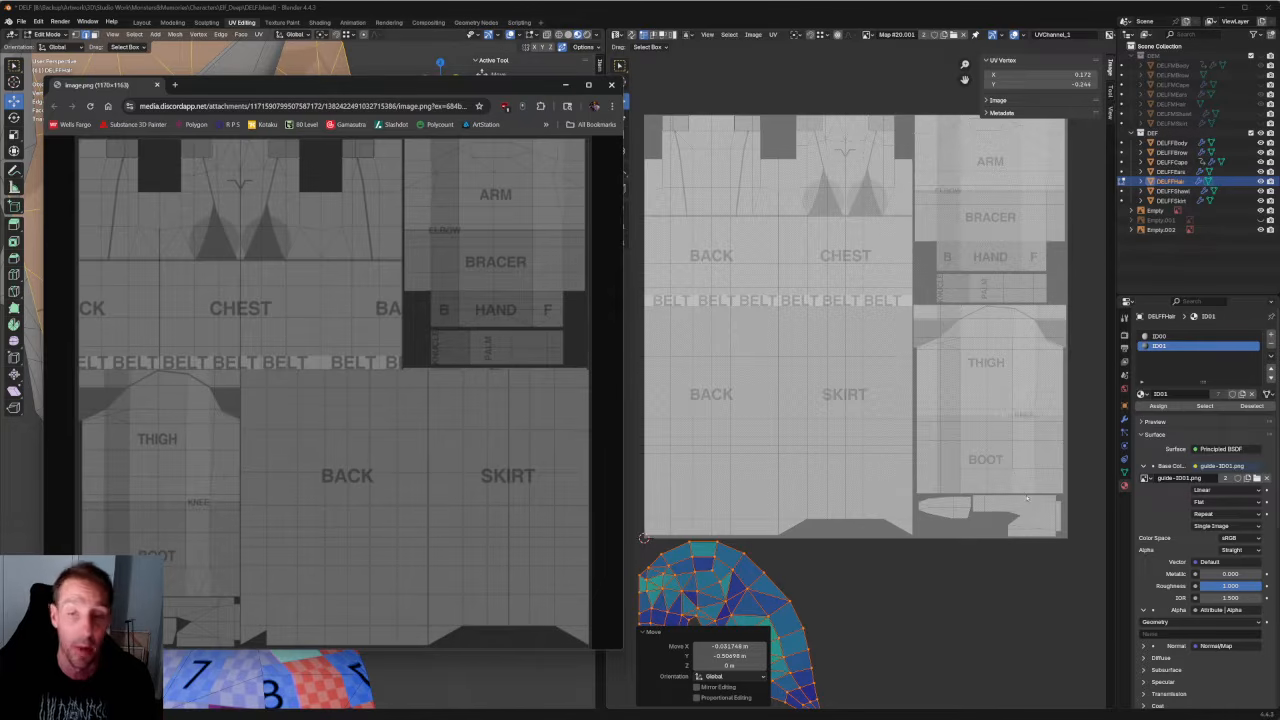
click(611, 84)
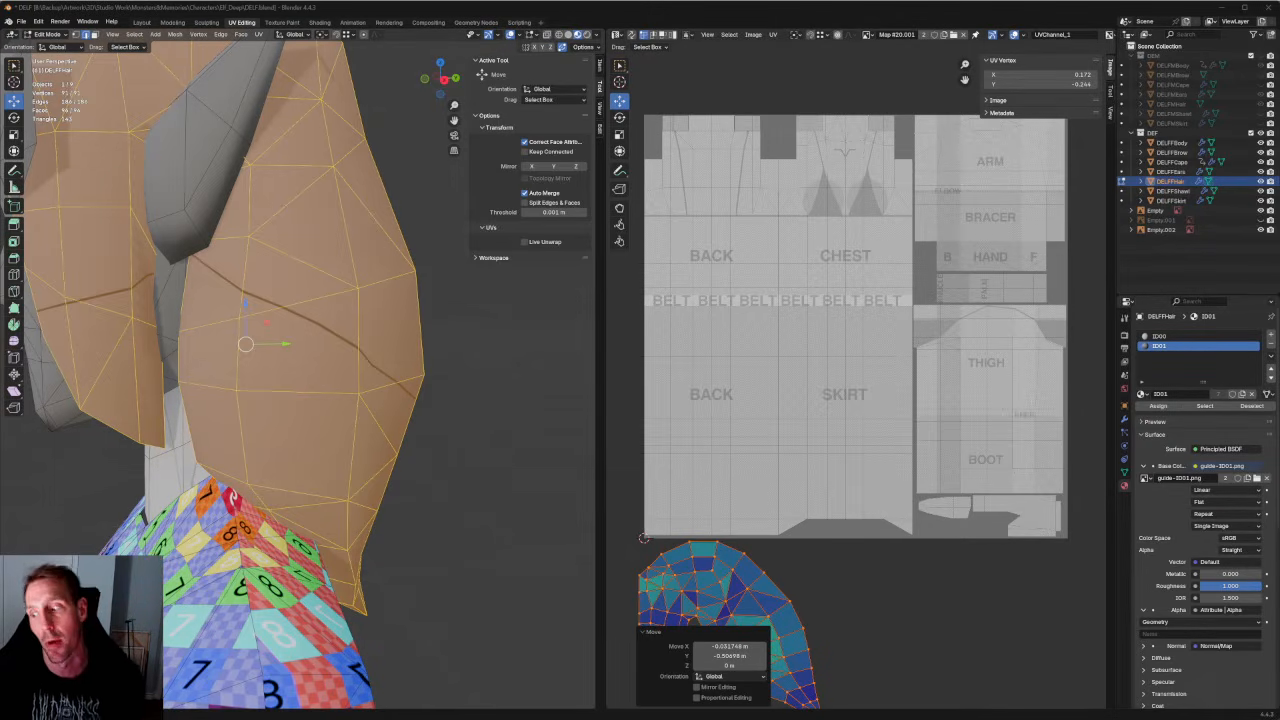
Examine the body guide's chest, belt, skirt, thigh and boot areas, and view the hair model from the side.
scroll(856, 568, down, 1)
scroll(848, 500, up, 3)
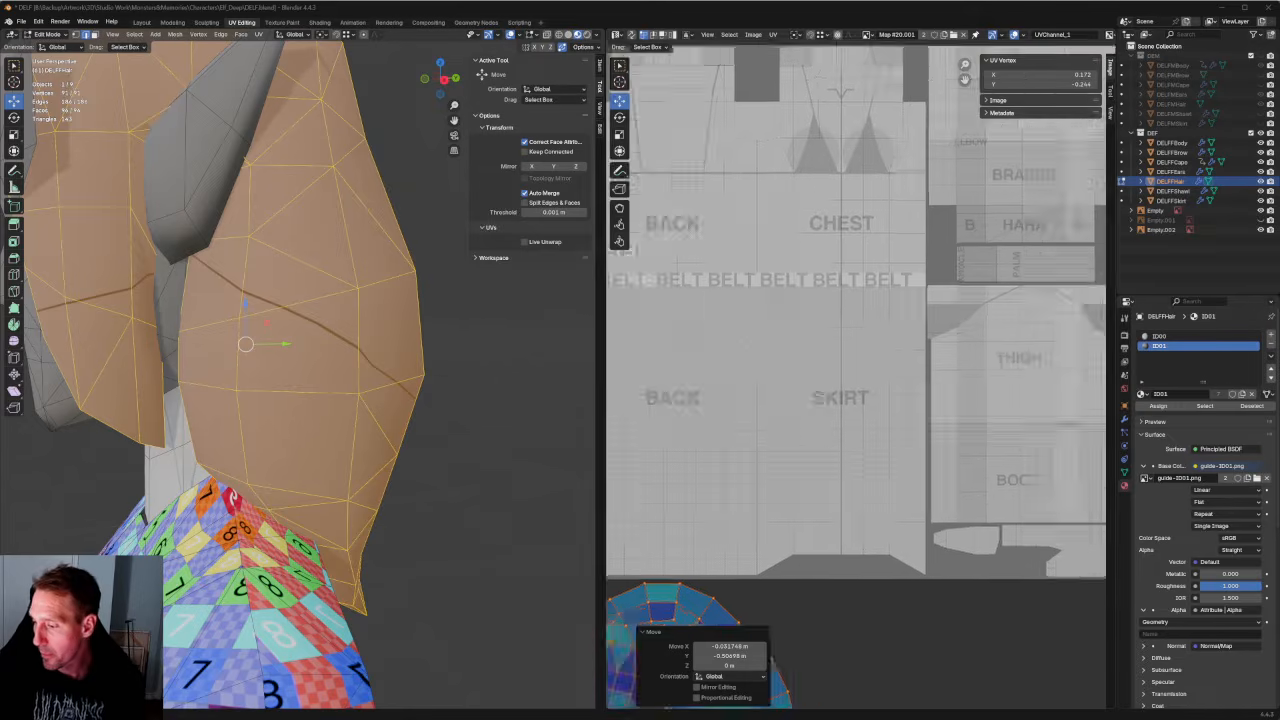
middle_drag(826, 427, 909, 441)
scroll(909, 441, down, 1)
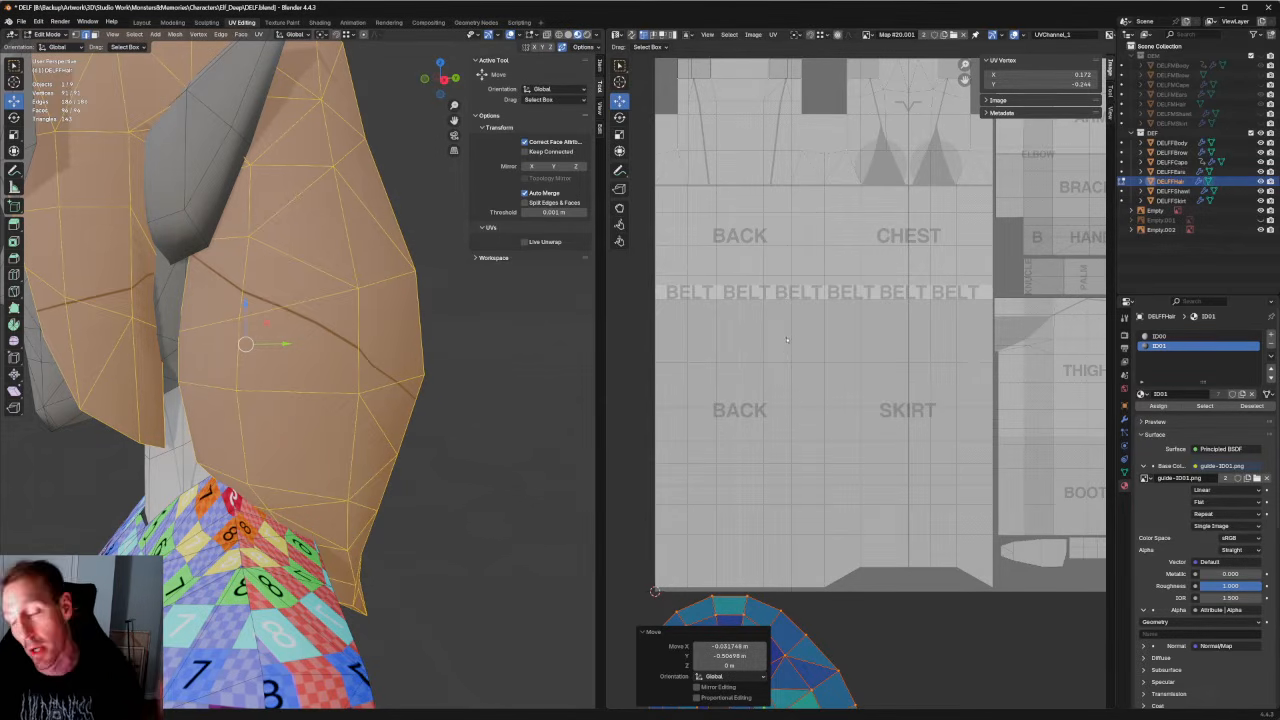
scroll(975, 364, down, 2)
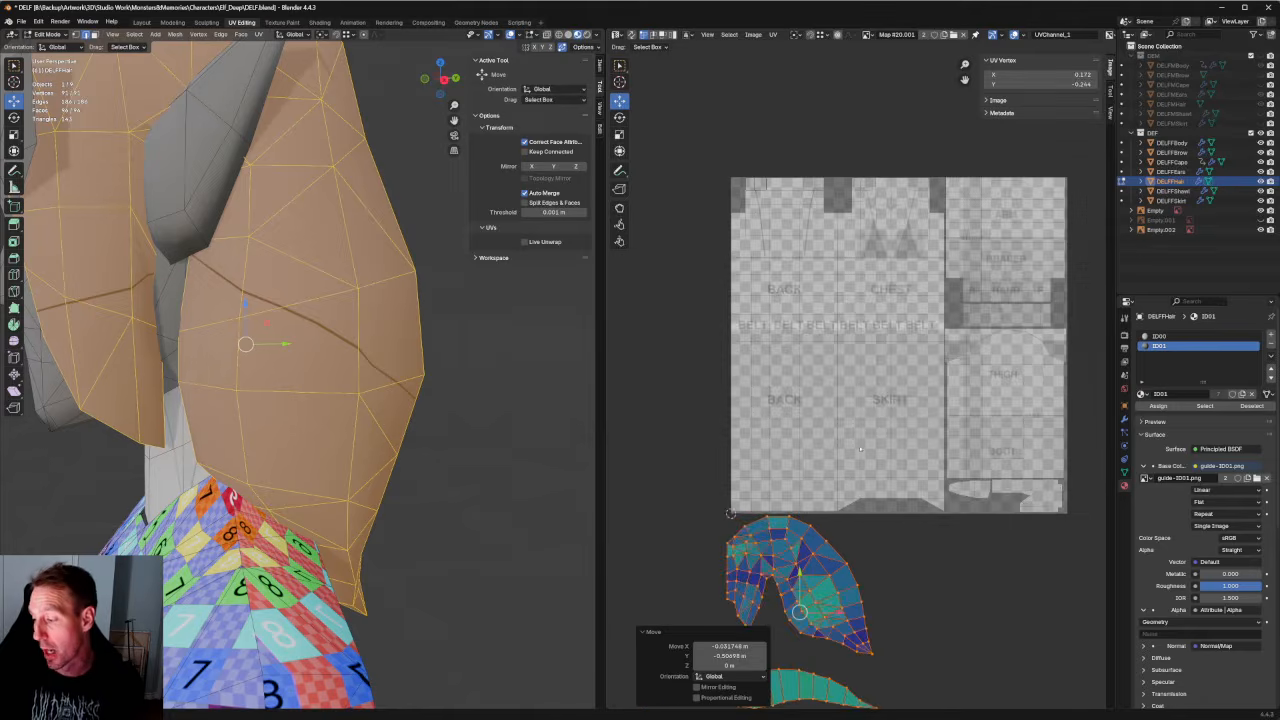
scroll(975, 364, up, 1)
middle_drag(975, 364, 781, 296)
scroll(781, 296, up, 2)
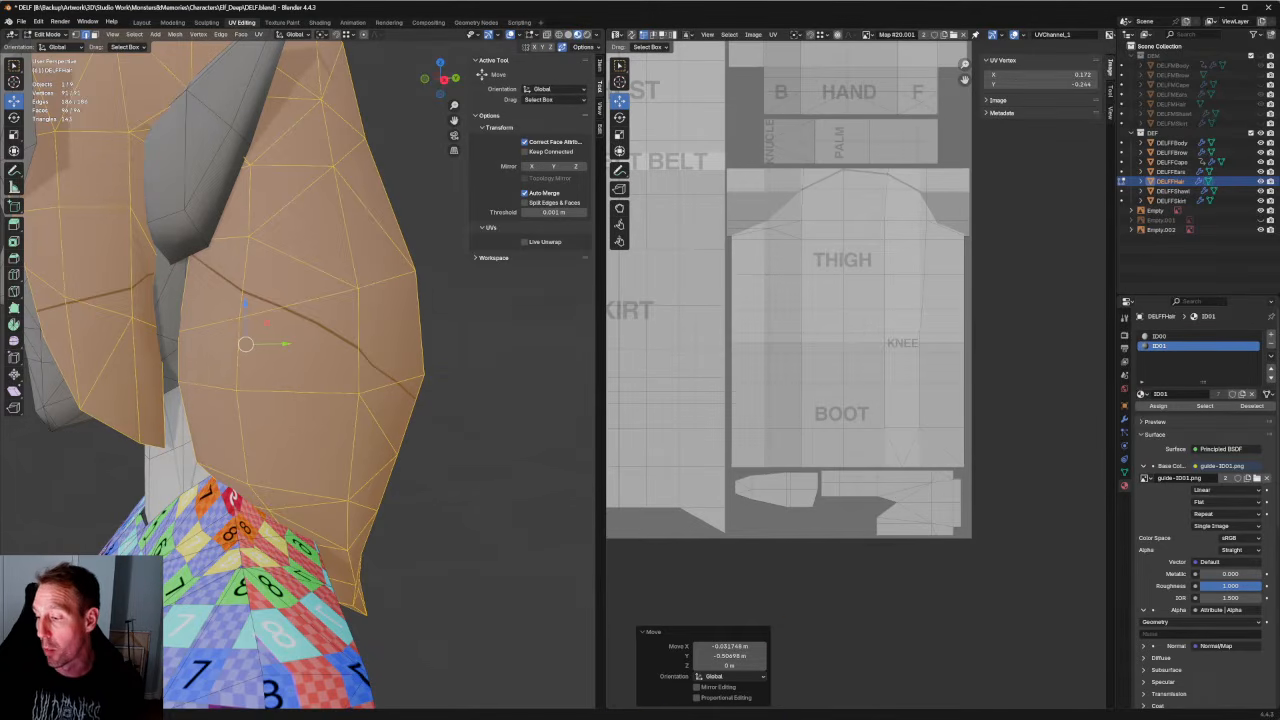
scroll(712, 258, down, 5)
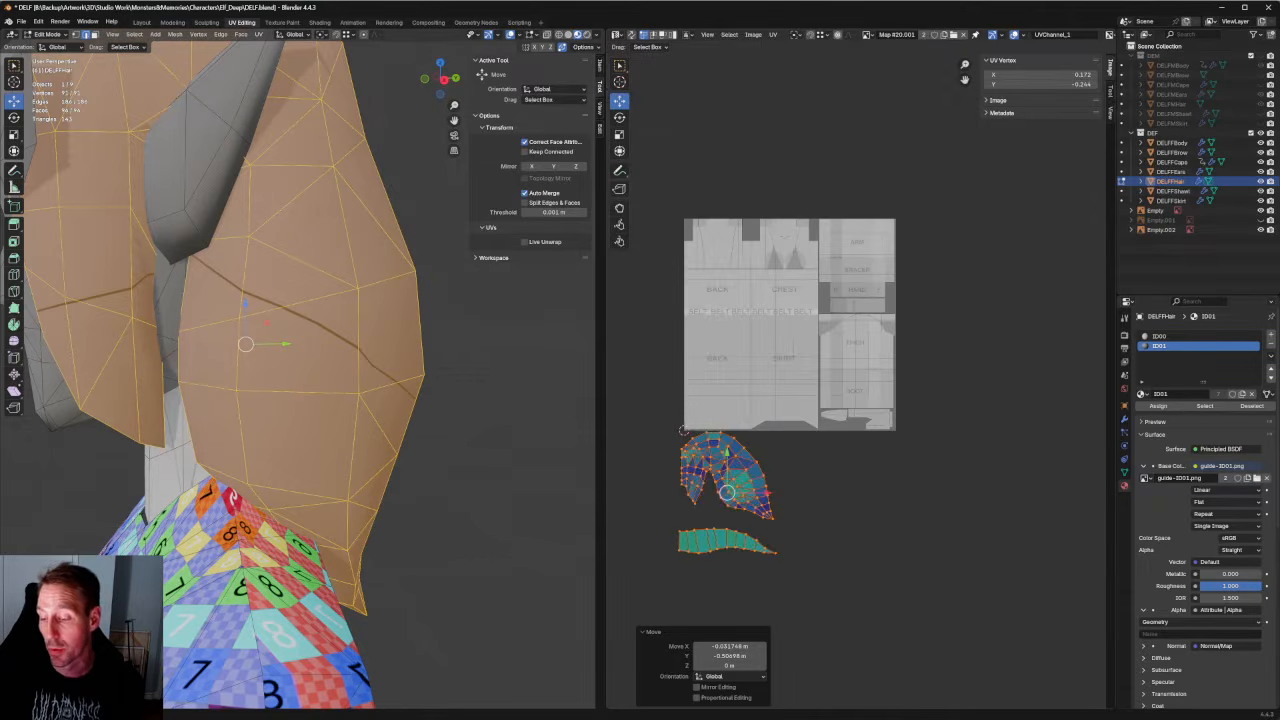
scroll(808, 404, up, 3)
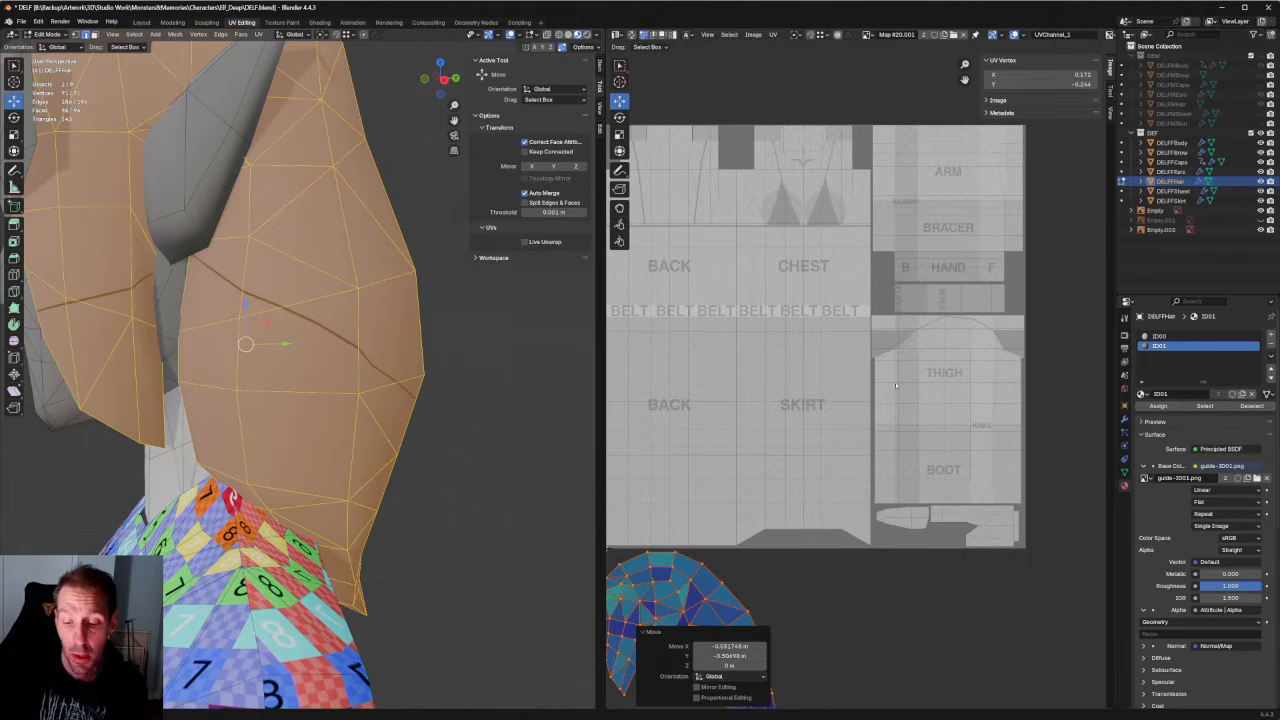
scroll(402, 378, down, 3)
middle_drag(426, 315, 398, 318)
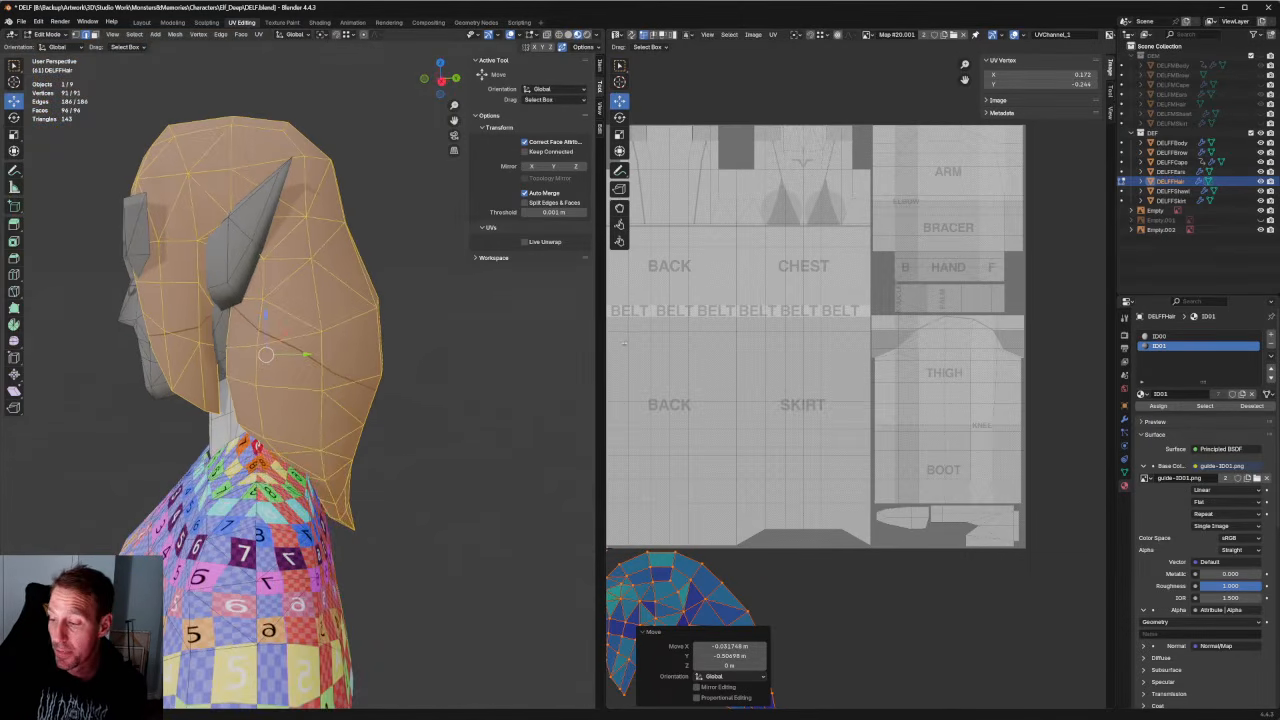
Compare the Map #20.001 and guide-ID02.png images behind the hair's UV layout.
scroll(720, 352, down, 4)
scroll(720, 352, up, 2)
middle_drag(720, 352, 727, 275)
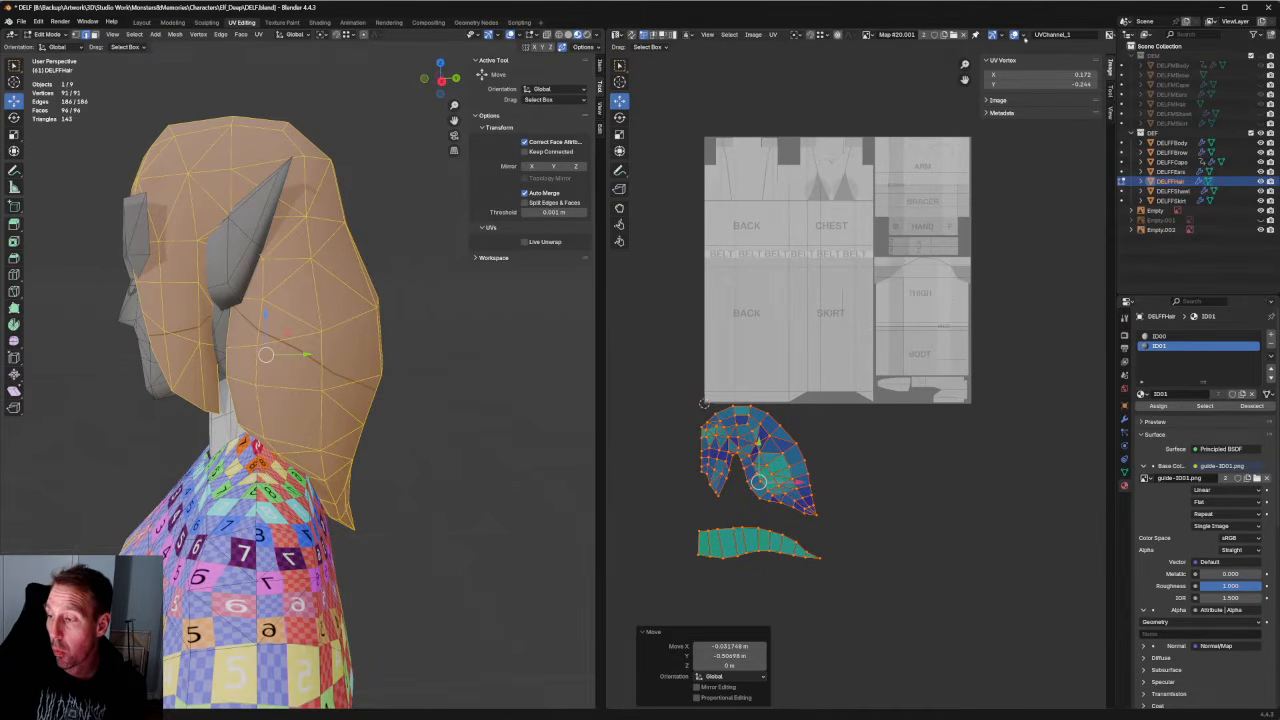
click(866, 34)
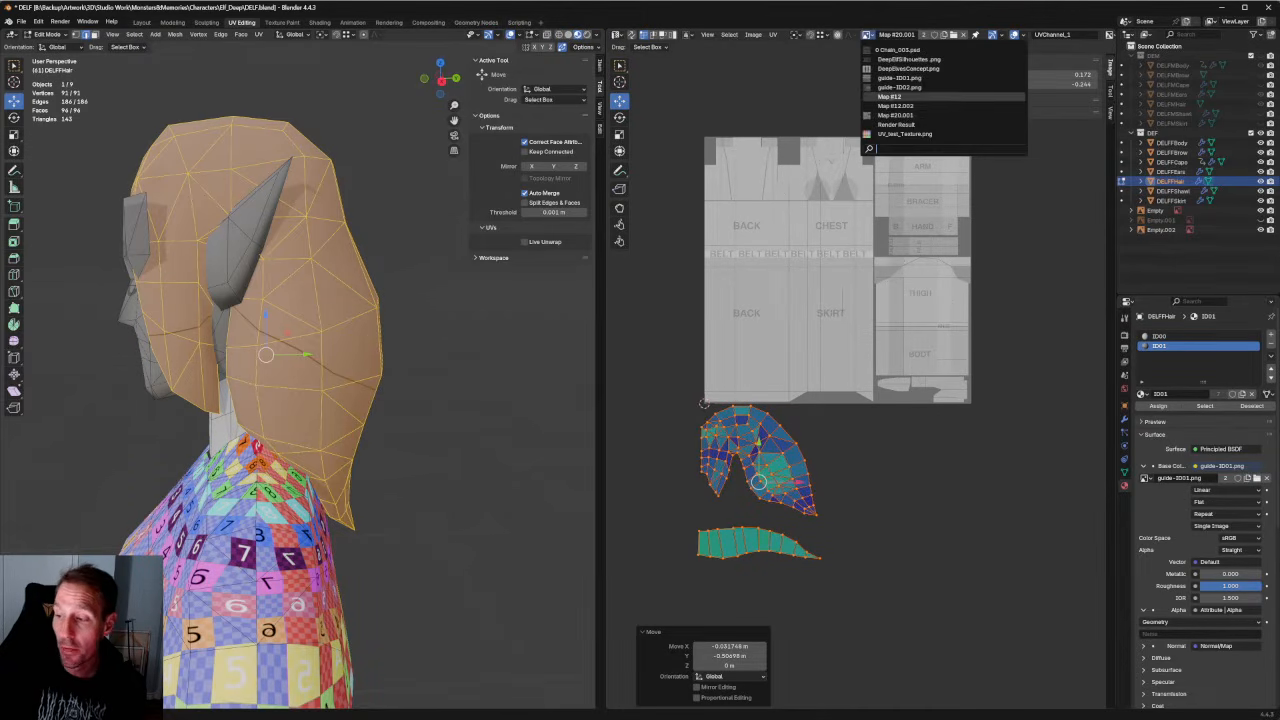
click(872, 116)
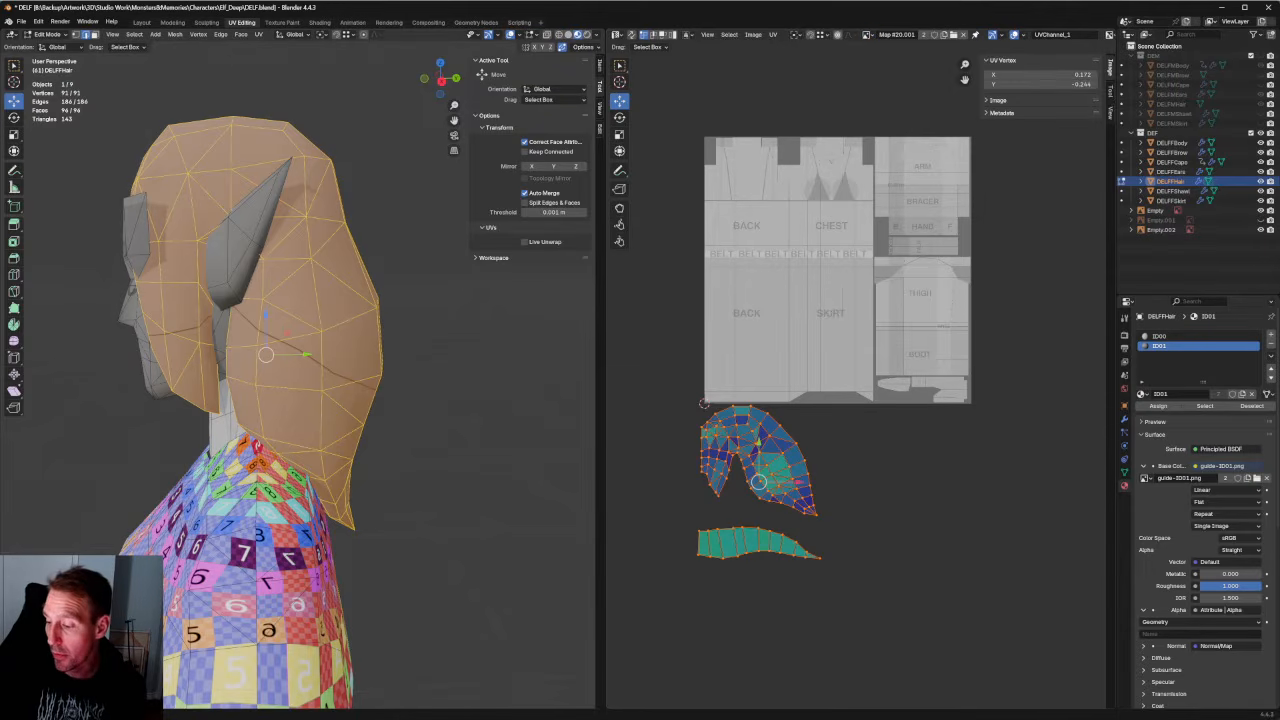
drag(638, 348, 889, 602)
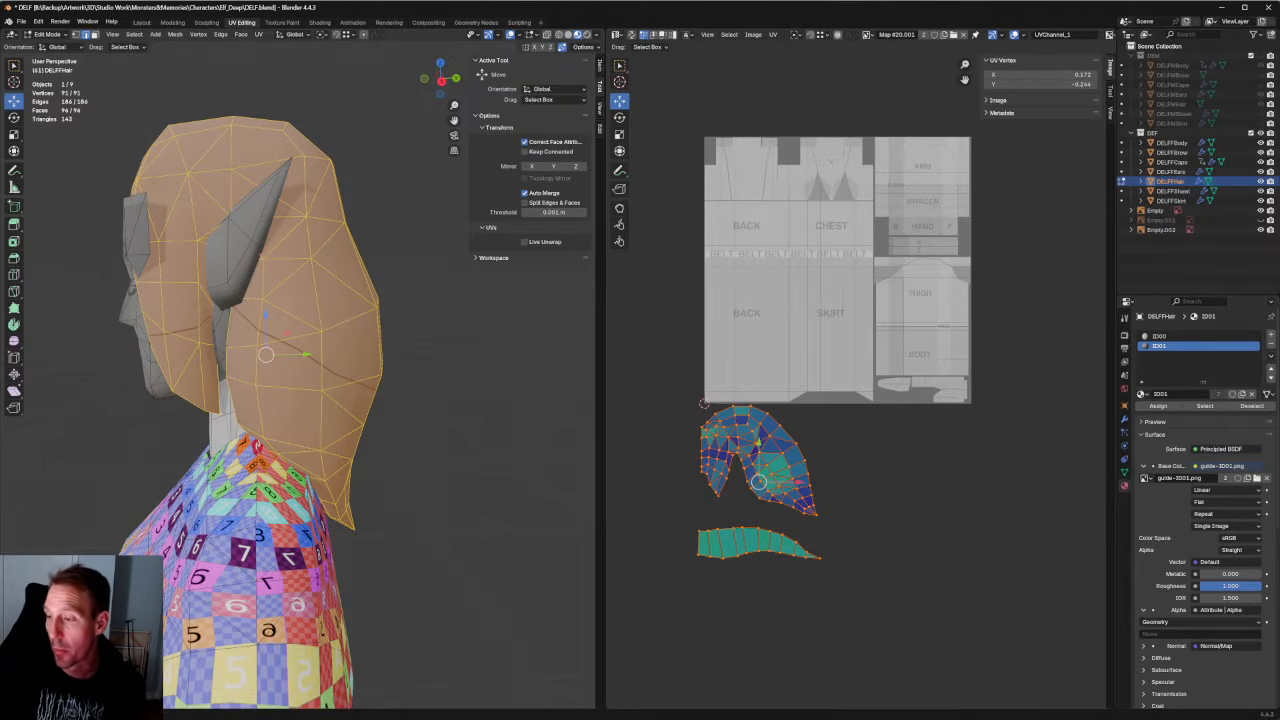
click(868, 35)
click(892, 87)
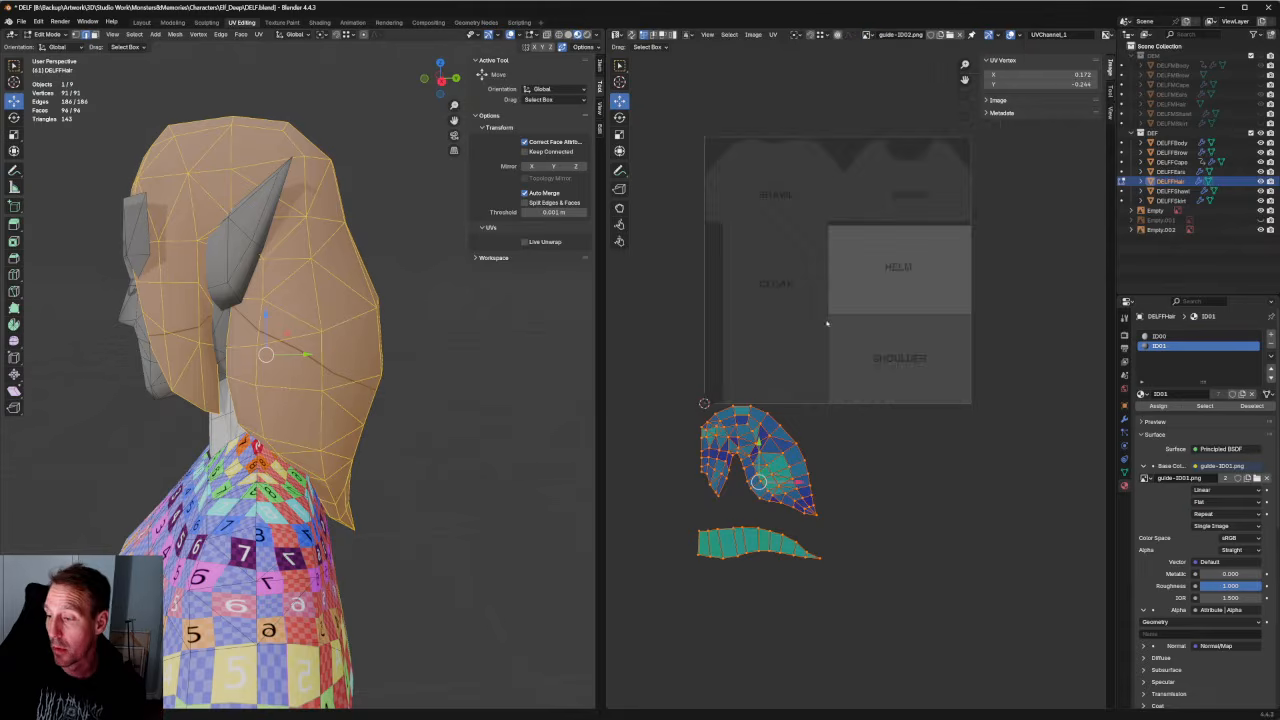
Display guide-ID01.png in the UV editor and move all the hair UV islands up onto its HAIR area.
click(866, 35)
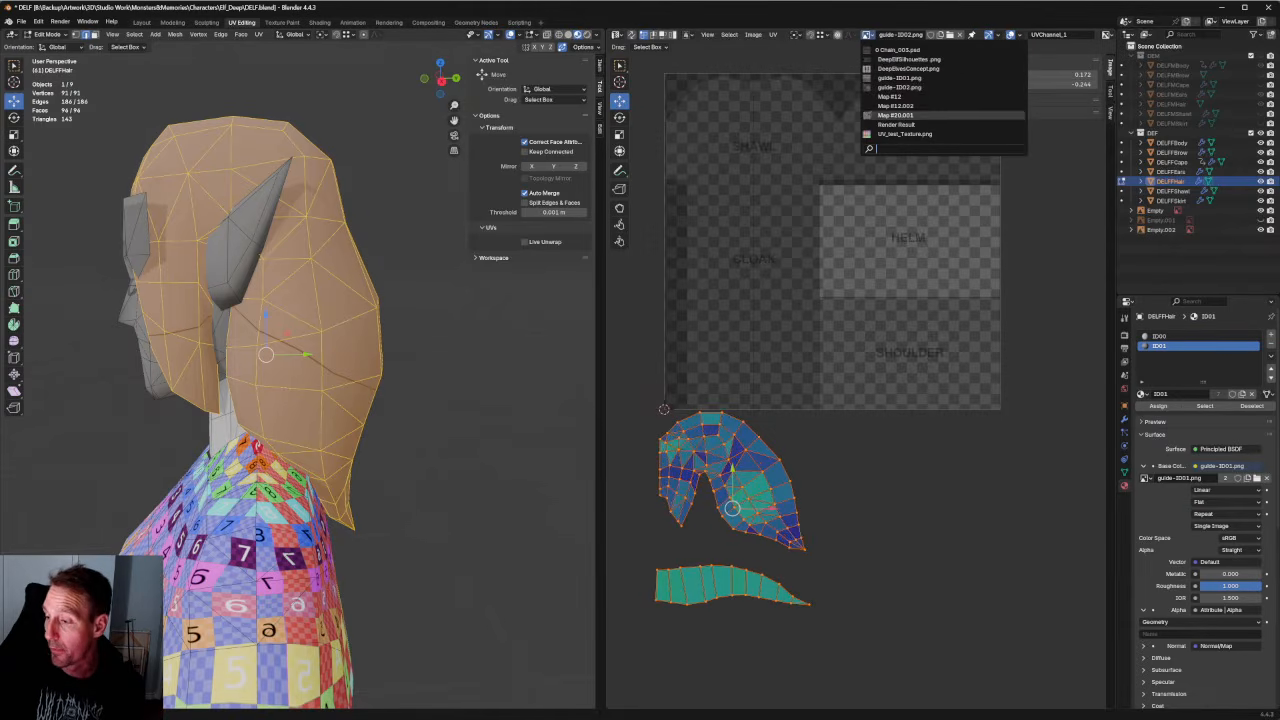
click(898, 78)
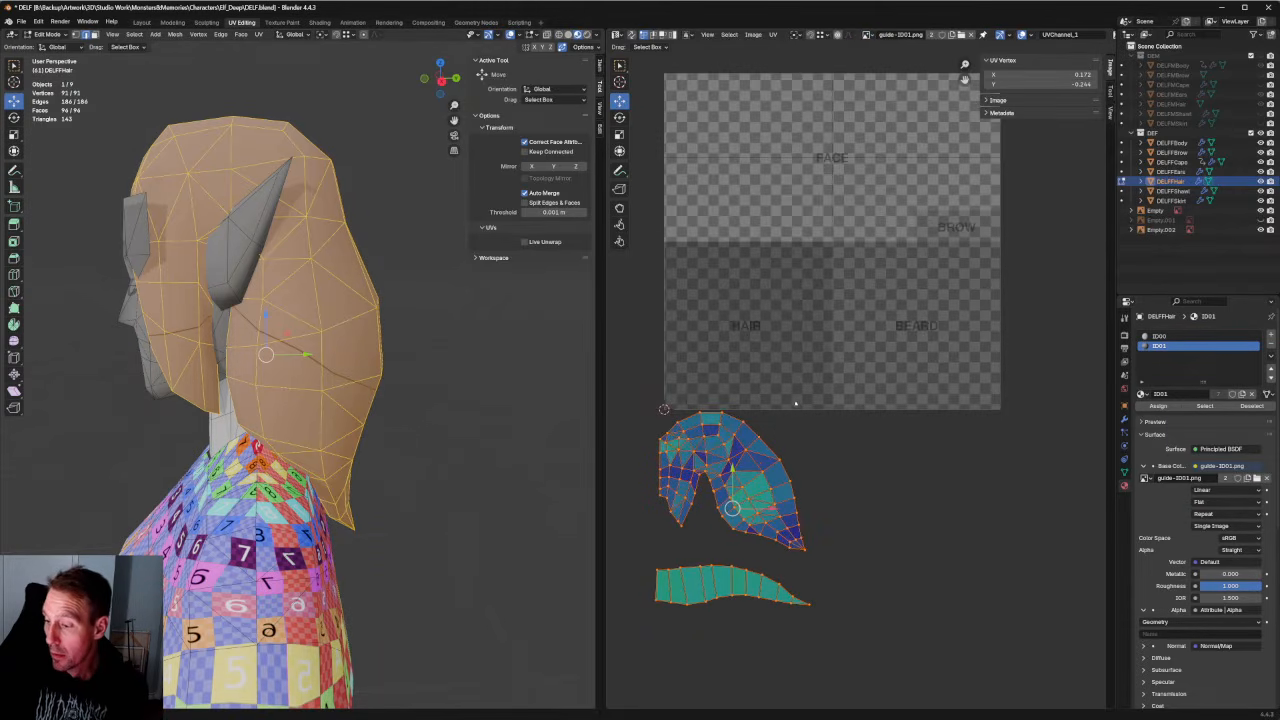
drag(732, 508, 737, 342)
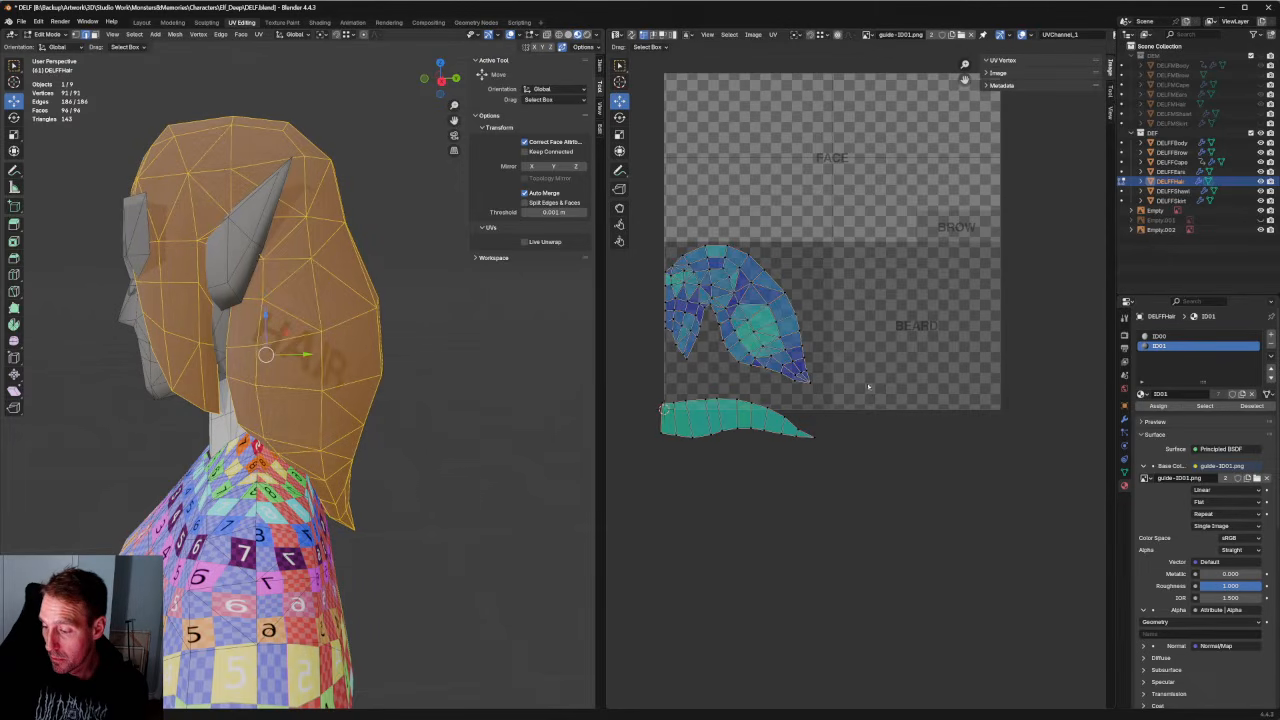
Select the rear section of the large hair UV island and rotate it clockwise so its tip points down.
drag(858, 390, 623, 482)
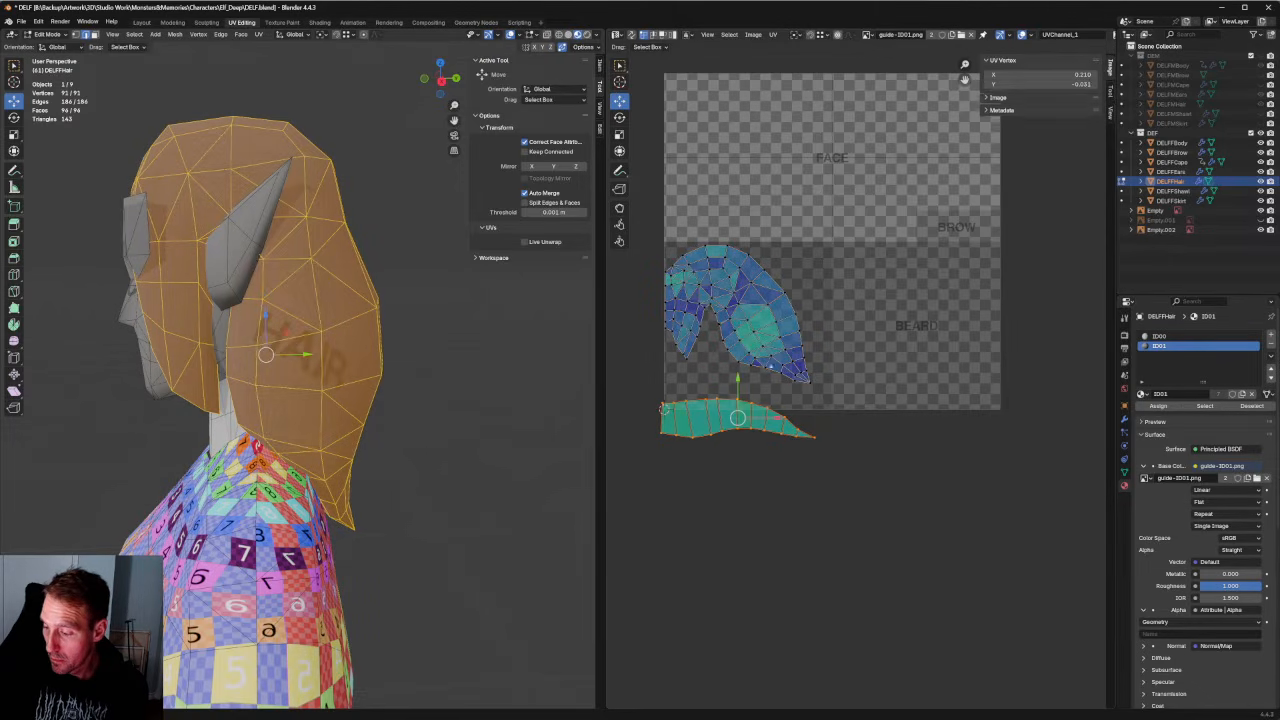
scroll(795, 335, up, 3)
middle_drag(795, 335, 921, 355)
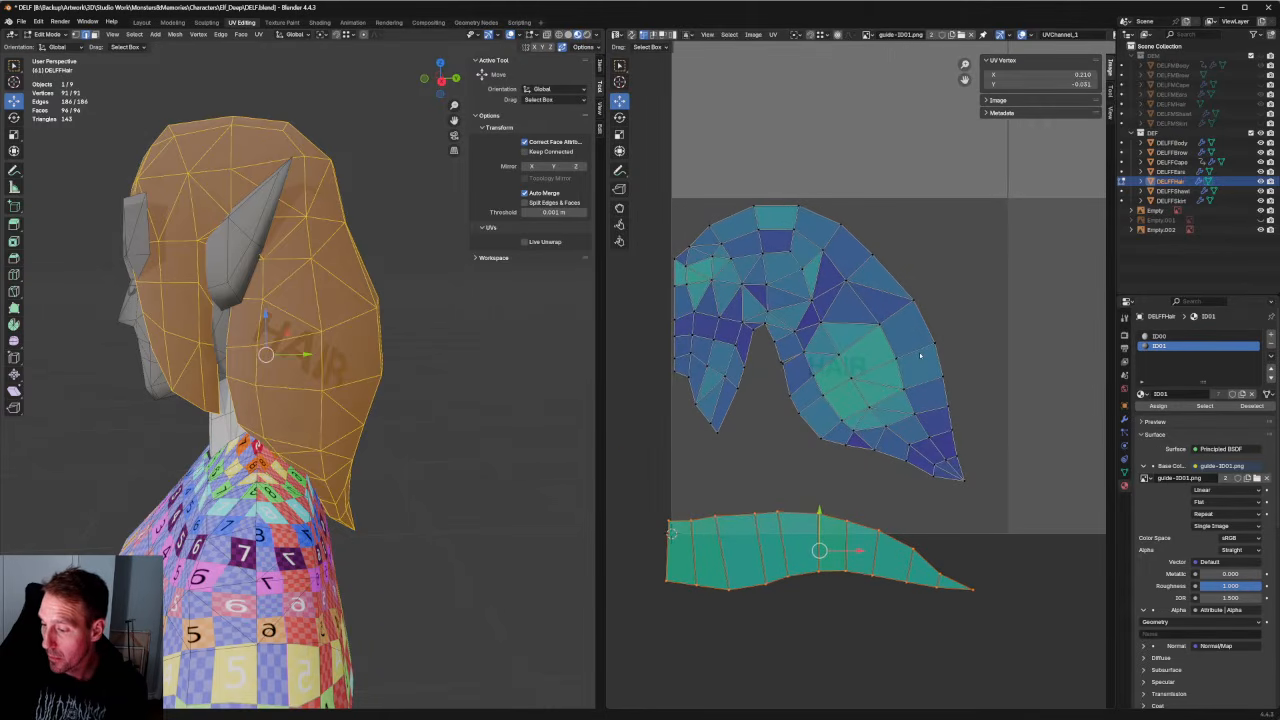
drag(1008, 194, 774, 486)
click(788, 367)
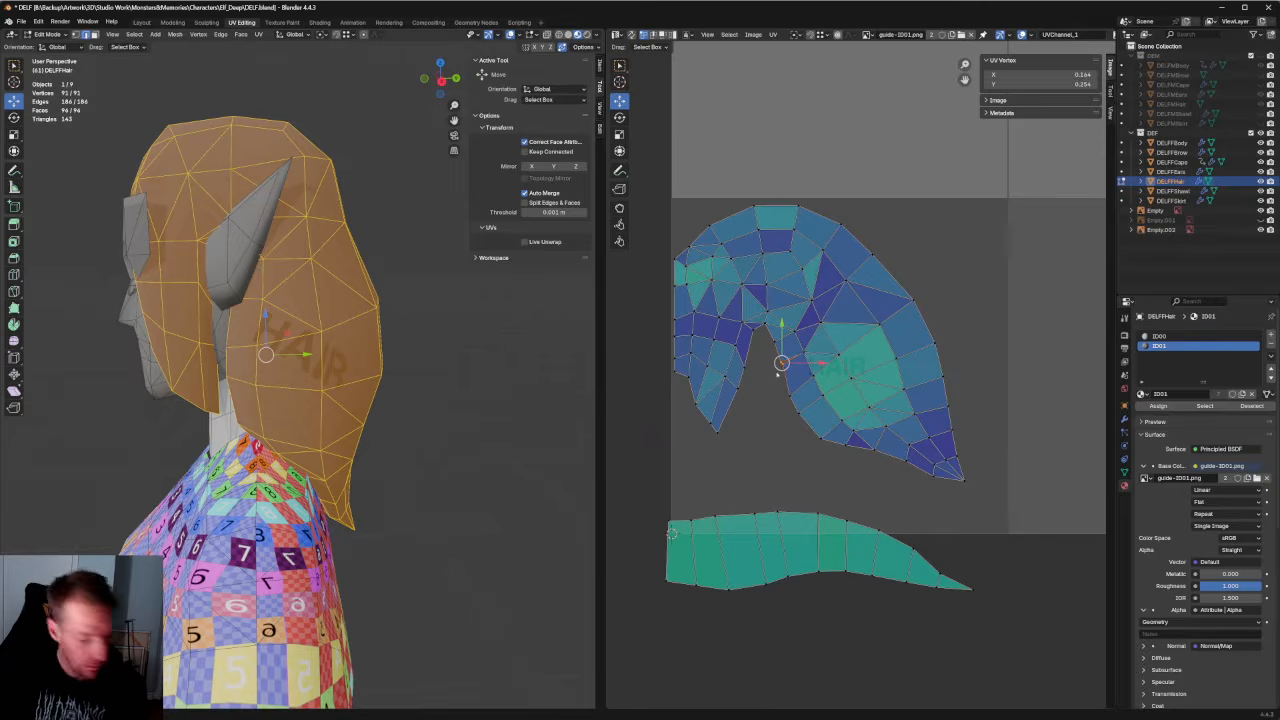
key(shift+w)
drag(1014, 212, 766, 491)
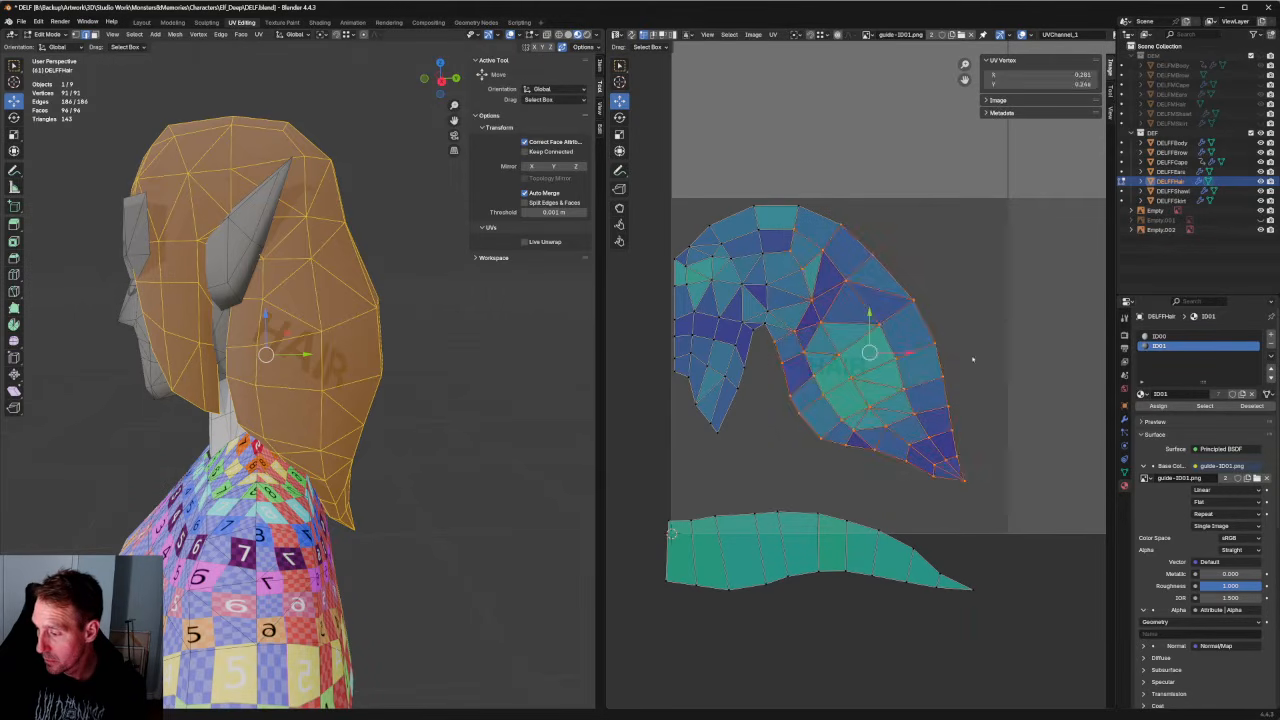
drag(1053, 190, 772, 504)
key(shift+space)
key(r)
mouse_move(835, 365)
mouse_down()
mouse_move(900, 329)
mouse_move(828, 382)
mouse_up()
key(shift+space)
key(g)
click(950, 349)
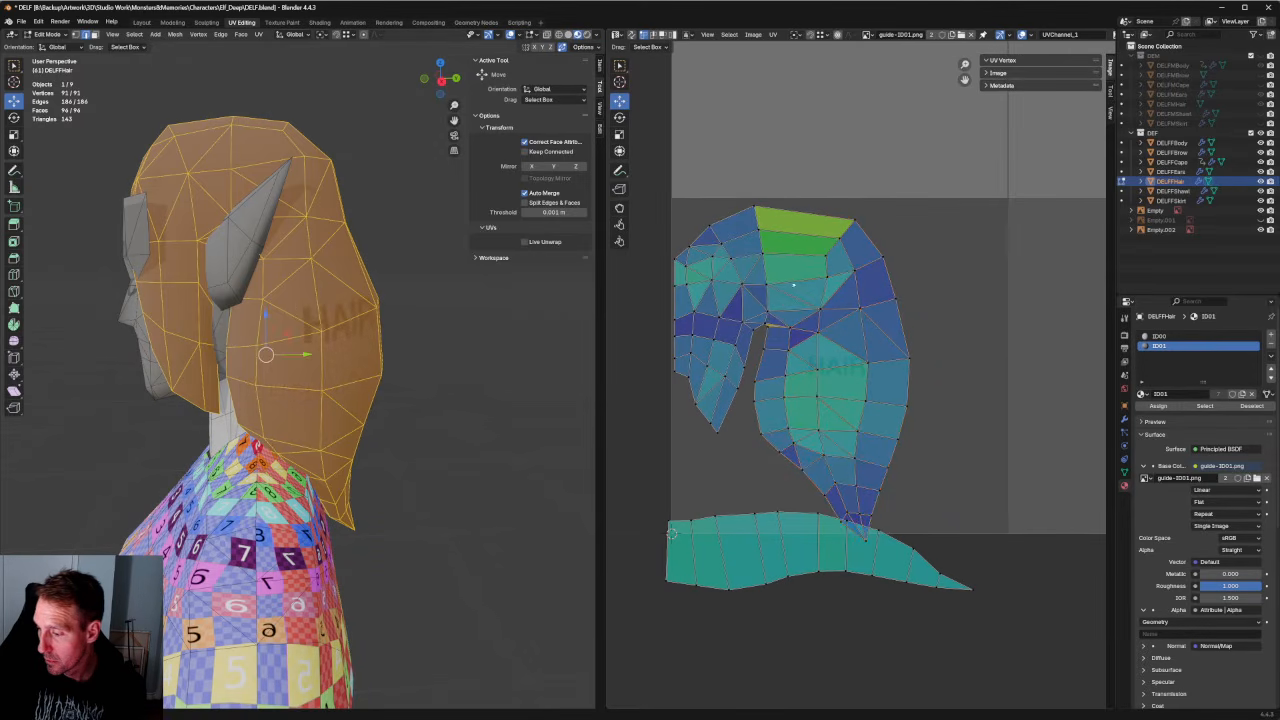
Unwrap the vertex at the top of the notch between the hair island's front and rear sections.
click(771, 320)
right_click(808, 305)
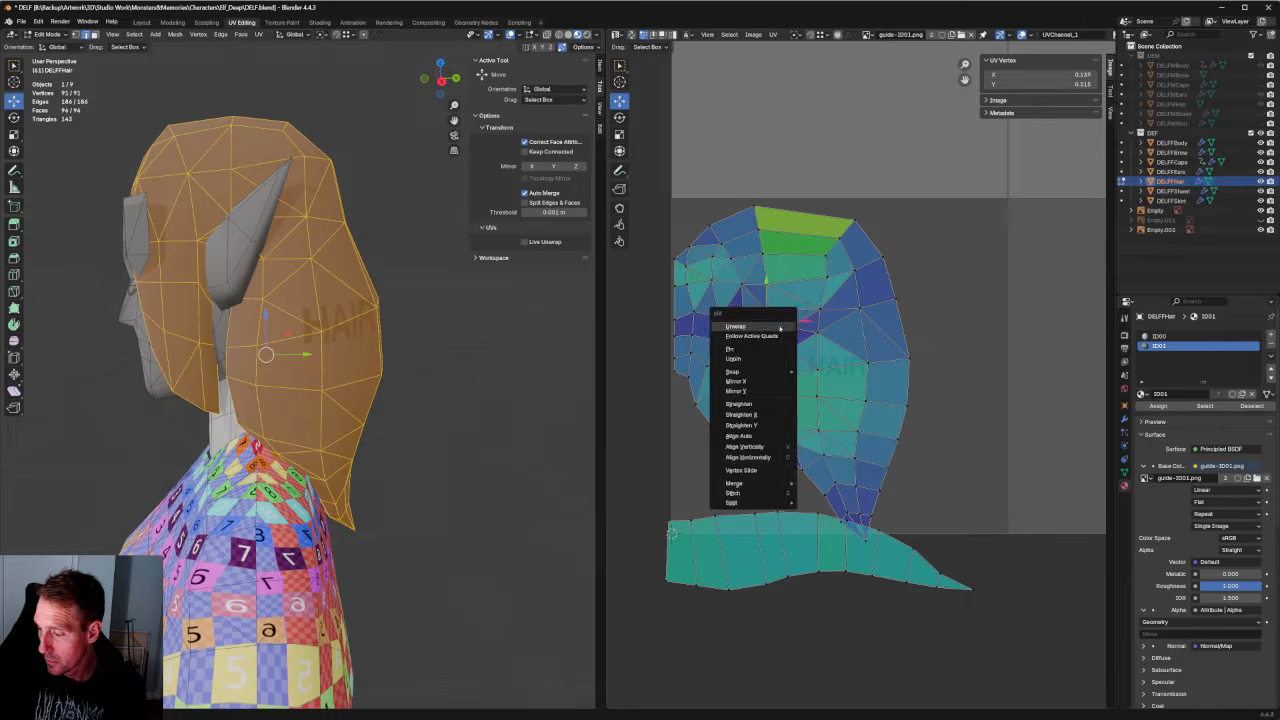
click(790, 320)
click(838, 190)
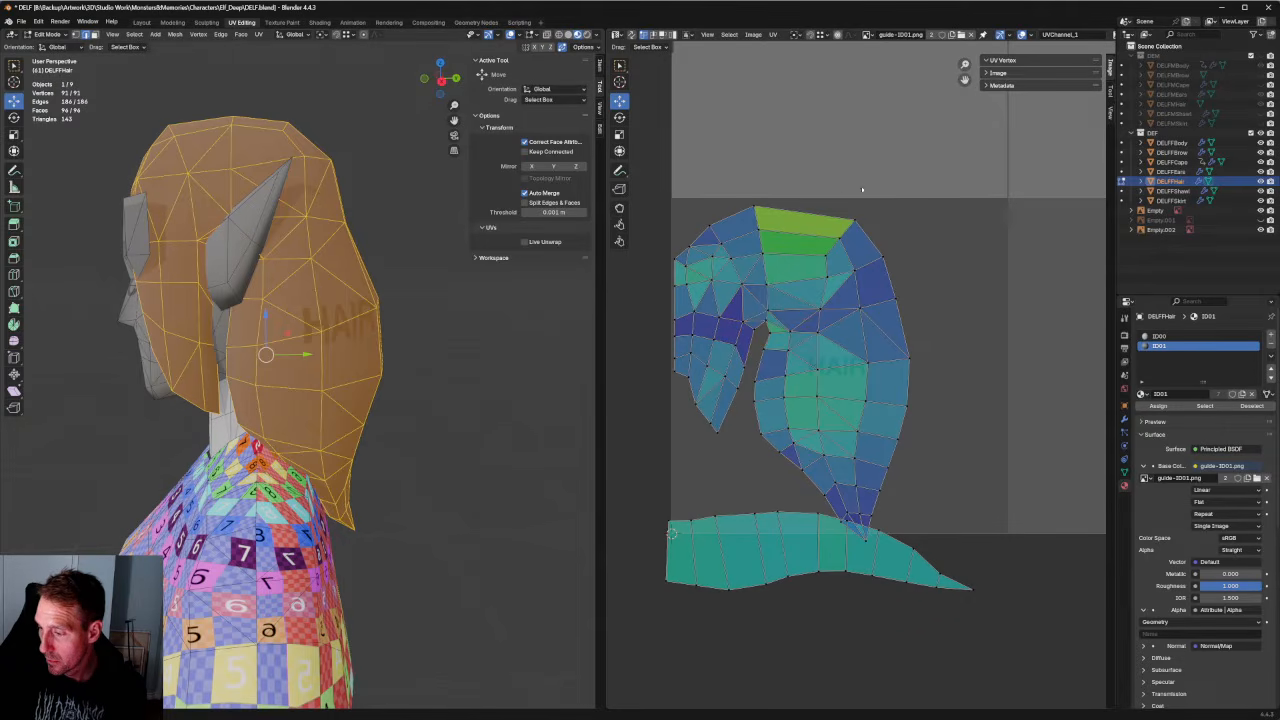
Unwrap successive groups of crown vertices on the large hair island to smooth the join above the rotated rear section.
drag(860, 188, 746, 302)
right_click(772, 280)
click(760, 280)
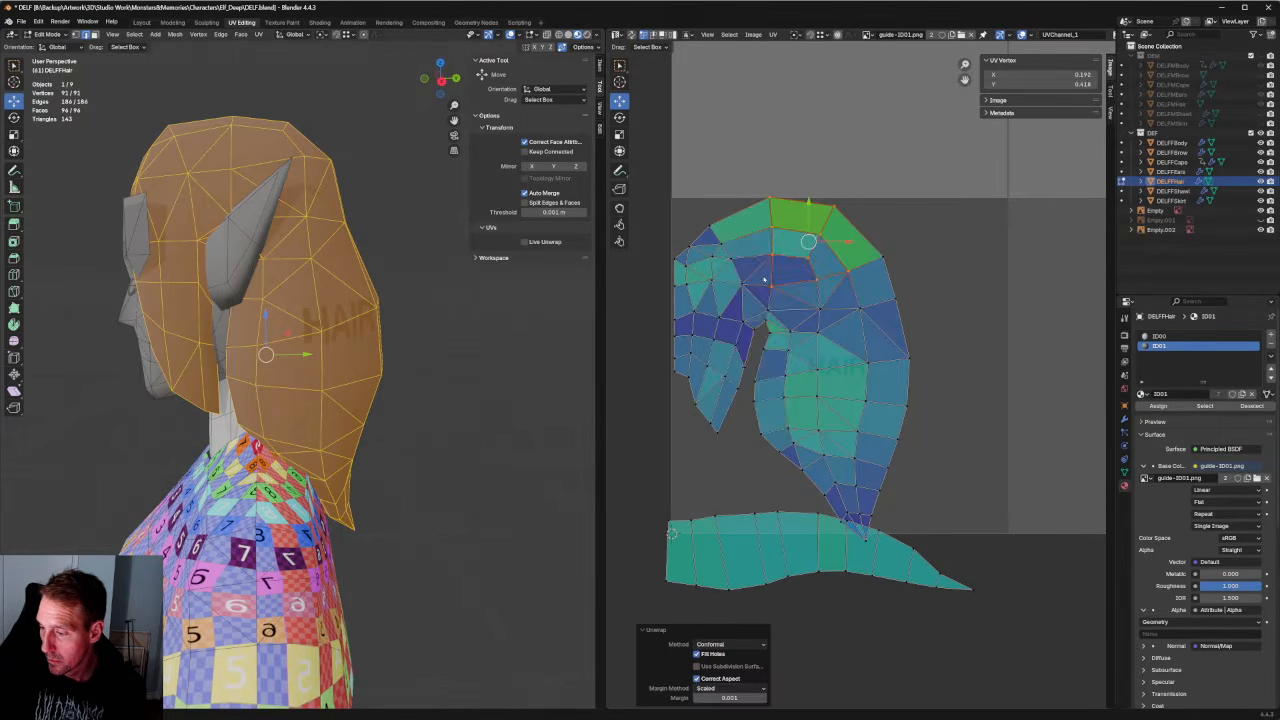
right_click(760, 250)
click(760, 250)
drag(848, 160, 710, 266)
right_click(710, 266)
click(710, 266)
click(840, 203)
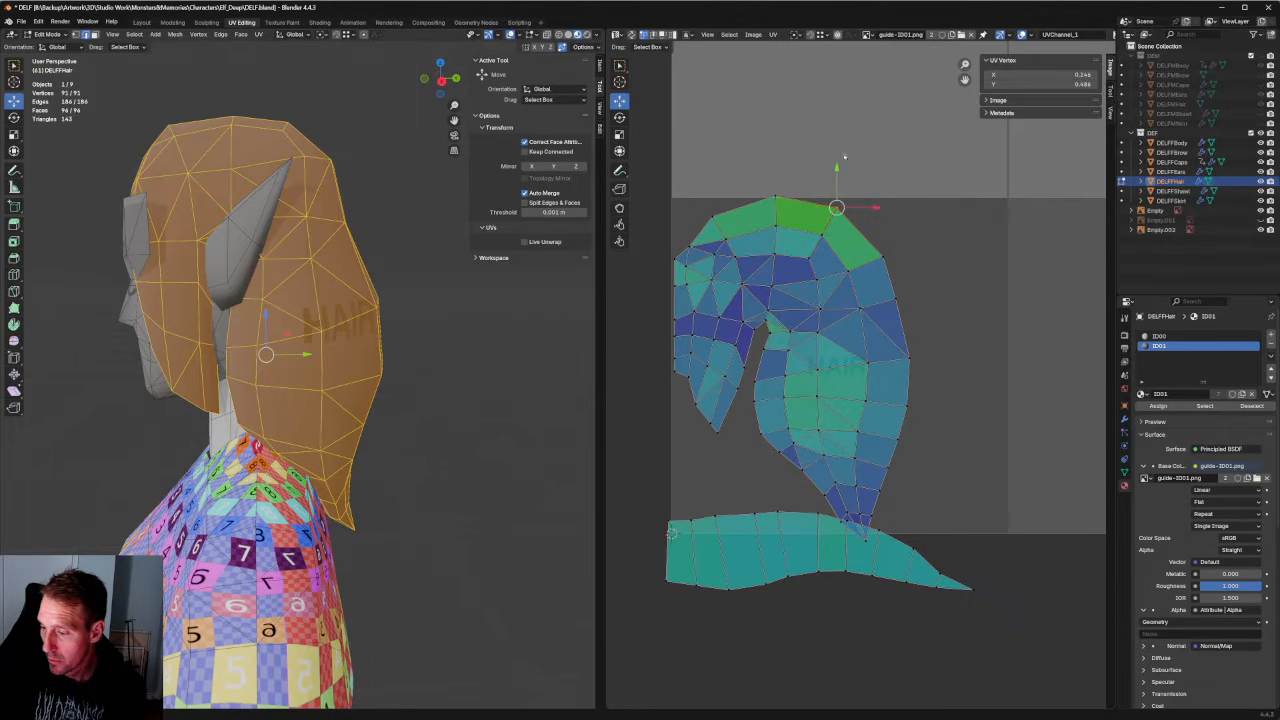
drag(839, 205, 700, 242)
key(ctrl+z)
Unwrap the vertices along the front half of the hair island's crown, including the row beneath the outer edge.
drag(672, 150, 850, 279)
right_click(797, 267)
click(797, 268)
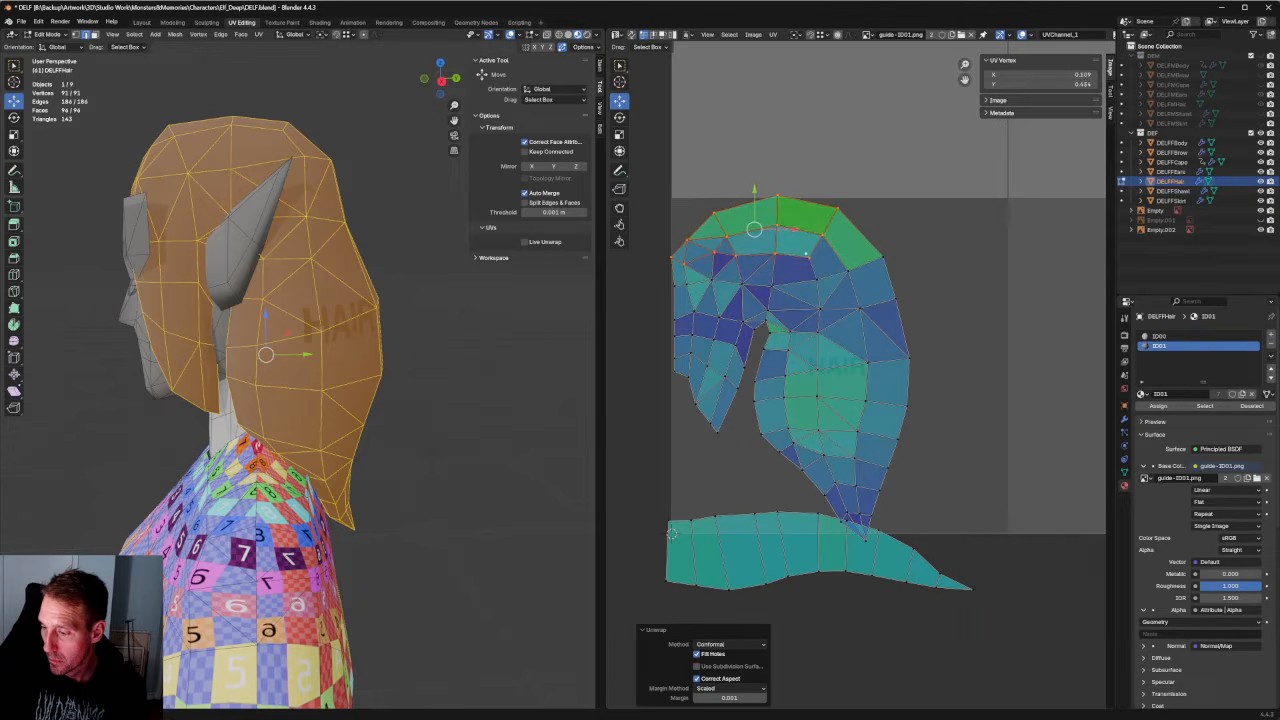
click(703, 268)
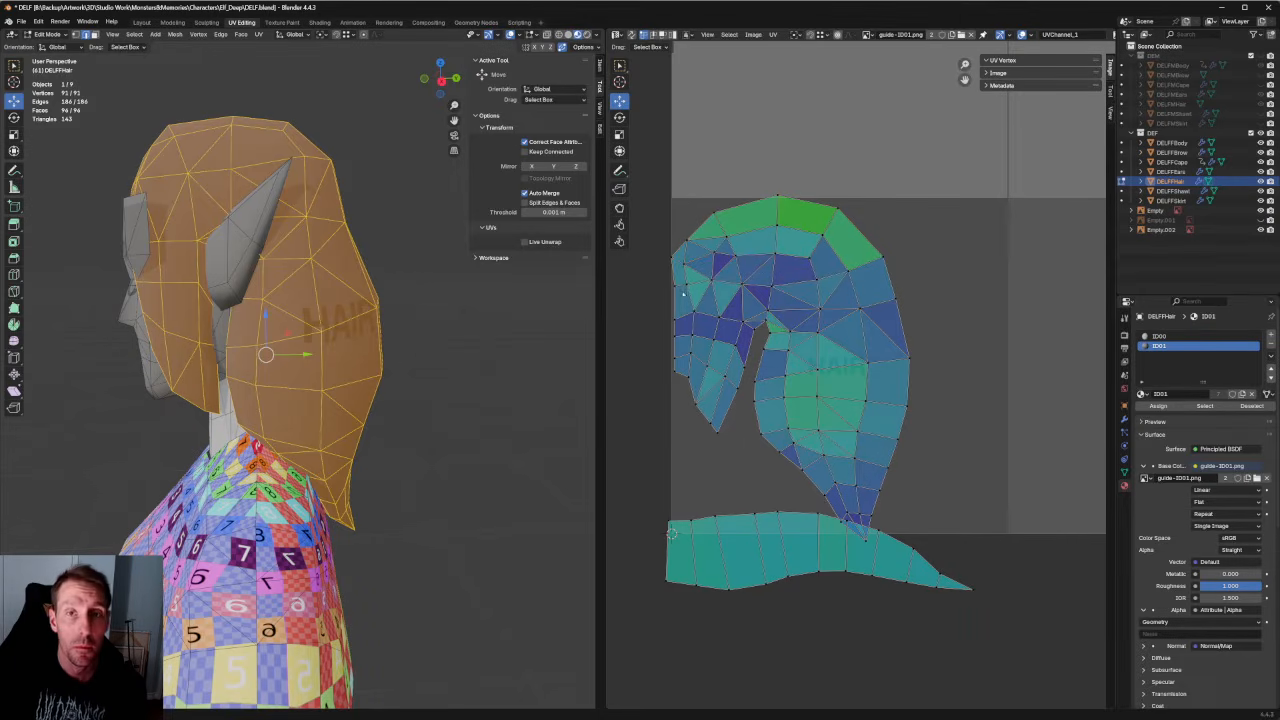
Align the hair island's front border vertices vertically, and do the same for the short vertex column just behind it.
scroll(684, 293, up, 2)
scroll(695, 300, down, 2)
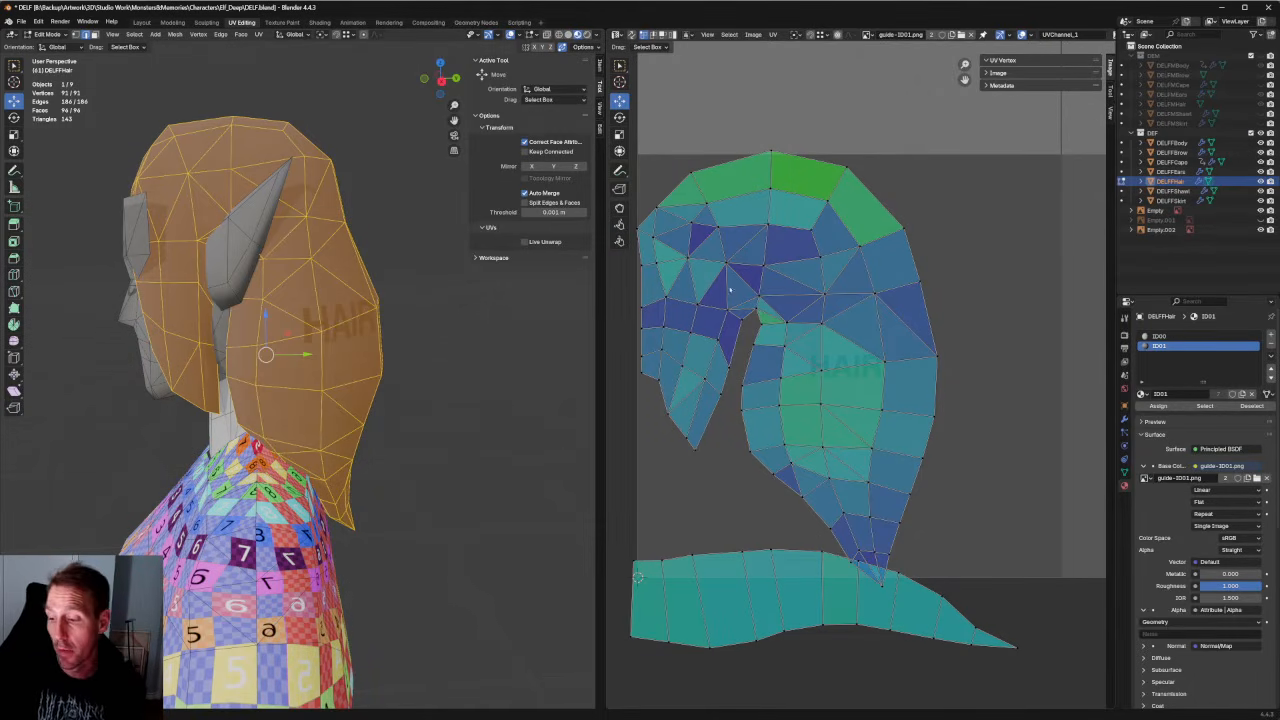
middle_drag(695, 305, 801, 303)
scroll(714, 239, up, 2)
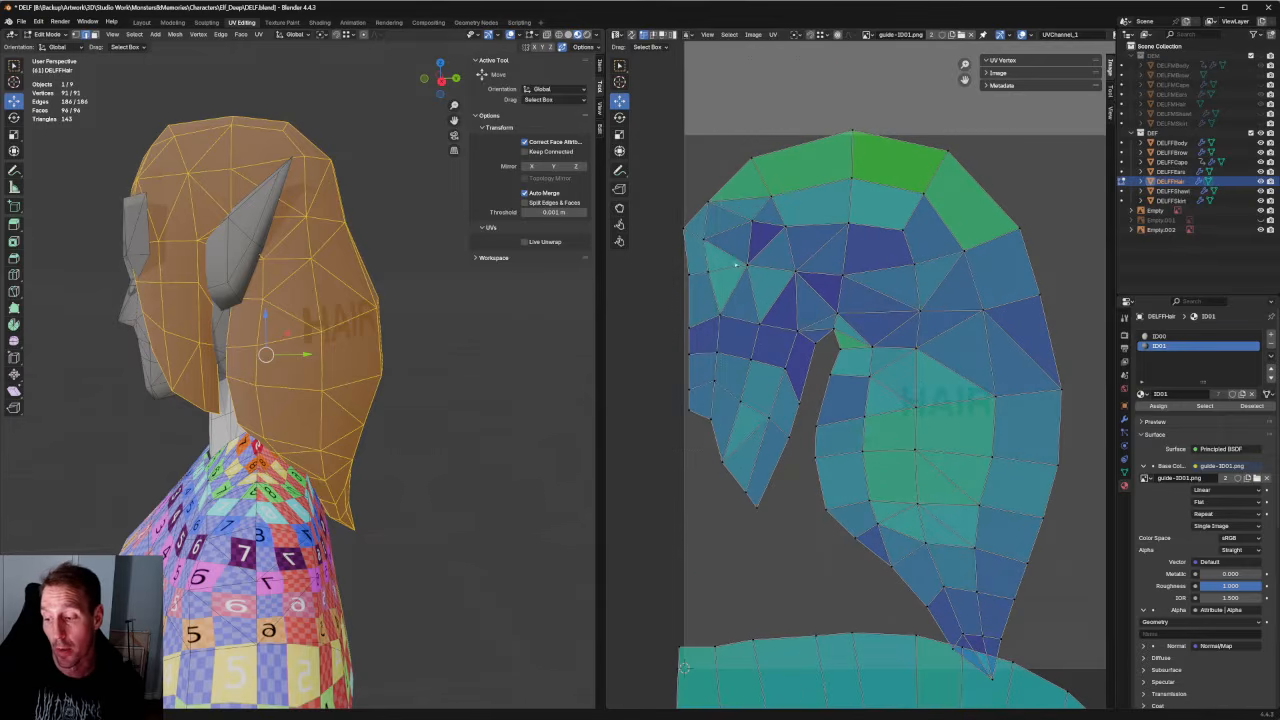
drag(666, 196, 698, 410)
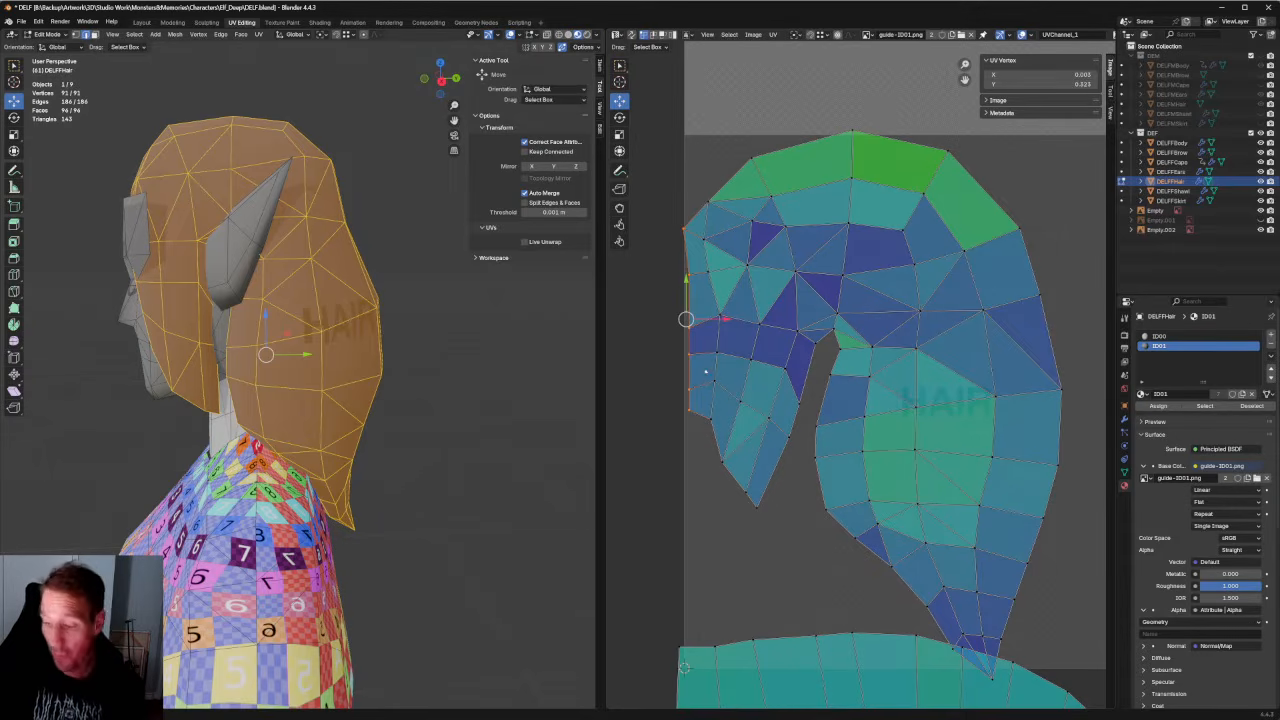
key(shift+w)
drag(735, 221, 699, 326)
key(shift+w)
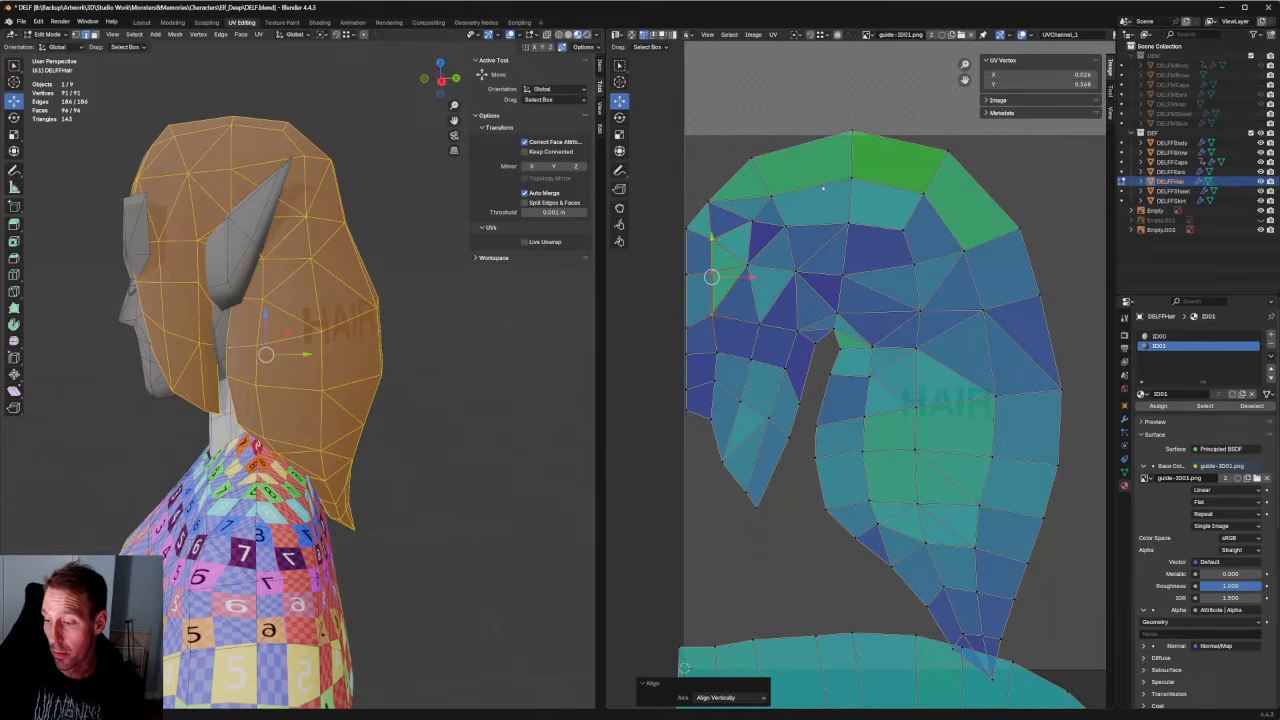
Unwrap the inner vertices of the hair island's upper front area in two overlapping selections.
drag(812, 200, 734, 294)
drag(804, 173, 746, 284)
right_click(743, 280)
click(743, 277)
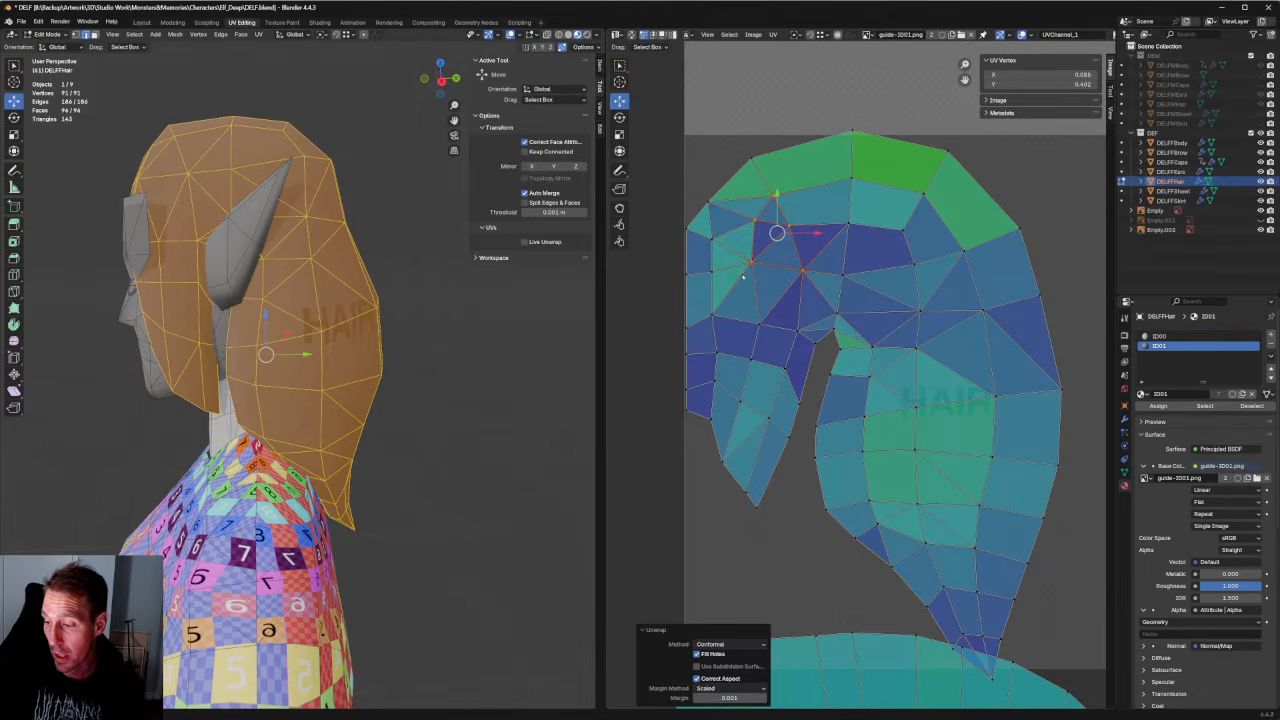
drag(764, 205, 698, 292)
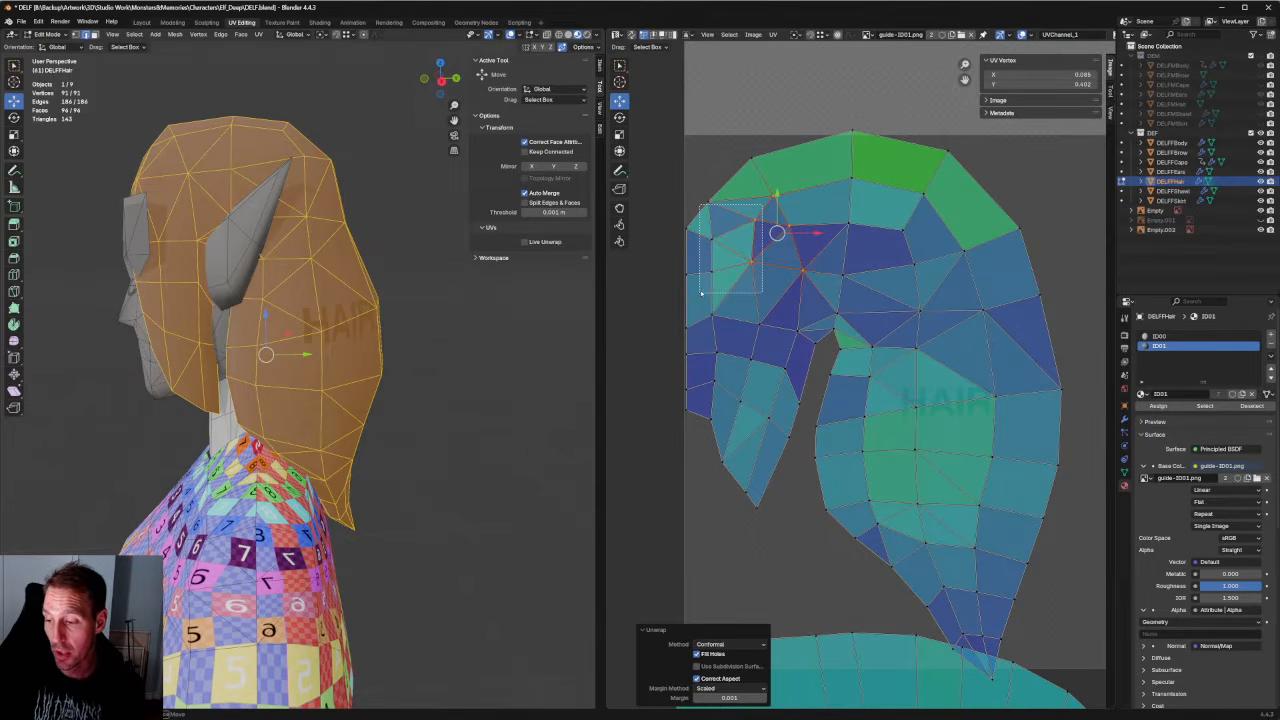
right_click(703, 276)
click(703, 276)
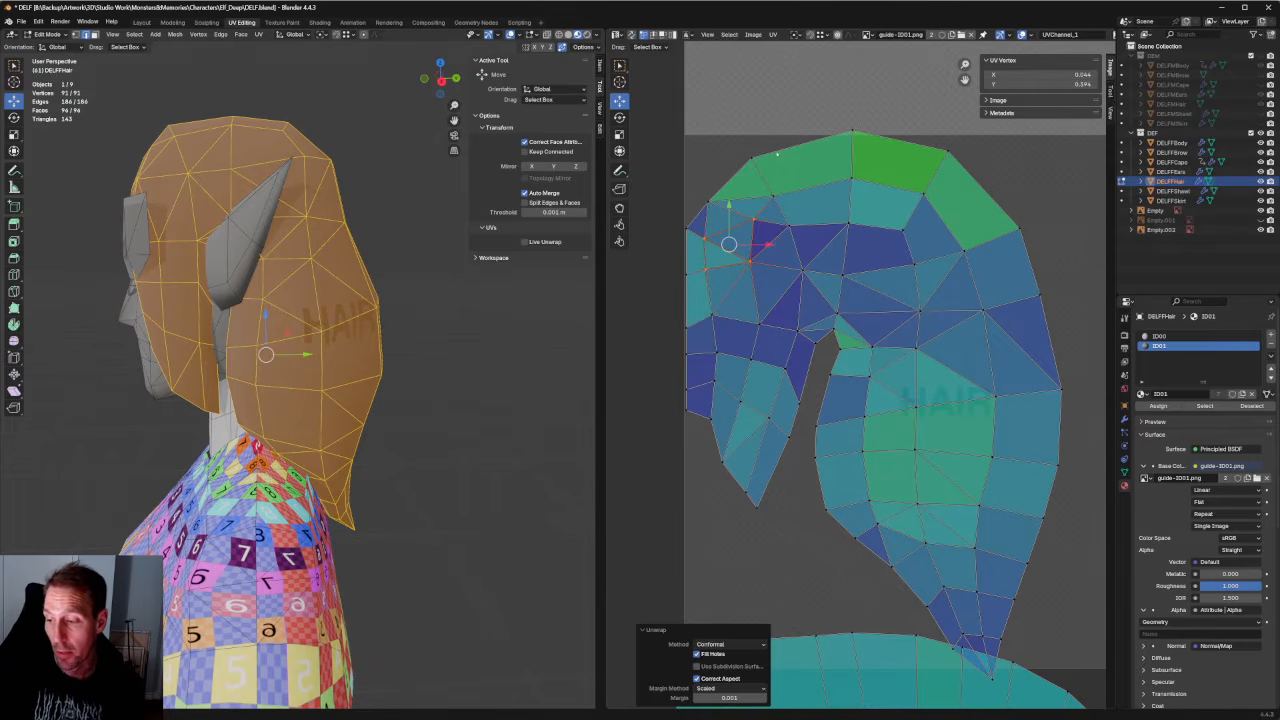
Unwrap the upper front edge vertices of the hair island, extending the selection to the row just inside the edge.
drag(772, 148, 688, 220)
right_click(690, 205)
click(690, 205)
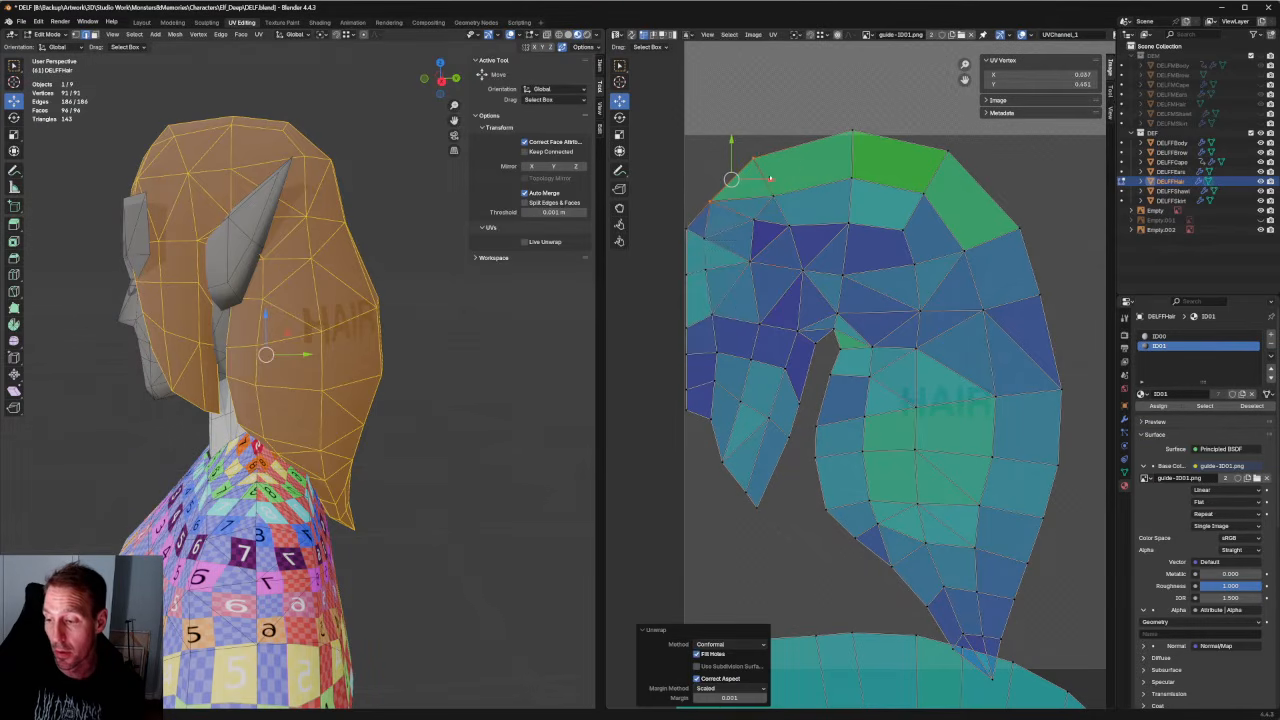
drag(800, 141, 688, 248)
right_click(692, 245)
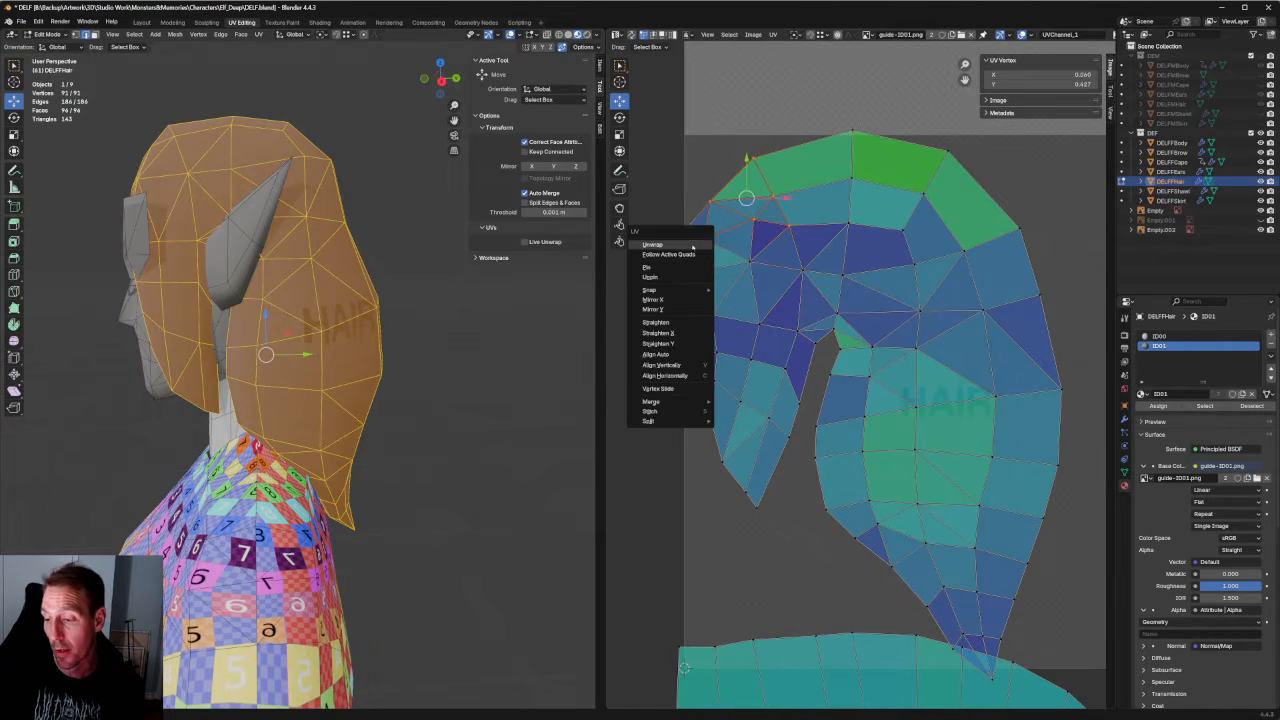
click(692, 245)
Unwrap the vertices around the most stretched face at the top of the hair island's crown.
scroll(740, 255, up, 2)
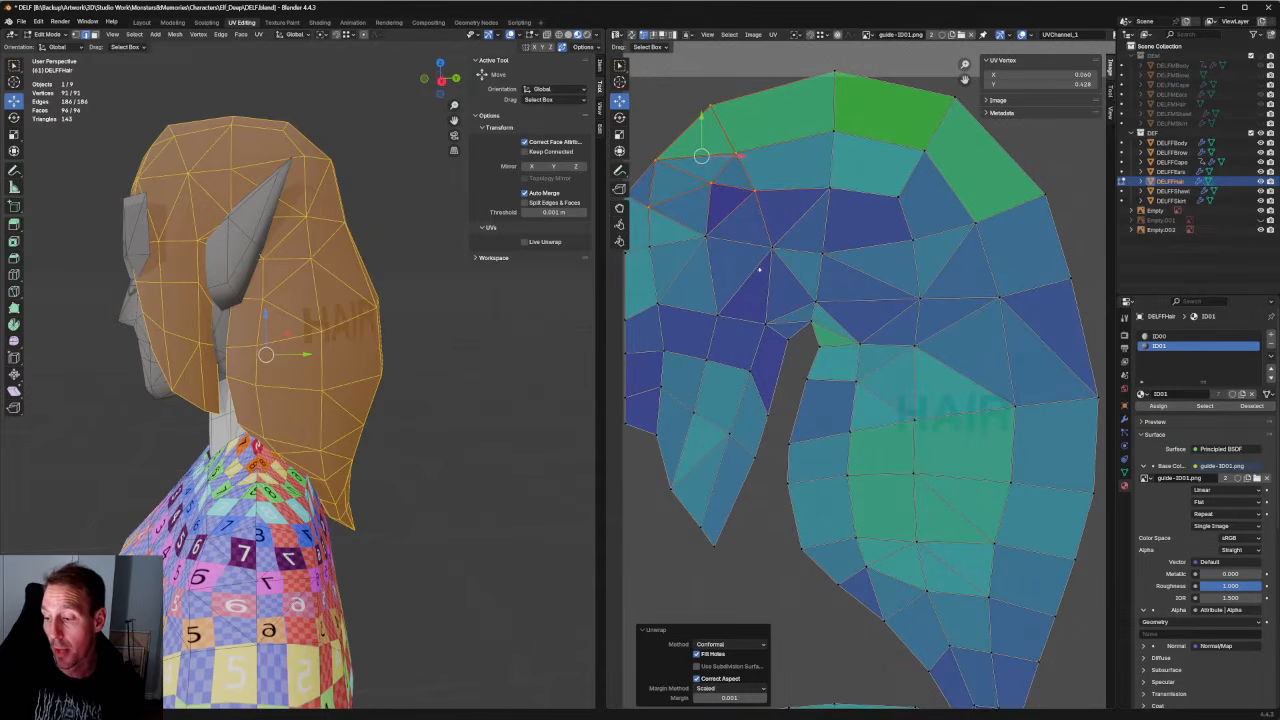
scroll(800, 300, down, 3)
scroll(857, 340, up, 3)
scroll(857, 340, up, 2)
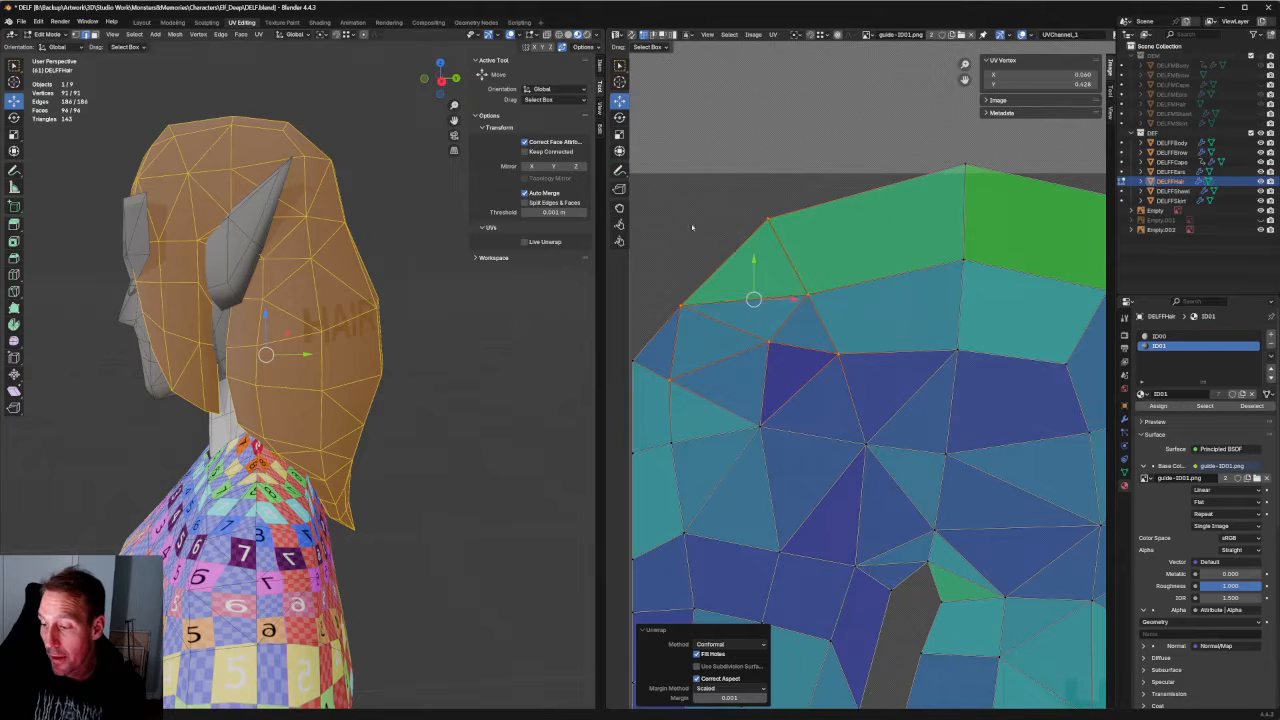
scroll(692, 228, down, 4)
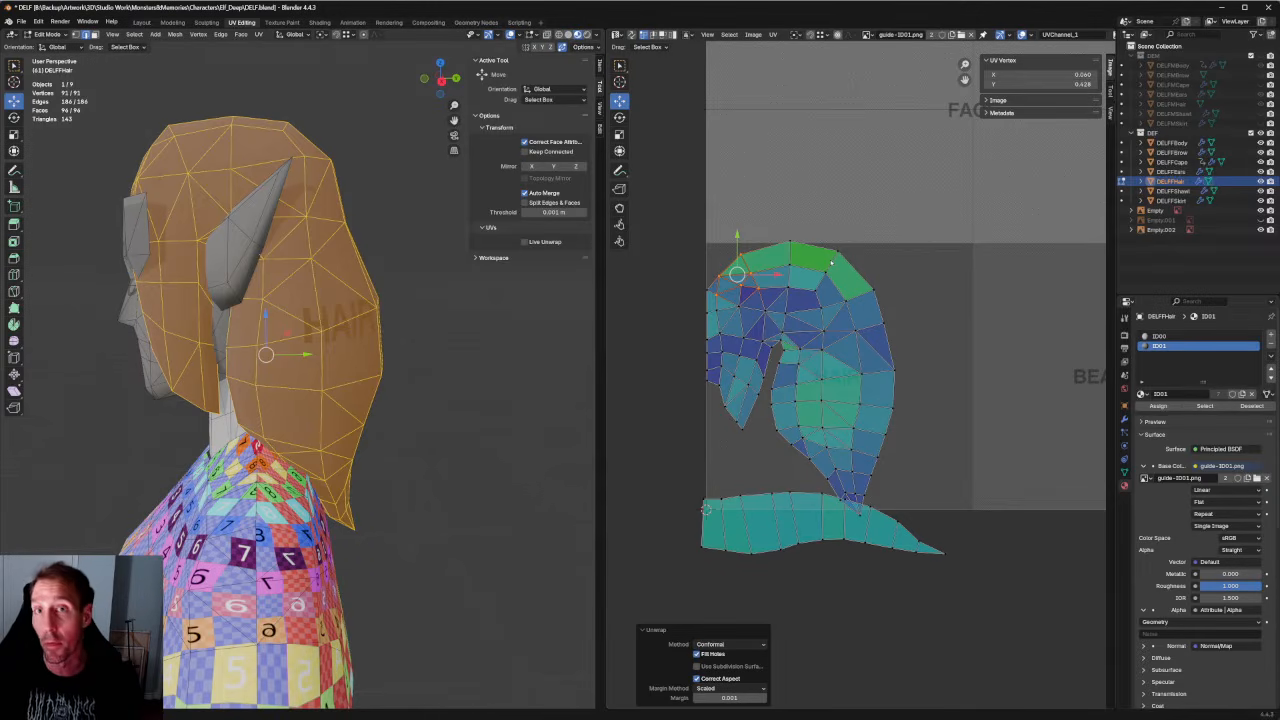
scroll(707, 507, up, 4)
scroll(790, 290, down, 1)
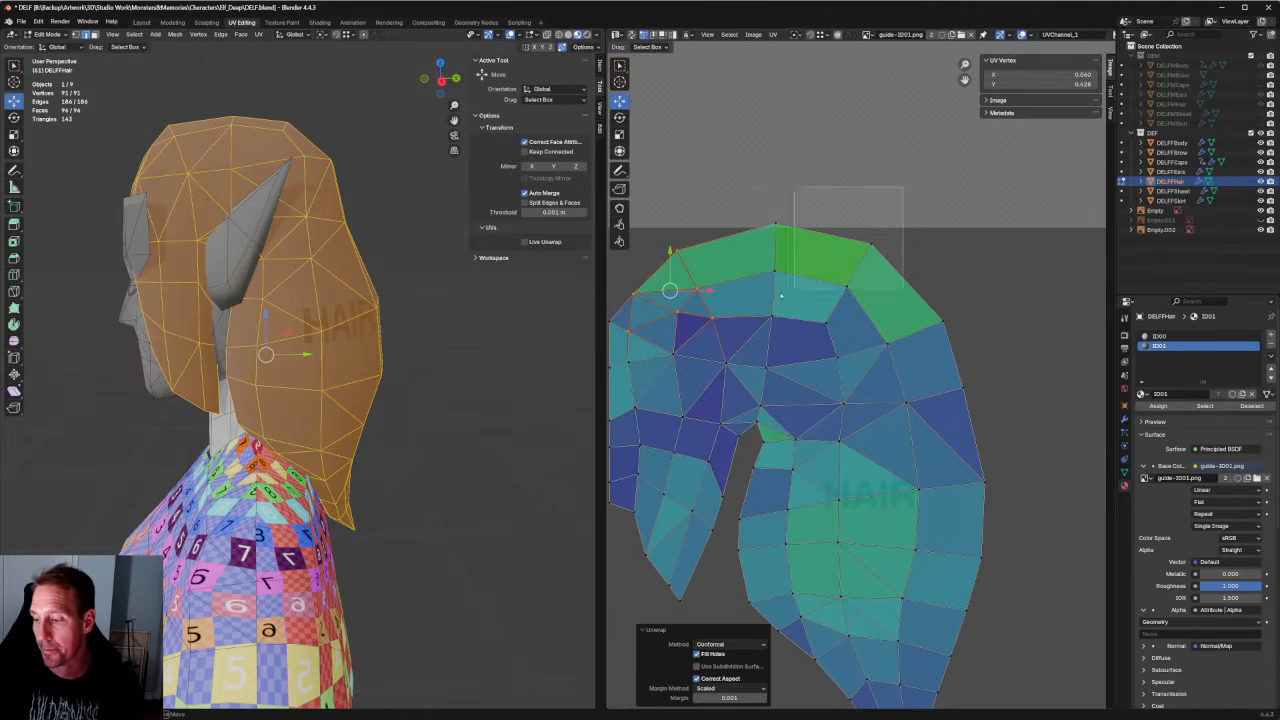
key(u)
click(795, 278)
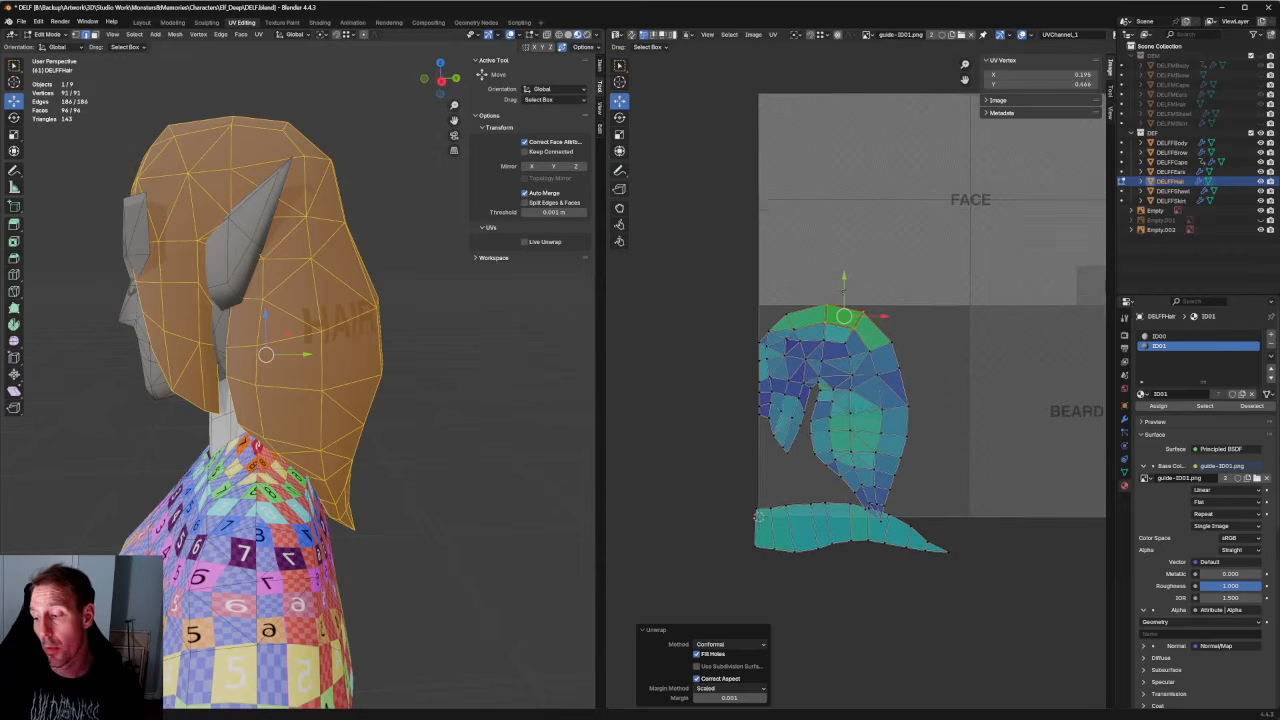
Unwrap the band of inner vertices just below the outer edge of the hair island's crown.
scroll(823, 291, up, 2)
middle_drag(824, 292, 828, 324)
drag(876, 282, 708, 344)
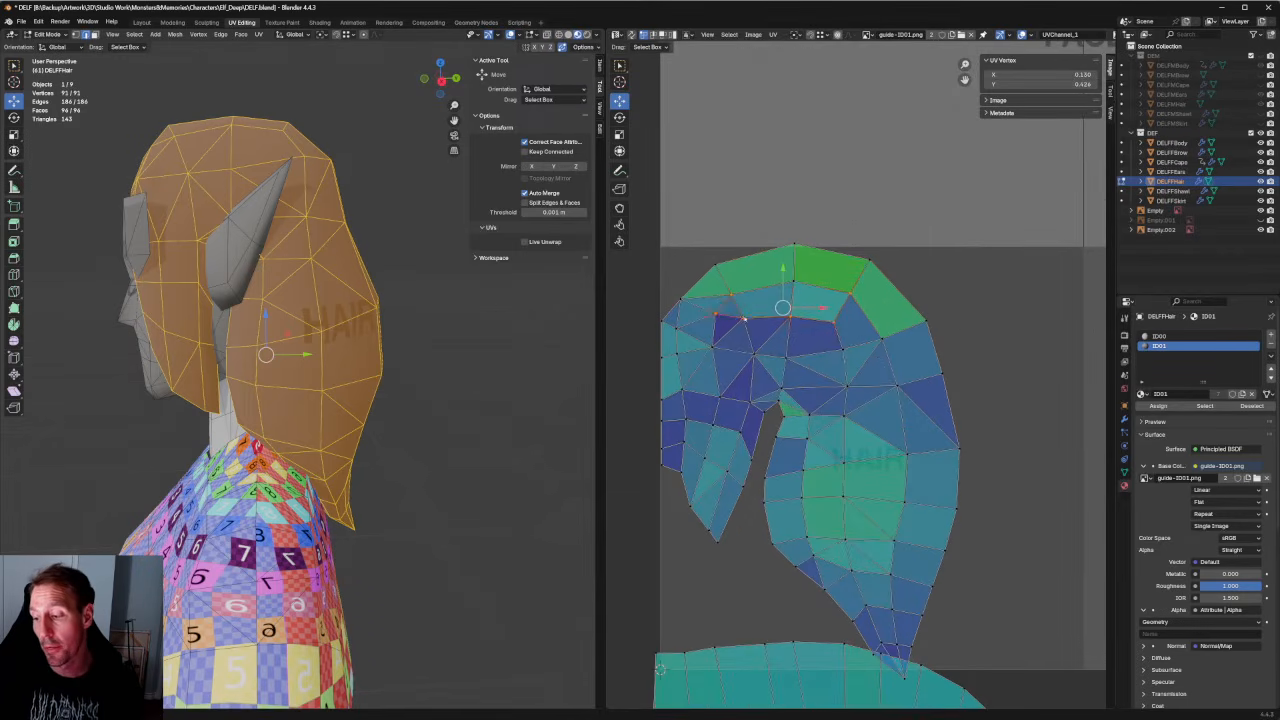
right_click(737, 320)
click(737, 318)
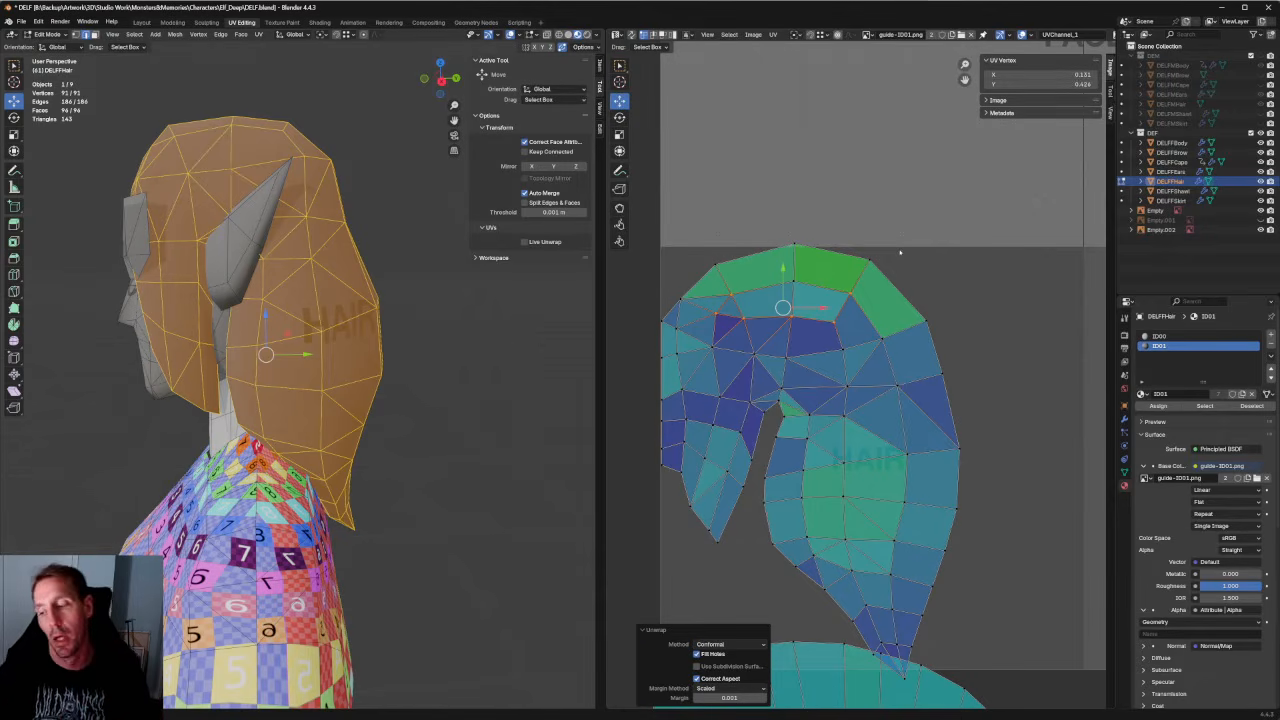
Move three vertices in the inner row below the hair island's crown band slightly upward, one at a time.
scroll(741, 297, up, 2)
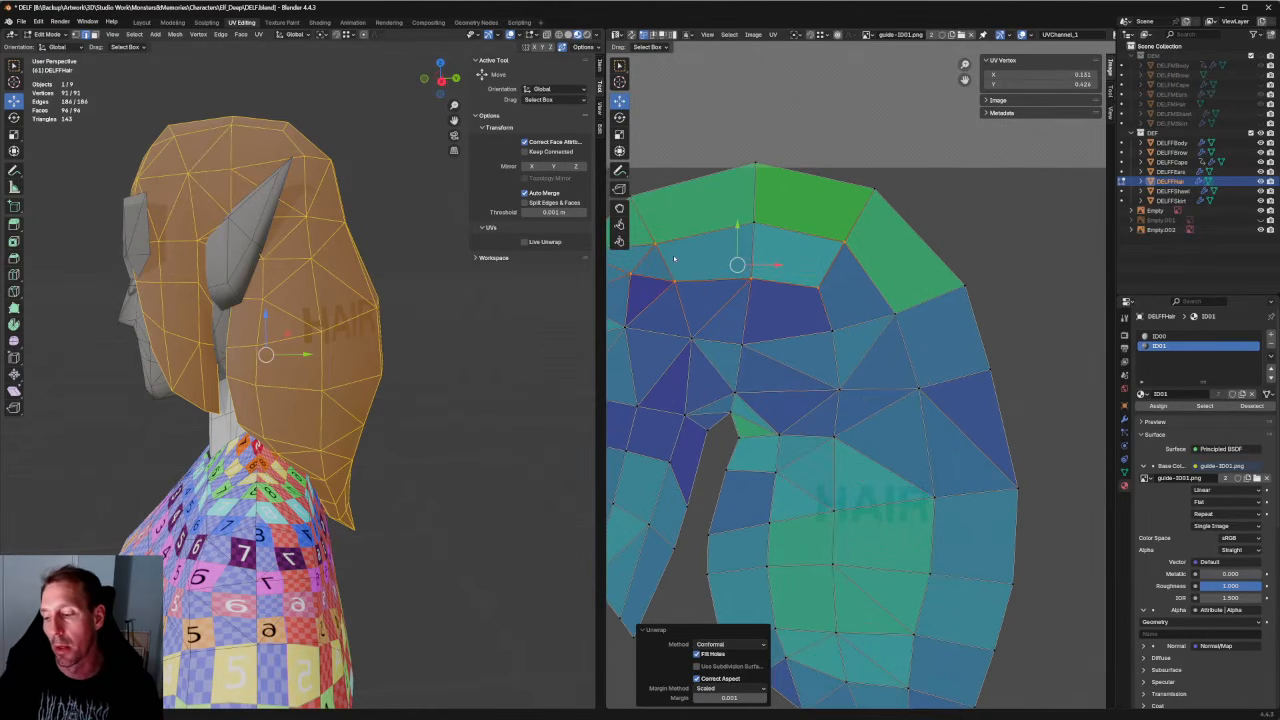
scroll(674, 259, up, 4)
click(689, 278)
key(g)
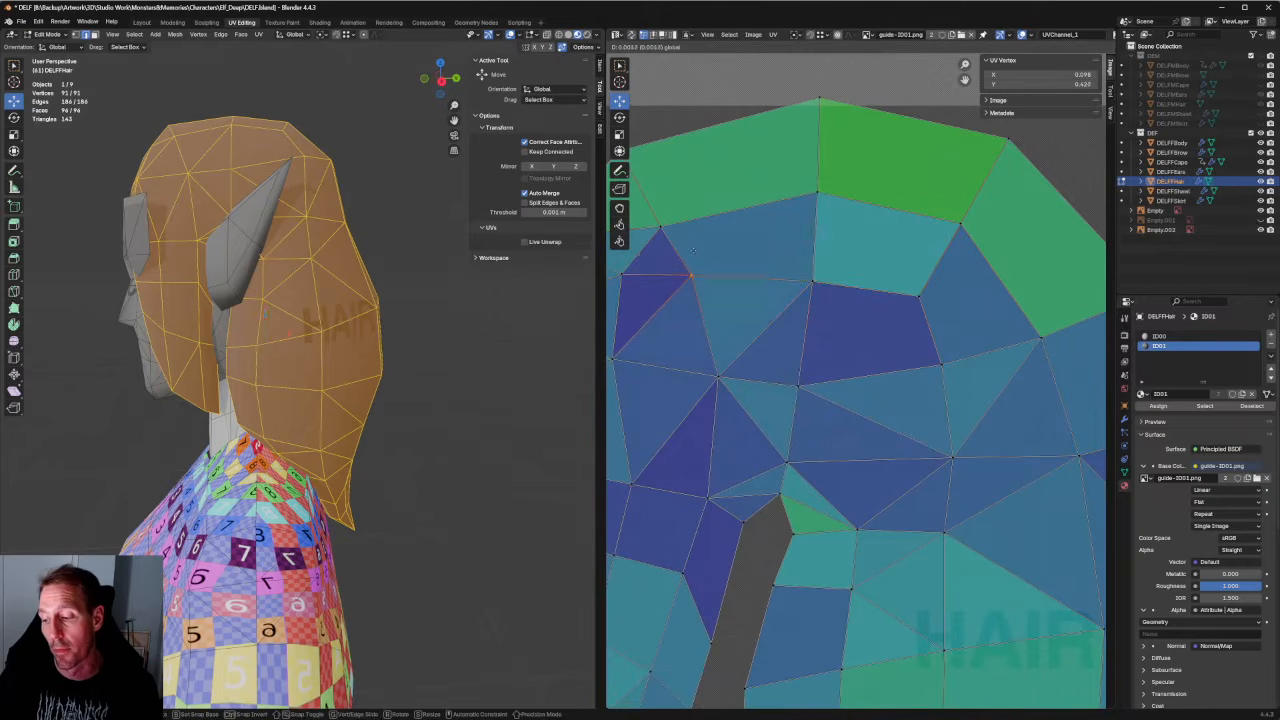
drag(693, 251, 693, 252)
click(813, 280)
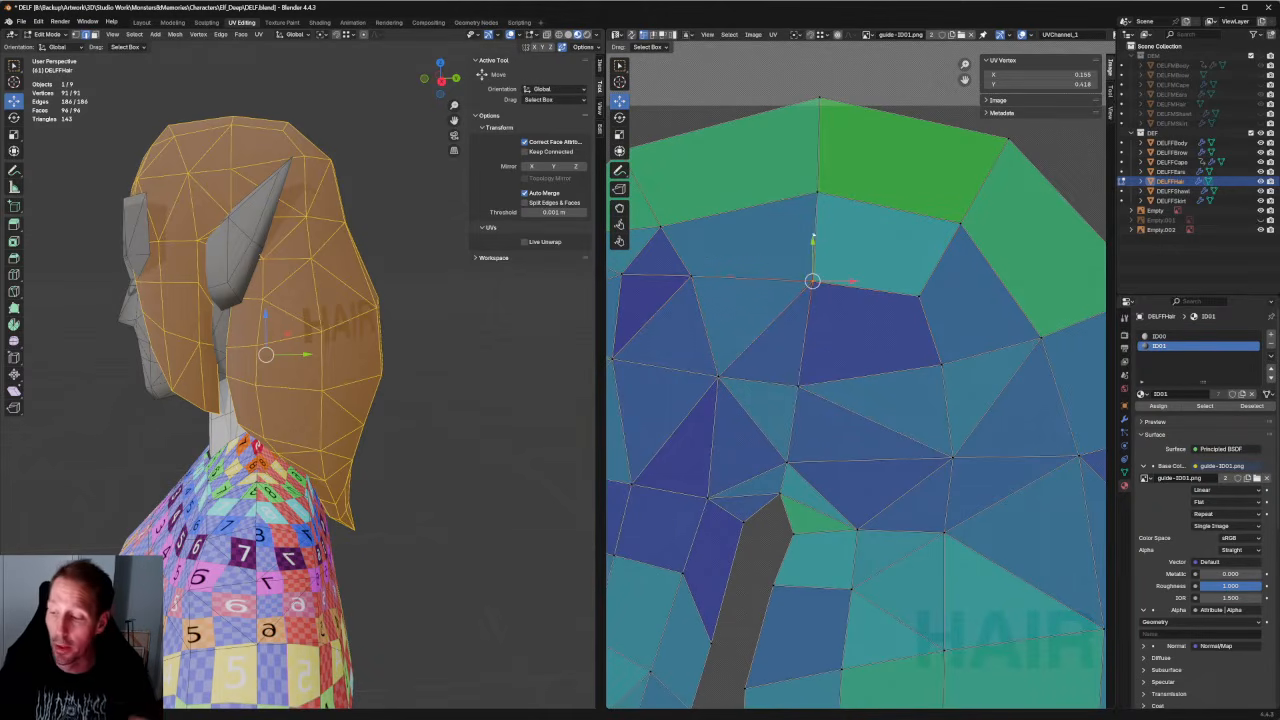
drag(813, 240, 813, 232)
click(918, 295)
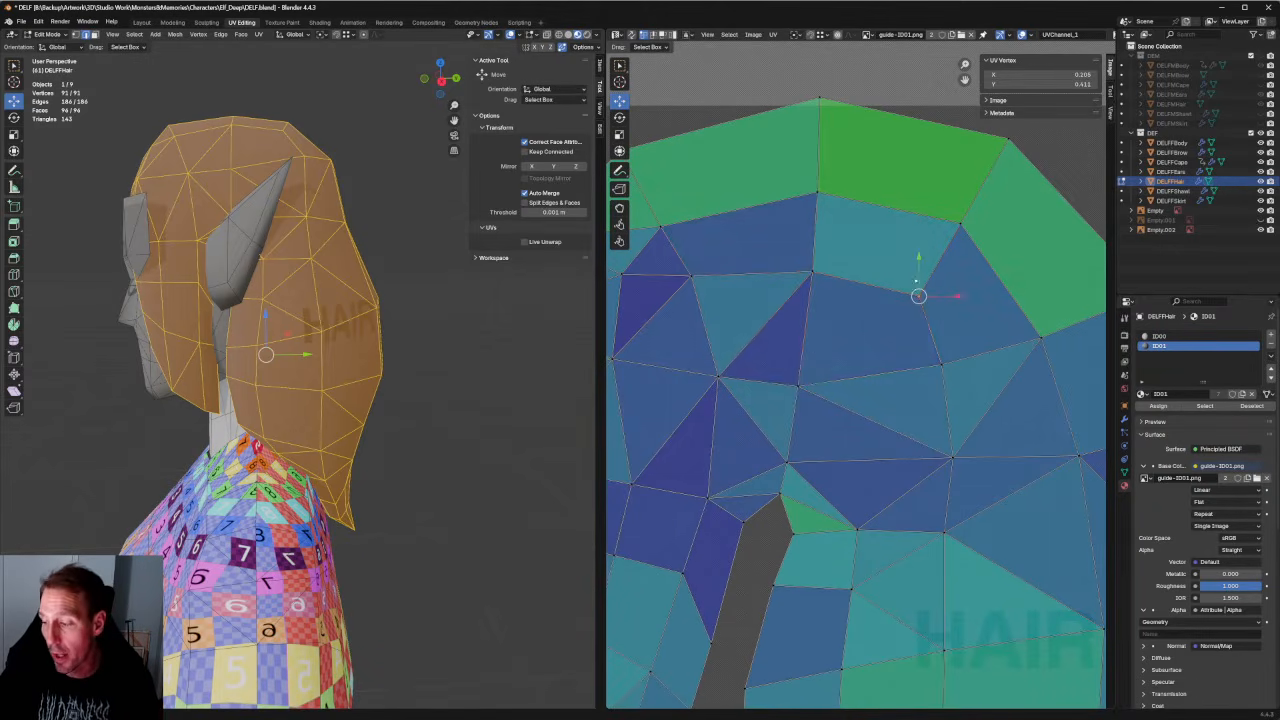
drag(917, 279, 918, 261)
scroll(920, 300, down, 3)
scroll(940, 316, up, 3)
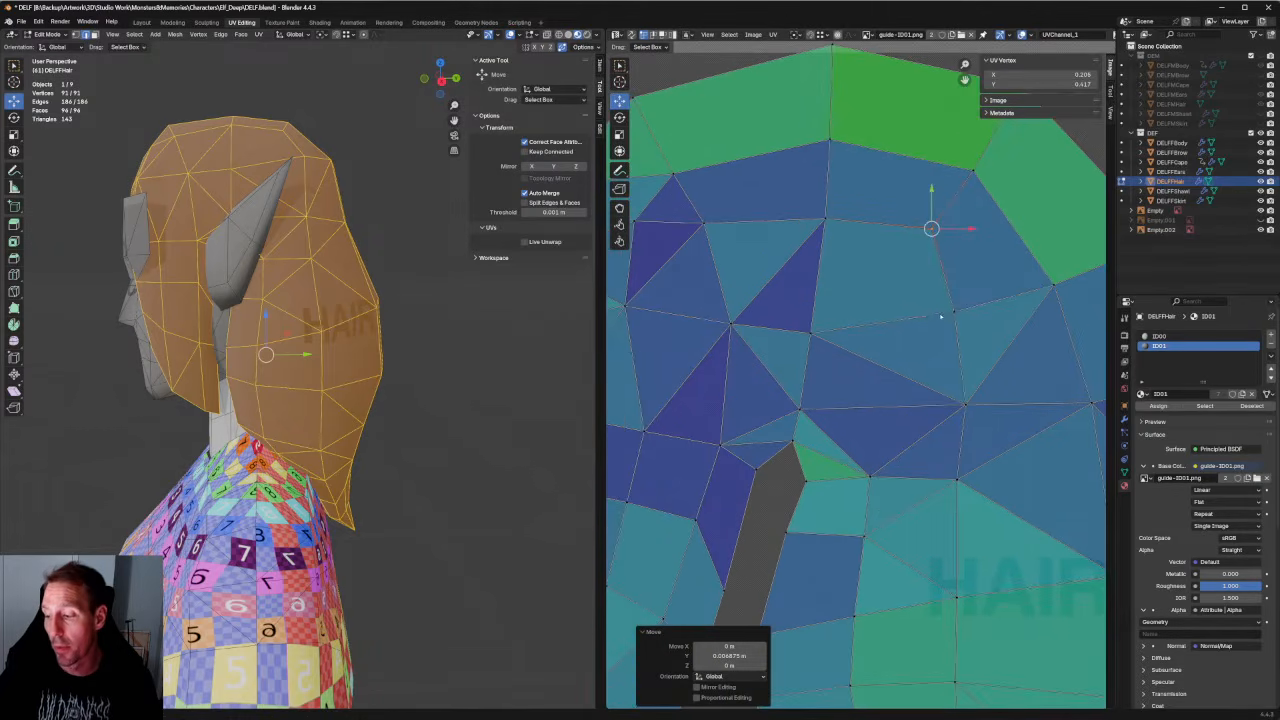
Unwrap the inner vertices between the hair island's crown and the top of the notch in two selections.
alt+click(940, 316)
key(u)
click(790, 323)
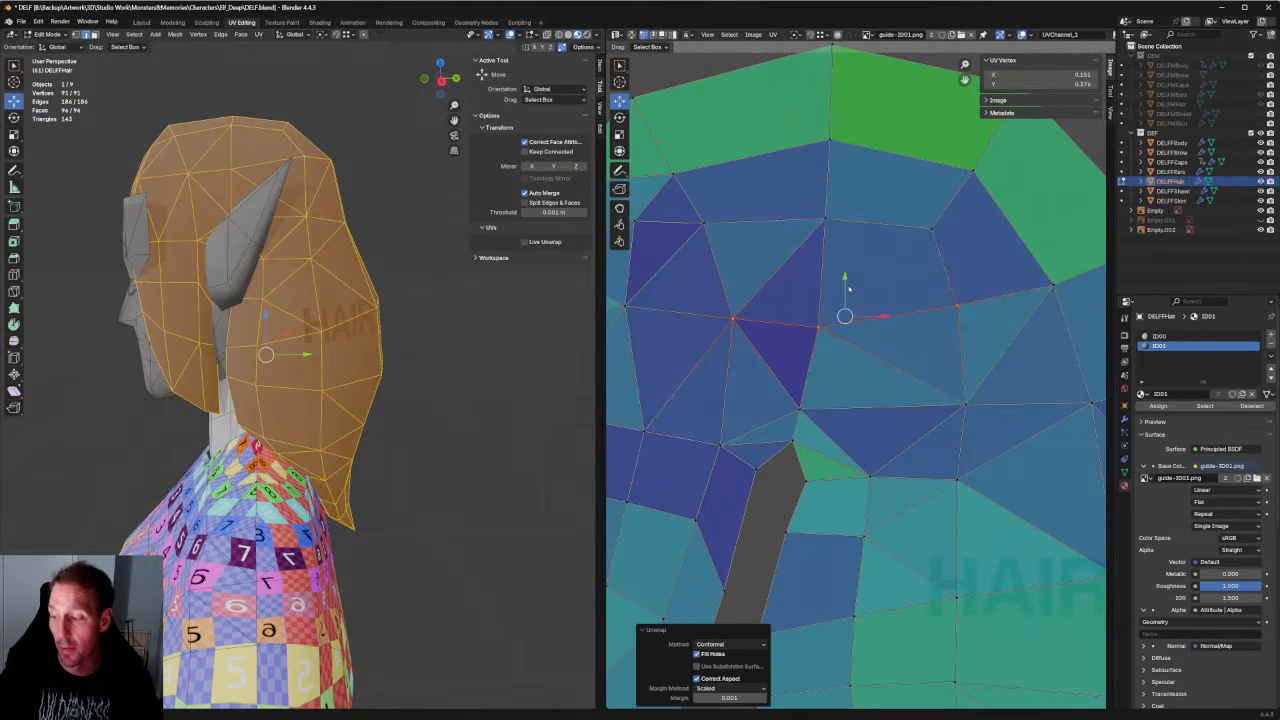
scroll(848, 289, down, 3)
scroll(880, 260, up, 4)
drag(905, 246, 648, 385)
key(u)
click(760, 331)
Reposition the vertices at the notch's tip and upper rear edge to relax the small stretched face there.
drag(812, 280, 766, 371)
key(g)
click(775, 299)
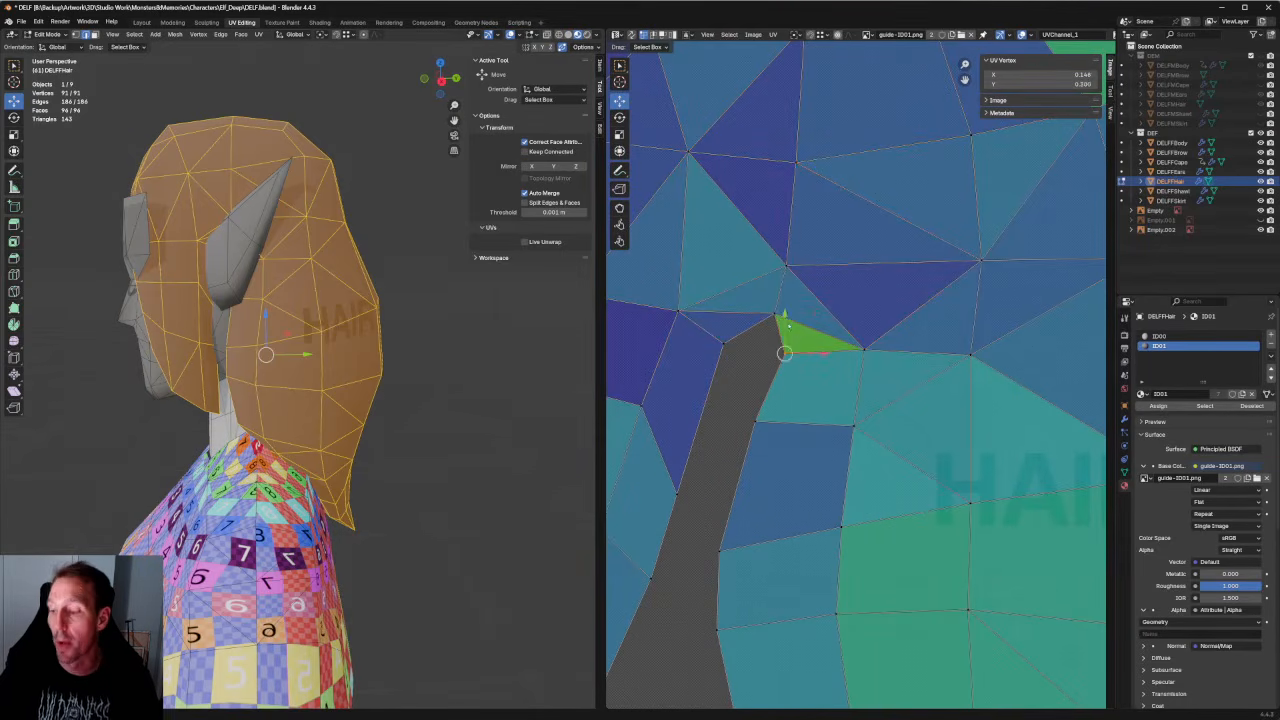
key(g)
click(783, 365)
key(g)
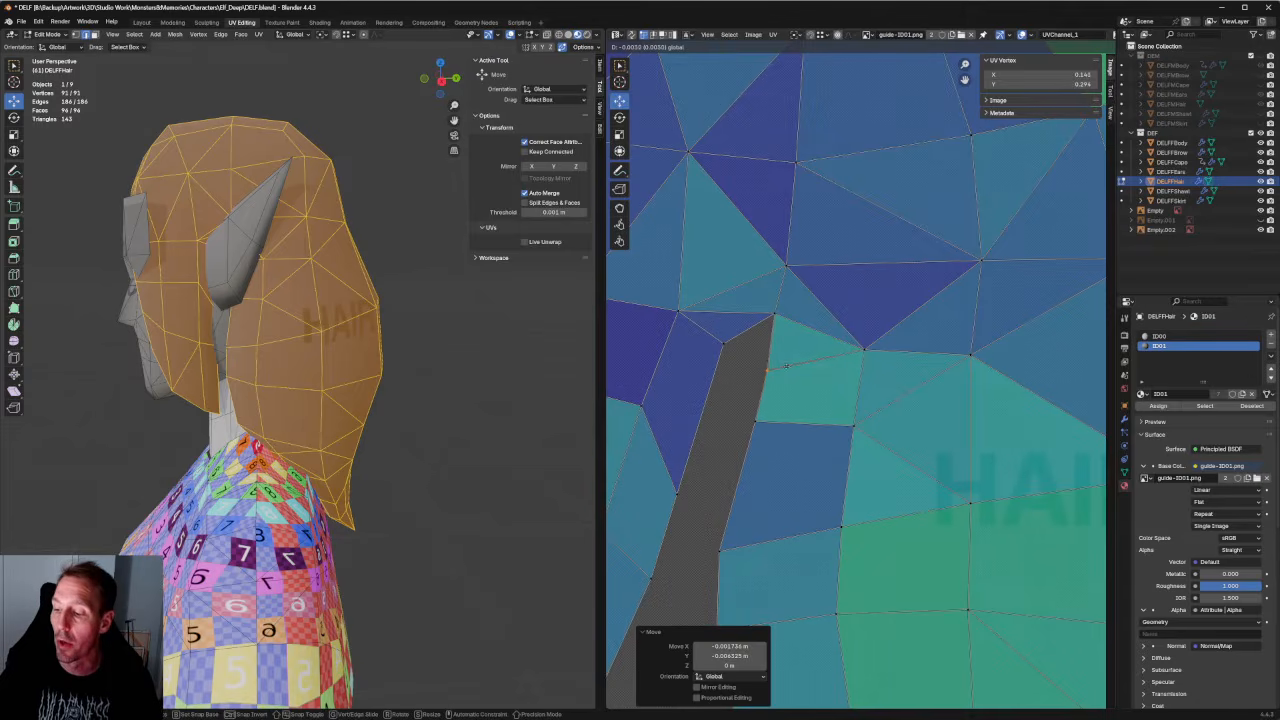
drag(783, 366, 782, 366)
scroll(856, 372, down, 5)
scroll(871, 400, up, 3)
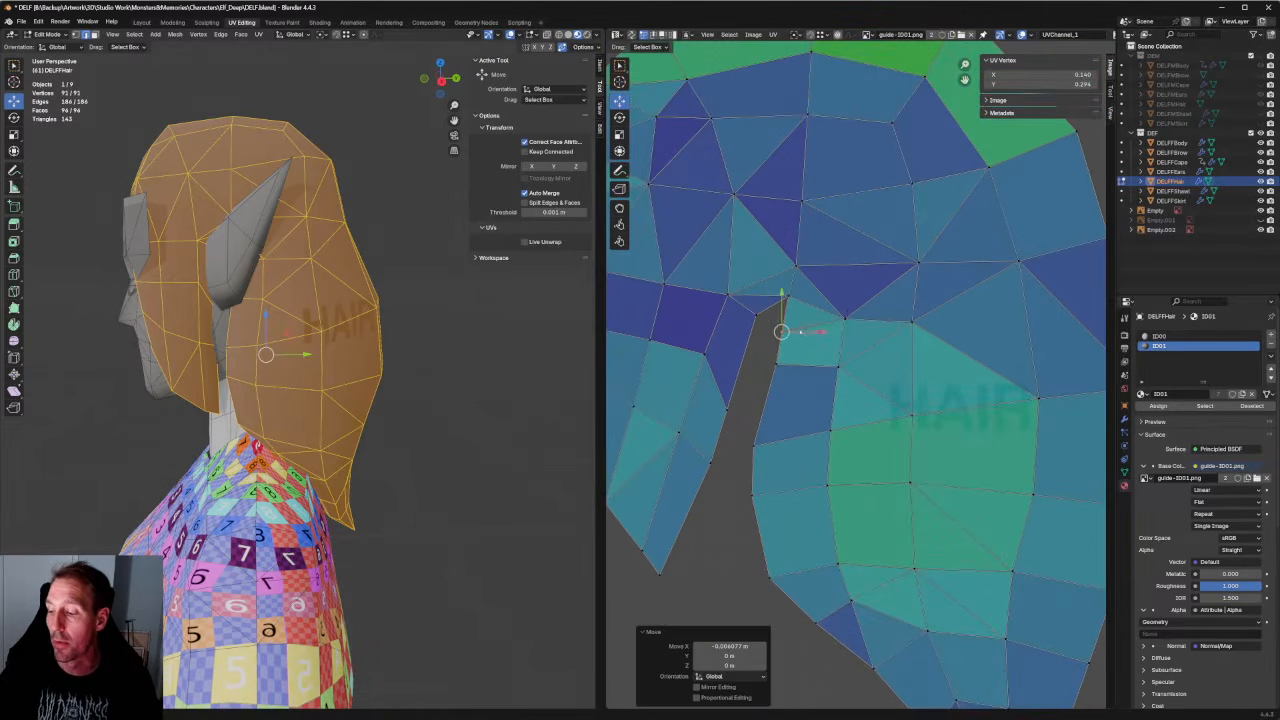
Unwrap the inner vertices around the HAIR label in two selections, first the front part and then the rear part.
click(855, 278)
middle_drag(968, 408, 853, 364)
scroll(853, 364, down, 1)
drag(853, 358, 716, 446)
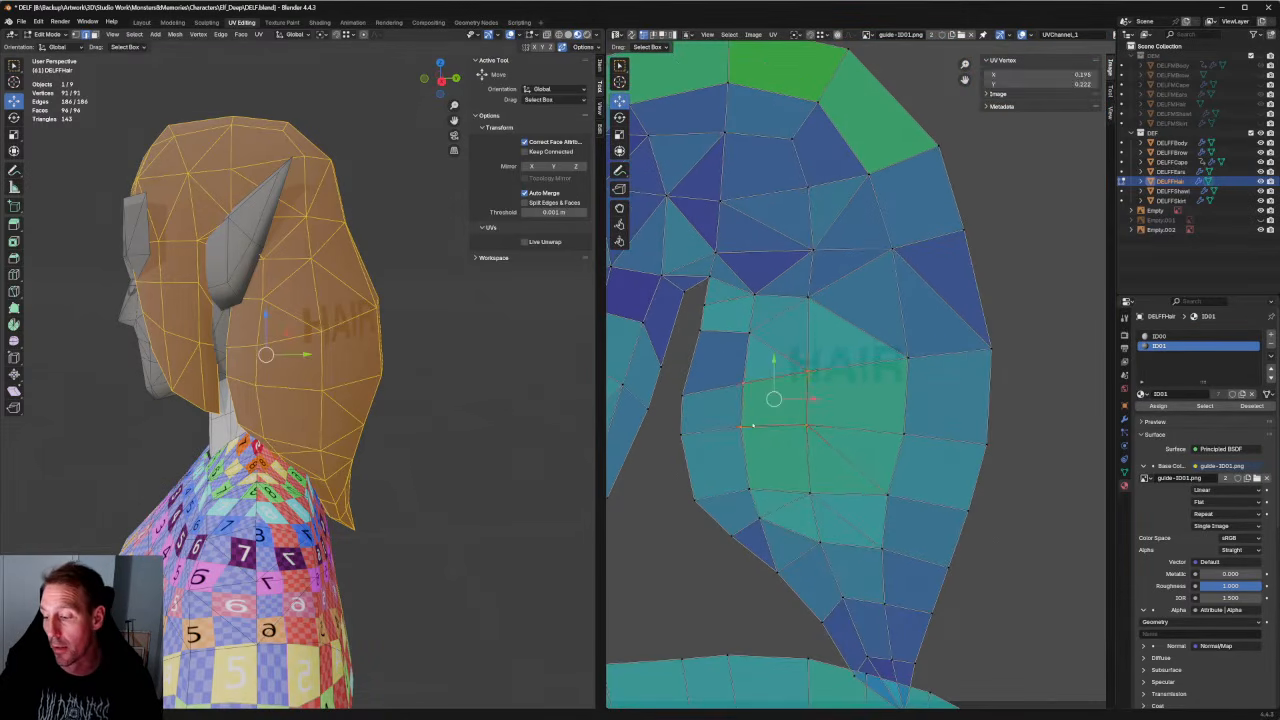
right_click(733, 423)
click(733, 423)
drag(938, 332, 768, 462)
right_click(832, 408)
click(830, 408)
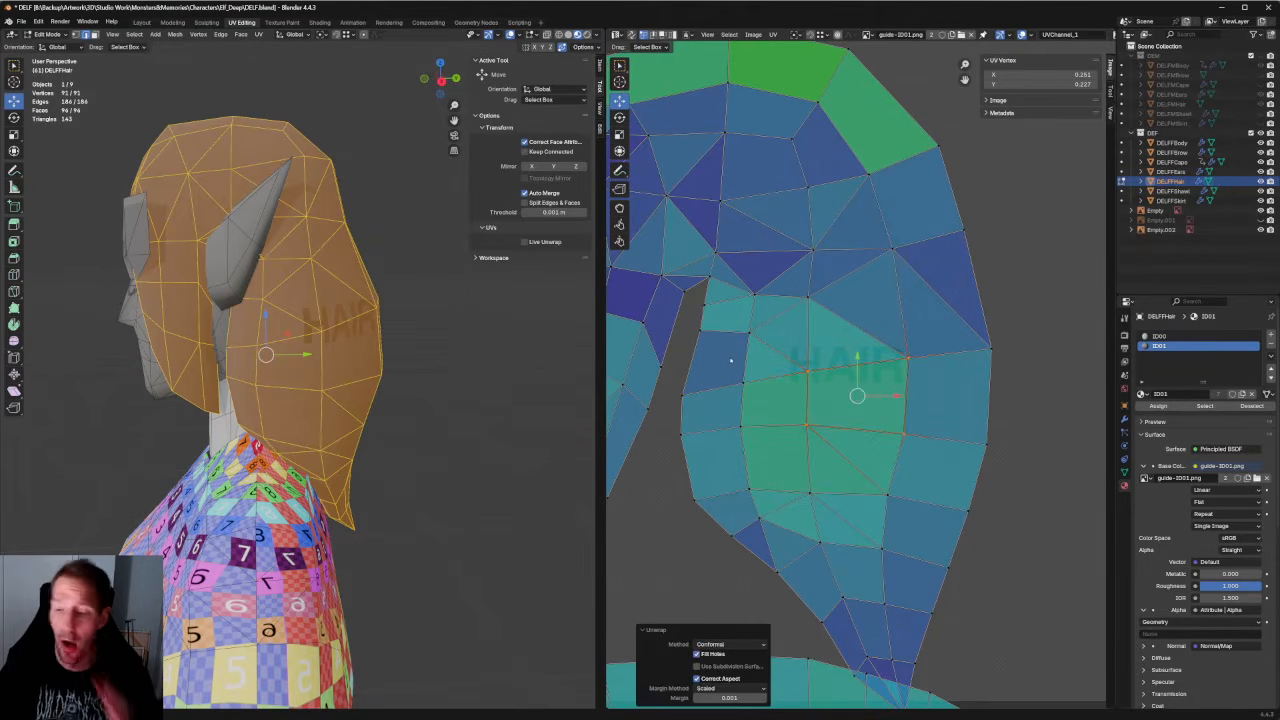
Unwrap the vertices around the face at the upper front side of the hair island's notch.
scroll(843, 387, up, 3)
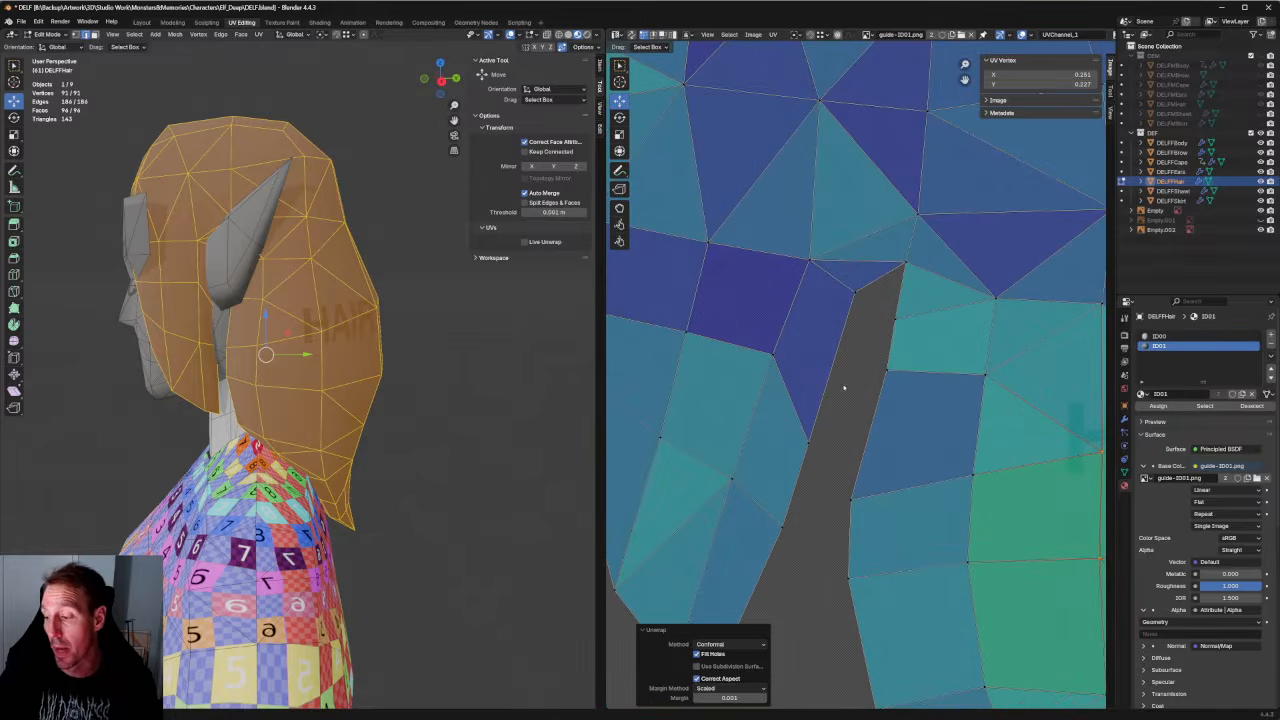
drag(877, 240, 765, 474)
right_click(812, 404)
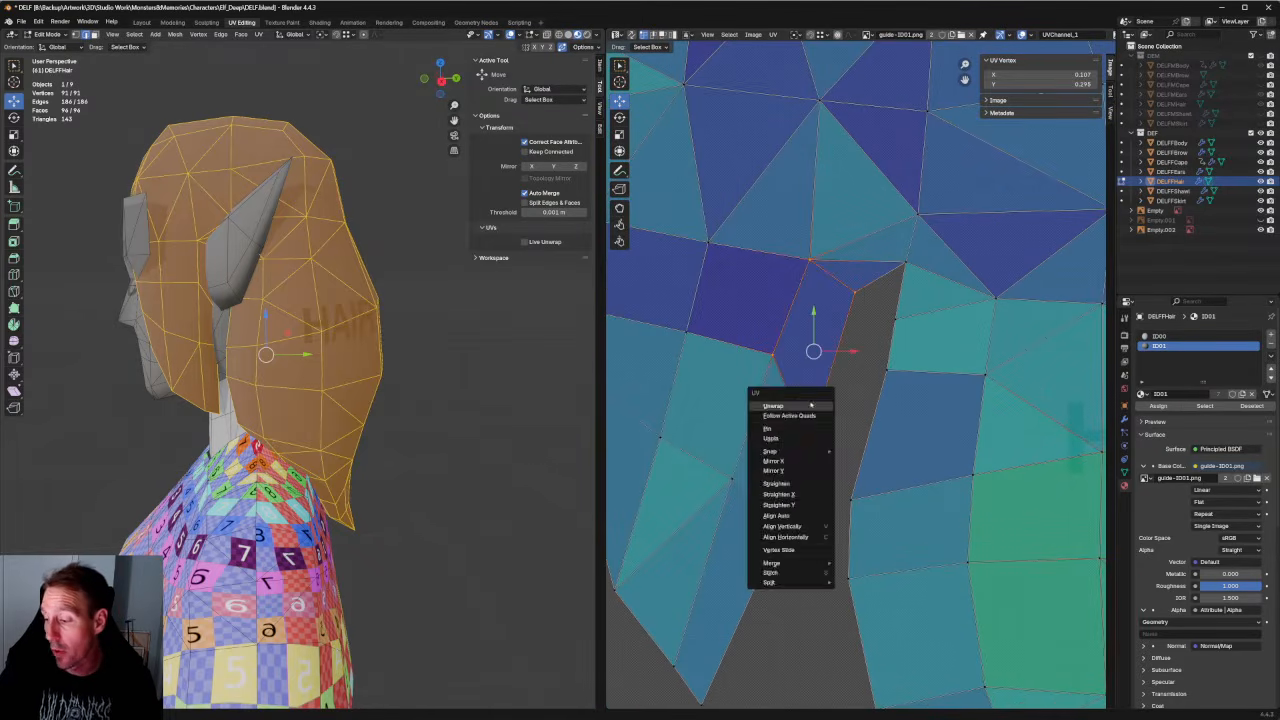
click(812, 404)
scroll(847, 366, down, 4)
scroll(845, 370, up, 4)
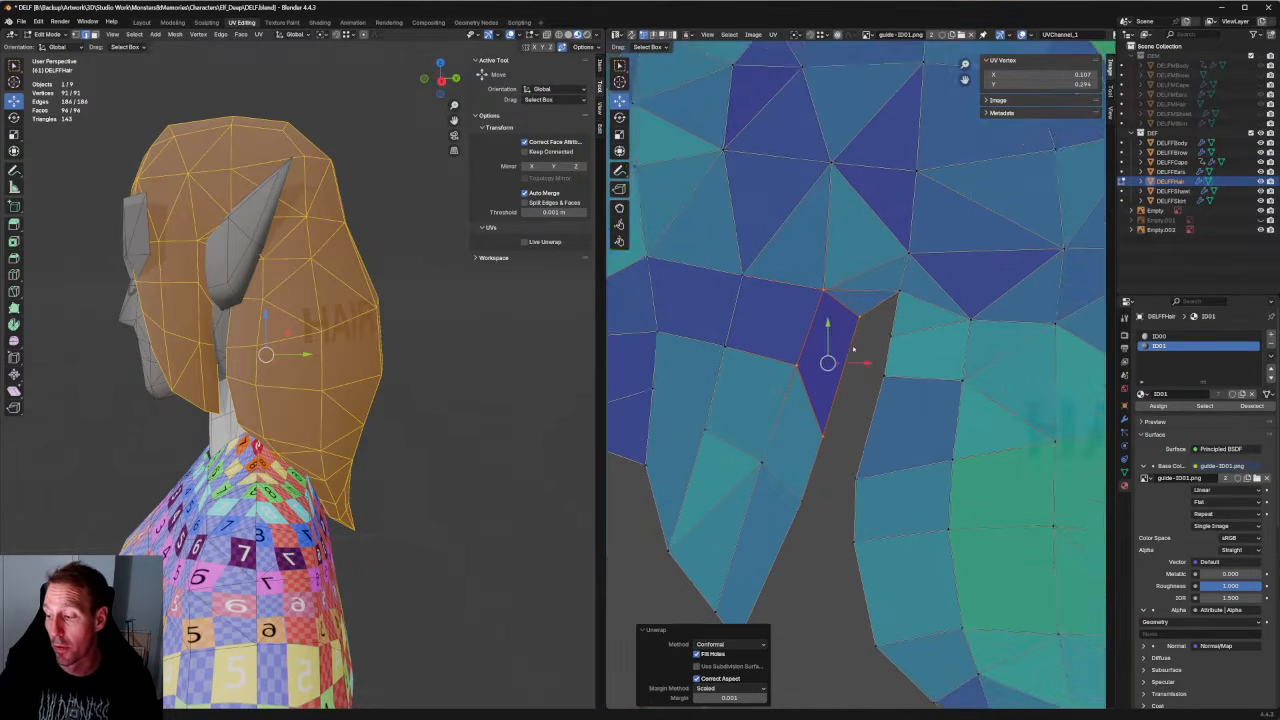
Nudge the vertices along the front edge of the notch to even out the narrow face beside it.
drag(871, 286, 806, 490)
key(g)
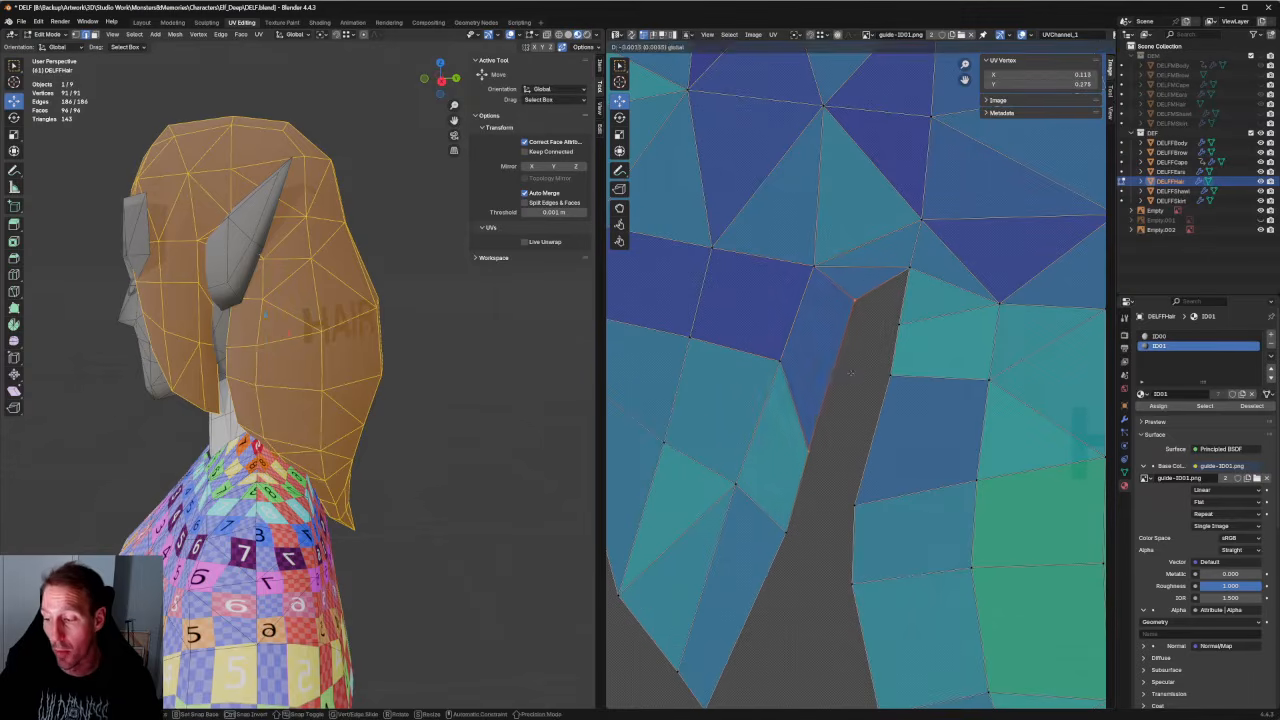
click(843, 355)
drag(855, 376, 857, 376)
middle_drag(859, 376, 968, 405)
Select all vertices of the hair island's front lock and move them slightly straight up.
scroll(960, 400, down, 1)
middle_drag(872, 318, 824, 326)
drag(836, 282, 798, 385)
shift+click(758, 472)
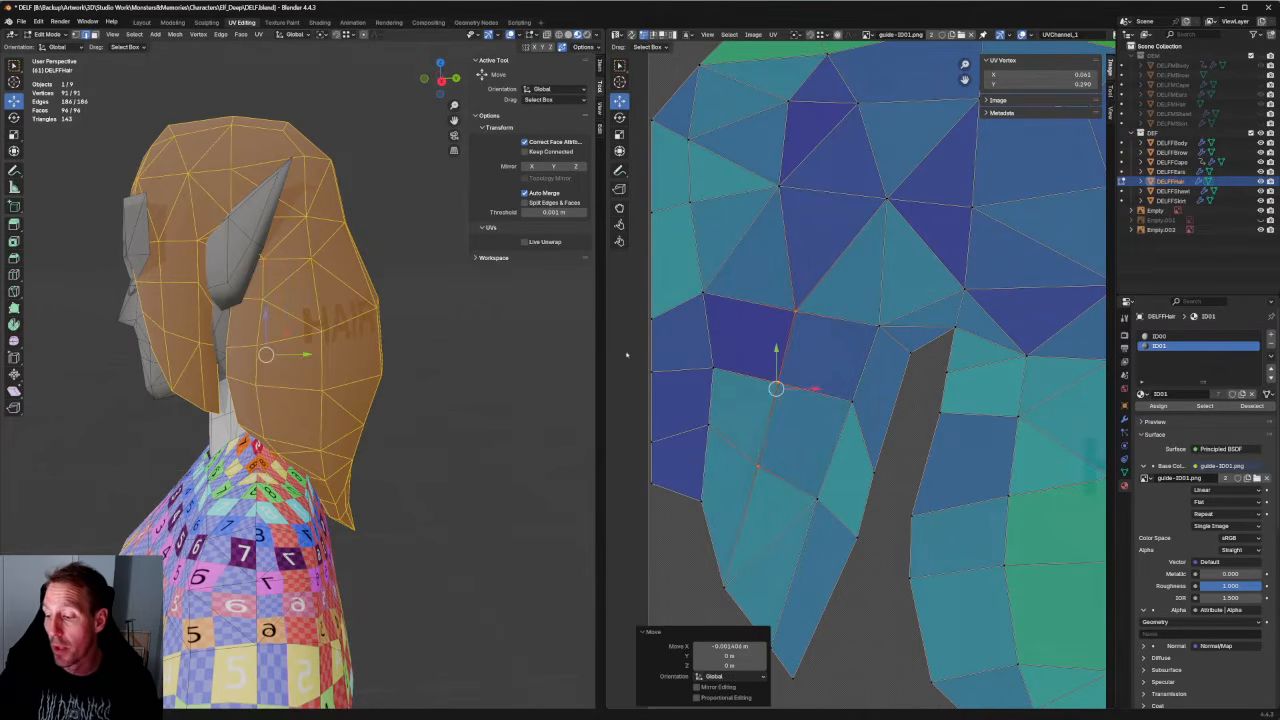
drag(627, 354, 908, 700)
middle_drag(773, 463, 785, 449)
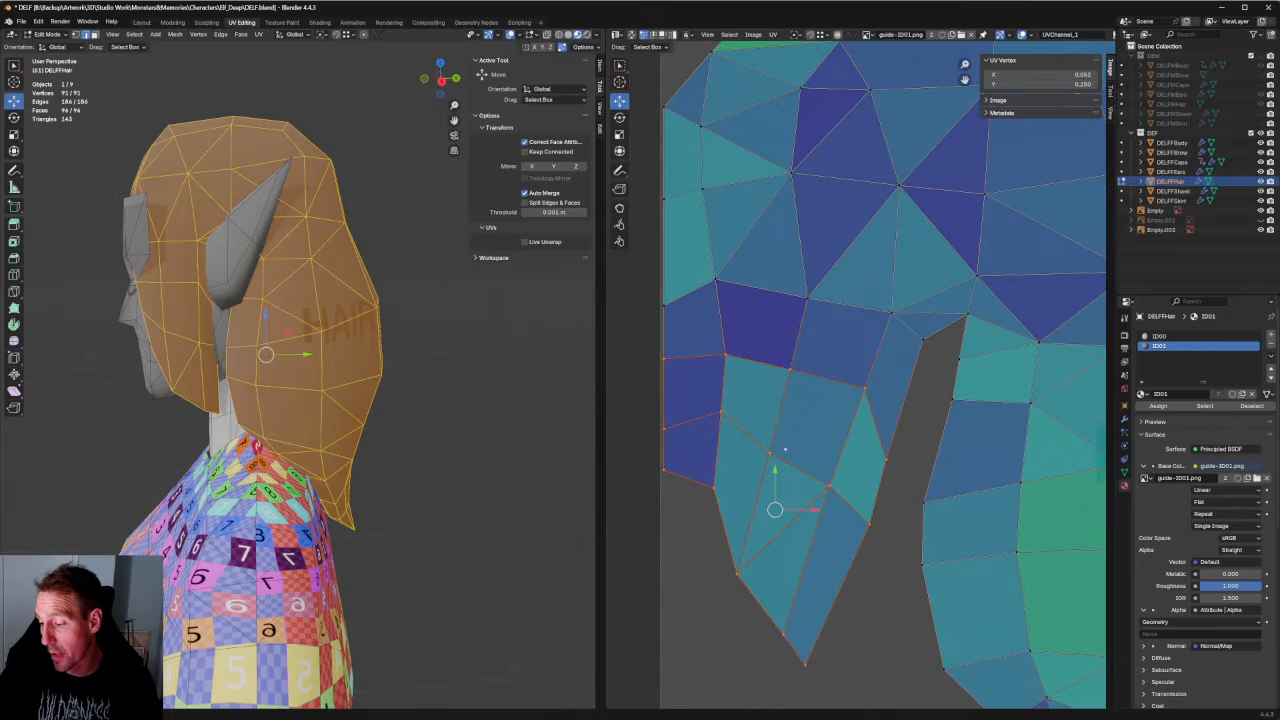
drag(775, 481, 775, 471)
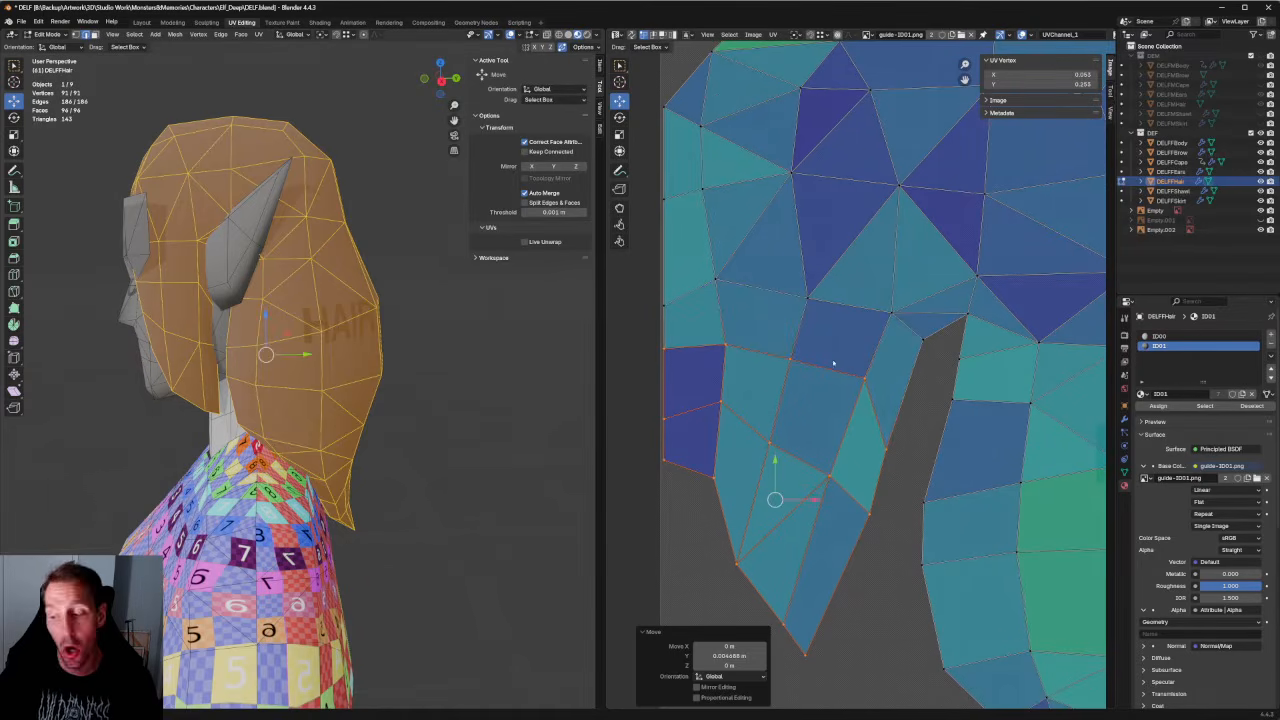
Lower the three-vertex row at the hair island's front edge slightly and raise the two vertices in the row below it.
middle_drag(865, 275, 845, 372)
scroll(848, 374, down, 2)
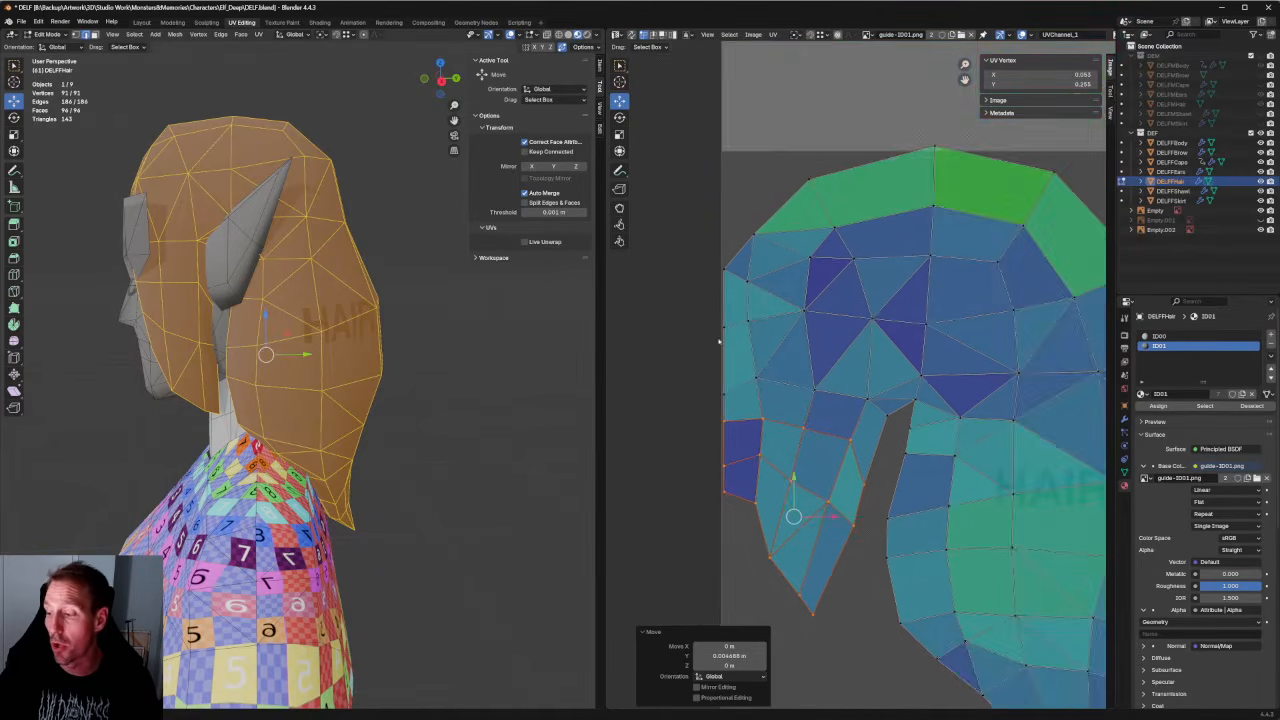
scroll(848, 374, up, 2)
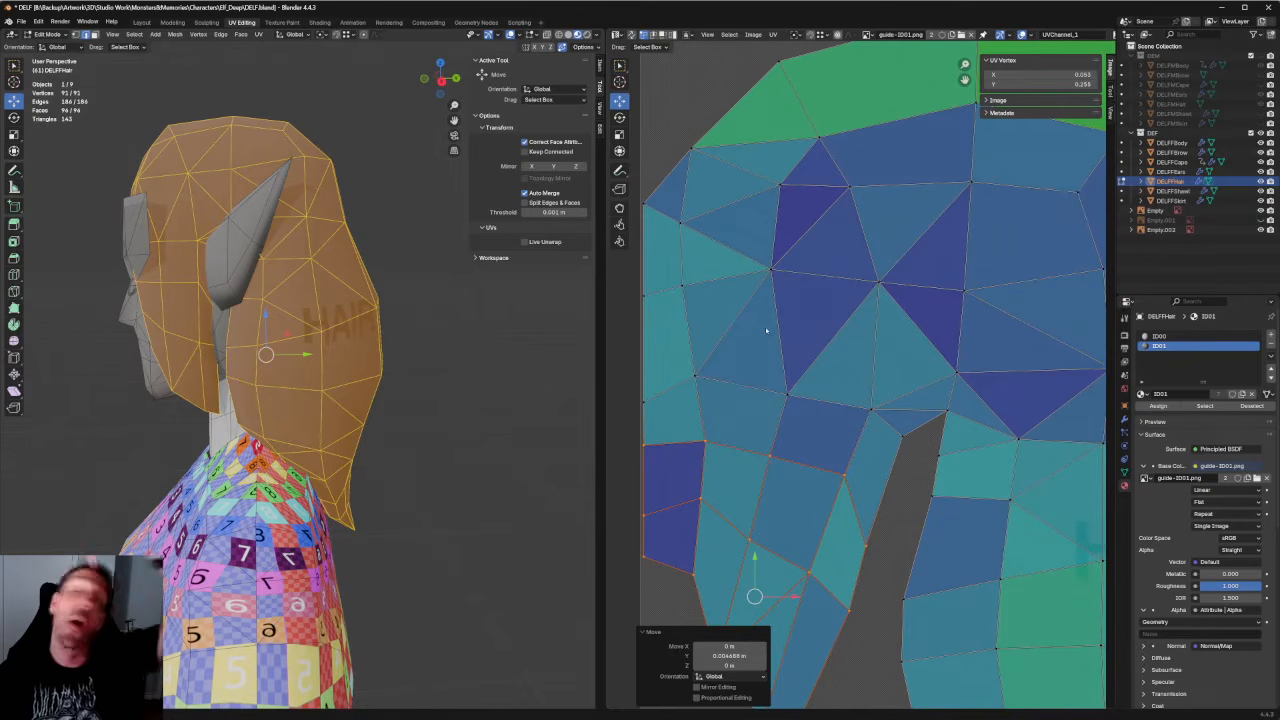
middle_drag(811, 260, 869, 260)
drag(879, 259, 658, 341)
drag(765, 264, 765, 271)
drag(802, 351, 662, 422)
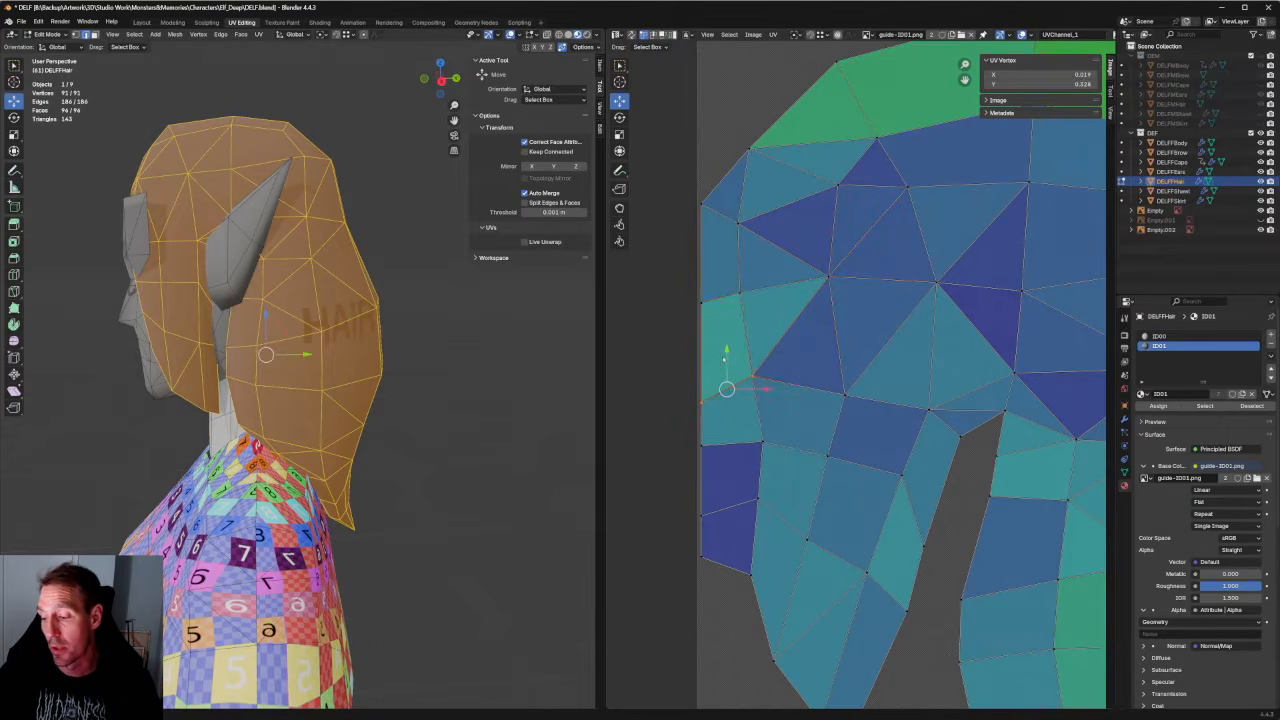
drag(728, 350, 731, 342)
Lower the two outermost vertices of the front edge's upper row and readjust the edge vertices in the row below.
drag(756, 278, 682, 323)
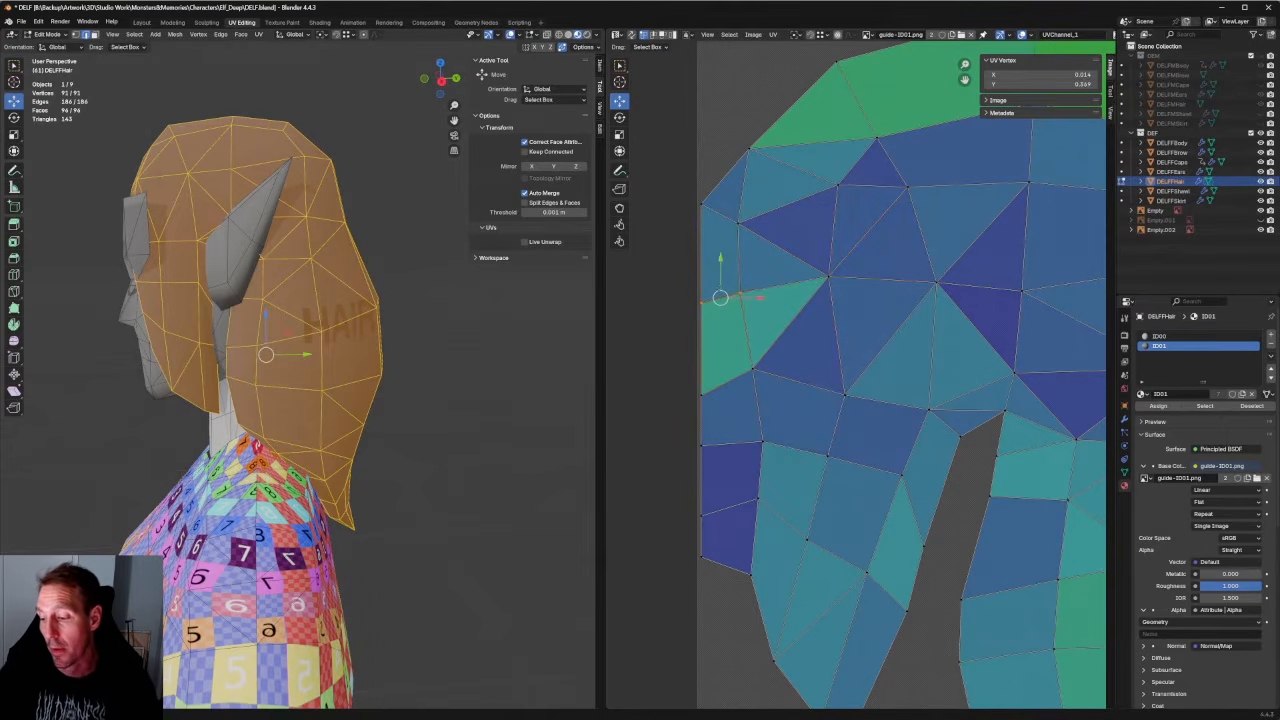
drag(725, 282, 726, 288)
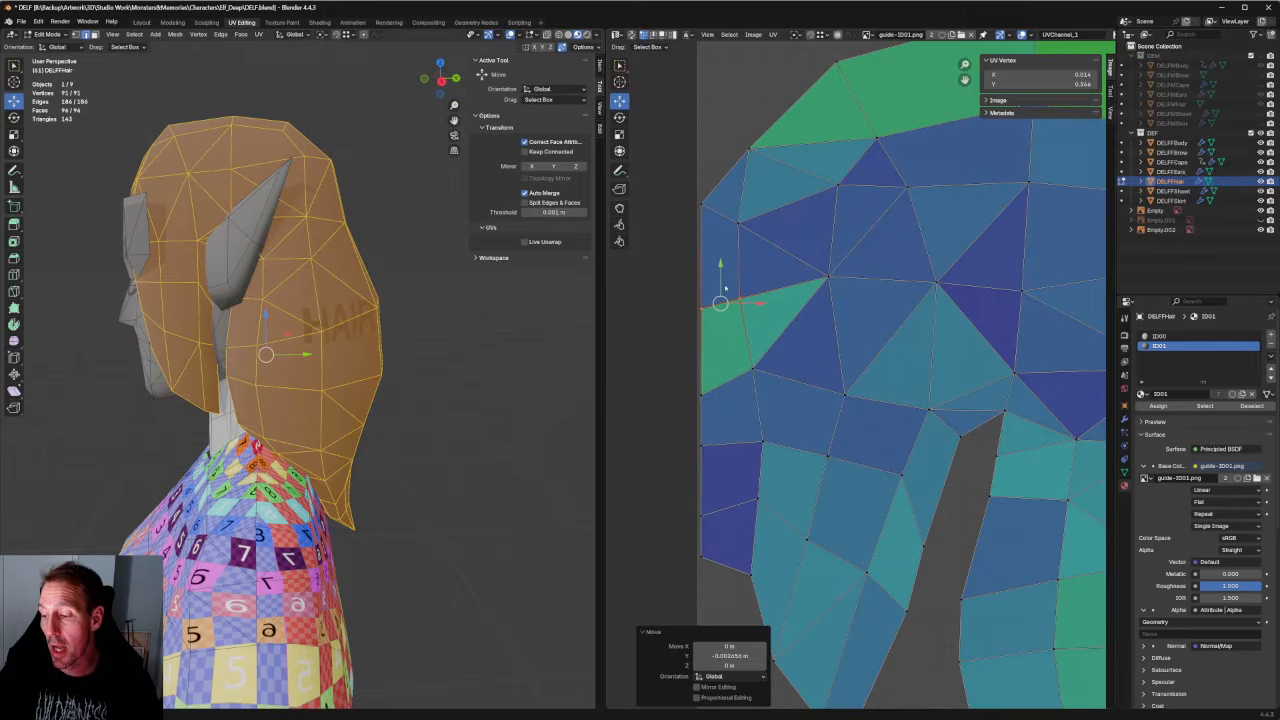
drag(738, 367, 673, 429)
mouse_move(702, 358)
mouse_down()
mouse_move(665, 406)
mouse_move(725, 348)
mouse_move(724, 361)
mouse_up()
click(800, 369)
click(829, 276)
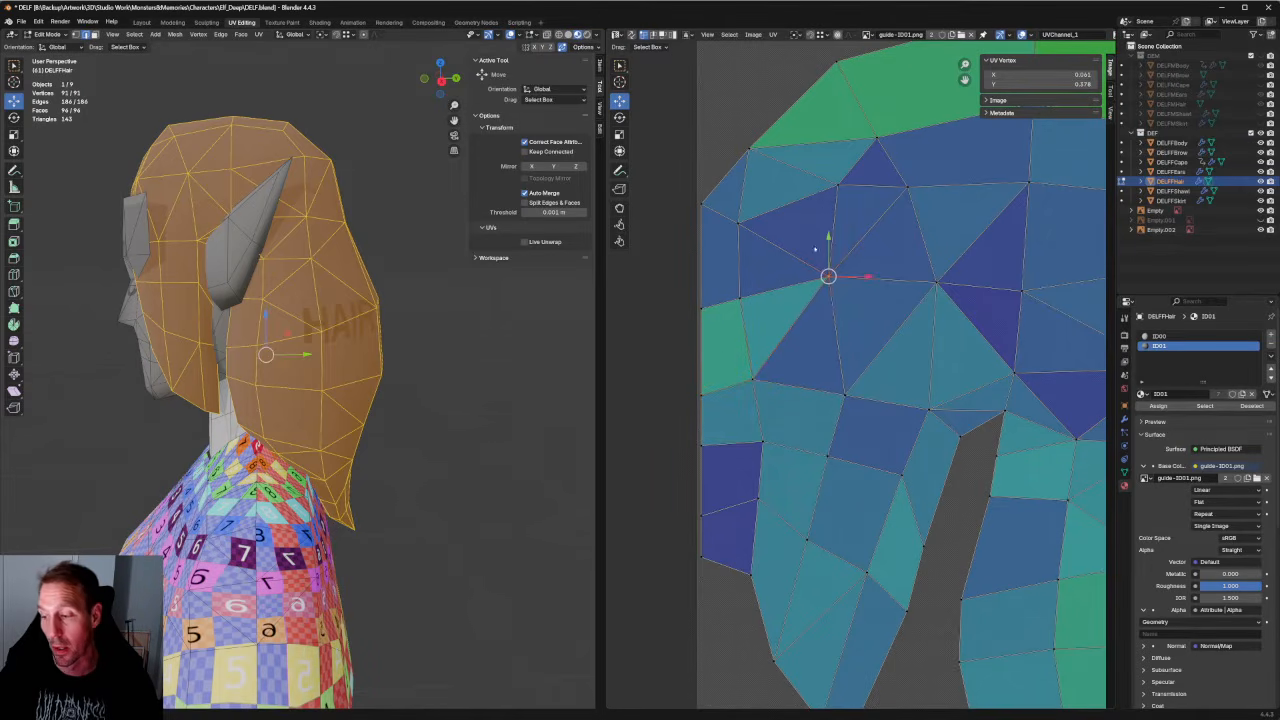
Unwrap the inner vertices just below the crown's outer band at the hair island's upper front.
middle_drag(829, 276, 800, 409)
drag(738, 232, 916, 420)
key(u)
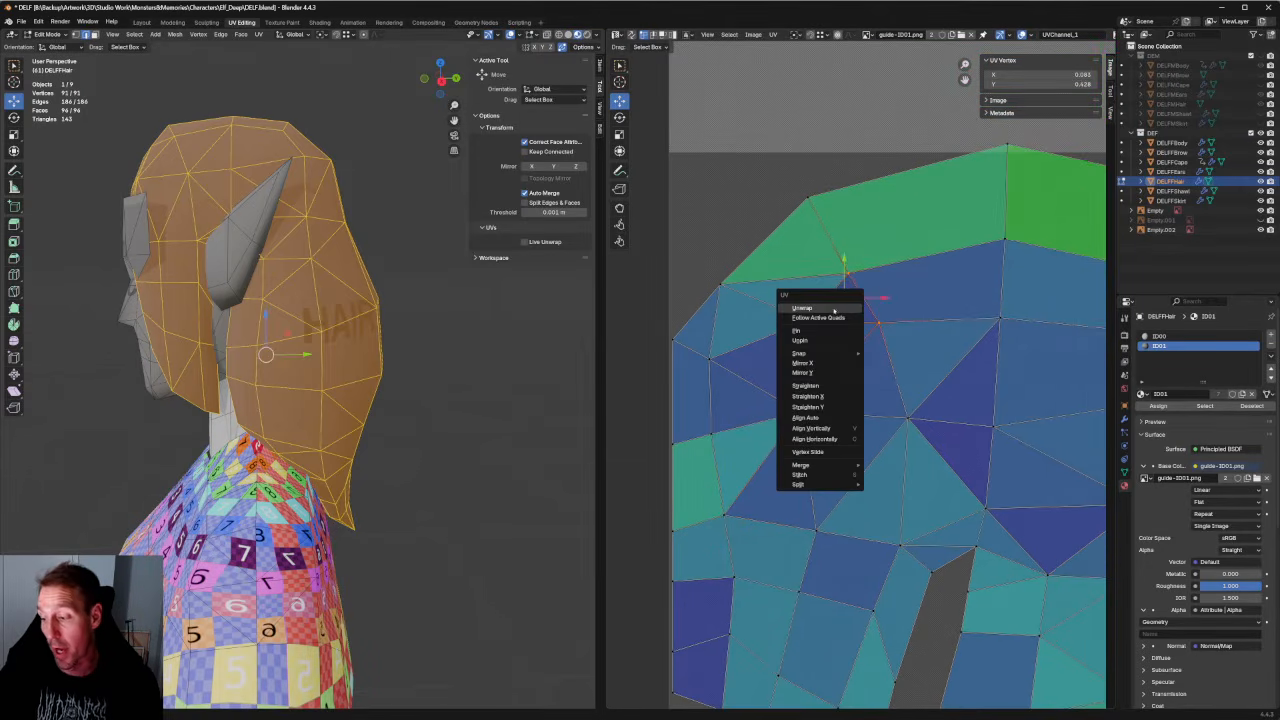
click(834, 311)
Try to unwrap the three-vertex row in the second band below the crown's outer edge, and undo it.
middle_drag(815, 259, 821, 289)
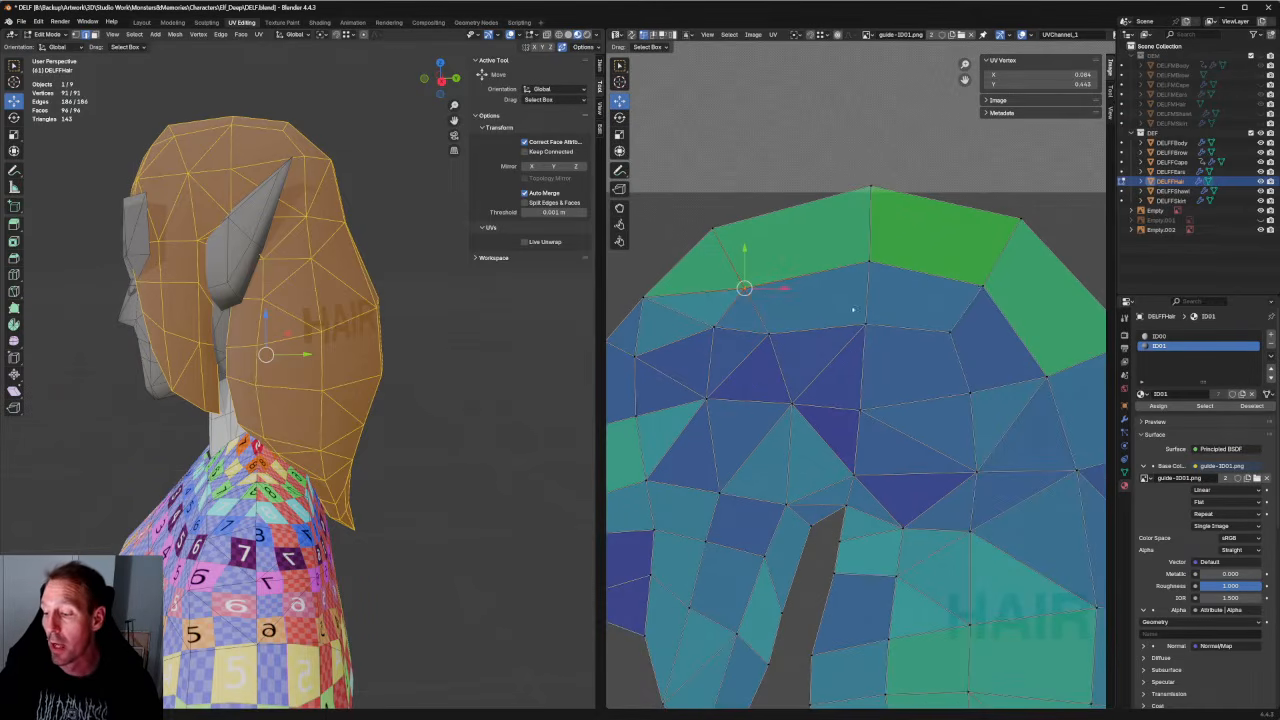
drag(1006, 310, 719, 371)
right_click(857, 346)
click(857, 346)
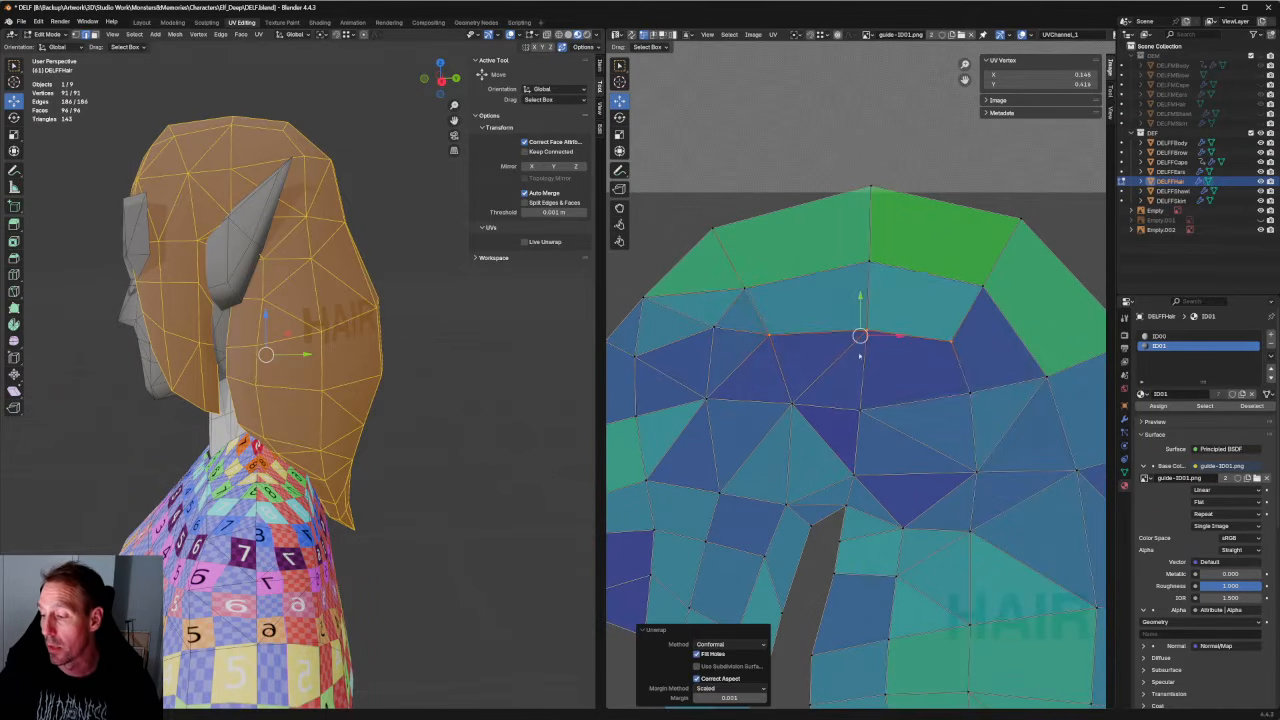
middle_drag(958, 366, 896, 308)
key(ctrl+z)
Unwrap the next lower row of three inner vertices between the hair island's crown and the notch.
drag(932, 308, 701, 383)
right_click(775, 352)
click(775, 352)
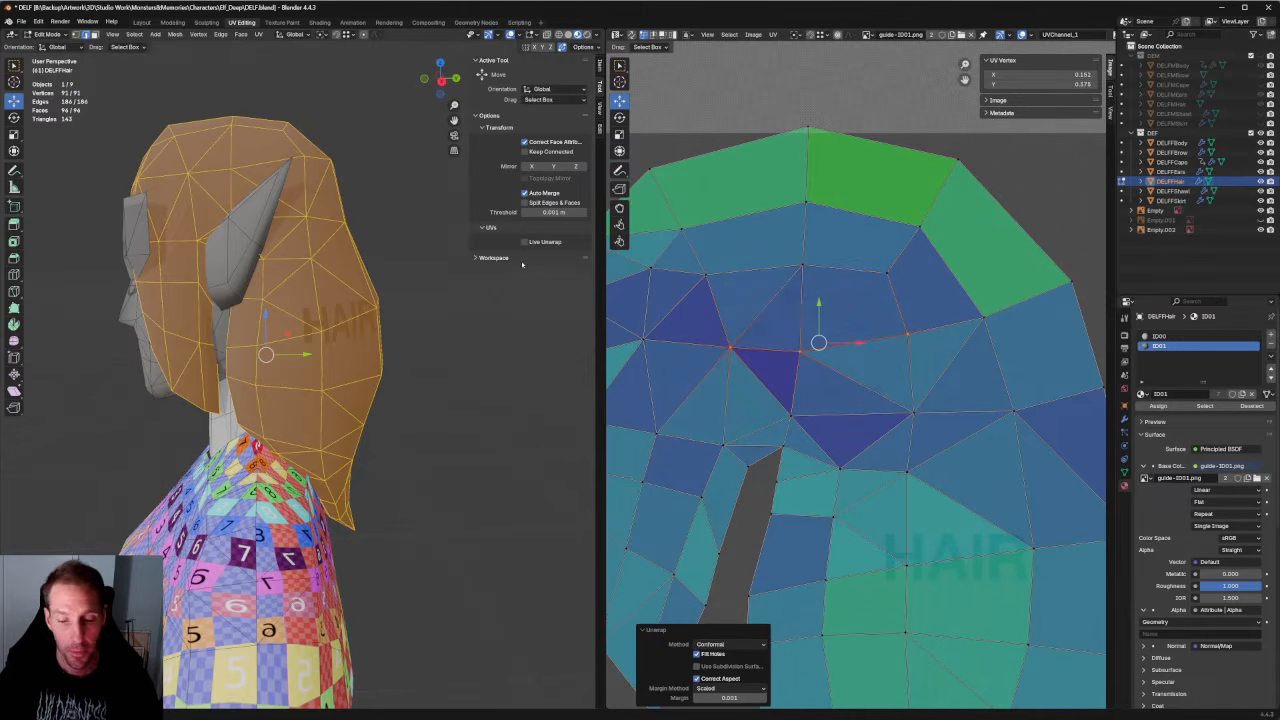
Align horizontally the vertex row running from above the notch to the hair island's rear outer edge.
middle_drag(522, 264, 545, 257)
scroll(937, 279, down, 4)
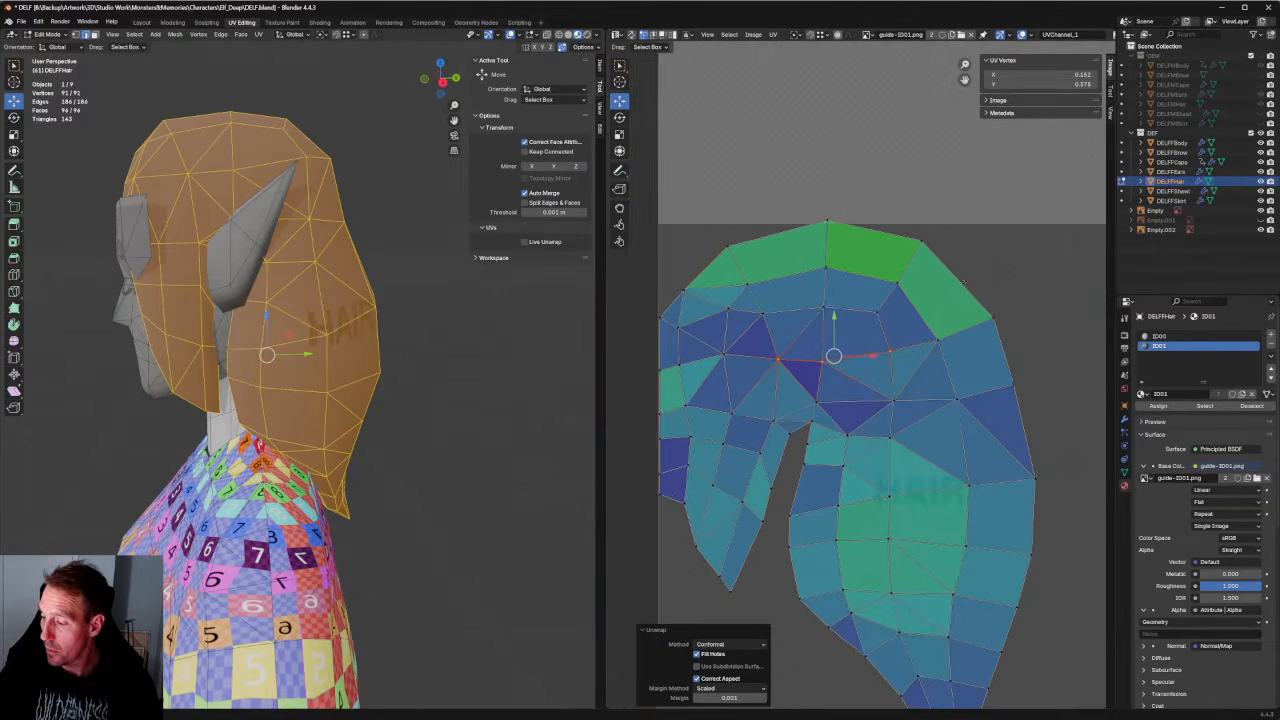
scroll(1030, 330, up, 1)
drag(1034, 328, 776, 374)
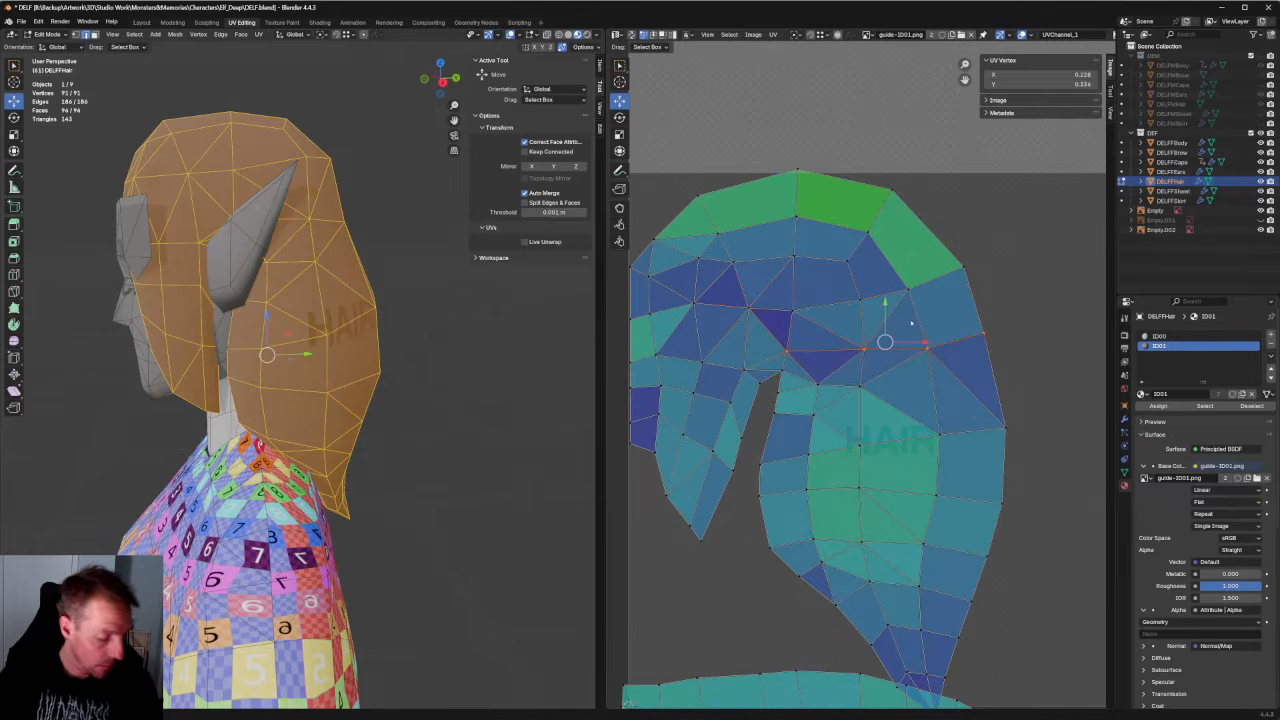
key(shift+w)
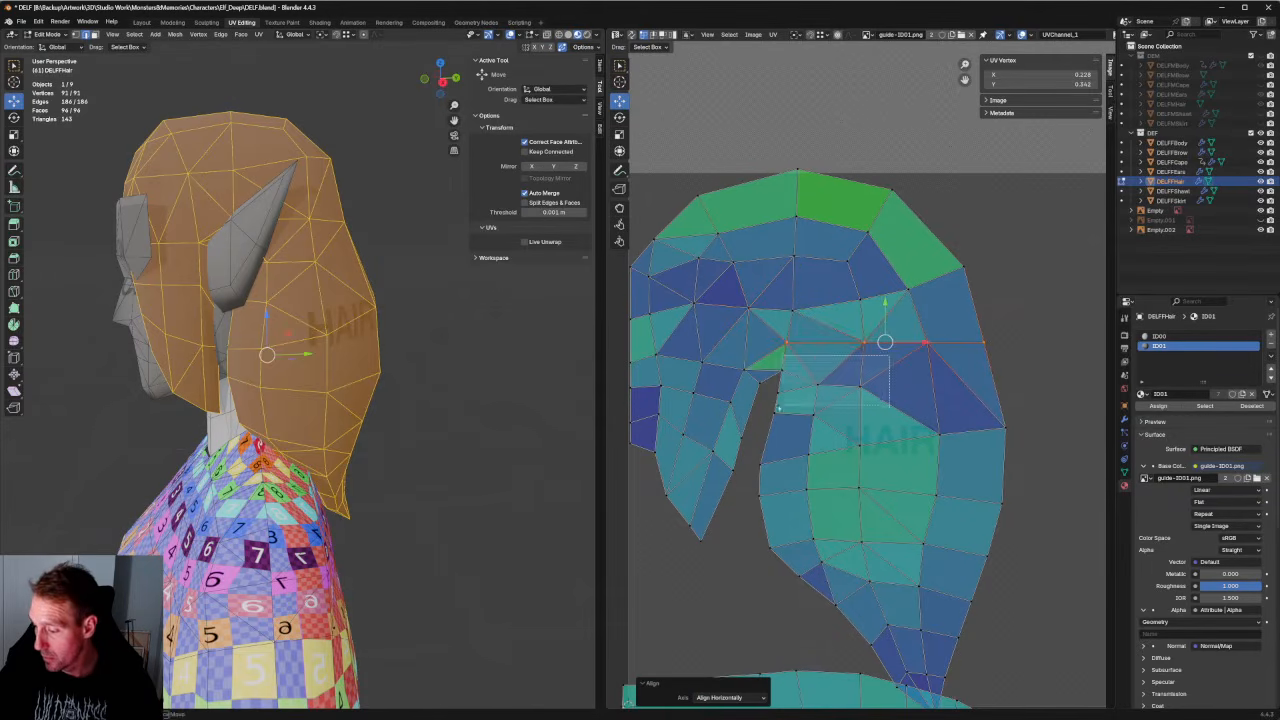
Unwrap the vertices around the notch's tip and the row behind it, followed by the tip vertices alone.
key(u)
click(760, 390)
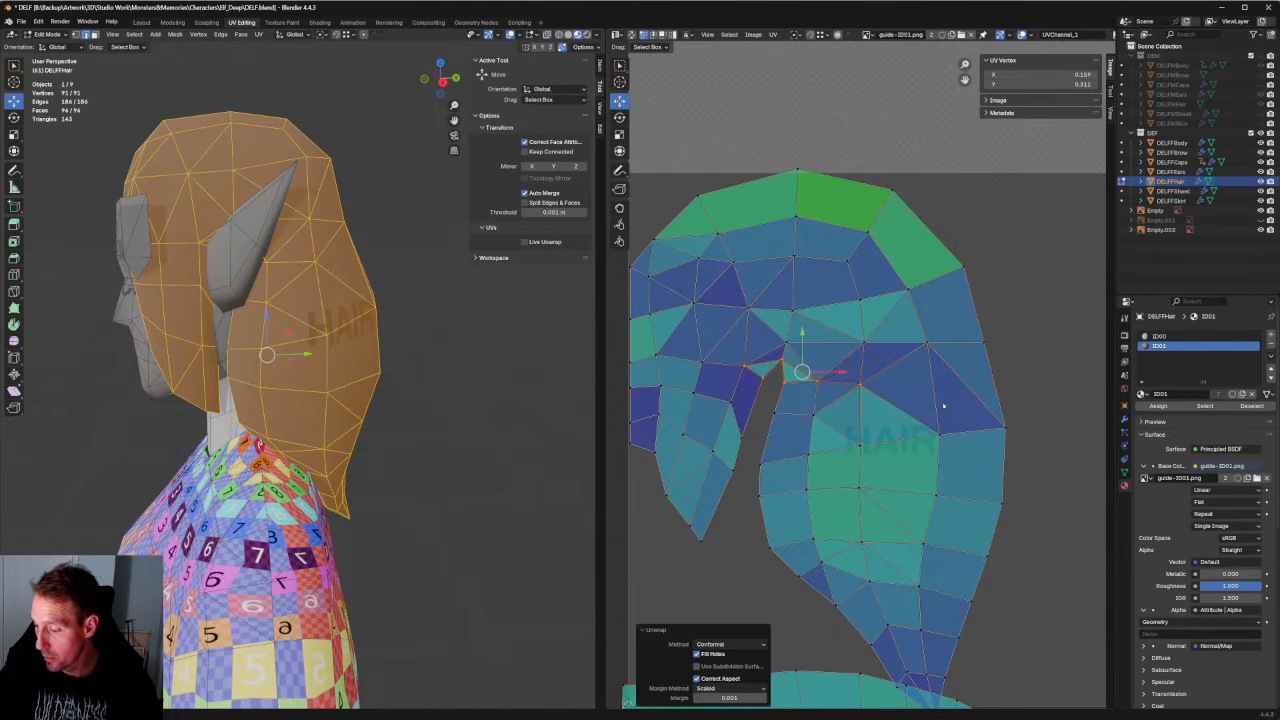
key(u)
click(765, 380)
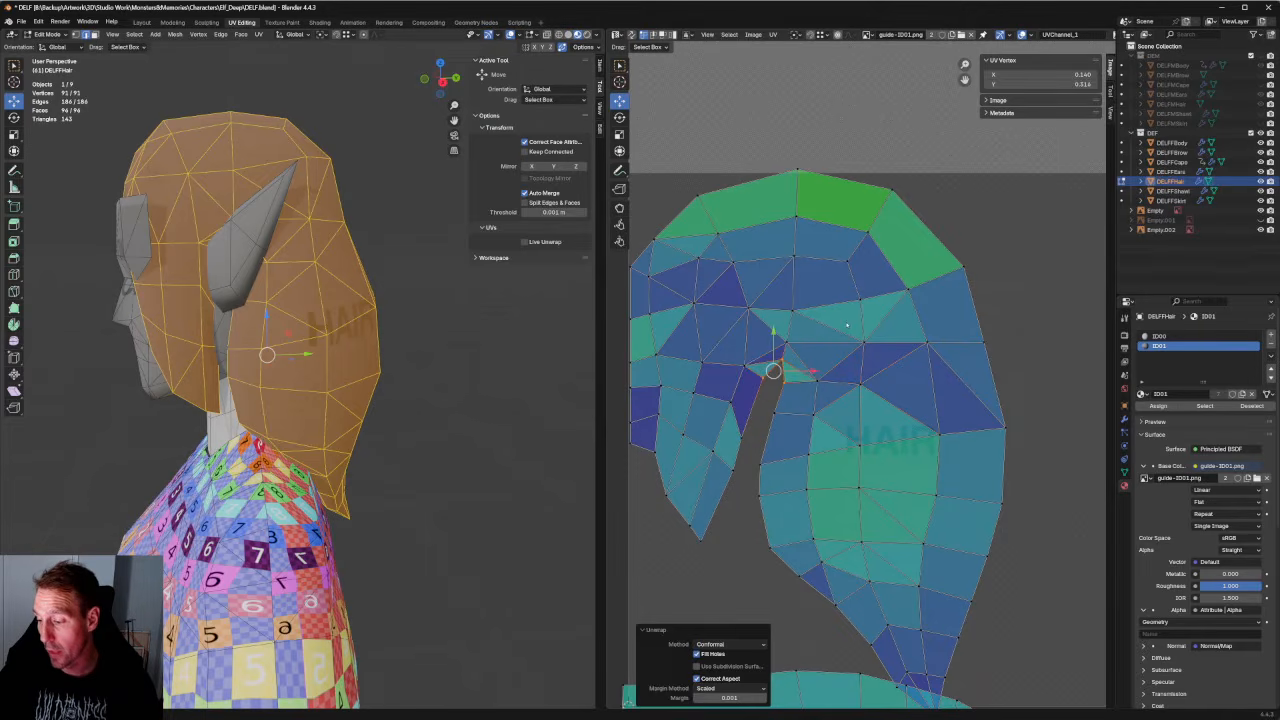
Unwrap the upper vertices of the rear lock just behind the notch and clear the selection.
click(829, 318)
click(812, 382)
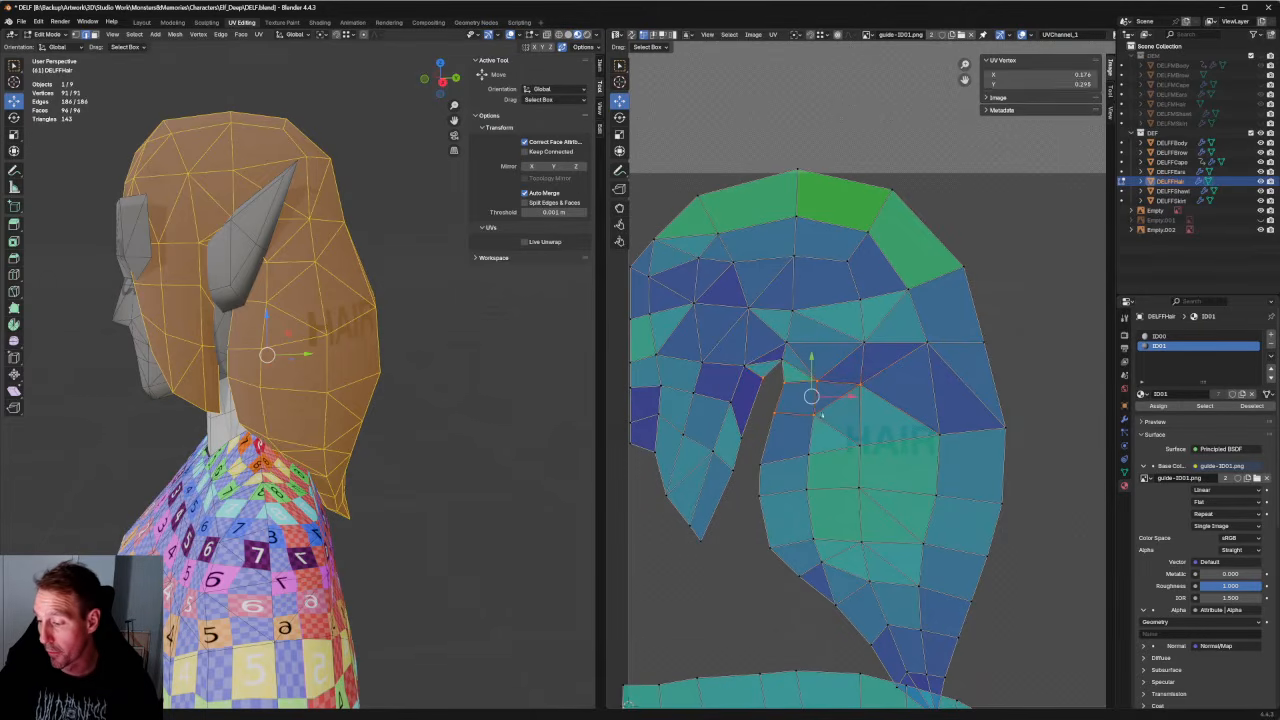
key(u)
click(756, 401)
click(1026, 423)
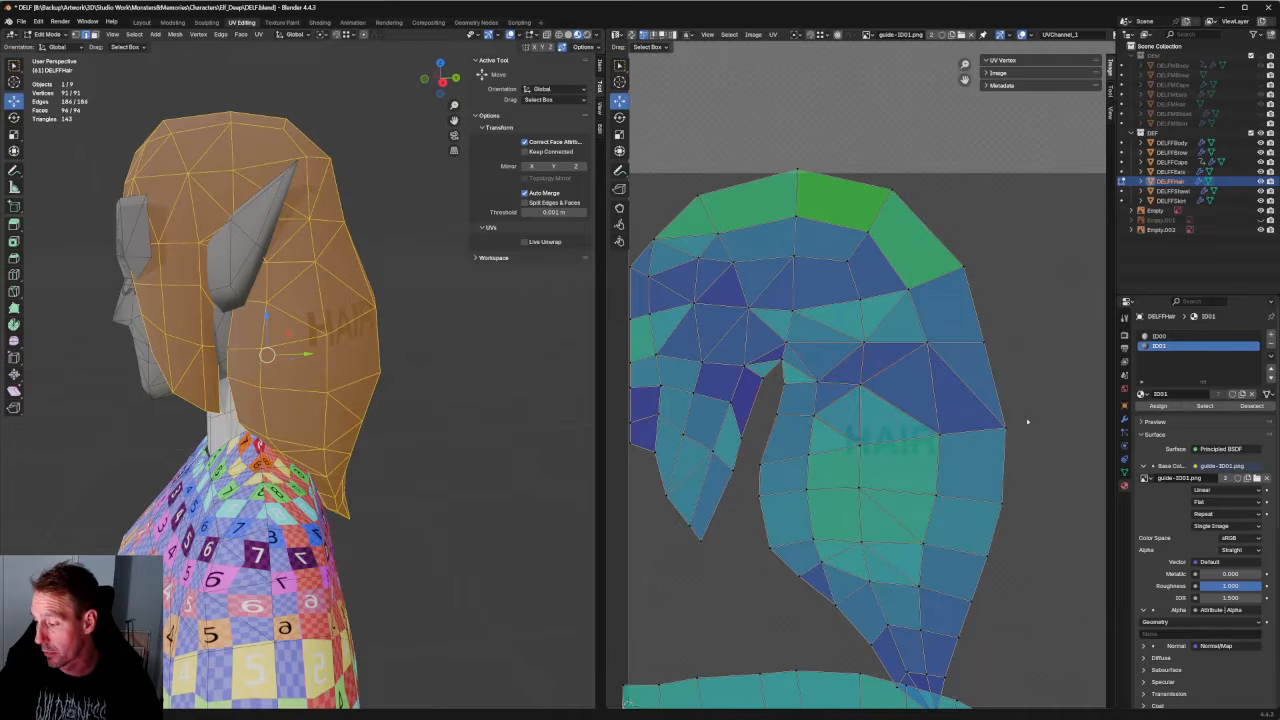
Unwrap the vertex row crossing the hair island's rear lock at the height of the HAIR label.
drag(1028, 418, 757, 466)
key(u)
click(760, 452)
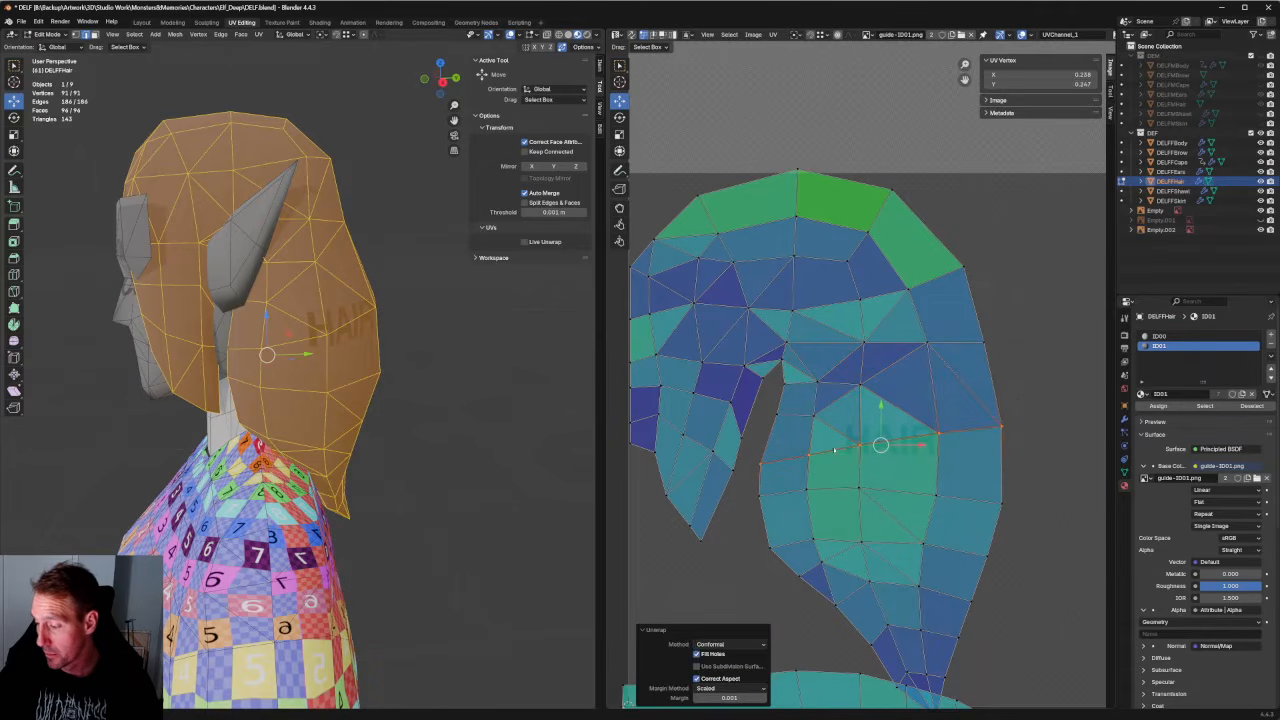
Unwrap the inner vertices of the rear lock around and below the HAIR label and try Follow Active Quads on them.
click(1016, 393)
drag(966, 425, 784, 550)
key(u)
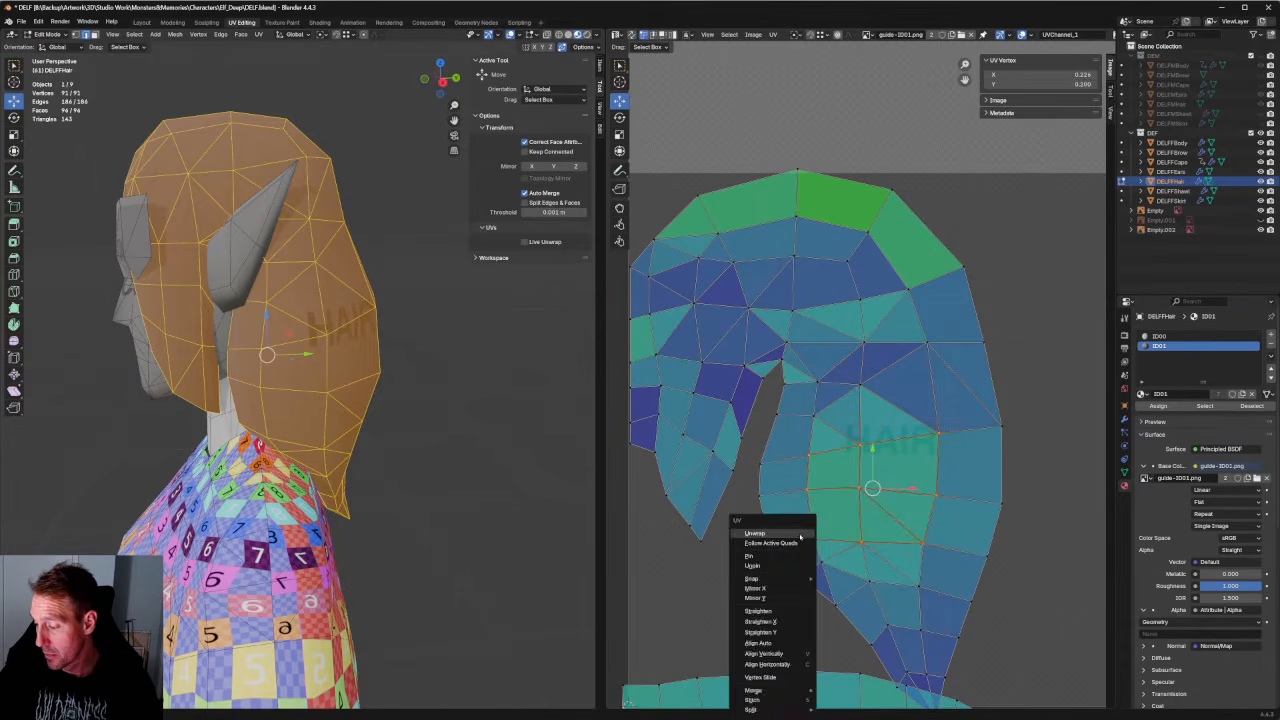
click(783, 540)
key(u)
click(906, 481)
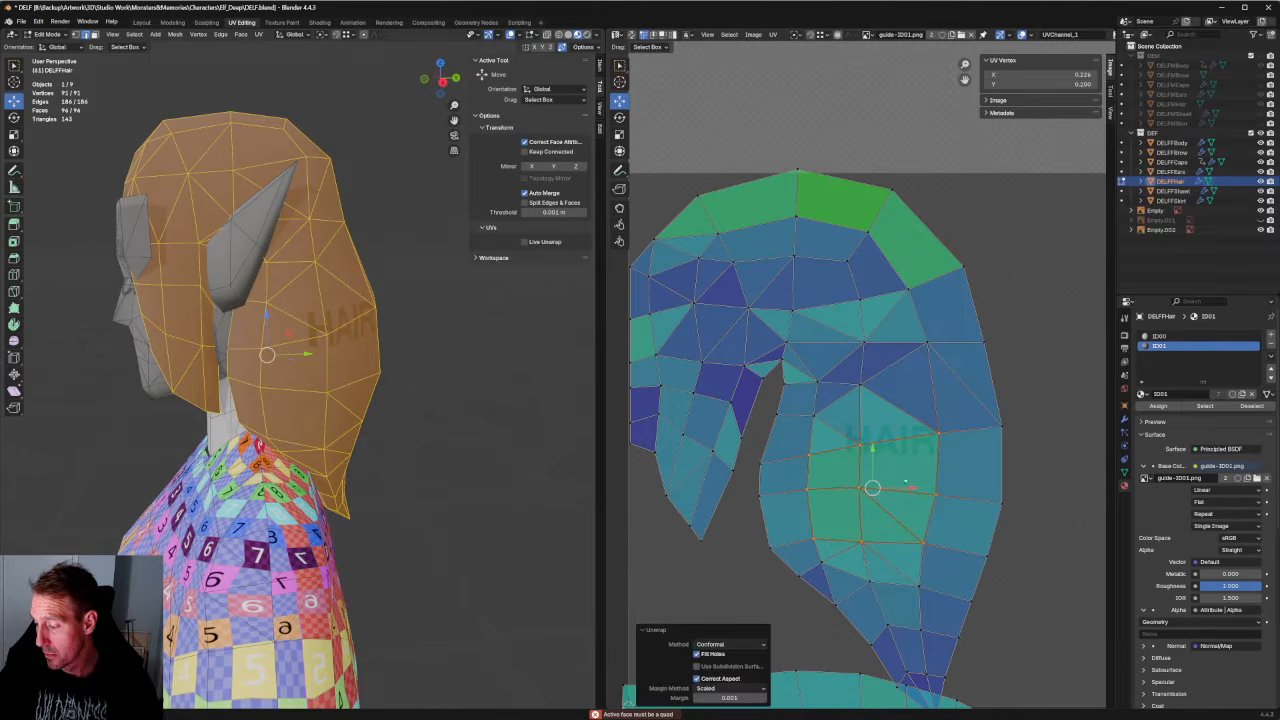
Align horizontally the central and outer vertices of the row just below the HAIR label and move them up slightly.
click(860, 445)
middle_drag(892, 439, 852, 423)
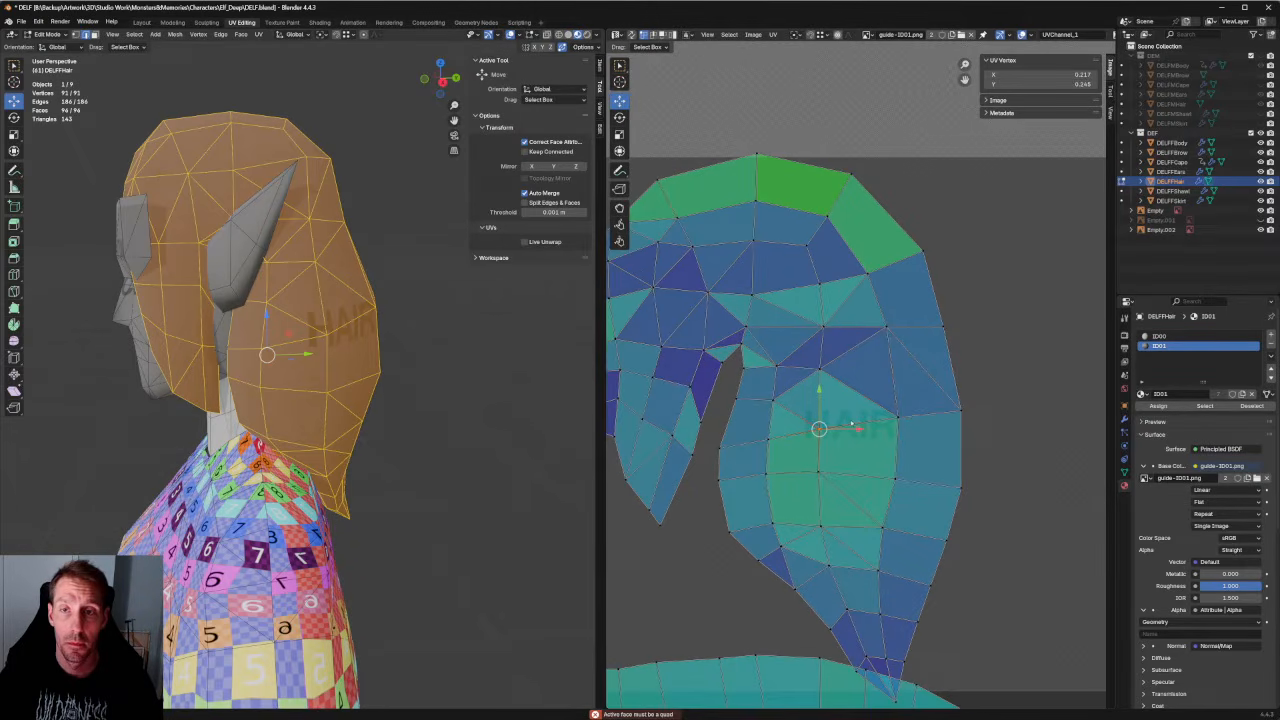
drag(1021, 463, 790, 508)
key(shift+w)
click(905, 438)
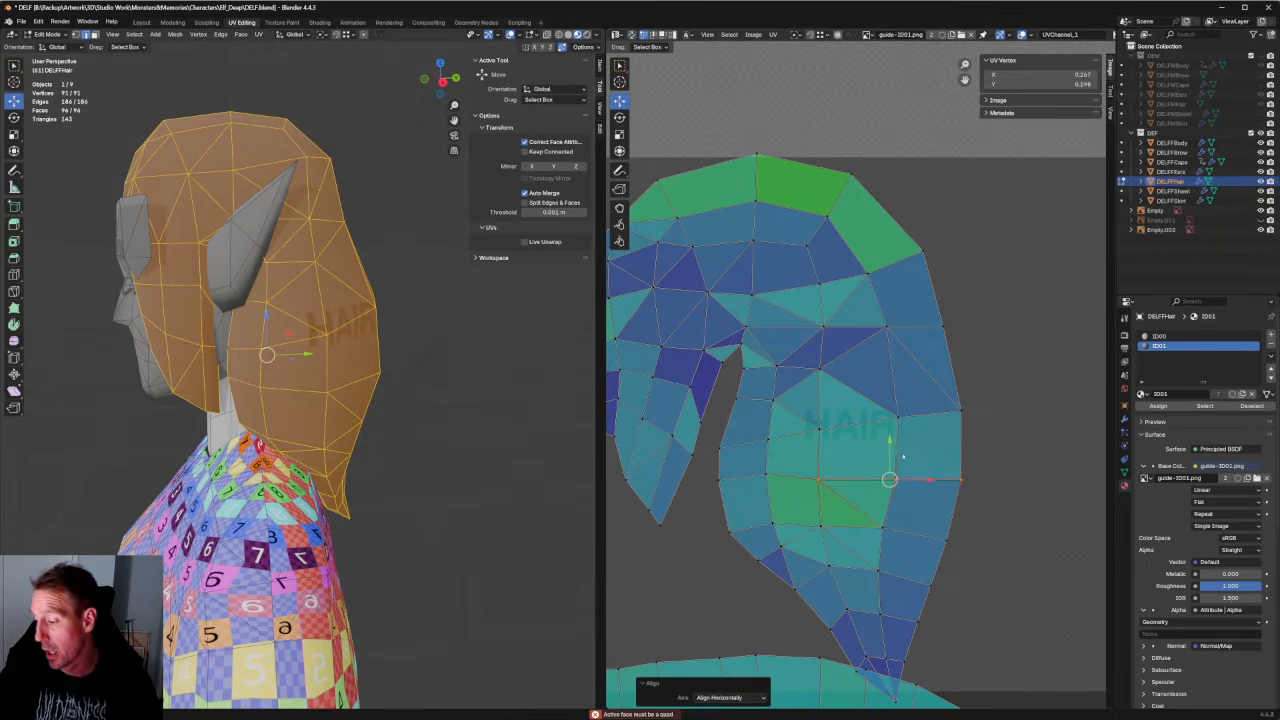
key(g)
click(891, 444)
drag(1010, 466, 830, 510)
Align horizontally the full vertex row crossing the rear lock at the HAIR label.
drag(1010, 390, 712, 466)
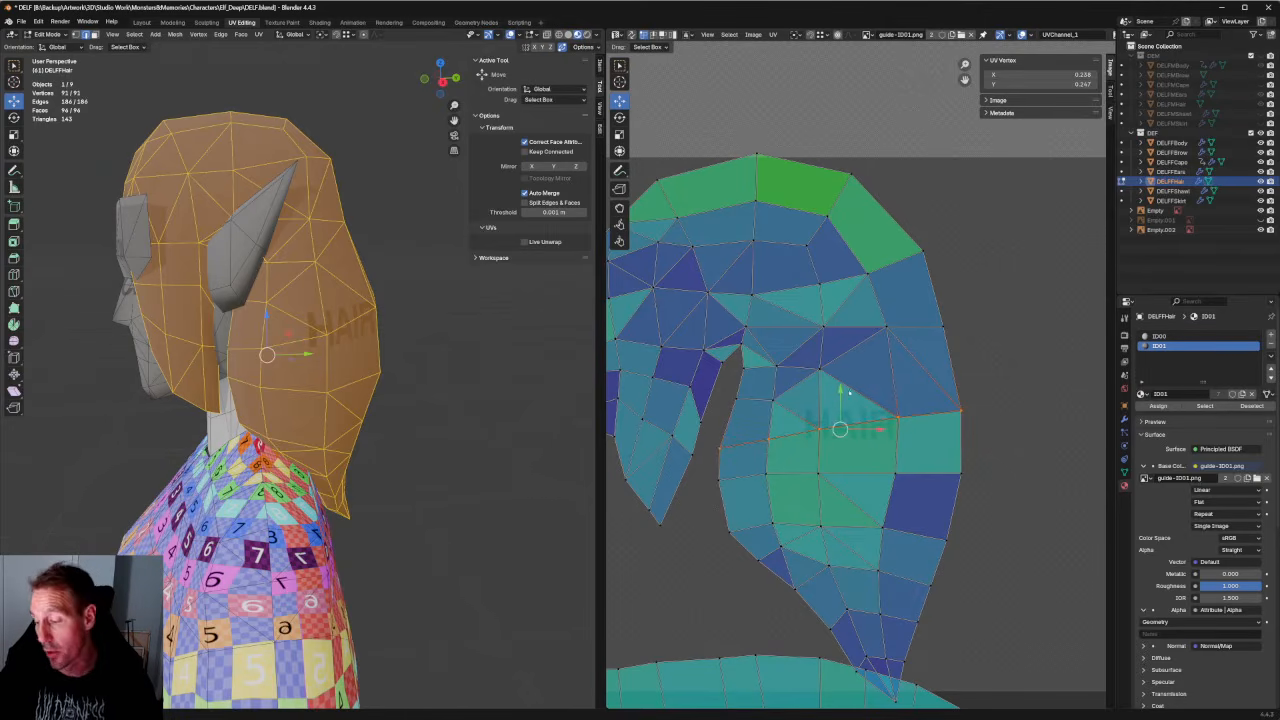
key(shift+w)
click(745, 402)
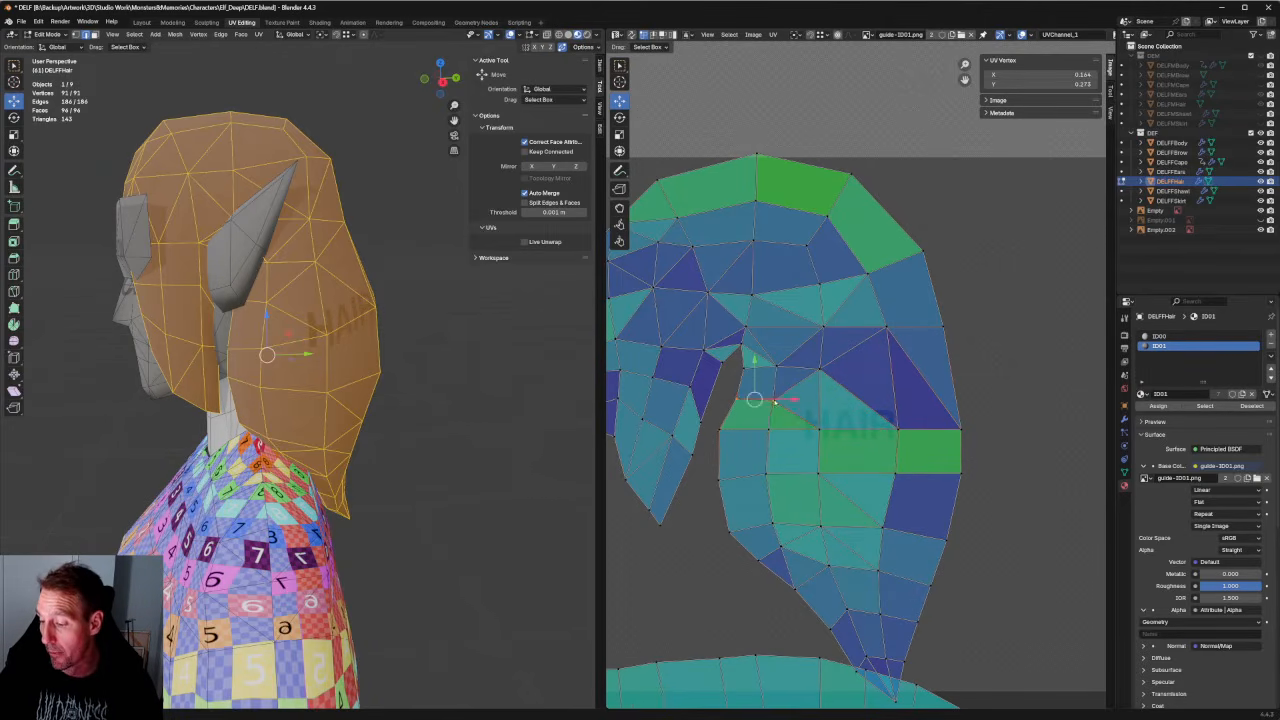
Unwrap the vertices just behind the notch, followed by the group around the top of the rear lock.
key(u)
click(740, 405)
click(845, 368)
drag(850, 361, 732, 416)
key(u)
click(741, 405)
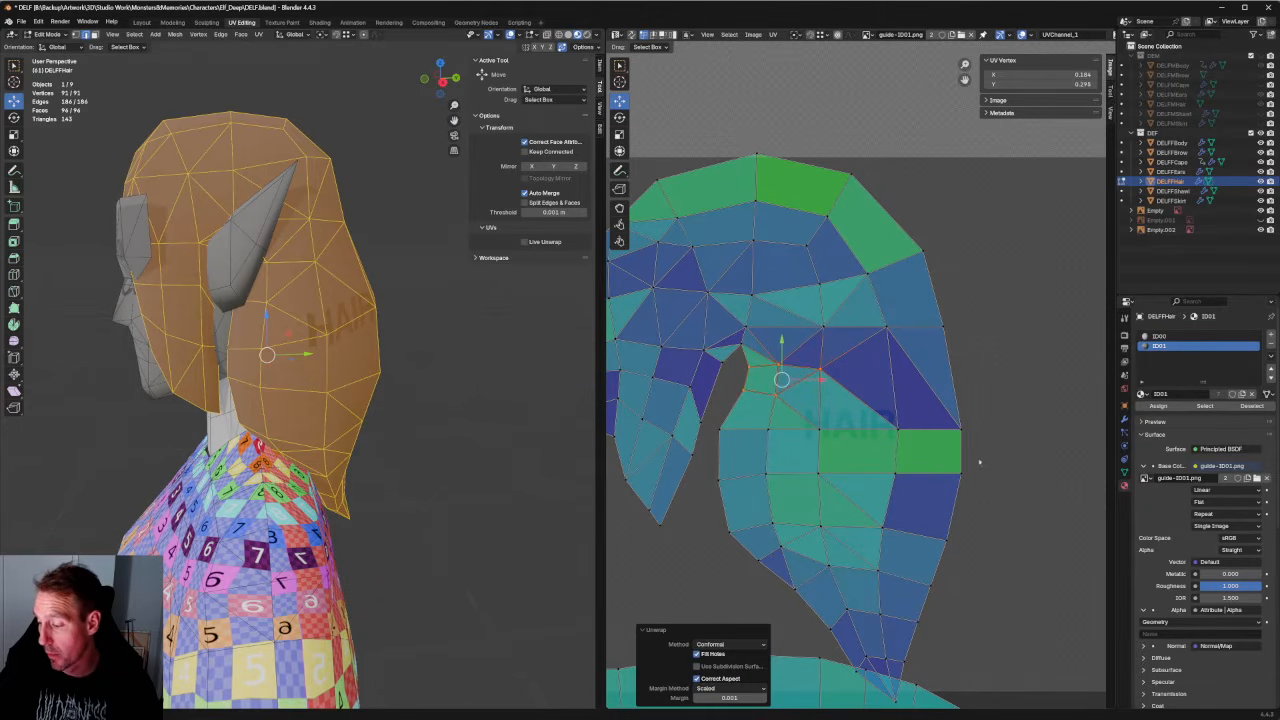
Move the full vertex row just below the HAIR label straight down by about 0.0197 m.
drag(996, 456, 708, 504)
key(g)
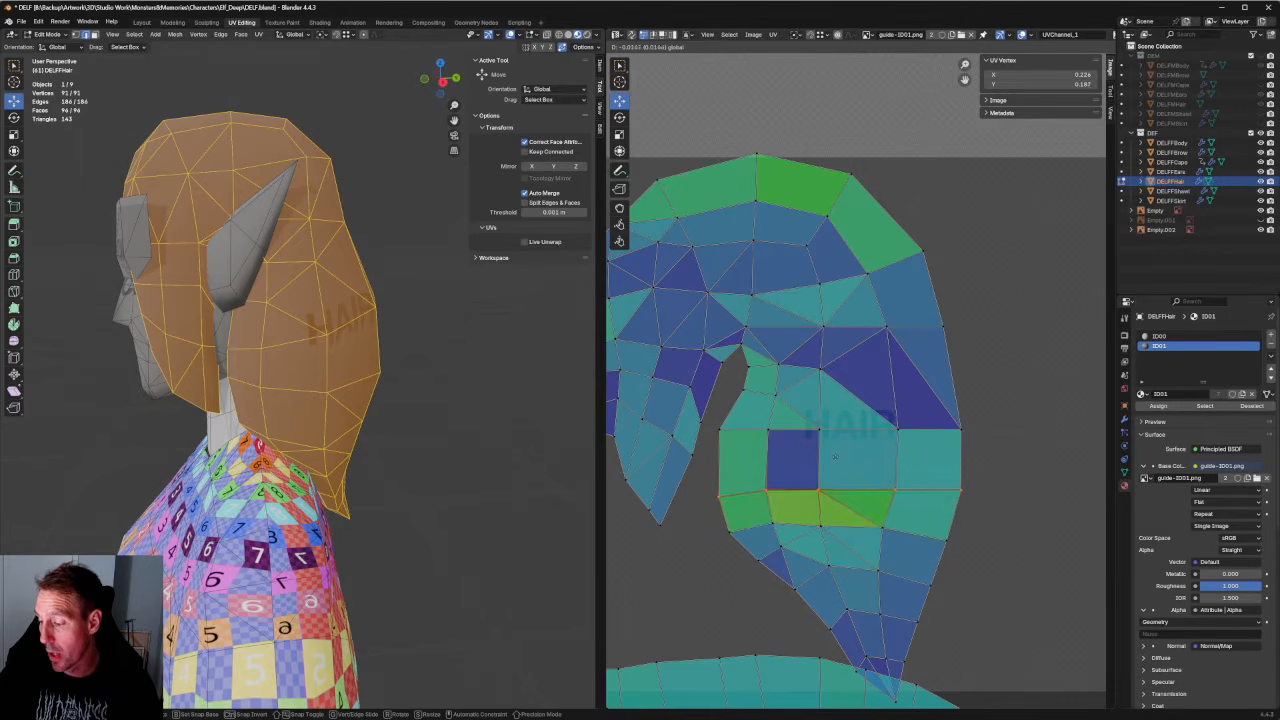
click(840, 488)
scroll(895, 465, down, 3)
scroll(895, 465, down, 2)
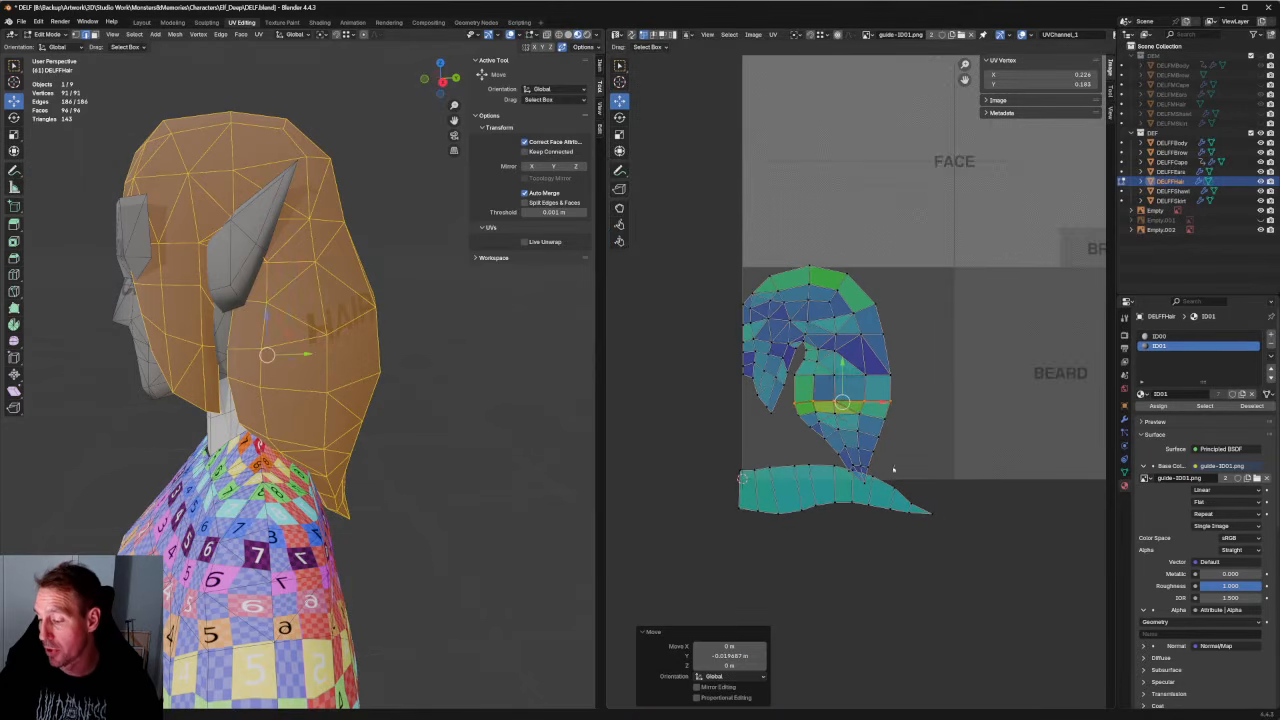
Move the separate lower hair strip island out of the way by about 0.5 m in X and 0.06 m in Y.
click(903, 515)
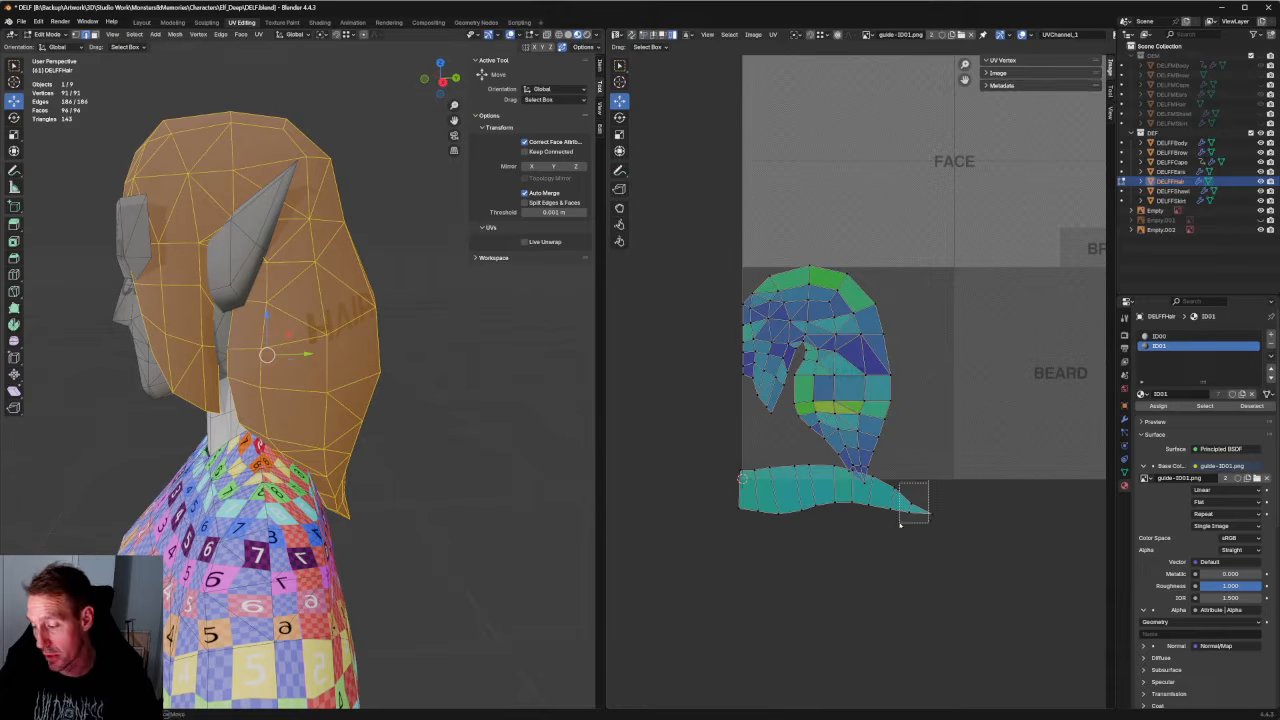
key(g)
click(1053, 463)
scroll(861, 384, up, 2)
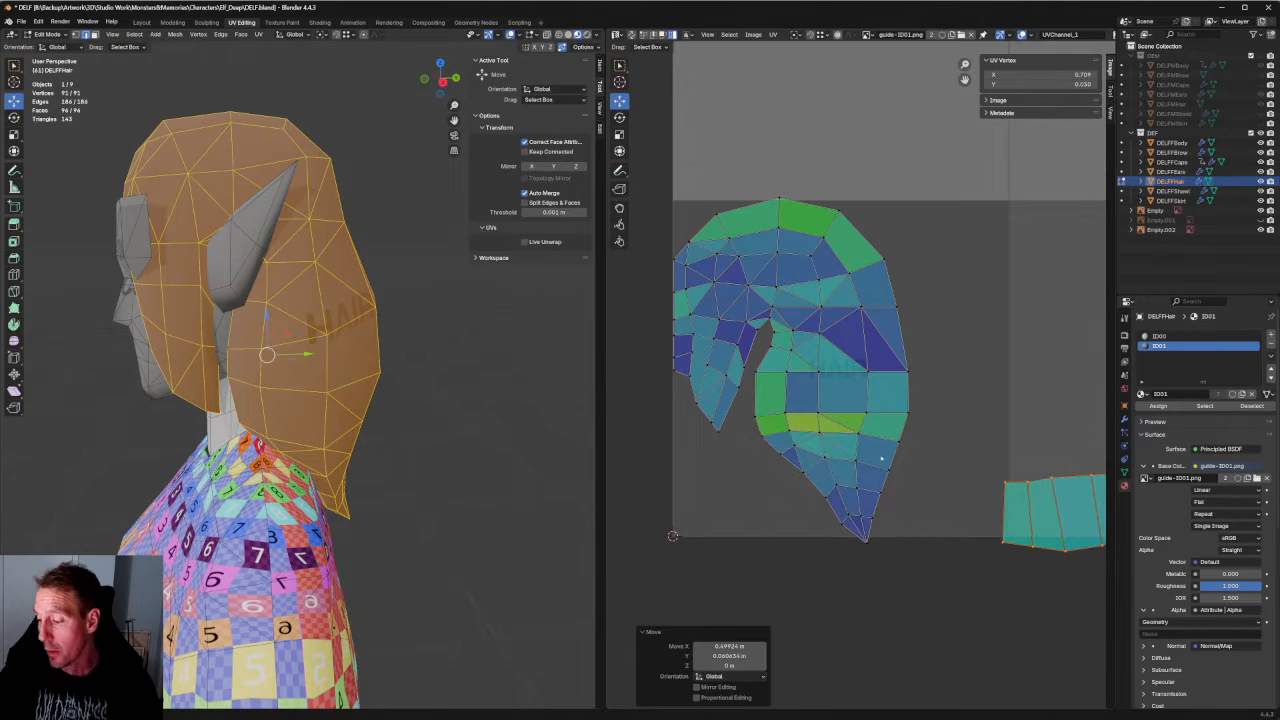
Move the lower part of the rear lock, from its lower rows to its tip, down by about 0.025 m.
drag(920, 578, 746, 428)
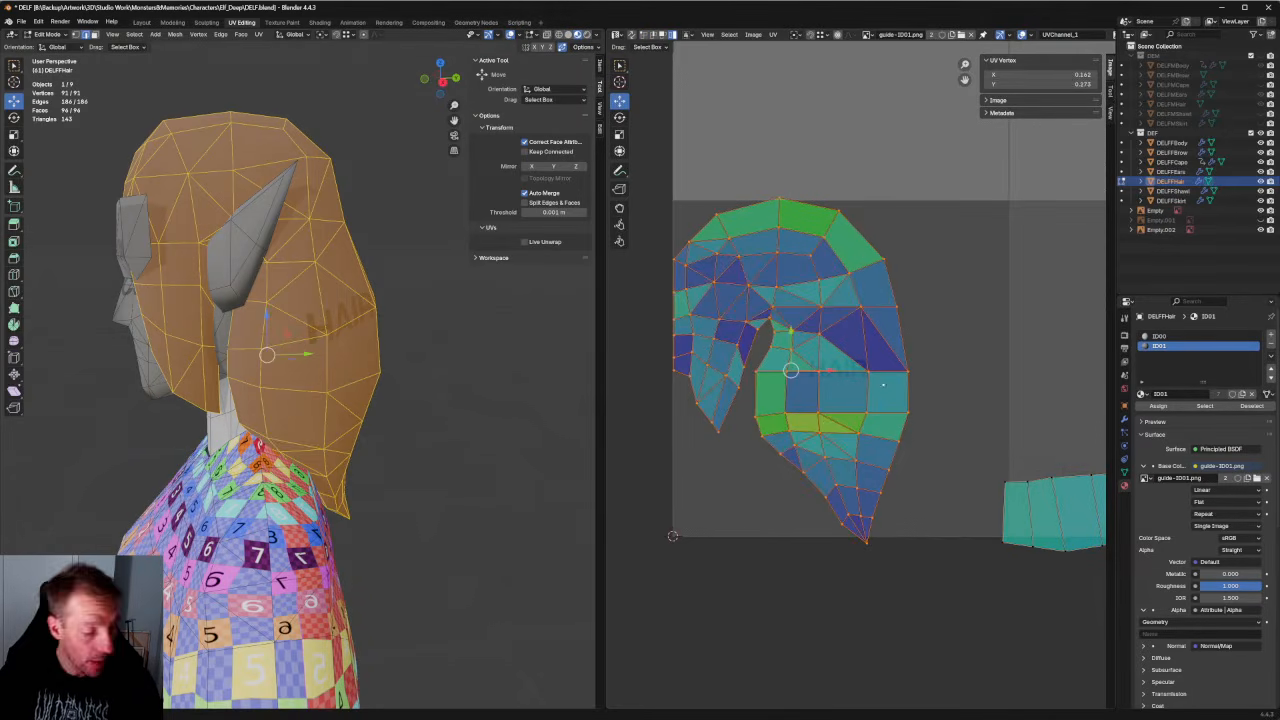
drag(927, 561, 729, 423)
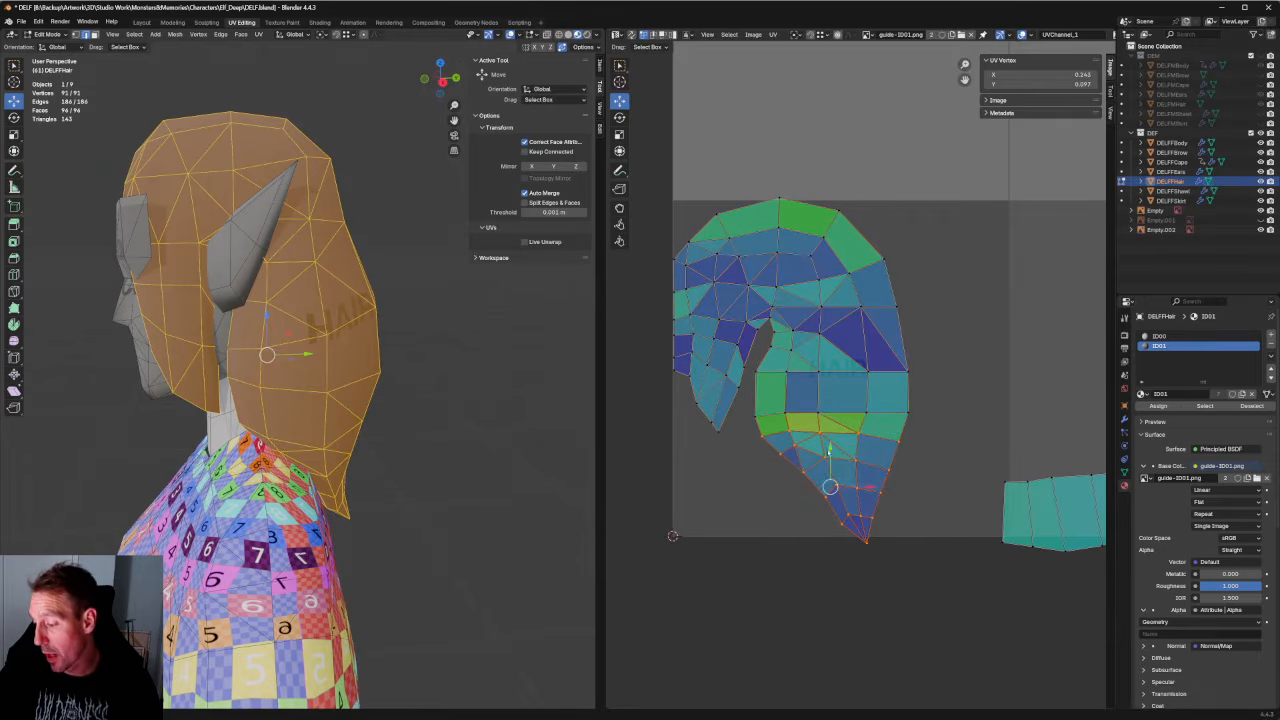
key(g)
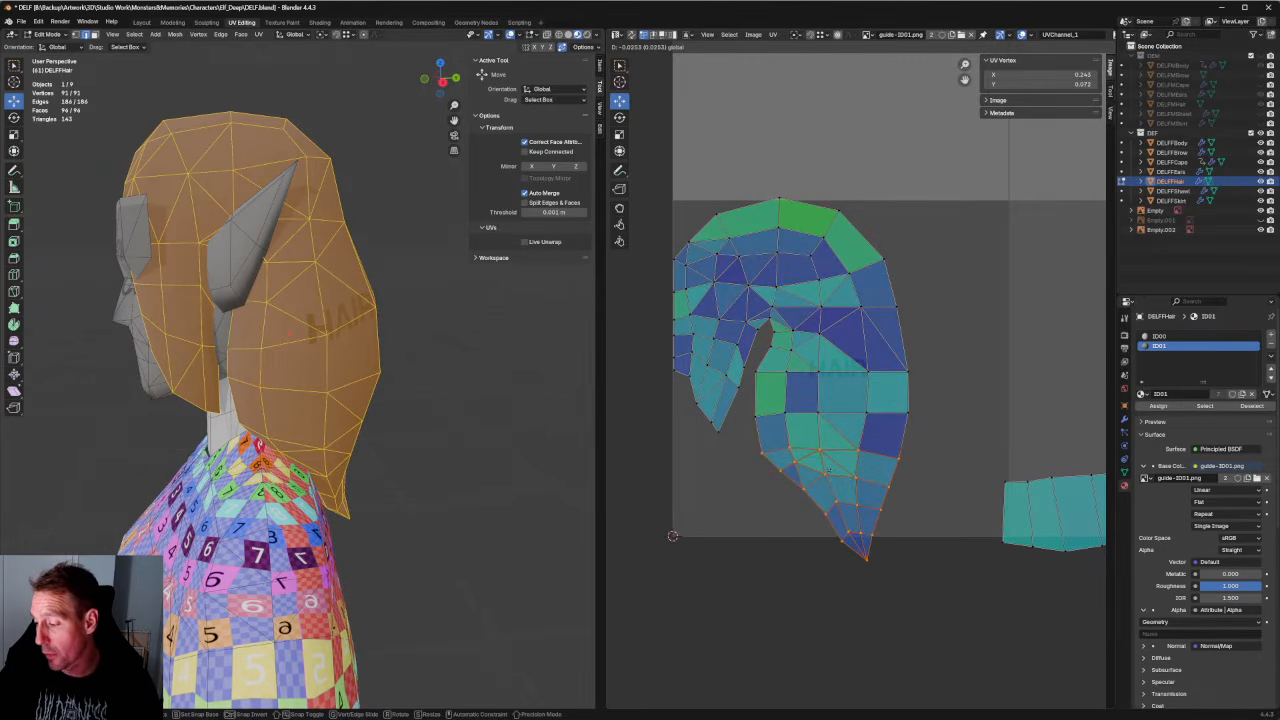
click(829, 470)
click(911, 374)
Align horizontally the second vertex row of the rear lock, below the HAIR label, and raise it by about 0.0044 m.
scroll(861, 380, up, 2)
drag(988, 421, 672, 455)
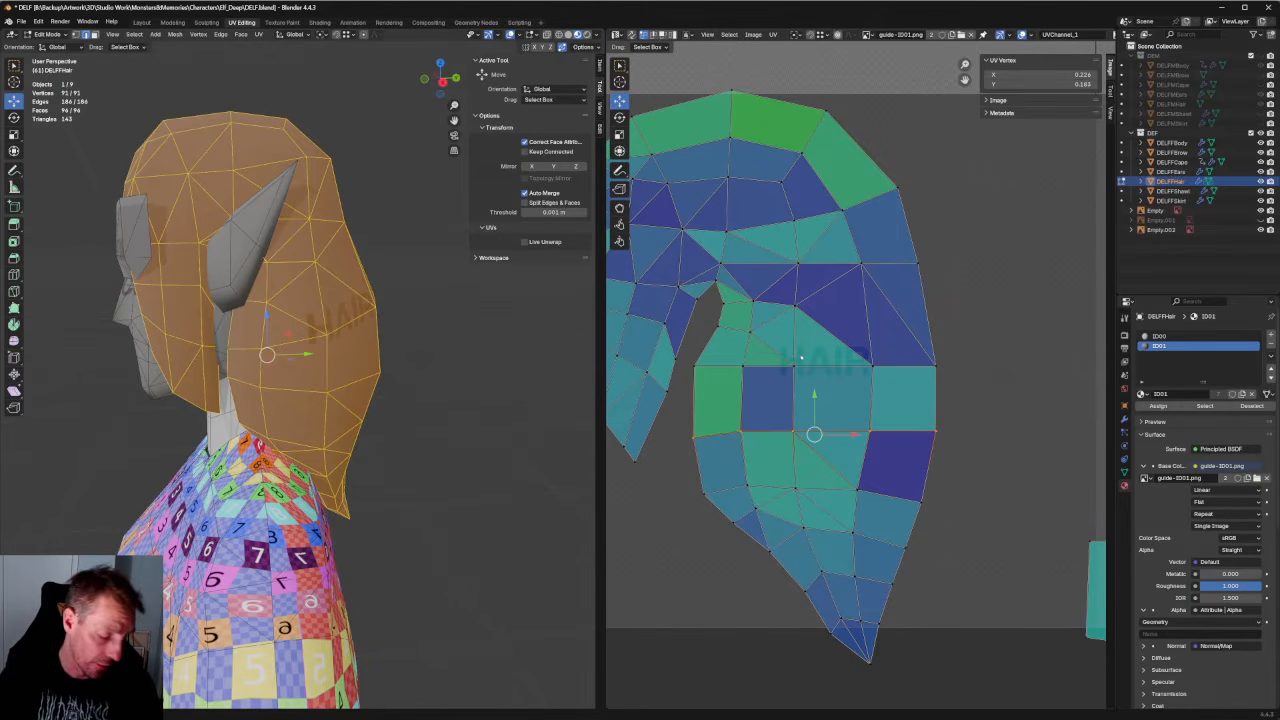
key(shift+w)
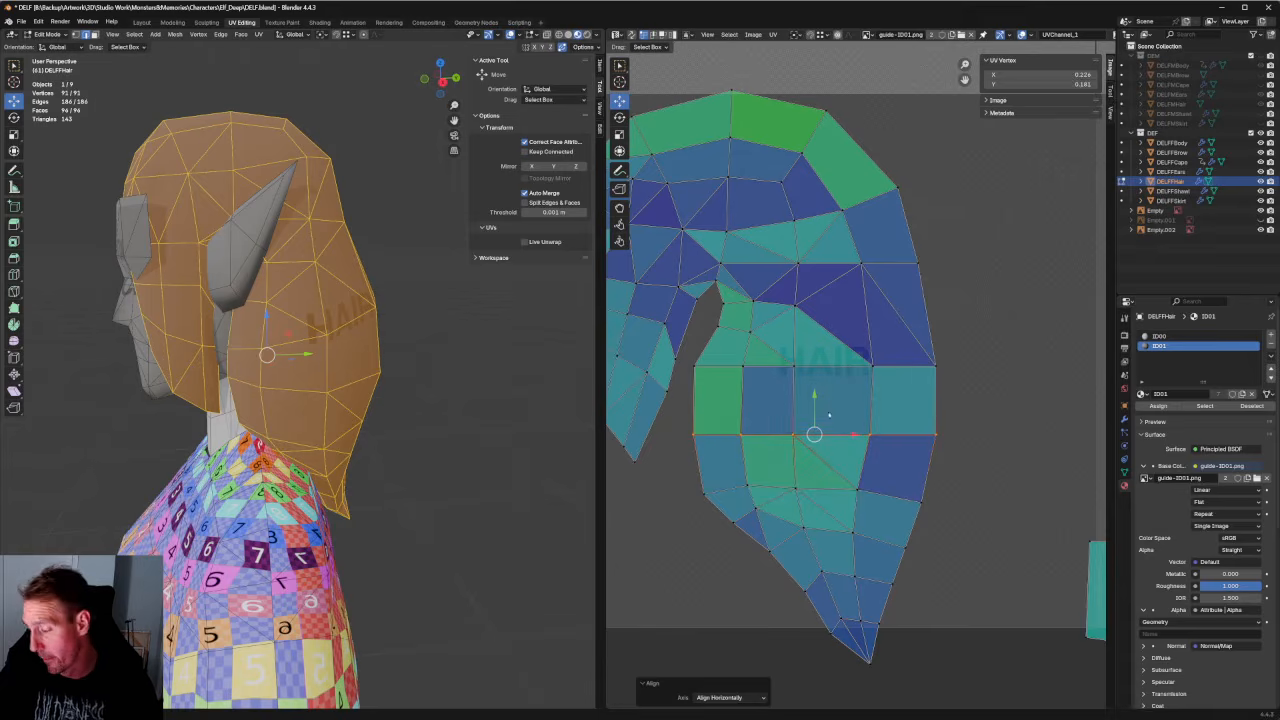
drag(817, 405, 816, 400)
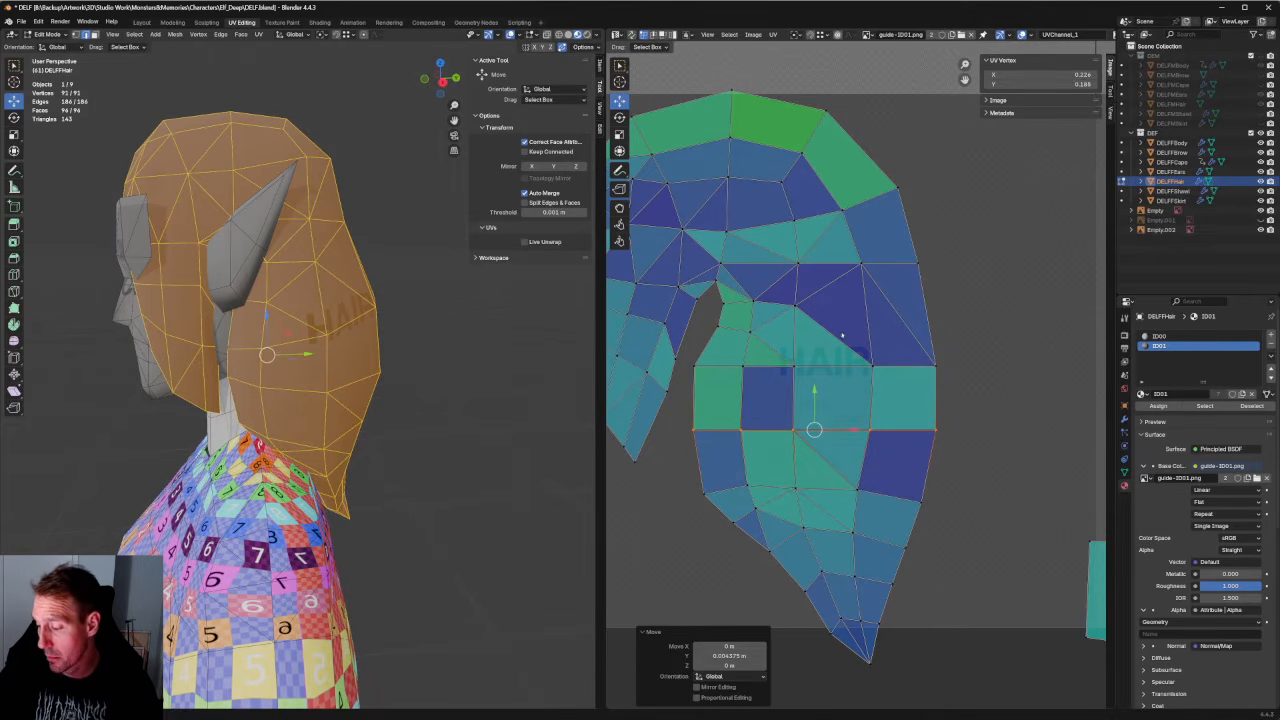
Shift the rear lock's central three-vertex column 0.0075 m toward the notch and move the neighbouring inner column the same way.
drag(842, 333, 768, 492)
key(g)
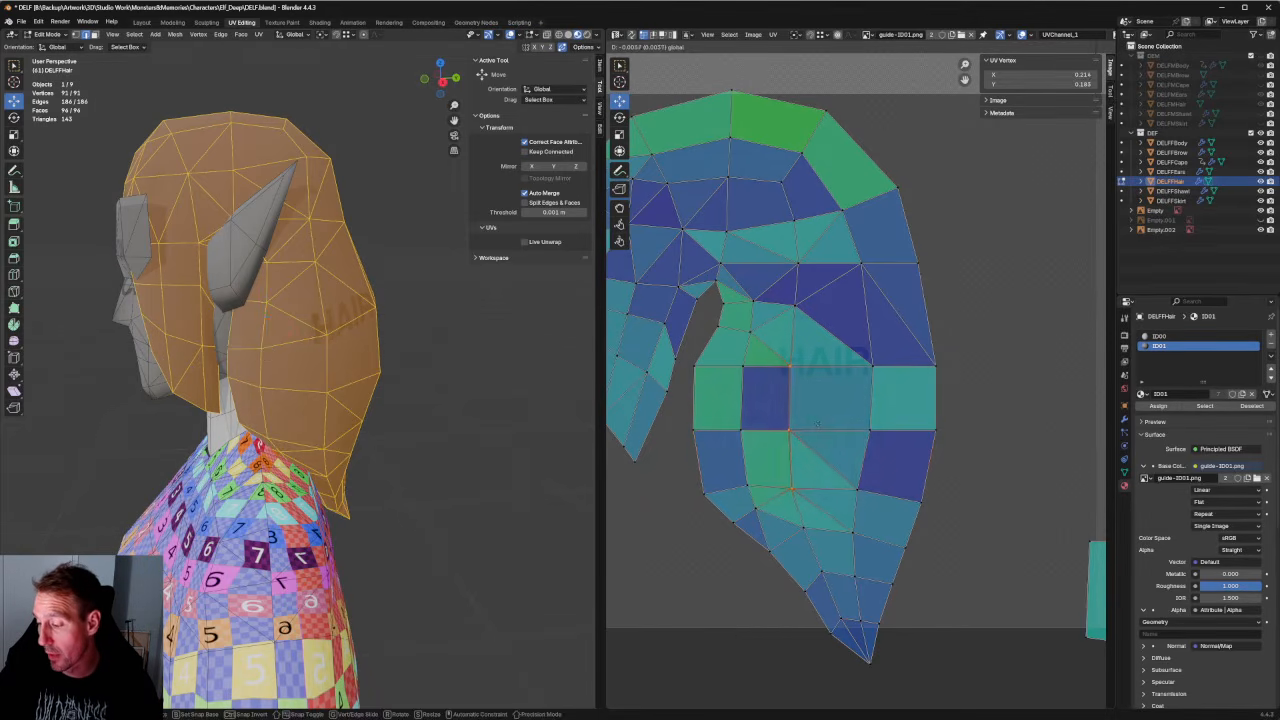
drag(815, 422, 814, 422)
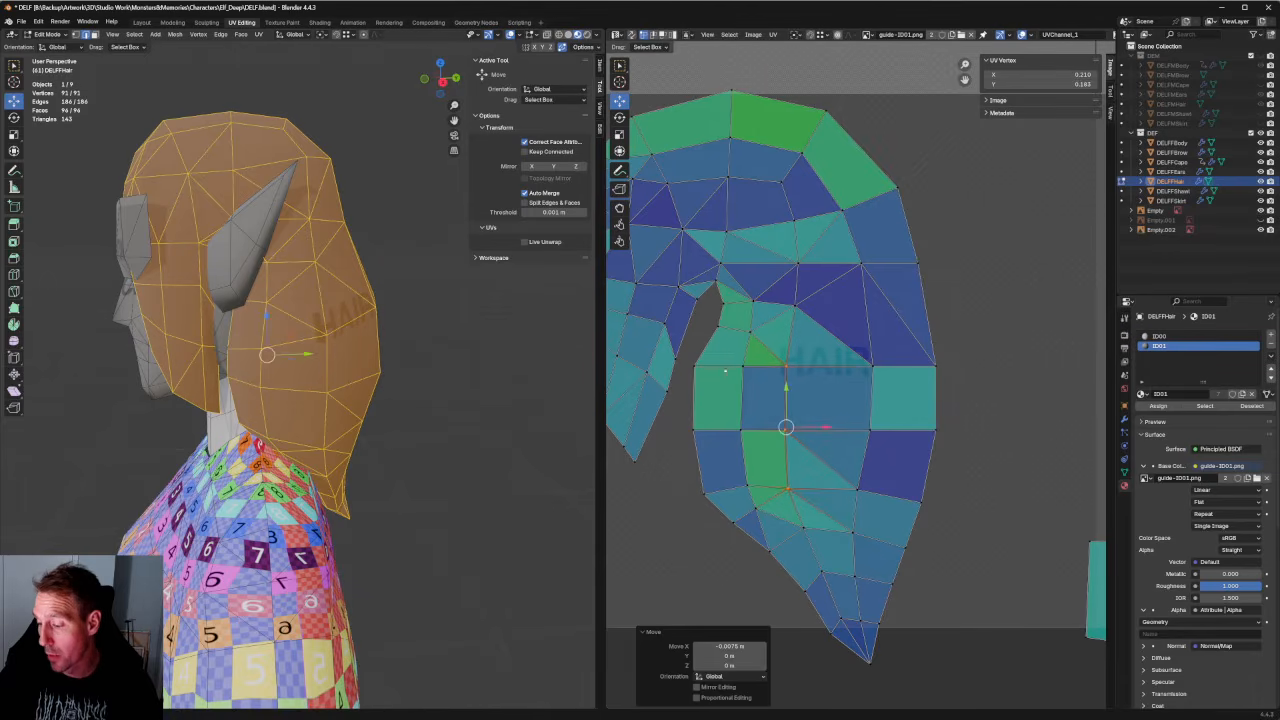
drag(724, 353, 761, 498)
key(g)
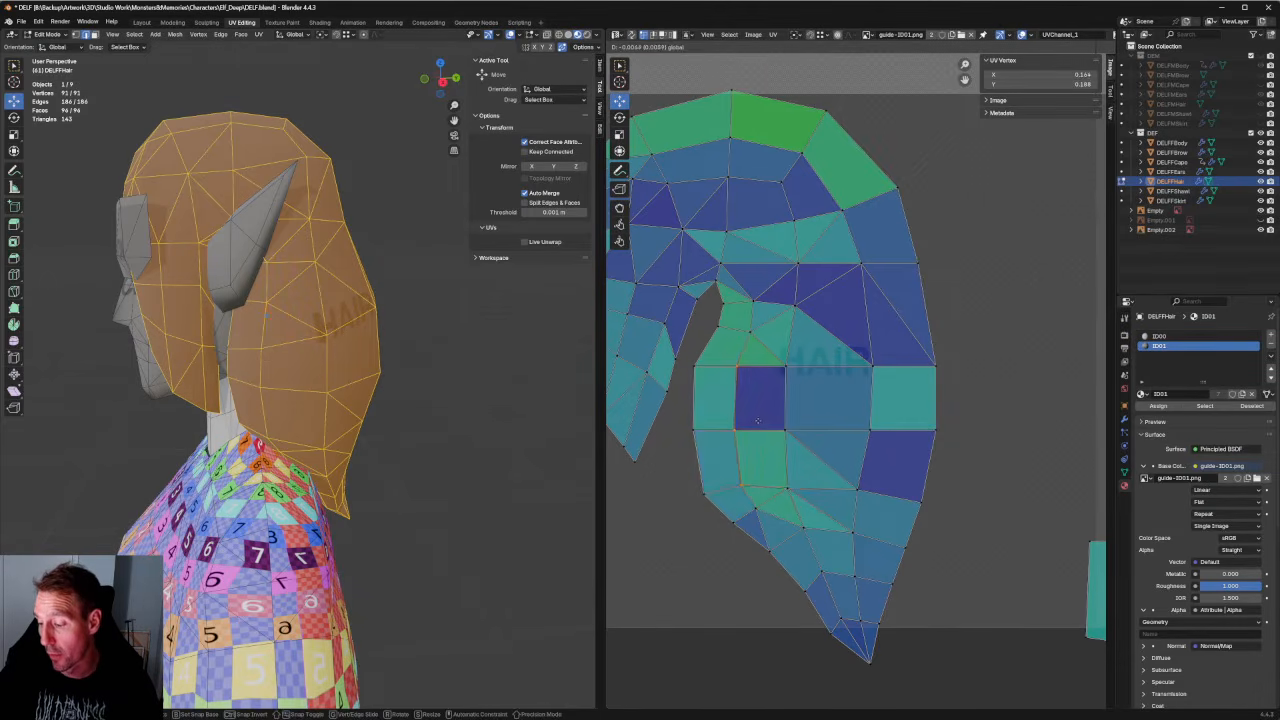
click(758, 492)
Raise the rear lock's lower half, from the row below the HAIR label to the tip, by 0.008125 m.
drag(997, 413, 660, 690)
drag(817, 516, 817, 508)
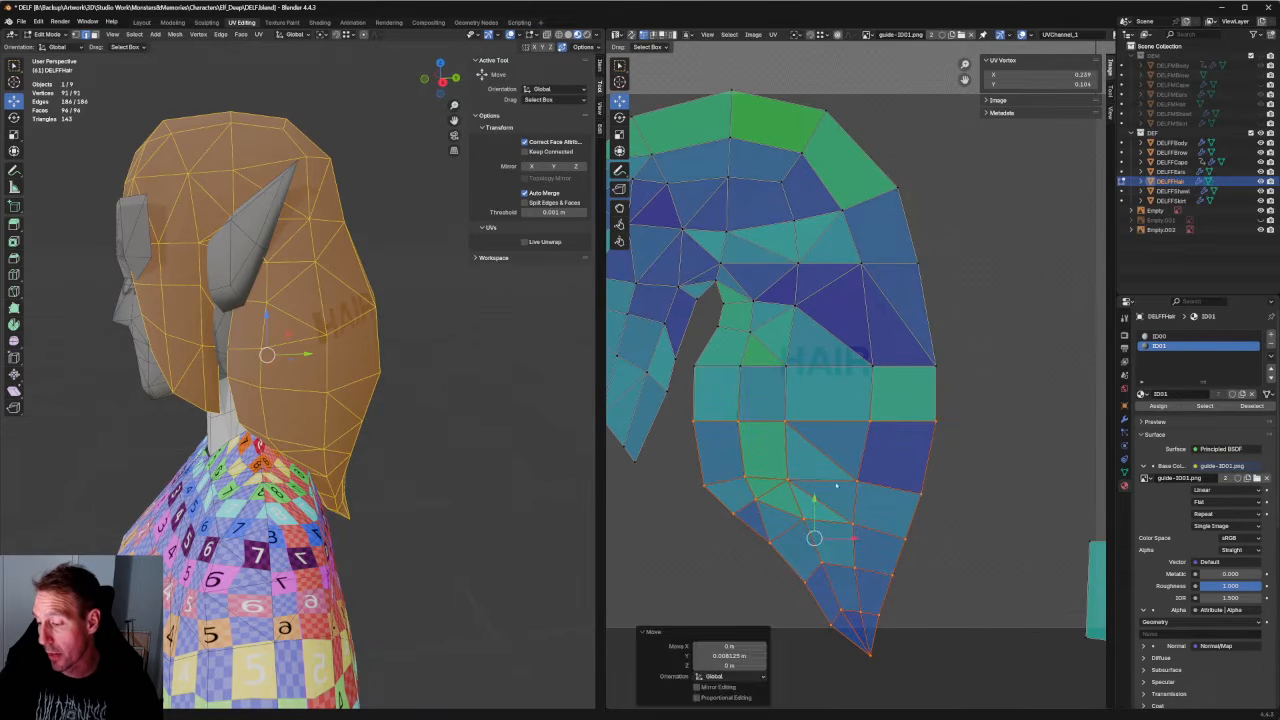
click(989, 323)
Lower the horizontal vertex row just above the notch by about 0.0034 m.
middle_drag(937, 296, 971, 354)
drag(1014, 293, 808, 380)
drag(972, 313, 674, 362)
drag(854, 296, 854, 300)
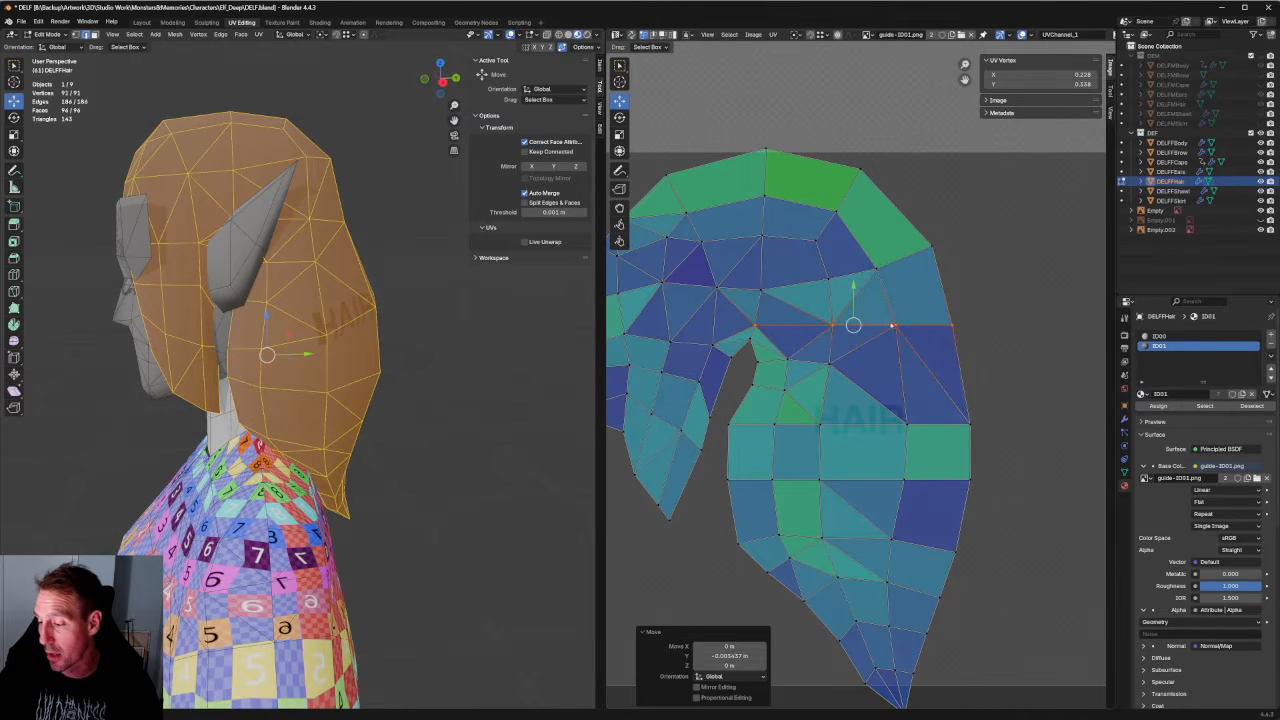
Raise the two rear vertices of the row at the HAIR label, then raise the outermost one further.
drag(1052, 386, 873, 448)
drag(938, 388, 938, 374)
drag(1045, 384, 930, 450)
drag(971, 389, 971, 382)
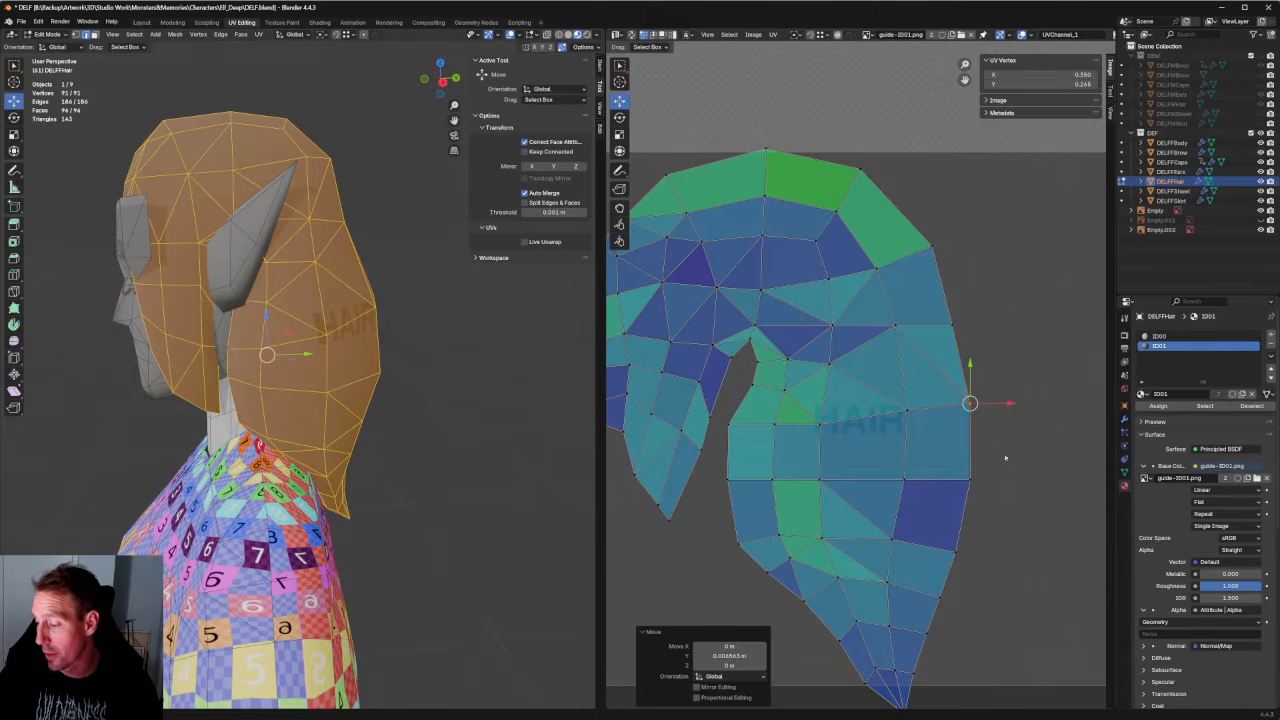
Raise the row below the HAIR label by about 0.0022 m and shift the two columns nearest the notch outward by about 0.0034 m.
drag(1009, 456, 709, 505)
drag(852, 448, 853, 445)
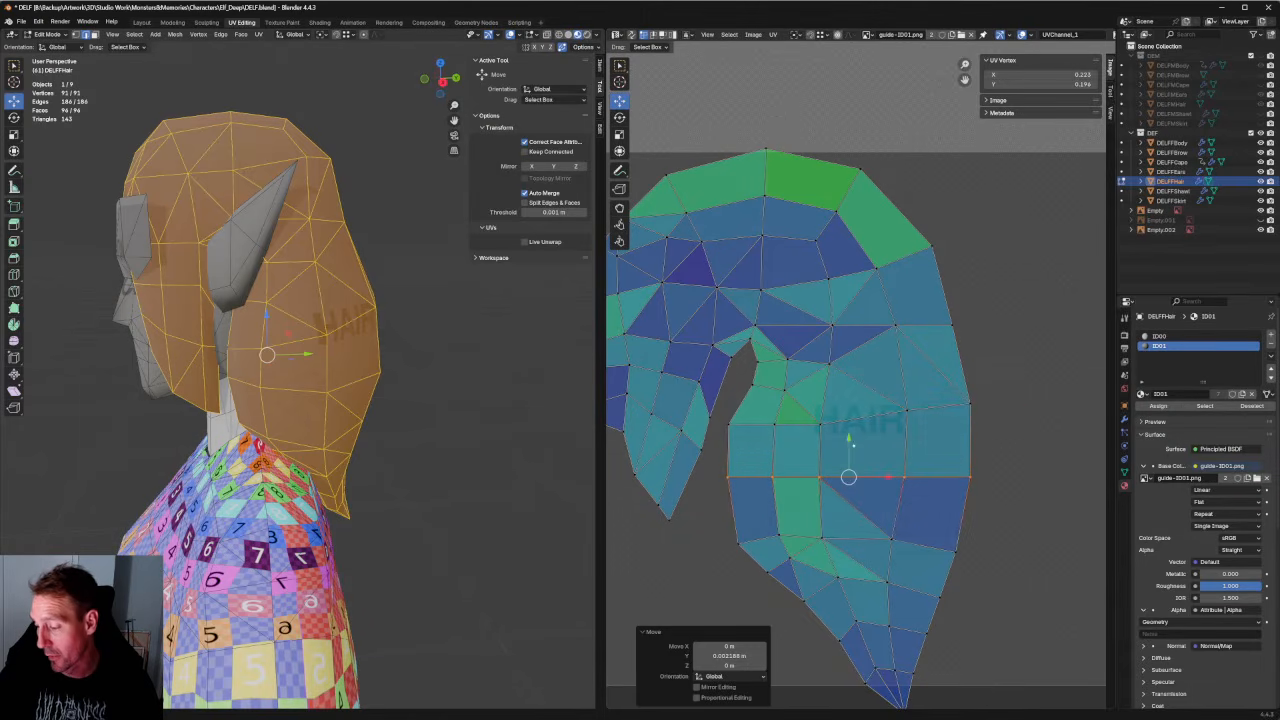
drag(727, 409, 774, 482)
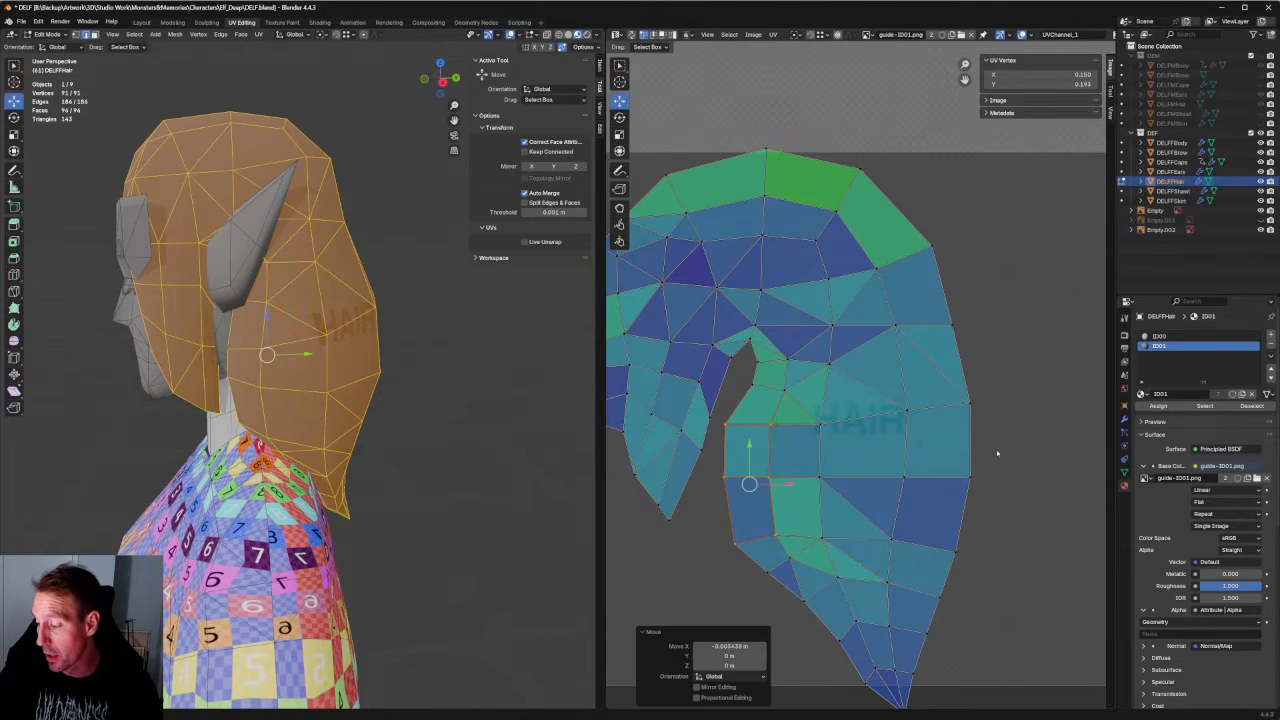
Lower the full vertex row below the HAIR label by 0.003125 m and clear the selection.
drag(1006, 457, 718, 506)
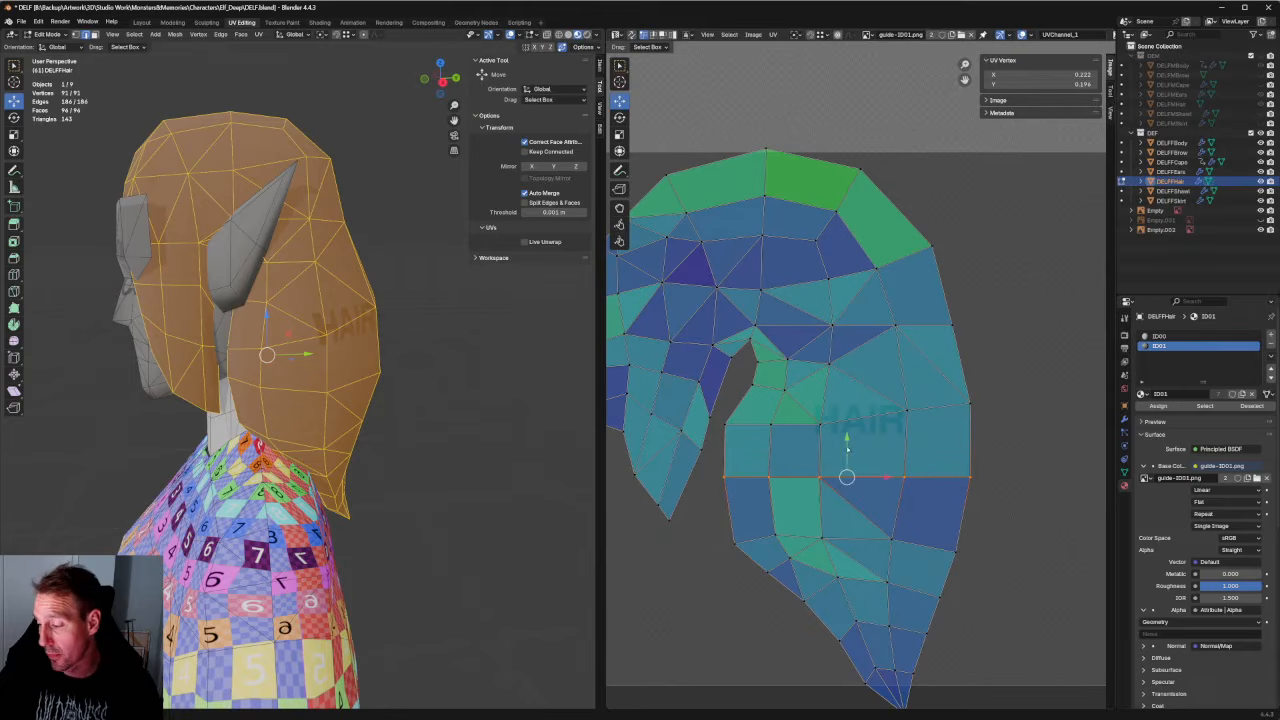
drag(846, 438, 846, 451)
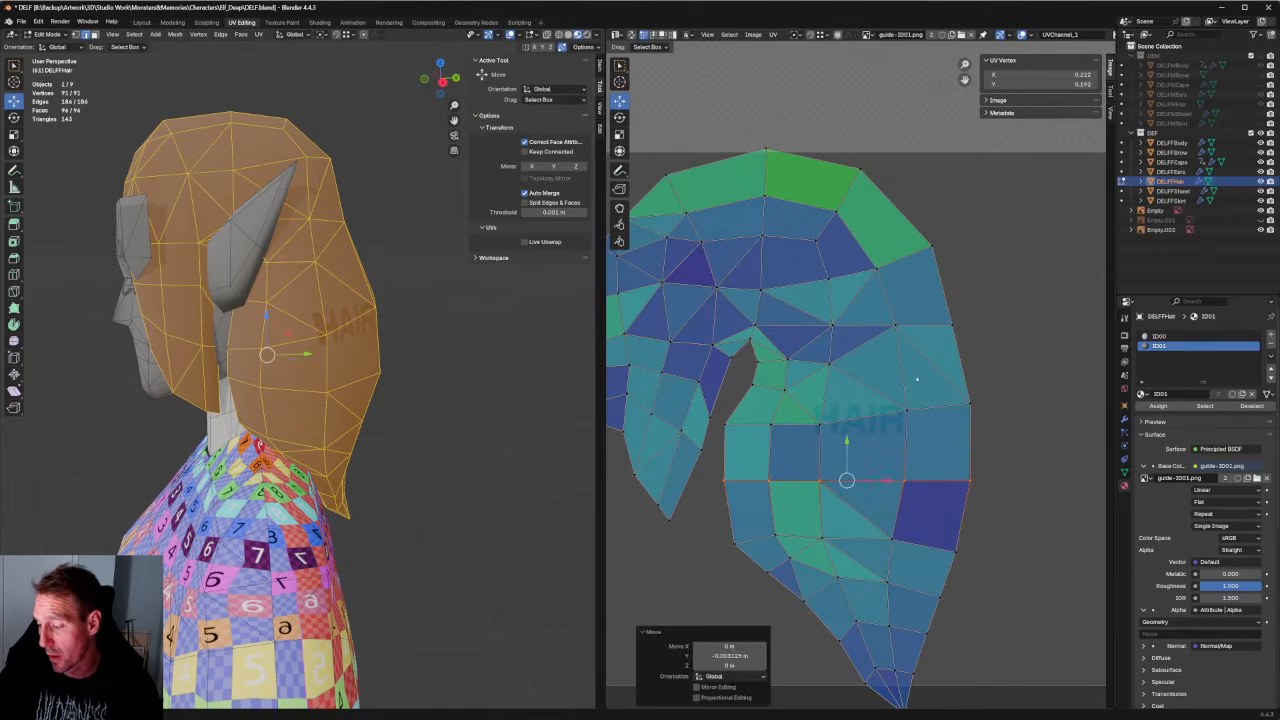
click(912, 351)
Try to shift the vertex row just above the notch and undo the move.
middle_drag(911, 349, 899, 398)
middle_drag(811, 393, 867, 412)
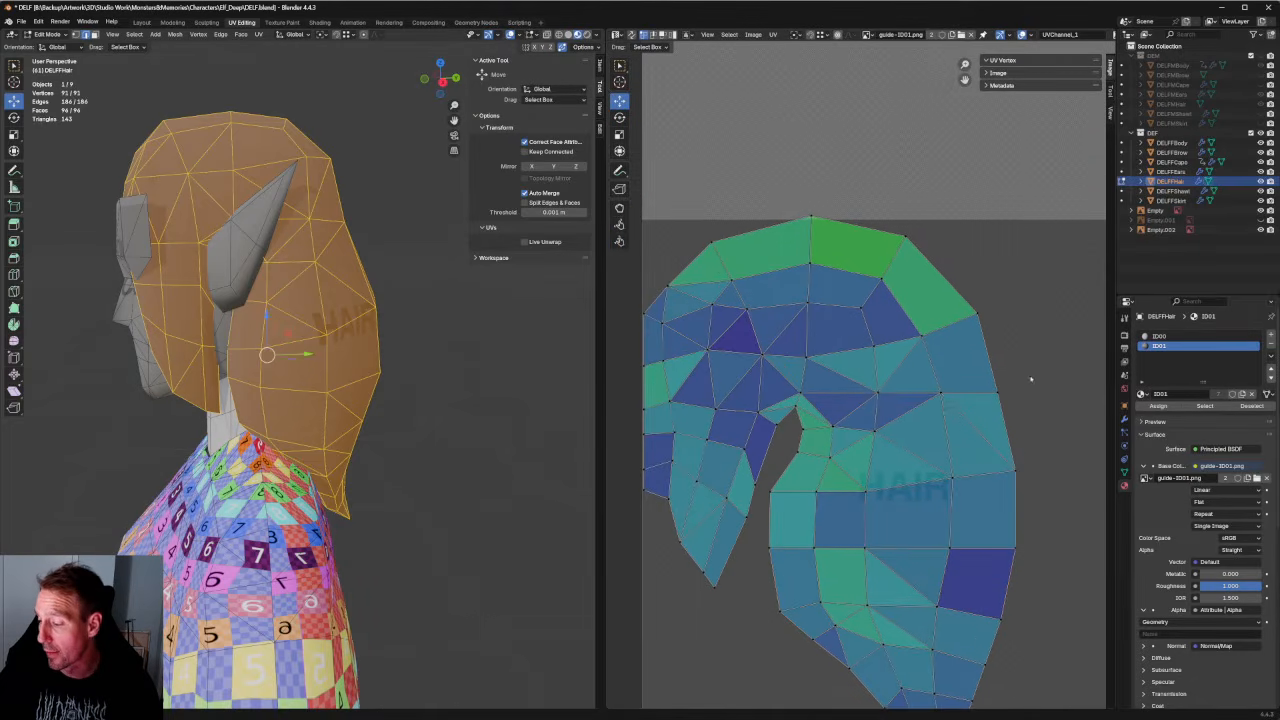
drag(1040, 377, 790, 406)
drag(900, 364, 900, 368)
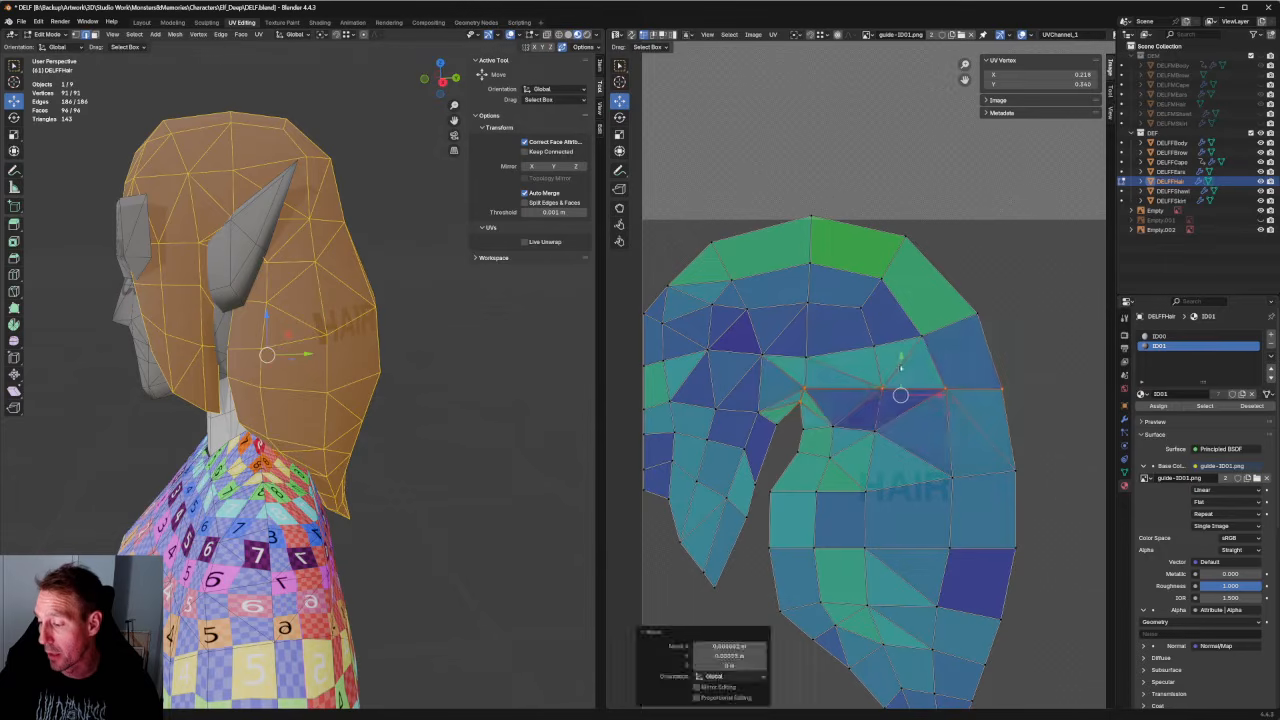
key(ctrl+z)
Raise the vertex row above the notch by 0.0025 m and nudge the rear vertices of the row above it upward.
drag(1046, 364, 793, 406)
drag(899, 356, 901, 361)
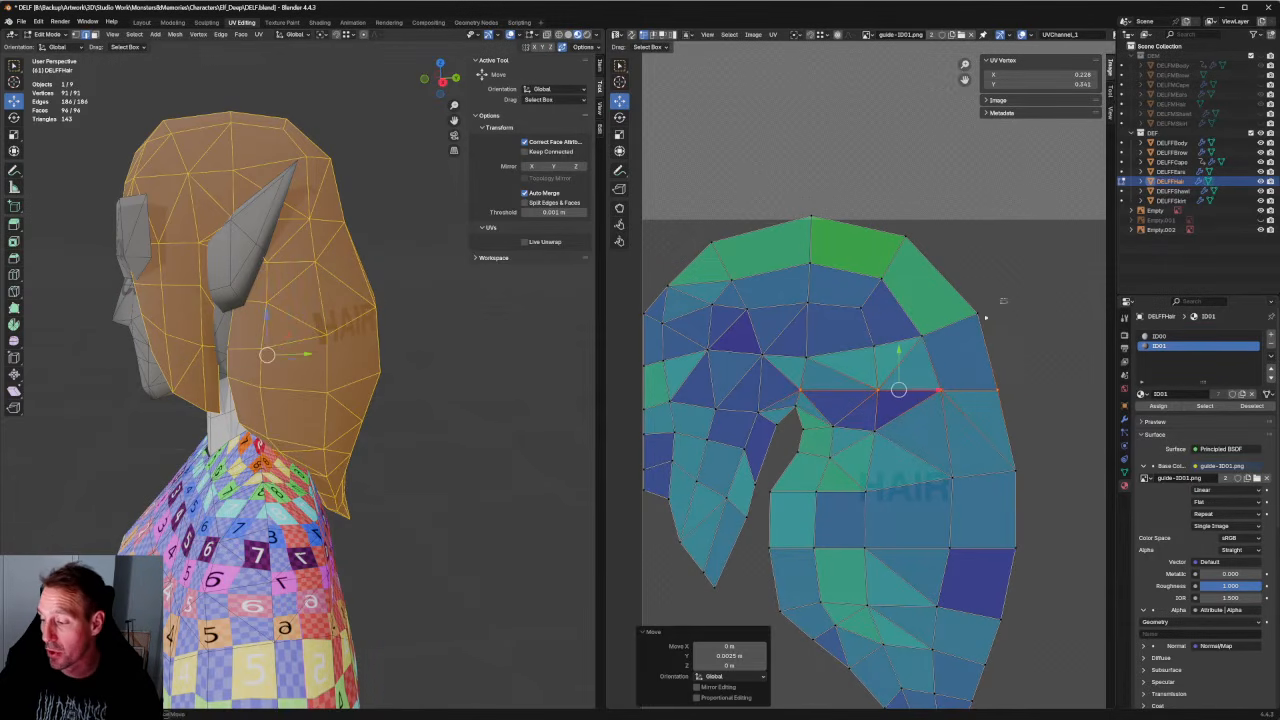
click(950, 324)
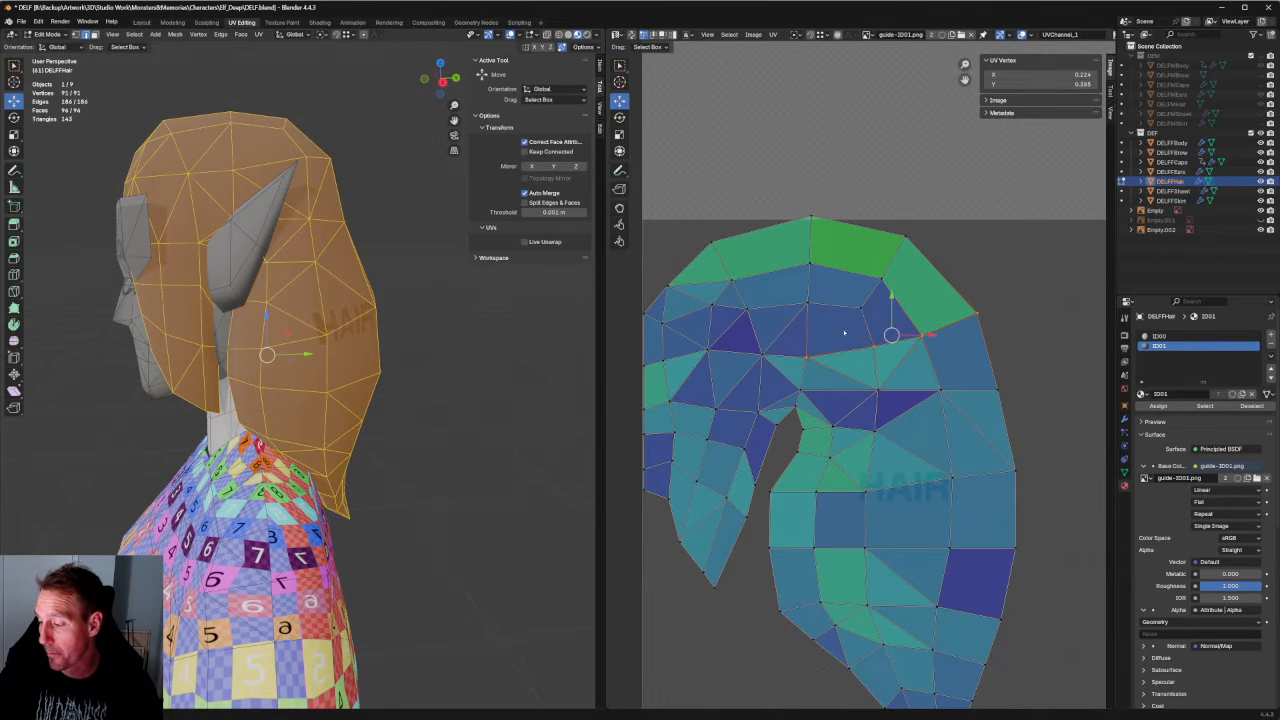
drag(892, 318, 900, 352)
key(g)
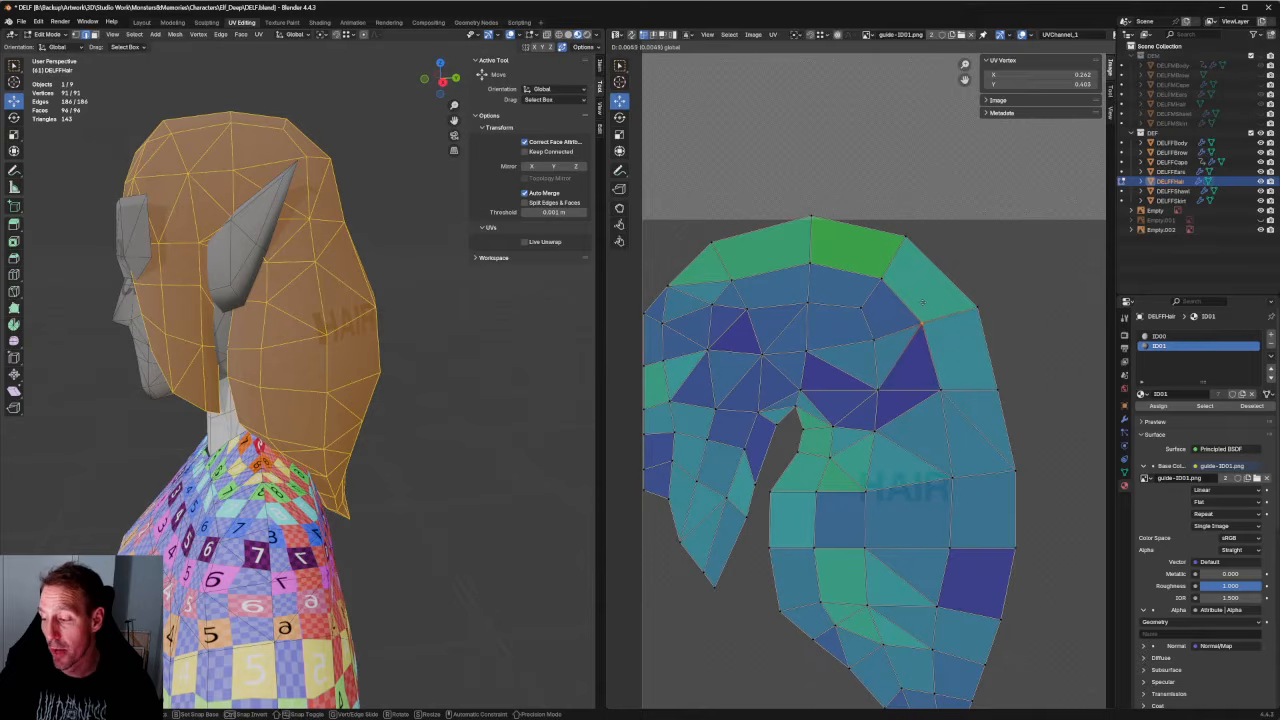
click(922, 302)
Raise the vertex row just above the notch a little further and clear the selection.
drag(1032, 374, 777, 403)
key(g)
click(899, 354)
click(979, 366)
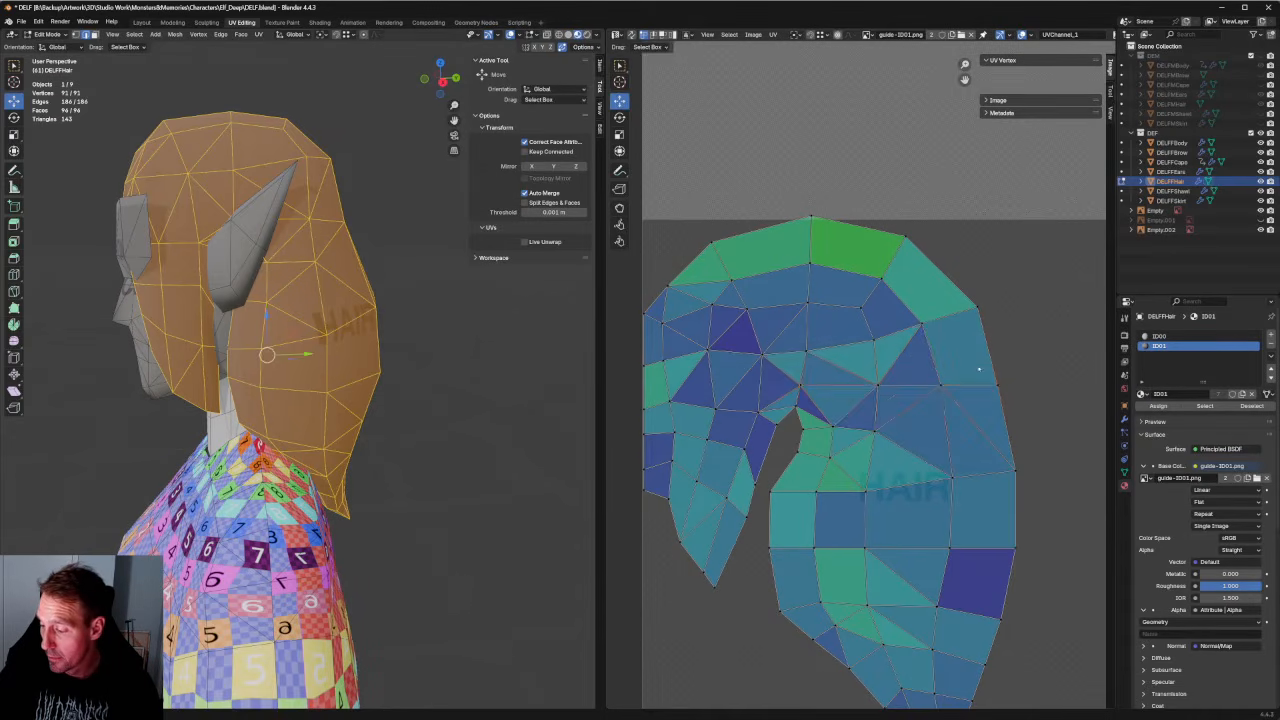
scroll(872, 430, down, 3)
scroll(872, 450, up, 3)
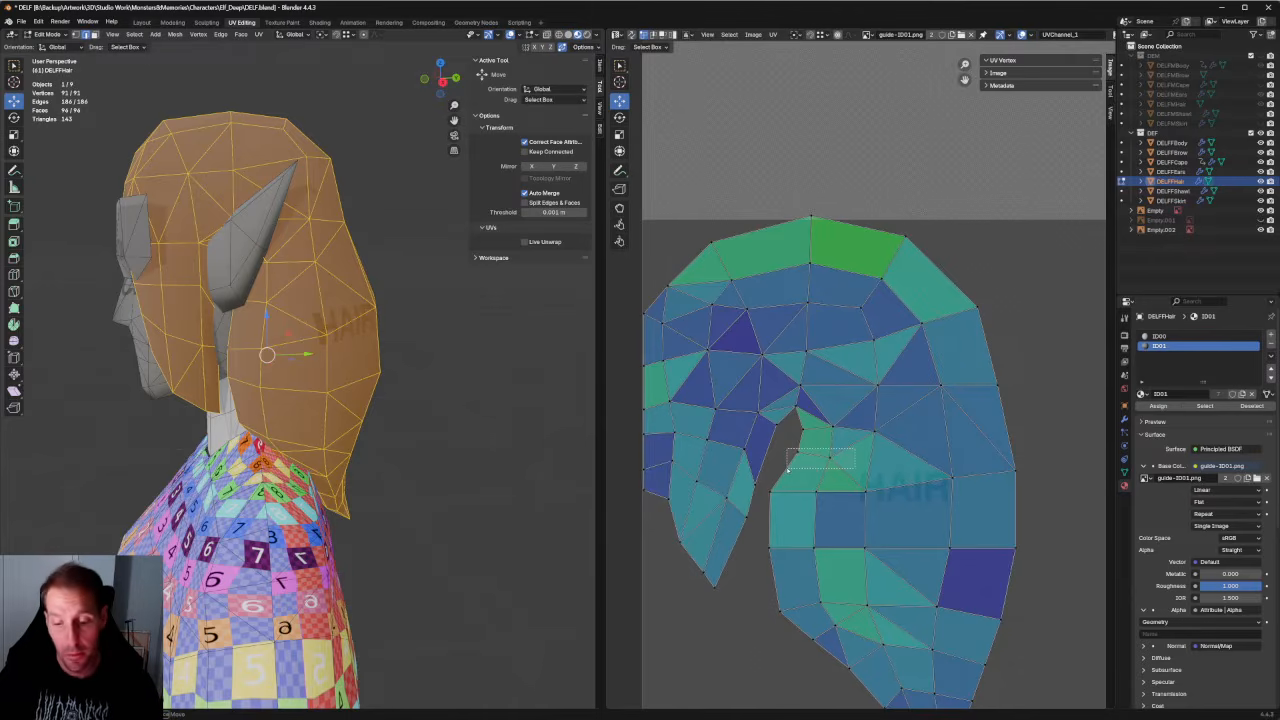
Align the short vertex row beside the notch below the ear horizontally.
drag(788, 470, 787, 470)
middle_drag(446, 371, 430, 371)
key(shift+w)
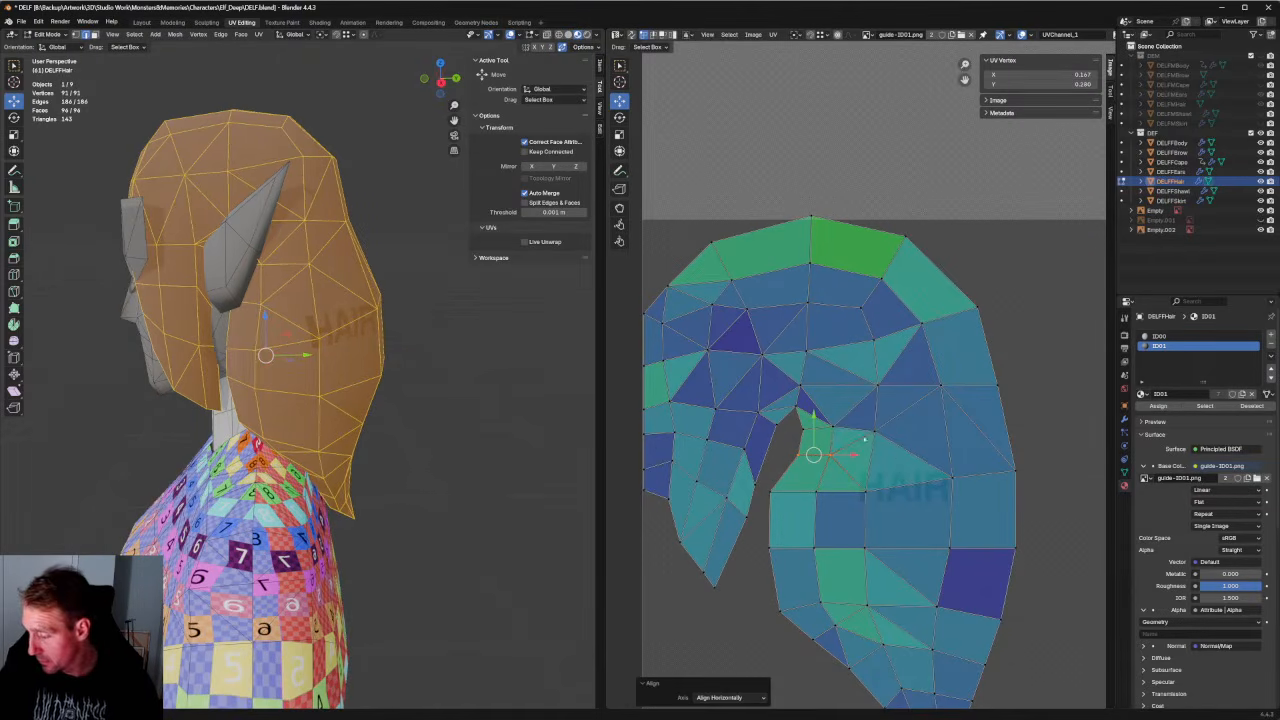
key(g)
click(782, 427)
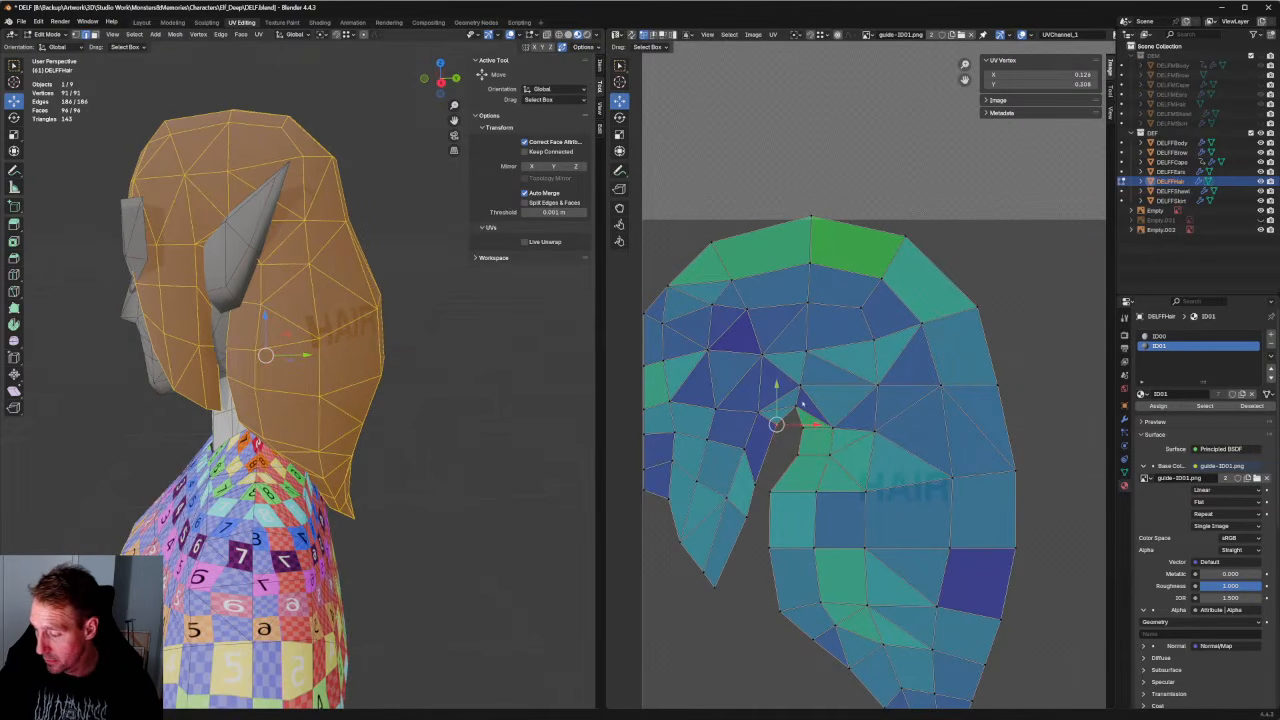
Show the model in right orthographic view, then align the front vertex row above the notch horizontally and raise it slightly.
click(733, 412)
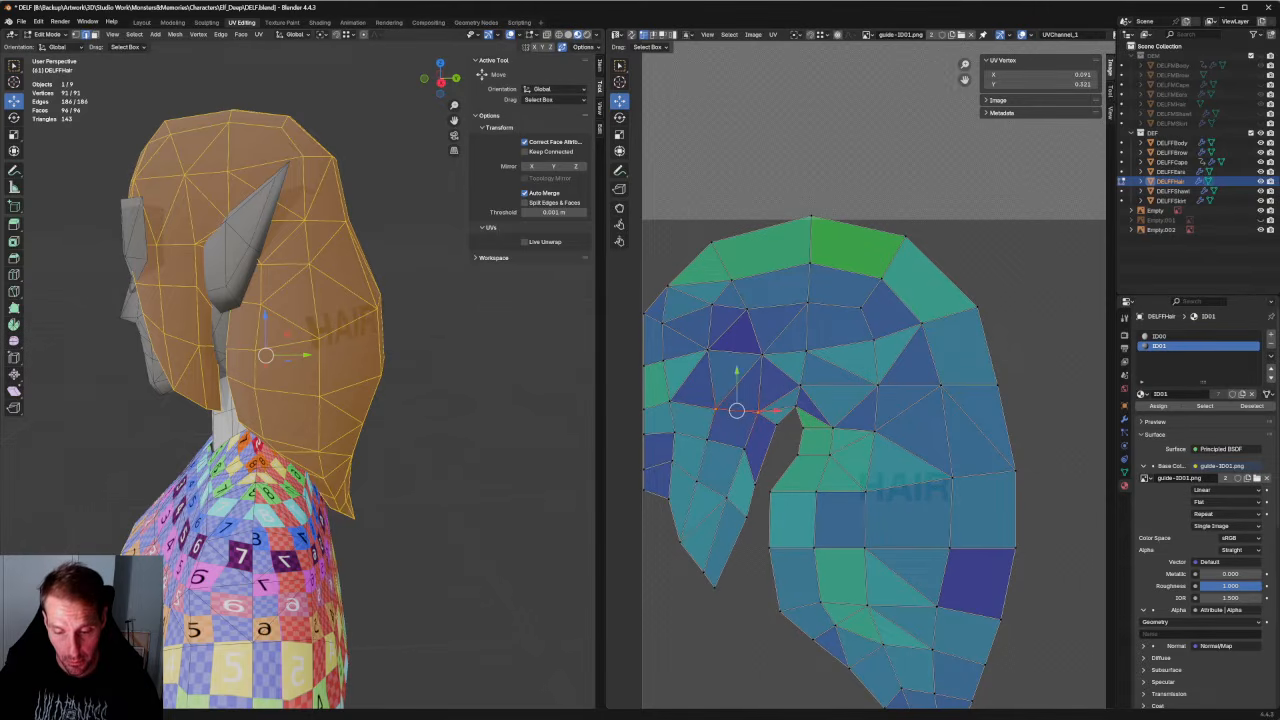
key(KP_3)
shift+middle_drag(447, 332, 506, 380)
scroll(506, 380, up, 1)
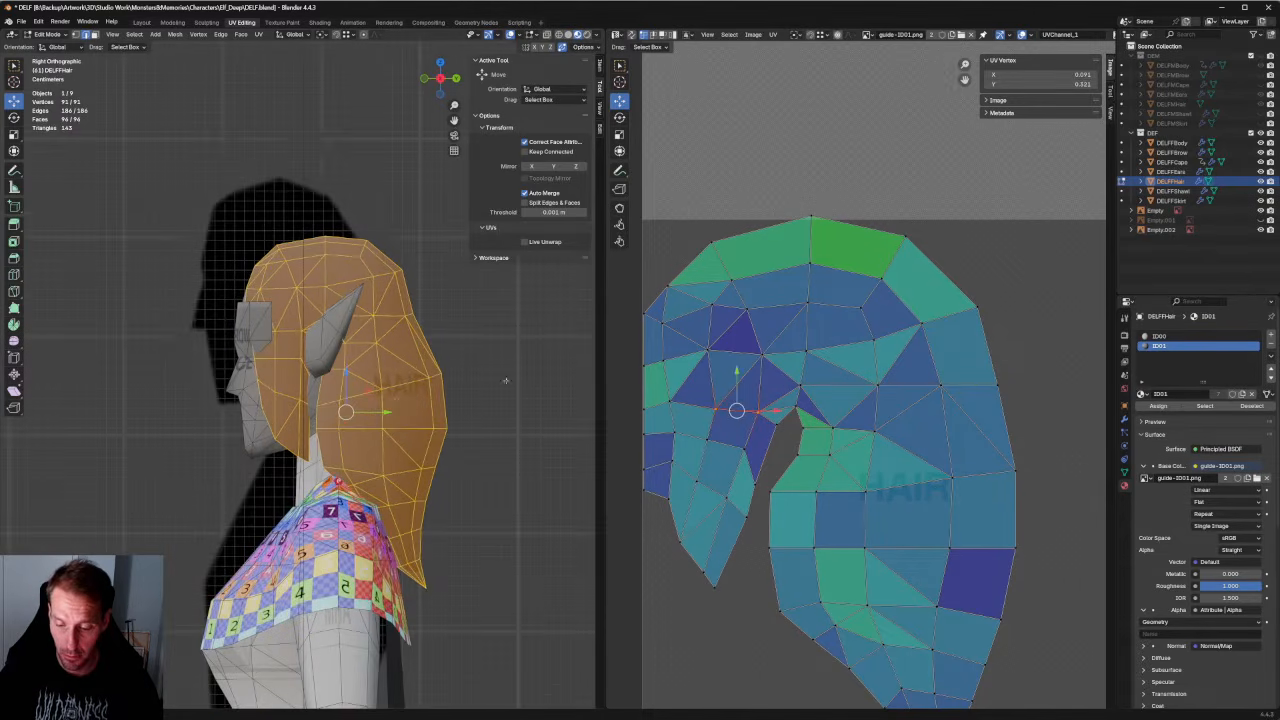
click(759, 355)
click(665, 364)
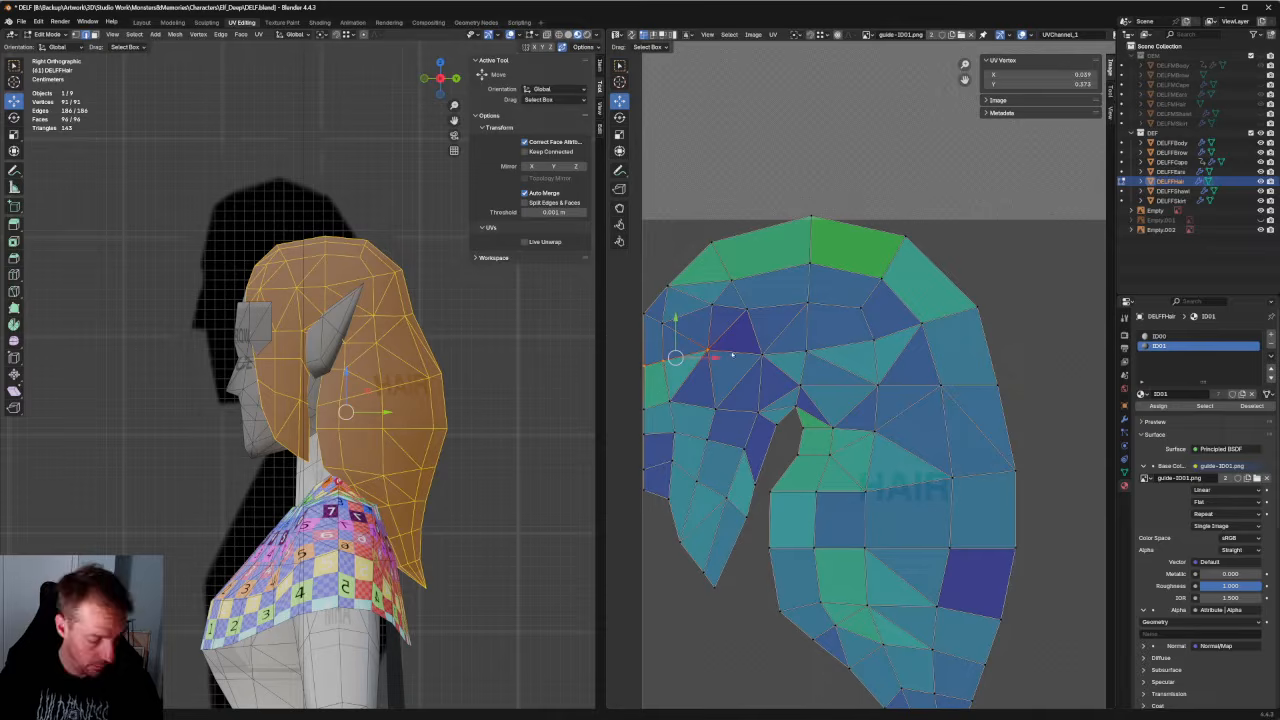
key(shift+w)
drag(673, 340, 673, 335)
Straighten the extended front row above the notch horizontally, then align the row beneath it and raise that row slightly.
drag(782, 345, 609, 371)
key(shift+w)
drag(779, 400, 620, 427)
key(shift+w)
drag(700, 385, 703, 378)
Raise the island's front-edge vertex just below the straightened front rows slightly.
click(758, 418)
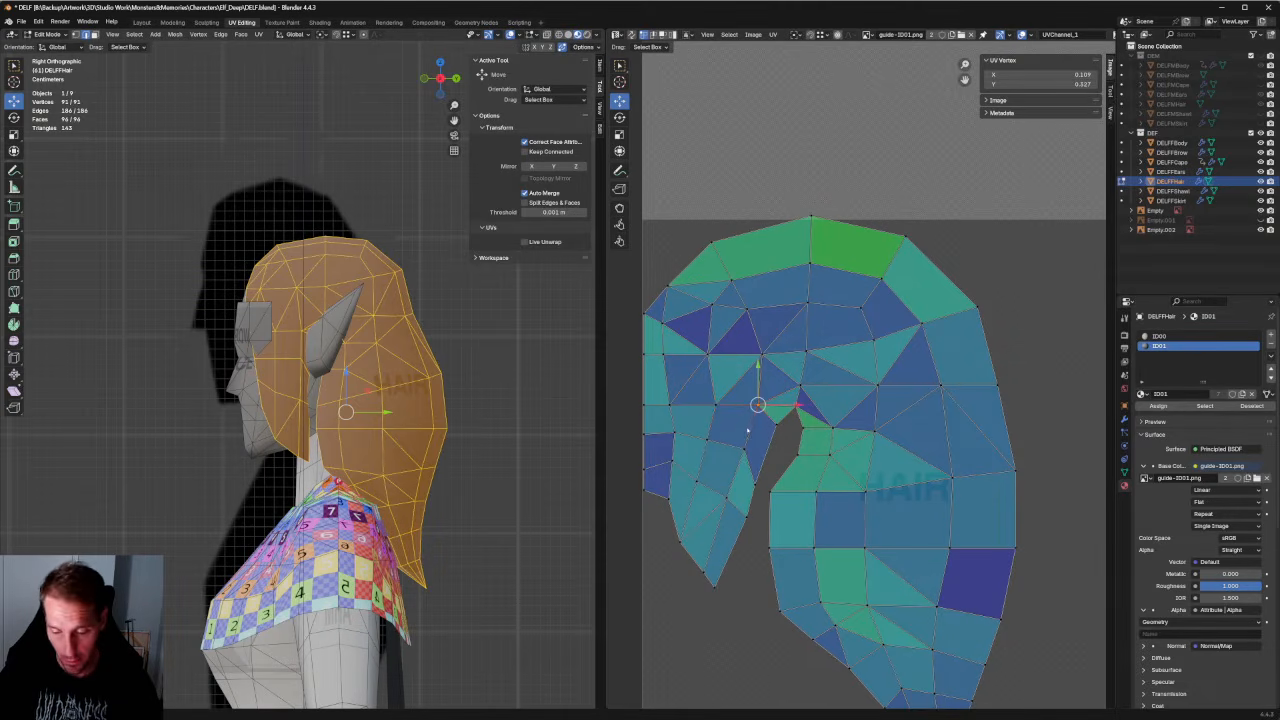
click(646, 468)
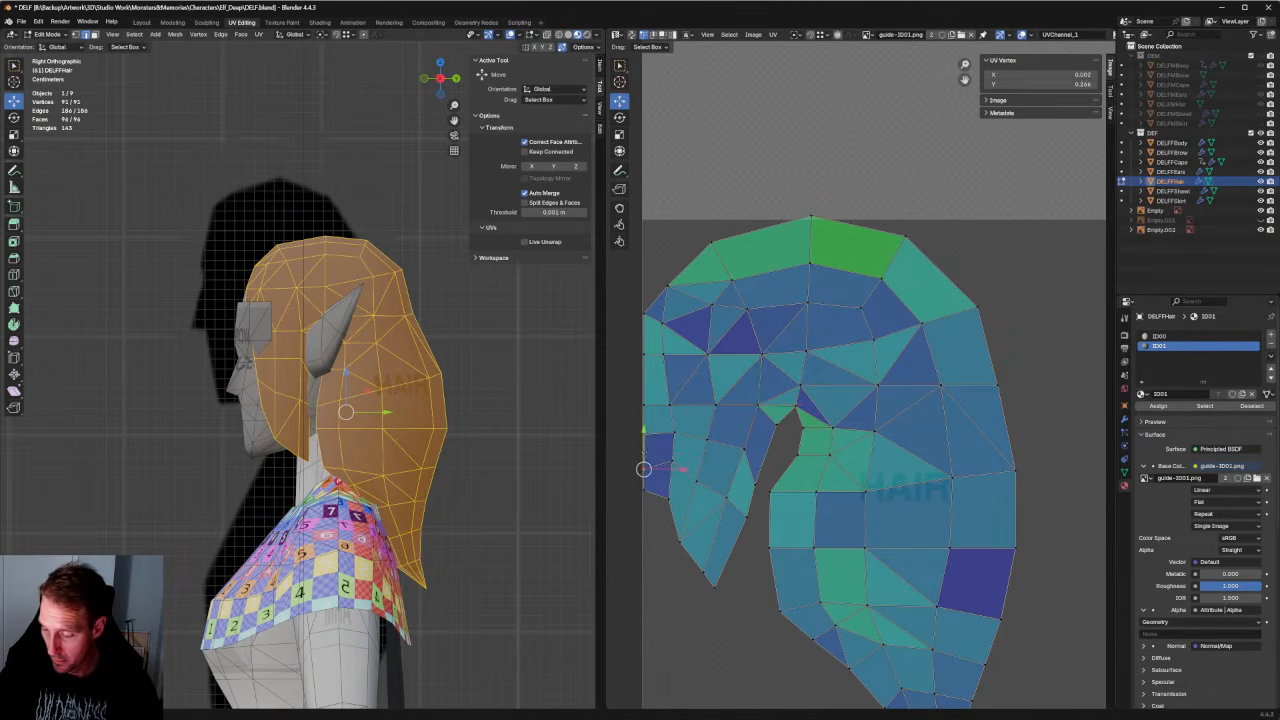
drag(647, 449, 650, 440)
click(709, 437)
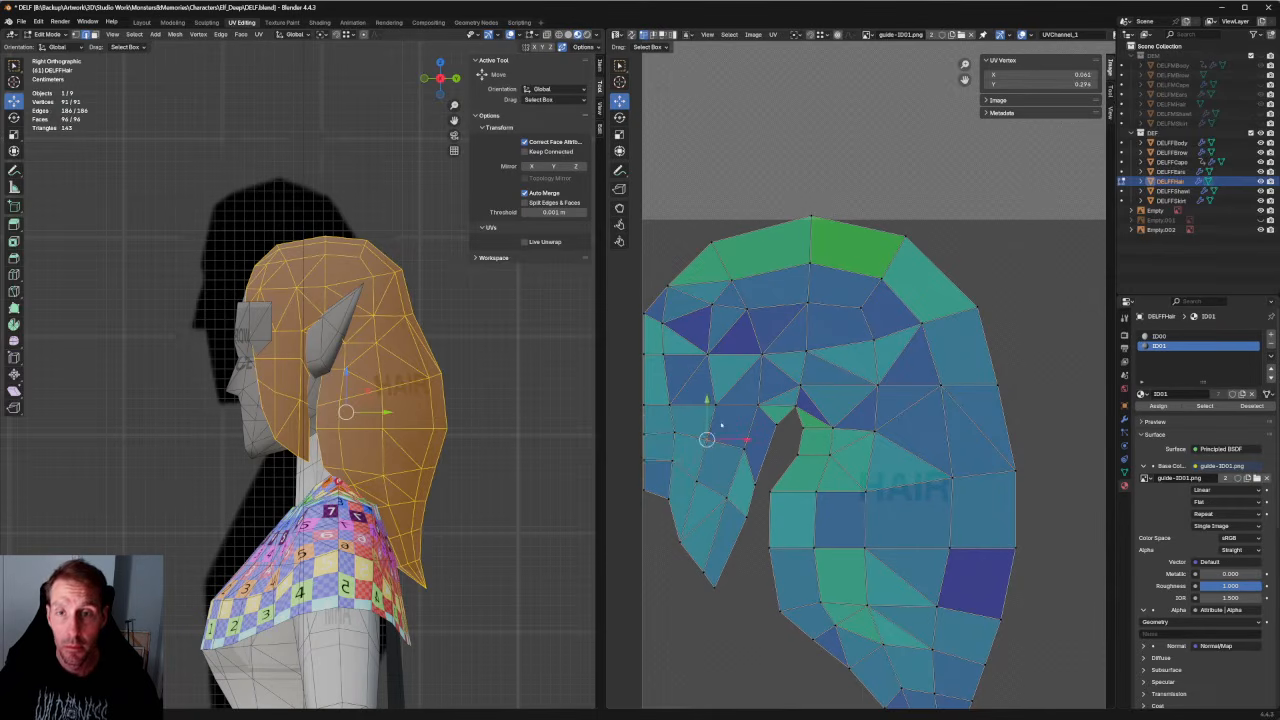
Align the two rear vertices beside the HAIR label horizontally, and likewise the vertex row above the label.
scroll(870, 420, down, 1)
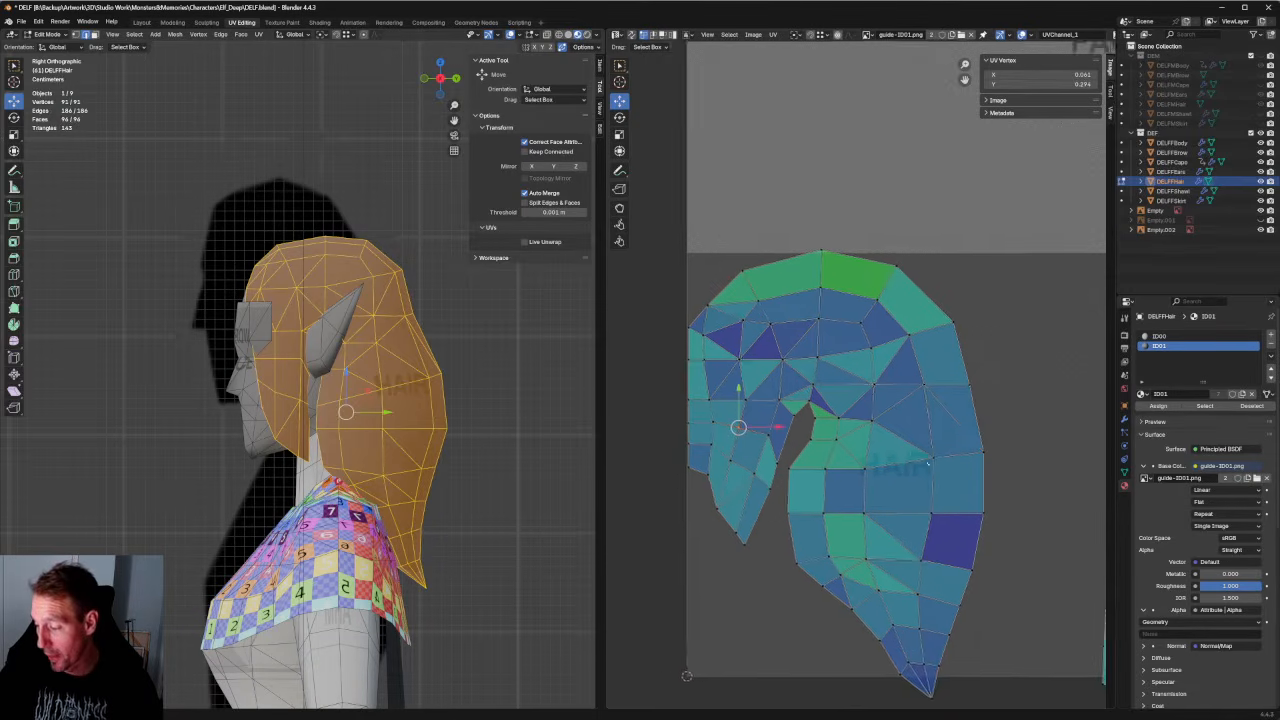
scroll(880, 410, up, 1)
middle_drag(920, 440, 868, 418)
drag(1003, 421, 859, 478)
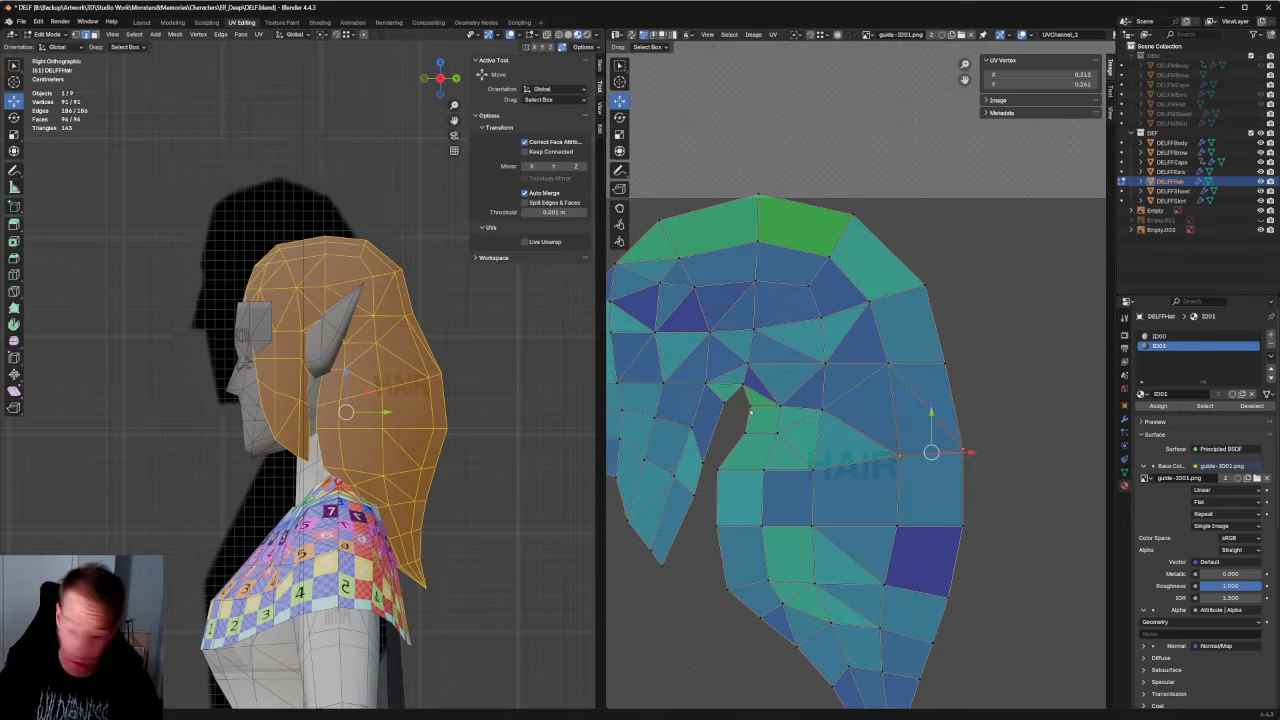
key(shift+w)
drag(1010, 337, 725, 382)
key(shift+w)
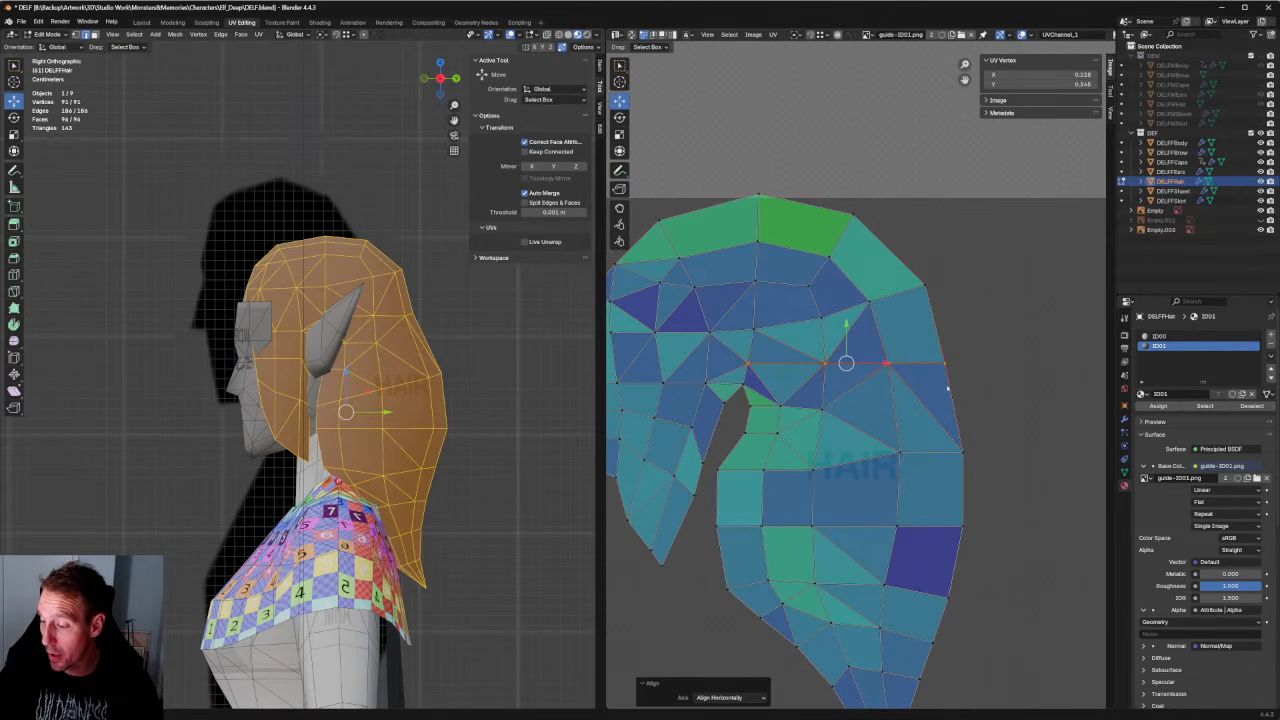
Select the short vertex row behind the top of the notch and lower it slightly.
drag(842, 402, 738, 422)
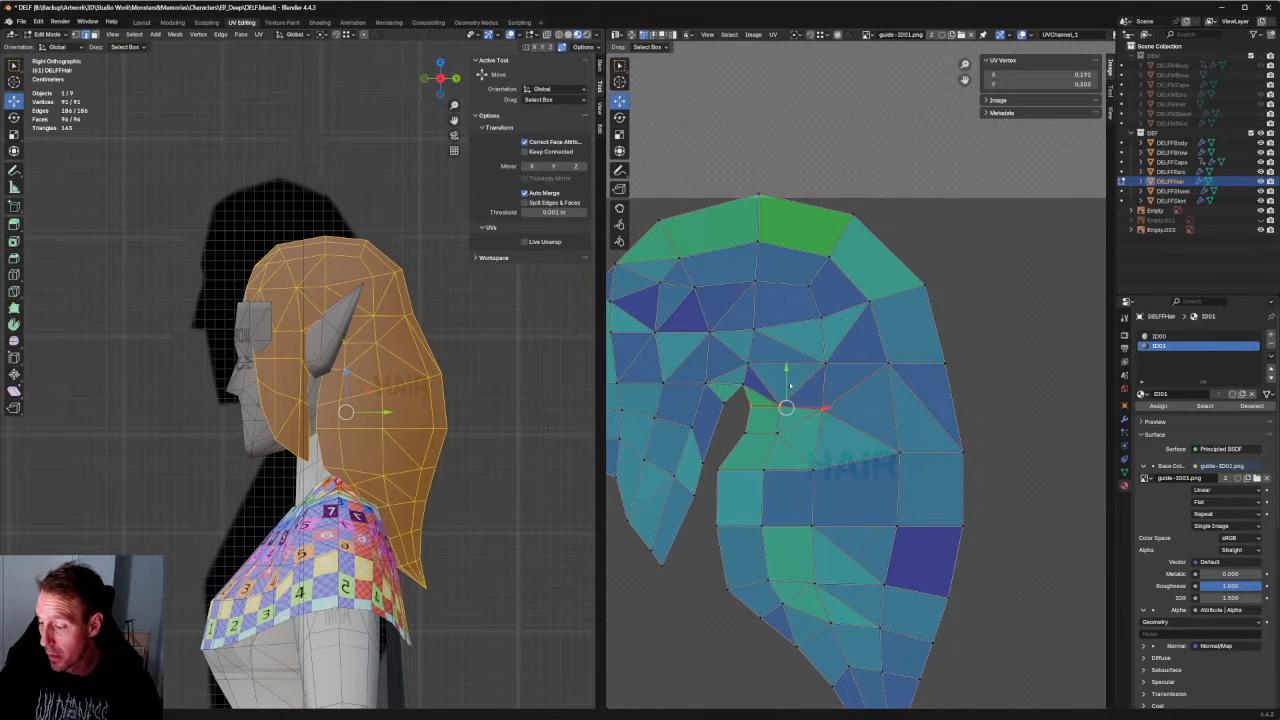
key(ctrl+z)
drag(859, 401, 752, 424)
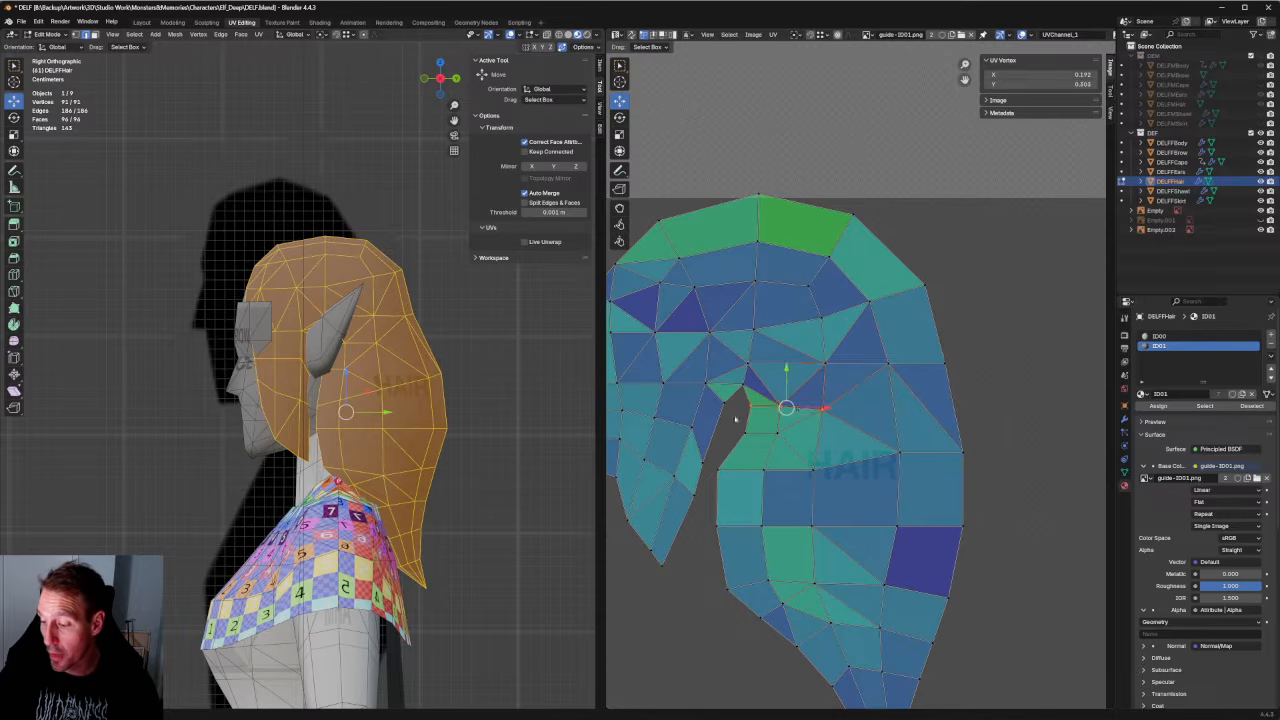
scroll(745, 415, up, 2)
key(g)
click(742, 409)
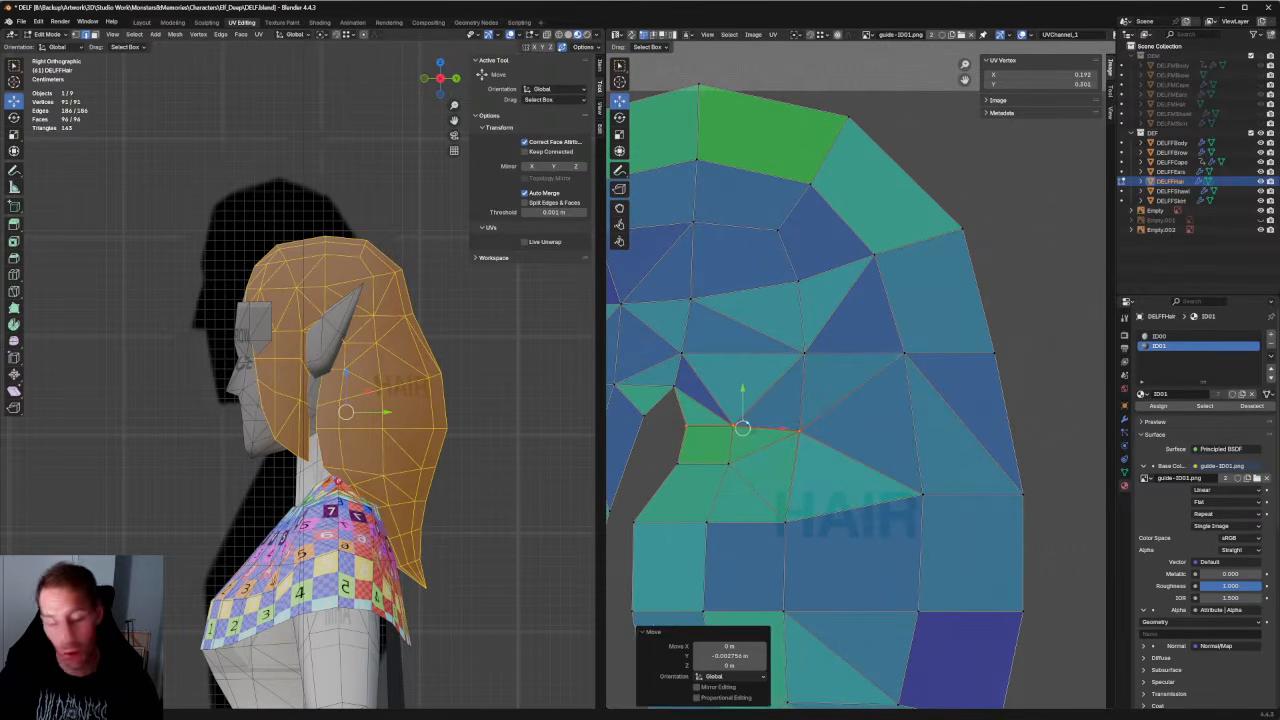
Lower the next short vertex row down along the notch edge, just in front of the HAIR label.
scroll(855, 406, down, 1)
click(821, 430)
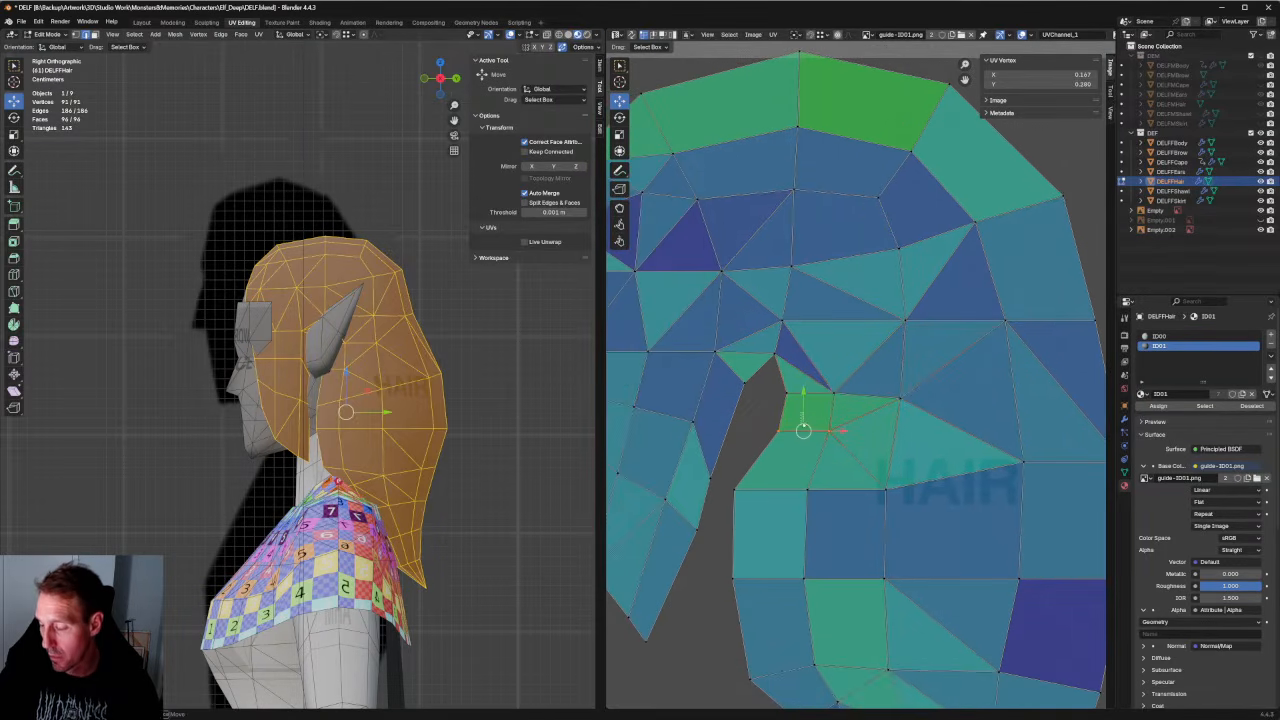
key(g)
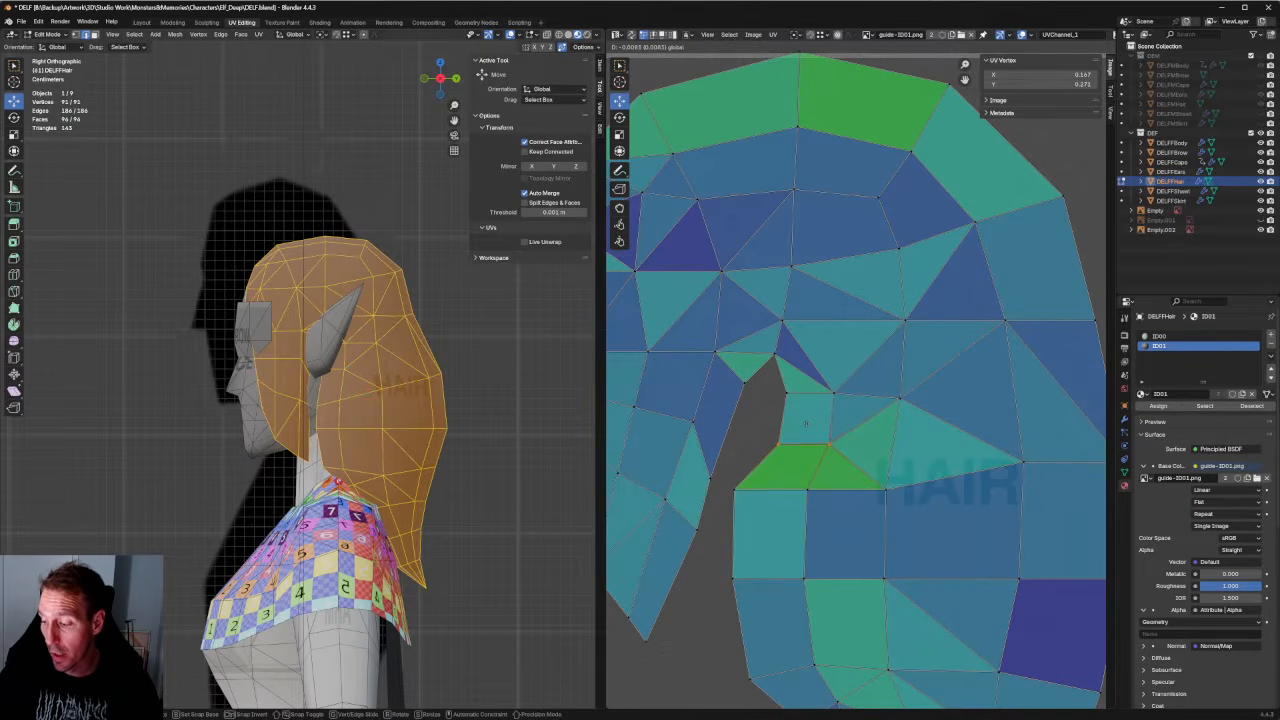
click(806, 424)
Lower the front vertices of the row running past the HAIR label by about 0.009 m.
scroll(855, 433, down, 1)
drag(1082, 388, 614, 462)
drag(750, 416, 750, 432)
scroll(750, 432, down, 3)
scroll(845, 413, up, 1)
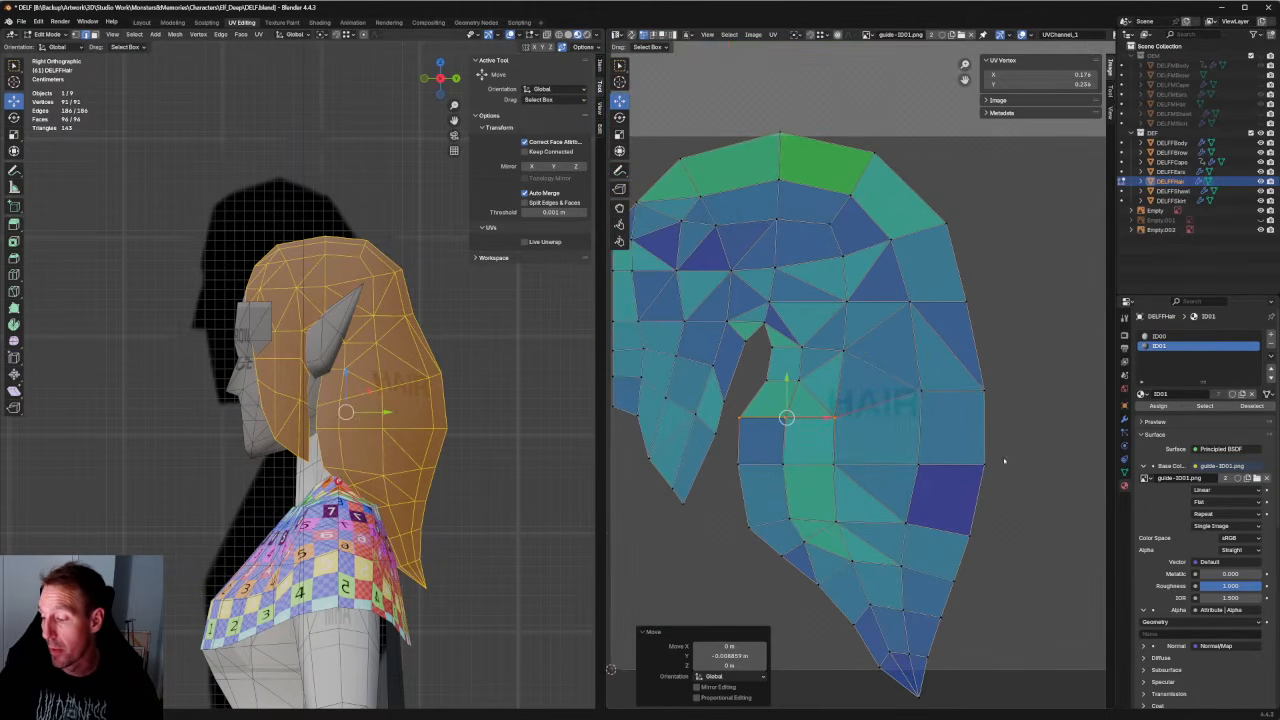
Lower the full vertex row below the HAIR label by about 0.0045 m.
drag(1050, 455, 726, 497)
drag(862, 436, 860, 449)
key(ctrl+z)
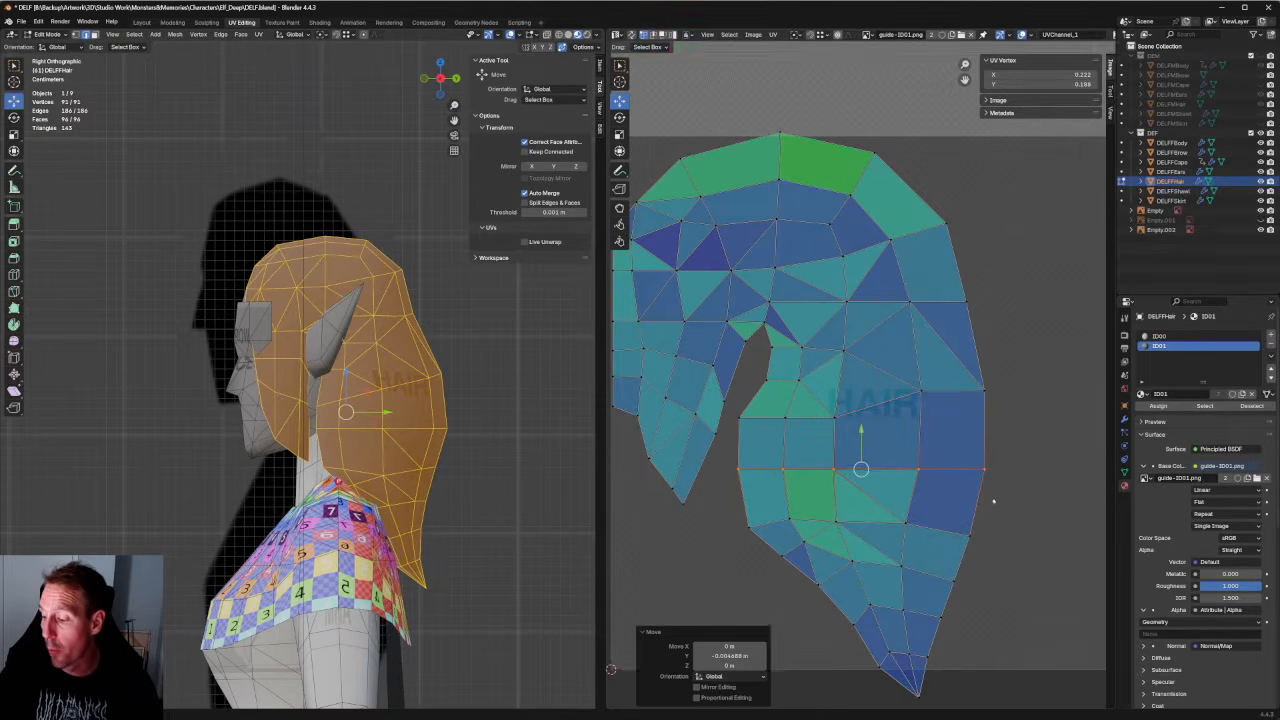
Reposition the lower row of the hair UV island and move the section beneath it up by about 0.004 m.
scroll(974, 423, up, 2)
drag(982, 406, 656, 440)
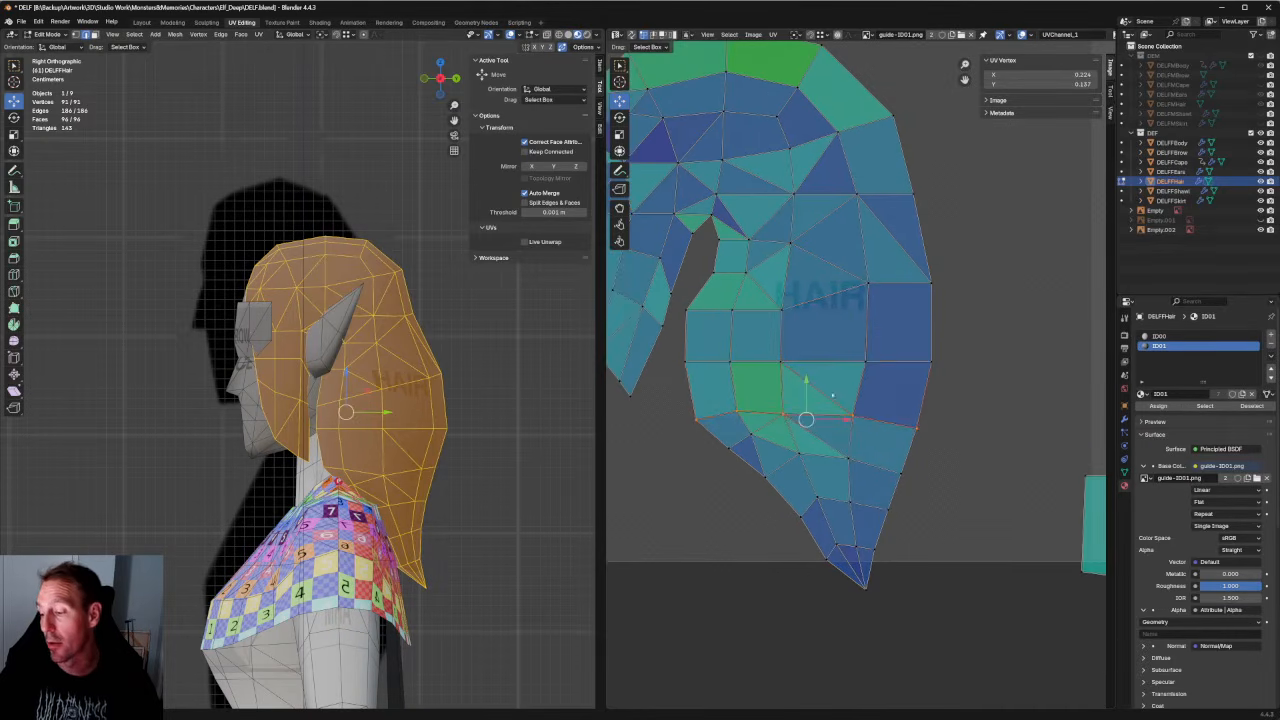
key(g)
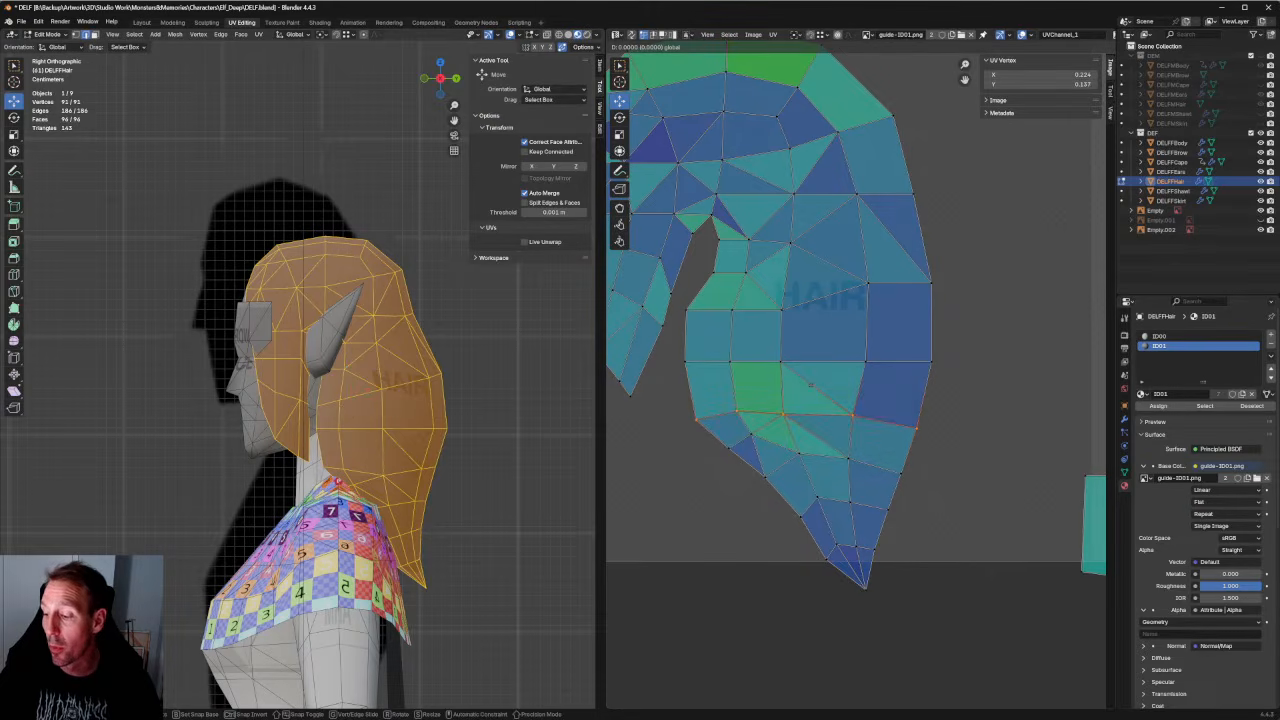
click(812, 385)
drag(1006, 417, 620, 700)
drag(967, 388, 656, 572)
drag(808, 470, 808, 467)
Move the lower-left edge vertices of the hair UV island left by about 0.01 m.
scroll(749, 439, up, 1)
mouse_move(770, 420)
middle_down()
mouse_move(749, 439)
mouse_move(787, 429)
middle_up()
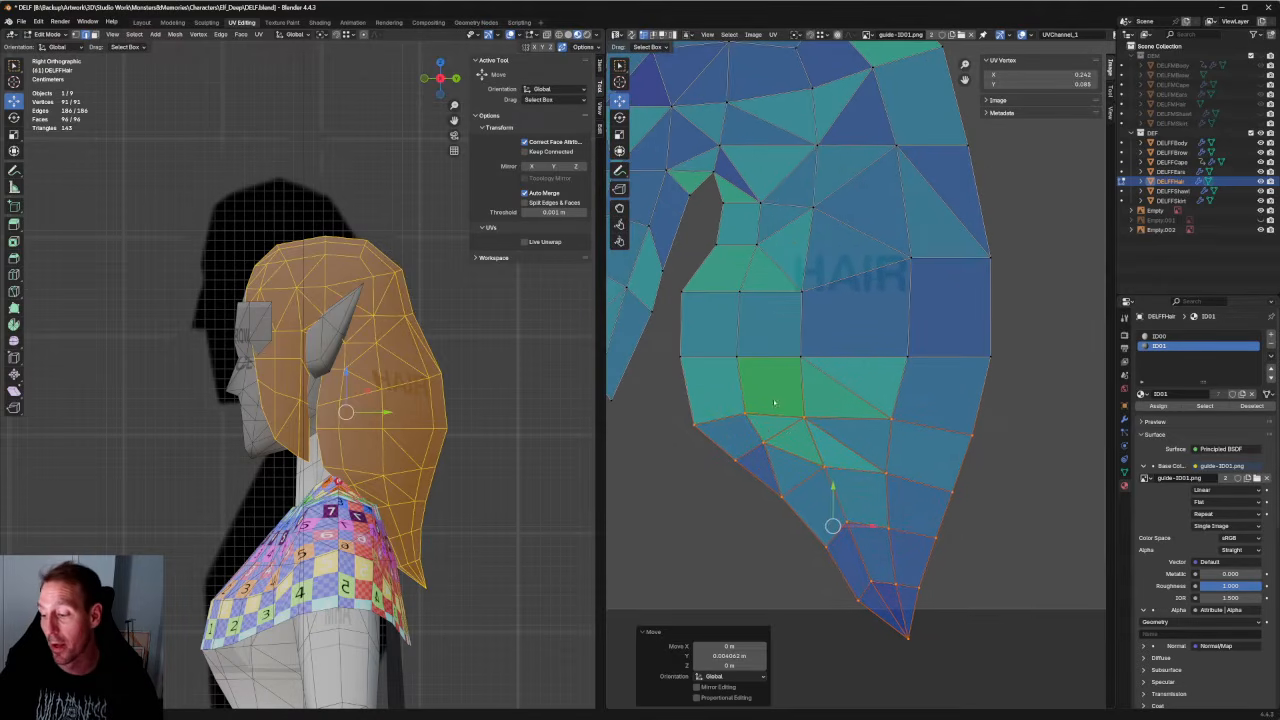
drag(773, 398, 645, 473)
drag(765, 436, 752, 437)
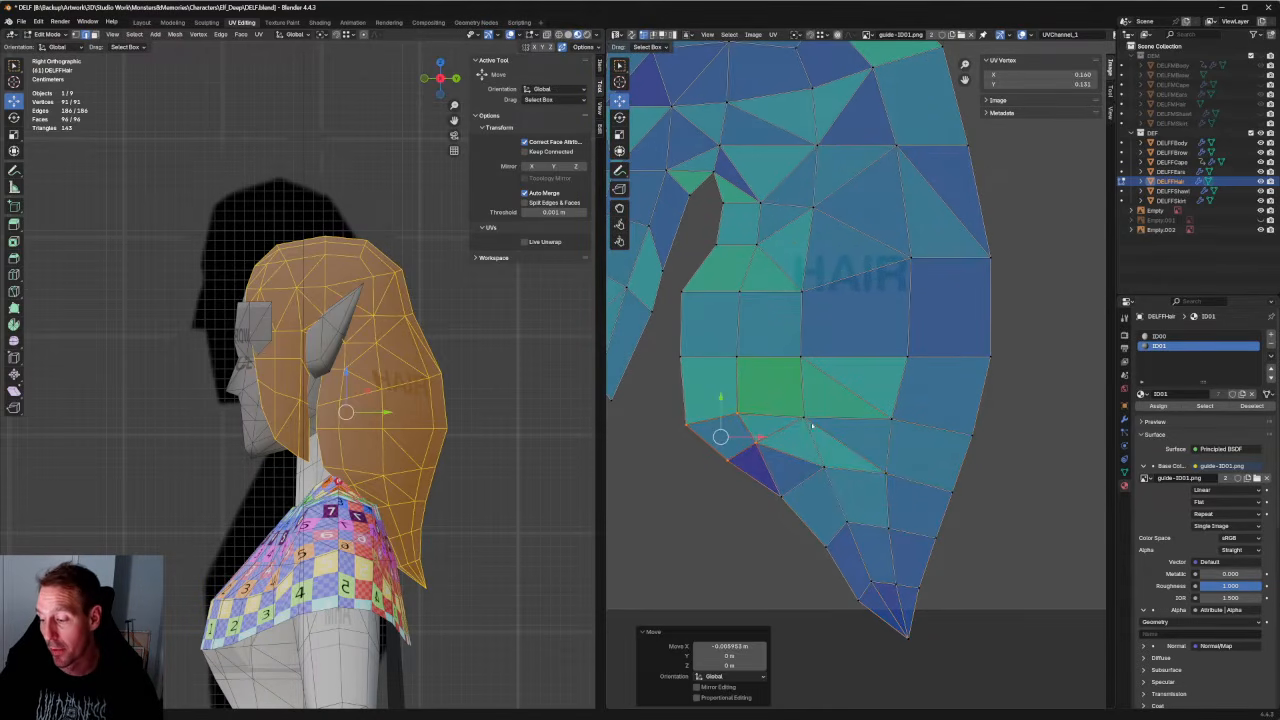
Align the lower vertex row horizontally, including its outer right vertex, and adjust its height on the hair UV island.
drag(969, 408, 681, 433)
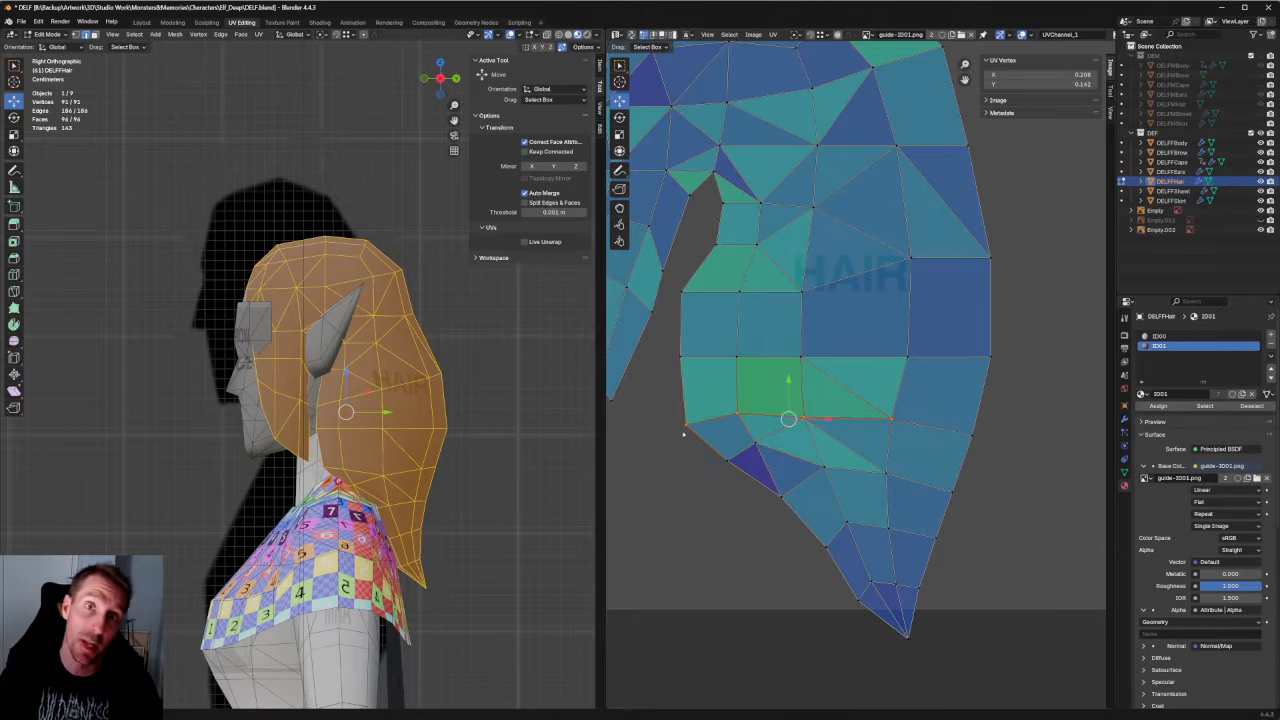
middle_drag(832, 393, 808, 407)
scroll(808, 407, up, 1)
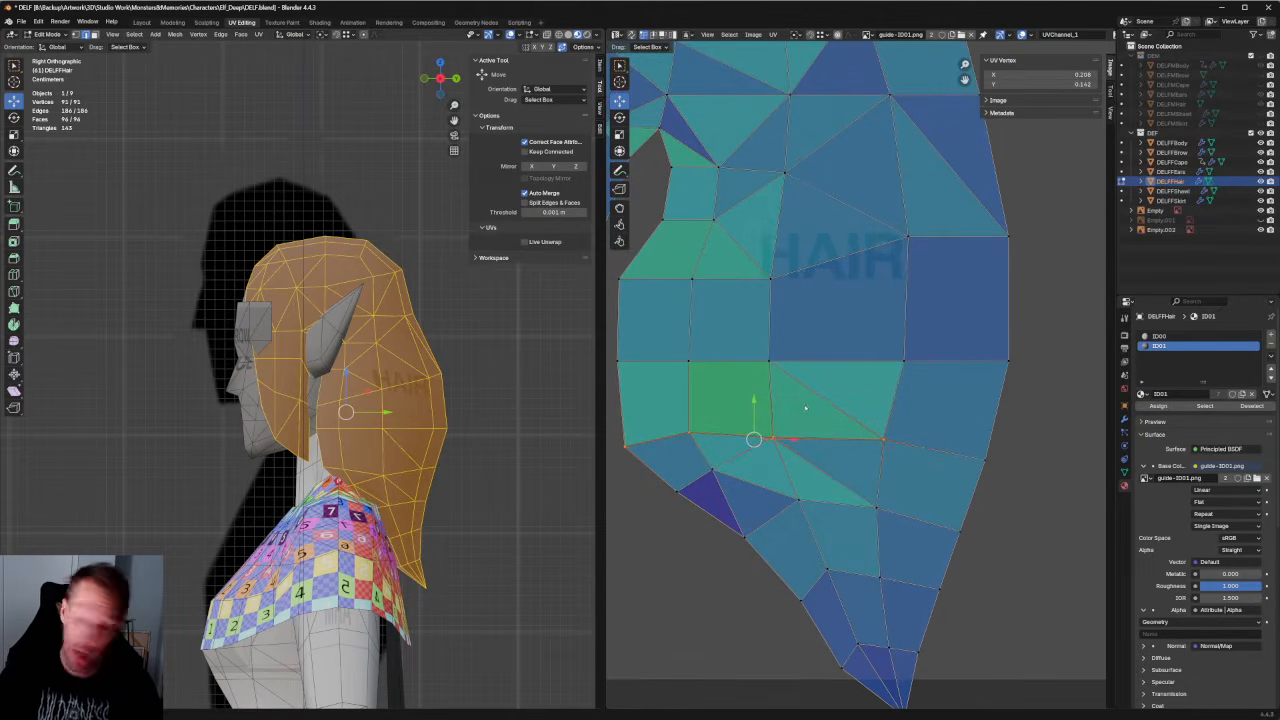
key(shift+w)
shift+drag(1031, 426, 962, 482)
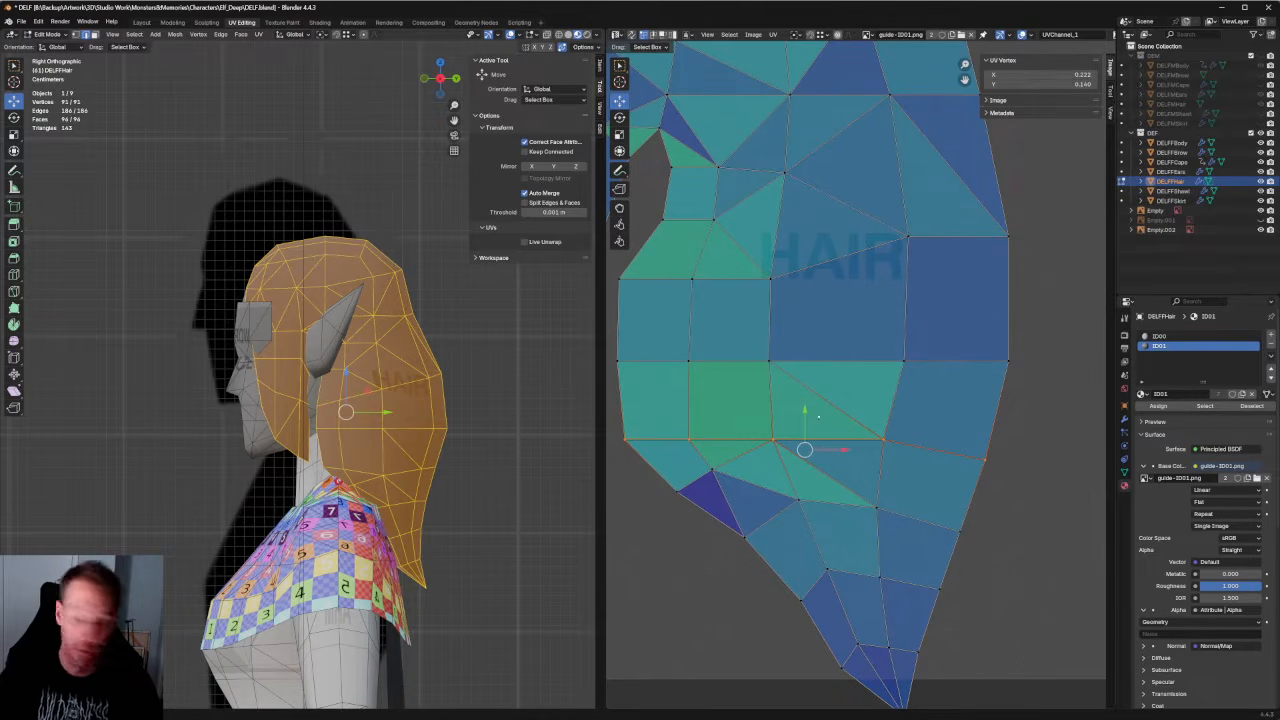
drag(809, 425, 811, 414)
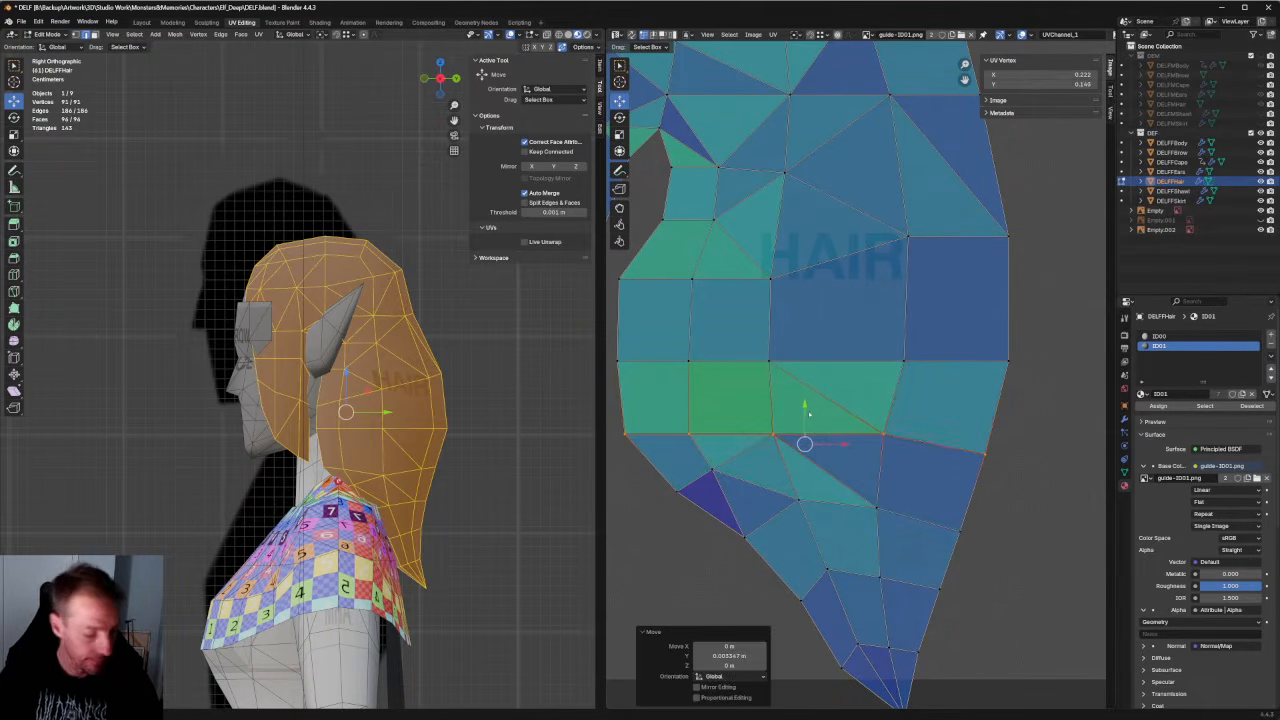
key(shift+w)
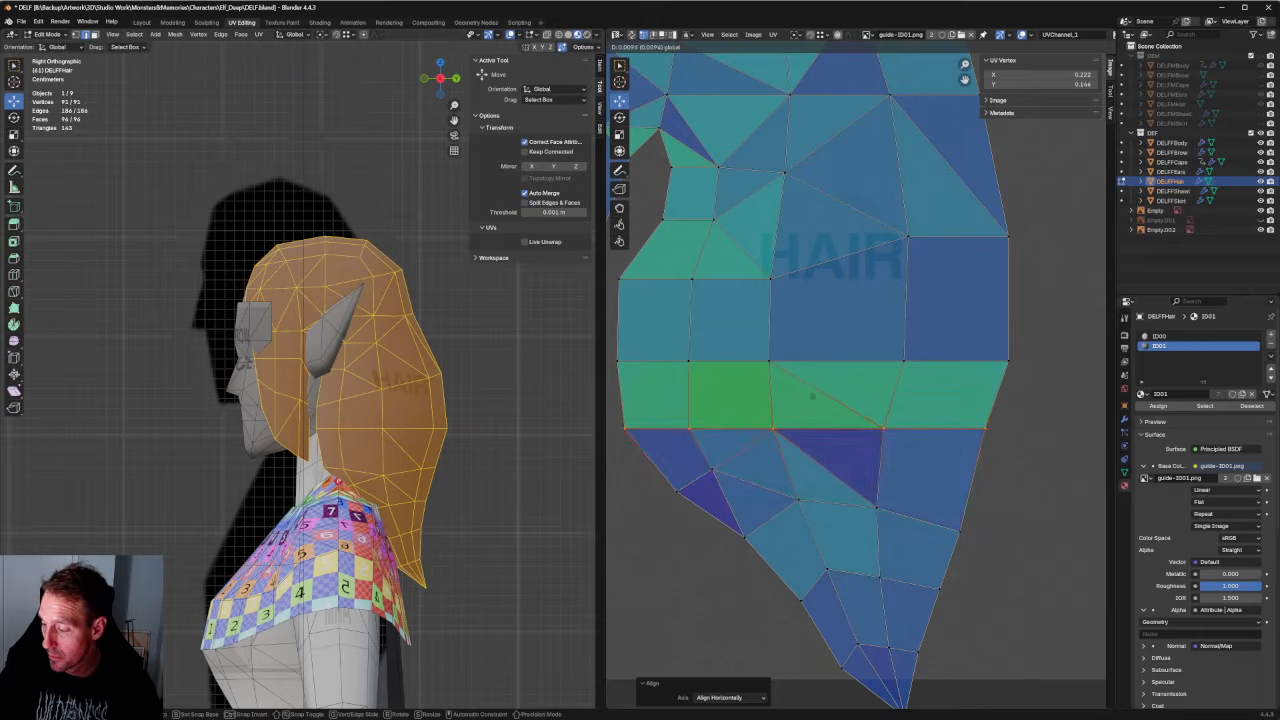
click(806, 434)
Move the full vertex row below the HAIR label up and the short row above it slightly down.
drag(1043, 343, 614, 388)
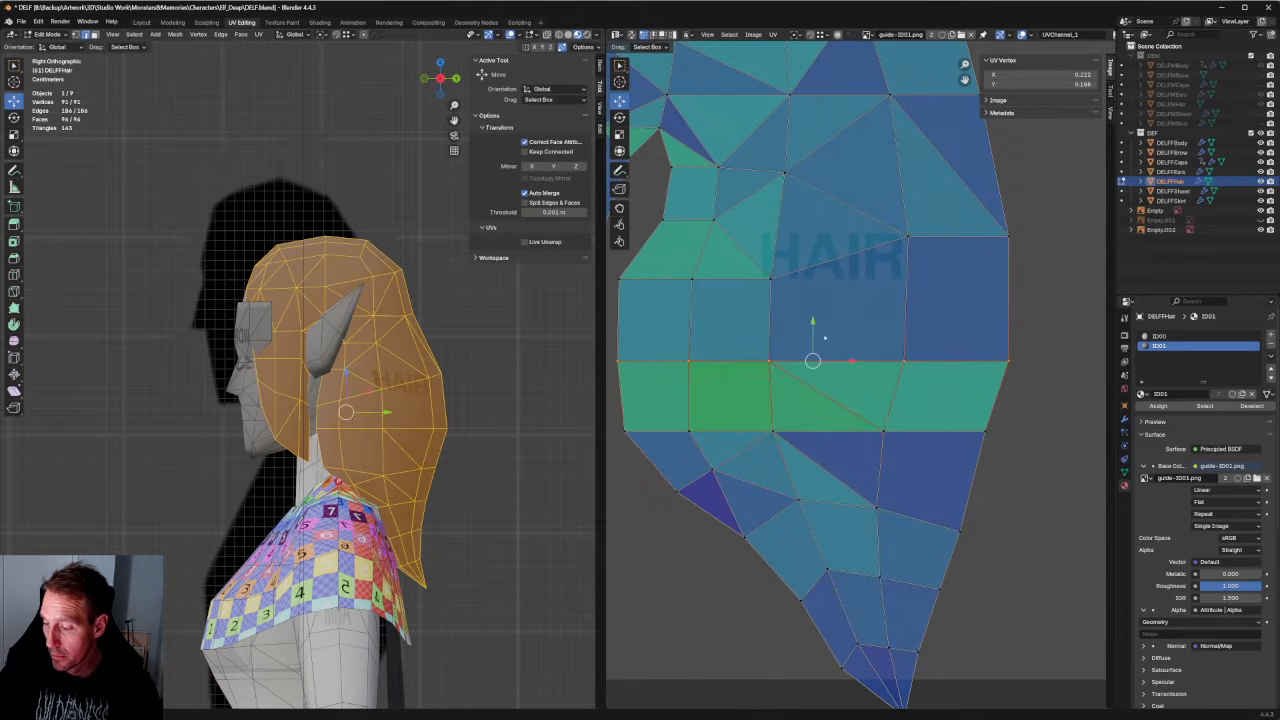
key(g)
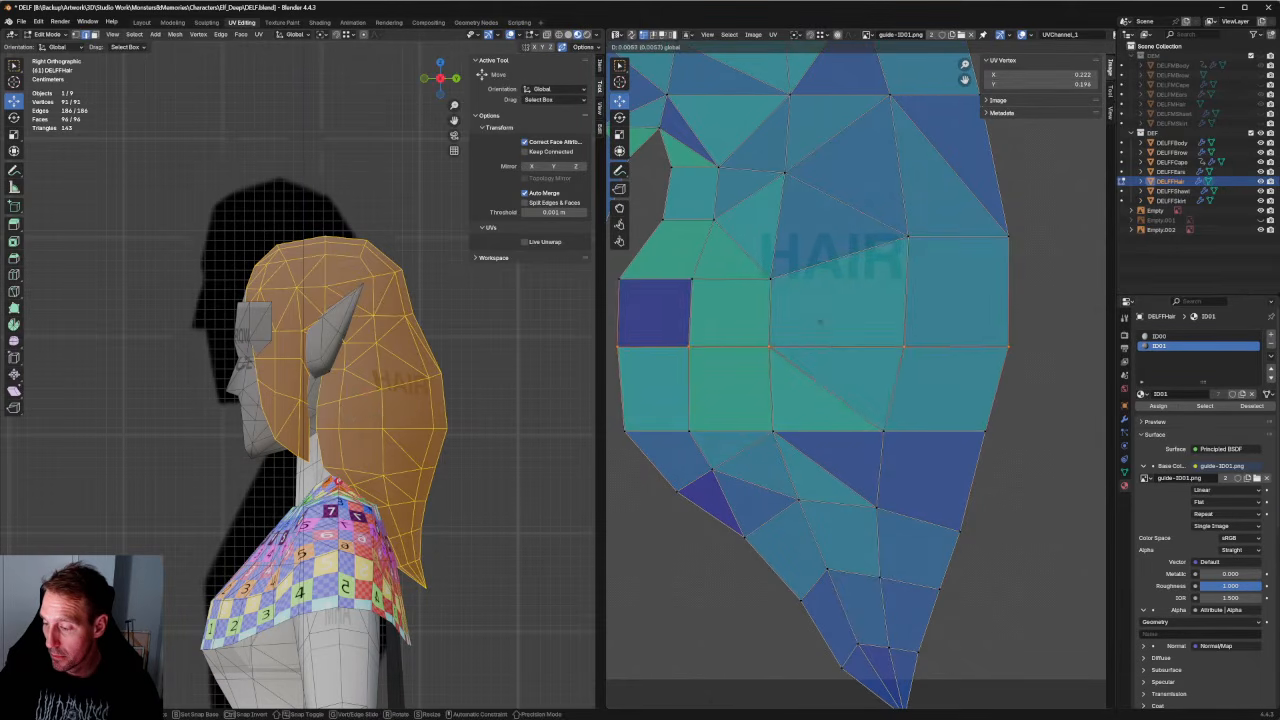
click(820, 322)
middle_drag(820, 322, 885, 447)
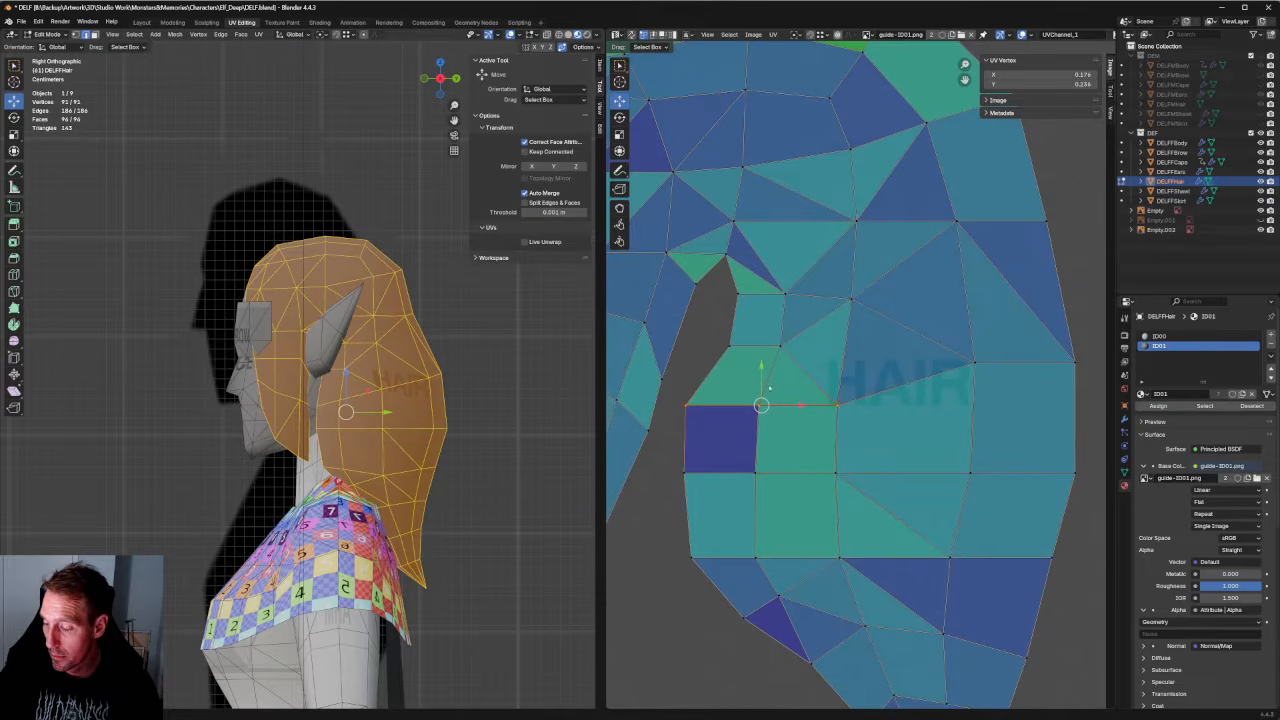
key(g)
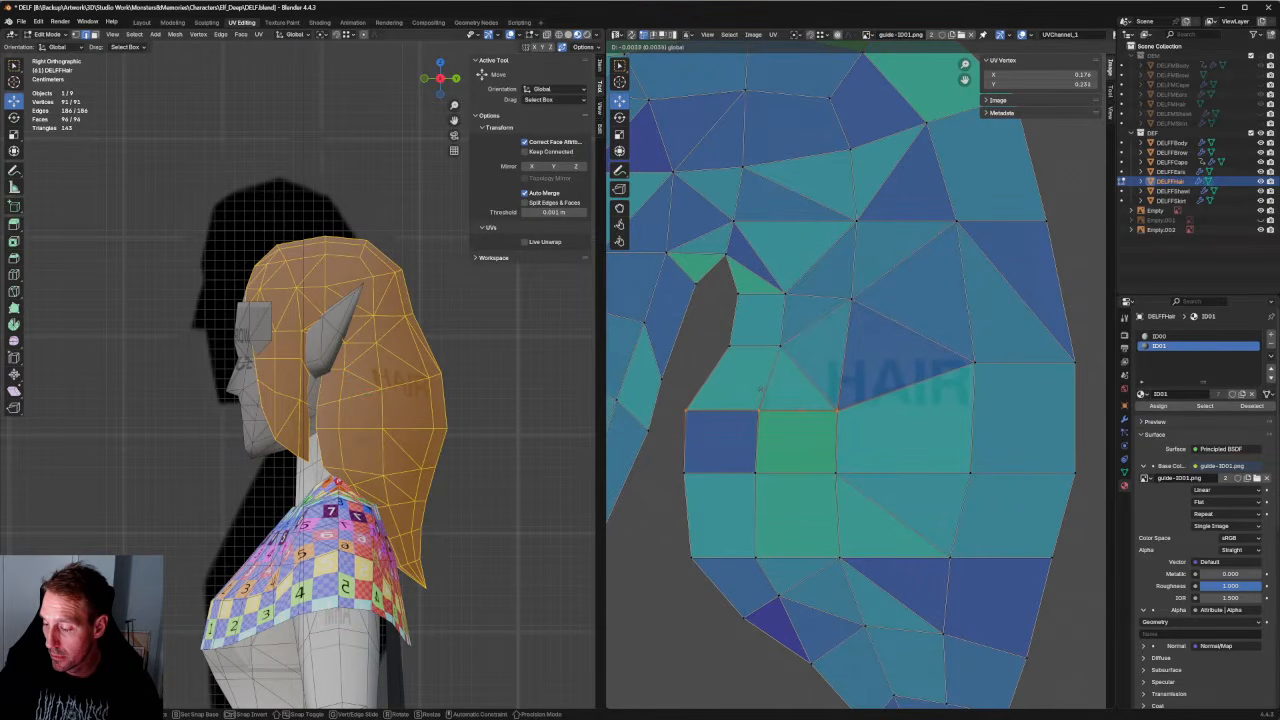
click(757, 389)
Move the inner-left edge vertices beside the straightened rows slightly right to even out the stretching.
scroll(751, 406, down, 2)
click(751, 425)
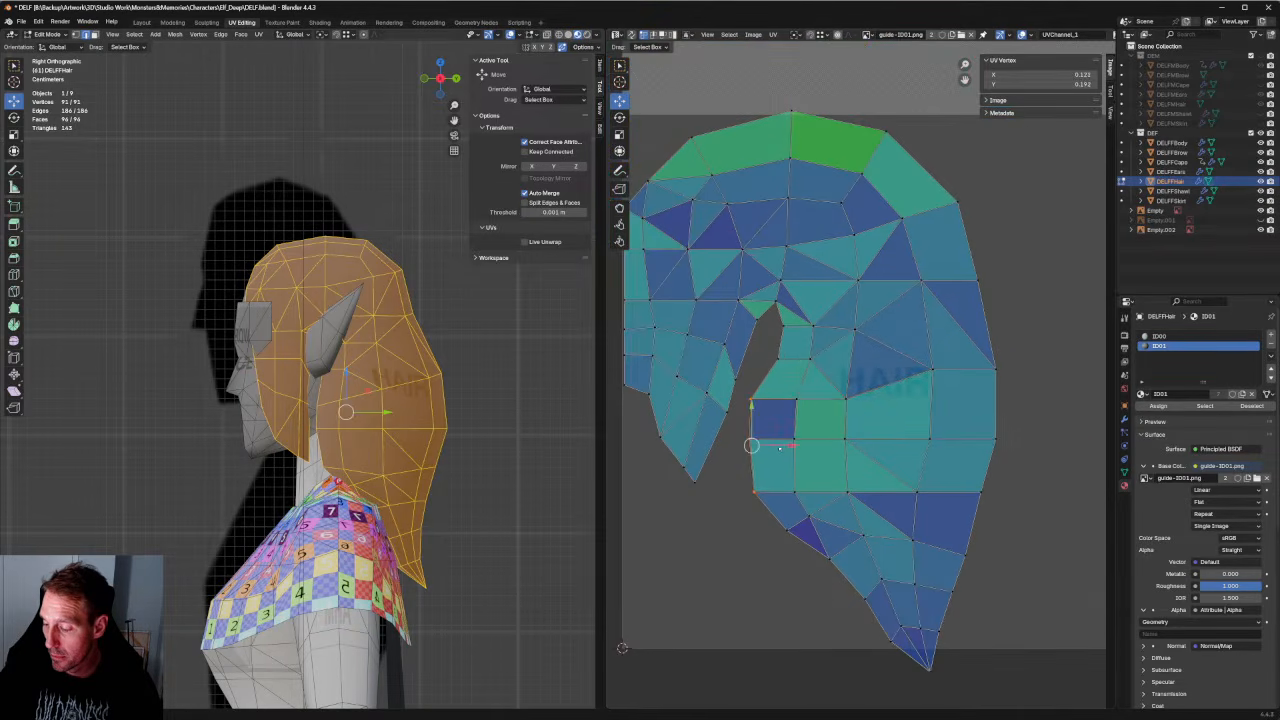
drag(790, 446, 796, 446)
click(972, 395)
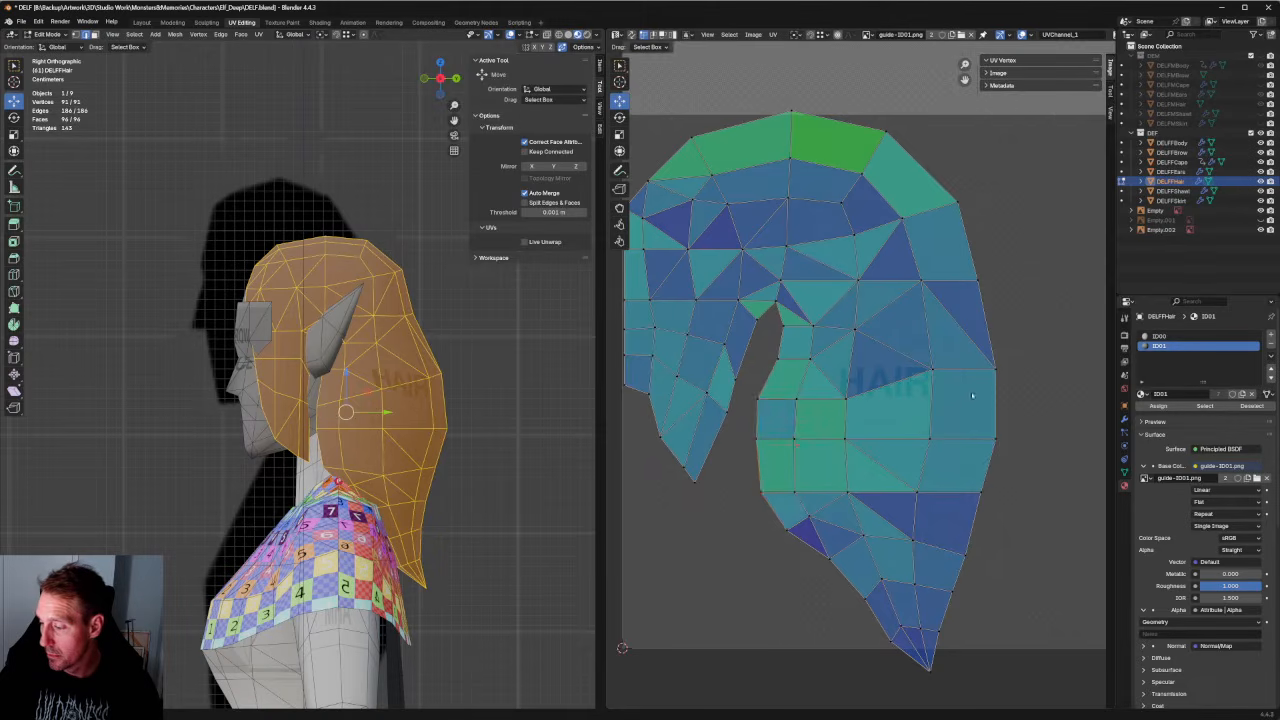
Shift the hair island's lower tail right in successive stages, moving fewer rows toward the tip each time.
scroll(965, 400, down, 3)
scroll(900, 416, up, 3)
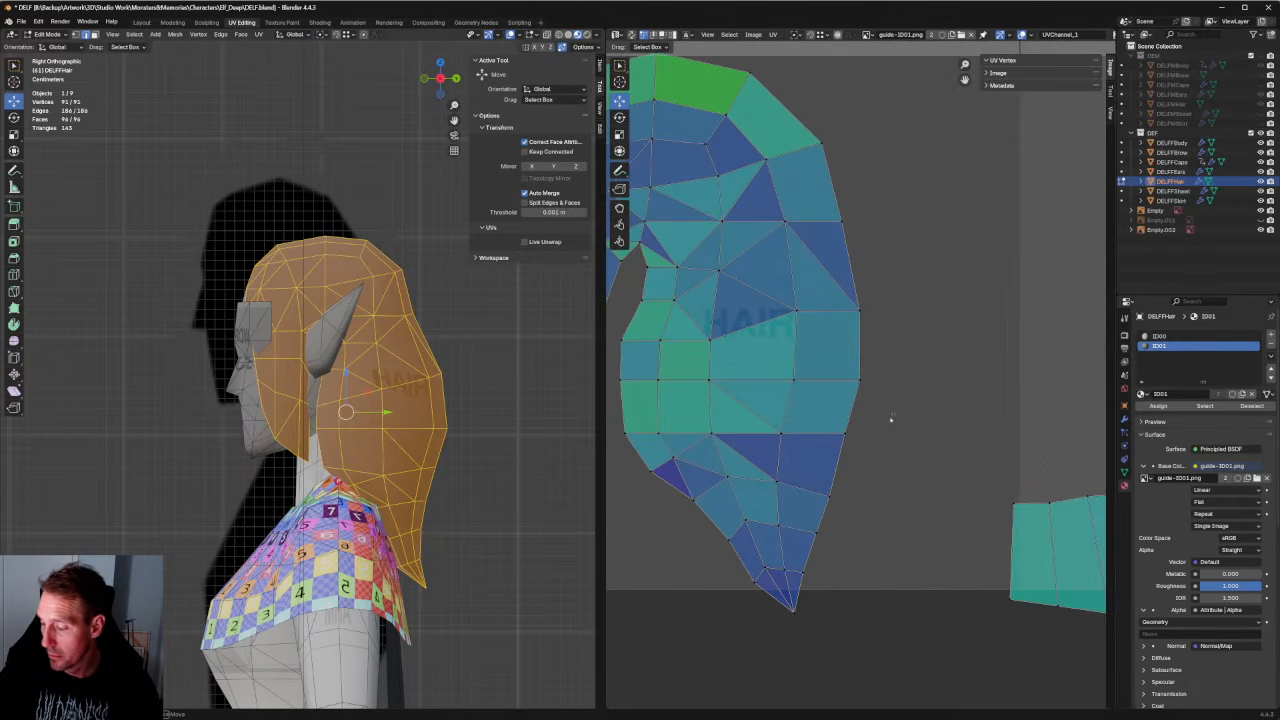
drag(891, 419, 612, 620)
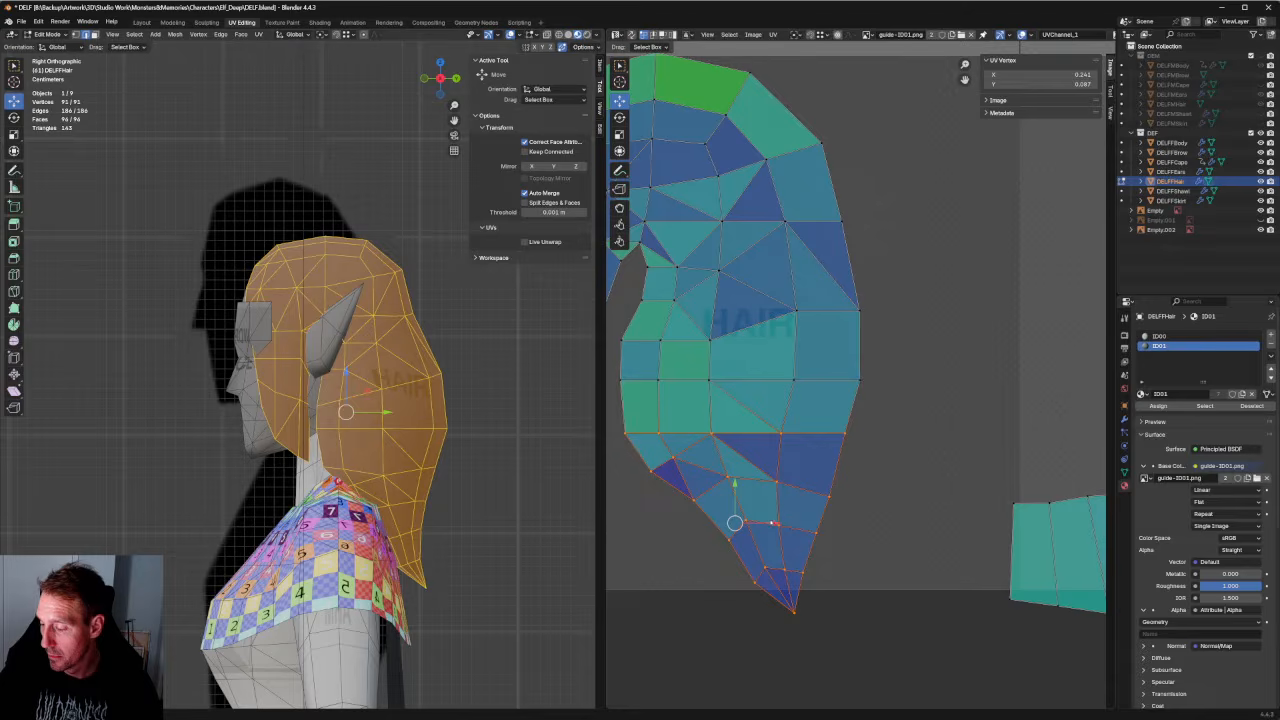
key(g)
click(780, 520)
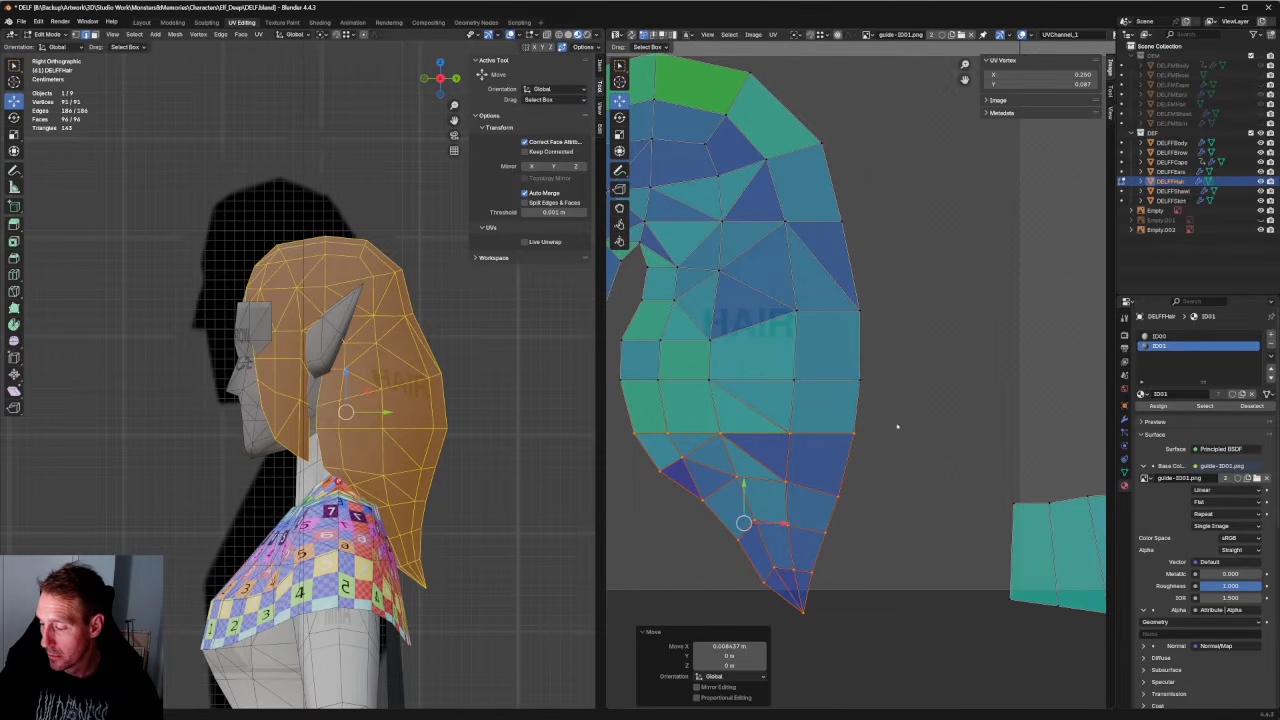
ctrl+drag(897, 427, 607, 450)
drag(784, 538, 796, 538)
drag(911, 412, 616, 513)
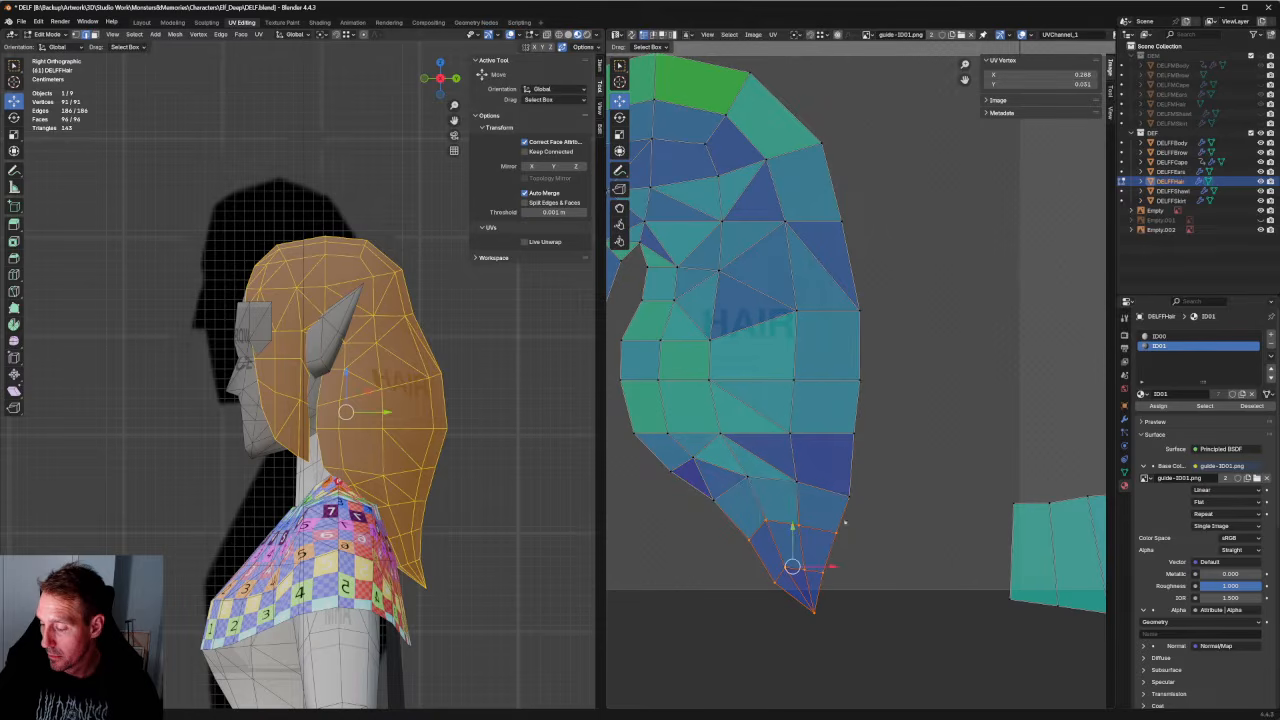
drag(826, 567, 838, 566)
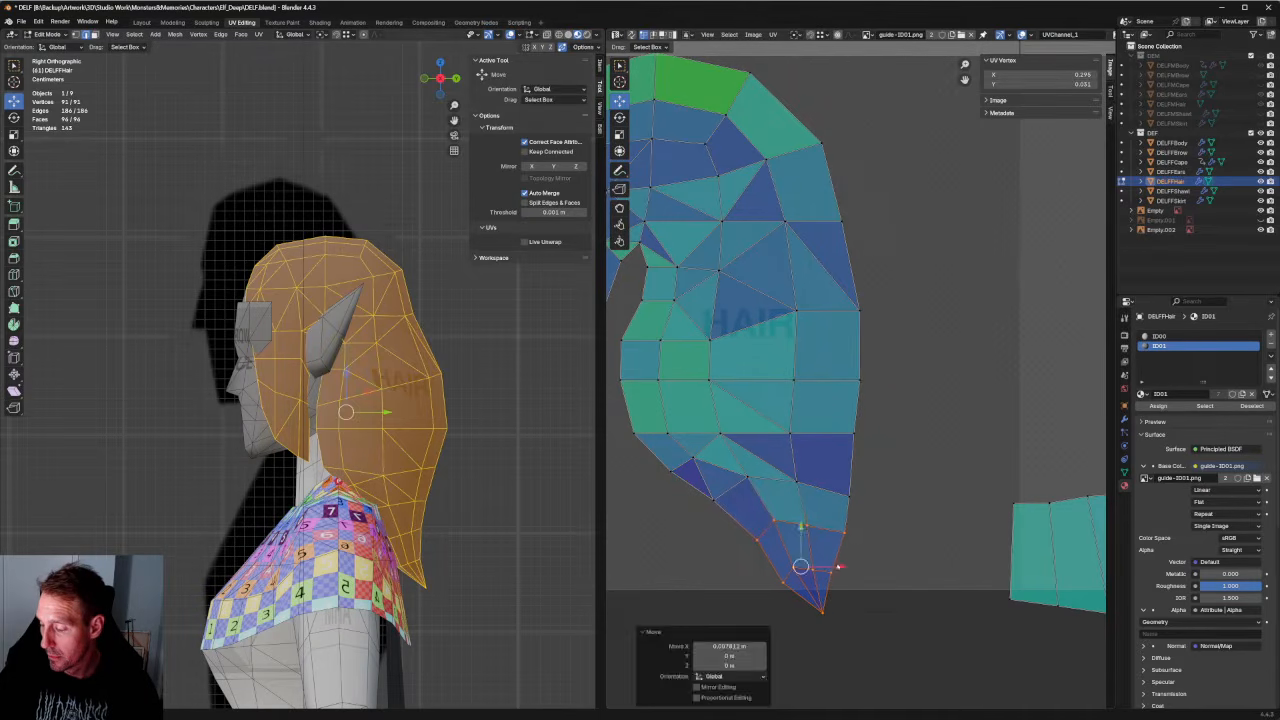
ctrl+drag(892, 468, 716, 556)
drag(842, 590, 856, 591)
Align the lower outer-right edge vertices of the hair island vertically and move the tip vertex onto that line.
click(920, 331)
drag(910, 298, 846, 589)
key(shift+w)
click(936, 428)
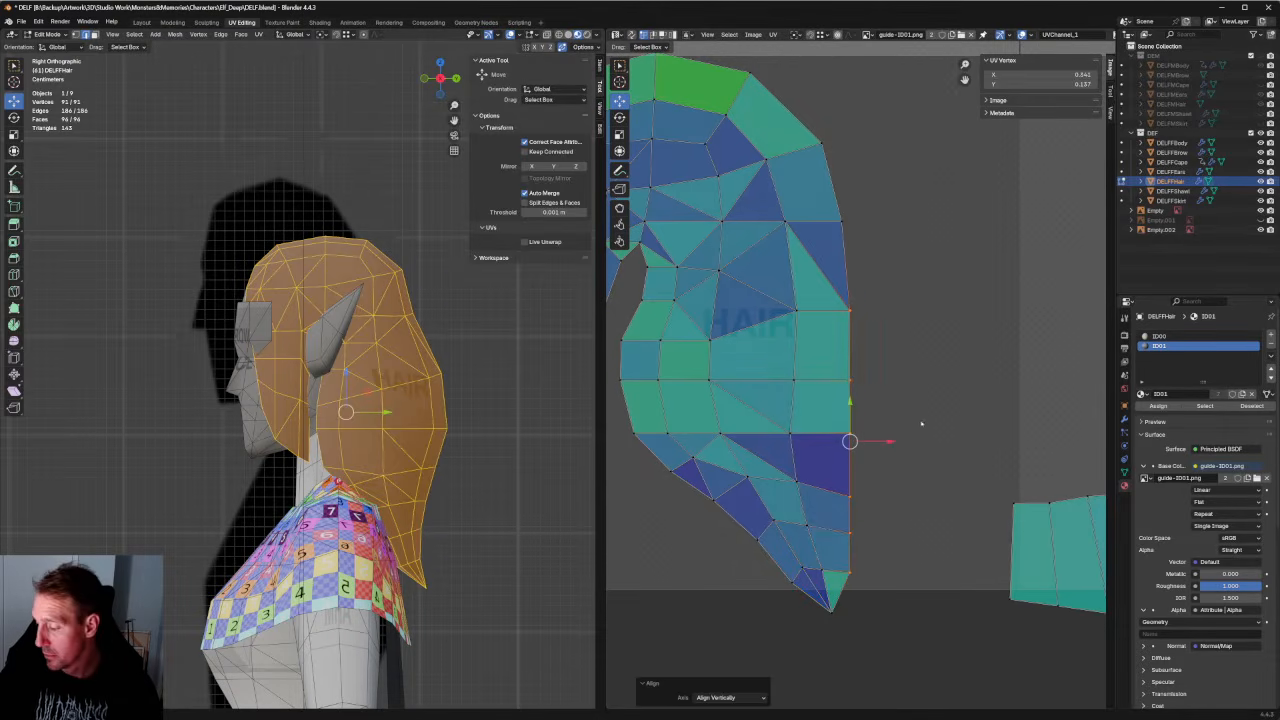
click(831, 608)
drag(831, 608, 849, 612)
click(954, 482)
Extend the straight outer-right edge upward by aligning the next higher vertex vertically with the edge down to the tip.
middle_drag(923, 266, 953, 413)
drag(950, 328, 907, 369)
scroll(907, 369, down, 3)
drag(935, 300, 832, 622)
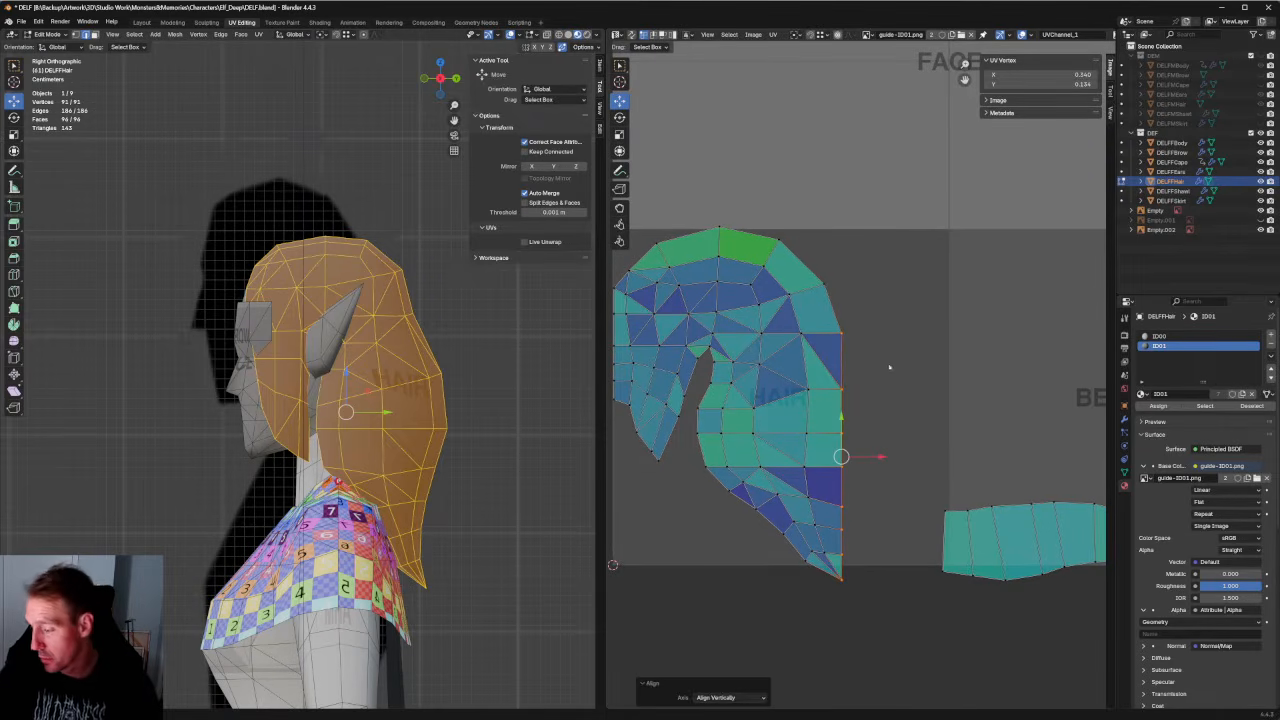
click(876, 264)
click(830, 290)
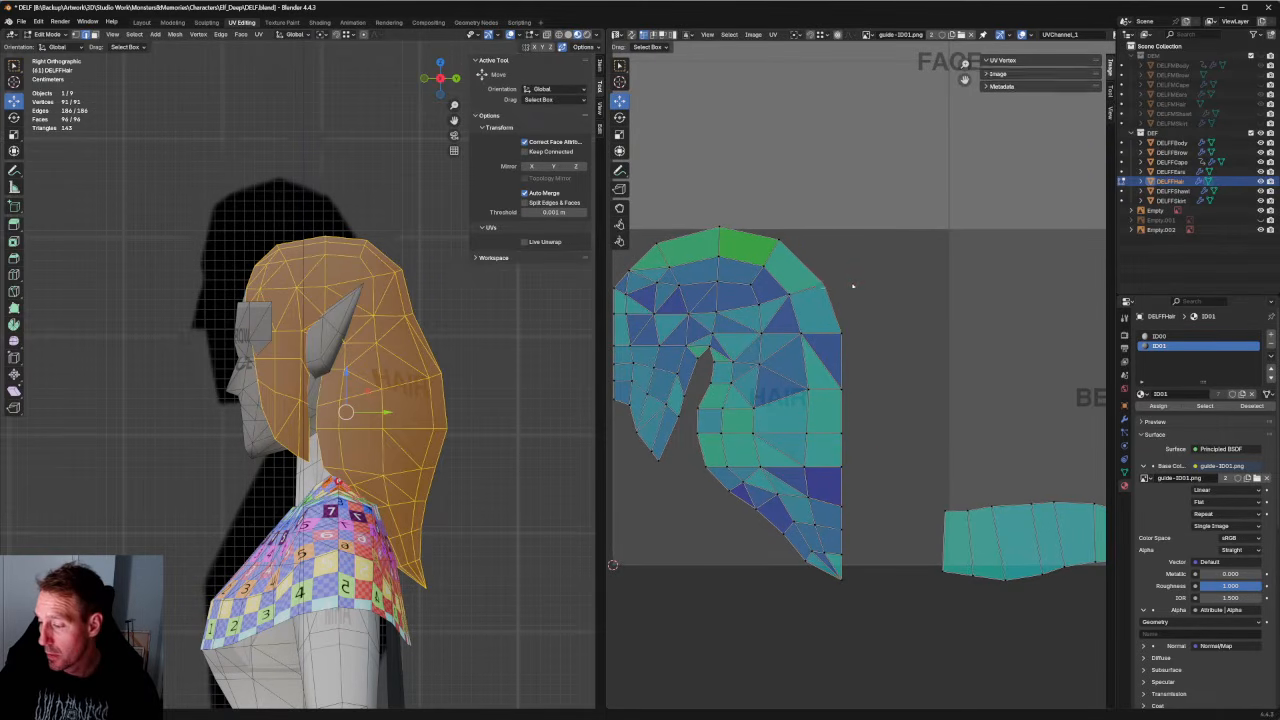
drag(853, 284, 803, 239)
key(ctrl+z)
Move the topmost vertices of the hair UV island slightly down to reduce stretching along the upper edge.
drag(818, 189, 650, 251)
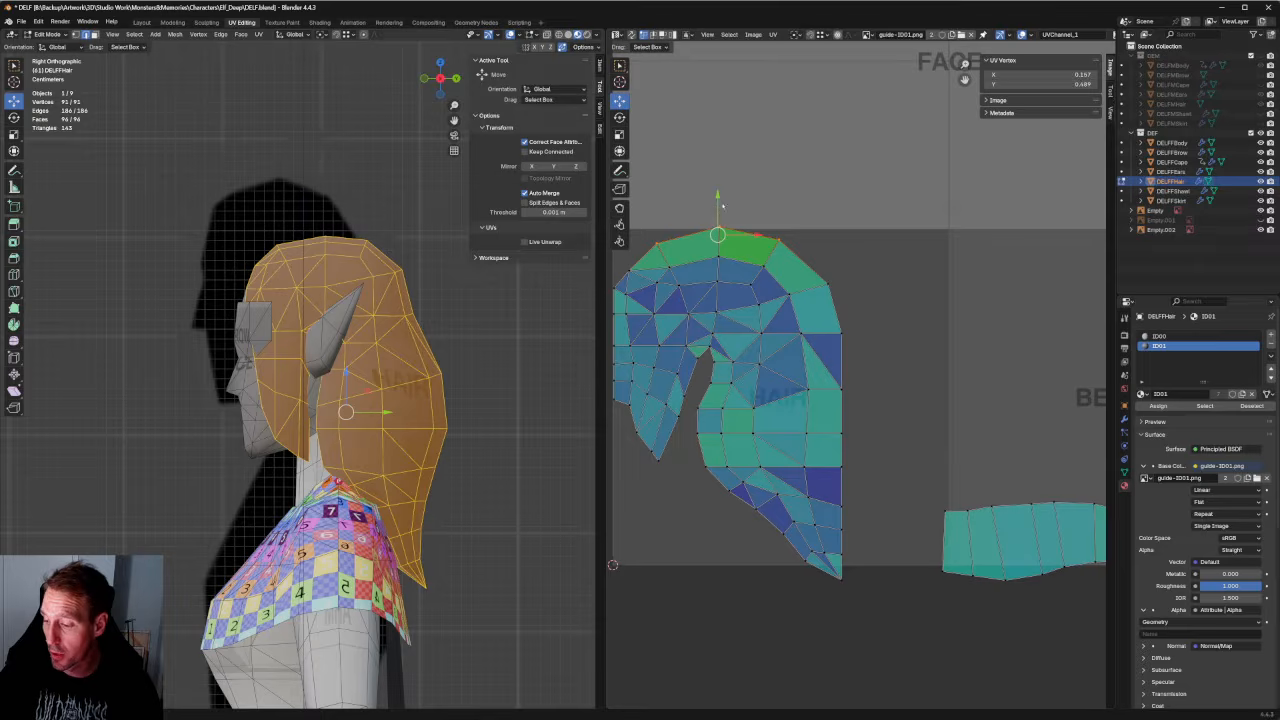
drag(722, 206, 722, 210)
scroll(832, 363, down, 5)
scroll(845, 390, up, 4)
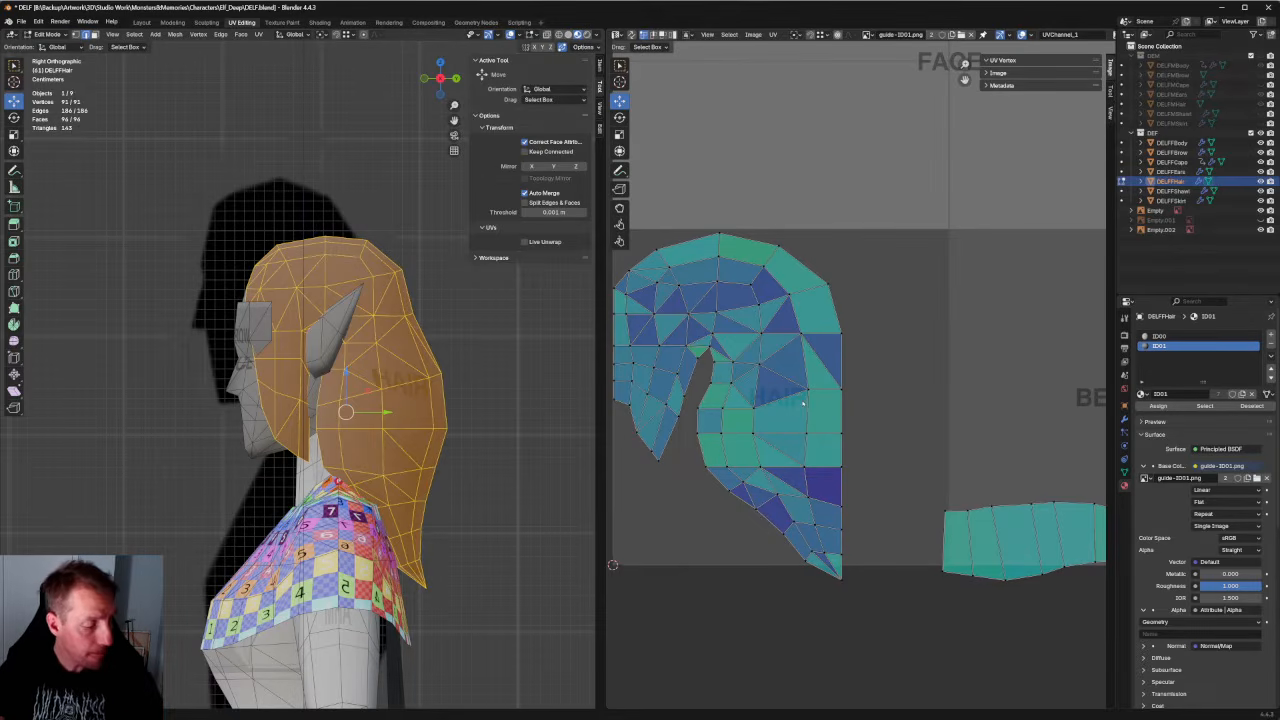
Scale both hair UV islands together to about 0.77, keeping their upper-left corner in place.
scroll(960, 429, down, 2)
middle_drag(971, 408, 909, 387)
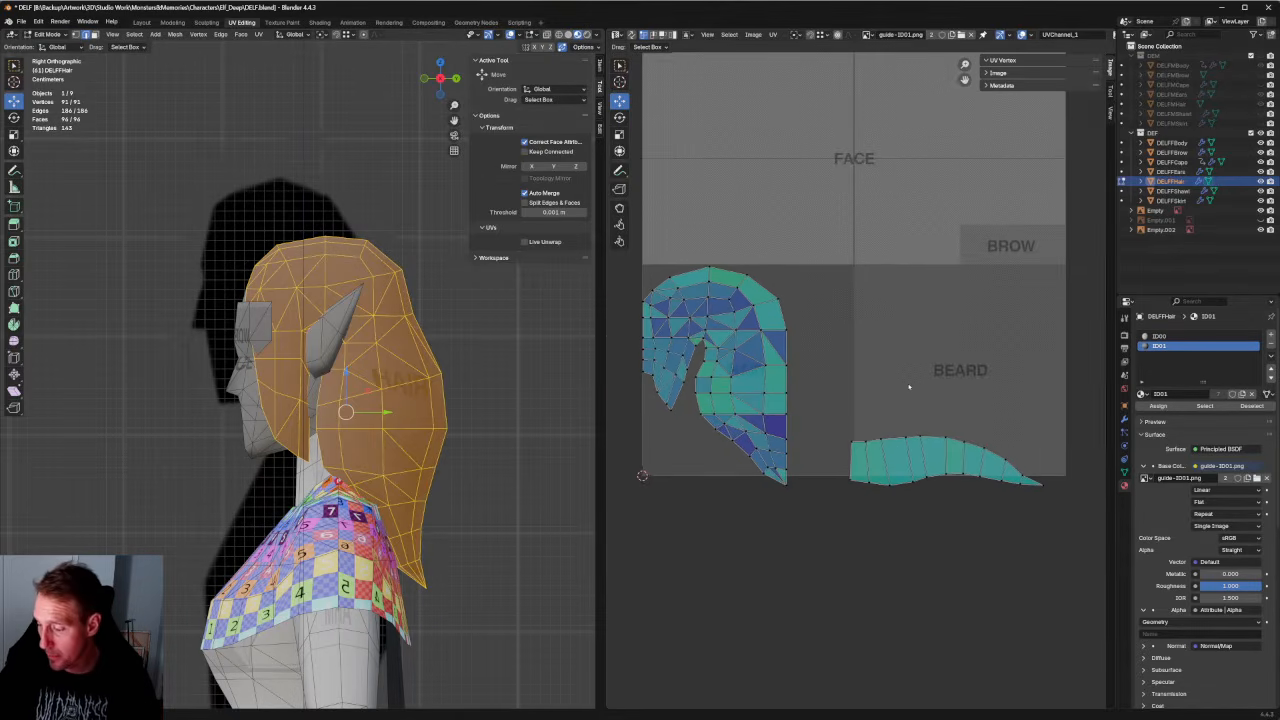
drag(838, 240, 632, 530)
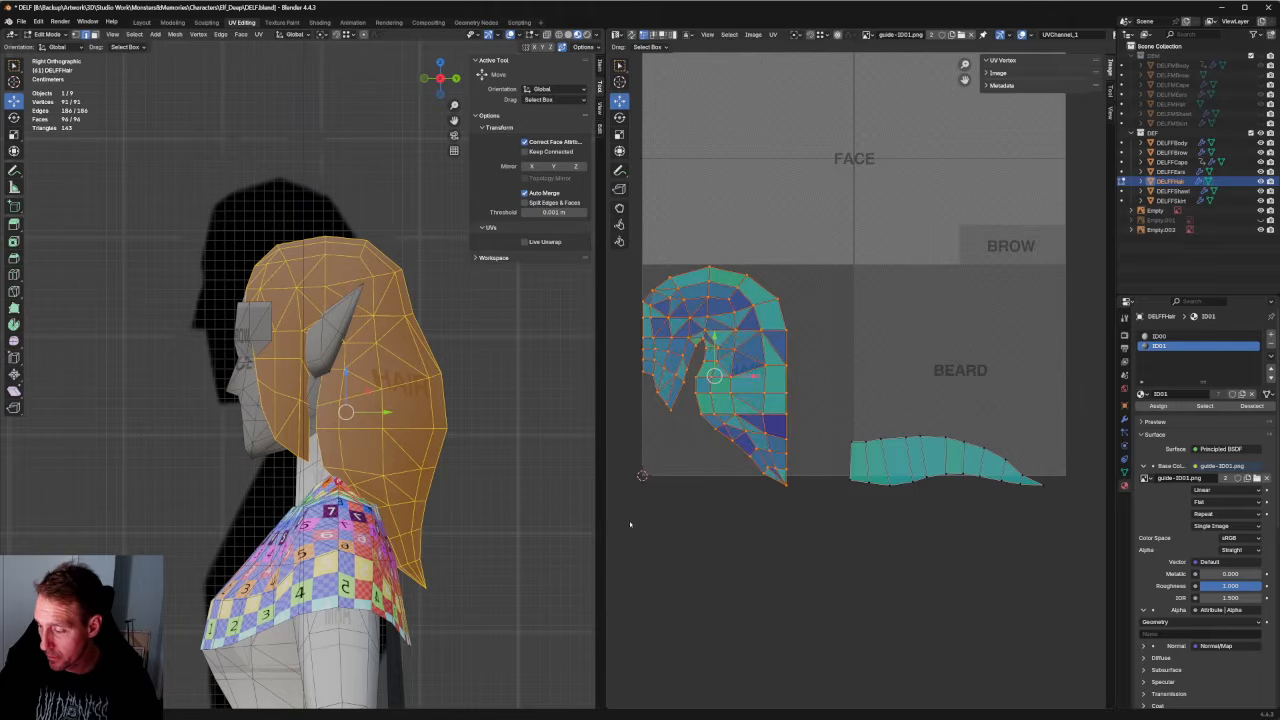
drag(1098, 250, 636, 536)
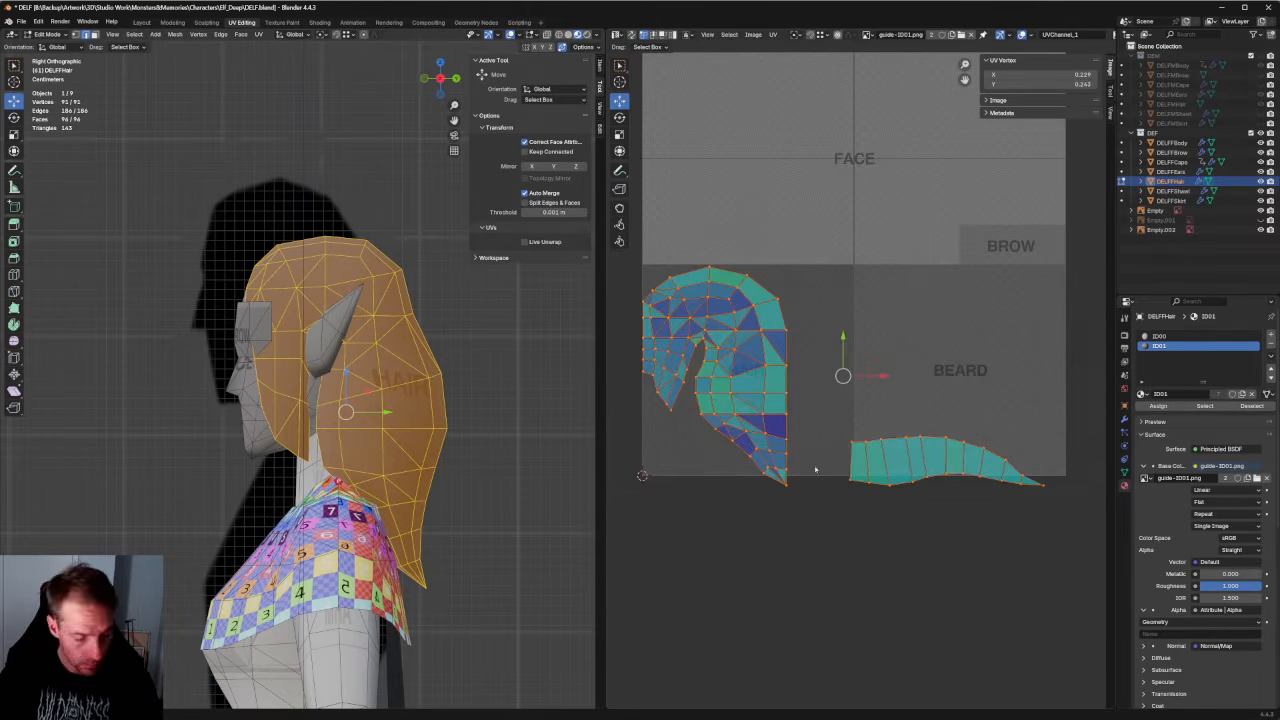
key(t)
drag(1041, 485, 955, 432)
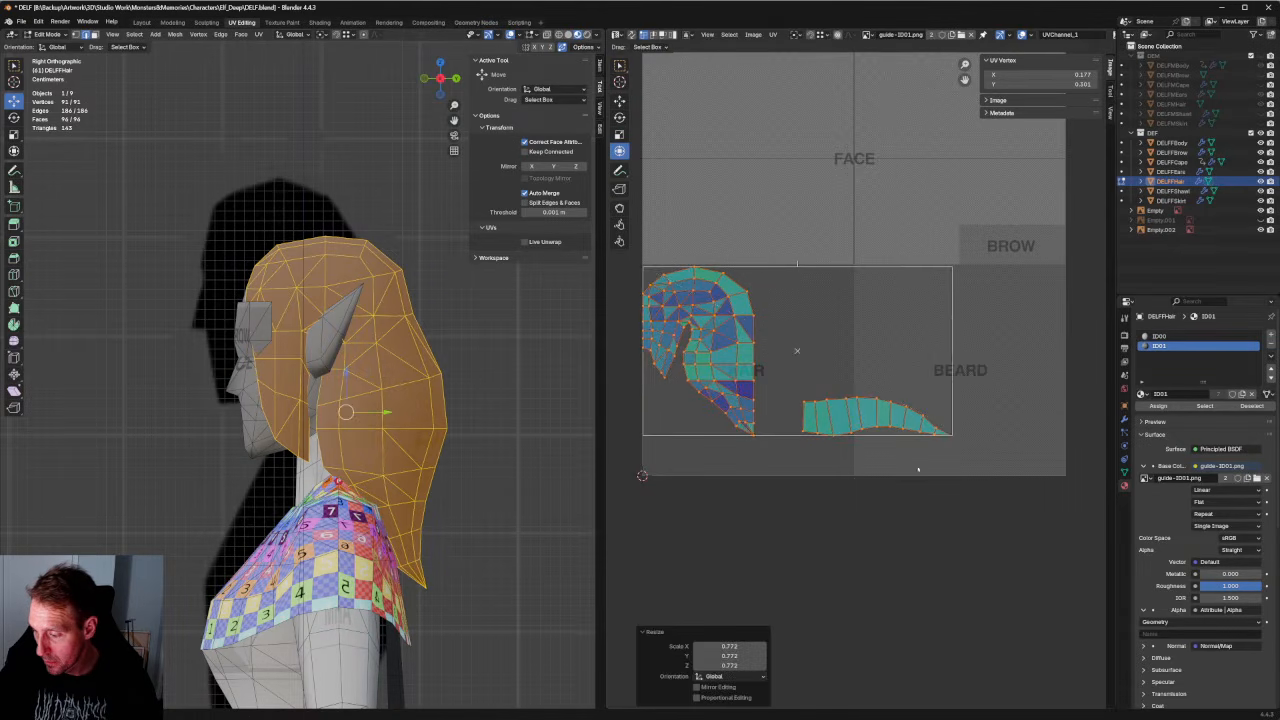
Move the curved hair strip's UV island beneath the main hair island, into the HAIR area of the guide.
drag(990, 372, 803, 452)
key(w)
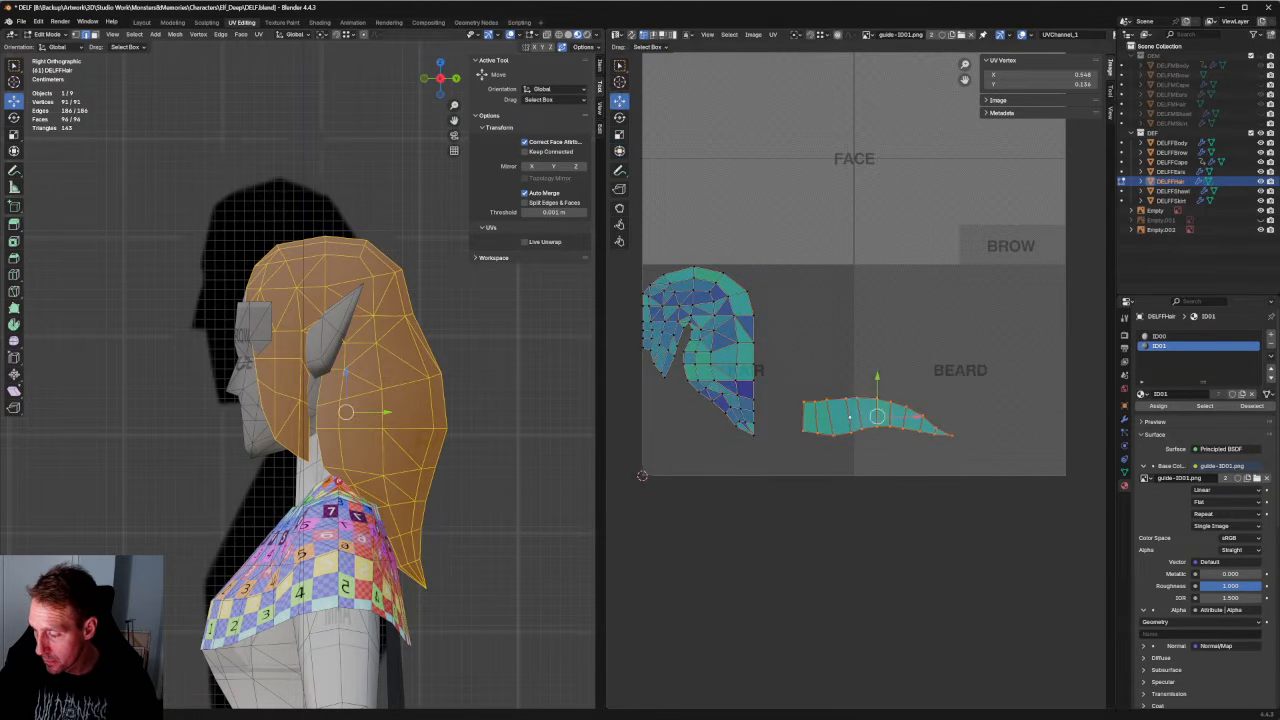
drag(877, 416, 723, 459)
scroll(723, 459, up, 3)
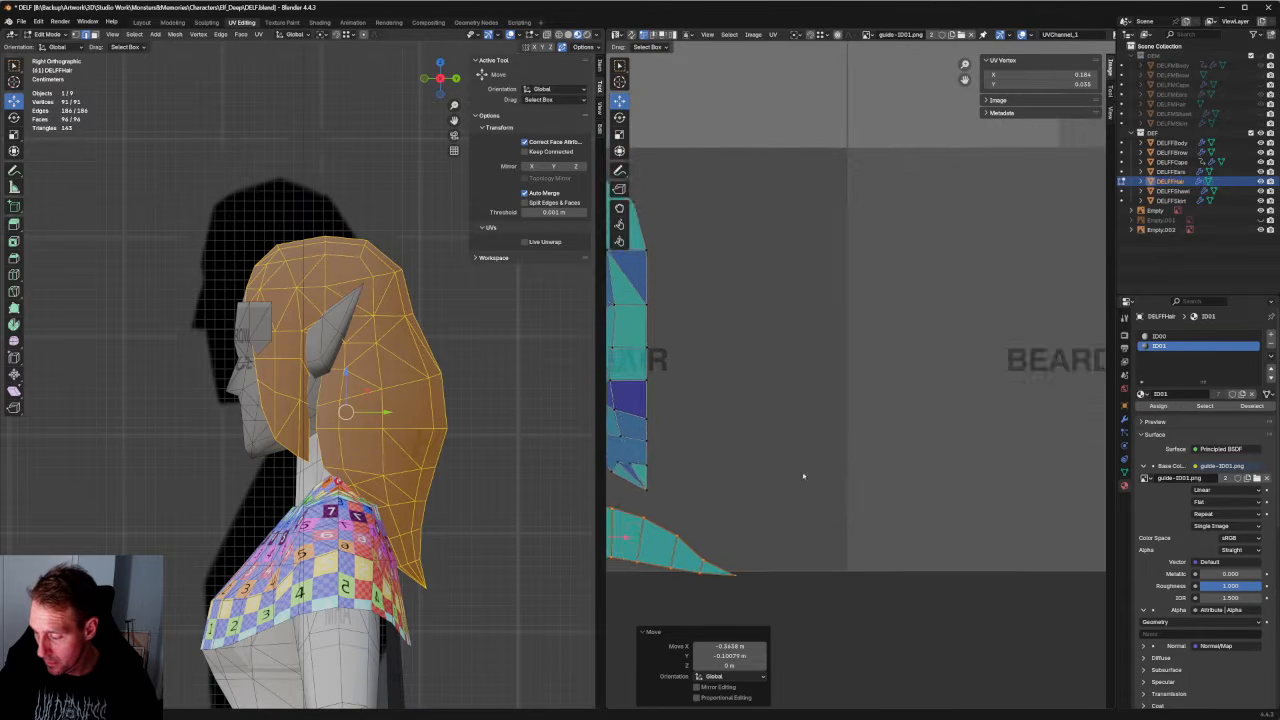
Align the lower-edge vertices of the hair strip's UV island horizontally and move that edge down by about 0.004 m.
drag(963, 446, 901, 514)
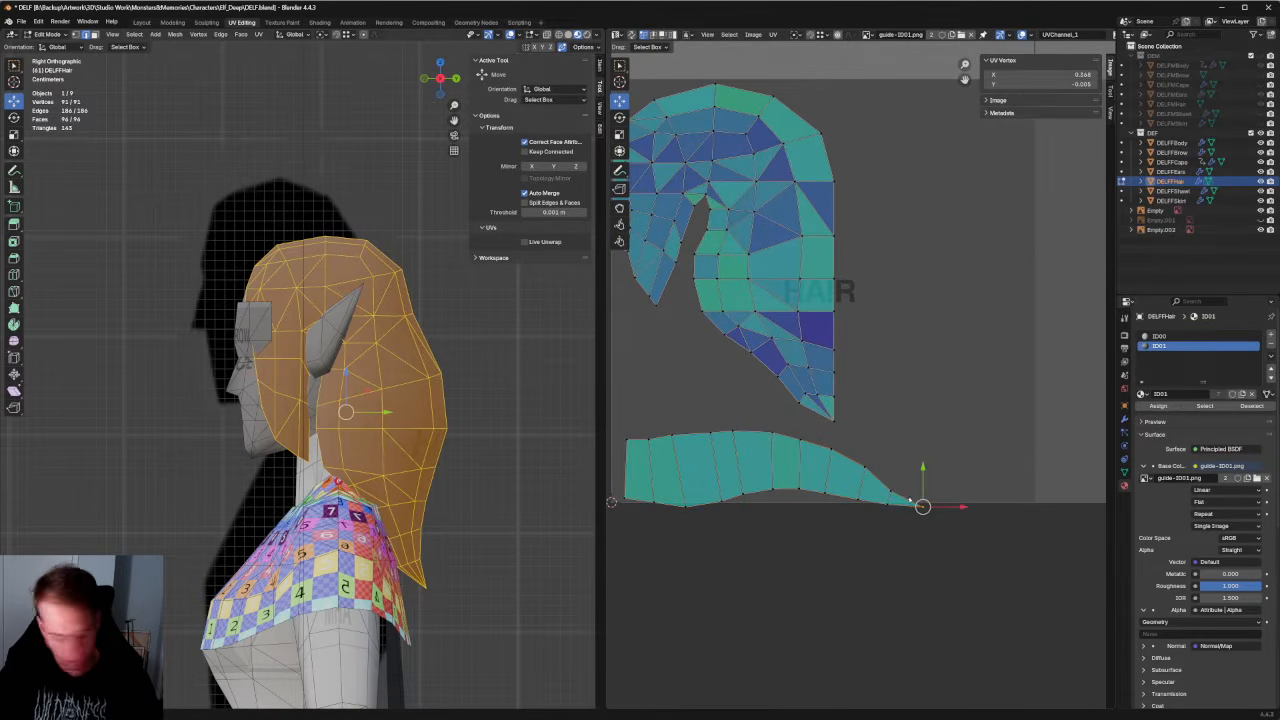
drag(925, 466, 879, 495)
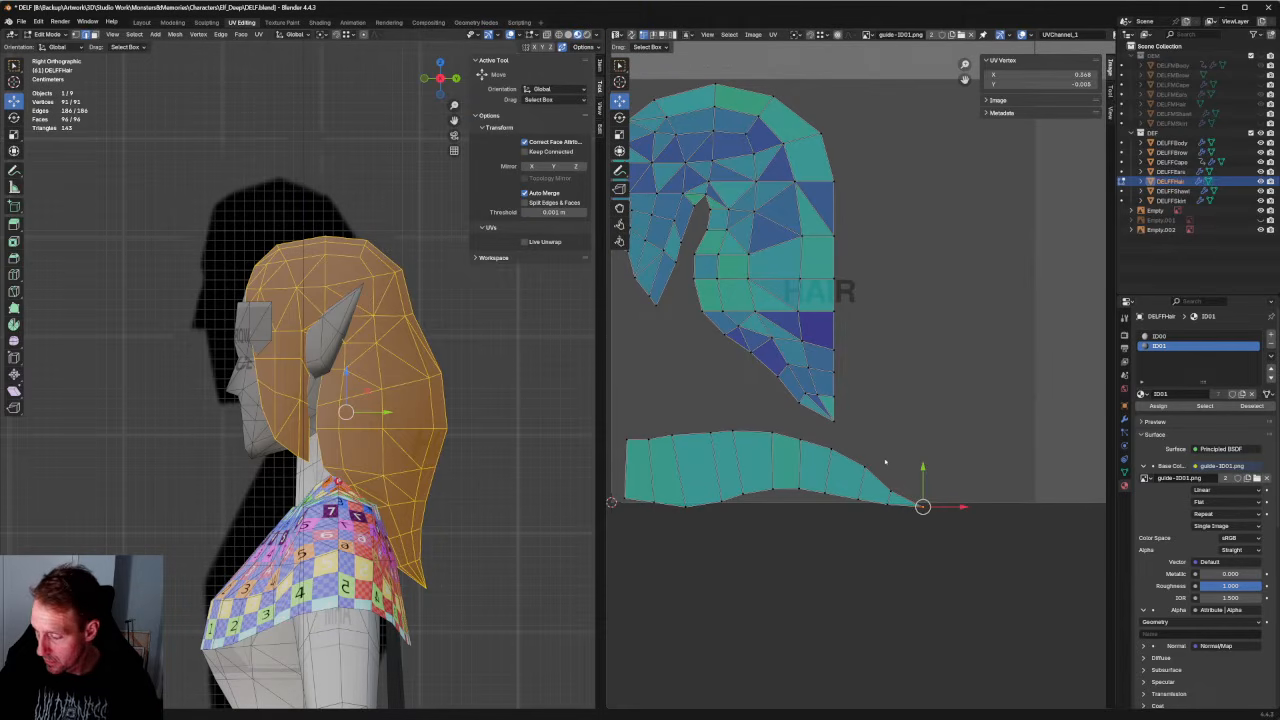
click(888, 511)
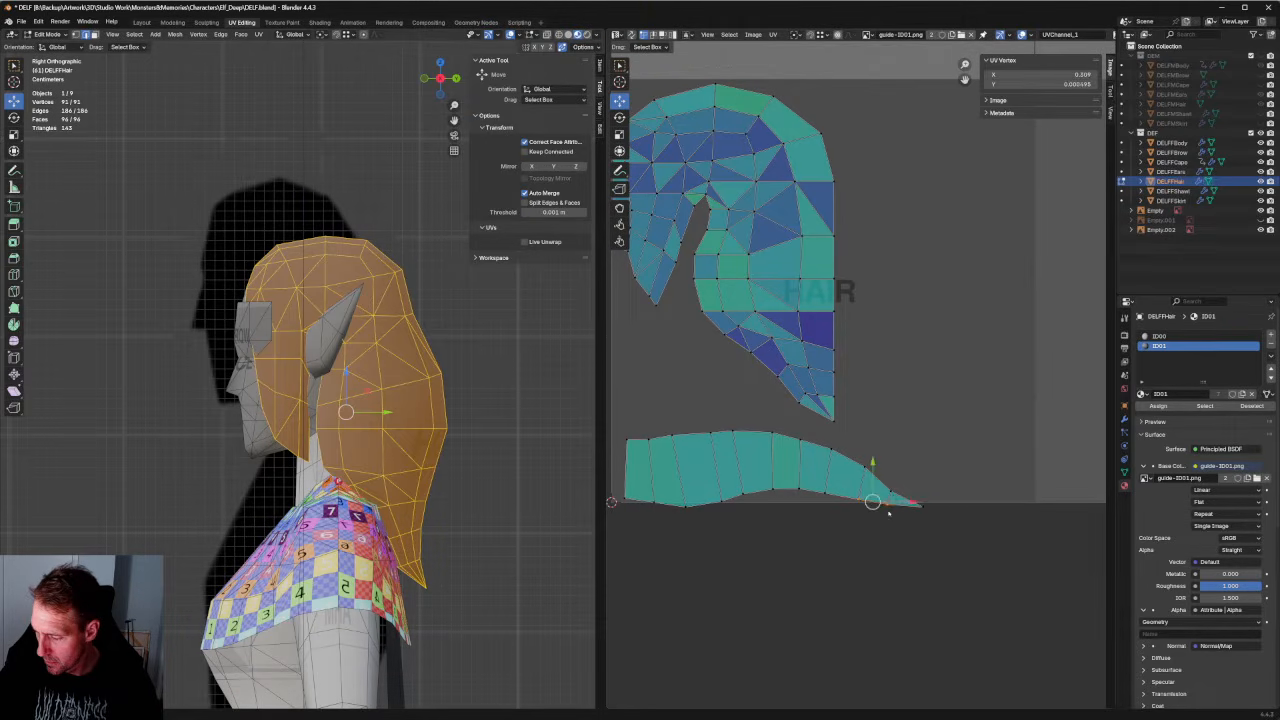
click(880, 516)
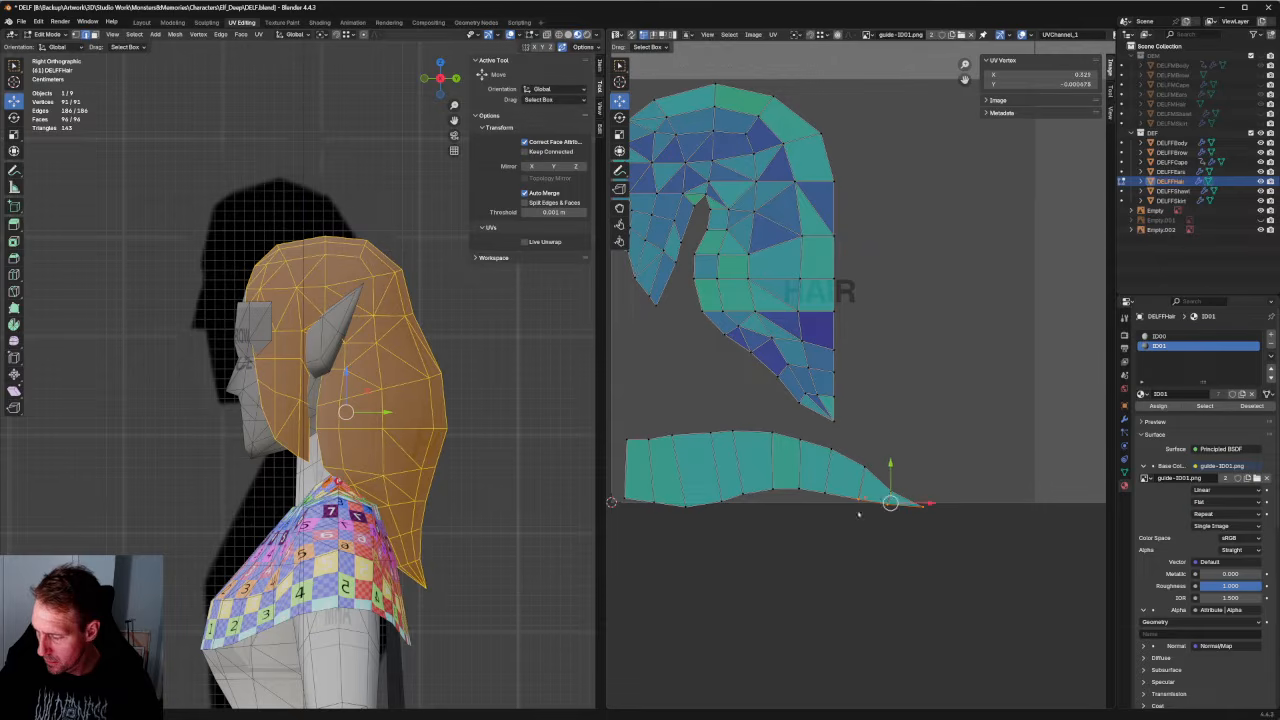
drag(808, 470, 610, 532)
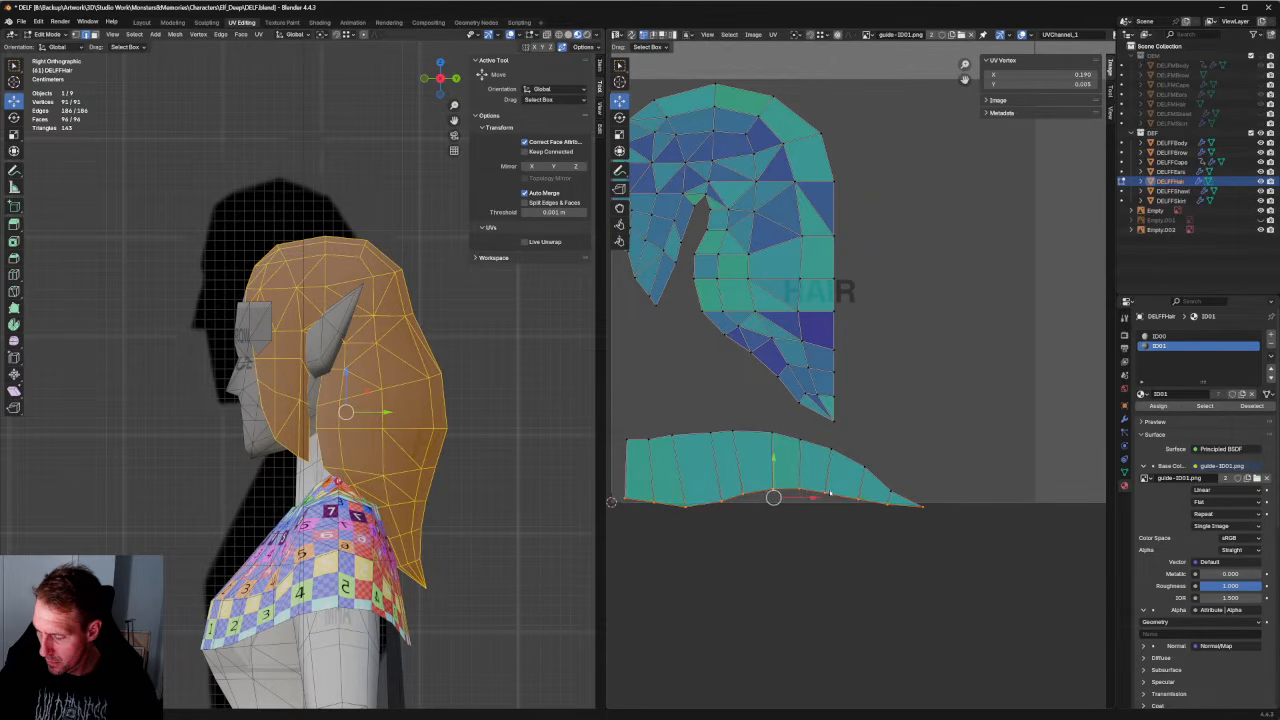
key(shift+w)
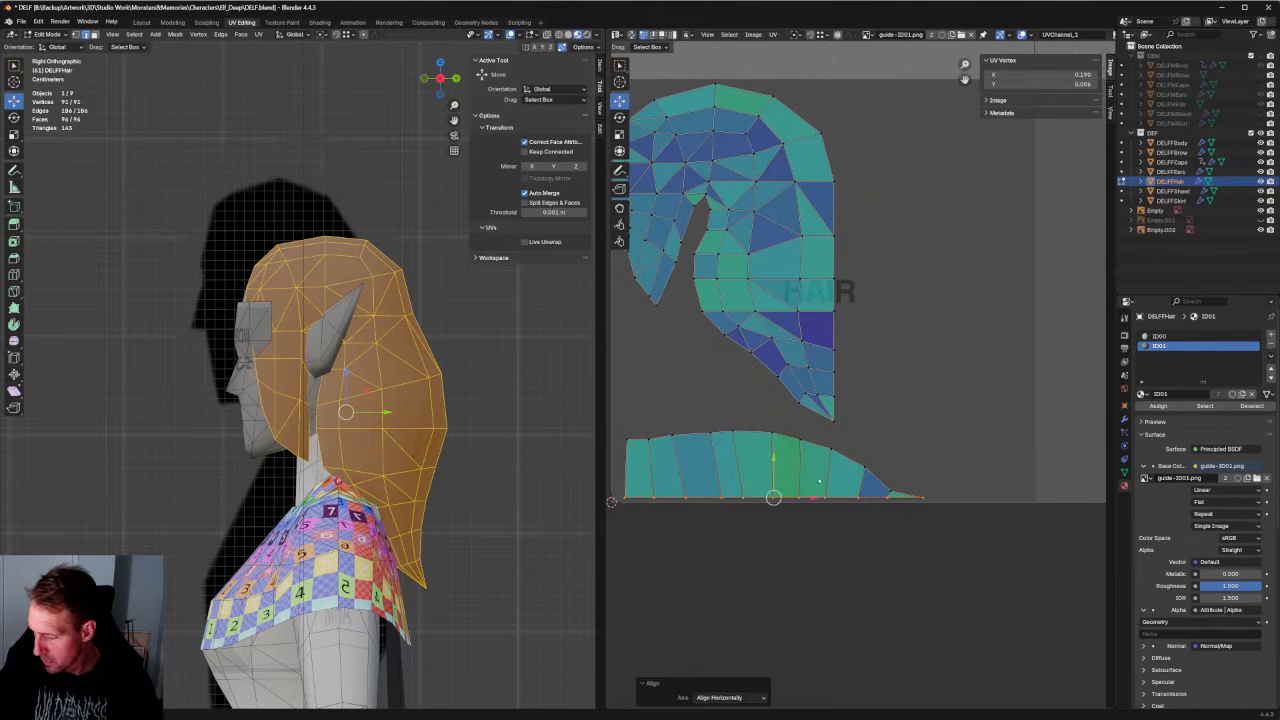
drag(772, 479, 772, 484)
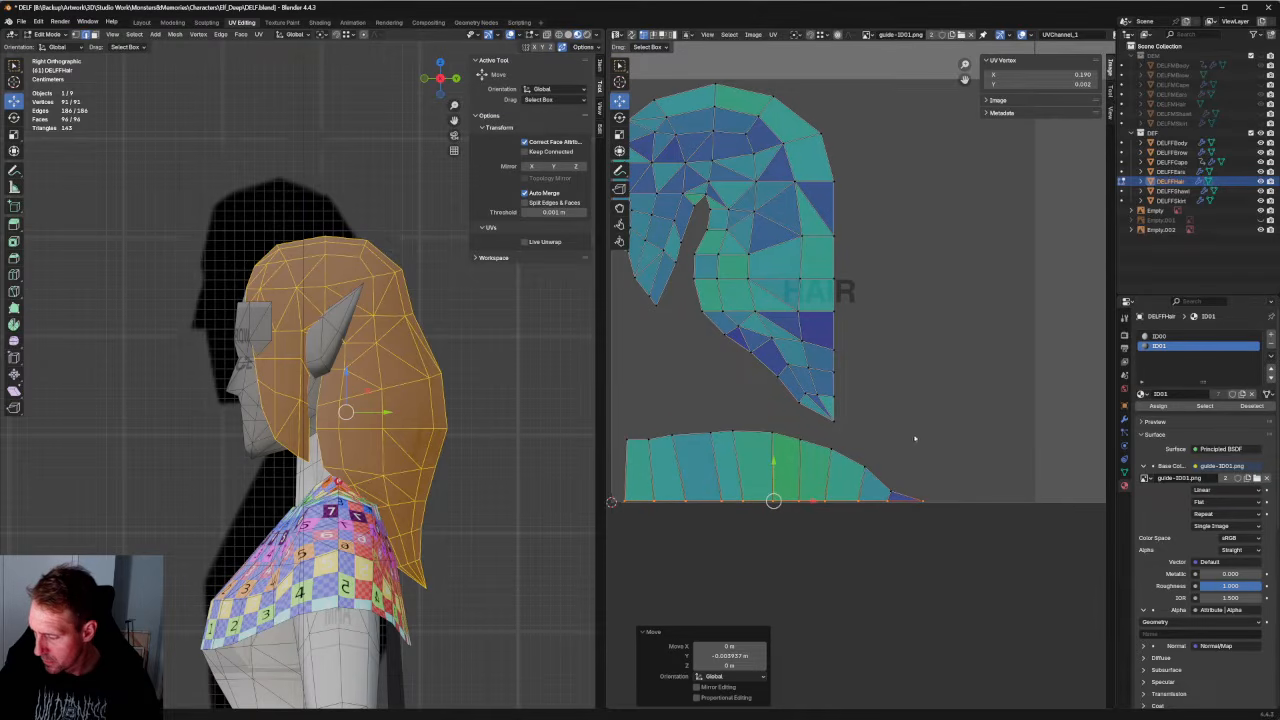
Unwrap only the upper-edge vertices of the hair strip's UV island with the Conformal method, keeping the straightened lower edge fixed.
drag(917, 434, 617, 496)
drag(780, 418, 646, 452)
key(u)
click(716, 440)
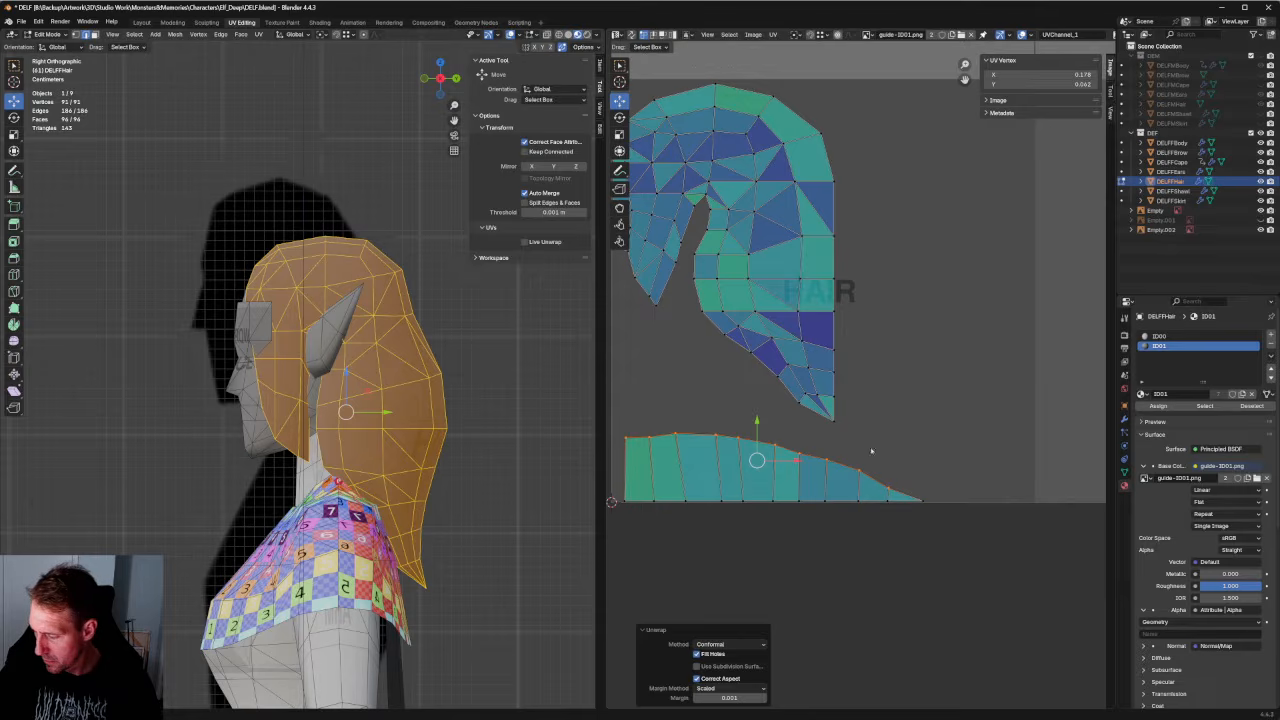
right_click(734, 466)
click(734, 466)
click(823, 562)
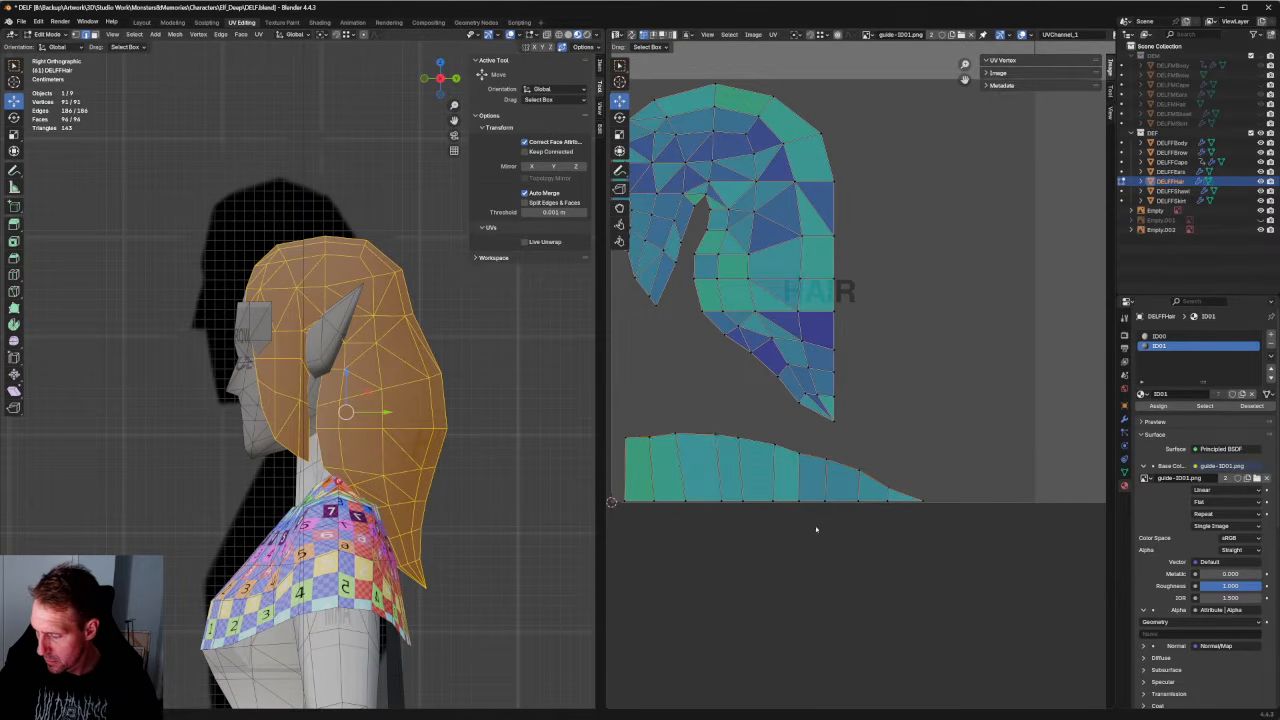
Move the whole hair strip UV island about 0.012 m in negative X, toward the guide's outer edge.
scroll(819, 525, down, 2)
drag(935, 414, 666, 514)
scroll(756, 447, up, 2)
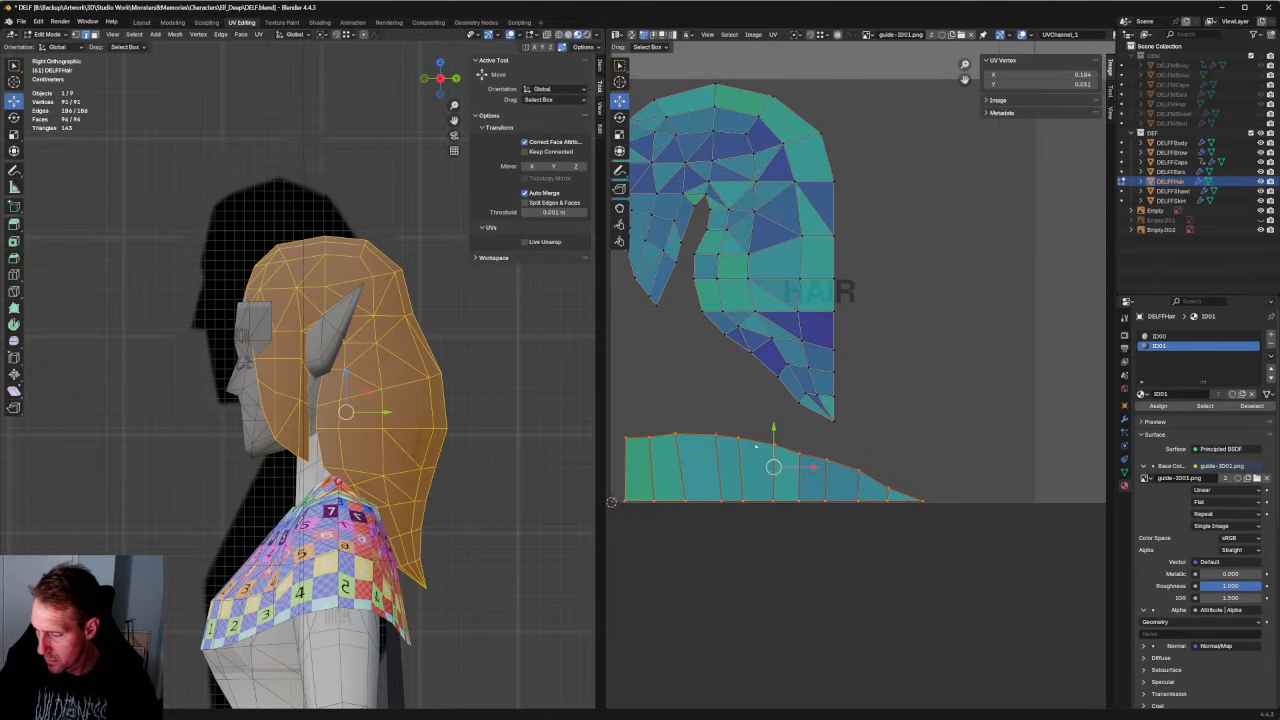
drag(812, 467, 802, 467)
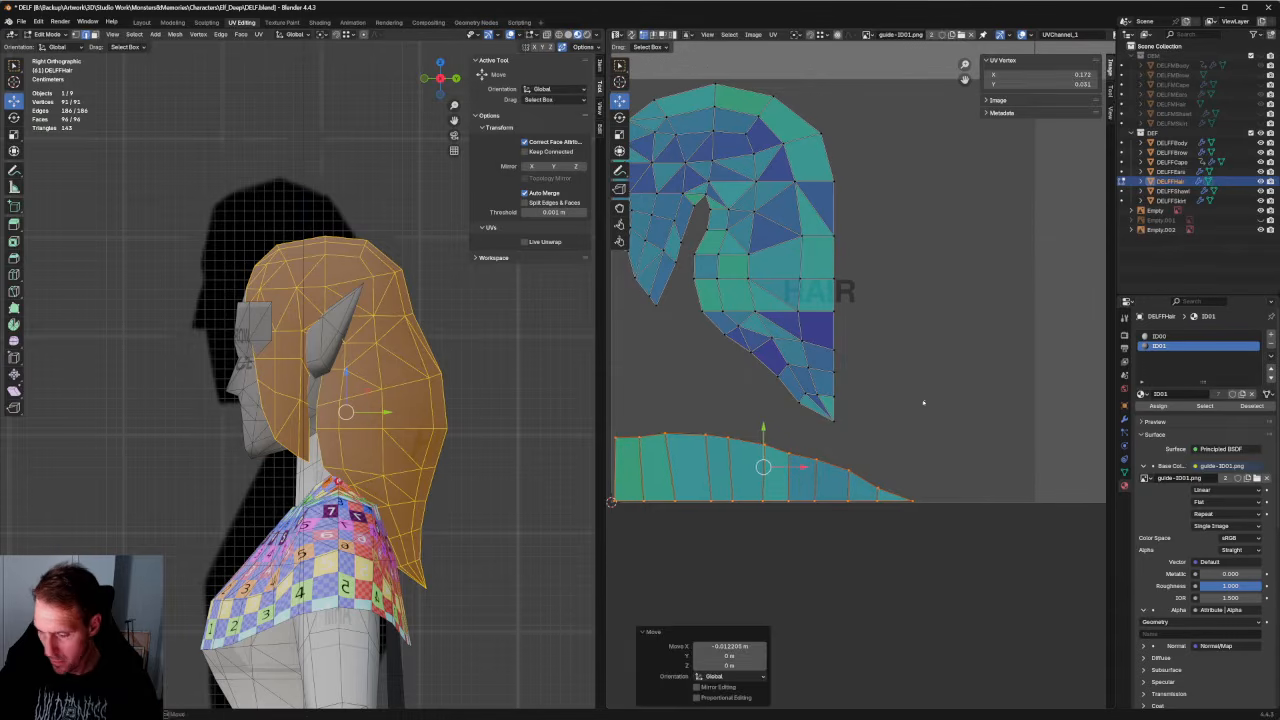
click(923, 403)
Save the character file.
middle_drag(425, 447, 486, 416)
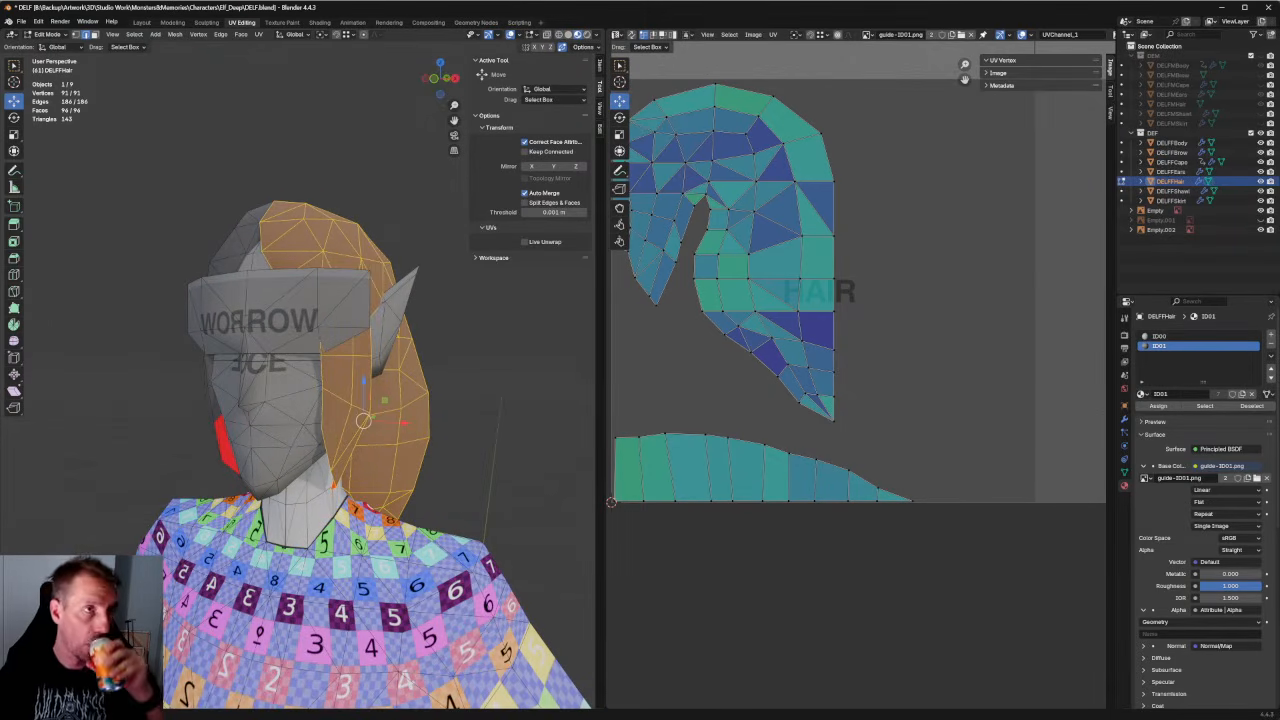
key(ctrl+s)
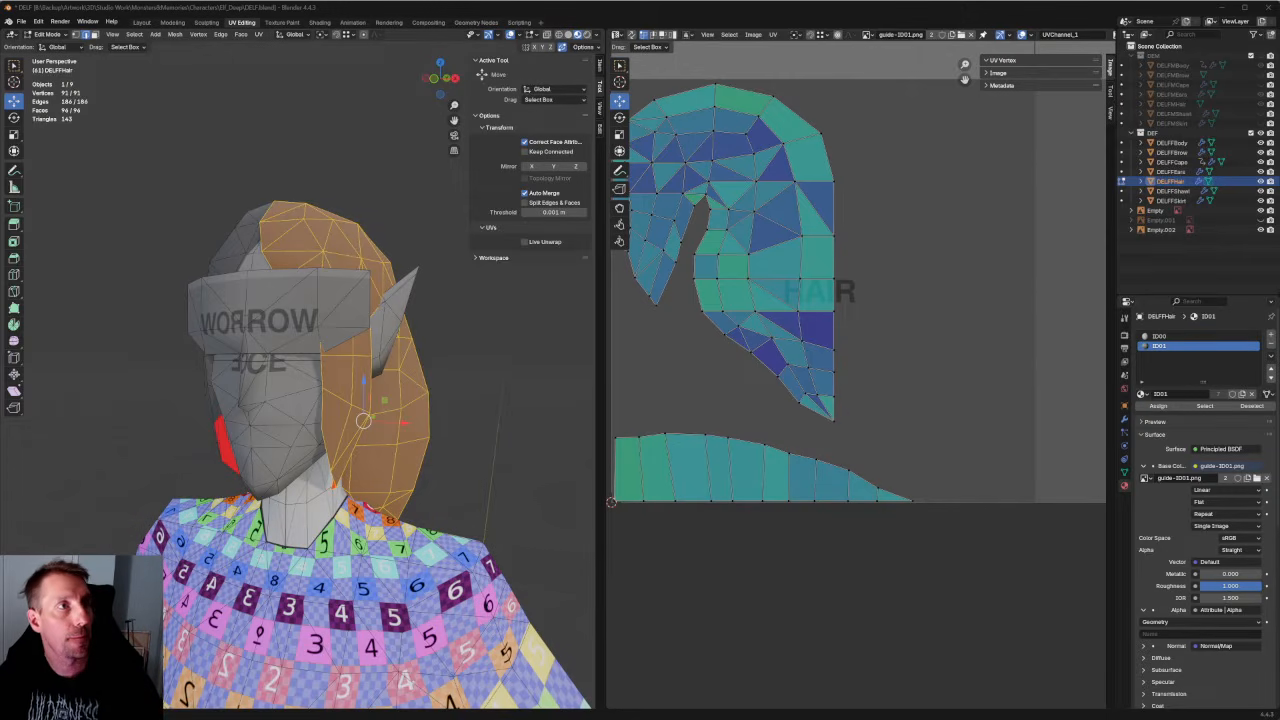
key(alt+Tab)
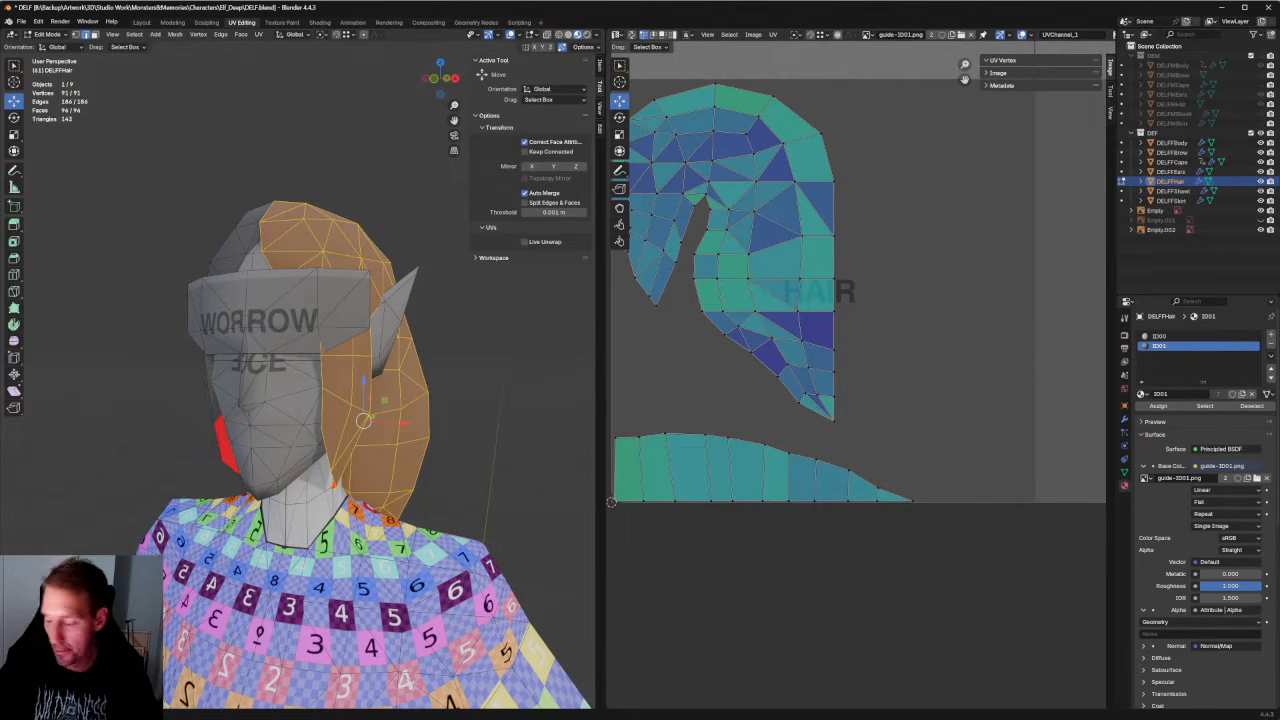
Raise two vertices on the sloping upper edge of the hair strip's UV island slightly to smooth its curve.
click(791, 453)
drag(791, 430, 792, 427)
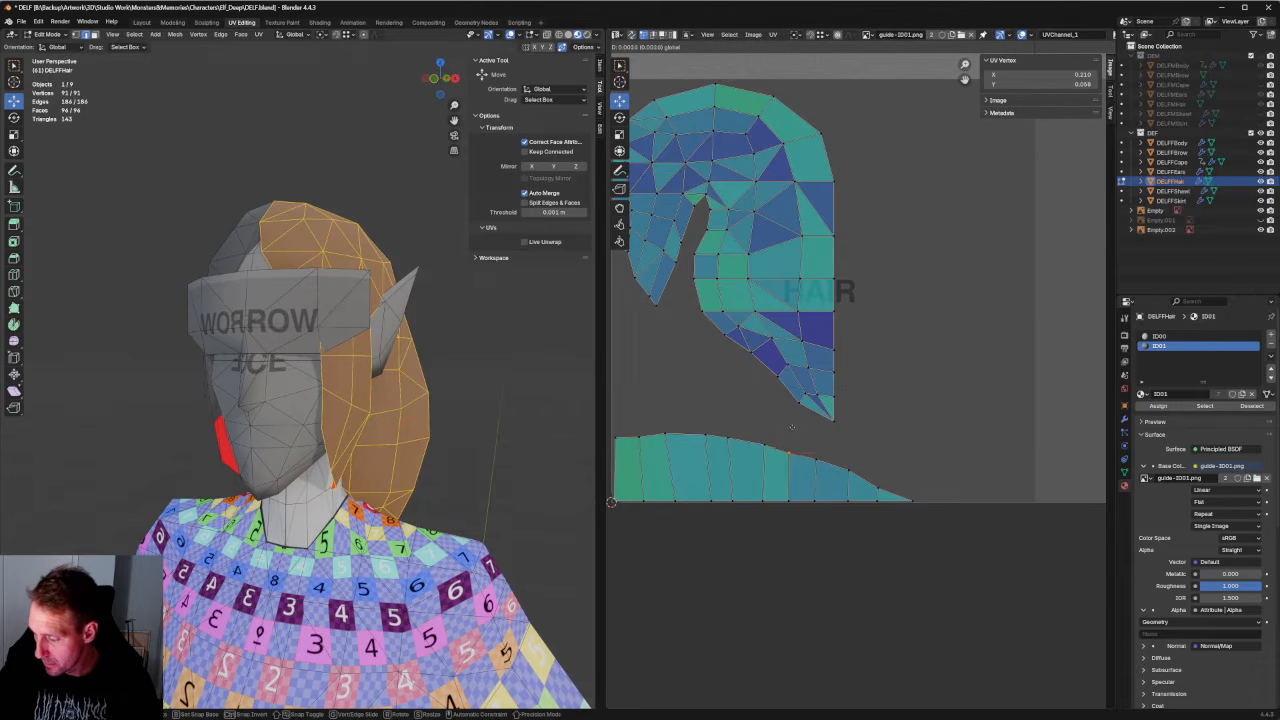
click(791, 427)
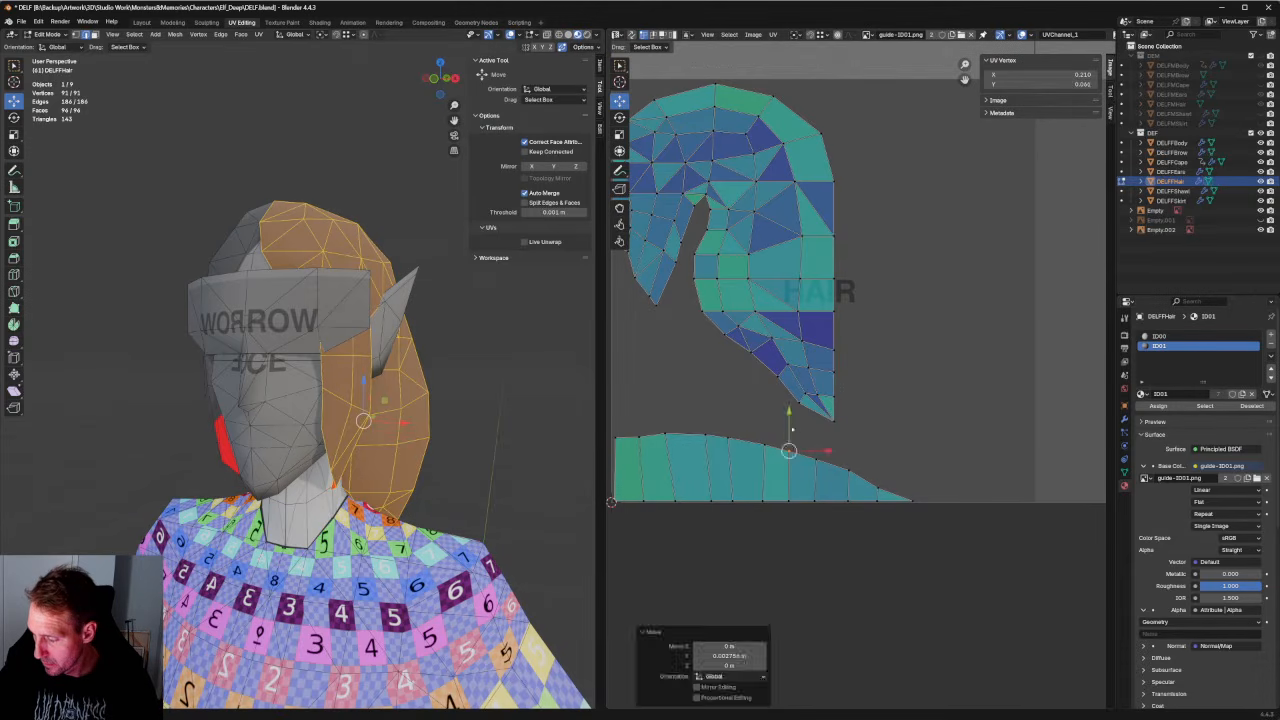
click(850, 471)
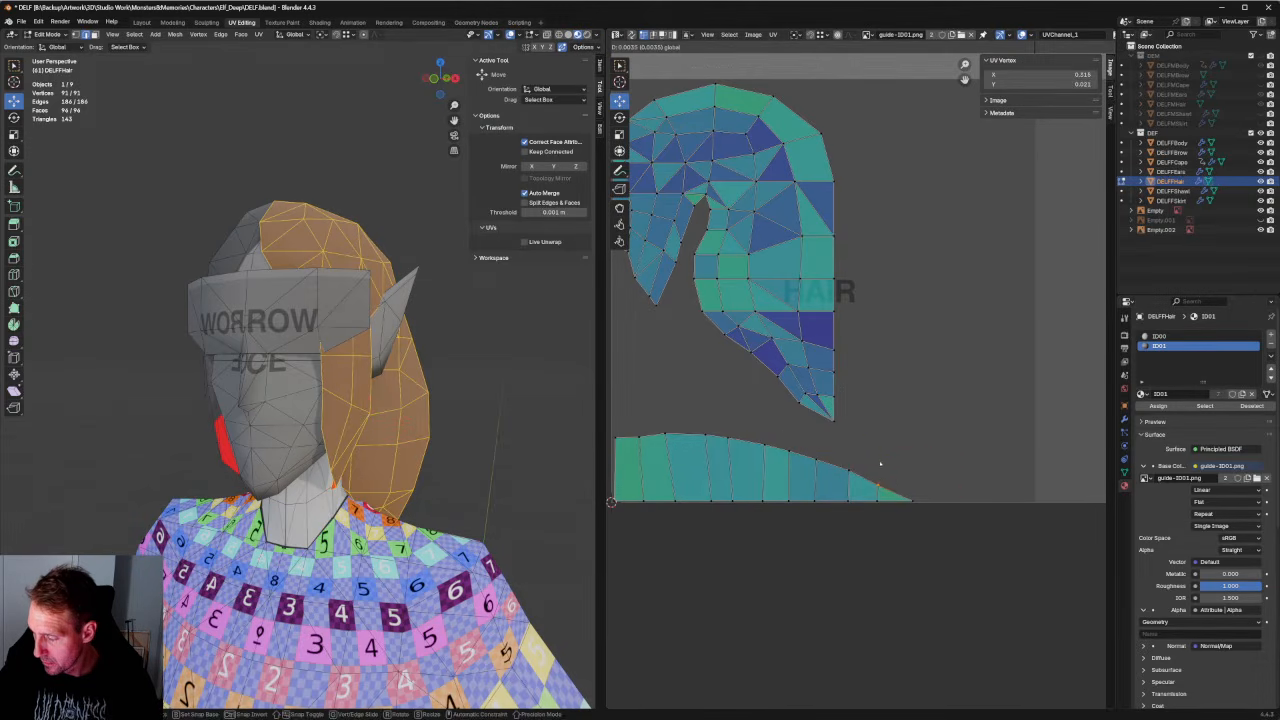
scroll(925, 440, down, 4)
scroll(863, 318, up, 3)
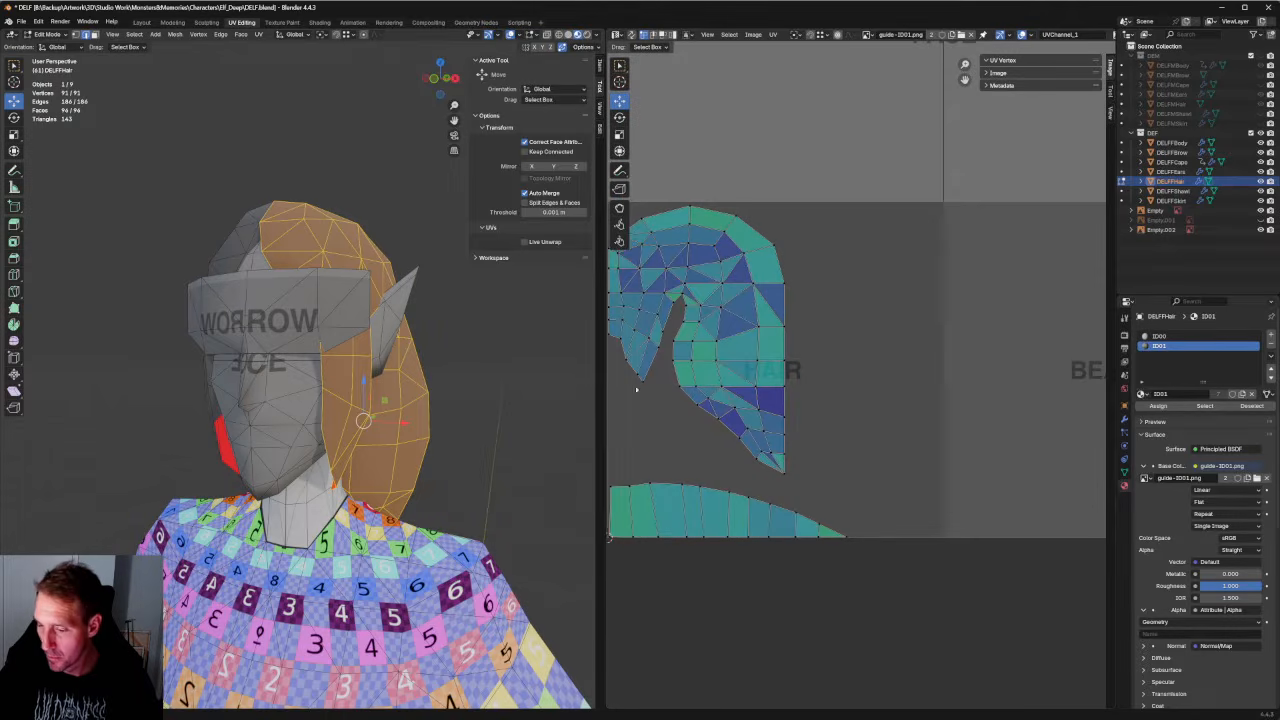
Switch editing from the hair to the body and ears meshes together and select all their geometry.
scroll(430, 400, down, 6)
shift+middle_drag(420, 400, 395, 270)
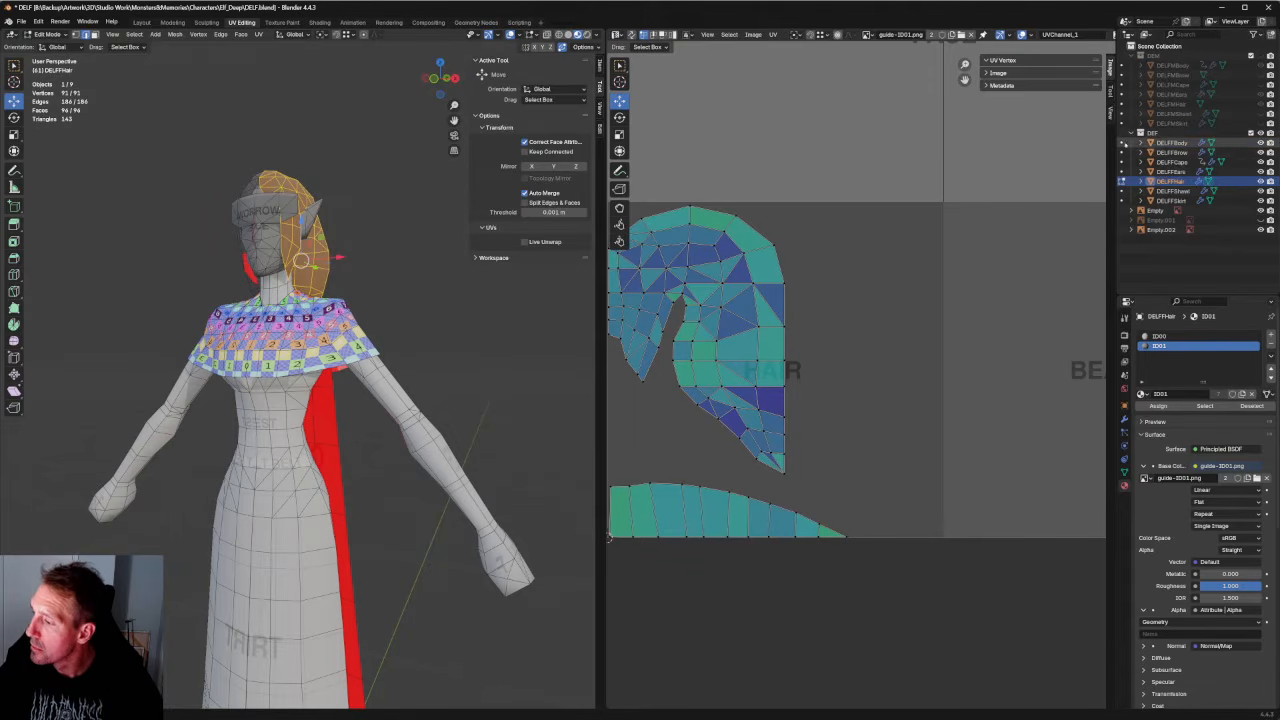
click(1122, 143)
click(1122, 171)
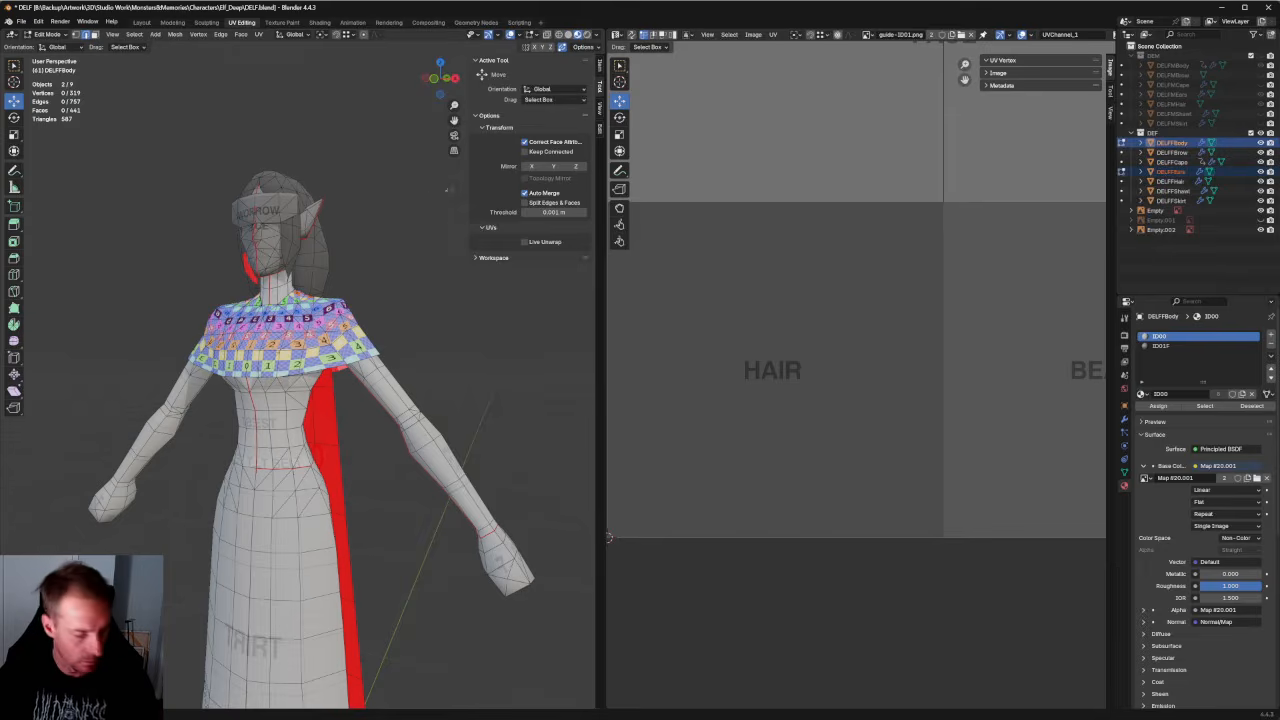
key(a)
scroll(809, 225, down, 4)
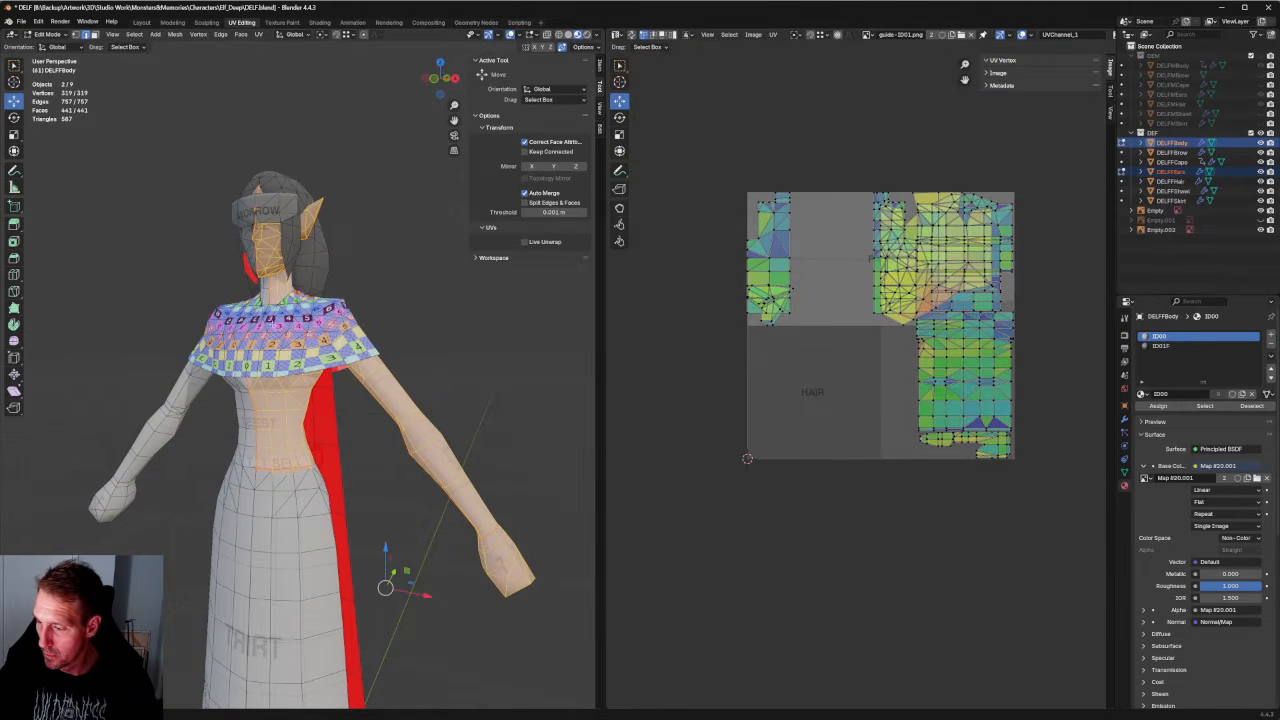
Select only the head and ear faces, including hidden ones, to isolate their UV islands.
middle_drag(350, 208, 380, 178)
click(394, 126)
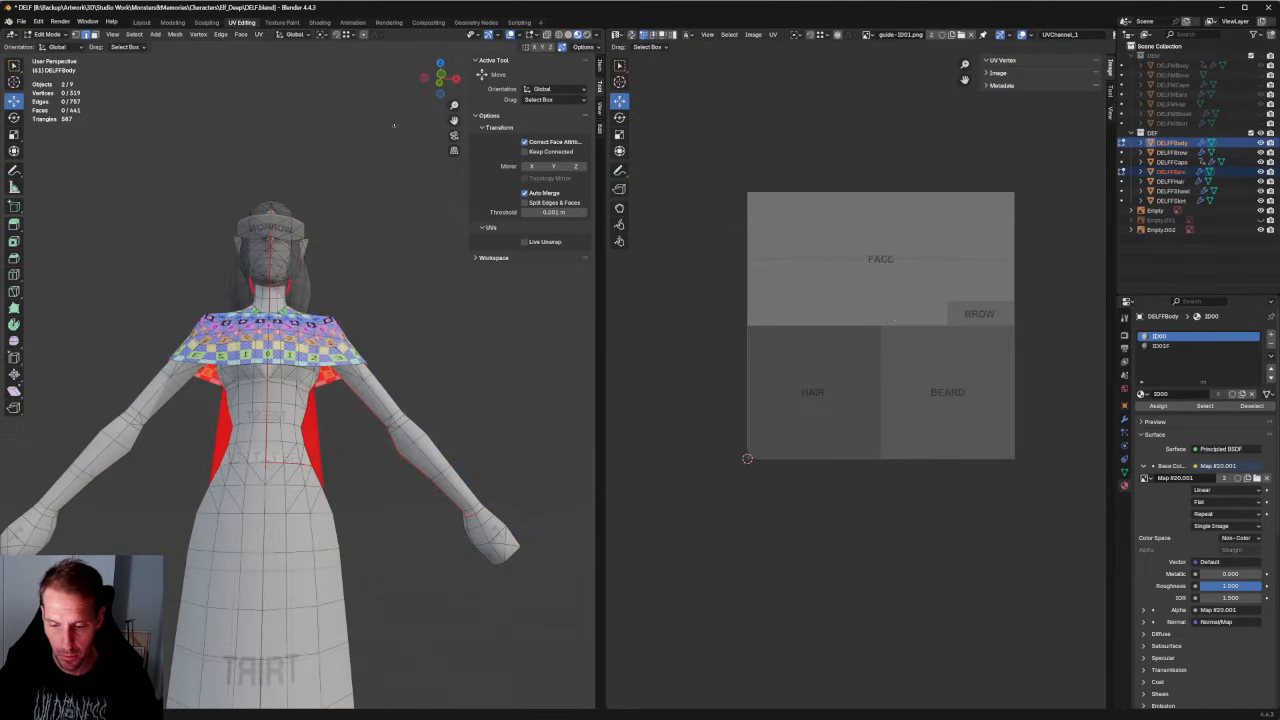
drag(394, 126, 184, 292)
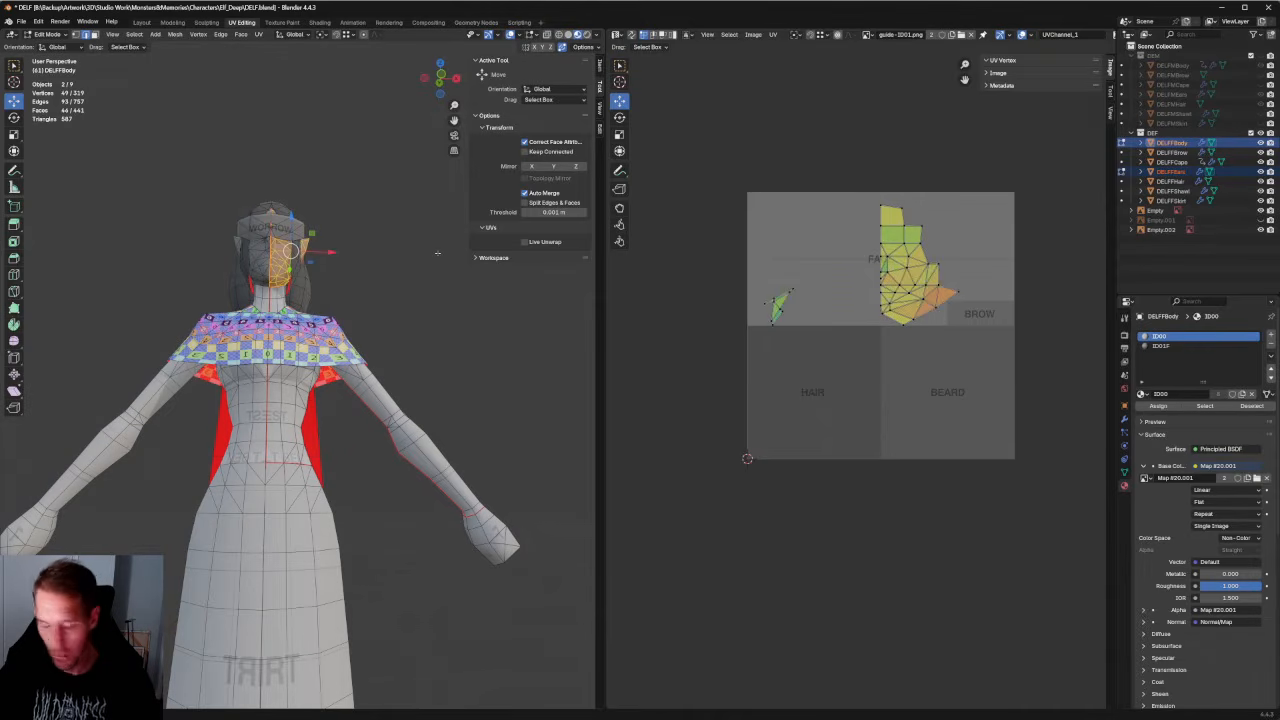
drag(460, 150, 198, 290)
scroll(863, 381, up, 1)
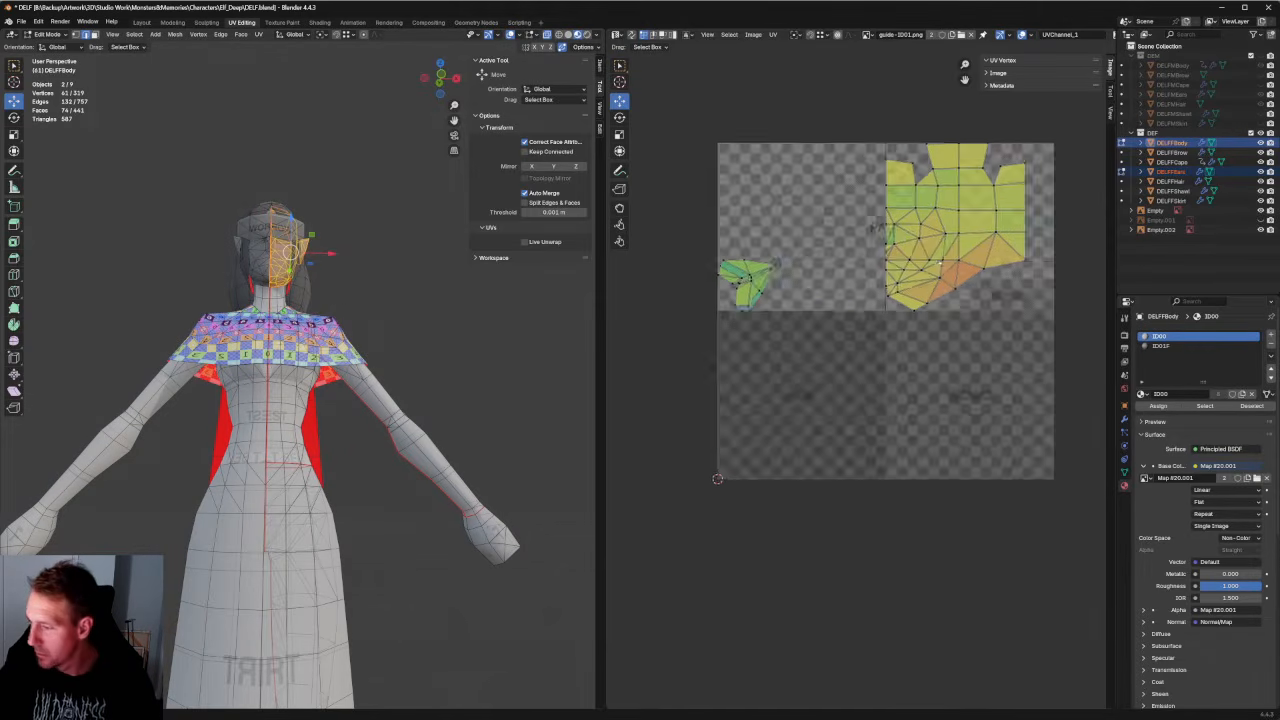
Examine how the ear and face UV islands fit into the FACE area of the guide, including the ear tip.
scroll(940, 263, up, 1)
middle_drag(930, 228, 886, 373)
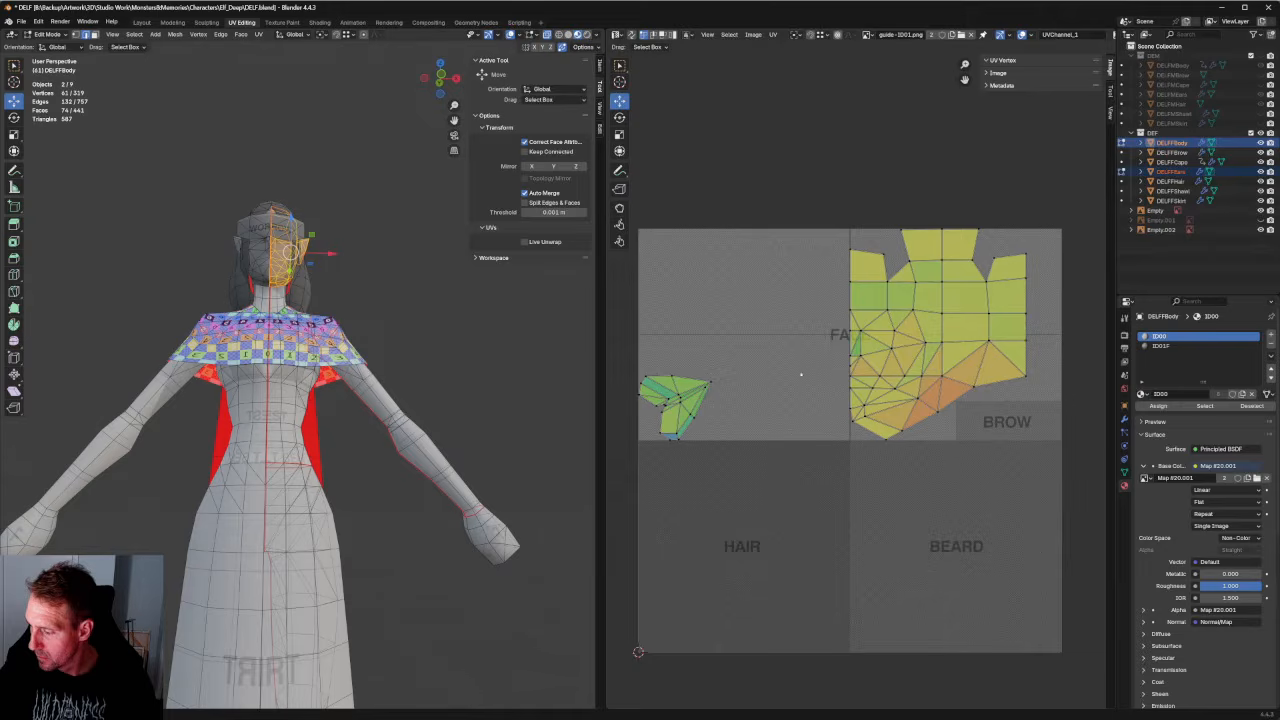
scroll(797, 362, up, 7)
scroll(797, 362, down, 7)
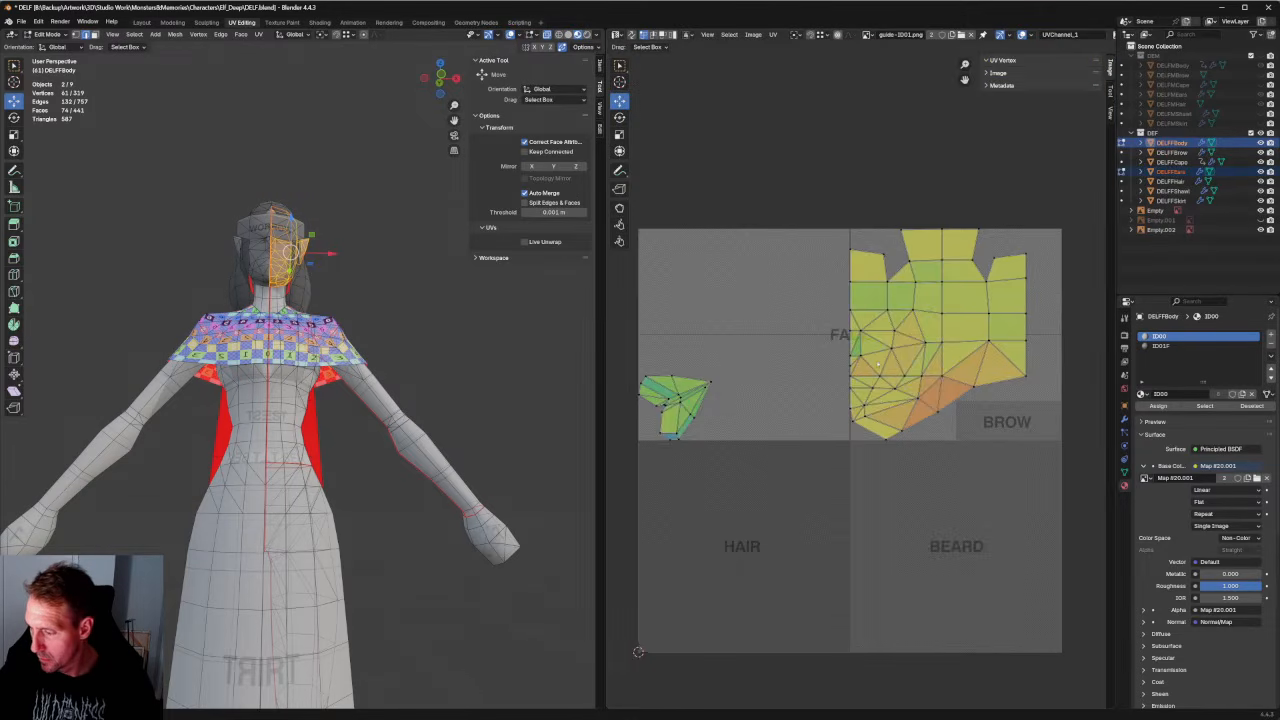
scroll(740, 354, up, 2)
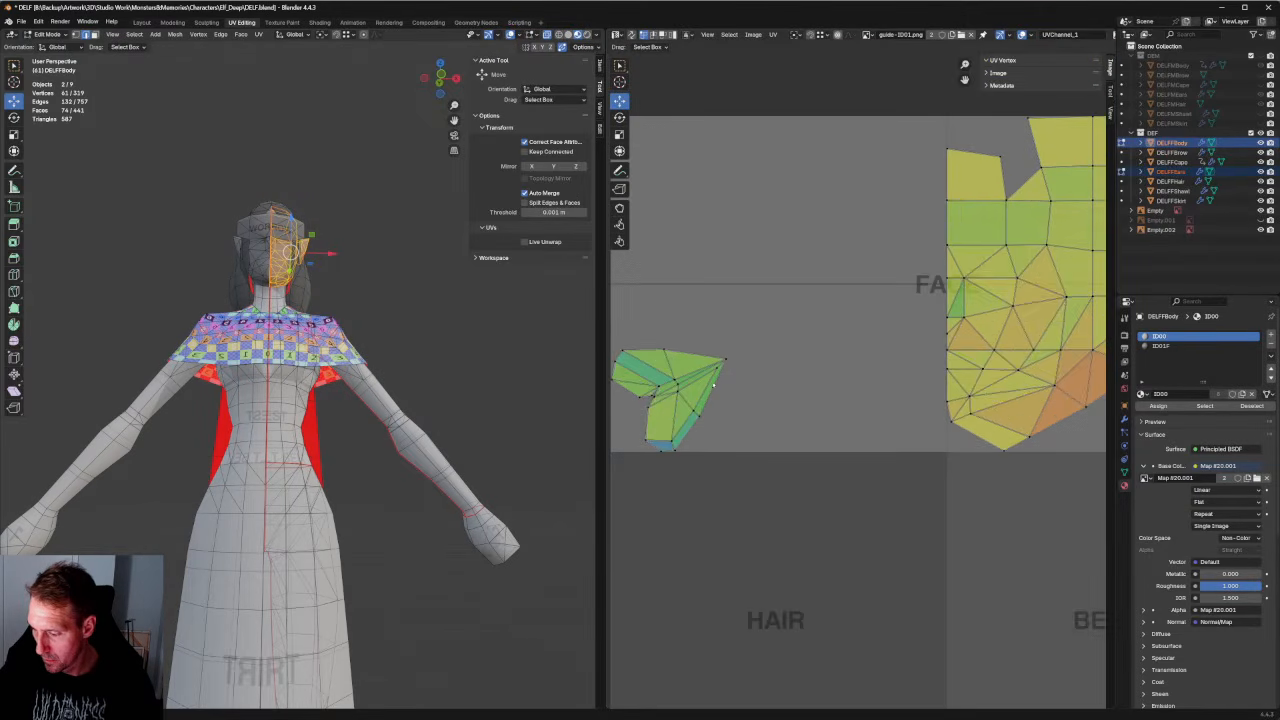
scroll(719, 376, up, 4)
click(808, 311)
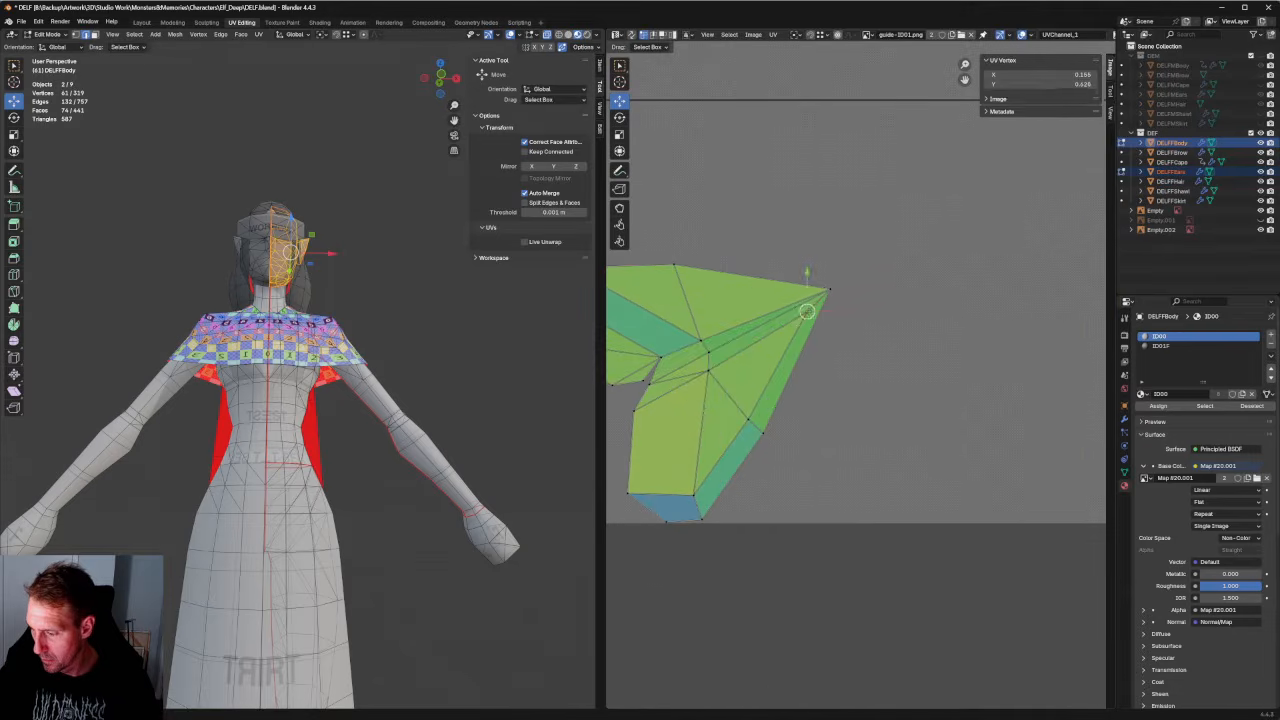
drag(808, 311, 802, 322)
scroll(821, 406, down, 4)
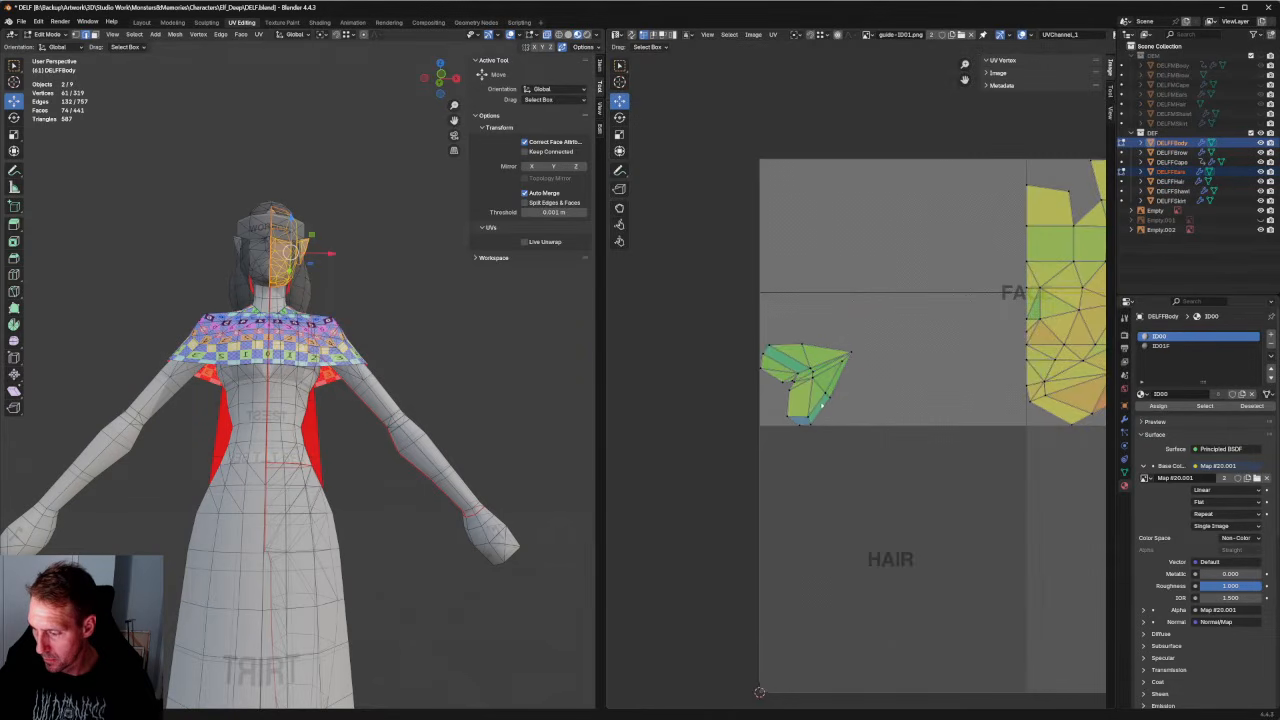
scroll(859, 371, up, 2)
scroll(784, 426, down, 4)
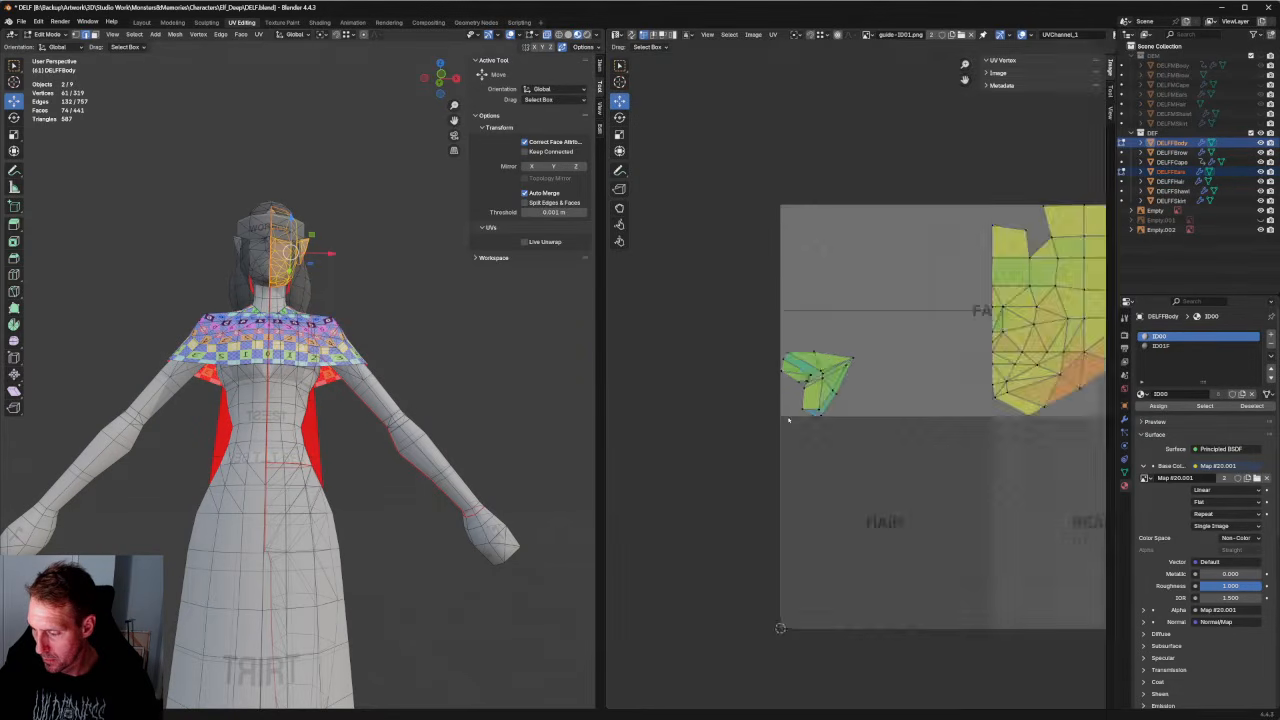
middle_drag(948, 337, 840, 350)
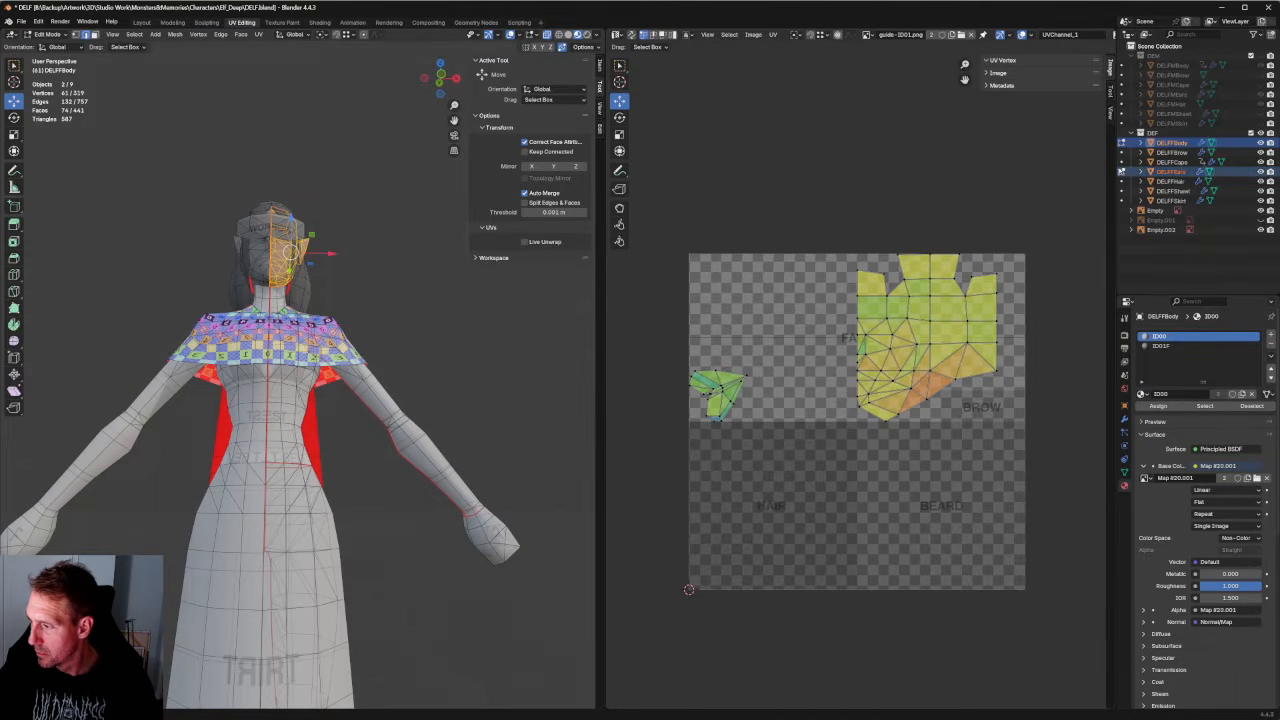
Switch editing to the skirt and body meshes together and clear the geometry selection.
click(1121, 171)
click(1122, 200)
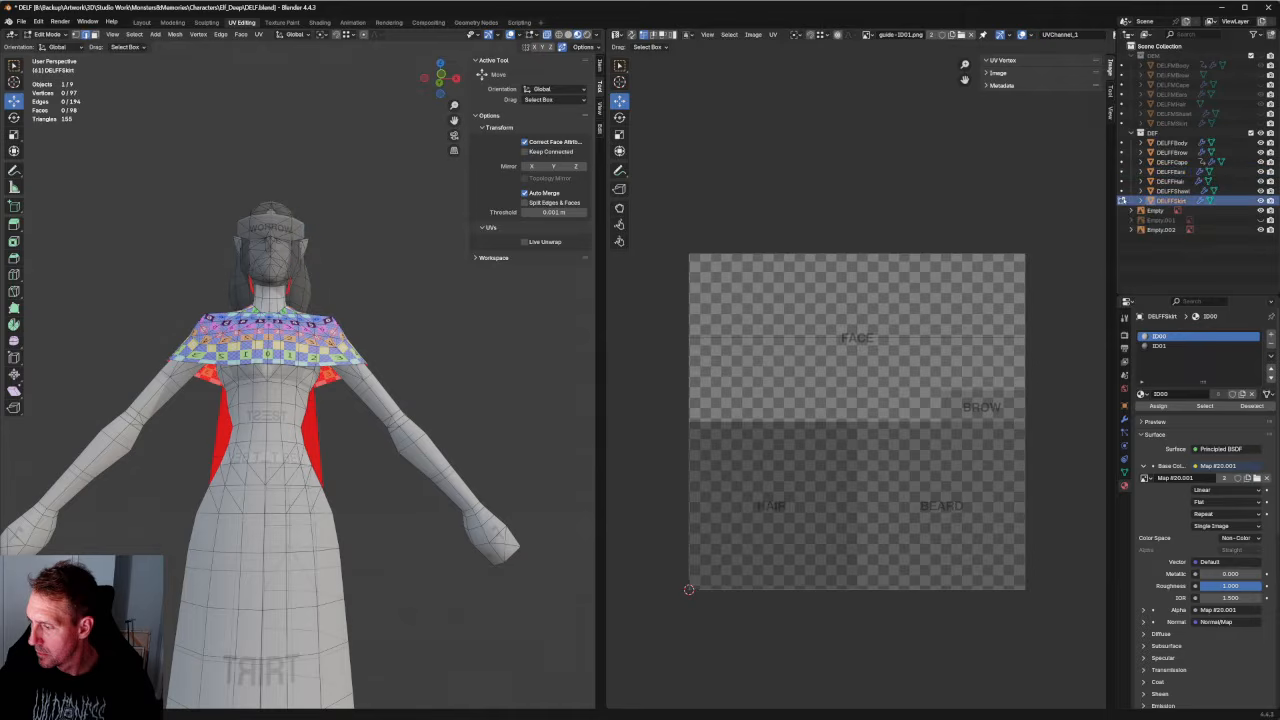
ctrl+click(1122, 144)
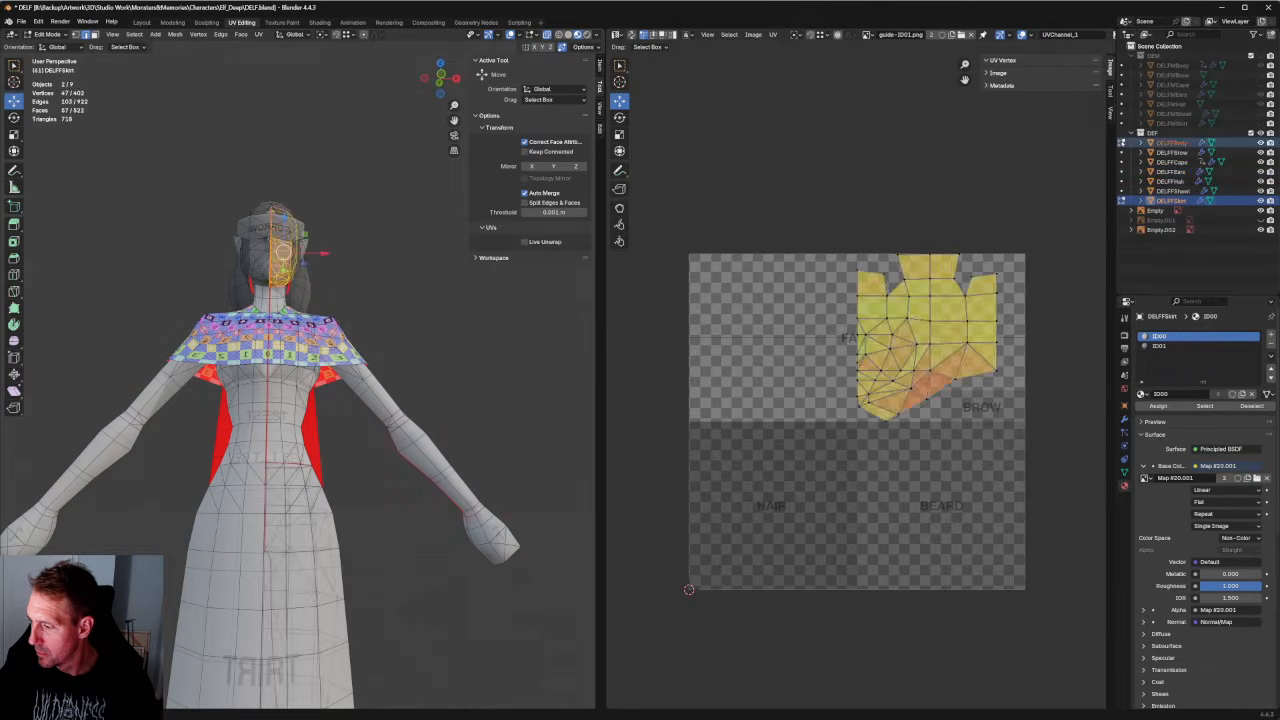
ctrl+click(1122, 144)
ctrl+click(1122, 144)
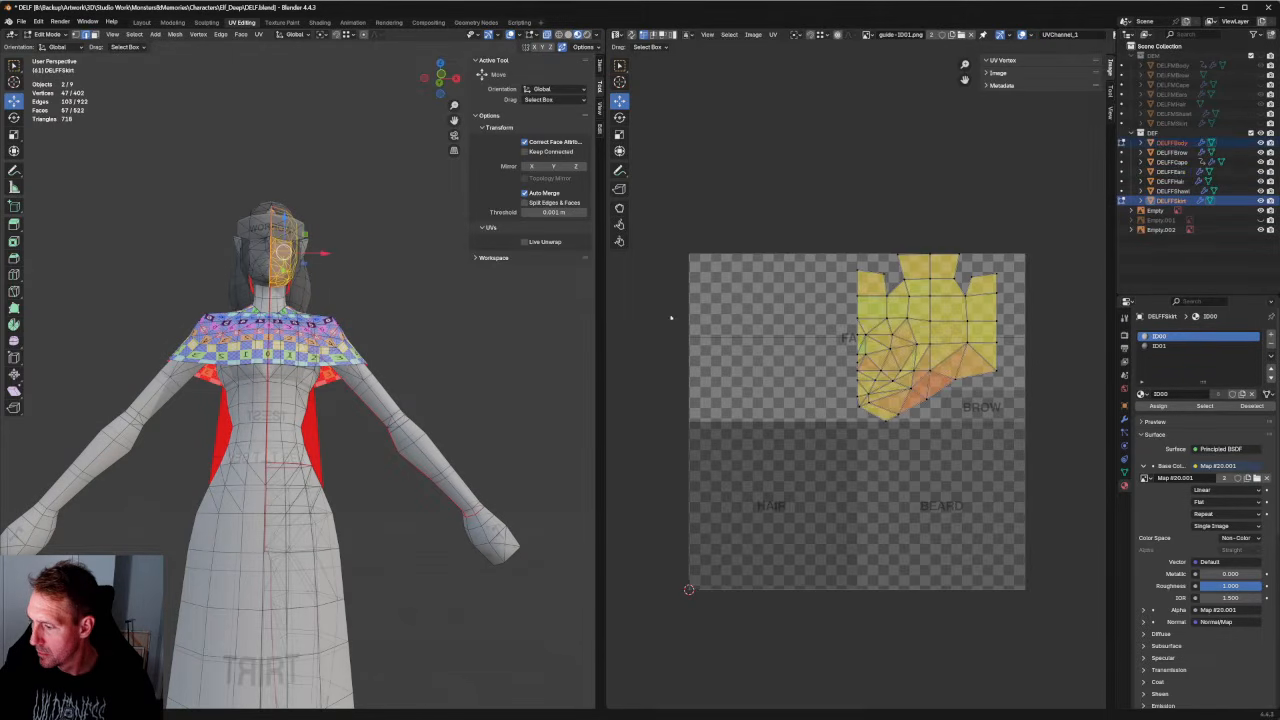
click(446, 315)
scroll(445, 335, down, 3)
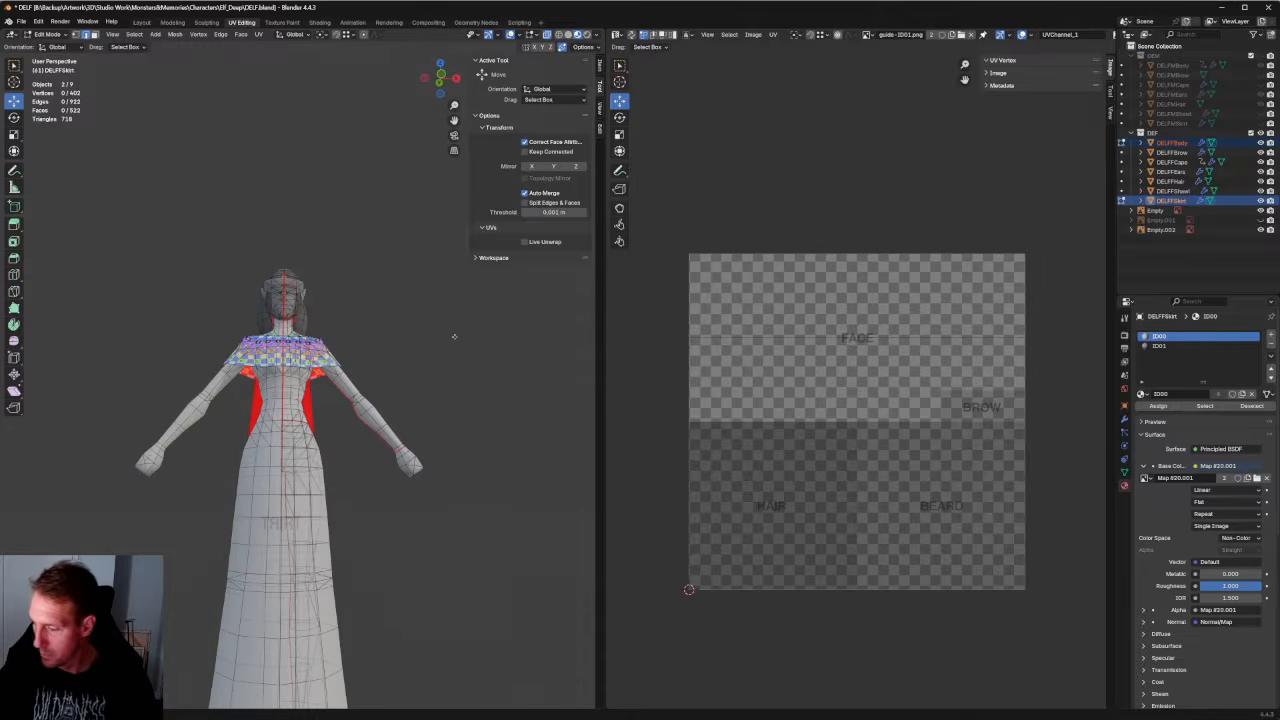
Select all skirt and body geometry and align the stacked UV vertices at the two inner points just below the waist horizontally and vertically.
key(a)
scroll(872, 377, up, 7)
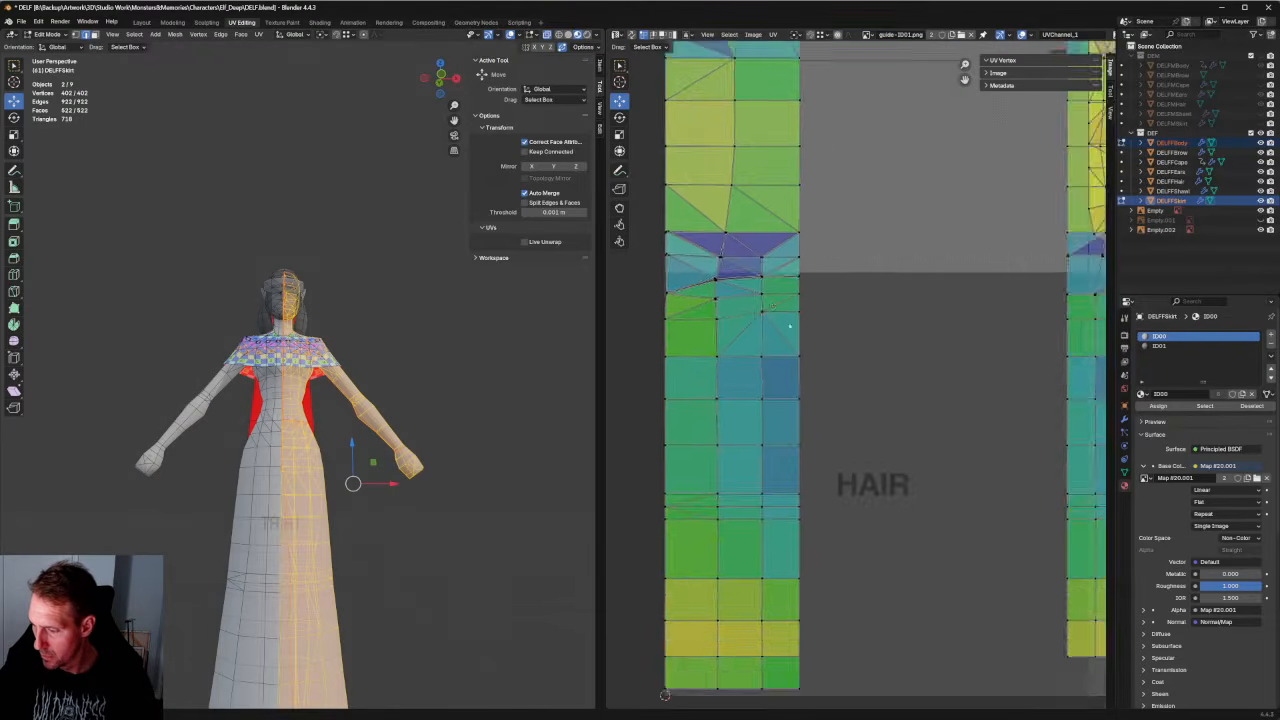
click(798, 318)
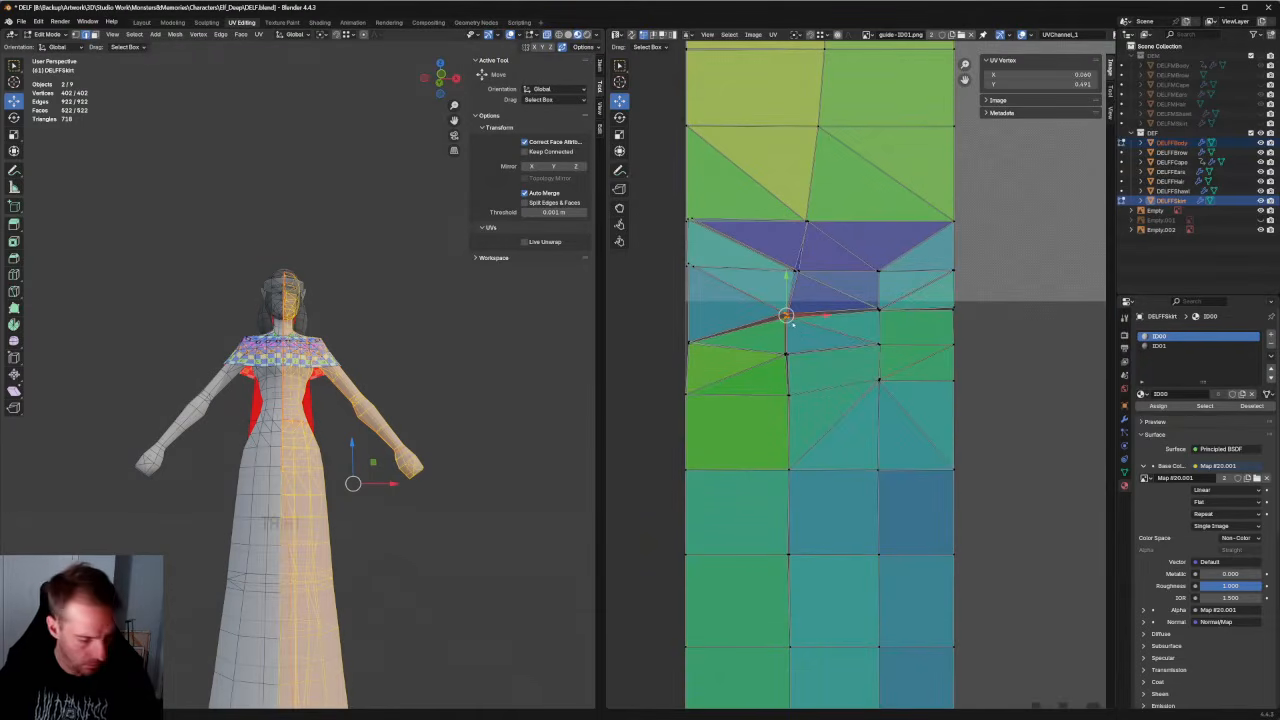
key(shift+w)
key(h)
key(shift+w)
key(v)
drag(896, 300, 861, 317)
key(shift+w)
key(h)
key(shift+w)
key(v)
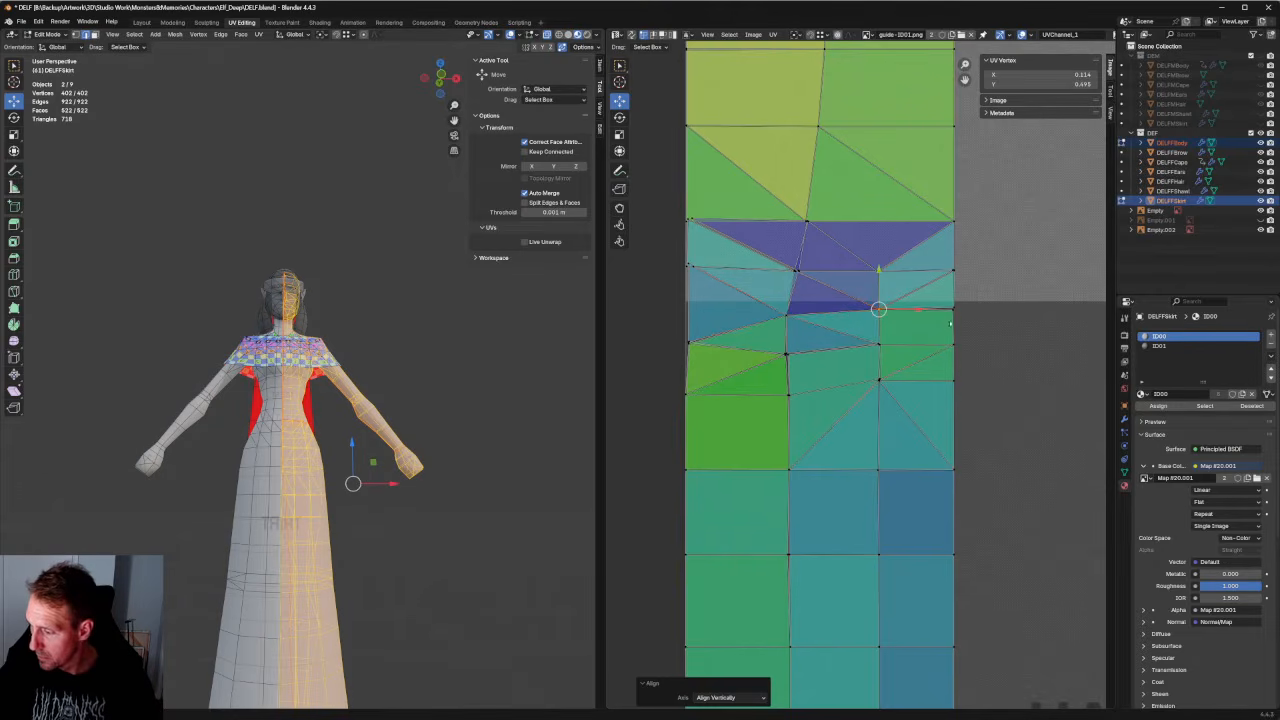
Align the stacked UV vertices in the following row below the waist horizontally and vertically, from the strip's right border inward.
drag(967, 298, 752, 378)
key(shift+w)
key(h)
key(shift+w)
key(v)
key(shift+w)
key(h)
key(shift+w)
key(v)
key(shift+w)
key(h)
key(shift+w)
key(v)
Align the stacked inner UV vertices one row further down, and align the nearby left-border vertices vertically.
drag(843, 380, 752, 420)
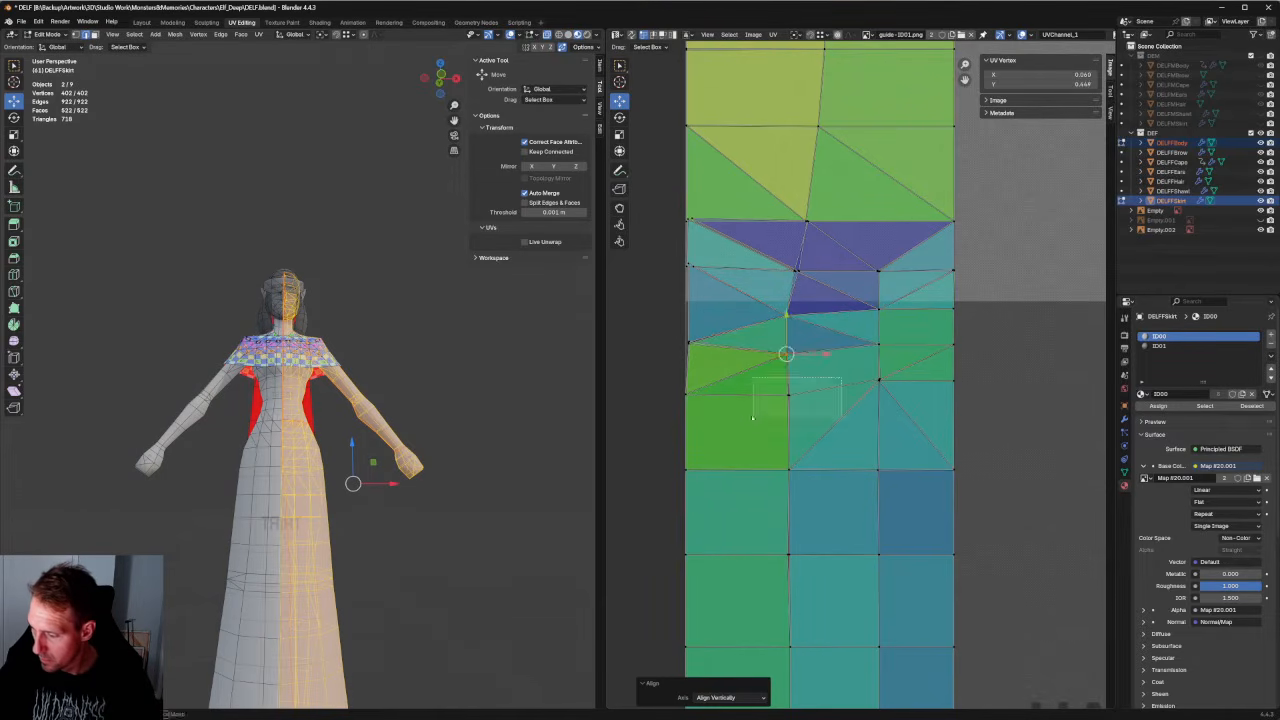
key(shift+w)
key(h)
key(shift+w)
key(v)
click(714, 322)
drag(715, 321, 694, 362)
key(shift+w)
key(v)
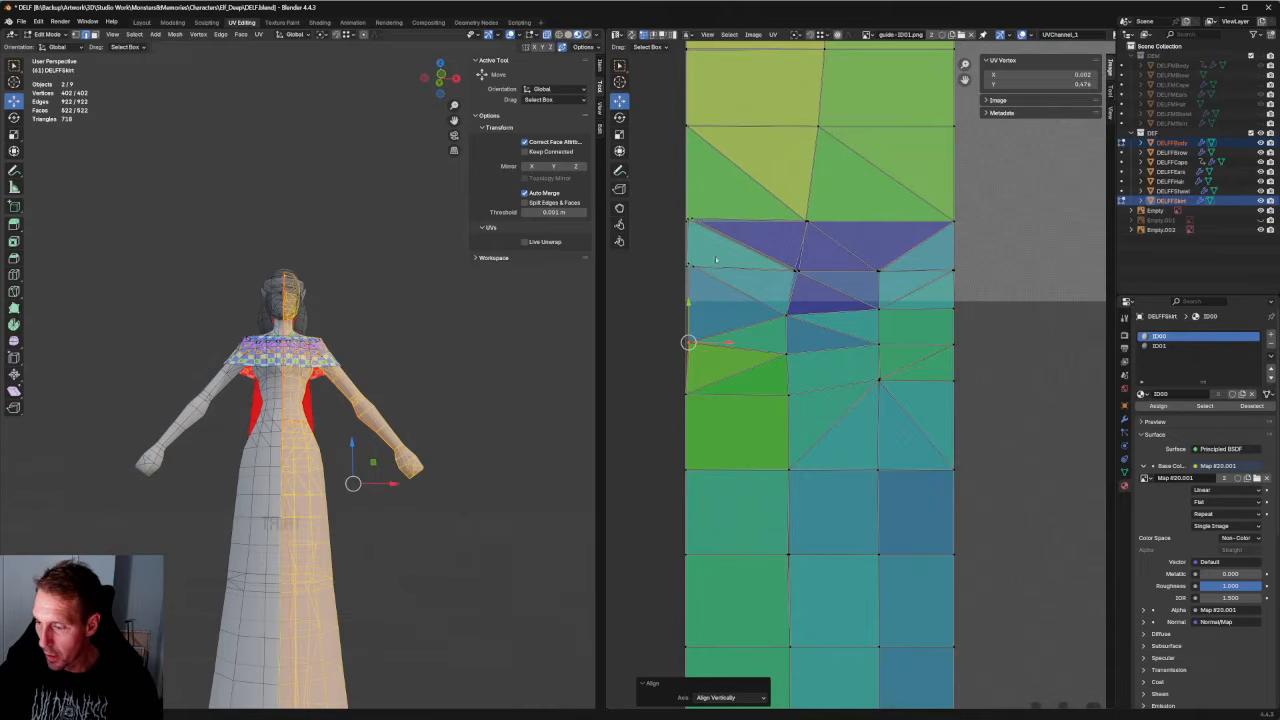
Align the stacked UV vertices at the two inner points directly under the waistline triangles horizontally and vertically.
drag(834, 256, 773, 290)
key(shift+w)
key(h)
key(shift+w)
key(v)
drag(894, 254, 854, 285)
key(shift+w)
key(h)
key(shift+w)
key(v)
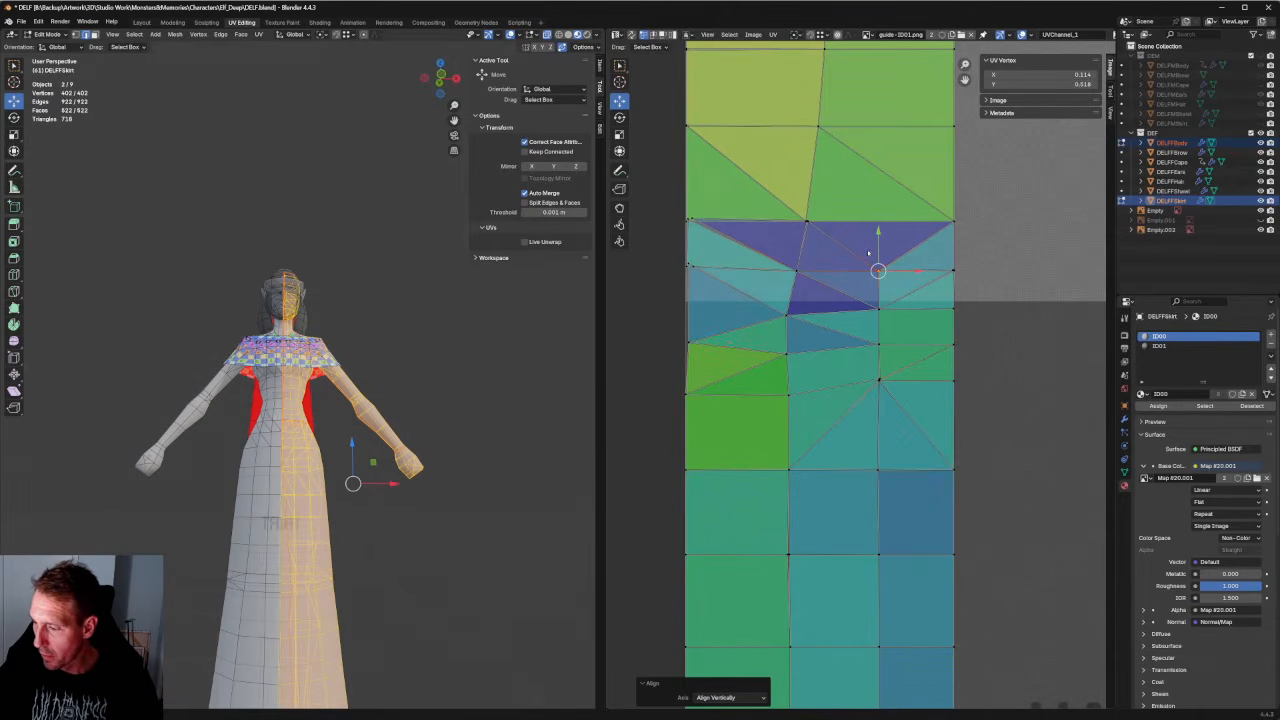
Align the stacked UV vertices on the left border vertically, up to the waistline's left corner.
drag(669, 279, 669, 279)
scroll(688, 263, up, 6)
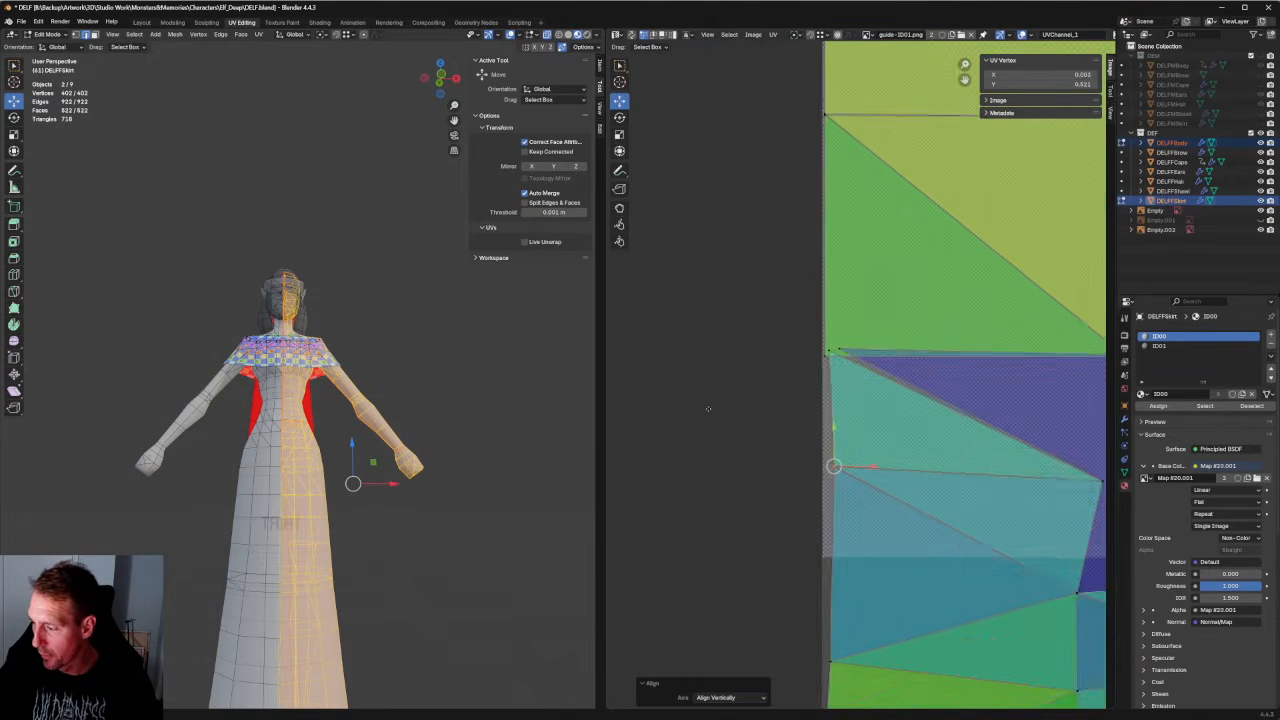
drag(795, 342, 793, 345)
scroll(820, 345, down, 3)
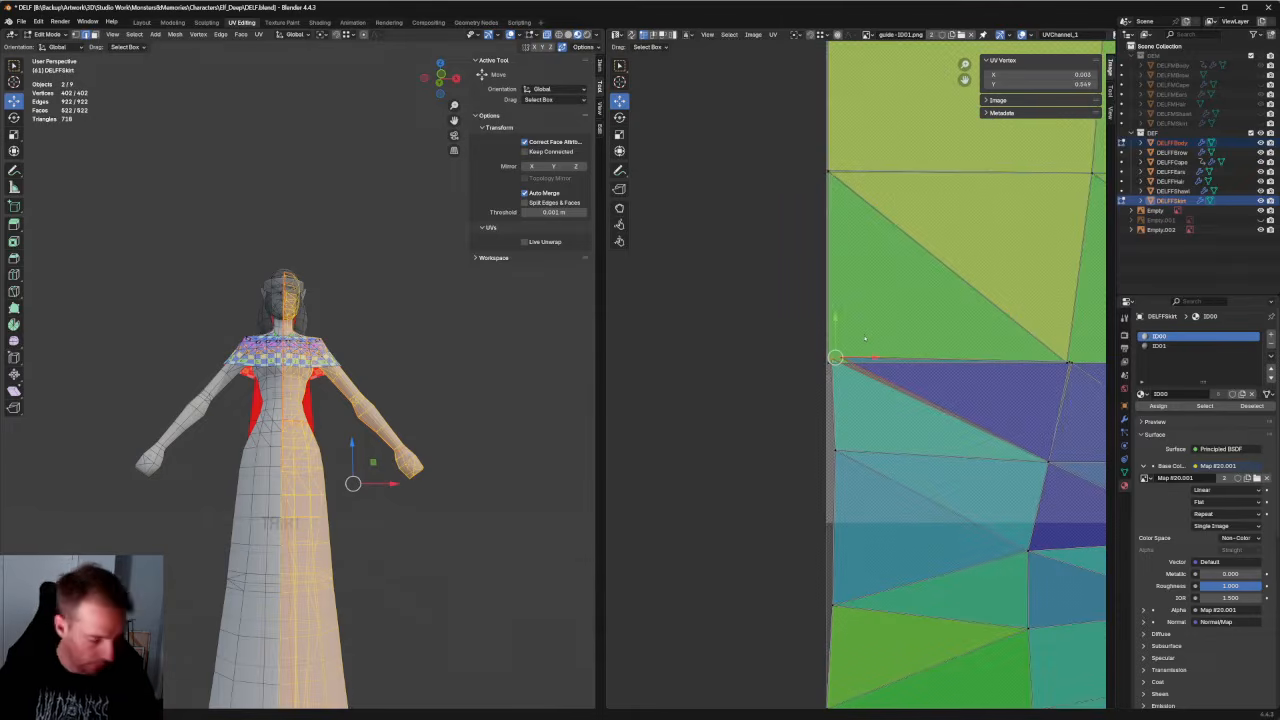
key(shift+w)
key(v)
Select the split UV vertices at the middle of the waistline and align them vertically.
middle_drag(1074, 362, 810, 331)
scroll(876, 366, up, 5)
scroll(708, 312, up, 3)
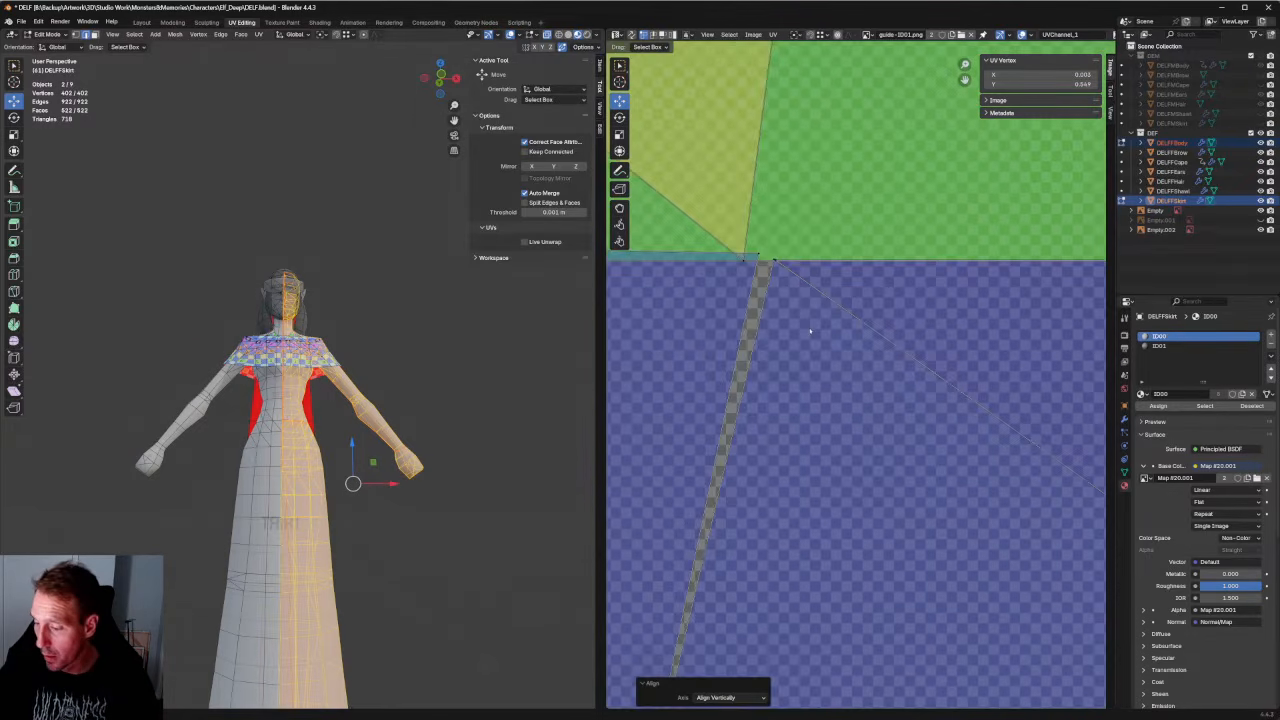
drag(772, 263, 757, 271)
scroll(854, 376, down, 8)
middle_drag(941, 389, 840, 336)
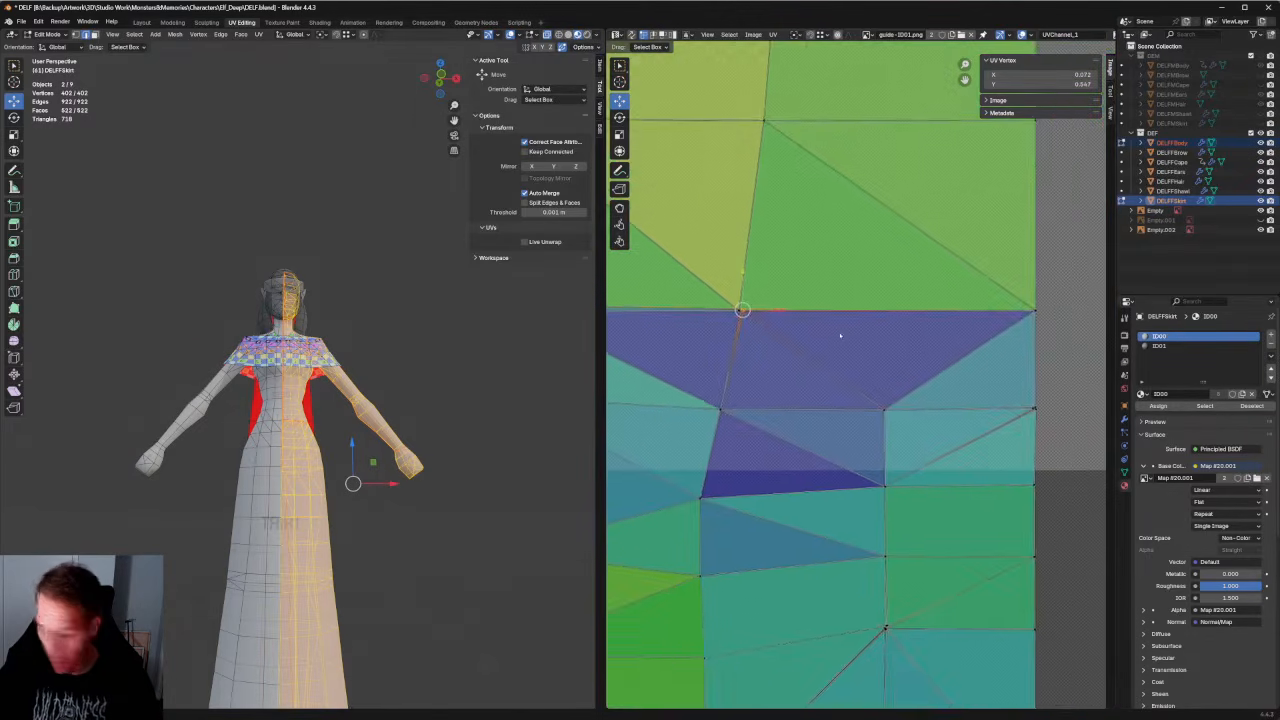
key(shift+w)
key(v)
Check the right-border vertices and align the stacked UV vertices where the triangles fan out below the waist.
click(1033, 408)
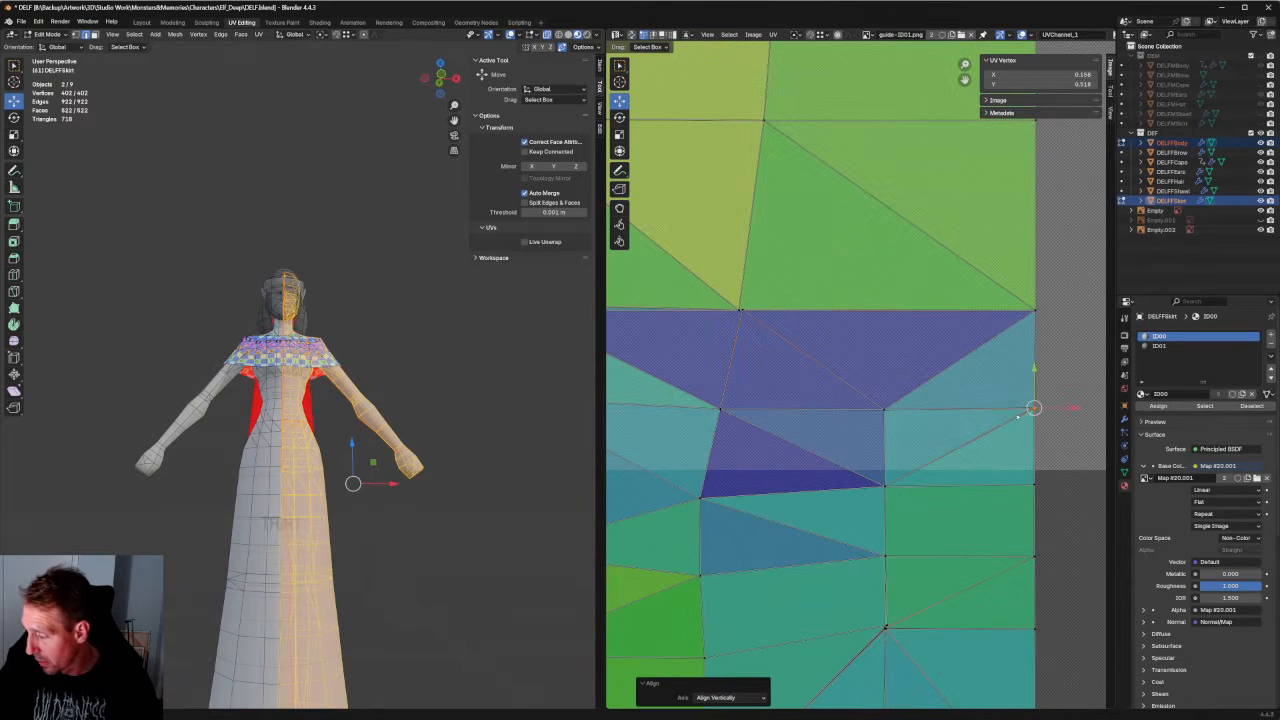
click(868, 506)
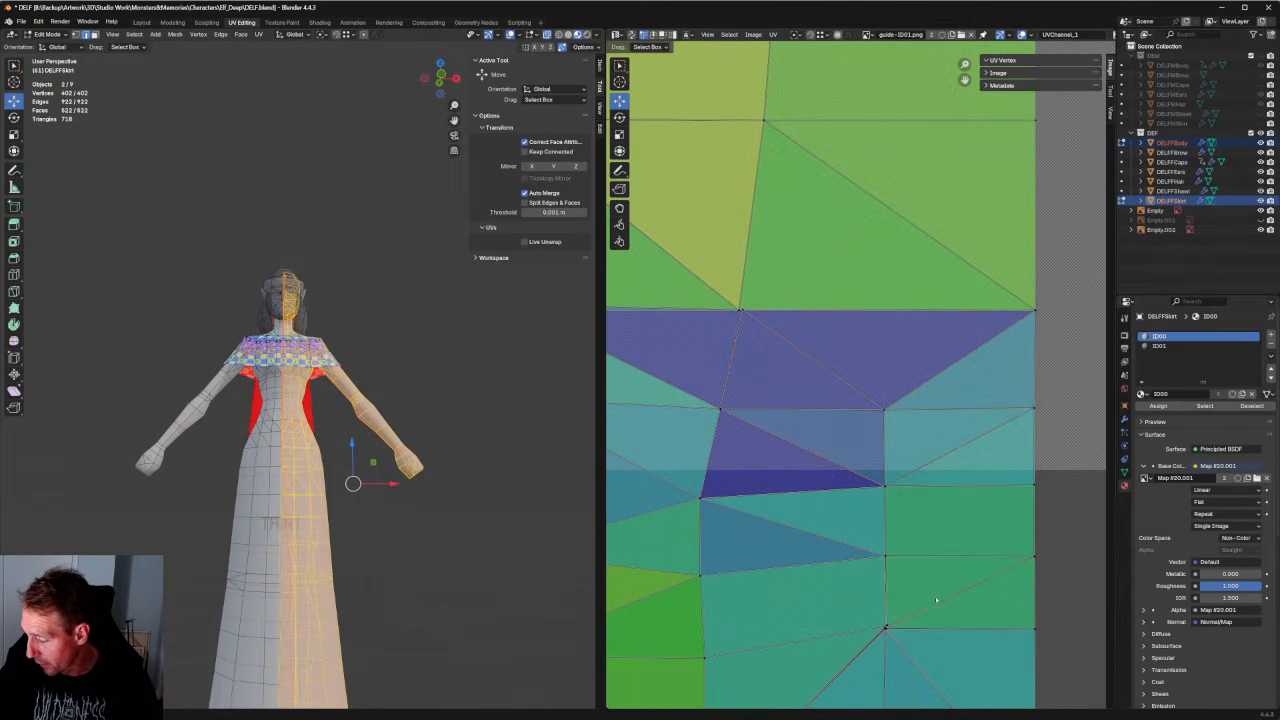
click(886, 626)
scroll(888, 630, down, 4)
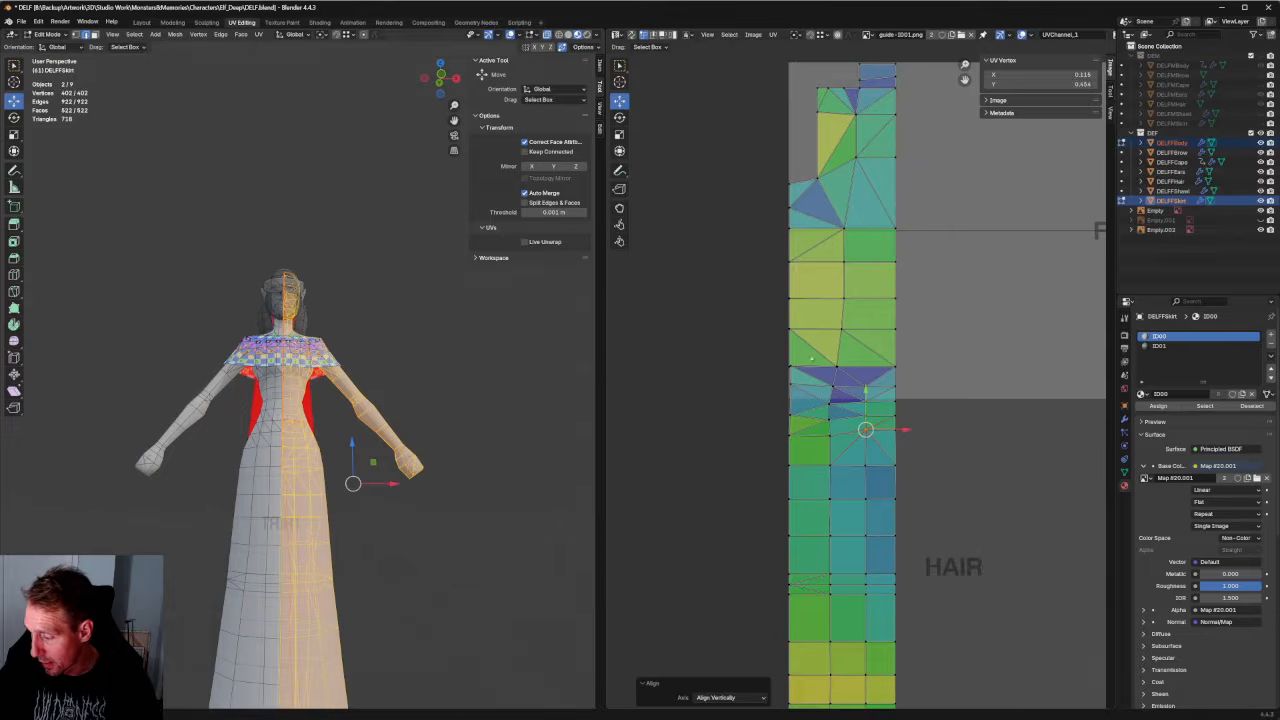
Move the skirt's middle waistline UV vertex onto the matching body vertex.
scroll(844, 431, up, 5)
scroll(903, 390, up, 4)
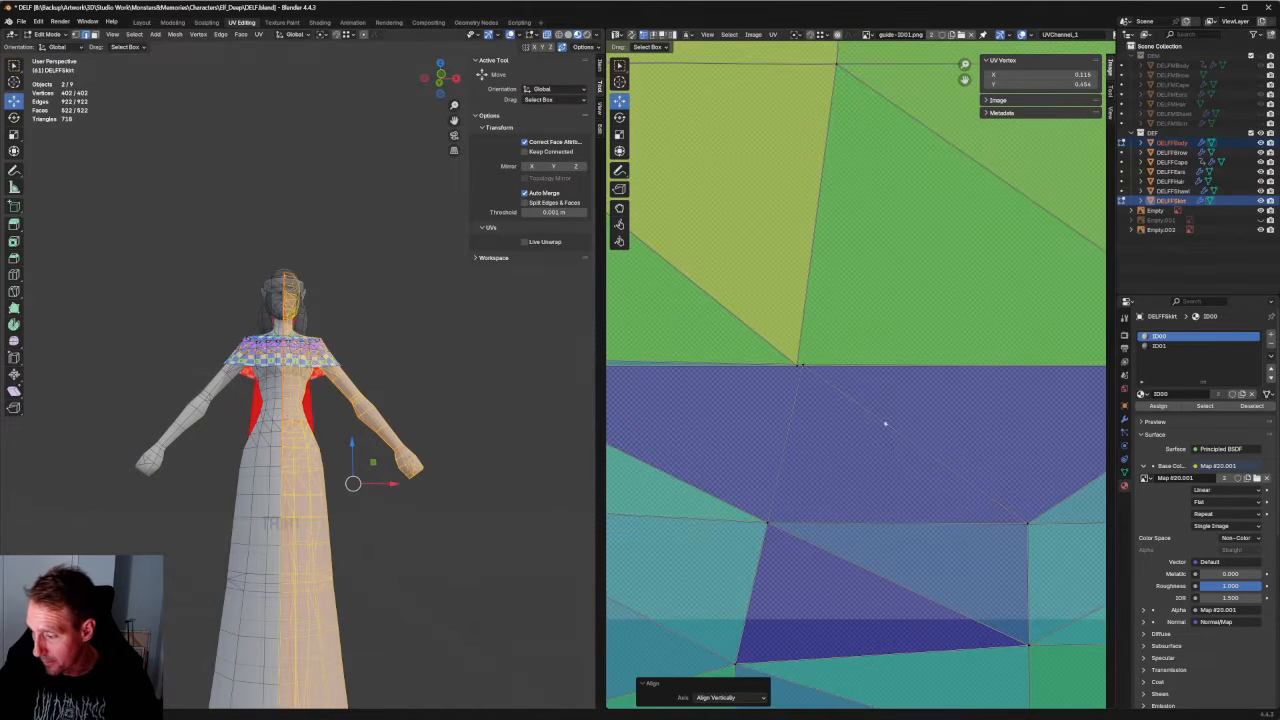
drag(803, 374, 799, 372)
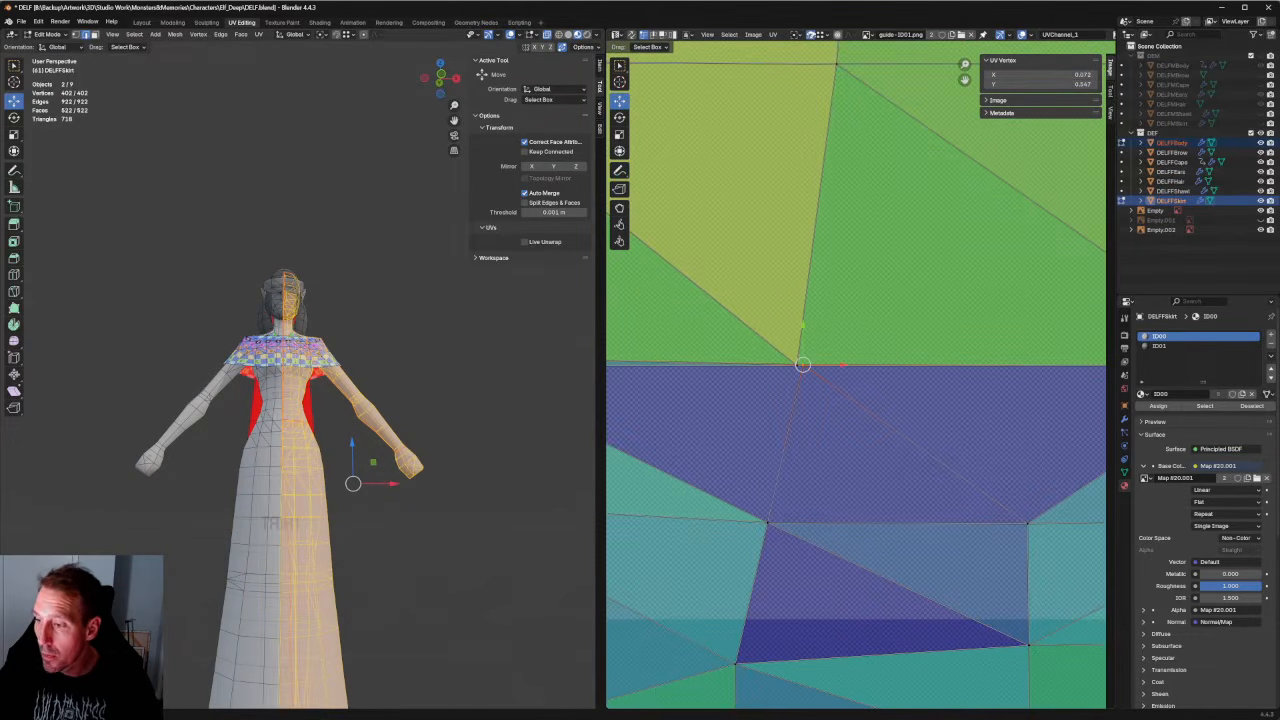
key(g)
click(814, 333)
Move the skirt's left waistline corner UV vertex onto the body's left corner.
scroll(812, 338, down, 4)
middle_drag(690, 375, 795, 348)
scroll(726, 364, up, 4)
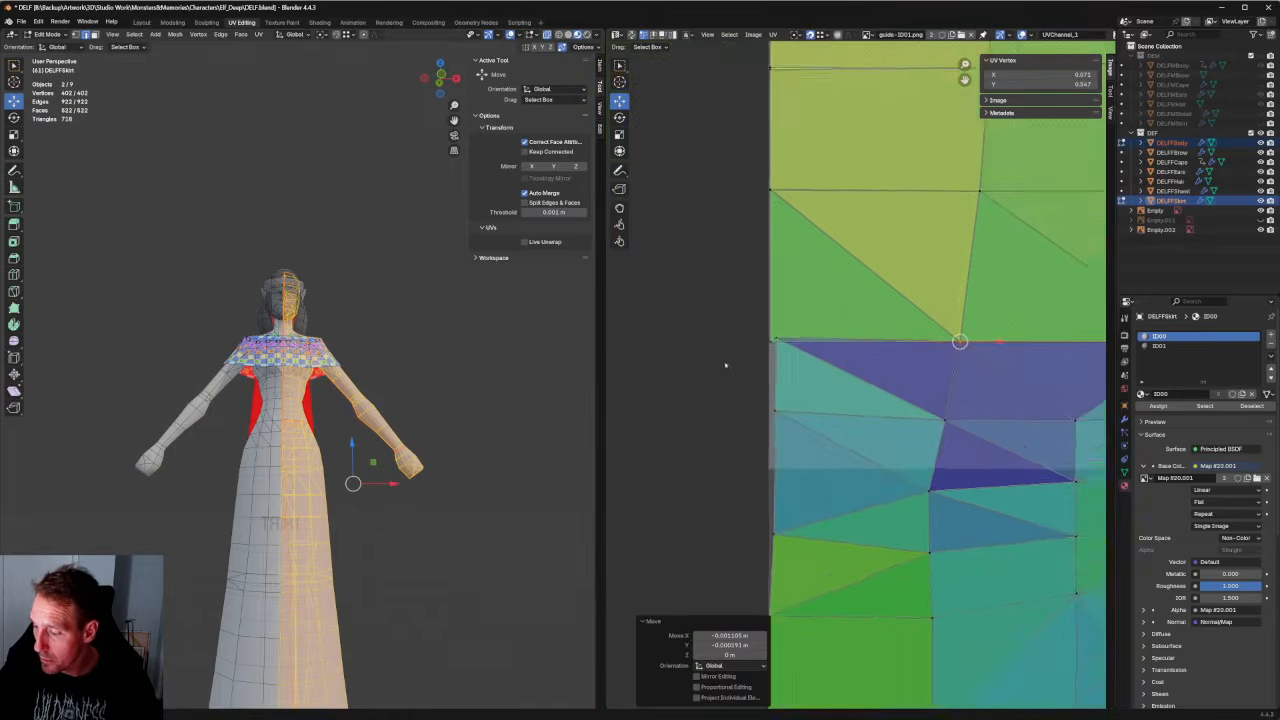
drag(690, 303, 693, 298)
click(679, 300)
Move the skirt's right waistline corner UV vertex onto the body's right corner.
scroll(679, 300, down, 2)
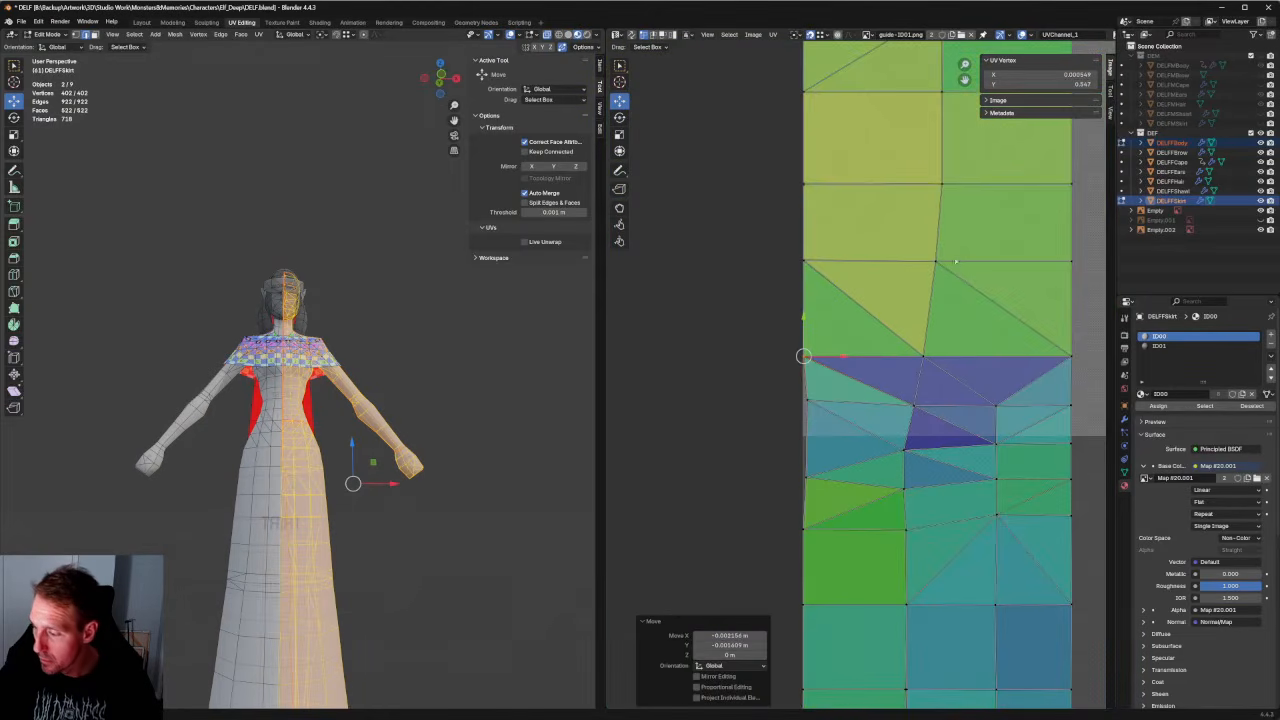
scroll(900, 300, up, 3)
scroll(797, 93, down, 4)
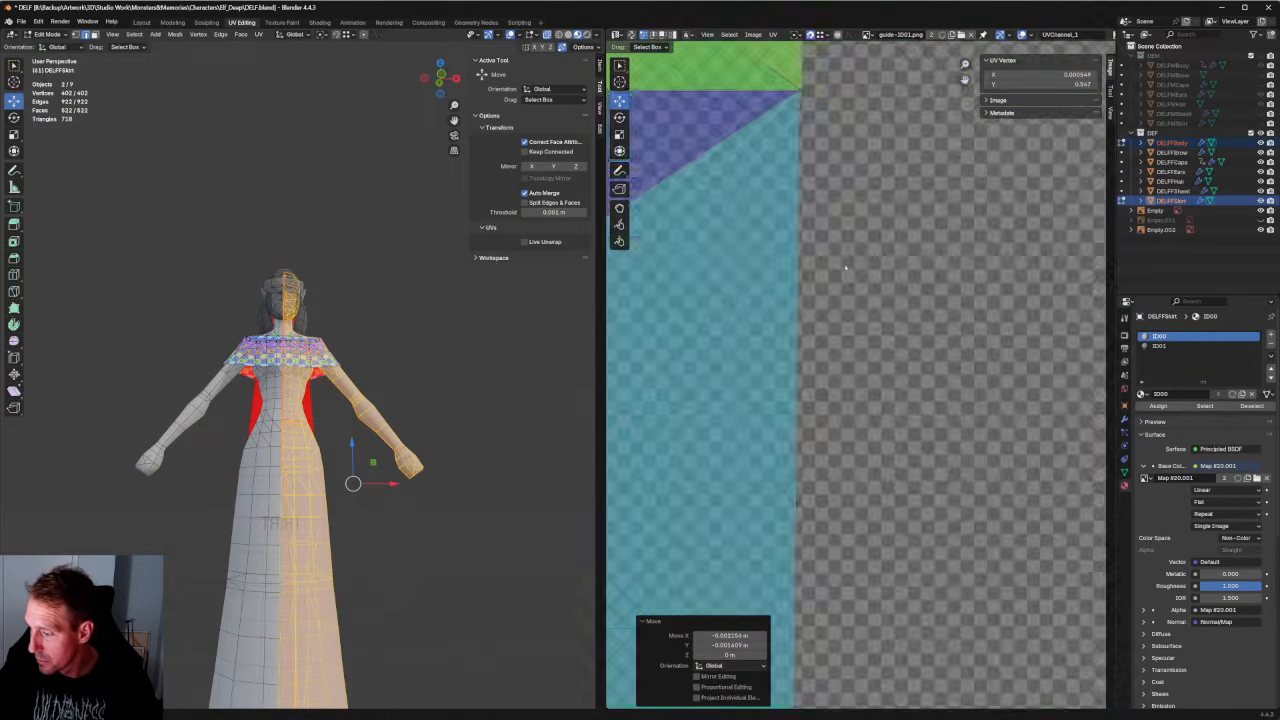
click(798, 95)
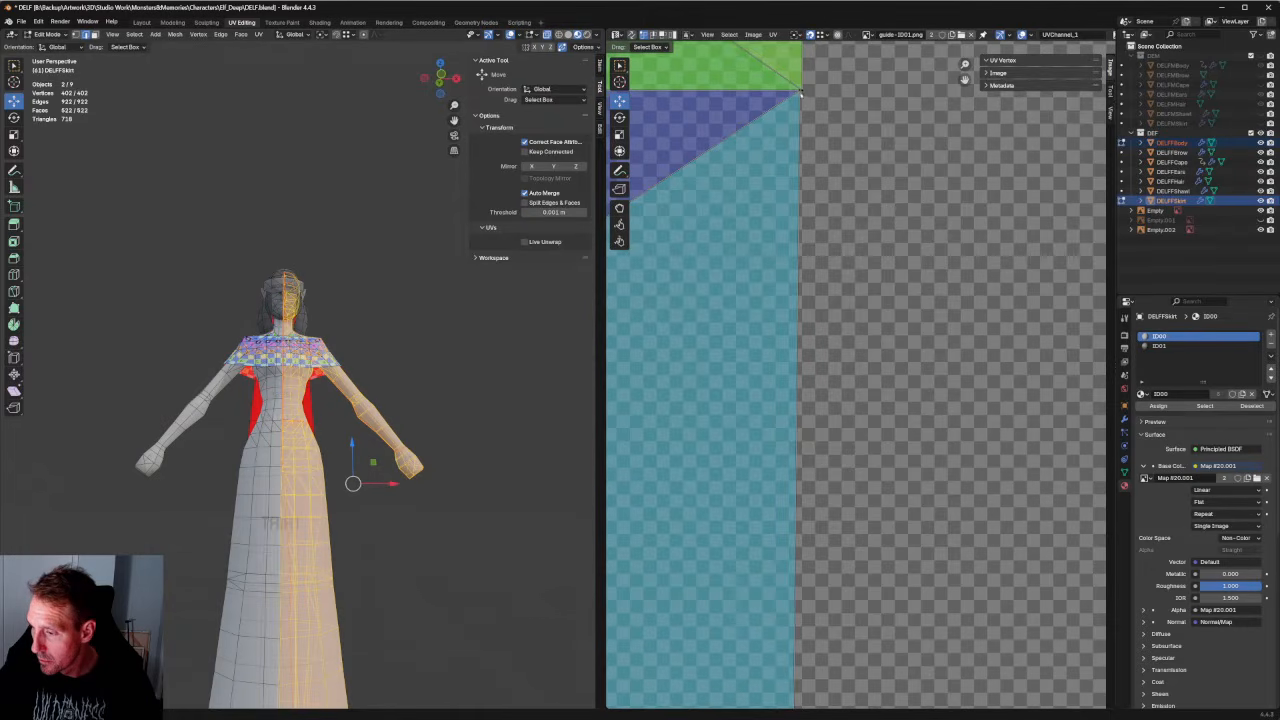
click(798, 93)
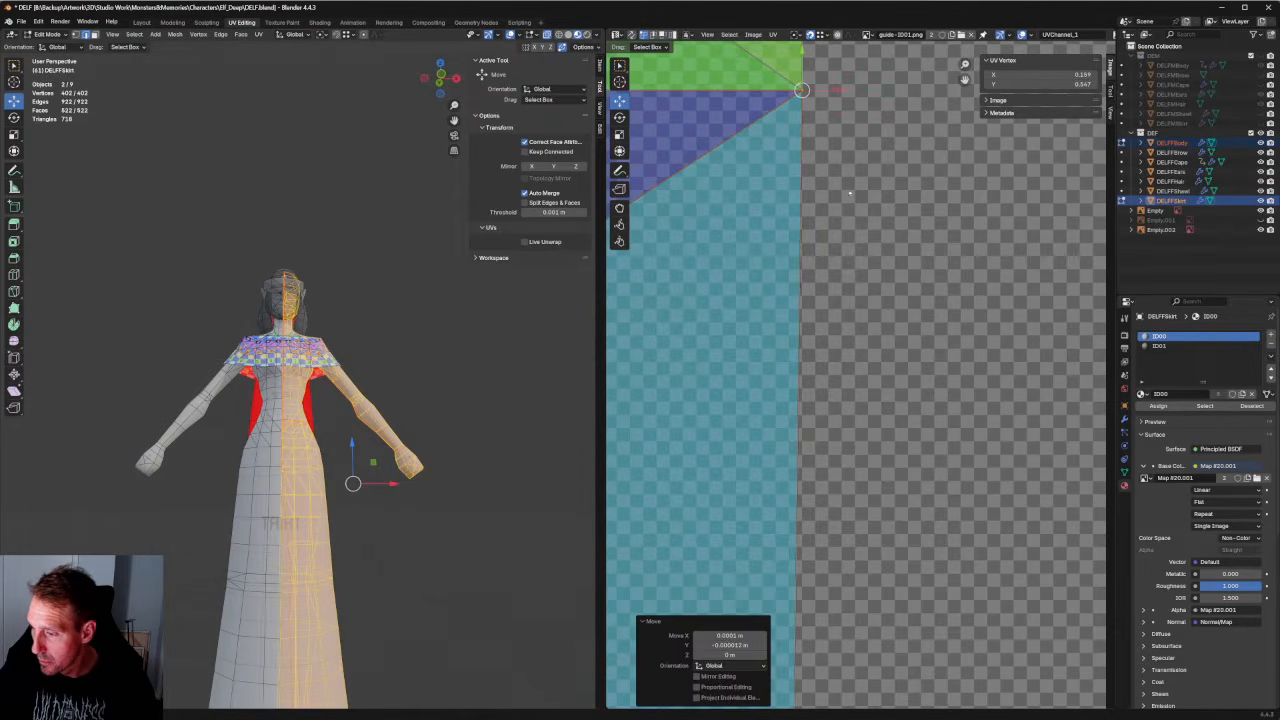
Select the UV vertices along the skirt's right edge below the waist corner and align them vertically.
key(KP_Decimal)
scroll(870, 268, down, 6)
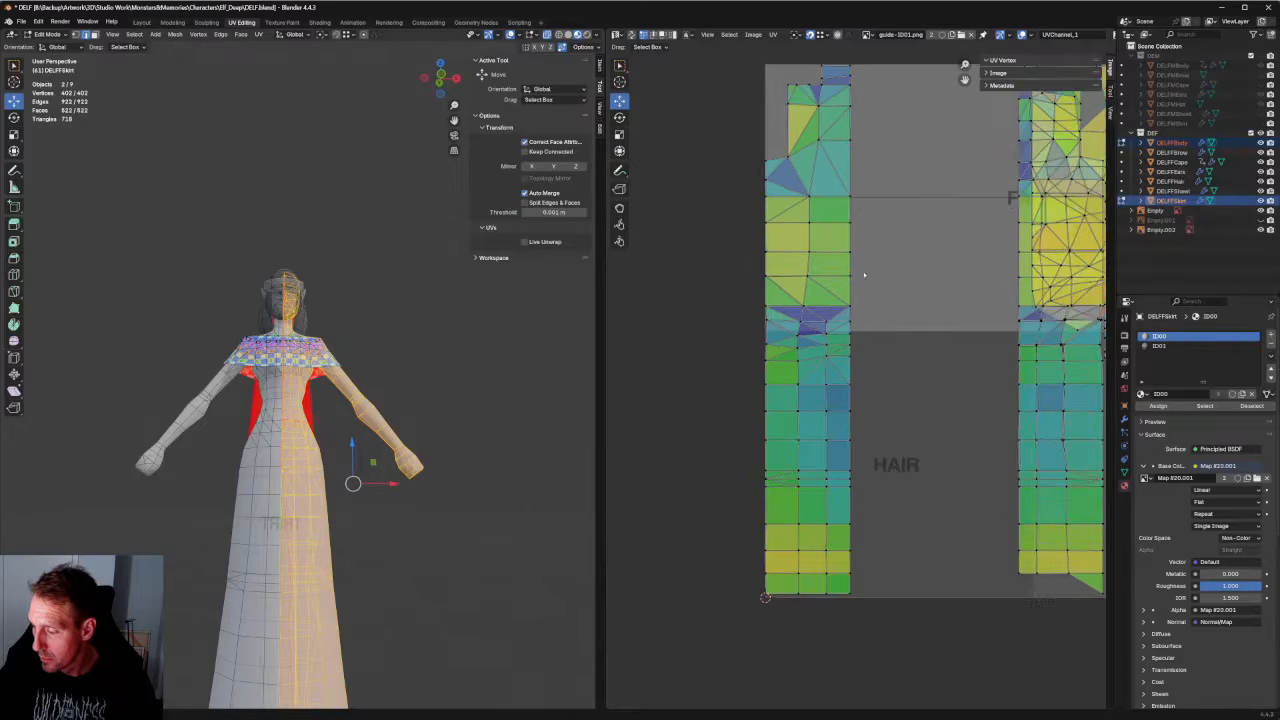
drag(850, 328, 896, 545)
key(KP_Decimal)
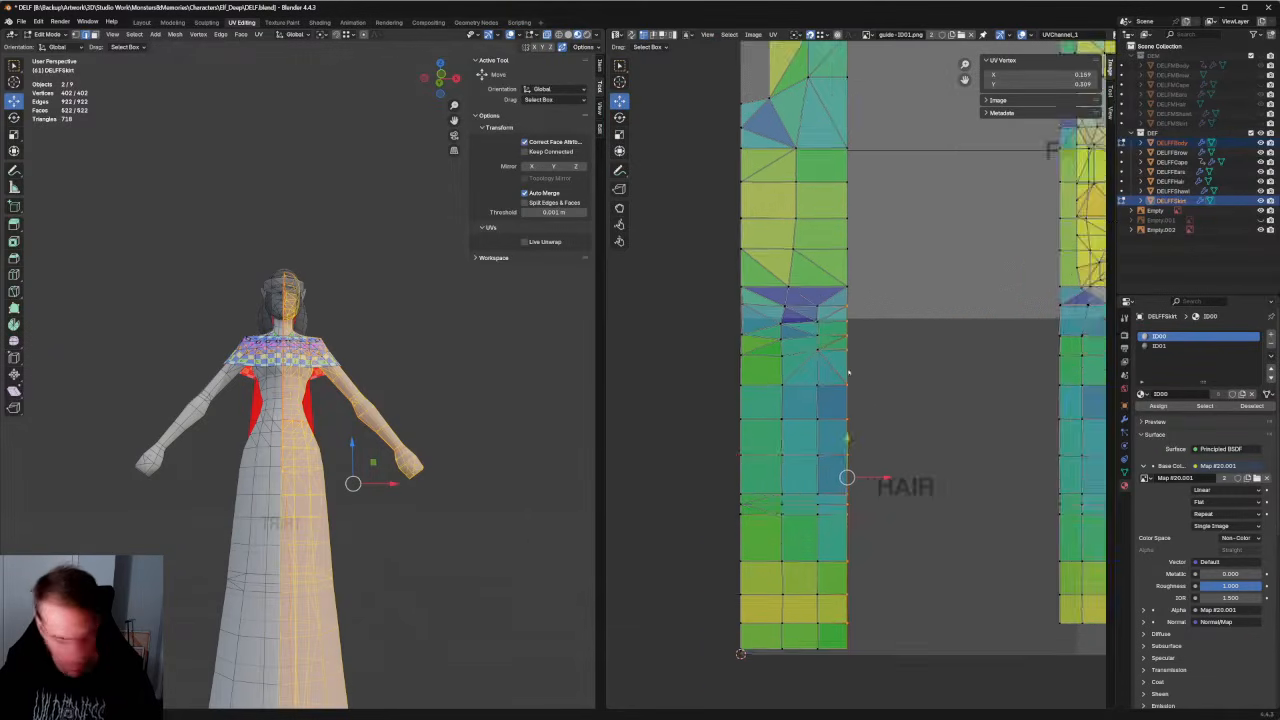
key(shift+w)
click(865, 415)
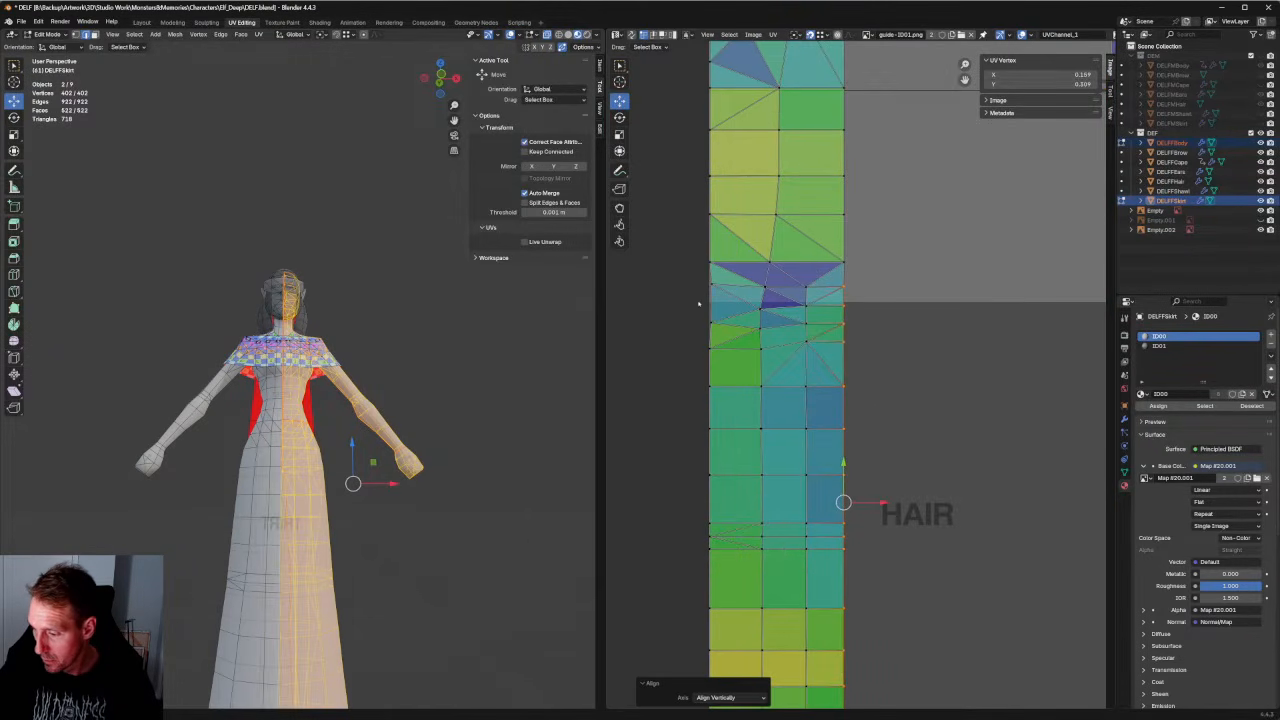
Select the UV vertices along the skirt's left edge and align them vertically, with the model shown in front view.
scroll(761, 325, down, 2)
drag(749, 318, 798, 620)
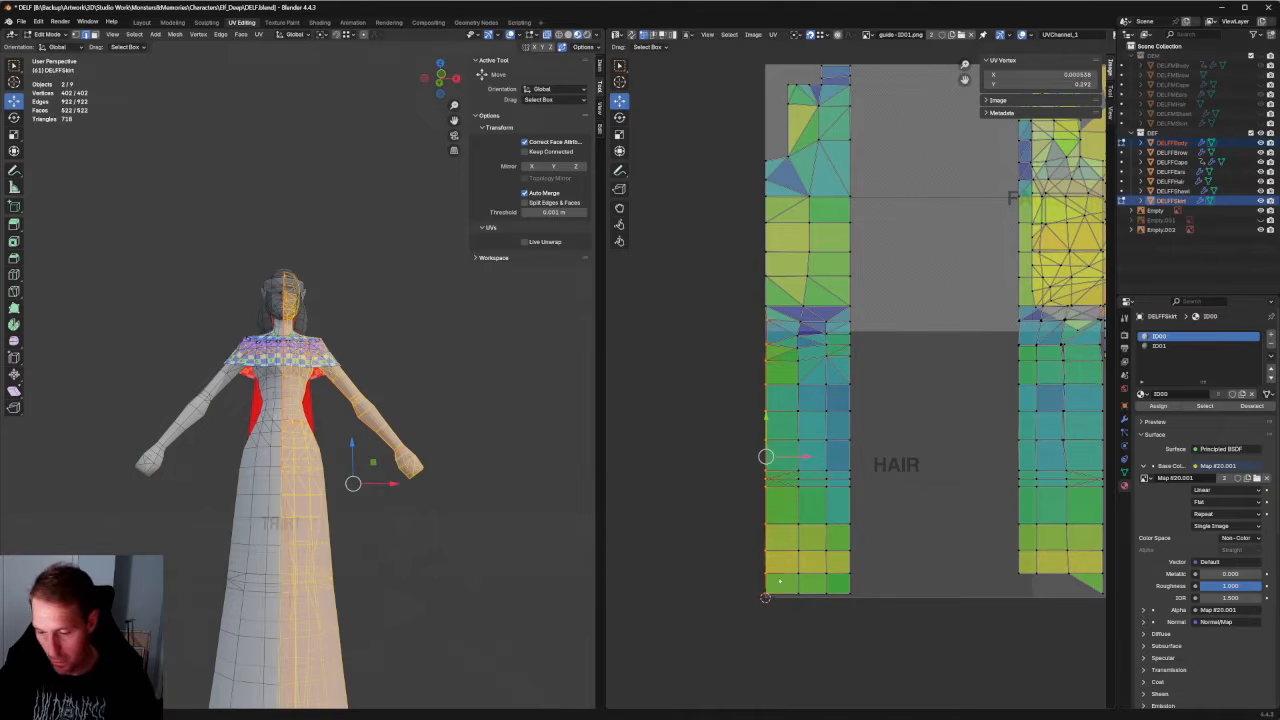
key(KP_1)
scroll(377, 344, up, 2)
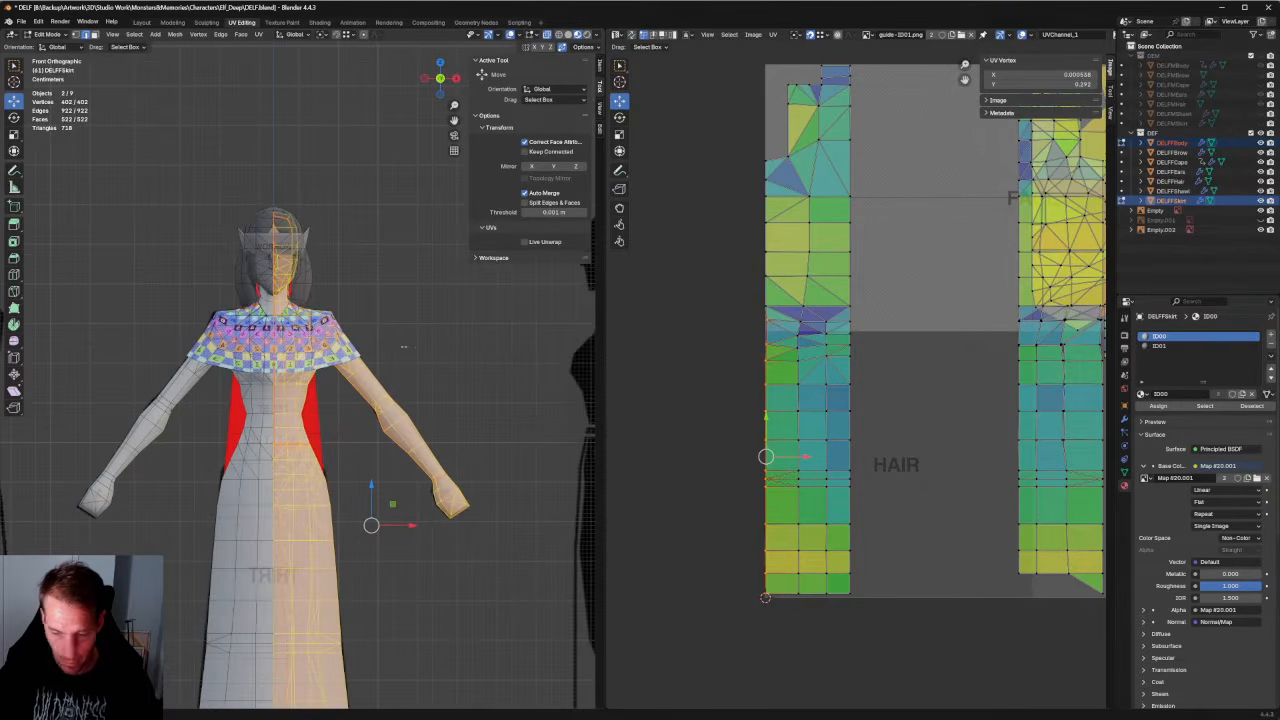
key(shift+w)
click(770, 397)
Shift the skirt's straightened left UV edge slightly outward along X so it lines up with the waistline's left corner.
scroll(770, 397, up, 8)
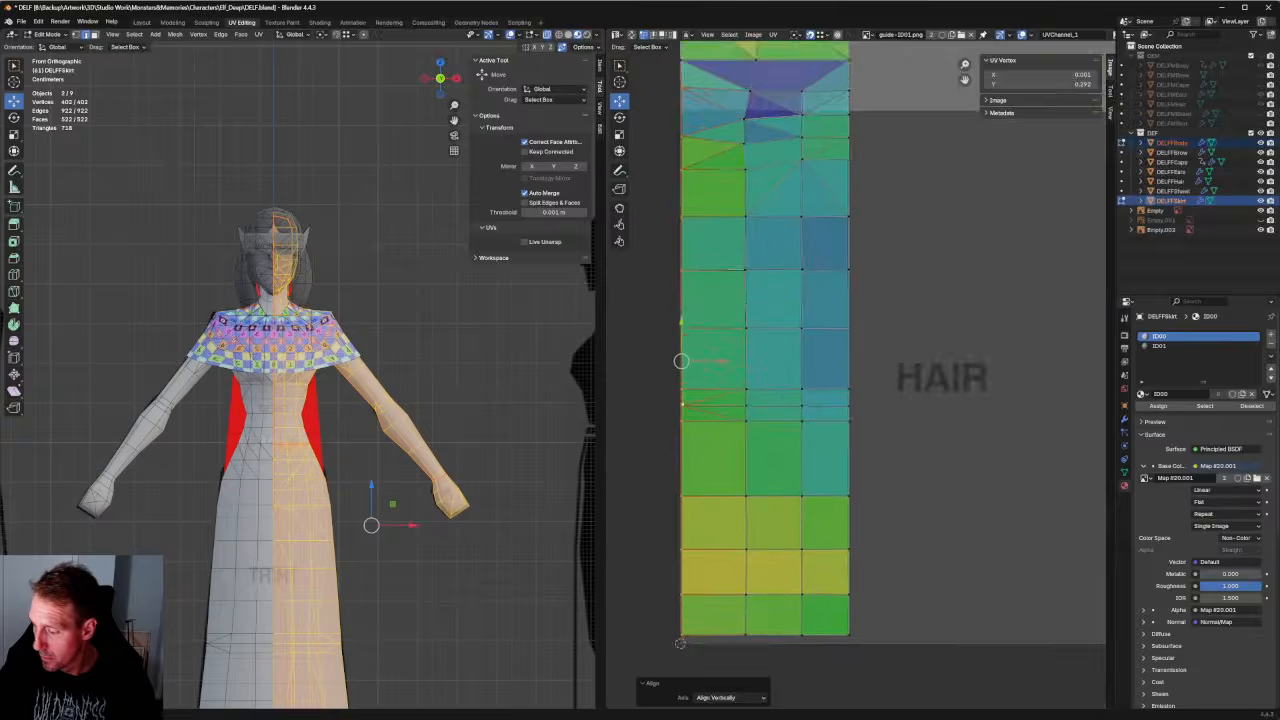
middle_drag(652, 606, 719, 417)
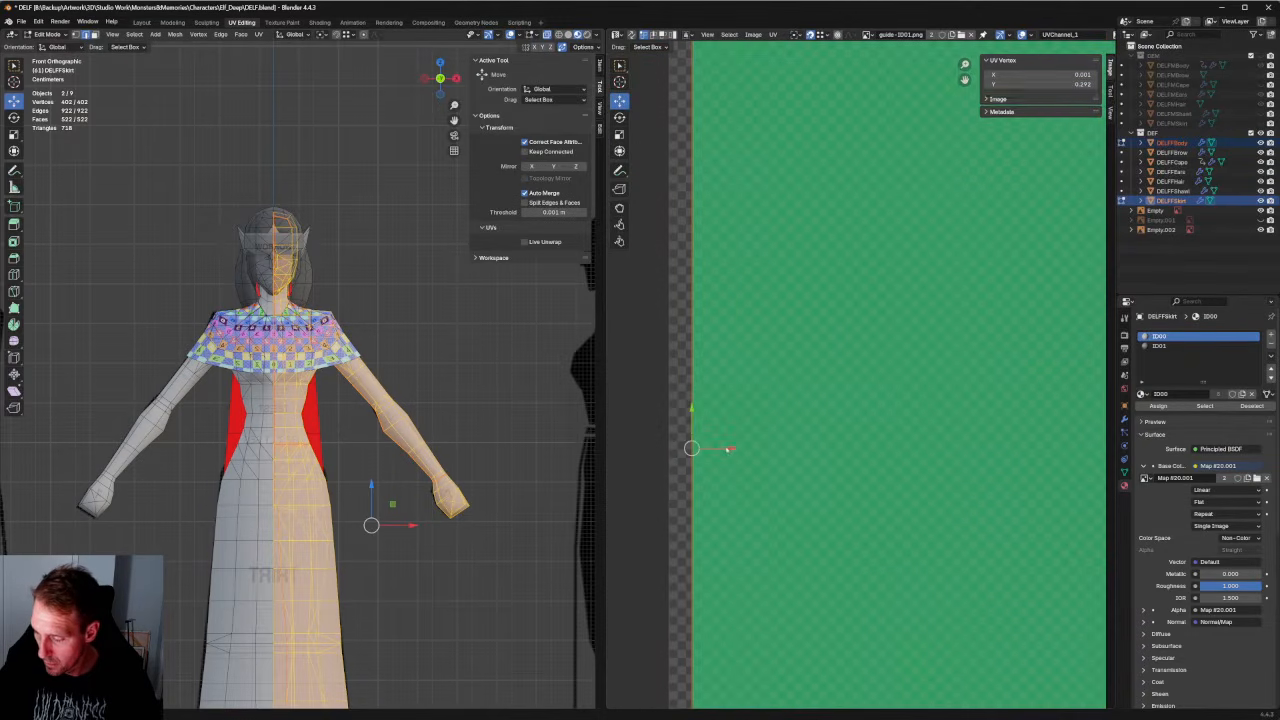
key(g)
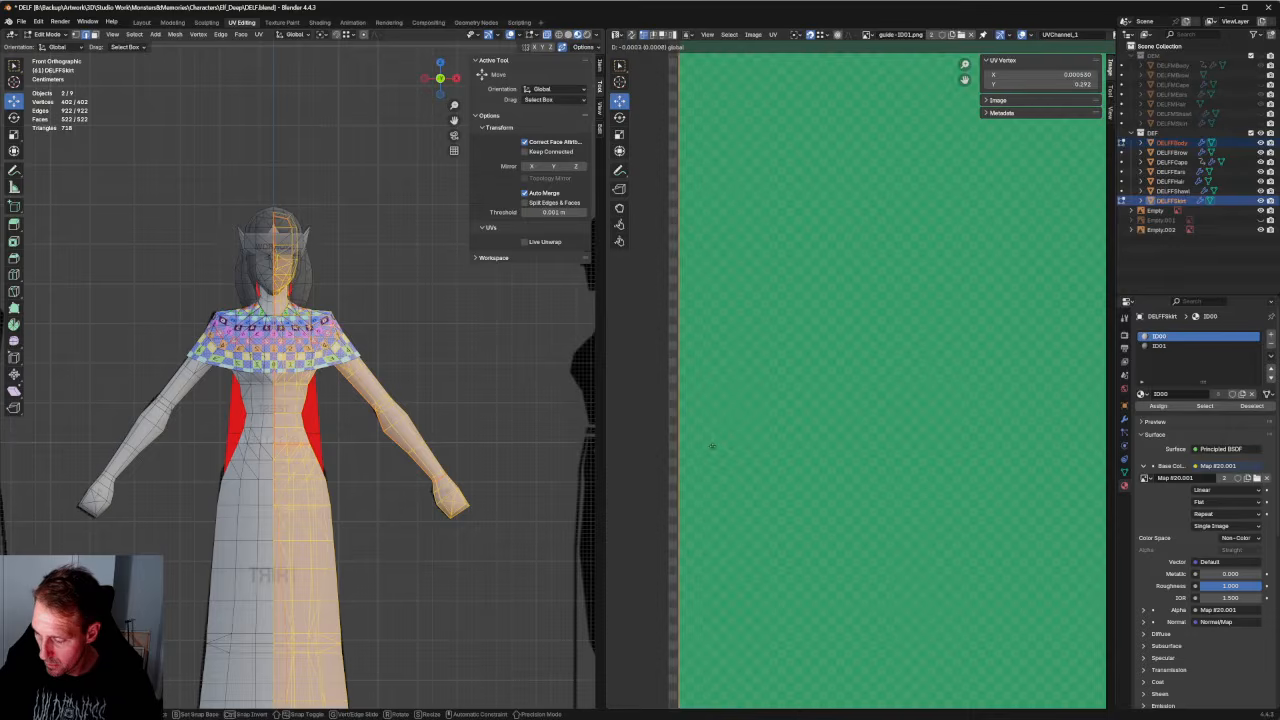
click(711, 447)
scroll(720, 443, up, 5)
scroll(806, 442, up, 4)
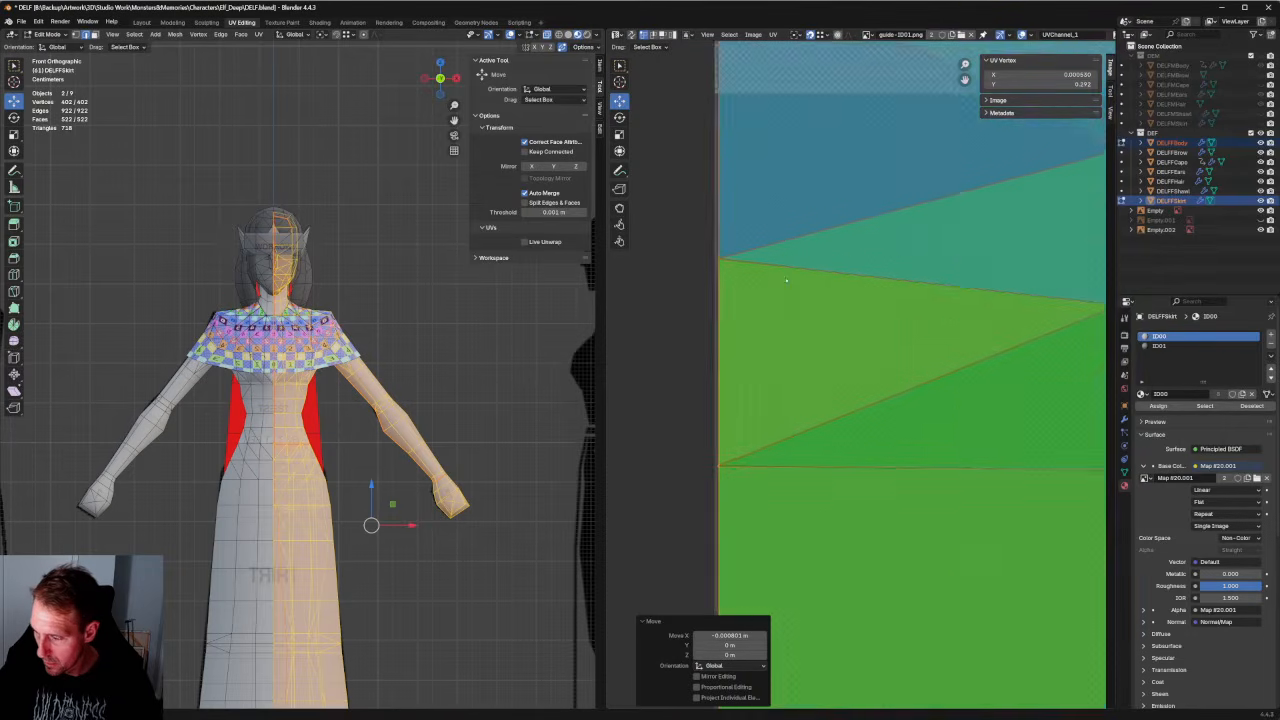
scroll(748, 357, up, 3)
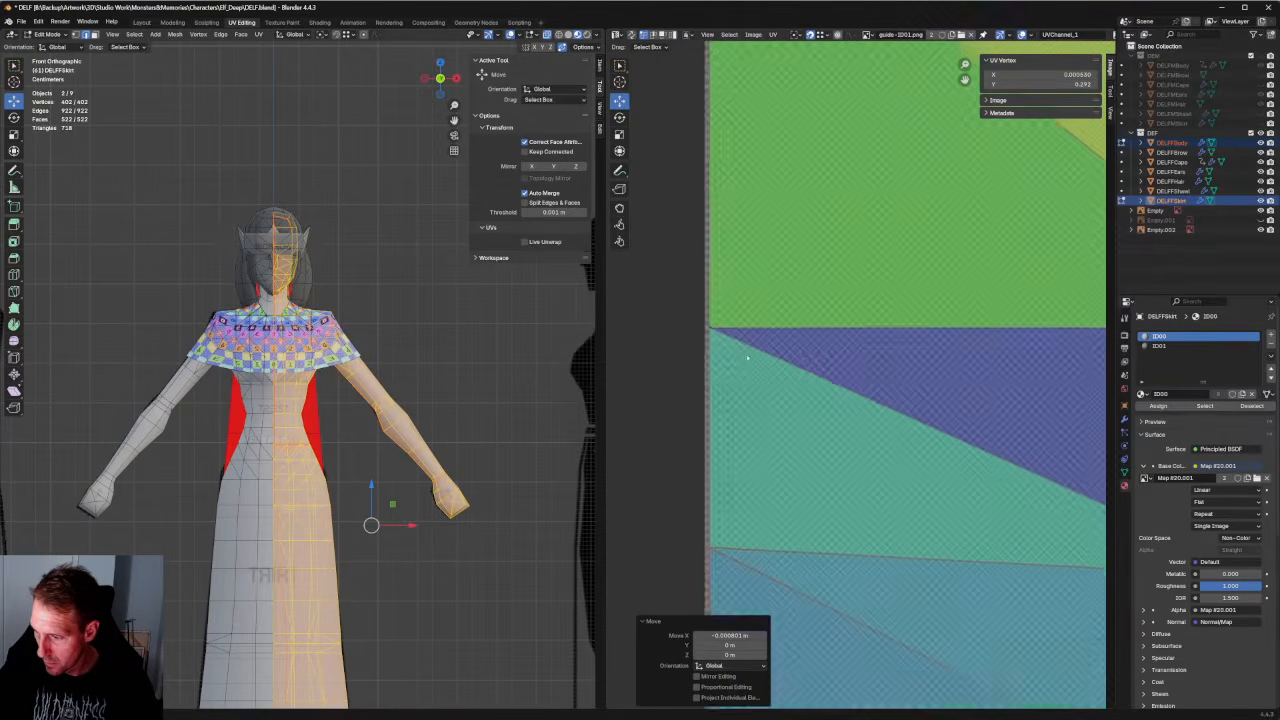
scroll(725, 340, down, 6)
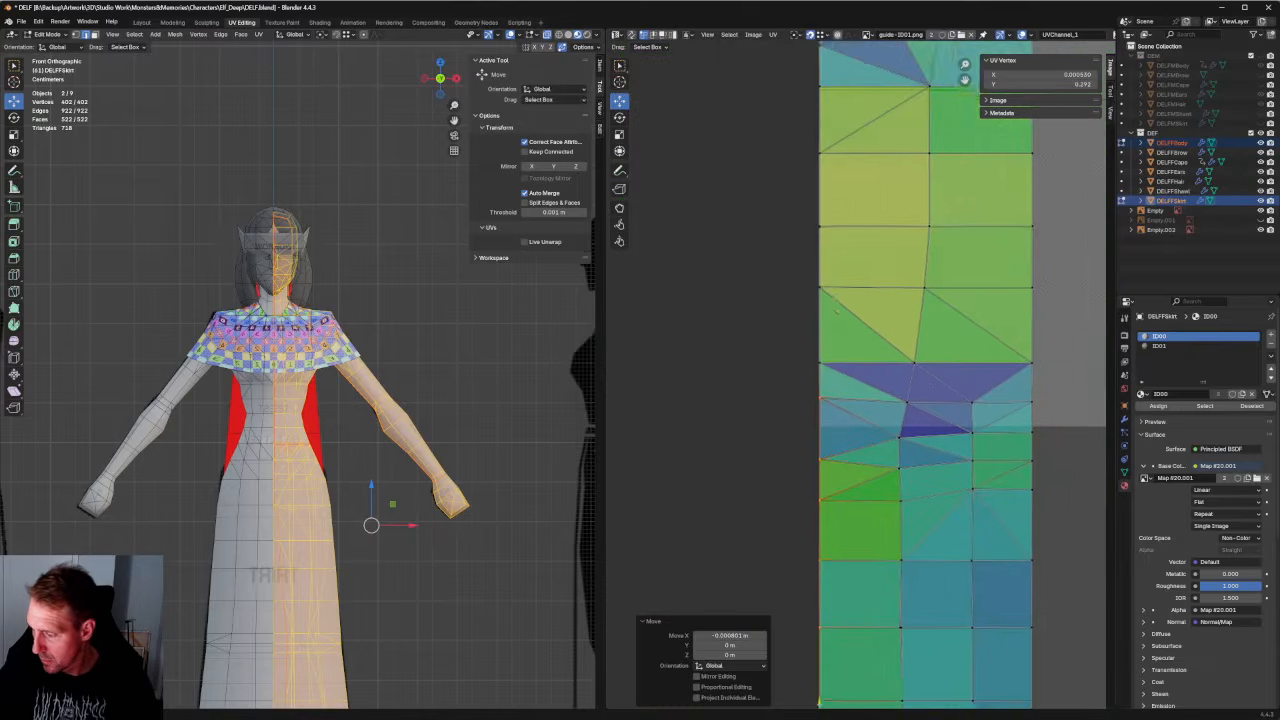
Select the UV vertices along the first skirt panel's right edge below the waist corner and align them vertically.
drag(826, 266, 895, 645)
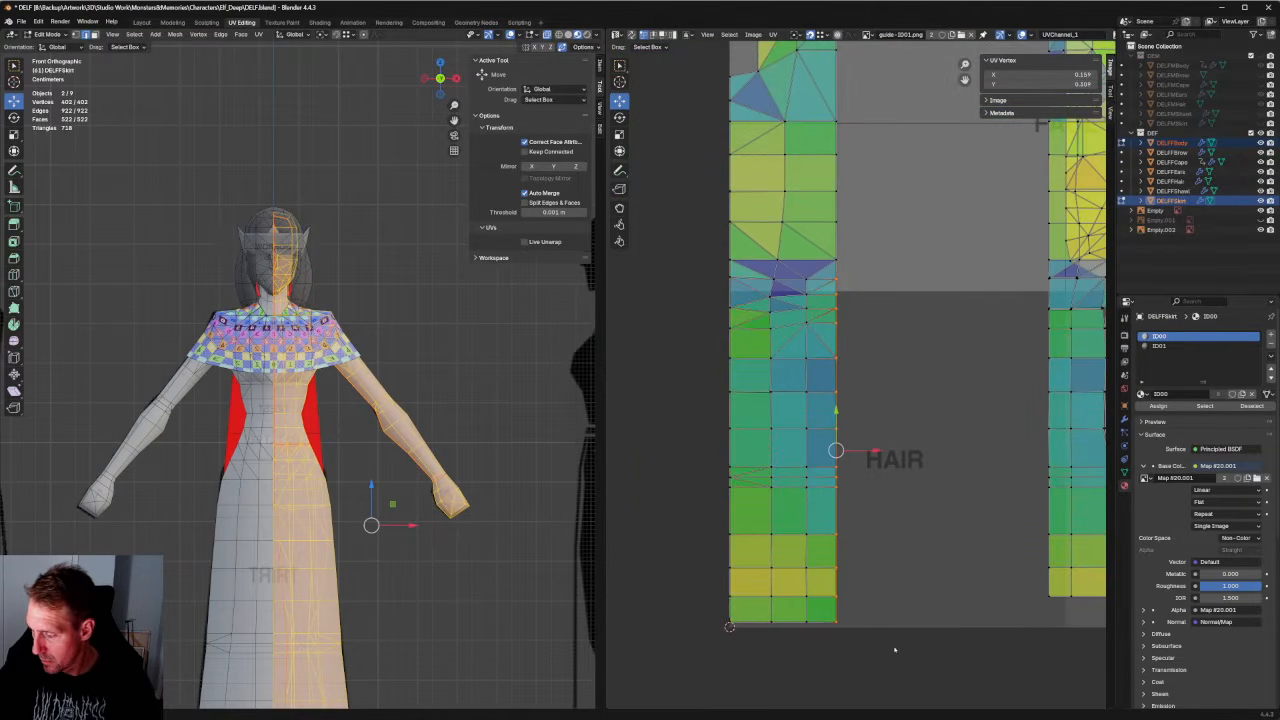
key(shift+w)
click(867, 413)
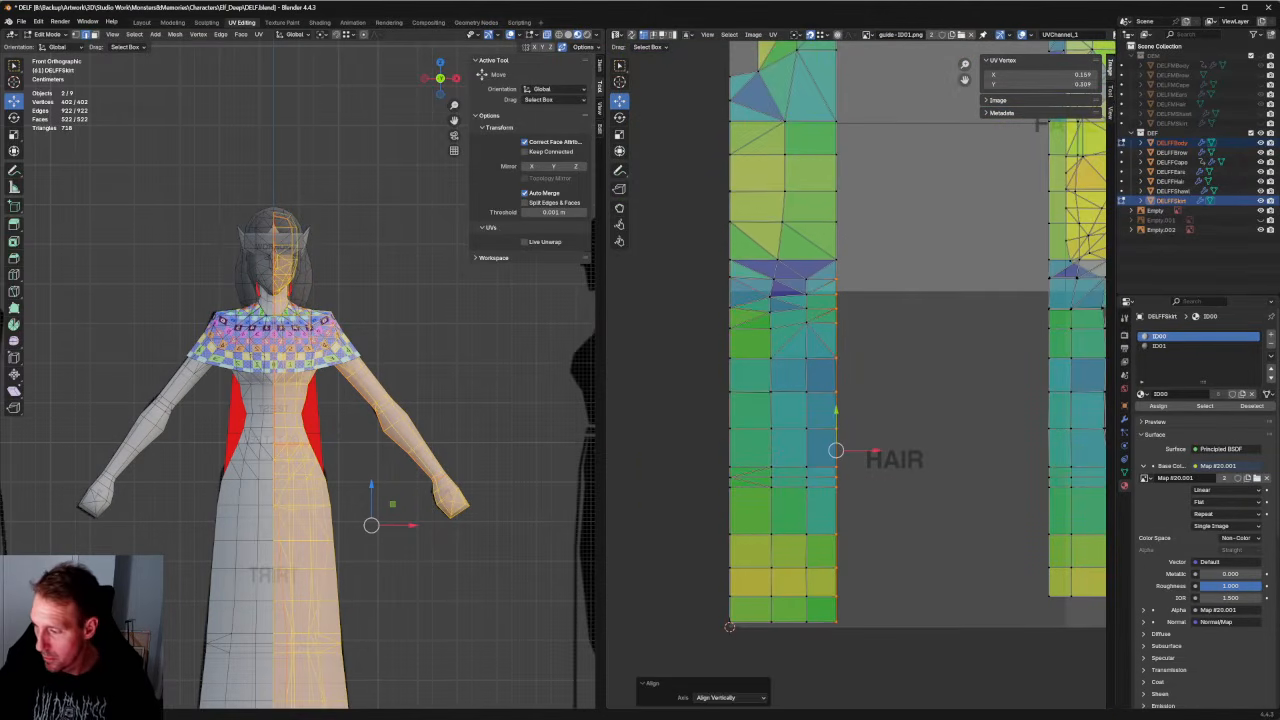
Shift the skirt's straightened right UV edge outward by about 0.000171 m along X to line up with the body's waistline corner.
scroll(847, 425, up, 8)
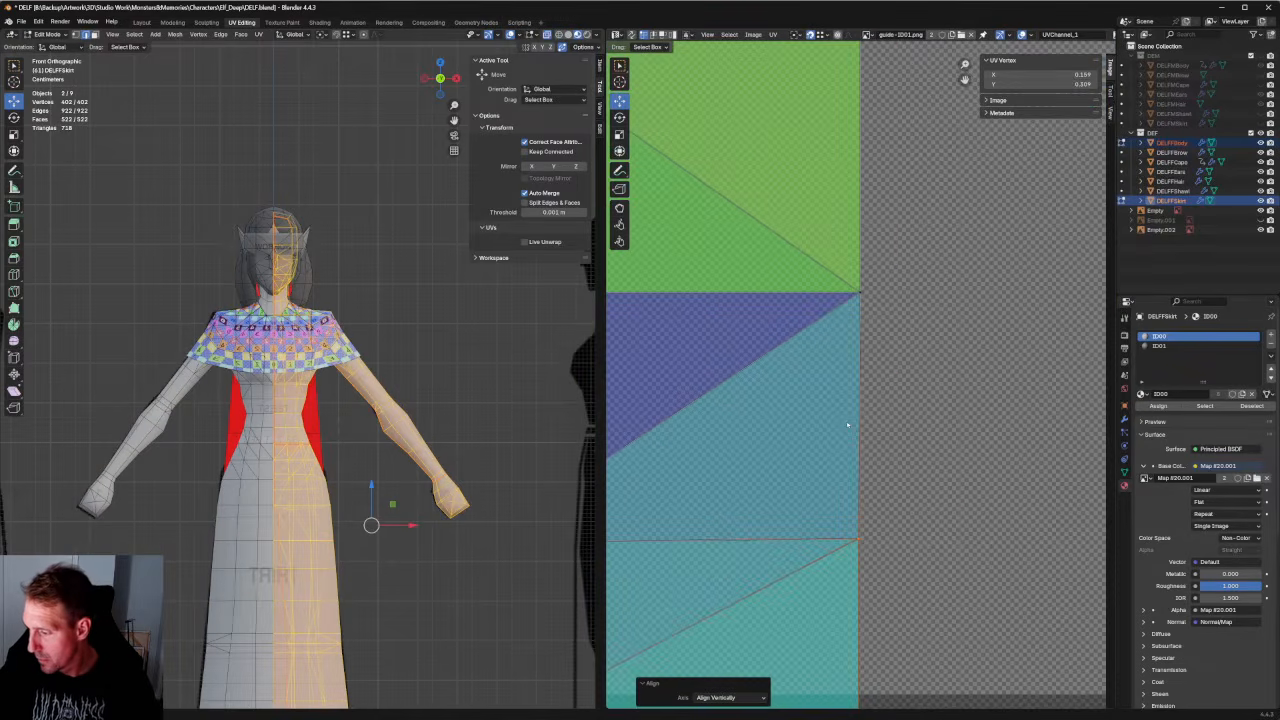
middle_drag(913, 481, 866, 428)
scroll(866, 428, up, 3)
middle_drag(815, 517, 811, 547)
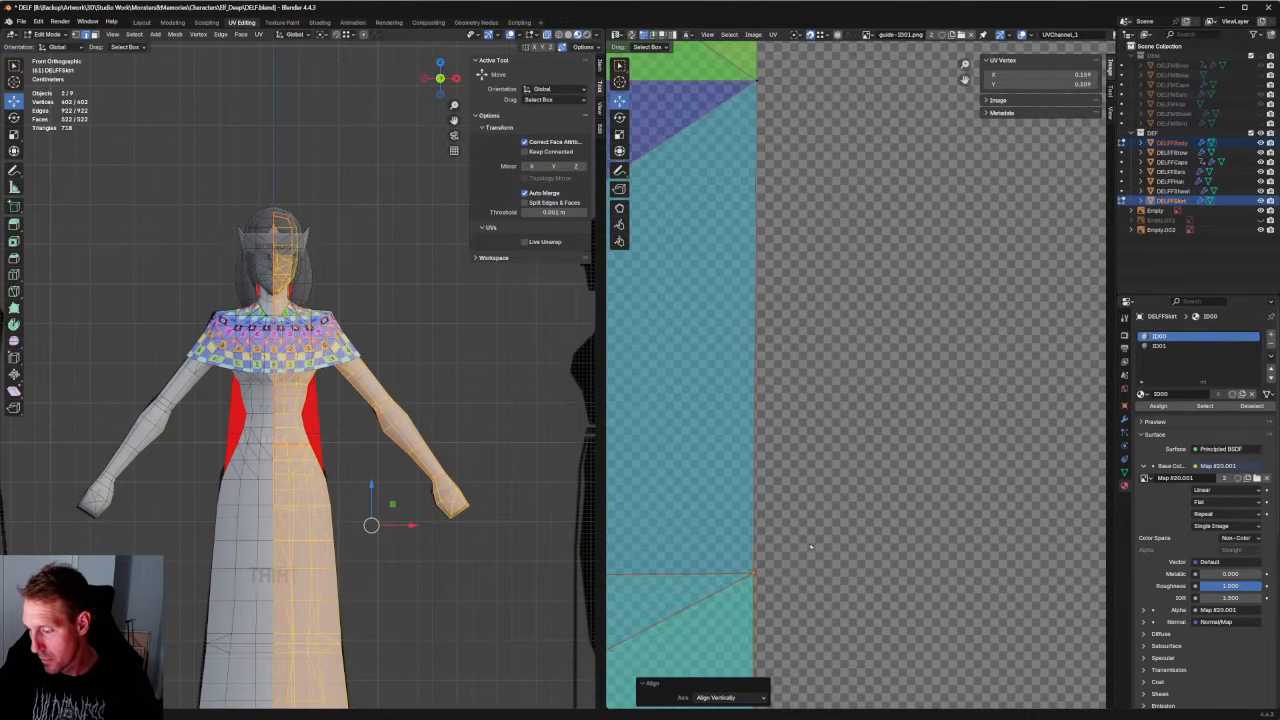
scroll(830, 525, down, 3)
scroll(889, 423, up, 8)
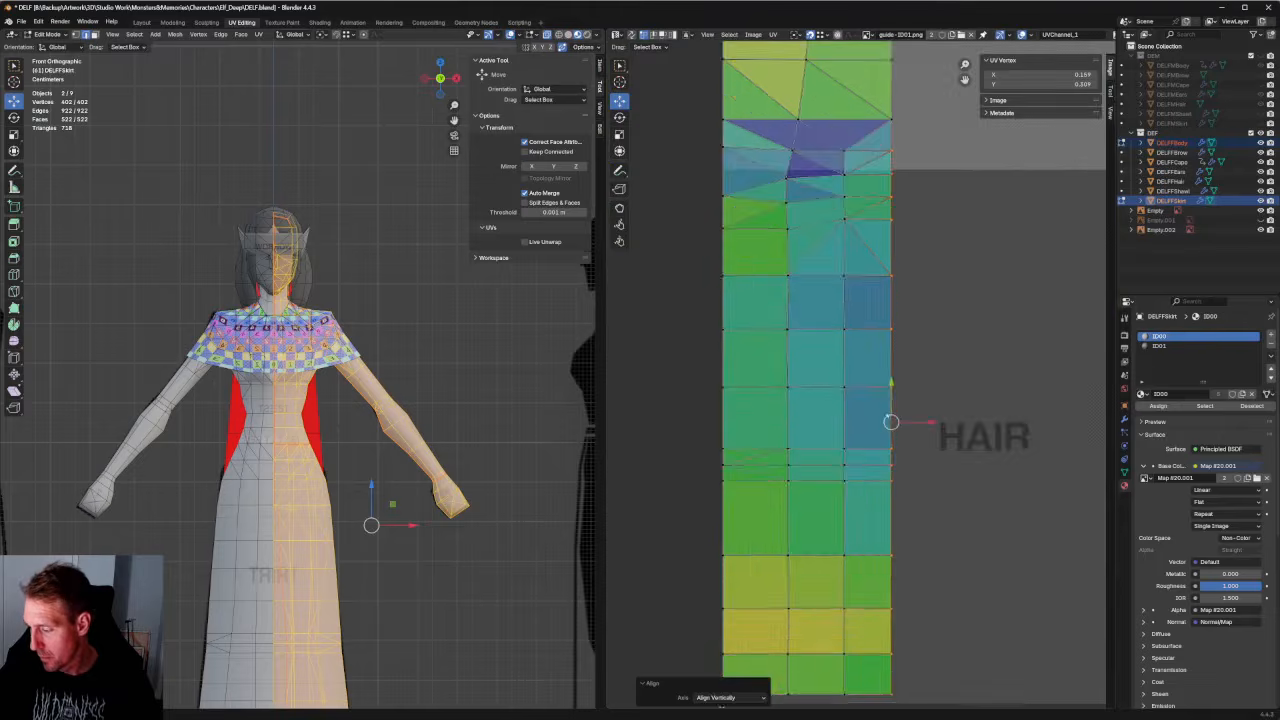
key(g)
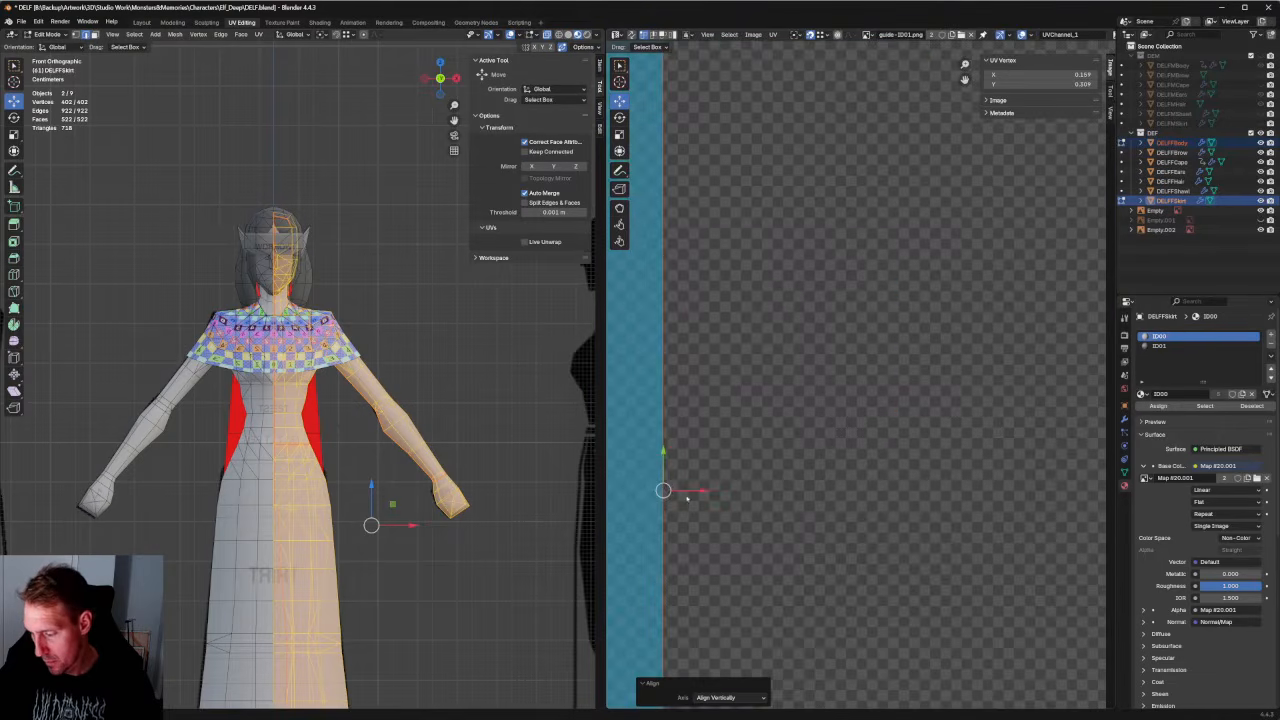
click(692, 490)
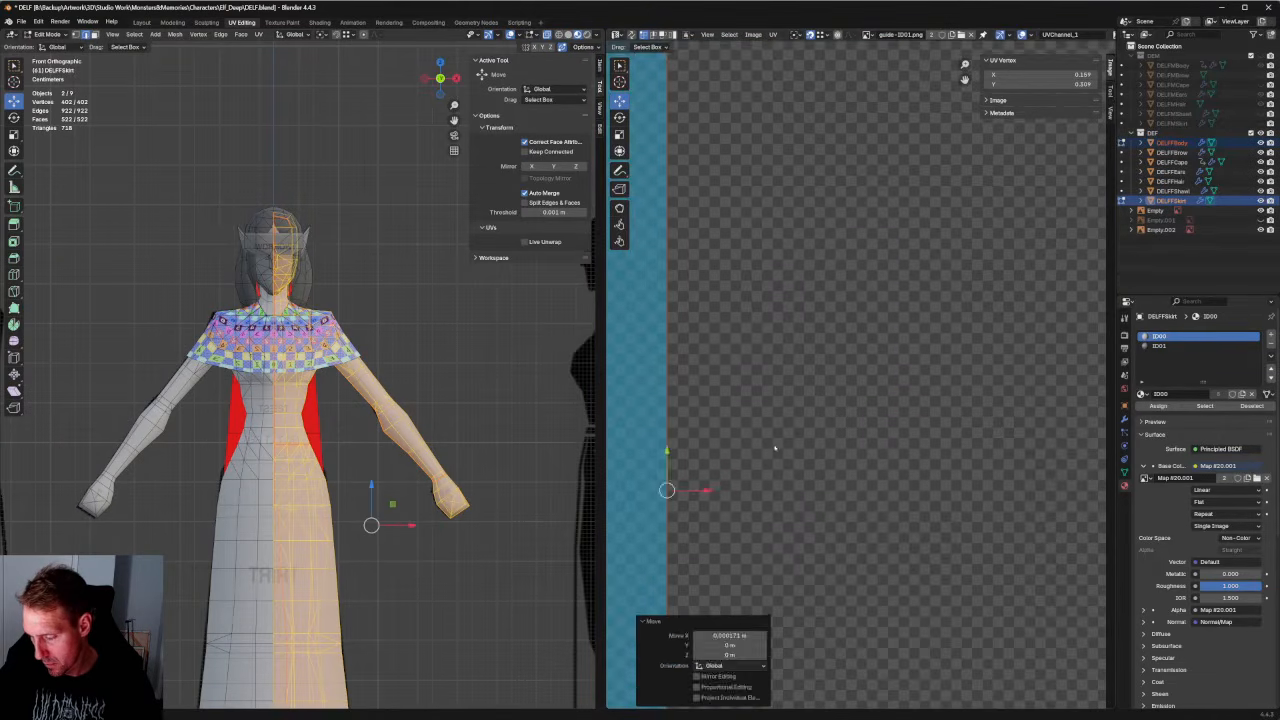
click(775, 447)
Align each of the two inner columns of skirt UV vertices below the waist vertically.
scroll(778, 454, down, 8)
scroll(792, 437, down, 2)
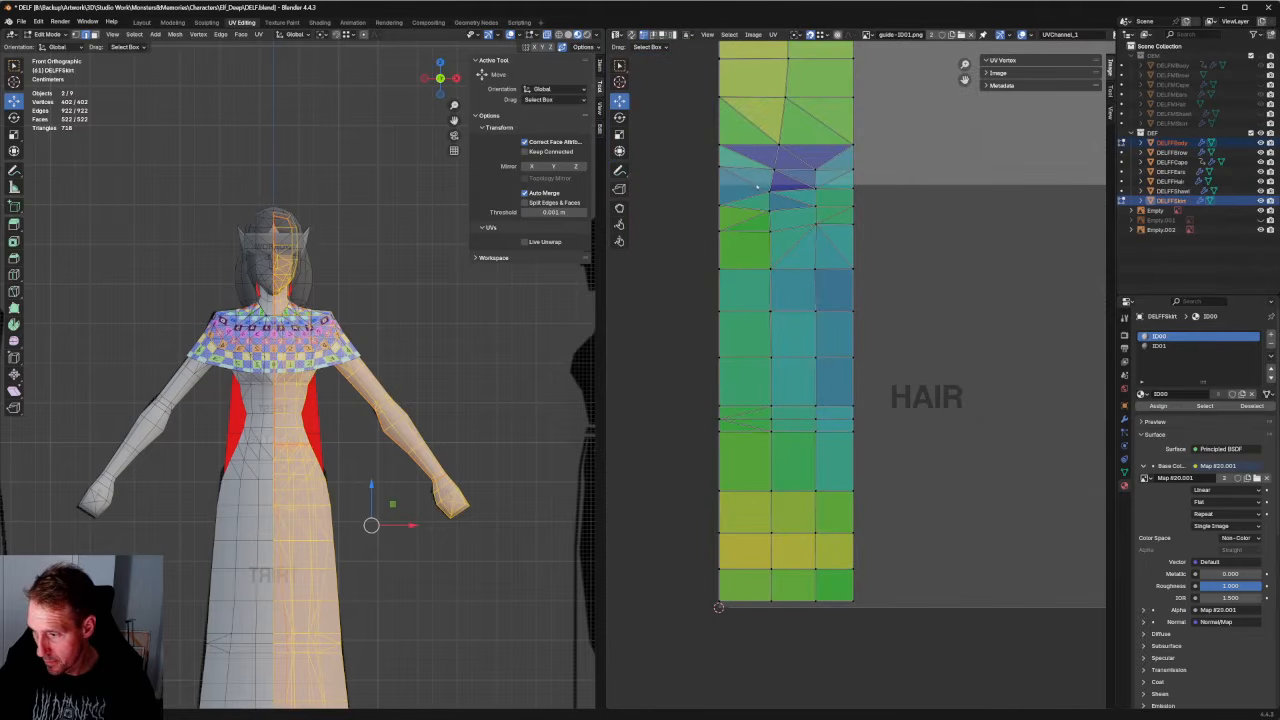
drag(756, 183, 792, 638)
key(shift+w)
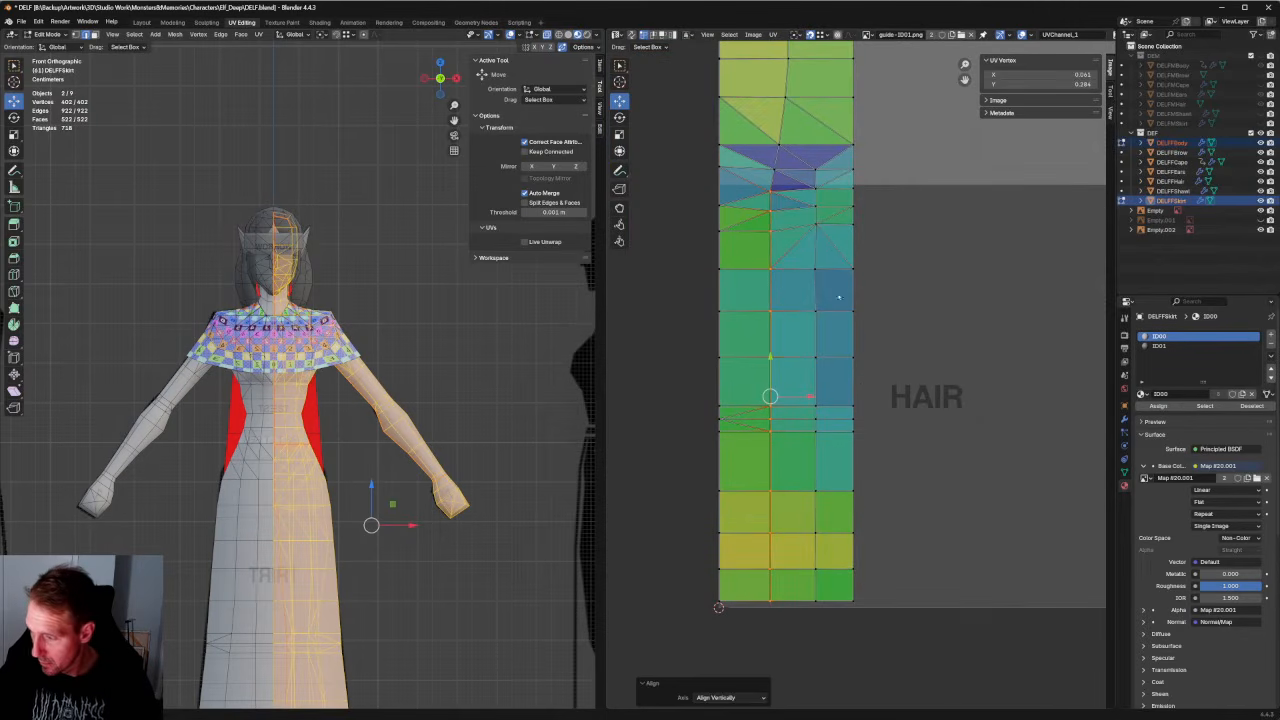
drag(800, 186, 833, 607)
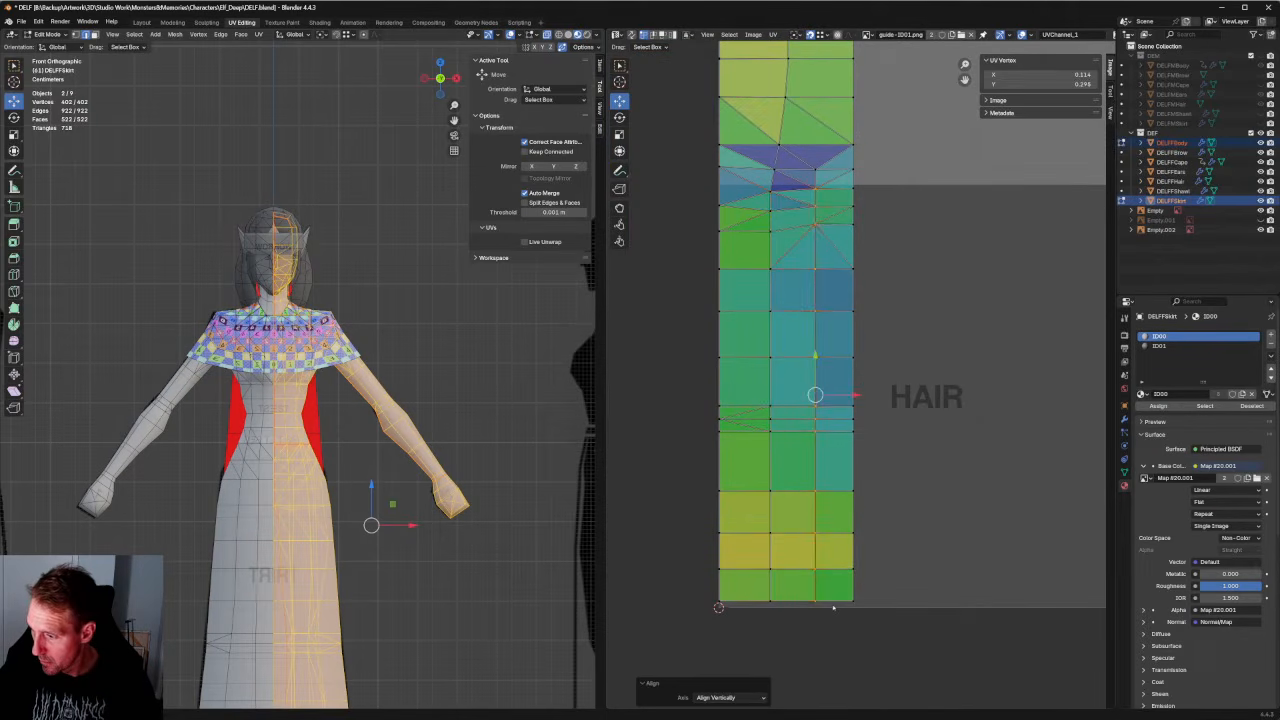
On the second skirt panel, align the split middle waistline vertices and move them onto the body's matching waistline vertex.
scroll(834, 161, down, 5)
scroll(1040, 235, up, 3)
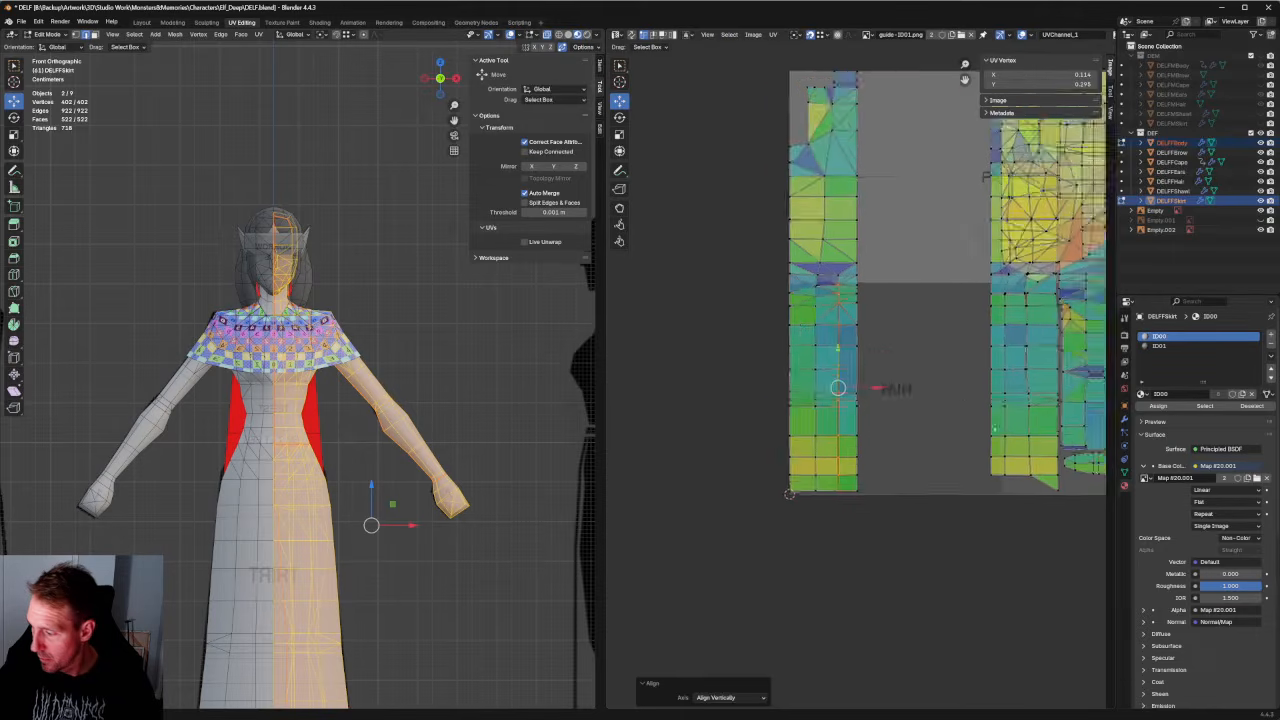
middle_drag(1069, 239, 945, 501)
scroll(808, 276, up, 4)
scroll(865, 395, up, 4)
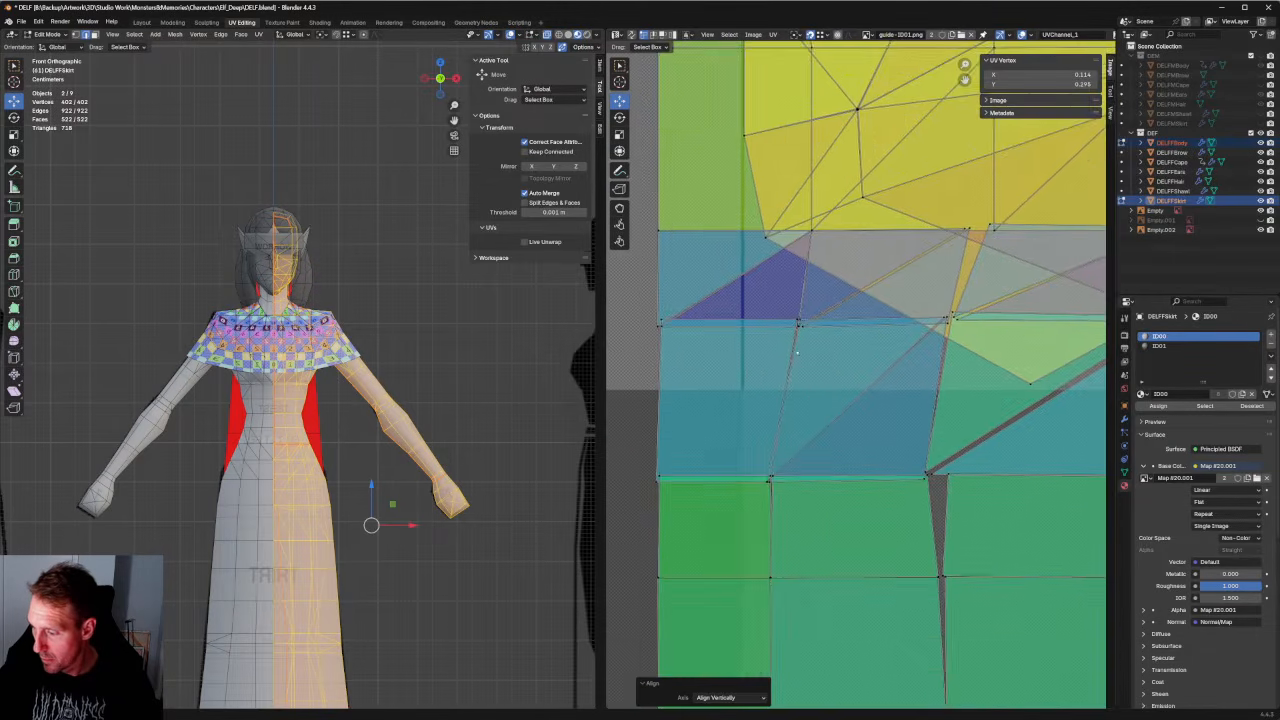
middle_drag(956, 252, 845, 365)
scroll(952, 333, up, 3)
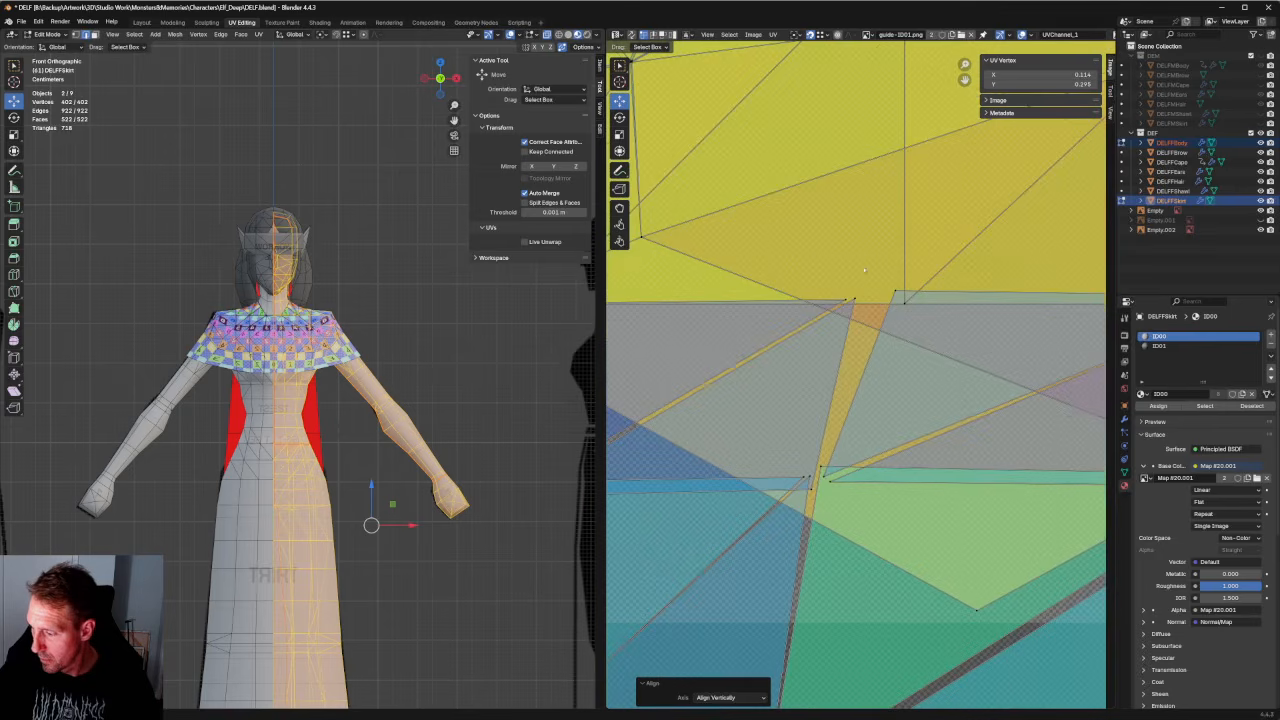
drag(896, 314, 904, 304)
key(shift+w)
key(shift+w)
scroll(896, 325, down, 2)
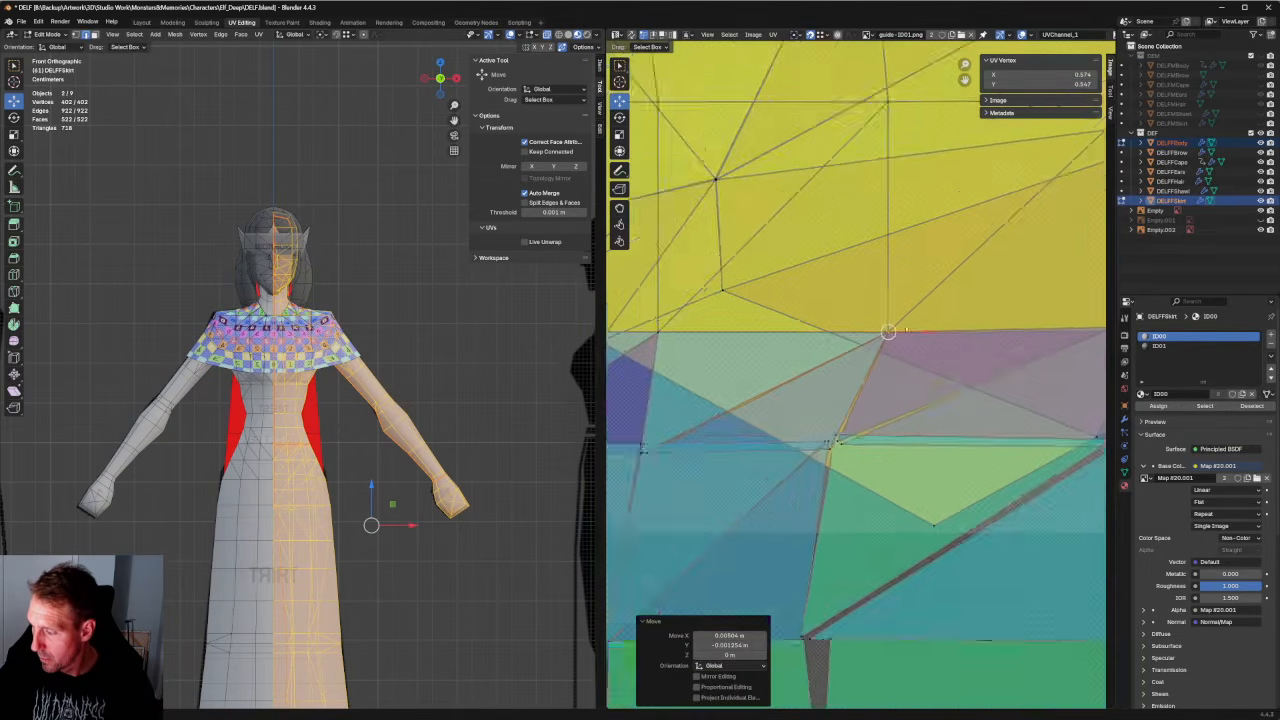
Move the second panel's right waistline vertices onto the body's corner vertex, and select the stacked vertices just below the corner.
middle_drag(1060, 342, 855, 365)
scroll(855, 365, up, 2)
click(877, 341)
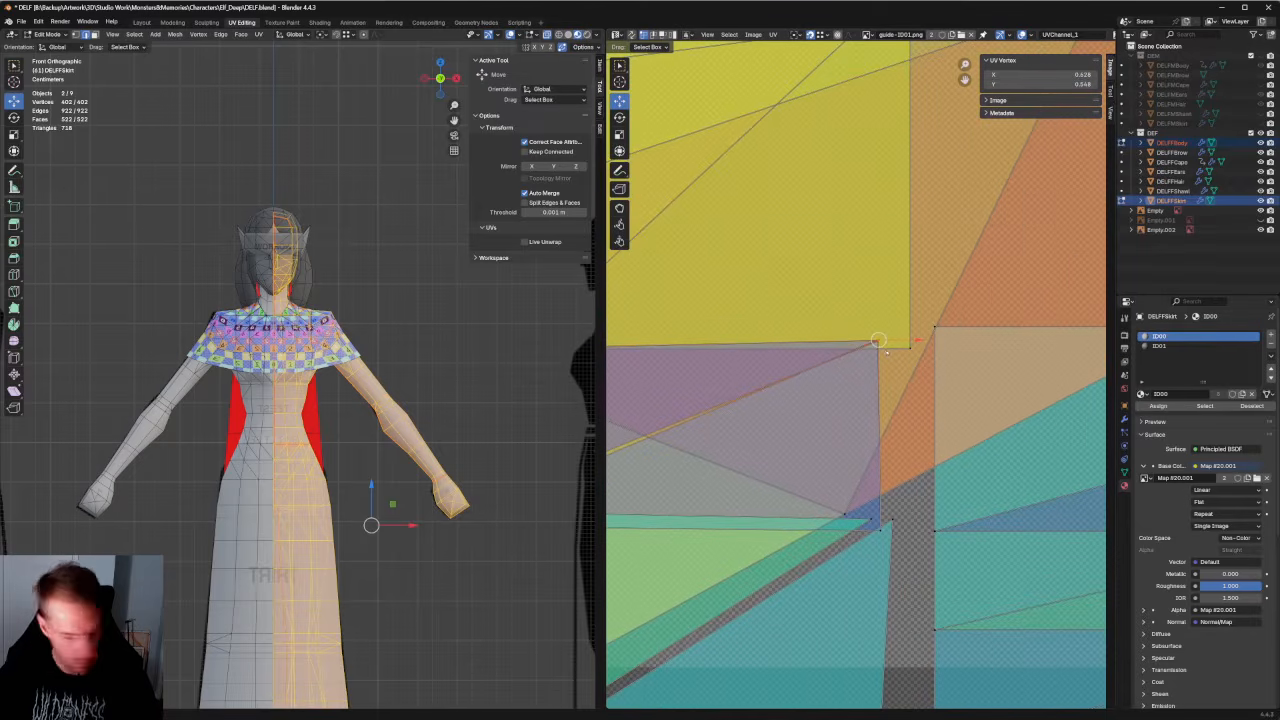
key(shift+w)
drag(878, 341, 910, 348)
scroll(900, 368, down, 4)
click(866, 435)
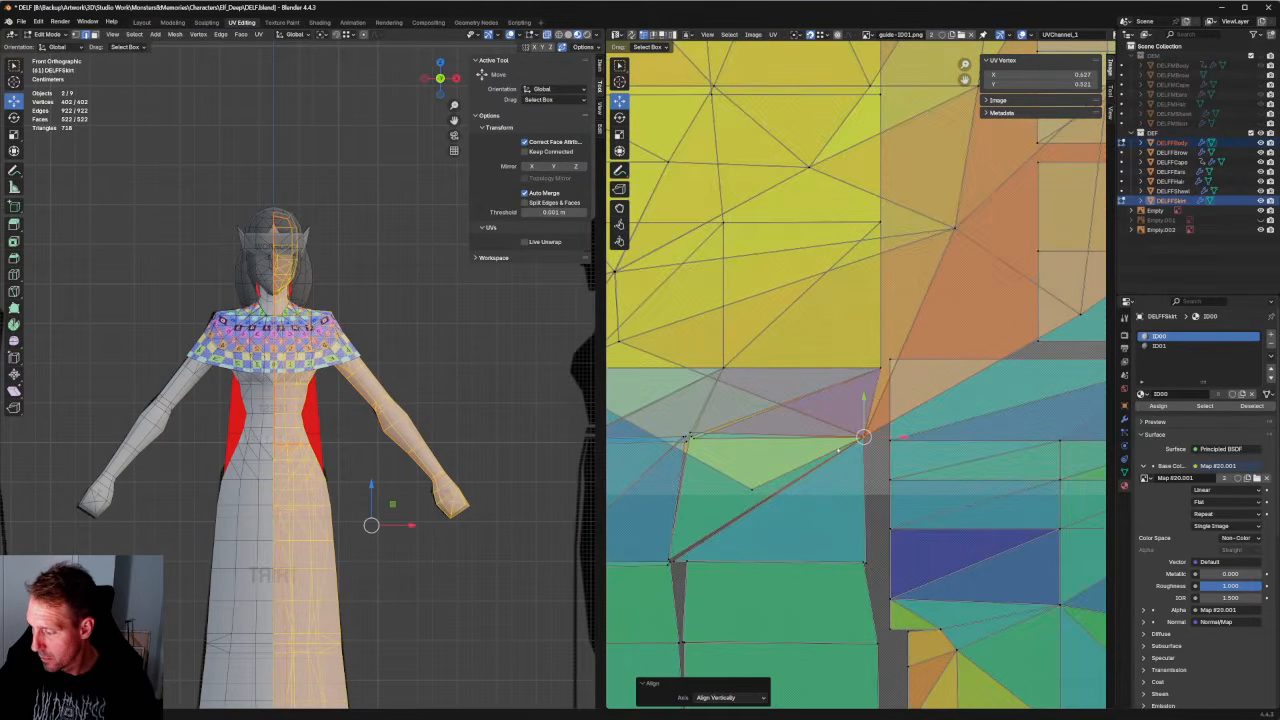
Reselect the body and skirt geometry in the 3D view without the head, so the head's UVs drop out of the layout.
scroll(410, 356, down, 4)
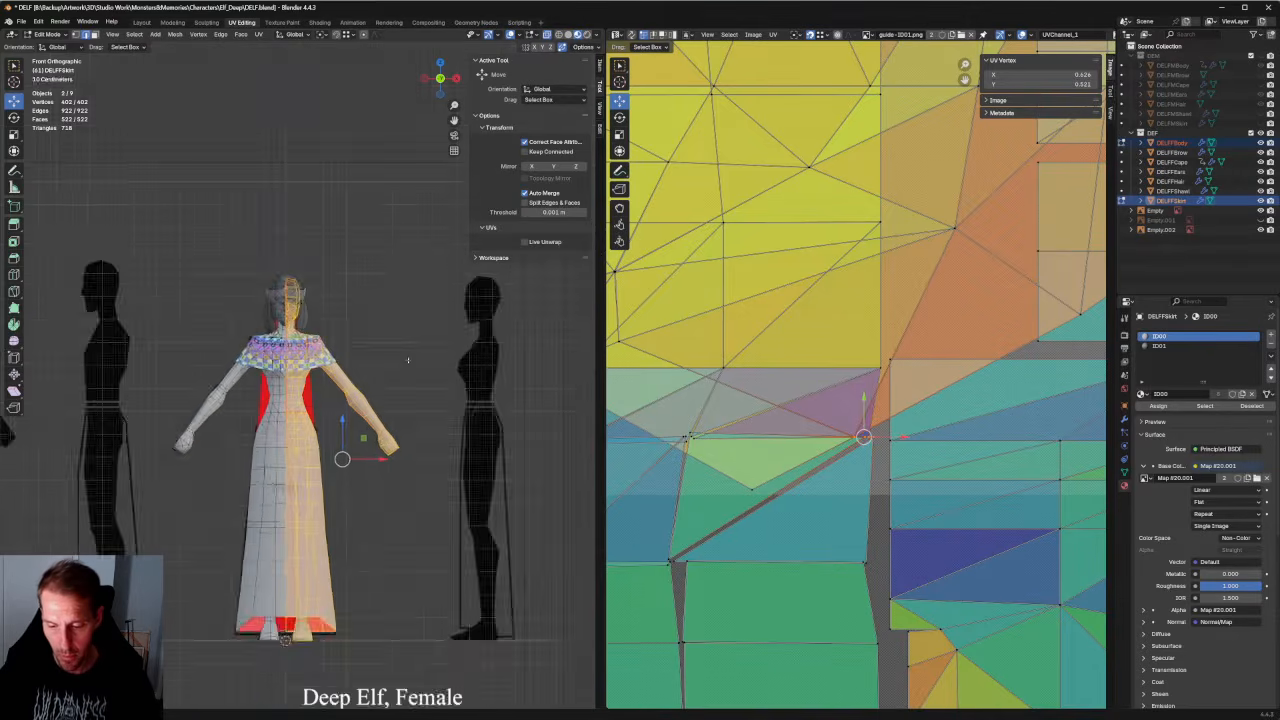
middle_drag(408, 378, 420, 320)
key(alt+a)
drag(520, 648, 146, 257)
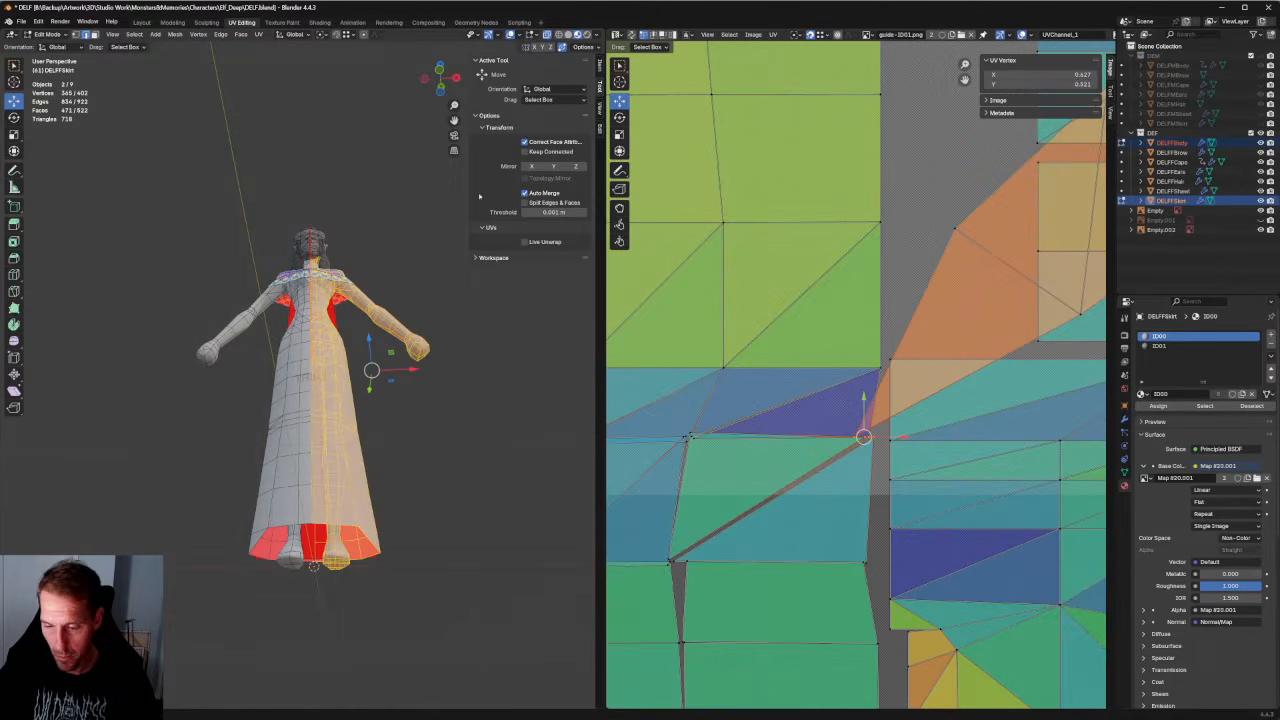
drag(351, 210, 321, 264)
mouse_move(430, 250)
middle_down()
mouse_move(340, 250)
mouse_move(430, 246)
mouse_move(406, 250)
middle_up()
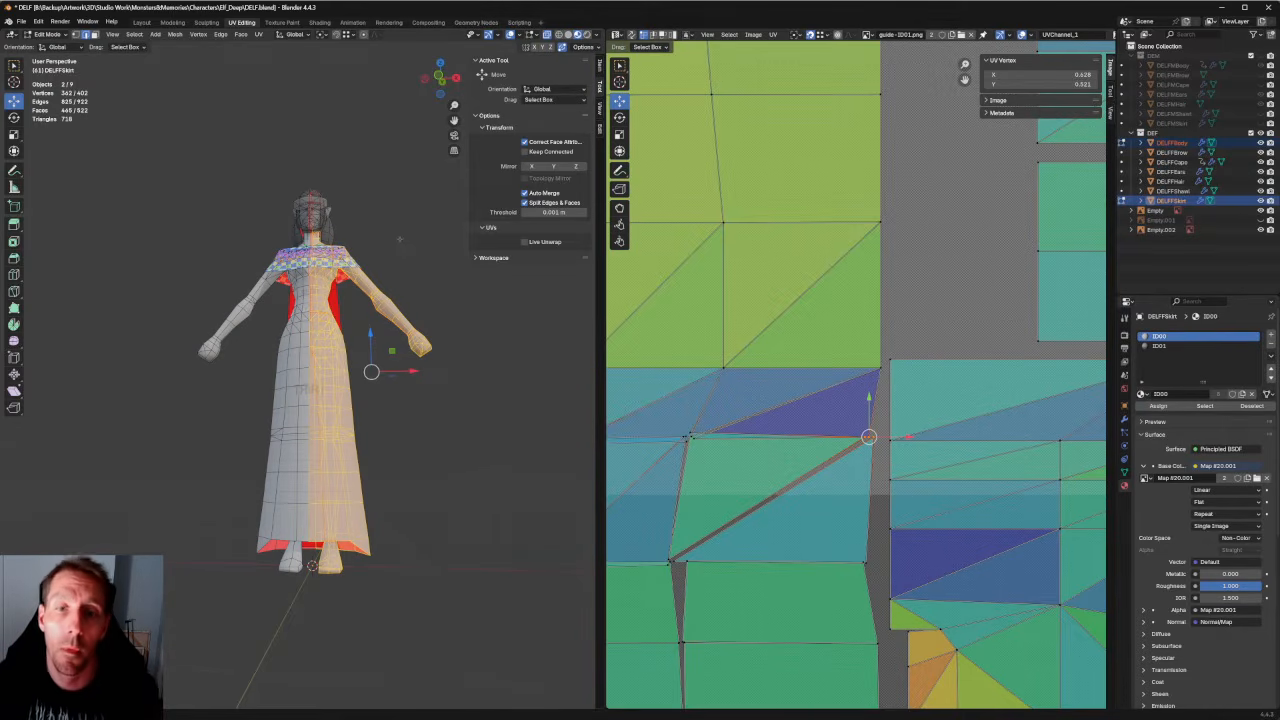
Align the stacked right and inner vertices in the second panel's first row below the waistline, both horizontally and vertically.
scroll(921, 364, up, 3)
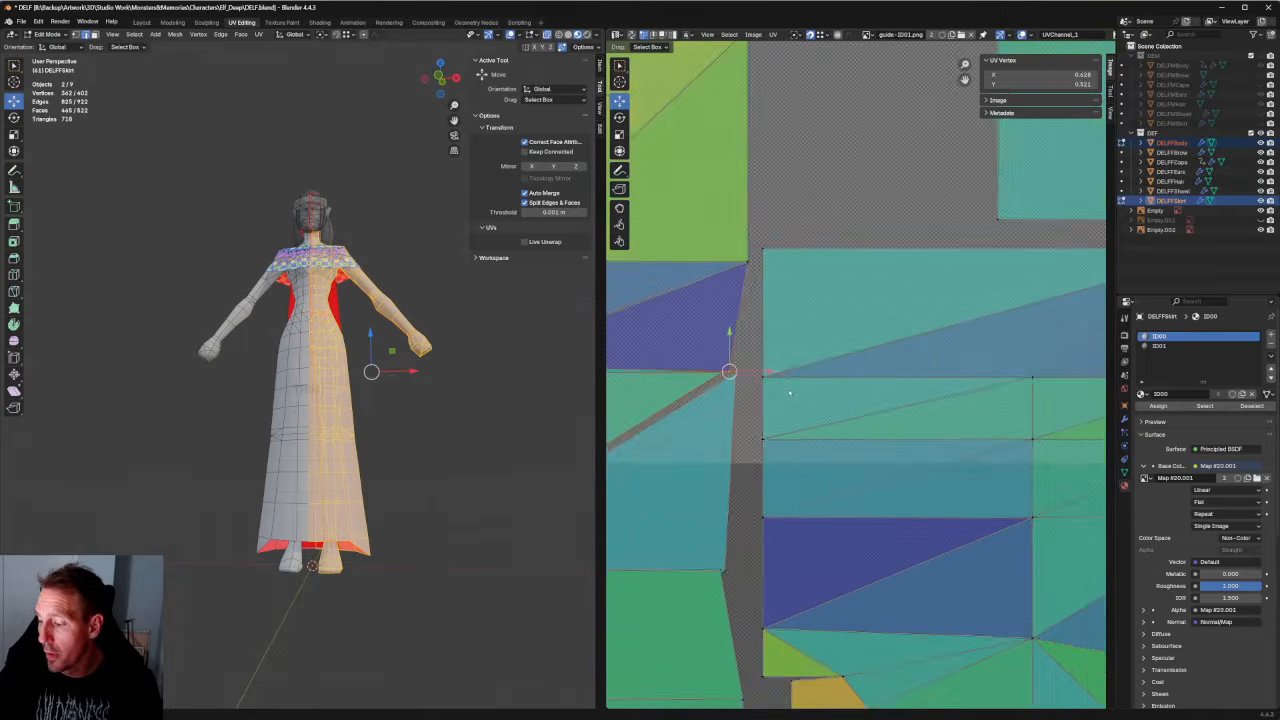
key(shift+h)
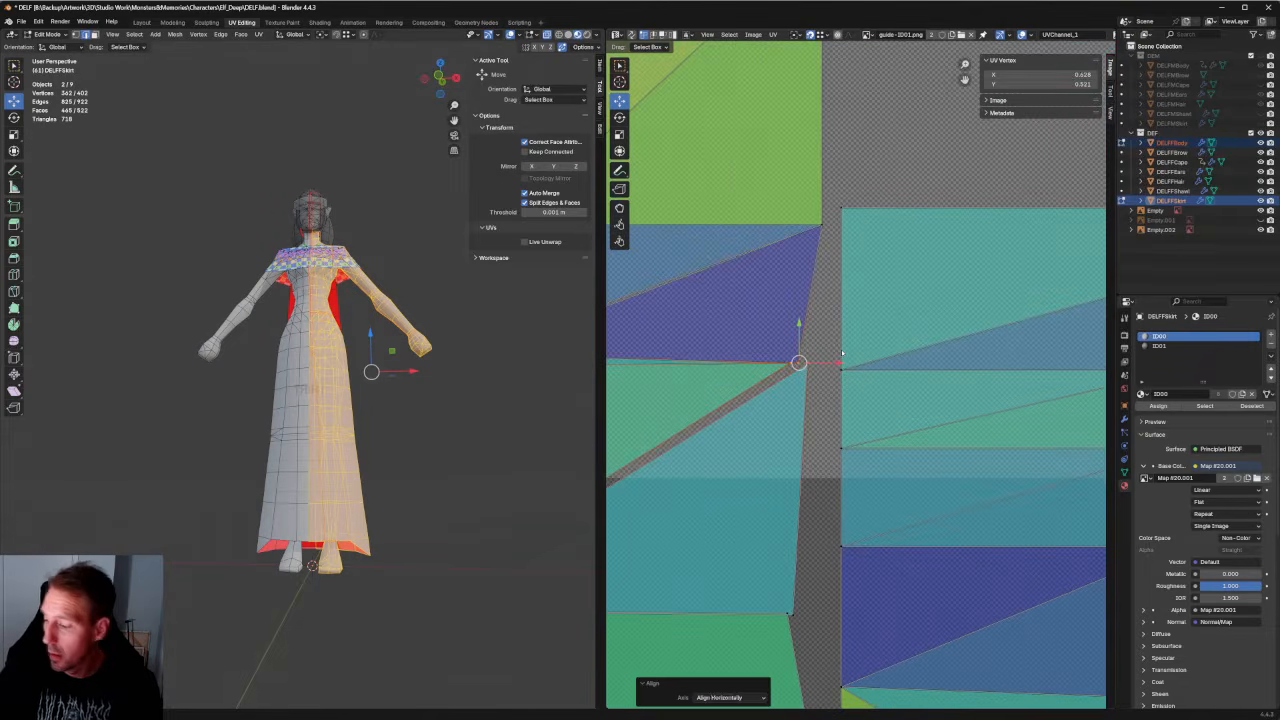
key(shift+v)
scroll(834, 355, down, 5)
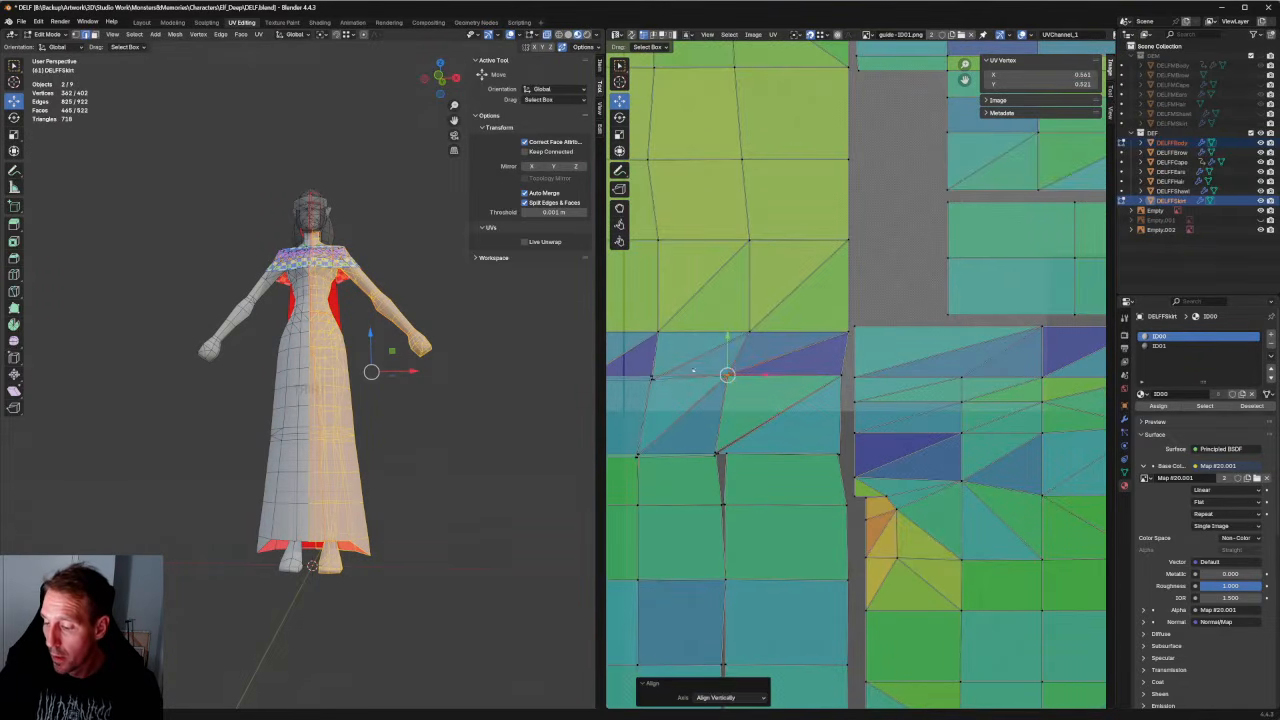
click(652, 377)
middle_drag(709, 432, 794, 376)
Align the stacked middle and right-end vertices in the second panel's second row below the waistline.
drag(768, 417, 838, 377)
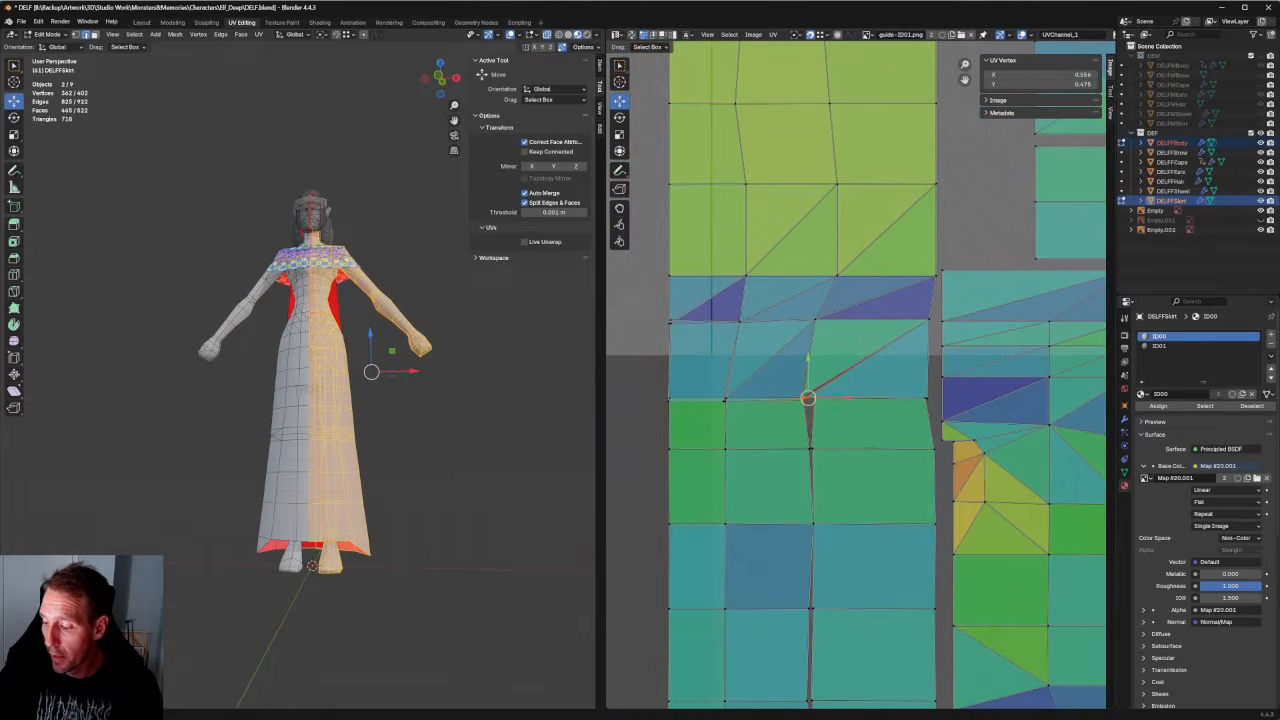
middle_drag(840, 383, 792, 375)
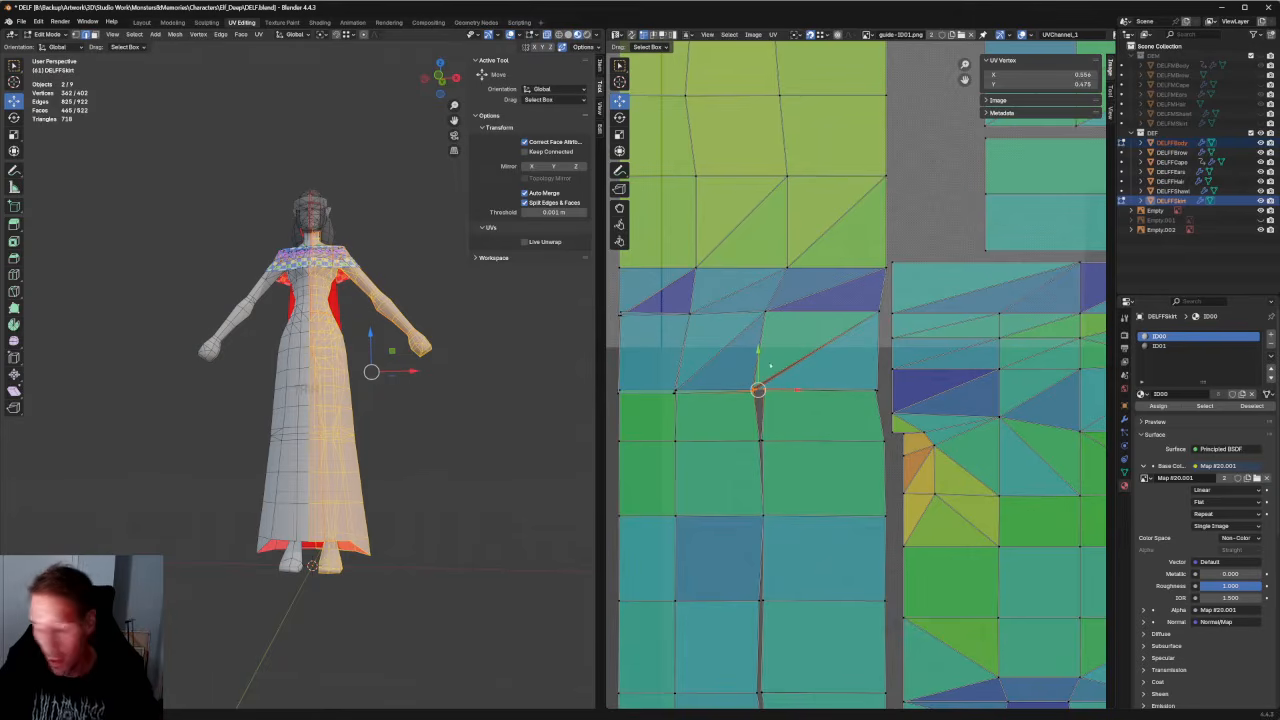
scroll(823, 335, up, 2)
key(shift+w)
key(v)
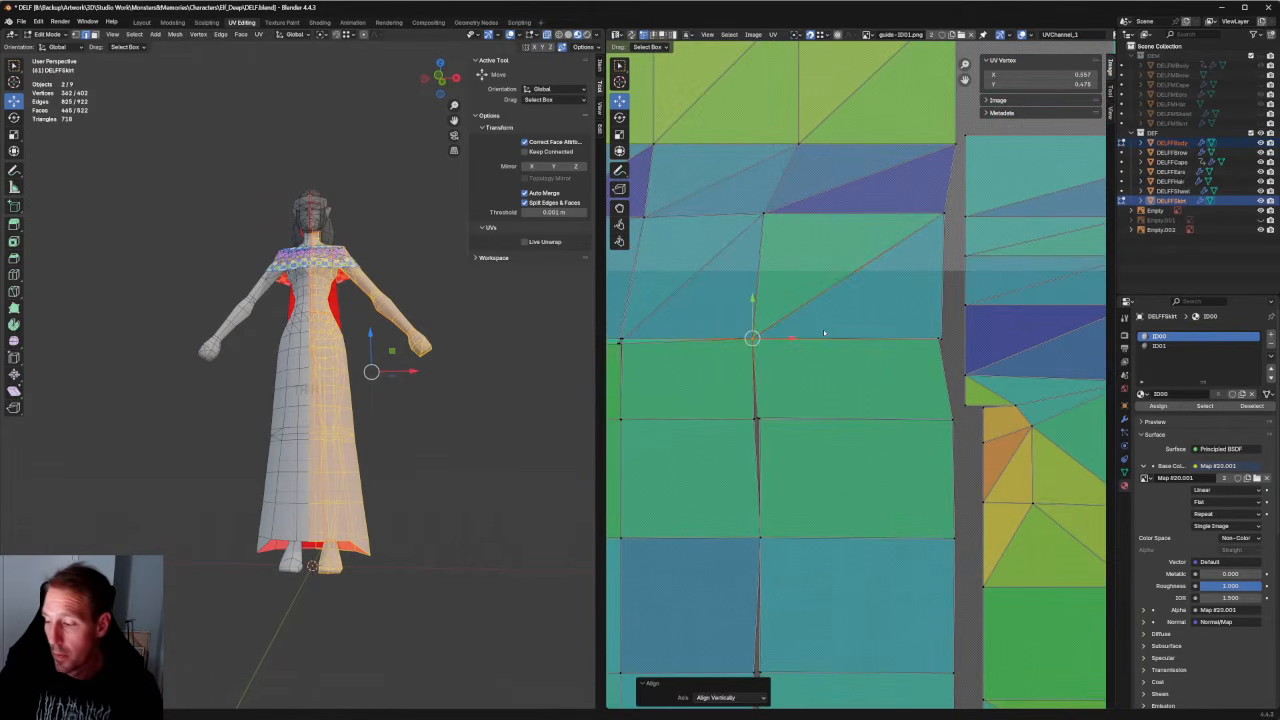
drag(950, 323, 918, 352)
key(shift+w)
key(v)
Select the stacked vertices at the second panel's right waistline corner and align them into one point.
middle_drag(948, 293, 868, 380)
scroll(885, 301, up, 2)
scroll(885, 301, down, 3)
scroll(882, 274, up, 2)
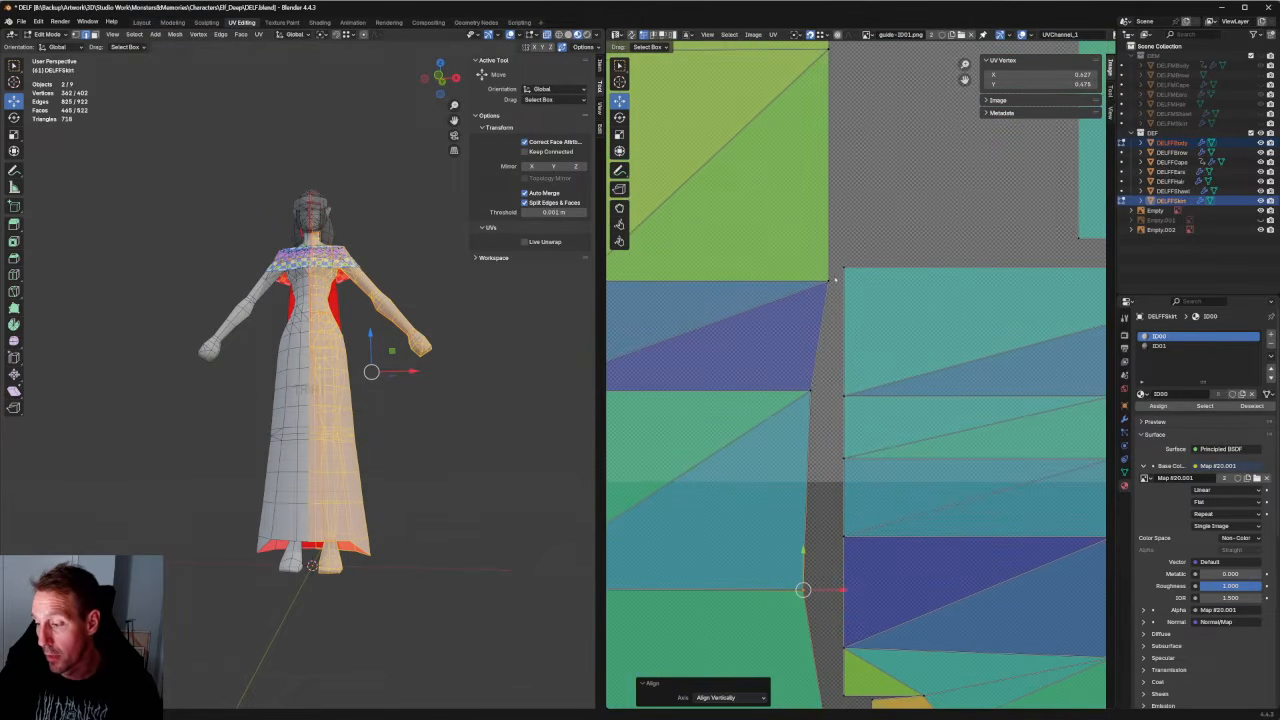
click(821, 290)
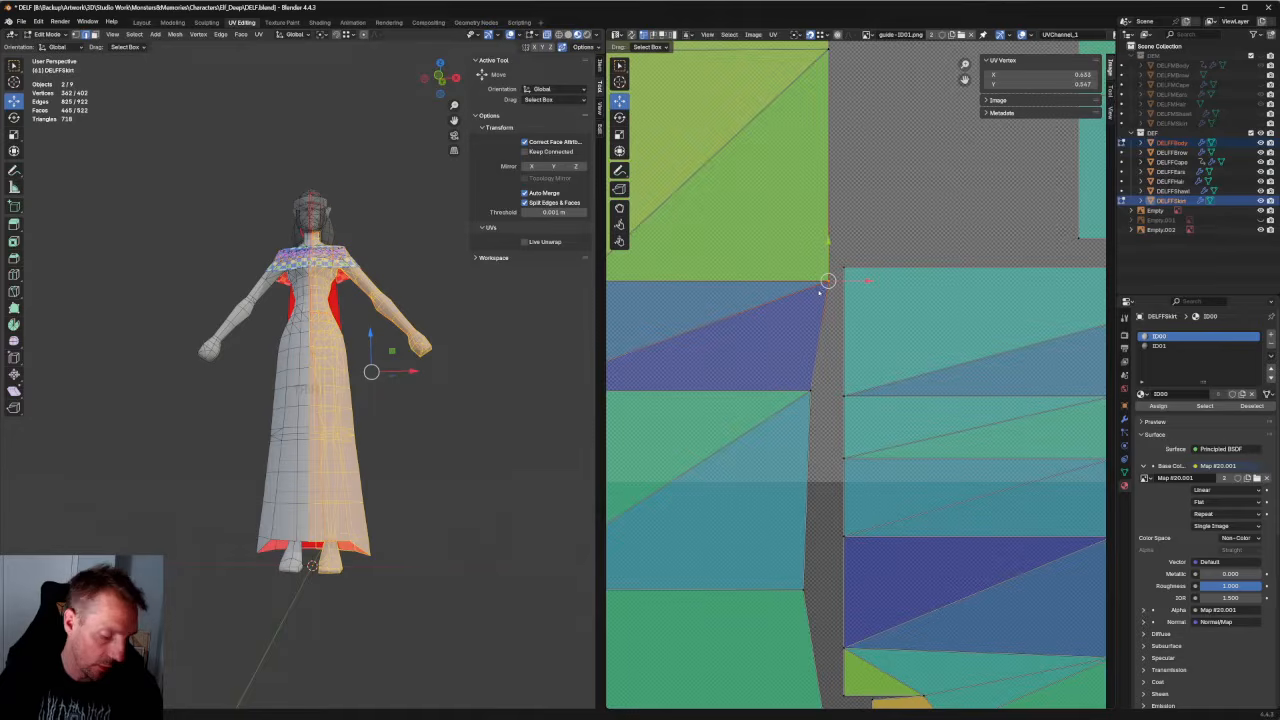
key(shift+r)
Align the stacked left-end vertices and their inner neighbours in the first row below the second panel's waistline.
scroll(866, 350, down, 5)
middle_drag(866, 350, 969, 324)
scroll(861, 365, up, 4)
middle_drag(806, 338, 905, 358)
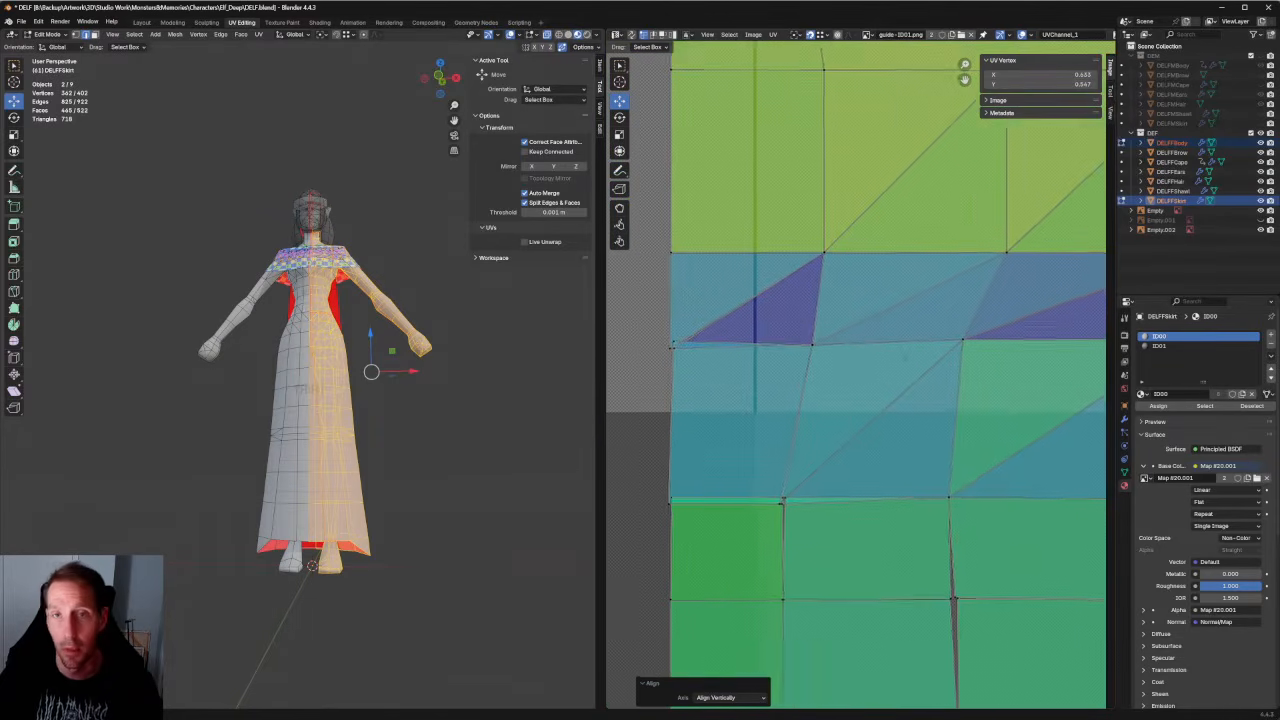
middle_drag(808, 329, 860, 363)
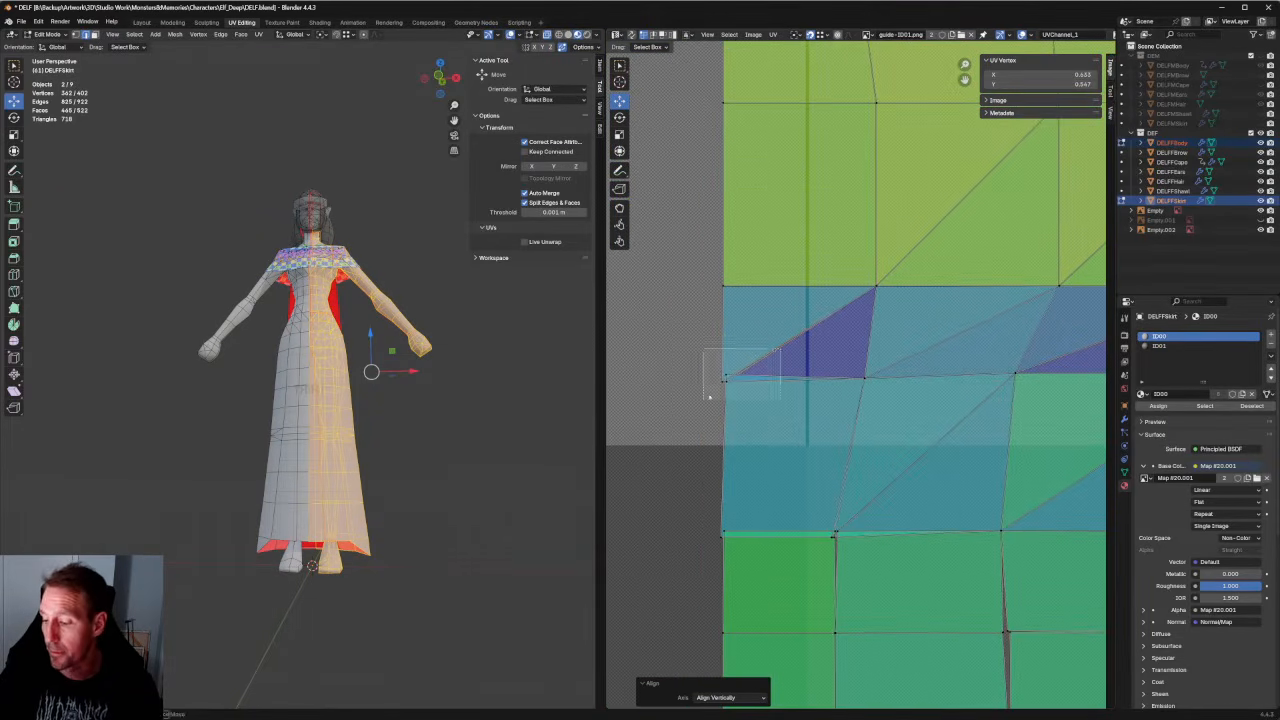
click(724, 378)
key(shift+r)
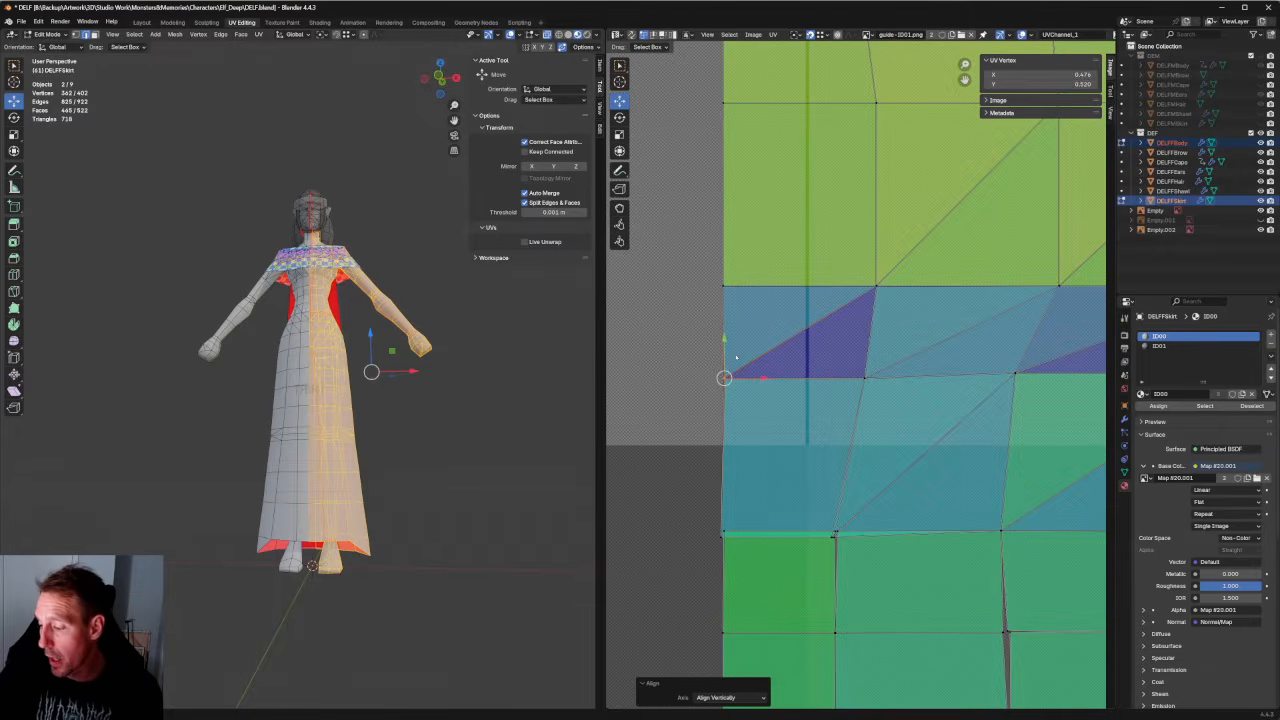
click(864, 380)
key(shift+r)
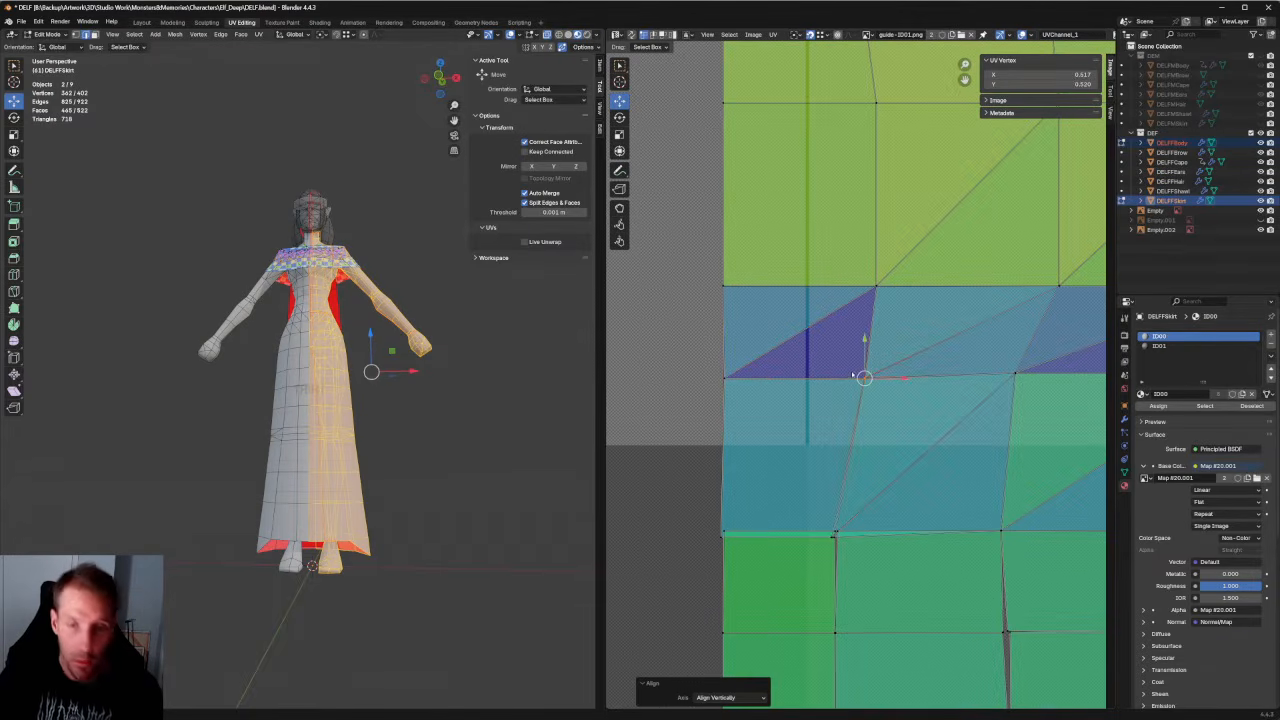
Align the two stacked inner vertex groups in the second row below the second panel's waistline.
scroll(861, 381, down, 3)
middle_drag(868, 435, 777, 293)
scroll(777, 293, up, 1)
click(753, 321)
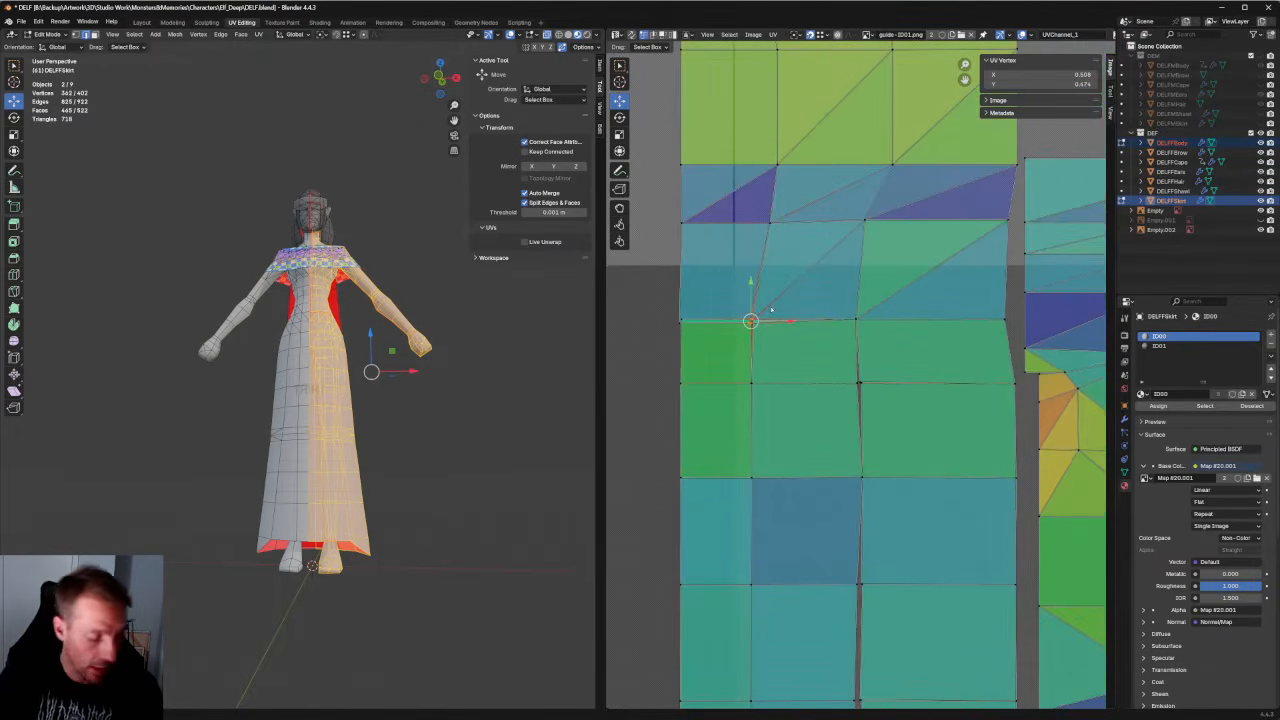
key(shift+r)
click(857, 320)
key(shift+r)
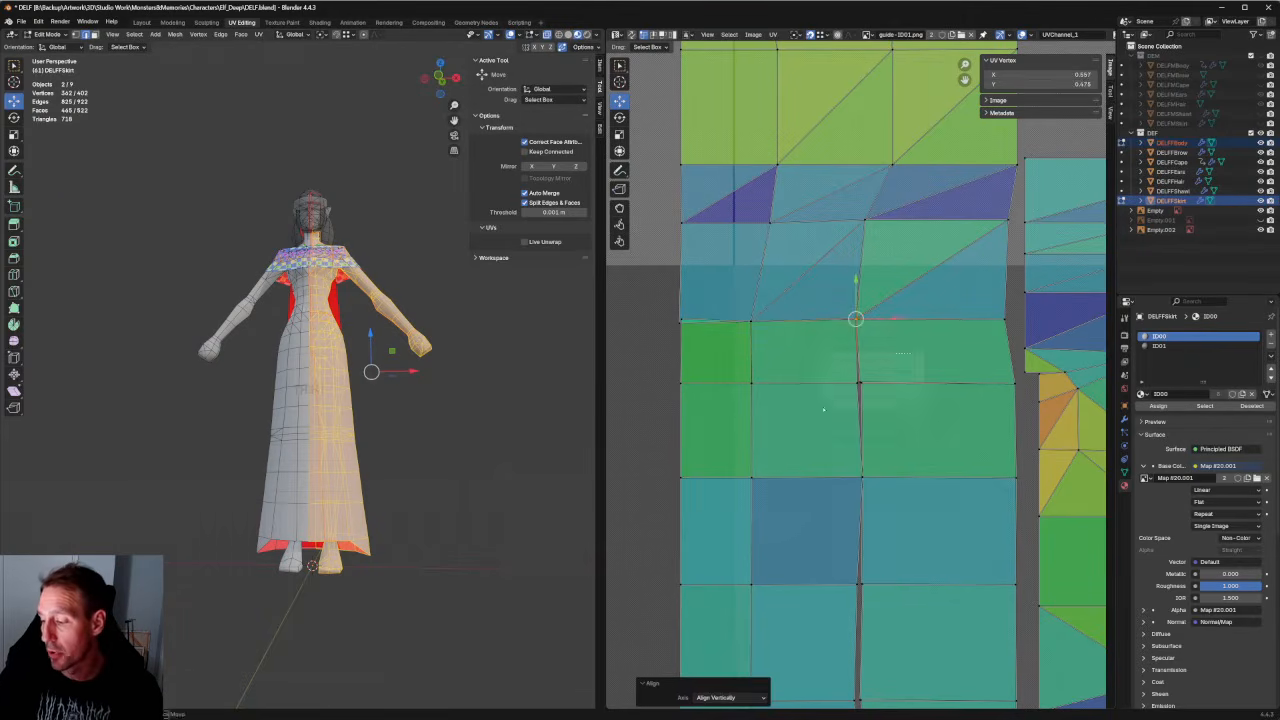
Align the stacked middle vertices in the third row and the right-end vertices of the second and first rows.
click(859, 383)
key(shift+r)
click(1006, 319)
key(shift+r)
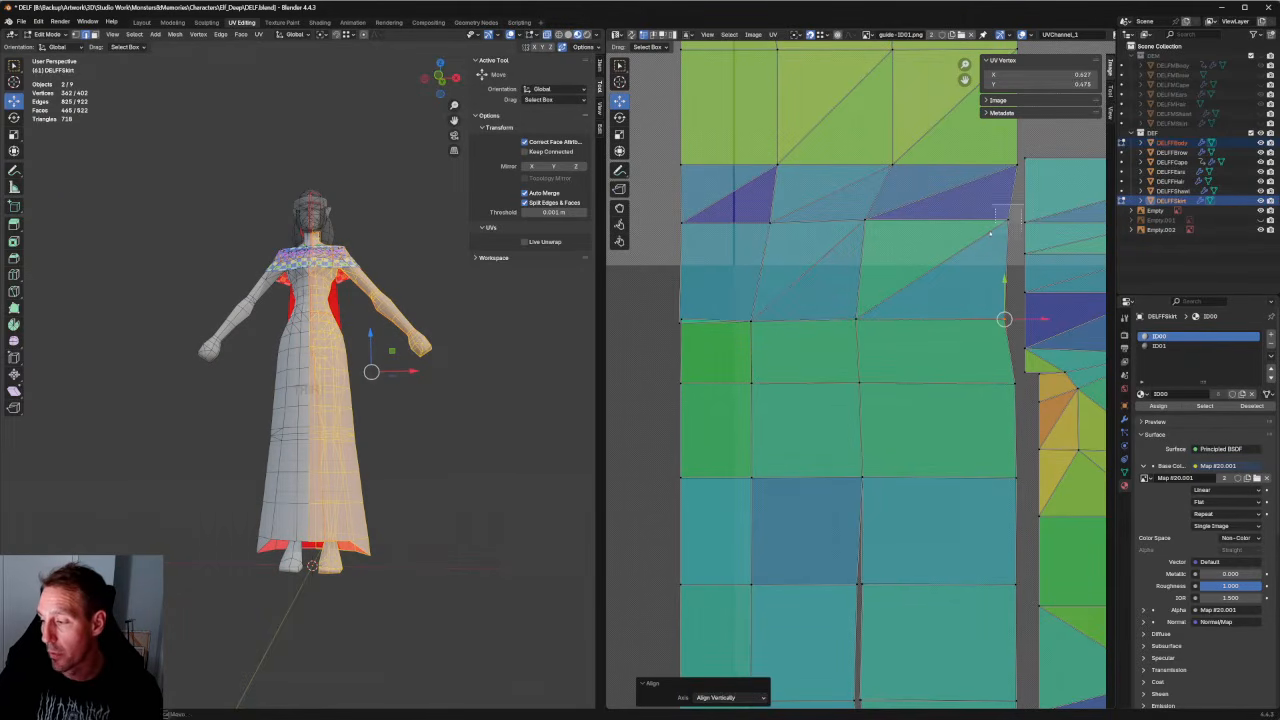
click(1008, 219)
key(shift+r)
Select the stacked left-end vertices in the second row below the waistline and align them vertically.
middle_drag(745, 278, 828, 262)
drag(804, 264, 749, 312)
key(shift+r)
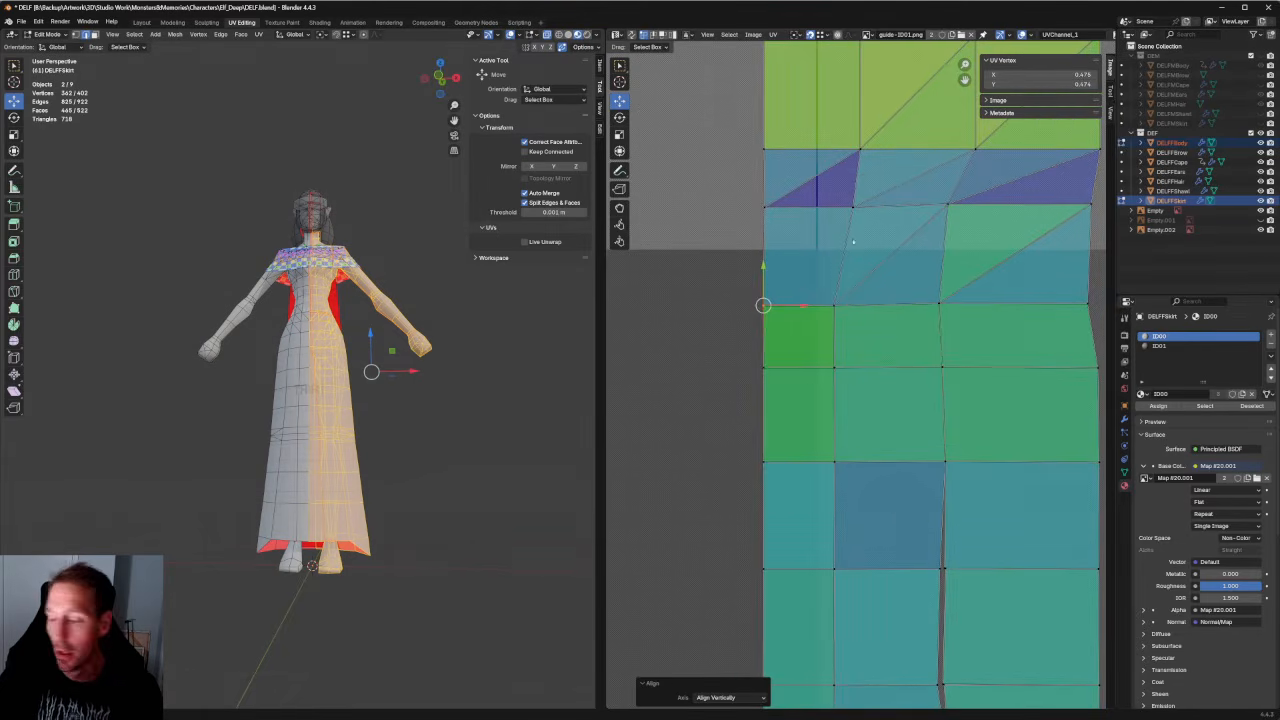
Try moving the aligned left-end vertex in the second row, and undo the move.
middle_drag(853, 242, 821, 326)
scroll(827, 309, up, 2)
middle_drag(744, 330, 820, 293)
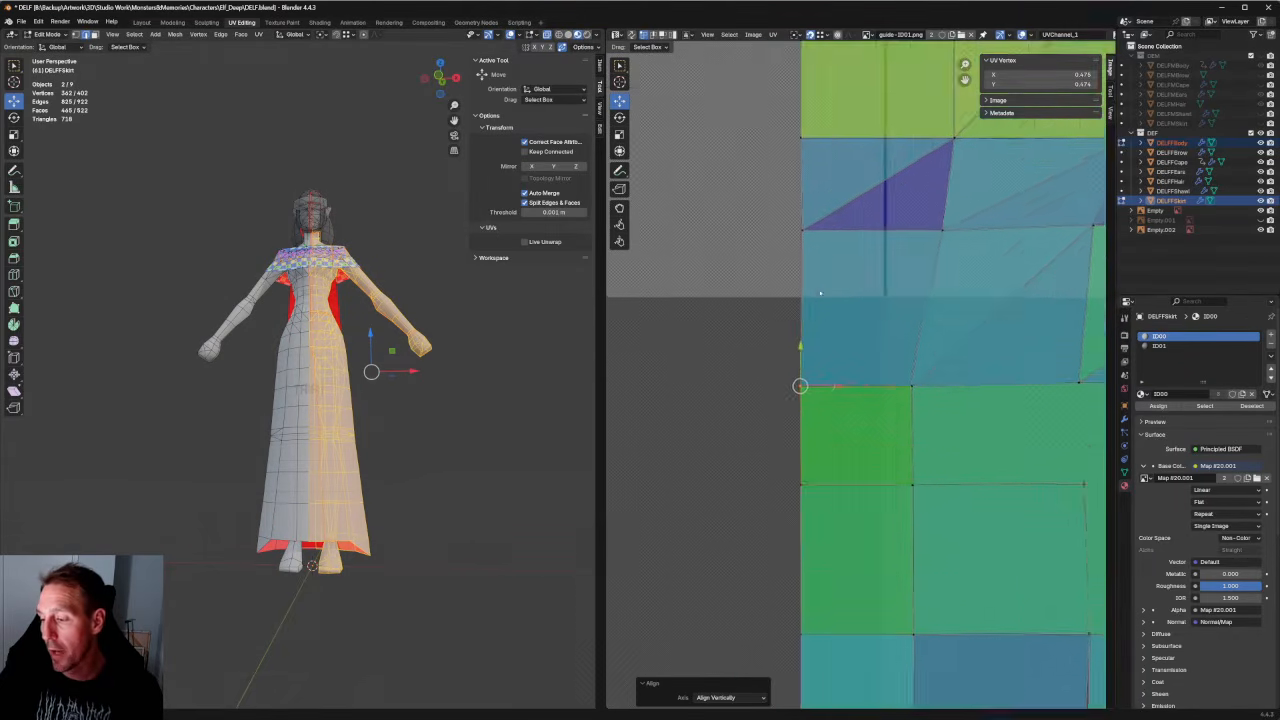
scroll(818, 290, down, 6)
scroll(930, 284, up, 3)
middle_drag(953, 285, 798, 293)
key(g)
click(815, 347)
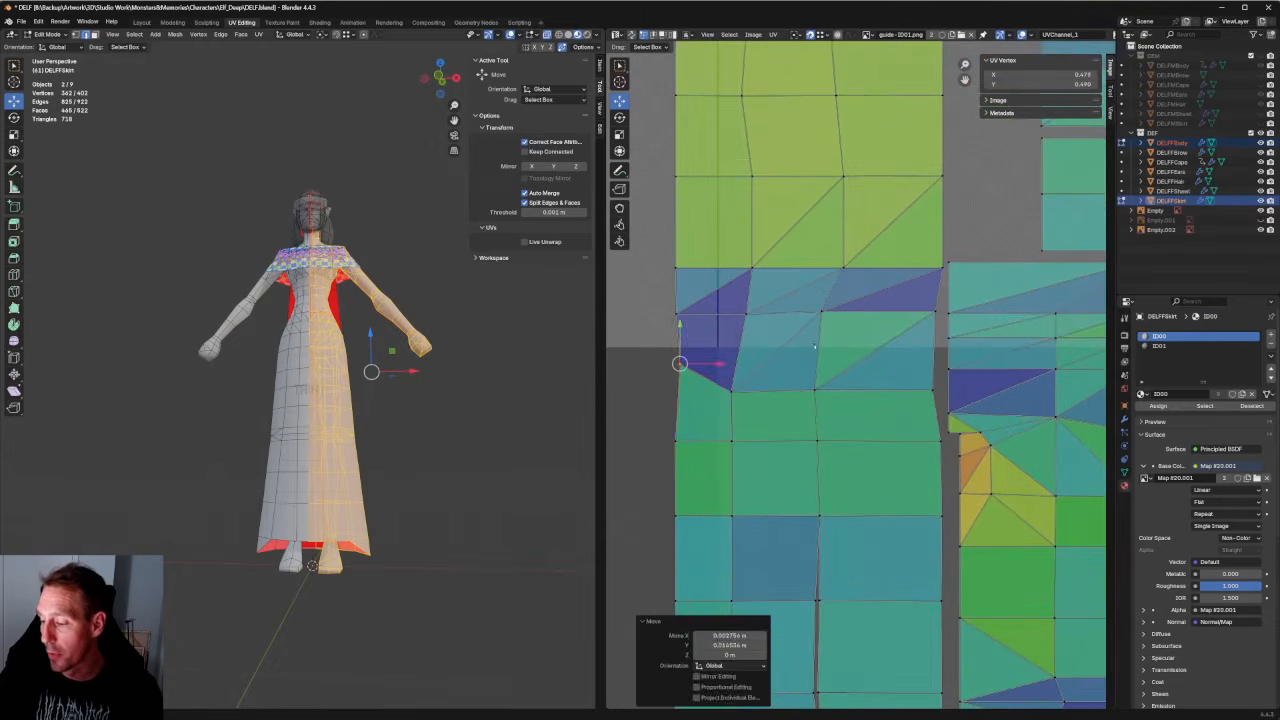
key(ctrl+z)
Align the stacked middle-column vertices vertically in the next three lower rows of the second panel.
scroll(822, 345, down, 2)
middle_drag(822, 345, 824, 230)
scroll(858, 365, up, 3)
middle_drag(822, 276, 814, 300)
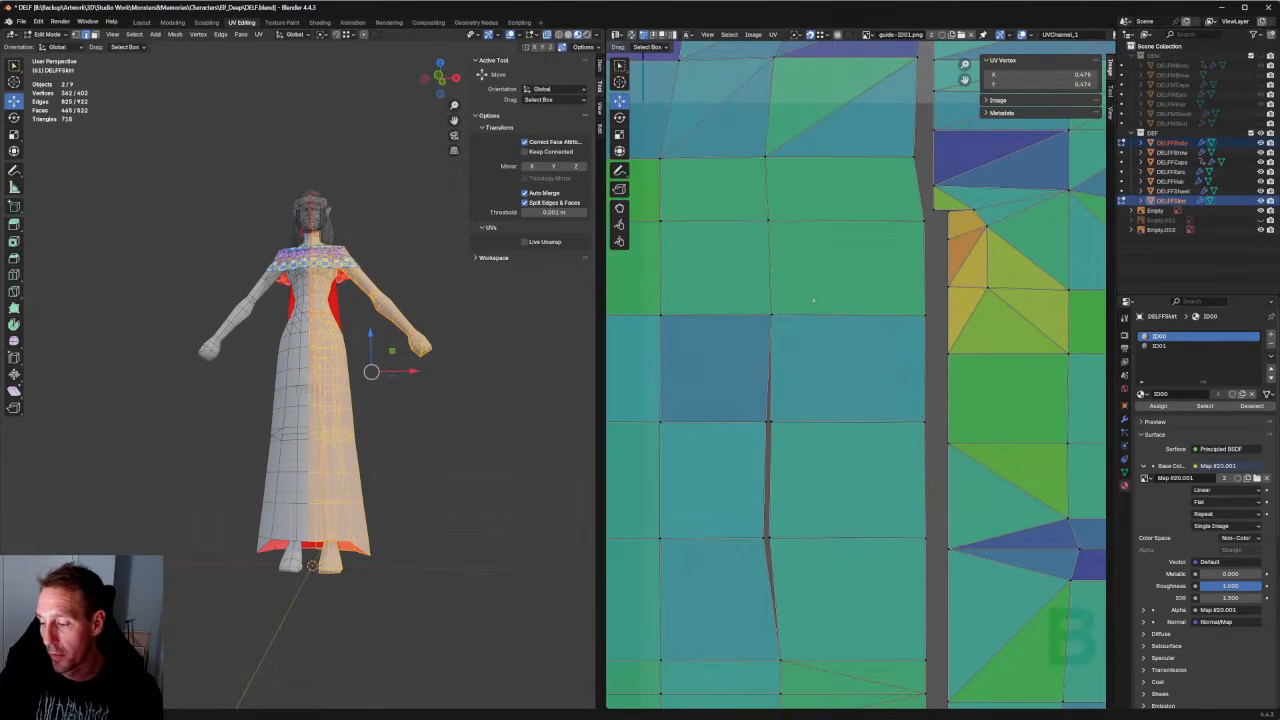
click(771, 316)
key(shift+r)
drag(832, 389, 749, 441)
key(shift+r)
drag(847, 498, 744, 562)
key(shift+r)
Select the second panel's right inner column of vertices below the waistline and align it vertically.
scroll(794, 532, down, 3)
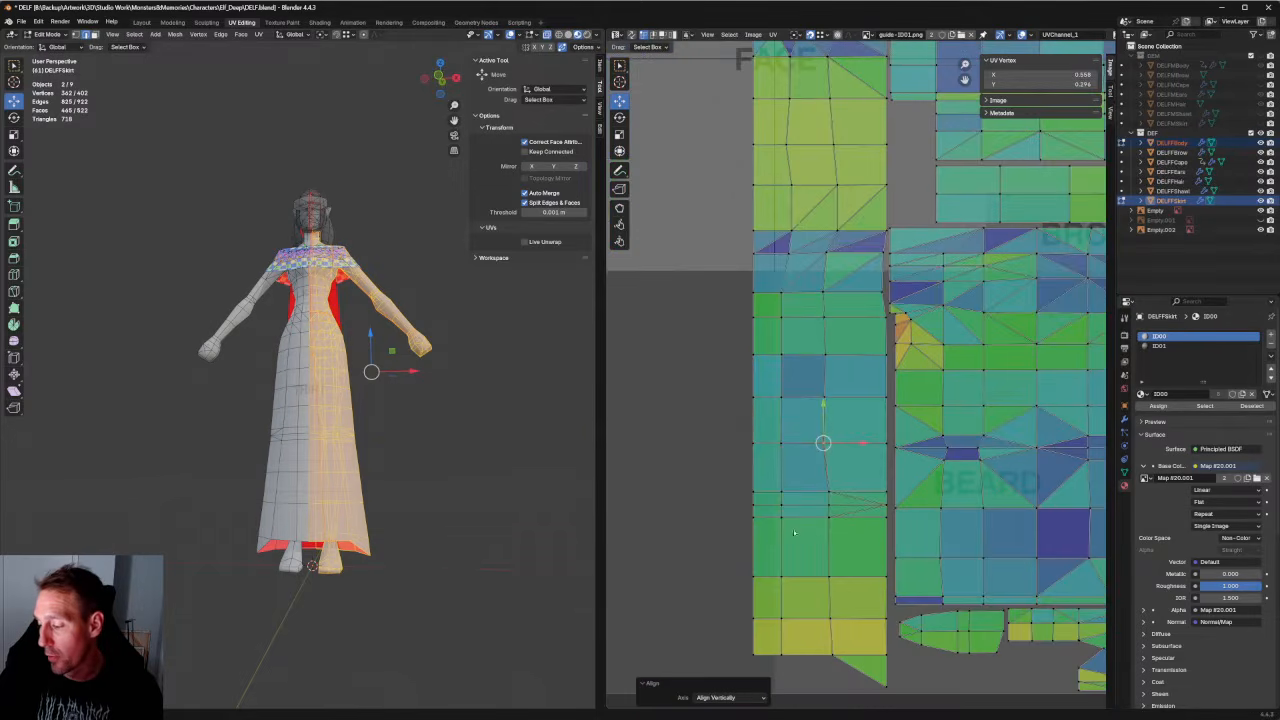
scroll(854, 384, up, 3)
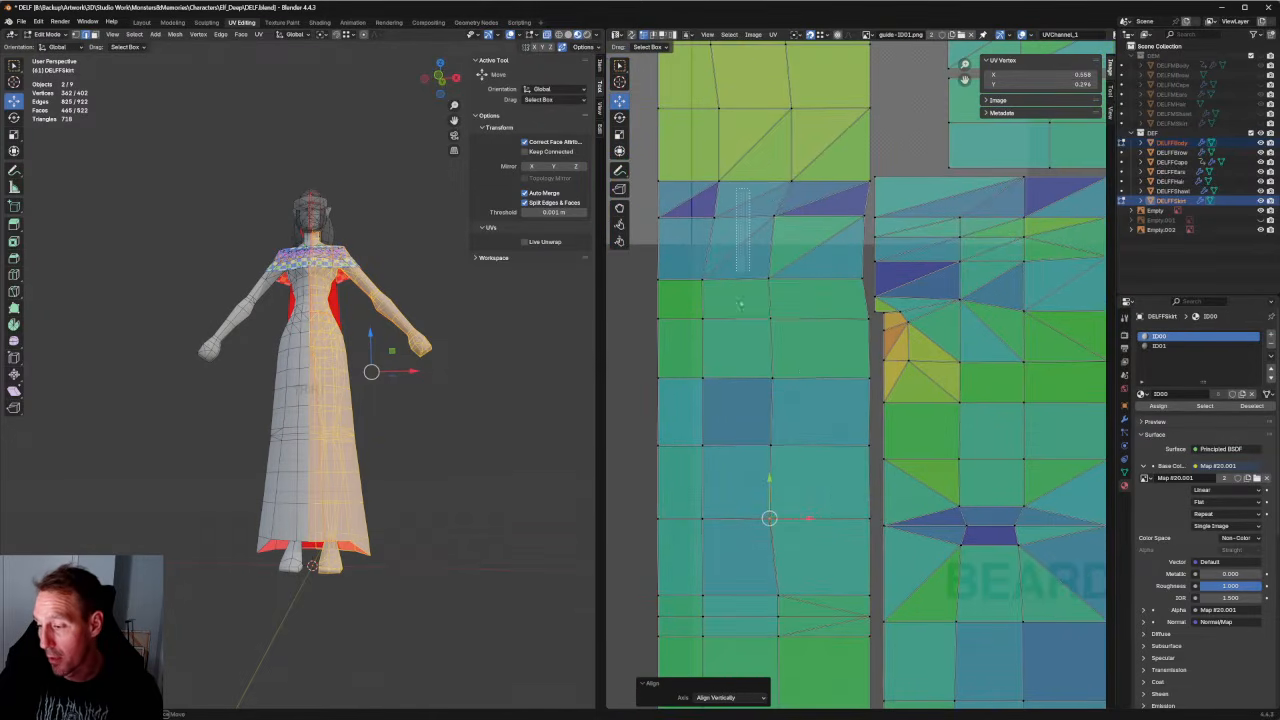
drag(749, 188, 805, 561)
middle_drag(811, 443, 783, 455)
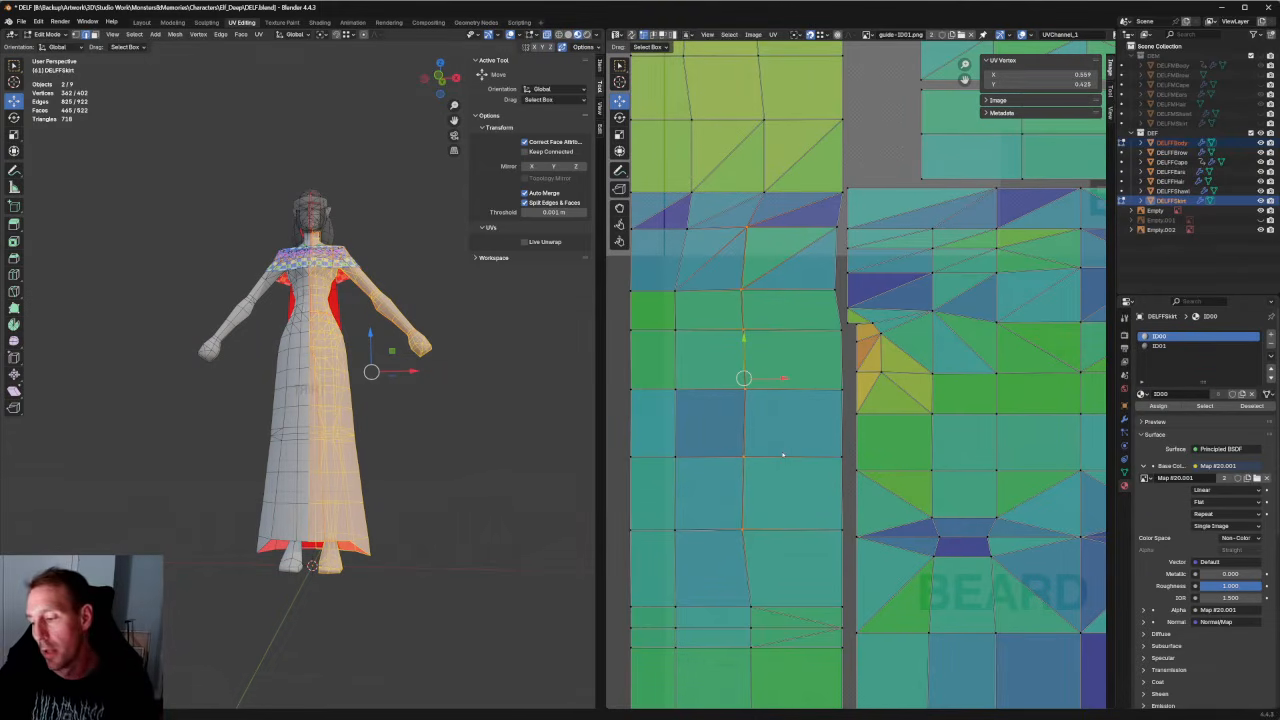
scroll(777, 281, down, 1)
middle_drag(777, 281, 755, 183)
drag(733, 189, 779, 676)
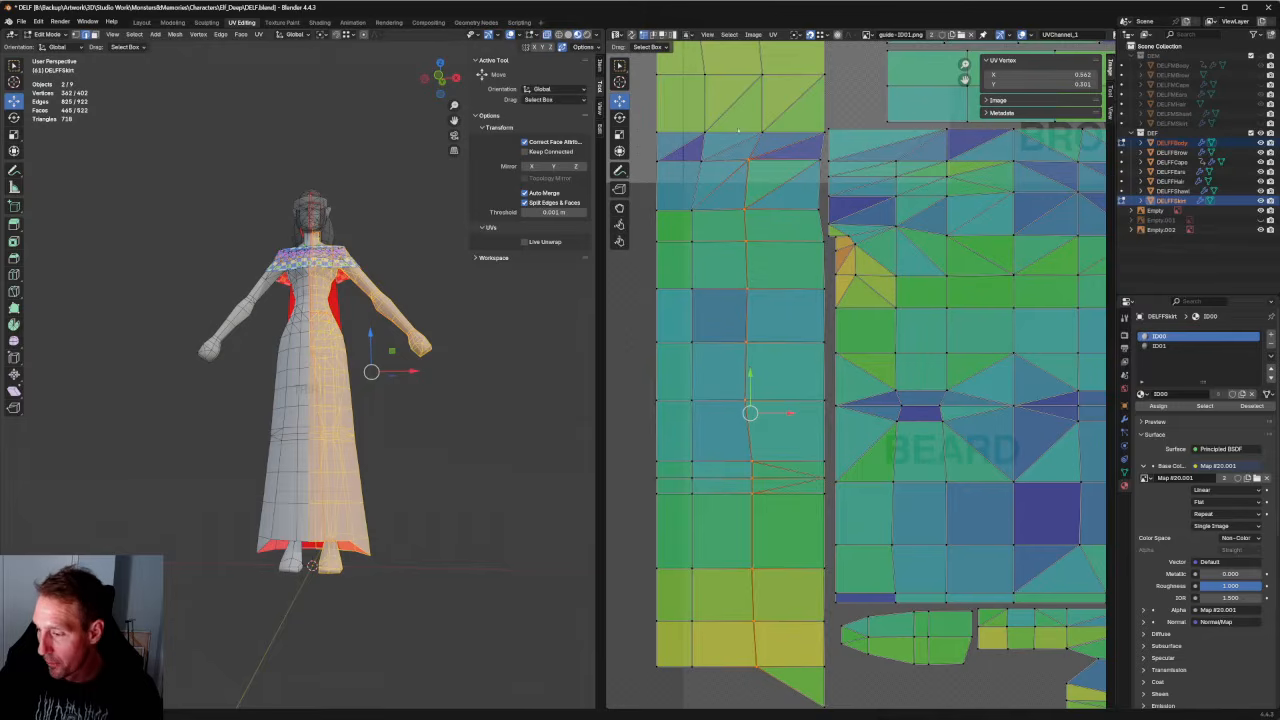
drag(727, 147, 788, 631)
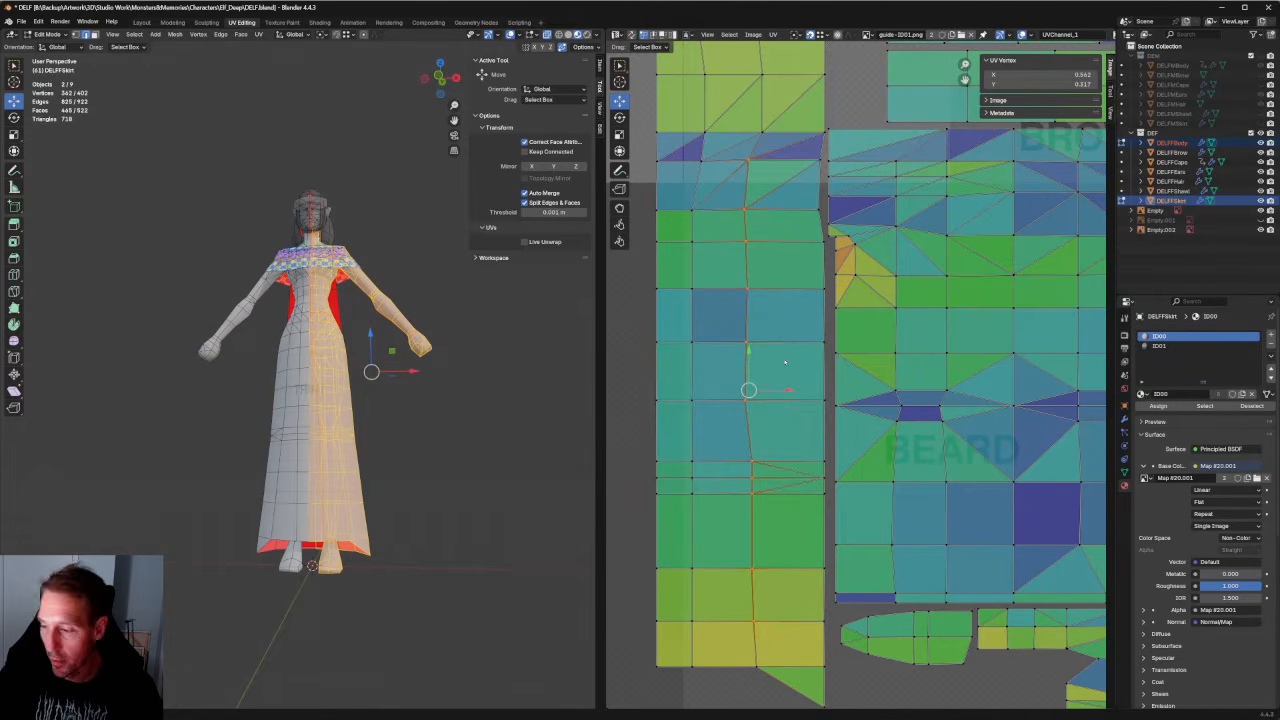
key(shift+w)
click(736, 342)
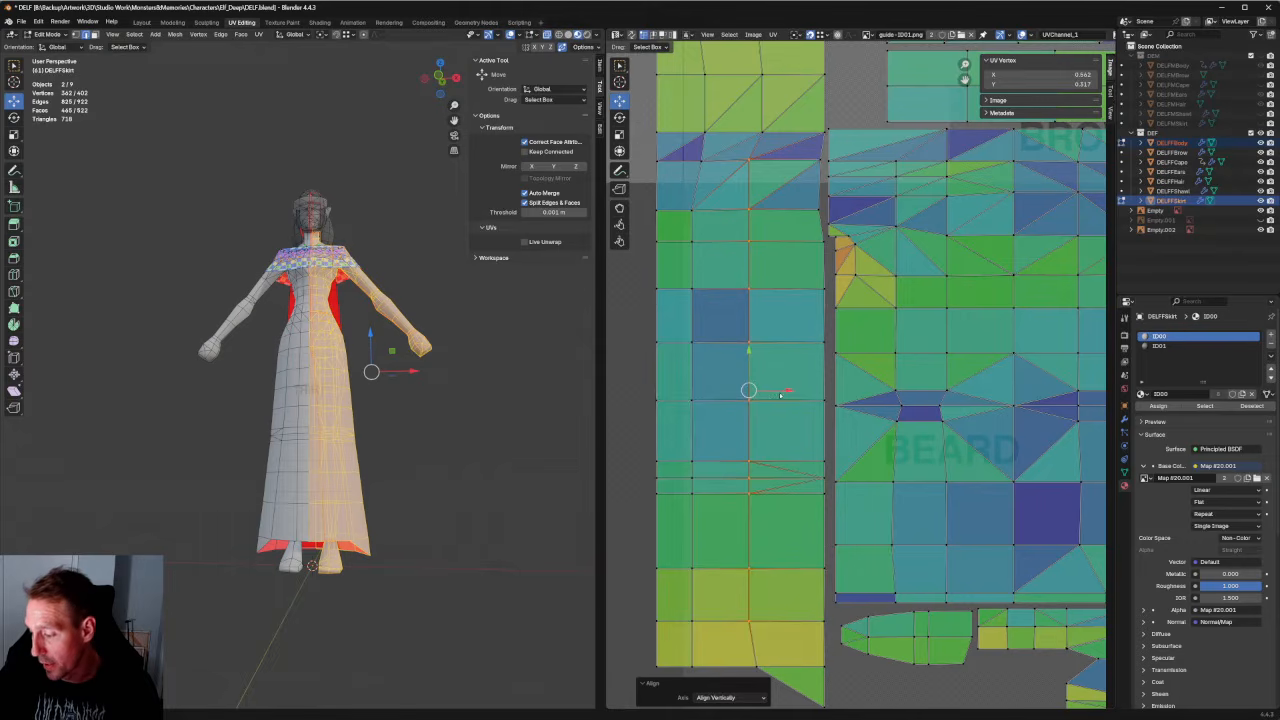
Shift the straightened right inner column about 0.0075 m along X and the two vertices above it about -0.0047 m.
drag(781, 393, 790, 392)
scroll(808, 292, up, 3)
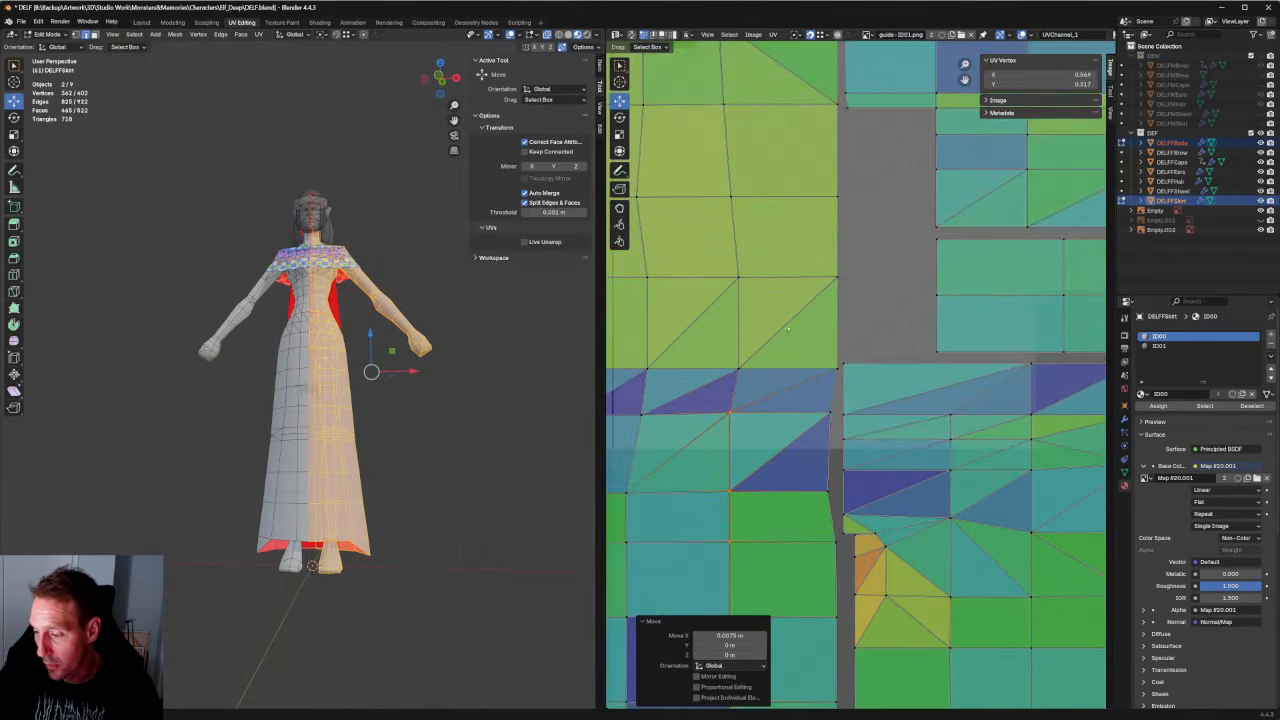
drag(808, 290, 736, 402)
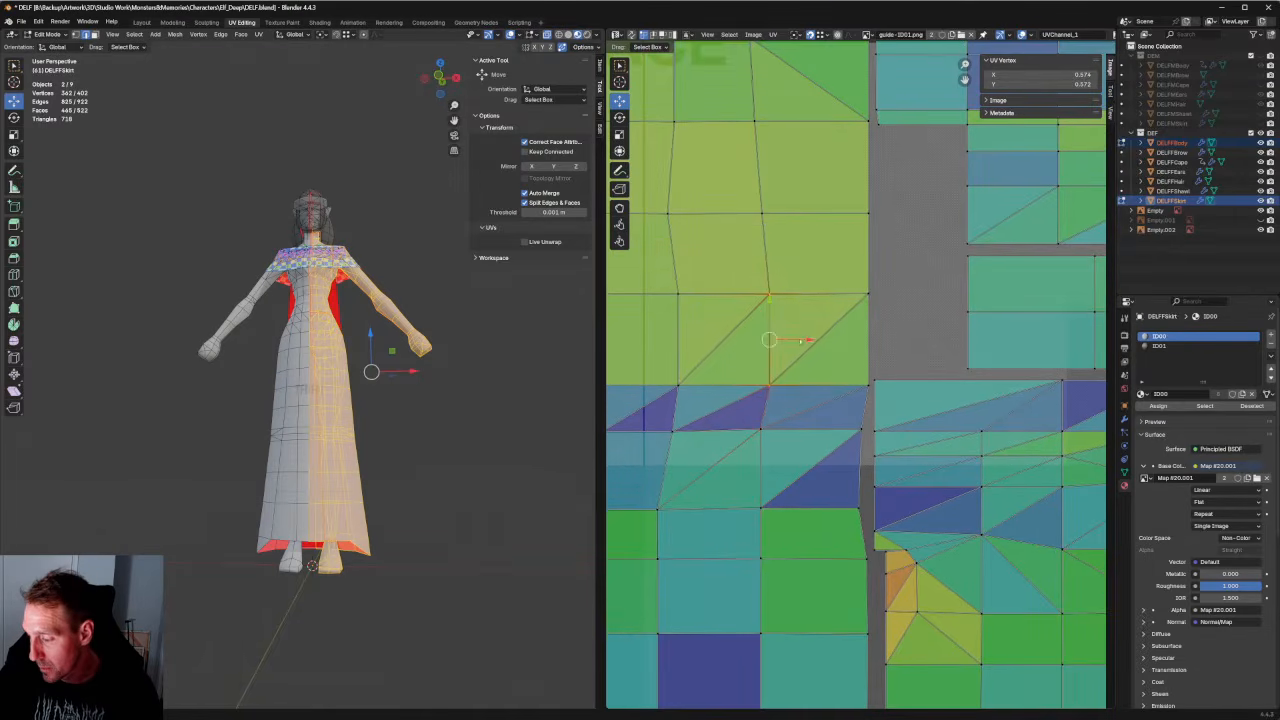
drag(800, 341, 792, 340)
Select the second panel's left inner column of vertices below the waistline and align it vertically.
scroll(806, 367, down, 5)
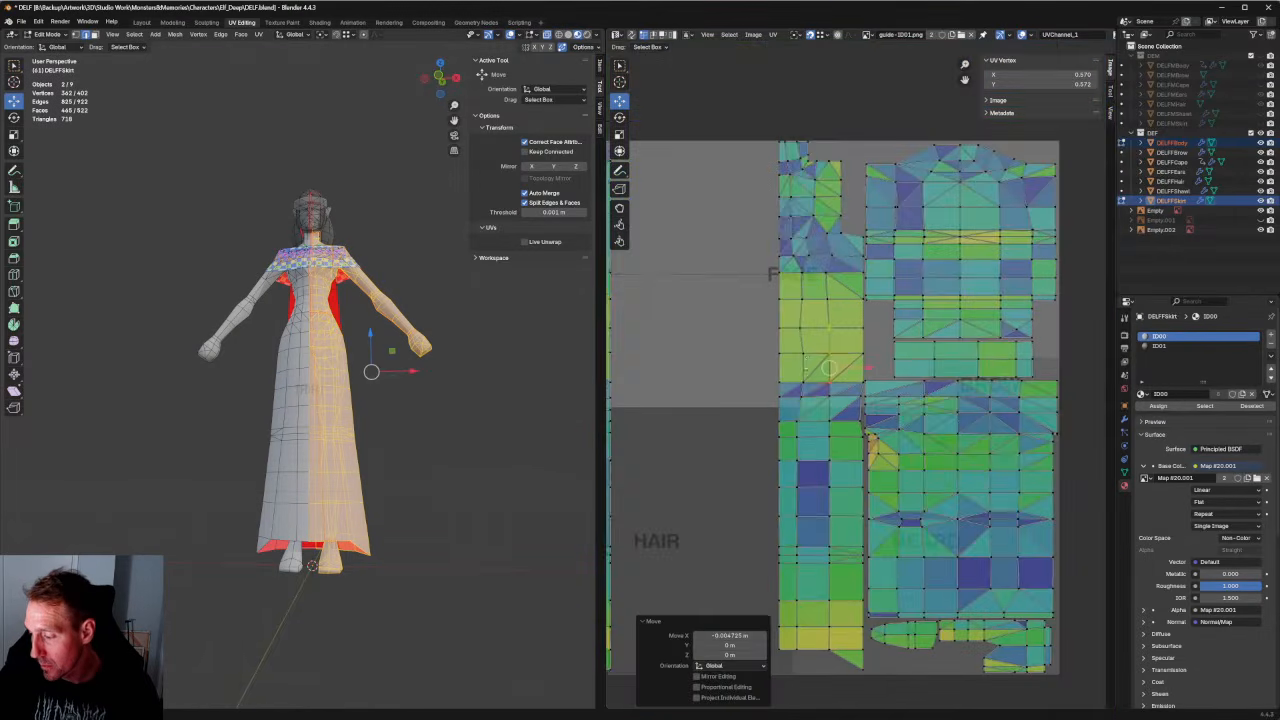
middle_drag(806, 367, 750, 264)
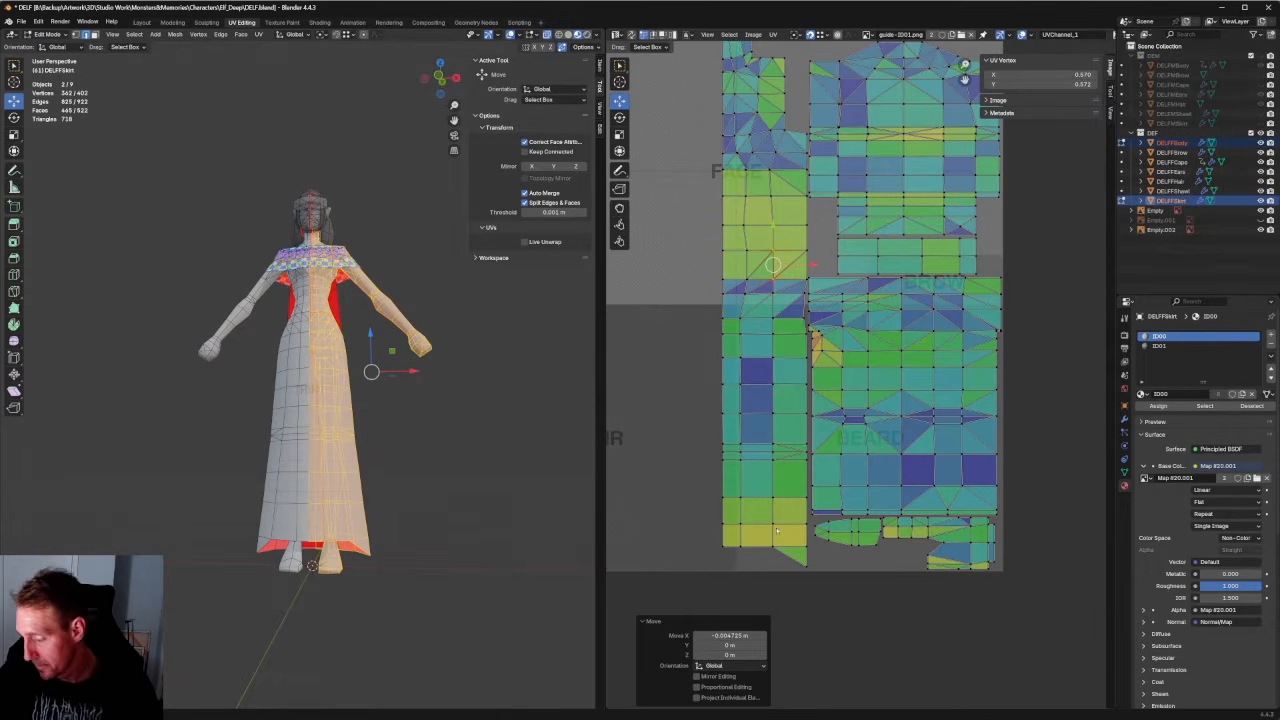
shift+drag(783, 532, 759, 278)
key(shift+w)
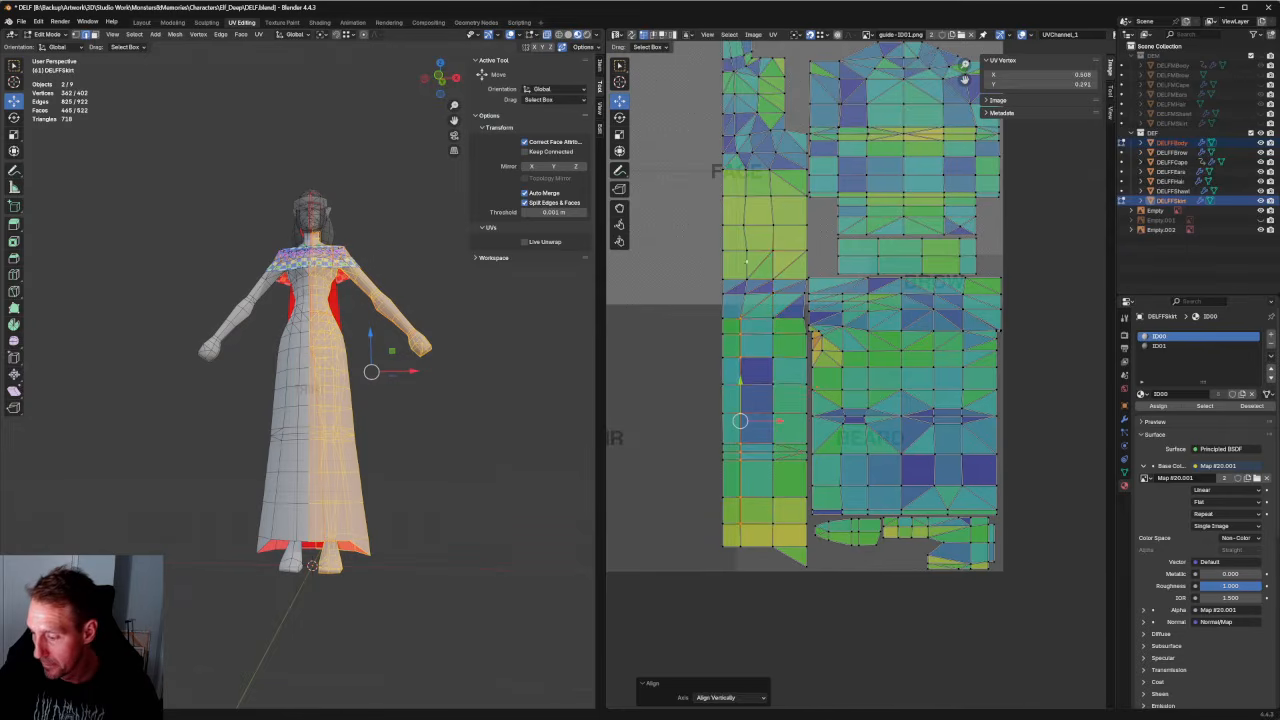
Align the left inner vertices around the waistline vertically and shift them about -0.0066 m along X.
scroll(691, 203, up, 2)
middle_drag(691, 203, 742, 362)
scroll(742, 364, up, 1)
drag(715, 424, 697, 308)
key(shift+w)
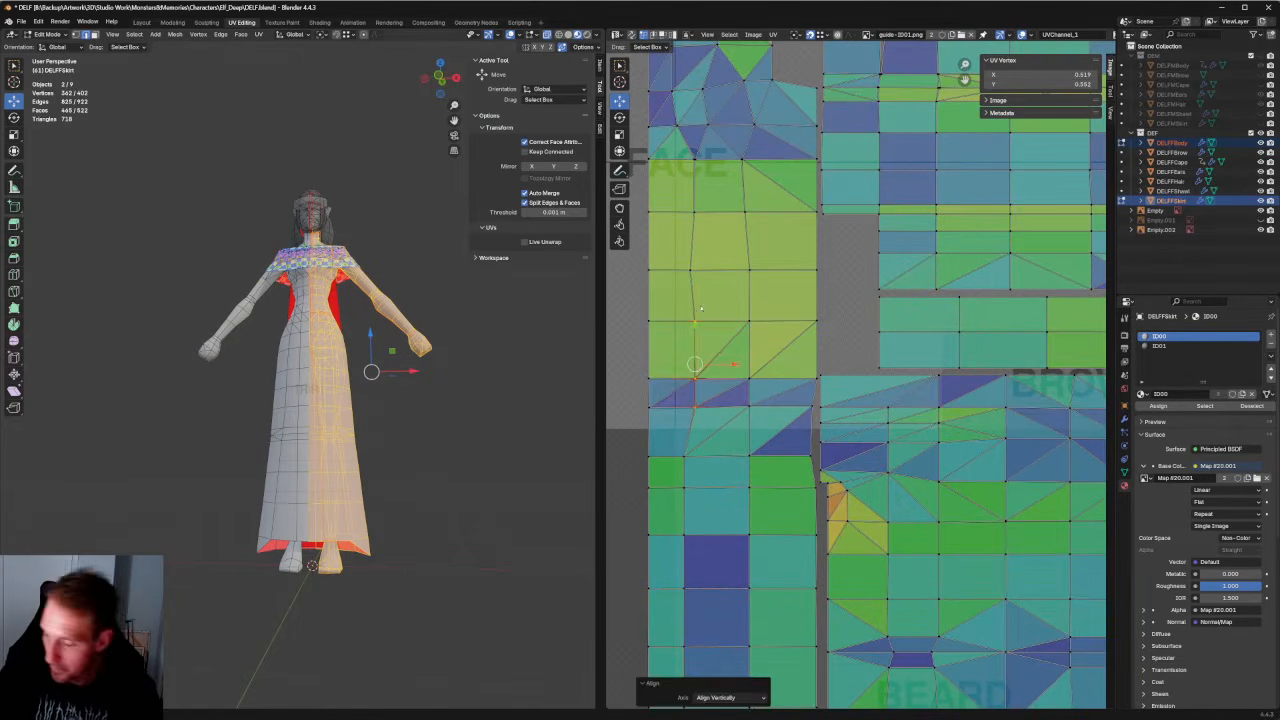
middle_drag(697, 308, 859, 384)
scroll(718, 268, up, 3)
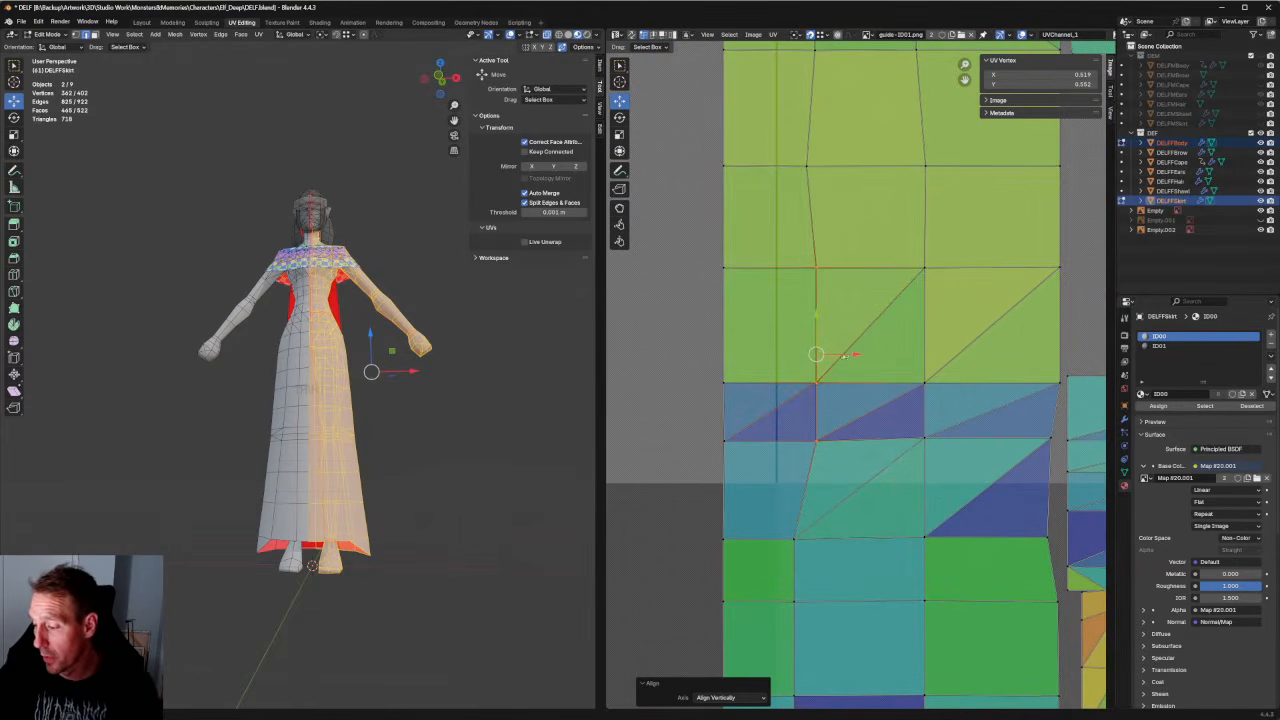
key(g)
key(x)
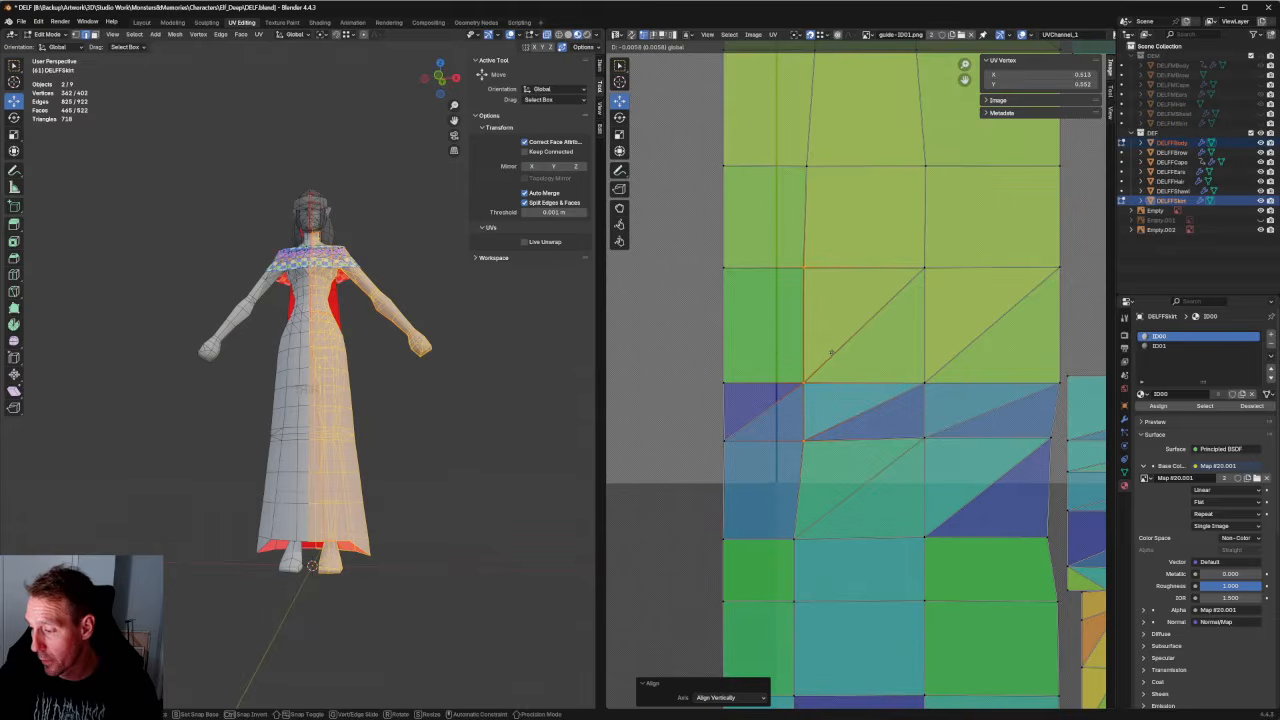
click(833, 352)
Align the stacked left inner vertices vertically where the body's rectangular grid meets the triangulated area above.
scroll(835, 350, down, 3)
scroll(899, 278, up, 3)
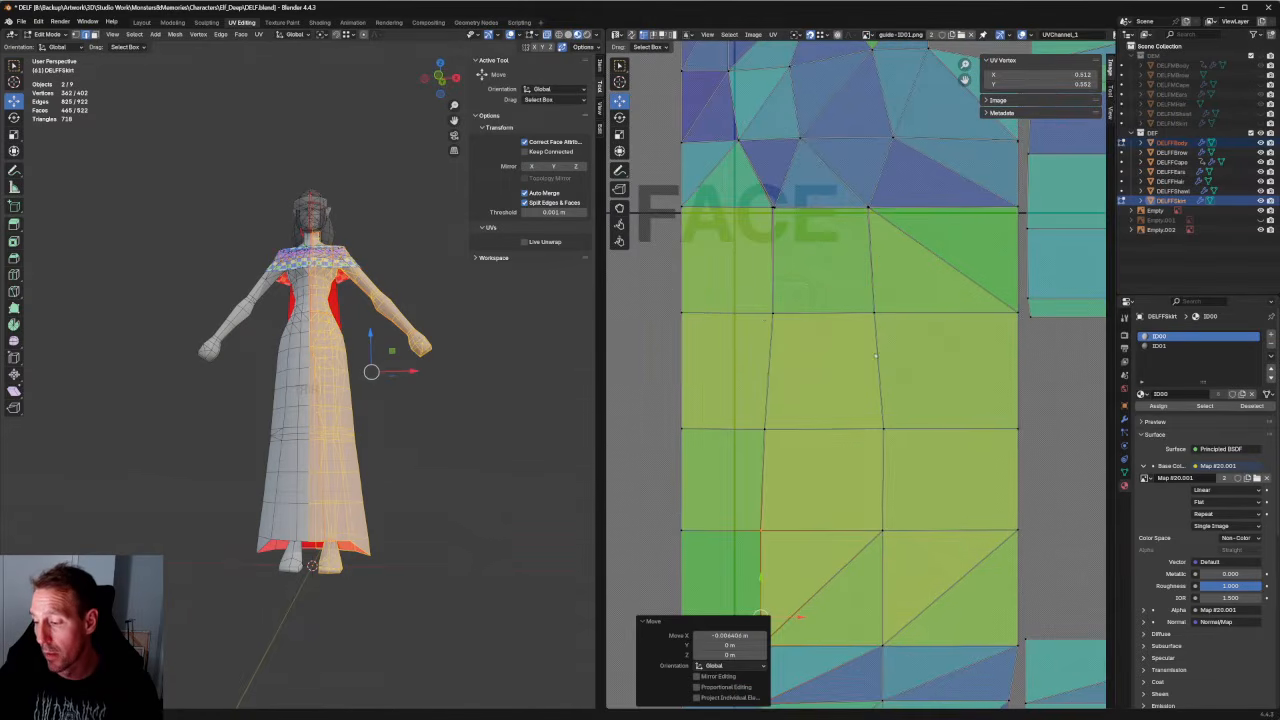
middle_drag(802, 285, 848, 356)
scroll(848, 356, up, 3)
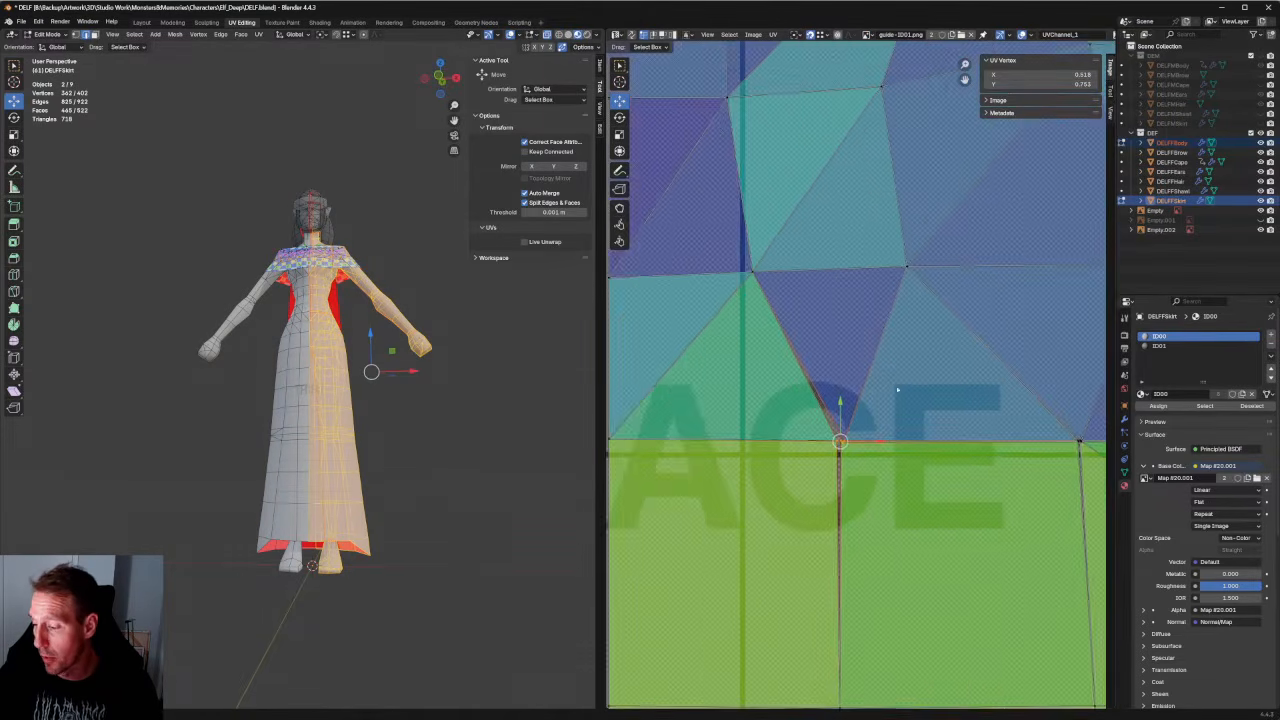
middle_drag(903, 391, 787, 340)
scroll(813, 330, down, 2)
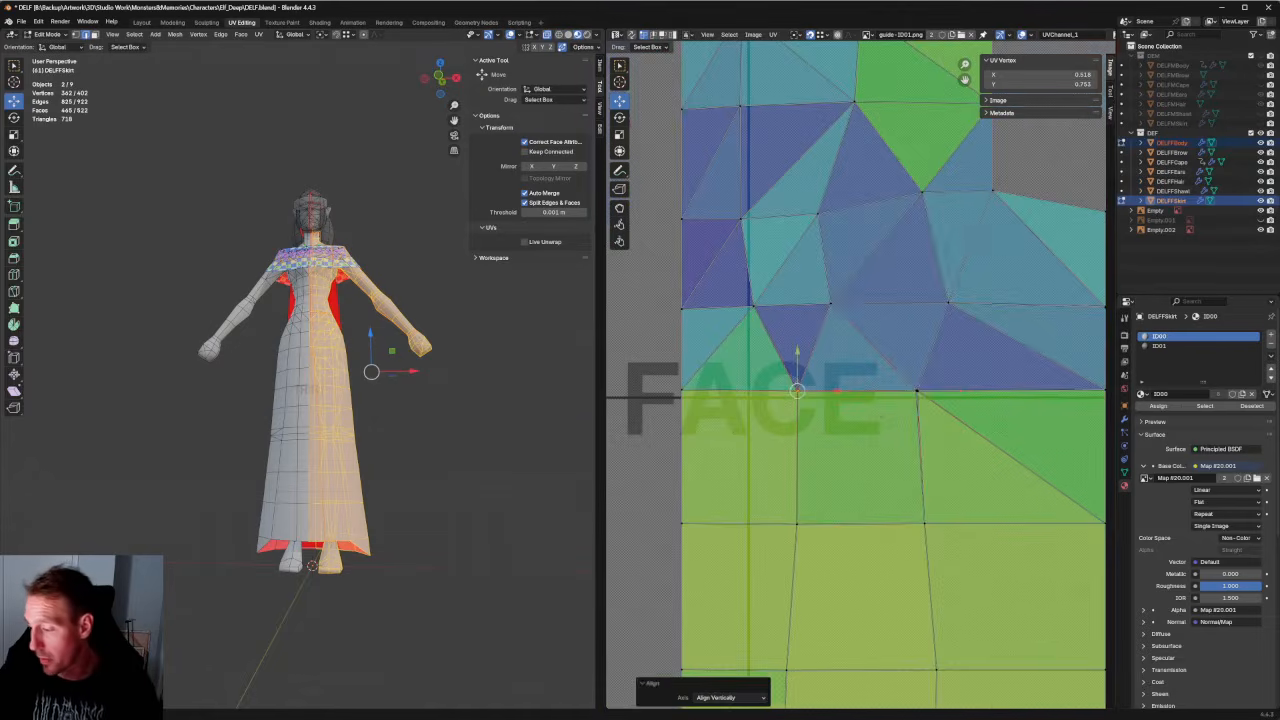
Align the stacked vertices one row higher in the triangulated area horizontally and shift them about -0.0021 m along X.
key(shift+w)
click(762, 308)
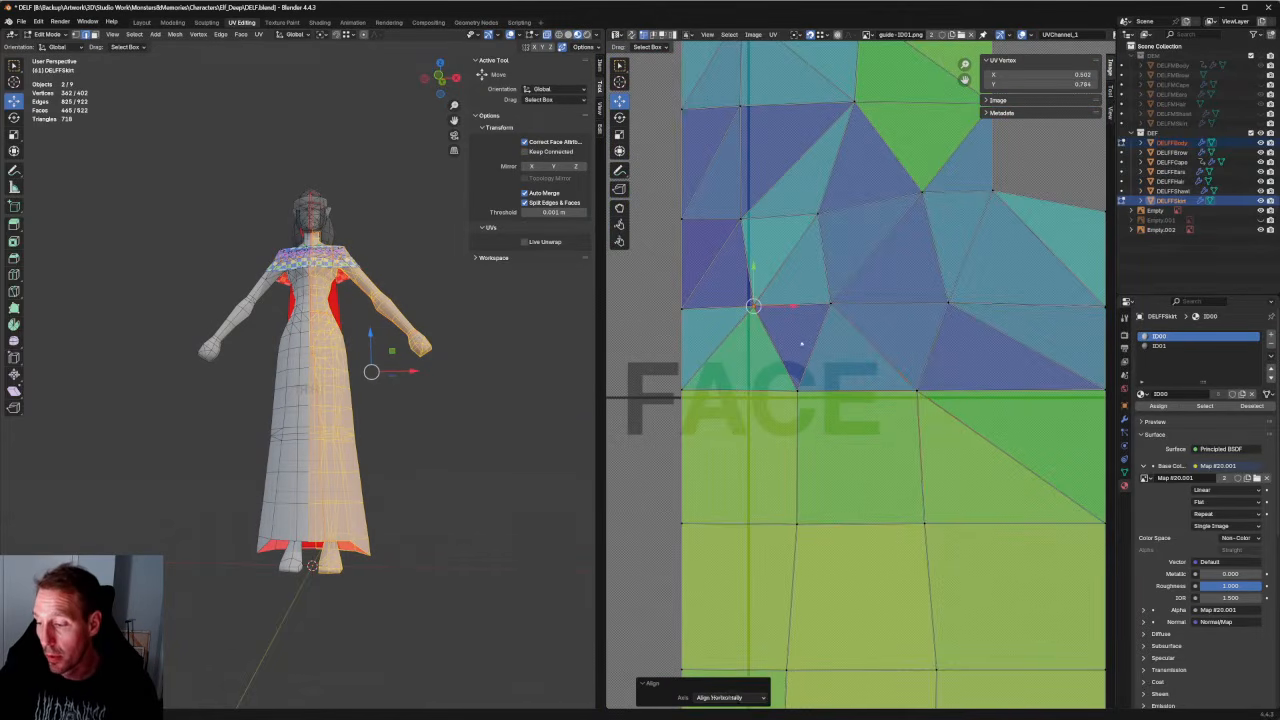
key(g)
key(x)
click(768, 309)
scroll(790, 330, down, 4)
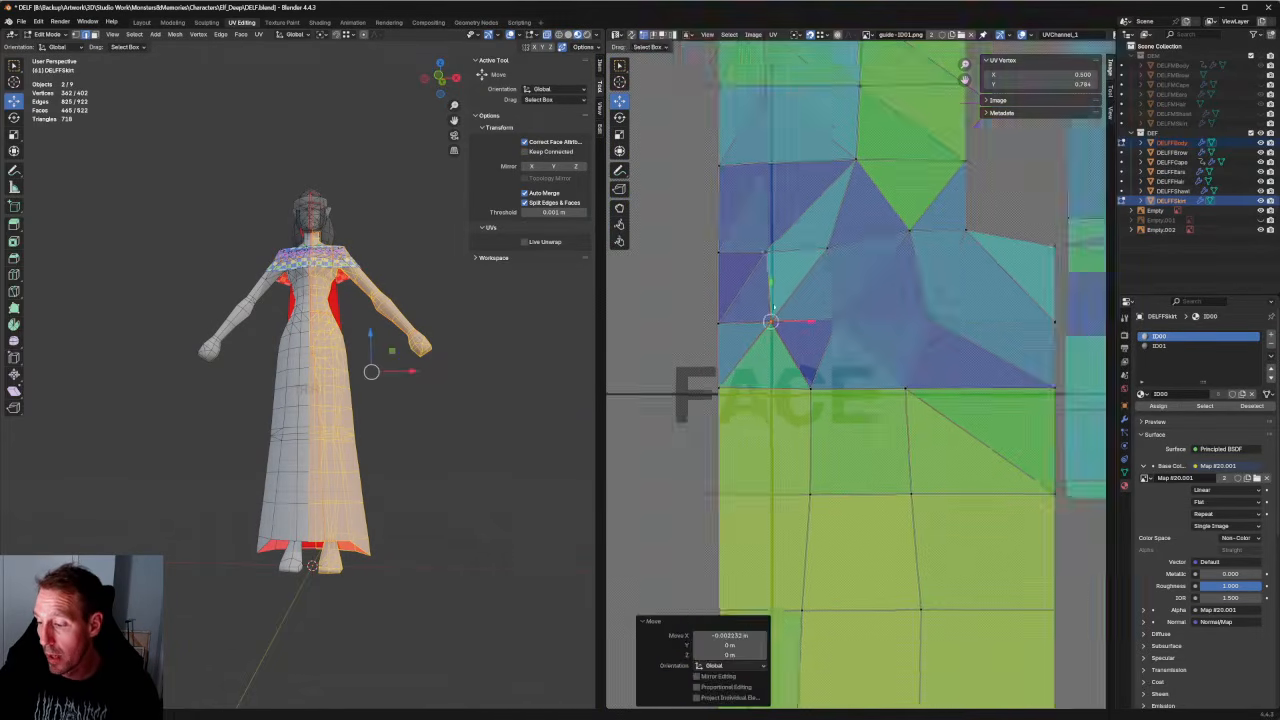
Switch the image displayed behind the UVs to Map #12.
scroll(850, 290, up, 3)
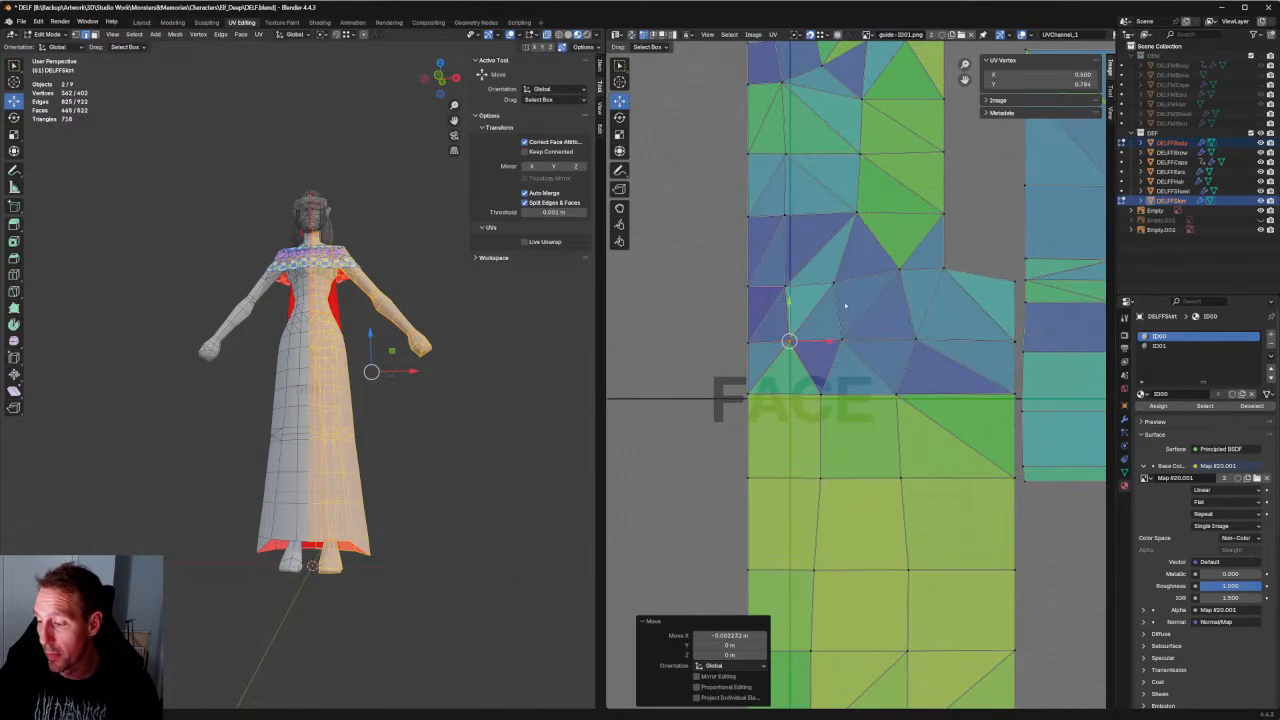
click(868, 35)
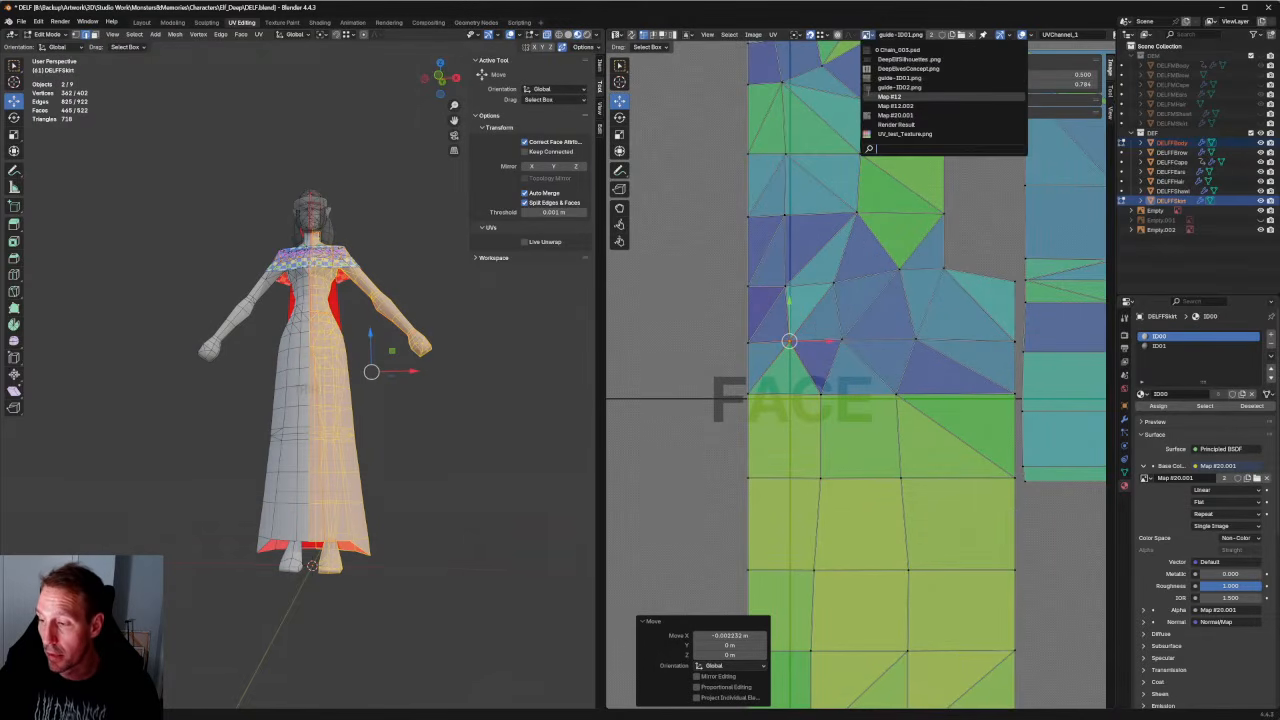
click(889, 96)
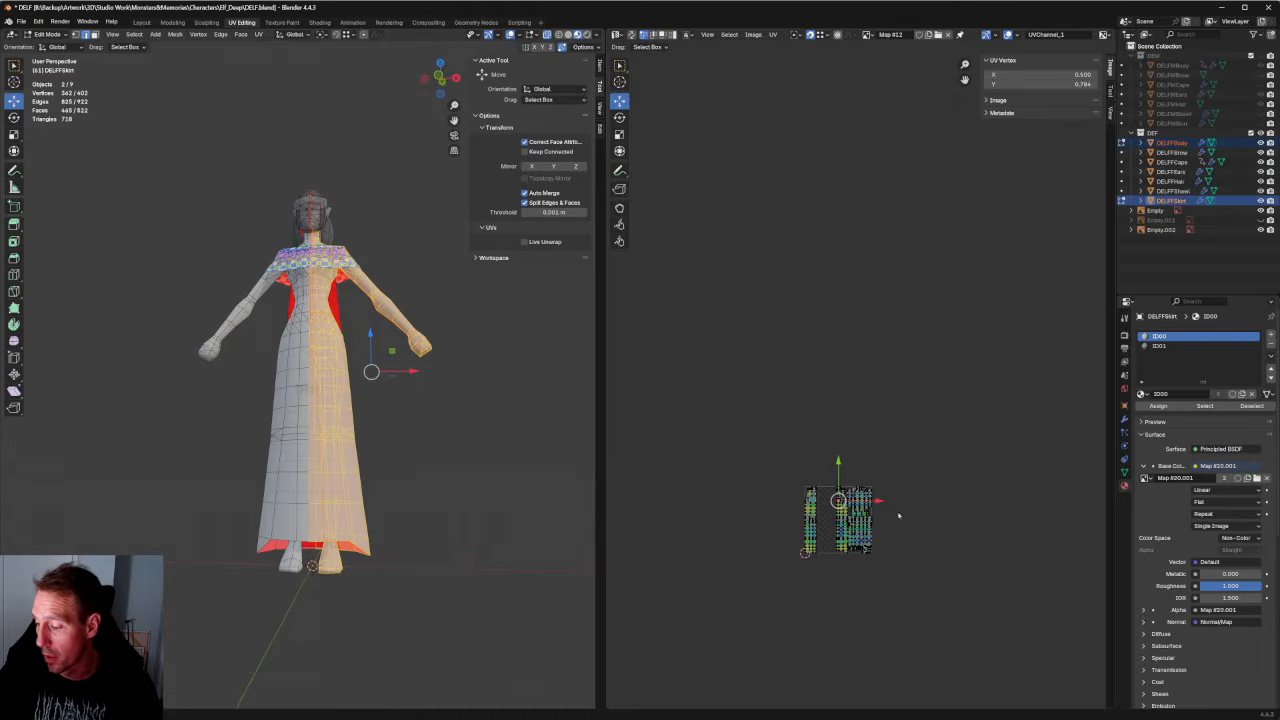
scroll(857, 349, up, 12)
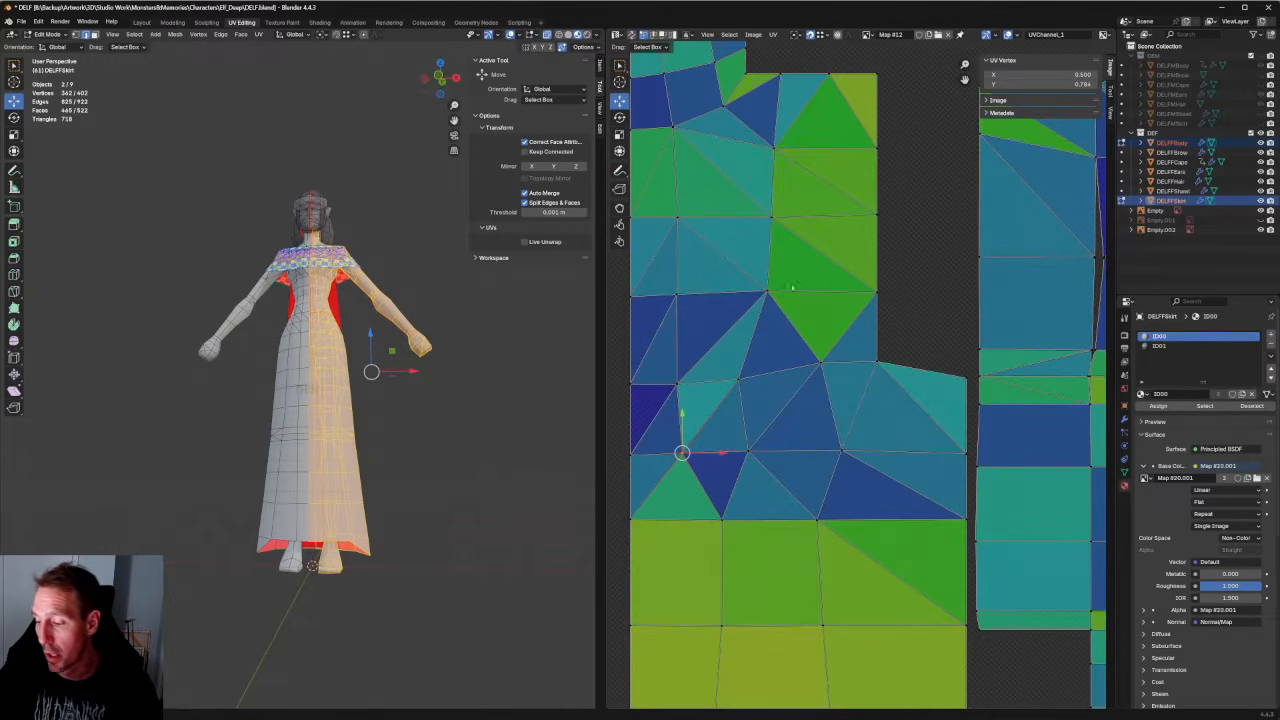
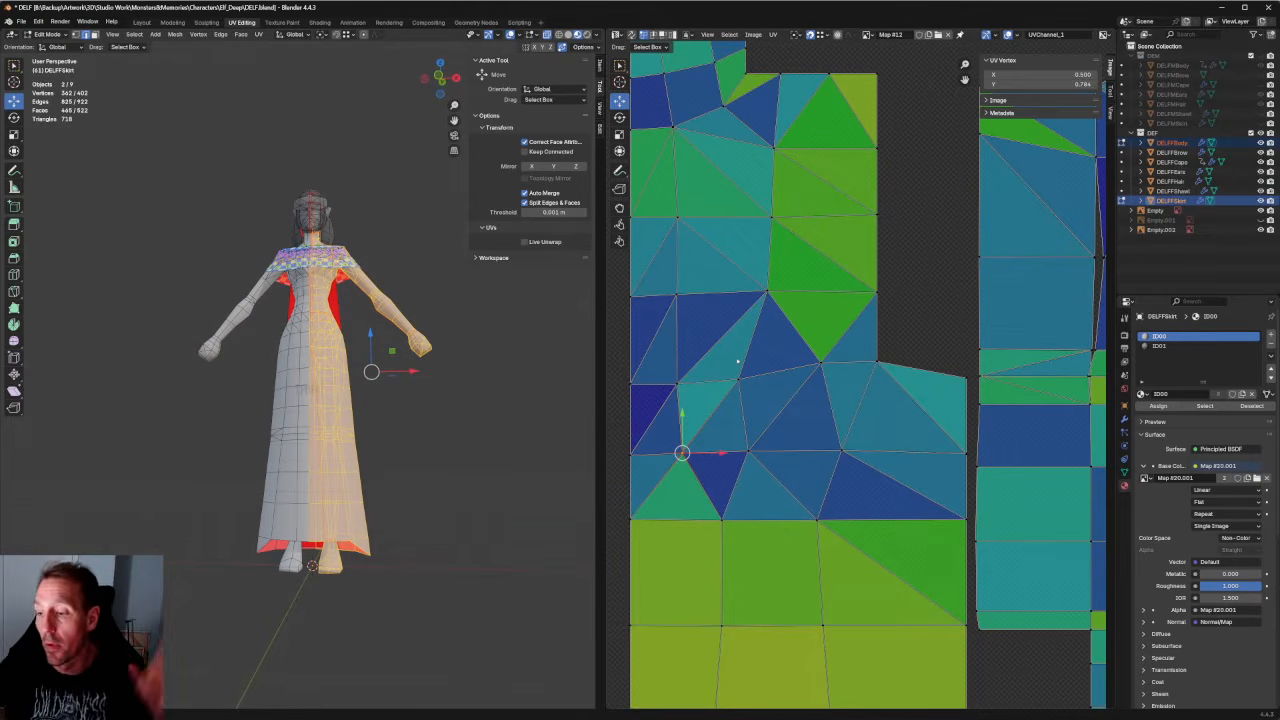
scroll(977, 316, down, 1)
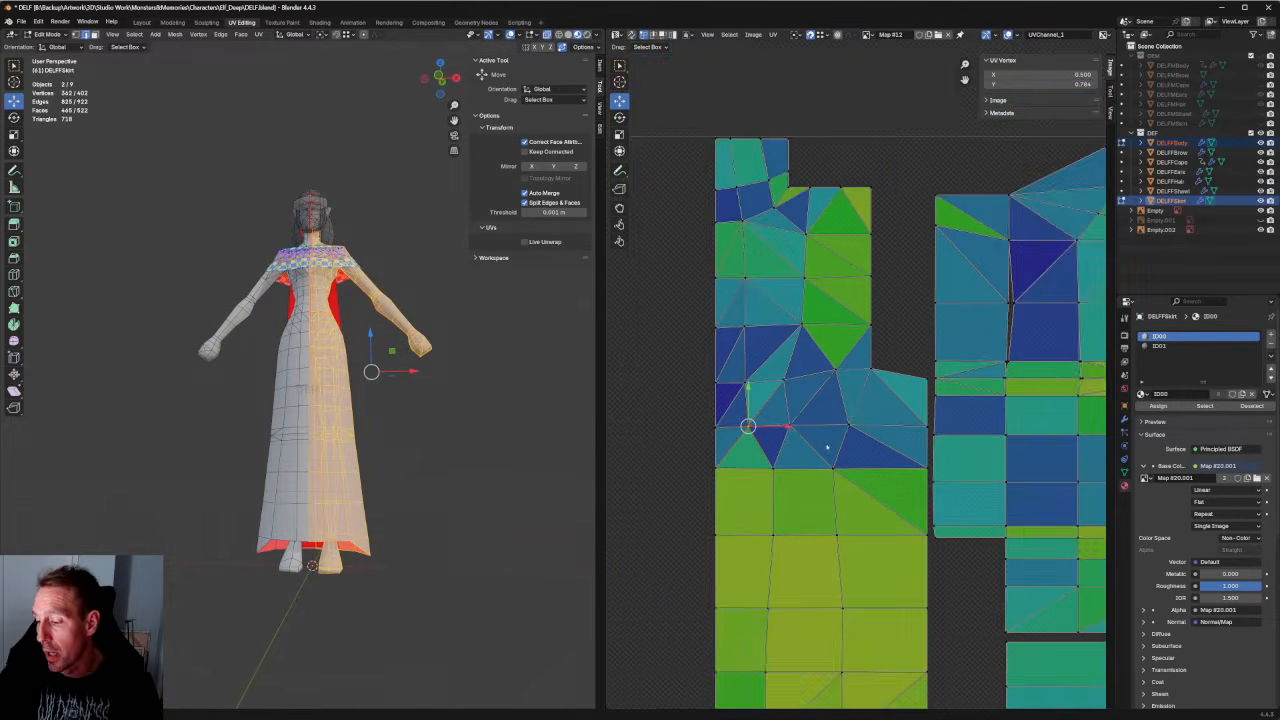
Align the three leftmost vertices of the second row in the body's triangulated area, and clear the selection.
scroll(977, 316, up, 4)
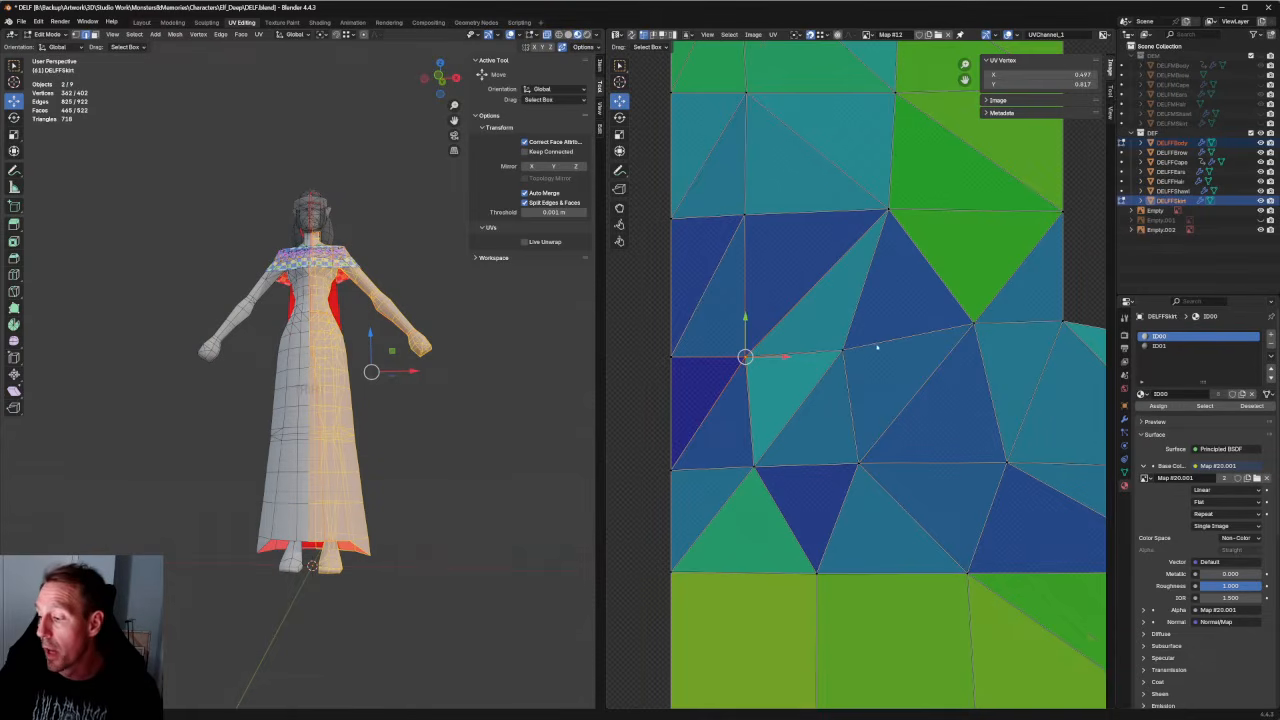
scroll(877, 347, down, 1)
middle_drag(891, 363, 843, 350)
drag(855, 303, 648, 366)
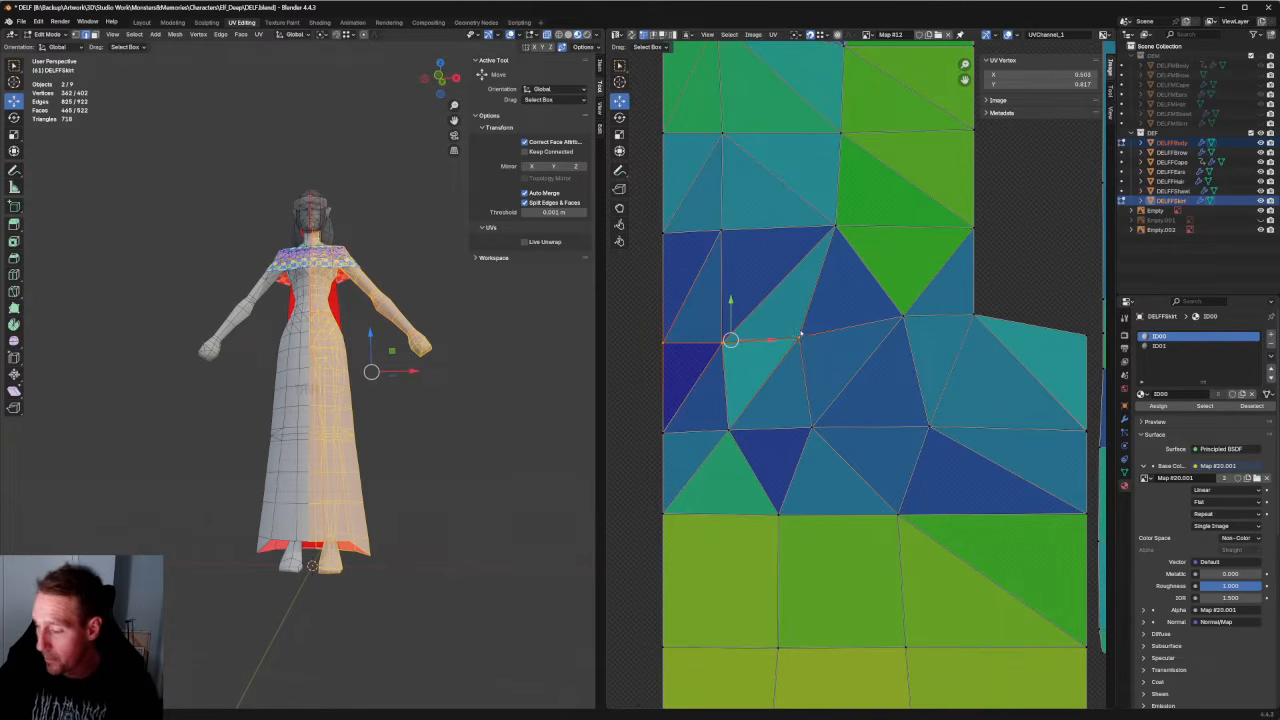
key(shift+w)
scroll(805, 334, down, 3)
click(922, 391)
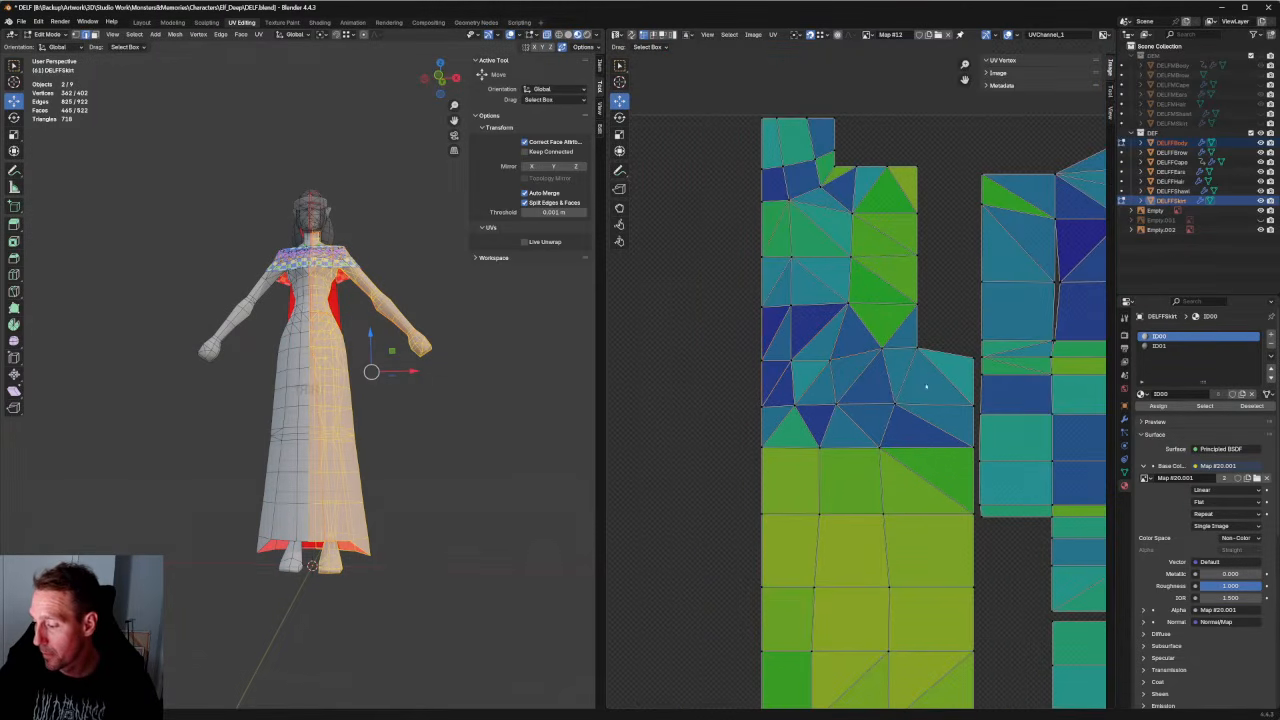
Select the left inner column vertices from the body's rectangular grid down past the waistline and align them vertically.
scroll(922, 387, down, 2)
middle_drag(400, 360, 411, 393)
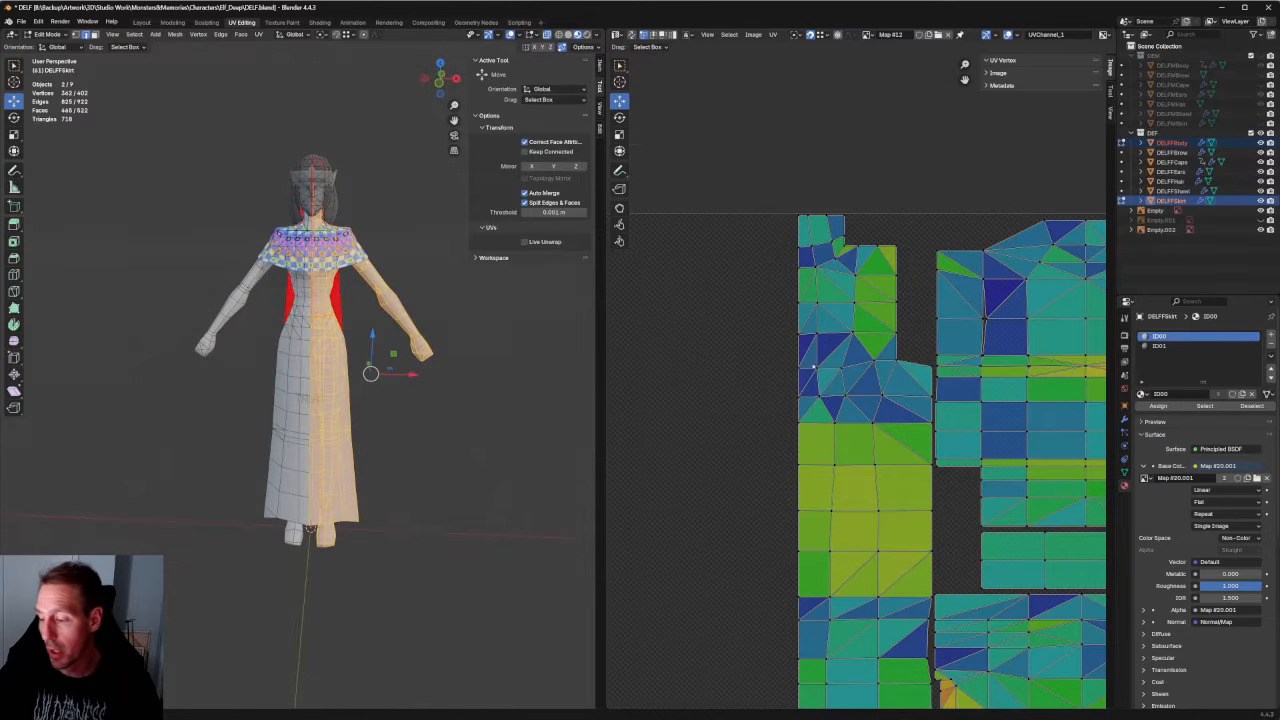
middle_drag(870, 350, 816, 281)
middle_drag(845, 404, 865, 287)
scroll(862, 320, up, 2)
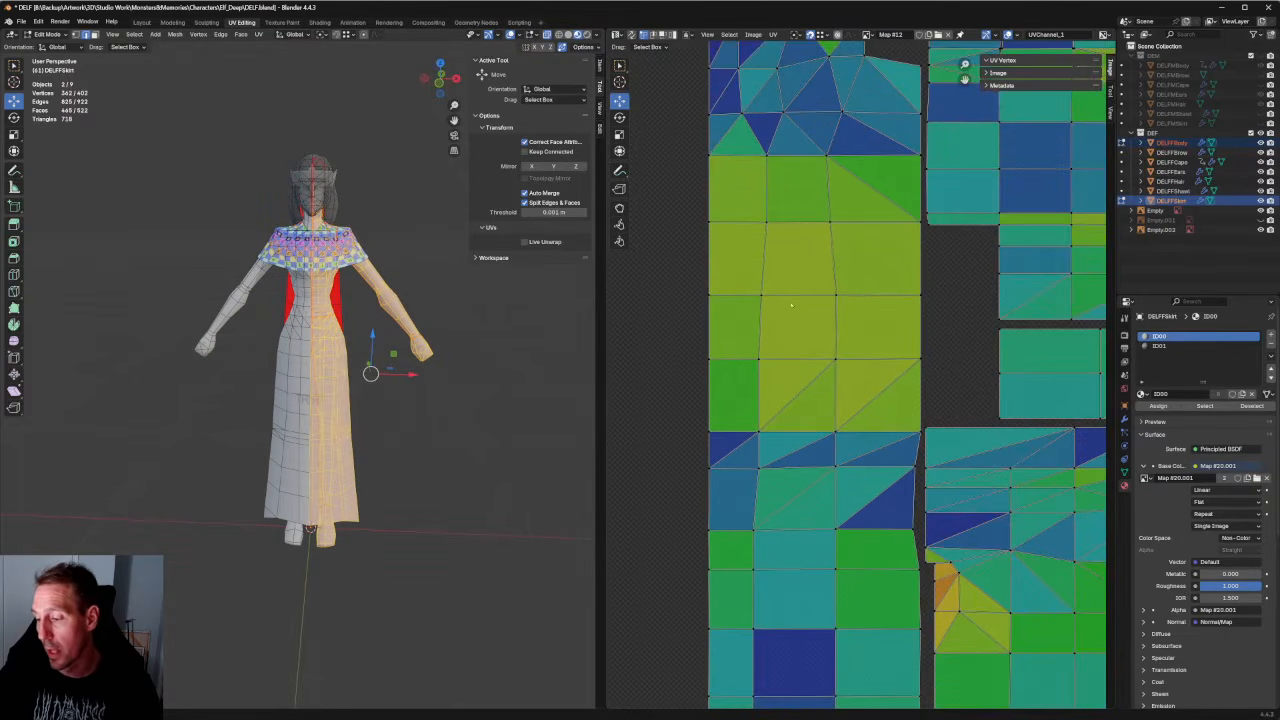
middle_drag(784, 285, 741, 197)
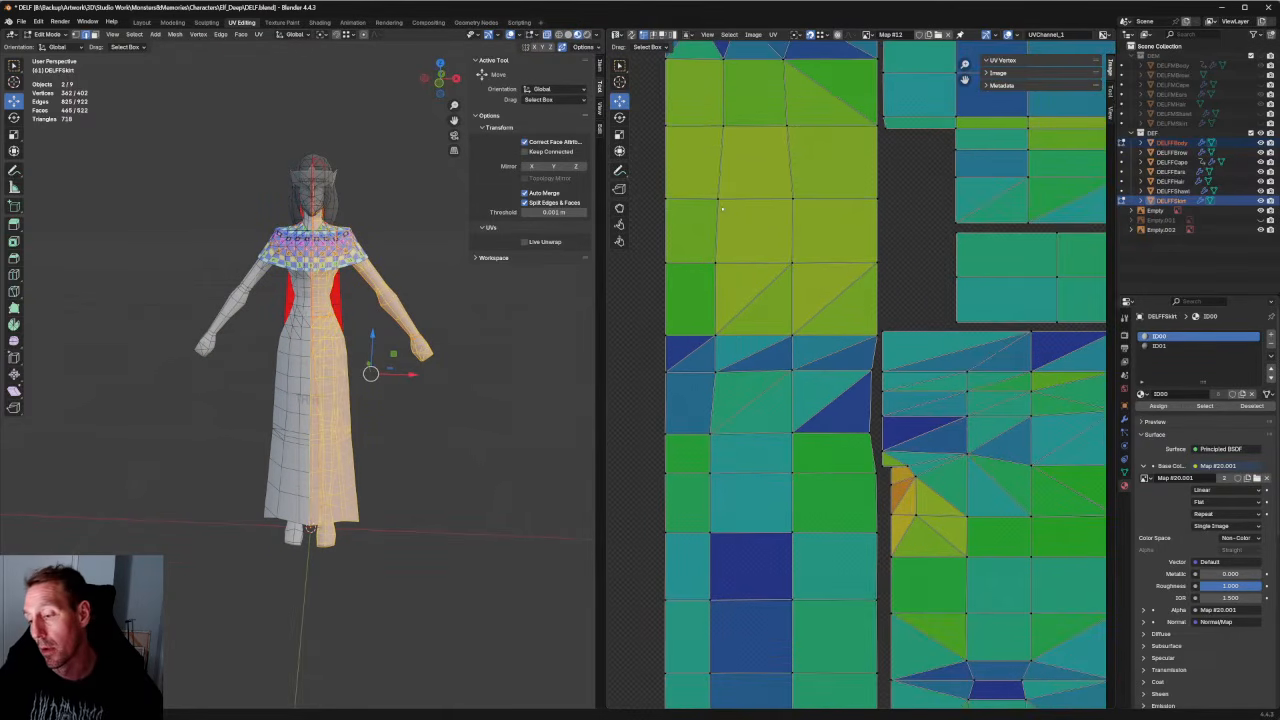
drag(698, 172, 753, 401)
middle_drag(790, 388, 811, 379)
scroll(811, 378, up, 2)
key(shift+w)
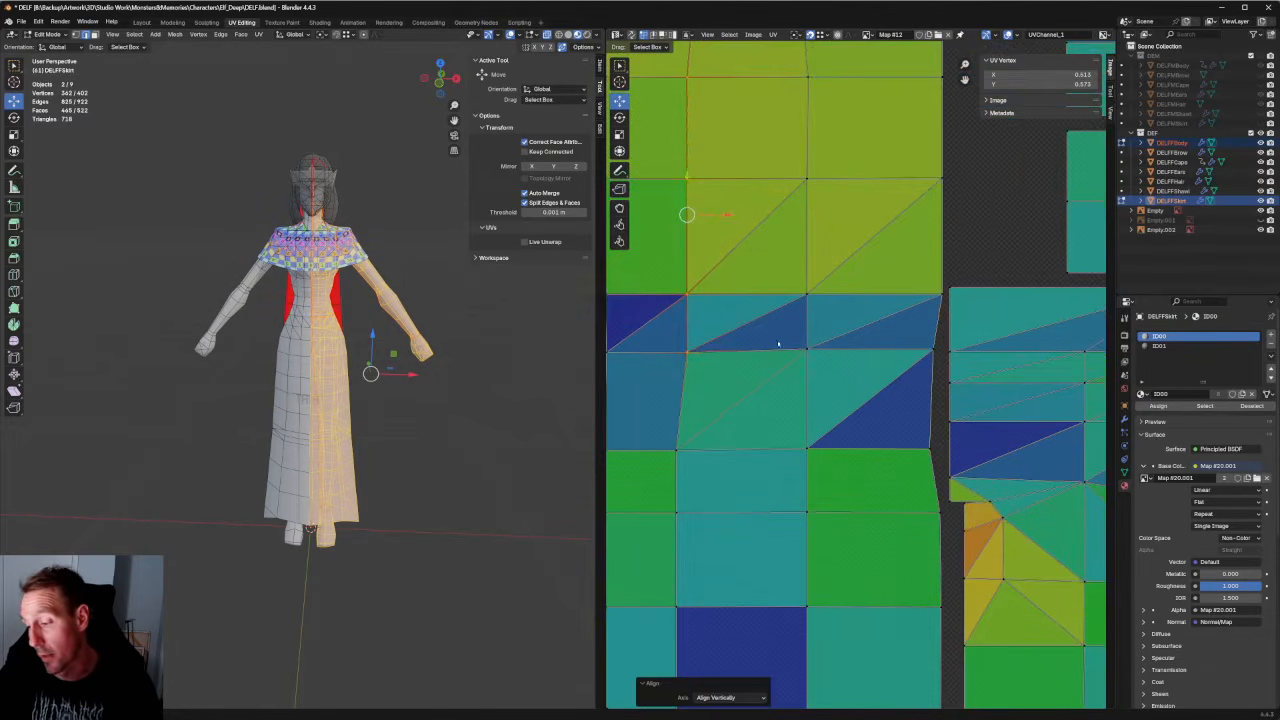
Align the left inner column of the front skirt UVs vertically and shift it about 0.004 m along X.
scroll(730, 354, down, 2)
middle_drag(718, 356, 757, 218)
scroll(735, 308, down, 1)
scroll(832, 309, down, 1)
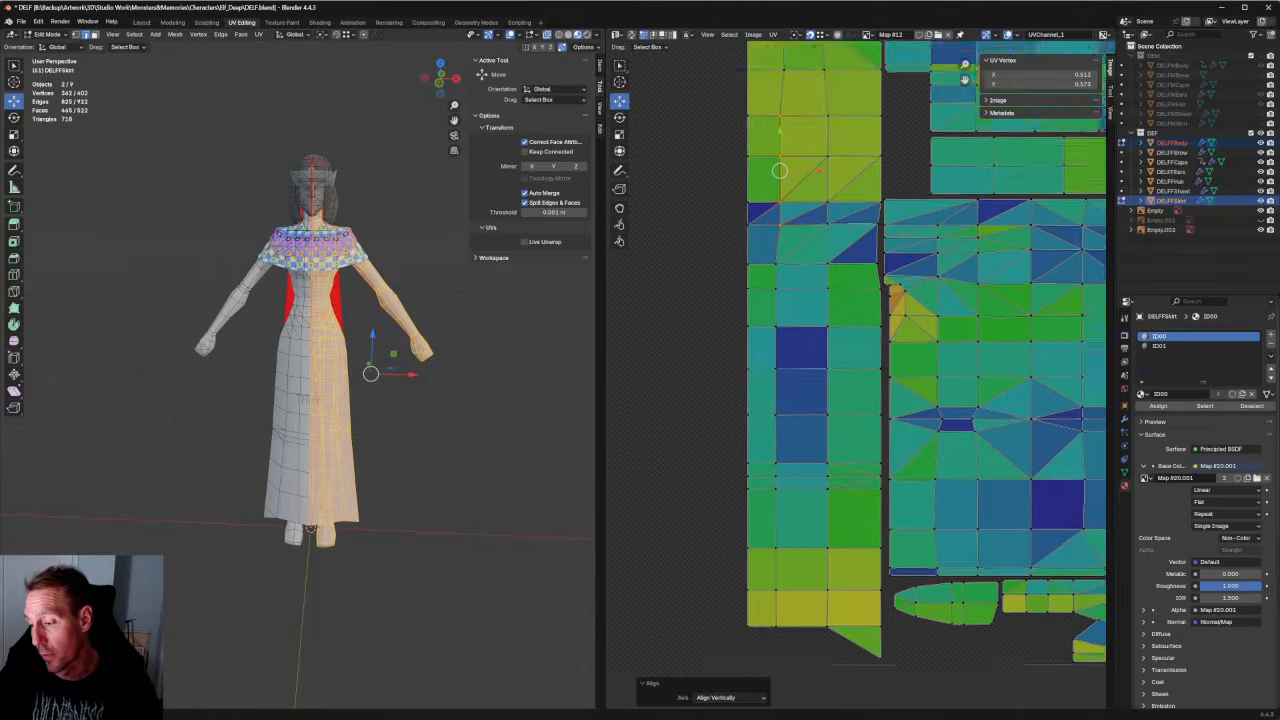
middle_drag(832, 309, 813, 252)
drag(748, 188, 781, 596)
scroll(786, 296, up, 2)
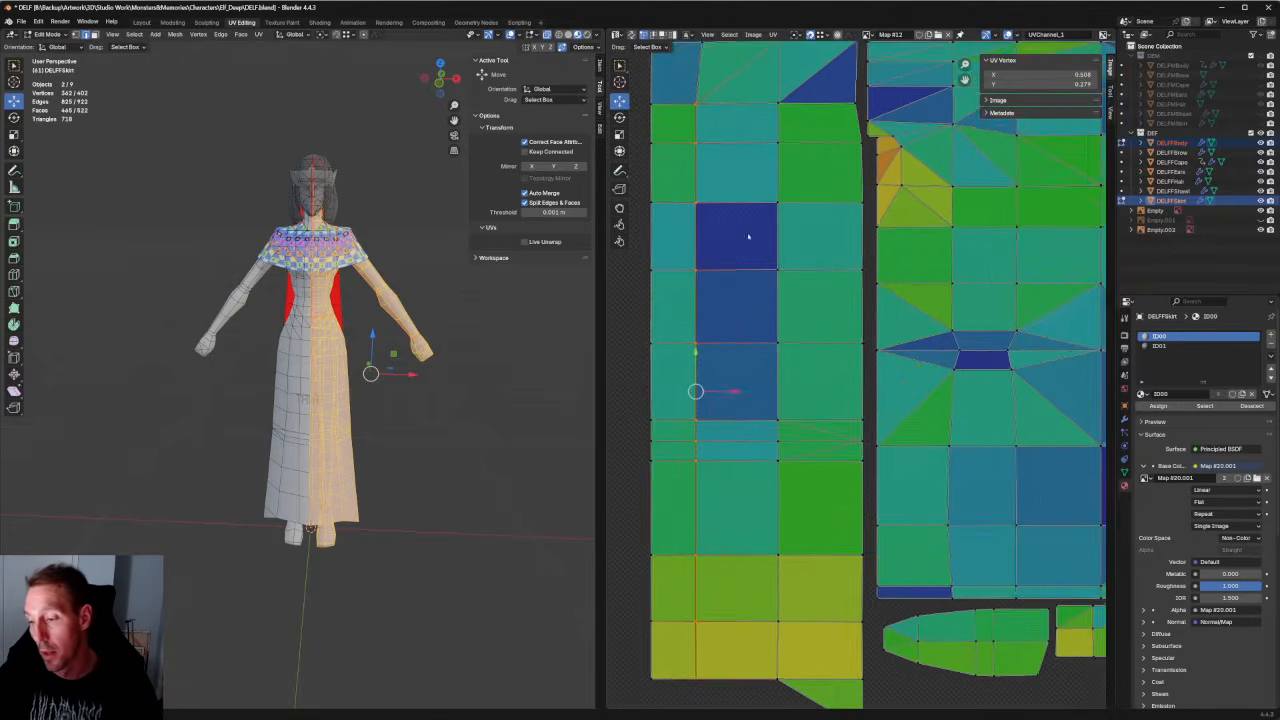
middle_drag(786, 296, 818, 353)
key(shift+w)
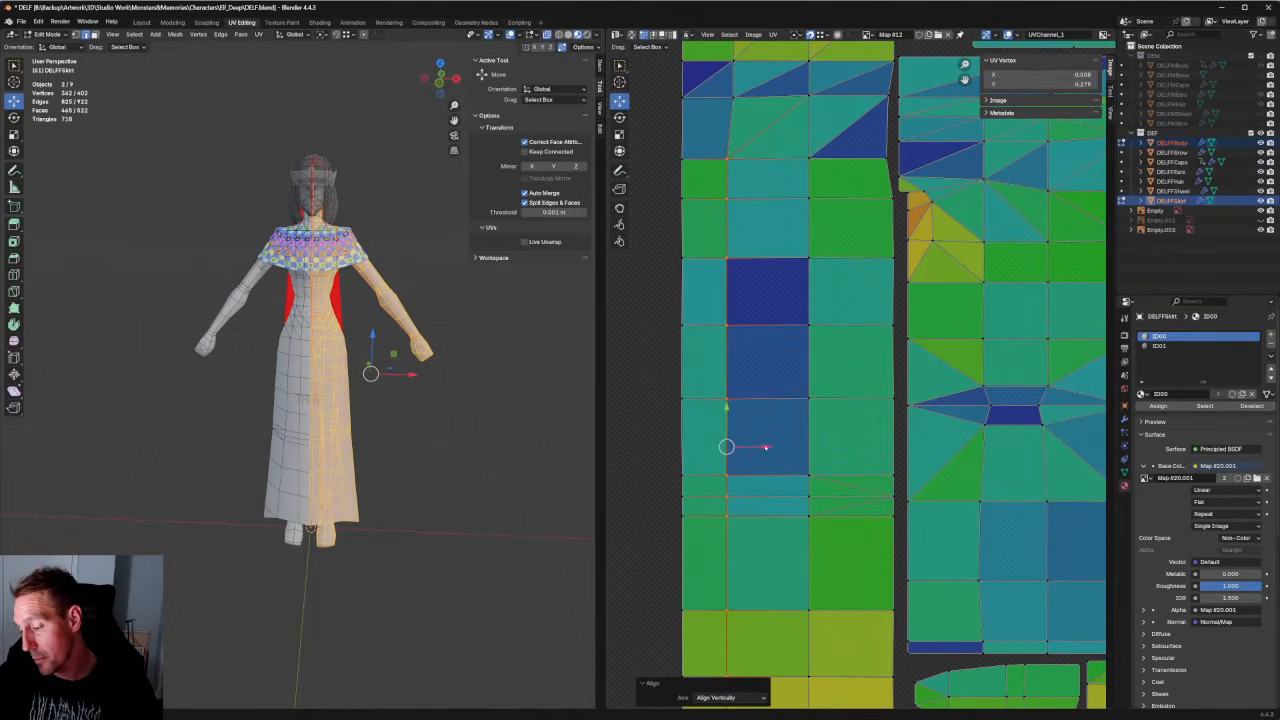
key(g)
key(x)
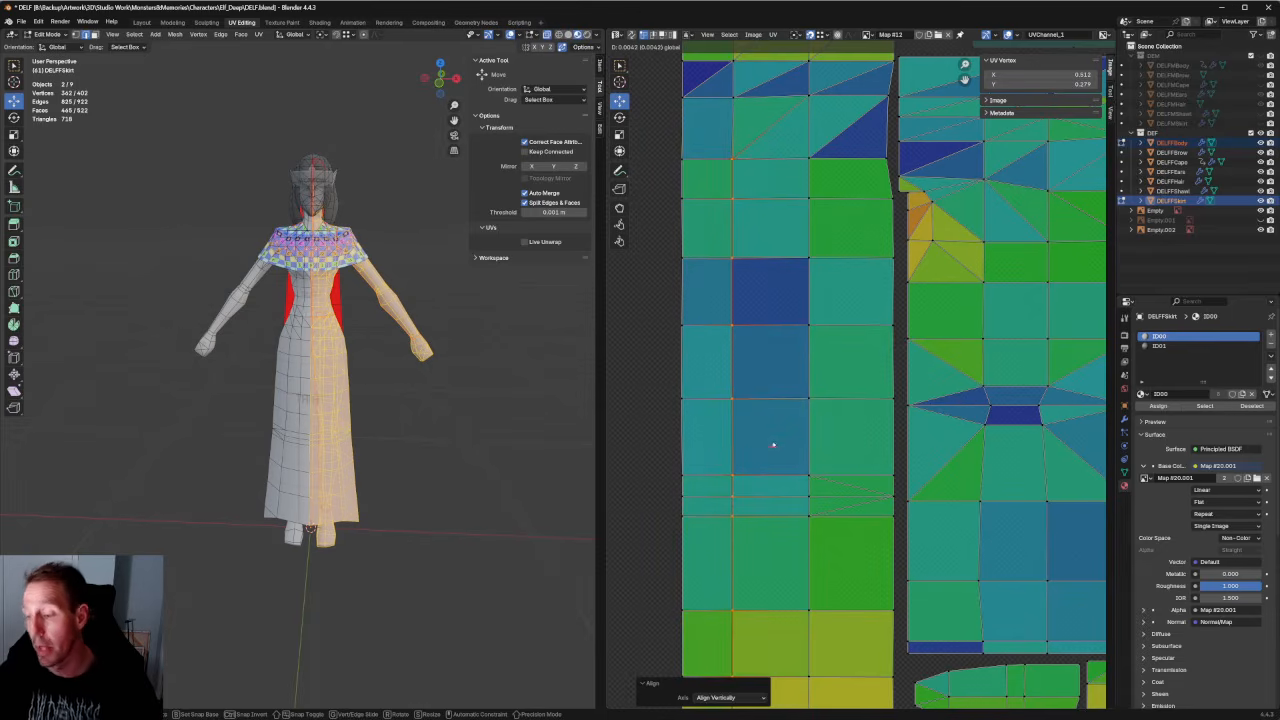
click(773, 442)
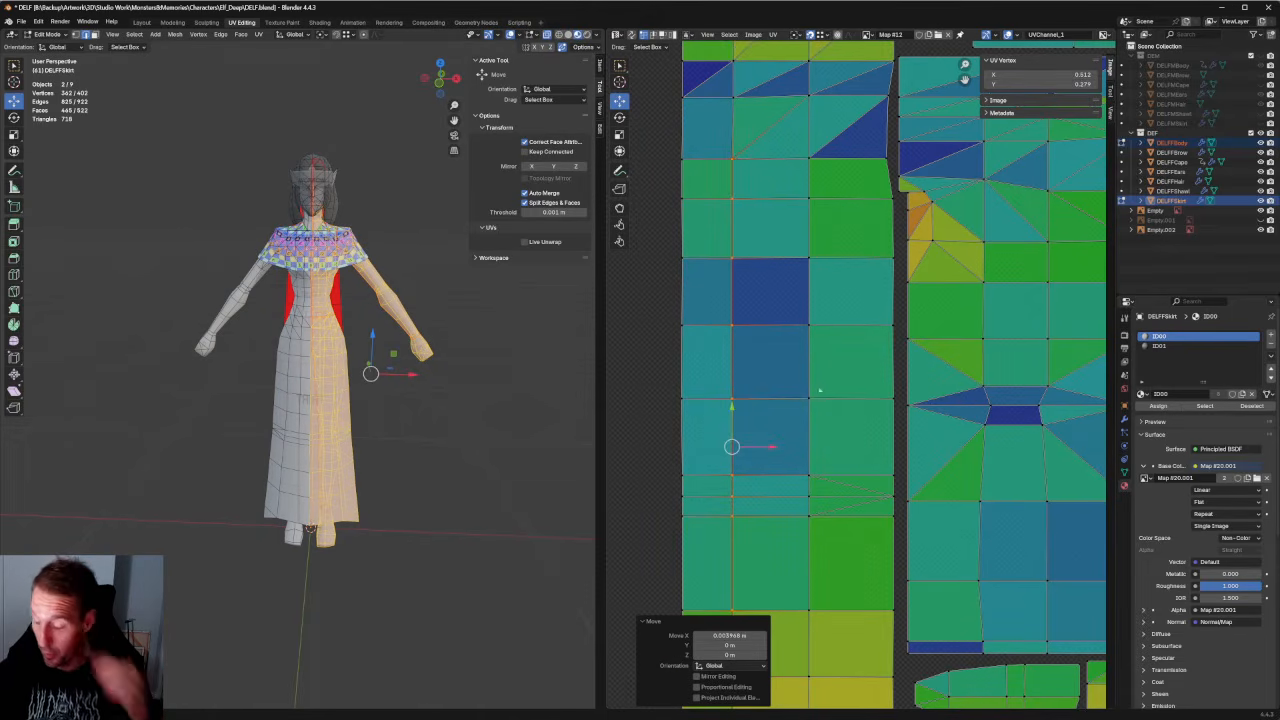
Select the front skirt's outer edge vertices beside the leg UVs, from below the belt to the hem, and align them vertically.
middle_drag(861, 237, 829, 347)
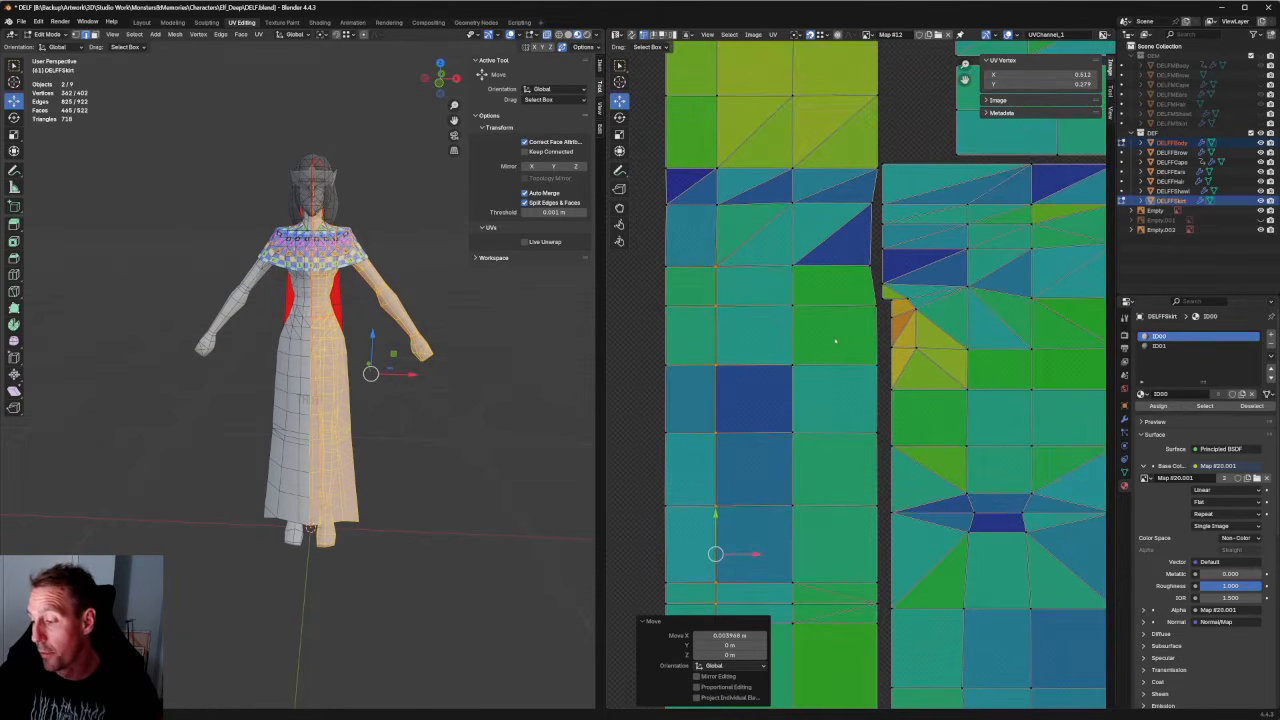
middle_drag(921, 273, 743, 314)
scroll(743, 314, up, 3)
scroll(743, 314, down, 2)
middle_drag(687, 266, 746, 193)
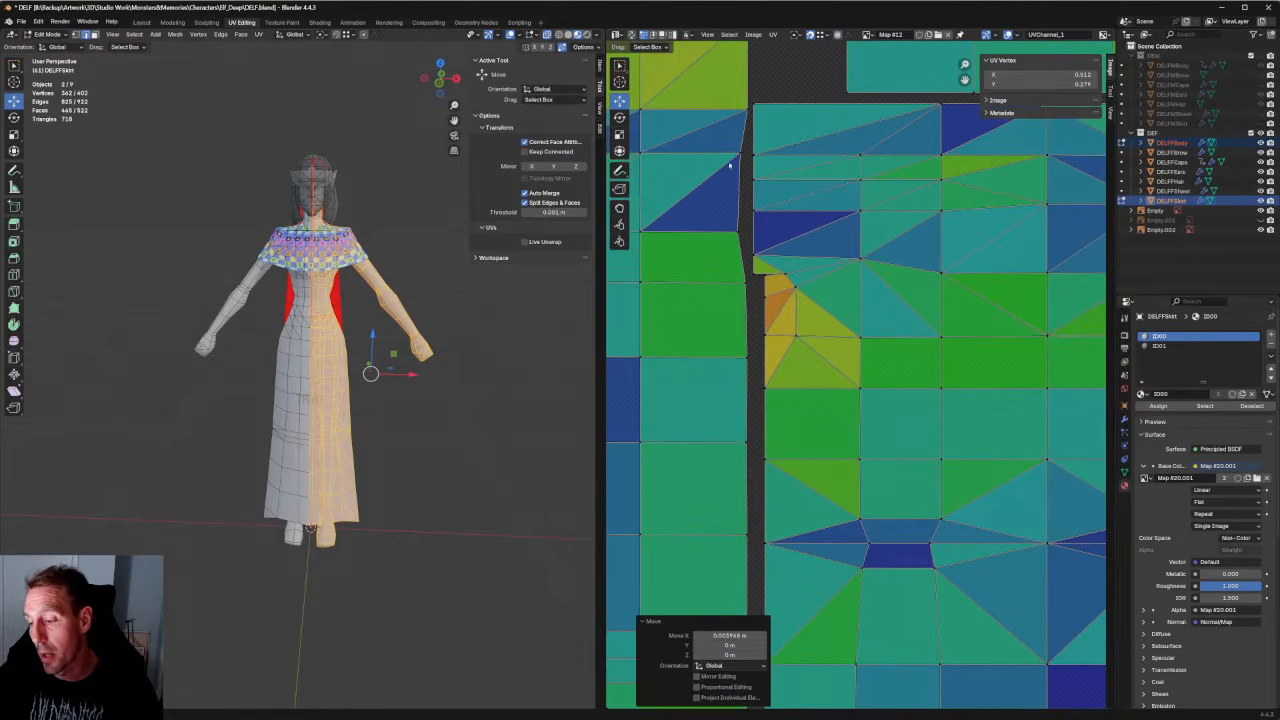
drag(722, 141, 751, 331)
scroll(753, 345, down, 2)
middle_drag(753, 343, 801, 143)
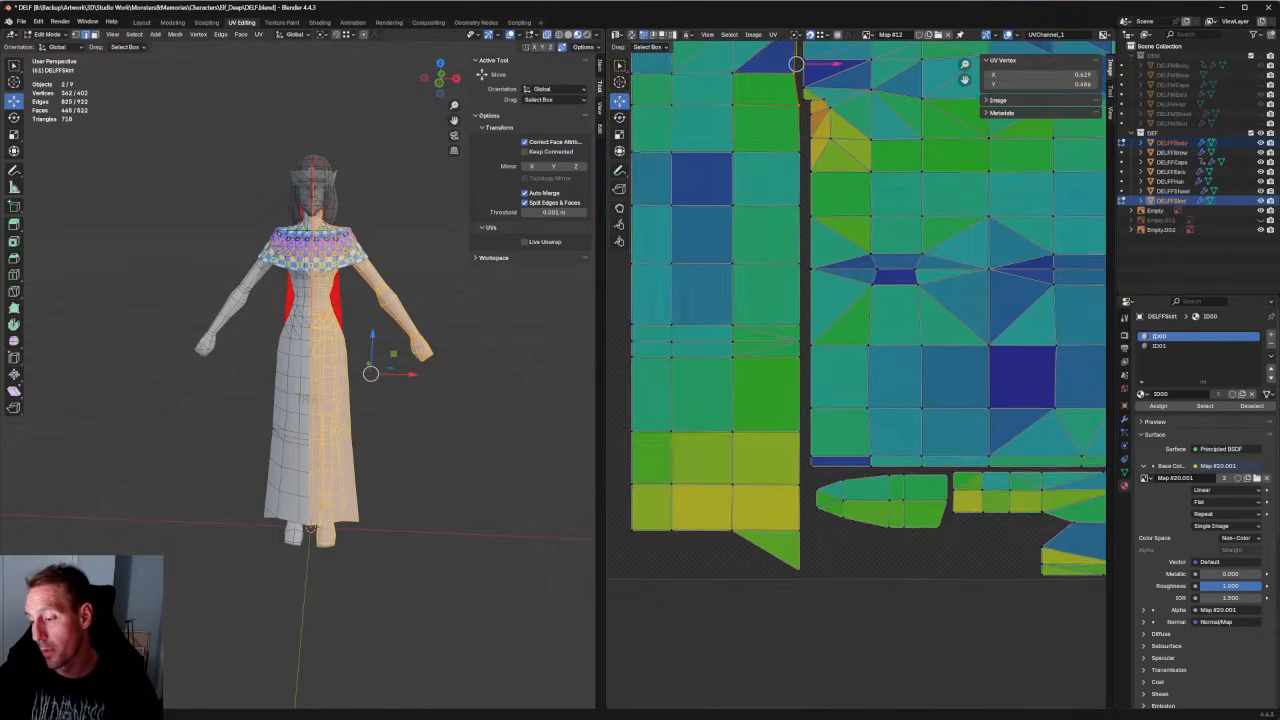
drag(785, 133, 805, 272)
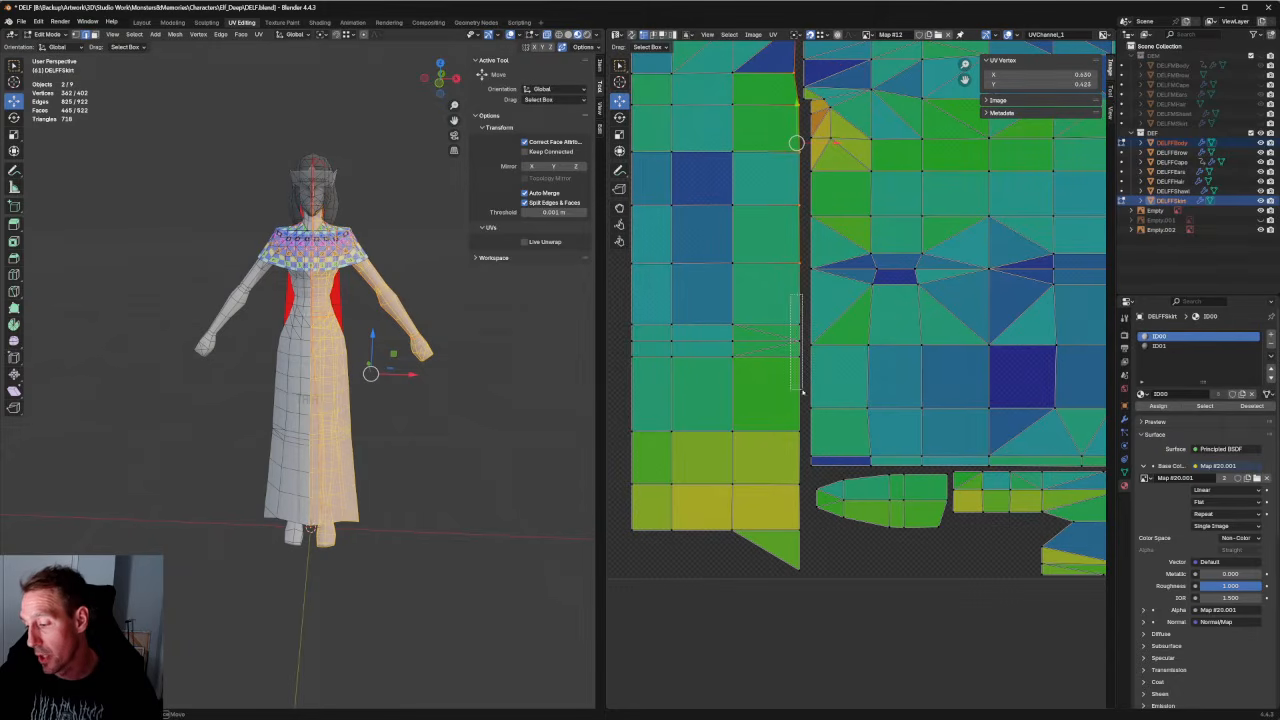
shift+drag(783, 415, 808, 634)
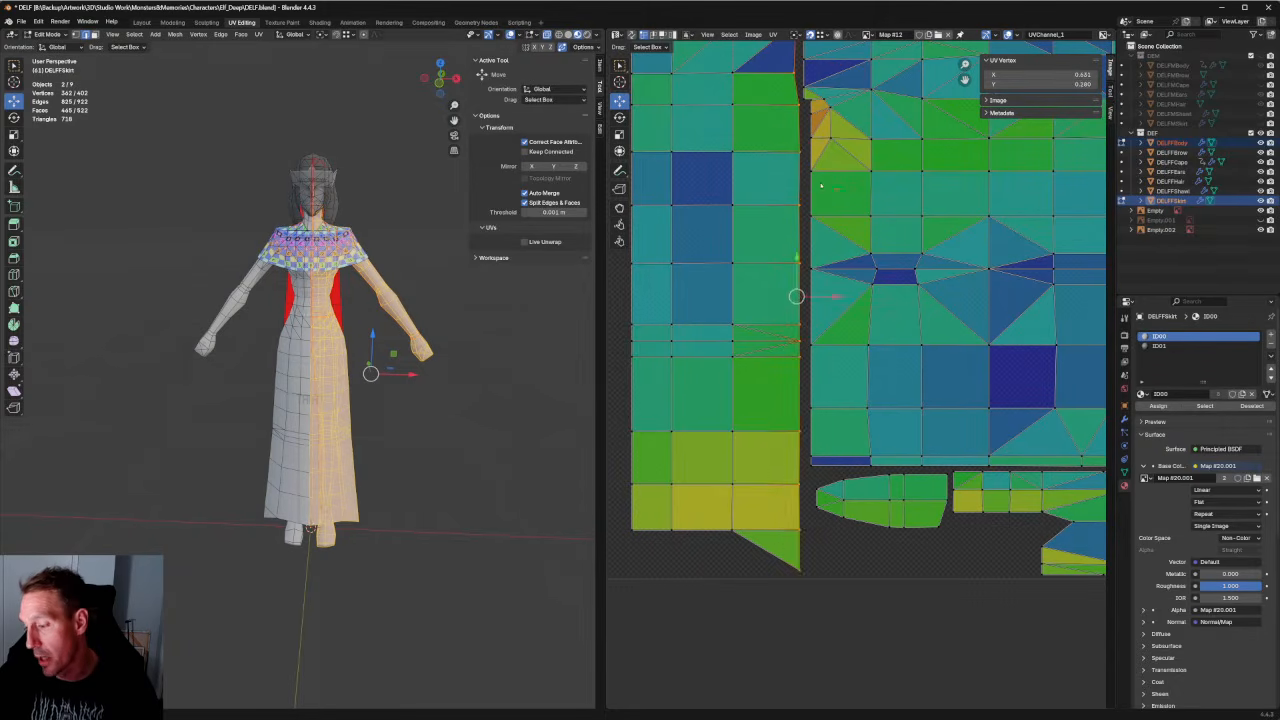
scroll(819, 190, up, 1)
middle_drag(811, 218, 847, 361)
scroll(855, 350, up, 1)
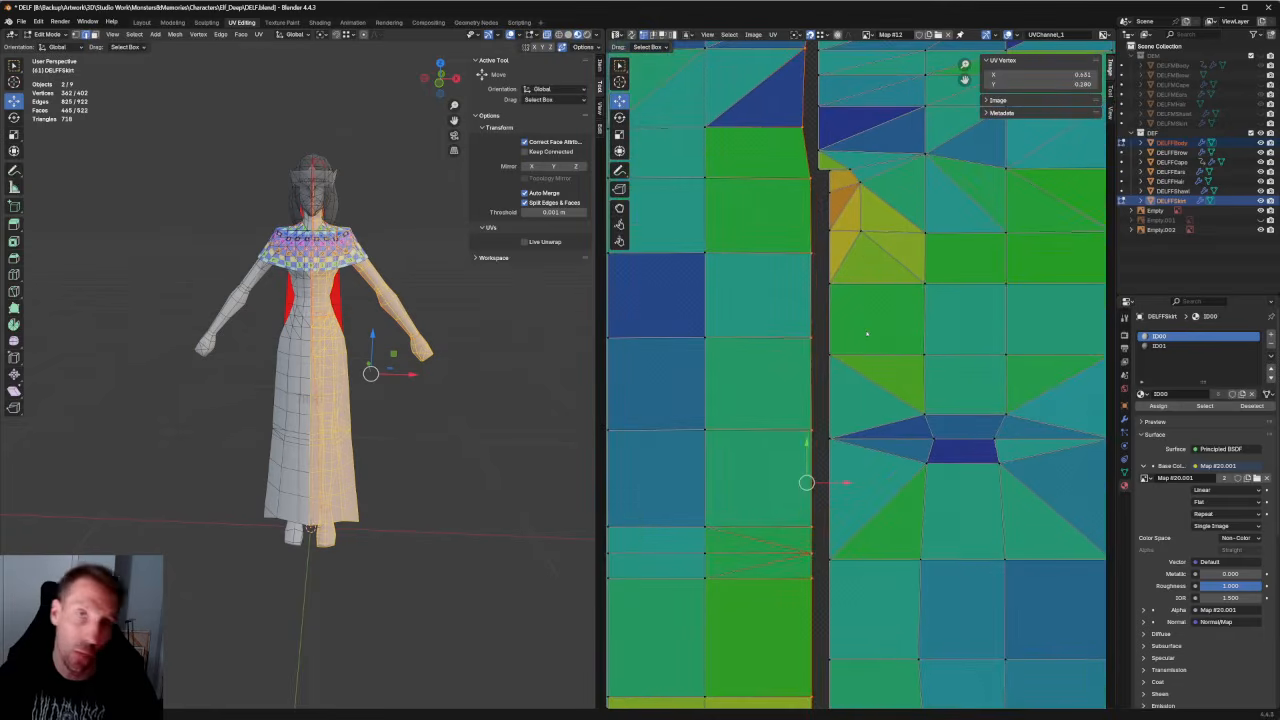
scroll(850, 370, down, 1)
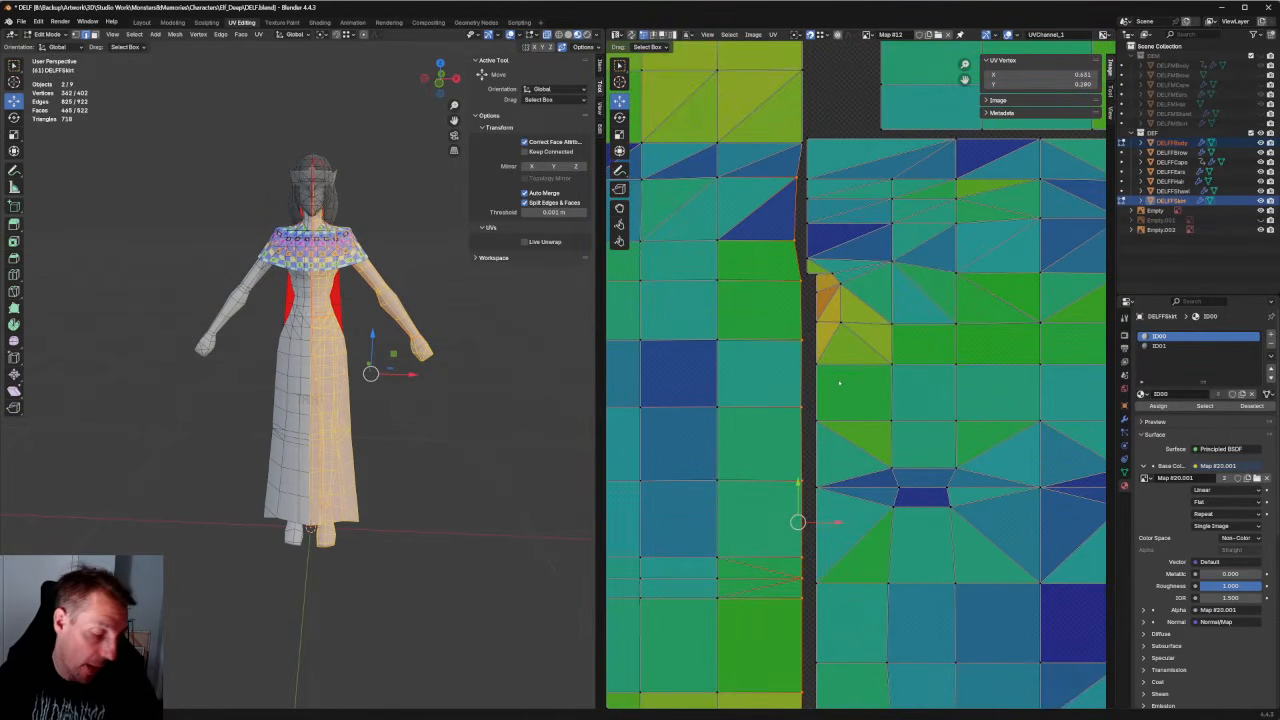
key(shift+w)
key(v)
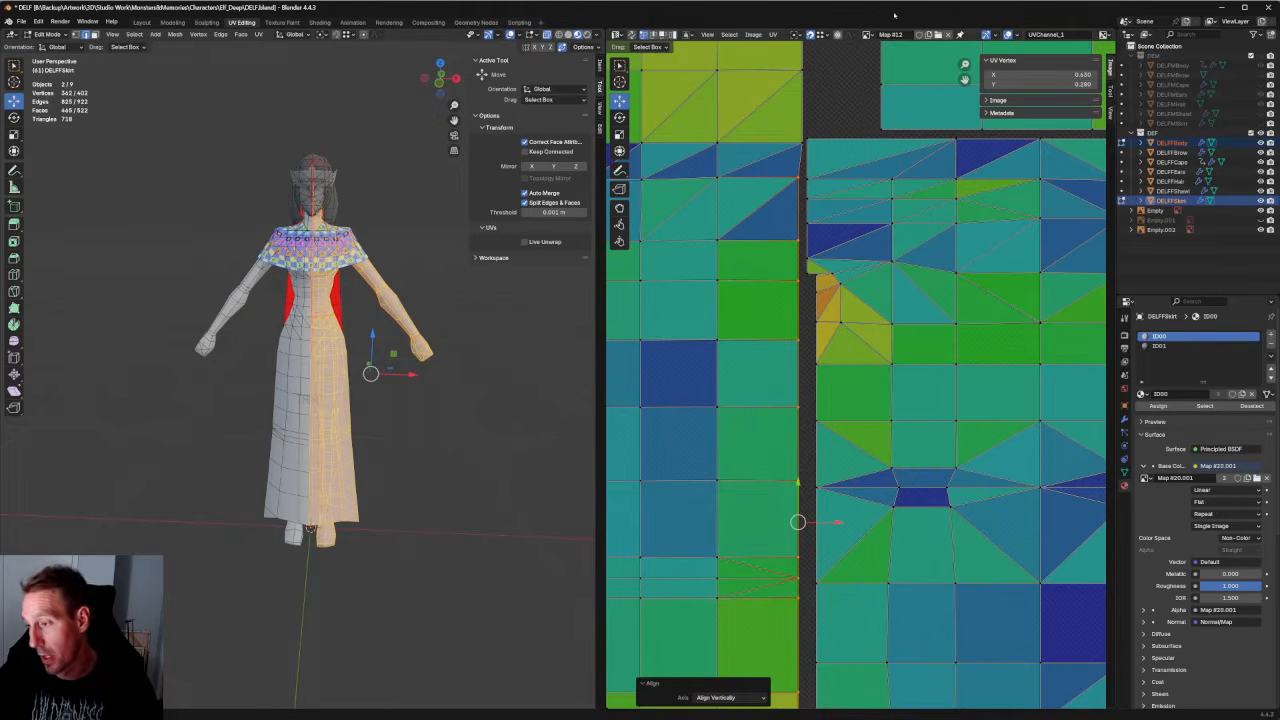
Display Map #20.001 behind the UVs and shift the skirt's aligned outer edge column about 0.003 m along X.
click(867, 34)
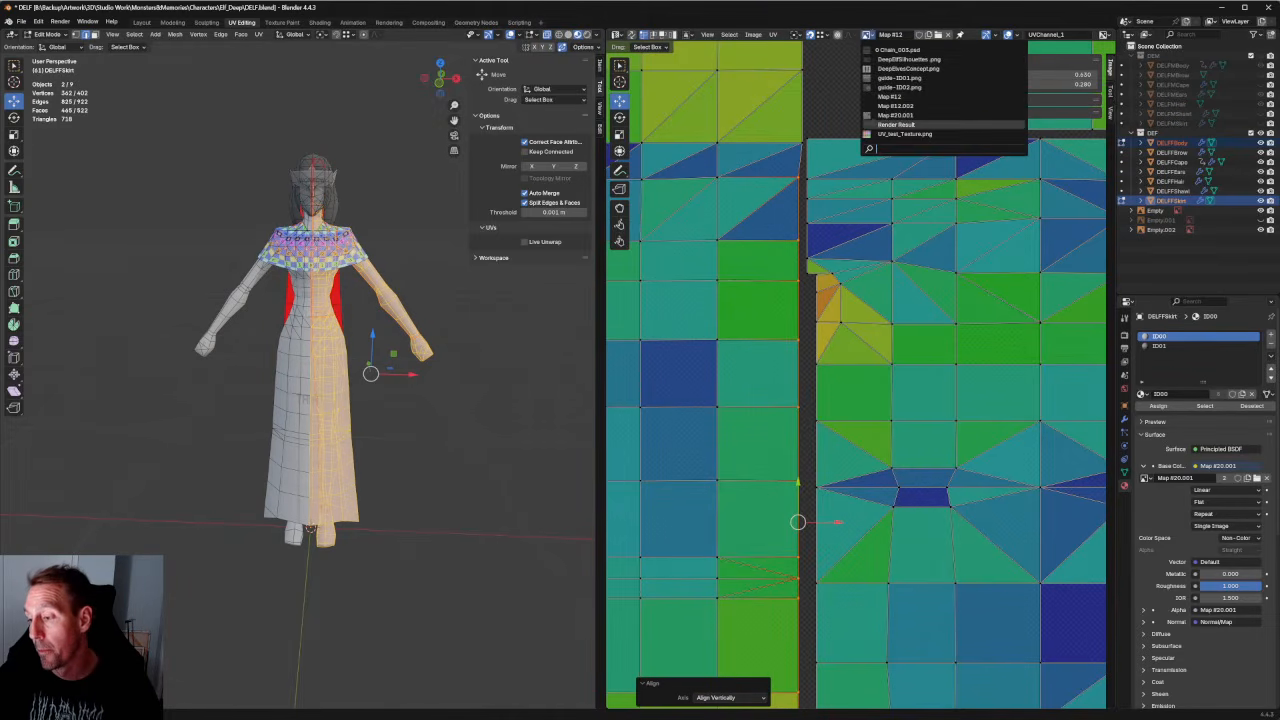
click(895, 115)
scroll(905, 400, down, 5)
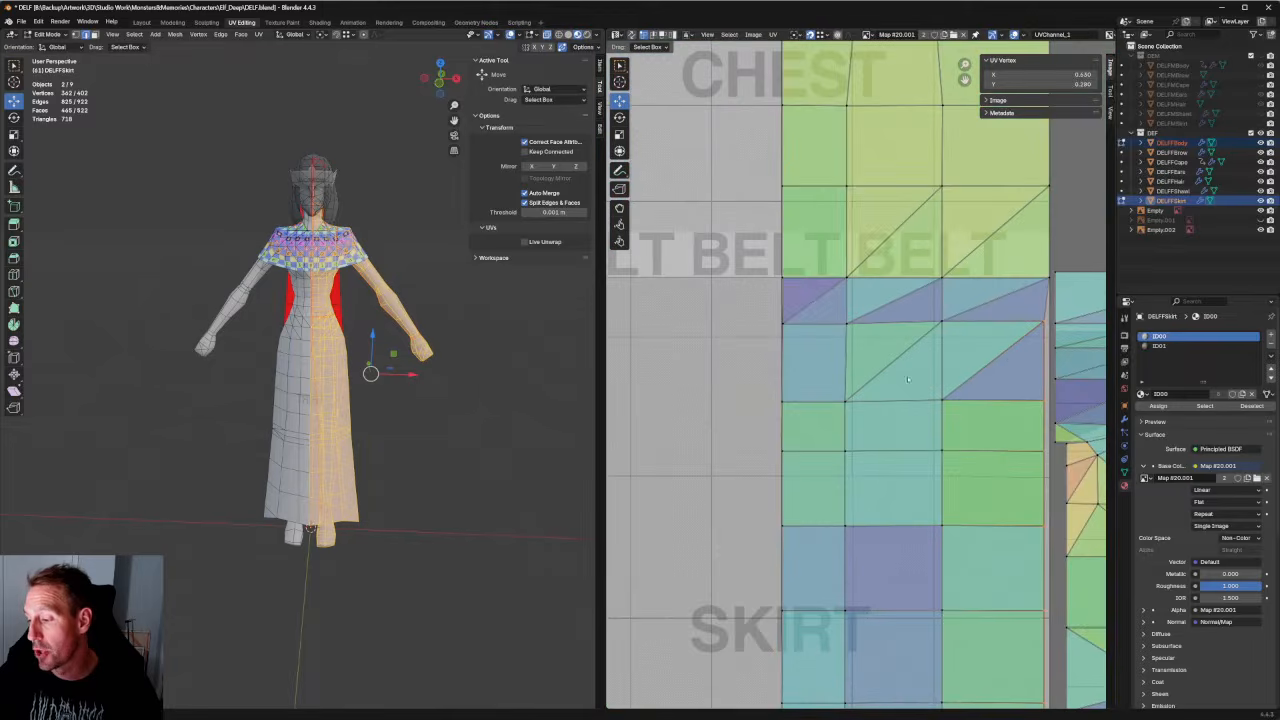
scroll(1006, 362, up, 10)
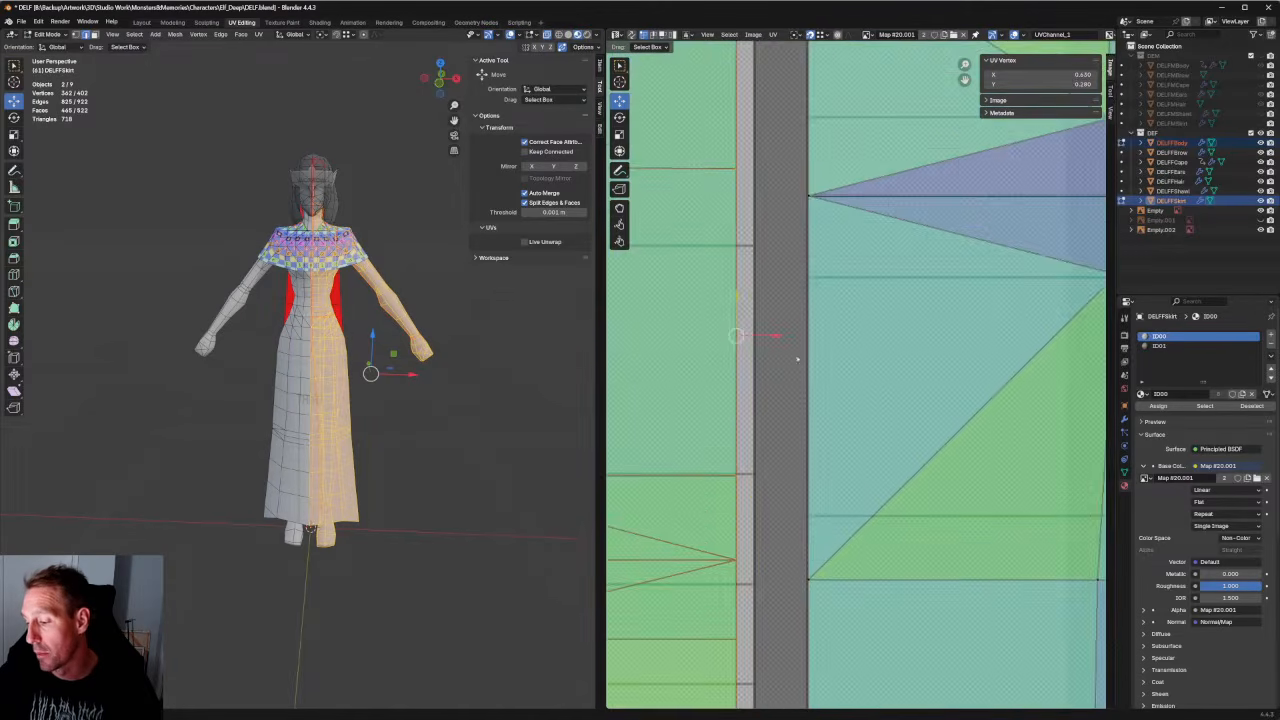
middle_drag(635, 312, 848, 361)
scroll(848, 361, up, 3)
drag(843, 320, 906, 318)
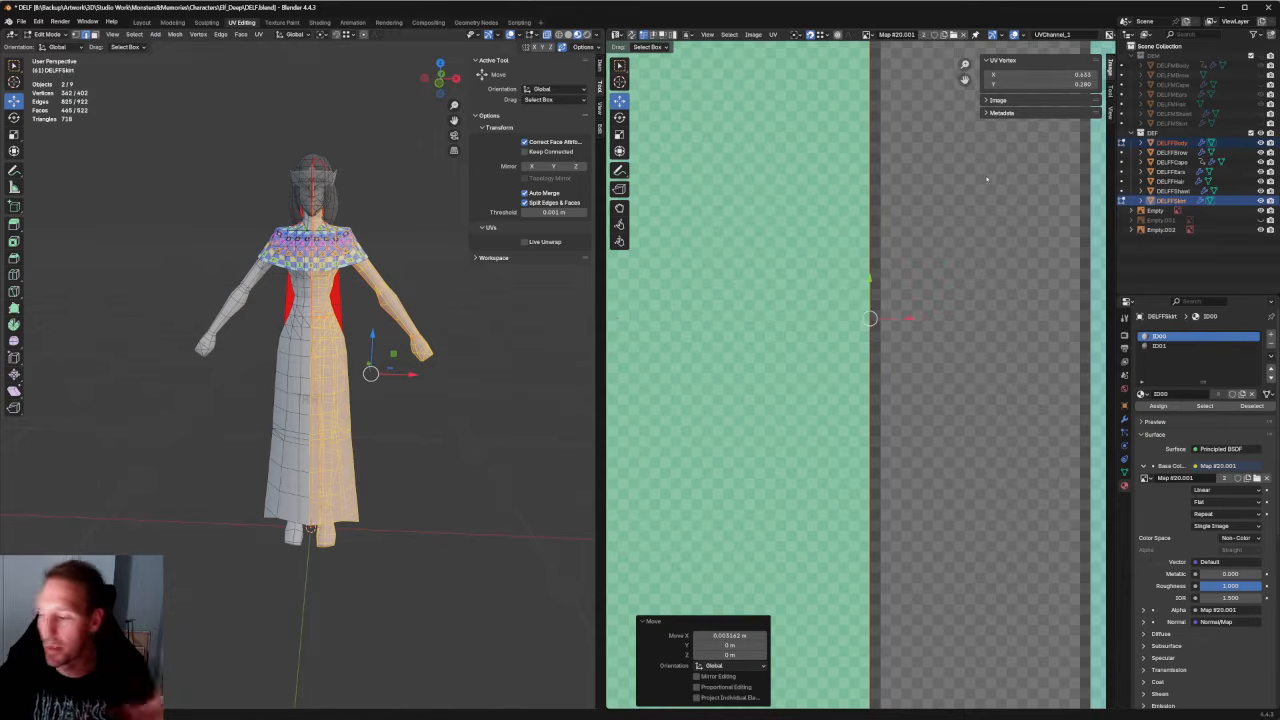
Reselect the front's left inner column from the skirt hem up past the belt into the chest, and align it vertically.
scroll(827, 202, down, 5)
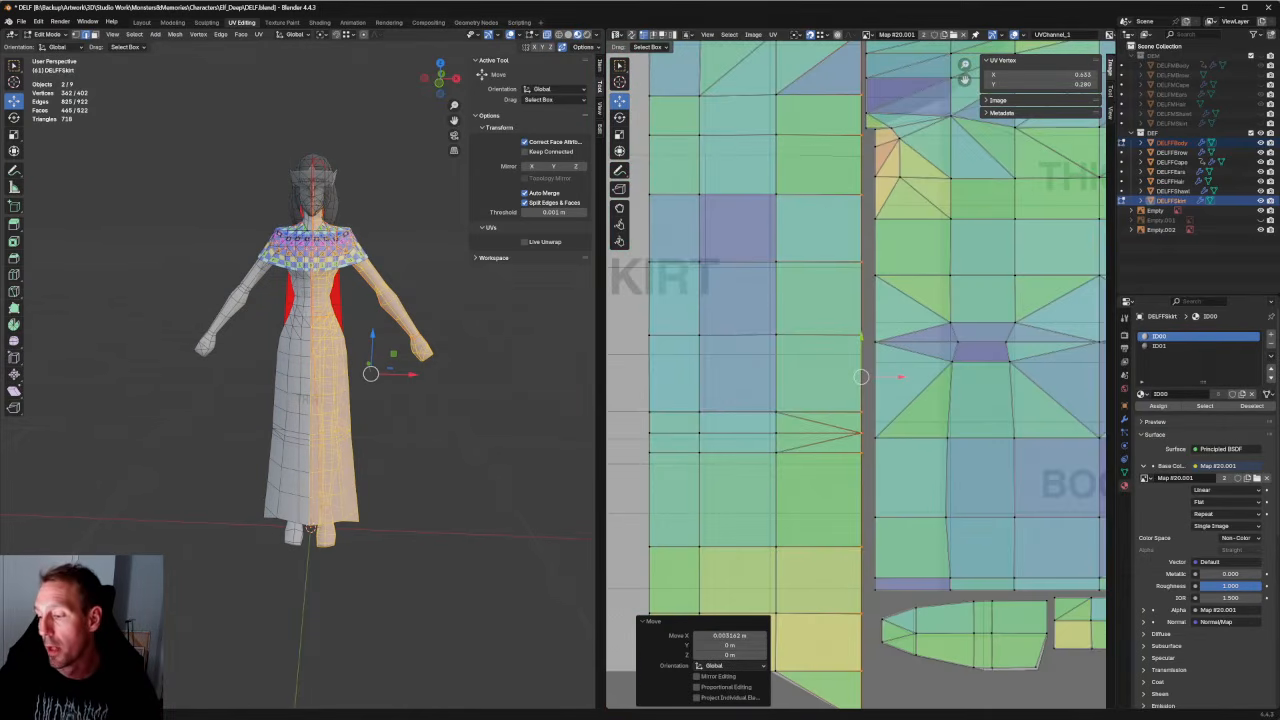
scroll(813, 416, down, 2)
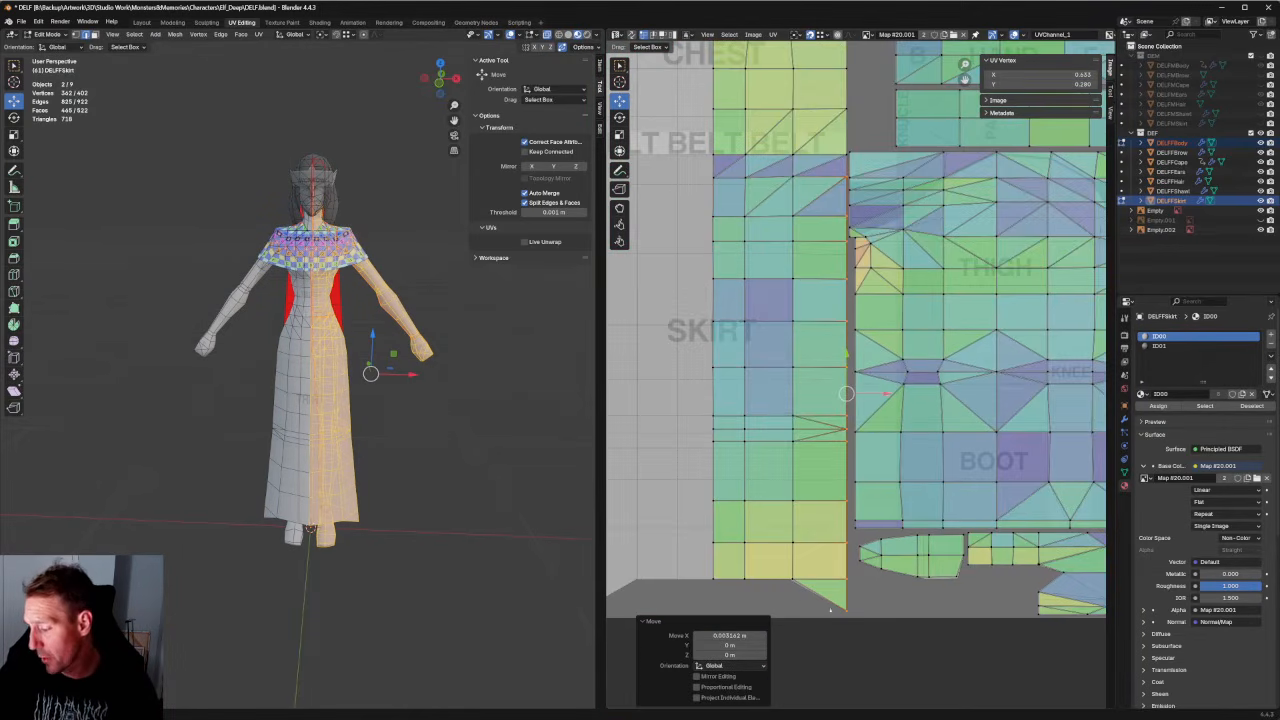
click(812, 601)
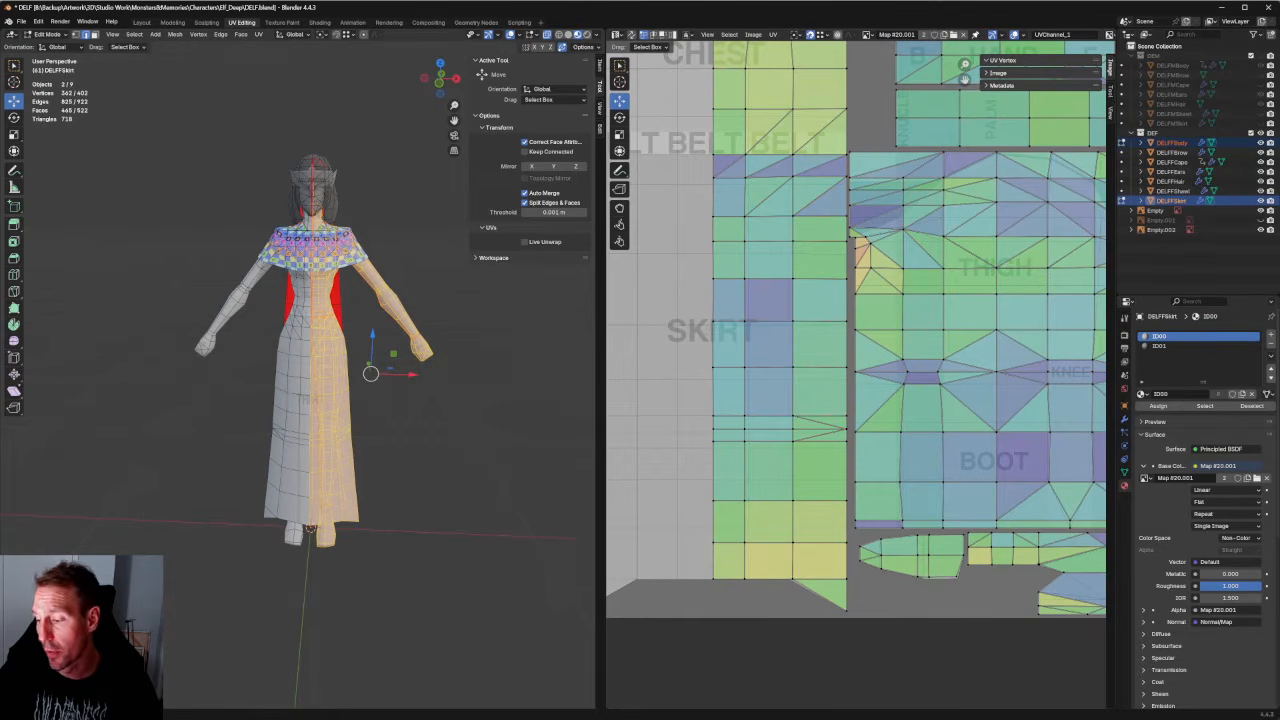
drag(772, 607, 727, 580)
drag(729, 178, 728, 175)
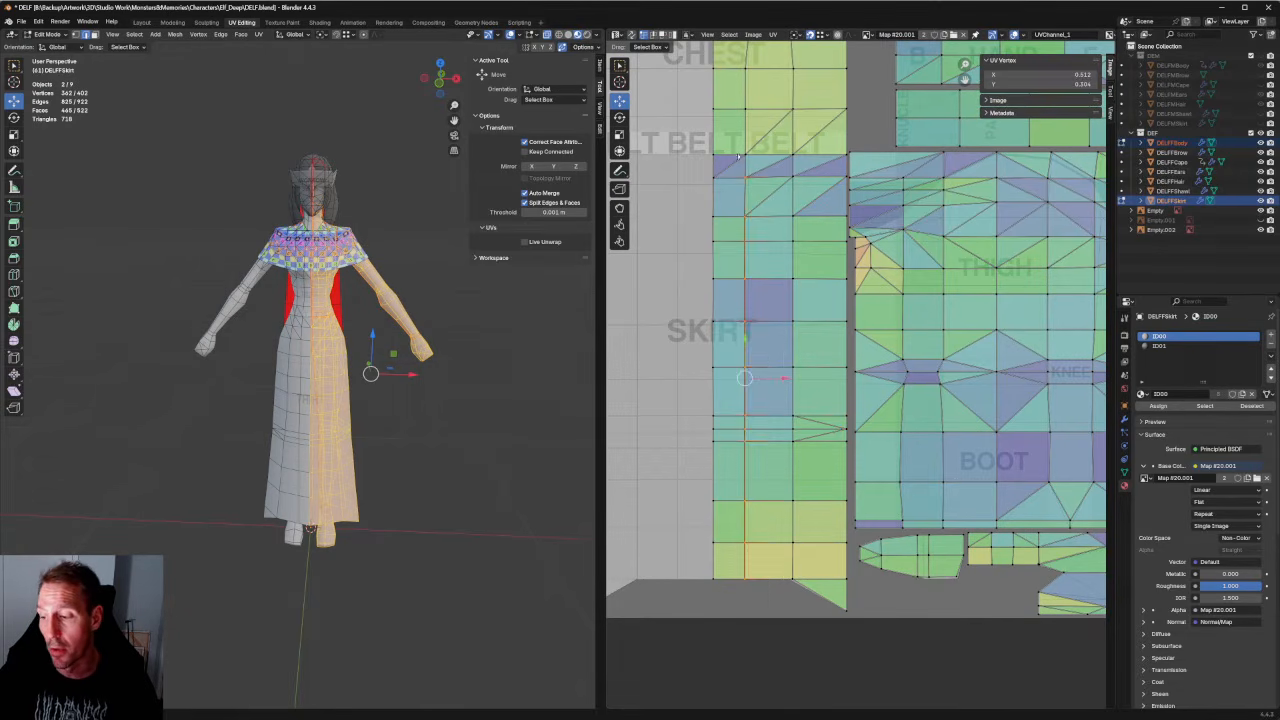
scroll(735, 200, up, 3)
middle_drag(735, 200, 903, 487)
scroll(831, 254, up, 3)
scroll(831, 254, down, 2)
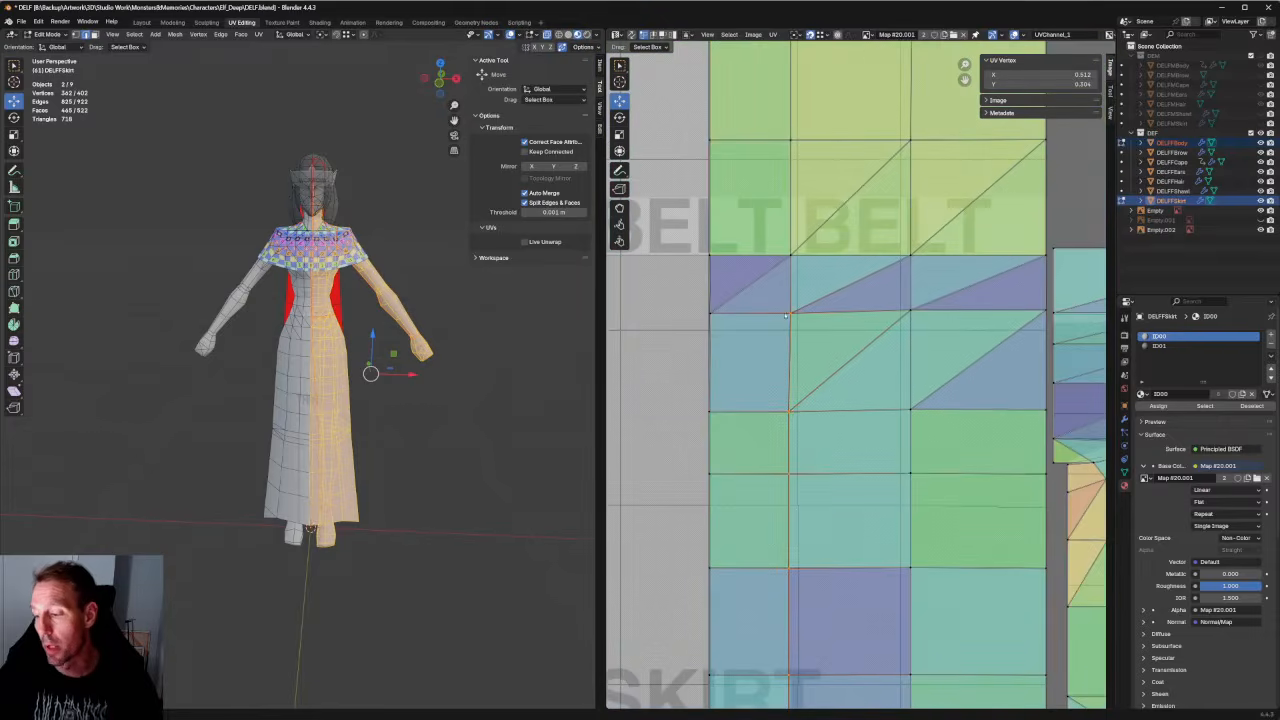
scroll(831, 254, down, 4)
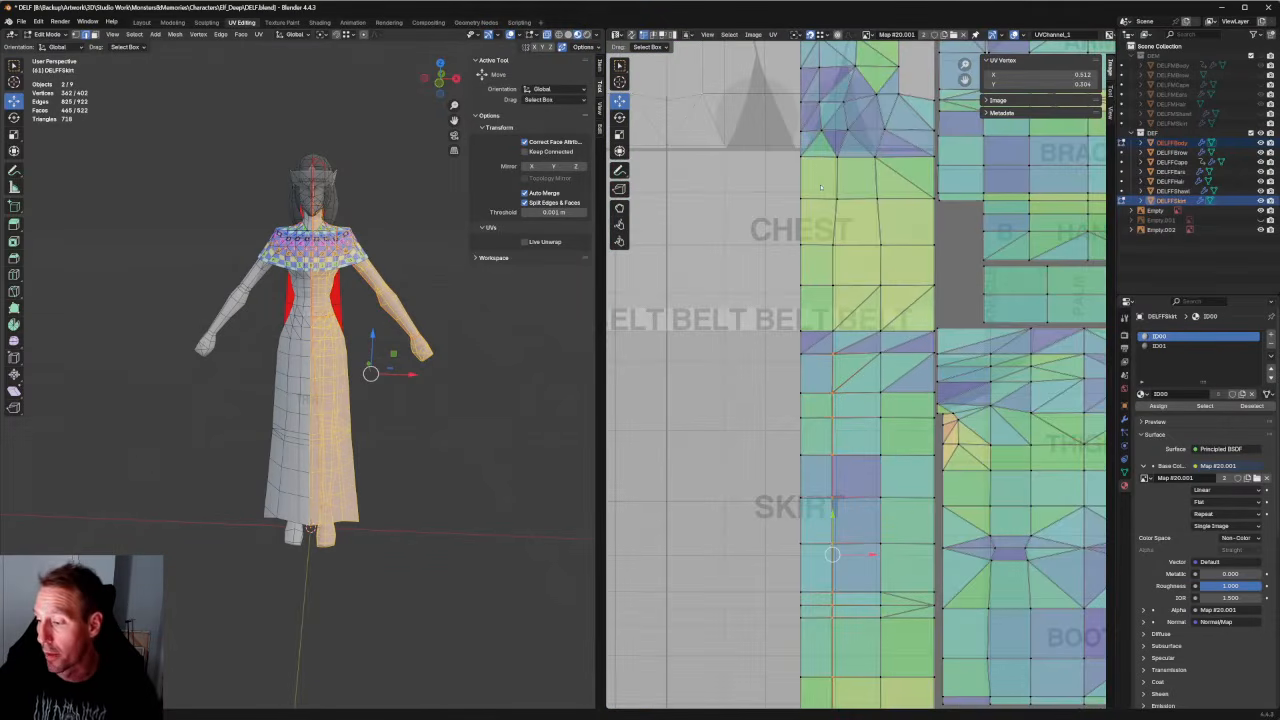
middle_drag(821, 187, 762, 89)
scroll(783, 141, down, 1)
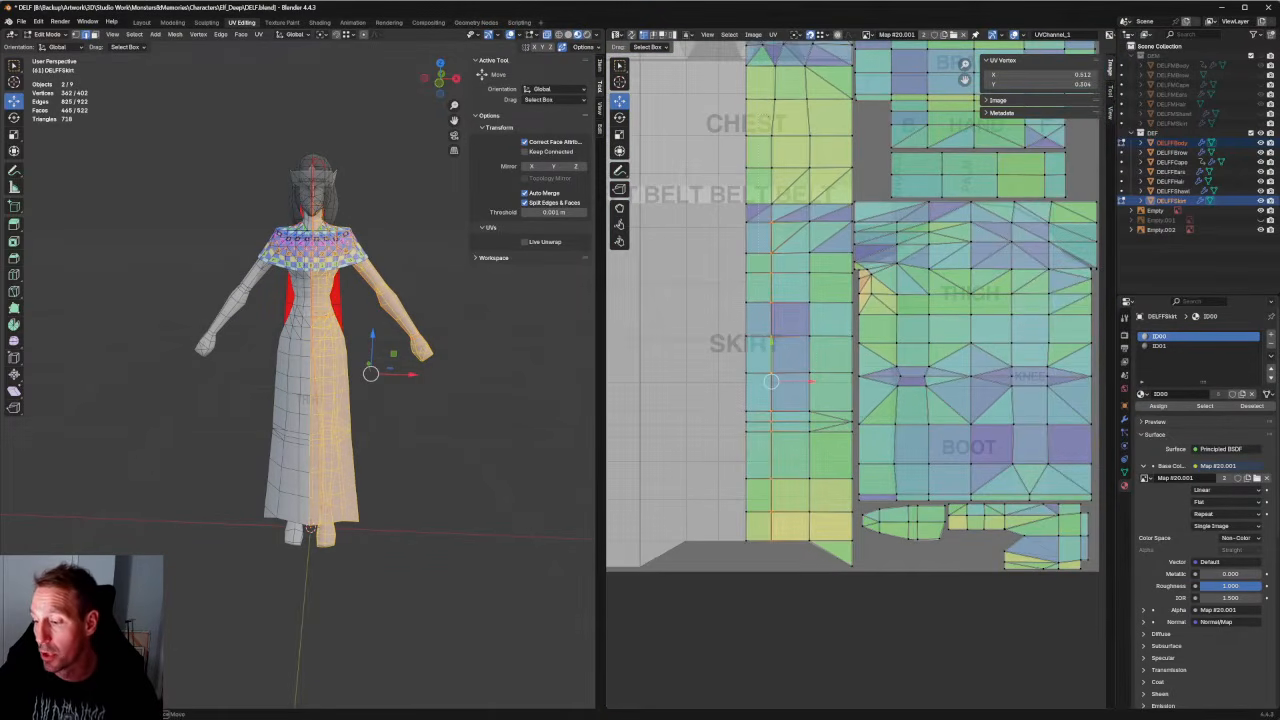
scroll(802, 260, up, 1)
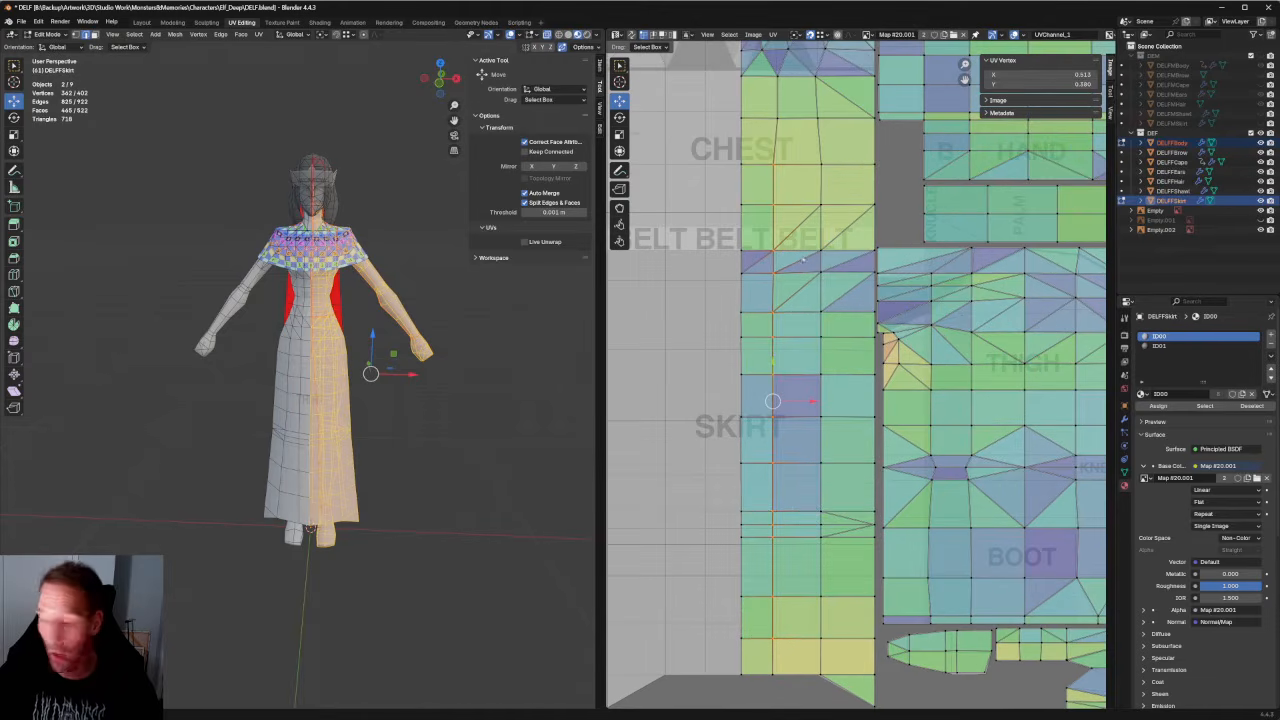
key(shift+r)
Set the ID00 material's base color image to UV_test_Texture.png and inspect the model's waist in front view.
scroll(863, 382, up, 3)
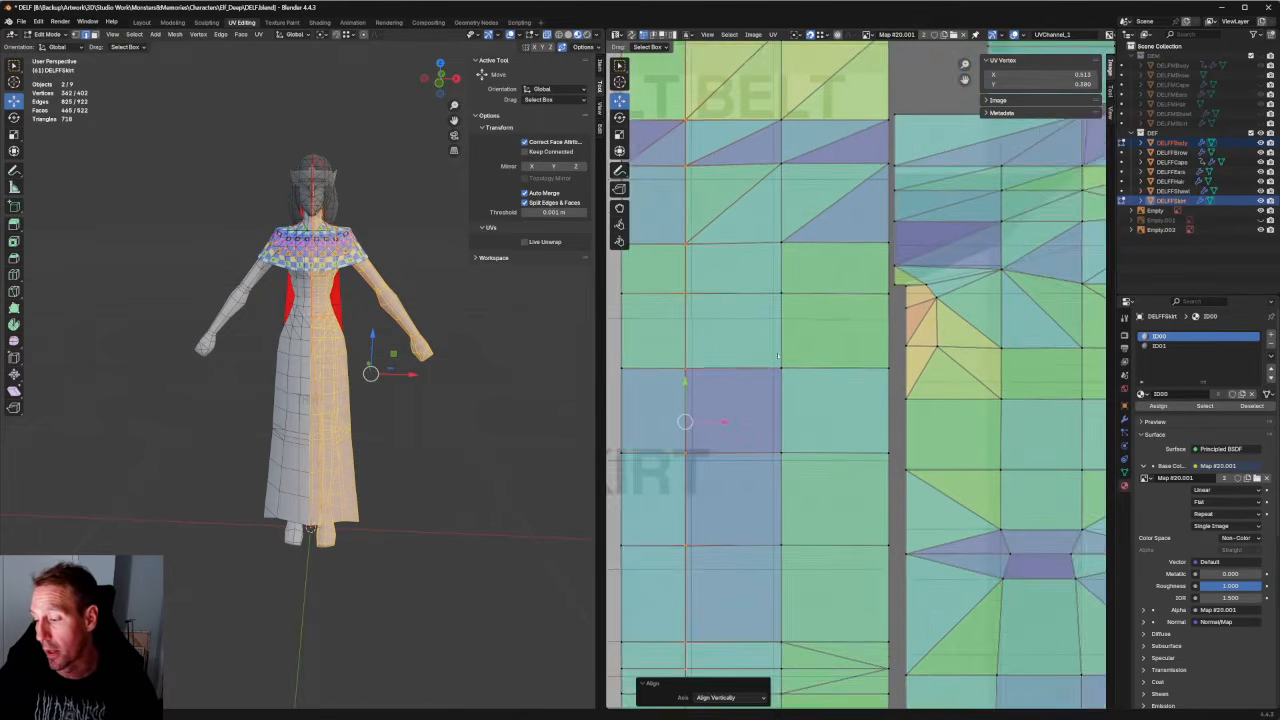
middle_drag(741, 325, 819, 421)
scroll(305, 370, up, 3)
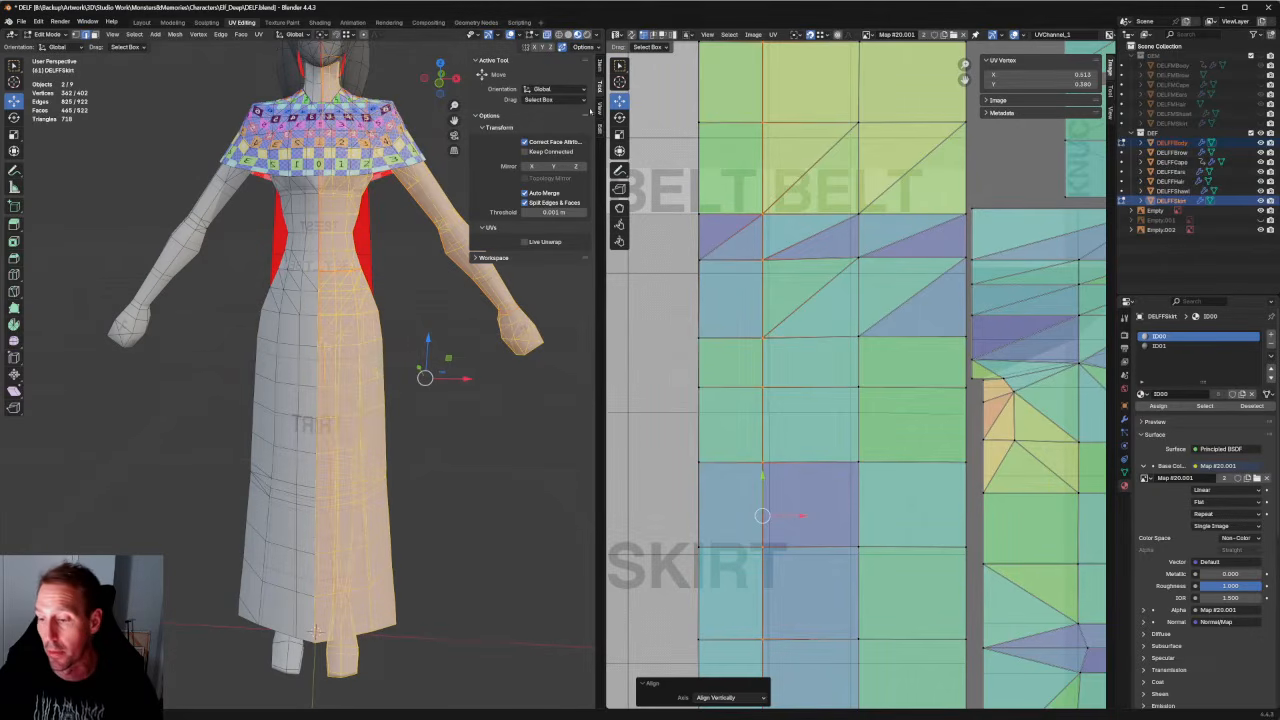
middle_drag(315, 632, 318, 590)
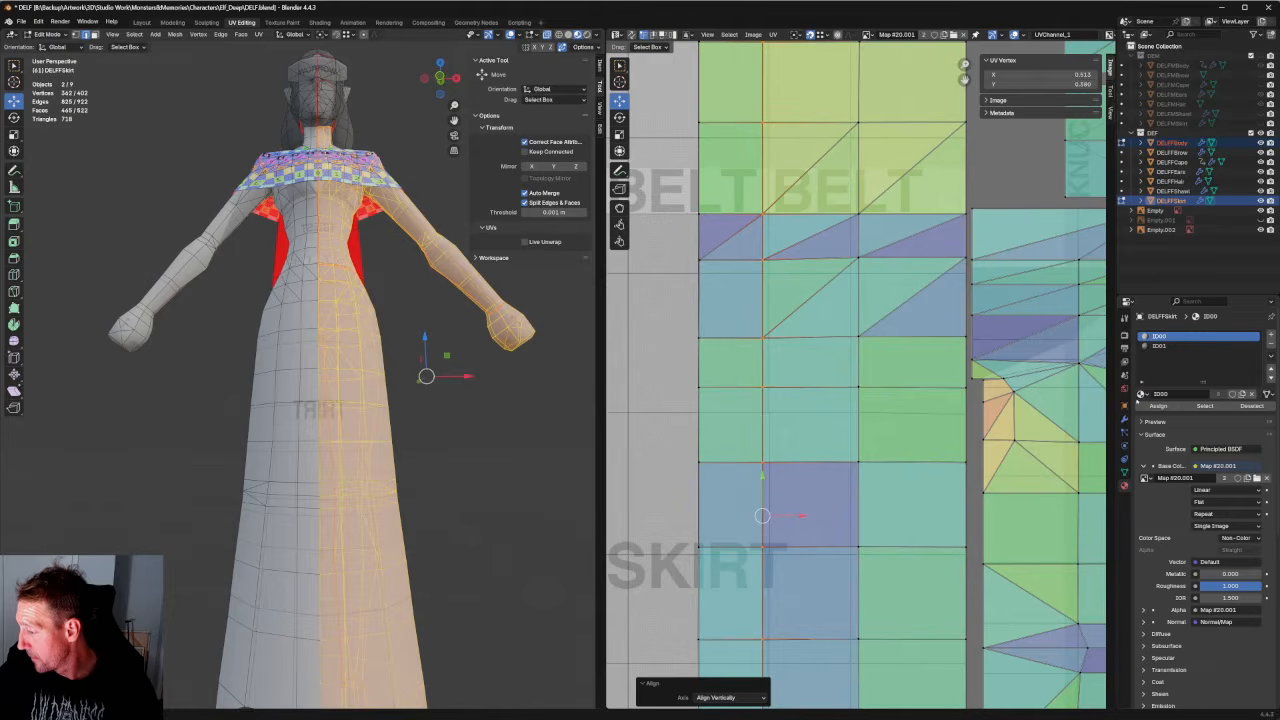
click(1142, 393)
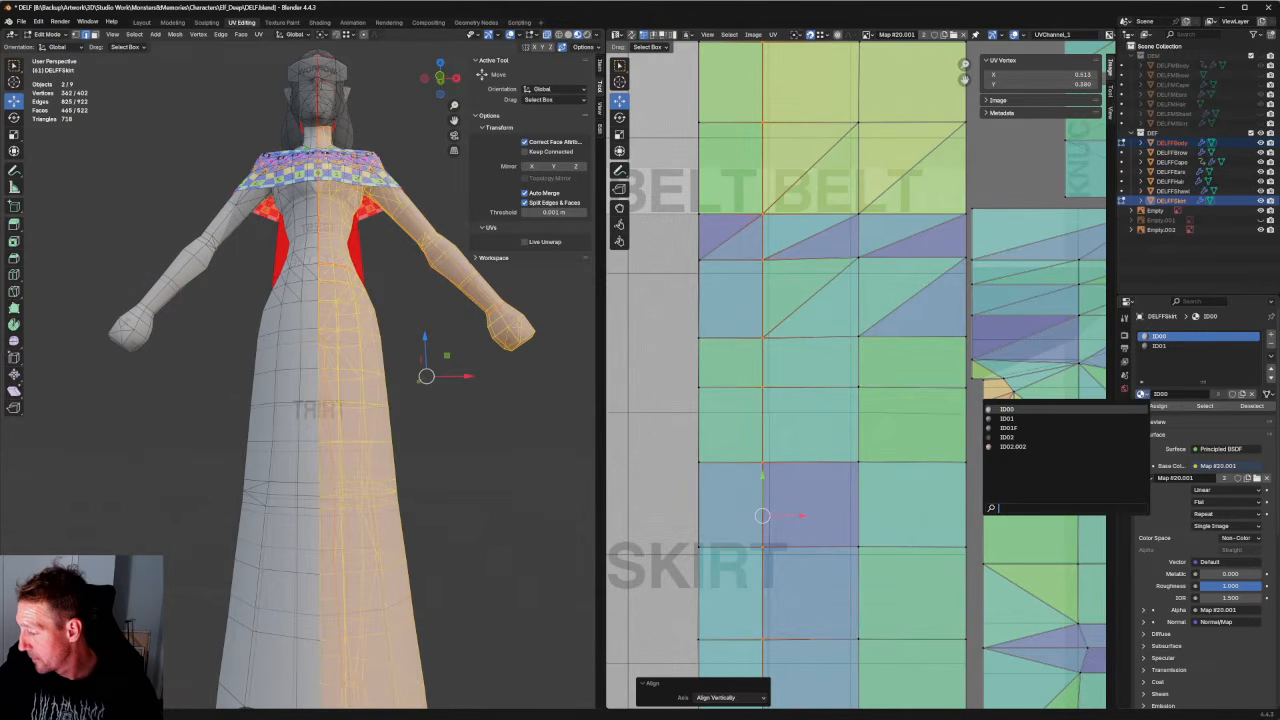
click(1145, 478)
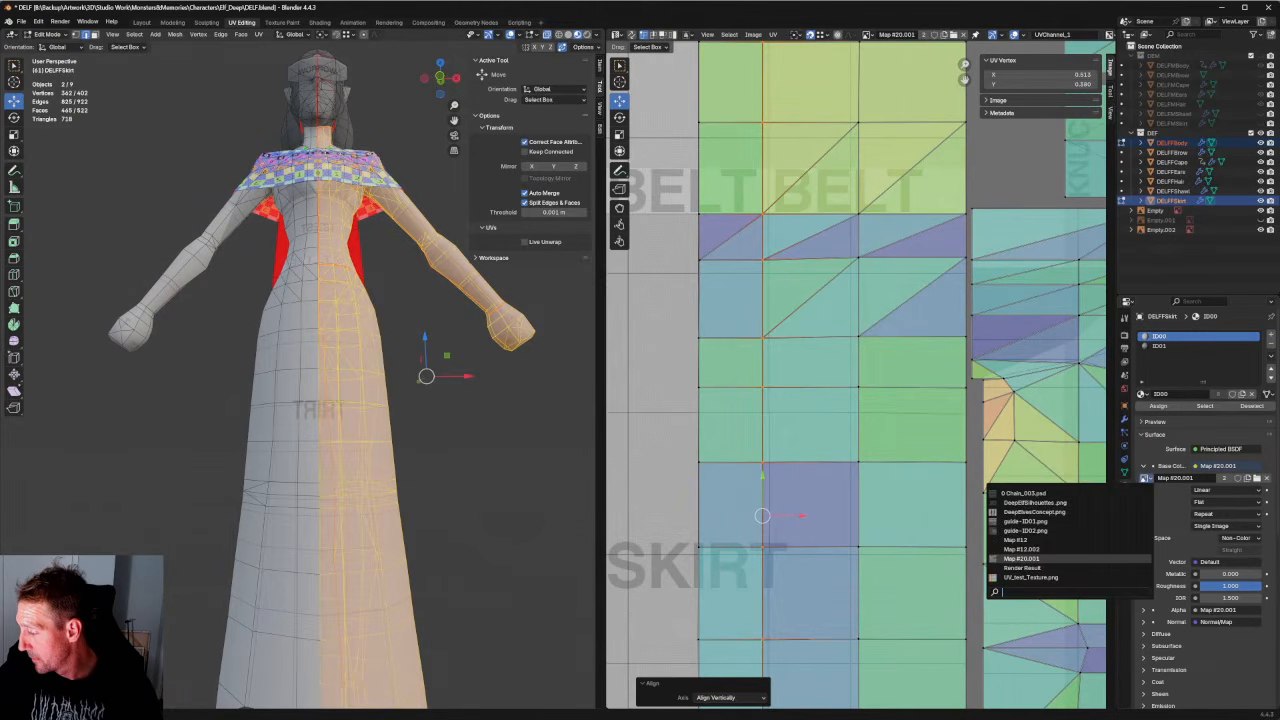
click(1030, 577)
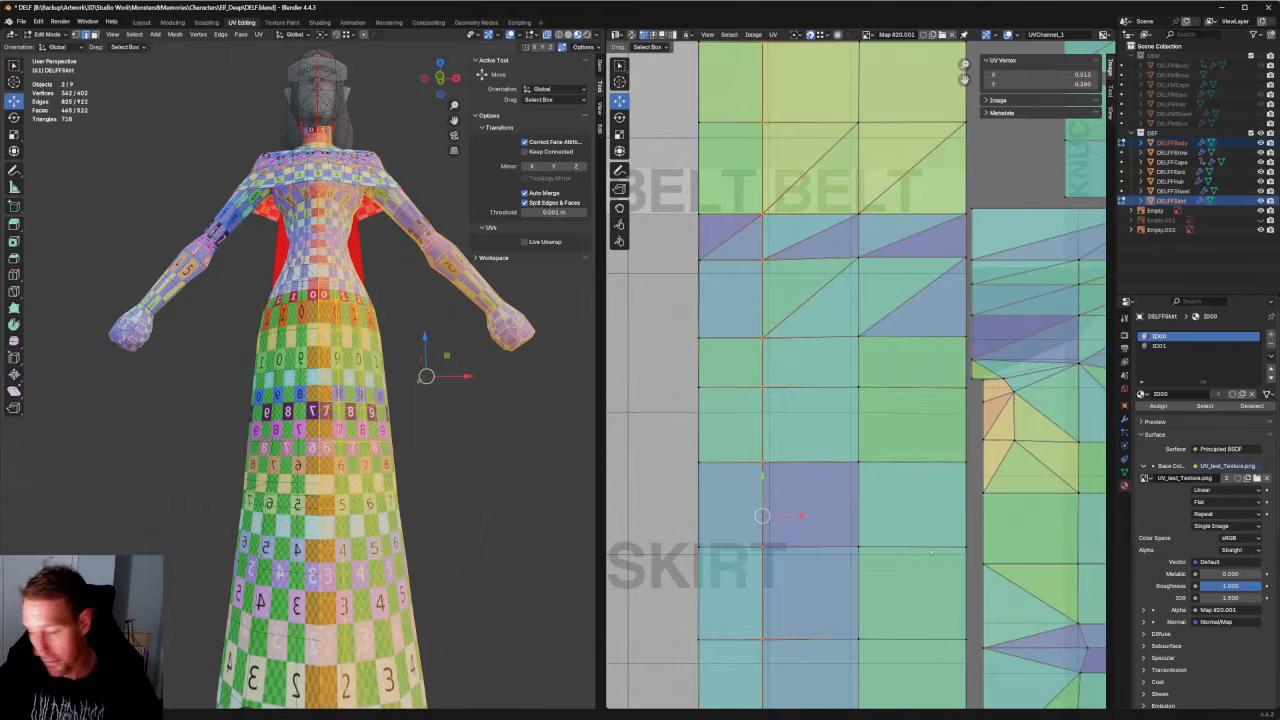
key(KP_1)
scroll(382, 297, up, 5)
shift+middle_drag(382, 297, 381, 381)
scroll(362, 495, up, 2)
scroll(382, 381, down, 2)
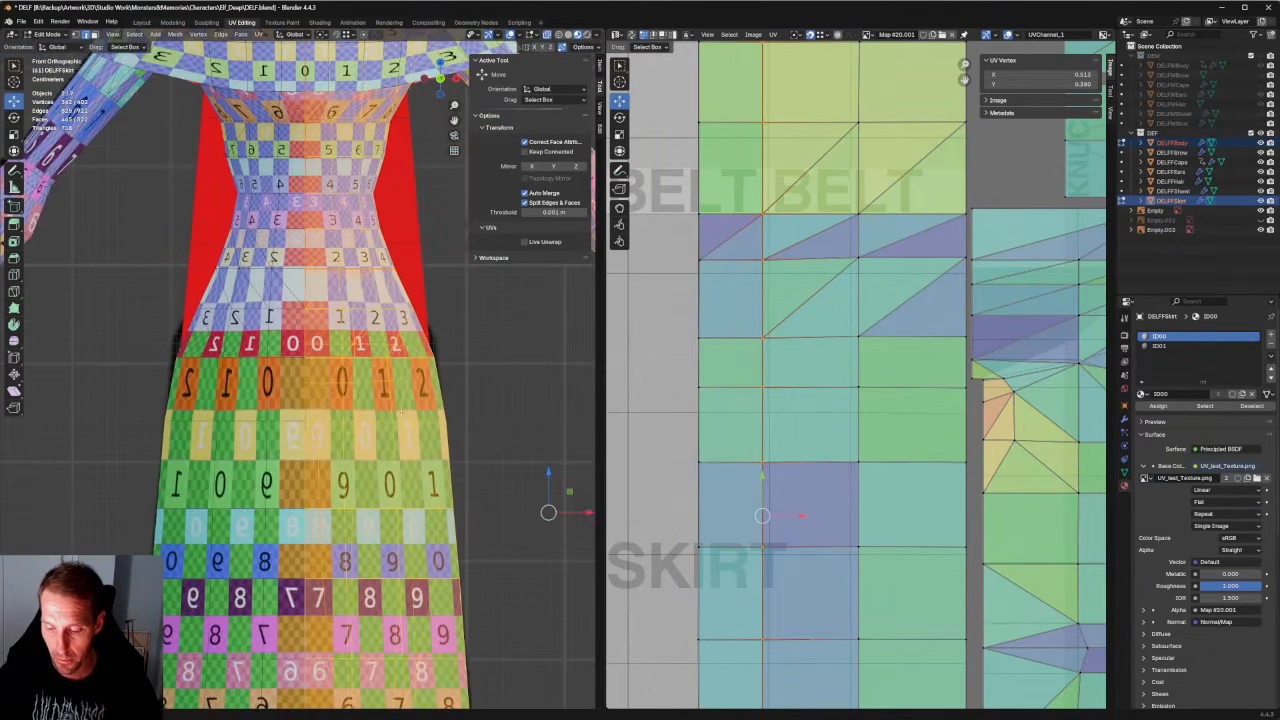
Select the matching horizontal vertex row across the back and front skirt, just above the BACK and SKIRT labels.
middle_drag(850, 360, 1043, 407)
alt+click(870, 384)
scroll(870, 384, down, 2)
scroll(1045, 407, down, 3)
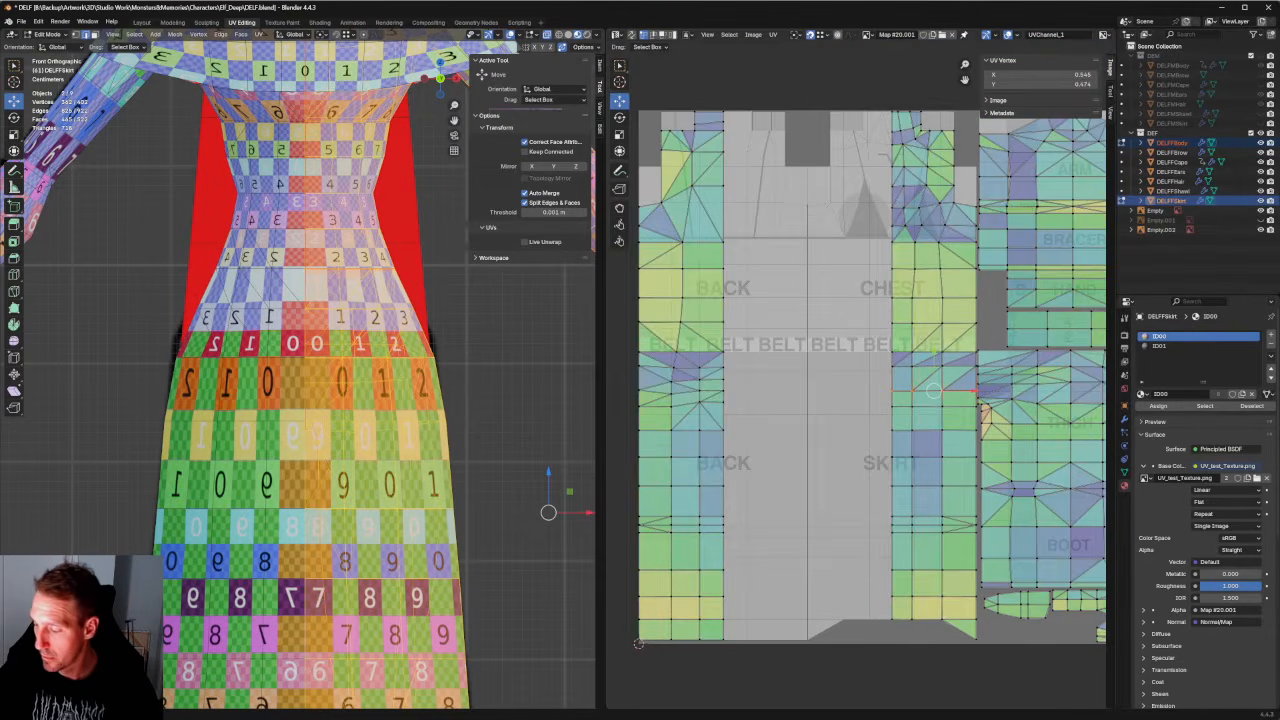
alt+click(680, 405)
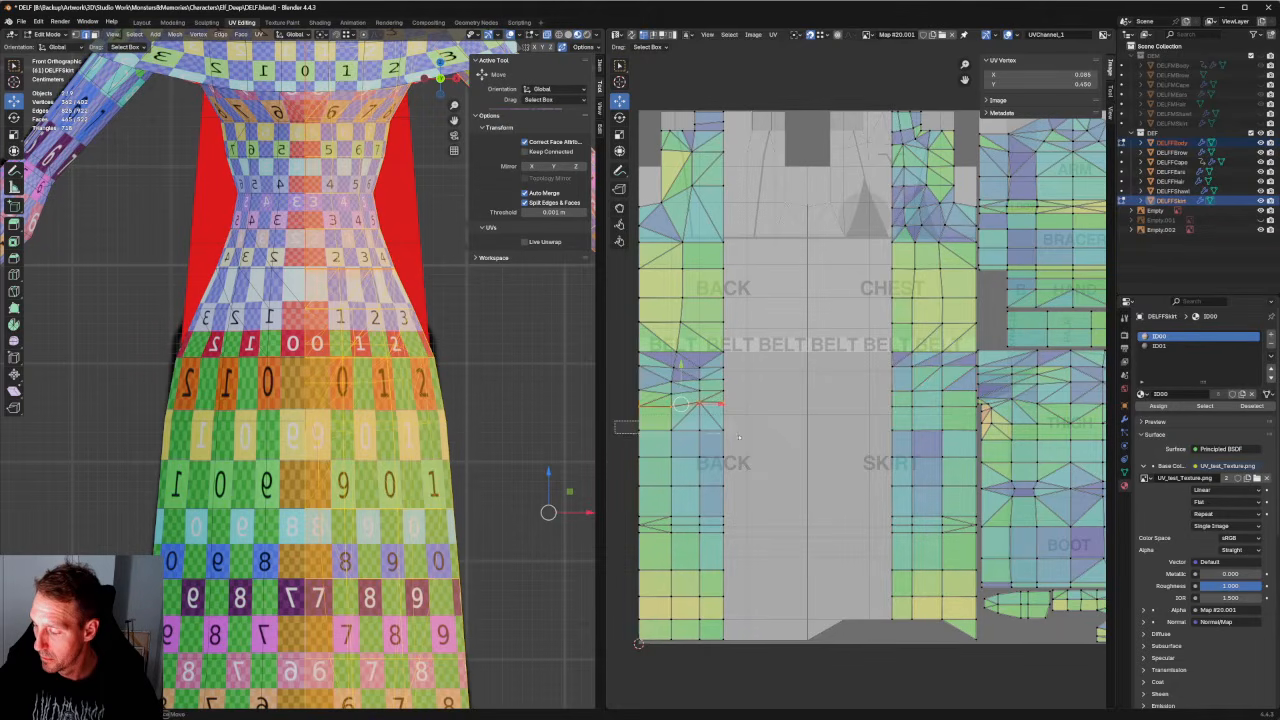
alt+click(963, 440)
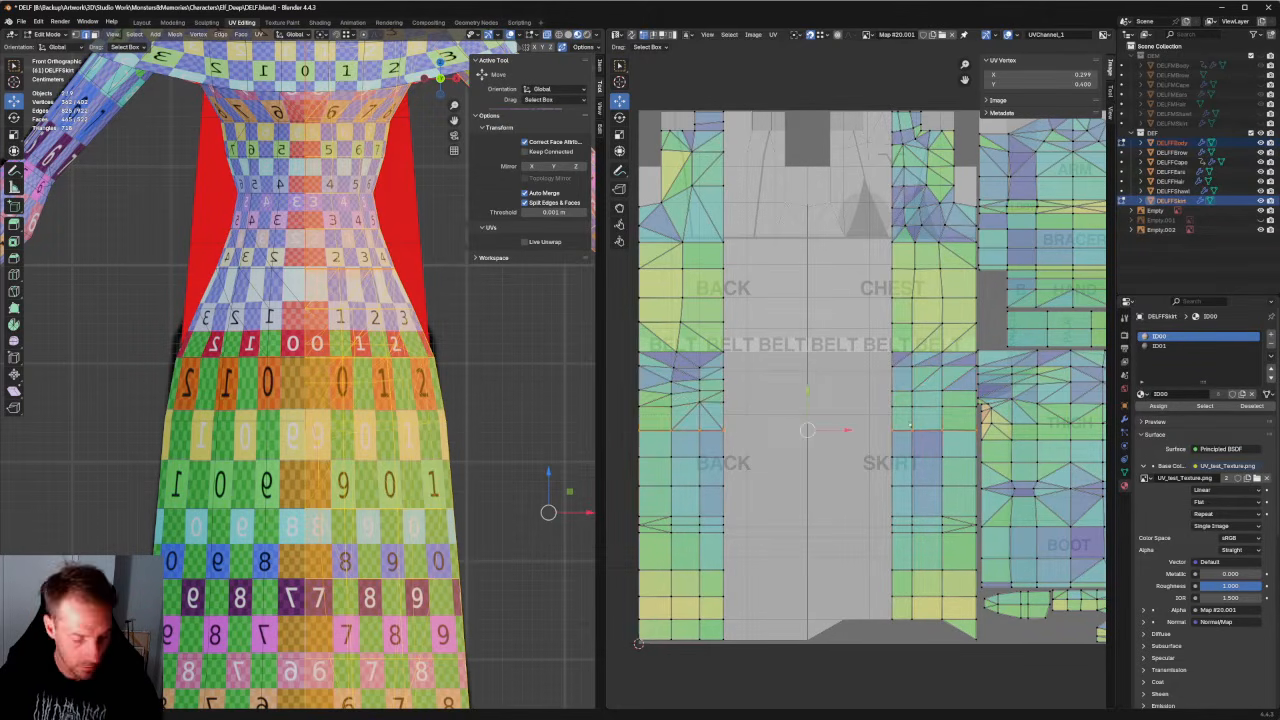
Select the next skirt row up on both the back and front UVs and align its vertices horizontally.
alt+click(680, 405)
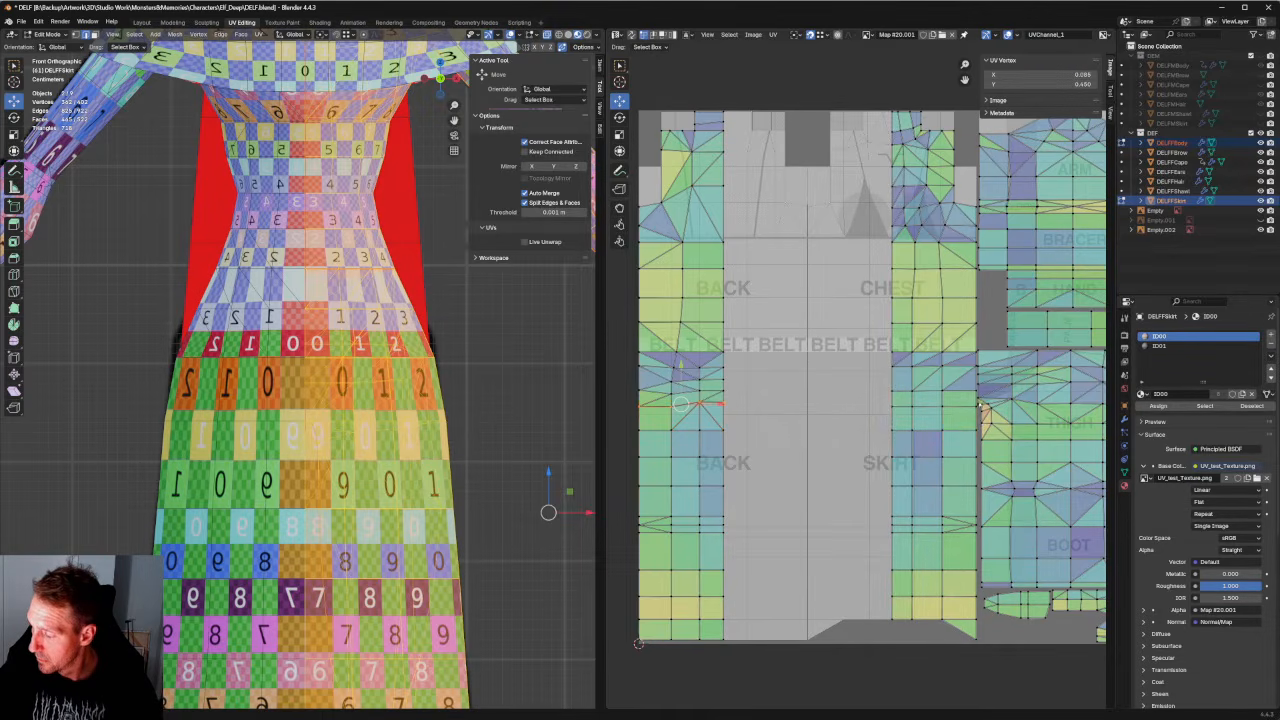
scroll(978, 420, up, 4)
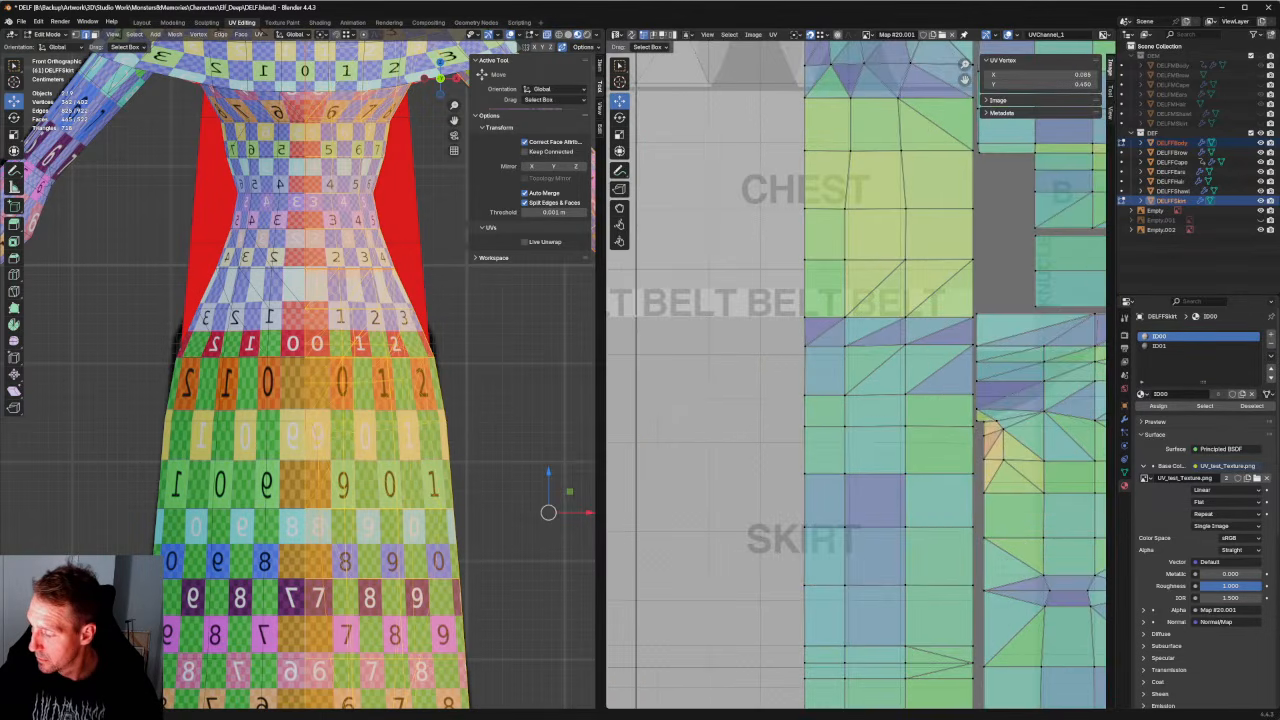
scroll(868, 410, down, 3)
middle_drag(853, 415, 884, 427)
shift+click(883, 418)
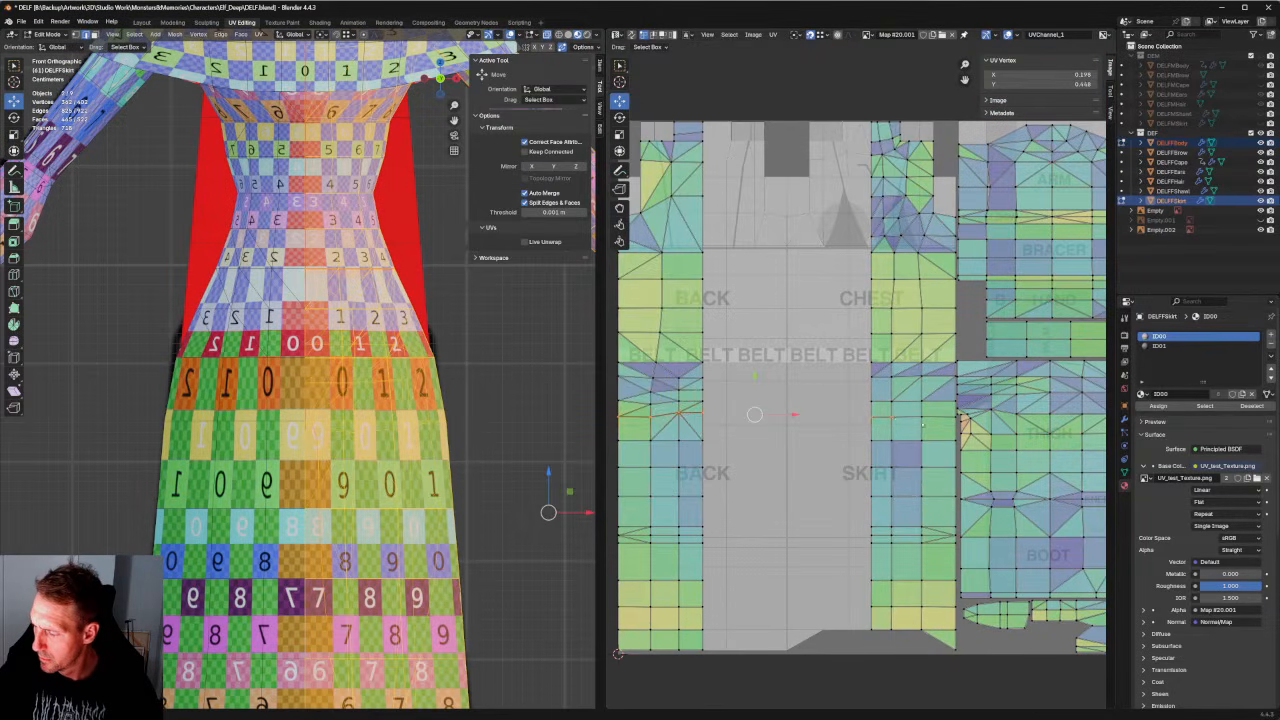
scroll(896, 412, up, 4)
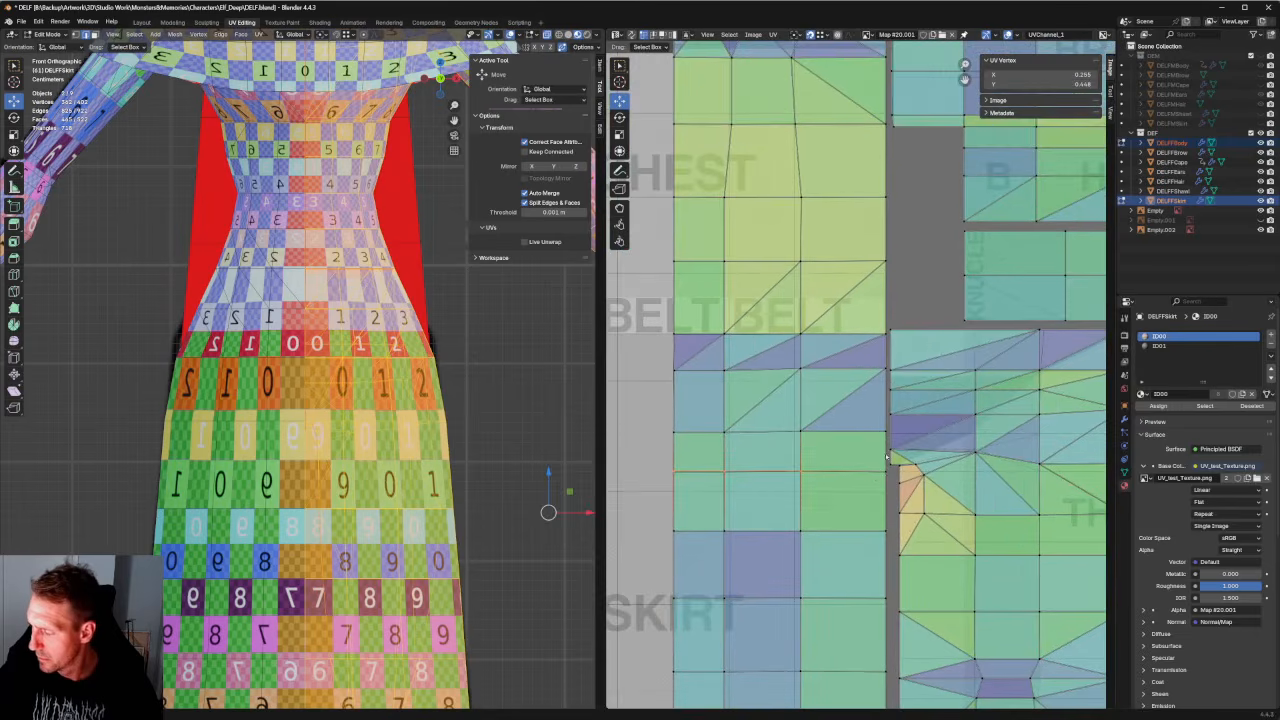
scroll(872, 465, down, 2)
middle_drag(870, 440, 958, 448)
key(shift+w)
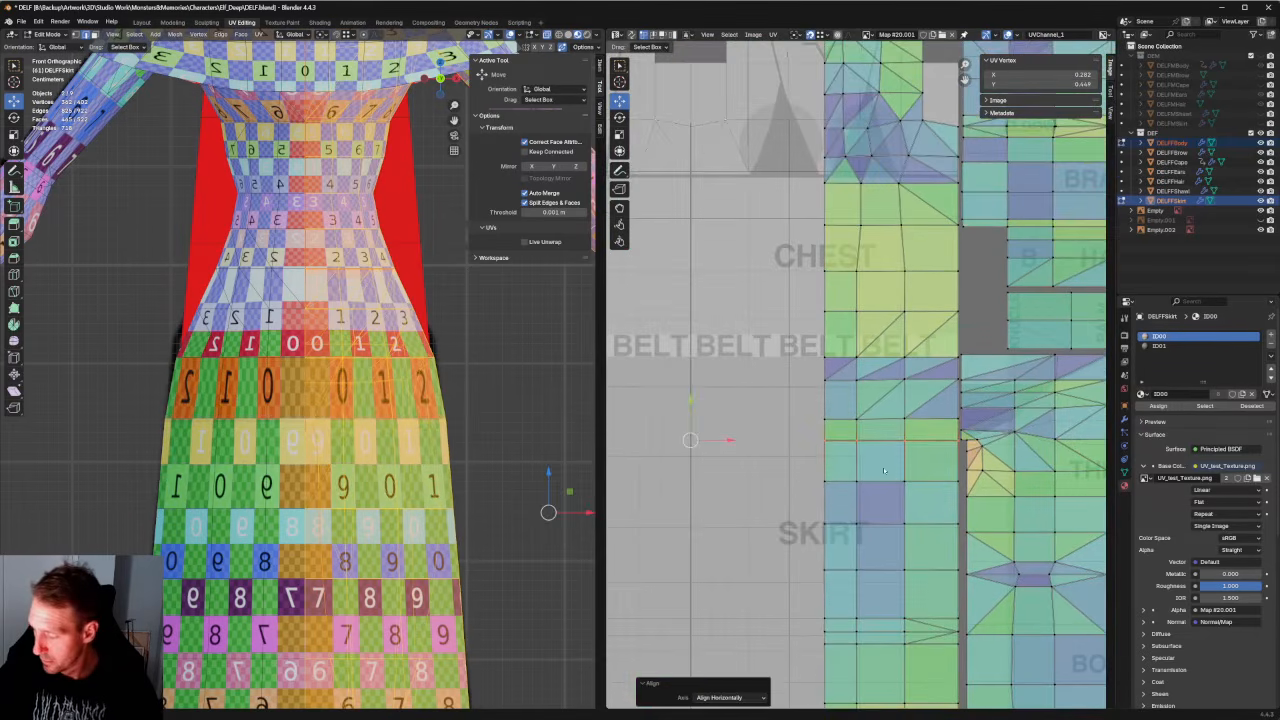
Select the following higher row, midway toward the belt, on the back and front skirt and align it horizontally.
middle_drag(860, 445, 1033, 457)
mouse_move(790, 417)
middle_down()
mouse_move(854, 395)
mouse_move(794, 402)
mouse_move(797, 430)
middle_up()
scroll(852, 395, down, 1)
click(733, 405)
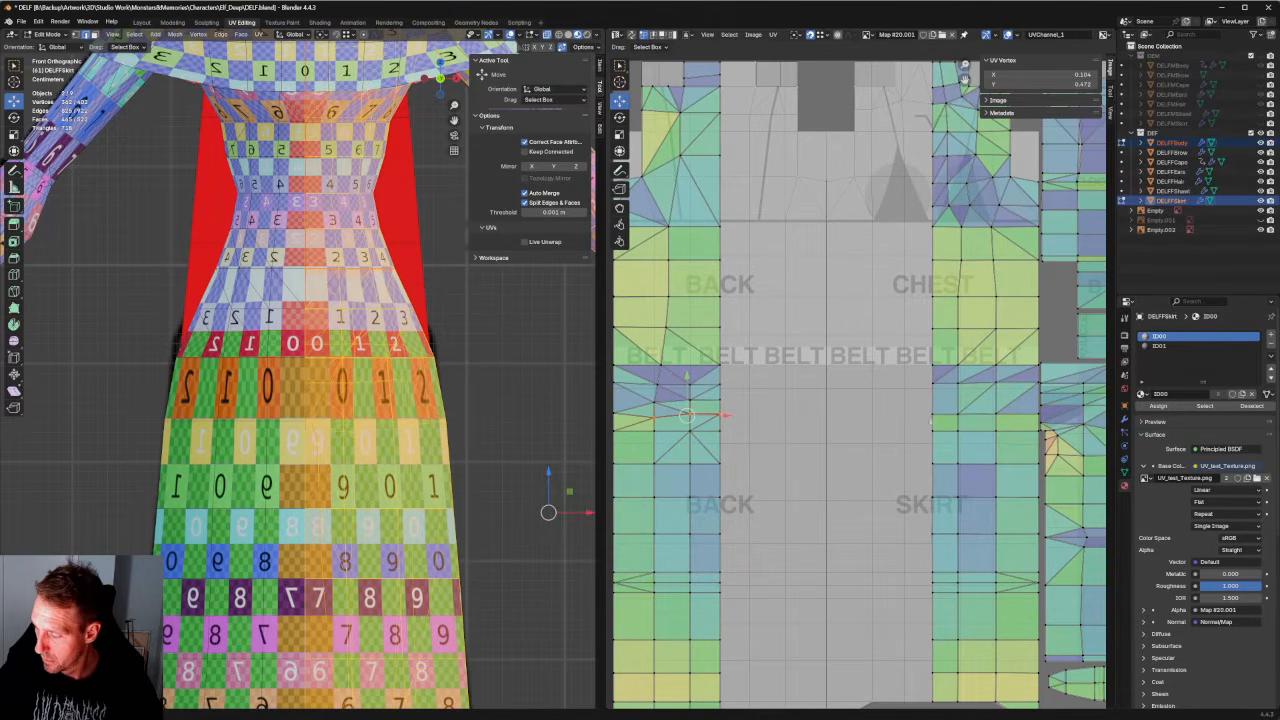
shift+drag(1042, 419, 930, 409)
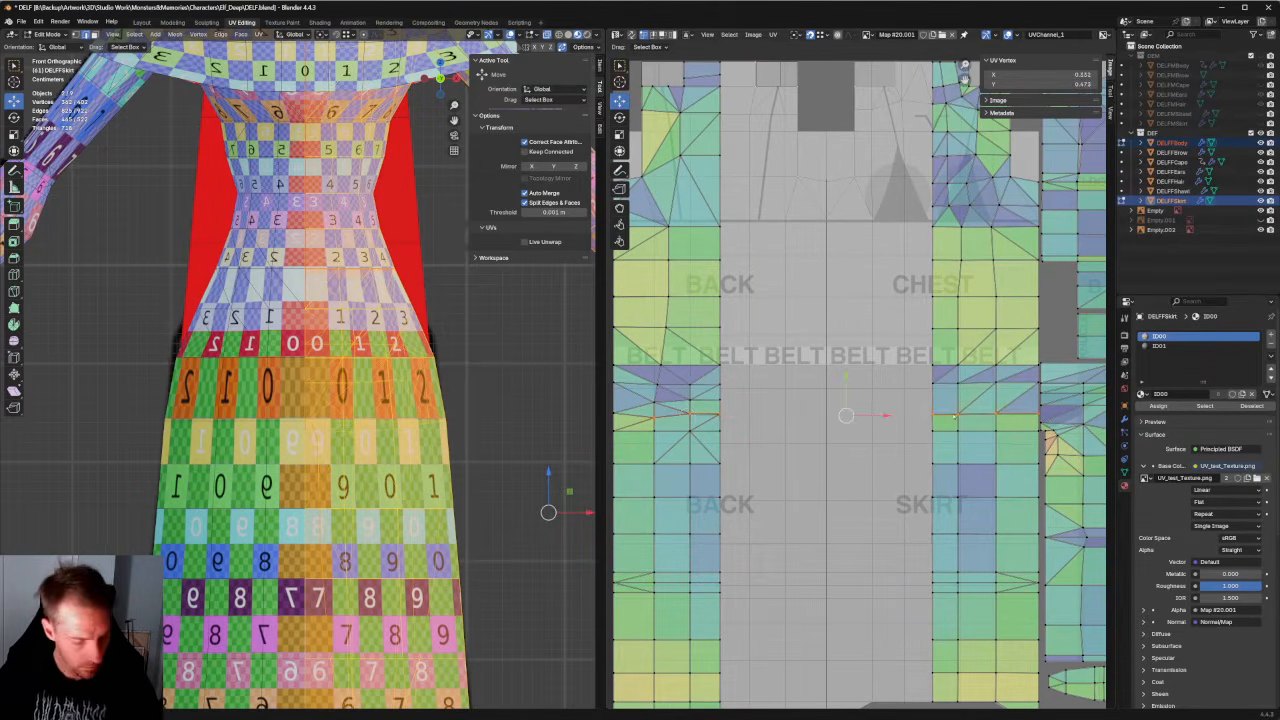
key(shift+w)
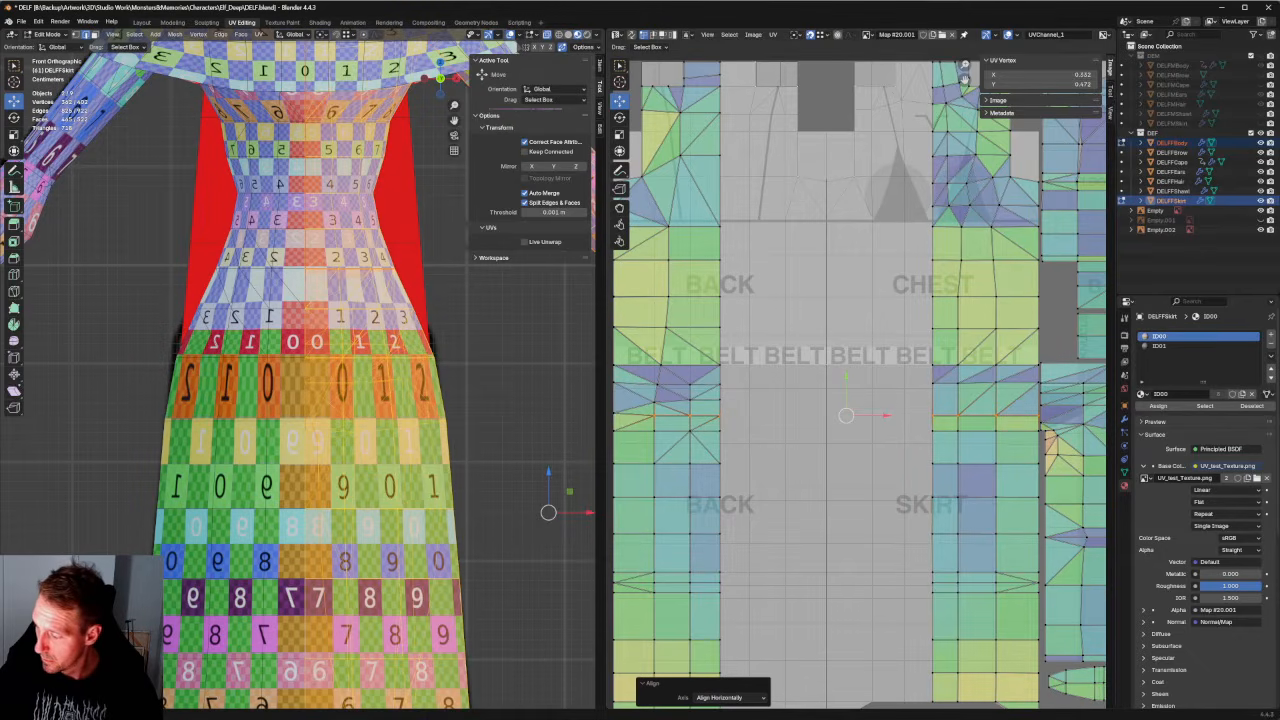
Align the row just below the belt horizontally across the back and front, and move it slightly down.
drag(1042, 378, 606, 390)
key(shift+w)
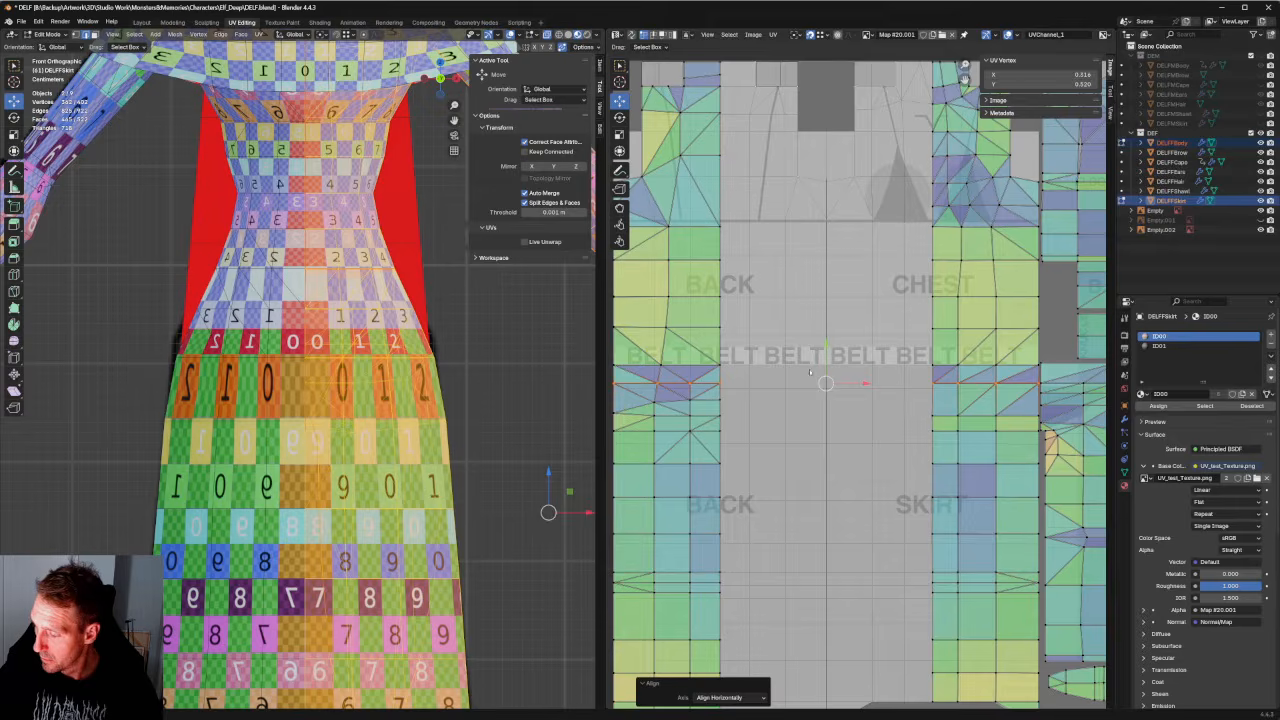
key(g)
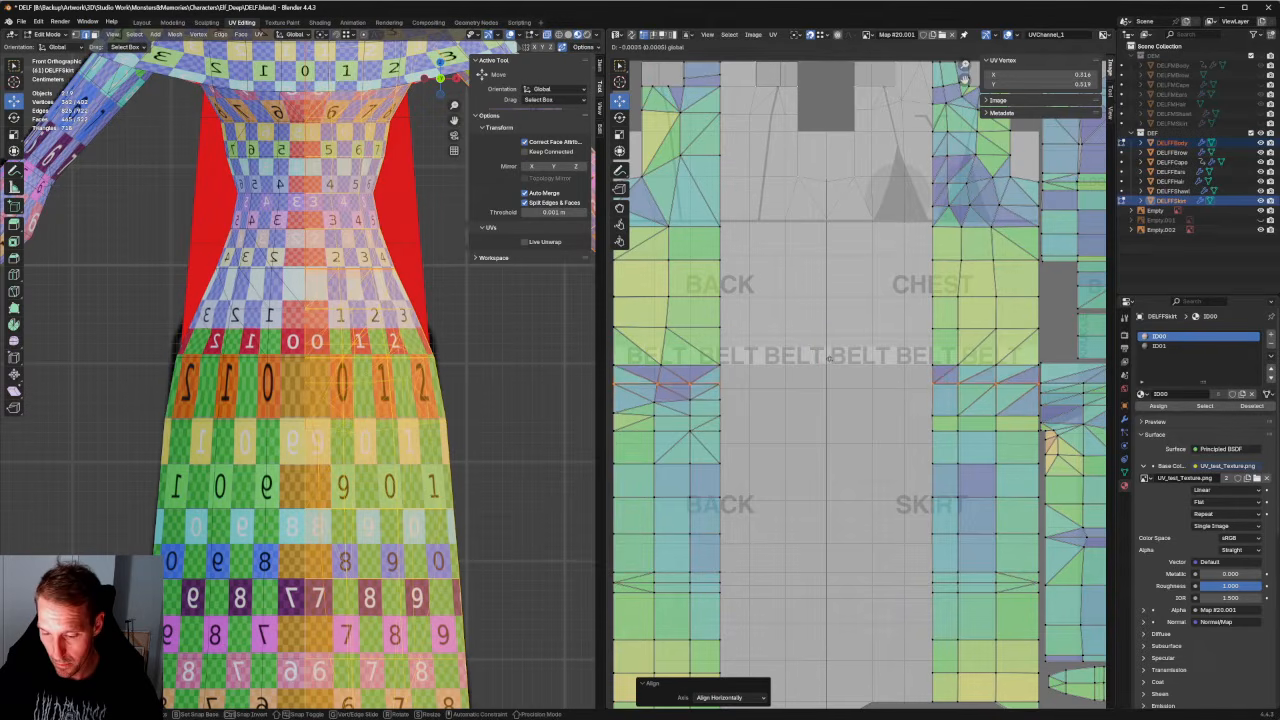
click(830, 361)
Align the back skirt's two inner vertices between the straightened rows horizontally and move them up about 0.005 m along Y.
shift+right_click(687, 400)
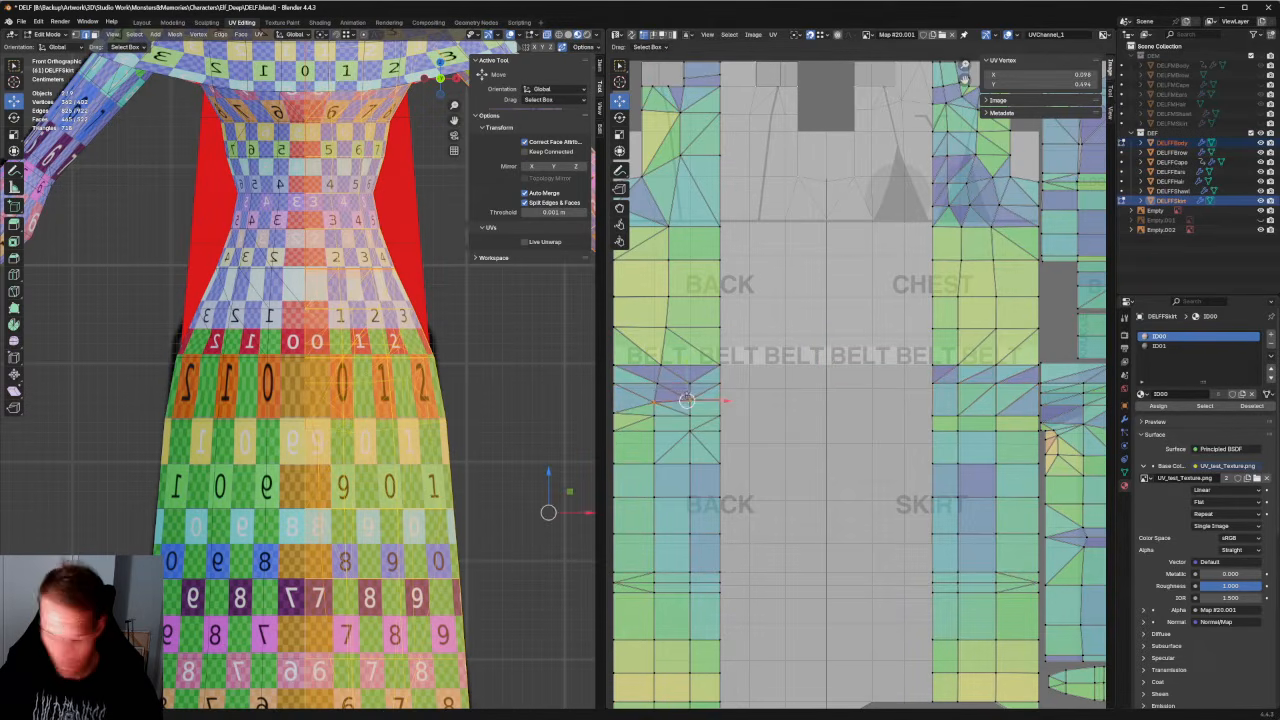
key(shift+w)
key(g)
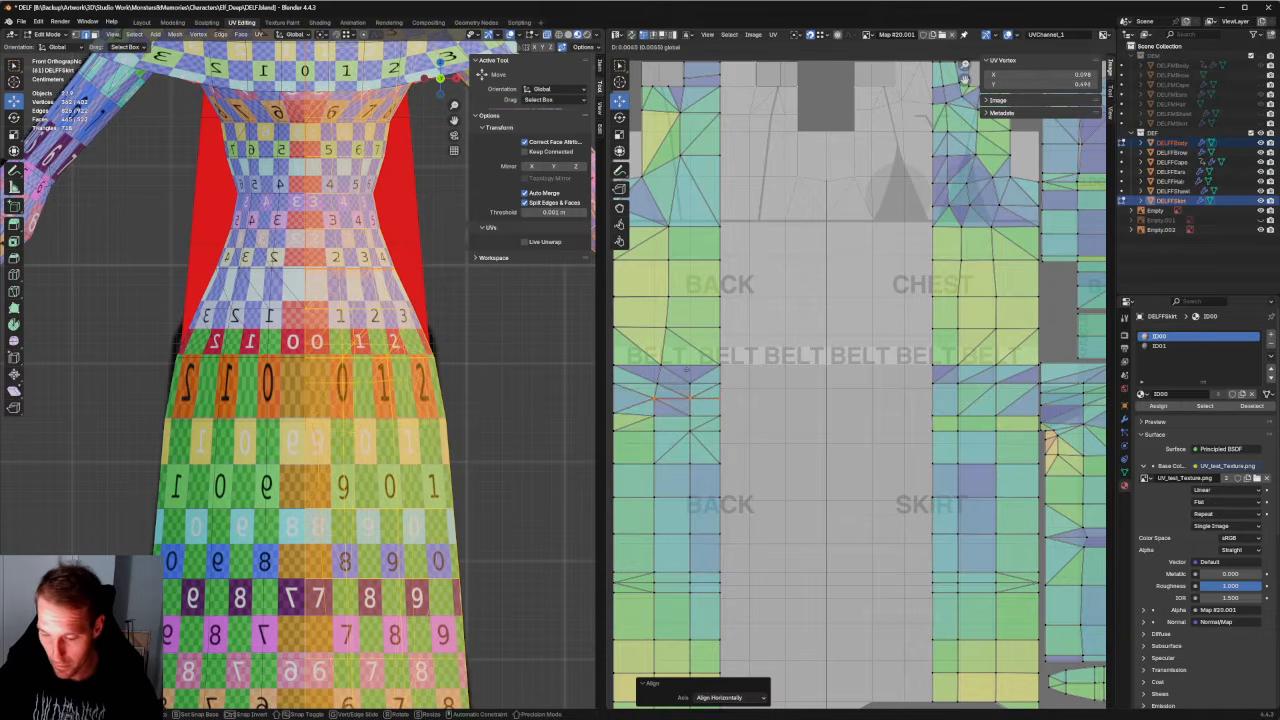
click(687, 370)
Hide the DELFFCape object and return to editing the skirt and body, with the model's back exposed.
middle_drag(498, 368, 345, 388)
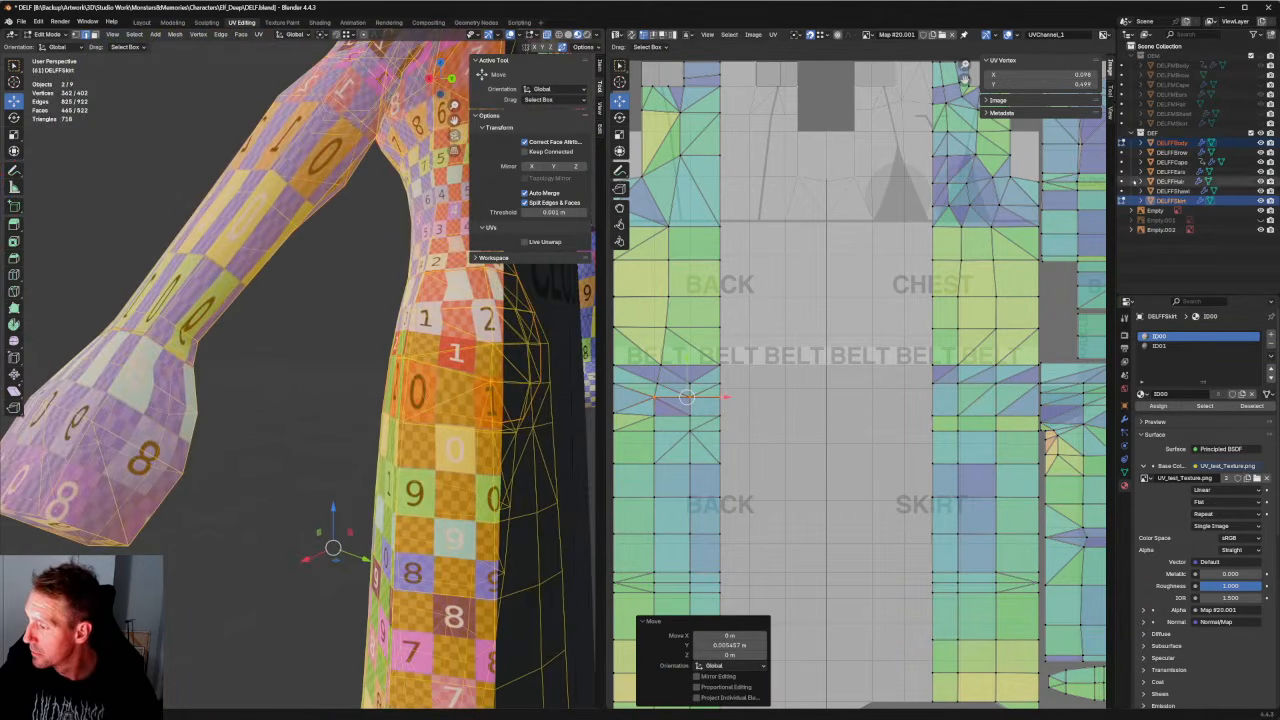
click(1122, 162)
middle_drag(430, 385, 380, 392)
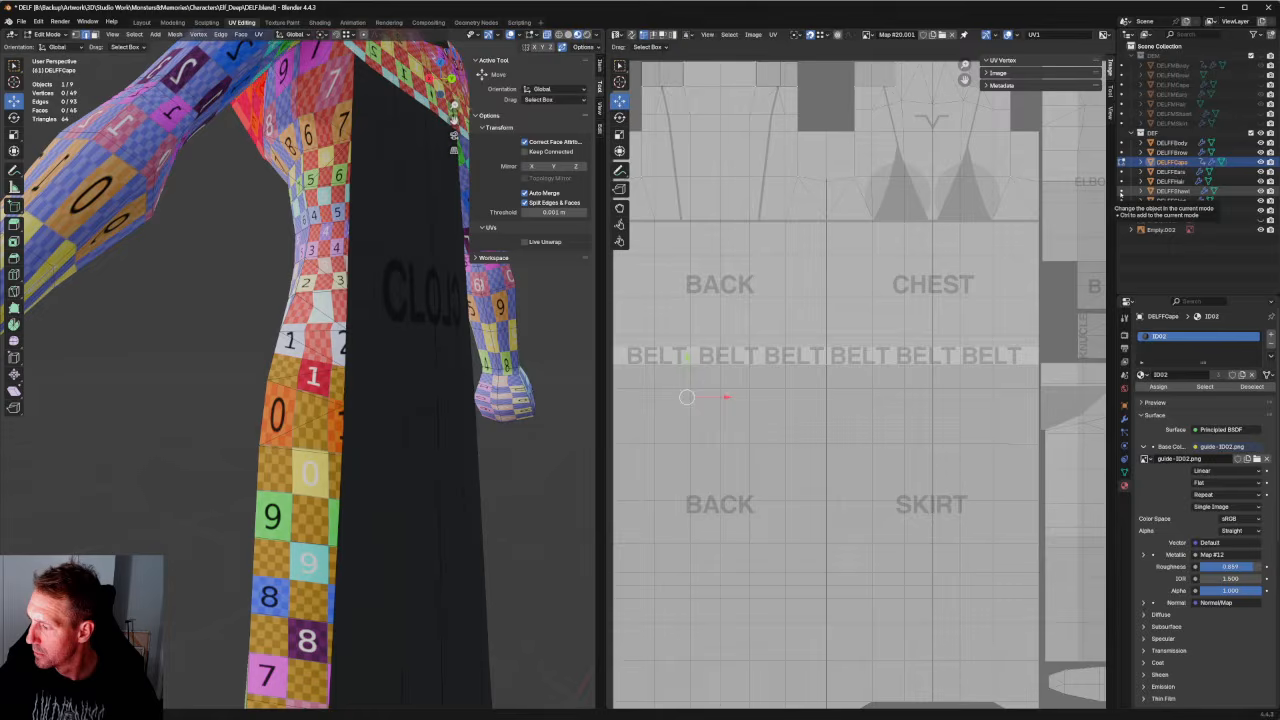
click(1122, 200)
click(1260, 162)
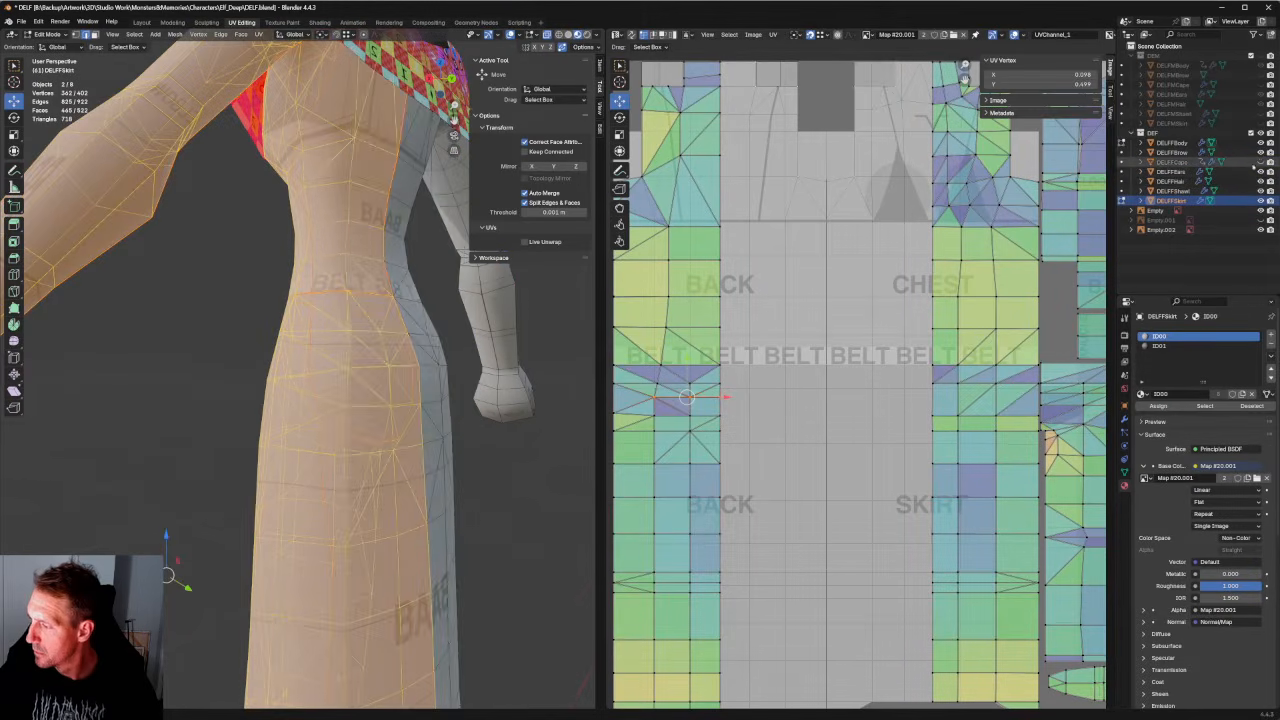
Set the ID00 material's base color image to UV_test_Texture.png and inspect the checker pattern around the dress.
scroll(462, 302, down, 2)
middle_drag(462, 302, 406, 279)
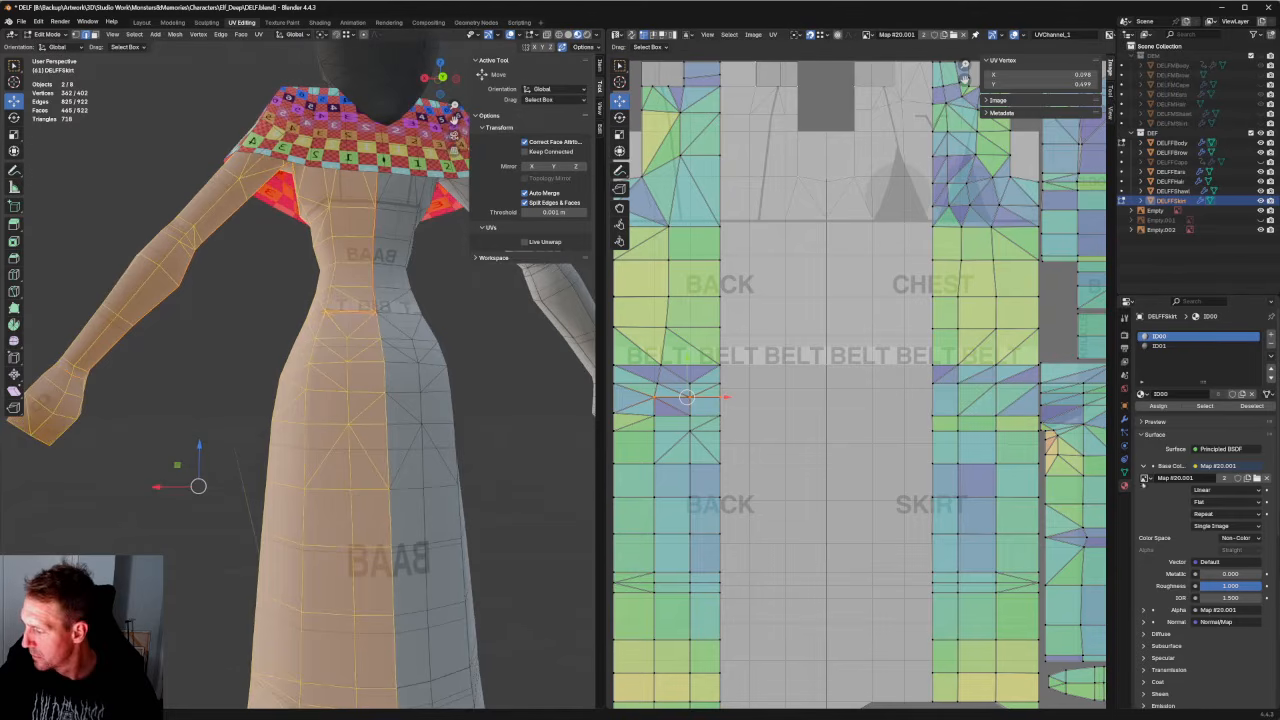
click(1144, 479)
click(1030, 577)
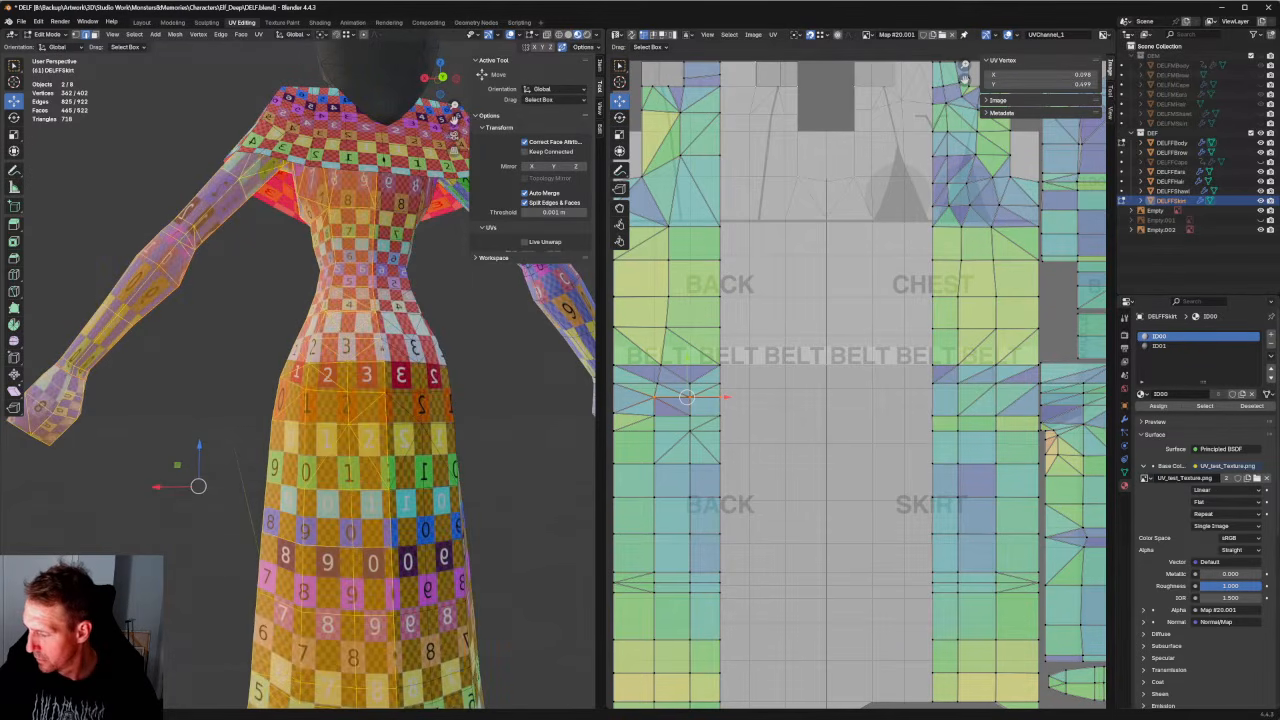
middle_drag(456, 401, 370, 404)
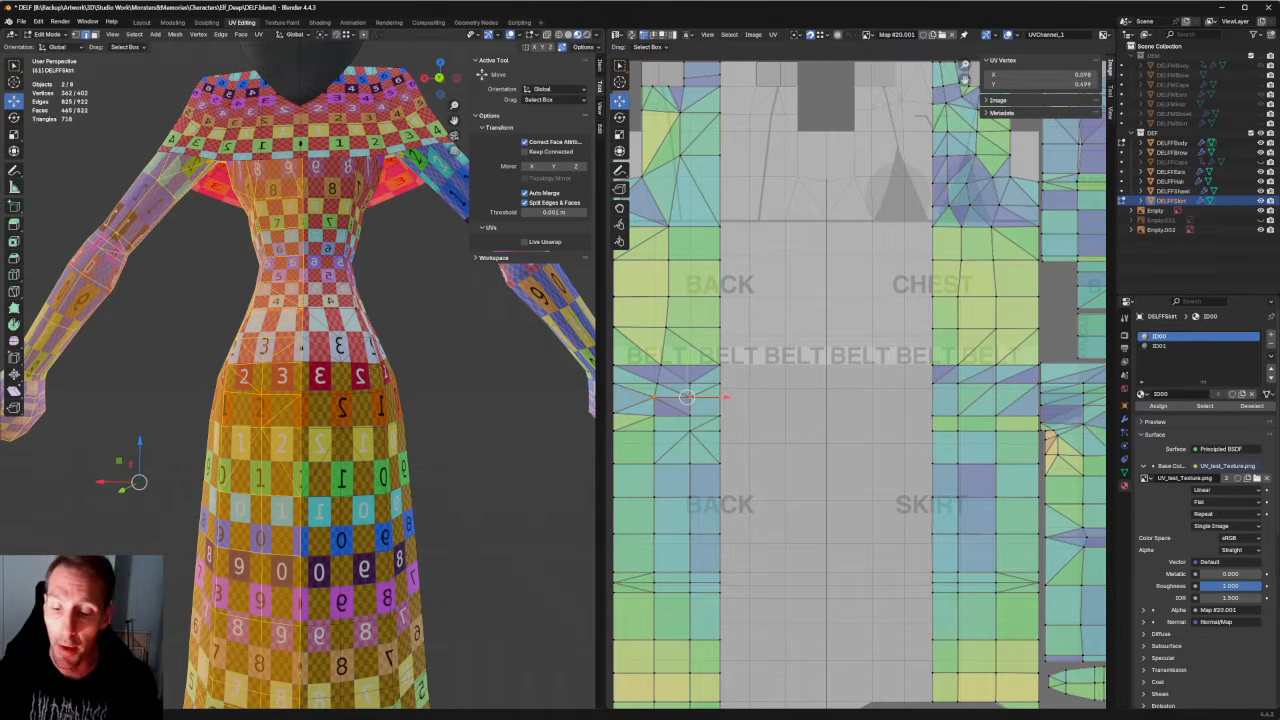
scroll(298, 384, down, 3)
scroll(298, 384, up, 1)
middle_drag(190, 384, 430, 380)
scroll(298, 384, down, 2)
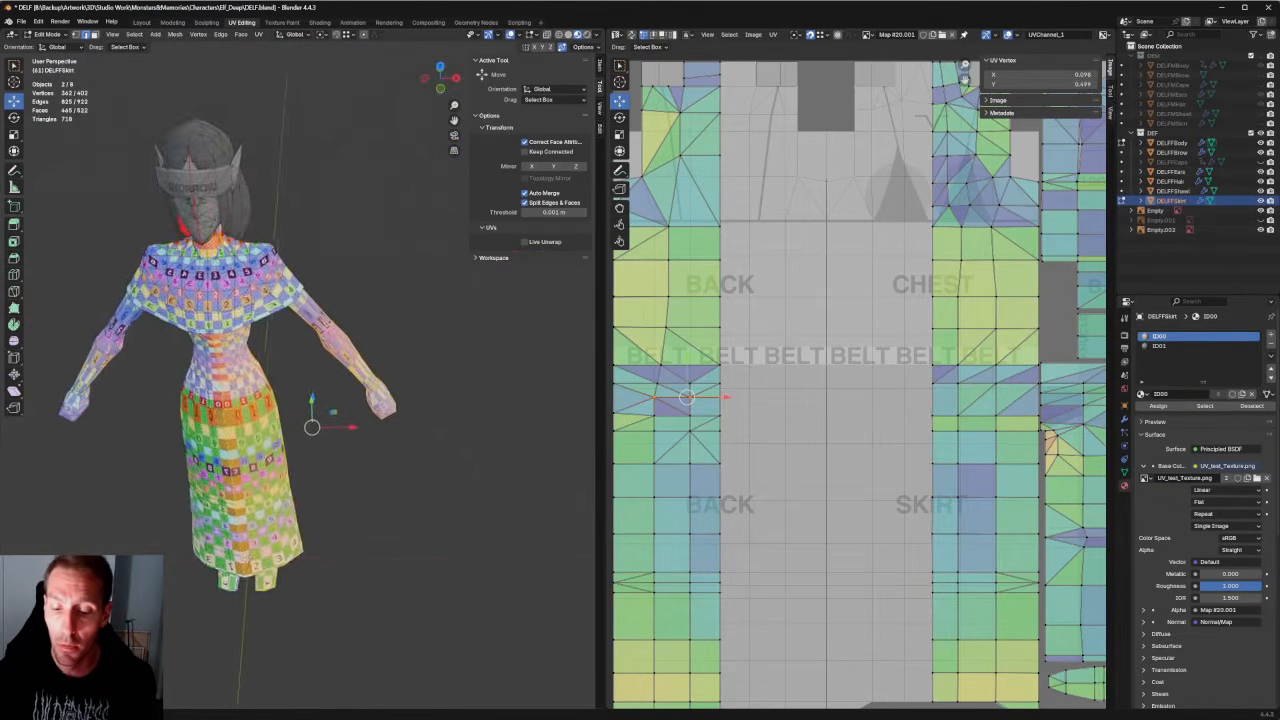
middle_drag(310, 278, 267, 242)
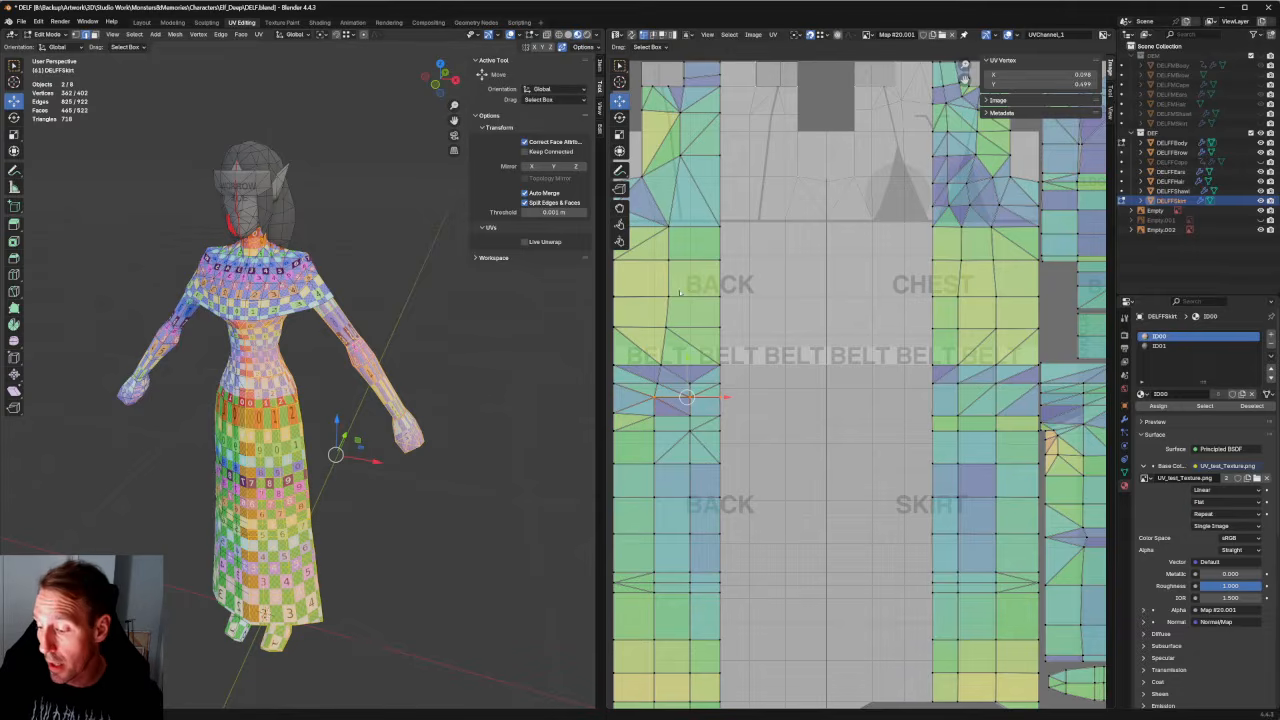
Select the back's middle vertex column above the belt and align it vertically.
middle_drag(679, 292, 711, 300)
scroll(711, 300, up, 3)
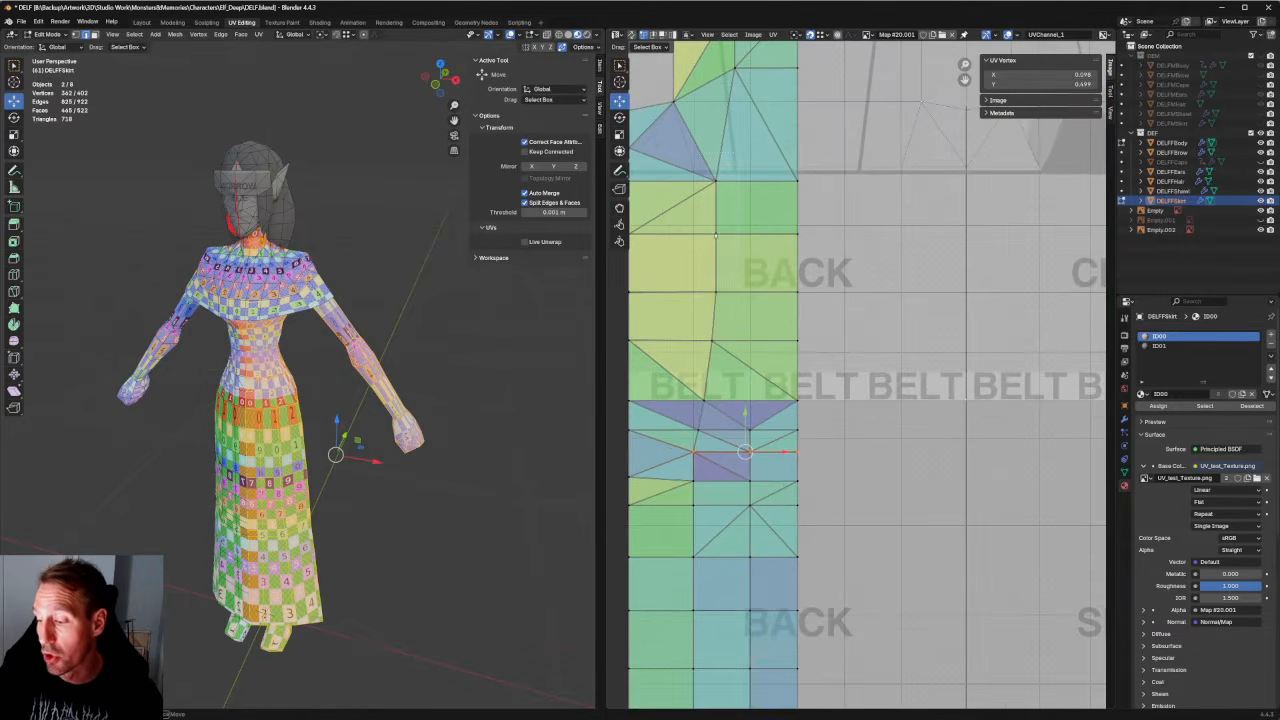
alt+click(730, 332)
key(shift+w)
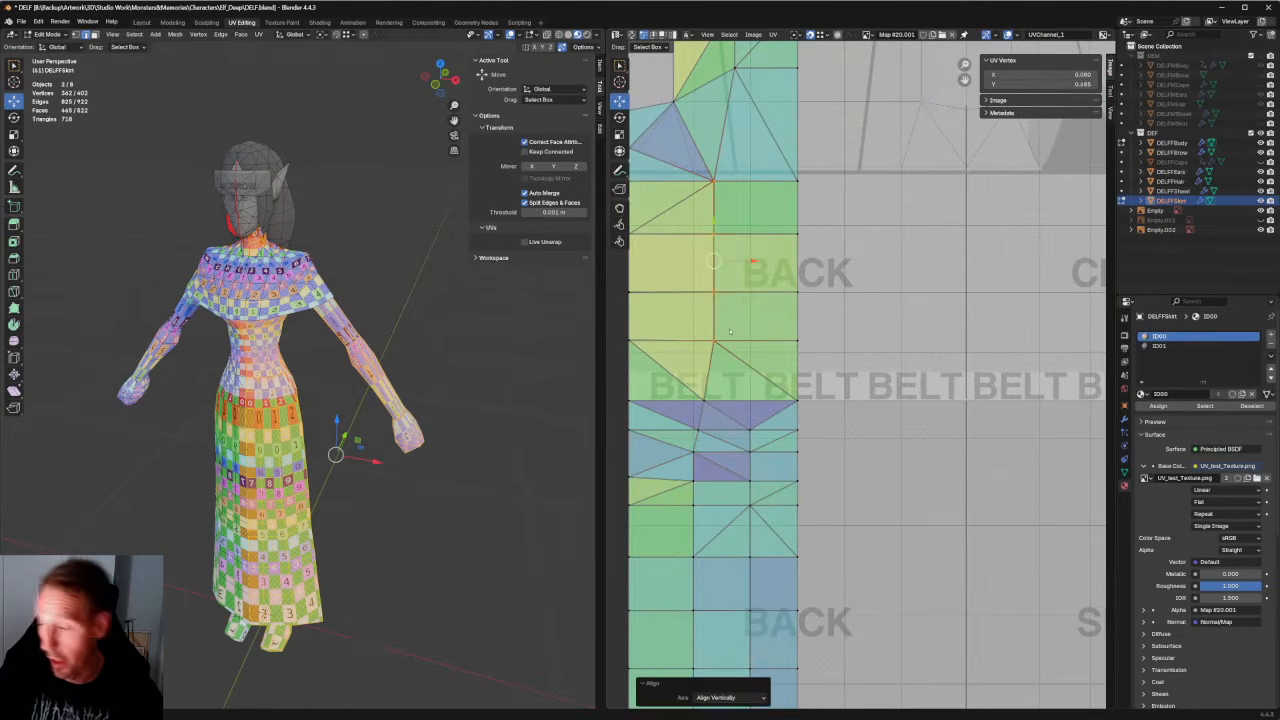
Reselect the back's middle column above the belt and shift it slightly in the negative X direction.
scroll(752, 262, down, 3)
scroll(778, 318, up, 3)
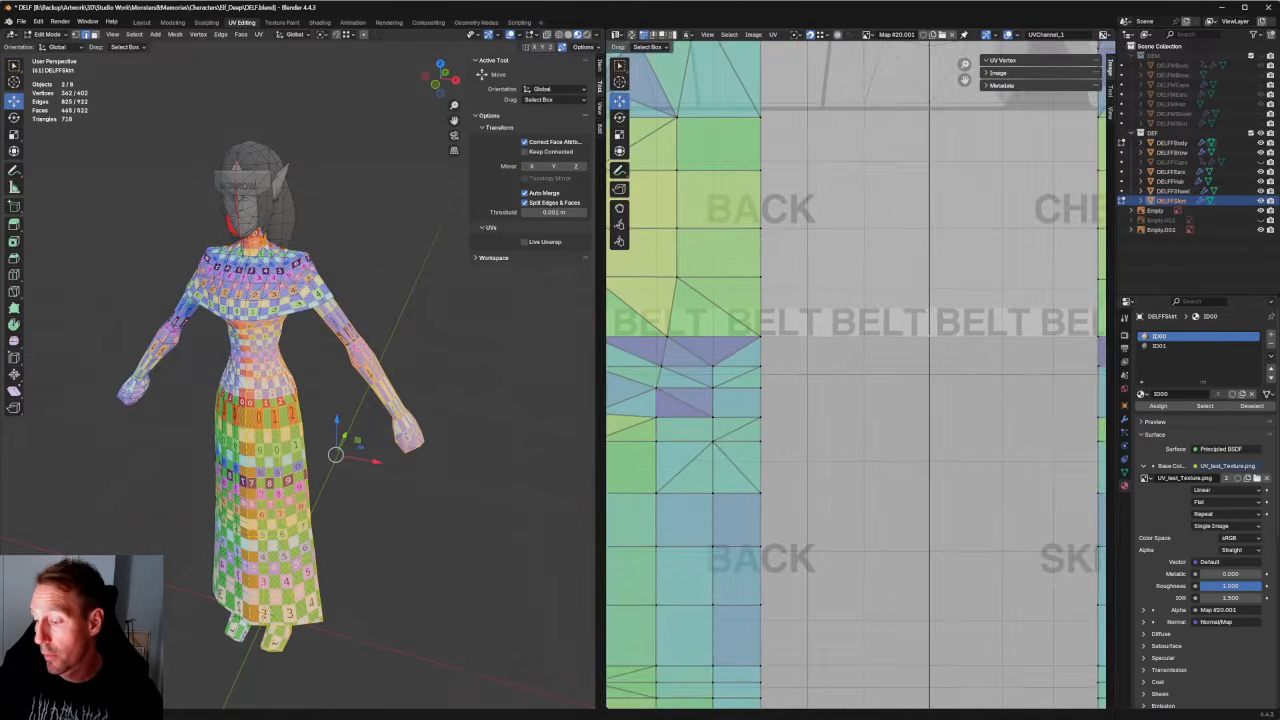
click(778, 318)
alt+click(749, 293)
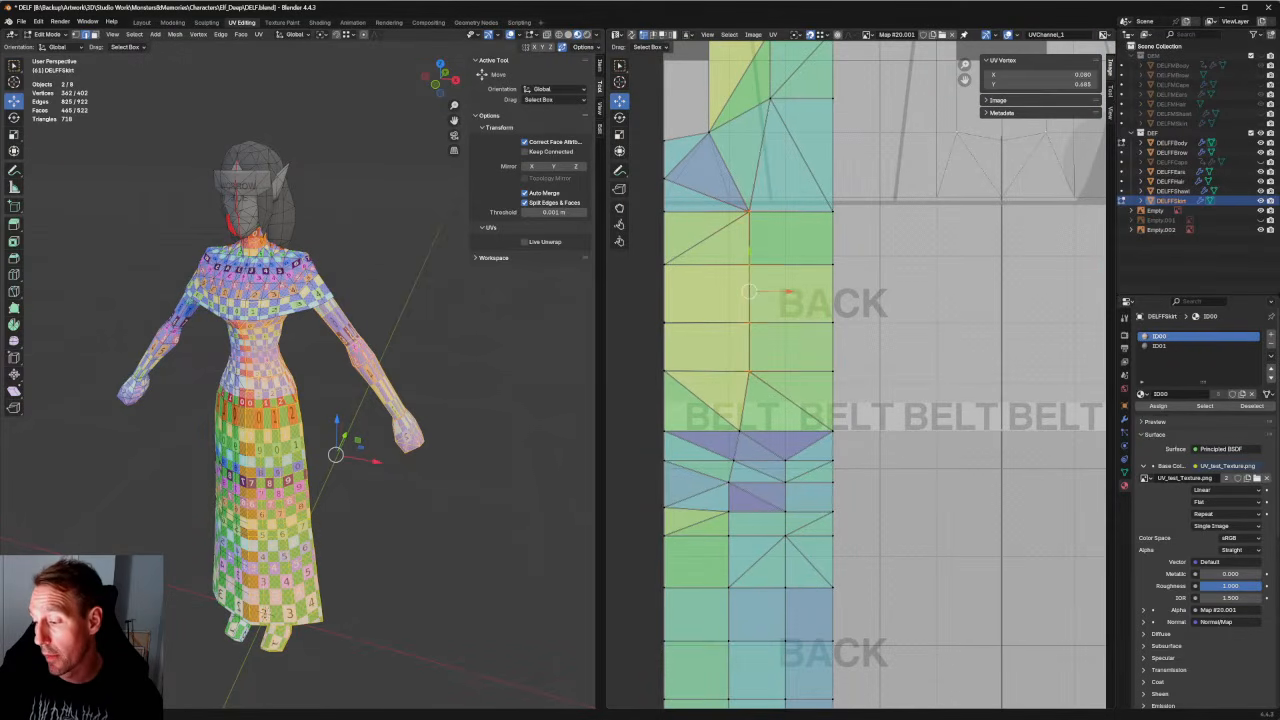
key(g)
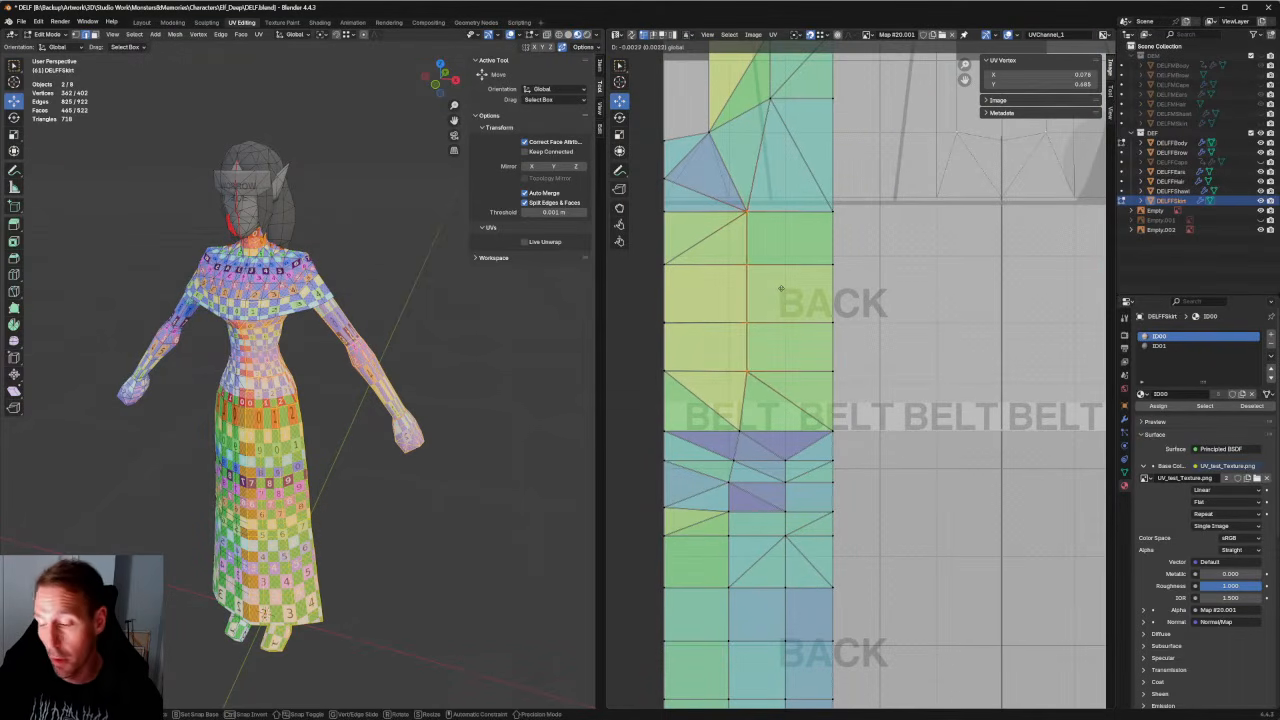
click(781, 288)
Nudge the back's middle vertices at the belt's lower edge and on the row below it slightly along X.
scroll(775, 640, up, 3)
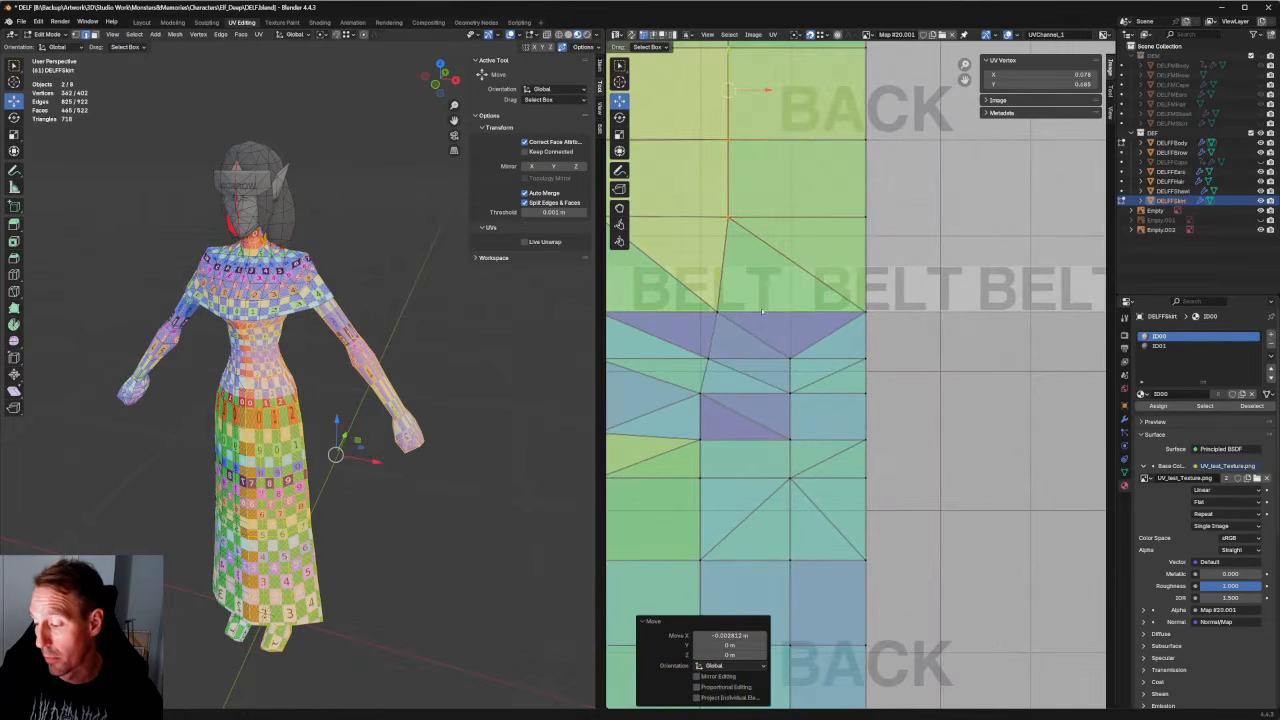
click(750, 305)
key(g)
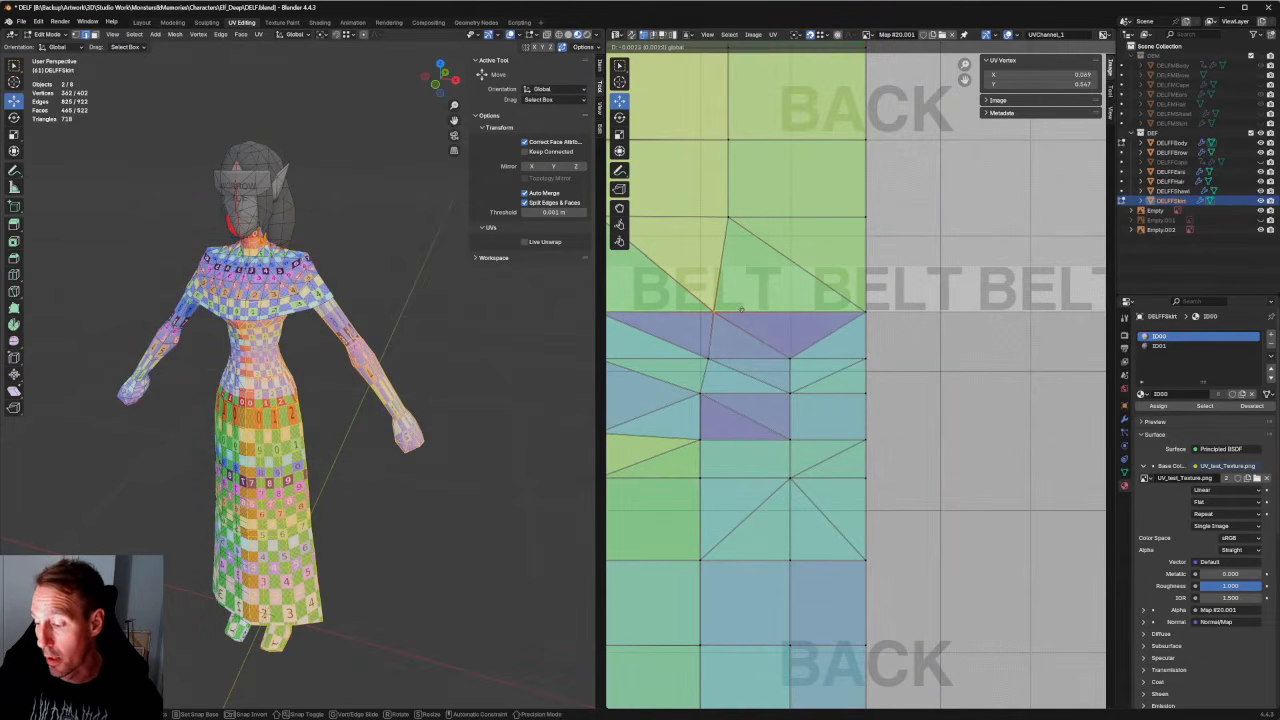
click(742, 310)
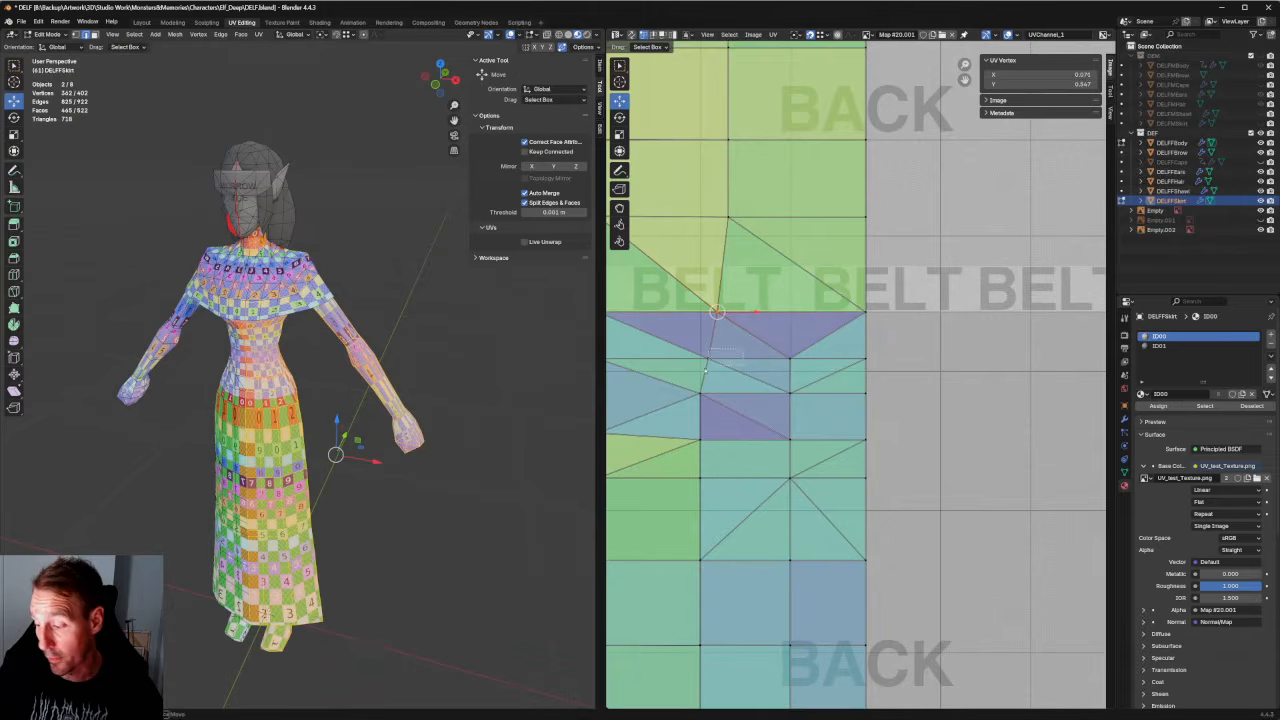
click(728, 357)
key(g)
click(728, 357)
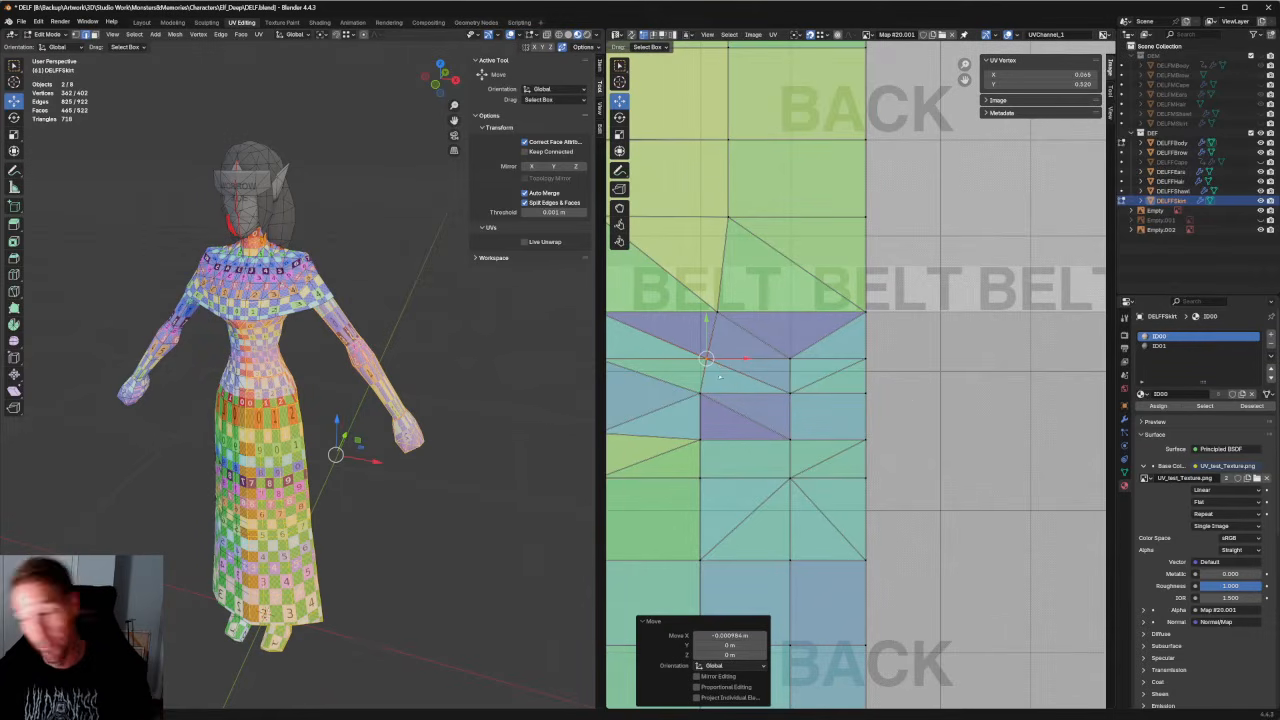
scroll(723, 373, down, 5)
scroll(750, 580, up, 3)
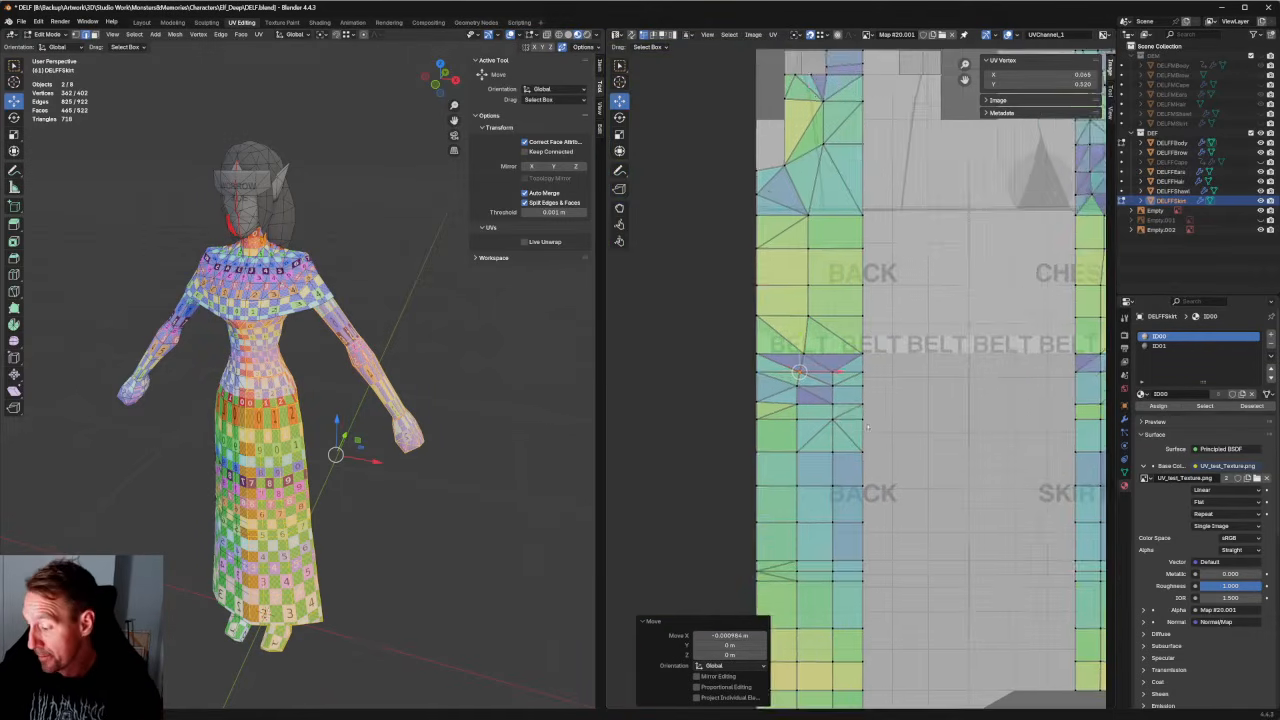
scroll(750, 580, down, 4)
scroll(614, 527, up, 3)
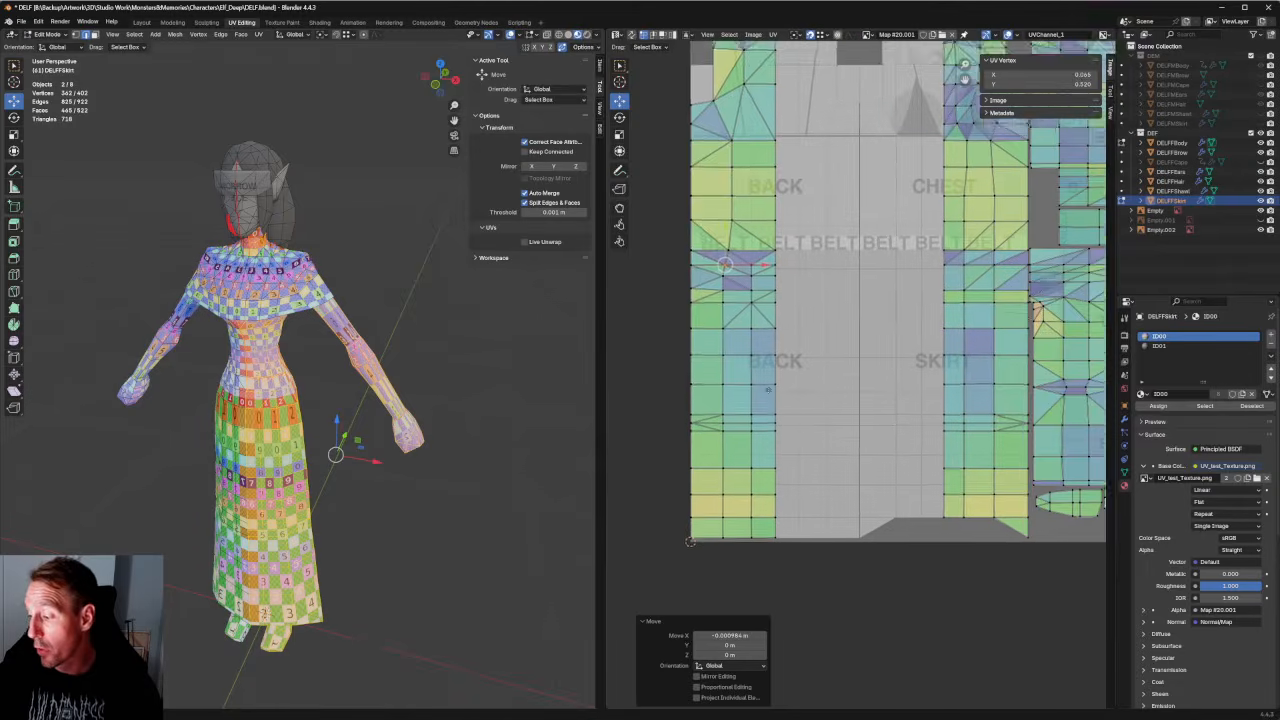
middle_drag(930, 345, 860, 410)
scroll(868, 378, up, 1)
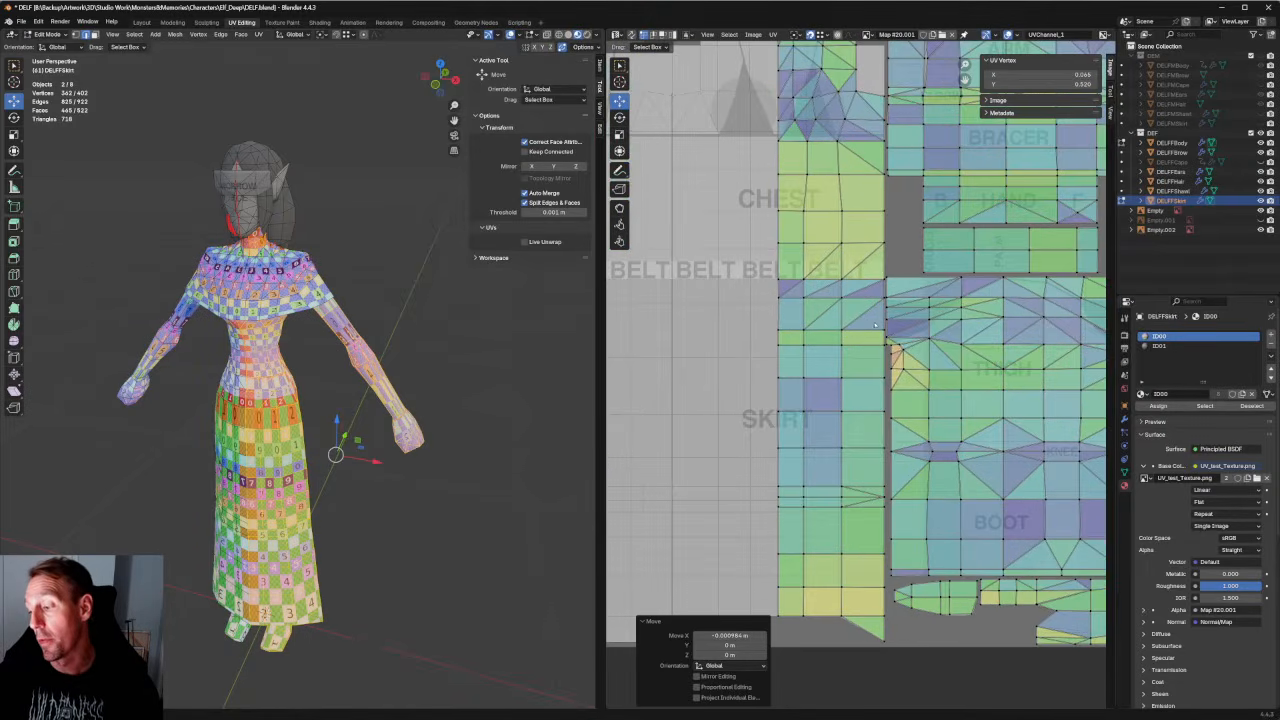
Examine the distortion colours of the front and leg UV islands around the waist, thigh and boot.
scroll(875, 325, down, 3)
scroll(727, 314, up, 2)
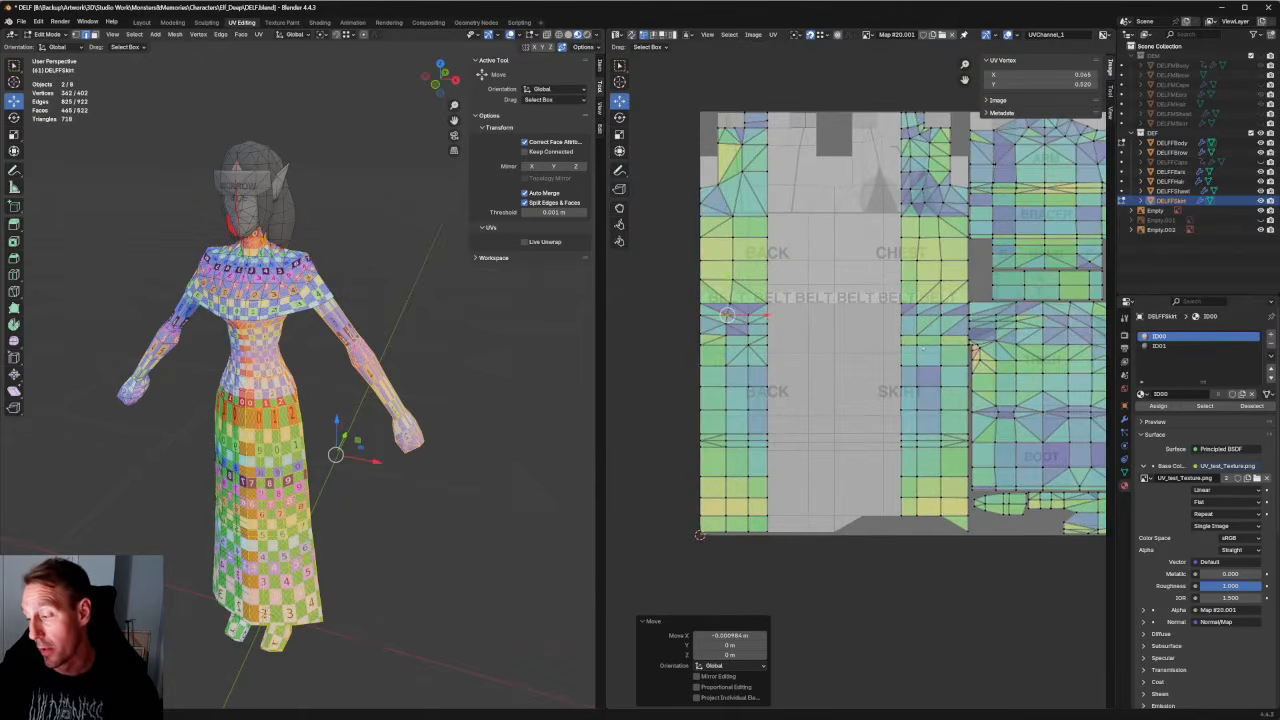
middle_drag(727, 314, 622, 305)
middle_drag(945, 374, 850, 370)
scroll(850, 370, up, 3)
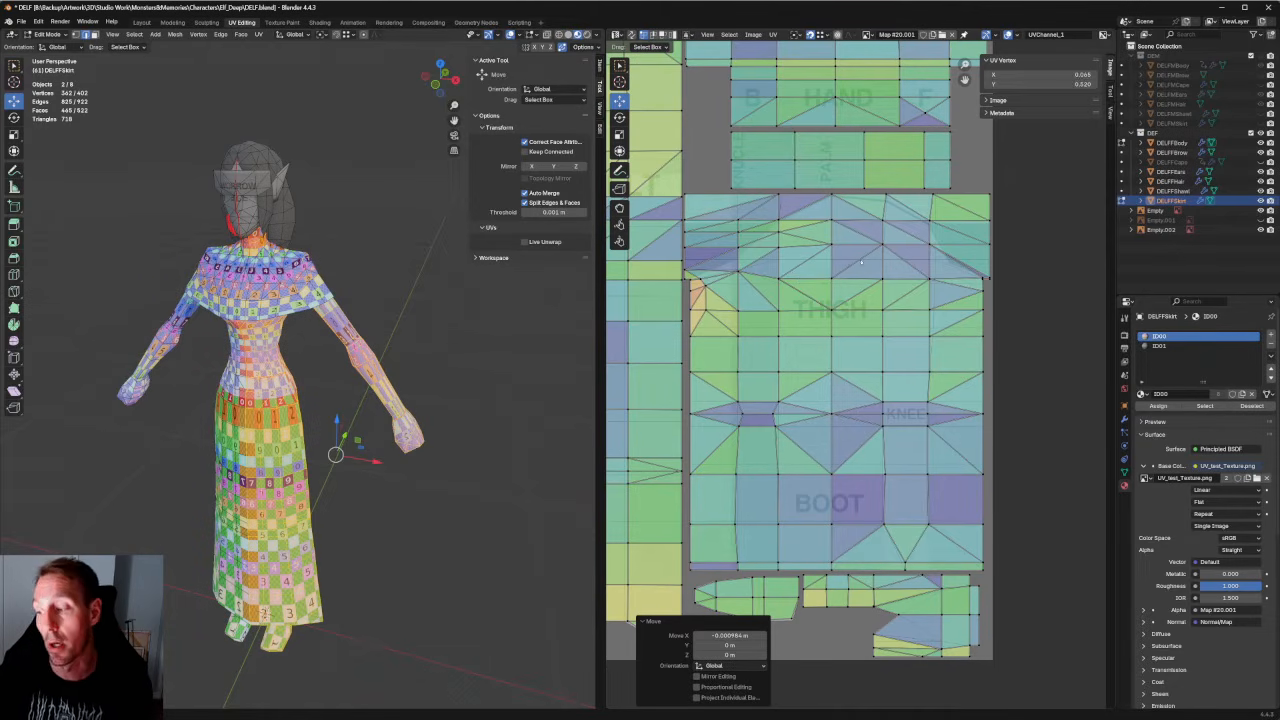
scroll(808, 224, down, 6)
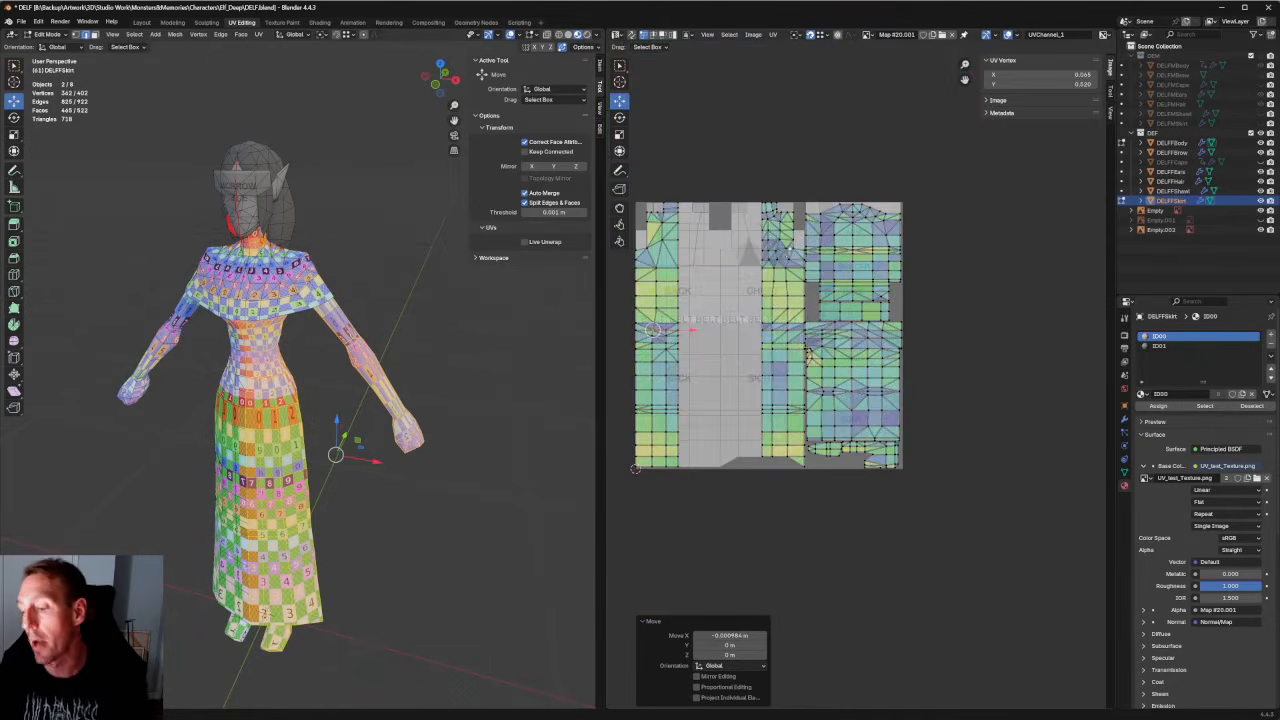
scroll(730, 168, up, 5)
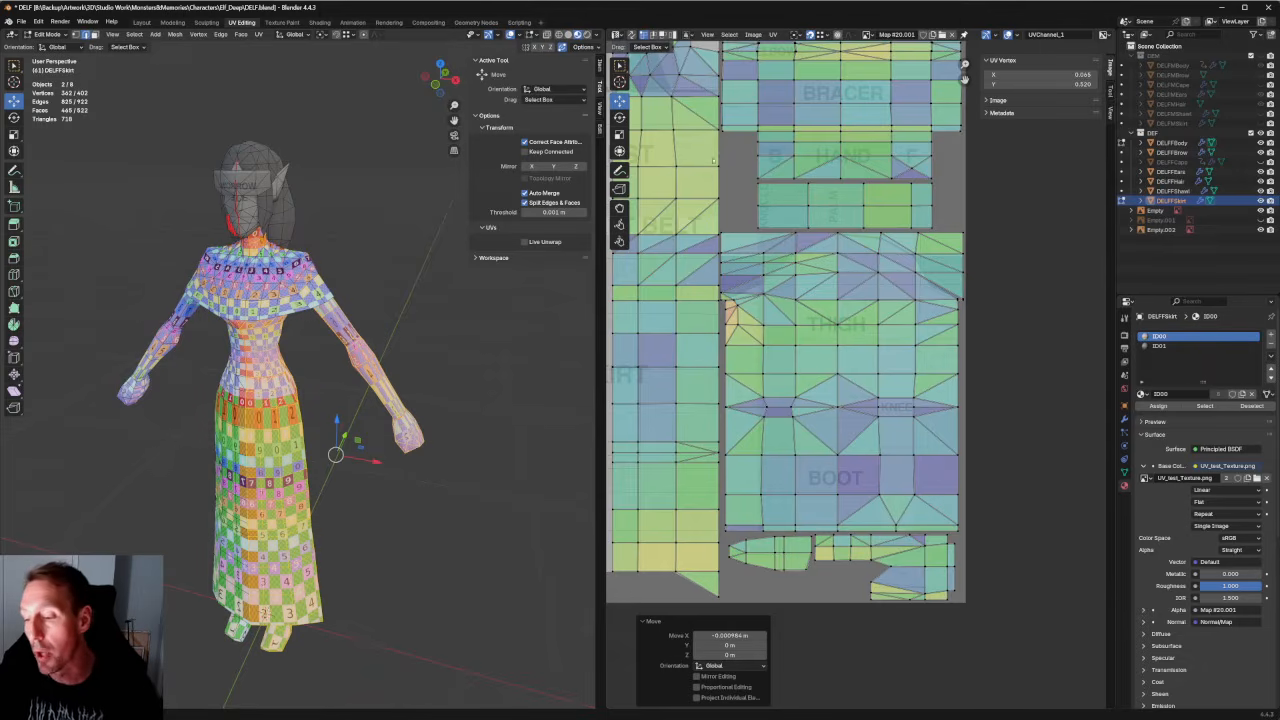
middle_drag(702, 176, 741, 120)
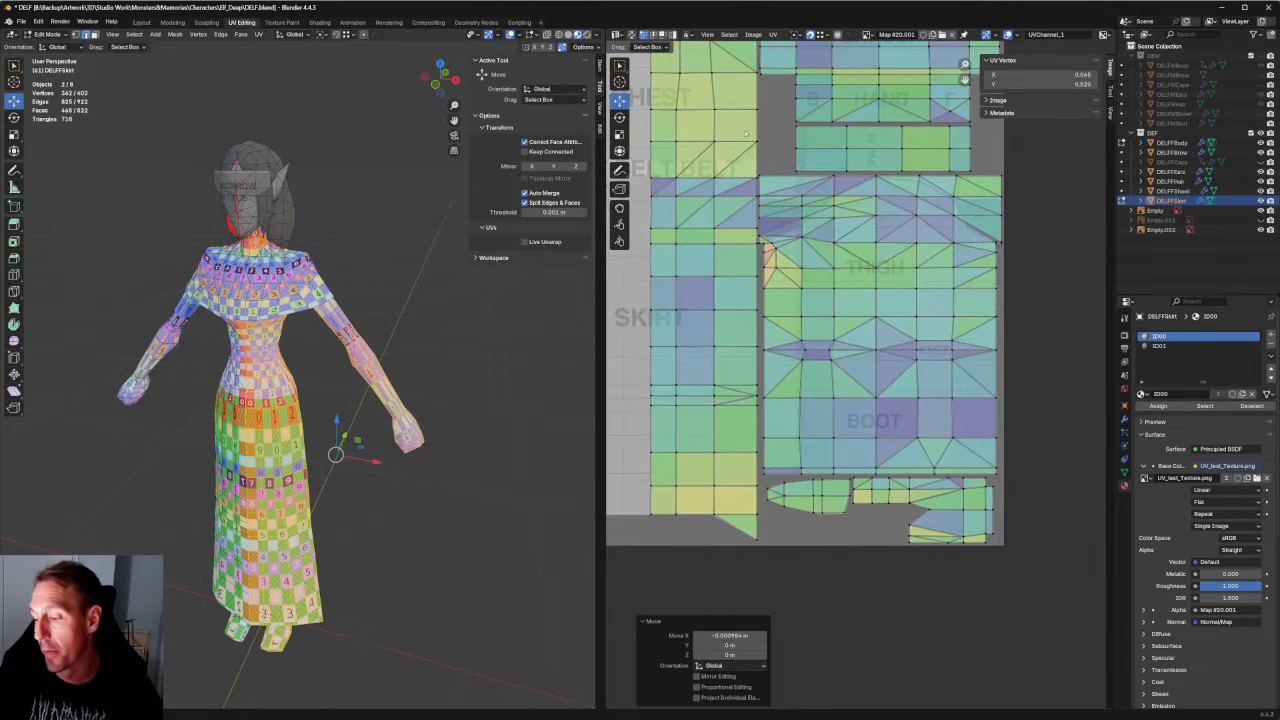
click(878, 538)
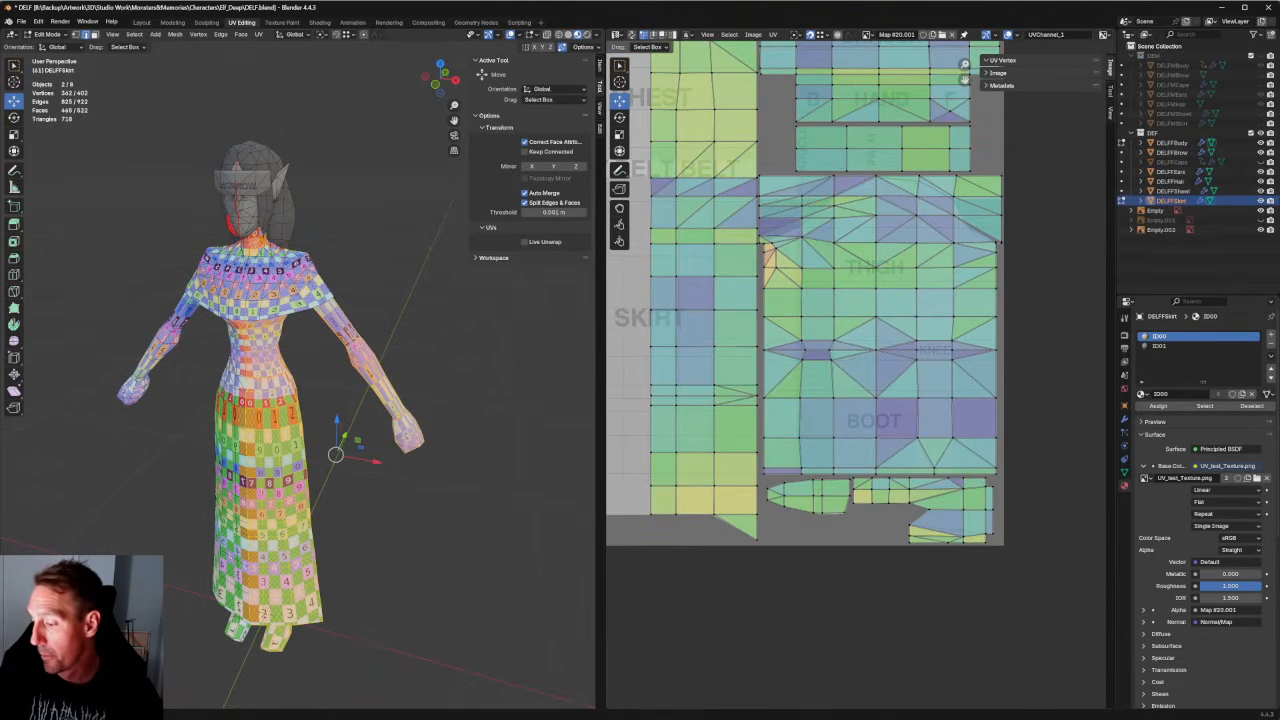
Move the vertex on the small step at the thigh island's inner upper corner slightly in the positive X direction.
scroll(775, 189, up, 8)
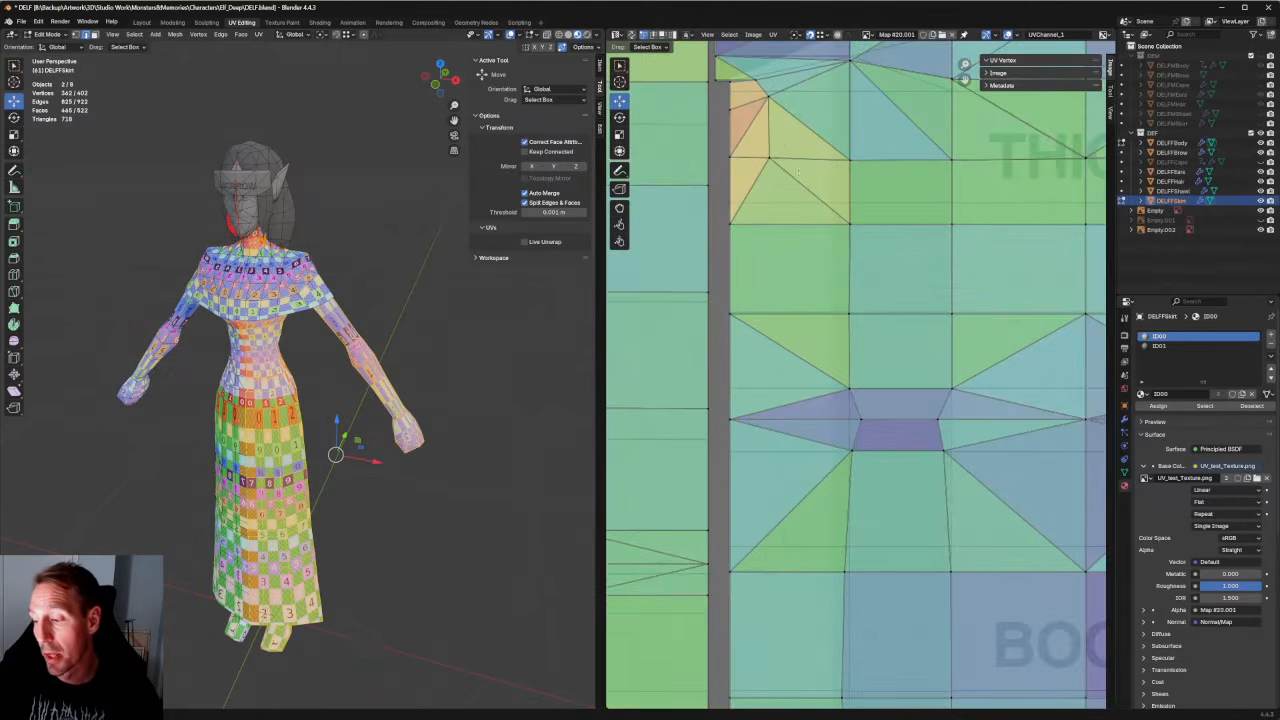
middle_drag(835, 291, 841, 307)
click(800, 259)
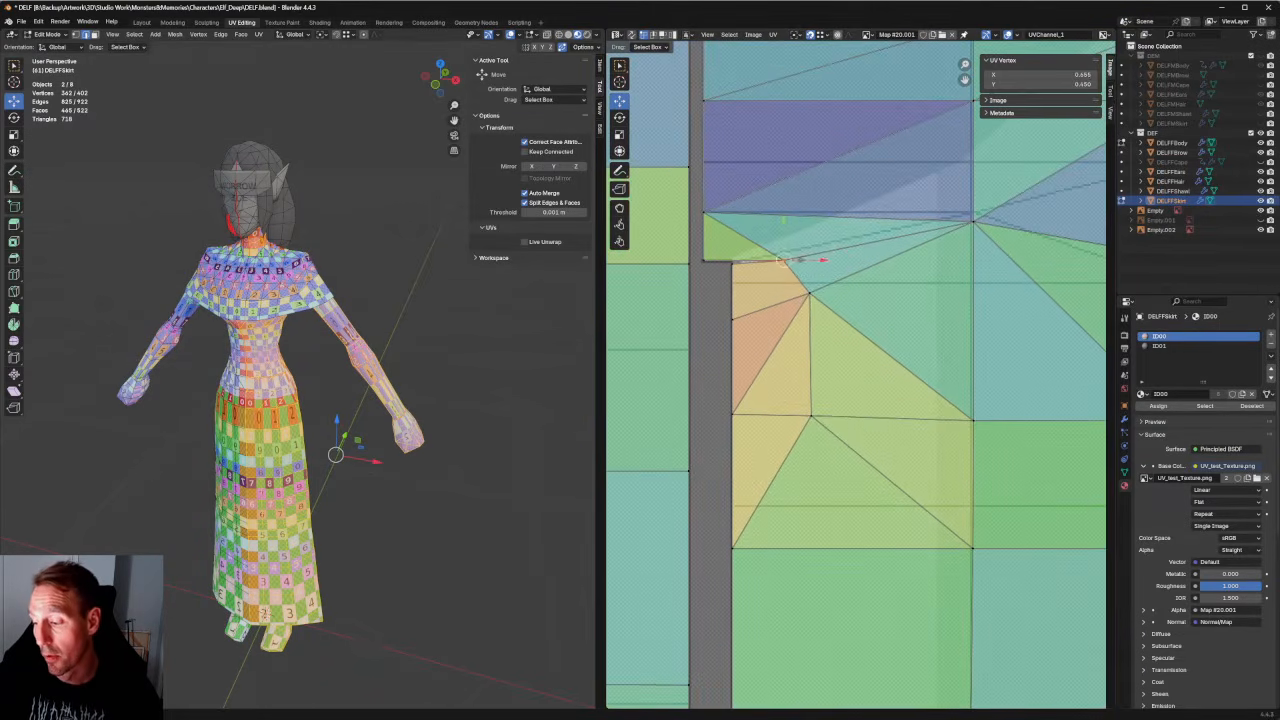
key(g)
drag(828, 255, 827, 255)
Select the two vertices below it on the thigh island and shift them about 0.001 in the negative X direction.
click(812, 294)
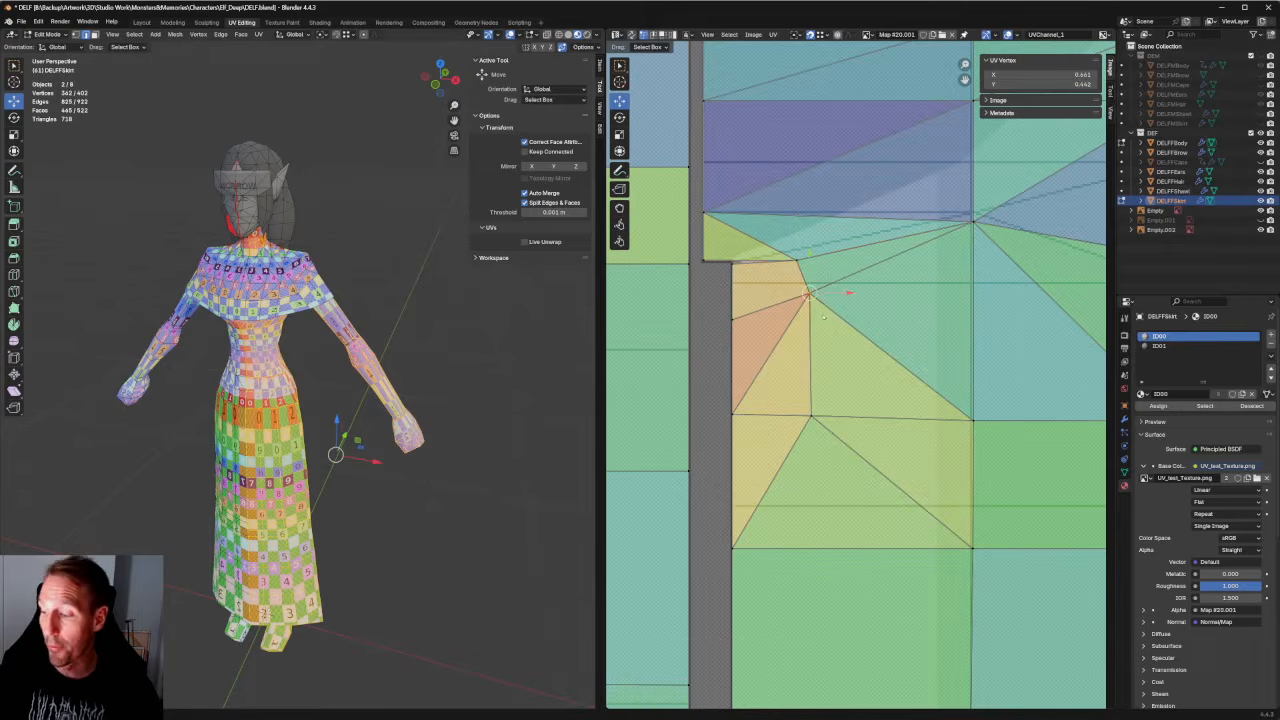
shift+click(815, 411)
drag(832, 354, 827, 354)
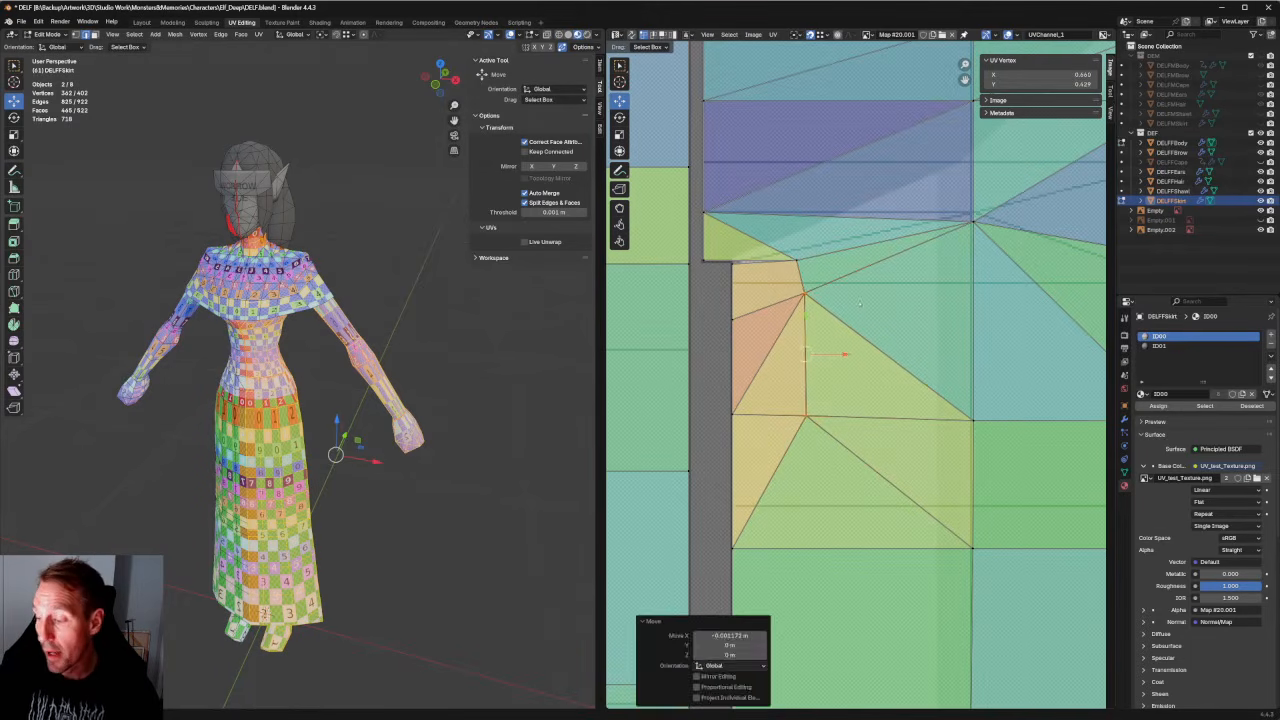
click(863, 292)
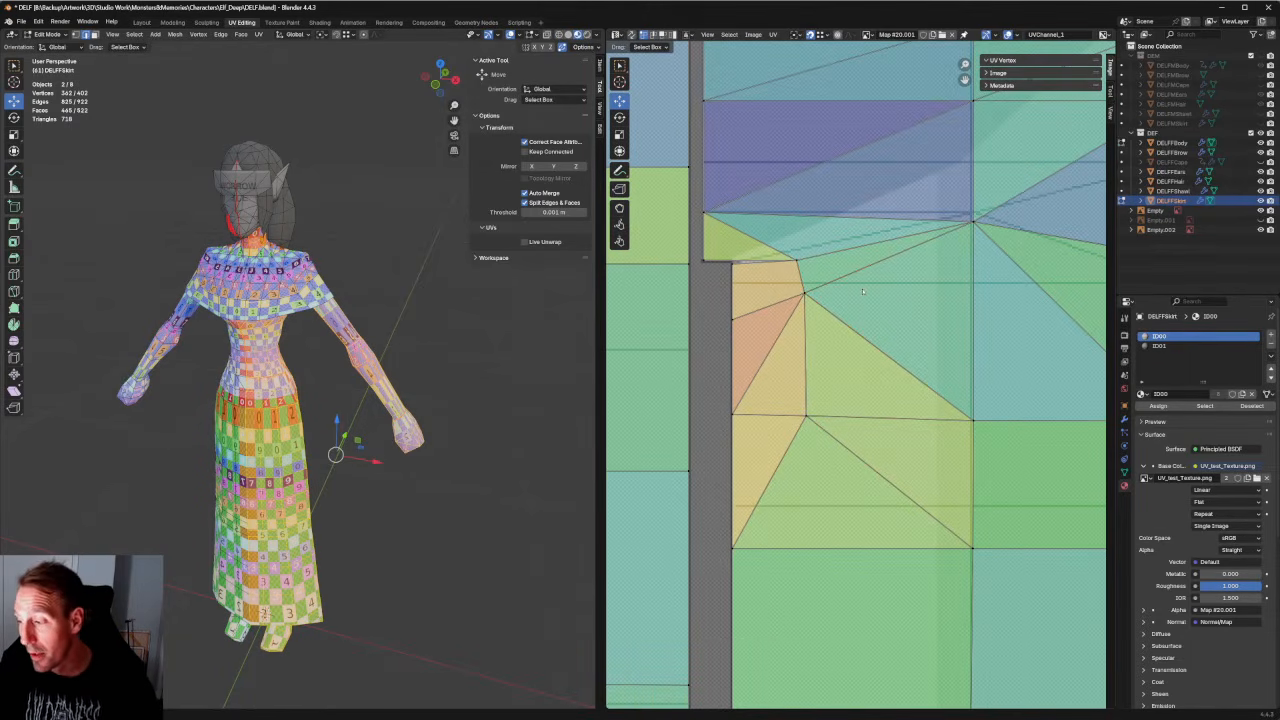
Inspect the thigh and knee UVs and the checker pattern on the back of the dress.
scroll(863, 292, down, 2)
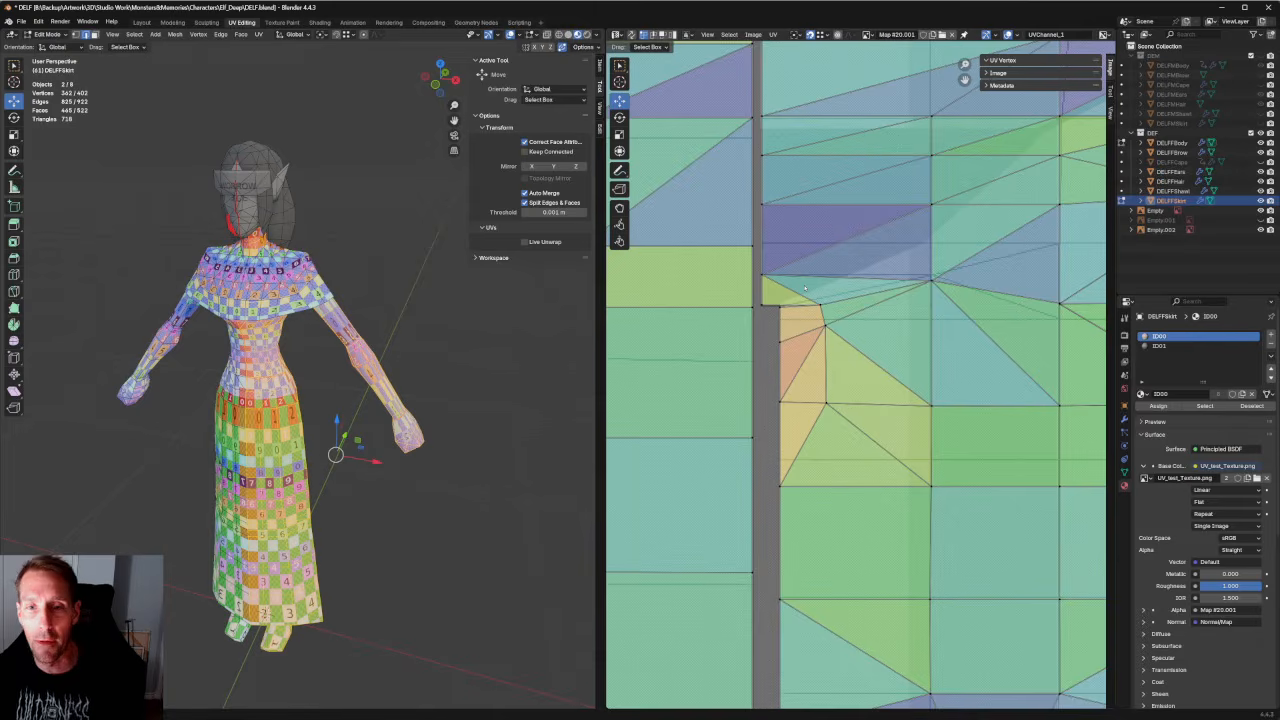
scroll(805, 289, down, 7)
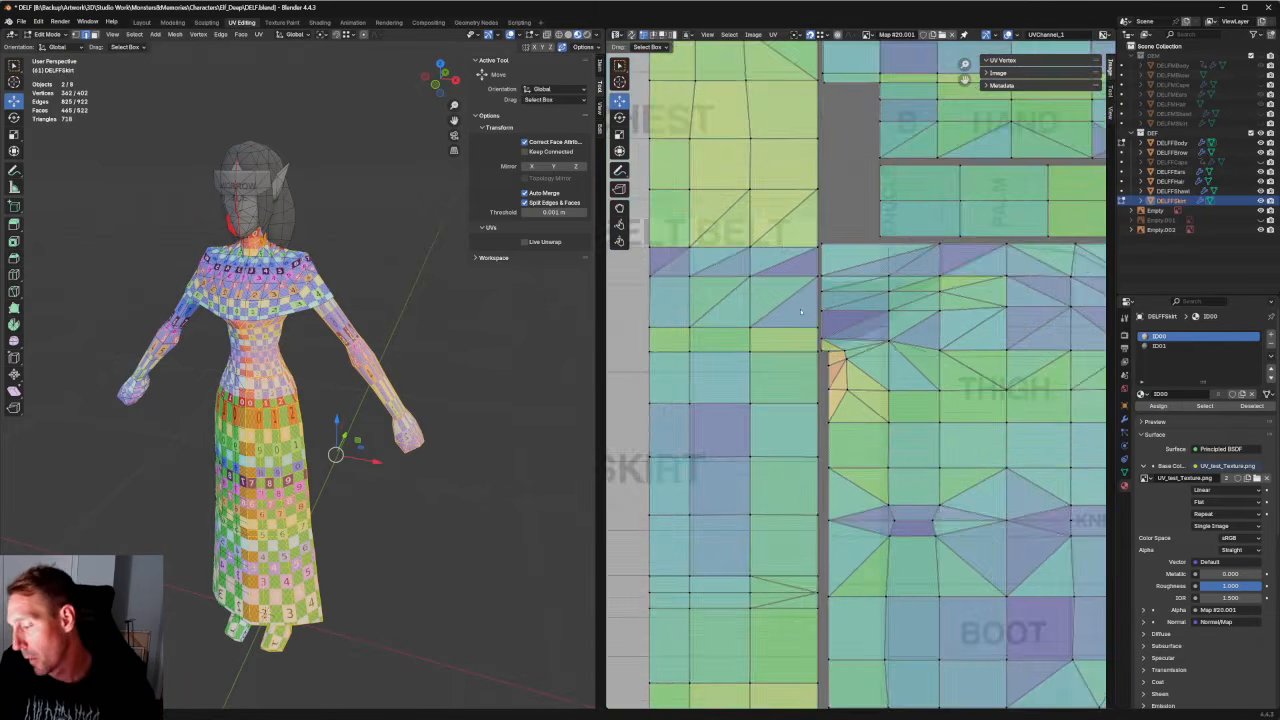
scroll(750, 155, up, 6)
middle_drag(805, 289, 866, 362)
scroll(866, 362, up, 2)
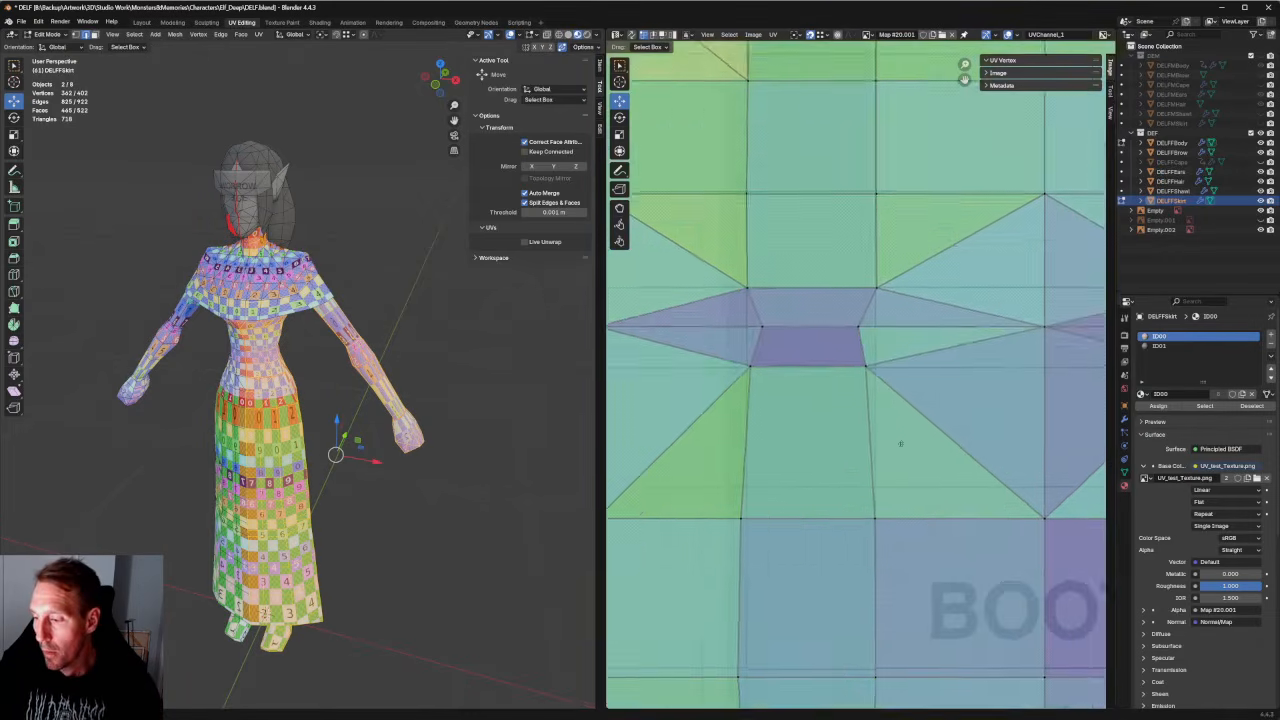
click(858, 318)
middle_drag(451, 386, 491, 278)
scroll(860, 380, down, 7)
scroll(825, 362, down, 1)
Select the vertex row just above the BACK and SKIRT labels on front and back and move it down about 0.012 along Y.
middle_drag(825, 362, 1079, 442)
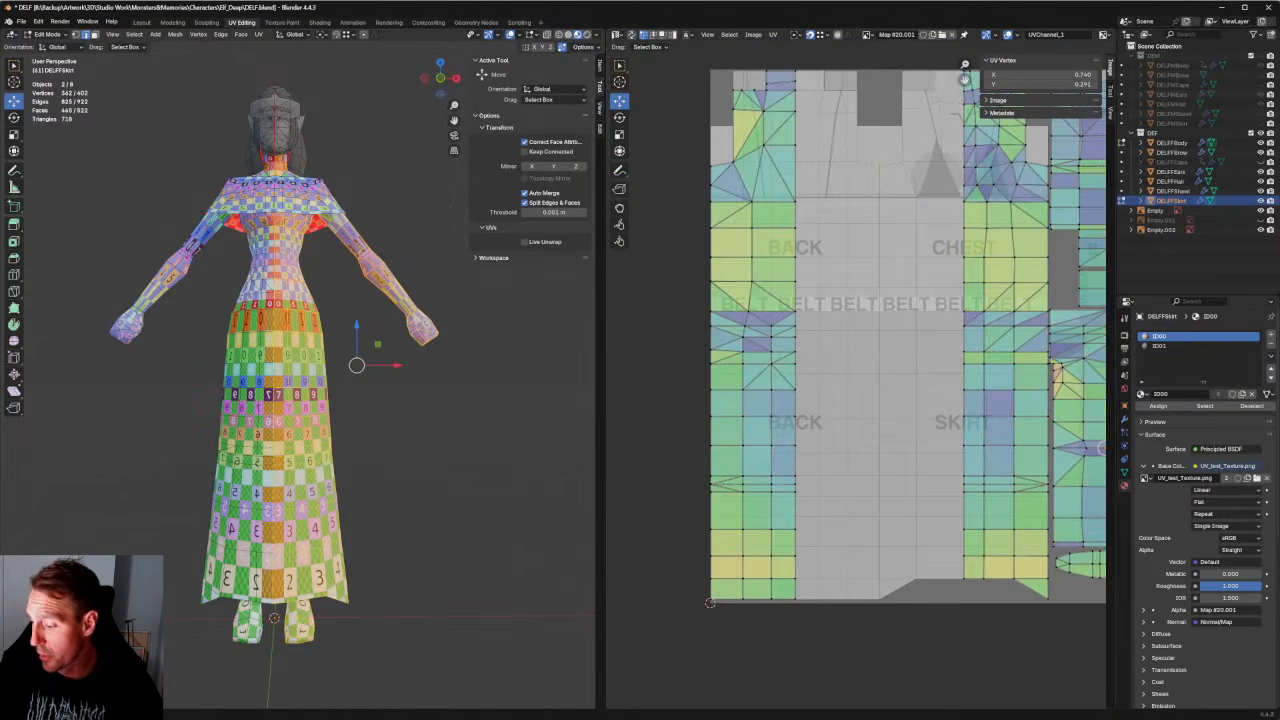
drag(686, 375, 1051, 395)
scroll(860, 380, up, 2)
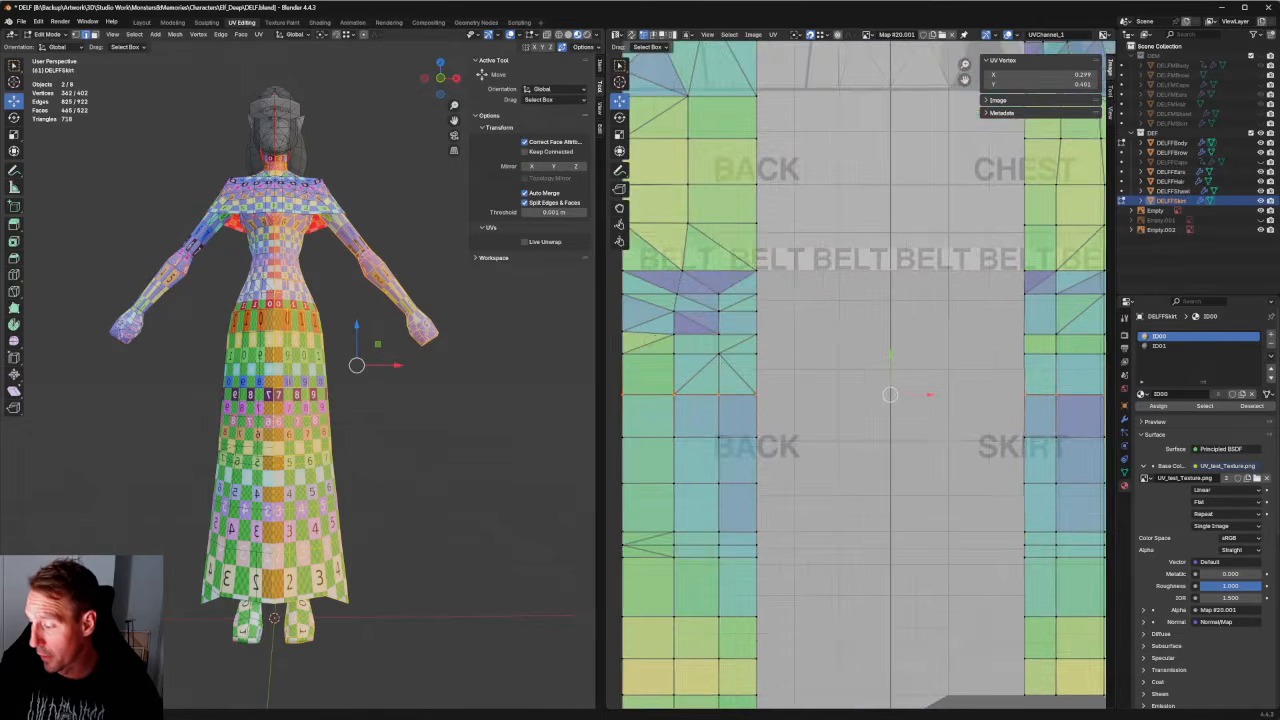
middle_drag(937, 393, 741, 395)
scroll(741, 395, up, 1)
scroll(578, 393, up, 4)
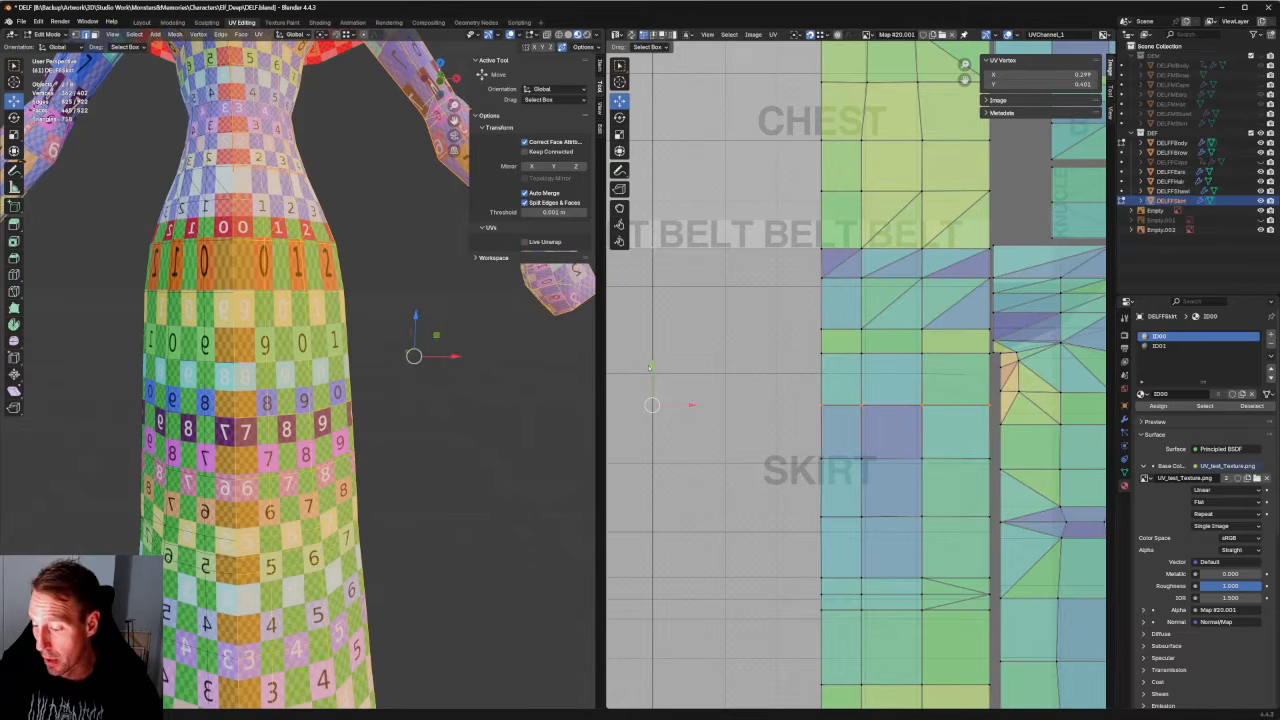
mouse_move(652, 367)
mouse_down()
mouse_move(652, 416)
mouse_move(652, 318)
mouse_move(652, 378)
mouse_up()
middle_drag(738, 388, 860, 384)
Select the next vertex row above on both skirt halves and move it down about 0.024 along Y.
scroll(862, 383, down, 4)
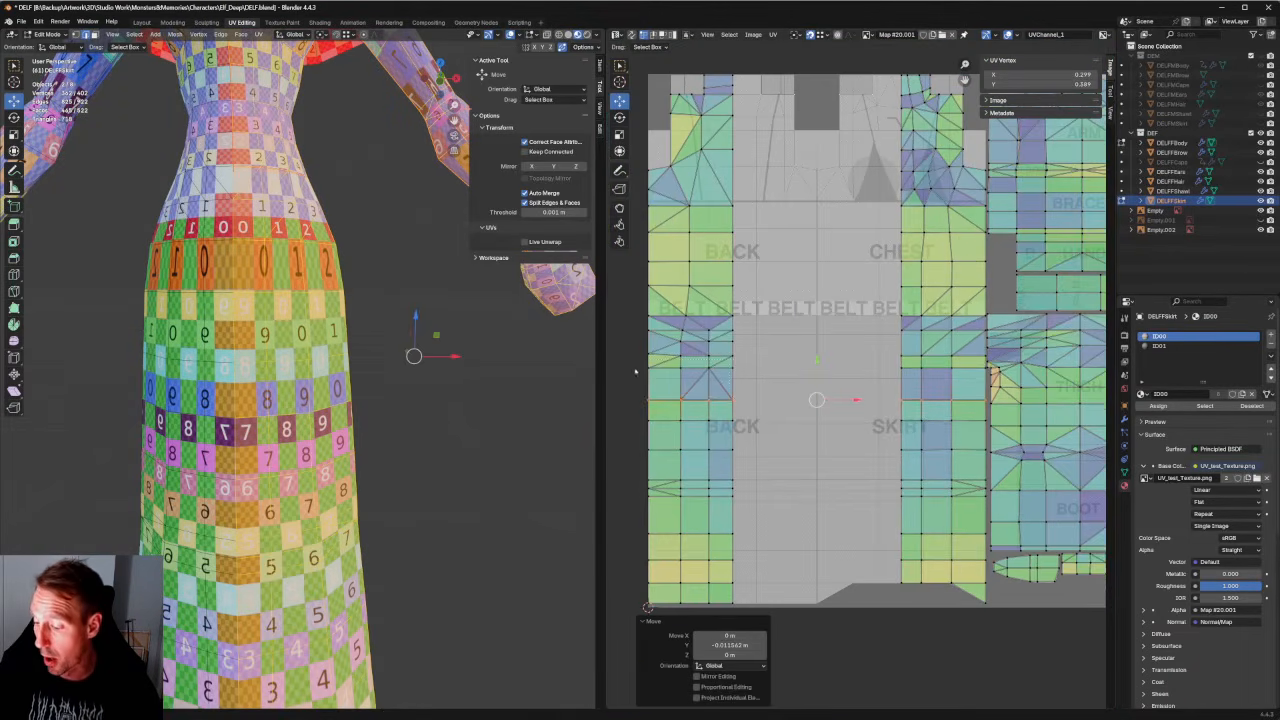
drag(625, 361, 988, 373)
scroll(985, 374, up, 6)
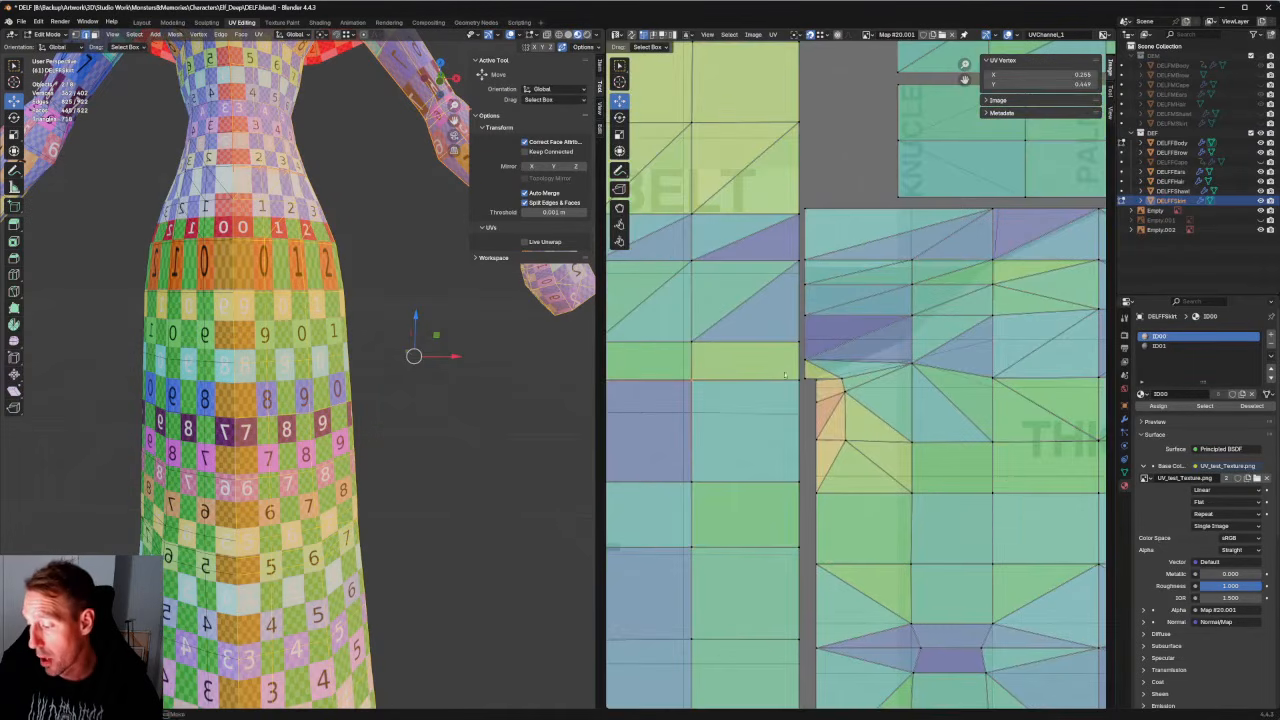
scroll(795, 378, down, 4)
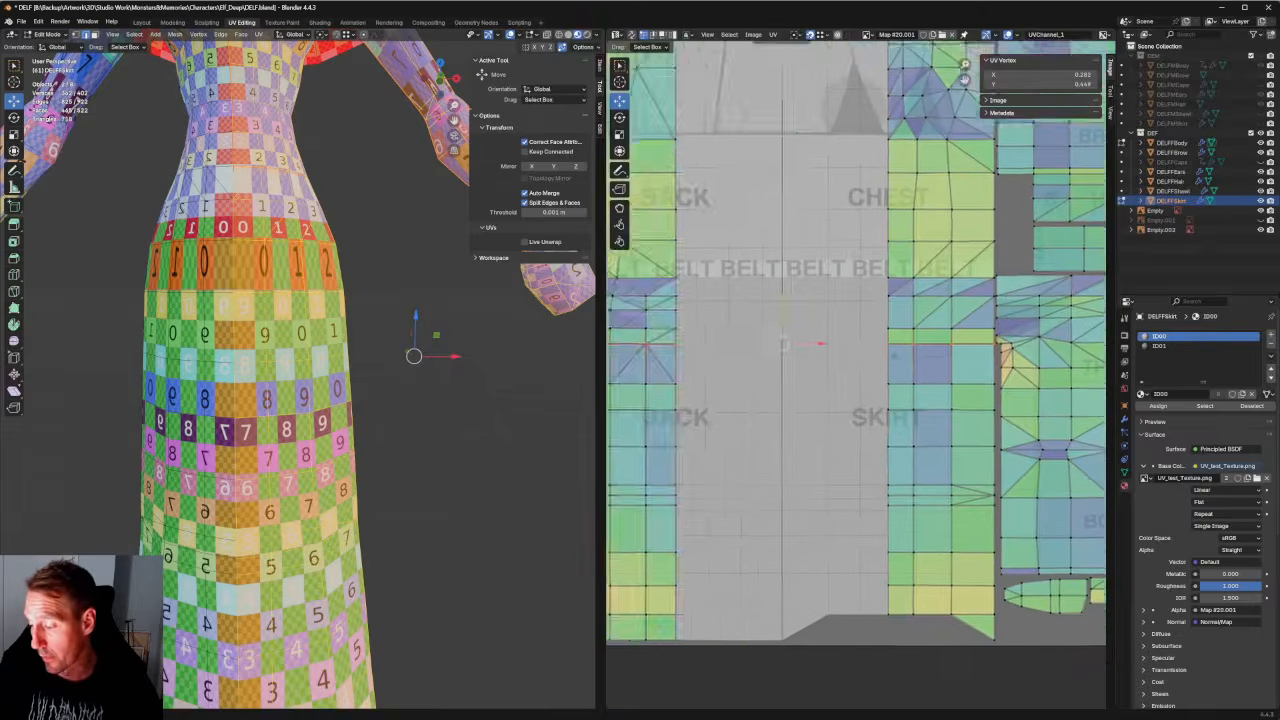
key(g)
key(y)
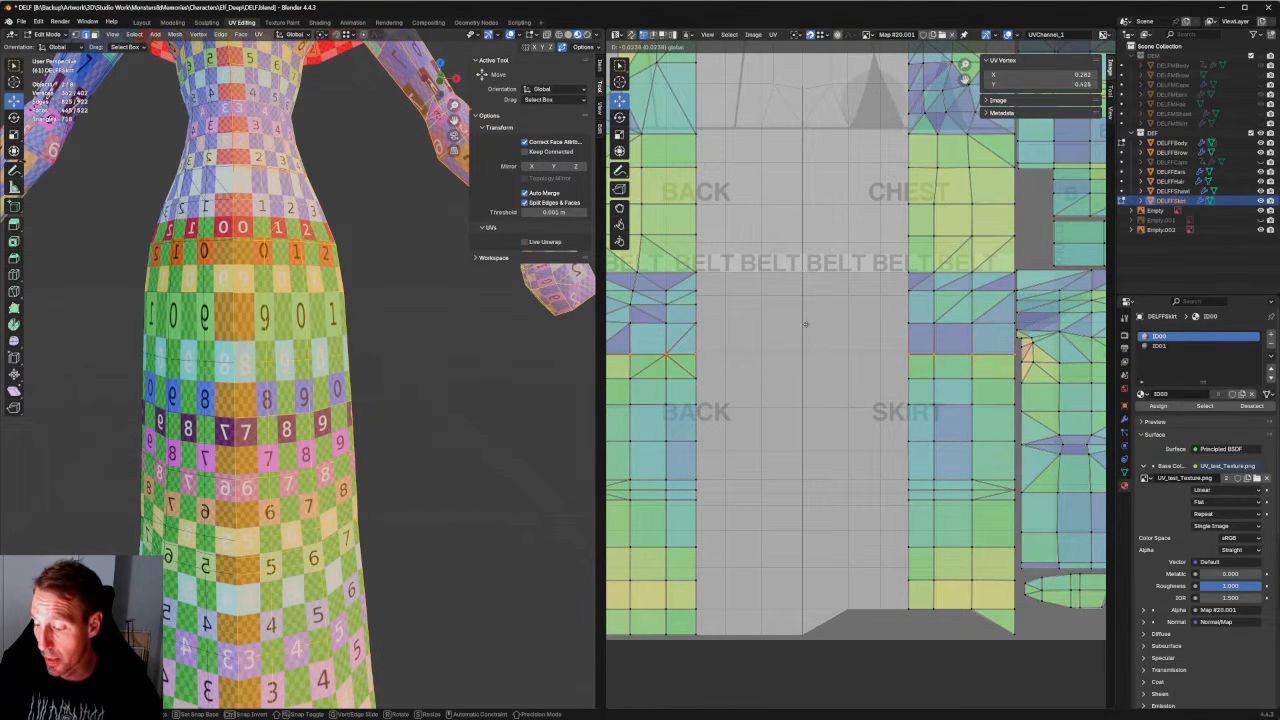
click(805, 324)
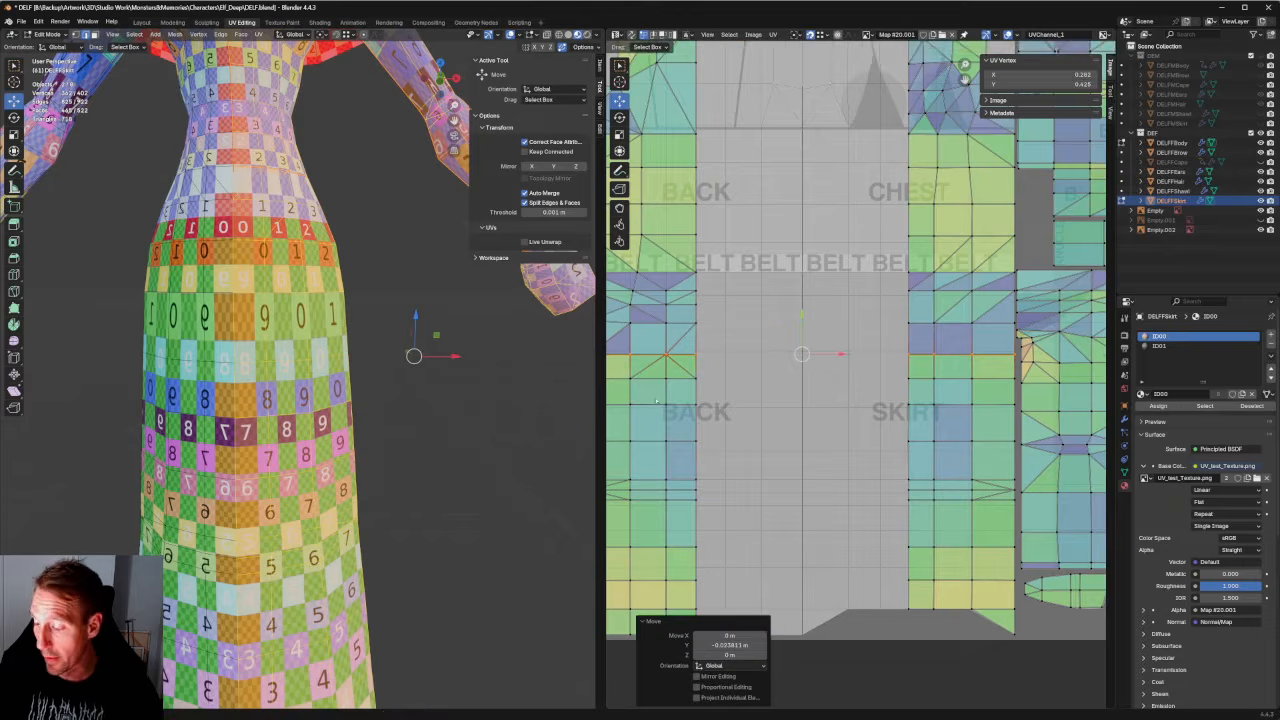
Select the two vertex rows around the BACK and SKIRT labels on both halves and move them down about 0.01 along Y.
middle_drag(656, 401, 716, 395)
drag(1077, 367, 620, 405)
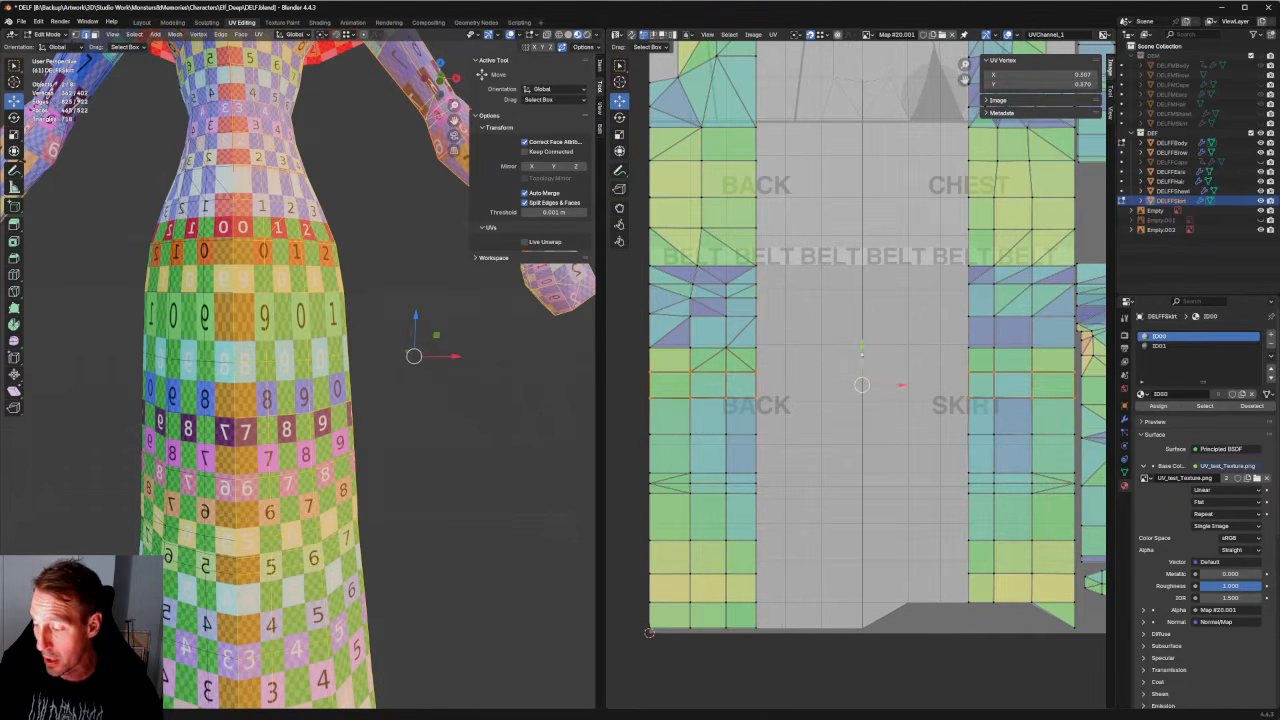
key(g)
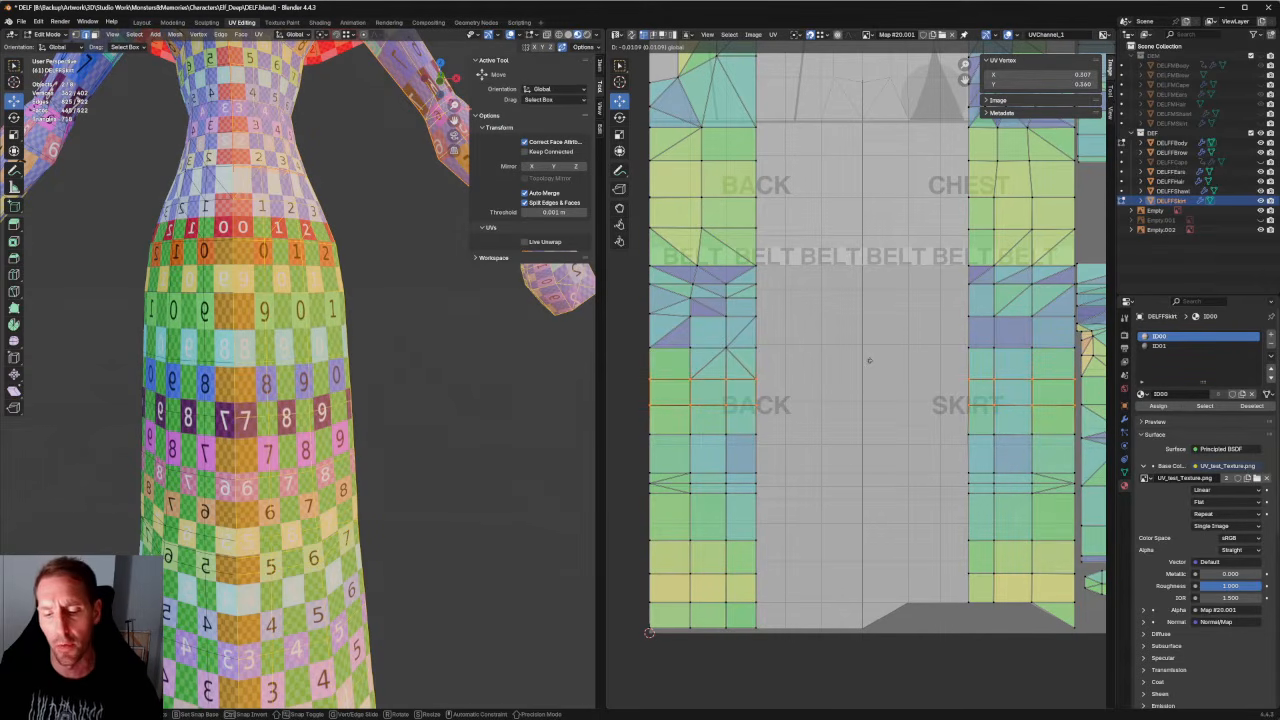
click(869, 362)
Select the vertex row just below the BACK and SKIRT labels on both halves and lower it about 0.005 along Y.
scroll(1160, 405, down, 3)
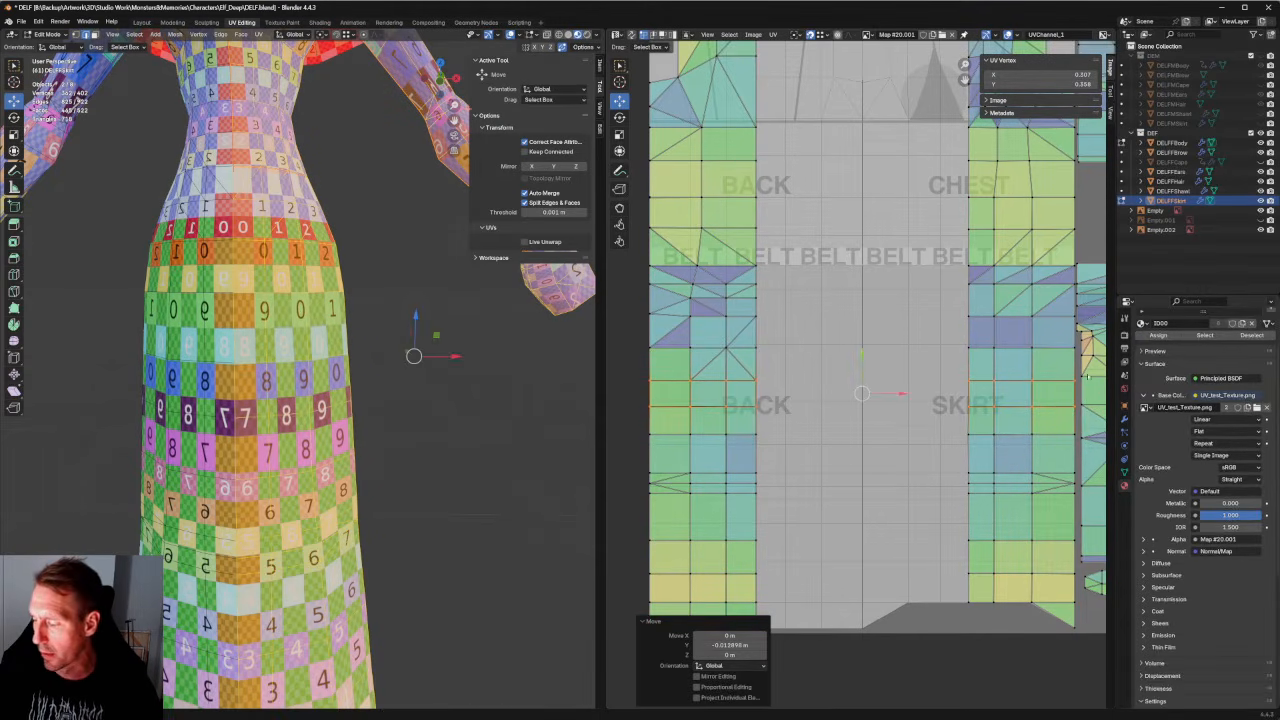
middle_drag(1088, 377, 1081, 311)
click(870, 430)
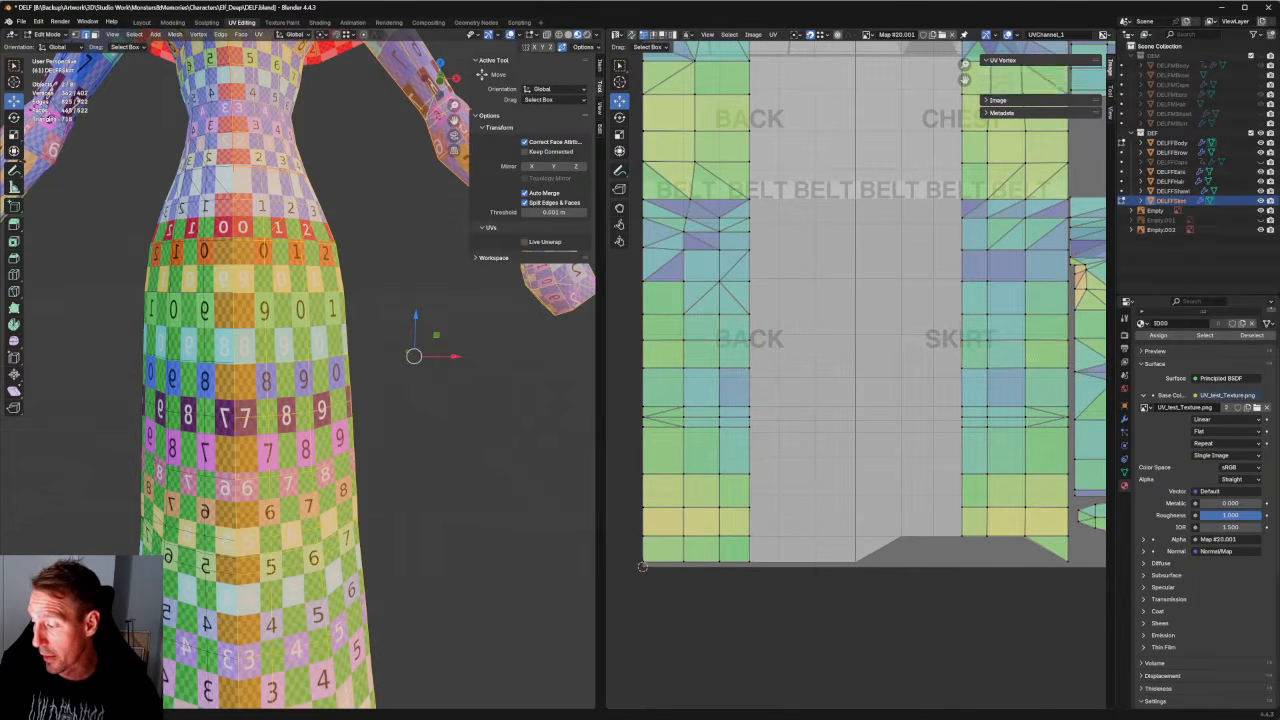
drag(1072, 360, 616, 387)
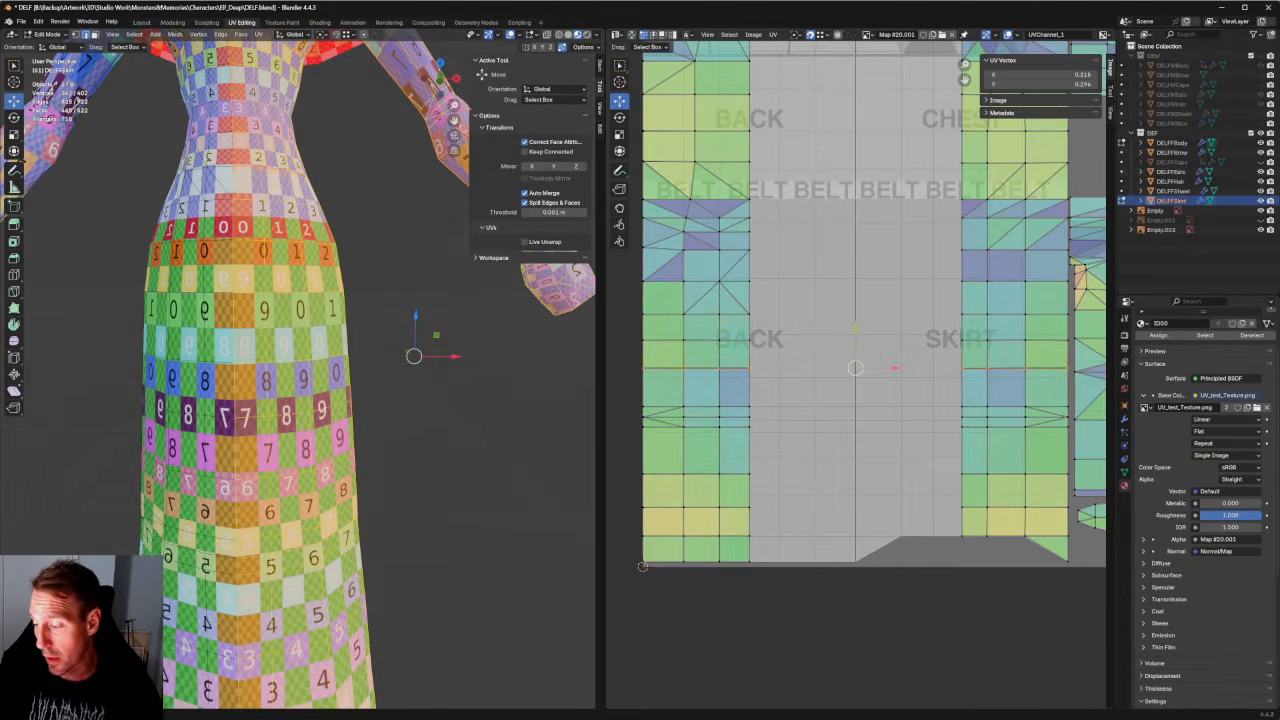
drag(854, 340, 854, 344)
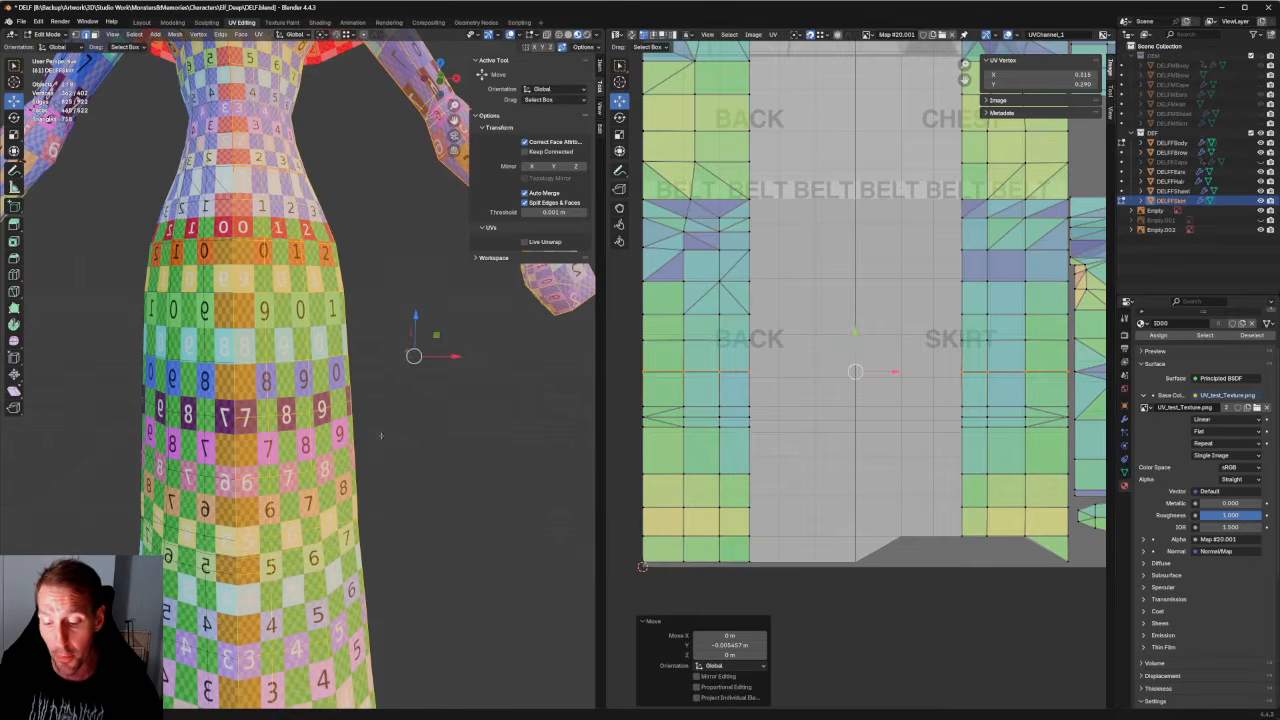
Inspect the checker pattern down the dress from the front orthographic view.
middle_drag(390, 440, 395, 420)
key(KP_1)
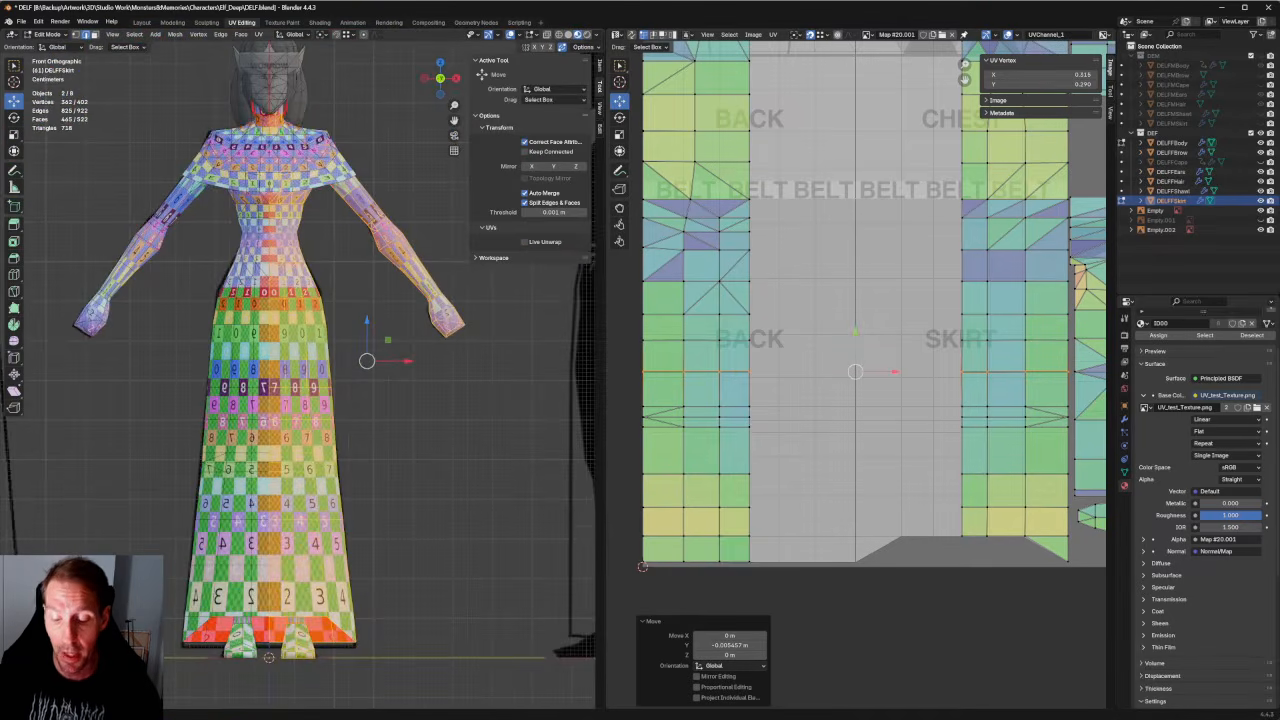
scroll(279, 417, up, 3)
shift+middle_drag(279, 417, 317, 377)
scroll(310, 370, down, 1)
scroll(289, 540, up, 2)
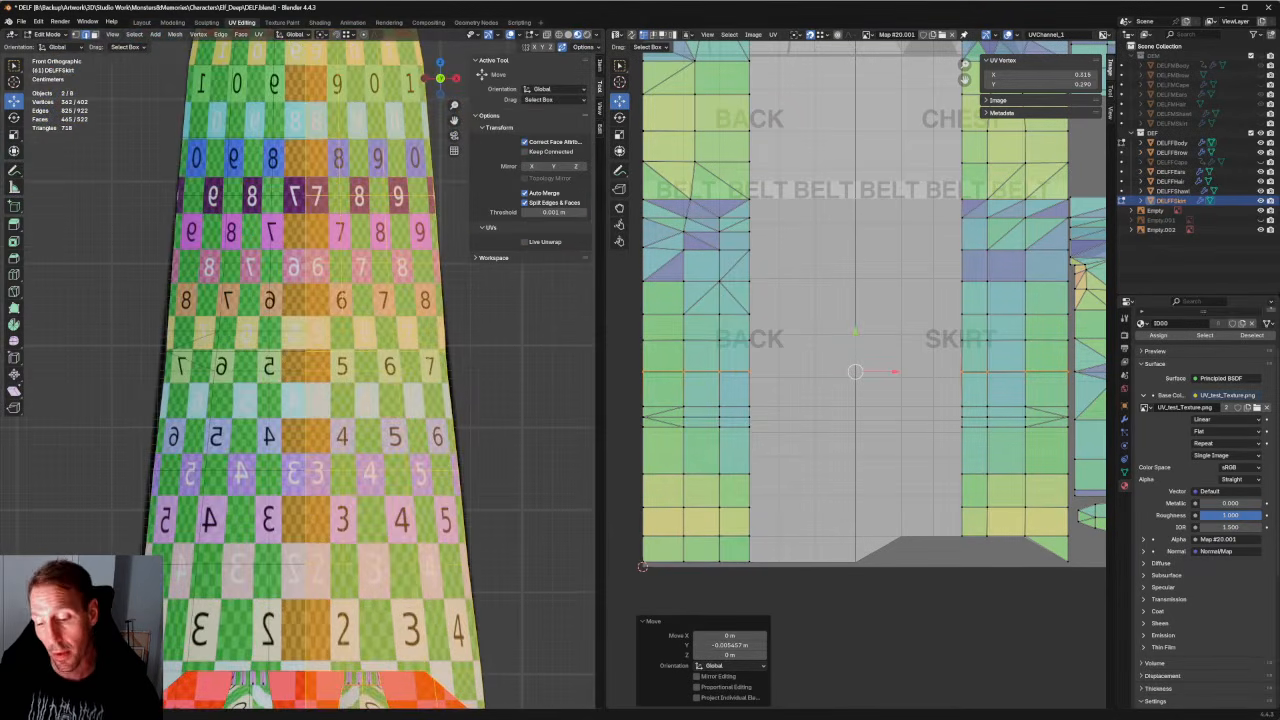
scroll(417, 403, down, 3)
Select the vertex row at the upper edge of the yellow band near the hem on both halves and move it slightly up along Y.
middle_drag(643, 566, 621, 466)
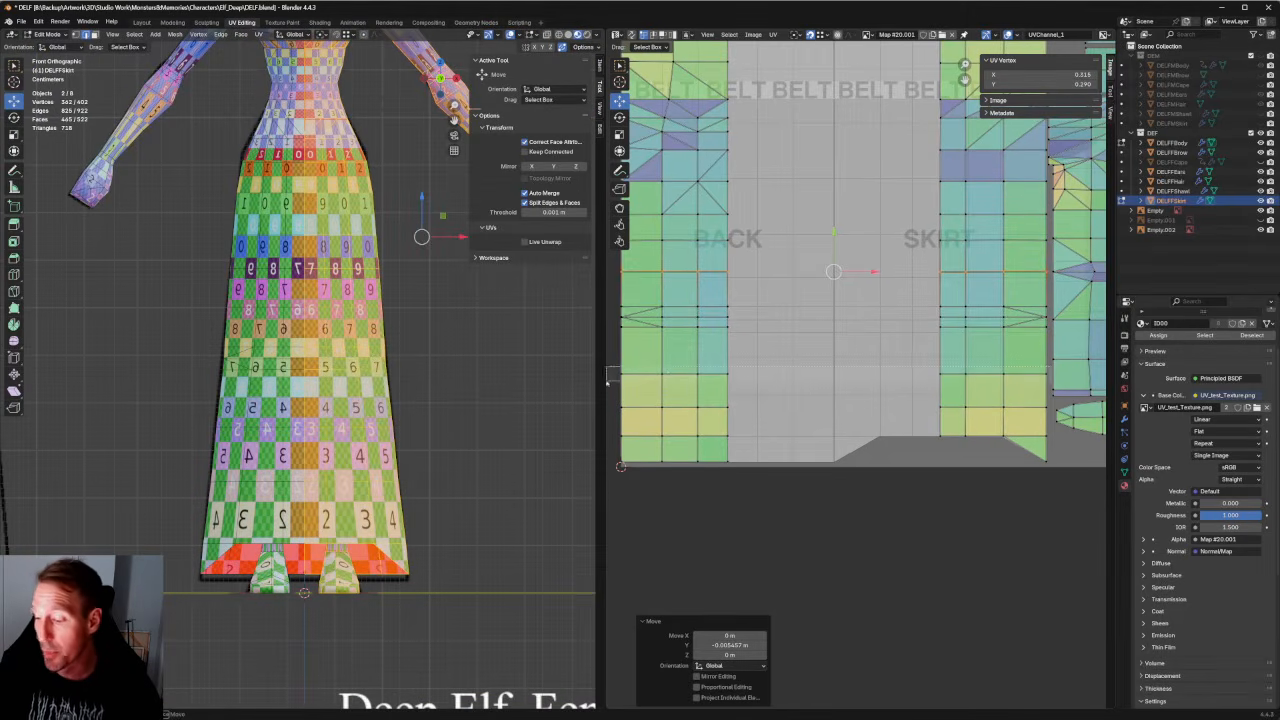
drag(613, 382, 1051, 367)
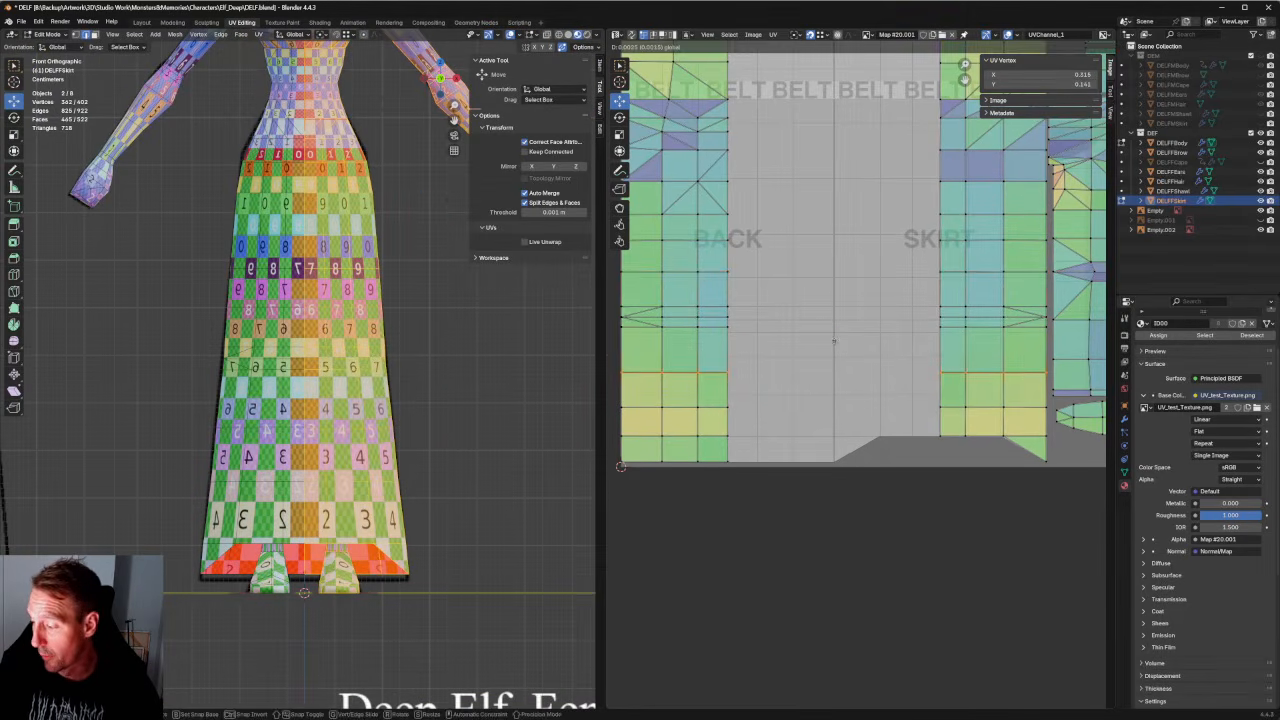
key(g)
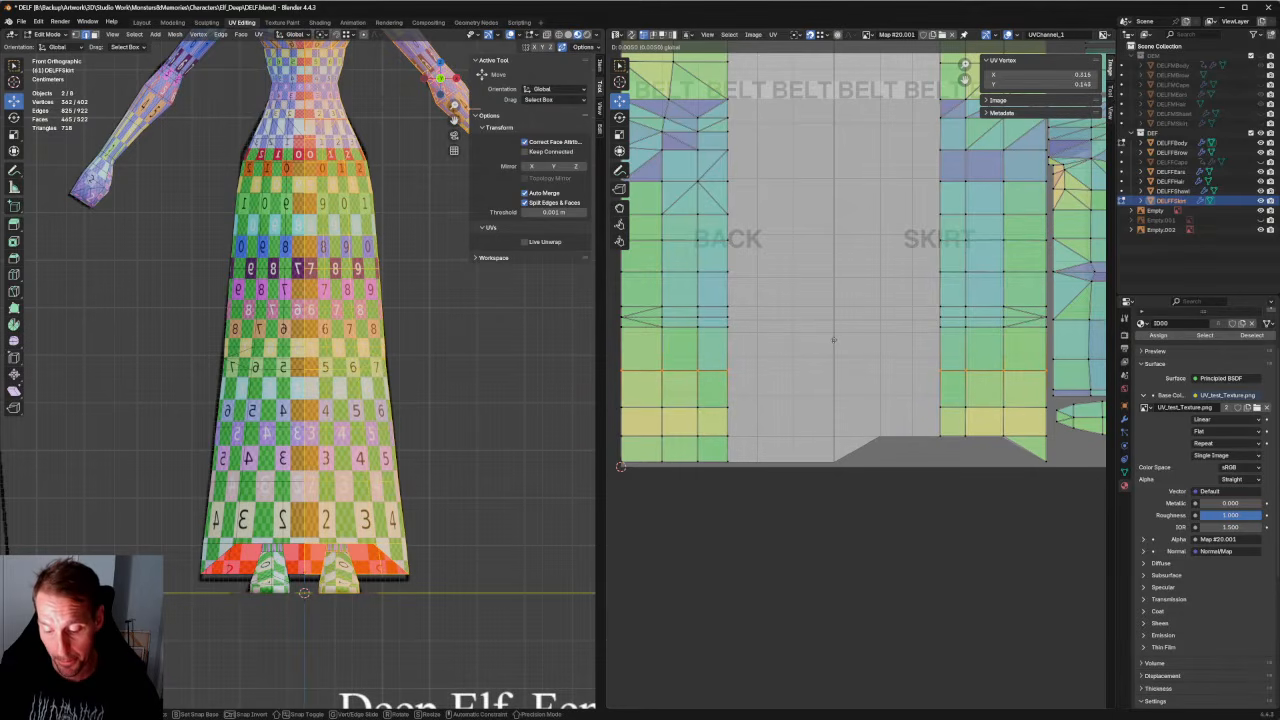
click(833, 340)
click(440, 397)
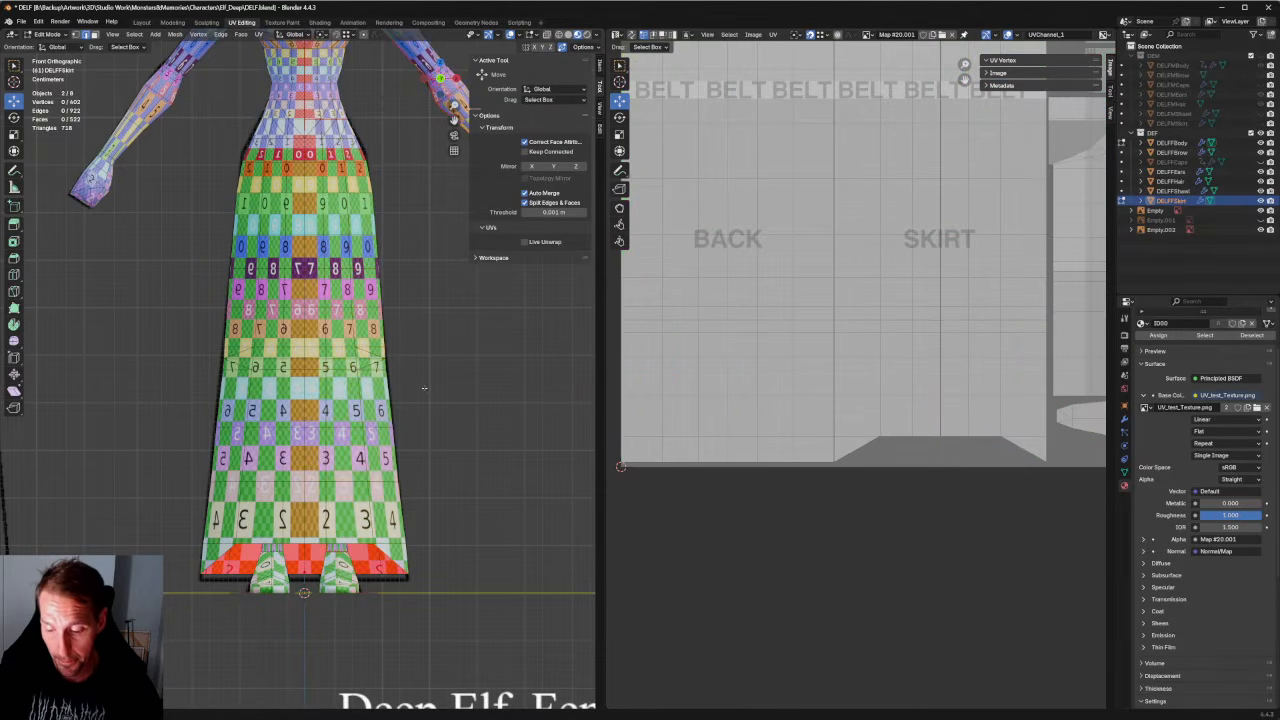
scroll(424, 388, up, 3)
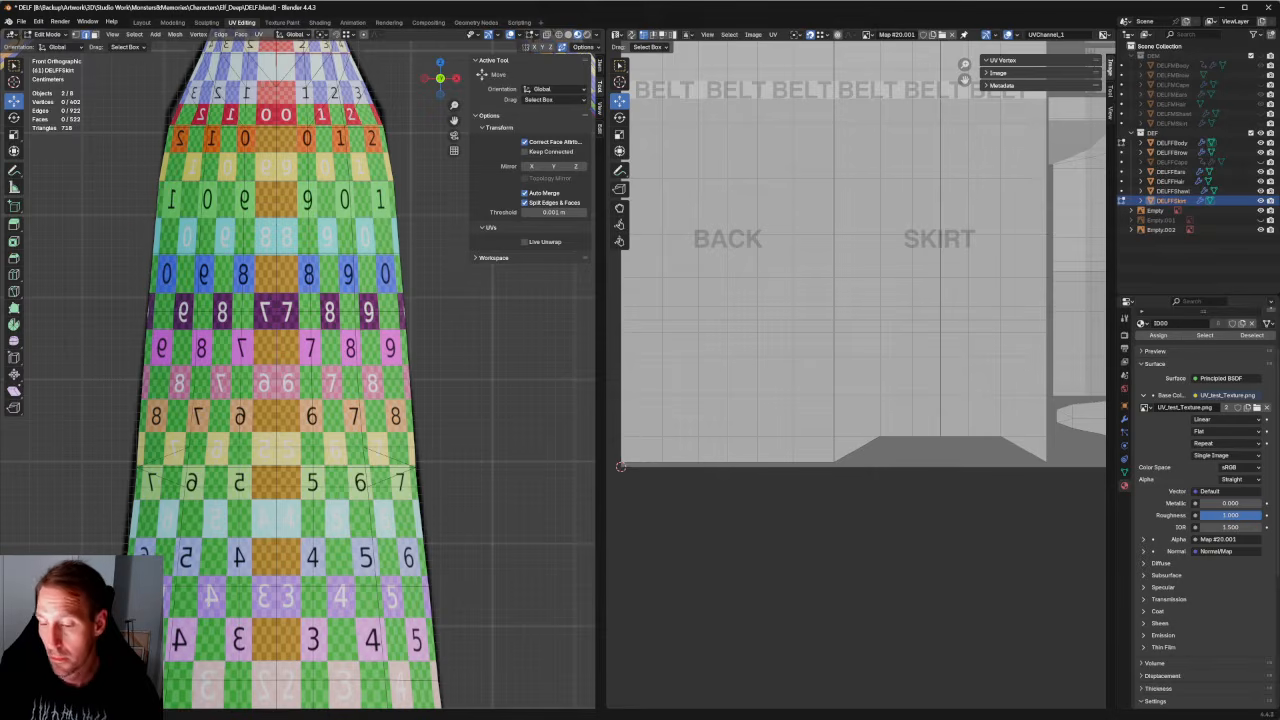
Select the skirt and body vertices across the whole elf figure so that their UVs show over the layout.
scroll(380, 380, down, 2)
shift+middle_drag(380, 300, 366, 517)
scroll(366, 517, up, 2)
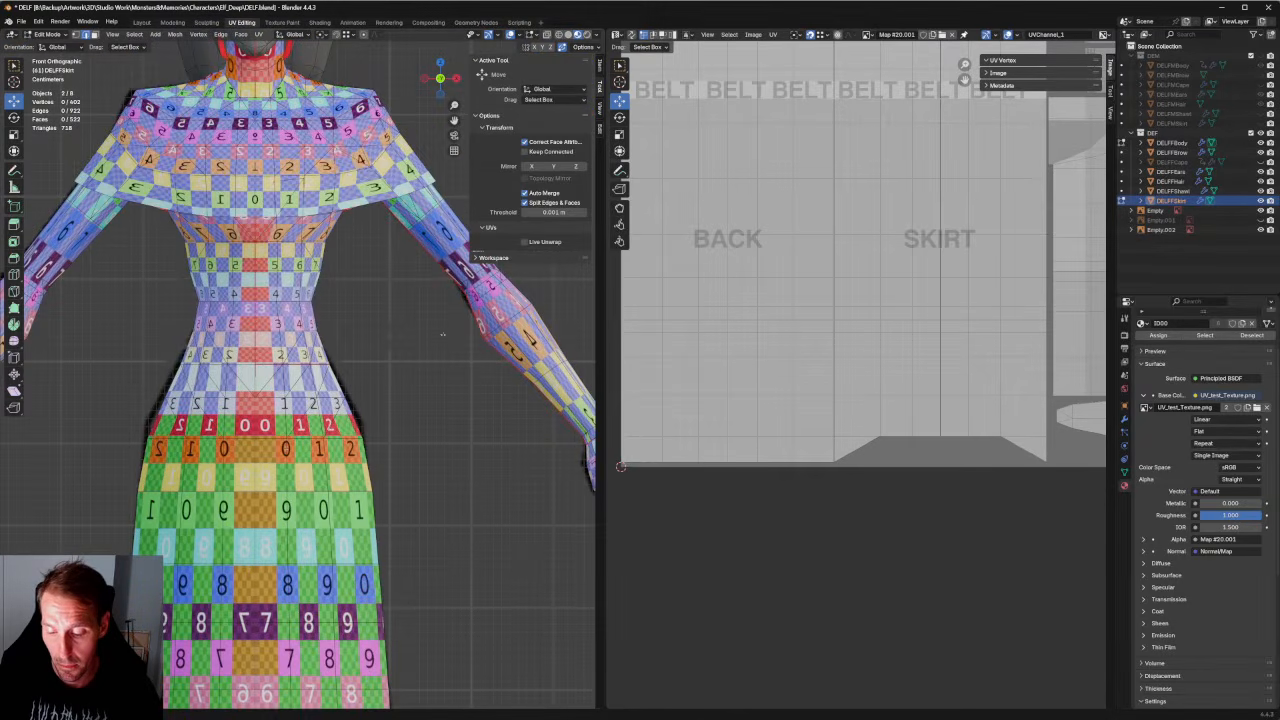
scroll(852, 230, down, 4)
scroll(396, 365, down, 6)
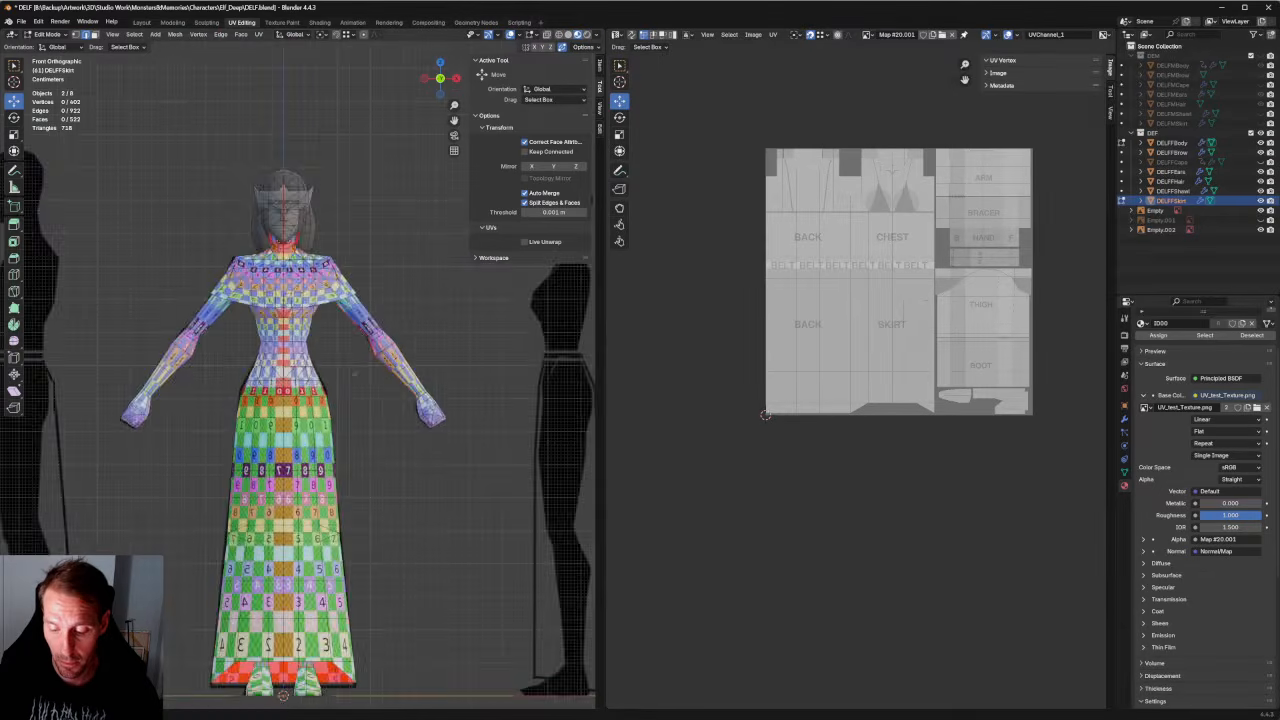
middle_drag(392, 465, 377, 417)
scroll(385, 420, down, 4)
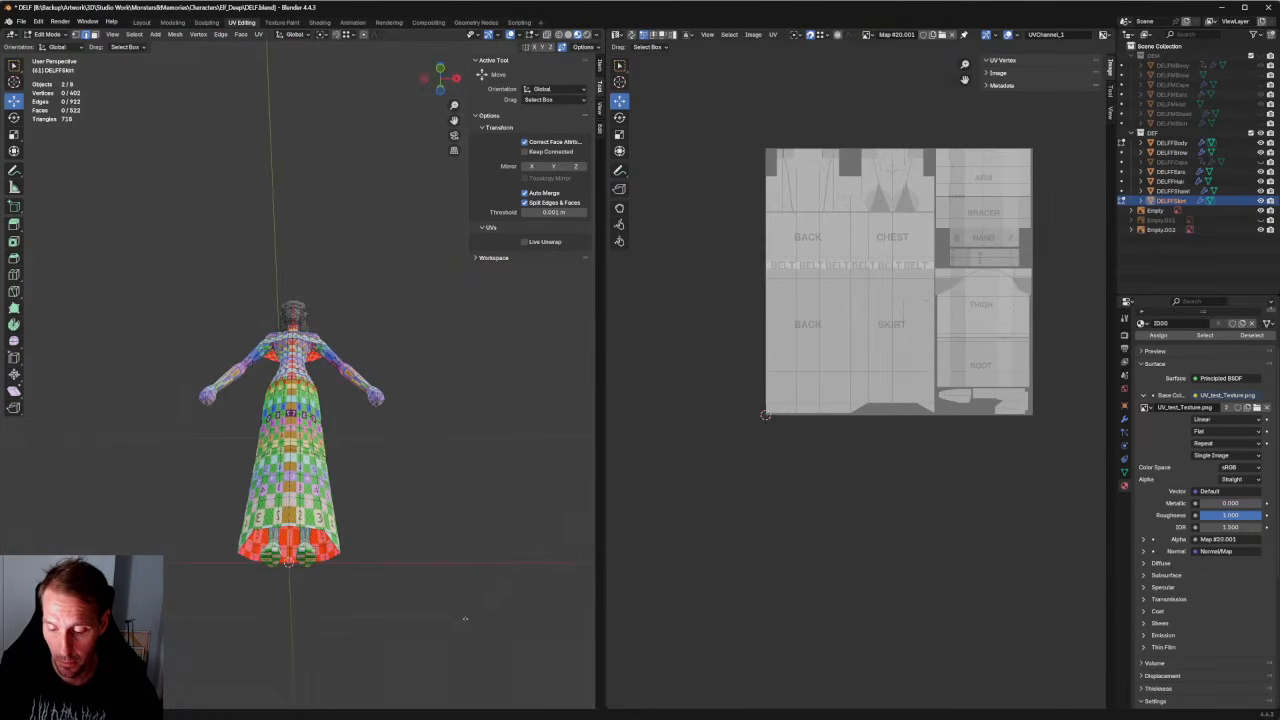
drag(460, 608, 120, 328)
scroll(332, 316, up, 4)
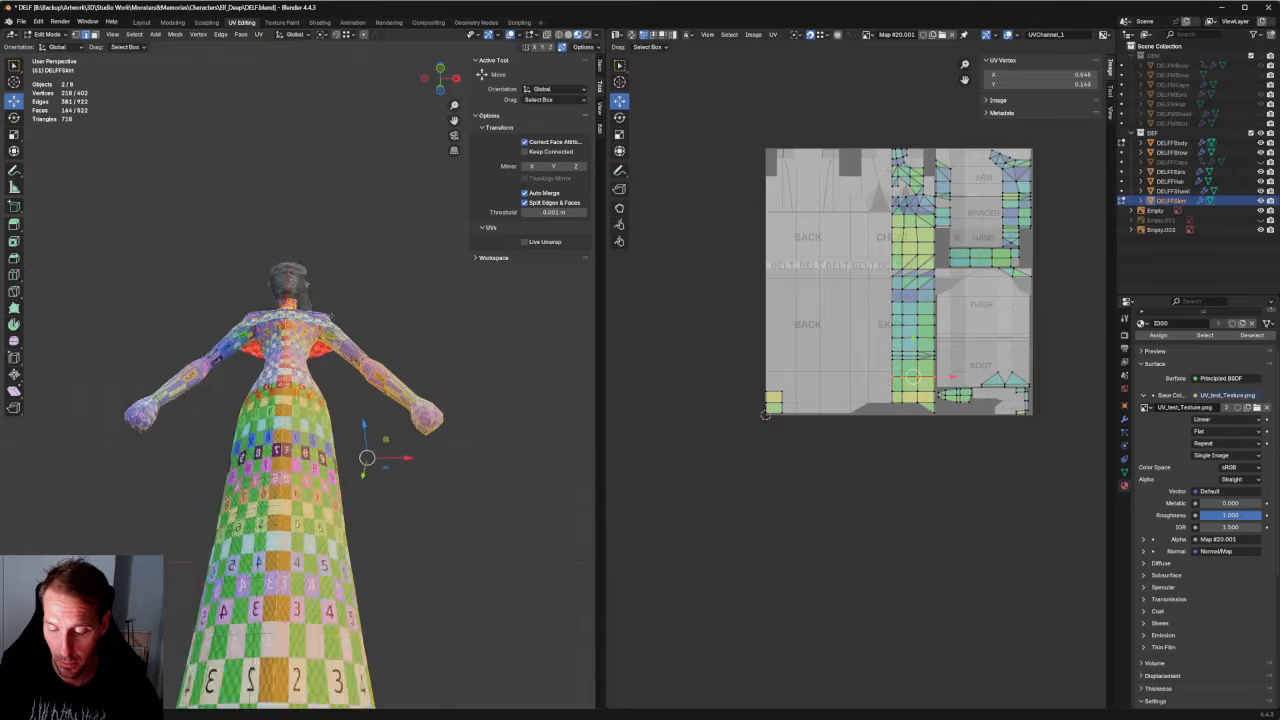
scroll(331, 316, up, 2)
scroll(334, 322, down, 6)
drag(471, 614, 156, 328)
scroll(357, 293, up, 5)
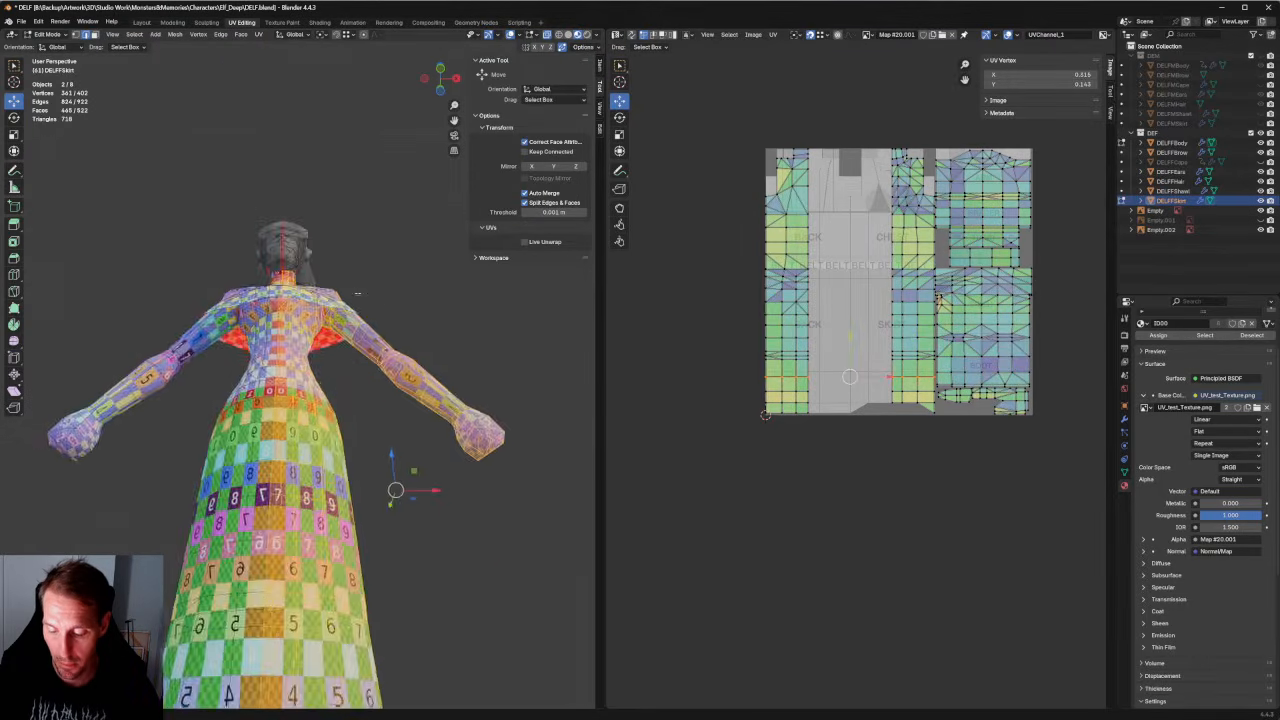
Try to lower the vertex row just above the BELT labels on the chest strip slightly along Y.
middle_drag(357, 293, 366, 352)
scroll(758, 82, up, 4)
middle_drag(758, 78, 856, 270)
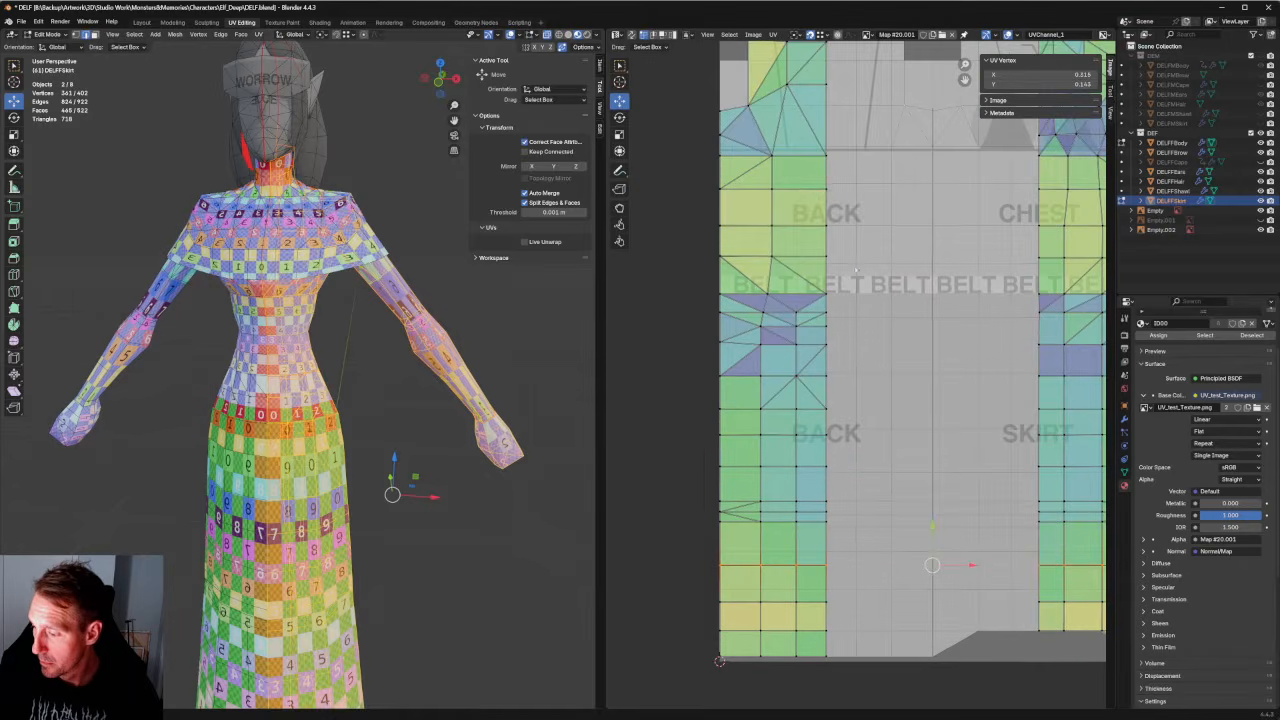
middle_drag(536, 281, 542, 265)
middle_drag(1103, 213, 876, 260)
scroll(876, 260, up, 4)
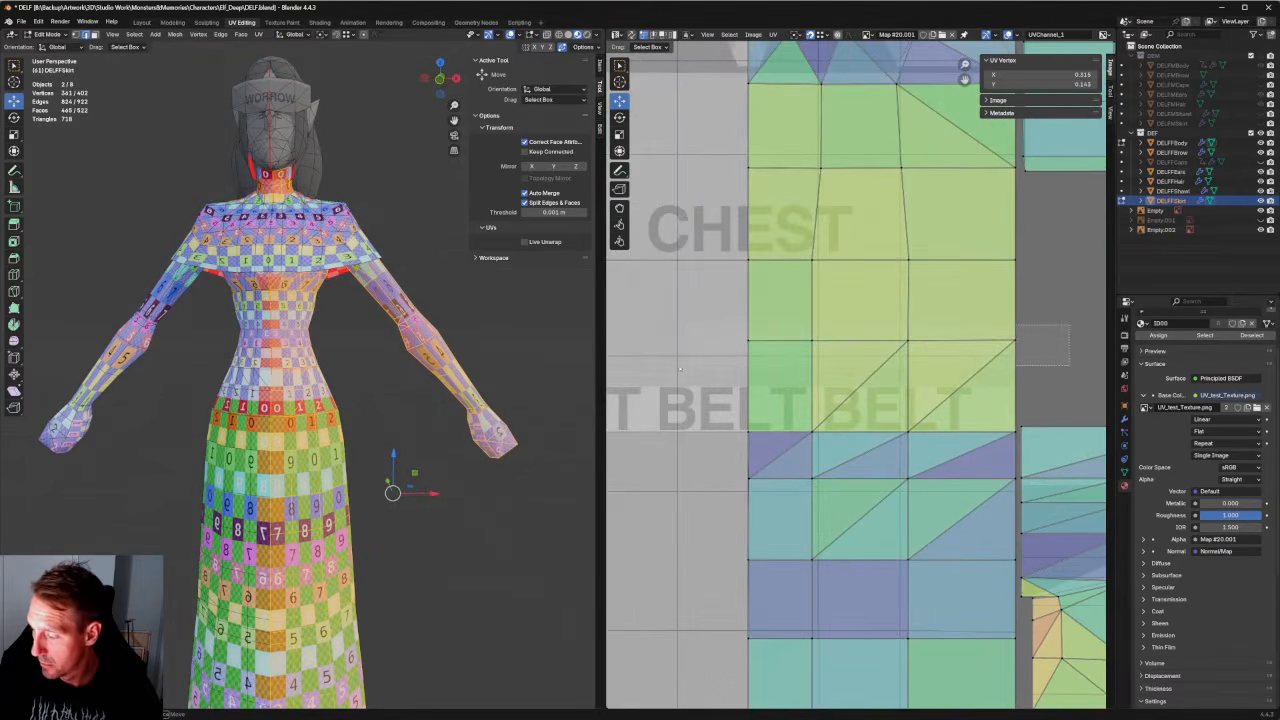
click(881, 341)
key(g)
key(y)
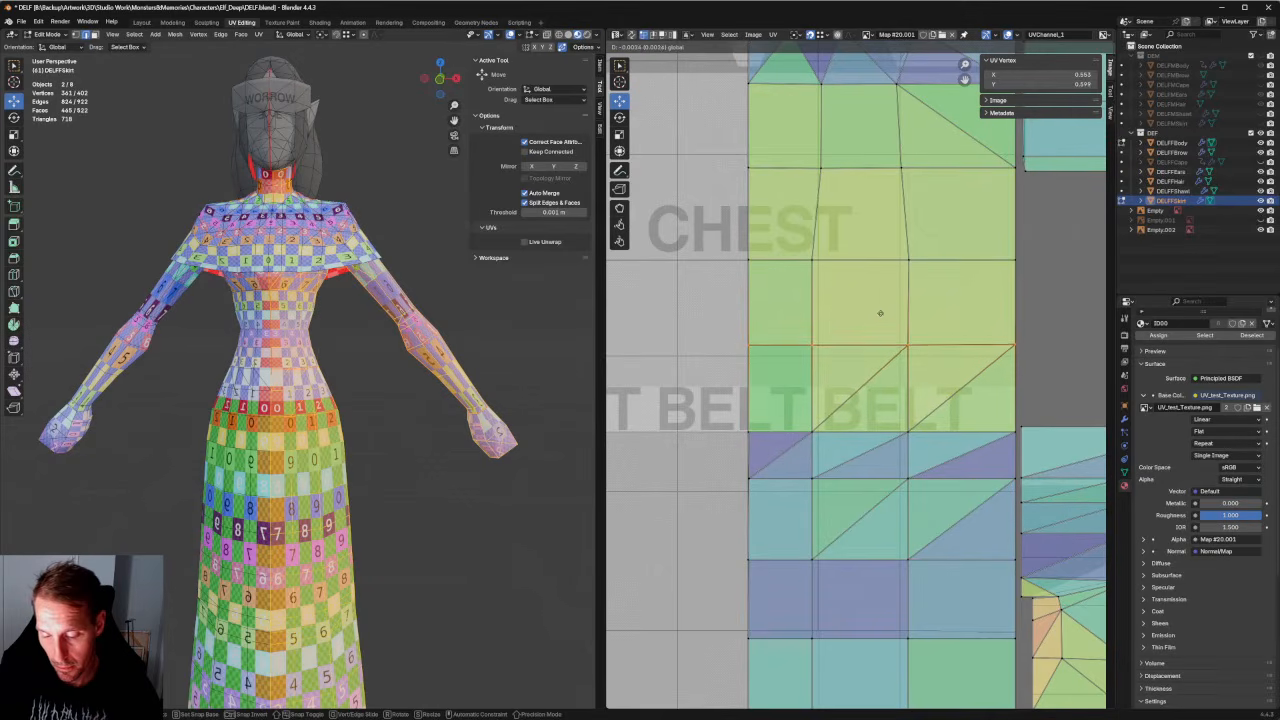
click(882, 315)
key(ctrl+z)
Select the vertex row along the lower edge of the BELT labels on both halves and align it horizontally.
scroll(406, 311, up, 6)
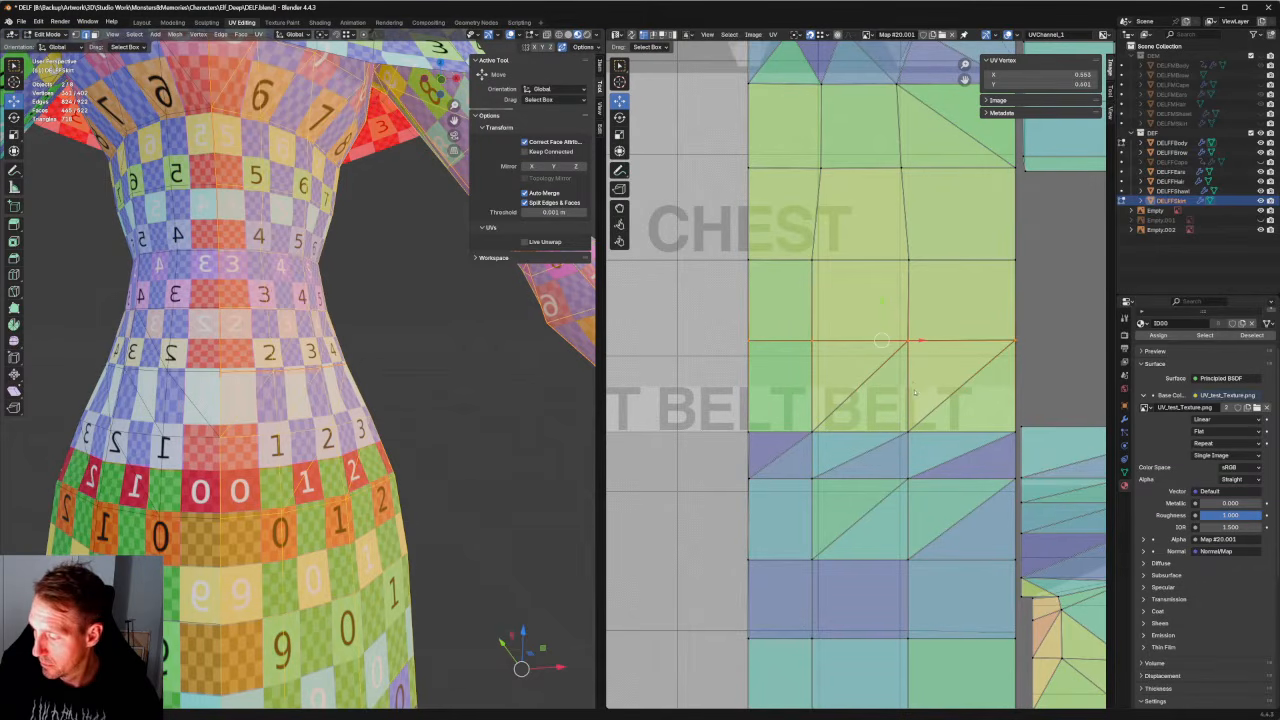
scroll(730, 408, down, 5)
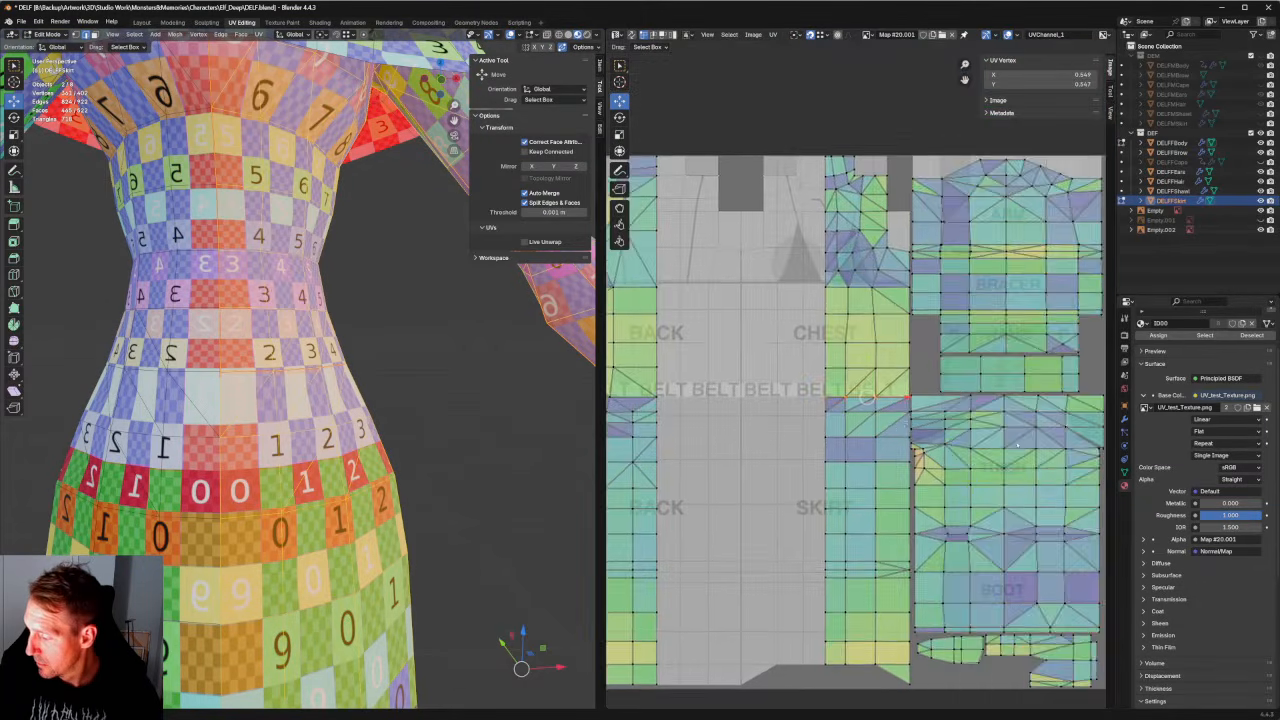
drag(828, 371, 709, 380)
scroll(743, 390, up, 5)
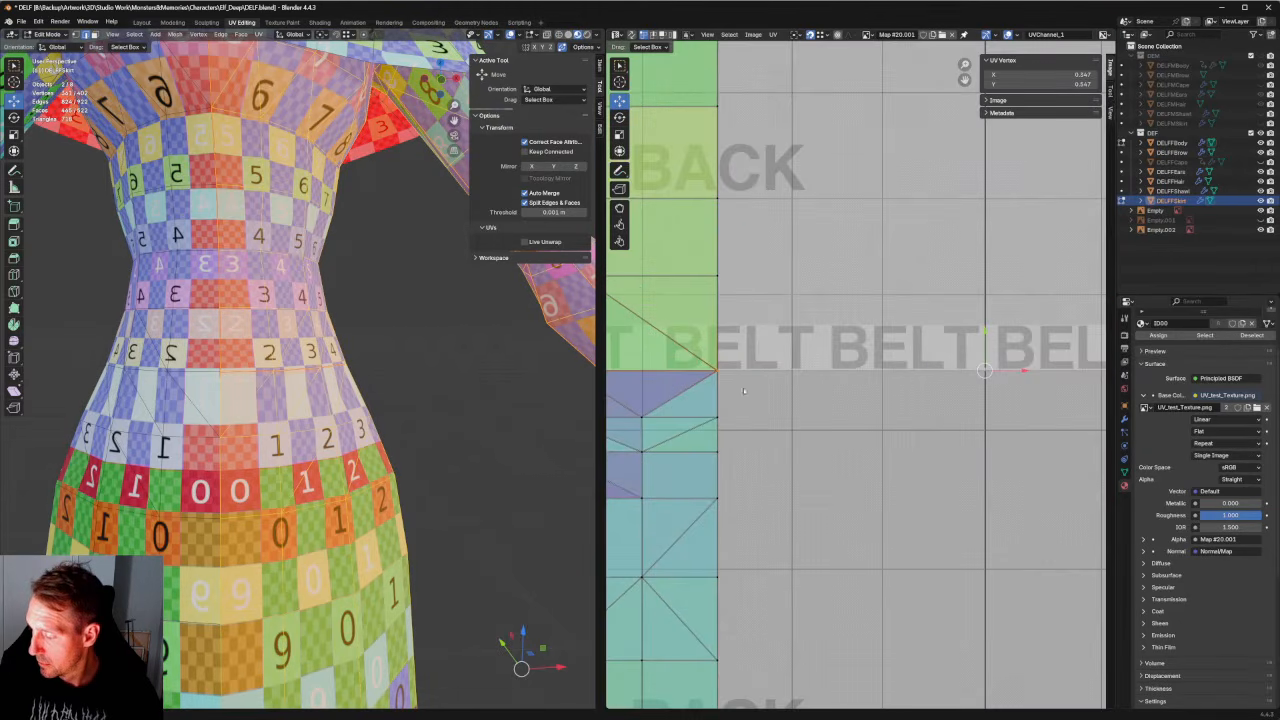
key(shift+w)
scroll(1010, 392, up, 4)
middle_drag(1010, 392, 724, 437)
scroll(860, 385, down, 3)
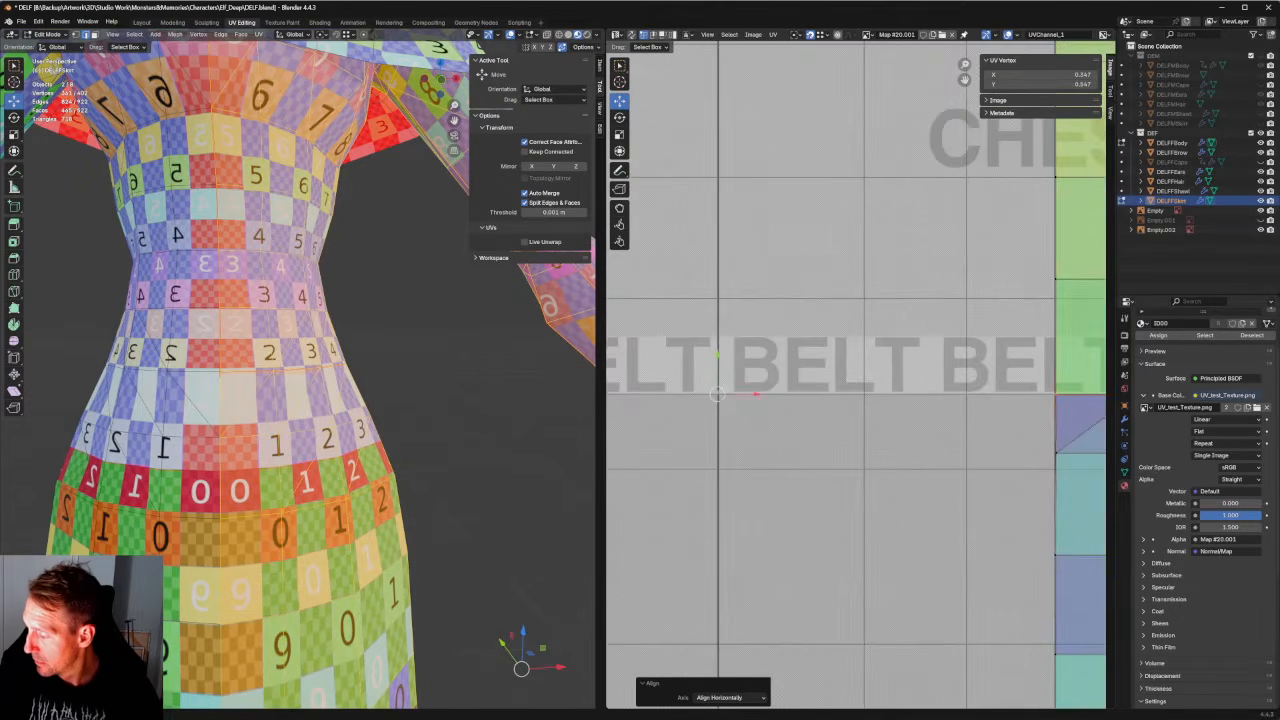
scroll(888, 387, up, 5)
scroll(884, 392, down, 6)
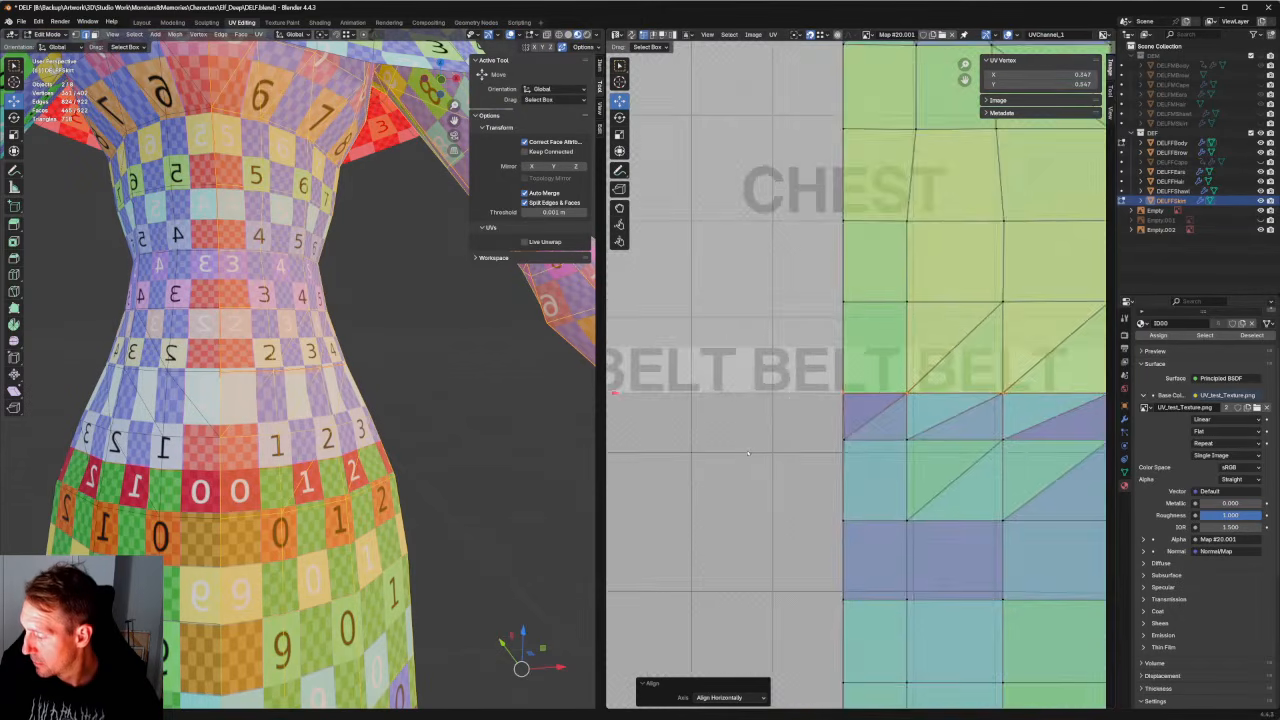
Examine the leg, hand, bracer and arm UV islands for misaligned vertices.
scroll(862, 393, up, 4)
scroll(862, 393, up, 2)
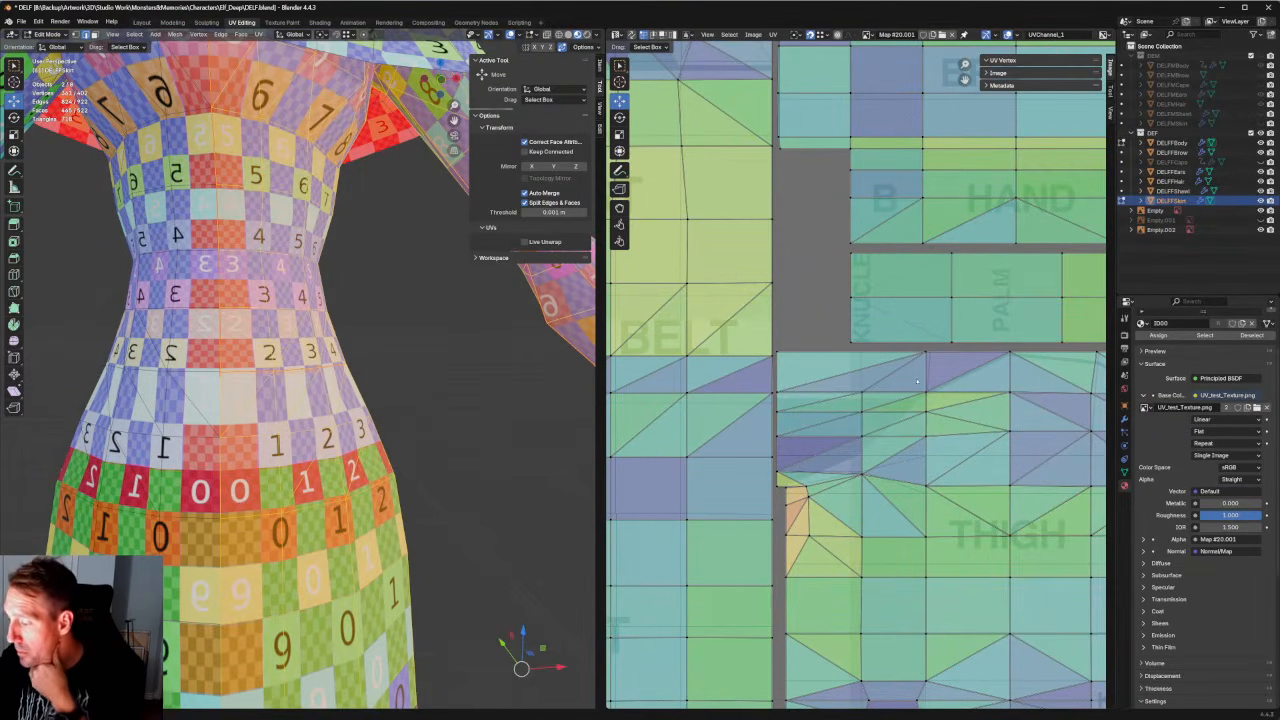
scroll(917, 381, down, 3)
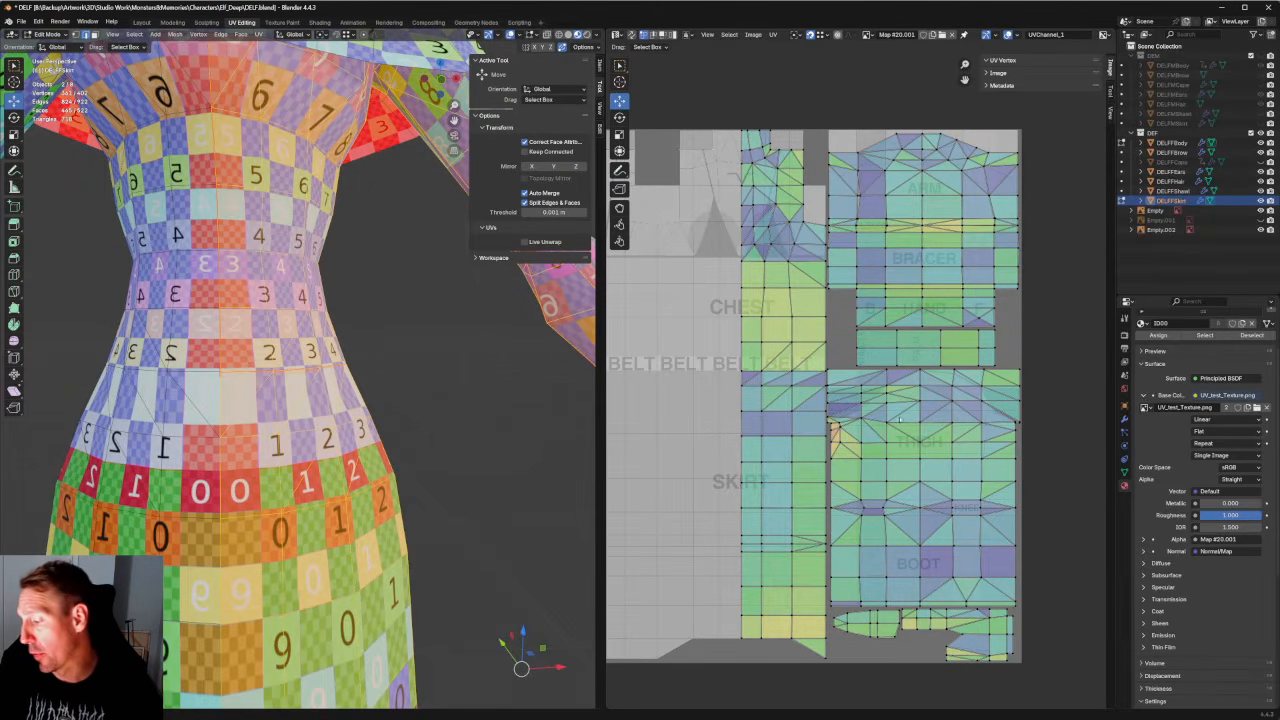
scroll(900, 420, up, 2)
scroll(878, 499, down, 1)
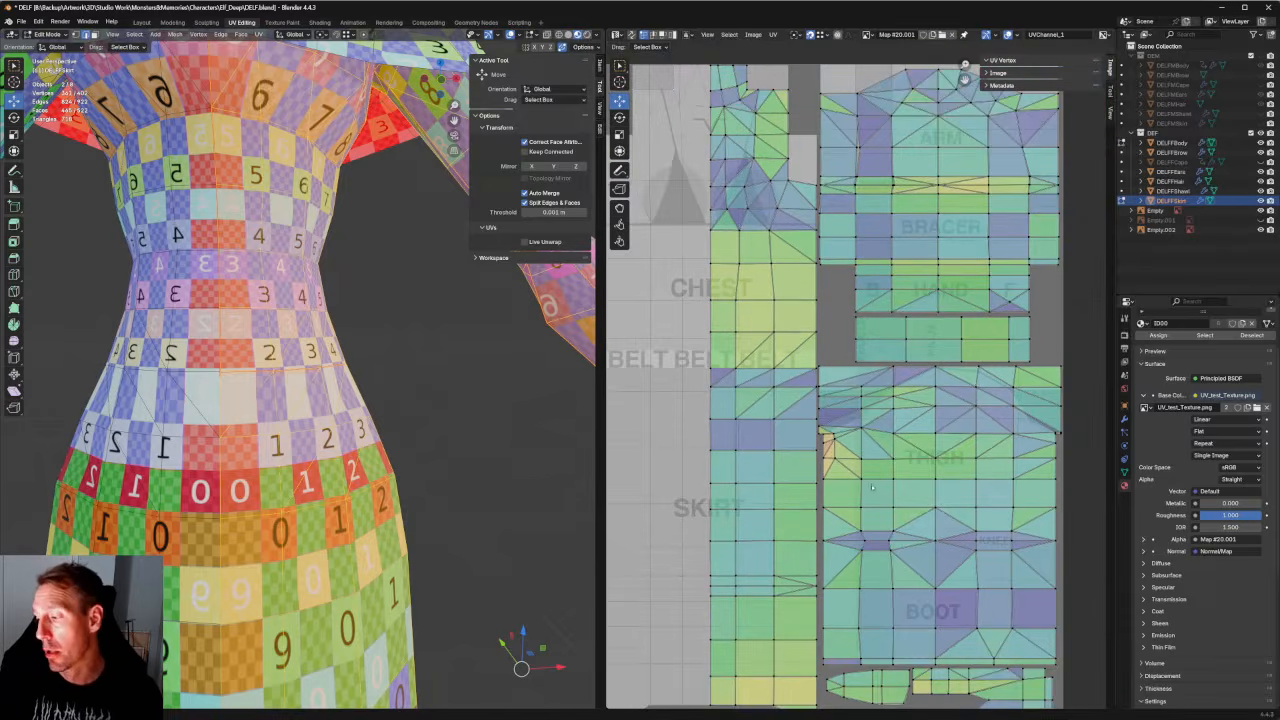
click(840, 350)
scroll(896, 392, up, 2)
middle_drag(860, 400, 826, 416)
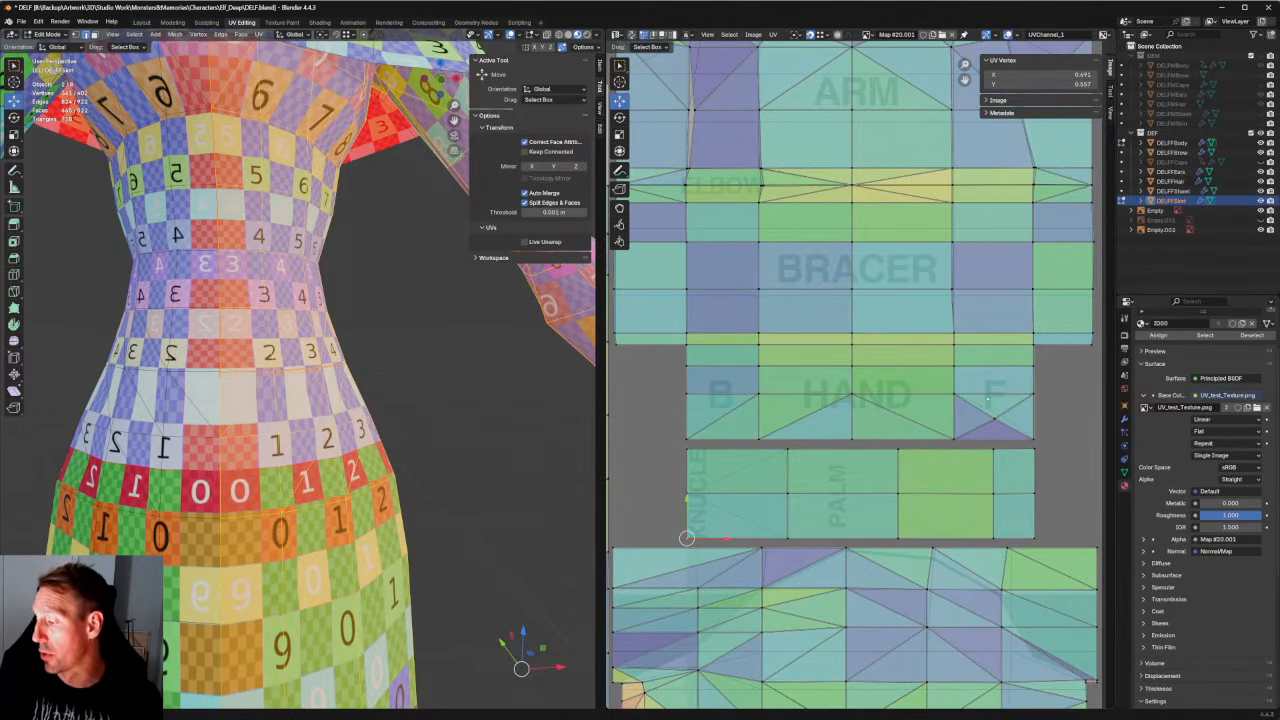
middle_drag(840, 268, 1063, 510)
scroll(904, 377, up, 3)
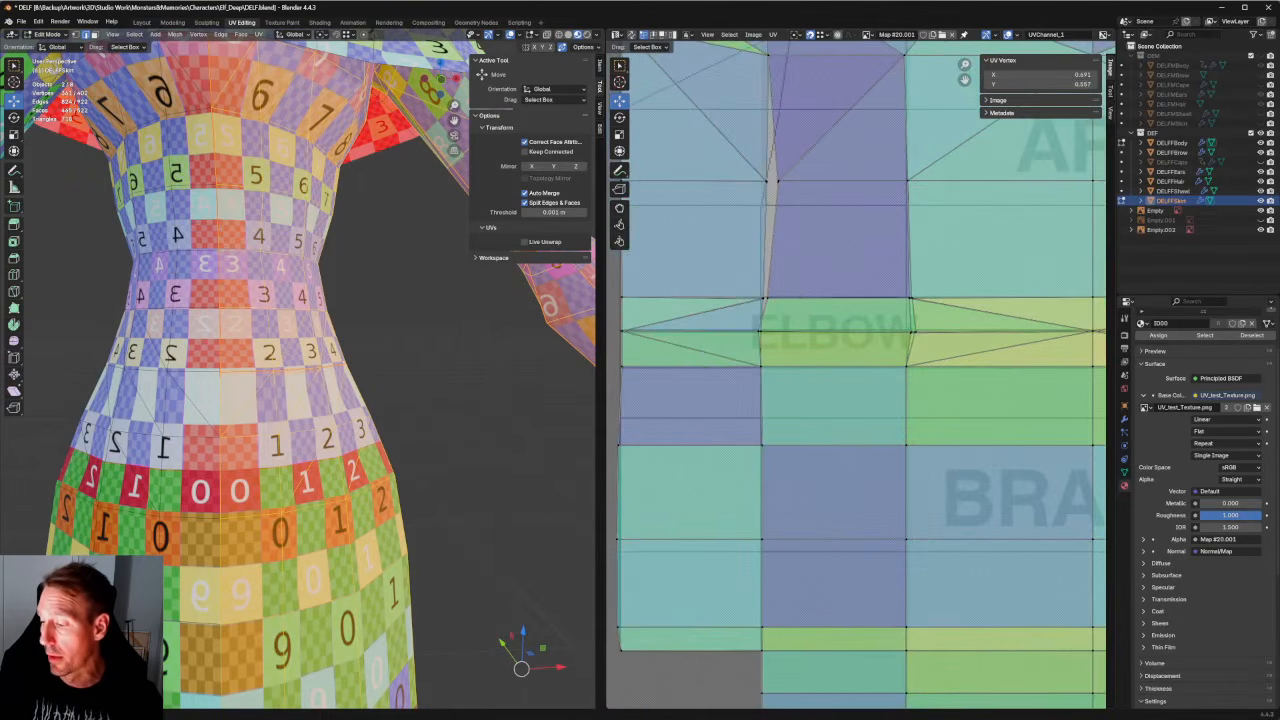
Align the stacked vertices at the corners on either side of the ELBOW label.
click(757, 308)
key(shift+r)
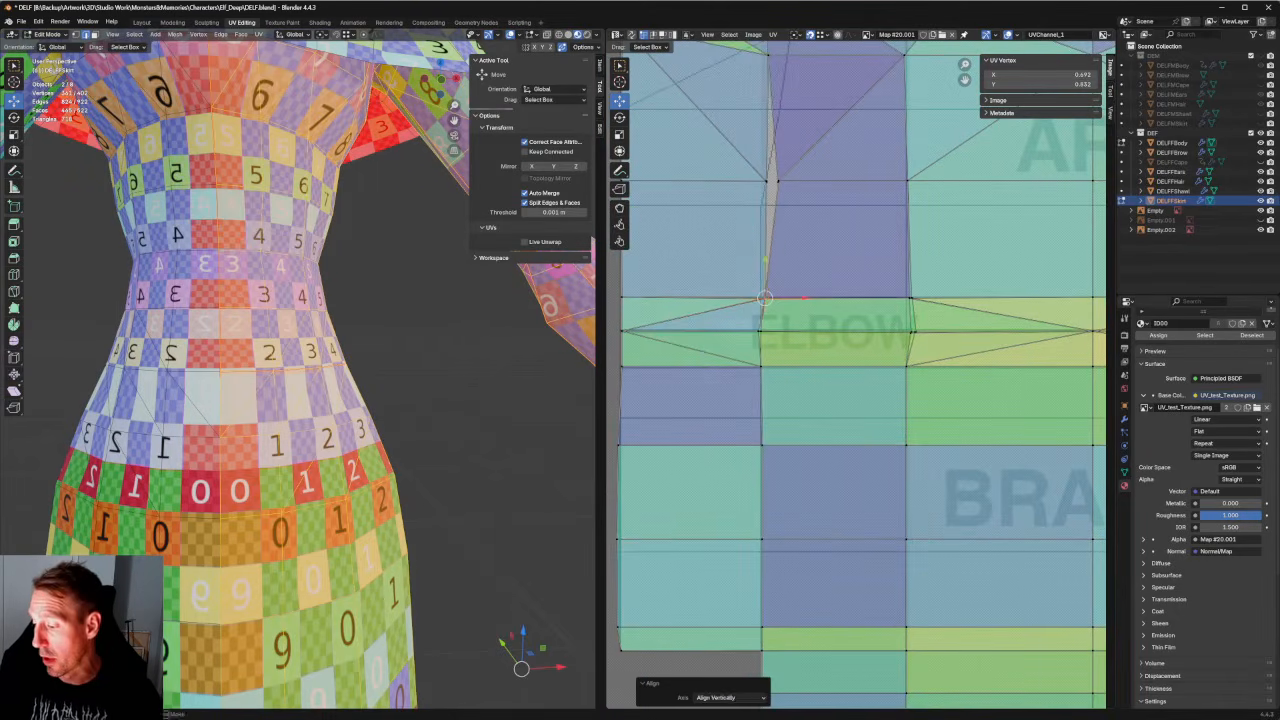
click(761, 331)
key(shift+r)
click(912, 332)
key(shift+r)
click(908, 299)
key(shift+r)
click(767, 299)
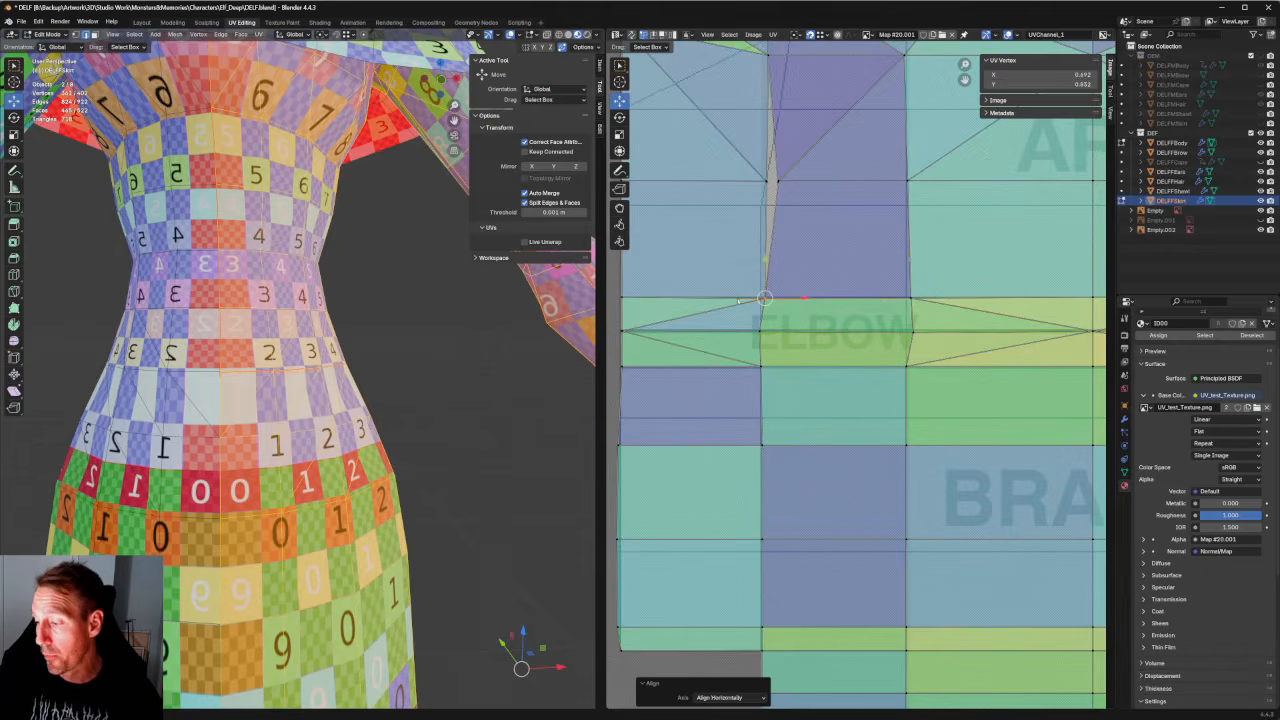
key(shift+r)
Align the stacked vertices at the two points above the ELBOW label's left end, up toward the shoulder.
click(778, 181)
key(shift+r)
scroll(811, 266, down, 2)
middle_drag(811, 266, 815, 371)
scroll(861, 380, up, 2)
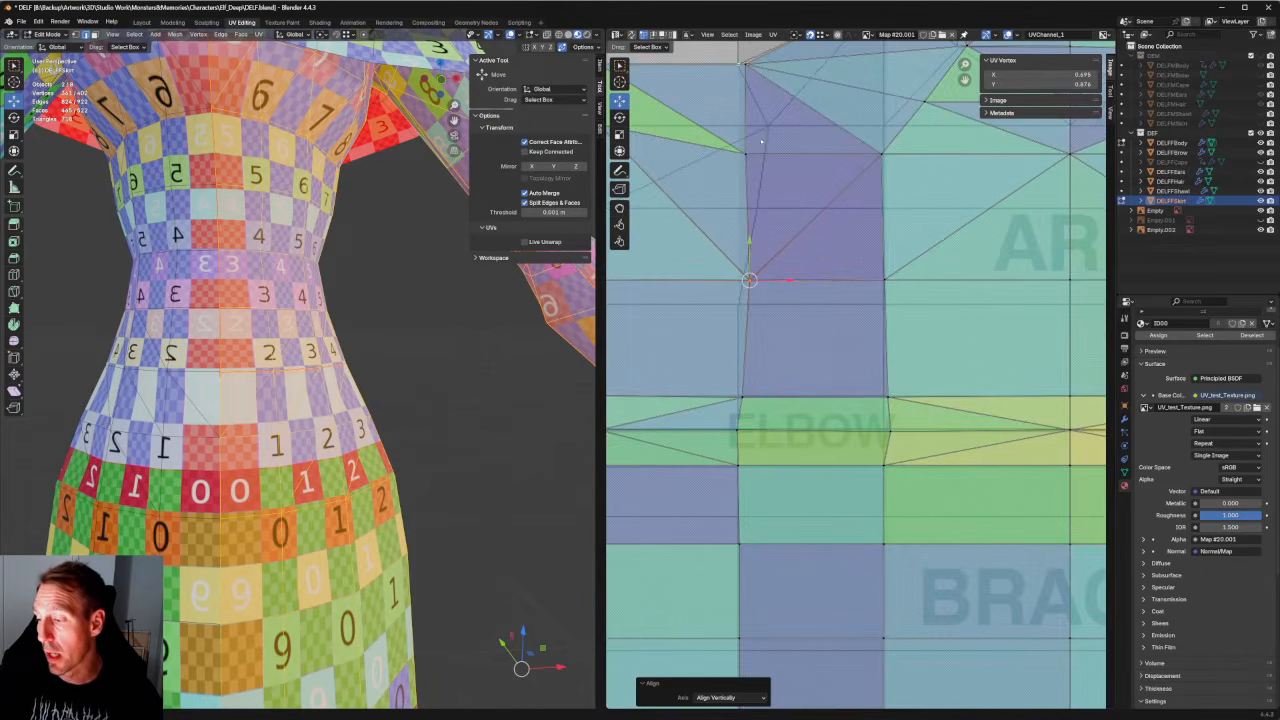
click(721, 169)
key(shift+r)
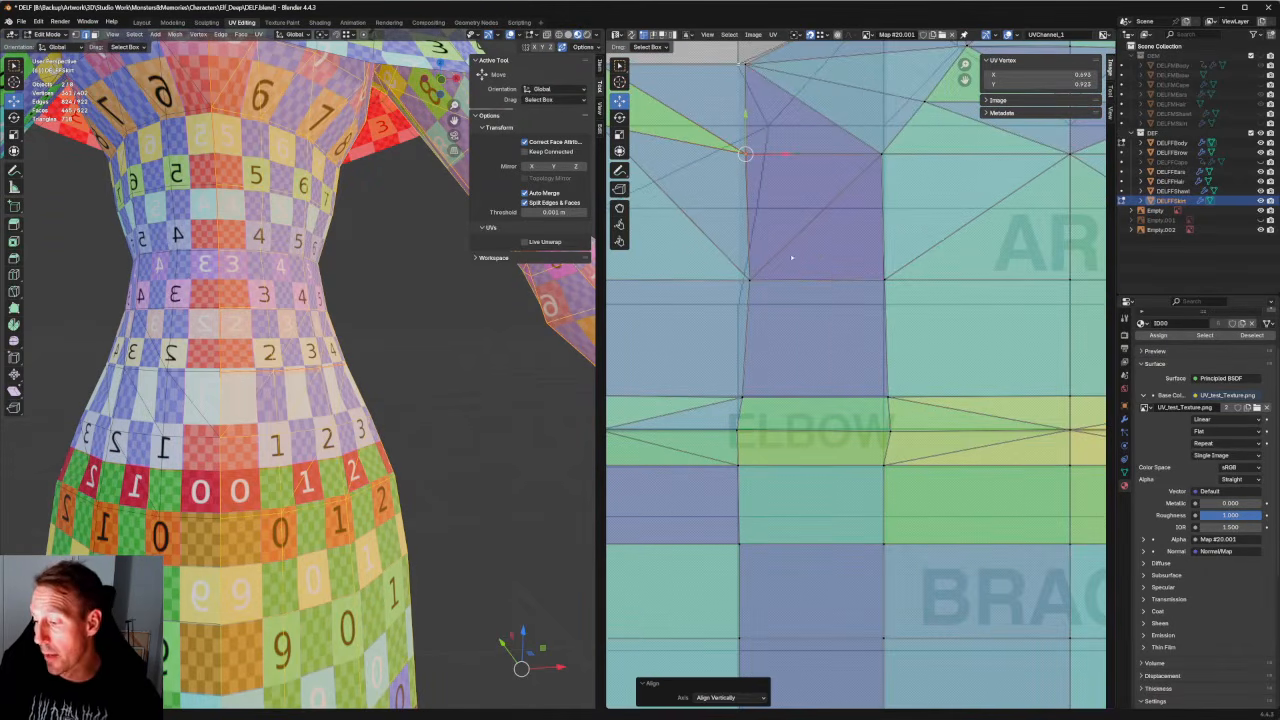
scroll(797, 262, down, 1)
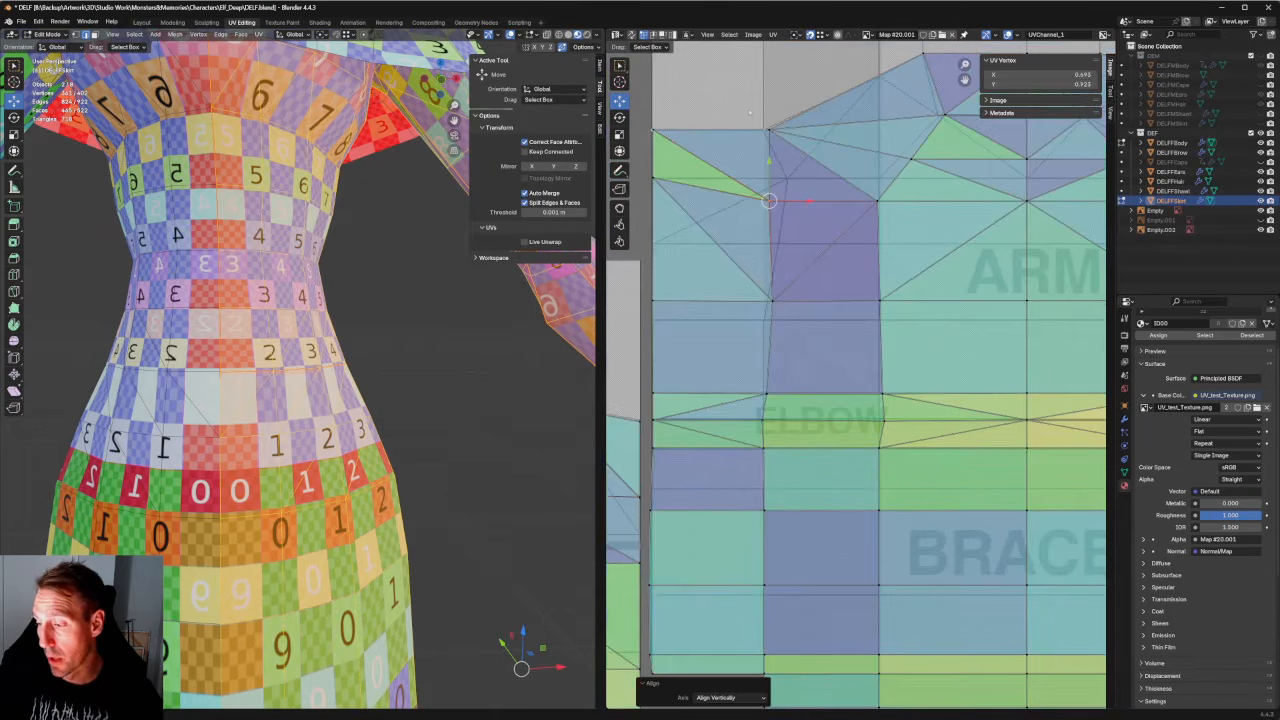
Align the vertex column above the ELBOW label's left end vertically and shift it about 0.003 left along X.
drag(750, 112, 805, 372)
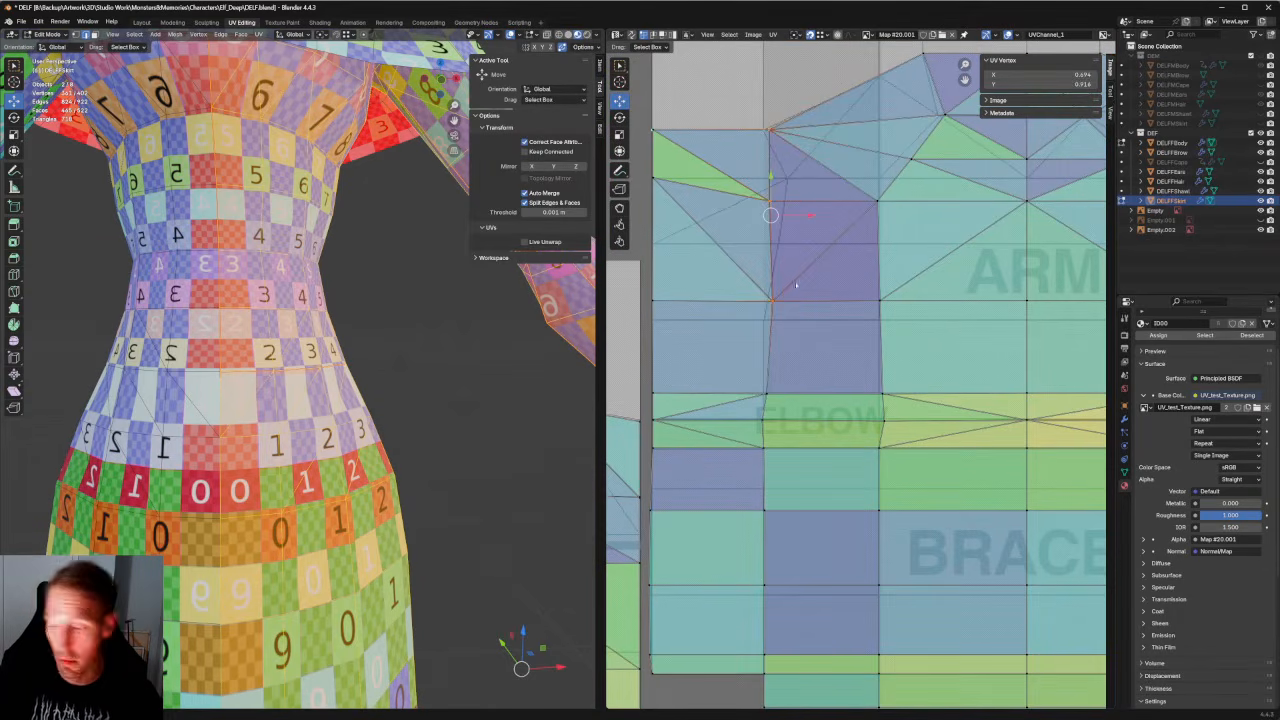
key(shift+r)
key(ctrl+z)
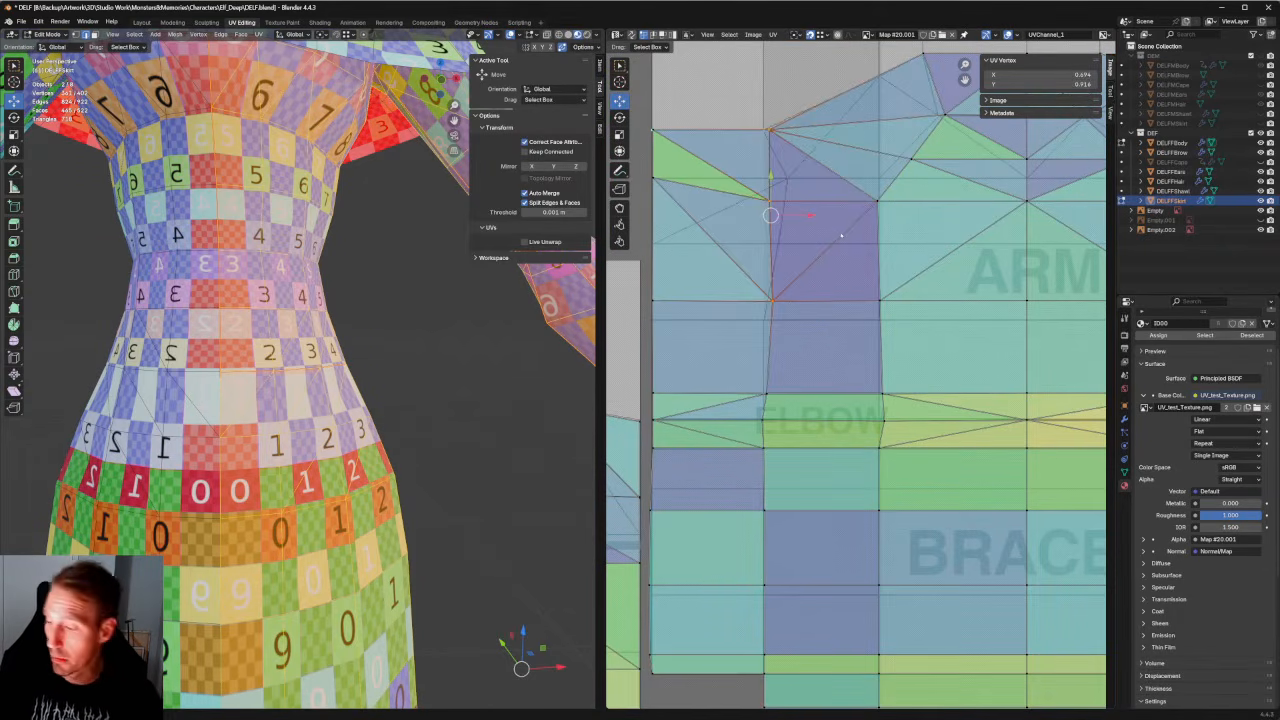
key(shift+w)
scroll(795, 221, up, 3)
middle_drag(795, 221, 842, 305)
key(g)
key(x)
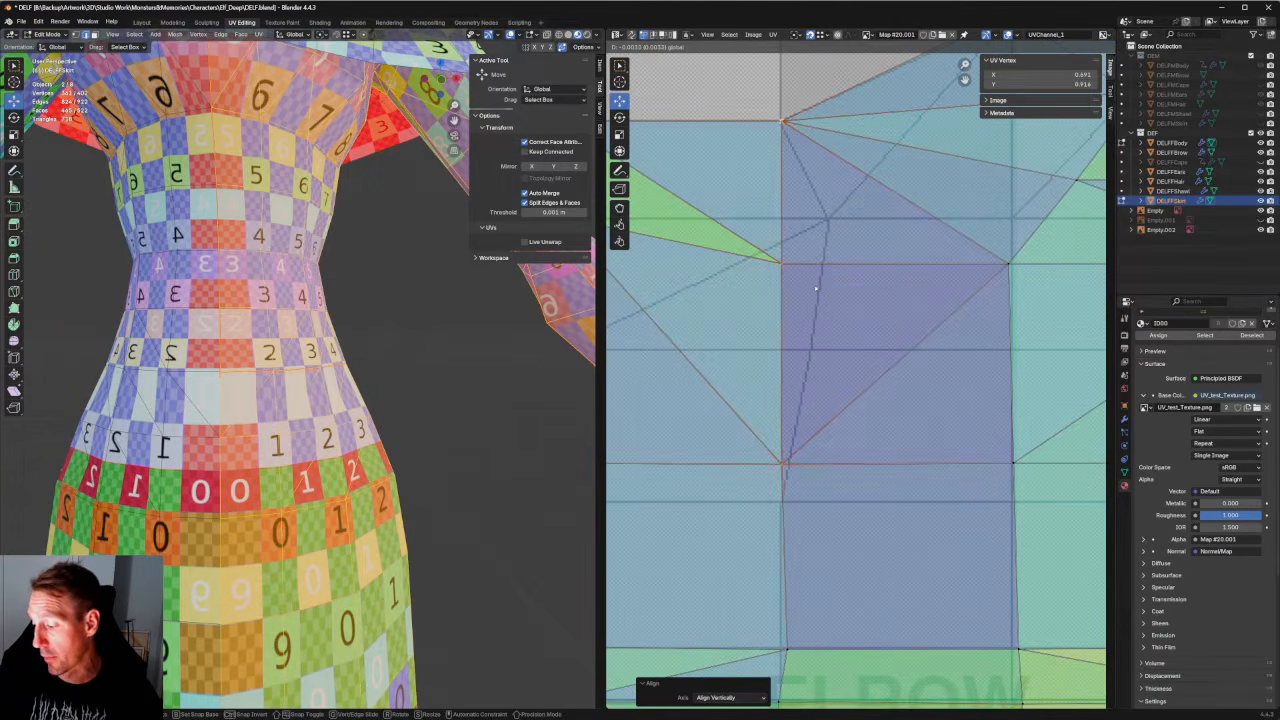
click(816, 289)
Move the vertex at the ELBOW label's upper left corner about 0.0015 left along X, in line with the column above.
scroll(825, 298, down, 5)
scroll(866, 390, up, 4)
click(726, 372)
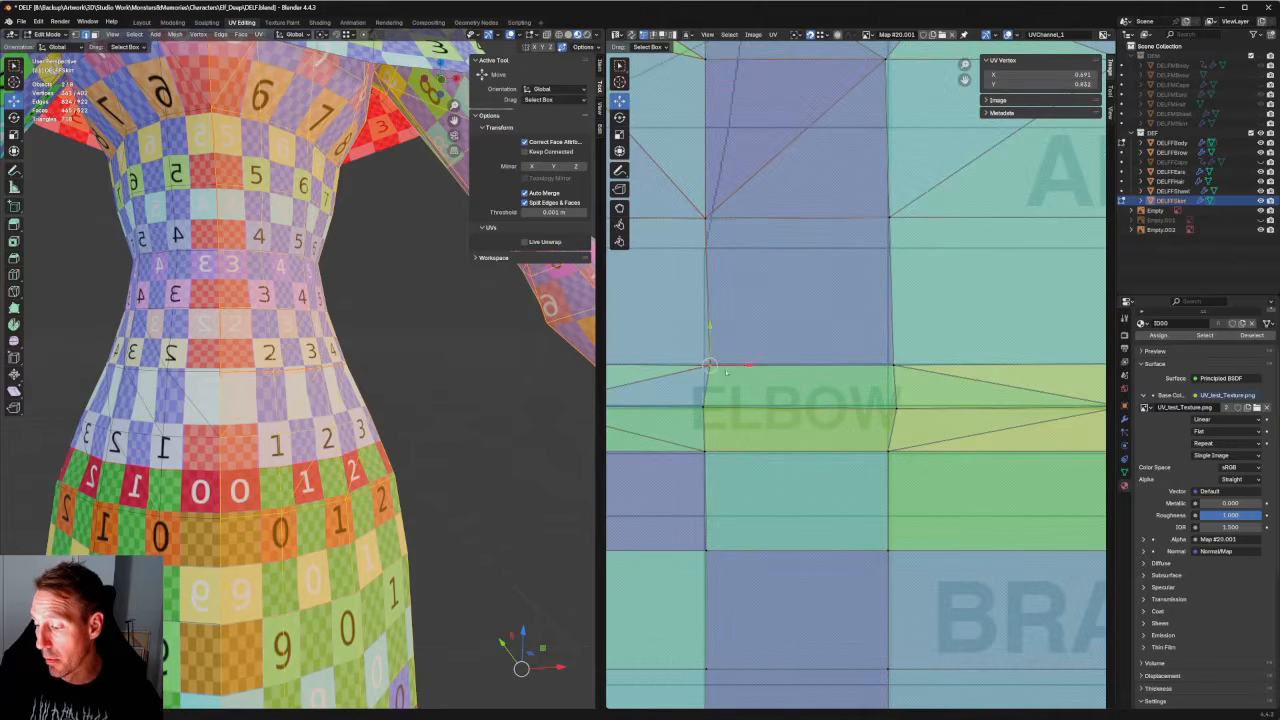
key(g)
key(x)
click(720, 372)
Align the vertex column between the ELBOW and ARM labels vertically and nudge it slightly left along X.
middle_drag(913, 317, 843, 379)
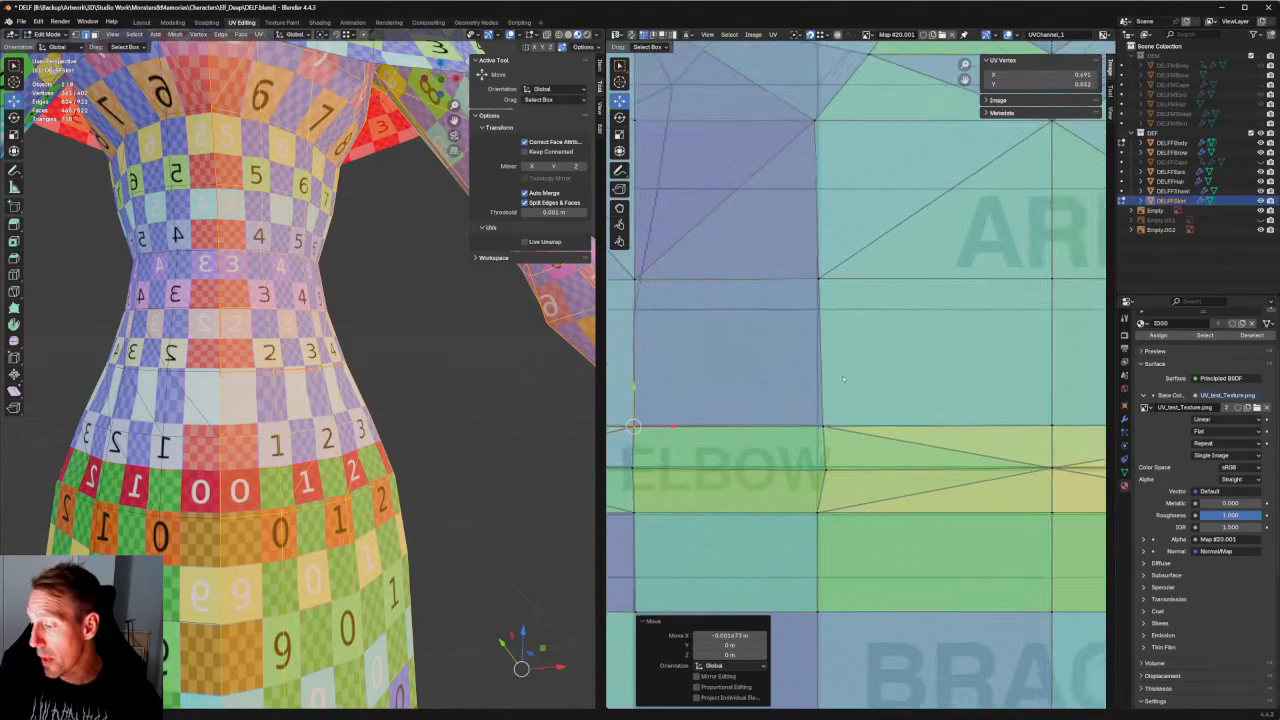
scroll(843, 379, down, 1)
drag(790, 148, 862, 462)
scroll(840, 455, up, 2)
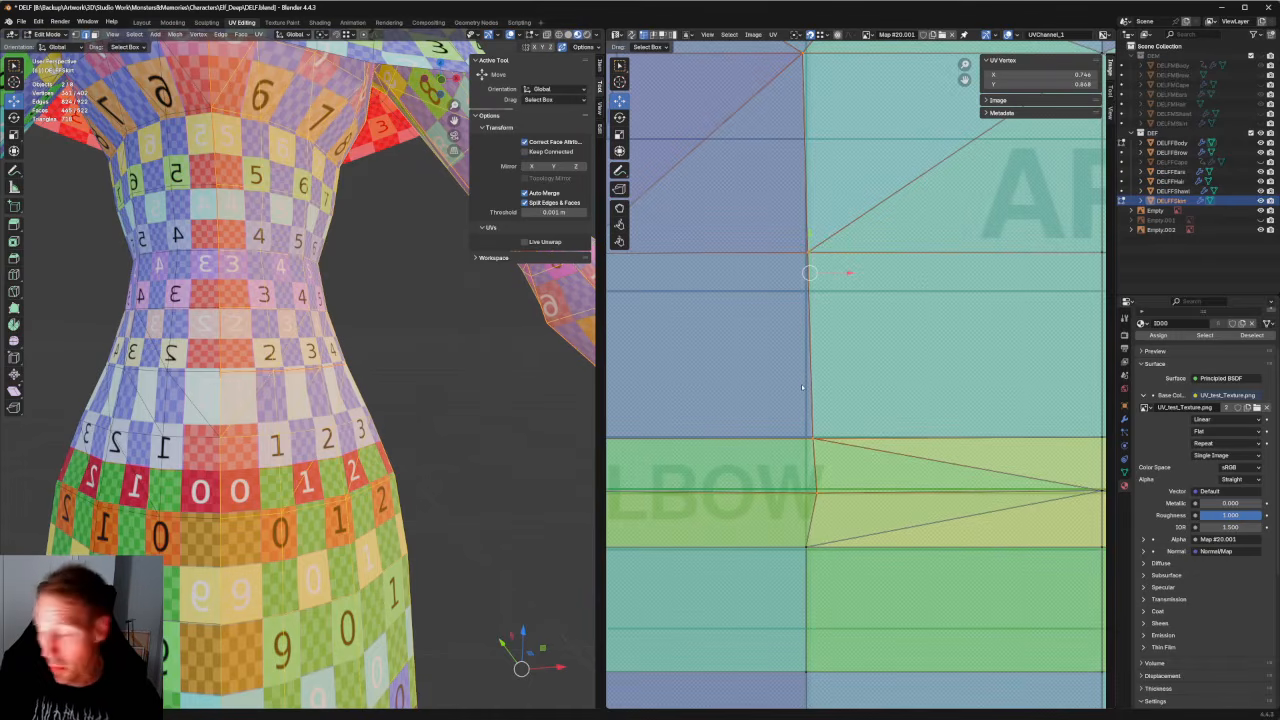
key(shift+w)
key(g)
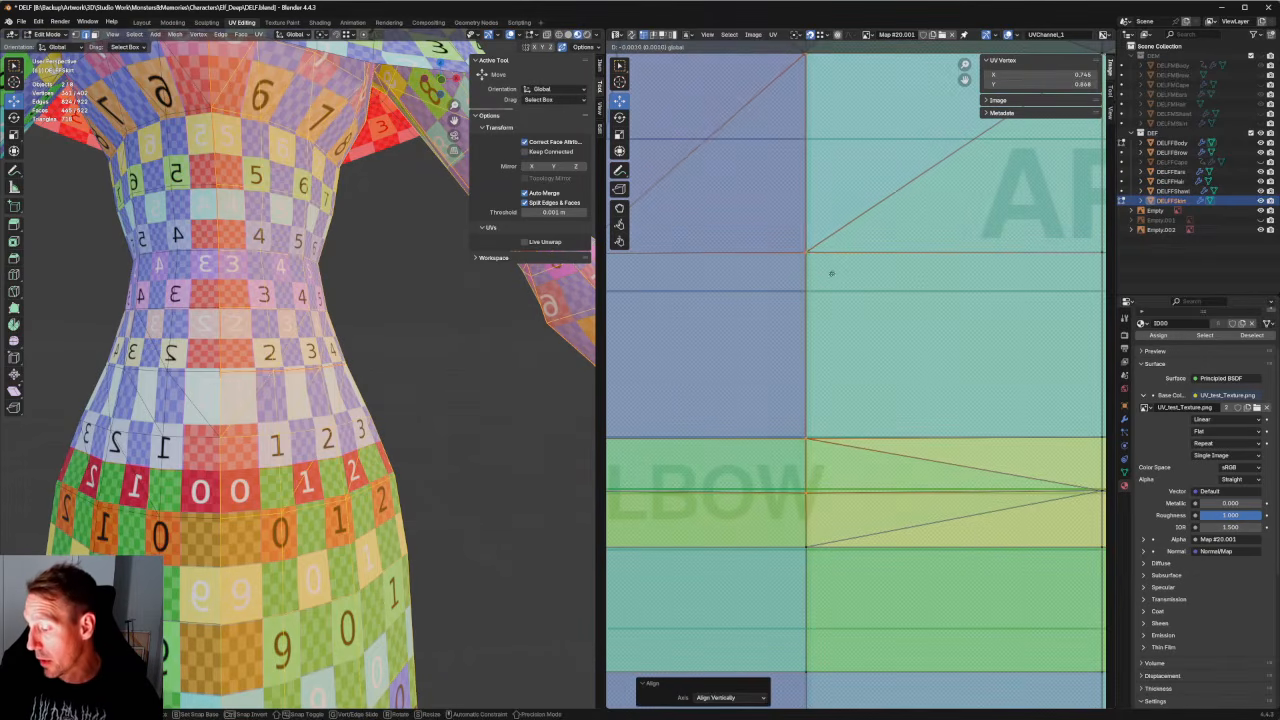
click(832, 273)
click(862, 345)
scroll(865, 380, down, 5)
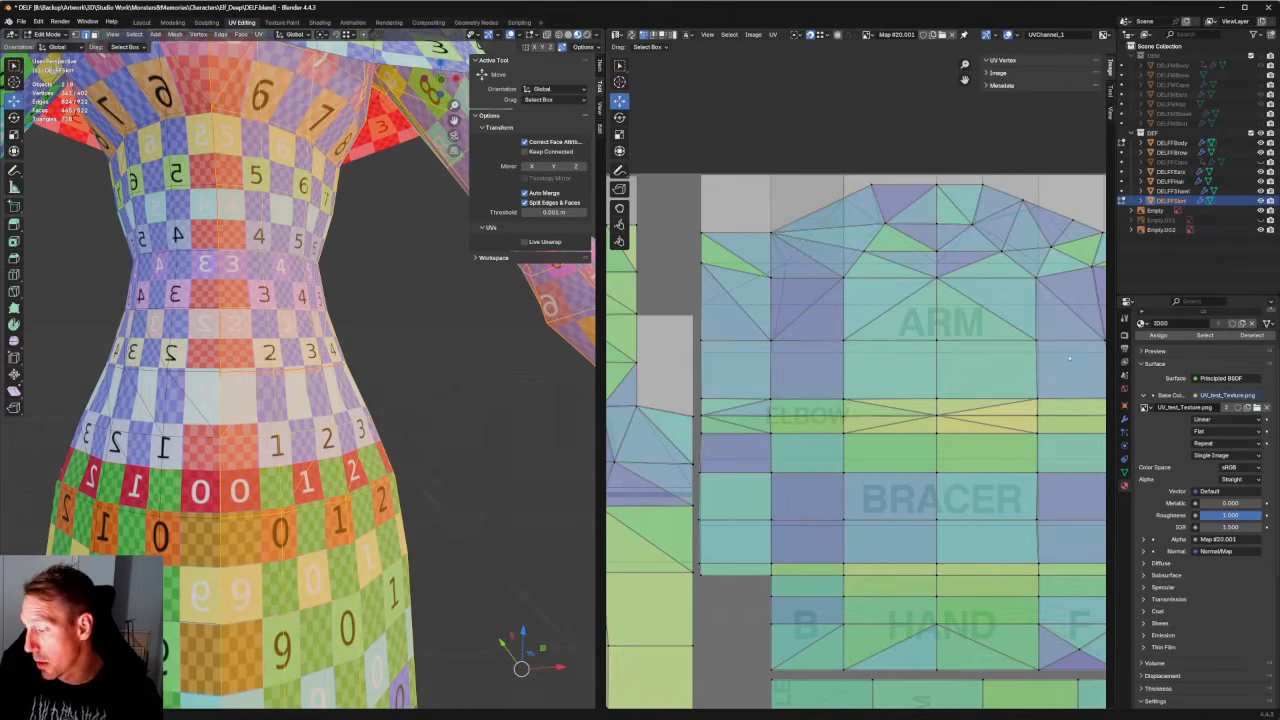
Move the inner vertex of the shoulder cap, up and right of the ARM label, by about 0.003.
scroll(936, 333, down, 1)
scroll(936, 333, up, 6)
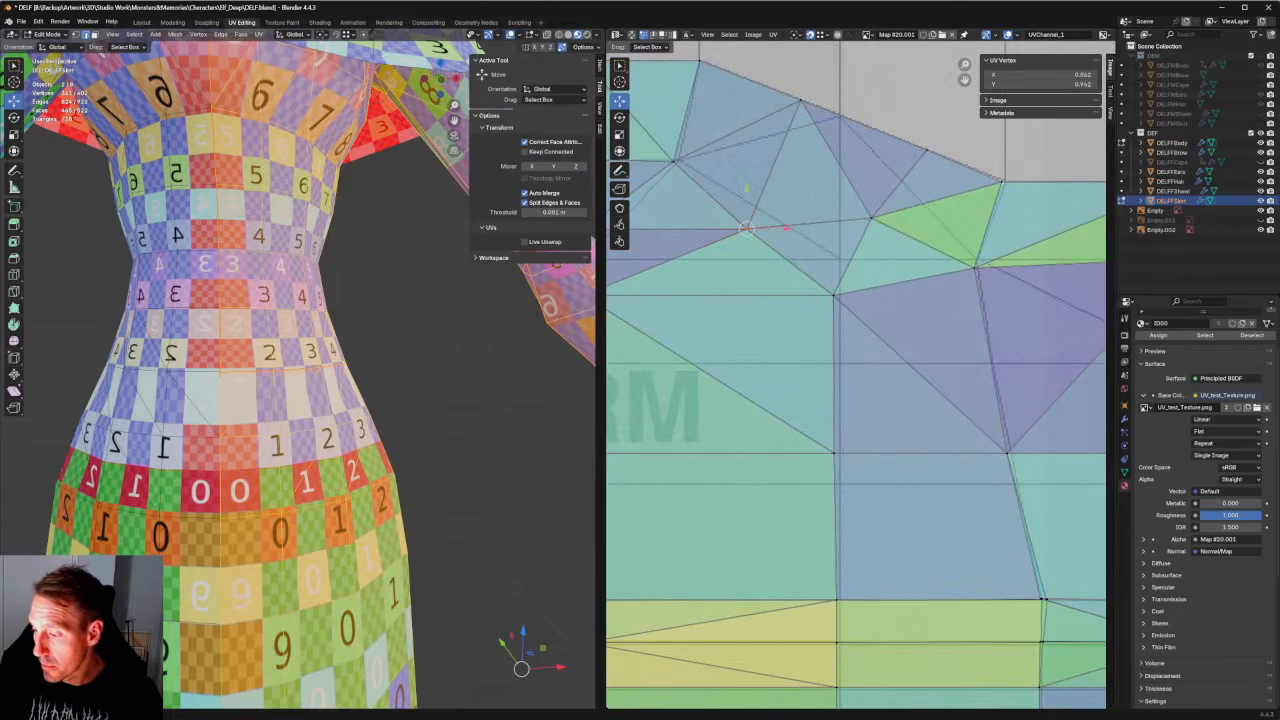
scroll(873, 270, down, 5)
scroll(873, 270, up, 4)
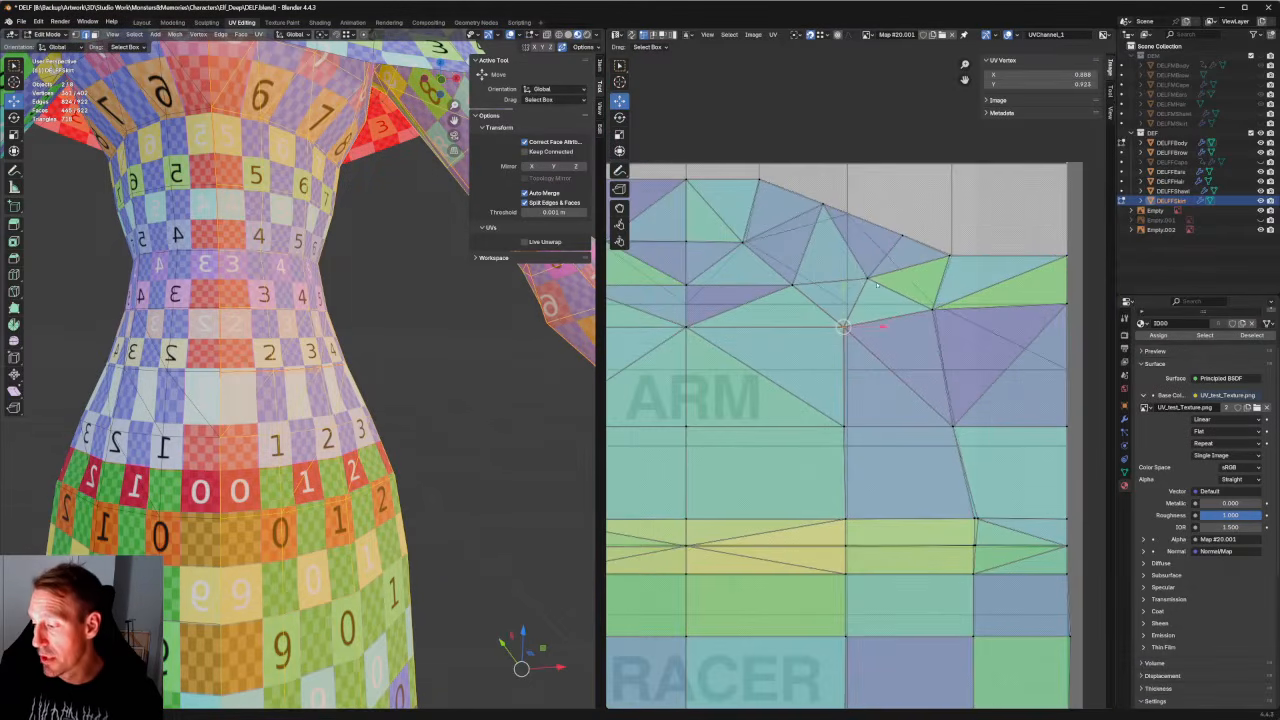
key(g)
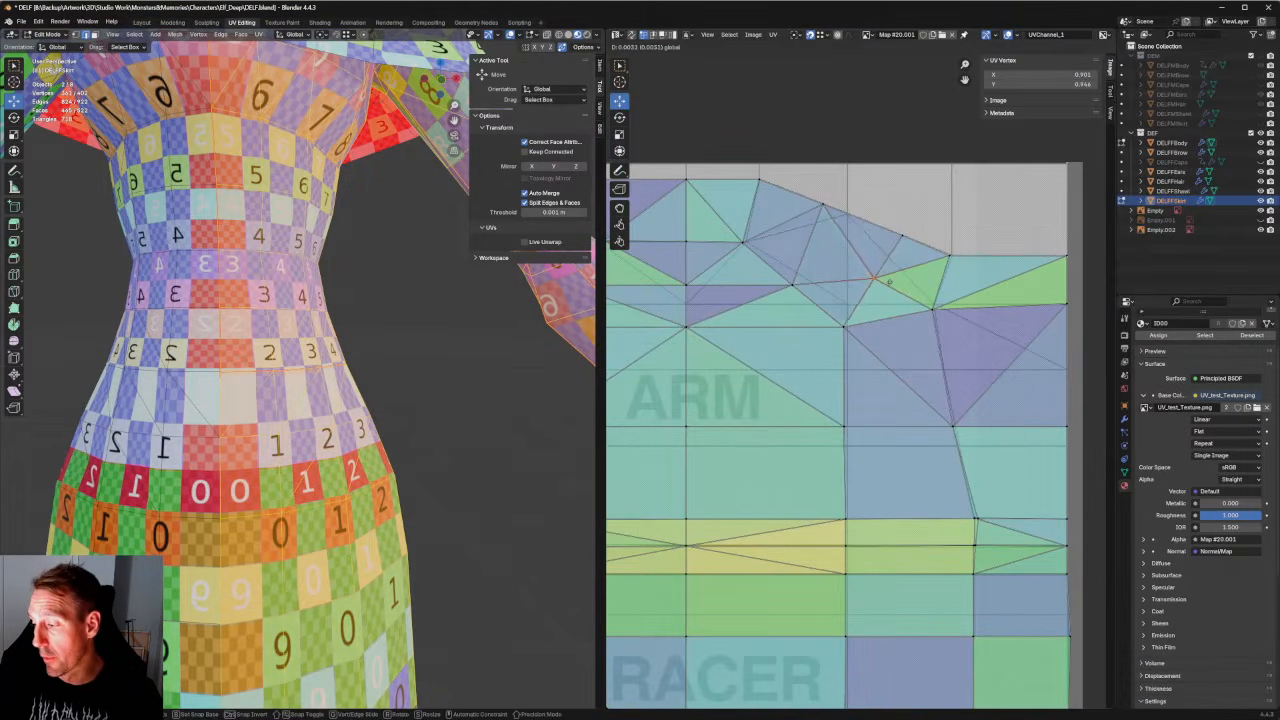
click(886, 283)
scroll(887, 332, down, 4)
scroll(887, 331, down, 2)
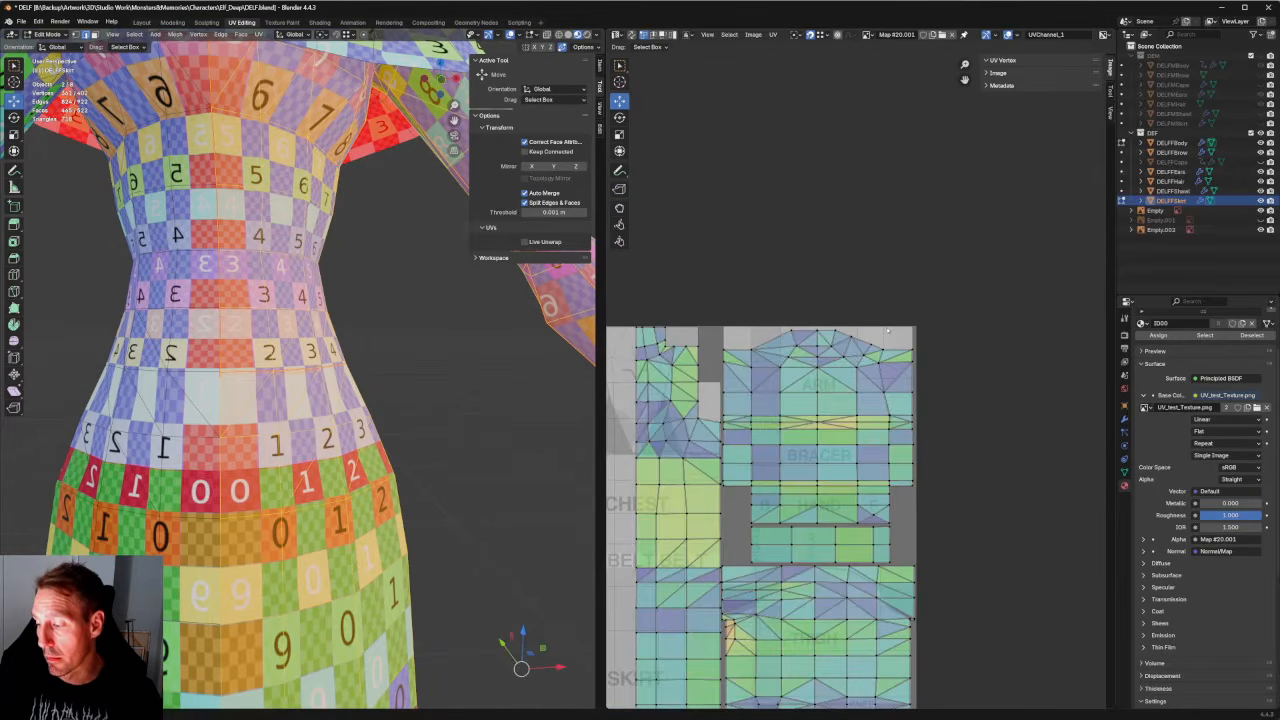
Move the vertex on the thigh island's upper edge, just above the THIGH label's right end, about 0.004 left along X, straight over its column.
middle_drag(866, 403, 917, 225)
middle_drag(890, 342, 814, 451)
scroll(823, 250, up, 5)
scroll(820, 300, up, 3)
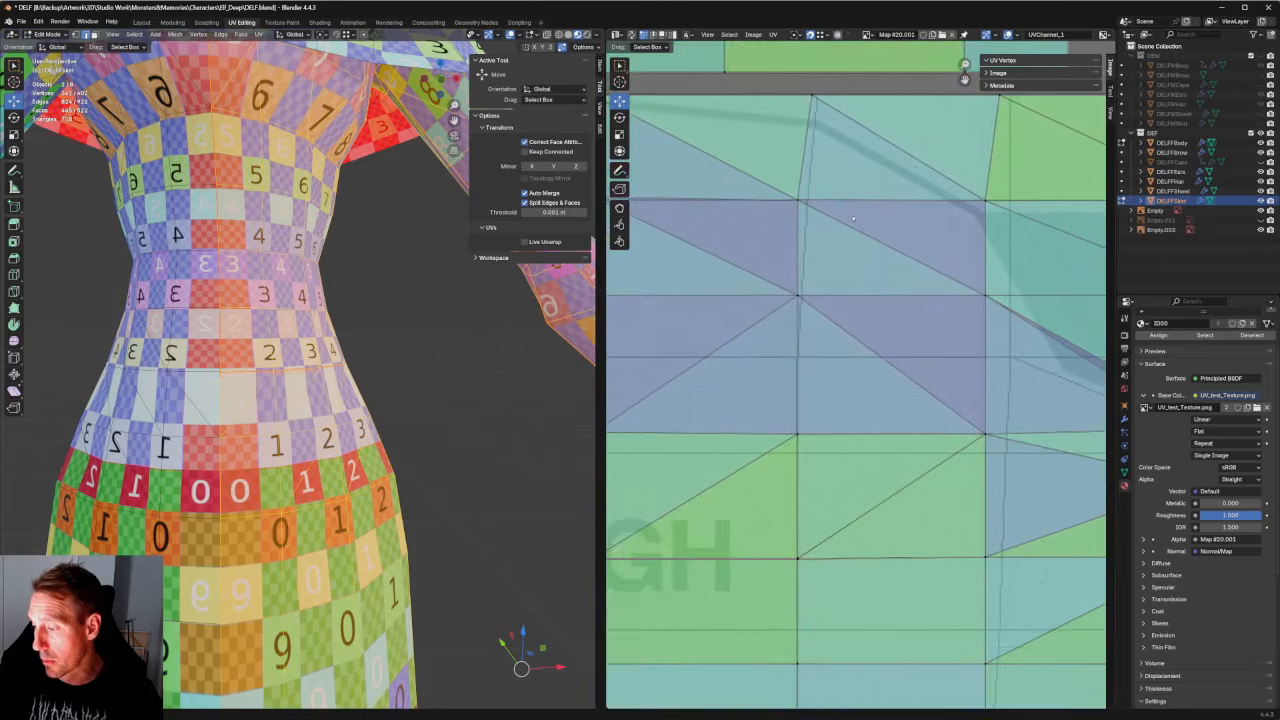
middle_drag(827, 111, 810, 199)
click(795, 185)
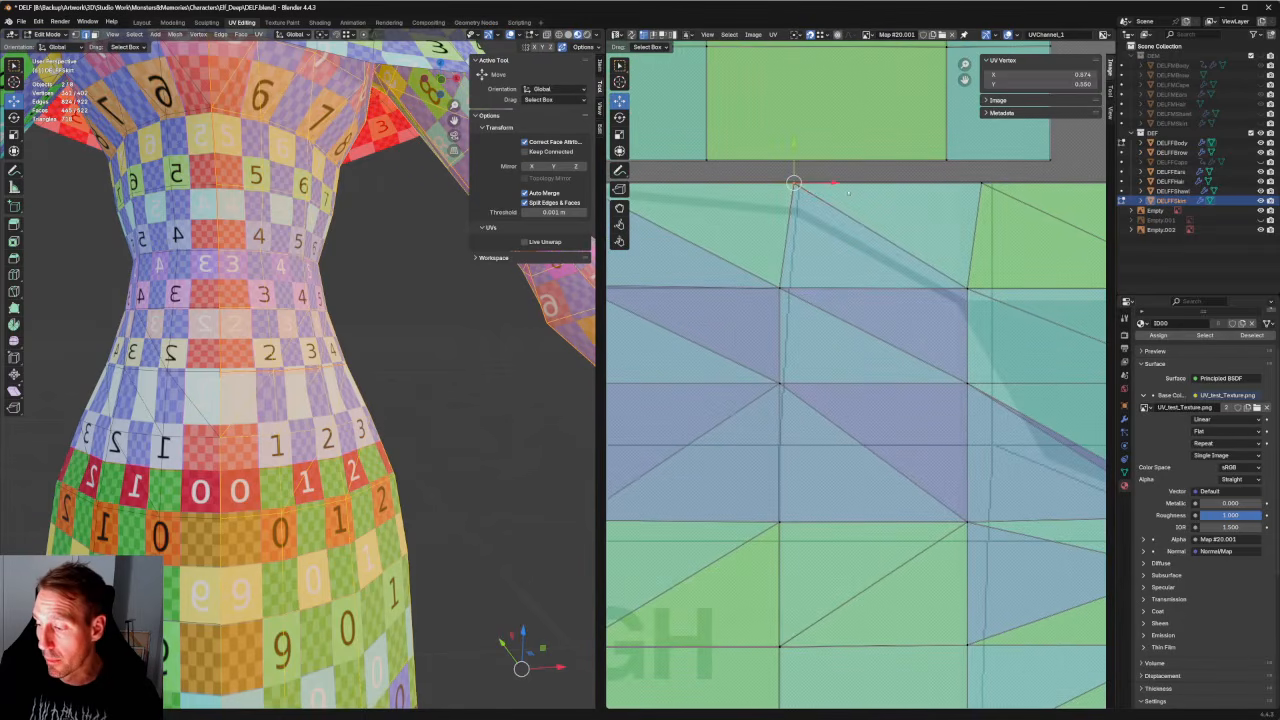
key(g)
key(x)
click(852, 212)
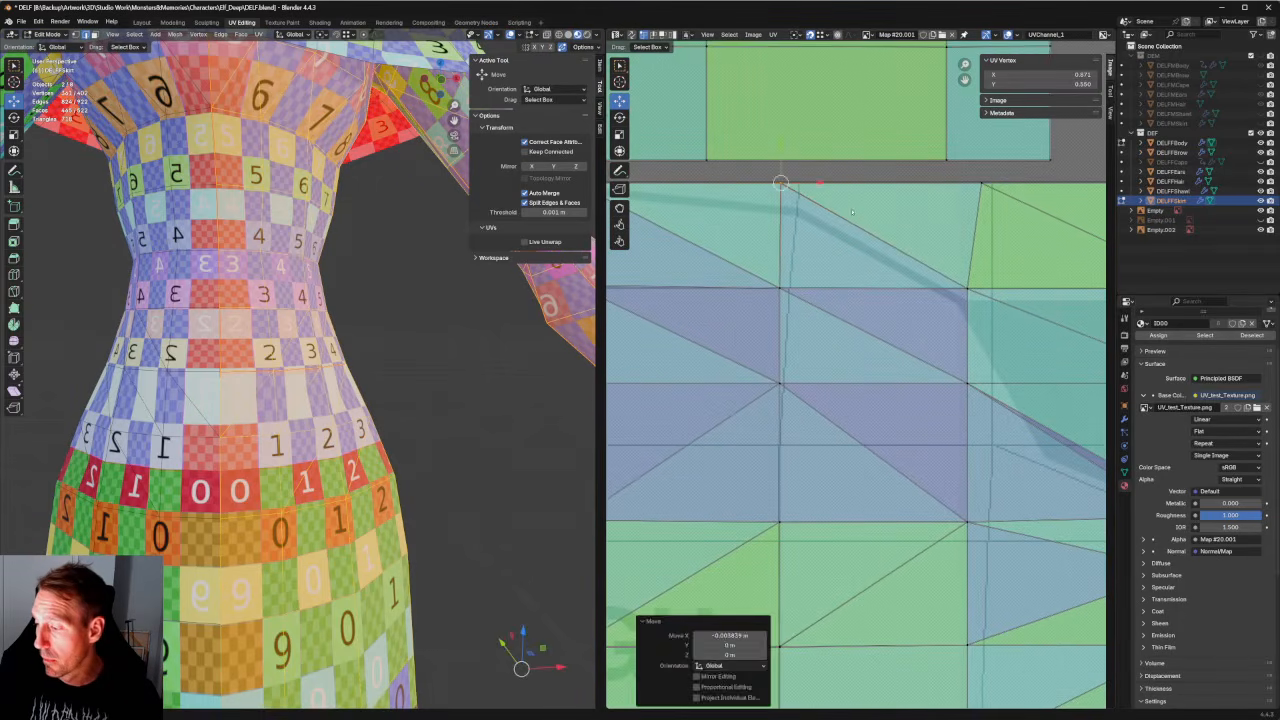
Move the neighbouring vertex to the right on the thigh island's upper edge about 0.004 left along X, in line with its column.
scroll(852, 212, down, 1)
click(970, 223)
key(g)
key(x)
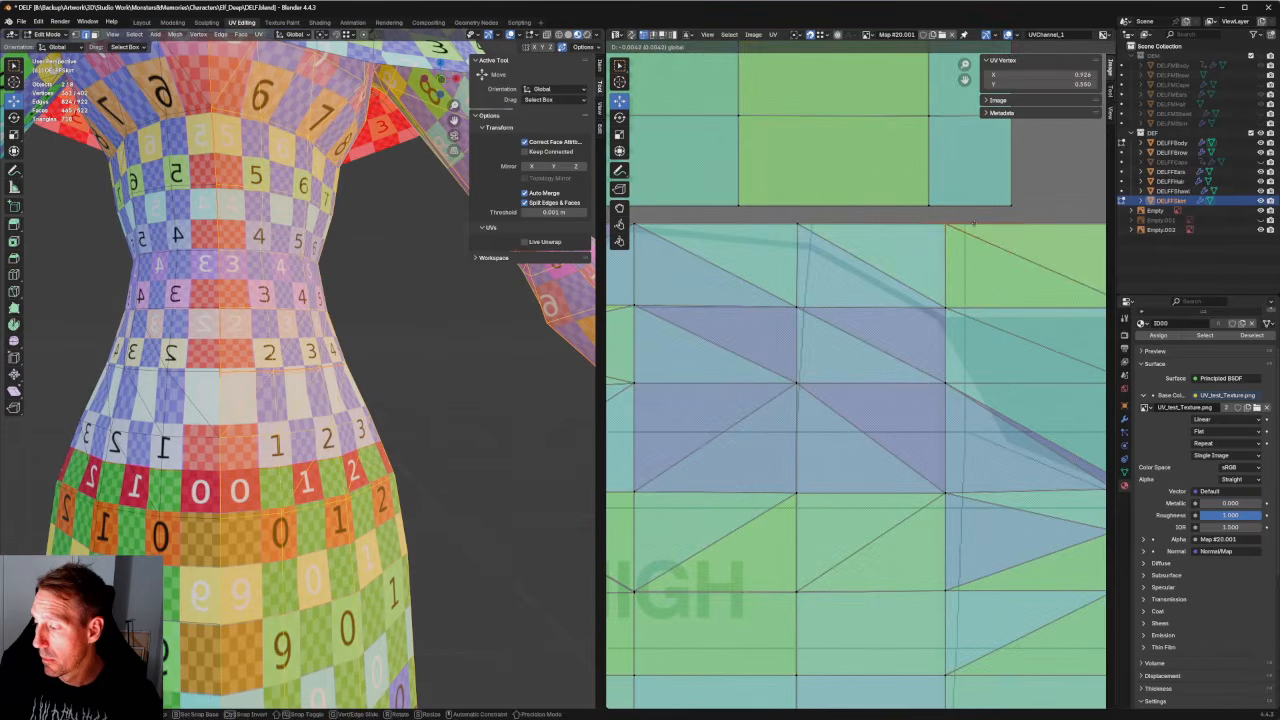
click(974, 222)
Nudge the vertical edge above the CHEST label, on the upper body island, slightly left along X.
scroll(974, 295, down, 5)
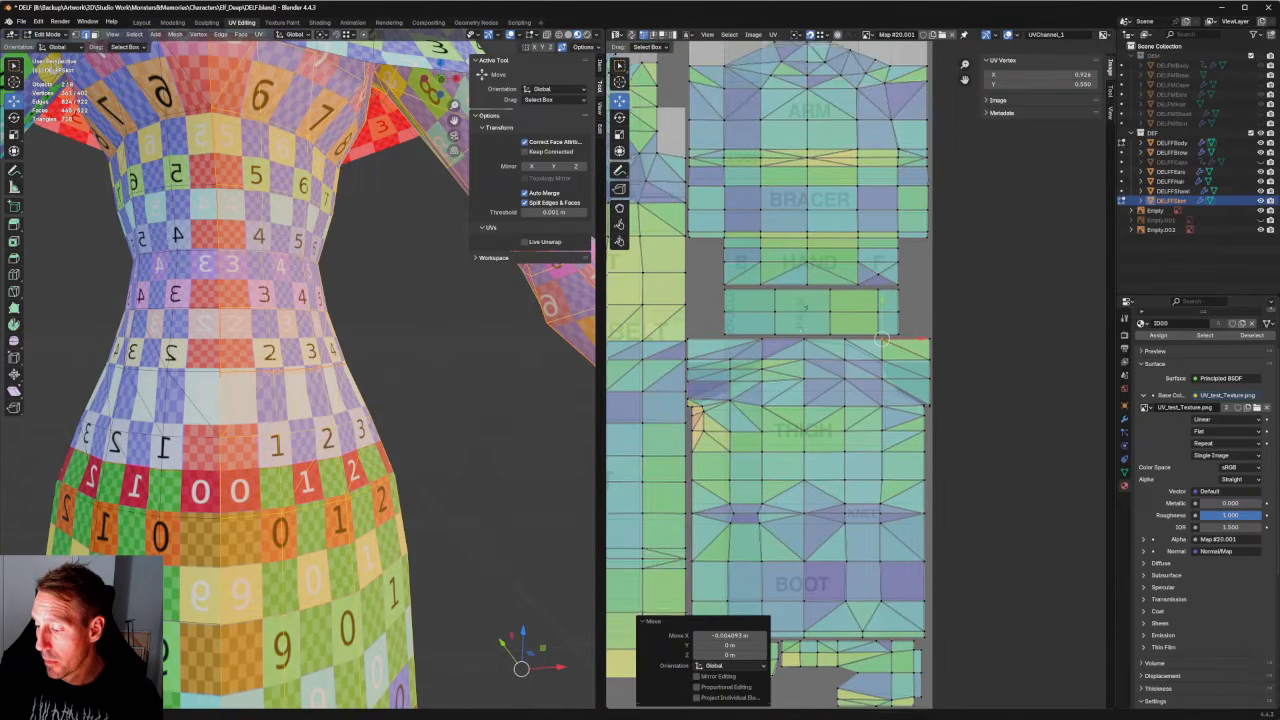
middle_drag(713, 332, 773, 301)
scroll(773, 301, up, 5)
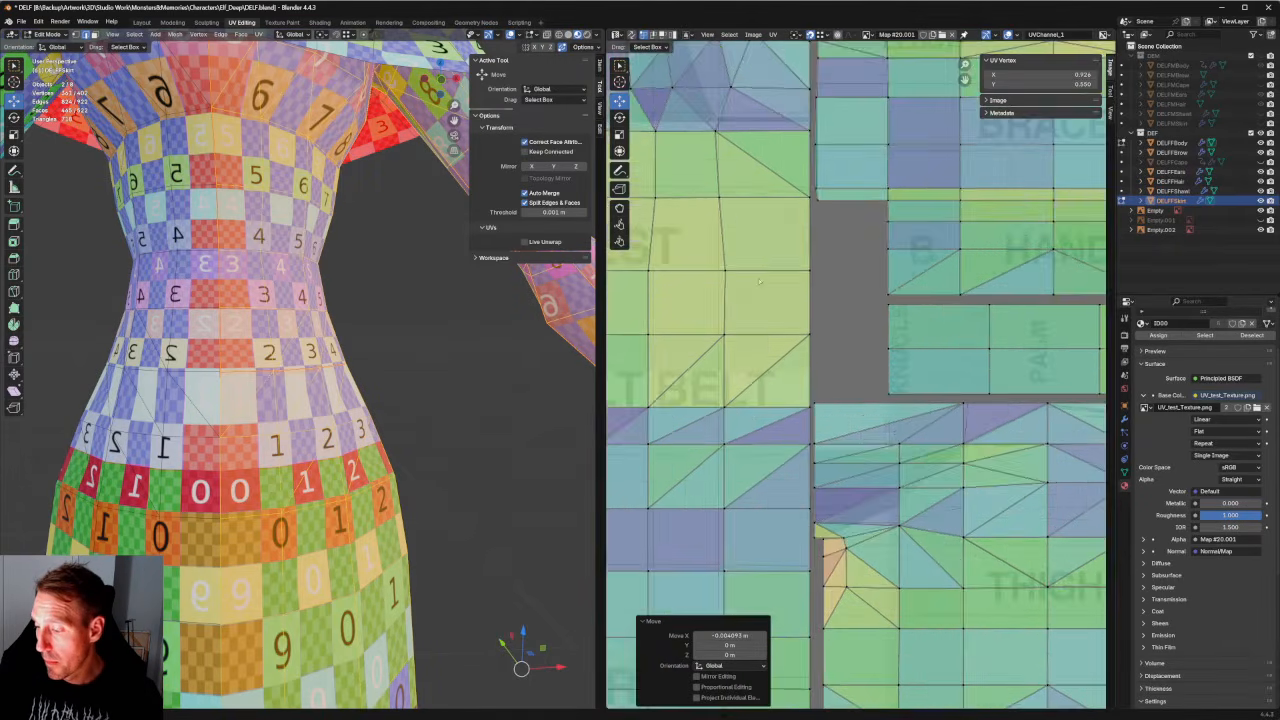
scroll(825, 323, up, 2)
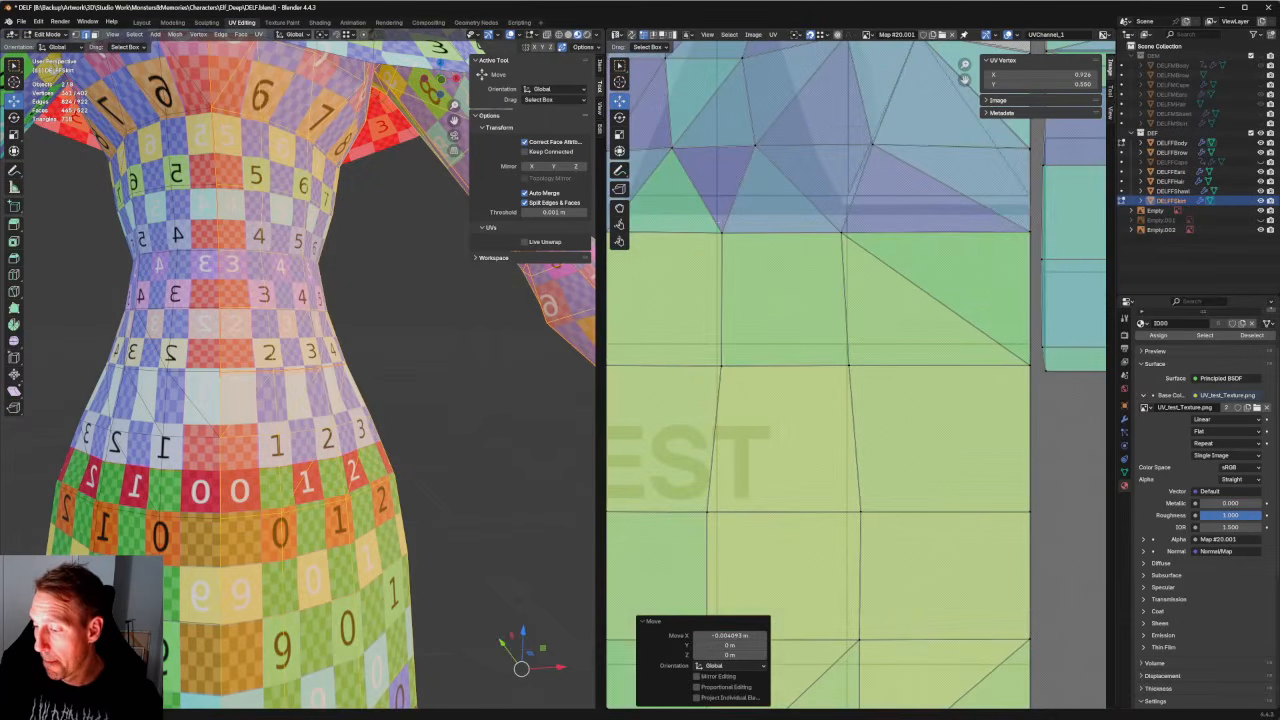
click(724, 300)
drag(750, 299, 745, 298)
click(852, 263)
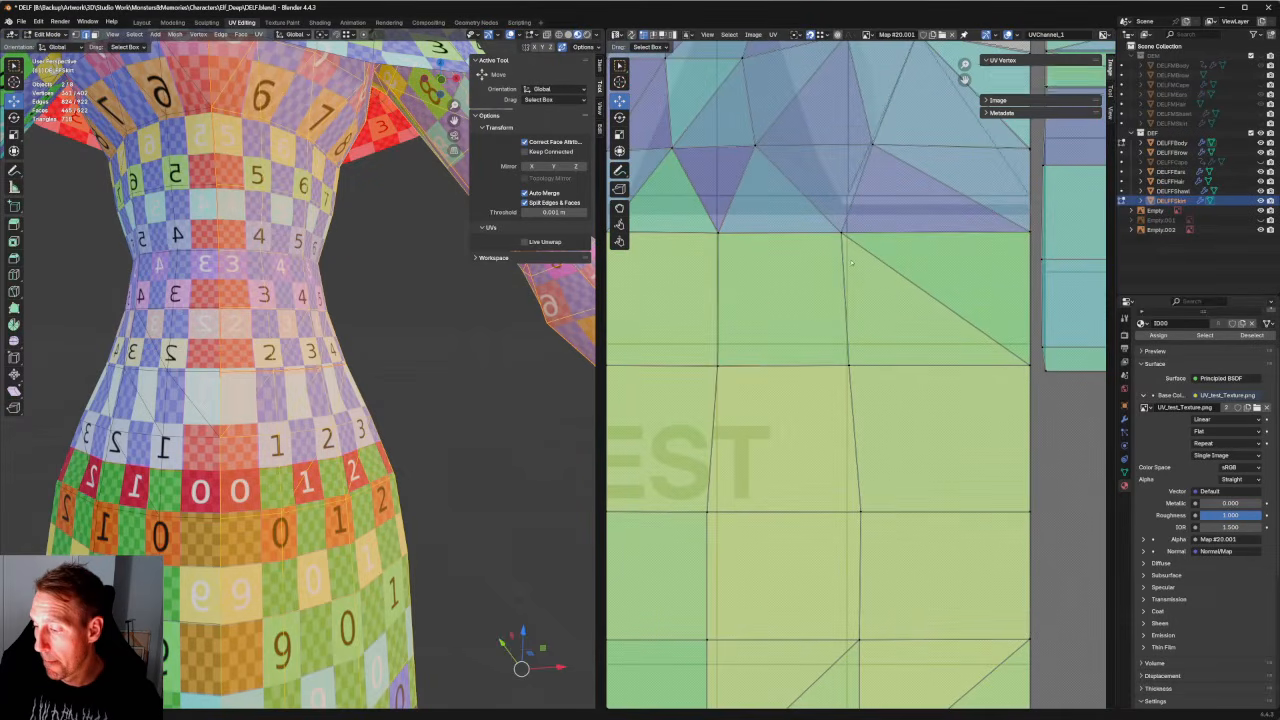
Move the vertex at the upper end of the next chest column about 0.0015 right, directly above the vertex below it.
click(843, 234)
key(g)
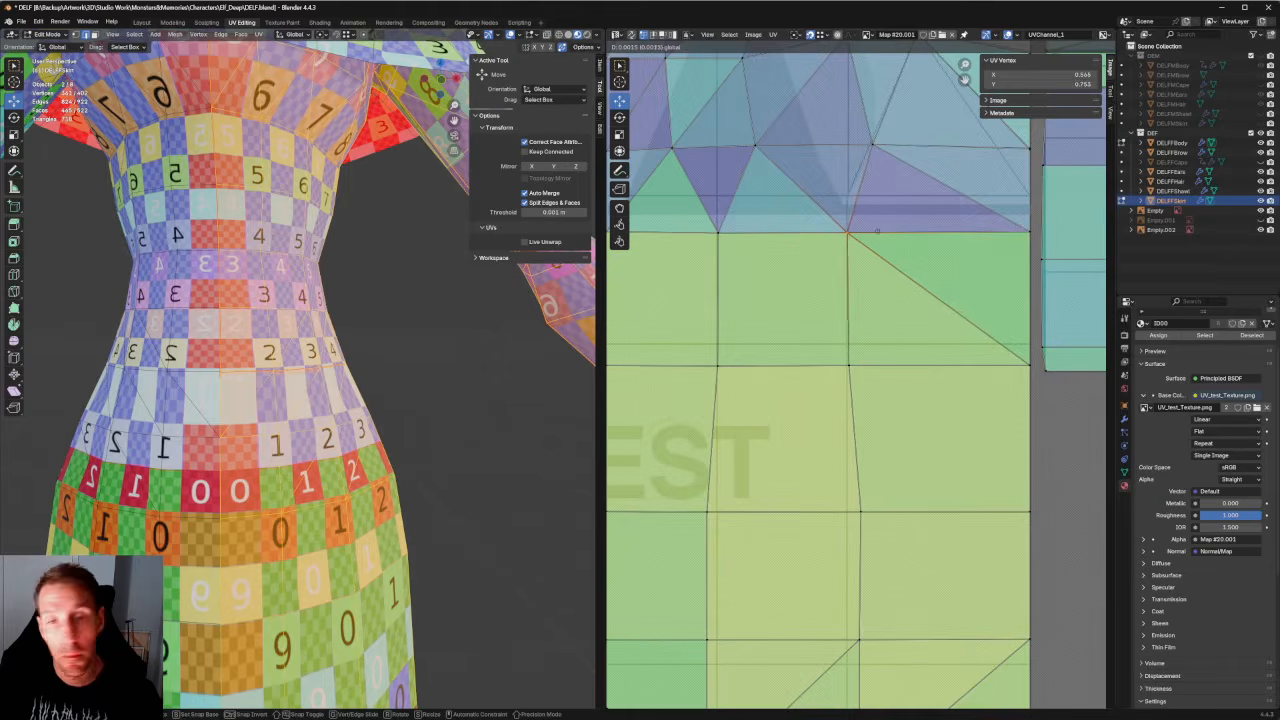
click(877, 231)
click(853, 343)
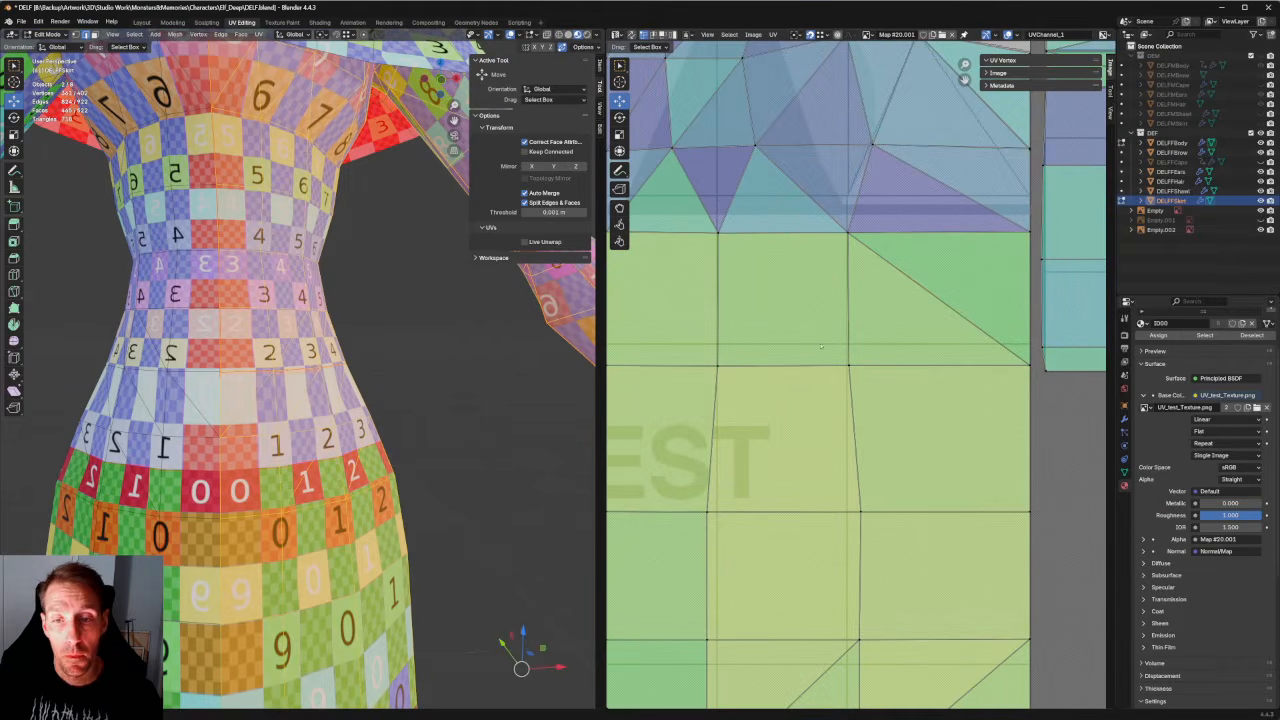
Move the vertex at the lower tip of the inverted triangle beside the armhole slightly downward.
scroll(815, 333, down, 3)
middle_drag(841, 219, 922, 387)
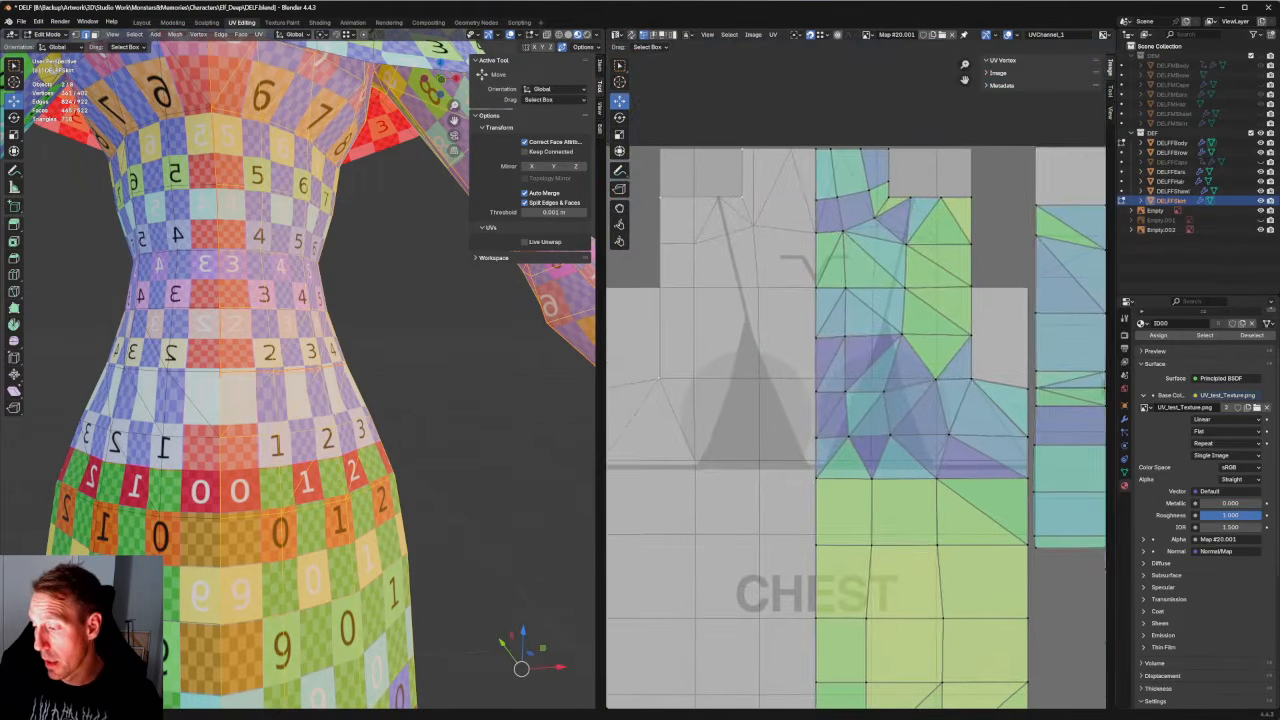
scroll(922, 387, up, 3)
middle_drag(1050, 371, 884, 371)
click(848, 374)
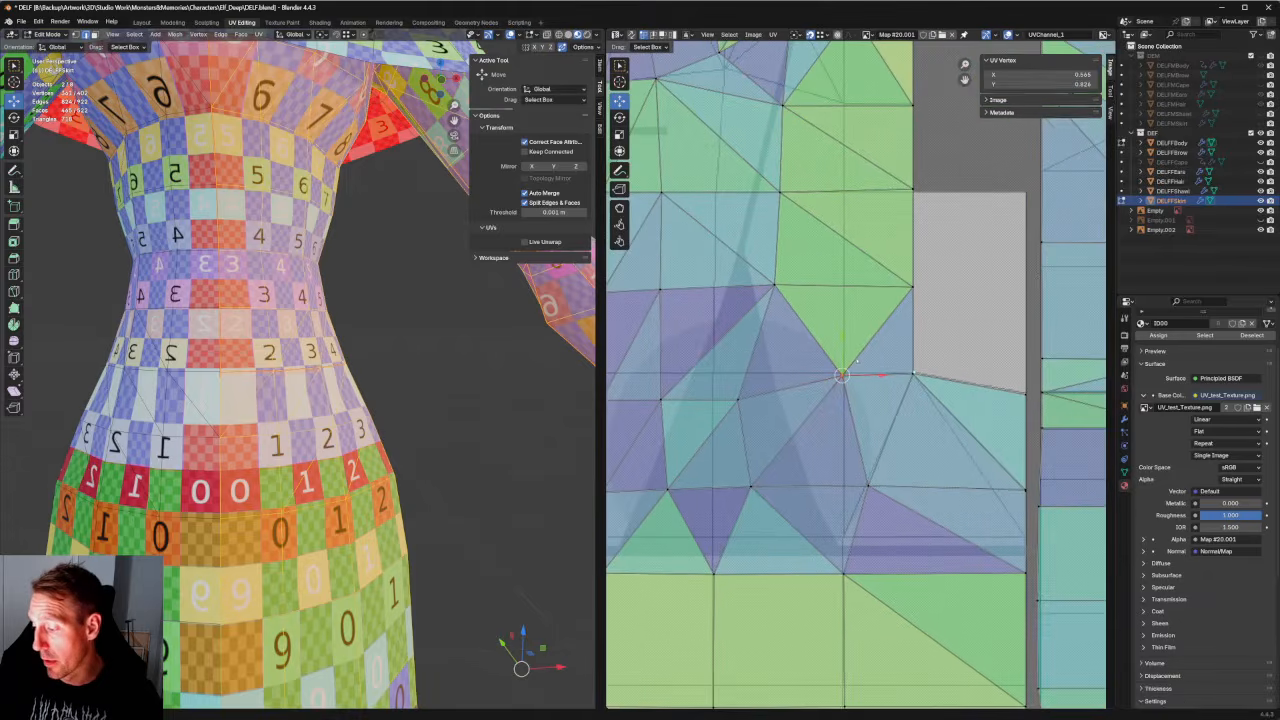
key(g)
click(849, 354)
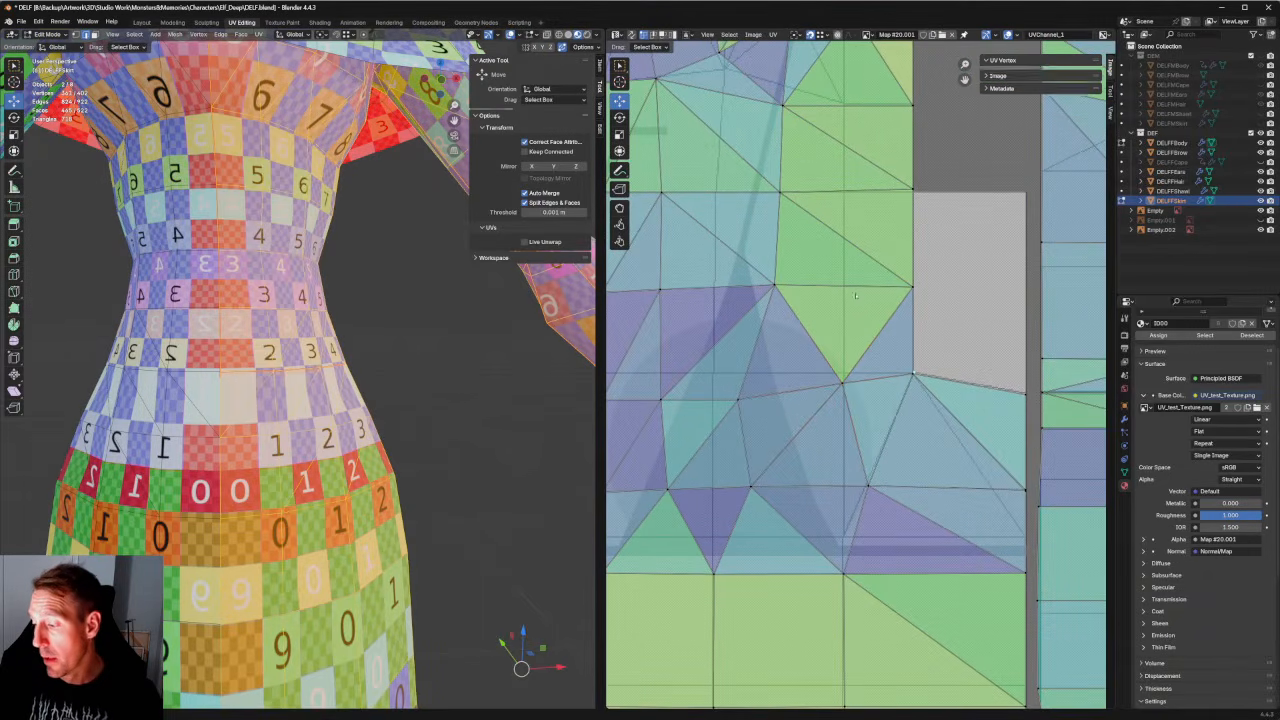
Align the upper chest vertex row just above the armhole triangle horizontally.
middle_drag(849, 354, 961, 398)
drag(904, 369, 699, 315)
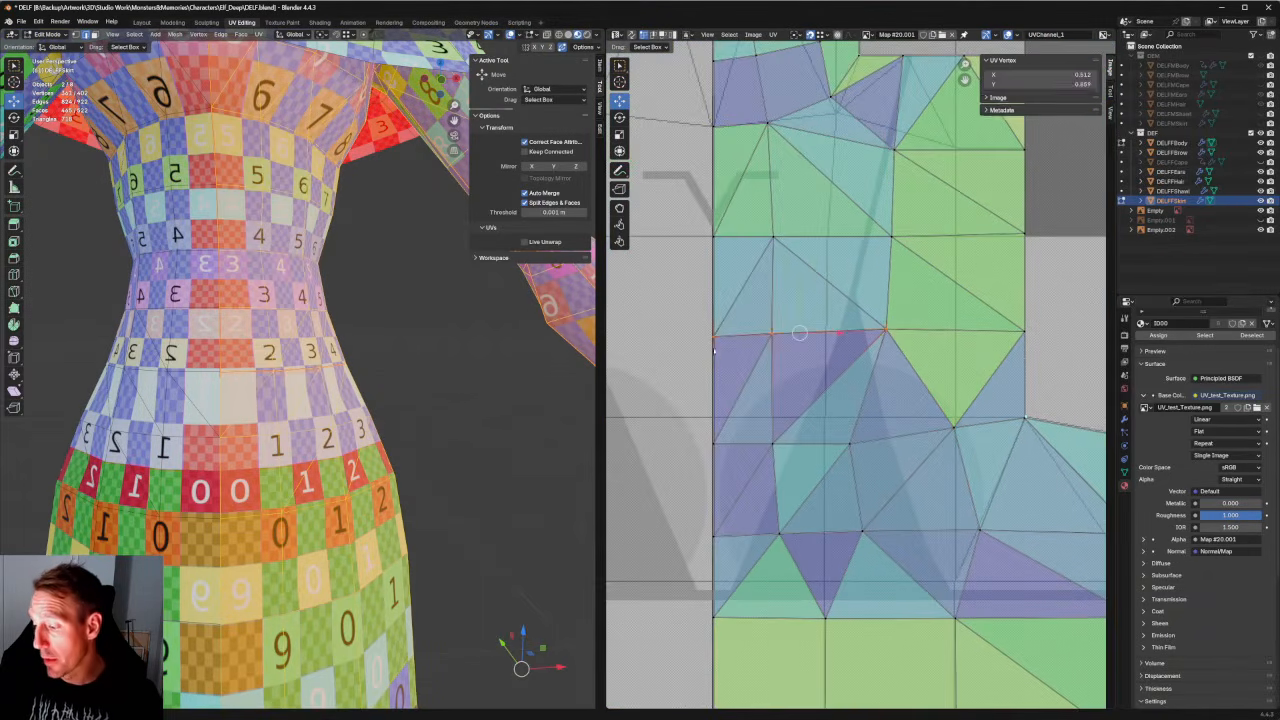
key(shift+w)
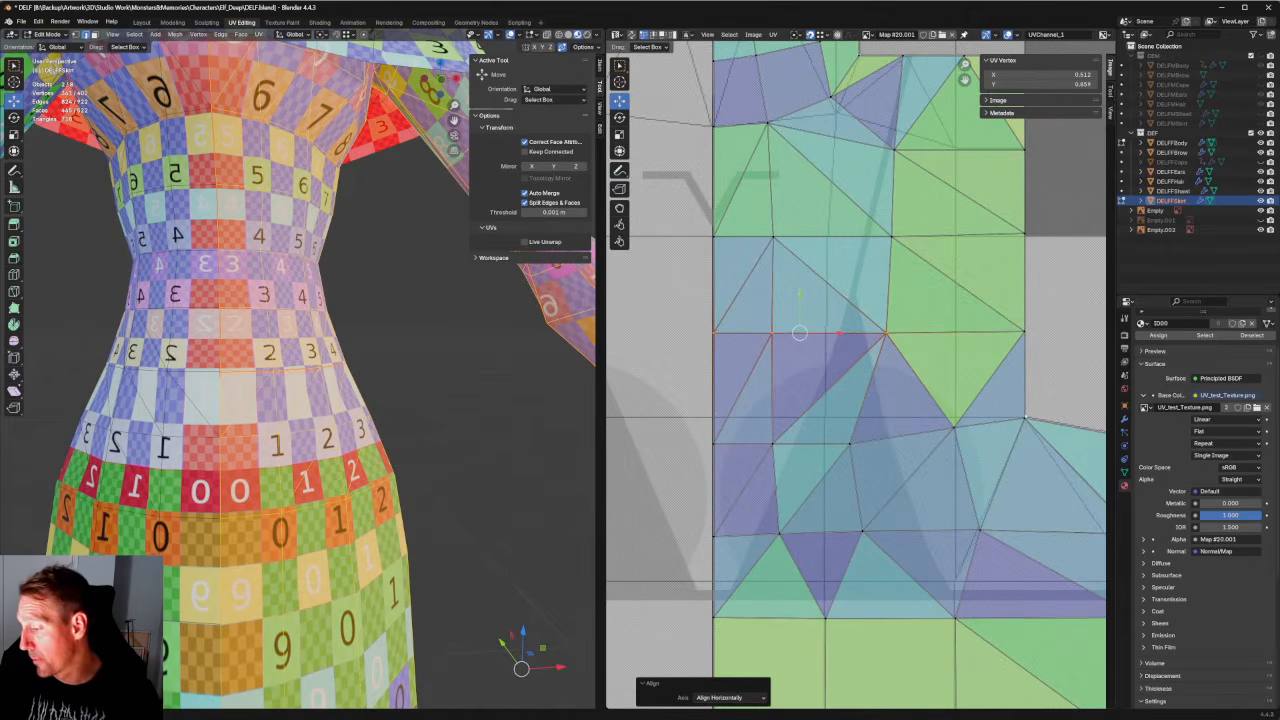
click(940, 277)
Align the next vertex row up on the upper chest, level with the armhole block's upper edge, horizontally.
middle_drag(900, 259, 848, 321)
drag(1016, 273, 645, 316)
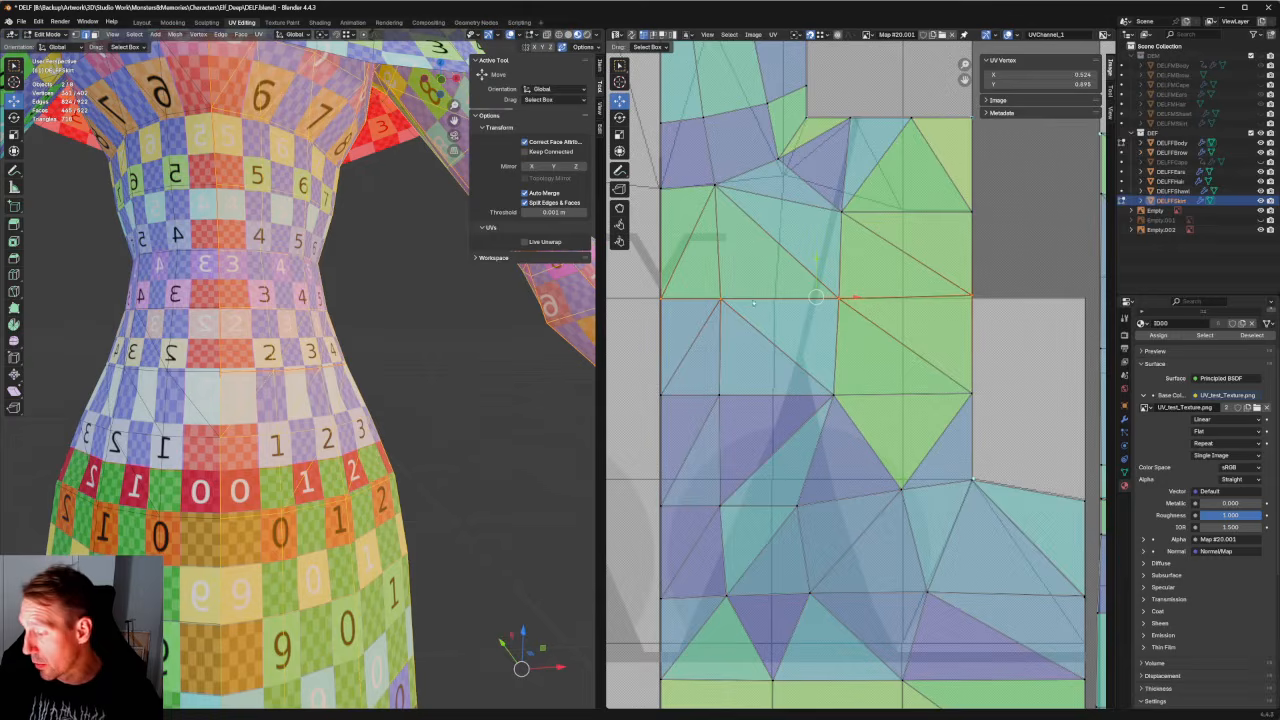
key(shift+w)
click(740, 464)
Examine the chest, belt and skirt UV rows and columns for remaining unevenness.
scroll(745, 455, down, 4)
scroll(790, 380, up, 4)
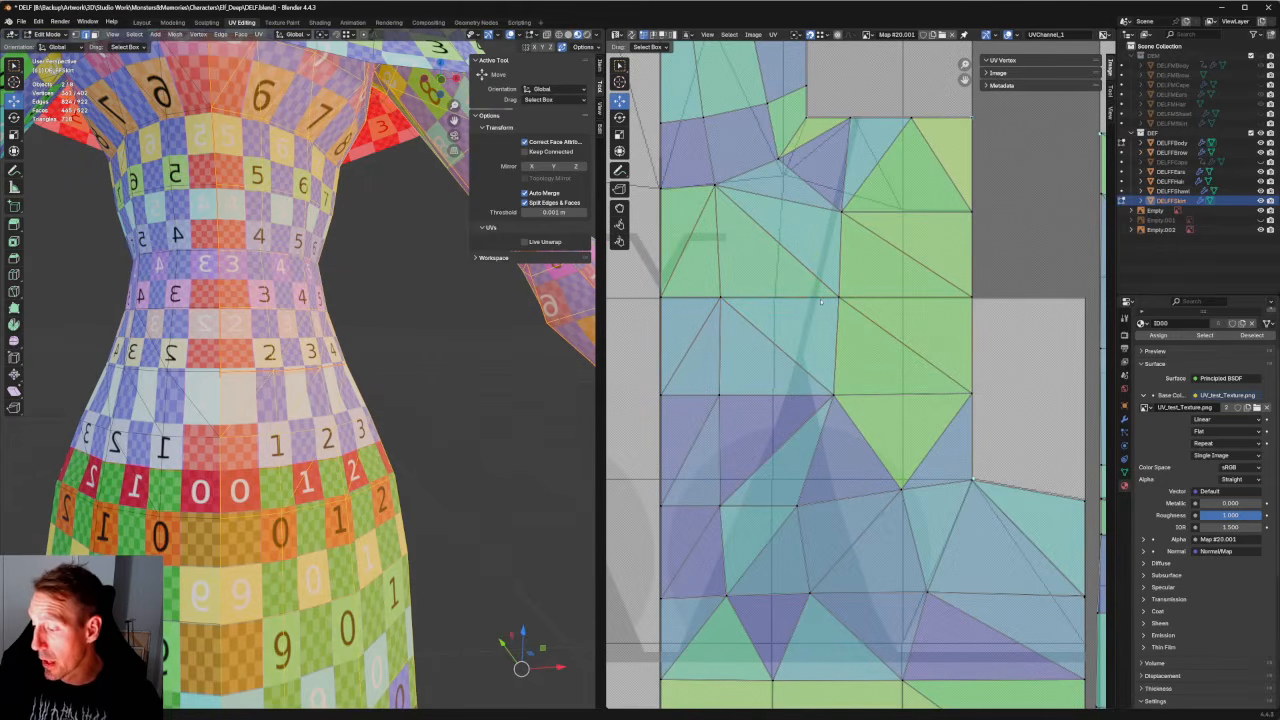
scroll(822, 308, down, 3)
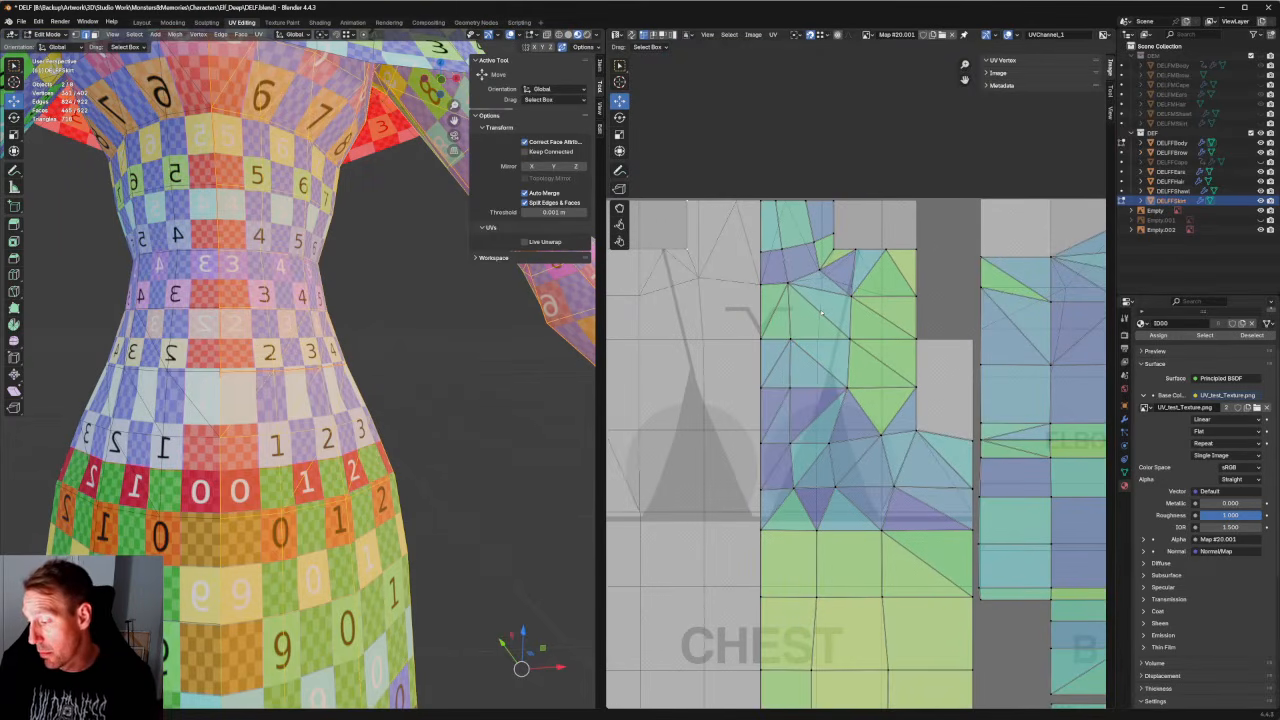
scroll(998, 568, down, 4)
scroll(998, 568, up, 2)
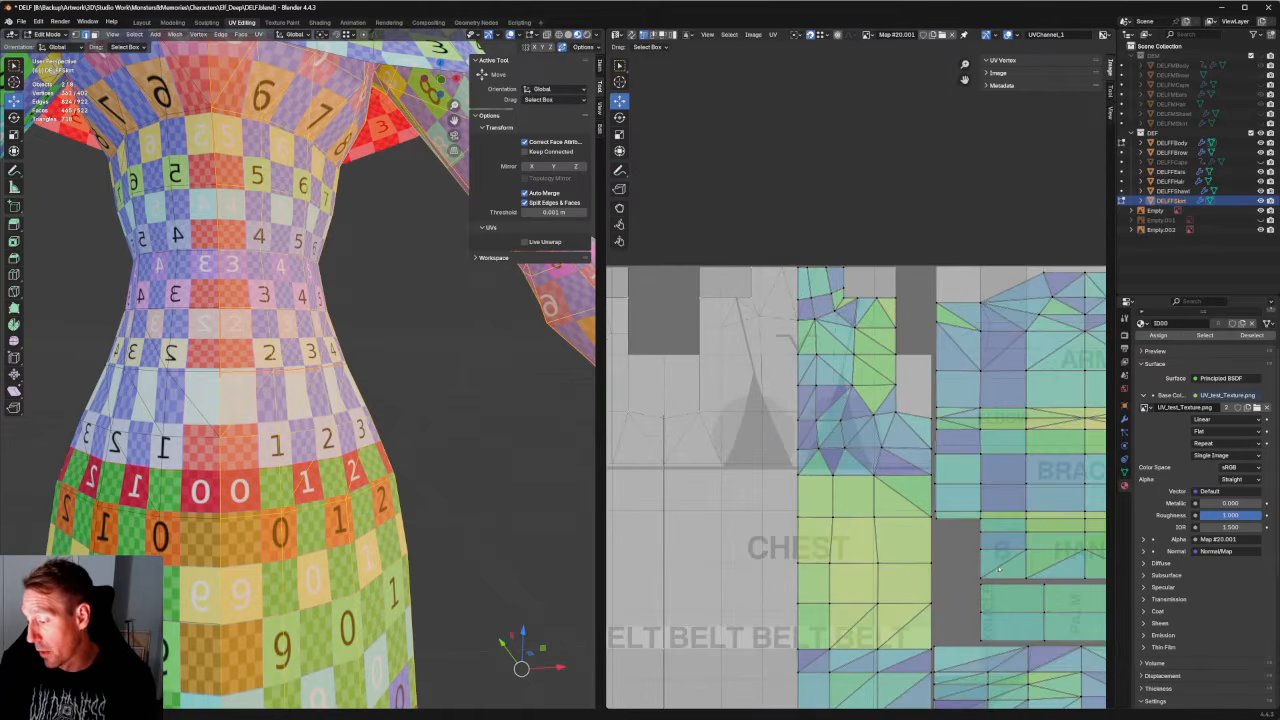
middle_drag(897, 594, 785, 282)
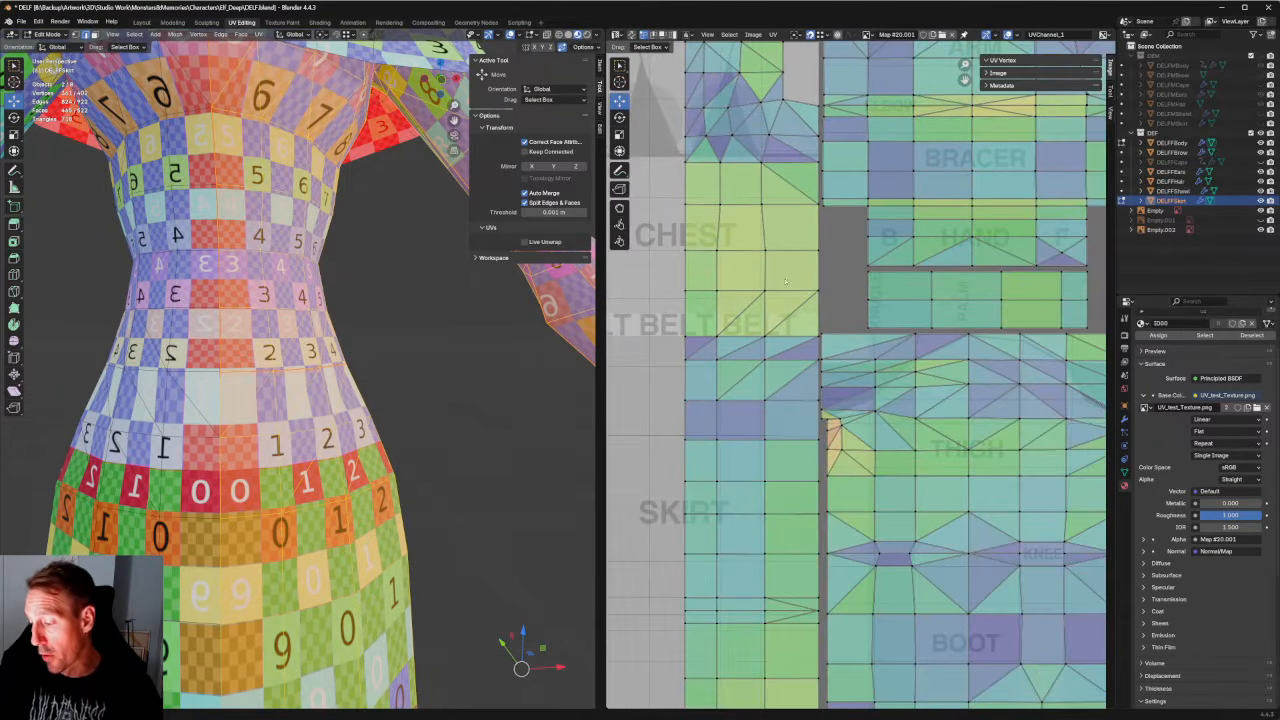
scroll(775, 274, down, 3)
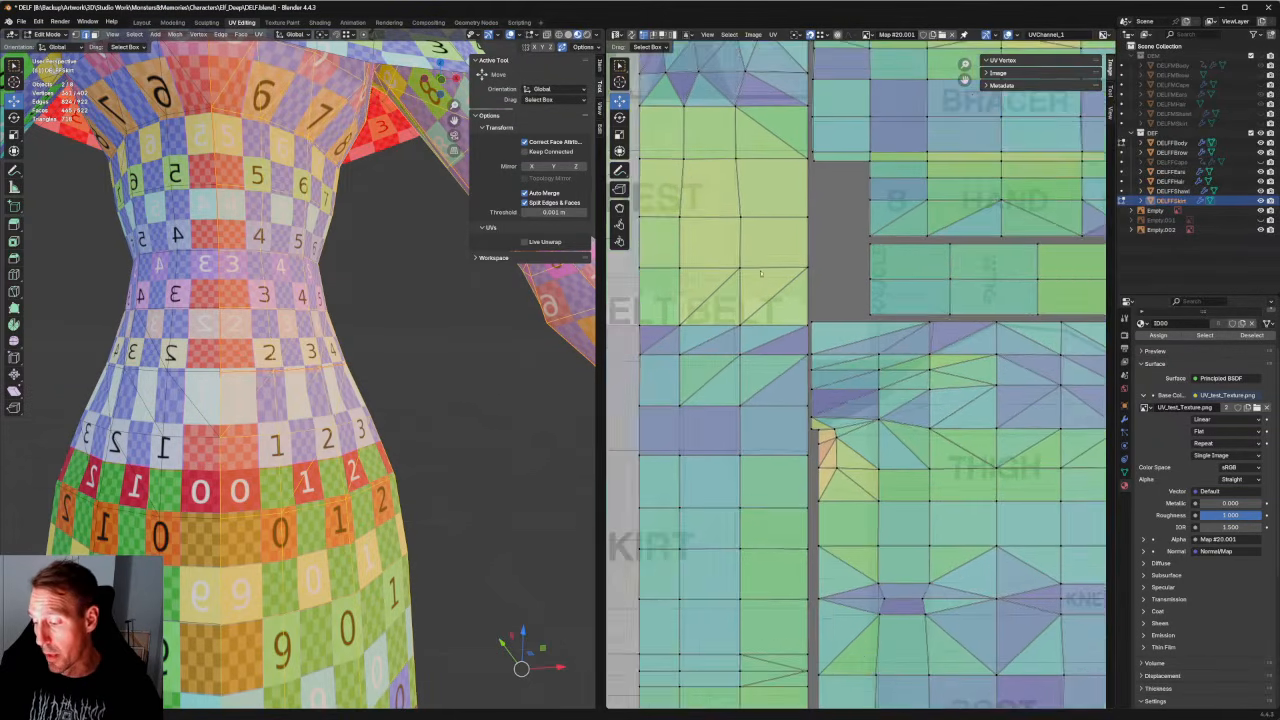
scroll(773, 274, up, 3)
scroll(773, 274, down, 1)
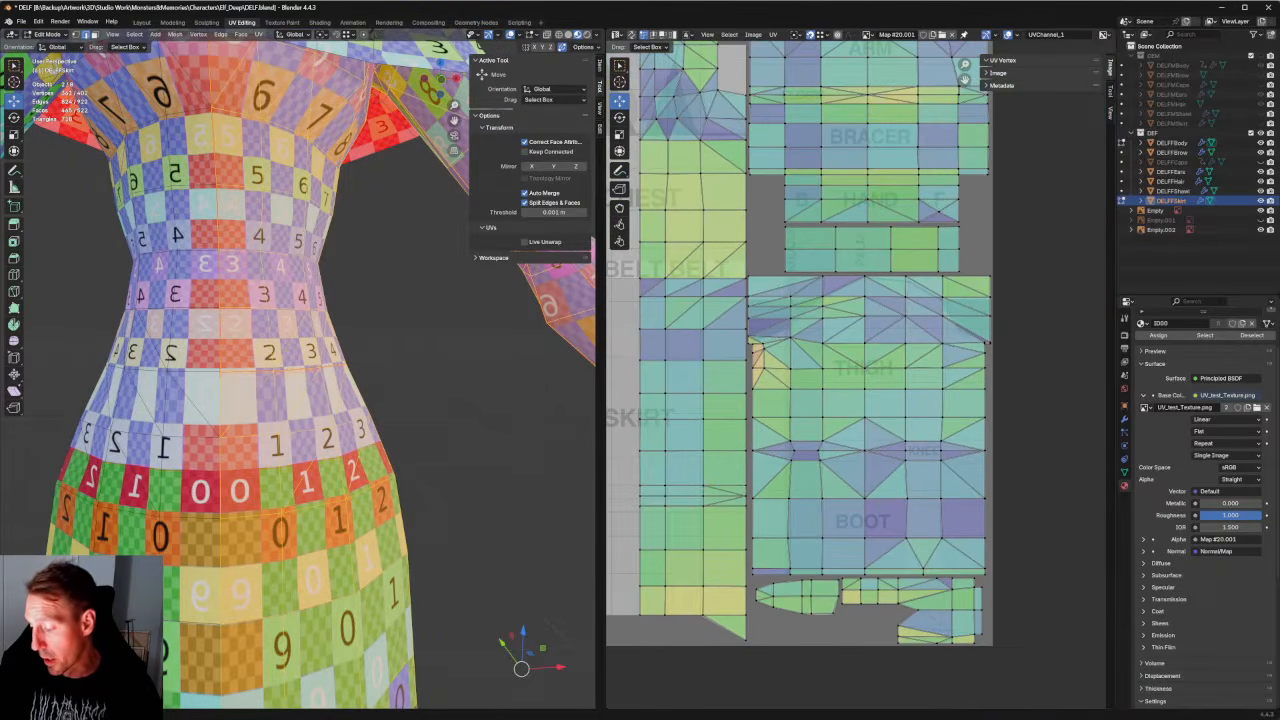
Shift the right inner vertex column running from the chest down to the skirt's hem about 0.002 left along X.
drag(685, 194, 716, 623)
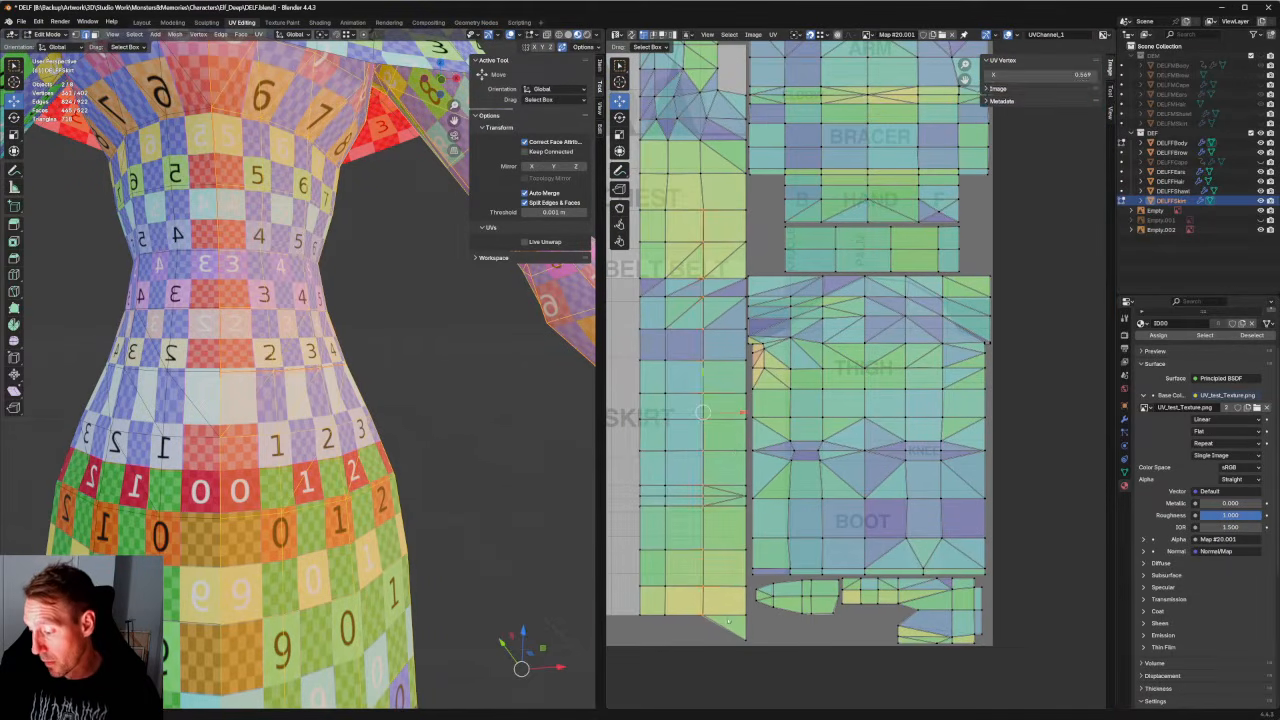
middle_drag(758, 479, 811, 187)
scroll(789, 378, up, 4)
scroll(811, 187, up, 1)
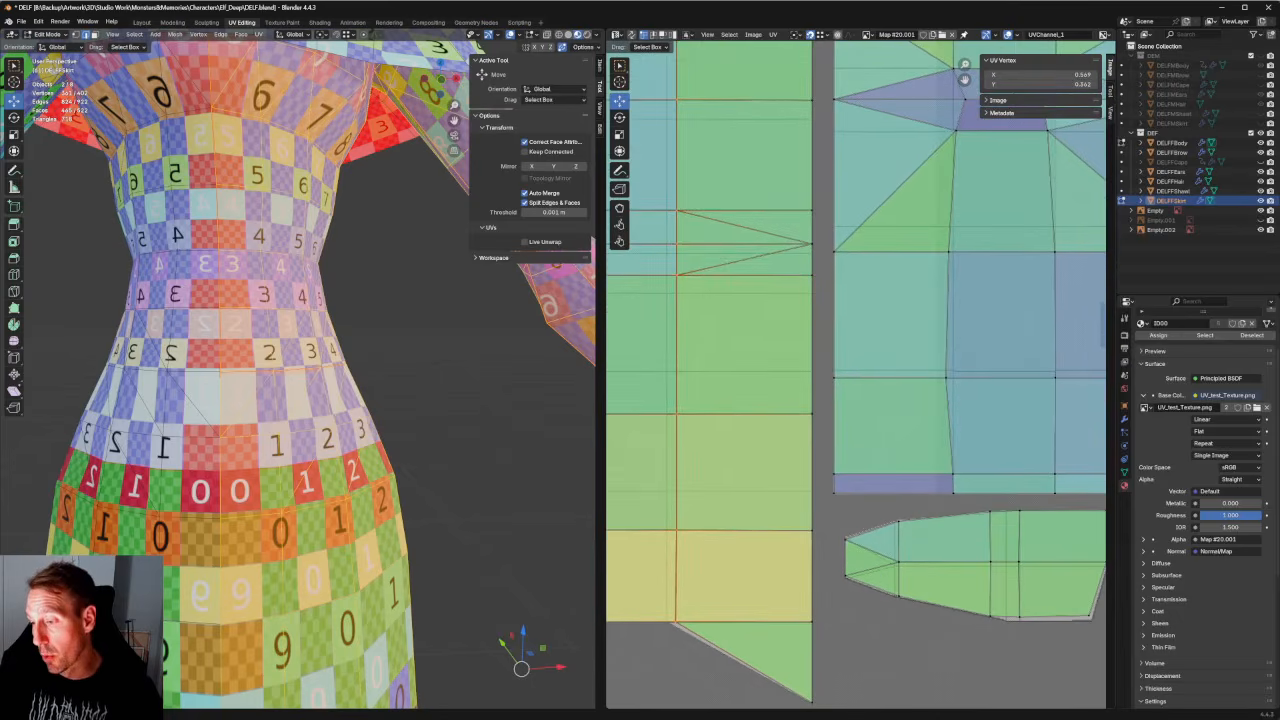
scroll(856, 375, down, 1)
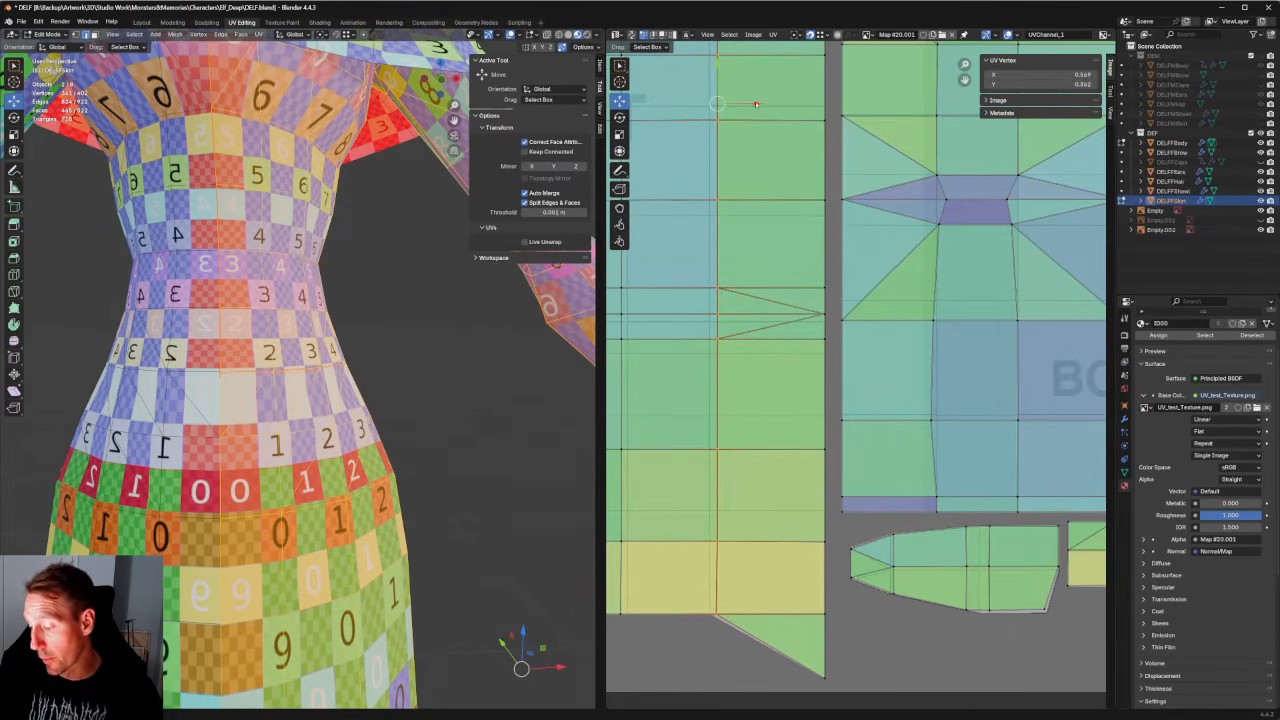
drag(757, 104, 752, 103)
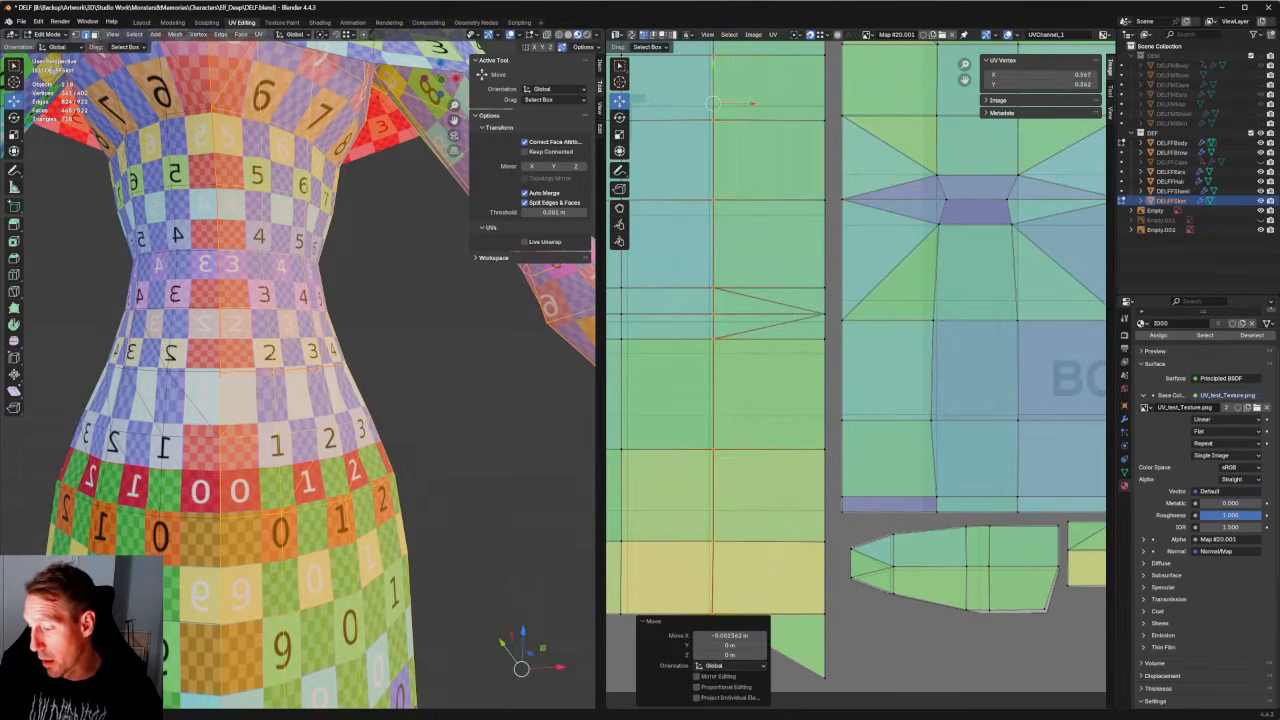
click(907, 669)
Nudge the horizontal vertex row just below the BOOT label slightly upward along Y.
scroll(892, 548, down, 5)
scroll(710, 487, up, 3)
middle_drag(896, 398, 804, 451)
scroll(804, 451, up, 1)
scroll(804, 451, down, 1)
drag(1101, 433, 708, 430)
scroll(862, 378, up, 2)
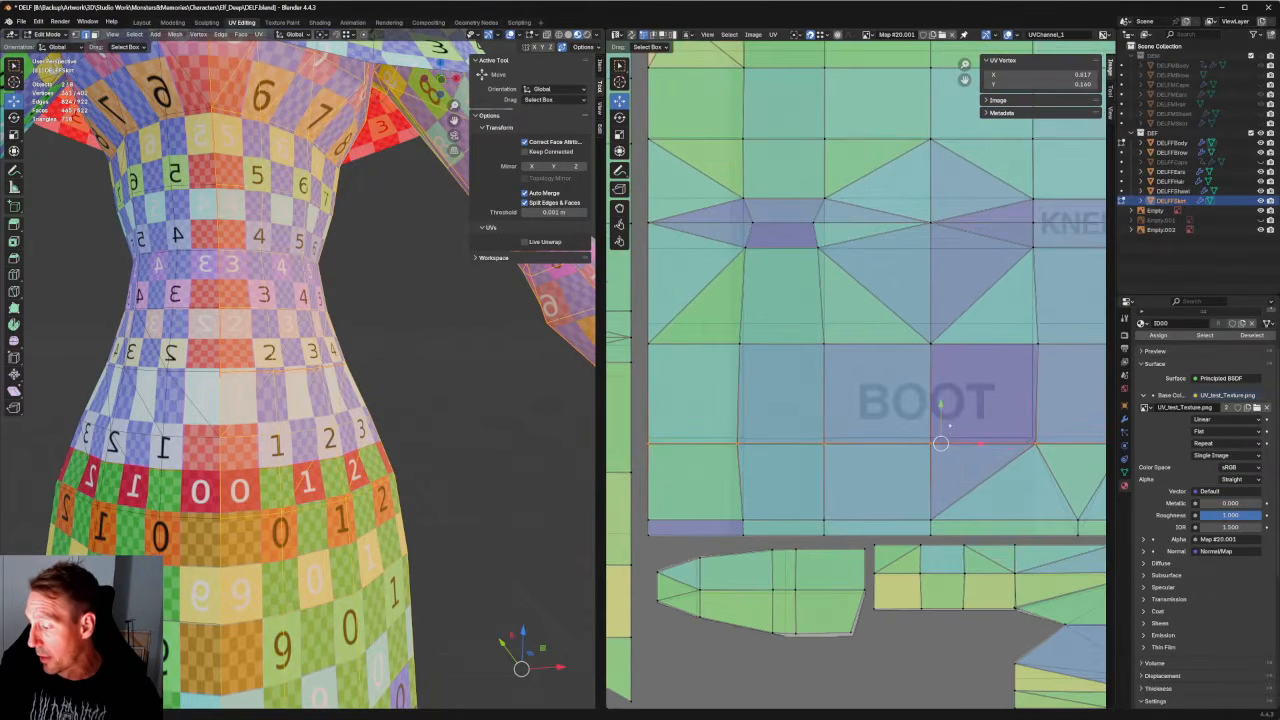
drag(941, 403, 941, 401)
Align the middle vertex column of the notched island below the boot vertically.
scroll(855, 545, down, 4)
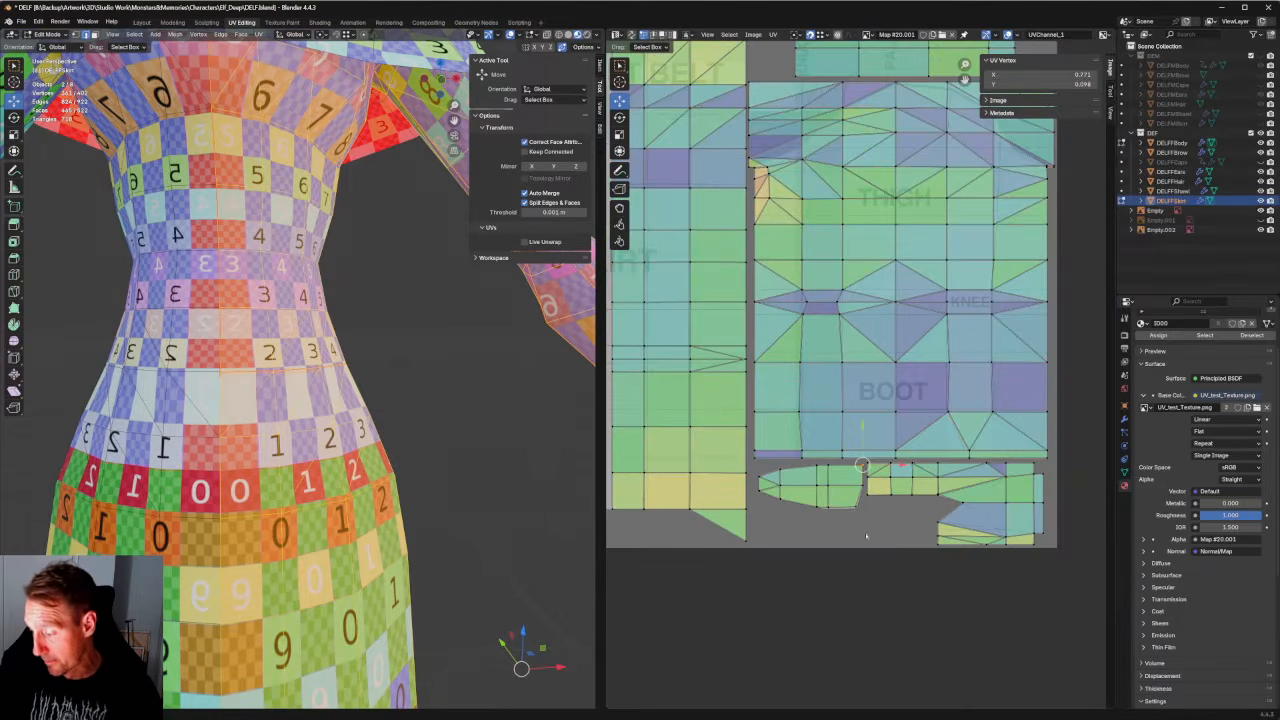
scroll(861, 408, up, 5)
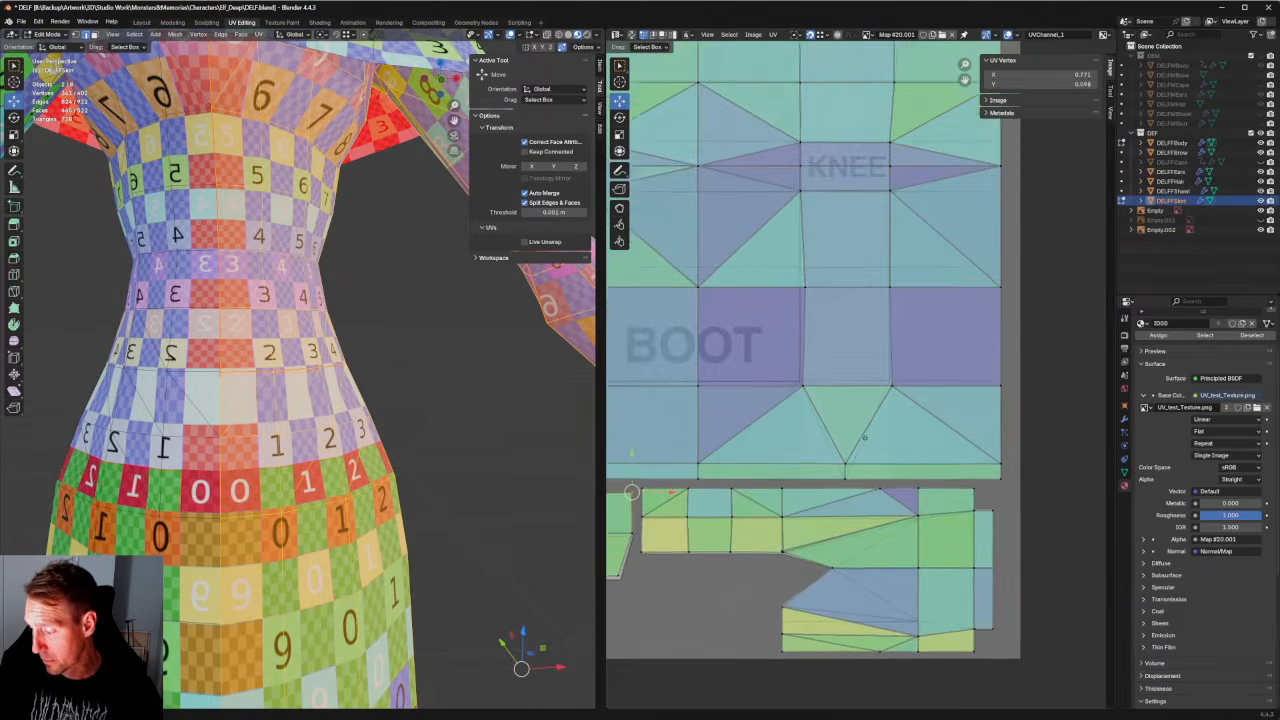
scroll(830, 485, down, 4)
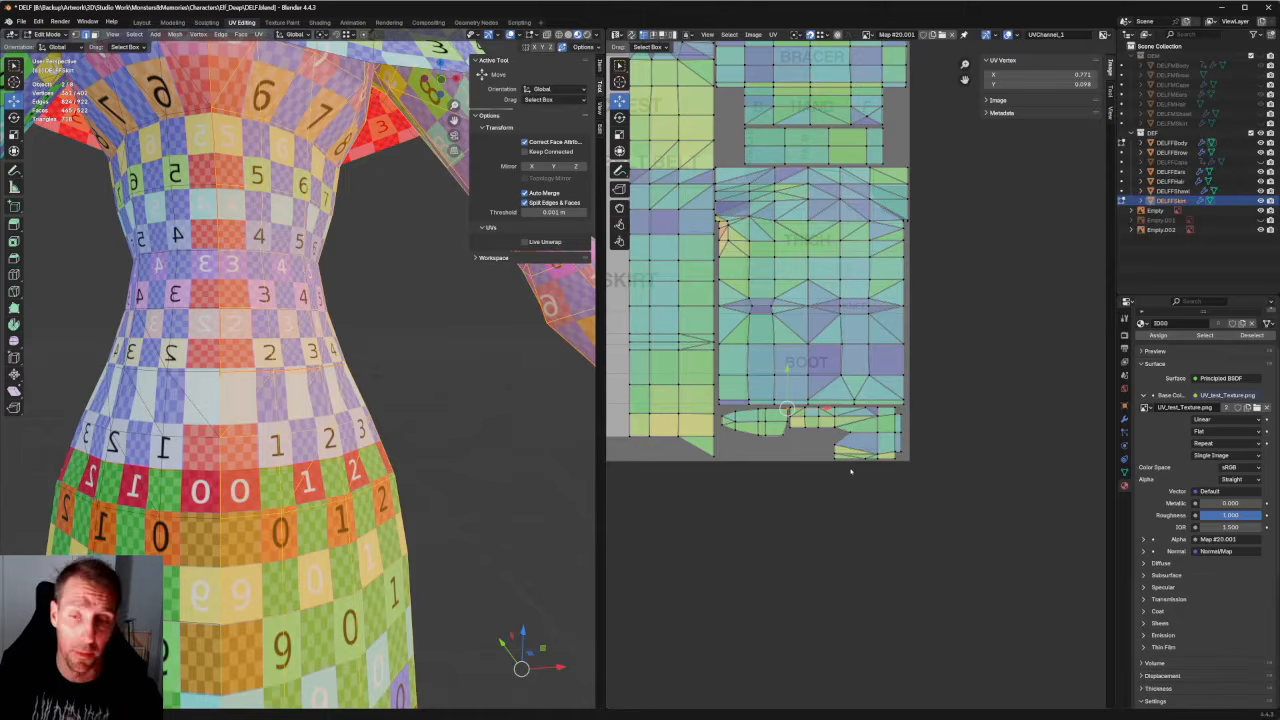
scroll(850, 461, up, 5)
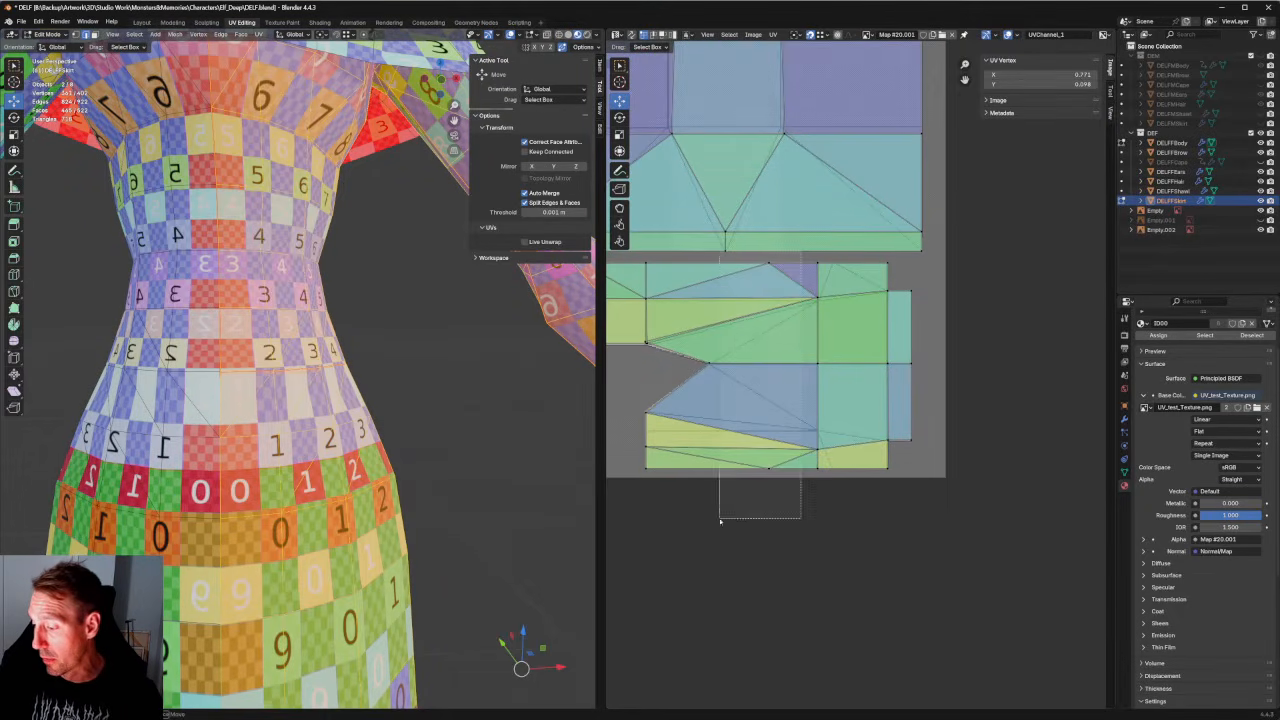
scroll(746, 491, down, 2)
middle_drag(711, 461, 802, 465)
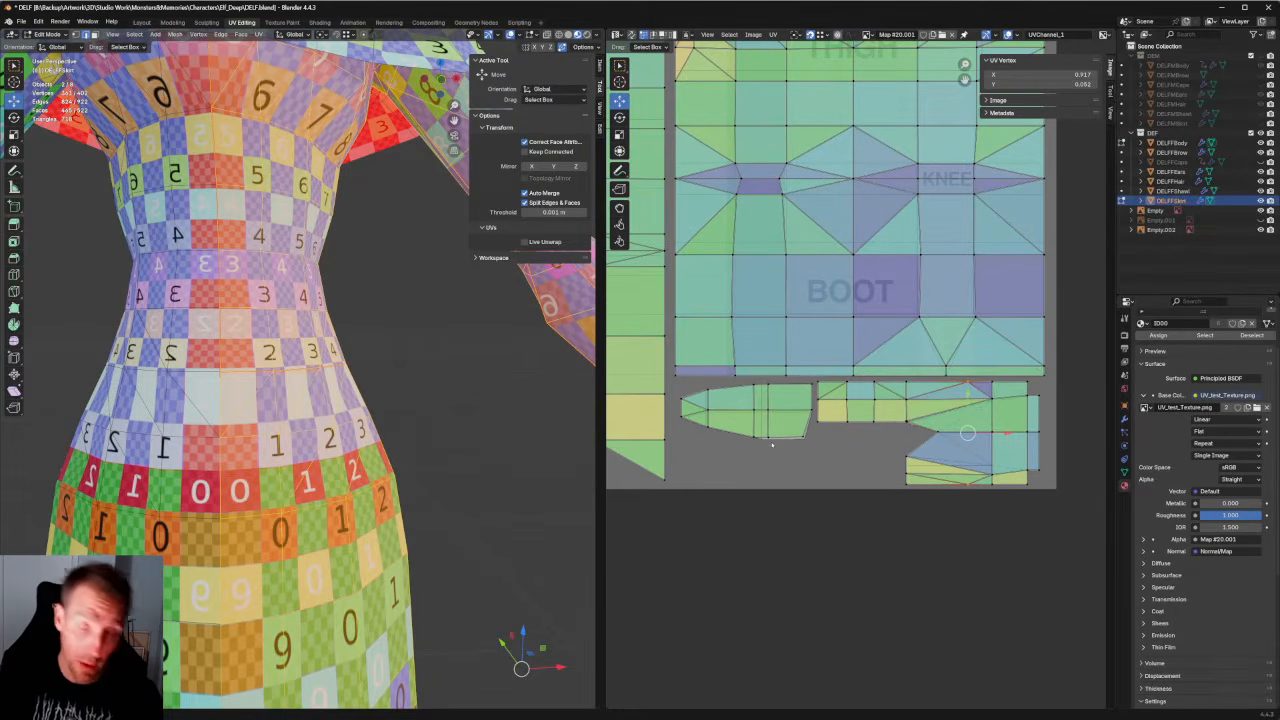
key(shift+w)
key(v)
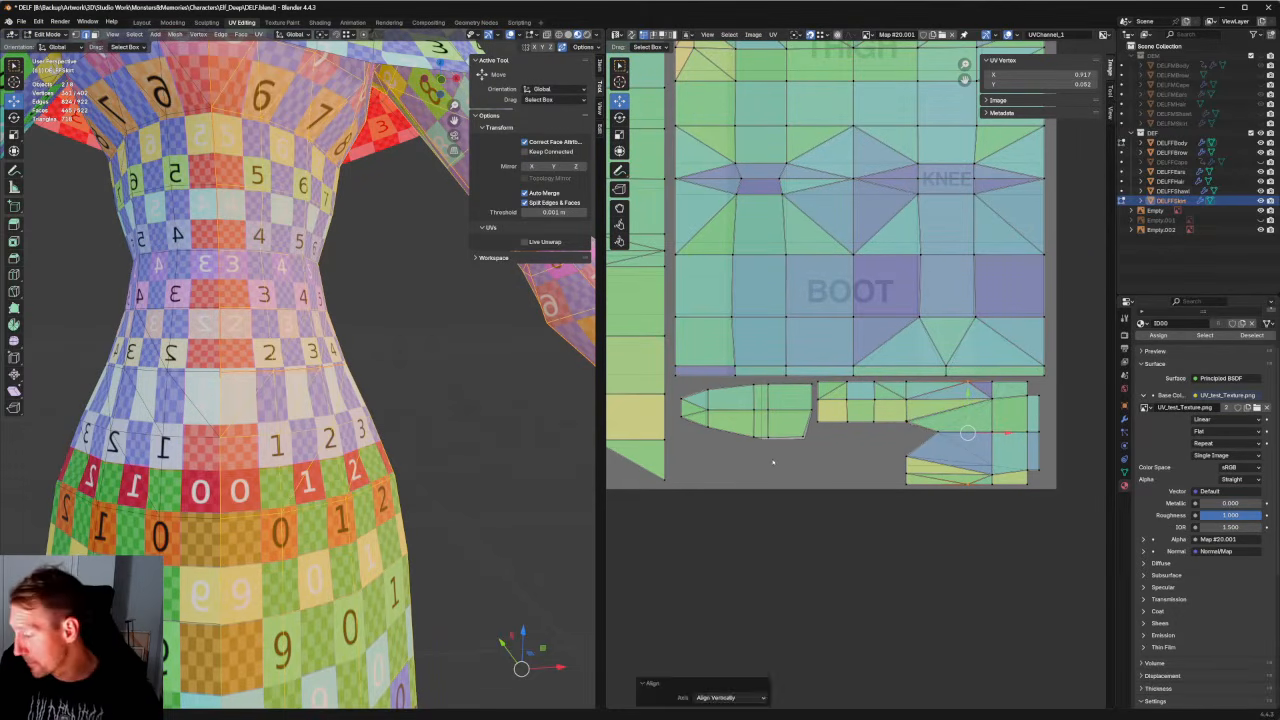
click(786, 551)
Examine the upper back and shoulder UV island above the BACK label for uneven rows and columns.
scroll(789, 420, down, 4)
middle_drag(794, 247, 886, 449)
middle_drag(706, 331, 927, 279)
scroll(868, 312, up, 3)
middle_drag(868, 312, 823, 528)
scroll(889, 284, up, 3)
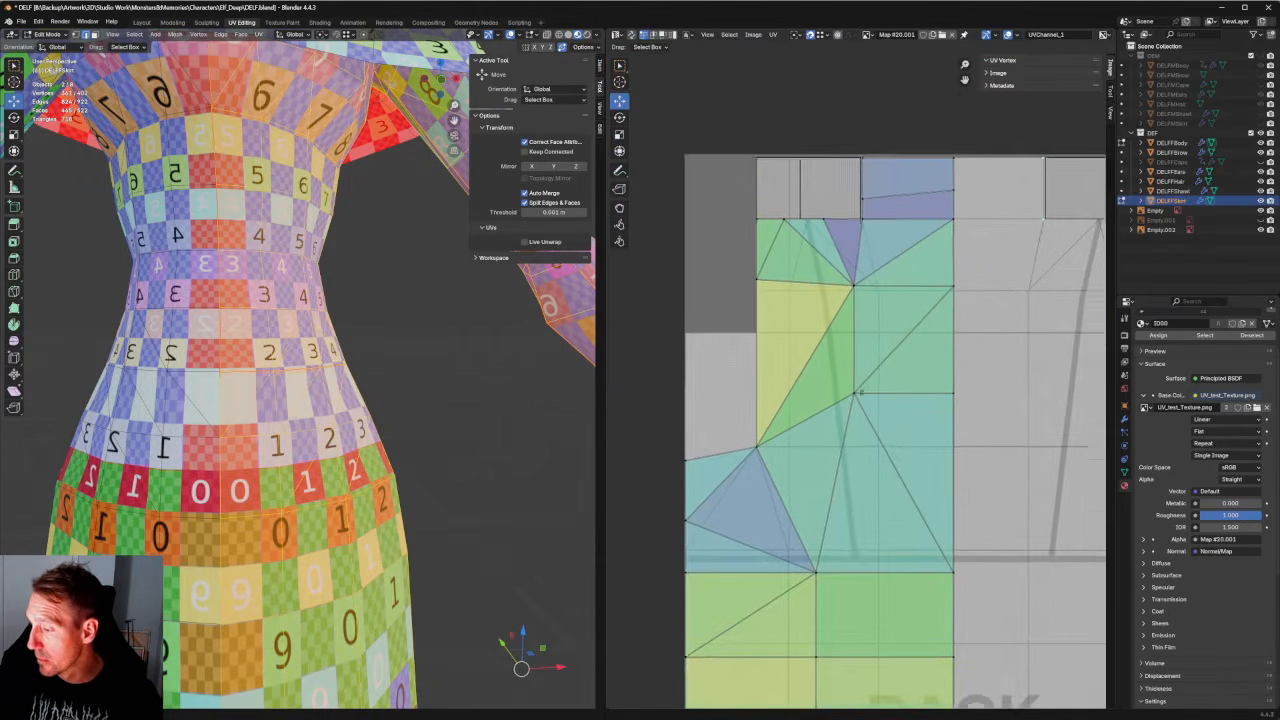
middle_drag(889, 284, 863, 369)
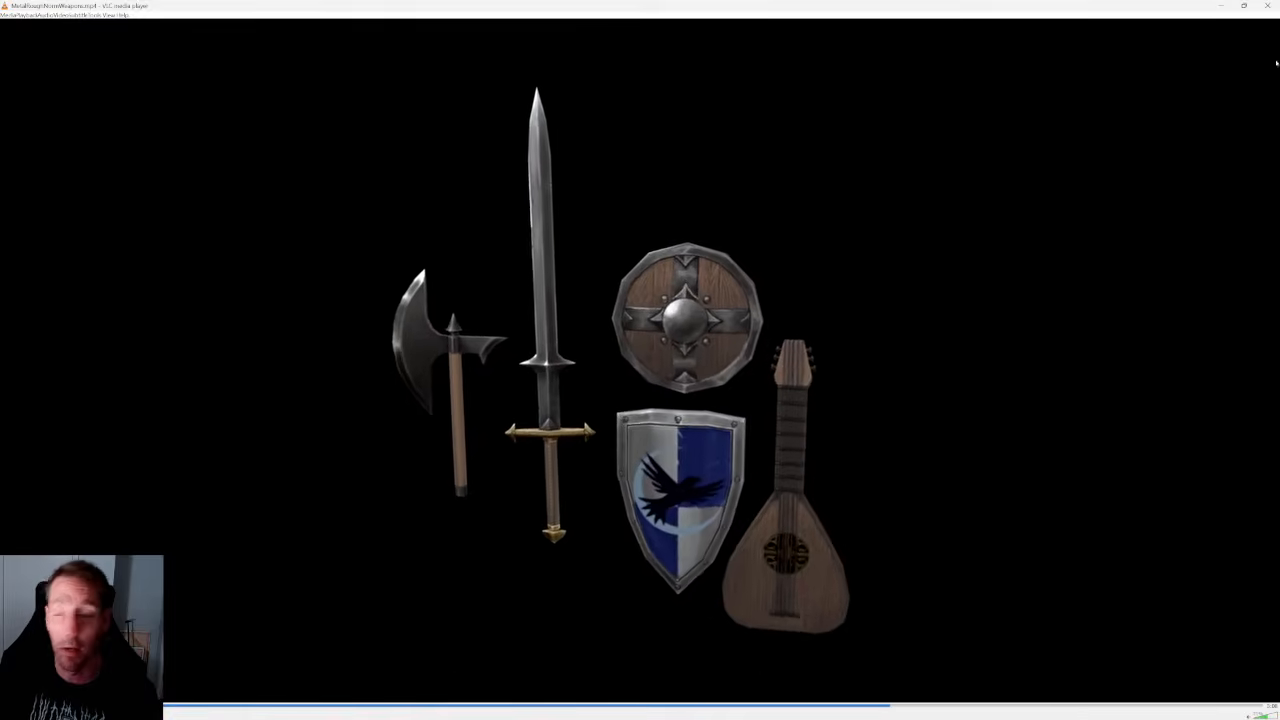
Close the reference video and align the inner-edge vertices just below the top of the back and chest UV islands horizontally.
click(1268, 6)
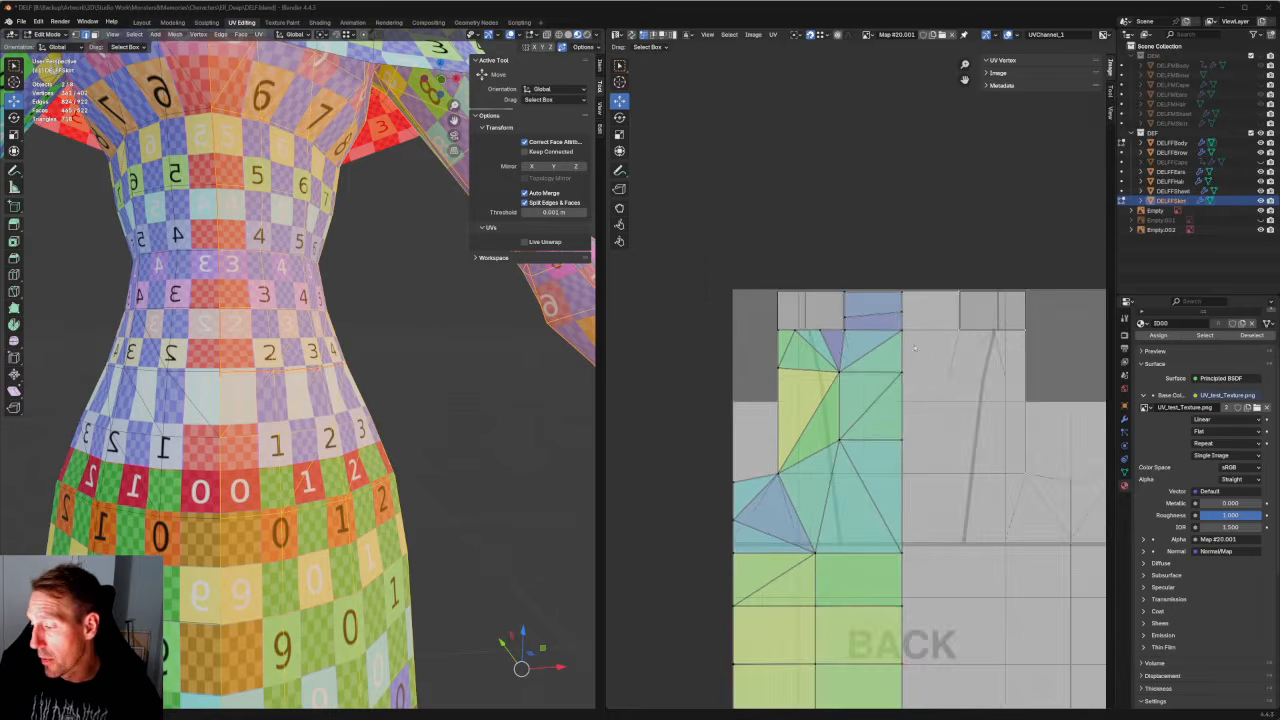
middle_drag(900, 326, 655, 380)
scroll(662, 376, down, 2)
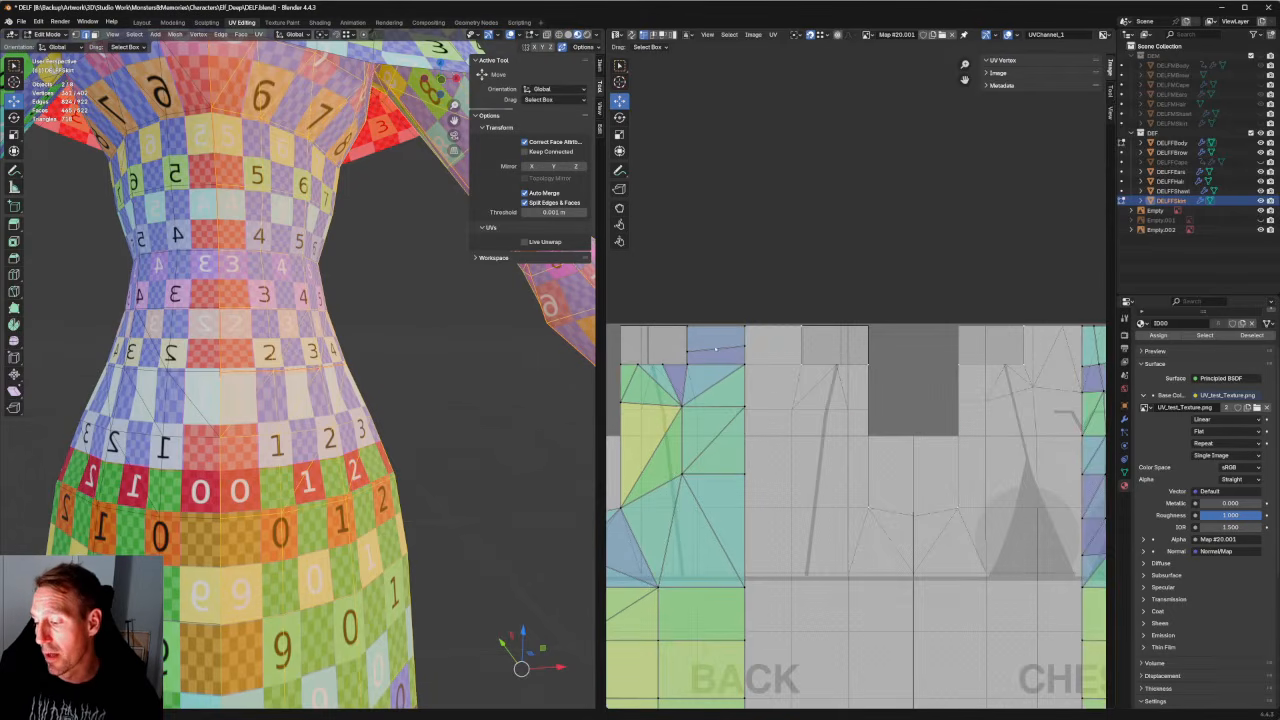
click(747, 346)
scroll(800, 350, down, 3)
scroll(837, 363, up, 3)
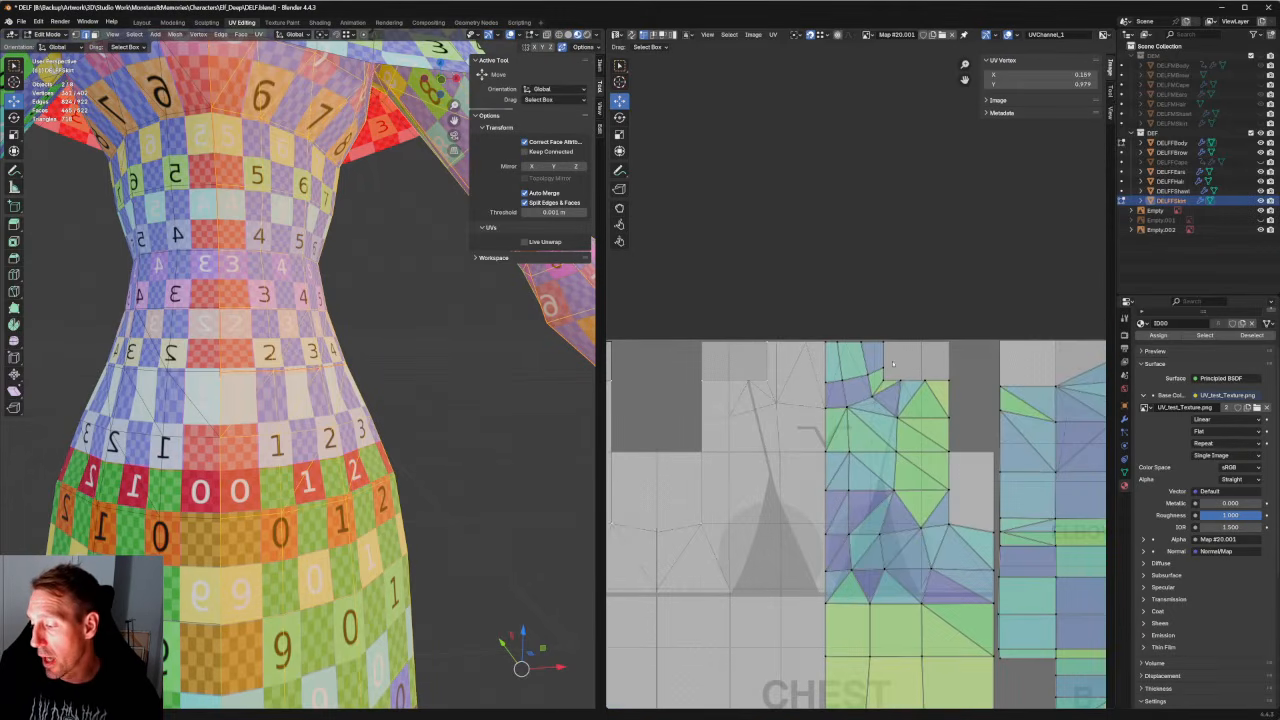
shift+click(875, 371)
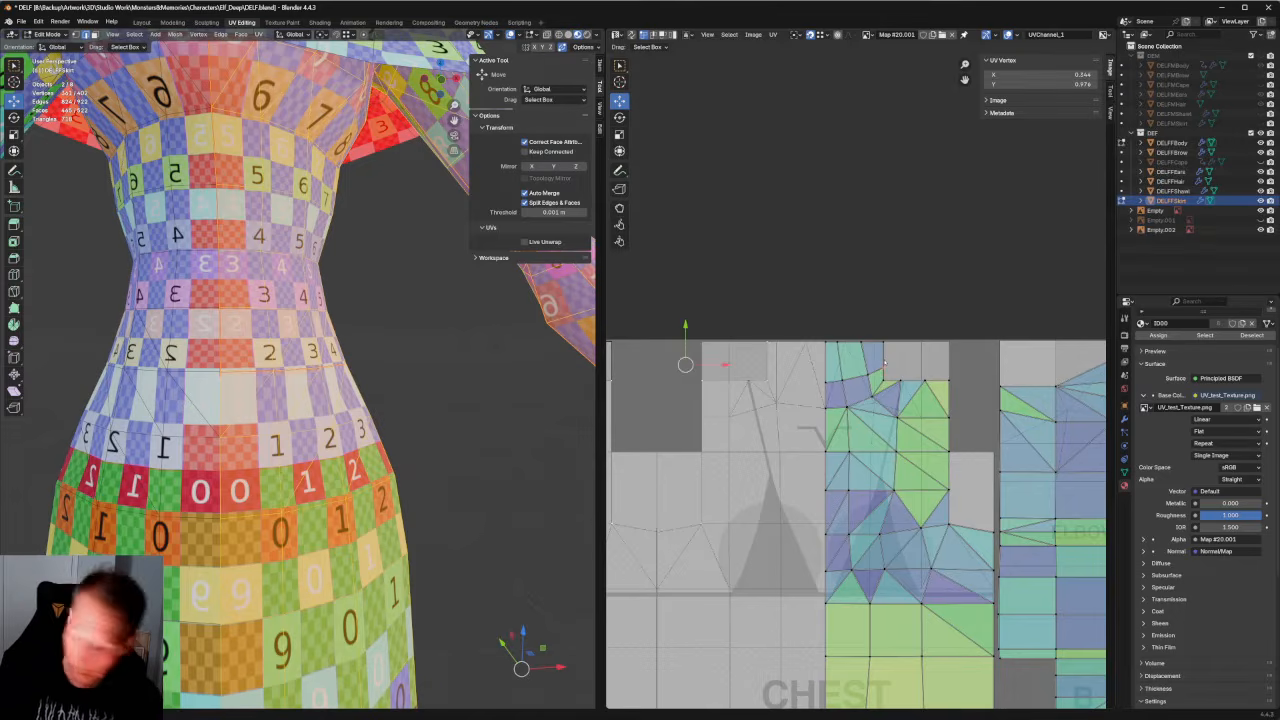
key(shift+w)
Move the vertex row just below the top edge of the back and chest islands up about 0.001 along Y.
scroll(868, 376, down, 4)
click(782, 397)
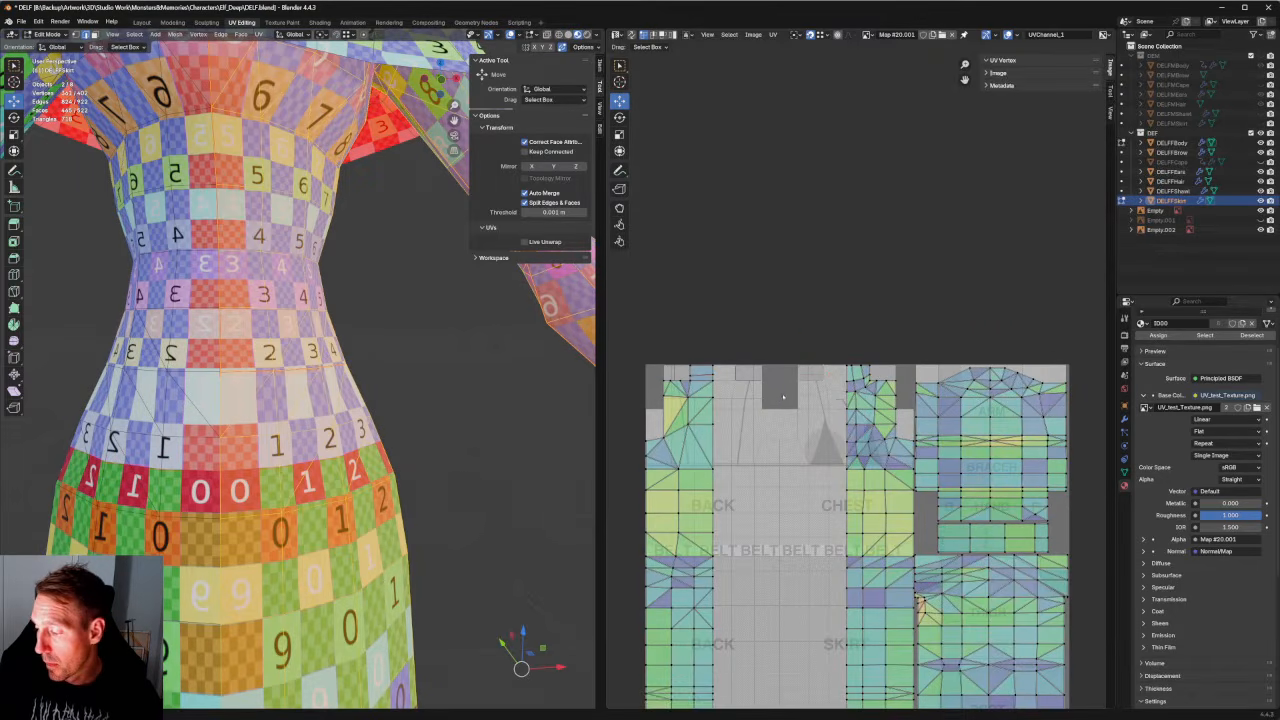
scroll(820, 437, up, 5)
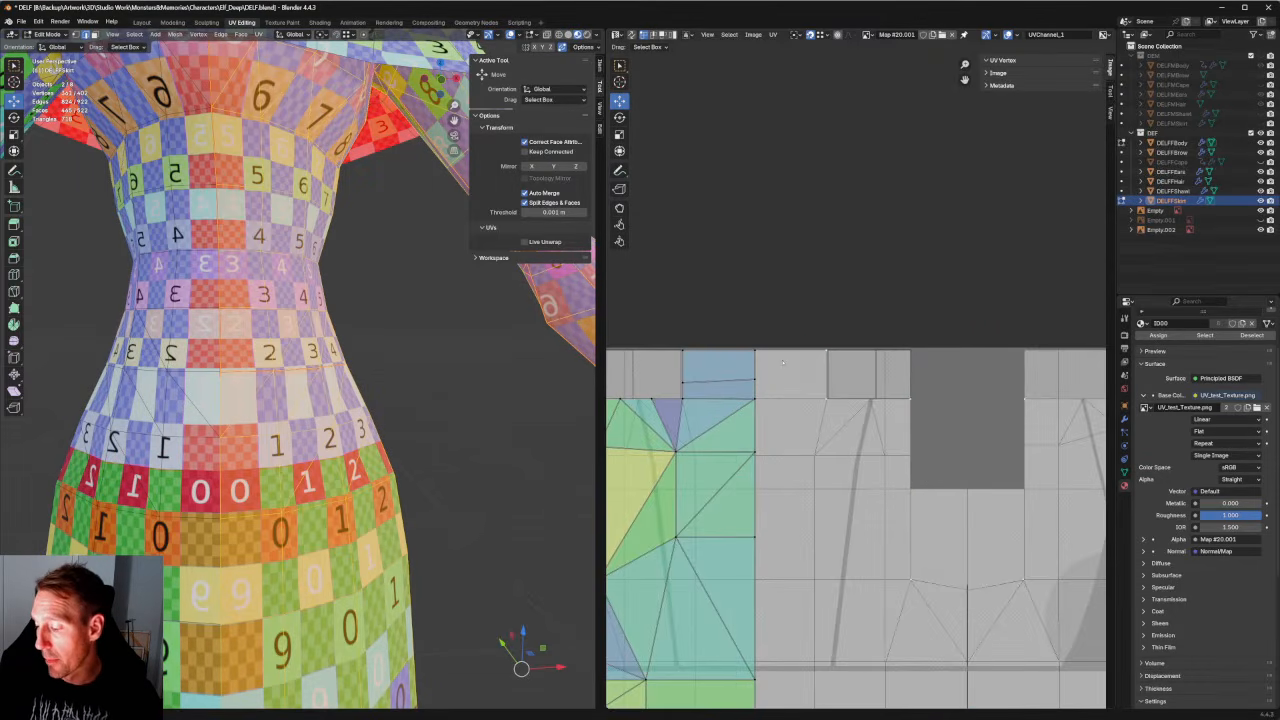
click(654, 389)
middle_drag(734, 372, 974, 351)
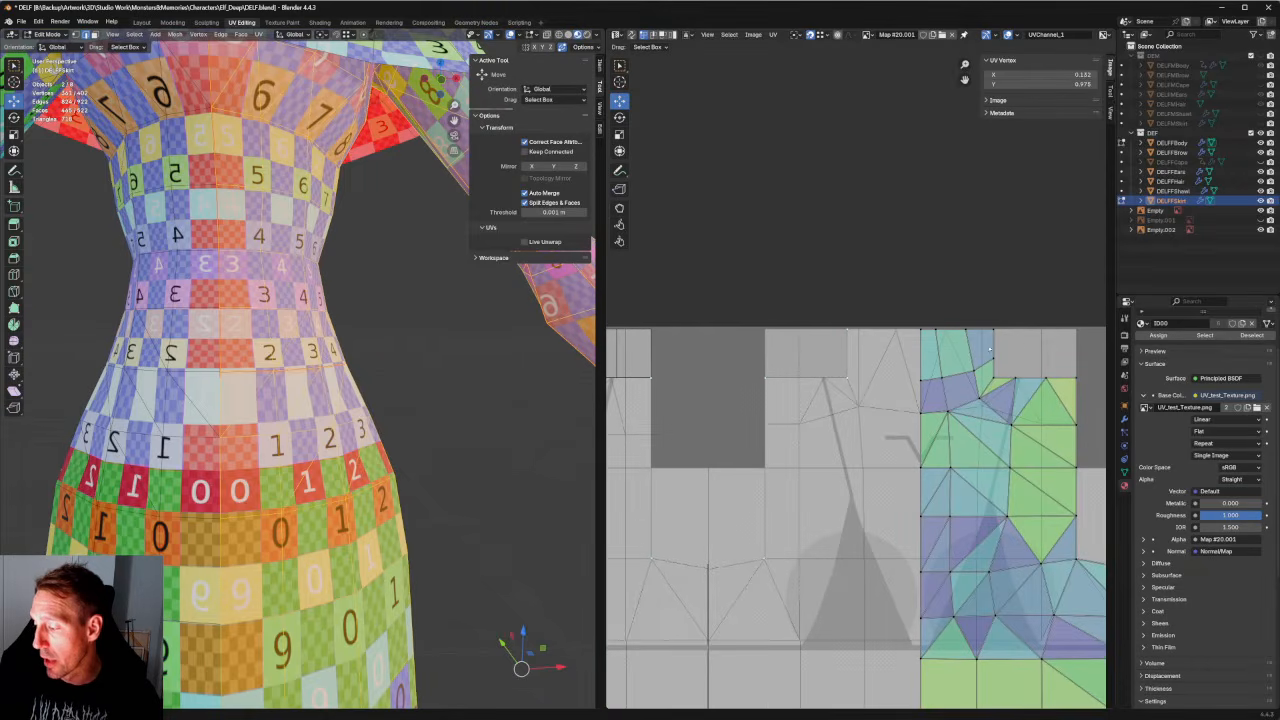
click(708, 360)
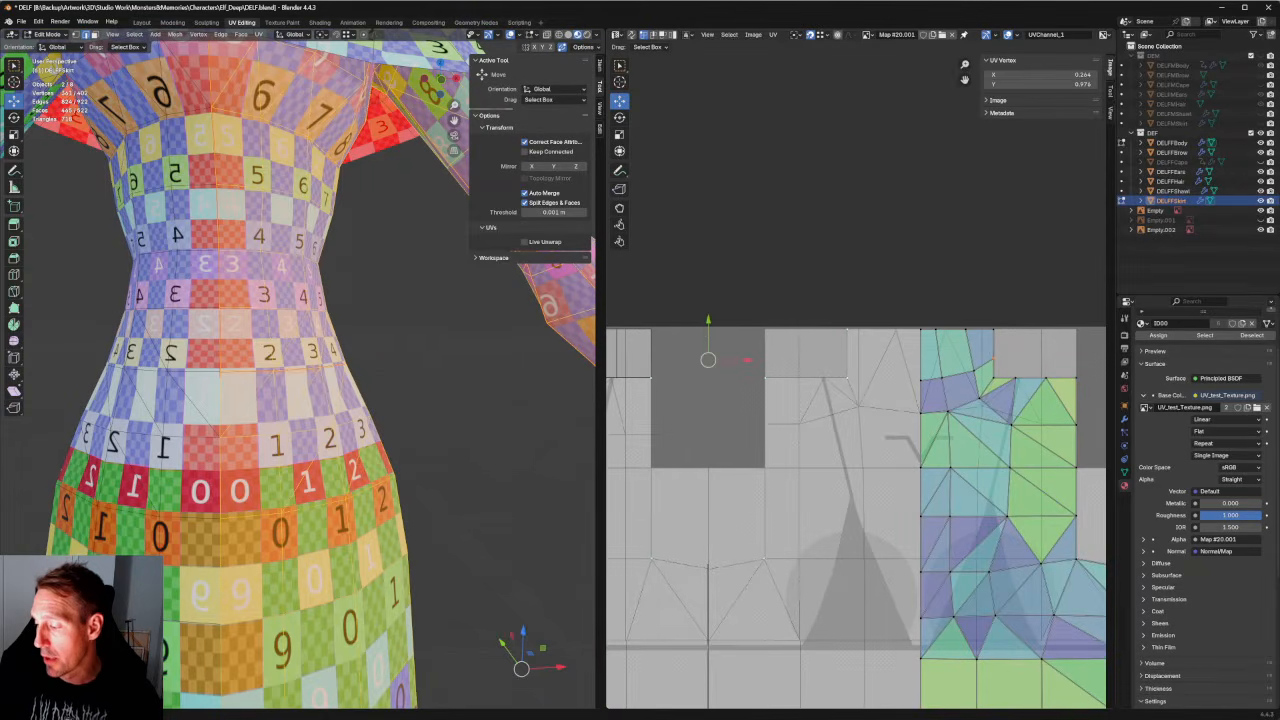
key(g)
click(710, 329)
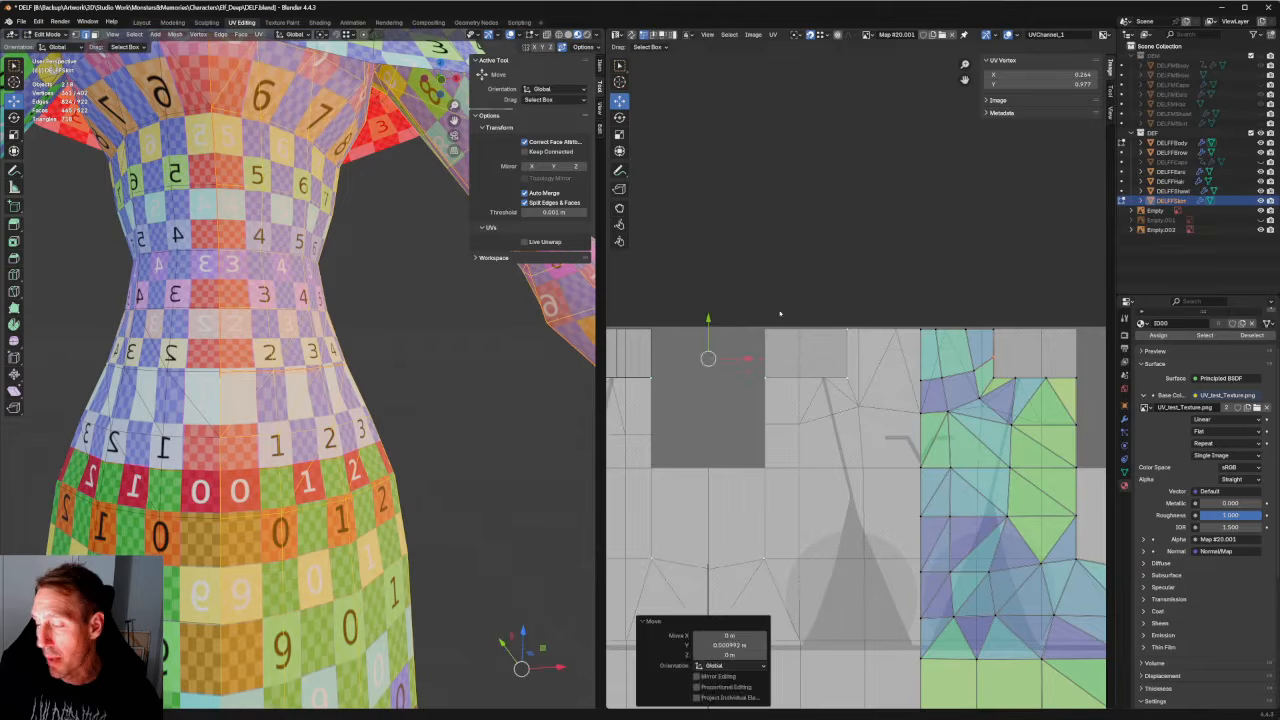
click(811, 279)
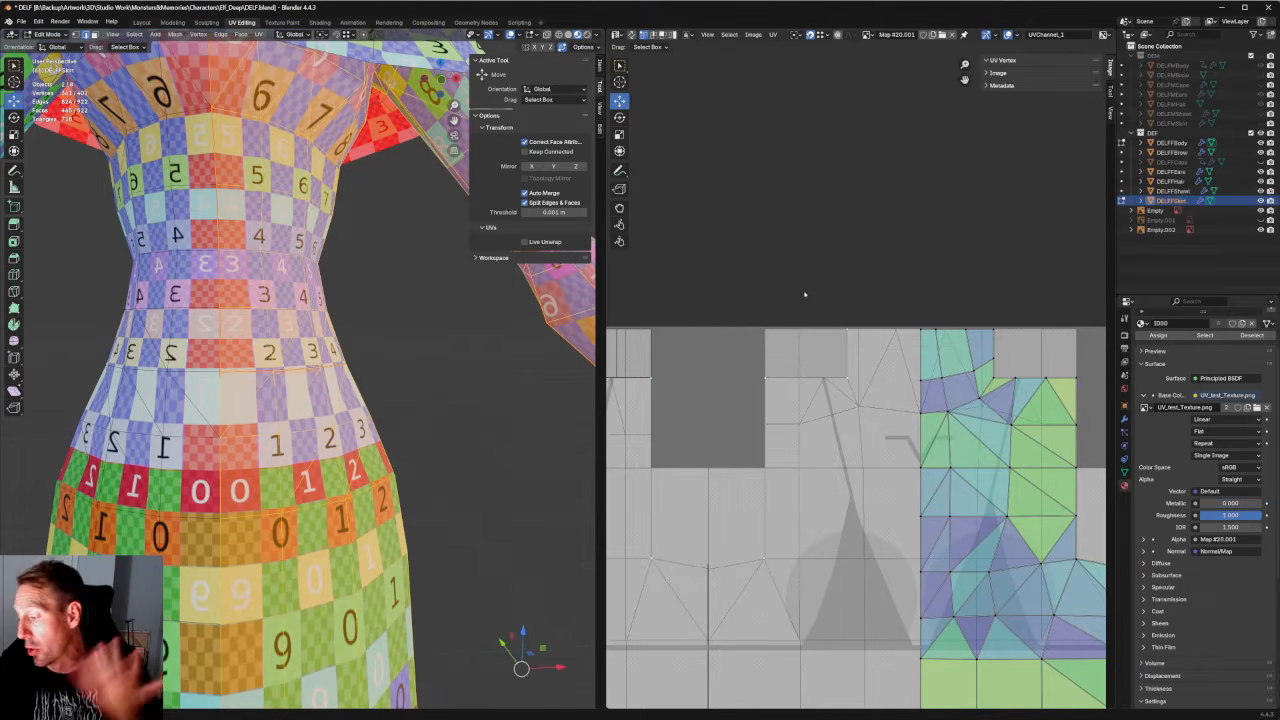
Nudge the single vertex just below the inner notch corner at the top of the chest island slightly.
scroll(983, 402, up, 2)
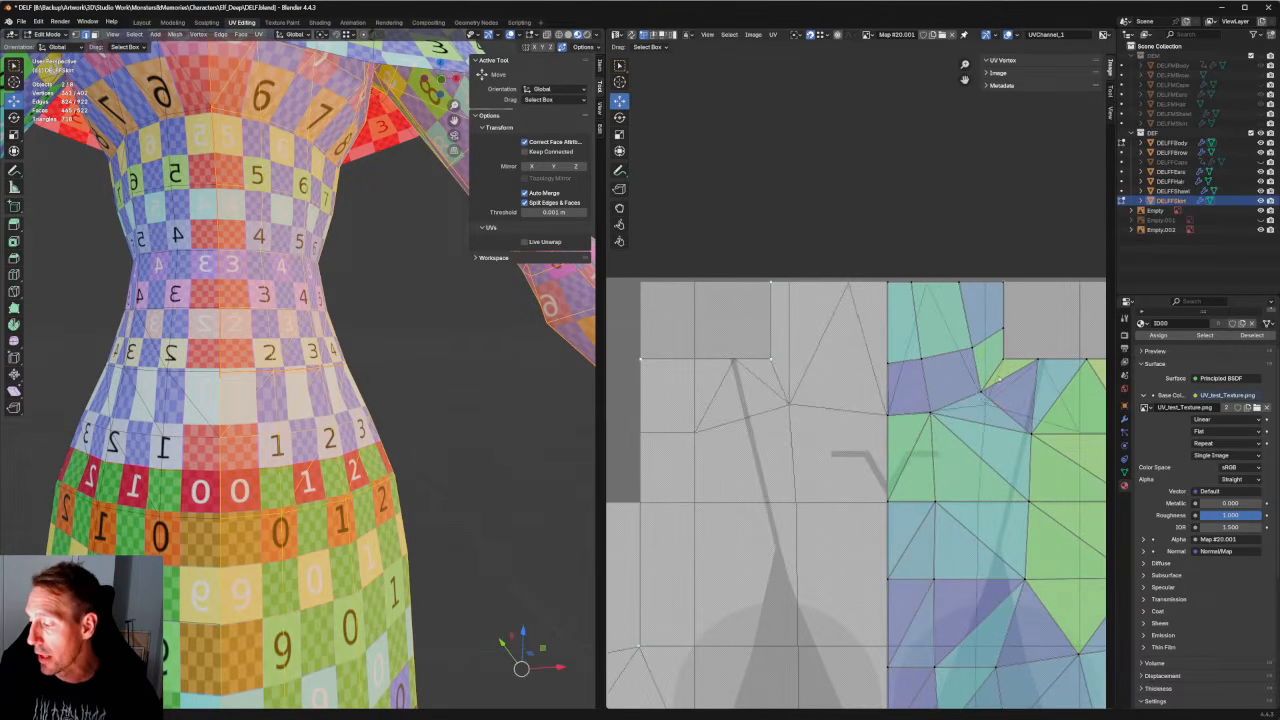
click(979, 388)
scroll(979, 388, up, 1)
middle_drag(979, 388, 836, 364)
key(g)
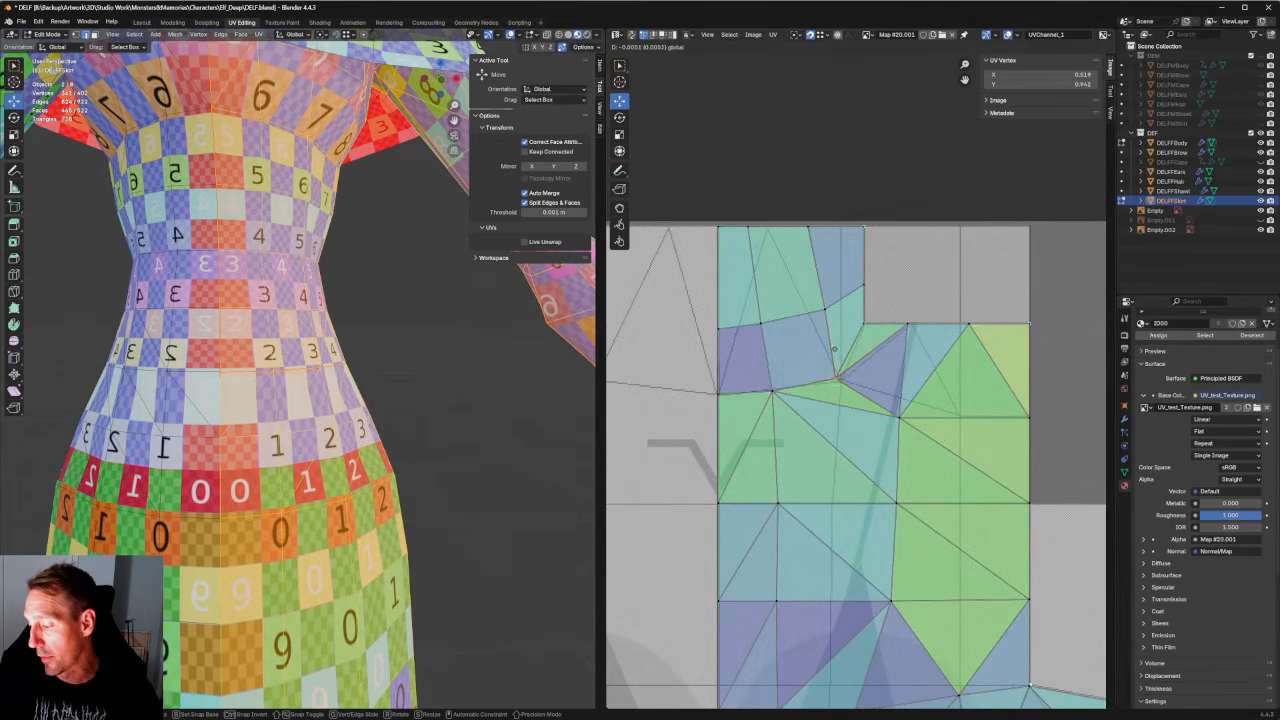
click(834, 350)
key(alt+a)
scroll(900, 368, down, 8)
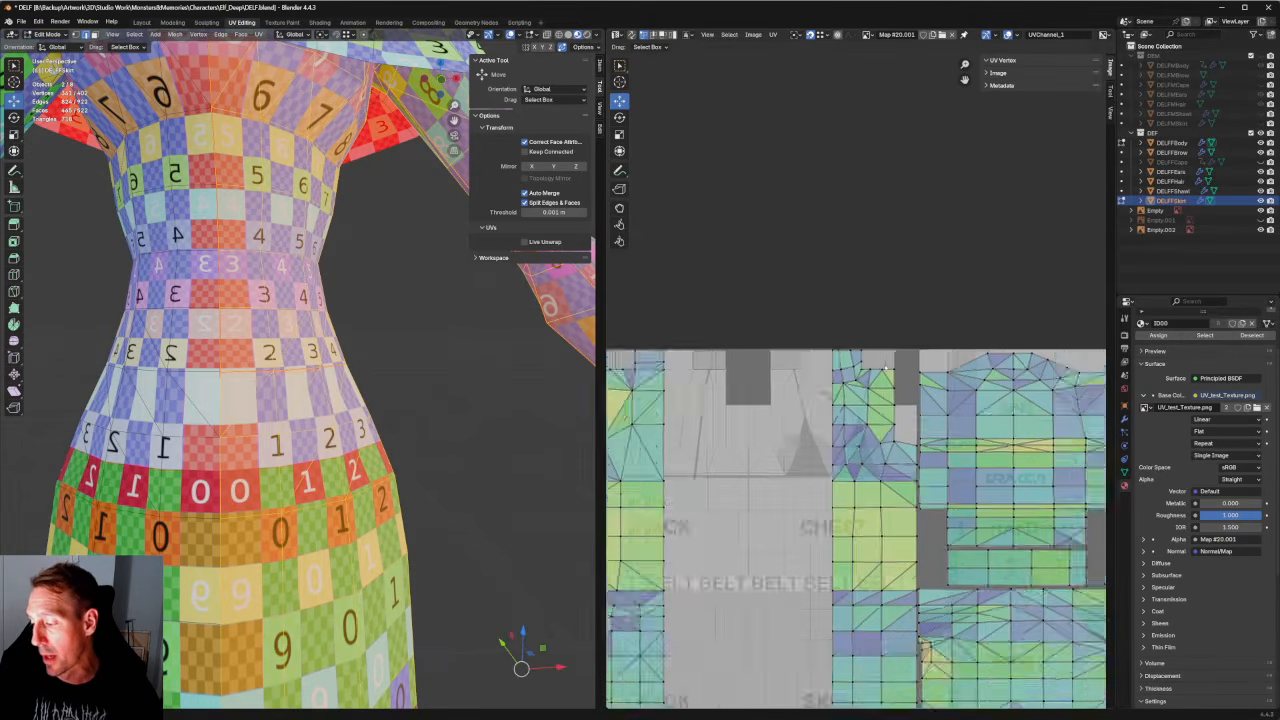
Move the horizontal vertex row across the lower armhole section of the chest island up about 0.003 along Y.
scroll(890, 385, up, 5)
scroll(890, 385, down, 4)
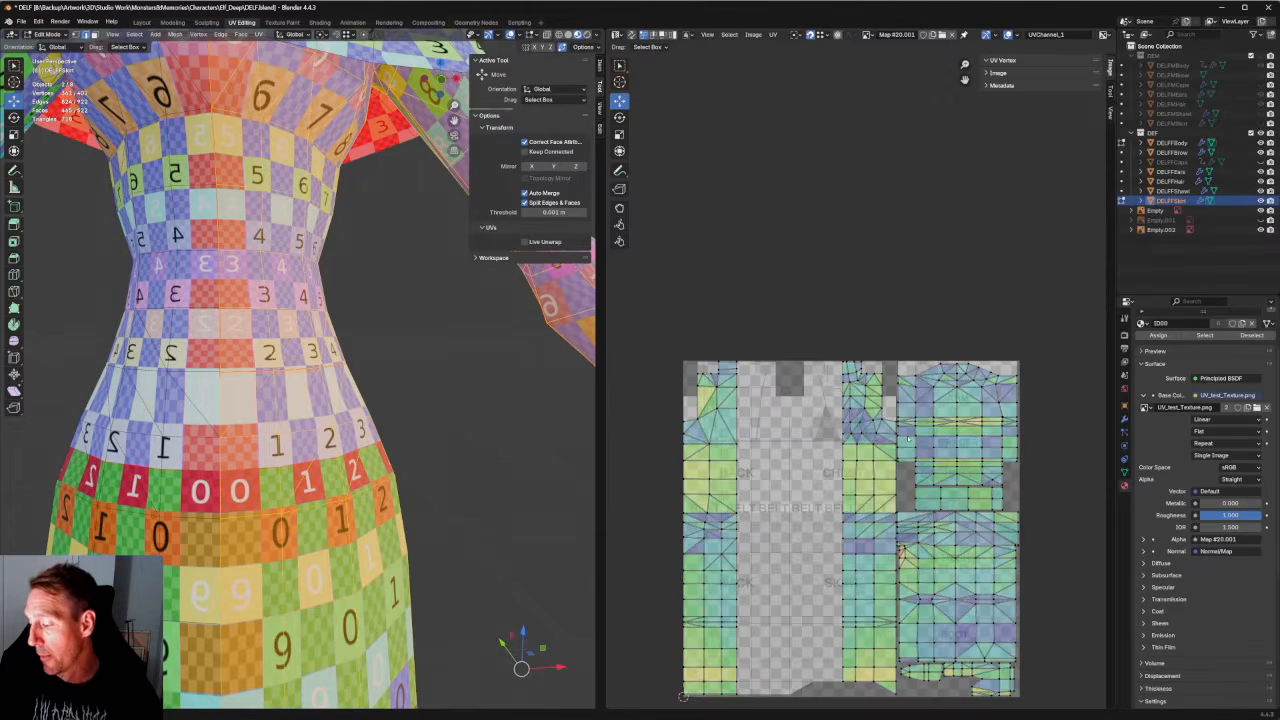
scroll(890, 385, up, 4)
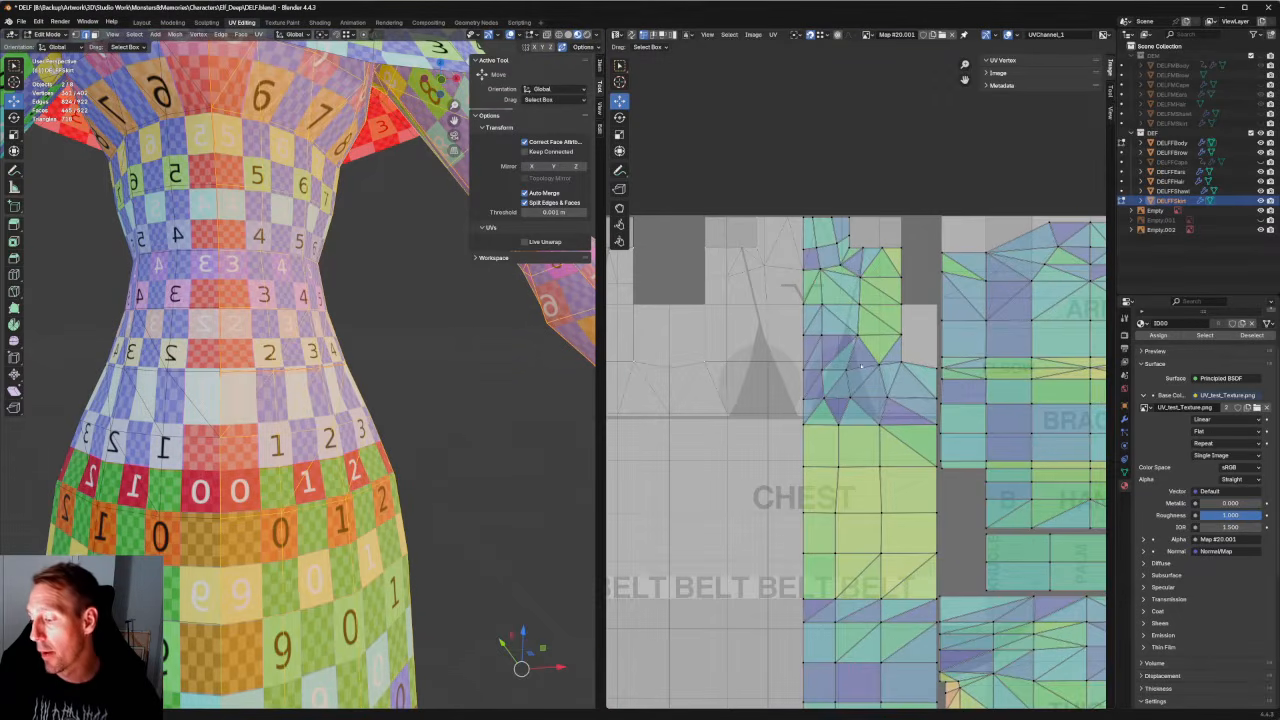
scroll(861, 366, up, 3)
drag(736, 410, 738, 411)
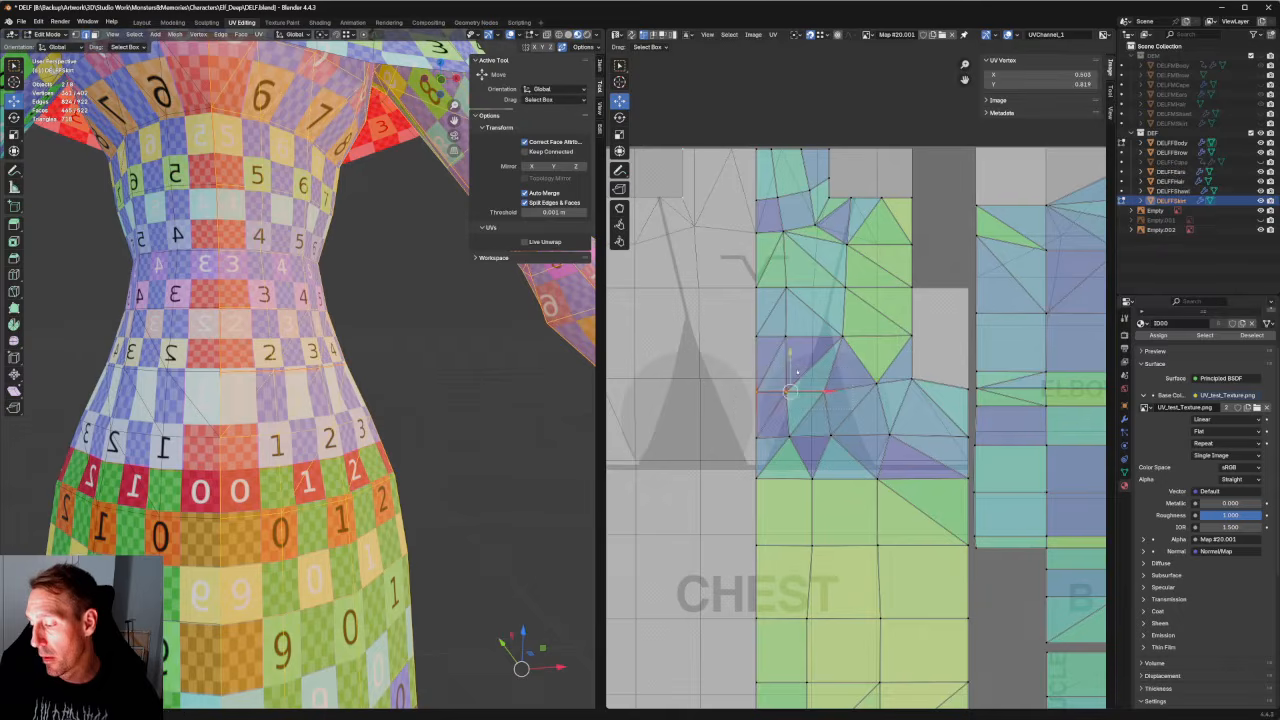
drag(927, 326, 742, 354)
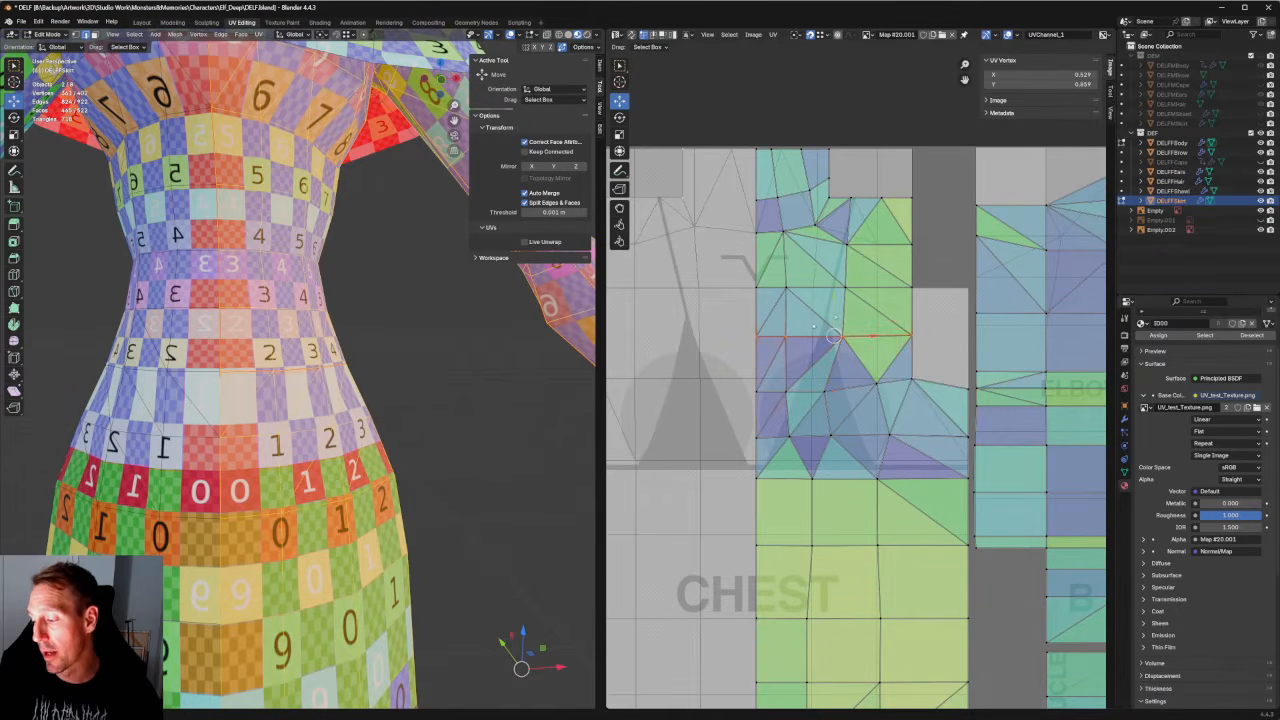
drag(834, 336, 835, 306)
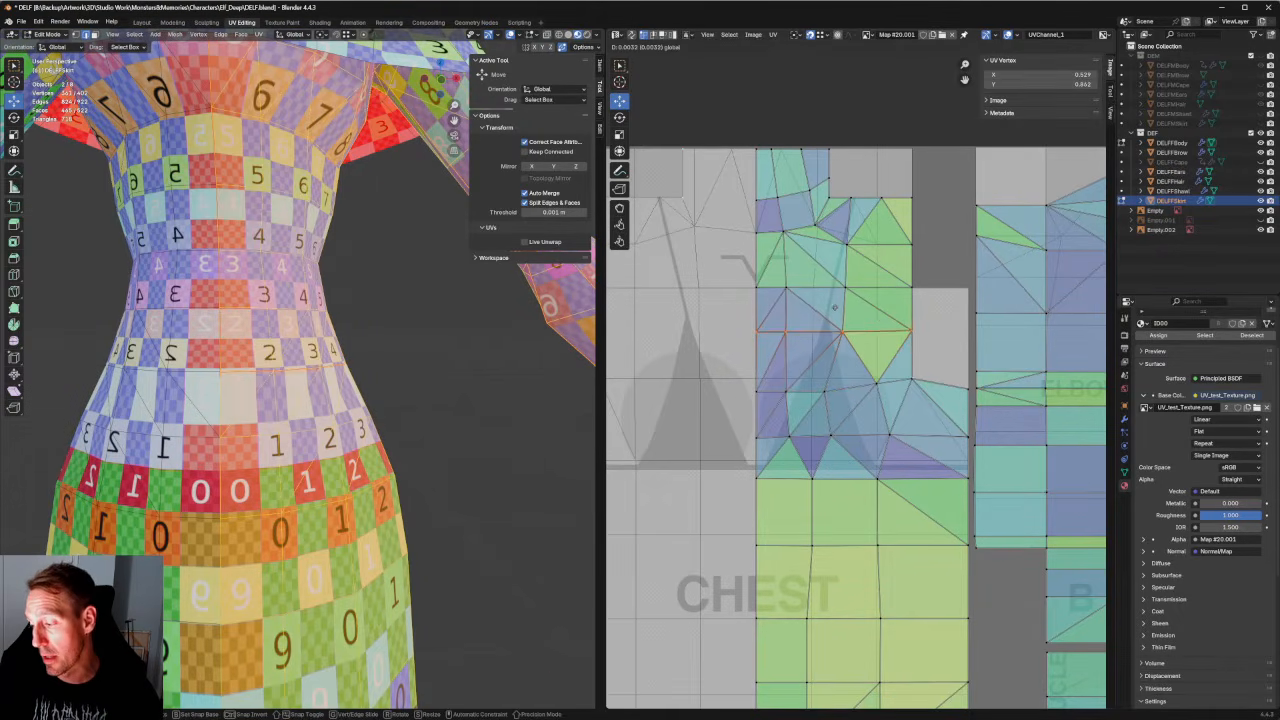
click(942, 316)
Align the vertex row crossing the back and chest islands just above the BACK and CHEST labels horizontally.
key(Home)
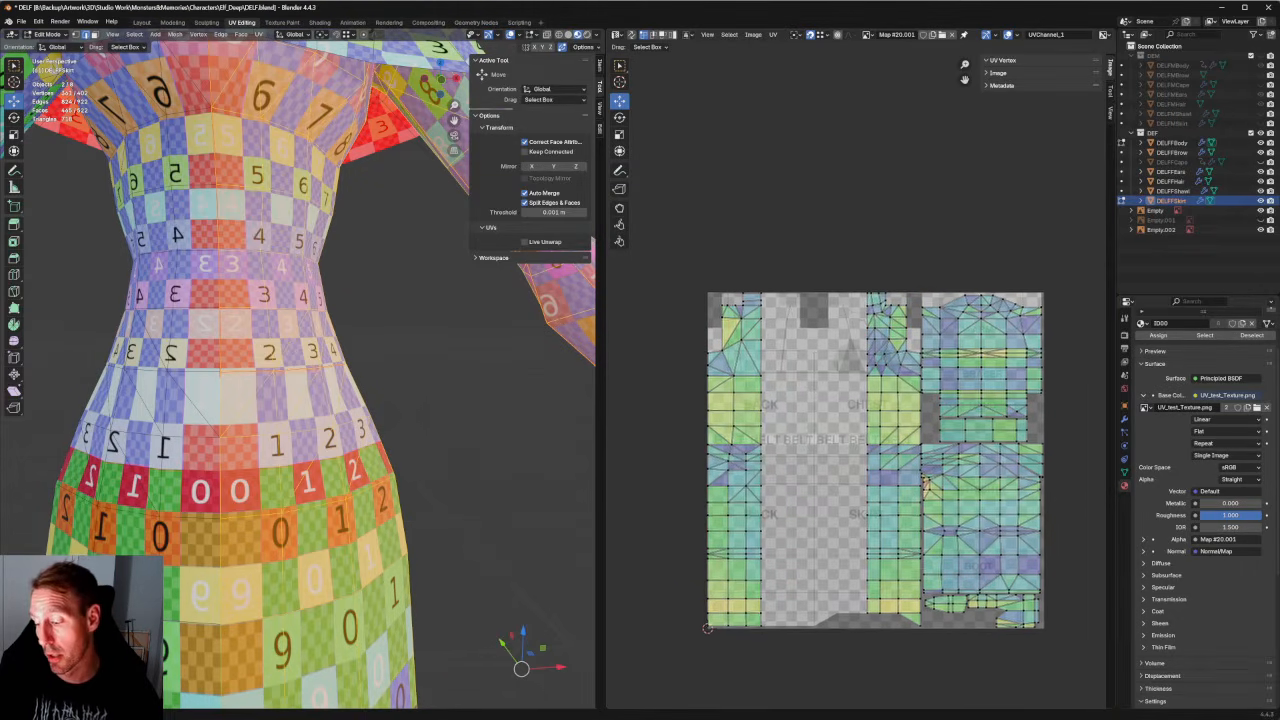
scroll(773, 476, up, 2)
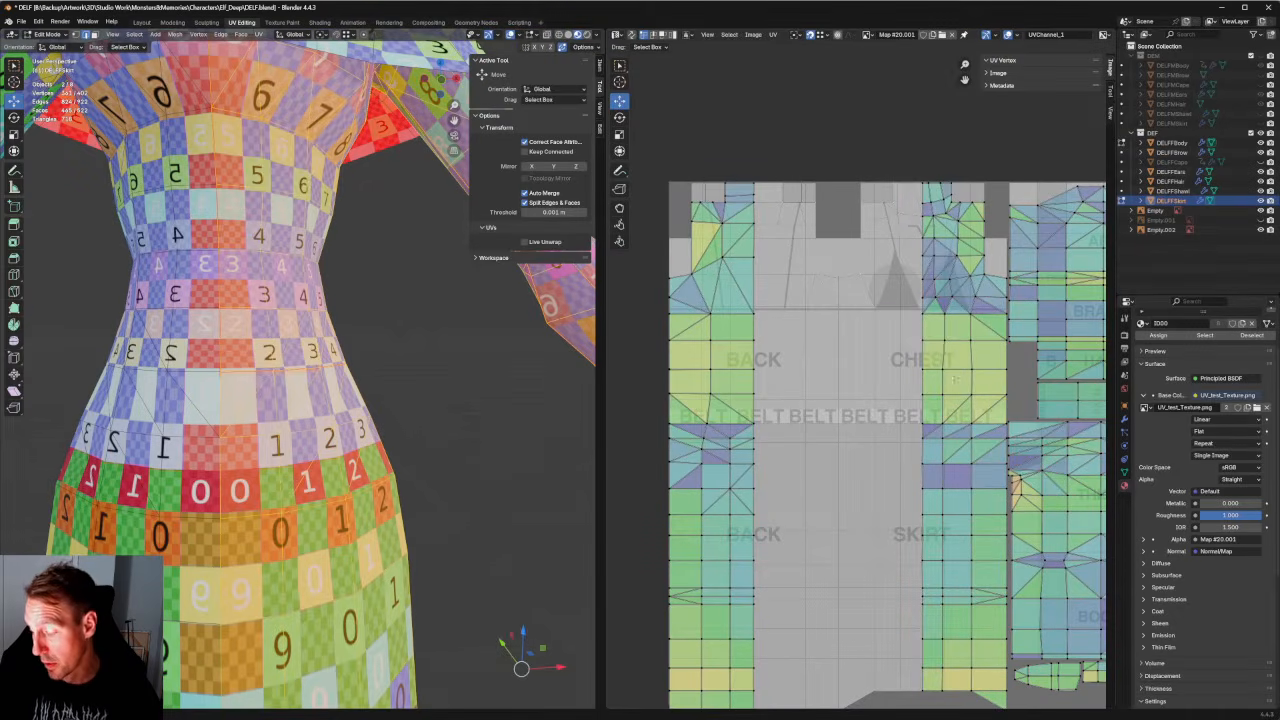
drag(1009, 310, 646, 319)
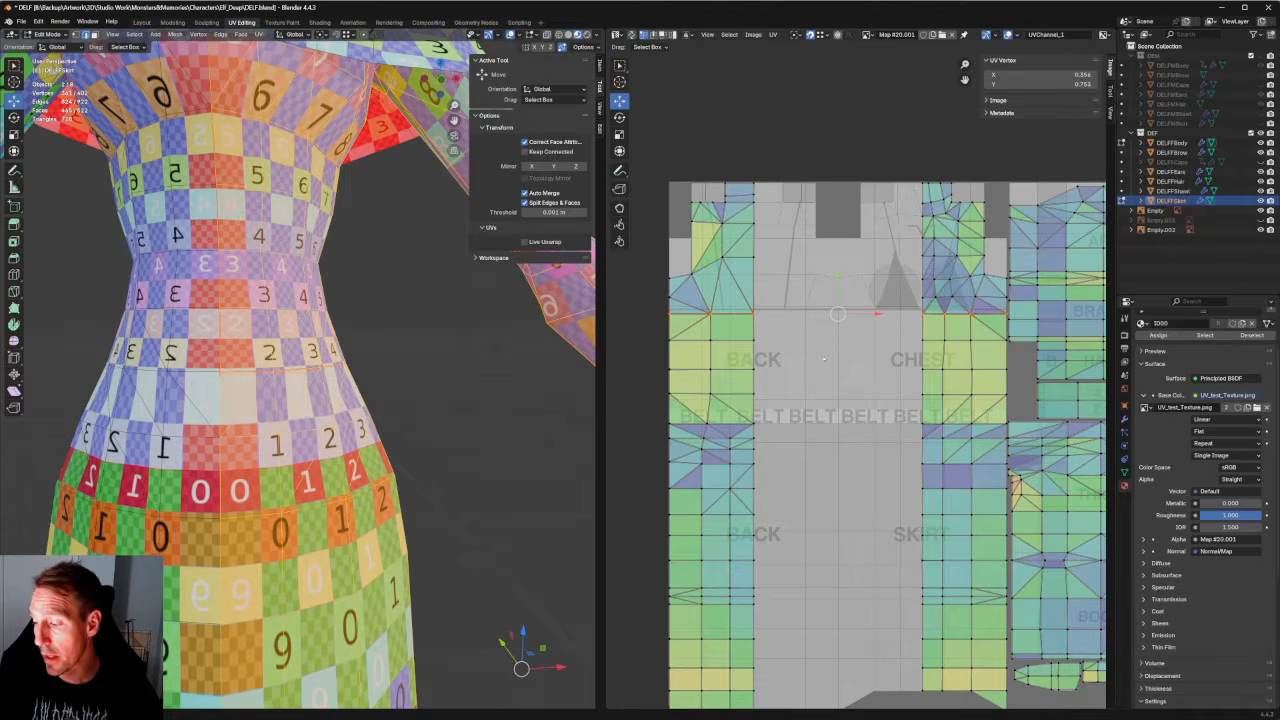
middle_drag(815, 339, 857, 365)
scroll(857, 365, up, 2)
scroll(753, 411, up, 3)
middle_drag(1095, 290, 988, 368)
key(shift+w)
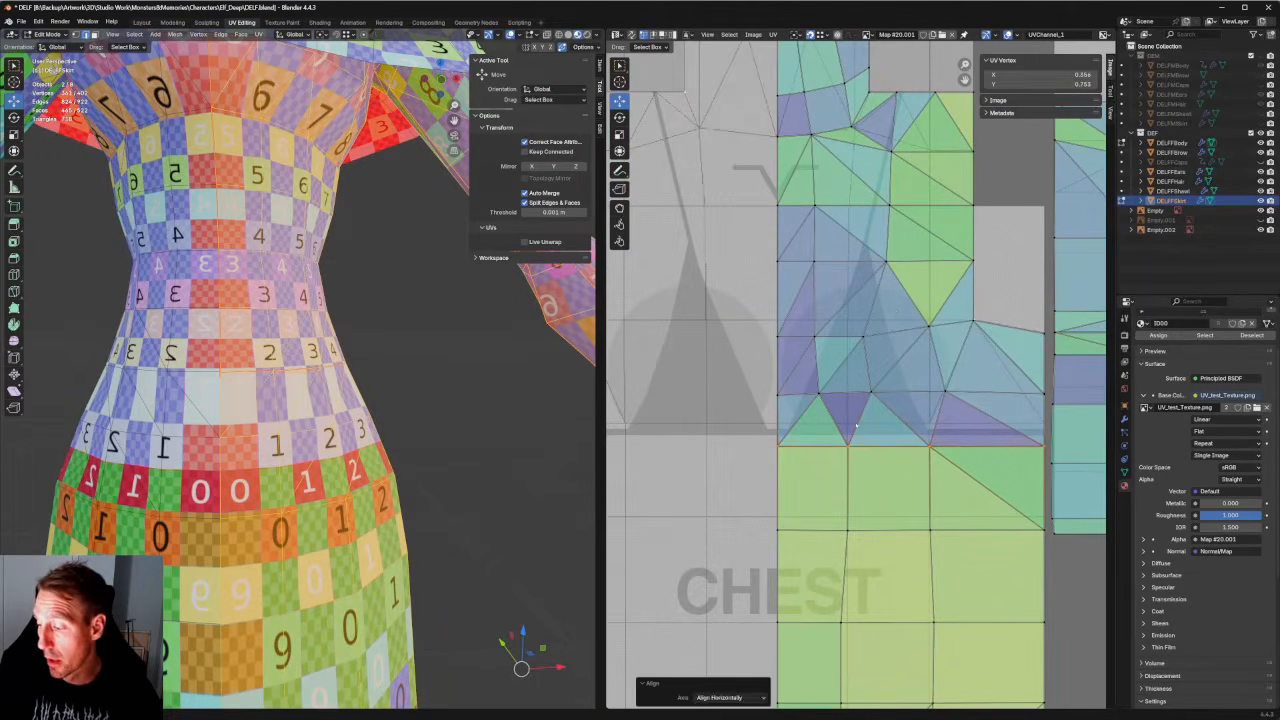
Align the short inner vertex row in the chest island above the CHEST label horizontally.
drag(764, 312, 880, 352)
key(shift+w)
scroll(855, 375, down, 6)
middle_drag(854, 348, 964, 97)
click(900, 145)
Select the two inner vertices of the pinched knee row between the THIGH and BOOT labels.
scroll(950, 225, up, 2)
middle_drag(957, 234, 757, 326)
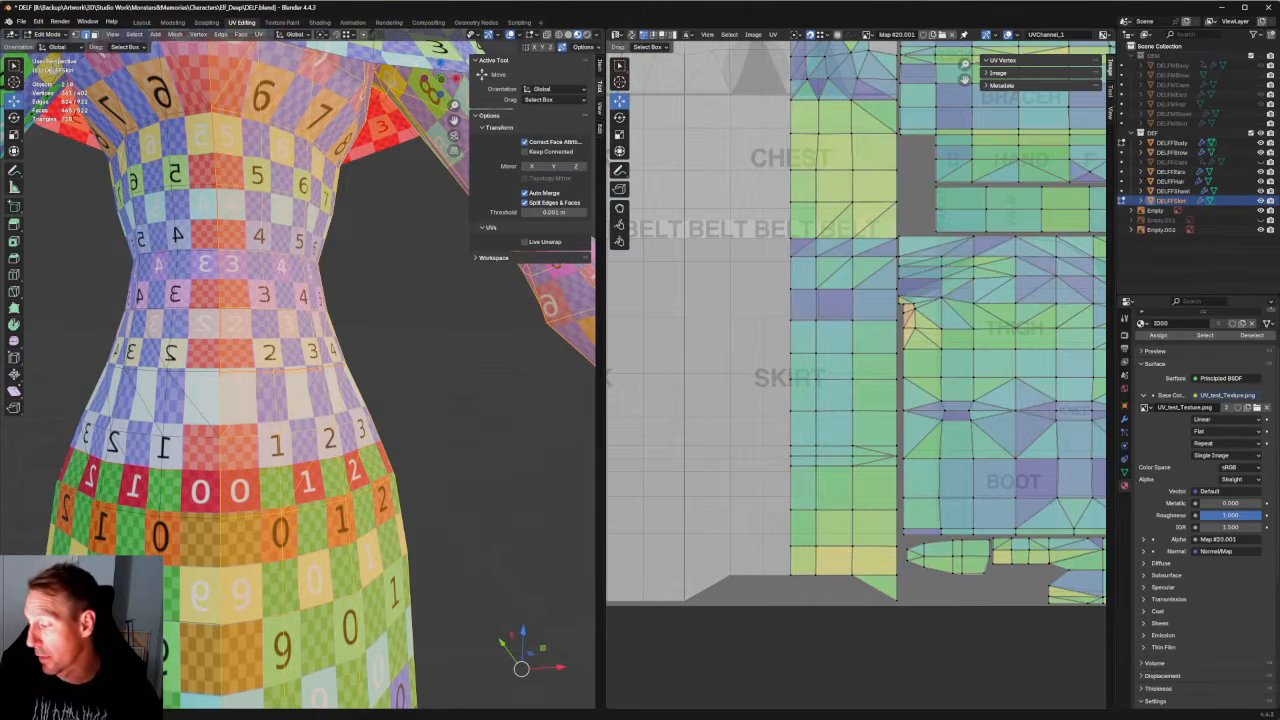
scroll(860, 374, up, 5)
middle_drag(1000, 408, 942, 374)
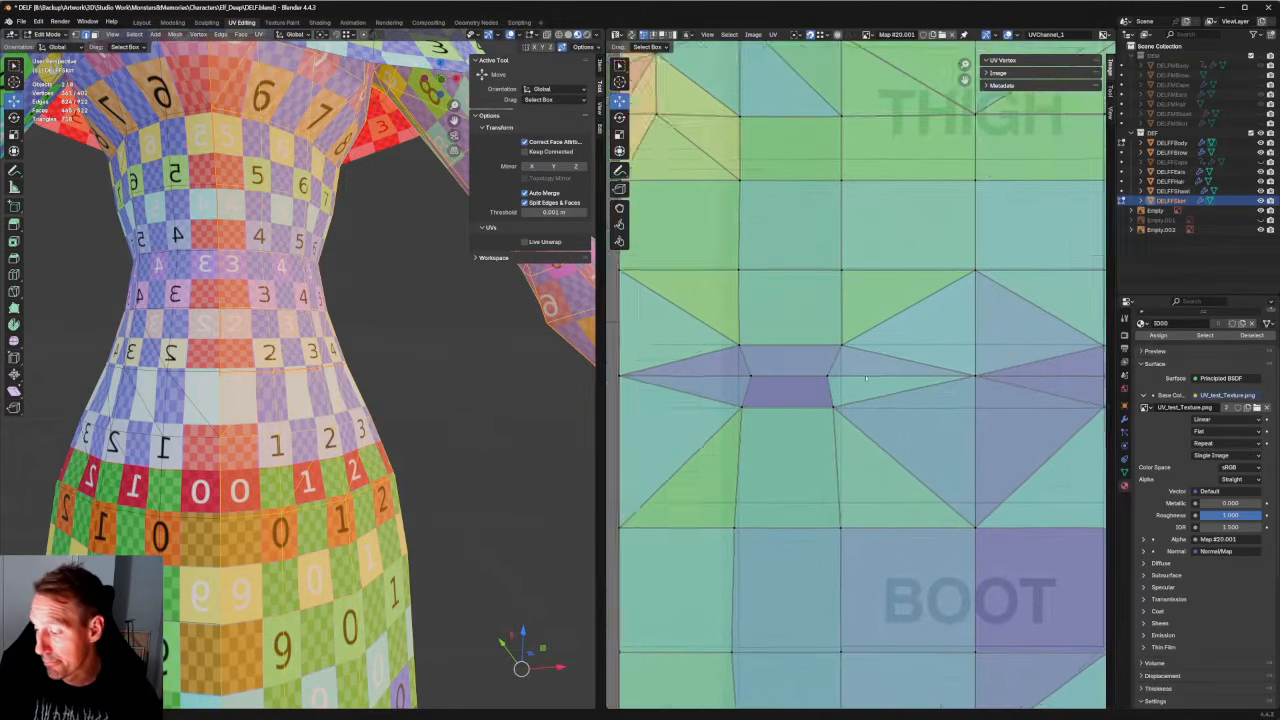
drag(852, 360, 713, 384)
Hide the skirt object and show the elf's bare legs from the front.
scroll(300, 370, down, 6)
middle_drag(300, 370, 365, 239)
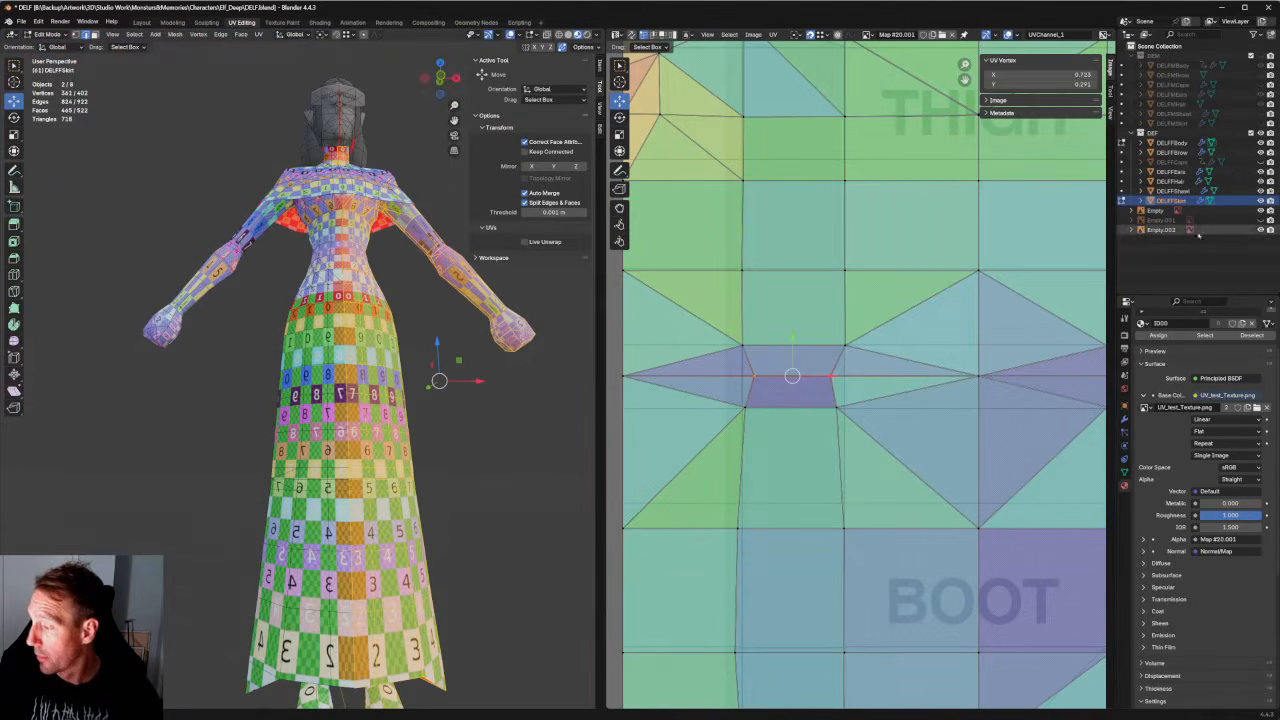
click(1260, 201)
scroll(429, 400, down, 3)
key(KP_1)
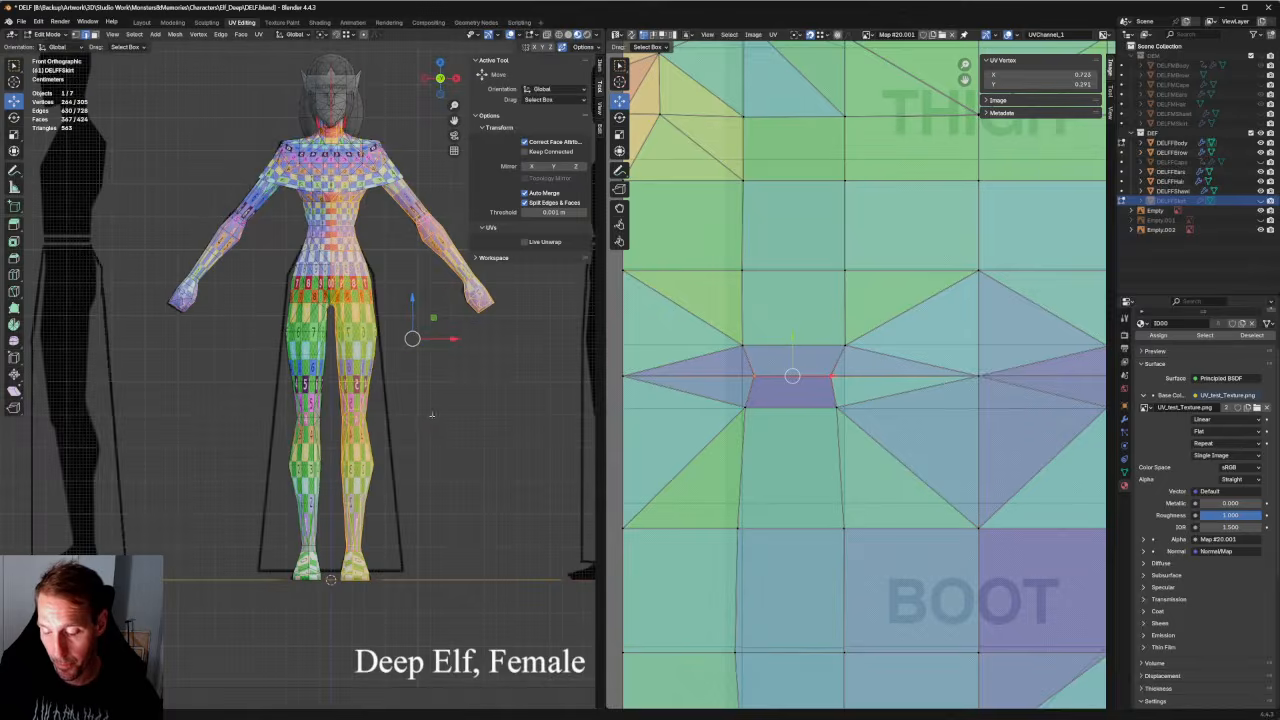
scroll(400, 400, up, 6)
shift+middle_drag(429, 425, 367, 352)
Try to scale the two selected knee vertices apart horizontally, and undo the change.
key(r)
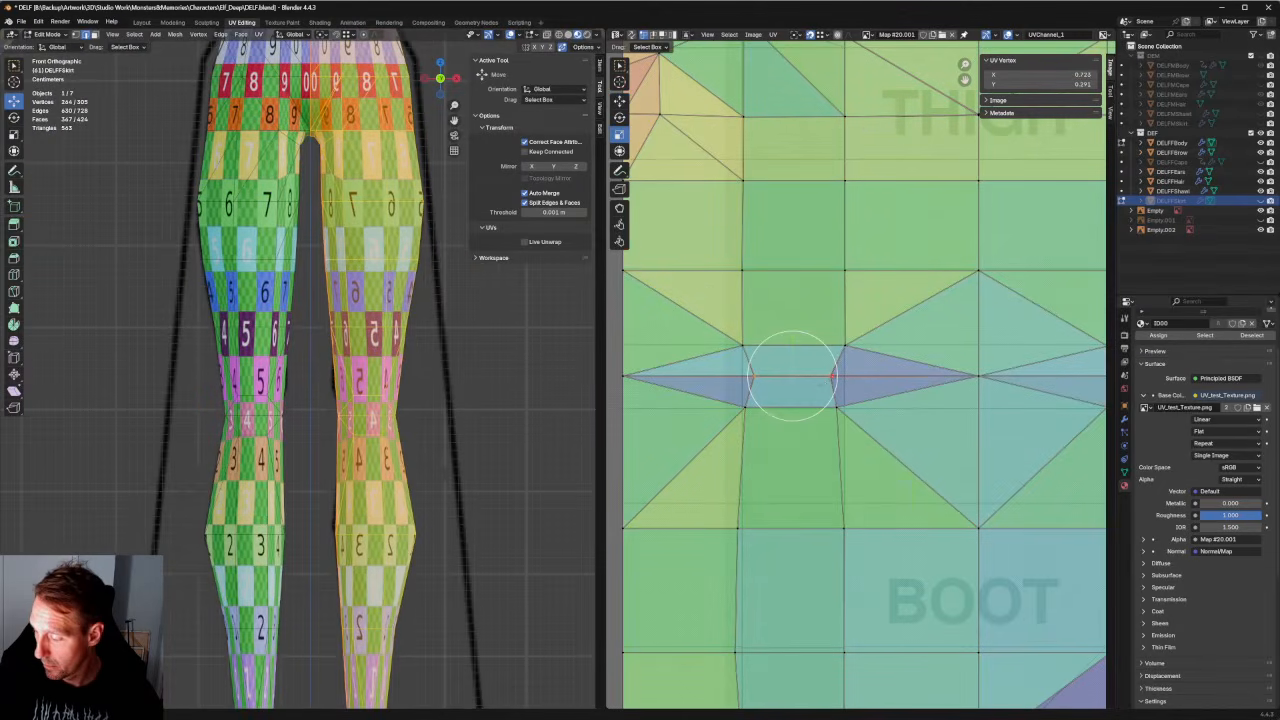
drag(833, 377, 846, 372)
key(ctrl+z)
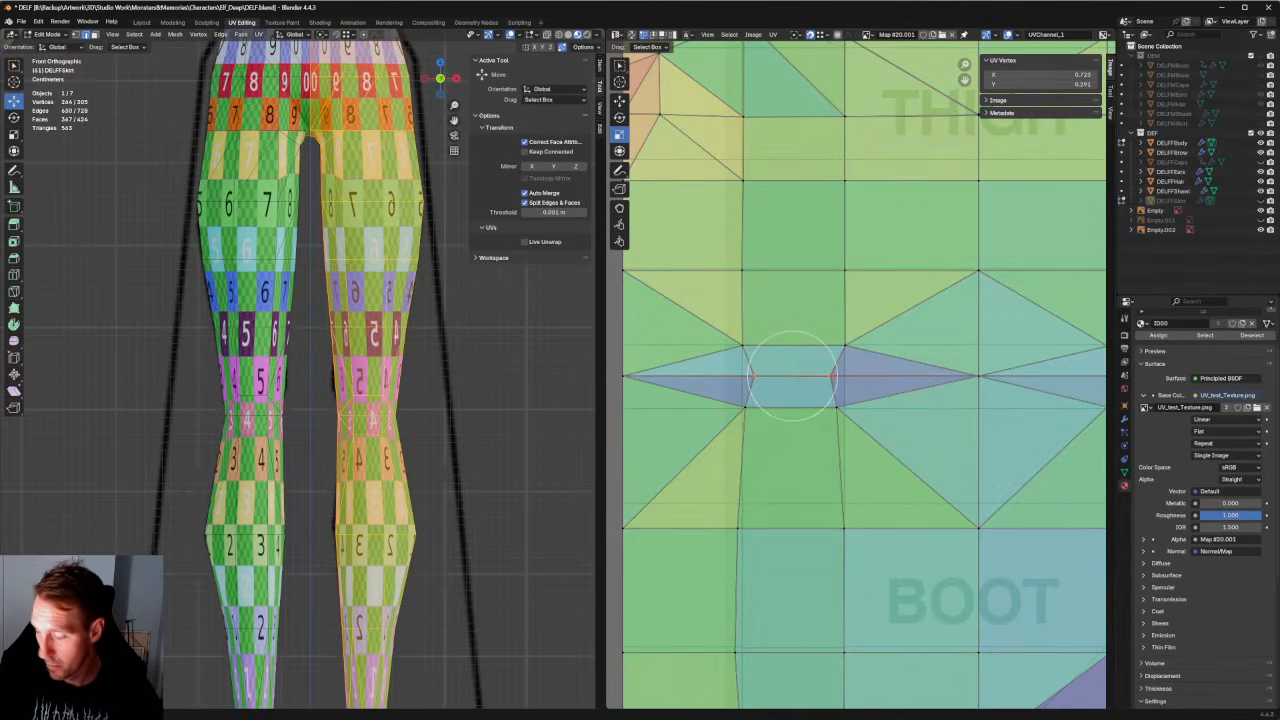
Scale the two inner knee vertices apart horizontally and line up the pinched knee vertices with the columns above and below.
middle_drag(450, 383, 257, 394)
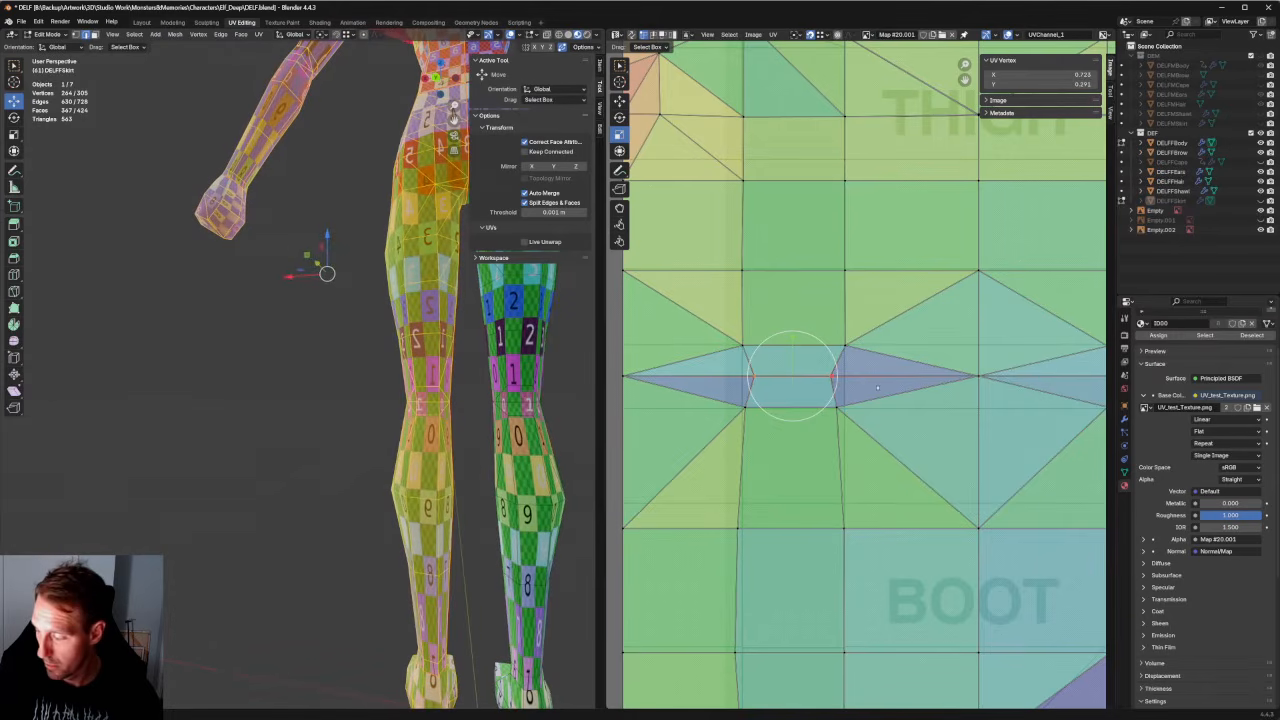
drag(835, 377, 864, 376)
click(837, 407)
key(w)
click(841, 376)
drag(733, 397, 773, 407)
click(905, 390)
Examine the leg UV island from its upper edge to BOOT and the checker texture on the hips for uneven areas.
middle_drag(911, 385, 819, 406)
scroll(815, 398, down, 1)
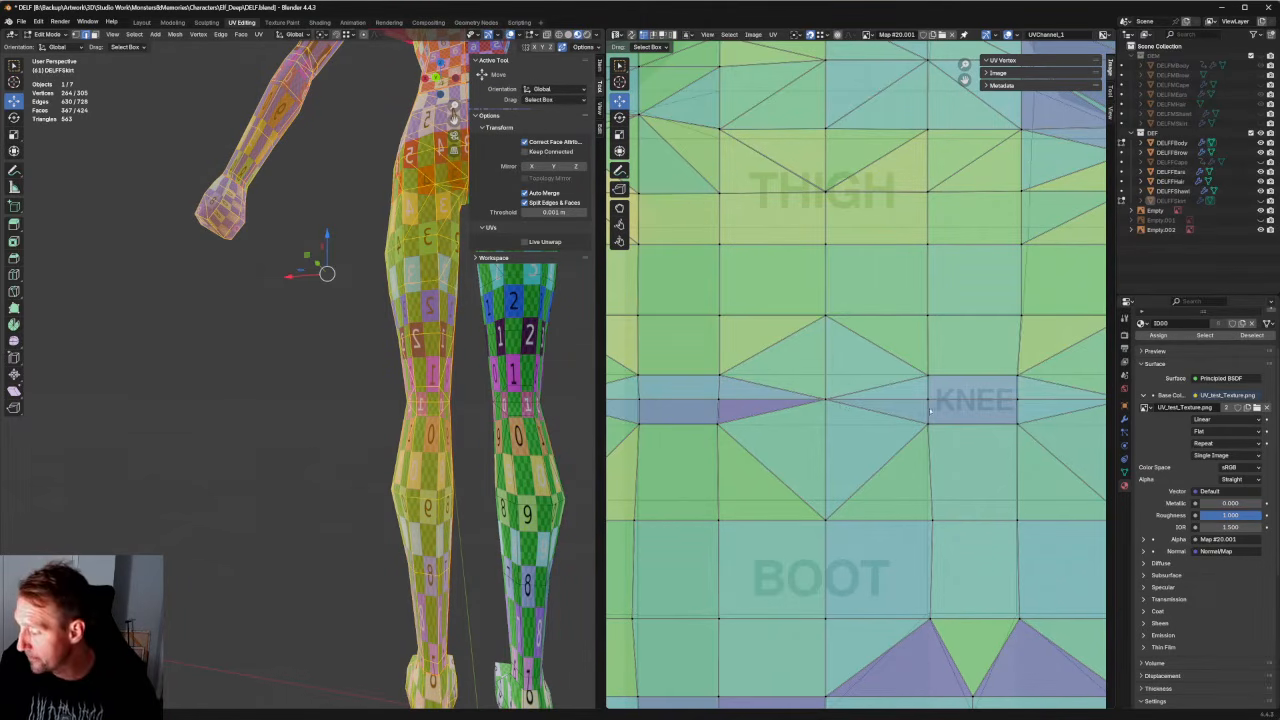
scroll(929, 410, down, 6)
scroll(1036, 383, up, 6)
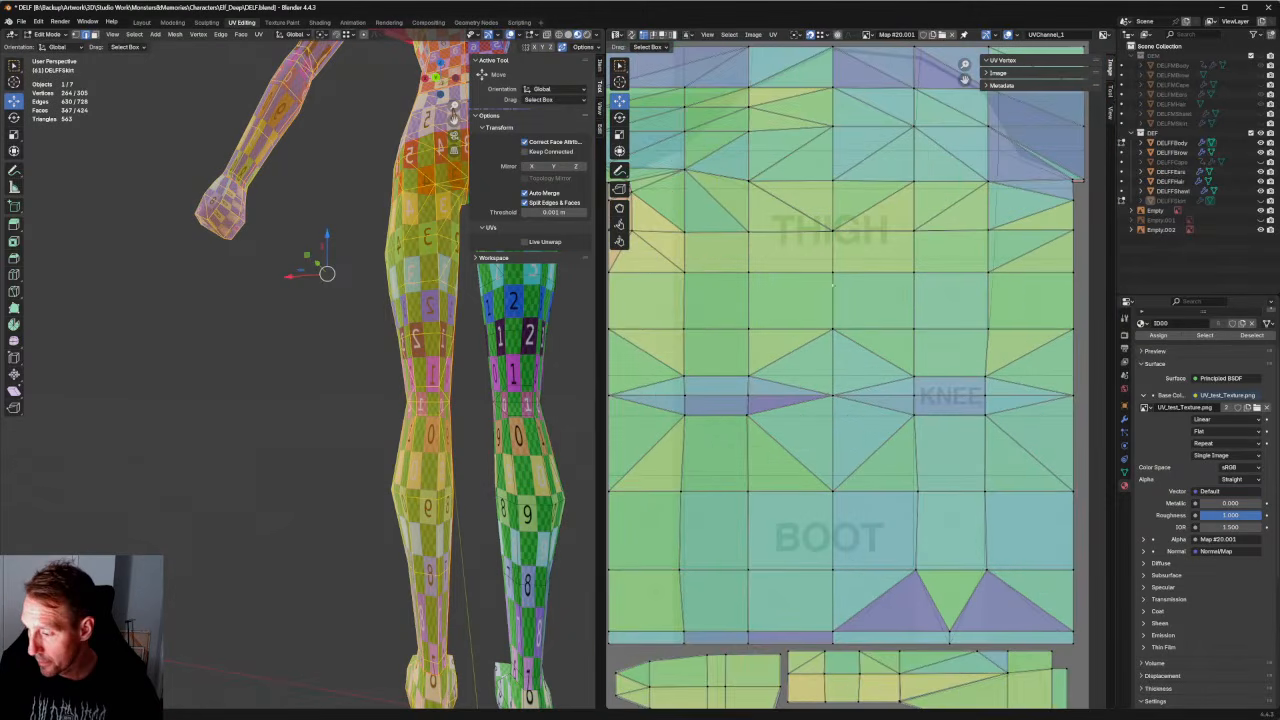
scroll(943, 387, down, 1)
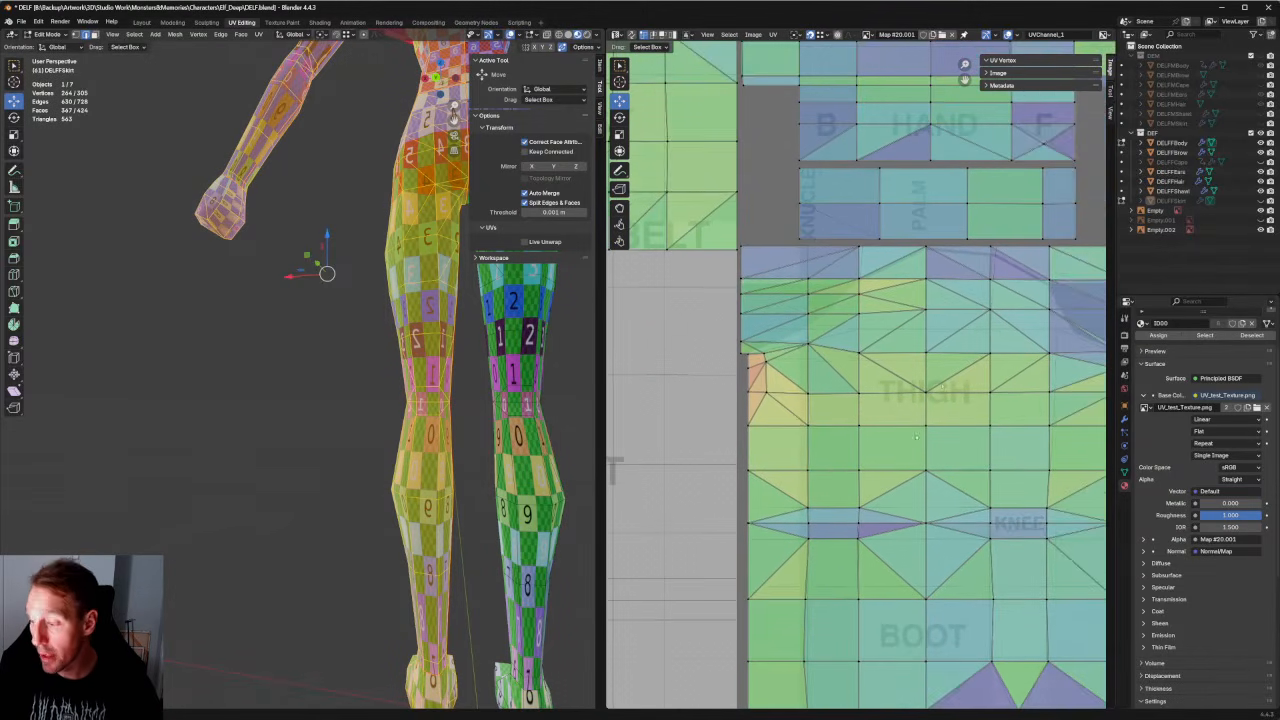
scroll(908, 420, up, 2)
middle_drag(908, 420, 830, 228)
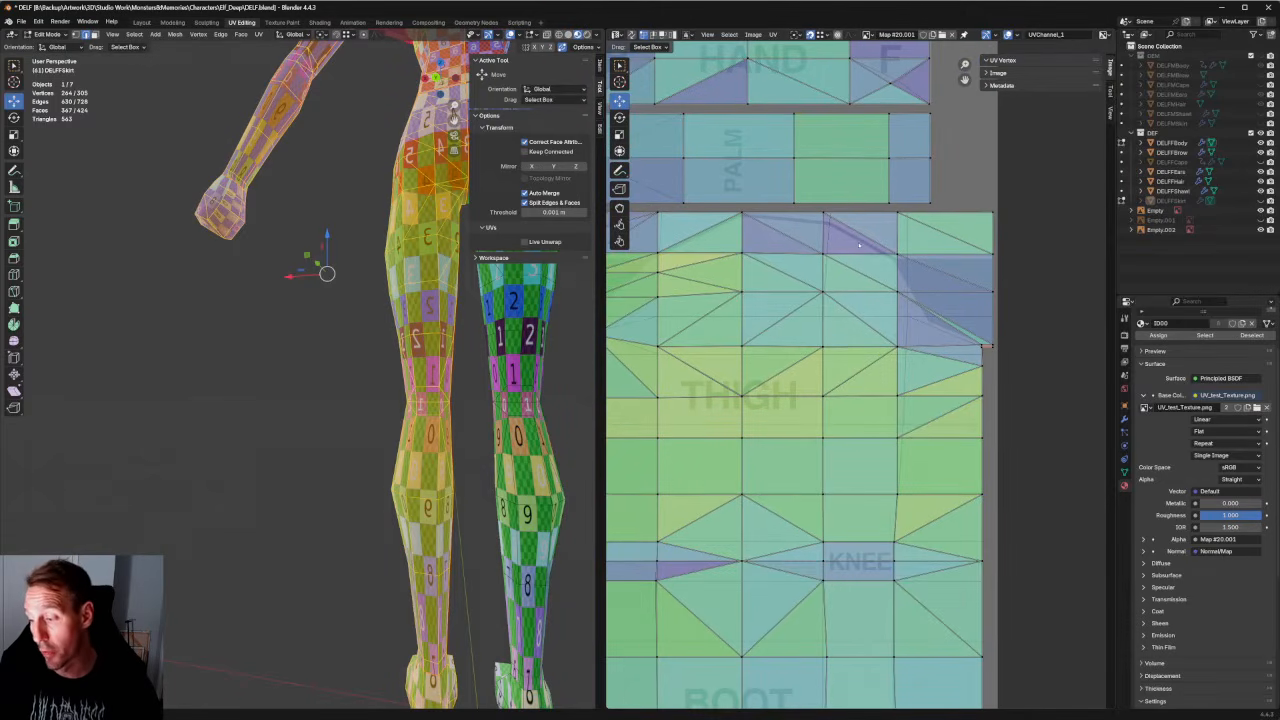
scroll(859, 249, down, 2)
middle_drag(300, 350, 385, 460)
scroll(340, 400, up, 4)
middle_drag(340, 400, 235, 390)
scroll(270, 395, down, 2)
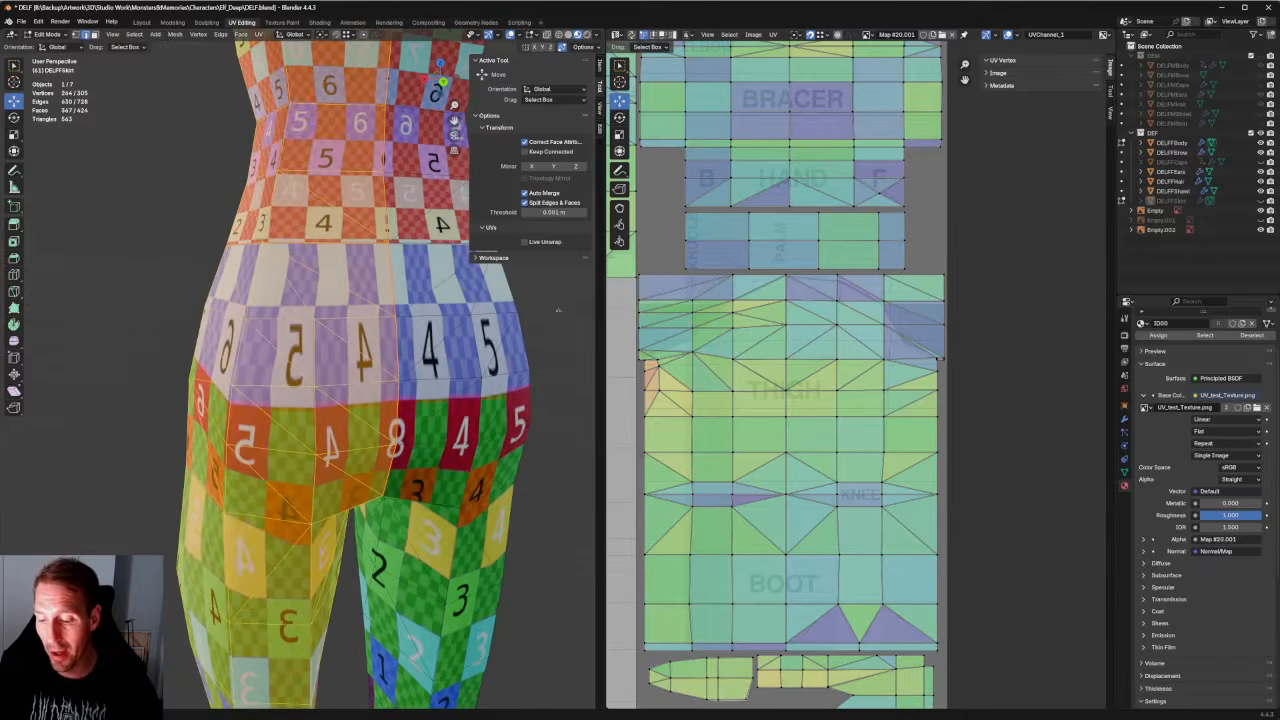
middle_drag(768, 303, 815, 366)
scroll(863, 346, up, 2)
scroll(1040, 340, down, 1)
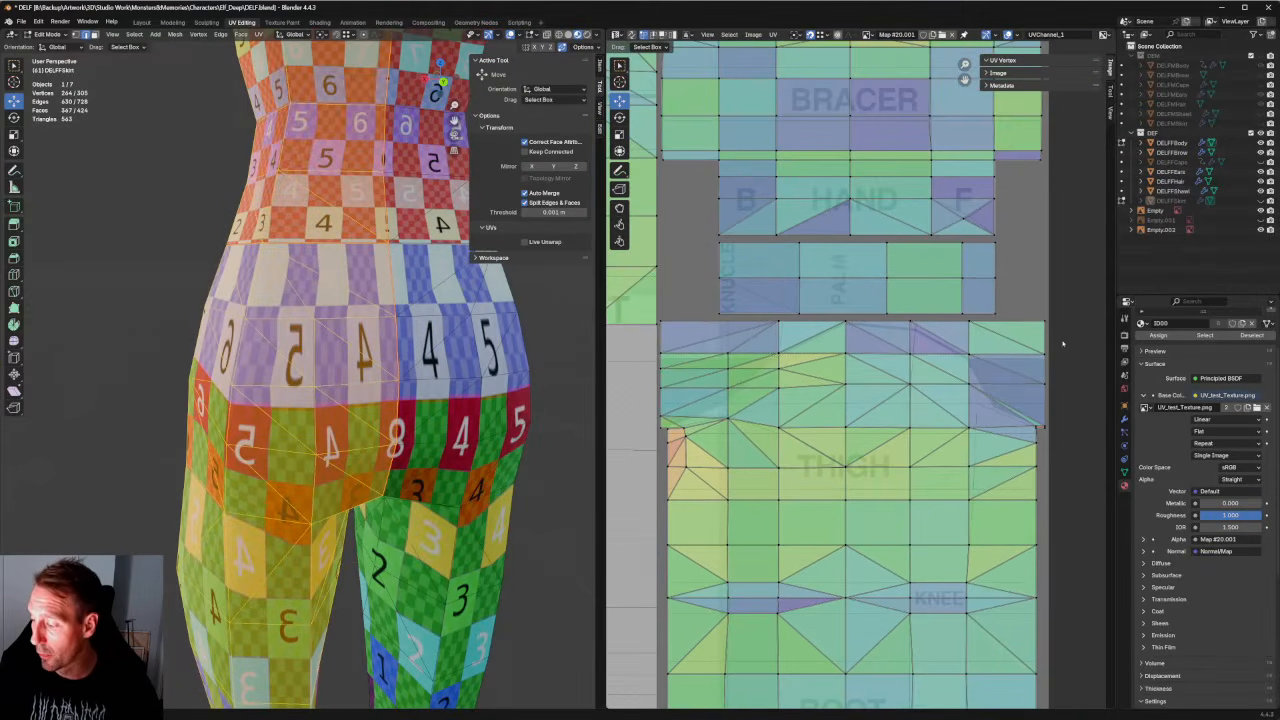
Nudge the full vertex row just below the leg UV island's upper edge vertically to even out the hip checkers.
drag(632, 357, 632, 357)
scroll(632, 357, up, 2)
drag(847, 338, 850, 303)
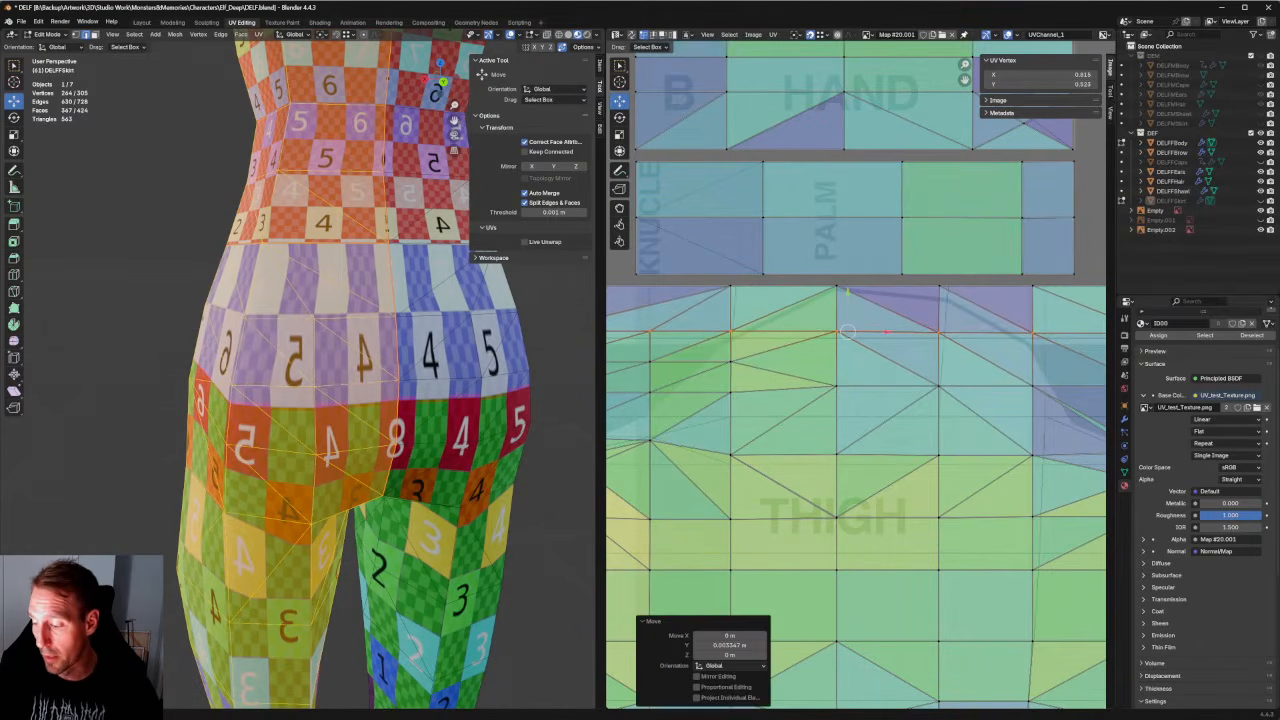
middle_drag(850, 303, 892, 342)
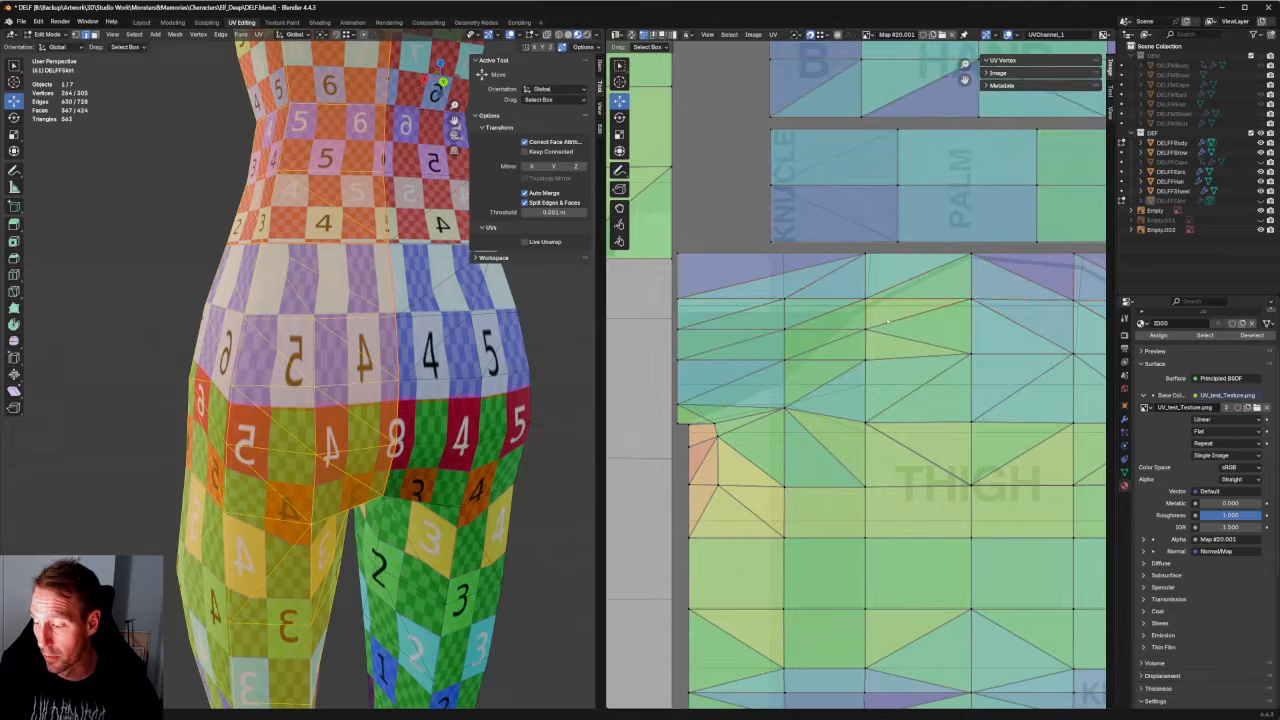
scroll(925, 315, down, 2)
drag(937, 333, 935, 304)
key(Escape)
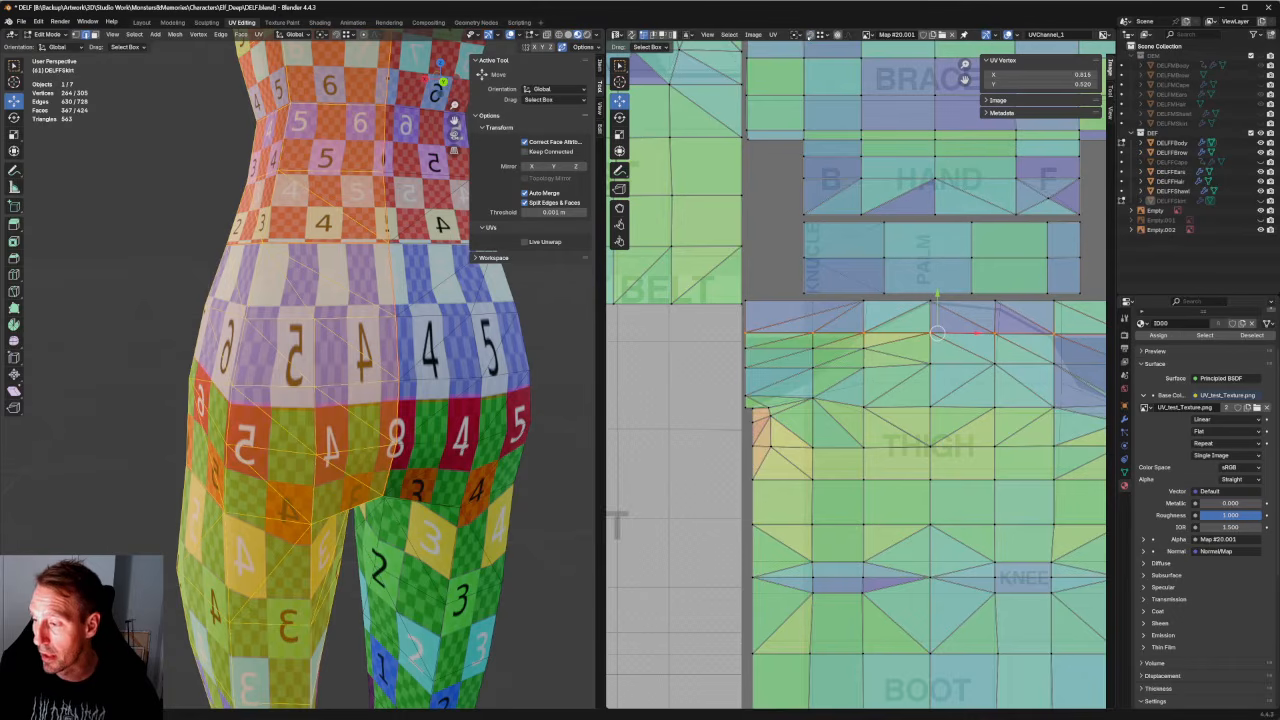
drag(937, 333, 937, 335)
Lower the short hip vertex row near the leg UV island's back edge by about 0.003 along Y.
click(843, 347)
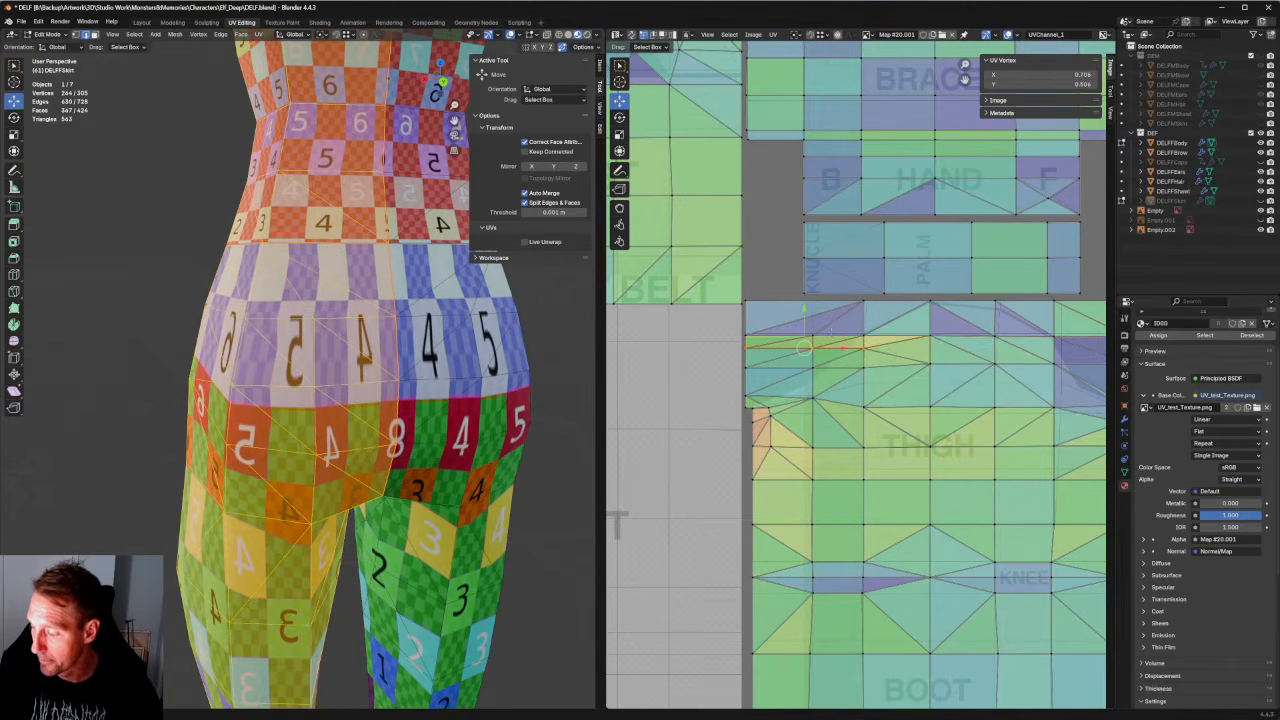
key(g)
key(y)
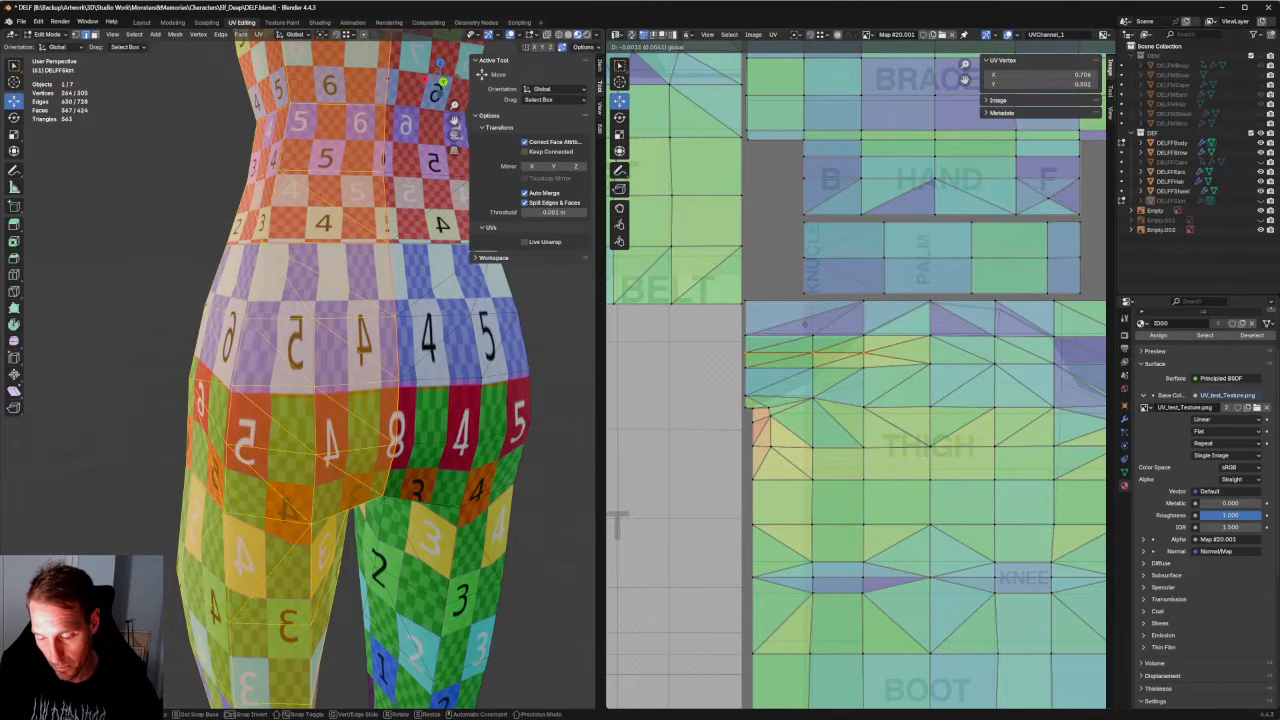
click(804, 323)
middle_drag(470, 380, 487, 369)
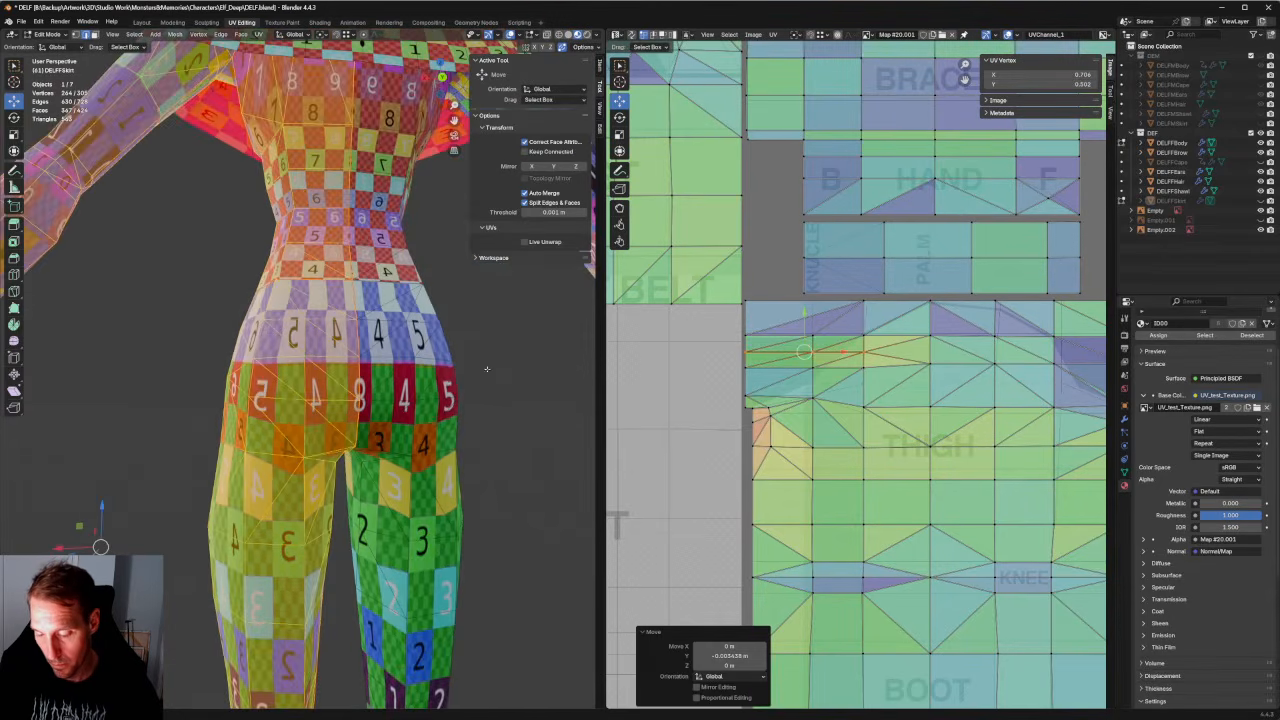
Lower the full-width hip vertex row midway between the leg island's upper edge and THIGH by about 0.005 along Y.
ctrl+scroll(905, 362, right, 3)
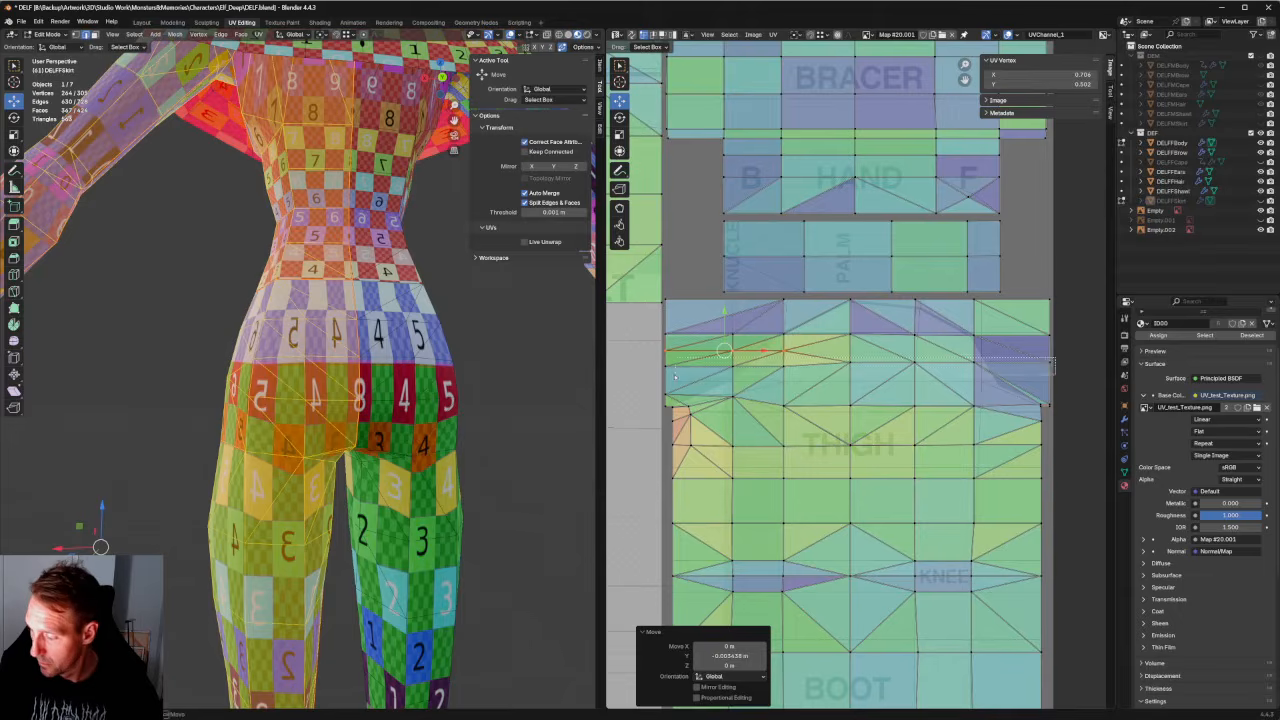
drag(675, 376, 657, 380)
key(g)
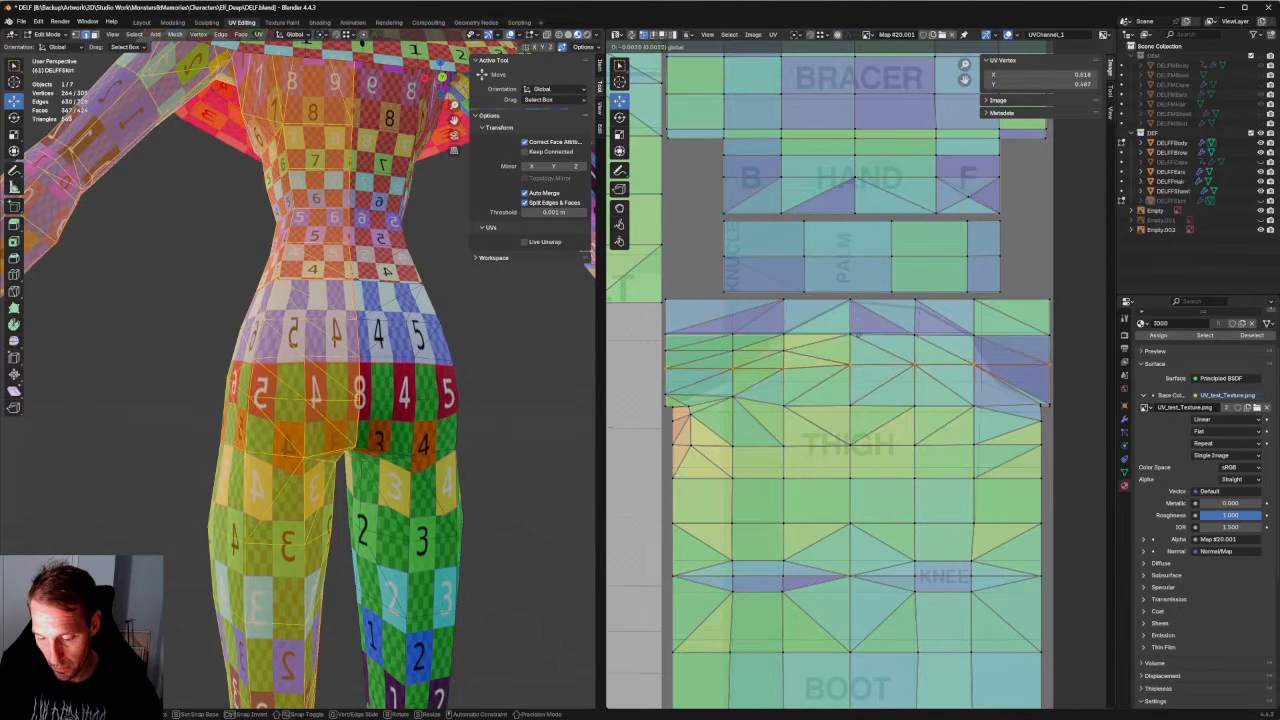
click(857, 370)
middle_drag(300, 400, 409, 416)
scroll(407, 416, up, 4)
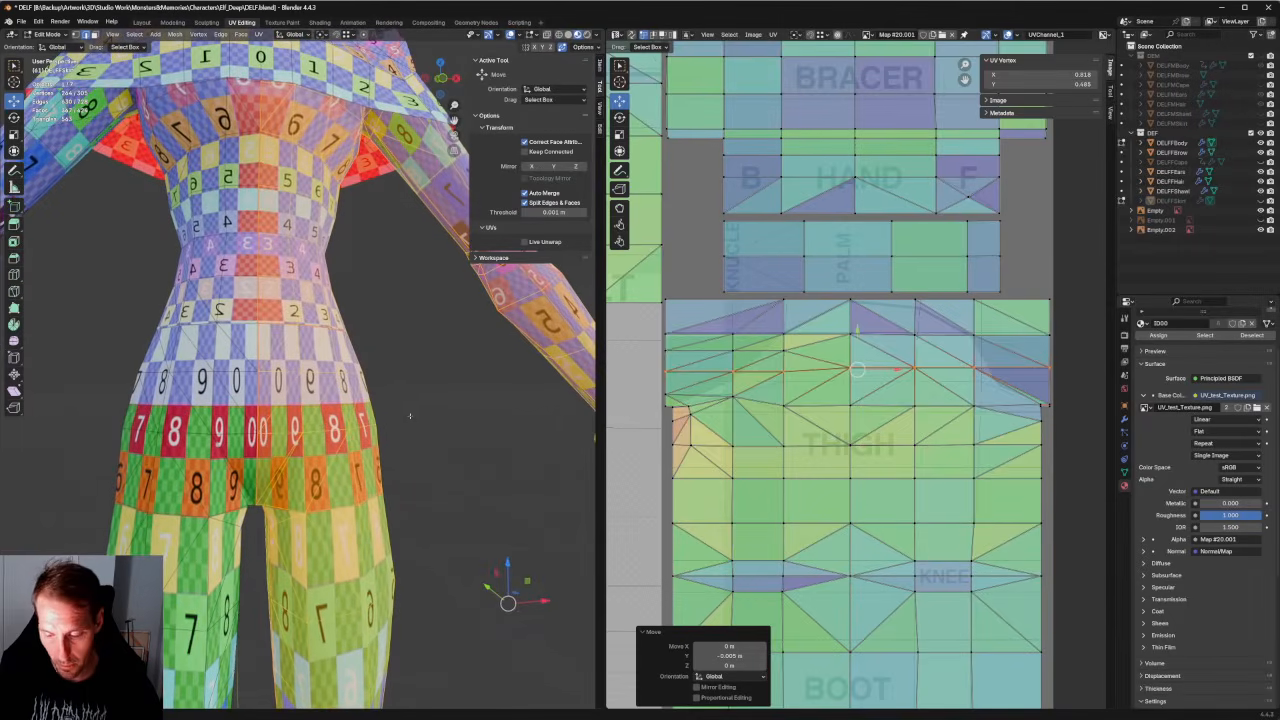
Shift the hip section of the last interior vertex column slightly outward toward the leg UV island's right edge.
scroll(1050, 360, up, 3)
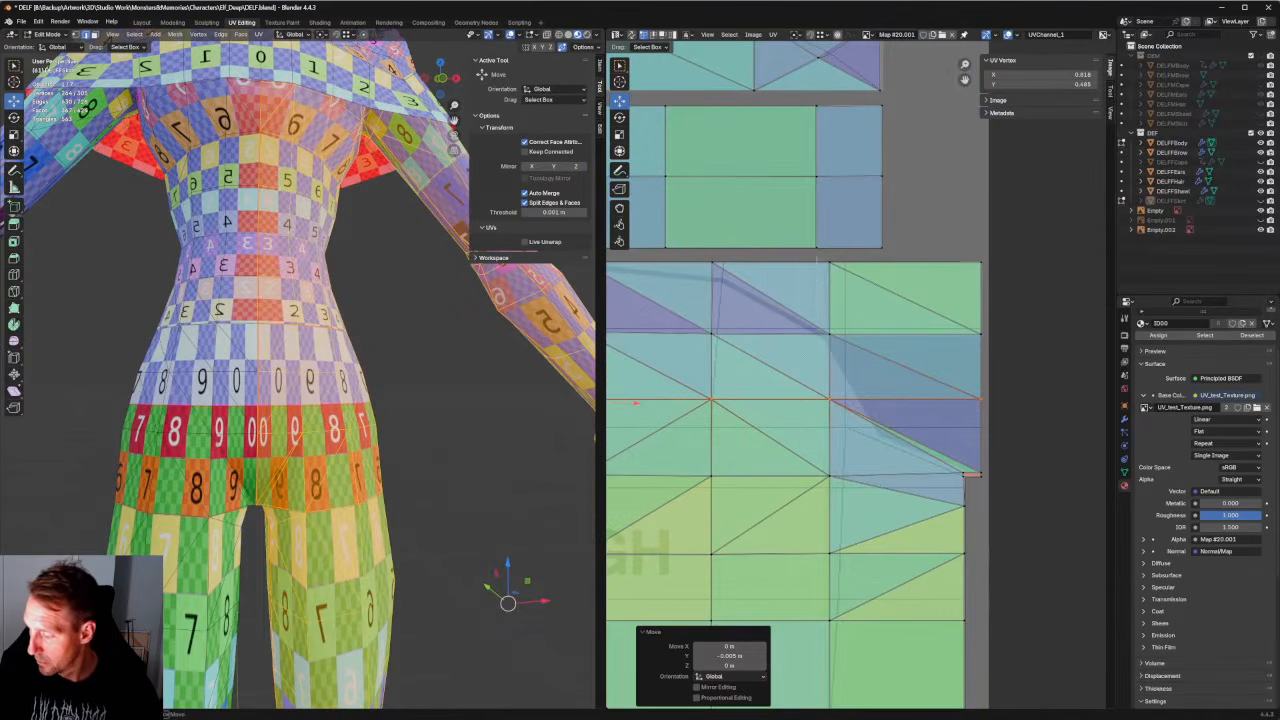
click(829, 368)
key(g)
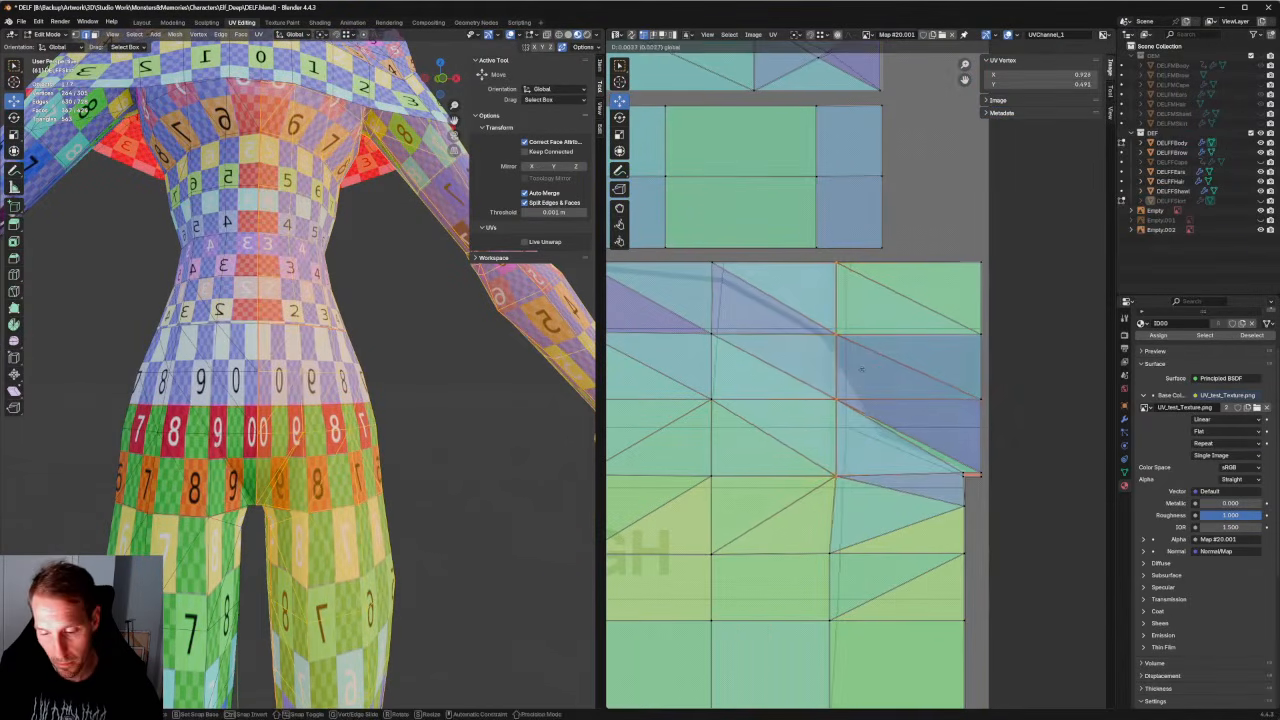
click(869, 371)
Move the two thigh vertices below that hip column slightly right so the column runs smoothly down to KNEE.
middle_drag(842, 545, 829, 476)
click(817, 485)
key(g)
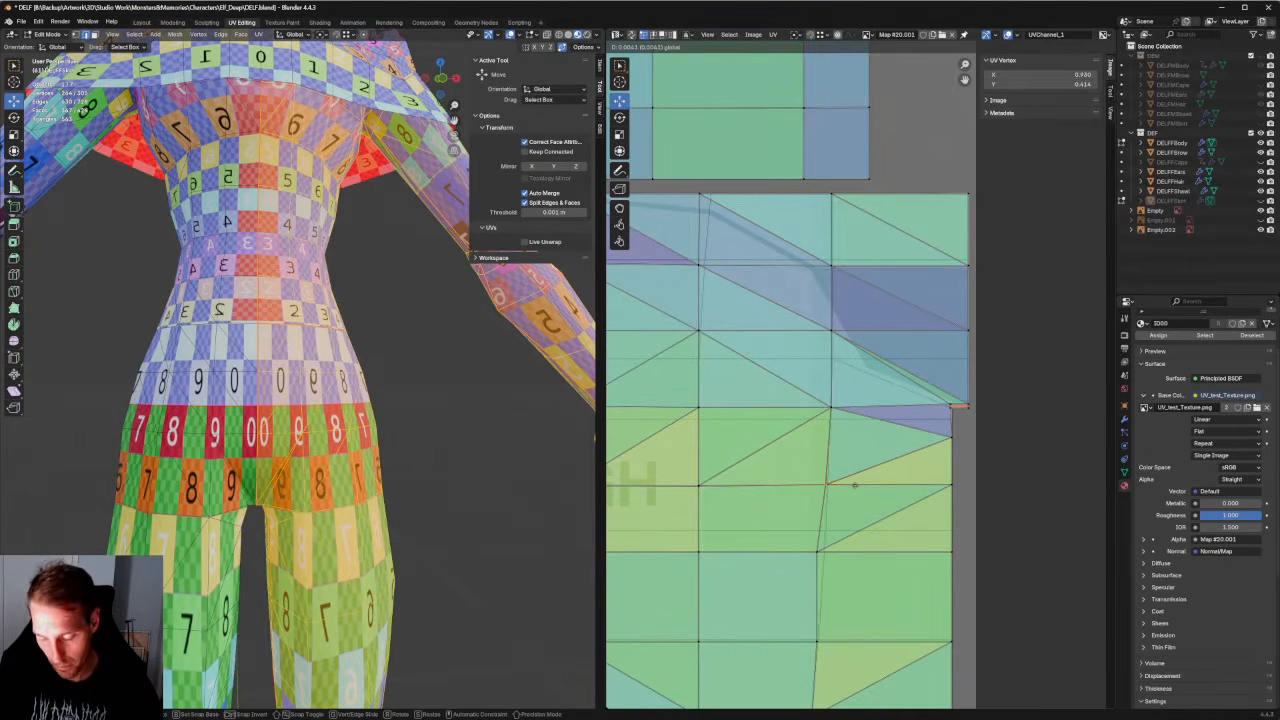
click(857, 485)
middle_drag(857, 487, 816, 305)
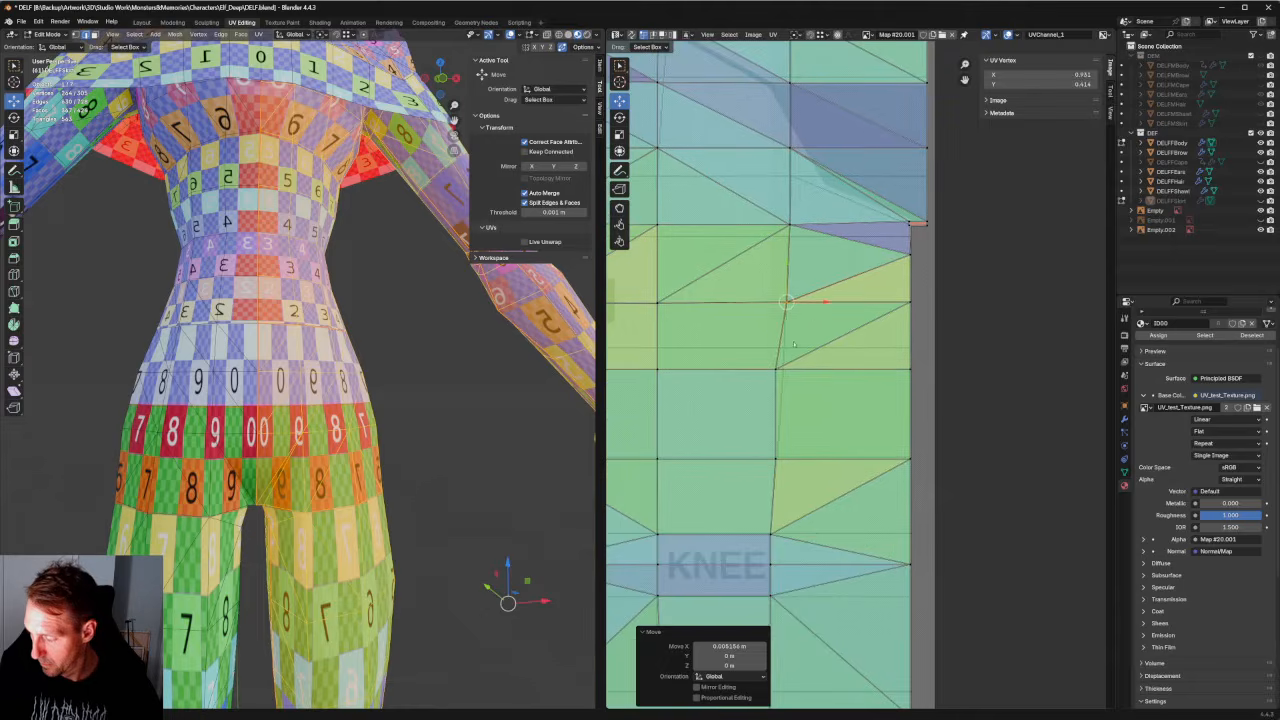
click(783, 371)
drag(800, 372, 808, 371)
Try to nudge the upper-edge vertex of the column right of THIGH horizontally.
middle_drag(832, 163, 930, 350)
scroll(930, 350, down, 2)
click(800, 267)
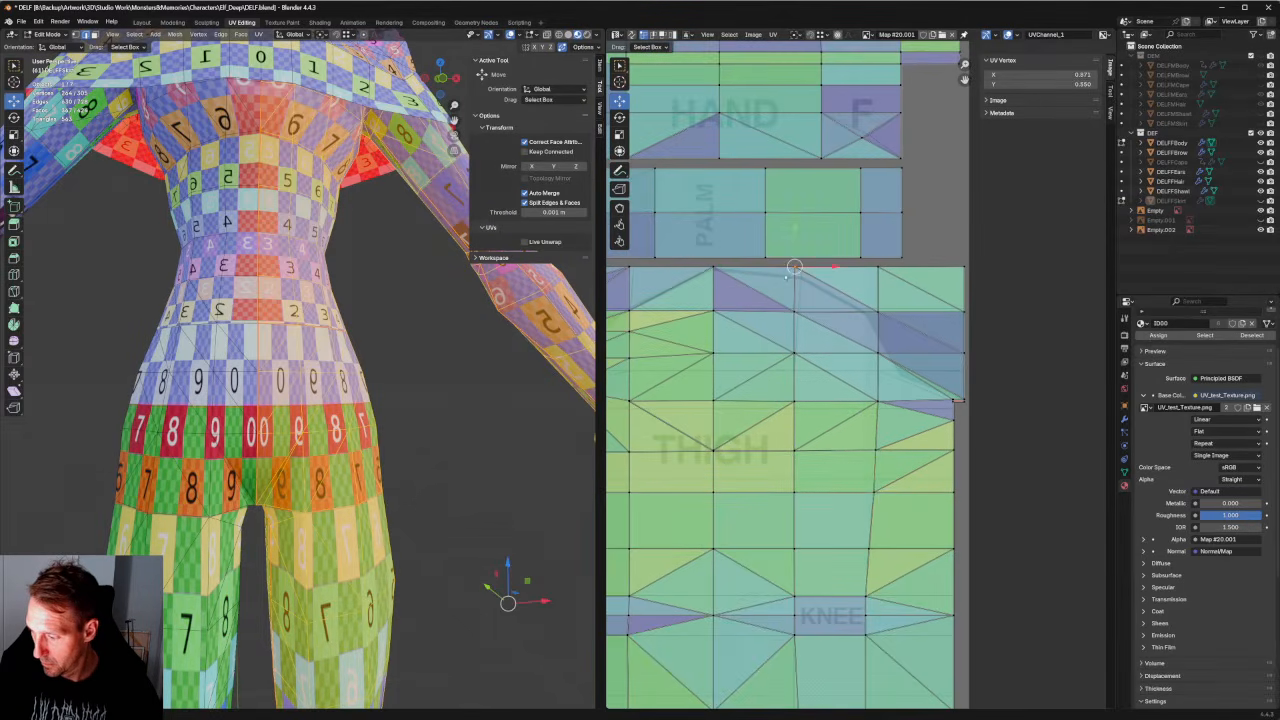
key(g)
drag(824, 268, 824, 268)
click(935, 230)
scroll(935, 230, down, 2)
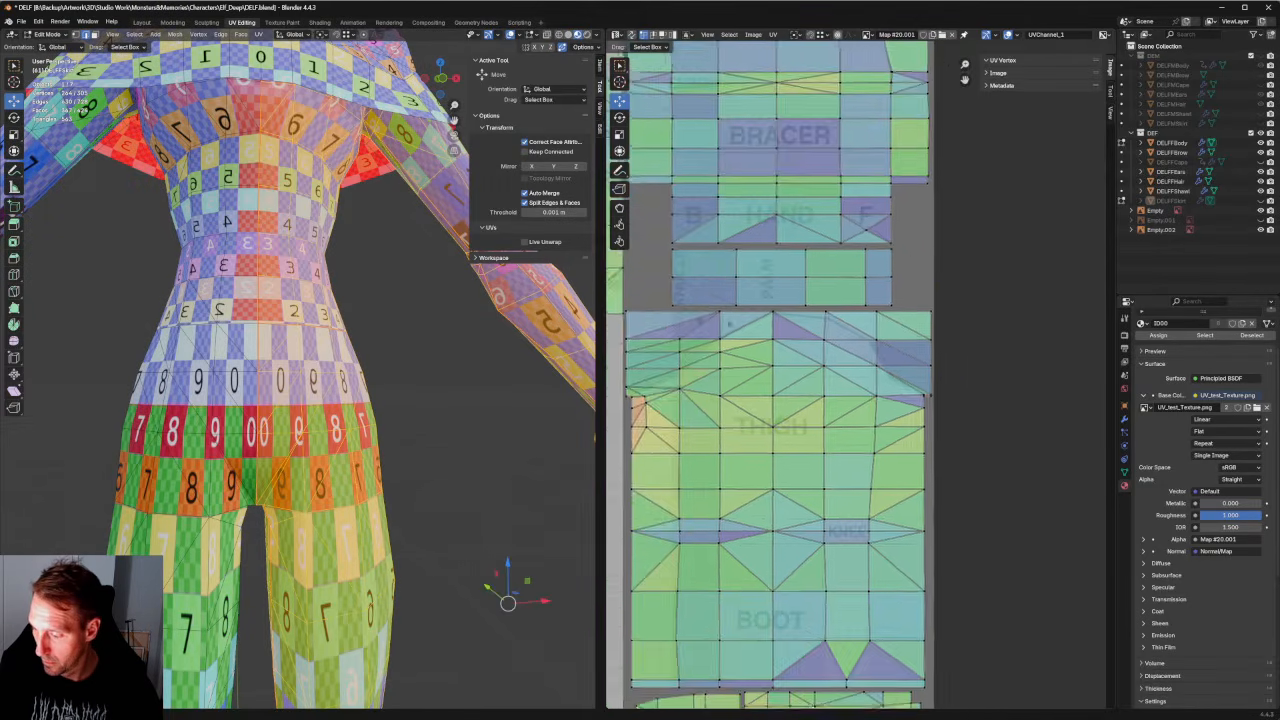
scroll(772, 360, up, 4)
scroll(885, 375, down, 2)
middle_drag(386, 328, 361, 345)
Shift the upper-edge vertex of the column right of THIGH and the vertex directly below it slightly right.
click(896, 282)
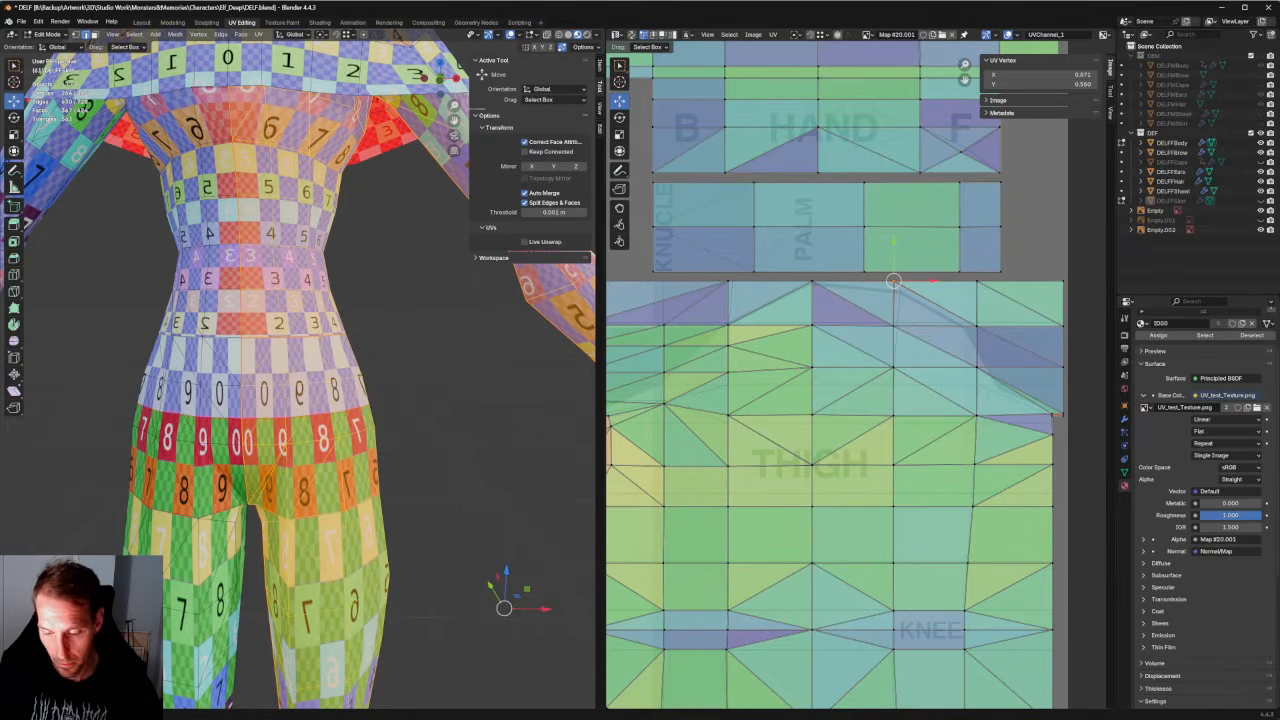
key(g)
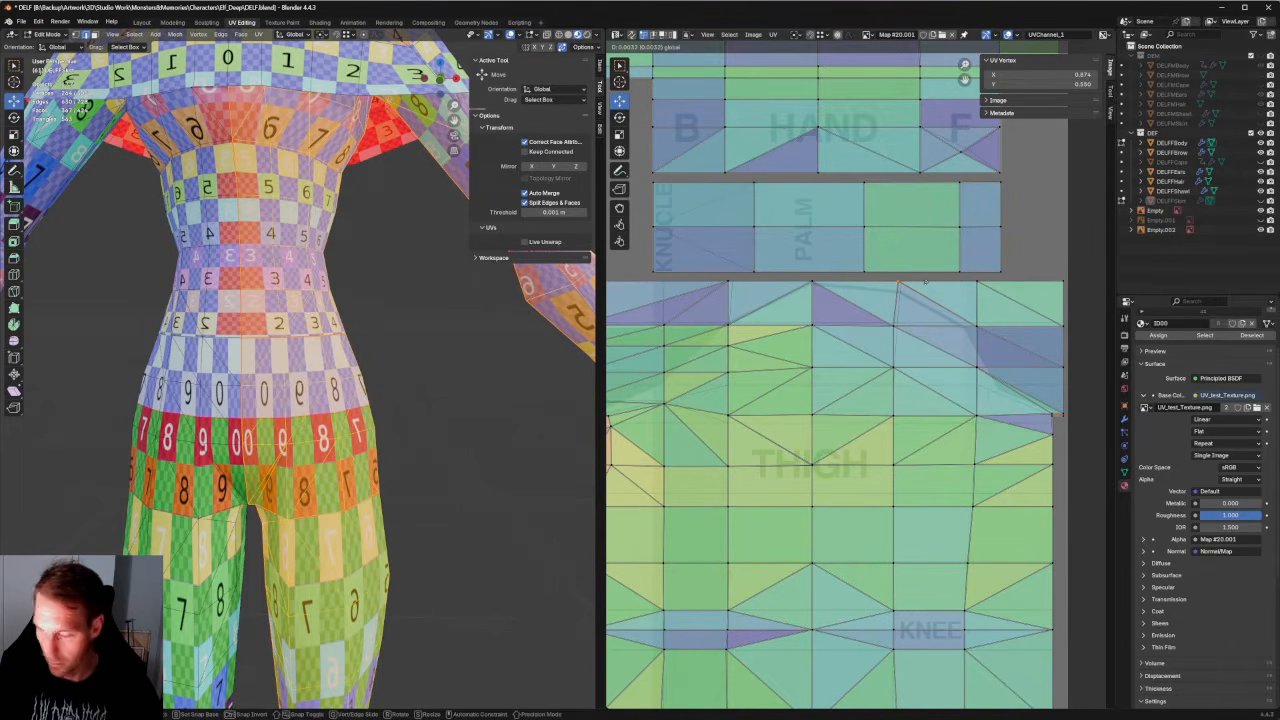
drag(925, 281, 924, 281)
click(891, 325)
drag(921, 325, 925, 324)
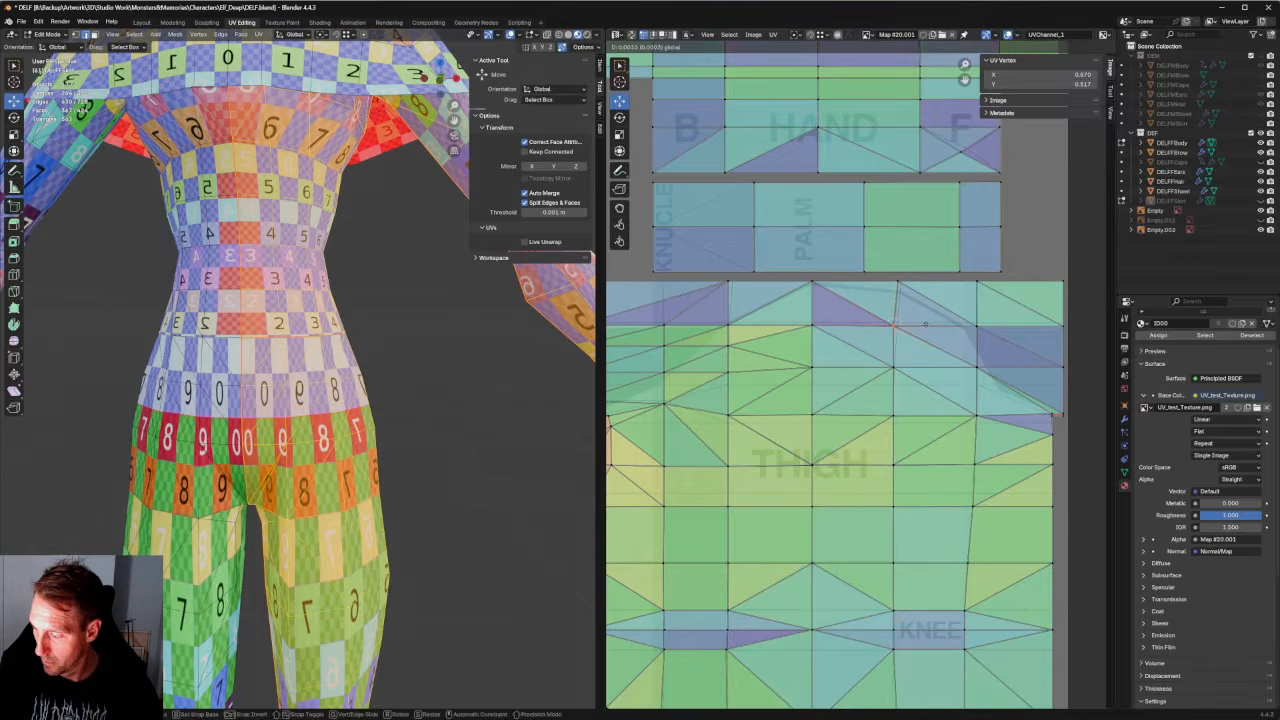
click(925, 324)
Raise the vertex row below the leg island's upper edge slightly and select the middle vertex of the next full row.
scroll(1051, 322, down, 1)
drag(1048, 338, 1048, 338)
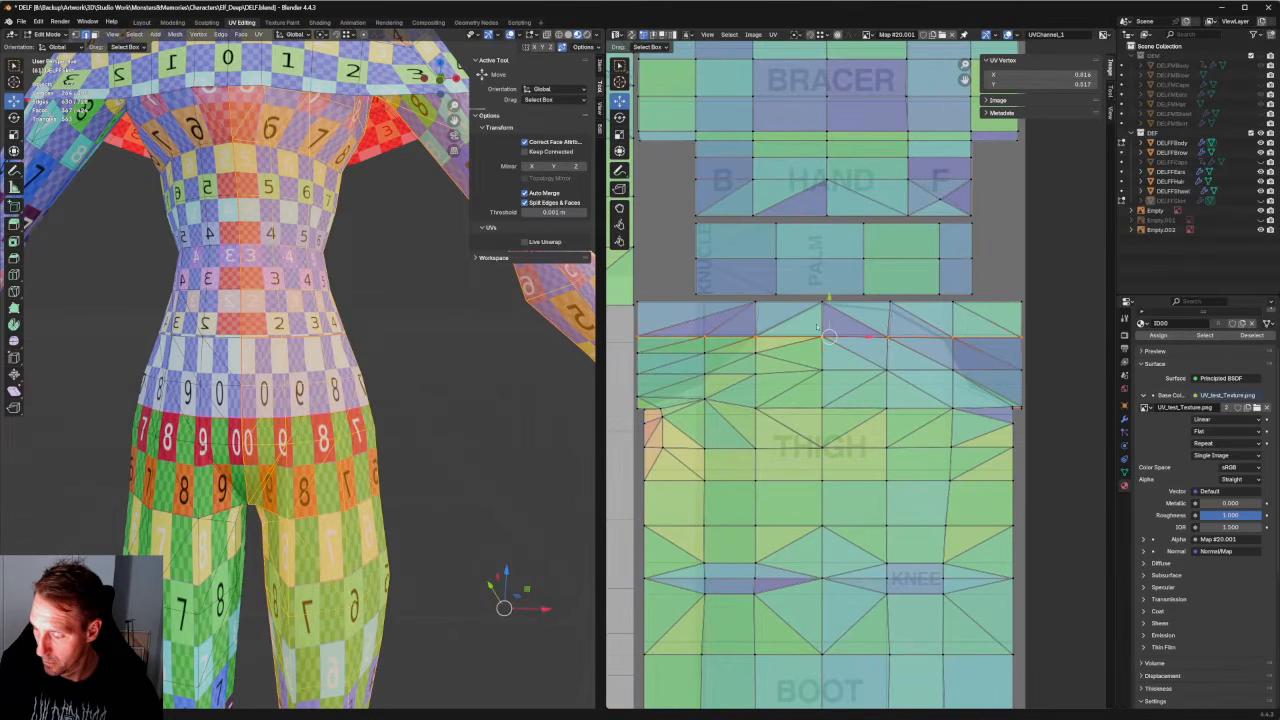
drag(828, 310, 828, 308)
click(823, 370)
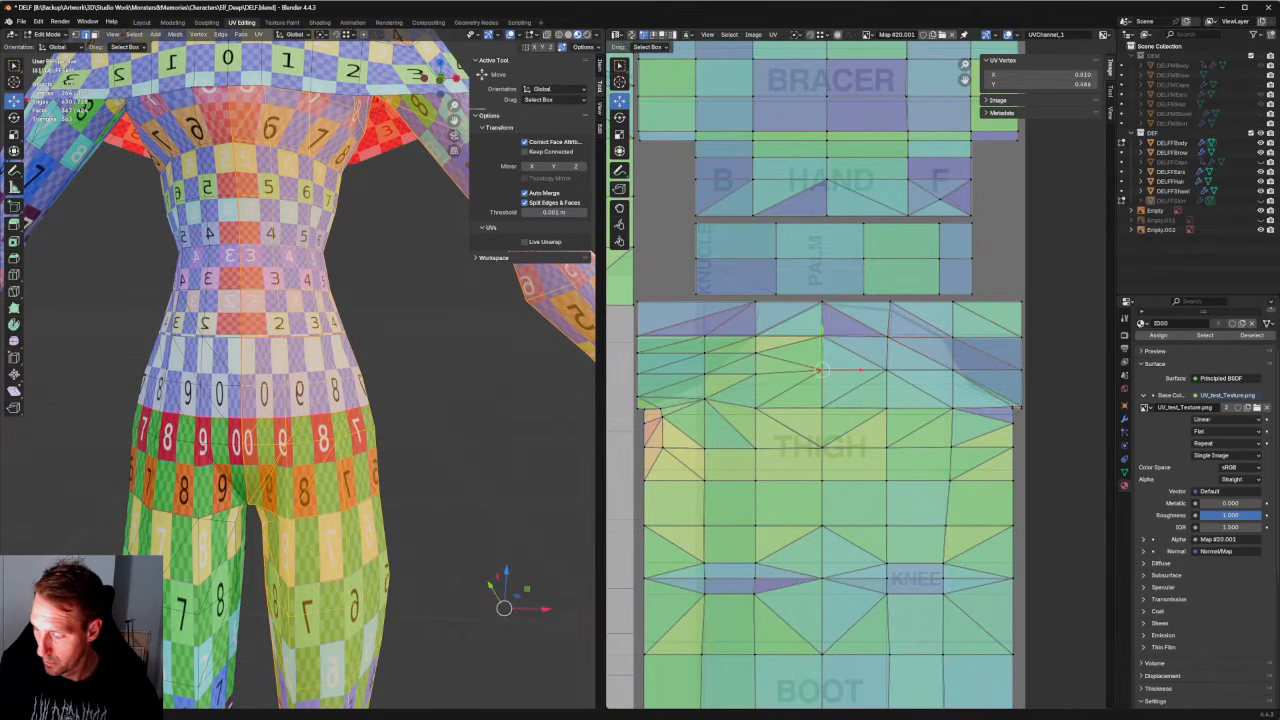
Move the inner UV vertex row just above the boot island's lower edge up by 0.0025 m.
scroll(682, 361, up, 2)
middle_drag(684, 362, 814, 381)
scroll(813, 380, down, 3)
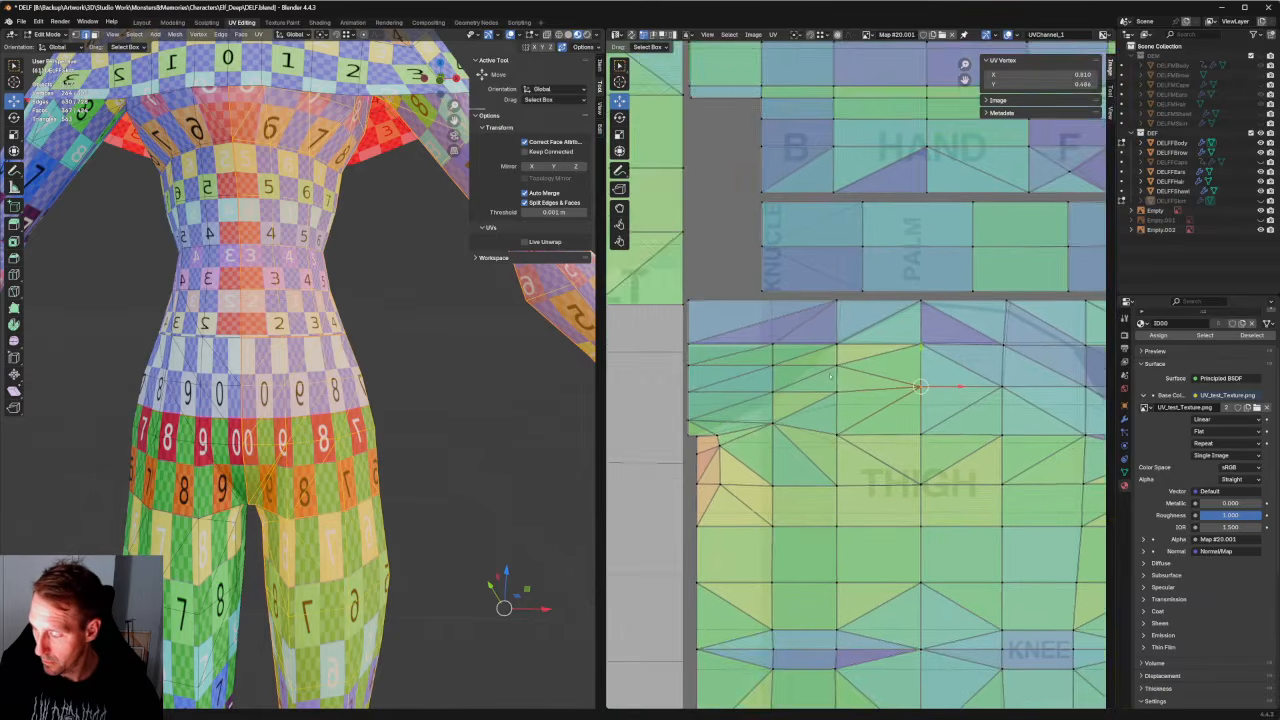
middle_drag(429, 342, 440, 165)
scroll(440, 260, up, 6)
middle_drag(446, 335, 340, 364)
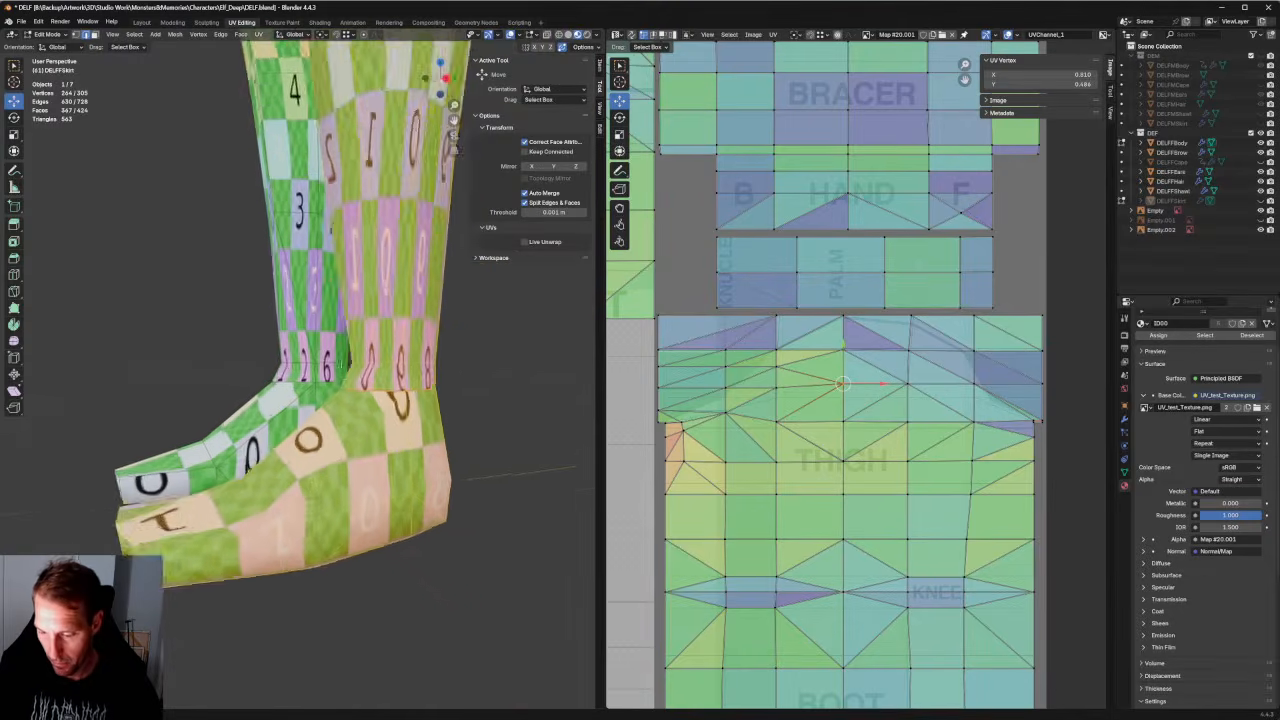
scroll(340, 364, up, 1)
scroll(850, 400, down, 5)
middle_drag(850, 400, 813, 286)
scroll(813, 286, up, 5)
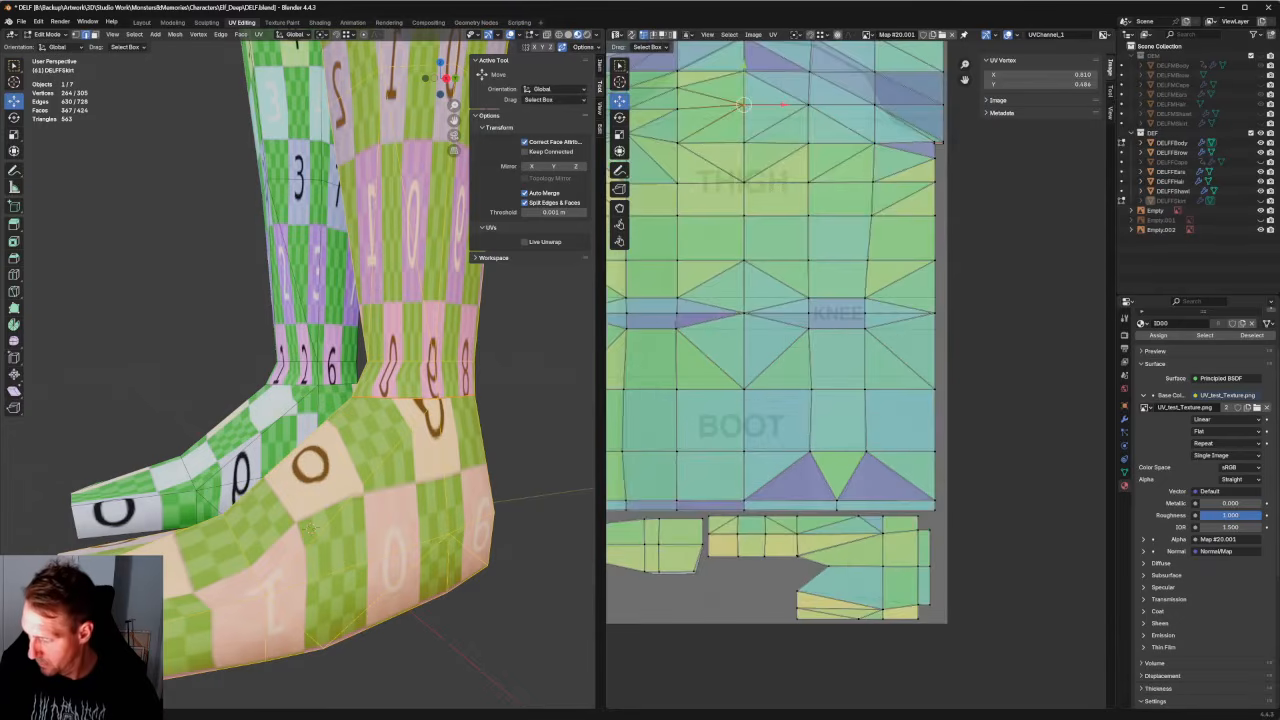
middle_drag(939, 142, 1033, 134)
drag(1053, 477, 646, 498)
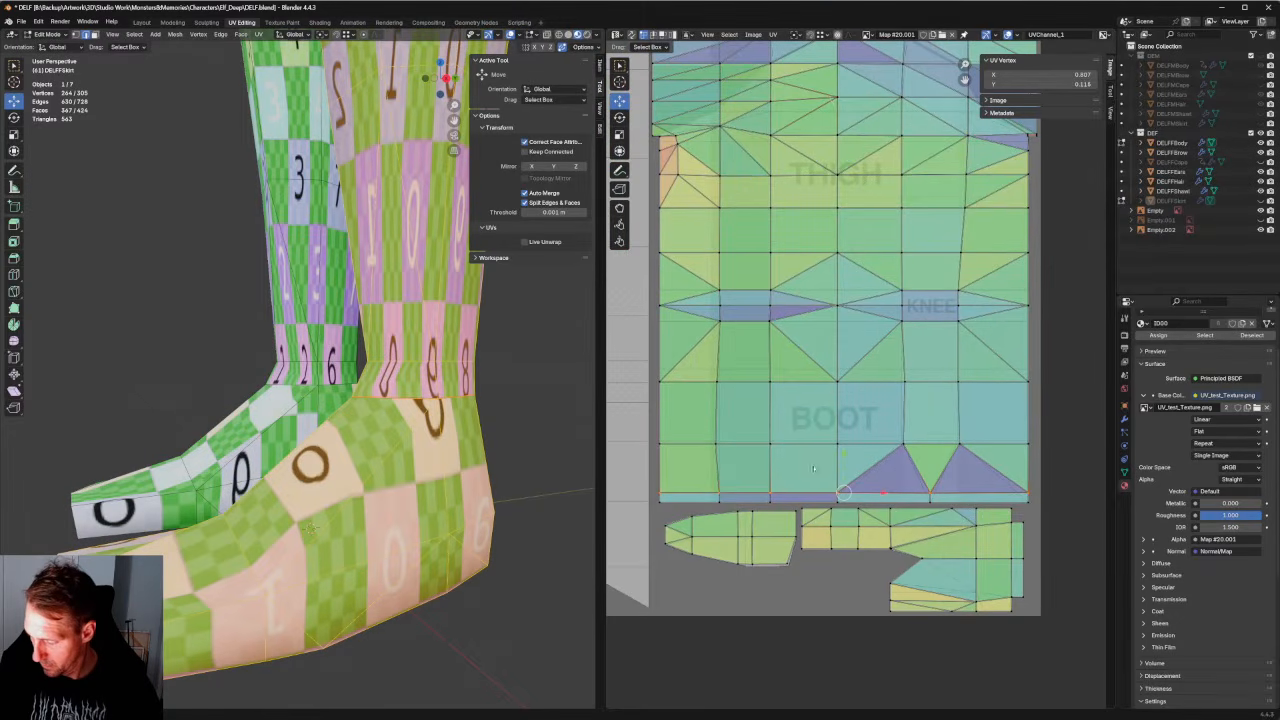
key(g)
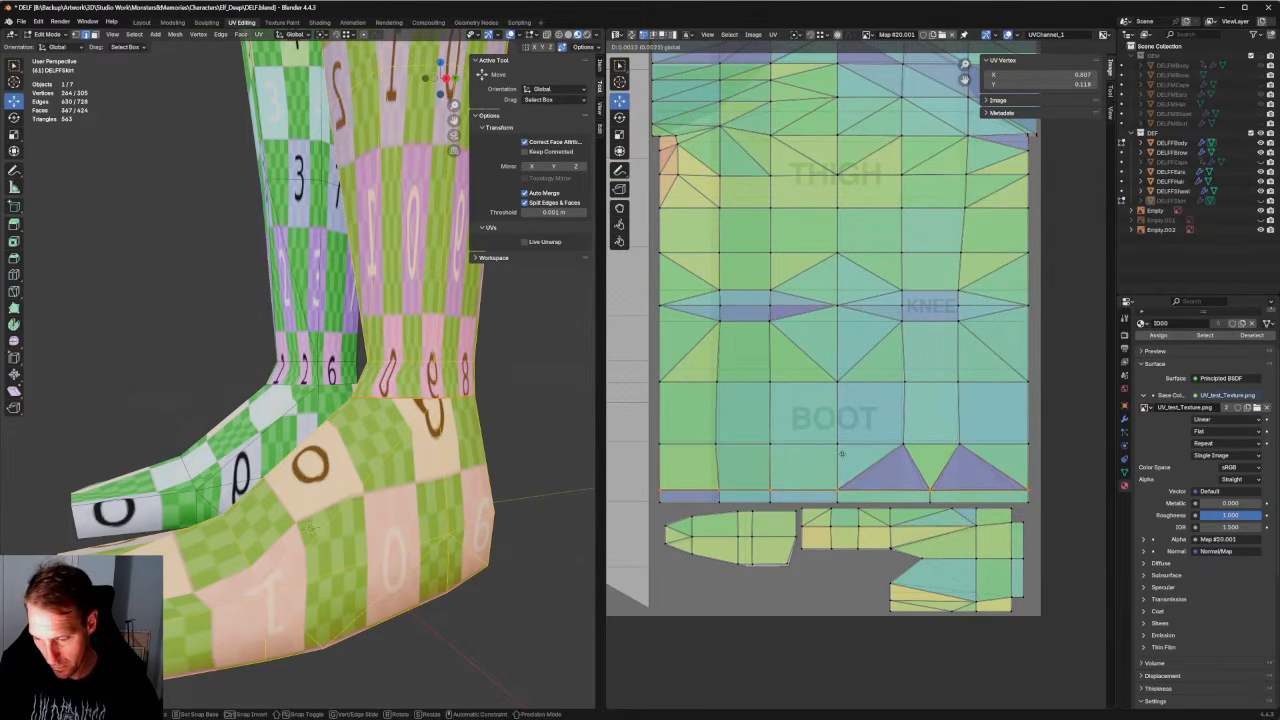
click(841, 453)
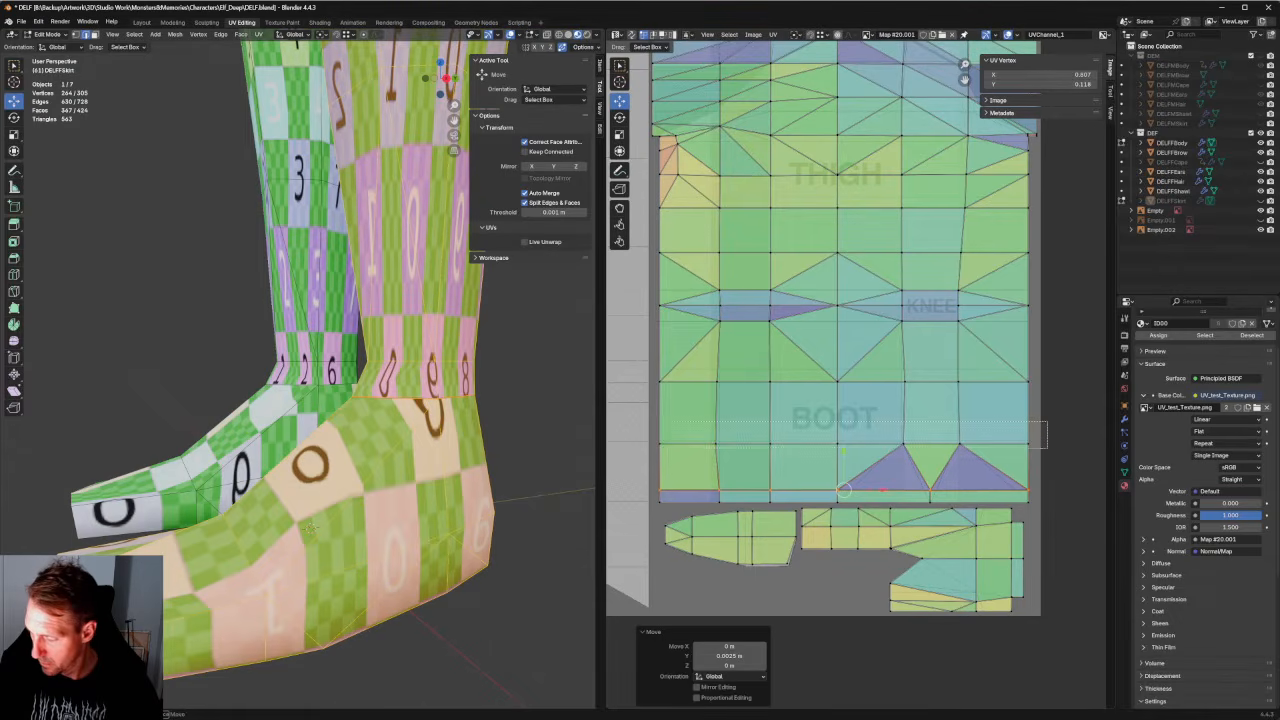
Move the horizontal UV edge row directly beneath the BOOT label up by about 0.0019 m.
alt+click(843, 443)
key(g)
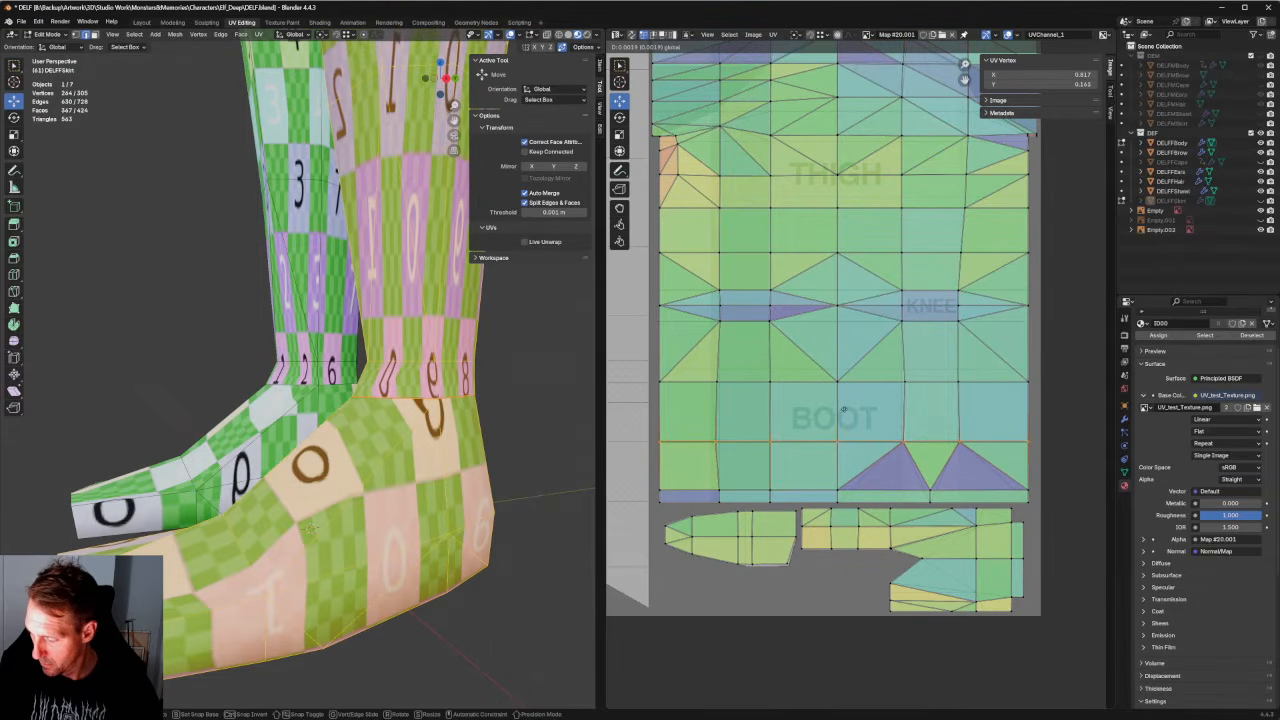
click(845, 404)
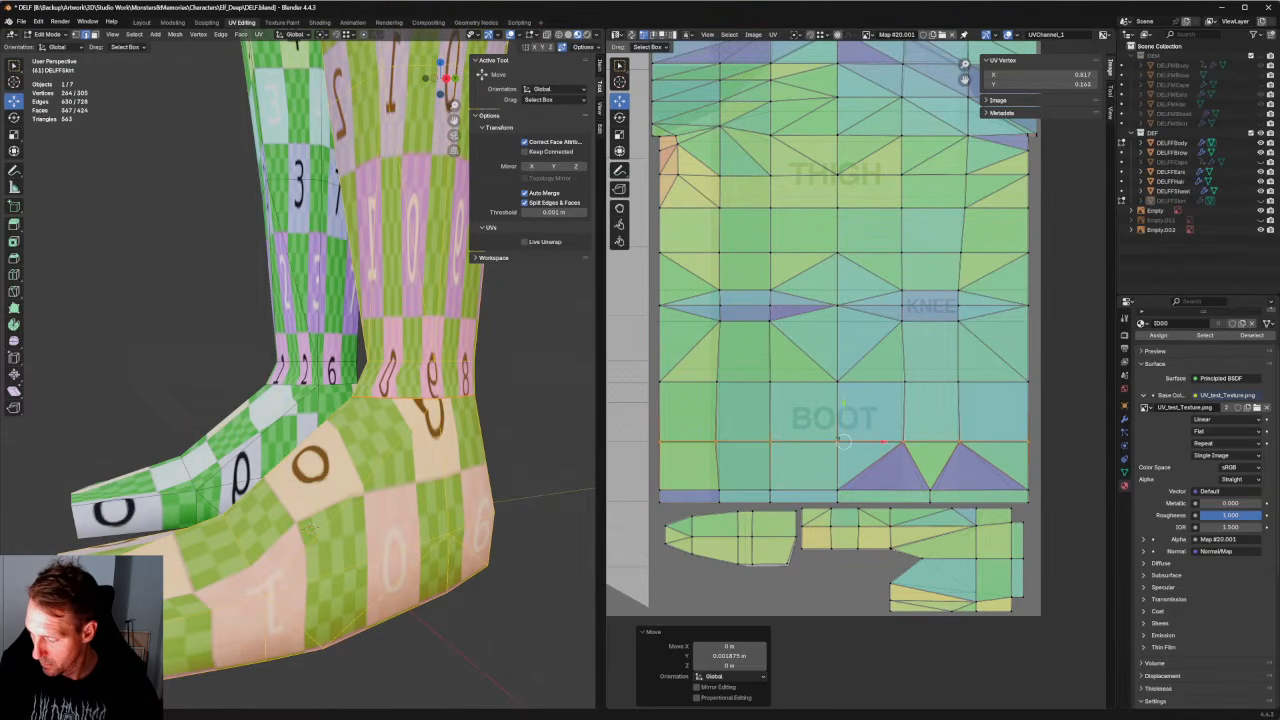
Shift the two boot UV vertices on the first inner vertical edge right by about 0.0022 m to straighten it.
click(721, 501)
drag(736, 442, 749, 409)
shift+click(718, 383)
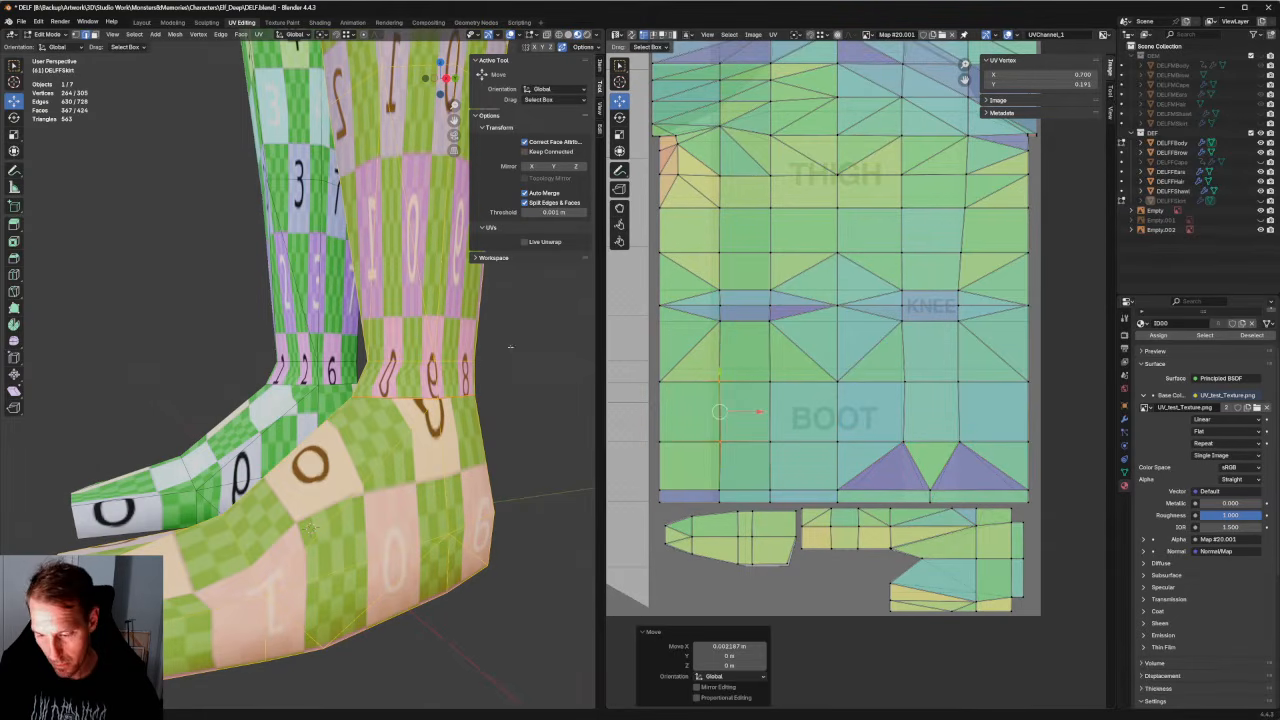
Try to narrow the boot's second UV column by scaling its vertex rows horizontally, and check the back of the legs.
scroll(493, 347, down, 2)
middle_drag(489, 348, 342, 377)
drag(700, 366, 785, 459)
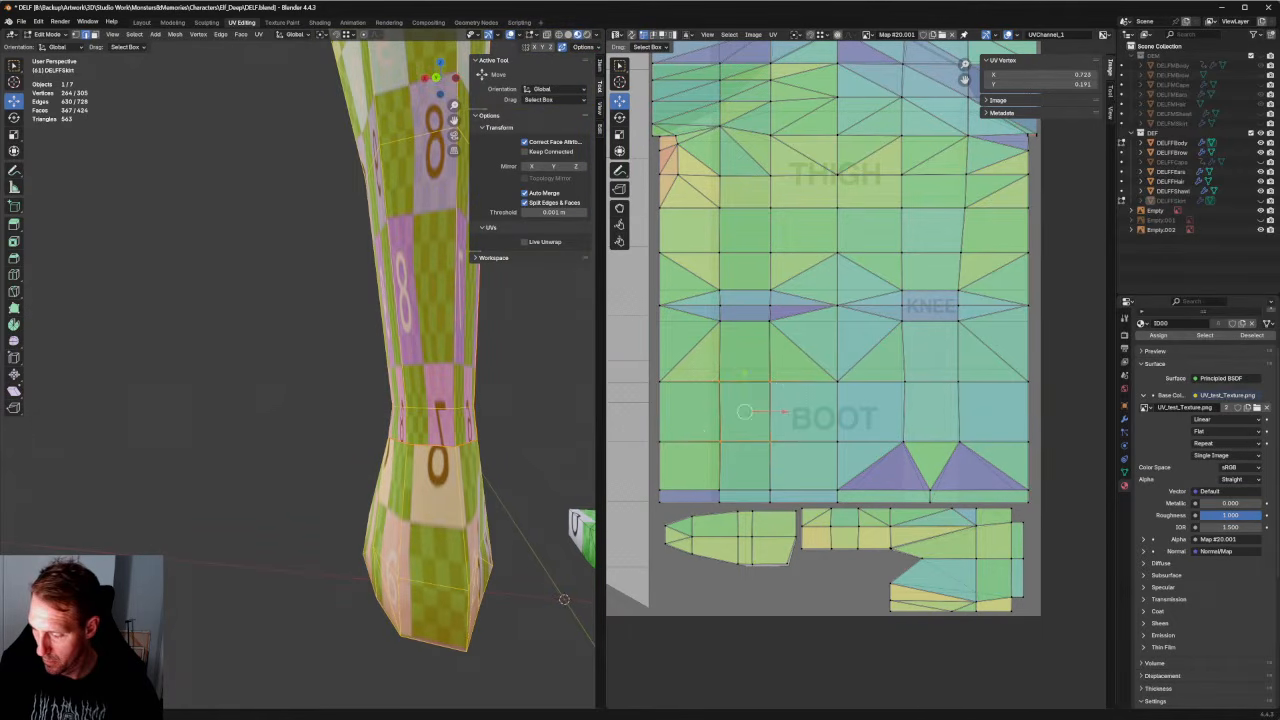
key(r)
drag(782, 411, 773, 411)
drag(704, 508, 703, 509)
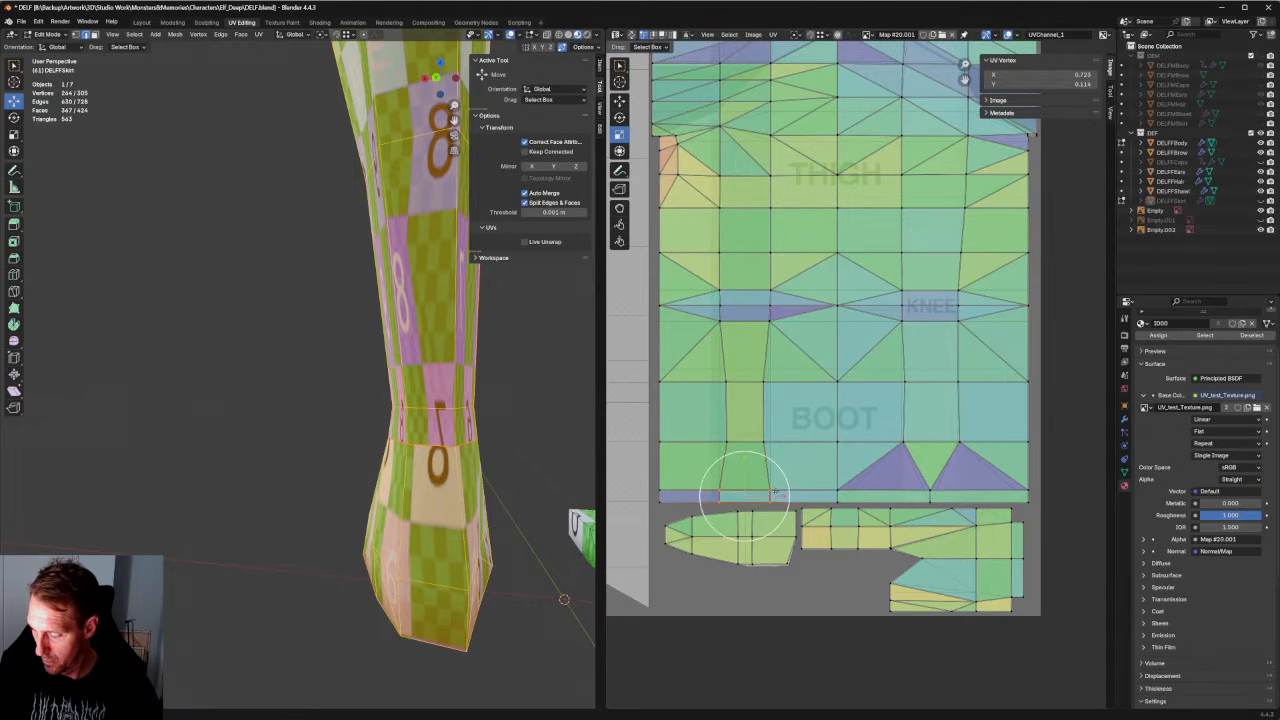
drag(783, 495, 769, 490)
mouse_move(776, 428)
mouse_down()
mouse_move(713, 456)
mouse_move(780, 441)
mouse_up()
scroll(430, 375, down, 4)
middle_drag(406, 369, 379, 380)
Undo the narrowing of the boot's second UV column and restore the mesh selection.
key(ctrl+z)
key(ctrl+z)
key(ctrl+z)
key(ctrl+z)
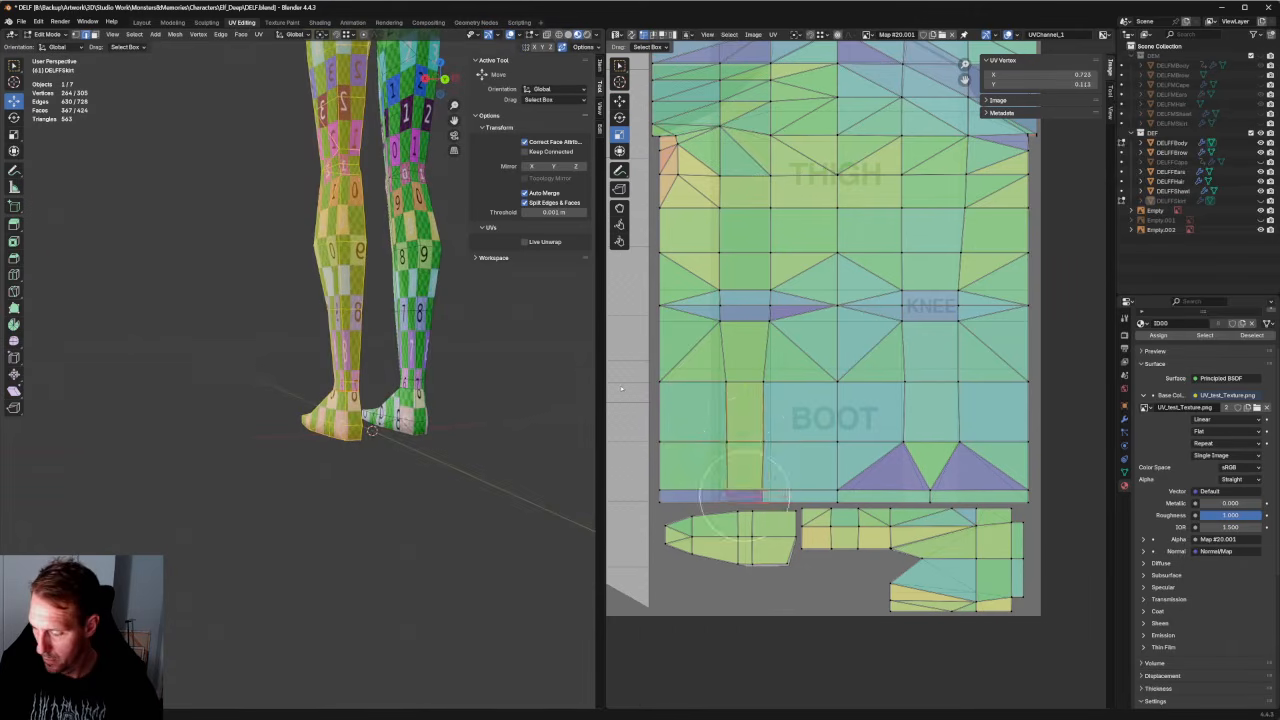
click(414, 392)
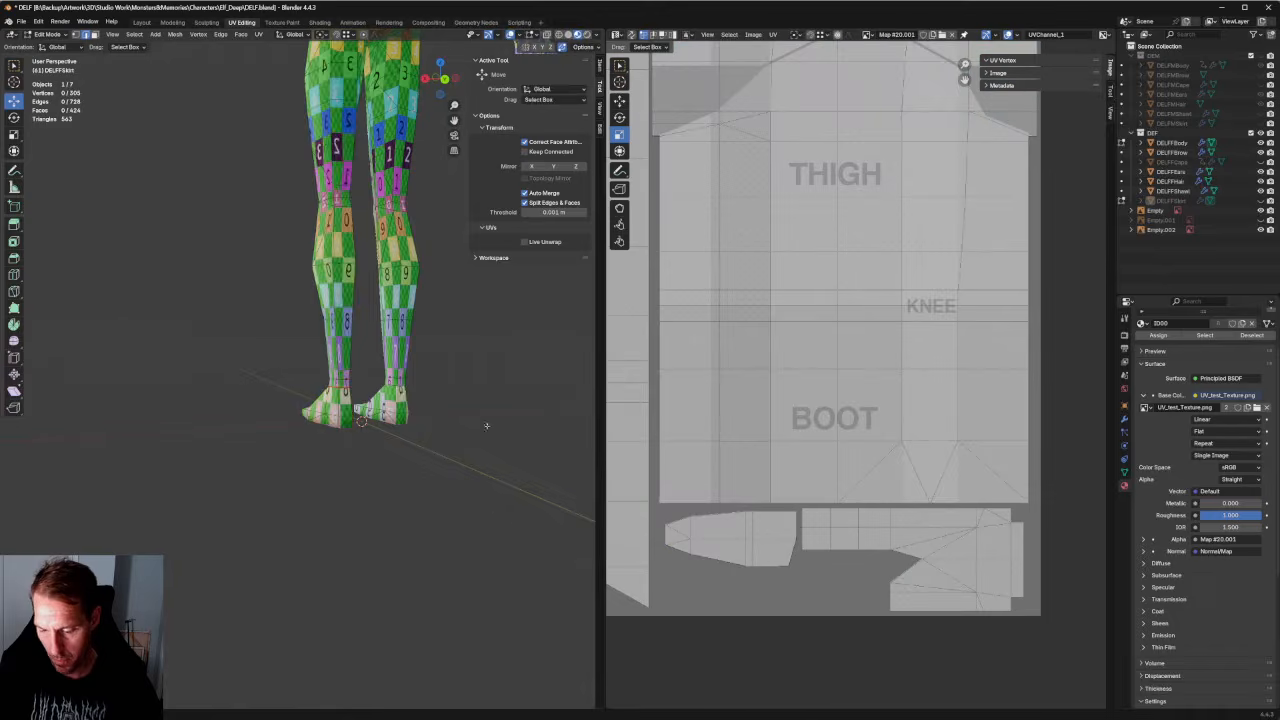
middle_drag(486, 426, 491, 480)
key(ctrl+z)
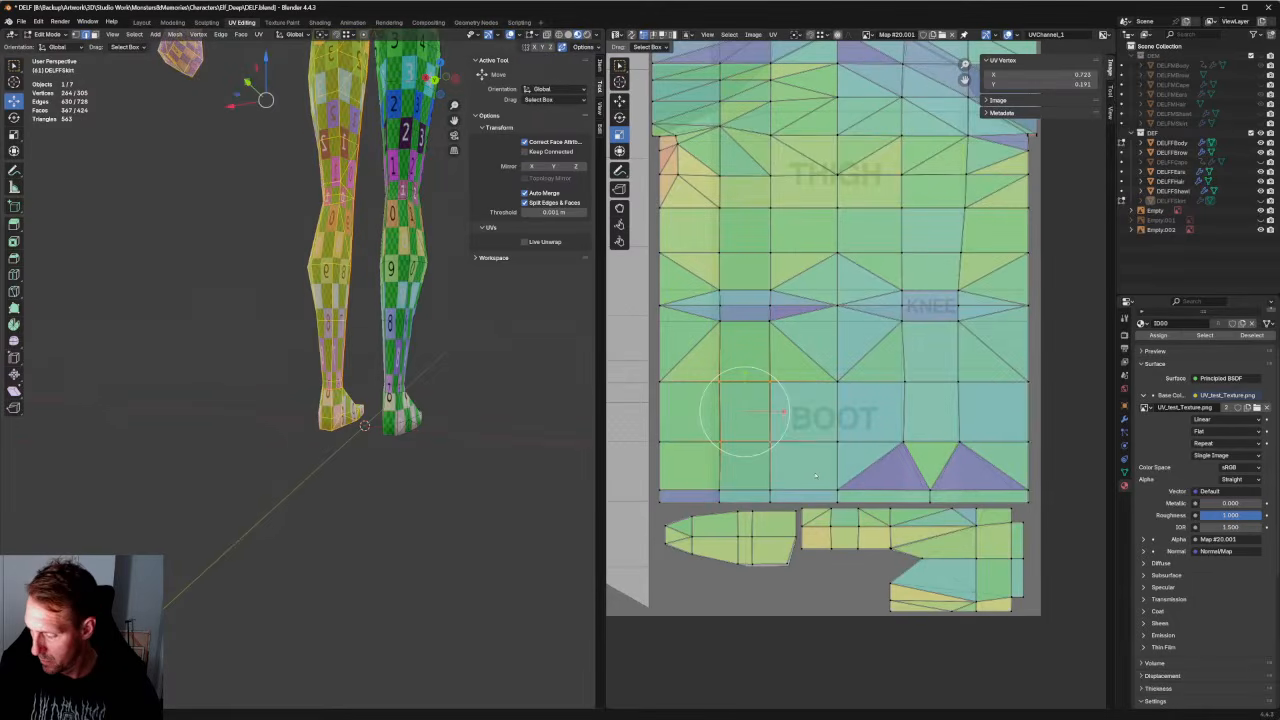
Nudge the two lower chest UV vertices on the first inner vertical edge slightly to straighten that column.
scroll(891, 481, down, 2)
click(817, 497)
scroll(858, 376, down, 1)
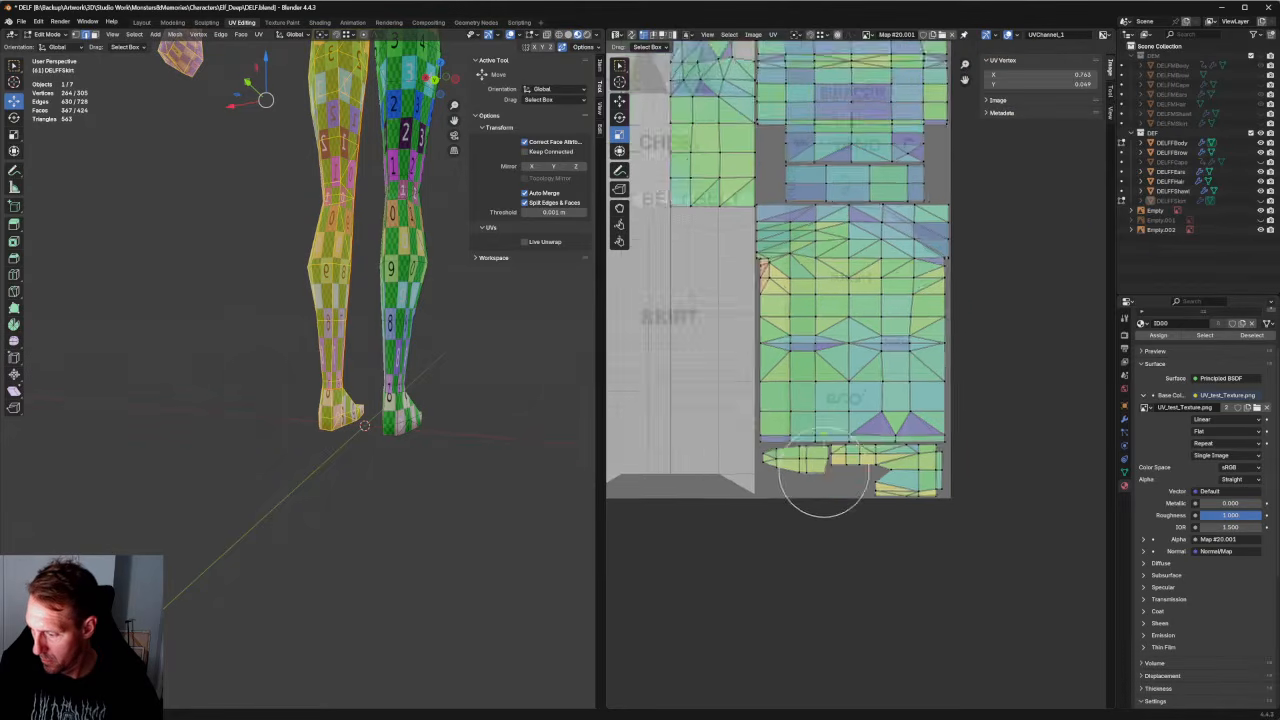
middle_drag(870, 250, 851, 388)
scroll(852, 388, up, 3)
click(1054, 453)
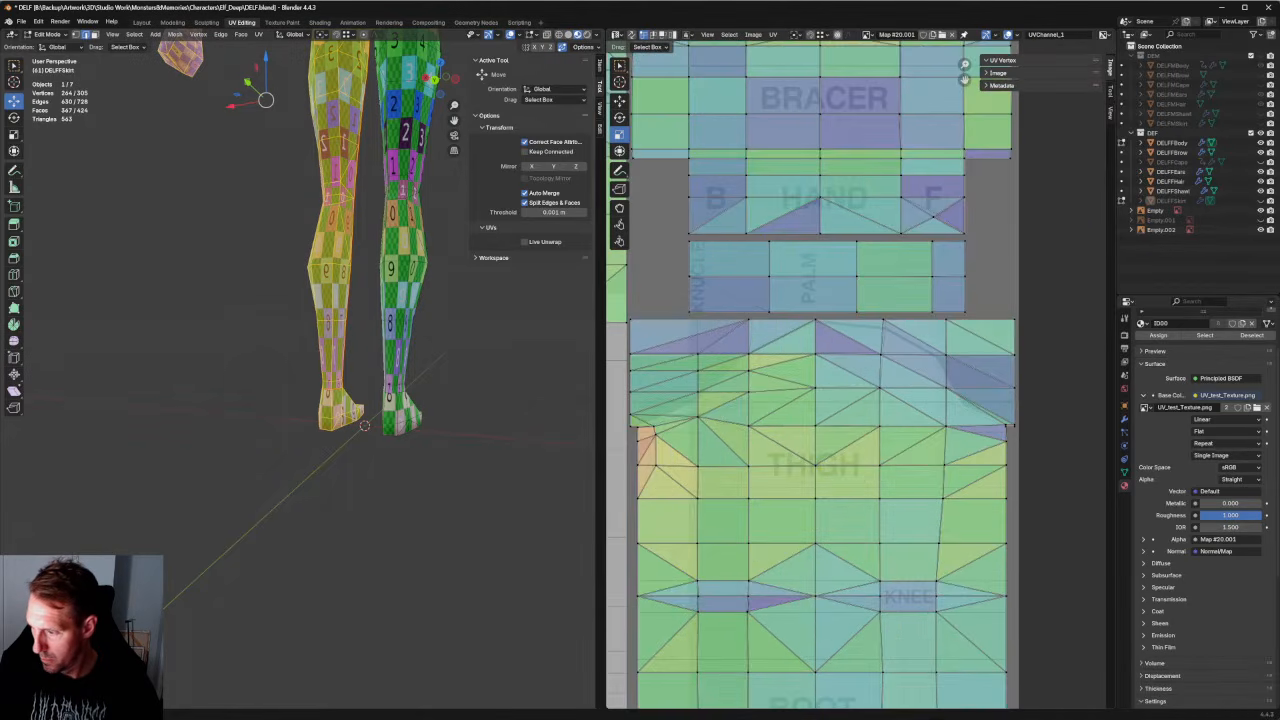
scroll(785, 175, down, 1)
middle_drag(770, 151, 1013, 361)
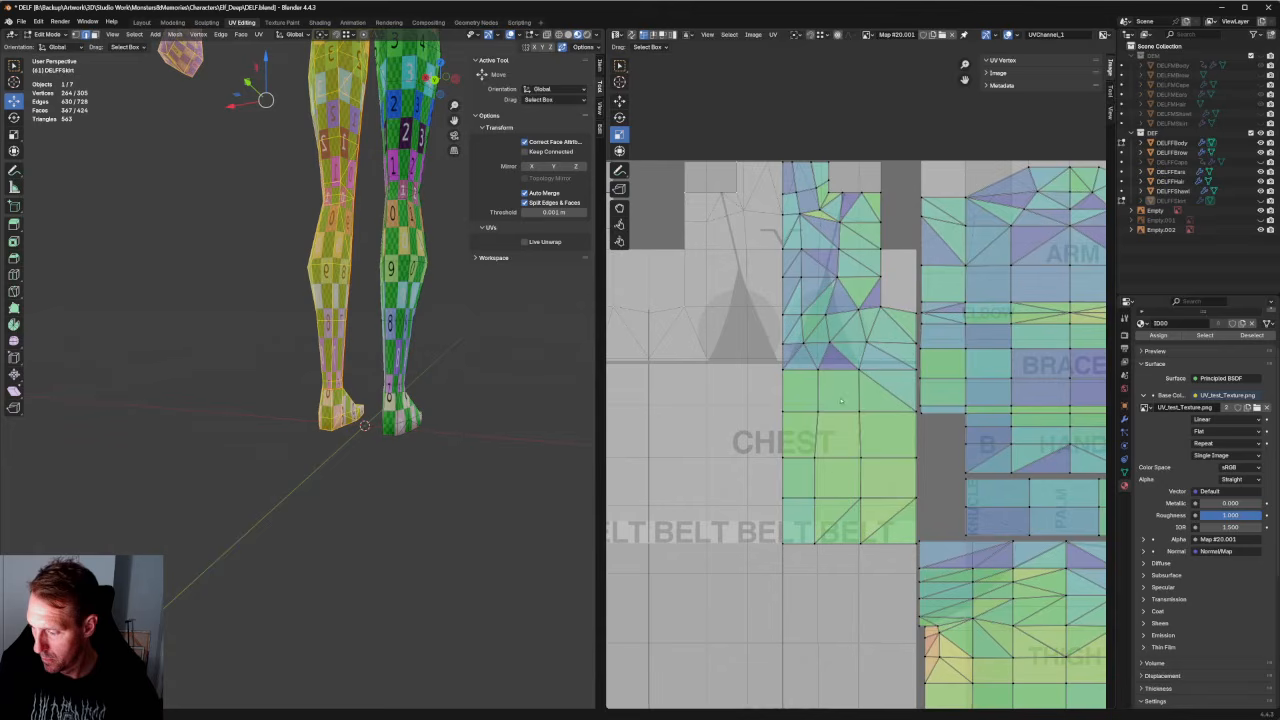
key(shift+w)
scroll(874, 469, up, 2)
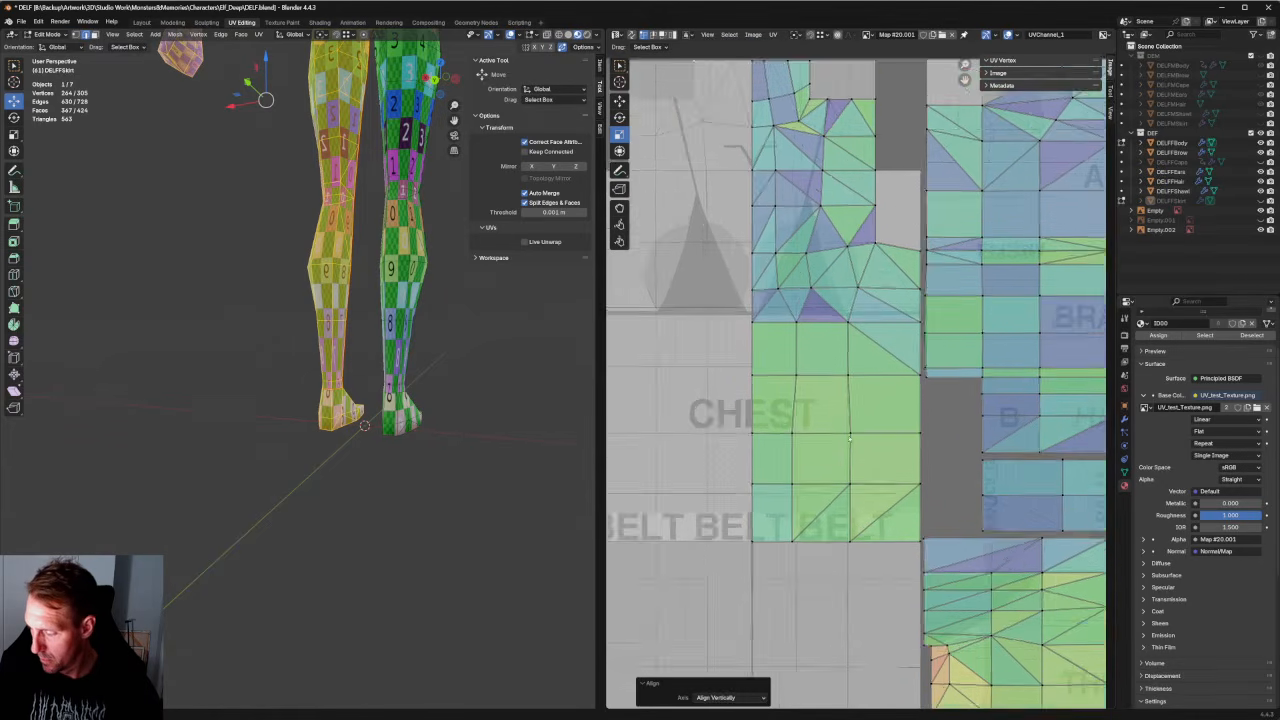
drag(763, 412, 795, 534)
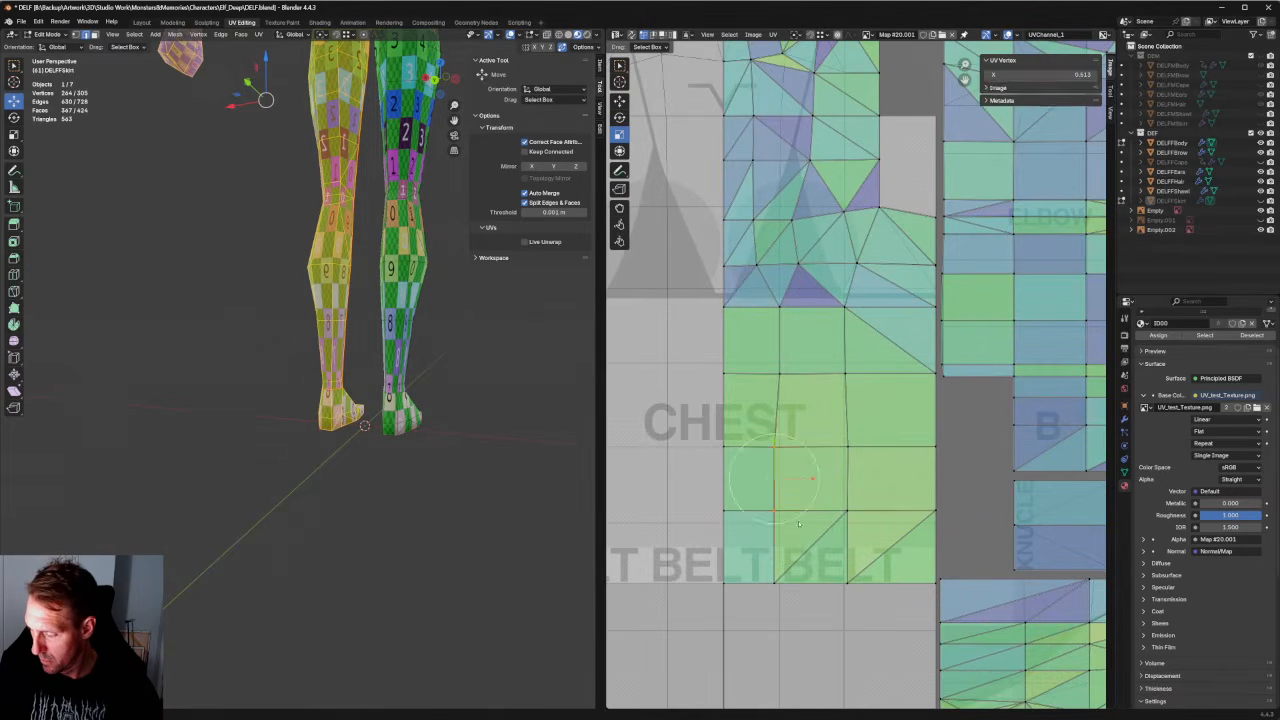
key(w)
drag(806, 478, 809, 478)
click(685, 476)
scroll(685, 470, down, 1)
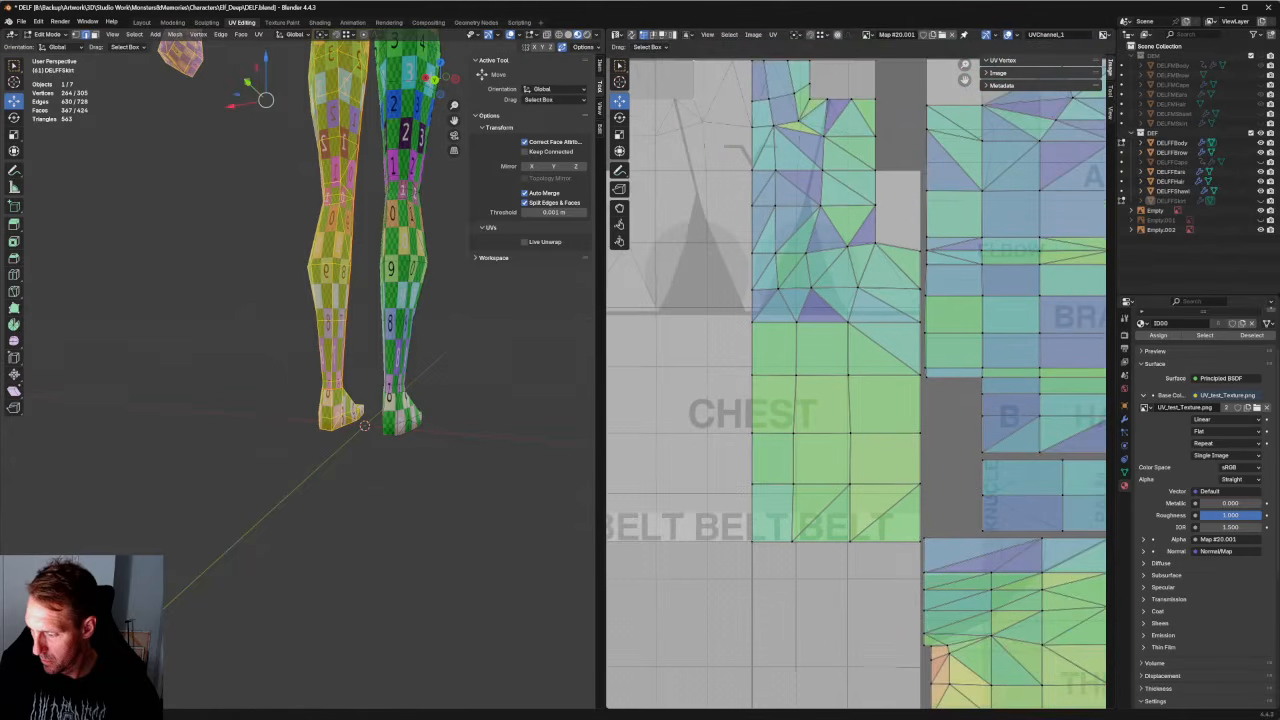
Check the body from front and back, and move the UV vertex at the purple triangle's tip above the chest left to X 0.526.
middle_drag(350, 360, 480, 352)
scroll(410, 377, down, 4)
key(KP_1)
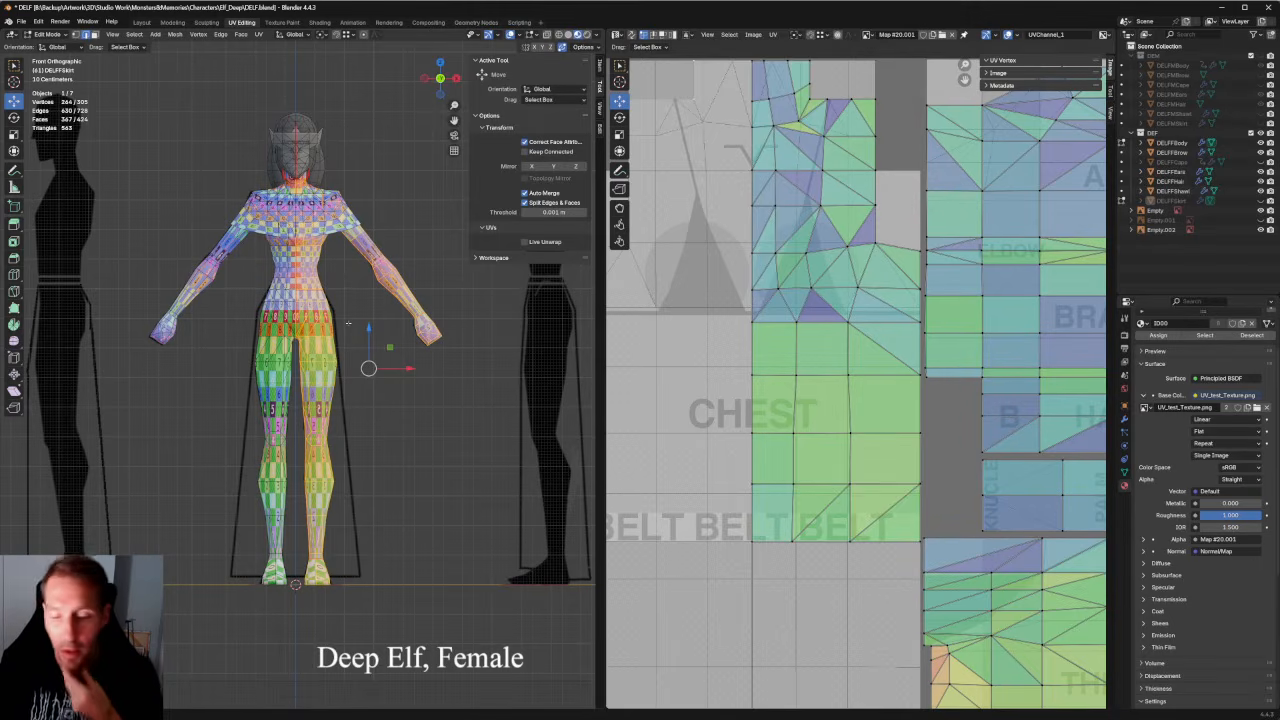
scroll(388, 197, up, 5)
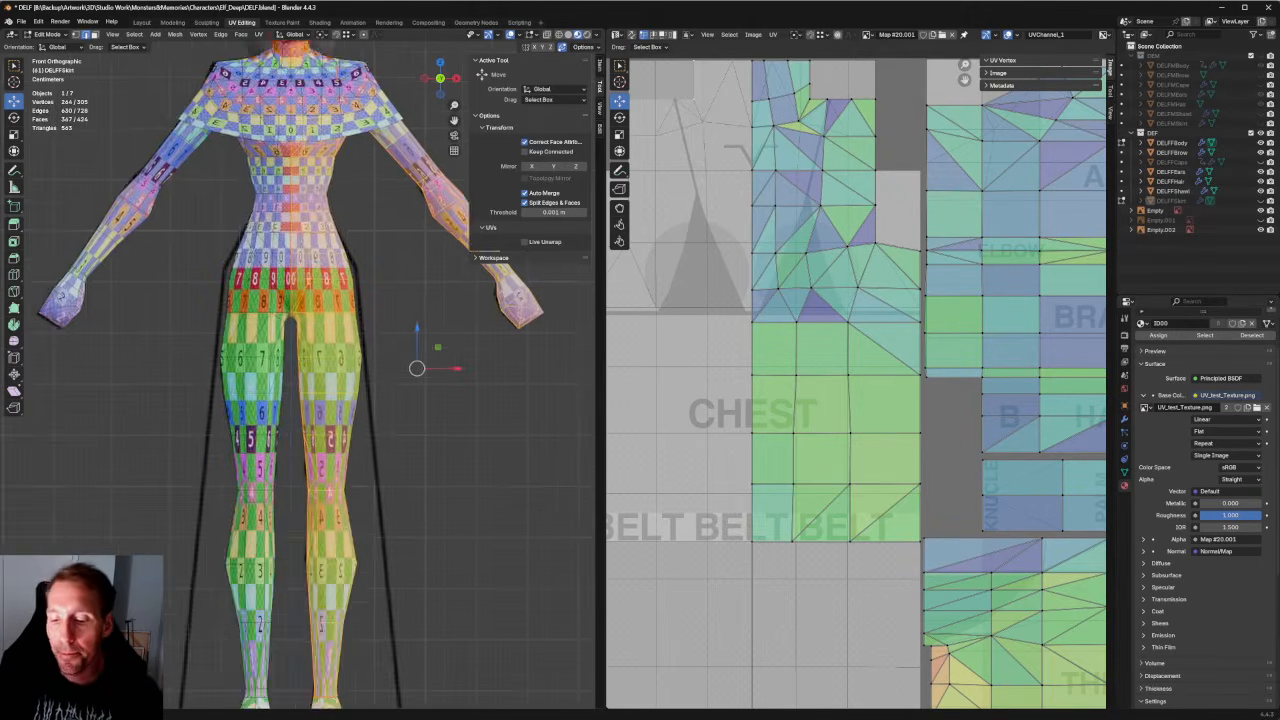
middle_drag(388, 260, 382, 195)
middle_drag(268, 268, 260, 346)
middle_drag(826, 189, 769, 235)
scroll(776, 390, up, 3)
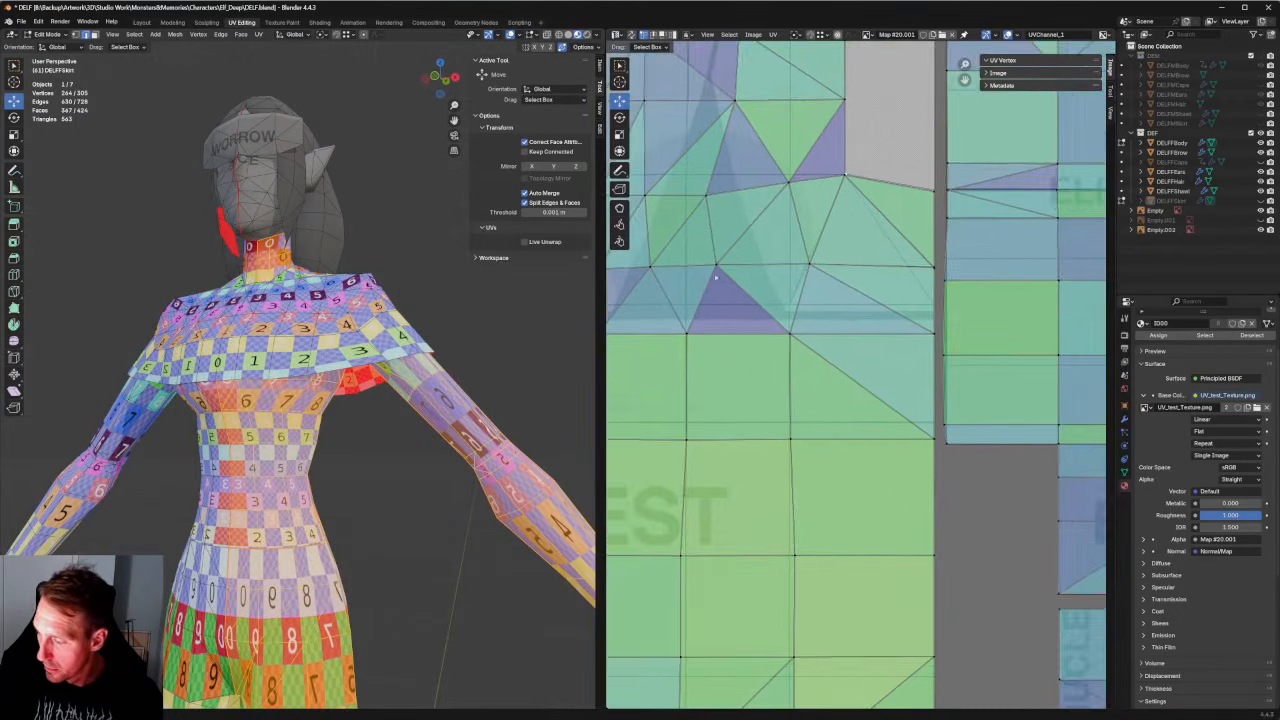
middle_drag(762, 345, 824, 452)
click(795, 364)
key(g)
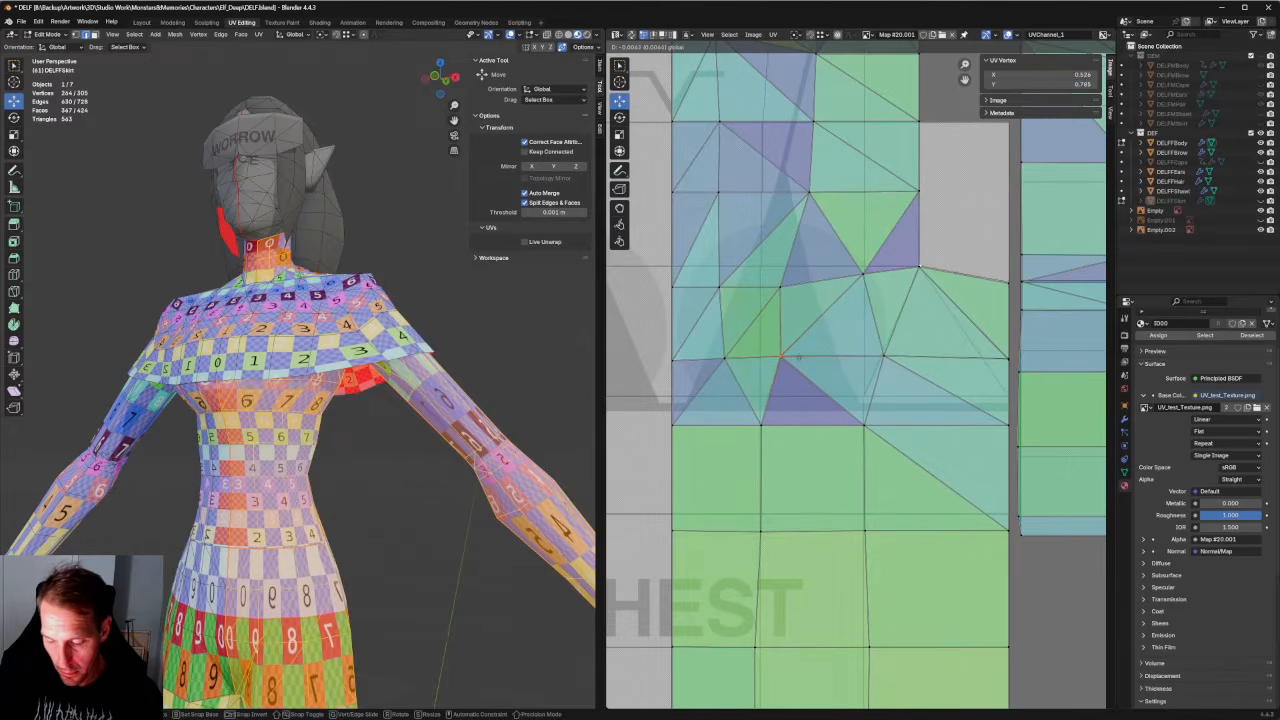
drag(799, 357, 798, 357)
Move the neighbouring UV vertex between the purple triangle's tip and the center seam left by about 0.0031 m.
middle_drag(466, 331, 515, 326)
click(714, 361)
key(g)
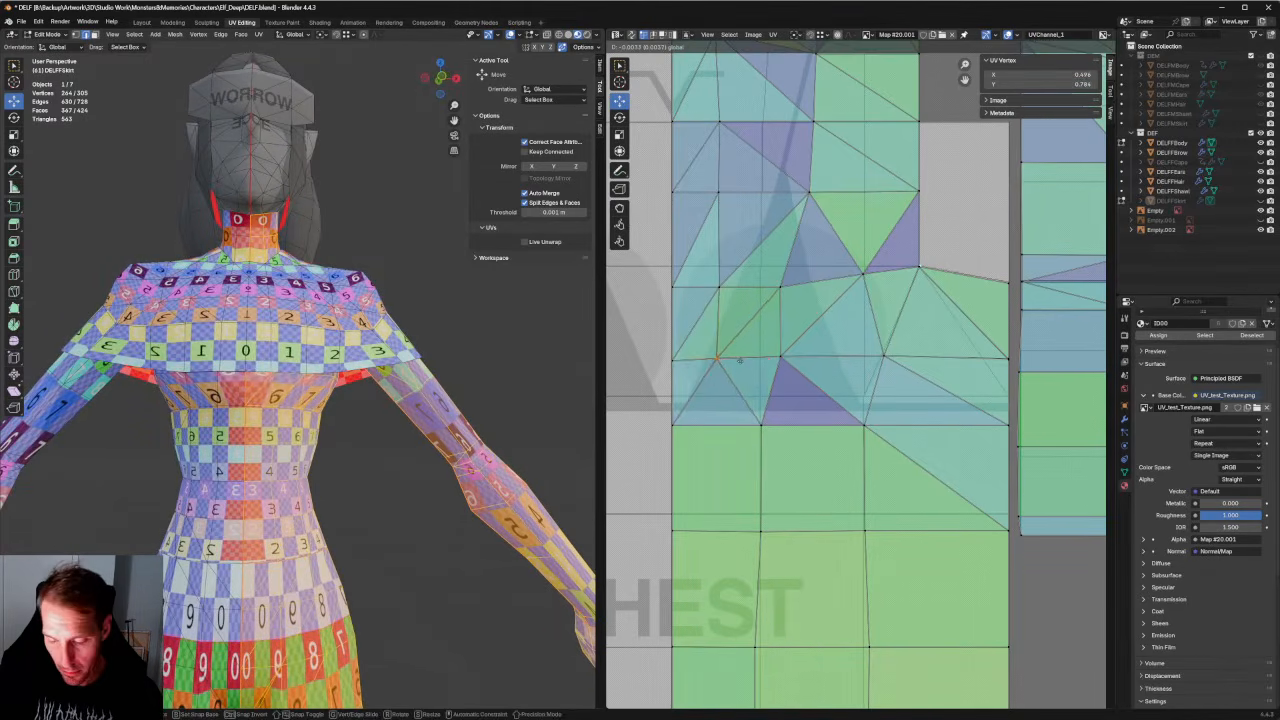
click(742, 362)
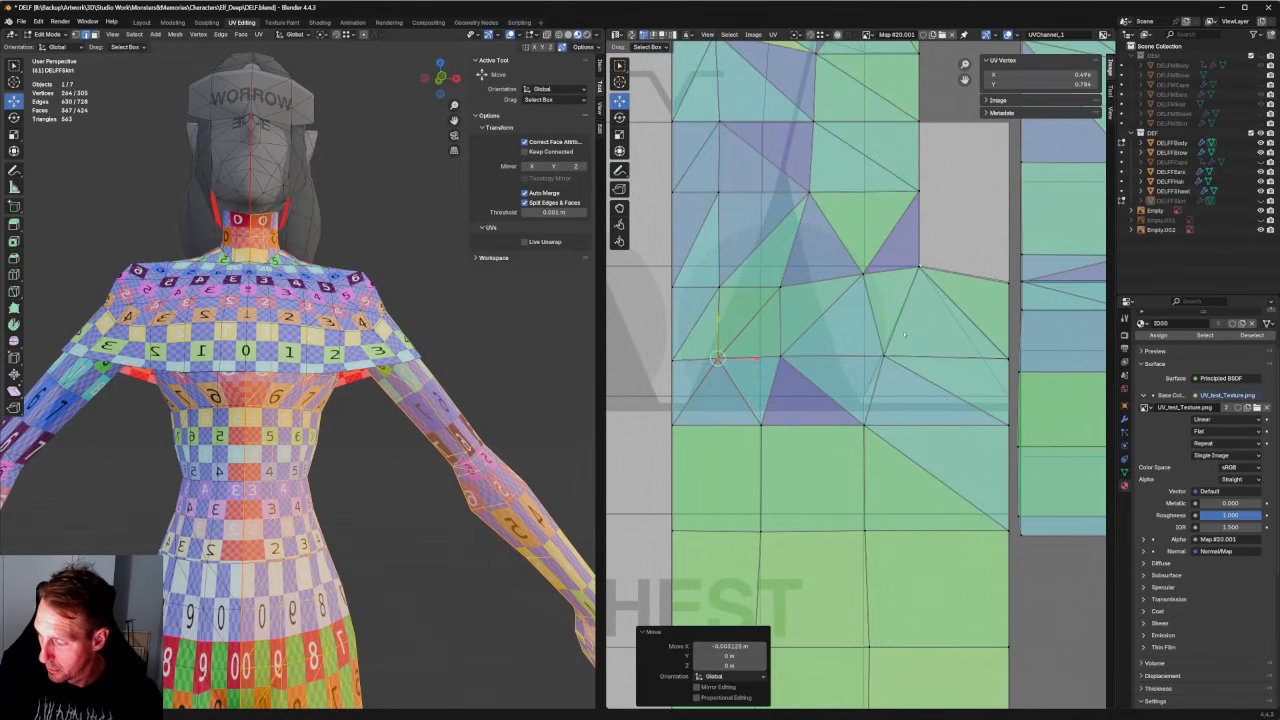
Move the UV vertex on the same row, between the purple triangle and the outer edge, left to X 0.572.
click(885, 355)
drag(910, 357, 888, 357)
middle_drag(500, 335, 512, 424)
key(ctrl+z)
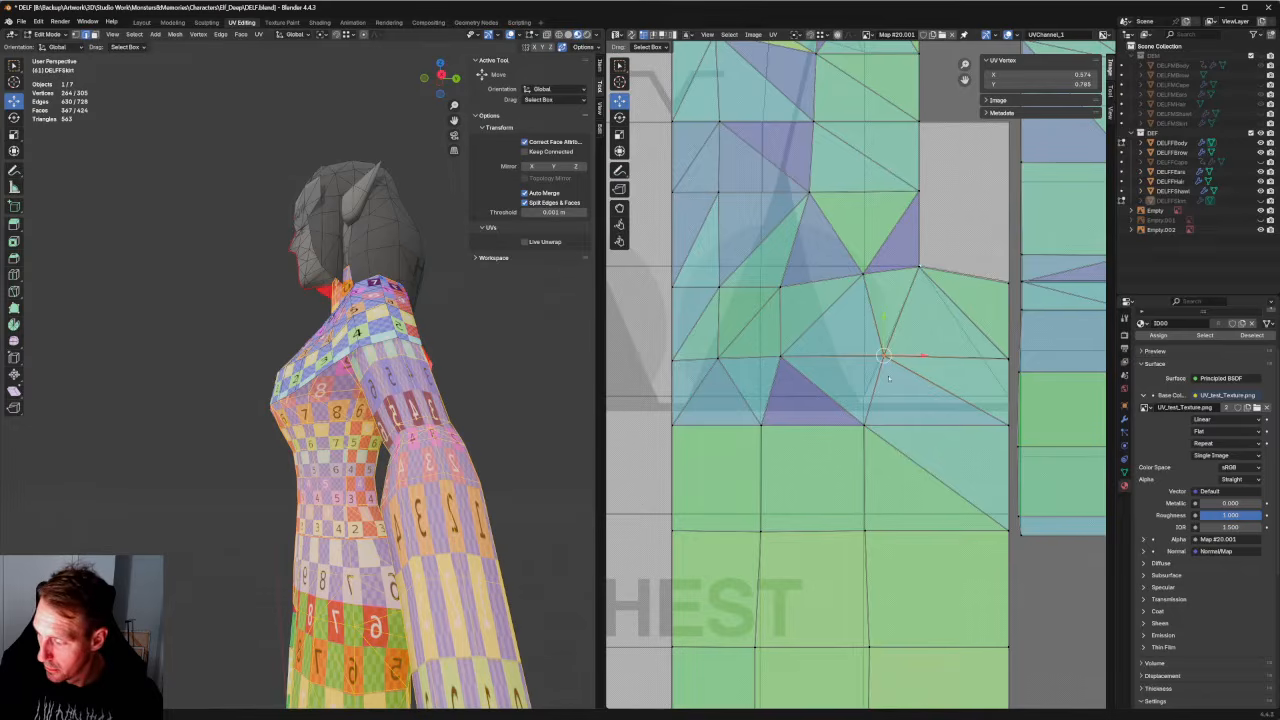
key(g)
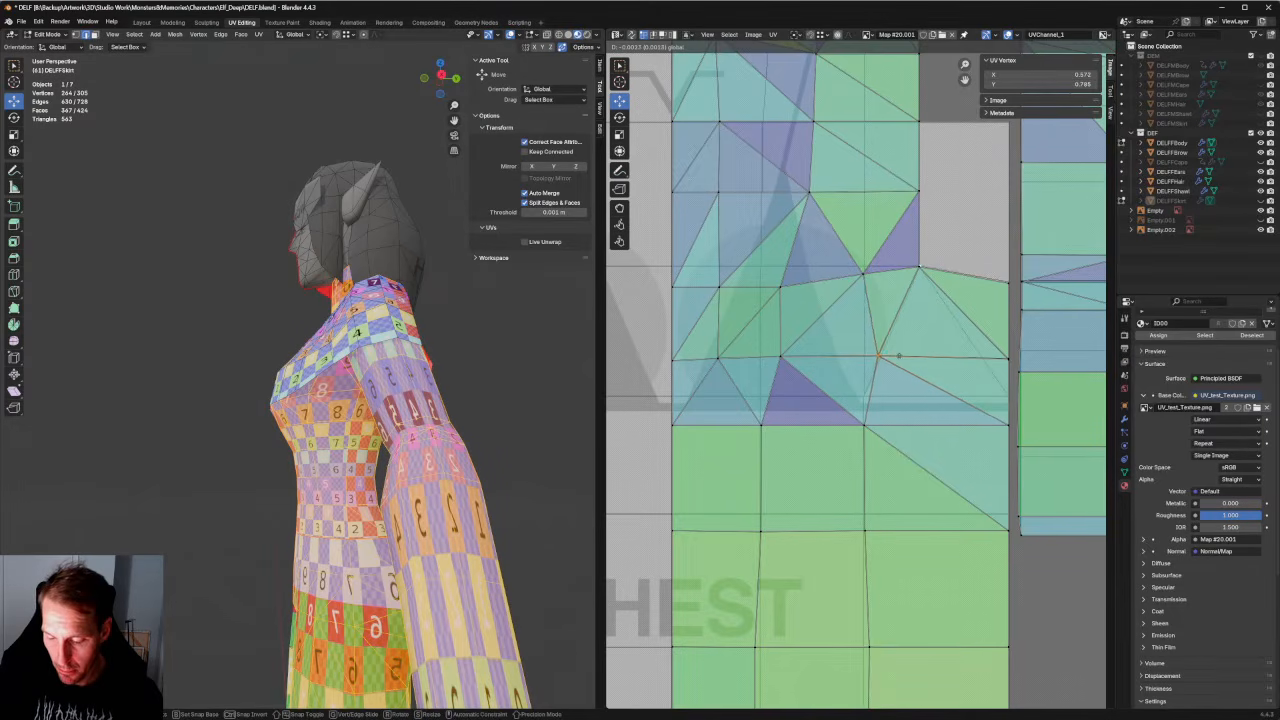
click(899, 356)
Try lowering the UV vertex at the bottom tip of the green triangle near the armhole by about 0.0044 m, and undo it.
click(887, 268)
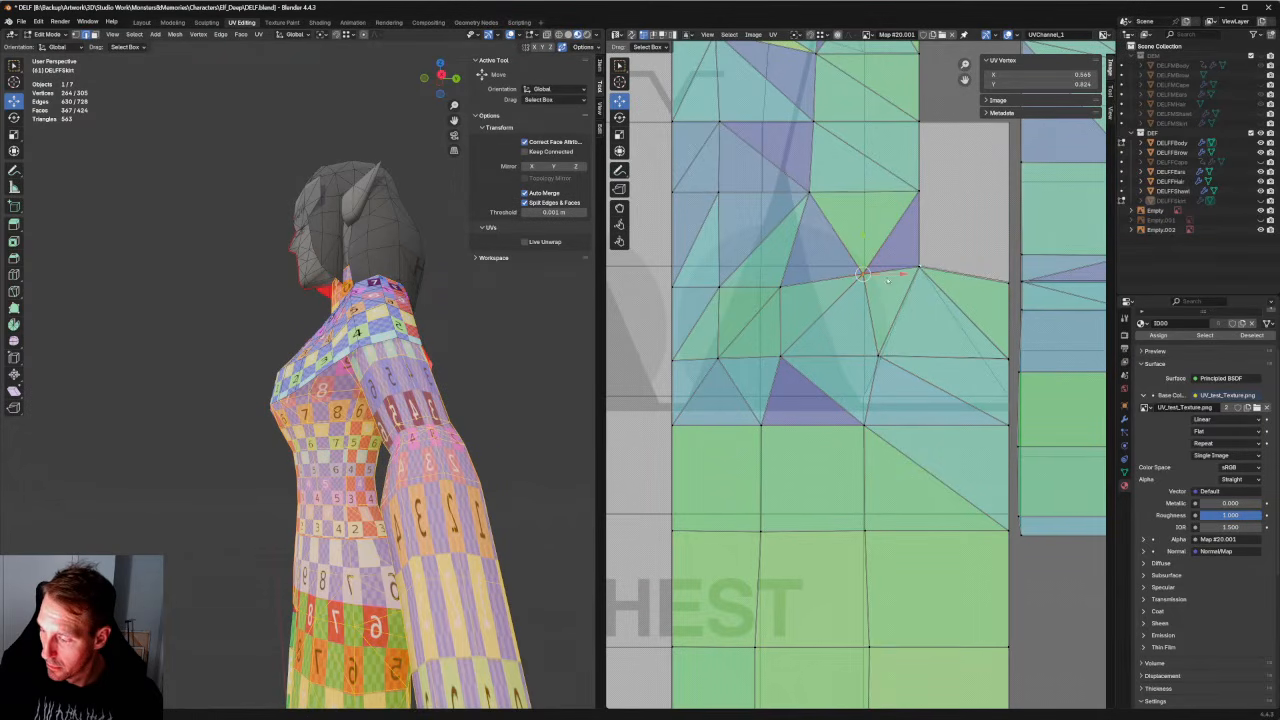
drag(888, 275, 865, 262)
key(ctrl+z)
middle_drag(420, 400, 520, 305)
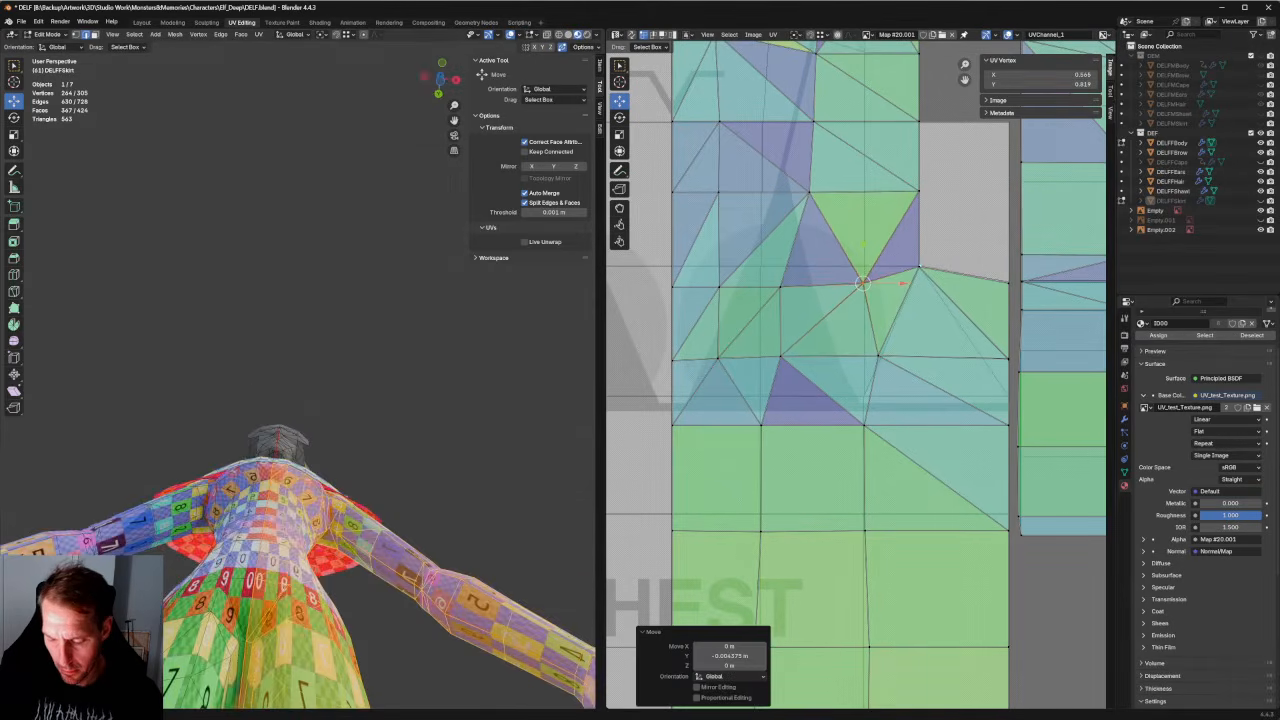
middle_drag(348, 380, 348, 452)
key(ctrl+z)
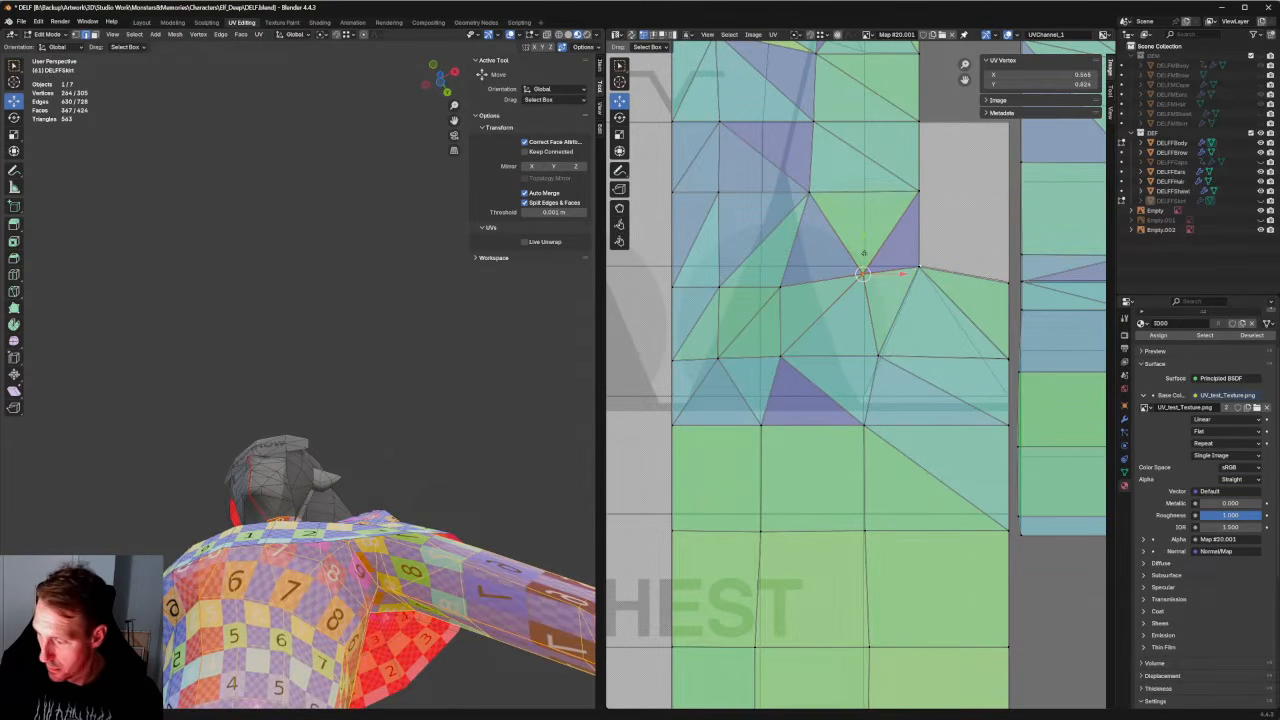
Lower the green triangle's bottom UV vertex by about 0.0022 m and view the model from the front.
drag(863, 272, 863, 278)
middle_drag(416, 375, 450, 472)
key(KP_1)
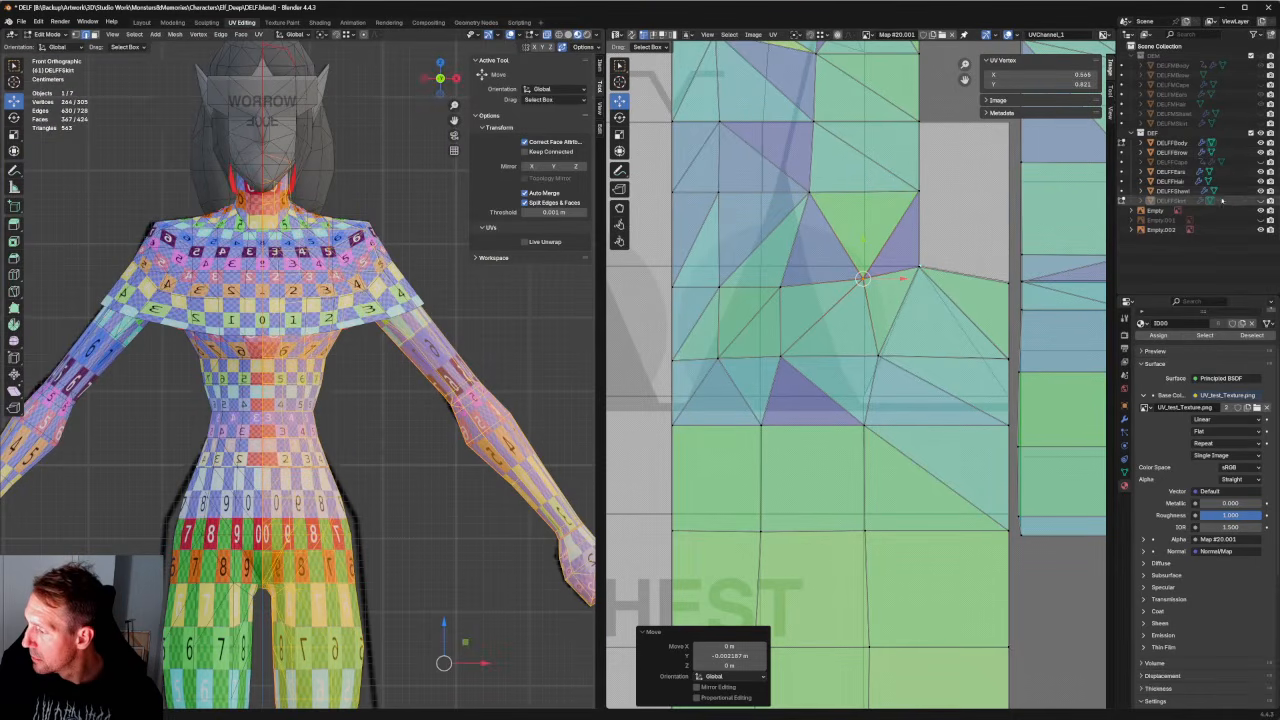
Hide the female elf's shawl object and check the texture on the shoulders and chest.
click(1260, 191)
scroll(318, 222, up, 4)
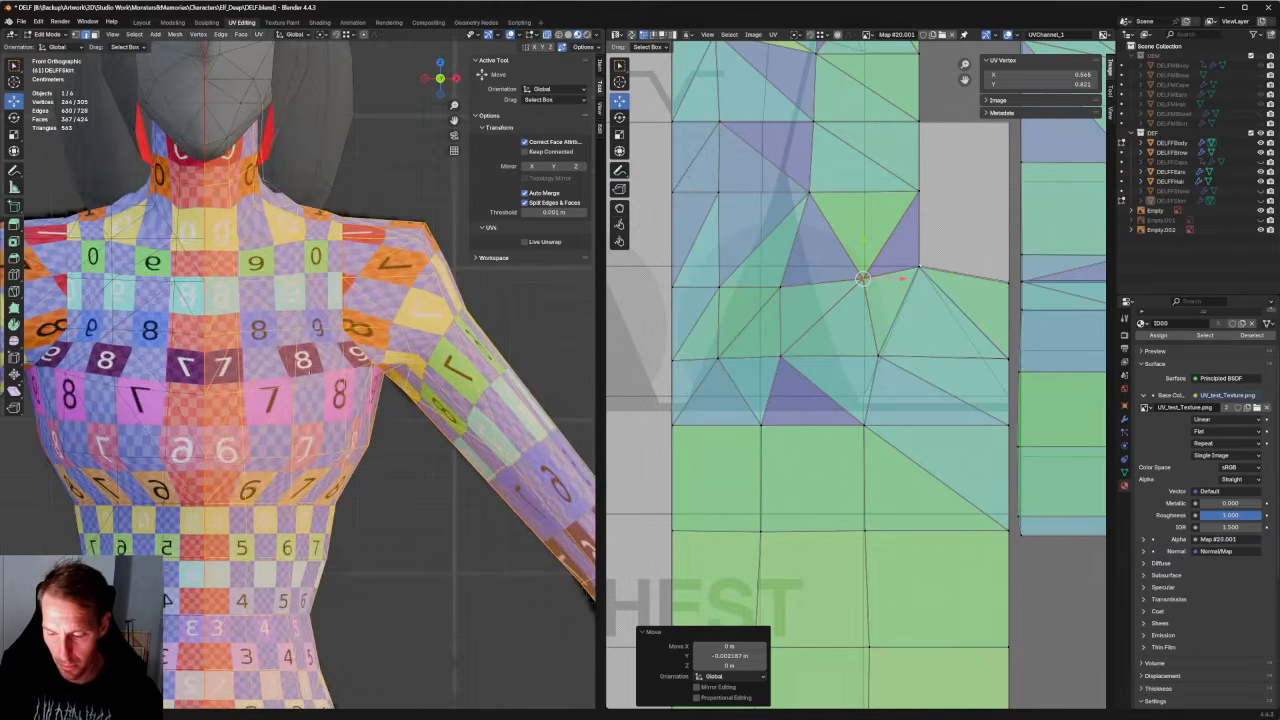
scroll(165, 600, down, 1)
Raise the green triangle's bottom UV vertex and its inner neighbour slightly, and lower the same row's center-edge vertex by about 0.0022 m.
key(ctrl+z)
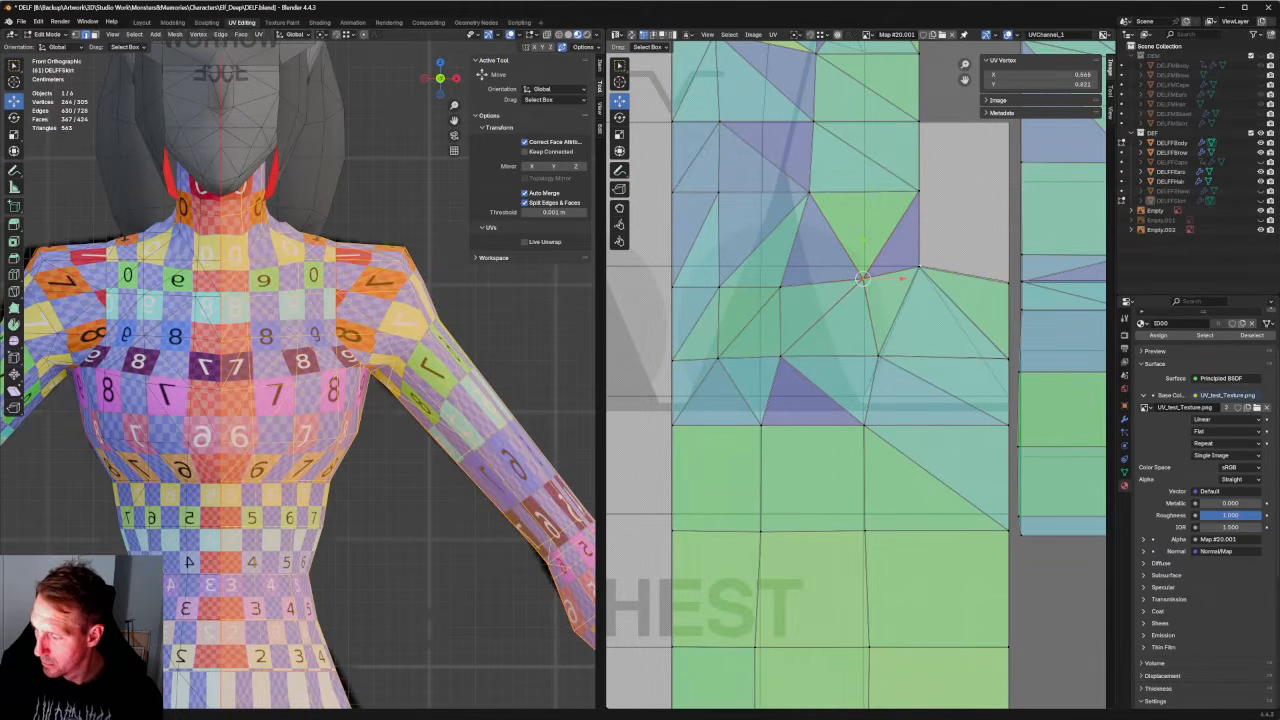
drag(864, 260, 868, 252)
click(780, 287)
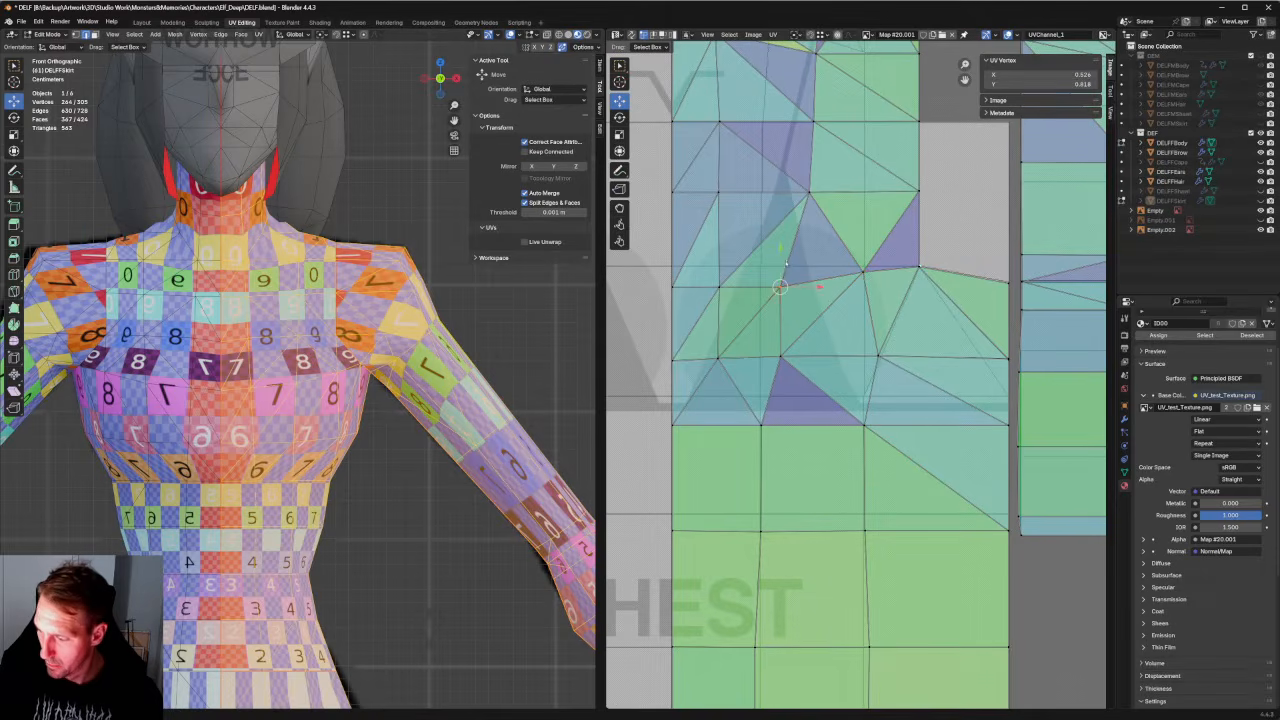
drag(786, 263, 785, 253)
drag(779, 283, 676, 288)
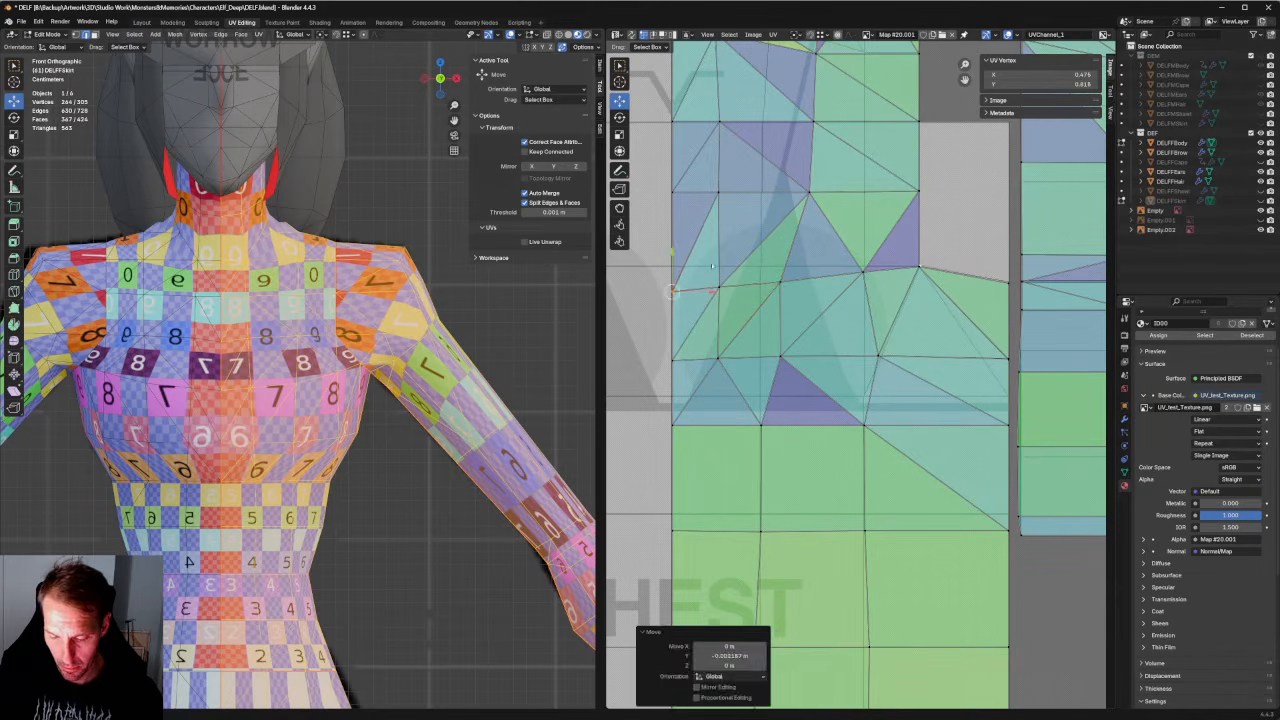
Shift the chest UV vertex beside the armhole outward by about 0.001 m and the one on the row below inward by about 0.0039 m.
click(945, 335)
click(882, 347)
drag(905, 355, 908, 356)
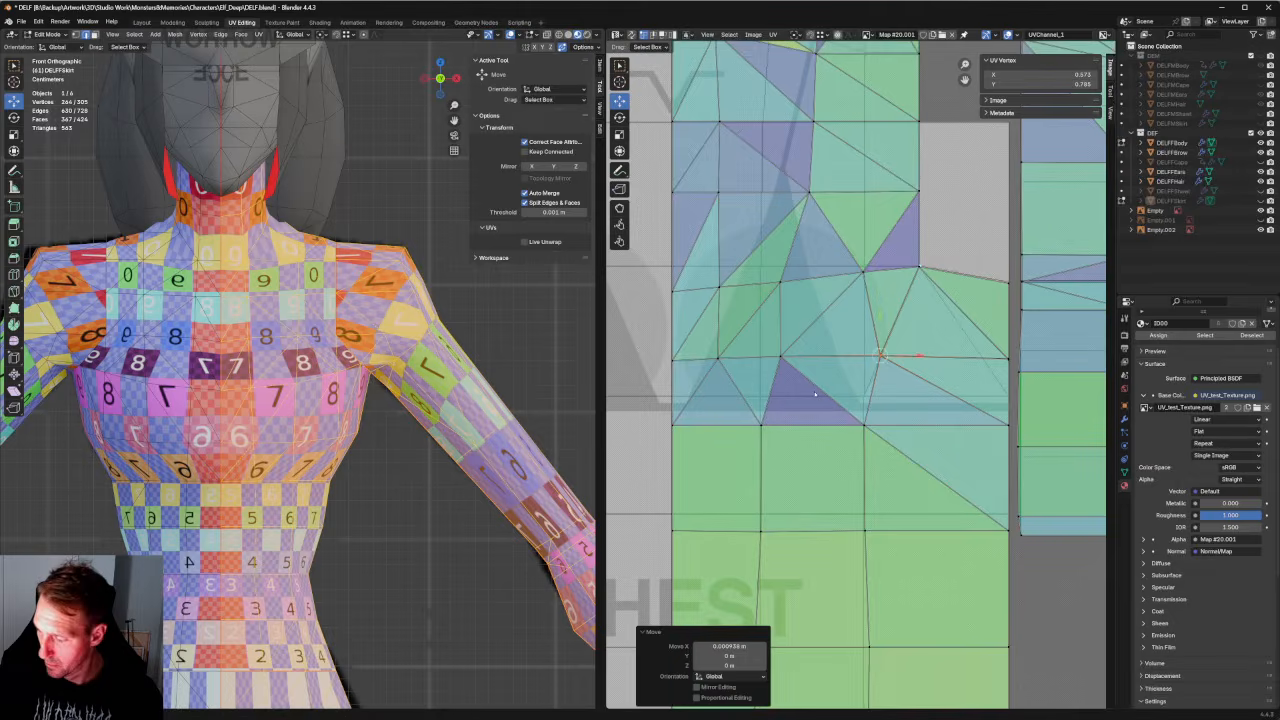
key(g)
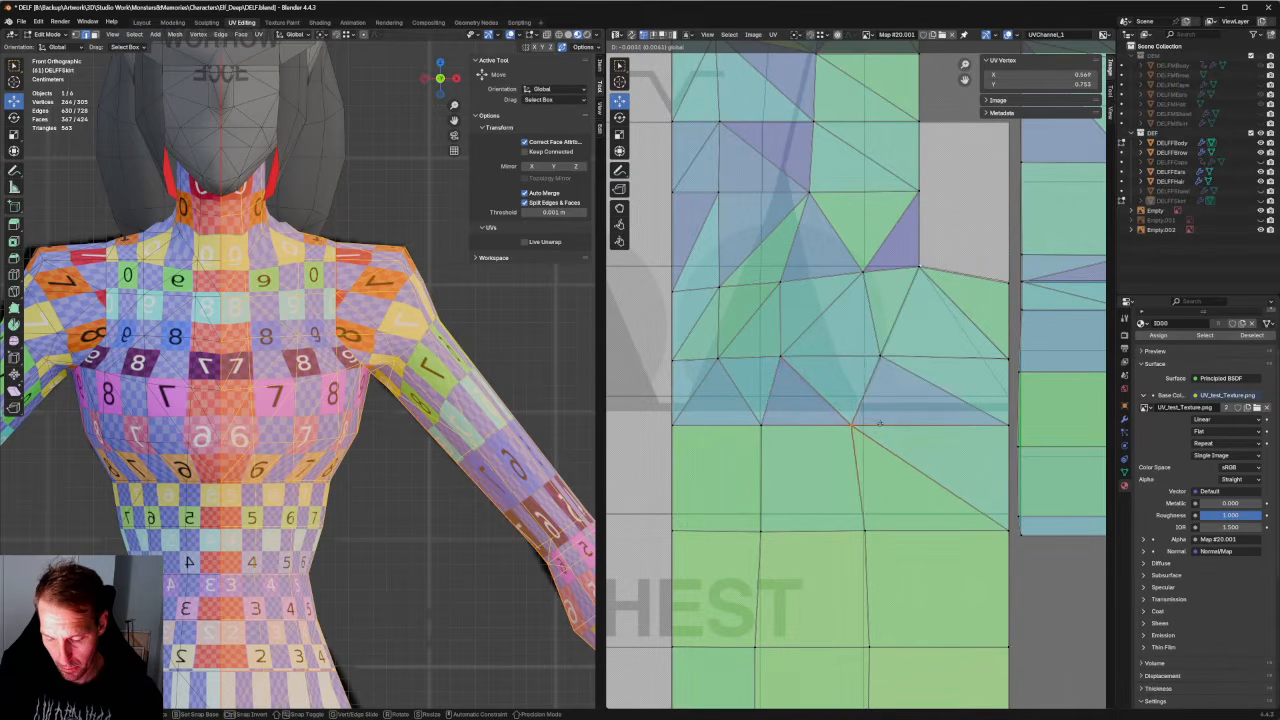
click(884, 424)
Lower the two inner UV vertices of the horizontal edge across the upper back piece to Y 0.848.
scroll(480, 370, down, 3)
middle_drag(480, 365, 102, 421)
scroll(102, 421, down, 2)
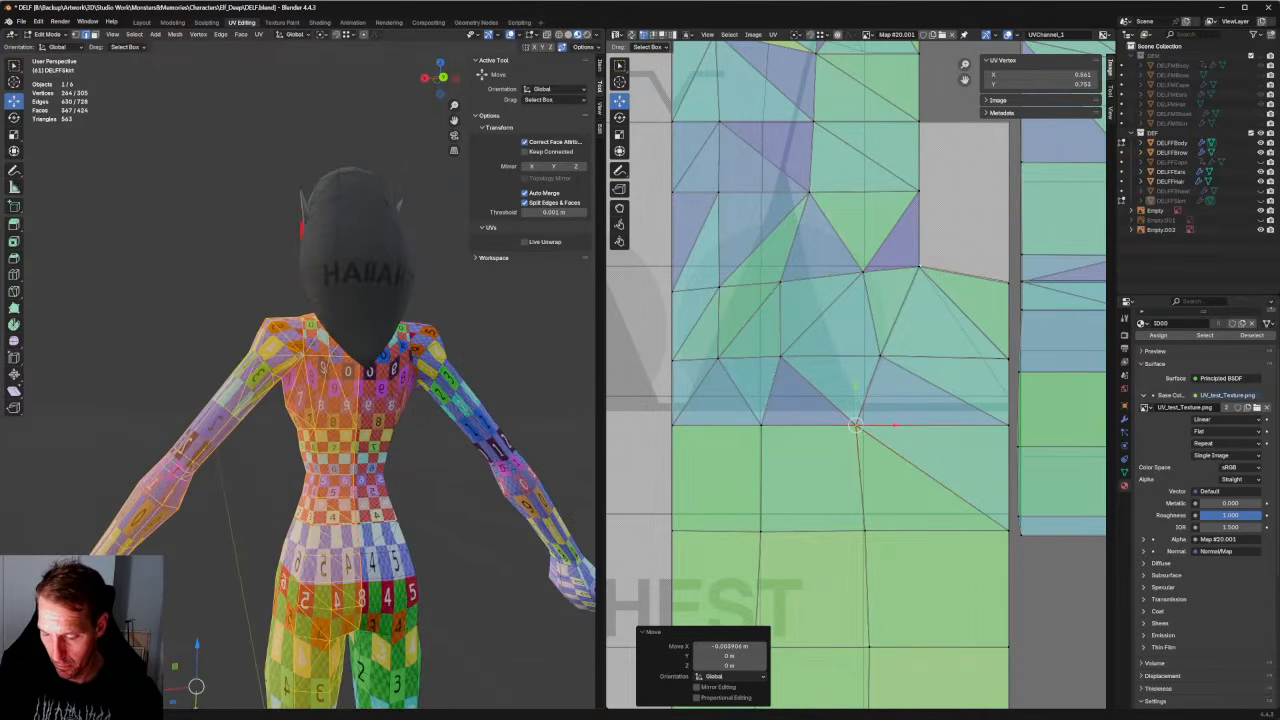
scroll(817, 334, down, 5)
middle_drag(947, 315, 1092, 300)
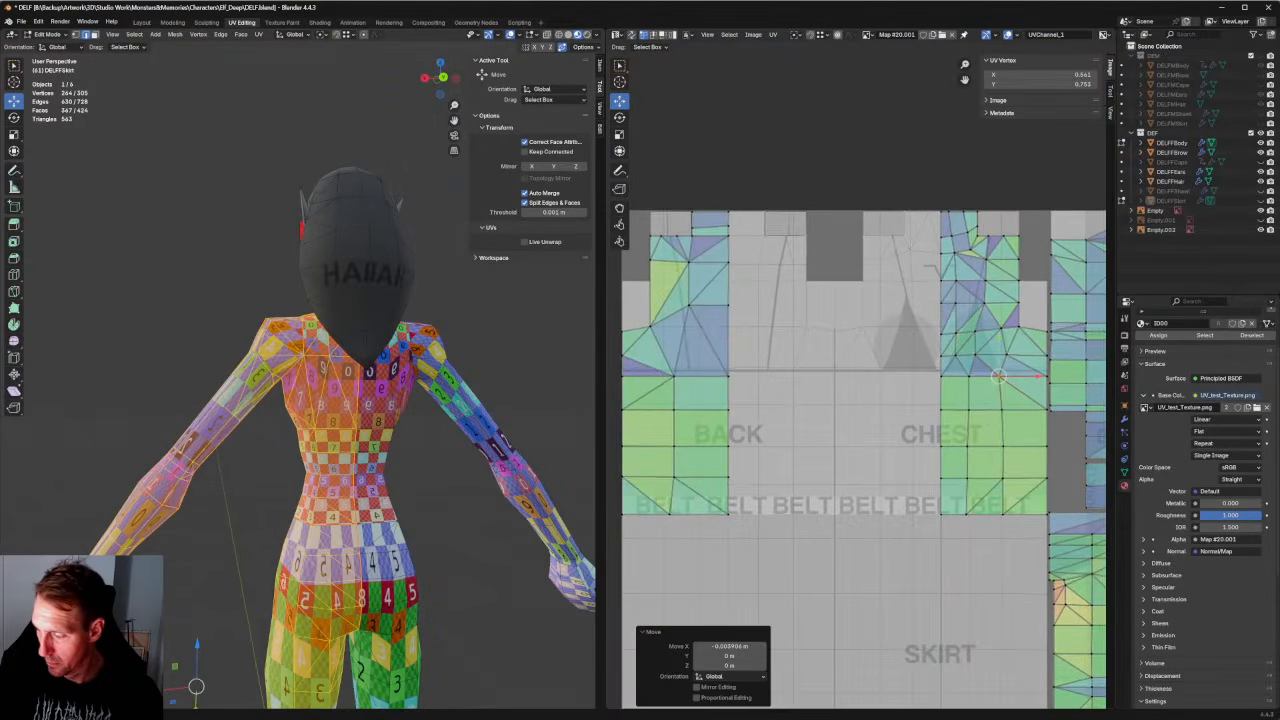
middle_drag(745, 243, 862, 242)
scroll(862, 242, up, 4)
click(785, 211)
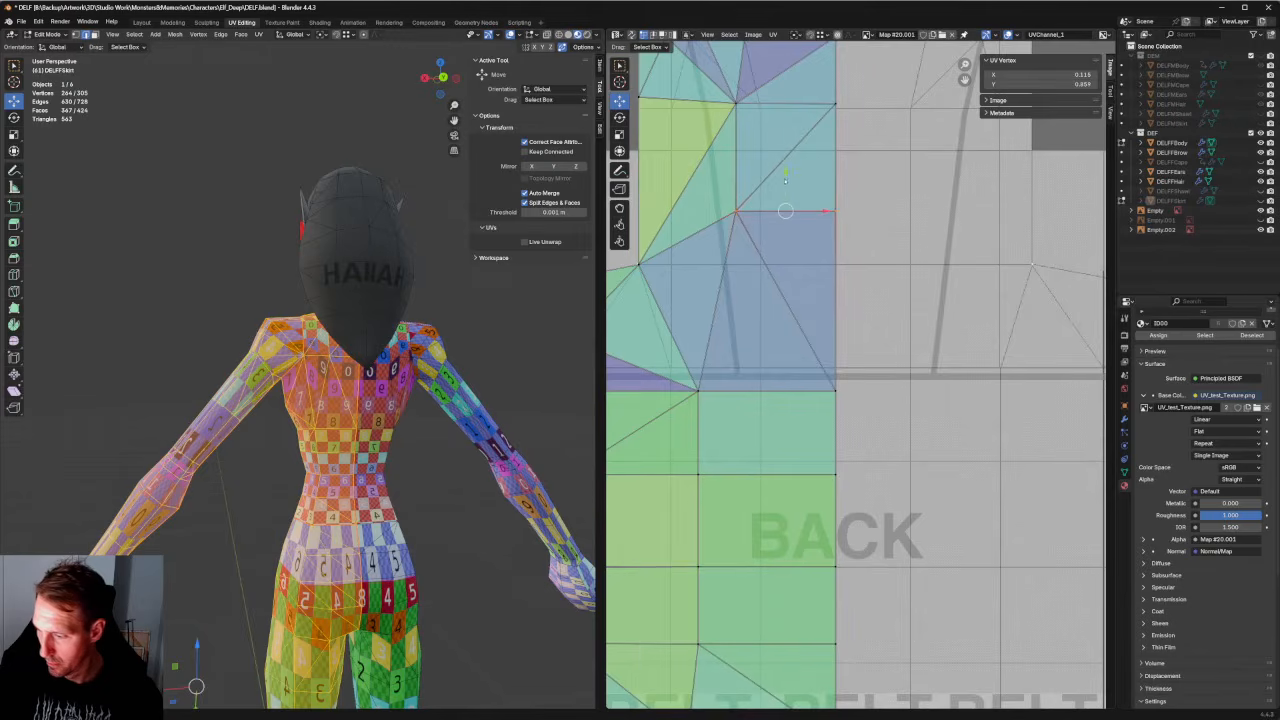
drag(785, 178, 795, 198)
Try moving the middle UV vertex at the base of the upper back's purple faces, and undo it.
scroll(858, 344, down, 1)
middle_drag(860, 340, 900, 352)
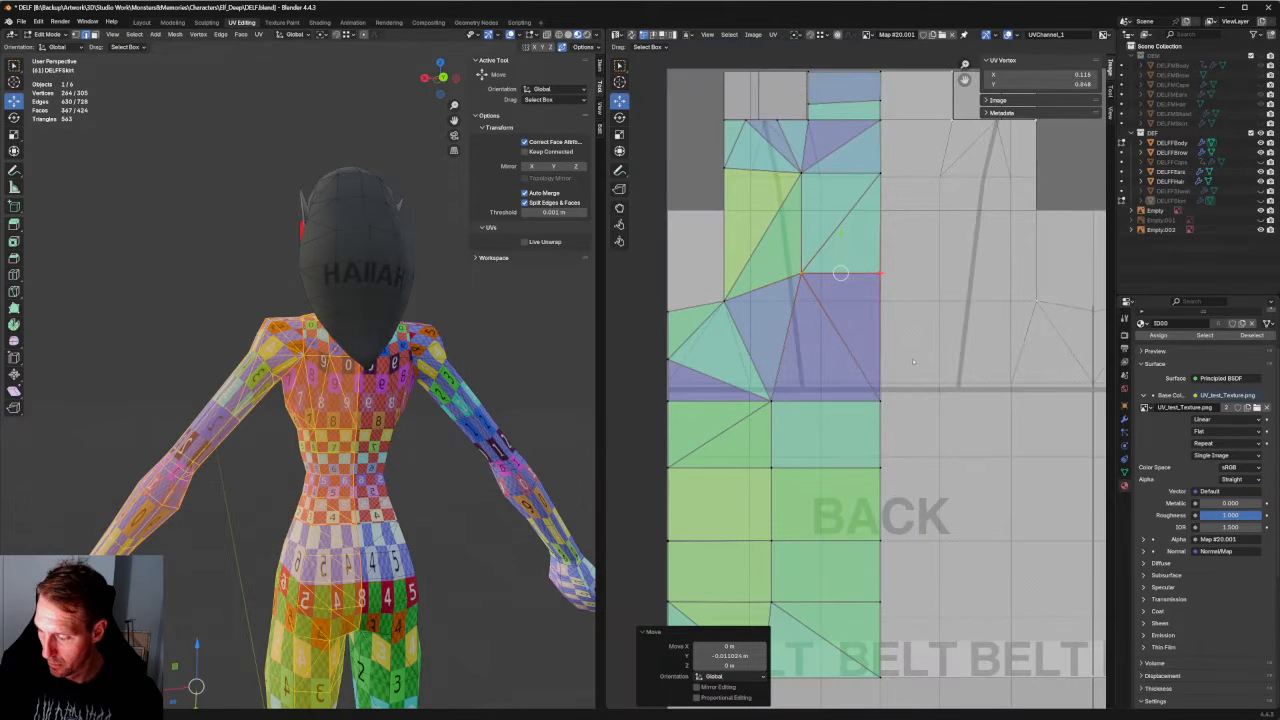
click(772, 398)
key(g)
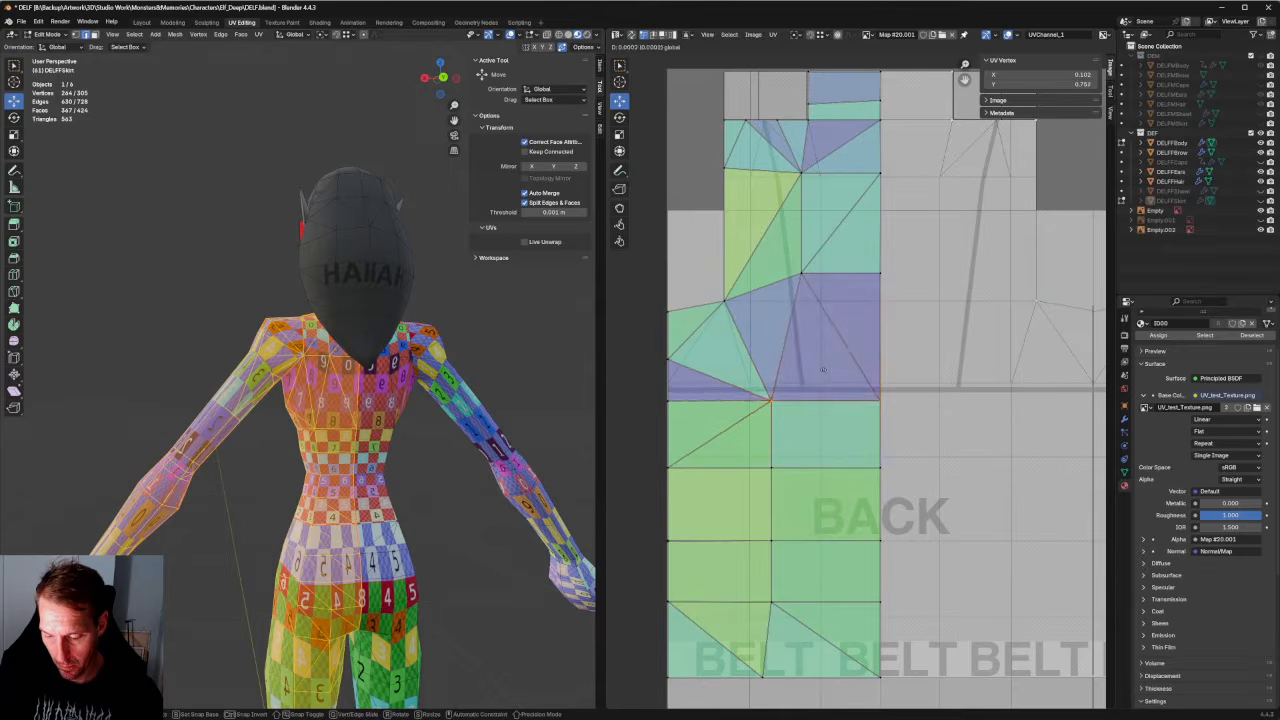
drag(823, 370, 823, 368)
key(ctrl+z)
Align the side-edge UV vertices of the back and chest pieces horizontally and lower them to Y 0.783.
click(728, 358)
middle_drag(694, 358, 737, 371)
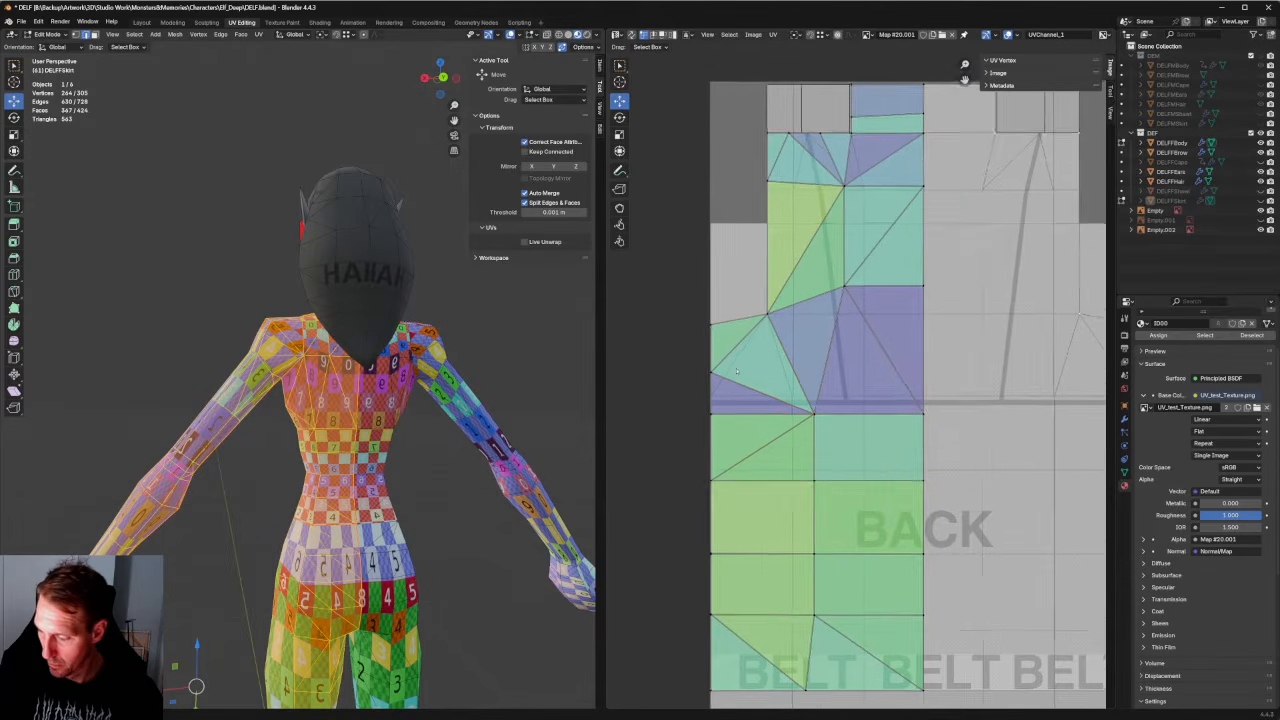
scroll(728, 367, down, 2)
click(762, 374)
middle_drag(908, 352, 690, 370)
scroll(800, 366, down, 2)
middle_drag(956, 353, 872, 364)
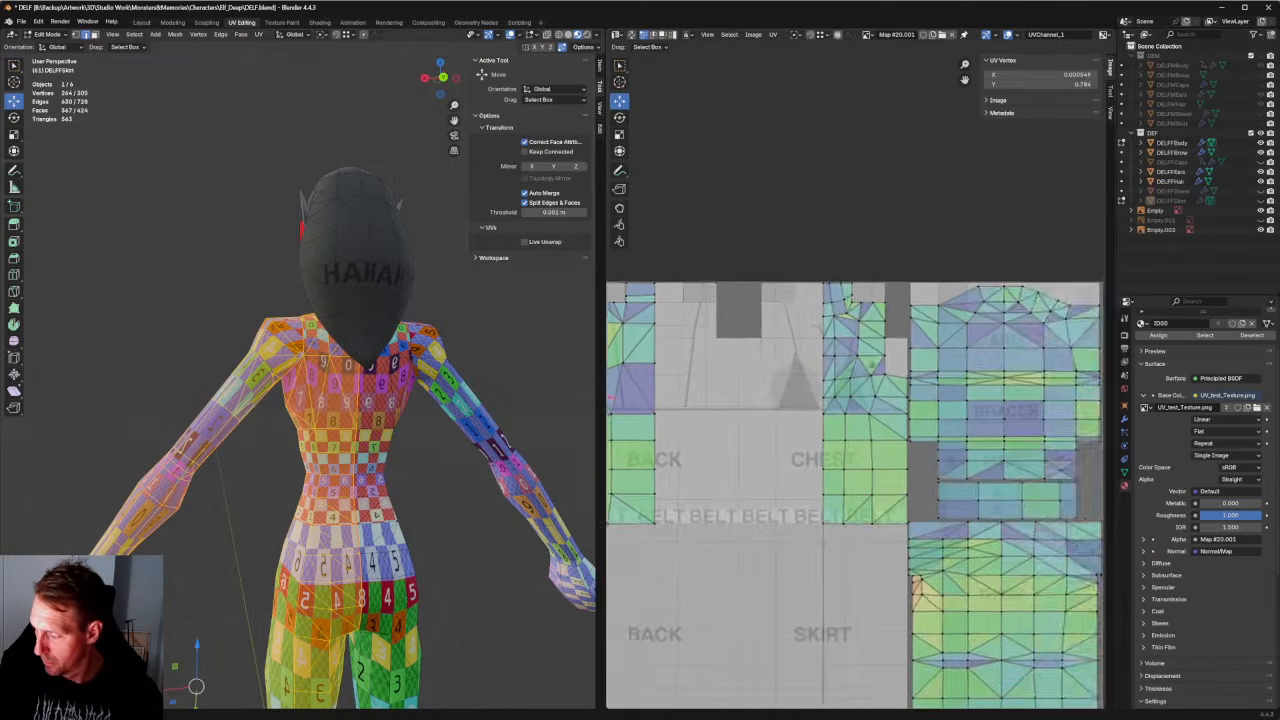
scroll(889, 388, up, 4)
click(937, 410)
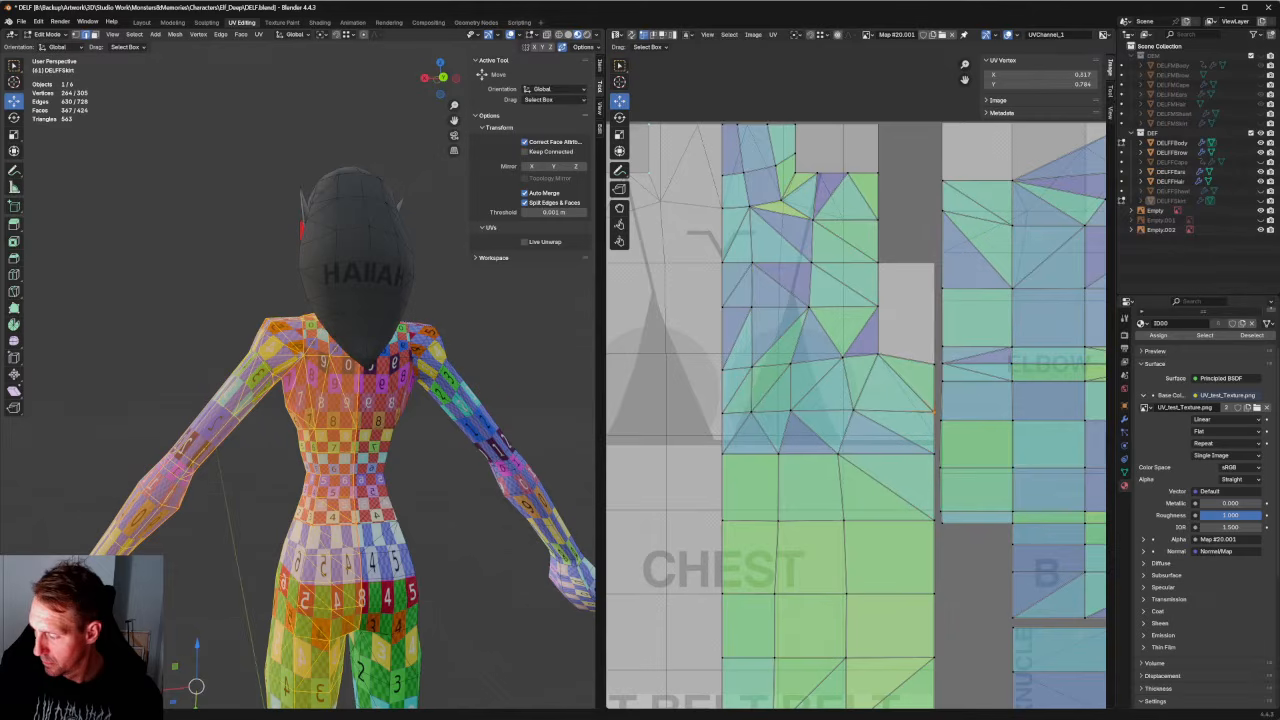
scroll(849, 387, down, 3)
middle_drag(684, 375, 897, 377)
key(shift+w)
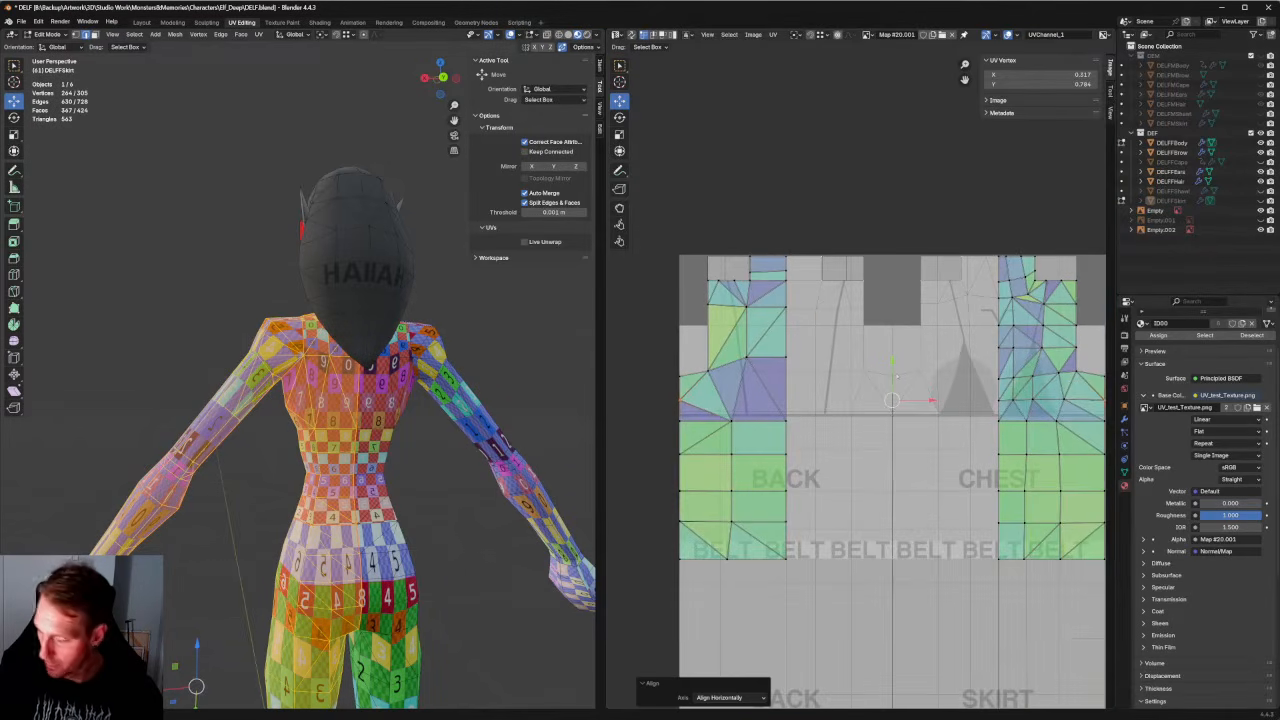
mouse_move(894, 378)
mouse_down()
mouse_move(893, 361)
mouse_move(893, 379)
mouse_up()
Clear the selection to check the checker texture on the model's back, and restore the selection.
mouse_move(358, 366)
middle_down()
mouse_move(526, 370)
mouse_move(531, 386)
mouse_move(370, 383)
middle_up()
click(520, 382)
scroll(858, 382, down, 1)
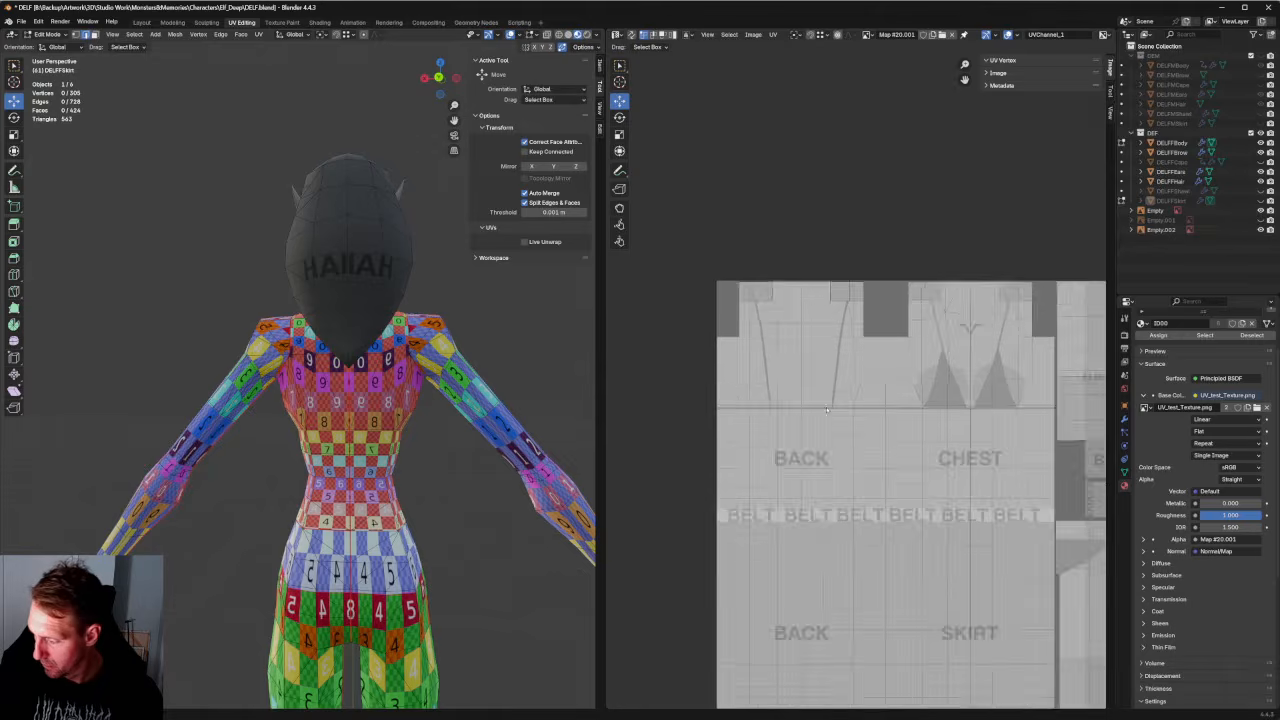
scroll(826, 410, down, 1)
key(ctrl+z)
scroll(859, 427, up, 2)
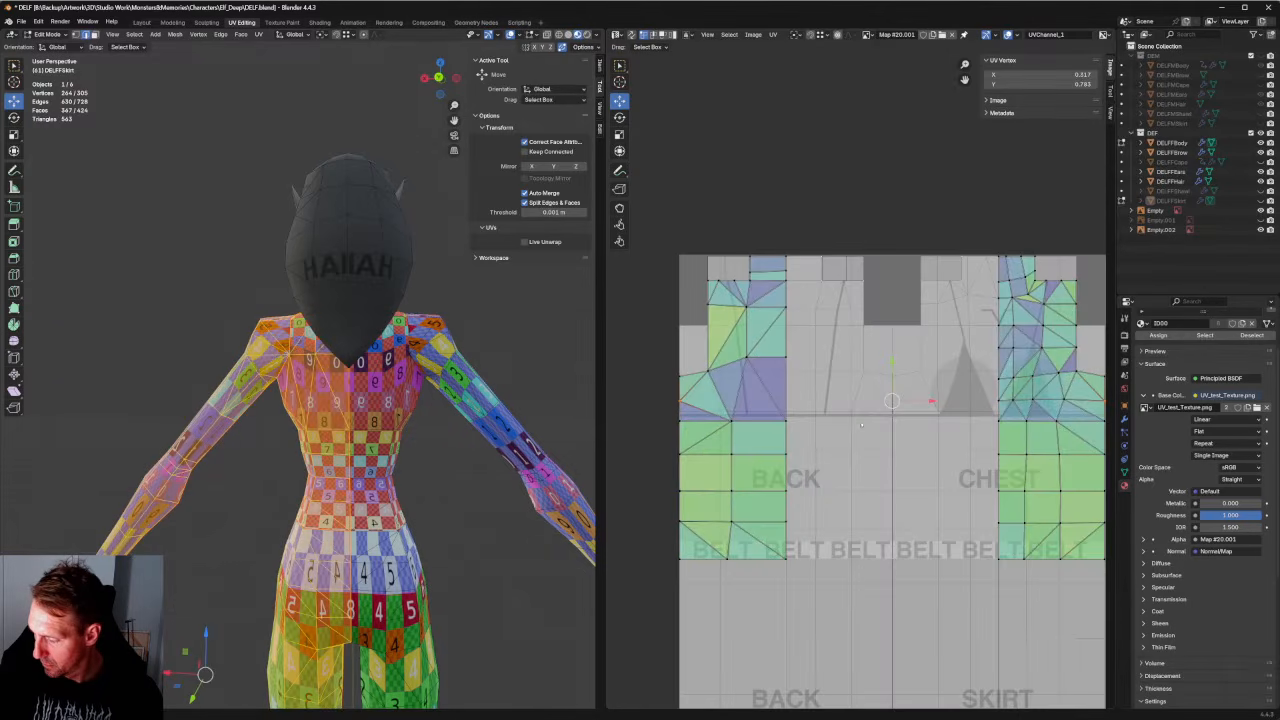
Examine the checker texture on the whole body from the front, comparing the torso with the arms and legs.
middle_drag(861, 425, 816, 422)
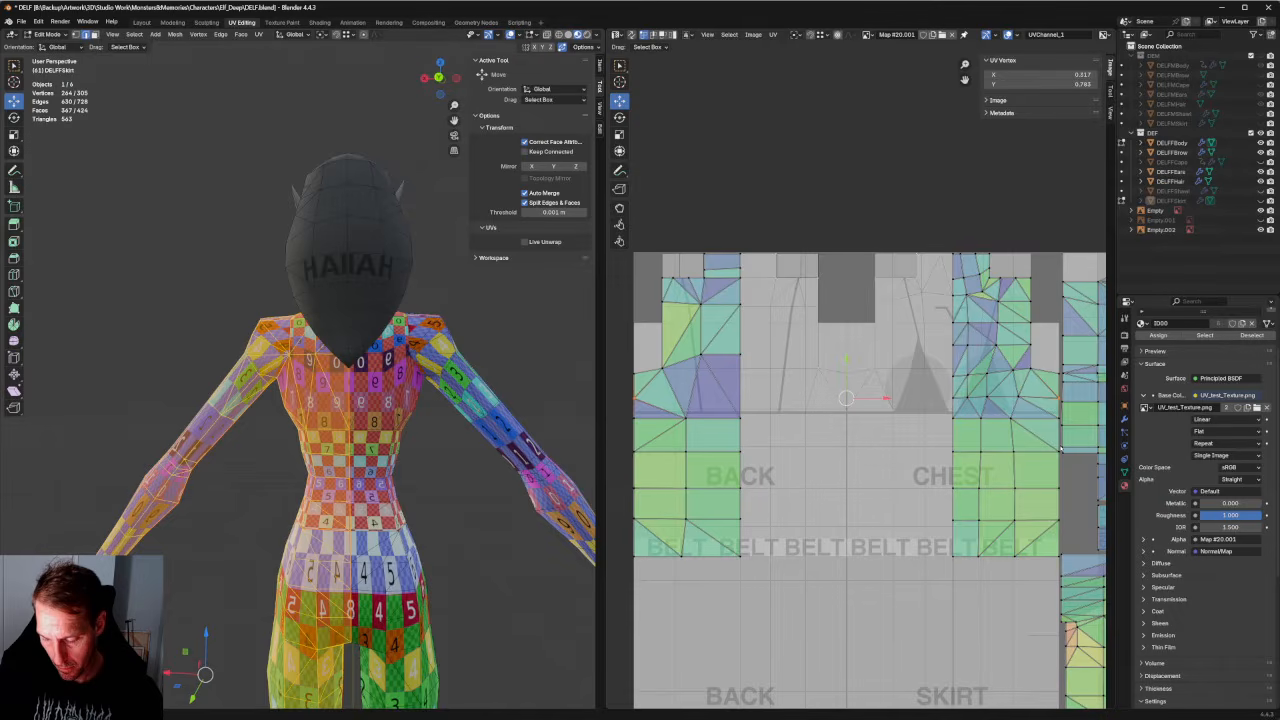
scroll(465, 498, down, 2)
middle_drag(465, 498, 311, 443)
key(KP_1)
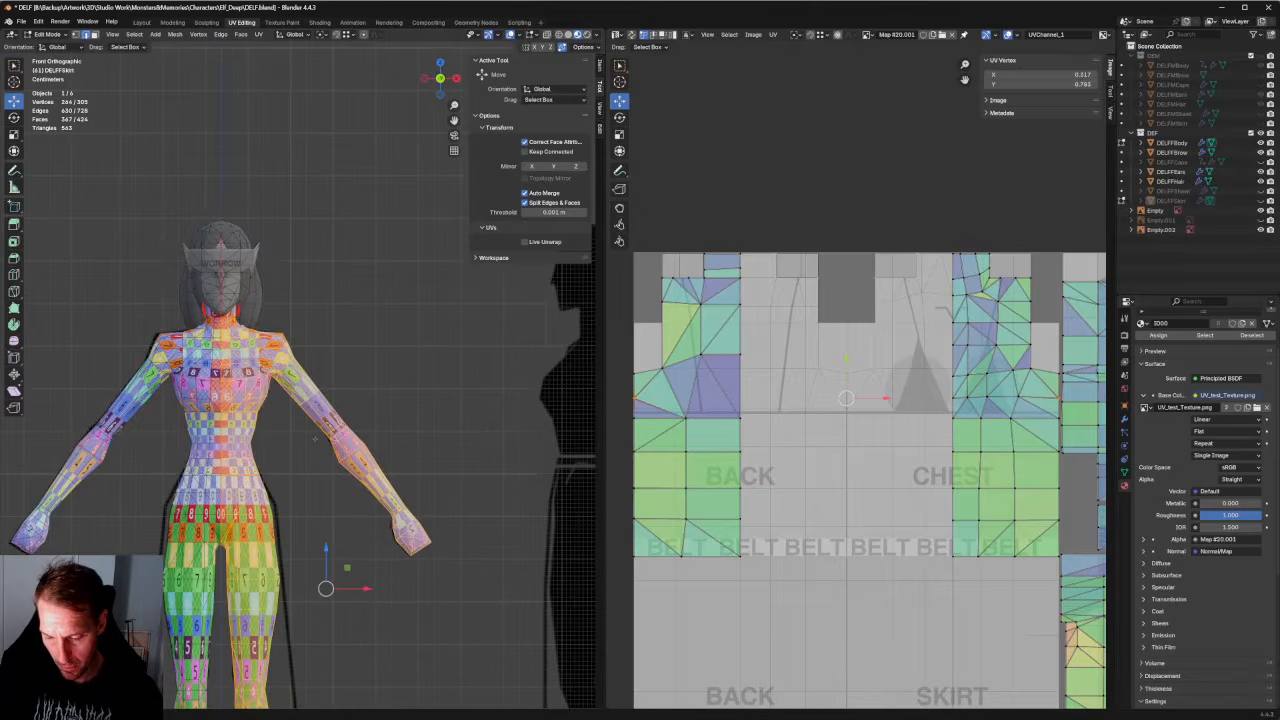
scroll(328, 590, down, 2)
shift+middle_drag(328, 590, 315, 439)
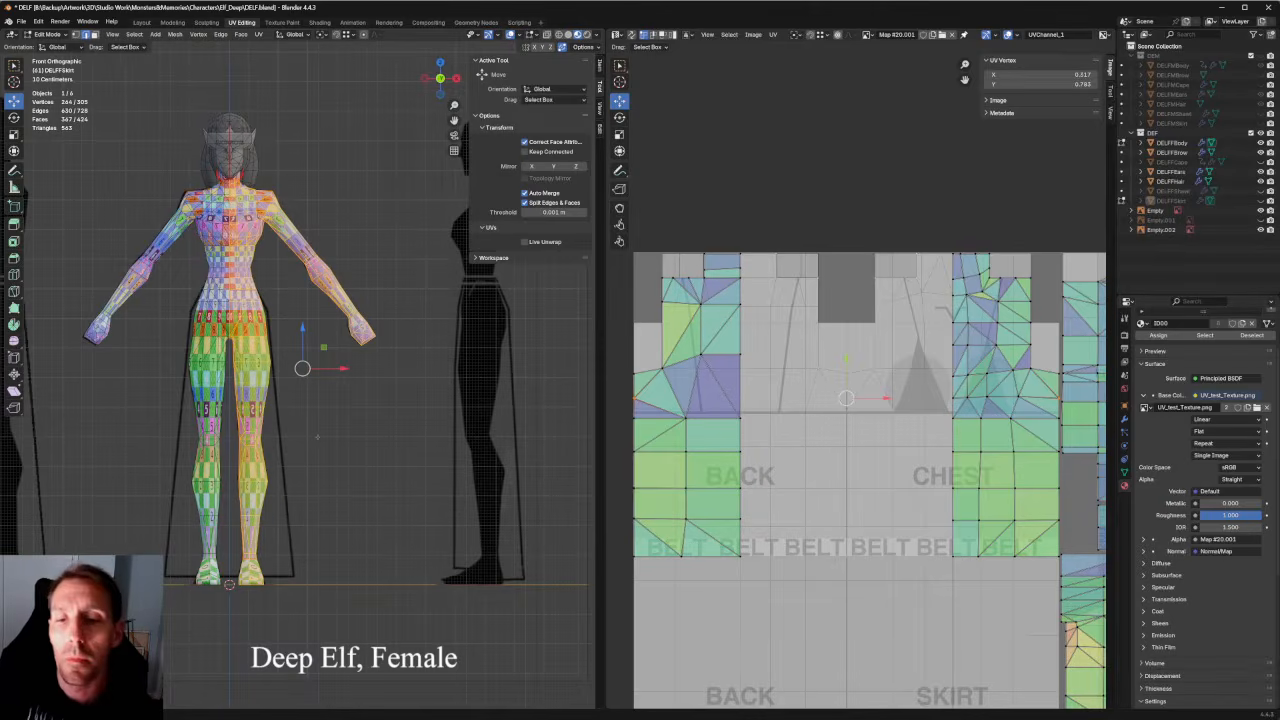
scroll(266, 266, up, 4)
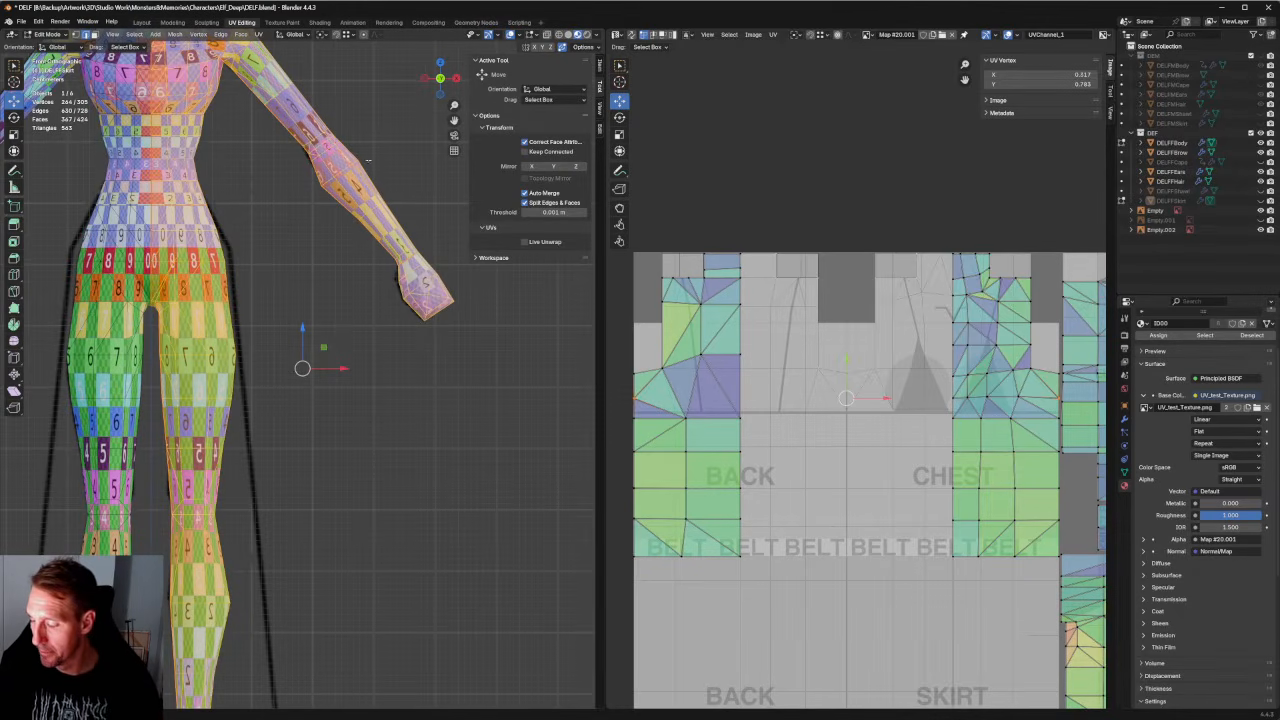
scroll(367, 159, down, 3)
scroll(471, 303, up, 2)
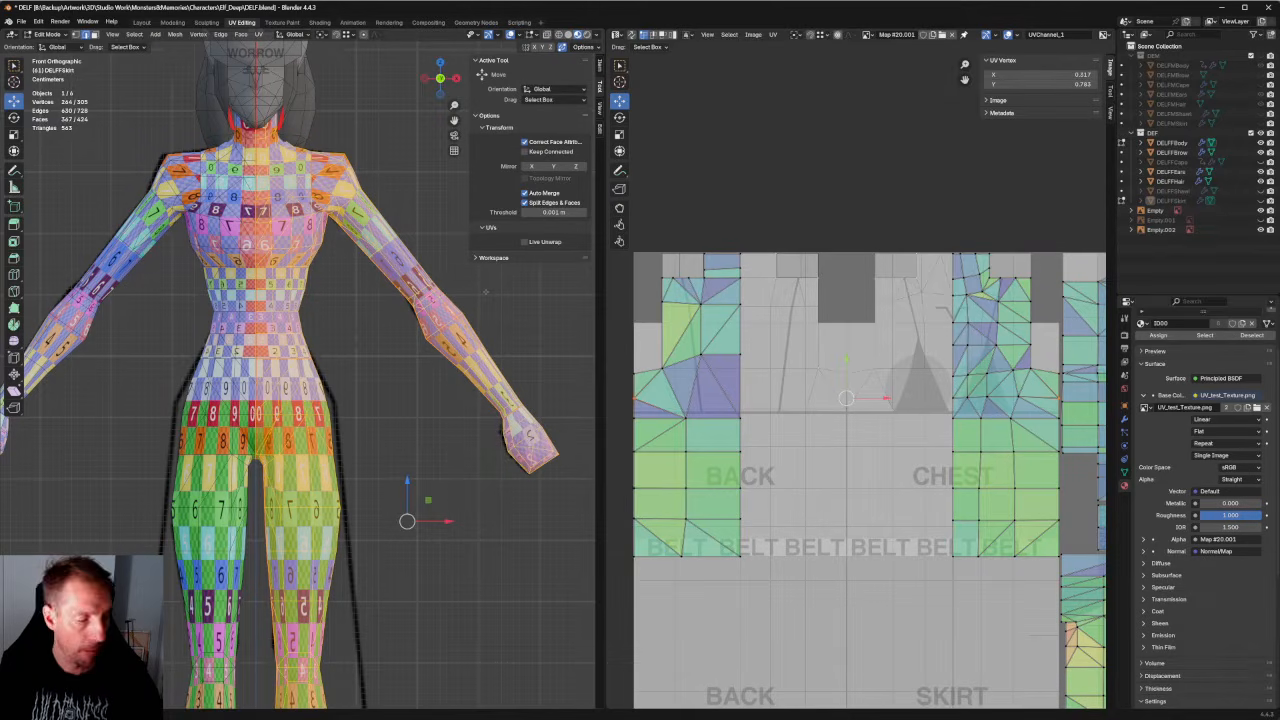
scroll(485, 292, down, 3)
scroll(475, 298, up, 3)
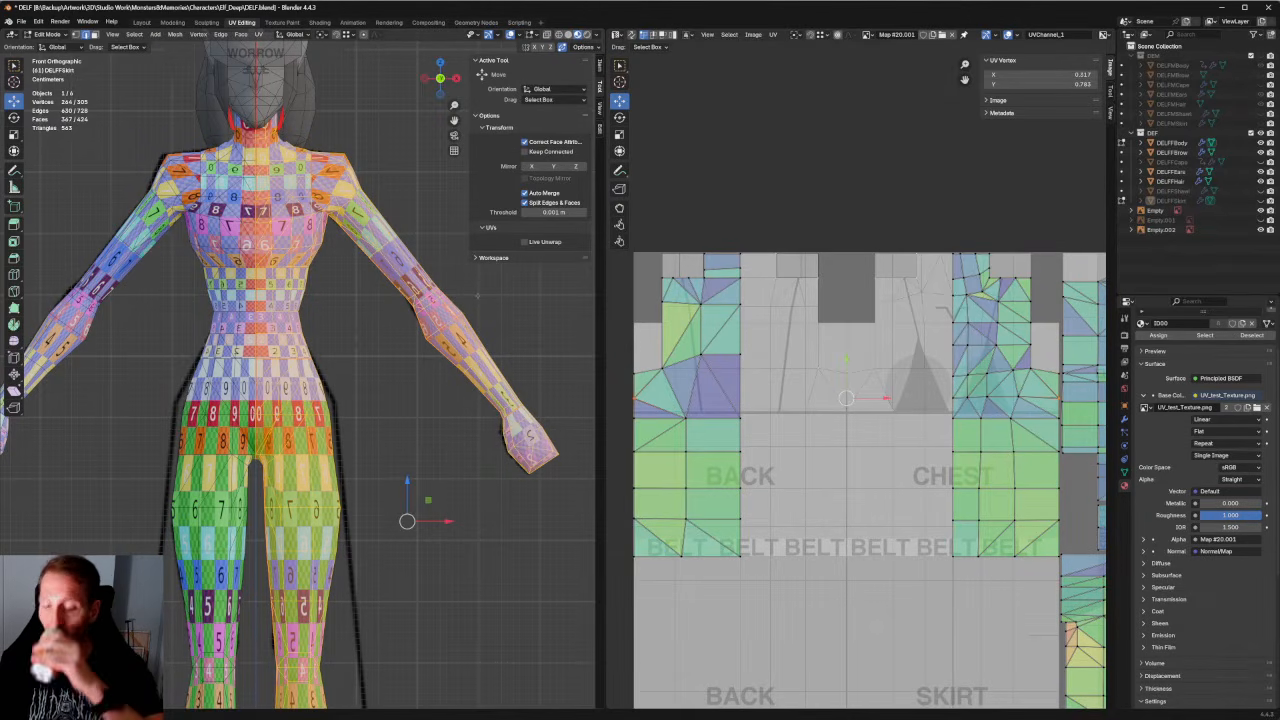
scroll(477, 296, down, 3)
scroll(478, 295, up, 3)
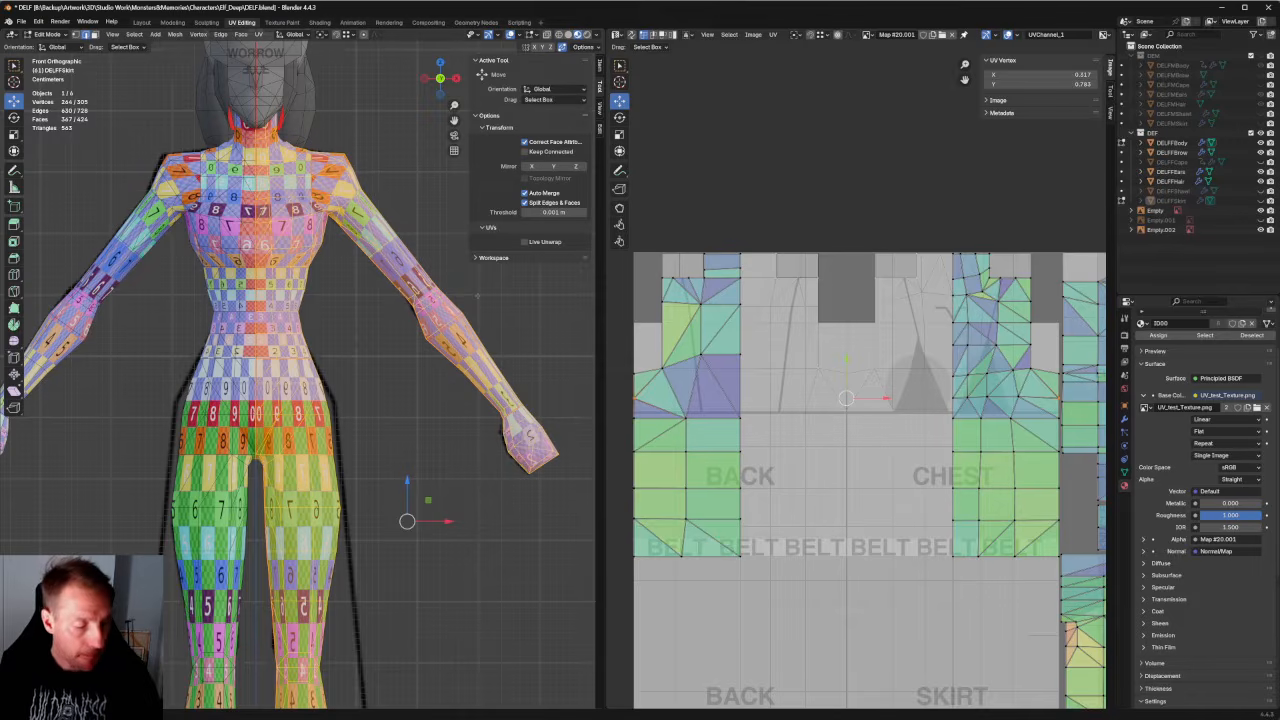
scroll(478, 295, down, 3)
scroll(478, 295, up, 3)
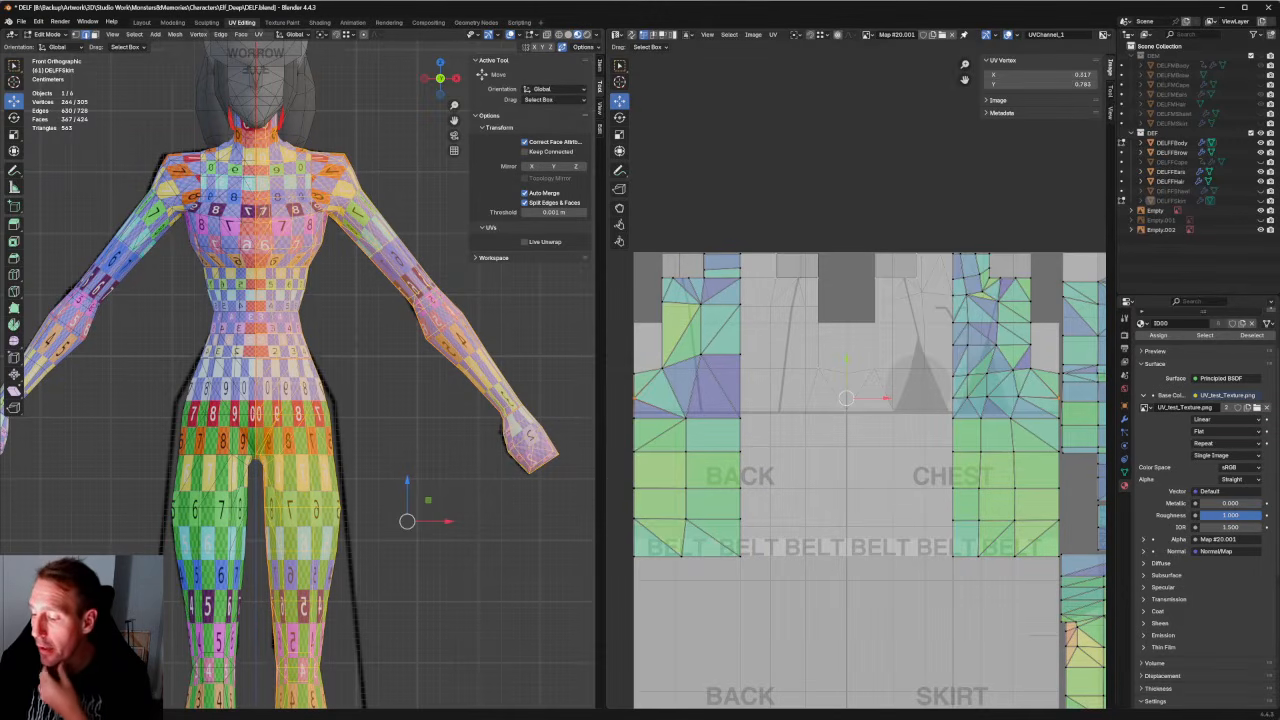
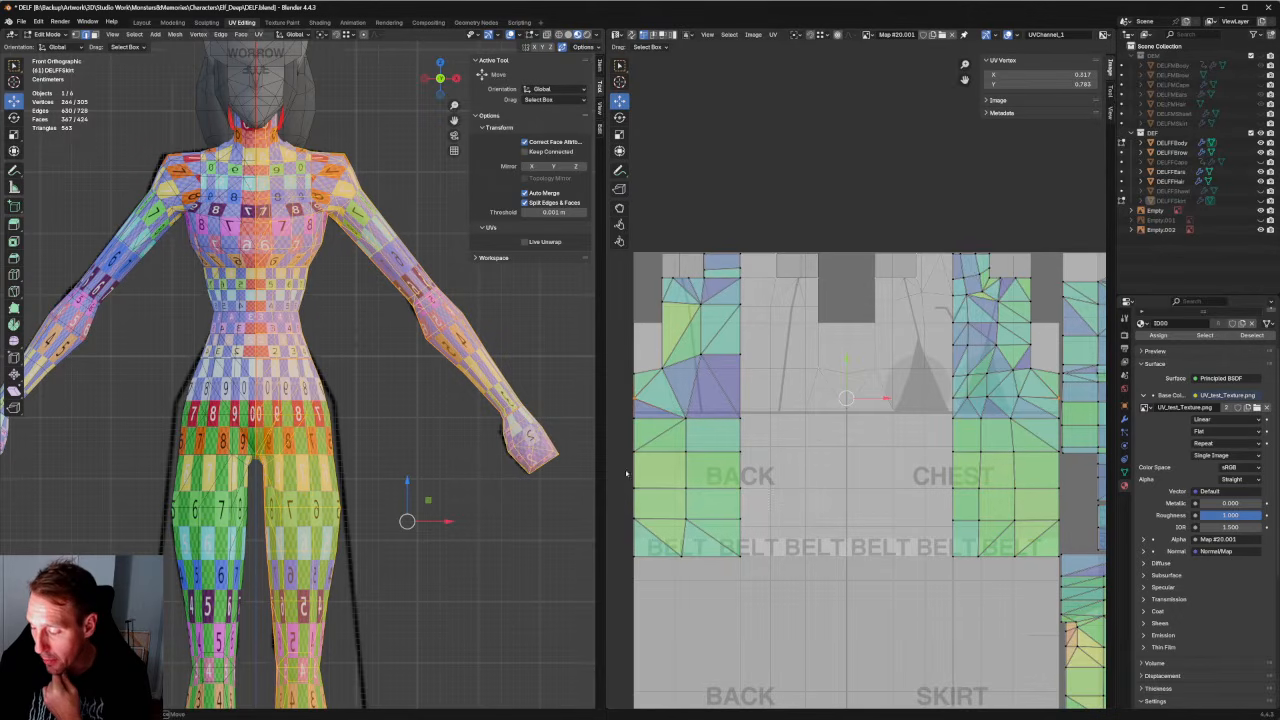
Try compressing the three middle UV rows of the lower back and chest pieces vertically, and undo it.
drag(624, 436, 752, 536)
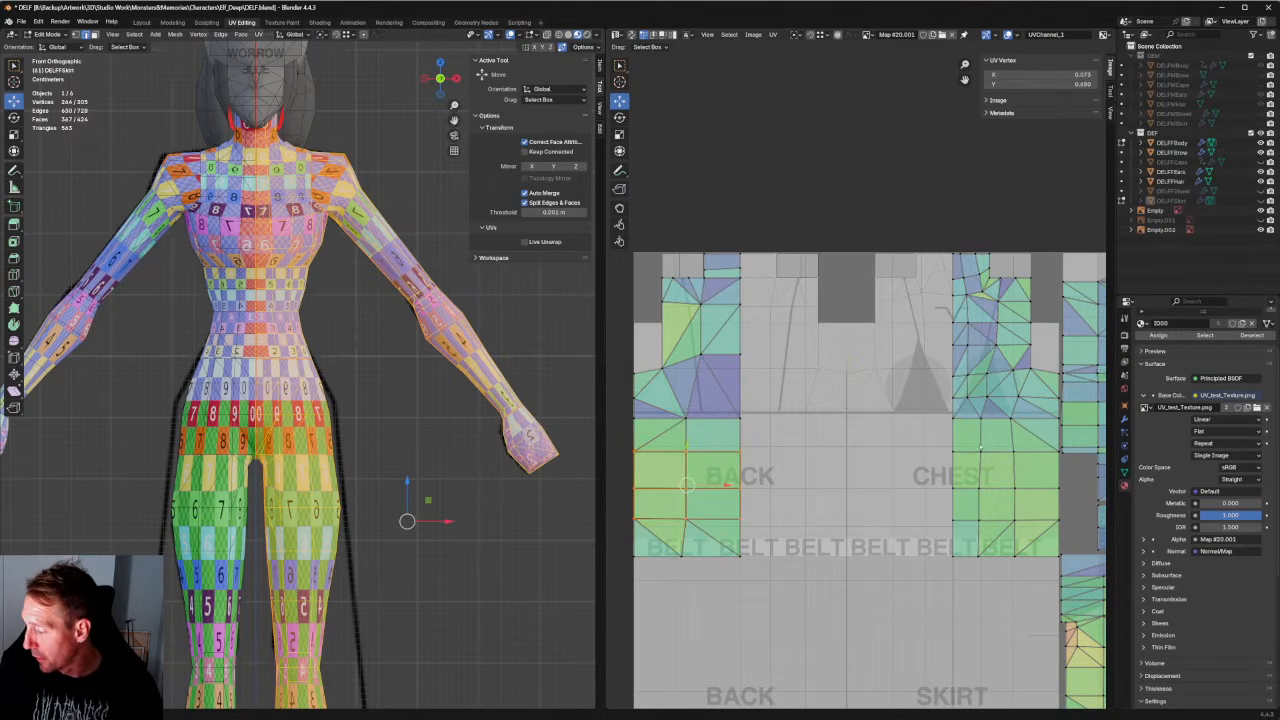
shift+drag(1060, 532, 1061, 533)
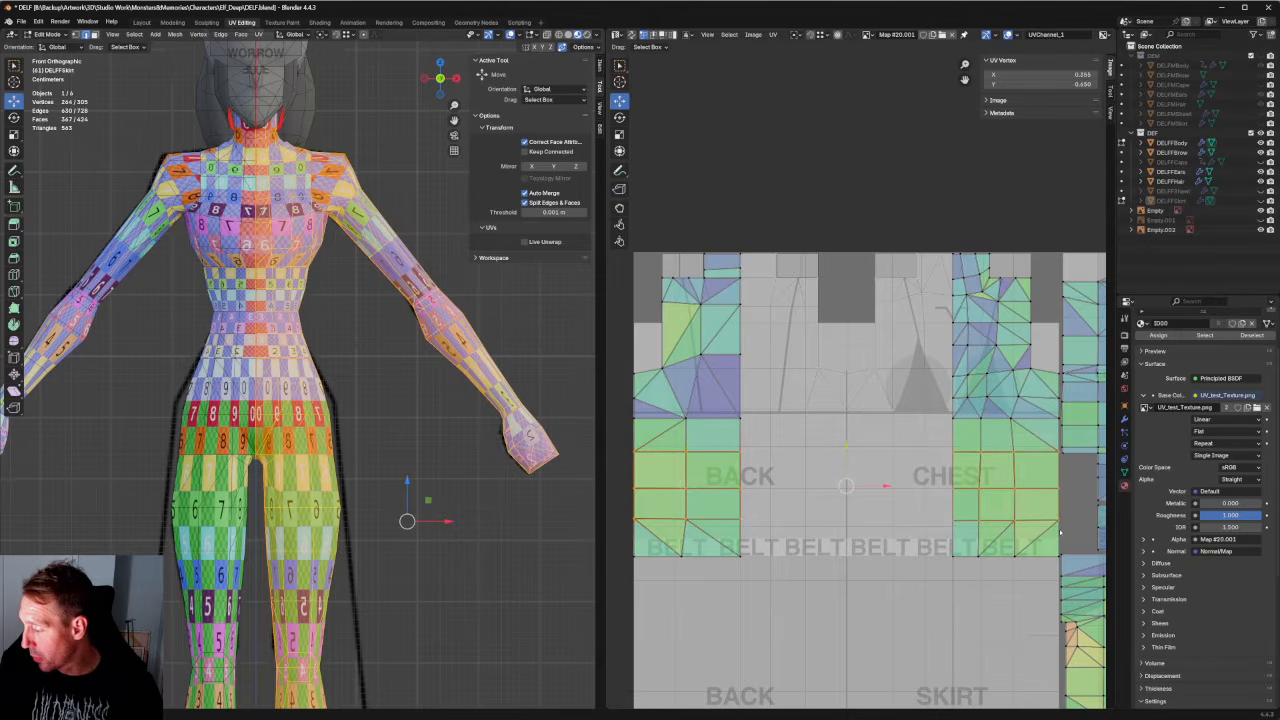
key(s)
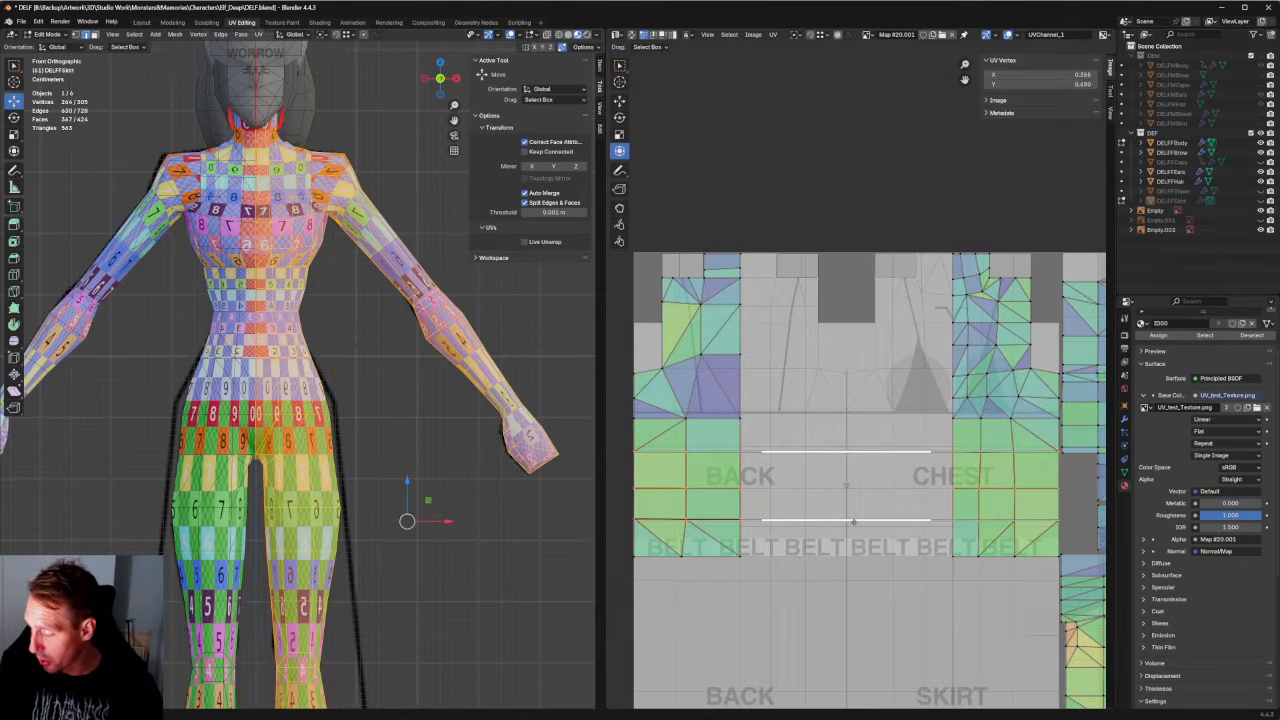
drag(855, 508, 855, 502)
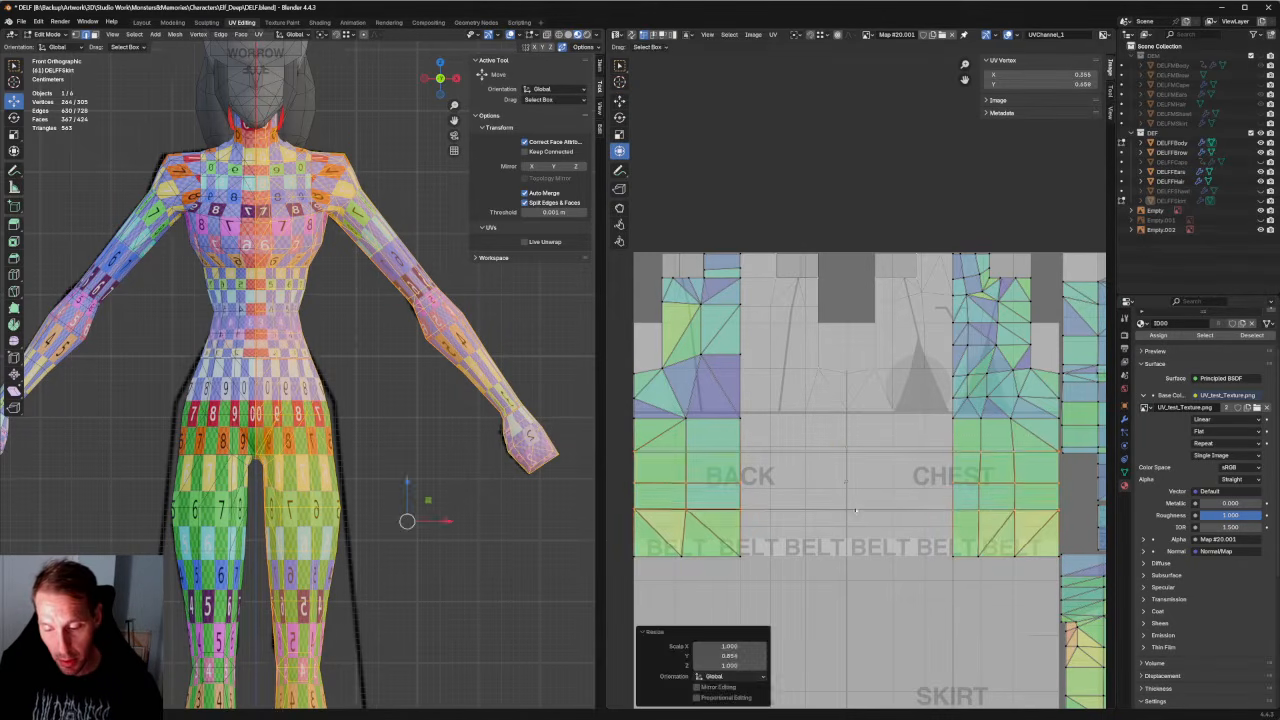
key(ctrl+z)
Try scaling the lower back and chest UV rows, including the belt edge, to 0.667 vertically, and undo it.
drag(608, 434, 1062, 572)
scroll(1083, 594, down, 3)
middle_drag(1083, 594, 1088, 547)
scroll(820, 446, up, 3)
drag(873, 506, 953, 452)
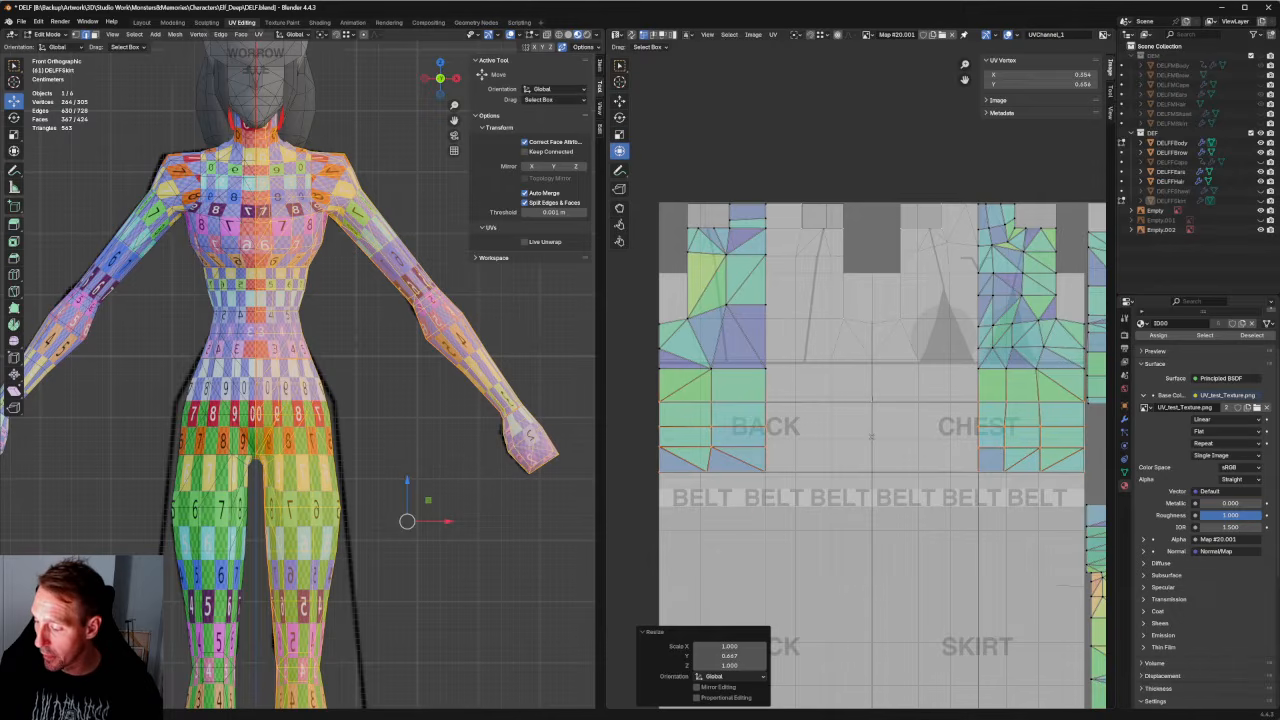
key(ctrl+z)
Scale all lower back and chest UV rows, including their top row, to 0.651 vertically, and check the waist texture and the whole layout.
drag(622, 358, 1085, 512)
key(s)
key(y)
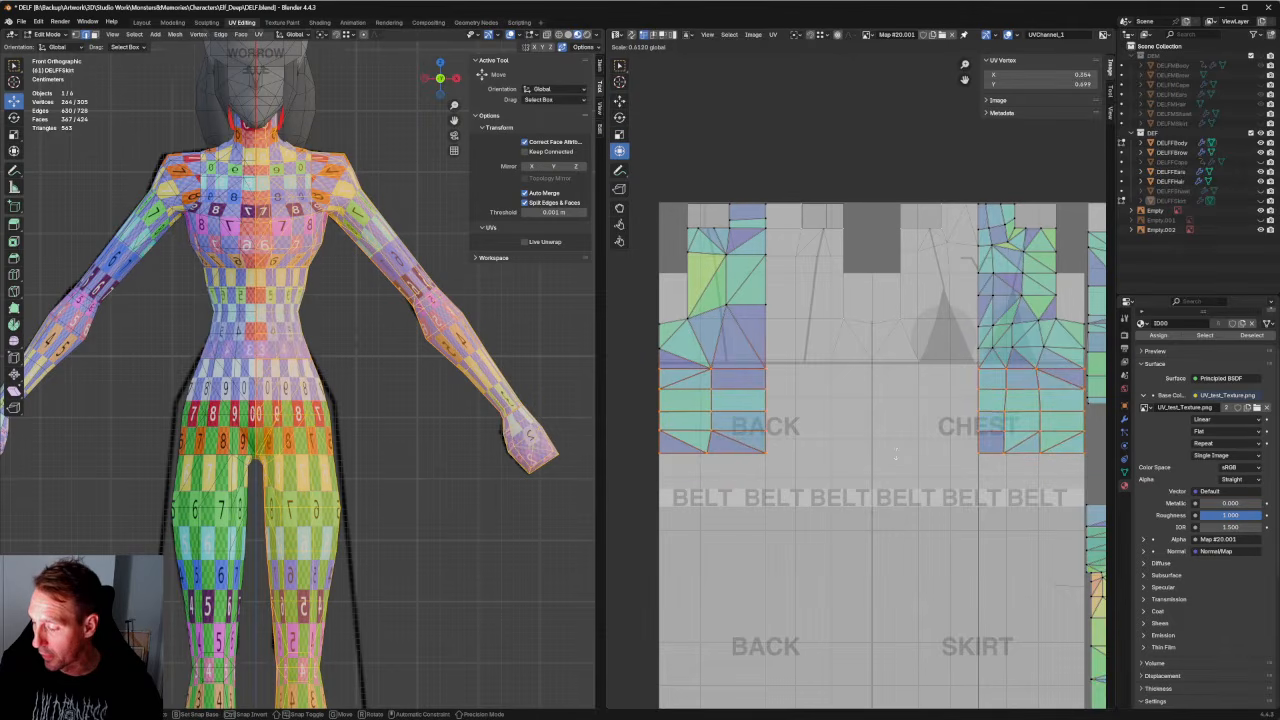
click(892, 447)
scroll(367, 450, up, 4)
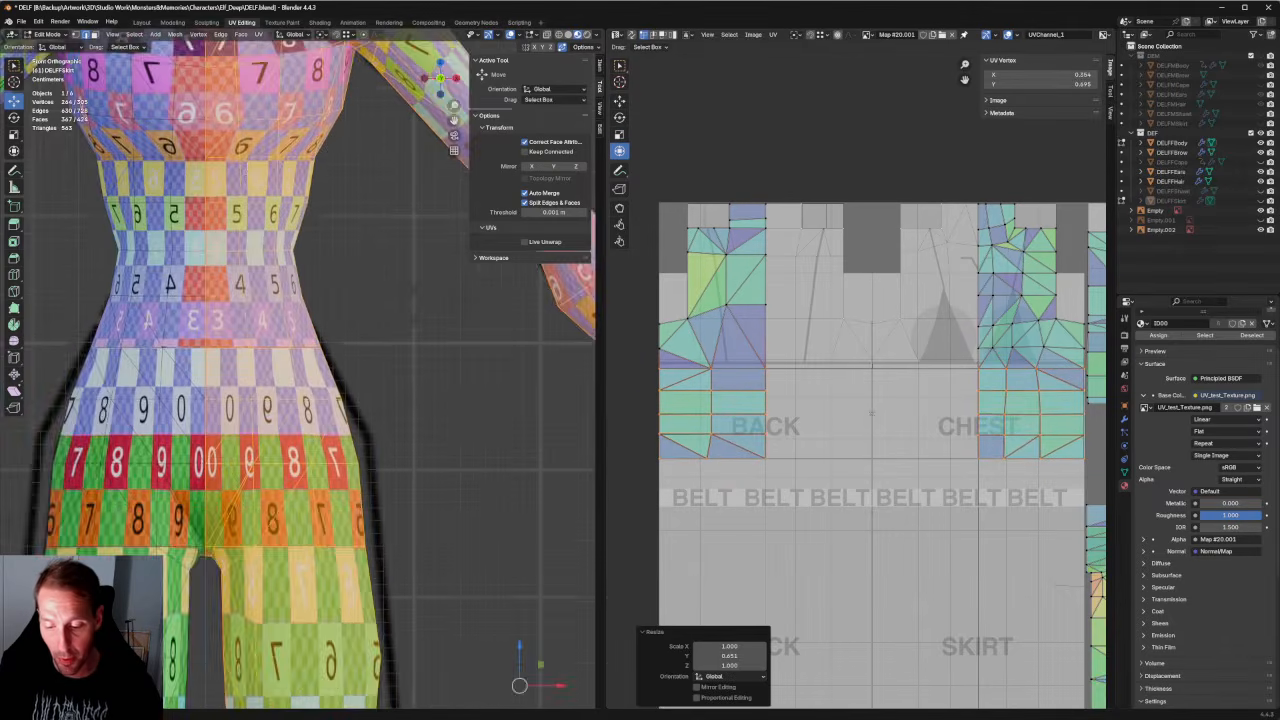
shift+middle_drag(310, 205, 299, 363)
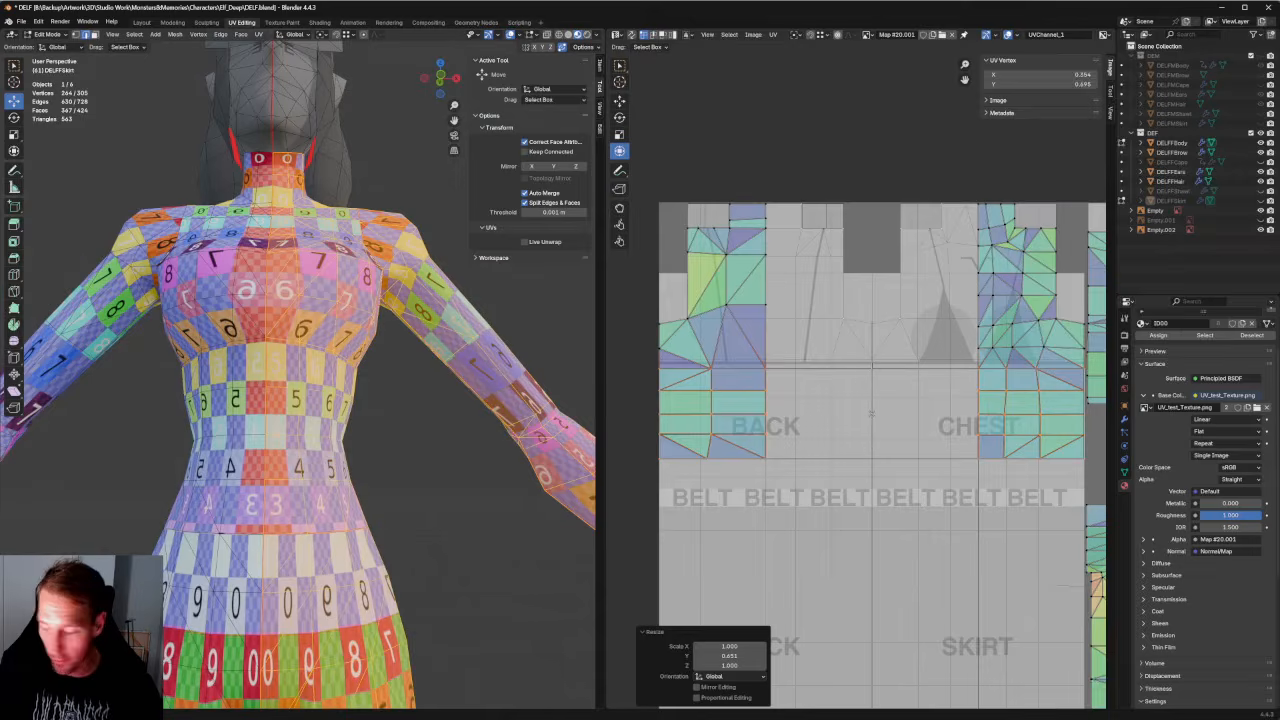
scroll(856, 381, down, 4)
middle_drag(930, 420, 844, 382)
scroll(844, 382, up, 2)
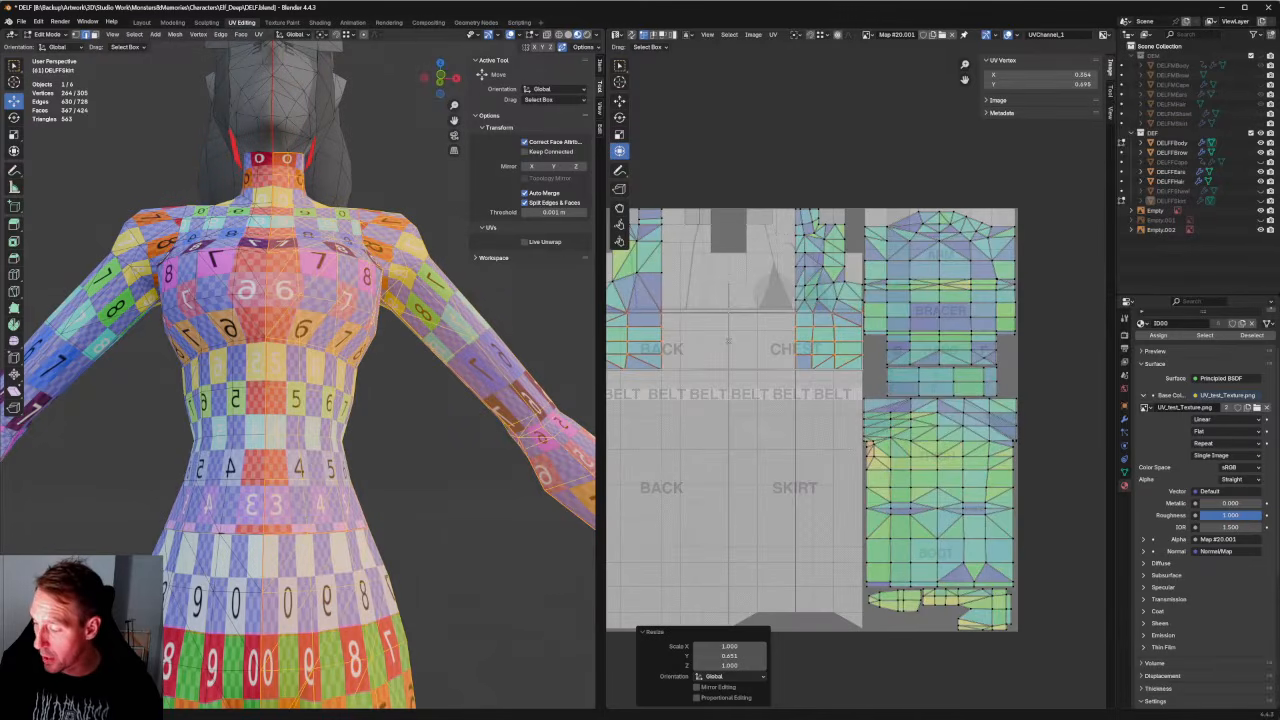
middle_drag(606, 630, 679, 604)
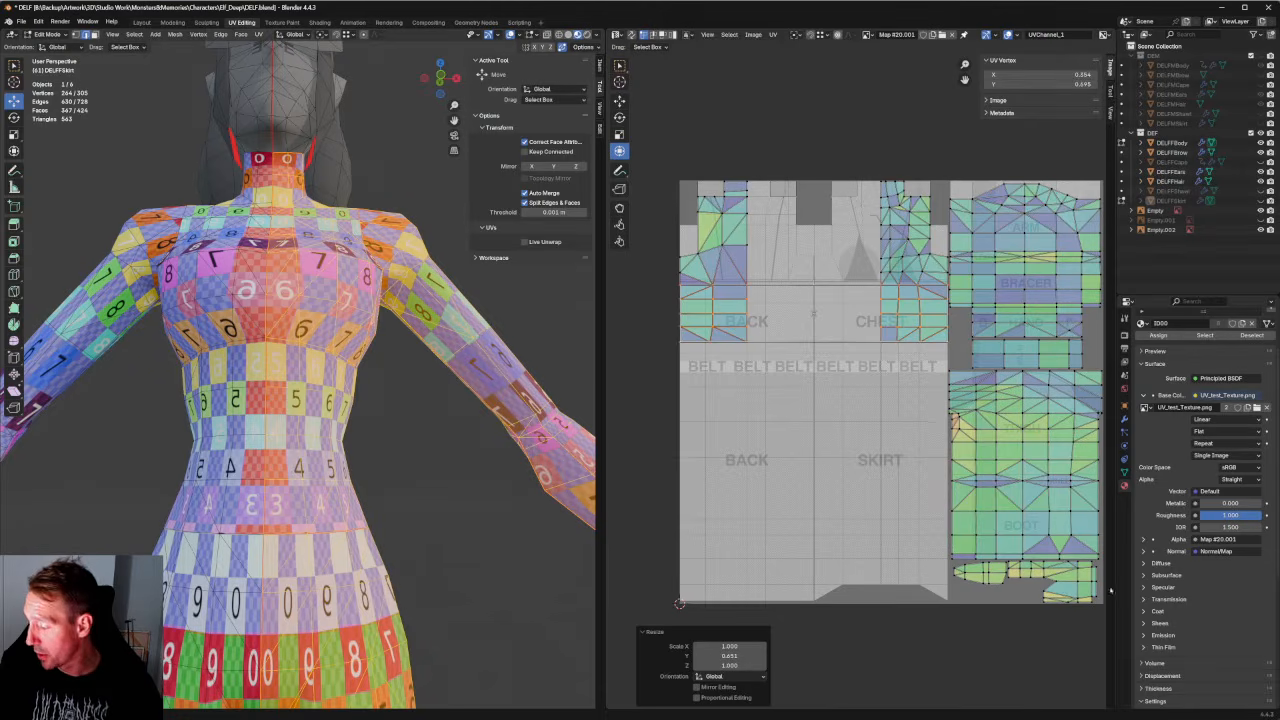
Undo the last vertical scaling of the lower back and chest UV rows, and check the back and chest pieces.
key(ctrl+z)
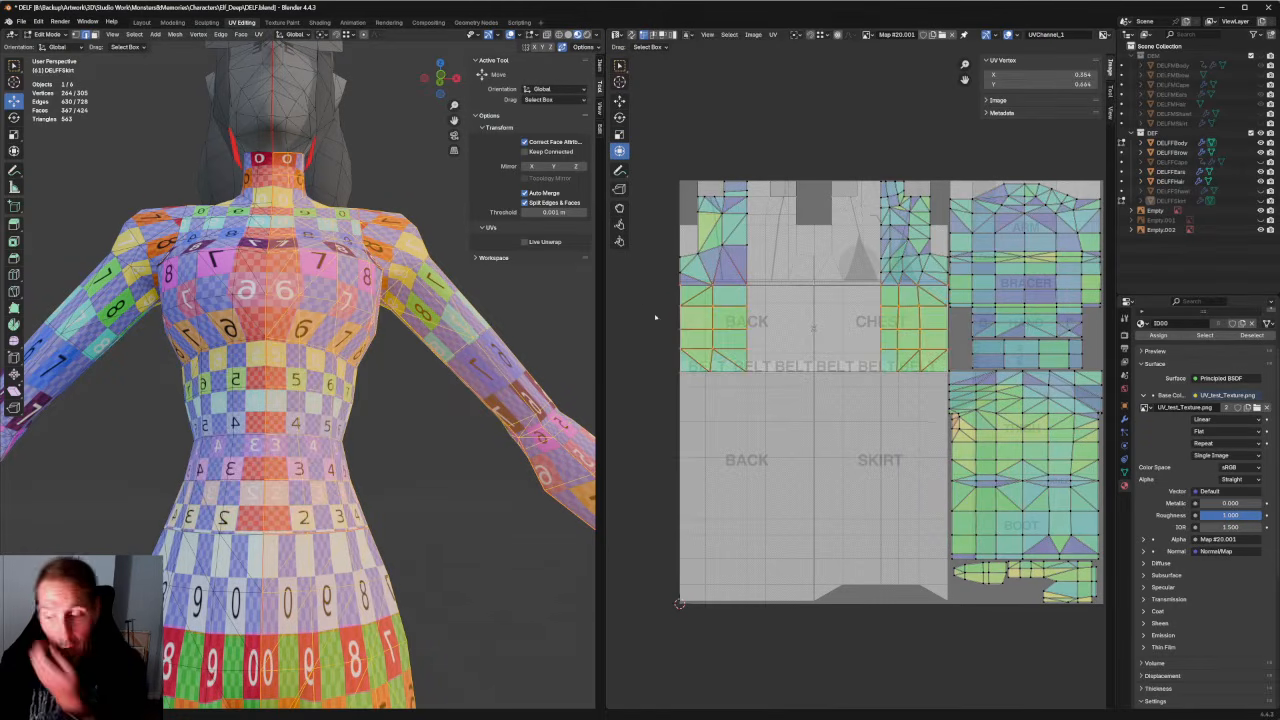
scroll(733, 316, up, 1)
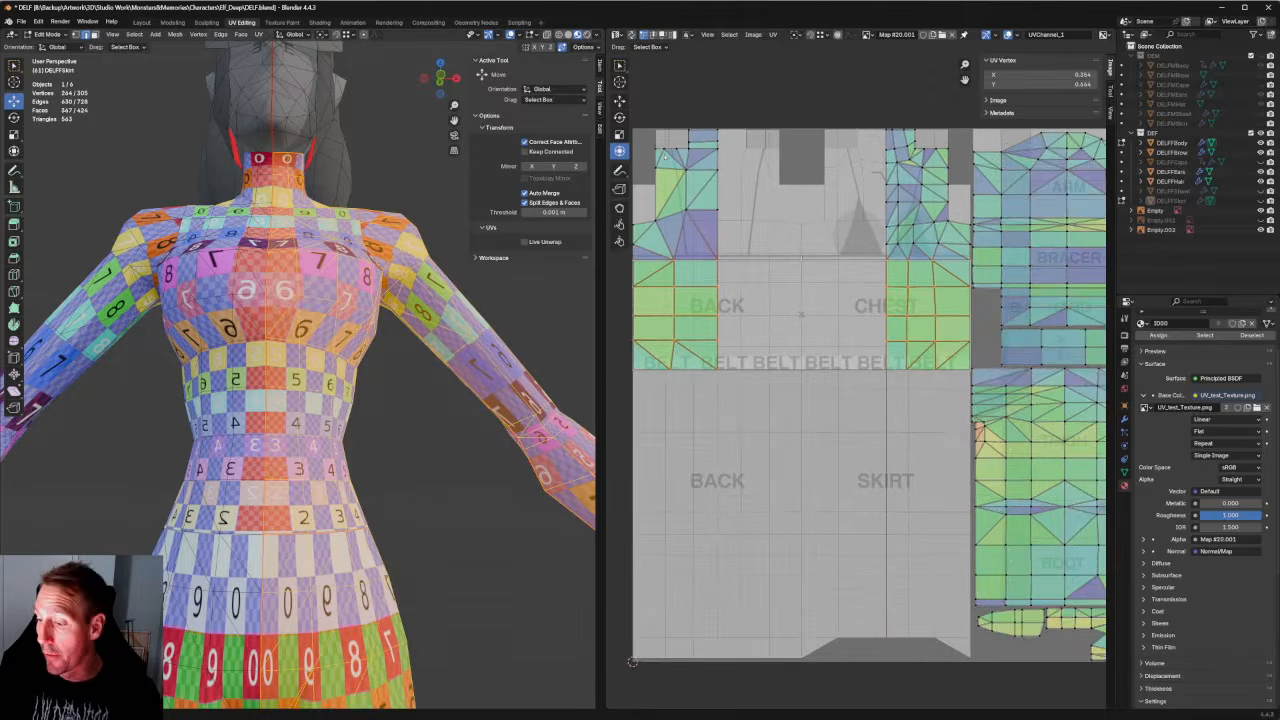
middle_drag(627, 130, 735, 276)
scroll(810, 332, up, 1)
middle_drag(810, 332, 797, 358)
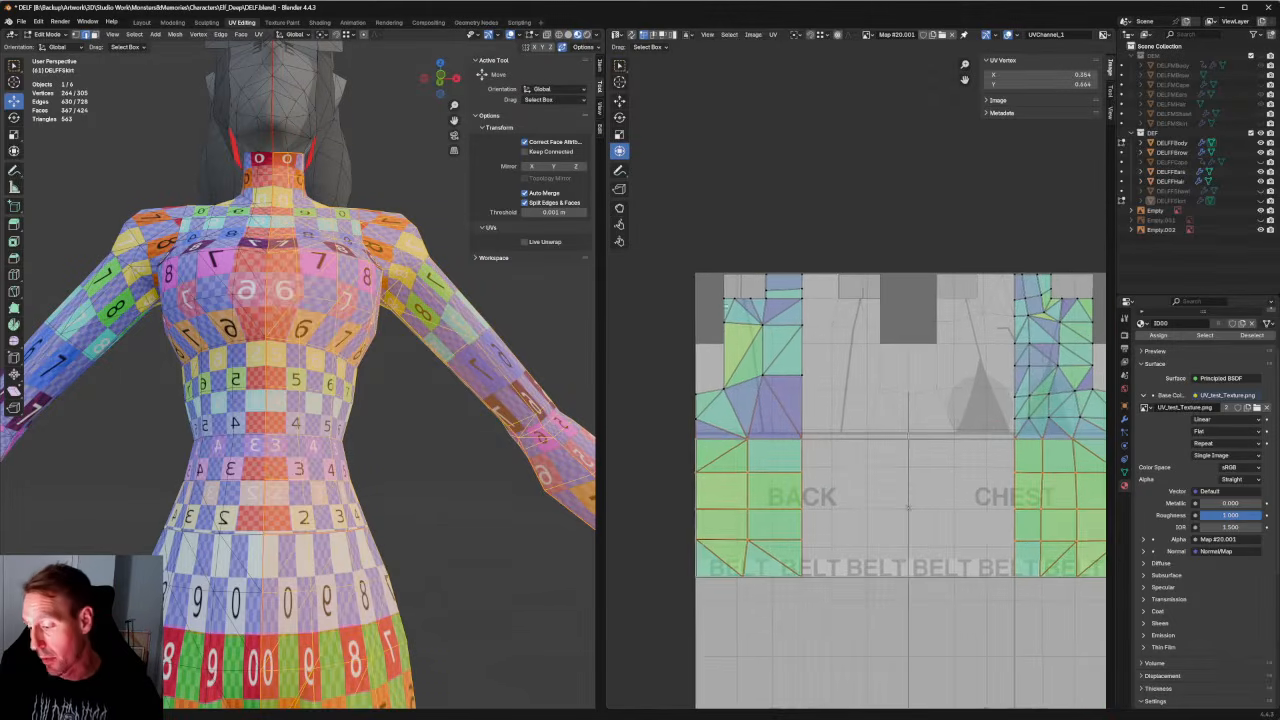
scroll(800, 355, up, 2)
scroll(864, 284, down, 1)
scroll(880, 372, down, 1)
middle_drag(930, 340, 796, 353)
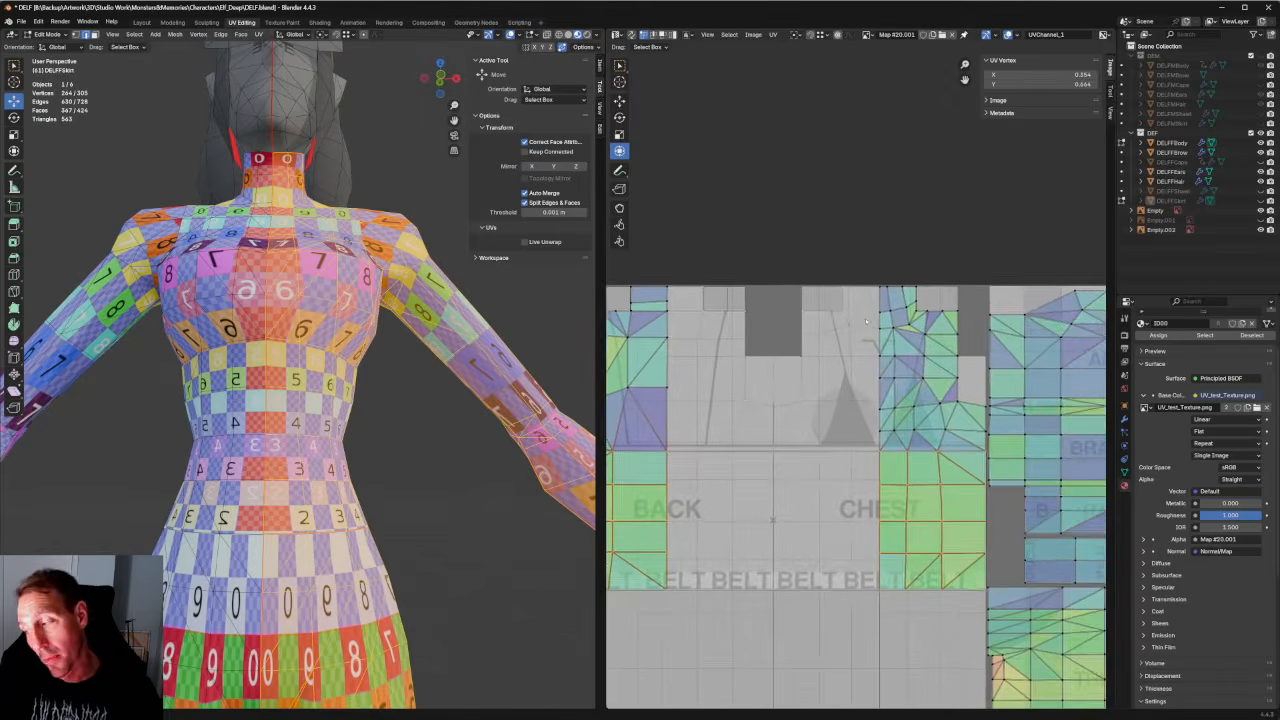
Examine the stretch colouring of the chest, arm, hand and thigh UV pieces.
scroll(859, 372, down, 1)
click(923, 223)
middle_drag(923, 223, 830, 224)
scroll(832, 375, up, 3)
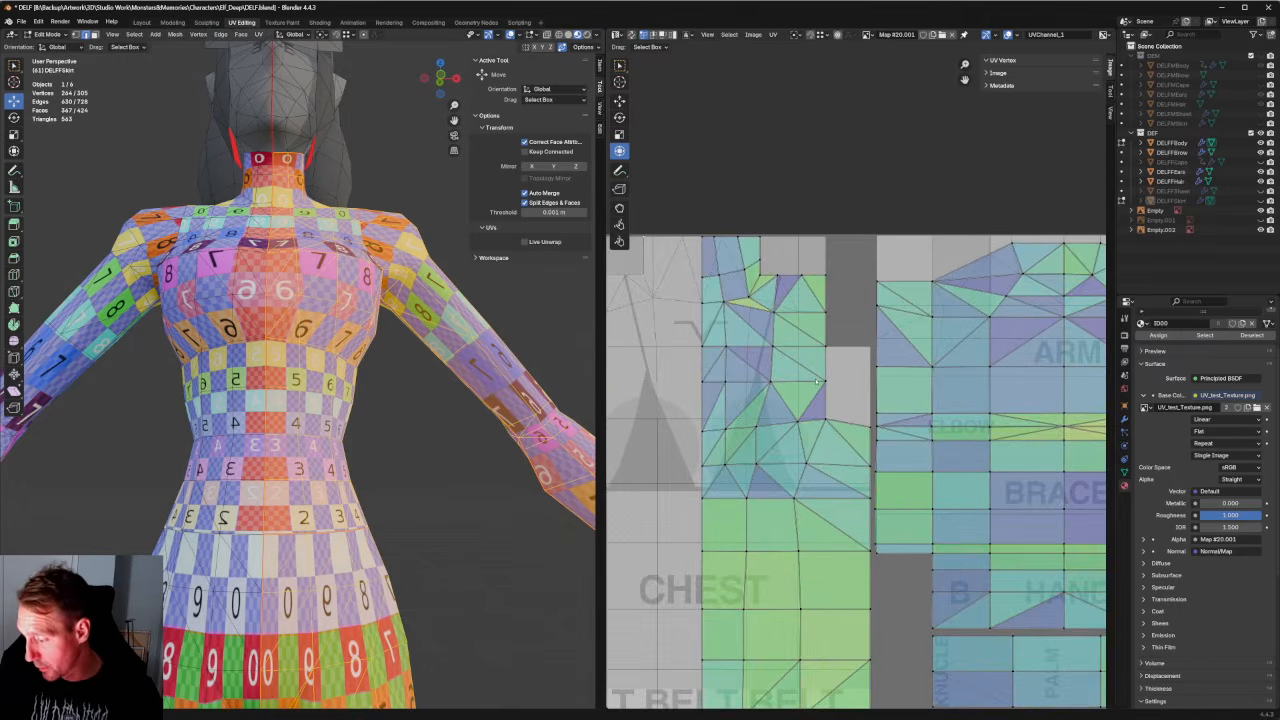
scroll(832, 375, down, 2)
scroll(832, 375, down, 2)
middle_drag(881, 417, 867, 306)
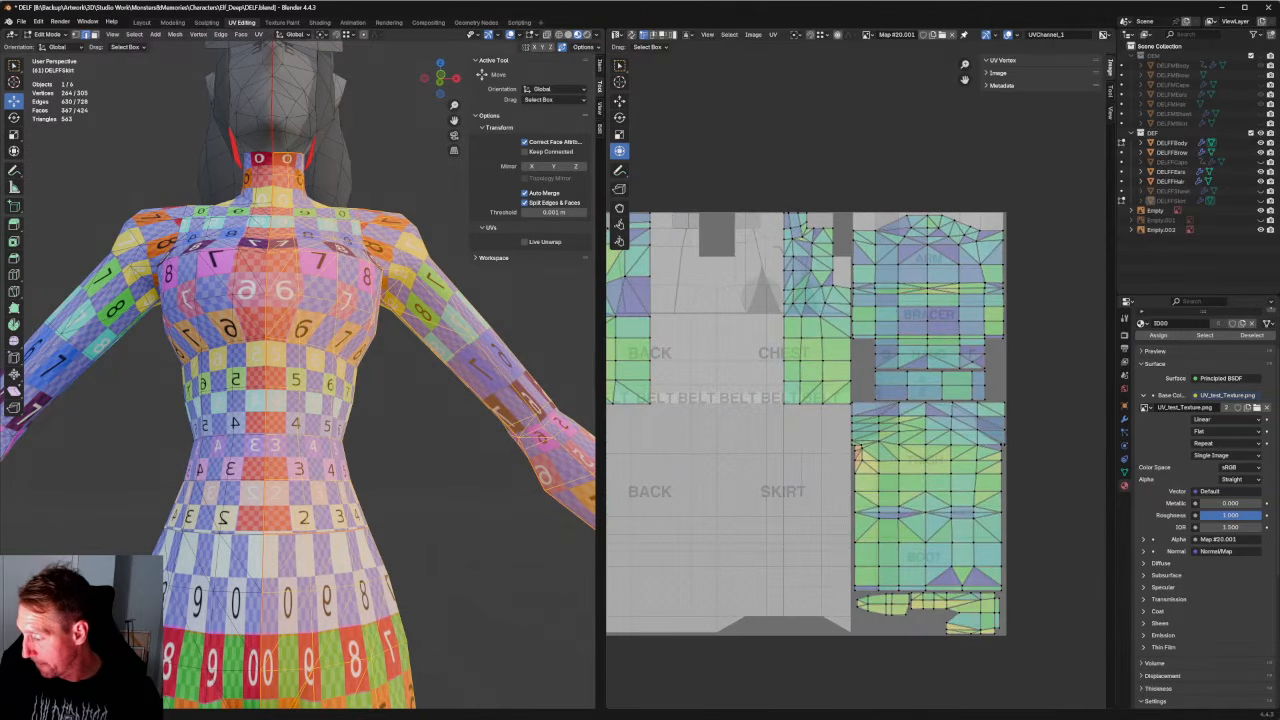
scroll(868, 384, up, 4)
middle_drag(959, 441, 760, 334)
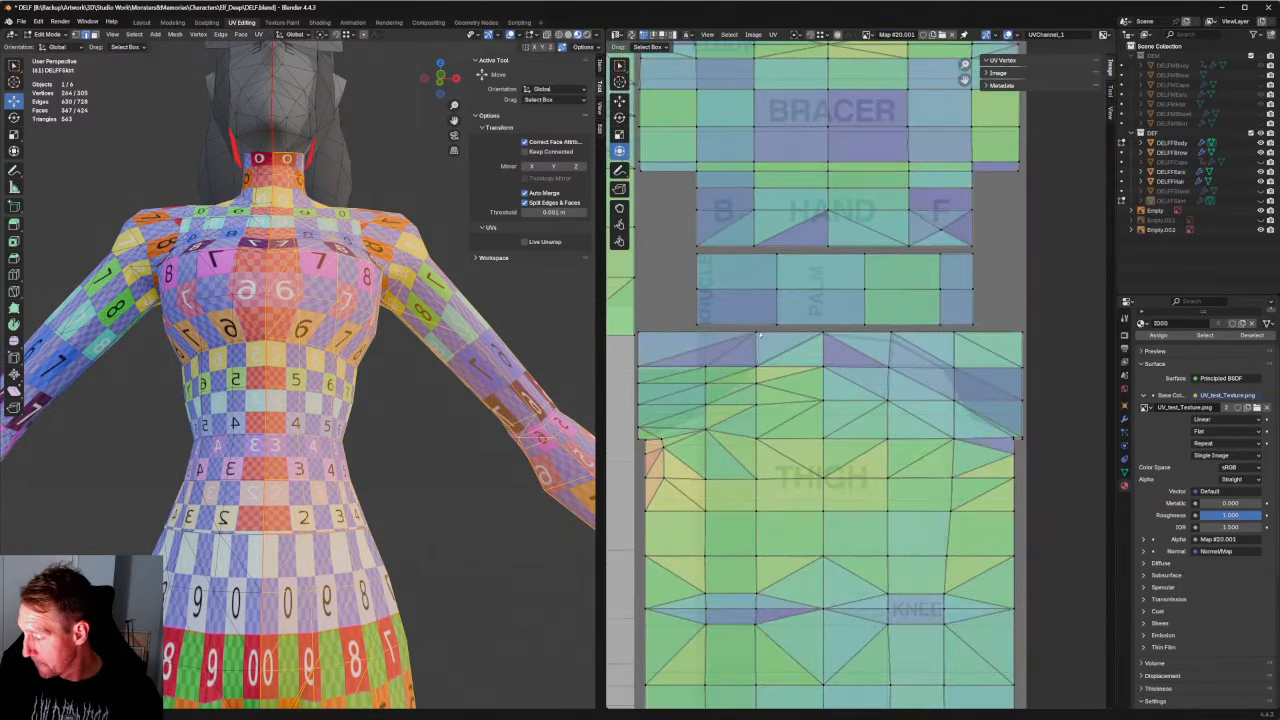
scroll(371, 411, down, 3)
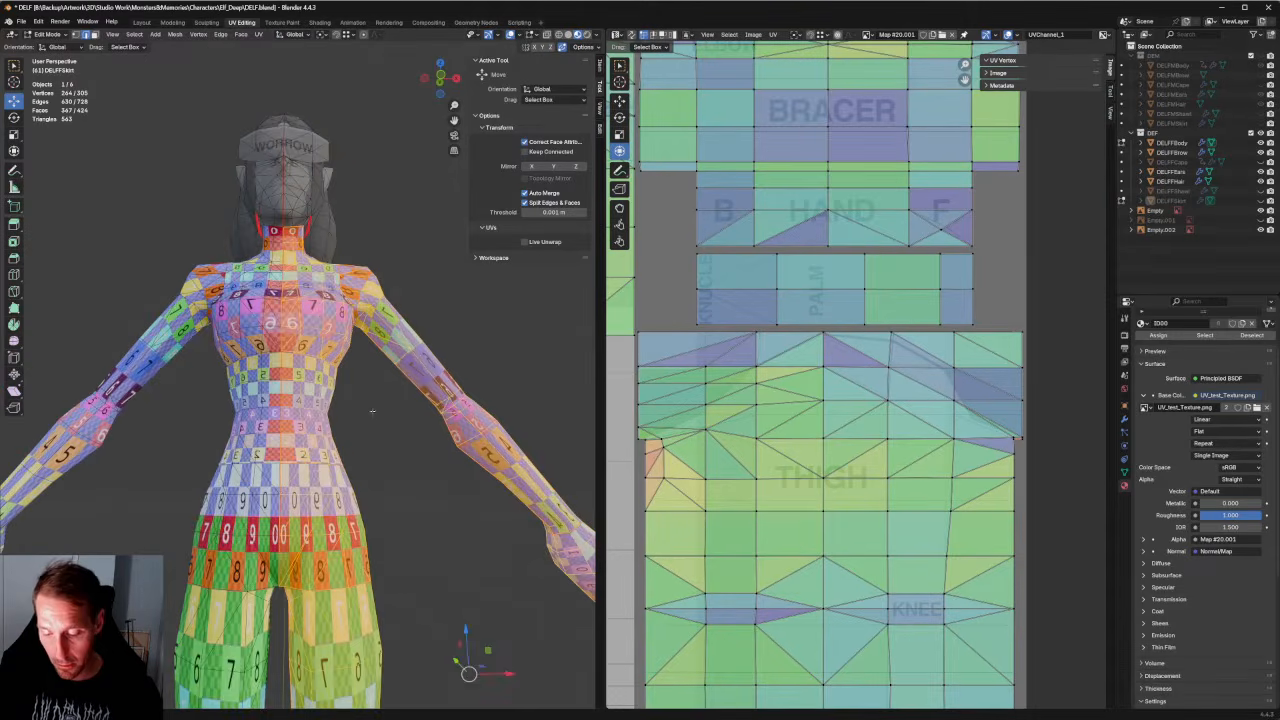
Clear the mesh selection and examine the checker texture on the whole body from behind.
middle_drag(371, 411, 166, 452)
key(KP_1)
scroll(377, 414, down, 4)
click(384, 451)
scroll(398, 379, up, 5)
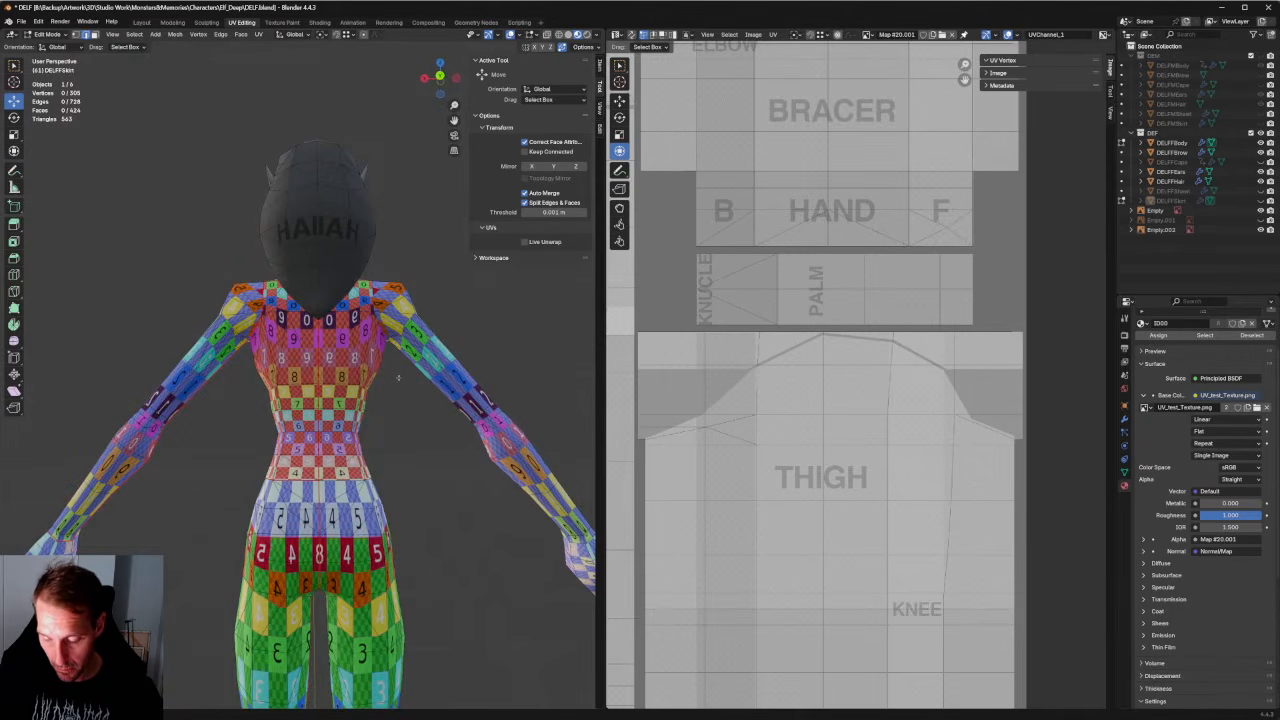
scroll(400, 377, down, 3)
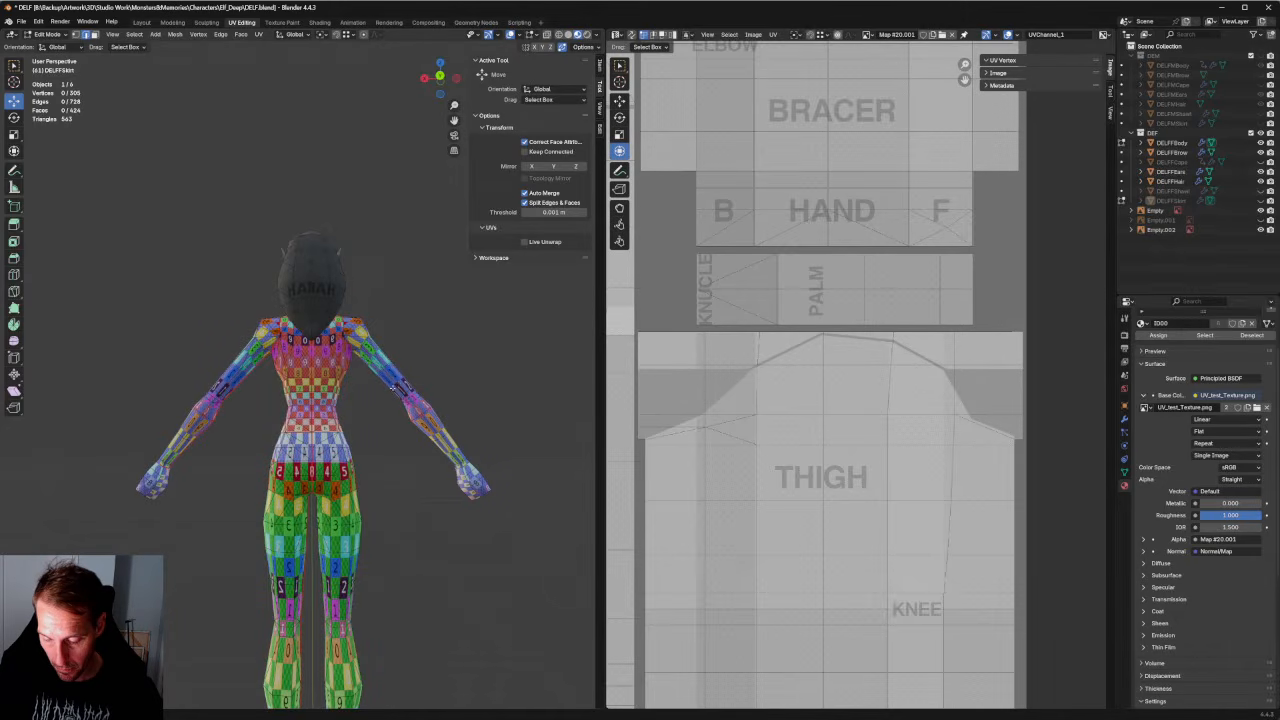
scroll(392, 387, up, 3)
scroll(393, 420, down, 5)
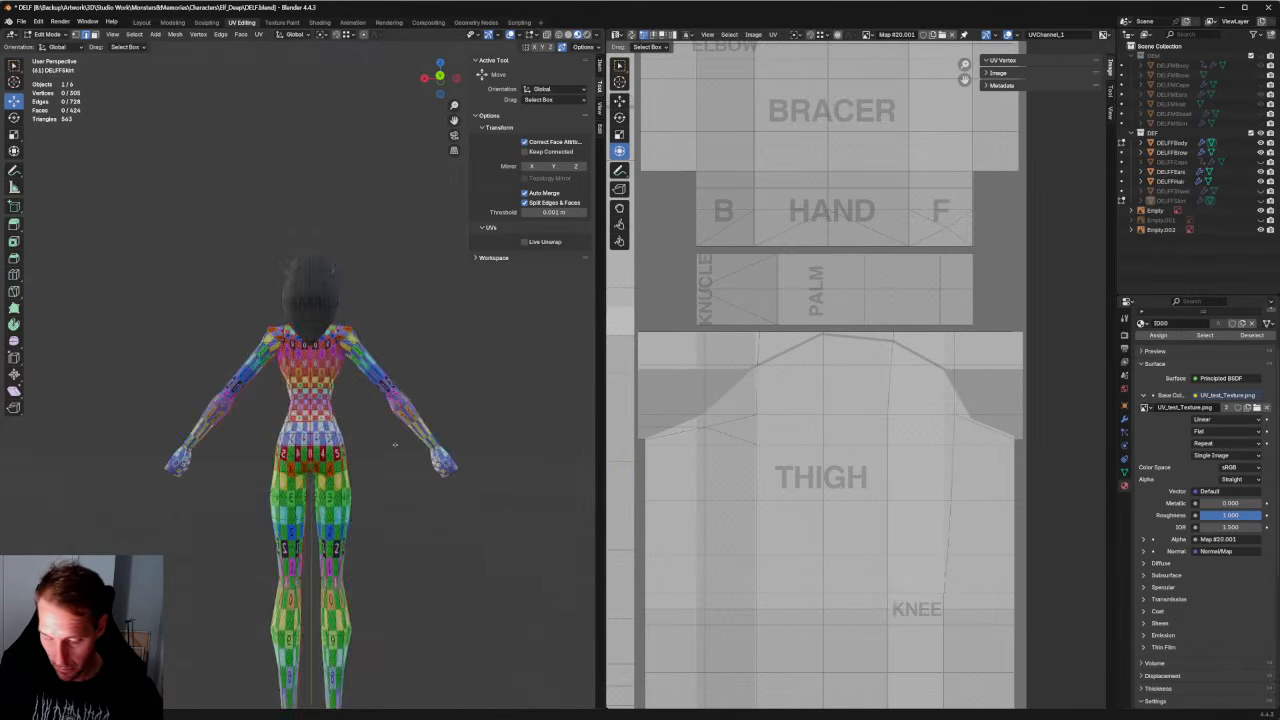
scroll(398, 455, down, 4)
middle_drag(458, 557, 475, 590)
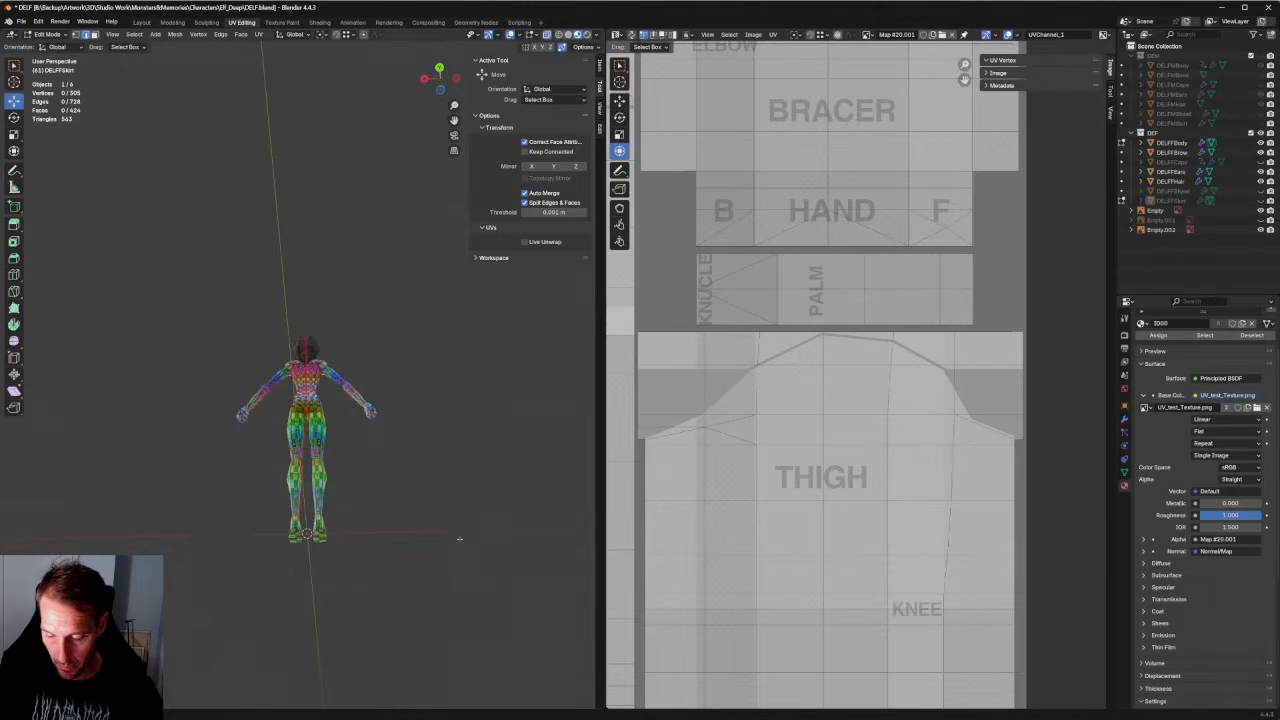
Select the character's left half of the body mesh and bring up the top edge of its thigh UV piece.
drag(477, 594, 153, 357)
scroll(400, 420, up, 4)
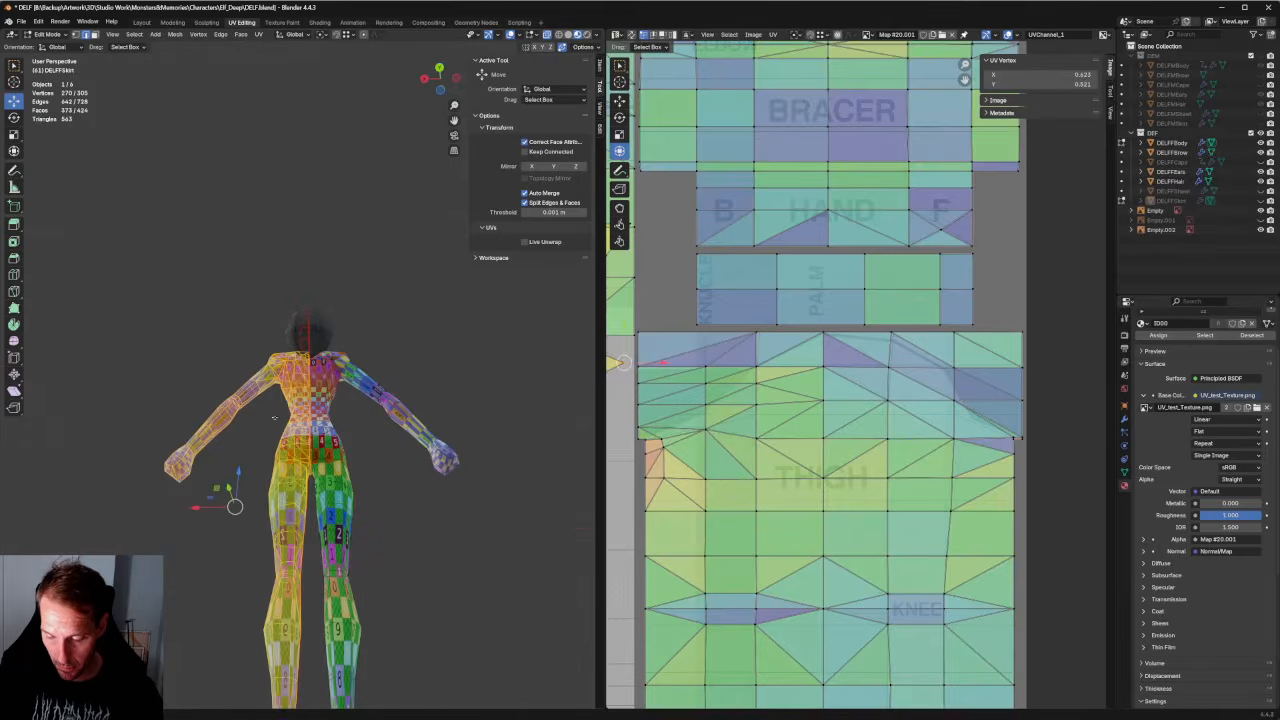
scroll(646, 400, down, 6)
scroll(646, 400, up, 7)
scroll(405, 400, up, 5)
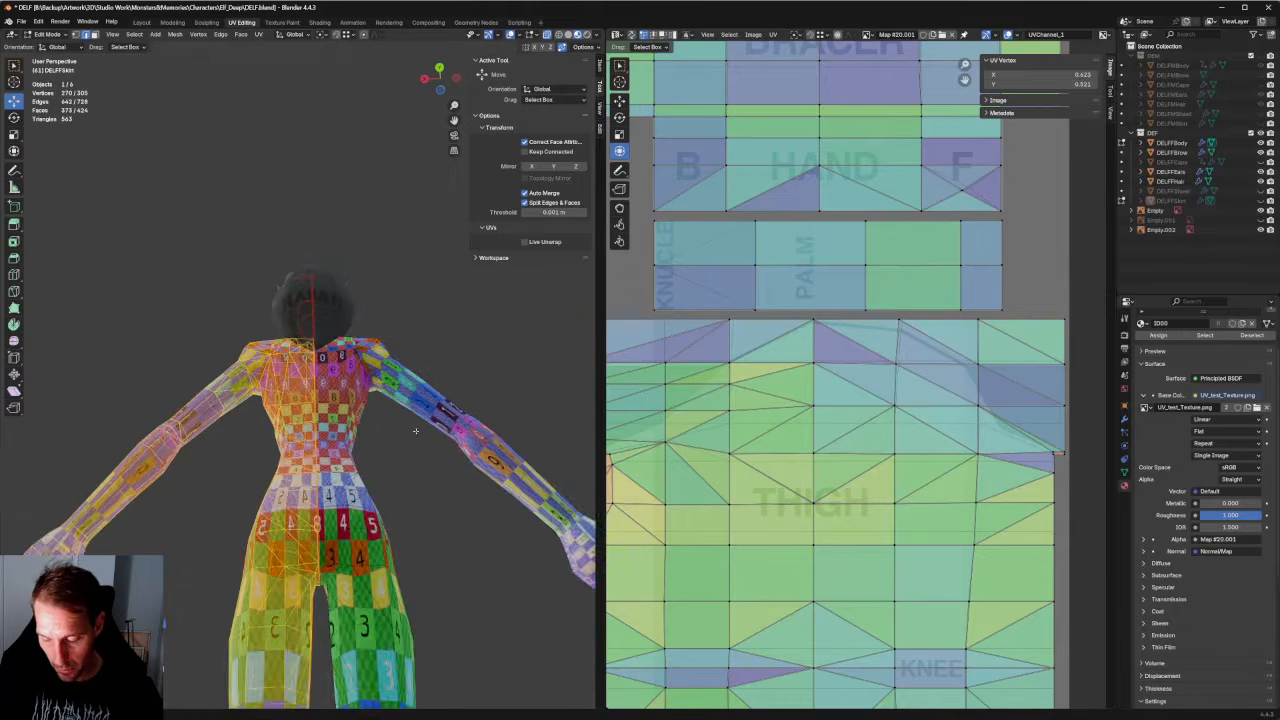
middle_drag(405, 400, 422, 462)
middle_drag(913, 359, 888, 387)
scroll(888, 386, up, 2)
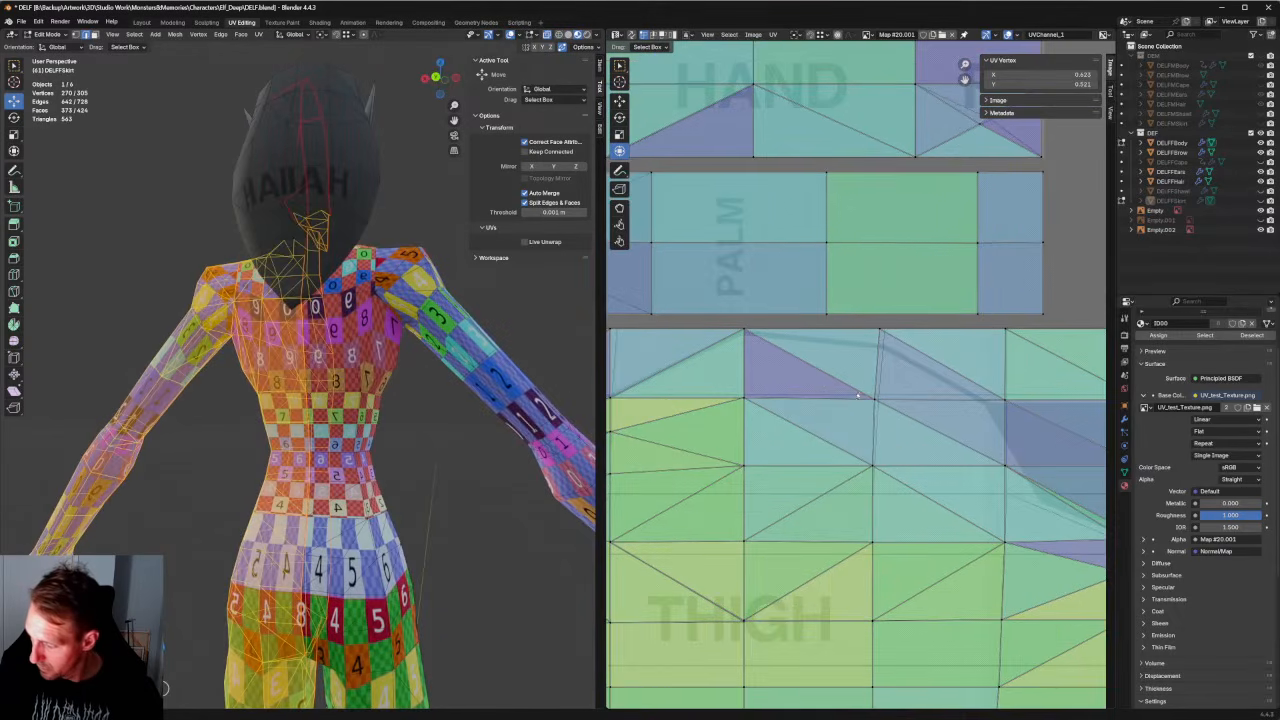
scroll(888, 387, down, 2)
scroll(860, 390, down, 2)
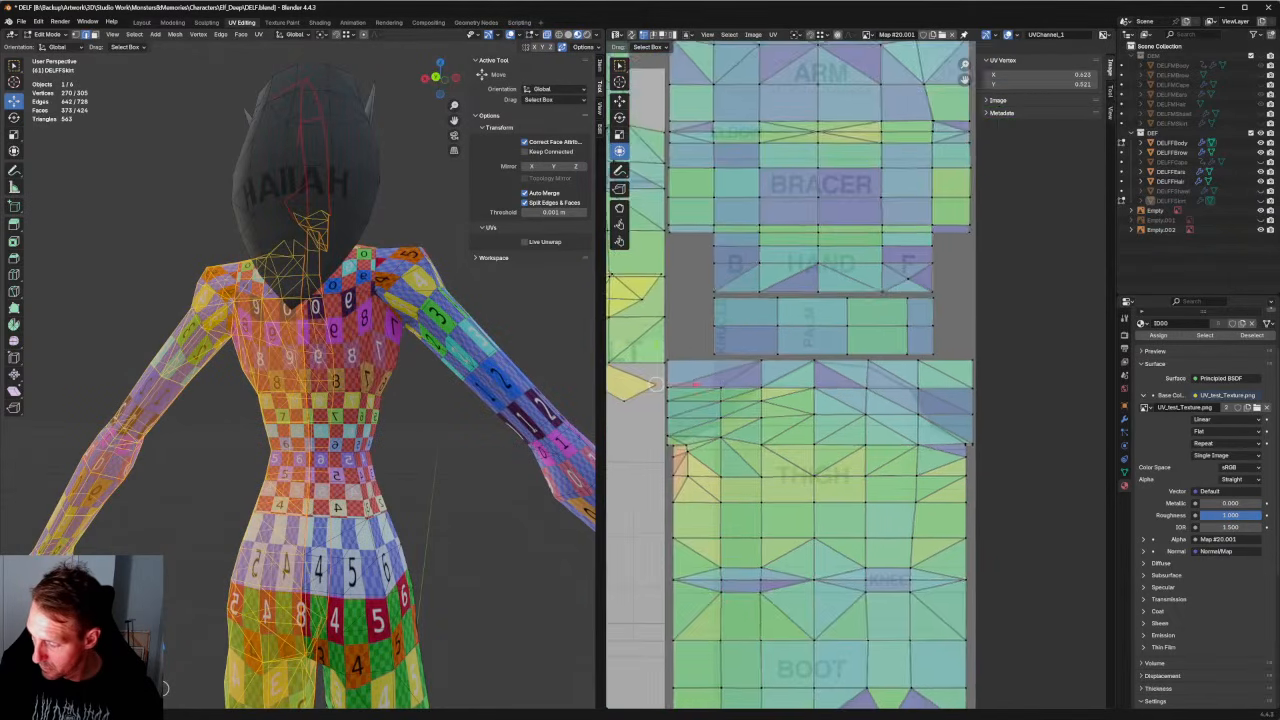
scroll(836, 382, up, 3)
middle_drag(808, 378, 940, 396)
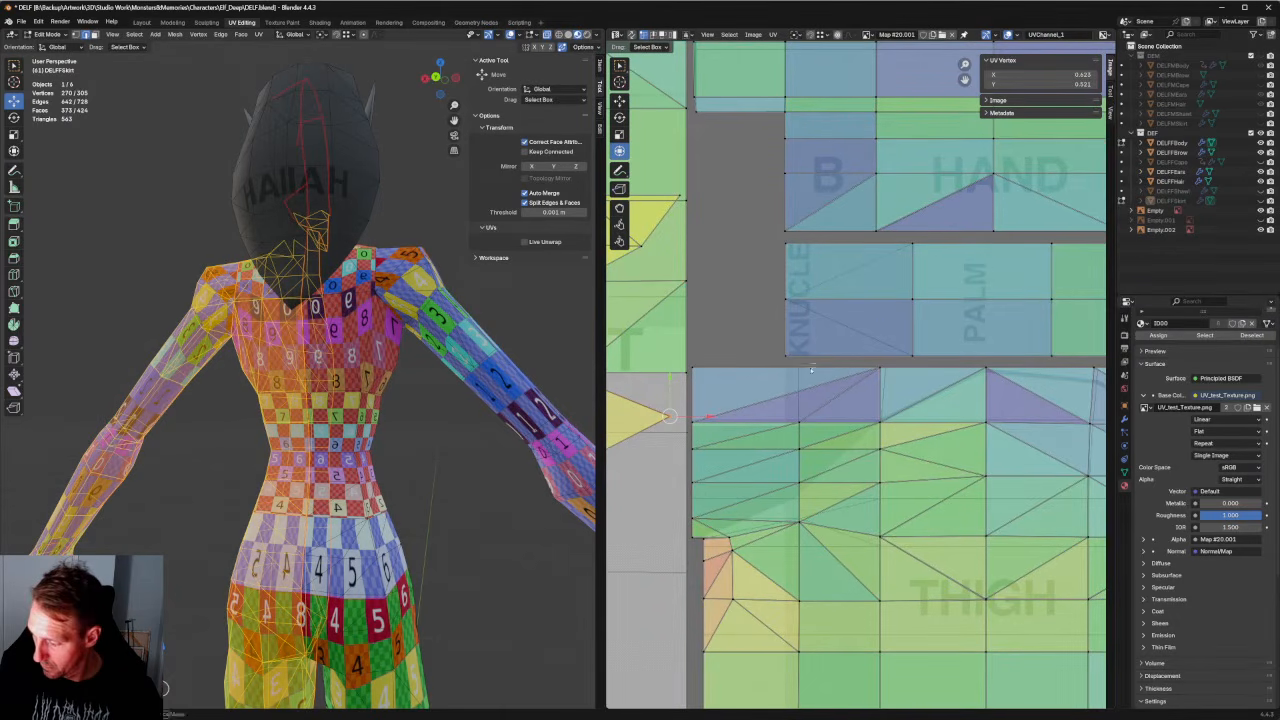
Shift two top-edge UV vertices of the thigh piece slightly left, the middle one by about 0.004 m.
click(879, 368)
middle_drag(491, 436, 450, 440)
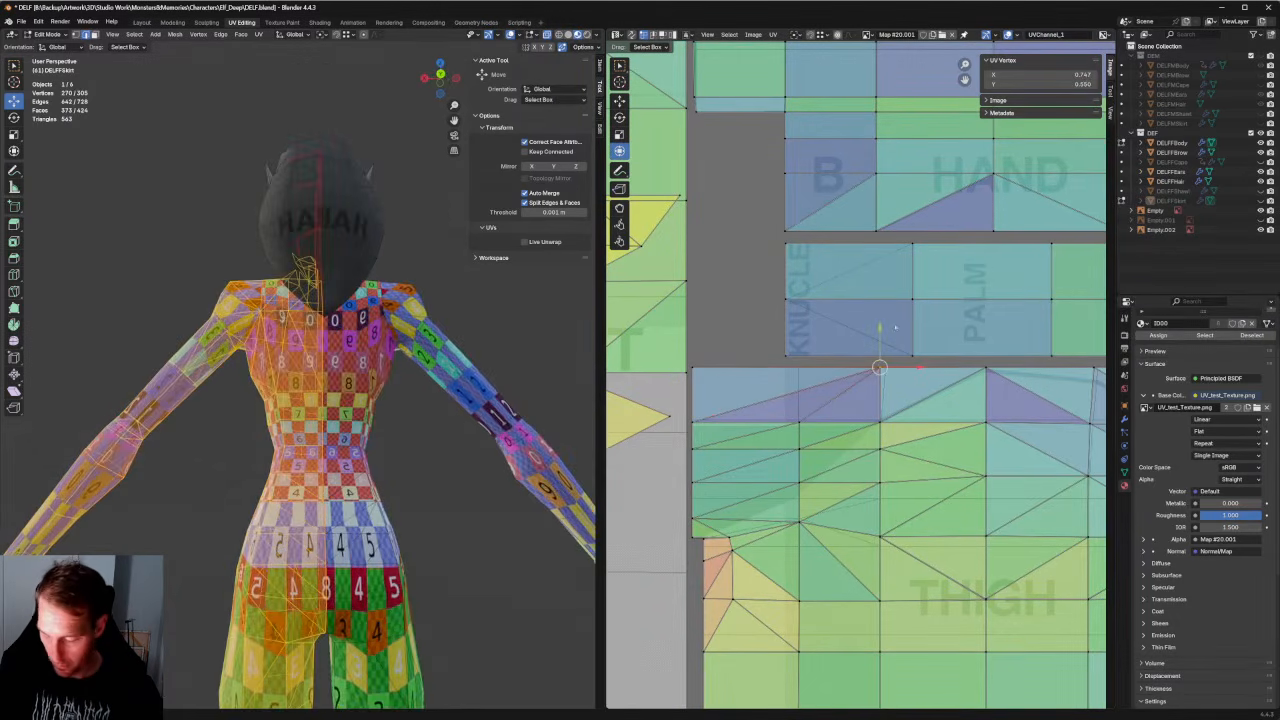
key(g)
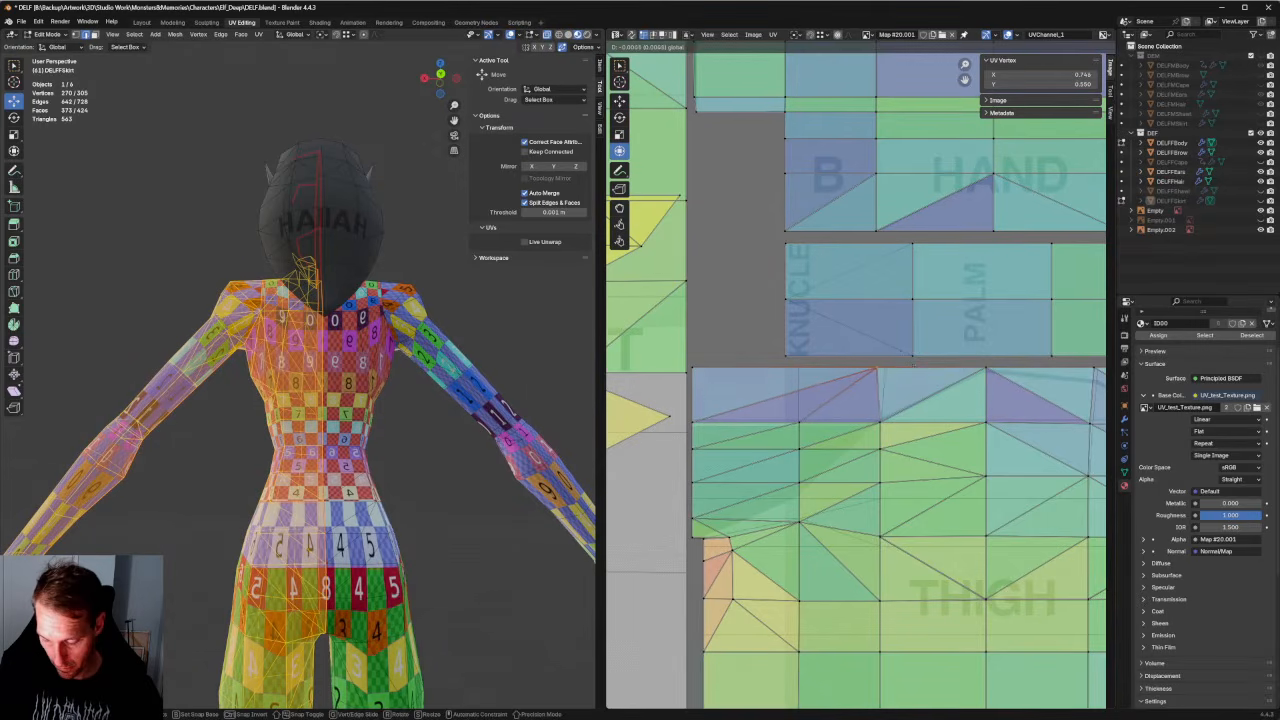
click(904, 357)
middle_drag(474, 457, 576, 433)
click(989, 365)
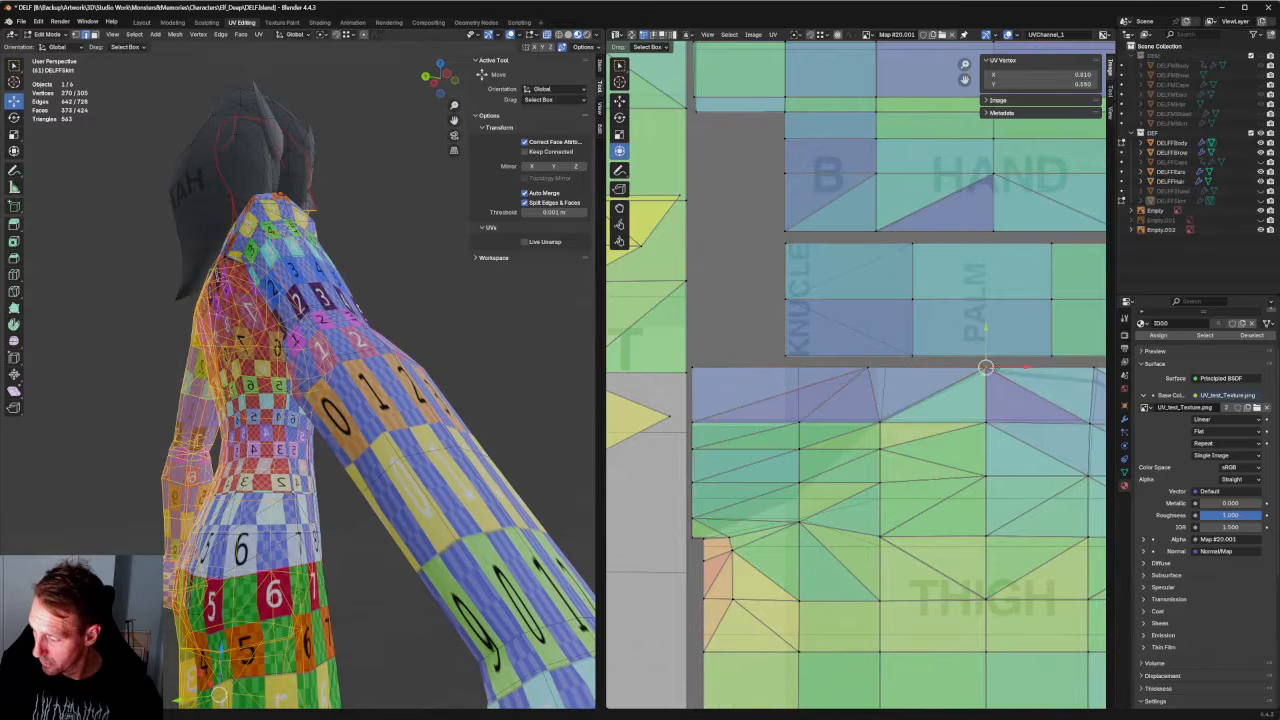
key(g)
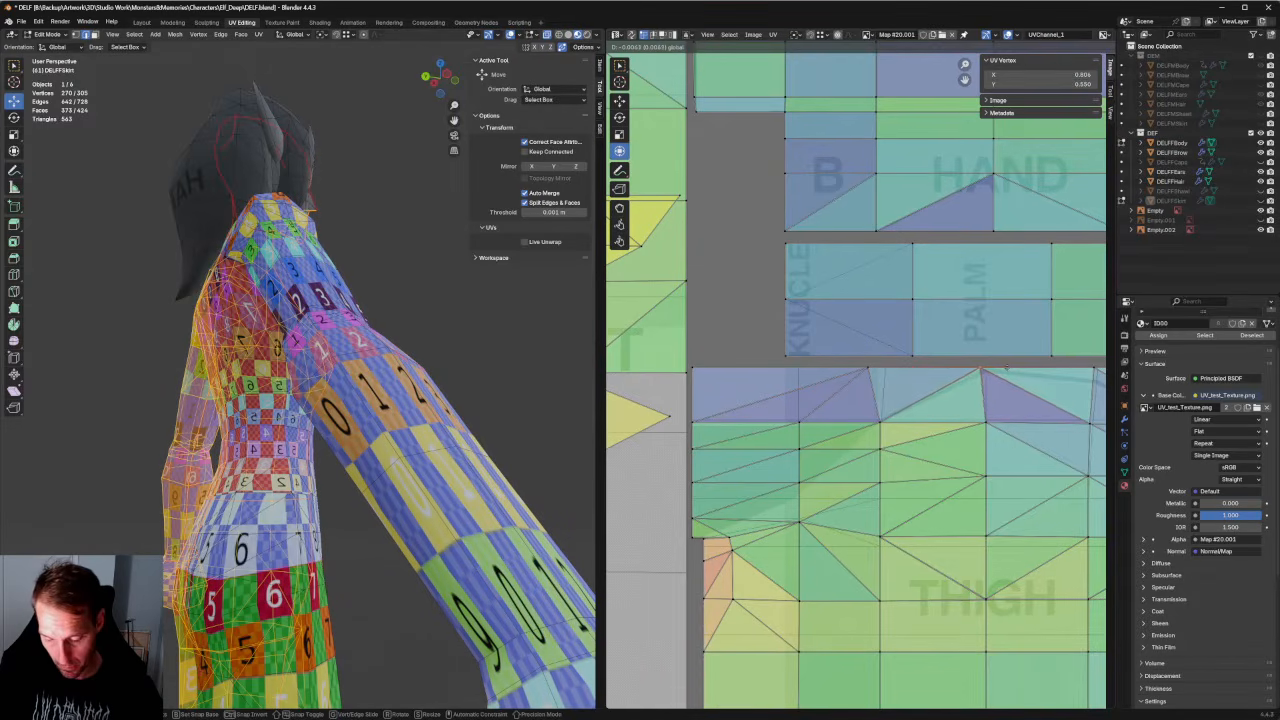
click(978, 368)
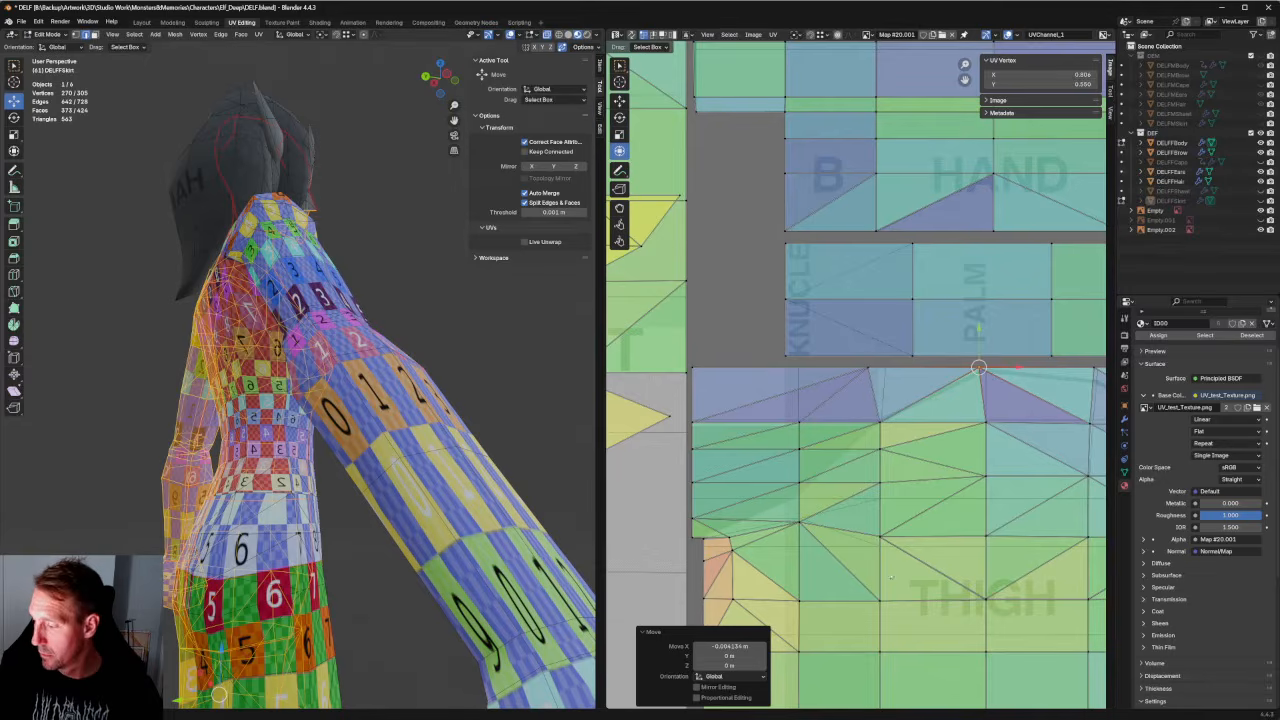
Shift the thigh piece's top-edge UV vertex beside the middle one slightly right, and clear the UV selection.
click(798, 364)
scroll(798, 364, down, 3)
scroll(1046, 386, up, 4)
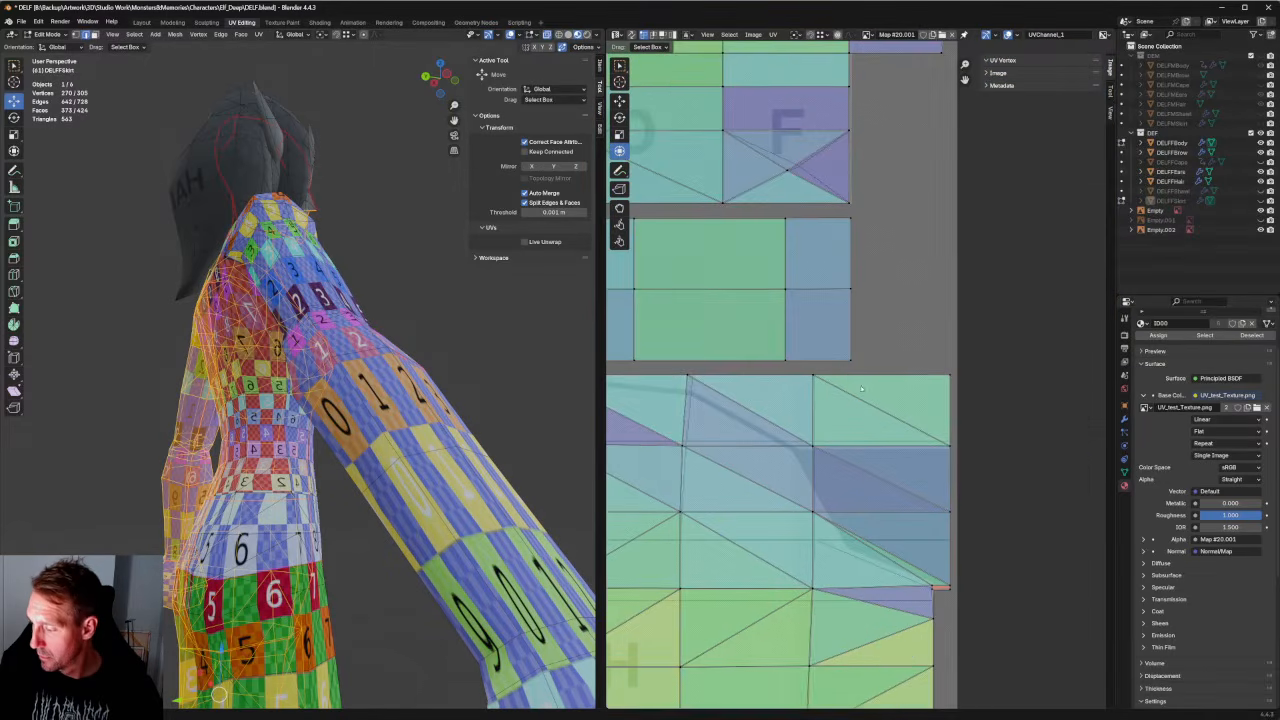
middle_drag(260, 400, 368, 428)
scroll(368, 407, up, 2)
middle_drag(771, 399, 775, 400)
click(830, 366)
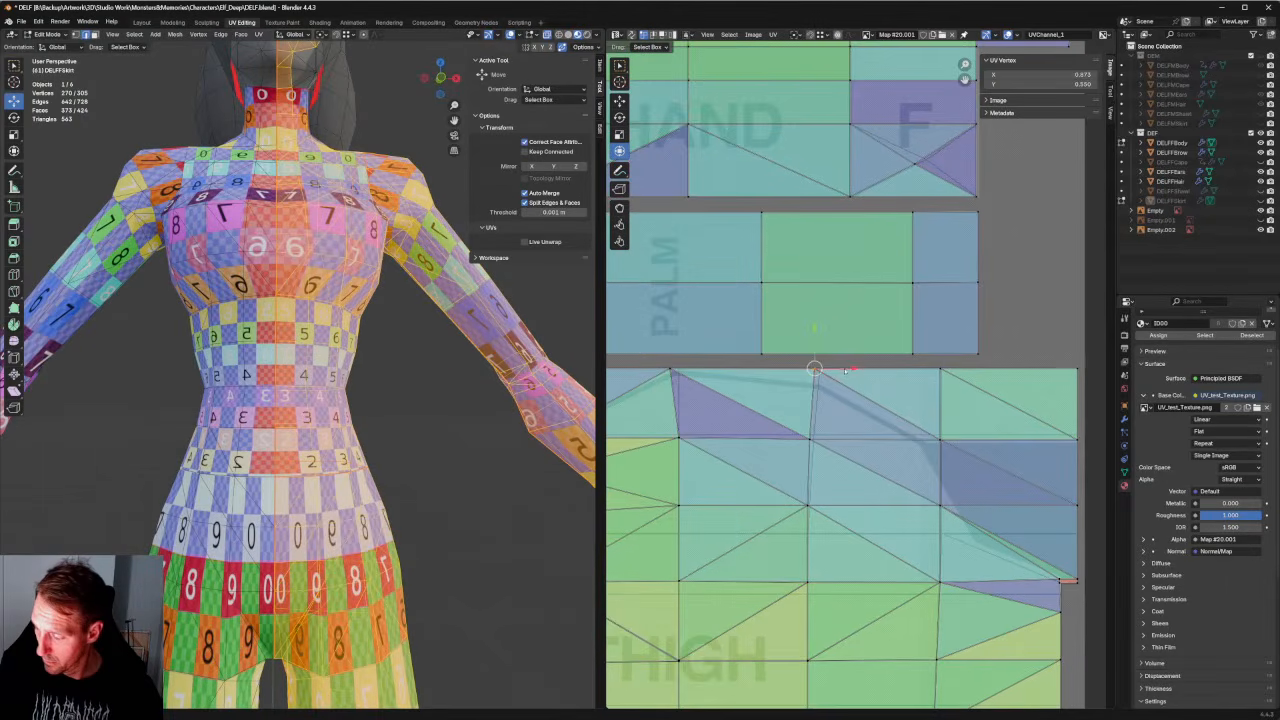
key(g)
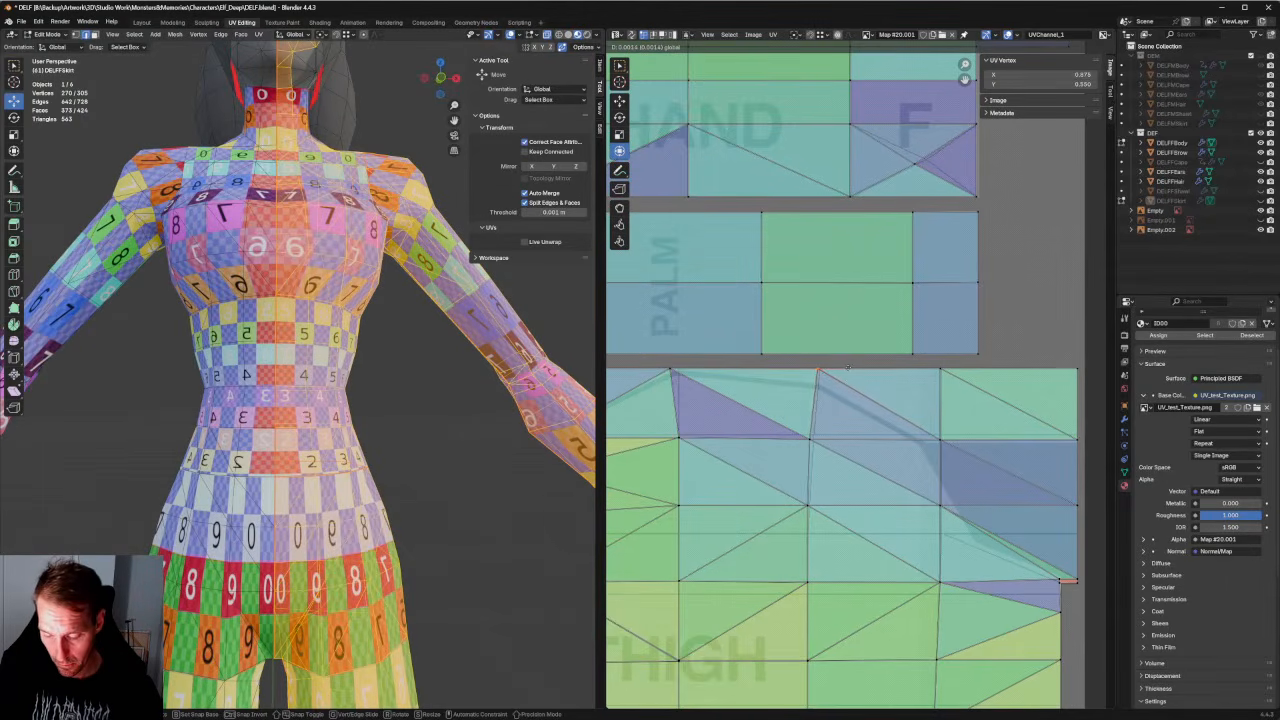
key(Return)
key(alt+a)
Move the thigh piece's middle top-edge UV vertex horizontally back in line with the column below it.
middle_drag(300, 400, 460, 400)
scroll(796, 386, down, 3)
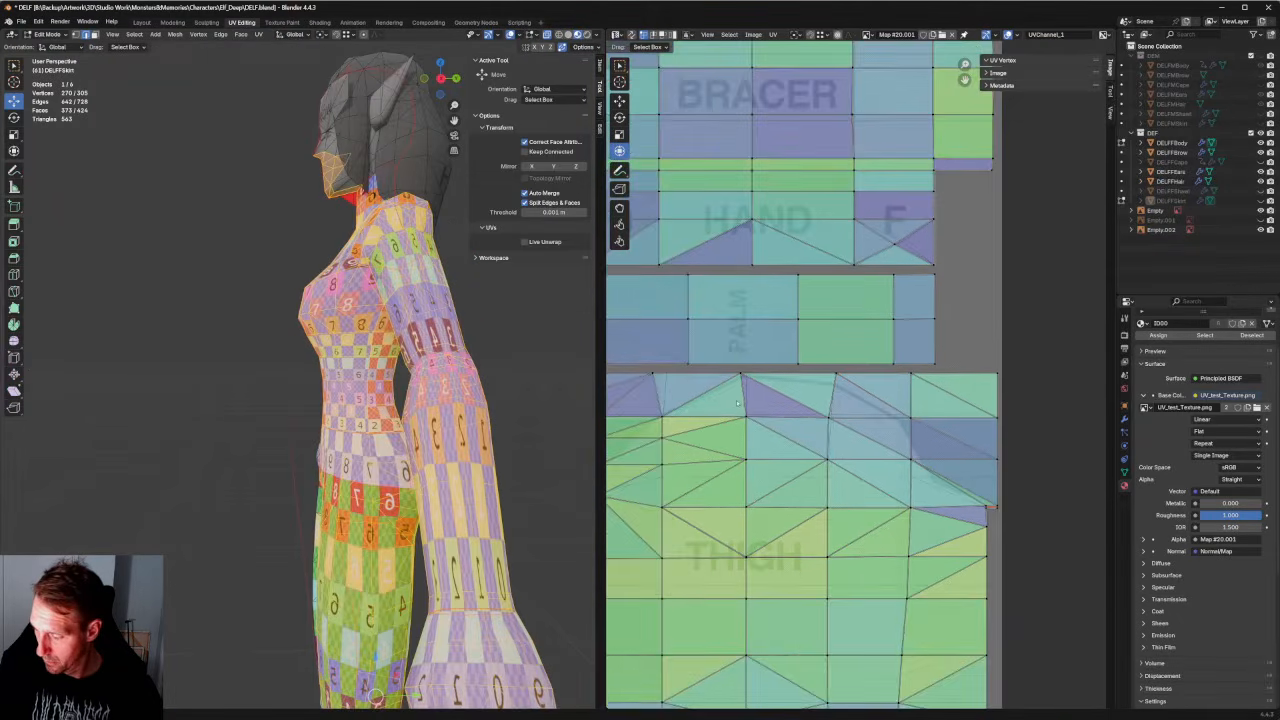
middle_drag(796, 386, 768, 373)
click(765, 342)
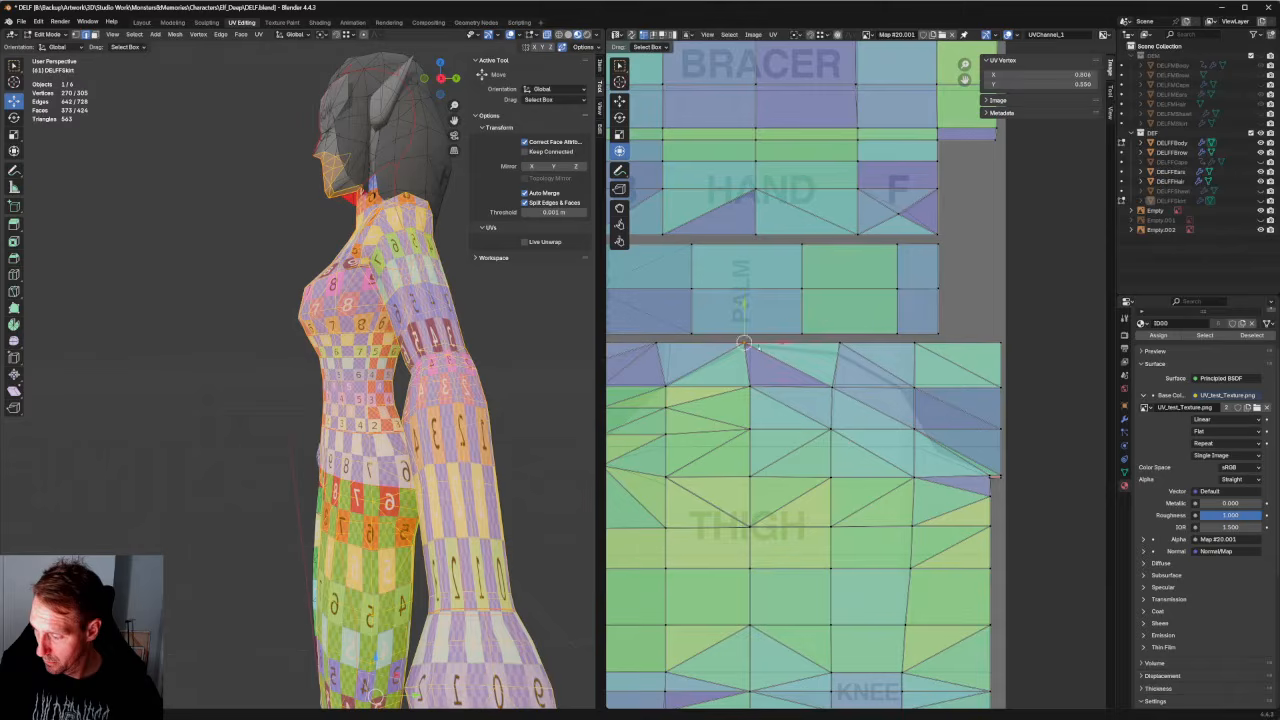
key(g)
click(765, 343)
Select the UV row just below the thigh piece's top edge and move it up about 0.002 m.
scroll(765, 343, down, 3)
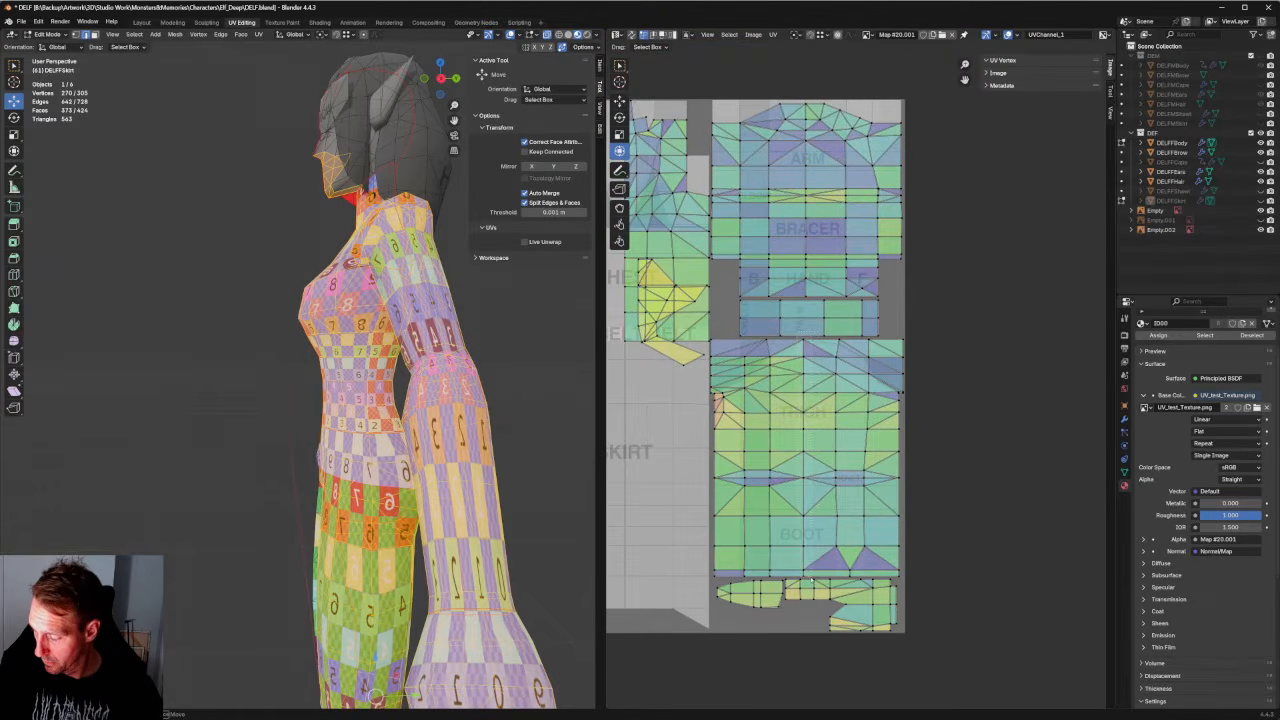
drag(812, 579, 813, 579)
key(shift+w)
click(1006, 408)
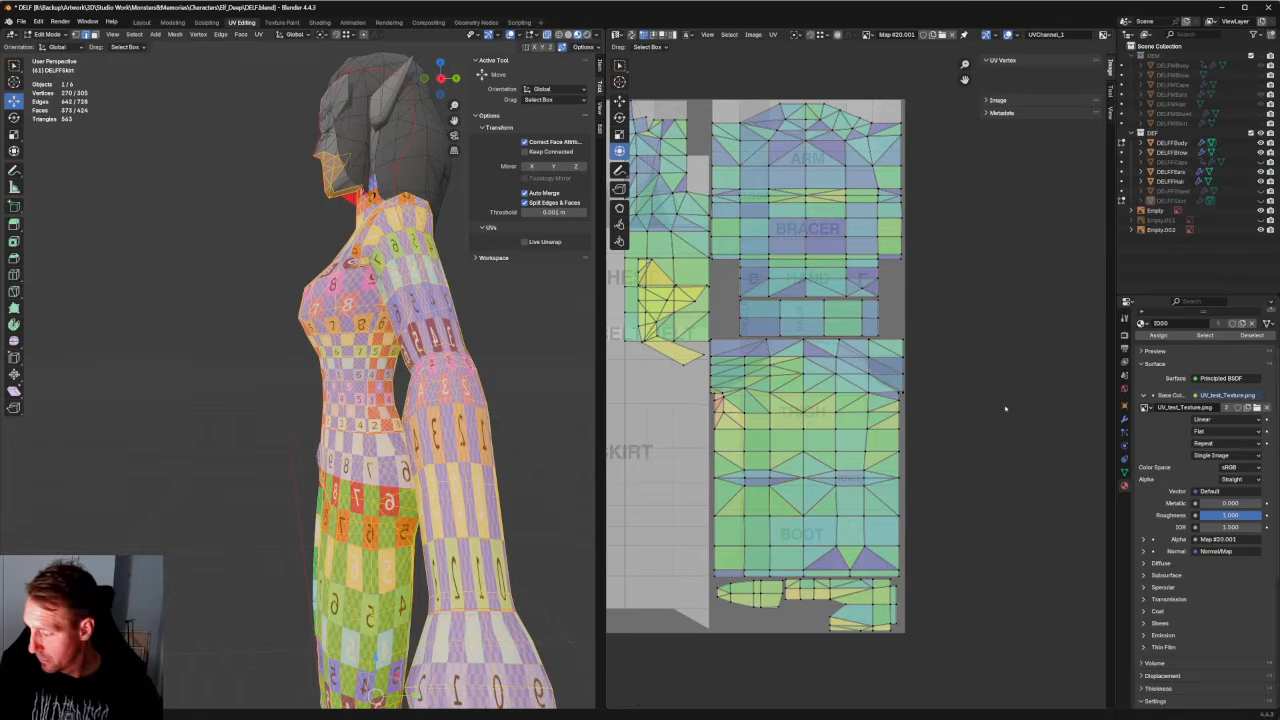
scroll(847, 378, up, 4)
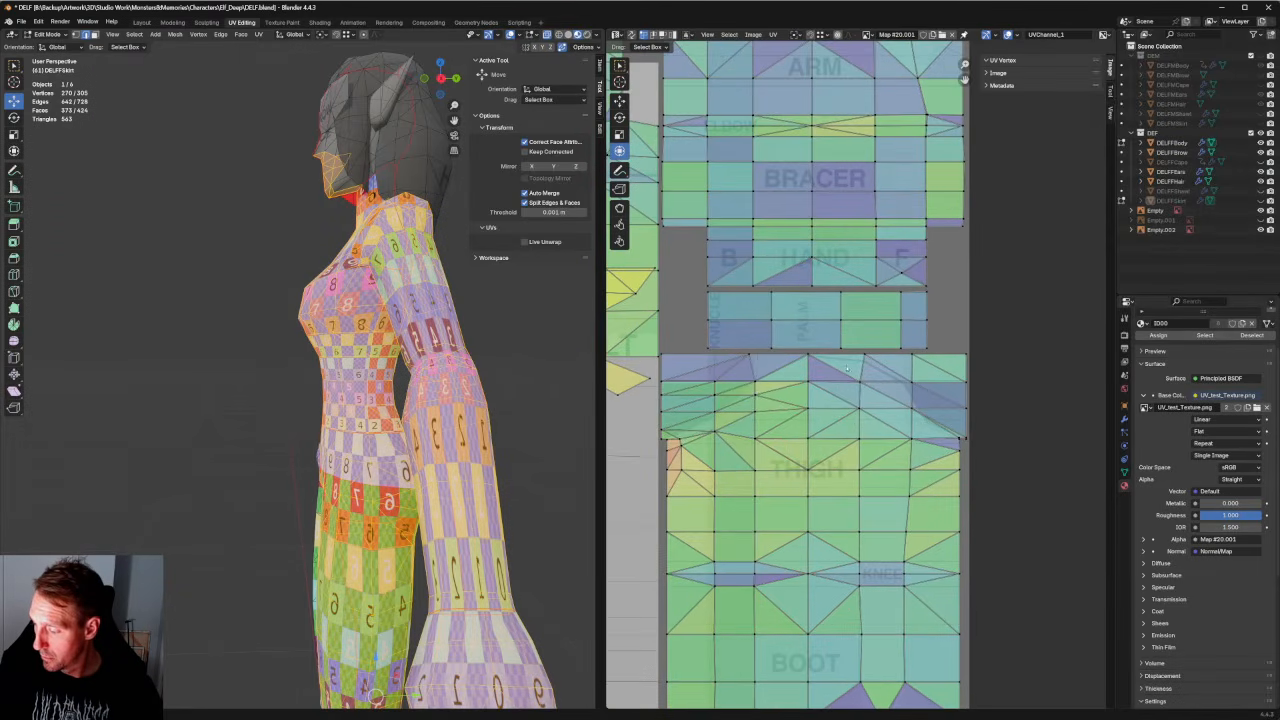
drag(987, 374, 657, 386)
scroll(779, 380, up, 4)
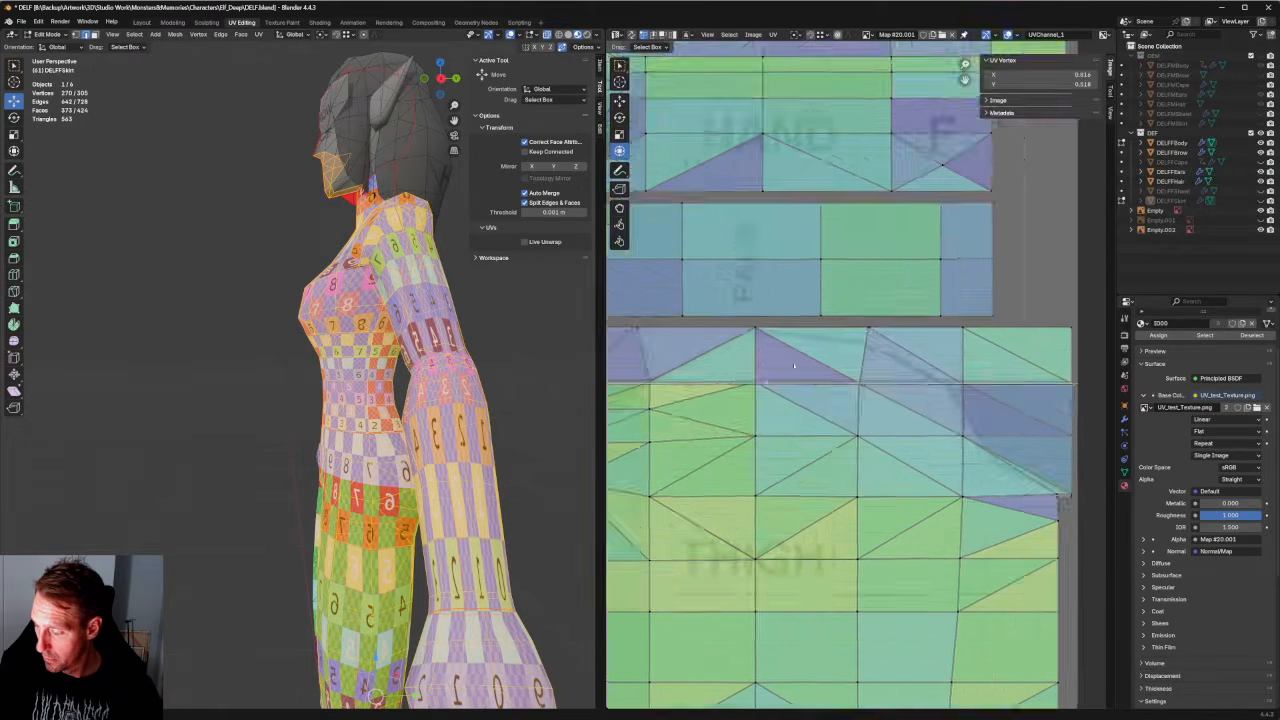
middle_drag(470, 380, 577, 380)
drag(744, 368, 645, 342)
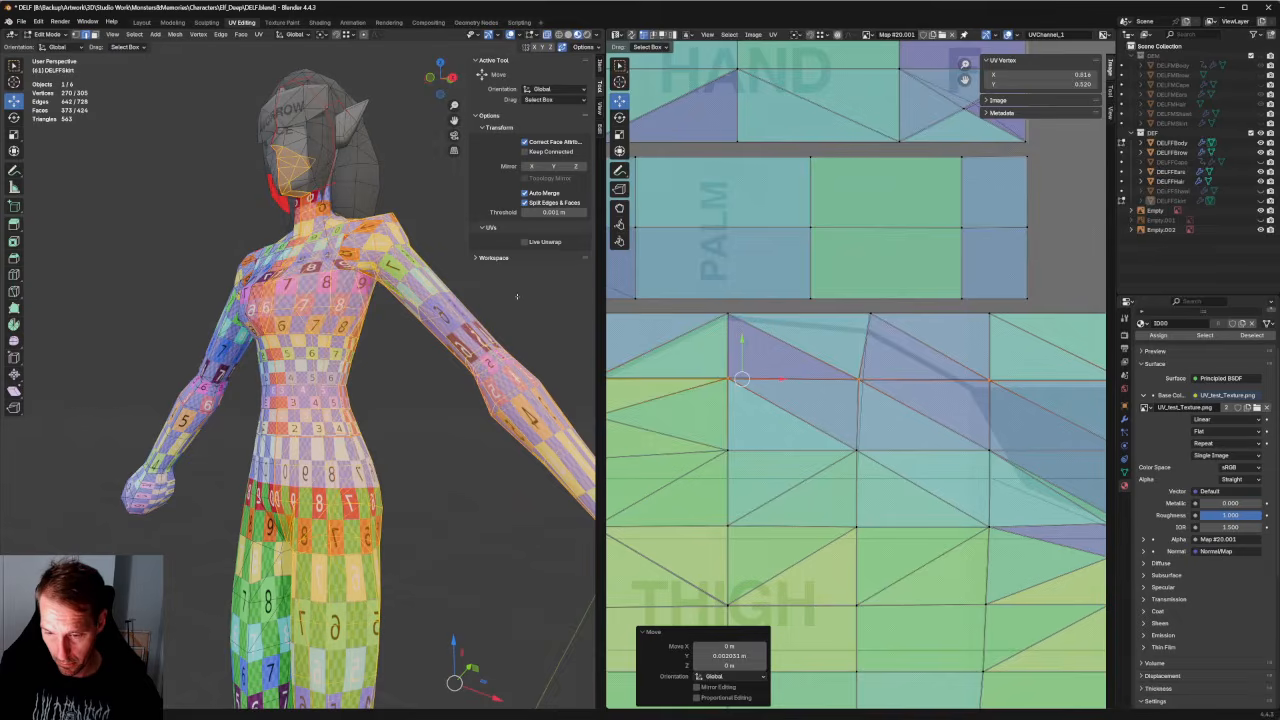
Clear the mesh selection, unhide the DELFFCape object and check the whole character from the front.
click(517, 296)
key(KP_1)
scroll(460, 276, down, 4)
middle_drag(403, 264, 435, 225)
key(KP_1)
scroll(398, 329, up, 3)
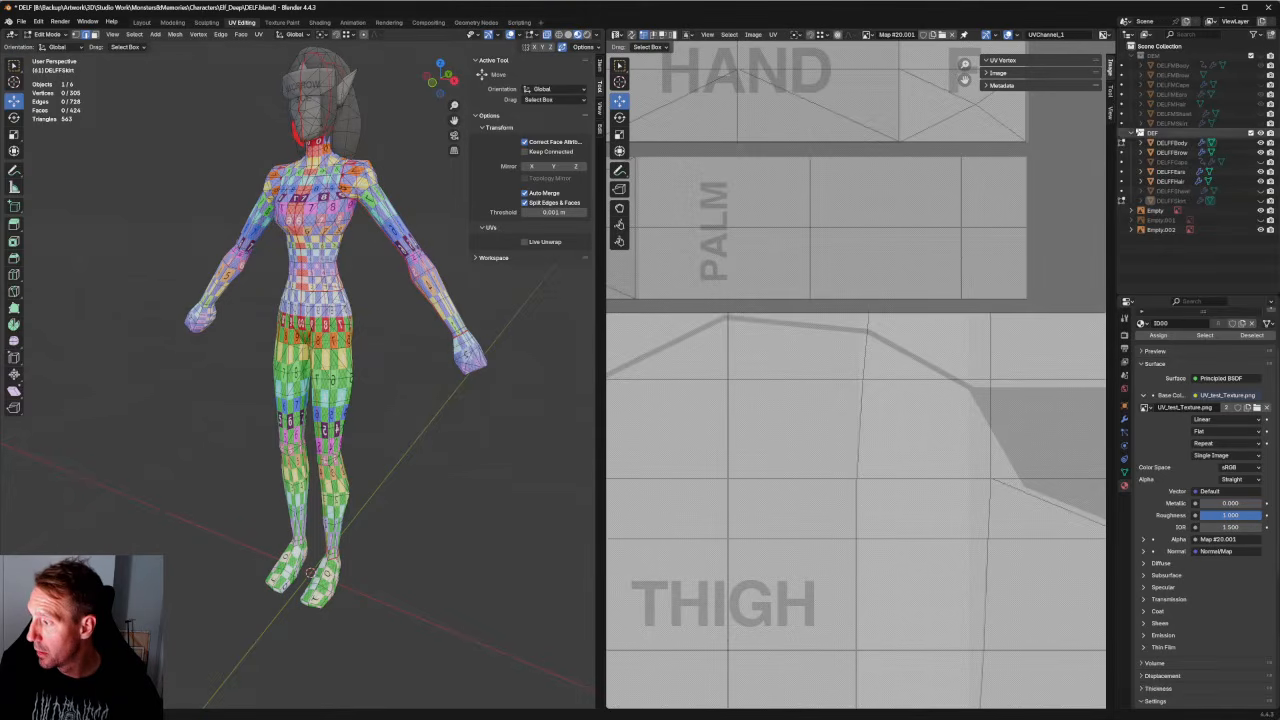
click(1260, 162)
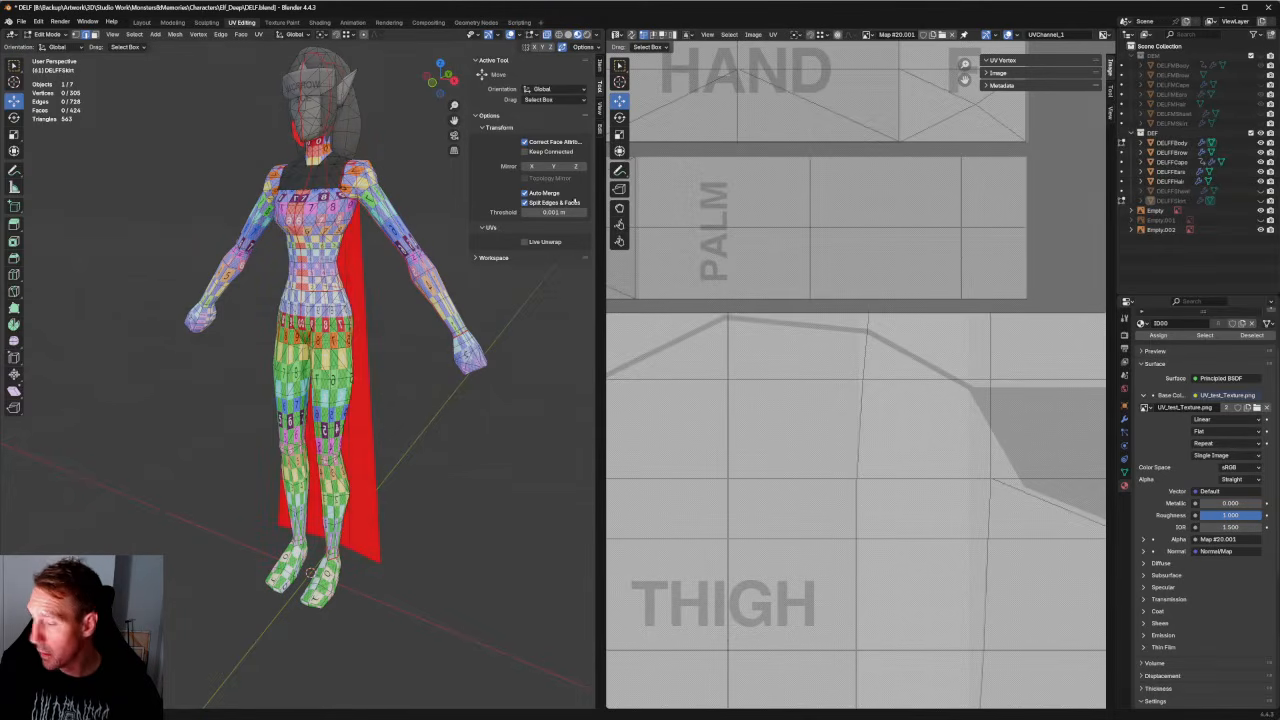
middle_drag(500, 276, 397, 338)
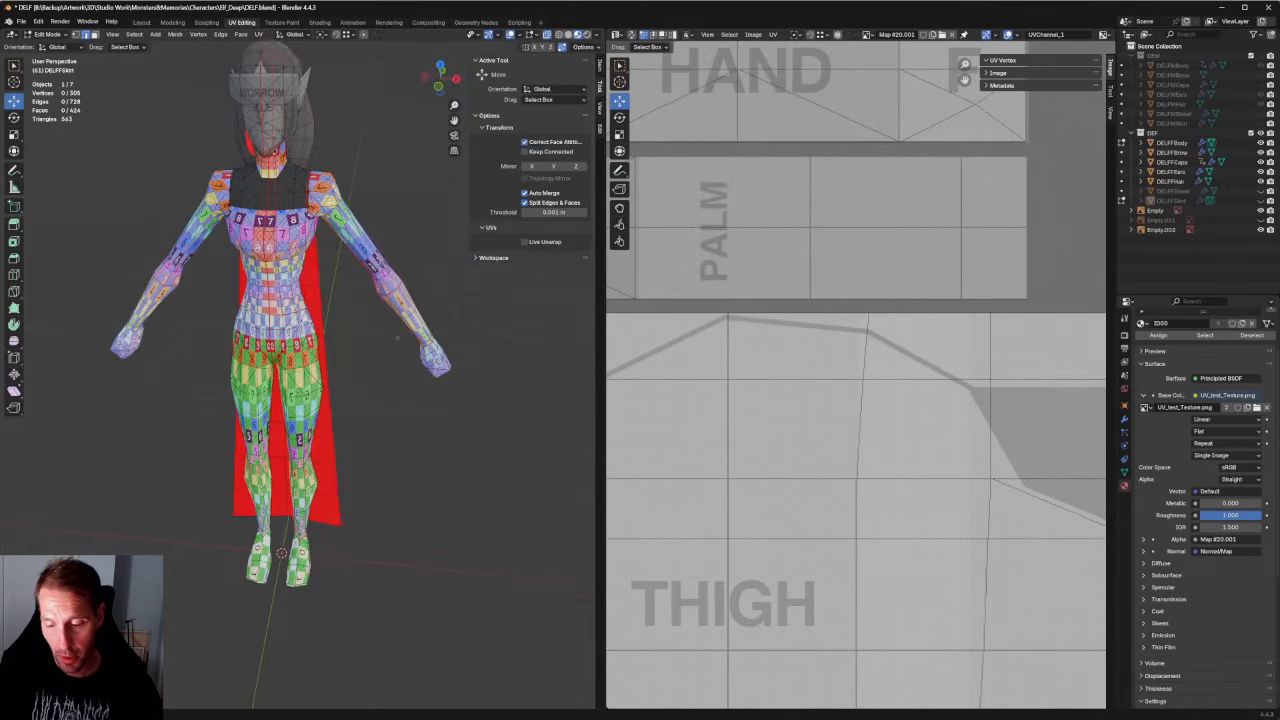
Leave the DELFFSkirt object's Edit Mode, select DELFFBody and apply its Mirror modifier.
key(KP_1)
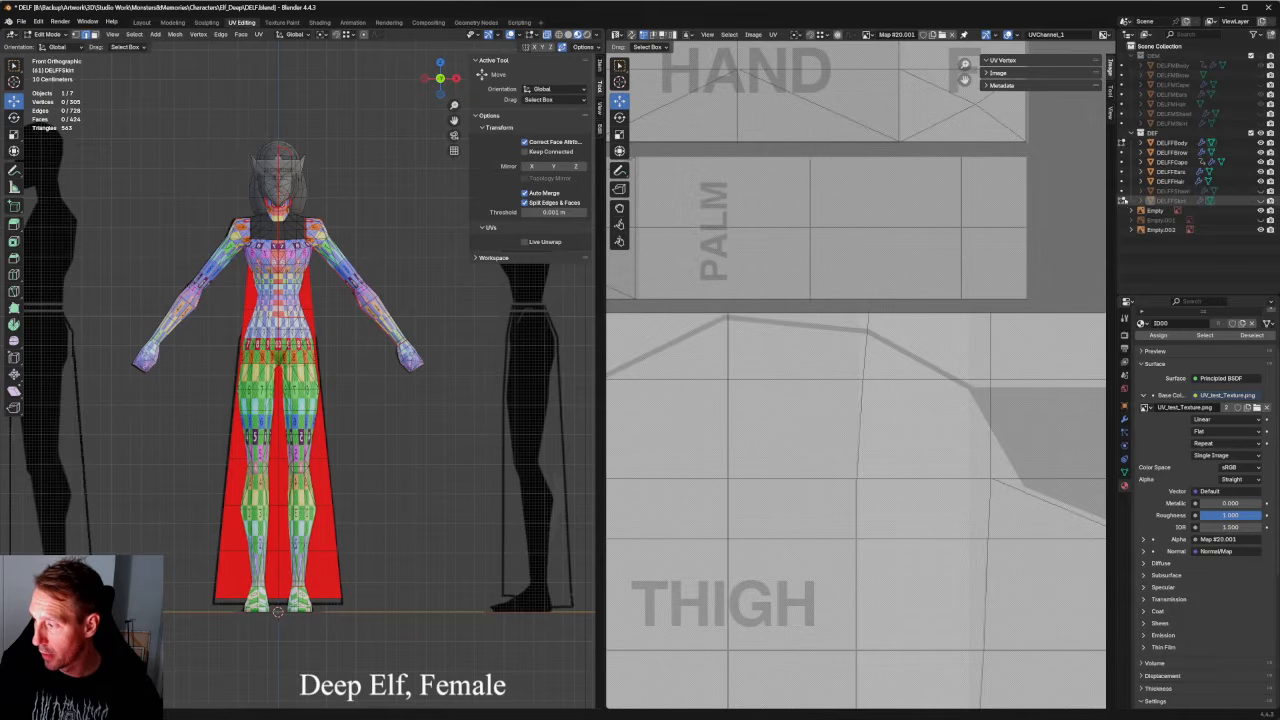
click(1122, 201)
click(1123, 143)
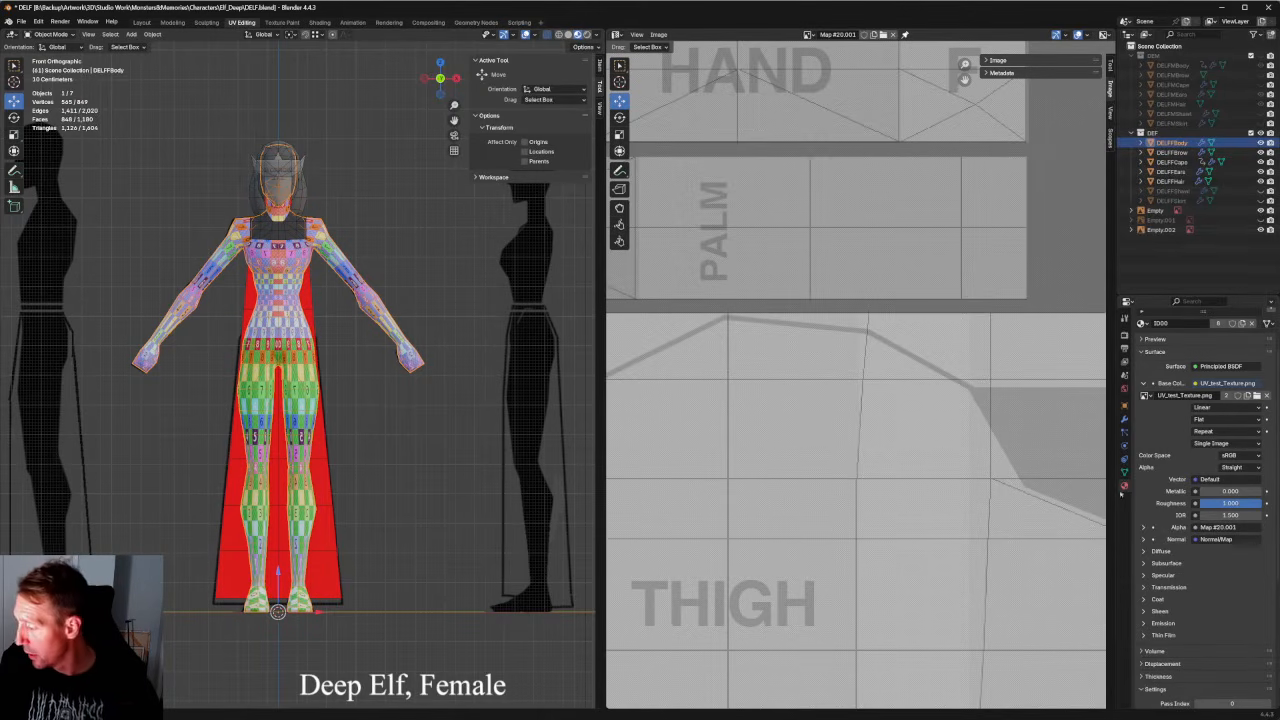
click(1124, 419)
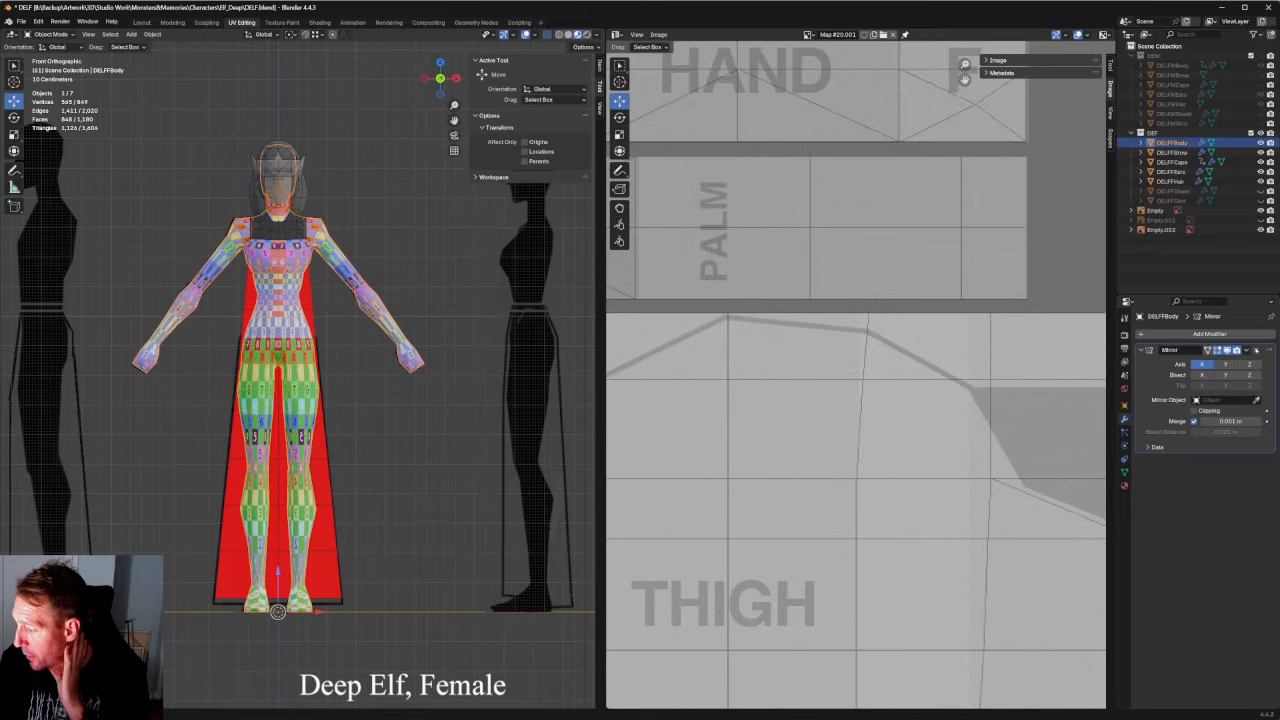
click(1246, 349)
click(1200, 361)
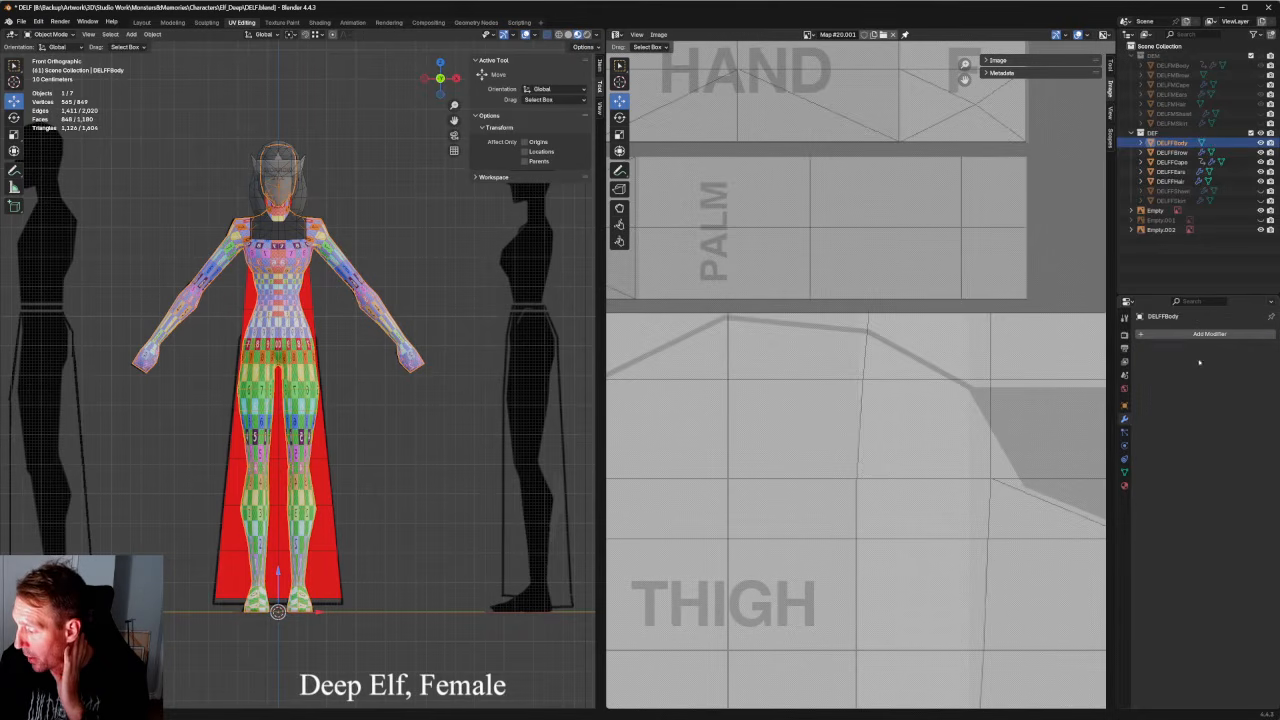
Apply the Mirror modifiers of the DELFFBrow and DELFFCape objects.
click(1174, 153)
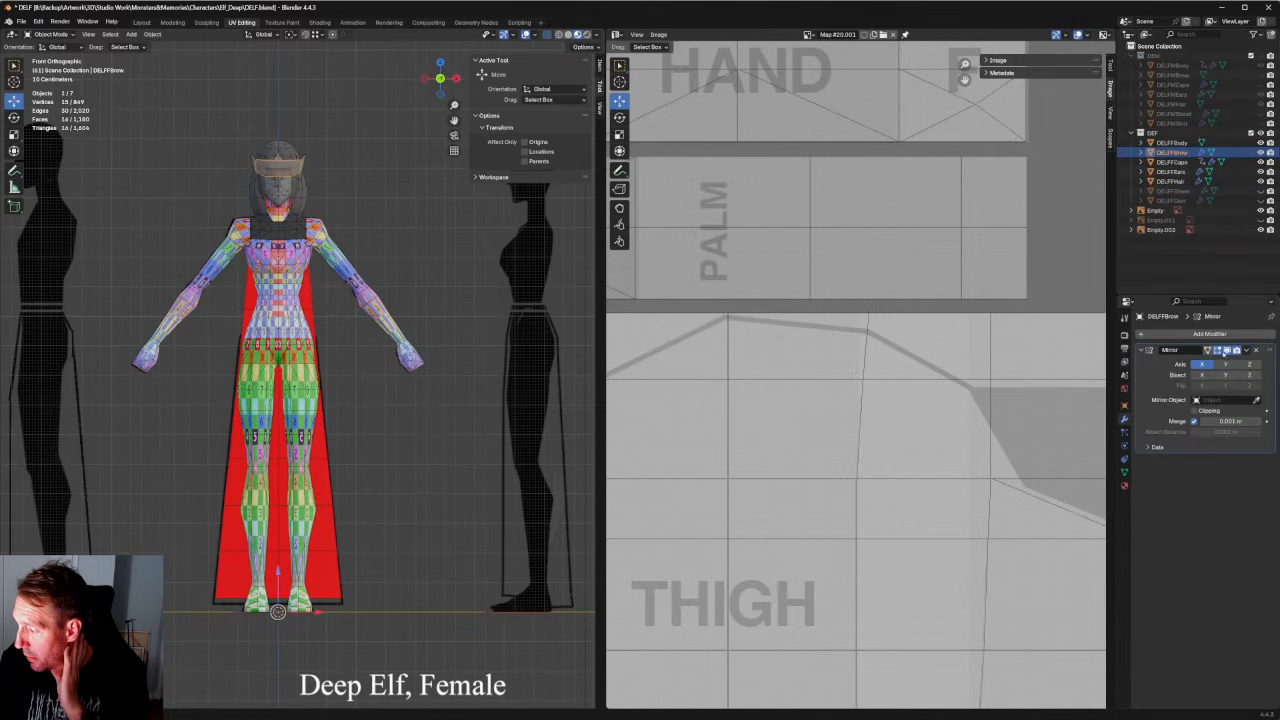
click(1248, 349)
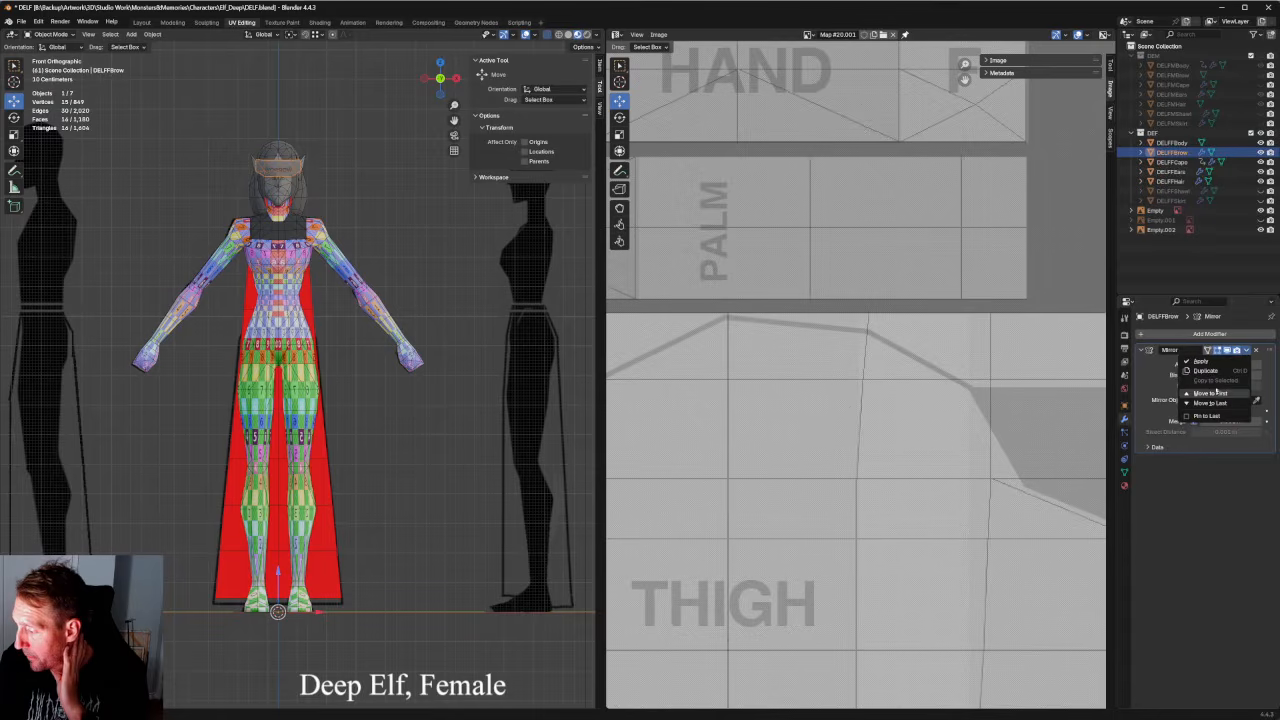
click(1201, 361)
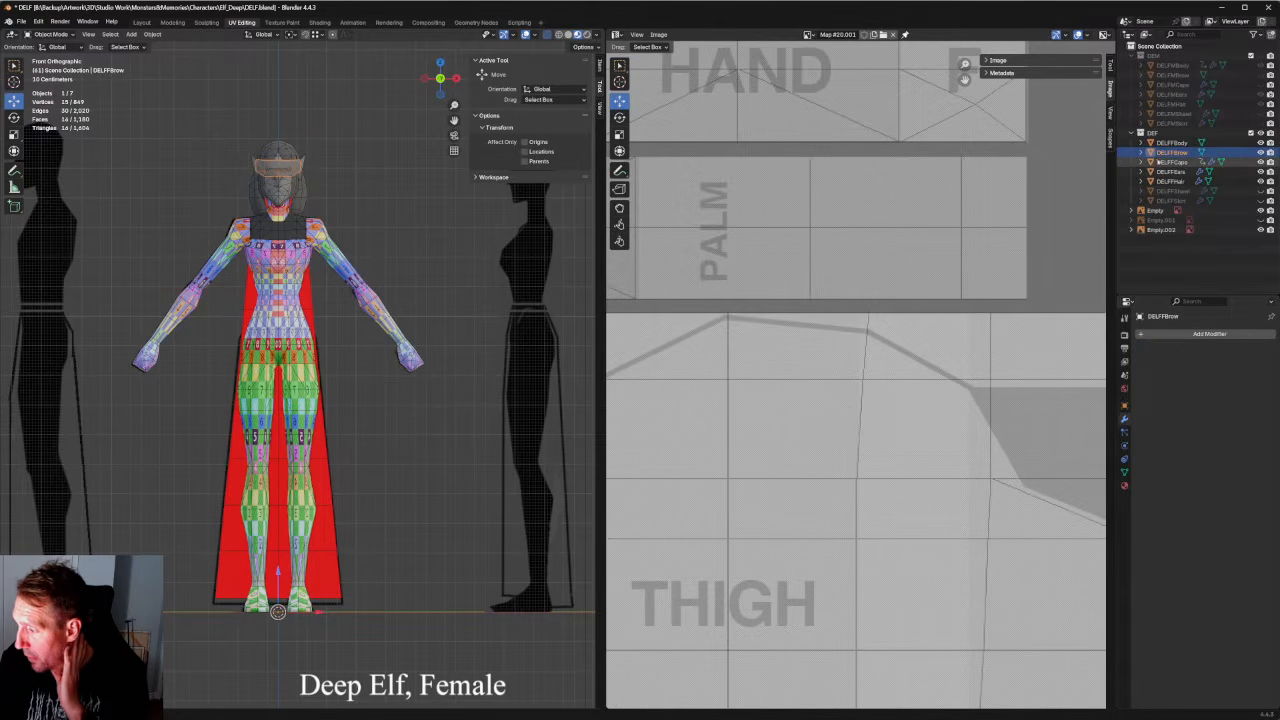
click(1172, 161)
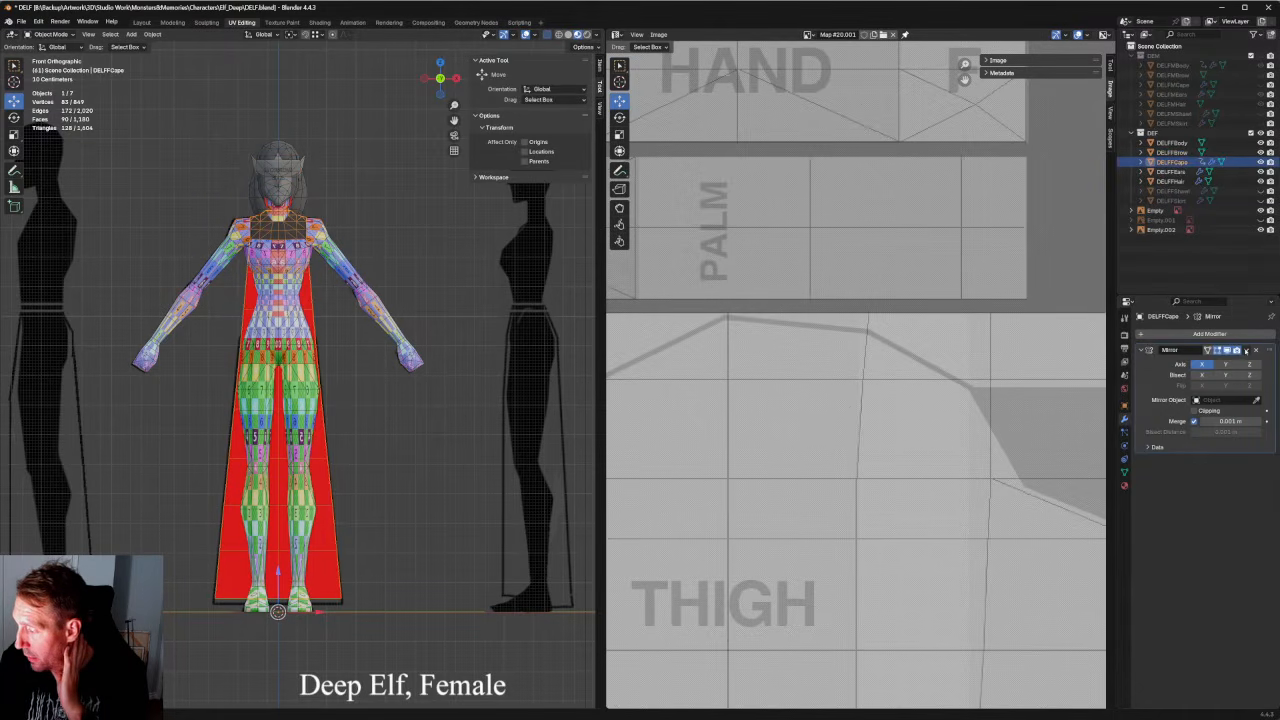
click(1247, 350)
click(1201, 361)
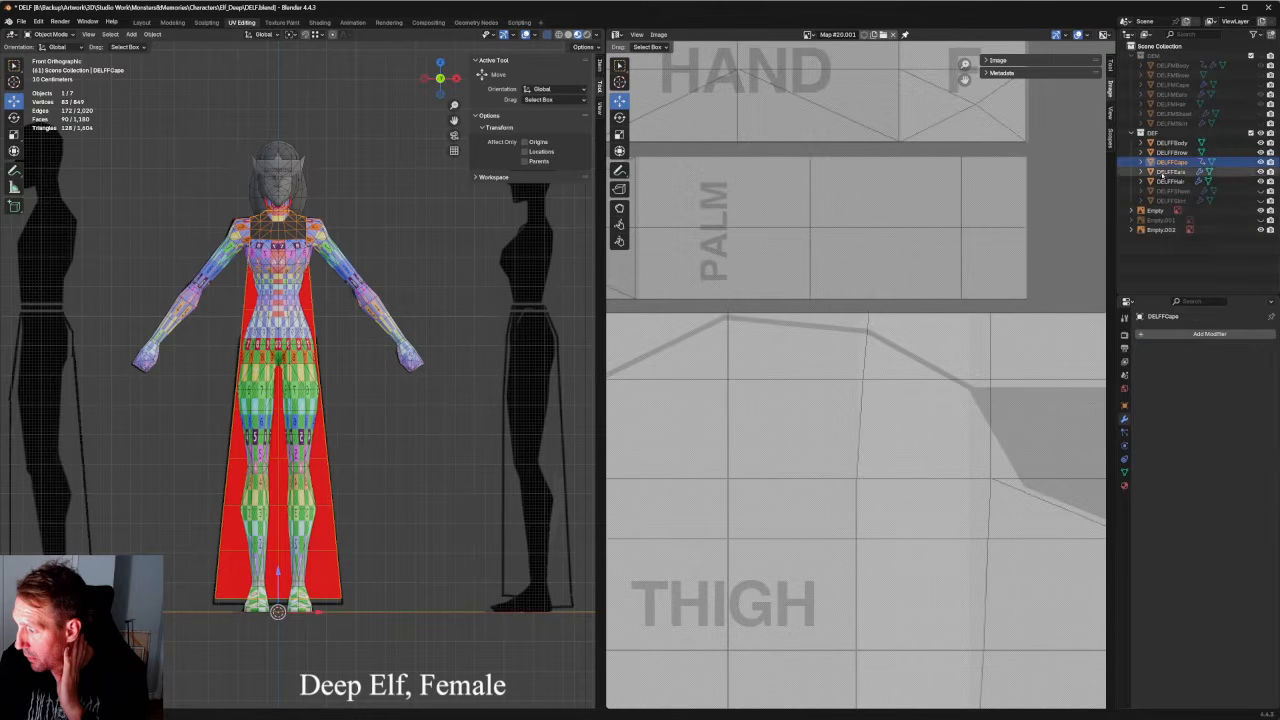
Apply the Mirror modifiers of the DELFFEars and DELFFHair objects.
click(1168, 172)
click(1244, 350)
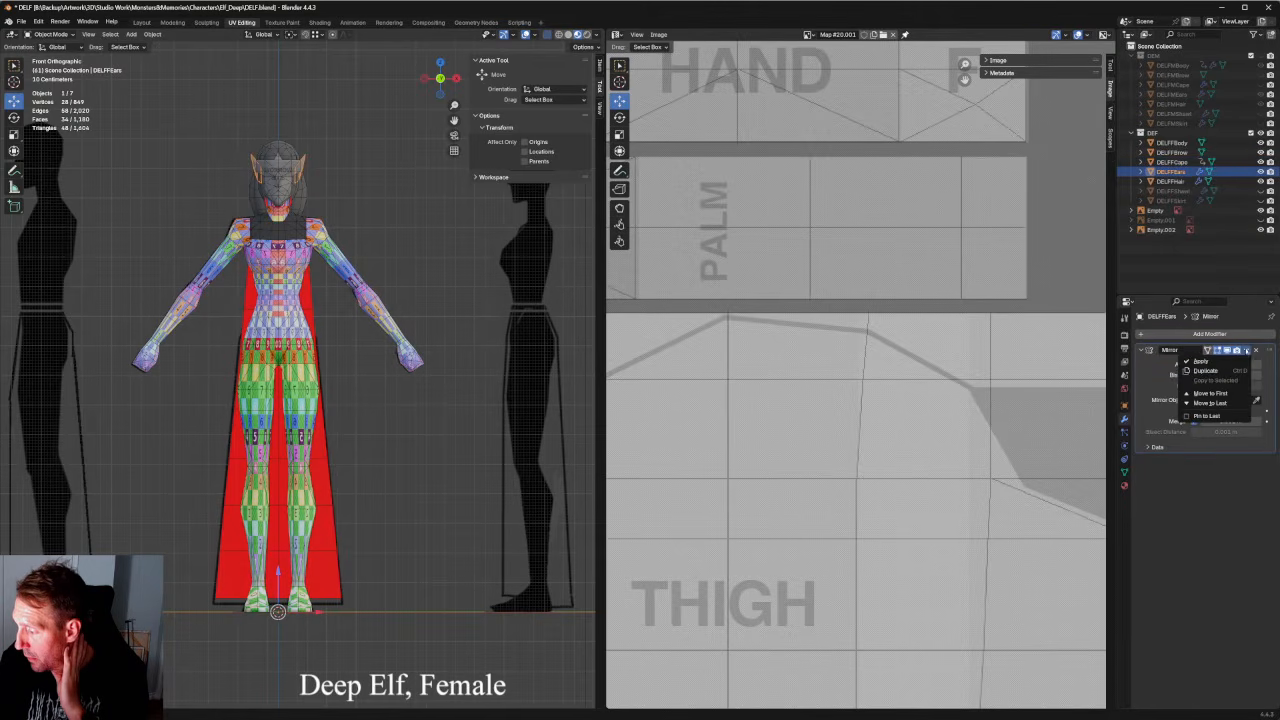
click(1201, 361)
click(1172, 181)
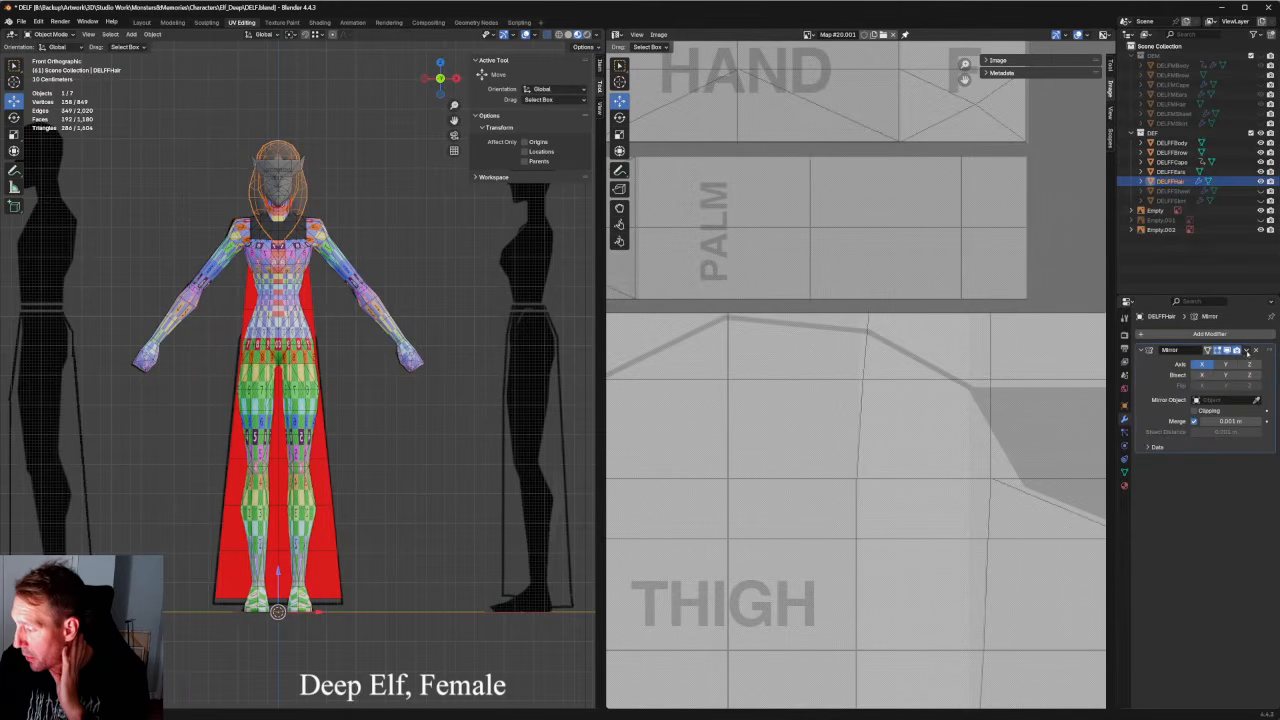
click(1244, 350)
click(1201, 361)
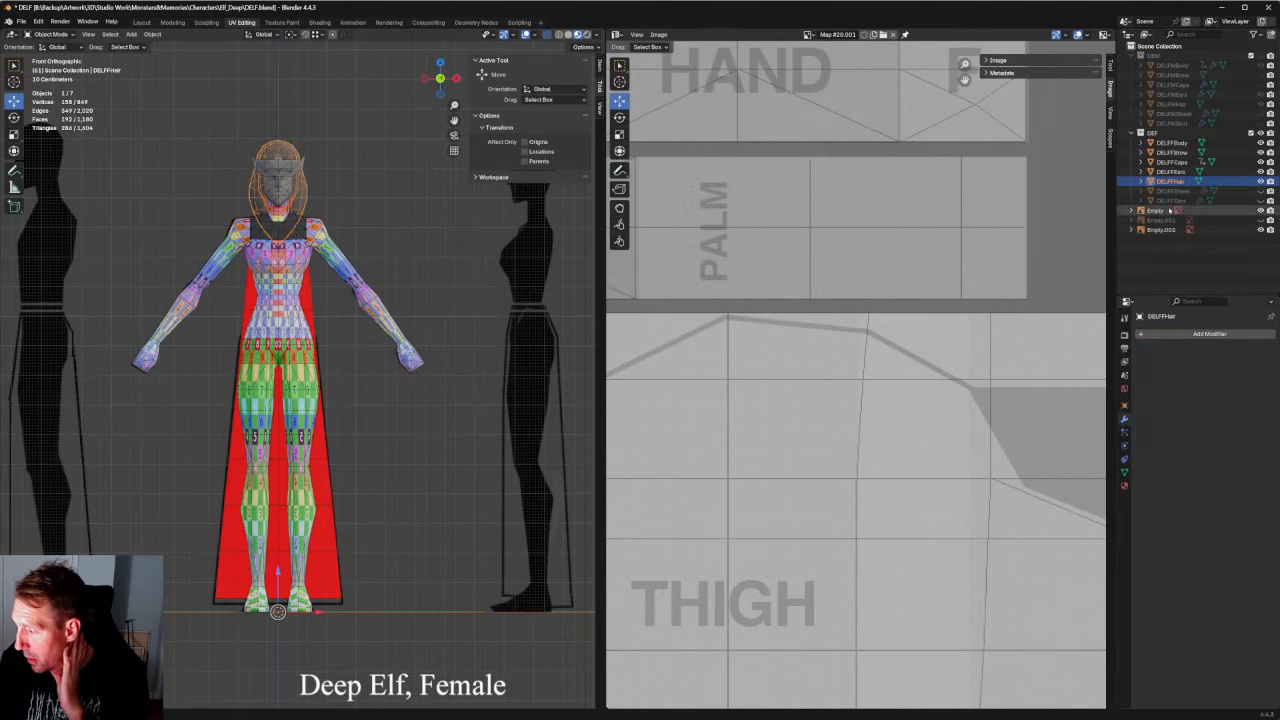
Unhide the DELFFShawl object and apply its Mirror modifier.
click(1168, 190)
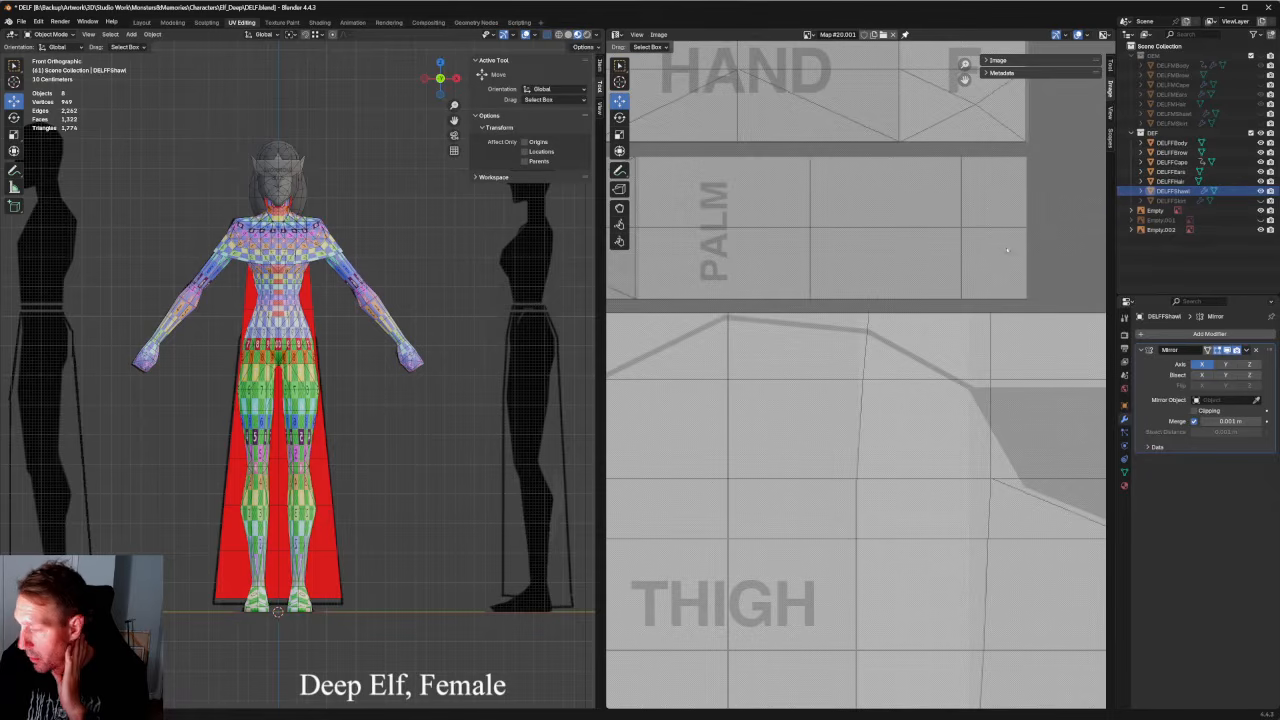
scroll(345, 230, up, 7)
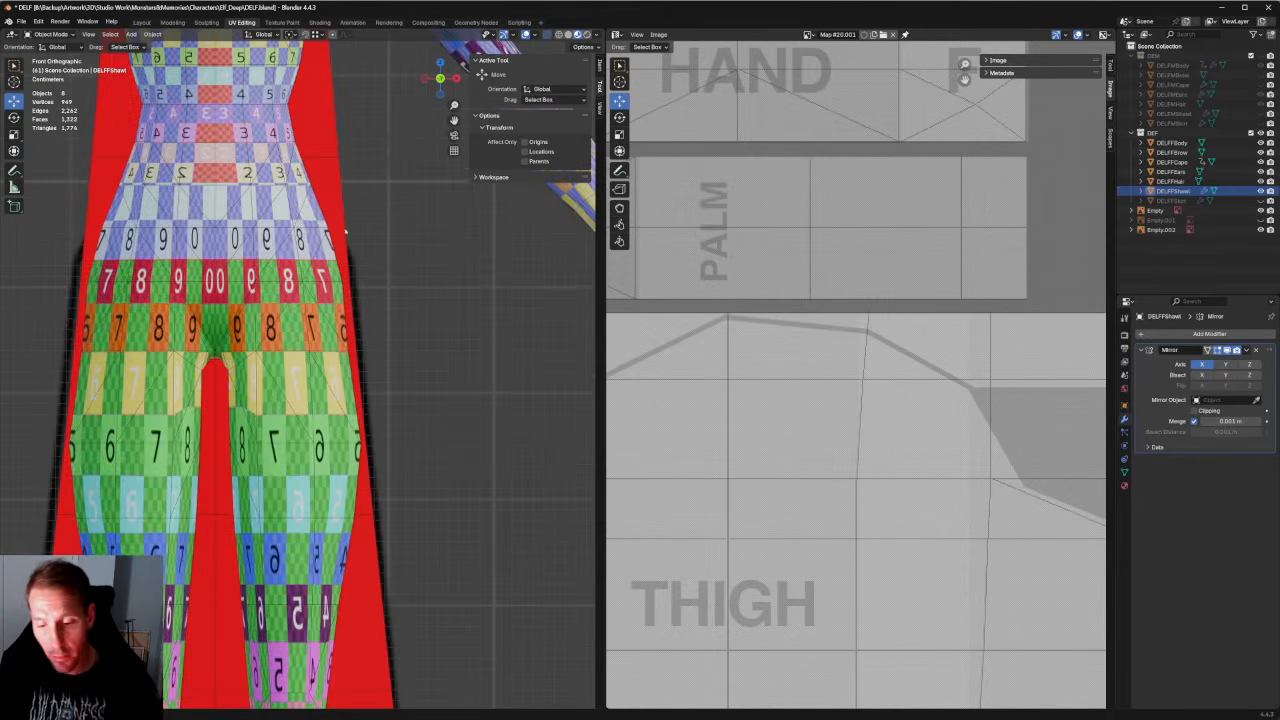
shift+middle_drag(395, 147, 394, 343)
scroll(323, 337, down, 5)
key(KP_1)
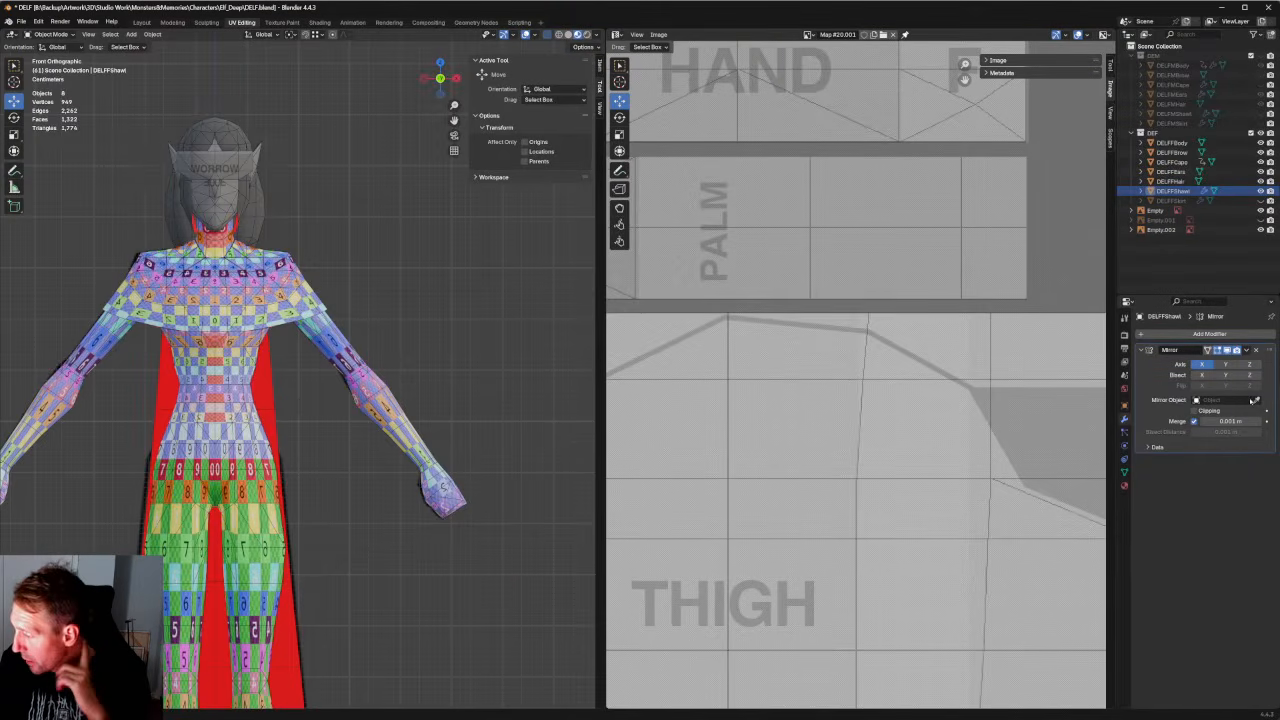
click(1255, 351)
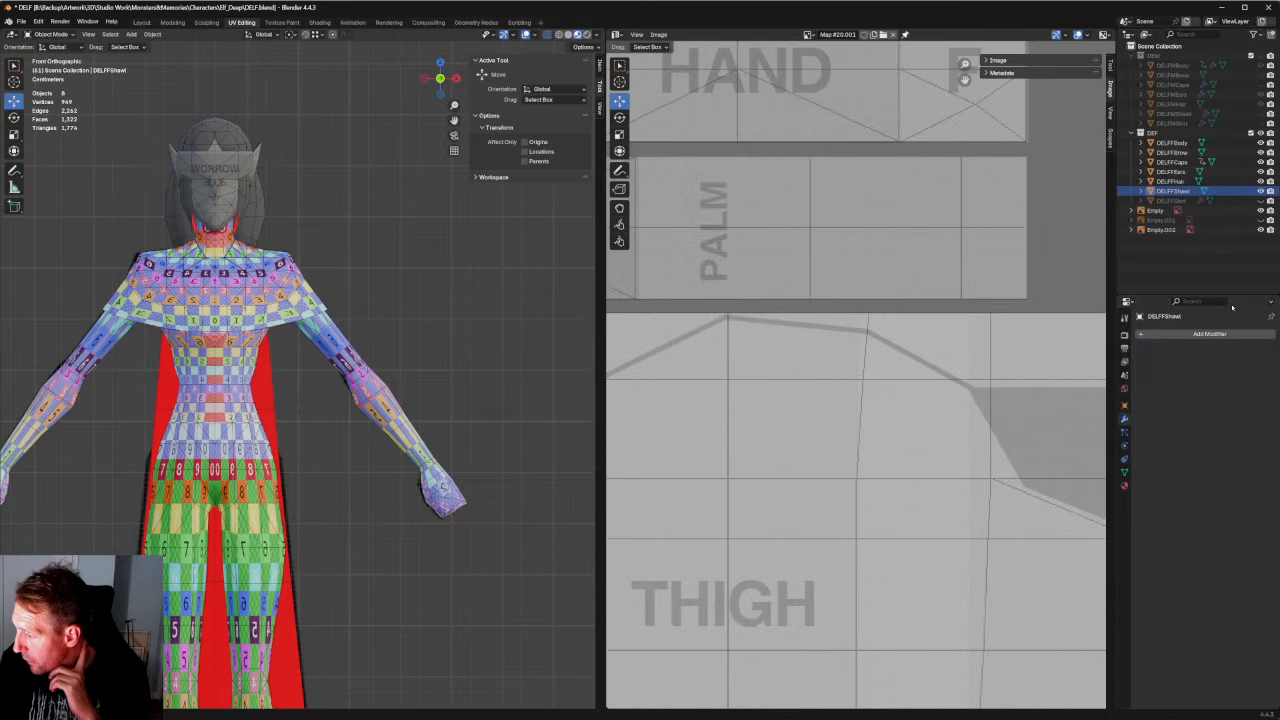
Unhide the DELFFSkirt object and make it the active object.
click(1170, 200)
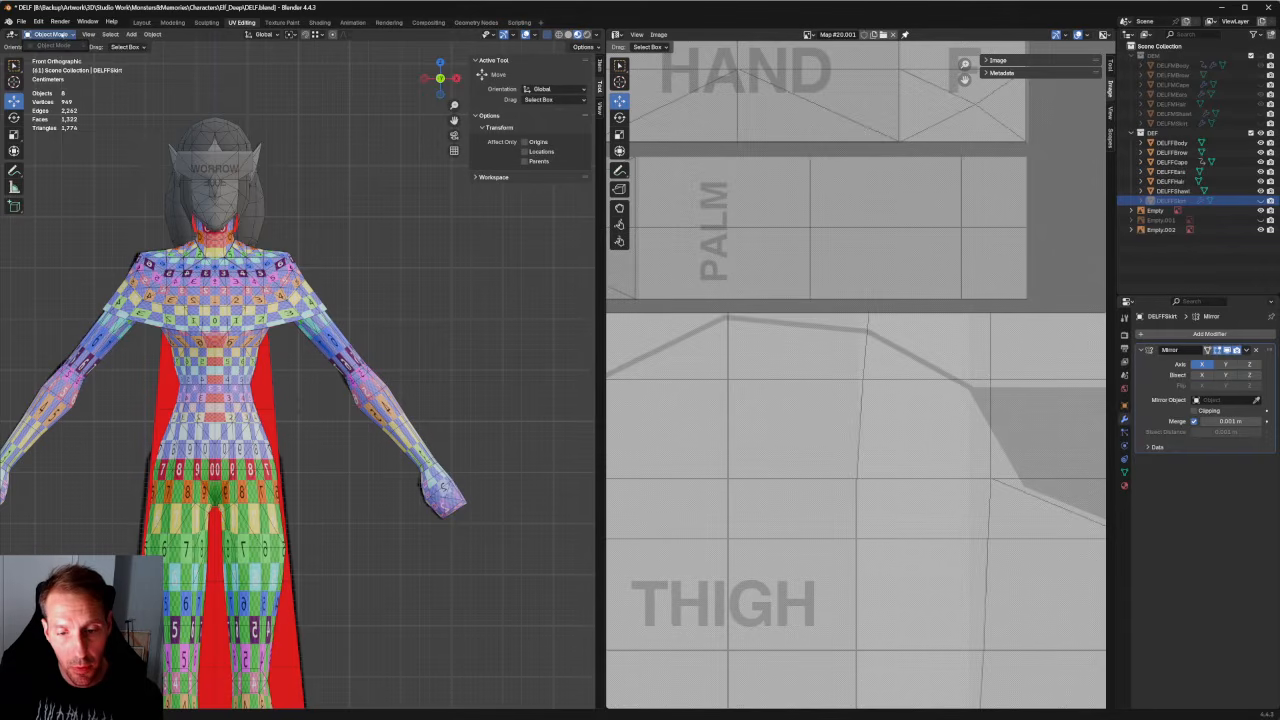
click(63, 35)
click(63, 35)
click(351, 199)
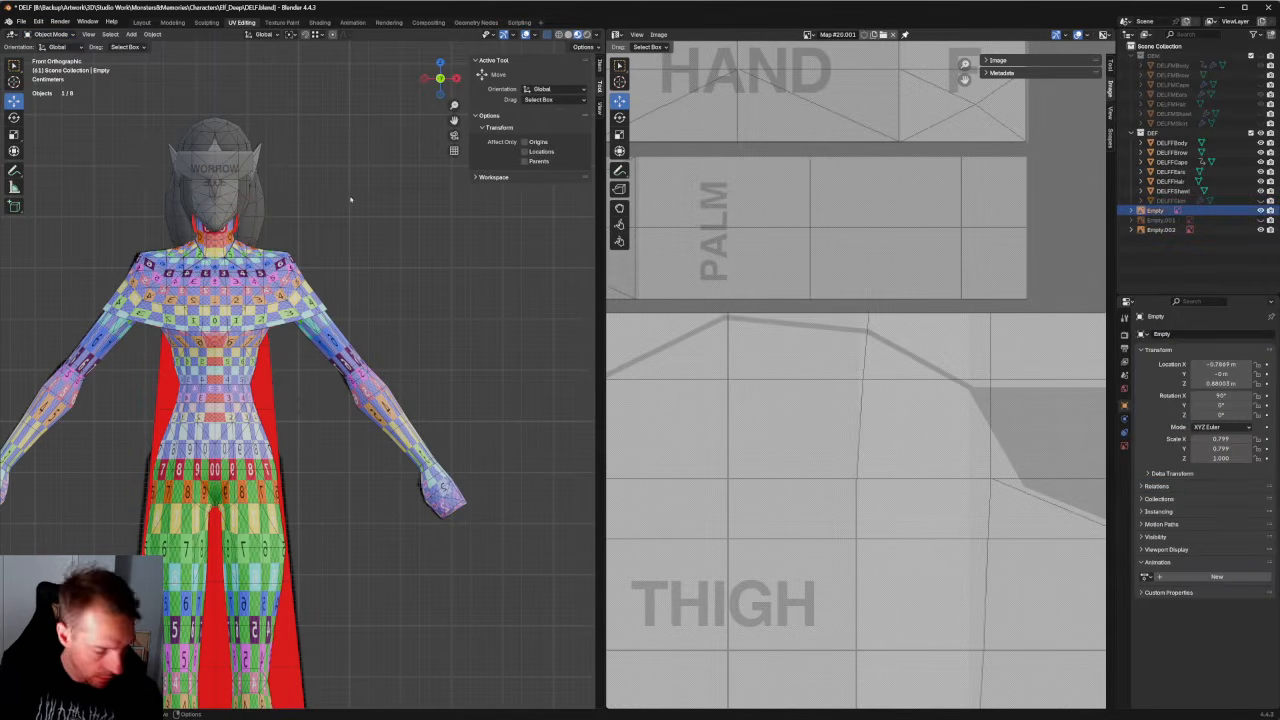
scroll(390, 250, down, 4)
middle_drag(447, 334, 455, 300)
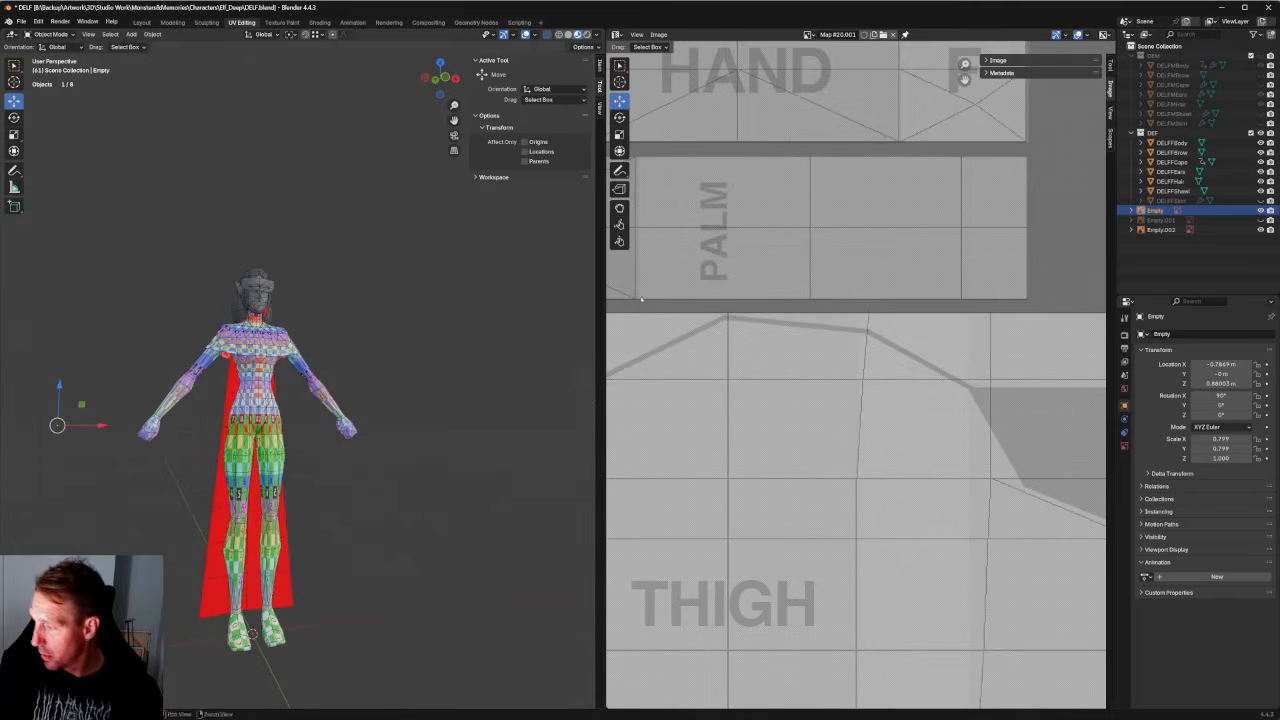
click(1250, 201)
click(1260, 201)
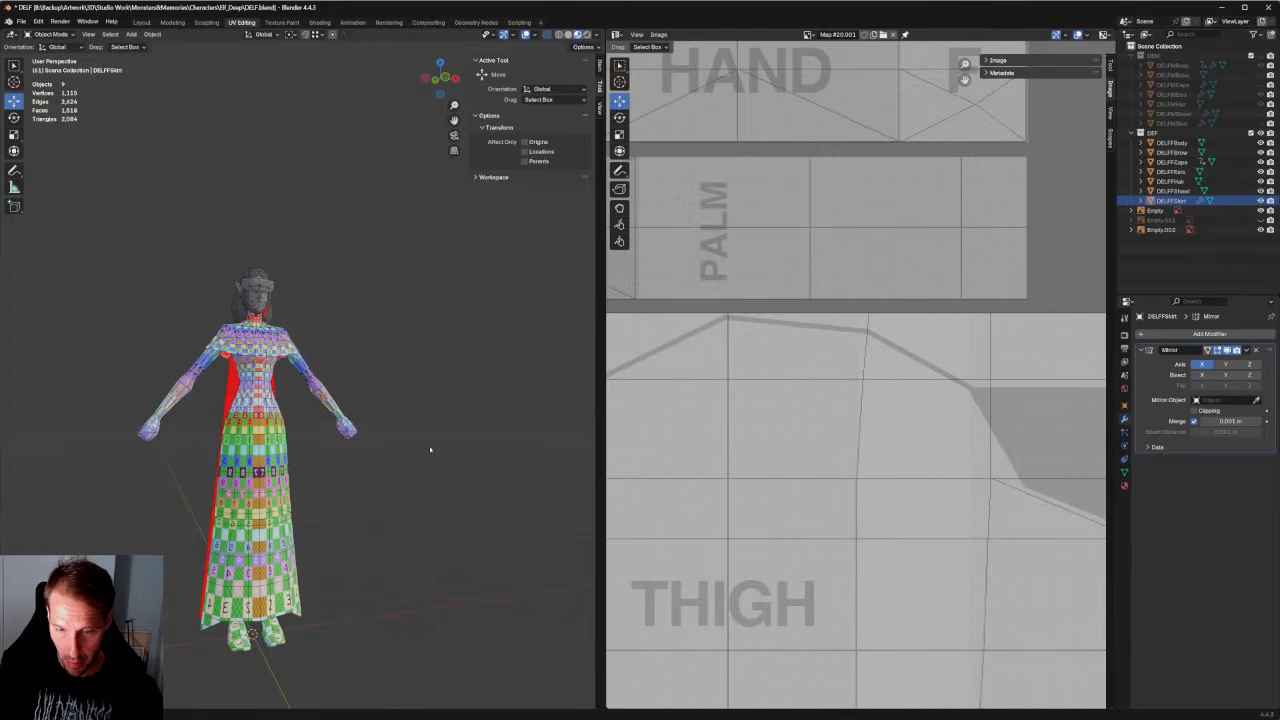
Select all of the skirt's geometry in Edit Mode and examine its UVs over the back and skirt areas of the texture.
click(66, 37)
click(50, 56)
key(KP_1)
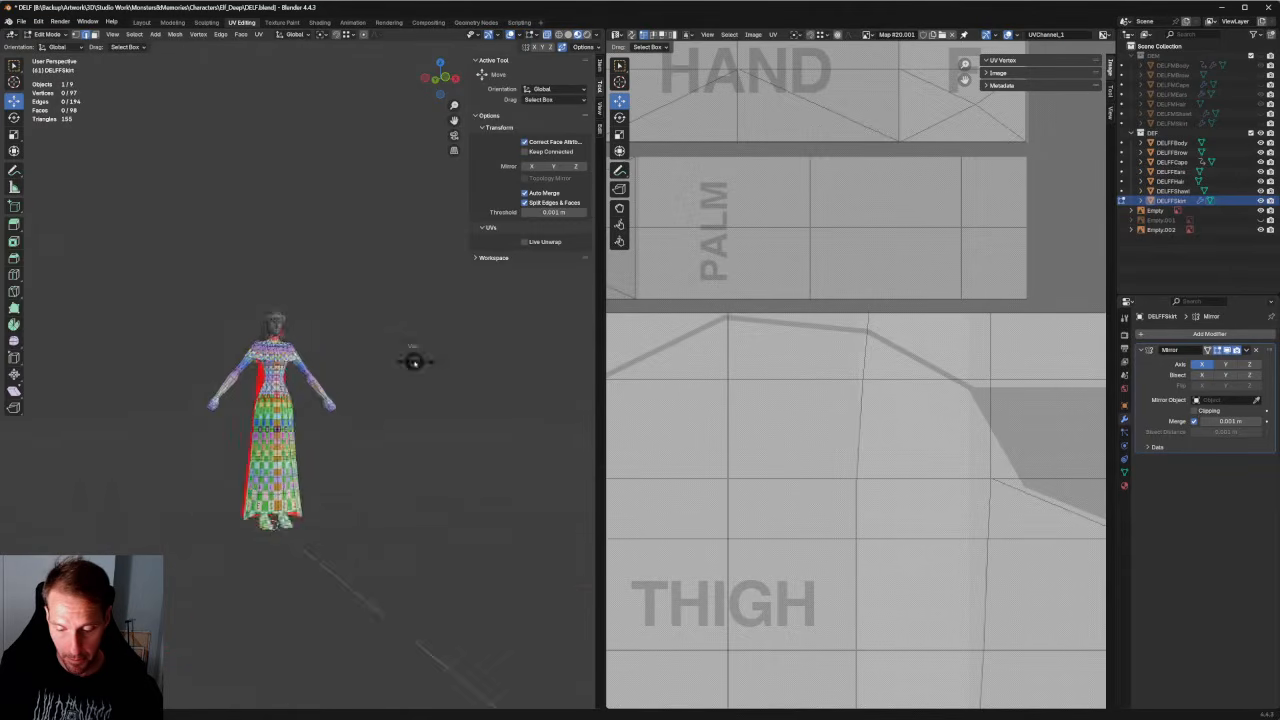
key(a)
key(KP_Decimal)
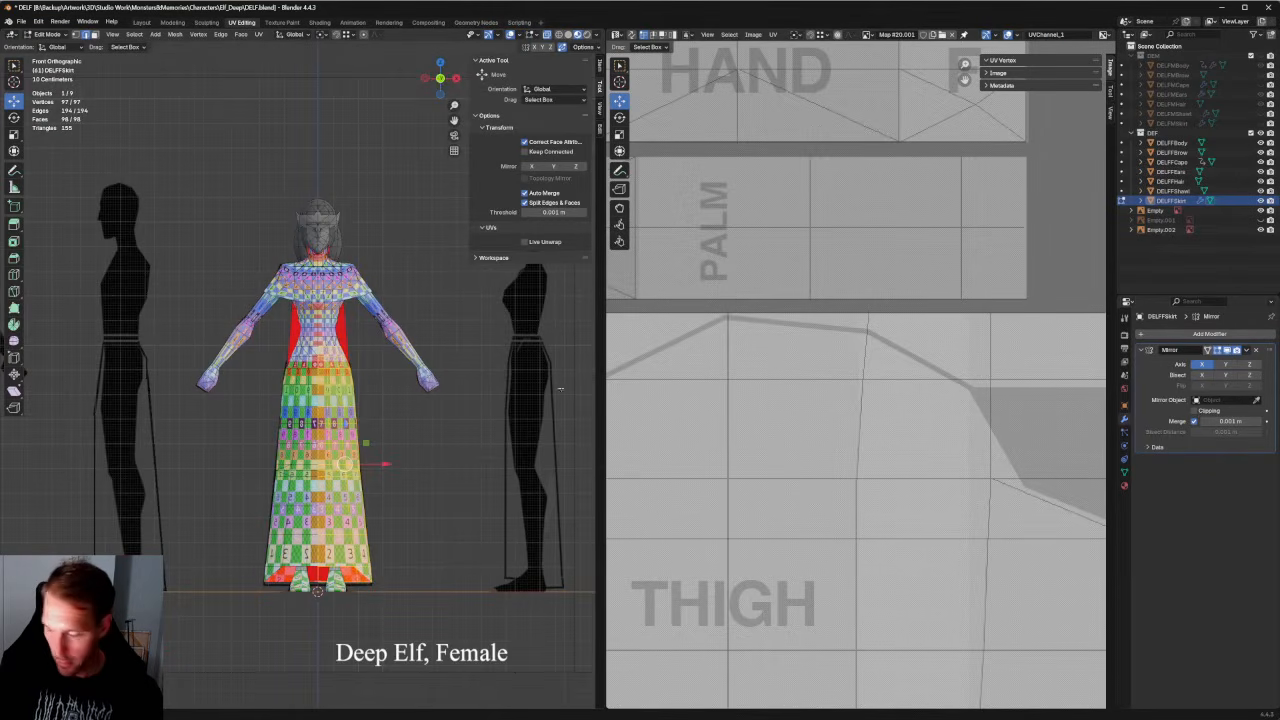
scroll(700, 458, down, 8)
middle_drag(694, 444, 1013, 400)
scroll(830, 406, up, 4)
scroll(862, 418, down, 1)
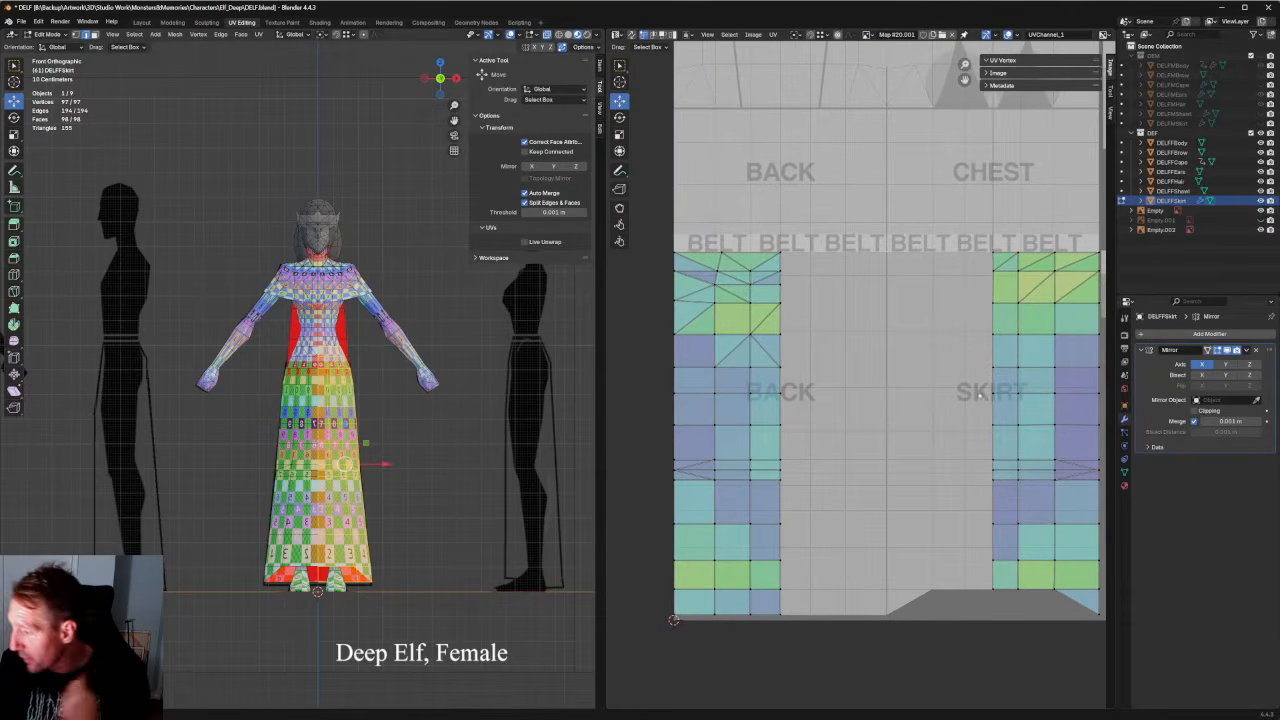
Return the skirt to Object Mode and apply its Mirror modifier.
click(48, 34)
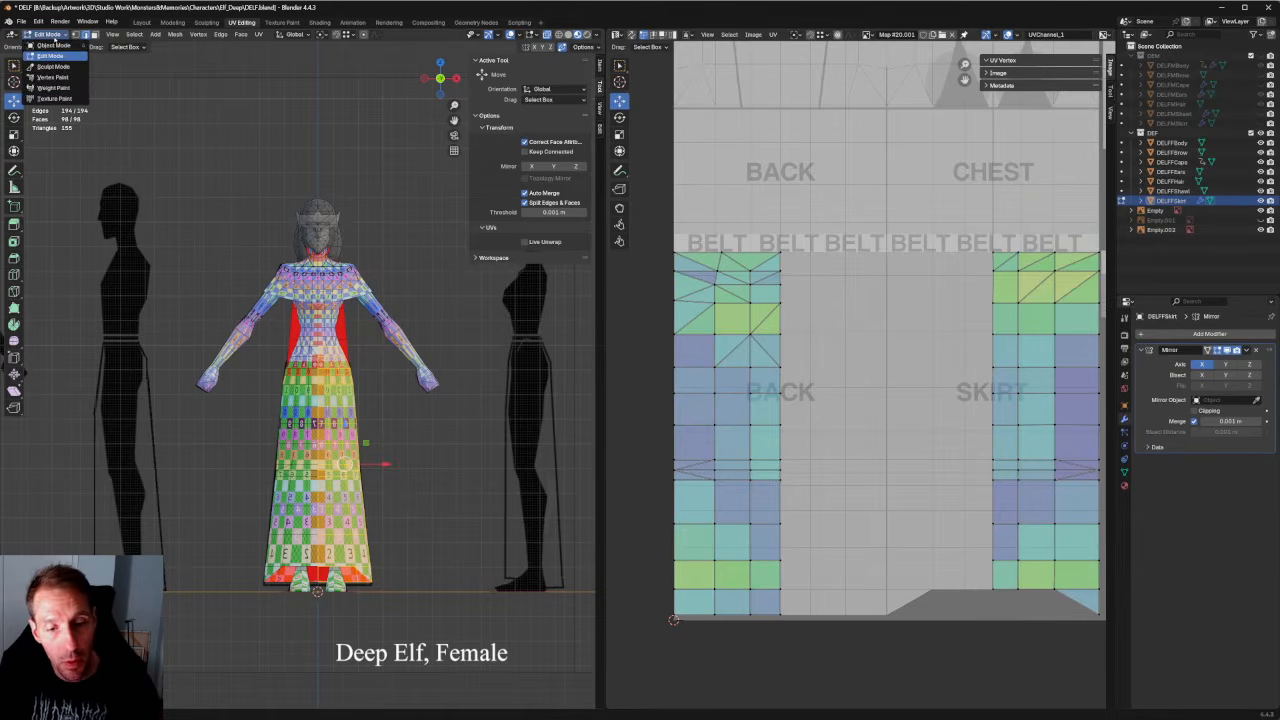
click(45, 42)
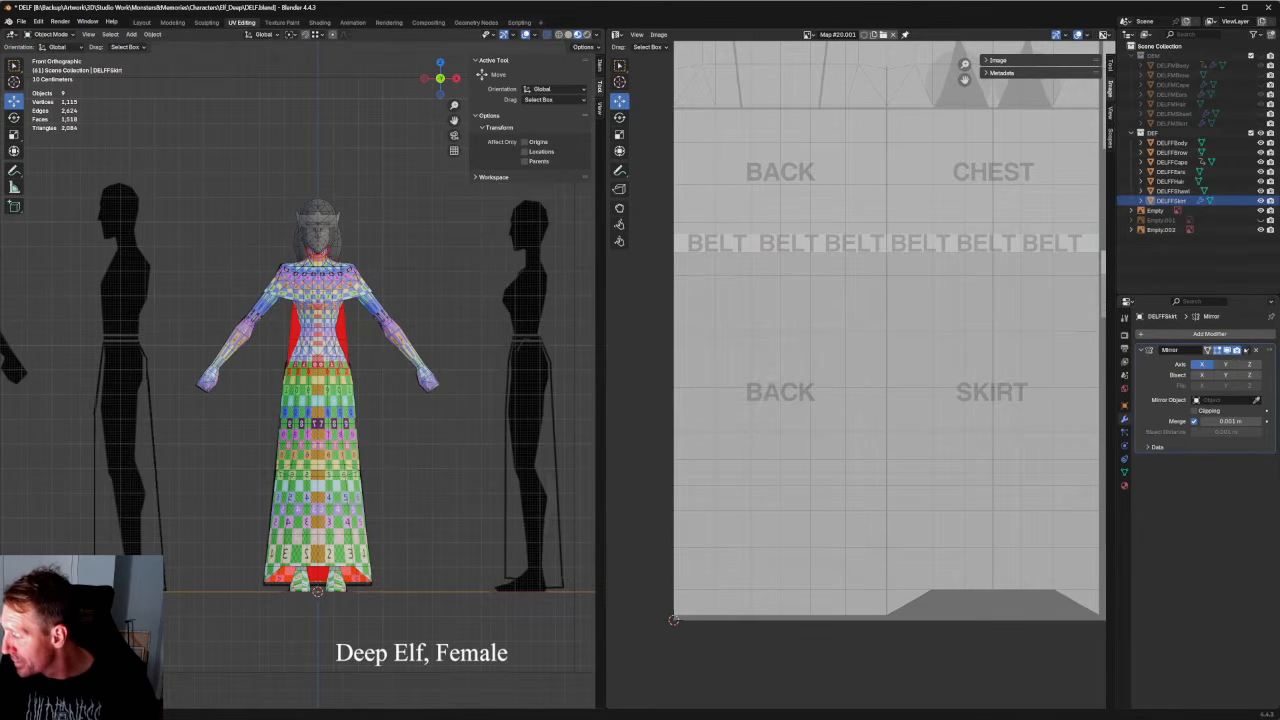
click(1246, 350)
click(1233, 361)
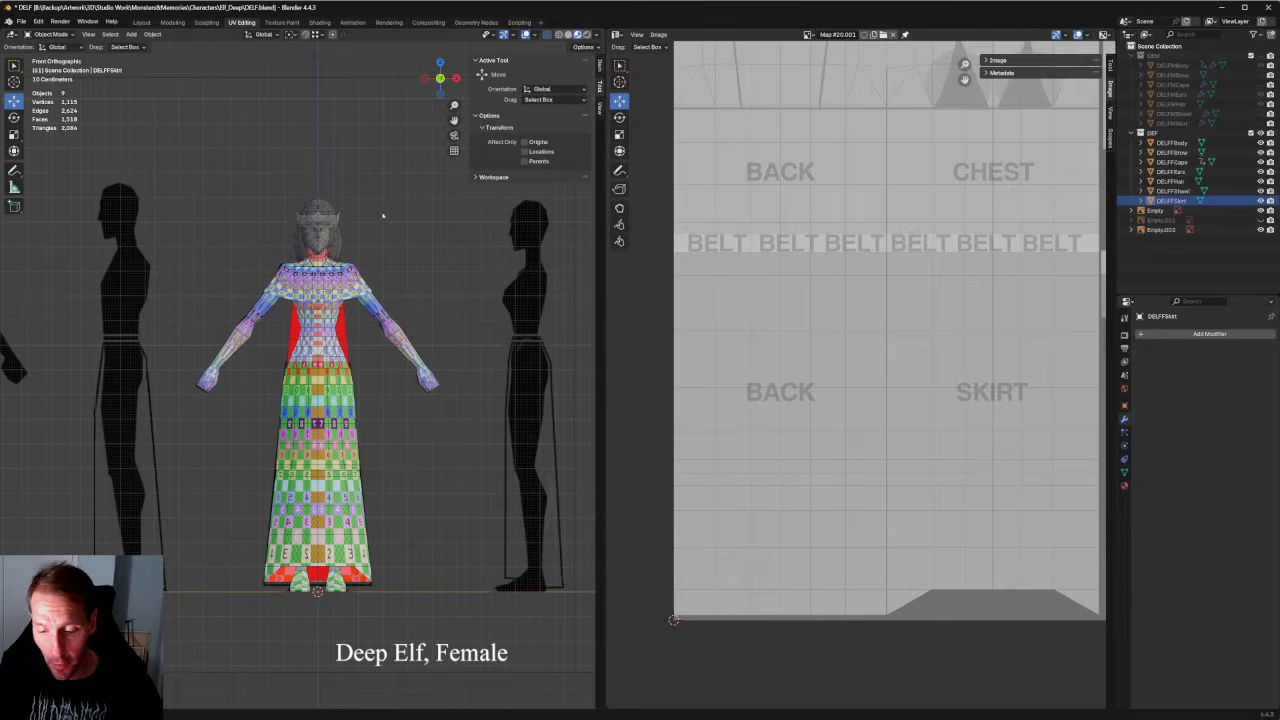
Examine the clothed character's head and upper body from the front.
click(383, 214)
key(grave)
click(340, 234)
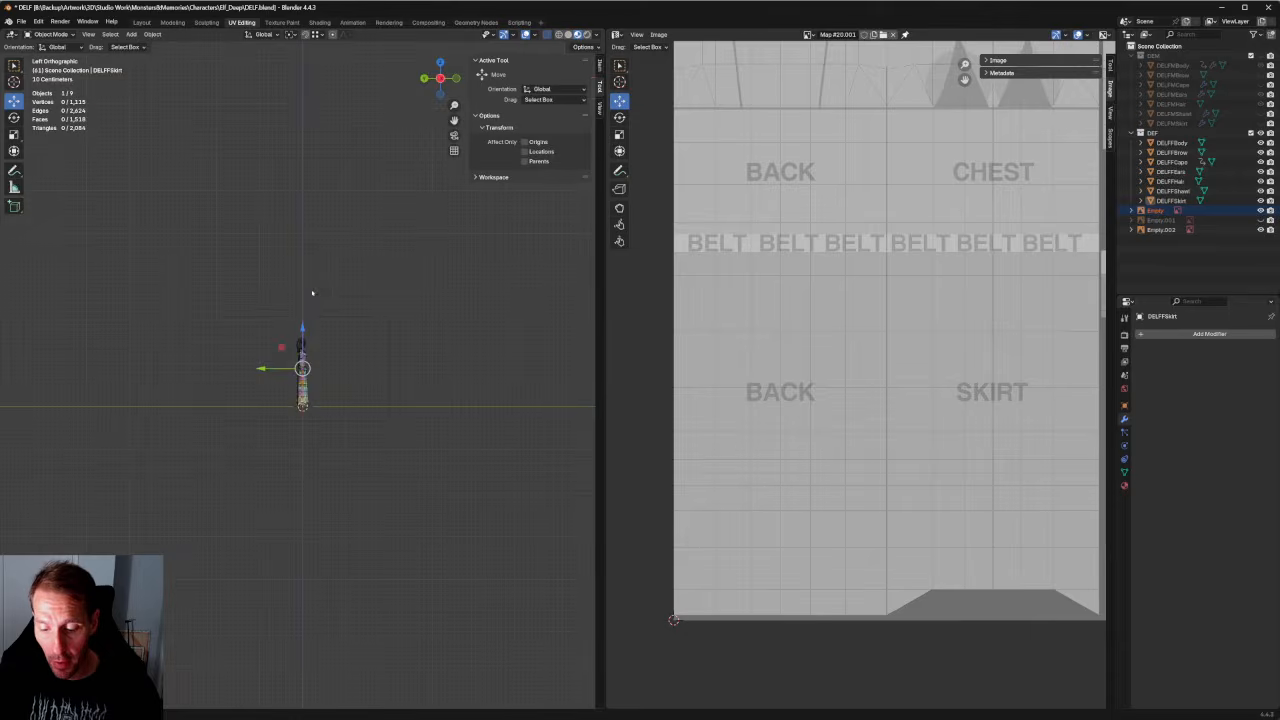
key(KP_1)
scroll(314, 291, up, 8)
shift+drag(483, 341, 300, 391)
scroll(300, 391, up, 6)
click(460, 268)
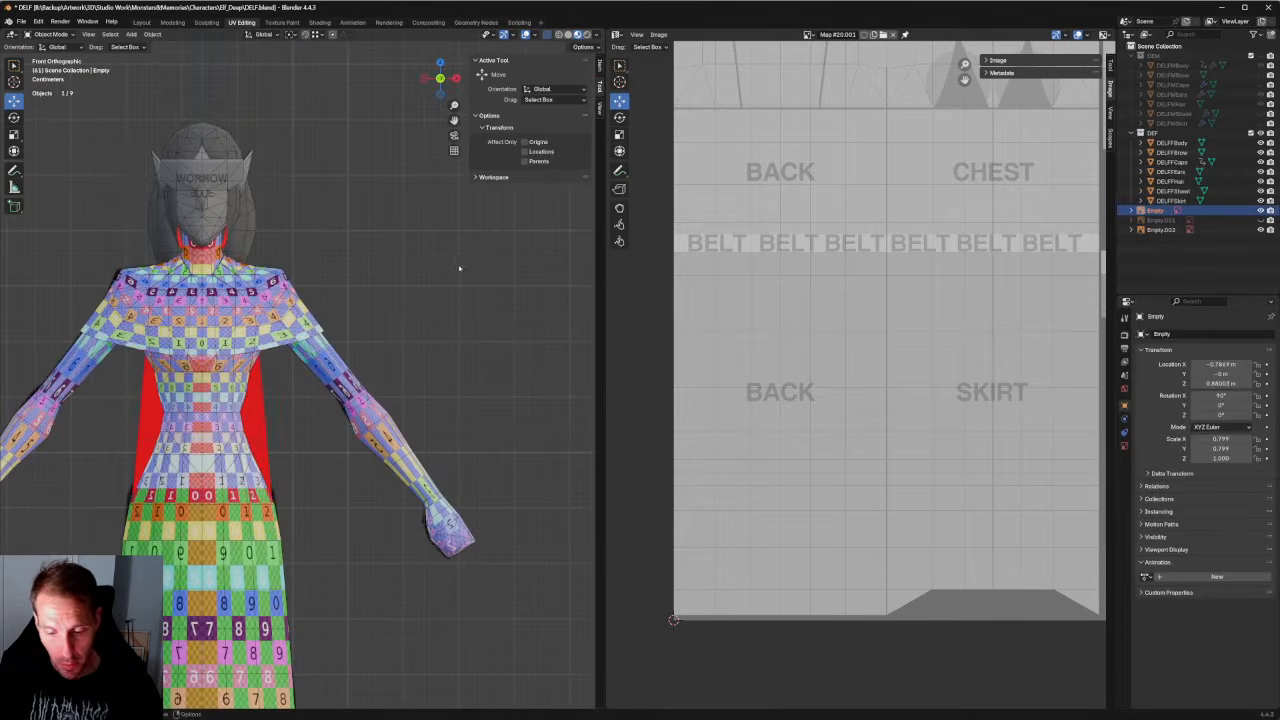
shift+middle_drag(359, 215, 431, 387)
scroll(431, 387, down, 1)
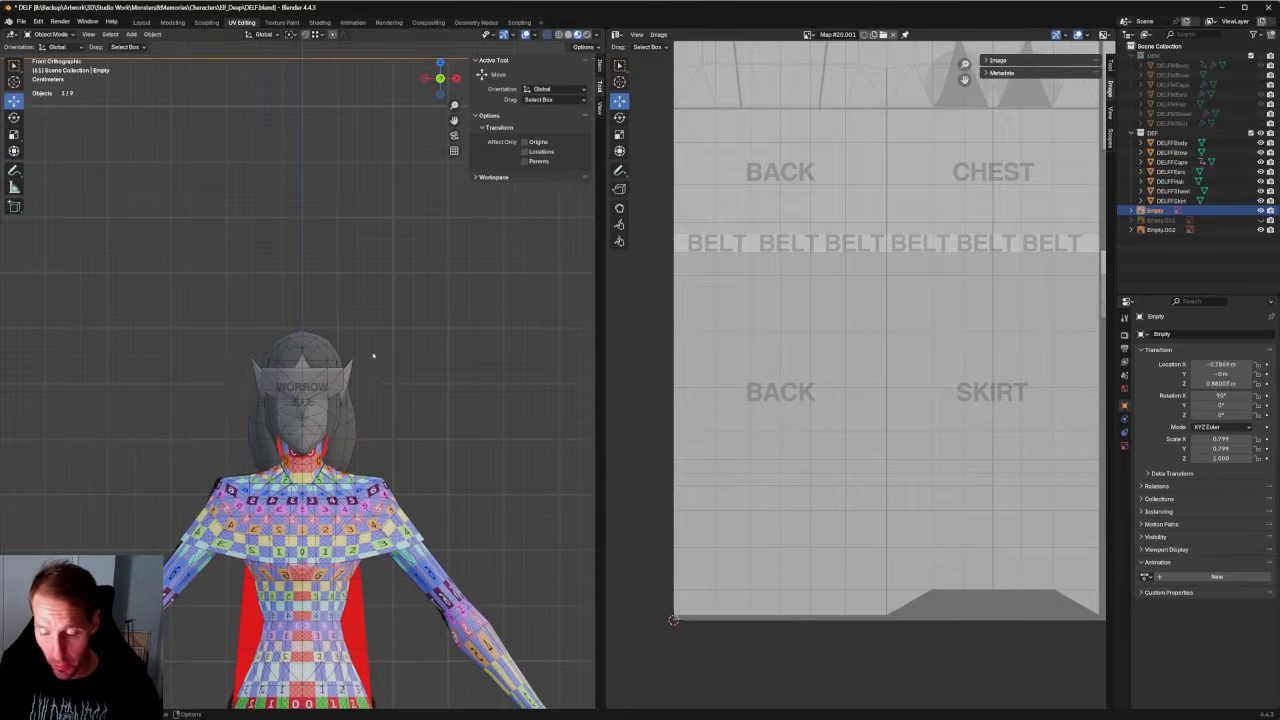
Display the character in solid shading with X-ray on and leave only the DELFFBody object selected.
click(1172, 143)
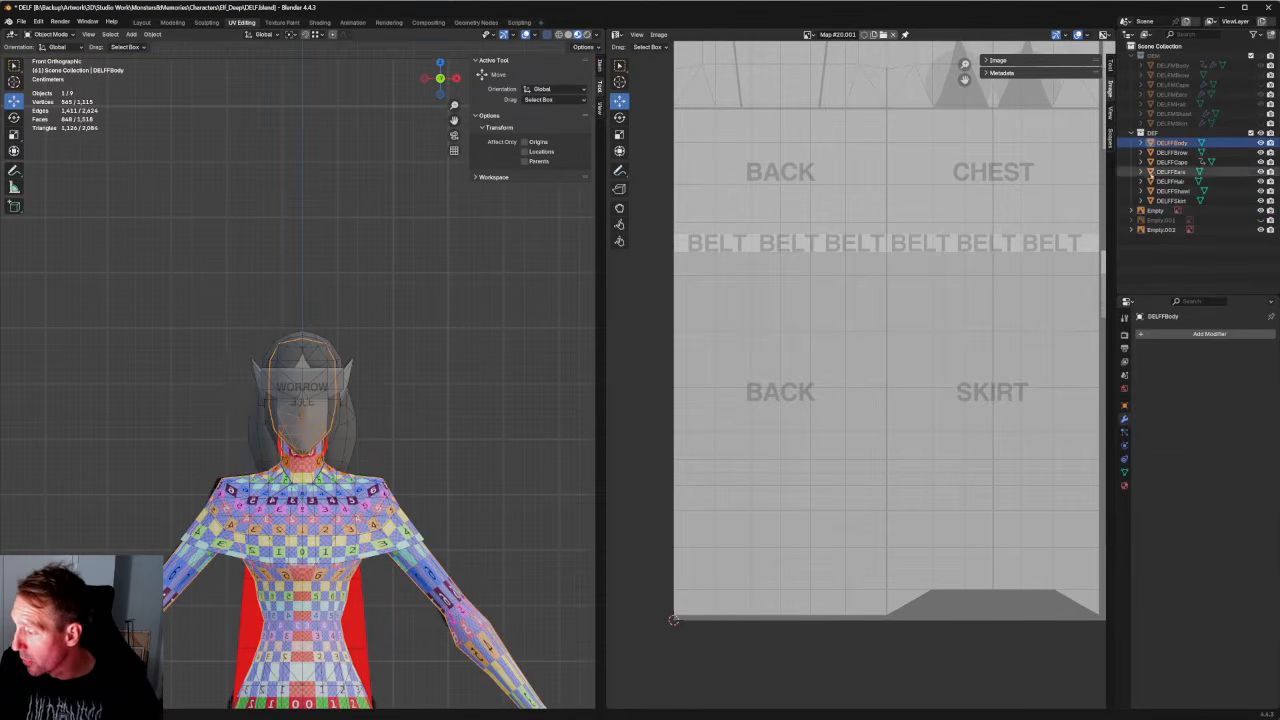
scroll(398, 282, down, 3)
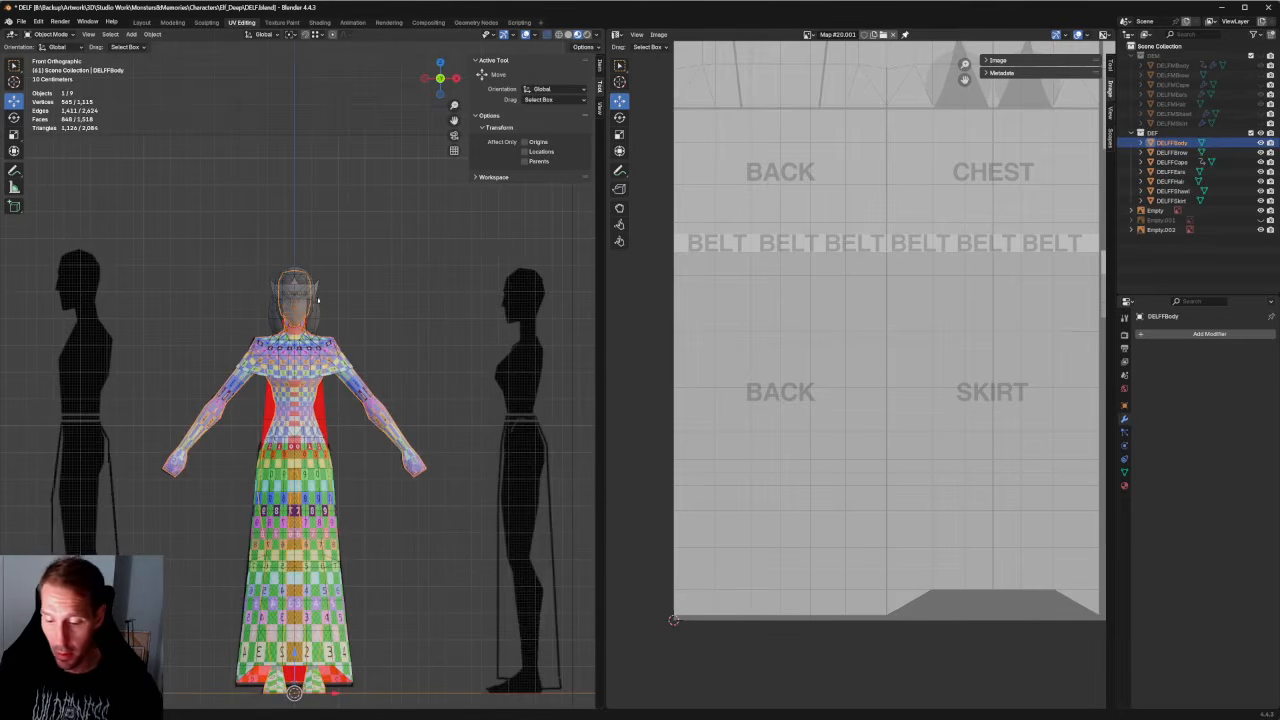
middle_drag(318, 300, 349, 277)
scroll(325, 282, up, 2)
drag(407, 201, 427, 267)
key(alt+z)
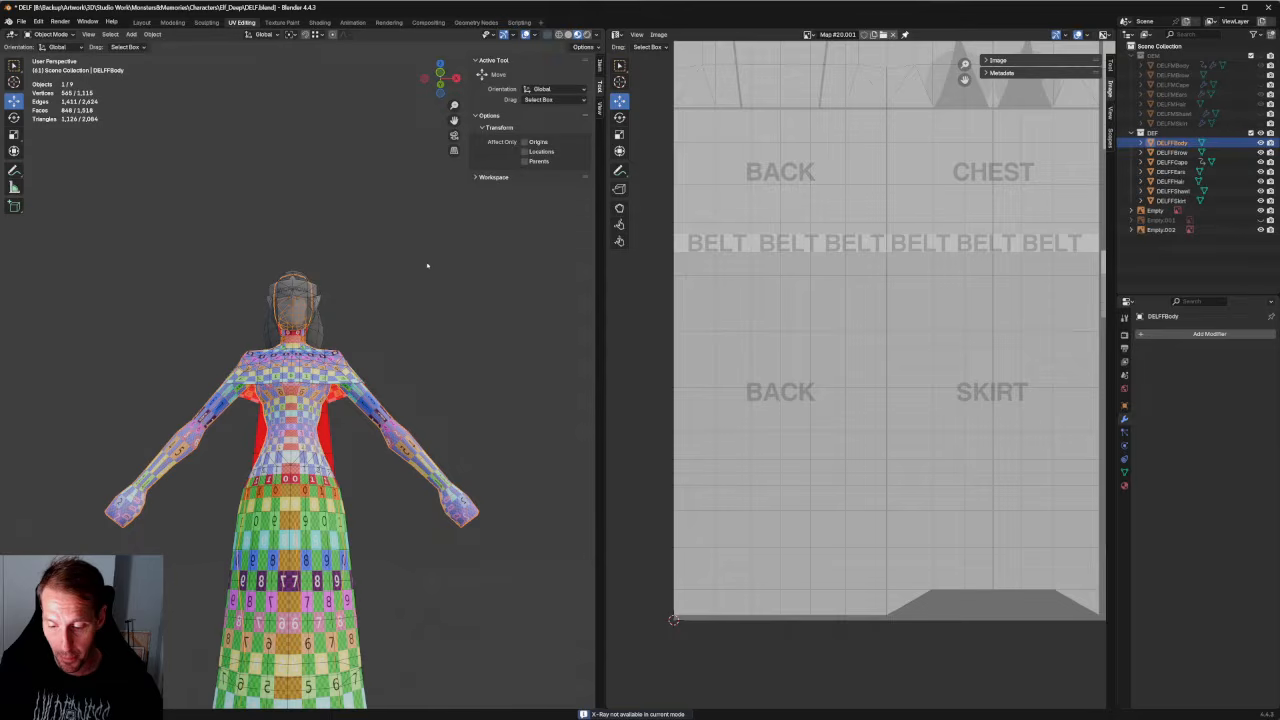
click(568, 35)
key(alt+z)
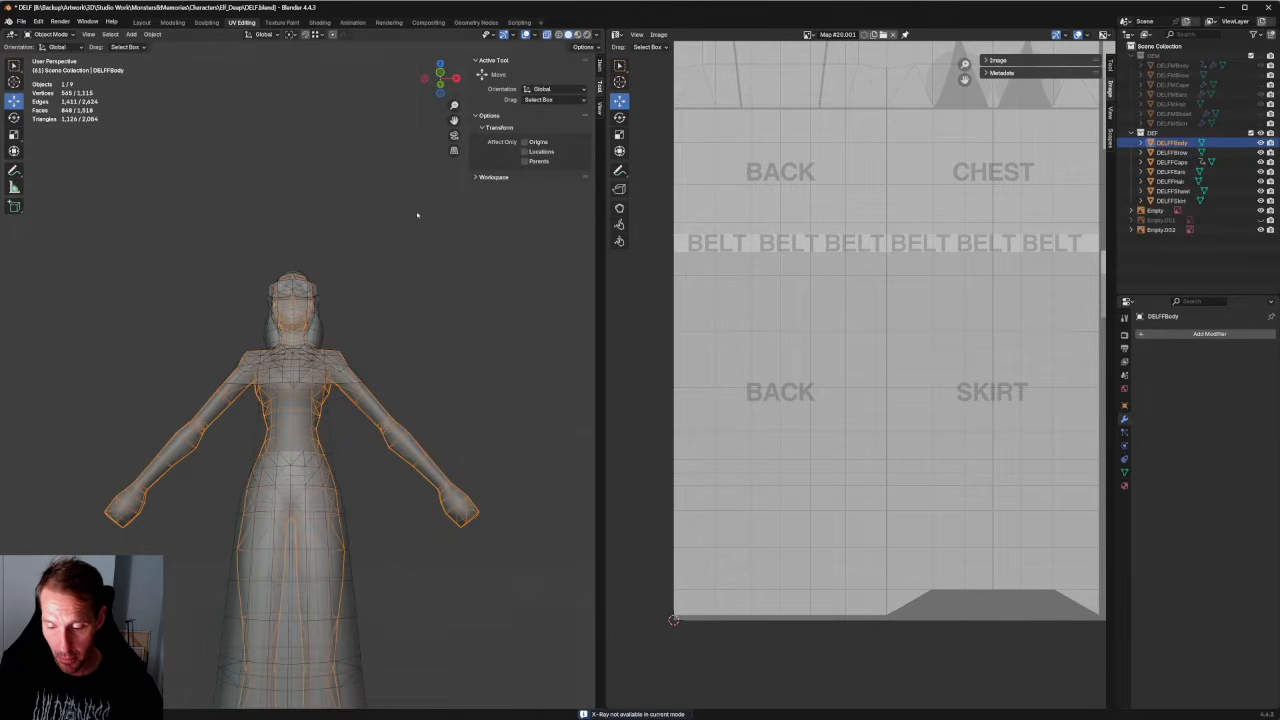
drag(408, 189, 163, 336)
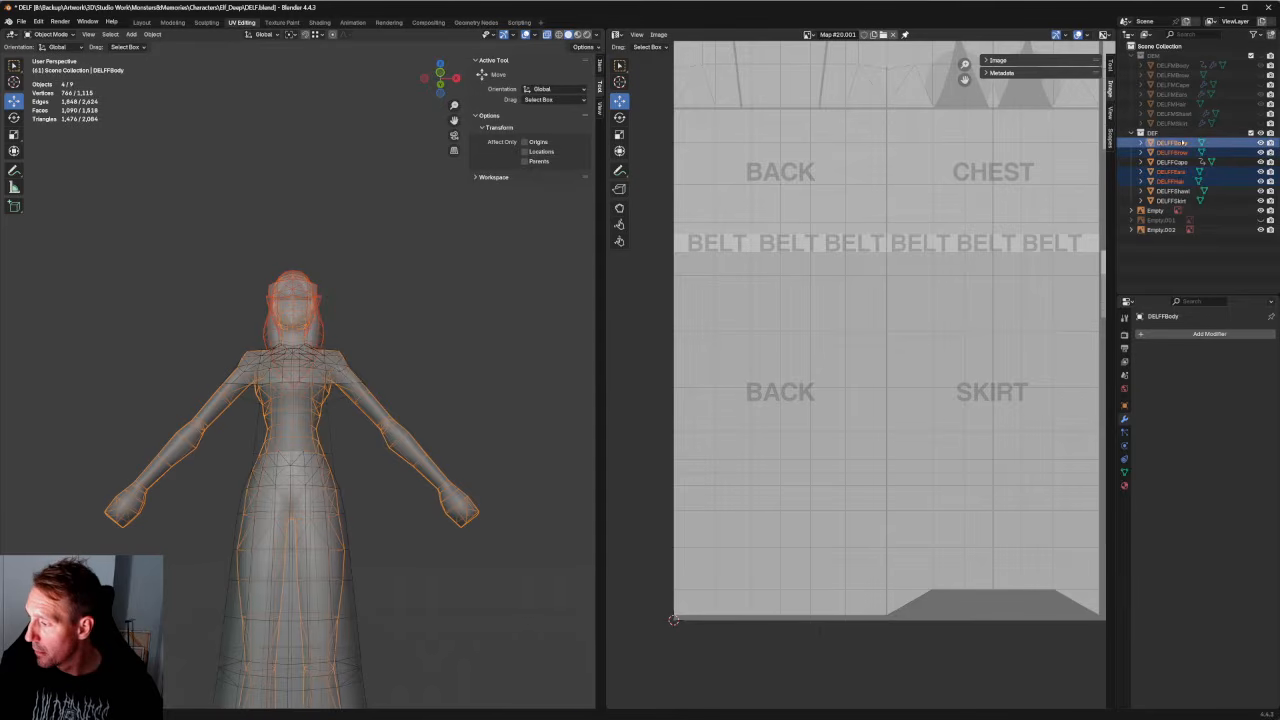
click(1142, 145)
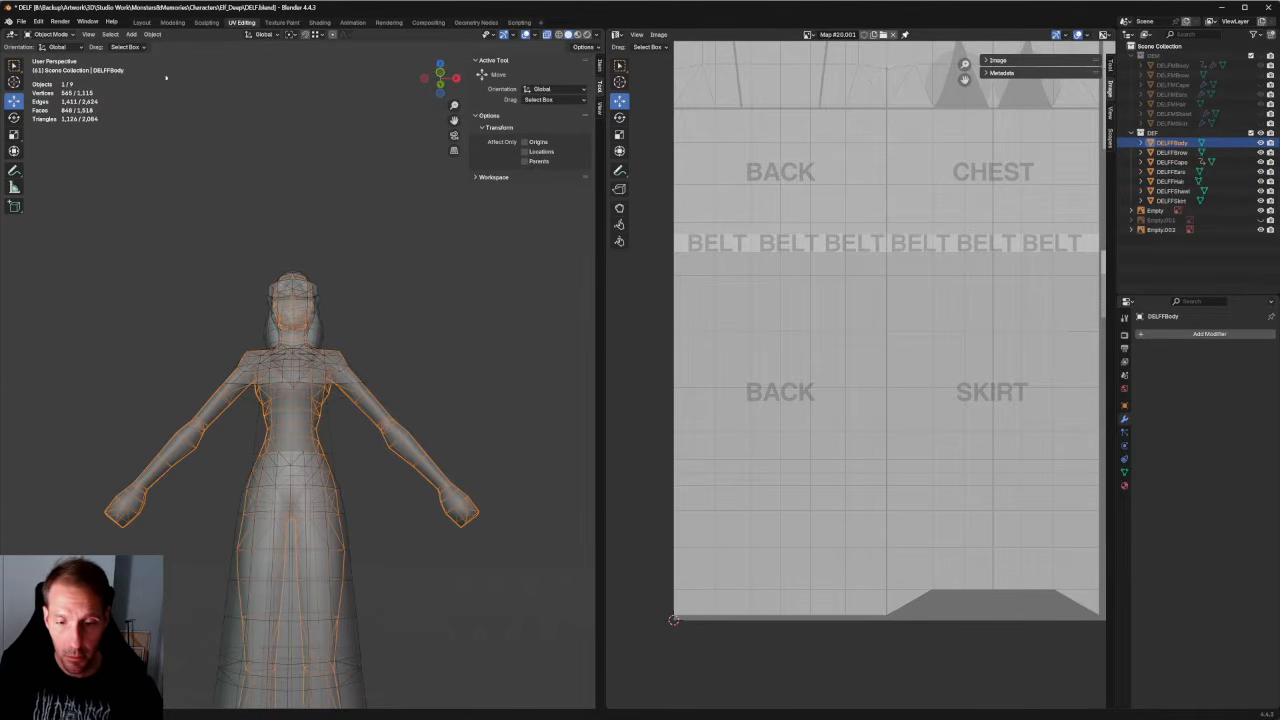
Enter Edit Mode on the body, select the head geometry and turn X-ray off.
click(50, 34)
click(50, 55)
drag(402, 183, 225, 337)
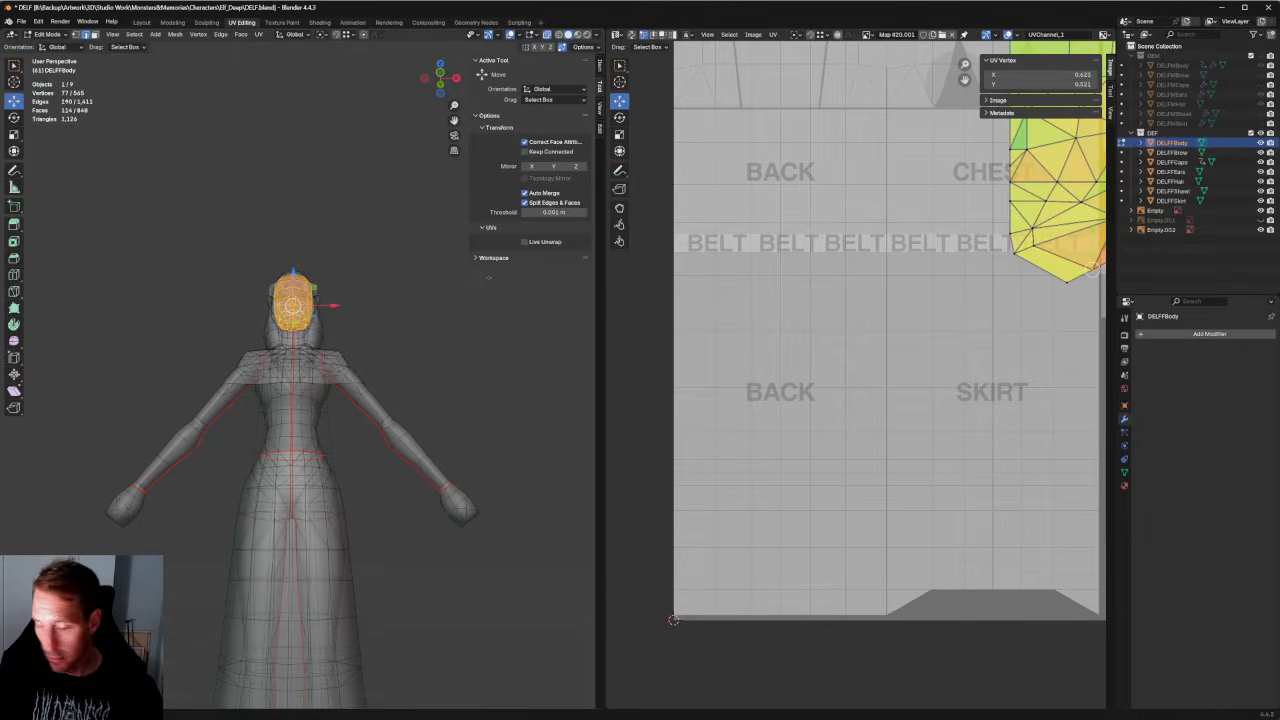
key(alt+z)
middle_drag(511, 147, 412, 213)
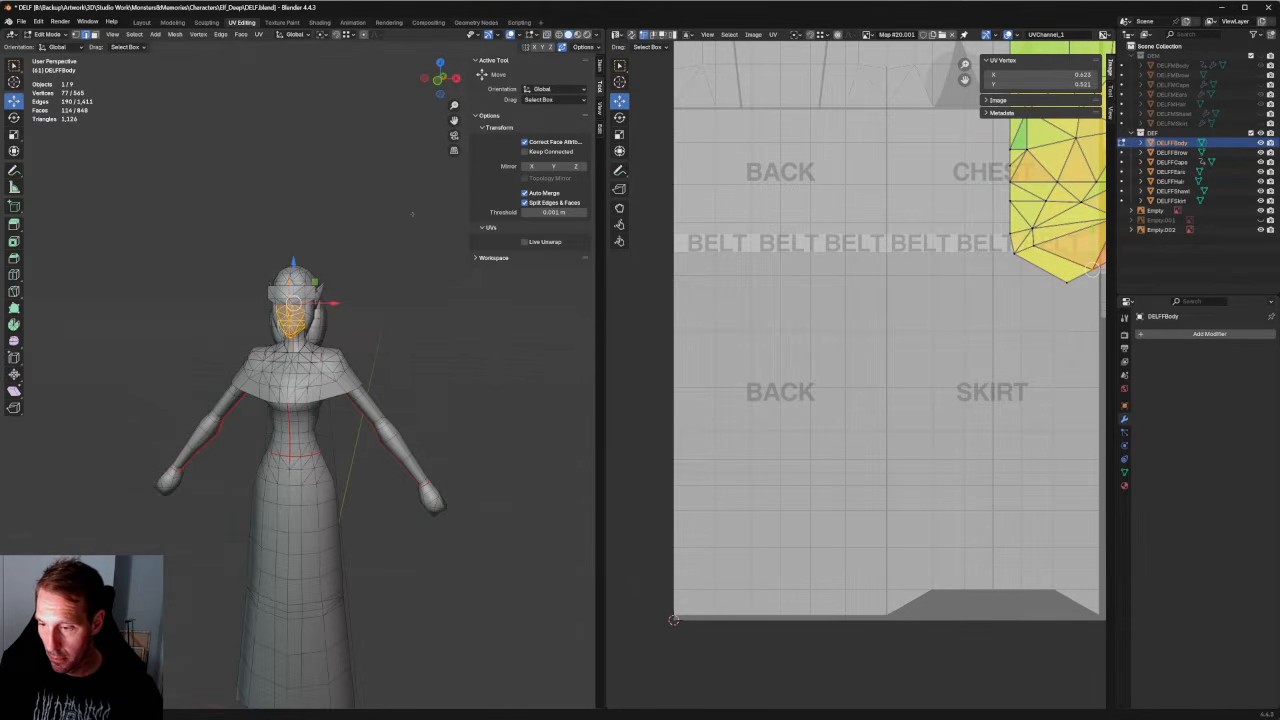
Display the character with its textures in the viewport and bring the whole head UV island and the character's head into view.
click(579, 35)
middle_drag(851, 320, 781, 476)
scroll(790, 477, down, 2)
middle_drag(748, 419, 713, 384)
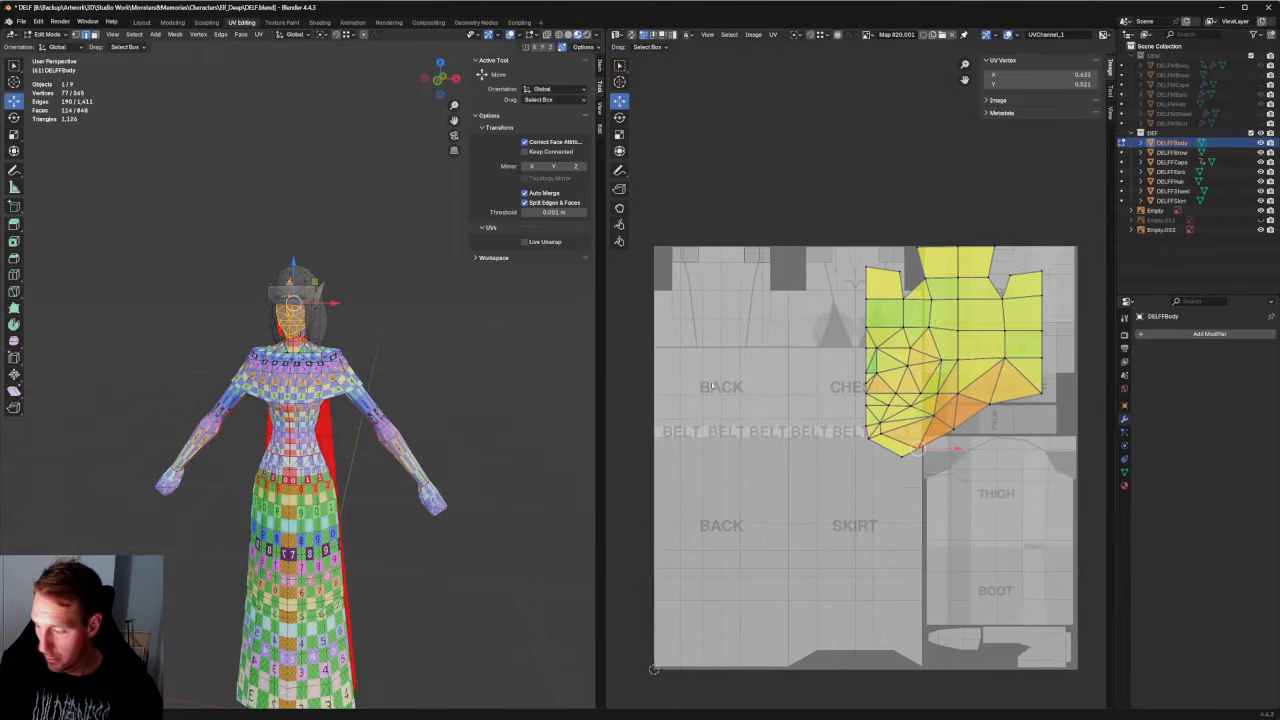
scroll(410, 393, up, 3)
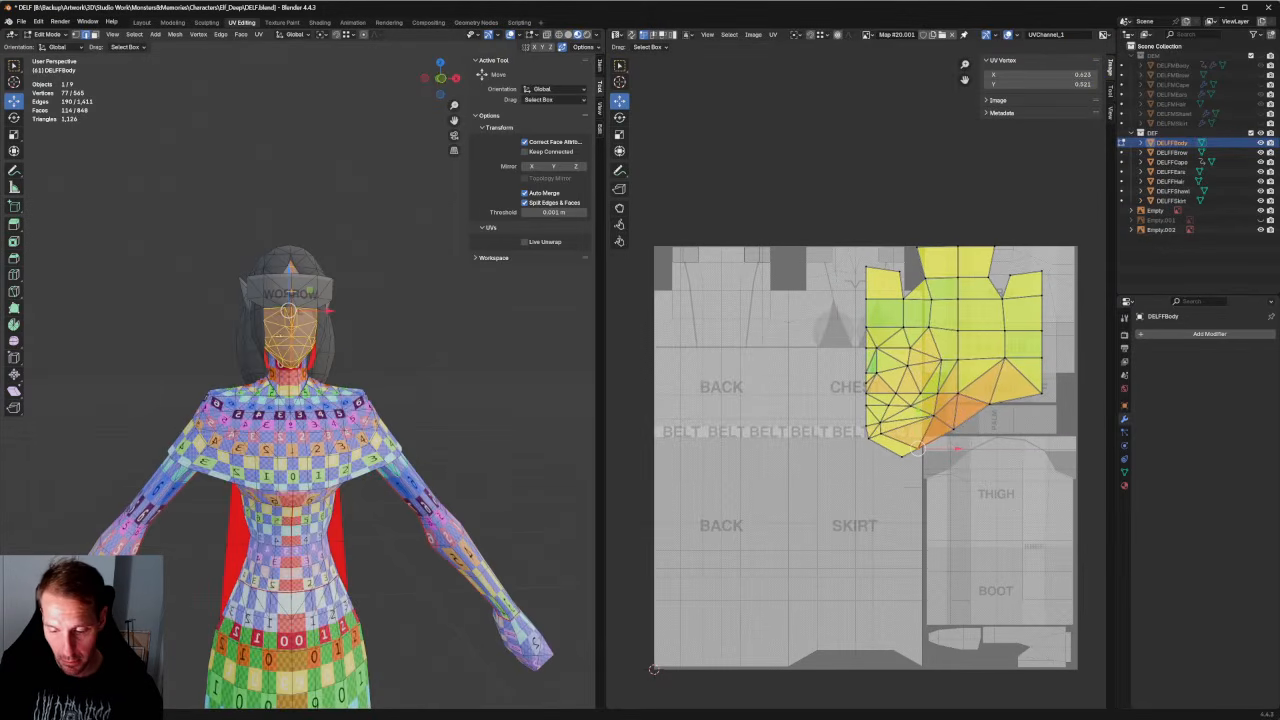
Reduce the mesh selection to one half of the head so that only that half's UVs can be edited.
click(271, 336)
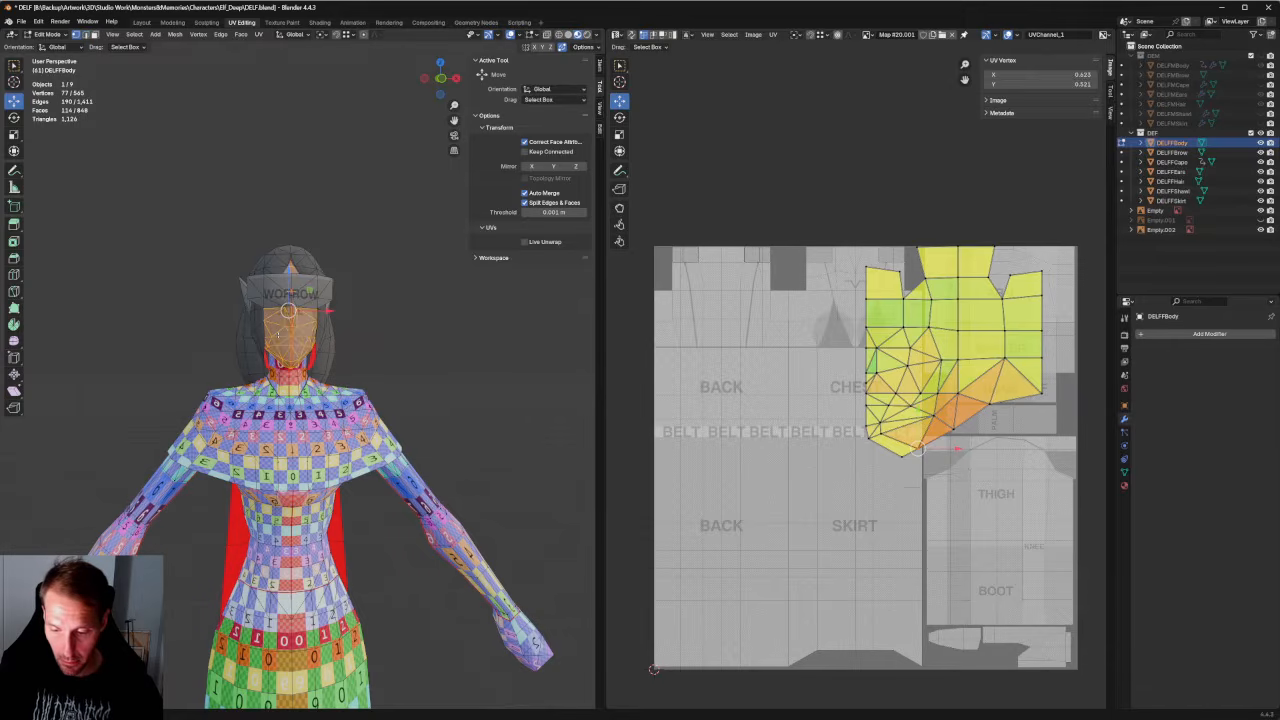
key(l)
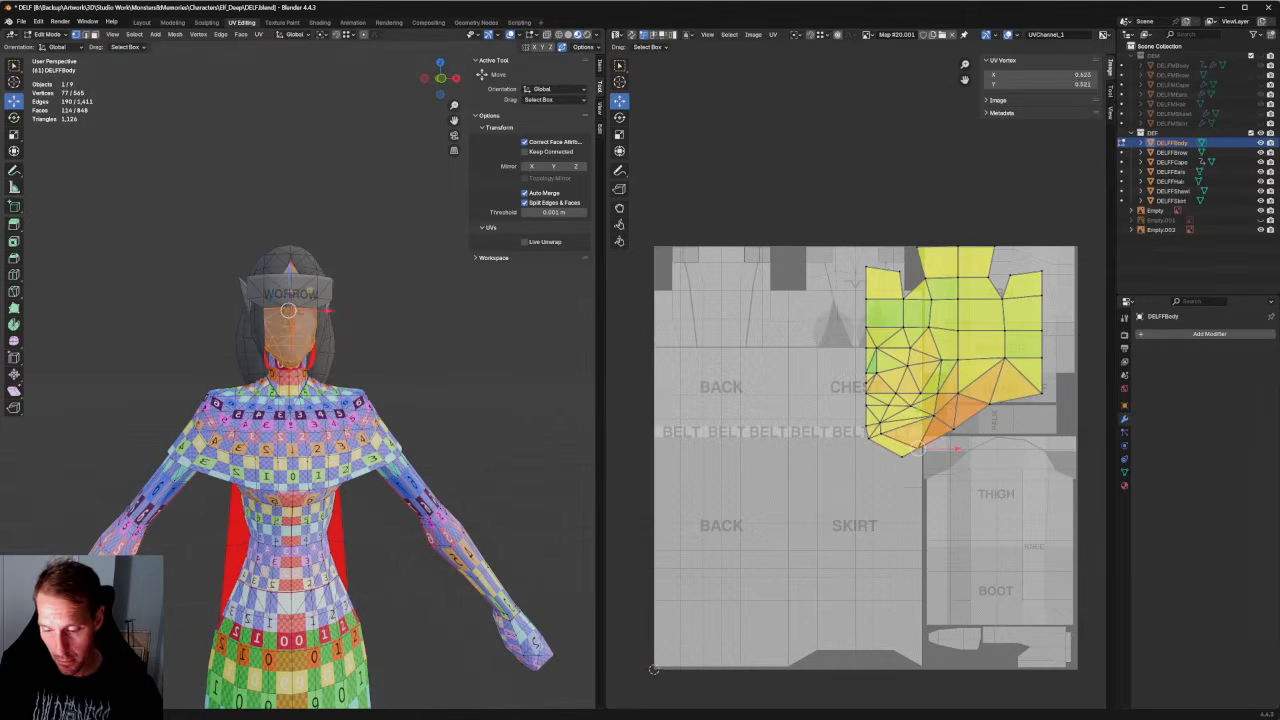
click(271, 312)
key(l)
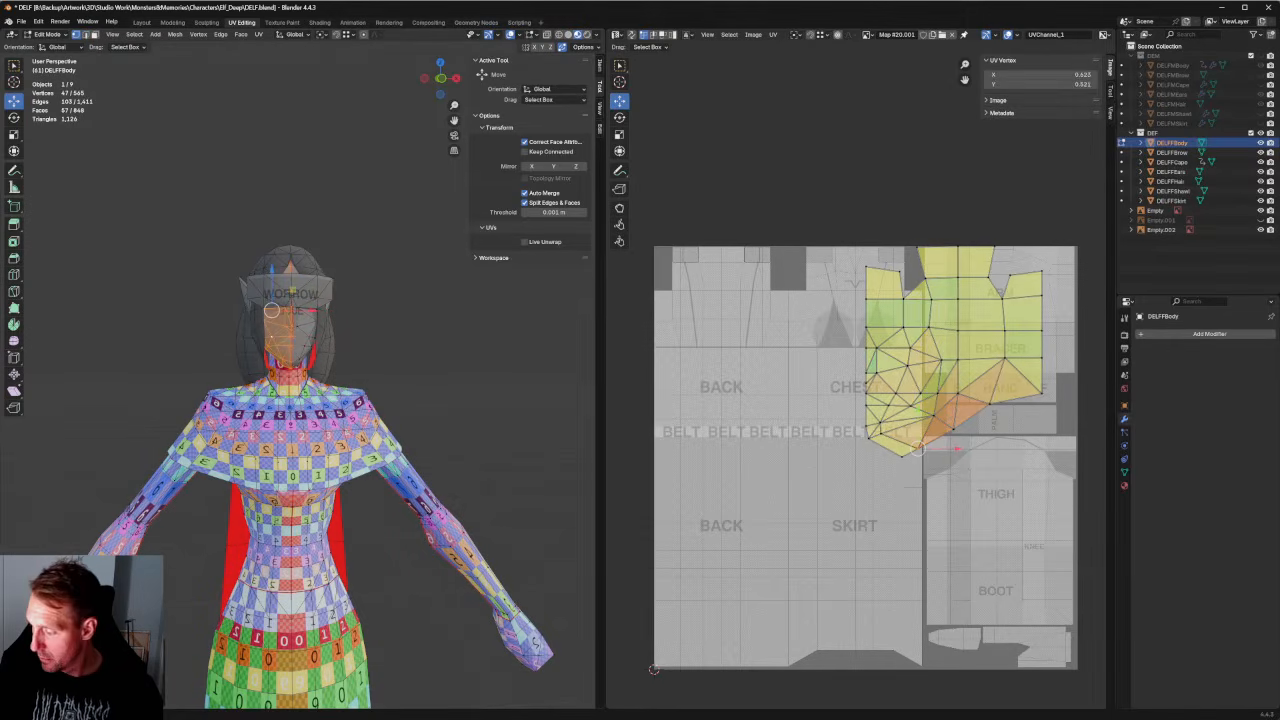
drag(949, 449, 741, 448)
key(ctrl+z)
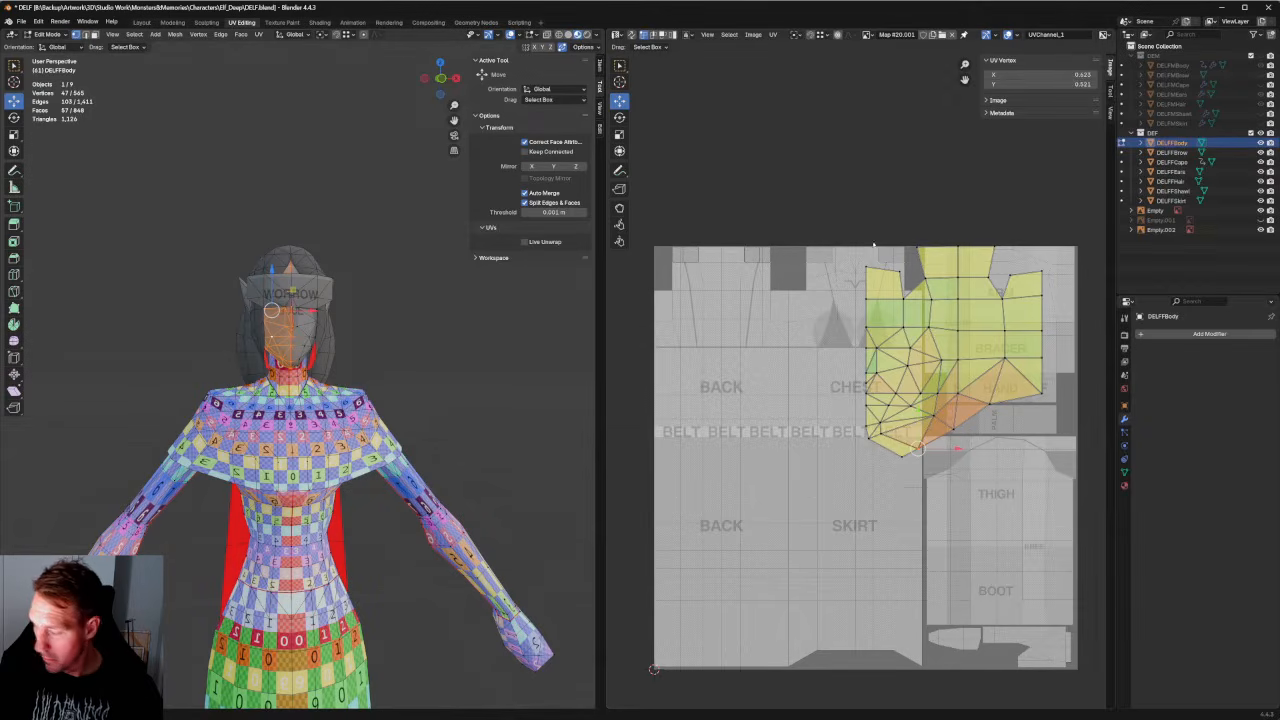
Mirror the selected head half's UVs along X, move them over to the opposite side of the texture, and reselect the whole head.
key(a)
key(u)
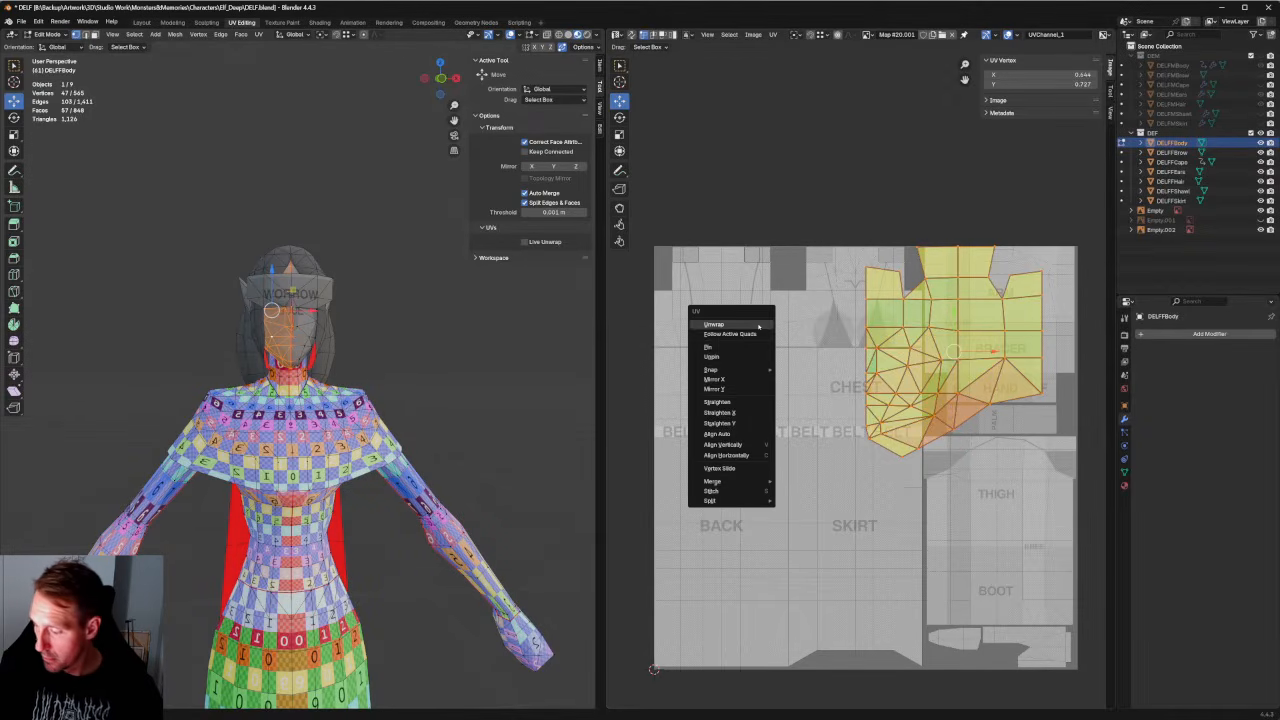
click(747, 380)
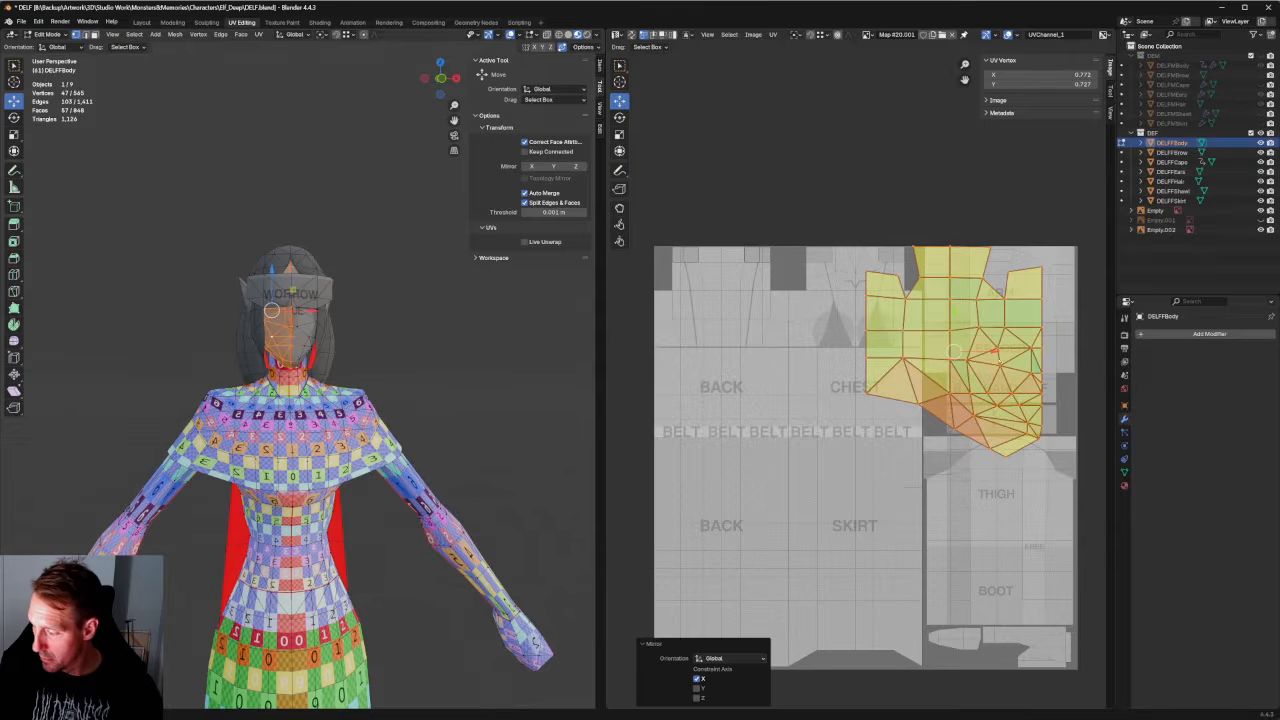
drag(997, 353, 785, 353)
middle_drag(388, 372, 416, 340)
shift+drag(409, 210, 144, 368)
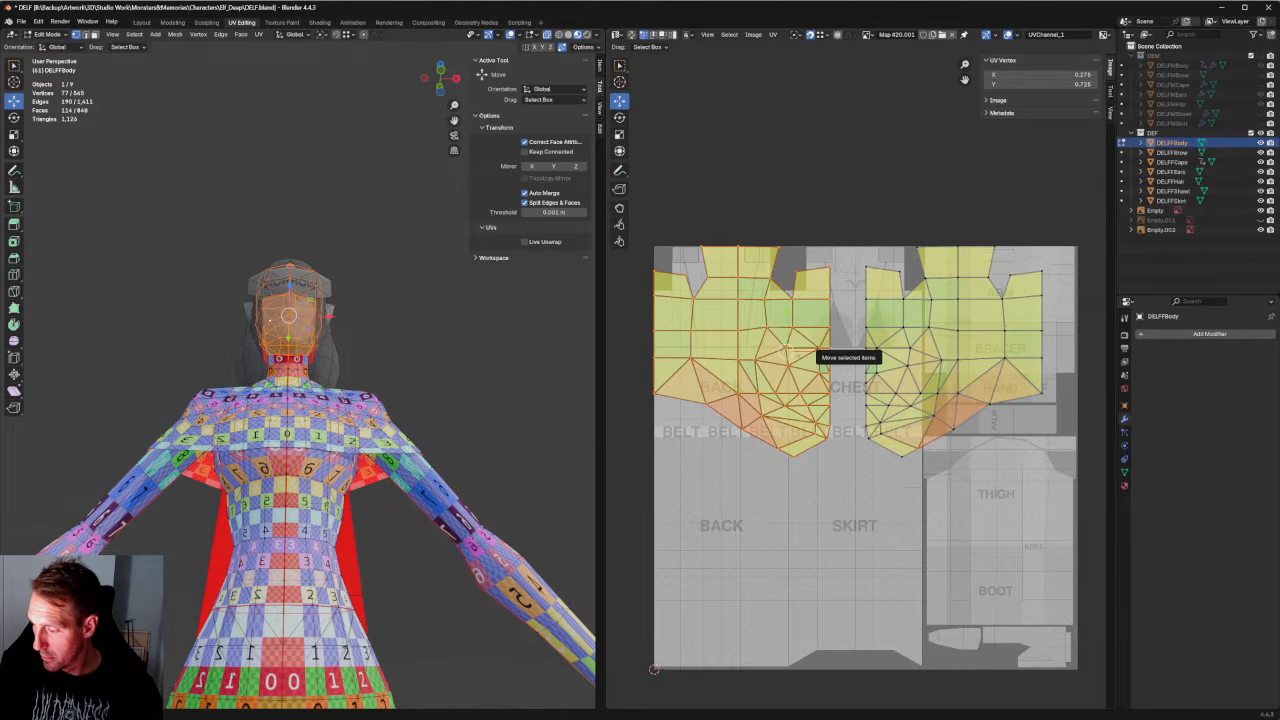
drag(825, 351, 875, 351)
key(ctrl+z)
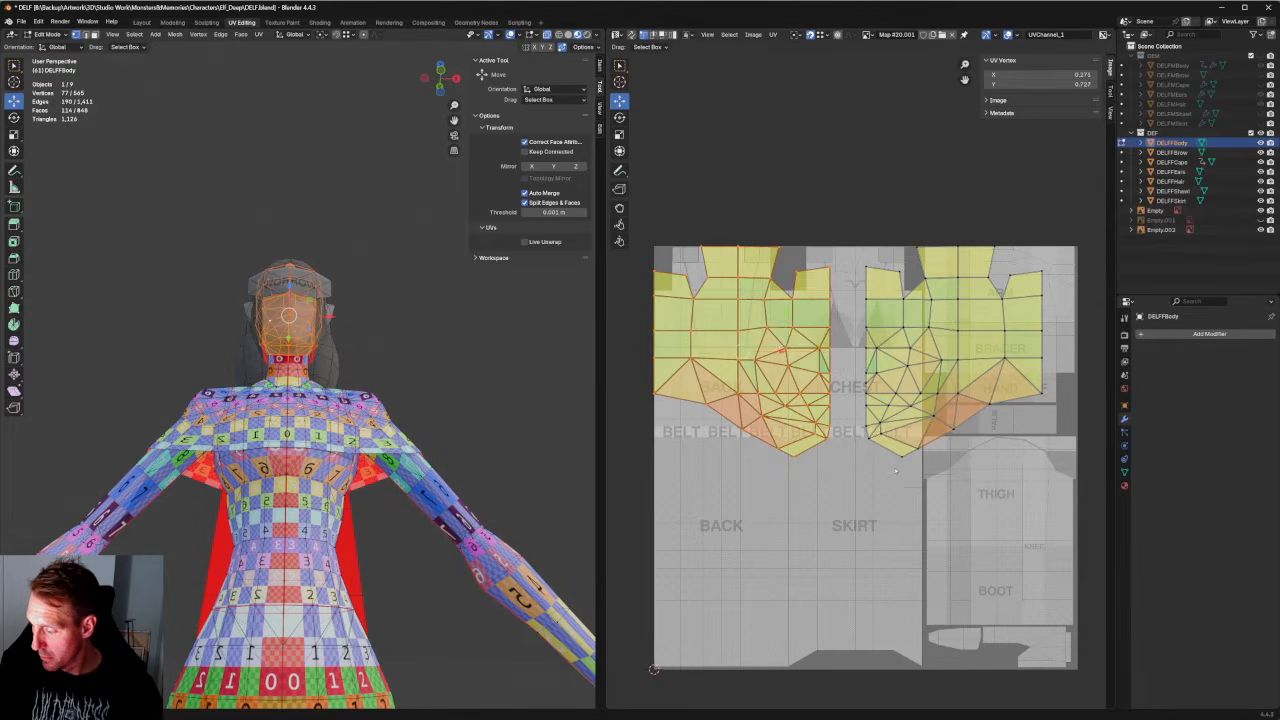
drag(744, 352, 857, 364)
key(ctrl+z)
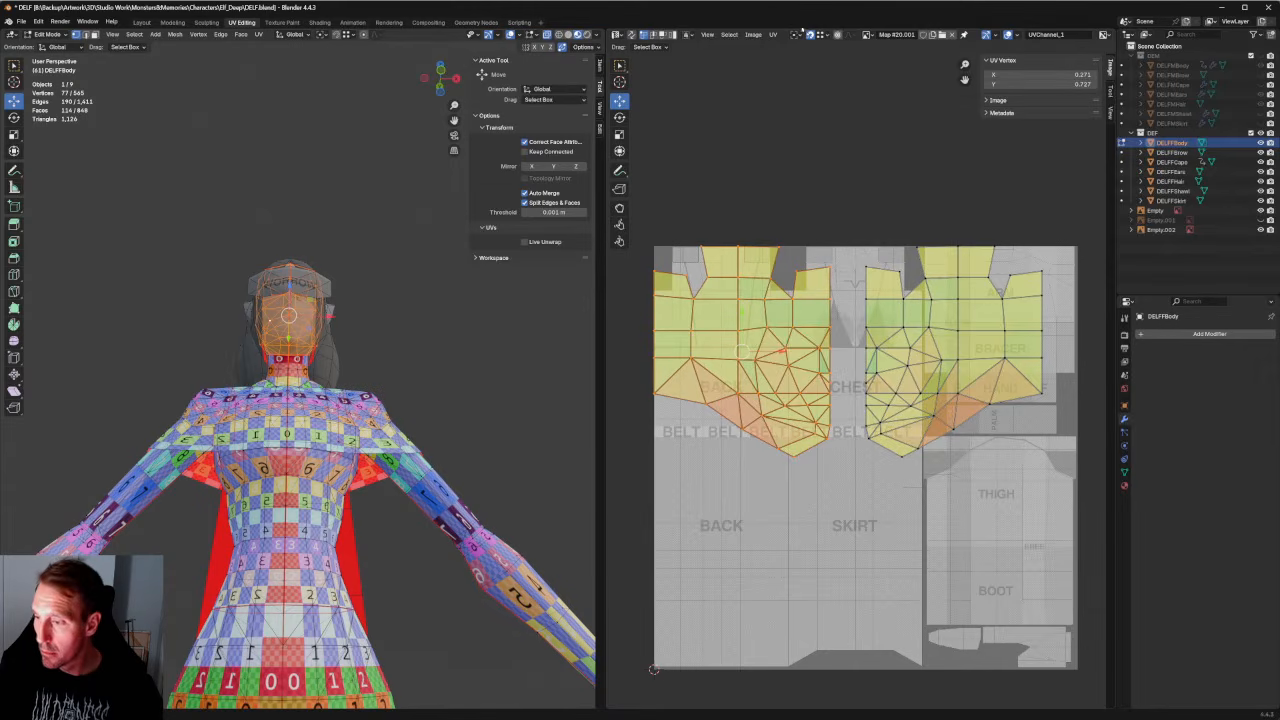
Turn on UV snapping, move the mirrored head half about 0.086 m along X to meet the other half, and run Align Vertically.
click(822, 35)
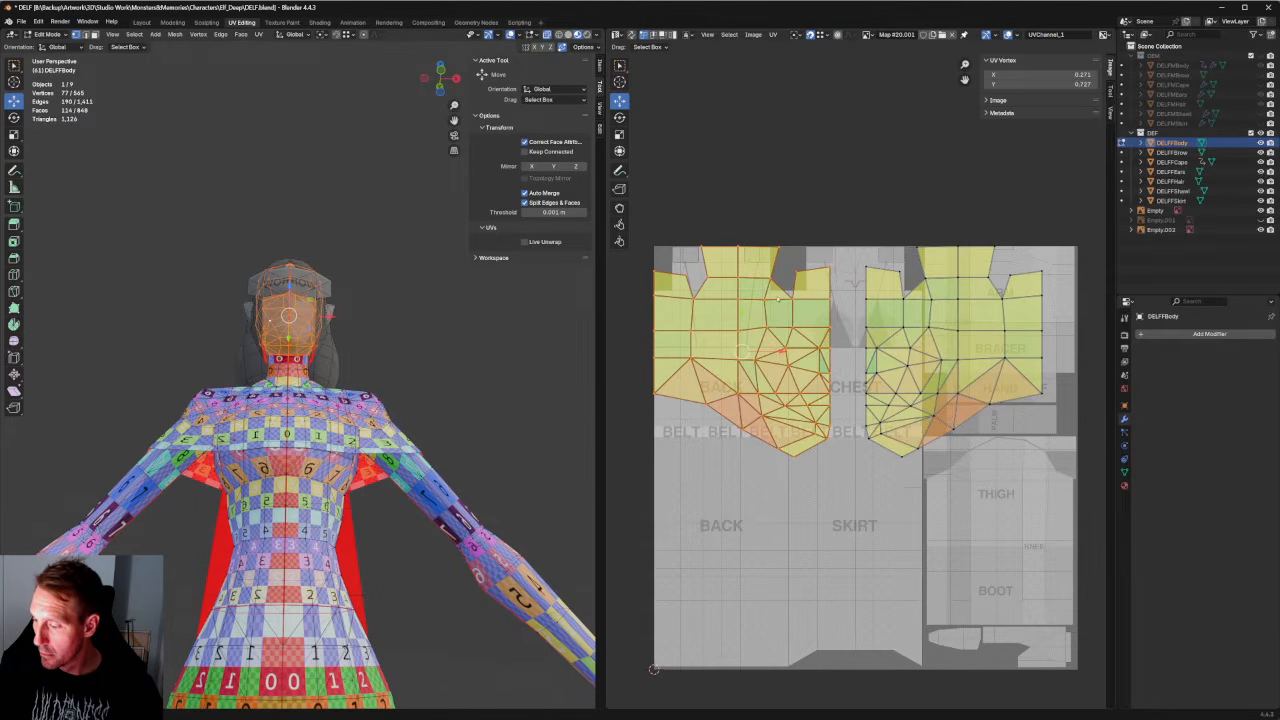
drag(746, 350, 867, 346)
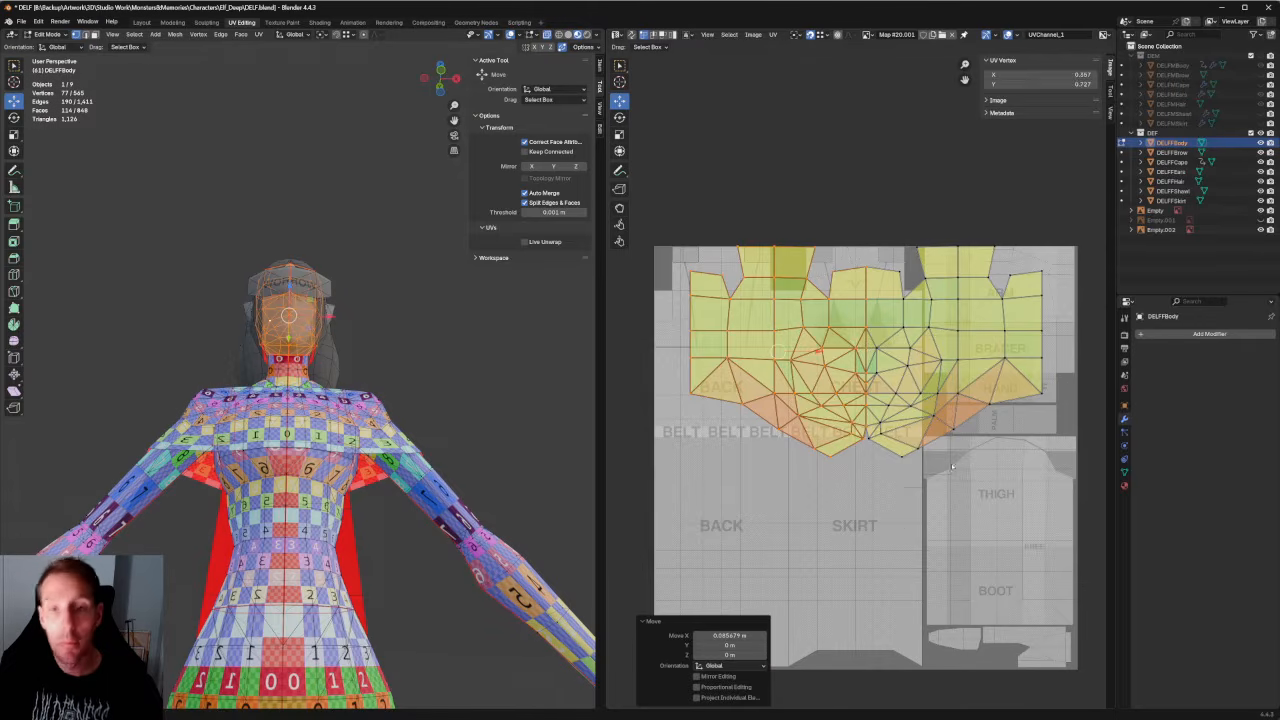
key(alt+a)
key(shift+w)
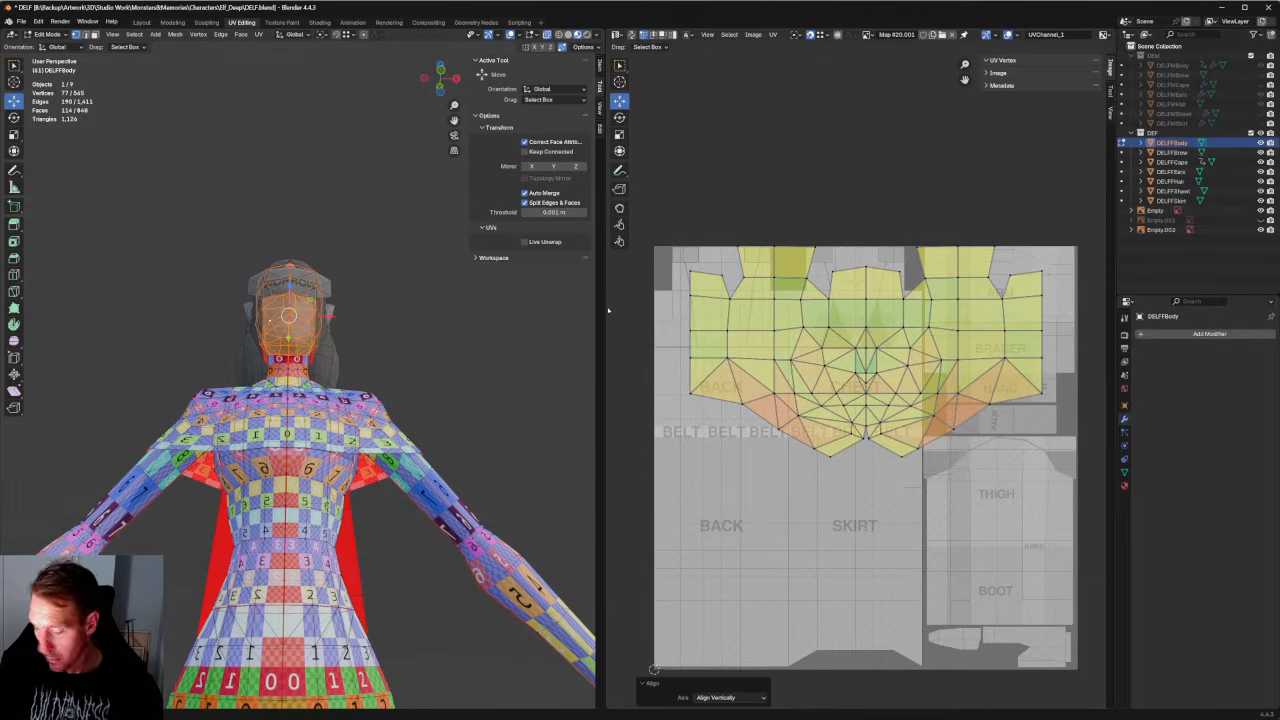
Switch the UV editor's image to guide-ID01.png and compare the joined head island with its FACE area.
middle_drag(405, 250, 342, 322)
scroll(403, 310, up, 8)
scroll(342, 322, down, 3)
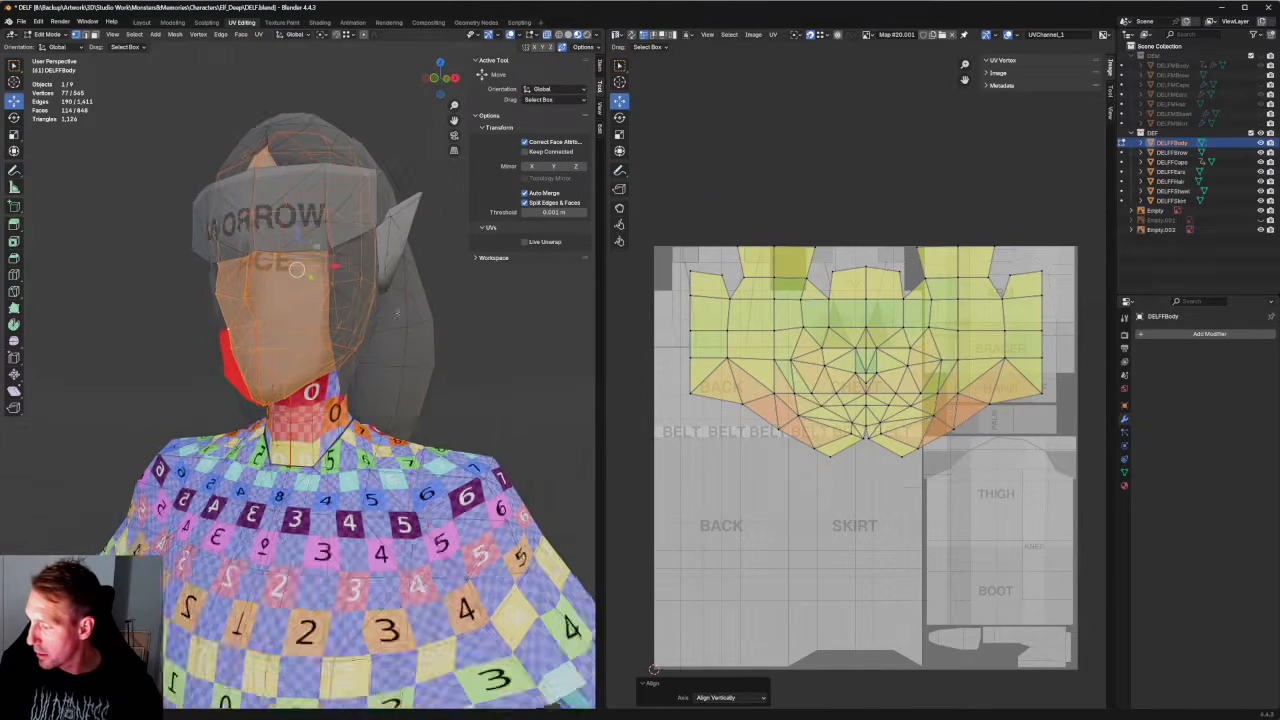
click(868, 35)
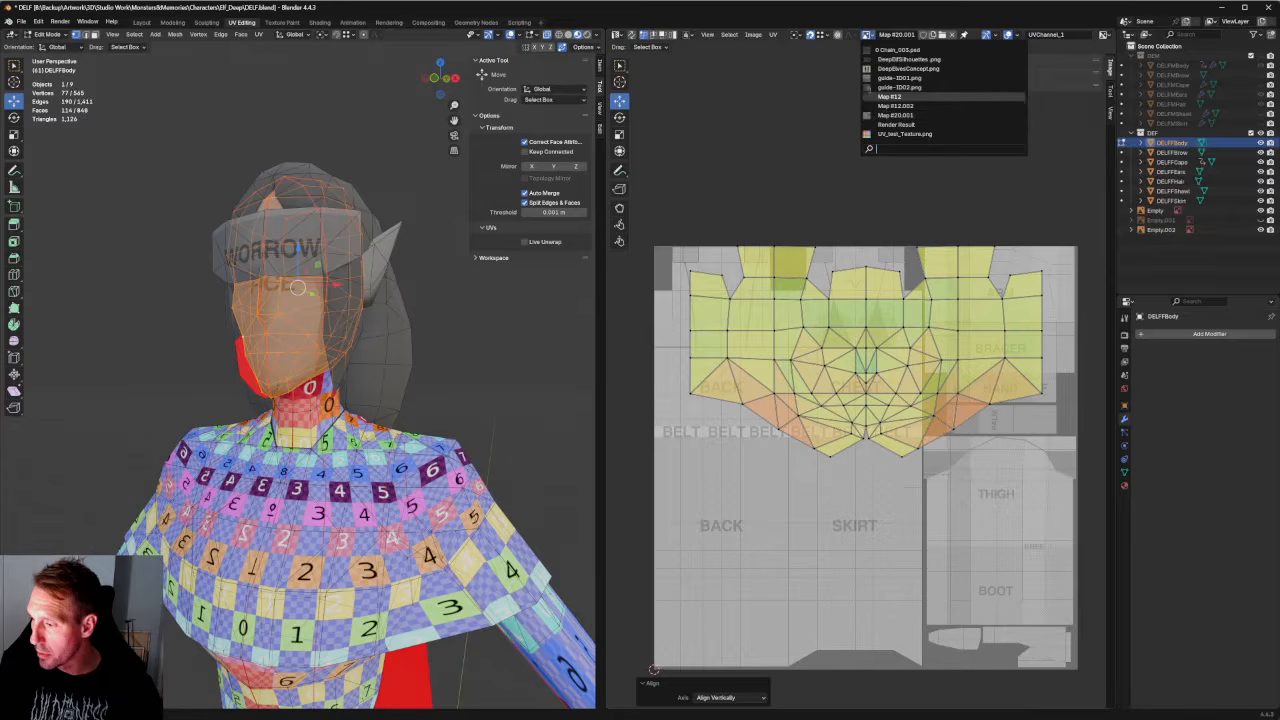
click(900, 77)
scroll(945, 352, up, 6)
scroll(945, 352, up, 5)
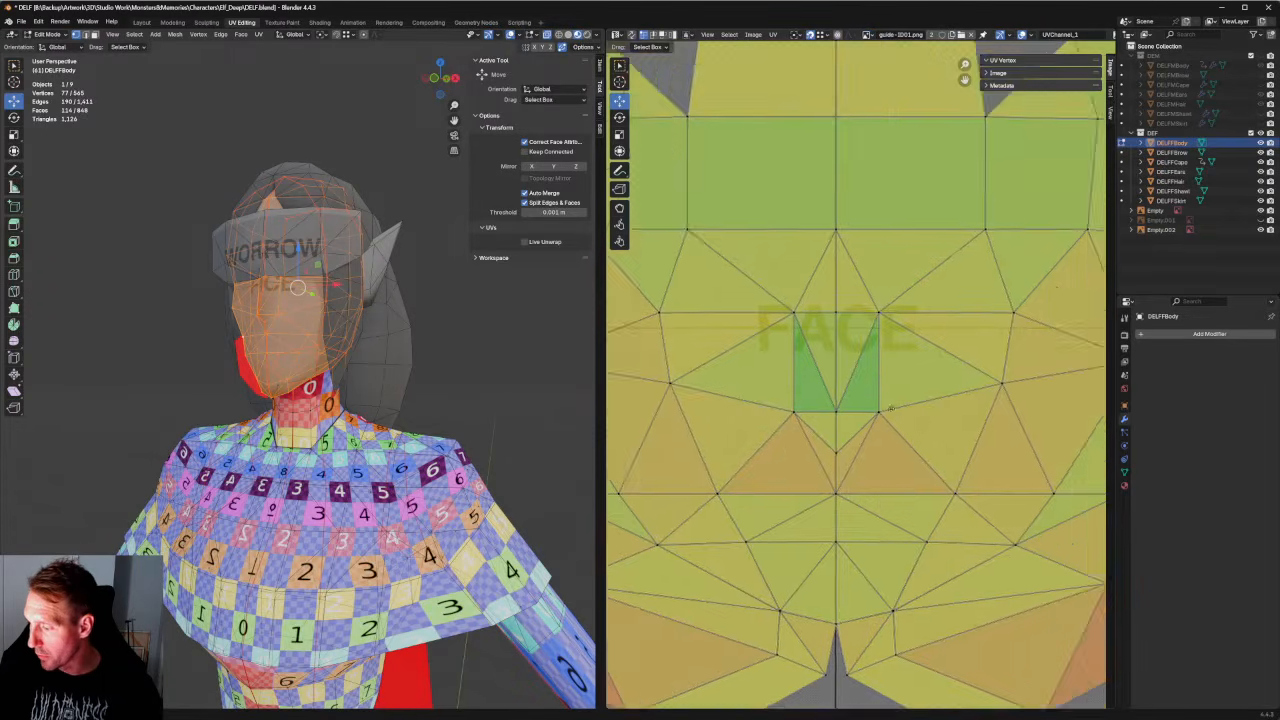
scroll(915, 357, down, 2)
scroll(915, 357, down, 8)
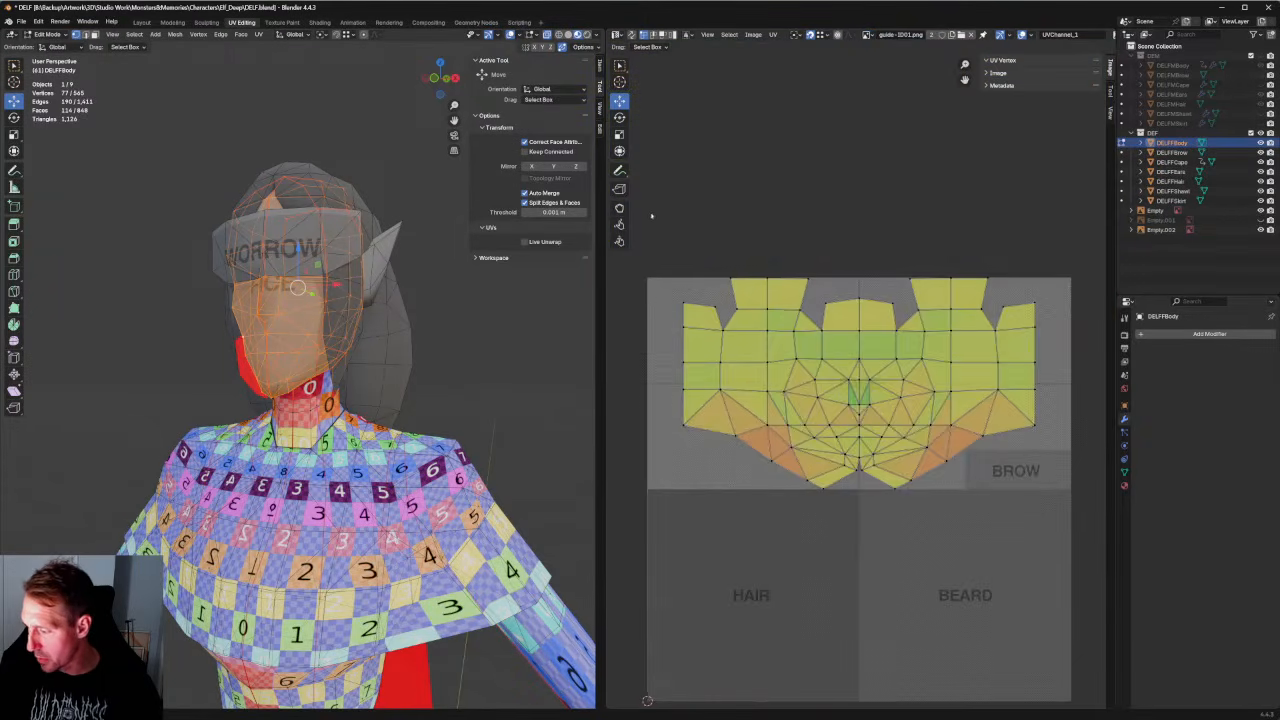
Select the whole head UV island and shift it about -0.0005 m along X onto the guide's vertical centre line.
drag(660, 214, 1082, 525)
scroll(858, 385, up, 8)
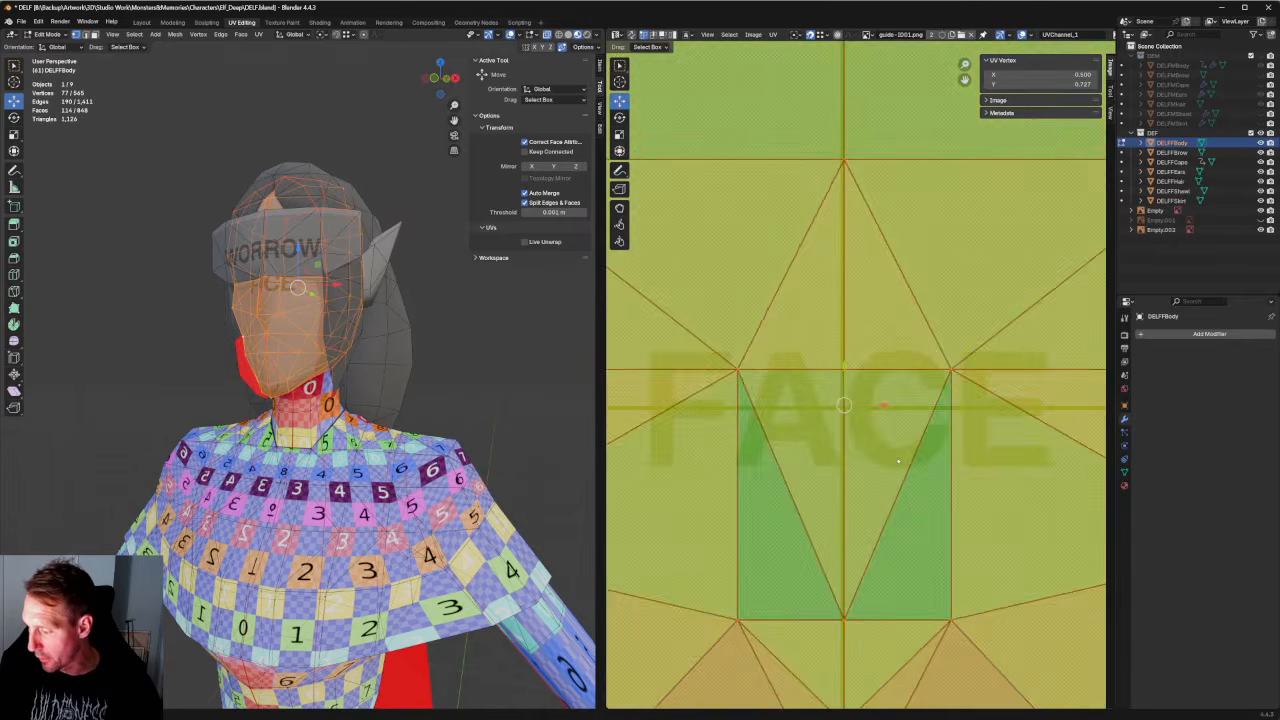
key(g)
key(x)
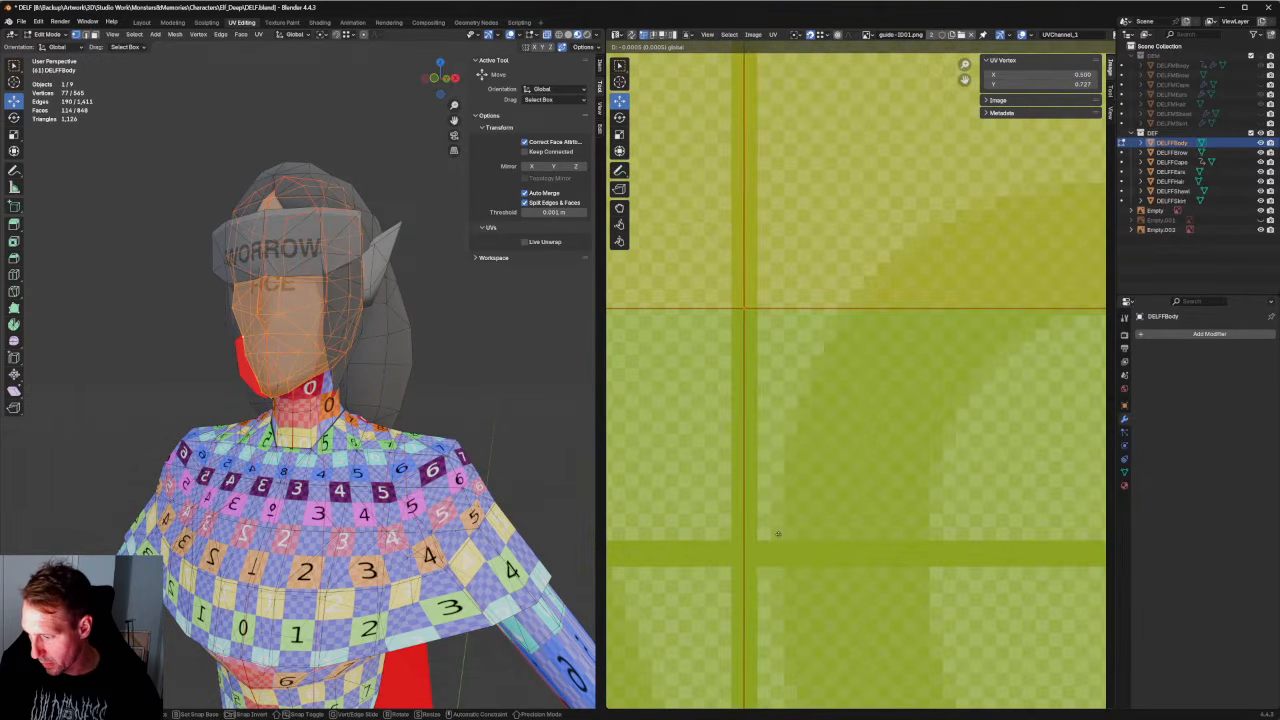
click(778, 534)
scroll(800, 500, down, 8)
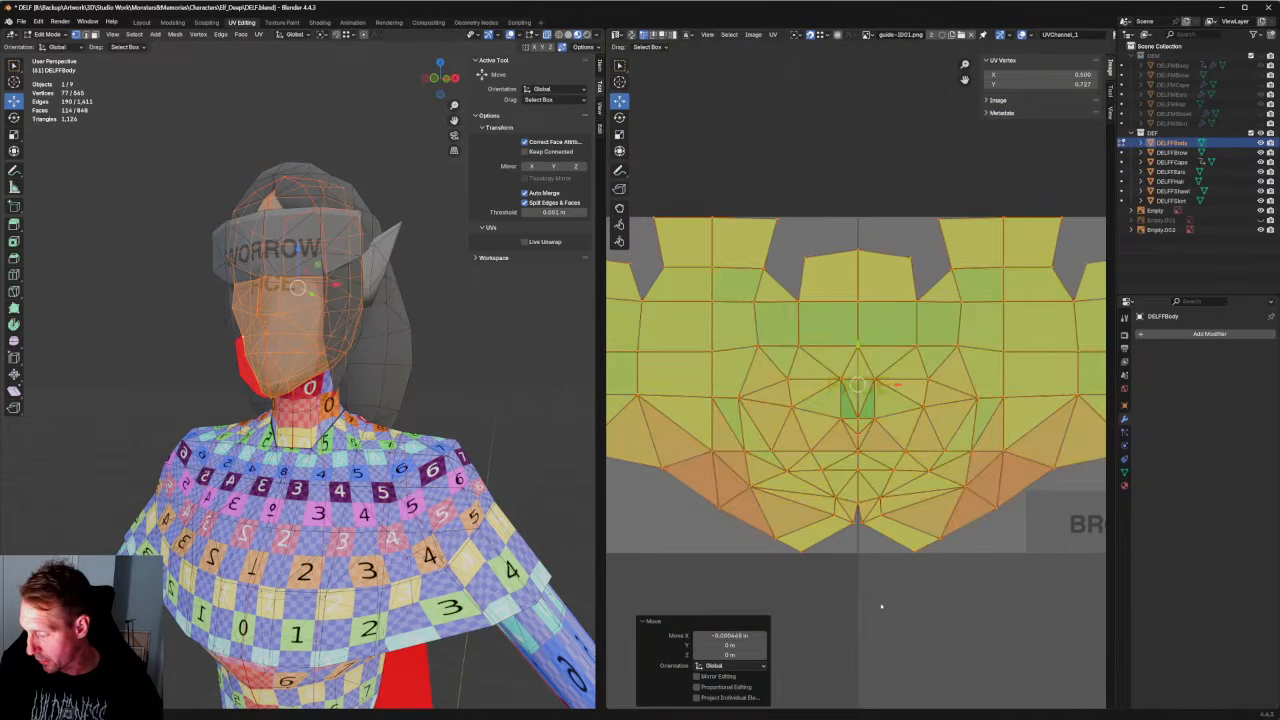
Merge the two split UV vertices beside the narrow gap under the chin at the centre line.
click(875, 525)
scroll(875, 524, up, 7)
middle_drag(648, 481, 781, 486)
drag(817, 473, 881, 503)
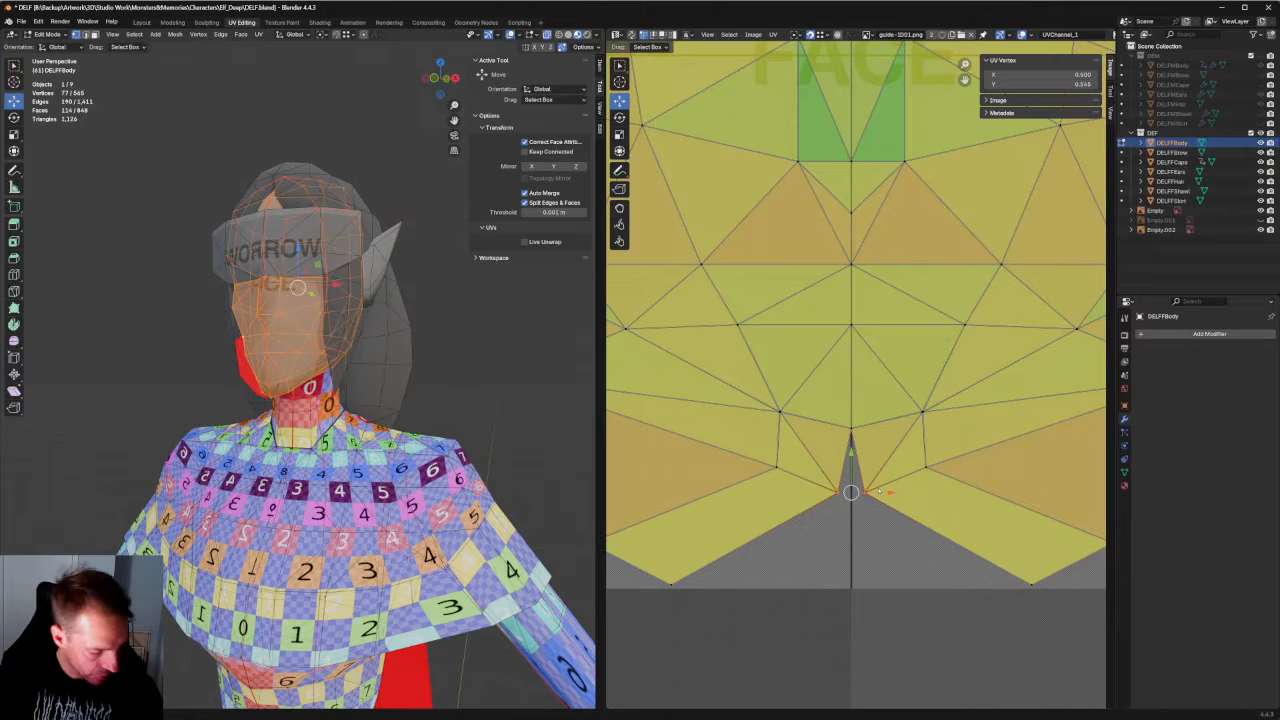
key(m)
click(900, 558)
scroll(900, 558, down, 7)
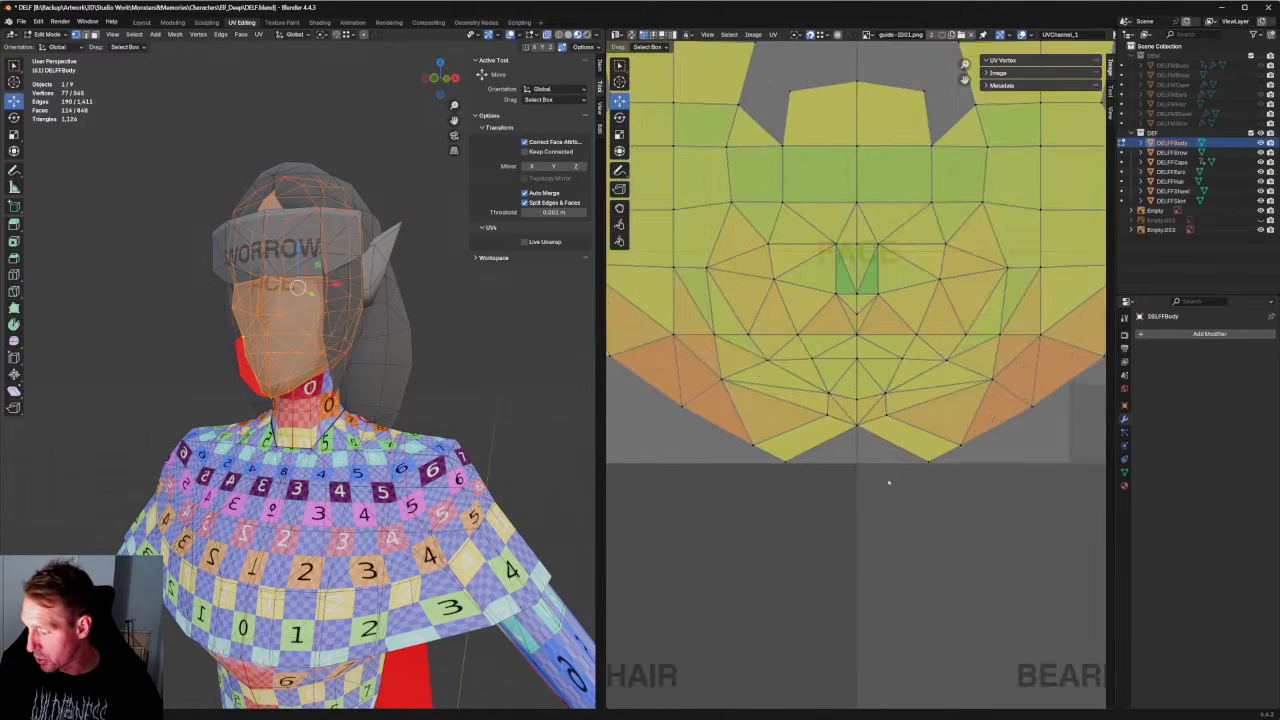
Bring the two lowest UV vertices of the head island together on the centre line with Align Vertically.
drag(902, 414, 821, 444)
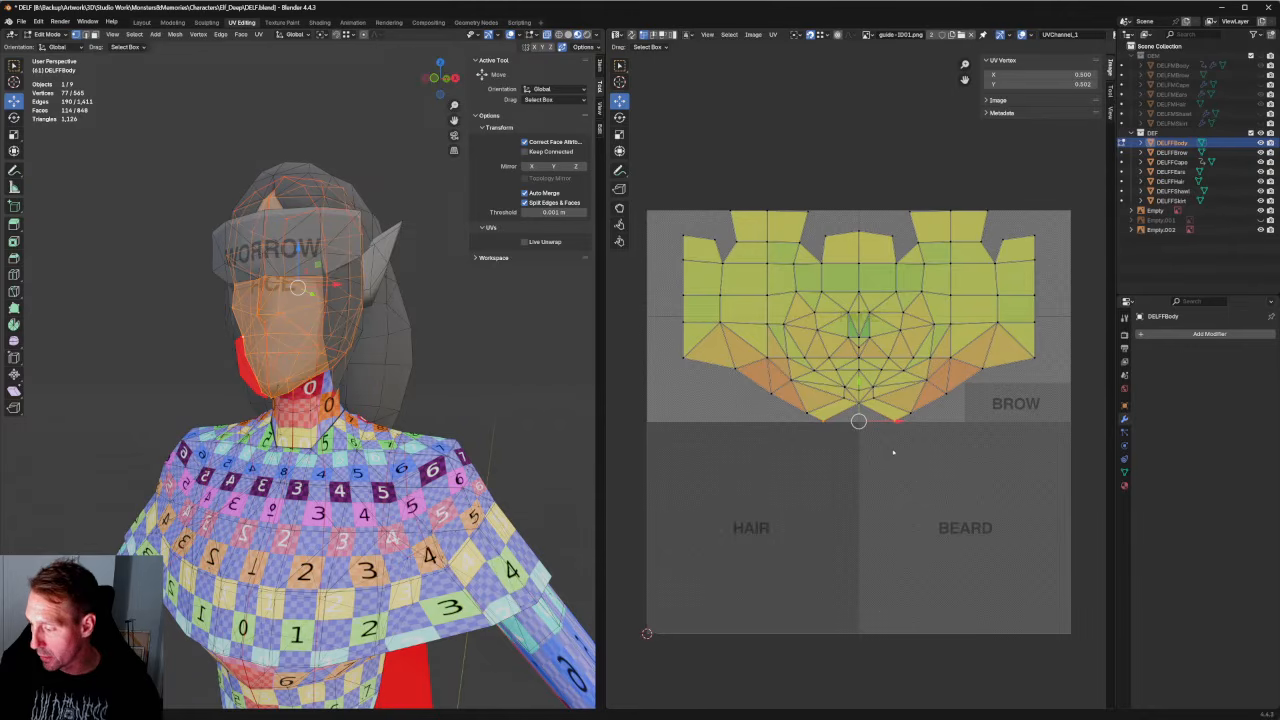
key(shift+w)
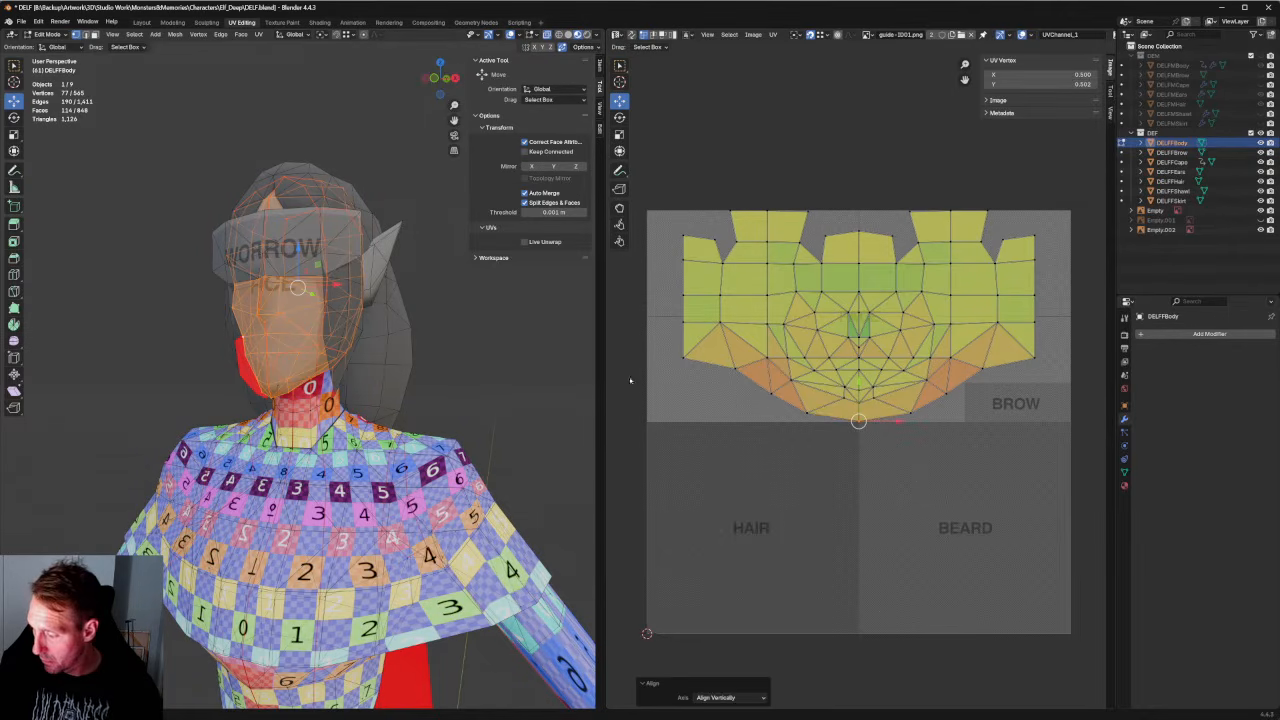
middle_drag(420, 400, 280, 405)
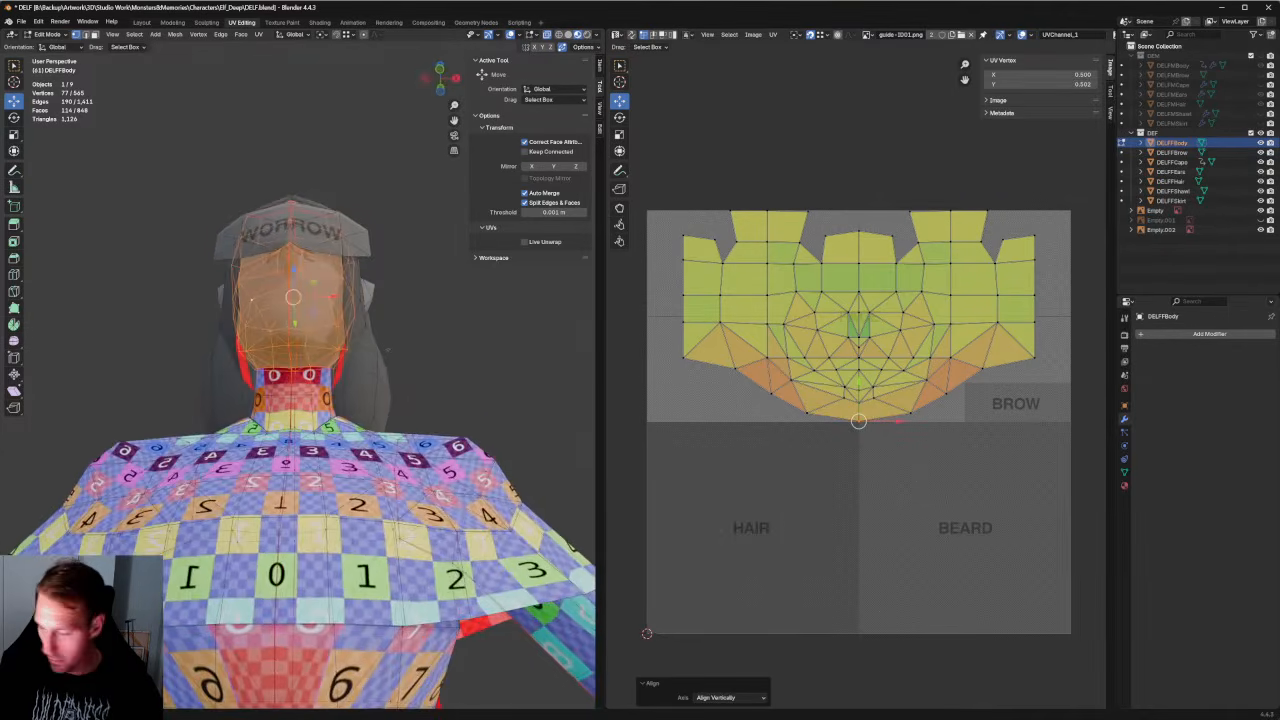
Select the matching pair of UV vertices on either side of the island's lowest point and unwrap them with the Conformal method.
scroll(861, 380, up, 2)
click(940, 431)
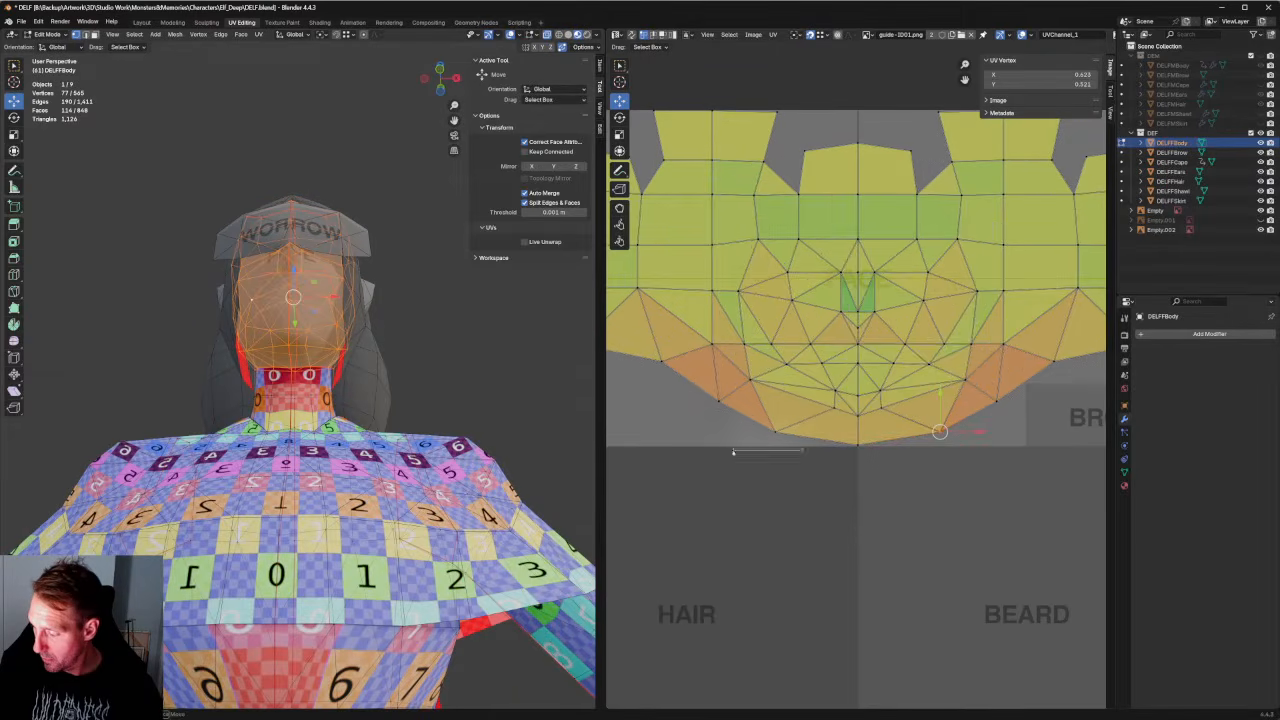
key(u)
click(738, 382)
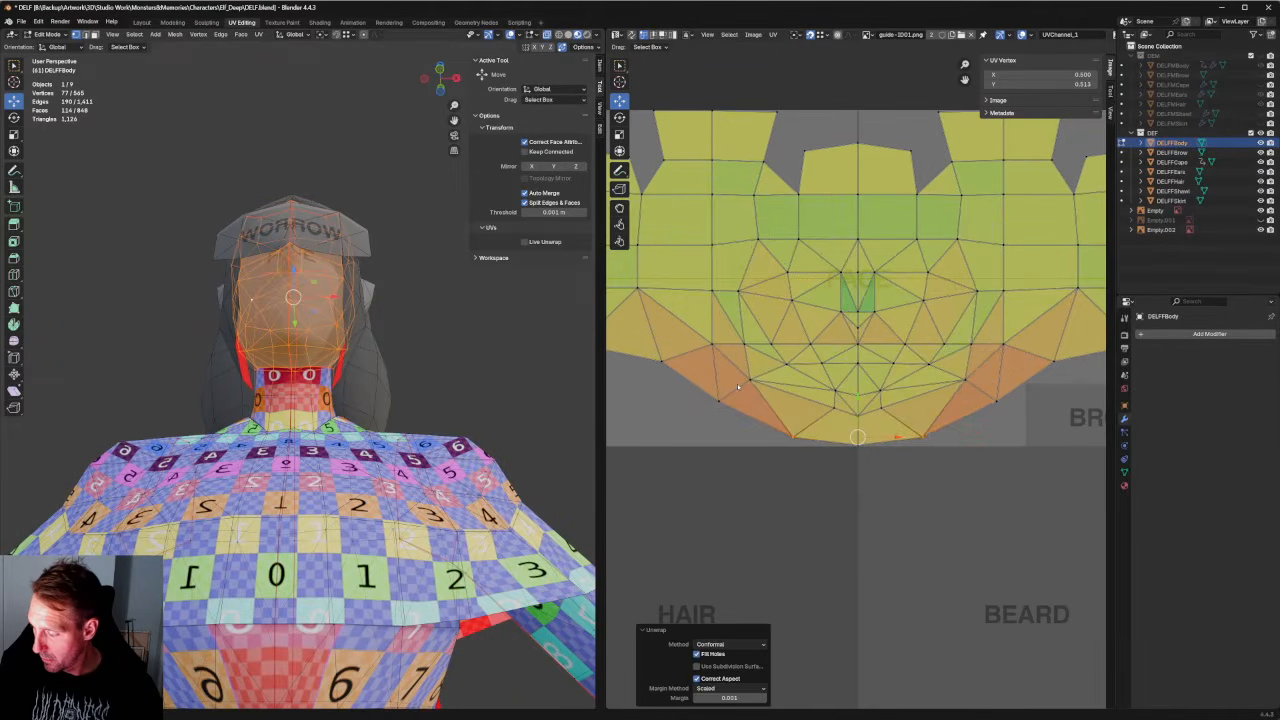
right_click(787, 420)
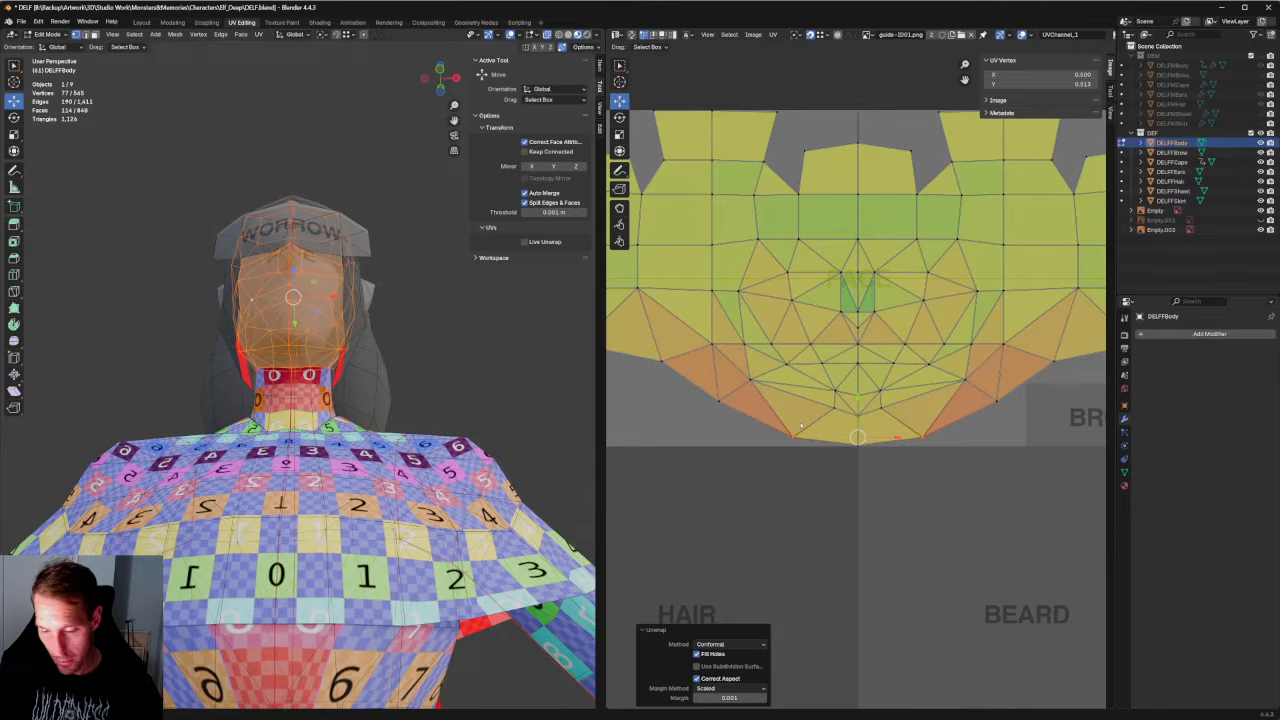
Unwrap the next outer pair of jawline UV vertices on both sides with the Conformal method.
click(996, 401)
click(858, 409)
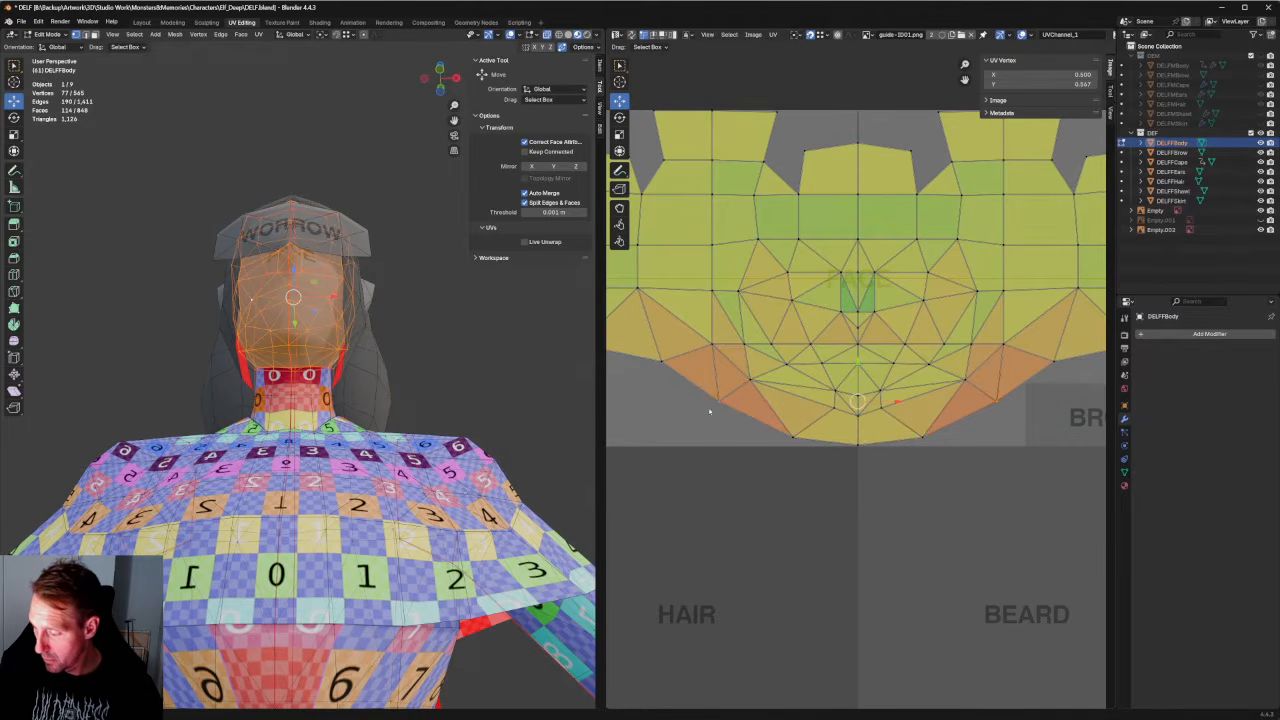
right_click(705, 395)
click(707, 400)
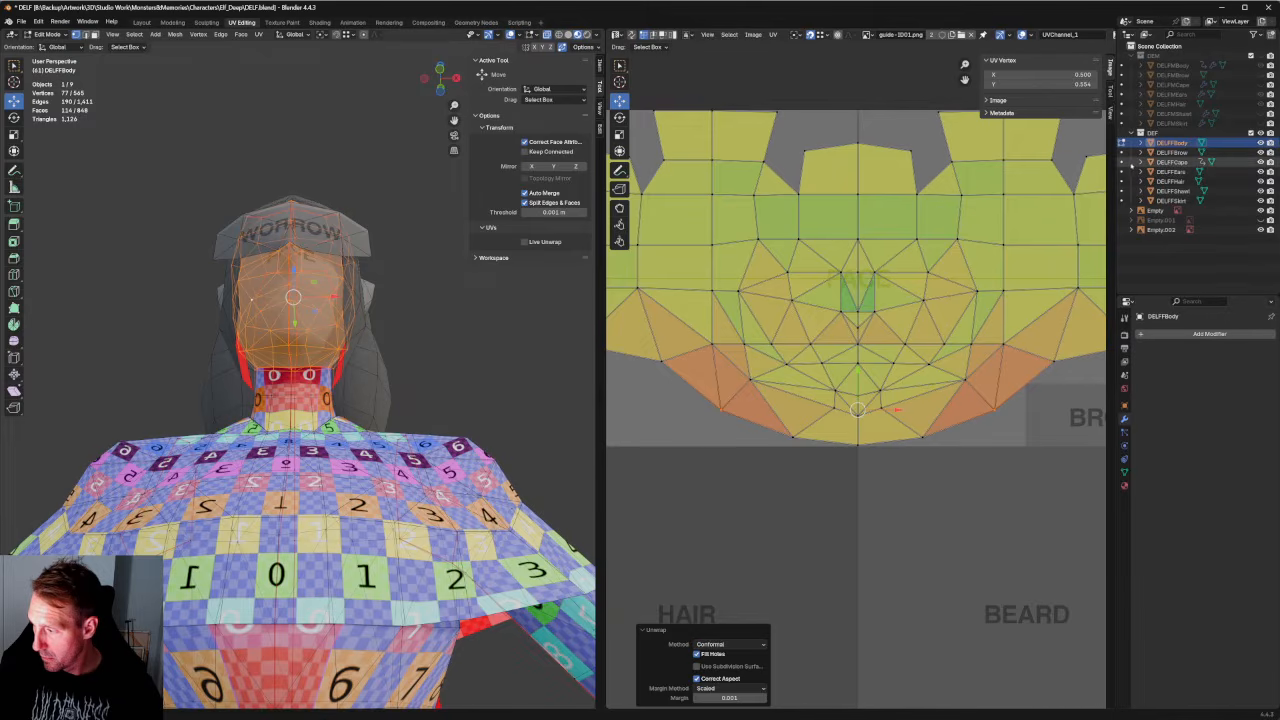
Bring DELFFEars and DELFFBody into Edit Mode together to show the ear UVs alongside the head island.
click(1121, 171)
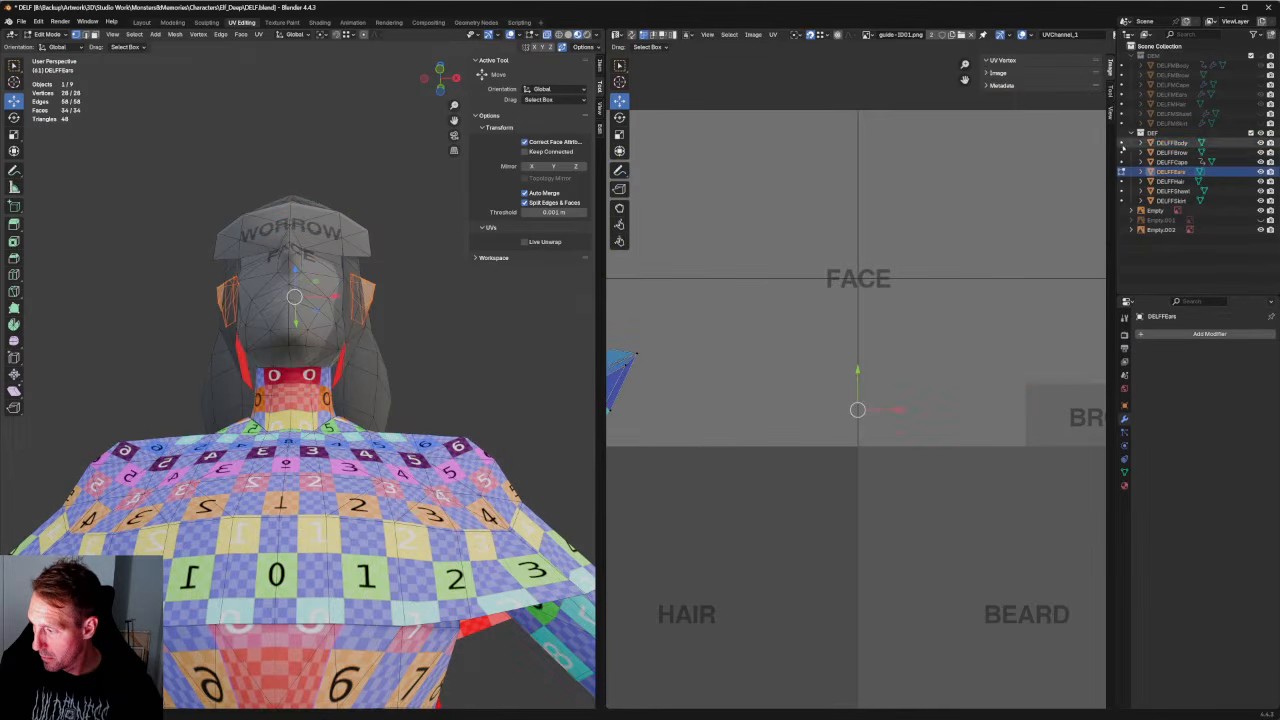
click(1121, 143)
scroll(856, 380, down, 4)
scroll(856, 380, up, 5)
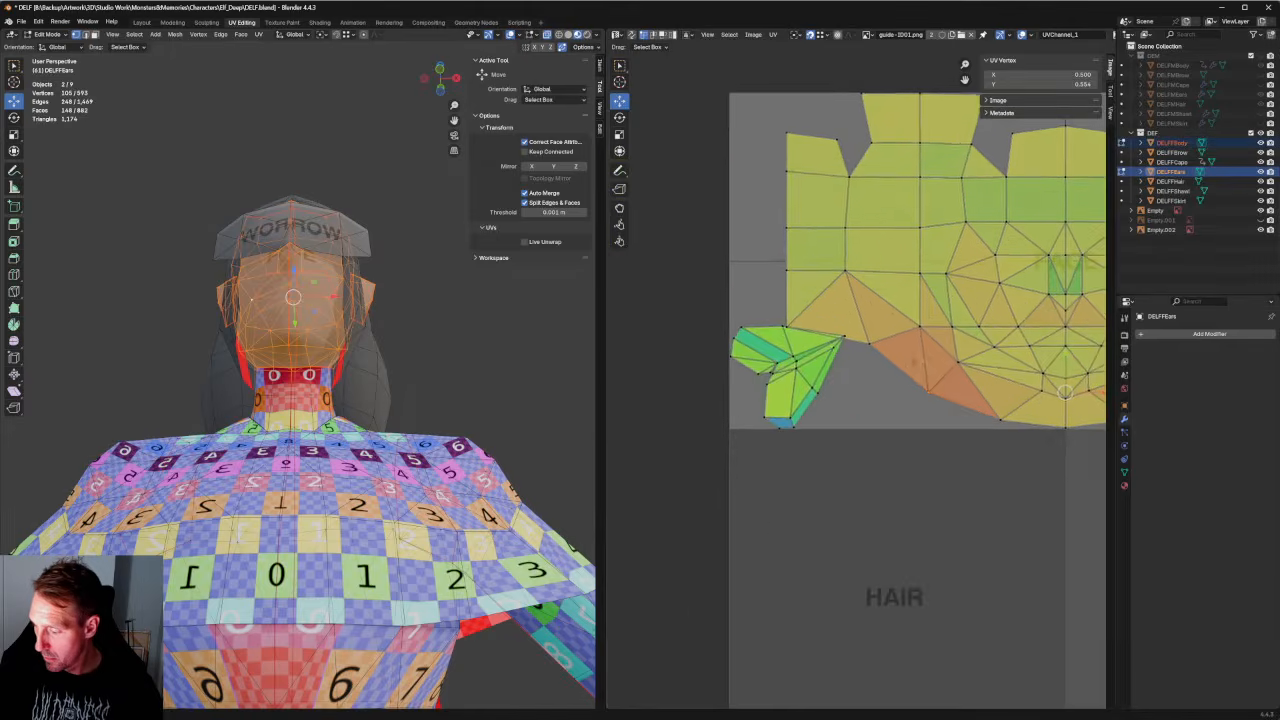
Select the whole ear island and scale it down slightly with the Transform tool so it sits clear of the head island.
scroll(770, 362, up, 3)
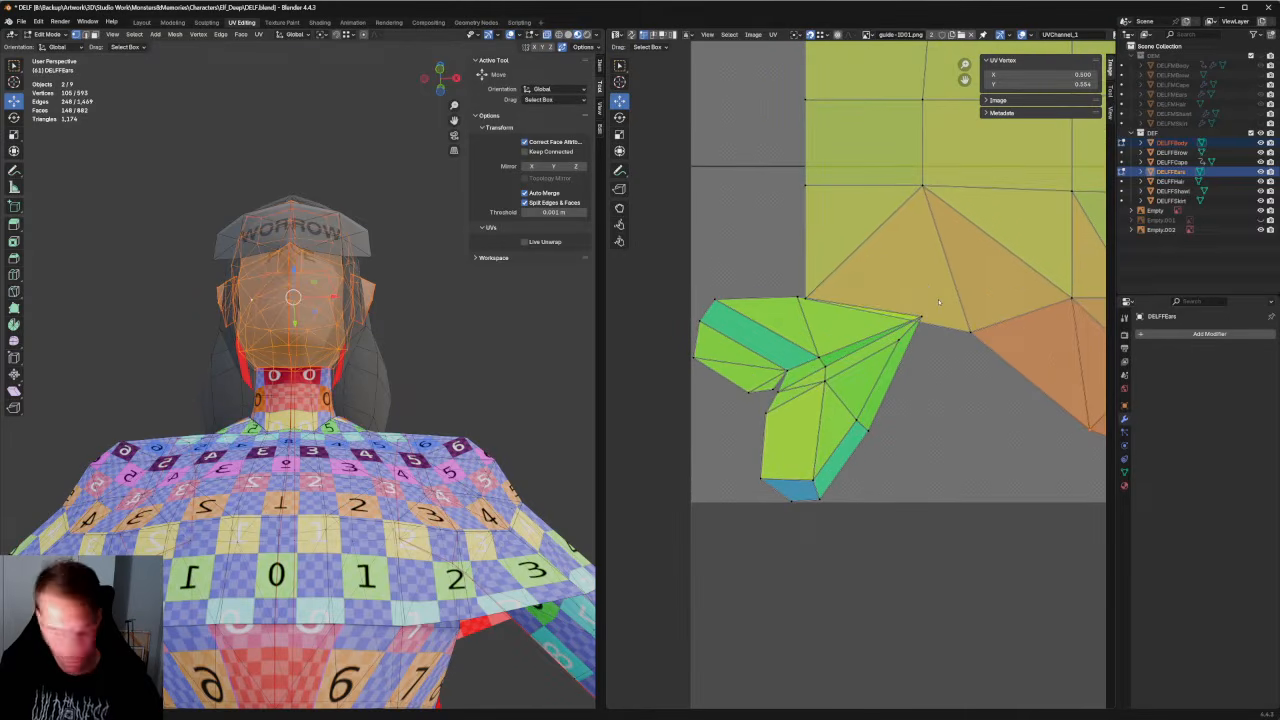
key(l)
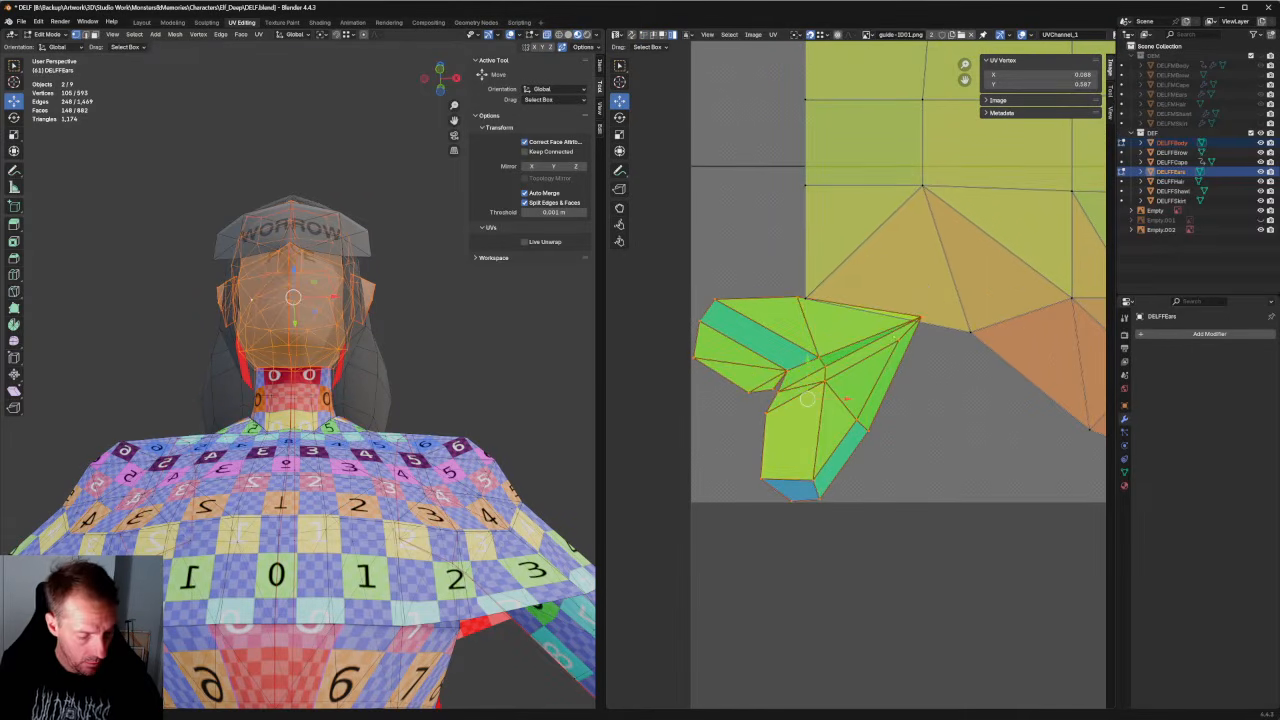
key(shift+space)
key(t)
drag(920, 297, 913, 307)
click(960, 443)
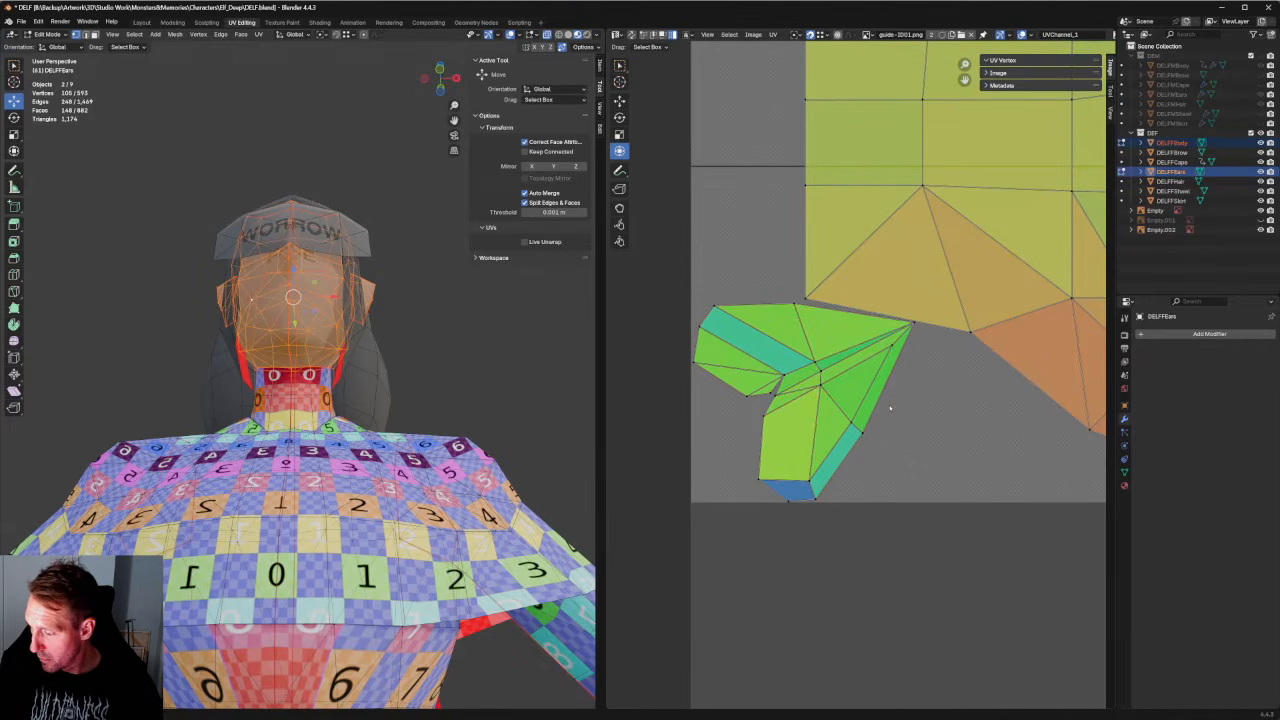
Level the ear island's two lowest UV vertices and the pair just above them with Align Horizontally.
drag(840, 492, 775, 513)
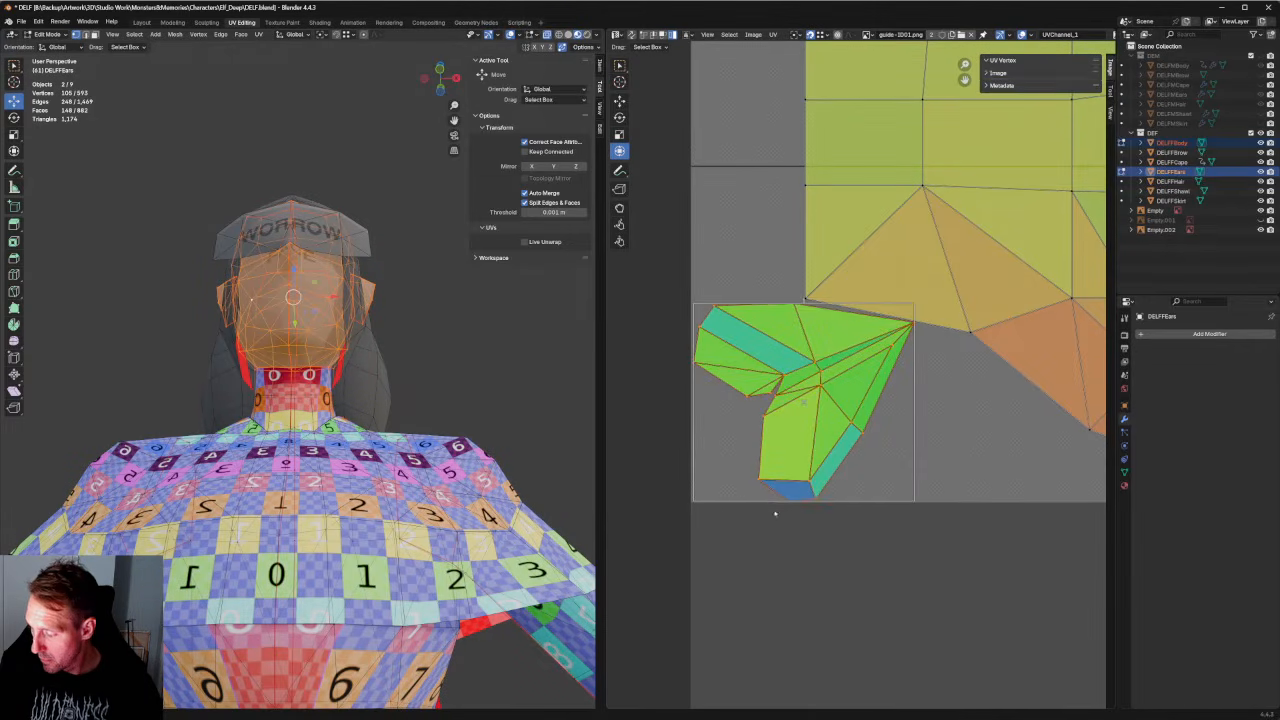
key(1)
mouse_move(848, 565)
mouse_down()
mouse_move(765, 490)
mouse_move(790, 492)
mouse_up()
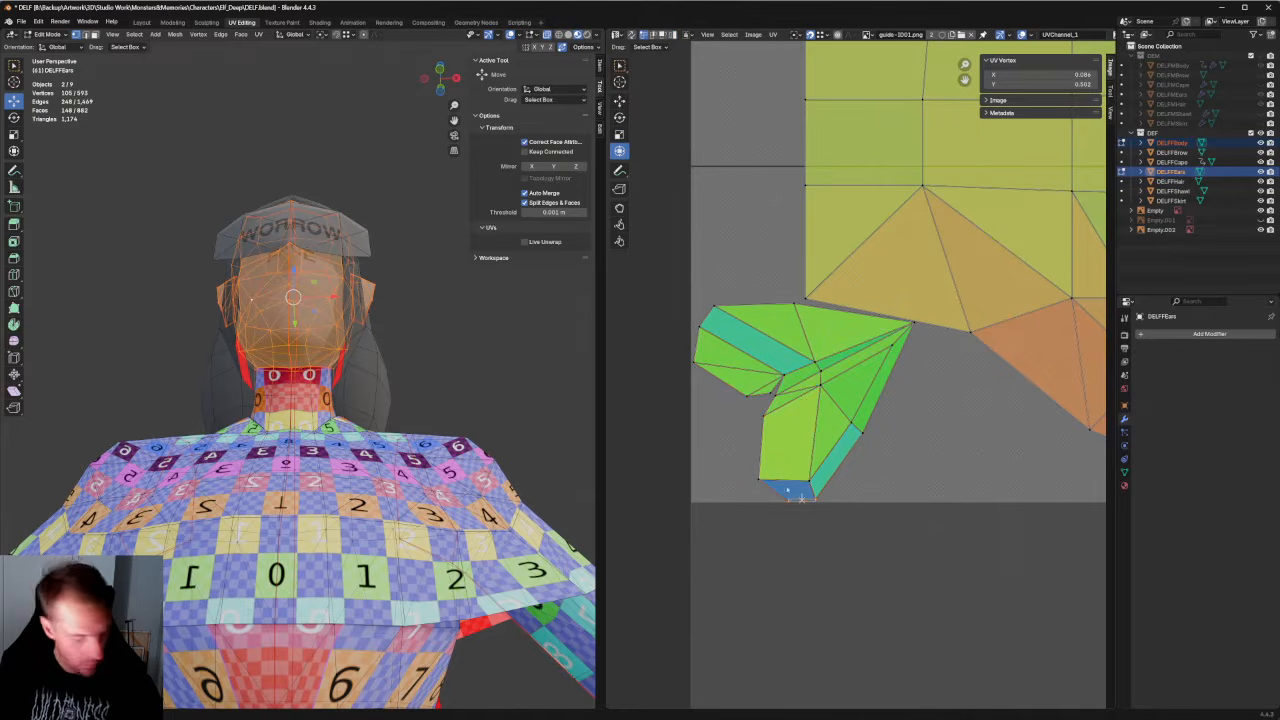
key(shift+w)
key(ctrl+z)
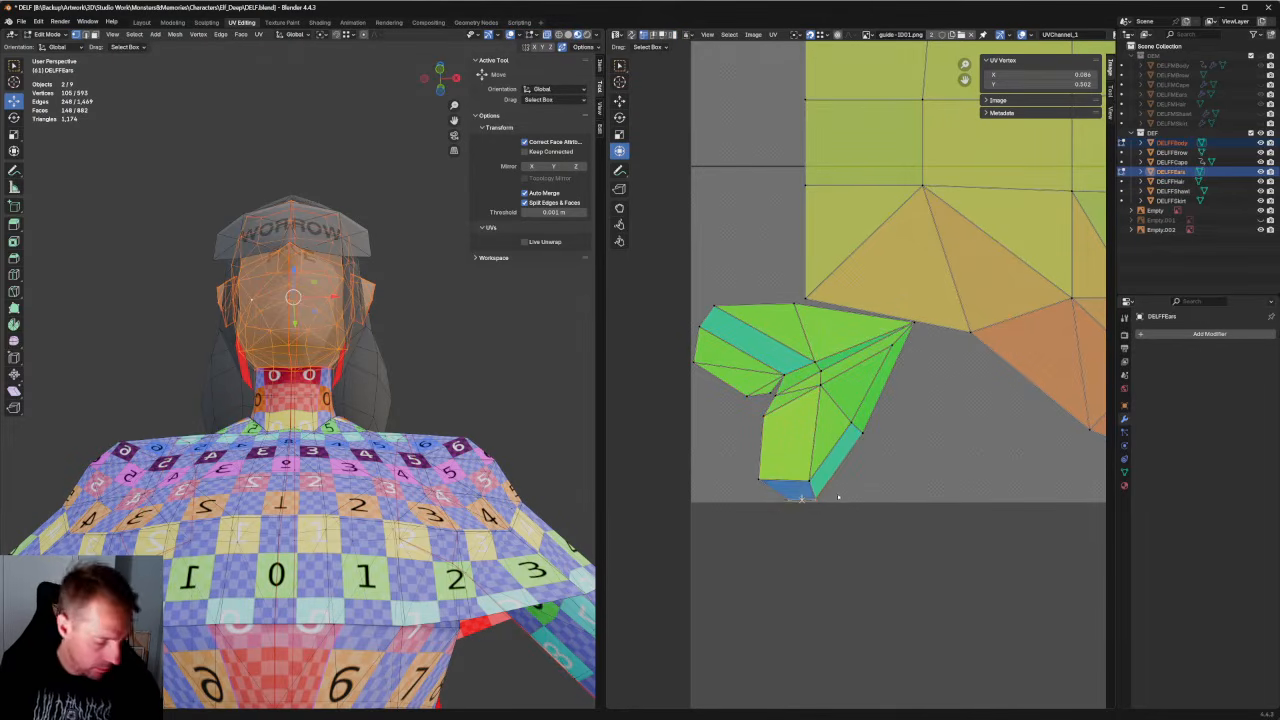
key(shift+w)
click(817, 501)
drag(829, 467, 729, 490)
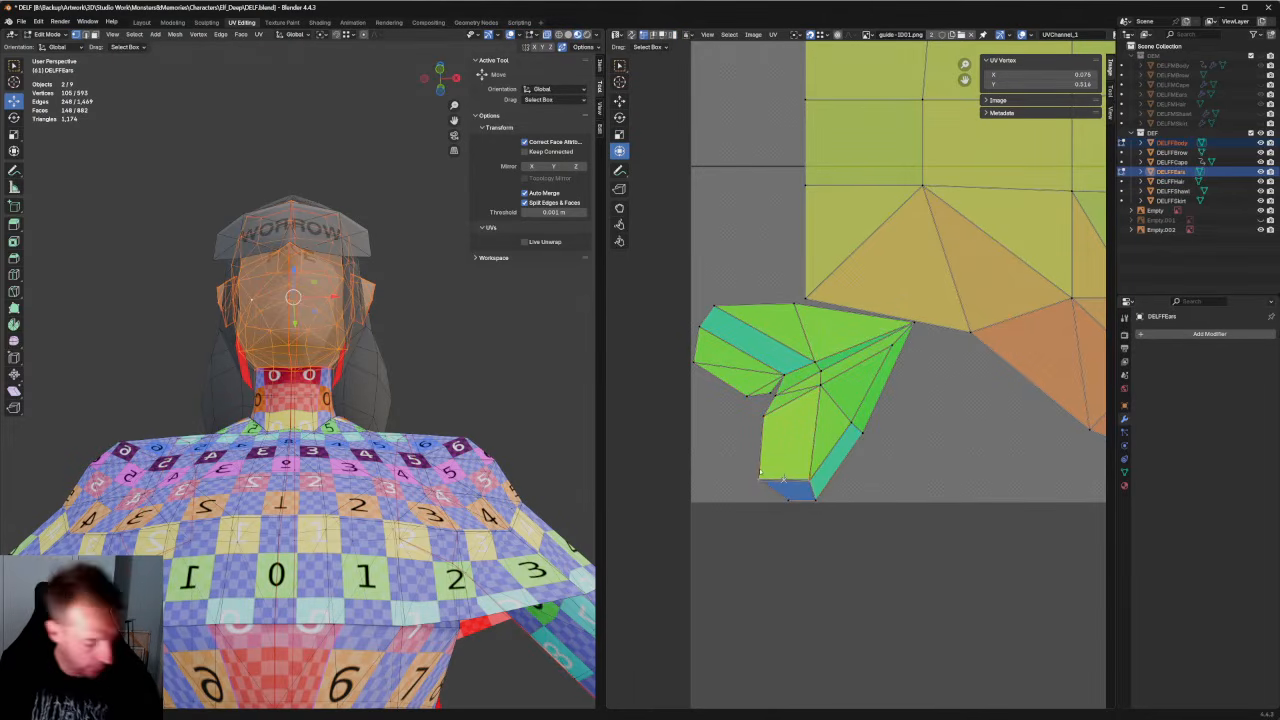
key(shift+w)
Select the full row of UV vertices crossing the head island just above the eyes and move it up about 0.009 in Y.
scroll(806, 446, down, 8)
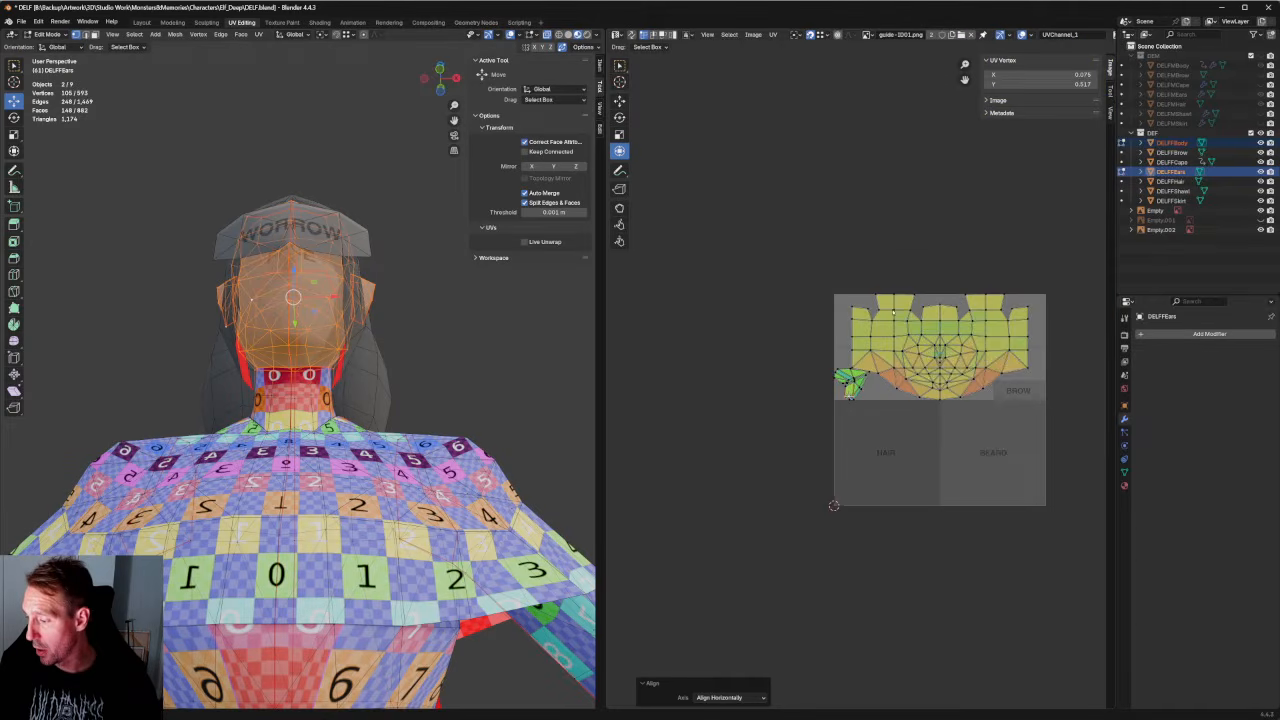
scroll(826, 431, up, 3)
middle_drag(979, 298, 820, 380)
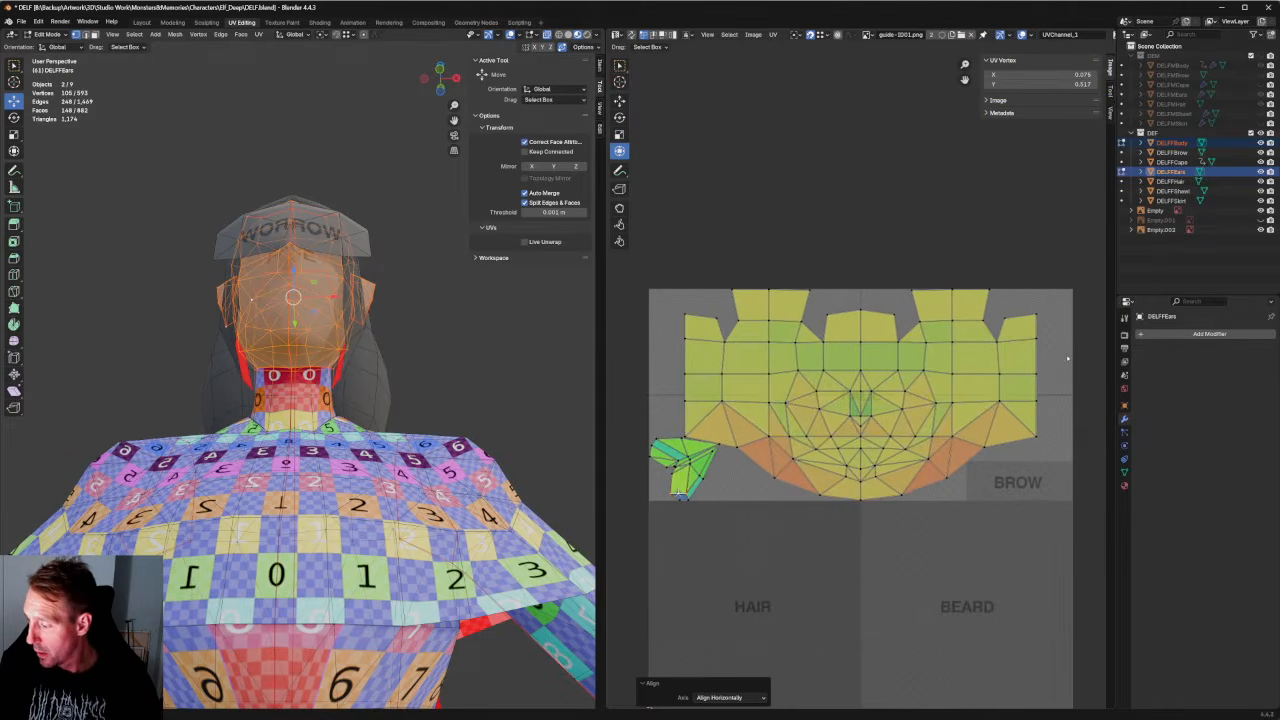
click(990, 373)
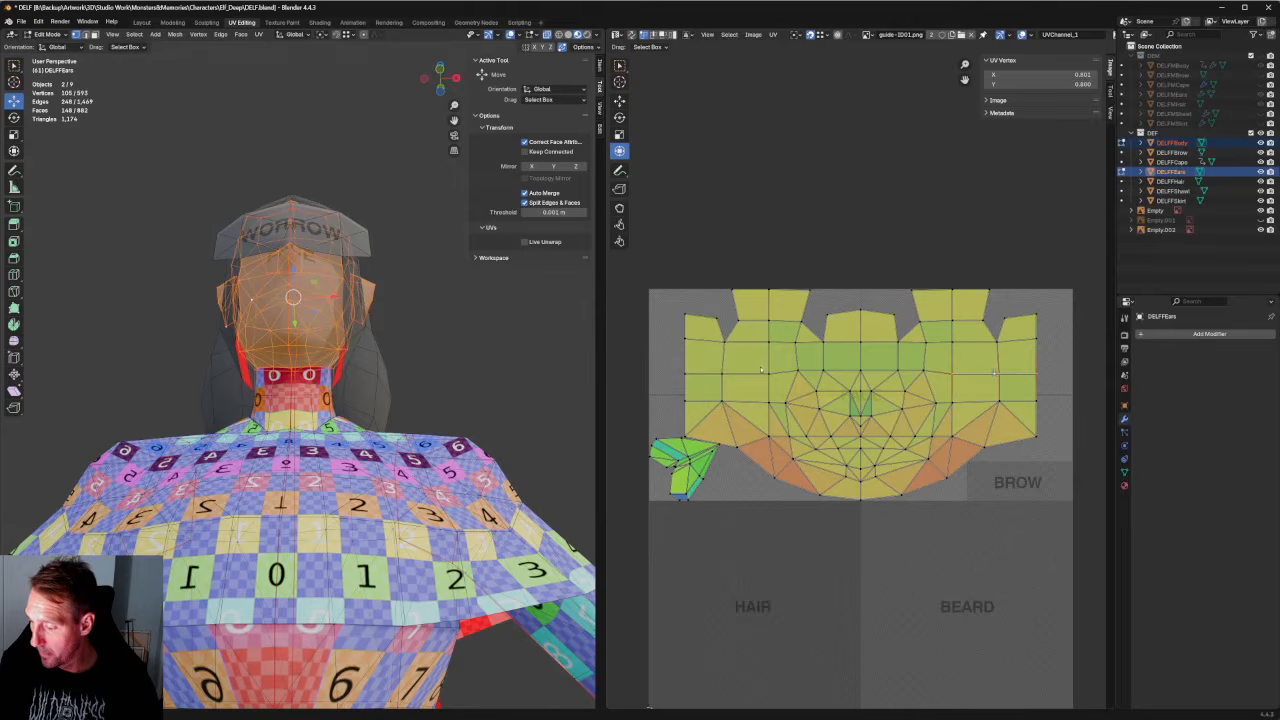
shift+drag(693, 385, 663, 386)
click(620, 101)
drag(860, 335, 863, 343)
key(ctrl+z)
Reselect the row just above the eyes across the full head island and flatten it with Align Horizontally.
middle_drag(459, 265, 512, 335)
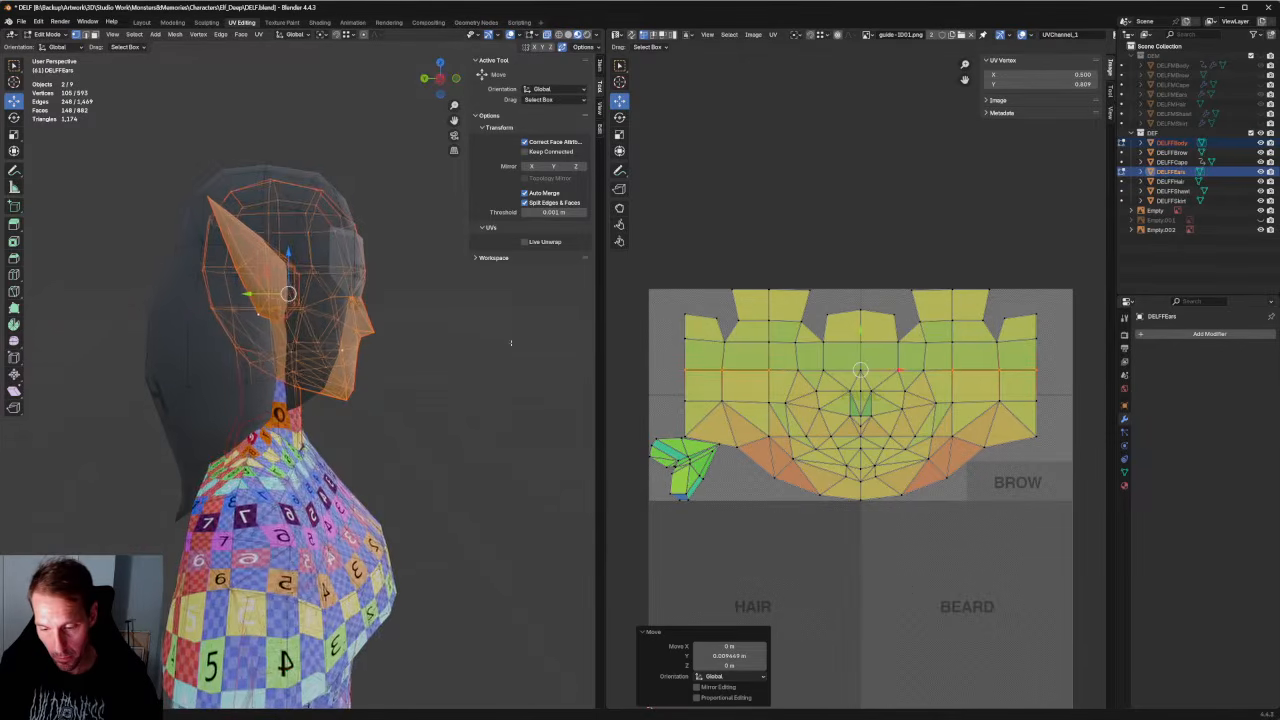
key(grave)
click(585, 338)
scroll(387, 477, down, 2)
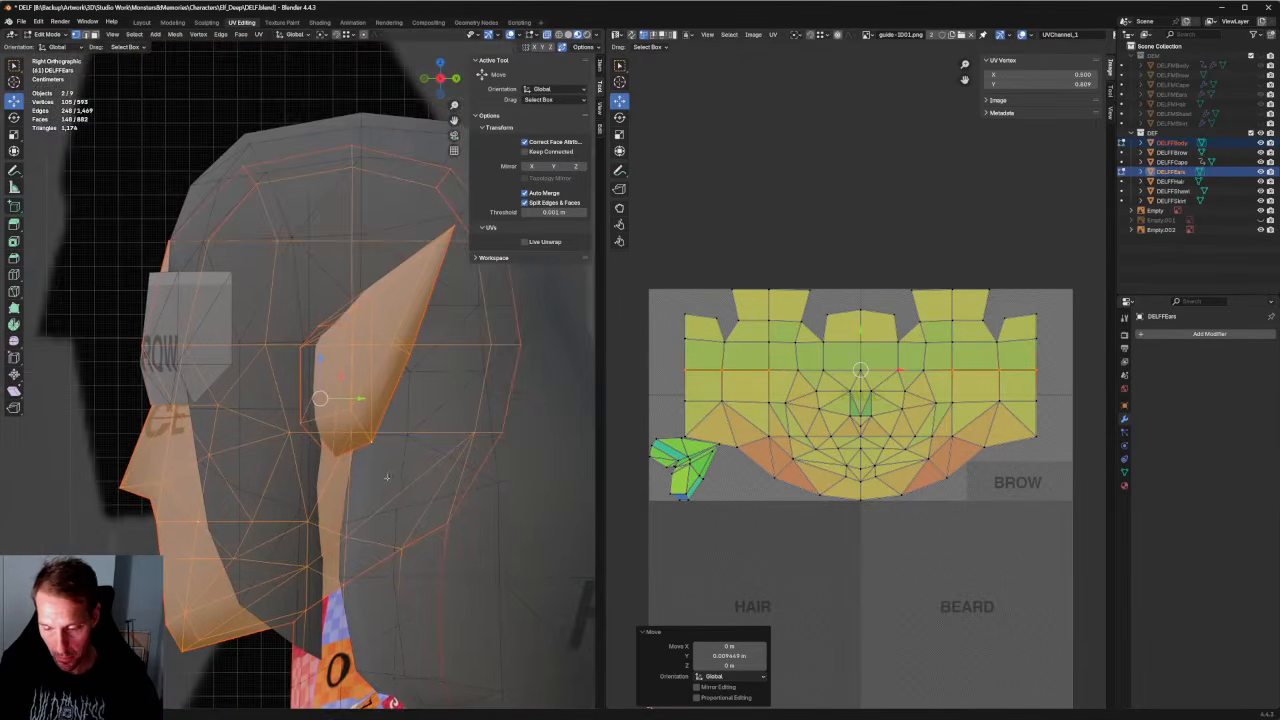
drag(1048, 356, 643, 381)
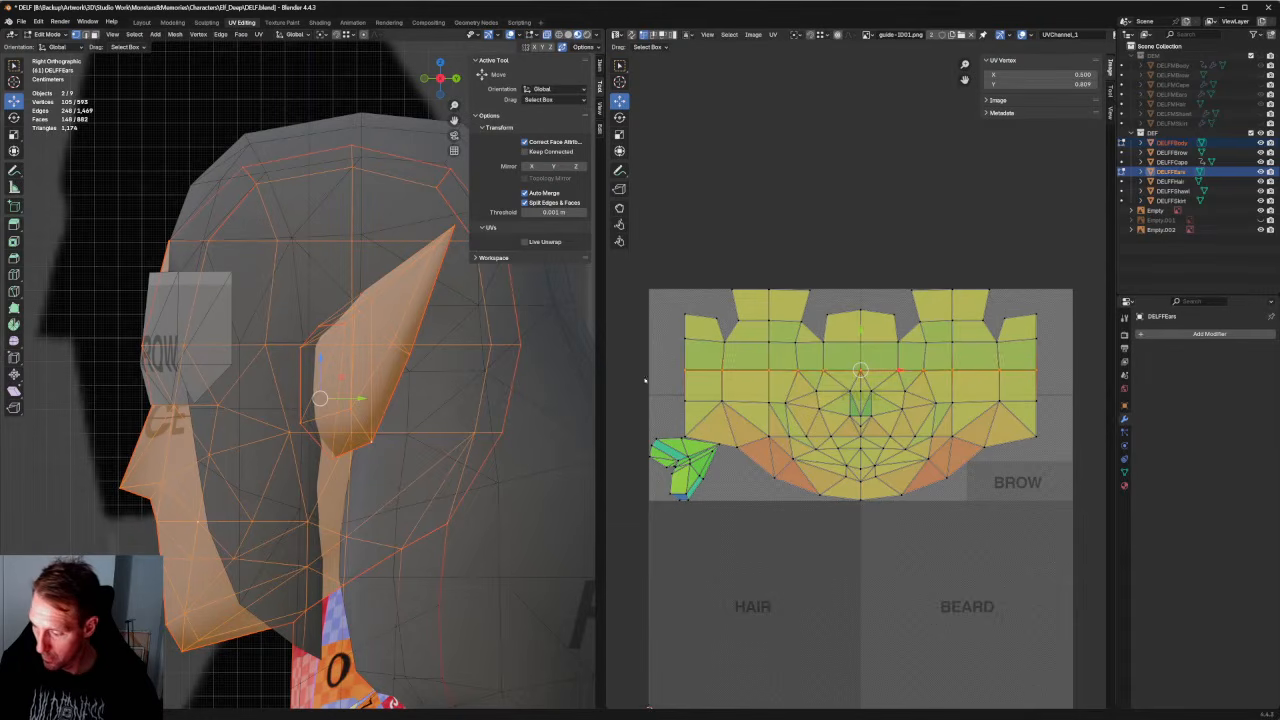
key(shift+w)
click(797, 412)
click(877, 511)
Flatten the next row of UV vertices up, across the forehead and sides of the head island, with Align Horizontally.
scroll(868, 490, down, 3)
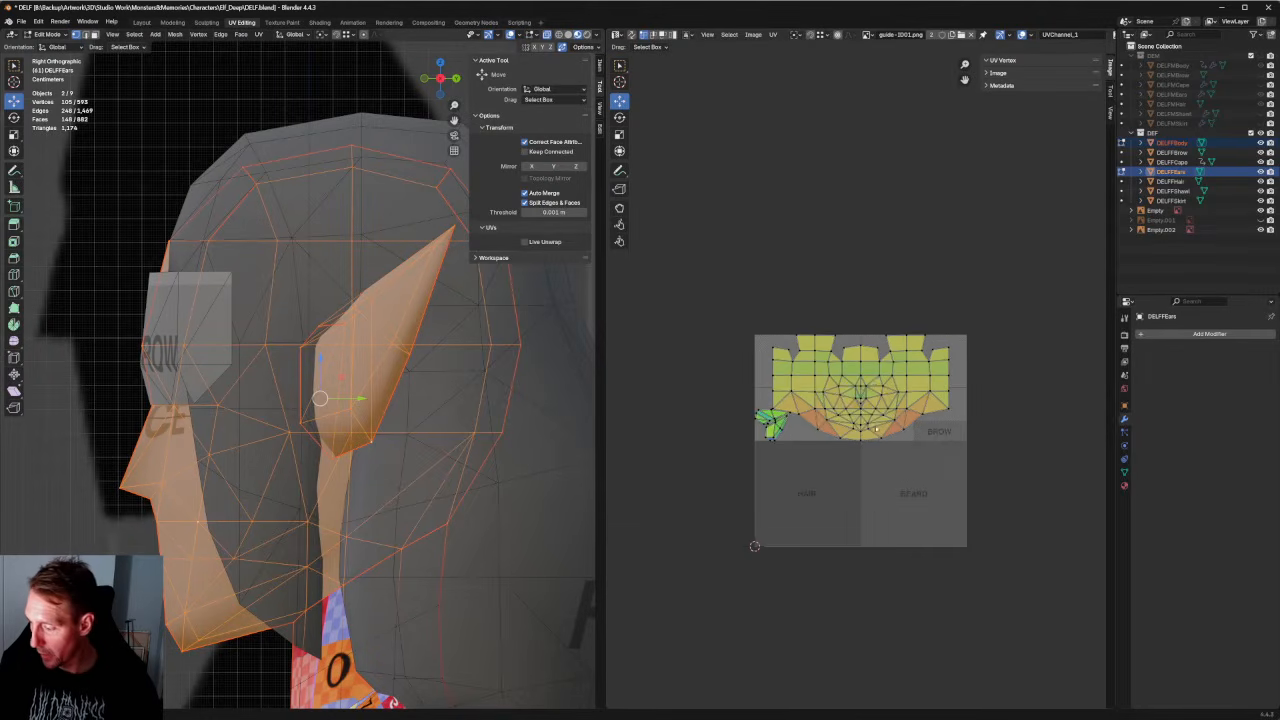
scroll(874, 381, up, 2)
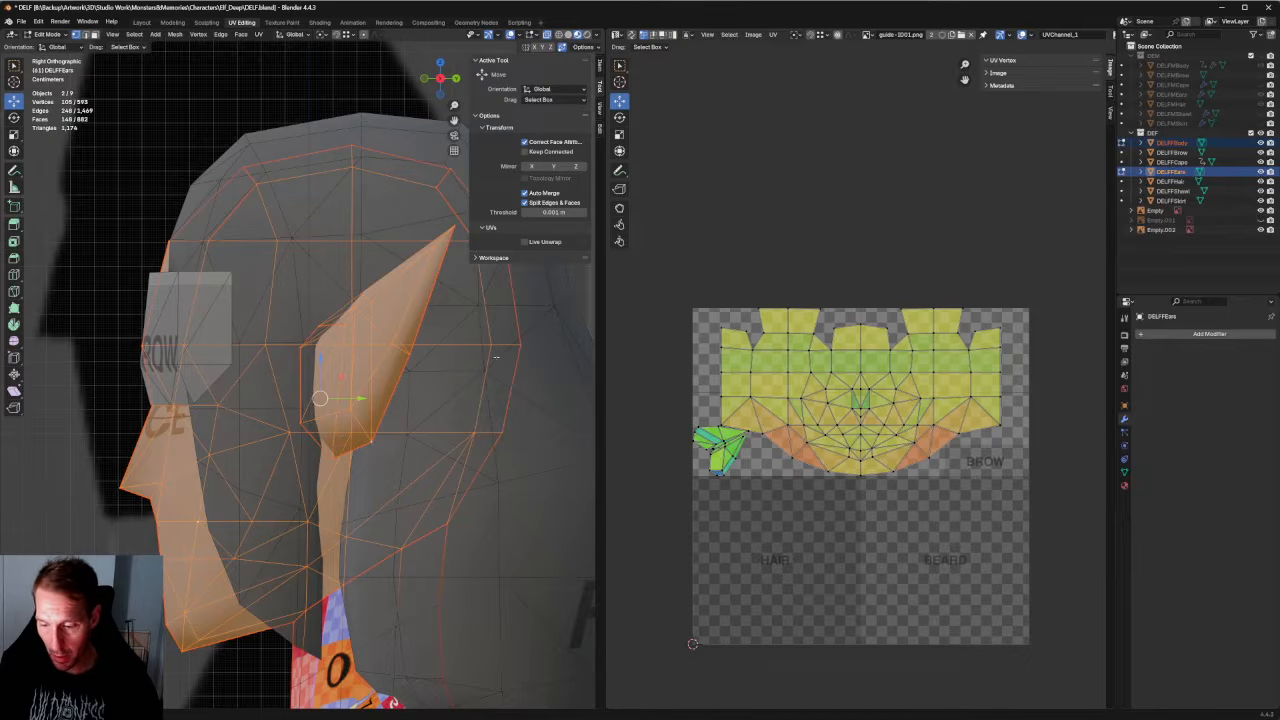
shift+middle_drag(495, 357, 425, 459)
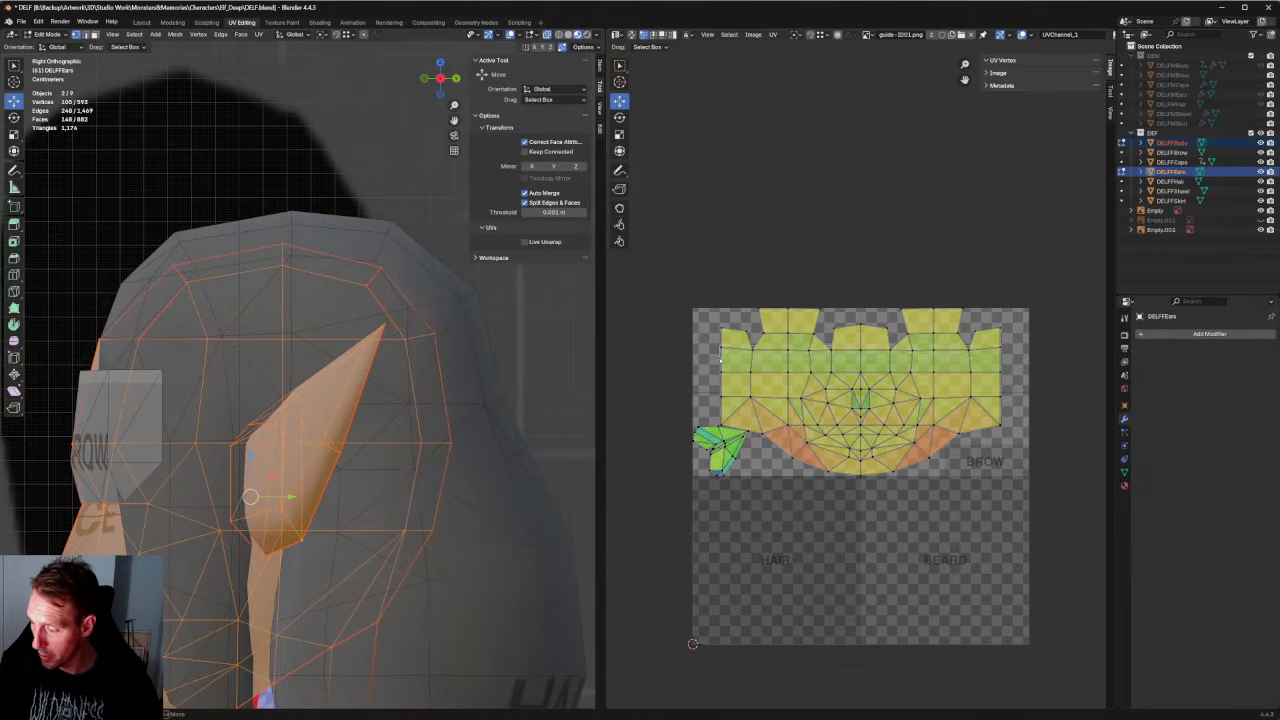
drag(720, 360, 692, 342)
key(shift+w)
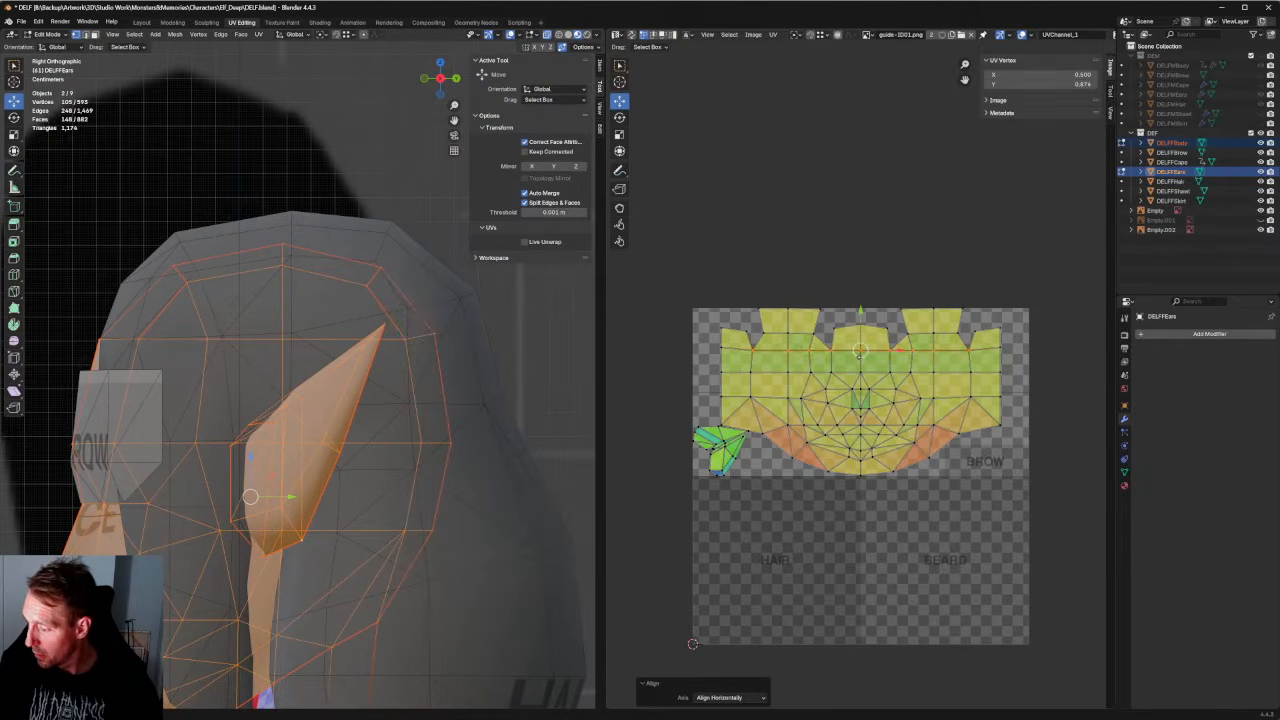
click(1032, 512)
Level the UV vertices at the base of the nose bridge and the row across the eyes with Align Horizontally.
scroll(866, 427, up, 4)
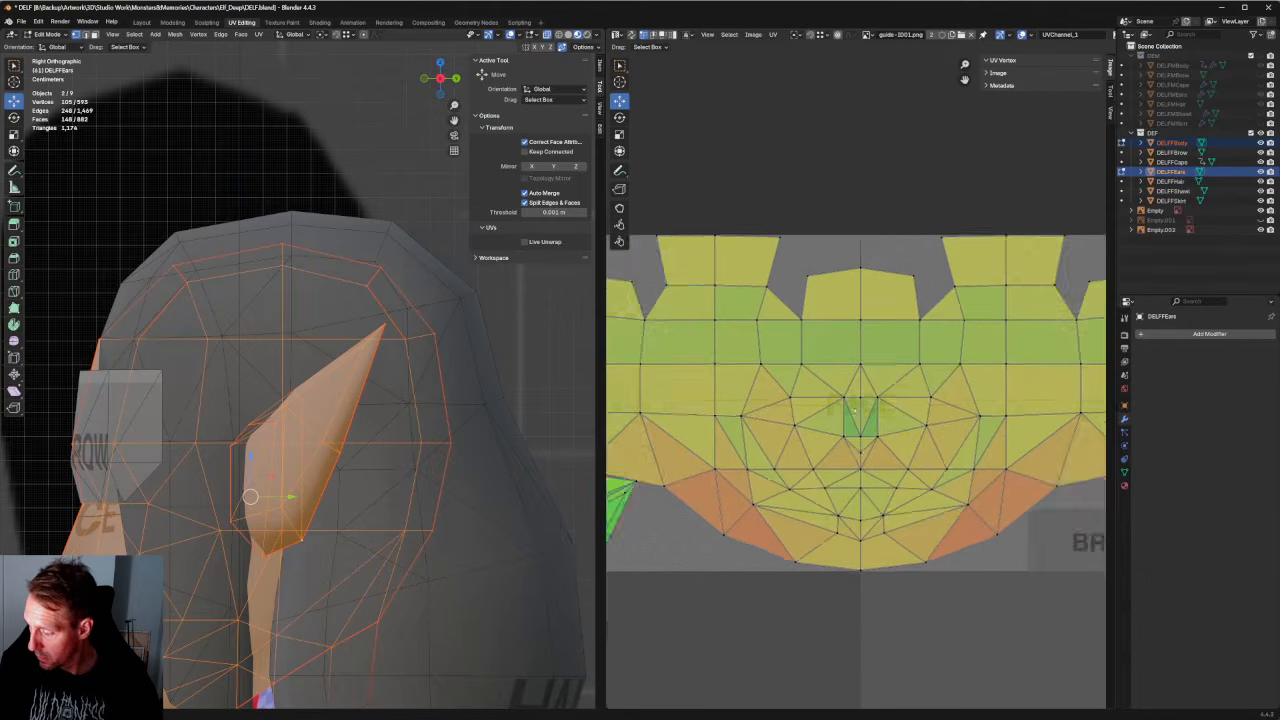
drag(827, 464, 897, 441)
key(shift+w)
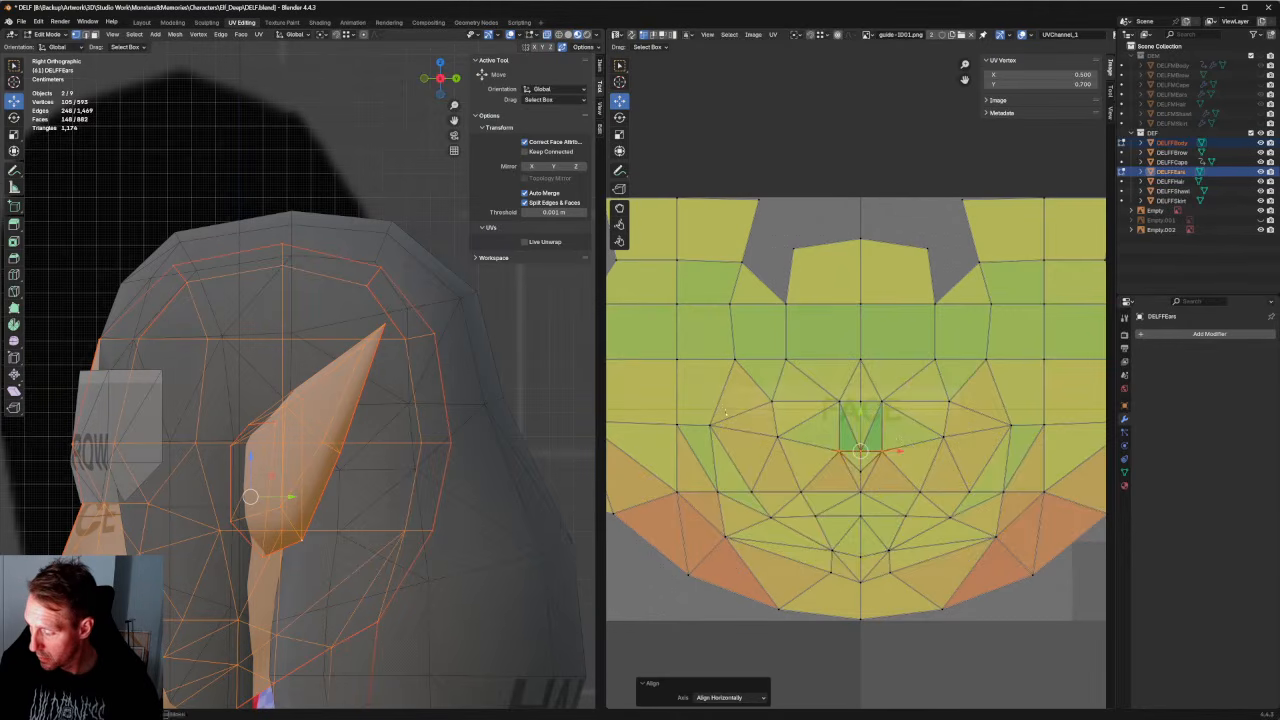
scroll(726, 413, down, 3)
scroll(878, 440, up, 1)
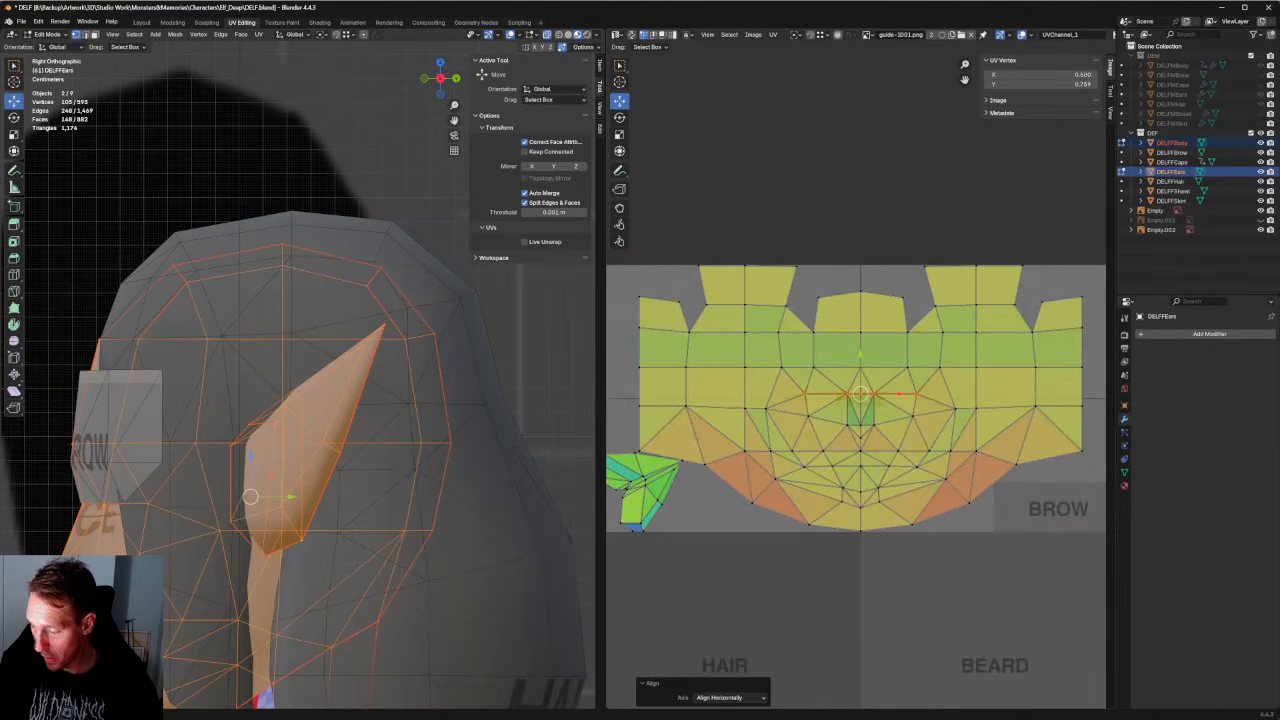
Clear the selection of the head and ear geometry and bring the full figure into view.
middle_drag(300, 360, 505, 355)
key(alt+a)
key(KP_1)
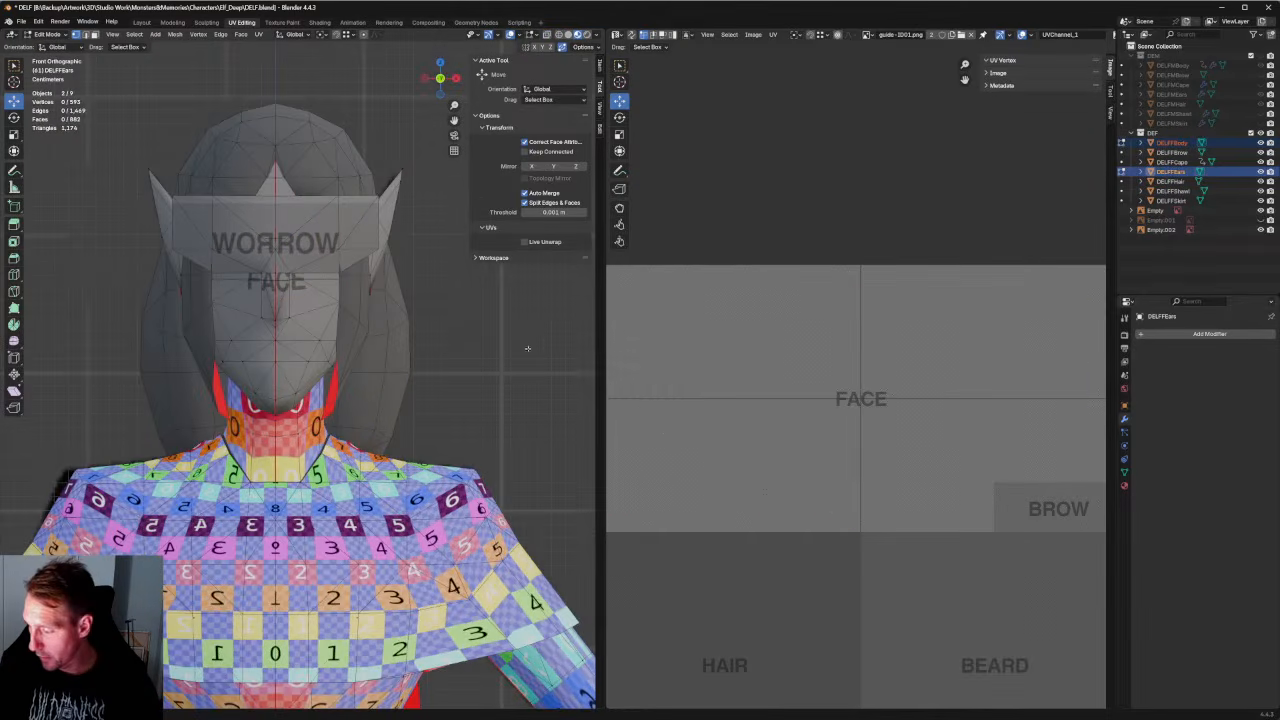
scroll(412, 295, down, 8)
middle_drag(421, 336, 463, 359)
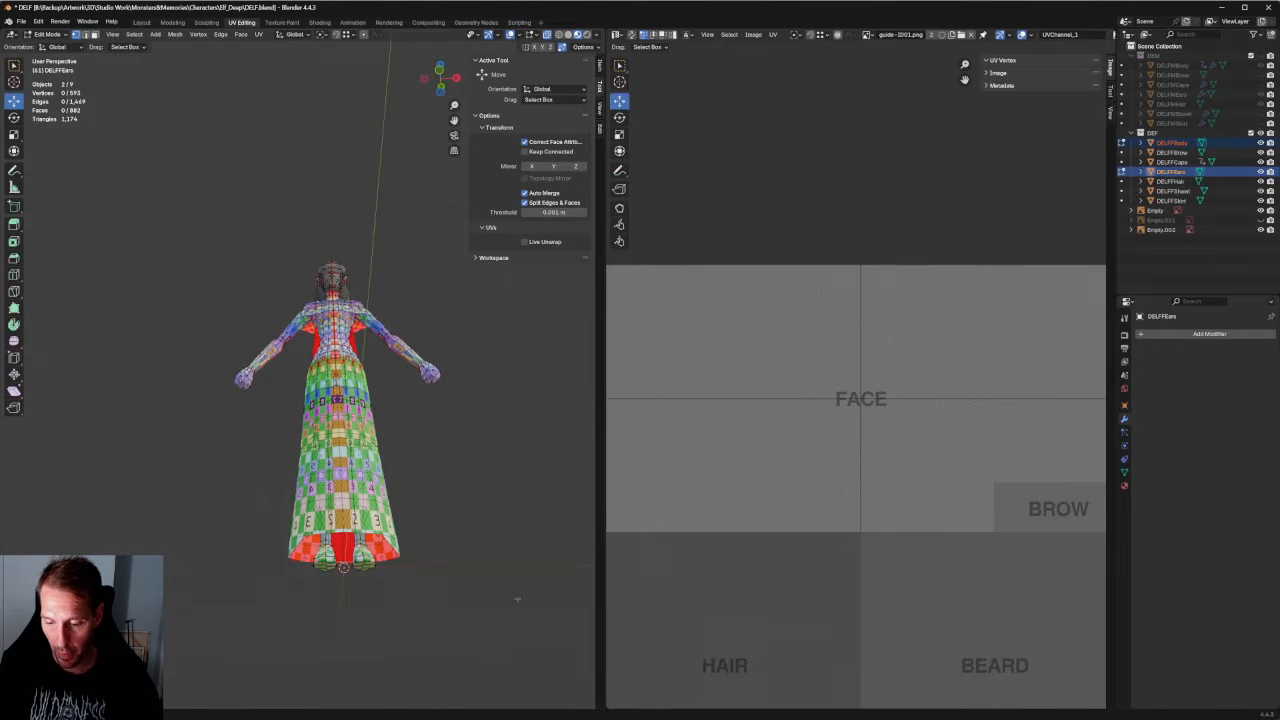
Select one linked torso half of DELFFBody and move its UV islands by -0.24125 in X.
drag(522, 606, 199, 289)
click(476, 271)
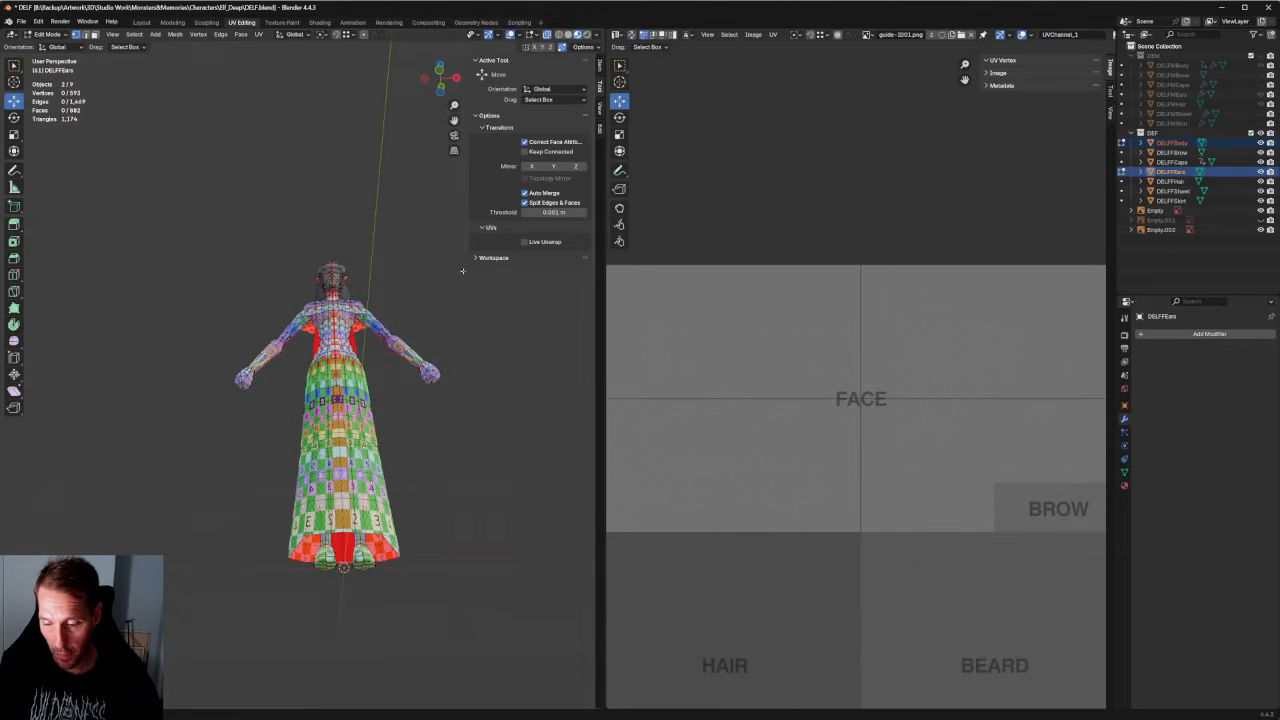
middle_drag(391, 270, 364, 344)
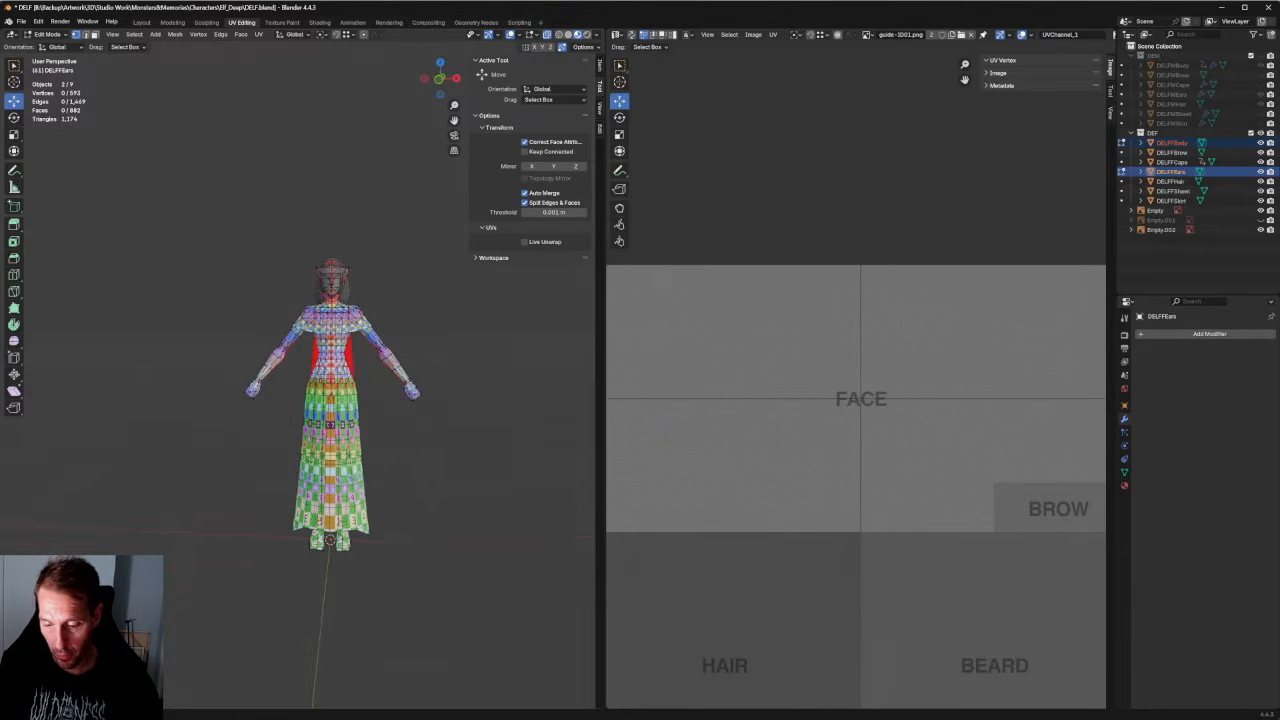
click(364, 345)
key(ctrl+l)
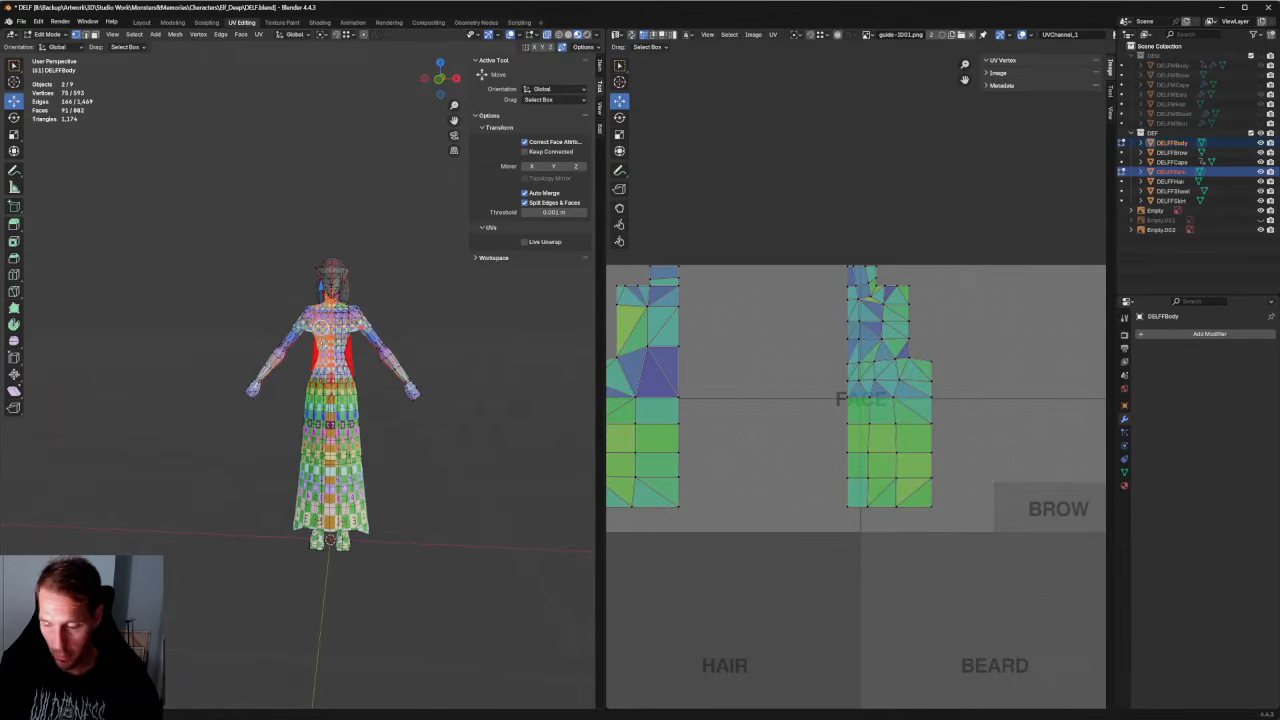
scroll(799, 368, down, 3)
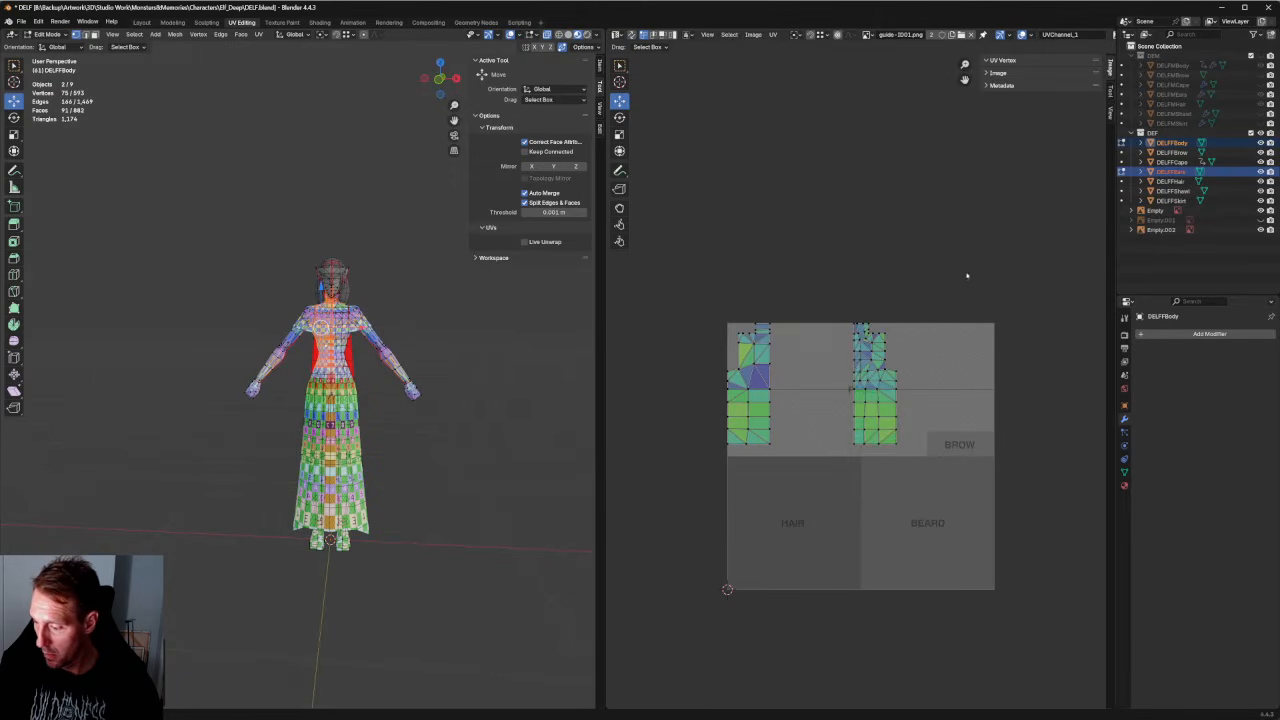
drag(966, 275, 605, 481)
drag(852, 385, 779, 377)
Examine the UV placement of DELFFBody's foot and lower-body parts by selecting each linked piece.
middle_drag(403, 495, 438, 483)
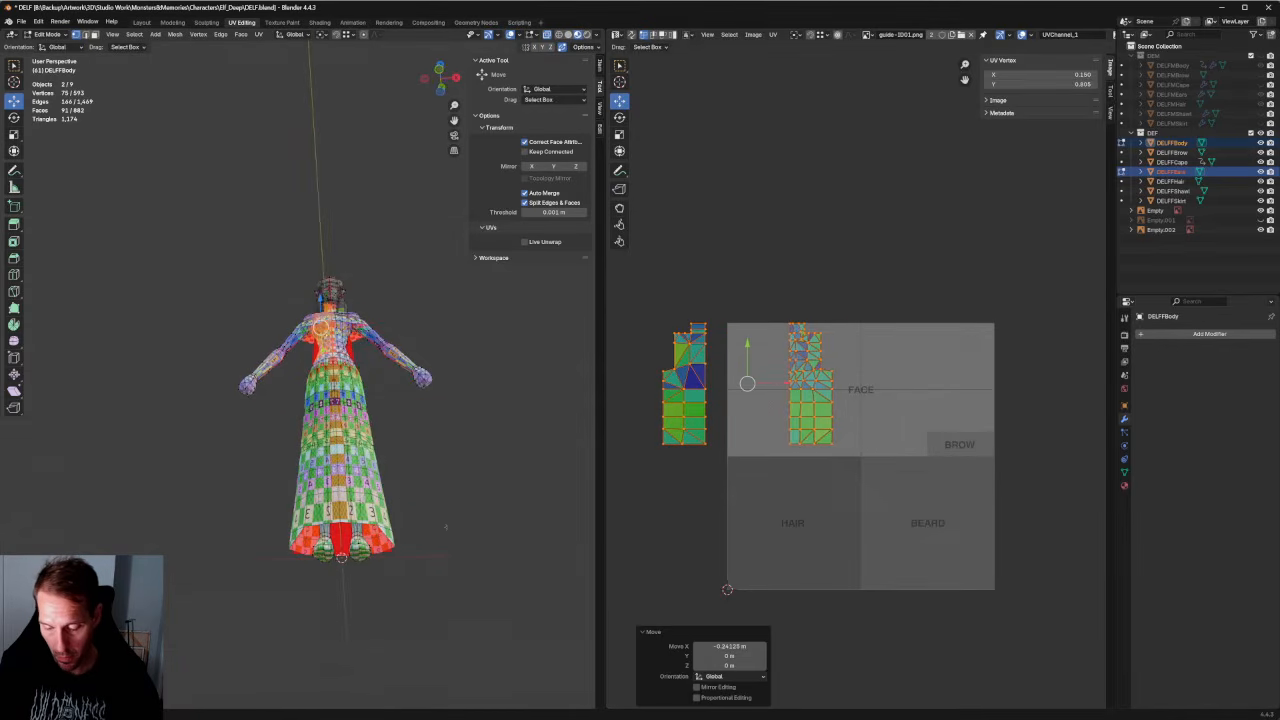
click(438, 483)
key(ctrl+l)
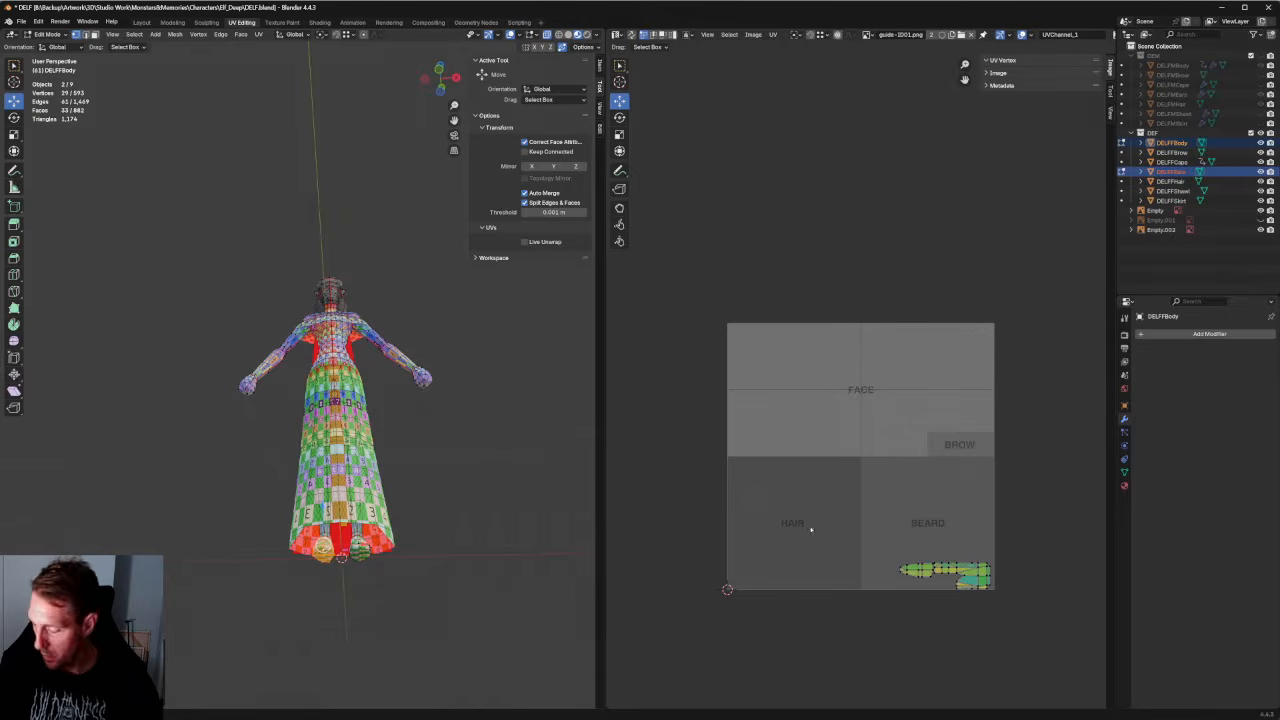
key(alt+a)
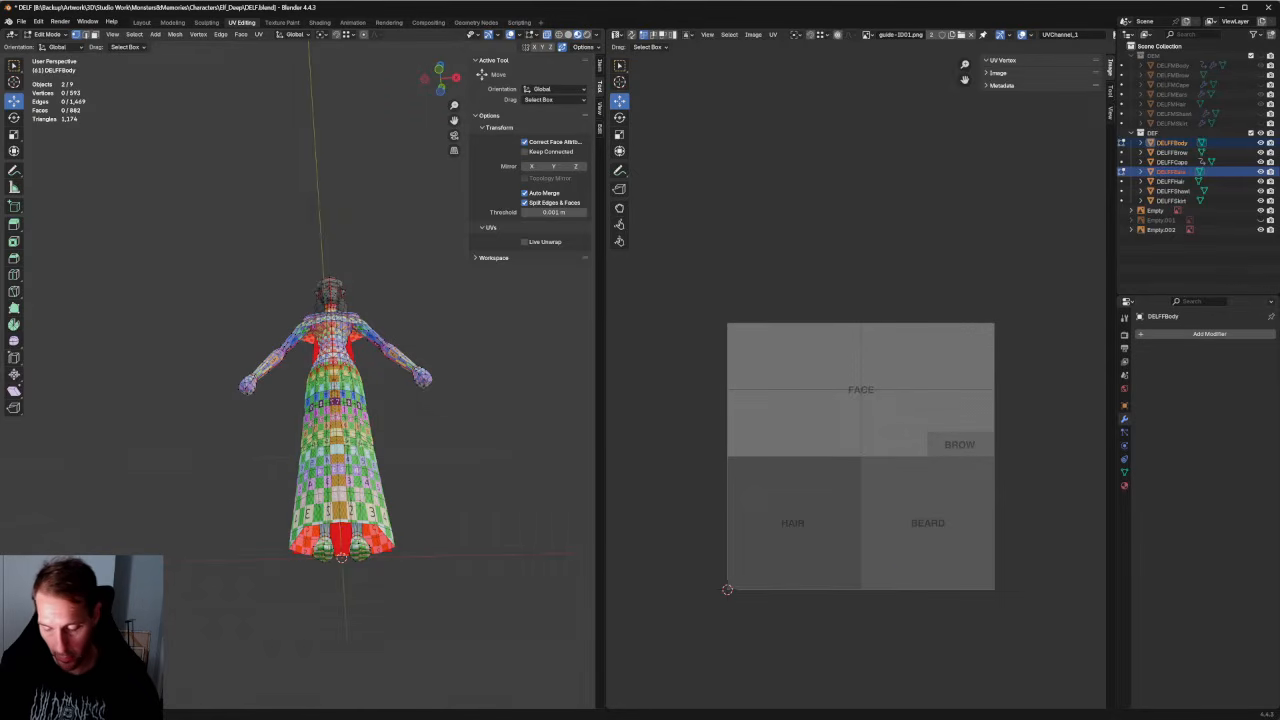
key(l)
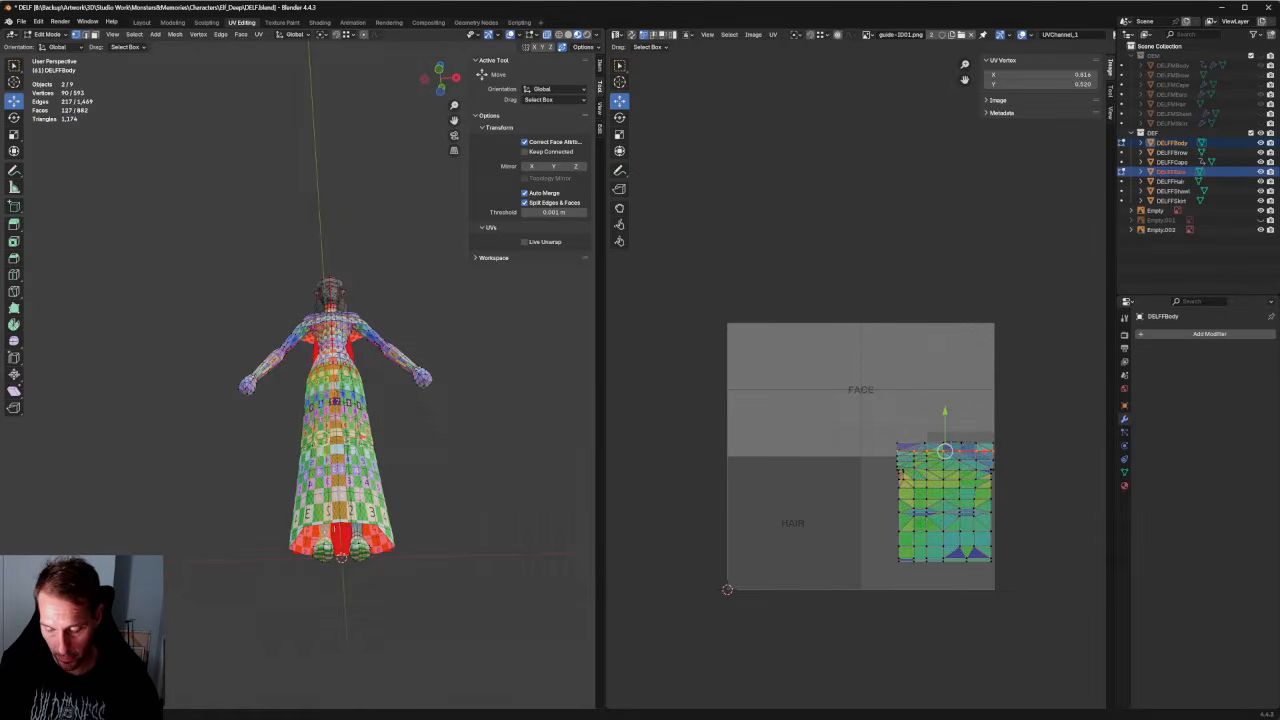
click(823, 406)
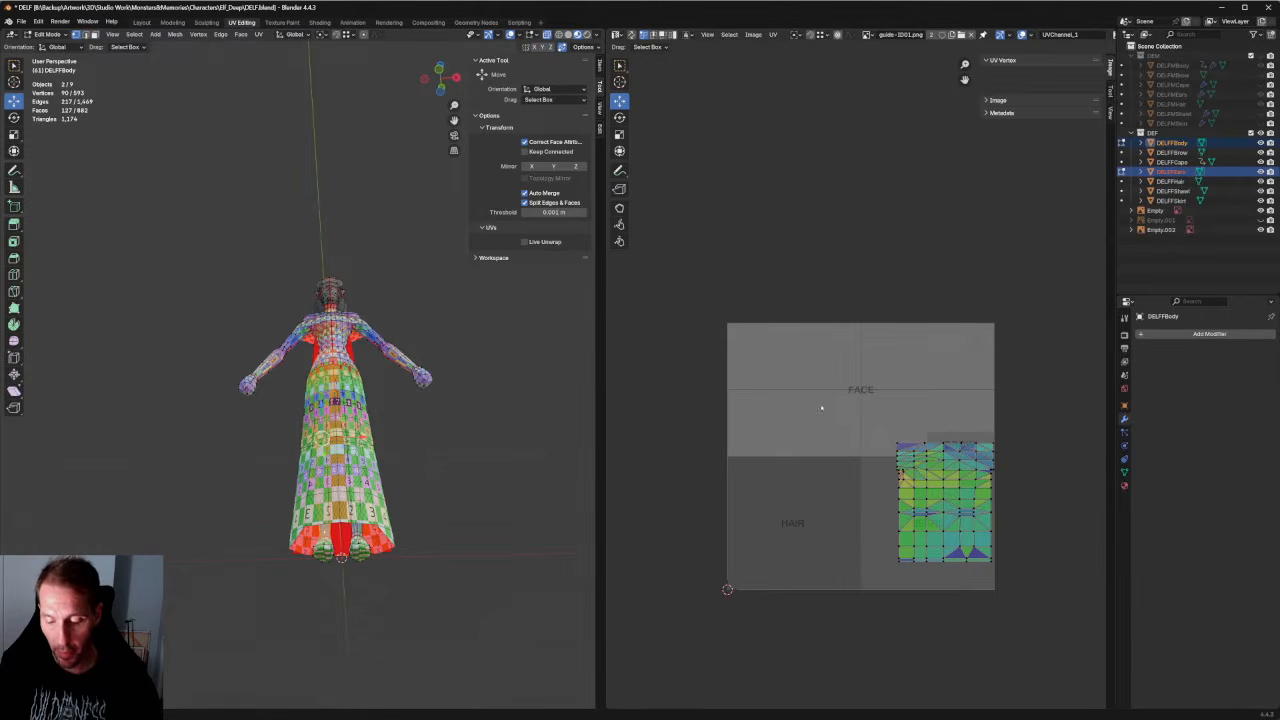
middle_drag(490, 315, 474, 390)
click(487, 384)
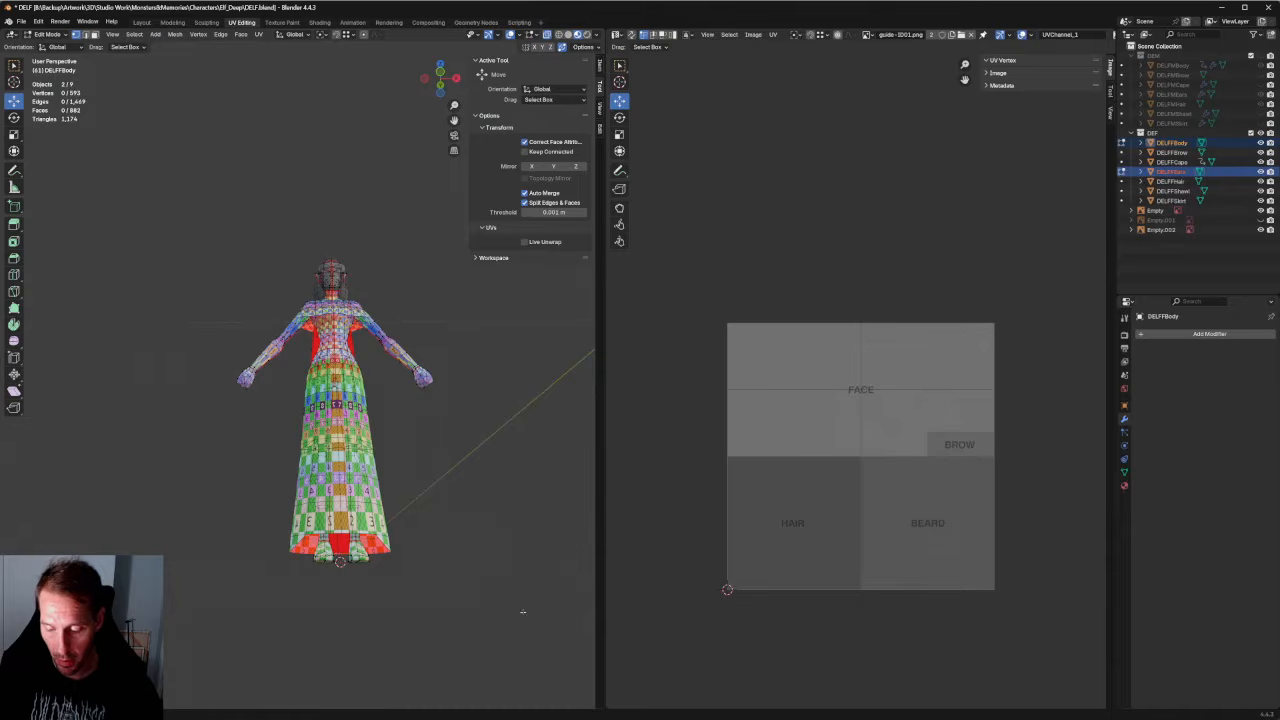
Select the figure's geometry, mirror the separated chest half's UV island in X, and move it in X to meet its matching half.
drag(517, 612, 152, 288)
scroll(864, 372, up, 2)
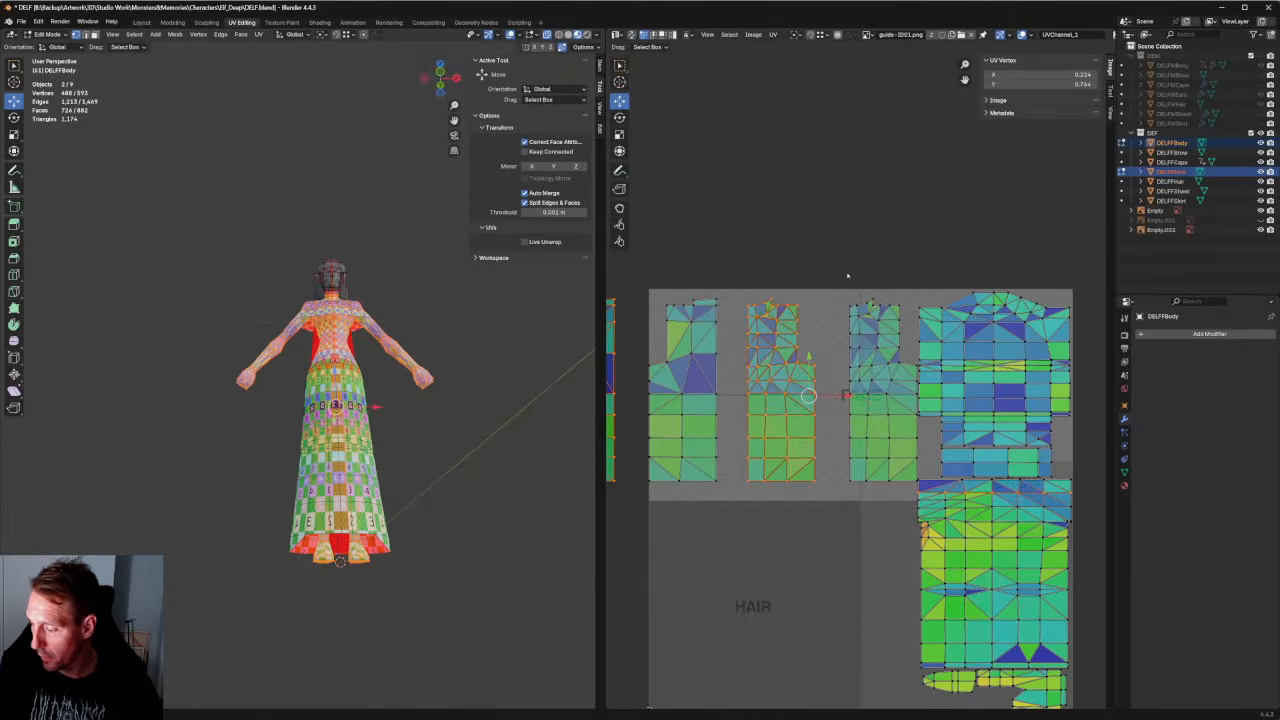
drag(849, 263, 735, 506)
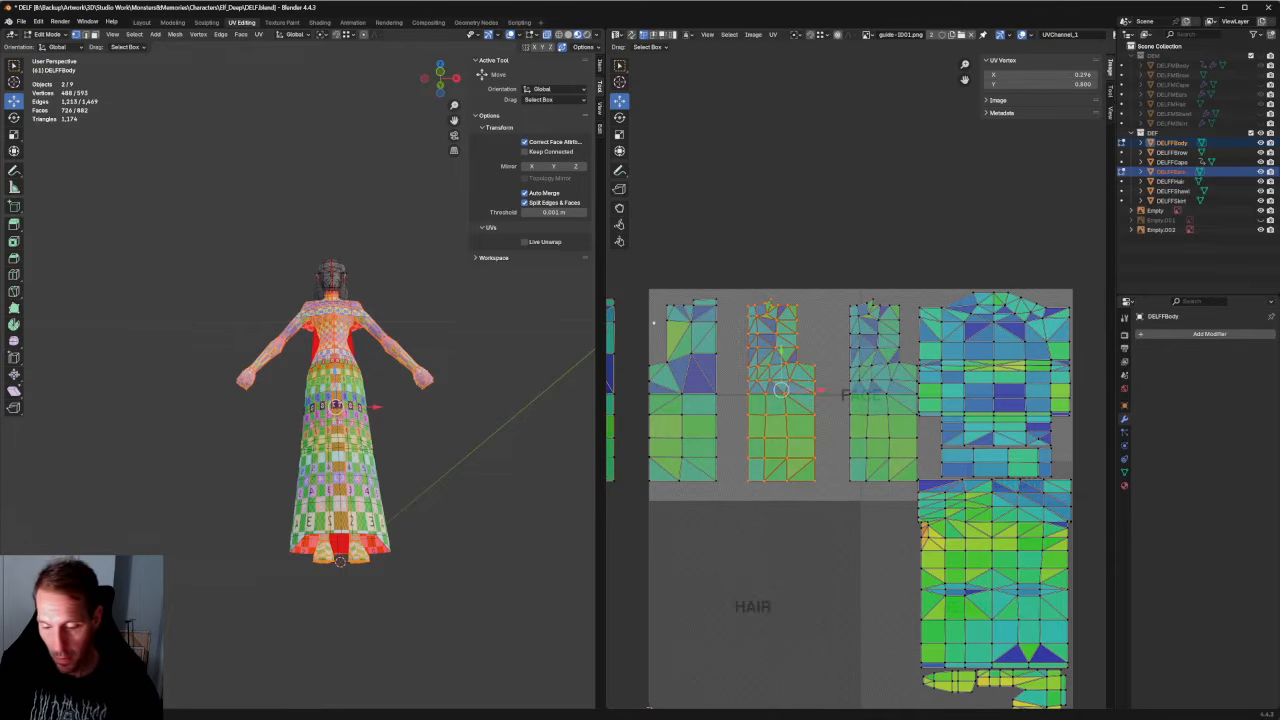
drag(828, 270, 738, 506)
right_click(765, 432)
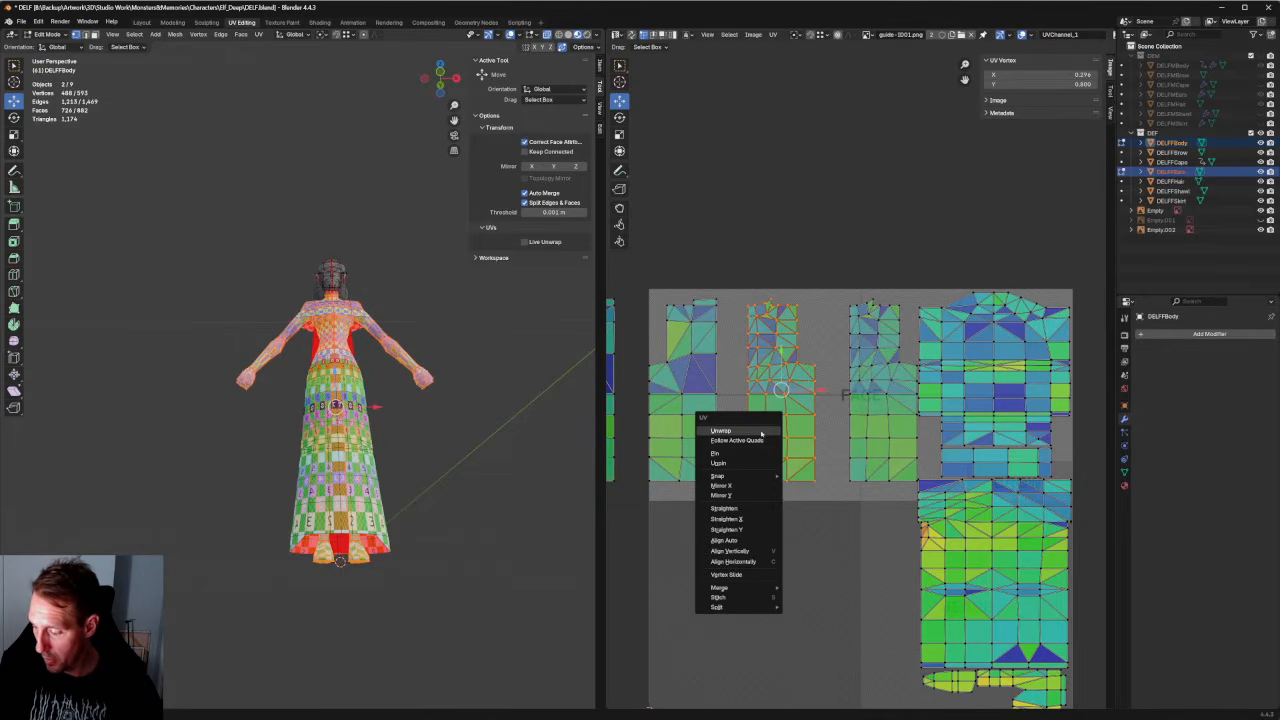
click(721, 485)
scroll(648, 450, up, 2)
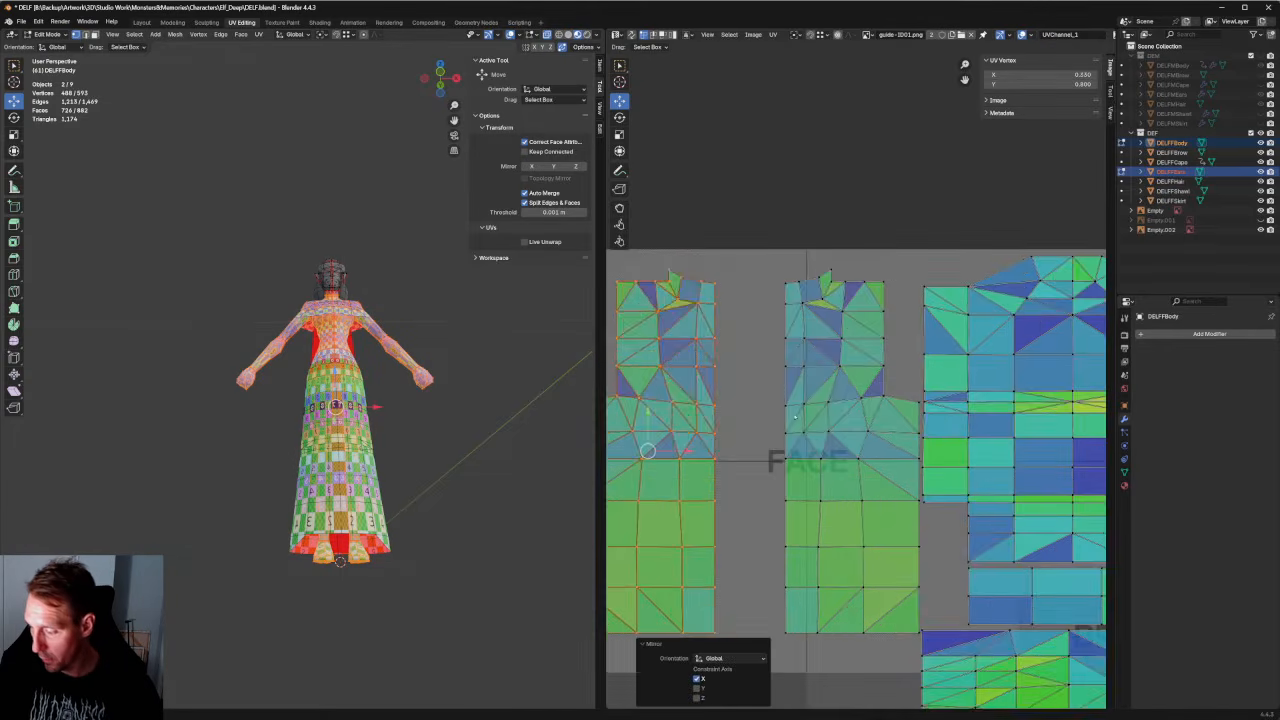
key(g)
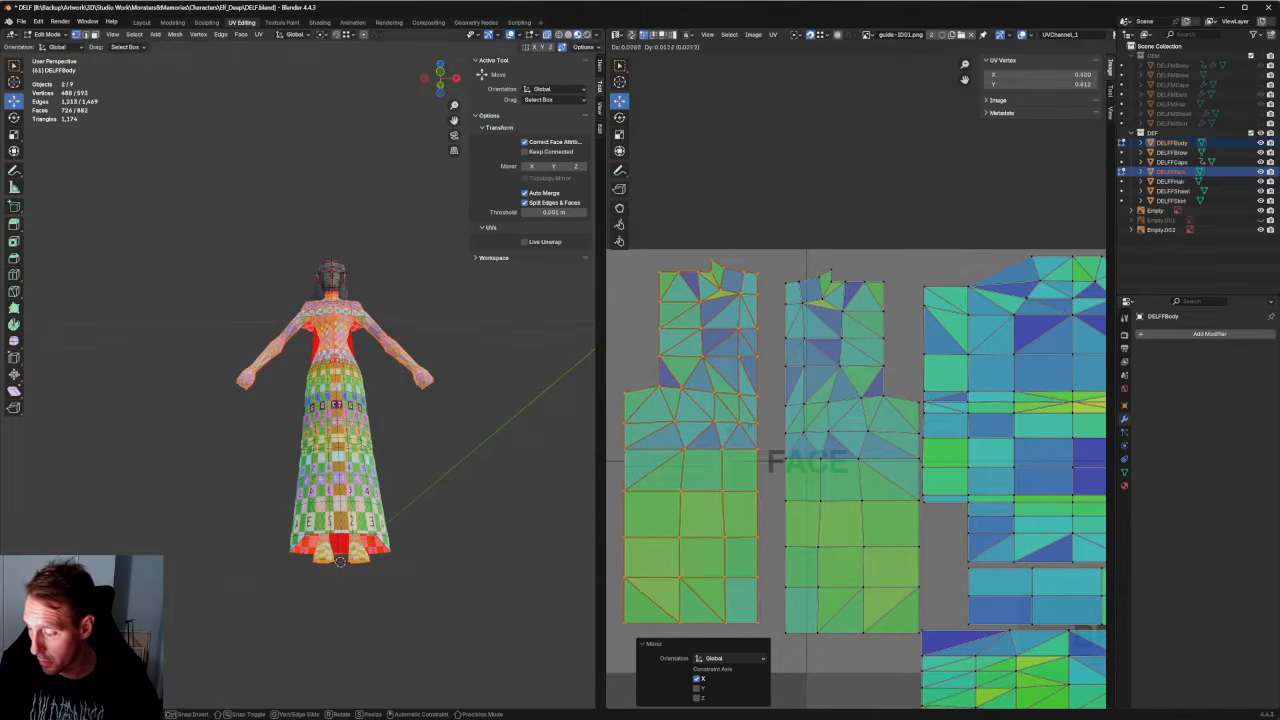
click(785, 432)
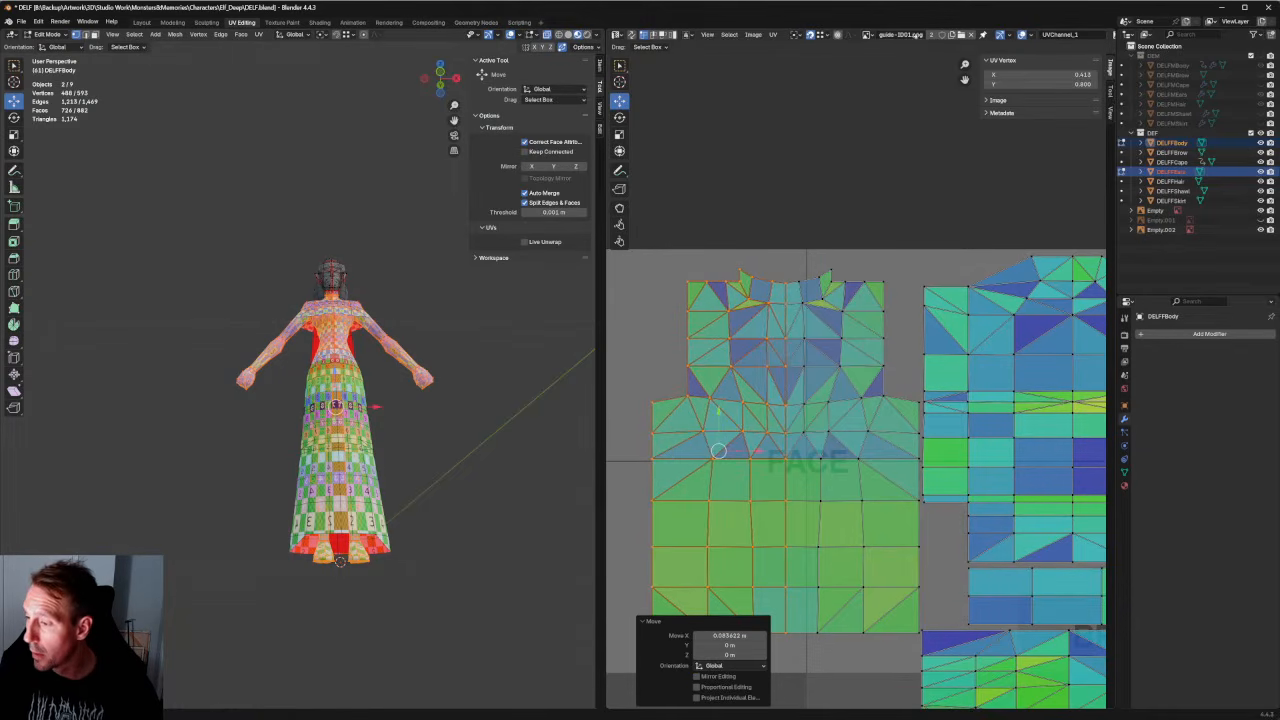
Show Map #20.001 behind the UVs, then mirror the outlying back half in X and move it about 0.4 m in X beside its counterpart.
click(866, 34)
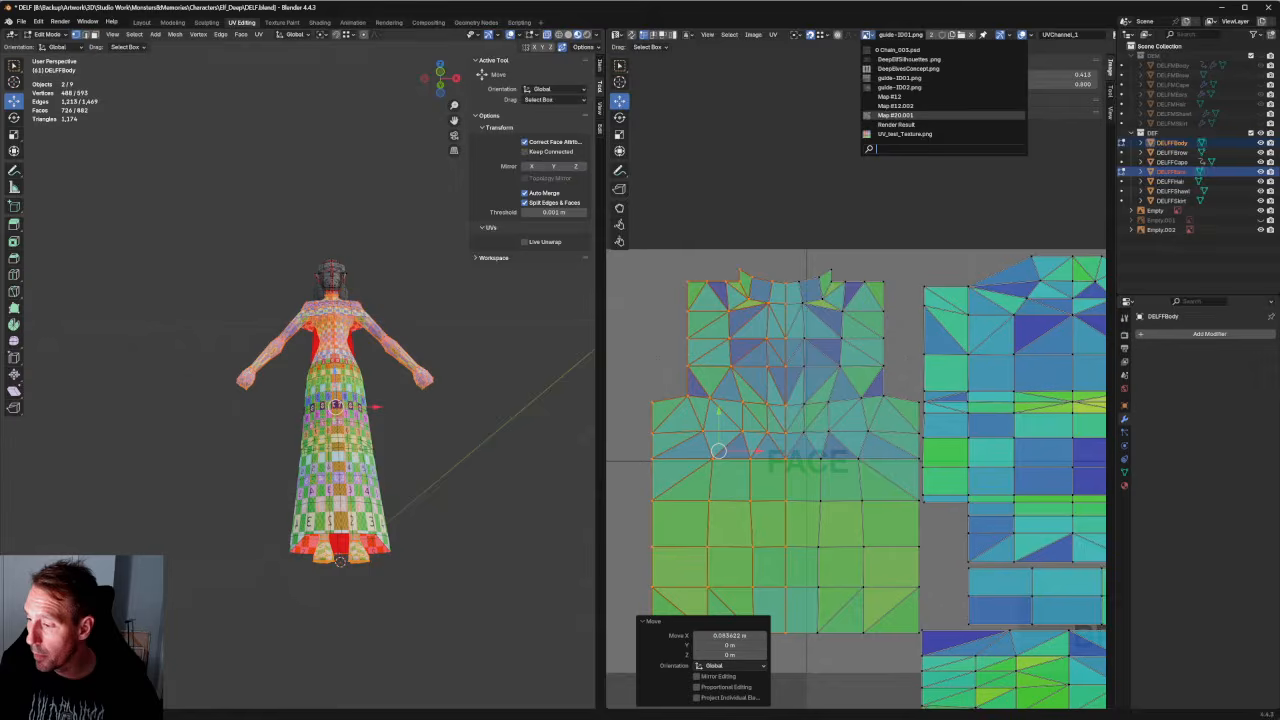
click(920, 120)
middle_drag(728, 411, 909, 343)
scroll(909, 343, down, 4)
drag(676, 325, 771, 490)
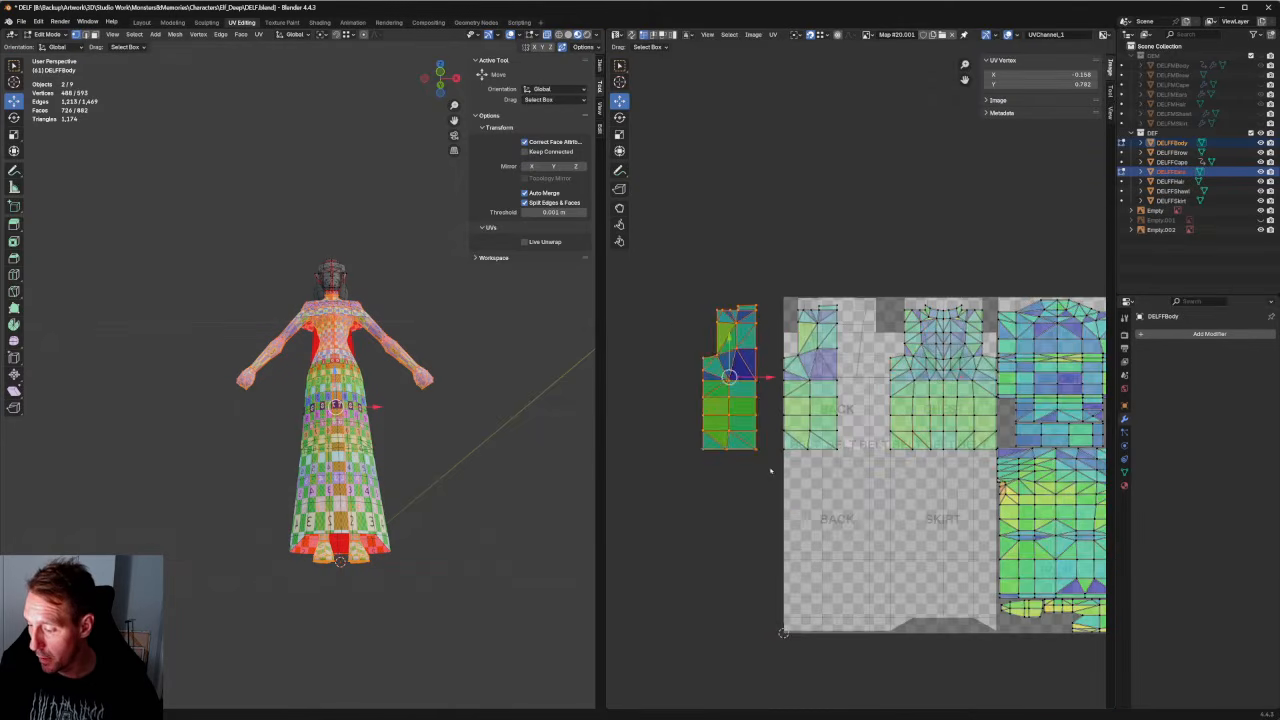
right_click(722, 404)
click(722, 403)
drag(730, 389, 884, 381)
scroll(864, 383, up, 5)
middle_drag(904, 360, 875, 327)
scroll(878, 373, down, 3)
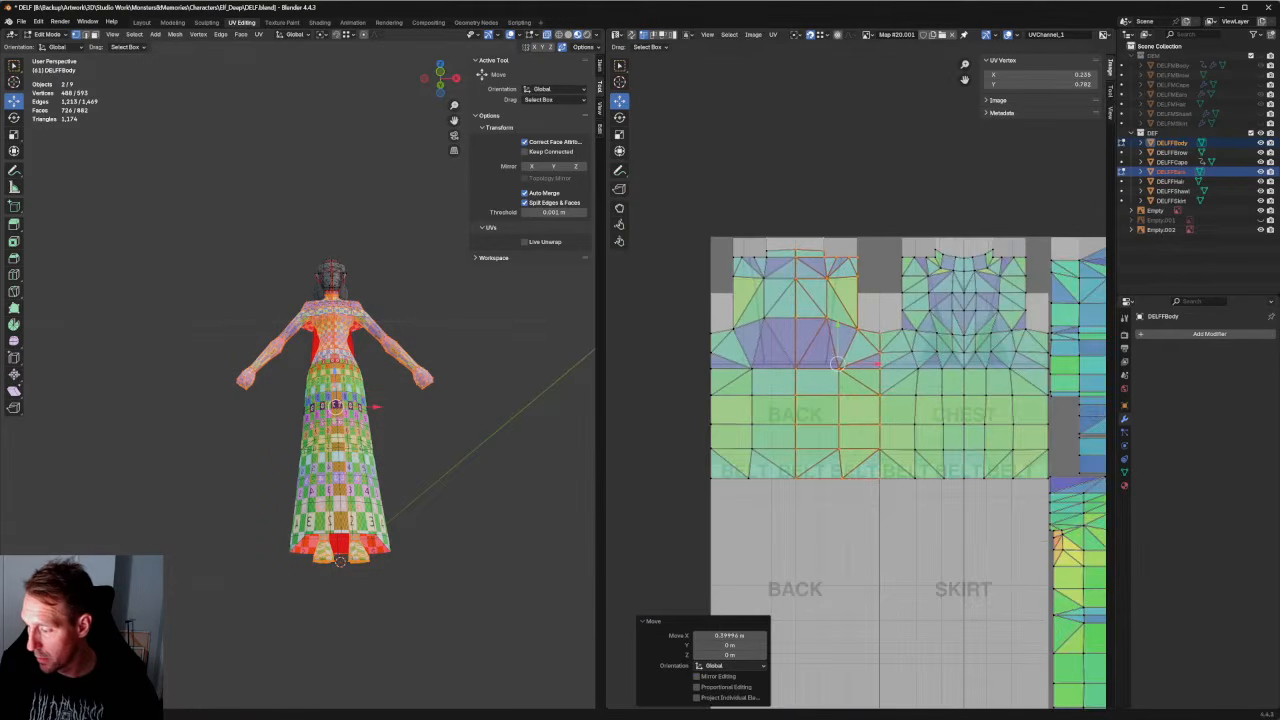
Try to straighten the shared side seam between the back and chest islands with Align Vertically, then undo the alignment.
scroll(808, 371, up, 1)
middle_drag(924, 388, 869, 384)
scroll(869, 384, up, 2)
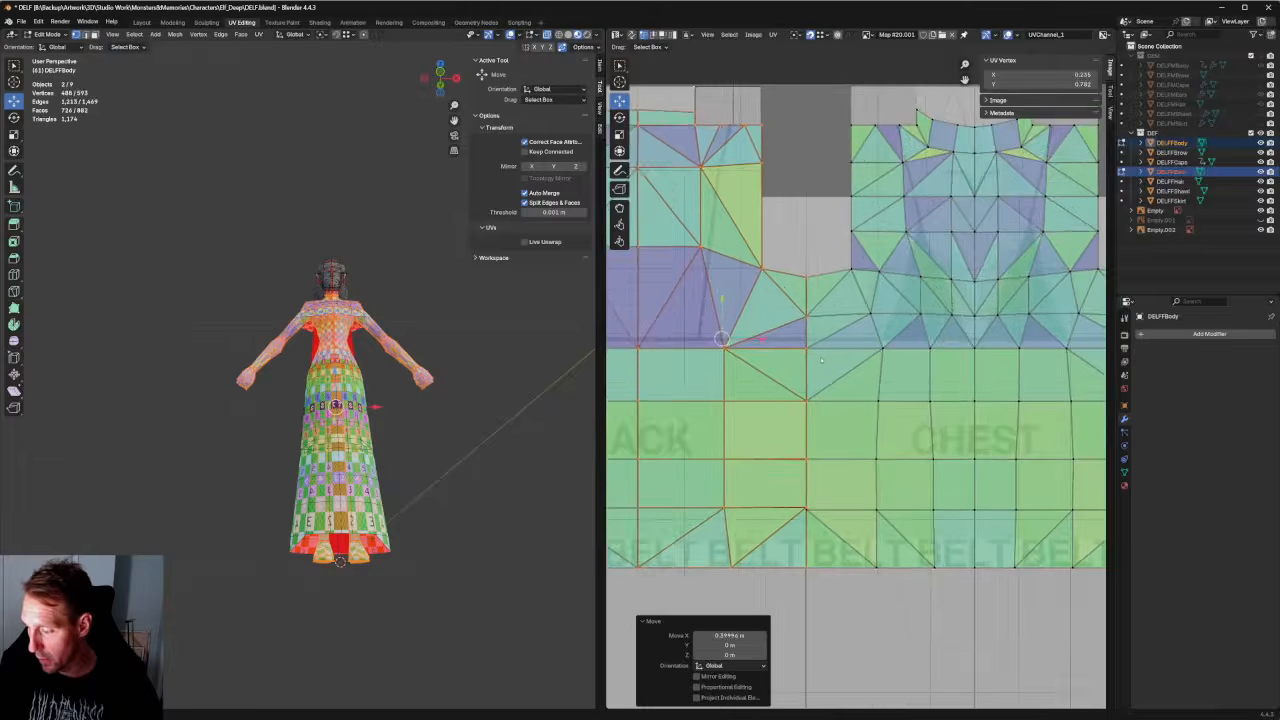
scroll(869, 384, down, 2)
middle_drag(927, 345, 856, 347)
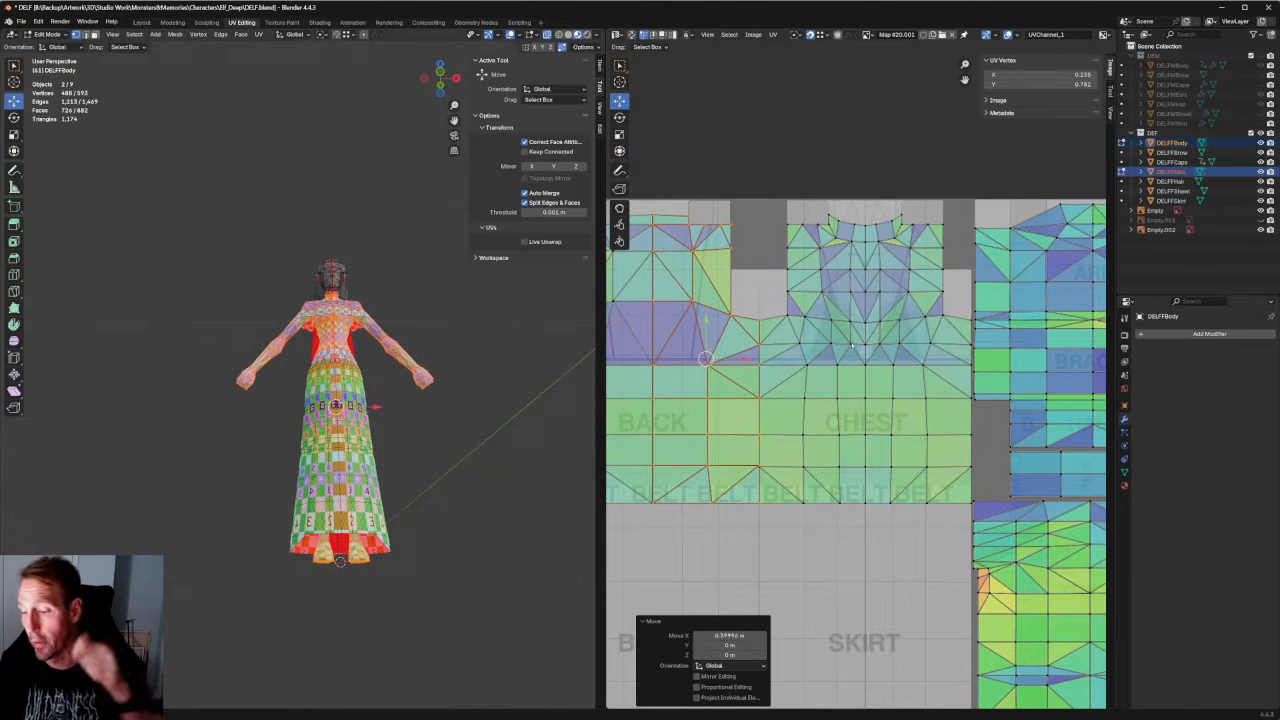
scroll(852, 346, up, 1)
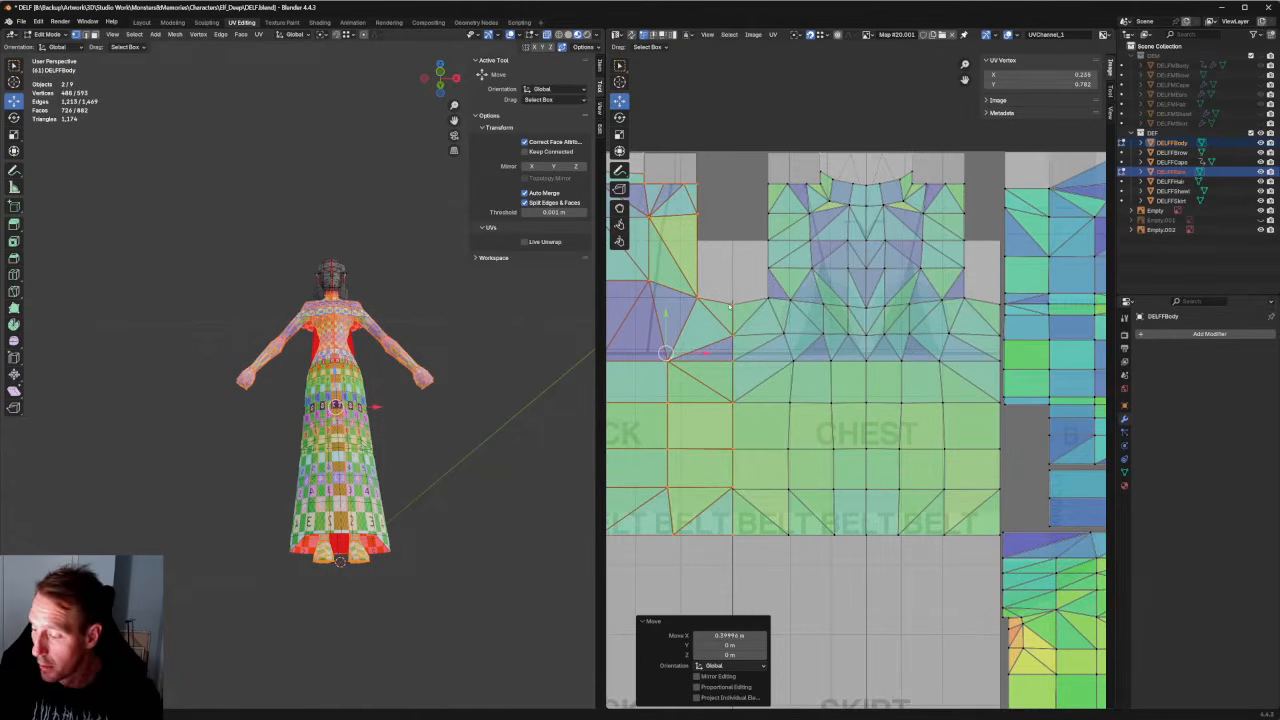
middle_drag(729, 306, 762, 259)
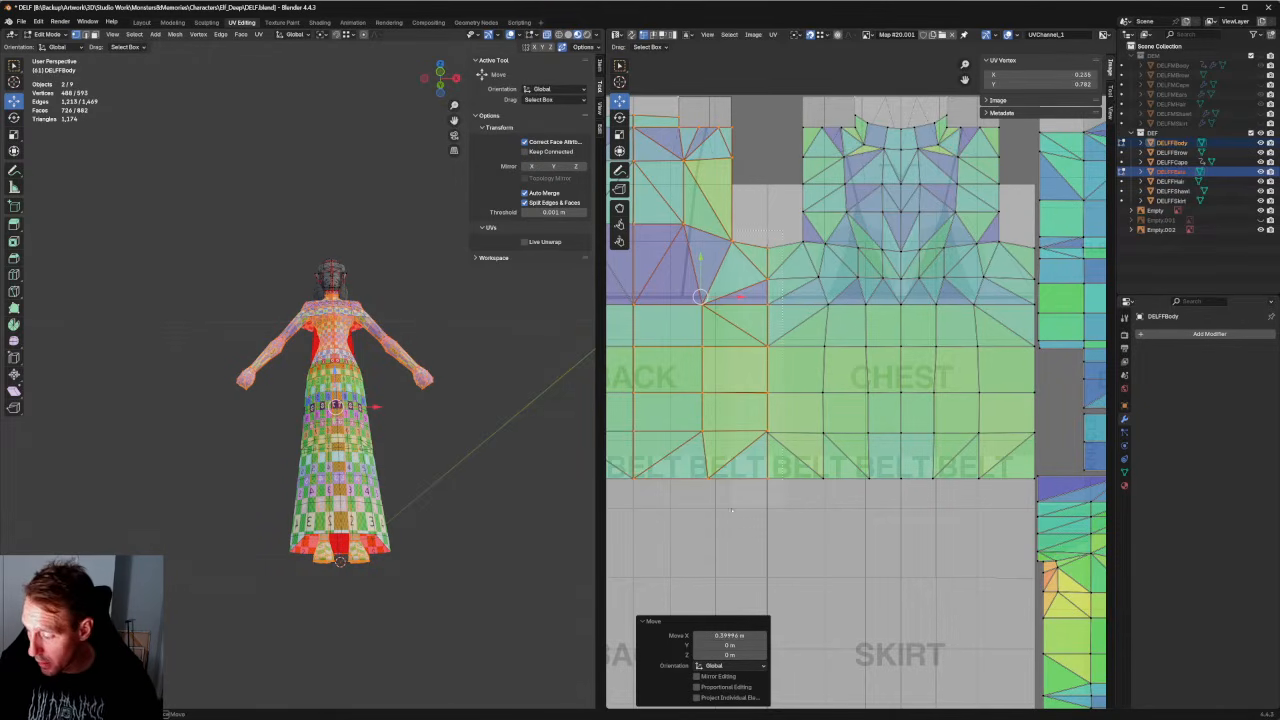
click(769, 418)
scroll(762, 363, up, 1)
key(shift+w)
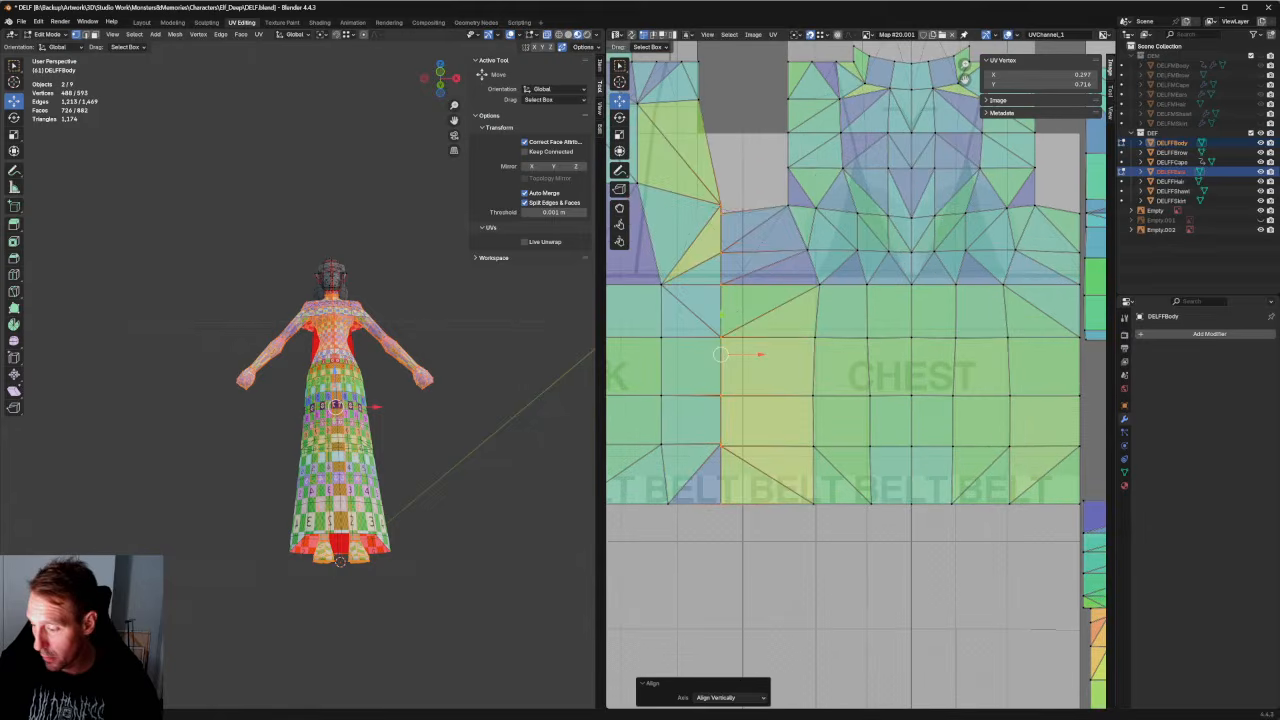
key(ctrl+z)
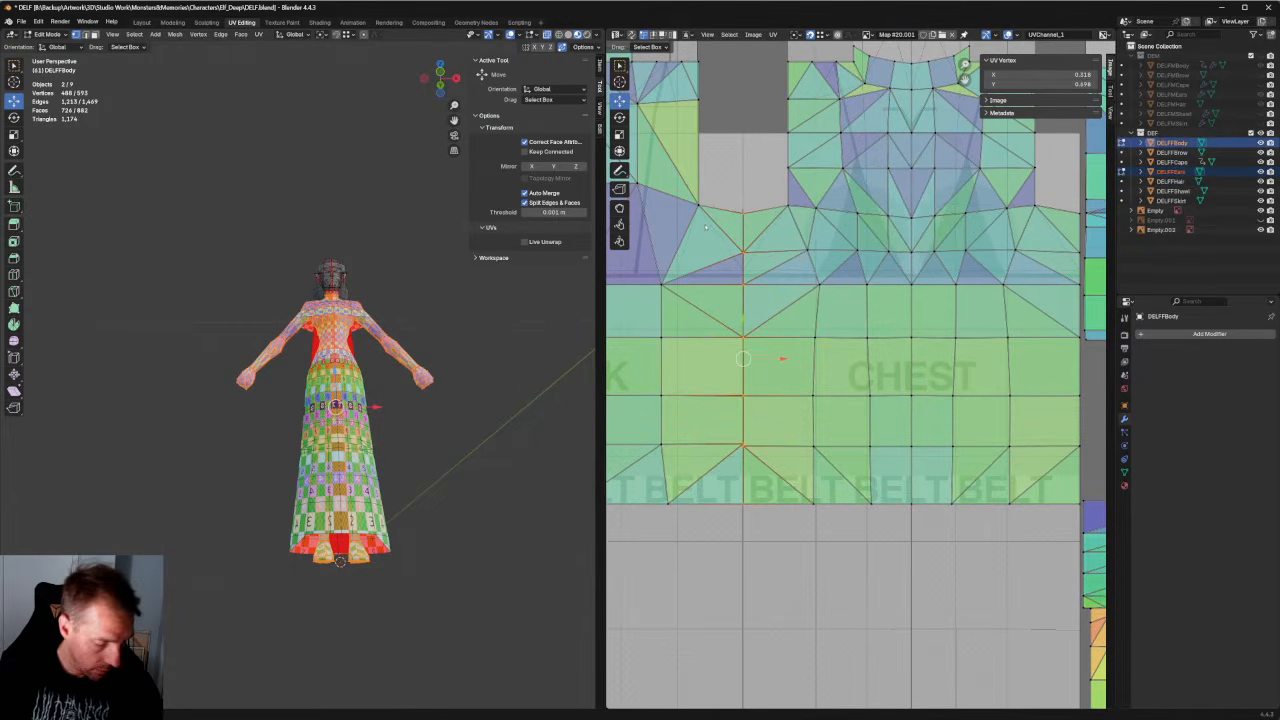
Use Align Vertically on the overlapping UV vertices at successive points along the seam between the back and chest islands.
key(shift+w)
scroll(769, 247, up, 4)
middle_drag(769, 247, 835, 321)
click(769, 335)
scroll(852, 380, down, 4)
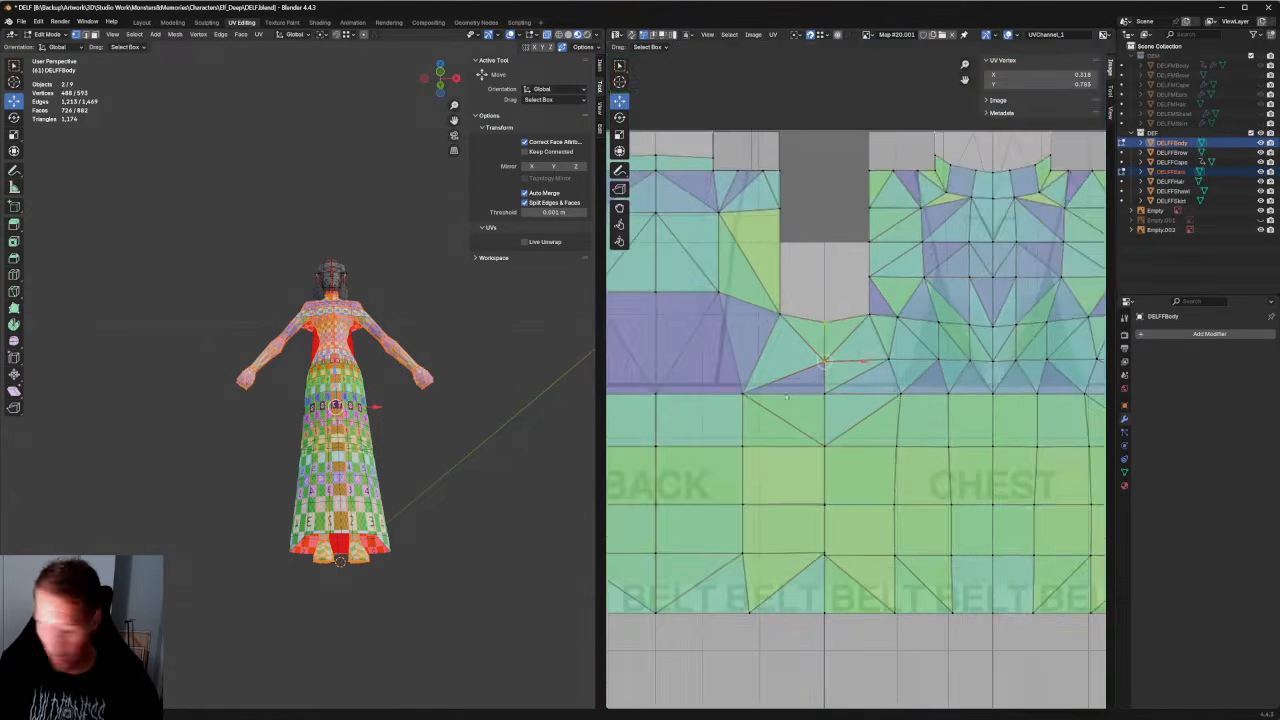
middle_drag(786, 397, 783, 271)
scroll(783, 271, down, 1)
key(shift+w)
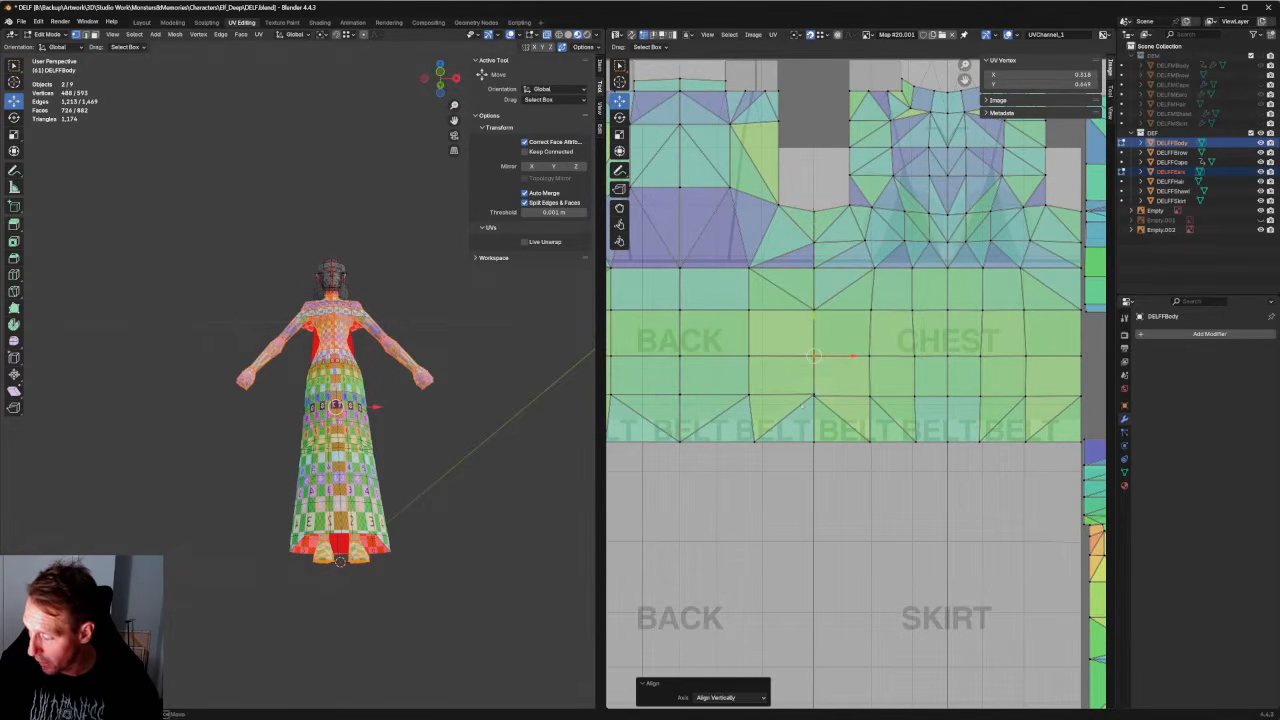
Level the UV row along the belt's upper edge with Align Horizontally and bring the lower back-and-chest seam vertices together with Align Vertically.
key(alt+a)
scroll(860, 376, down, 2)
drag(1009, 383, 610, 393)
key(shift+w)
scroll(849, 371, up, 3)
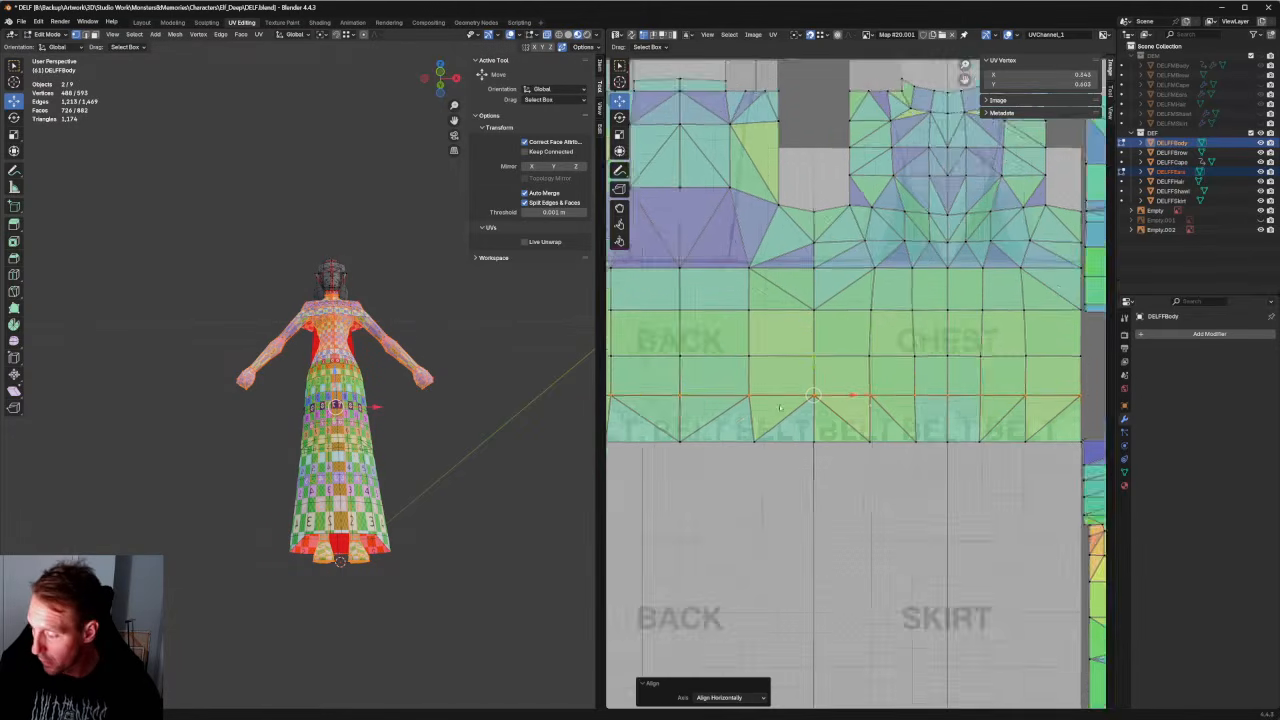
key(alt+a)
drag(790, 447, 808, 463)
key(shift+w)
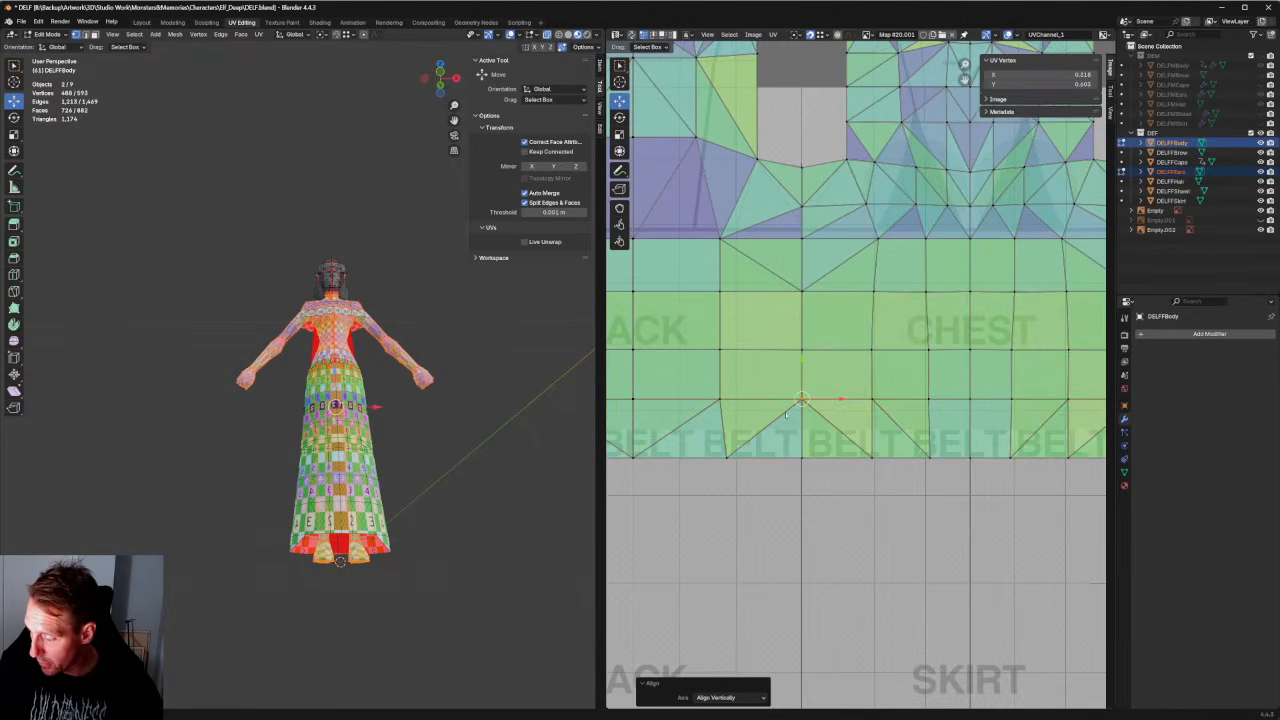
scroll(861, 379, down, 3)
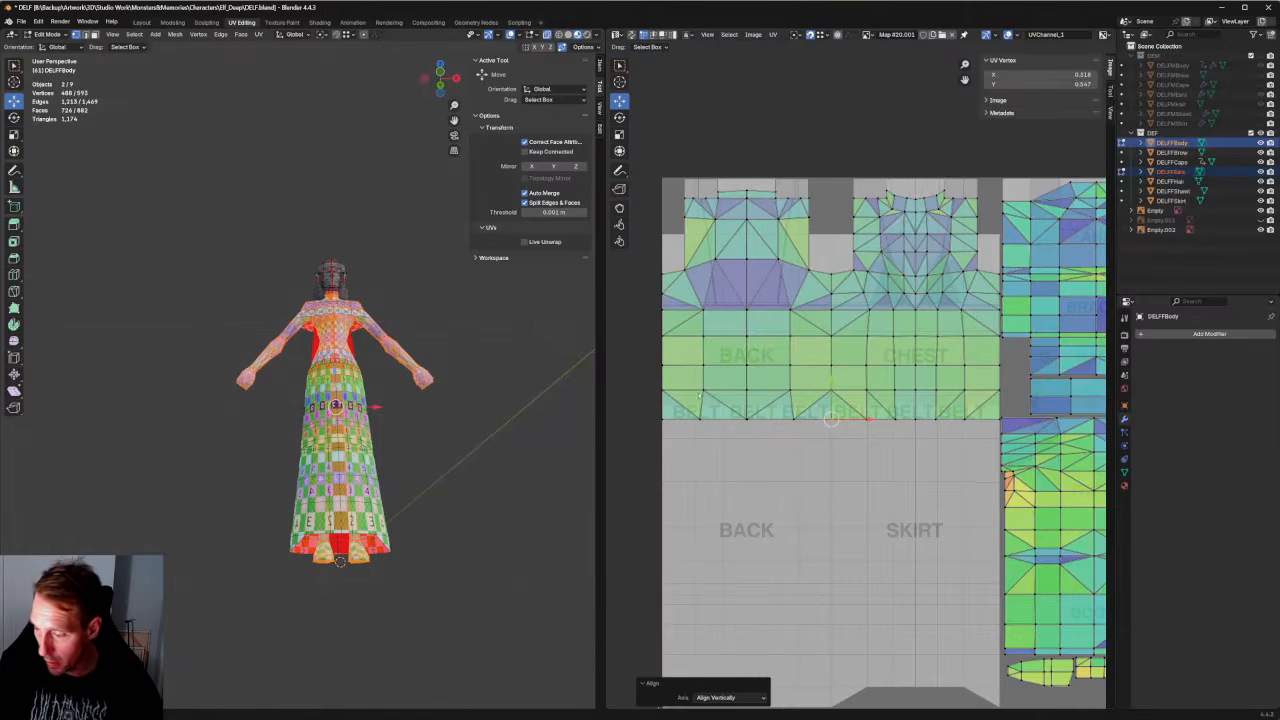
Select the full seam column between the back and chest islands and nudge it in negative X to 0.317.
middle_drag(831, 420, 963, 450)
click(792, 378)
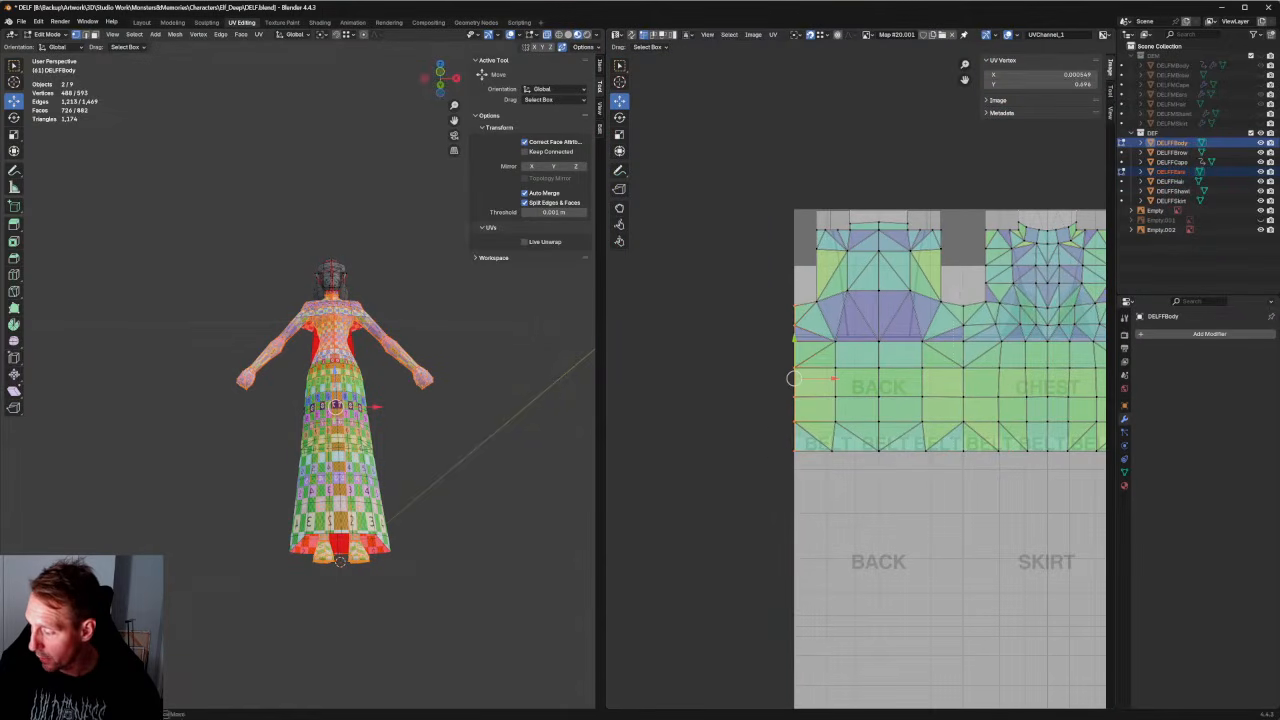
key(alt+a)
scroll(861, 378, up, 5)
middle_drag(1080, 460, 817, 412)
alt+click(898, 420)
scroll(880, 420, up, 4)
middle_drag(940, 430, 787, 348)
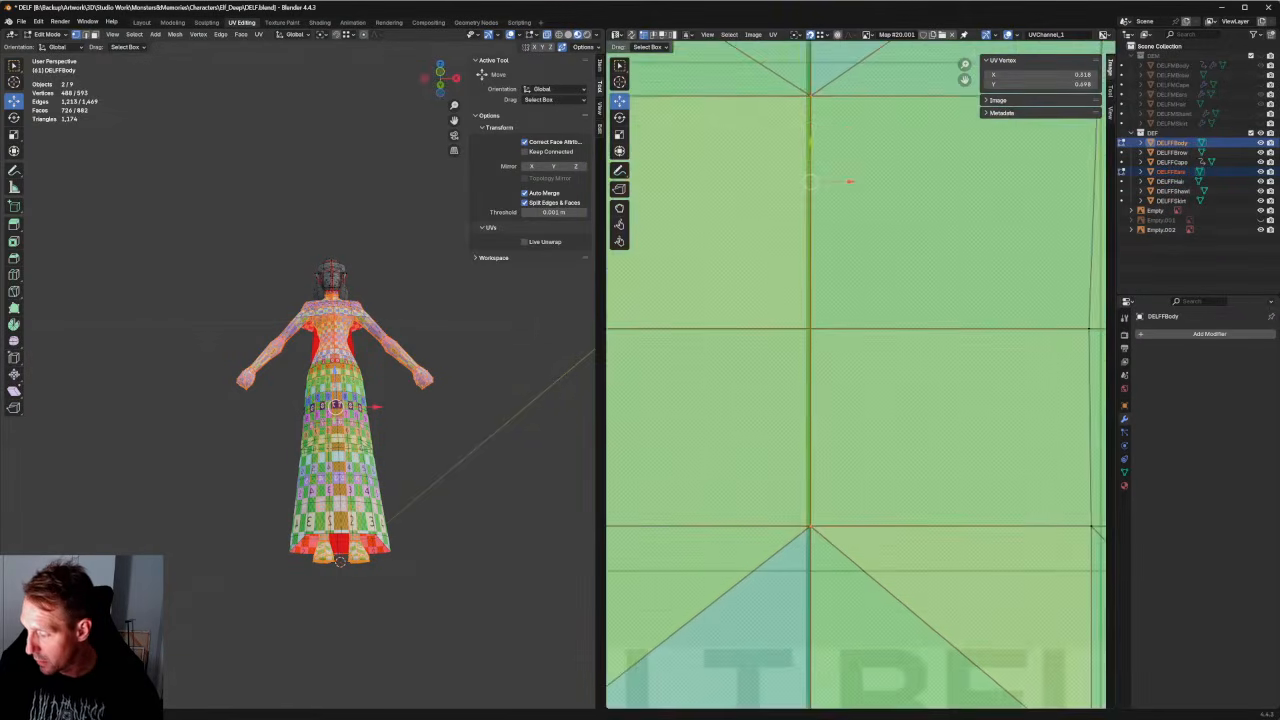
scroll(858, 460, up, 5)
drag(747, 288, 740, 287)
scroll(800, 340, down, 15)
middle_drag(800, 370, 853, 383)
scroll(853, 390, up, 1)
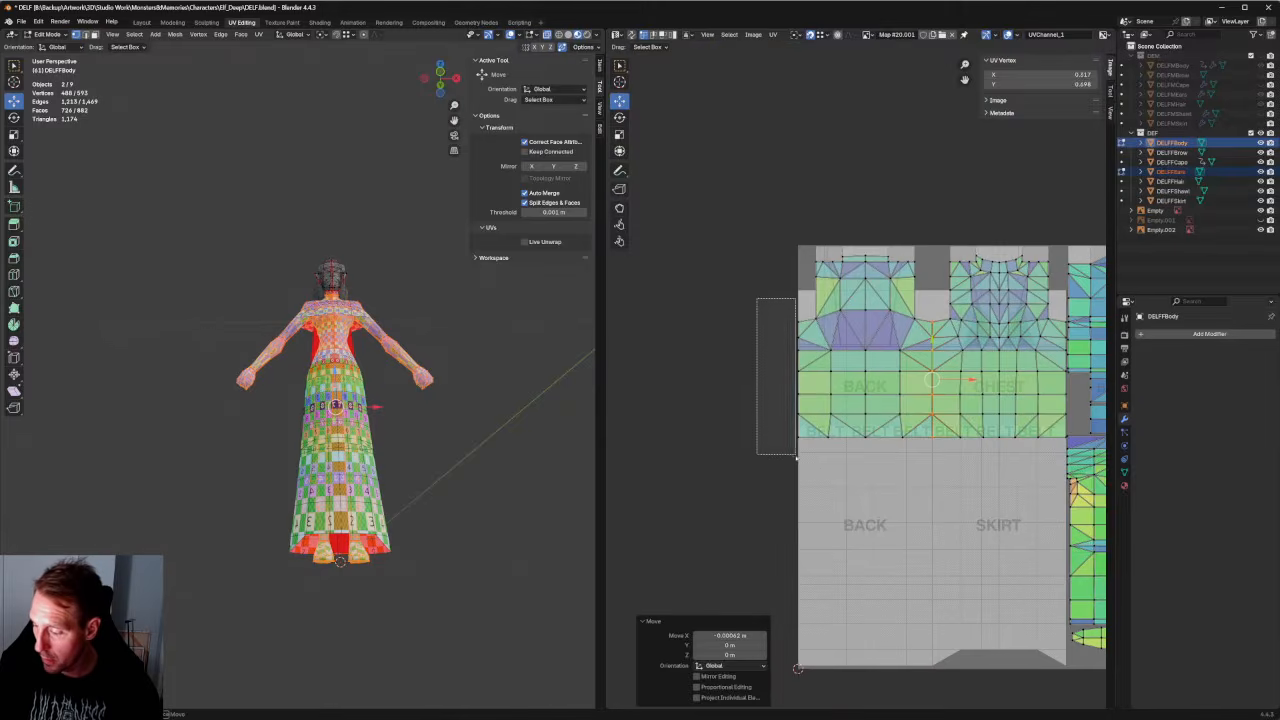
Straighten the back island's outer edge with Align Vertically and move it -0.000039 m in X to the texture boundary.
alt+click(798, 371)
scroll(760, 370, up, 5)
scroll(966, 396, up, 5)
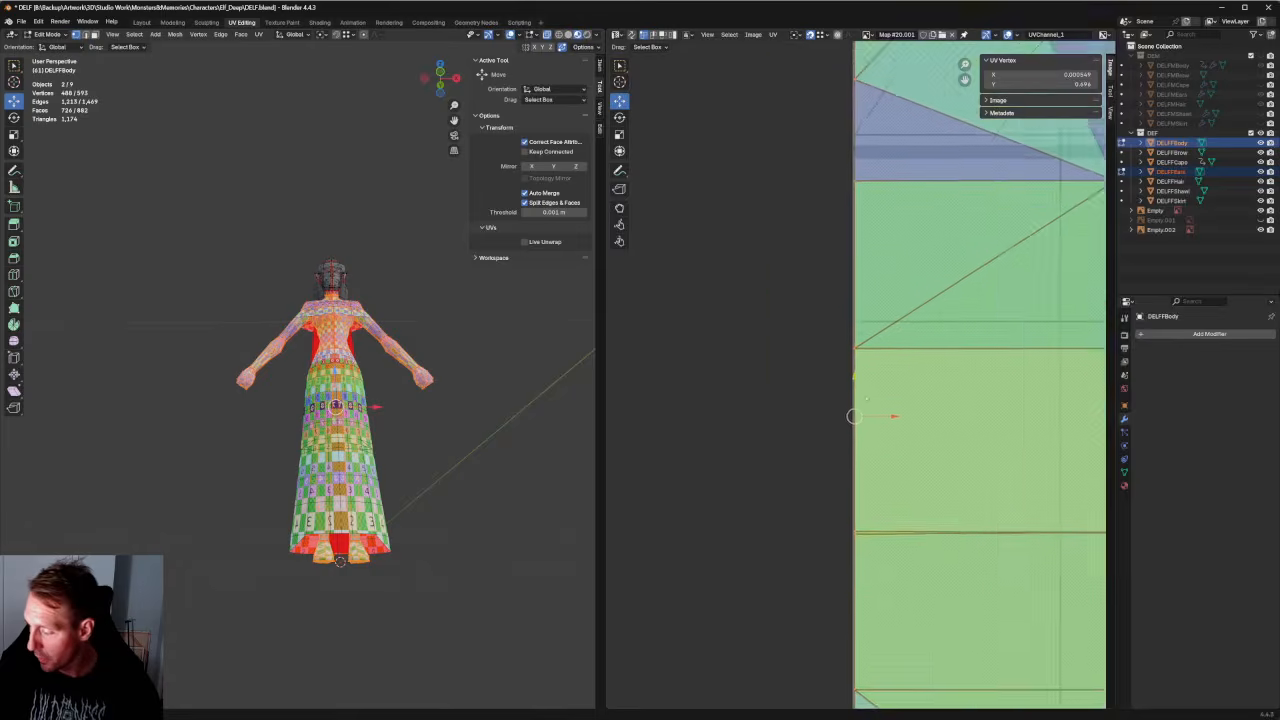
key(shift+w)
scroll(861, 380, up, 3)
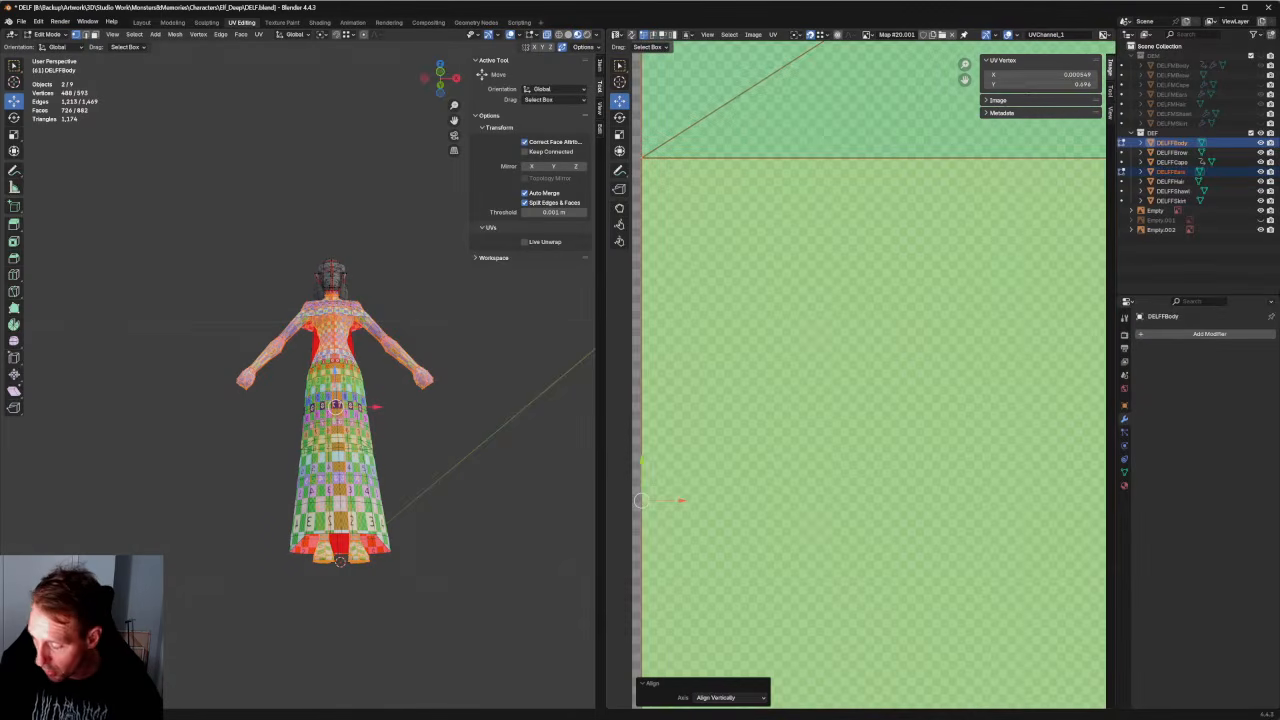
key(g)
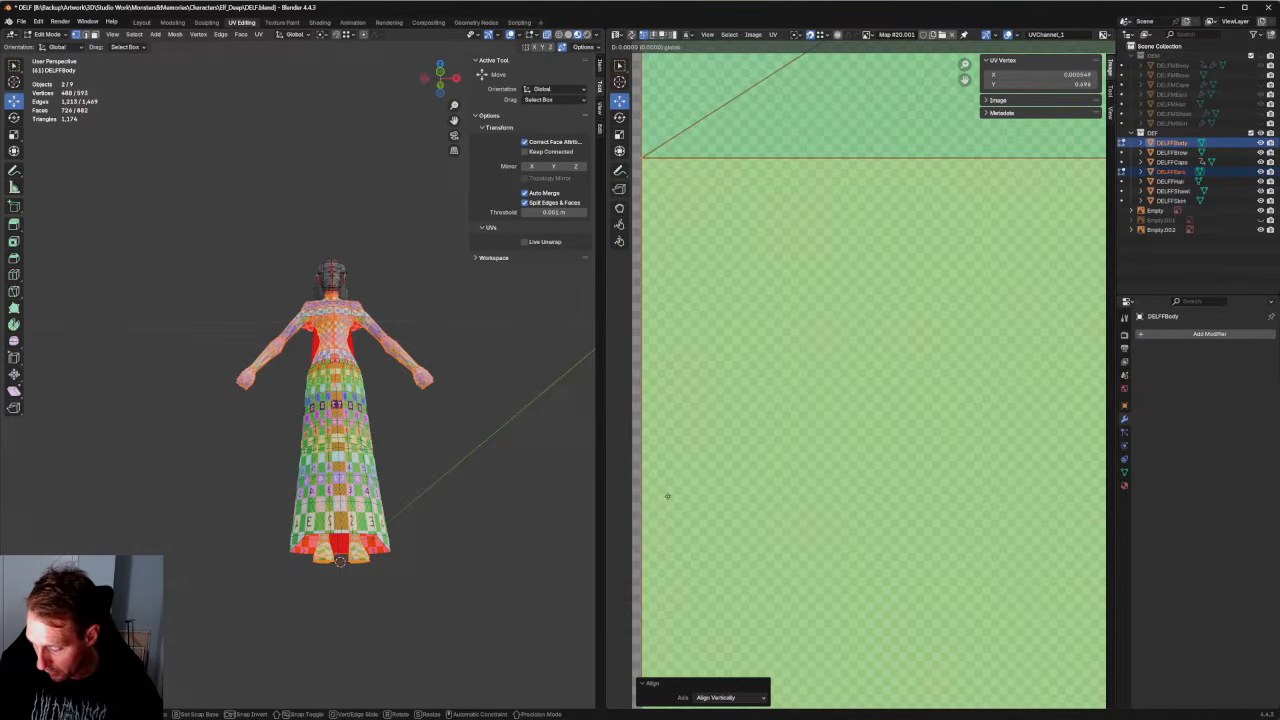
click(667, 494)
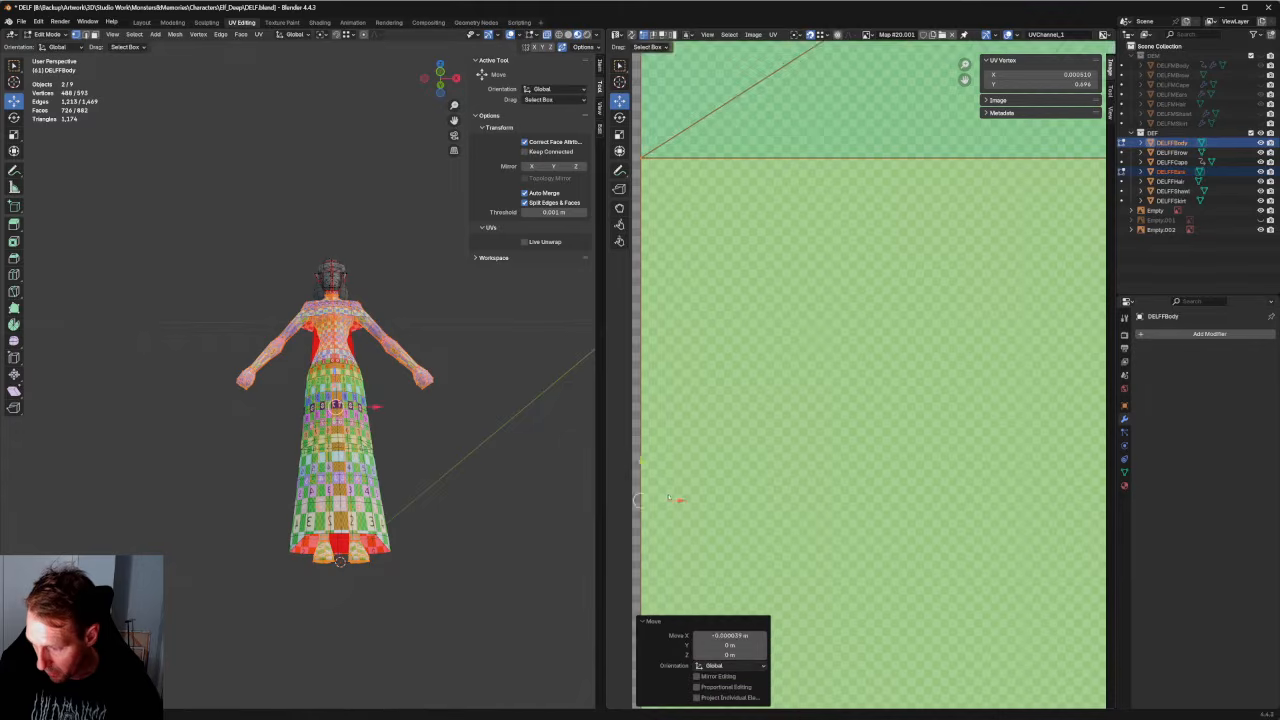
scroll(672, 490, down, 6)
Straighten the chest island's outer edge beside the arm UVs with Align Vertically and nudge it in positive X to the guide boundary.
middle_drag(800, 357, 799, 357)
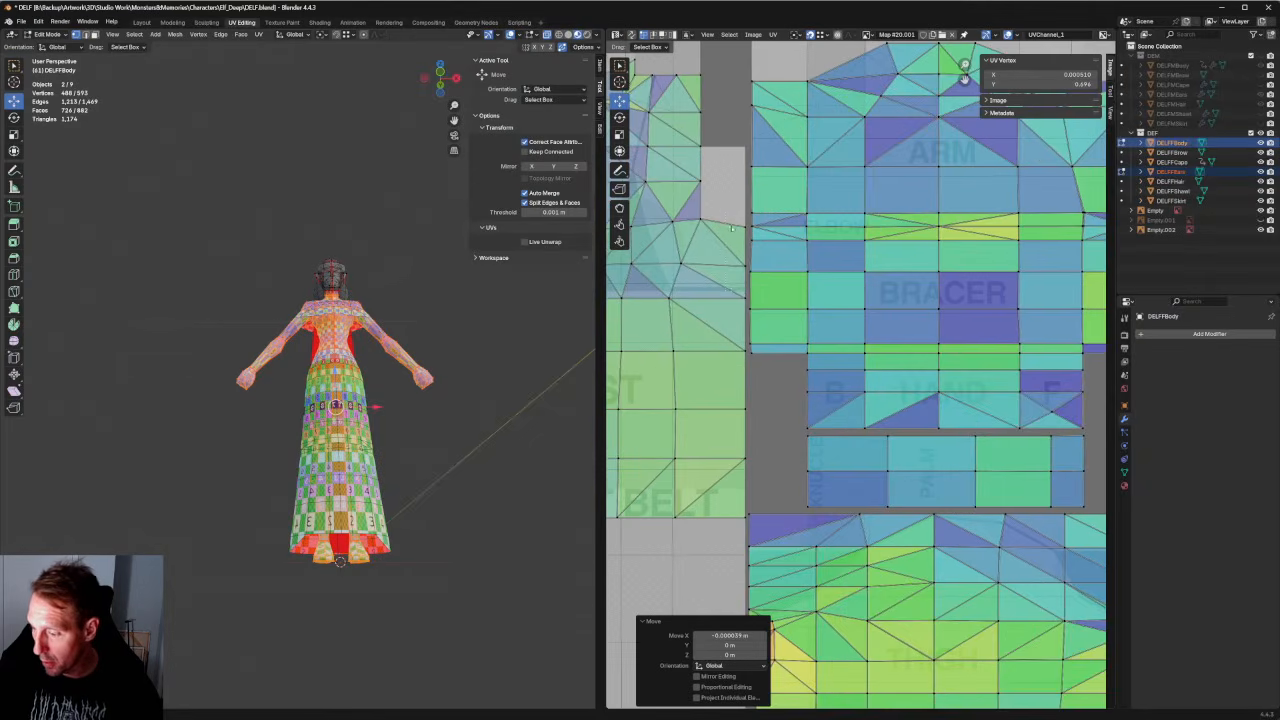
drag(749, 538, 747, 538)
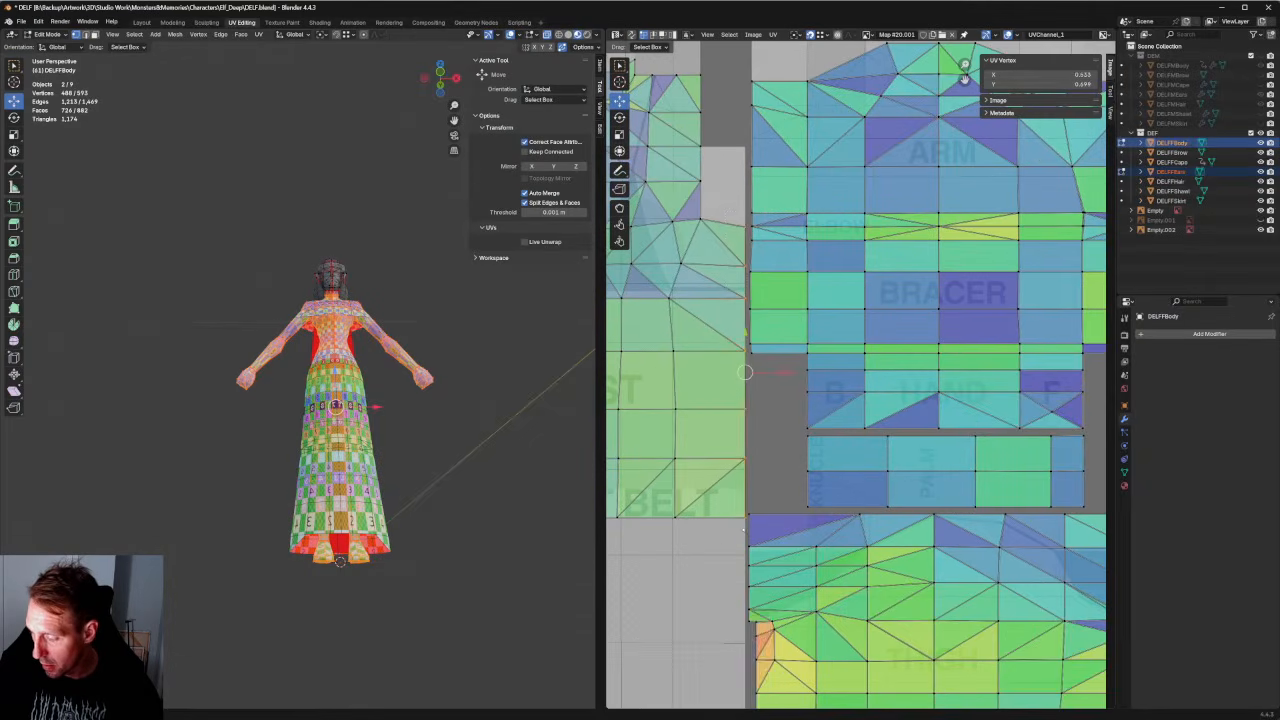
scroll(740, 480, up, 4)
middle_drag(660, 423, 827, 454)
key(shift+w)
scroll(813, 390, up, 5)
middle_drag(813, 390, 922, 430)
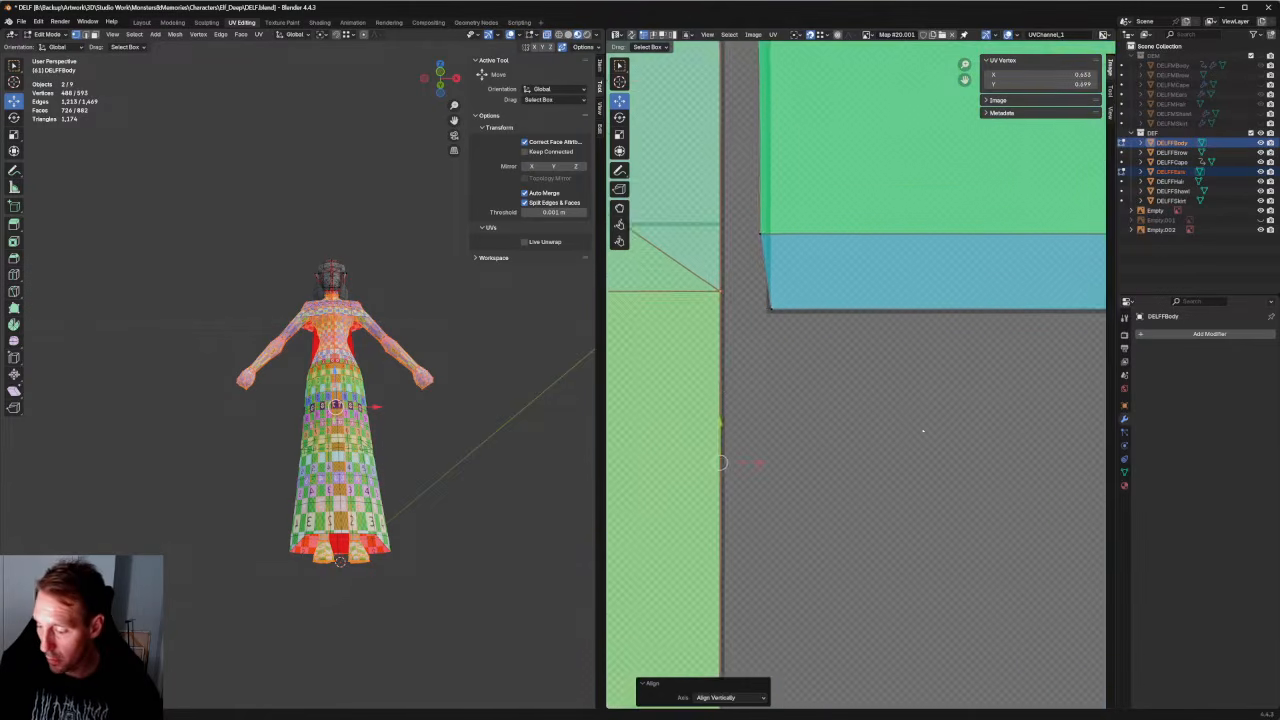
middle_drag(745, 411, 851, 381)
scroll(850, 382, up, 4)
scroll(795, 466, up, 4)
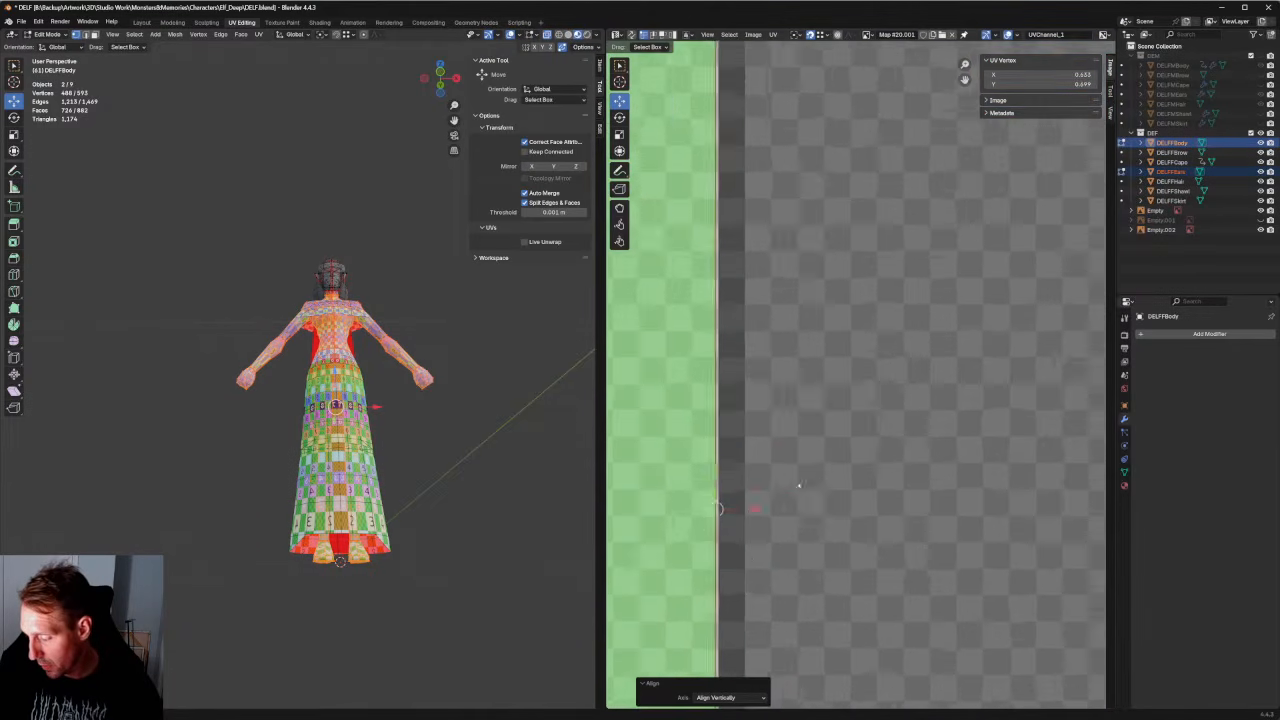
drag(717, 541, 721, 541)
scroll(722, 541, down, 20)
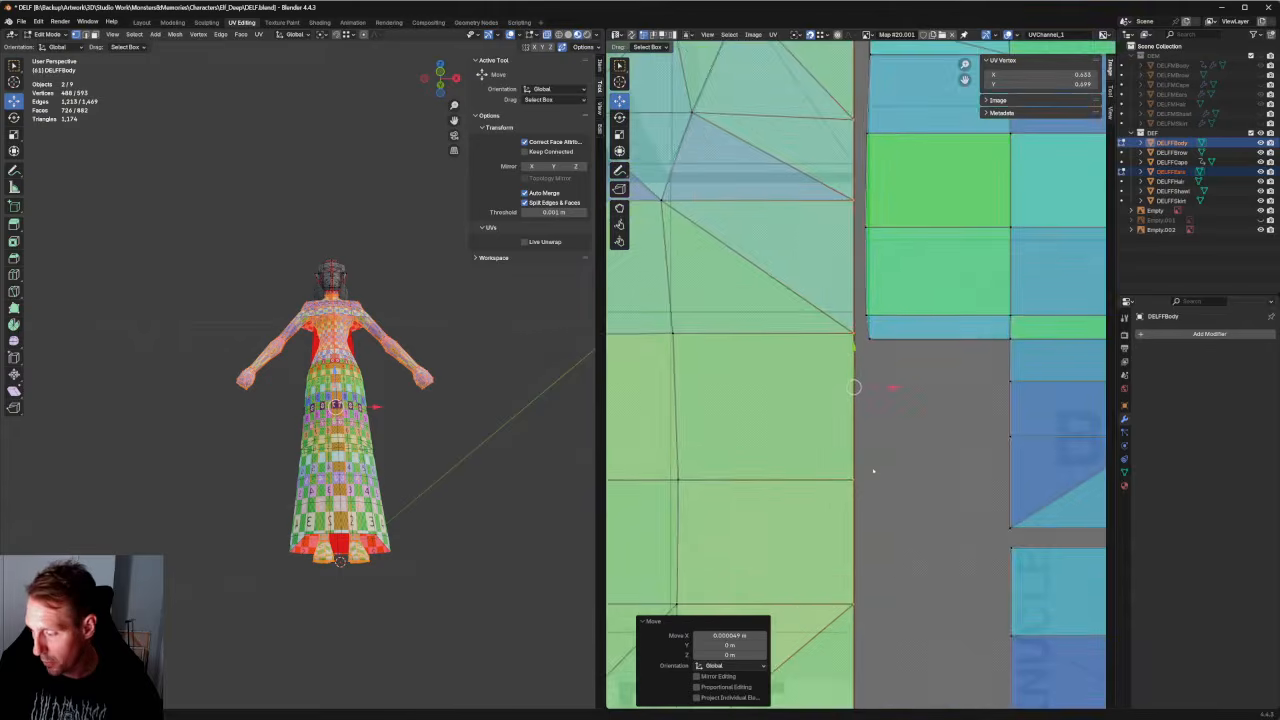
Select the body mesh without the head and examine its full UV layout against the back, chest and arm guide areas.
scroll(817, 432, up, 7)
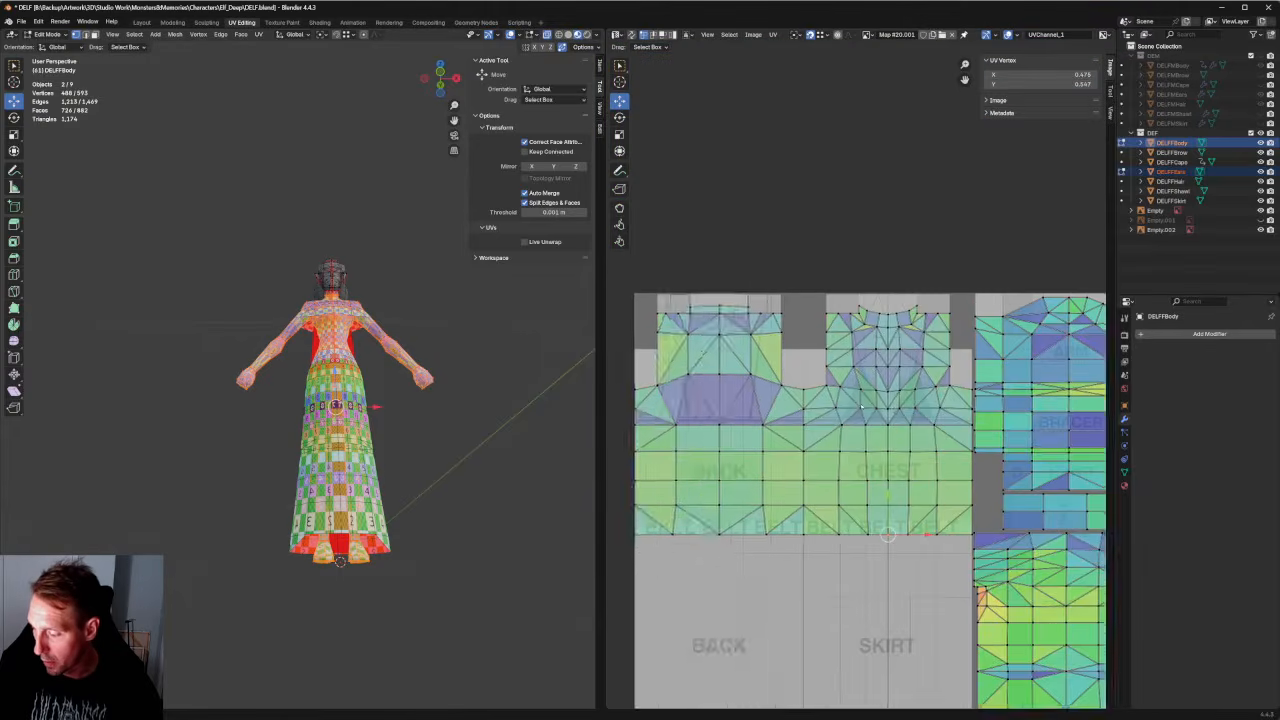
scroll(842, 435, down, 2)
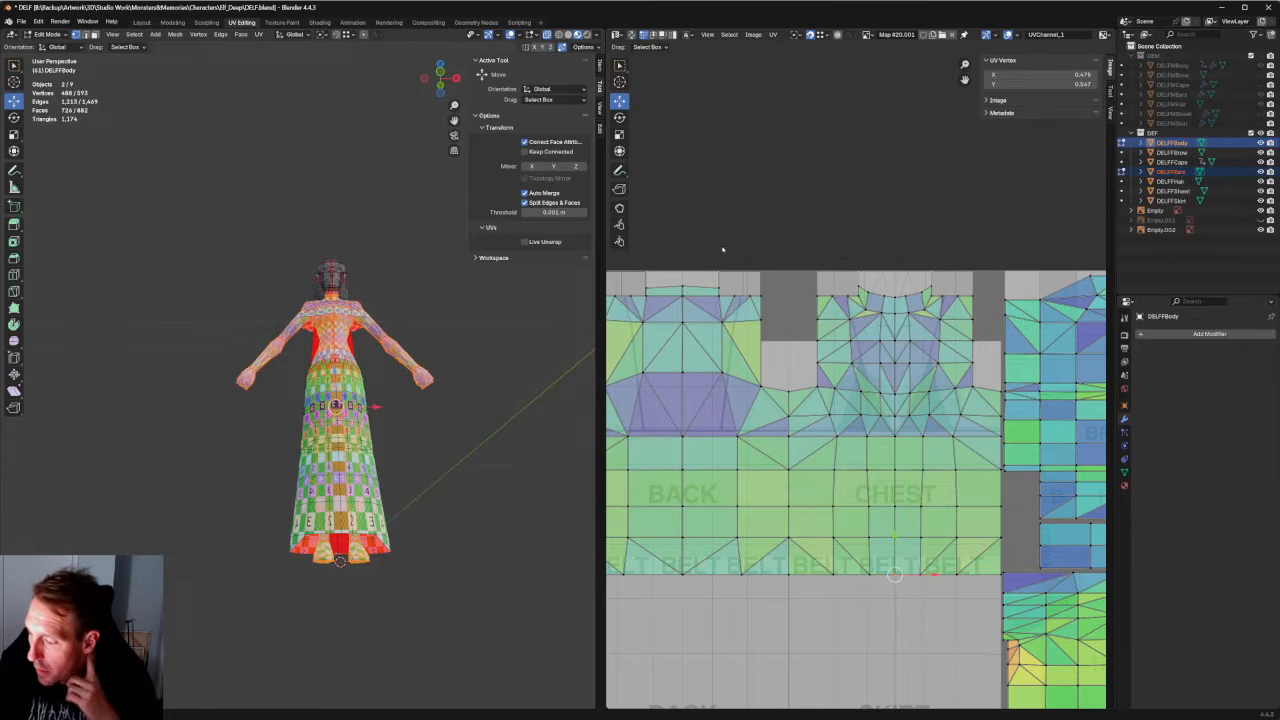
drag(529, 600, 141, 284)
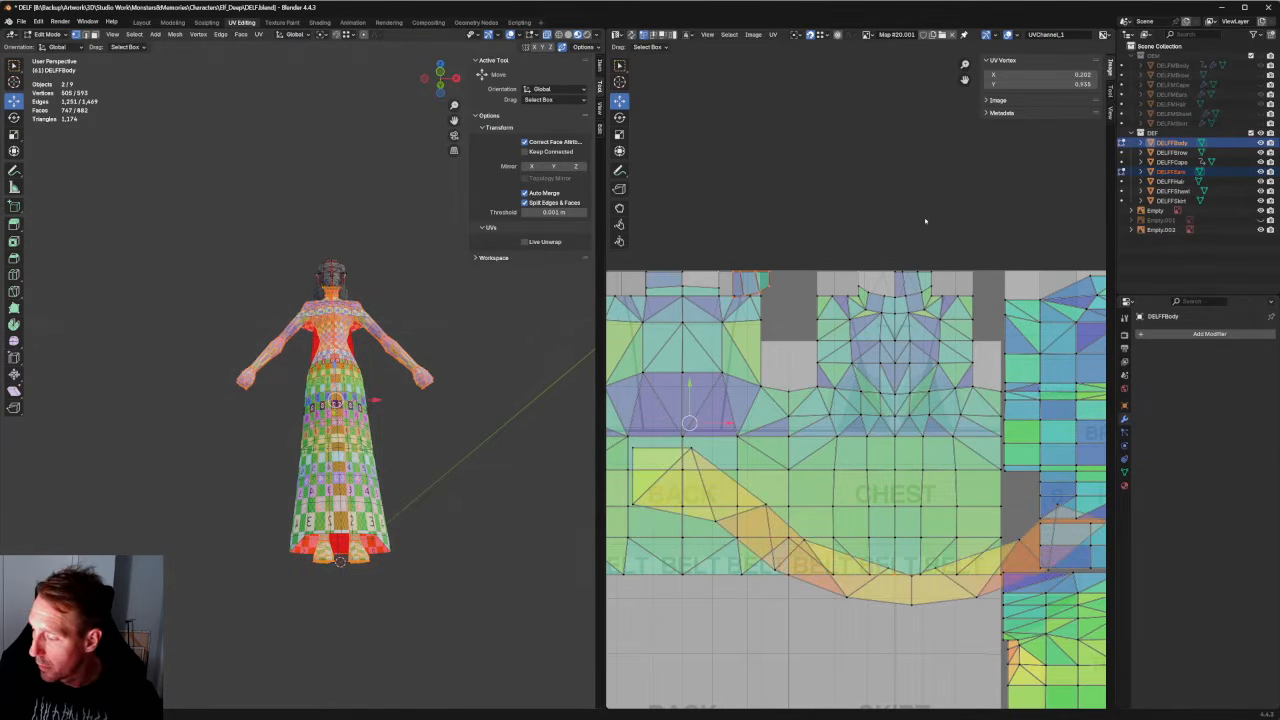
click(486, 547)
middle_drag(486, 547, 506, 609)
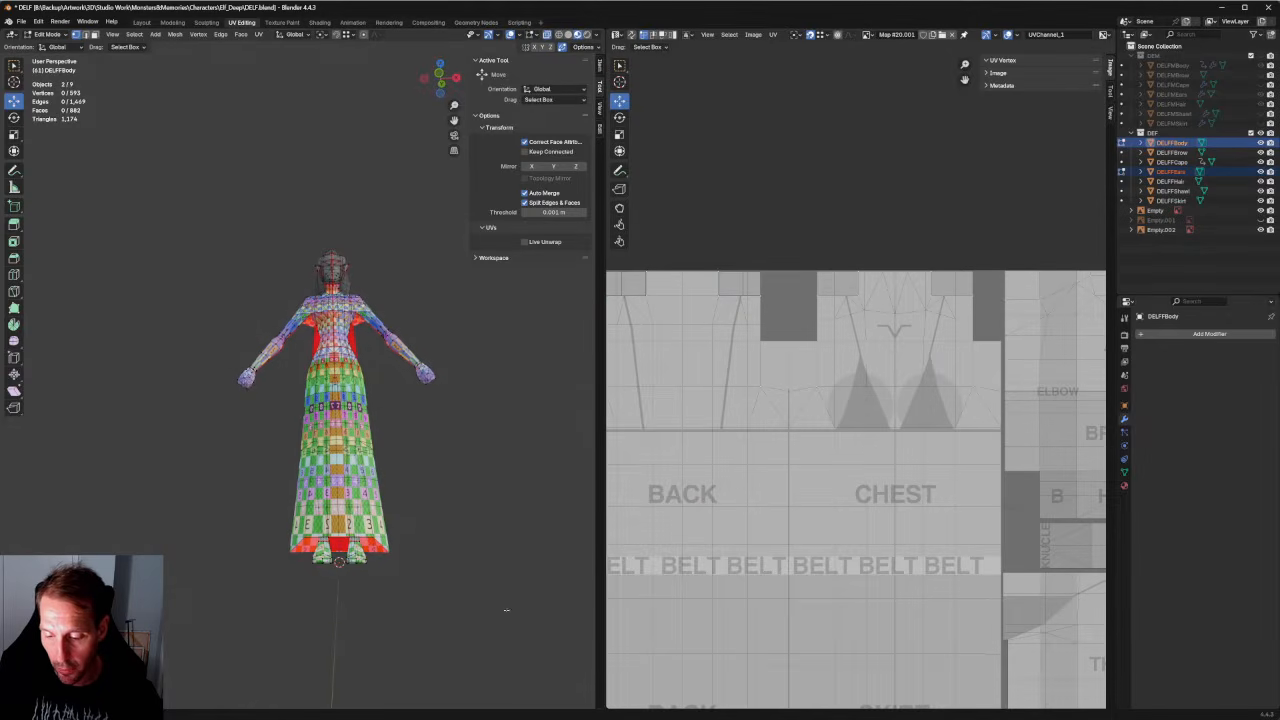
drag(506, 609, 154, 279)
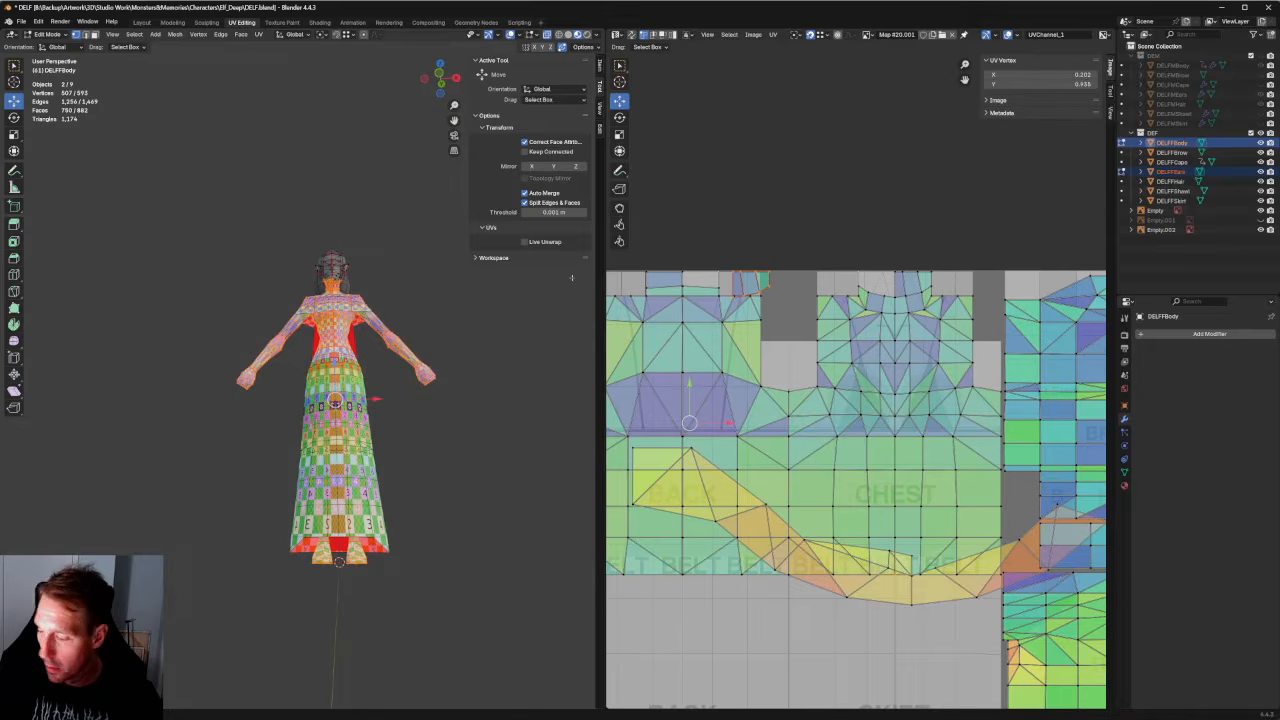
scroll(700, 300, up, 4)
scroll(649, 245, down, 2)
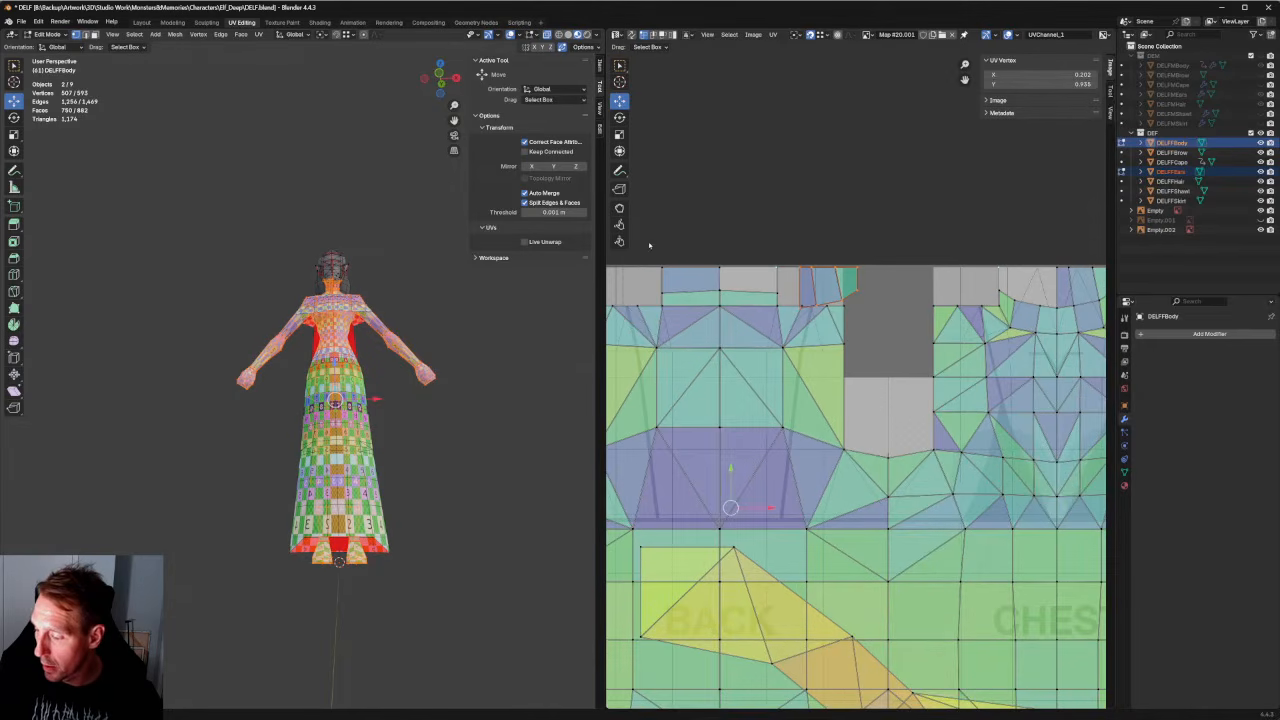
scroll(1045, 279, down, 3)
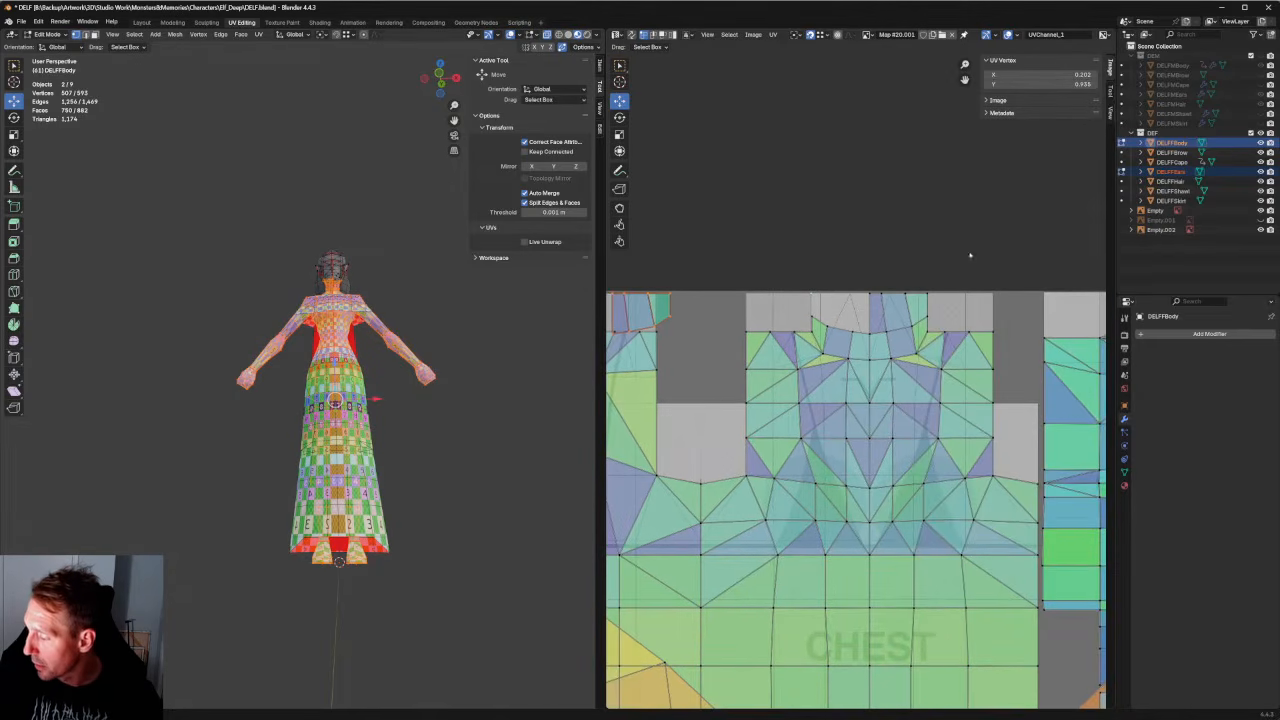
scroll(914, 275, down, 4)
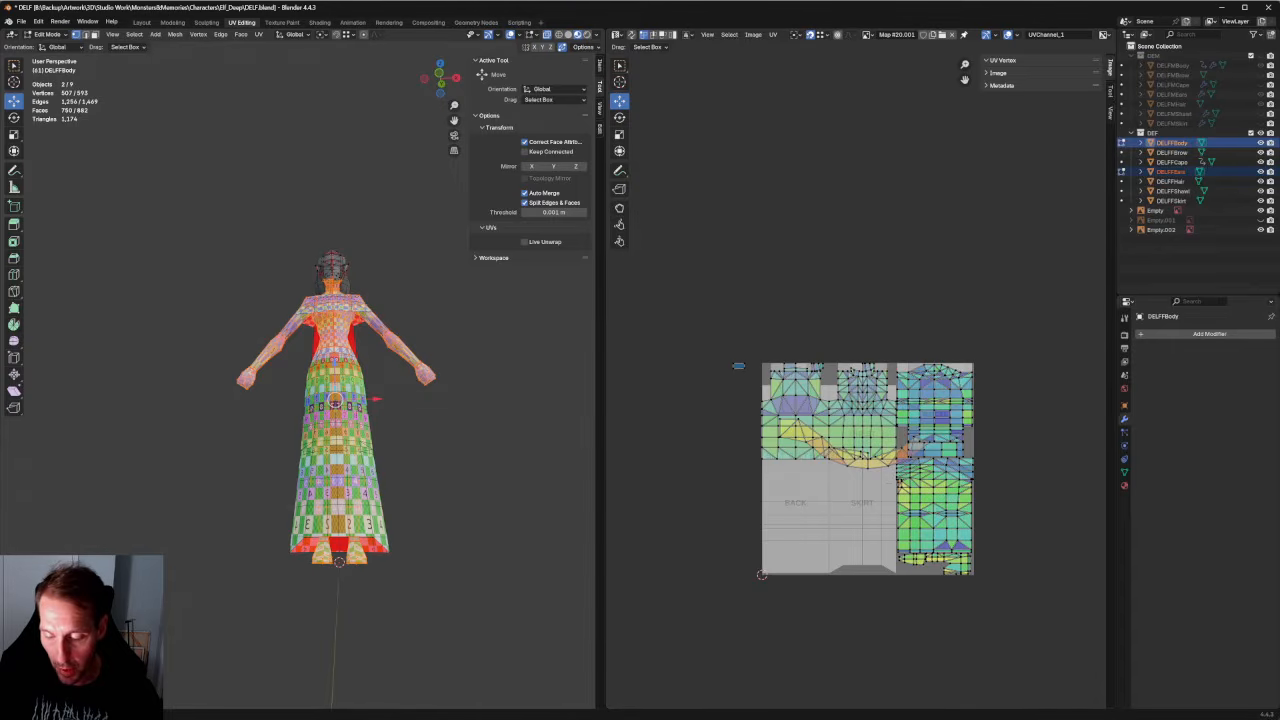
Switch editing to the DELFFBrow mesh alone in front view and display guide-ID01.png behind its UVs.
key(alt+a)
key(grave)
click(430, 305)
scroll(430, 330, up, 5)
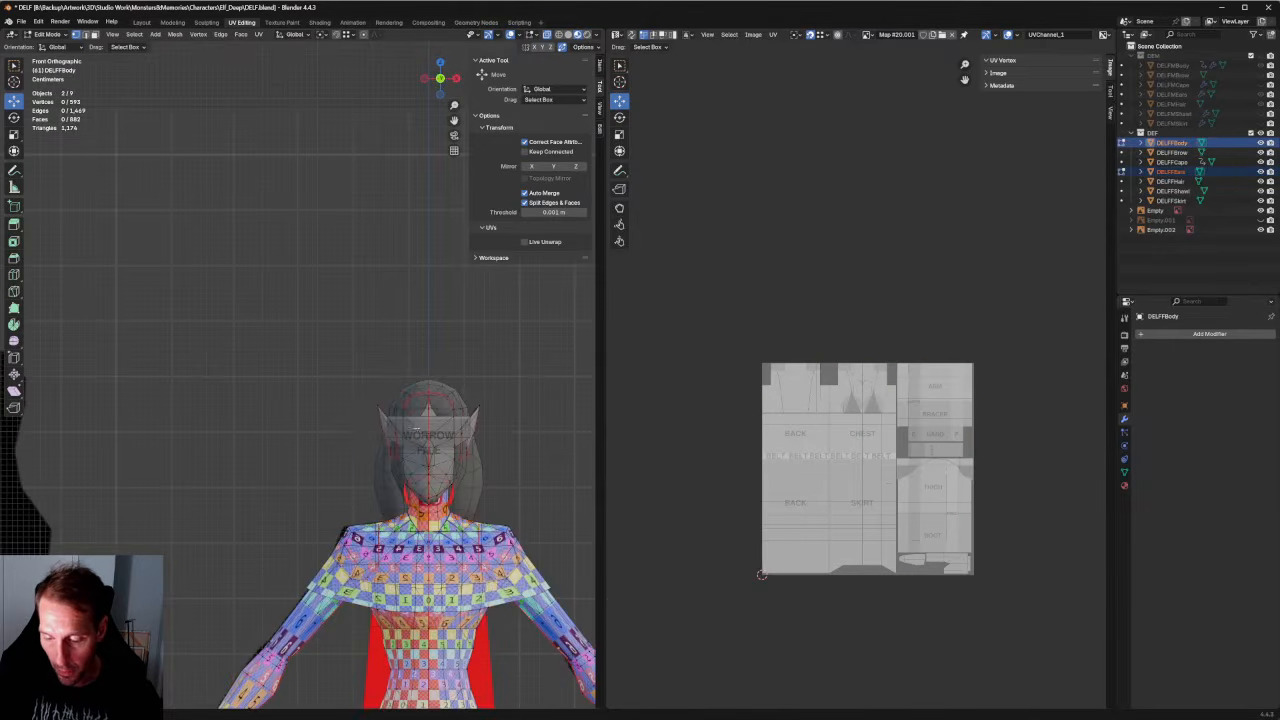
shift+middle_drag(437, 403, 297, 373)
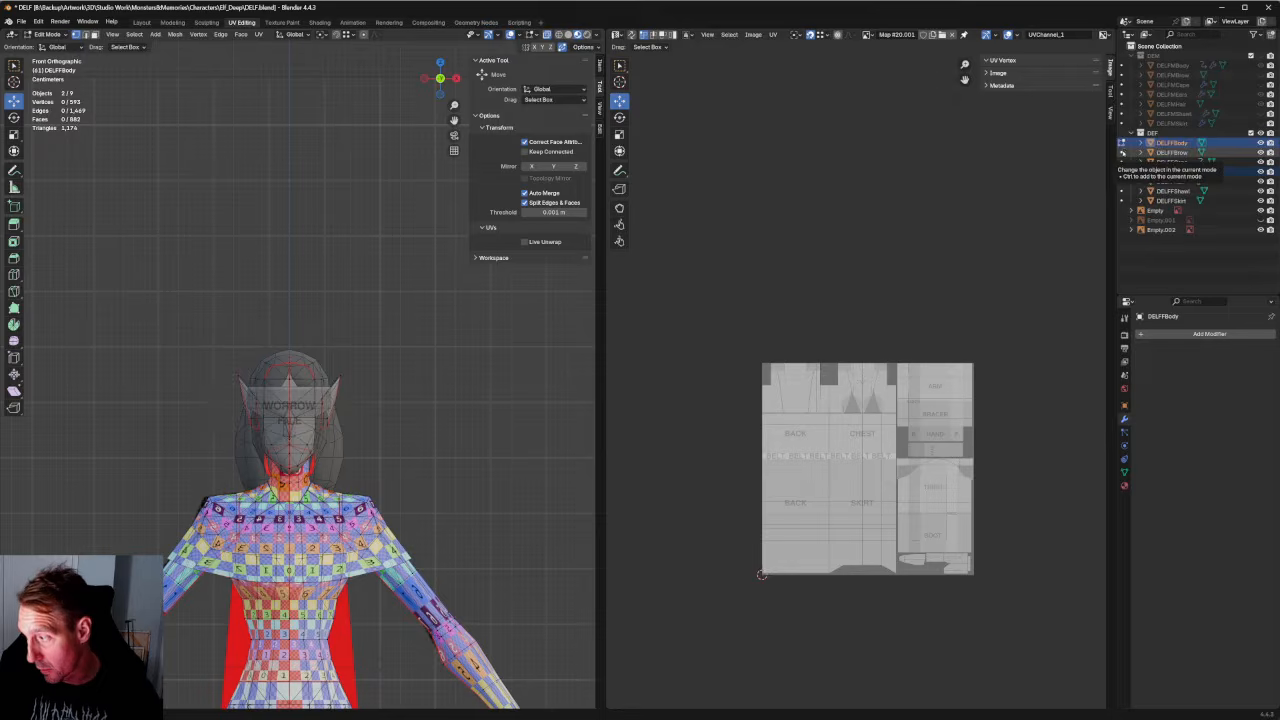
click(1122, 153)
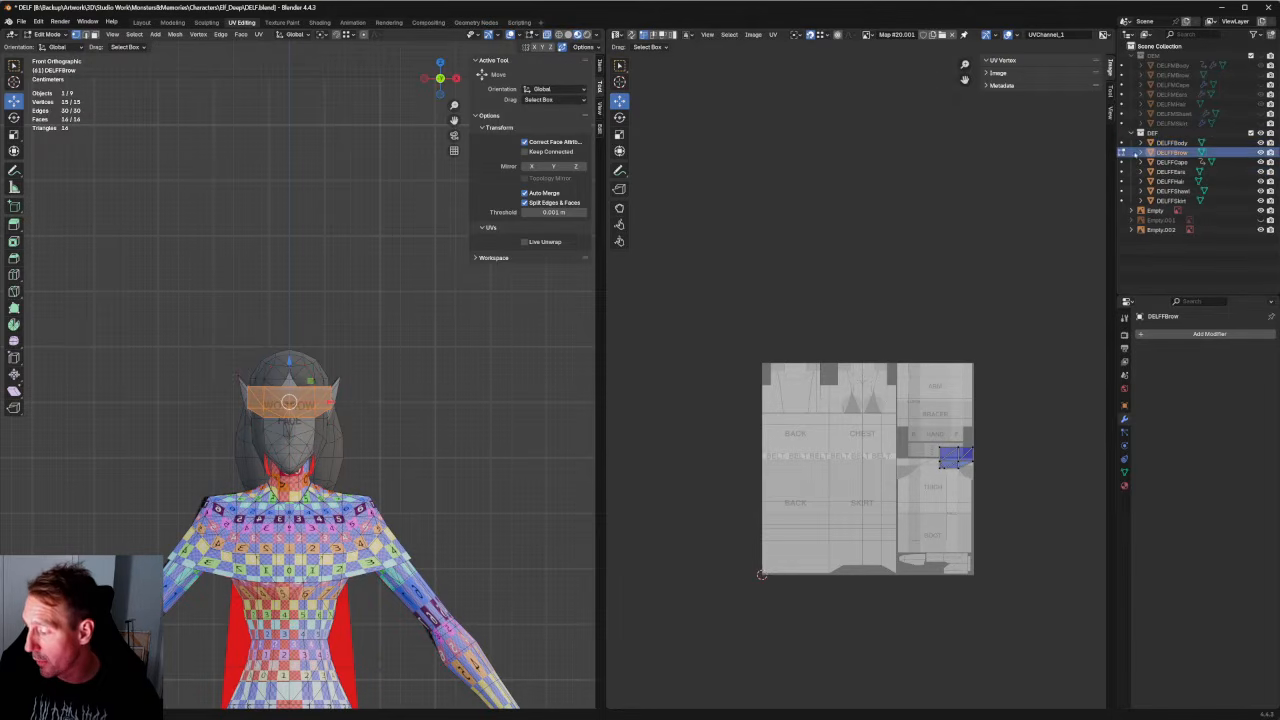
click(867, 34)
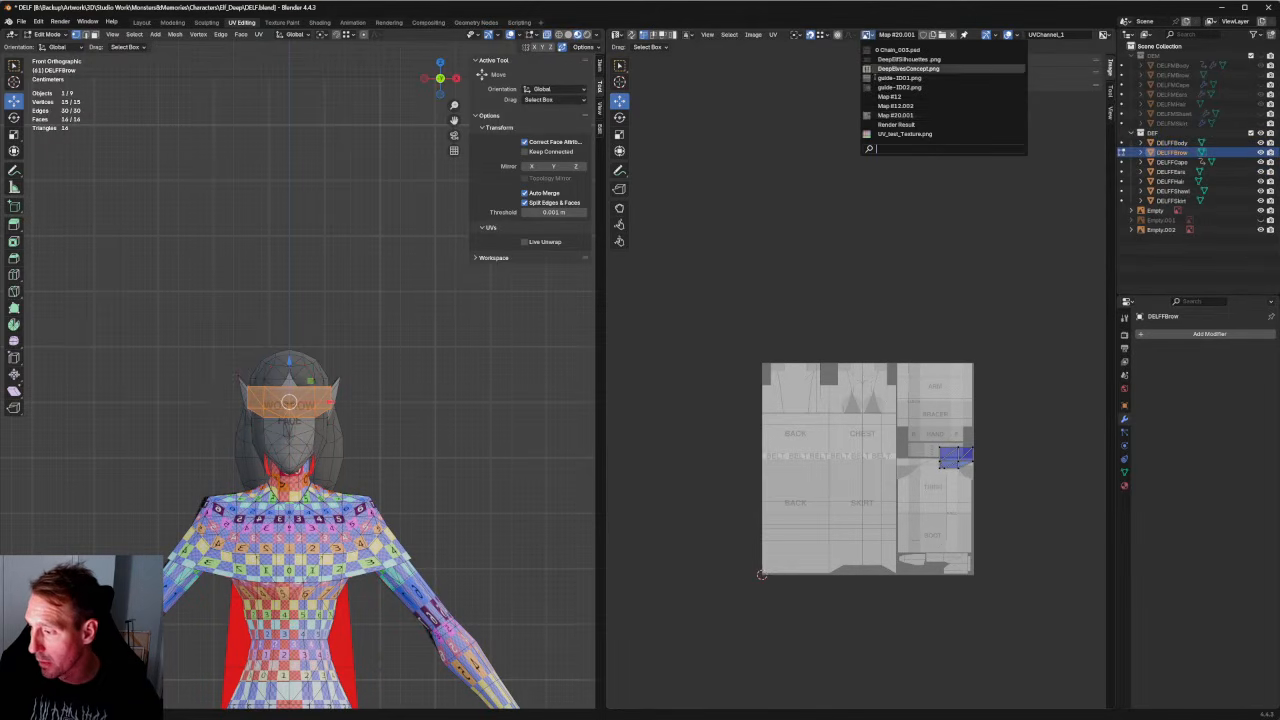
click(880, 78)
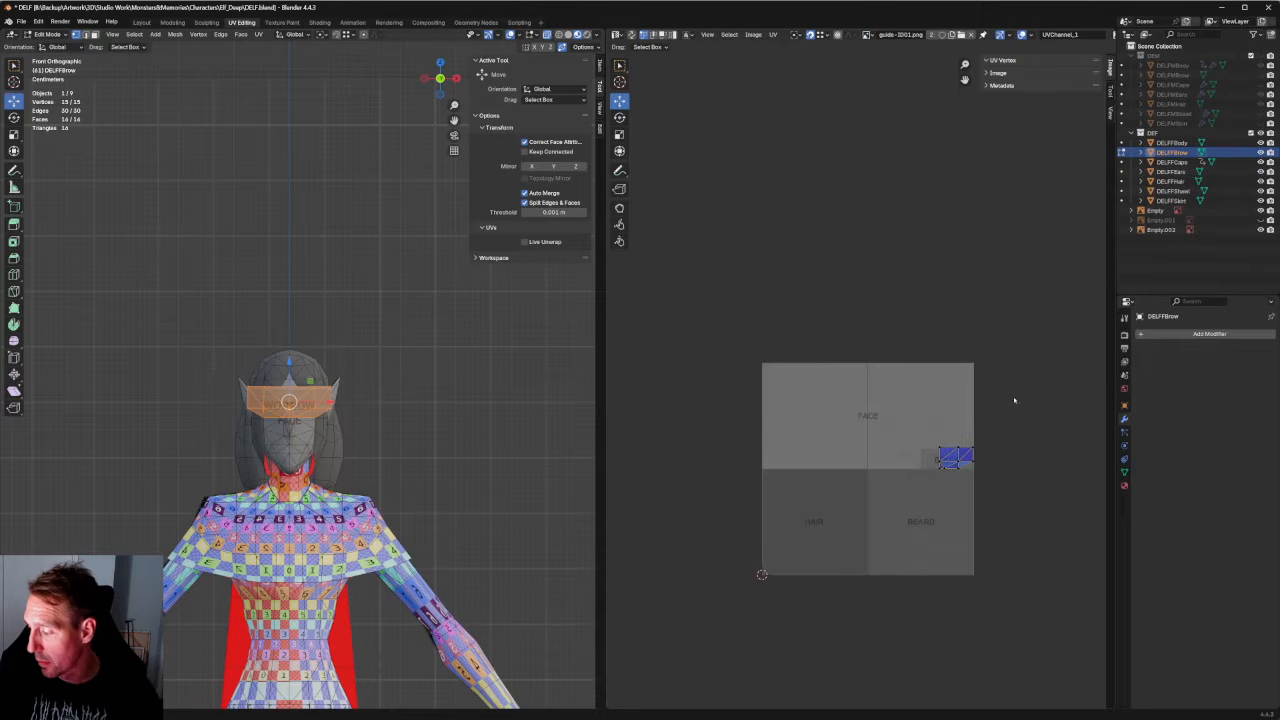
Edit DELFFBody and DELFFBrow together and select the head to show the face and brow UVs over the guide.
scroll(946, 334, up, 5)
scroll(917, 317, down, 4)
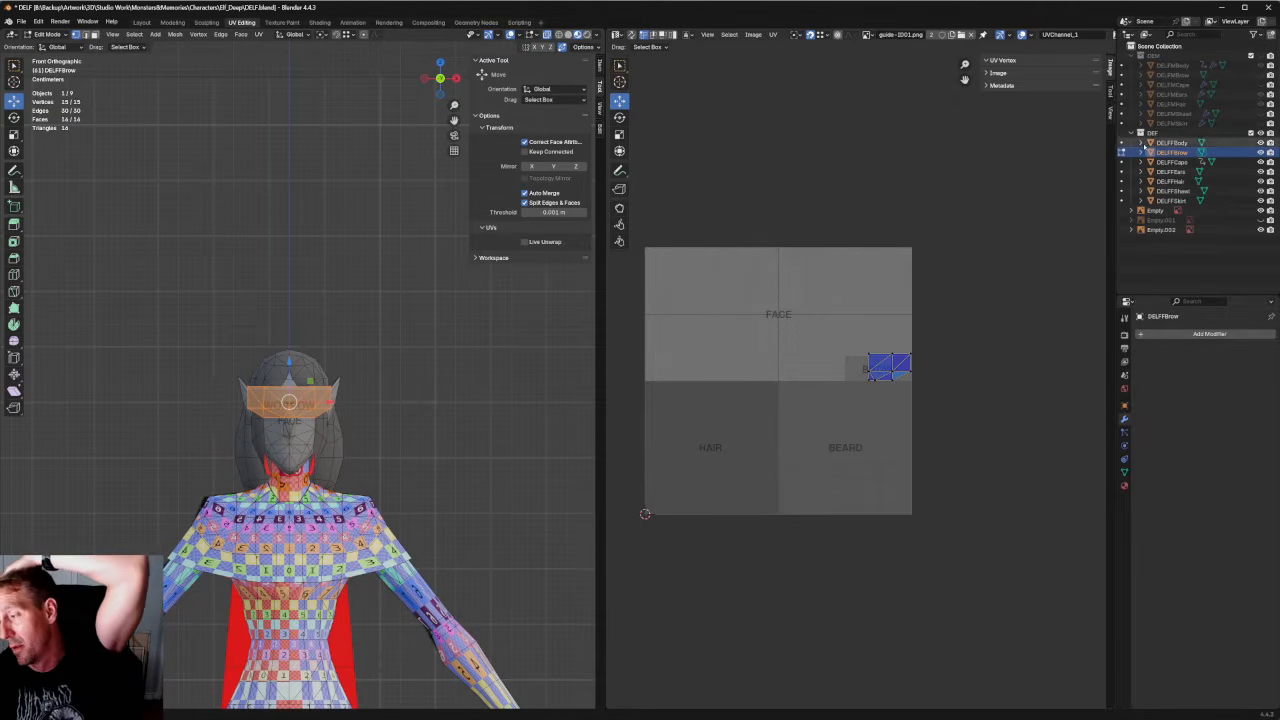
click(1122, 143)
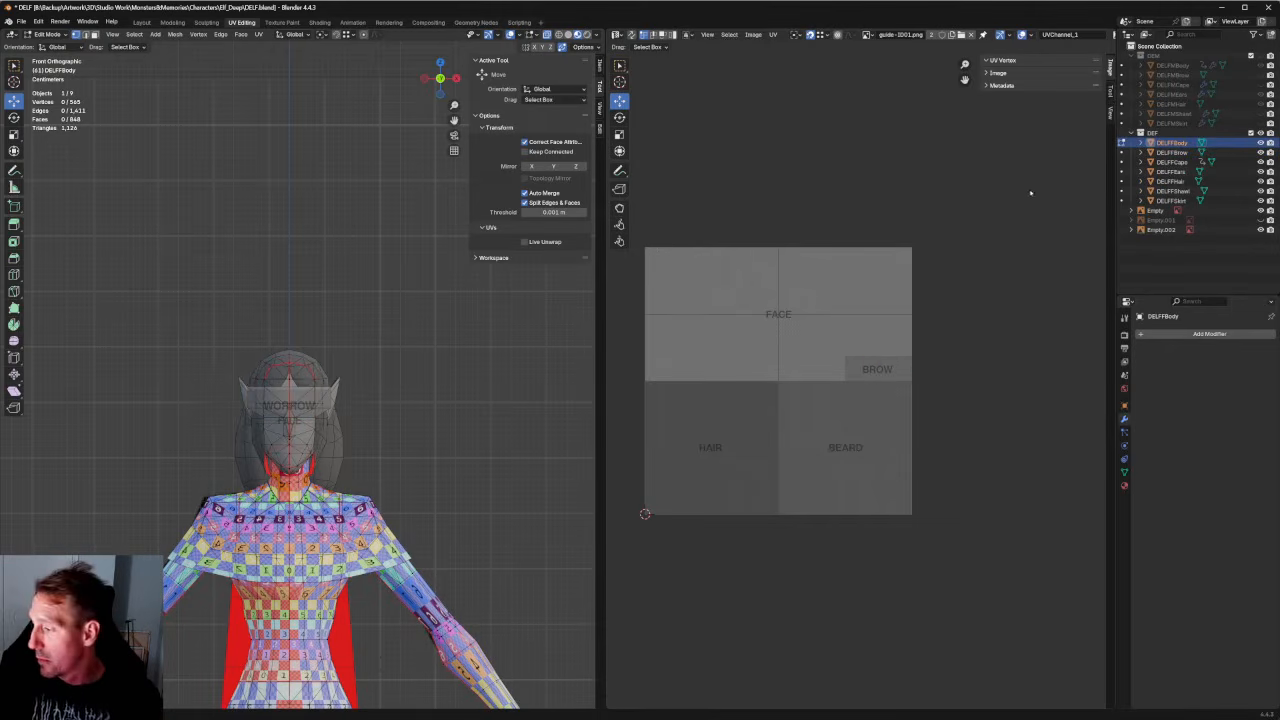
ctrl+click(1123, 152)
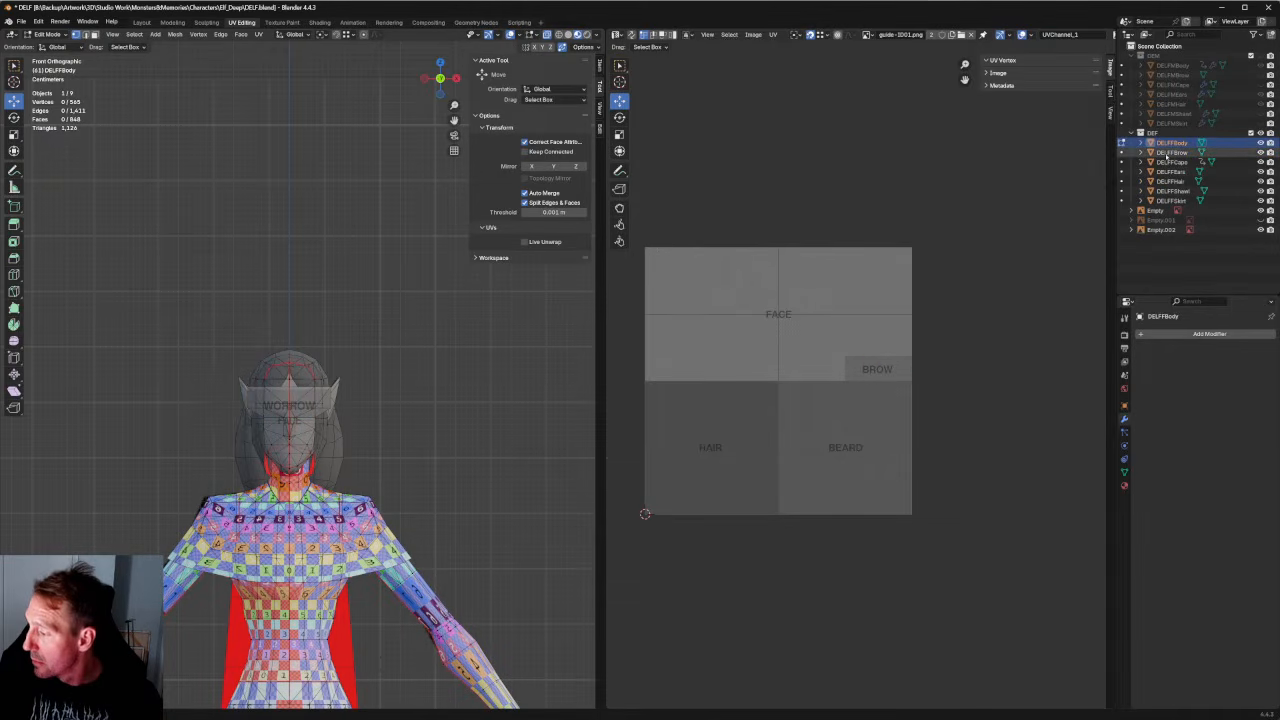
ctrl+click(1122, 152)
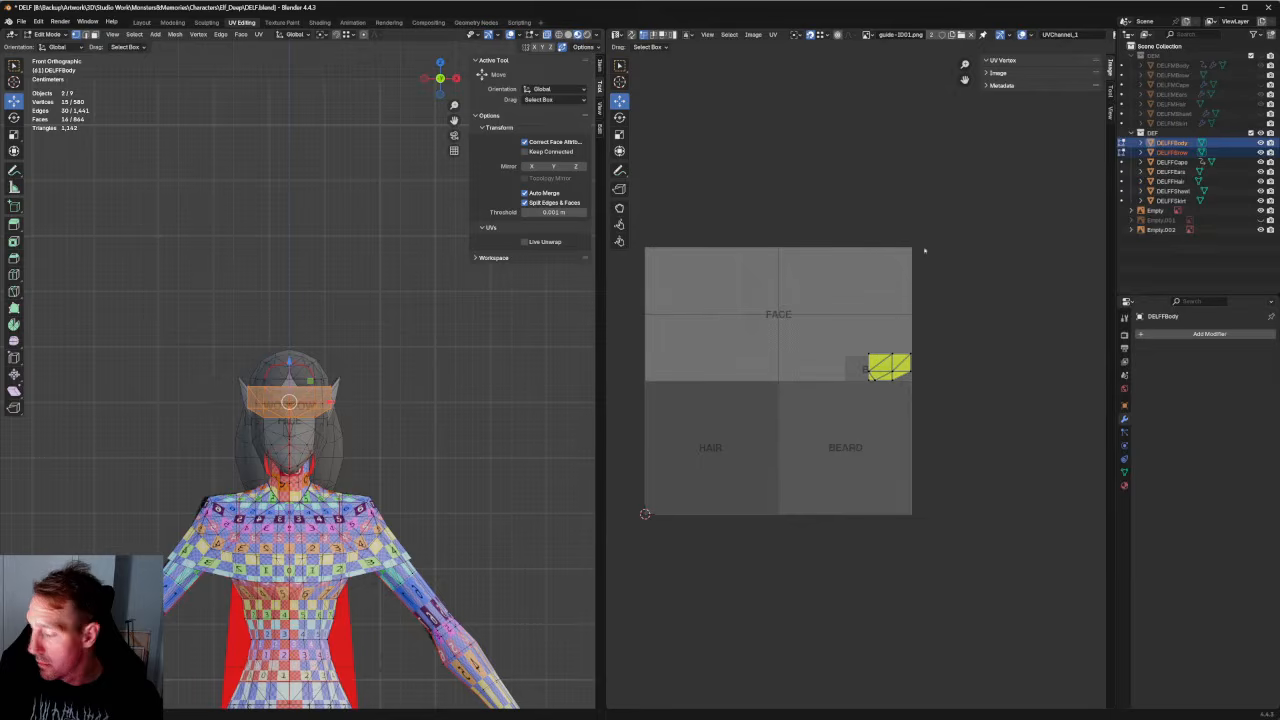
middle_drag(384, 376, 377, 343)
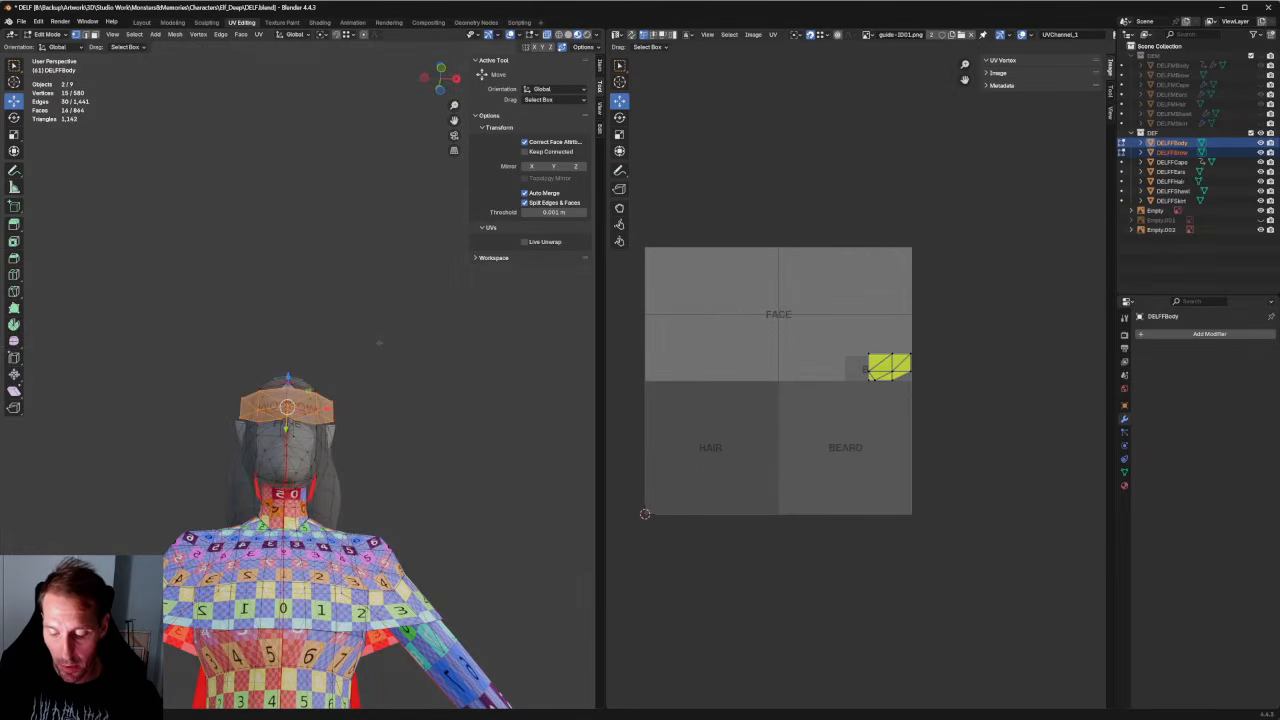
drag(441, 289, 177, 472)
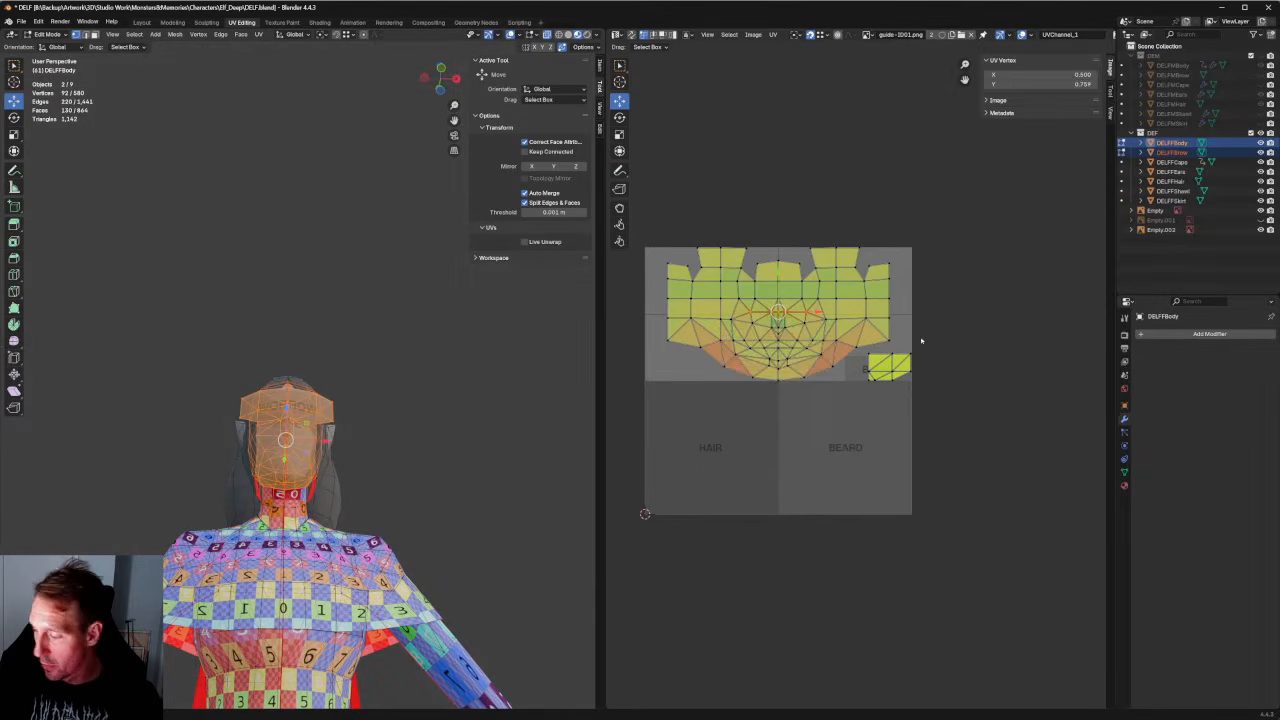
Level the four face-UV vertices flanking the two gaps beside the centre forehead flap with Align Horizontally.
scroll(921, 341, up, 6)
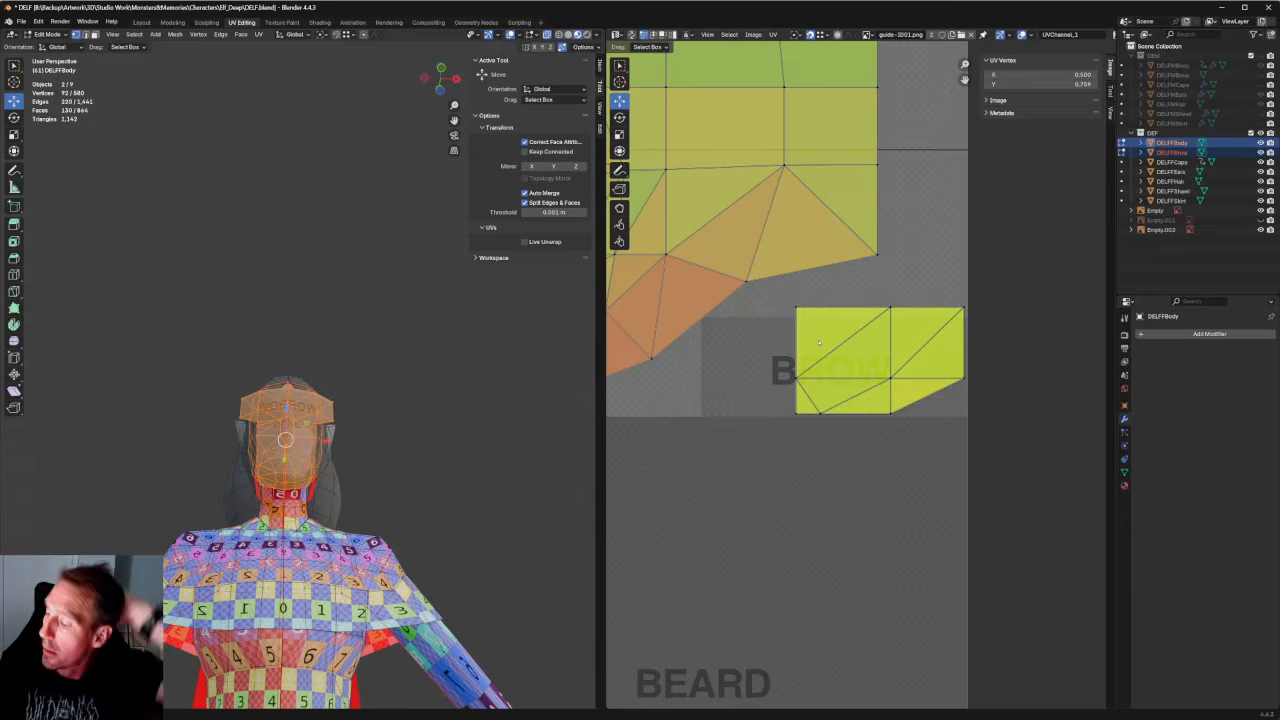
key(Home)
scroll(900, 278, up, 6)
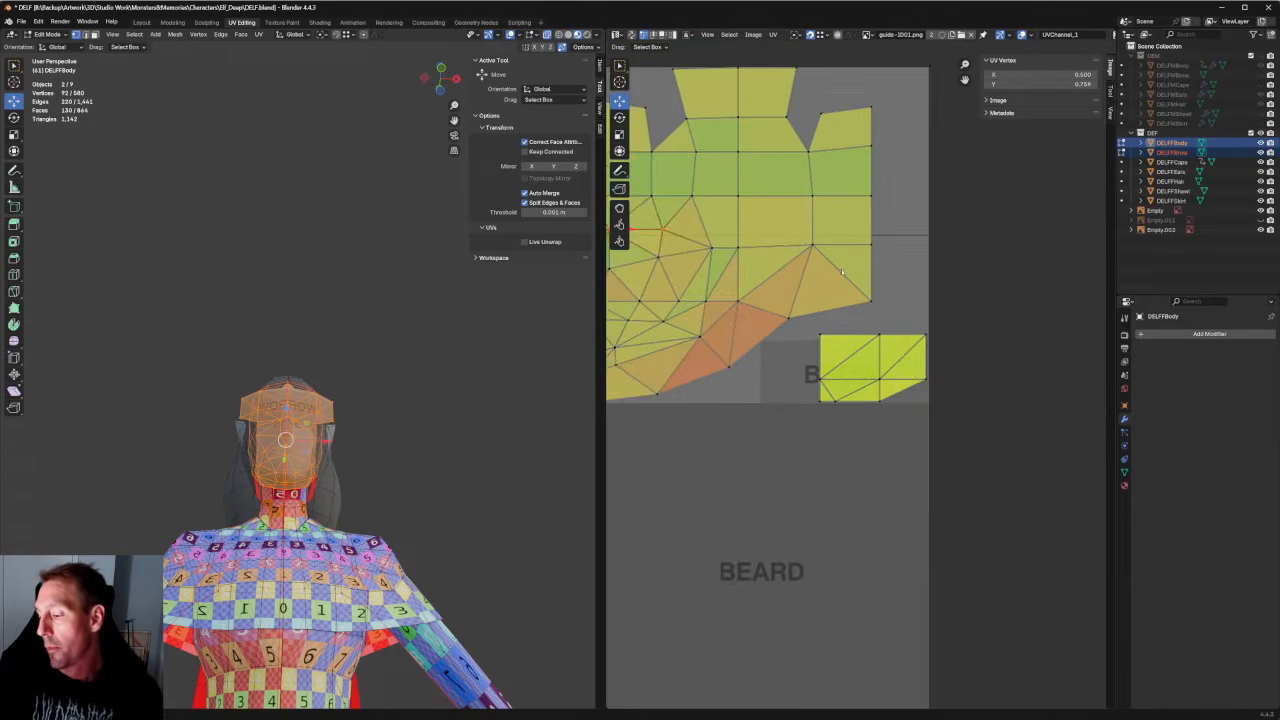
middle_drag(841, 268, 1040, 317)
scroll(921, 313, down, 1)
key(alt+a)
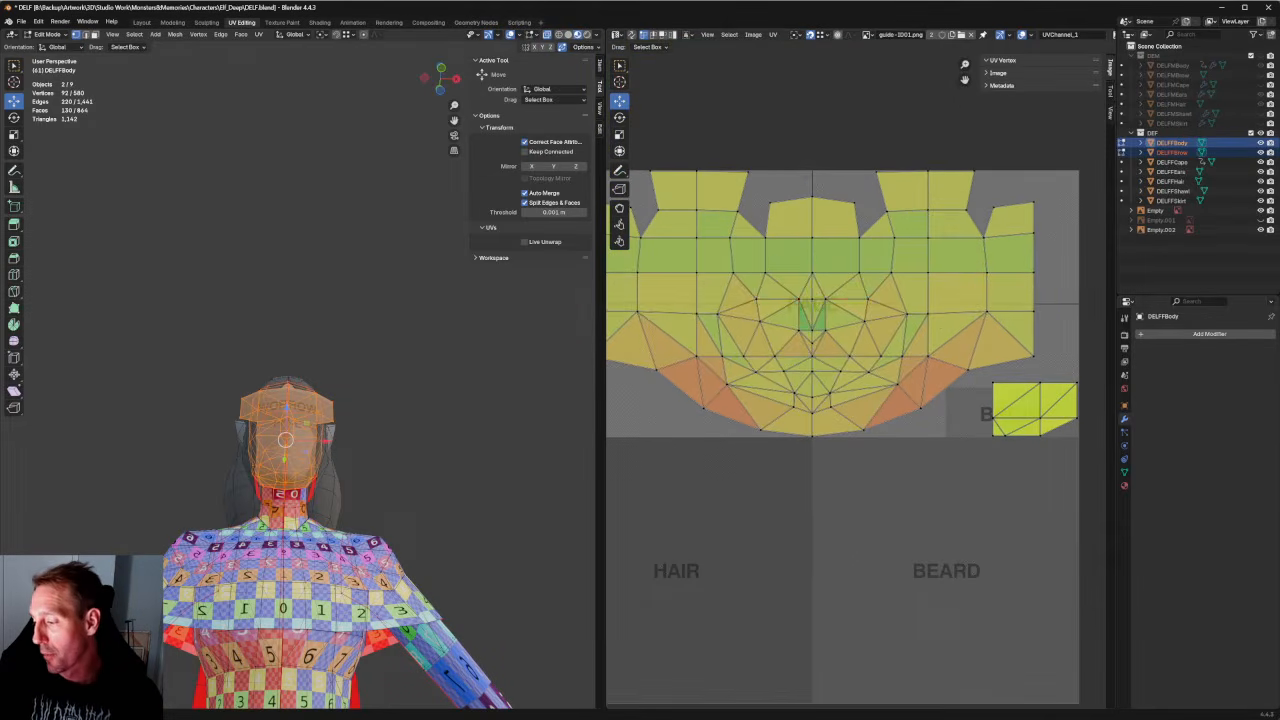
scroll(955, 287, up, 1)
middle_drag(871, 207, 931, 299)
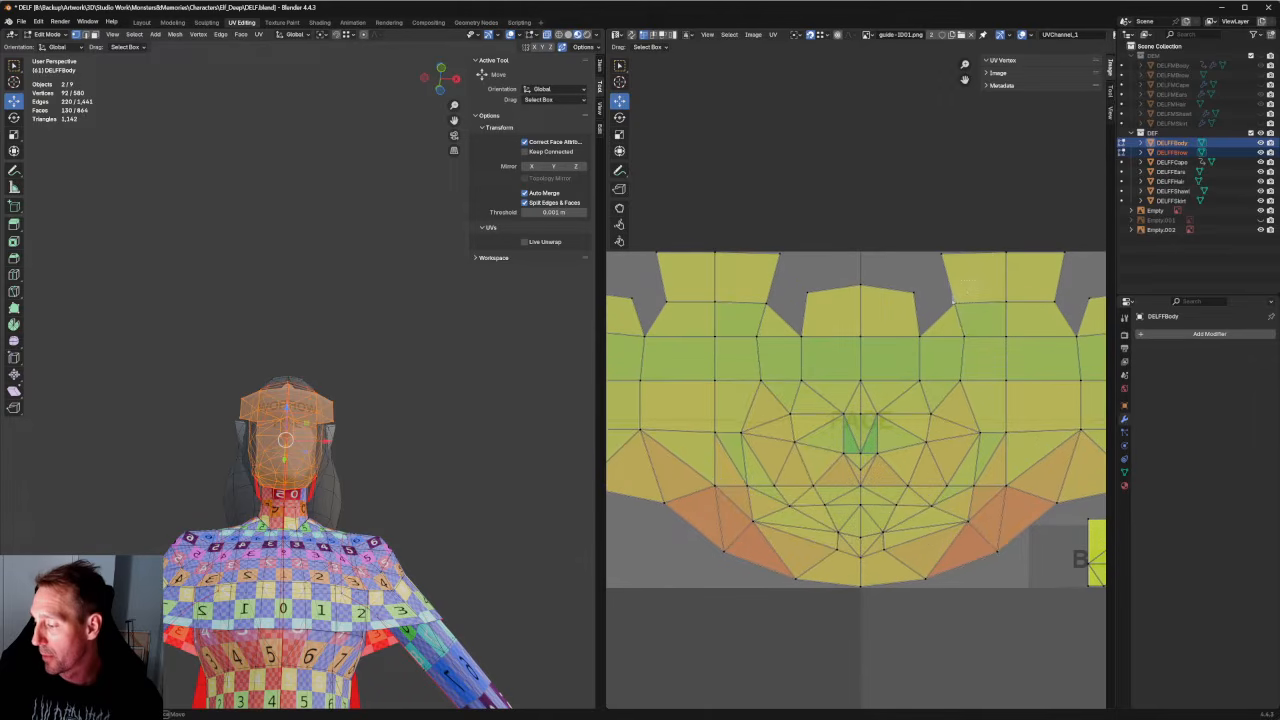
click(952, 302)
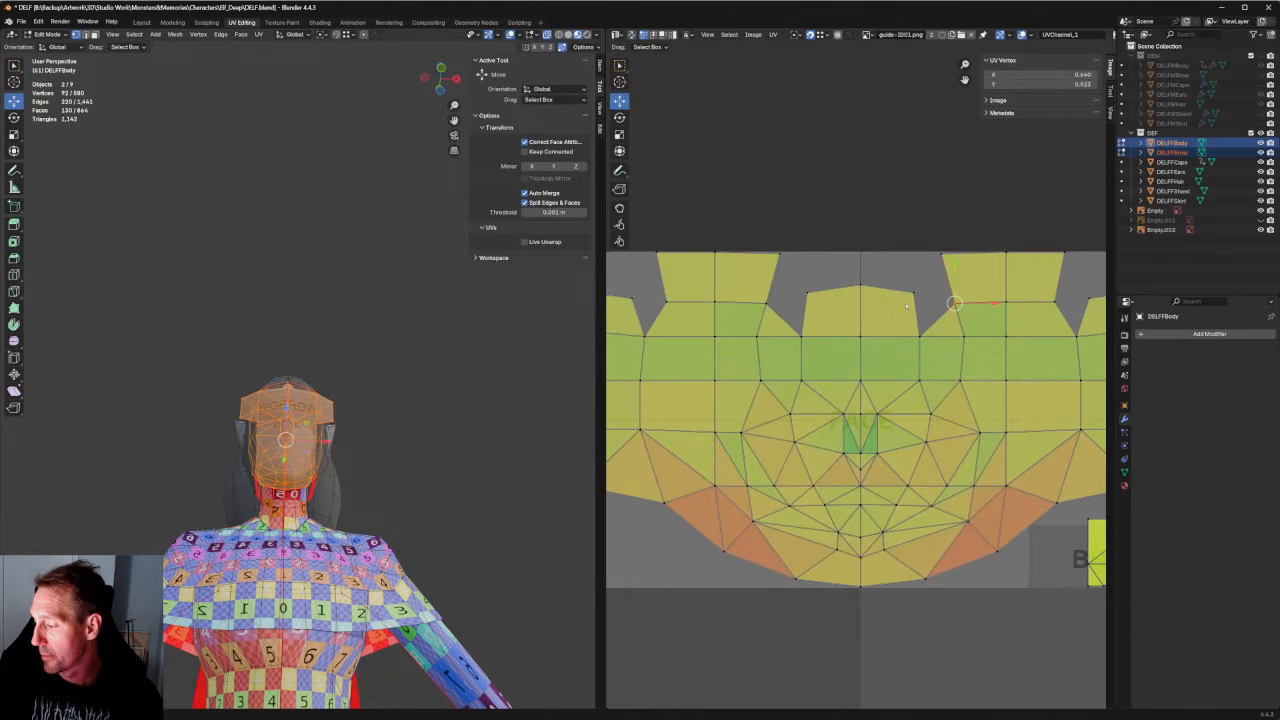
shift+drag(928, 282, 763, 309)
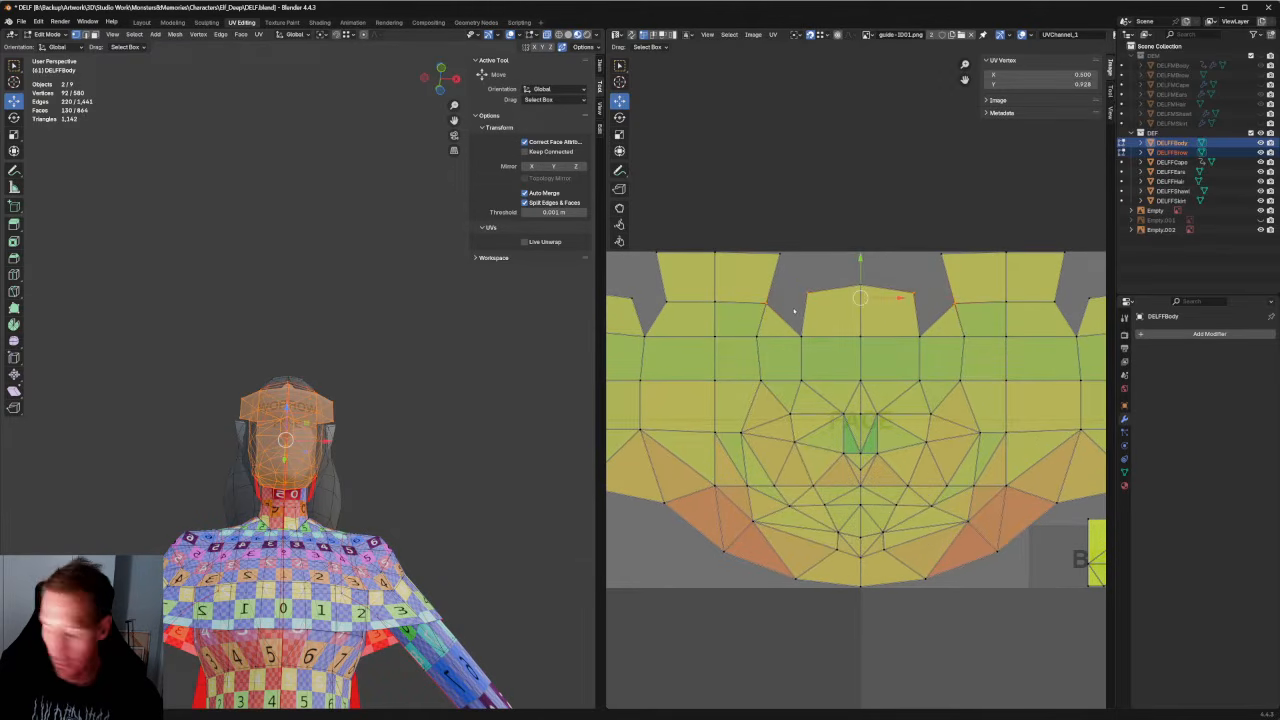
key(shift+w)
Extend the alignment to the whole vertex row through the bases of both upper face-UV flaps with Align Horizontally.
scroll(917, 311, down, 4)
scroll(1002, 320, up, 3)
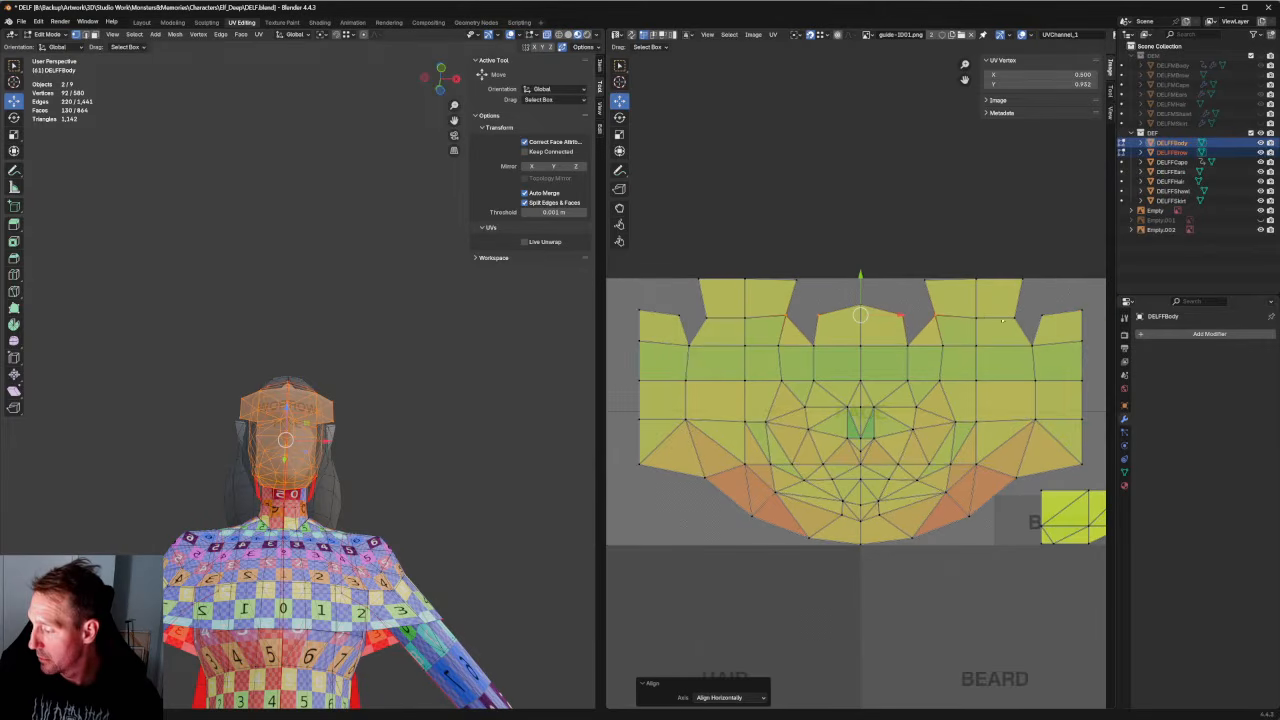
drag(930, 334, 670, 333)
key(shift+w)
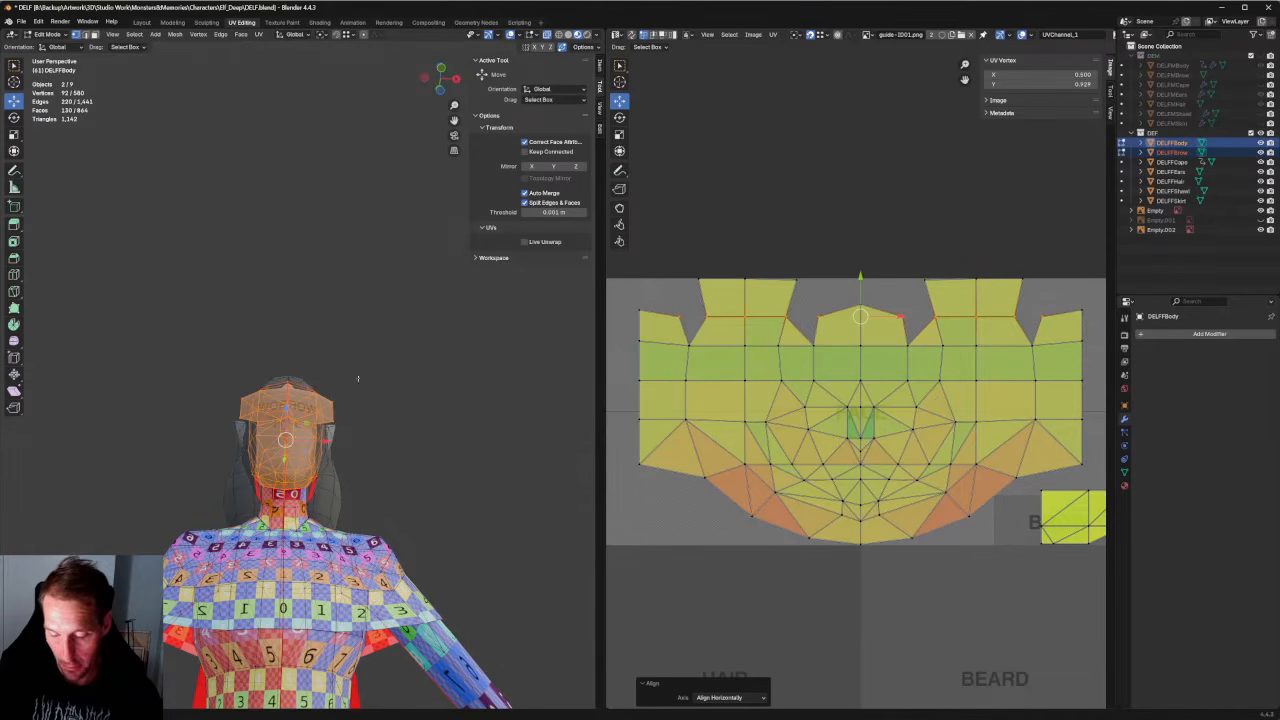
Clear the mesh selection and examine the head in right side view and the whole figure from an angle.
middle_drag(358, 378, 327, 412)
key(s)
key(grave)
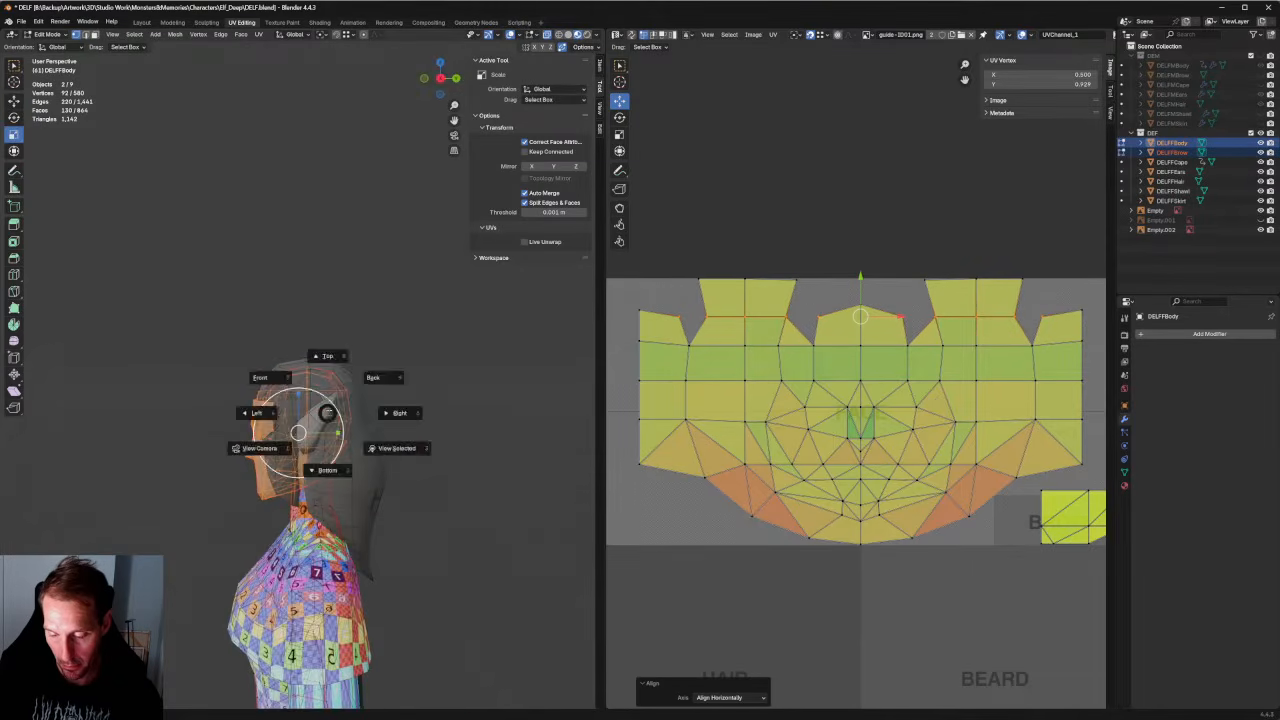
click(327, 412)
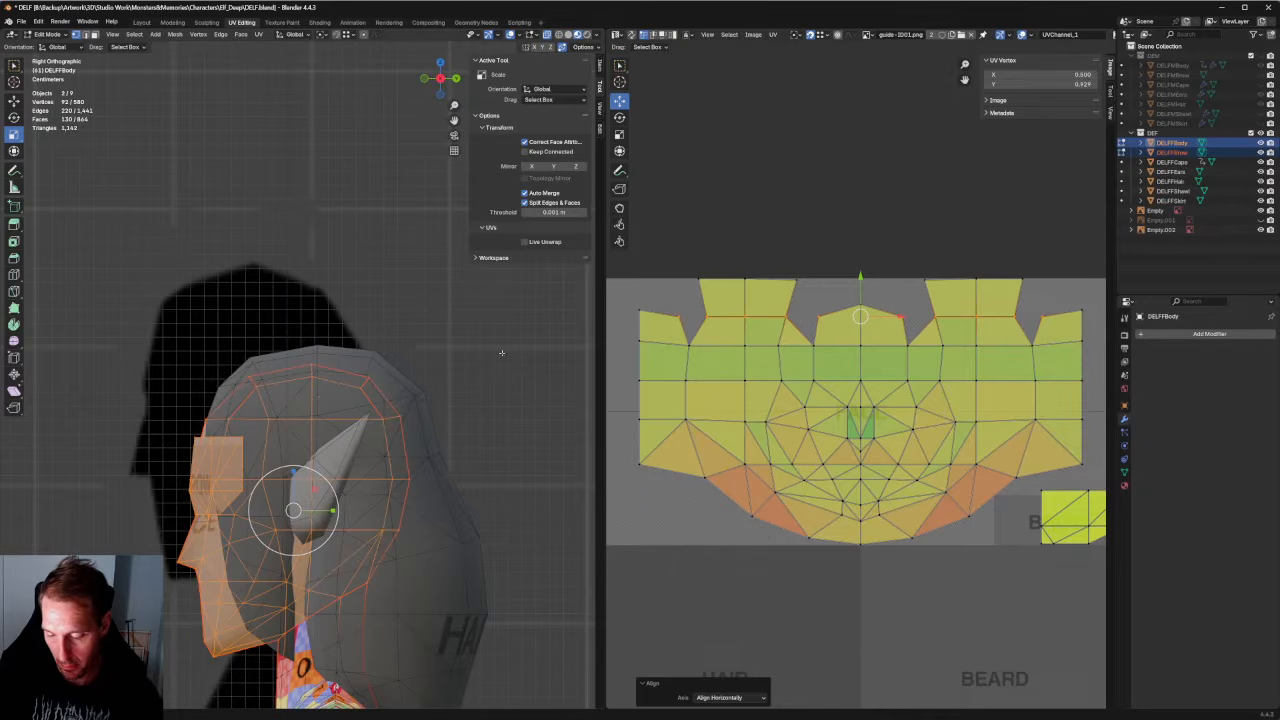
key(alt+a)
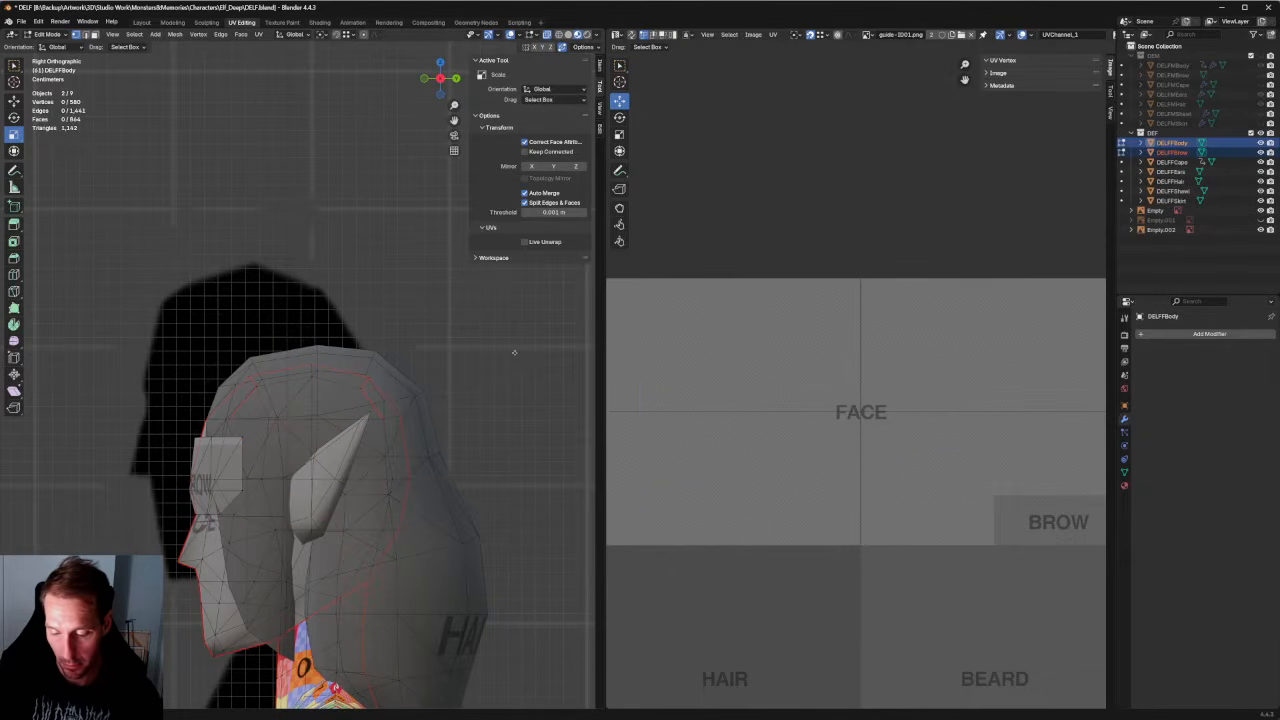
scroll(515, 352, down, 3)
key(KP_1)
key(KP_3)
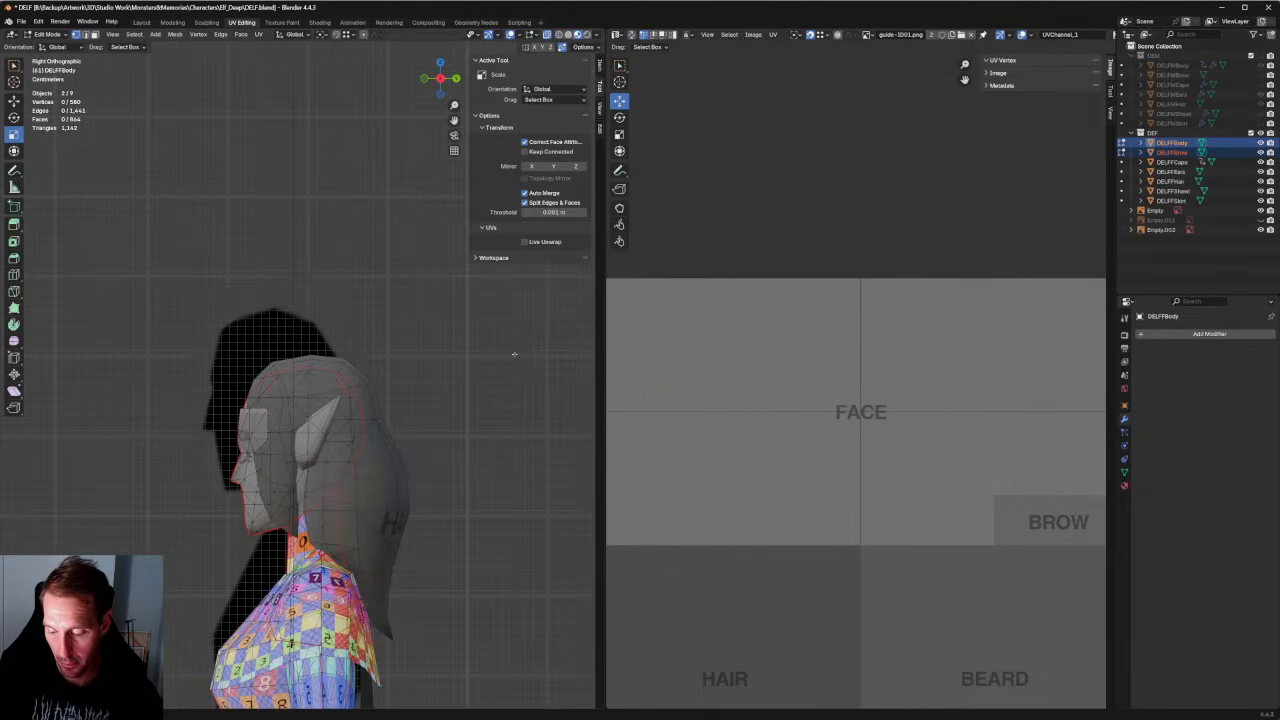
key(alt+z)
scroll(500, 360, down, 4)
mouse_move(466, 372)
middle_down()
mouse_move(486, 421)
mouse_move(438, 246)
middle_up()
key(KP_1)
mouse_move(418, 296)
shift+middle_down()
mouse_move(428, 238)
mouse_move(320, 264)
mouse_move(372, 300)
shift+middle_up()
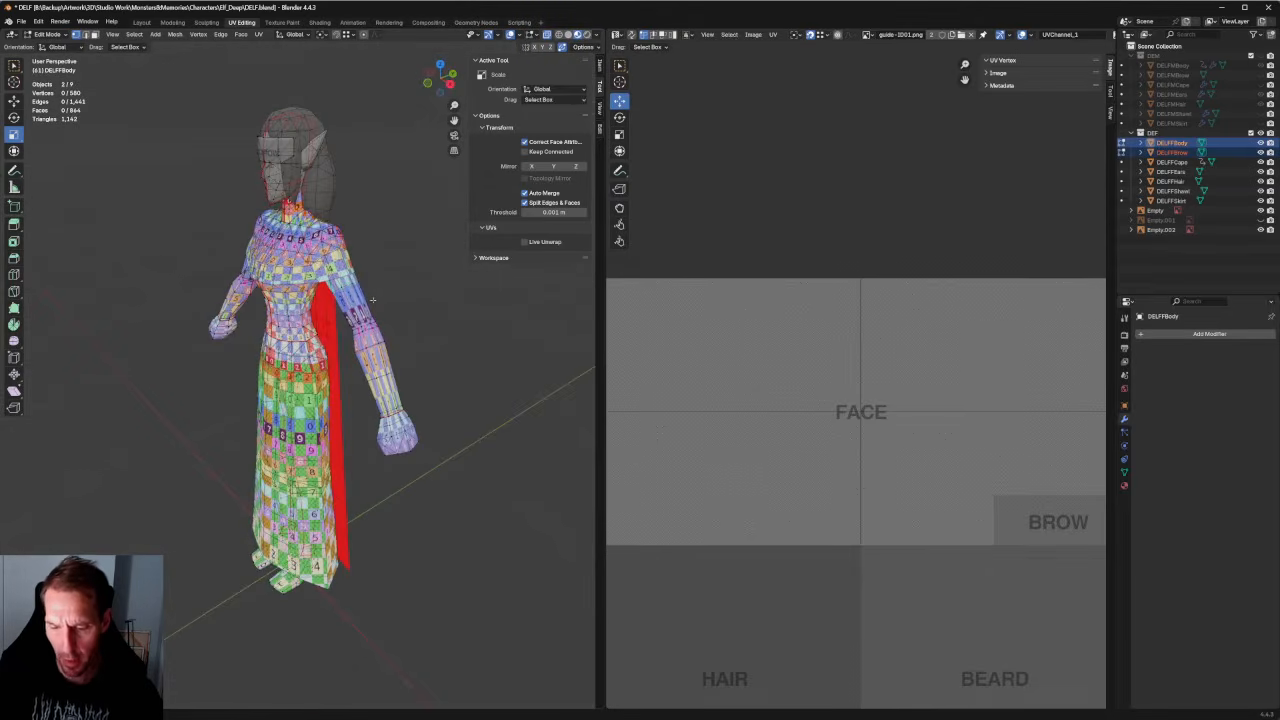
Switch editing to DELFFHair and select one lateral half of its mesh in front view.
click(1122, 181)
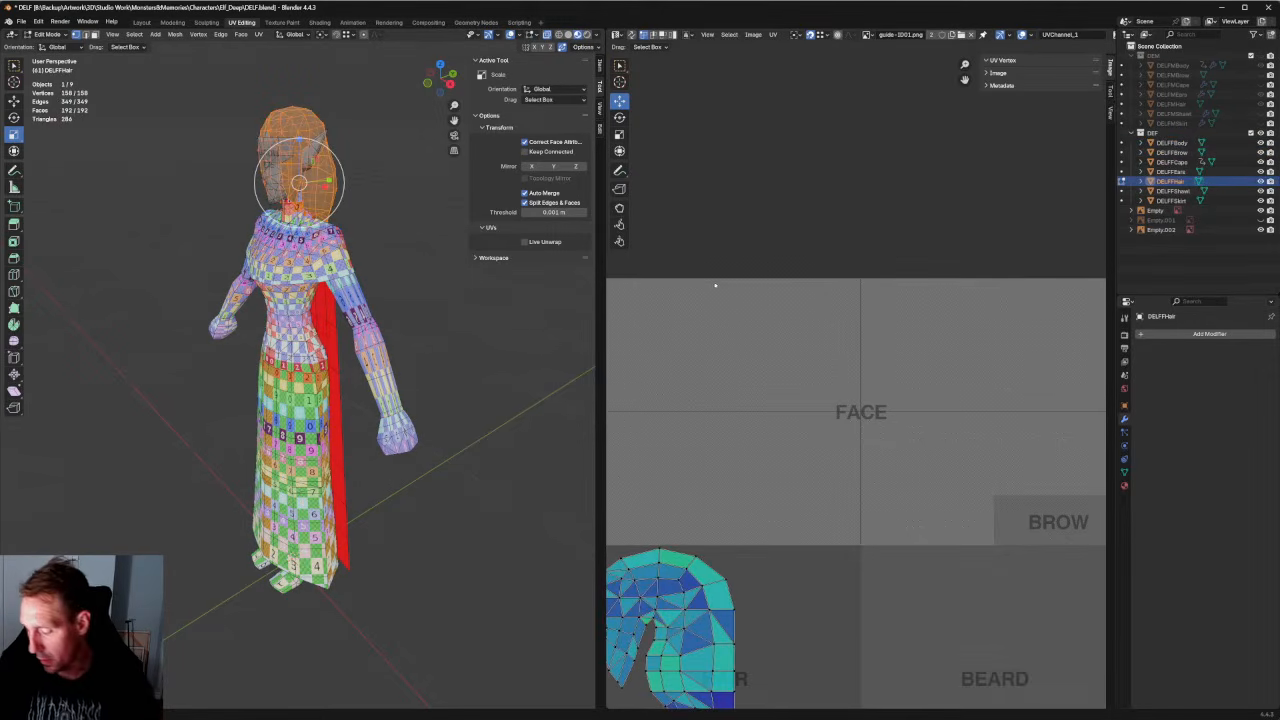
scroll(714, 286, down, 3)
click(422, 328)
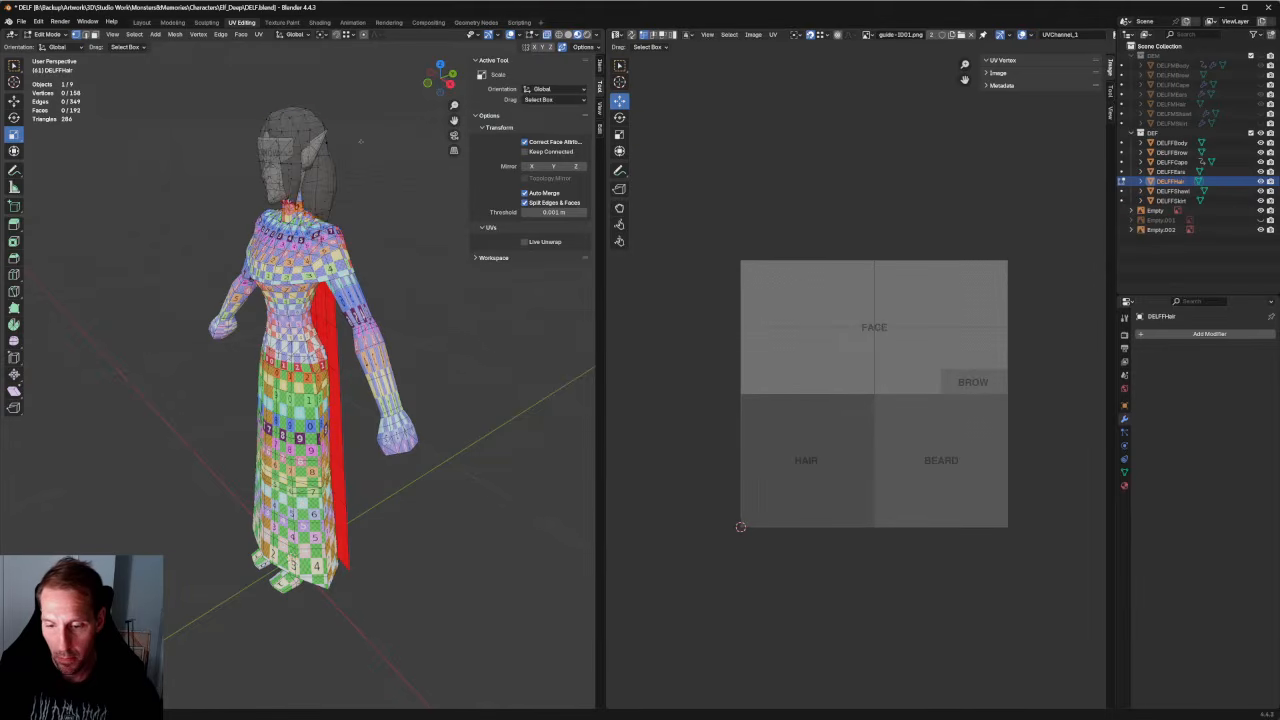
middle_drag(422, 328, 492, 360)
scroll(318, 170, up, 3)
middle_drag(360, 232, 365, 308)
scroll(365, 308, up, 3)
scroll(369, 306, down, 5)
key(grave)
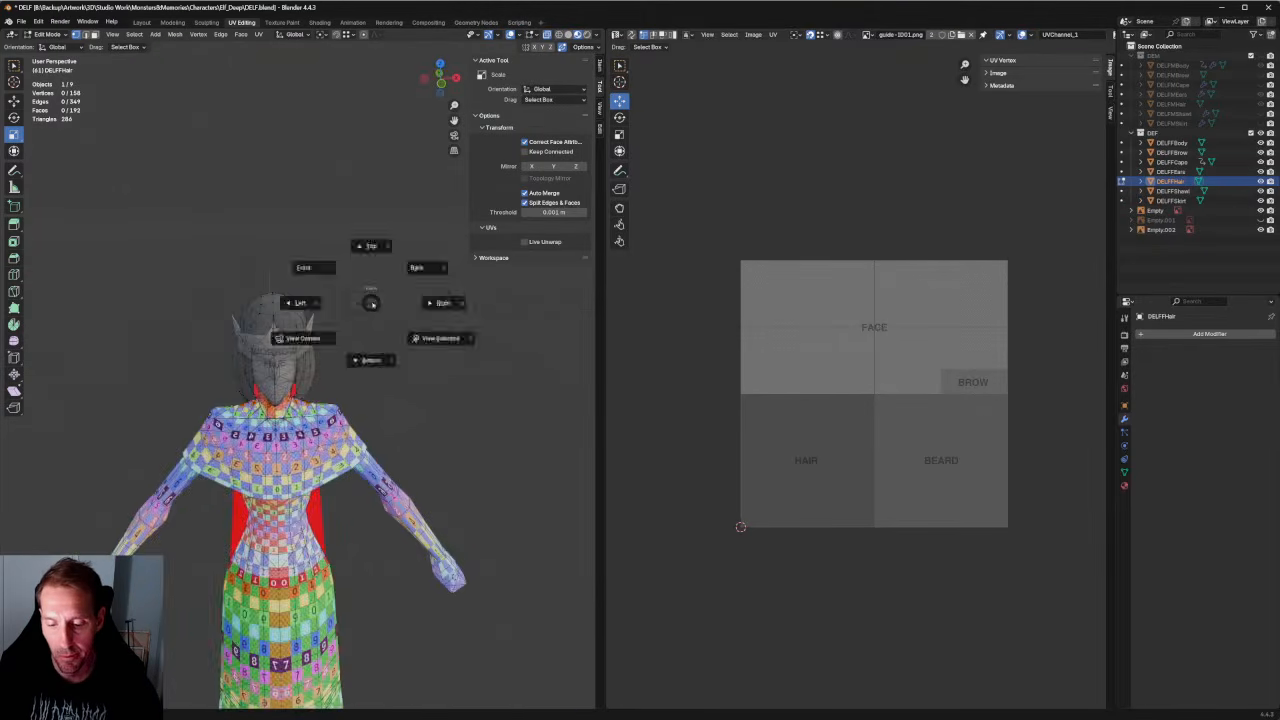
click(311, 269)
drag(176, 252, 275, 516)
key(c)
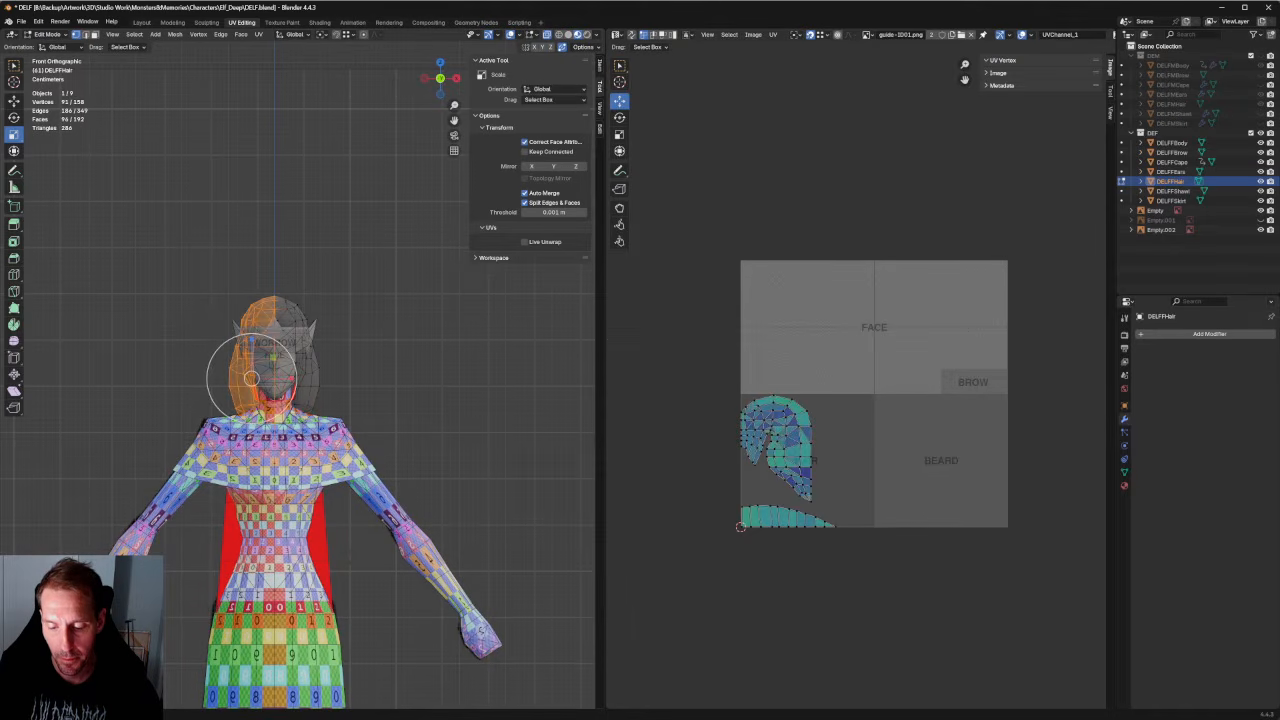
Select the selected half's large curved hair UV island and move it off the left side of the guide texture.
scroll(251, 377, up, 4)
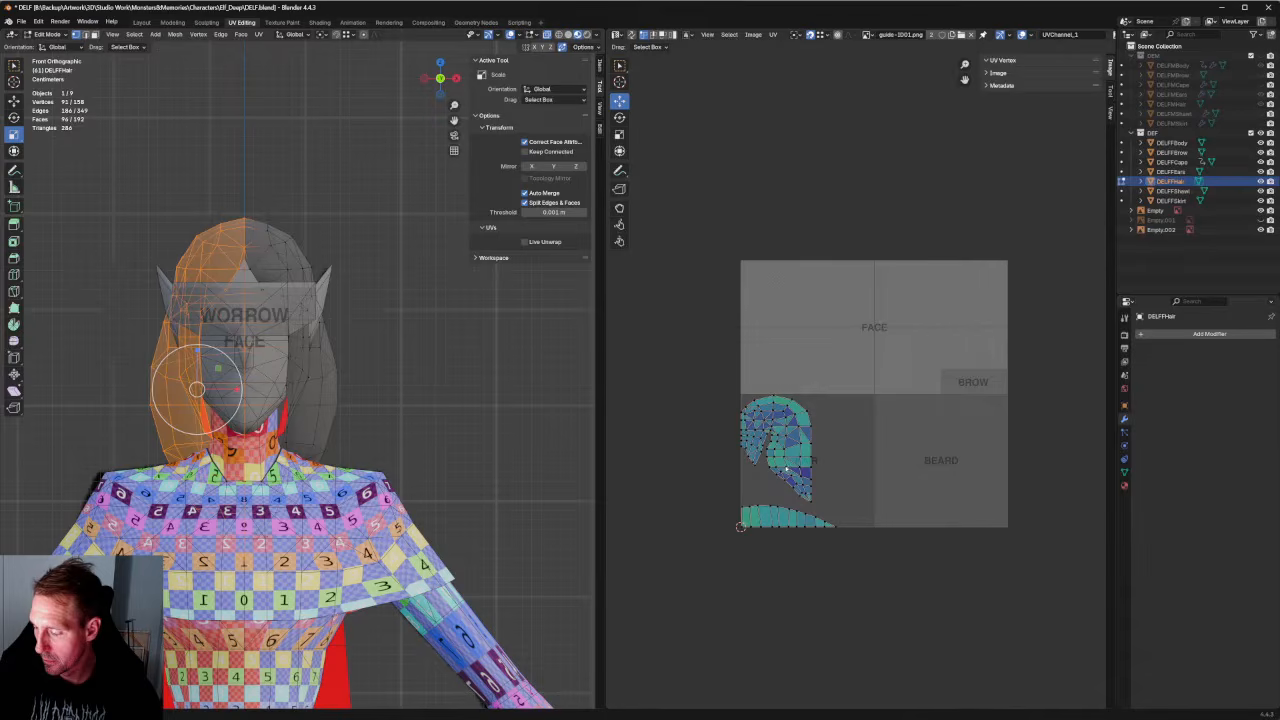
drag(920, 345, 776, 498)
drag(845, 372, 690, 490)
click(717, 369)
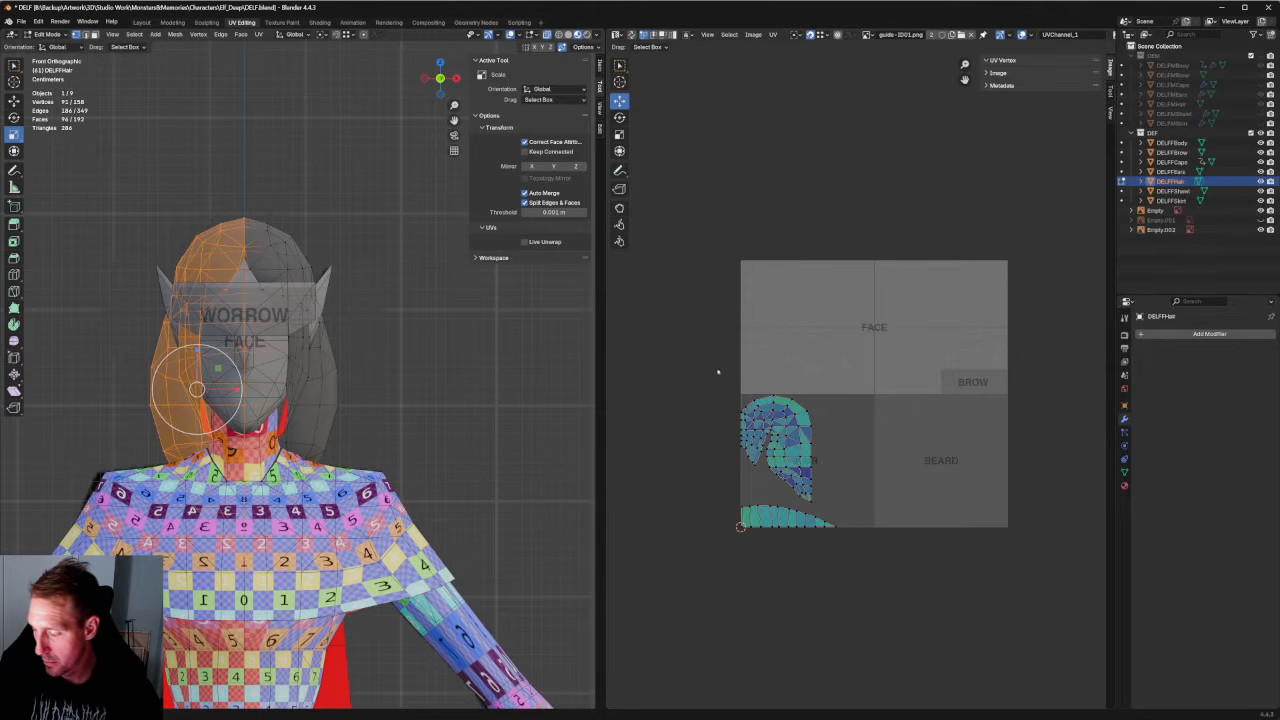
drag(717, 369, 792, 507)
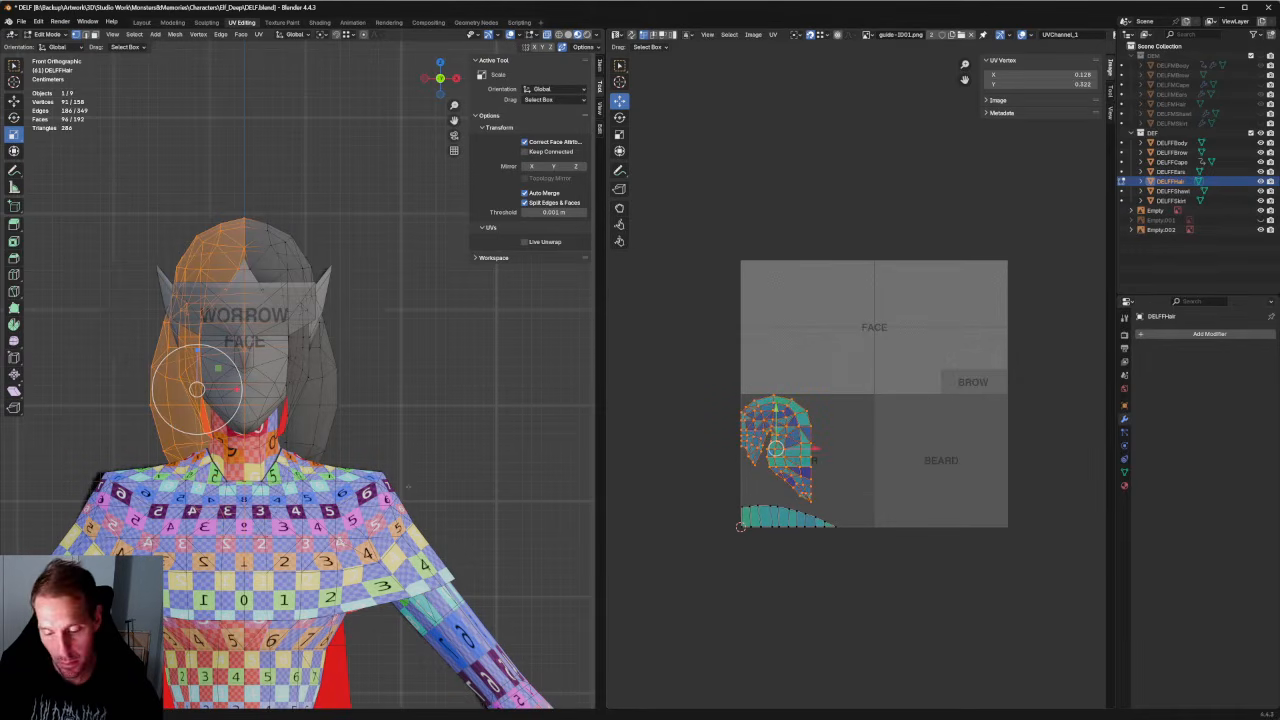
key(g)
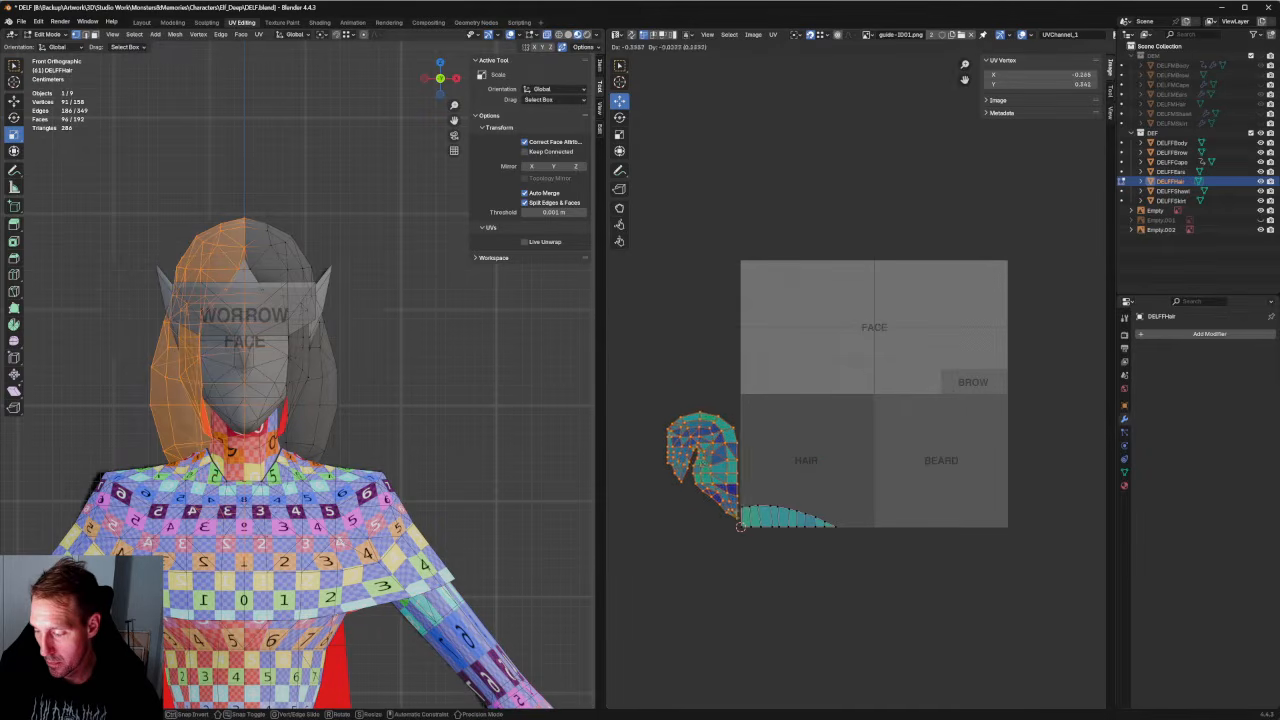
click(740, 527)
Select the whole hair mesh and flip only the displaced hair UV island with Mirror X.
key(alt+a)
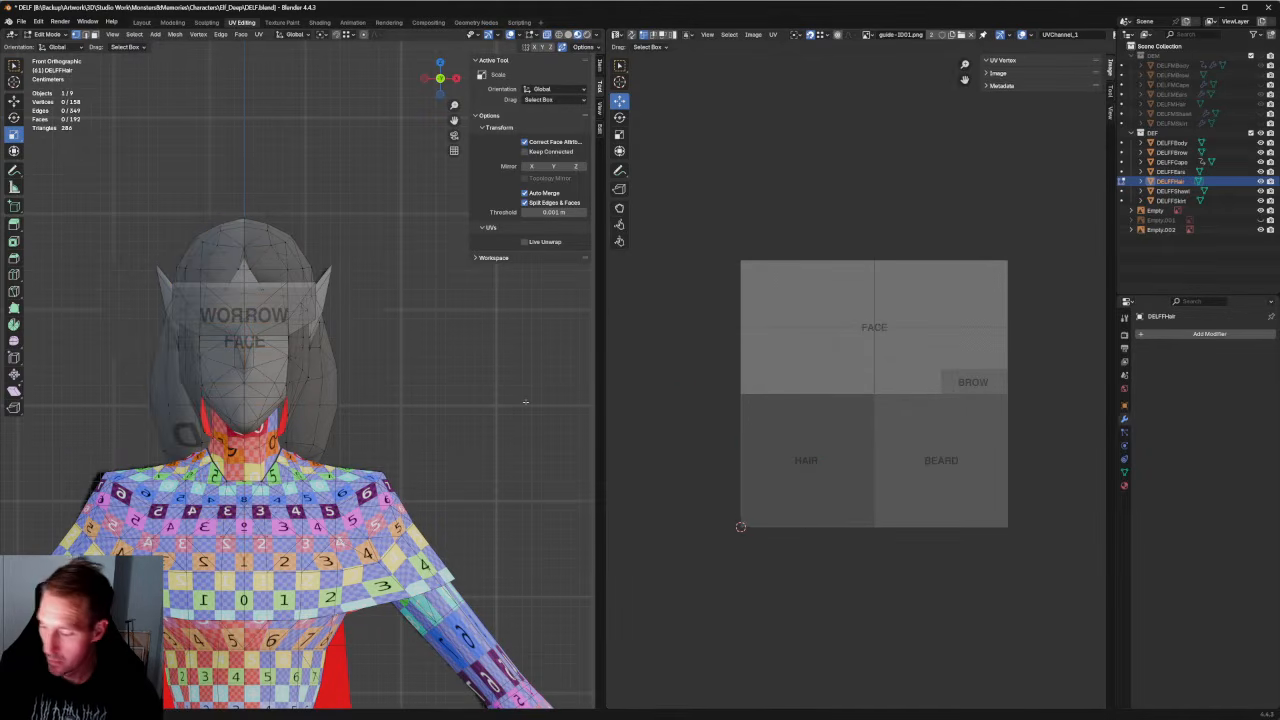
key(a)
drag(626, 366, 733, 516)
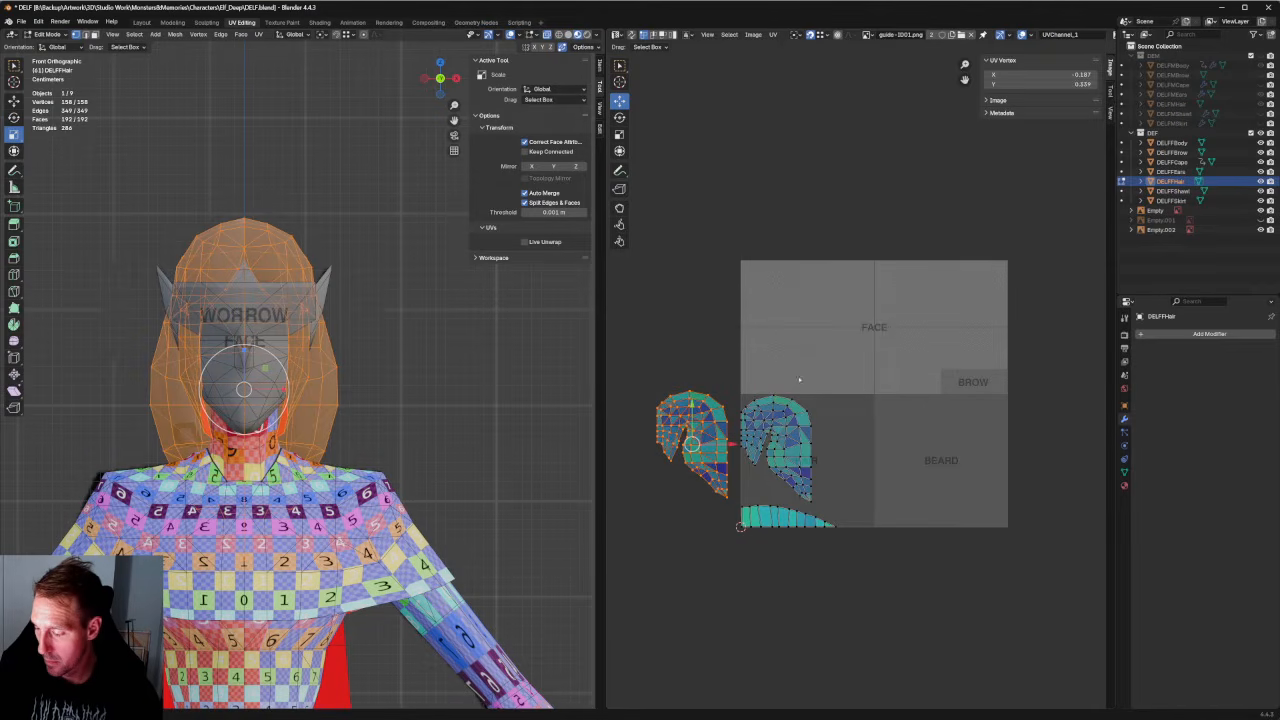
key(u)
click(706, 439)
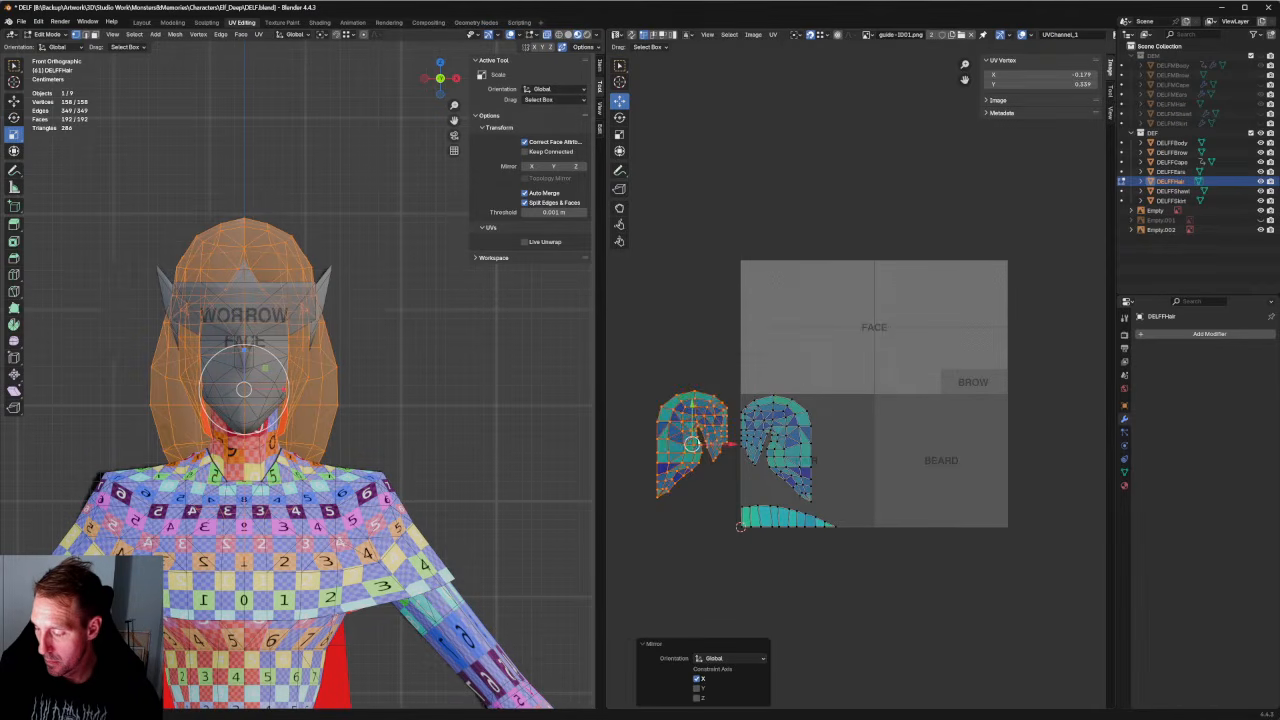
Move the mirrored hair island beside the other half and snap it so their straight centre edges meet.
key(g)
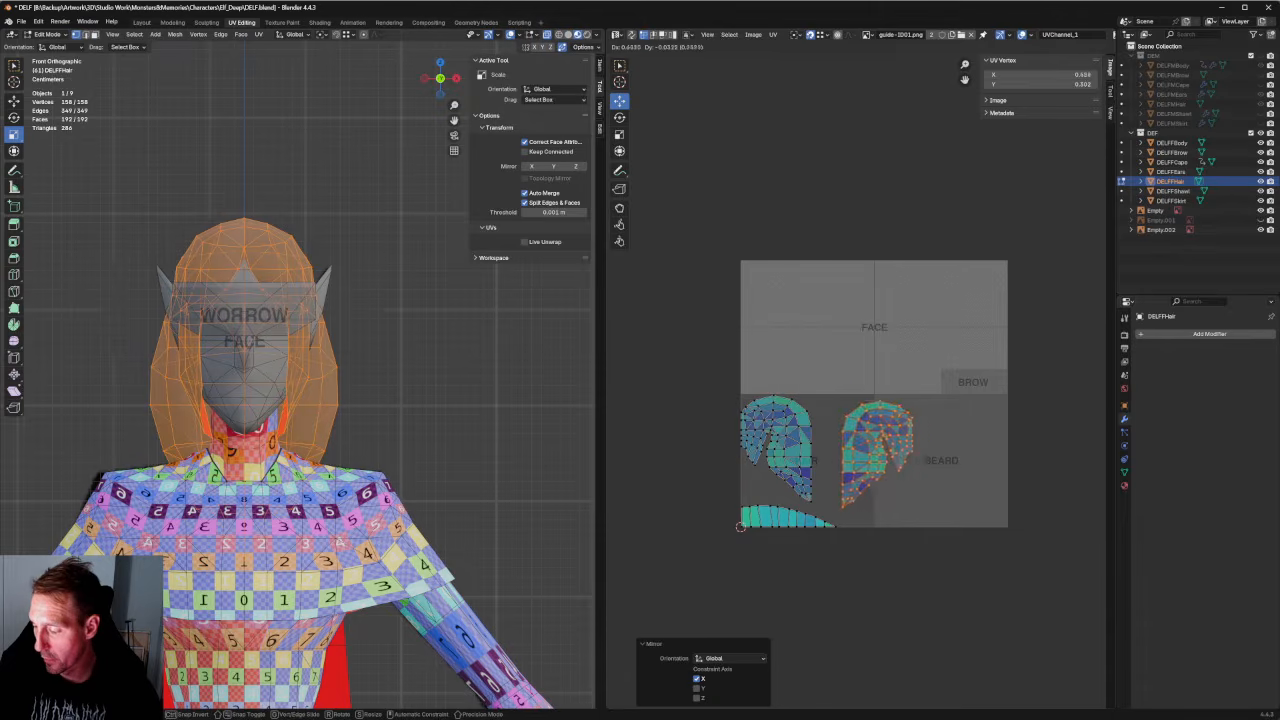
click(996, 452)
scroll(861, 378, up, 3)
middle_drag(848, 522, 868, 362)
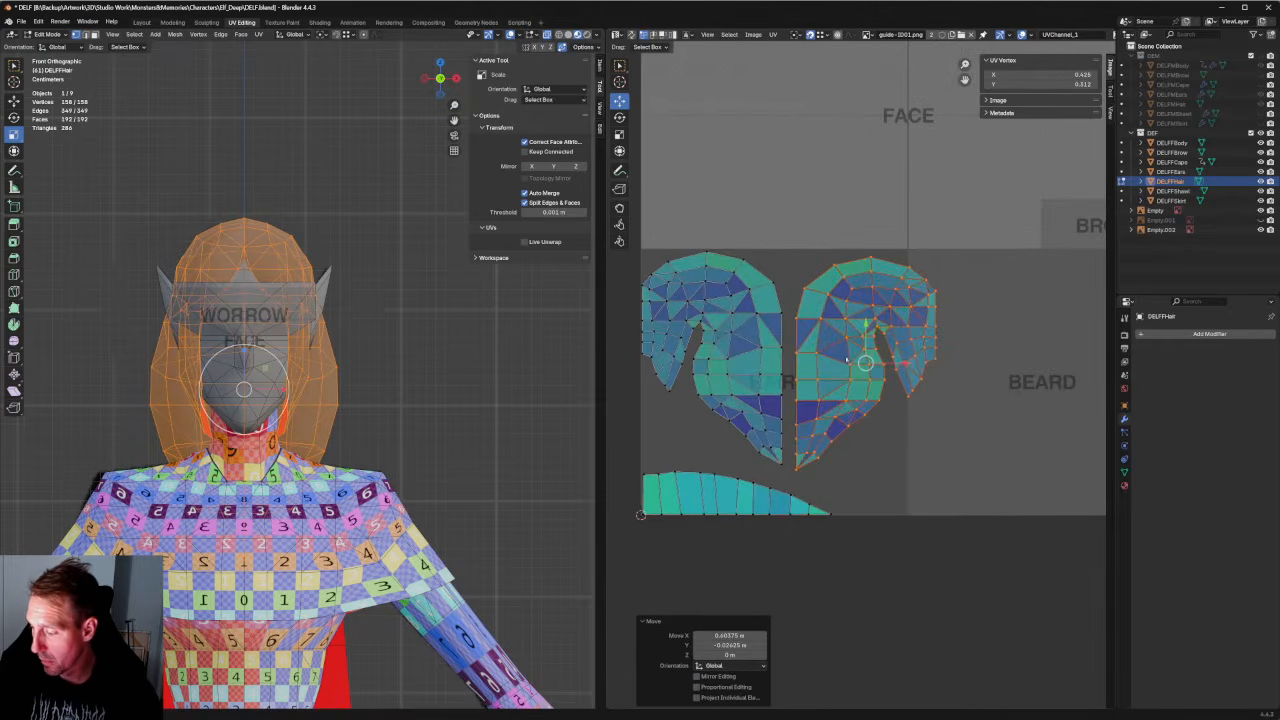
key(g)
click(782, 347)
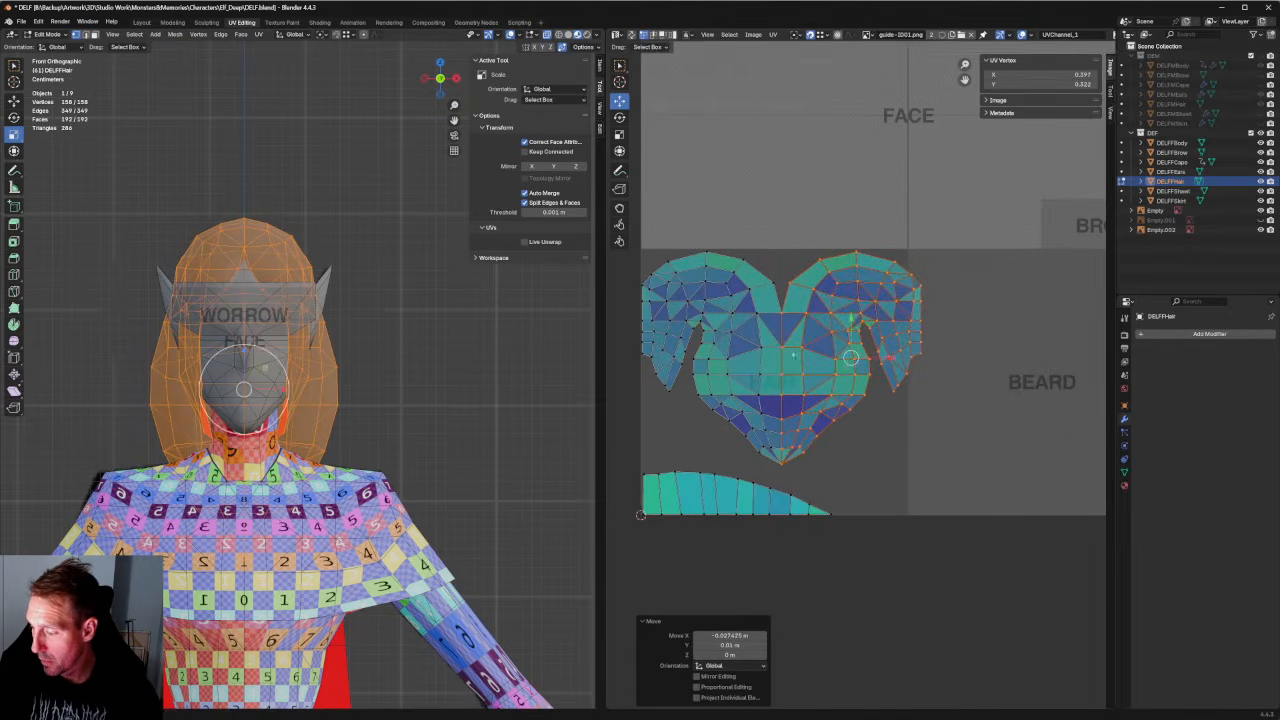
Select both joined hair UV halves and flip them together with Mirror X.
click(896, 400)
scroll(978, 256, down, 1)
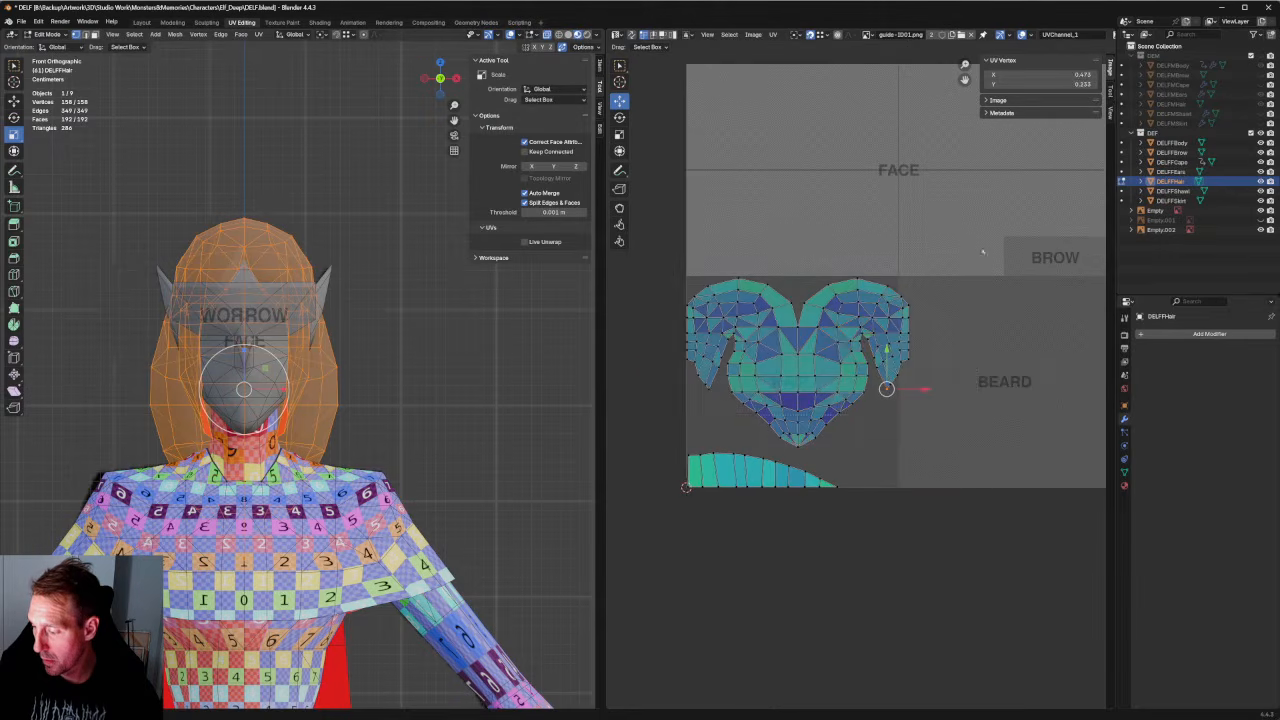
drag(978, 250, 632, 456)
key(u)
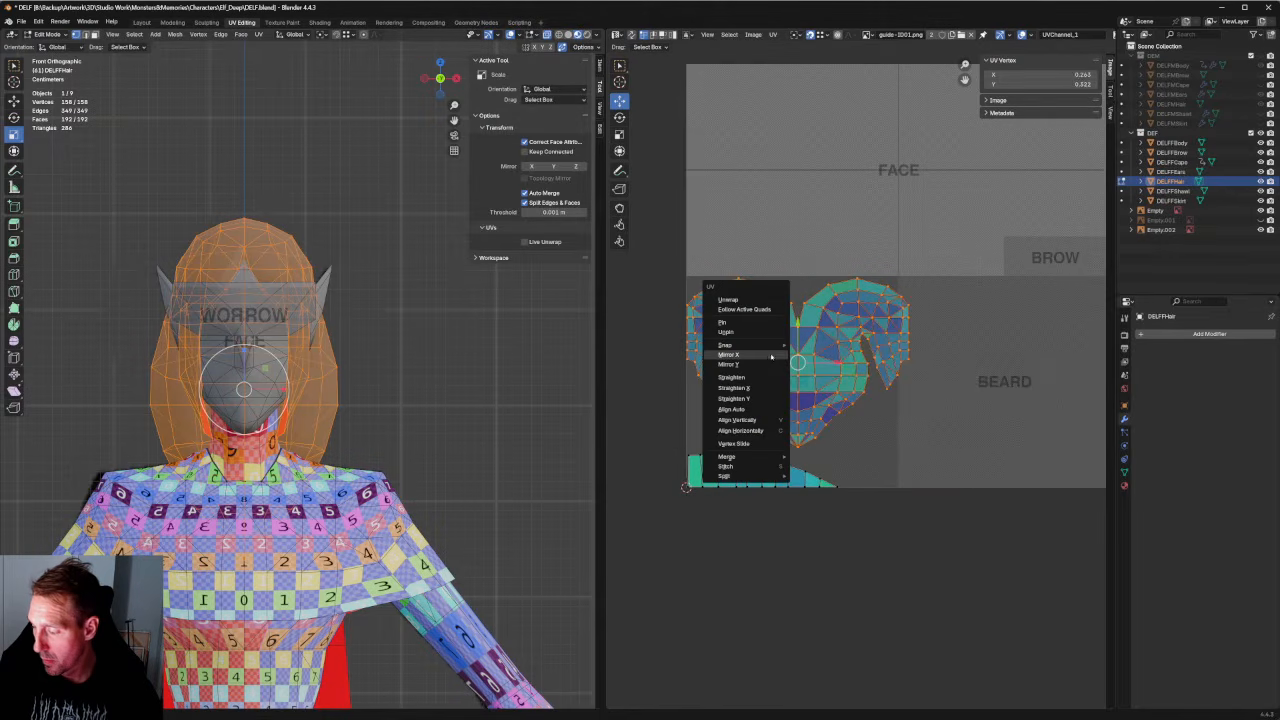
click(746, 355)
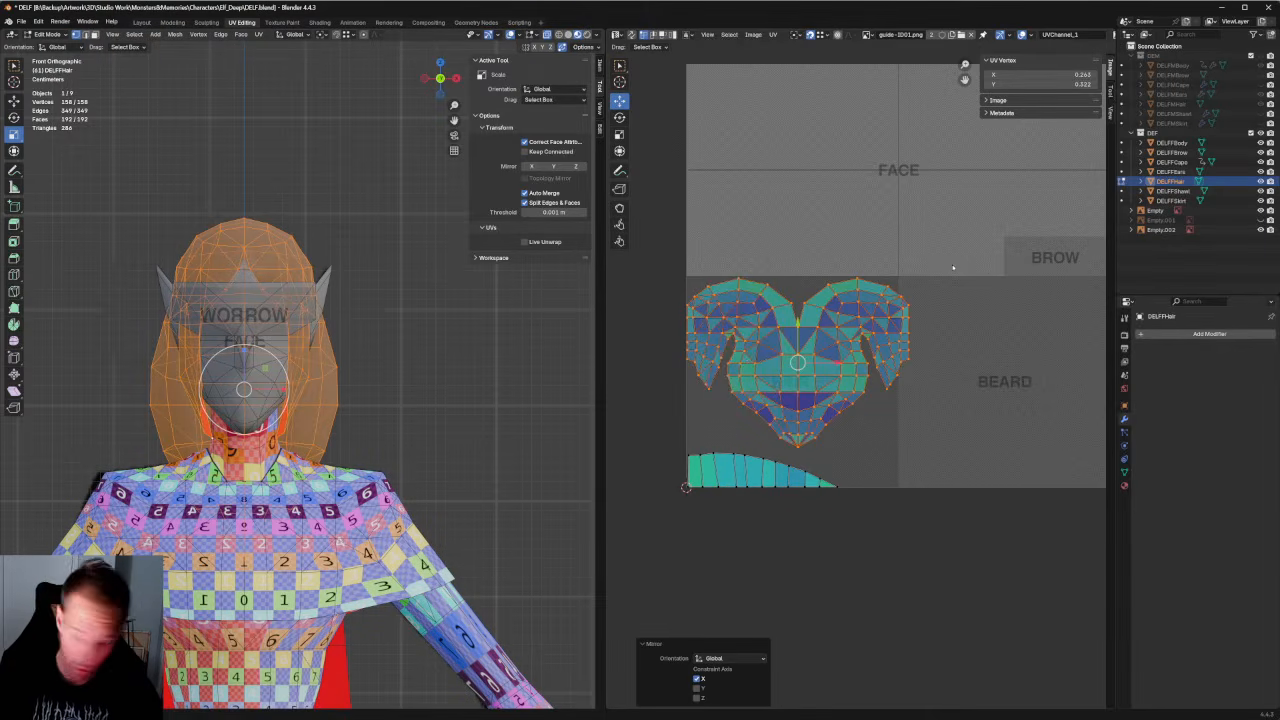
Scale the joined hair UVs with the Transform tool so their right edge meets the HAIR region's right boundary.
key(shift+space)
key(t)
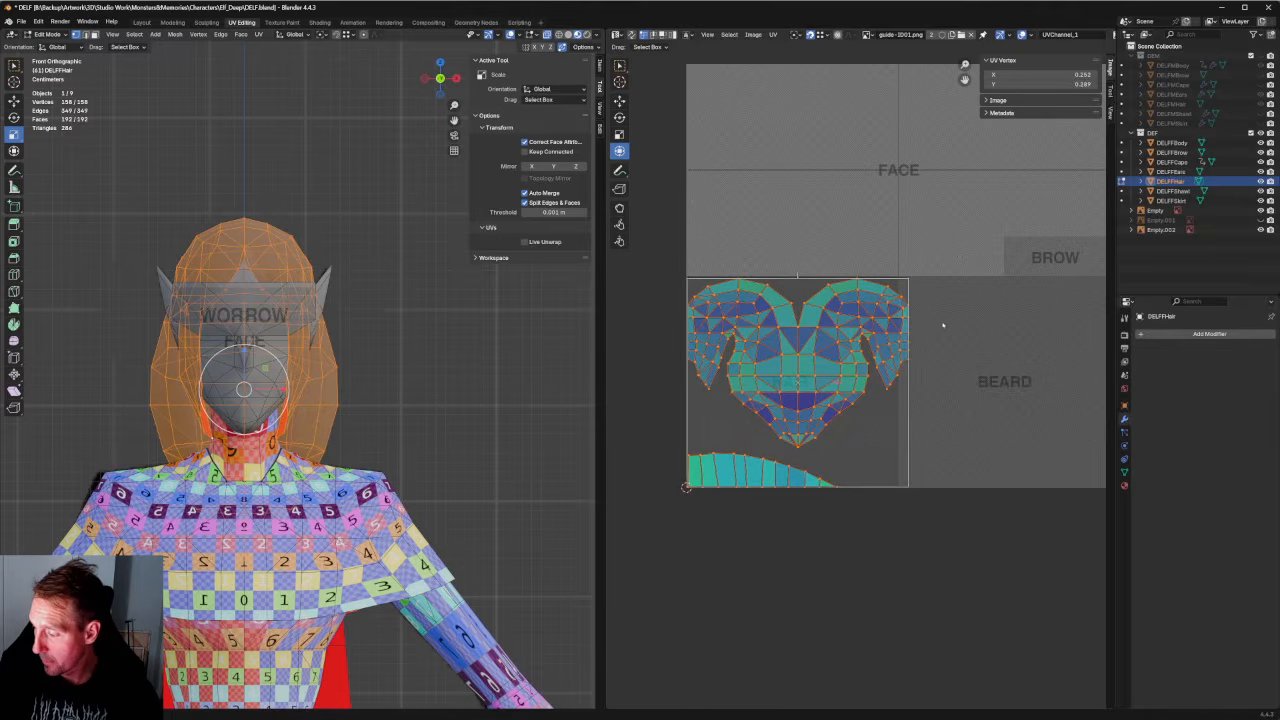
drag(908, 278, 891, 287)
scroll(868, 376, up, 5)
middle_drag(934, 349, 797, 389)
scroll(797, 389, up, 1)
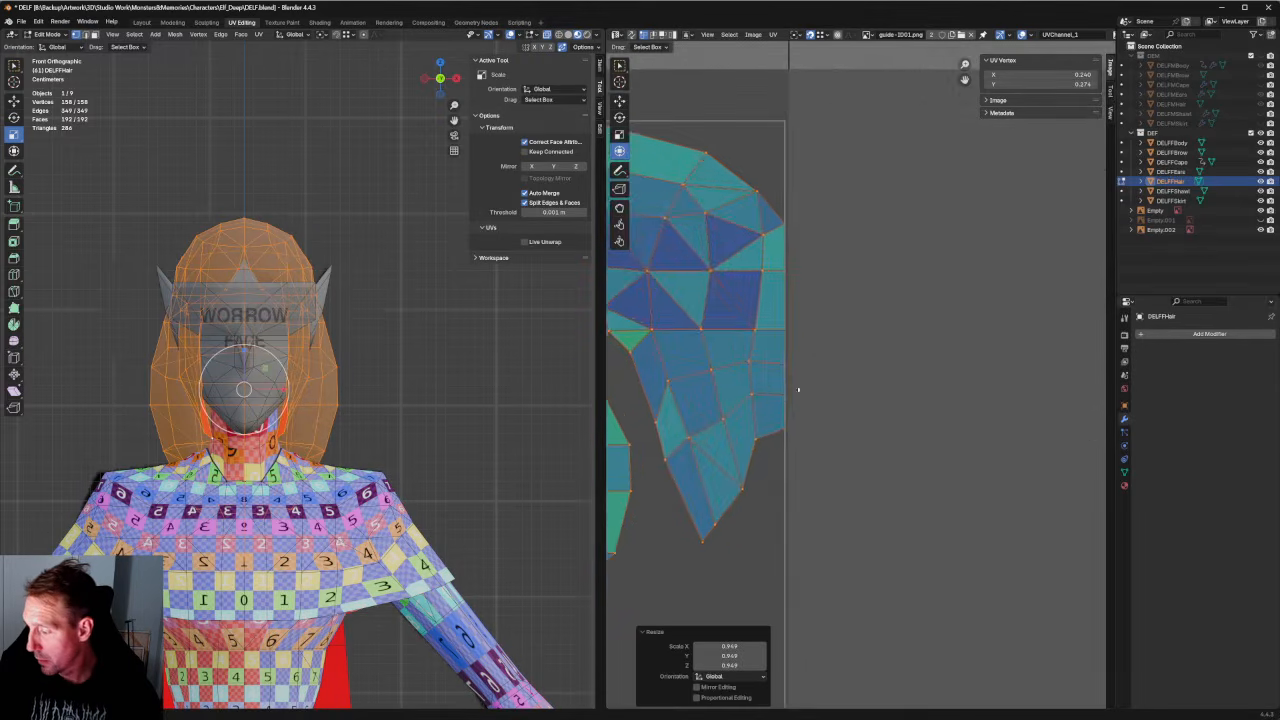
middle_drag(785, 200, 845, 350)
scroll(850, 360, up, 3)
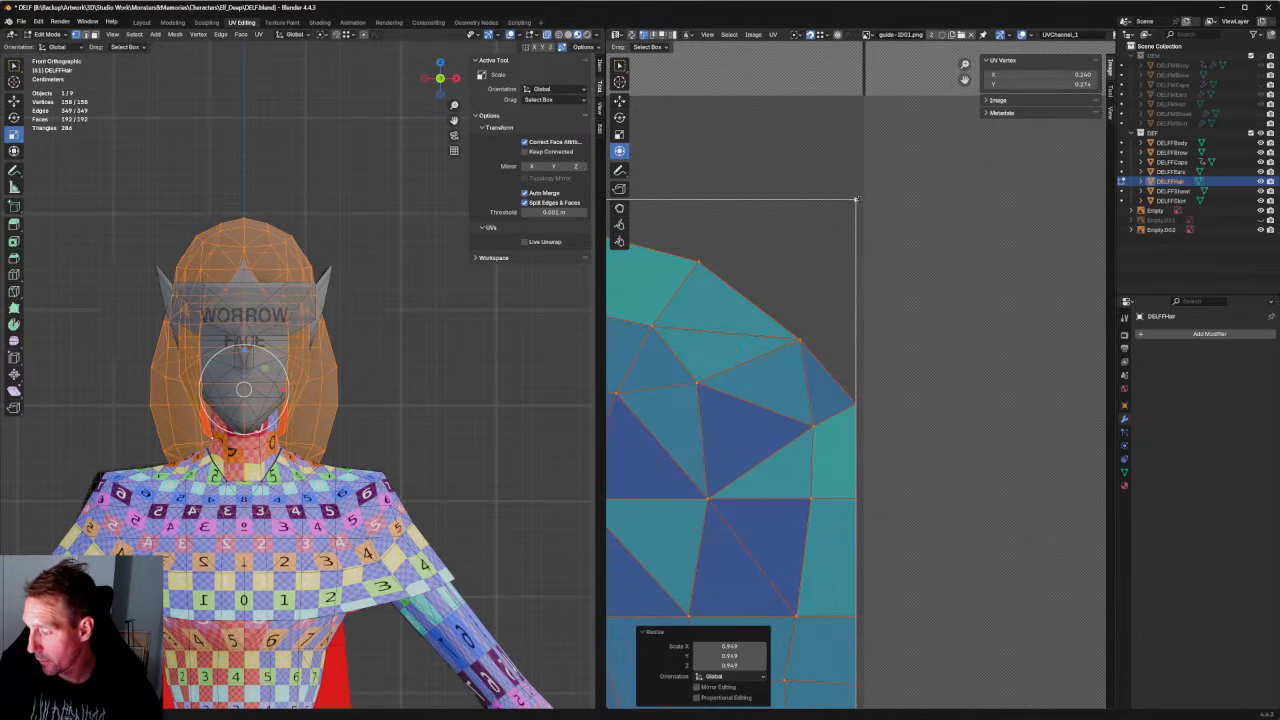
drag(855, 199, 869, 194)
Scale the joined hair UVs by about 1.002 so their left edge meets the guide's left border.
scroll(893, 296, down, 7)
middle_drag(625, 334, 903, 301)
scroll(800, 308, up, 7)
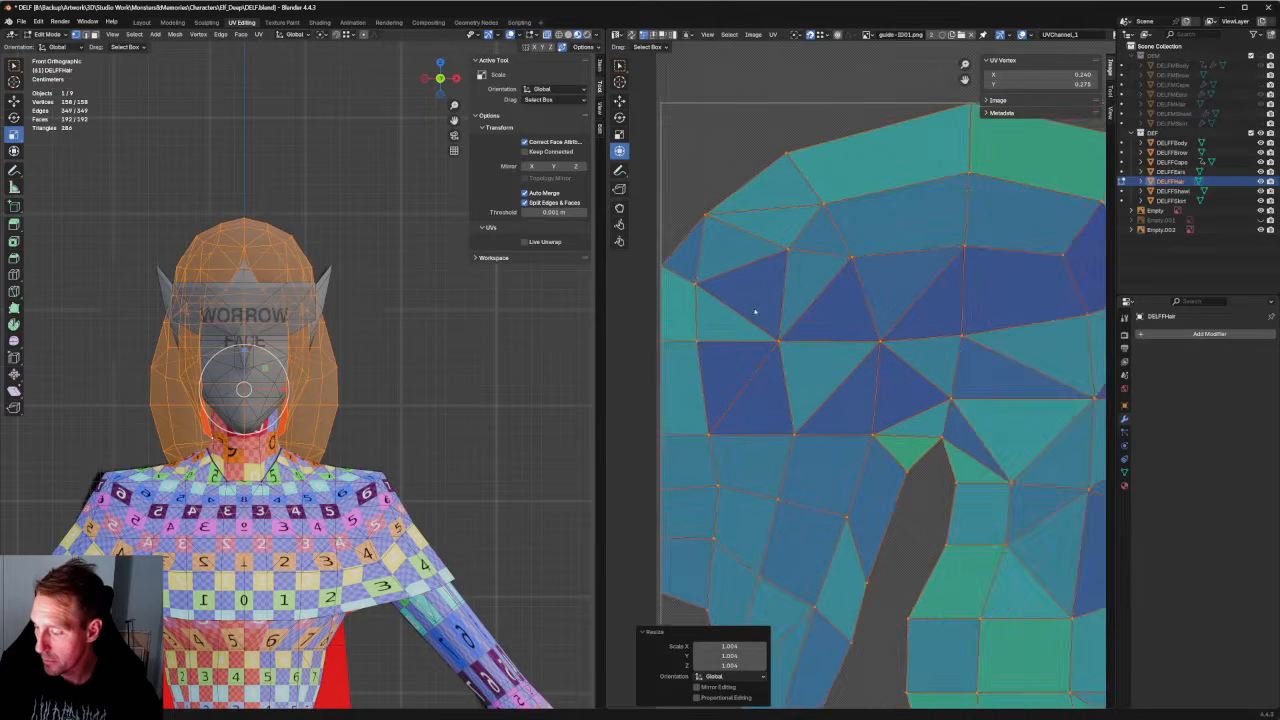
middle_drag(690, 245, 804, 314)
drag(739, 100, 734, 97)
scroll(857, 295, down, 5)
scroll(857, 283, down, 1)
middle_drag(1032, 266, 800, 247)
Select the joined hair UV halves with the Move tool active and move them straight up to the HAIR region's upper edge.
key(w)
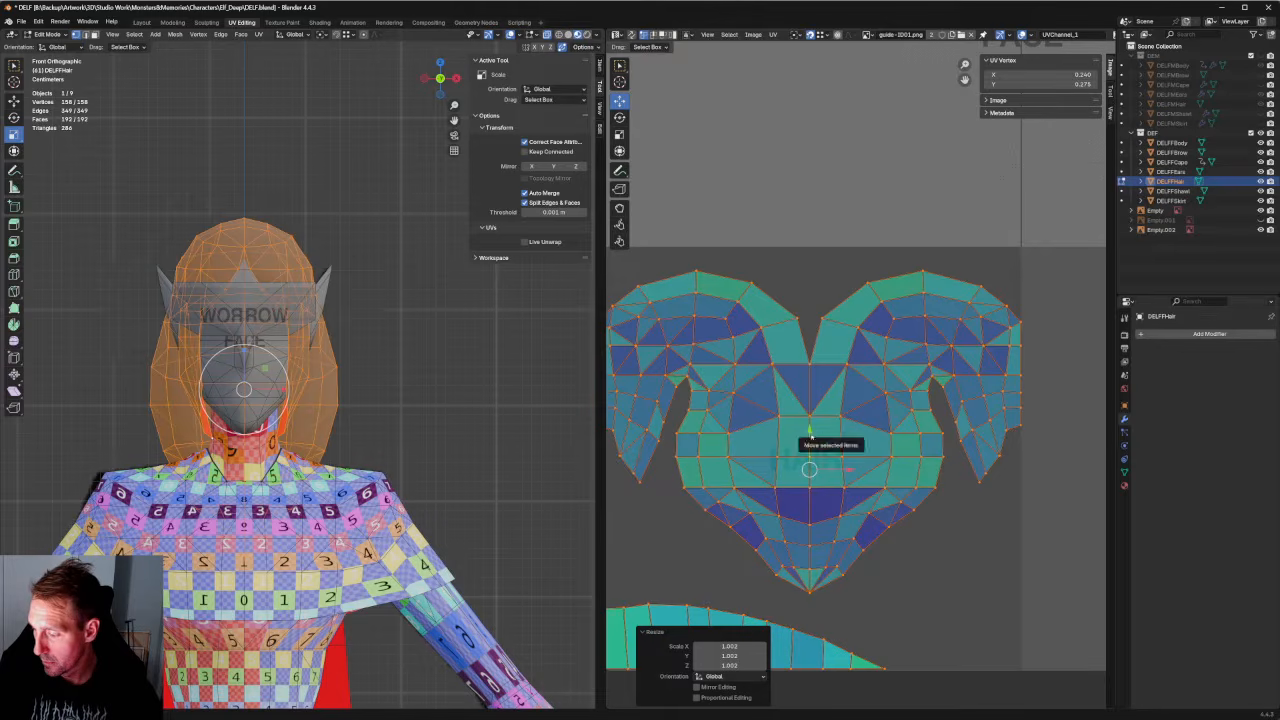
scroll(859, 380, down, 2)
drag(994, 271, 614, 500)
shift+drag(930, 468, 779, 523)
key(g)
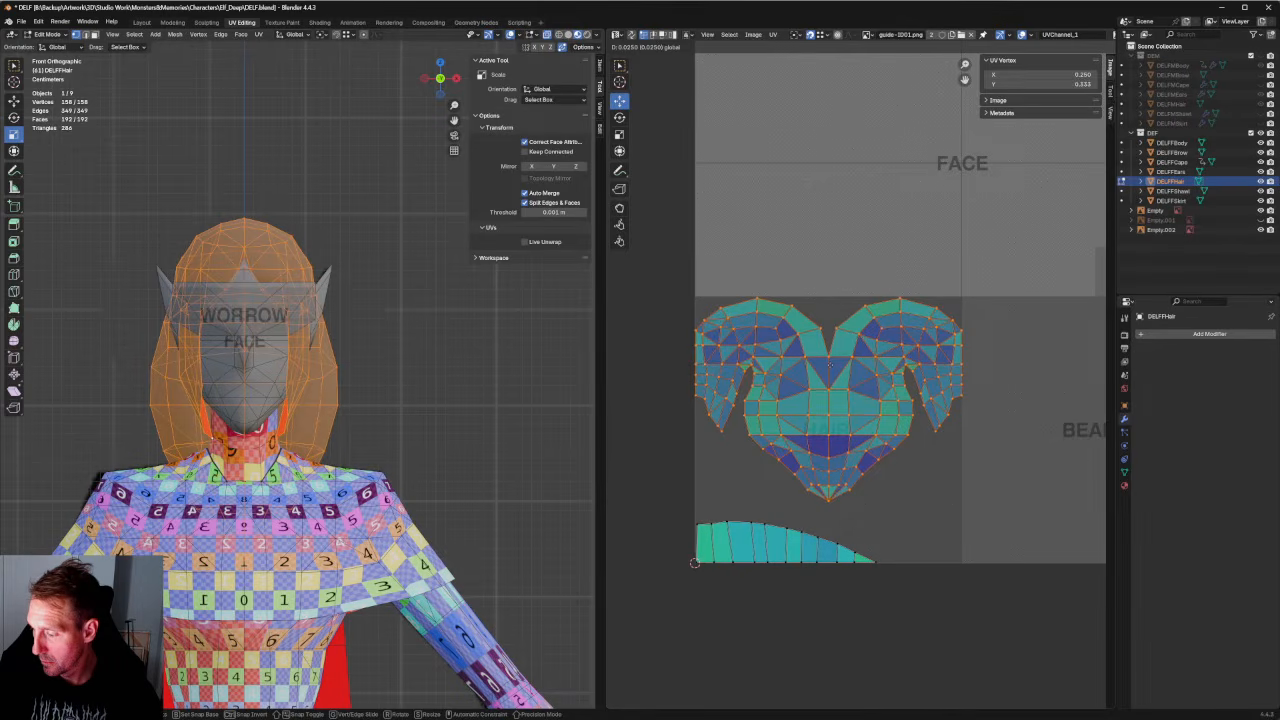
click(829, 364)
click(965, 458)
Turn to the back of the head and flip both joined hair UV halves with Mirror X.
scroll(914, 438, down, 6)
scroll(731, 409, up, 2)
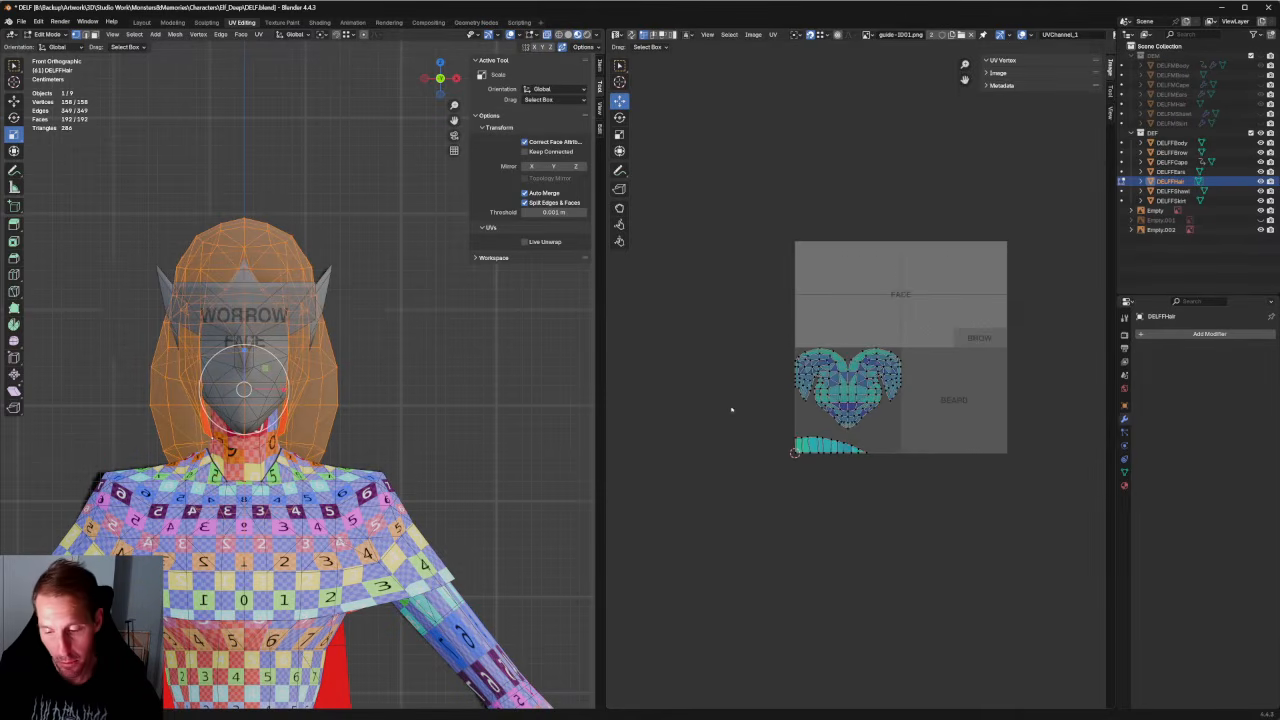
middle_drag(425, 392, 305, 424)
middle_drag(342, 341, 484, 346)
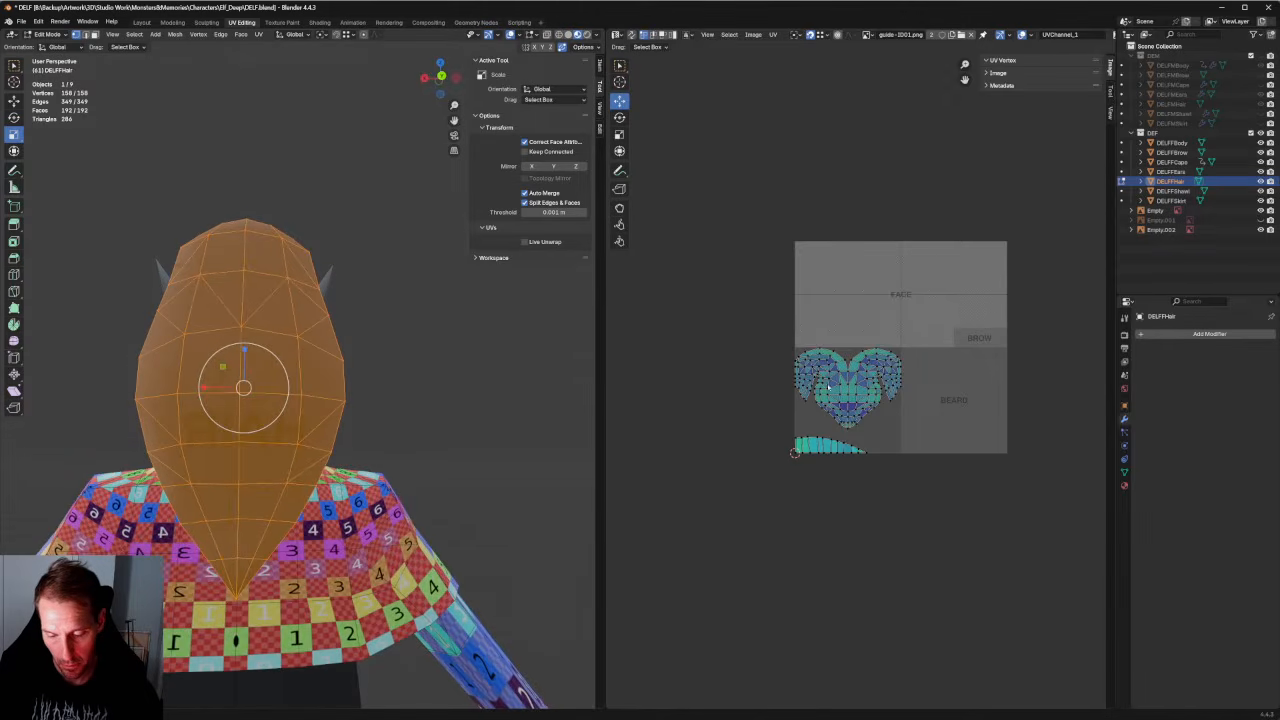
scroll(828, 387, up, 1)
drag(817, 308, 971, 392)
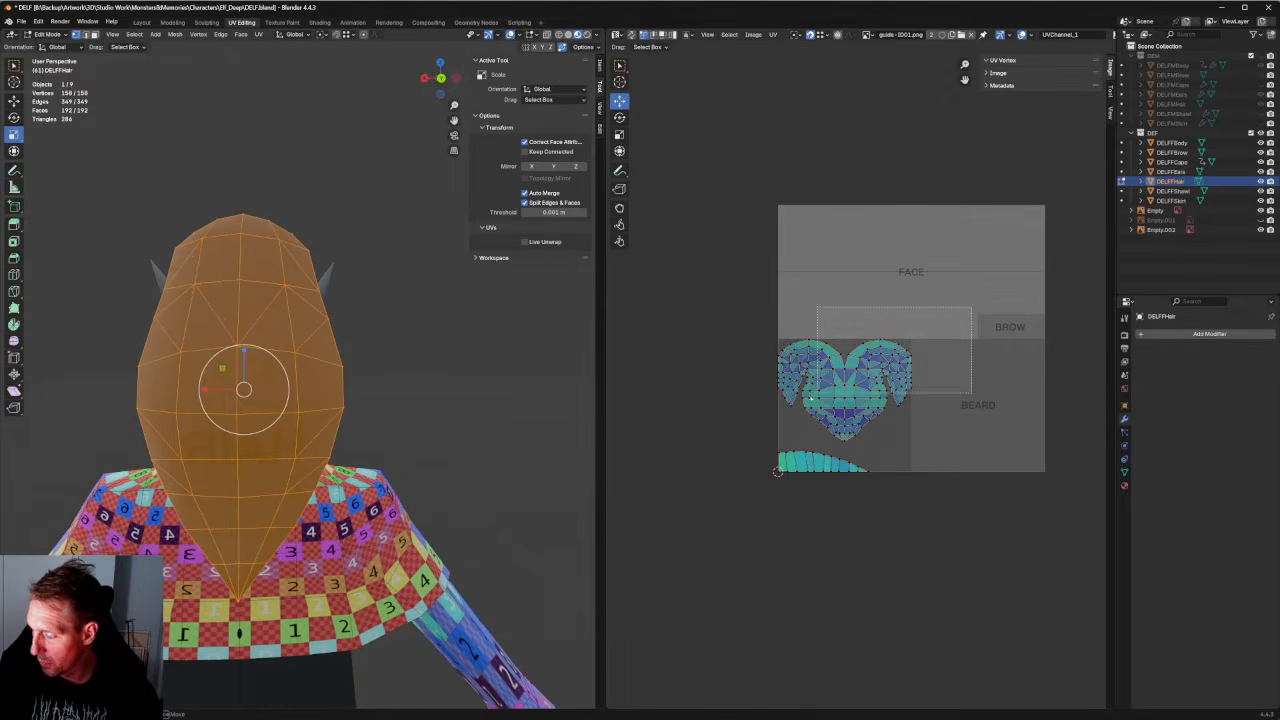
drag(815, 394, 740, 450)
right_click(842, 372)
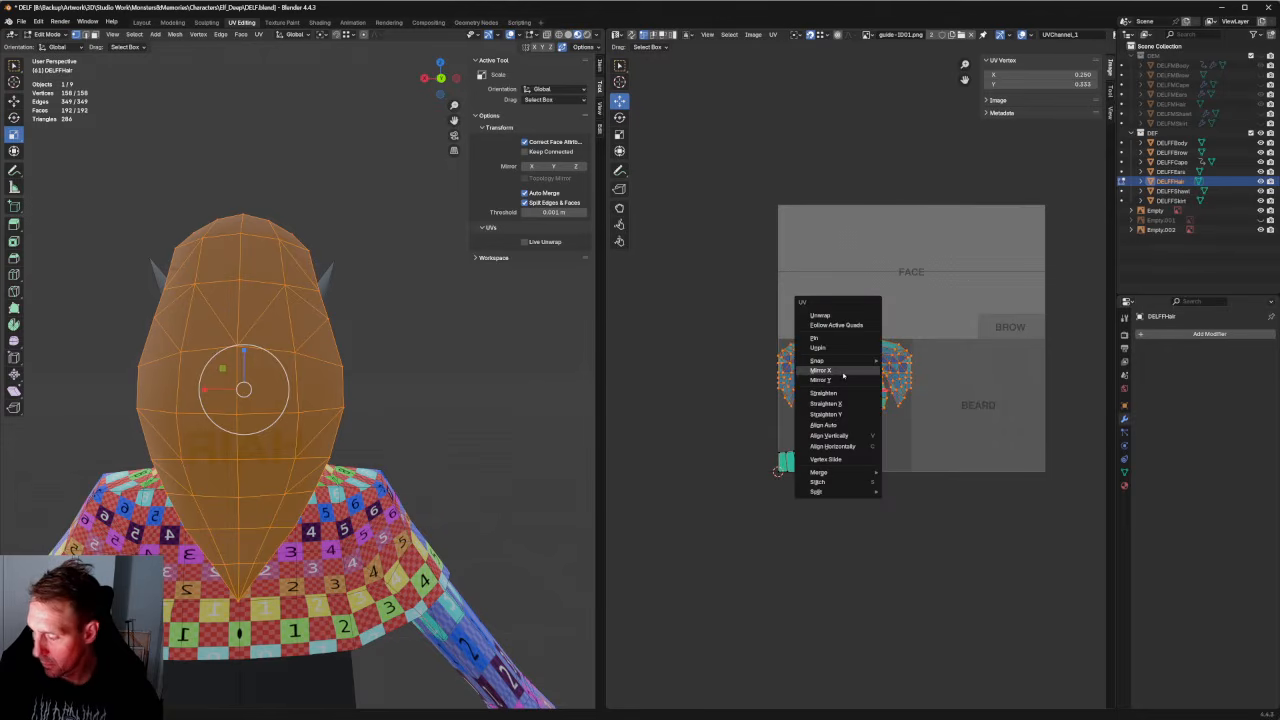
click(843, 371)
click(886, 440)
scroll(860, 420, up, 4)
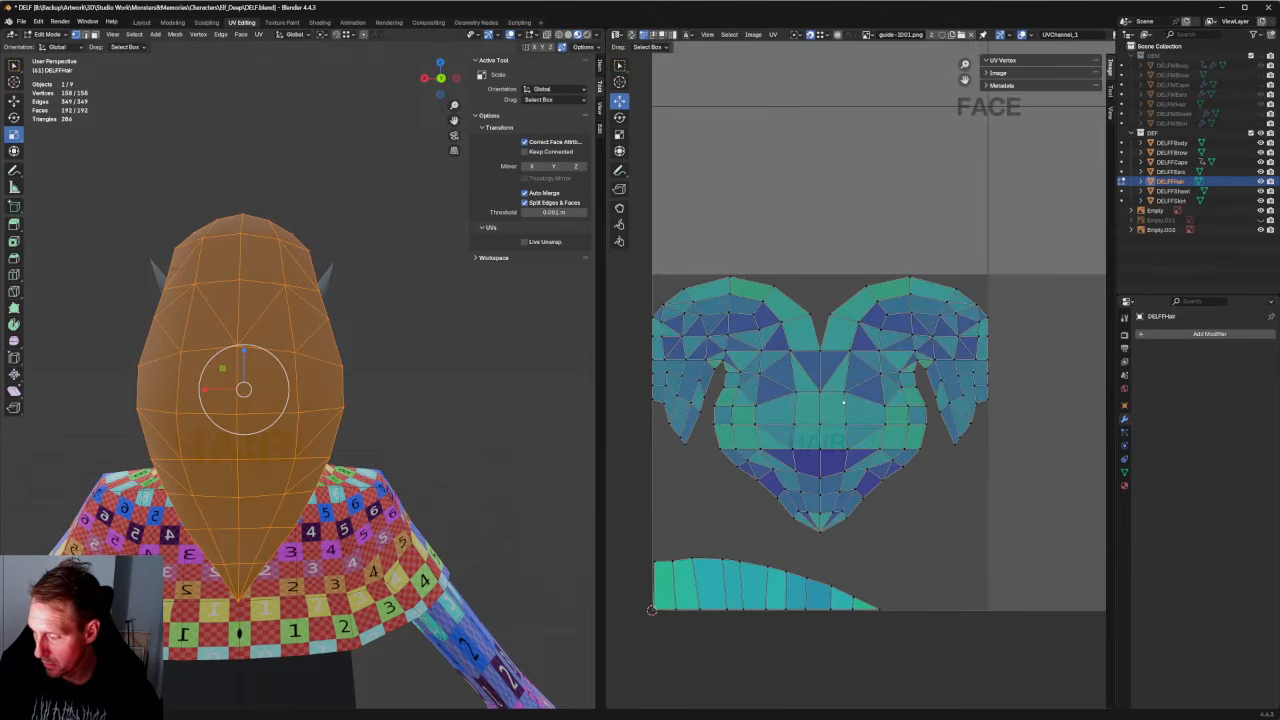
Clear the mesh selection and check the HAIR guide lettering on the back of the head.
middle_drag(477, 374, 310, 428)
key(alt+a)
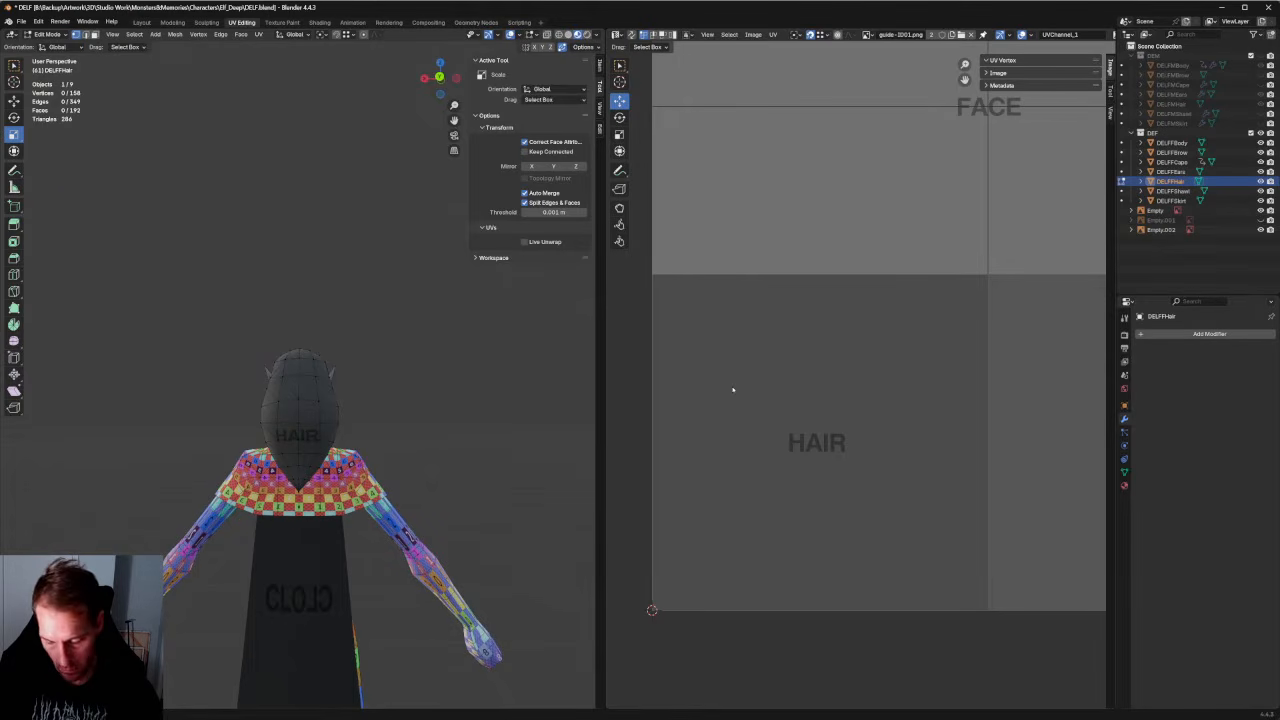
scroll(481, 418, down, 4)
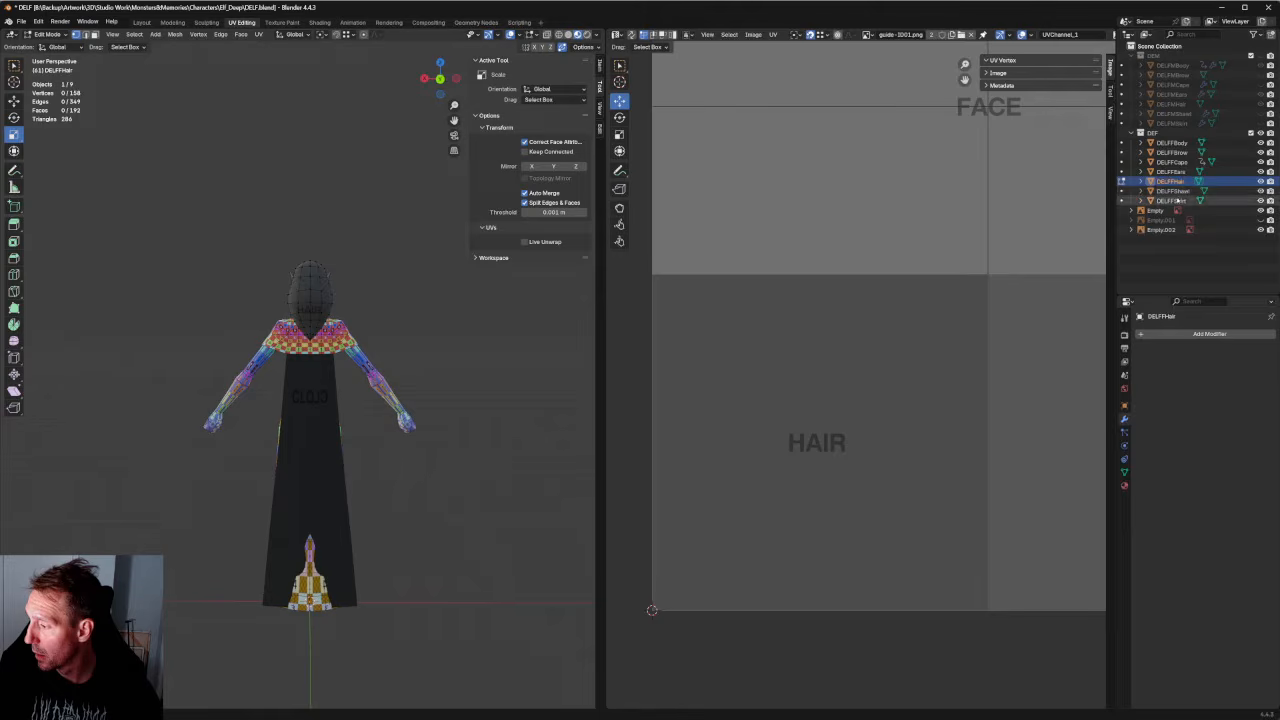
Switch editing to DELFFShawl and select its whole mesh to show the UV islands over the guide.
click(1172, 190)
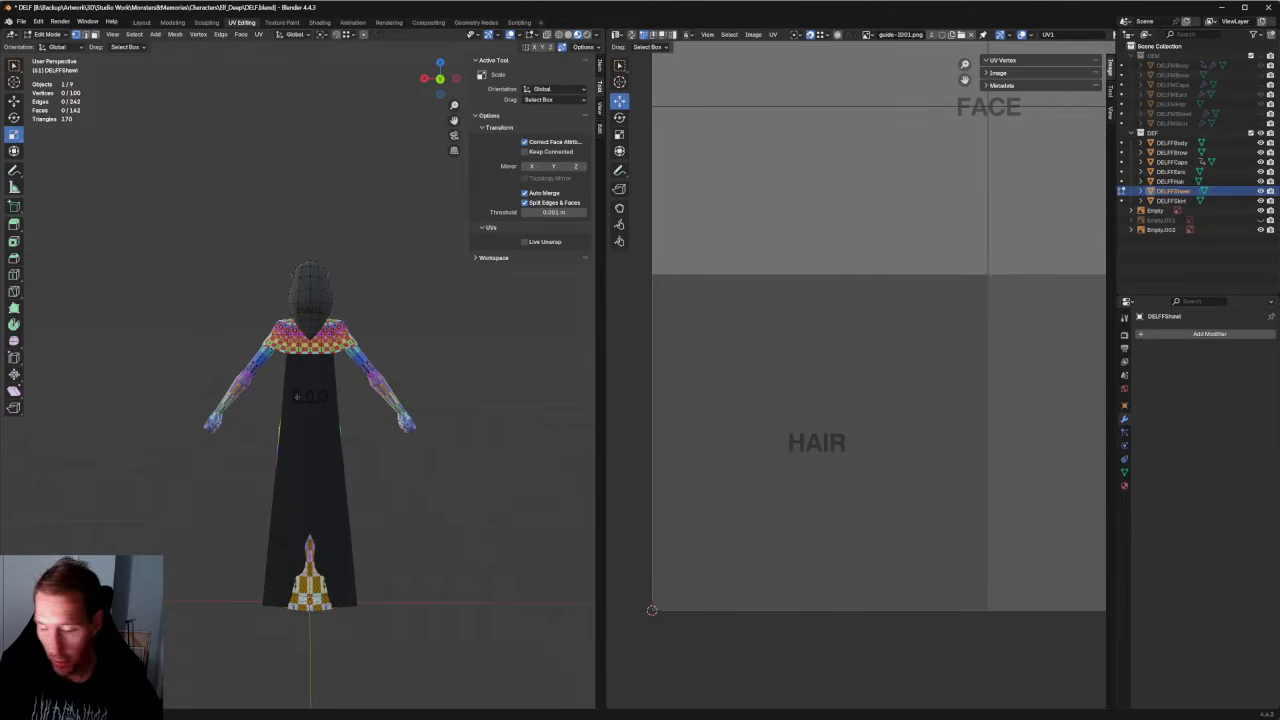
key(a)
scroll(843, 311, down, 3)
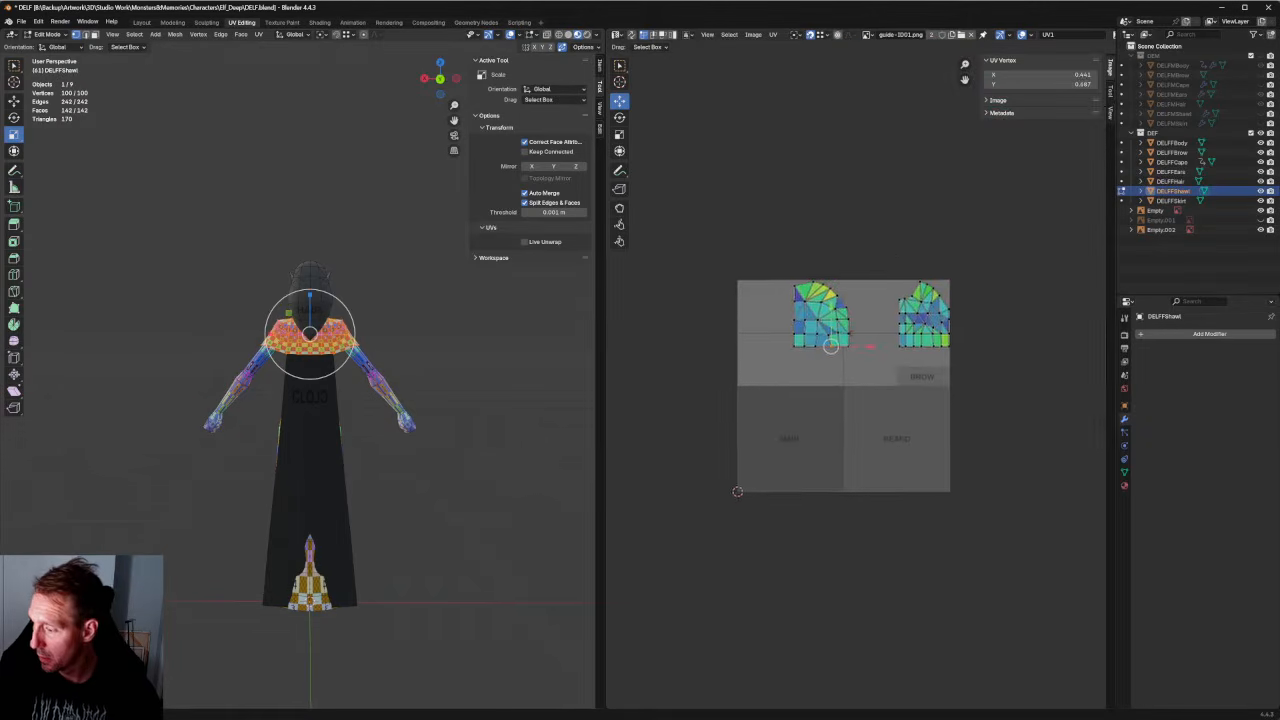
scroll(780, 308, up, 5)
middle_drag(785, 309, 758, 378)
Switch to the front view, clear the selection and select only one side half of the shawl mesh.
key(KP_1)
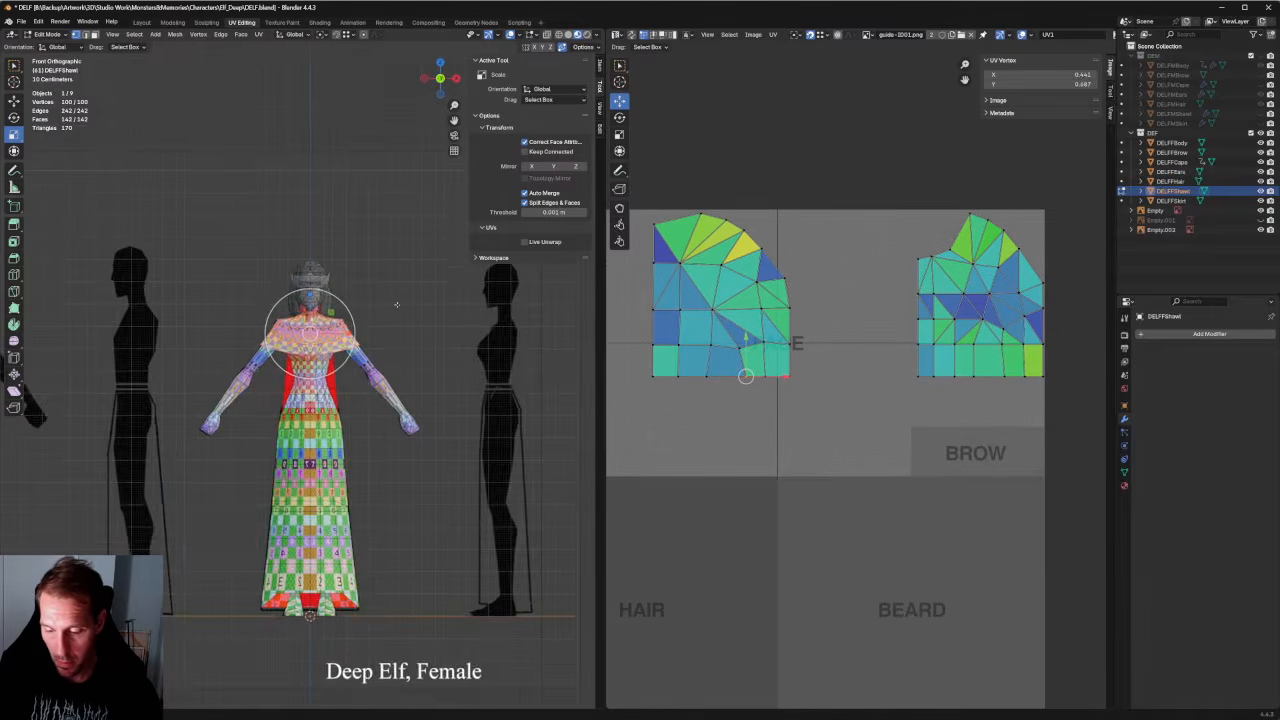
scroll(289, 298, up, 6)
key(alt+a)
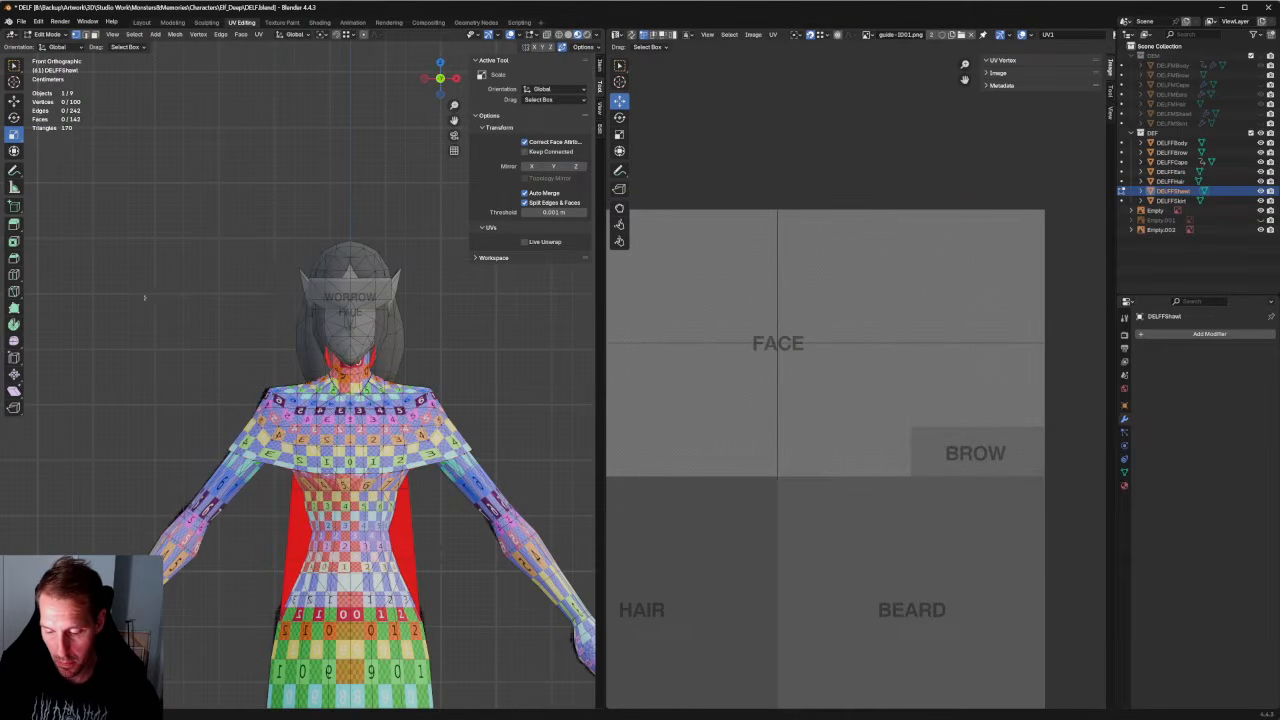
drag(146, 300, 356, 512)
scroll(850, 332, down, 3)
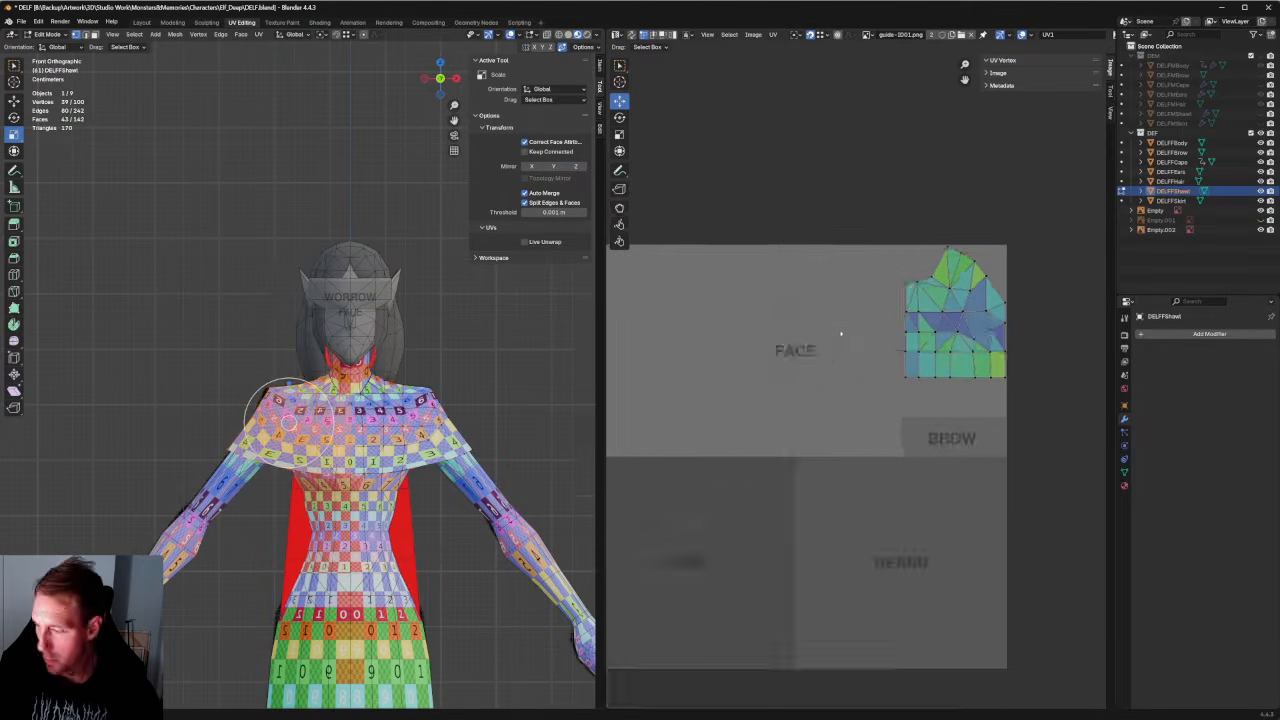
shift+drag(170, 316, 356, 502)
key(g)
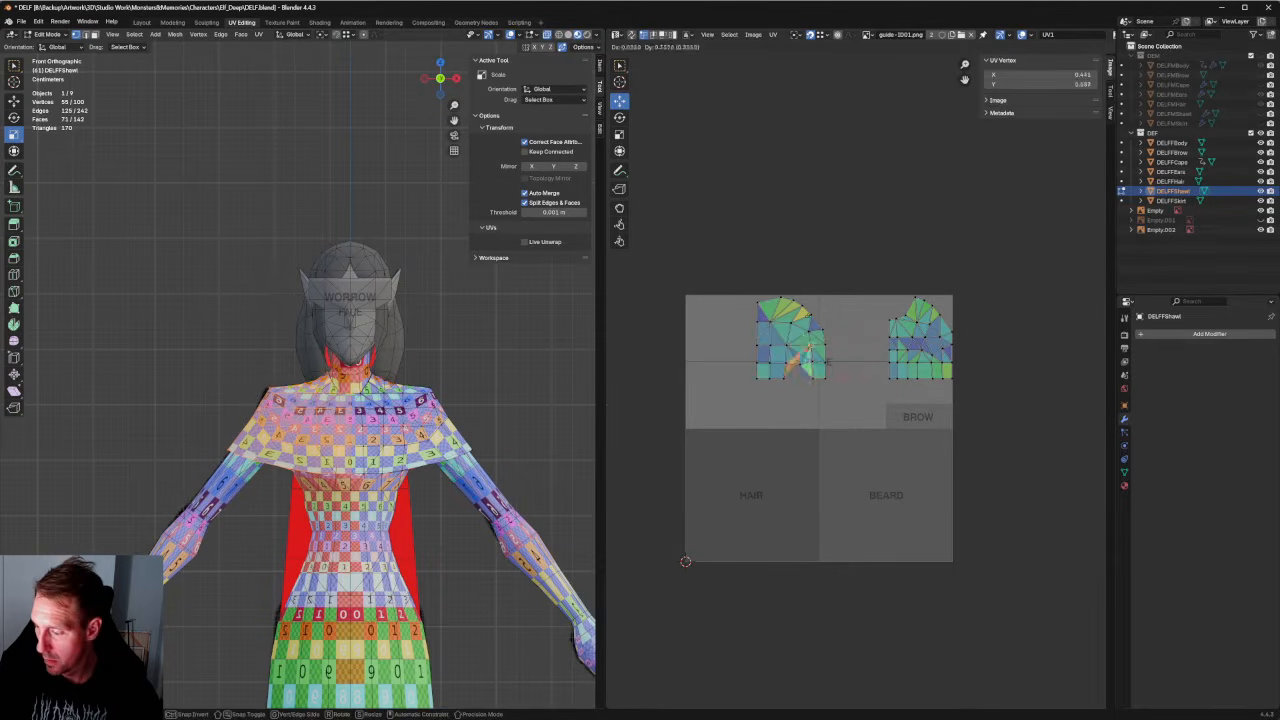
click(799, 257)
key(ctrl+z)
Move both UV islands of the selected shawl half above the guide, and select the whole shawl mesh again.
drag(1014, 244, 744, 396)
key(g)
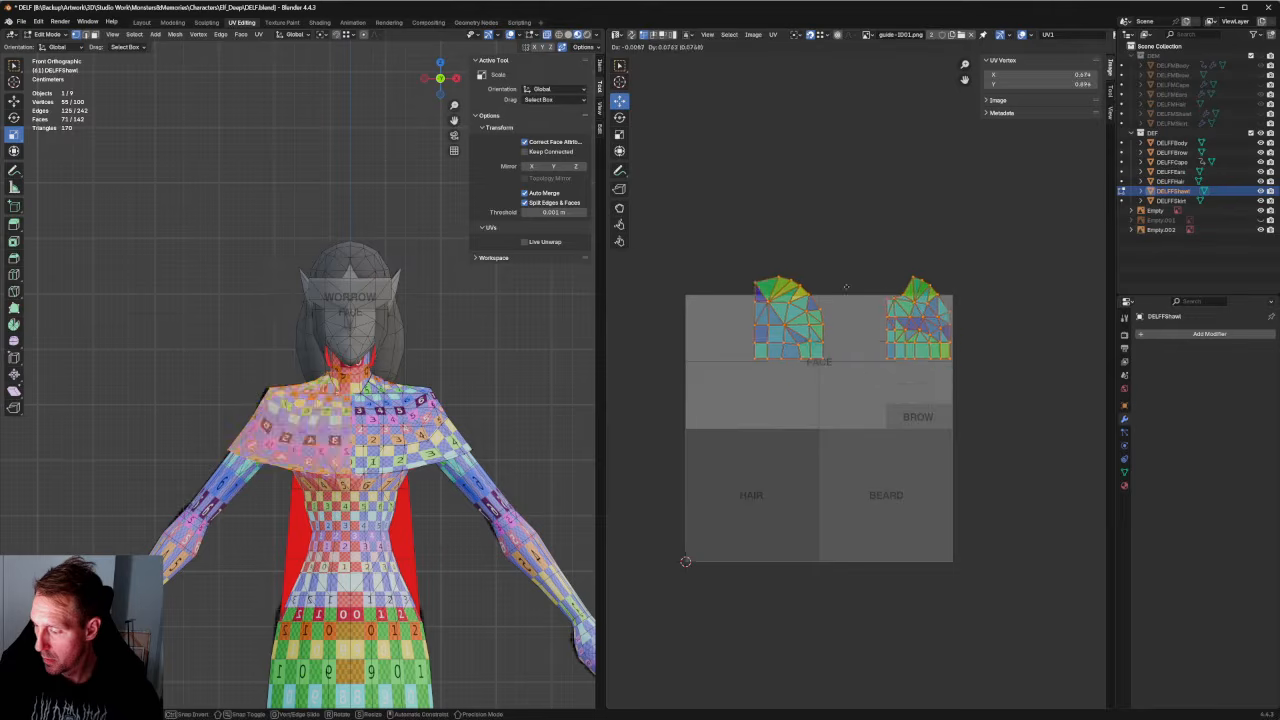
click(846, 220)
key(a)
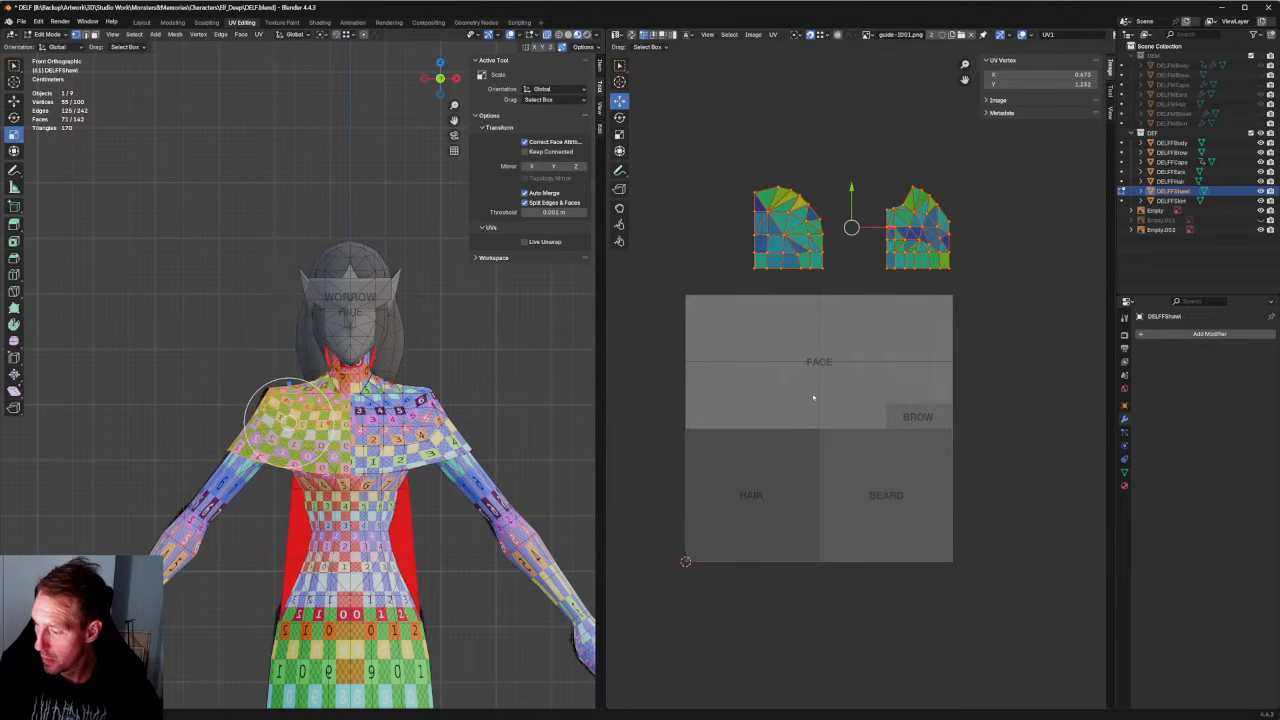
key(alt+a)
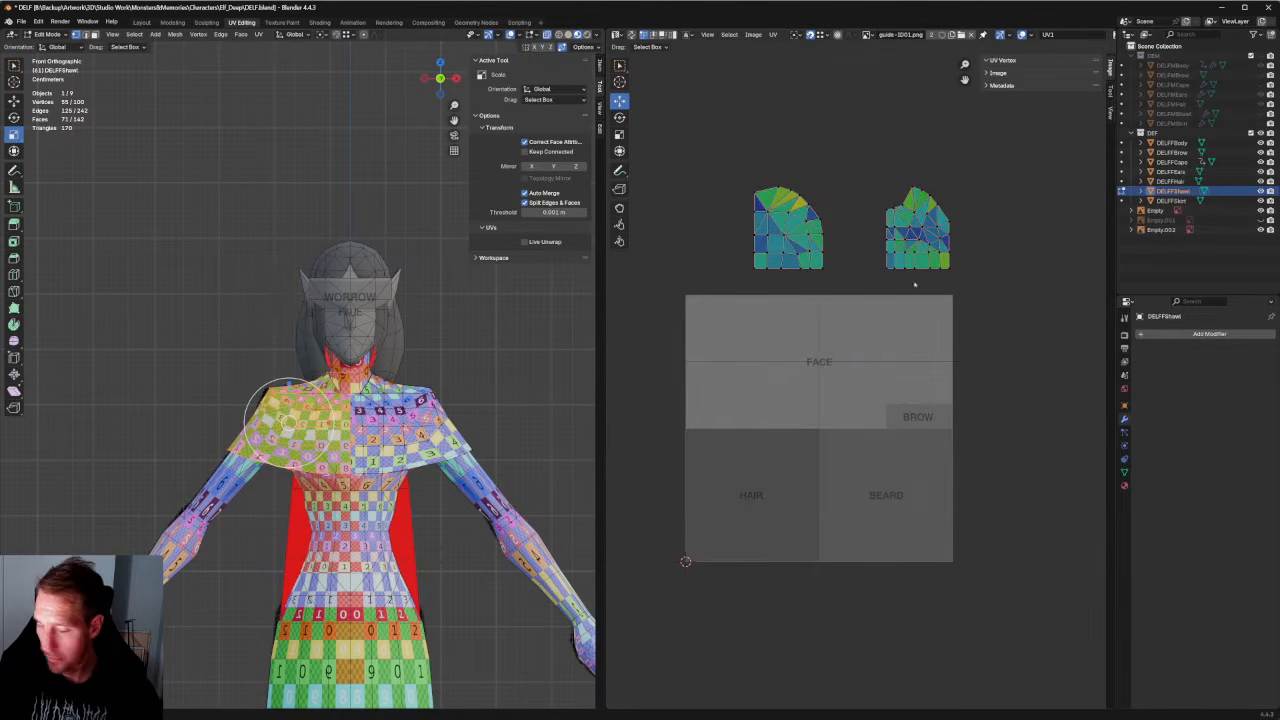
key(alt+a)
key(a)
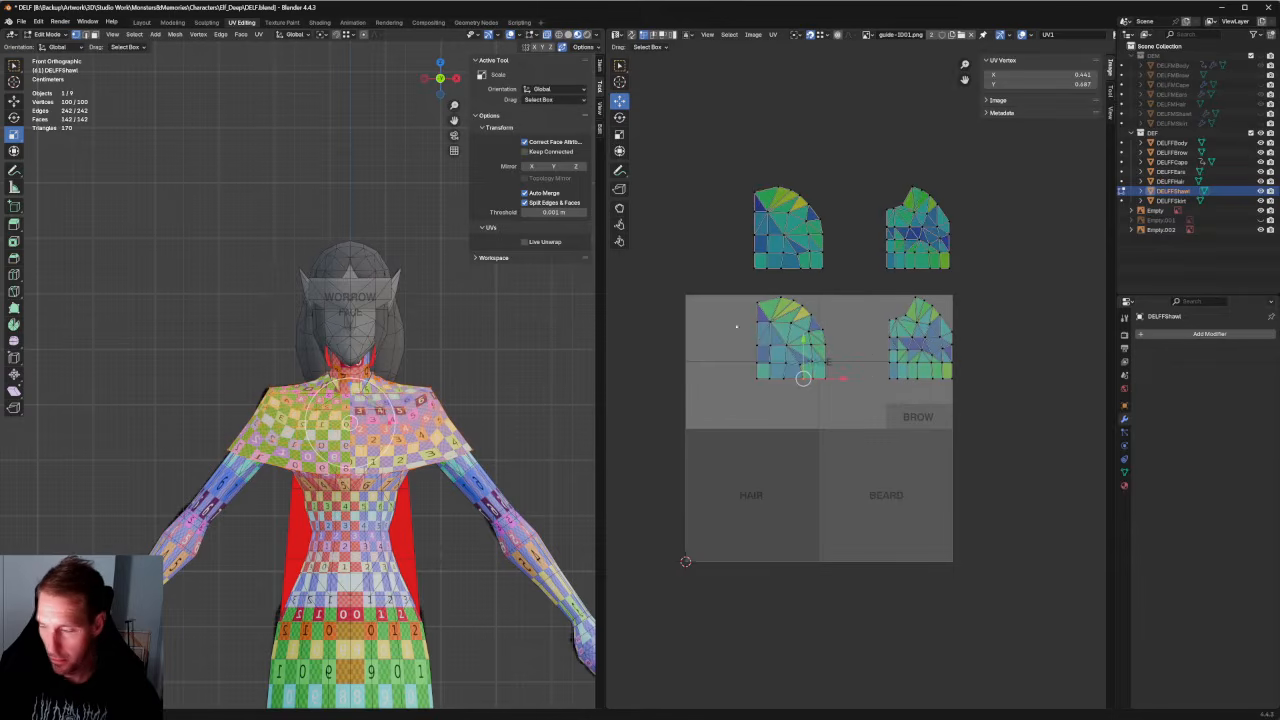
Select the two raised shawl UV islands and move them about 0.26 to the left.
drag(990, 151, 684, 290)
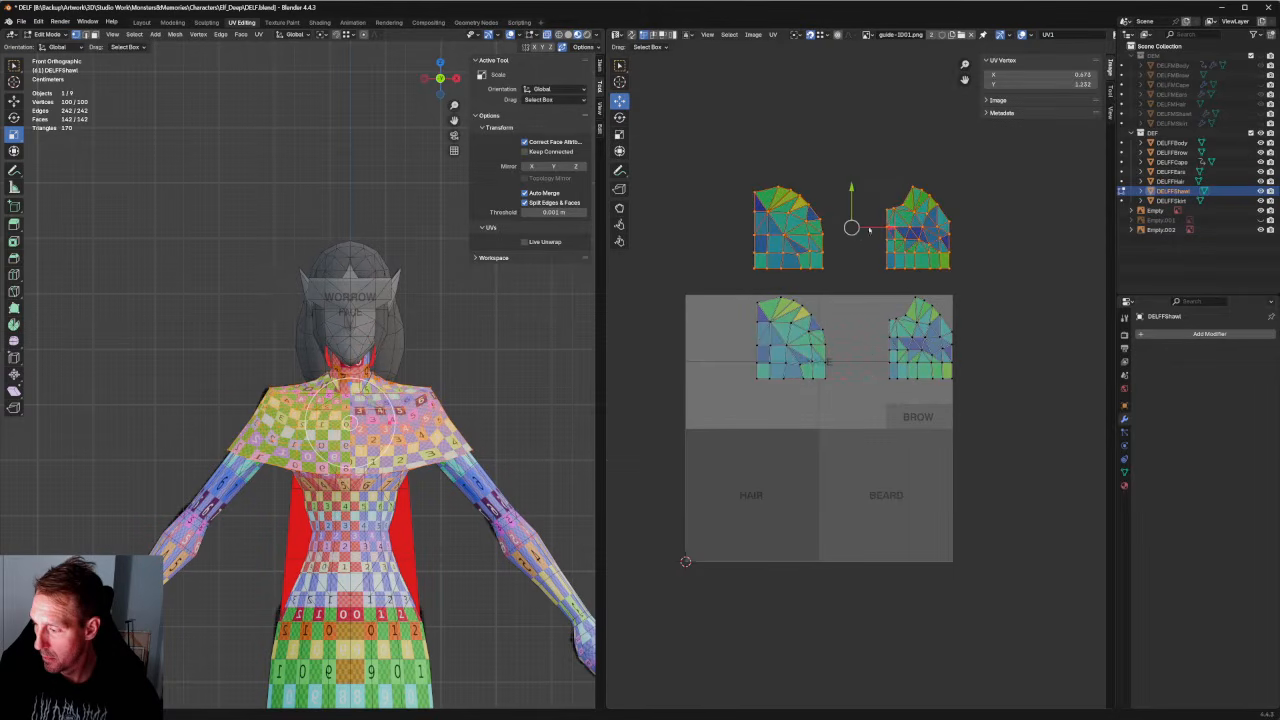
key(g)
key(Escape)
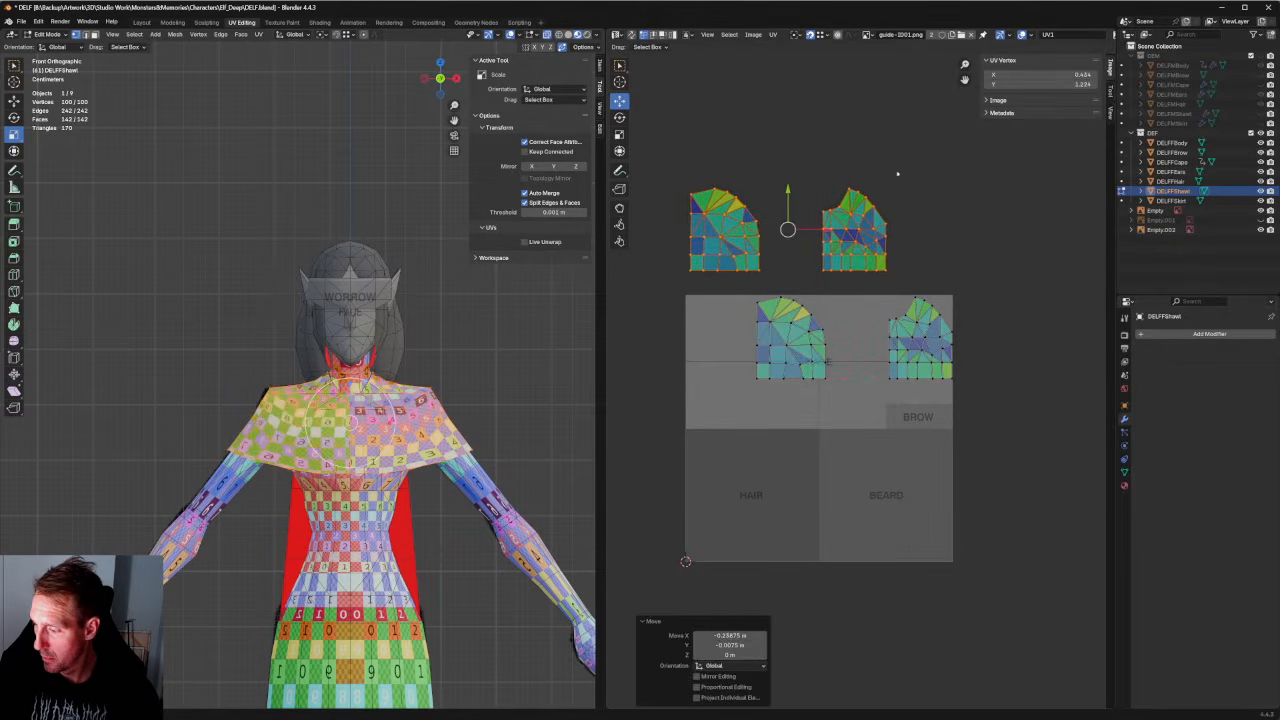
Flip the right-hand raised shawl island with Mirror X and snap it against its matching half inside the guide.
drag(914, 148, 812, 280)
right_click(808, 266)
click(805, 265)
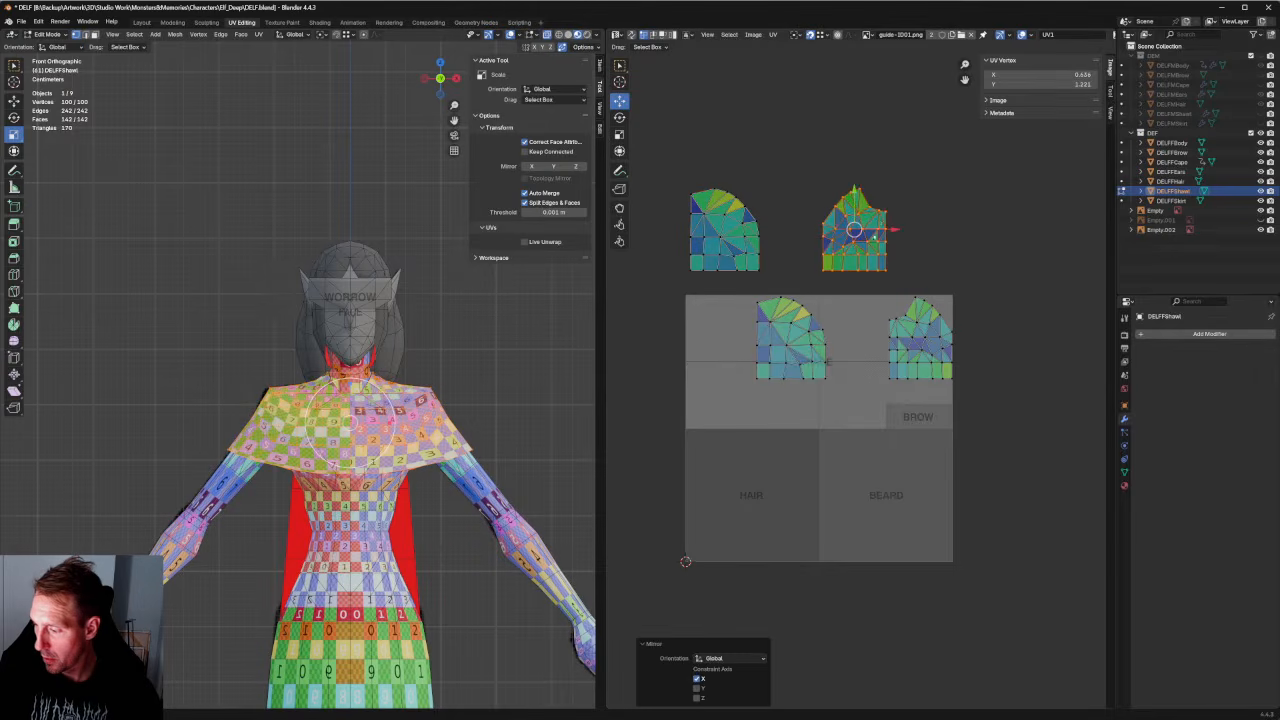
key(g)
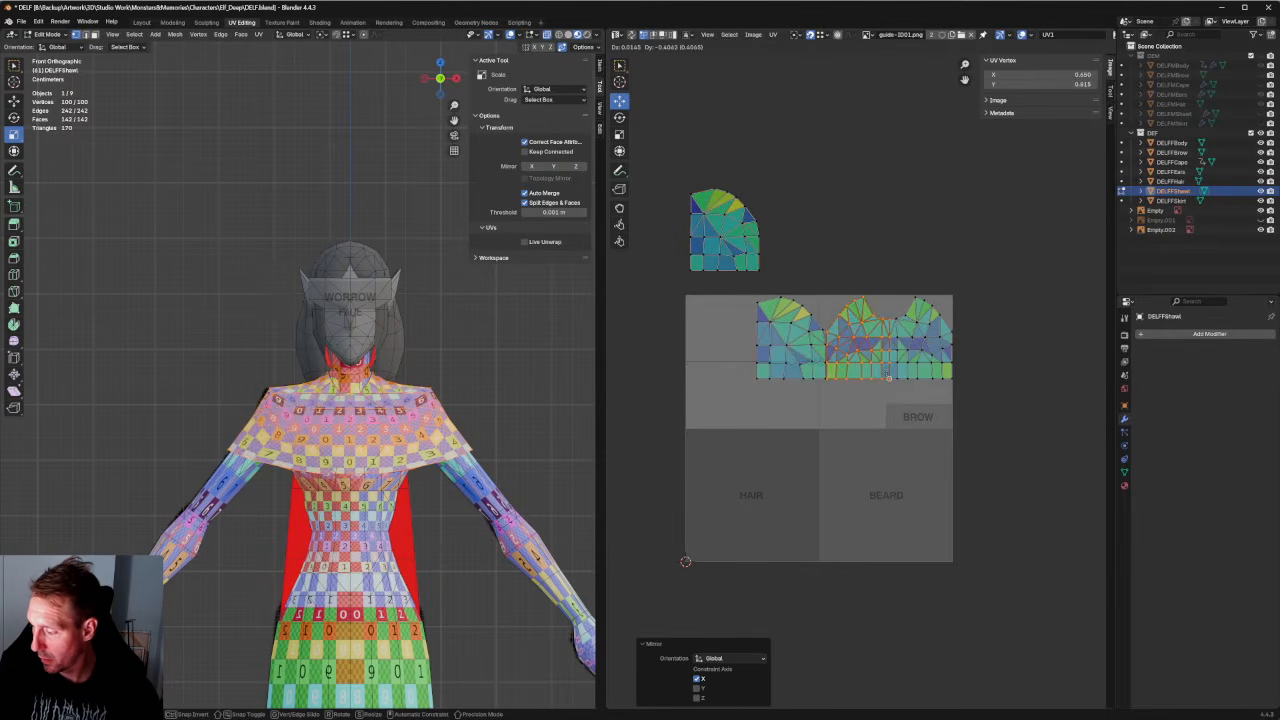
click(887, 377)
Flip the remaining raised shawl island with Mirror X and snap it against its matching half at the guide's upper-left corner.
drag(794, 170, 668, 294)
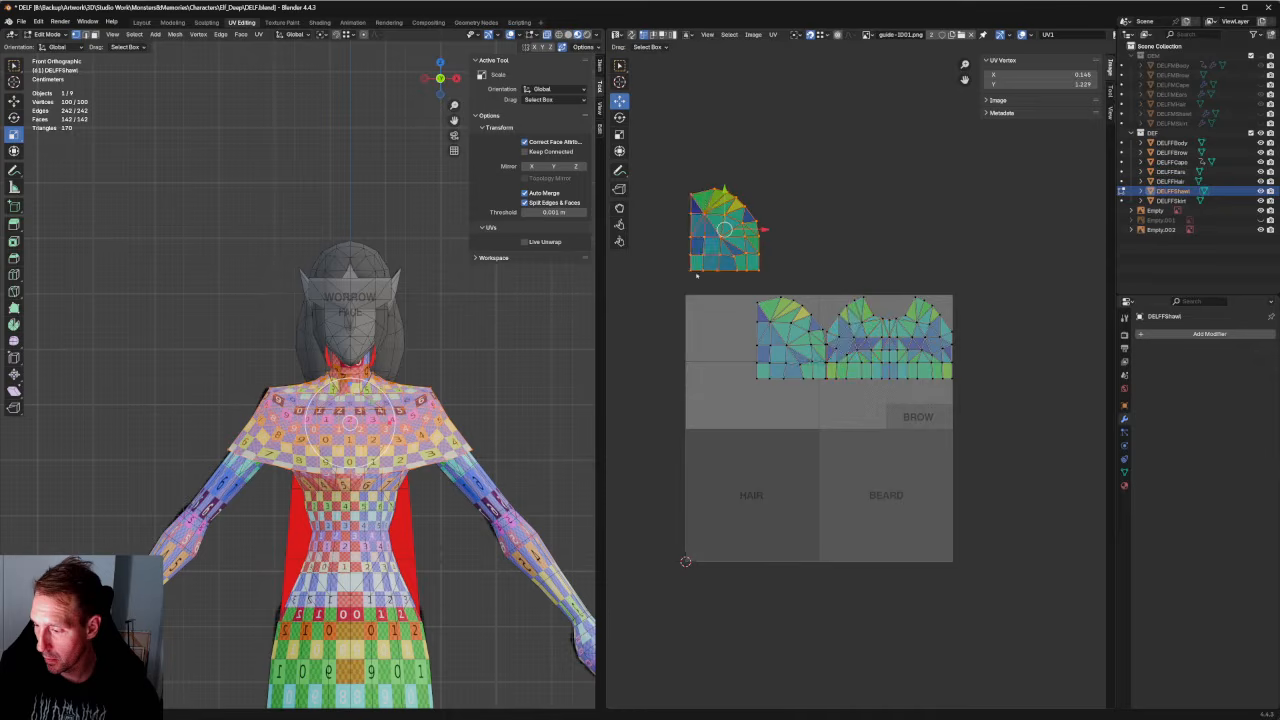
right_click(680, 277)
click(680, 277)
key(g)
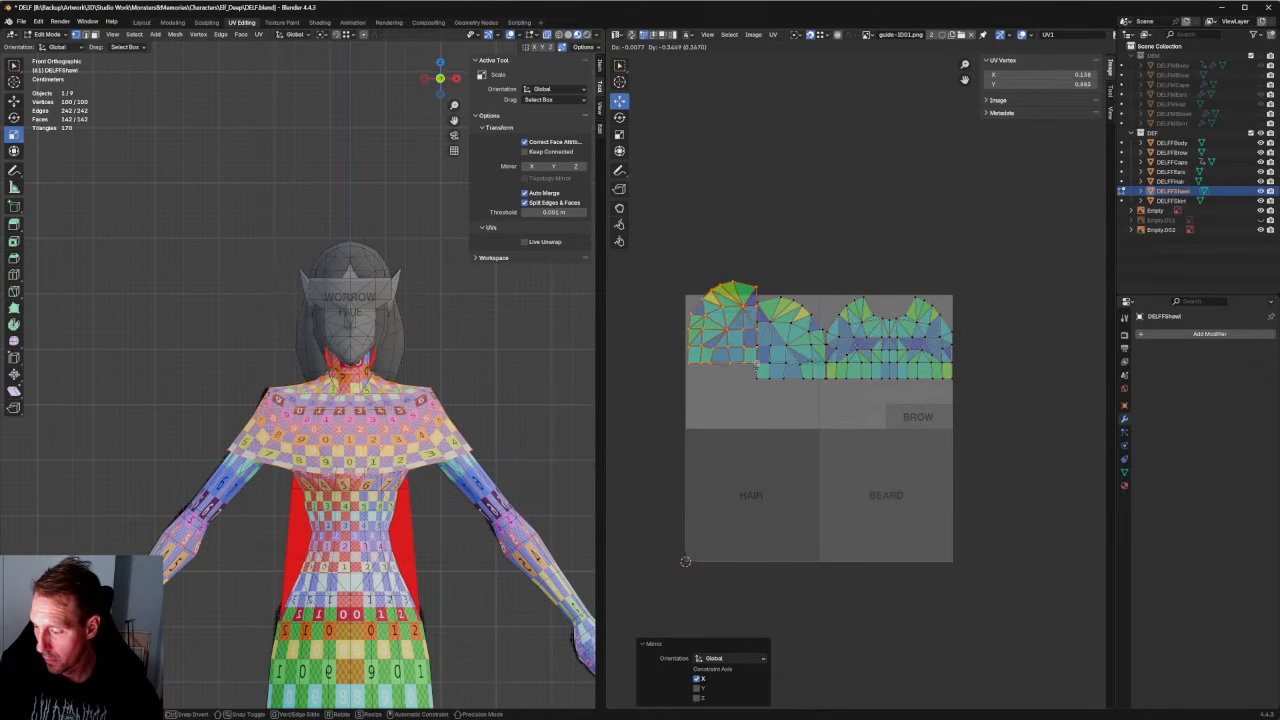
click(757, 378)
click(884, 427)
scroll(859, 382, up, 5)
middle_drag(857, 364, 851, 475)
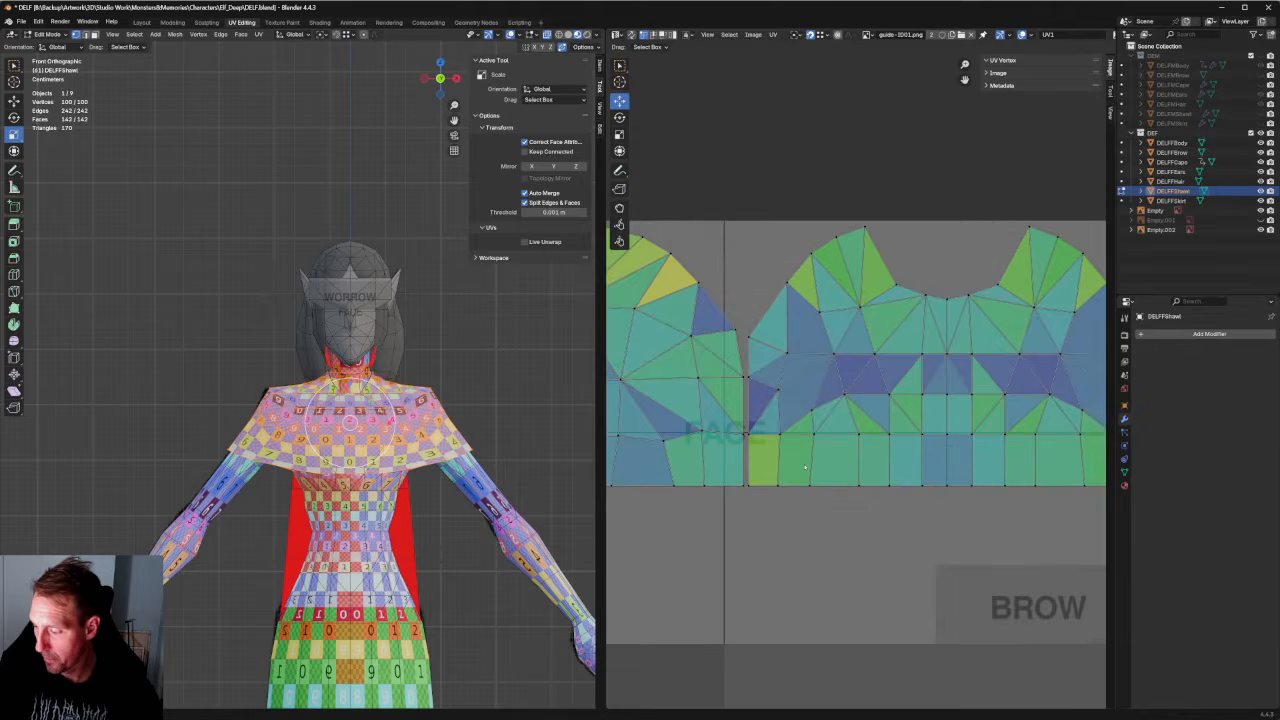
scroll(802, 468, down, 4)
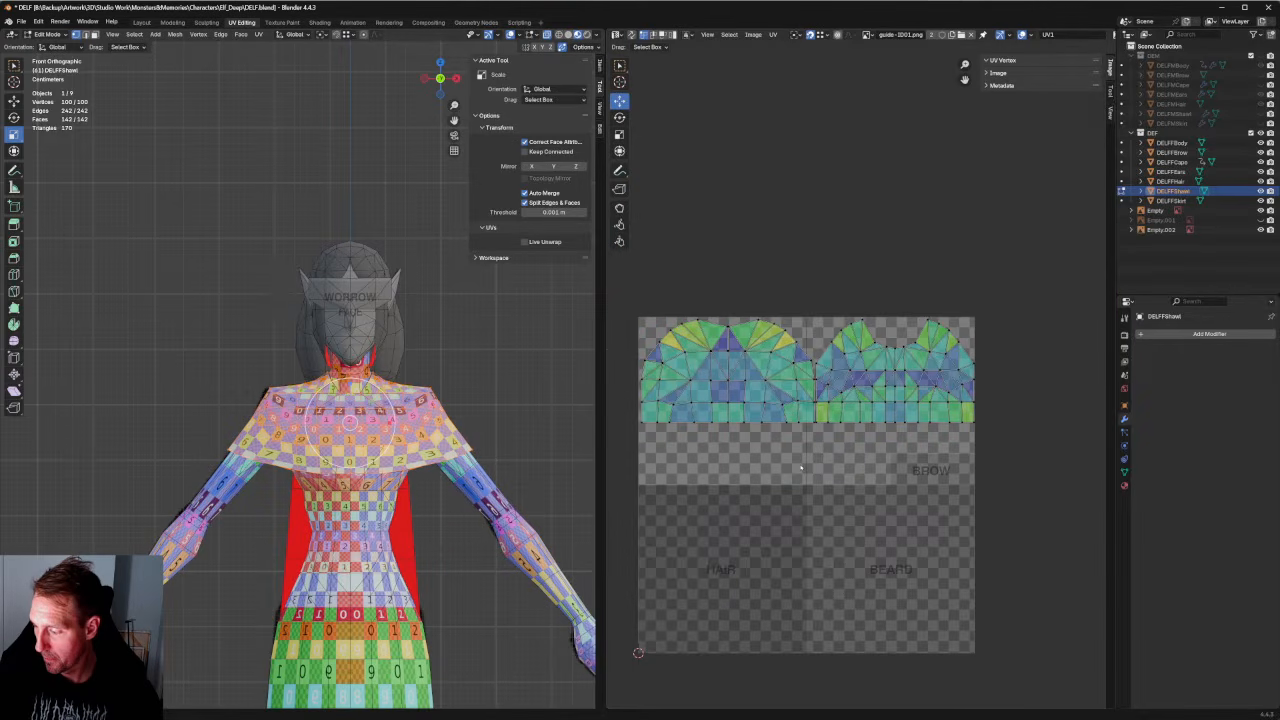
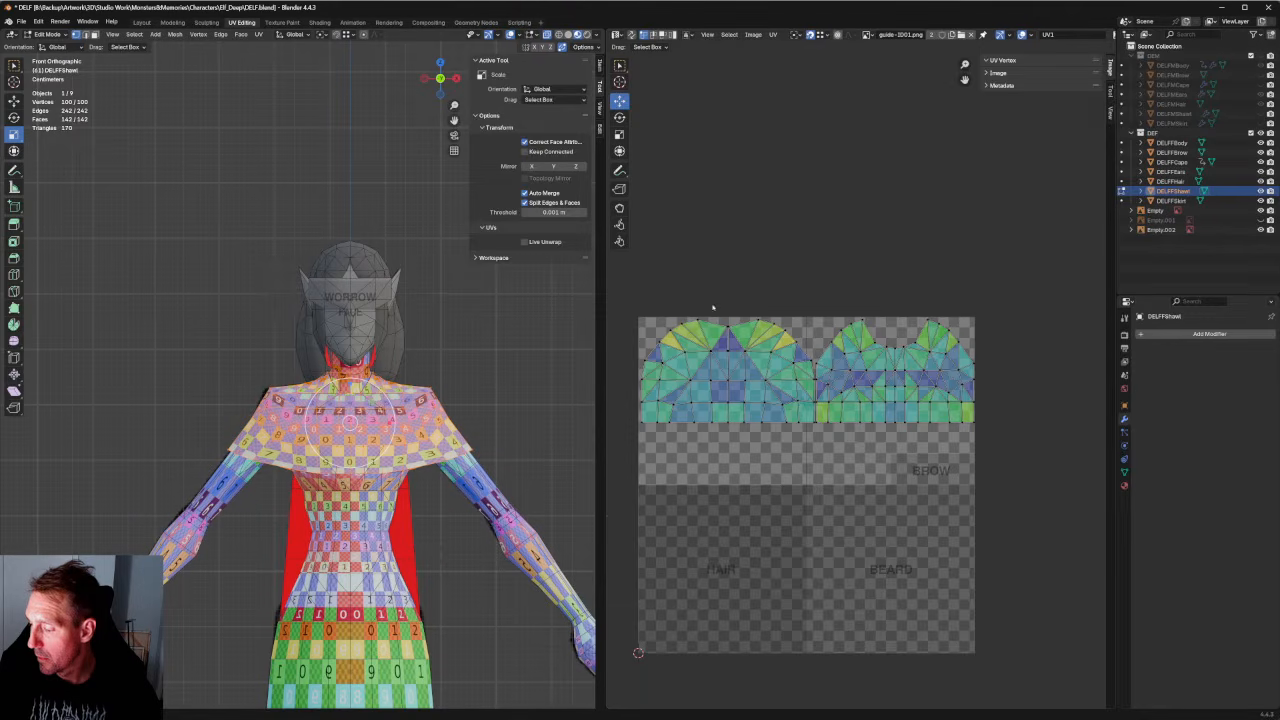
Straighten the center seams of both joined shawl islands with Align Vertically.
drag(738, 440, 739, 441)
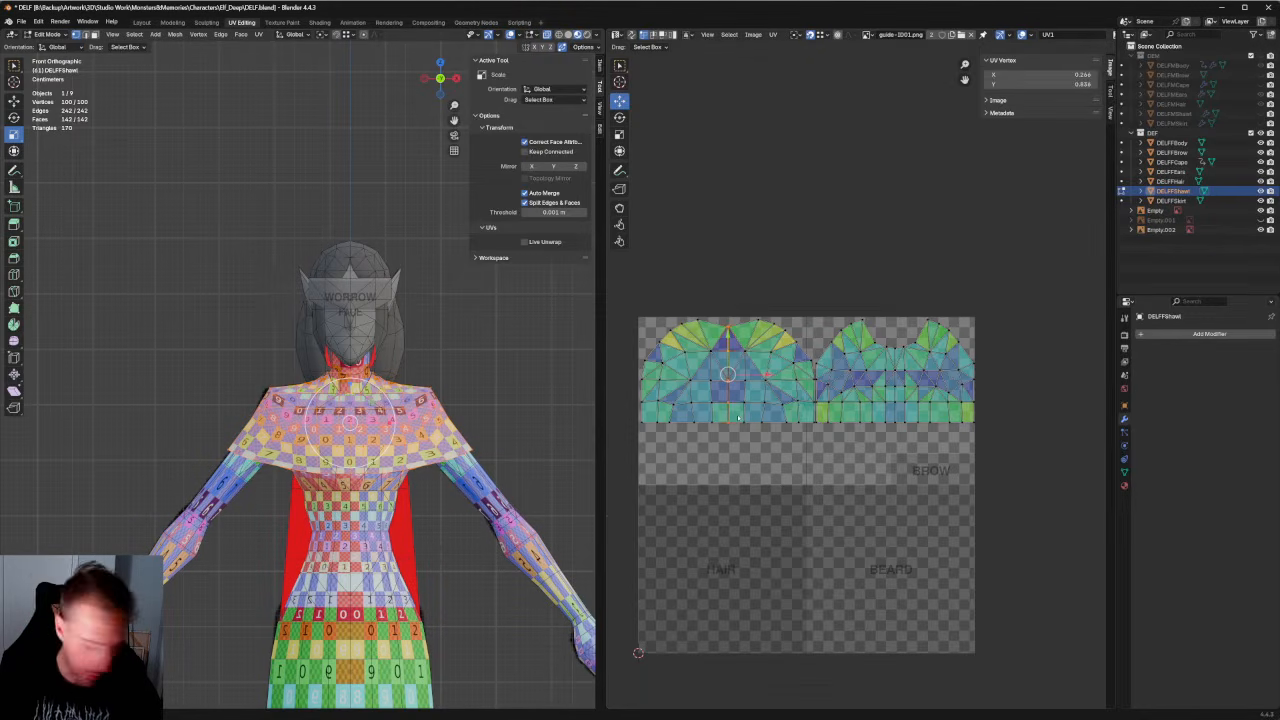
scroll(864, 381, up, 2)
key(shift+r)
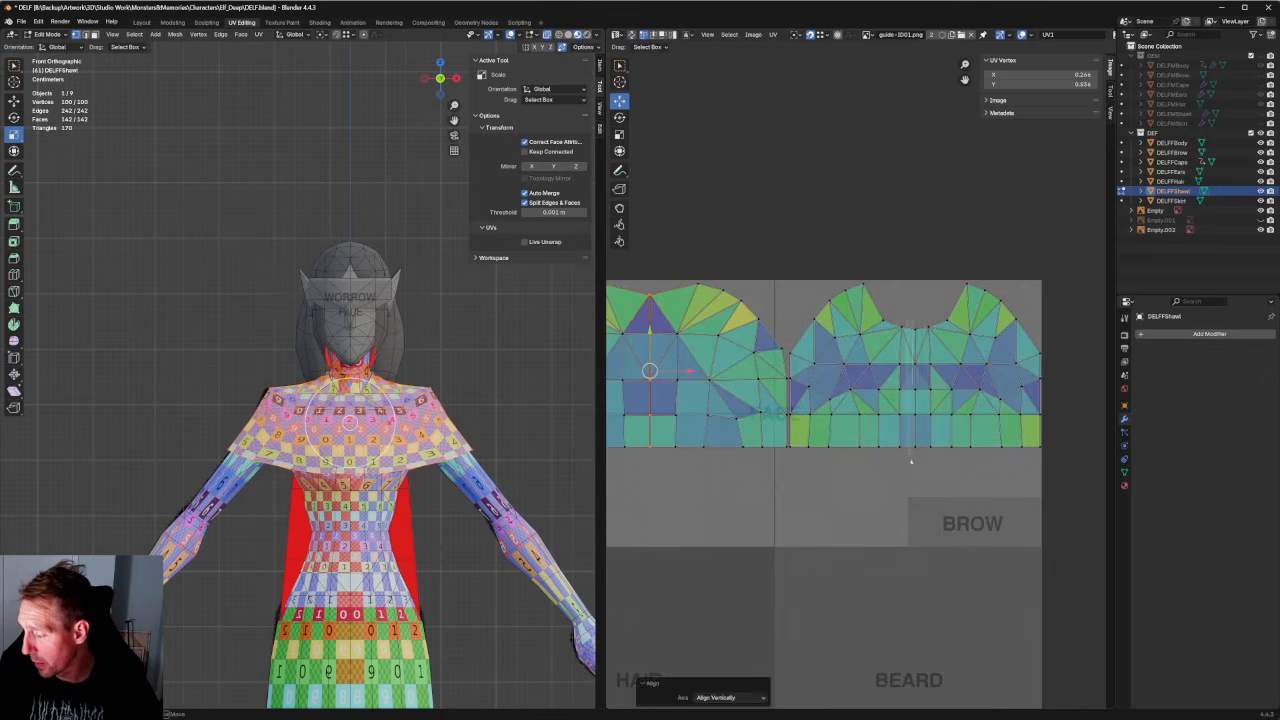
drag(922, 465, 914, 463)
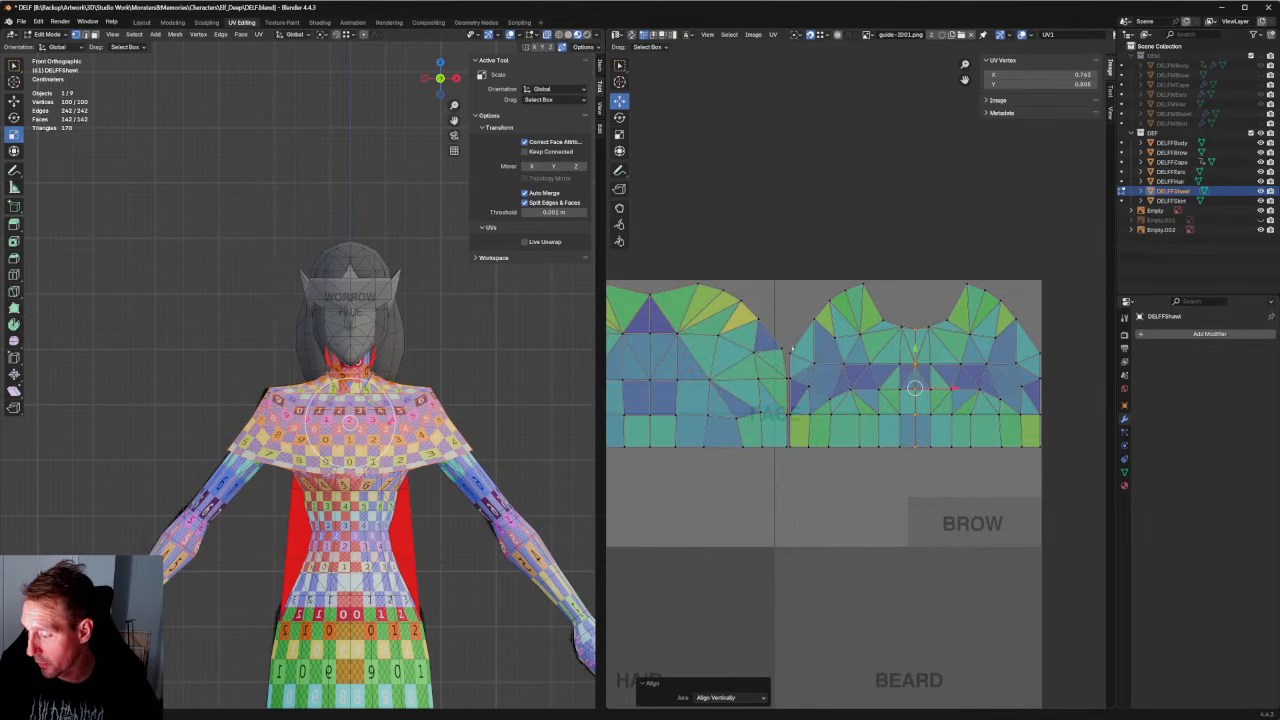
Apply Align Vertically to the vertex pairs where the two joined shawl islands meet.
click(784, 354)
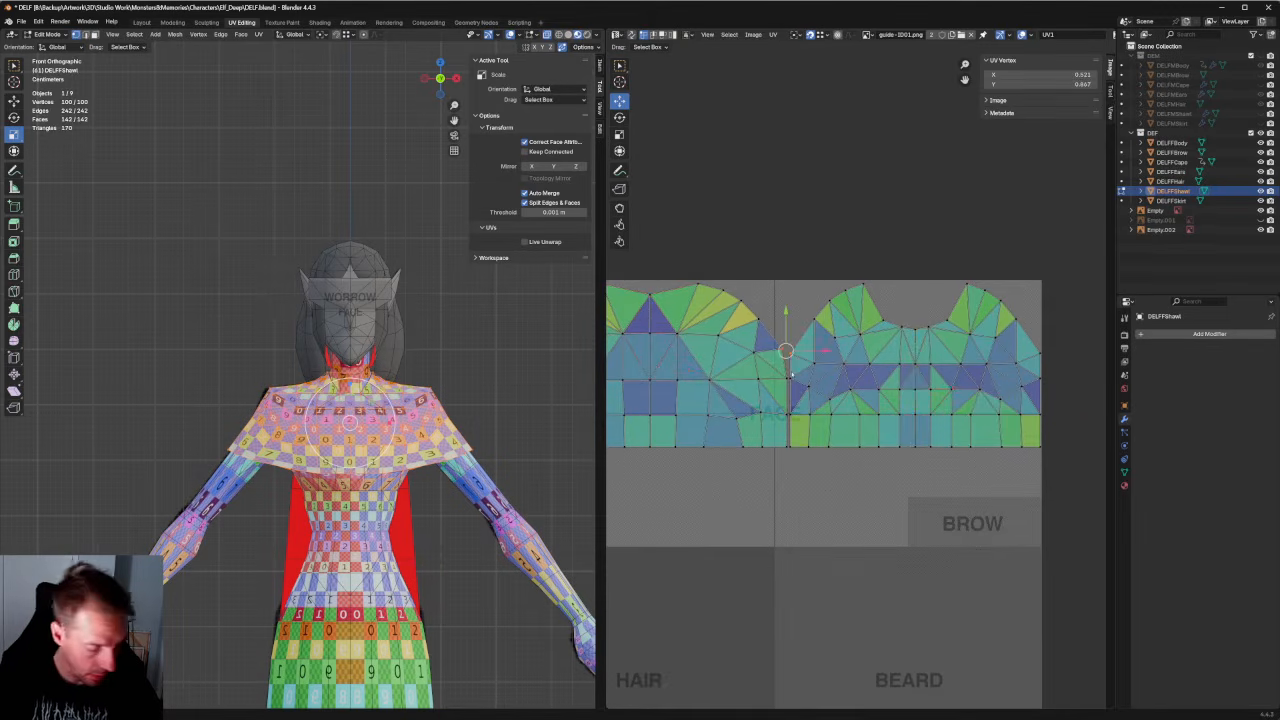
key(shift+r)
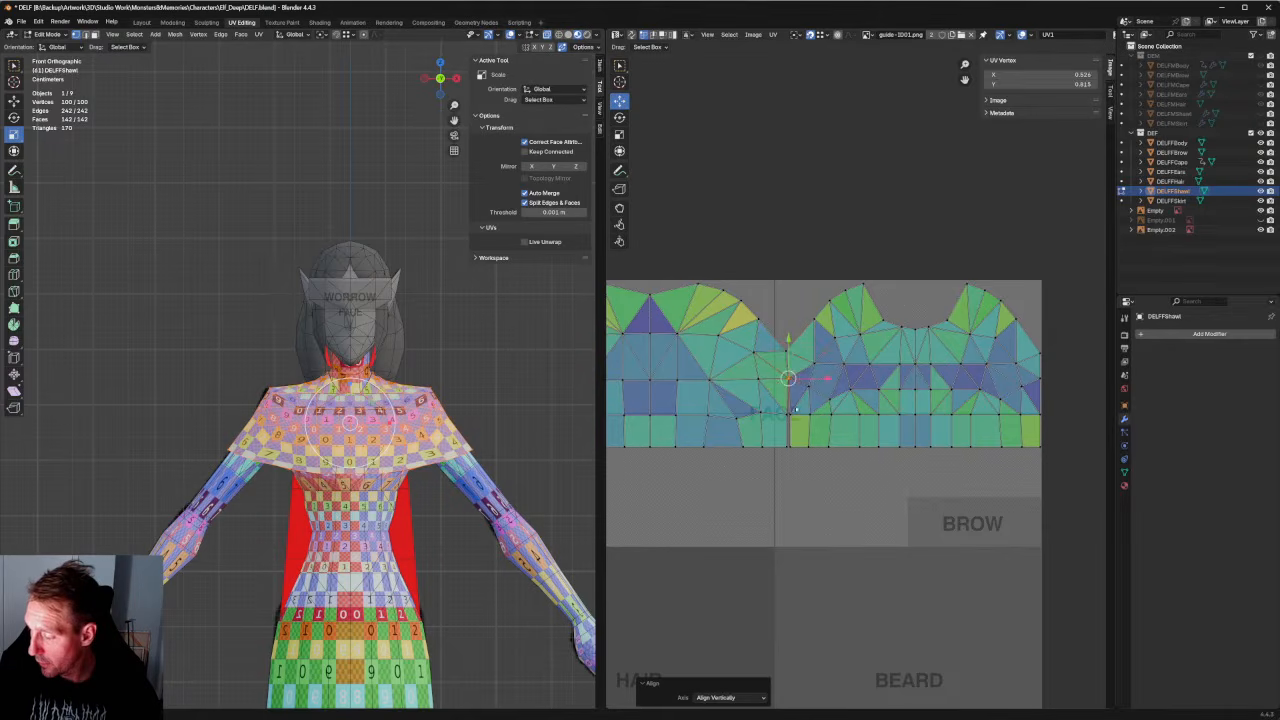
drag(779, 404, 801, 427)
key(shift+r)
scroll(788, 440, down, 2)
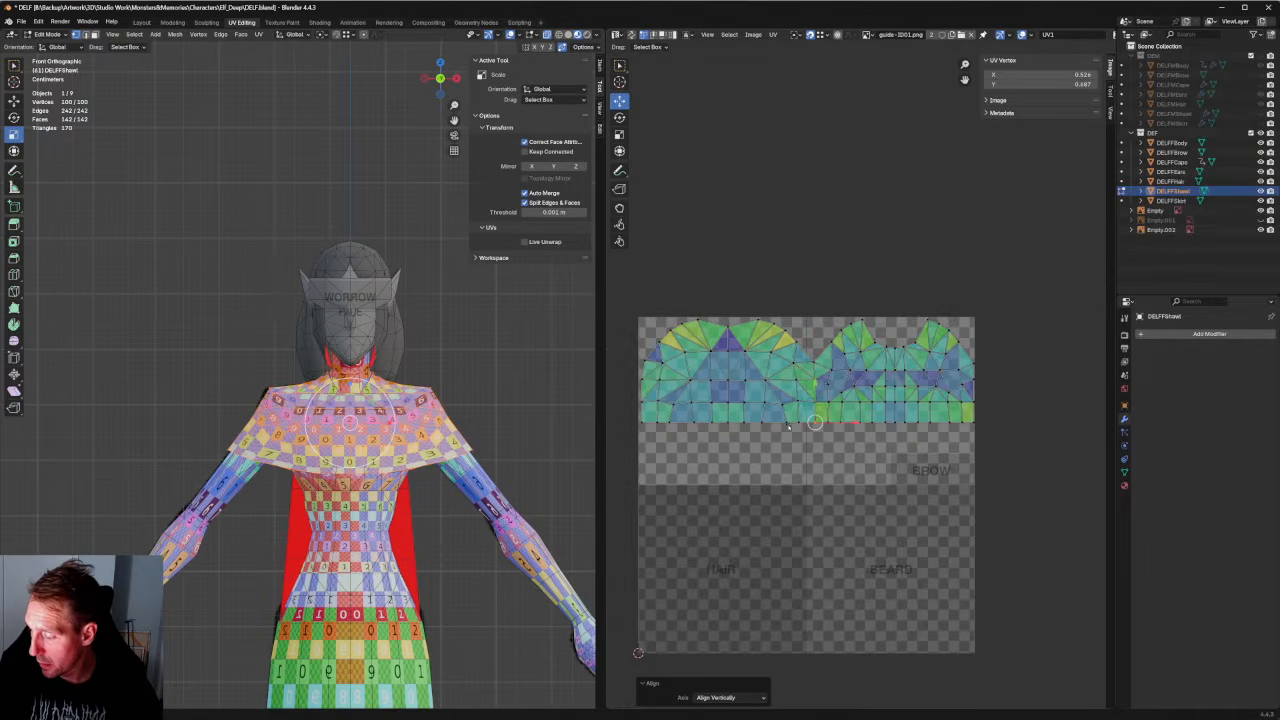
Select the whole shared edge between the two joined shawl islands and straighten it with Align Vertically.
scroll(808, 414, up, 5)
scroll(759, 374, down, 3)
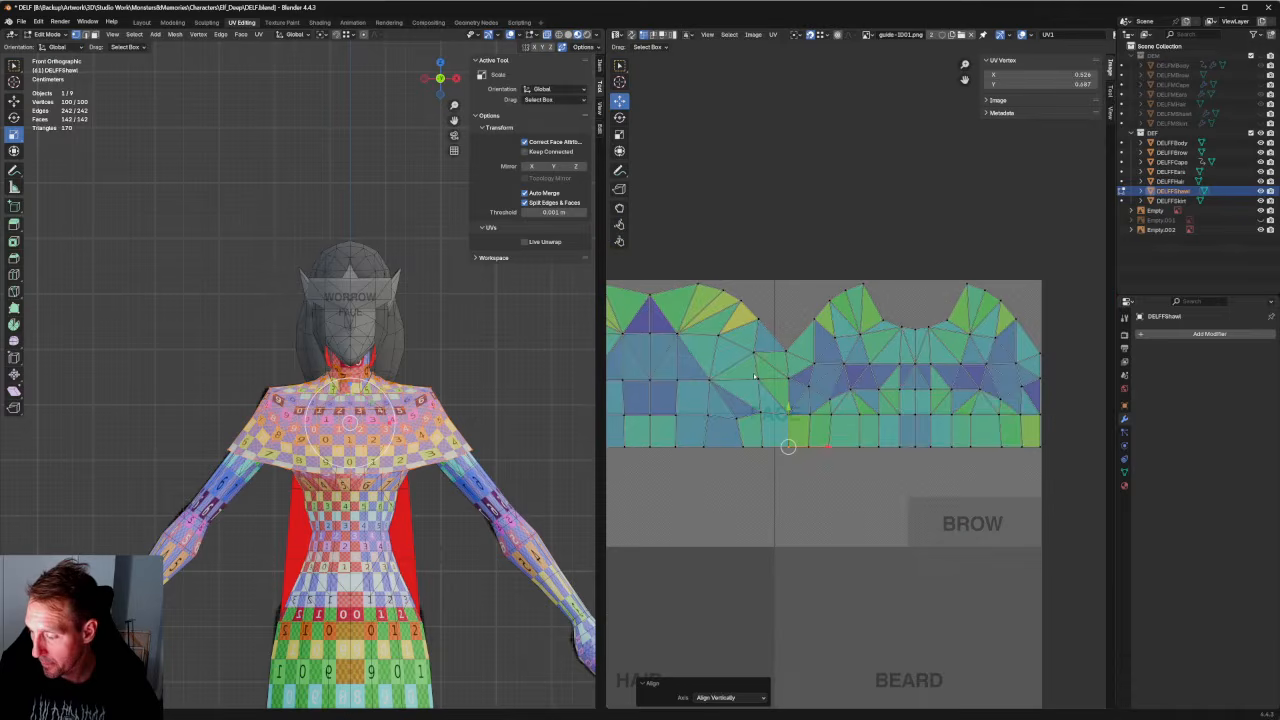
middle_drag(755, 376, 821, 384)
scroll(826, 386, down, 1)
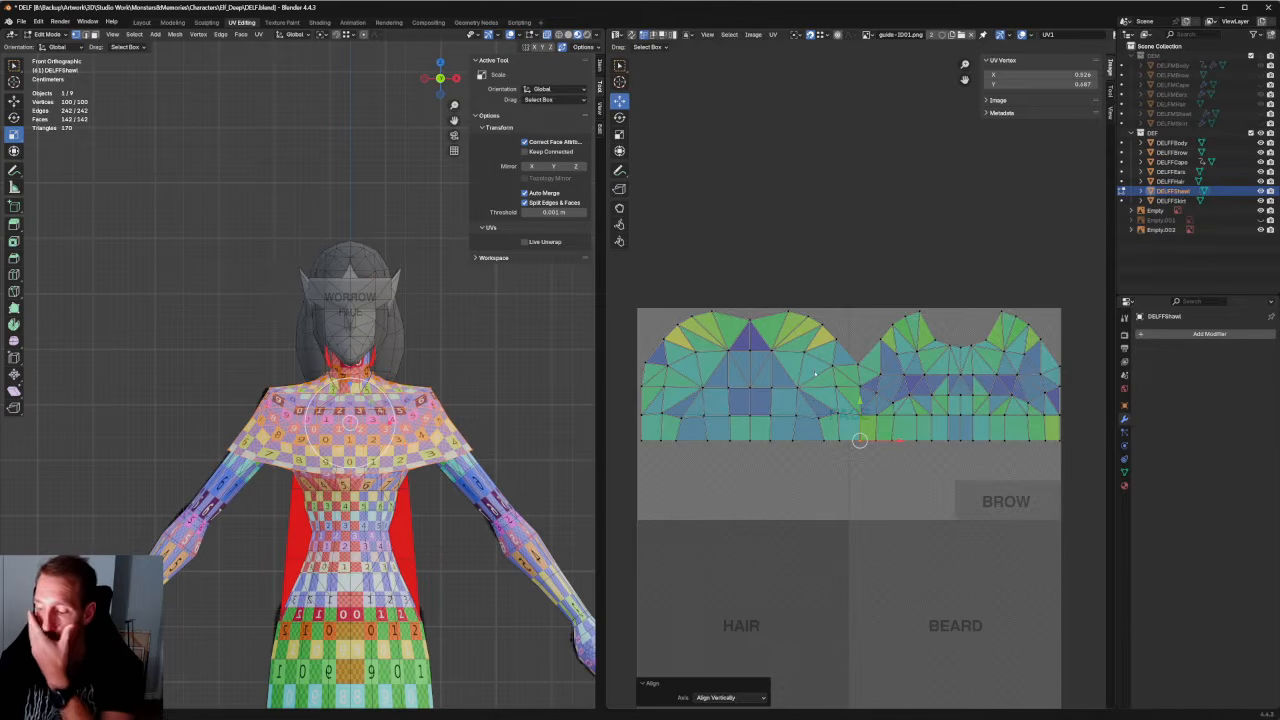
scroll(862, 380, up, 2)
drag(838, 340, 868, 509)
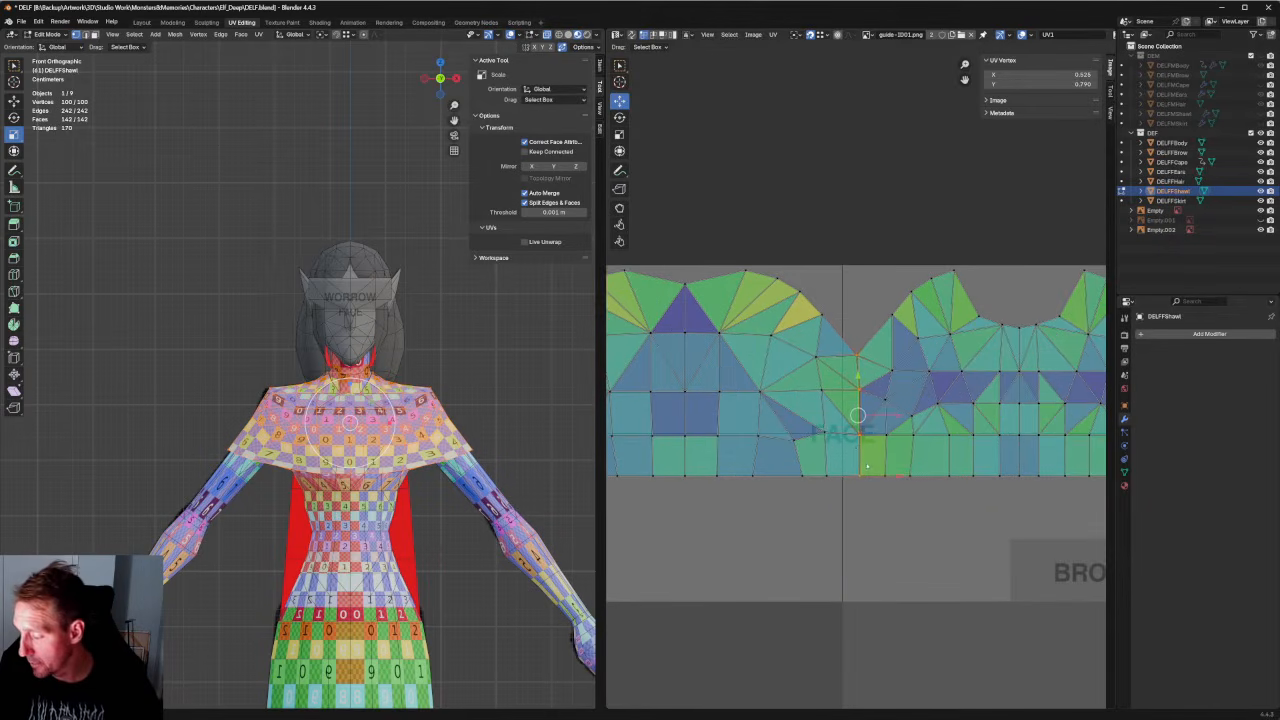
middle_drag(863, 460, 847, 440)
key(shift+w)
key(v)
scroll(871, 386, up, 2)
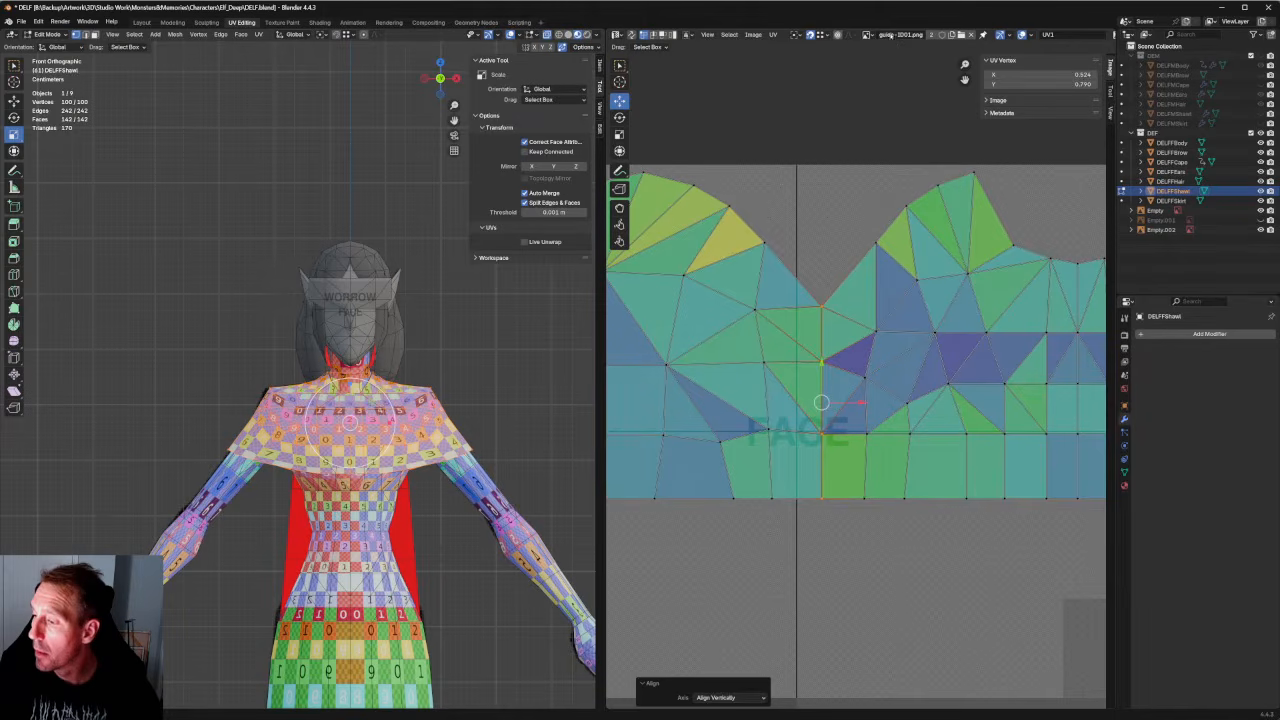
Switch the UV background image to guide-ID02.png and check the shawl islands against its SHAWL regions.
click(866, 34)
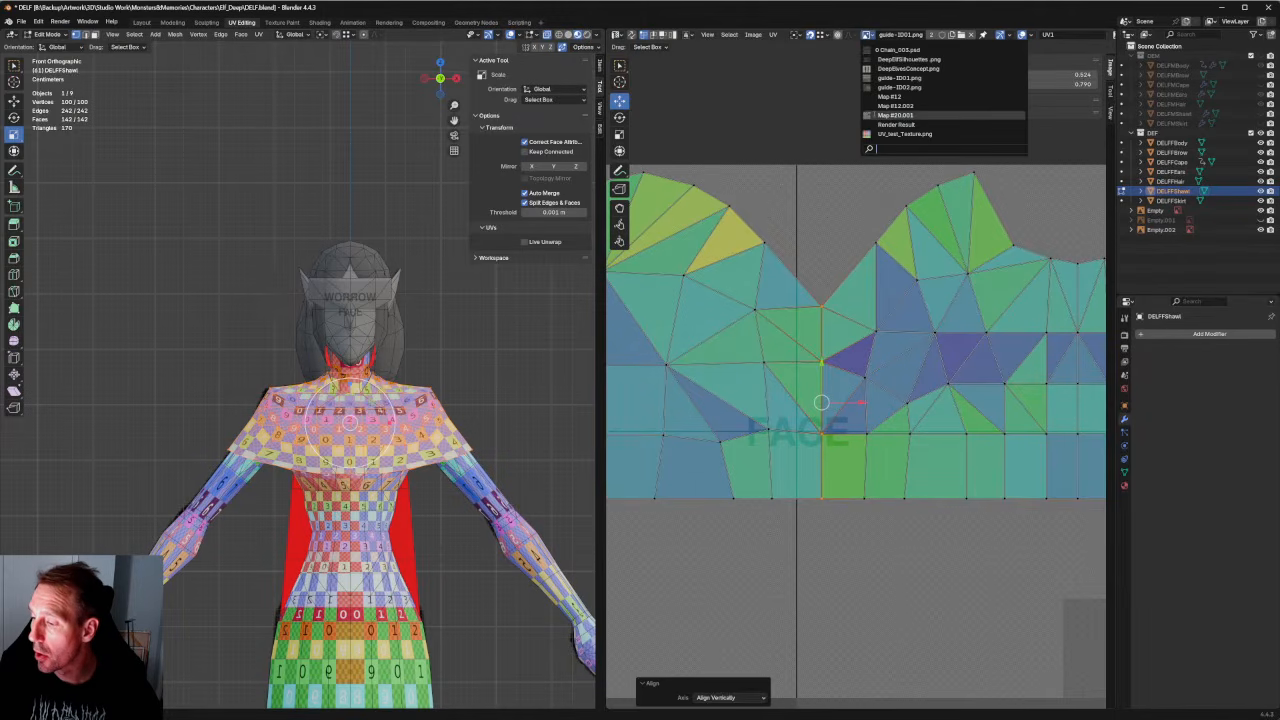
click(866, 88)
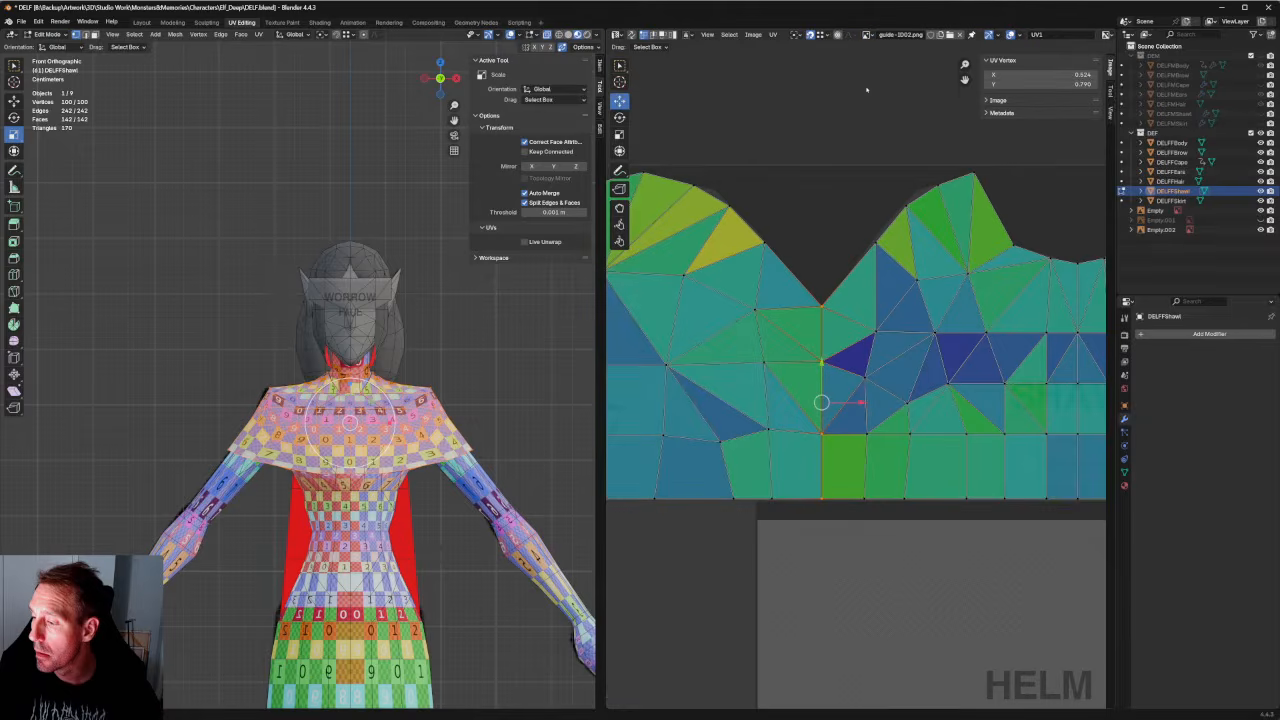
scroll(777, 169, down, 3)
scroll(791, 203, up, 3)
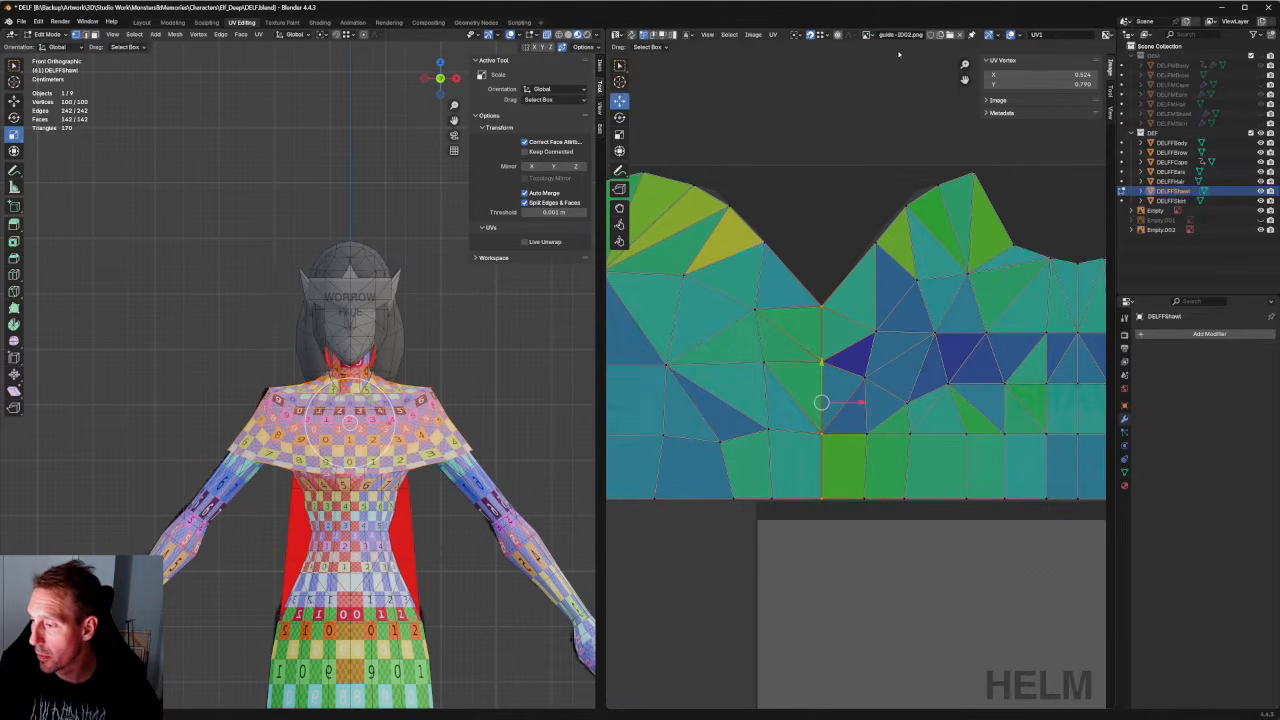
click(871, 38)
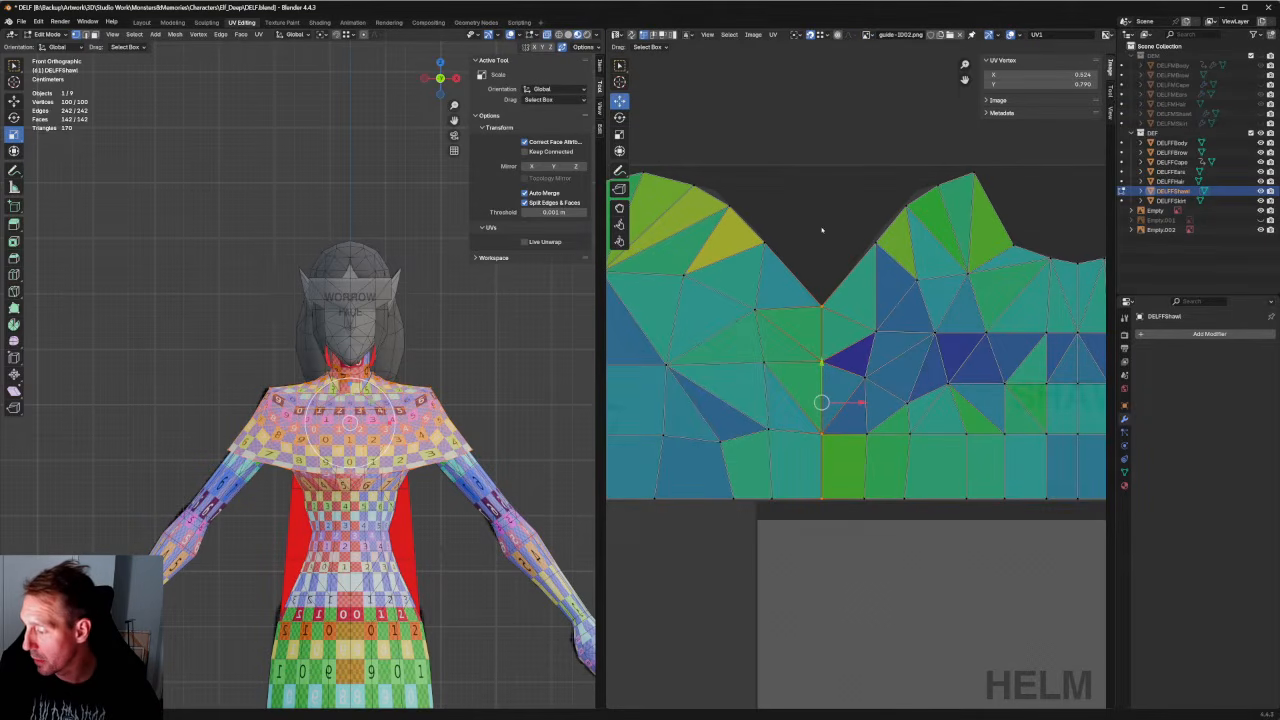
scroll(747, 227, down, 3)
scroll(834, 291, up, 4)
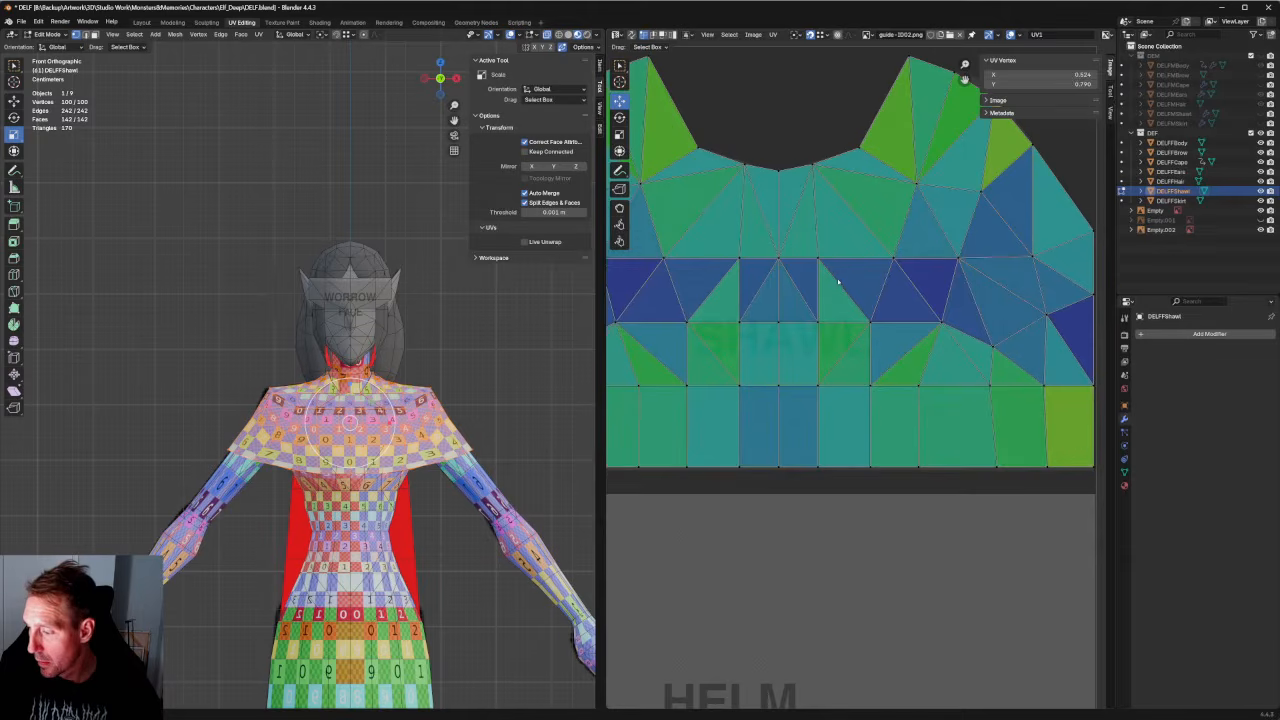
scroll(823, 177, down, 3)
scroll(922, 204, up, 1)
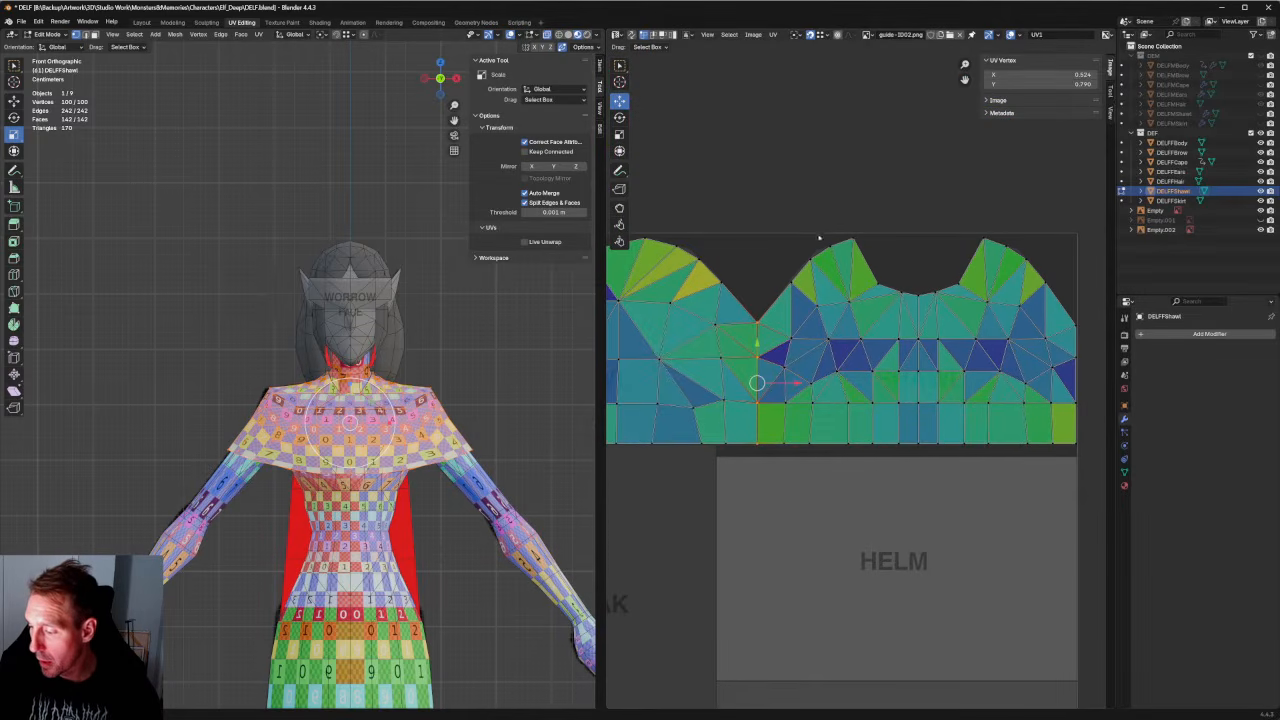
middle_drag(819, 238, 868, 237)
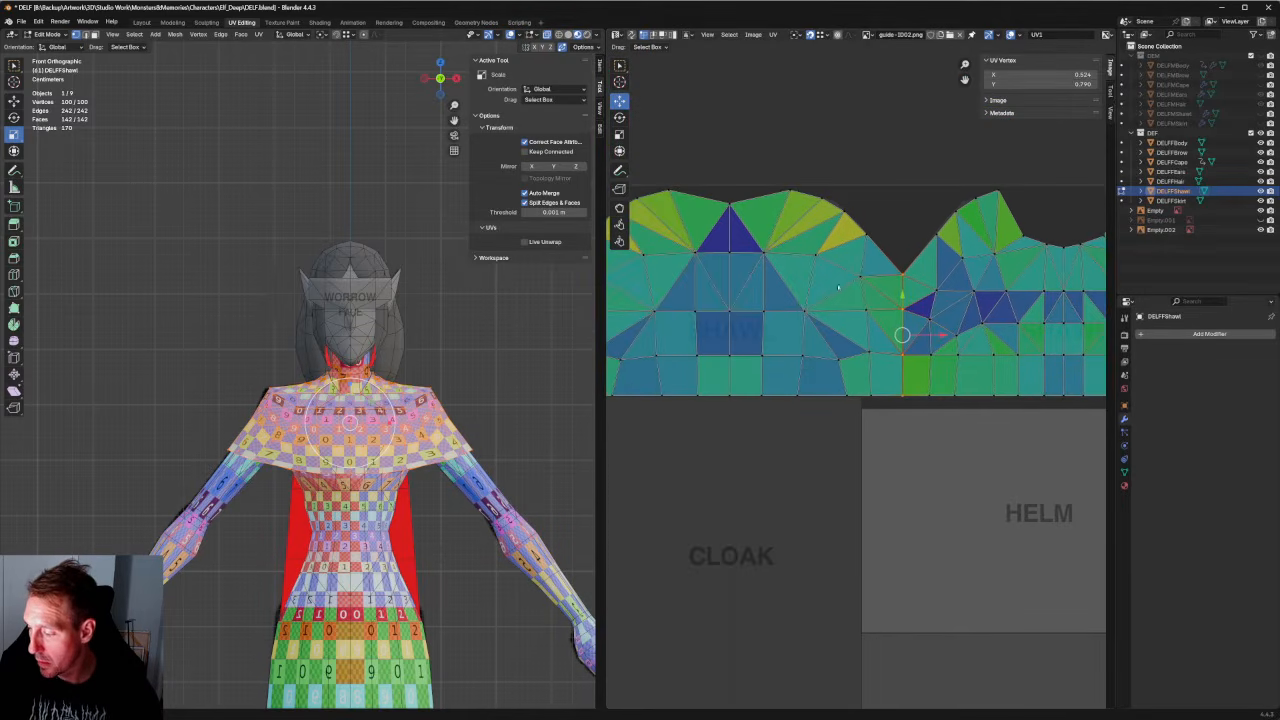
Try to straighten the lower inner row of UV vertices on the left shawl island with Align Vertically.
drag(846, 346, 609, 381)
key(shift+w)
key(v)
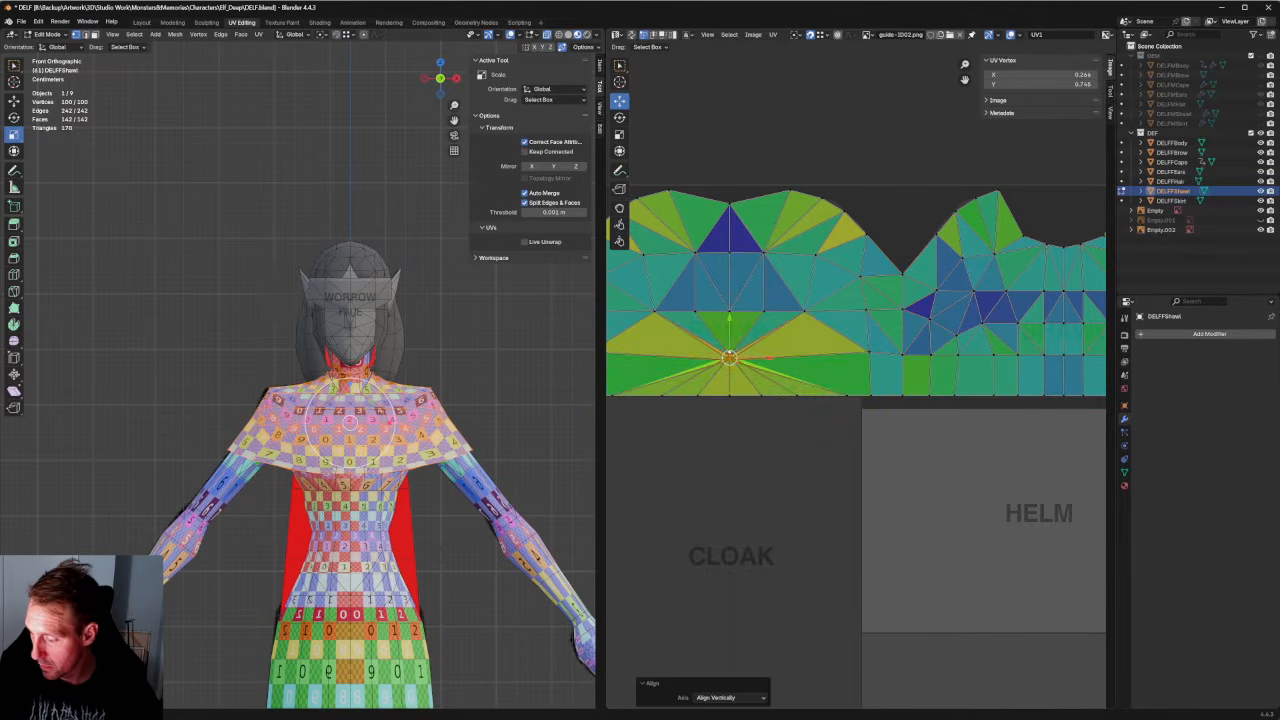
Undo the vertical alignment and straighten the lower inner row of the left shawl island with Align Horizontally.
key(ctrl+z)
key(shift+w)
key(h)
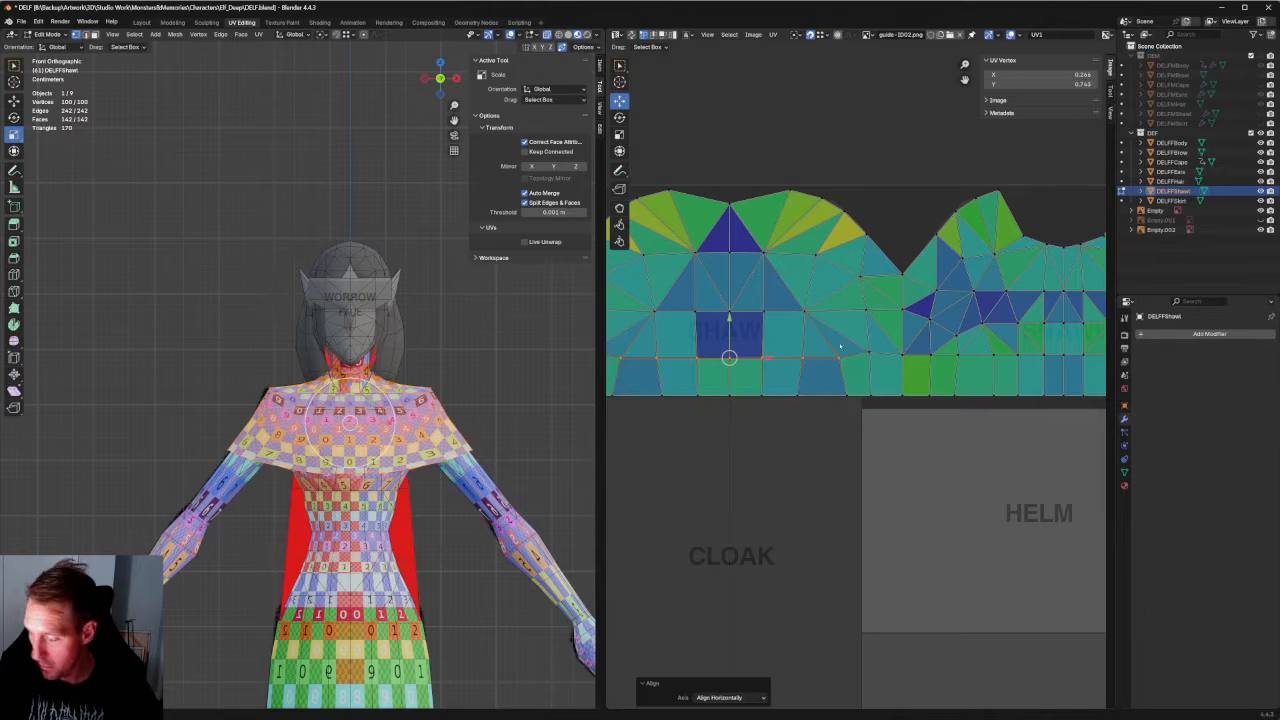
middle_drag(838, 341, 704, 361)
scroll(771, 335, up, 1)
scroll(772, 338, down, 2)
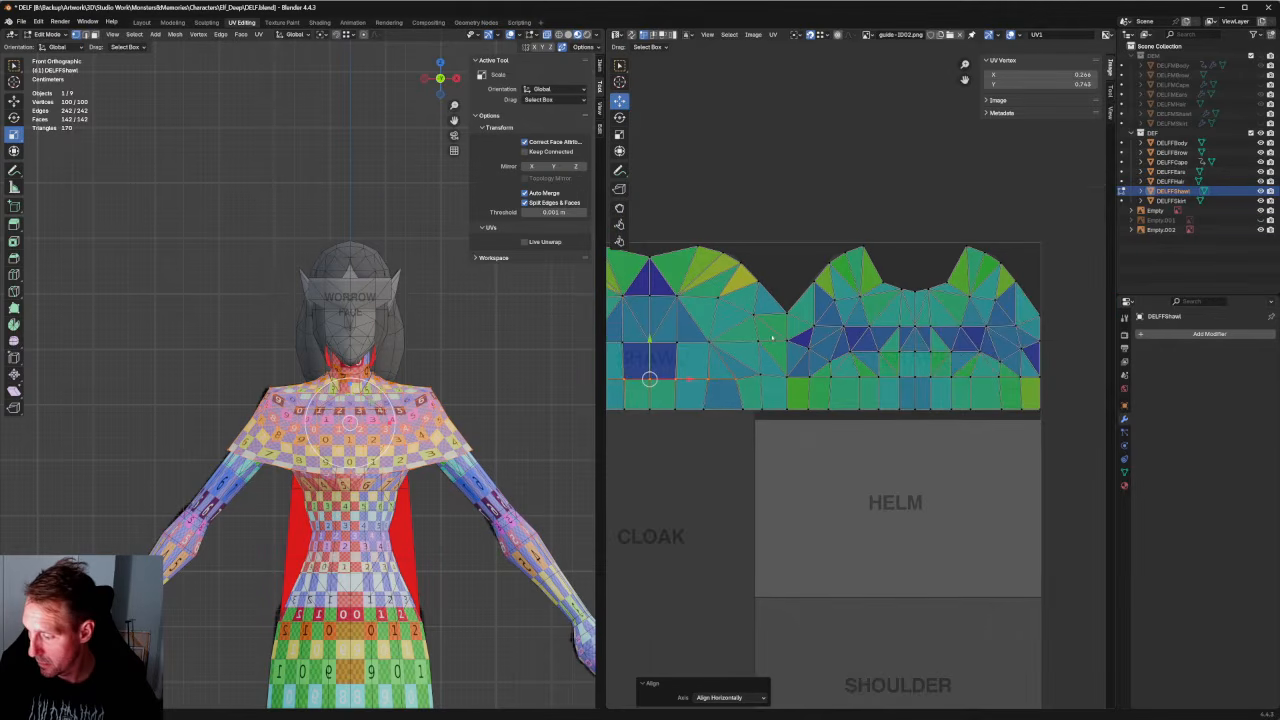
scroll(777, 341, down, 2)
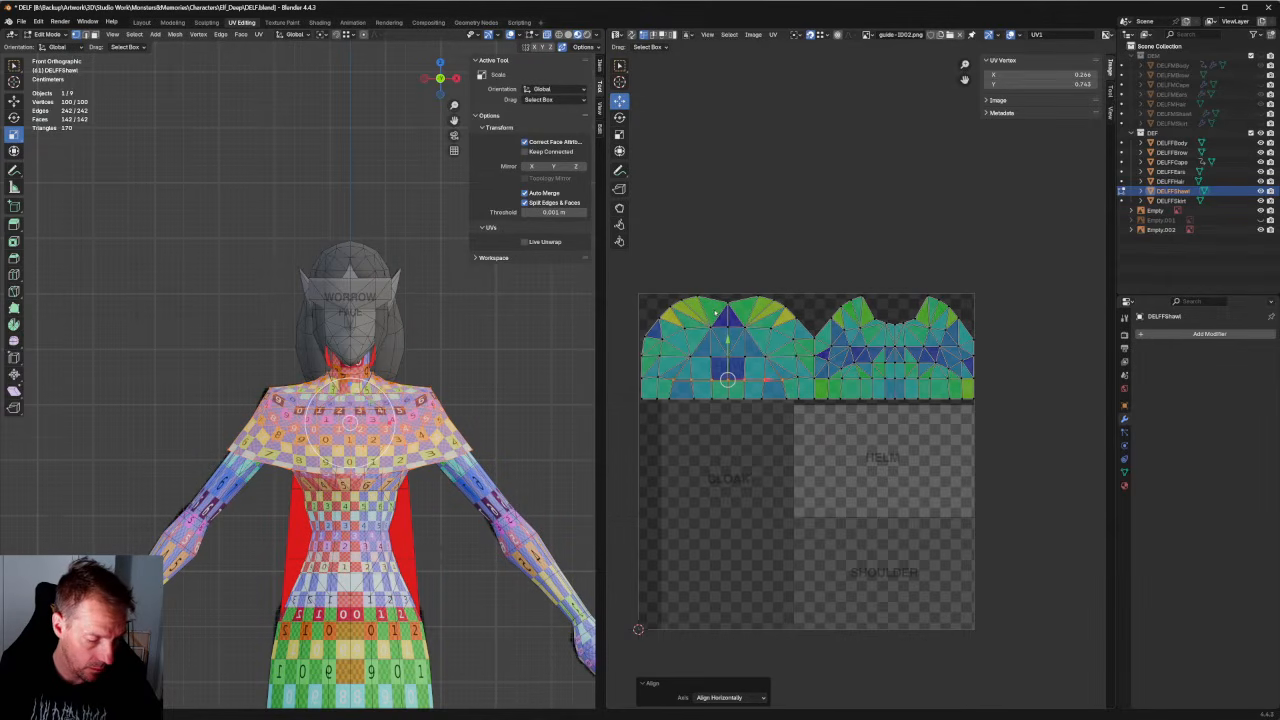
Select the faces of the left half of the left shawl island and split them off as a separate piece.
key(alt+a)
drag(641, 283, 725, 440)
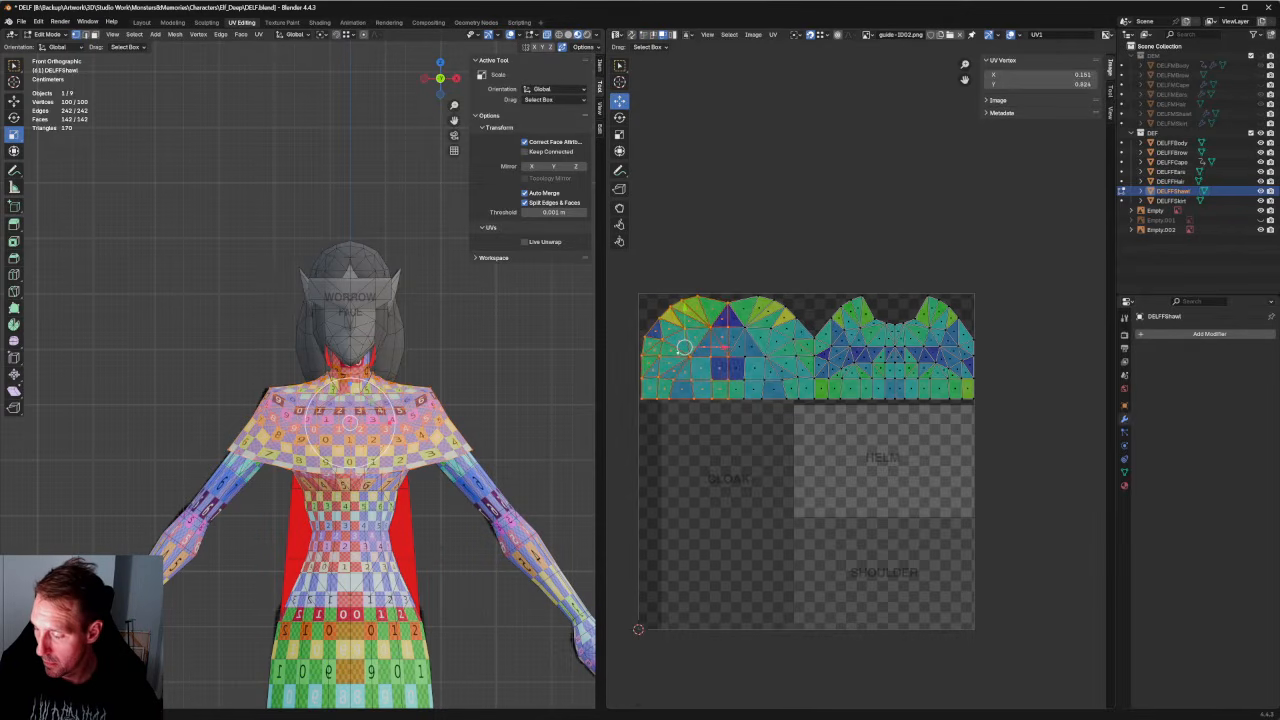
key(u)
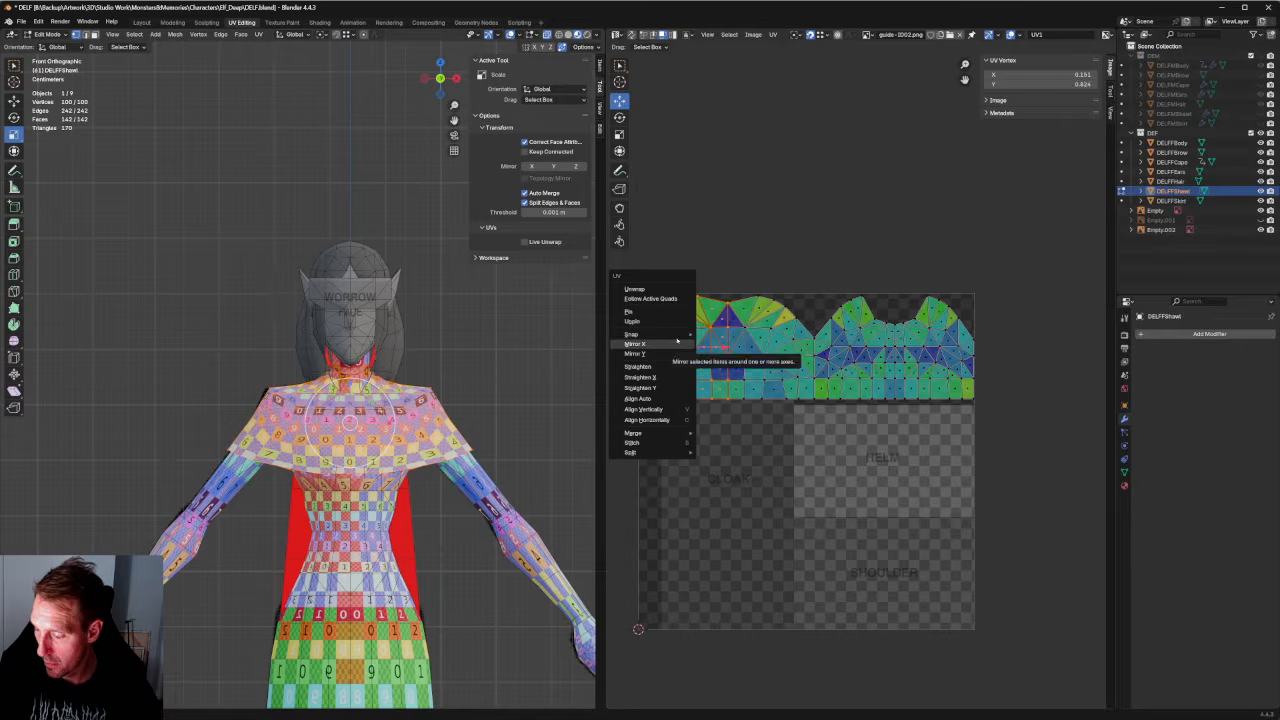
mouse_move(670, 456)
click(728, 453)
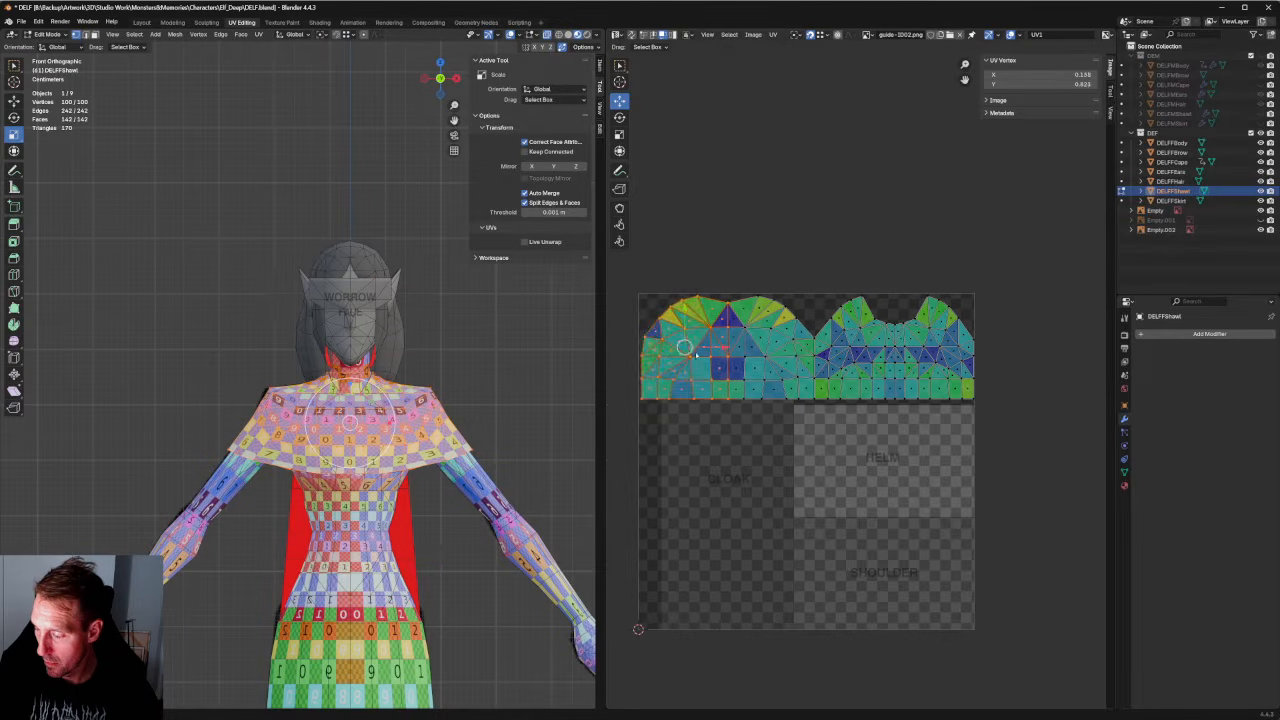
Move the split shawl half aside, mirror it in X and place it exactly over the remaining half.
drag(683, 348, 655, 349)
right_click(654, 349)
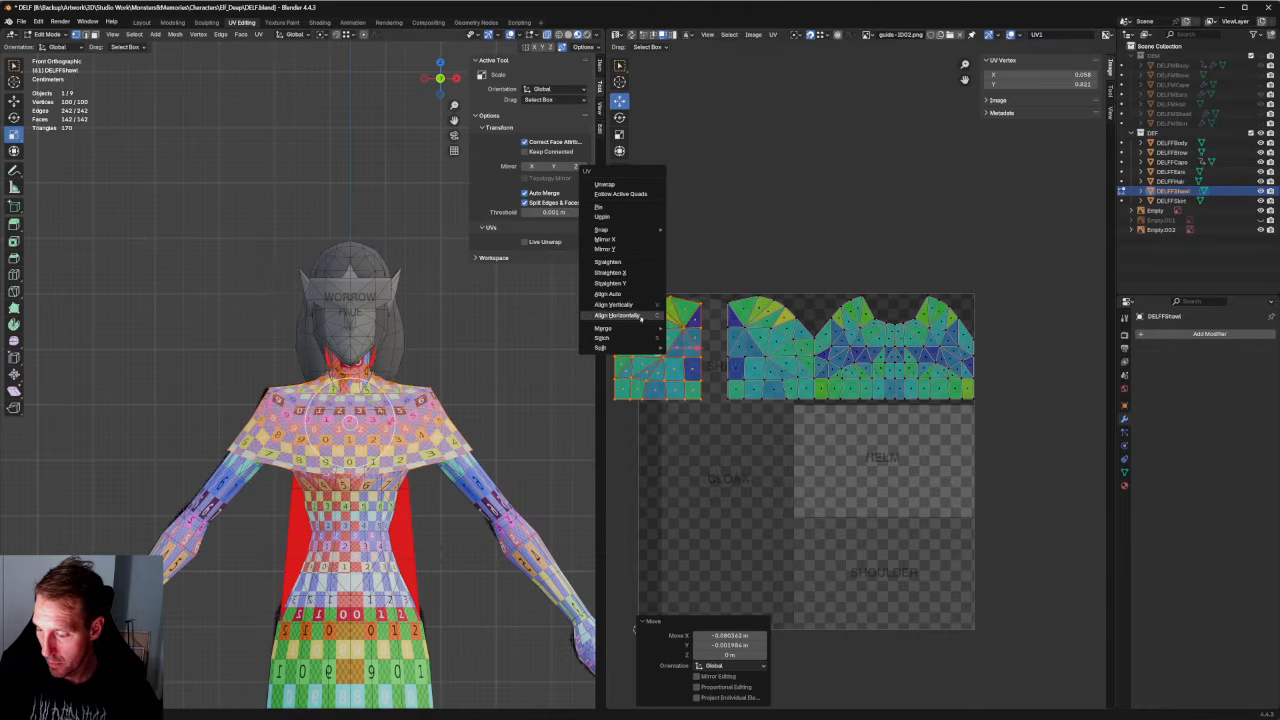
click(605, 240)
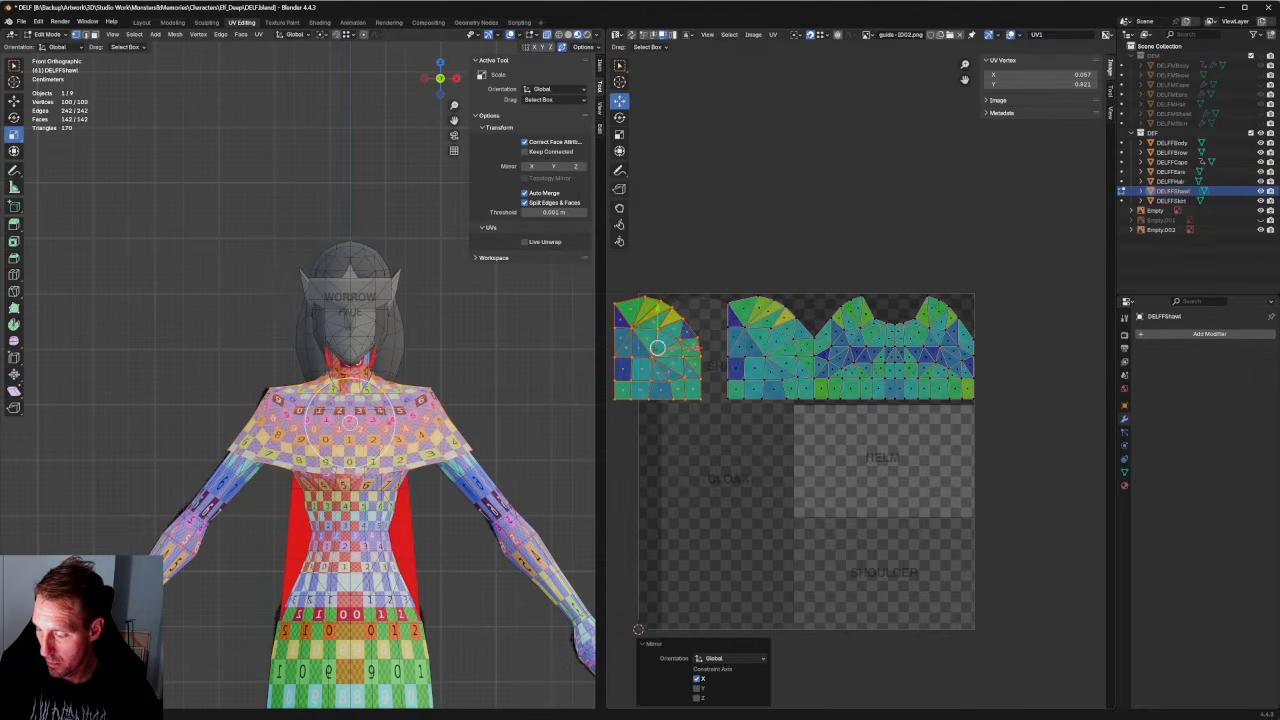
key(g)
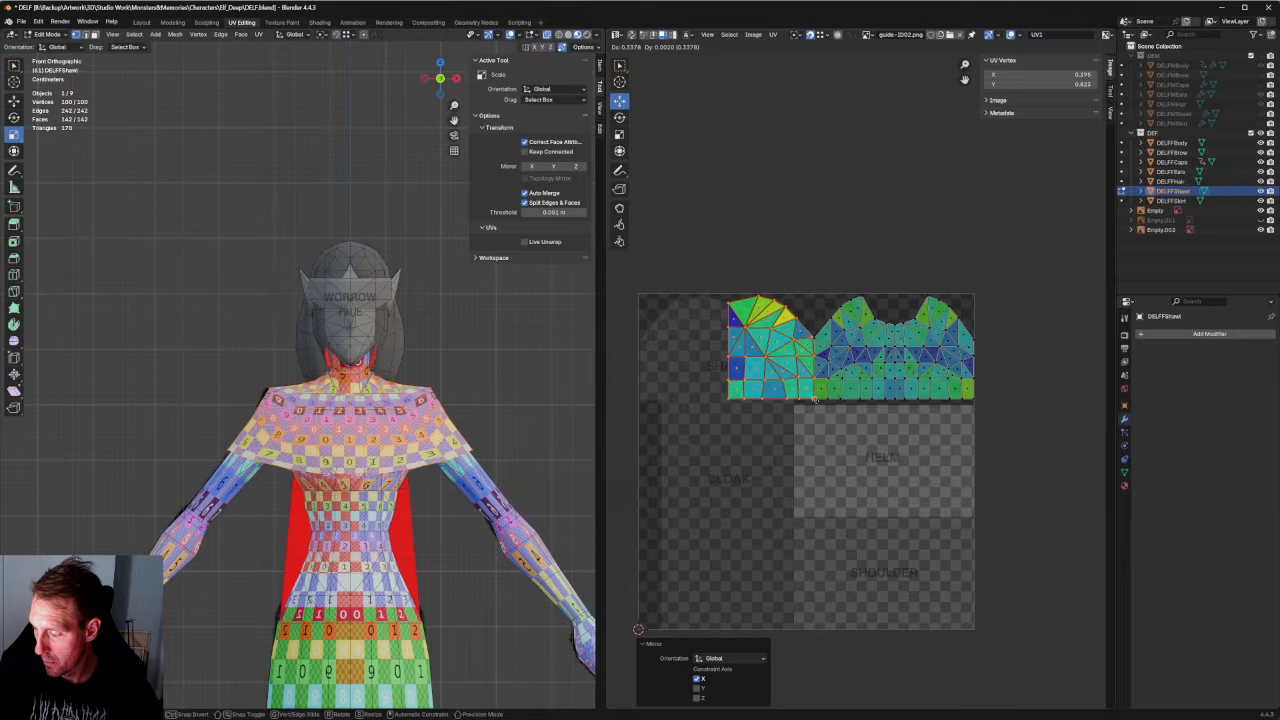
click(815, 398)
Move the stray vertex of the stacked shawl half onto the notch corner where it meets the neighbouring island.
scroll(815, 398, up, 10)
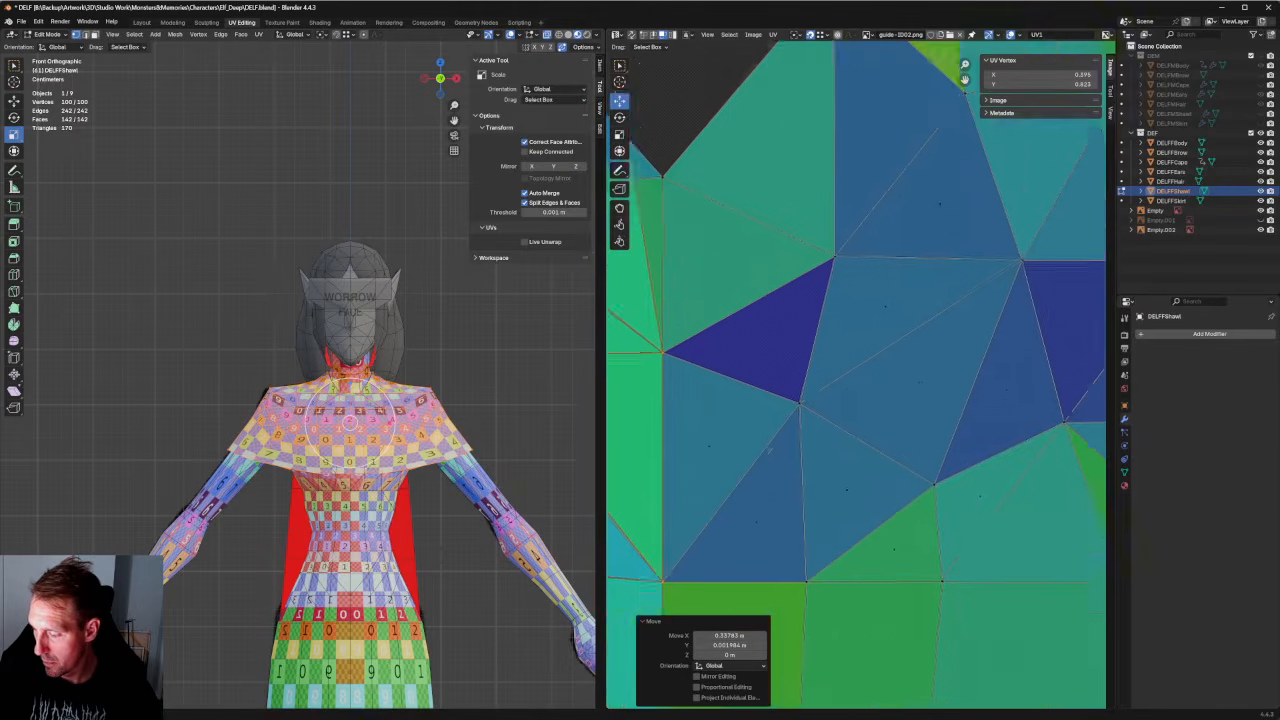
middle_drag(751, 374, 873, 426)
scroll(811, 387, down, 6)
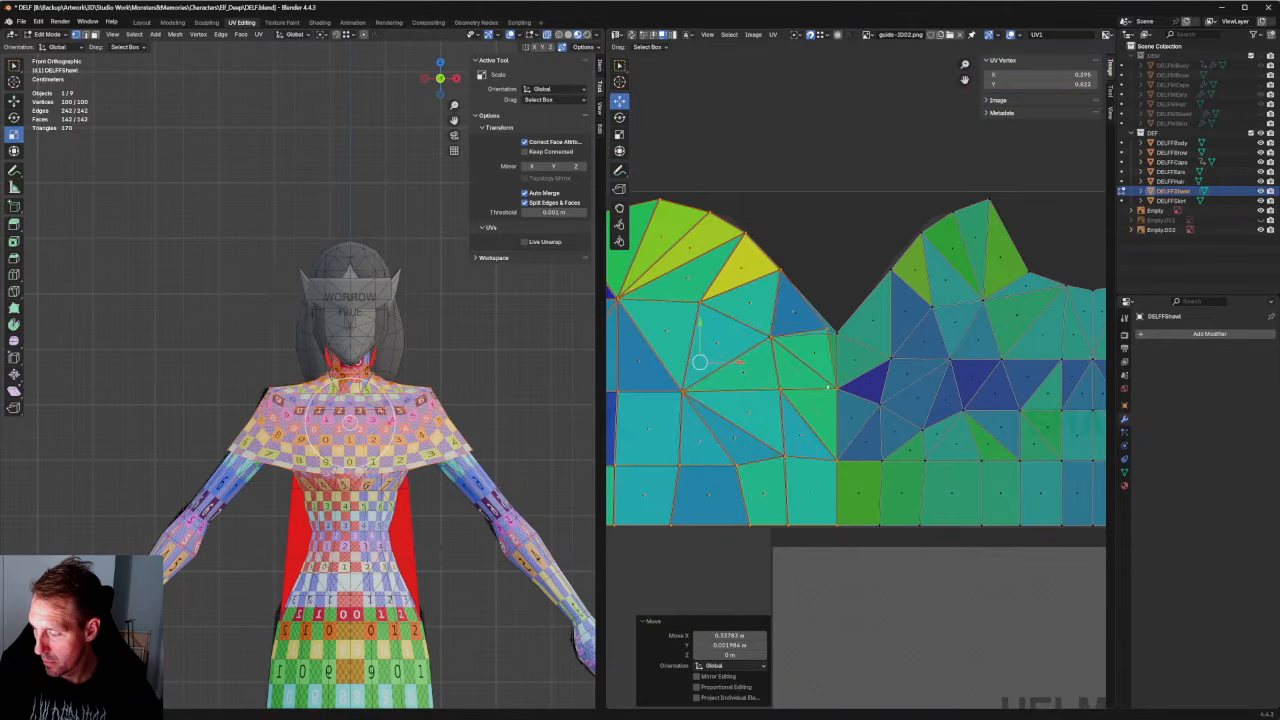
click(826, 327)
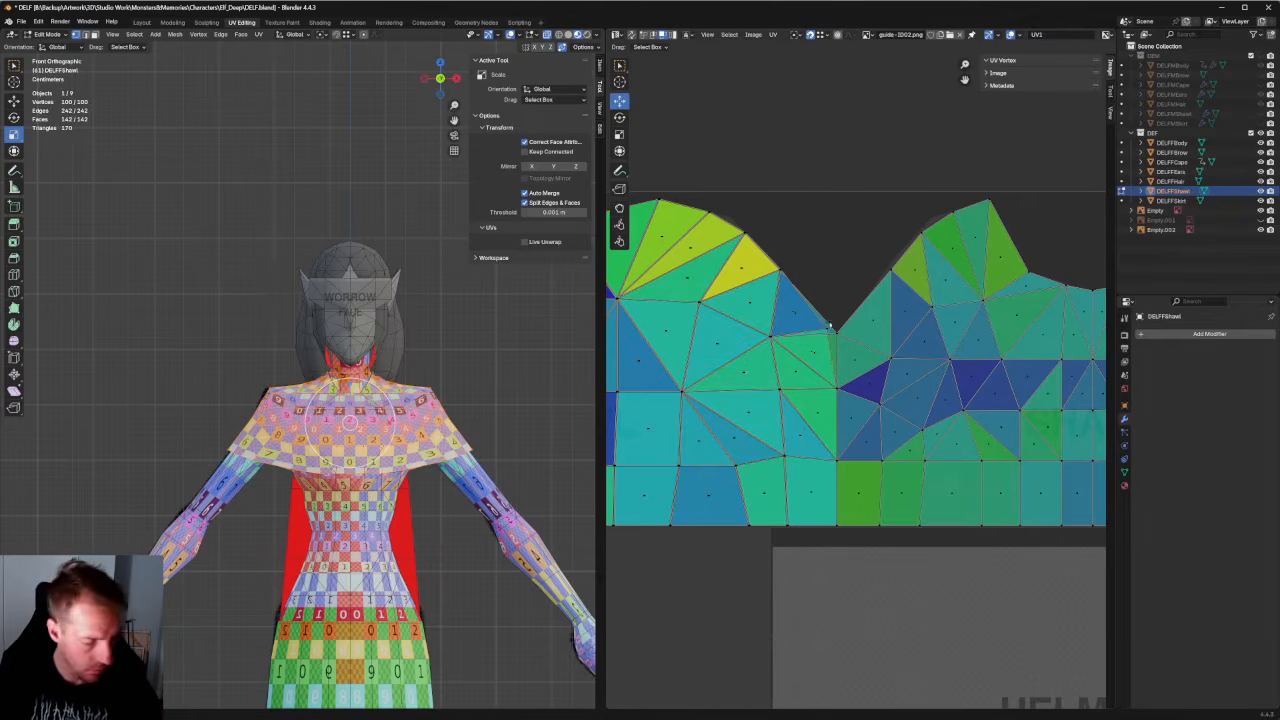
drag(826, 327, 836, 332)
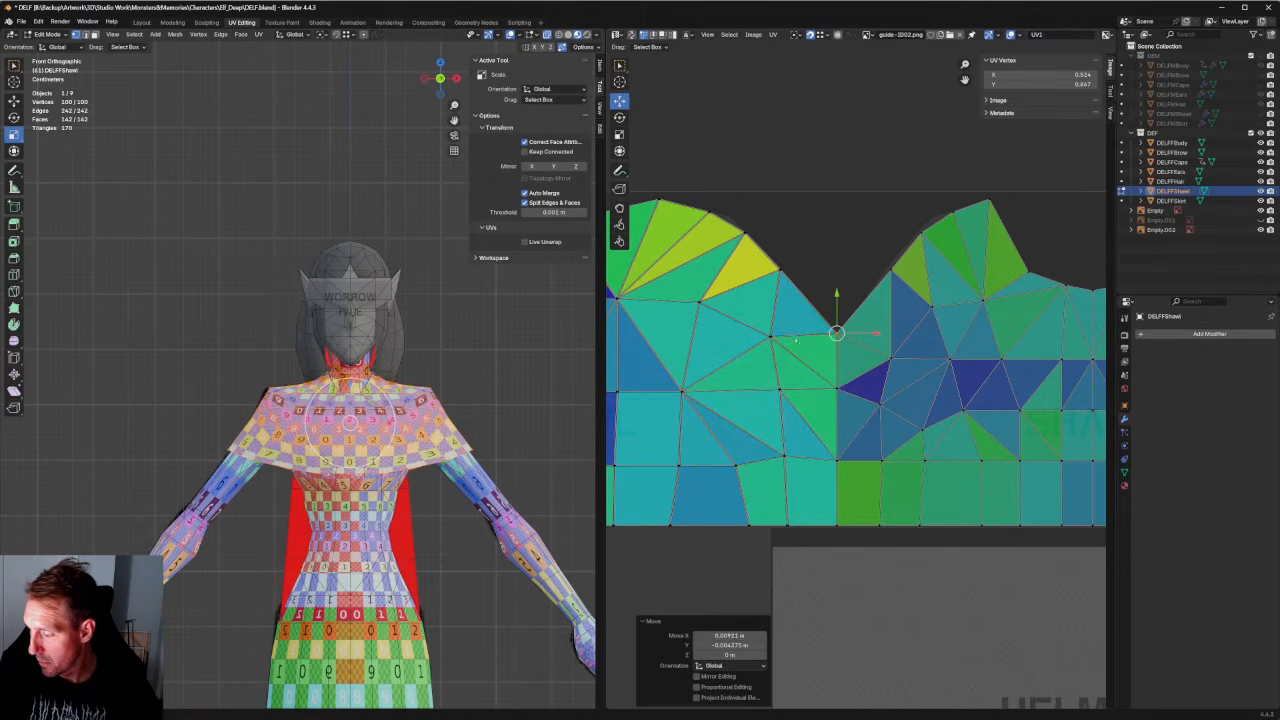
Align the overlapping inner vertices of the stacked shawl half with Align Vertically, down to its lower row.
click(769, 338)
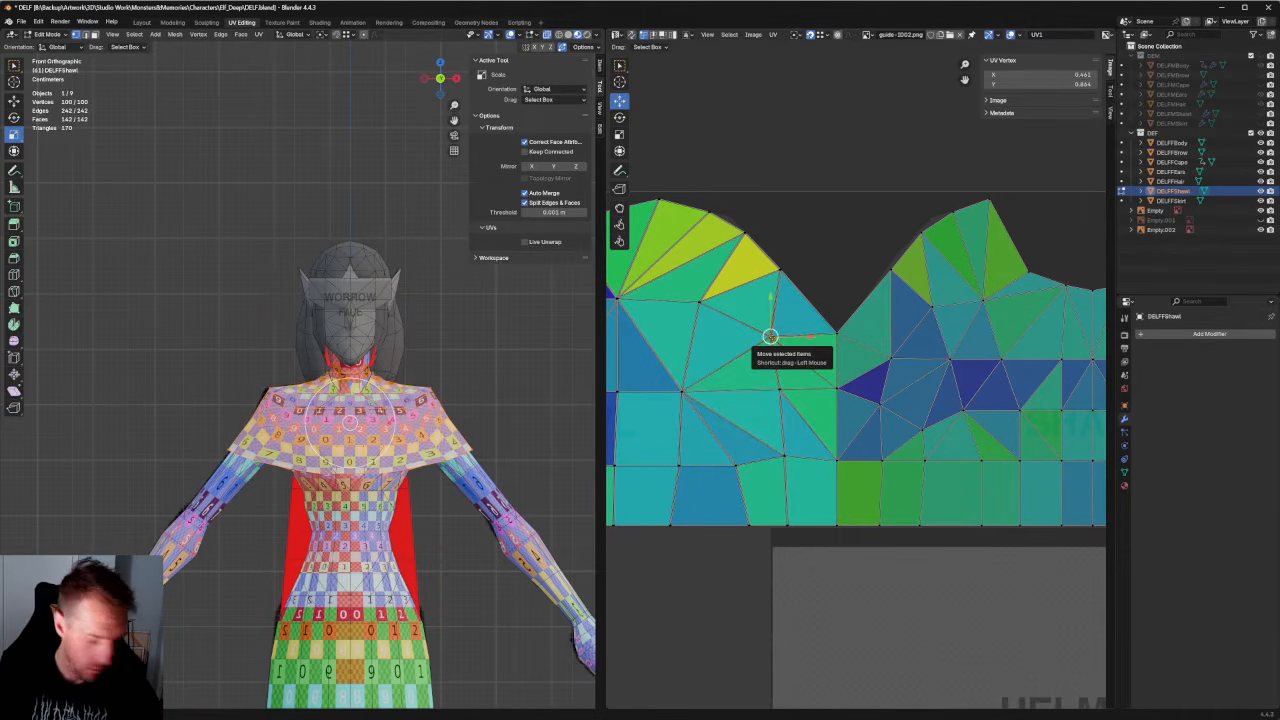
key(shift+w)
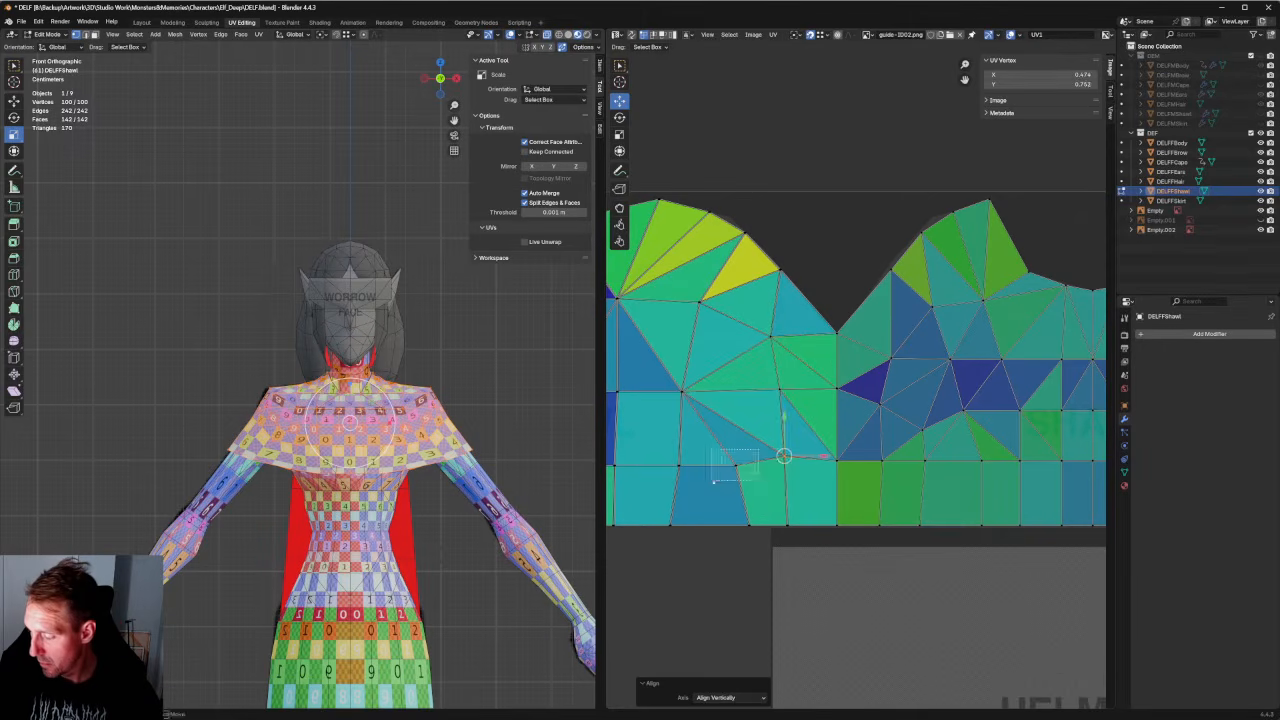
click(679, 466)
key(shift+w)
Select the straight centre edge of the stacked shawl half and align its overlapping vertices, including the neighbouring inner column, with Align Horizontally.
scroll(691, 400, down, 2)
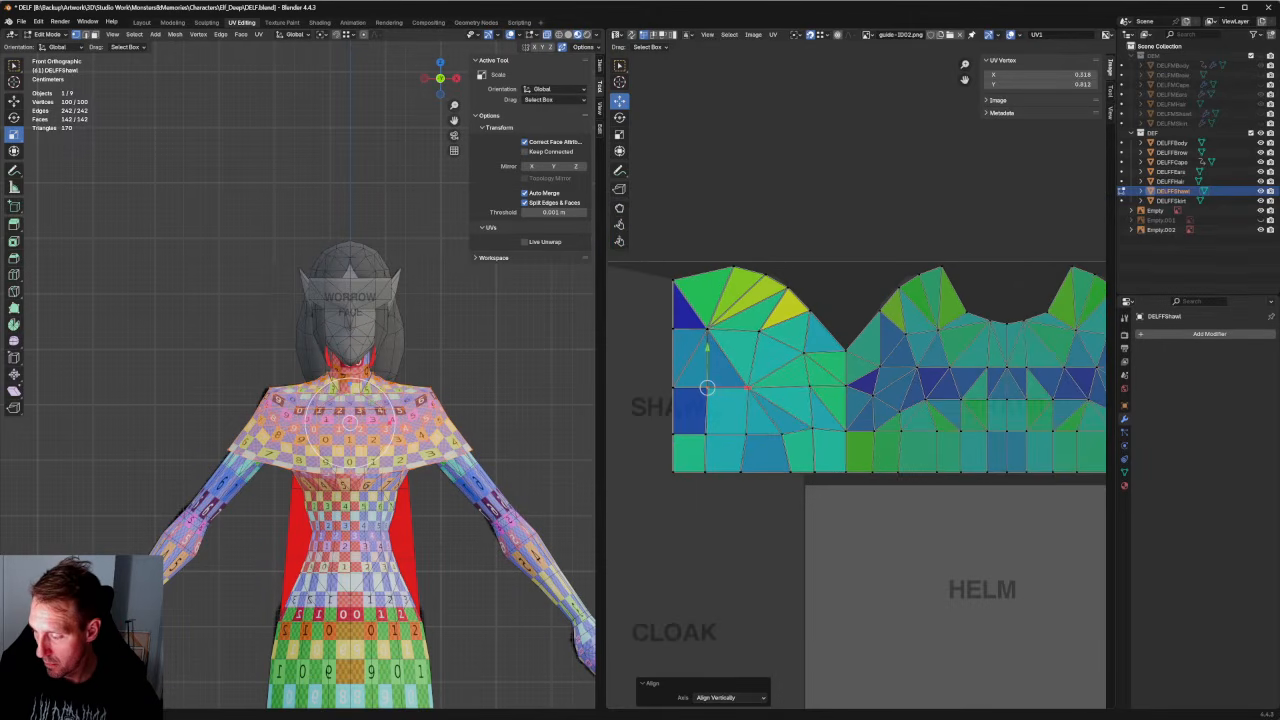
drag(665, 252, 676, 490)
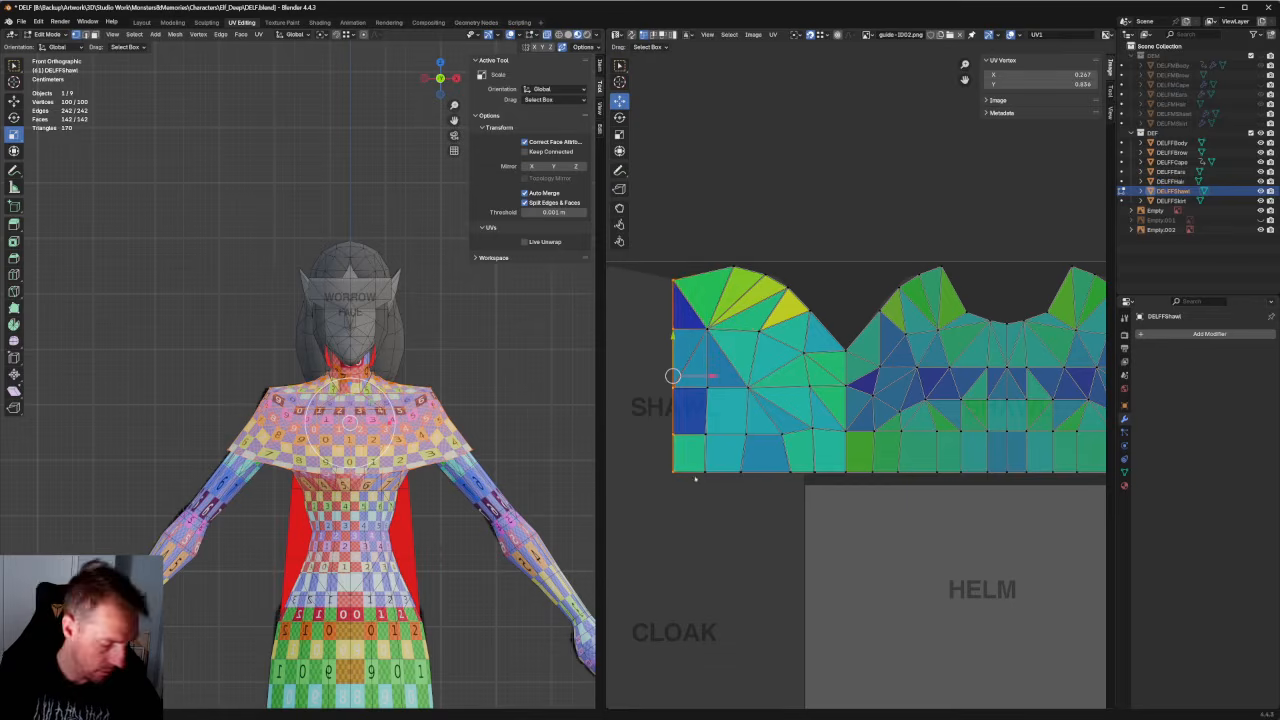
key(shift+w)
click(740, 439)
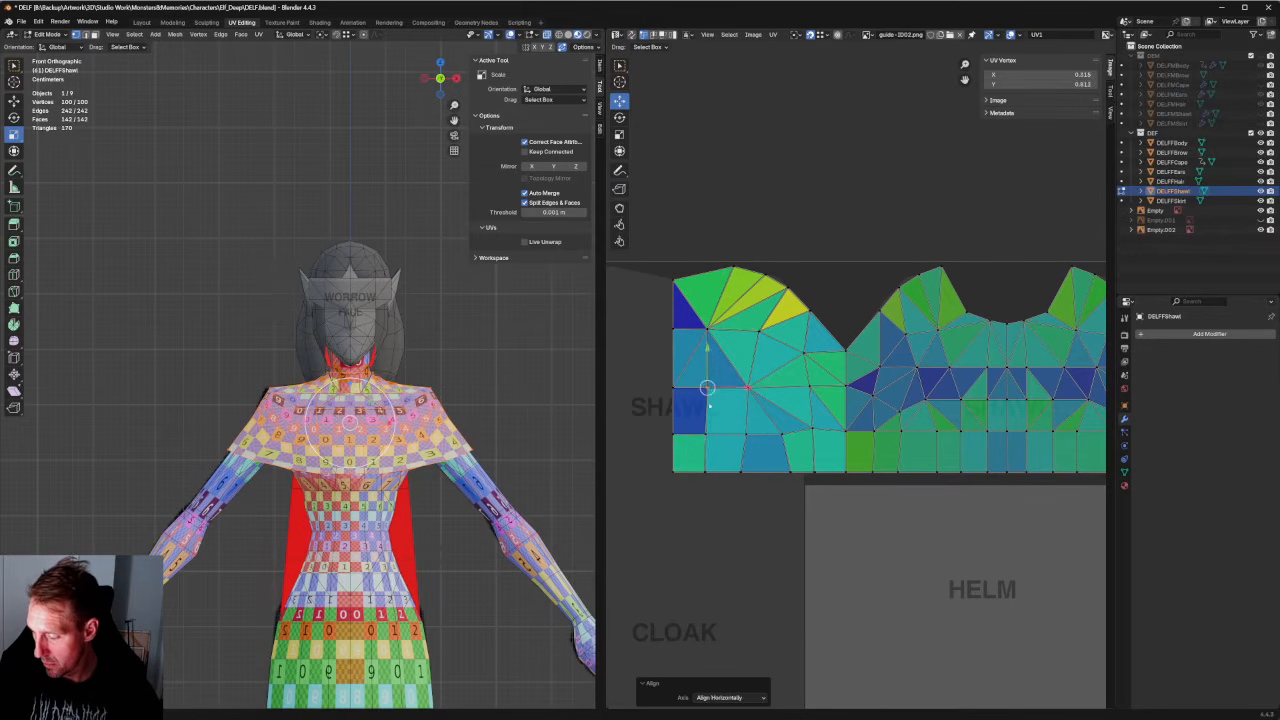
key(ctrl+z)
key(ctrl+z)
key(ctrl+z)
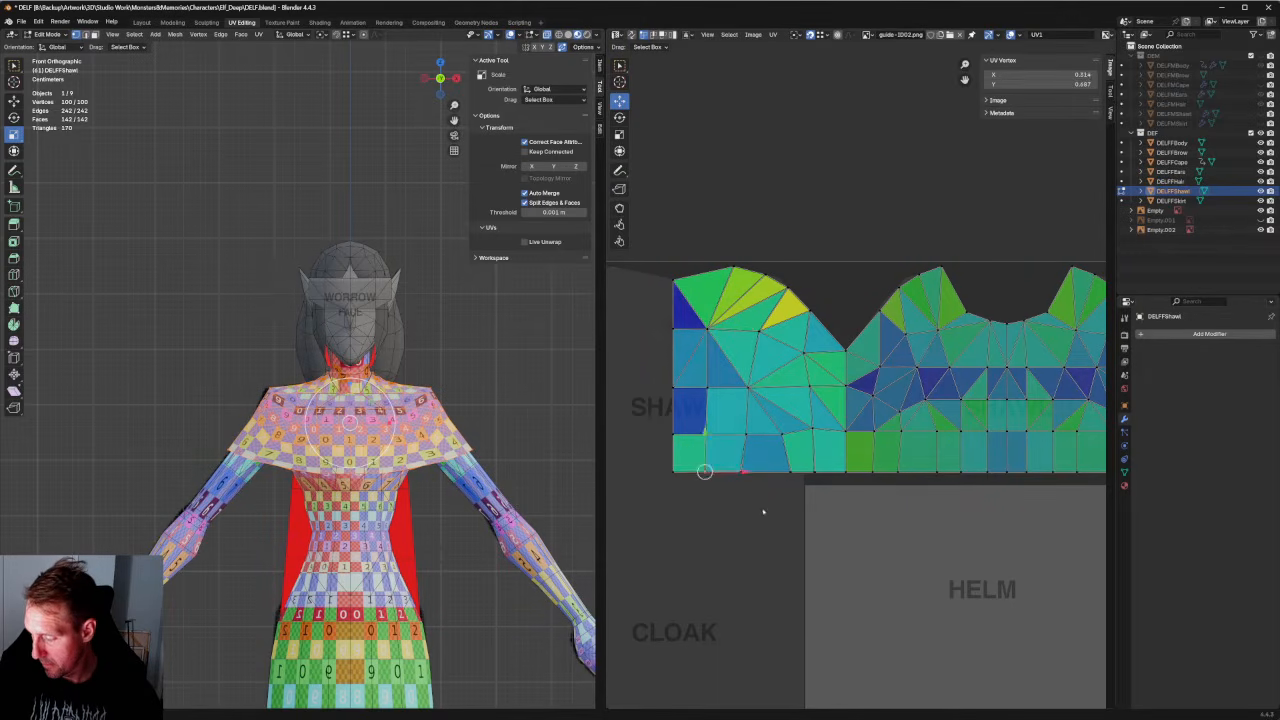
Work along the bottom edge of the stacked shawl half and line up its overlapping vertices.
click(742, 476)
key(shift+r)
drag(760, 473, 815, 482)
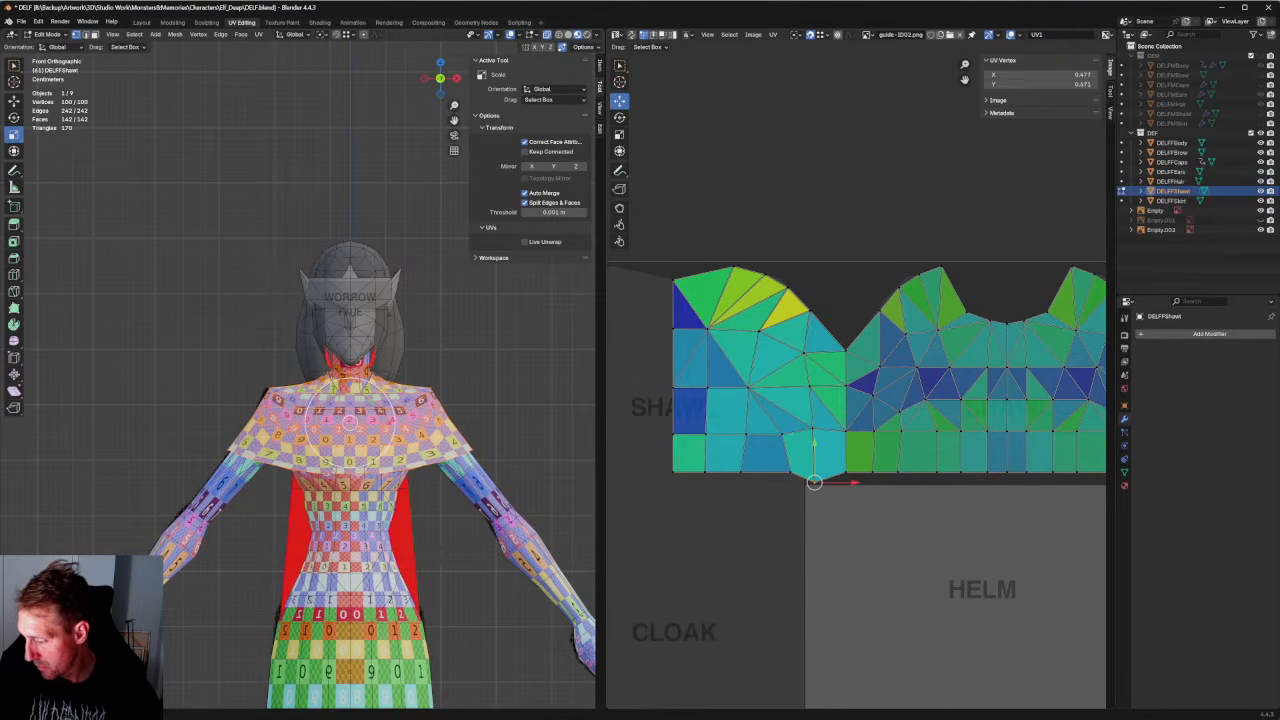
click(858, 522)
Apply Align Vertically to the overlapping vertex pairs along the curved upper edge of the stacked shawl half.
scroll(775, 370, up, 8)
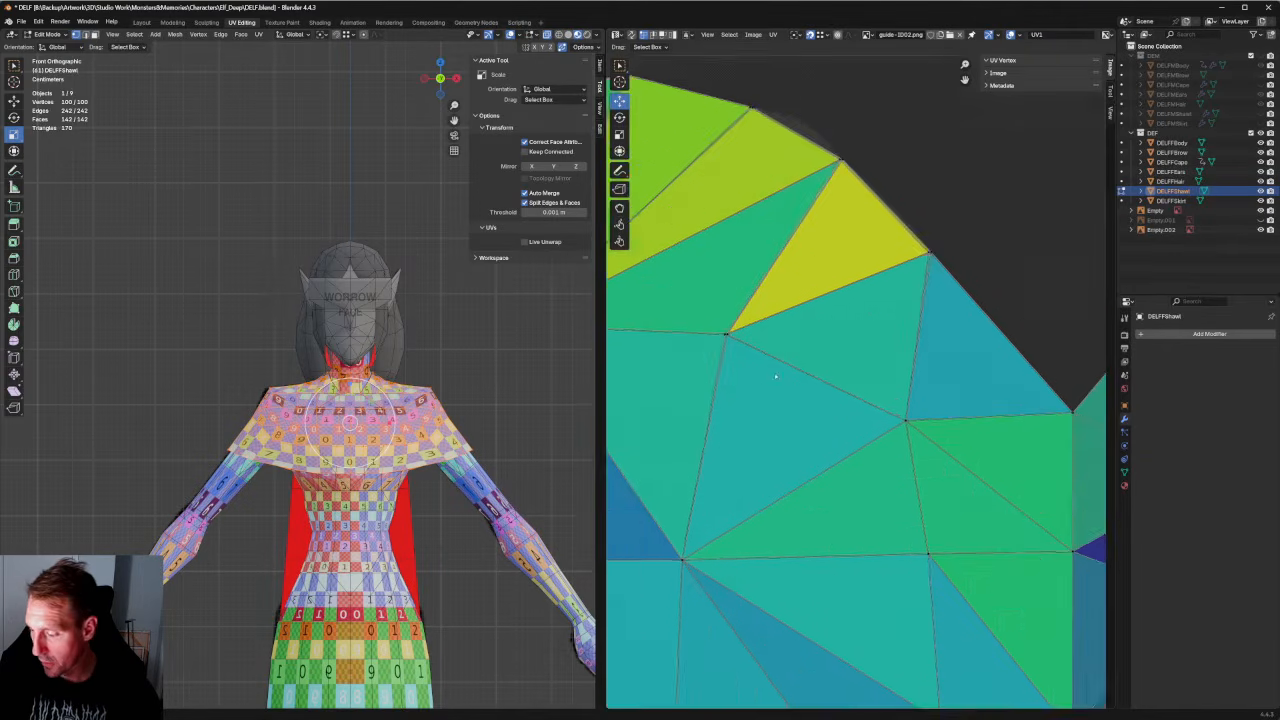
click(851, 321)
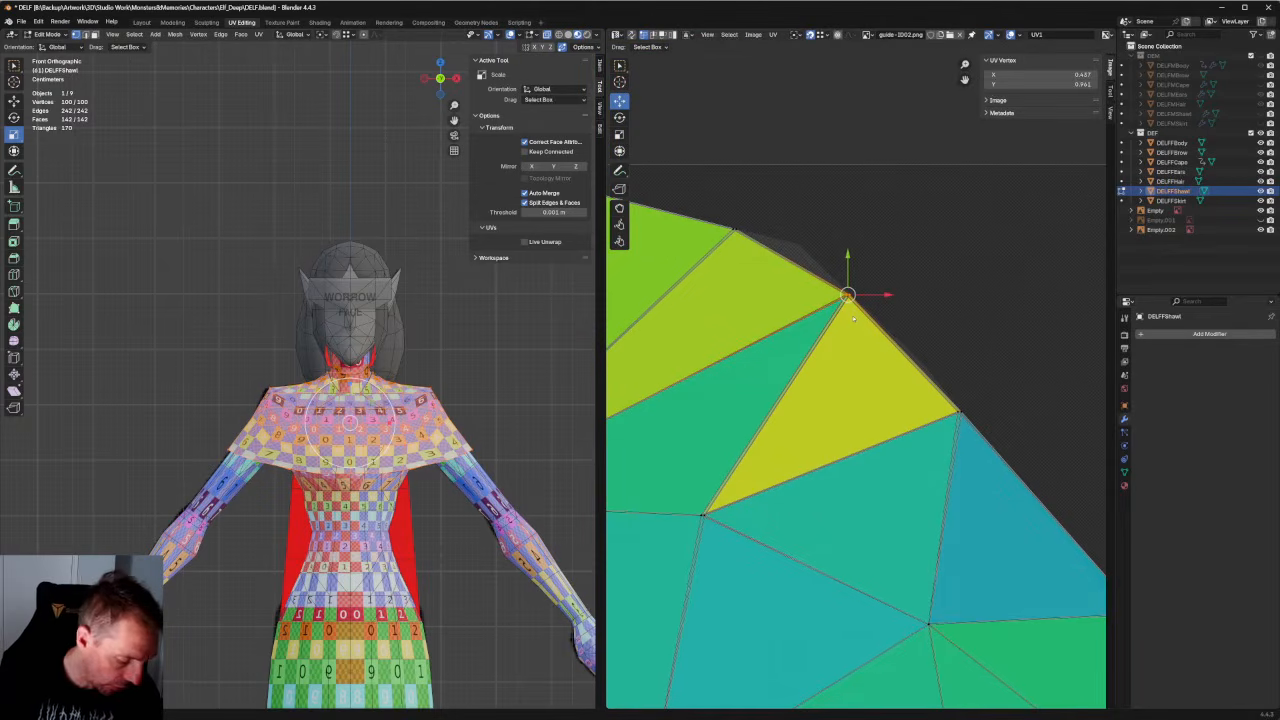
key(shift+x)
key(shift+y)
drag(780, 218, 708, 256)
key(shift+x)
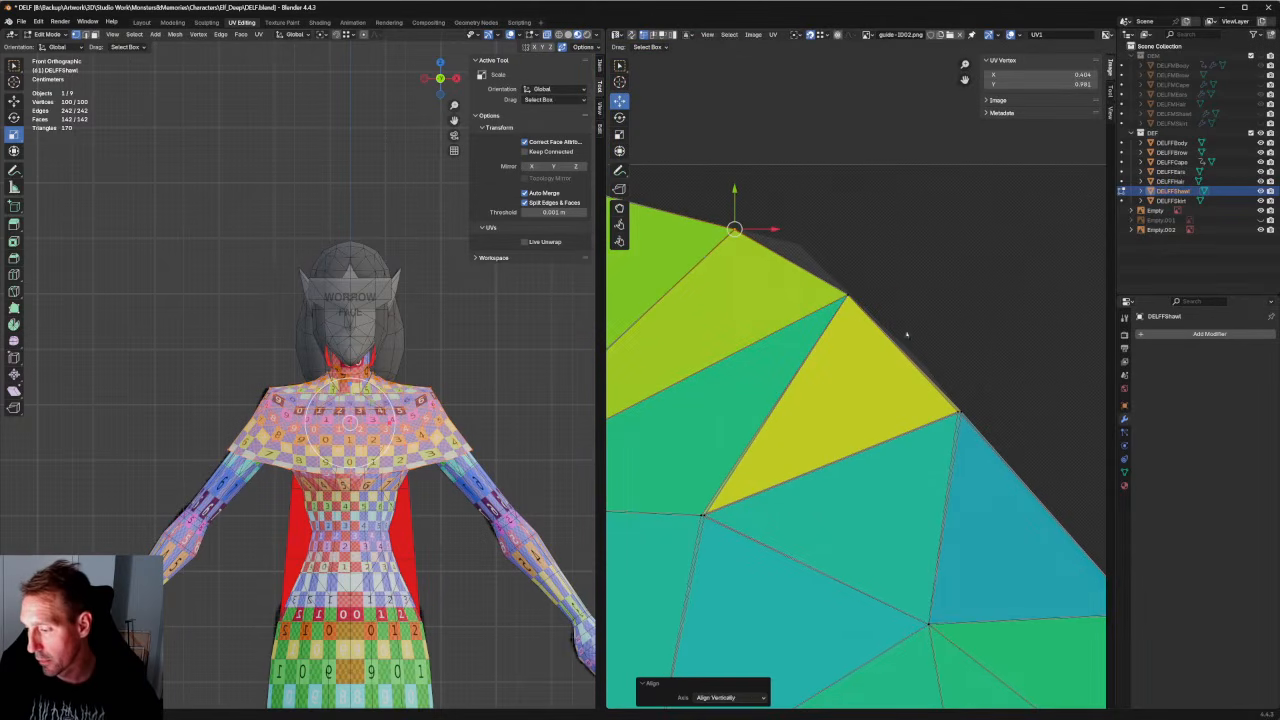
drag(1016, 366, 913, 450)
scroll(780, 530, down, 2)
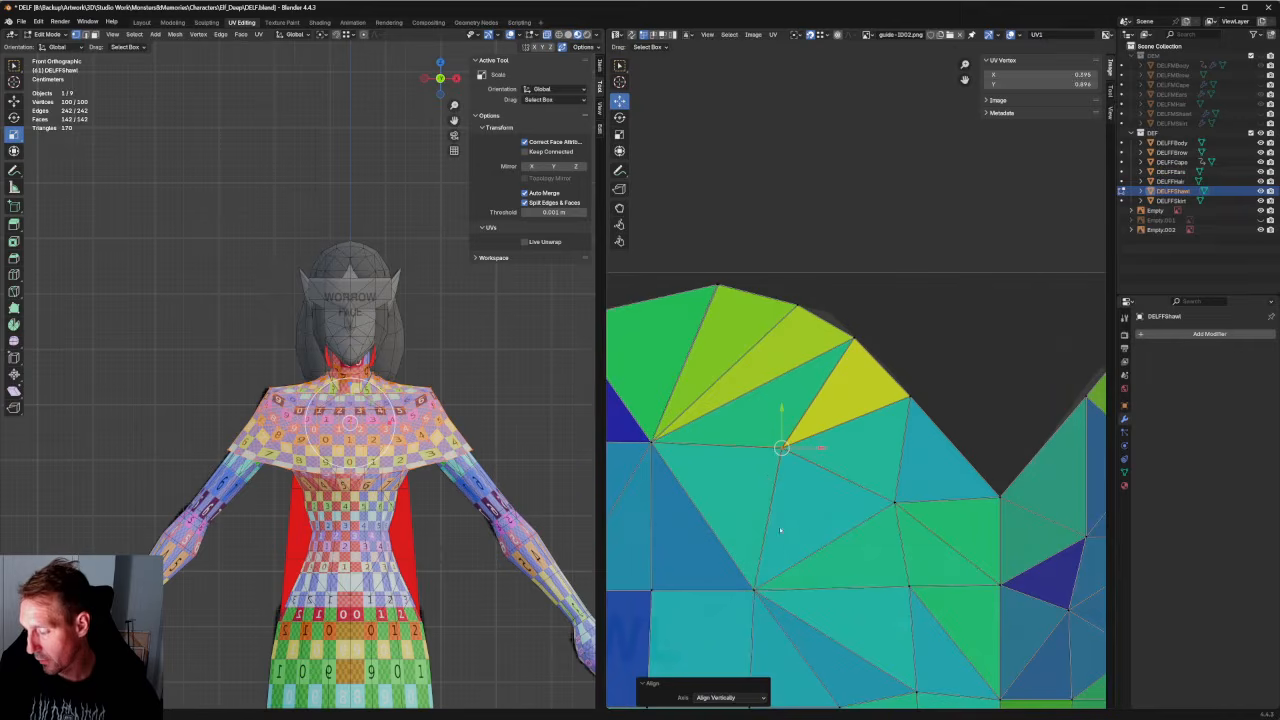
Apply Align Vertically to the overlapping interior vertex pairs beneath the curved edge of the stacked shawl half.
drag(675, 452, 640, 430)
key(shift+x)
drag(680, 556, 652, 592)
key(shift+x)
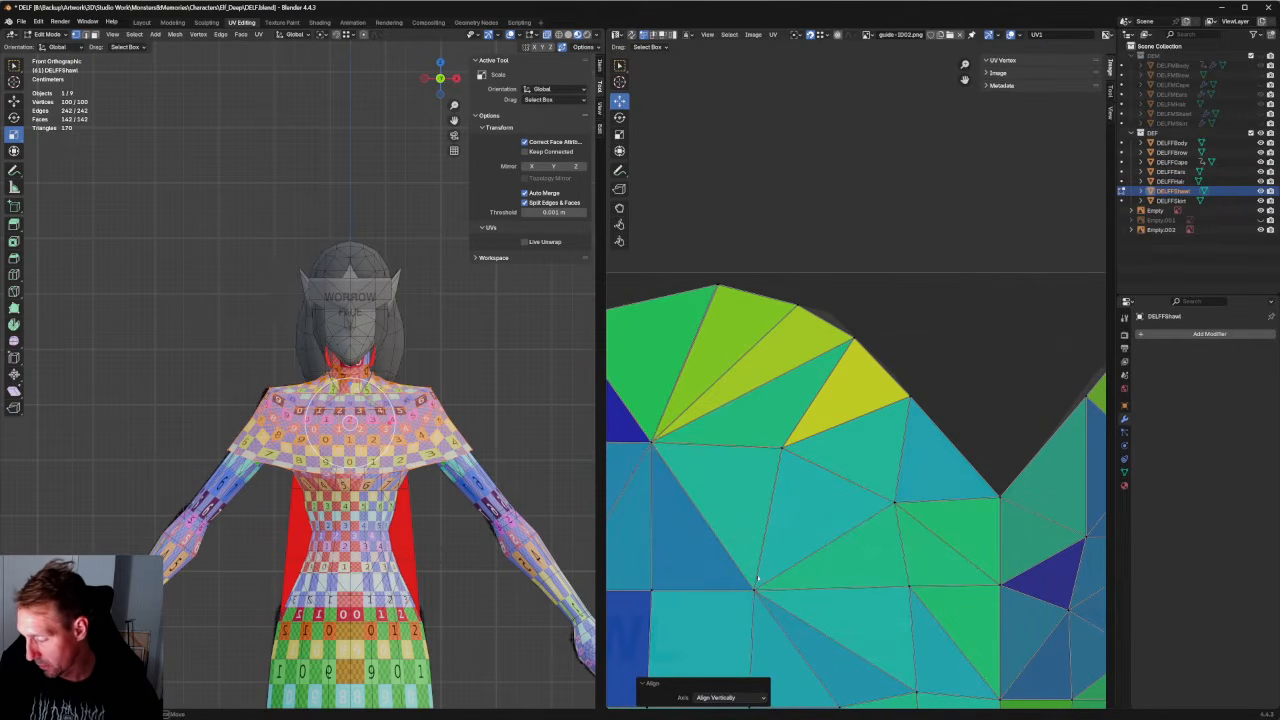
drag(772, 572, 738, 606)
key(shift+x)
Select the faces of the right half of the right shawl island and split them off.
scroll(809, 531, down, 3)
scroll(851, 576, up, 1)
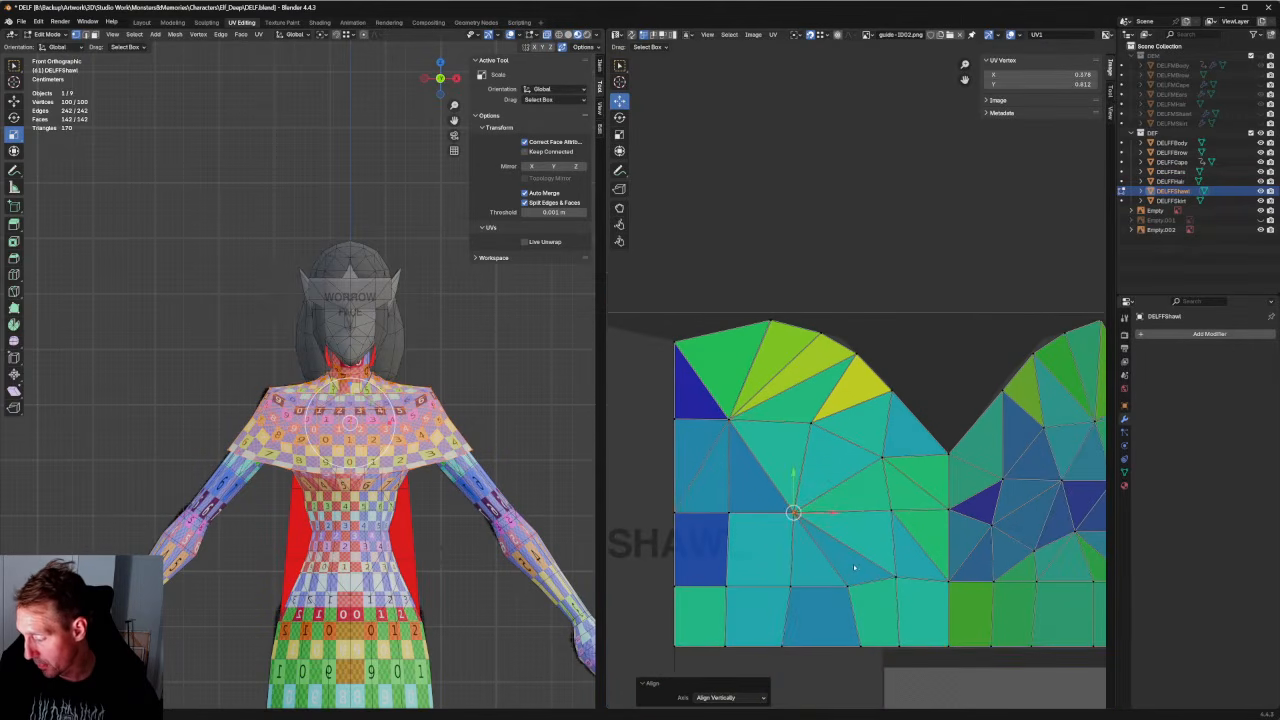
scroll(854, 568, down, 2)
middle_drag(1022, 485, 770, 446)
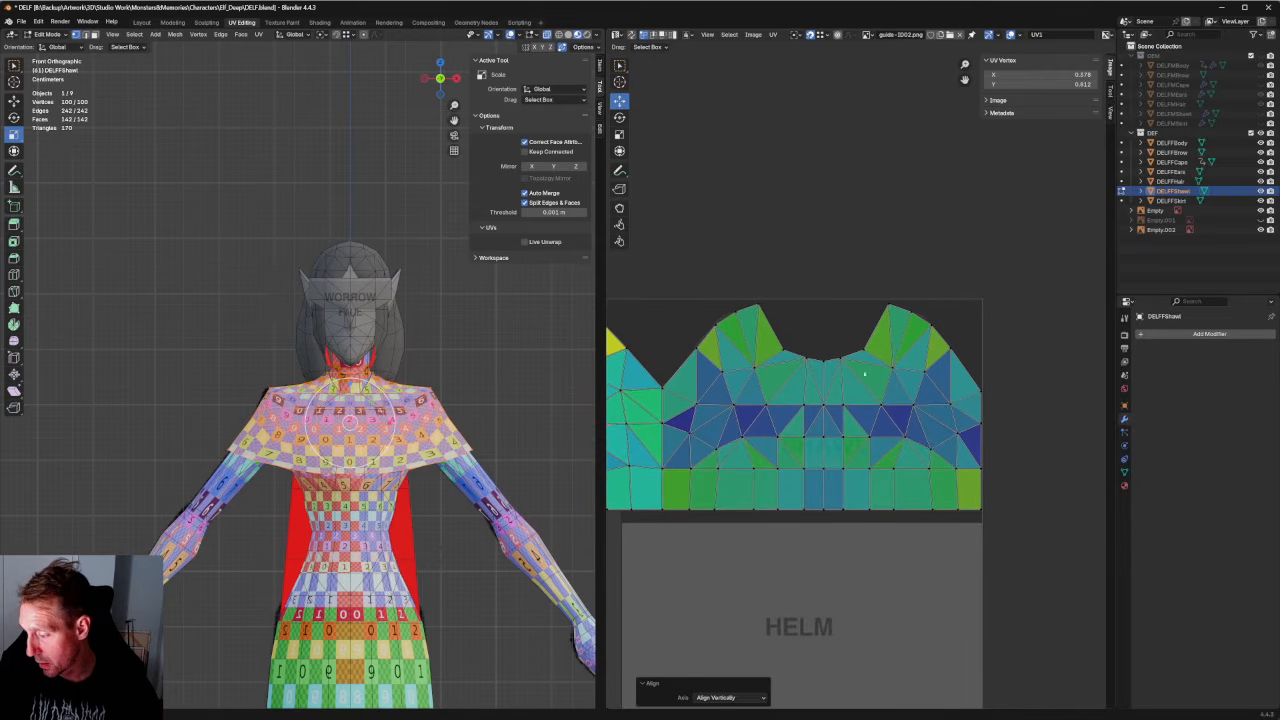
drag(1000, 277, 994, 456)
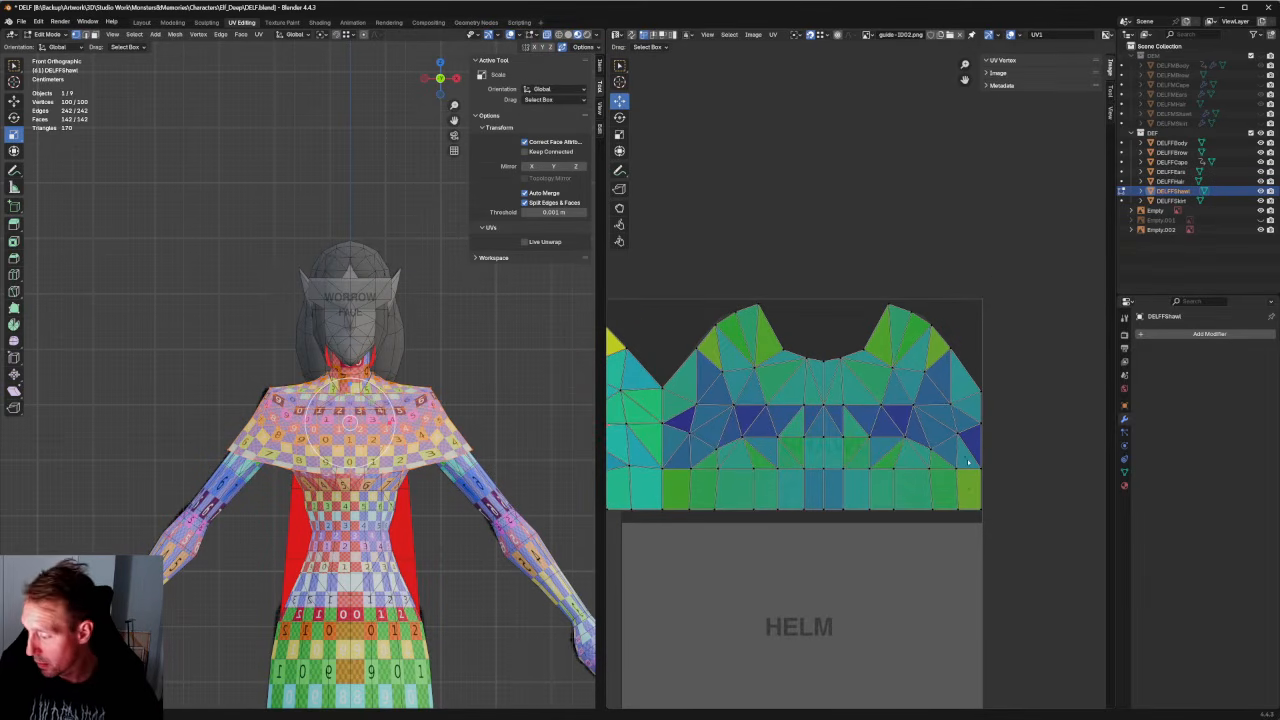
drag(1042, 238, 821, 556)
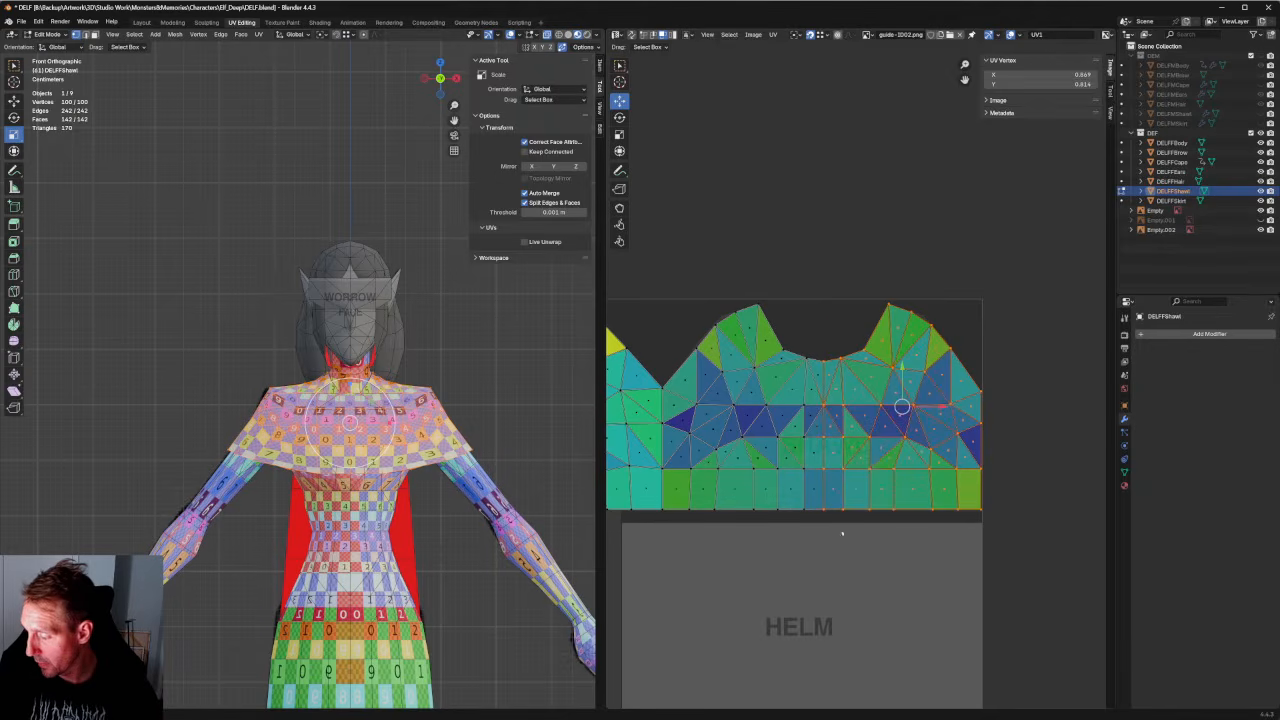
right_click(850, 440)
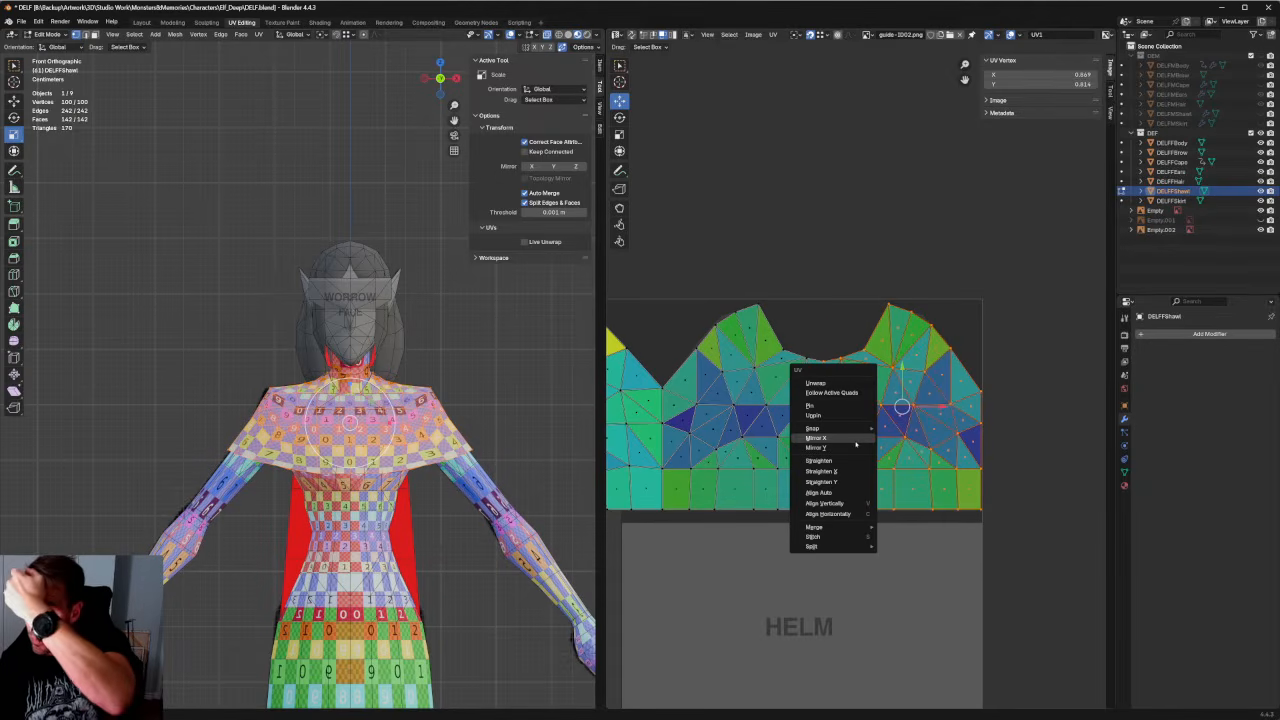
mouse_move(840, 546)
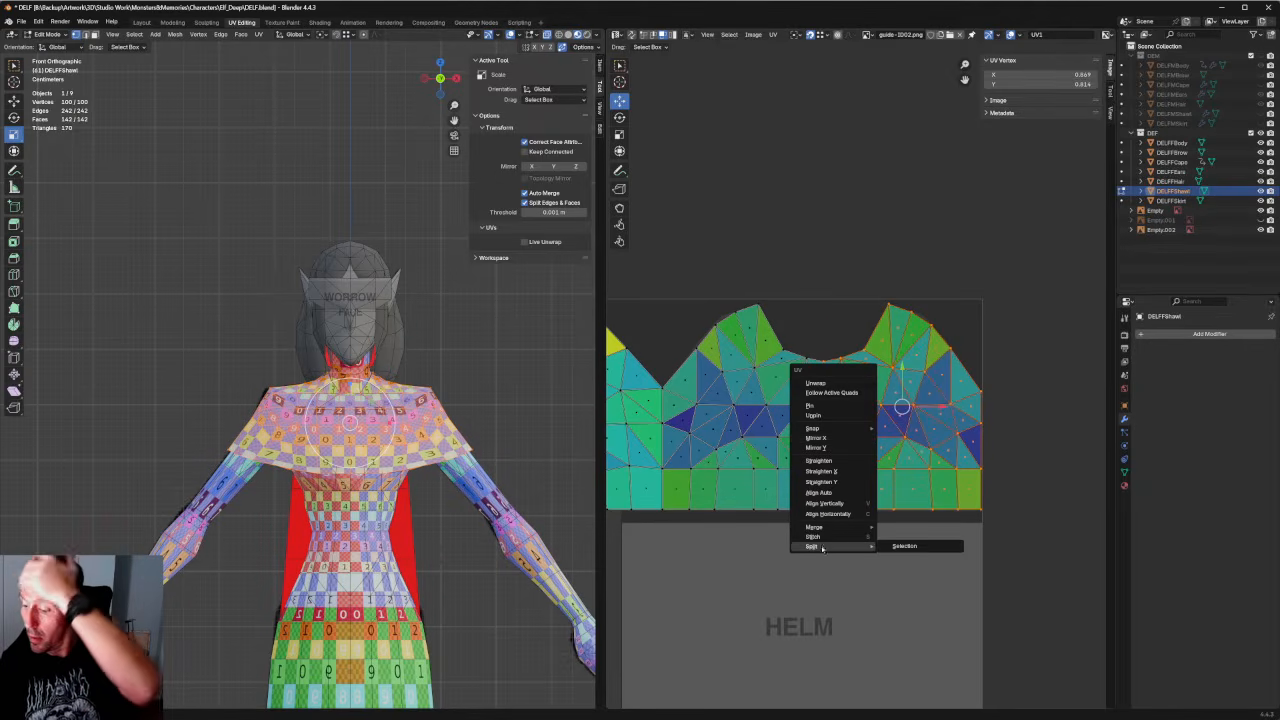
click(903, 547)
Mirror the split right shawl half in X and move it slightly away from the other half.
right_click(875, 388)
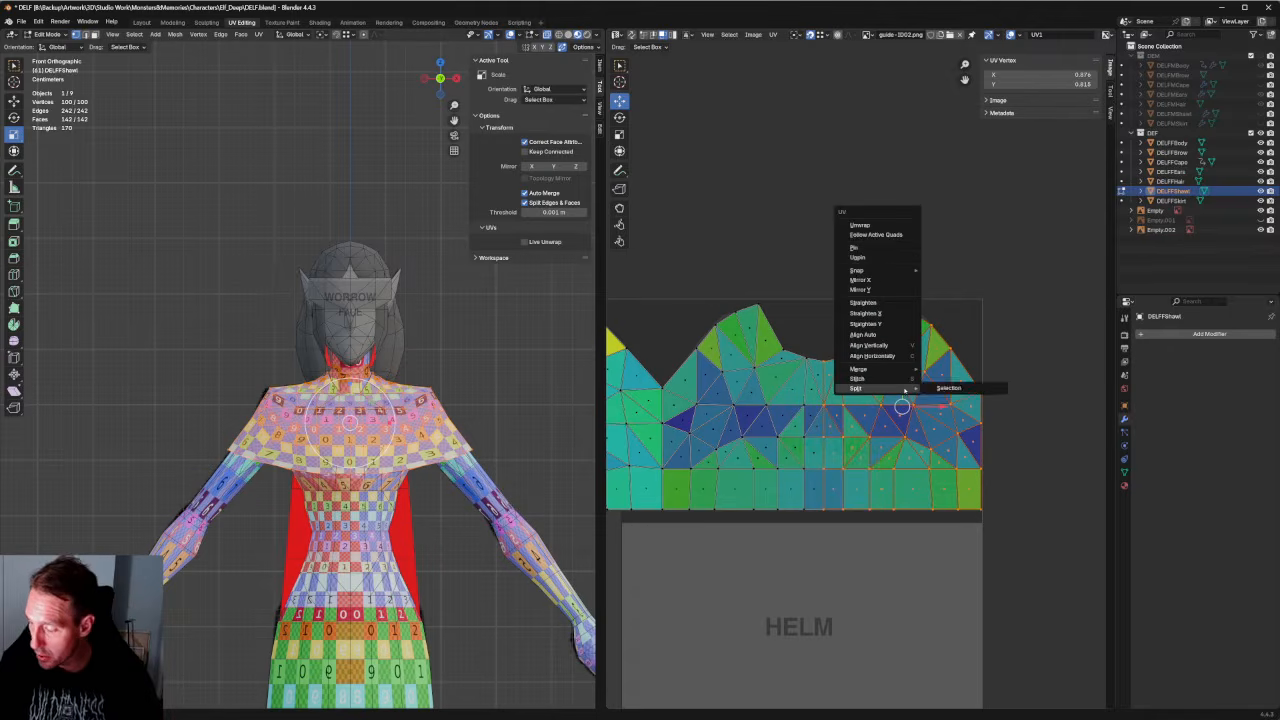
click(888, 280)
drag(893, 410, 839, 396)
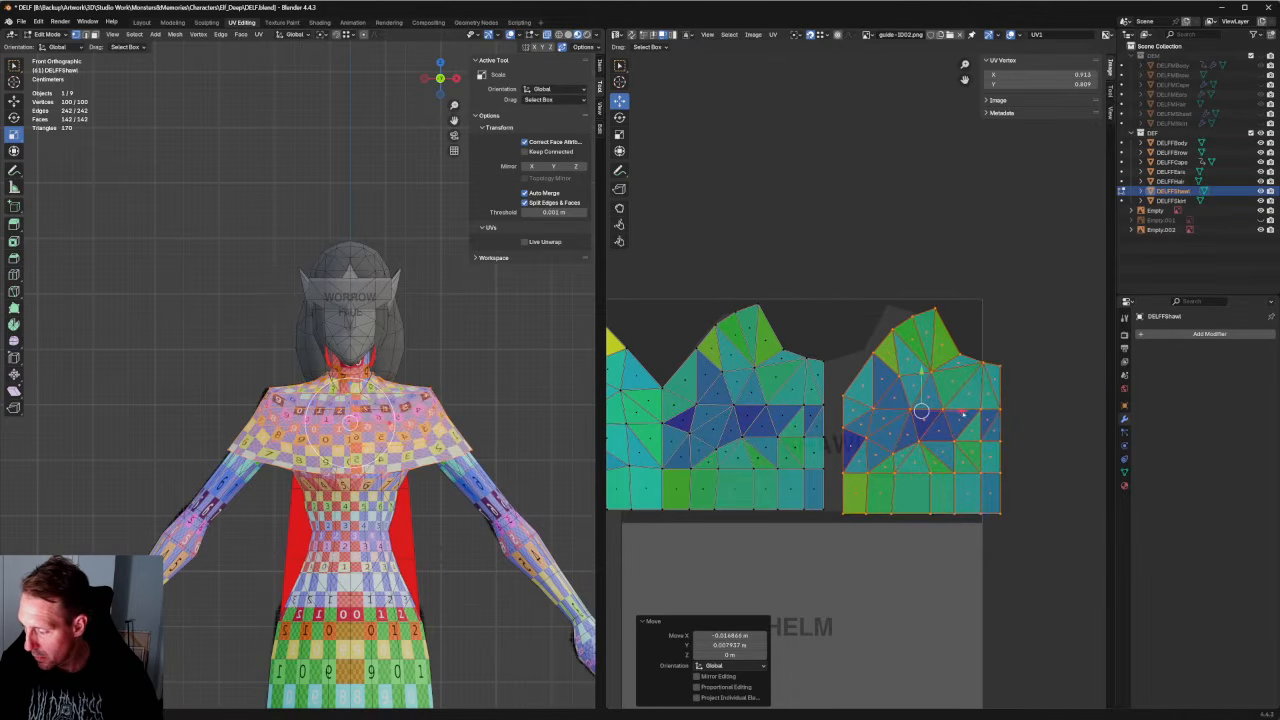
drag(963, 413, 660, 384)
key(ctrl+z)
key(ctrl+z)
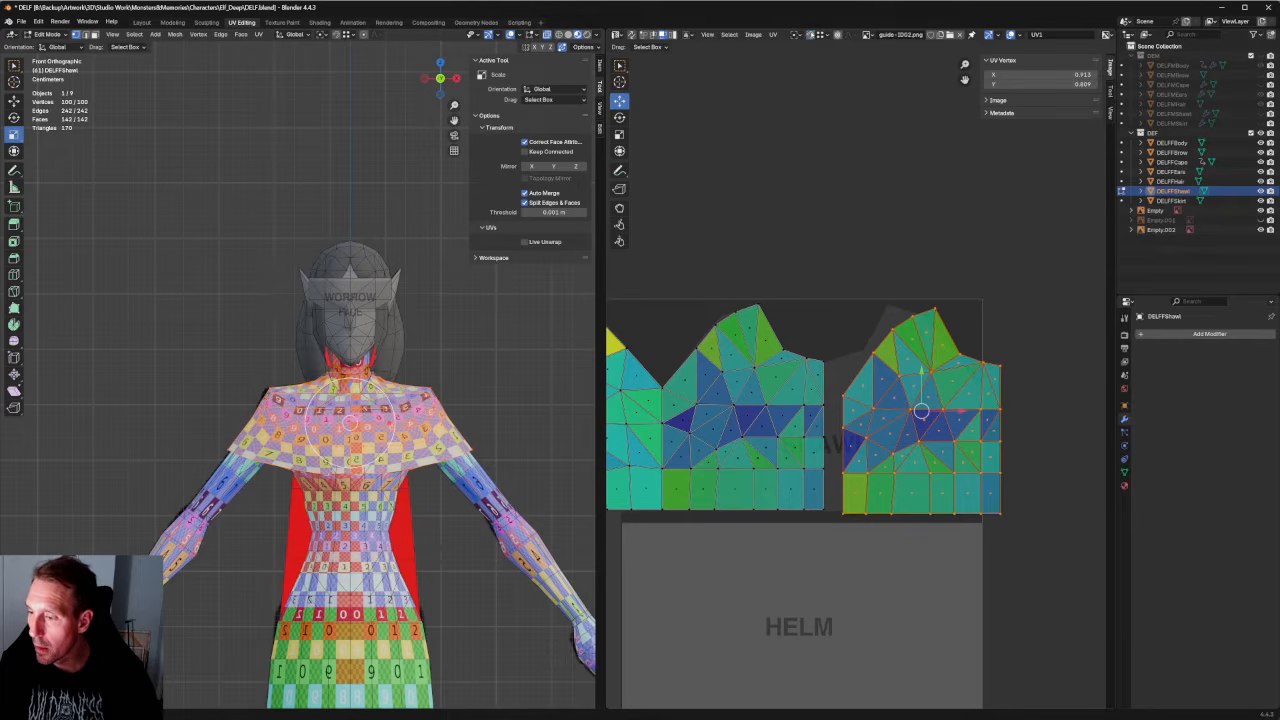
Set the UV snap base to Center and move the mirrored shawl half on top of the other half.
click(822, 35)
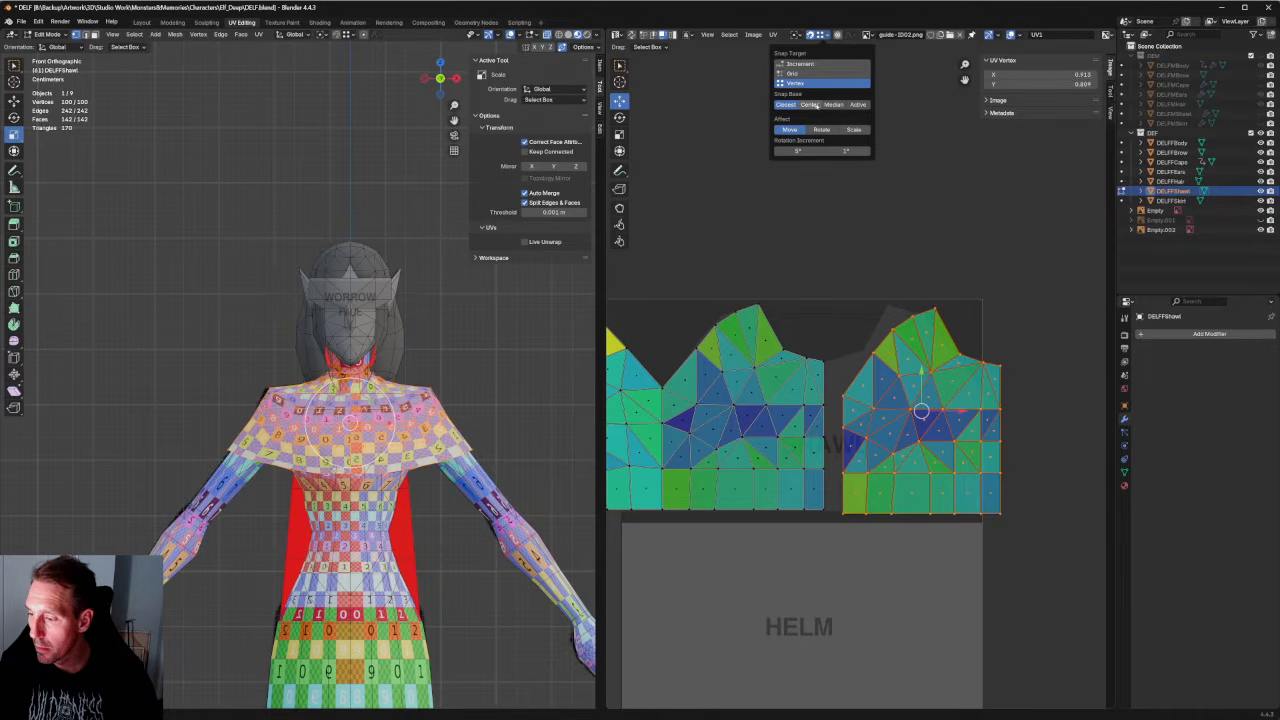
click(812, 105)
key(g)
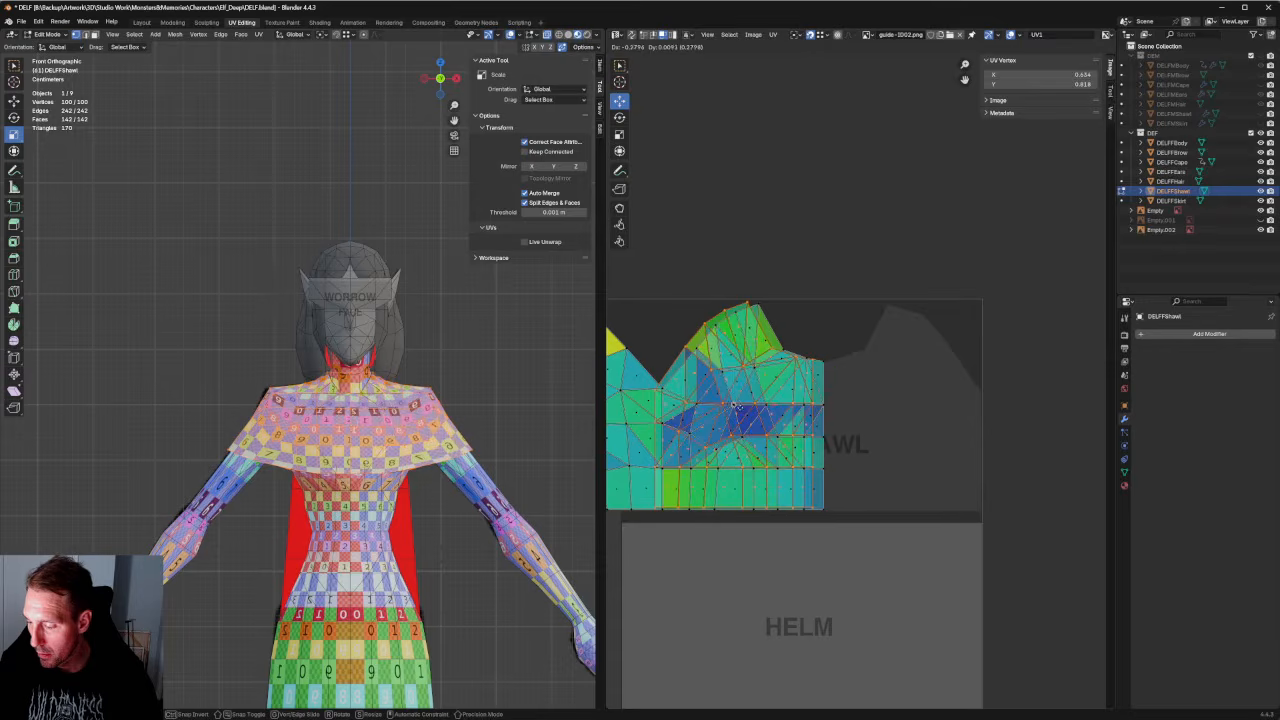
click(733, 405)
scroll(816, 354, up, 6)
scroll(820, 360, down, 3)
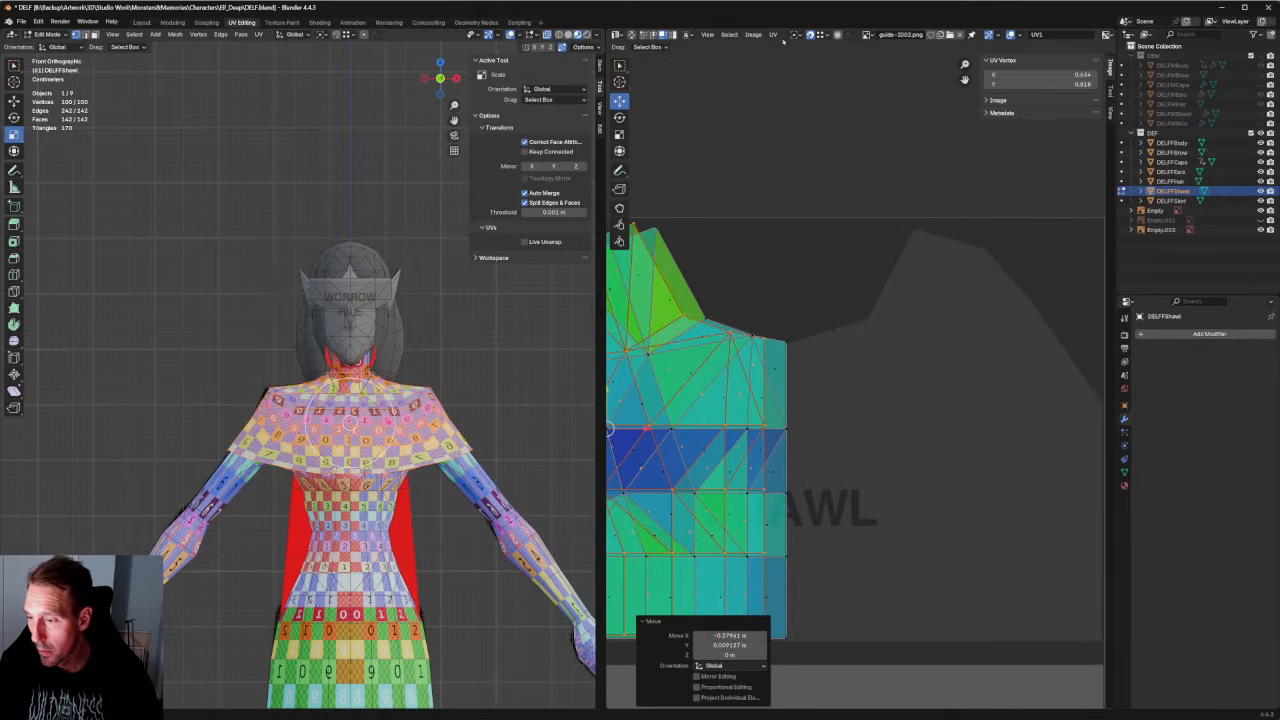
Move the mirrored shawl half again so its outer edge snaps exactly onto the other half's outer edge.
click(811, 36)
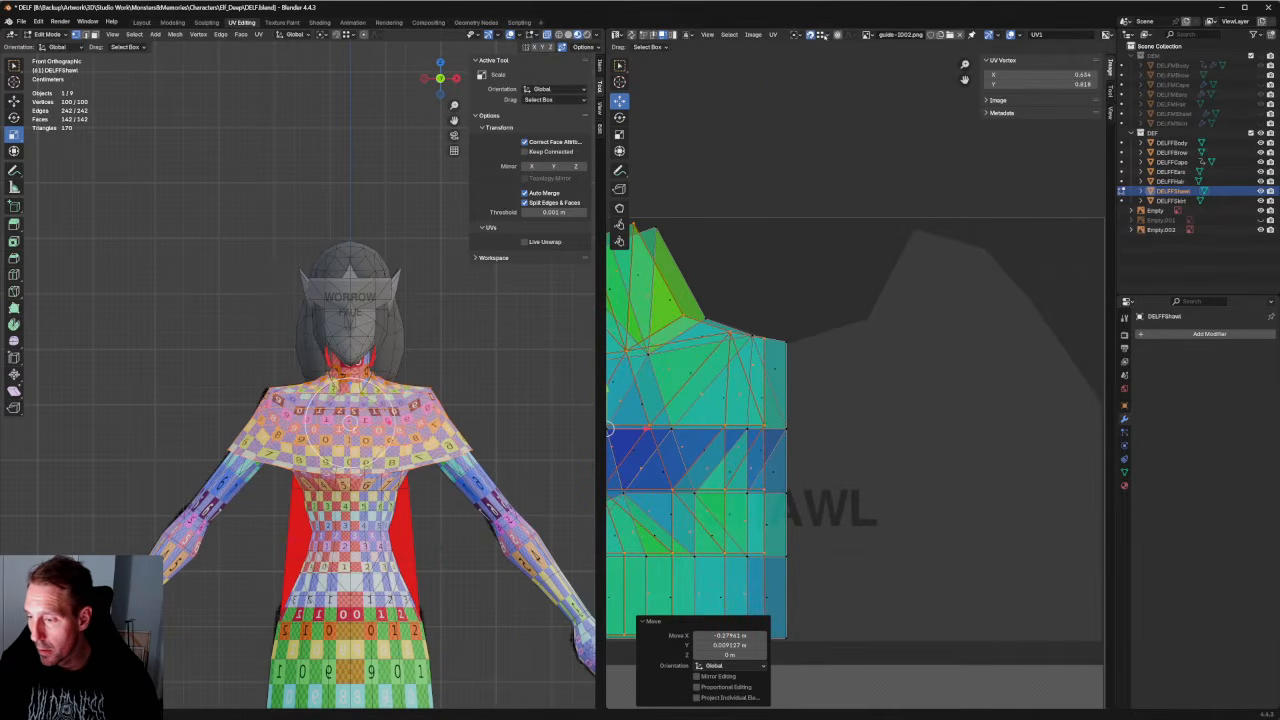
click(821, 36)
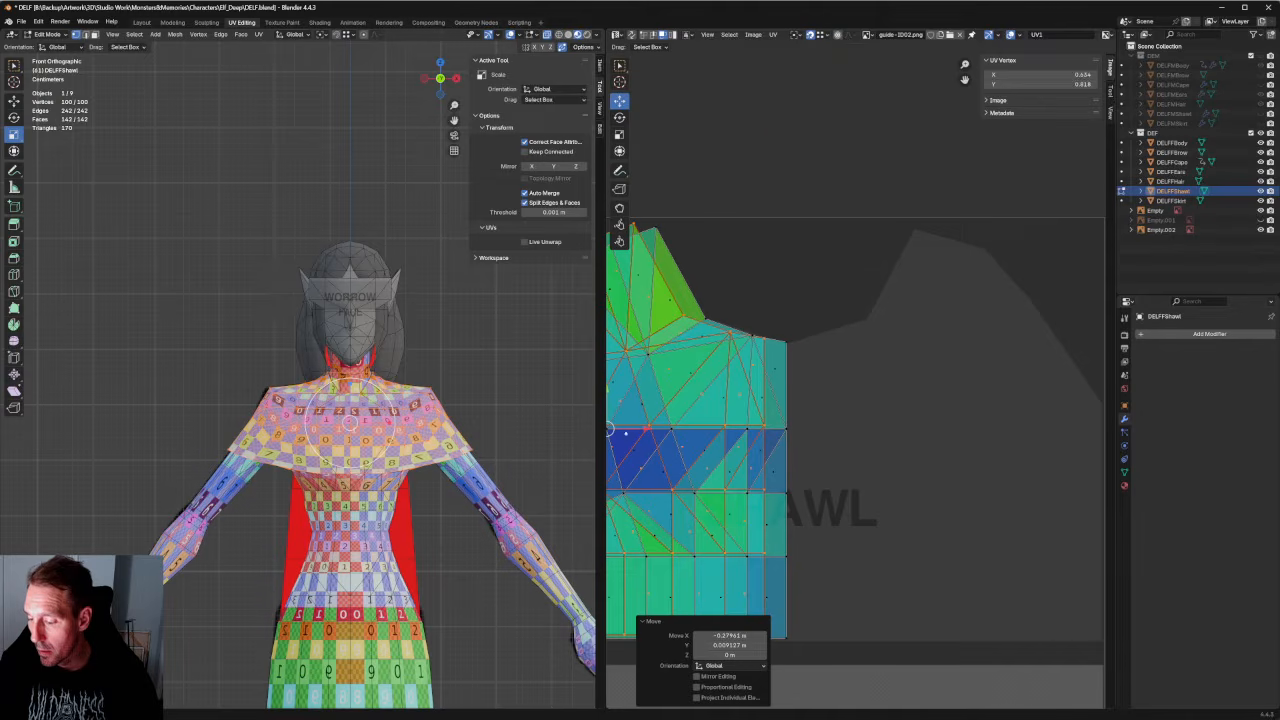
key(g)
click(789, 428)
scroll(909, 360, down, 3)
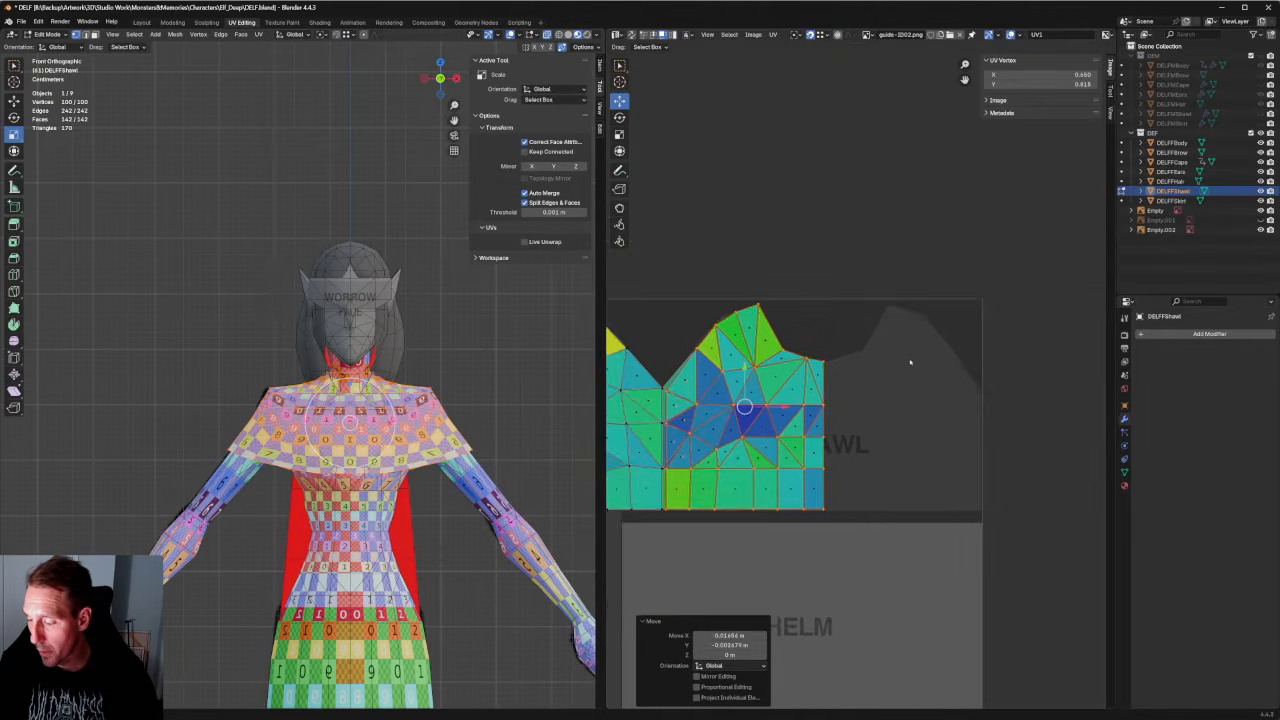
Snap the stacked half's offset vertices at the notch and at the seam point below it onto the neighbouring island's seam.
scroll(880, 360, up, 8)
key(alt+a)
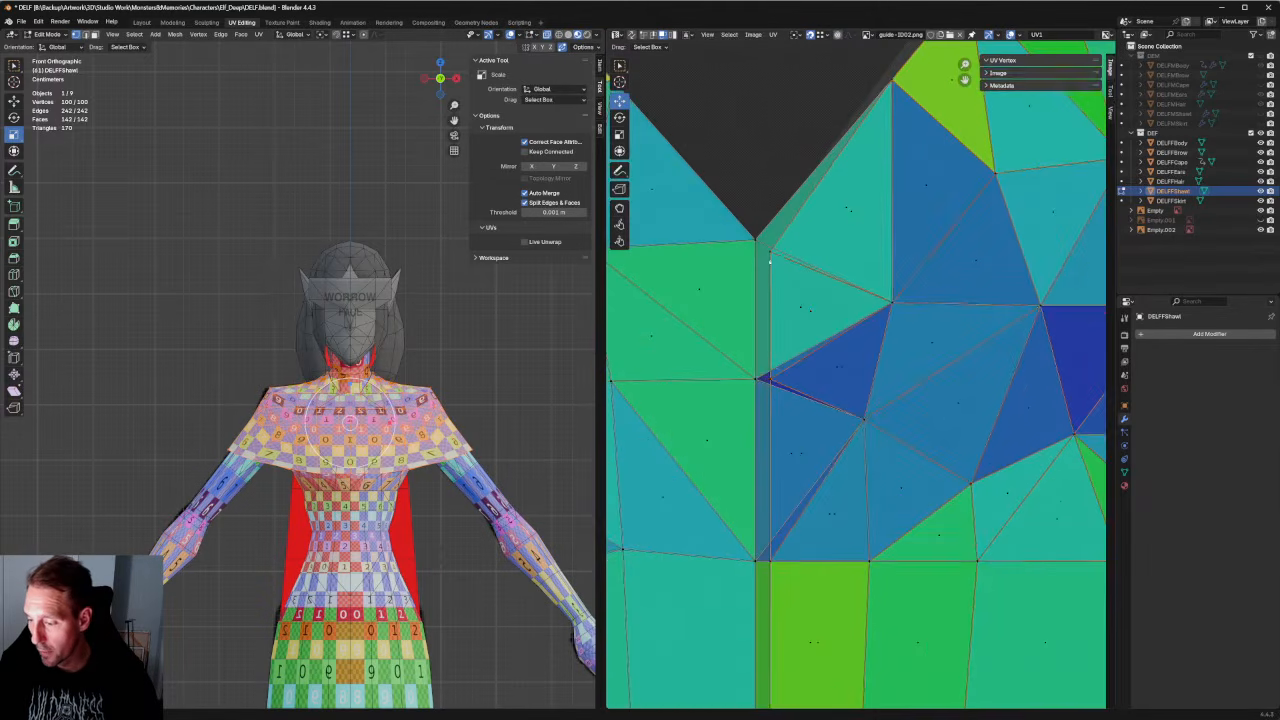
scroll(810, 240, down, 1)
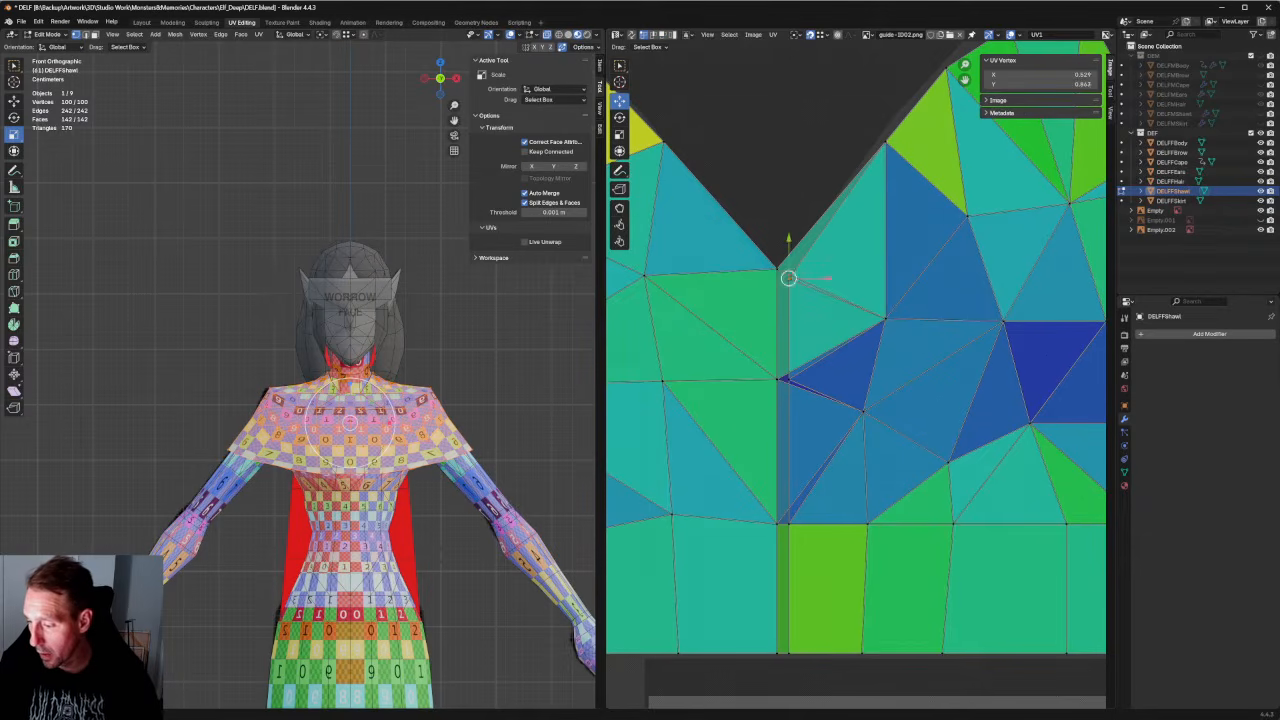
click(778, 268)
click(789, 379)
drag(789, 379, 777, 380)
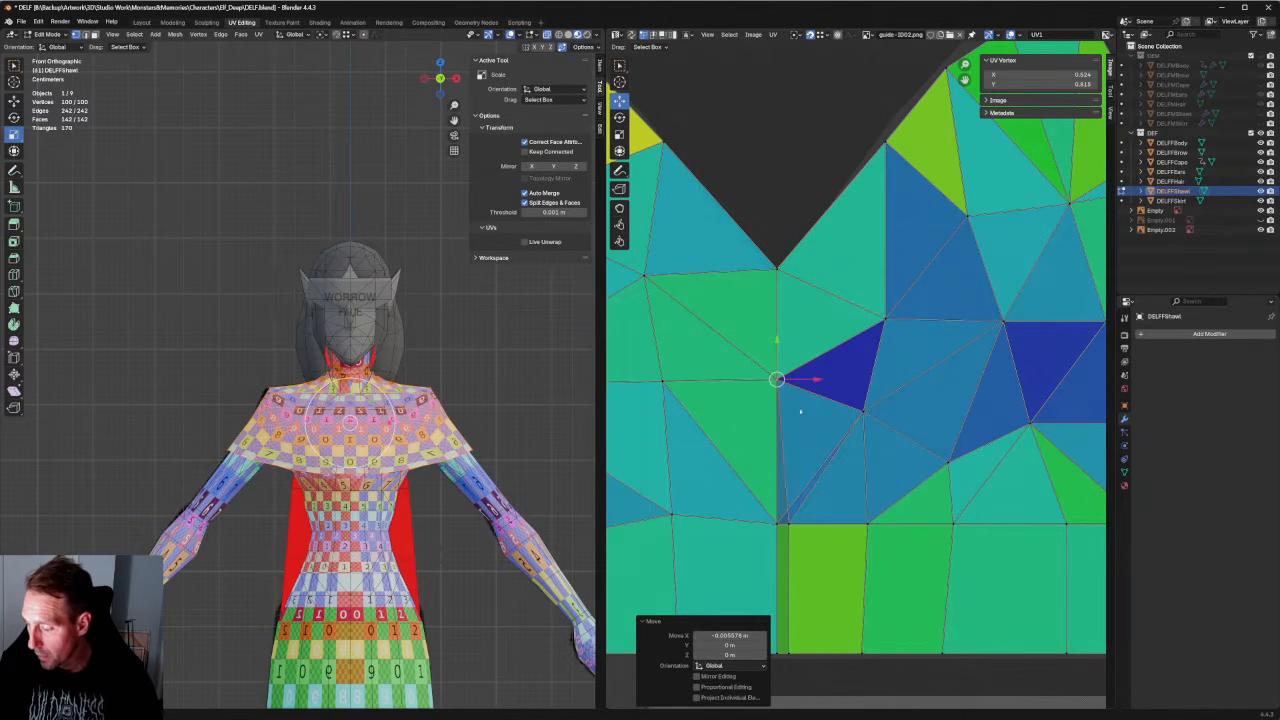
Snap the two lowest offset vertices of the stacked half onto the seam line and clear the selection.
click(779, 523)
middle_drag(779, 525, 756, 418)
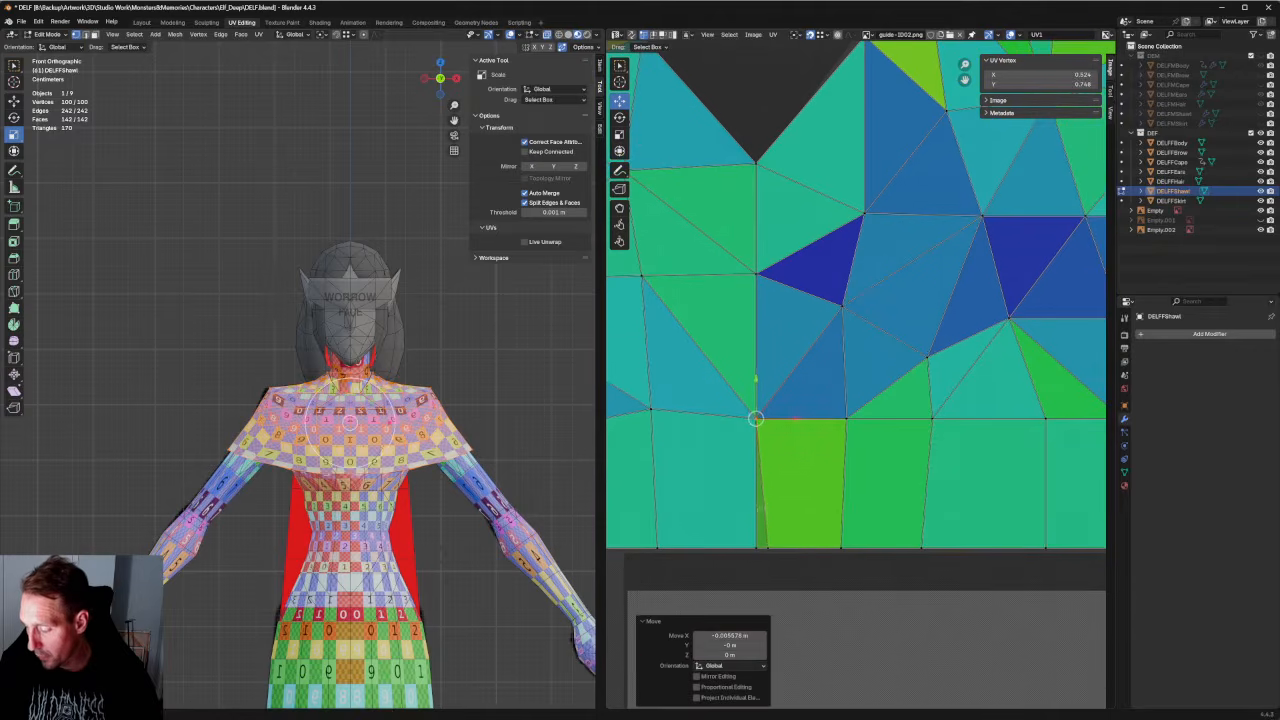
drag(760, 558, 756, 548)
middle_drag(787, 436, 751, 494)
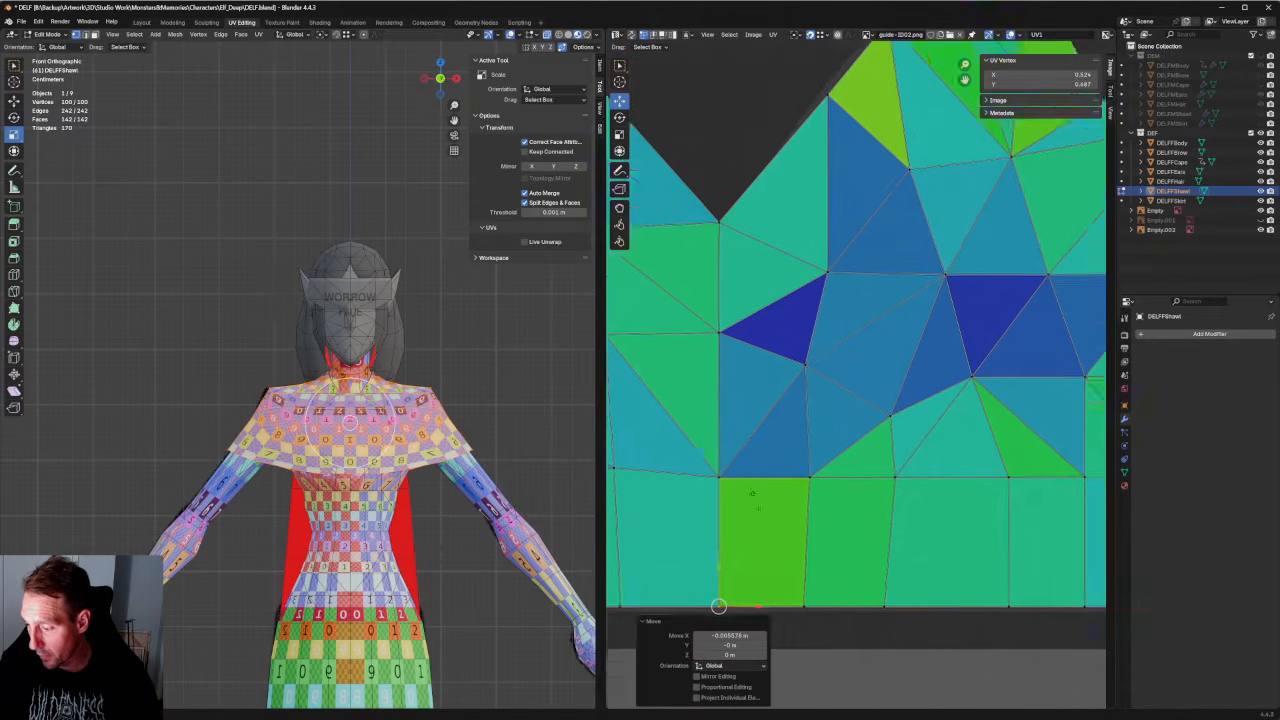
scroll(725, 472, down, 2)
scroll(775, 456, down, 3)
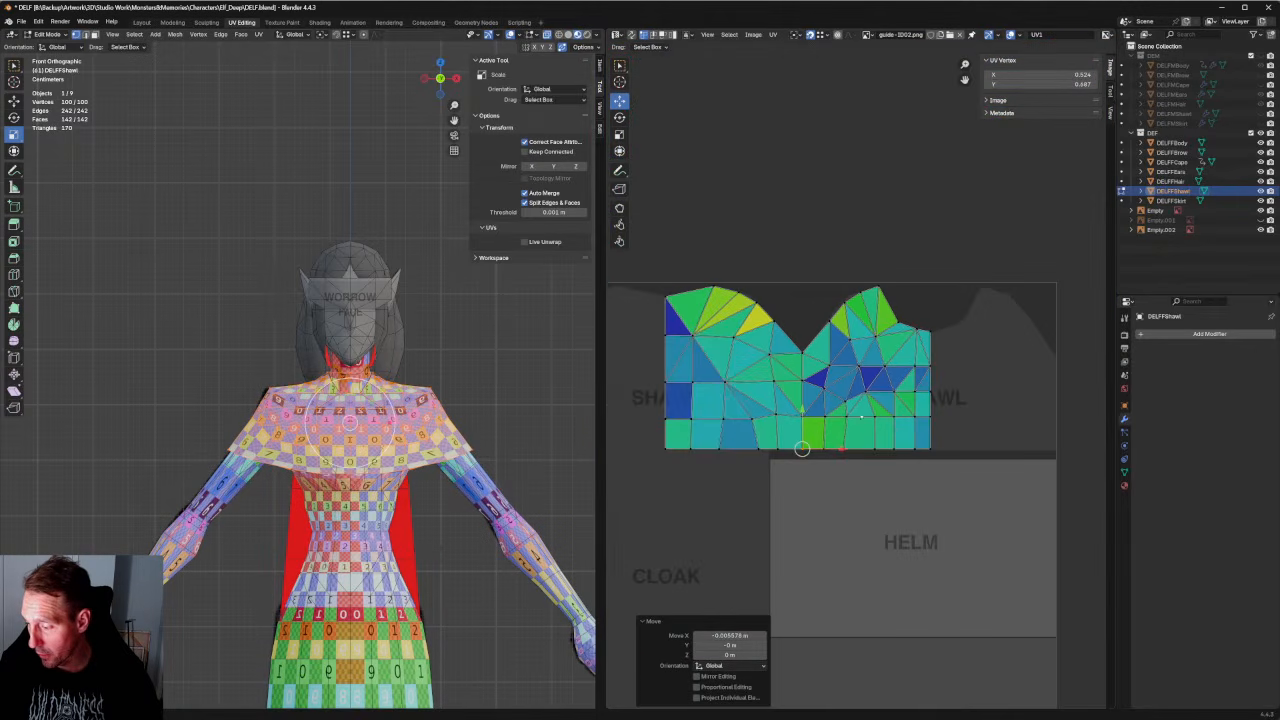
key(alt+a)
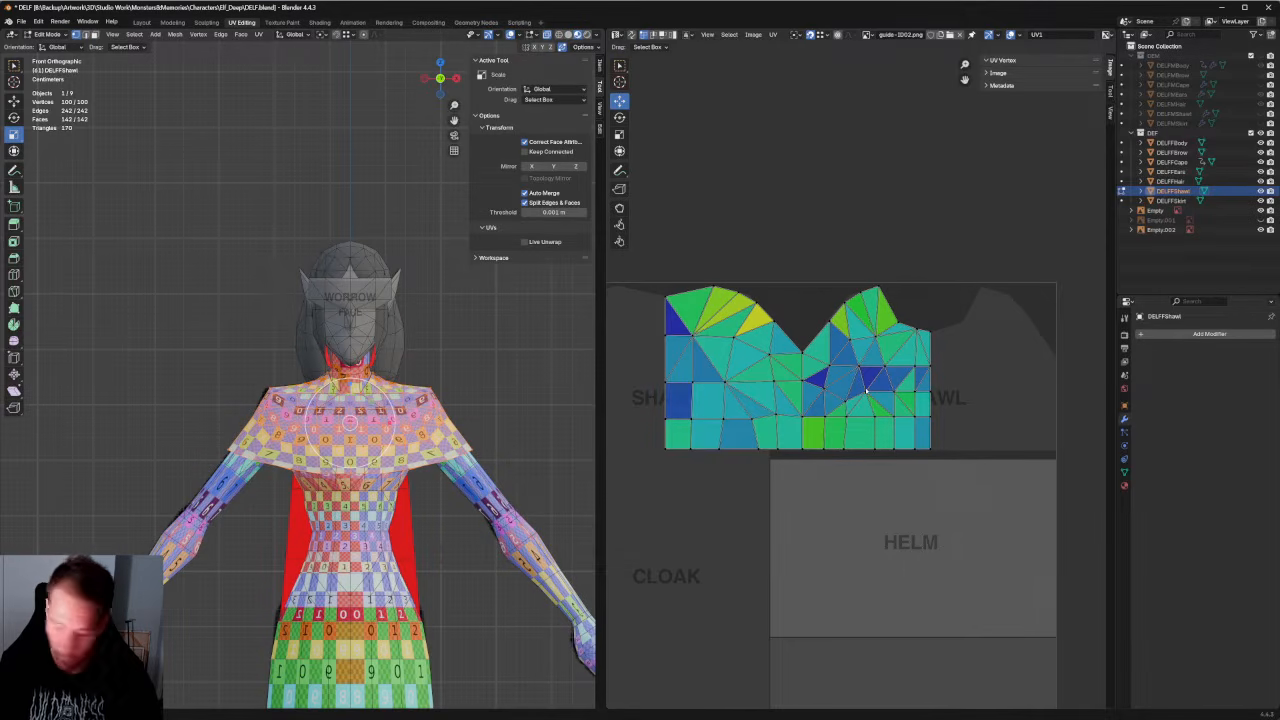
key(a)
scroll(863, 391, down, 2)
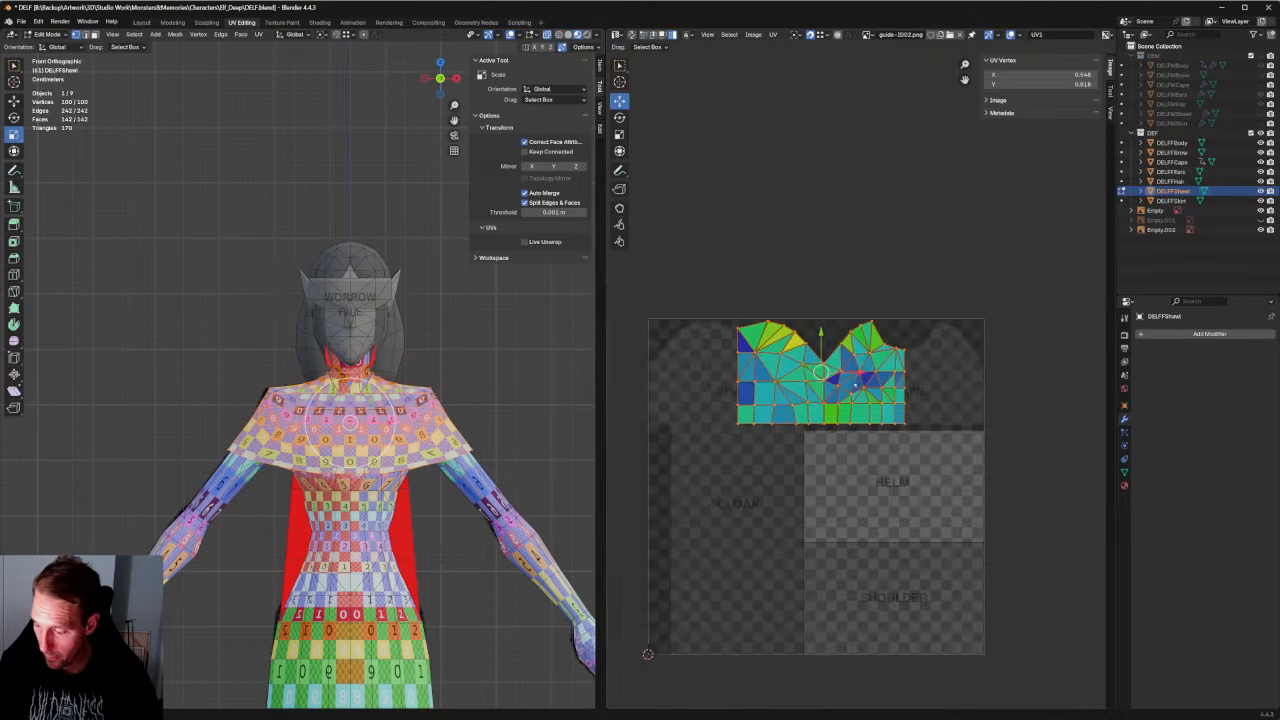
key(g)
right_click(866, 405)
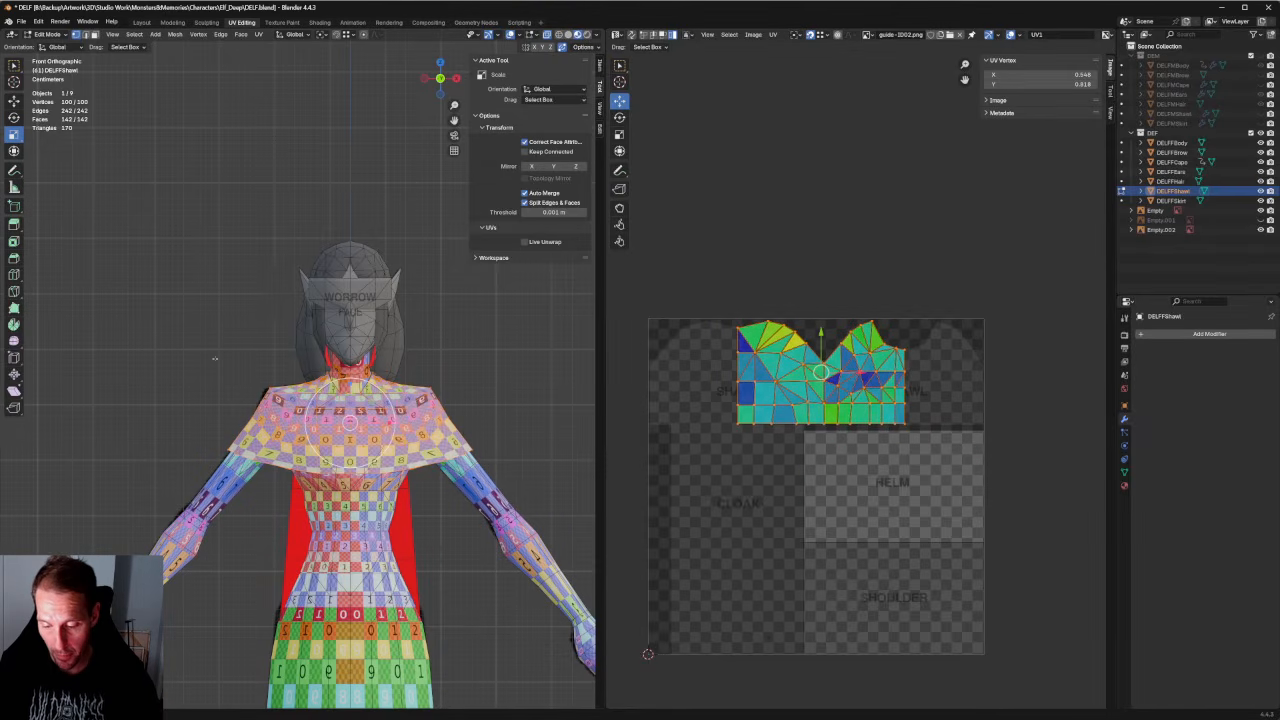
Select the left half of the shawl mesh in the front view and split off its UVs.
drag(186, 326, 358, 550)
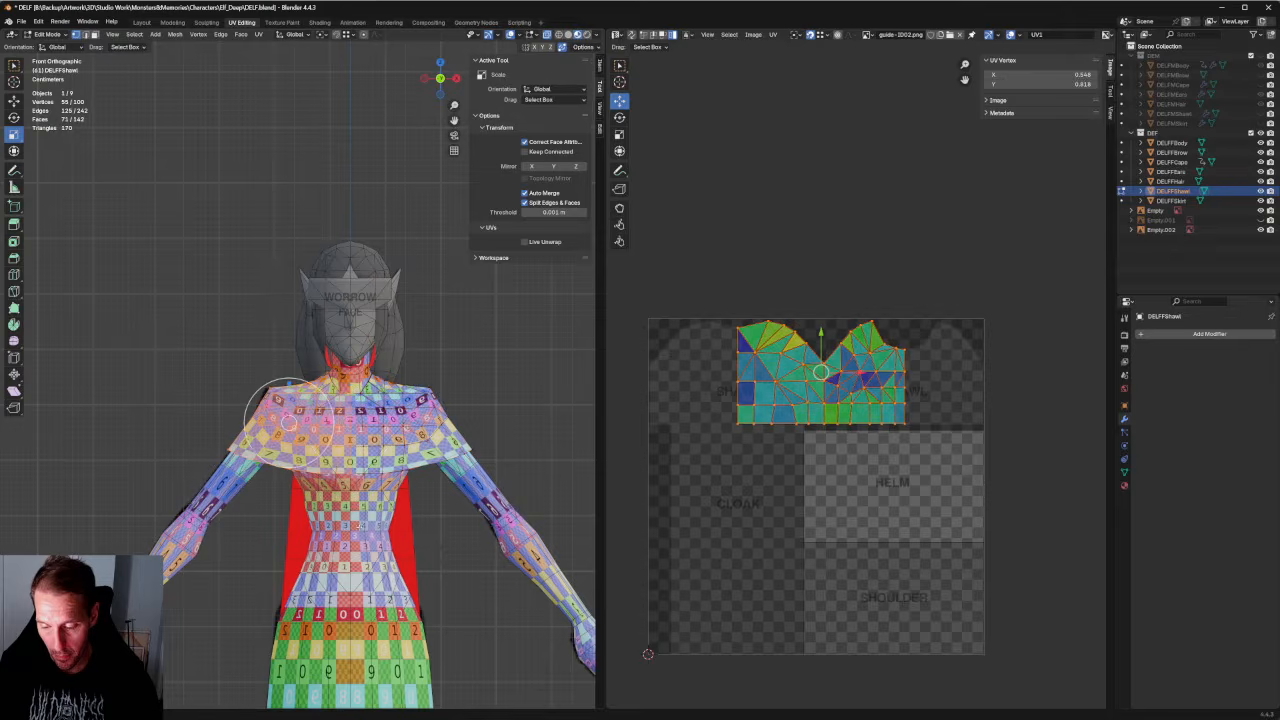
right_click(829, 383)
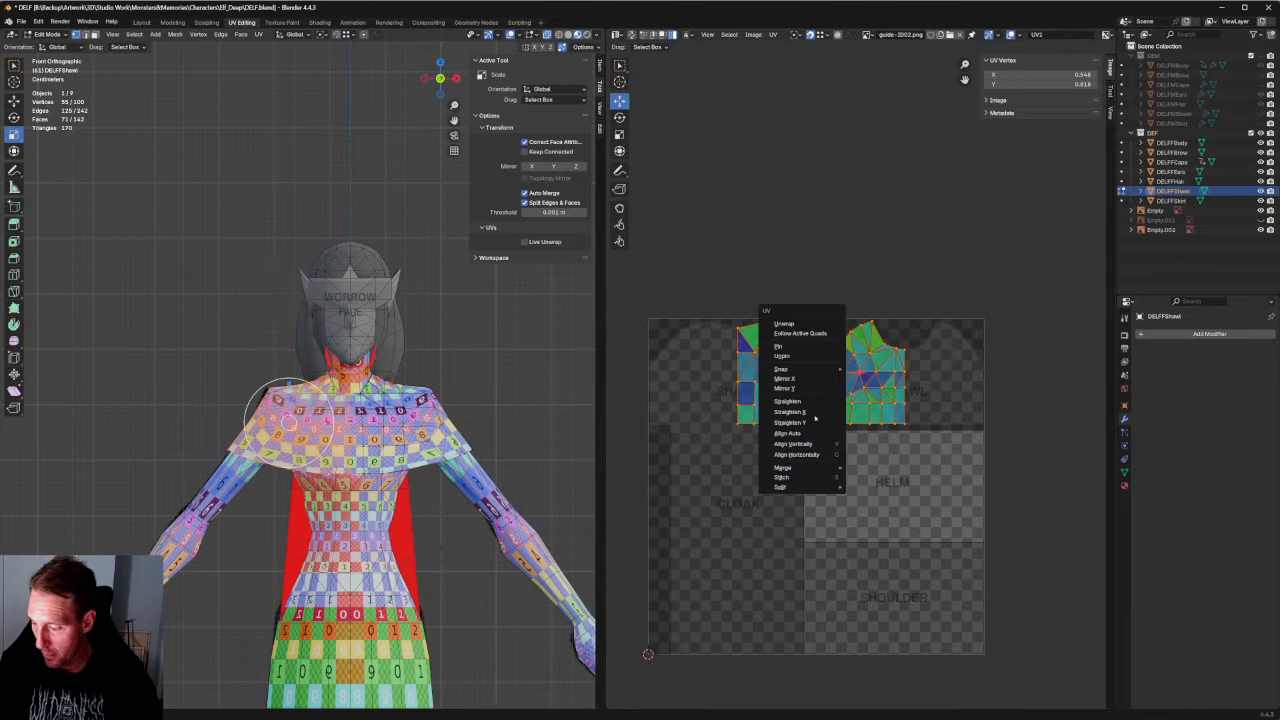
mouse_move(797, 491)
click(868, 487)
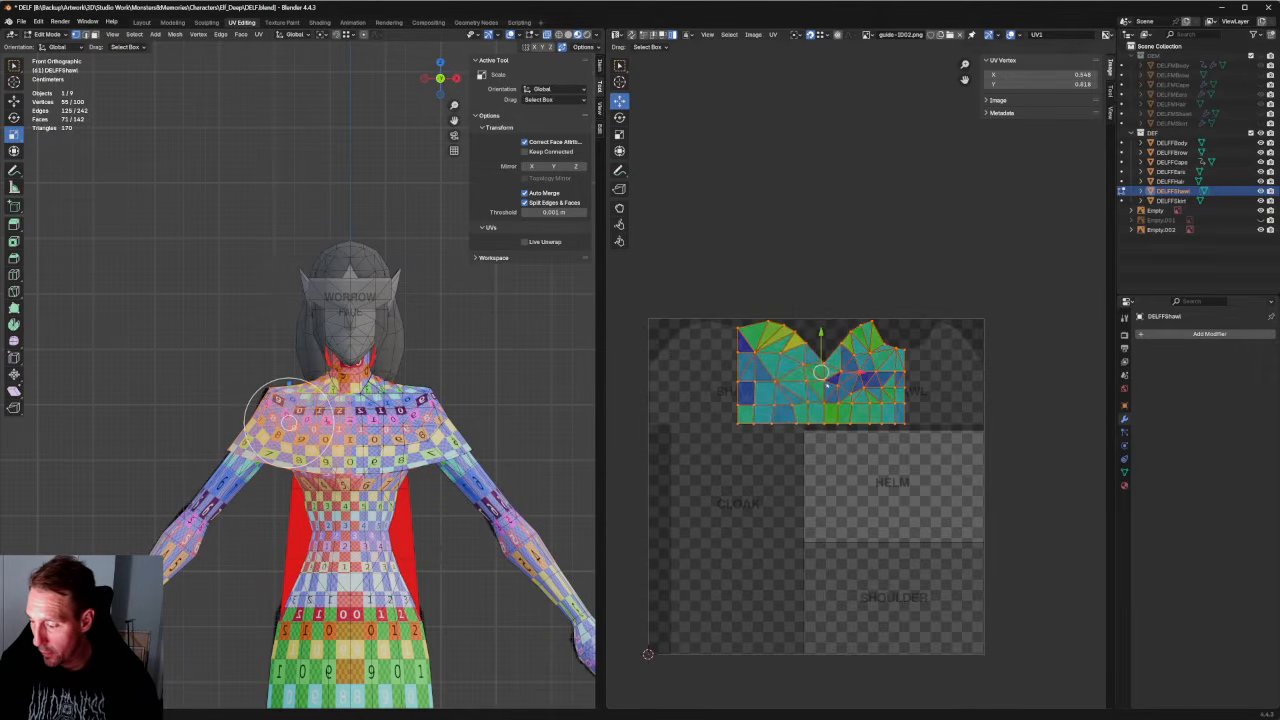
key(g)
right_click(817, 291)
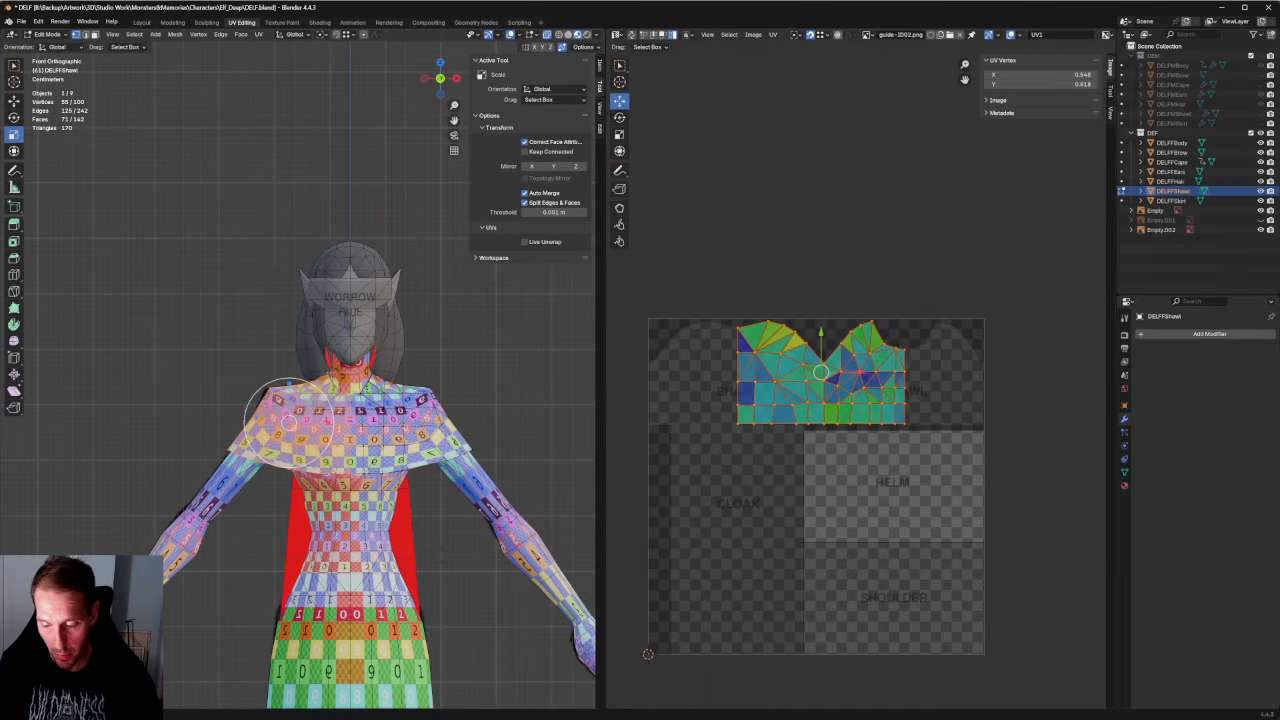
Reselect the left half of the shawl mesh and all its UVs, and try splitting them off again.
drag(138, 309, 356, 504)
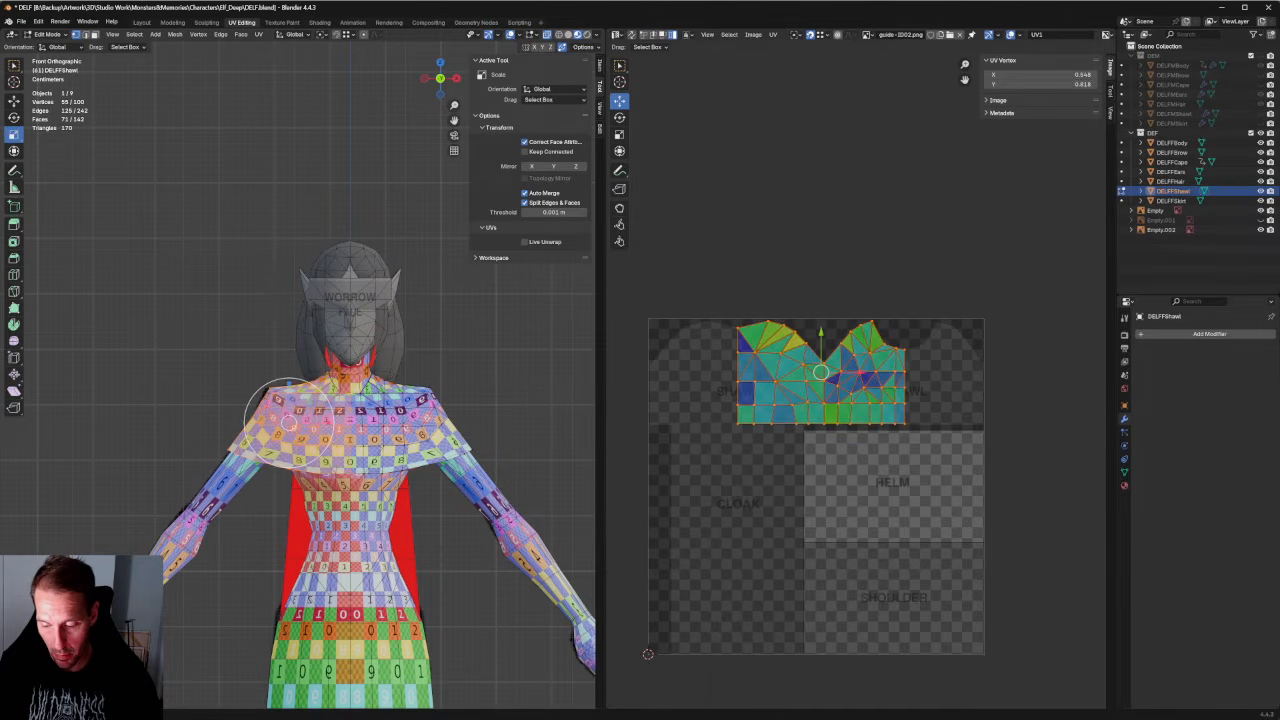
right_click(817, 374)
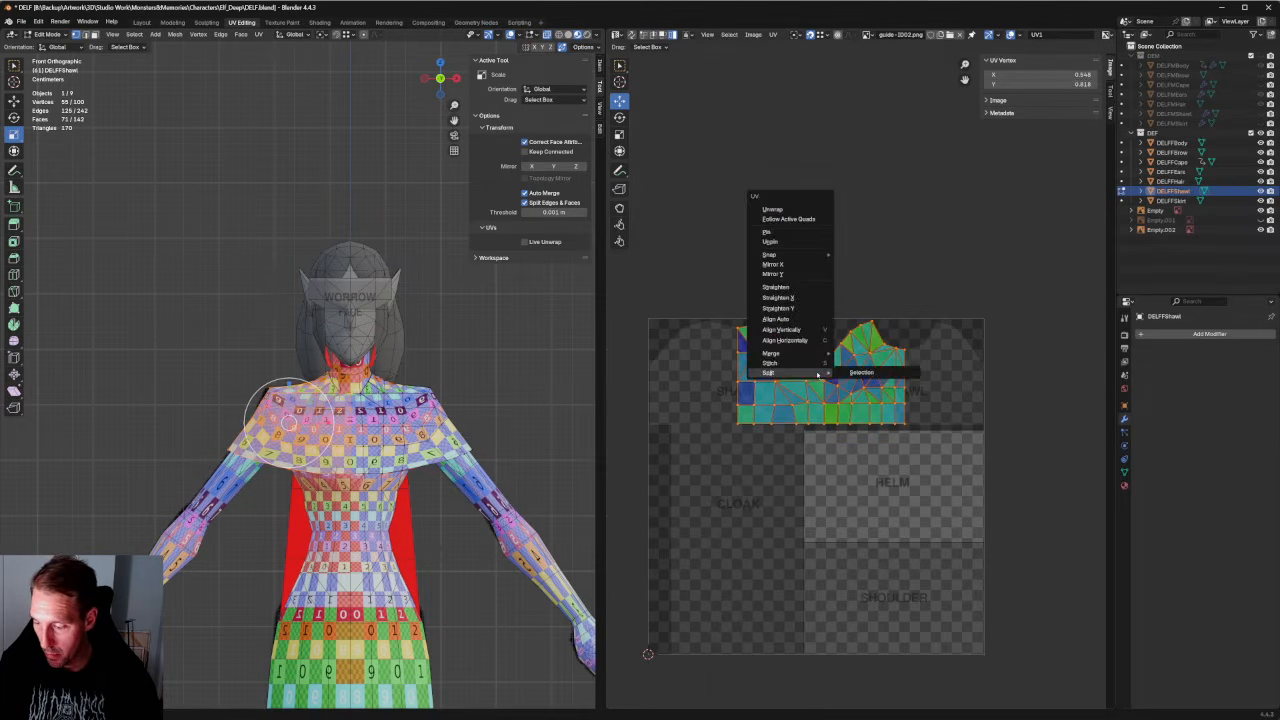
click(771, 517)
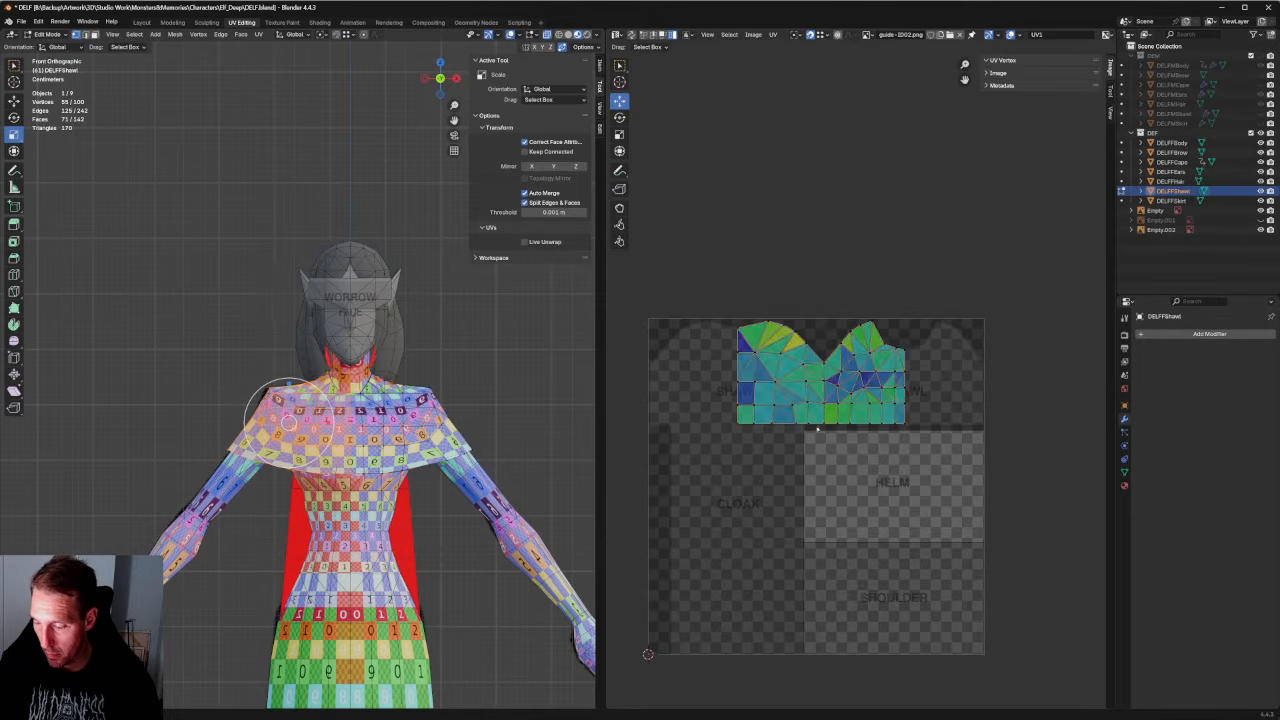
drag(709, 286, 1010, 462)
right_click(815, 380)
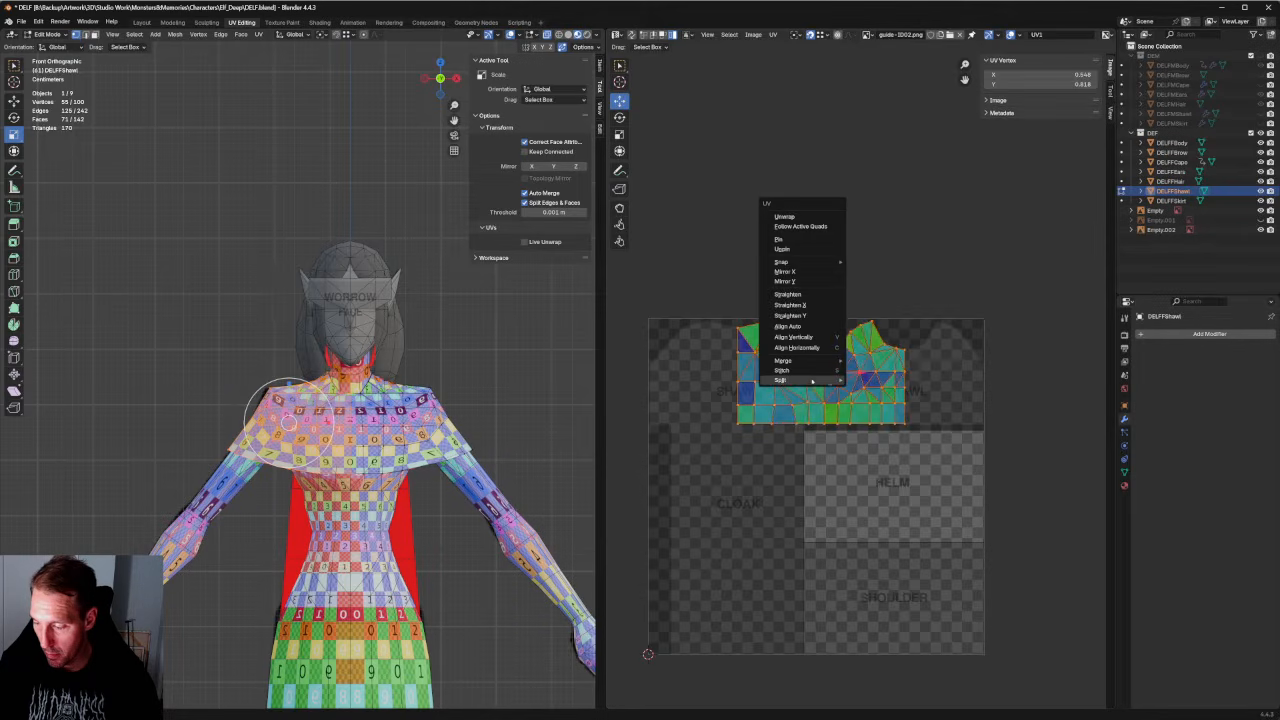
Move the selected shawl half's UV island above the UV tile, clear of the other half, and select the whole shawl mesh.
click(1005, 437)
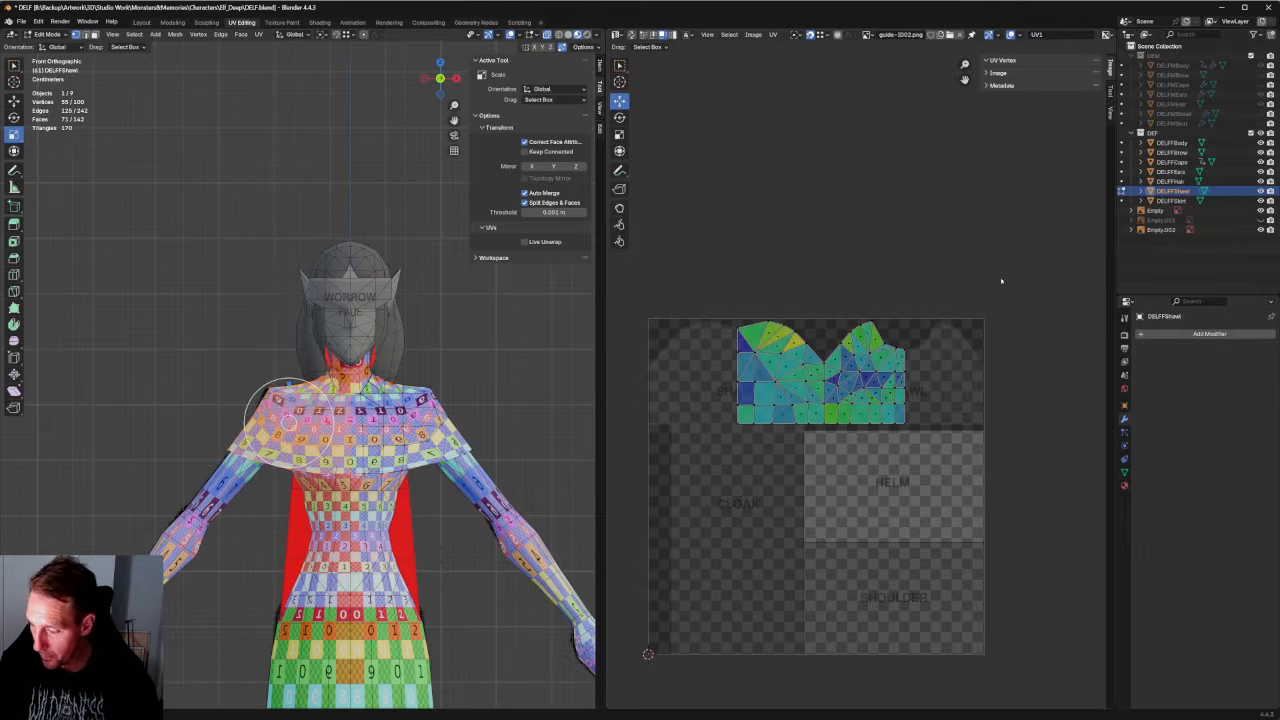
drag(998, 277, 606, 497)
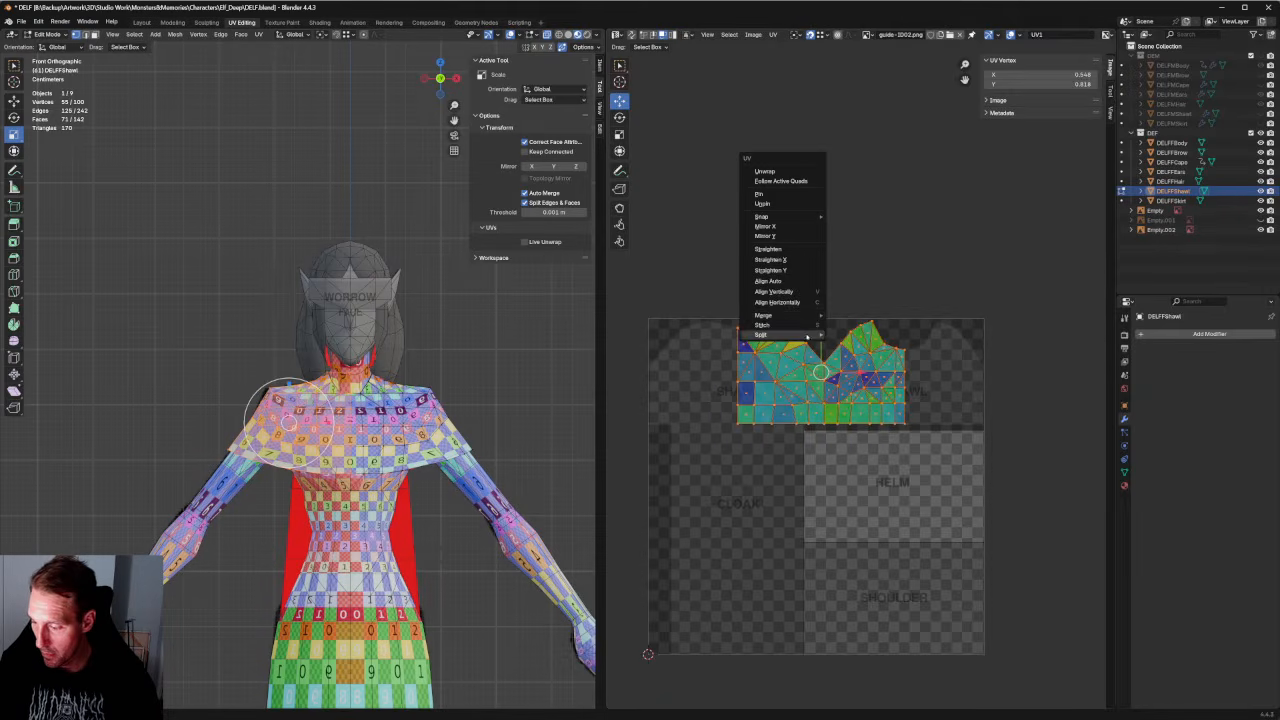
right_click(812, 339)
drag(815, 368, 767, 238)
key(alt+a)
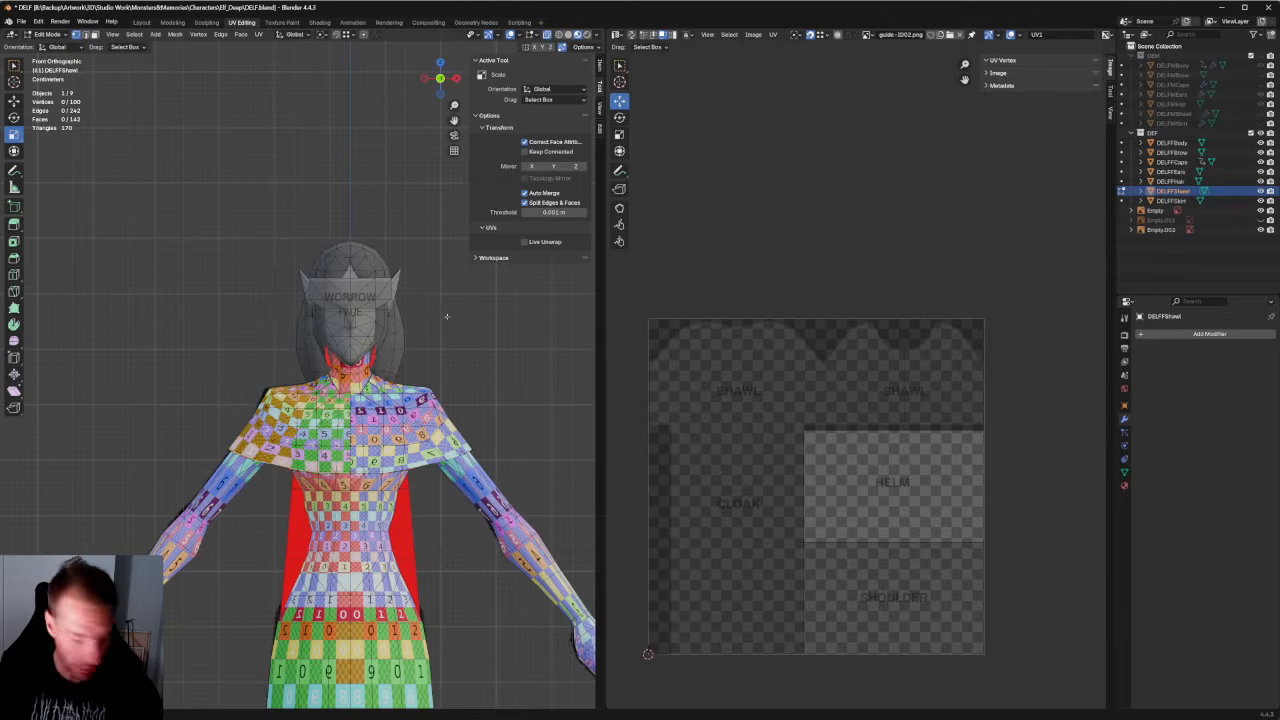
key(a)
key(alt+a)
key(a)
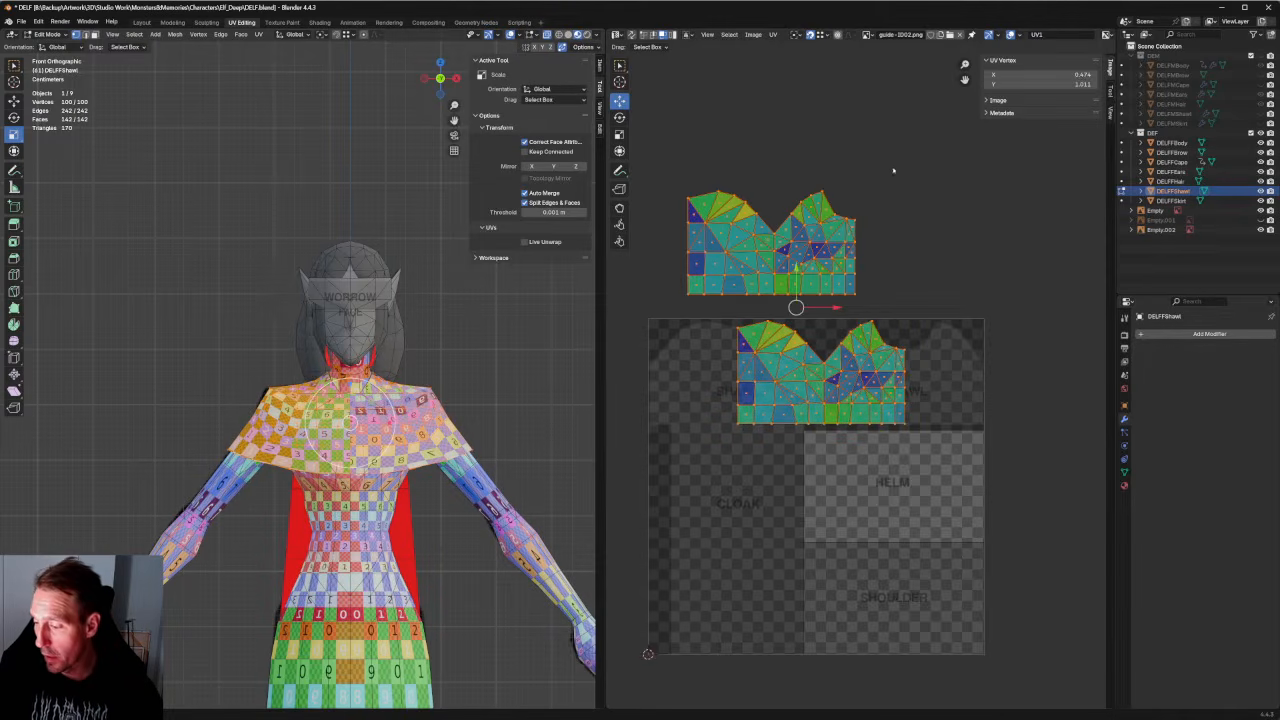
scroll(651, 182, up, 1)
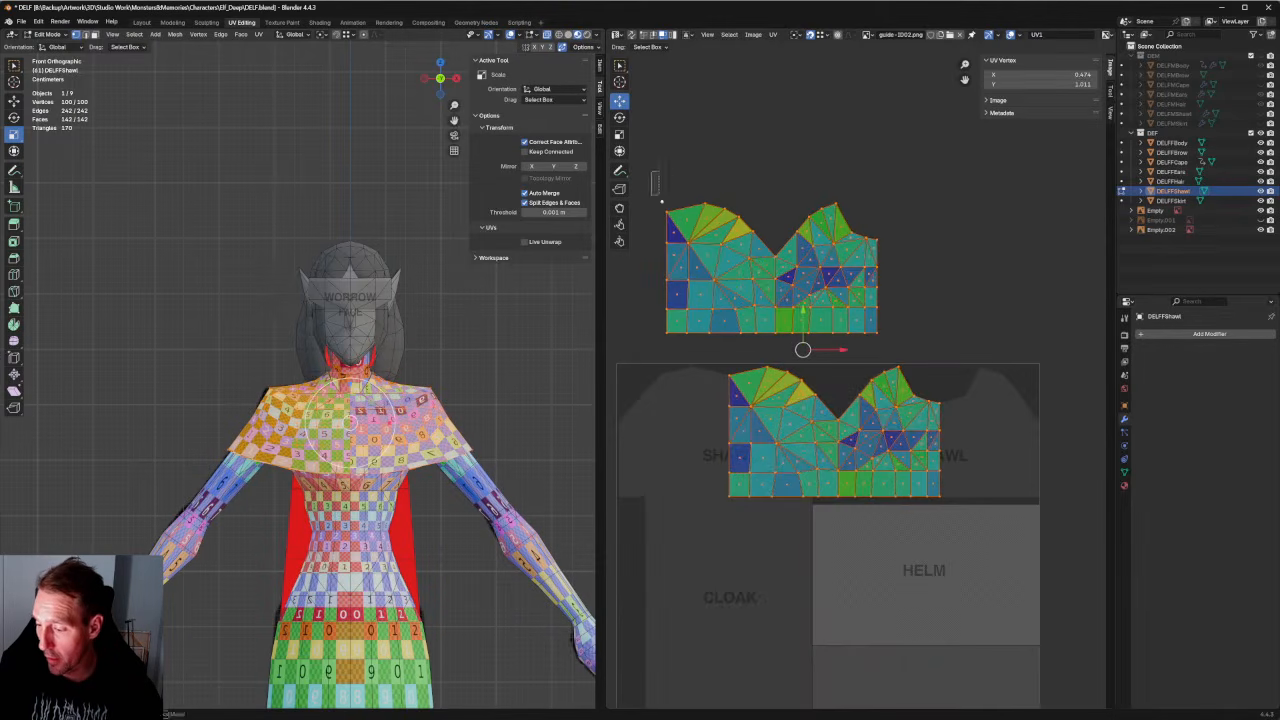
Try to split the back section off the raised shawl UV island and move it away.
drag(651, 170, 790, 352)
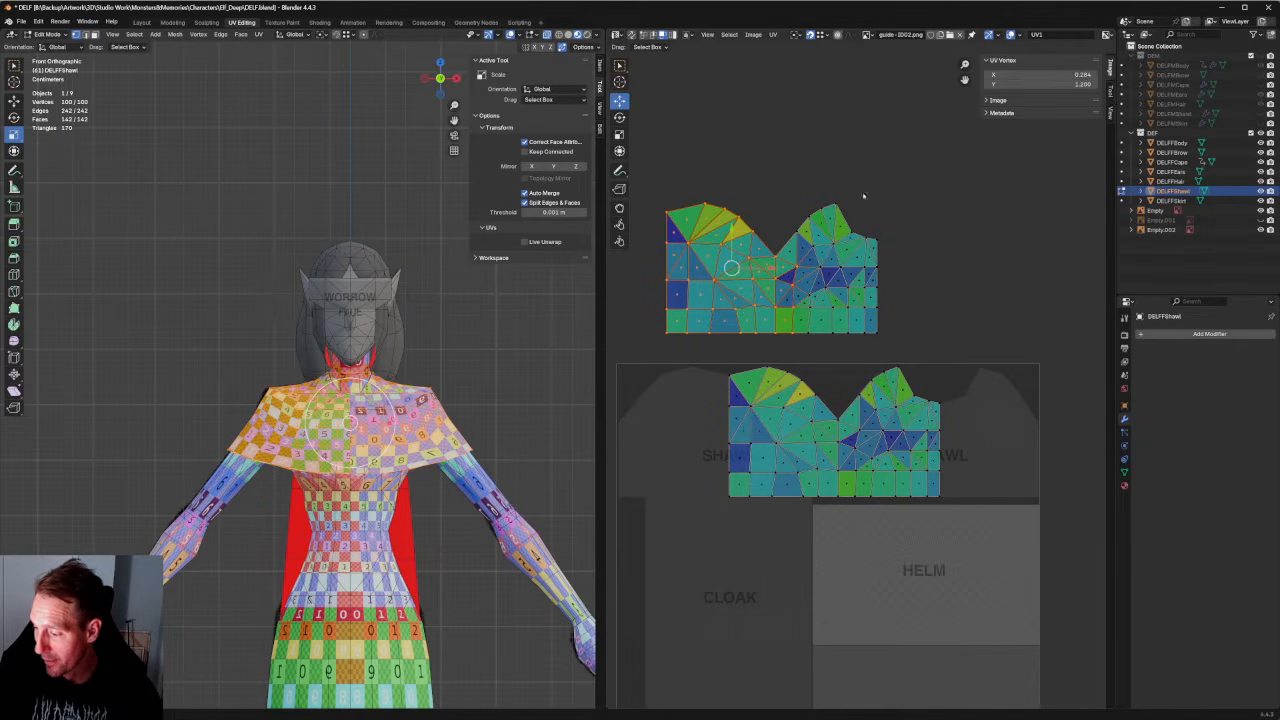
drag(908, 179, 776, 345)
scroll(860, 383, down, 2)
right_click(746, 308)
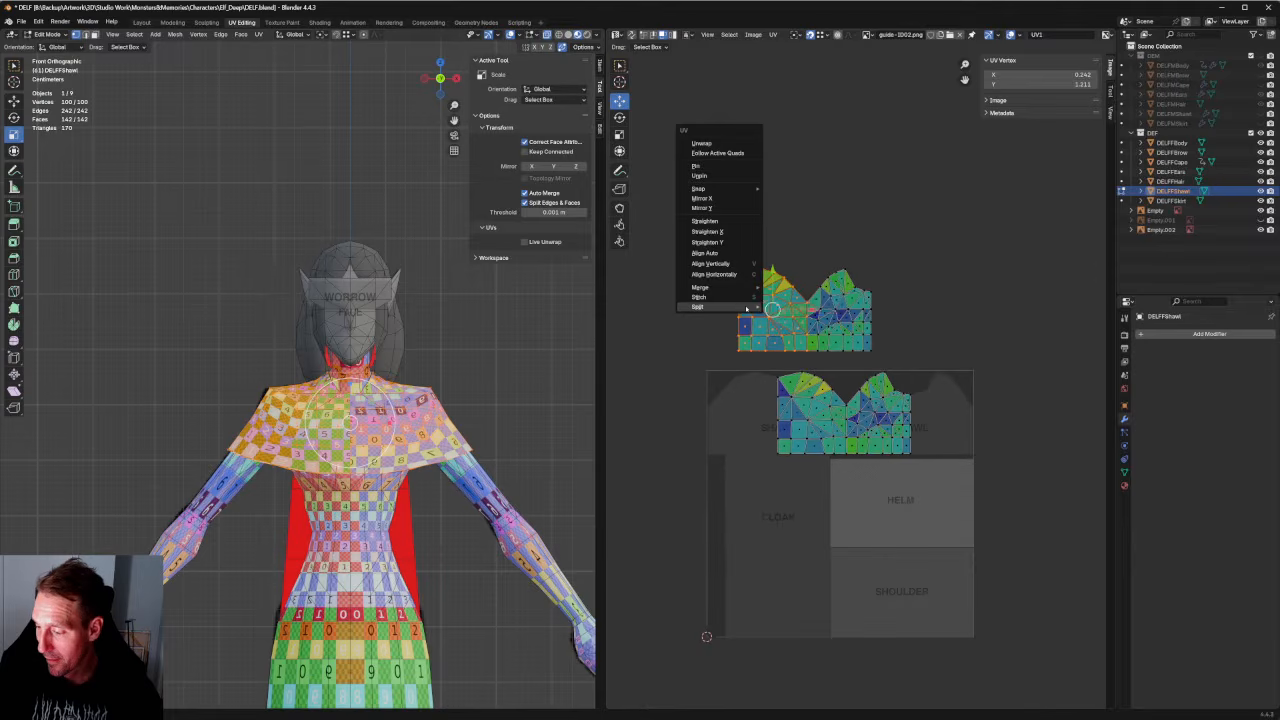
mouse_move(746, 308)
click(790, 307)
key(g)
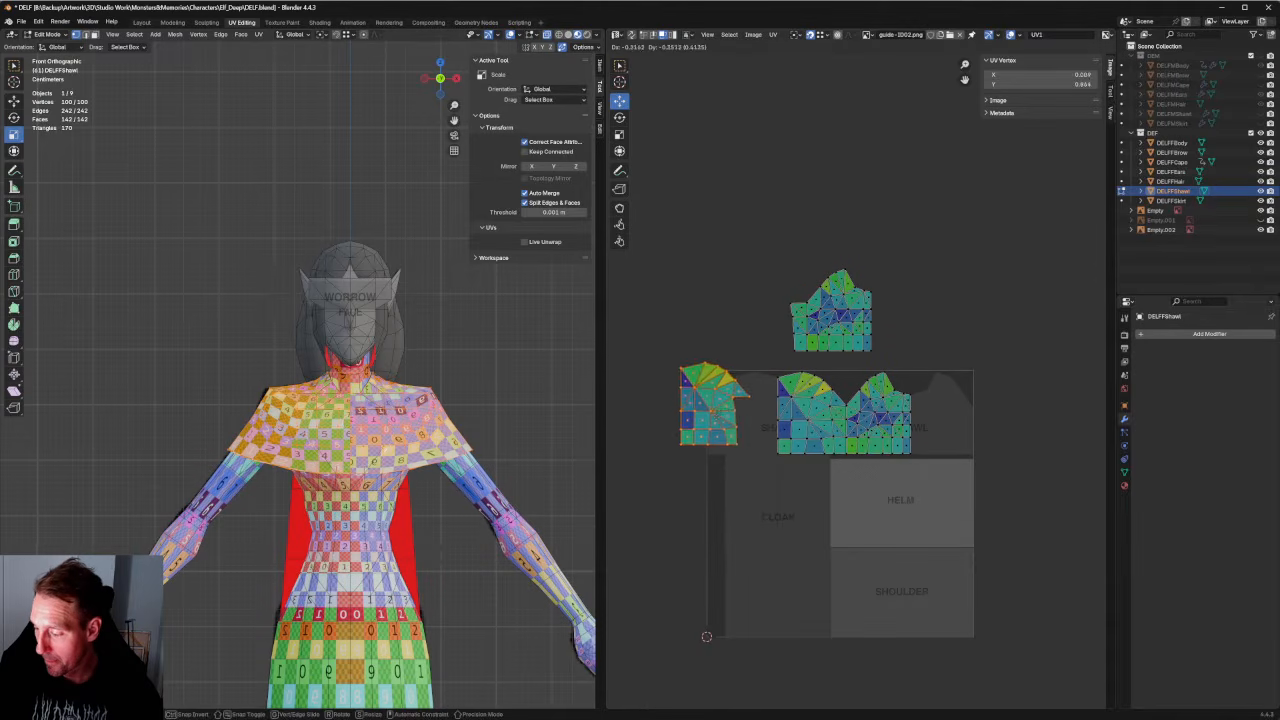
click(772, 309)
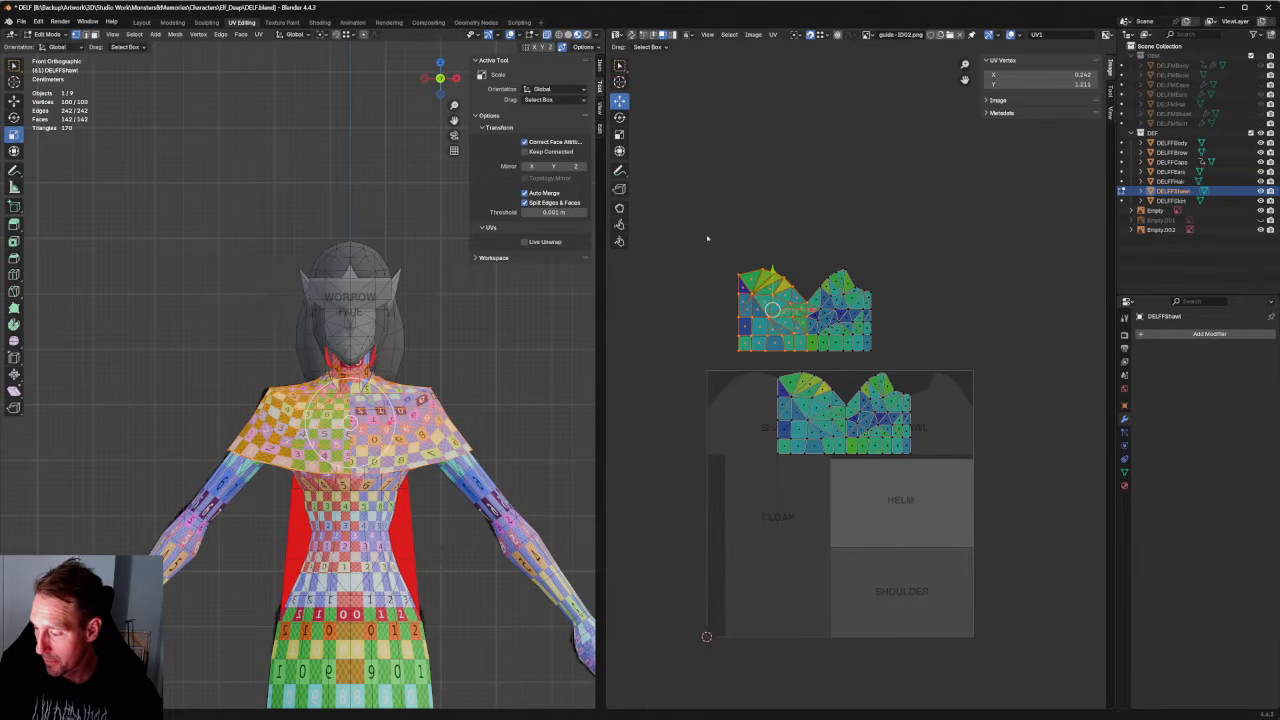
Split the back section off the raised shawl UV island and move it beside the back section of the other island.
drag(706, 238, 808, 360)
right_click(825, 323)
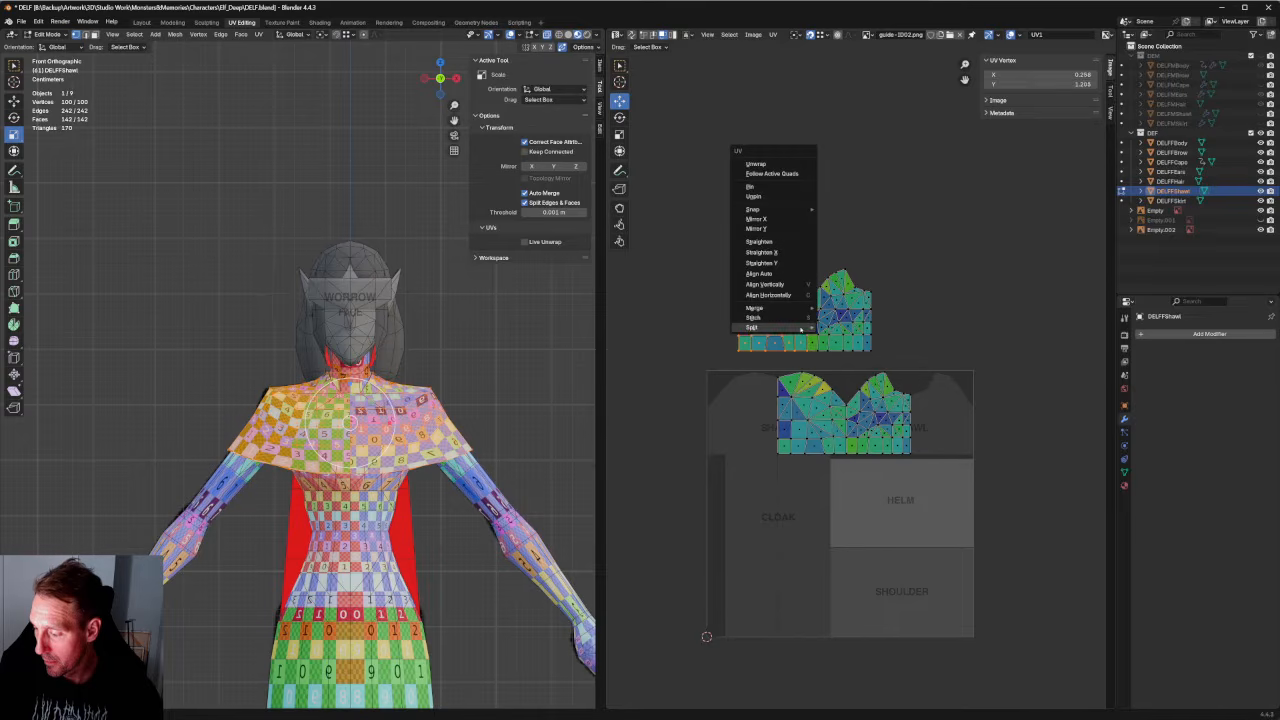
click(825, 323)
key(g)
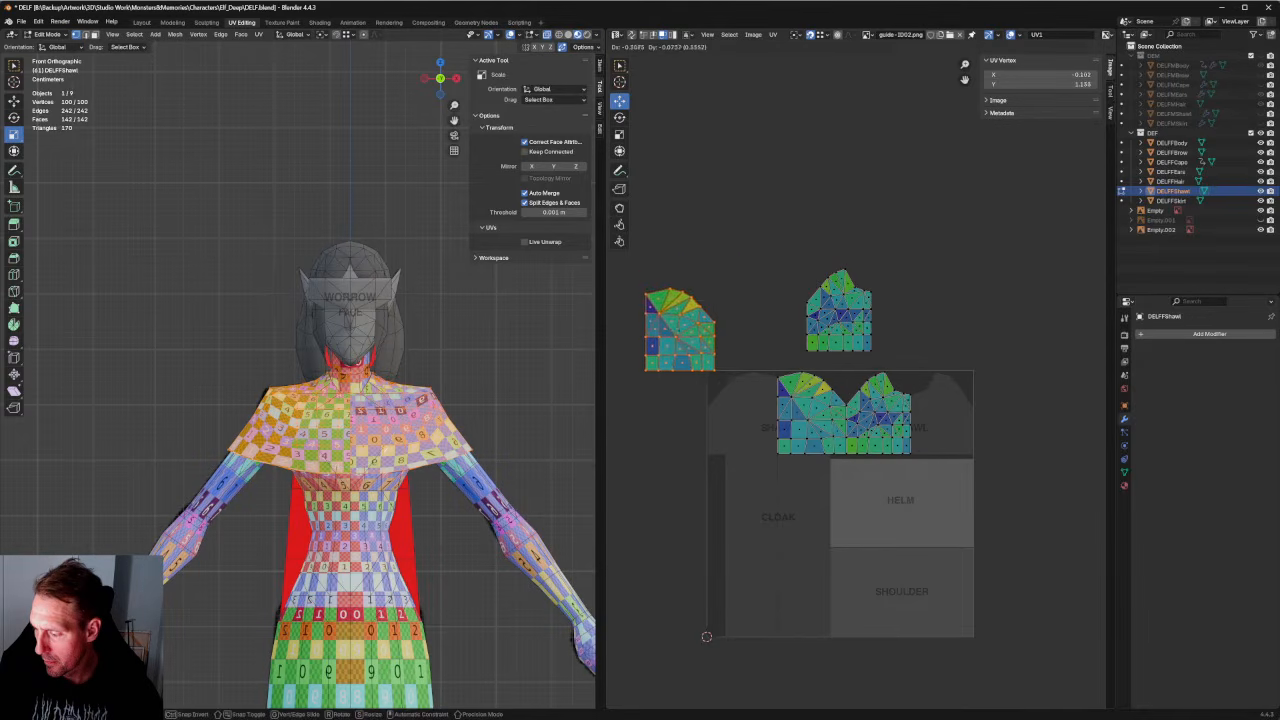
click(663, 404)
Mirror the split back section on X and place it flush against the straight centre edge of the other back section.
right_click(672, 404)
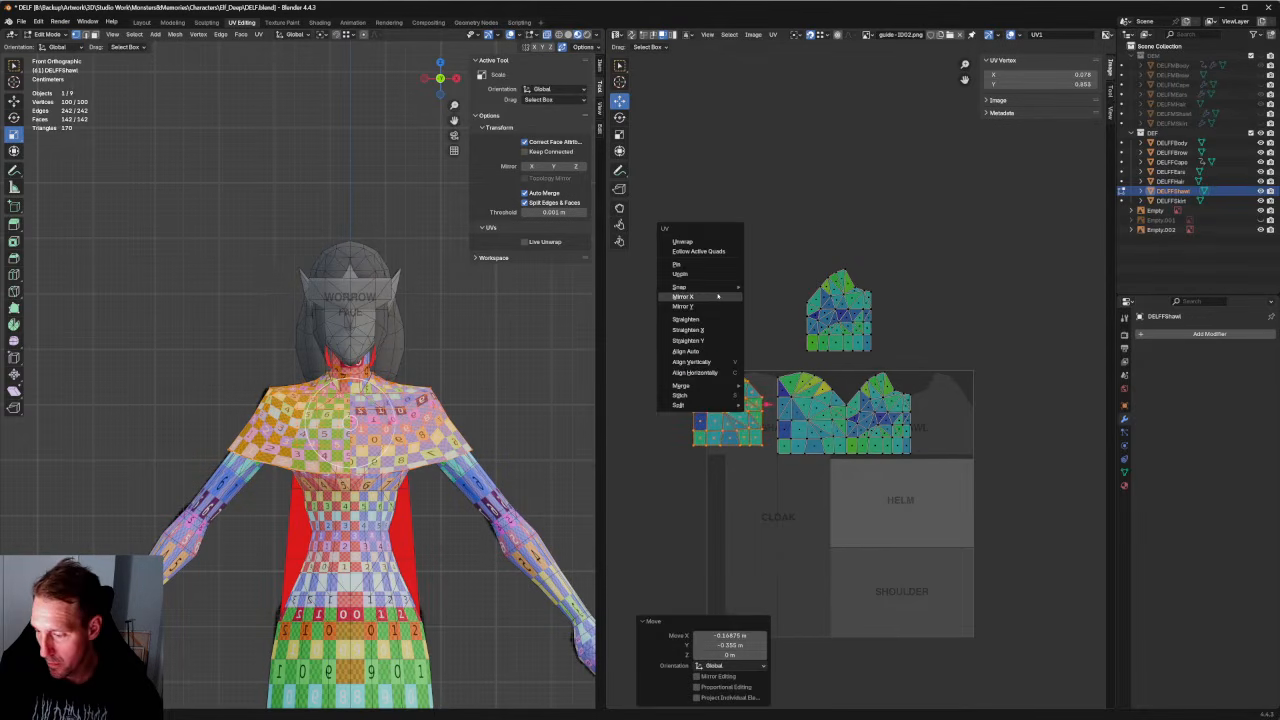
click(682, 296)
scroll(821, 386, up, 3)
middle_drag(712, 400, 810, 366)
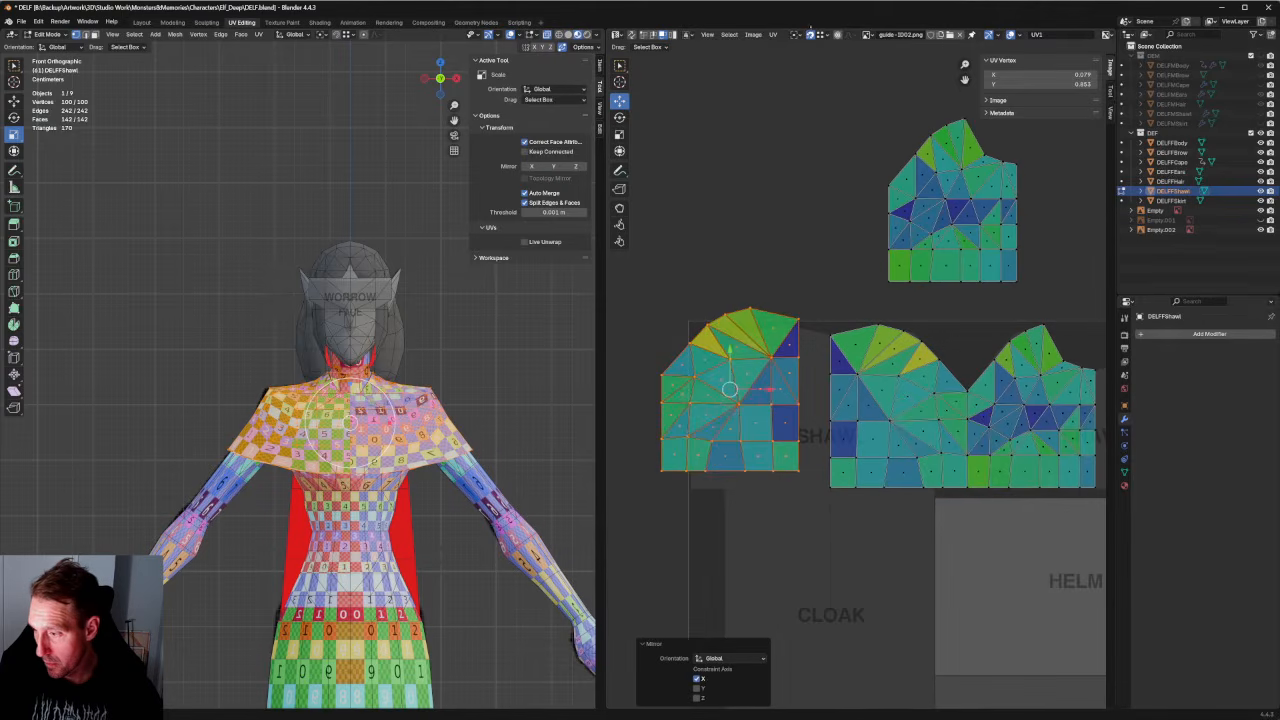
key(g)
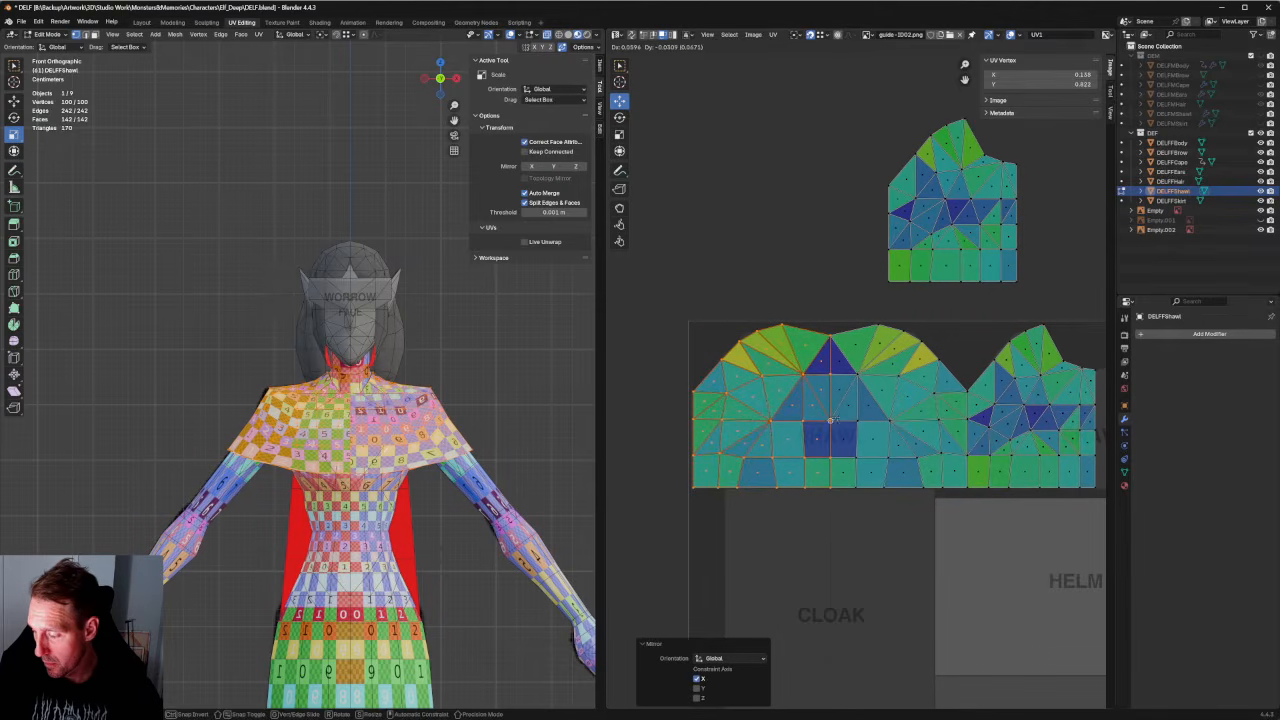
click(836, 419)
Mirror the remaining raised front section on X and move it against the end of the front section in the shawl row.
middle_drag(836, 419, 642, 522)
drag(881, 169, 677, 408)
scroll(778, 335, down, 2)
right_click(778, 334)
click(778, 317)
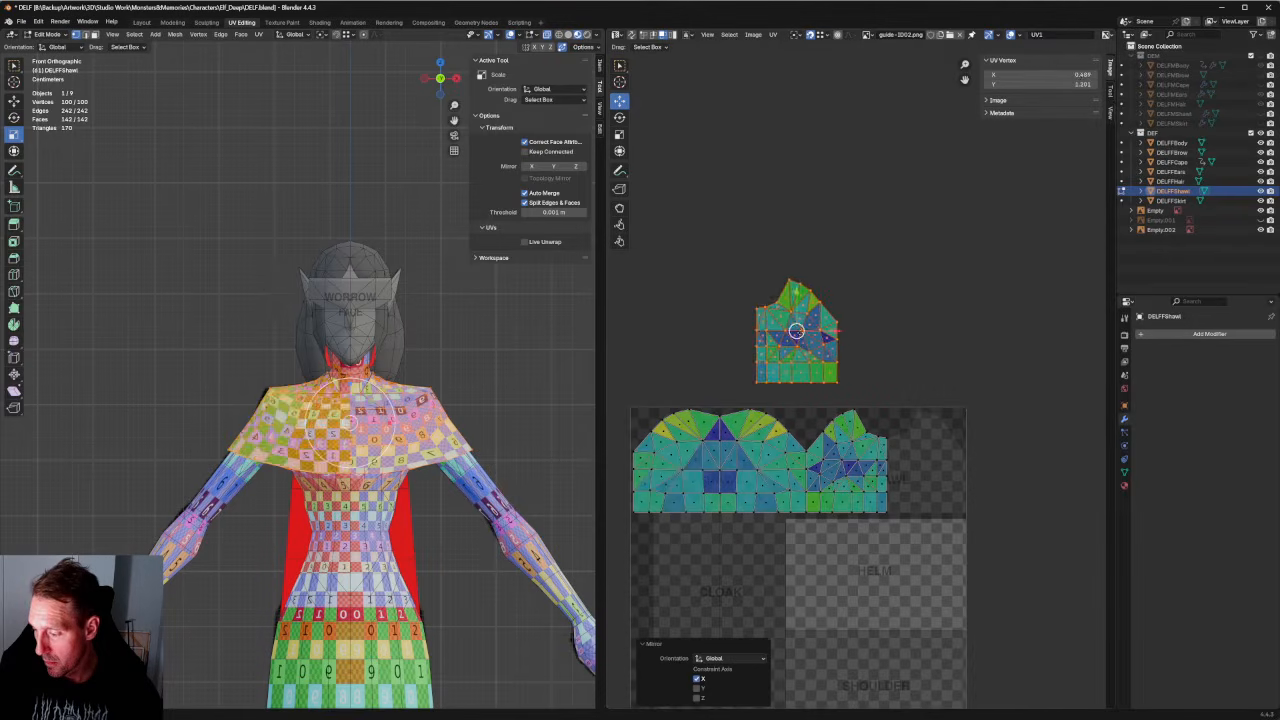
key(g)
click(935, 462)
scroll(940, 460, up, 2)
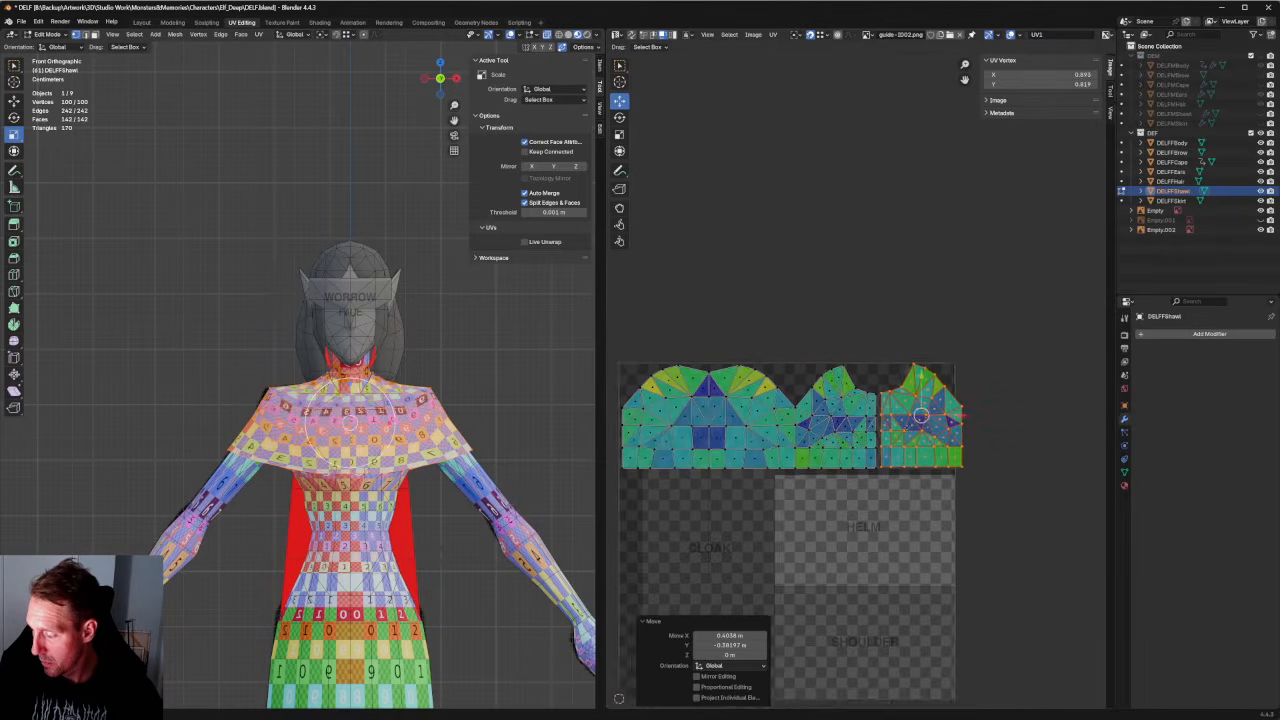
drag(957, 436, 949, 438)
Select both joined front halves of the shawl UVs, split them from the back section and mirror them on X.
scroll(980, 410, down, 1)
click(1032, 357)
drag(1042, 322, 784, 513)
key(g)
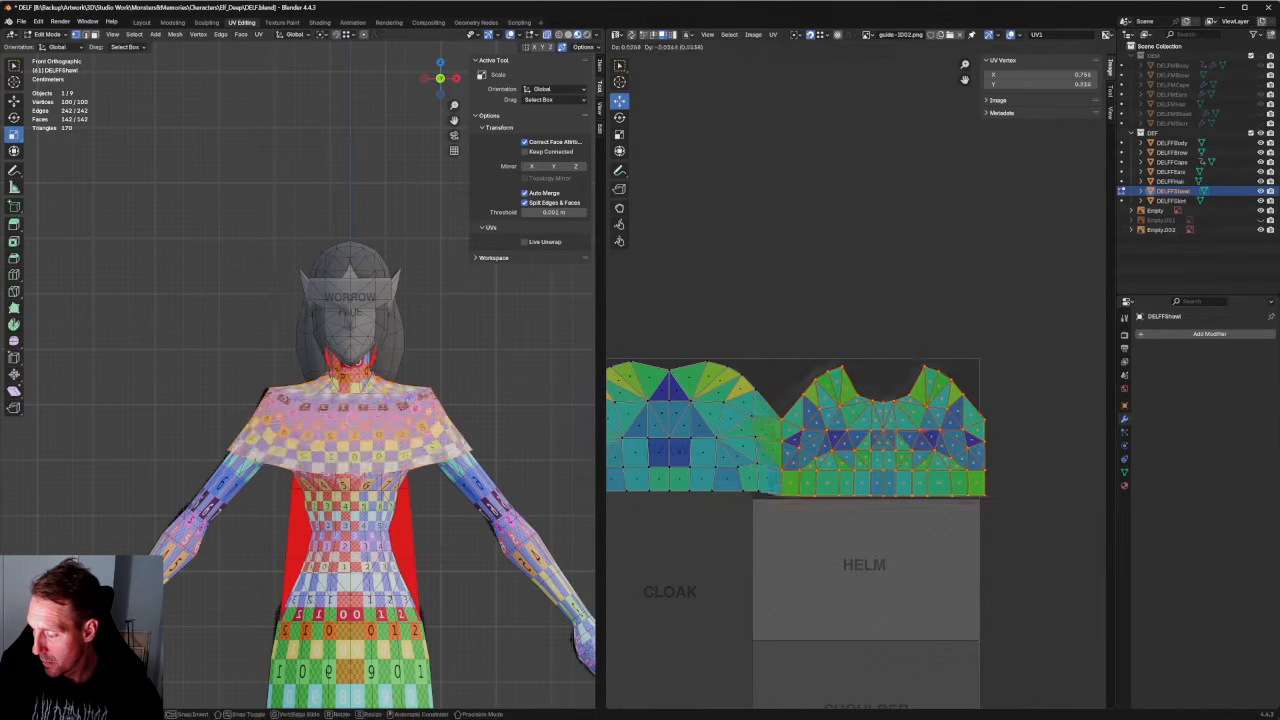
click(836, 440)
key(ctrl+z)
right_click(834, 440)
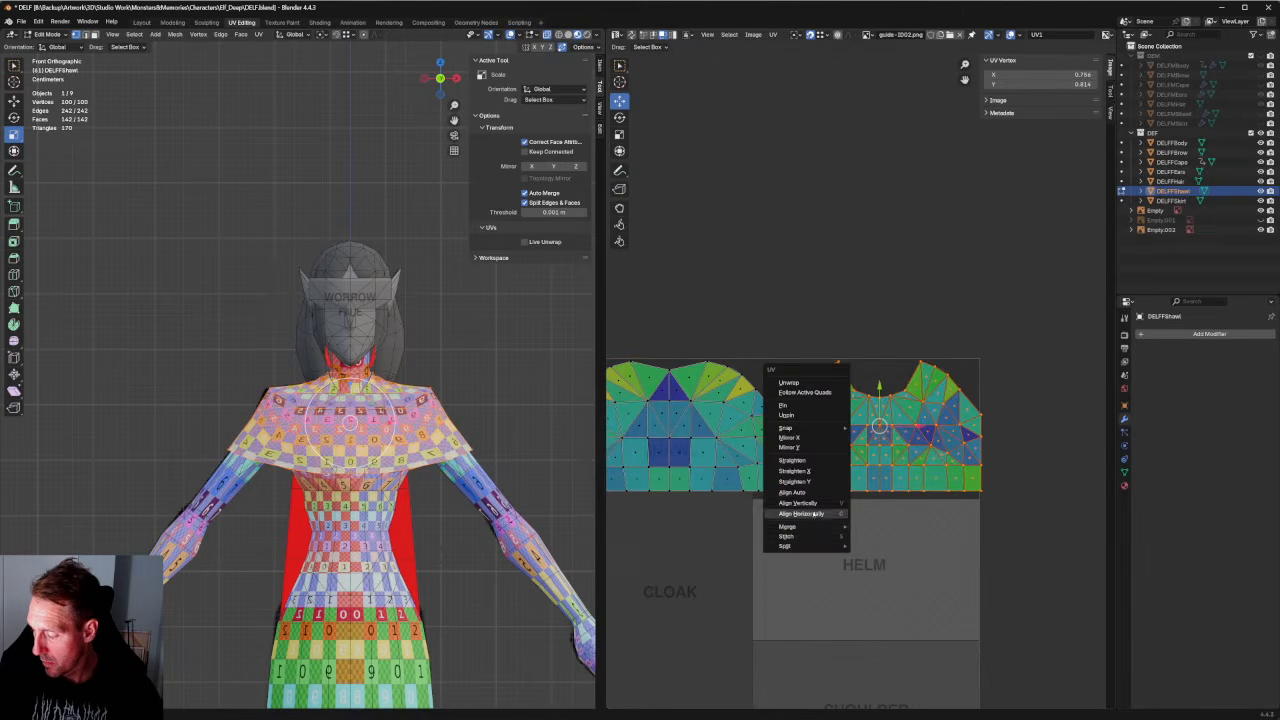
mouse_move(810, 546)
click(884, 544)
right_click(858, 462)
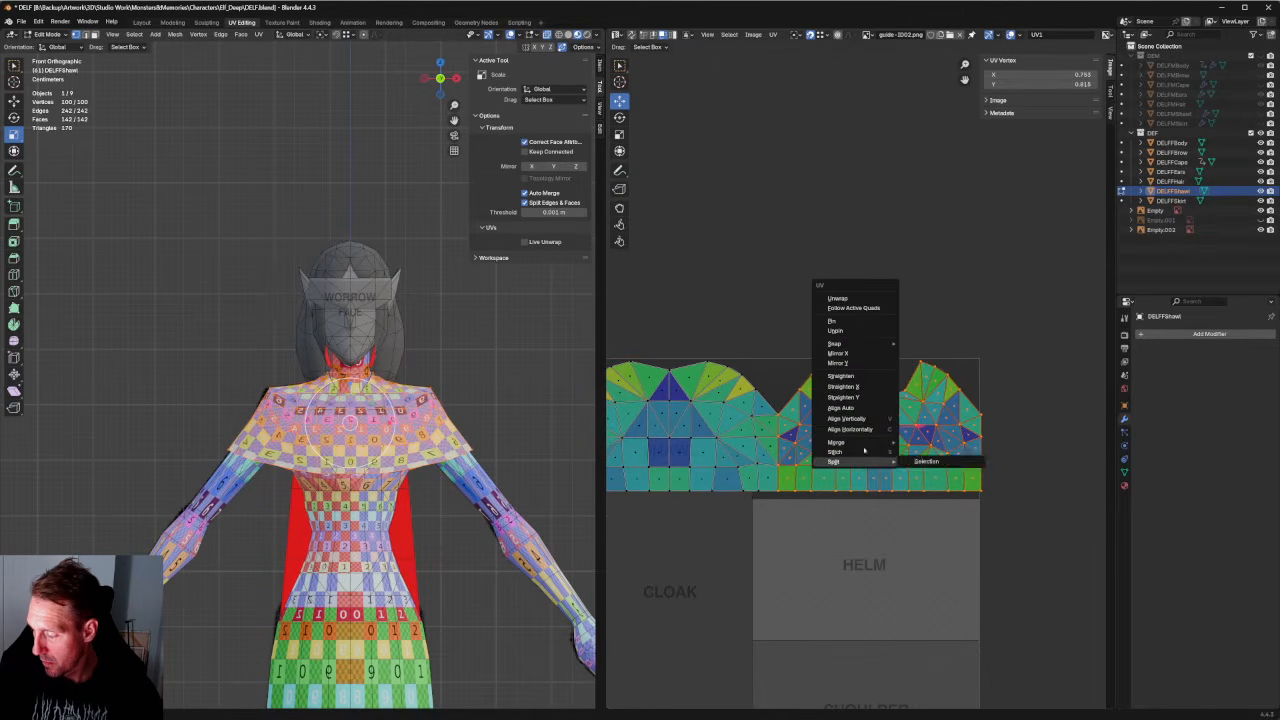
click(867, 353)
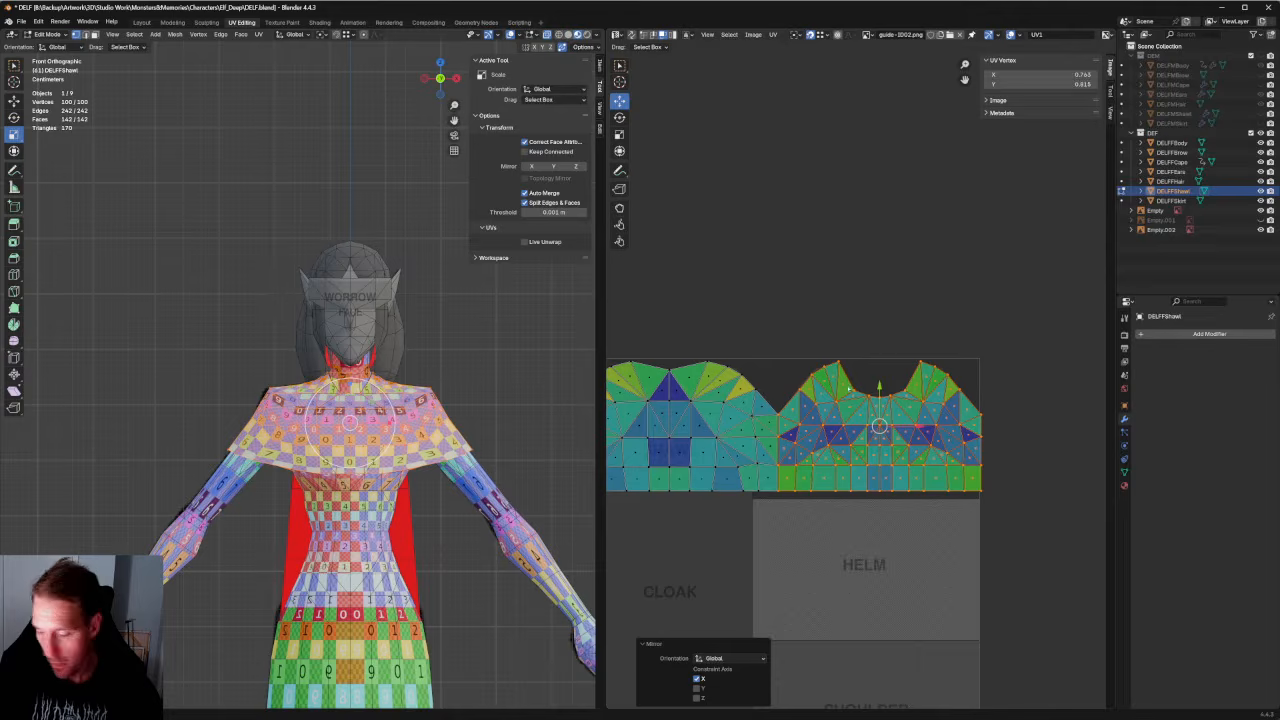
Try moving one half of the back shawl UV section while viewing the model from behind, and undo the move.
middle_drag(879, 425, 1046, 432)
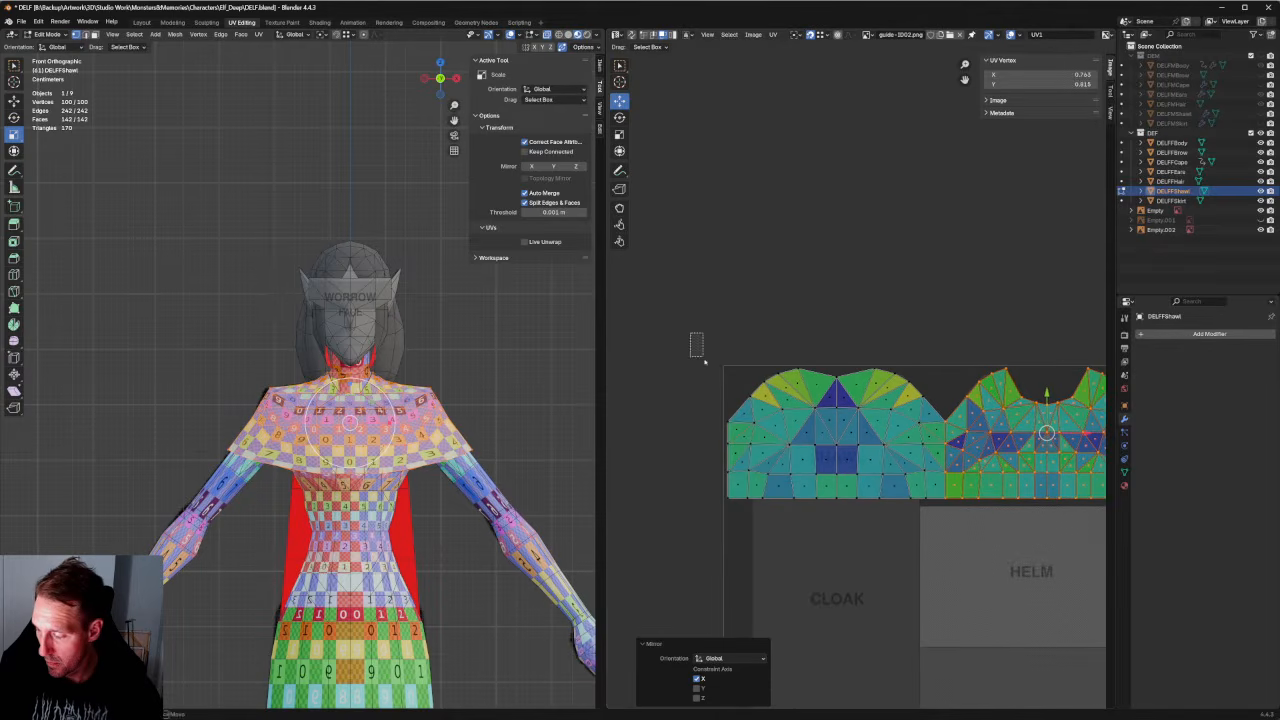
drag(694, 342, 814, 548)
middle_drag(502, 342, 631, 457)
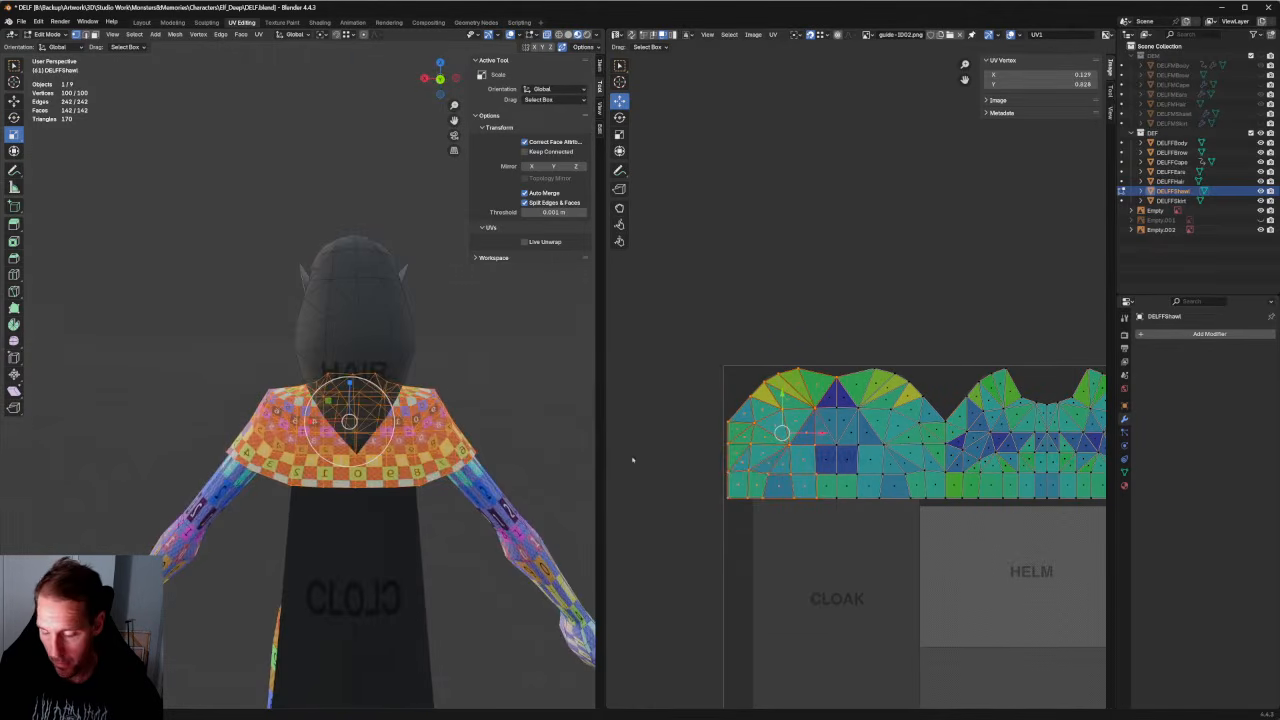
key(g)
click(778, 445)
key(ctrl+z)
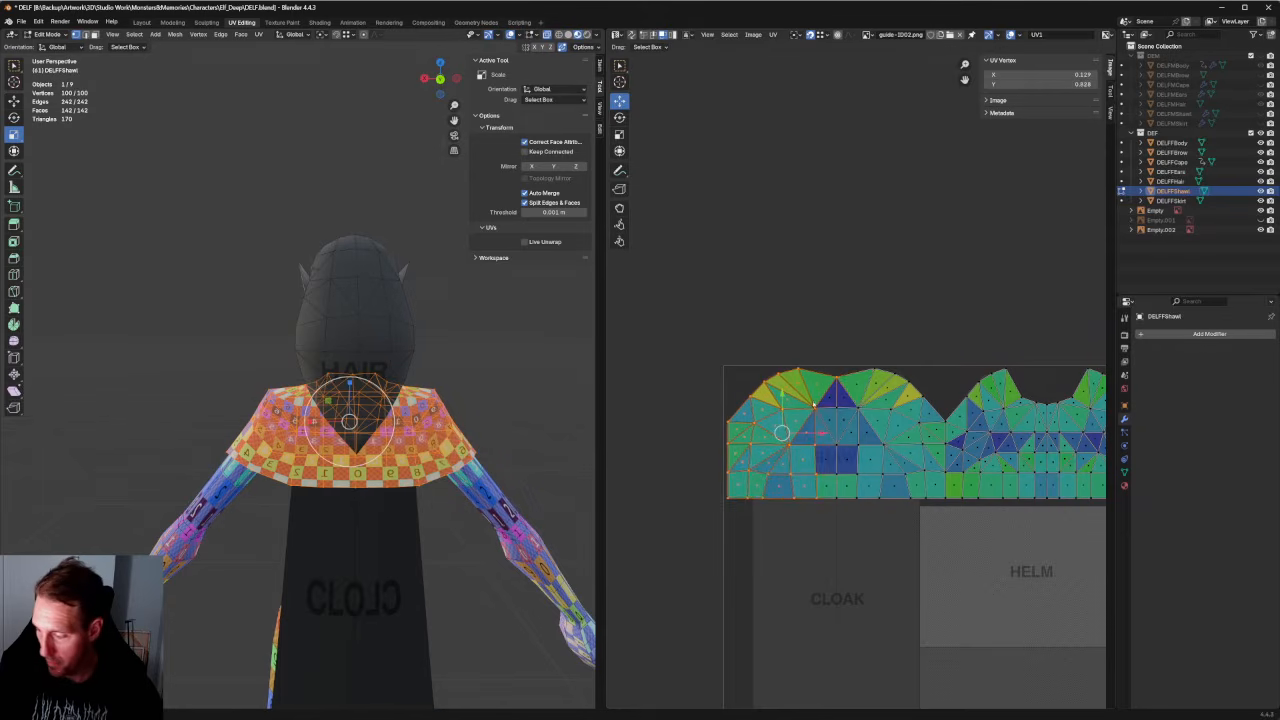
Select the entire back section of the shawl UVs and mirror it on X.
drag(657, 333, 939, 543)
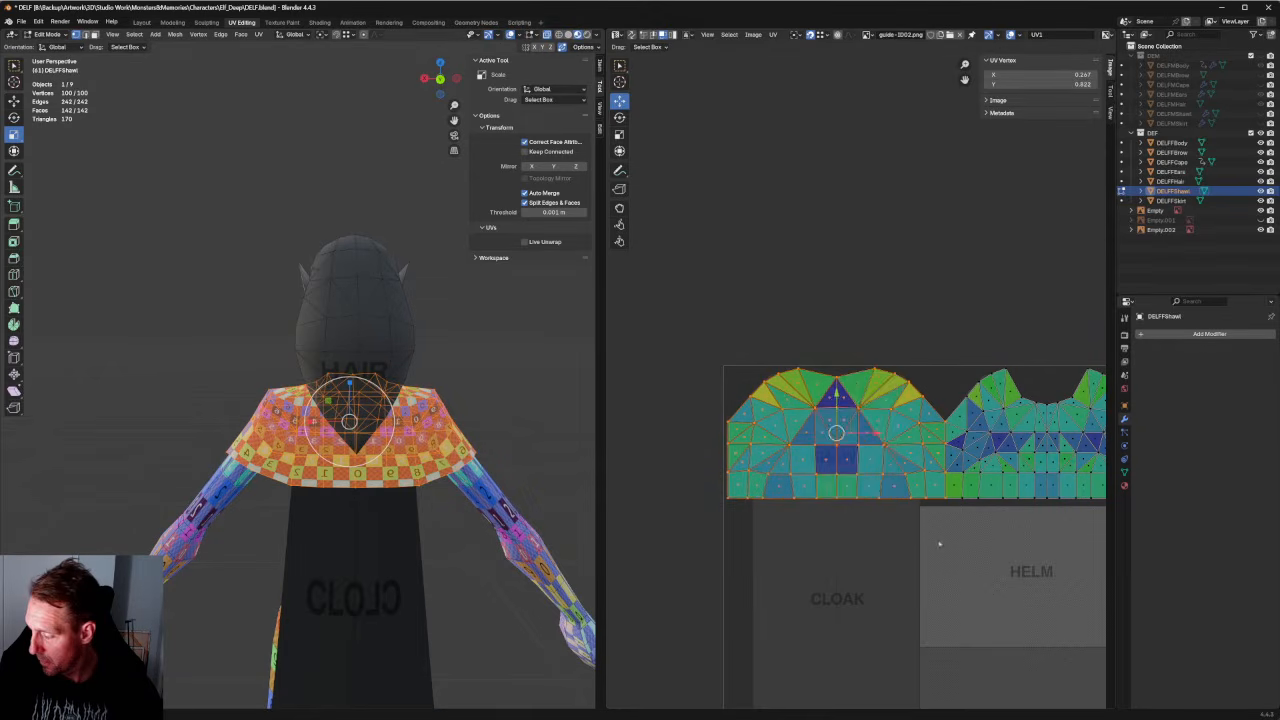
right_click(881, 449)
click(845, 450)
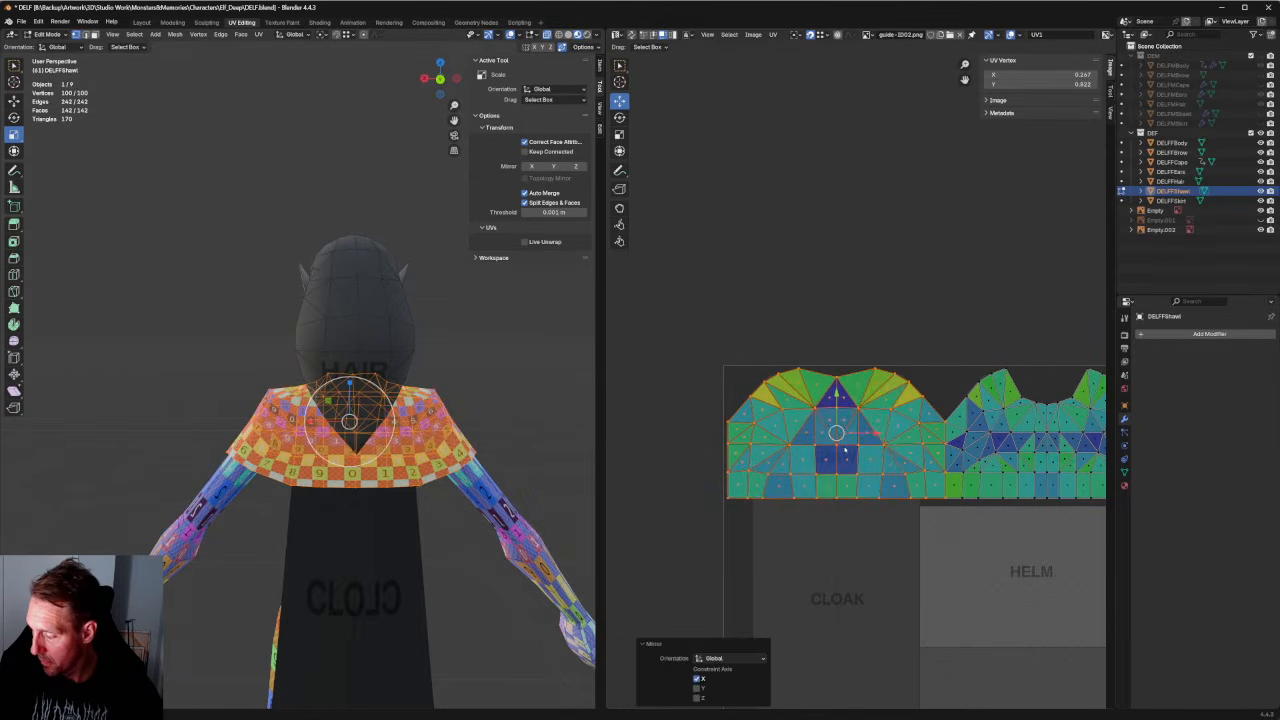
Try shifting each outer part of the front shawl UV section to test its mapping on the model, and undo each move.
middle_drag(952, 399, 896, 408)
drag(898, 406, 881, 524)
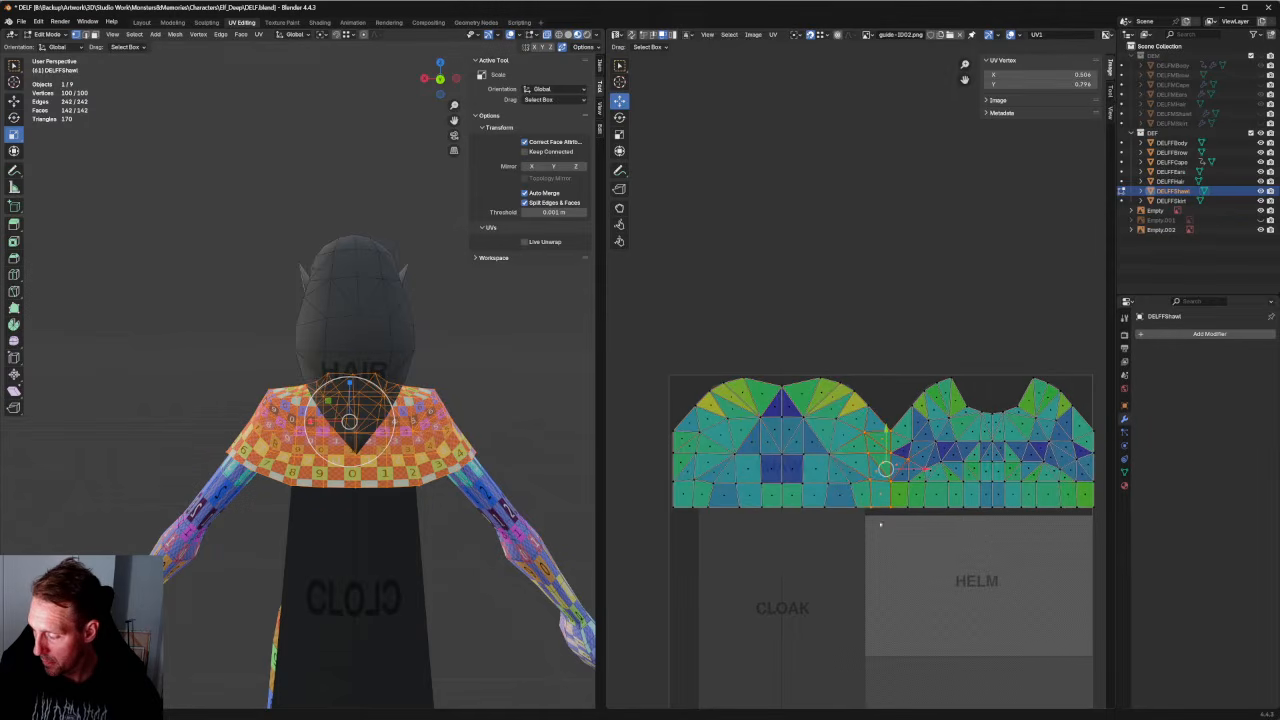
middle_drag(360, 466, 439, 466)
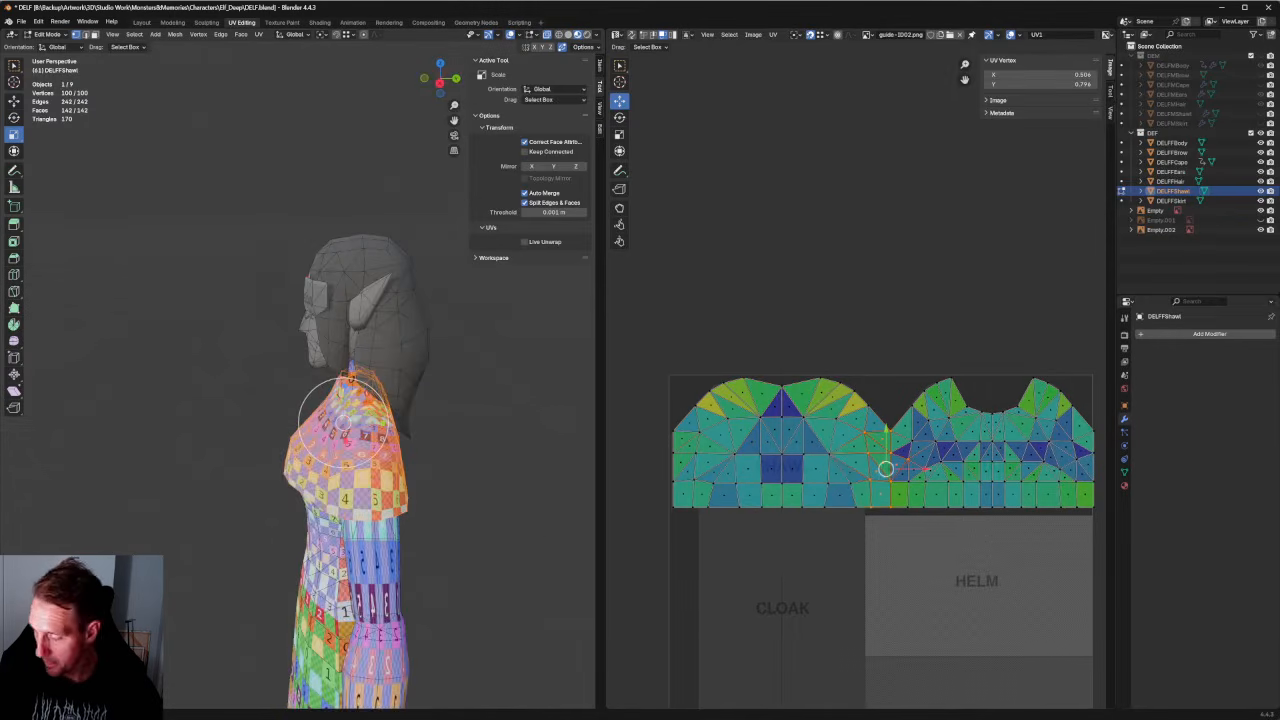
middle_drag(523, 523, 195, 515)
drag(913, 364, 992, 554)
drag(950, 442, 981, 480)
key(ctrl+z)
middle_drag(981, 483, 880, 483)
drag(1035, 322, 916, 509)
drag(947, 443, 926, 425)
key(ctrl+z)
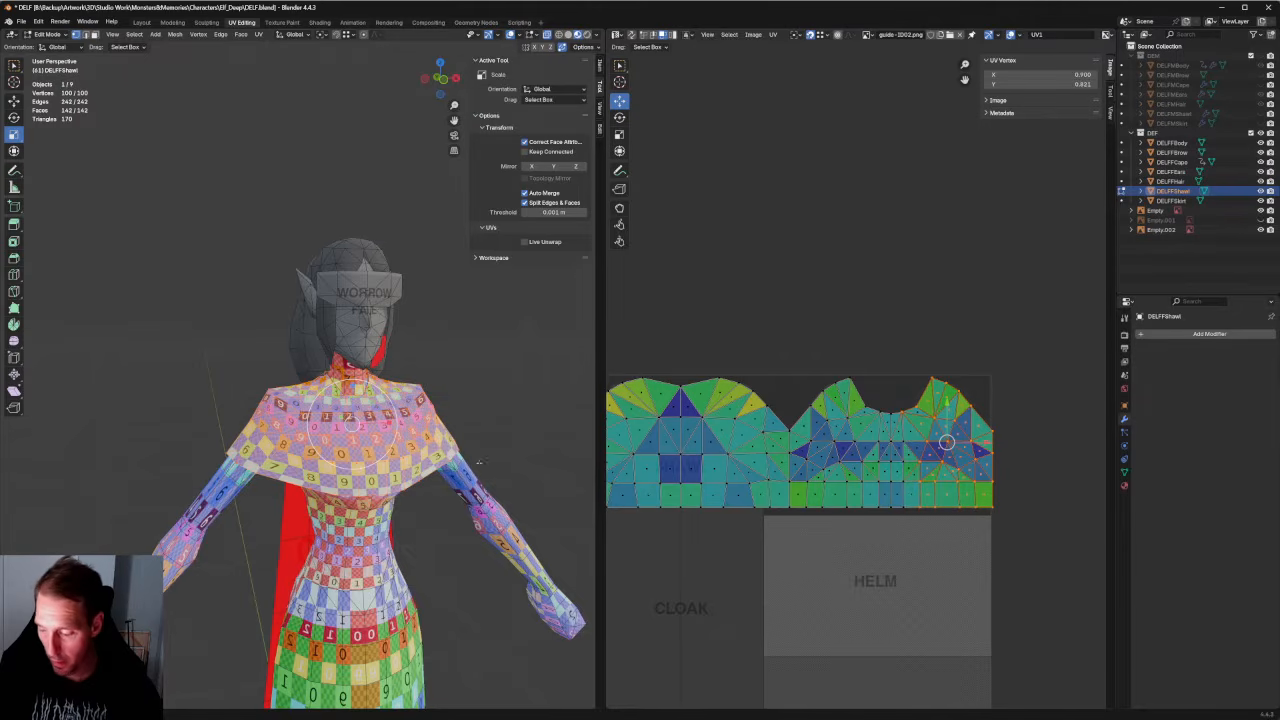
Compare the back of the shawl on the model with its UV section and review the complete shawl layout.
middle_drag(355, 445, 556, 472)
middle_drag(702, 470, 881, 466)
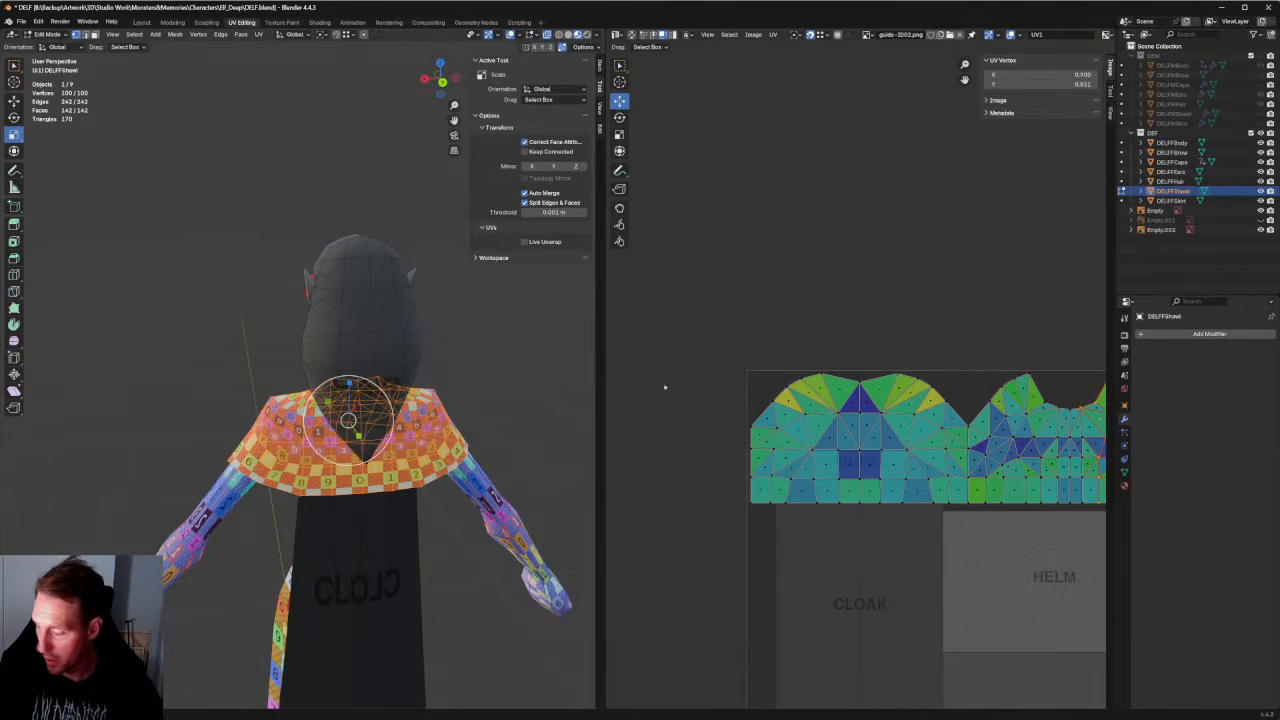
drag(646, 370, 850, 528)
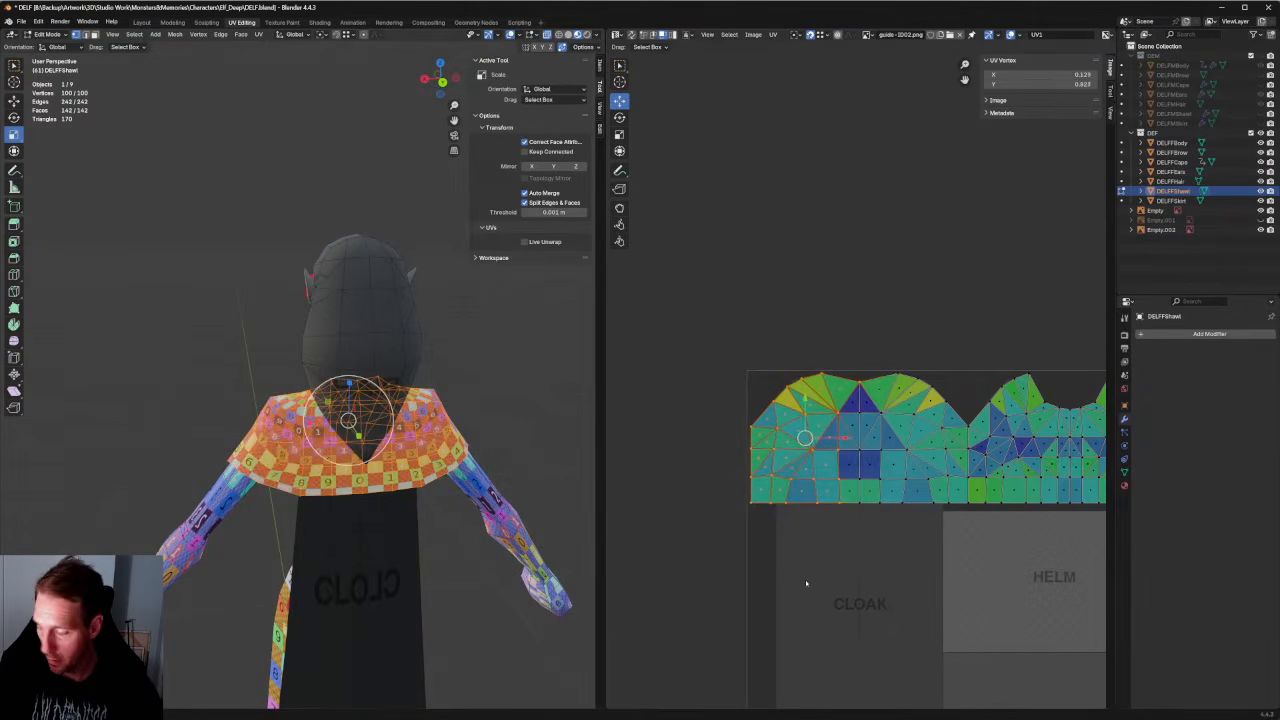
scroll(826, 573, down, 1)
click(846, 563)
middle_drag(996, 478, 844, 453)
scroll(850, 448, up, 2)
scroll(853, 492, down, 4)
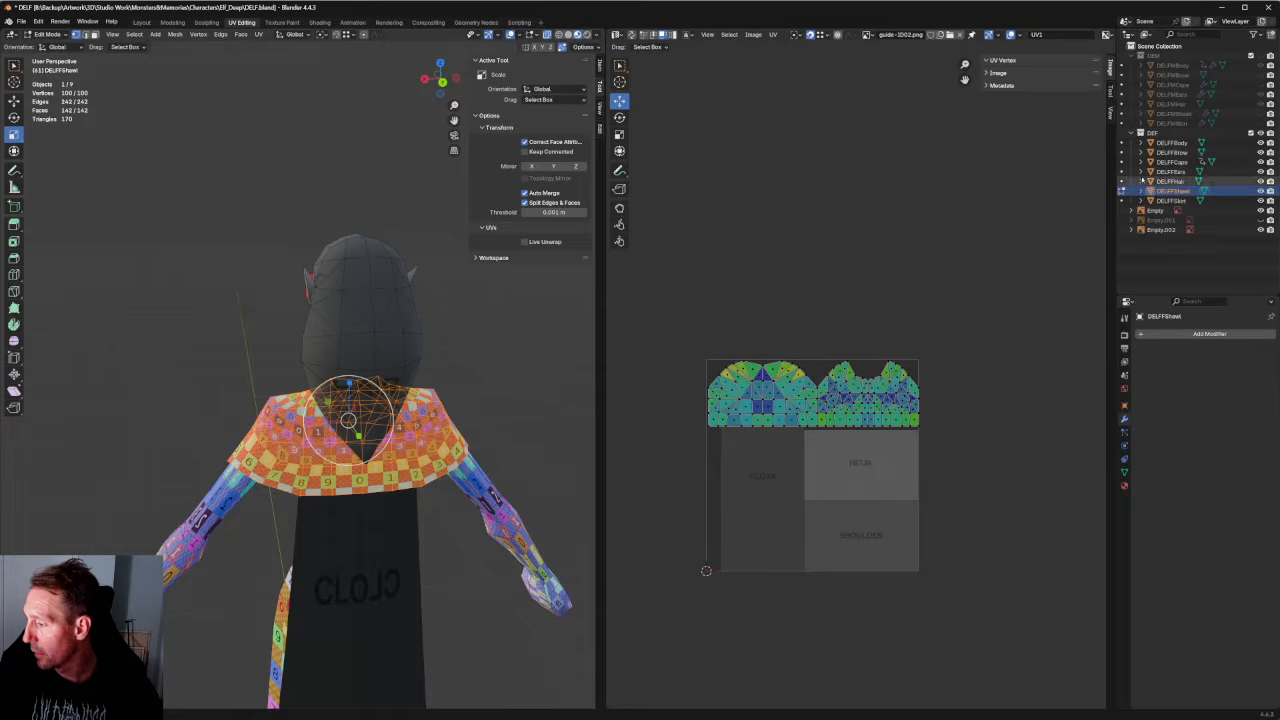
Switch editing to the DELFFCape object and select all of its geometry to show its UVs over the CLOAK region.
click(1121, 161)
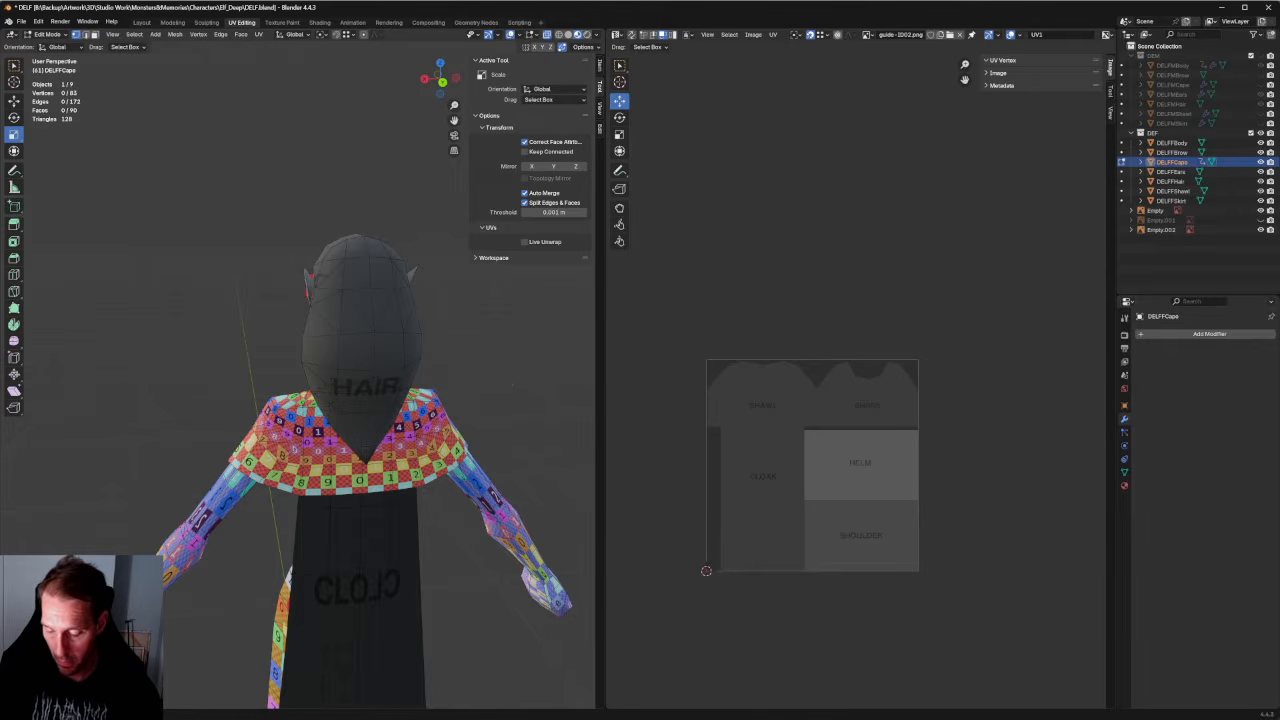
scroll(533, 377, down, 2)
key(a)
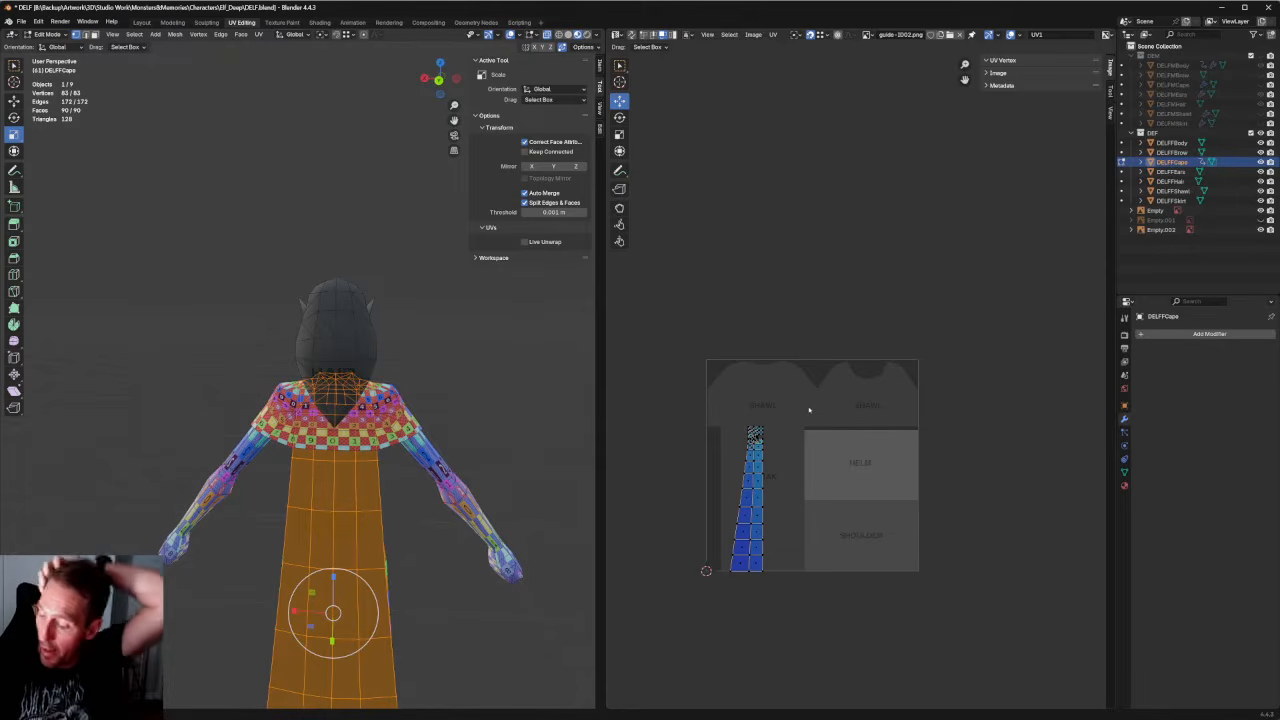
scroll(802, 420, up, 4)
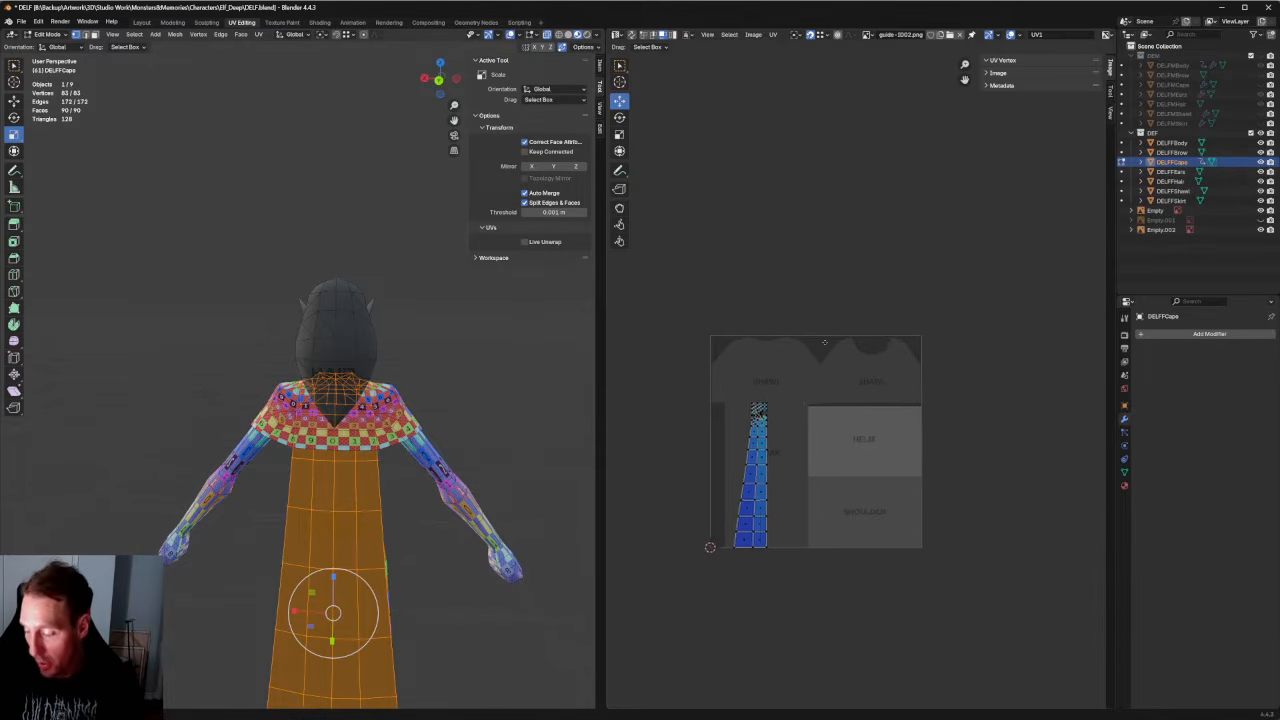
right_click(824, 328)
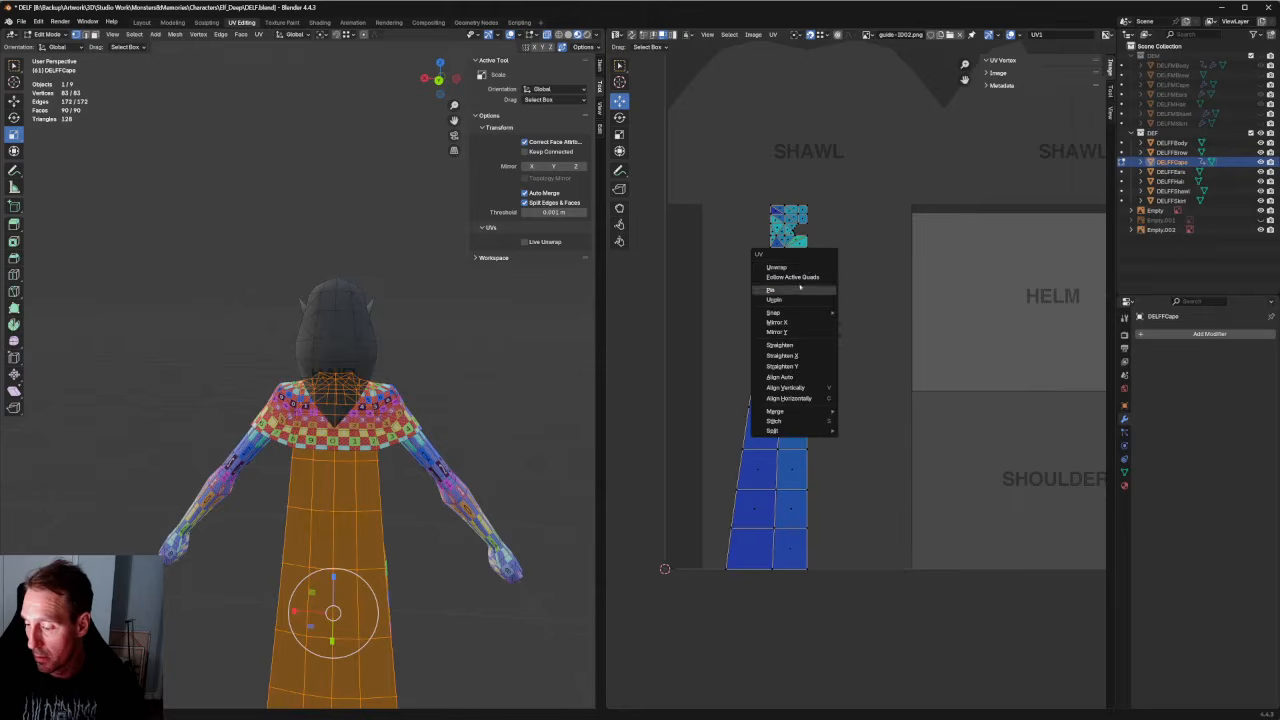
click(806, 272)
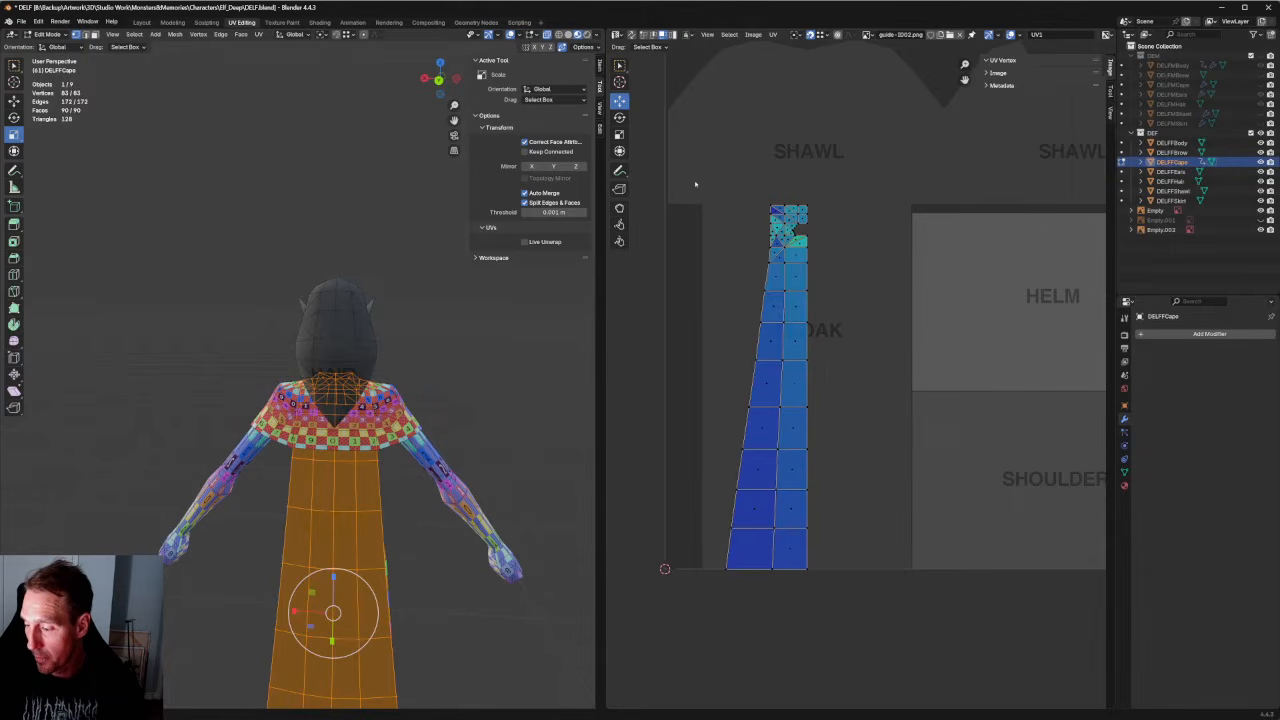
Widen the cape UVs on X by scaling the vertices outside the centre edge and moving them outward, keeping the centre edge in place.
drag(695, 183, 788, 566)
drag(682, 160, 792, 641)
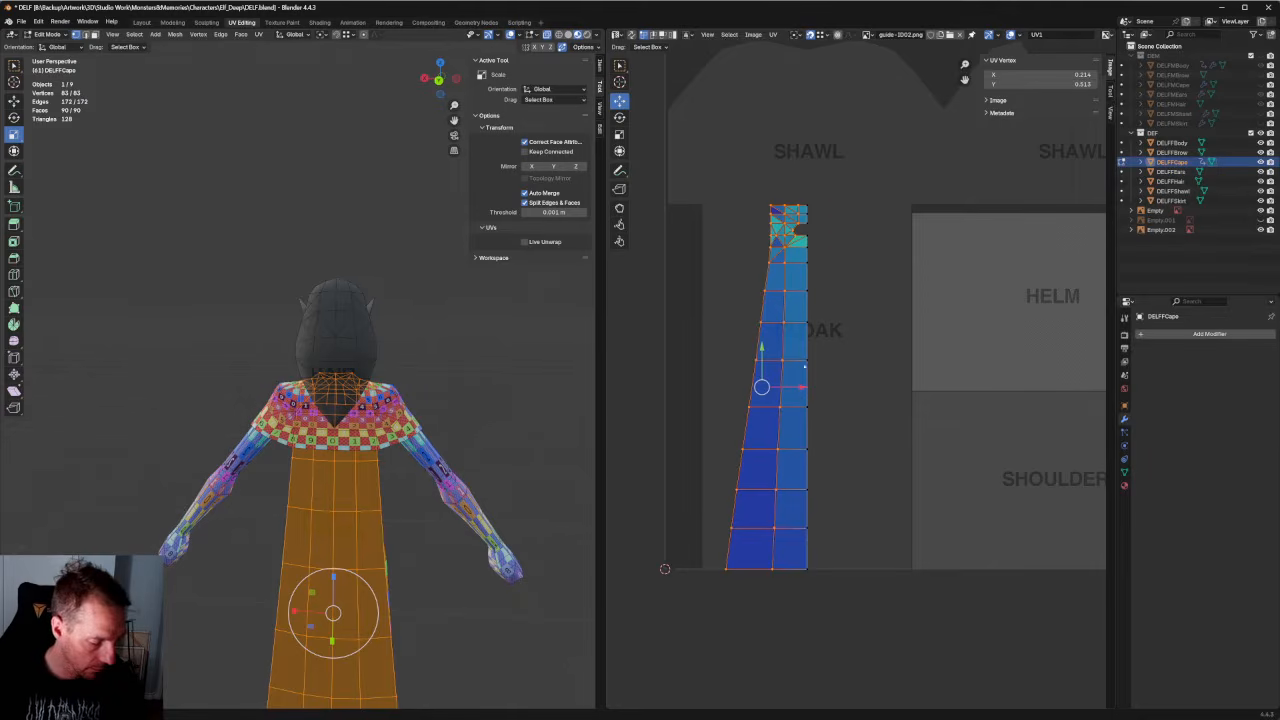
key(shift+space)
key(s)
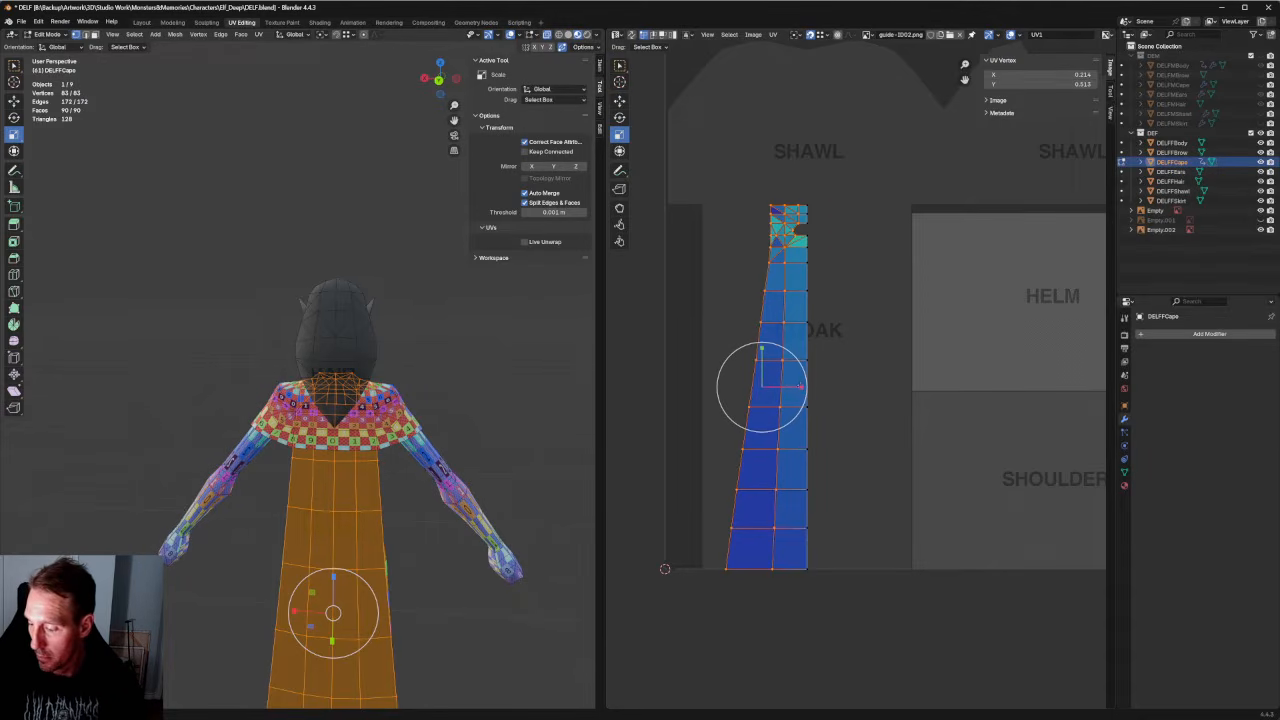
drag(799, 387, 718, 384)
key(shift+space)
key(g)
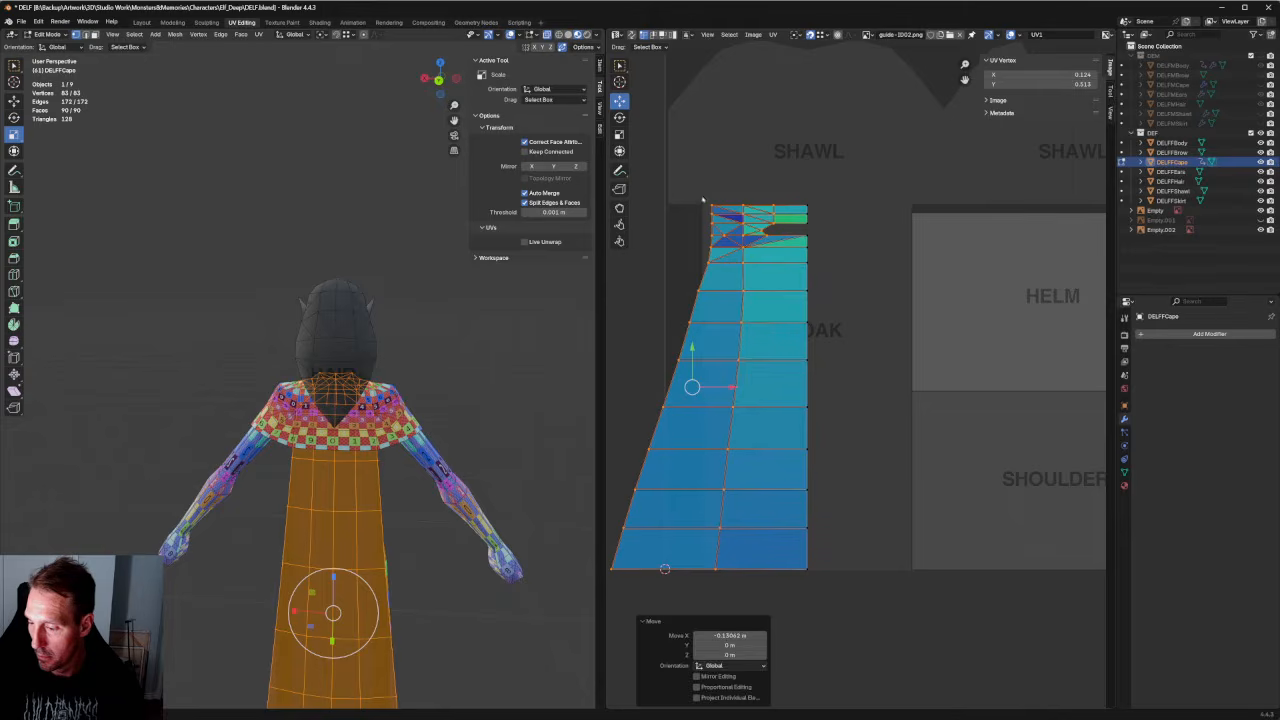
click(709, 204)
key(g)
key(Escape)
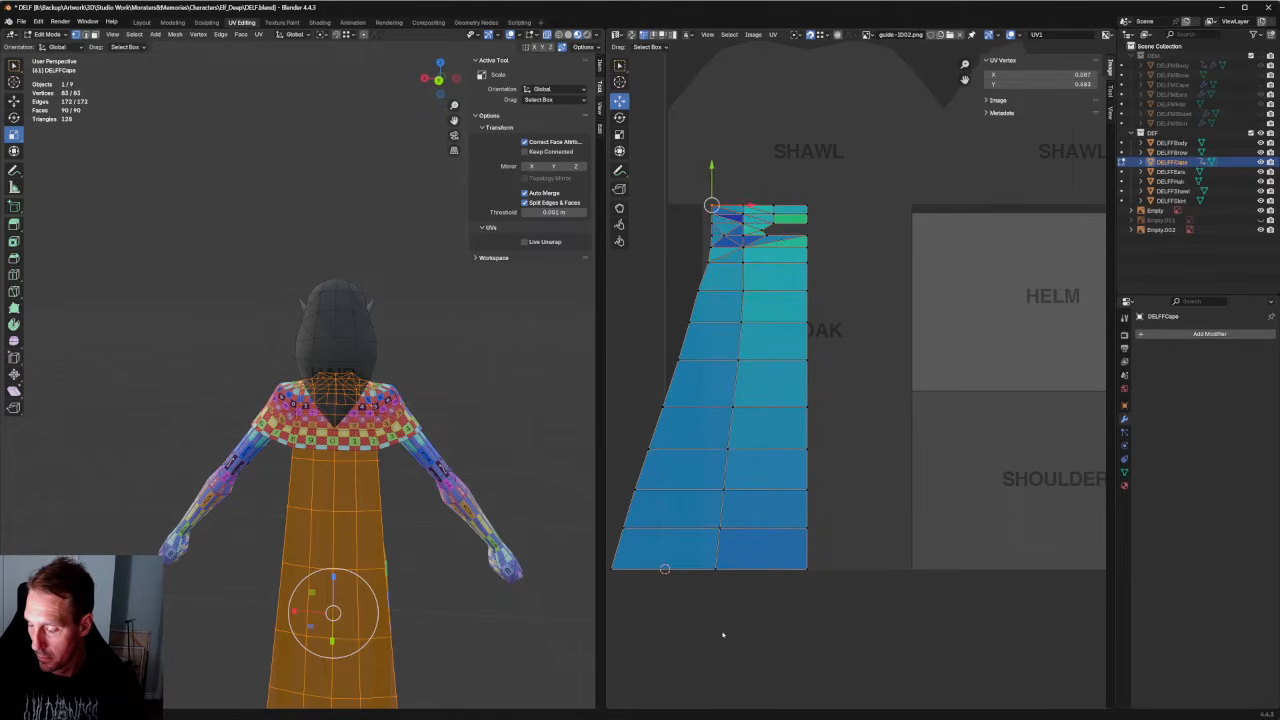
Align the middle column of cape UV vertices vertically and move it on X toward the centre edge, to X 0.149.
drag(740, 620, 762, 658)
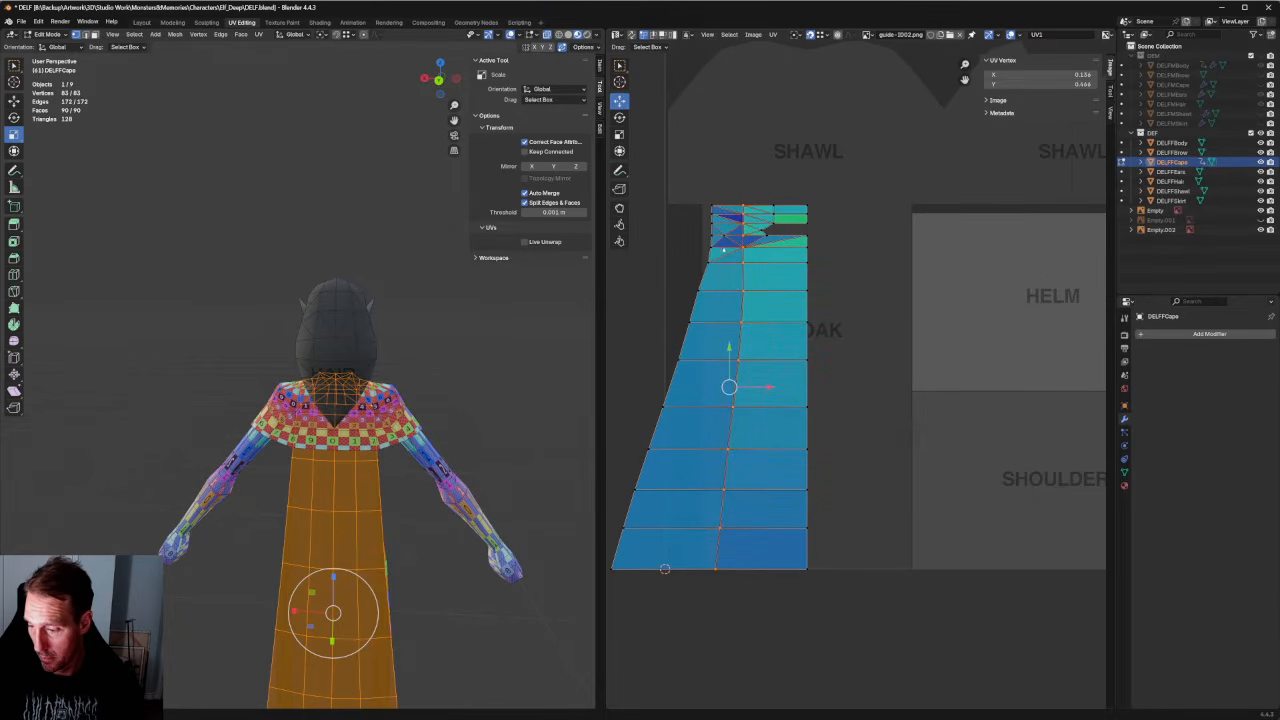
key(shift+w)
click(740, 396)
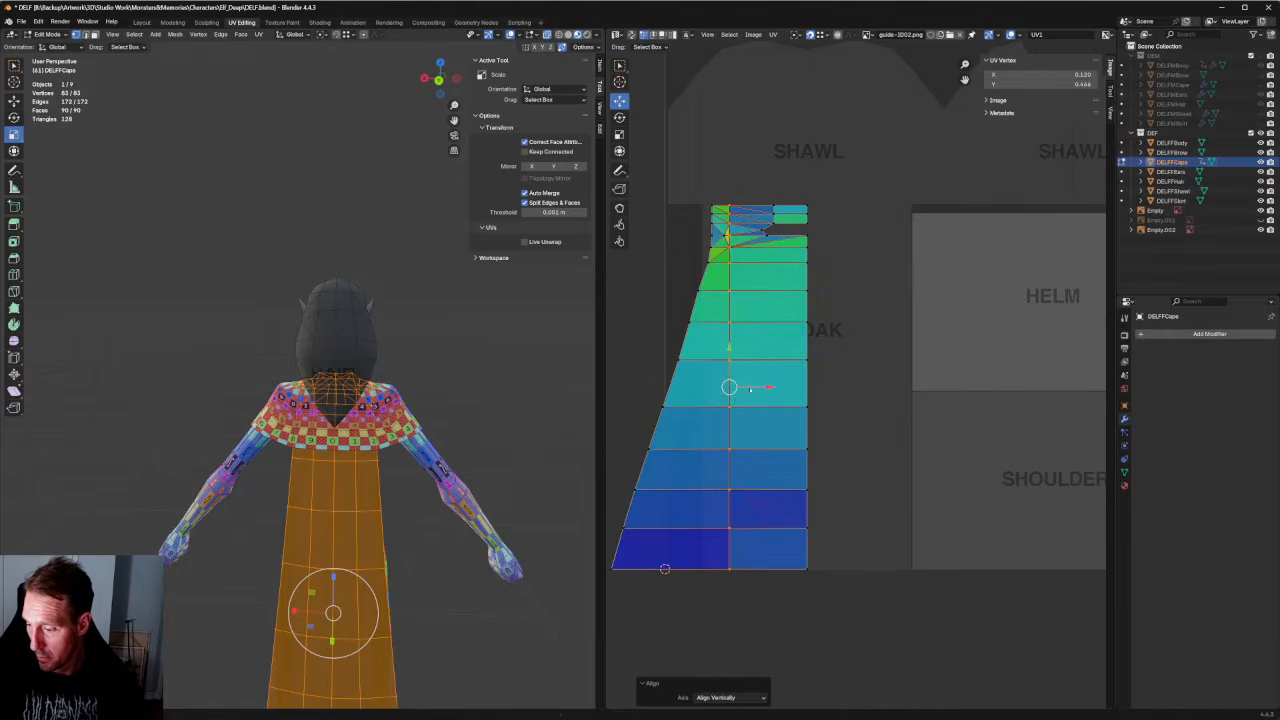
drag(750, 389, 766, 389)
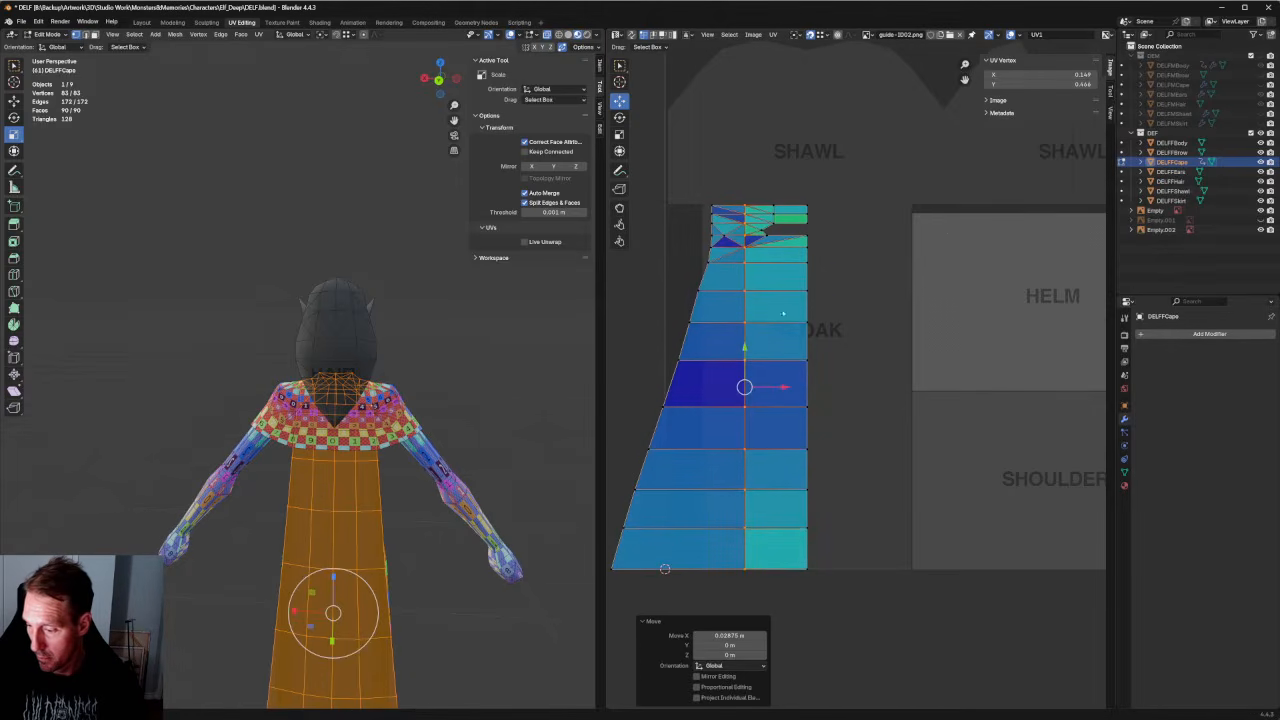
Move the inner UV vertex in the upper outer column of the cape slightly inward, to X 0.118.
click(733, 227)
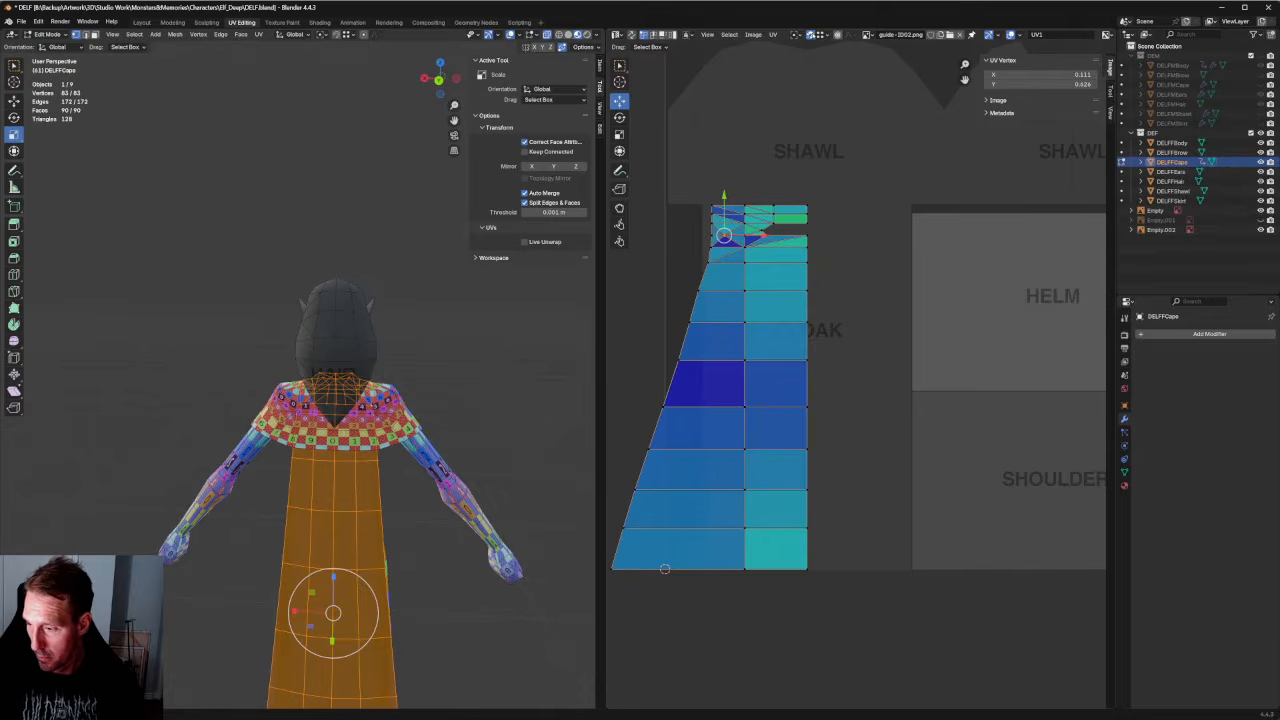
key(g)
click(689, 229)
scroll(689, 229, down, 2)
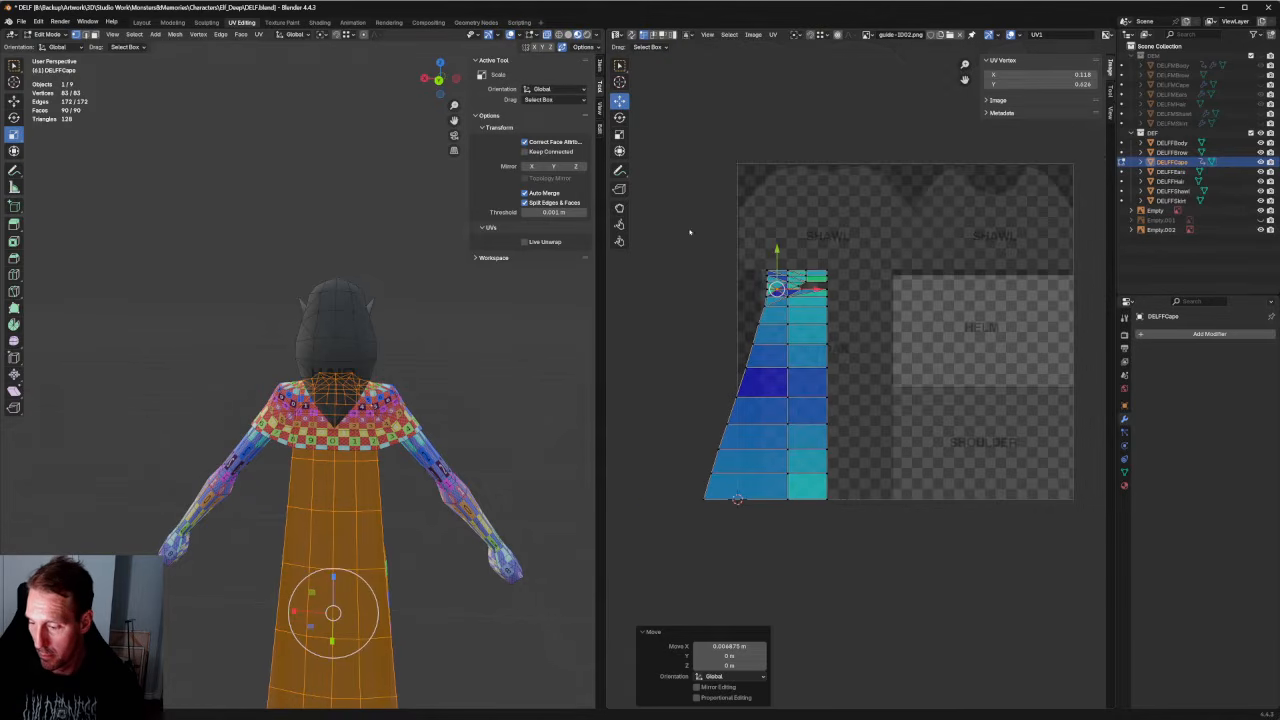
Align the cape's outer UV edge vertically and move it inward on X to about 0.070, near the CLOAK region's border.
drag(648, 262, 769, 558)
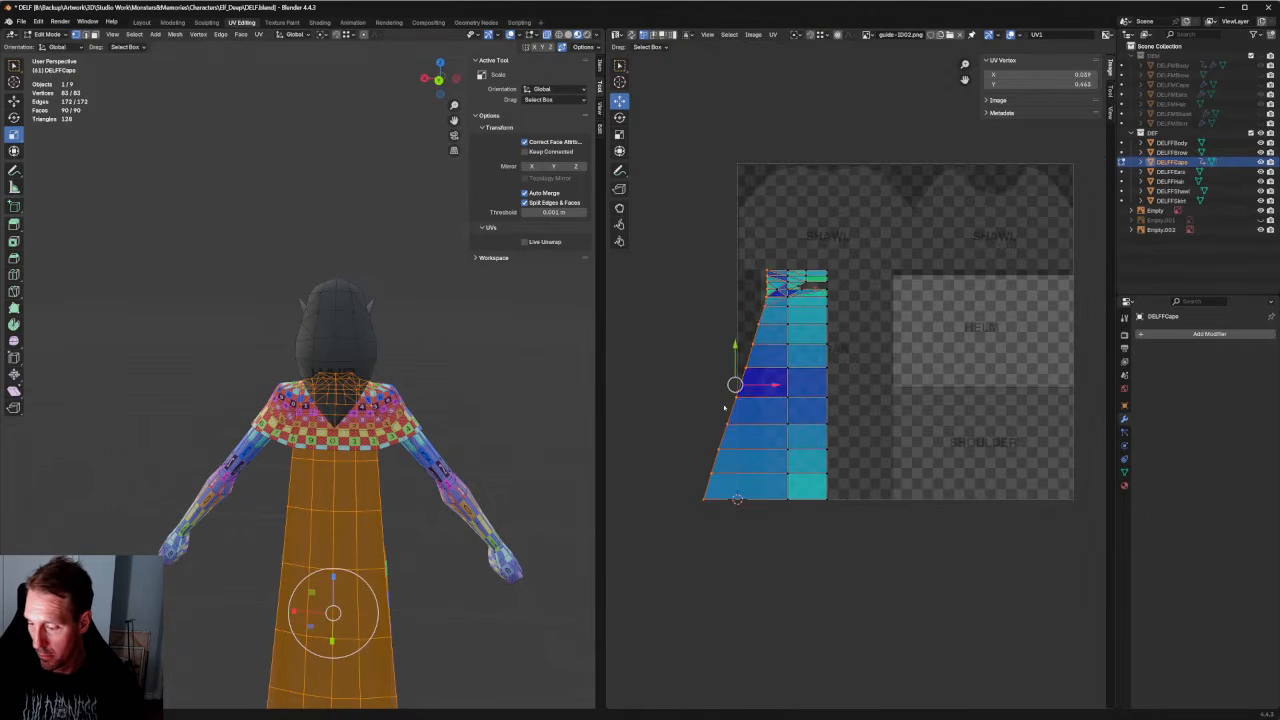
scroll(846, 426, up, 1)
key(shift+w)
scroll(705, 374, up, 2)
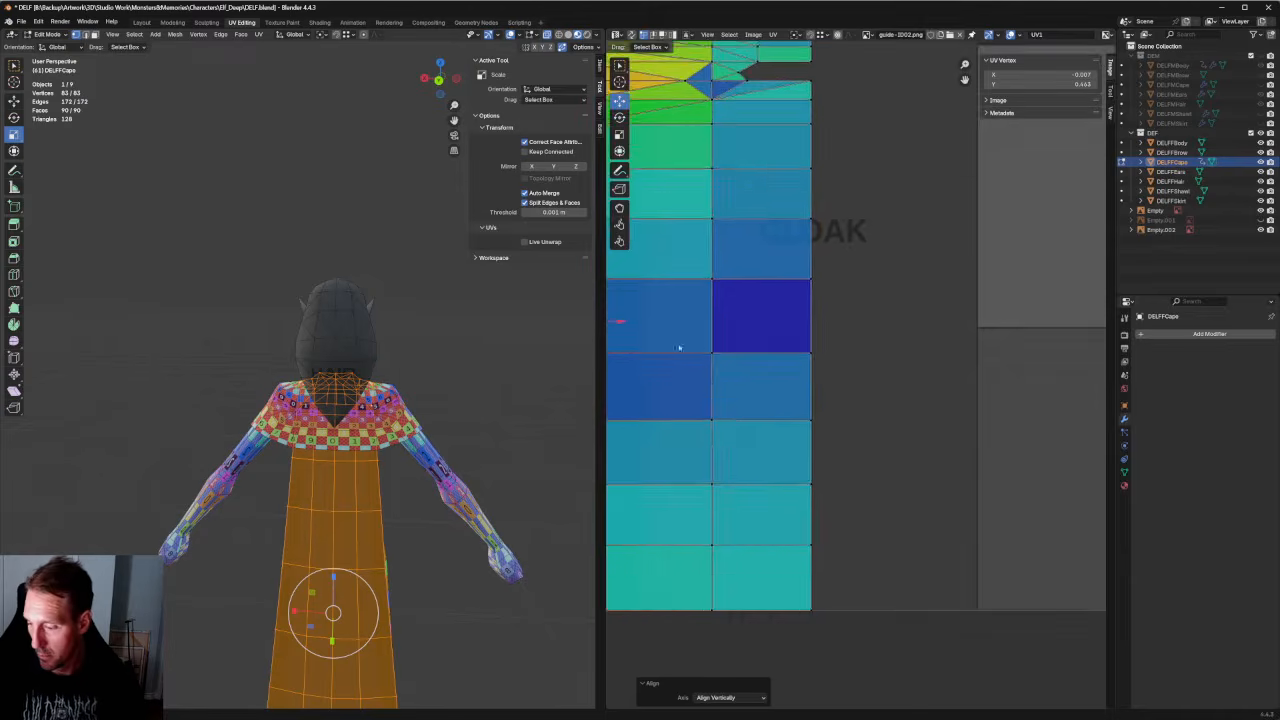
scroll(706, 400, up, 1)
key(g)
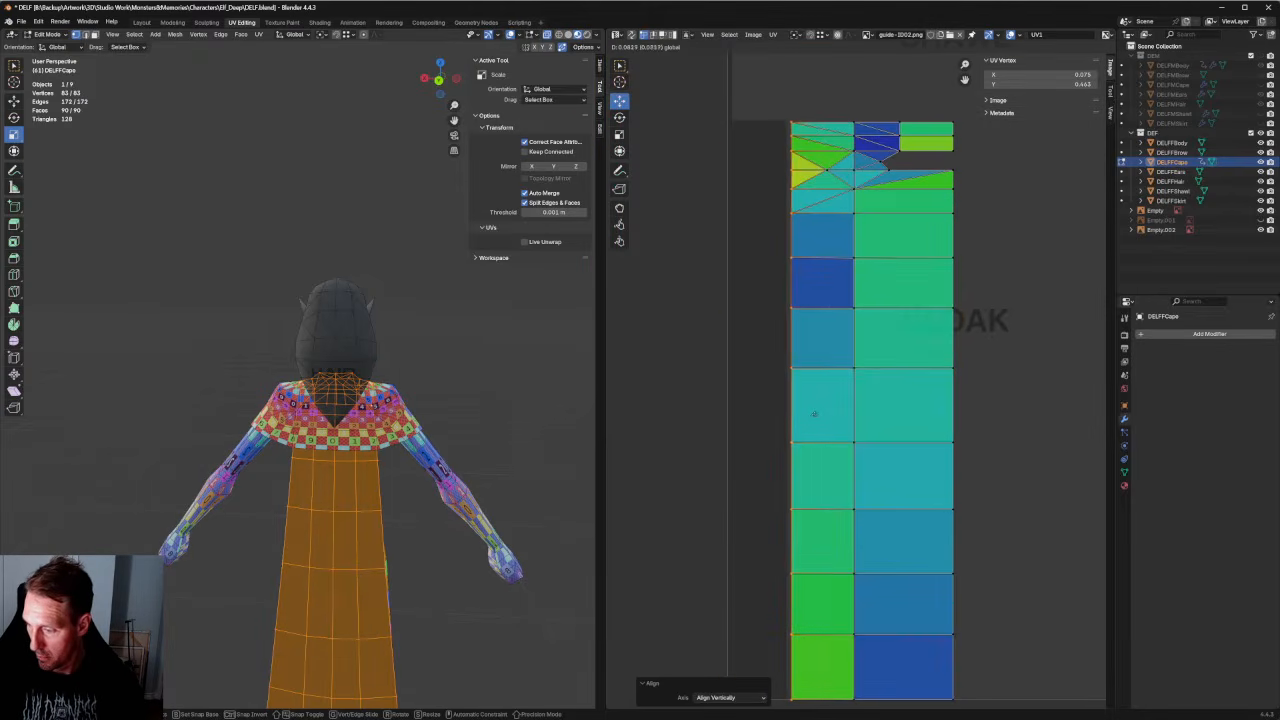
click(811, 415)
scroll(869, 441, down, 4)
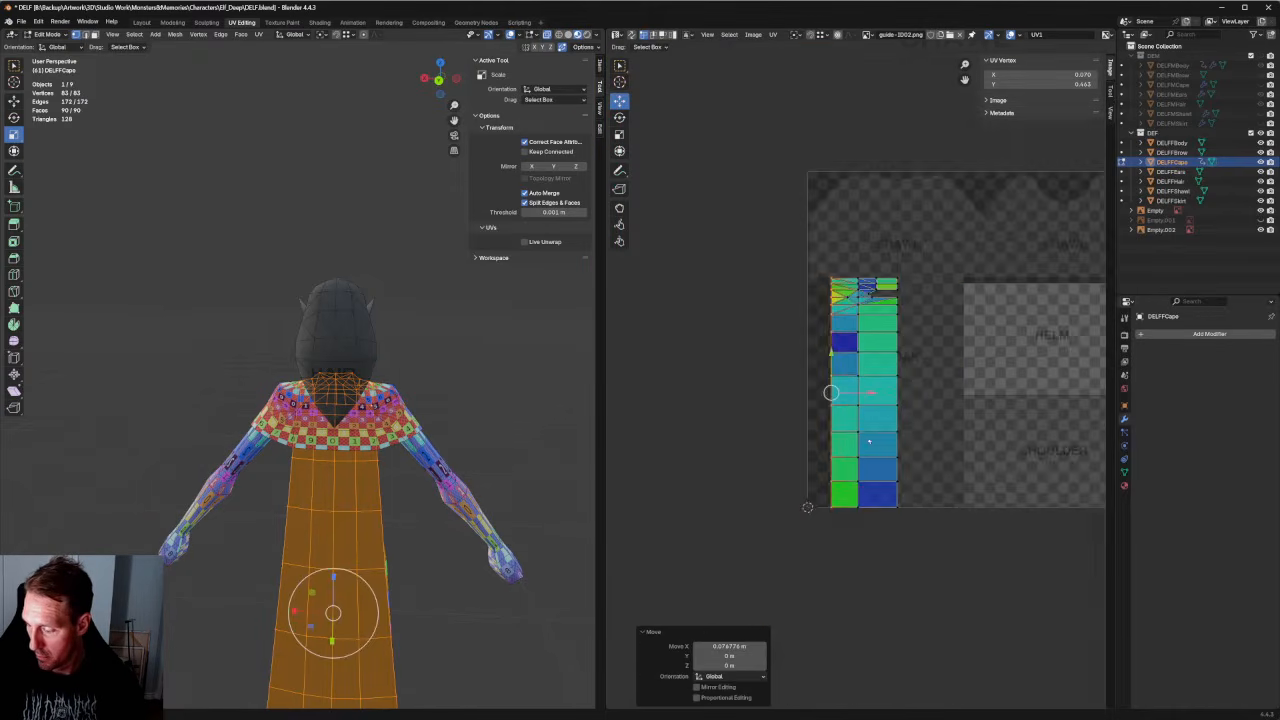
Nudge the cape's outer UV edge inward to X 0.072 to match the CLOAK region's border, and deselect it.
scroll(877, 440, up, 2)
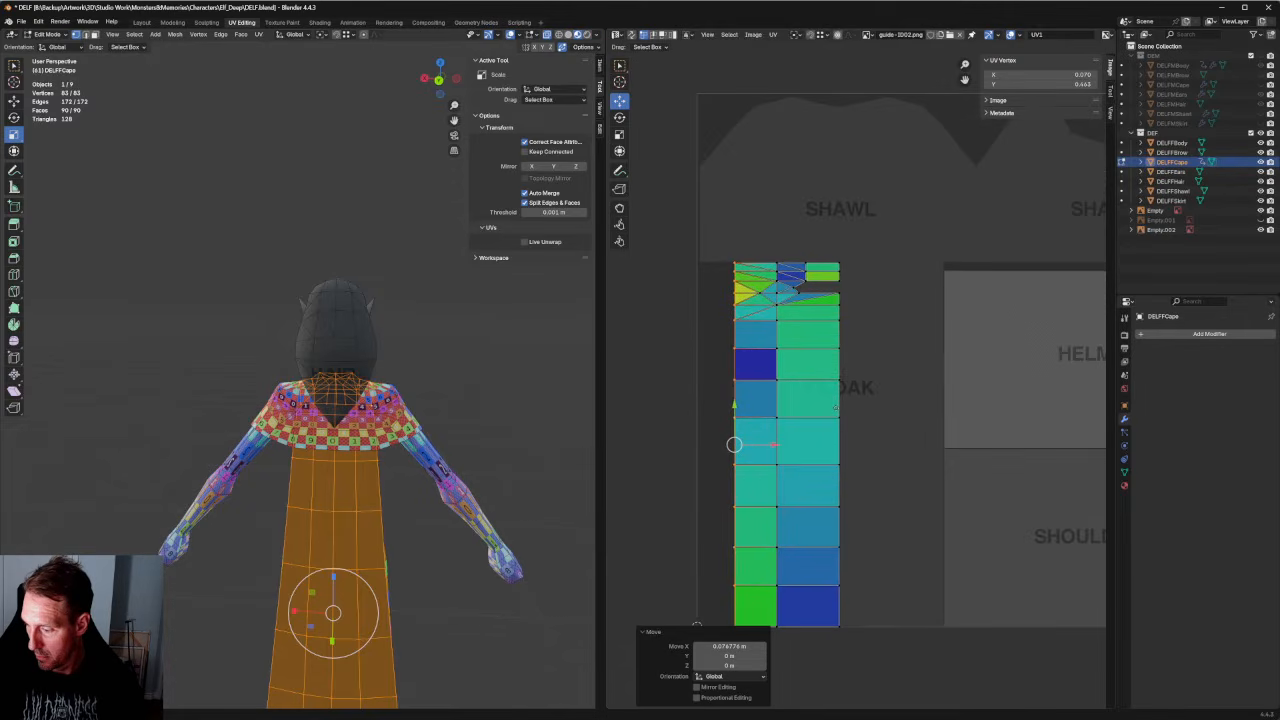
scroll(819, 453, up, 2)
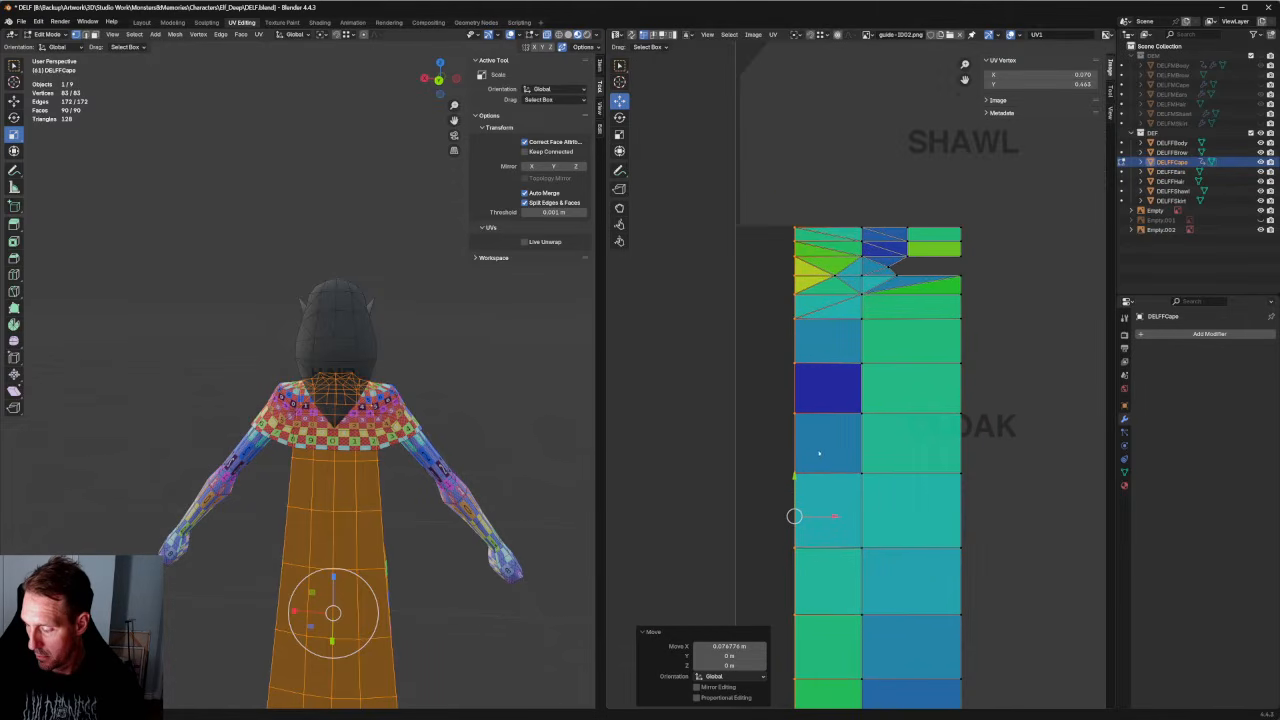
scroll(809, 522, up, 1)
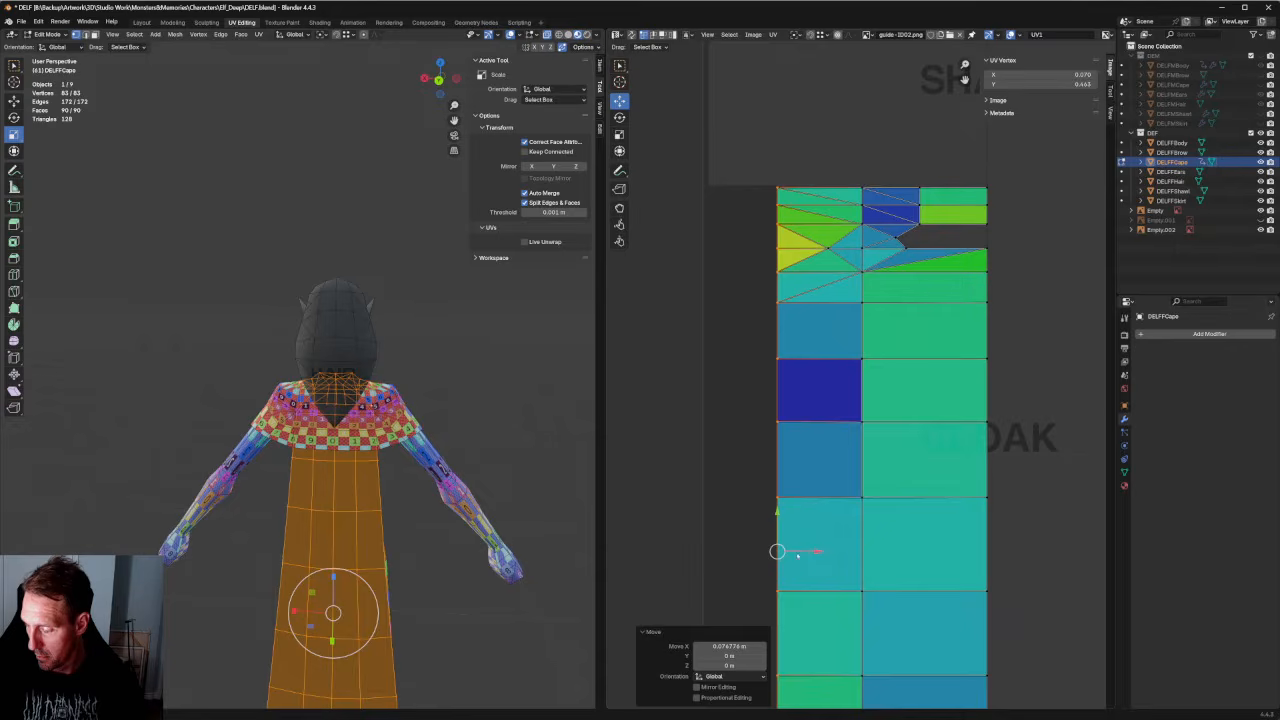
drag(797, 553, 800, 552)
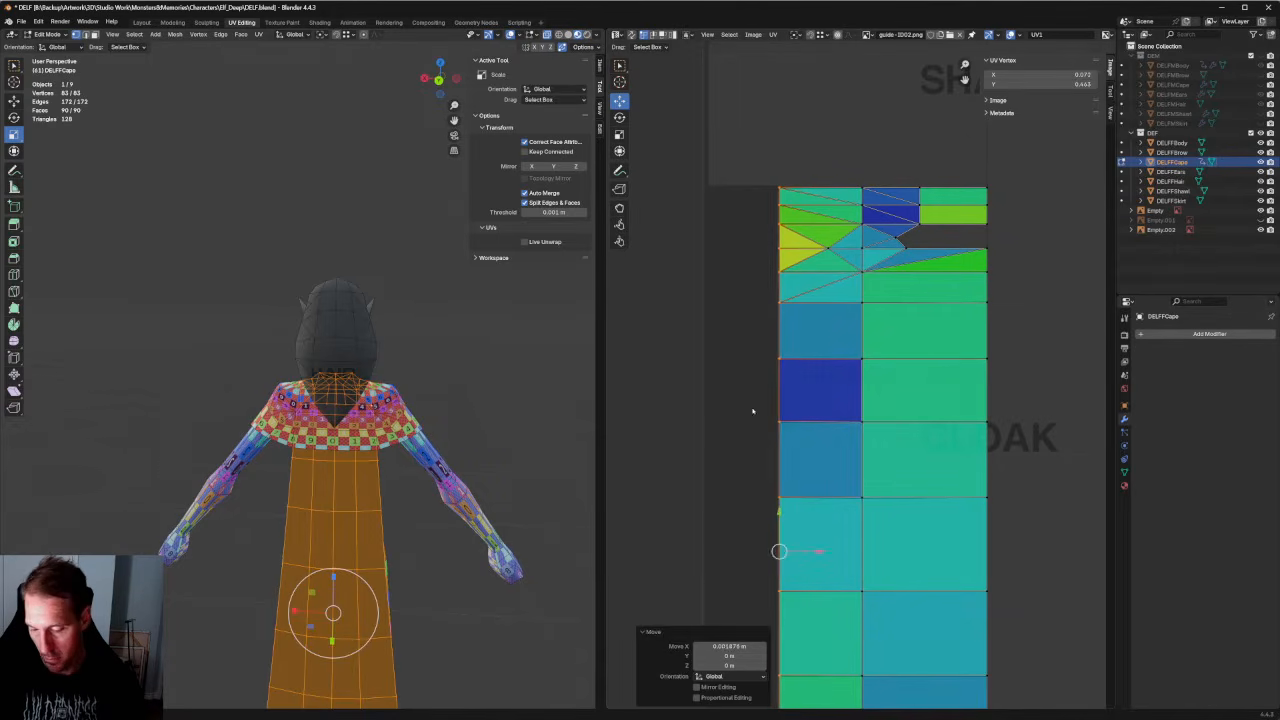
click(753, 410)
scroll(757, 405, down, 3)
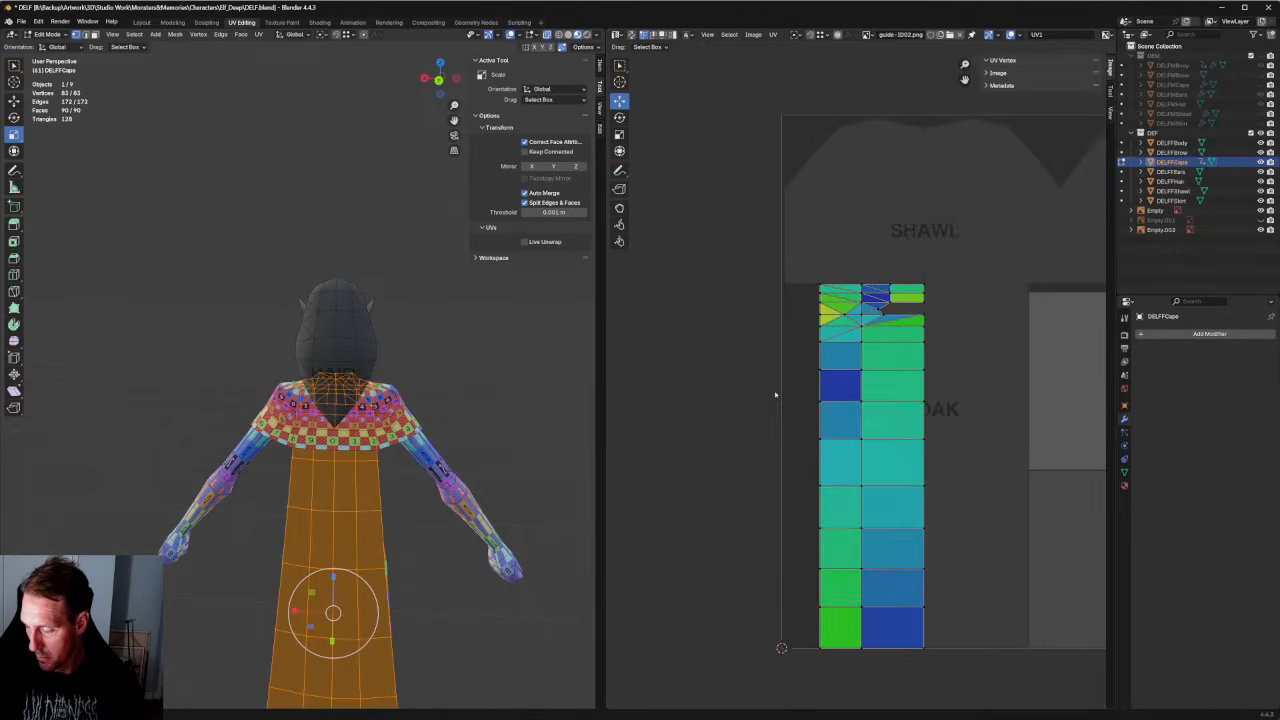
Try adjusting the middle-column UV vertices beside the cape's neck cutout, and undo the change.
click(923, 377)
middle_drag(921, 428, 879, 378)
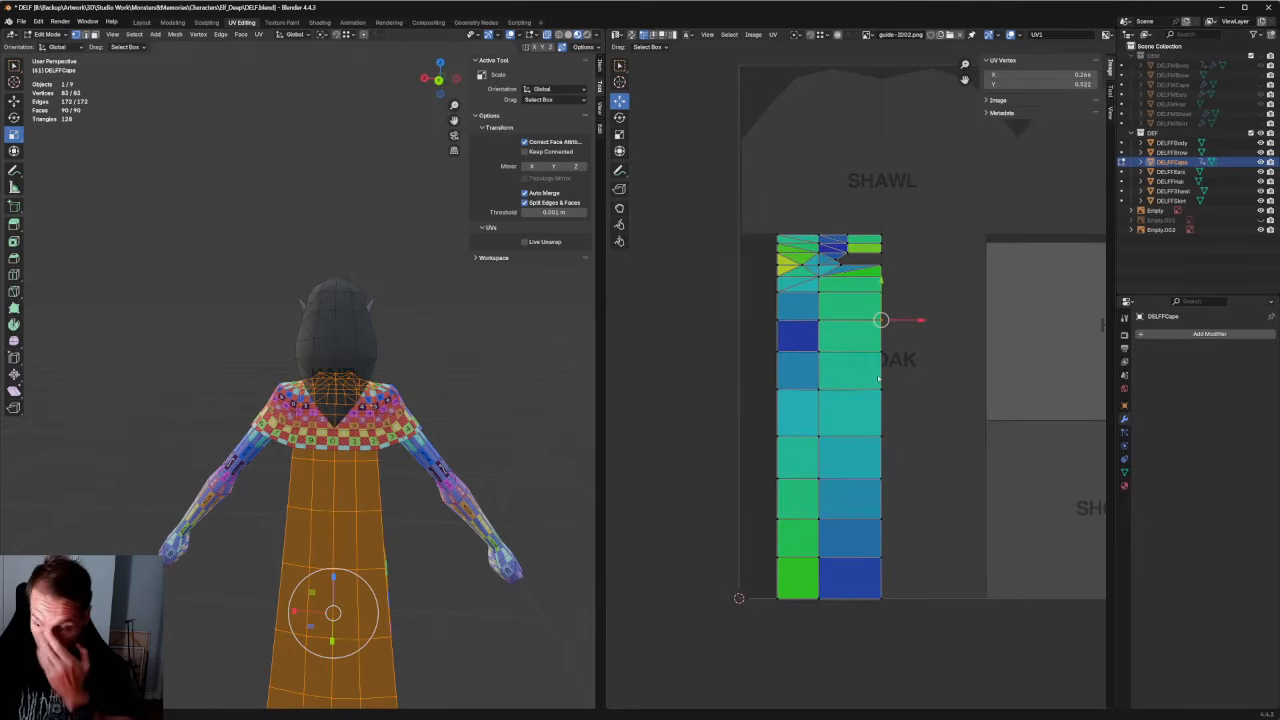
scroll(879, 378, up, 3)
middle_drag(840, 191, 869, 418)
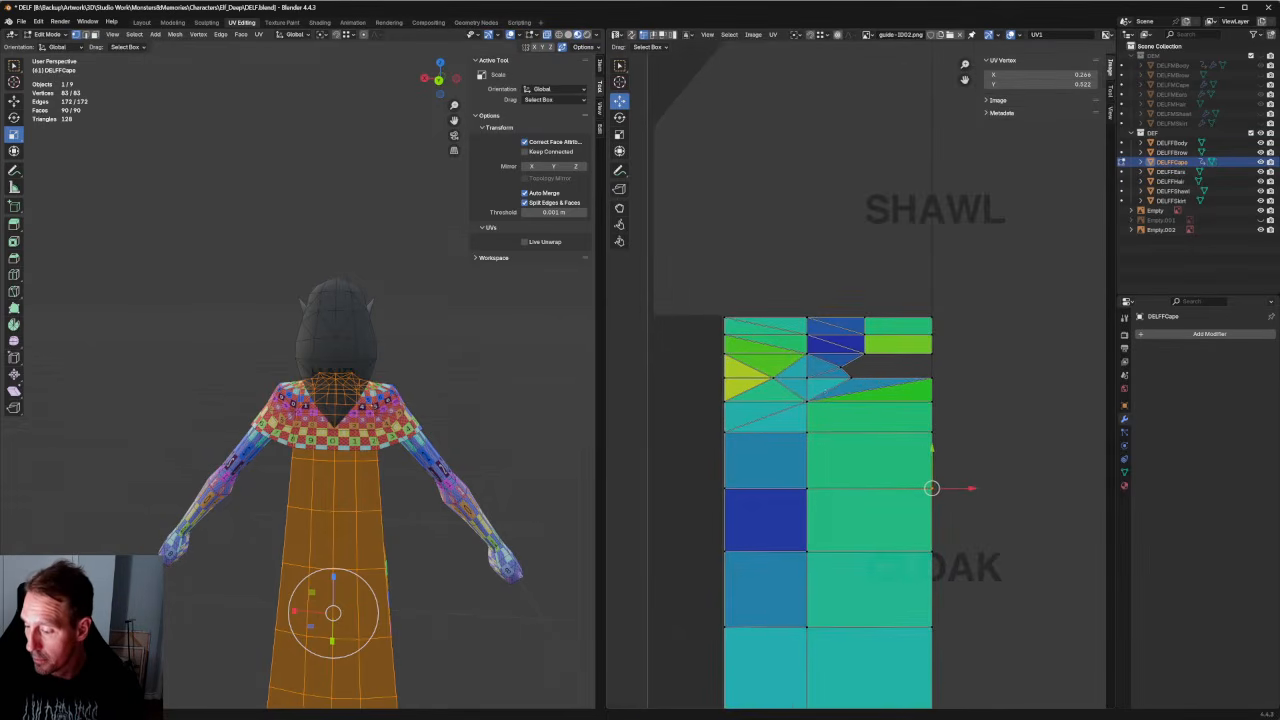
scroll(858, 380, up, 2)
drag(798, 295, 722, 488)
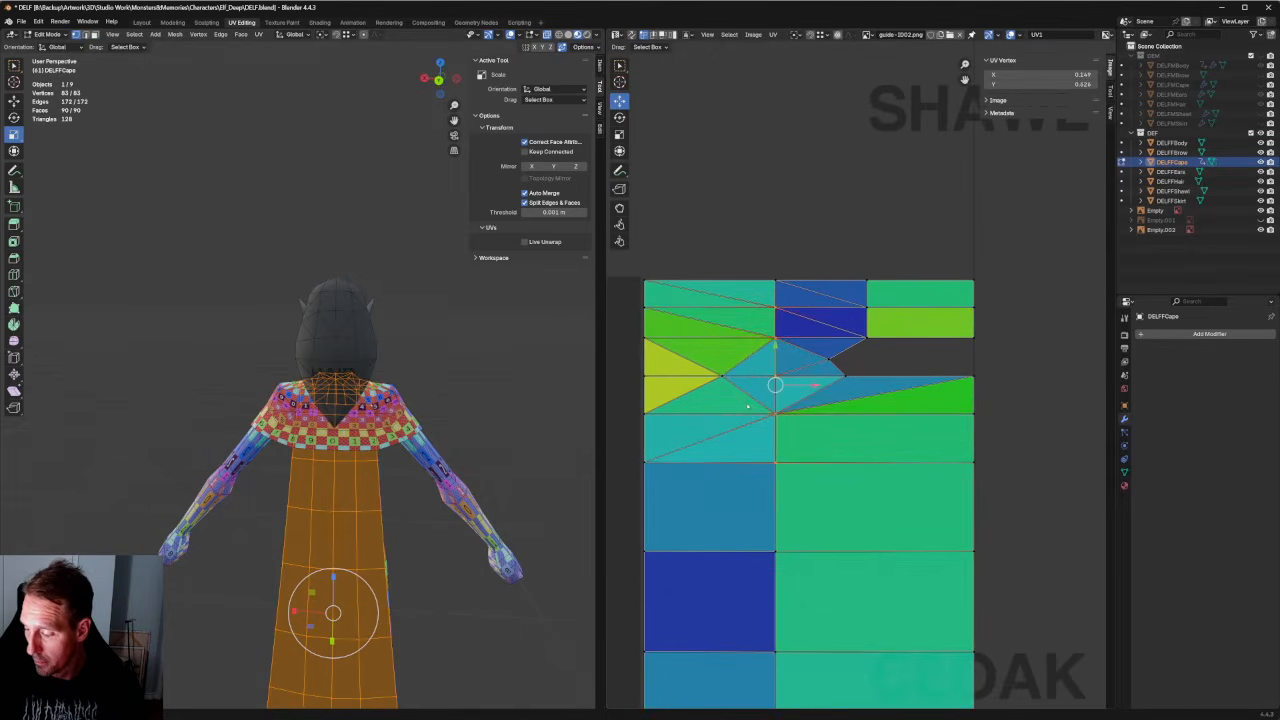
right_click(758, 370)
click(758, 370)
key(ctrl+z)
Shift the vertex where the upper outer column's triangles meet toward the outer edge and align it horizontally.
right_click(697, 382)
click(697, 382)
click(731, 399)
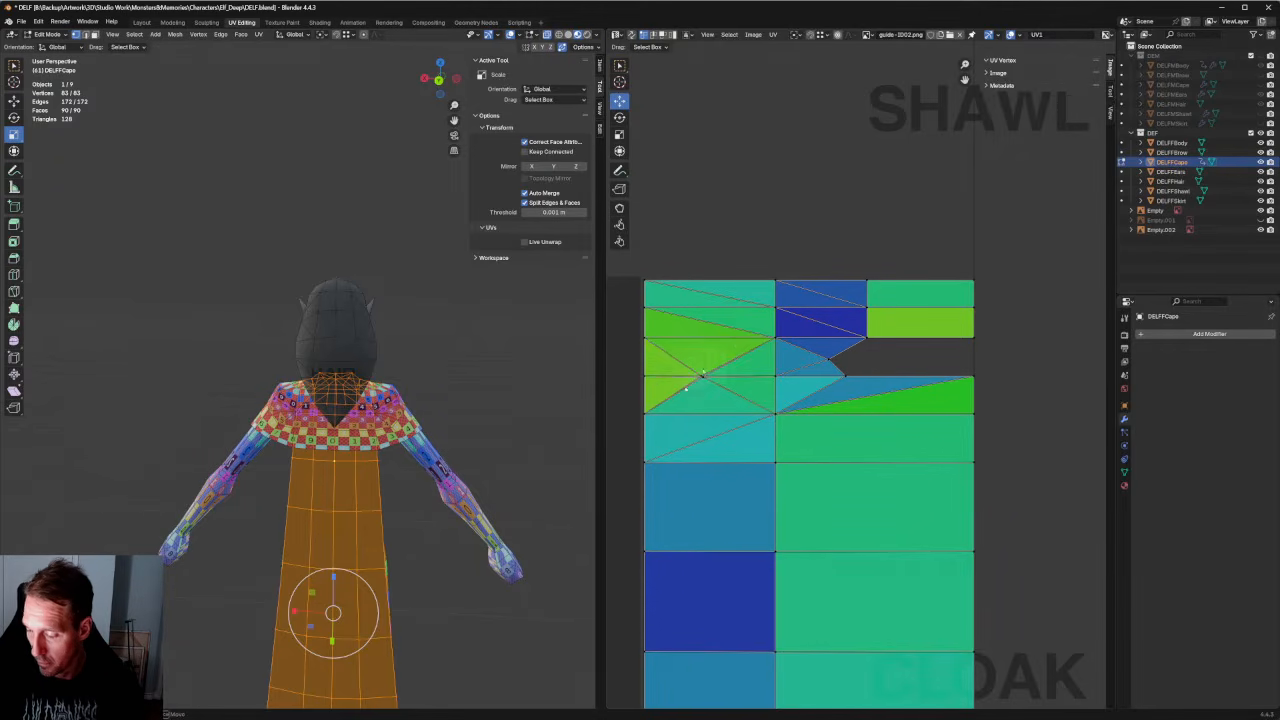
drag(687, 389, 719, 367)
key(shift+w)
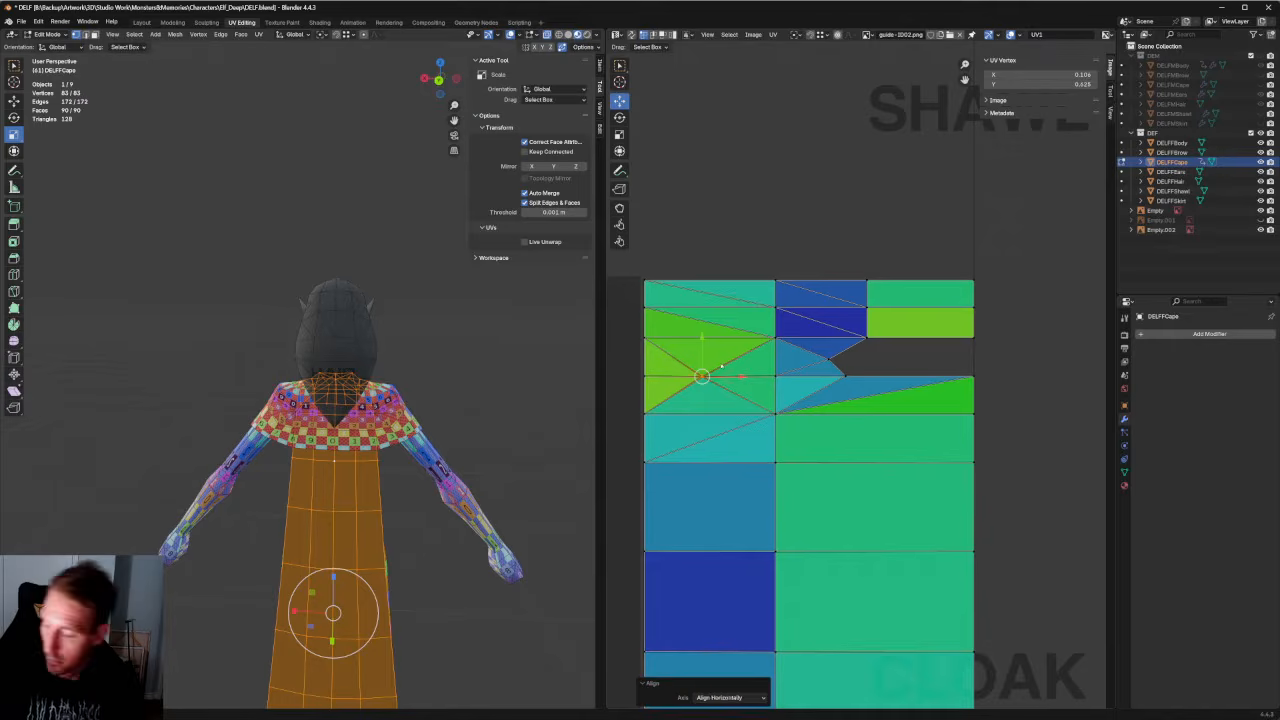
click(804, 395)
scroll(816, 374, down, 4)
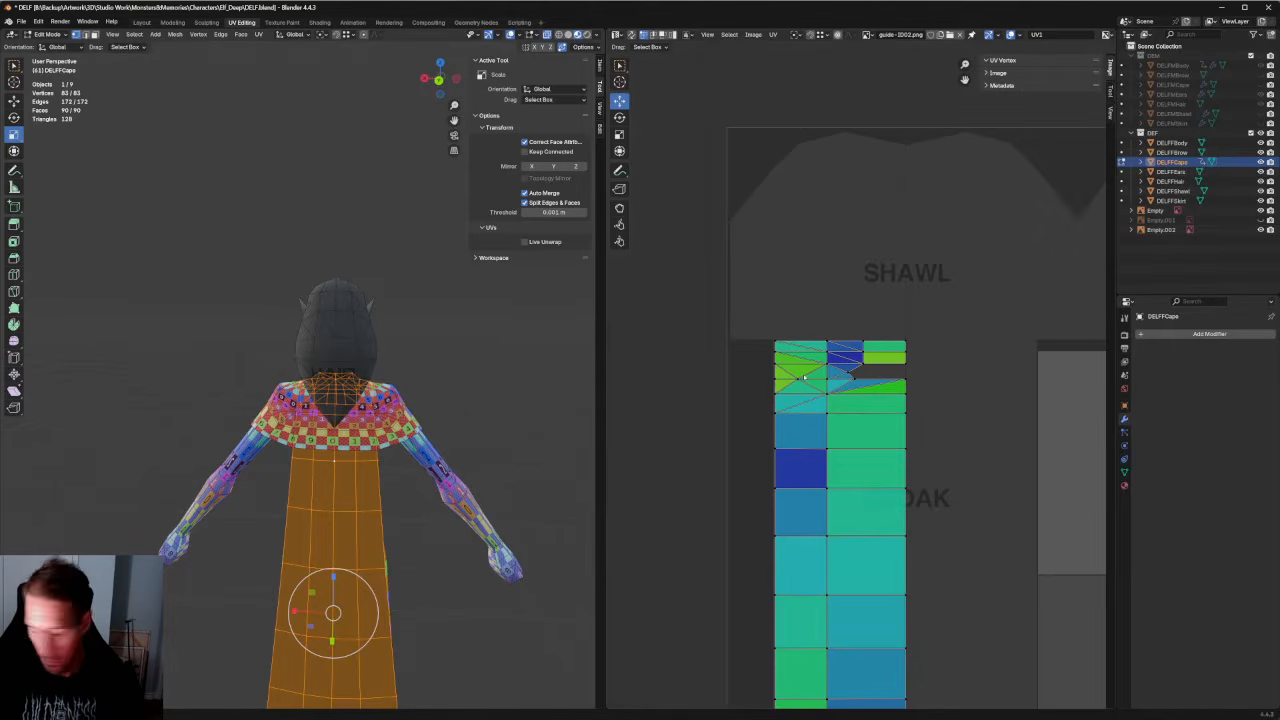
From the back view, isolate the cape half beyond its center line and move its UVs sideways to about X 0.448, clear of the other half.
key(a)
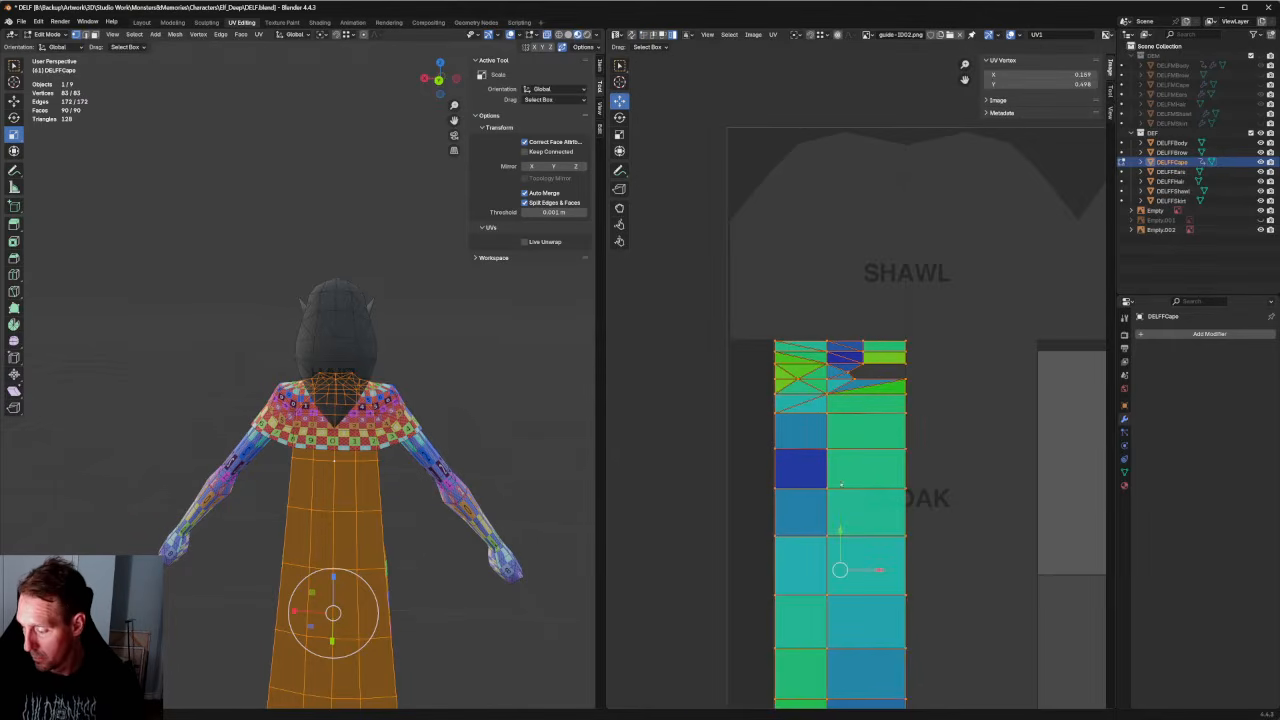
scroll(519, 387, down, 3)
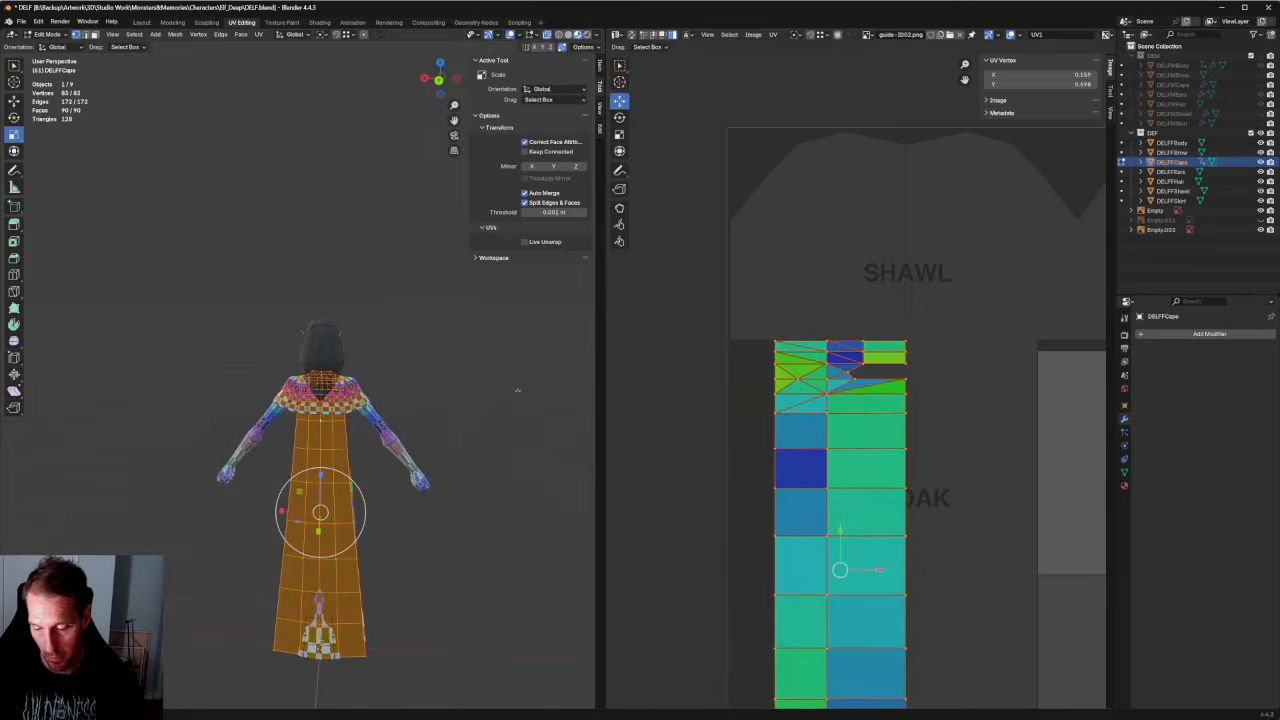
key(grave)
click(450, 418)
key(grave)
click(376, 371)
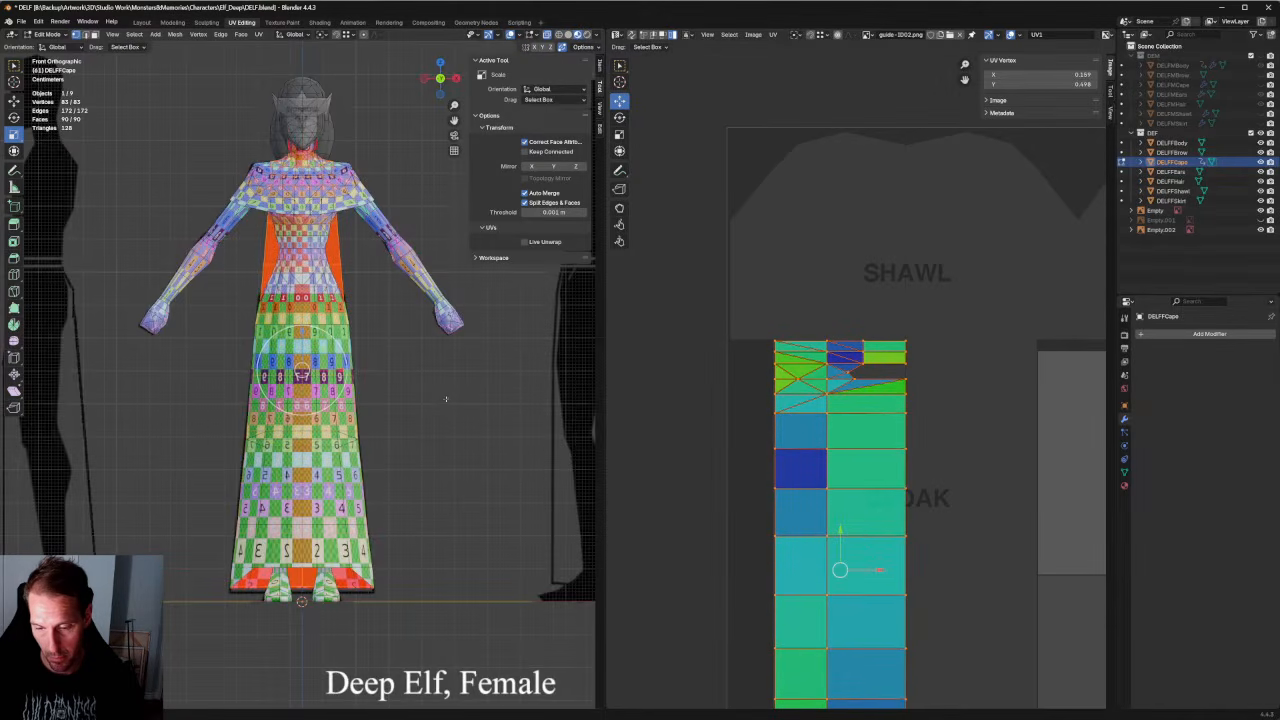
key(grave)
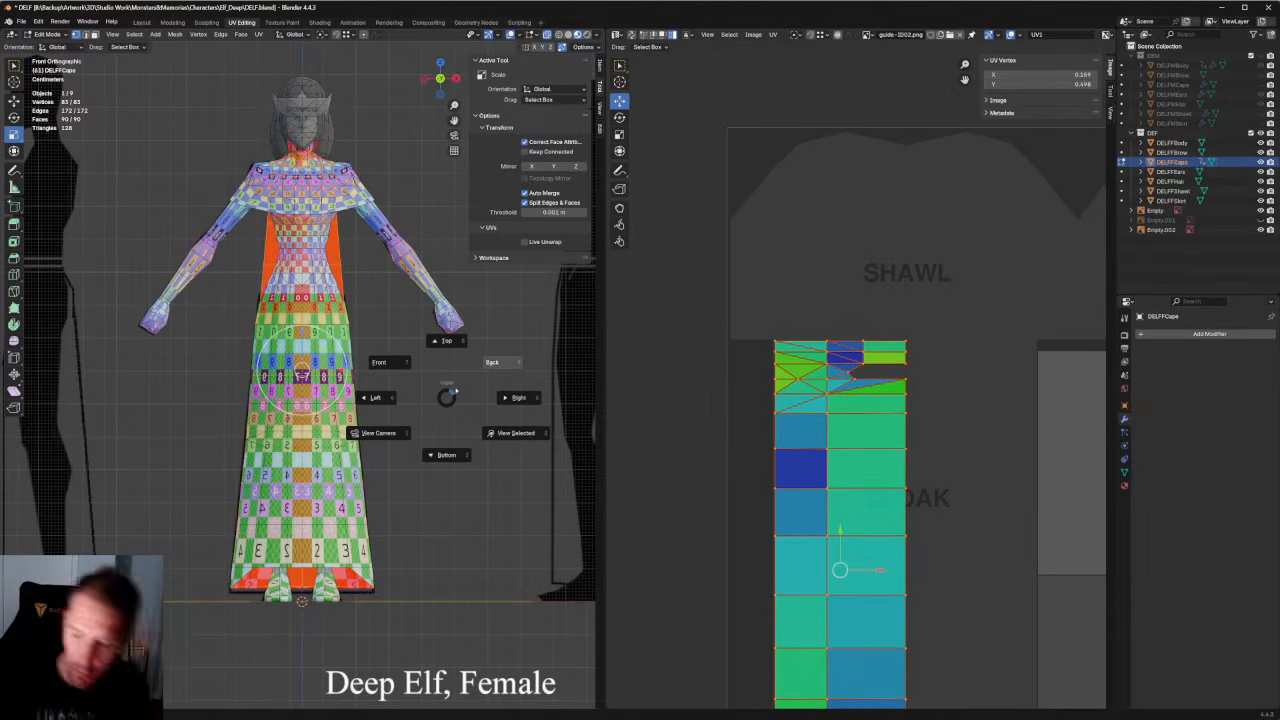
click(492, 362)
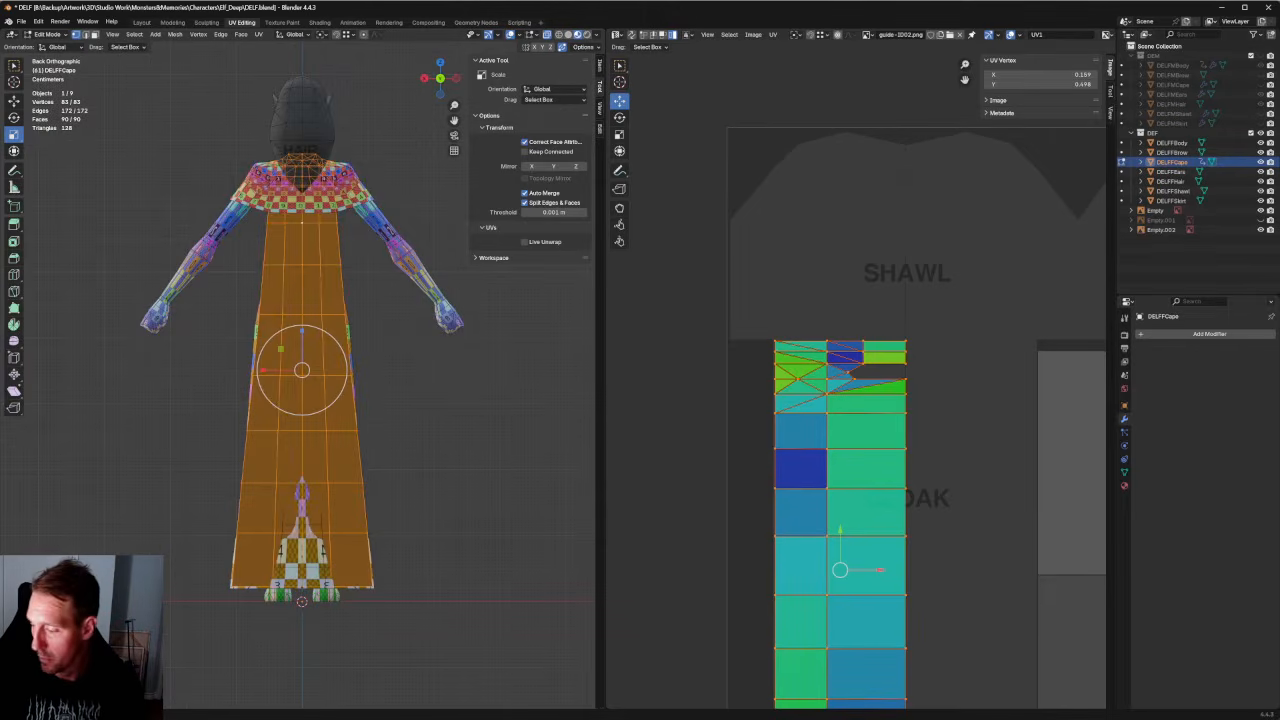
key(alt+a)
drag(421, 106, 300, 631)
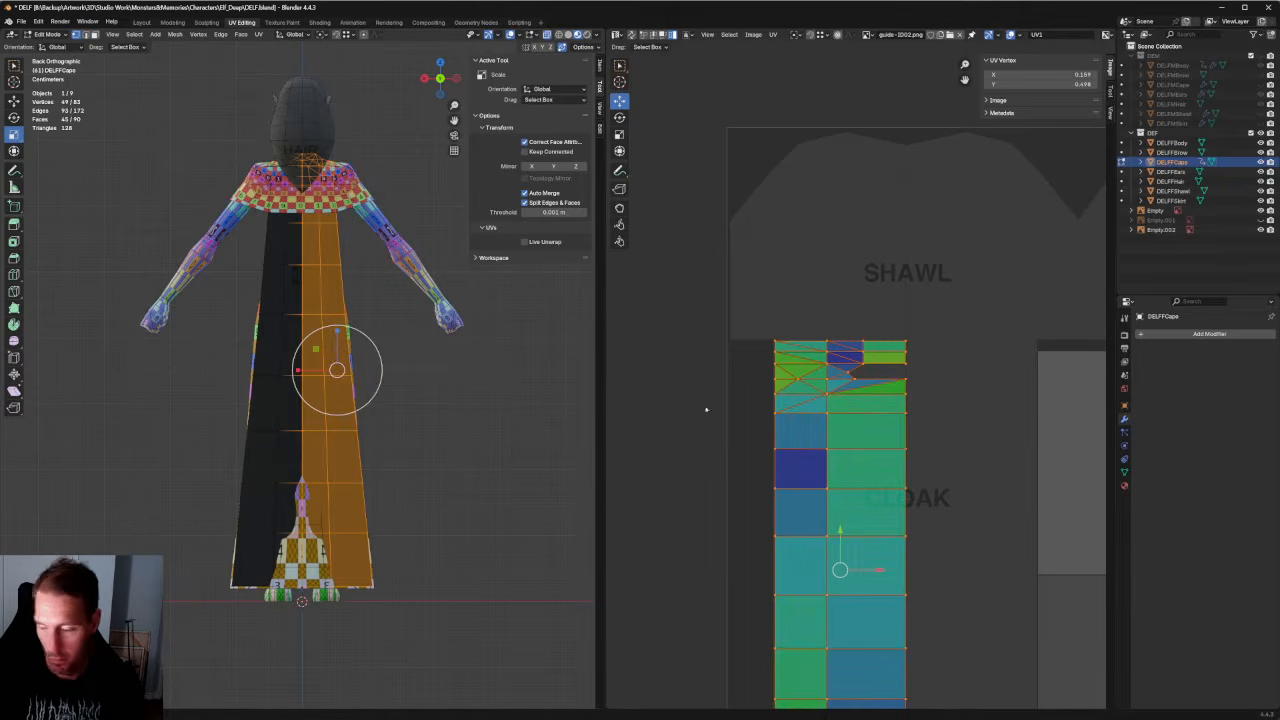
scroll(706, 409, down, 3)
drag(808, 446, 905, 447)
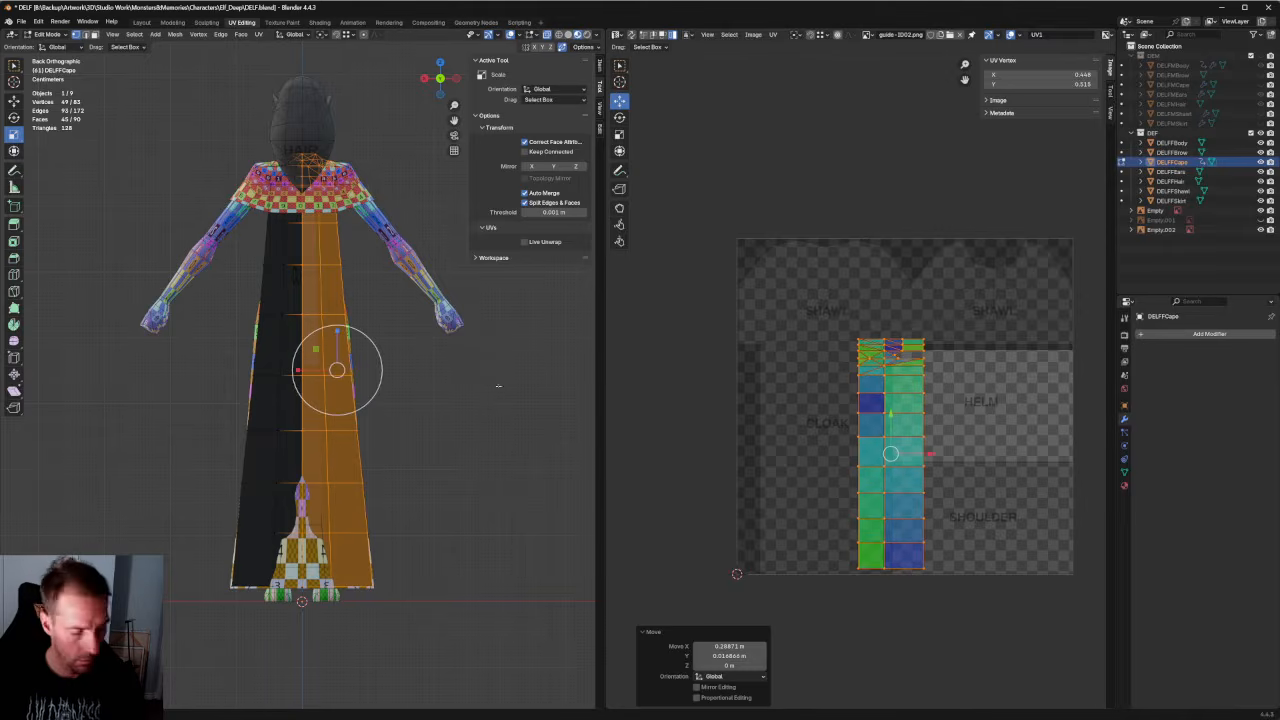
With the whole cape mesh selected, mirror the displaced UV half on X and join it to the other half at the center line.
click(520, 395)
key(a)
drag(1014, 308, 846, 598)
key(u)
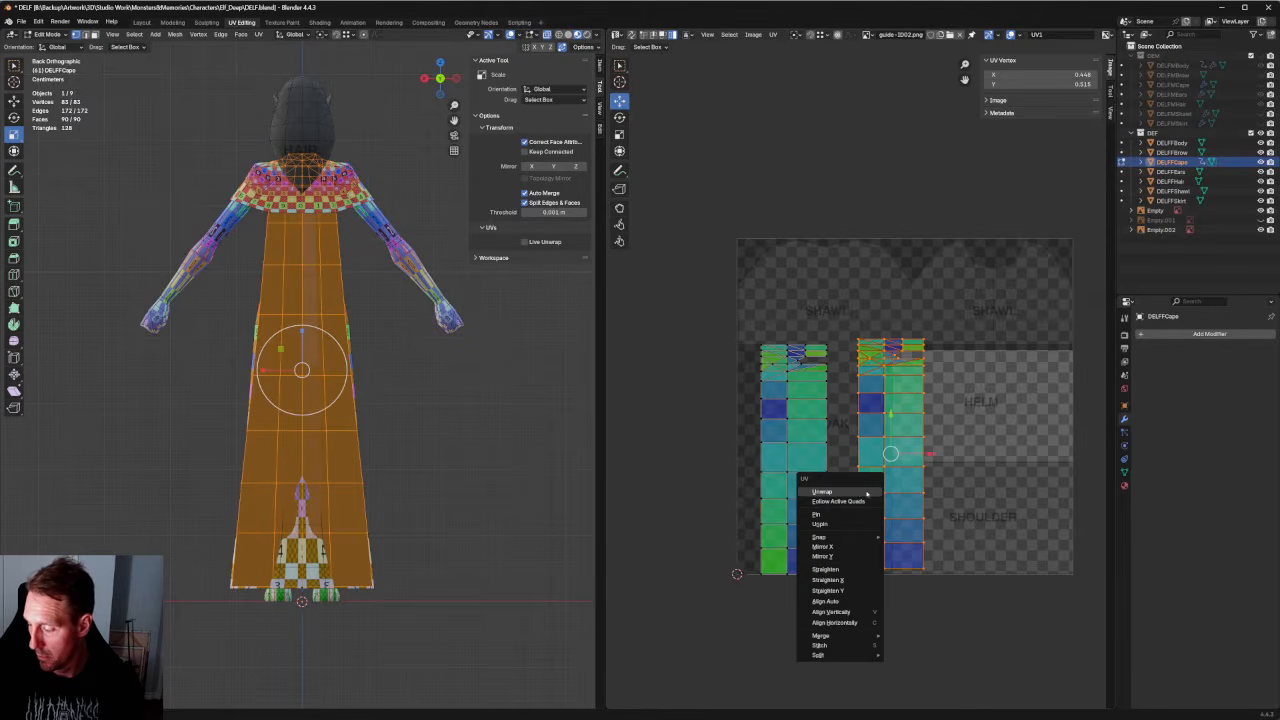
click(846, 546)
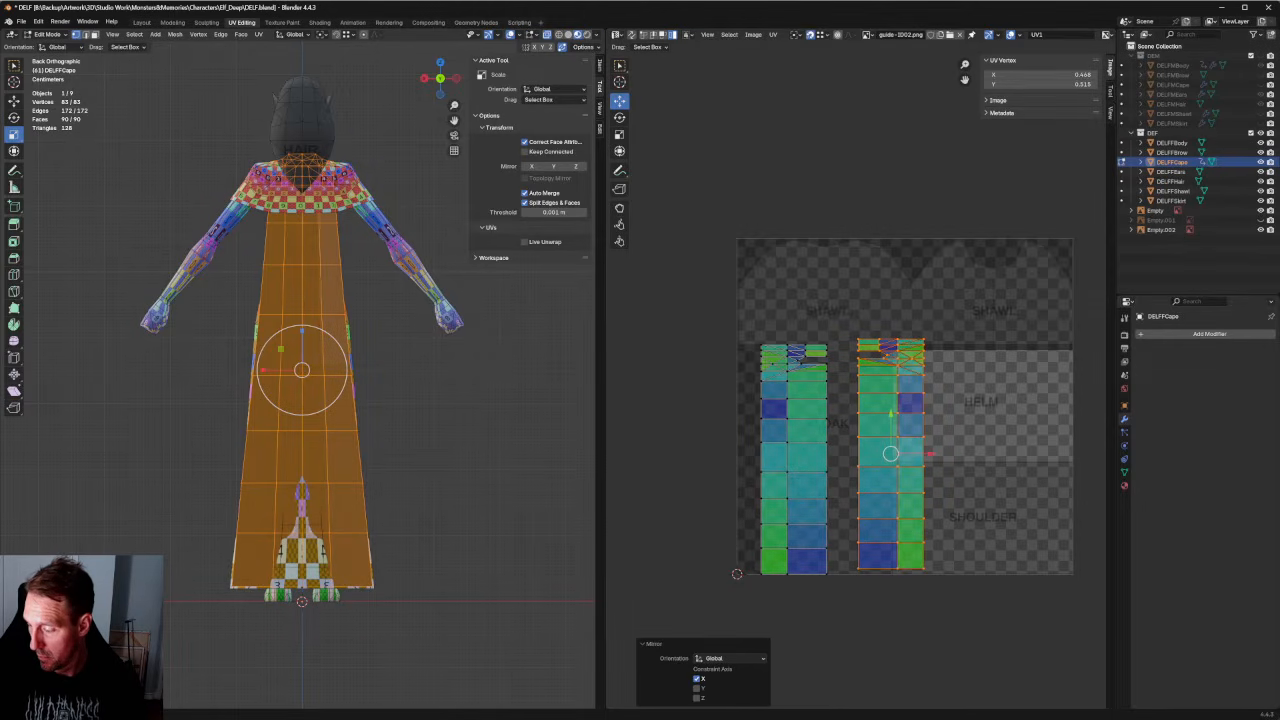
drag(890, 453, 828, 470)
Select the UV vertices of the two central face rows above the cape's neck cutout.
scroll(835, 440, up, 4)
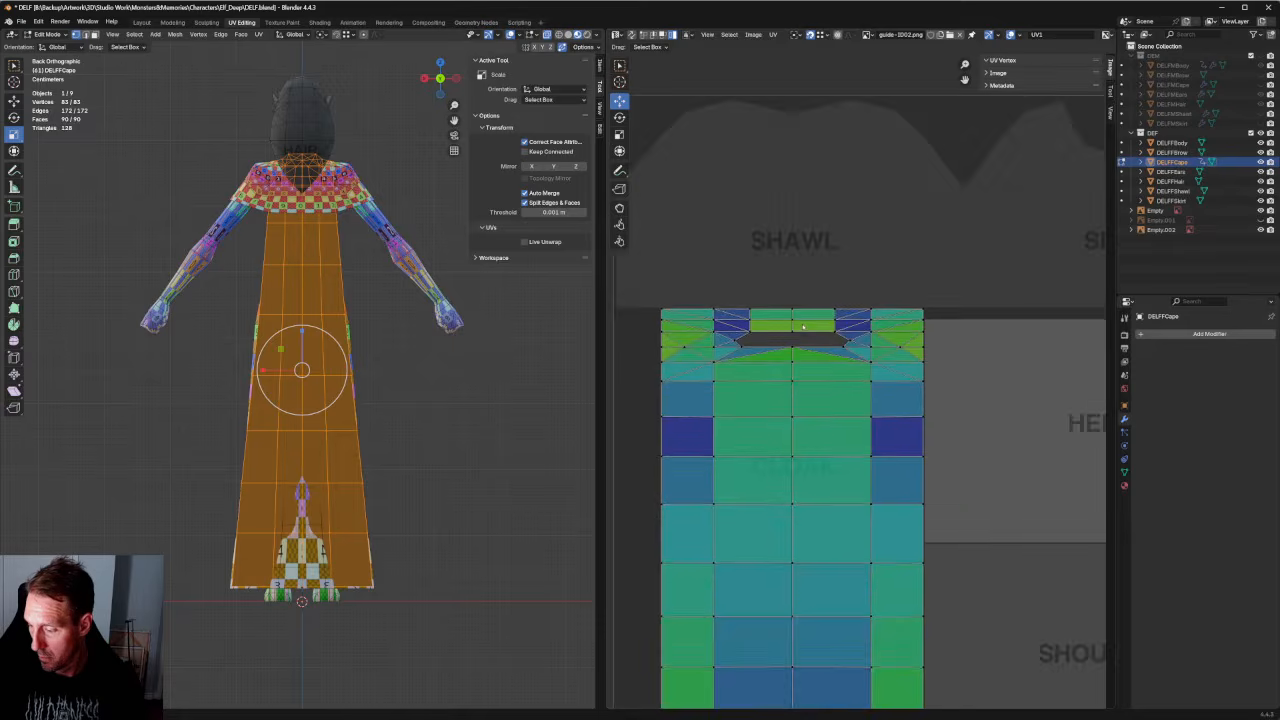
scroll(840, 426, up, 2)
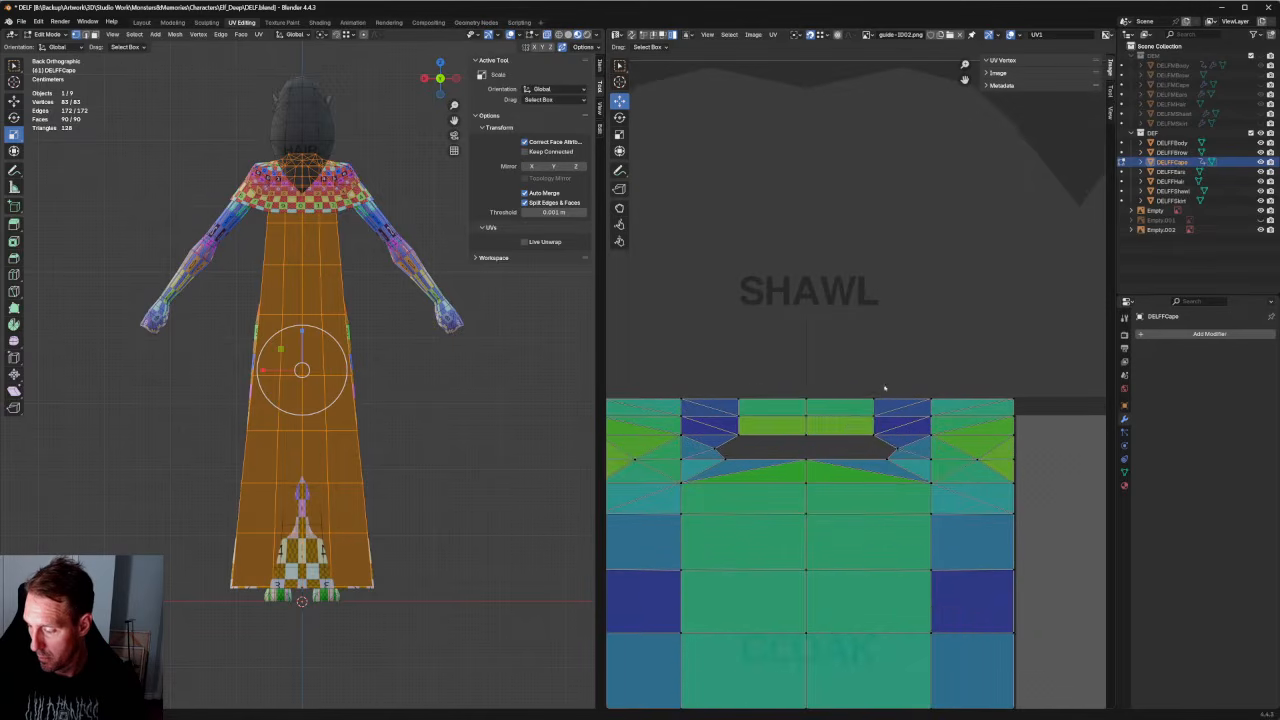
drag(884, 388, 718, 452)
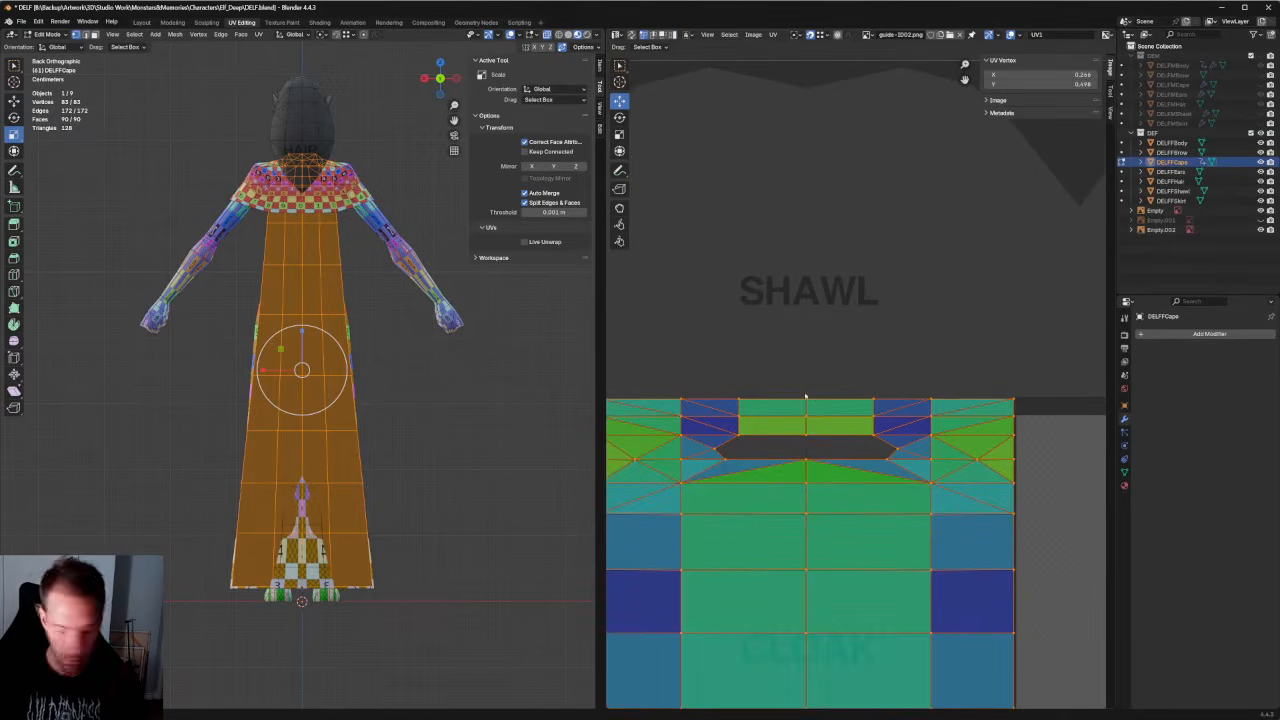
drag(722, 381, 884, 449)
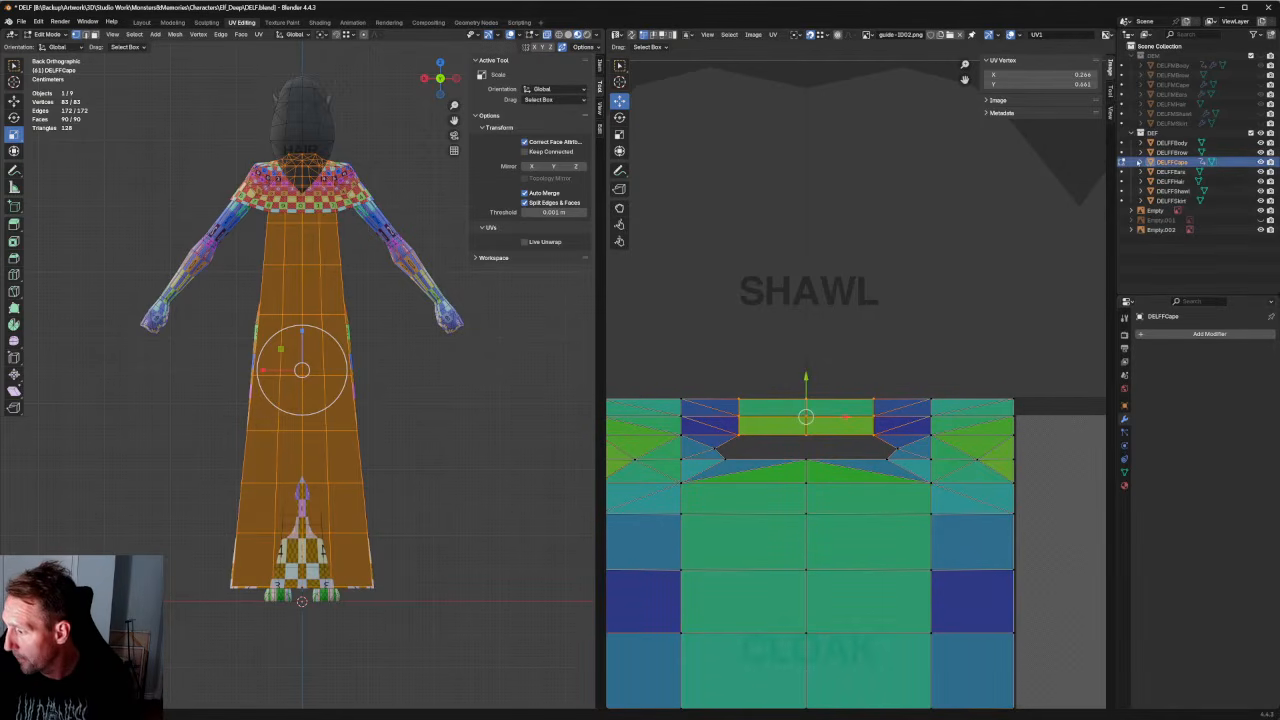
Change the cape material's base color image to UV_test_Texture.png and check the checker pattern on the cape's back.
click(1141, 162)
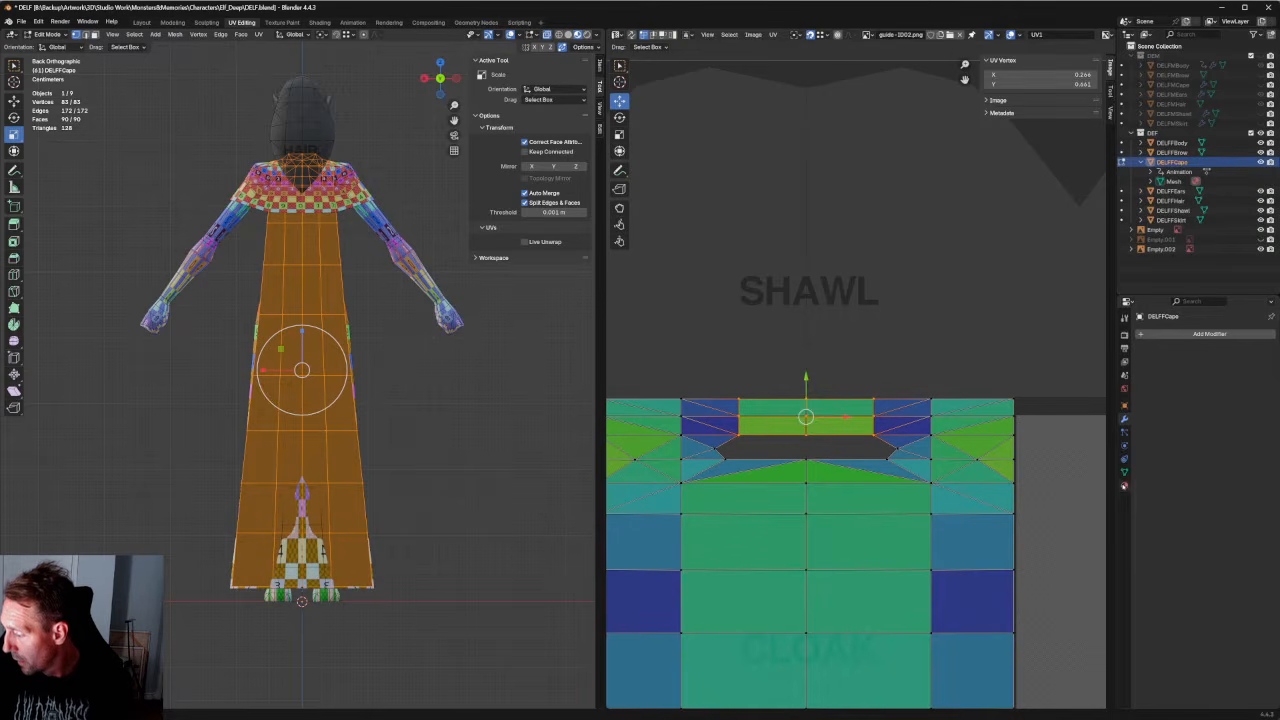
click(1124, 486)
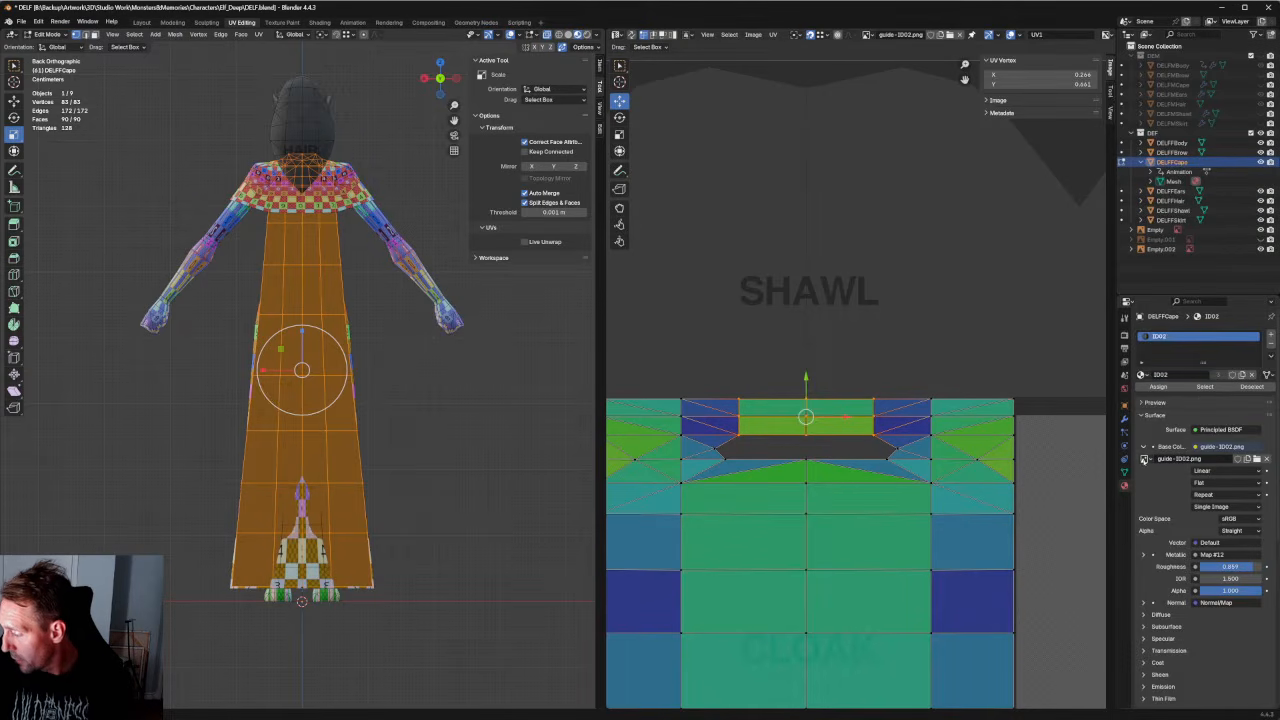
click(1144, 459)
click(1032, 552)
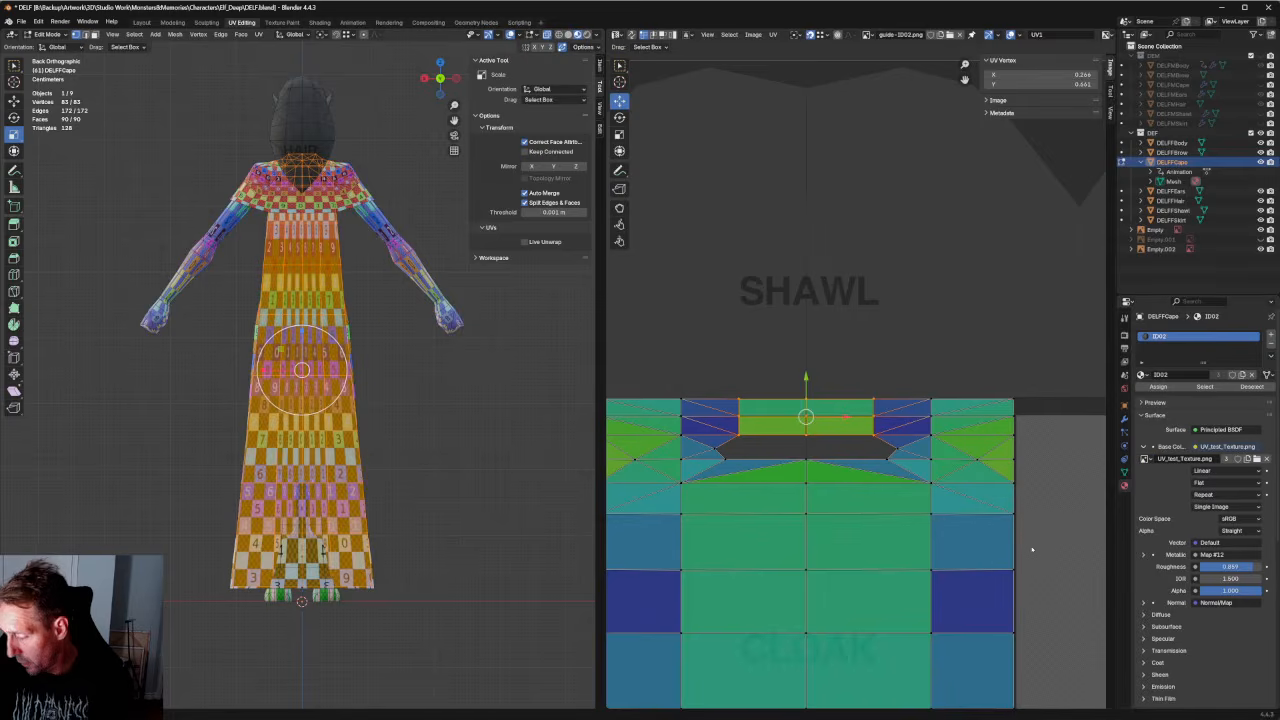
scroll(301, 370, up, 4)
scroll(328, 628, down, 5)
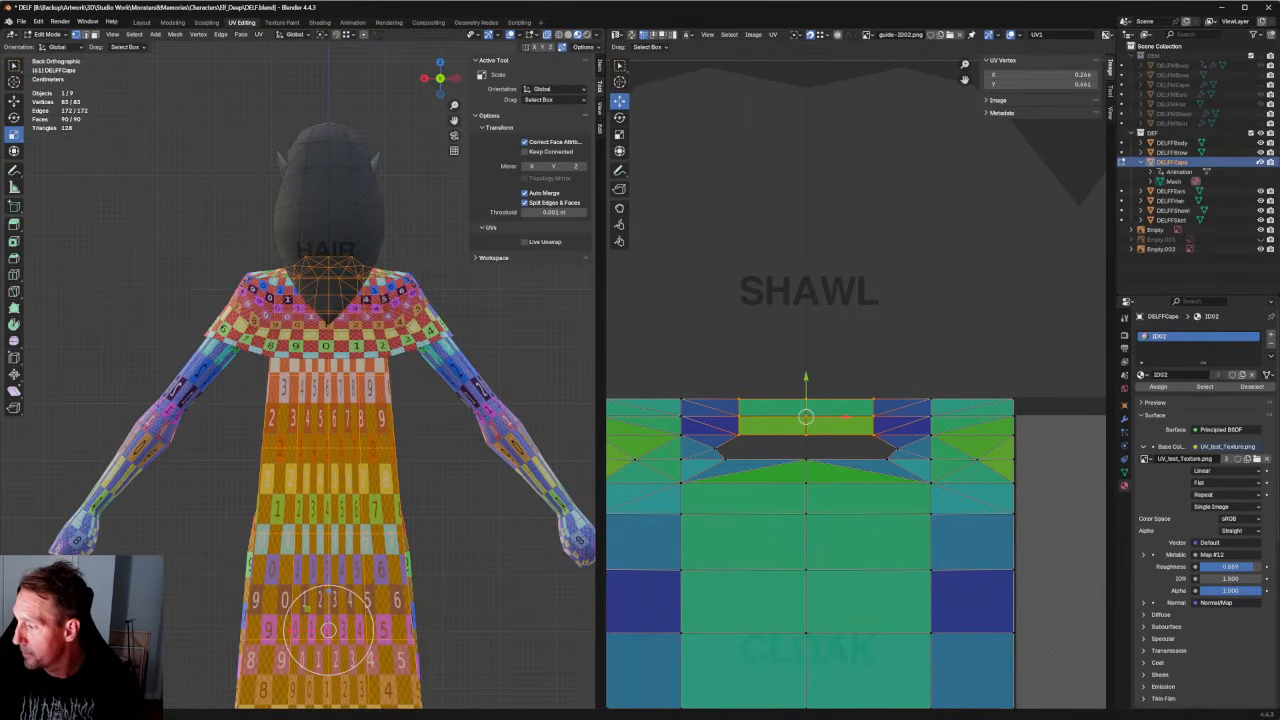
Try to isolate the cape by hiding unselected geometry in Edit Mode.
click(175, 34)
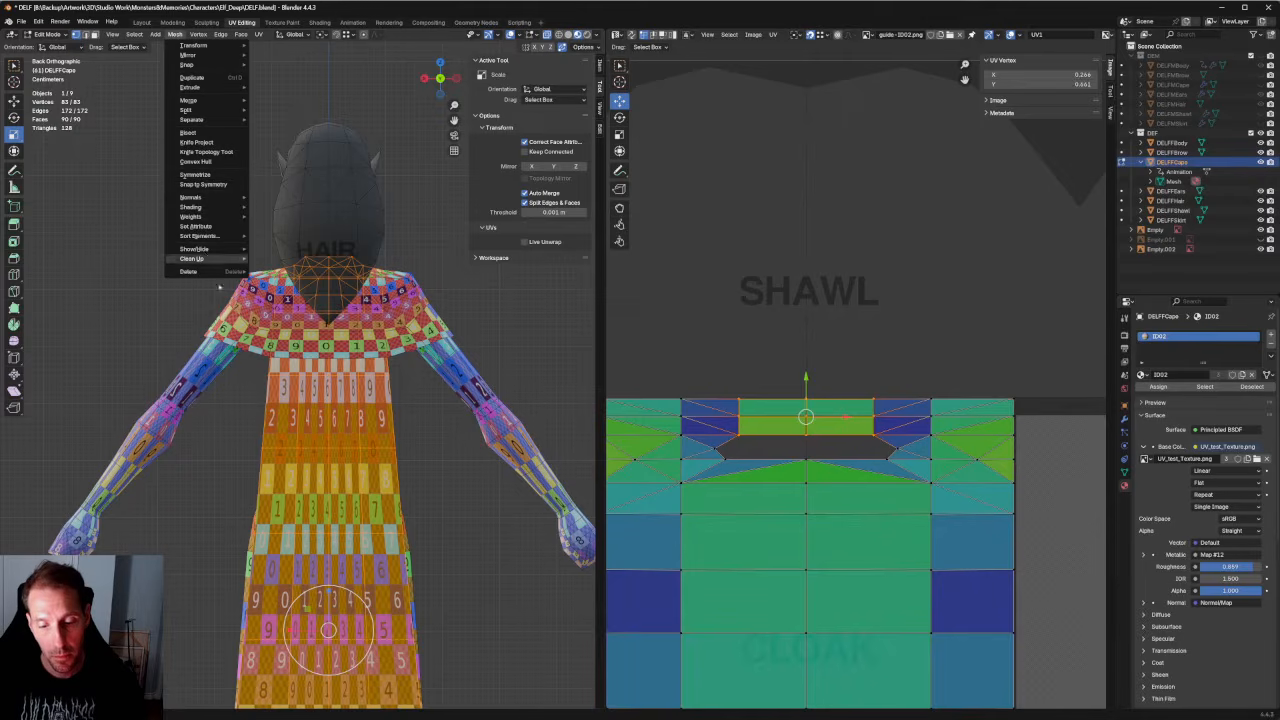
mouse_move(200, 248)
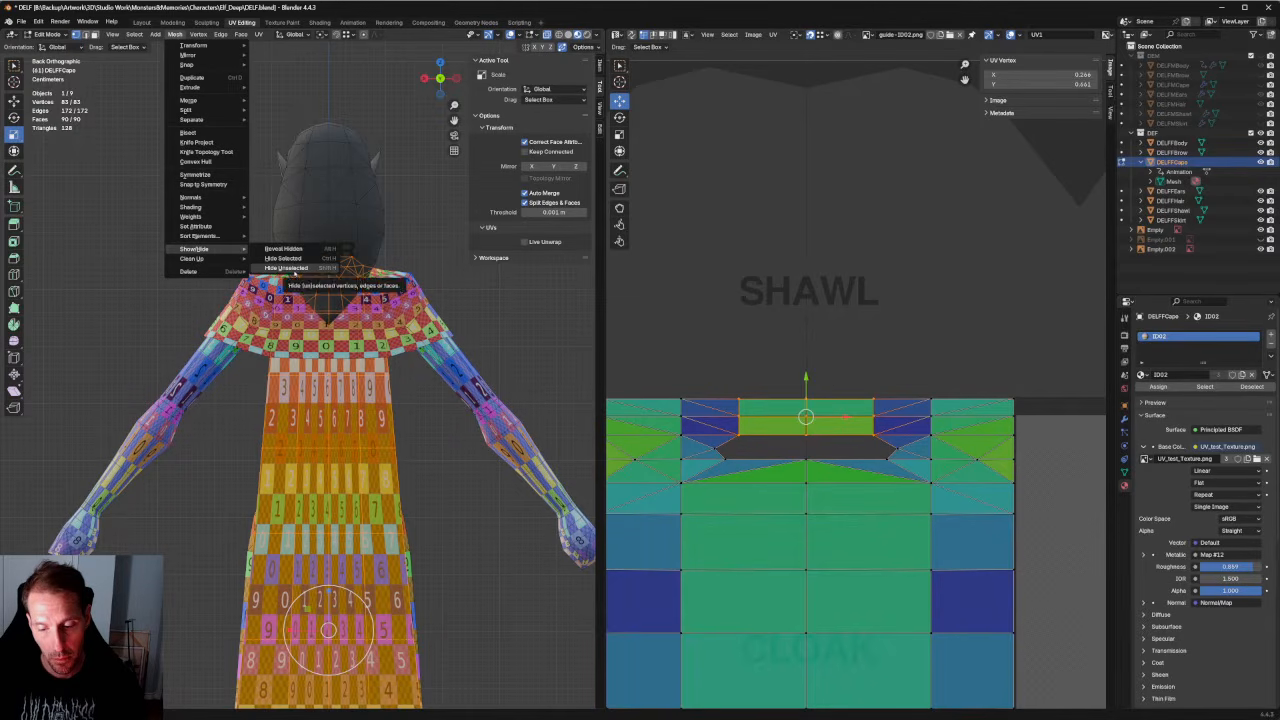
click(287, 268)
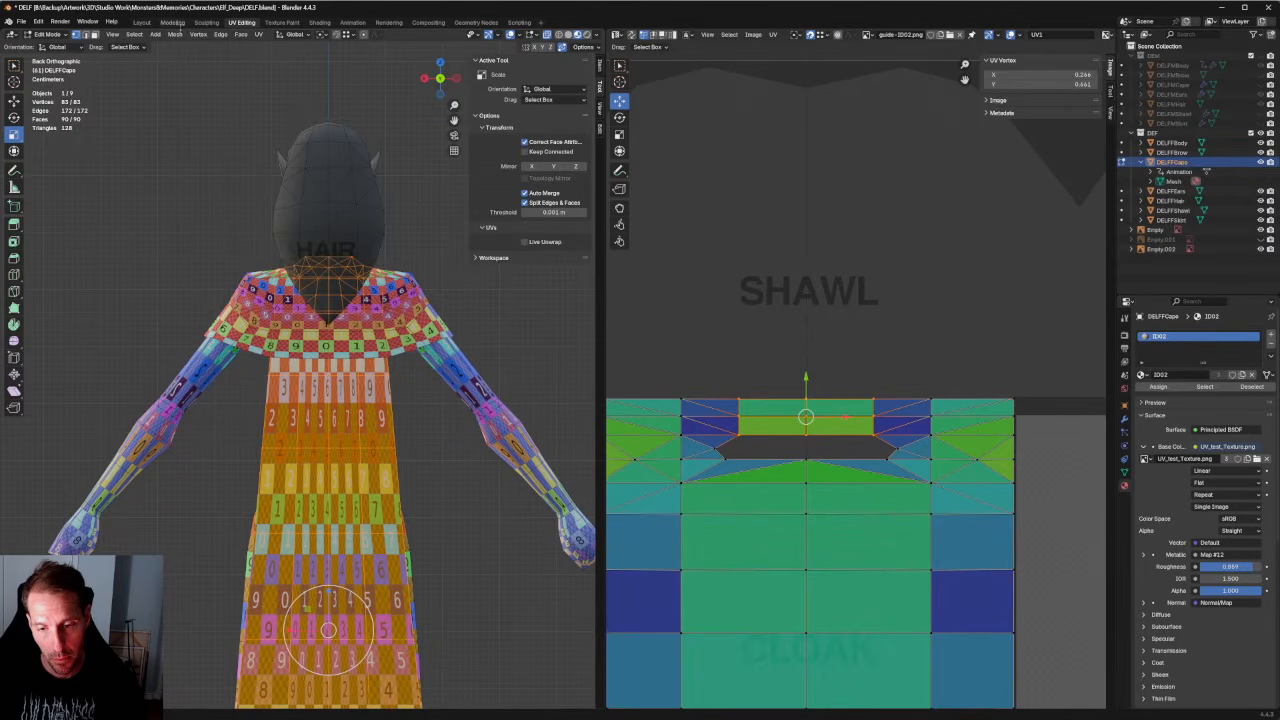
scroll(392, 300, down, 4)
middle_drag(392, 300, 405, 333)
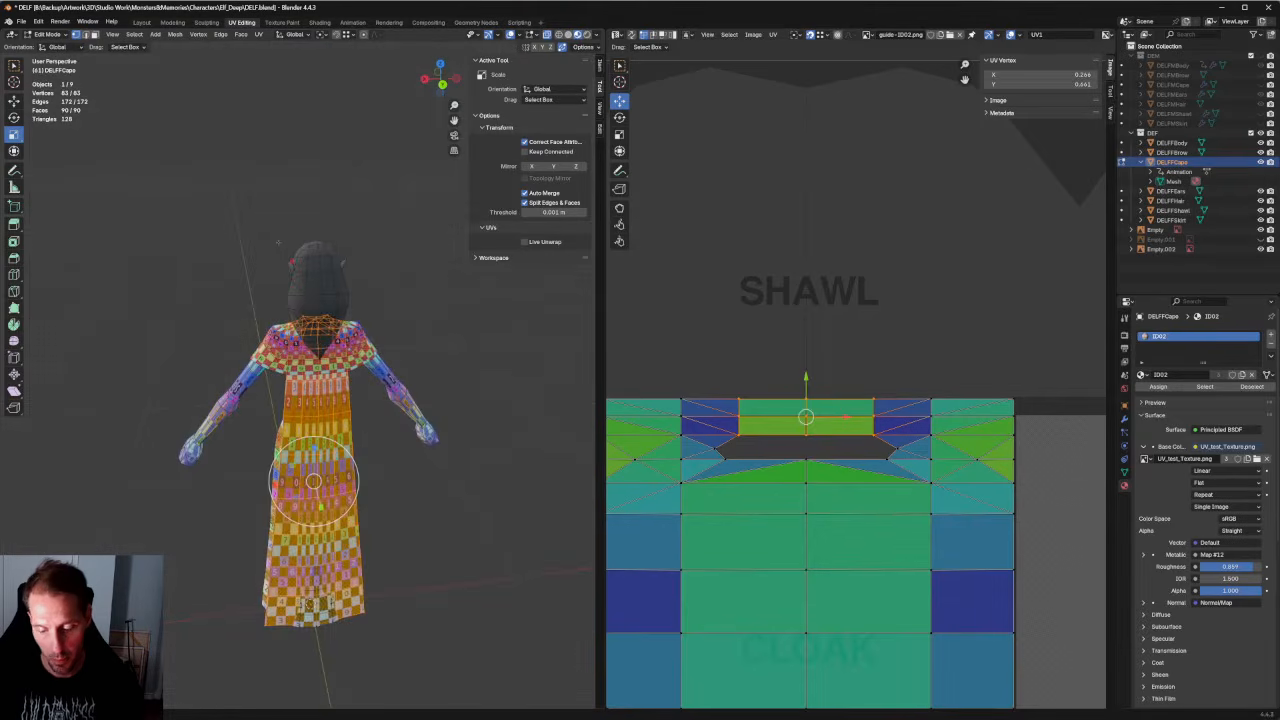
click(405, 333)
key(c)
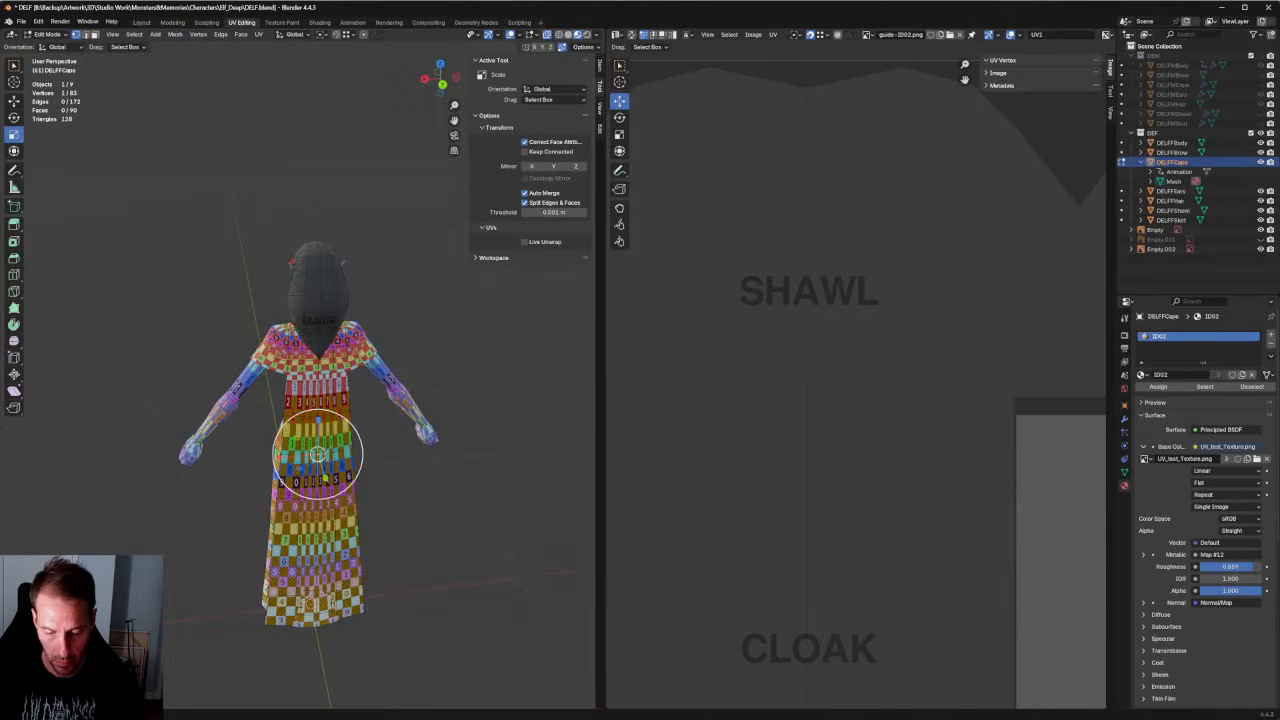
Switch to Object Mode and hide every unselected object so only the cape is shown.
click(48, 34)
click(50, 46)
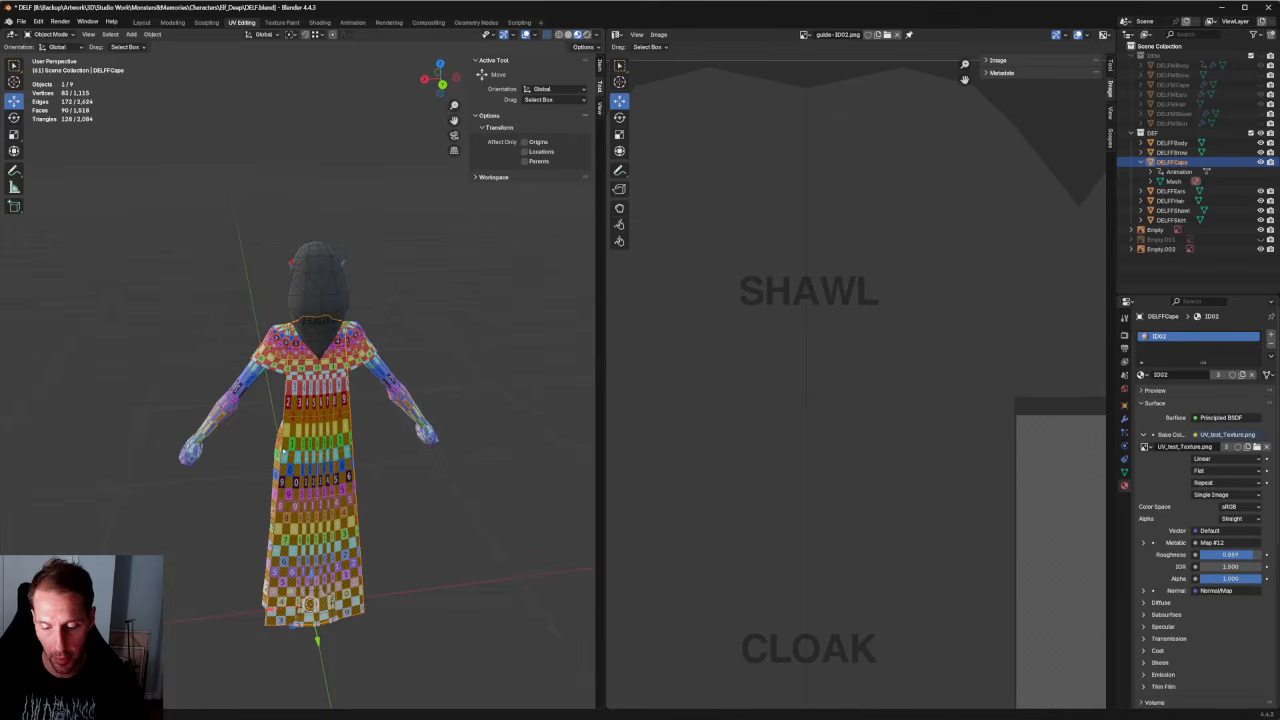
click(151, 34)
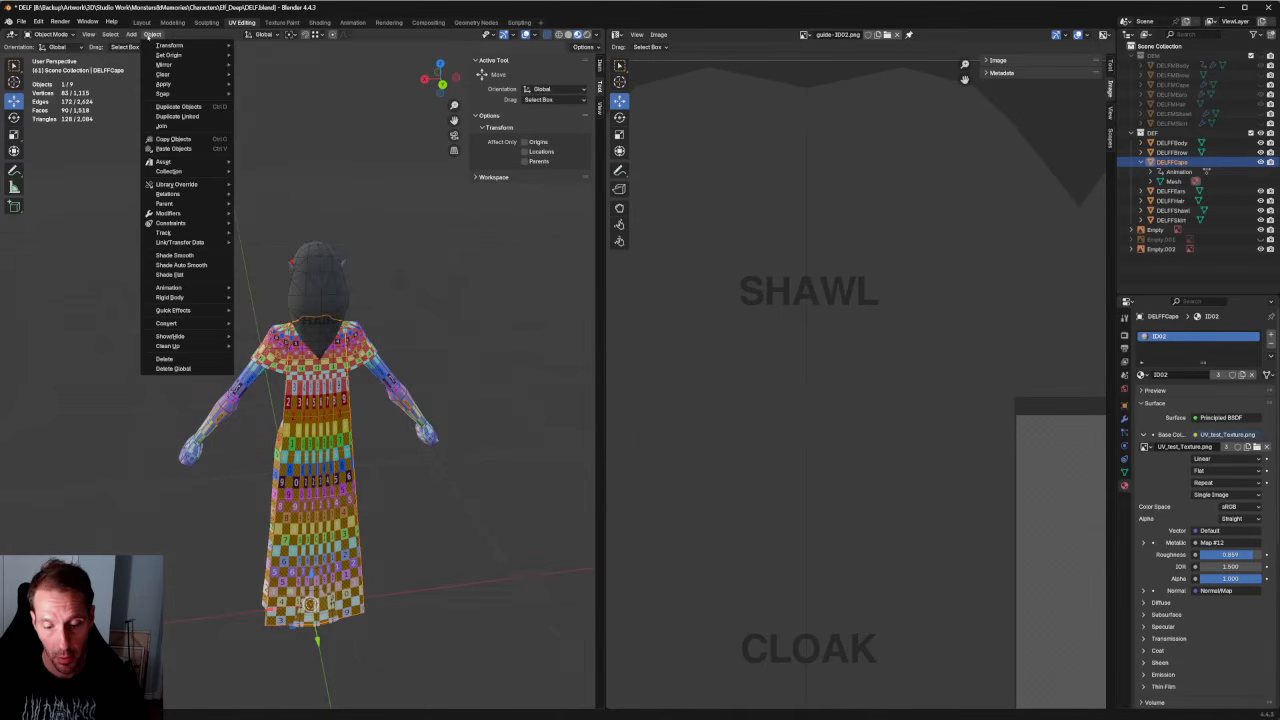
mouse_move(131, 34)
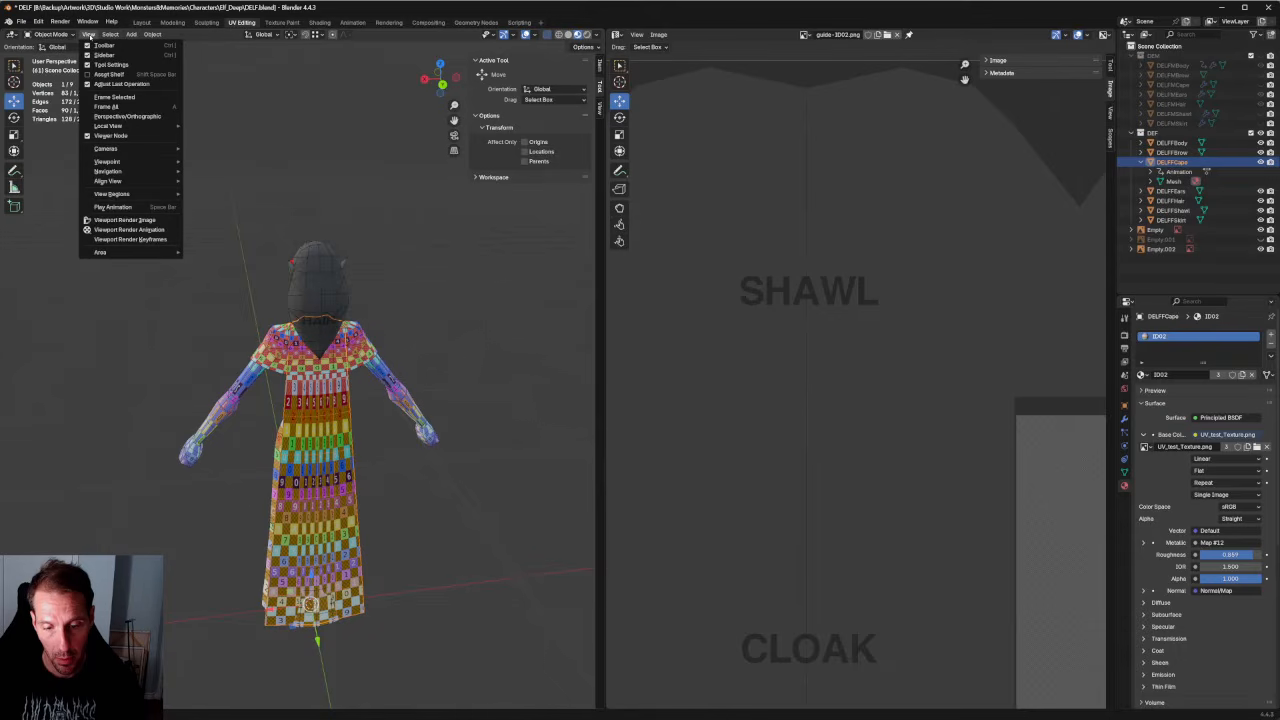
click(112, 40)
click(41, 36)
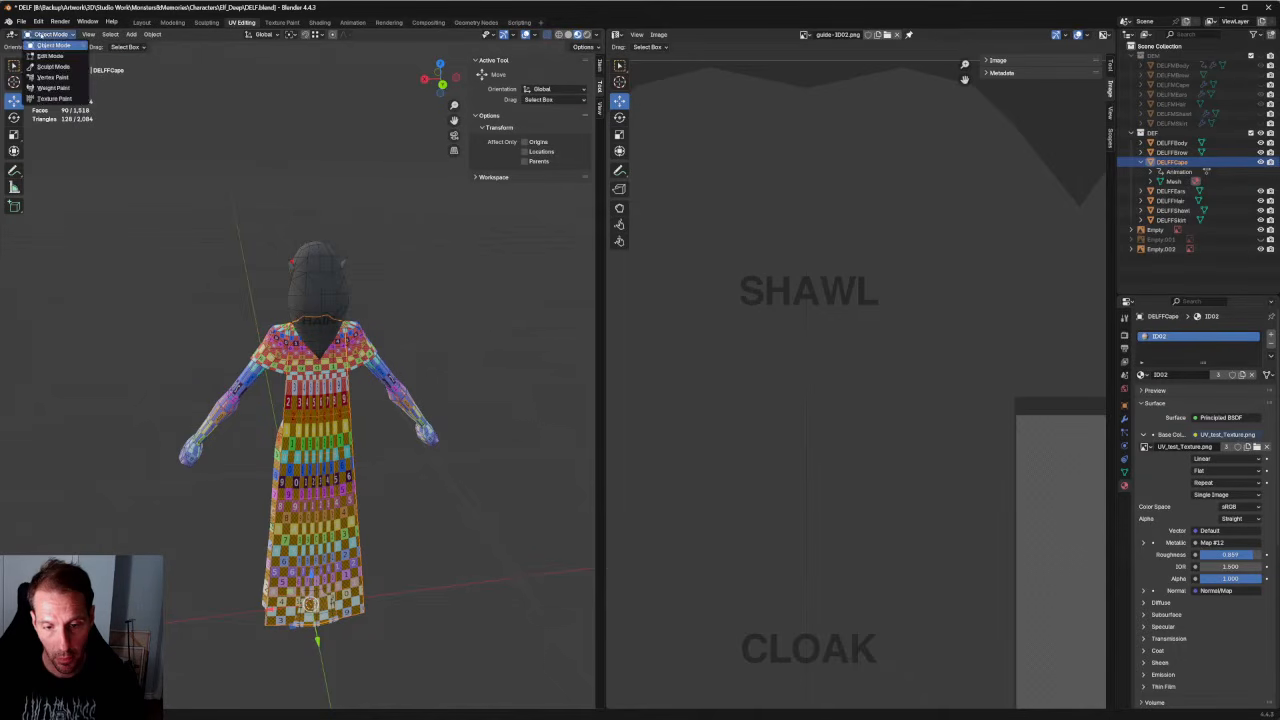
click(150, 37)
click(153, 37)
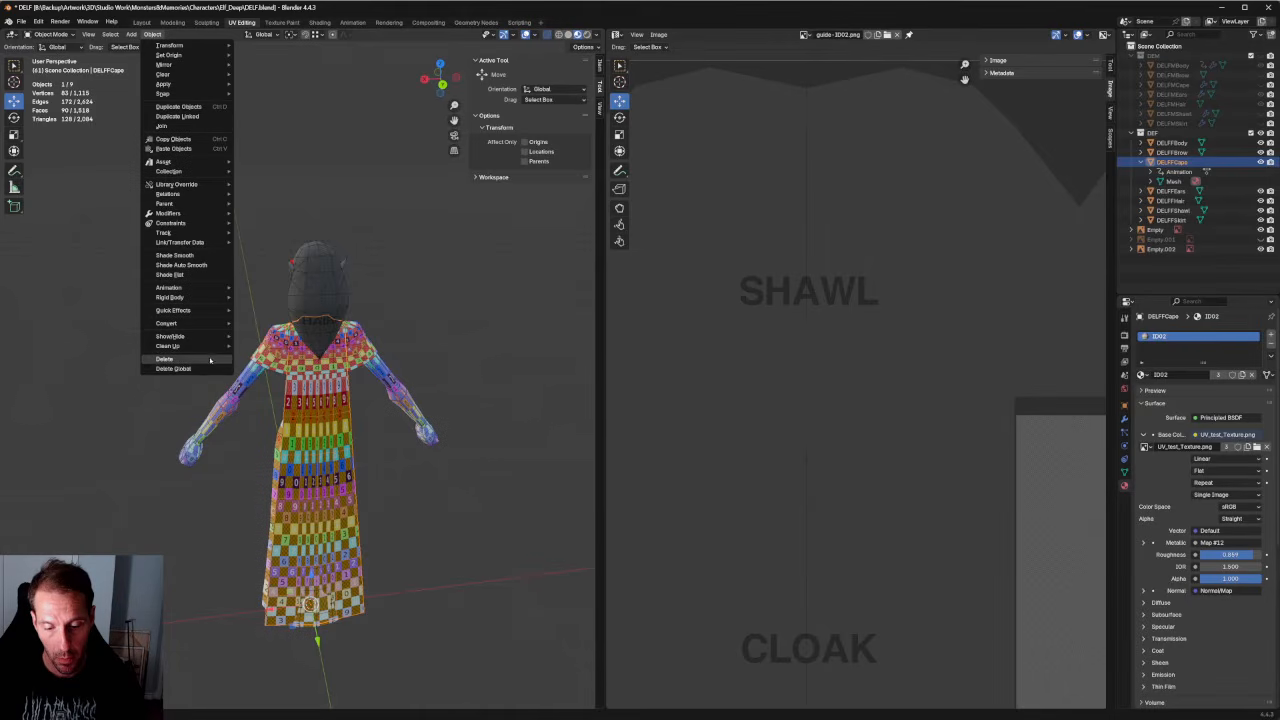
click(285, 360)
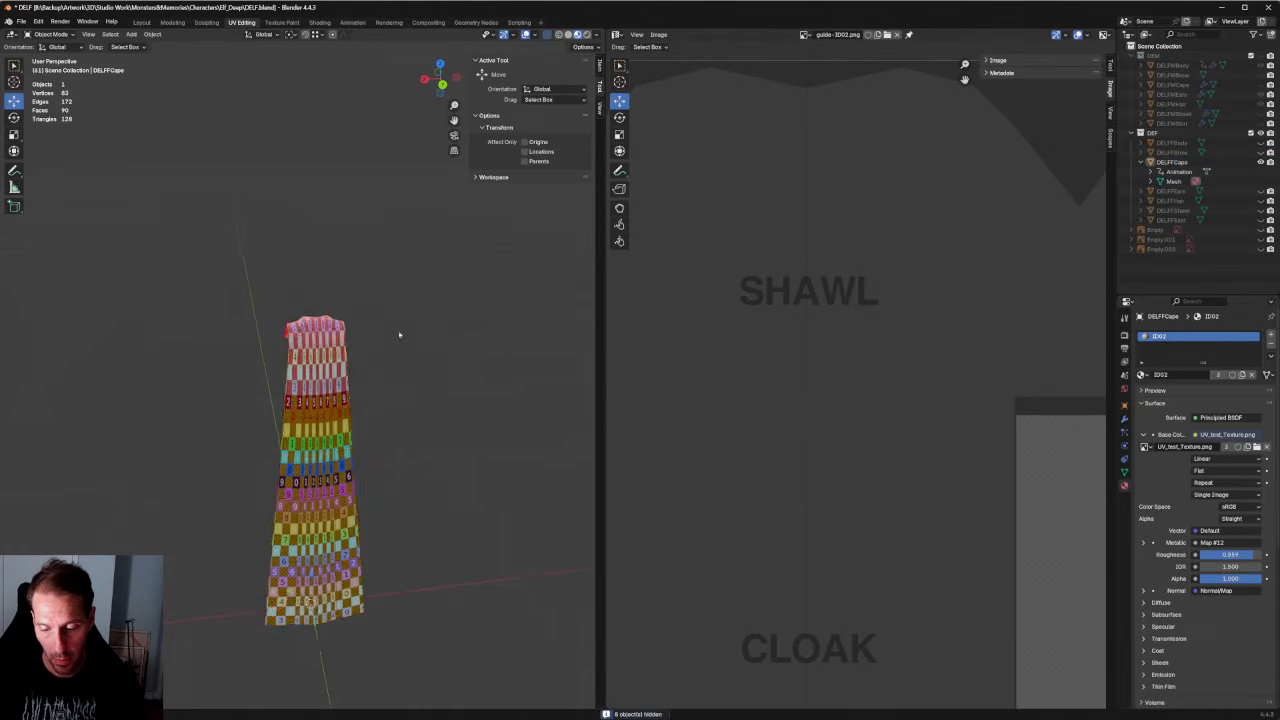
View the isolated cape from the front, return it to Edit Mode and select its whole mesh.
middle_drag(399, 334, 520, 317)
key(KP_1)
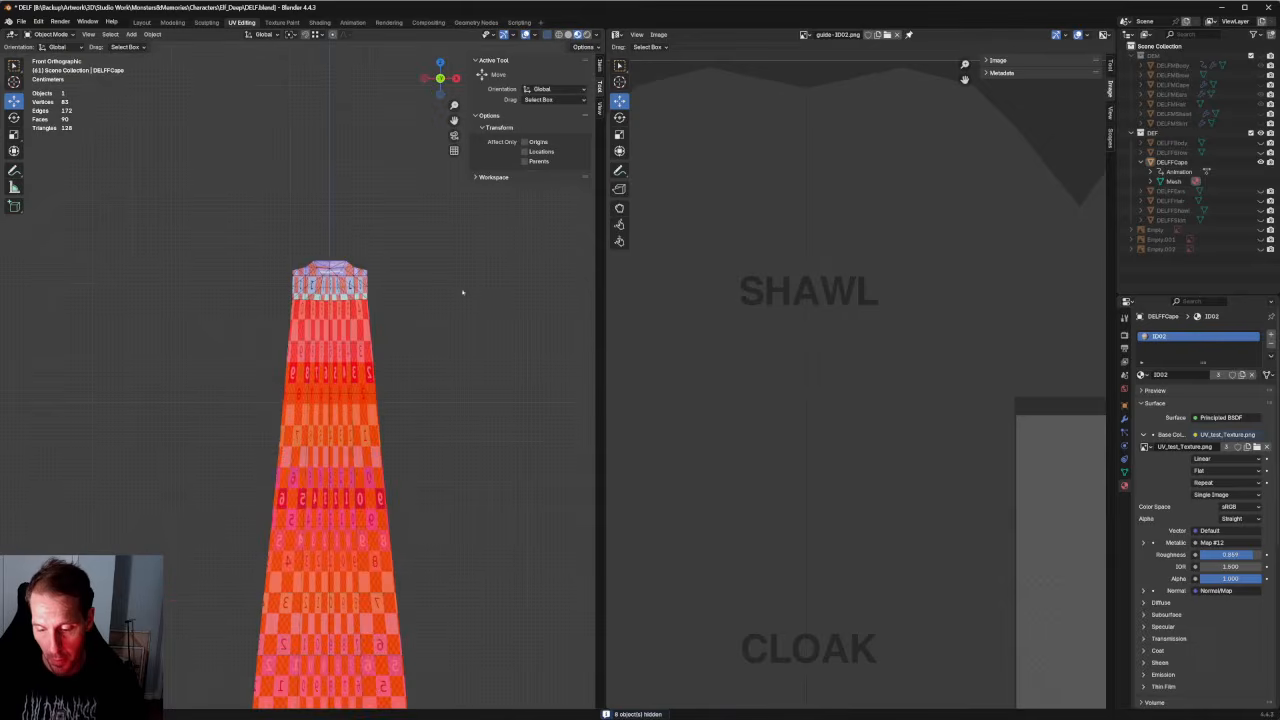
shift+middle_drag(371, 242, 383, 331)
scroll(383, 331, up, 6)
shift+middle_drag(457, 297, 337, 271)
scroll(364, 275, down, 5)
scroll(366, 275, down, 1)
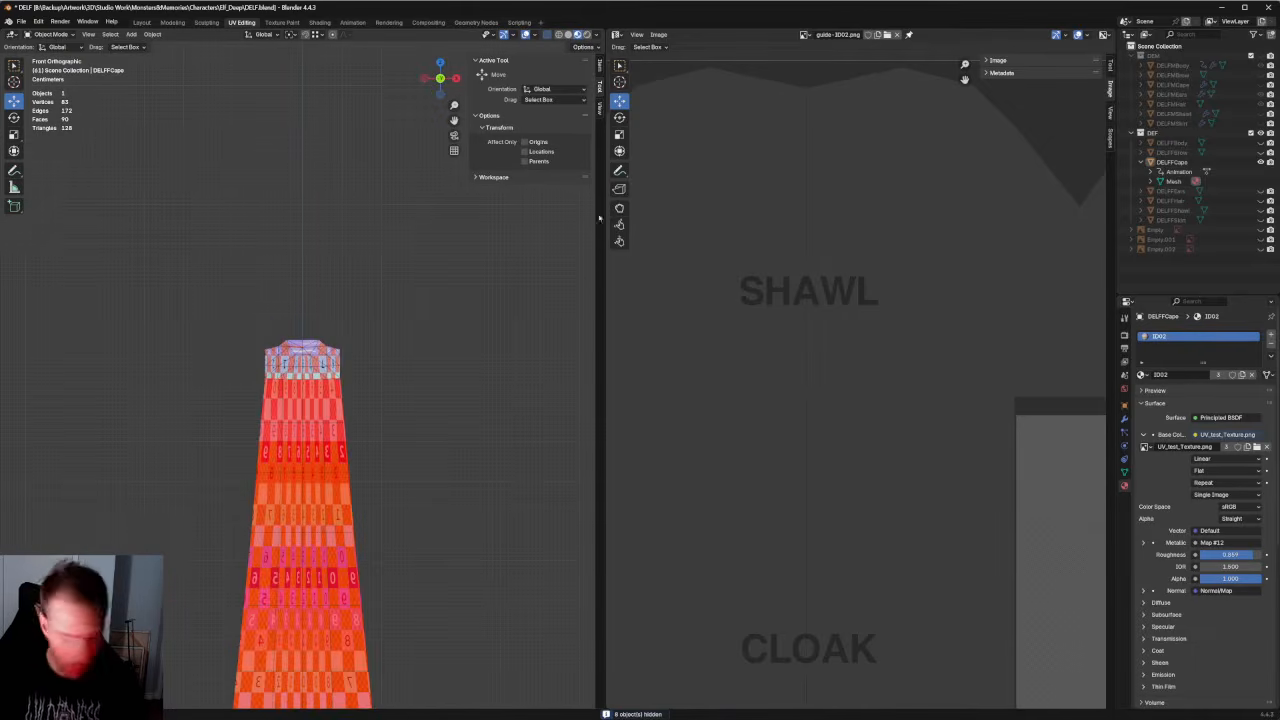
click(48, 34)
click(50, 56)
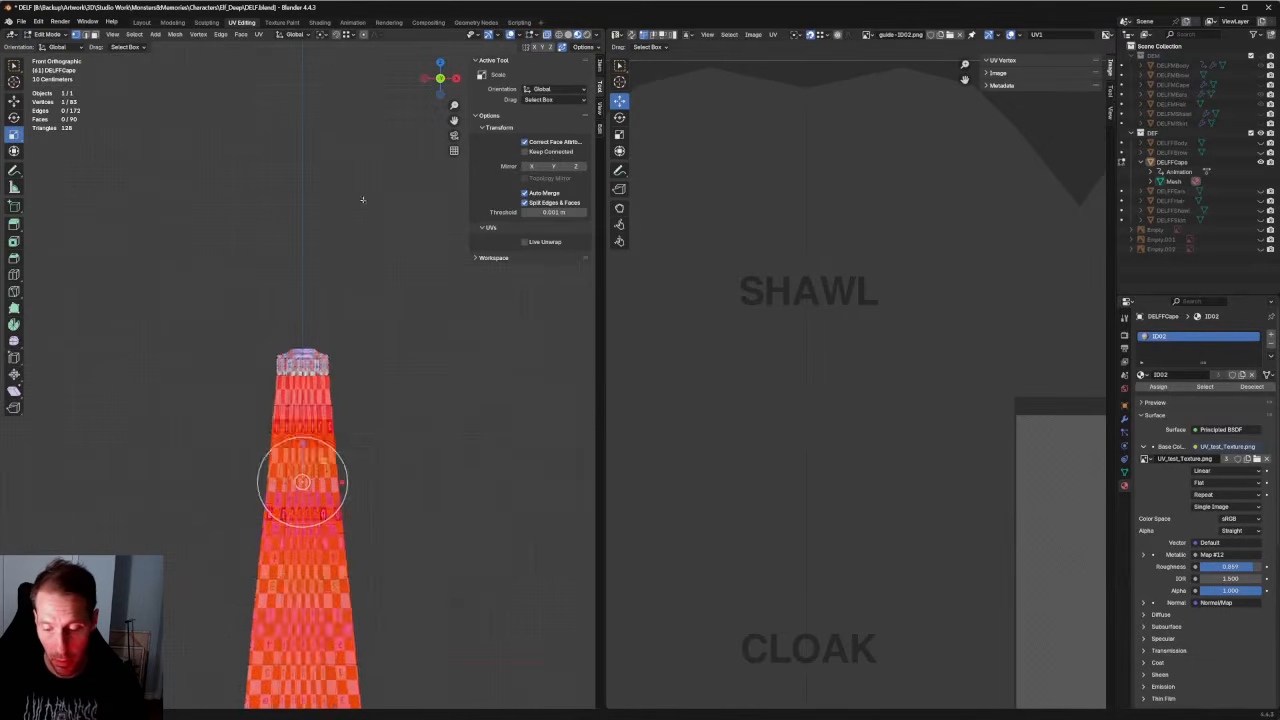
scroll(306, 480, down, 2)
key(a)
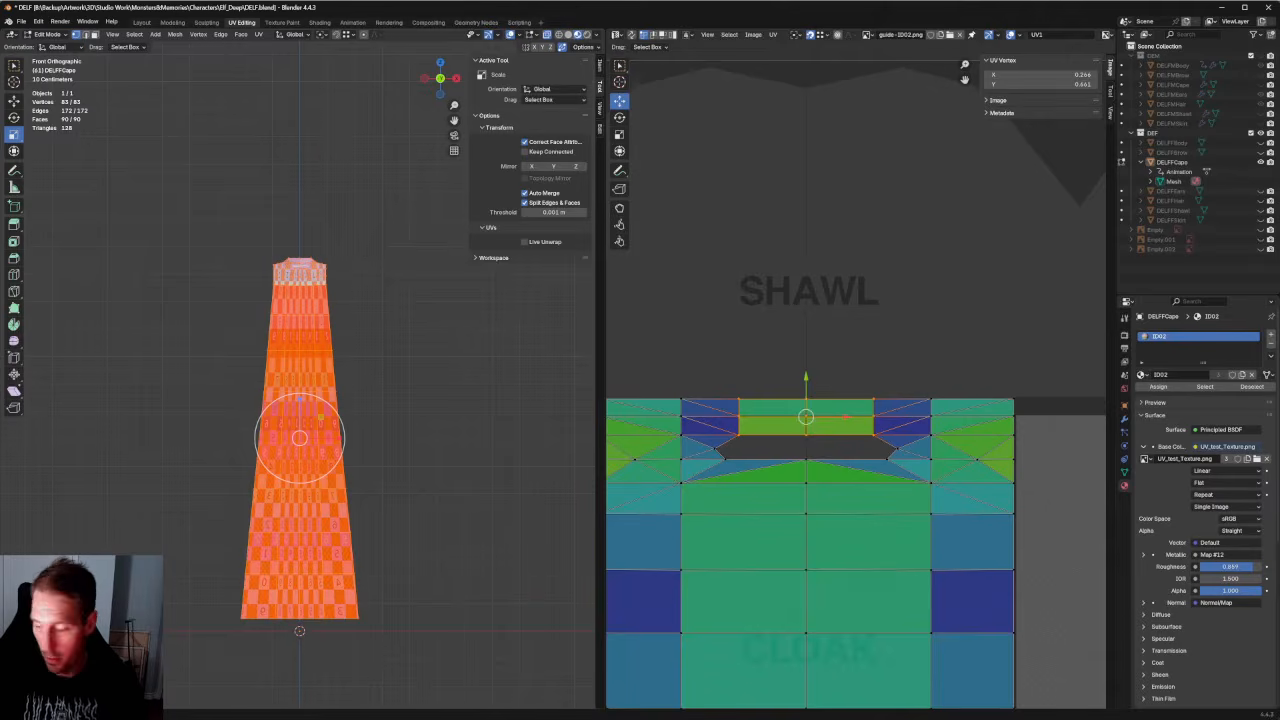
Narrow the UV row along the upper edge of the cape's neck opening by scaling its middle vertices horizontally.
middle_drag(848, 388, 895, 361)
scroll(857, 334, up, 4)
middle_drag(509, 312, 500, 345)
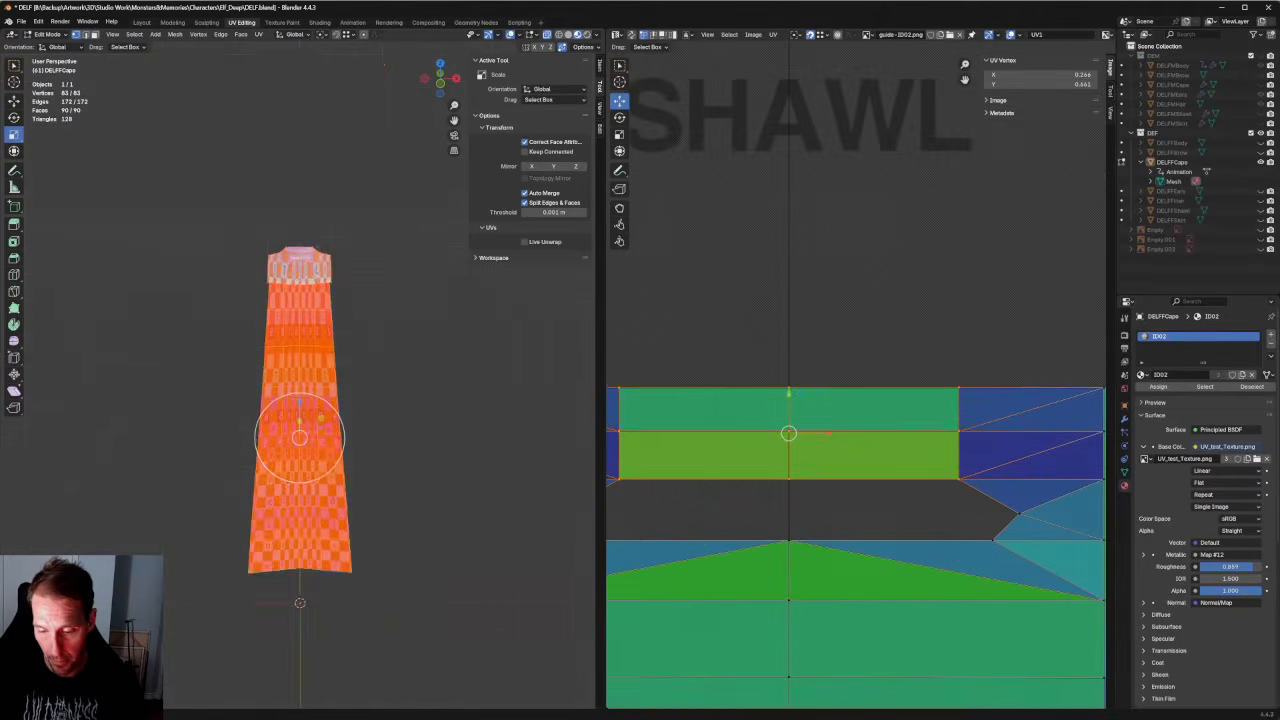
scroll(420, 240, up, 6)
shift+middle_drag(400, 210, 339, 278)
scroll(339, 278, up, 1)
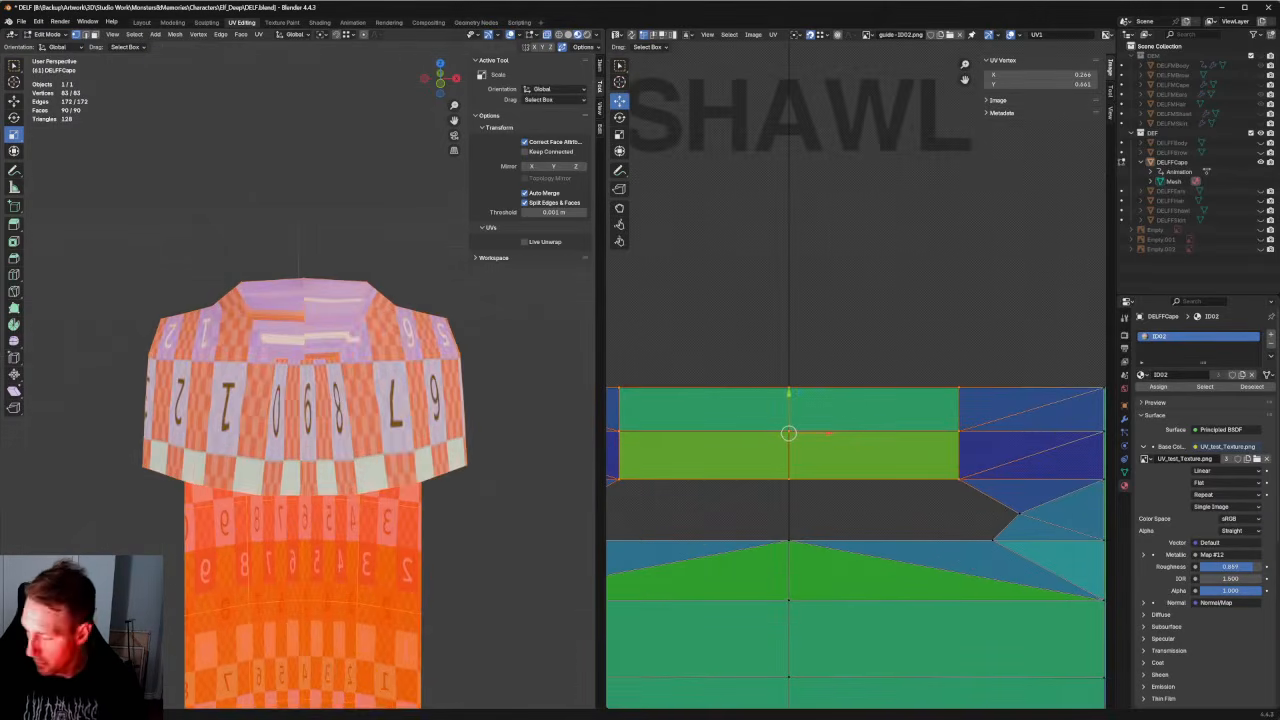
scroll(971, 455, down, 2)
drag(964, 435, 692, 462)
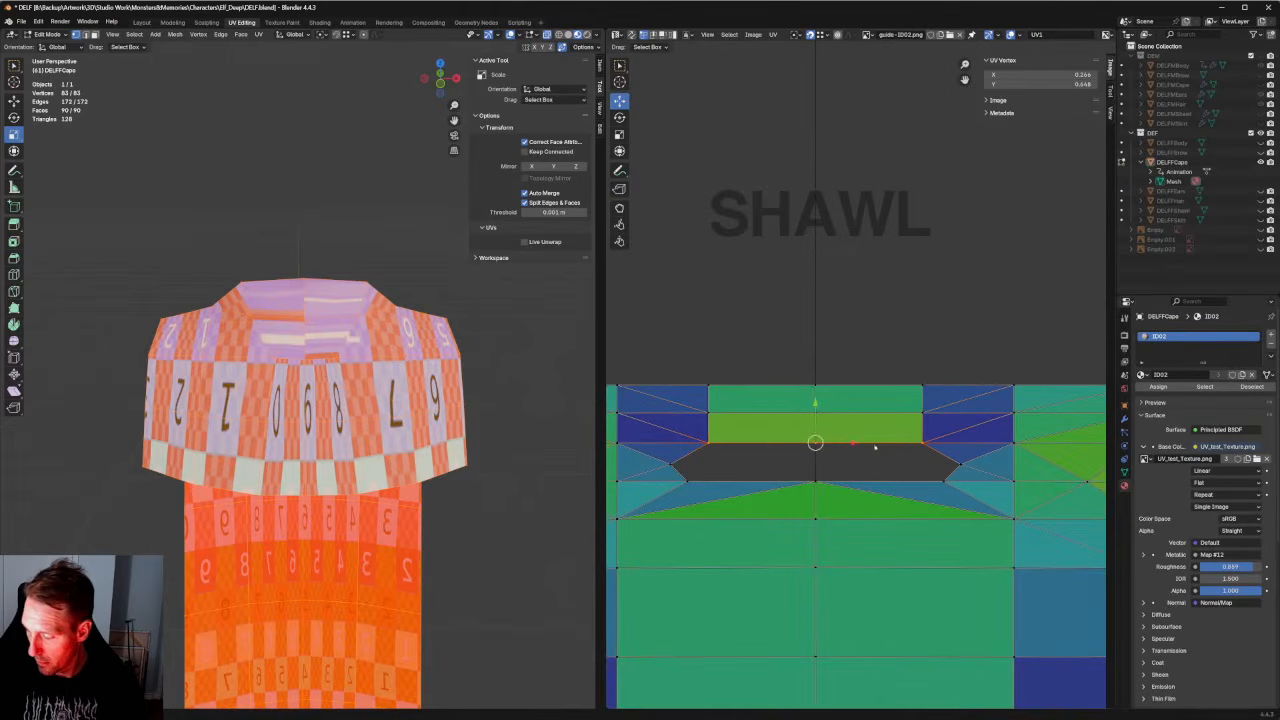
key(r)
drag(857, 444, 843, 413)
click(897, 415)
Scale the middle vertices of the topmost UV row and the row below it inward horizontally.
drag(955, 365, 682, 403)
mouse_move(857, 386)
mouse_down()
mouse_move(834, 384)
mouse_move(845, 386)
mouse_up()
drag(924, 399, 735, 433)
drag(855, 413, 854, 413)
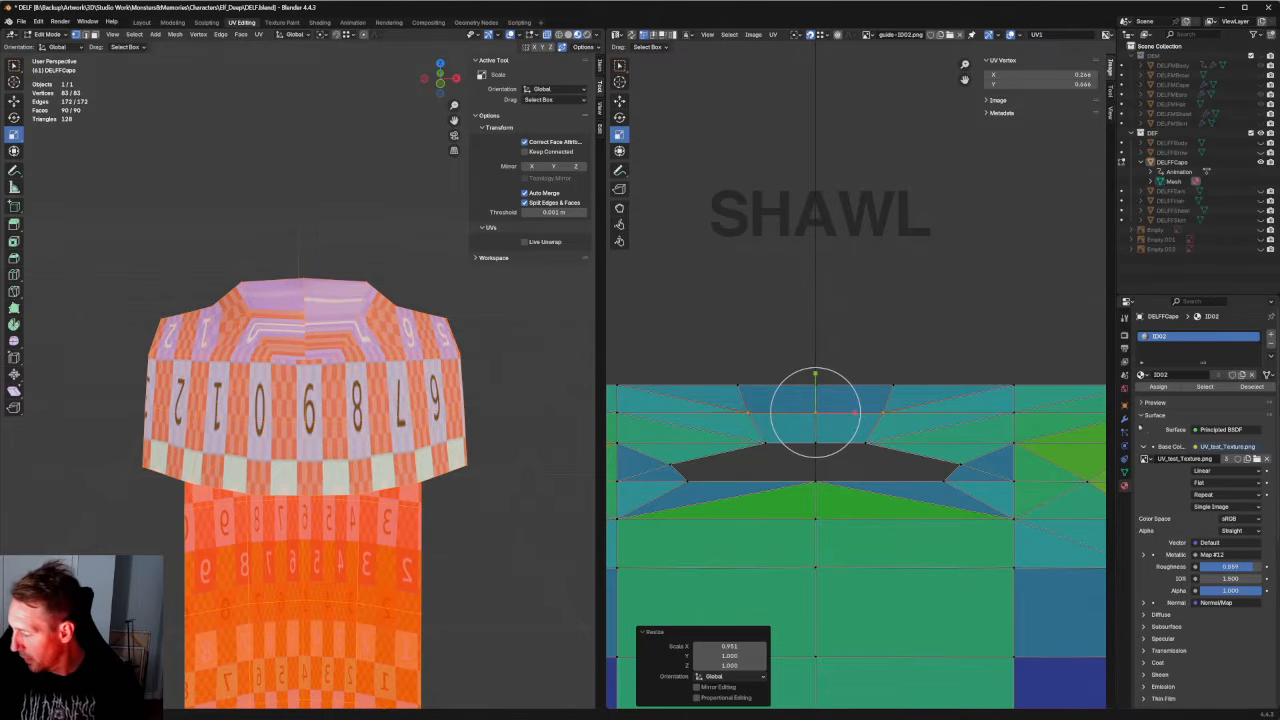
Switch the cape material's base color image to Map #12 and start opening another image file.
click(1145, 458)
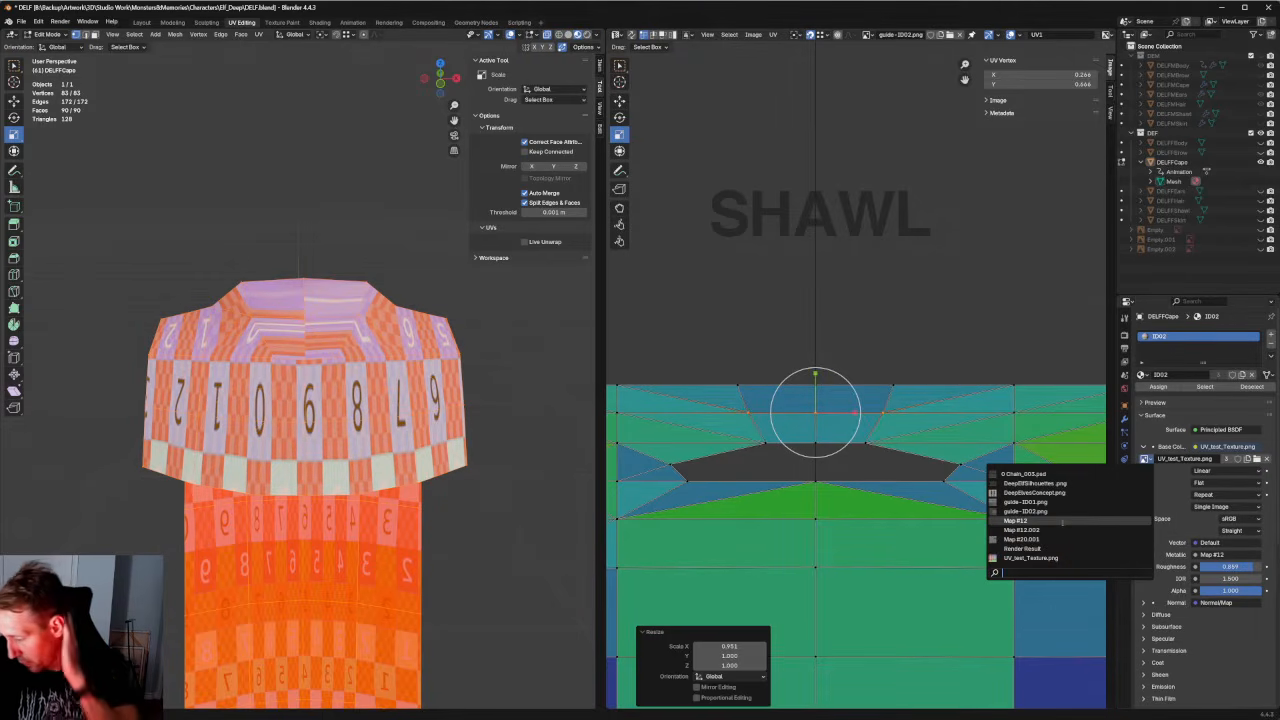
click(1010, 520)
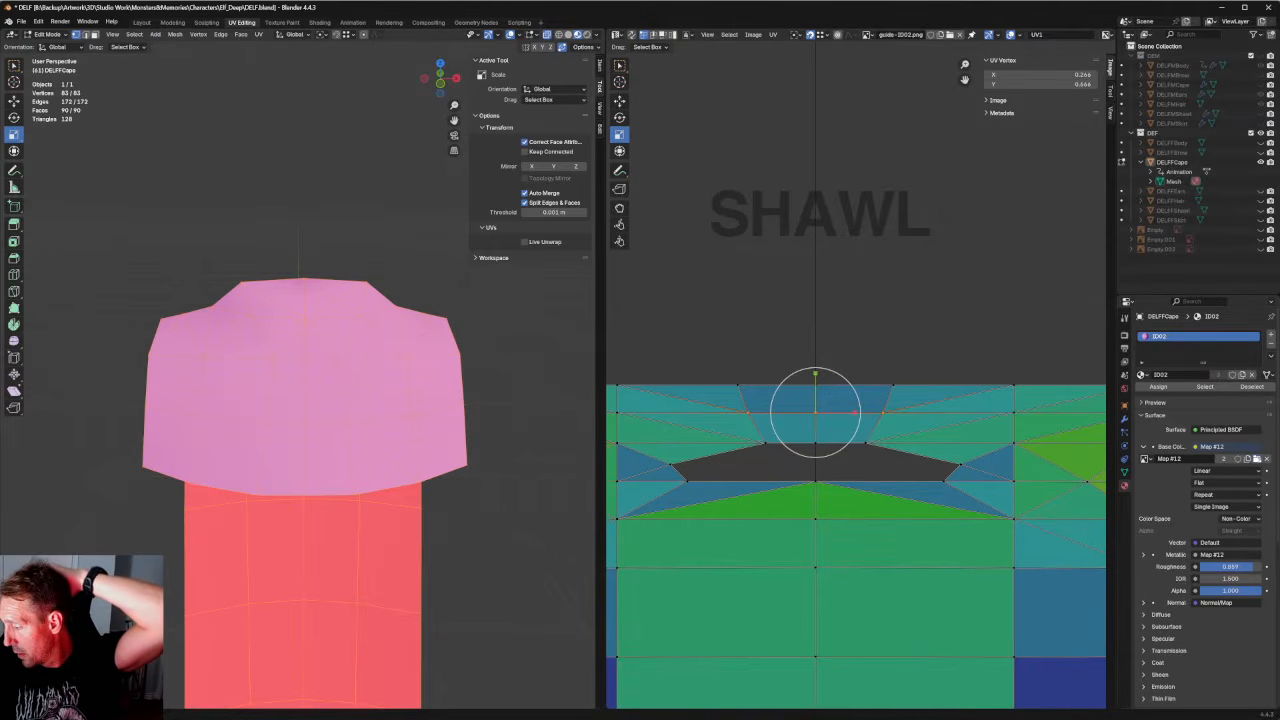
key(alt+o)
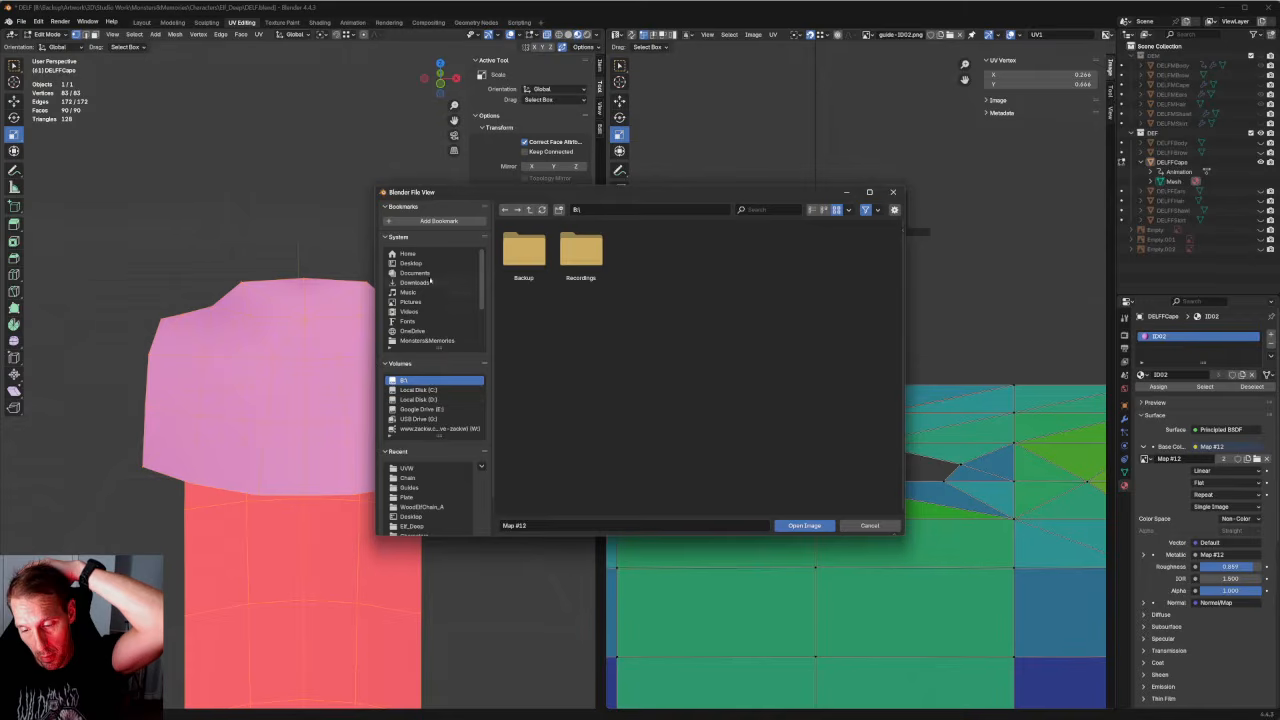
Browse the Characters project's Armor folder and look through the Cloth01_A textures.
click(427, 340)
double_click(524, 252)
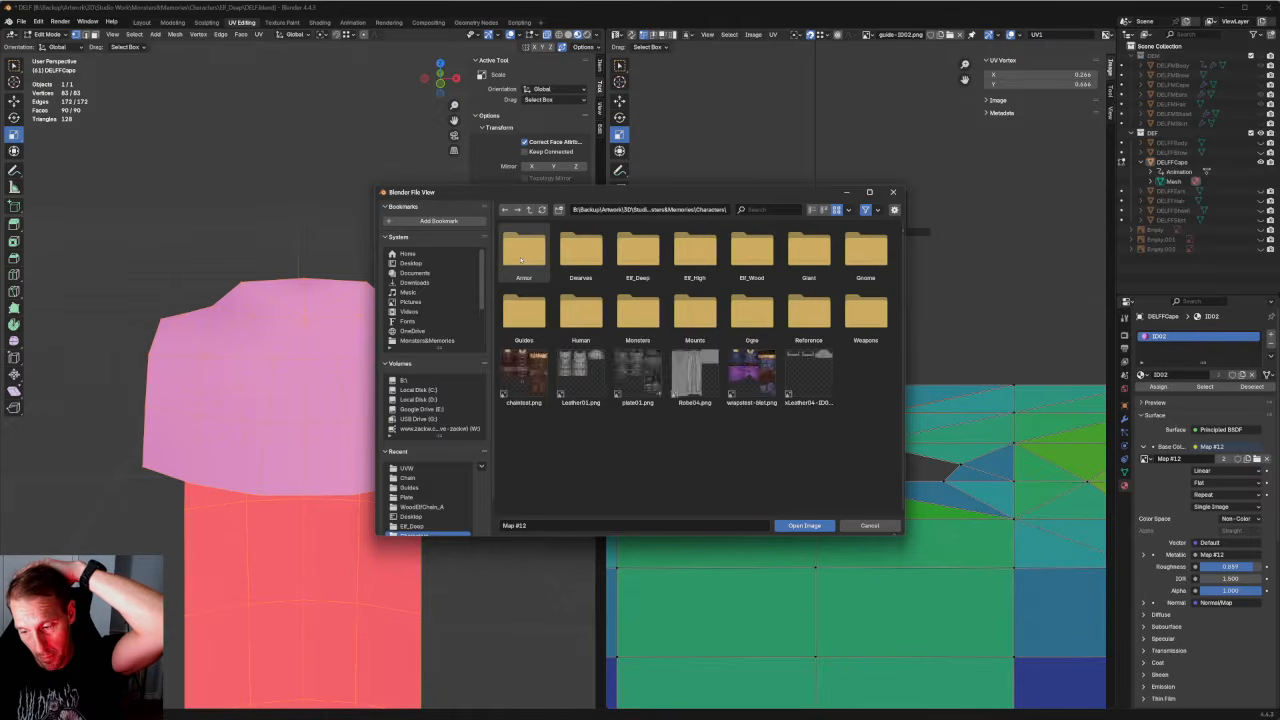
double_click(521, 258)
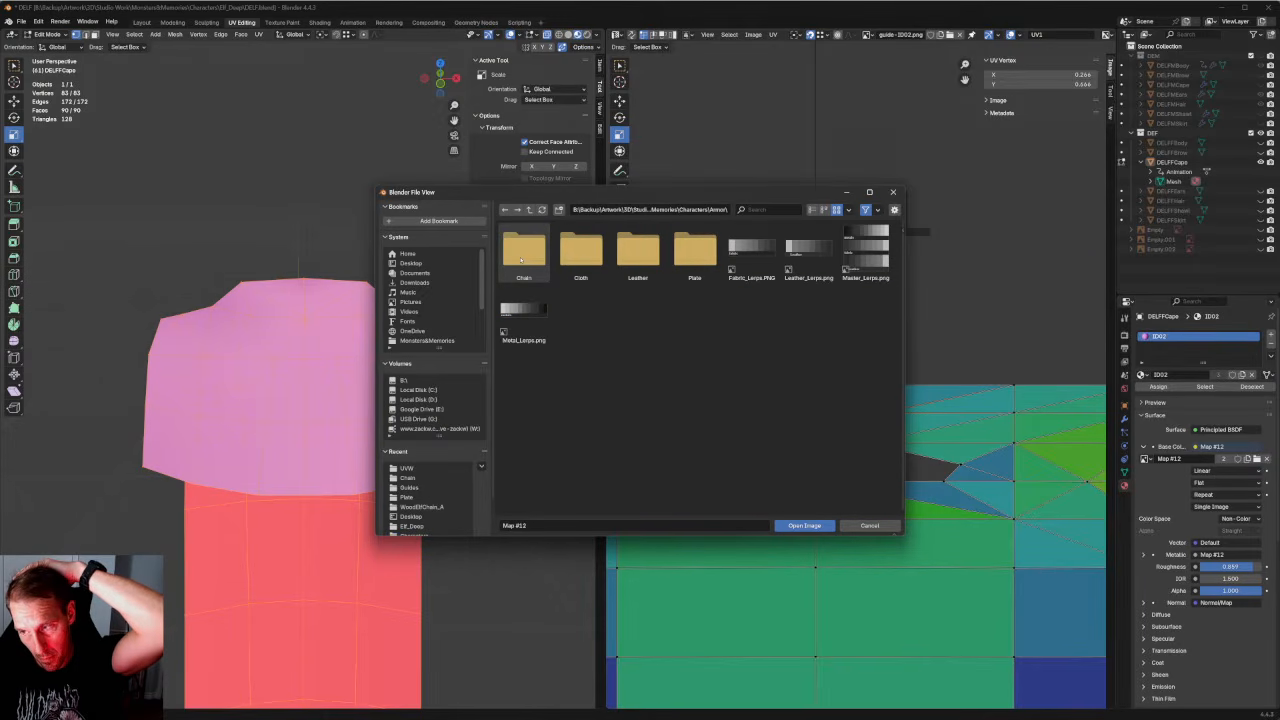
double_click(580, 266)
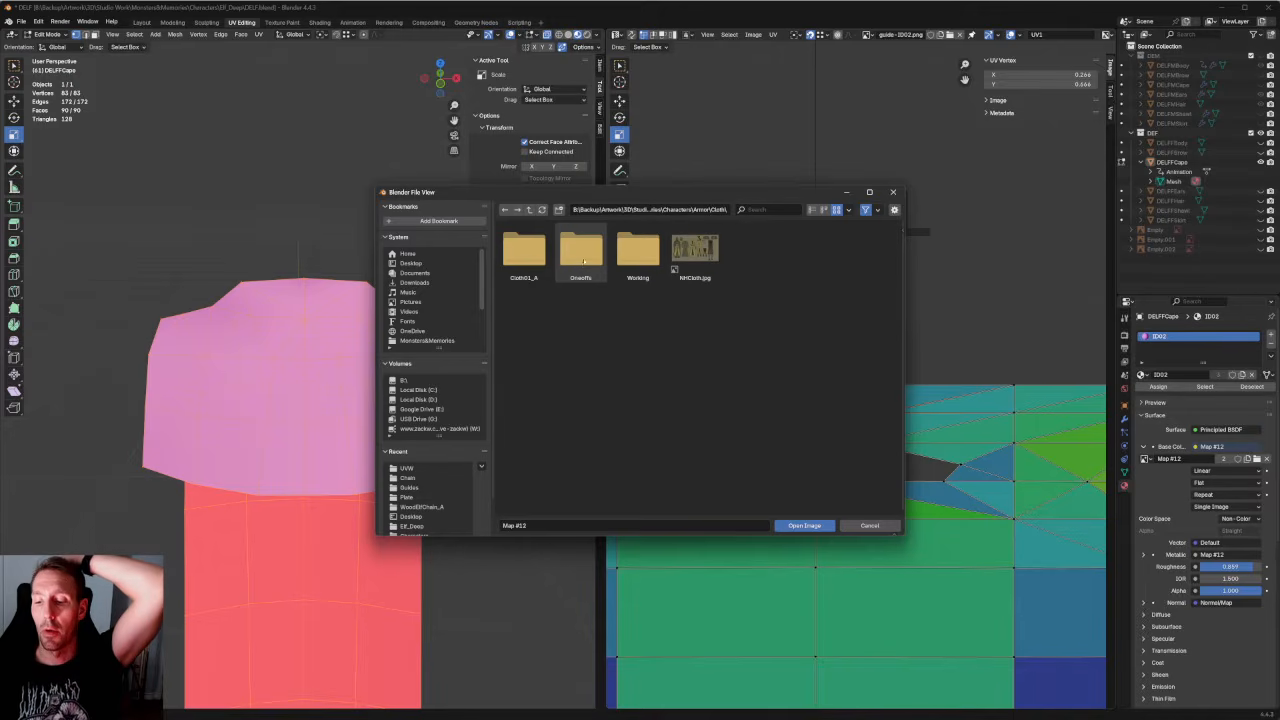
double_click(522, 255)
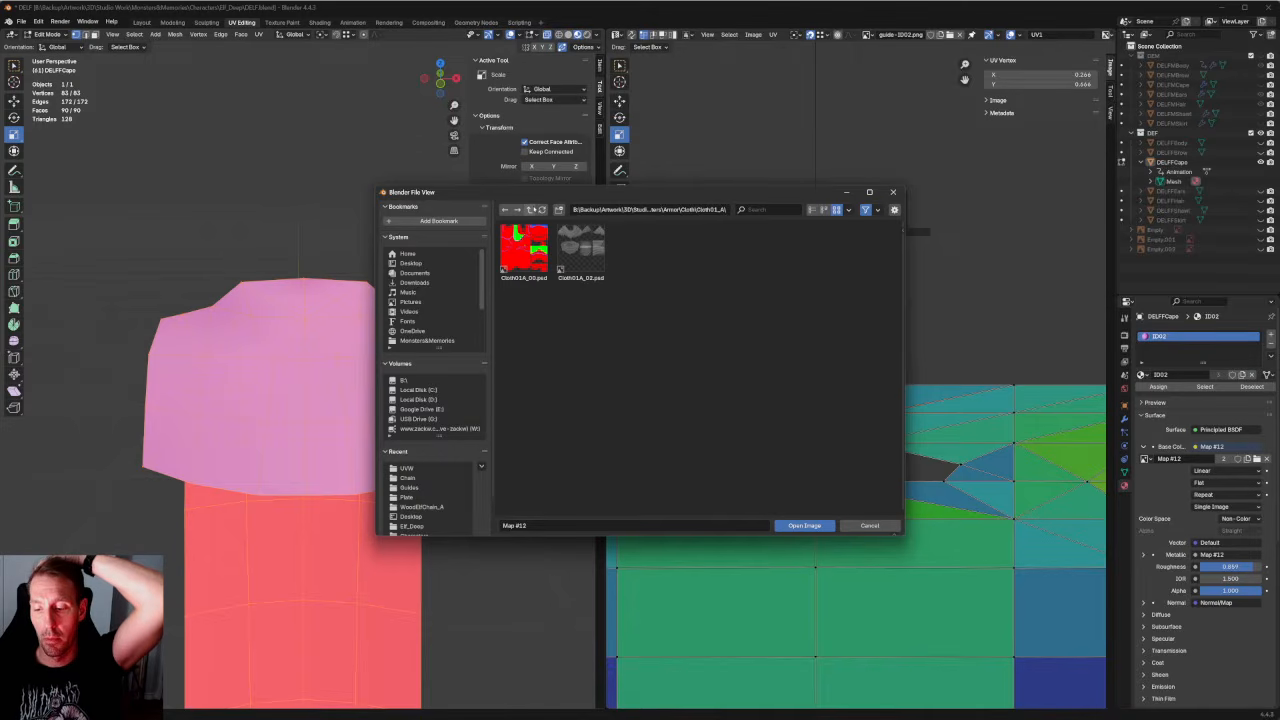
click(530, 209)
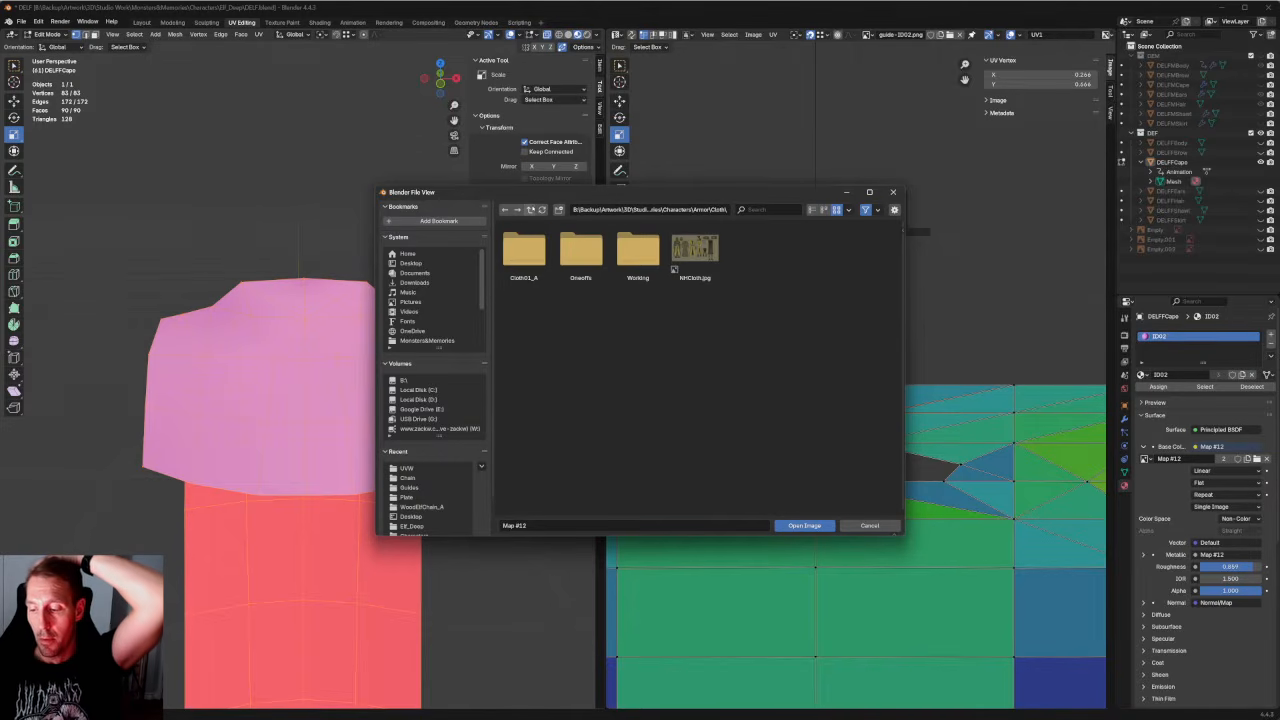
click(530, 209)
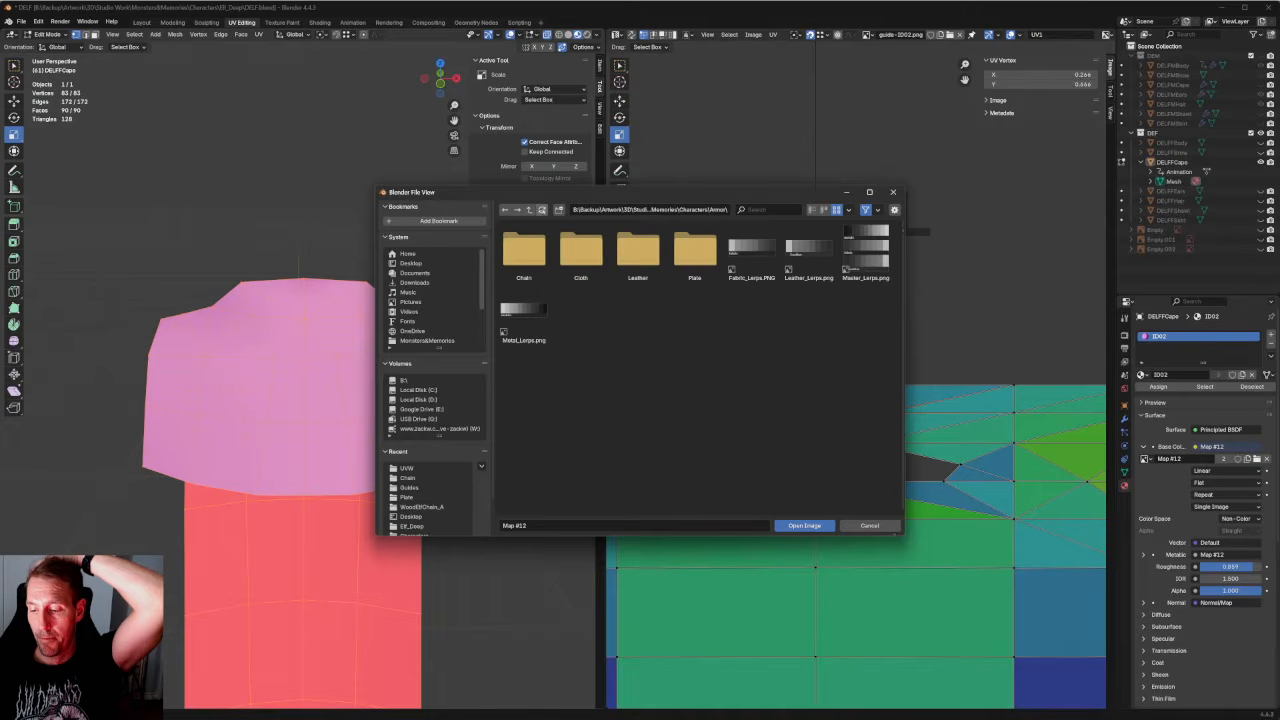
Look through the Leather armor subfolders for a suitable cloak texture and return to the Characters folder.
double_click(637, 250)
double_click(527, 252)
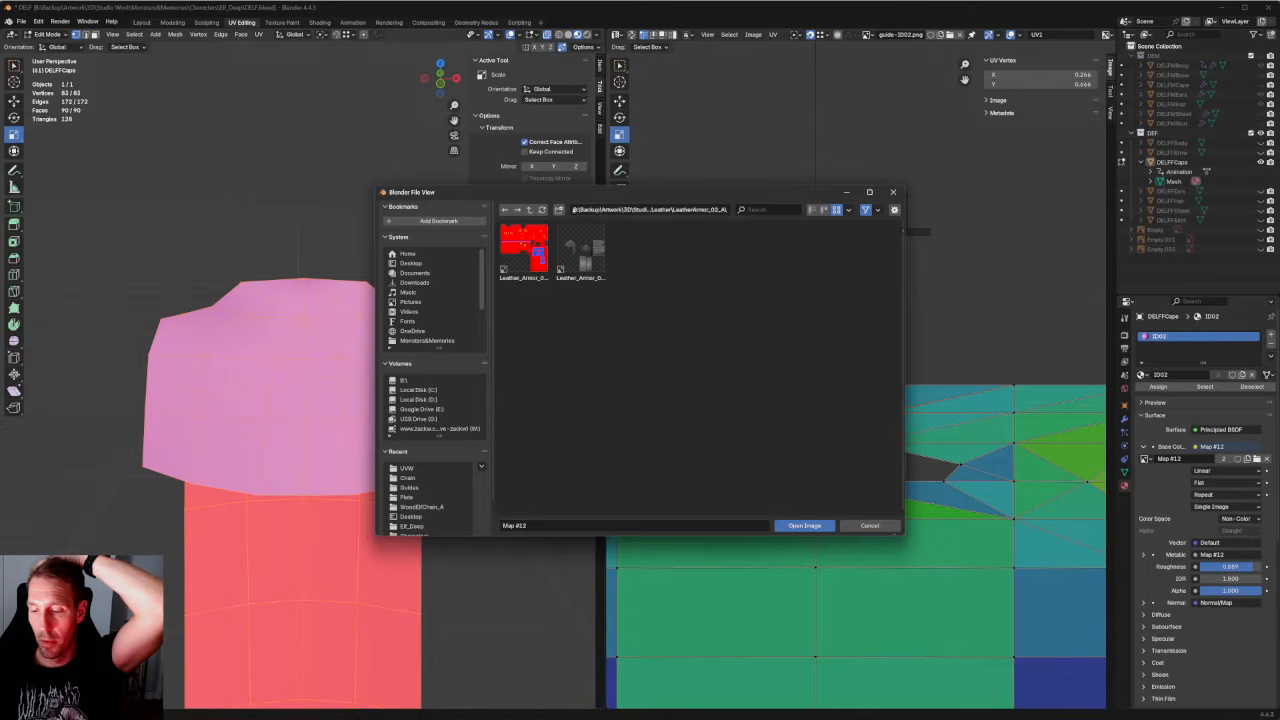
click(530, 209)
double_click(589, 259)
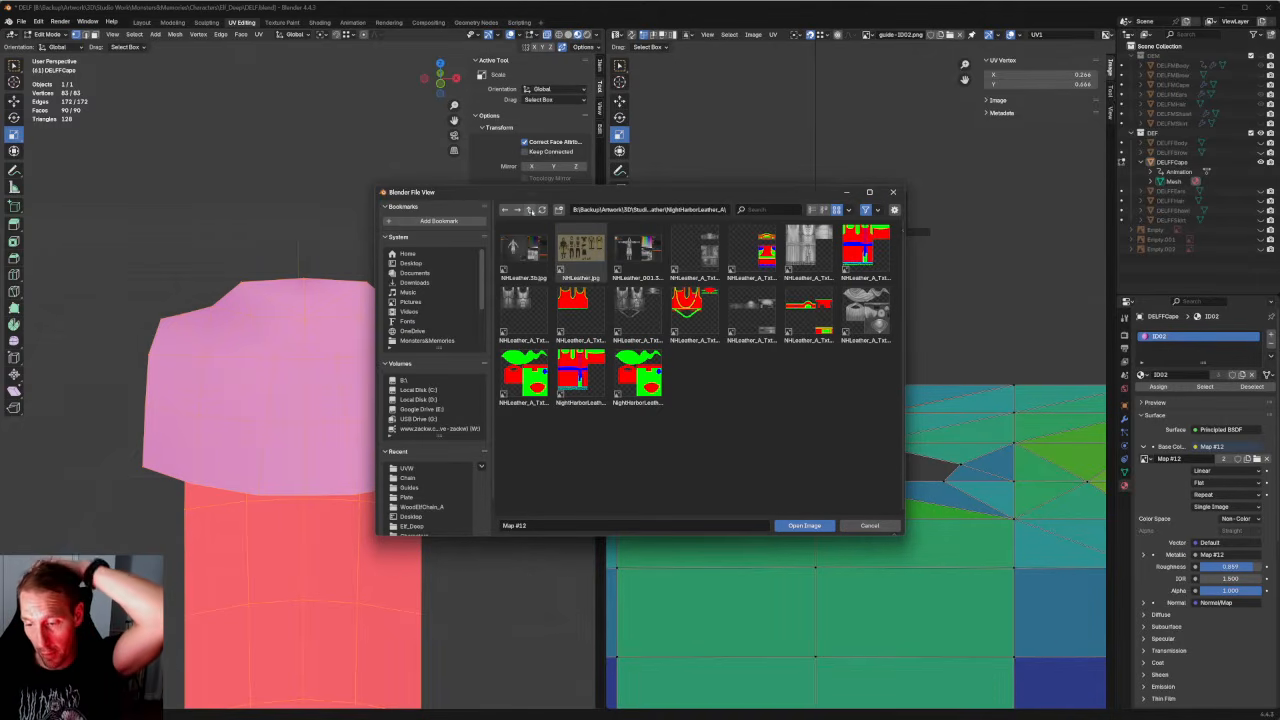
click(529, 209)
click(529, 209)
click(529, 209)
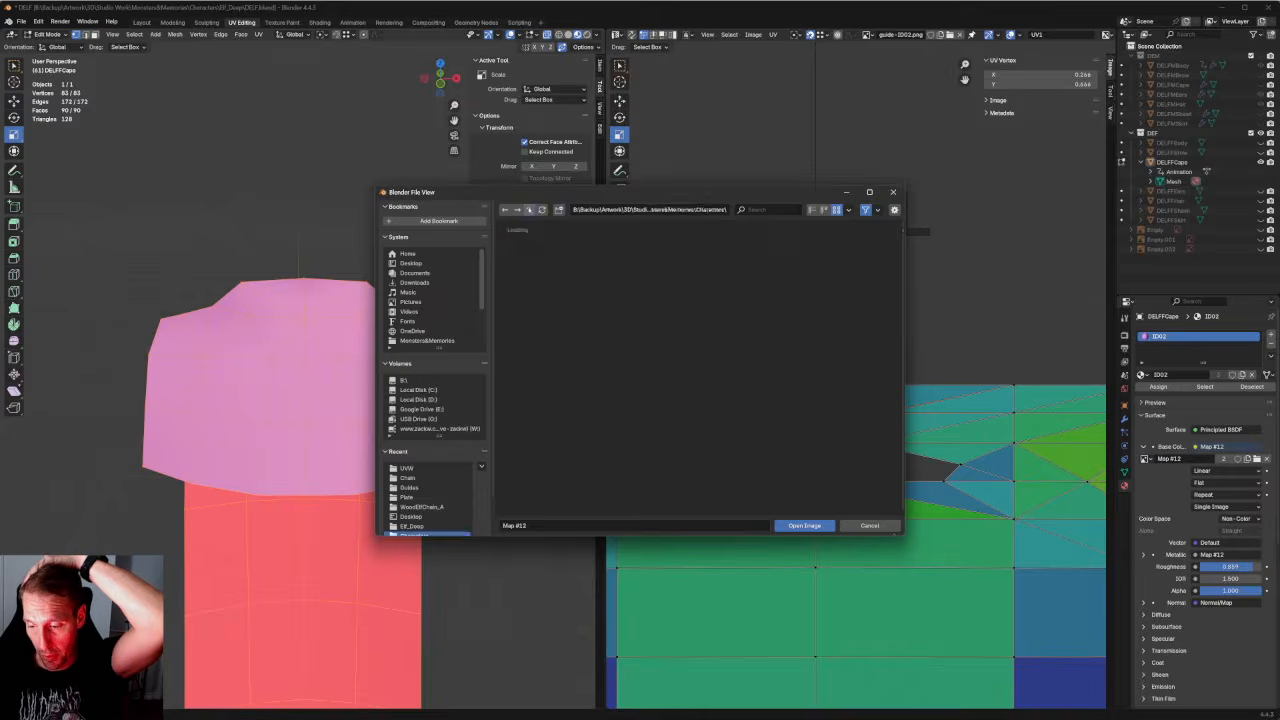
Load the CraftedPlateA cloak texture from the Armor project's Plate folder as the cape's base color image.
double_click(523, 255)
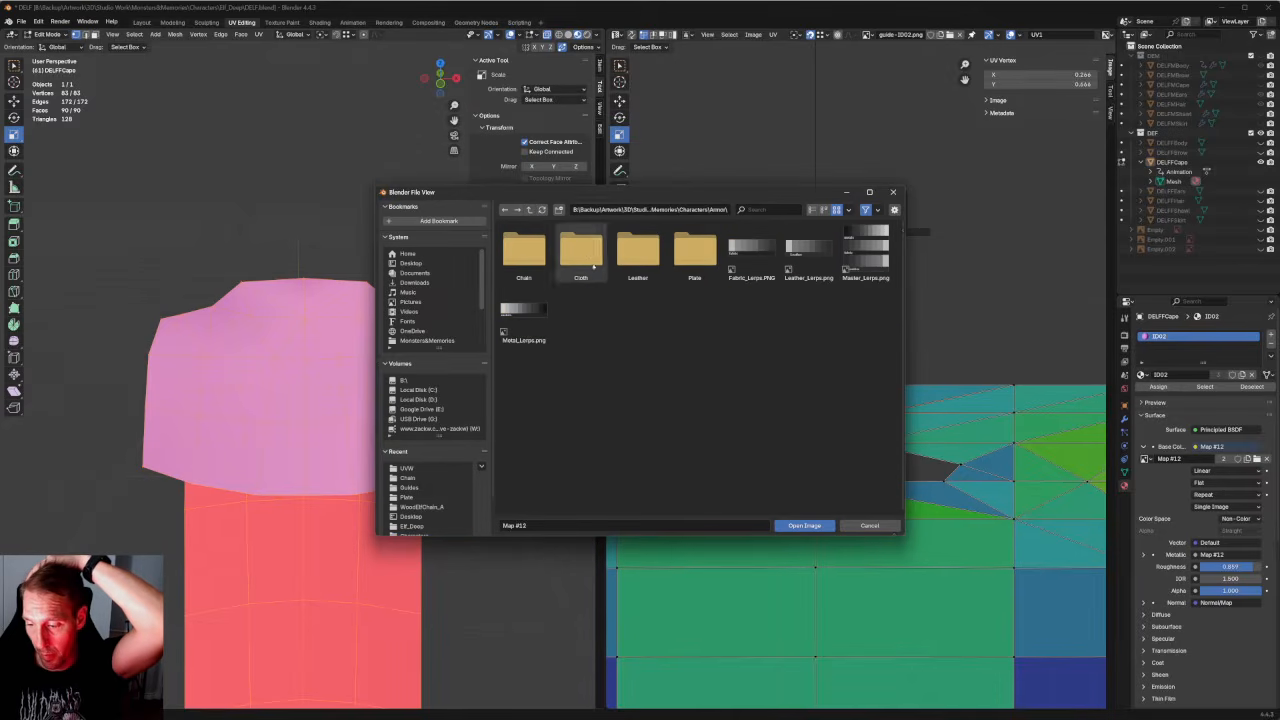
double_click(690, 258)
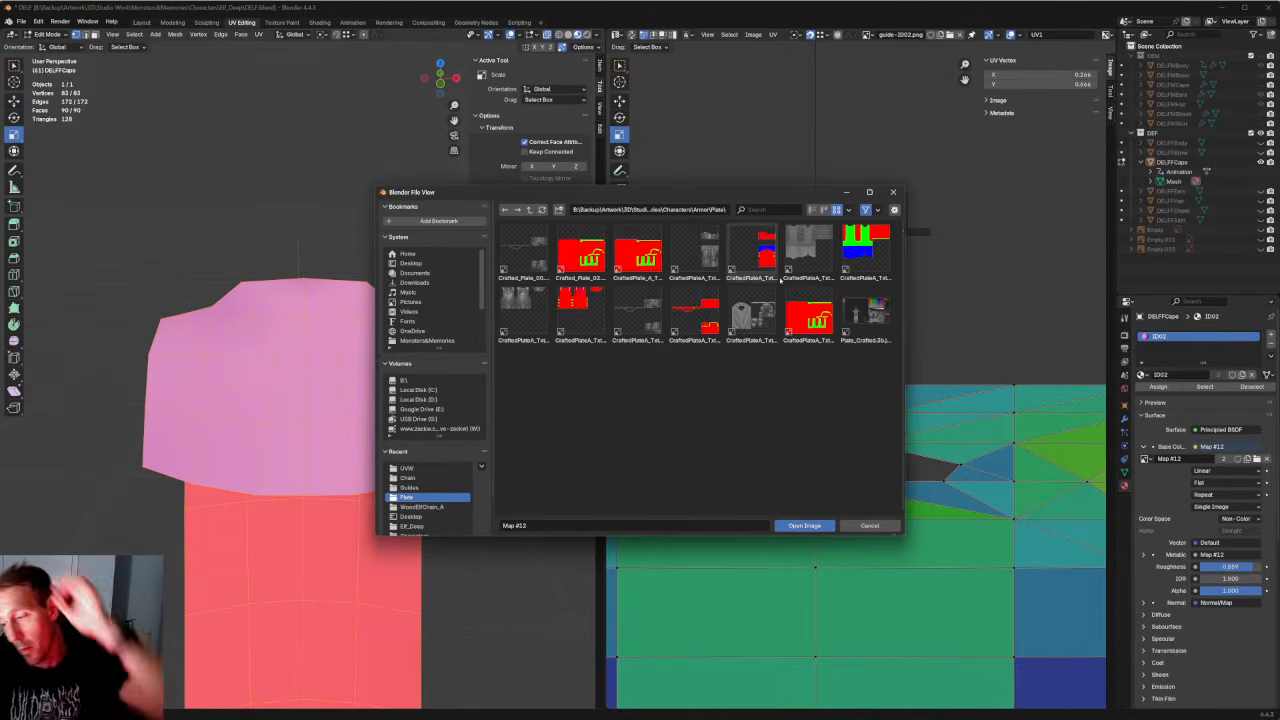
double_click(758, 303)
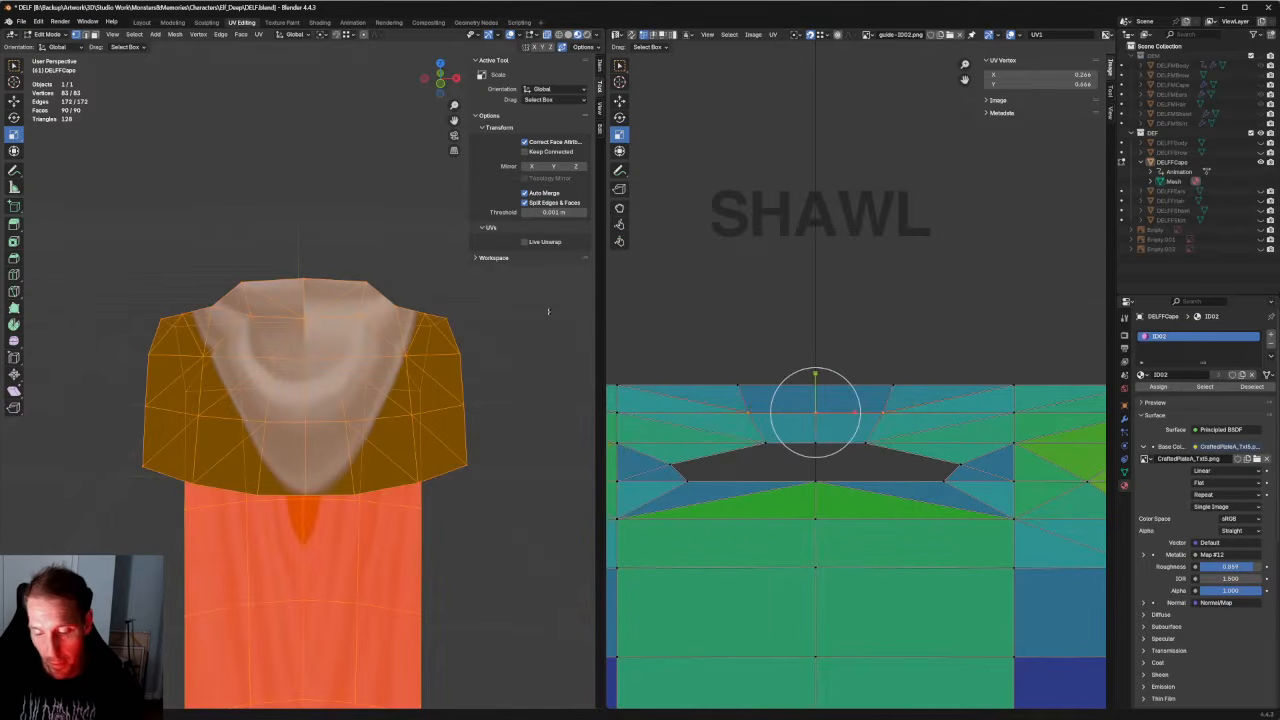
Move the upper section of the cape's UVs about 0.068 down and inspect the texture on the shoulders.
mouse_move(516, 349)
middle_down()
mouse_move(457, 340)
mouse_move(531, 397)
mouse_move(503, 380)
mouse_move(514, 333)
mouse_move(480, 360)
mouse_move(500, 350)
middle_up()
scroll(856, 450, down, 3)
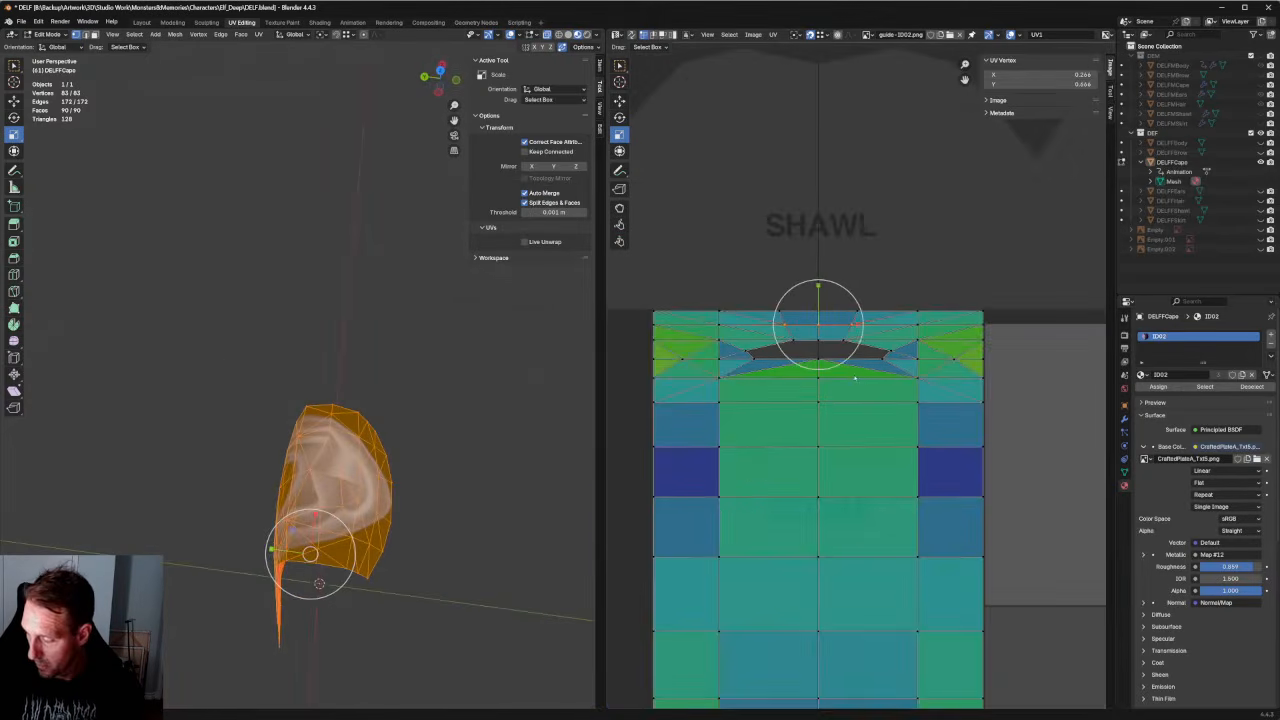
scroll(810, 150, down, 1)
drag(966, 246, 720, 440)
scroll(770, 400, up, 2)
key(w)
drag(813, 321, 826, 367)
middle_drag(412, 450, 344, 412)
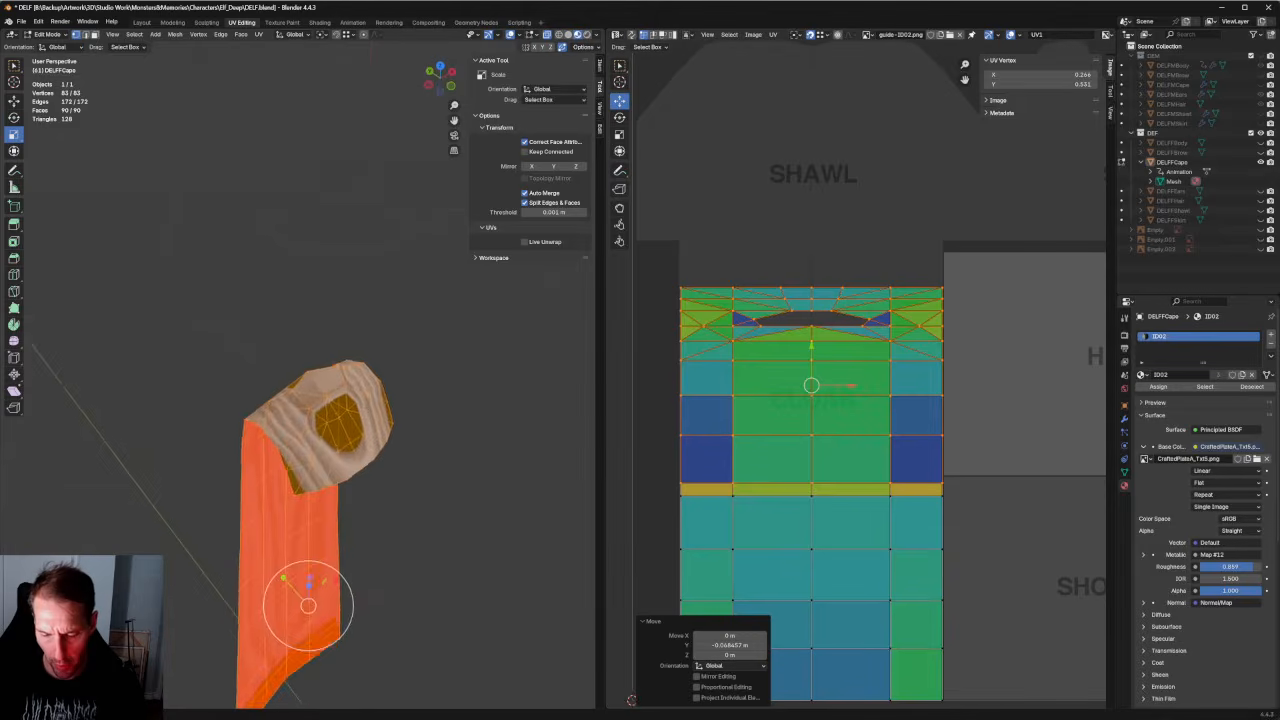
Clear the mesh selection and select a single face at the back of the cape's collar in face selection mode.
scroll(346, 411, up, 9)
scroll(342, 428, down, 4)
key(alt+a)
key(c)
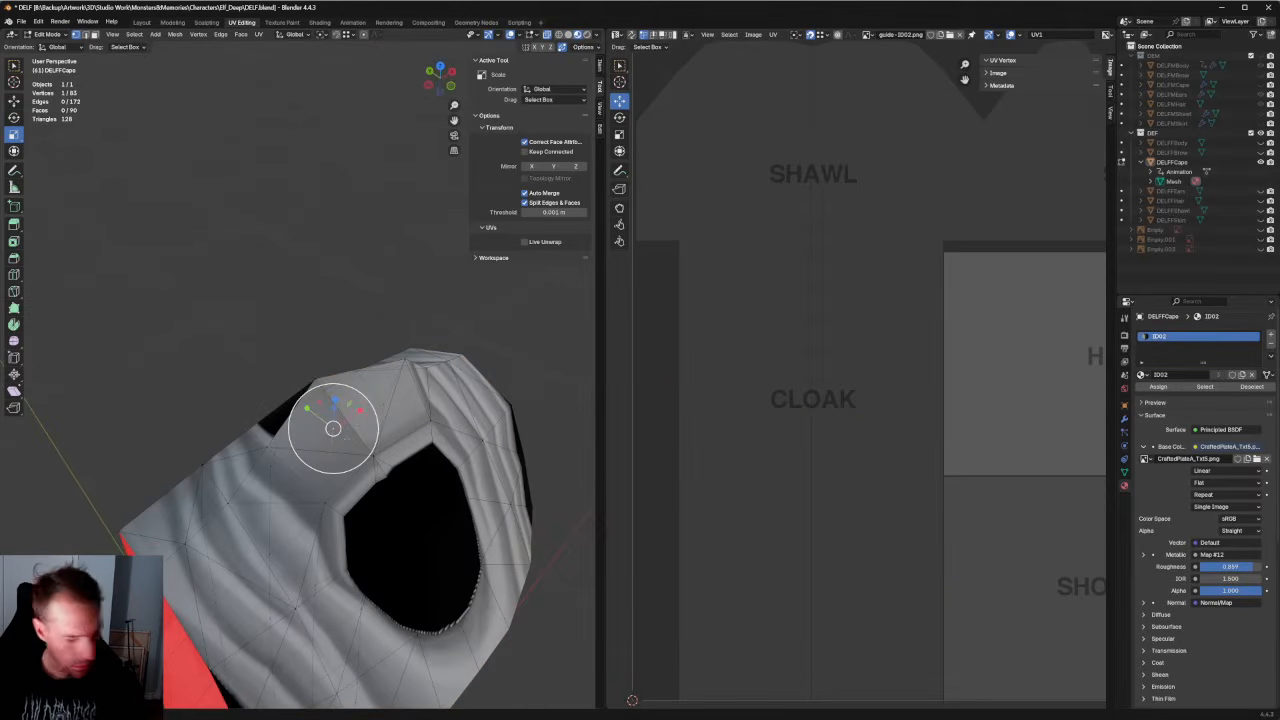
click(351, 451)
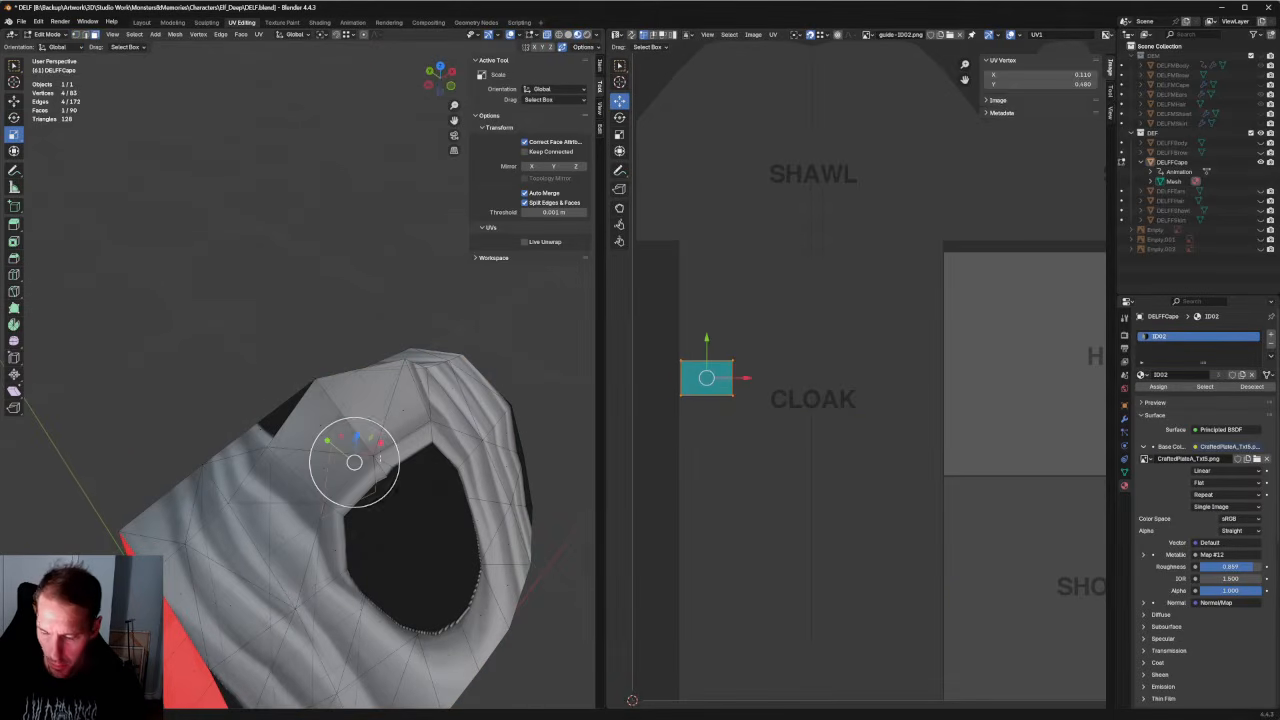
key(KP_1)
click(277, 297)
key(KP_8)
key(KP_6)
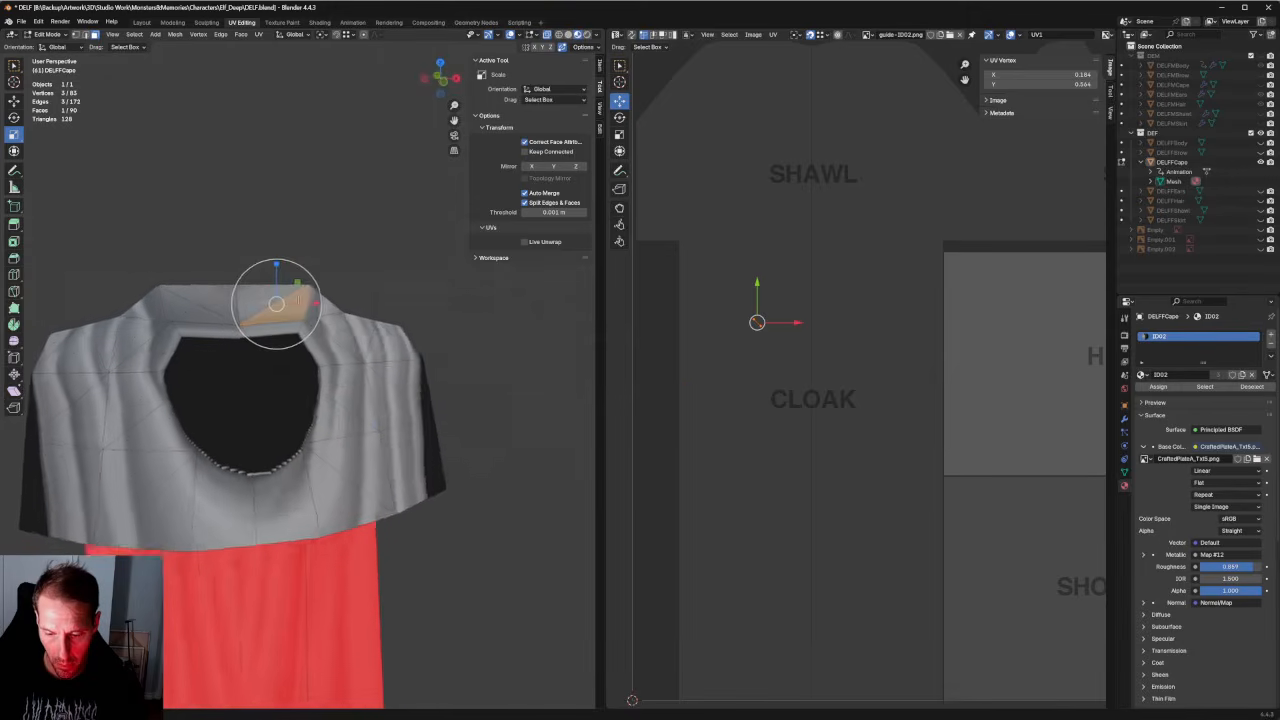
Extend the selection to the eight faces around the back of the neck opening, excluding the stray shoulder face.
key(KP_6)
drag(275, 303, 246, 294)
key(KP_1)
key(KP_8)
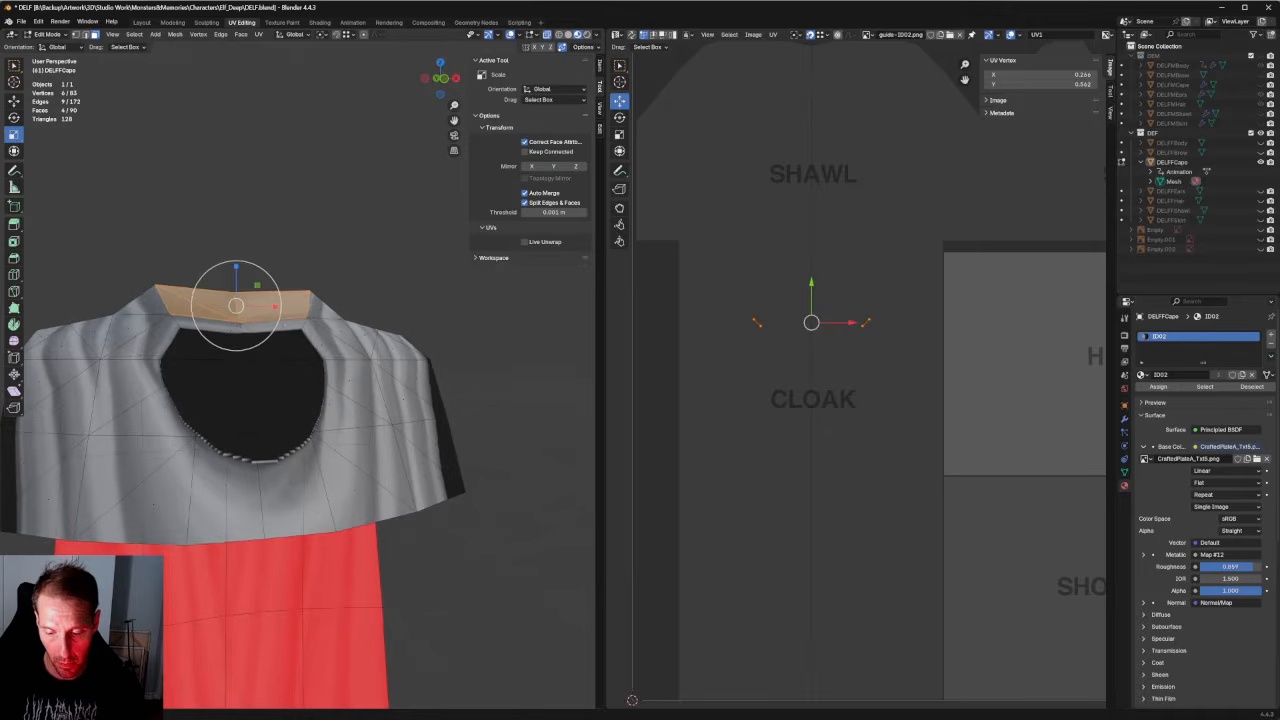
click(238, 318)
drag(238, 321, 226, 323)
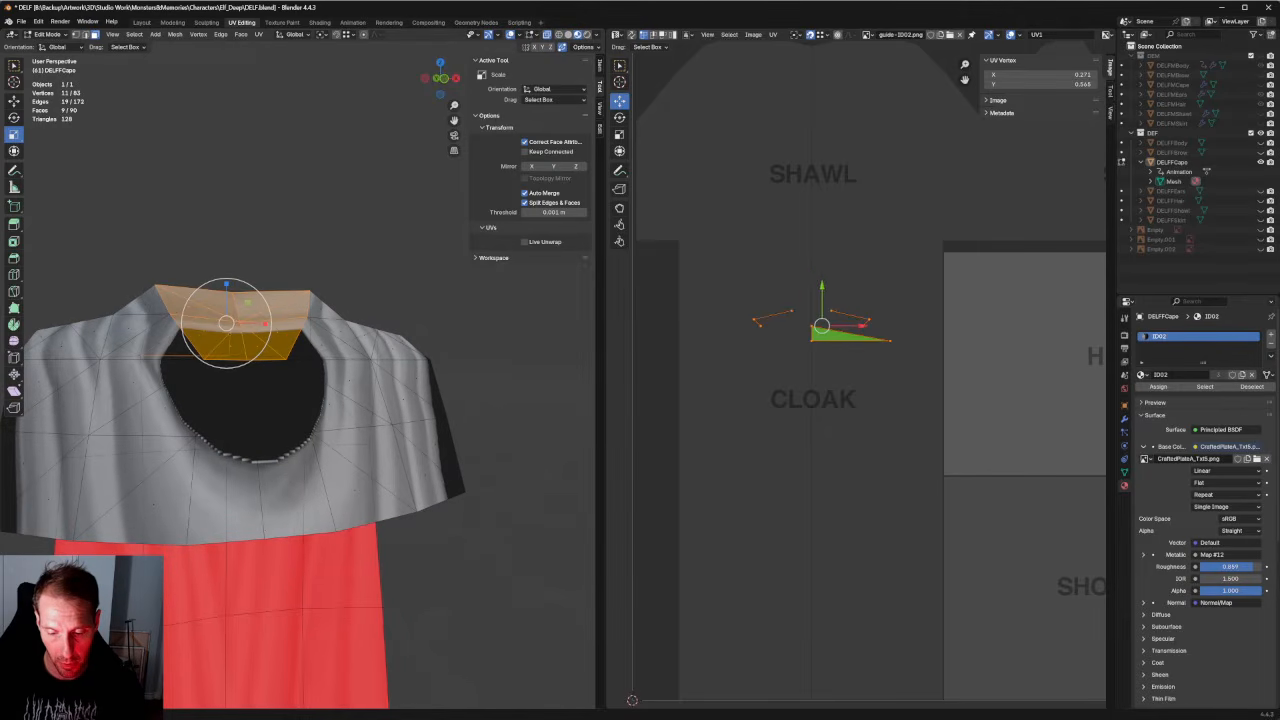
middle_drag(240, 380, 400, 330)
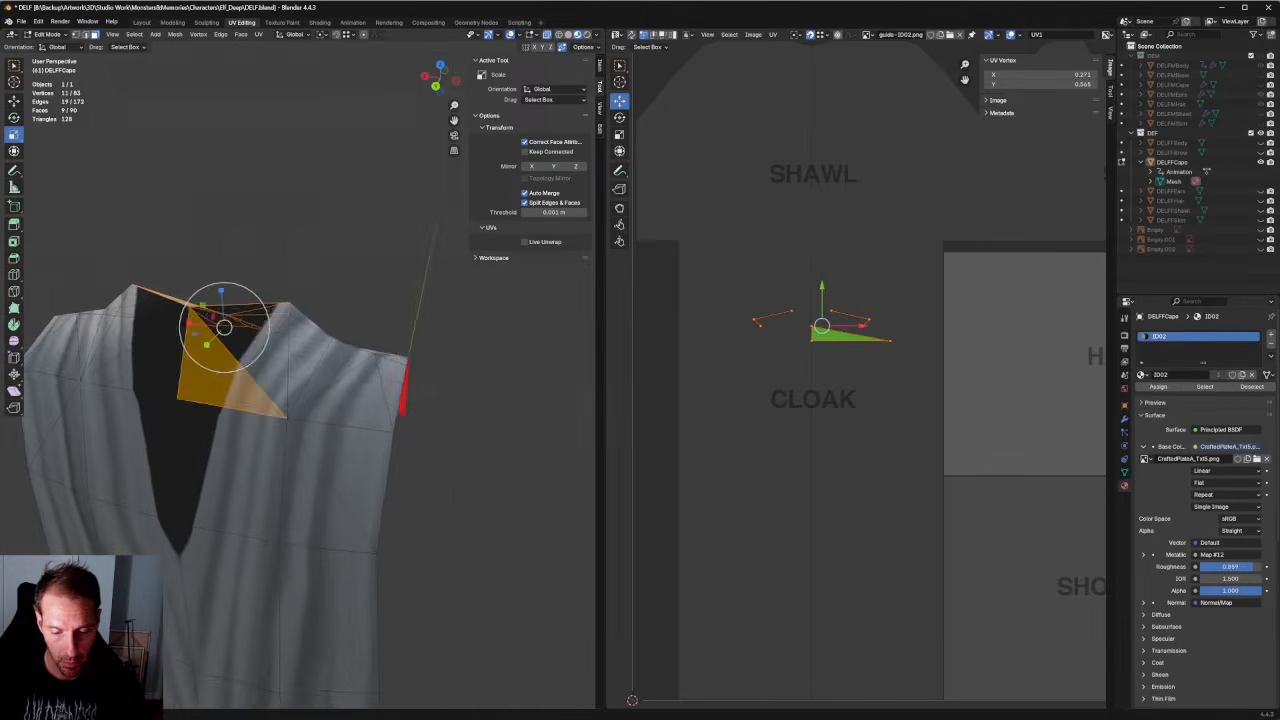
shift+click(235, 375)
middle_drag(235, 375, 270, 480)
Unwrap the selected neck faces, then shrink their UV island and move it up into the SHAWL area.
key(u)
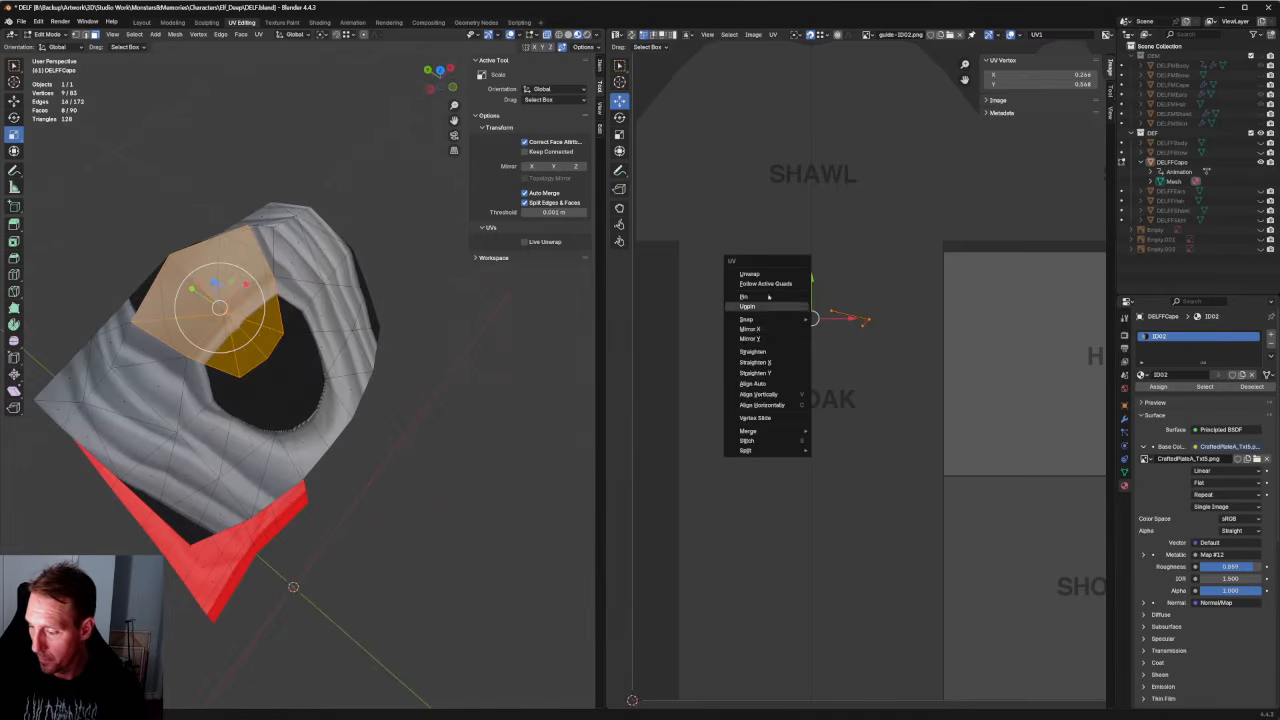
click(765, 276)
scroll(824, 351, down, 4)
key(shift+space)
key(s)
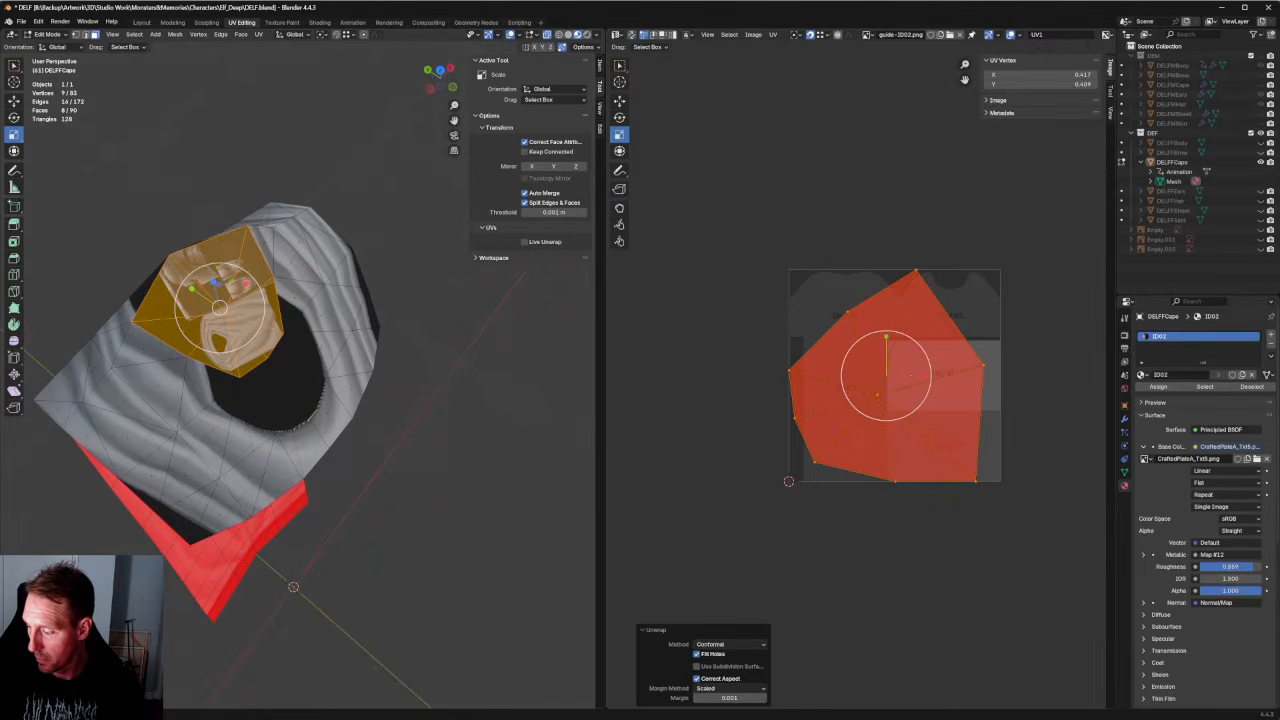
drag(927, 354, 828, 302)
key(w)
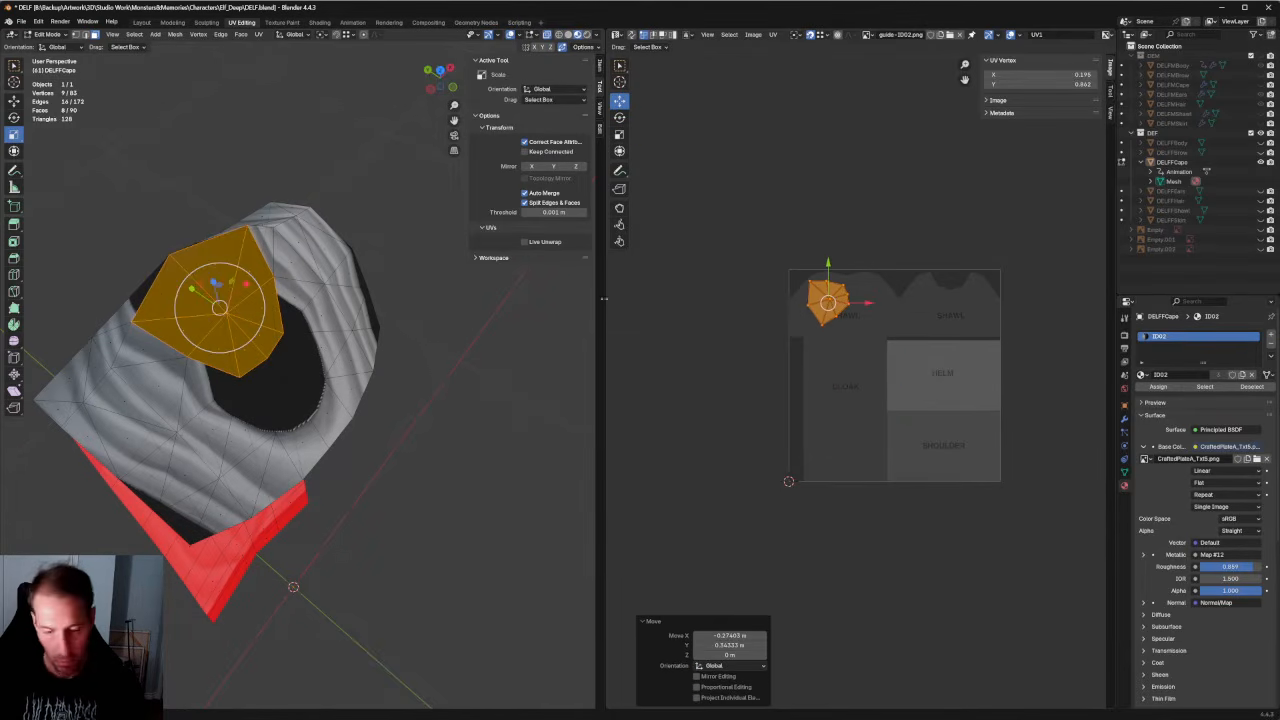
Select every face of the cape and unwrap the whole mesh into a single UV island.
click(352, 362)
key(a)
key(a)
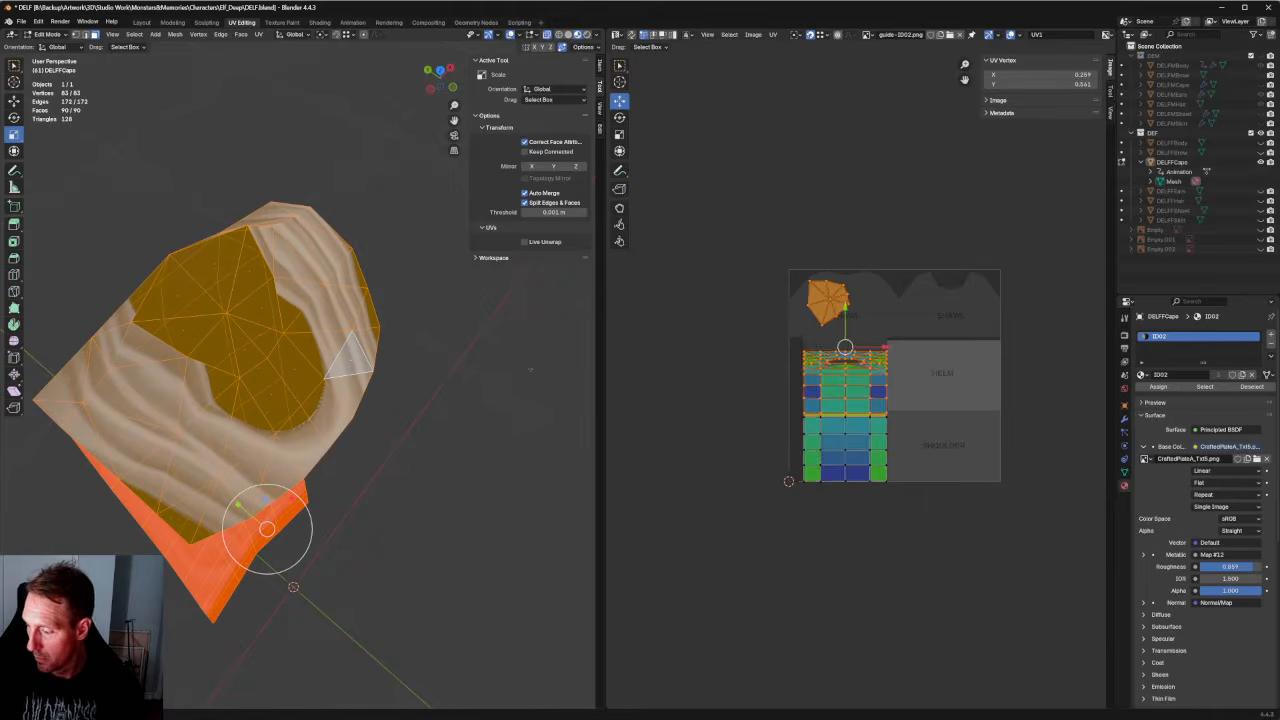
scroll(861, 380, up, 3)
scroll(802, 369, up, 1)
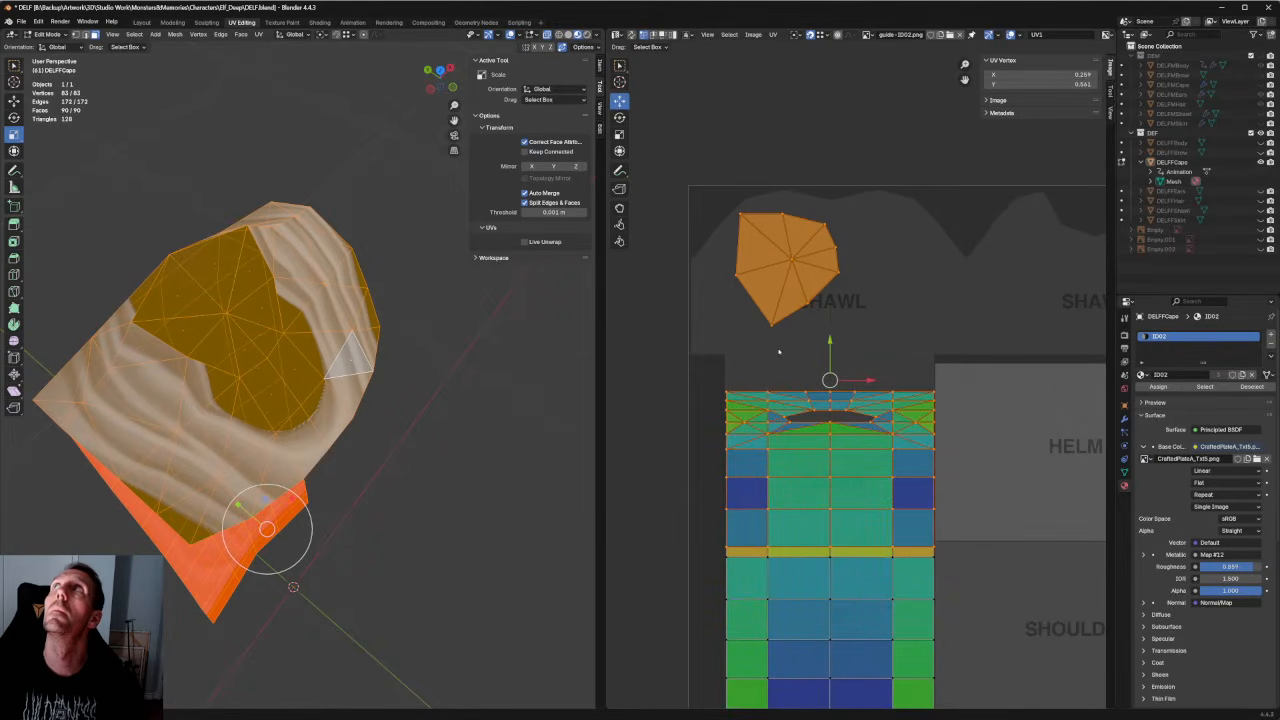
scroll(785, 352, down, 6)
scroll(860, 379, up, 4)
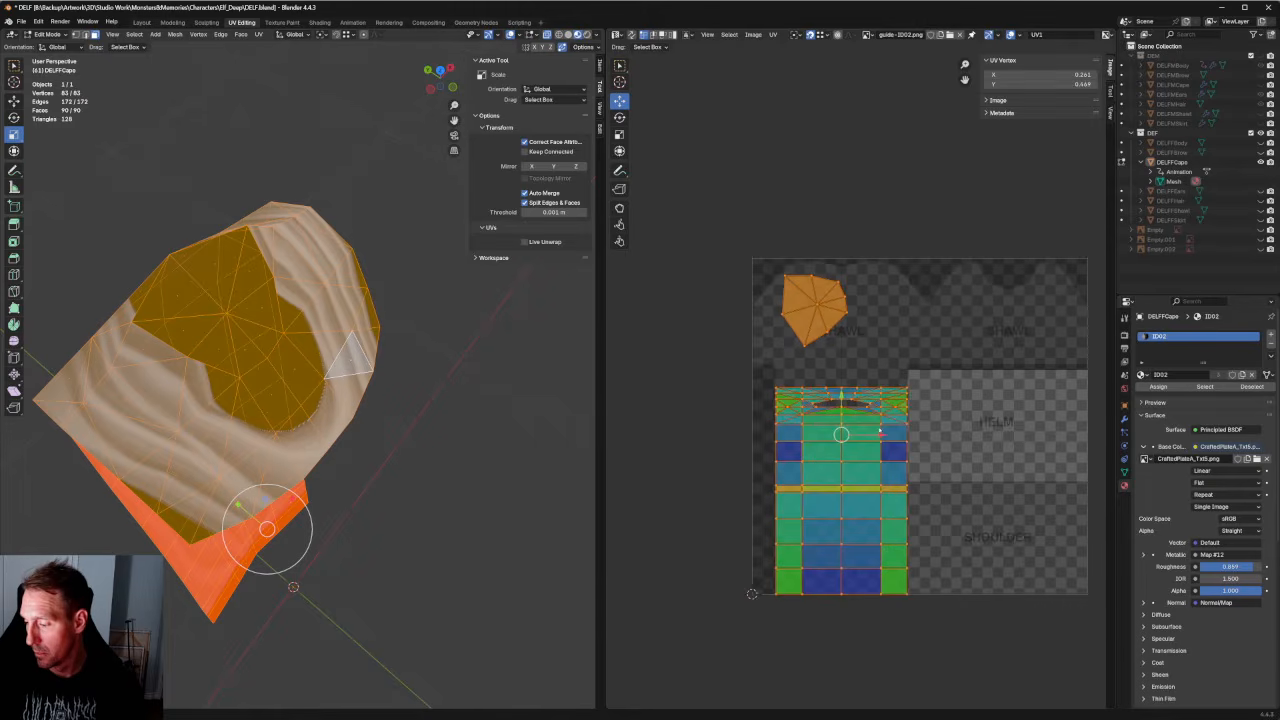
key(u)
click(850, 418)
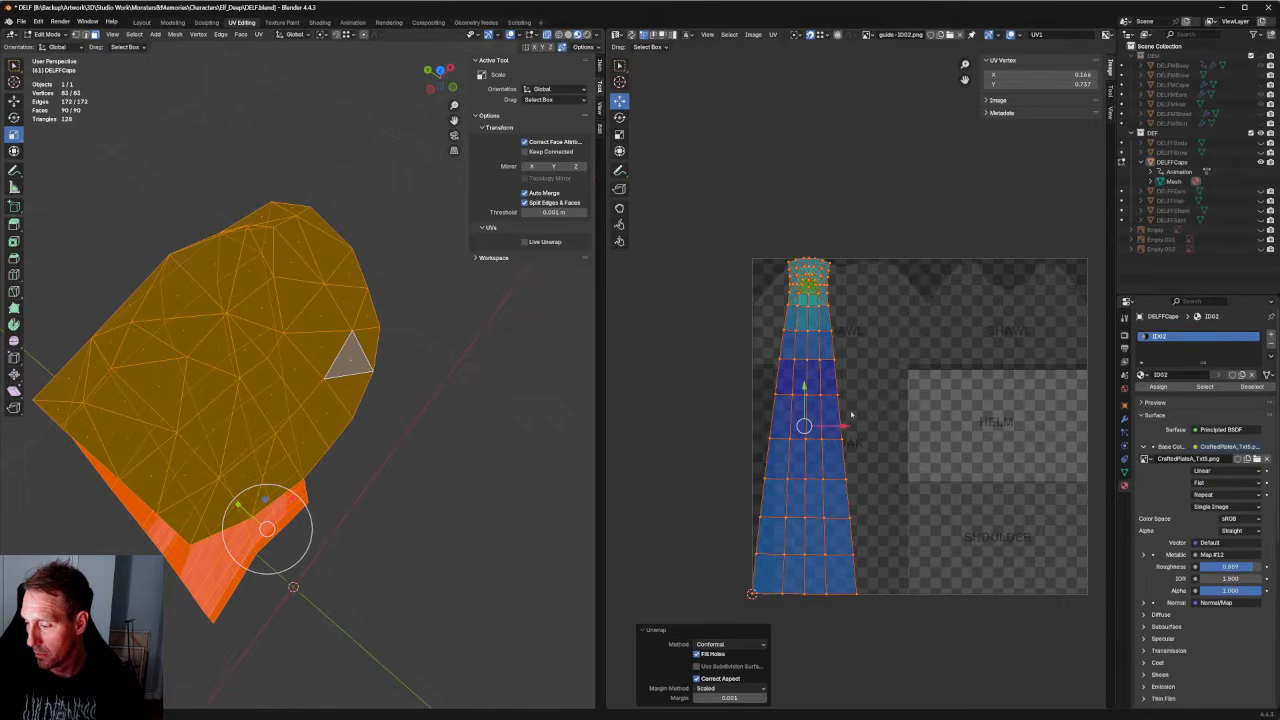
Scale the cape's UV island horizontally by about 1.51 and lower its top edge to the base of the SHAWL area.
key(s)
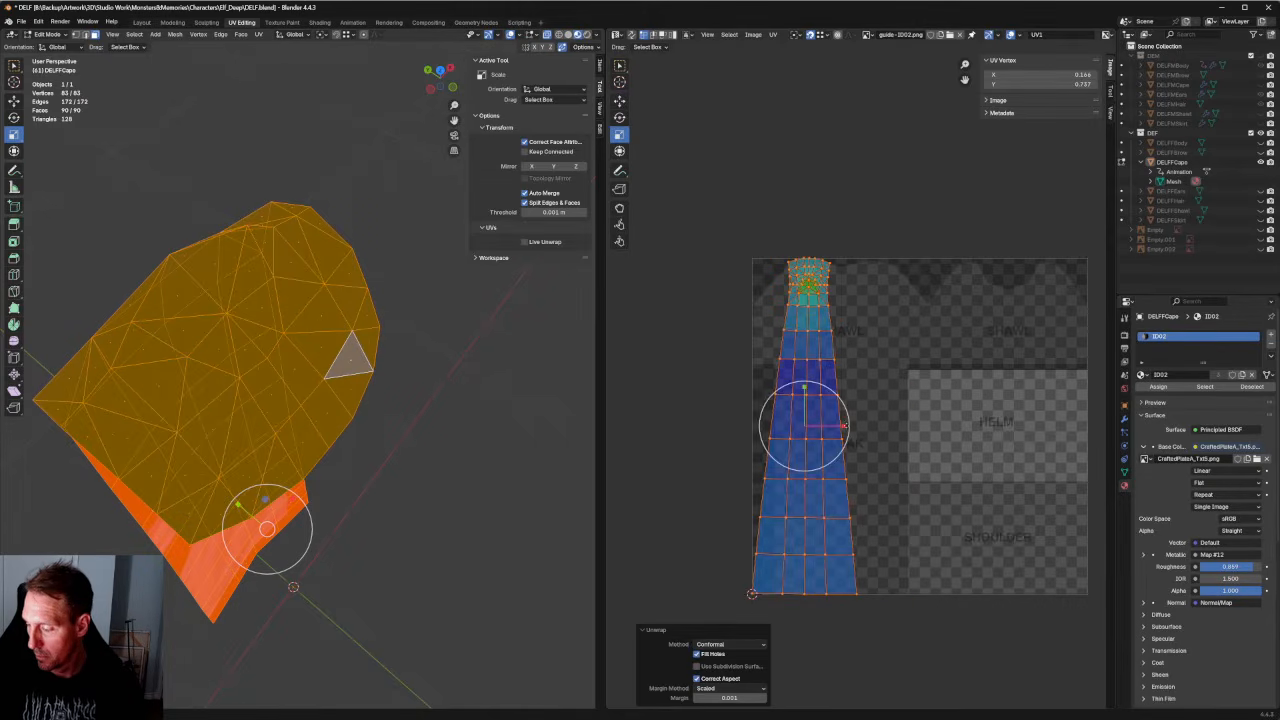
drag(843, 426, 873, 415)
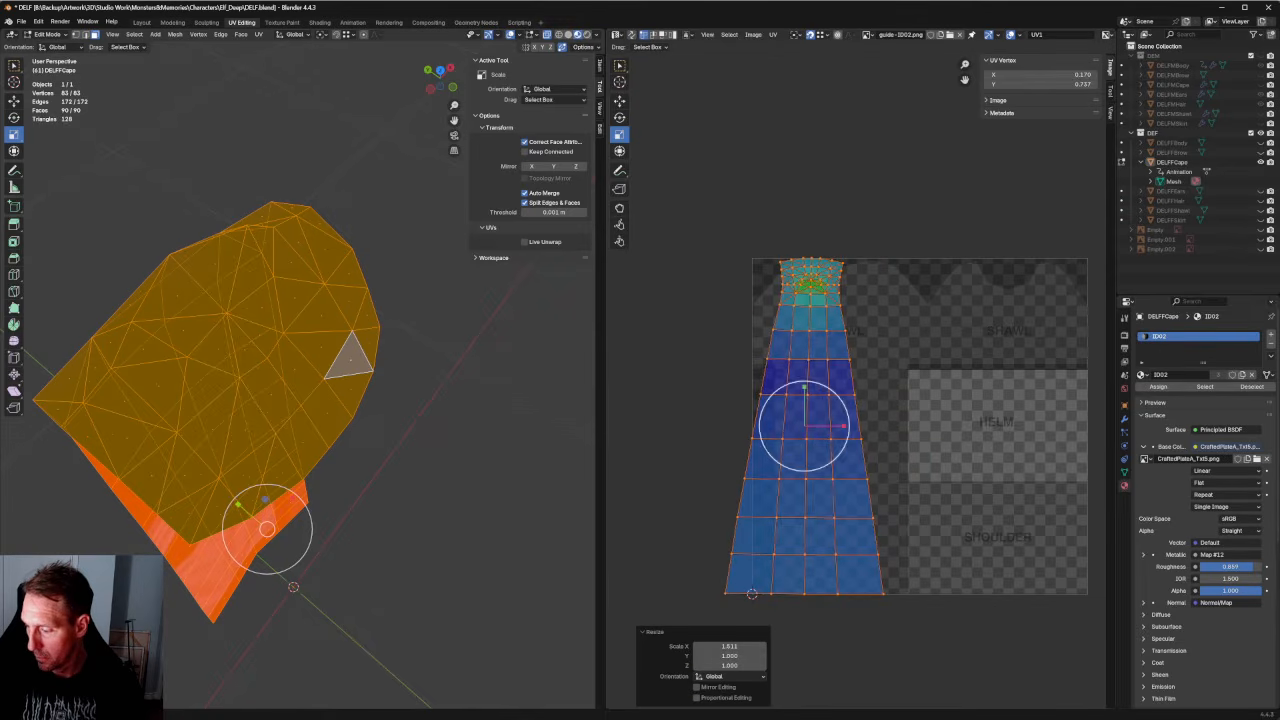
key(t)
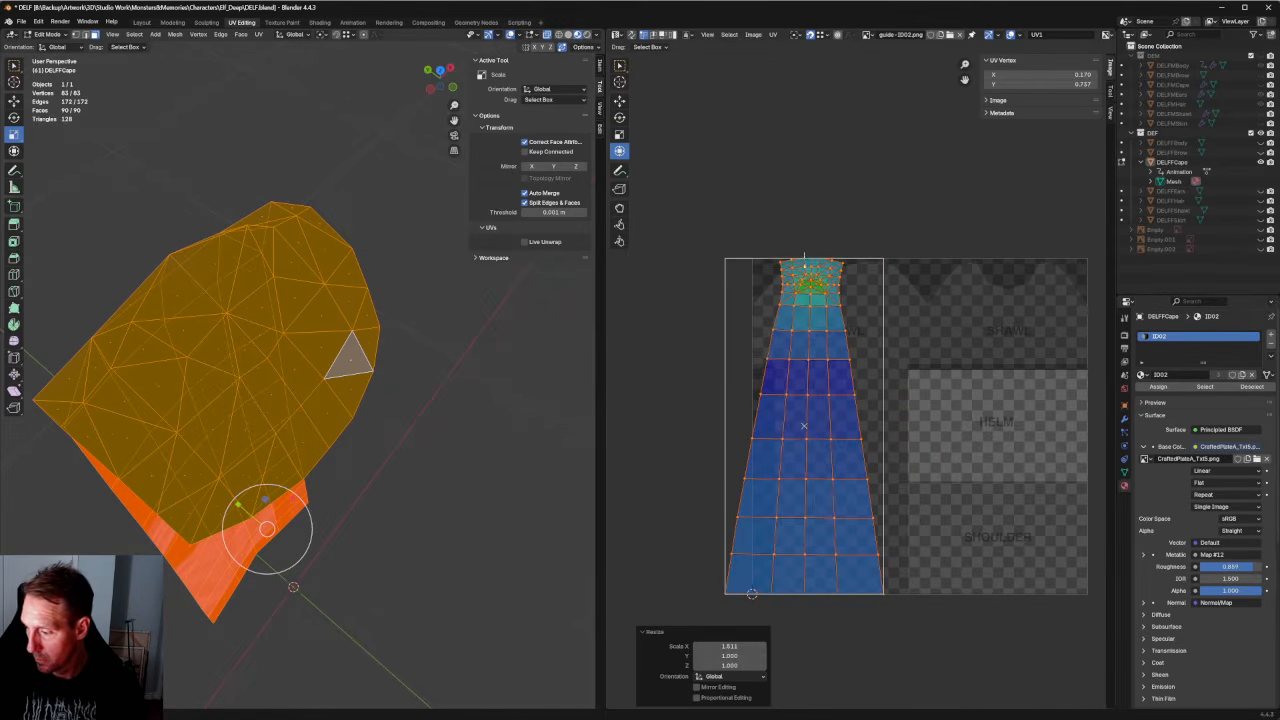
drag(822, 259, 843, 369)
Move the UV island about 0.145 in X and narrow it in small adjustments to fit the width of the CLOAK region.
key(g)
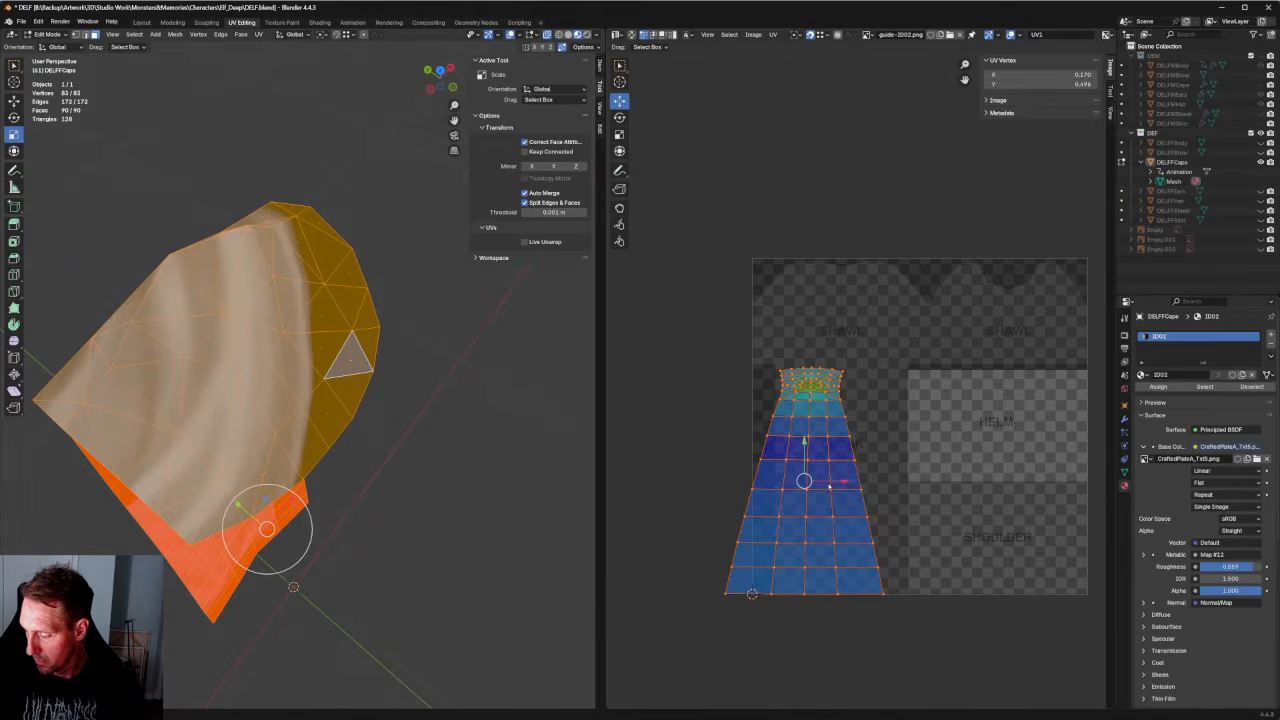
click(880, 476)
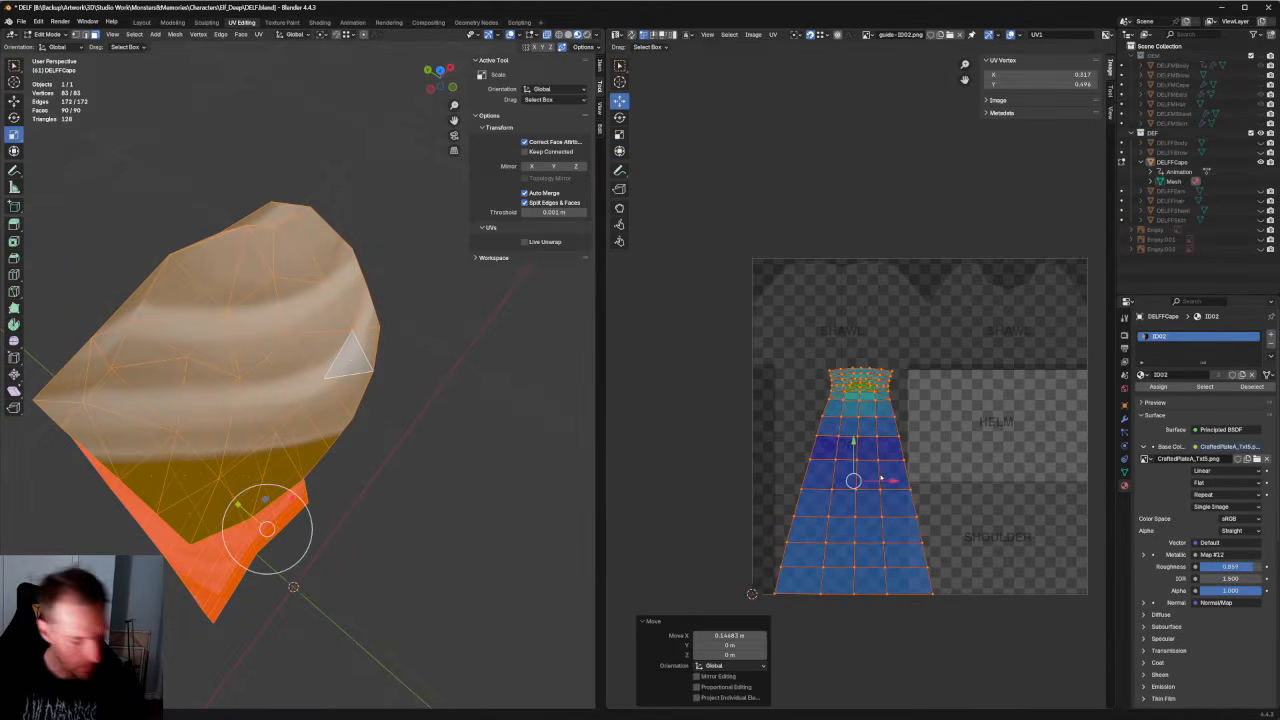
key(t)
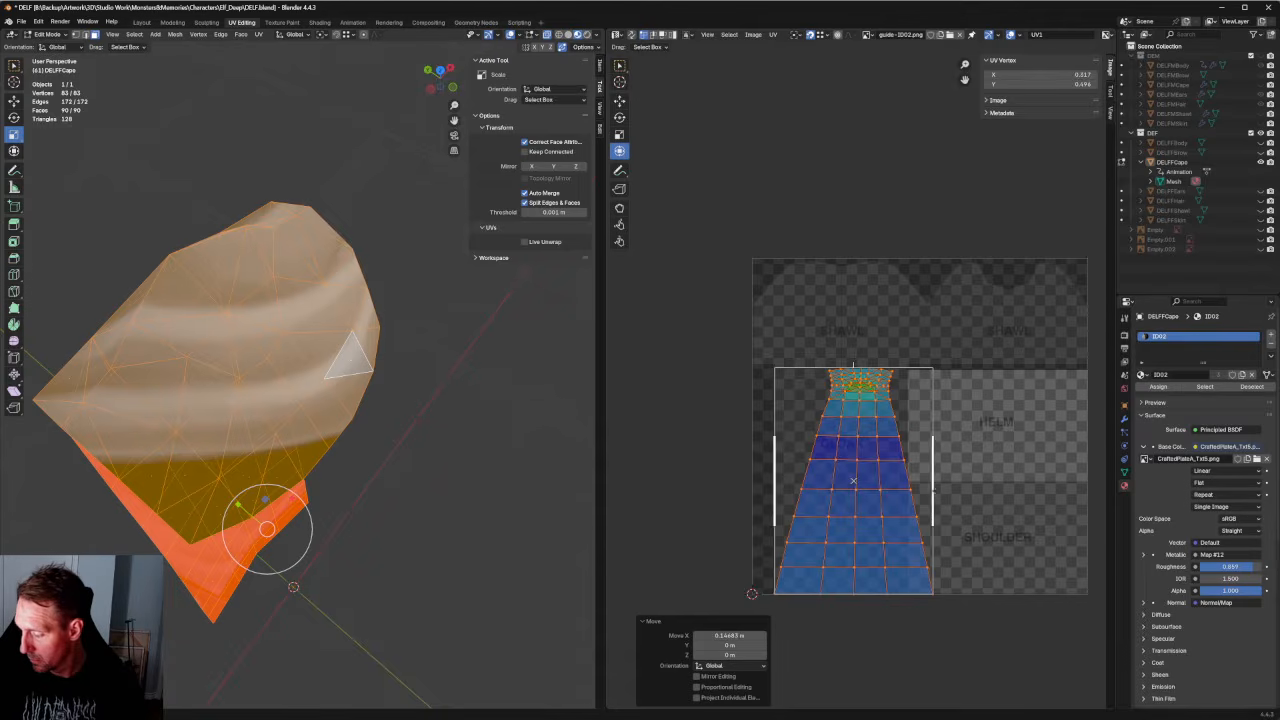
drag(932, 487, 900, 487)
scroll(843, 509, up, 3)
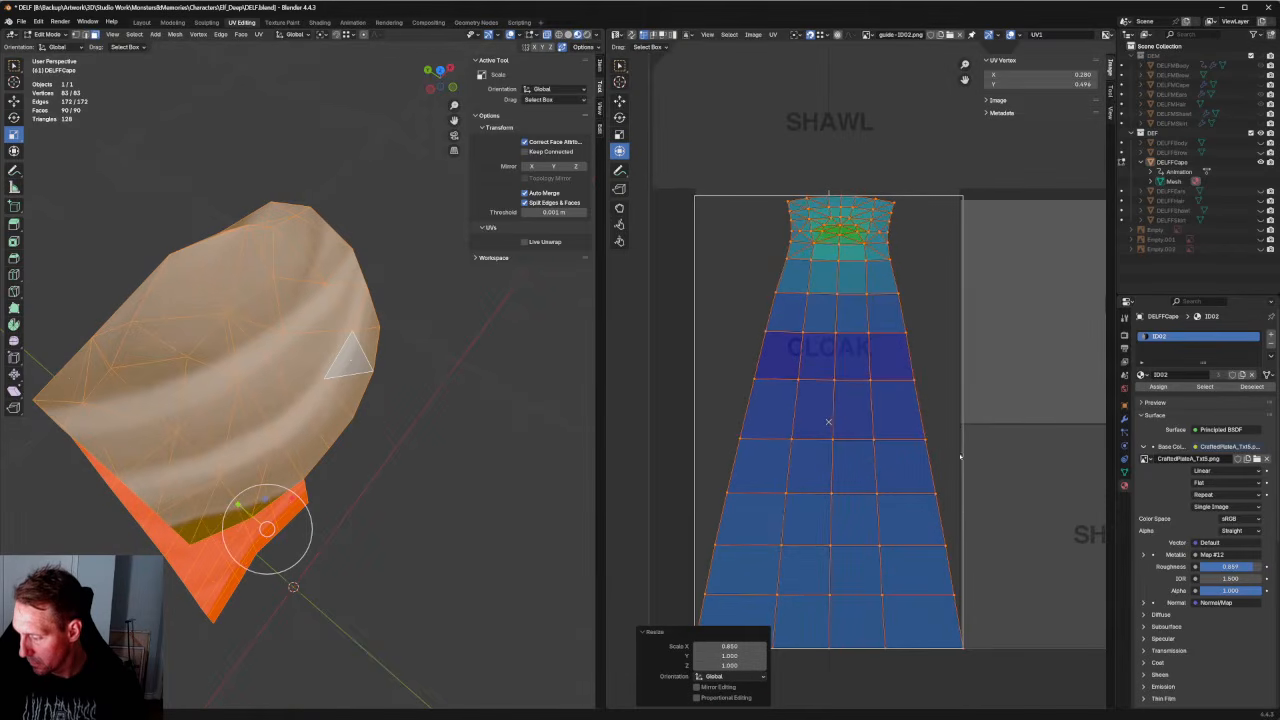
drag(960, 455, 946, 432)
scroll(901, 449, up, 3)
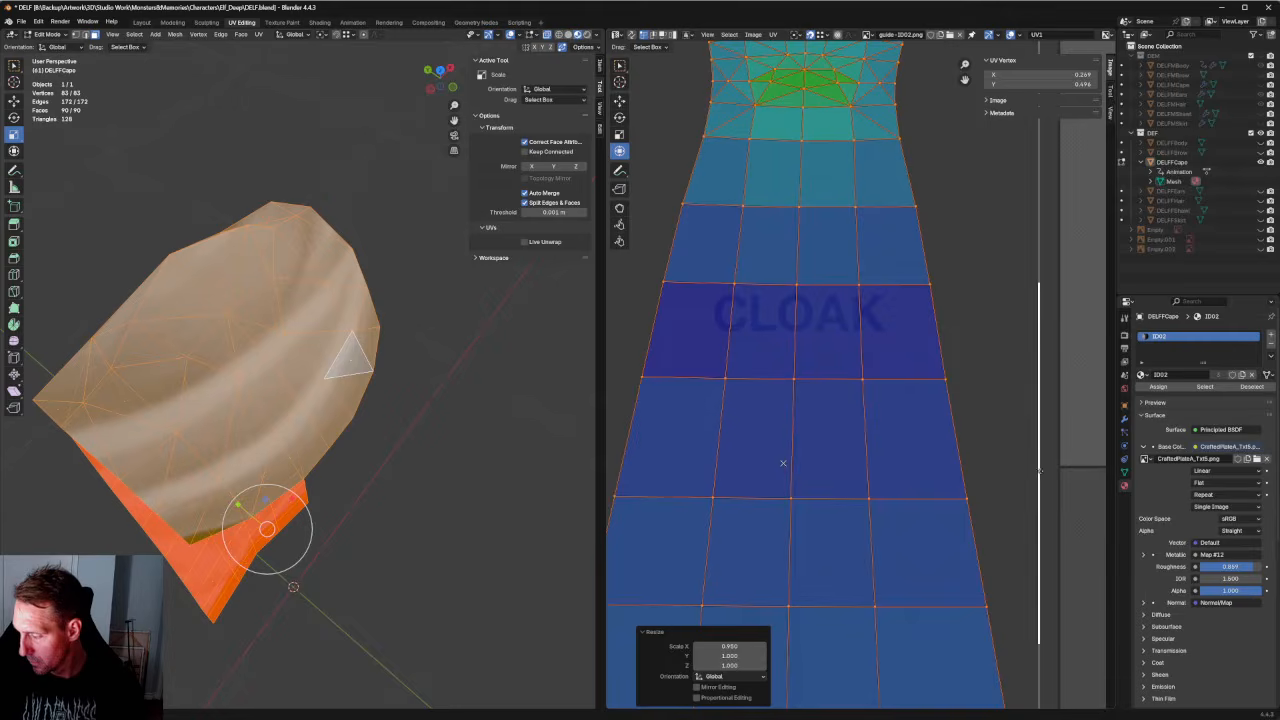
drag(1039, 471, 1037, 471)
scroll(1030, 475, down, 4)
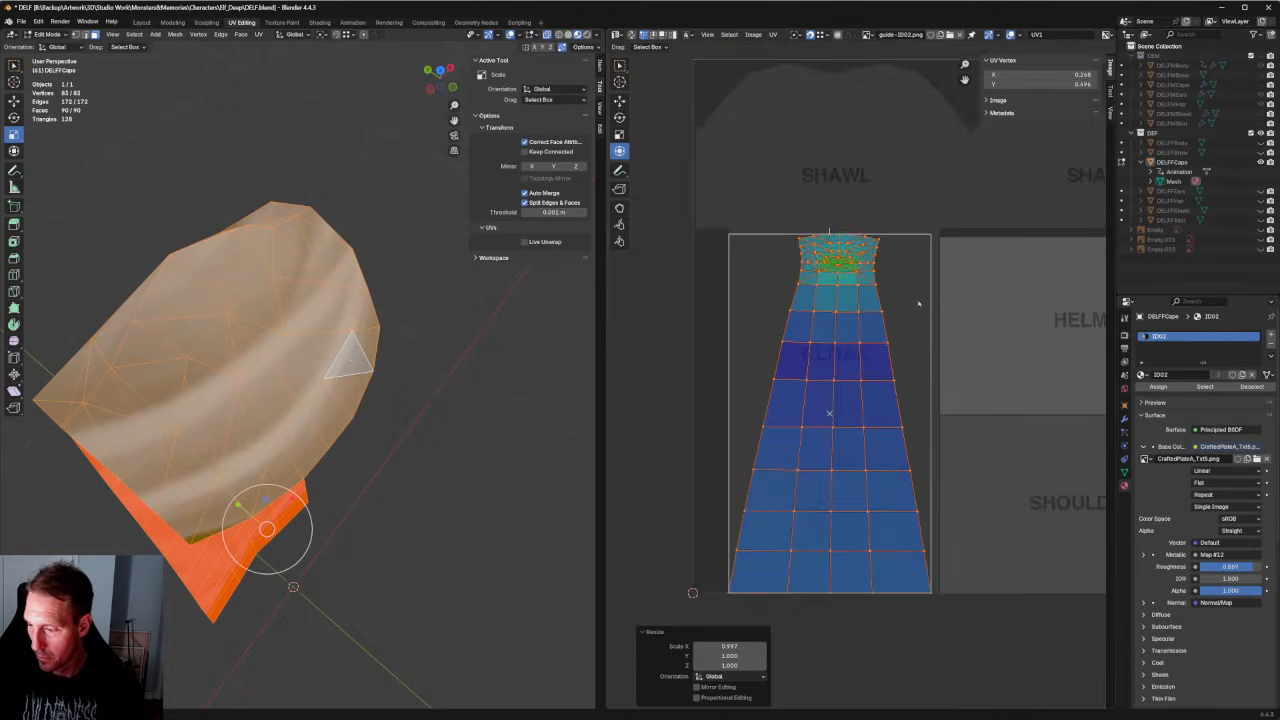
Lower the top edge of the cape's UV island, scaling its height to about 0.9.
scroll(880, 265, up, 3)
drag(776, 206, 790, 284)
scroll(905, 292, down, 2)
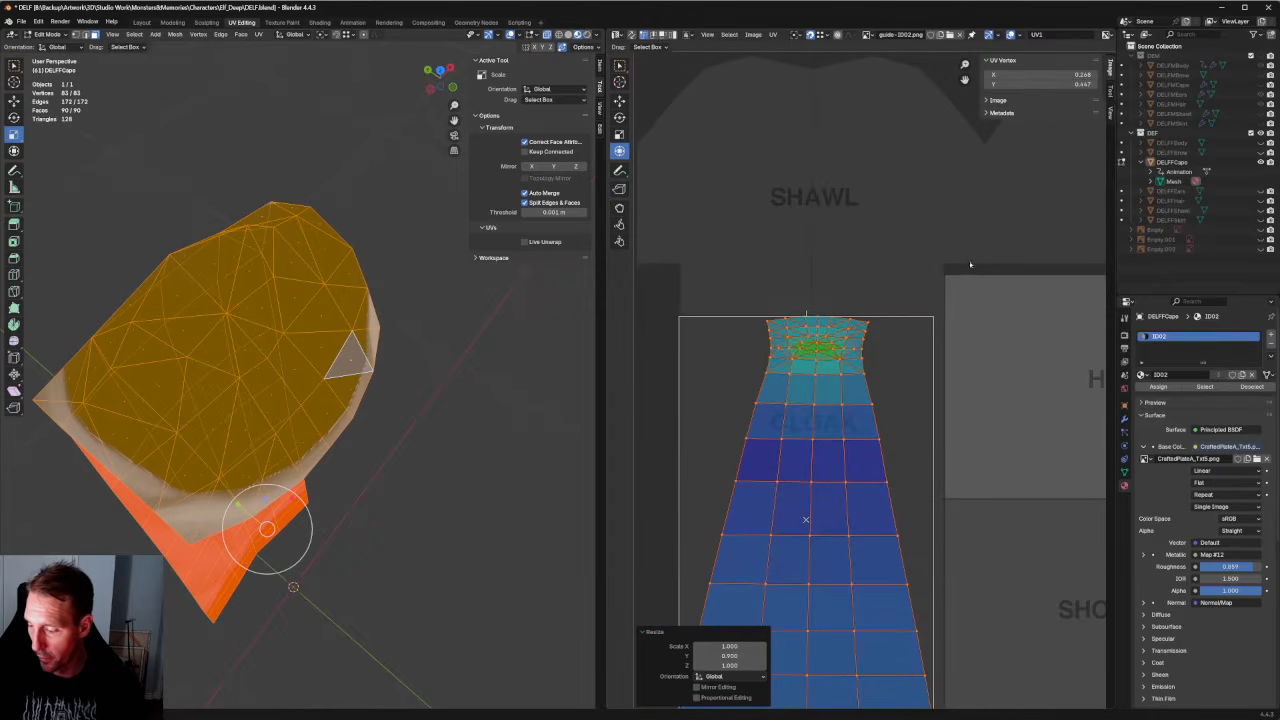
Select the upper part of the cape's UV island and widen it horizontally to about the CLOAK region's width.
drag(962, 252, 690, 515)
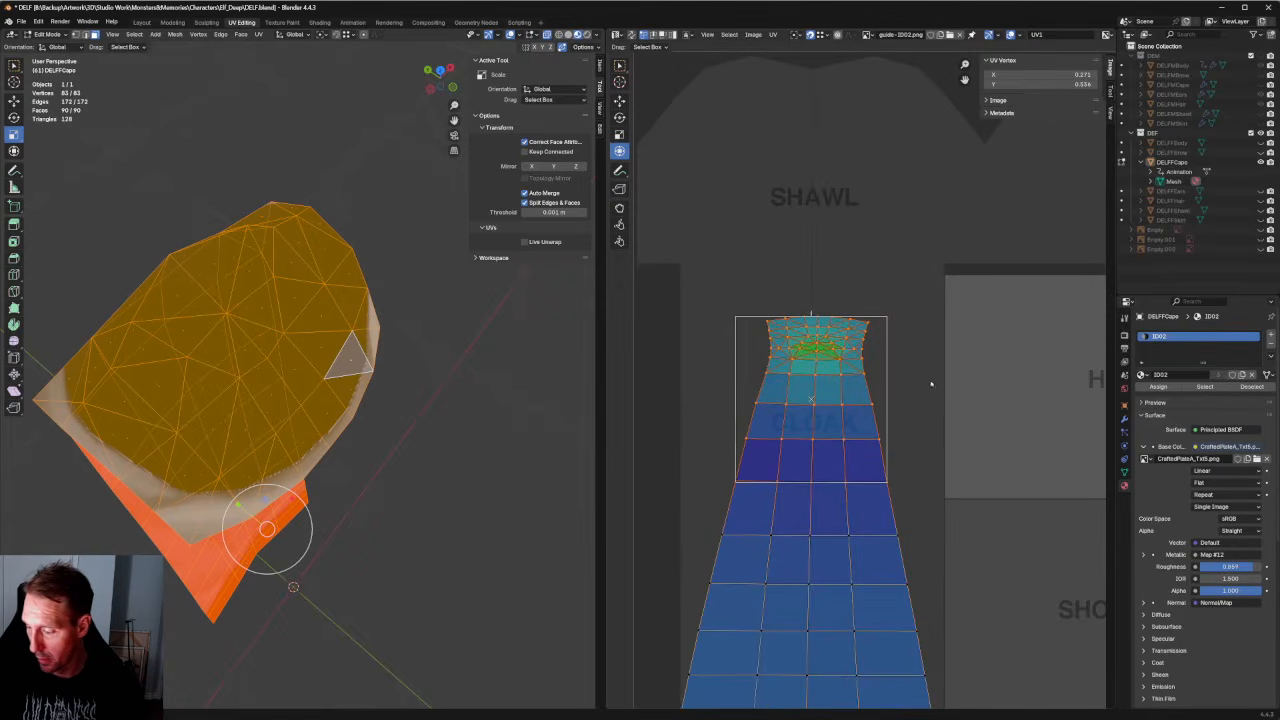
key(s)
drag(854, 398, 886, 389)
Select the collar rows at the top of the island, widen them by about 1.41 and stretch them vertically.
drag(978, 250, 703, 388)
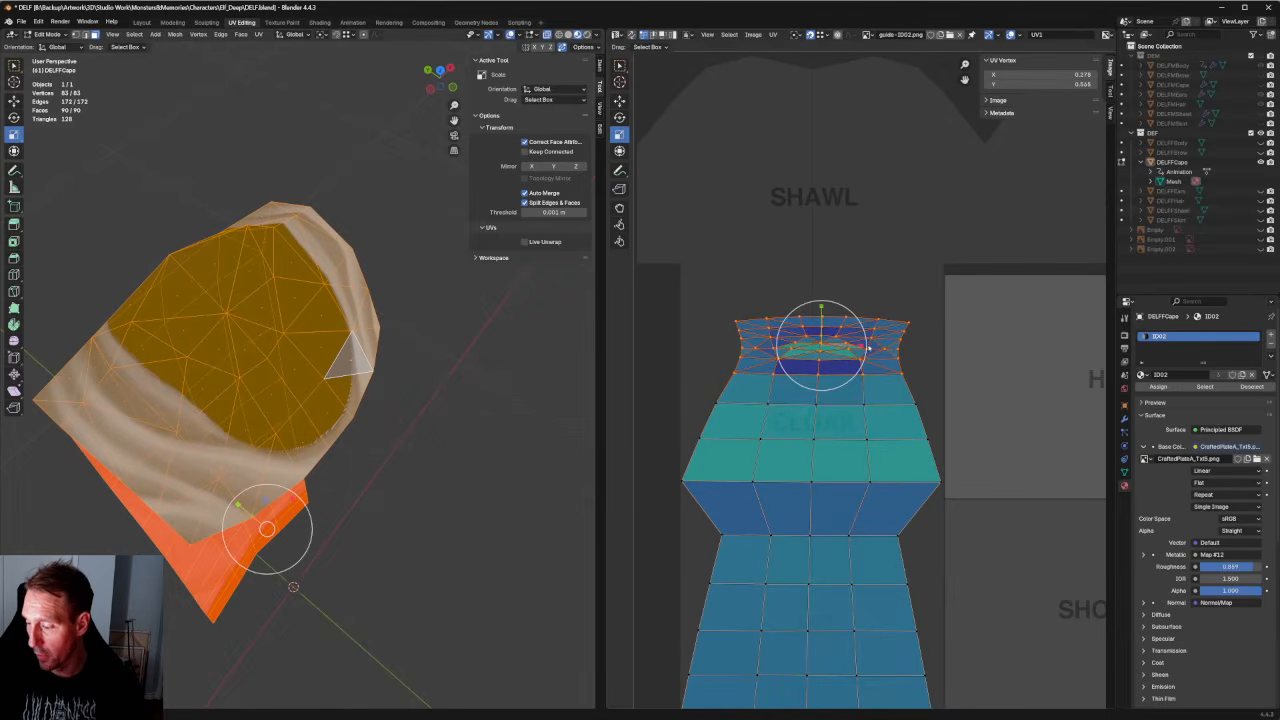
mouse_move(862, 347)
mouse_down()
mouse_move(897, 343)
mouse_move(884, 338)
mouse_up()
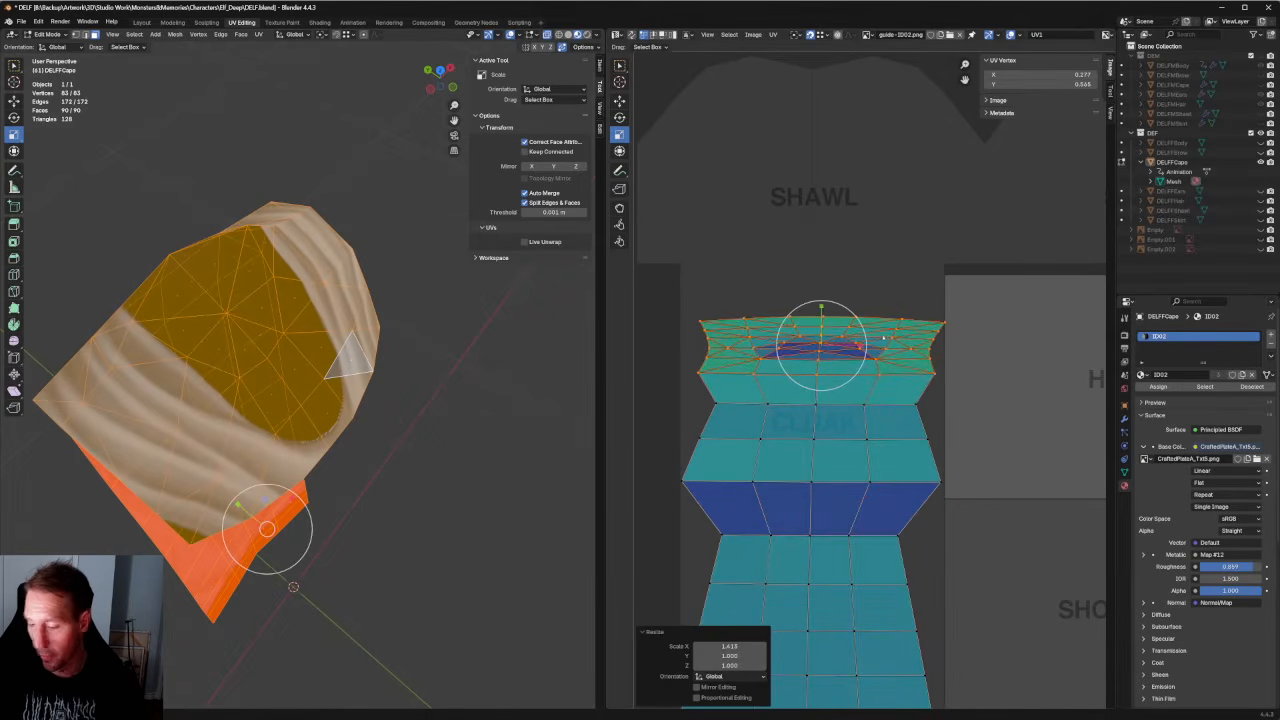
drag(820, 307, 834, 270)
click(955, 402)
scroll(955, 405, down, 2)
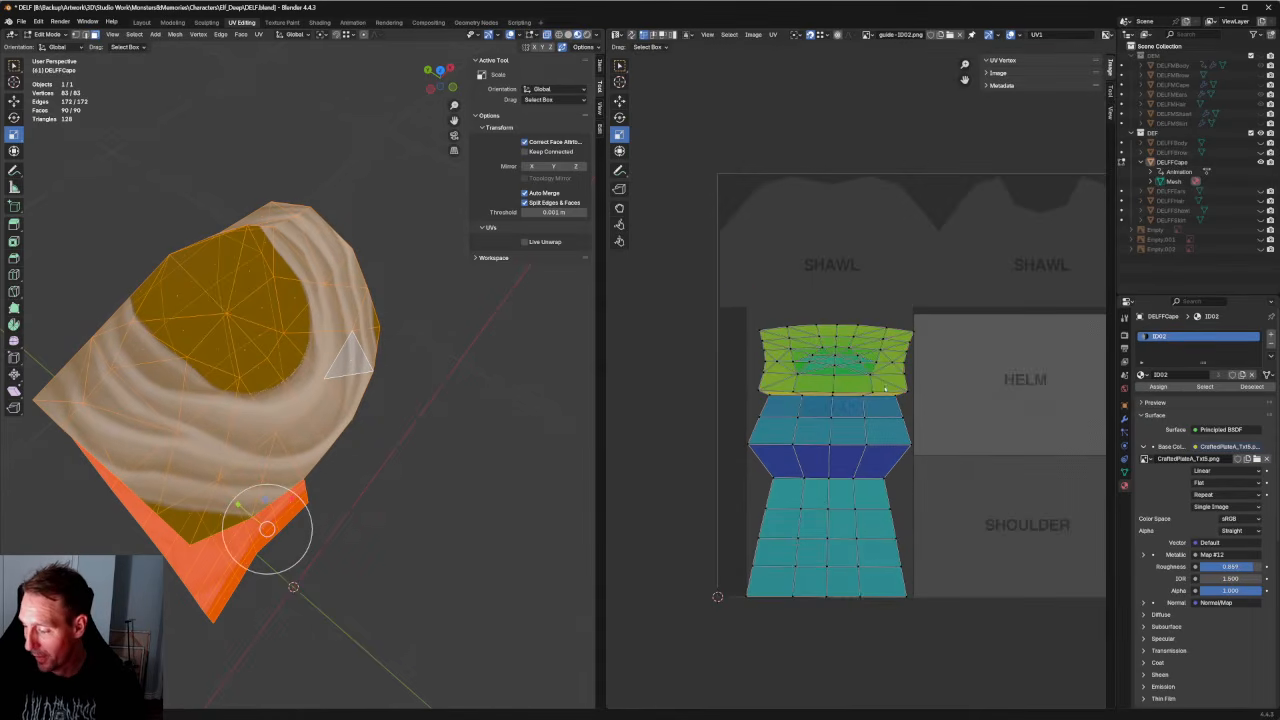
Select the central UV vertices just below the collar rows, unwrap them to even out their spacing, and clear the selection.
key(c)
drag(846, 427, 838, 436)
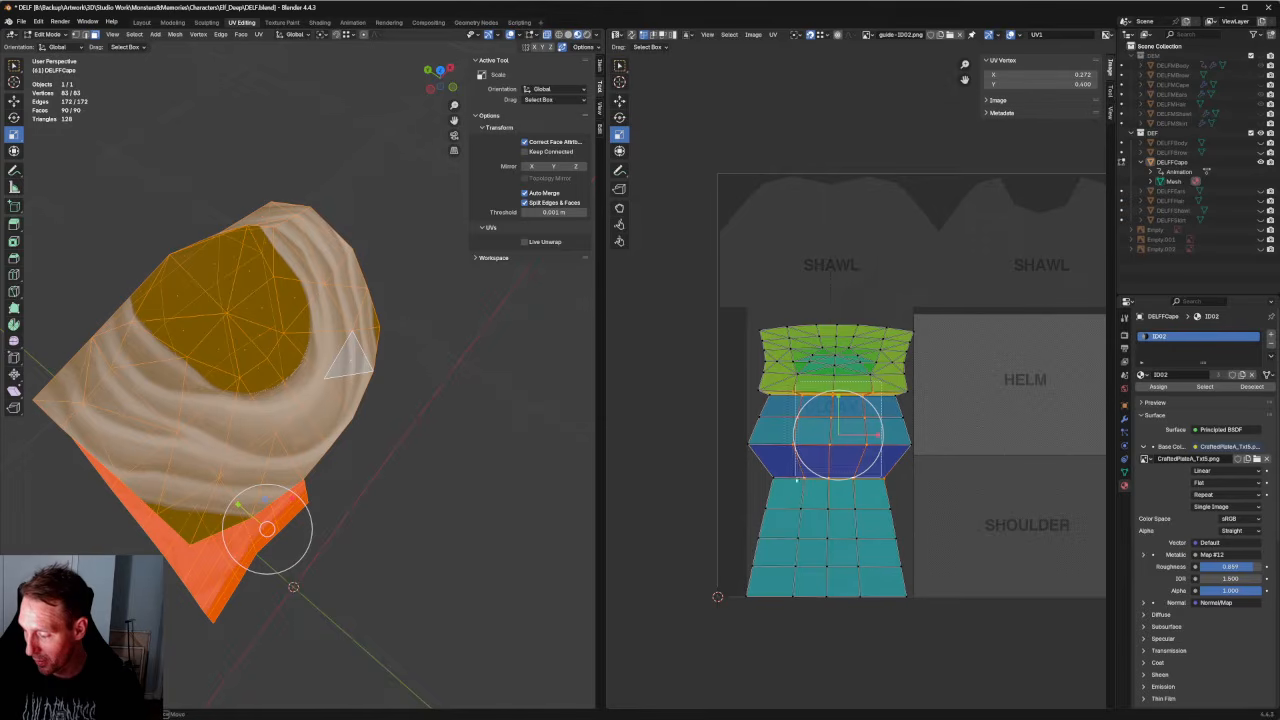
shift+click(884, 478)
right_click(811, 475)
click(794, 474)
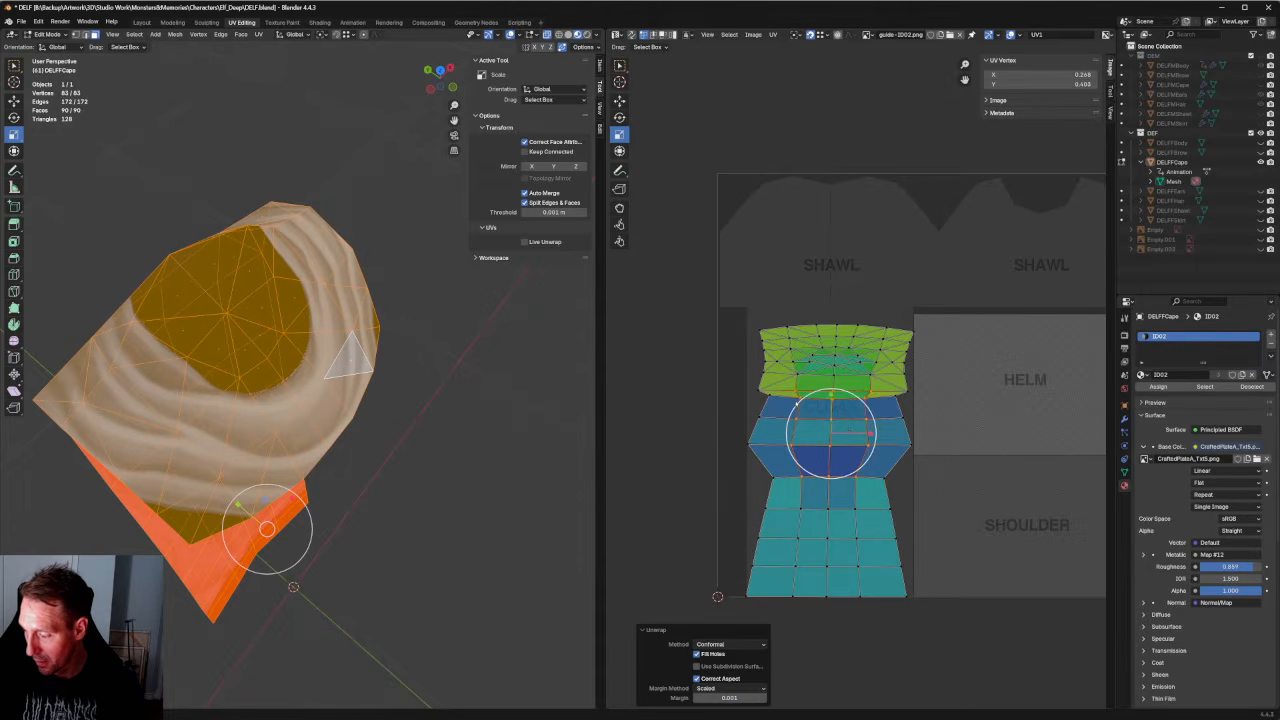
scroll(862, 380, up, 3)
middle_drag(862, 380, 913, 396)
key(alt+a)
scroll(883, 344, up, 1)
middle_drag(883, 344, 870, 420)
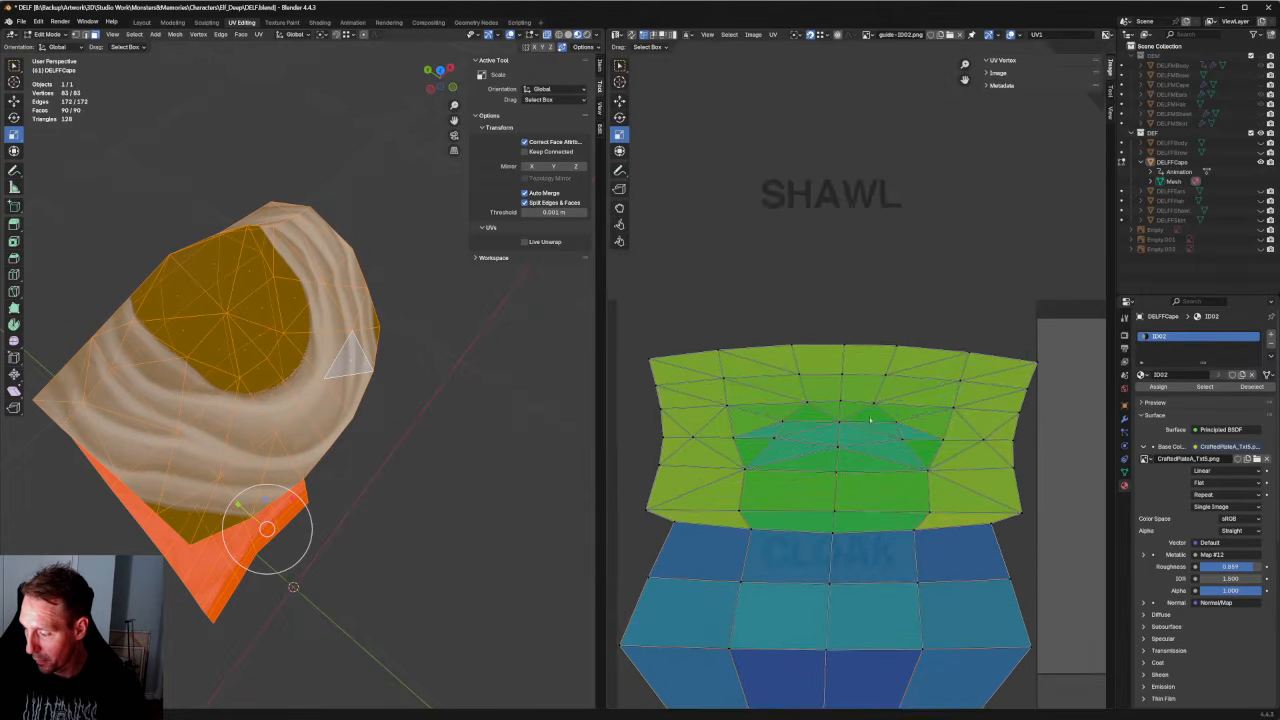
Select the collar's top row of UV vertices, move it up to the SHAWL boundary and align it horizontally.
scroll(870, 420, down, 2)
drag(1003, 335, 706, 377)
key(w)
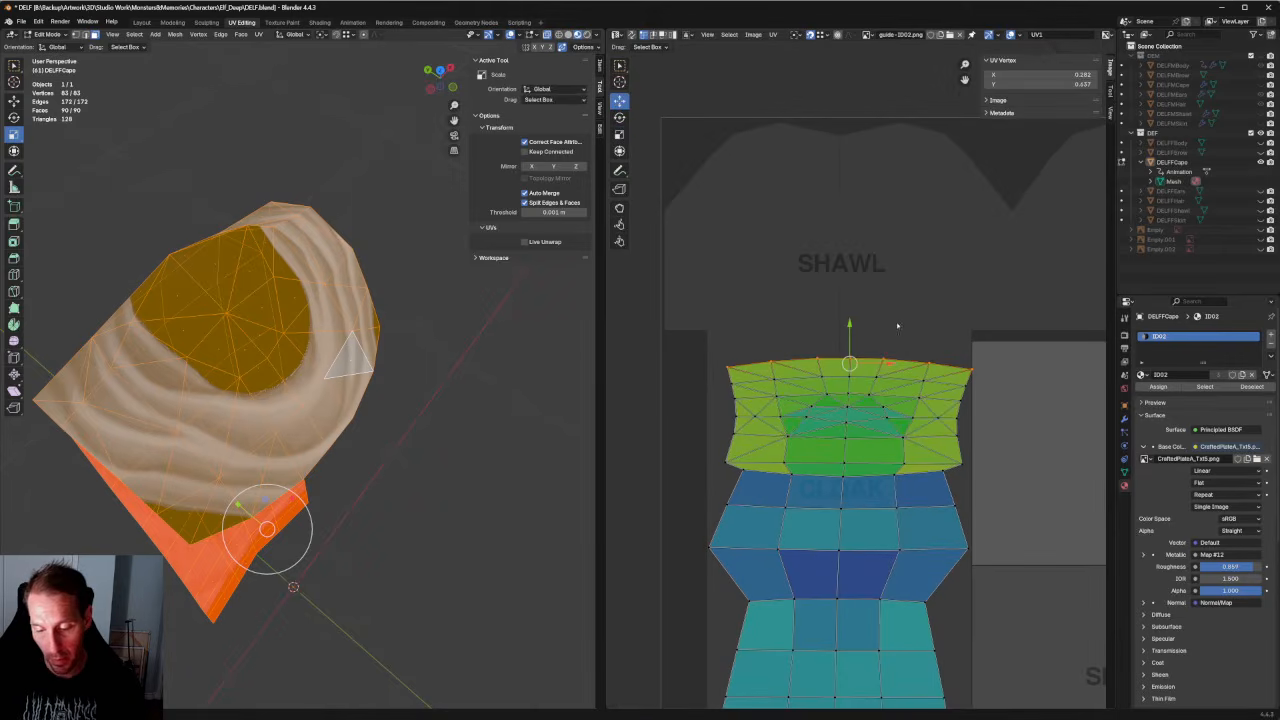
middle_drag(492, 372, 437, 359)
drag(852, 329, 853, 302)
key(shift+w)
Raise and straighten the collar's second row of UV vertices, and move the third row up about 0.0099.
drag(757, 380, 734, 390)
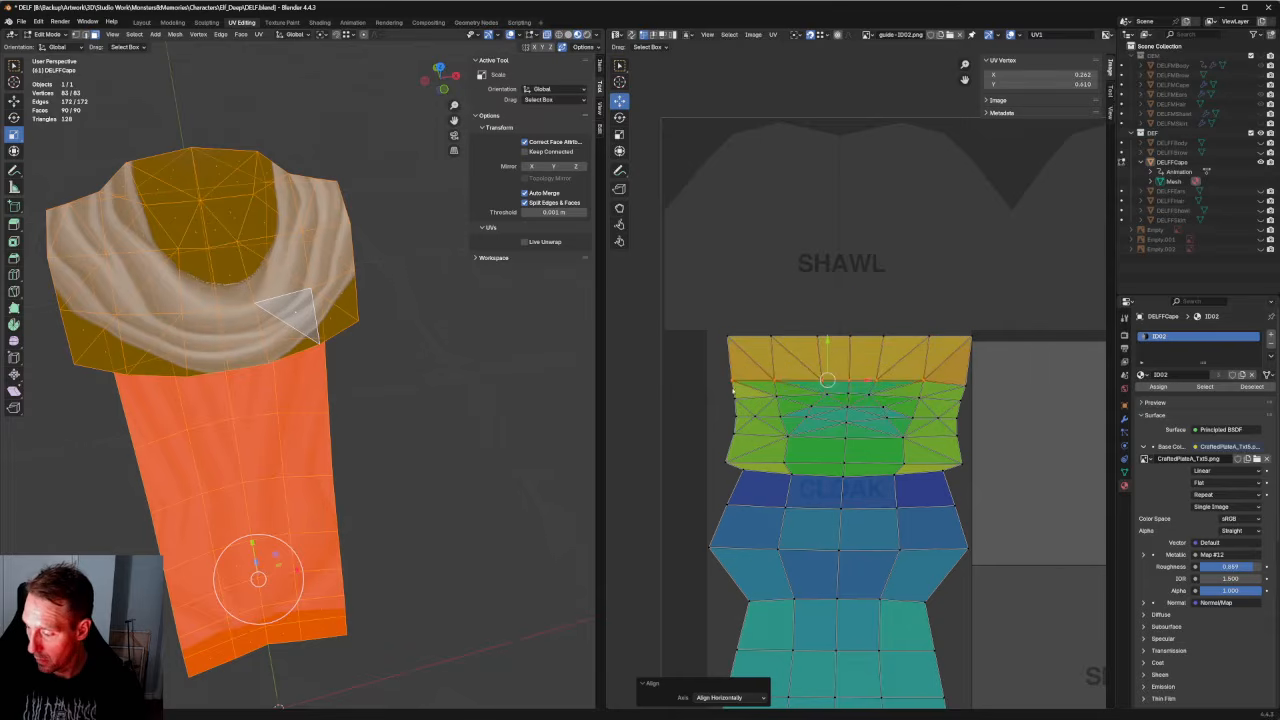
mouse_move(832, 352)
mouse_down()
mouse_move(836, 364)
mouse_move(854, 341)
mouse_move(848, 362)
mouse_move(849, 345)
mouse_up()
key(ctrl+z)
key(shift+w)
key(ctrl+z)
drag(1024, 382, 727, 404)
drag(847, 397, 853, 357)
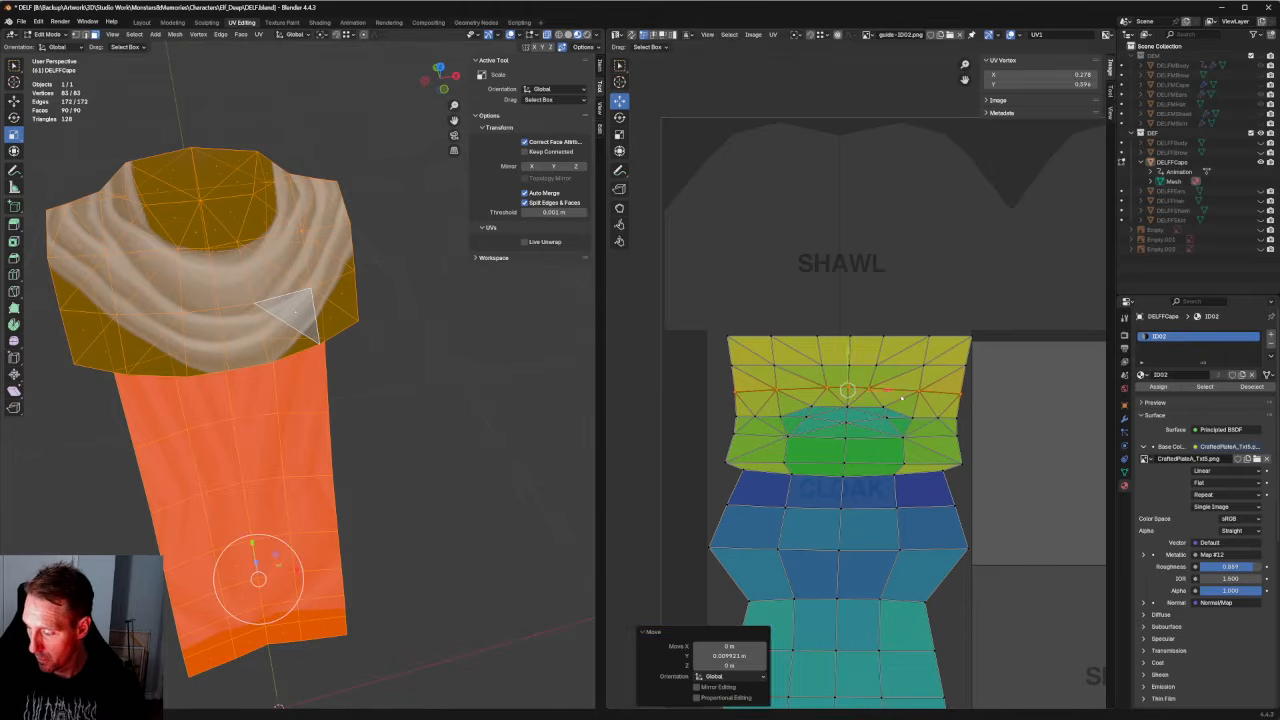
Select the UV vertices around the neck opening, unwrap them and scale them horizontally by about 1.2.
scroll(853, 357, up, 4)
drag(714, 494, 715, 493)
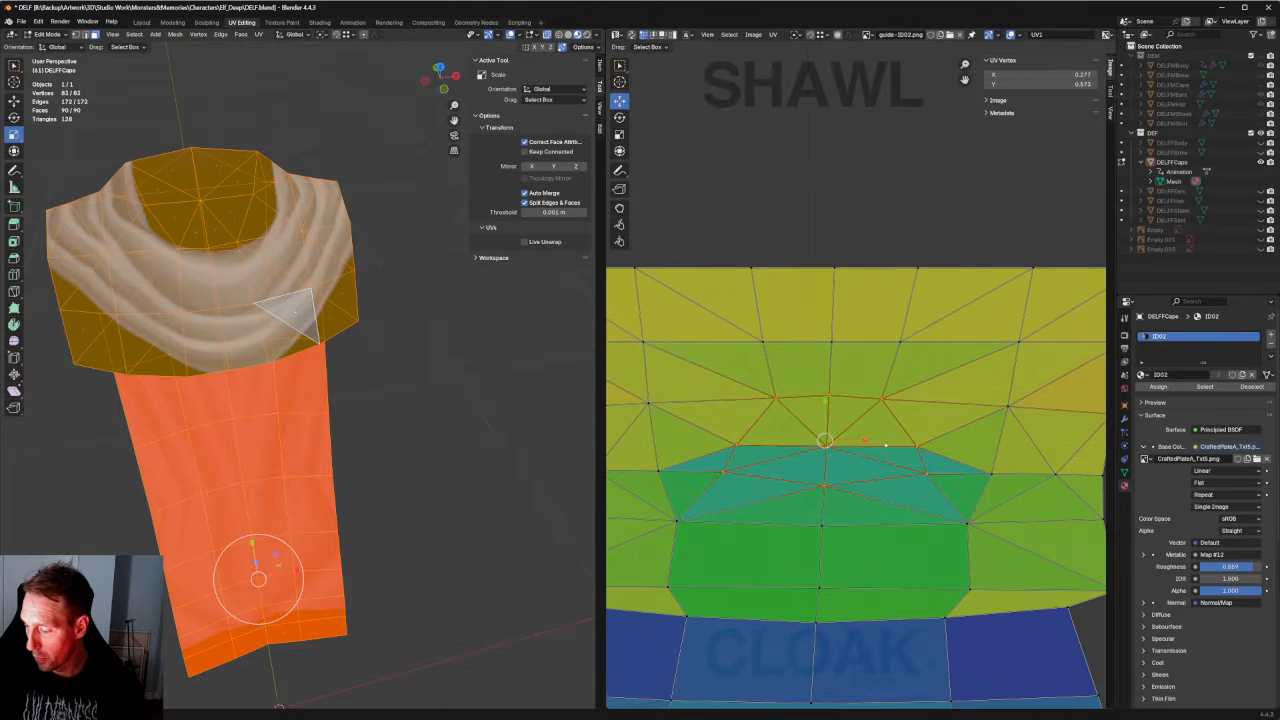
key(r)
right_click(857, 443)
click(832, 437)
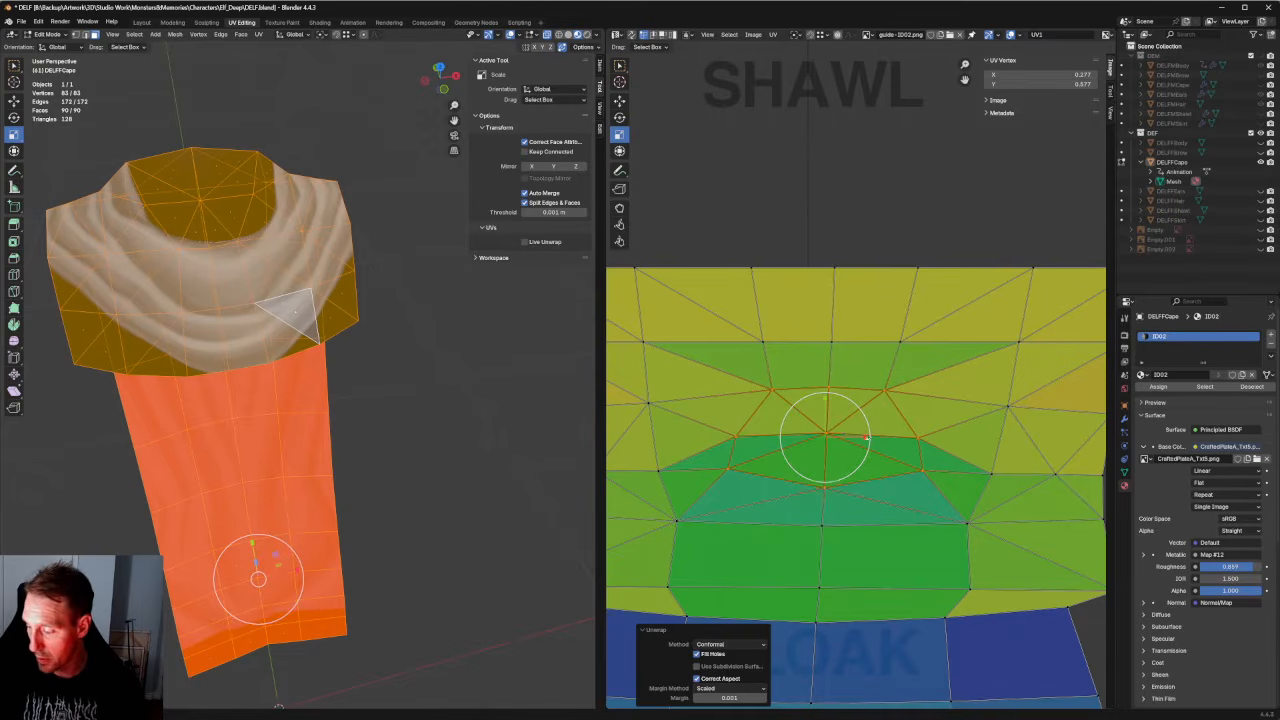
drag(857, 437, 870, 428)
key(w)
scroll(866, 434, down, 3)
scroll(864, 428, up, 2)
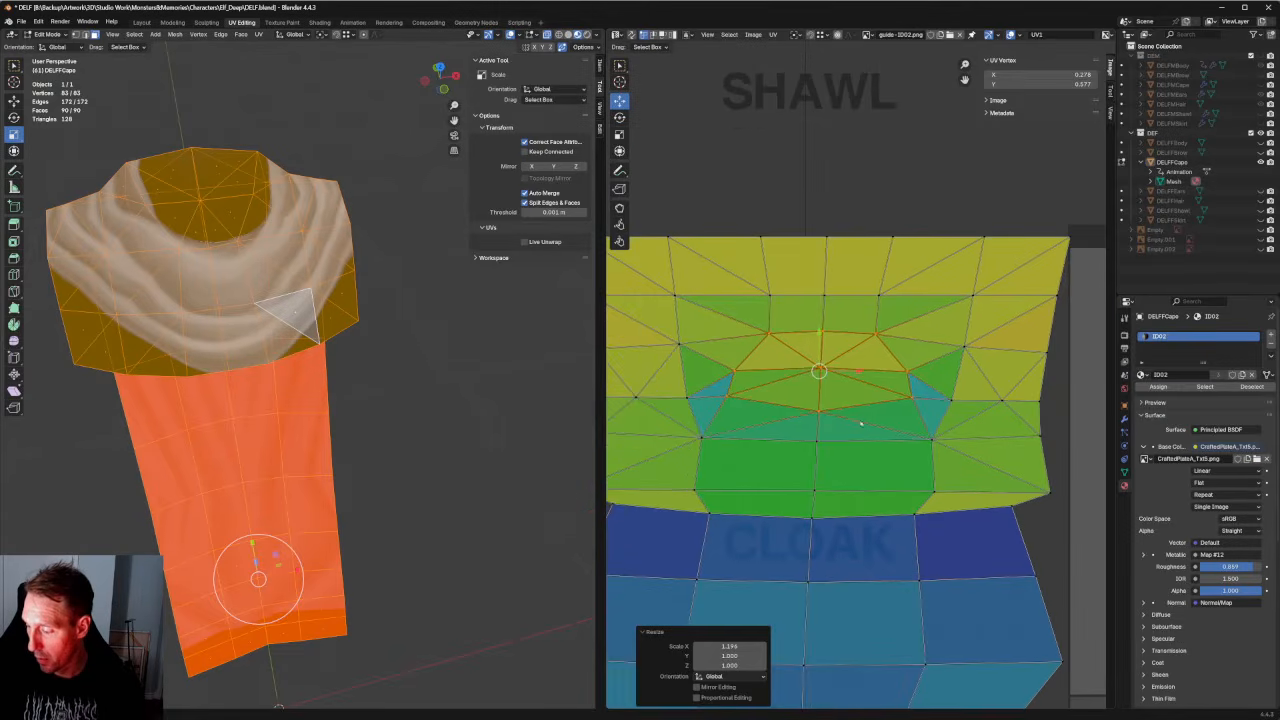
Select the middle UV vertex on the upper edge of the neck opening and move it about -0.0023 in X.
scroll(862, 390, up, 4)
middle_drag(820, 400, 870, 416)
drag(834, 375, 802, 379)
click(788, 286)
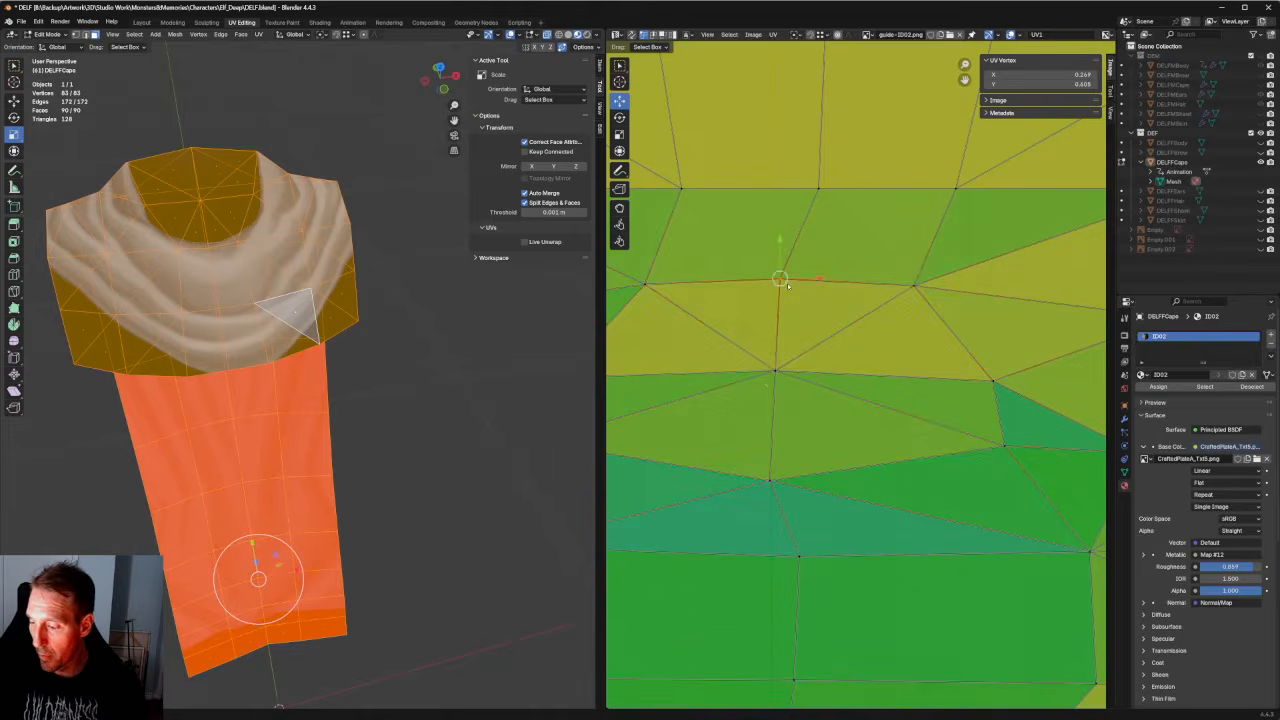
drag(820, 279, 812, 280)
Examine how the texture wraps around the cape's neck opening and shoulders from several angles.
scroll(251, 257, up, 2)
shift+middle_drag(200, 130, 215, 181)
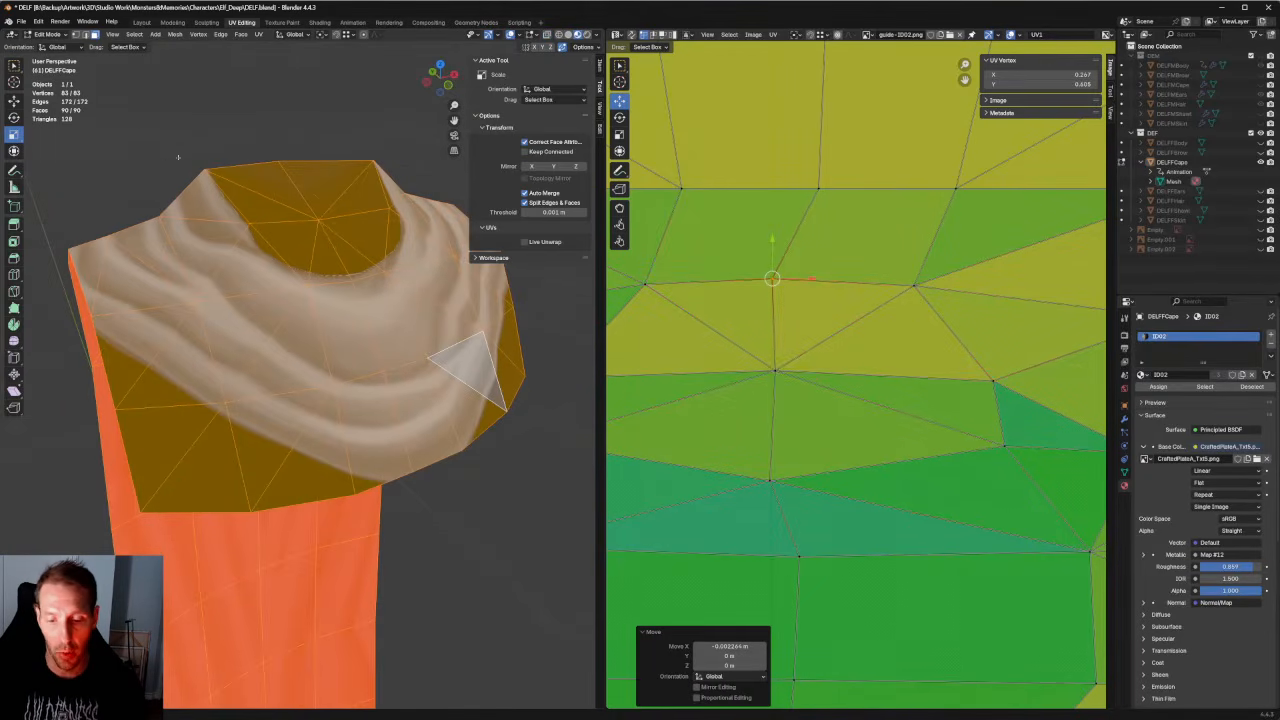
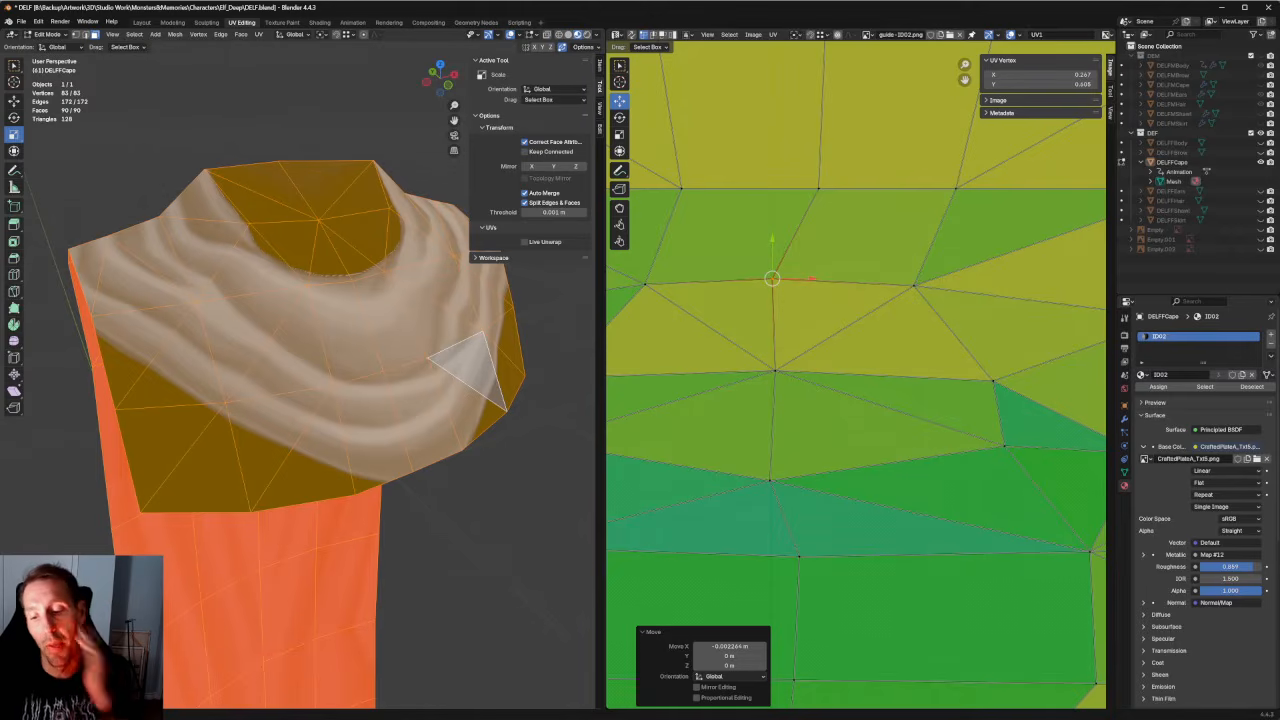
middle_drag(345, 240, 327, 290)
scroll(305, 290, down, 5)
scroll(326, 289, up, 6)
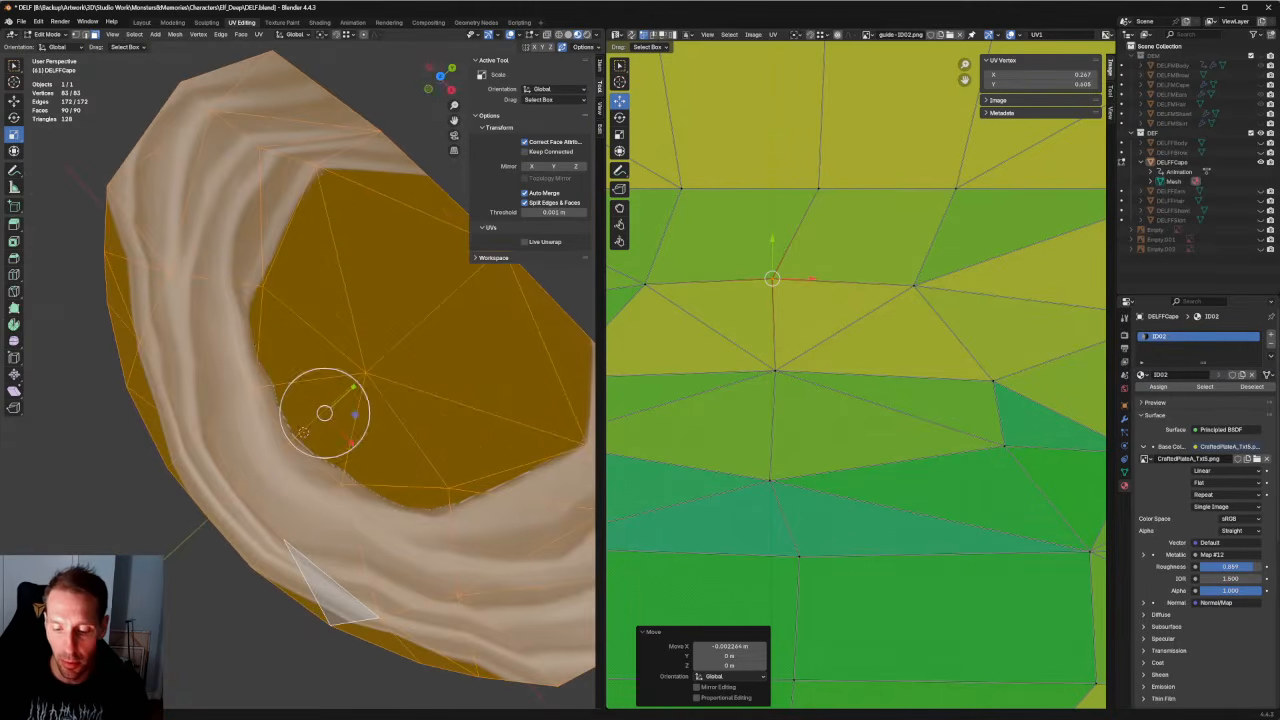
middle_drag(360, 333, 420, 440)
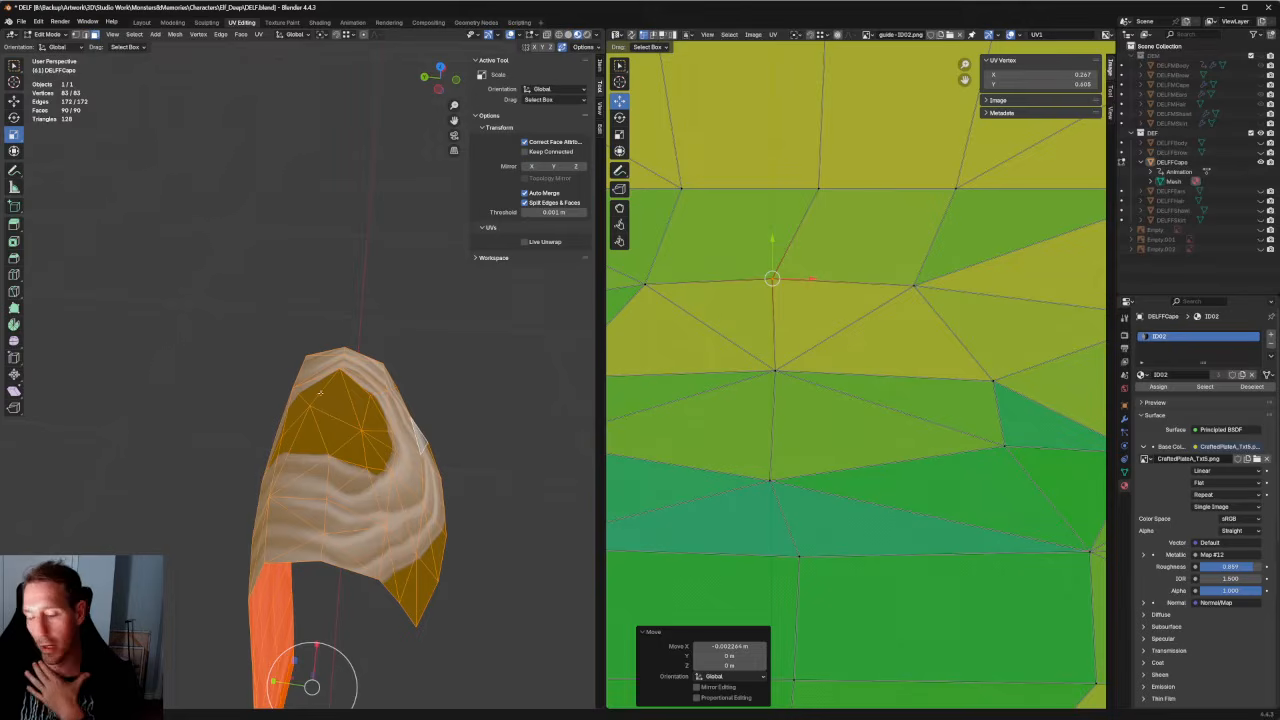
scroll(430, 470, up, 3)
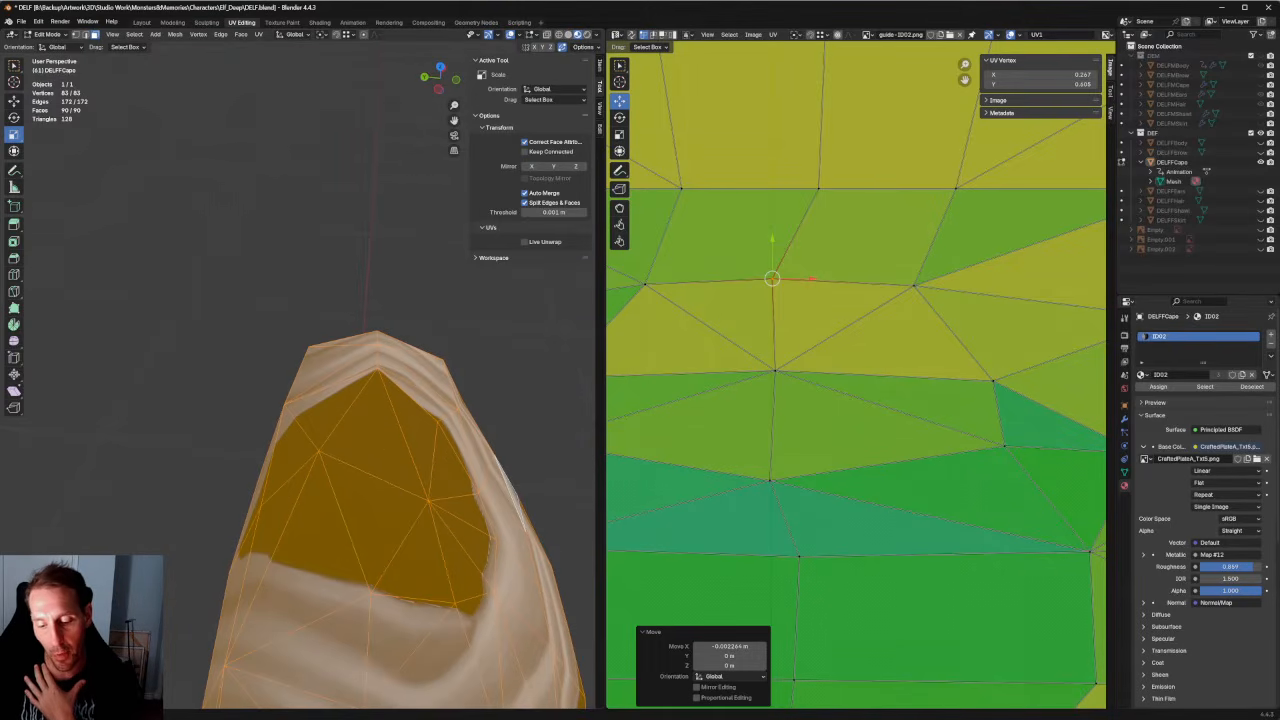
middle_drag(395, 405, 350, 365)
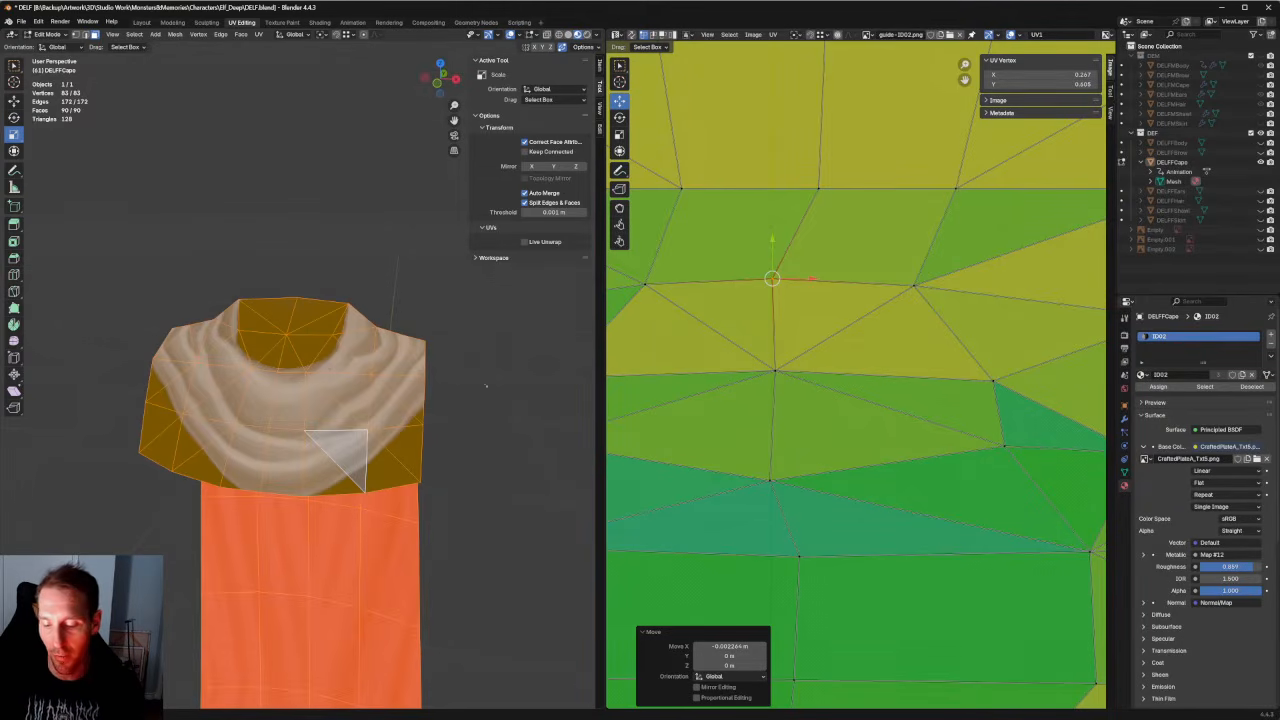
Select the three middle UV vertices in the collar's second row and reposition them beneath the top row.
scroll(860, 332, down, 4)
middle_drag(887, 306, 871, 373)
scroll(871, 373, up, 2)
drag(944, 191, 656, 343)
key(g)
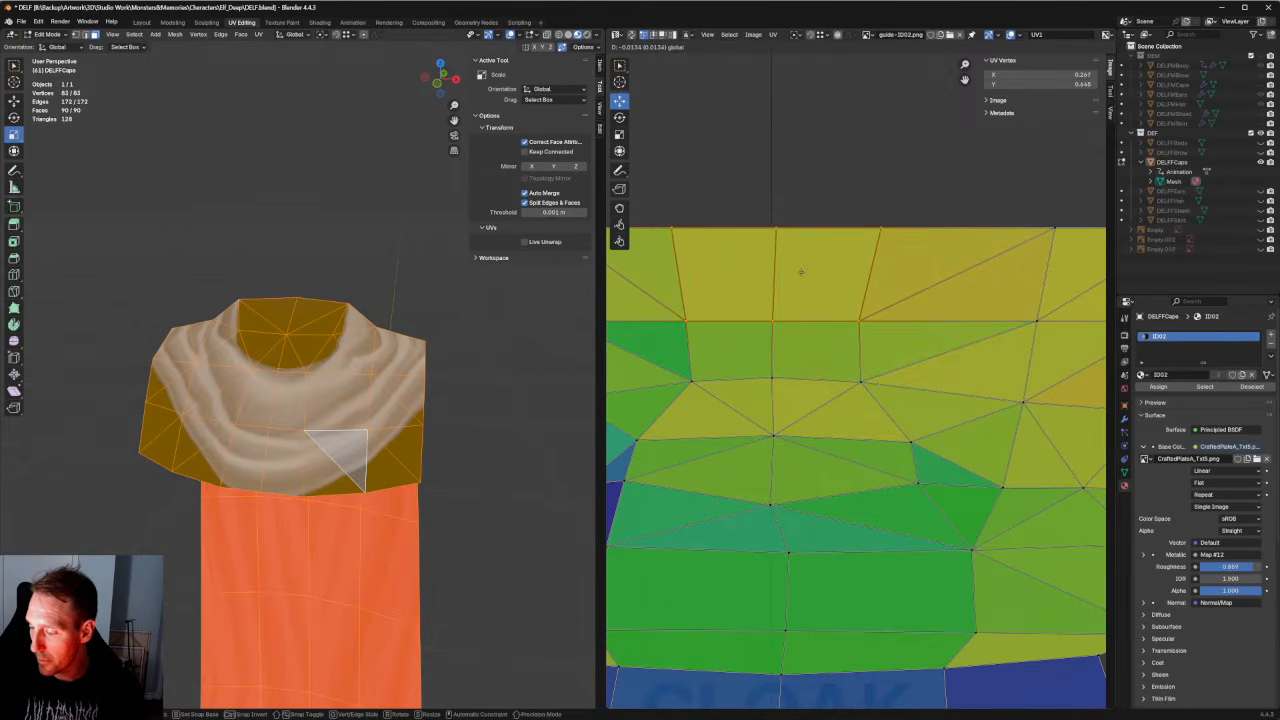
click(801, 272)
click(860, 322)
Select the distorted UV vertices along the left side of the neck opening and unwrap them.
scroll(857, 375, down, 4)
middle_drag(848, 402, 856, 378)
scroll(852, 378, up, 3)
scroll(850, 372, down, 2)
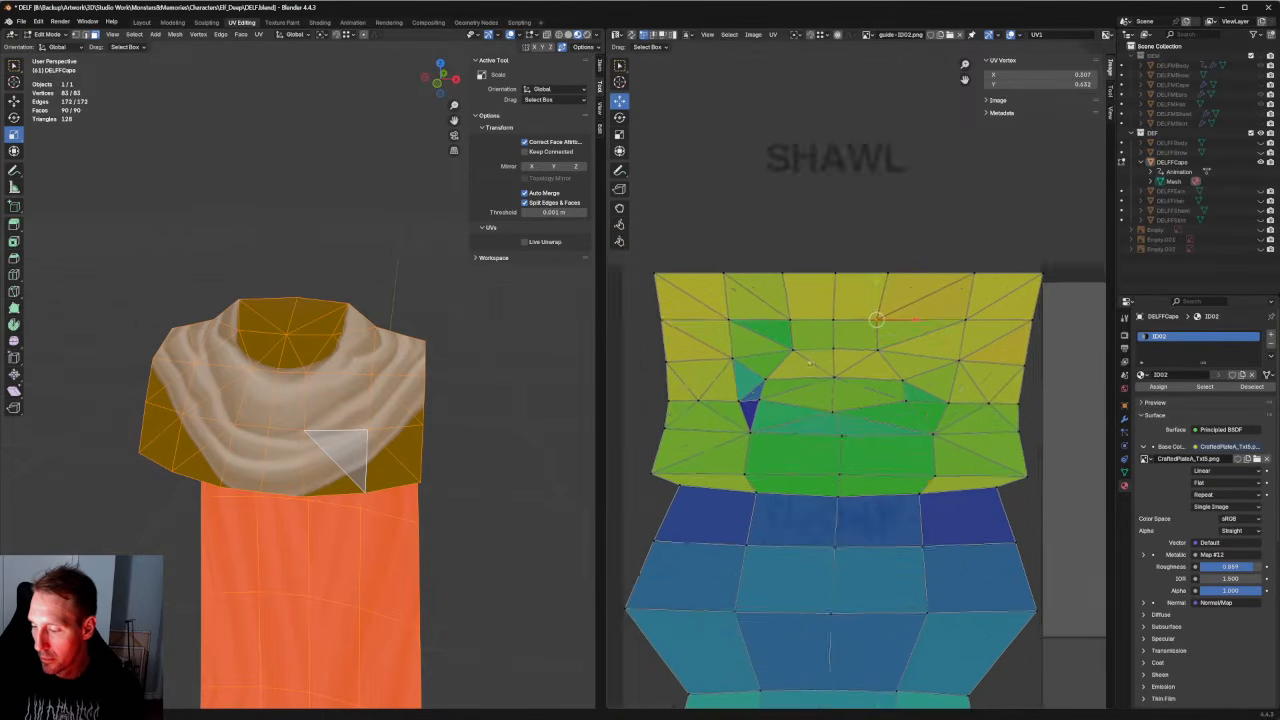
scroll(809, 362, up, 1)
drag(689, 431, 674, 458)
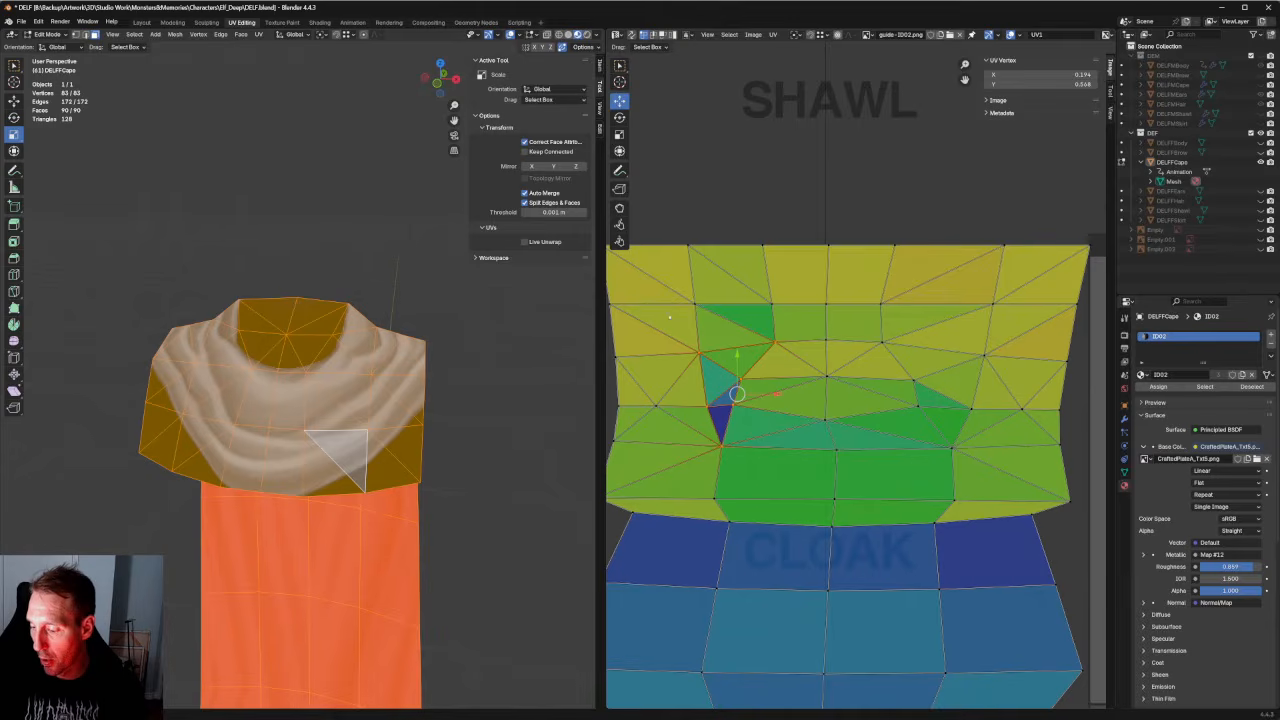
drag(664, 317, 728, 486)
right_click(684, 447)
click(681, 453)
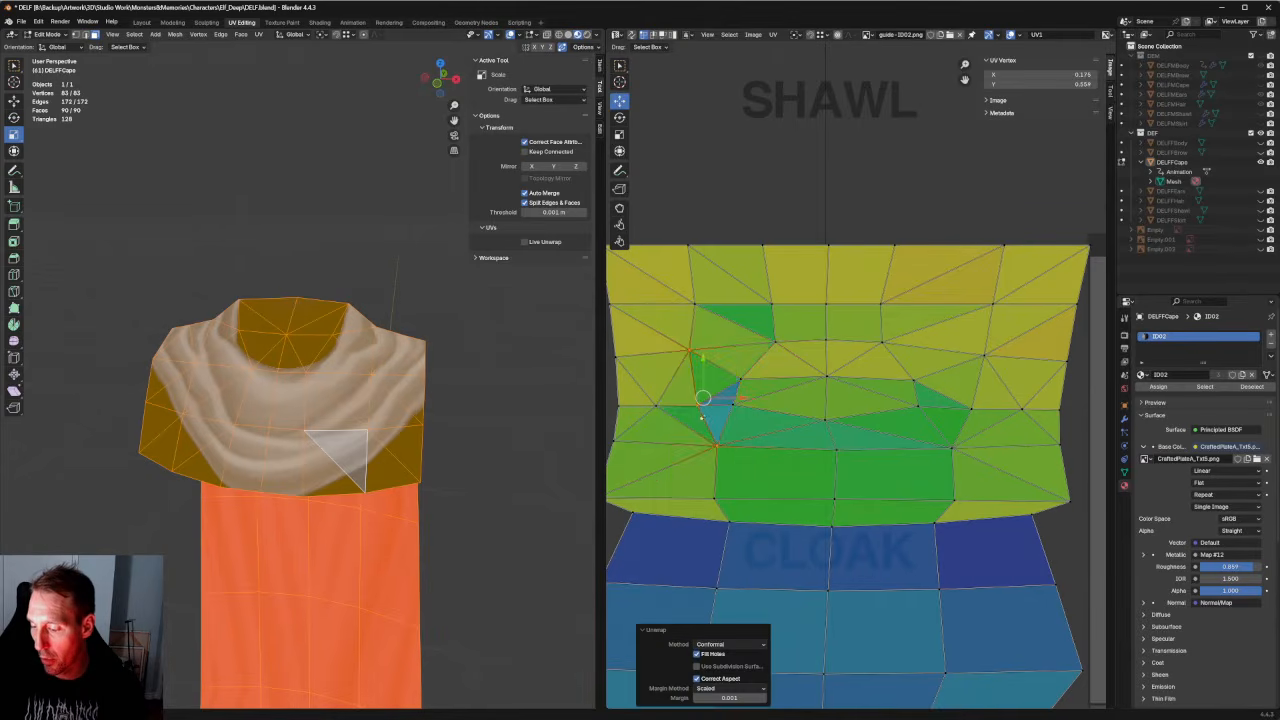
Select the UV vertices along the collar's left outer edge and align them vertically.
scroll(1080, 300, down, 1)
drag(657, 241, 741, 465)
key(shift+w)
middle_drag(704, 361, 748, 376)
scroll(750, 372, up, 3)
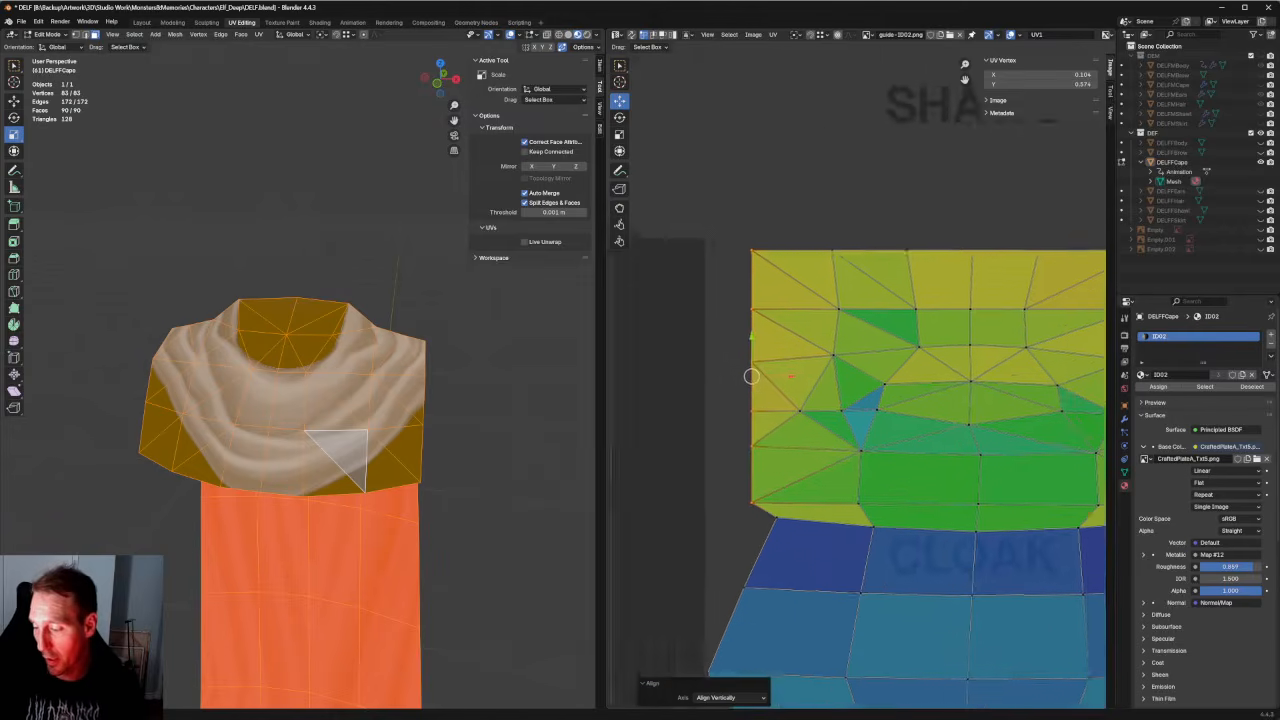
Try to move the collar's aligned left edge about -0.034 in X.
drag(777, 376, 677, 374)
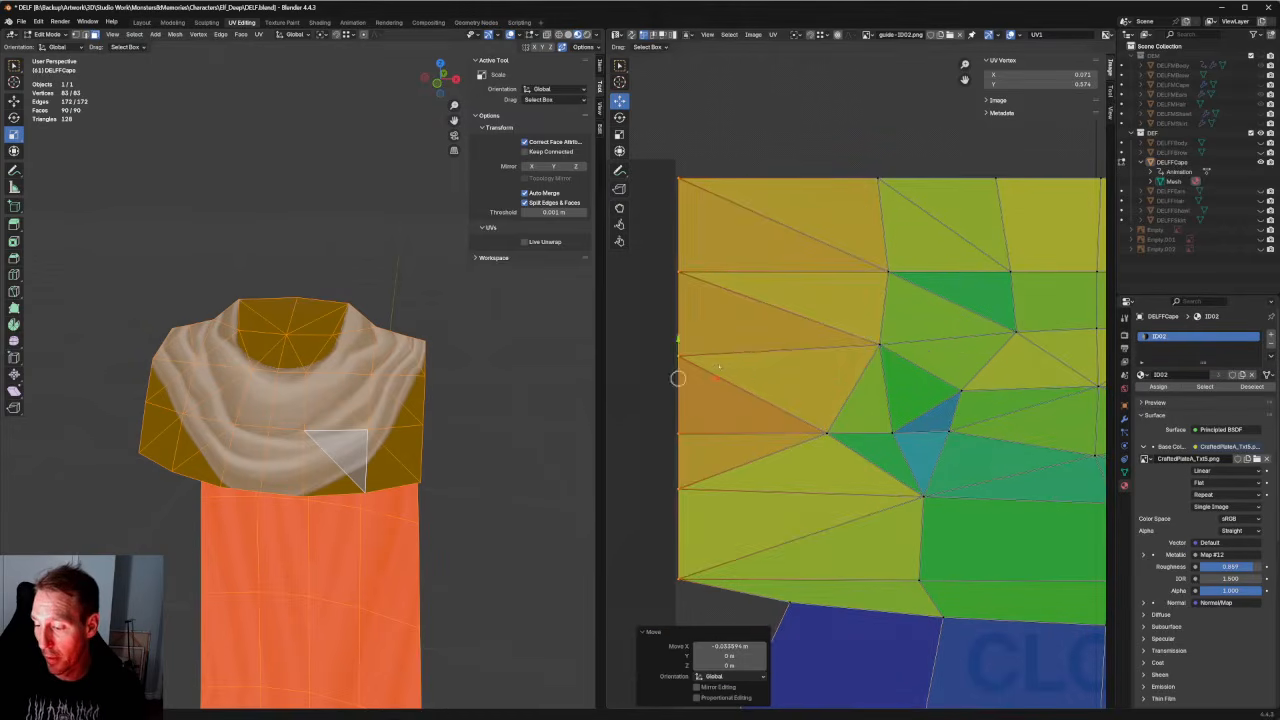
scroll(759, 377, down, 6)
key(ctrl+z)
Select the UV vertices along the collar's right outer edge and align them vertically.
scroll(1003, 392, up, 2)
middle_drag(1003, 392, 932, 400)
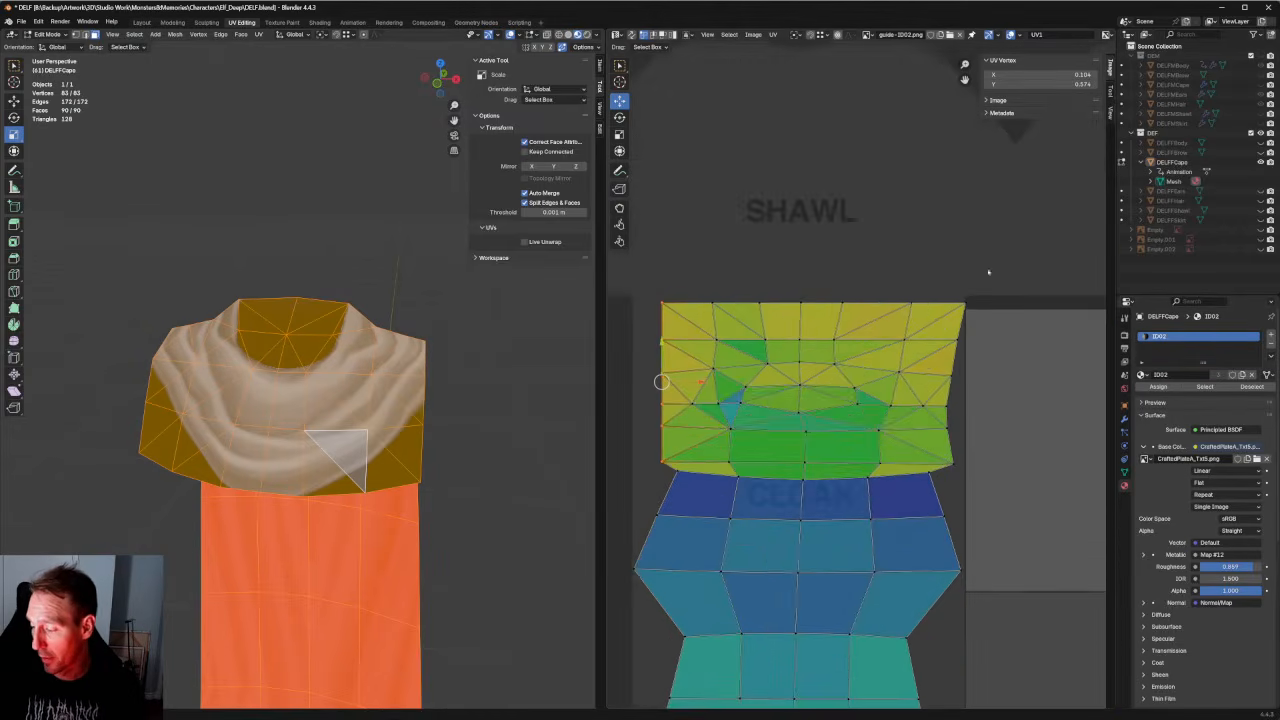
drag(996, 266, 934, 468)
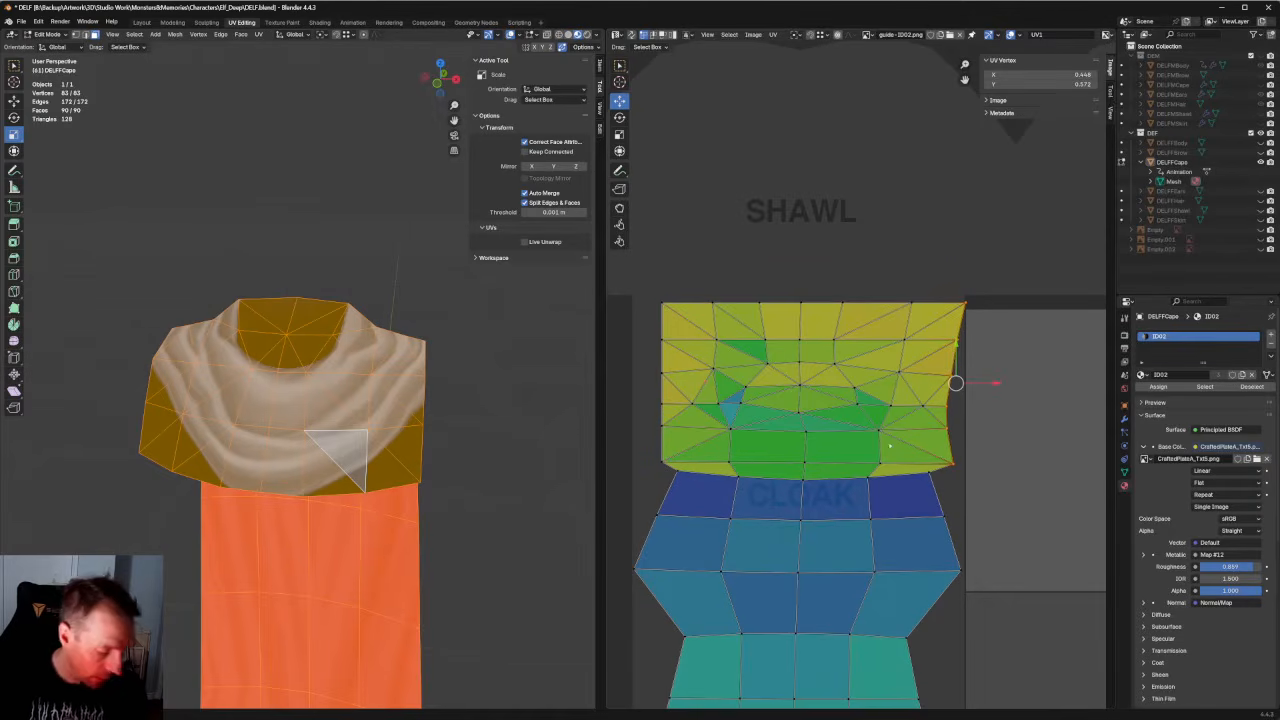
key(shift+w)
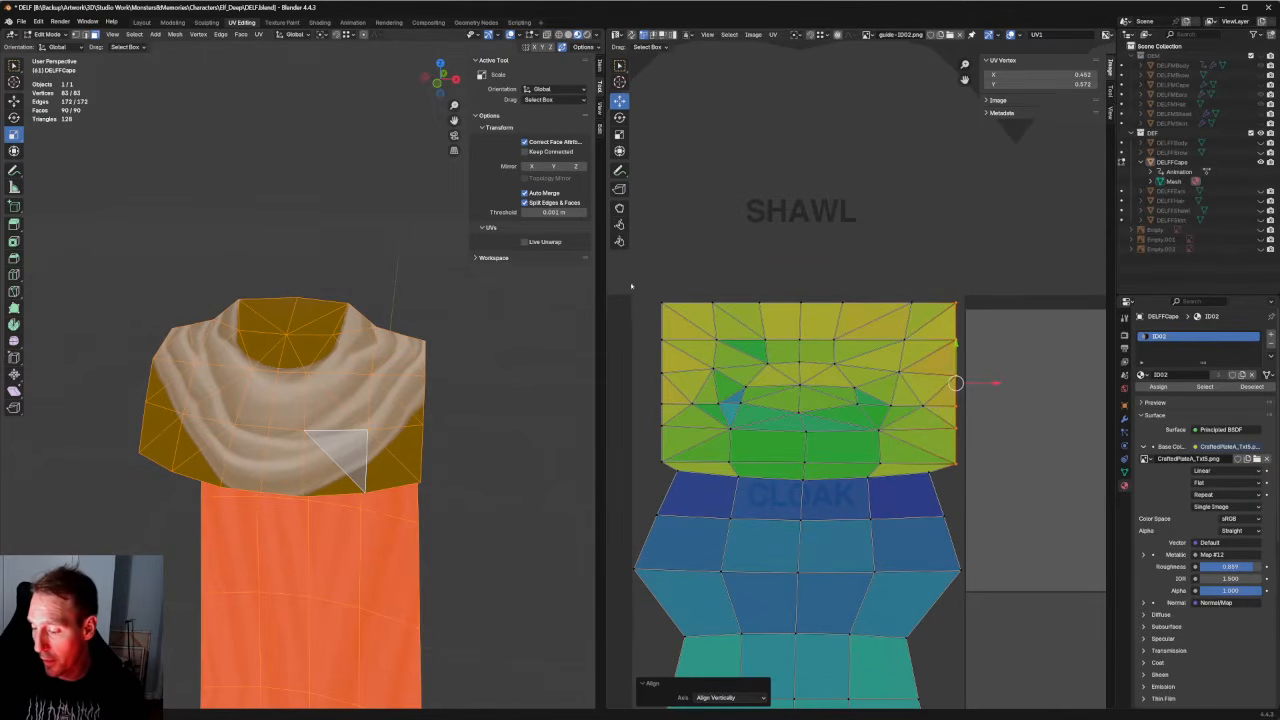
Select both outer edges of the collar's UVs and scale them horizontally by about 1.044.
drag(631, 286, 691, 460)
key(shift+space)
key(s)
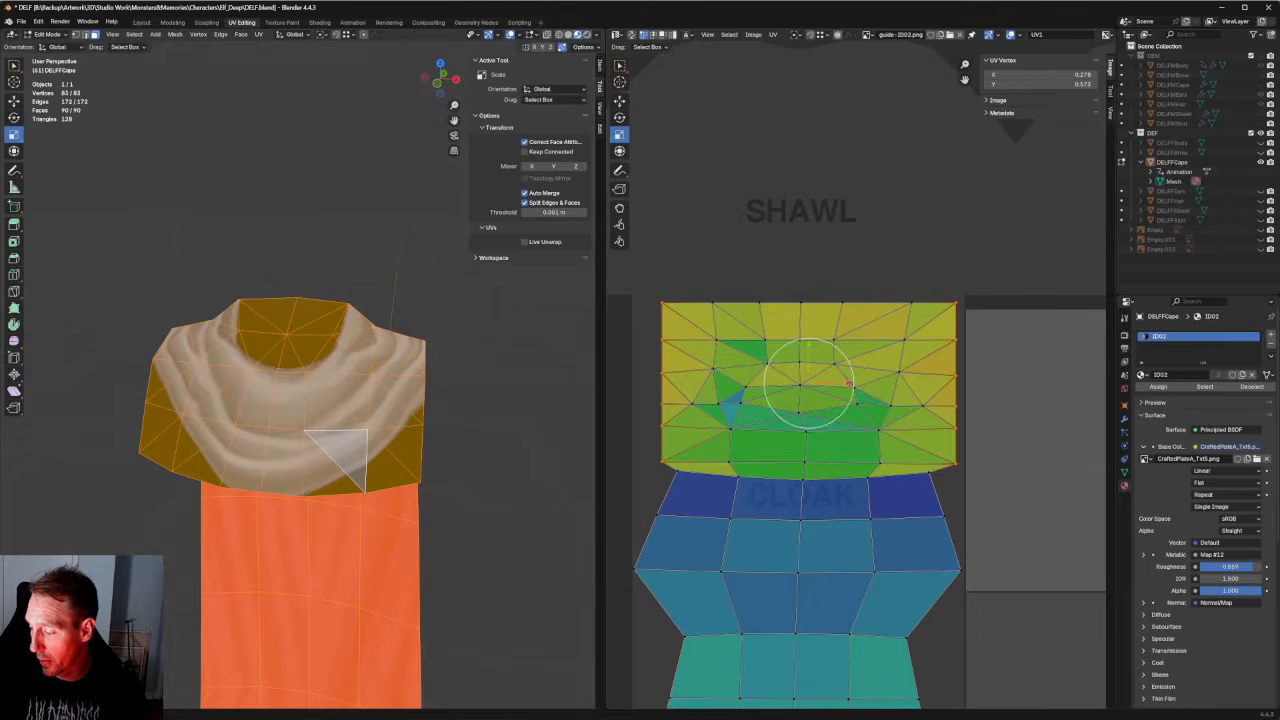
mouse_move(850, 384)
mouse_down()
mouse_move(868, 384)
mouse_move(848, 384)
mouse_up()
scroll(826, 383, down, 2)
scroll(838, 385, up, 2)
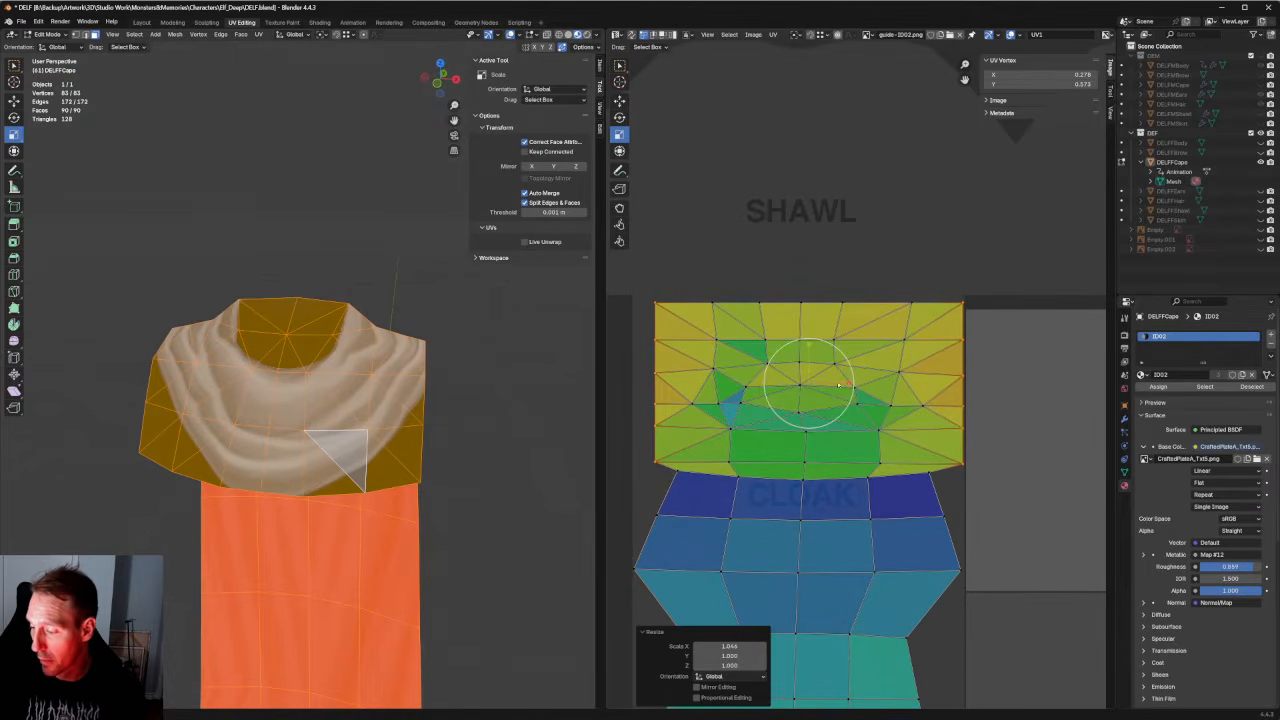
Align the cape's whole left UV edge vertically and move it about -0.031 in X to the CLOAK region's border.
click(976, 338)
scroll(976, 338, down, 2)
middle_drag(976, 338, 987, 213)
drag(671, 192, 777, 594)
drag(692, 182, 770, 632)
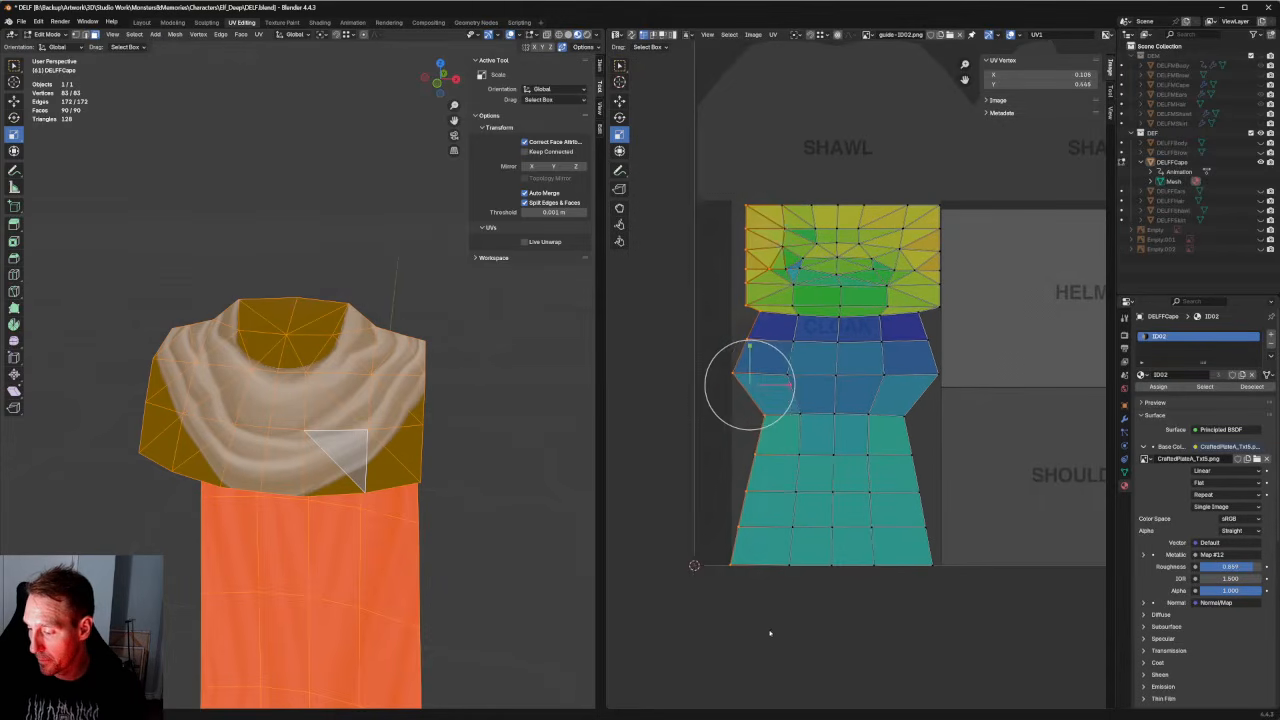
key(shift+w)
key(v)
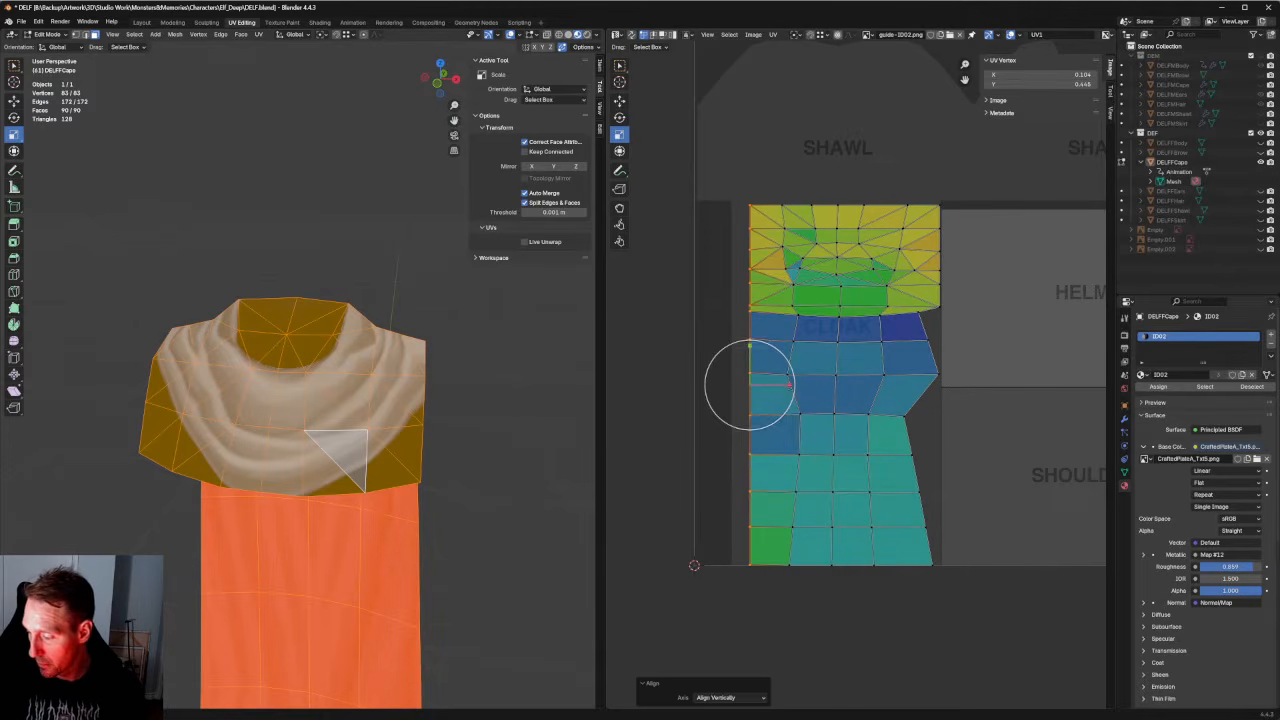
key(w)
drag(788, 385, 771, 385)
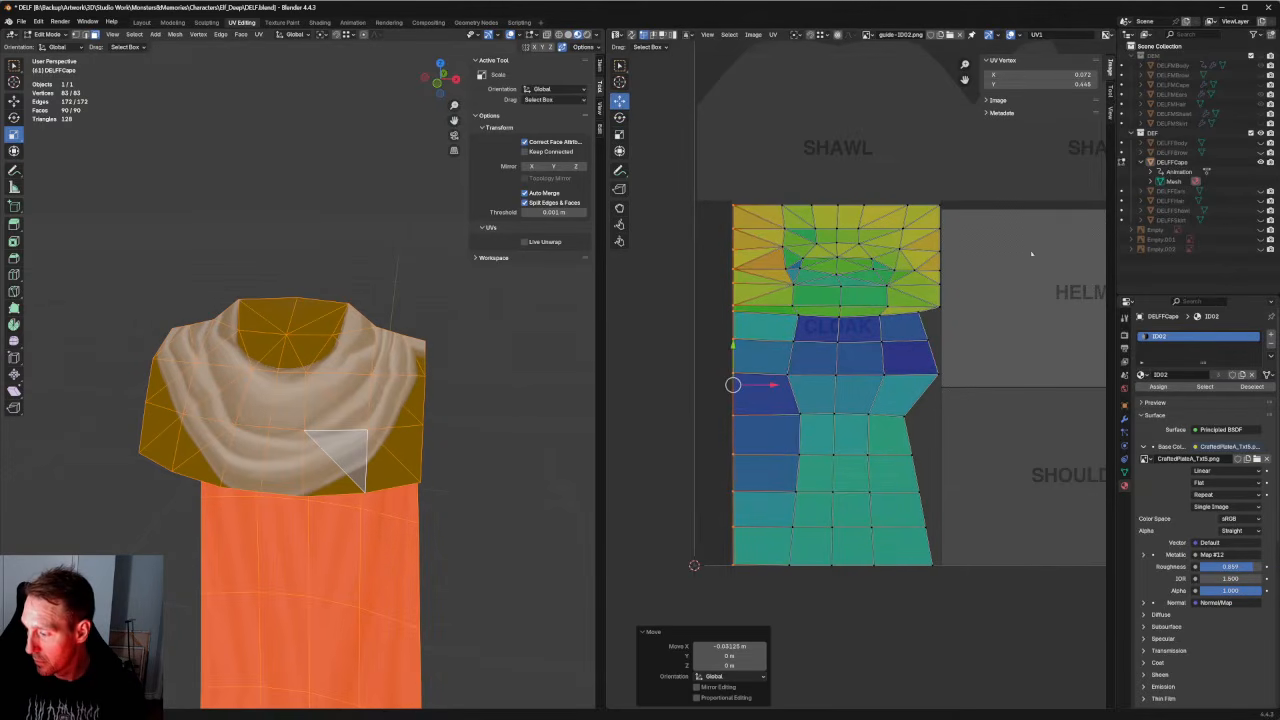
Select the cape's whole right UV edge, including the missed vertex, and align it vertically.
drag(1010, 143, 911, 613)
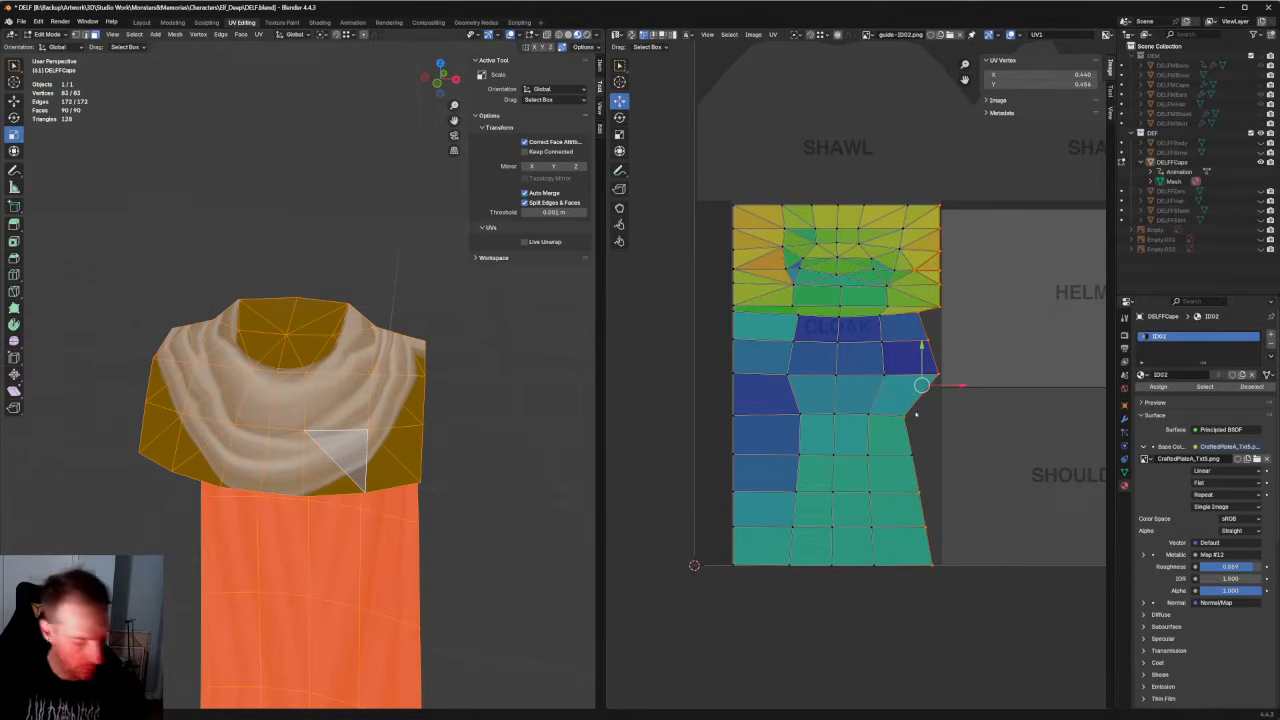
key(shift+w)
scroll(951, 351, up, 4)
middle_drag(951, 351, 870, 421)
scroll(870, 421, down, 4)
shift+click(878, 489)
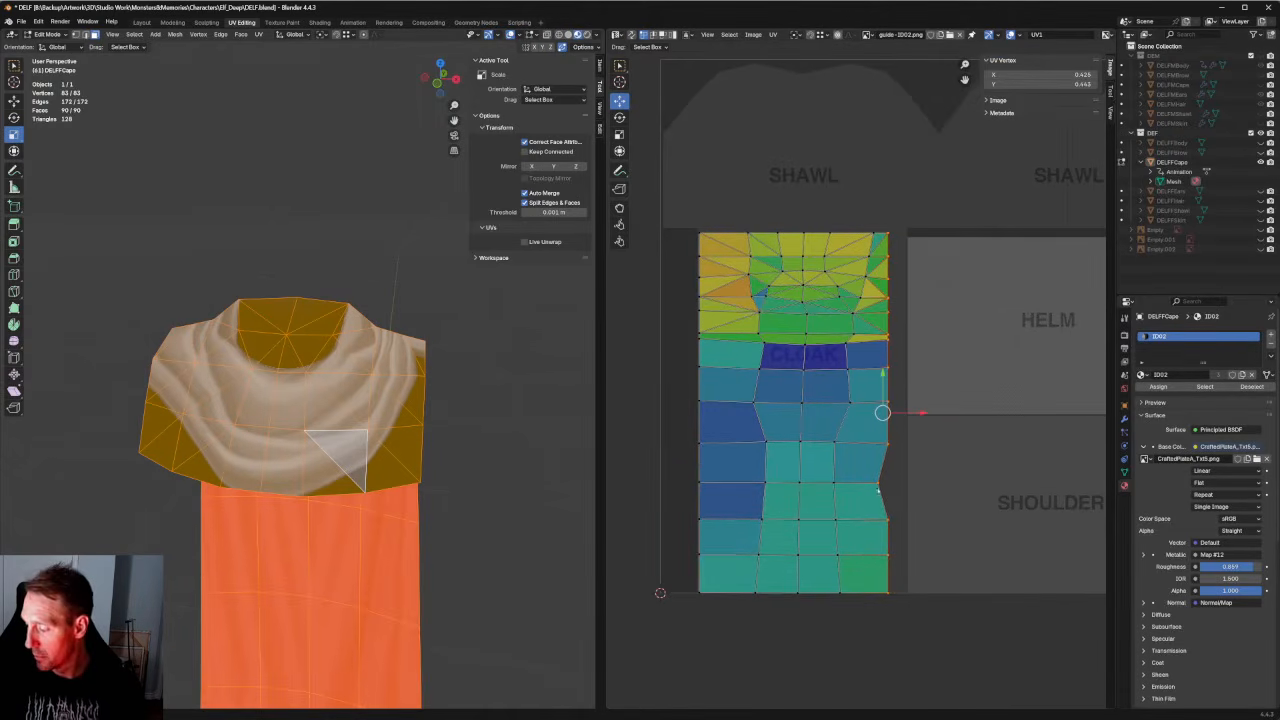
key(shift+w)
Move the aligned right UV edge horizontally to X 0.461, beside the CLOAK region's right border.
key(g)
key(x)
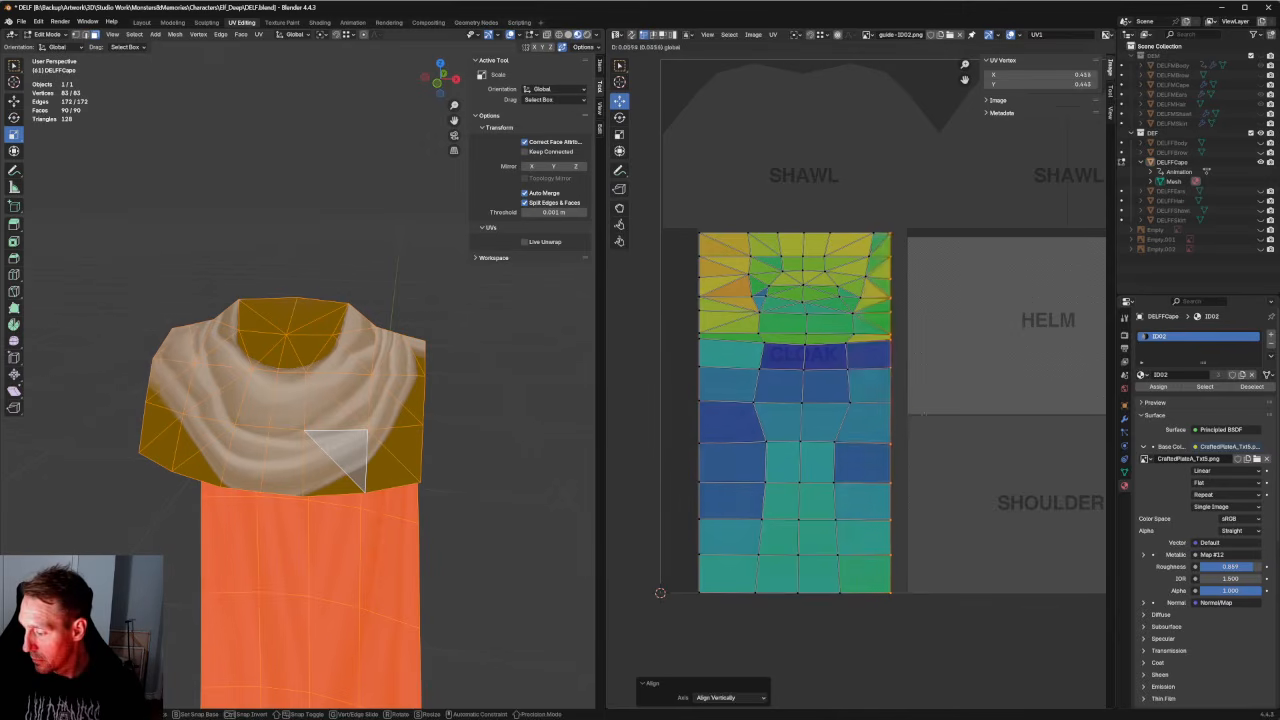
click(920, 426)
scroll(920, 426, up, 5)
middle_drag(1090, 520, 824, 454)
scroll(824, 454, up, 2)
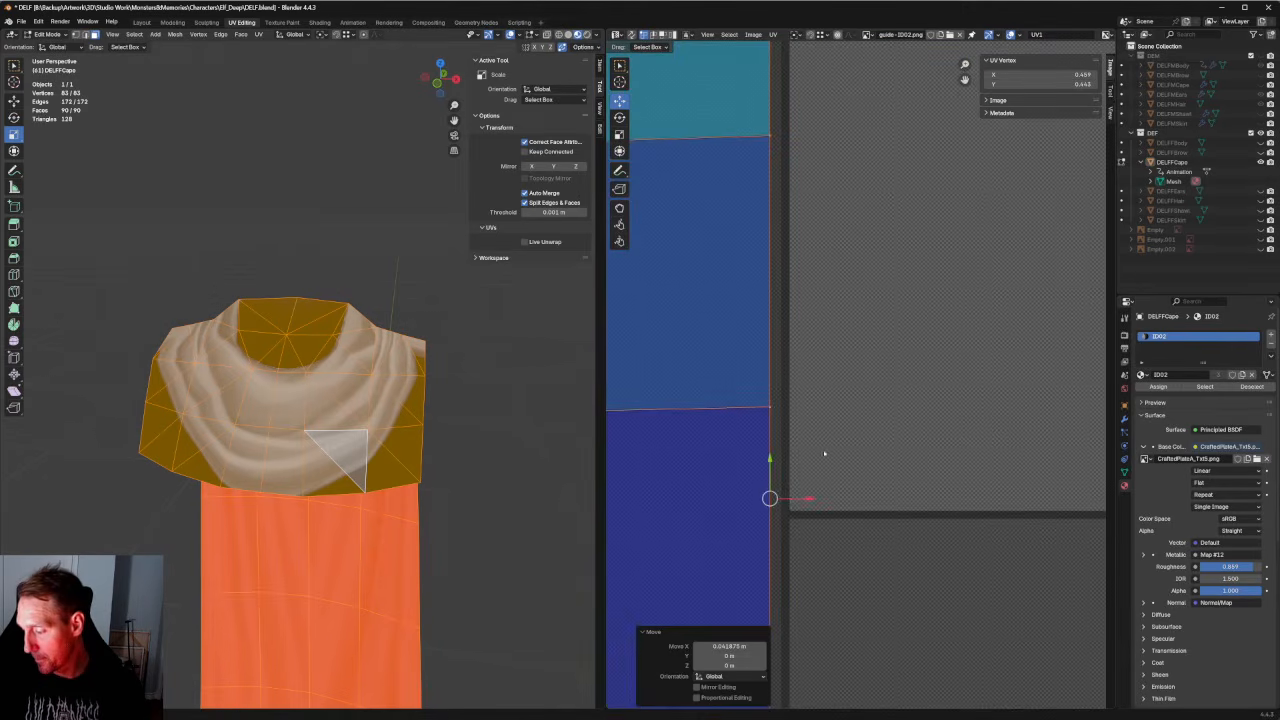
scroll(770, 420, up, 2)
key(g)
key(x)
key(Return)
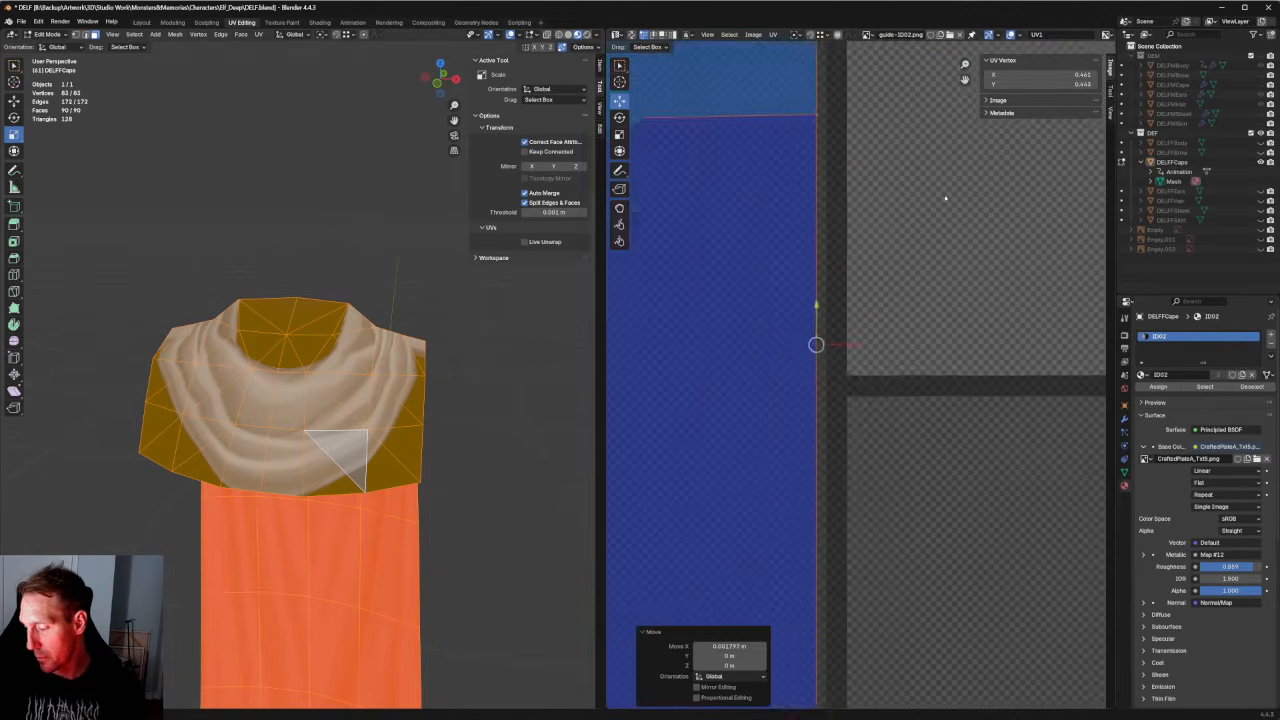
scroll(785, 330, up, 2)
key(g)
key(x)
key(Return)
scroll(785, 330, down, 5)
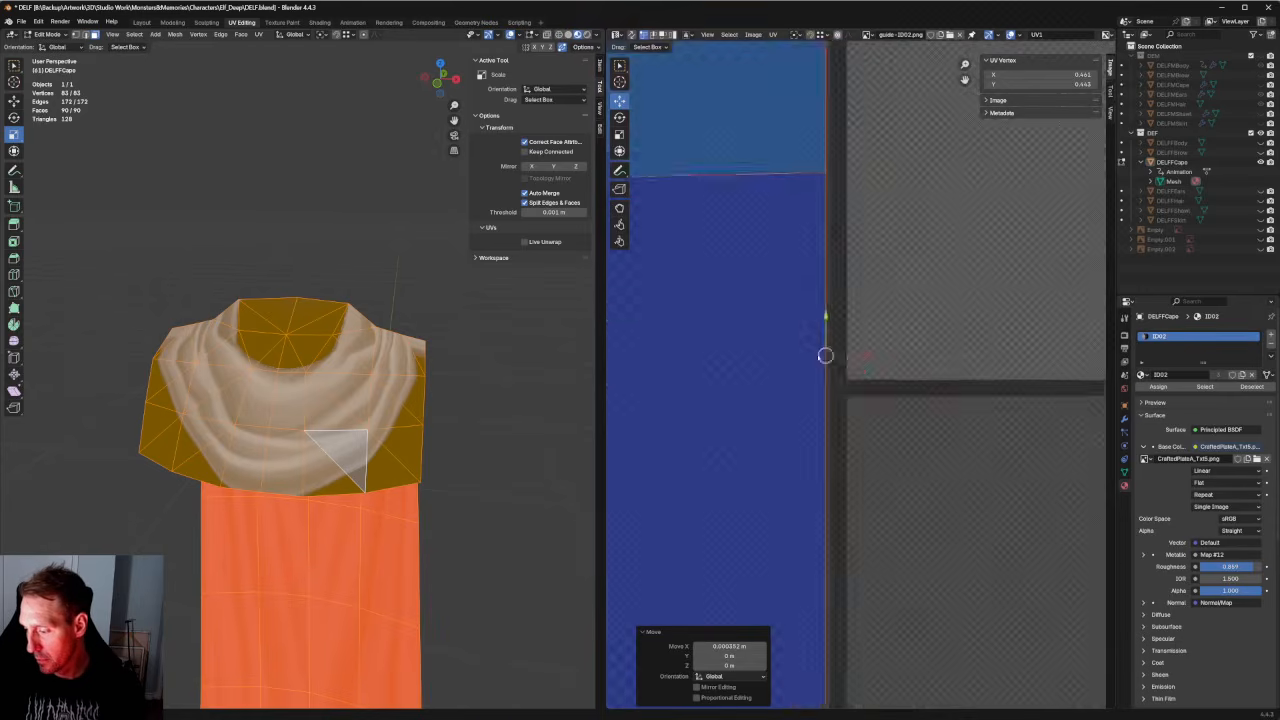
Select the cape's bottom UV edge and raise it about 0.0005 onto the bottom border of the texture.
middle_drag(816, 290, 960, 360)
scroll(883, 280, up, 3)
middle_drag(883, 280, 822, 262)
scroll(810, 340, down, 3)
middle_drag(1062, 580, 1062, 433)
scroll(1062, 441, up, 6)
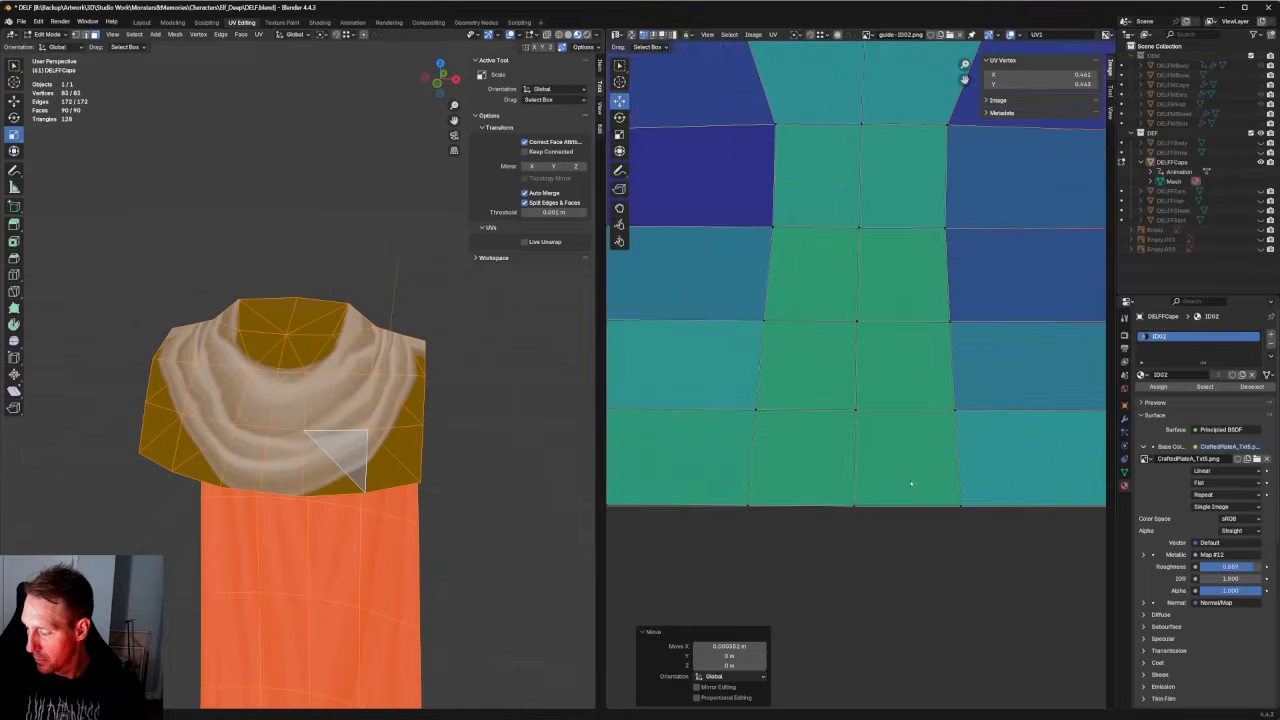
scroll(1062, 441, down, 4)
alt+click(840, 461)
scroll(830, 450, up, 5)
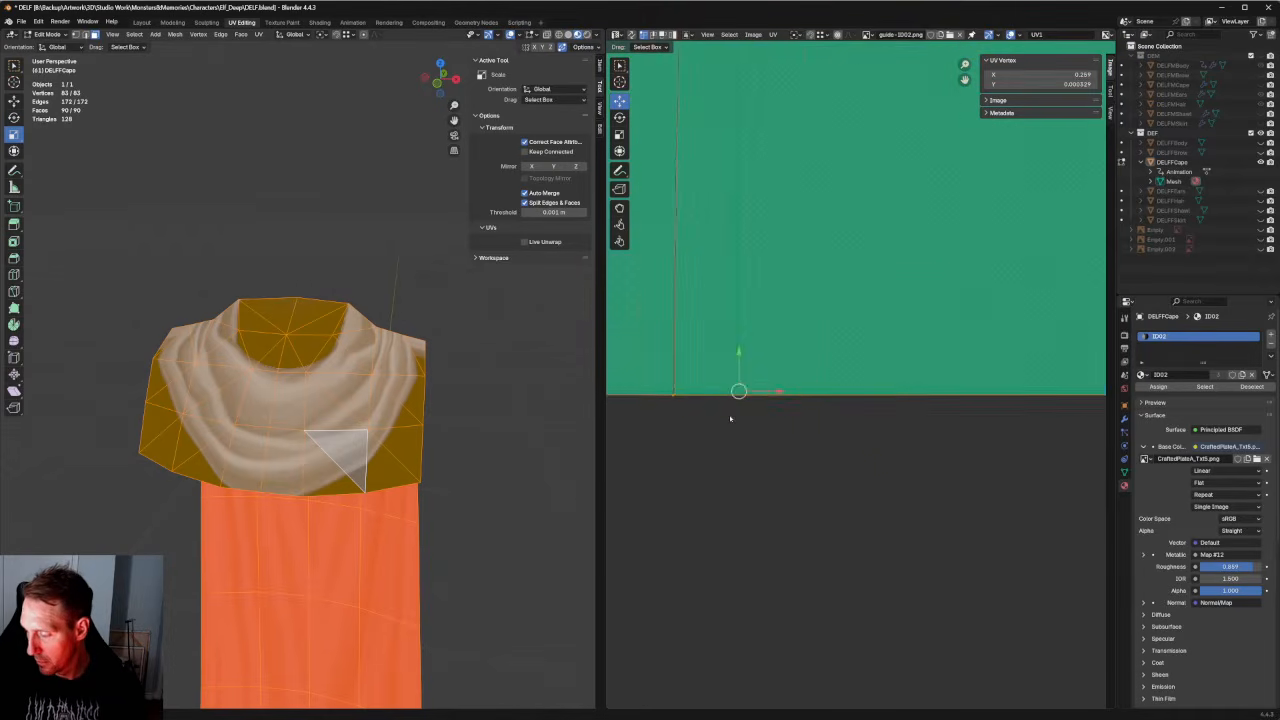
middle_drag(729, 417, 883, 435)
drag(958, 455, 965, 441)
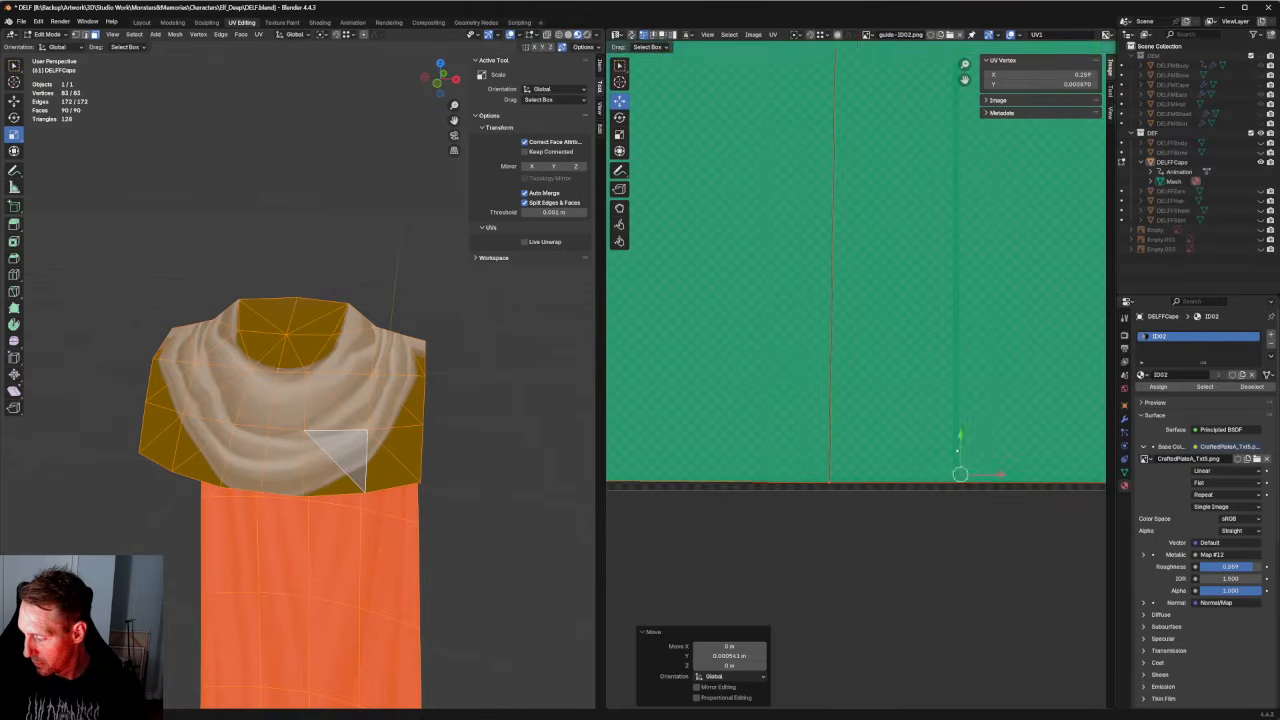
Select the cape's entire central UV column, align it vertically and move it about 0.0005 in X.
scroll(922, 204, down, 5)
scroll(922, 204, up, 2)
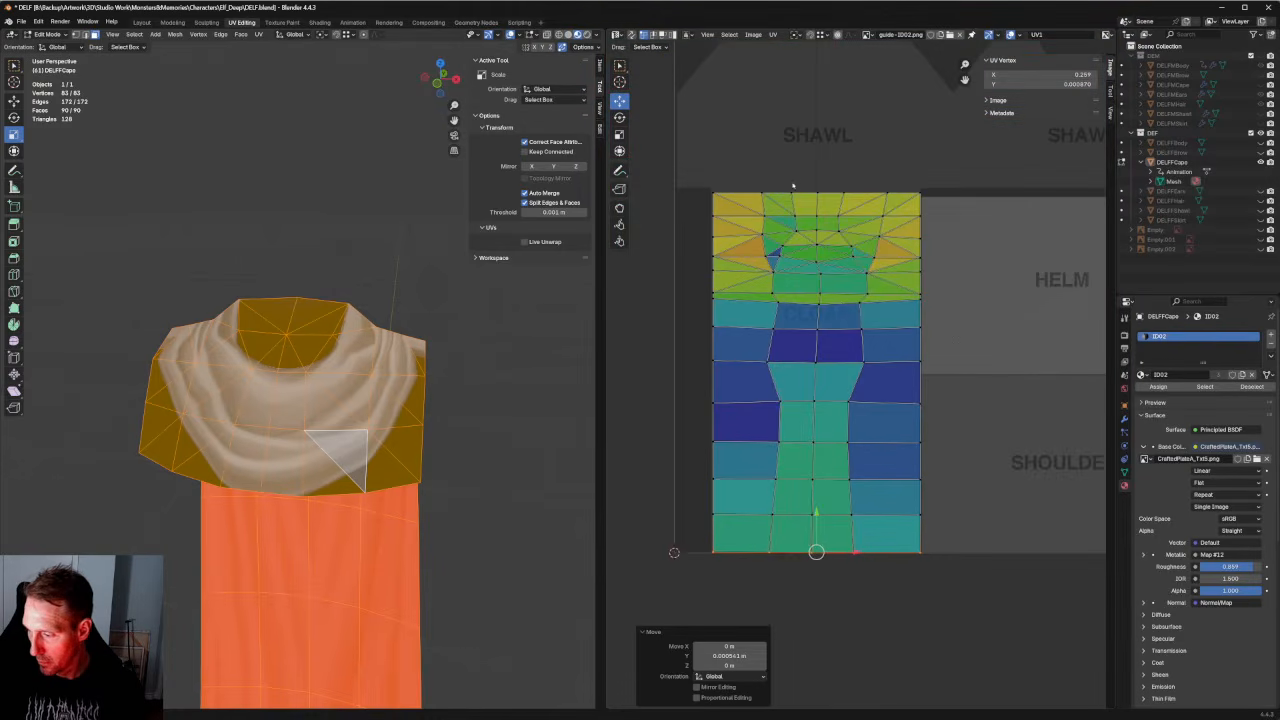
drag(802, 174, 822, 582)
key(shift+w)
scroll(820, 400, up, 6)
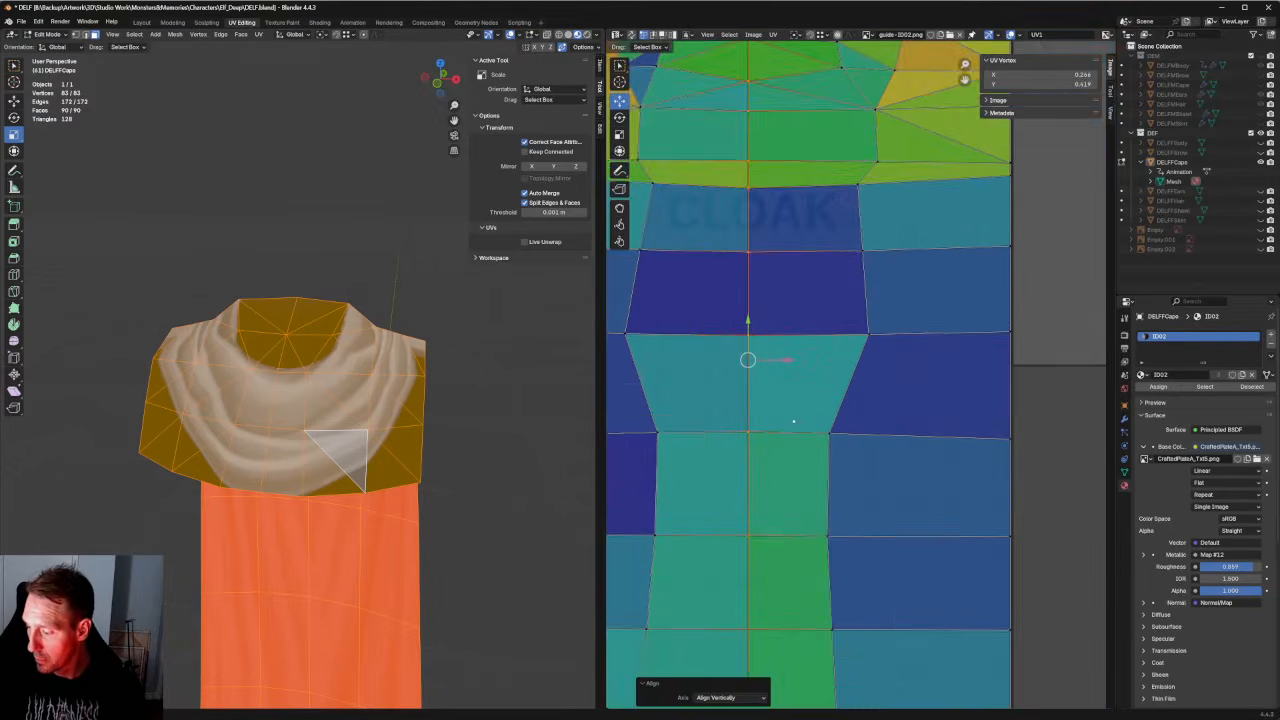
scroll(881, 437, down, 3)
drag(819, 456, 824, 456)
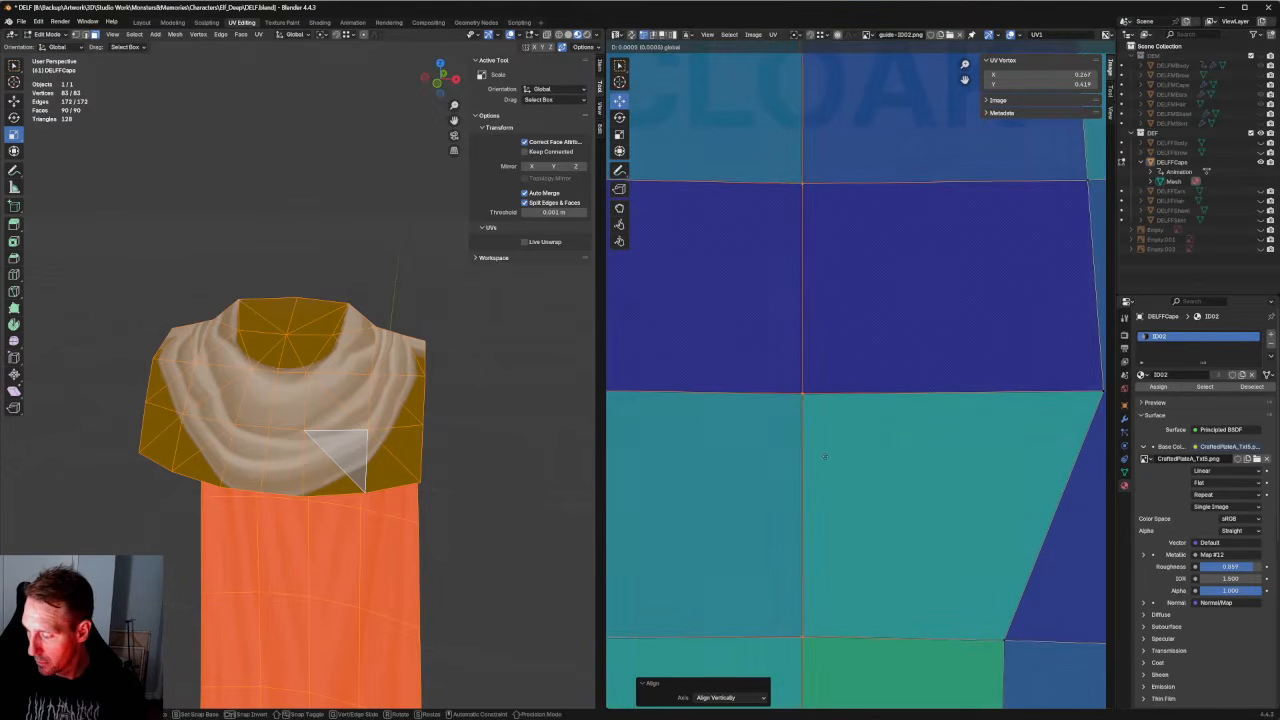
Select the left and right inner UV columns of the cape in turn and unwrap each one.
scroll(826, 458, down, 6)
scroll(832, 431, up, 2)
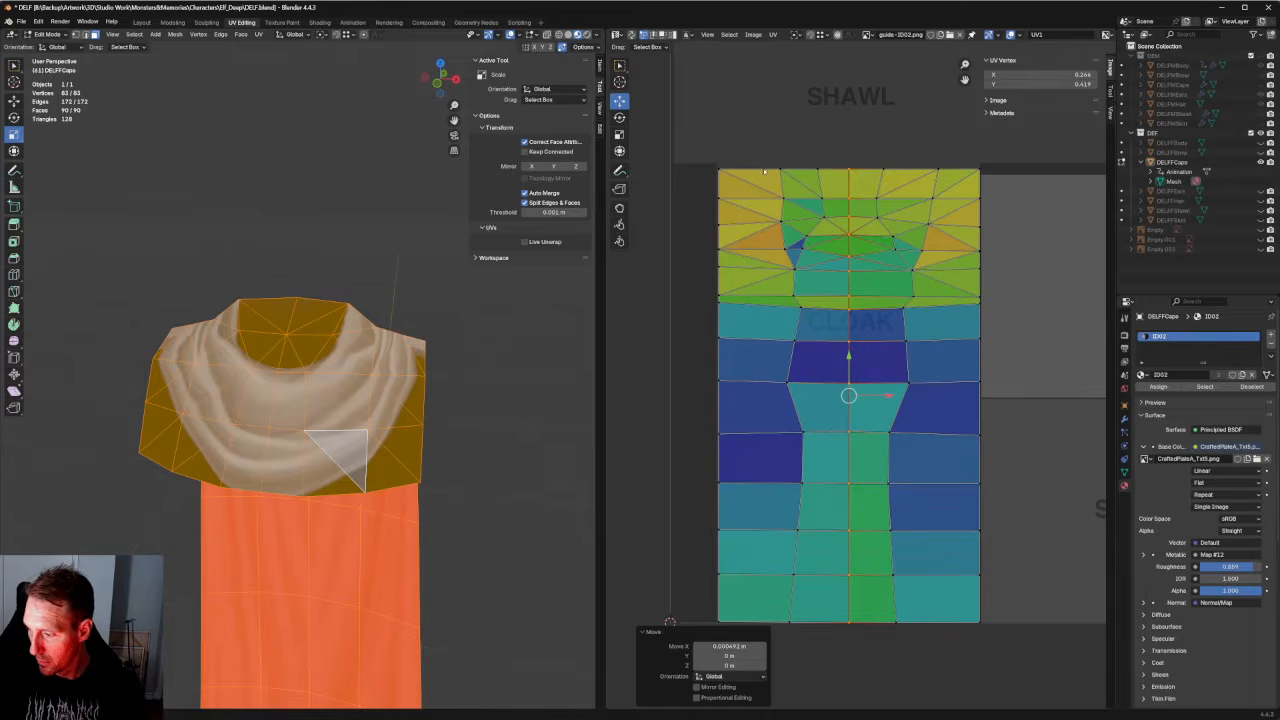
click(802, 386)
right_click(789, 436)
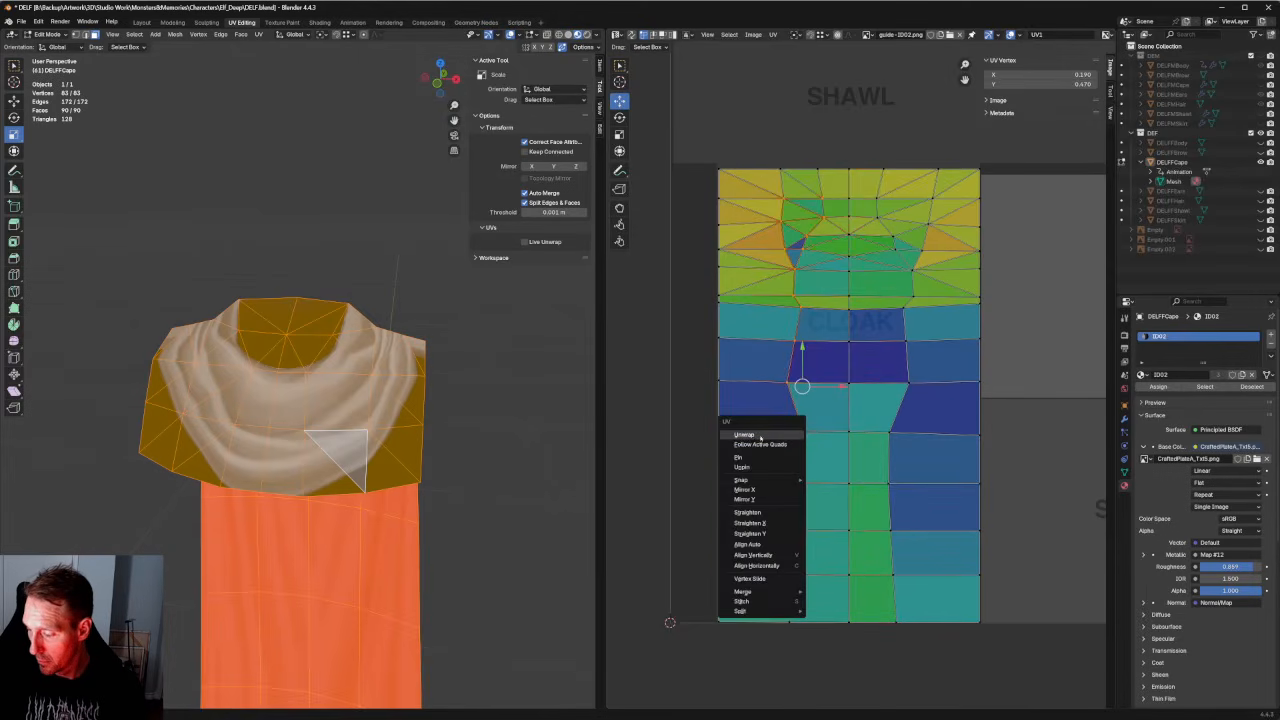
click(760, 436)
click(904, 386)
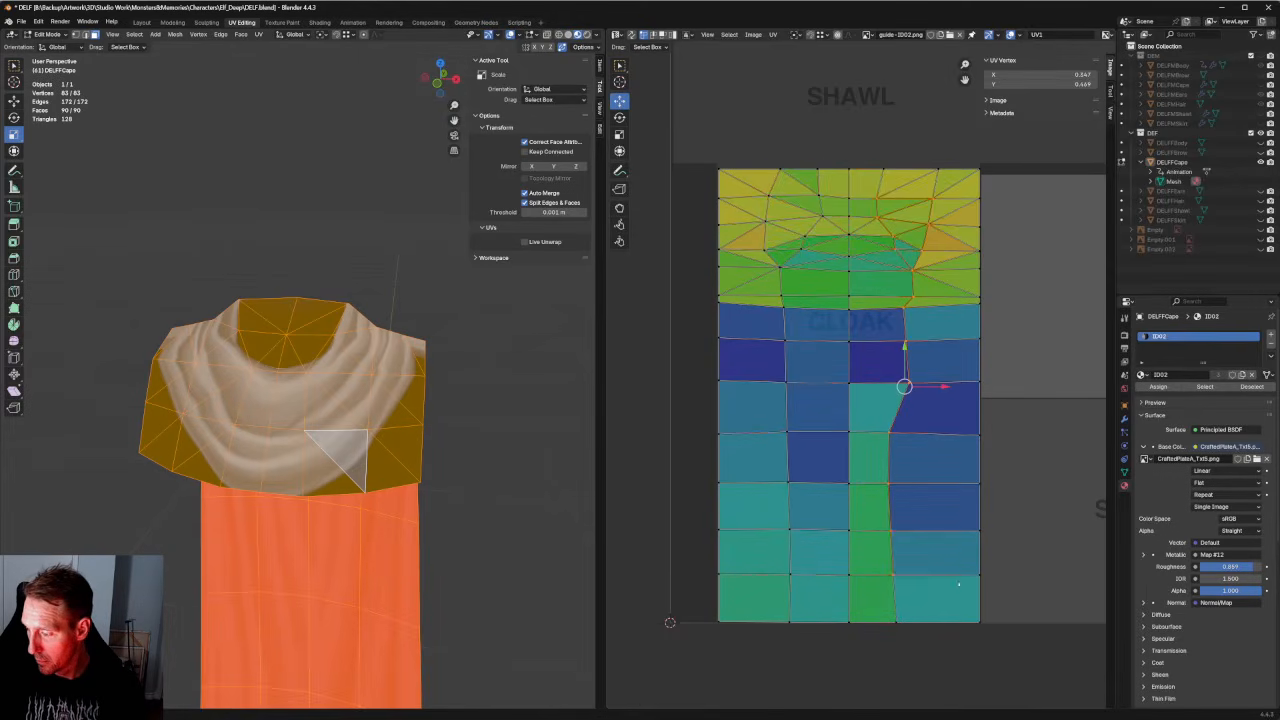
right_click(908, 533)
click(939, 536)
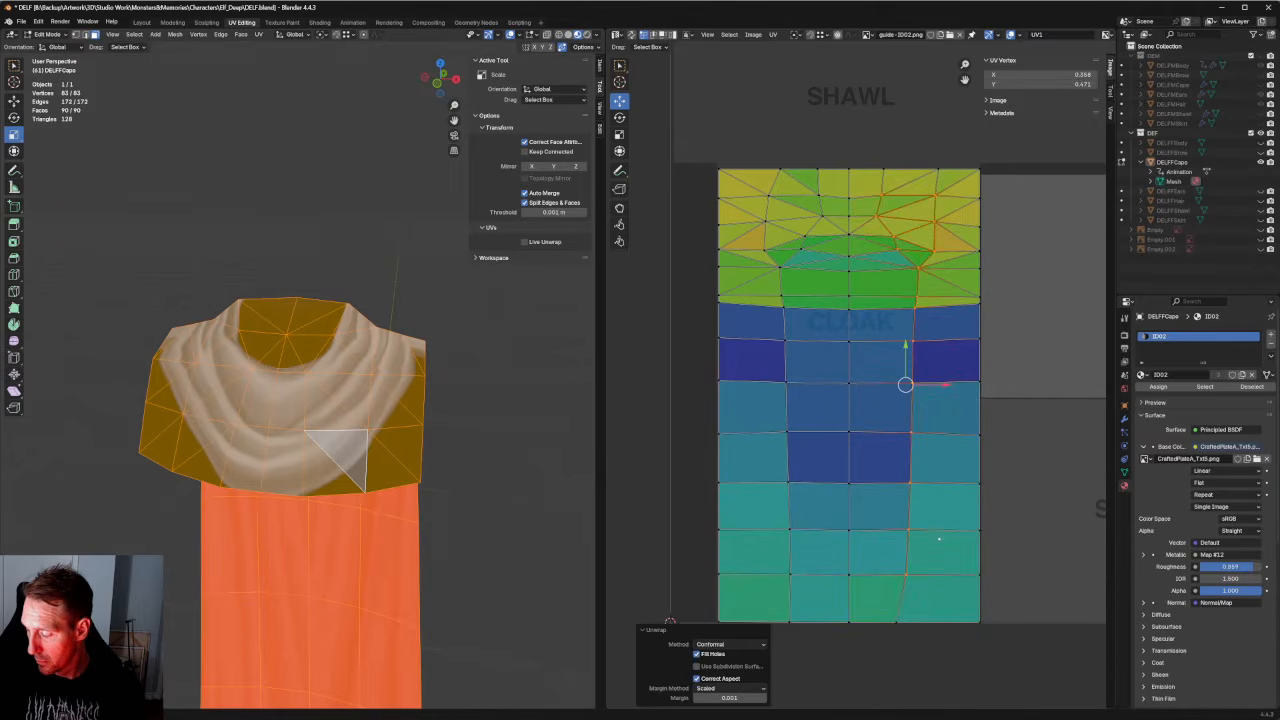
Shift the right inner column's bottom vertex outward, and align both inner UV columns vertically below the collar.
click(901, 630)
drag(923, 622, 937, 620)
drag(934, 668, 870, 304)
key(shift+w)
drag(803, 637, 757, 304)
key(shift+w)
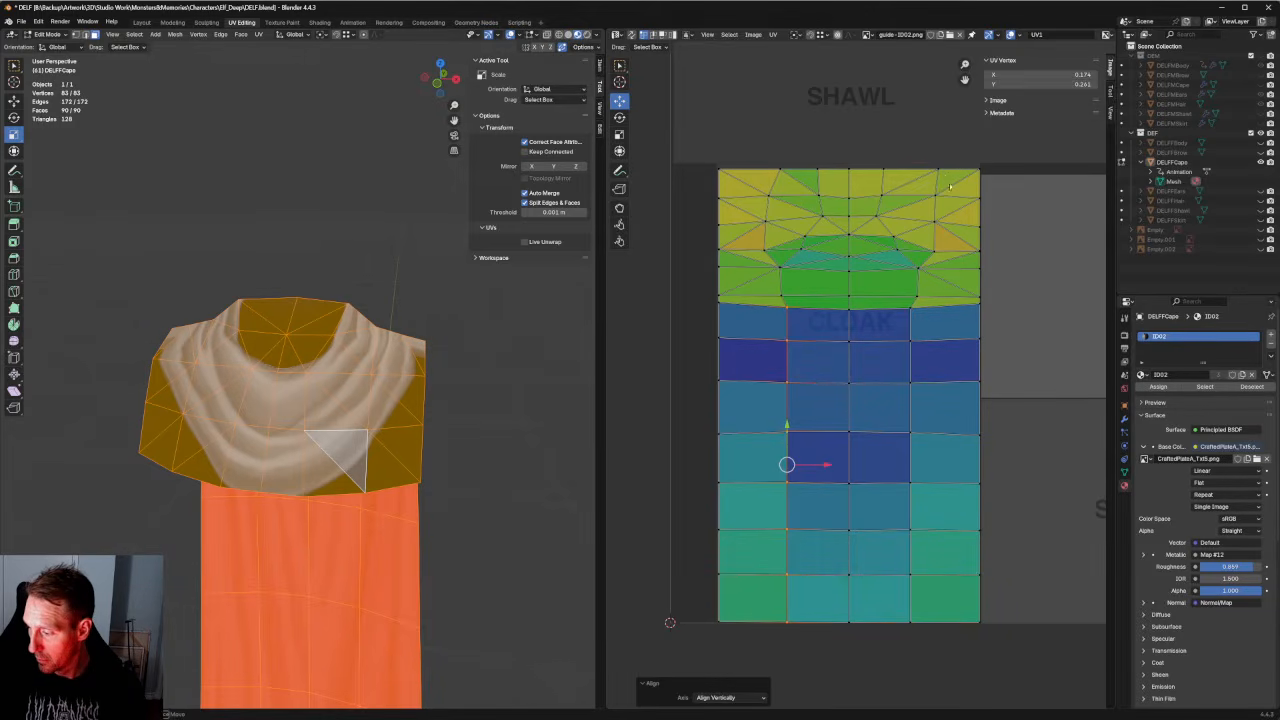
Select the UV vertices beside the neck opening on the right and left in turn, and unwrap each group.
drag(906, 306, 906, 305)
right_click(928, 289)
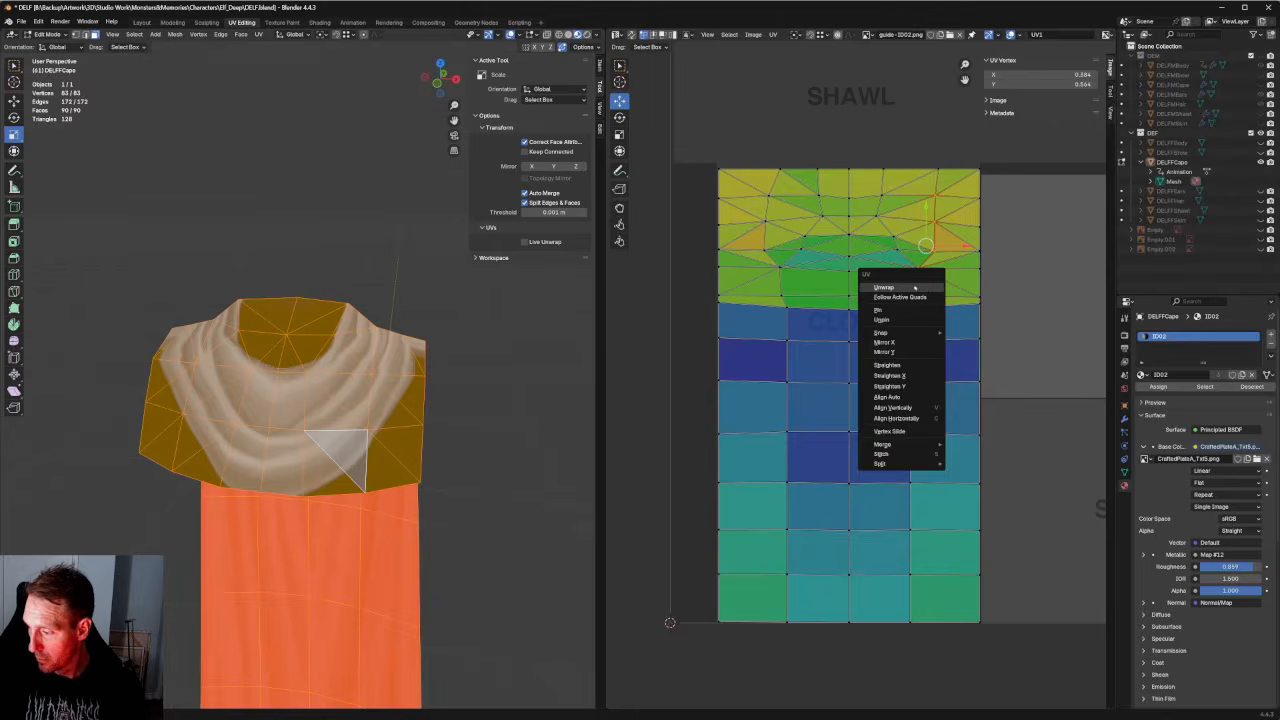
click(914, 287)
drag(742, 284, 739, 297)
right_click(752, 281)
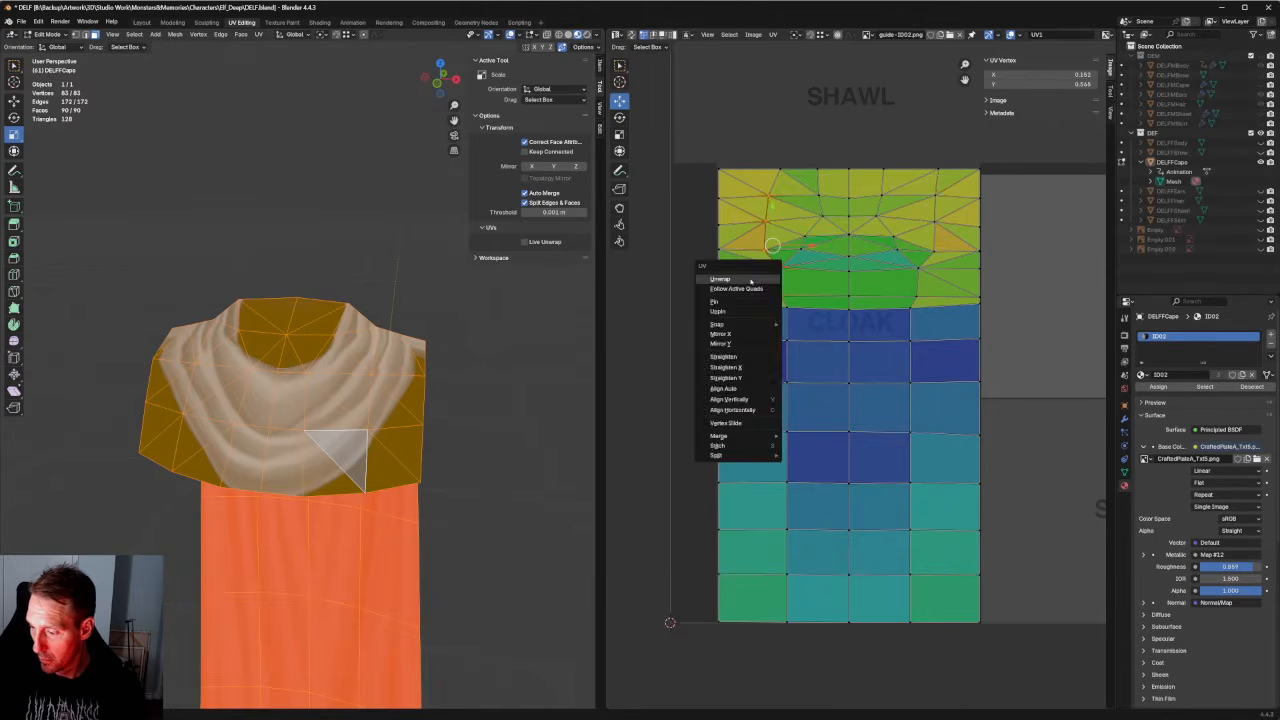
click(751, 280)
Select the collar's inner UV vertices around the neck opening and unwrap them together.
mouse_move(798, 155)
mouse_down()
mouse_move(773, 178)
mouse_move(786, 171)
mouse_up()
key(a)
right_click(941, 283)
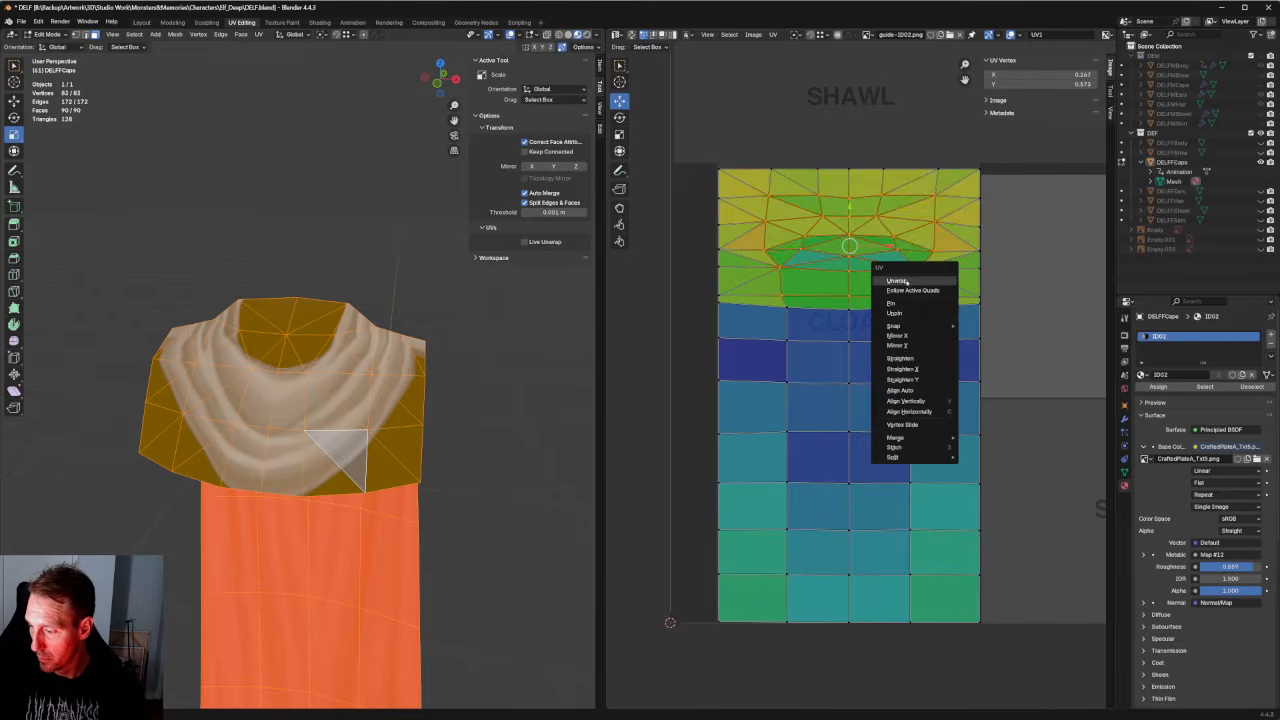
click(907, 283)
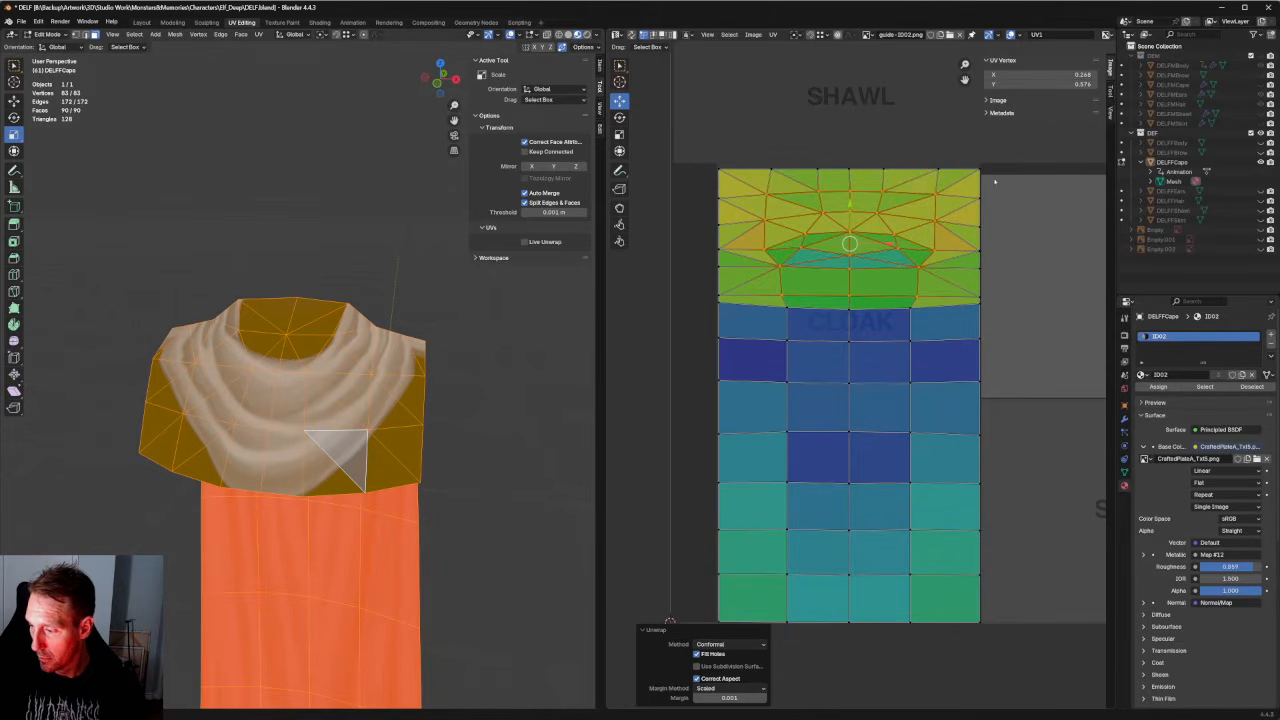
Align the top row of the cape's UV vertices horizontally and raise it about 0.007 m to the CLOAK region's upper edge.
middle_drag(226, 374, 242, 351)
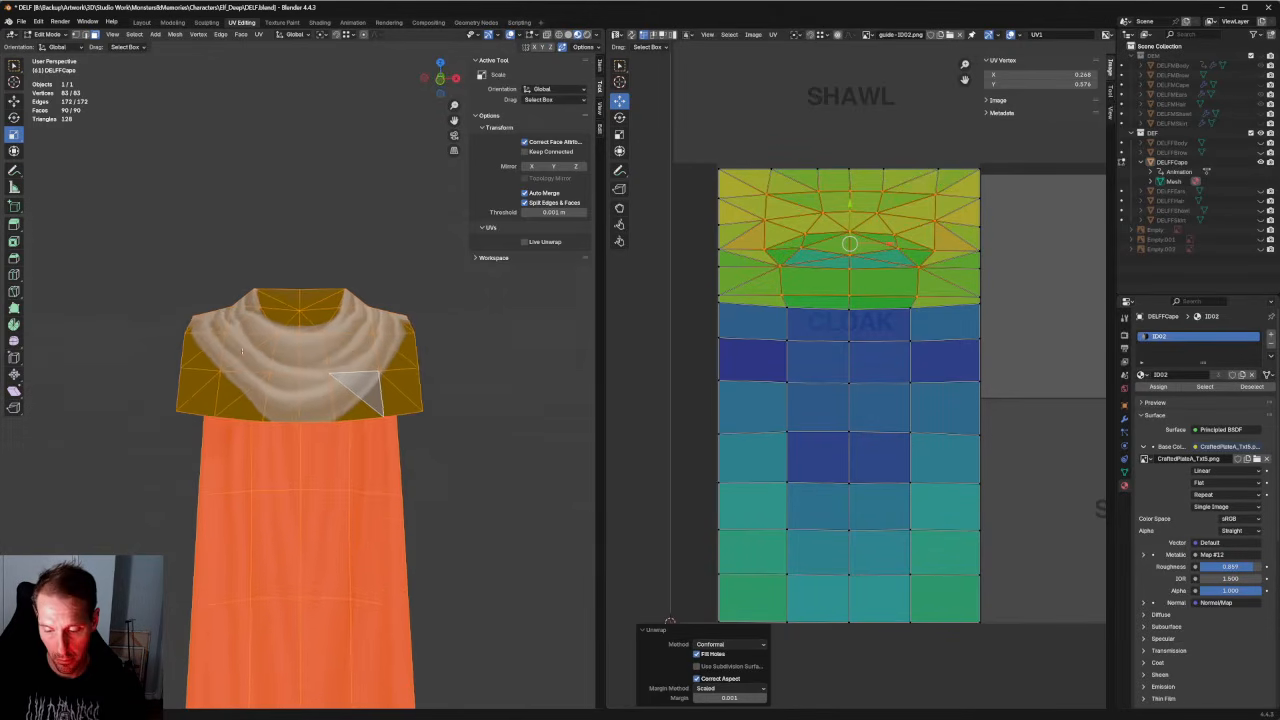
middle_drag(940, 185, 912, 350)
drag(1021, 299, 671, 354)
scroll(853, 370, up, 3)
scroll(838, 341, up, 1)
shift+middle_drag(838, 341, 868, 418)
scroll(860, 382, up, 2)
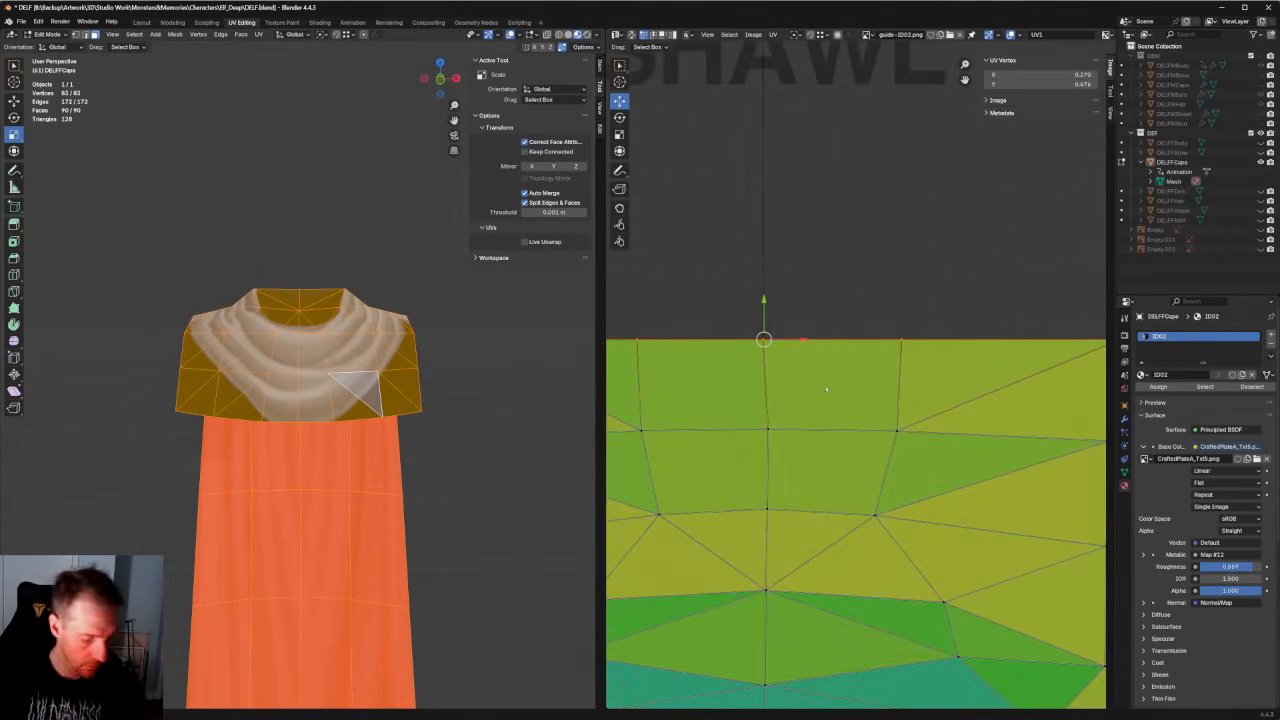
key(shift+w)
scroll(813, 356, up, 3)
middle_drag(813, 356, 1000, 450)
scroll(1000, 450, down, 4)
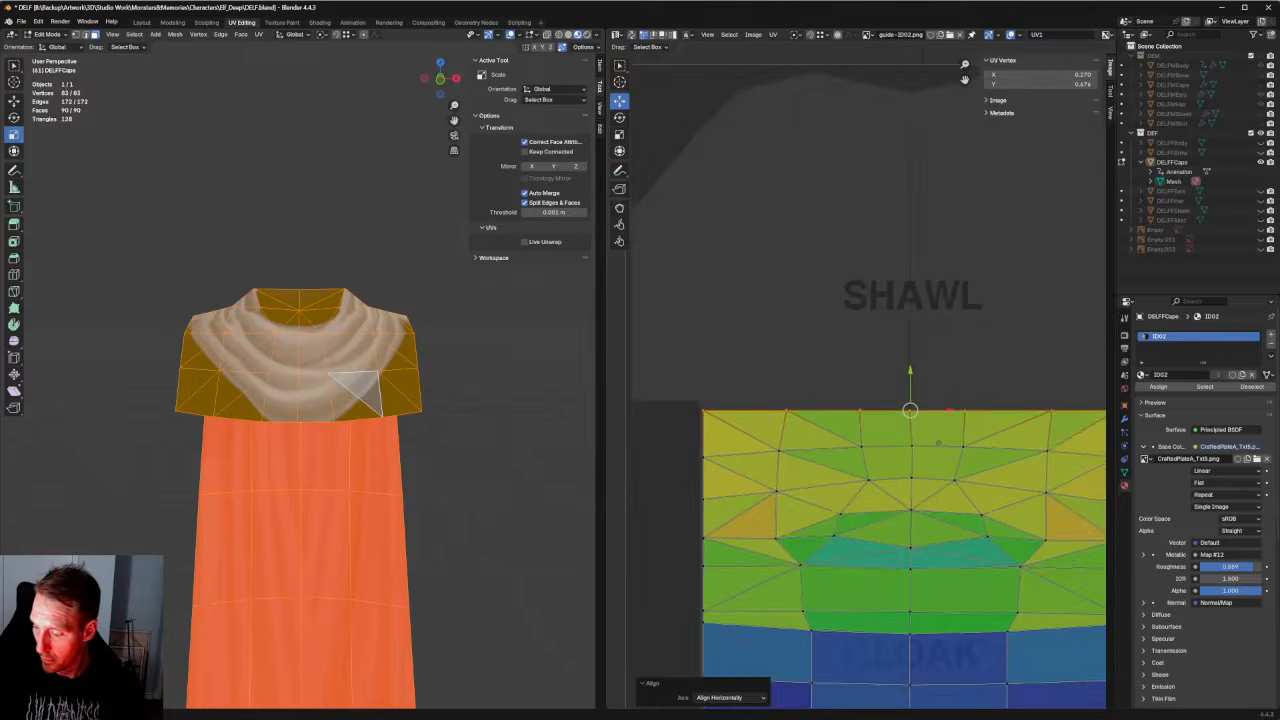
scroll(945, 400, up, 1)
drag(923, 392, 923, 381)
scroll(923, 381, down, 1)
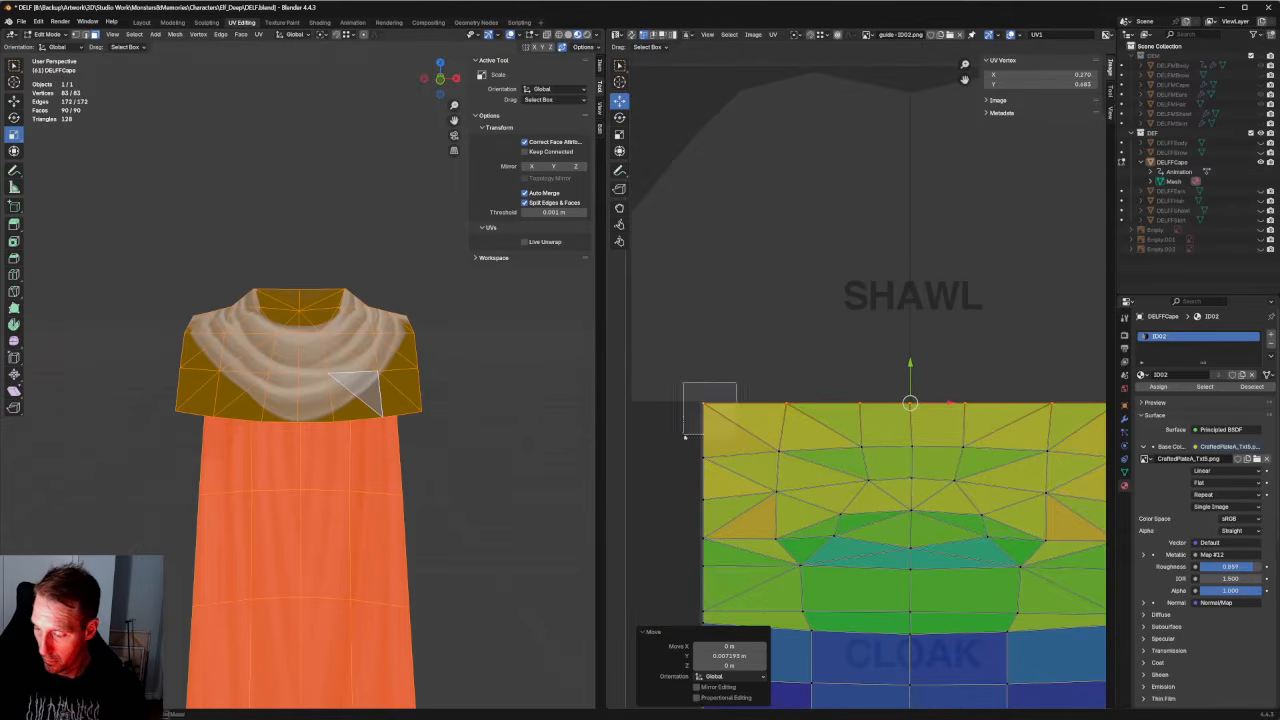
Align the cape's left outer UV column vertically and shift it outward about 0.0026 m to the CLOAK region's border.
drag(685, 436, 685, 437)
middle_drag(686, 436, 711, 299)
scroll(725, 312, down, 5)
drag(757, 294, 838, 637)
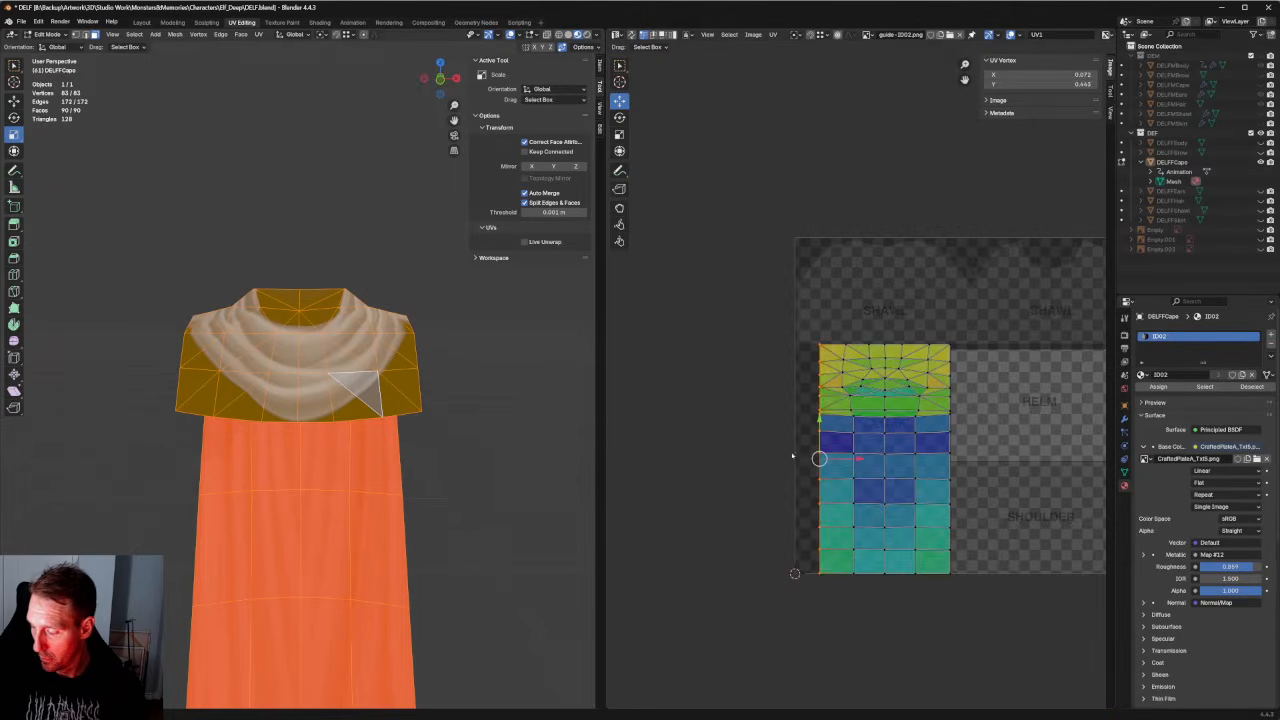
scroll(860, 385, up, 4)
scroll(754, 530, down, 1)
middle_drag(754, 530, 798, 443)
key(shift+w)
scroll(790, 435, up, 4)
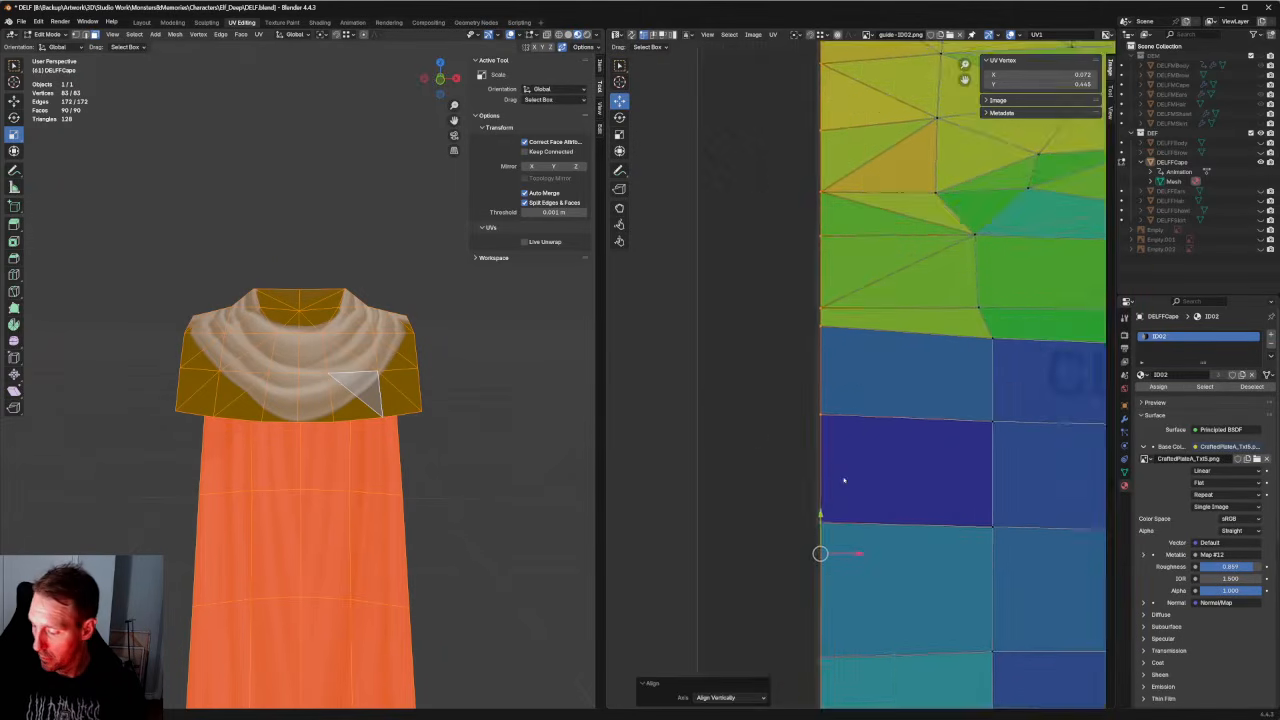
scroll(848, 353, up, 5)
key(g)
key(x)
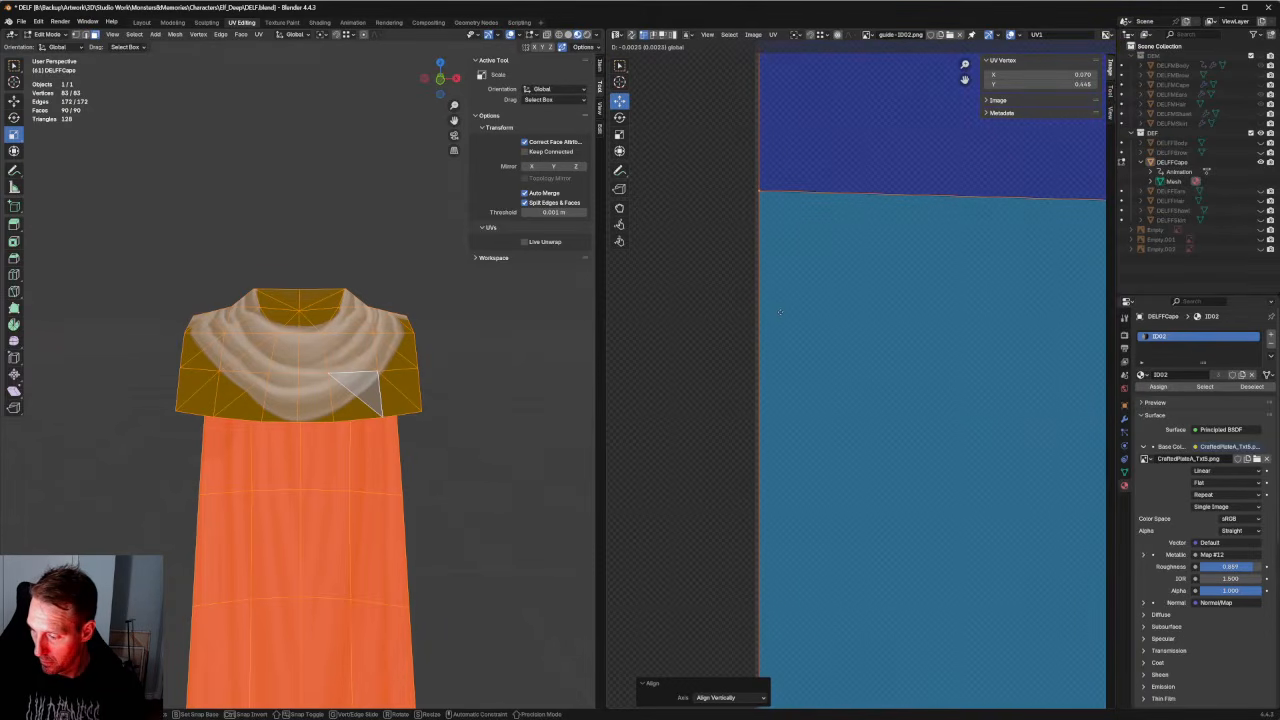
click(780, 311)
scroll(780, 330, down, 6)
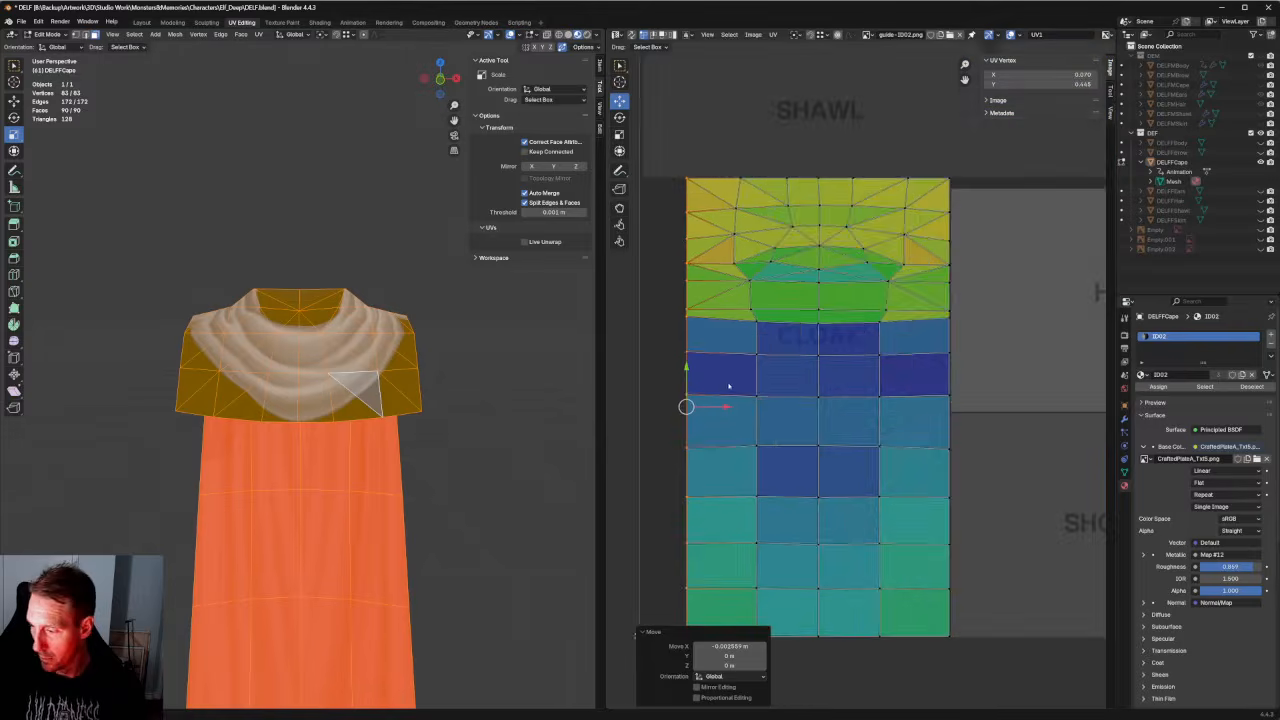
scroll(408, 328, up, 2)
middle_drag(408, 328, 372, 380)
scroll(827, 388, up, 3)
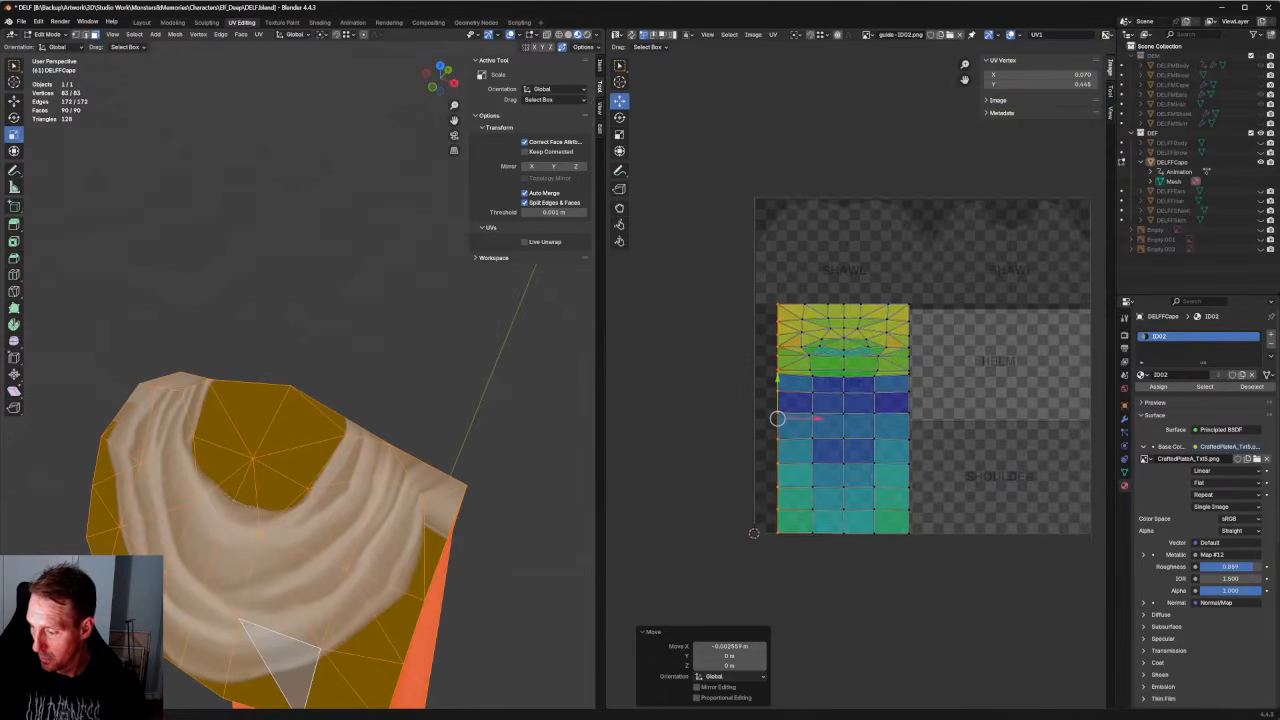
drag(970, 345, 685, 389)
right_click(747, 381)
click(748, 381)
key(ctrl+z)
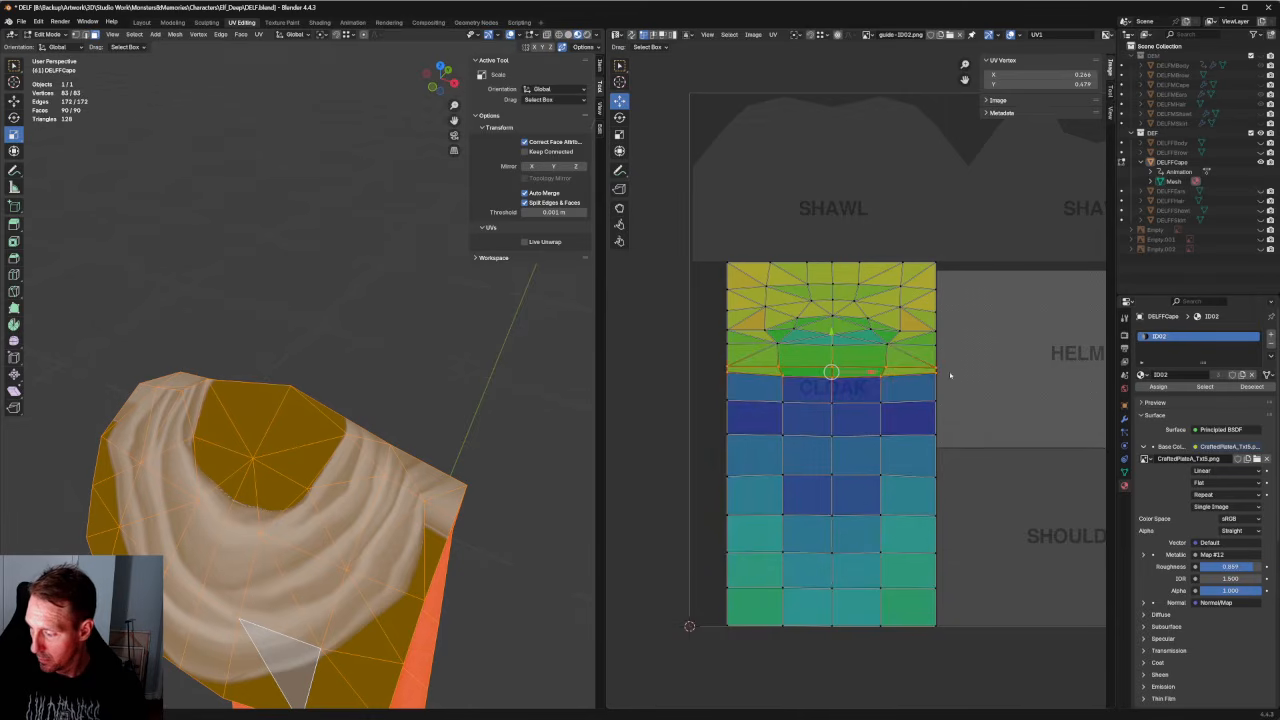
drag(950, 375, 686, 608)
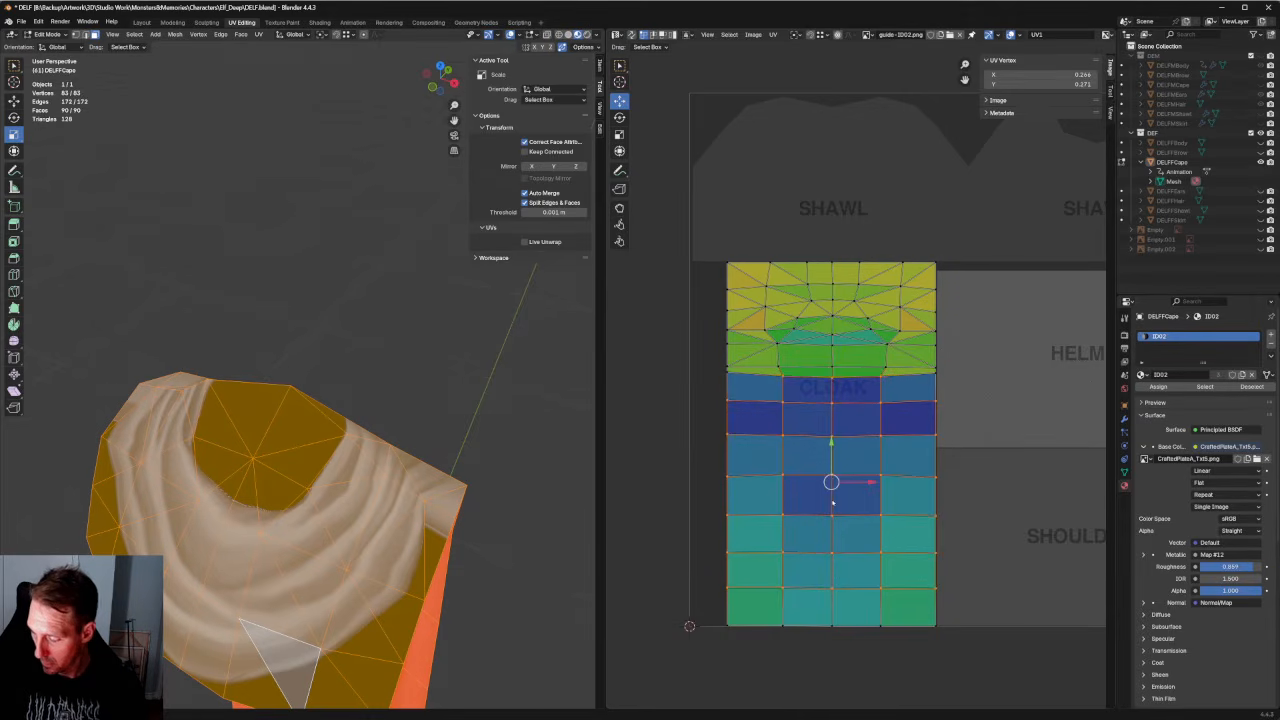
key(t)
drag(833, 377, 790, 388)
key(ctrl+z)
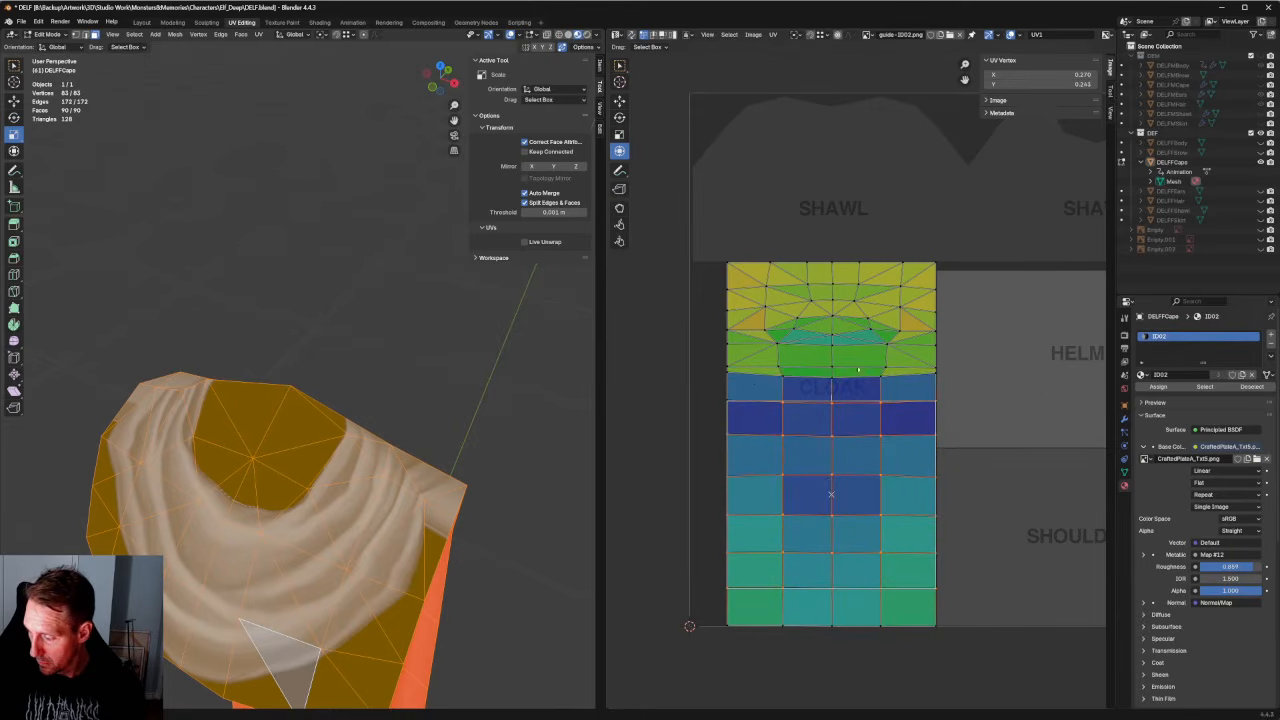
Stretch the cape's UV rows below the neck opening vertically, scaling successive row selections up toward the collar.
shift+drag(946, 370, 680, 398)
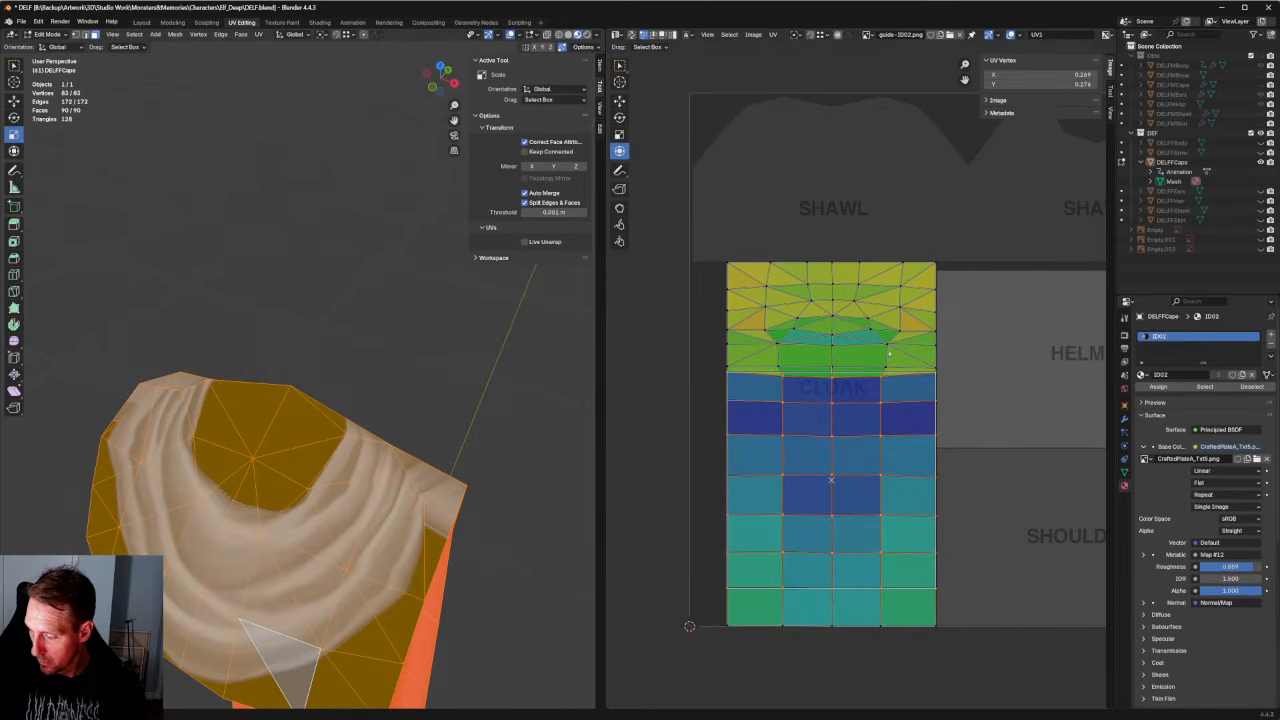
drag(836, 371, 834, 385)
key(ctrl+z)
drag(978, 358, 680, 602)
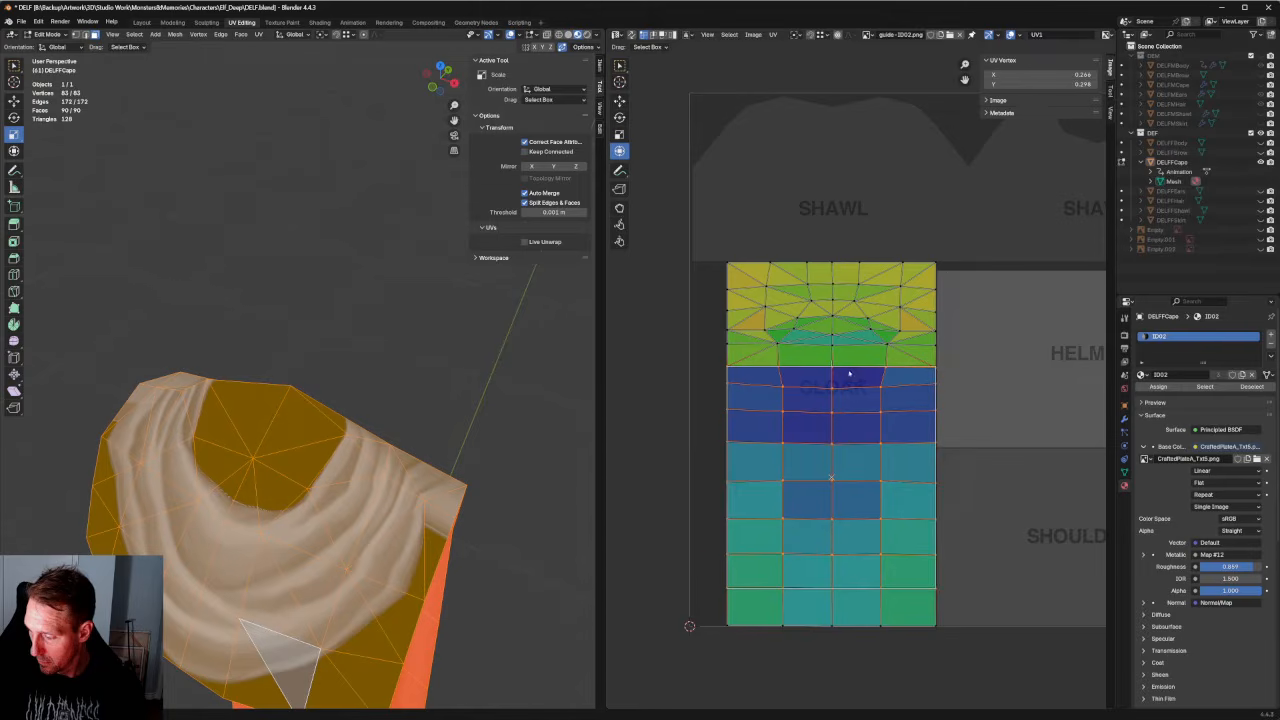
mouse_move(849, 373)
mouse_down()
mouse_move(845, 385)
mouse_move(846, 358)
mouse_up()
drag(982, 336, 668, 624)
drag(837, 351, 838, 359)
key(ctrl+z)
drag(845, 588, 843, 576)
Select the cape's lower UV row groups in turn and move them vertically to even out the stretching.
drag(969, 563, 660, 603)
key(w)
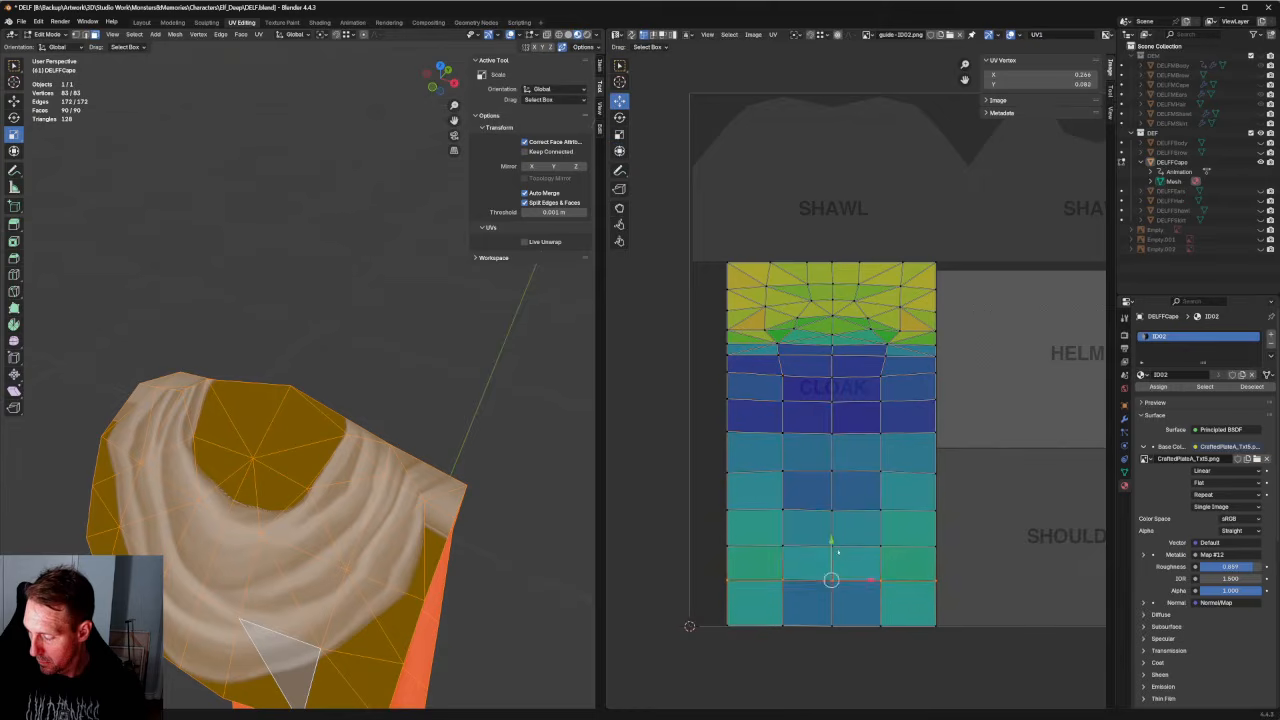
drag(830, 550, 829, 558)
drag(988, 528, 706, 576)
drag(831, 521, 830, 522)
click(980, 431)
drag(988, 420, 704, 601)
drag(831, 471, 831, 465)
drag(986, 393, 690, 606)
drag(831, 451, 831, 448)
Move the UV rows just below the collar vertically, lowering the two uppermost rows together by 0.01 m.
click(986, 360)
drag(974, 357, 694, 386)
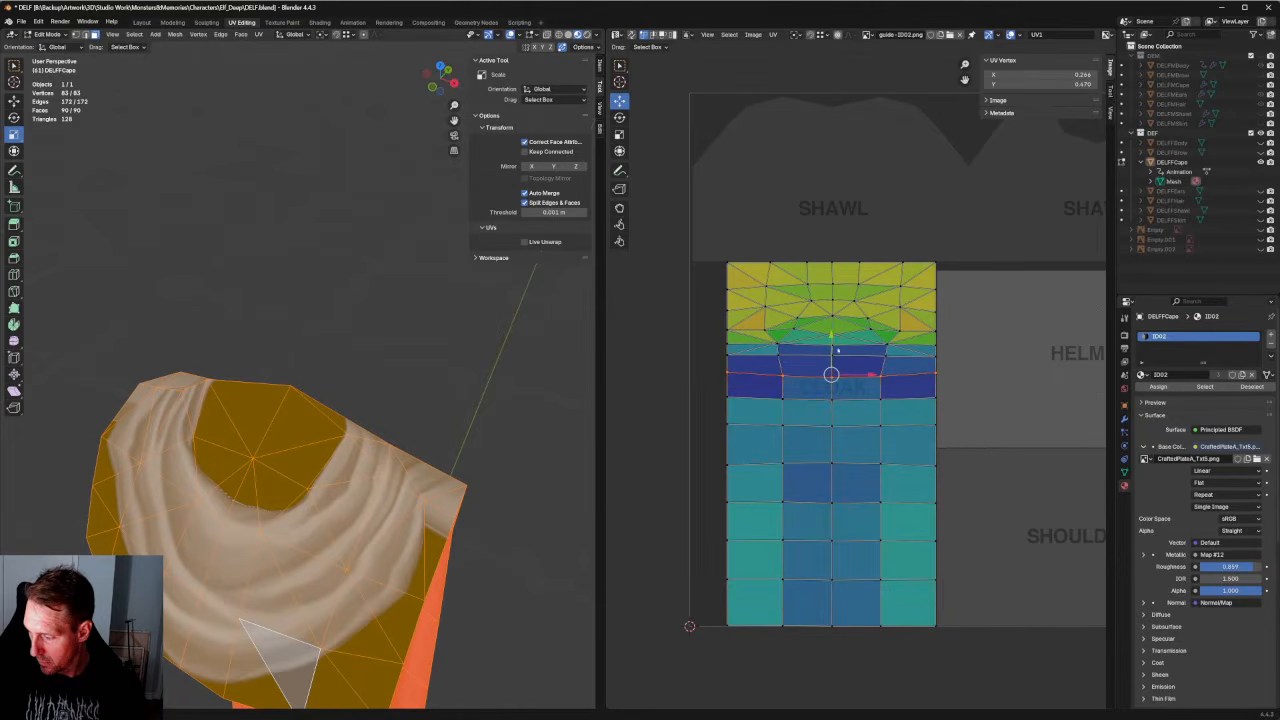
drag(838, 350, 833, 350)
drag(949, 351, 655, 373)
drag(830, 329, 830, 332)
drag(970, 338, 711, 372)
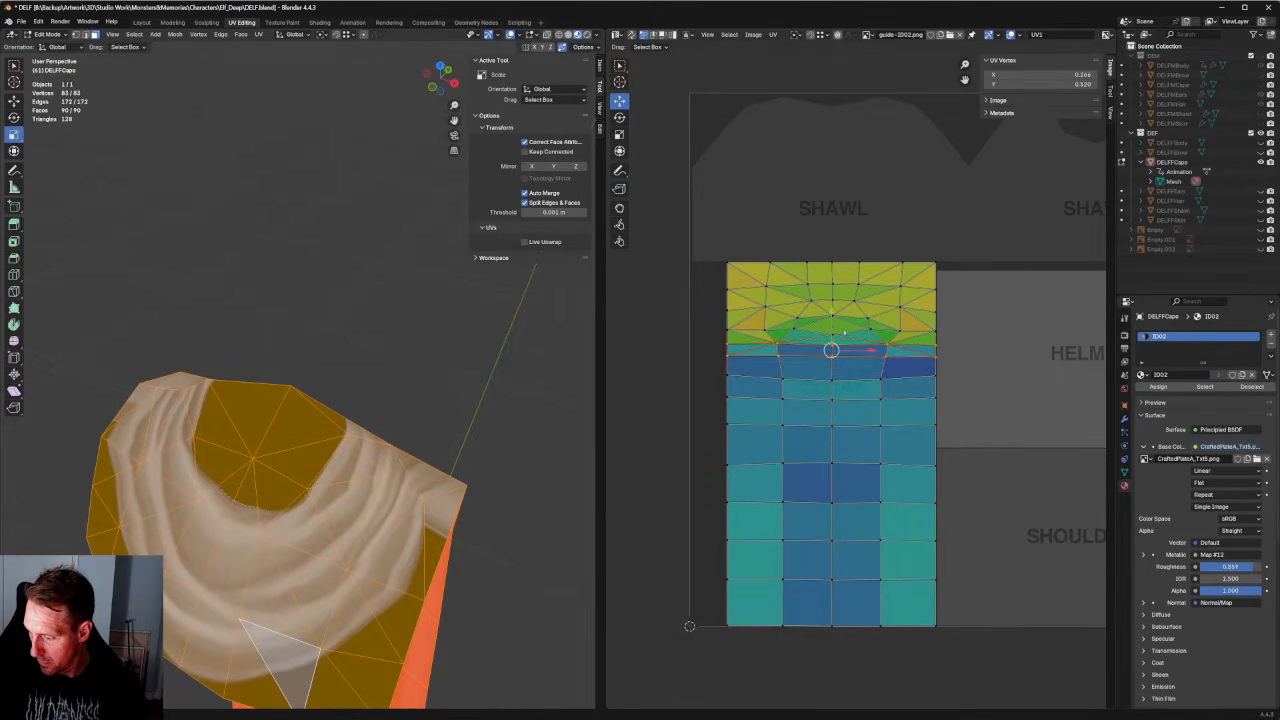
drag(830, 326, 830, 329)
Examine the UV rows at the collar's base and how the fold texture lies across the cape's shoulder in 3D.
scroll(872, 452, up, 2)
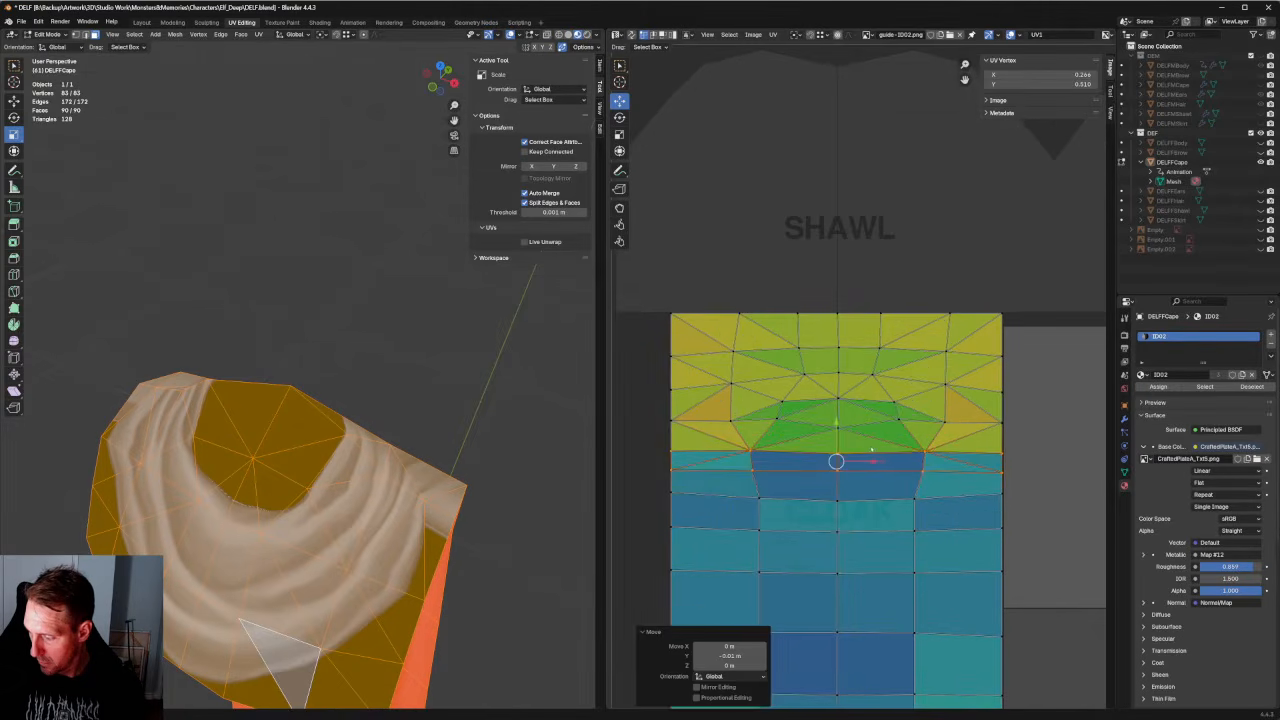
click(971, 477)
drag(959, 467, 717, 495)
scroll(720, 490, down, 3)
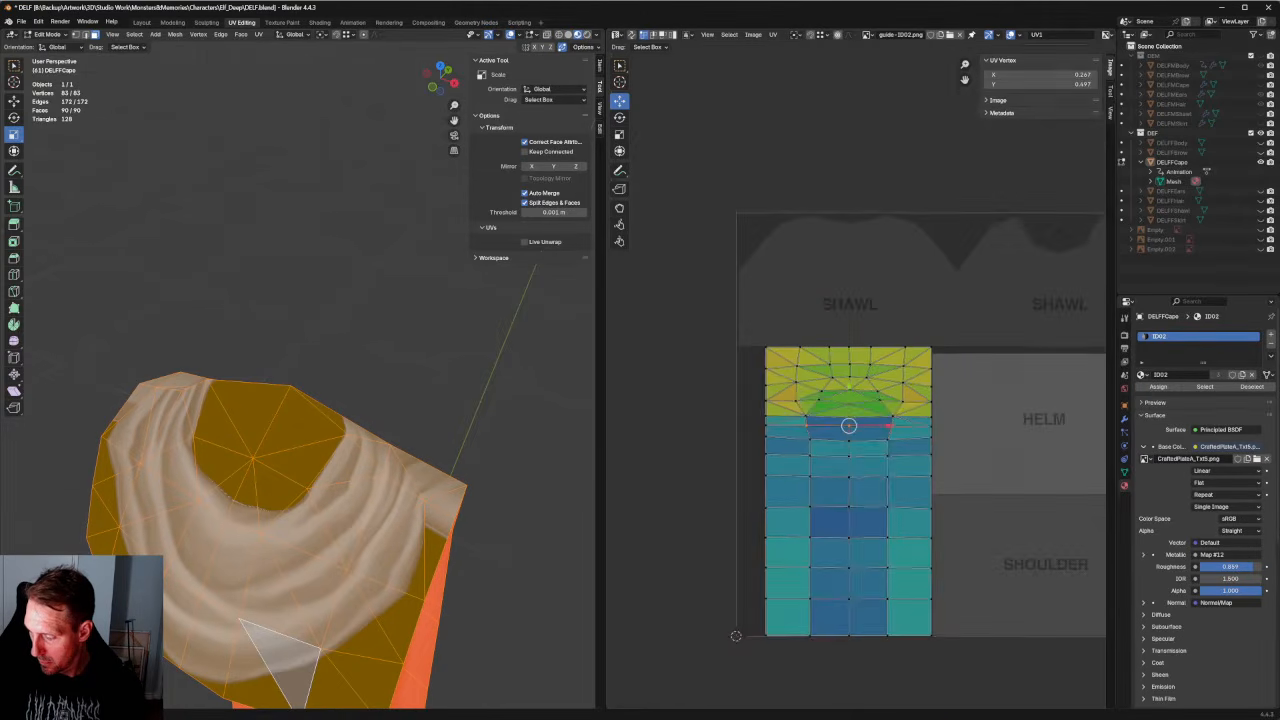
middle_drag(720, 490, 721, 446)
scroll(380, 460, down, 5)
middle_drag(380, 460, 285, 490)
scroll(260, 520, up, 4)
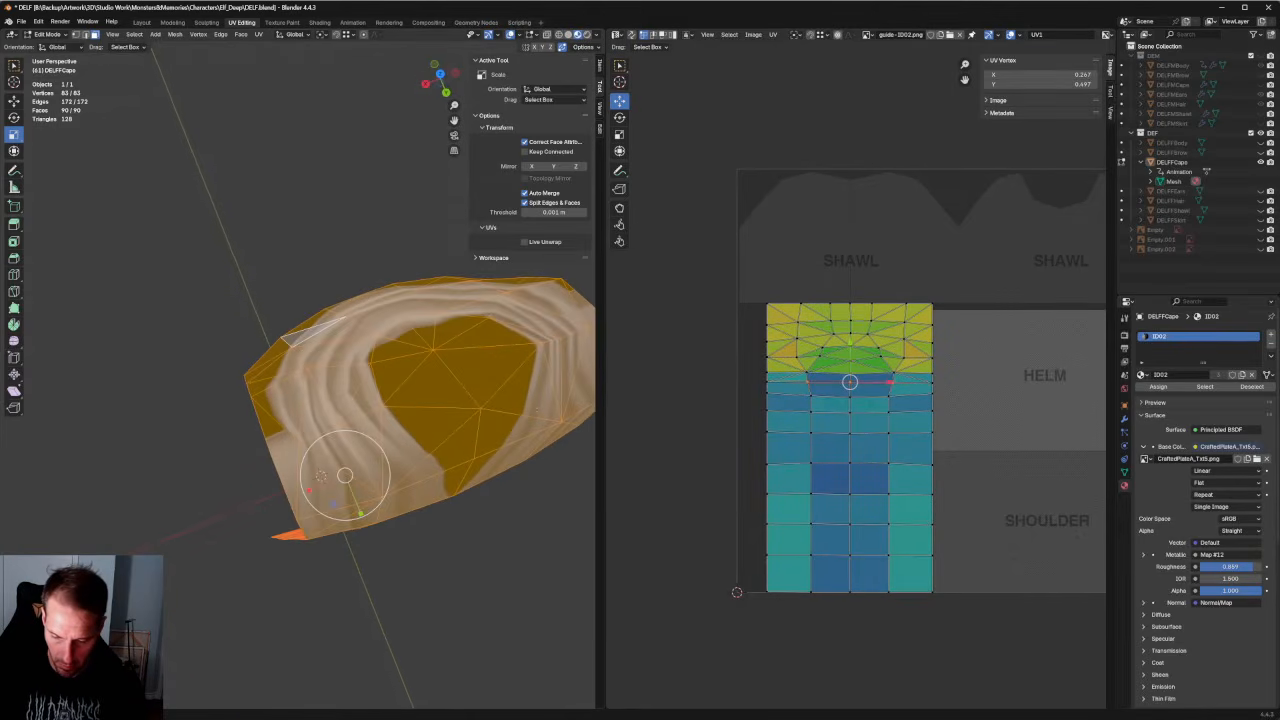
scroll(300, 470, up, 4)
scroll(300, 470, down, 2)
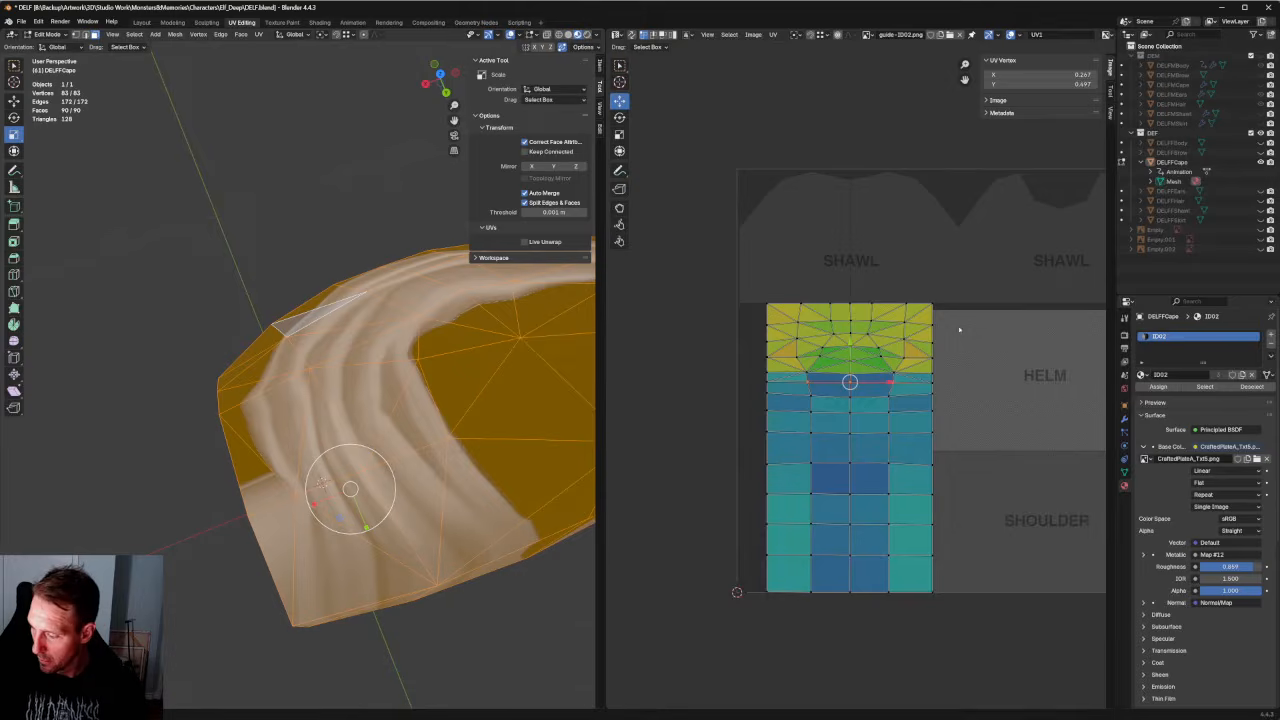
scroll(960, 360, up, 4)
drag(1005, 405, 1000, 395)
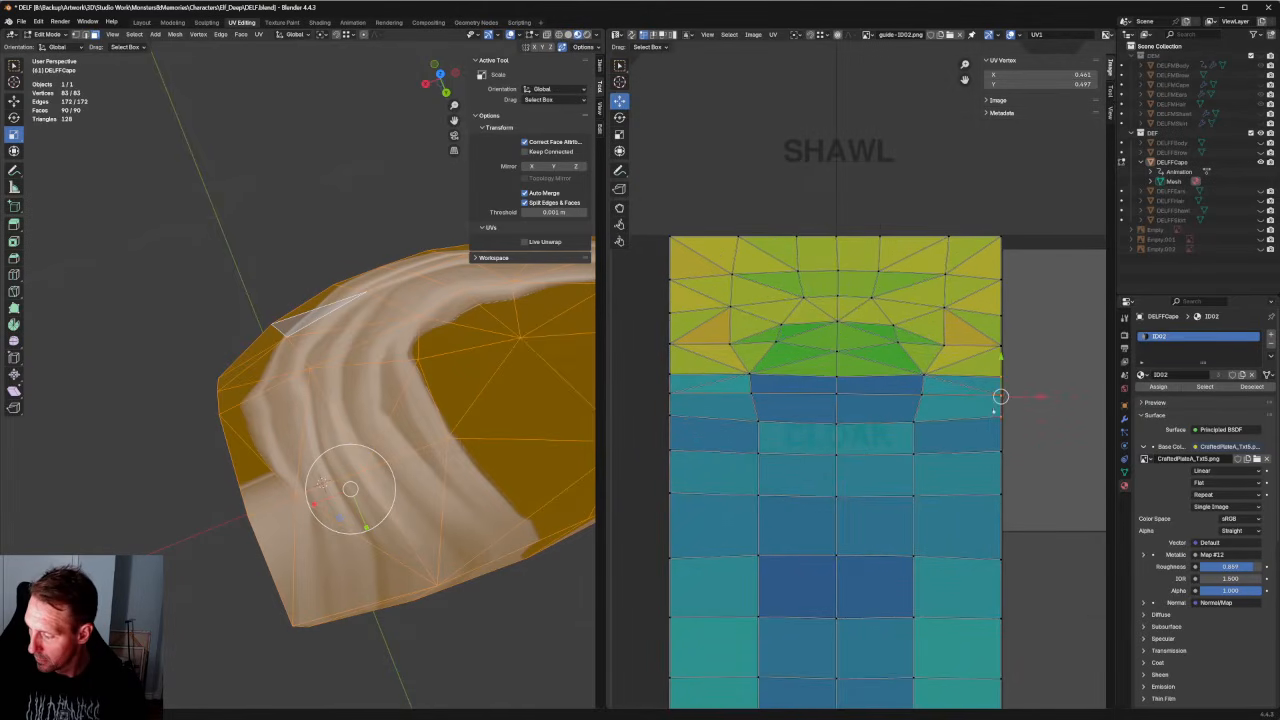
key(u)
click(950, 410)
key(ctrl+z)
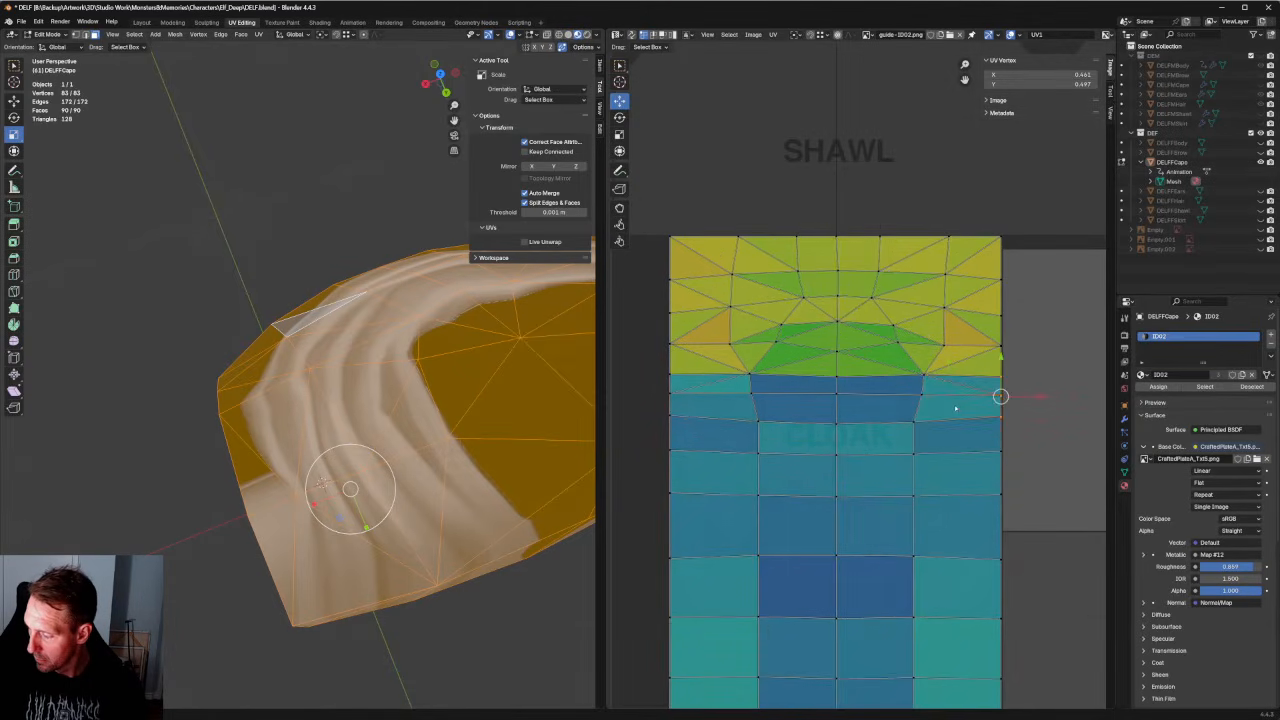
Select the inner UV vertices on both sides just below the collar and scale them outward horizontally by about 1.249.
drag(904, 437, 905, 437)
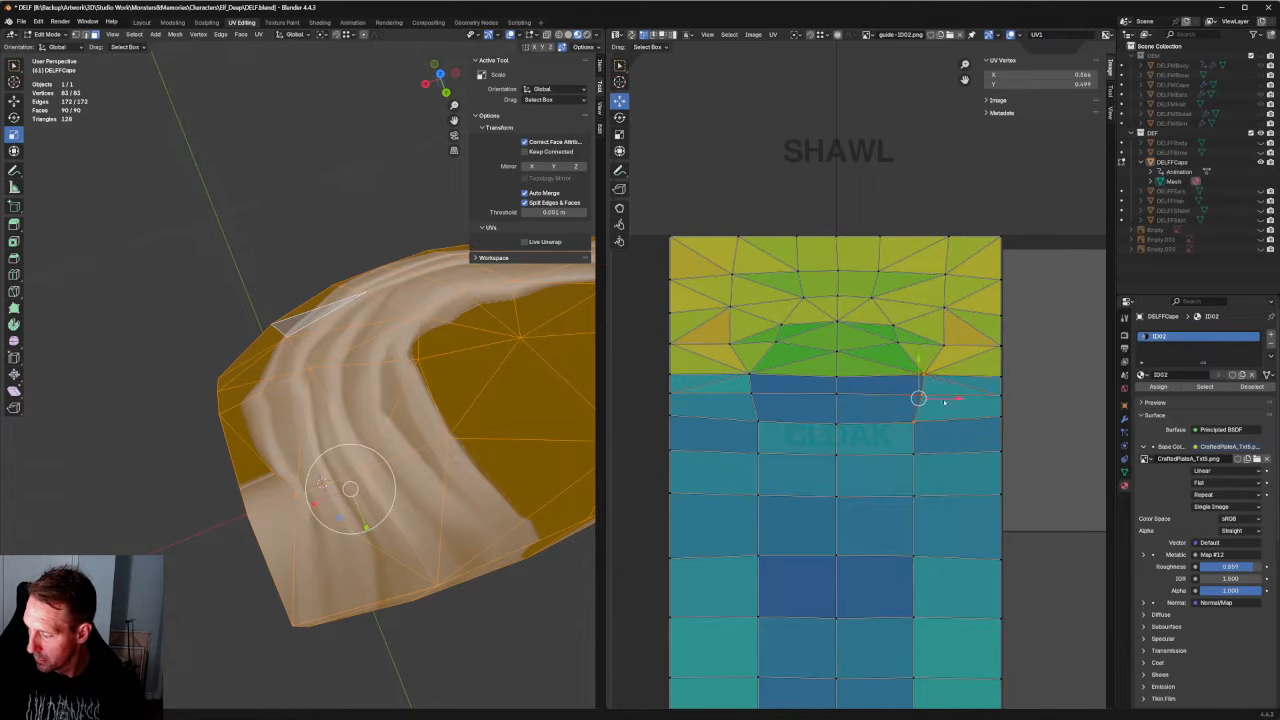
key(g)
drag(961, 405, 963, 405)
key(ctrl+z)
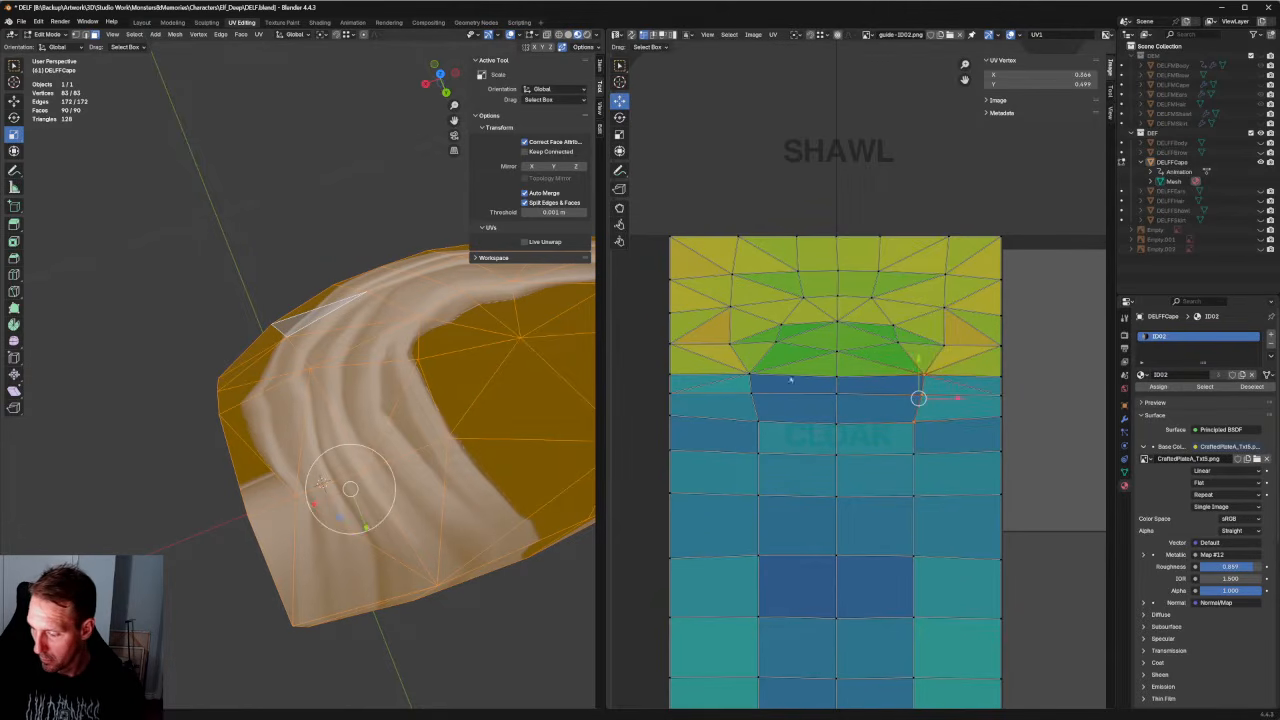
ctrl+drag(793, 369, 730, 428)
key(s)
drag(876, 399, 887, 400)
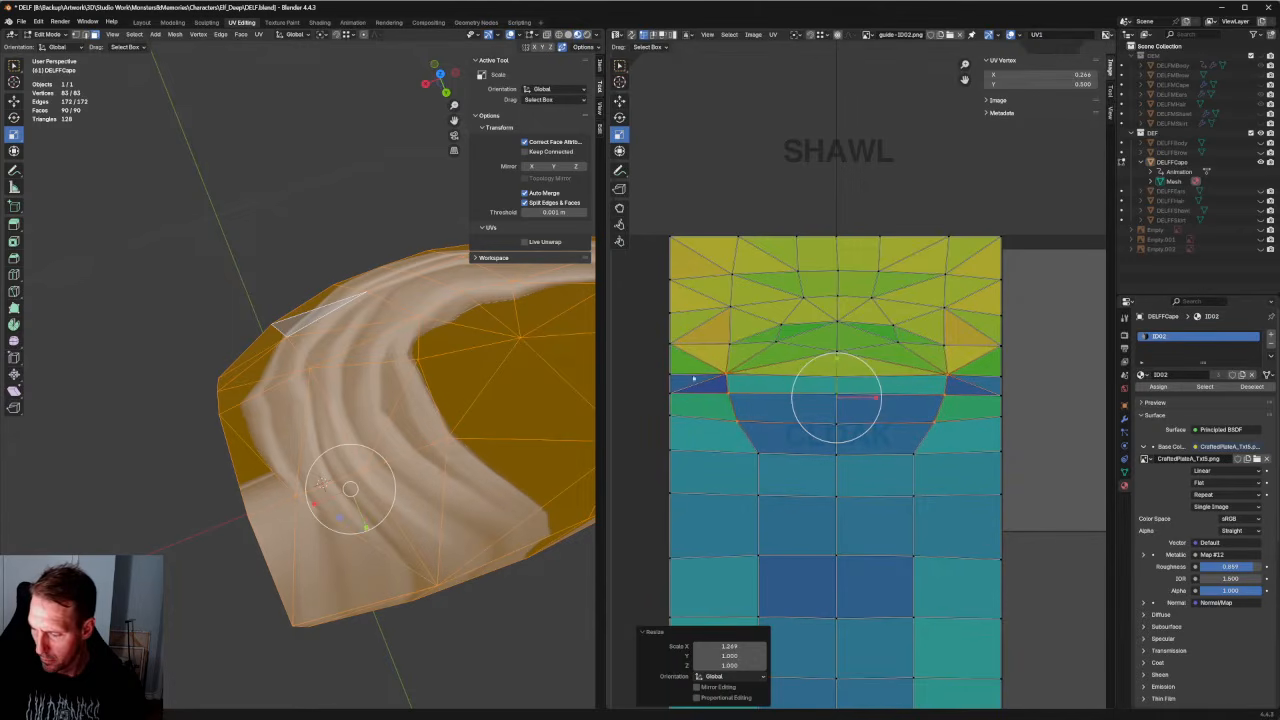
Select the outer-edge UV vertices below the collar on the left and right in turn and unwrap each group.
right_click(663, 407)
click(659, 407)
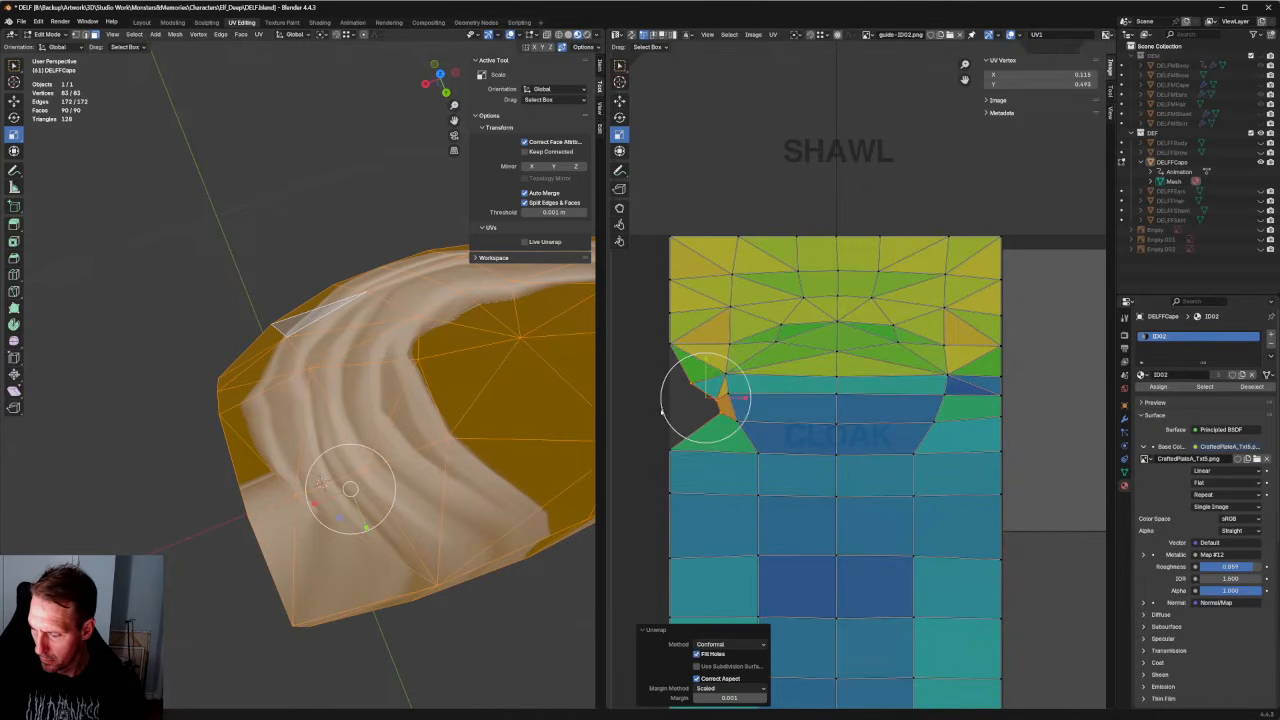
right_click(984, 403)
drag(975, 426, 946, 423)
click(987, 401)
click(1066, 403)
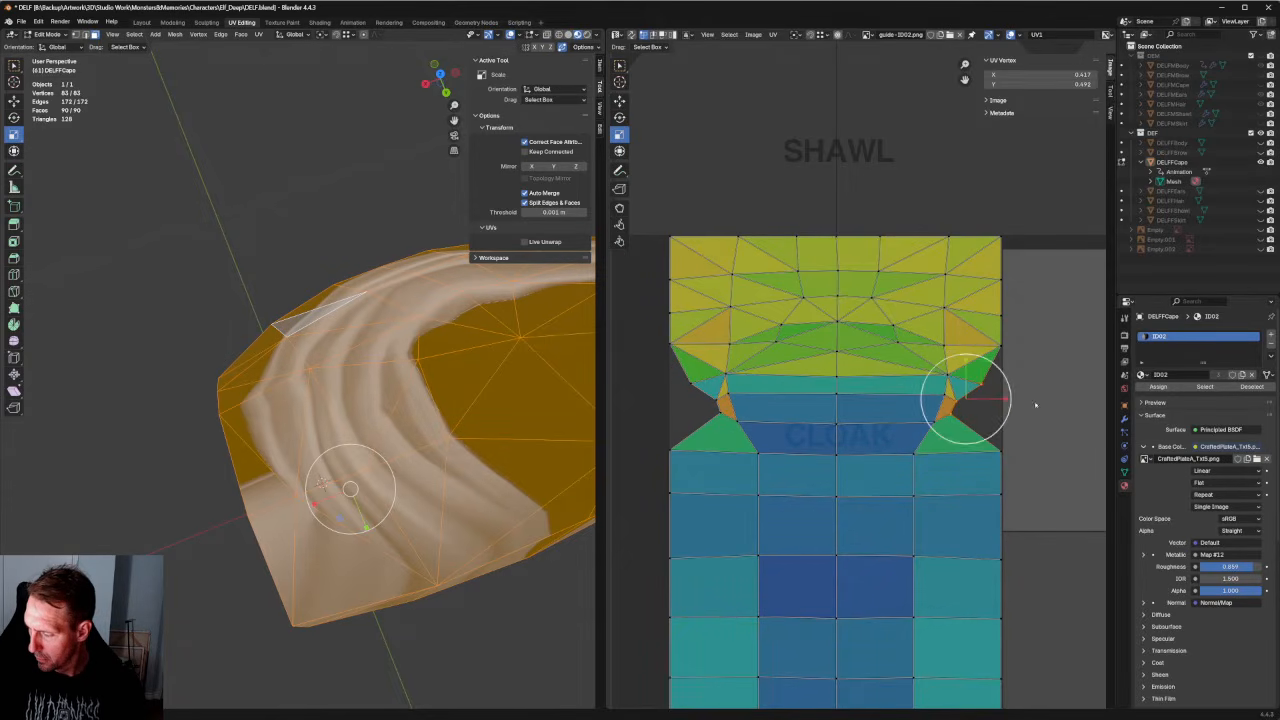
Align the unwrapped outer-edge vertices vertically on the right side and on the left side.
right_click(1016, 389)
click(1011, 388)
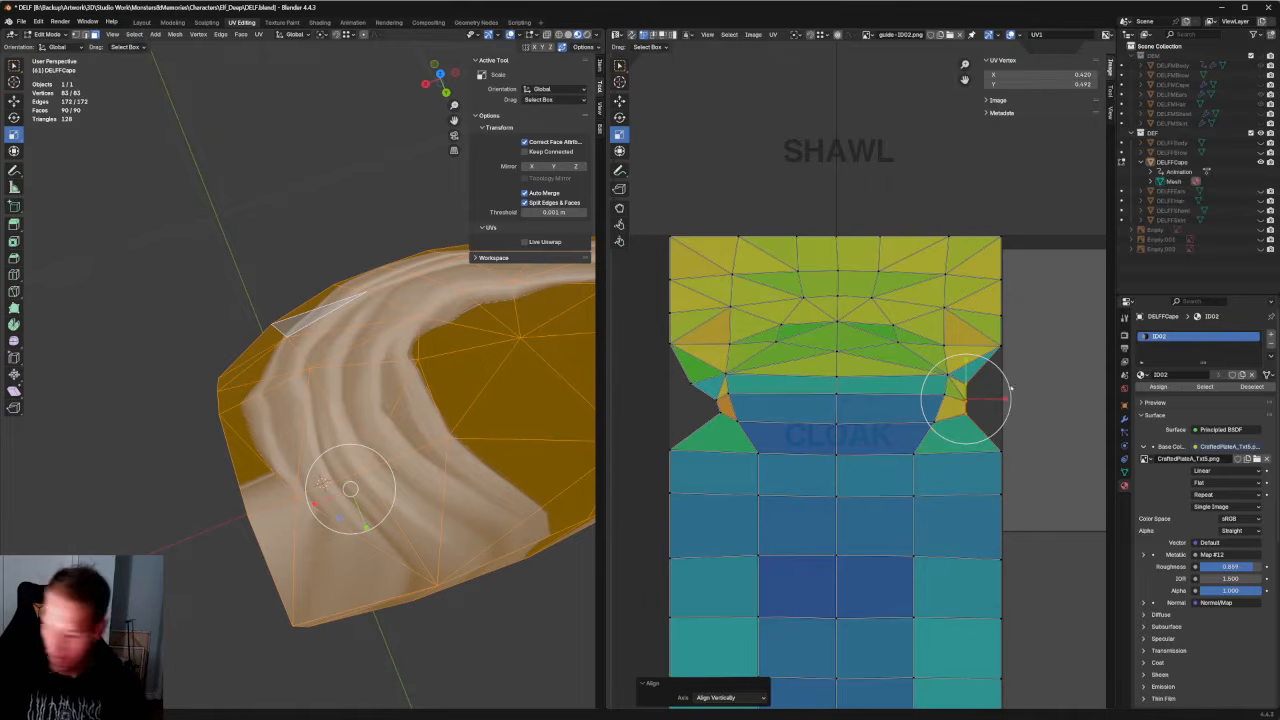
click(679, 376)
drag(725, 422, 726, 421)
right_click(797, 400)
click(798, 400)
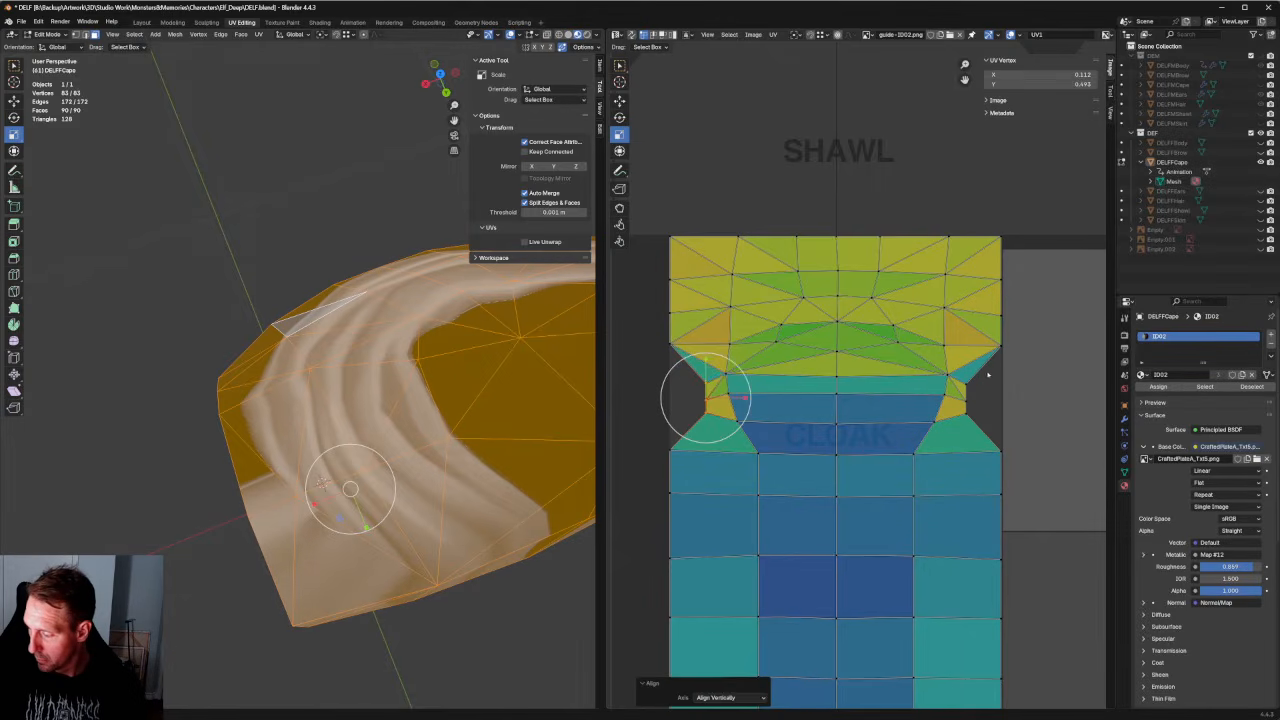
Scale both outer-edge vertex groups together horizontally by about 1.275 so they meet the cape's straight side borders.
shift+drag(988, 375, 960, 424)
key(s)
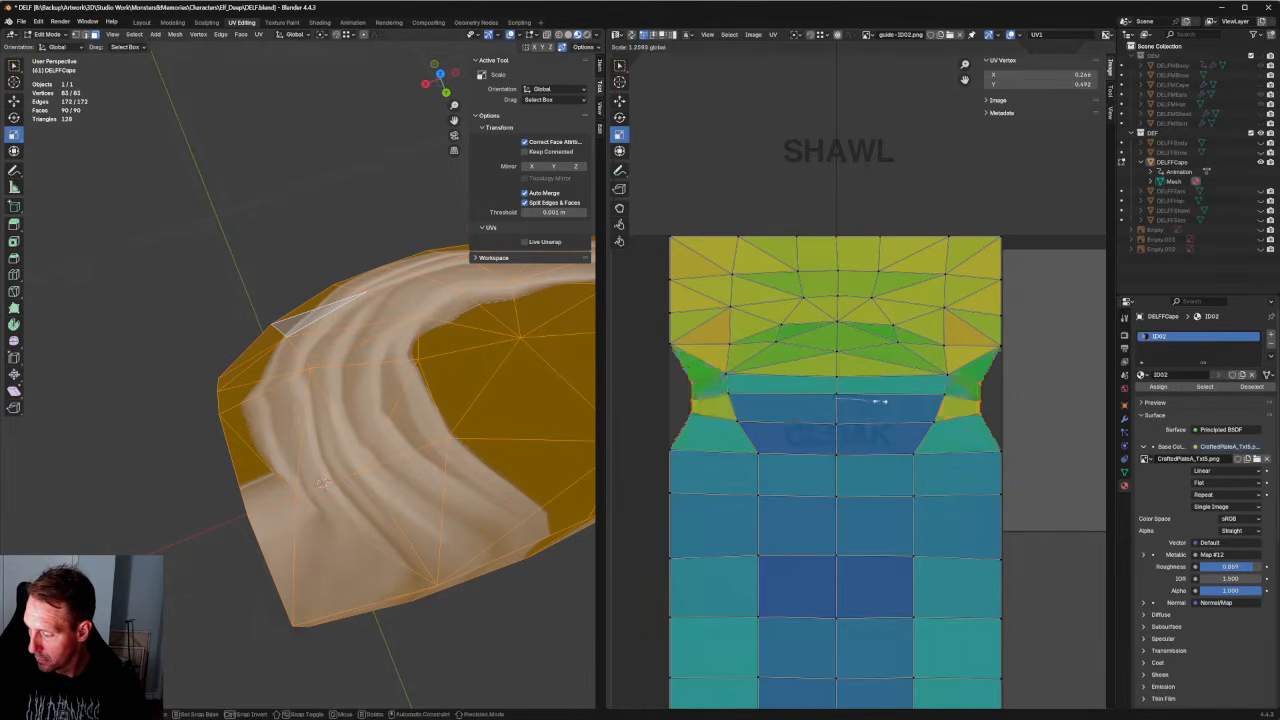
click(885, 400)
key(c)
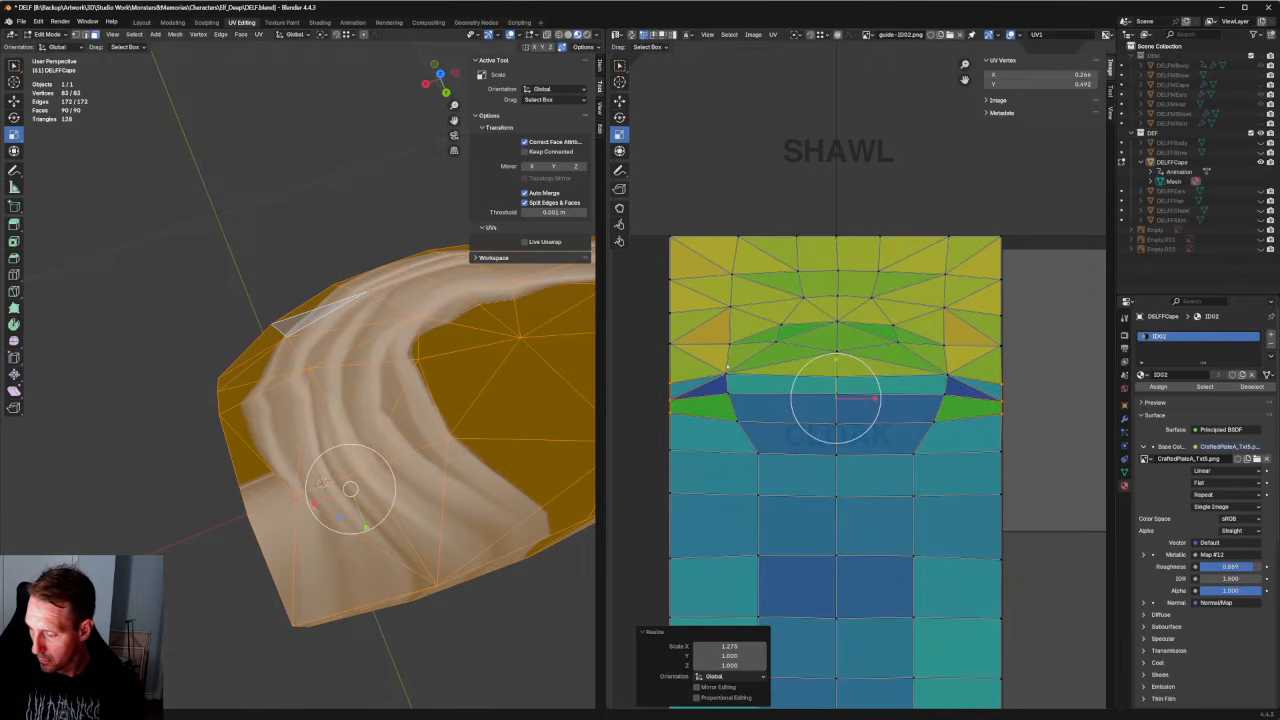
Move the outer-edge UV vertex pair just below the collar upward and the lower outer-edge pair downward to even out the row heights.
shift+drag(1021, 375, 986, 397)
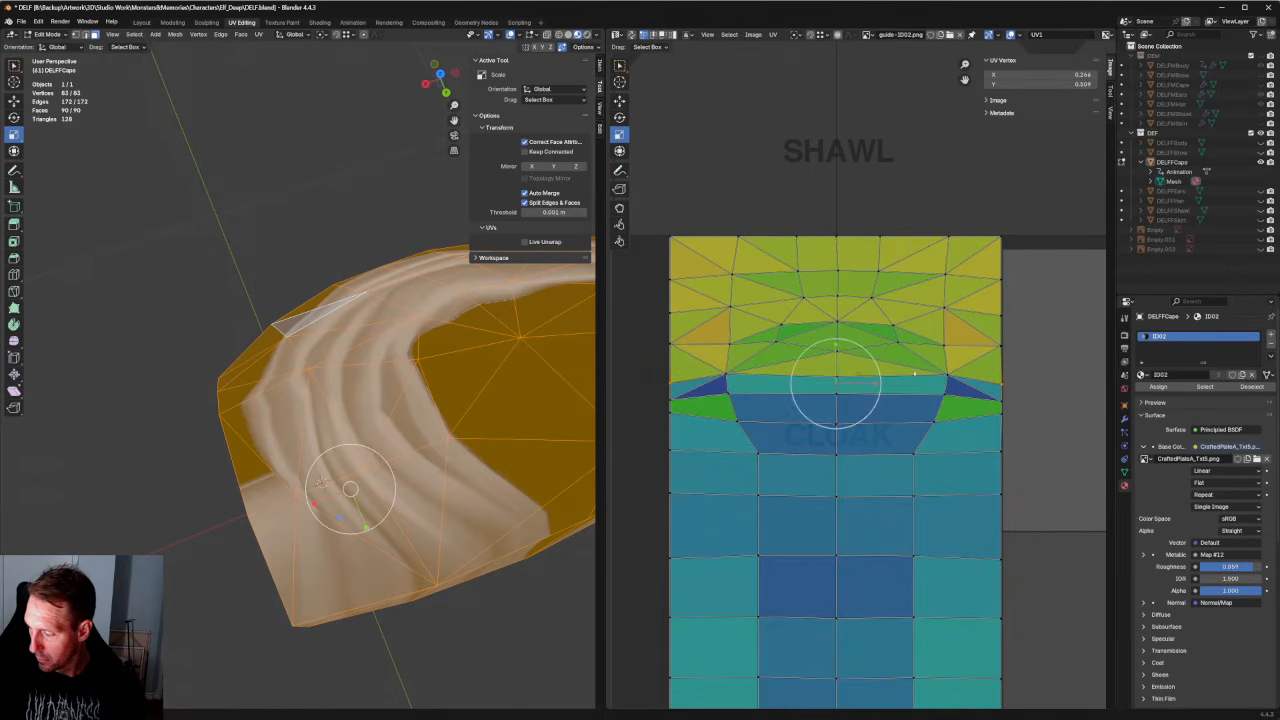
key(w)
drag(838, 348, 840, 338)
click(1048, 389)
click(716, 410)
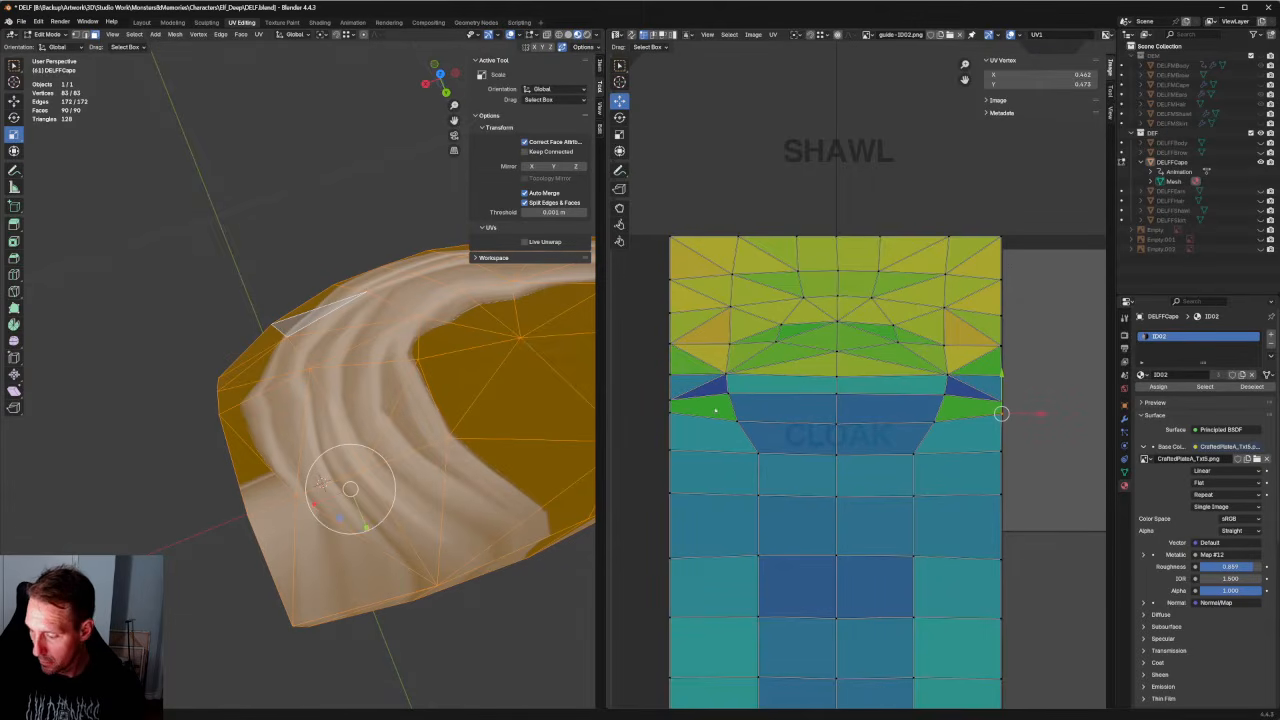
drag(836, 384, 836, 395)
Unwrap the inner UV vertices of the row just below the collar and move them up by about 0.0063.
drag(988, 384, 682, 405)
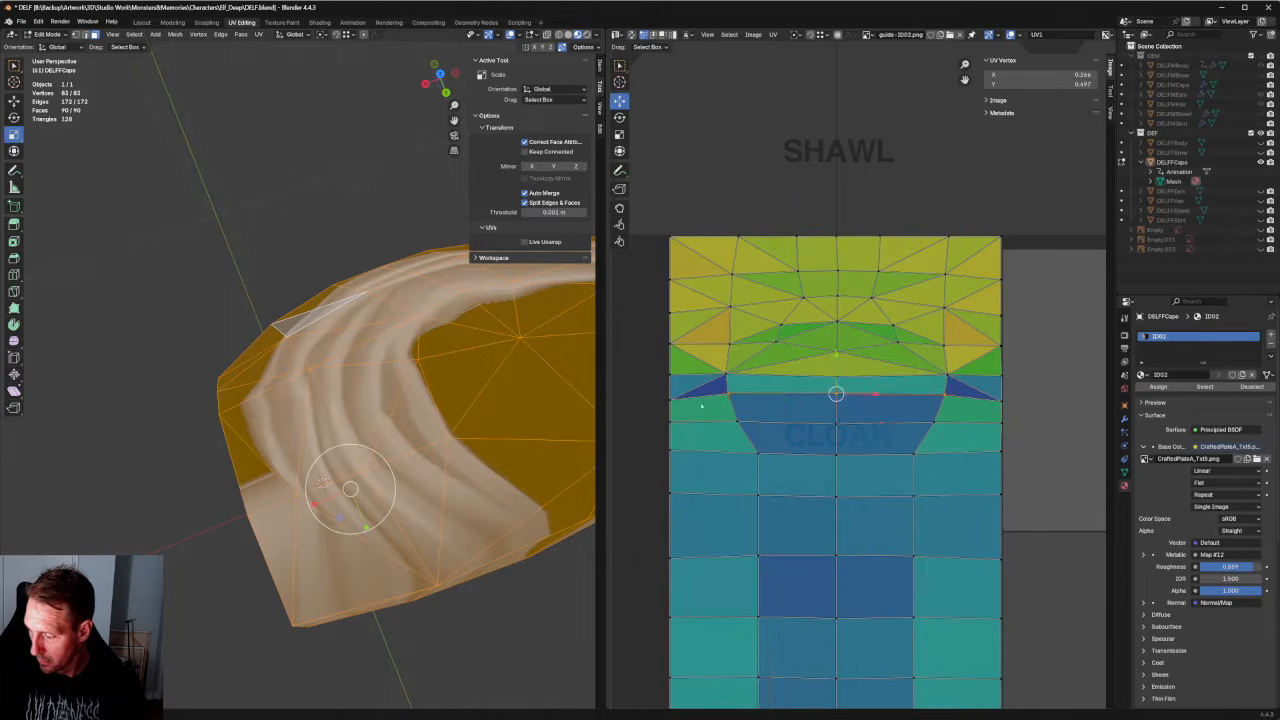
right_click(756, 401)
click(757, 402)
drag(840, 377, 840, 372)
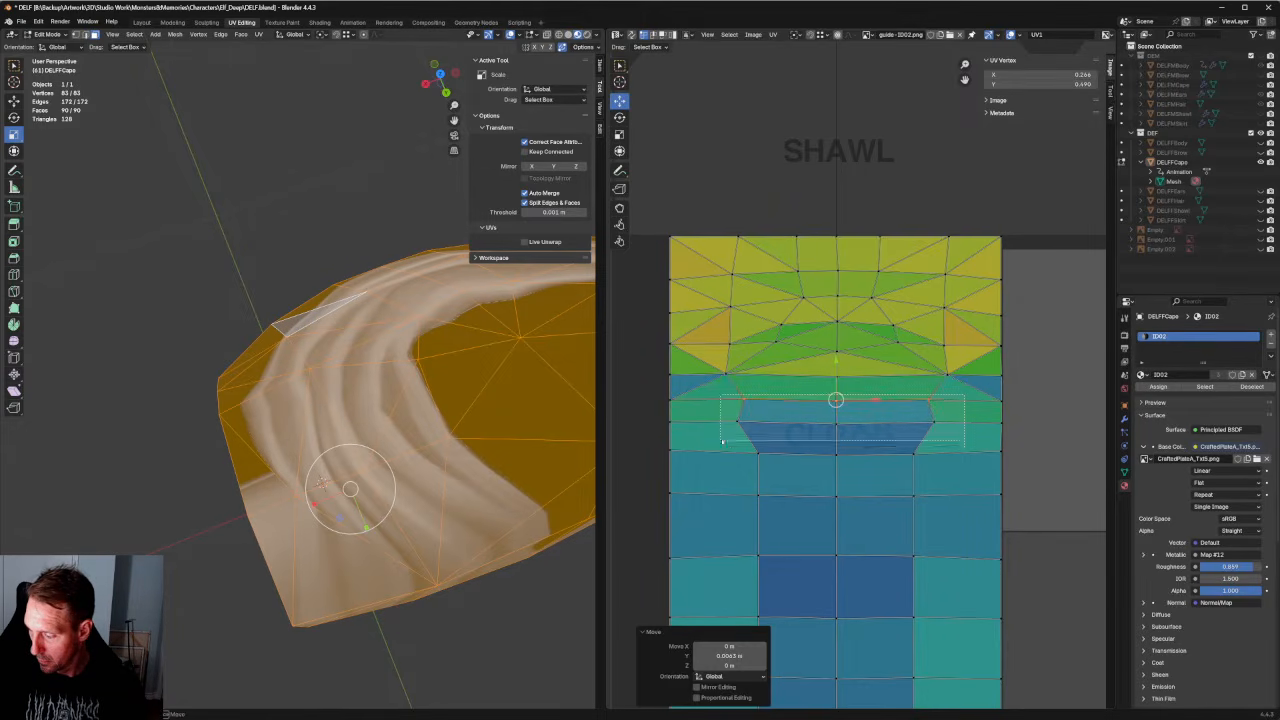
Unwrap the inner UV vertices of the rows above the CLOAK label in overlapping groups, working up into the collar area.
key(u)
click(740, 416)
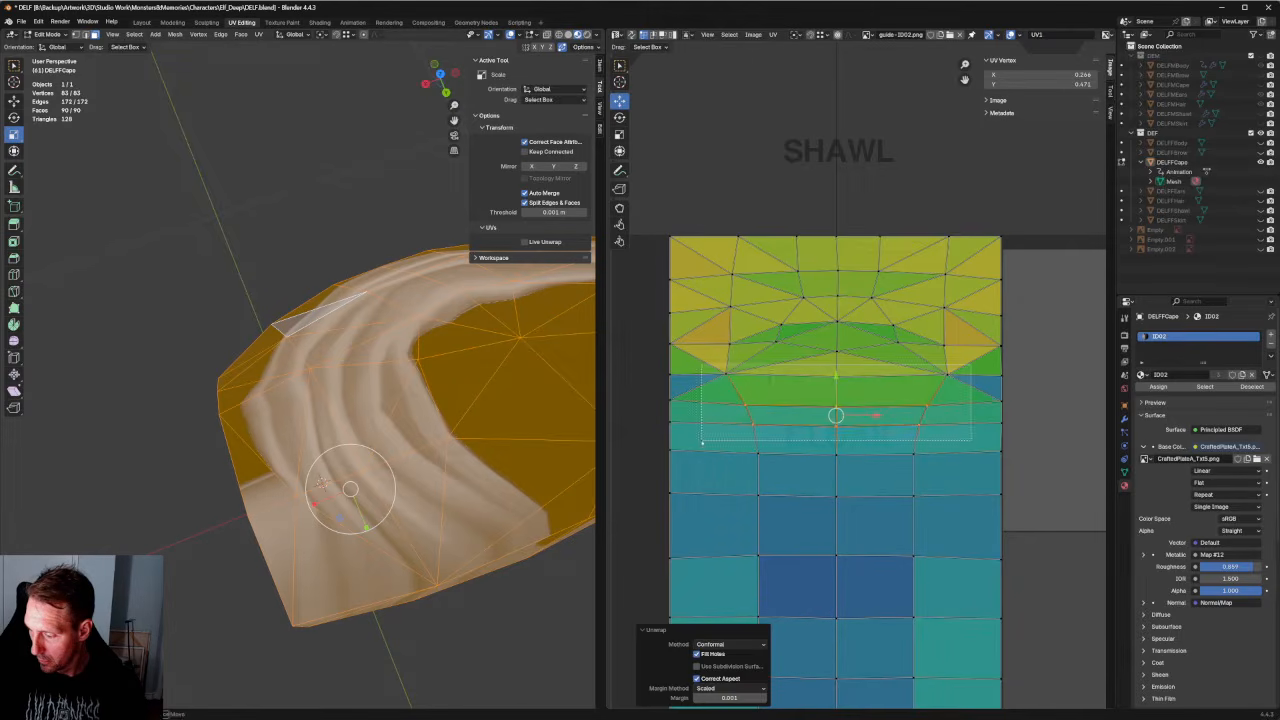
key(u)
click(777, 416)
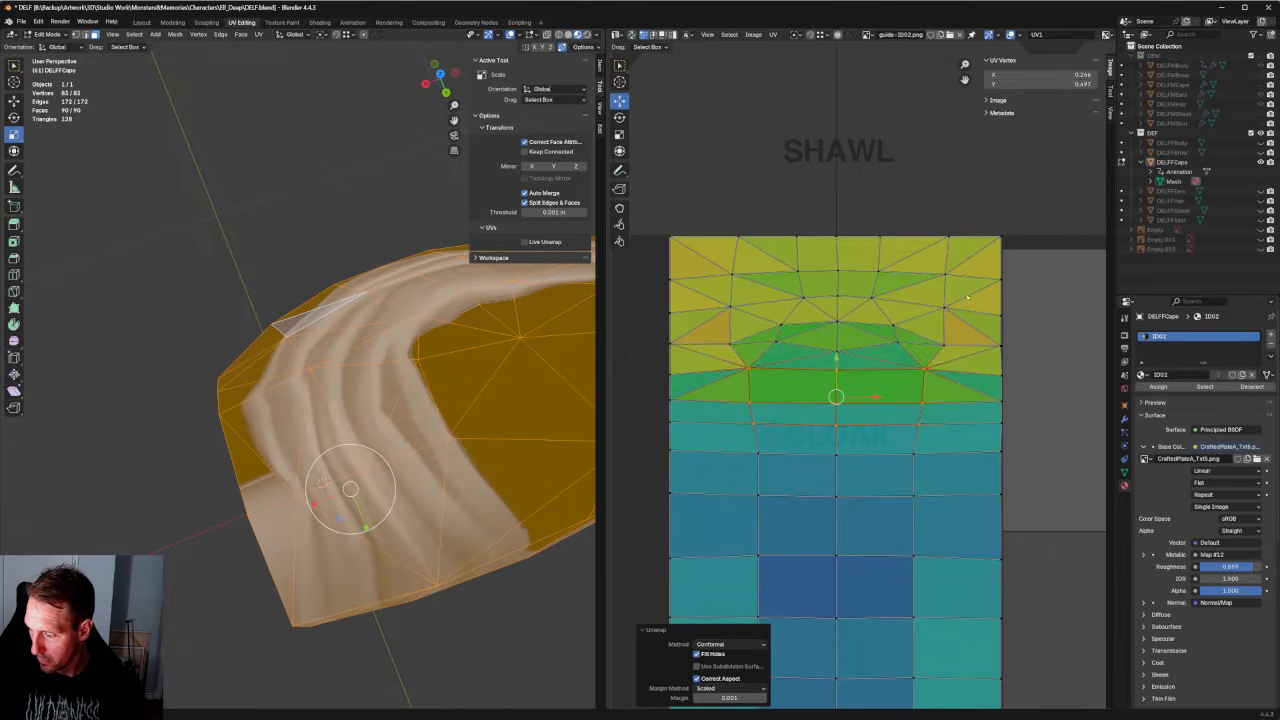
alt+click(775, 364)
key(u)
click(751, 364)
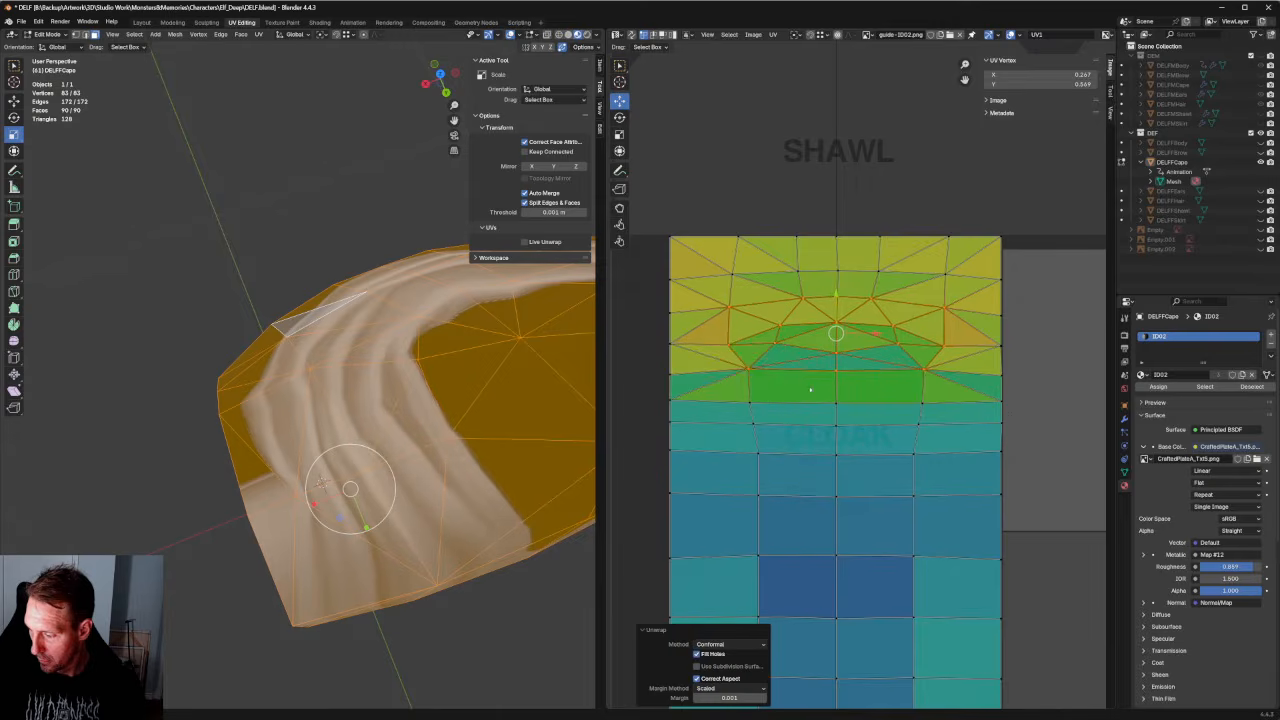
Unwrap the inner collar UV vertices together with the rows beneath them, and repeat on the vertices around the collar's base.
scroll(926, 378, down, 2)
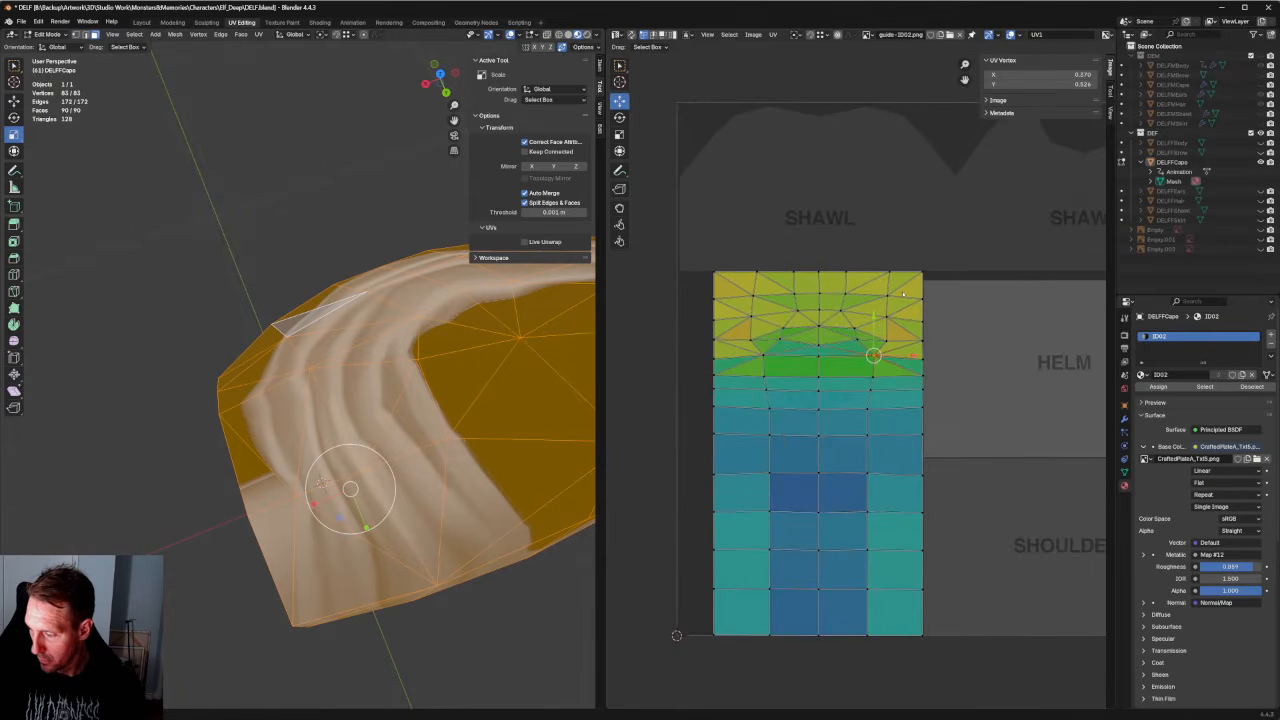
alt+click(758, 390)
key(u)
click(770, 374)
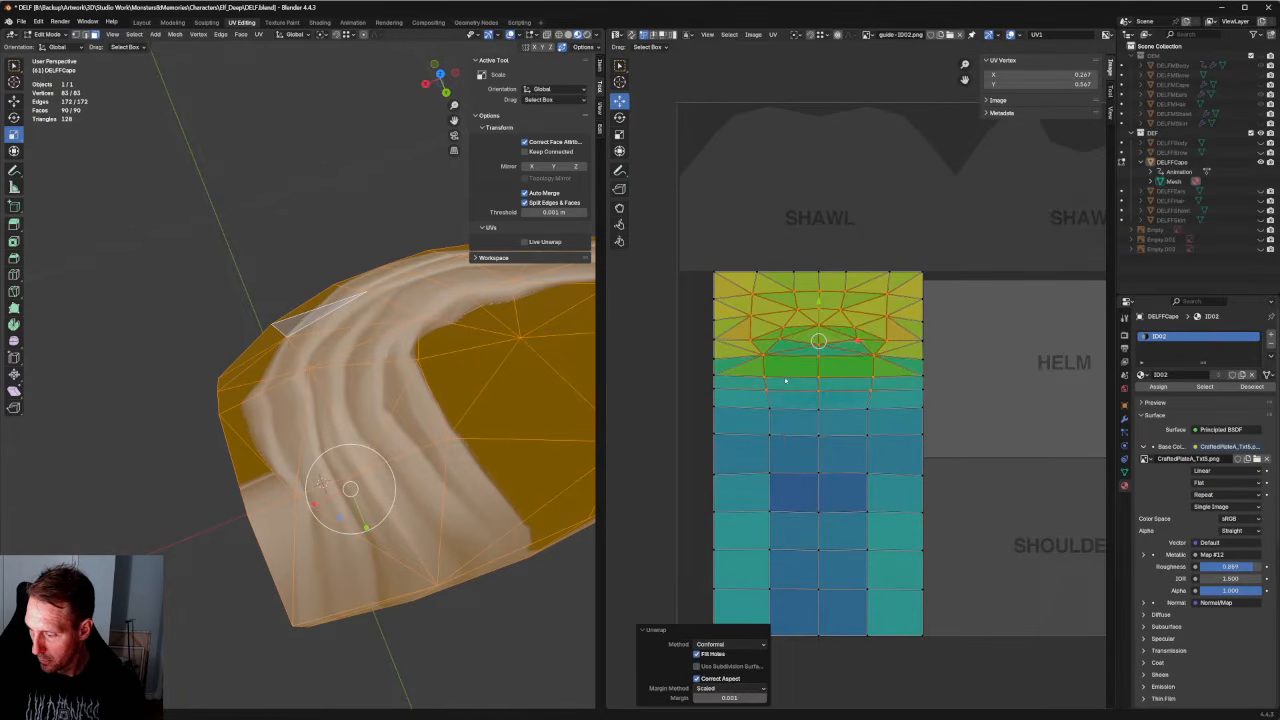
click(677, 635)
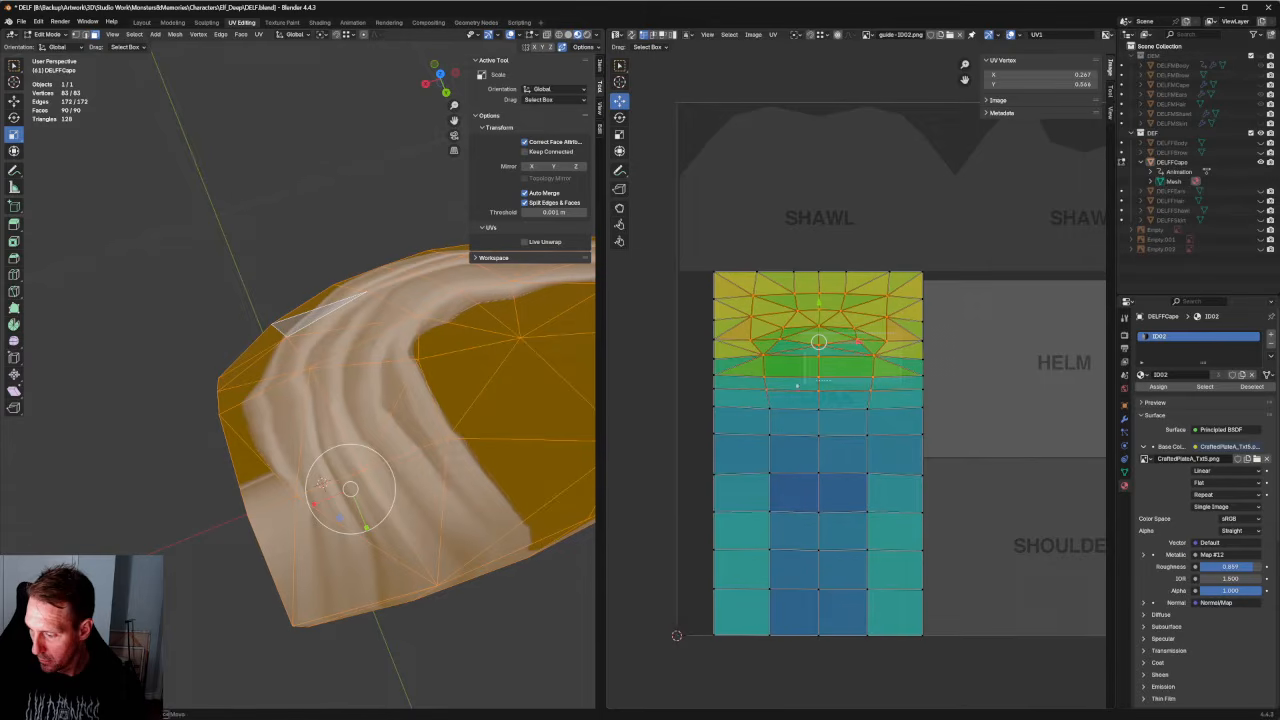
alt+click(797, 397)
key(u)
click(729, 380)
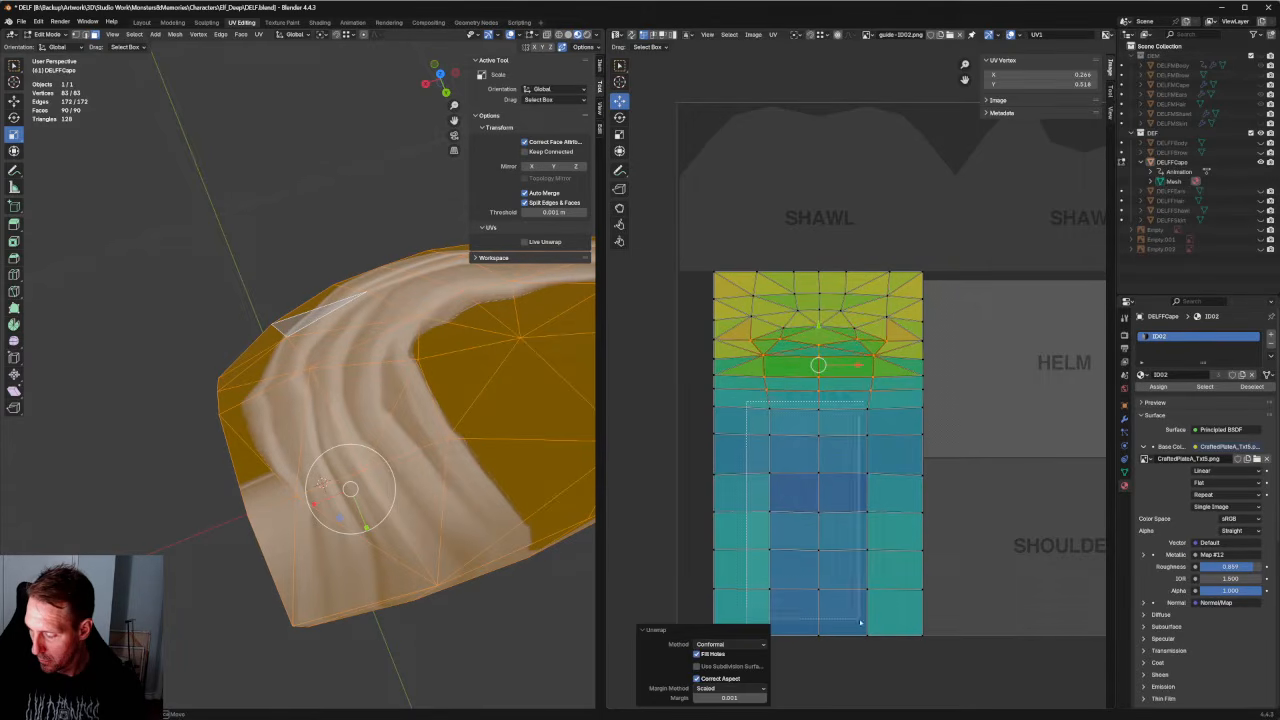
Unwrap the inner UV vertices of the cape's long lower body, and repeat with the selection extended up to the collar's base.
drag(860, 622, 861, 623)
key(u)
click(813, 537)
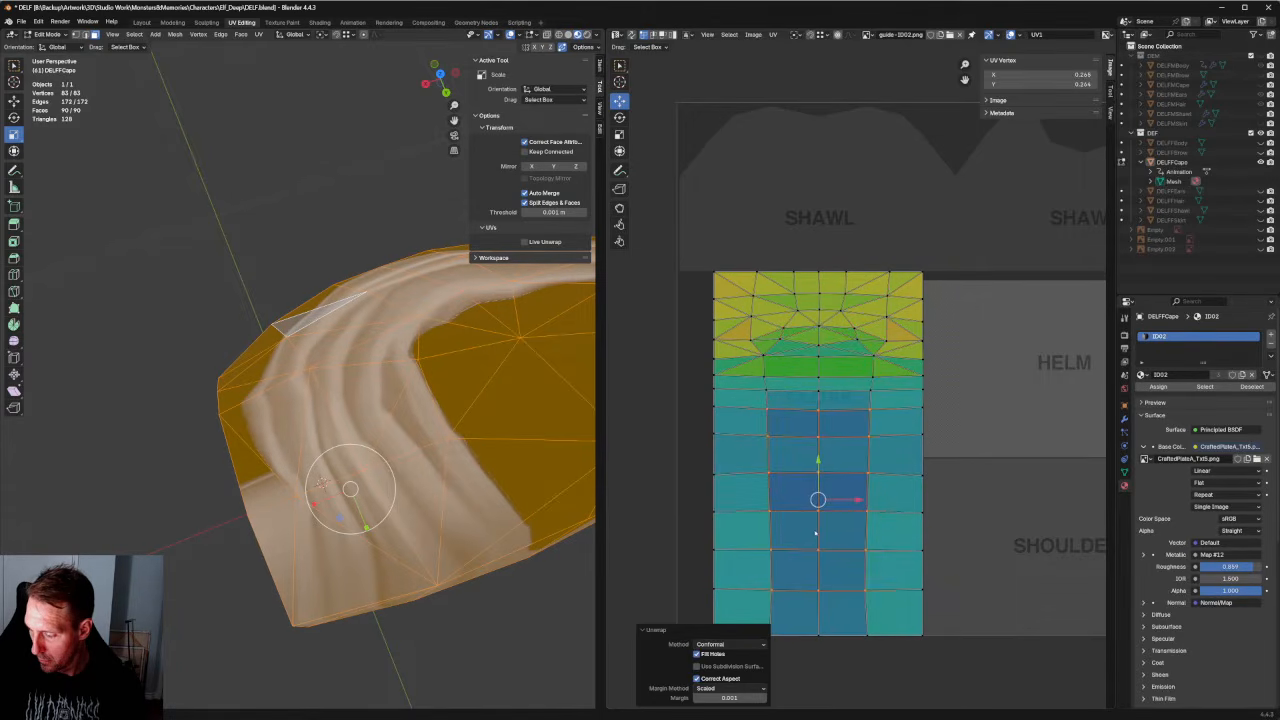
key(u)
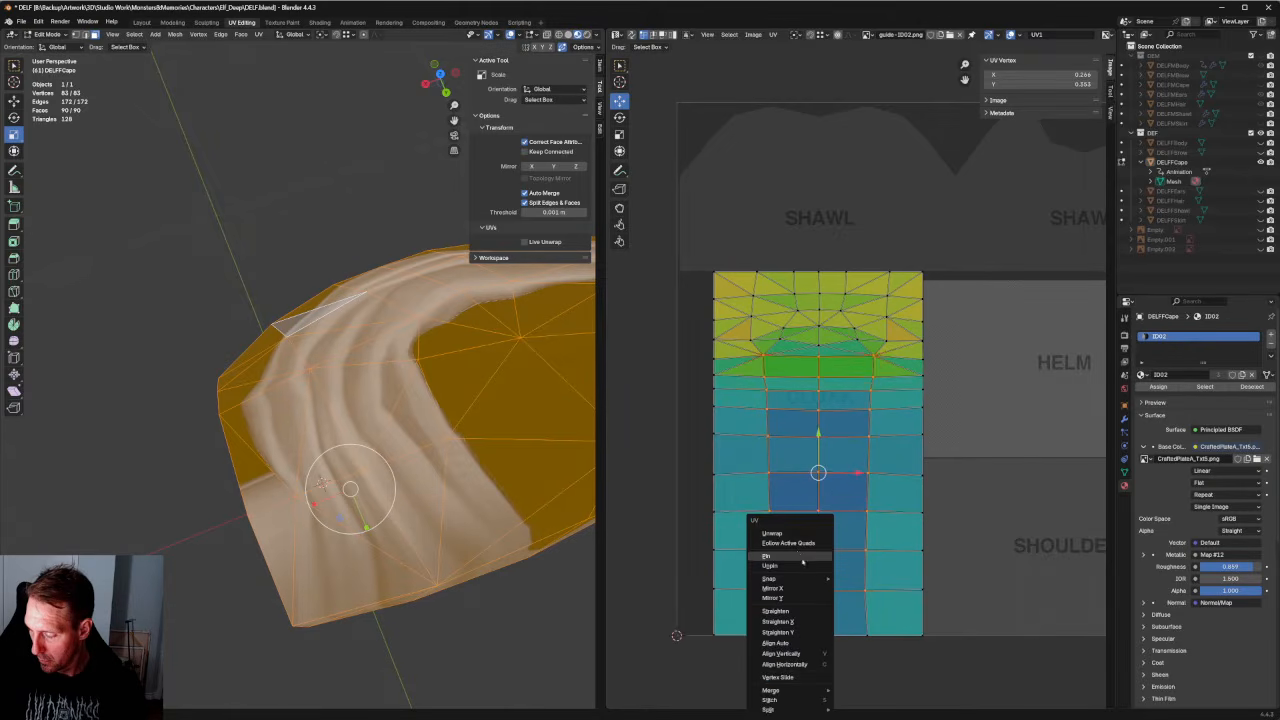
click(800, 534)
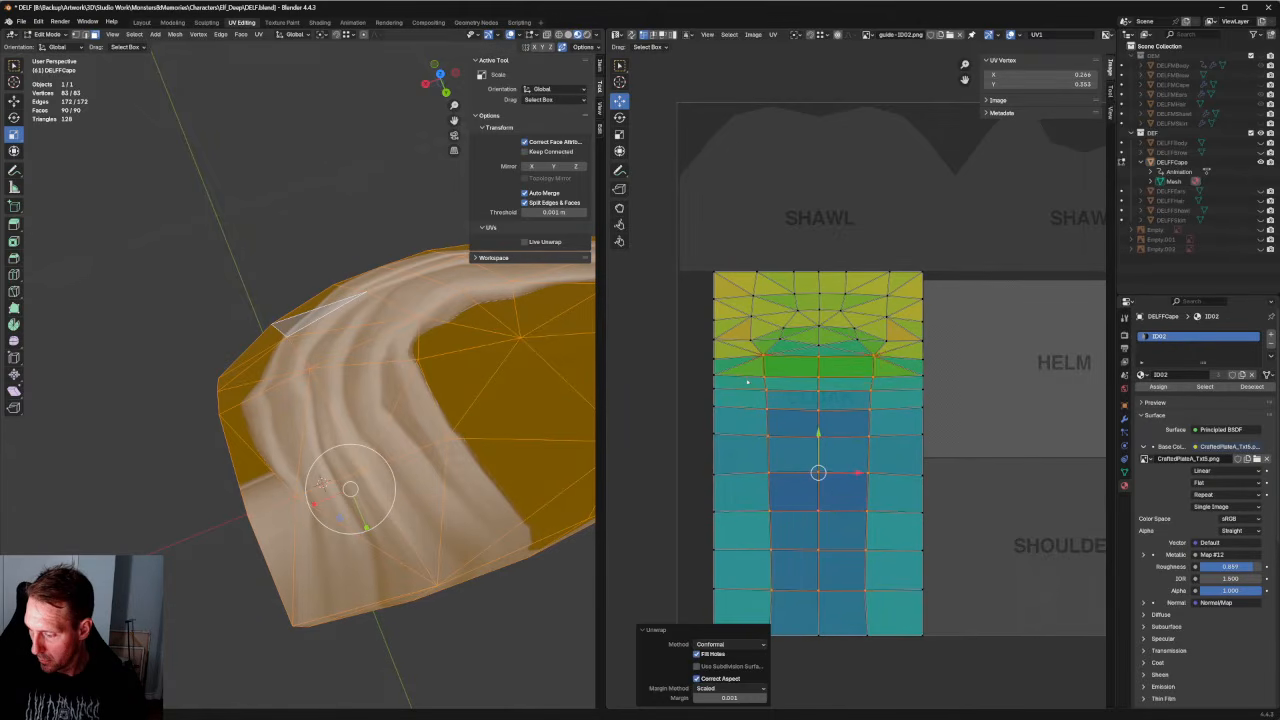
Select the inner UV columns from below the collar to the hem and scale them horizontally by about 0.9.
click(747, 381)
drag(749, 634, 894, 677)
key(shift+space)
key(s)
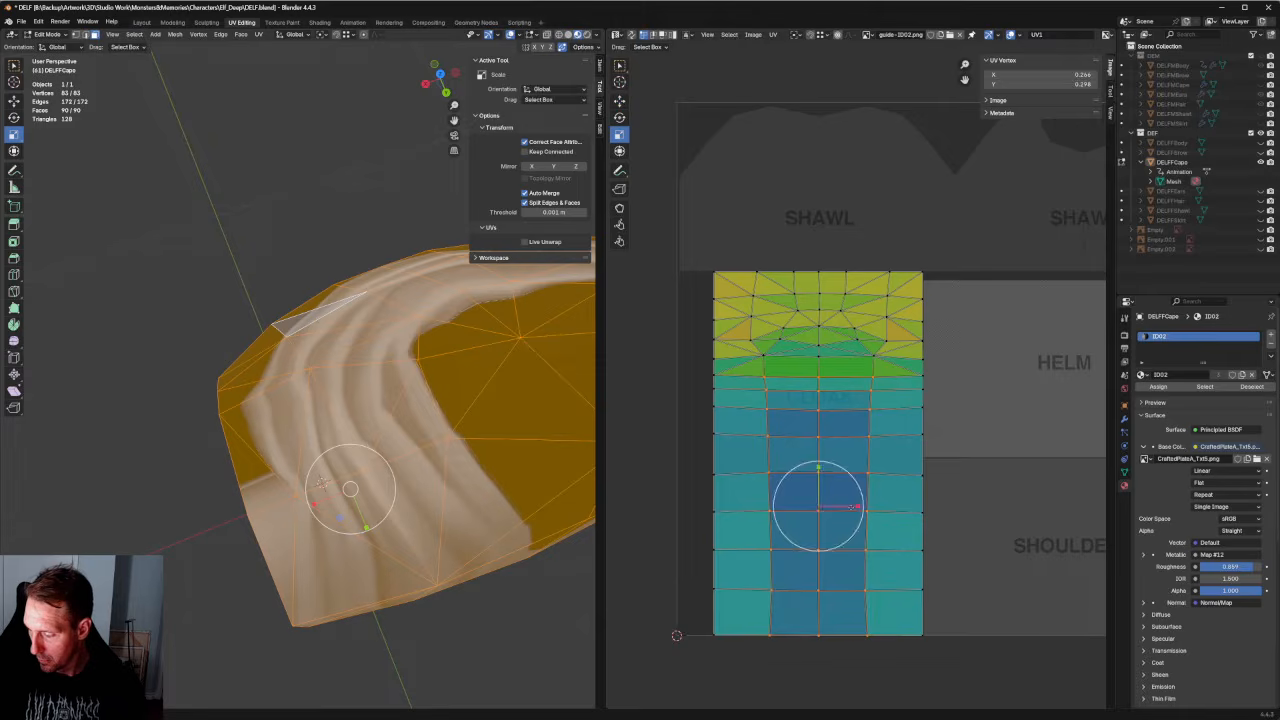
mouse_move(852, 507)
mouse_down()
mouse_move(863, 508)
mouse_move(853, 505)
mouse_up()
Move the inner UV vertices along the collar's base vertically into line with the outer ones, finishing with a downward shift of about 0.0045.
click(880, 355)
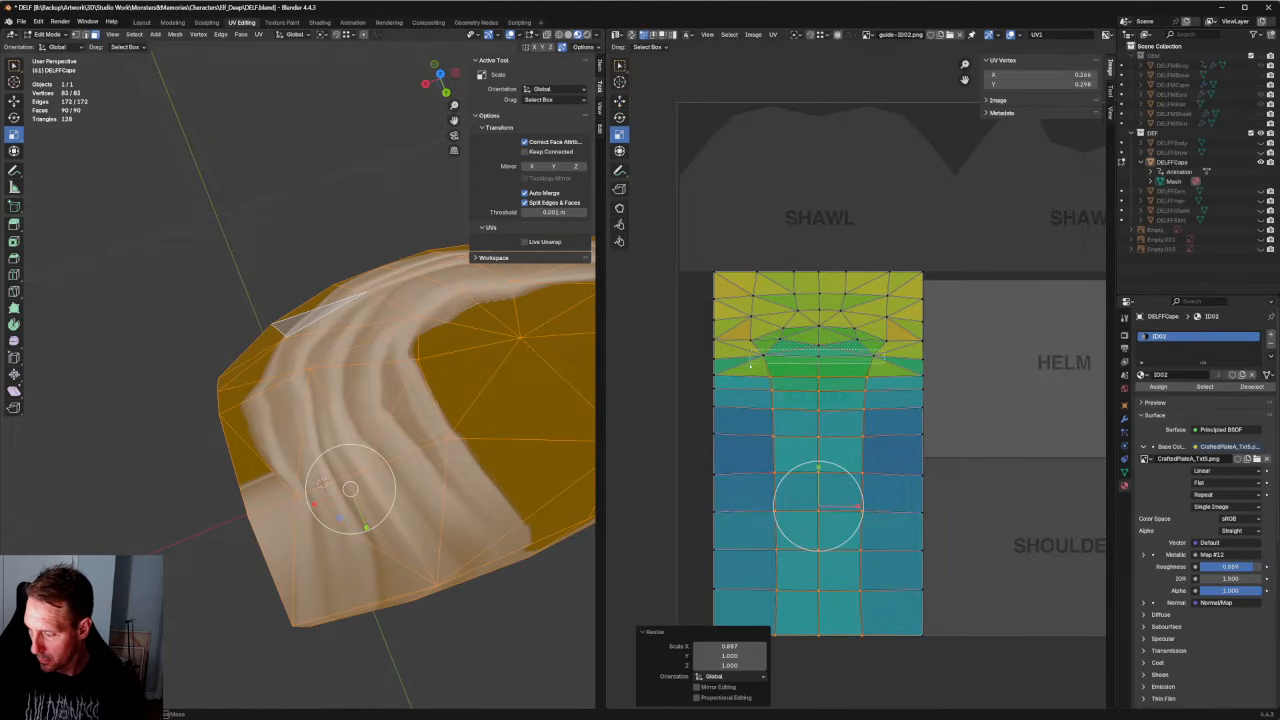
scroll(861, 383, up, 1)
key(shift+space)
key(g)
key(g)
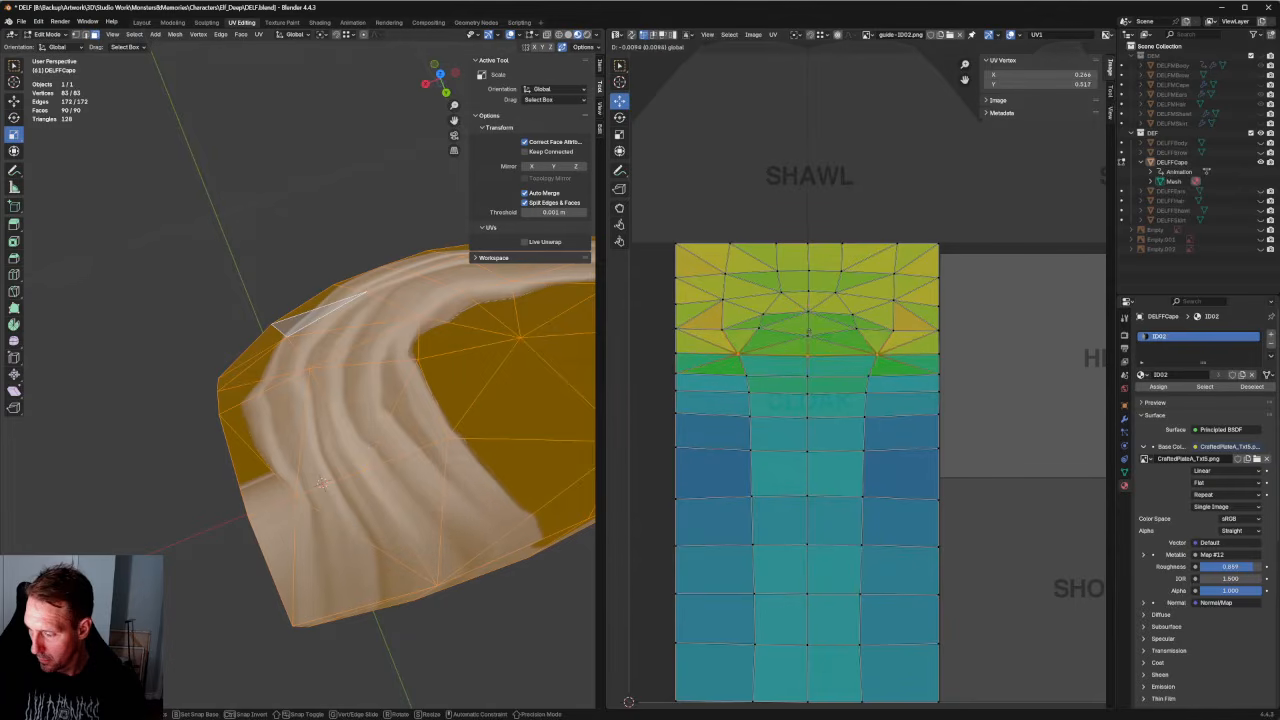
click(350, 488)
click(843, 346)
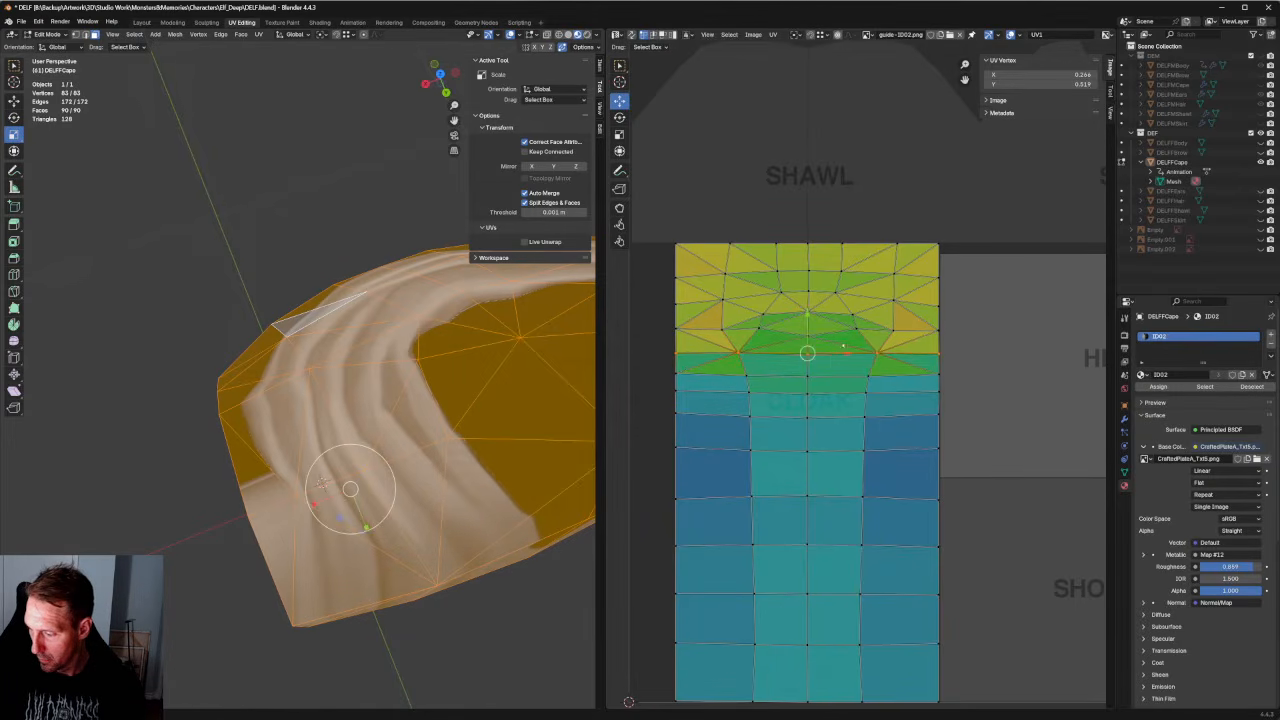
key(g)
click(813, 332)
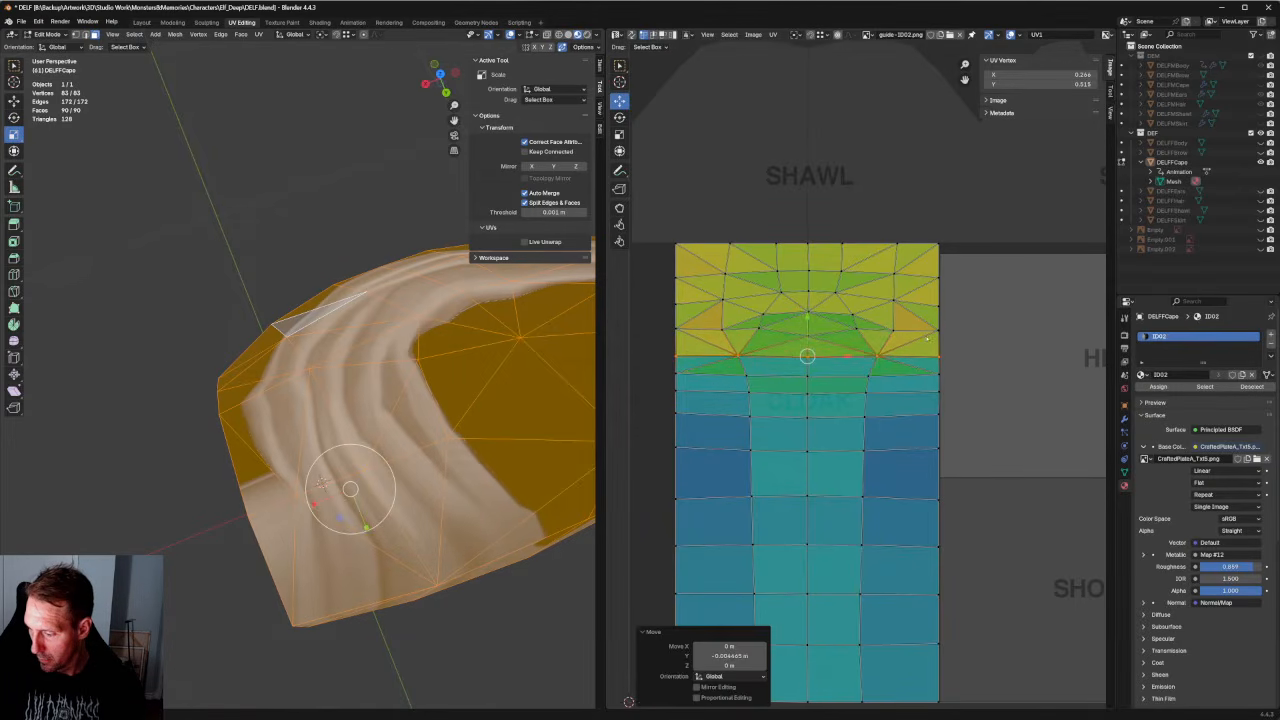
Try to scale the innermost UV vertex pair above the collar's base horizontally by about 0.962.
click(937, 331)
middle_drag(400, 380, 441, 430)
scroll(440, 415, up, 4)
middle_drag(815, 382, 817, 434)
scroll(838, 401, up, 2)
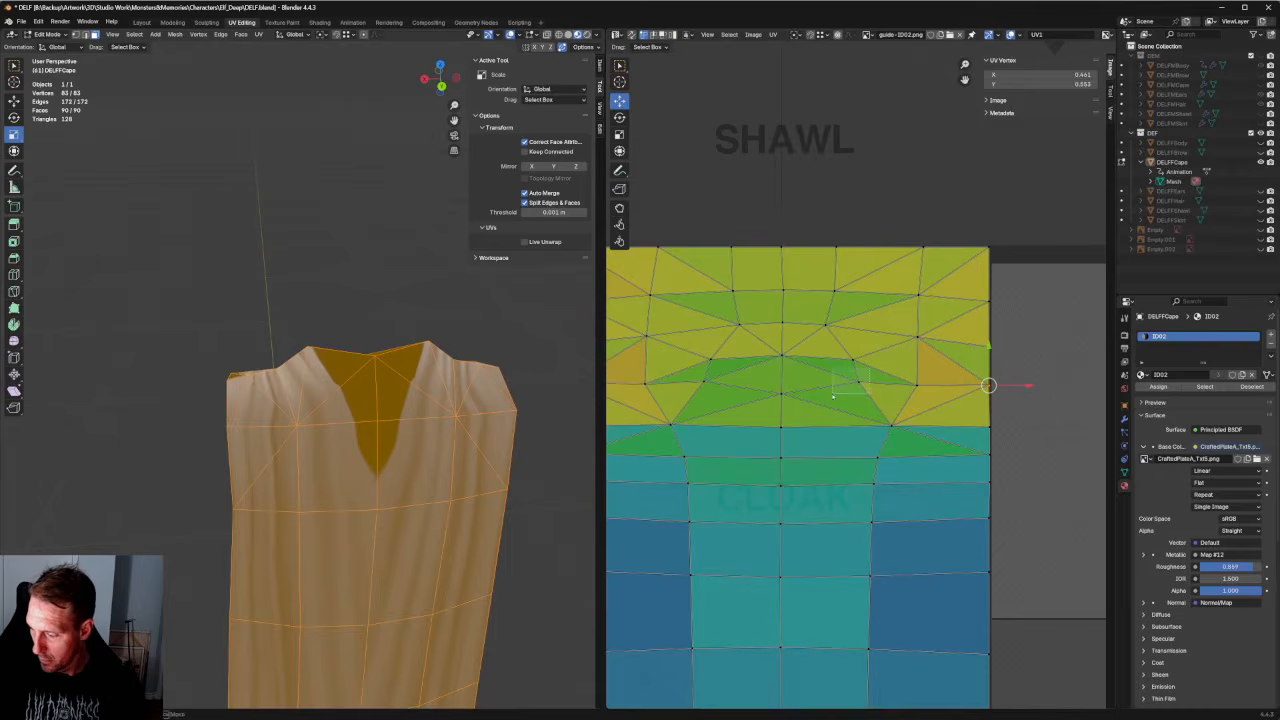
drag(833, 396, 833, 396)
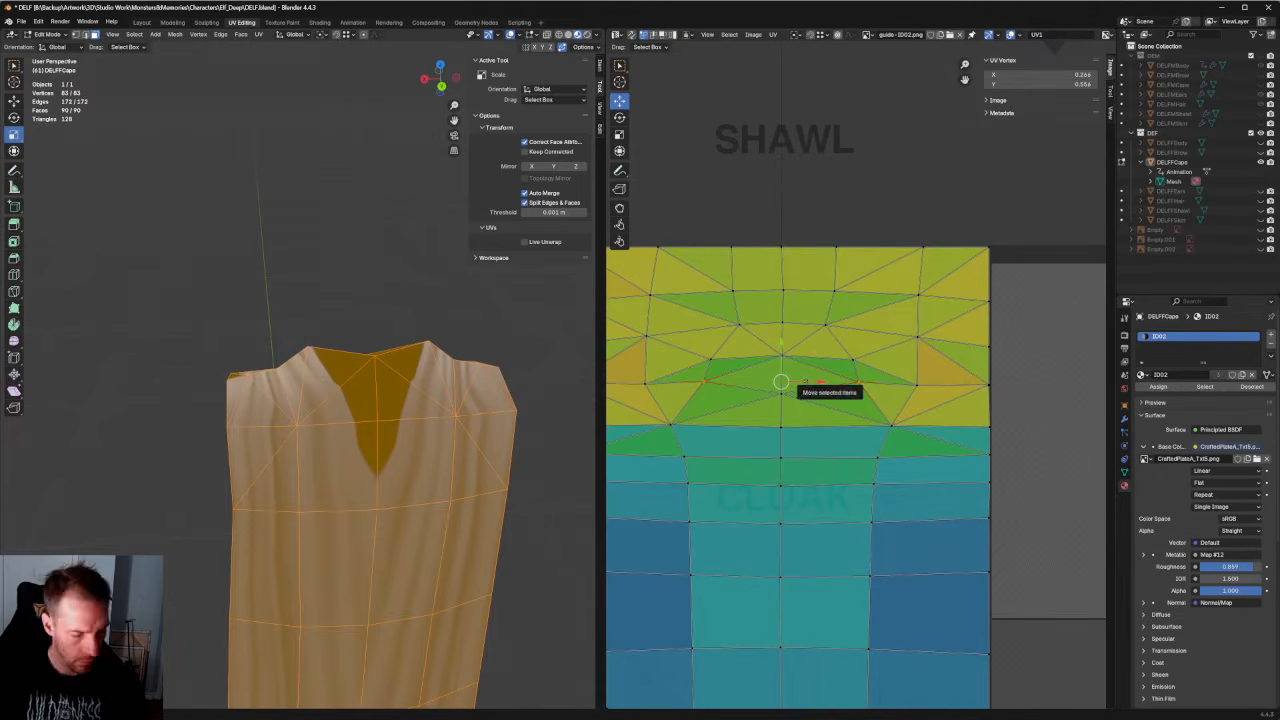
key(c)
key(Escape)
key(s)
click(817, 380)
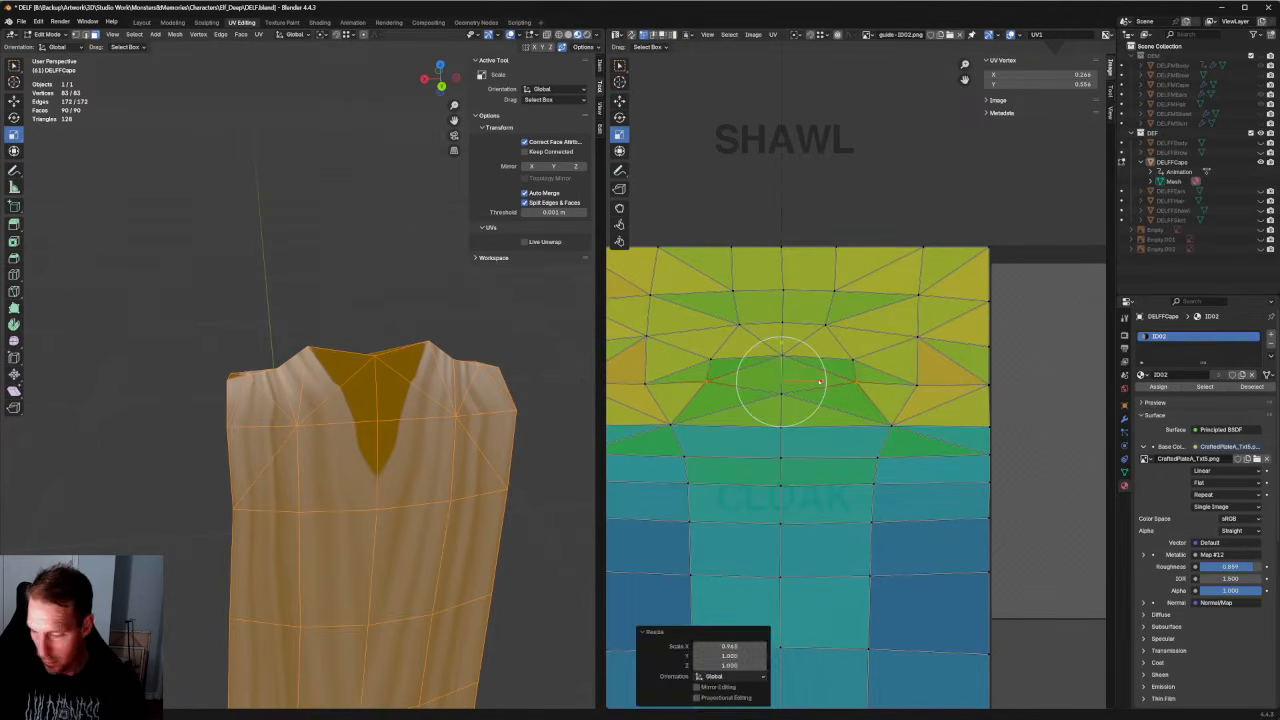
Try to scale the wider UV vertex pair above the collar's base horizontally by about 0.958.
click(916, 385)
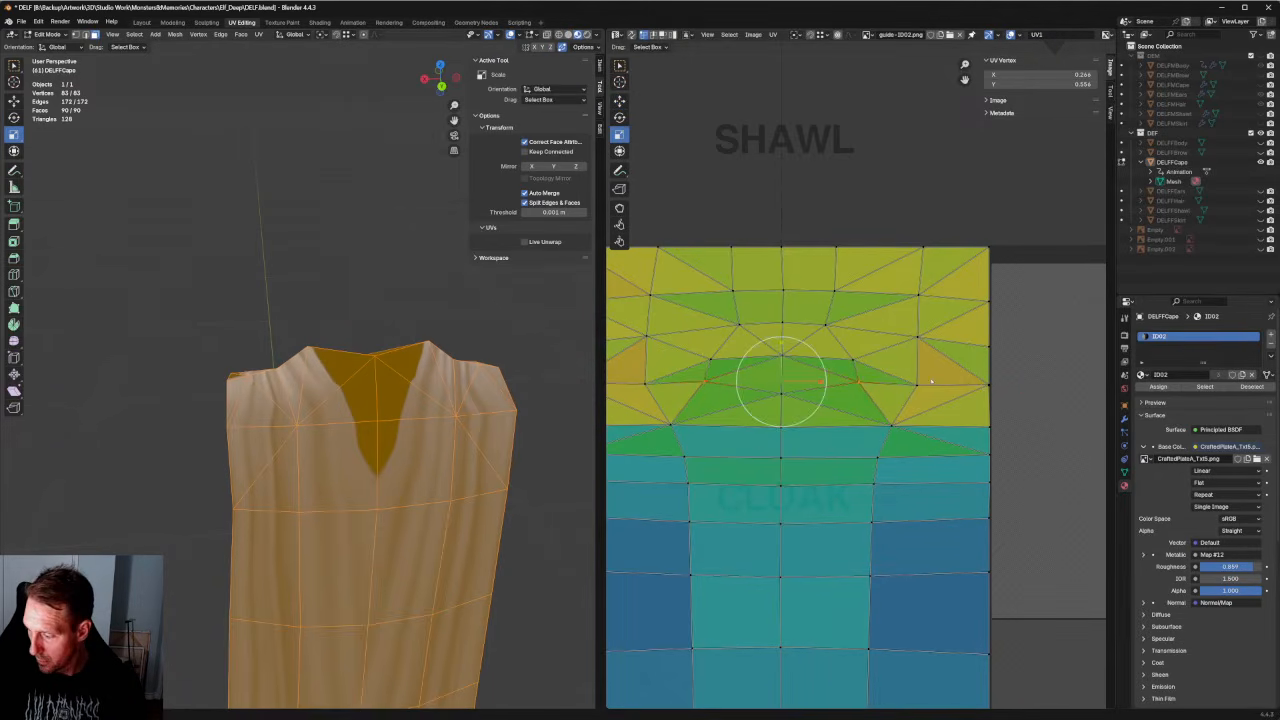
shift+click(647, 383)
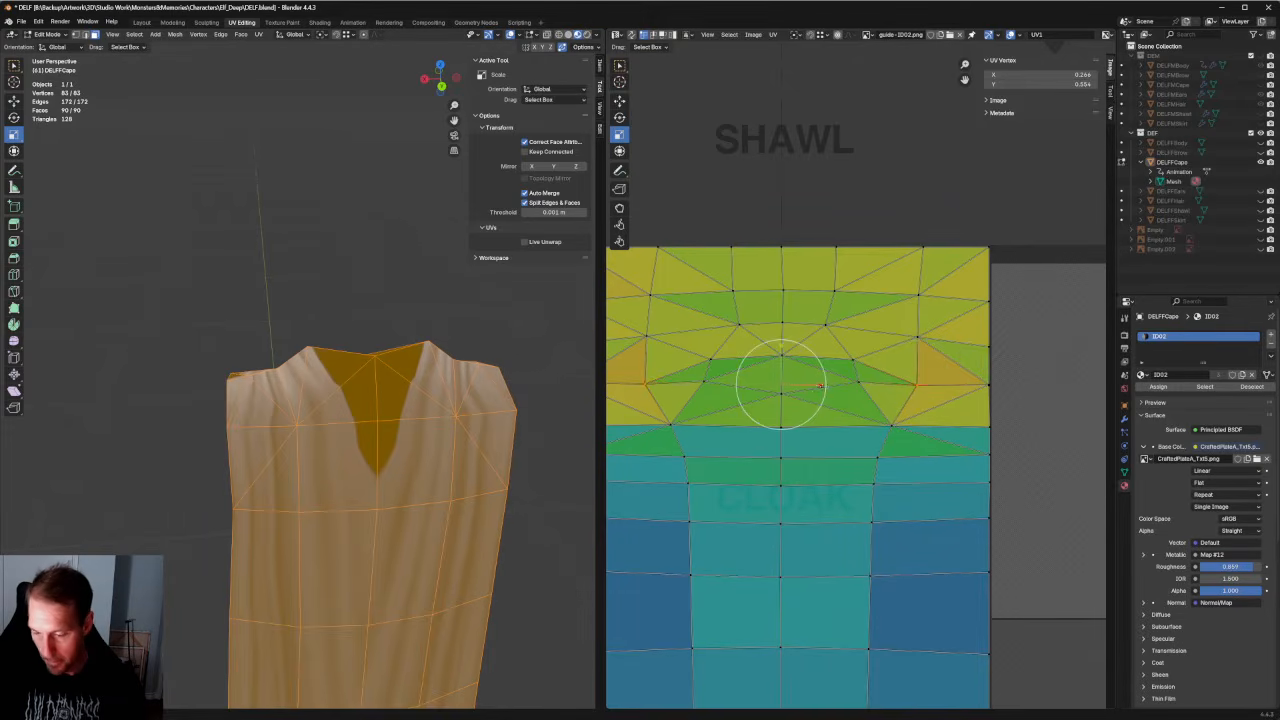
key(s)
key(x)
click(820, 386)
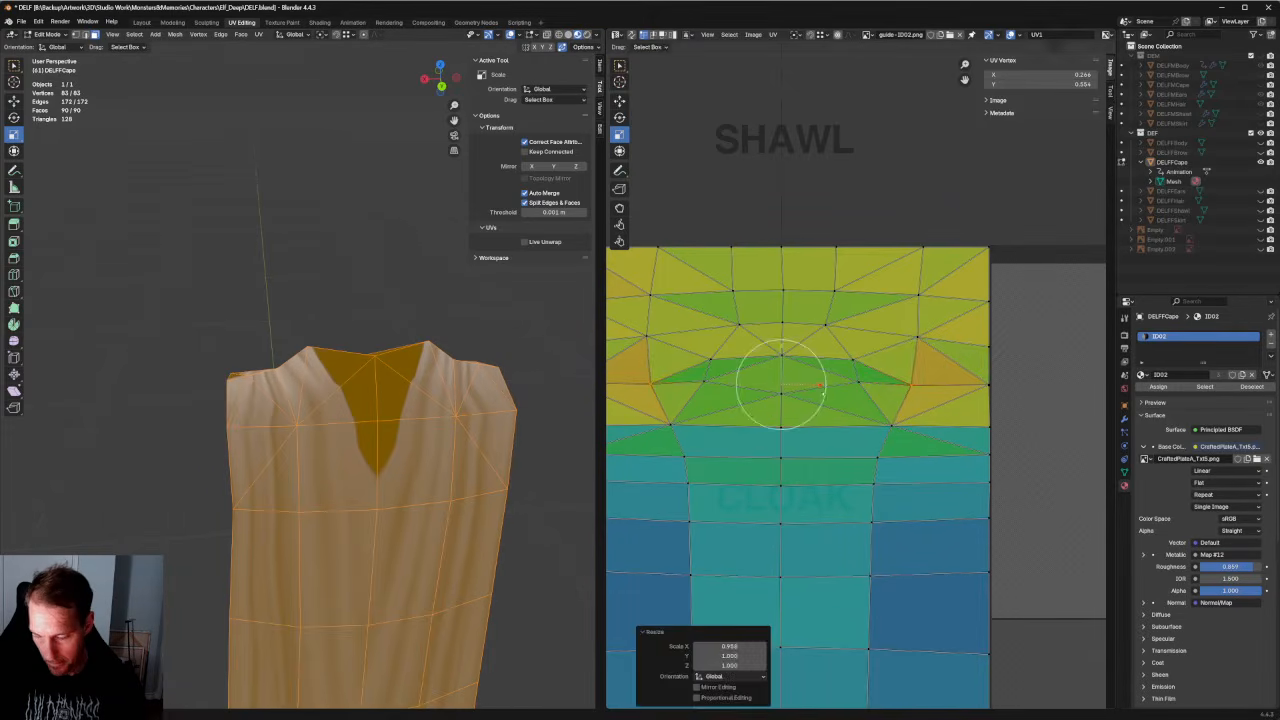
key(ctrl+z)
Scale the two inner UV vertices on the collar's base row horizontally by about 0.89 and move them up by about 0.006.
click(852, 422)
click(896, 424)
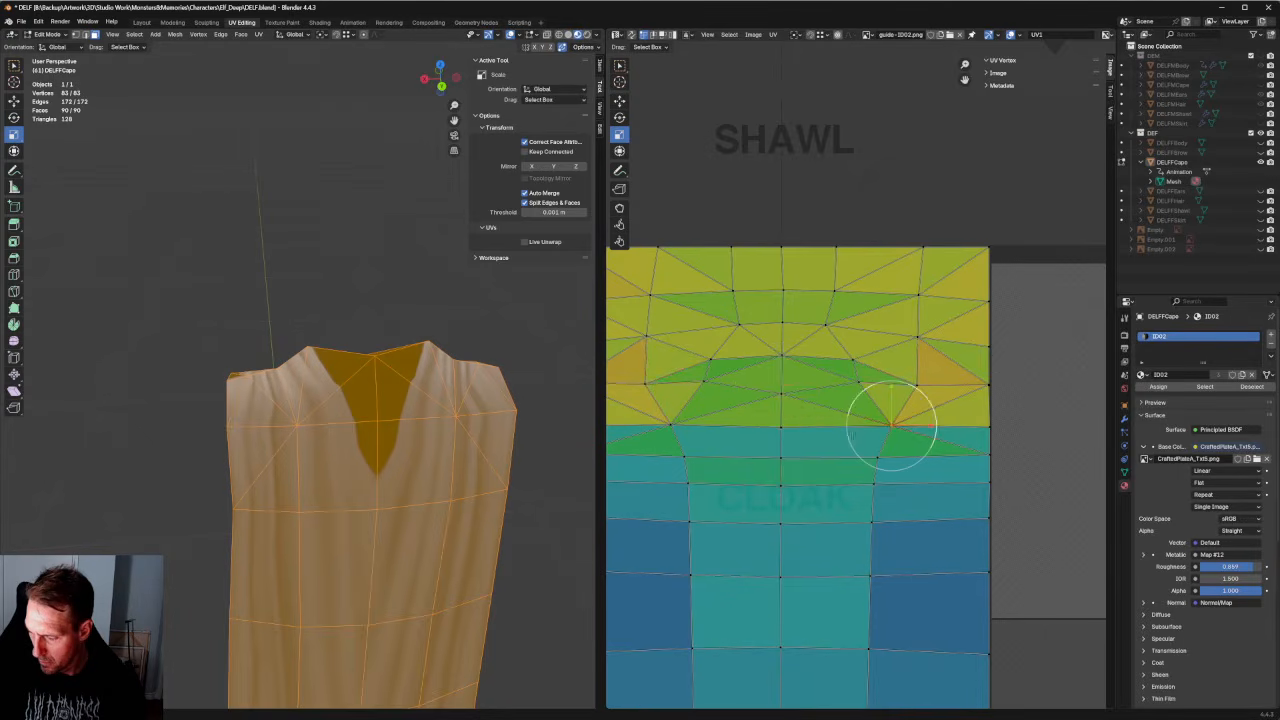
shift+click(668, 426)
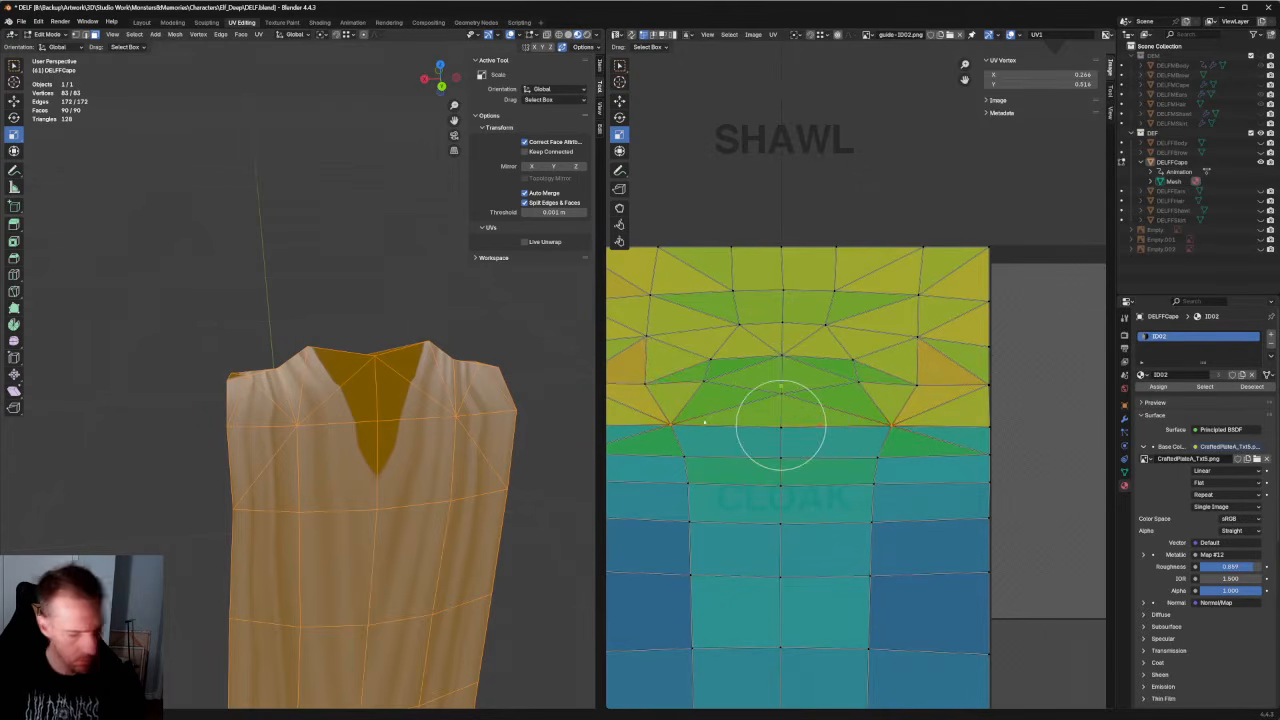
key(s)
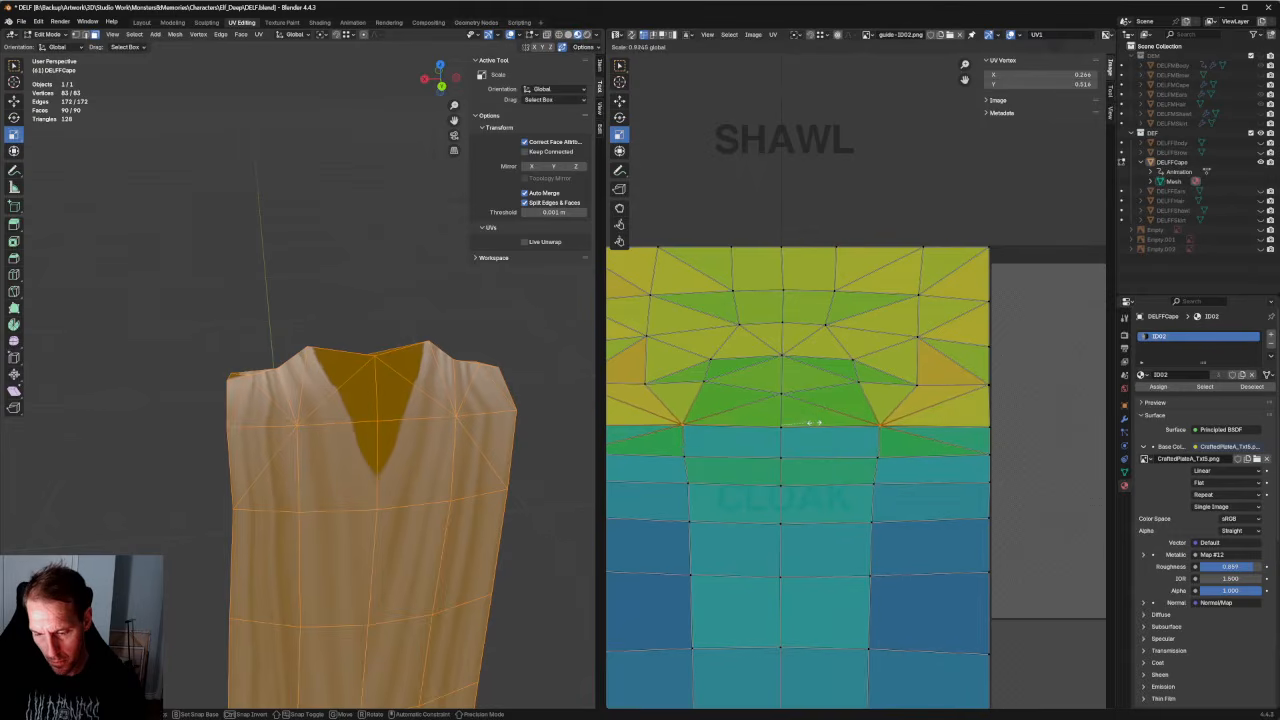
drag(814, 423, 813, 423)
key(w)
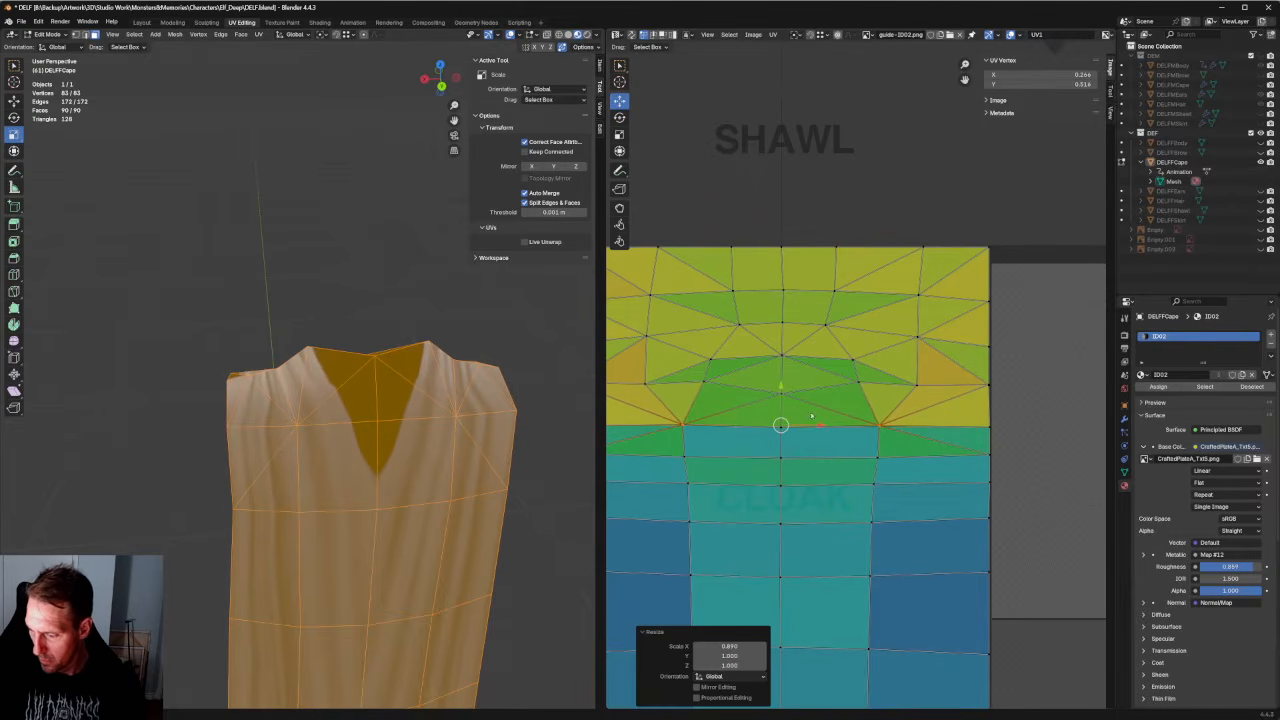
key(g)
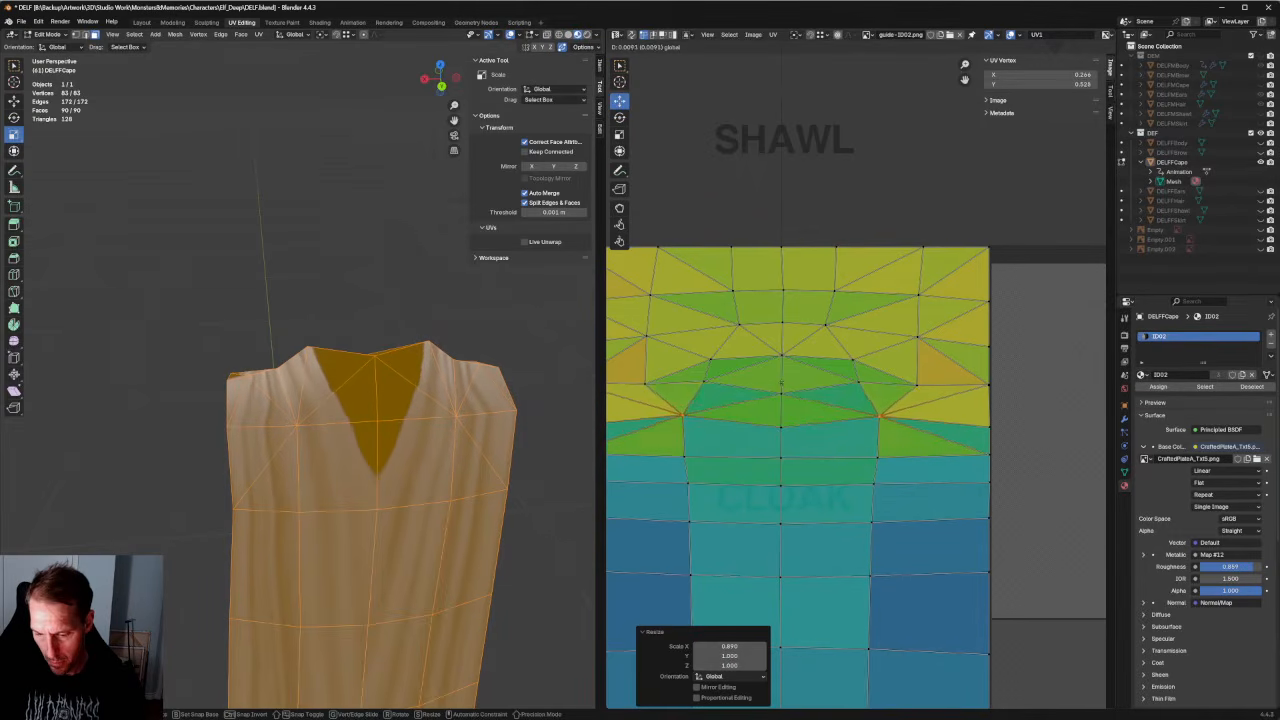
click(781, 386)
scroll(810, 404, down, 2)
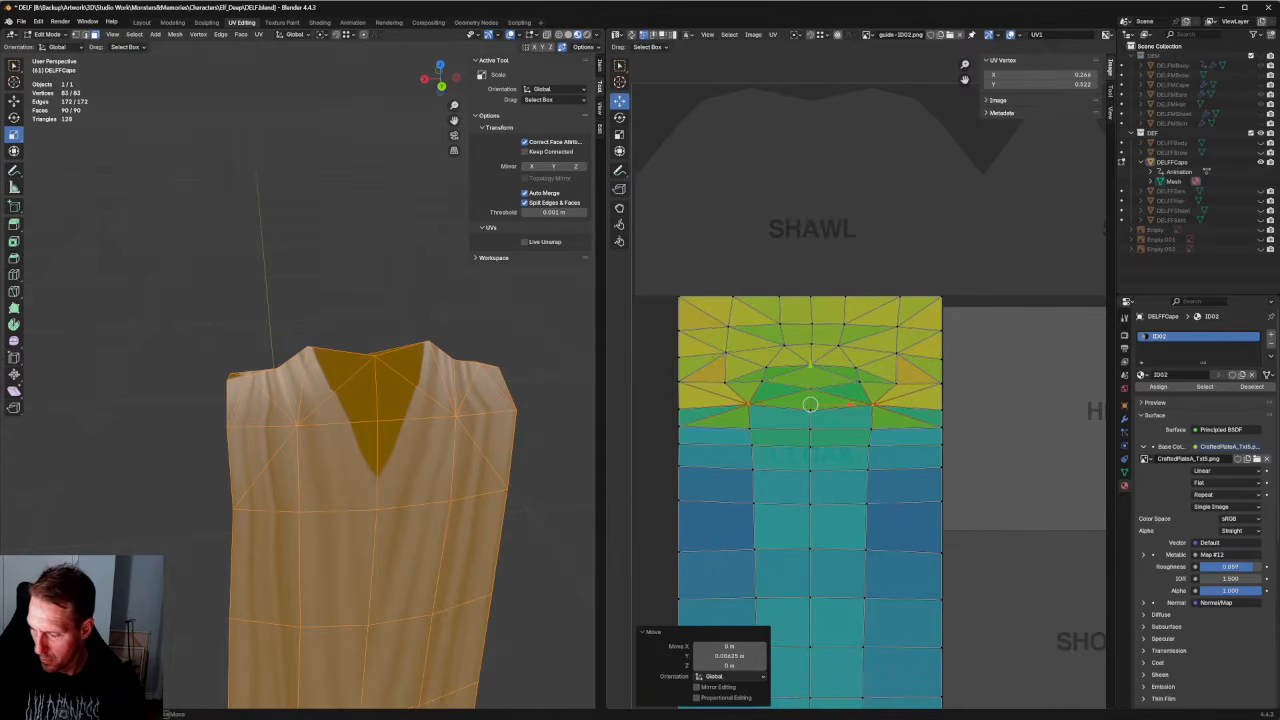
Align the UV vertices on both sides of the collar's base row horizontally.
drag(738, 397, 683, 424)
key(shift+w)
key(shift+w)
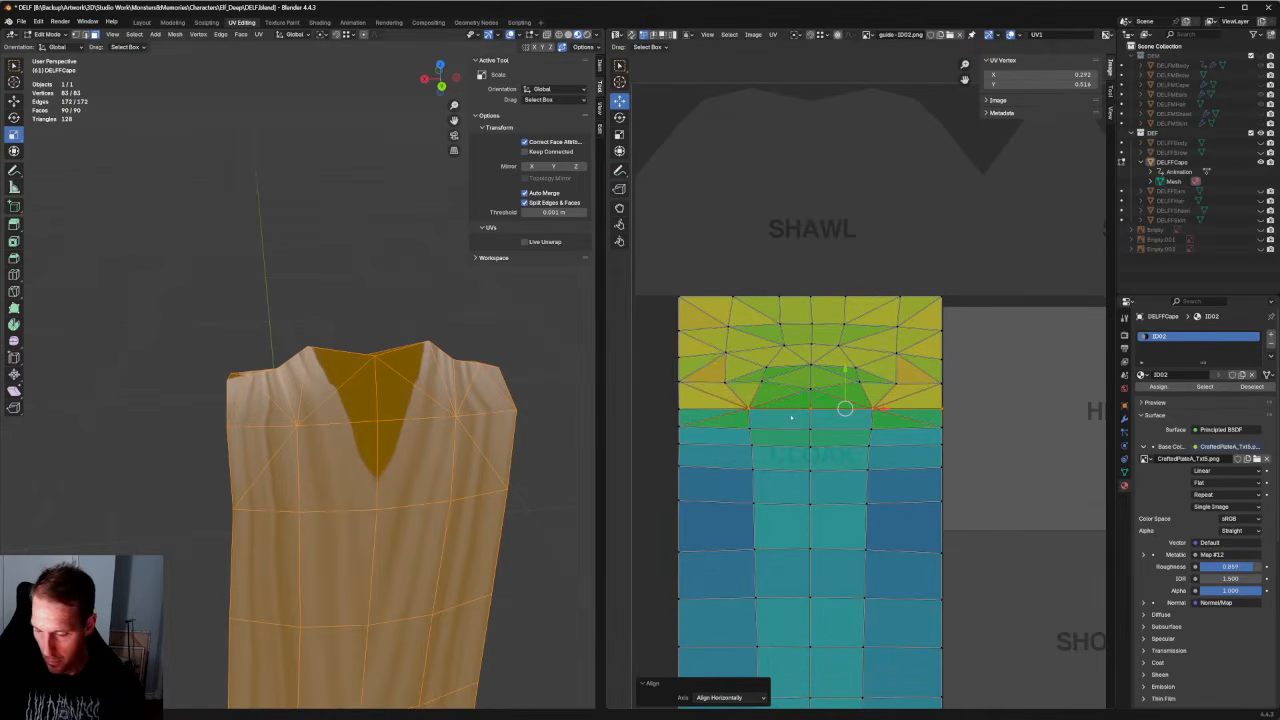
Move the innermost UV vertex pair above the collar's base down vertically by about 0.01.
click(855, 387)
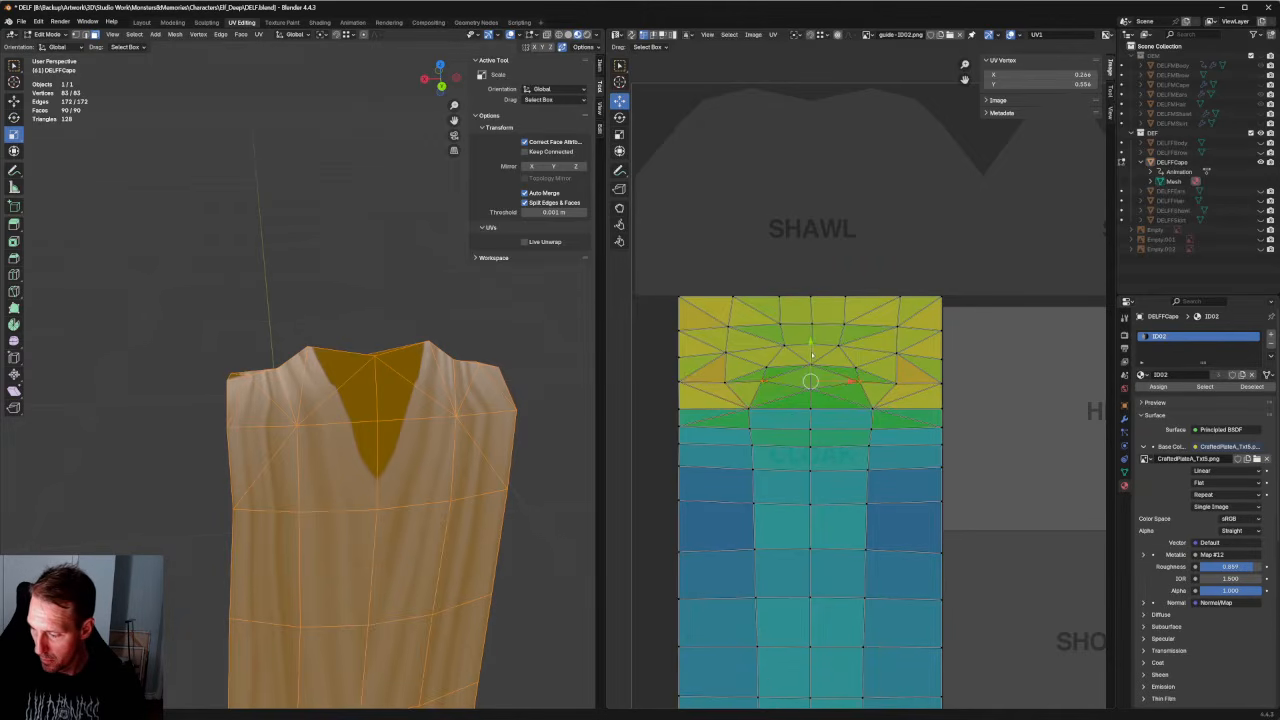
key(g)
key(y)
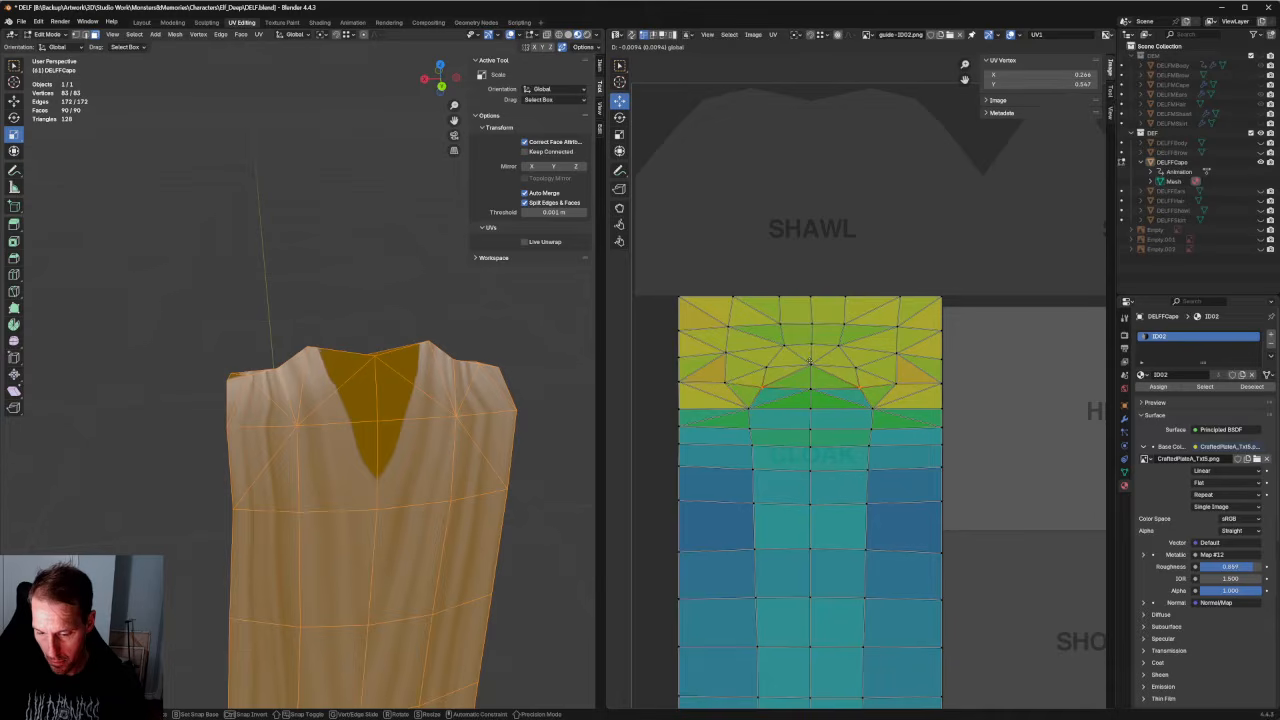
click(823, 403)
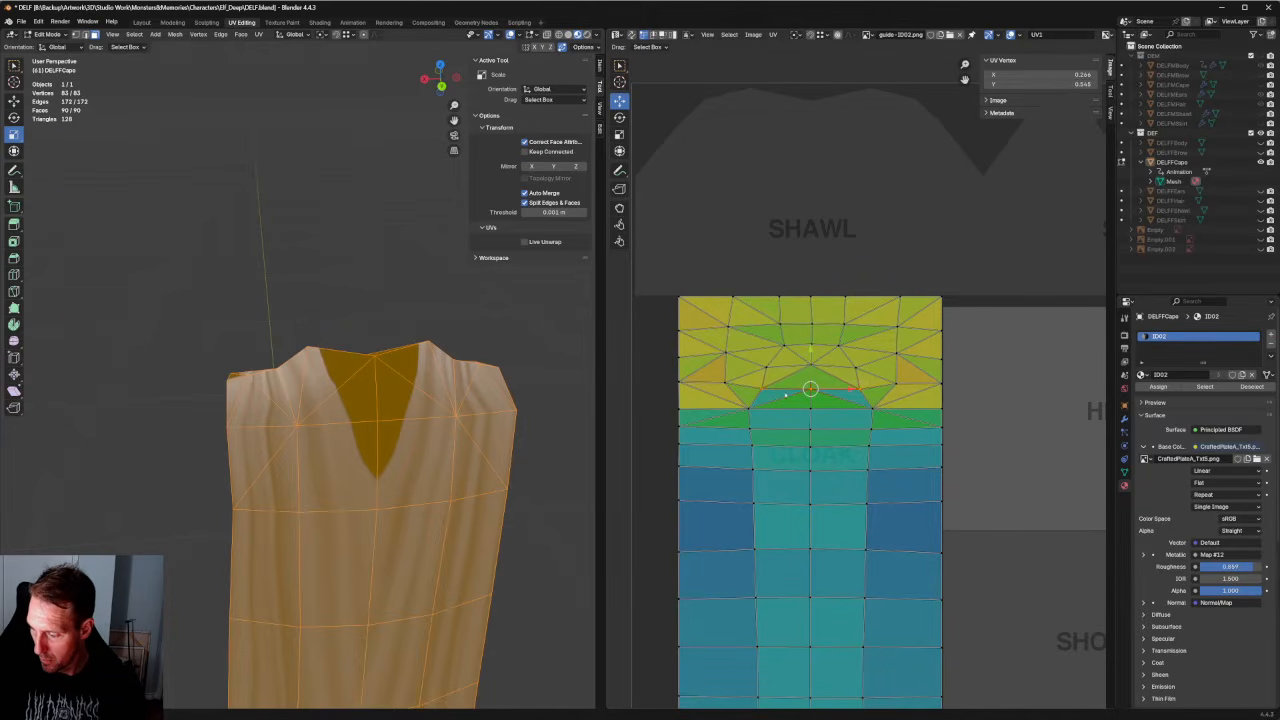
Nudge the centre UV vertices above the collar's base row slightly upward.
key(g)
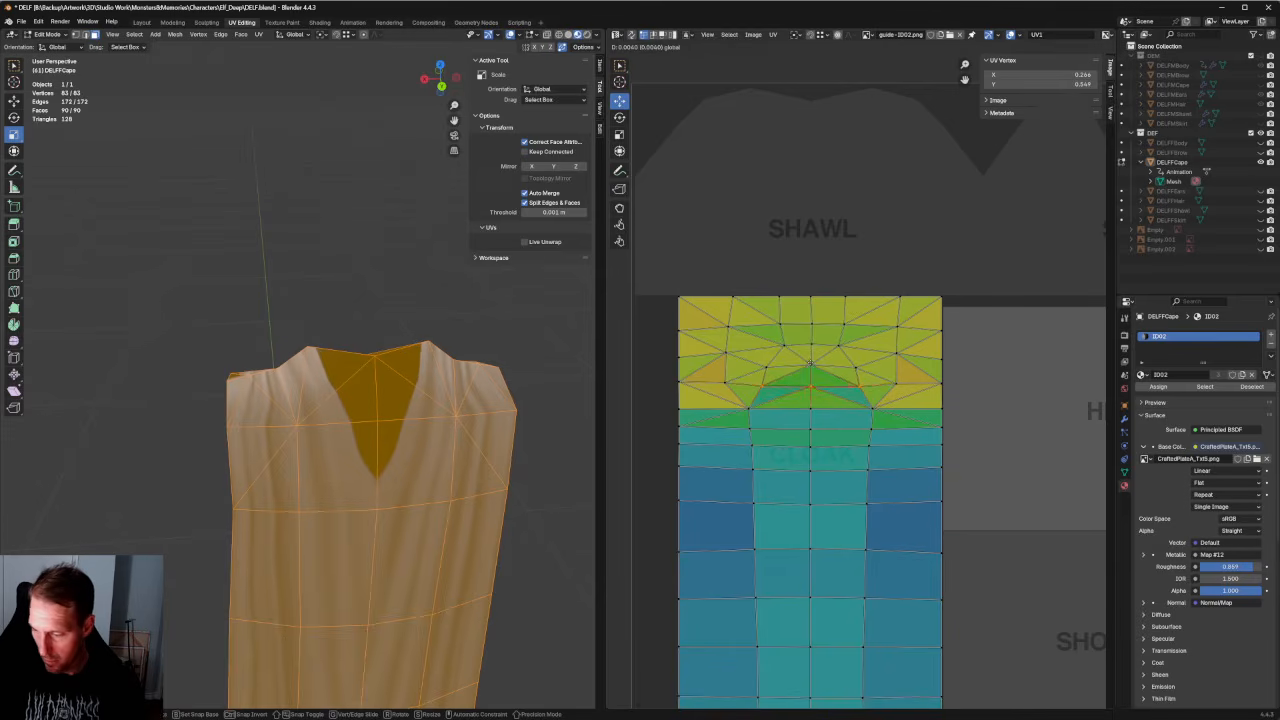
drag(811, 363, 811, 366)
click(811, 387)
Unwrap the outer UV vertices on the right side of the cape's island, just above the collar's base row.
click(896, 383)
scroll(860, 379, up, 2)
middle_drag(803, 369, 846, 433)
scroll(526, 369, down, 4)
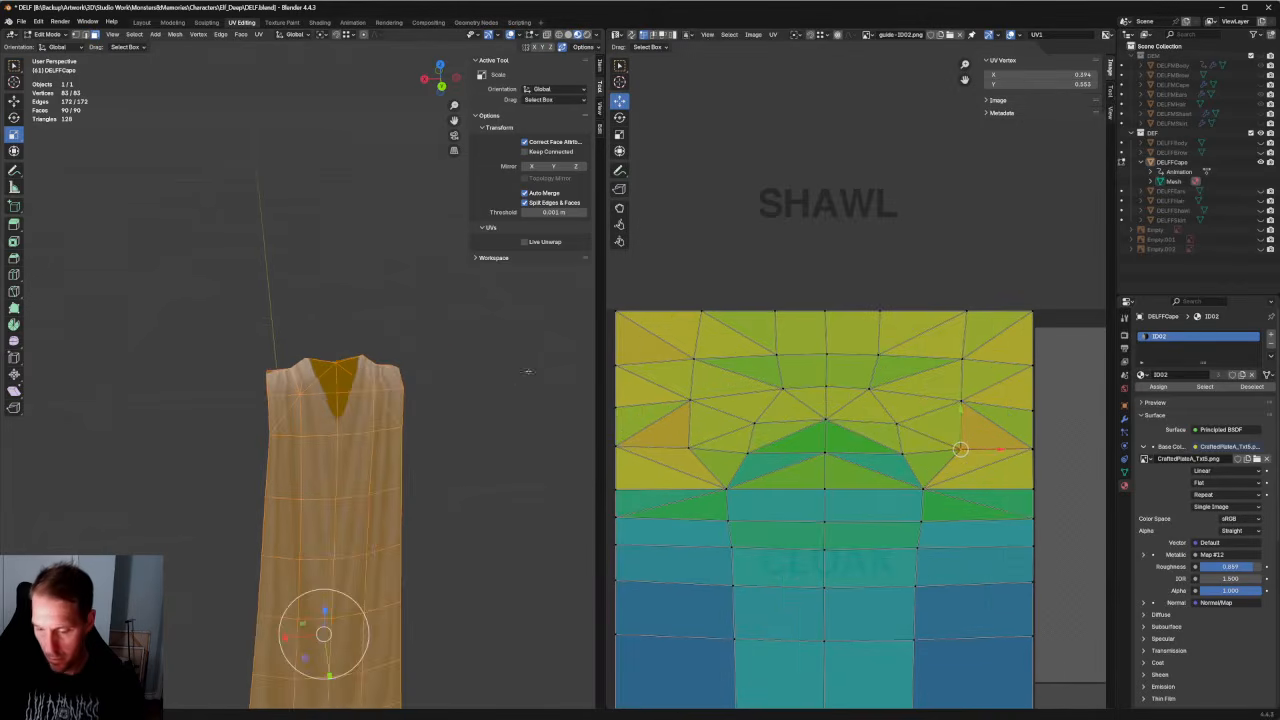
middle_drag(526, 369, 430, 450)
scroll(423, 442, up, 5)
scroll(423, 442, down, 4)
right_click(990, 441)
click(990, 441)
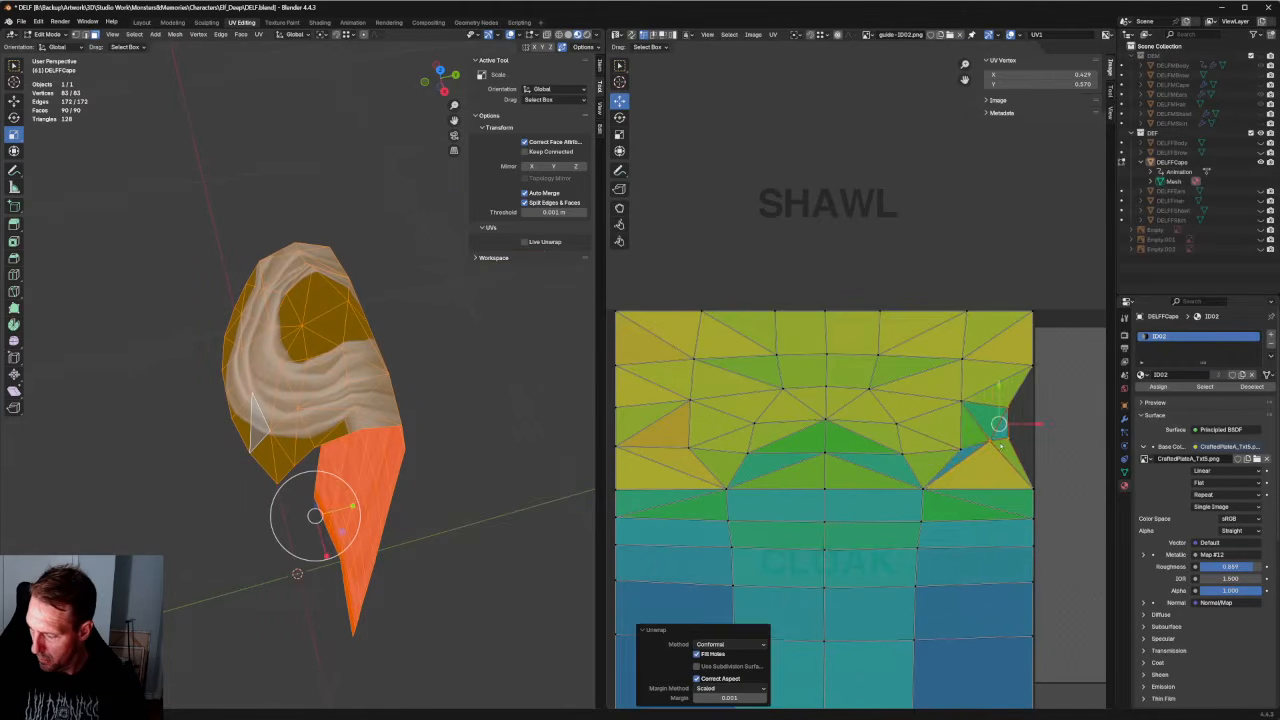
Unwrap the matching outer UV vertices on the left side of the island.
scroll(996, 443, down, 2)
drag(716, 388, 688, 430)
right_click(714, 406)
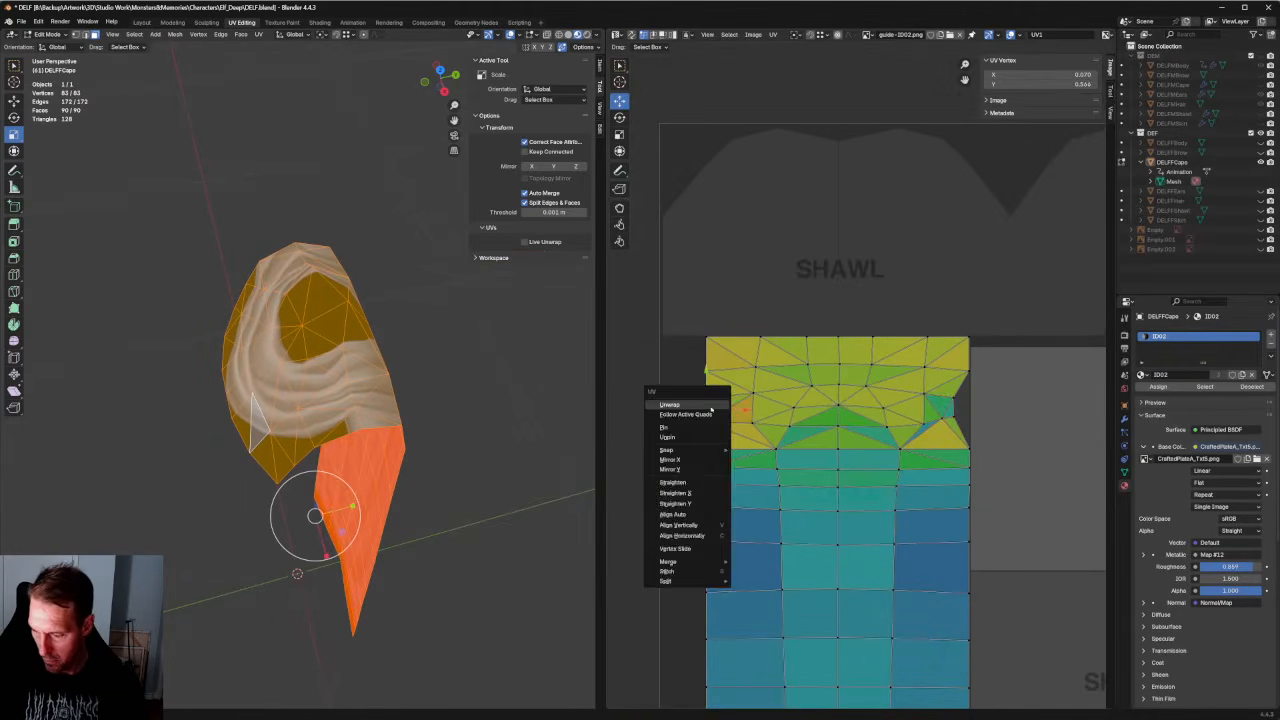
click(714, 406)
Align the pulled-in edge UV vertices vertically on the left side and on the right side above the collar's base.
scroll(861, 381, up, 2)
middle_drag(640, 432, 724, 417)
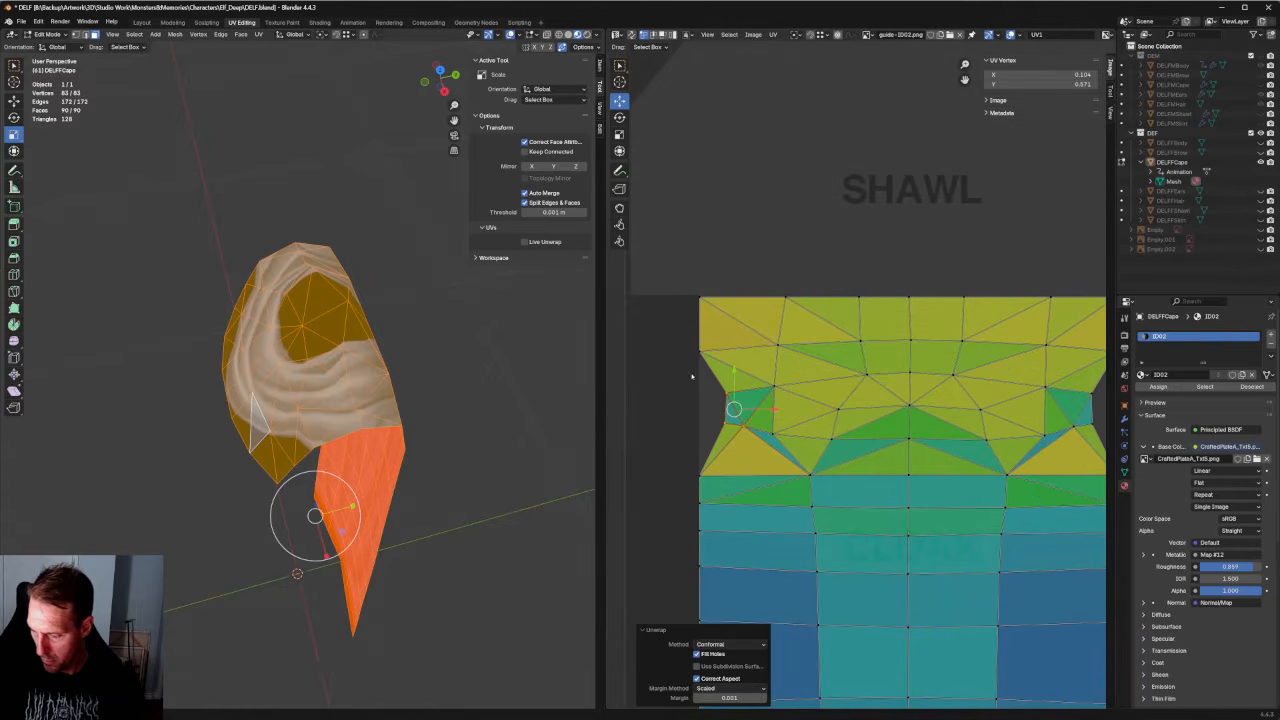
drag(692, 376, 737, 437)
key(shift+w)
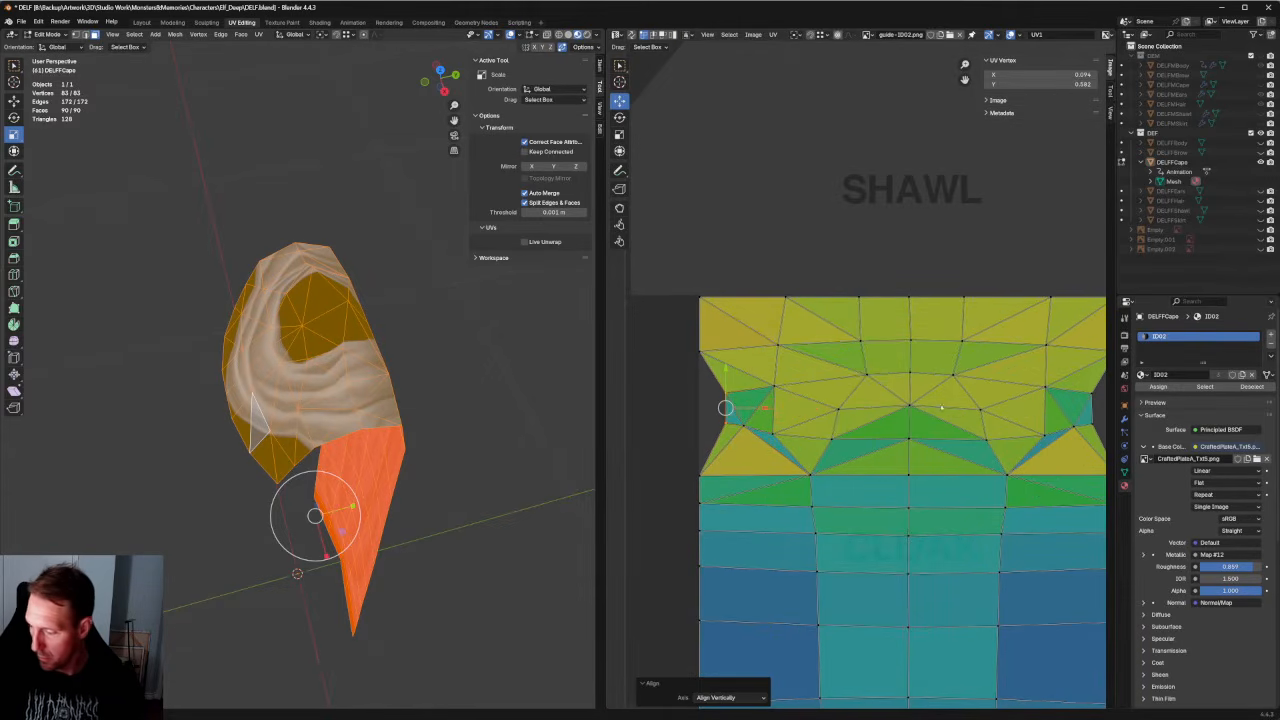
scroll(858, 385, down, 1)
drag(1060, 373, 1037, 431)
key(shift+w)
Scale the pulled-in edge vertices on both sides outward until they line up with the cape's side edges.
ctrl+drag(734, 378, 761, 423)
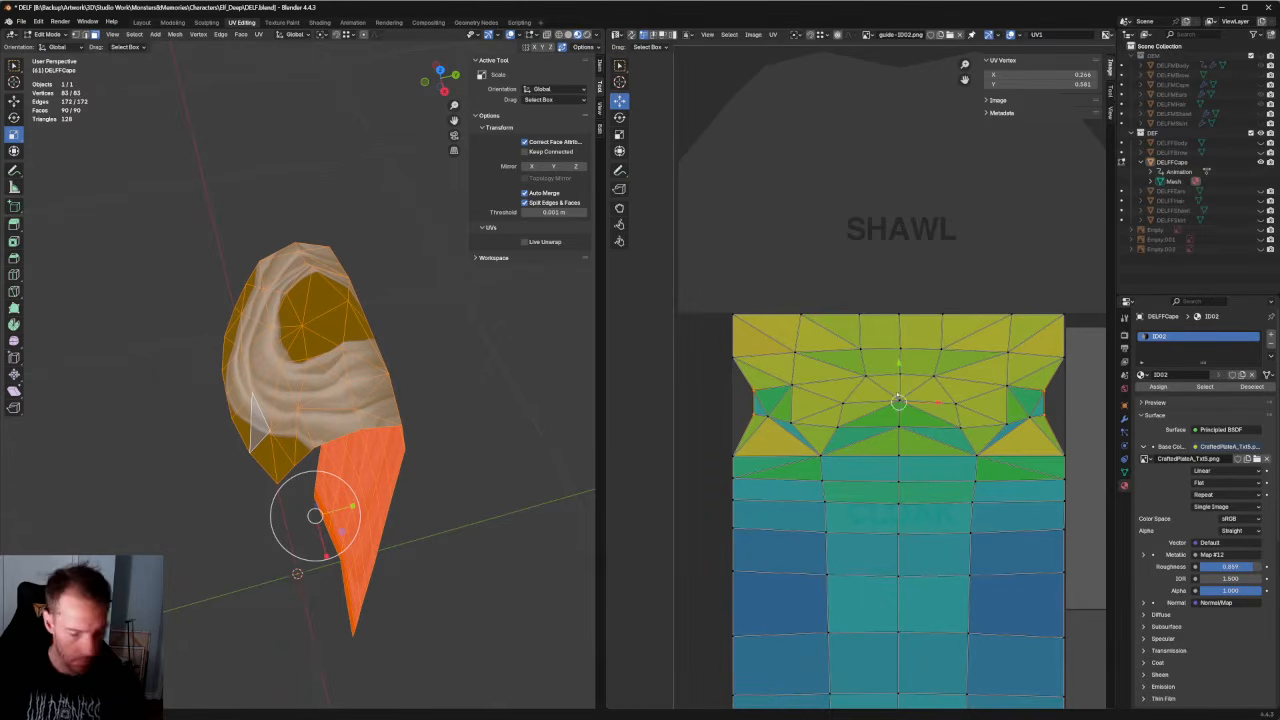
key(s)
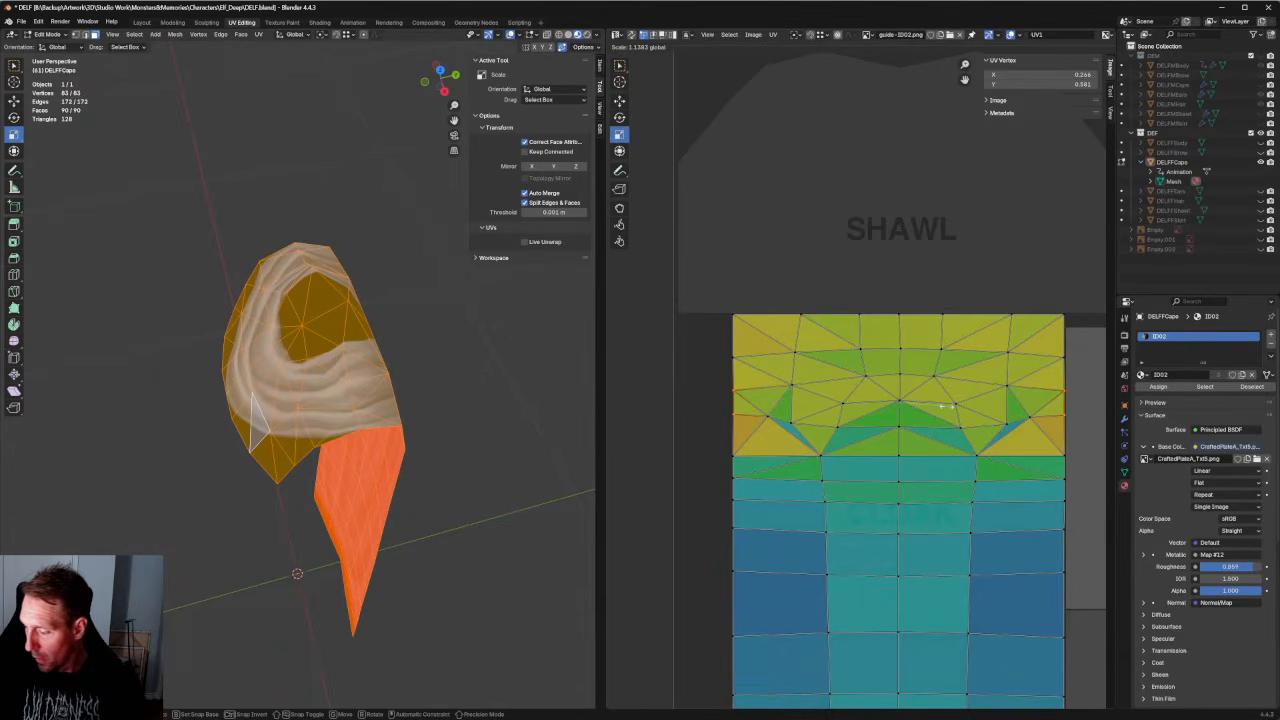
click(944, 406)
scroll(688, 323, down, 4)
drag(700, 272, 800, 586)
scroll(781, 457, up, 3)
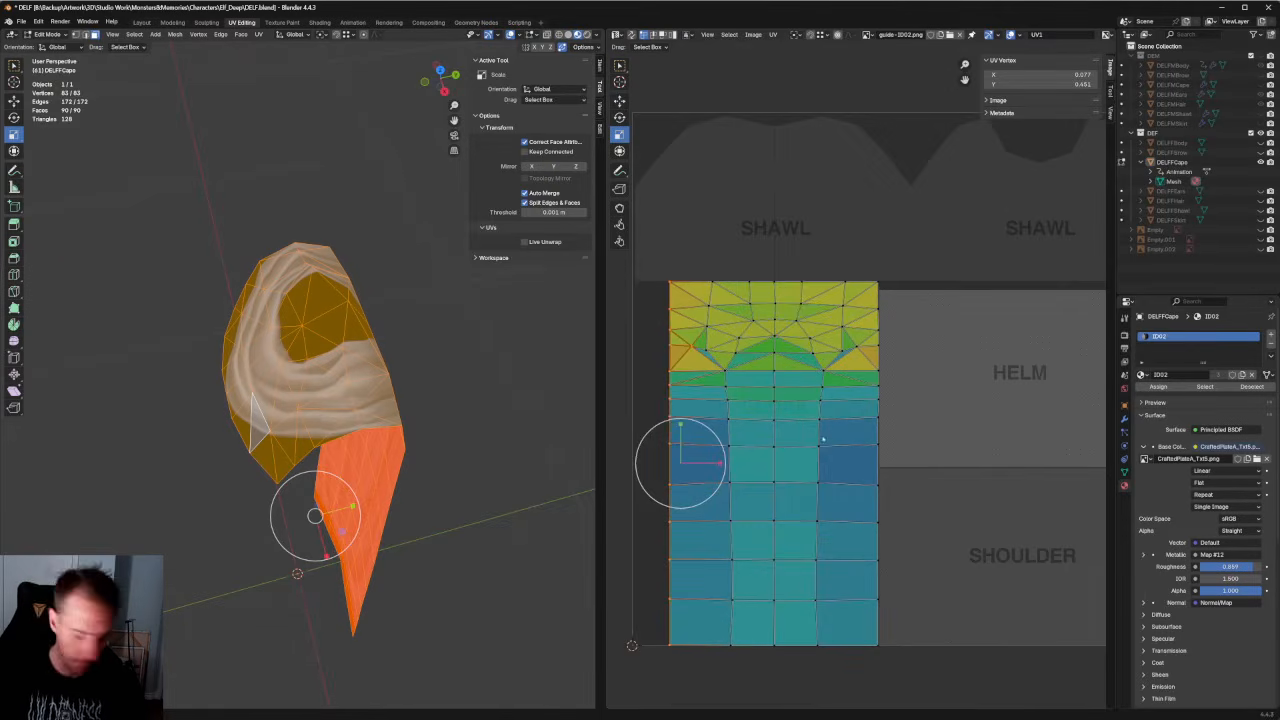
key(g)
click(921, 316)
key(ctrl+z)
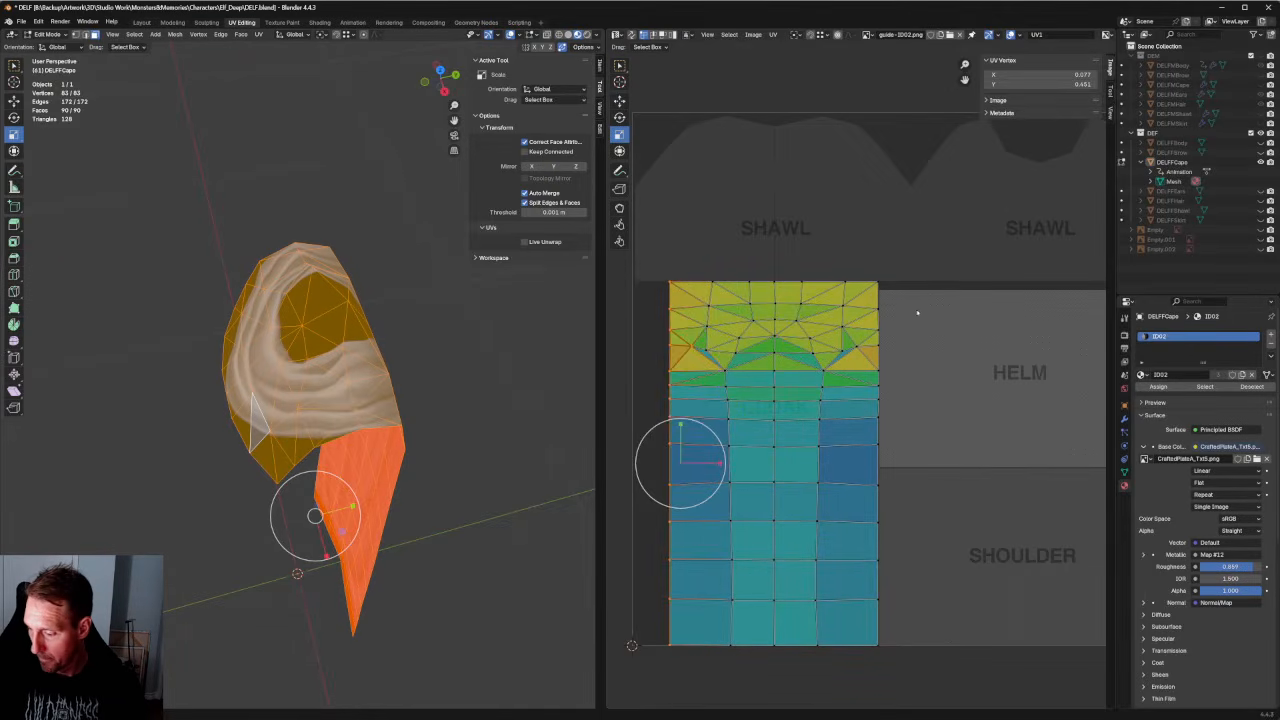
Align the full left and right side edges of the cape's UV island vertically.
drag(636, 268, 676, 664)
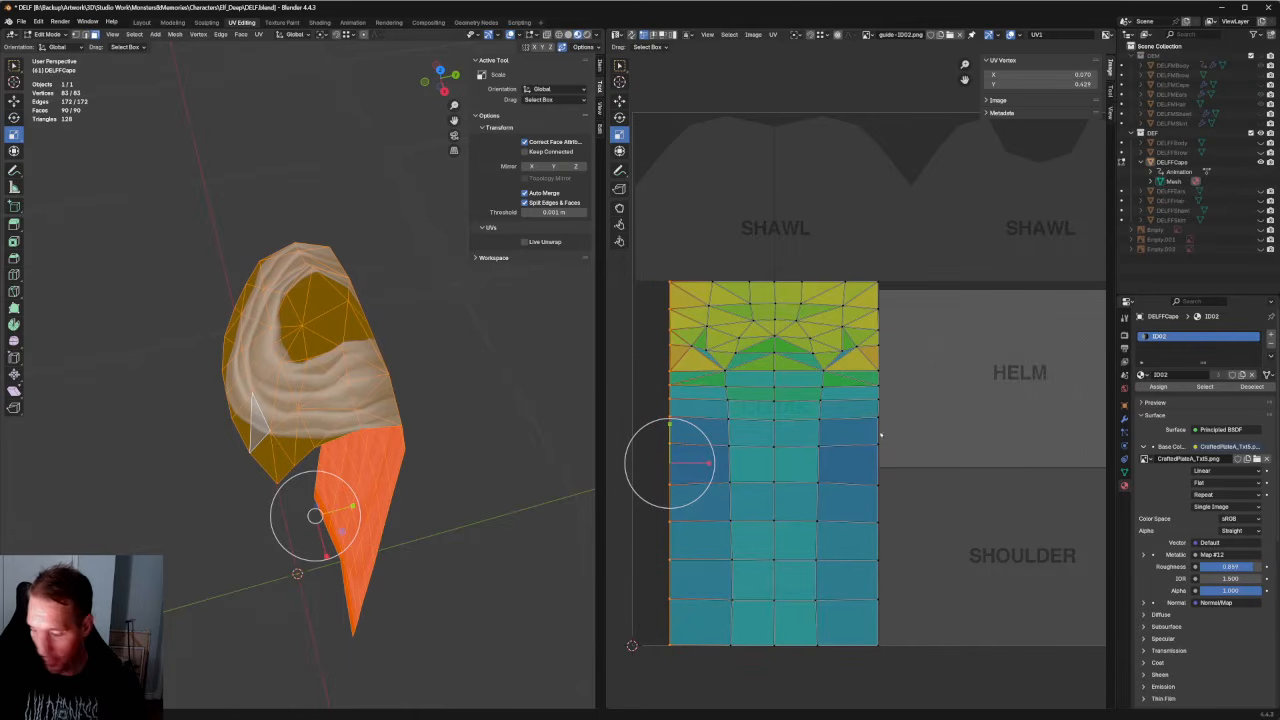
drag(940, 246, 866, 676)
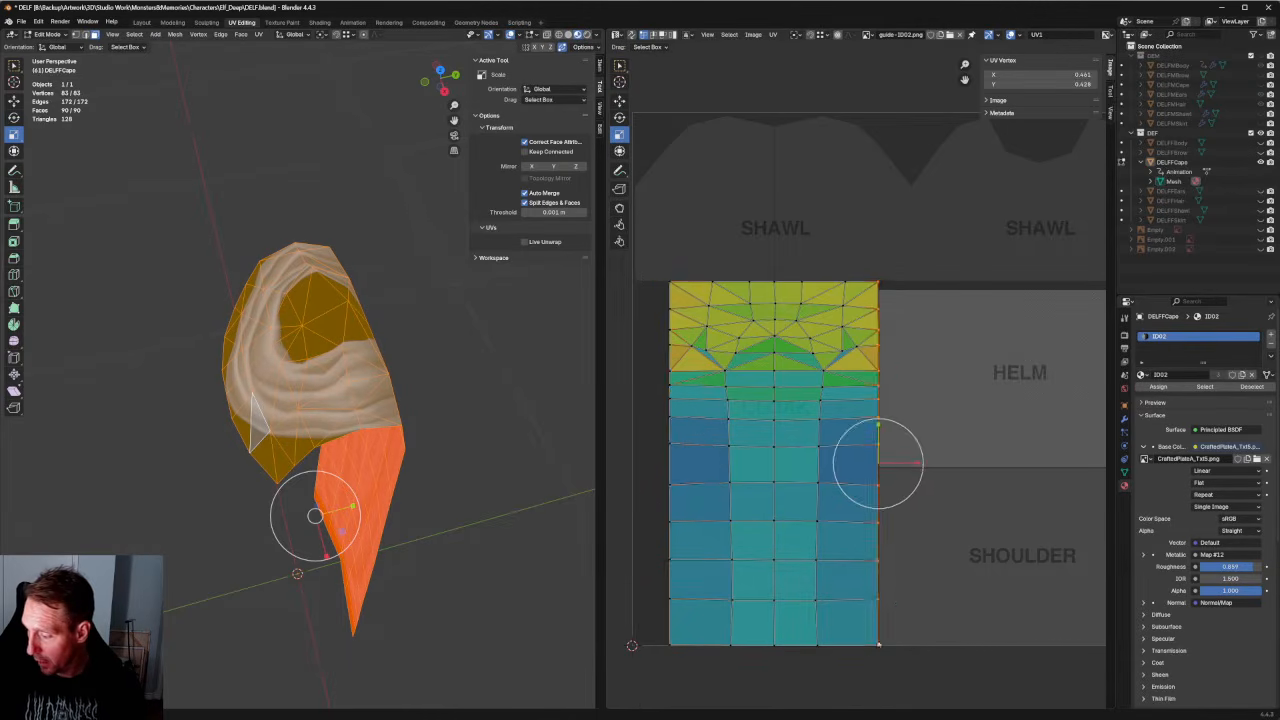
key(shift+w)
Unwrap the inner UV vertices of the rows just above the collar's base to relax them, and repeat the unwrap.
click(808, 329)
scroll(808, 329, up, 2)
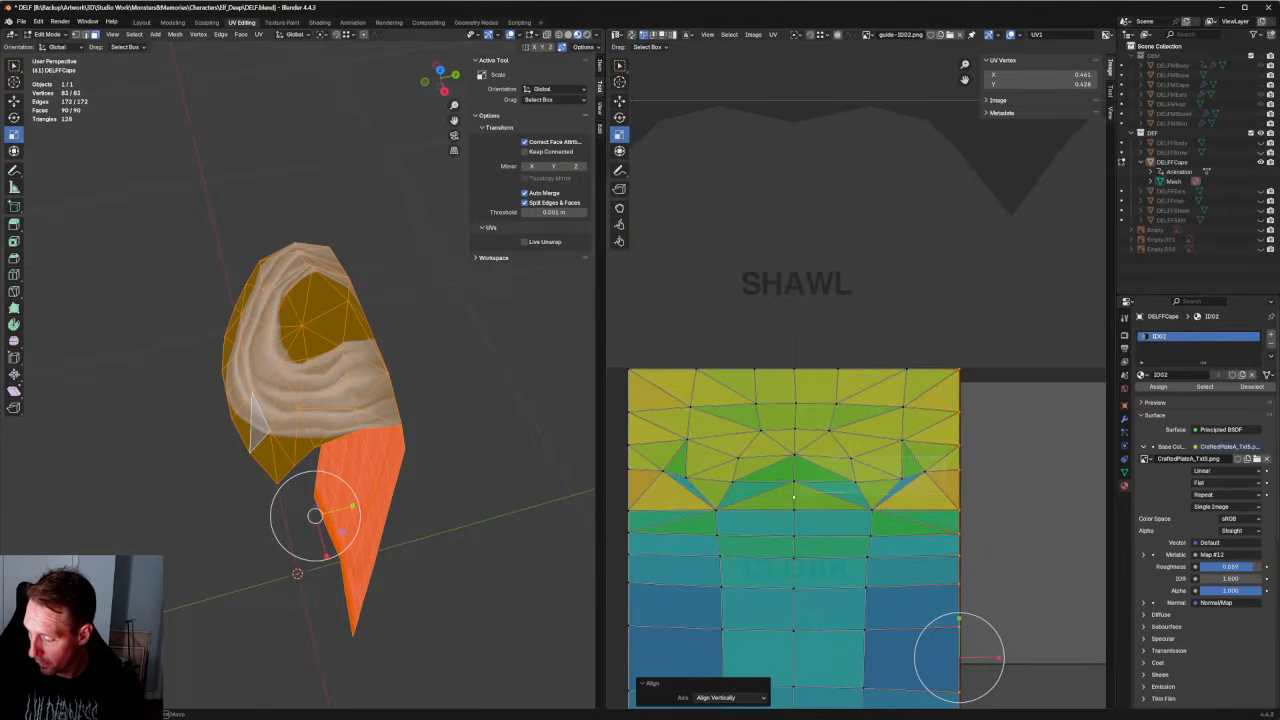
drag(793, 497, 644, 503)
right_click(824, 458)
click(828, 457)
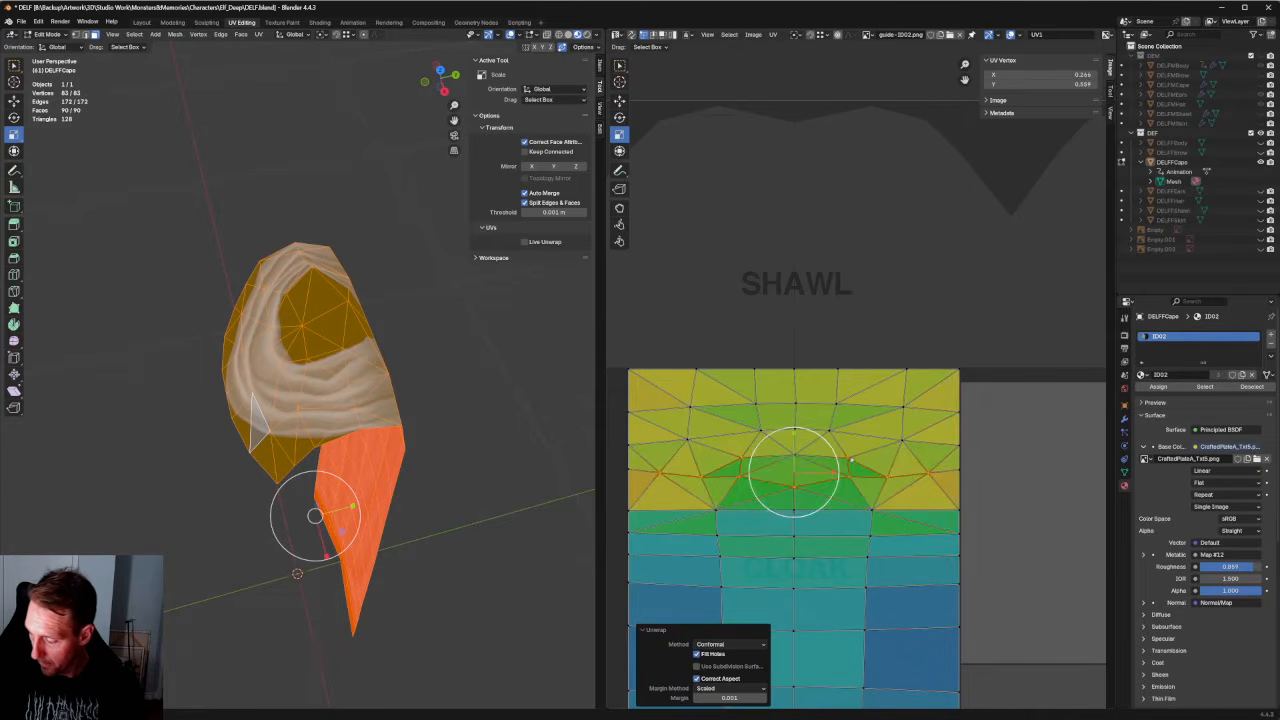
click(688, 438)
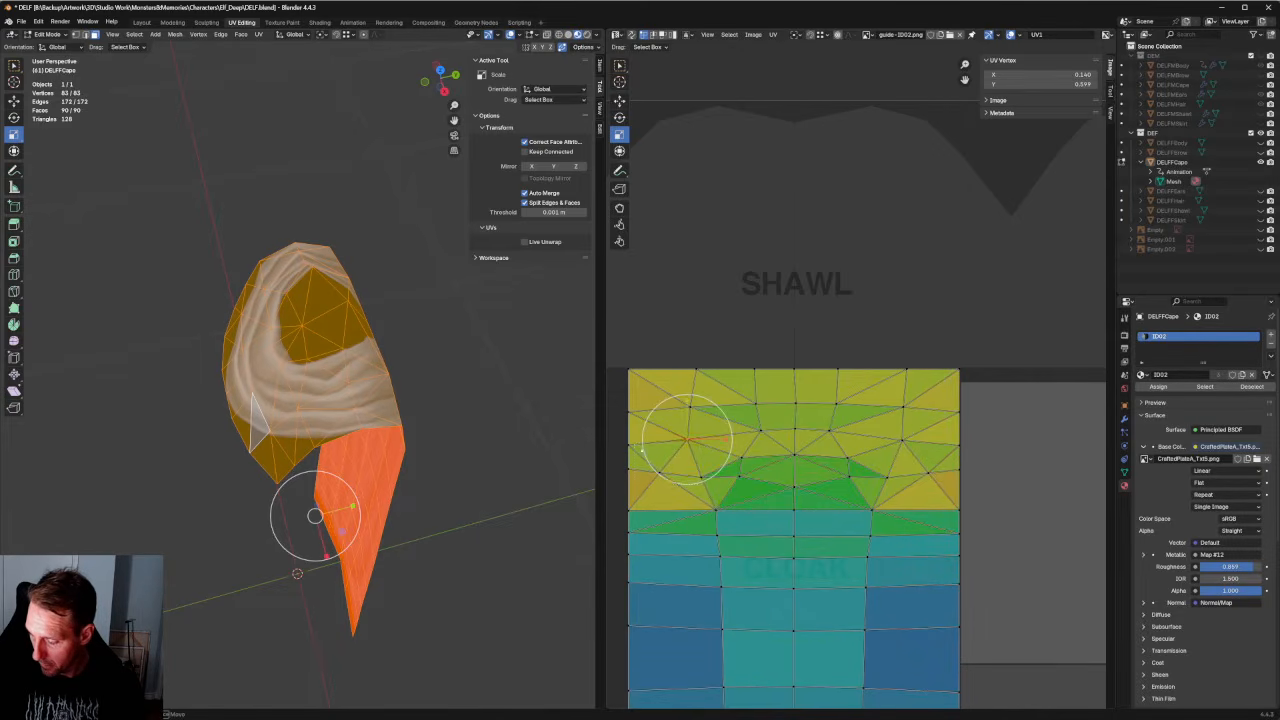
drag(942, 495, 943, 495)
right_click(876, 476)
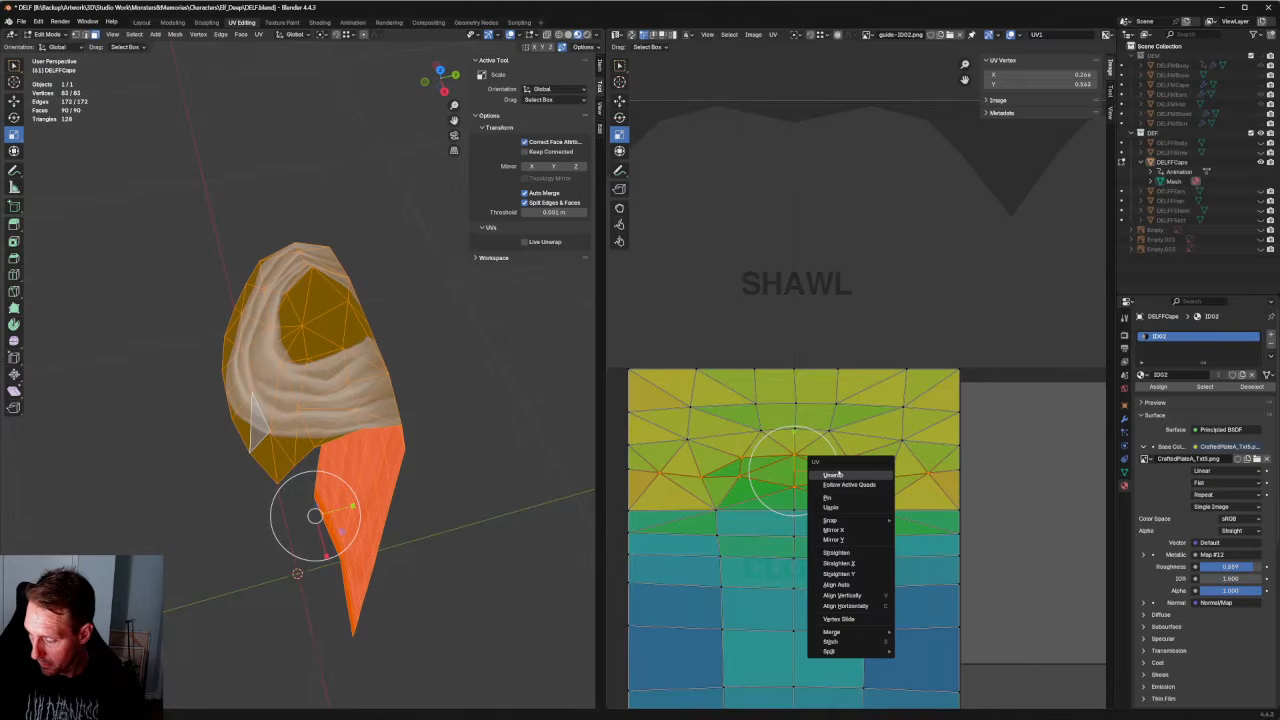
click(833, 474)
Unwrap progressively larger groups of inner UV vertices around the collar to even out the distortion.
drag(815, 463, 674, 497)
right_click(755, 469)
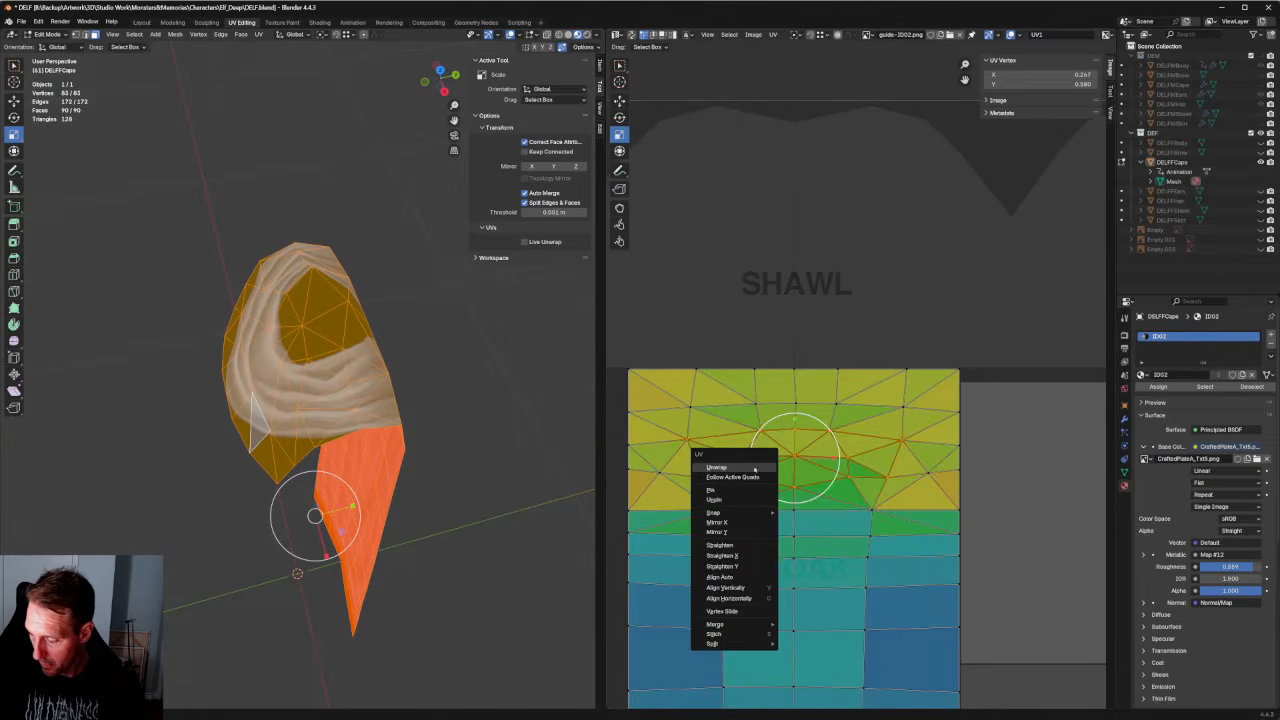
click(735, 468)
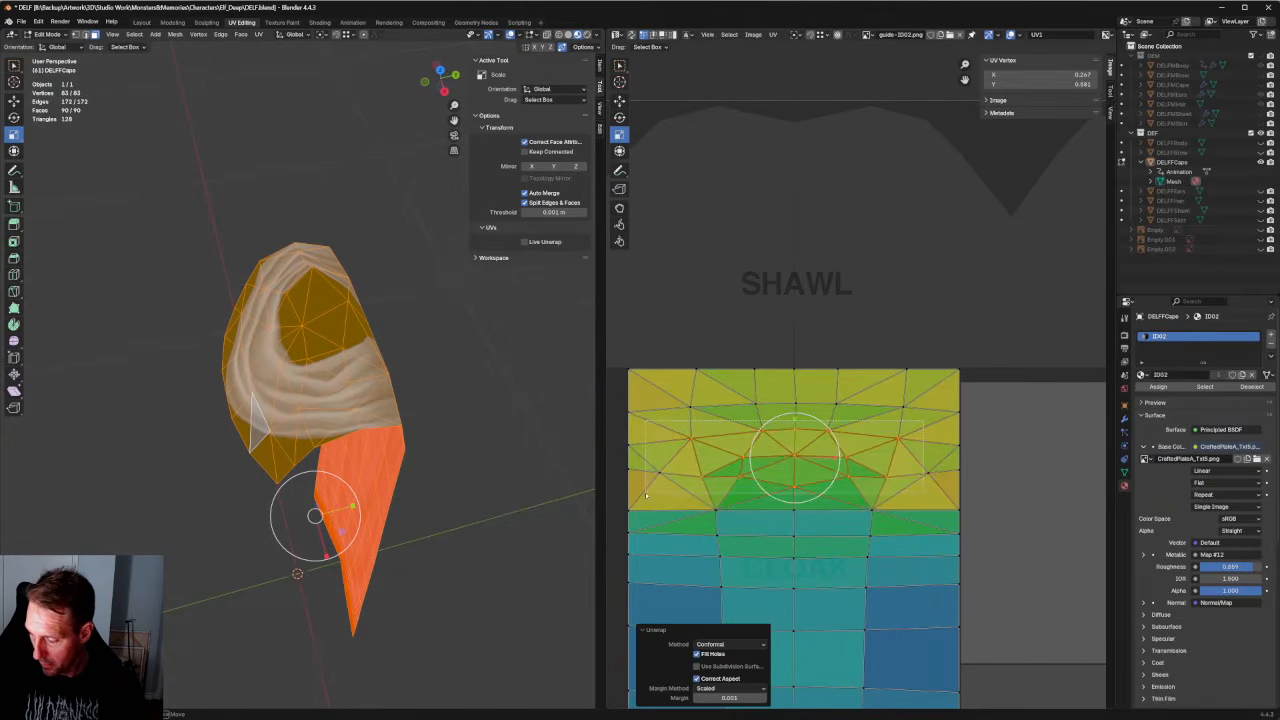
right_click(746, 468)
click(745, 461)
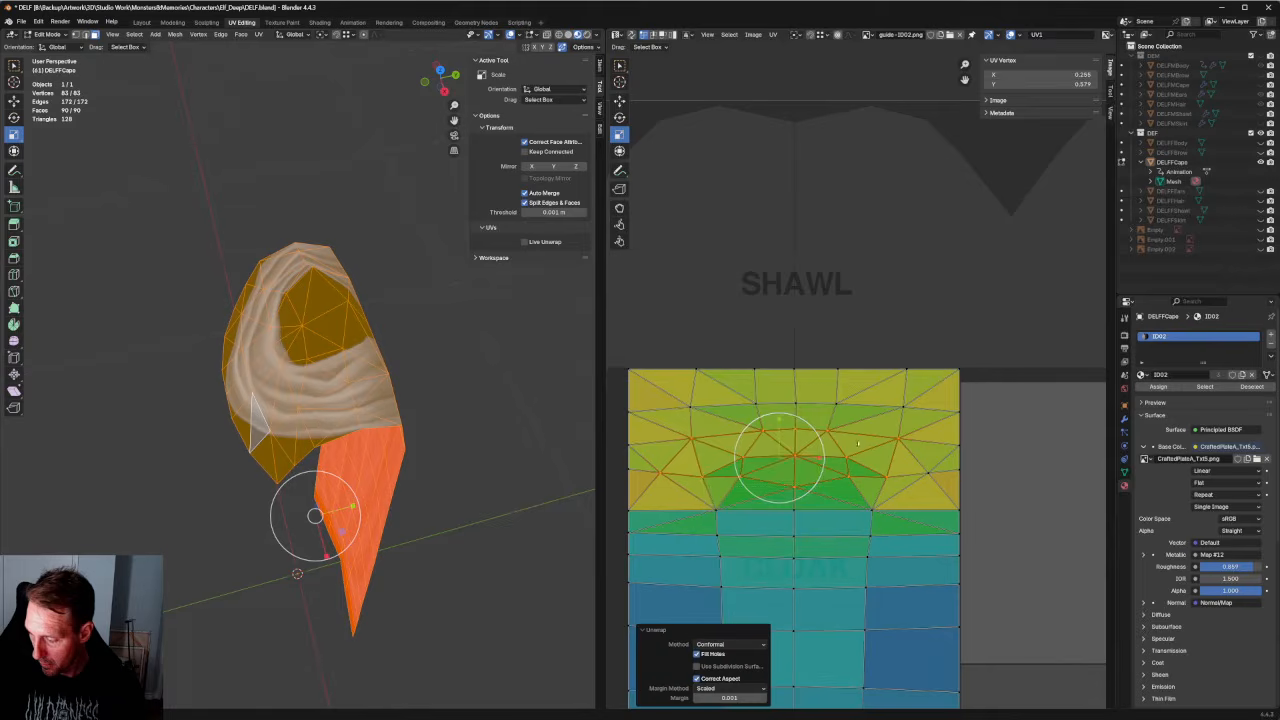
right_click(760, 436)
click(775, 437)
scroll(873, 476, down, 3)
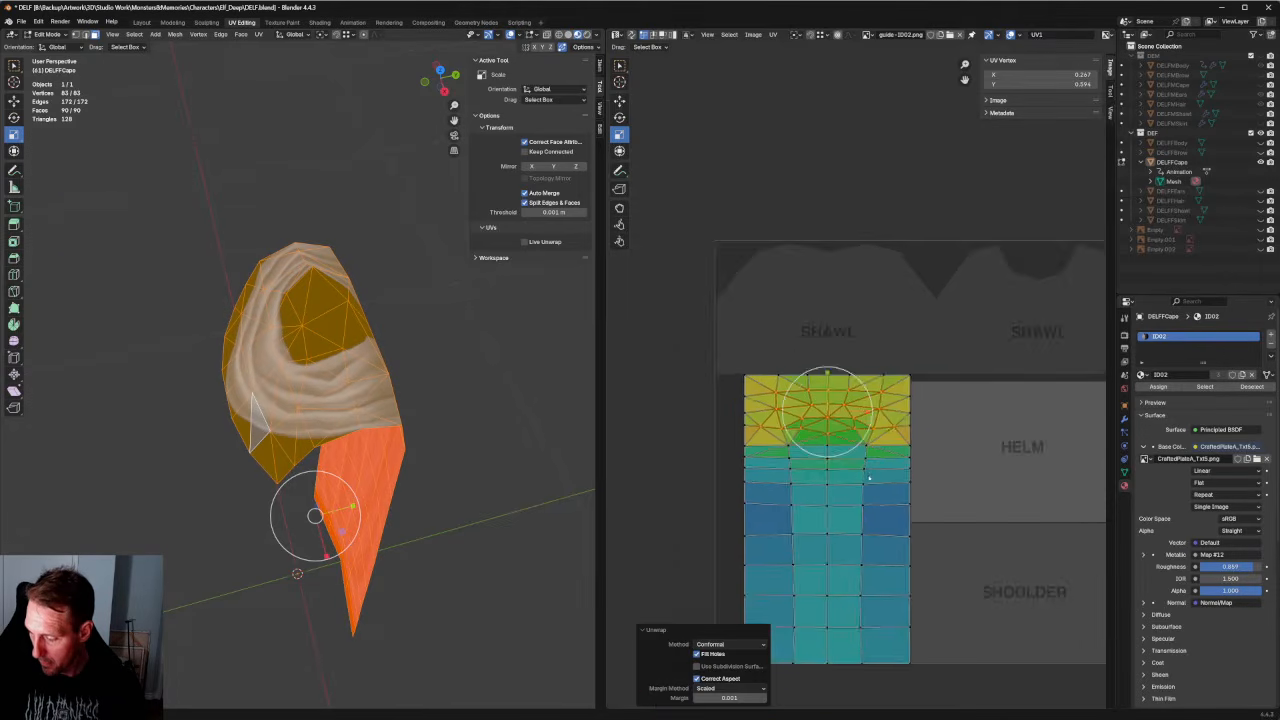
Examine the cape's texture on the model from several angles, including the front view.
middle_drag(871, 477, 873, 439)
scroll(873, 439, up, 1)
middle_drag(346, 392, 8, 362)
middle_drag(580, 440, 524, 484)
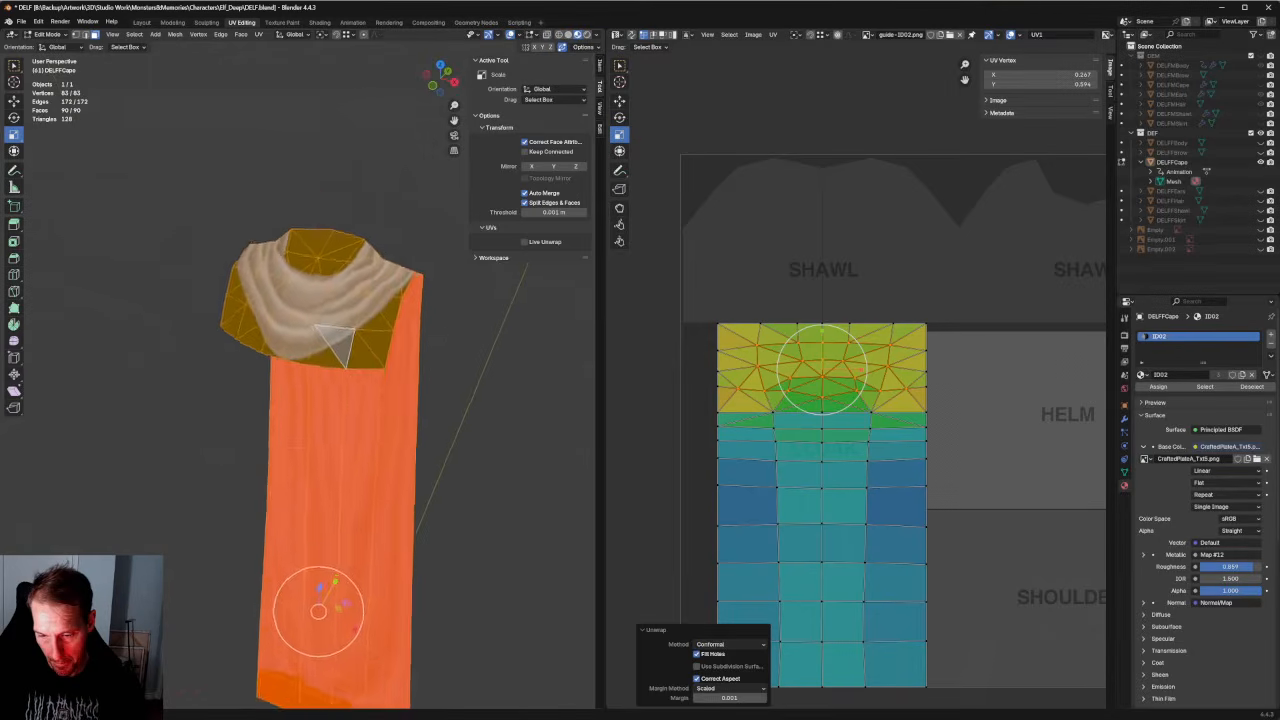
scroll(523, 486, up, 4)
scroll(523, 486, down, 6)
click(523, 486)
key(ctrl+KP_3)
key(KP_1)
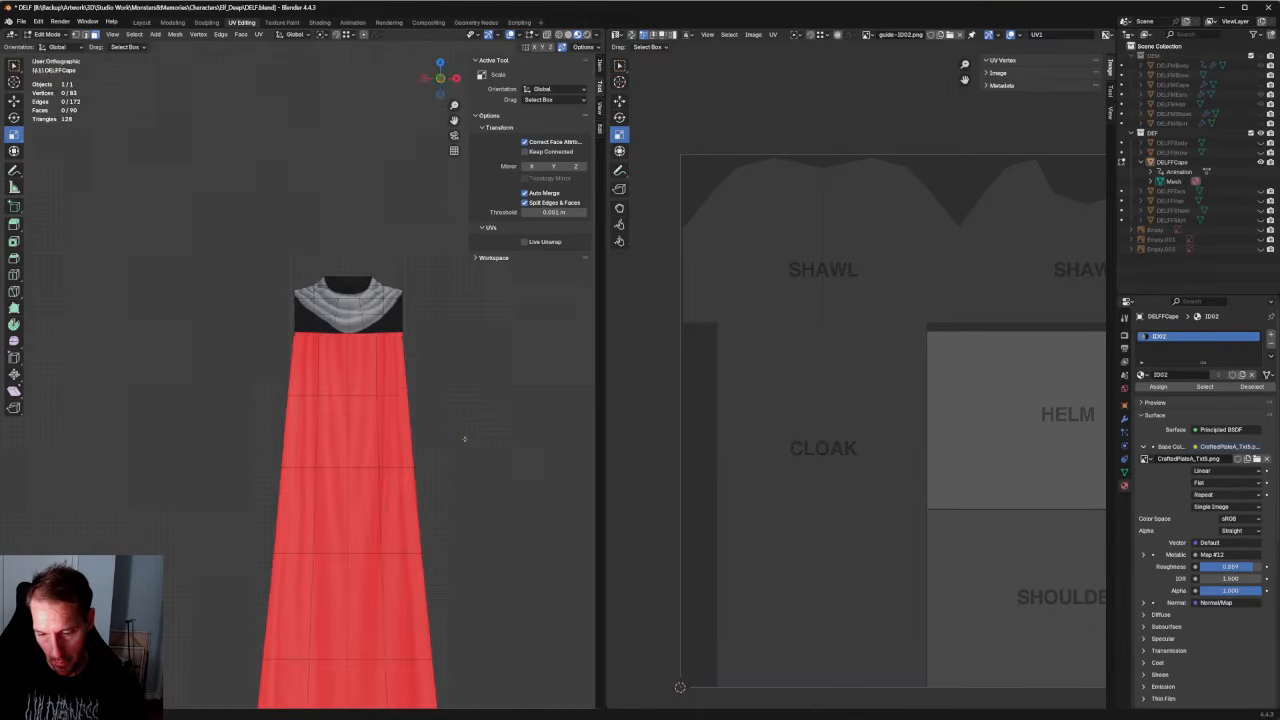
scroll(429, 409, up, 2)
scroll(388, 488, down, 1)
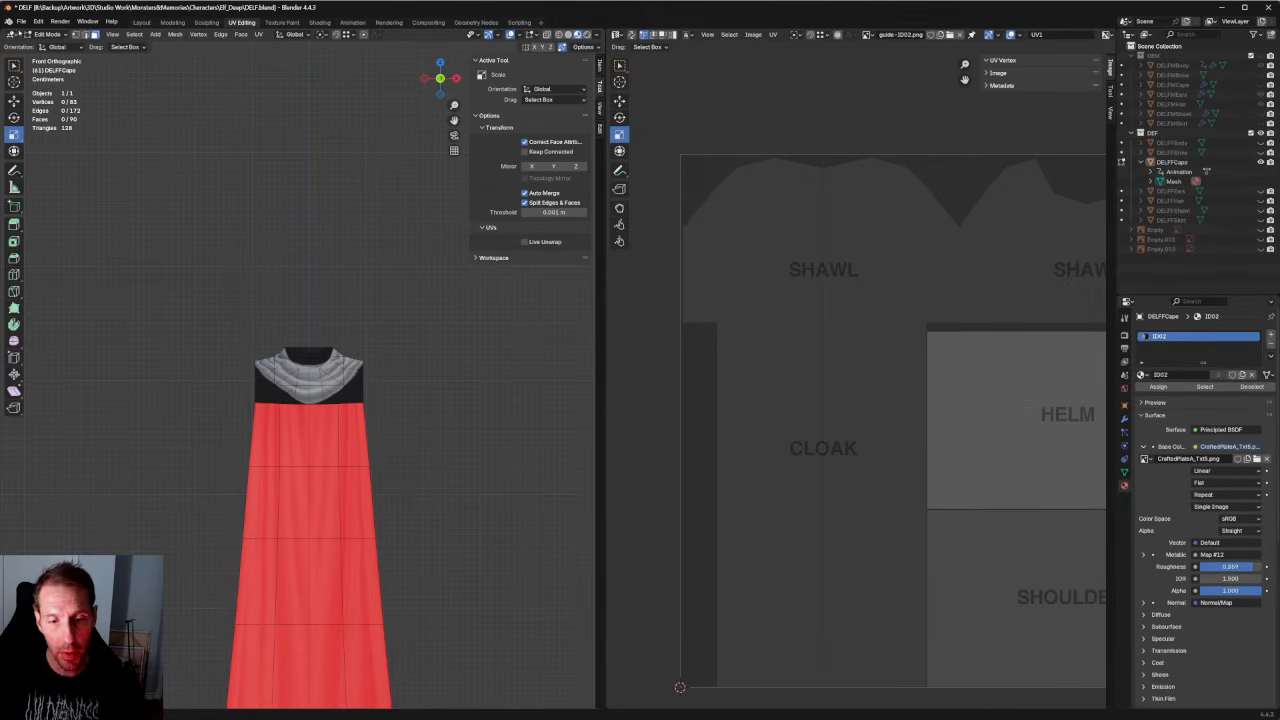
Return to Object Mode and reveal all hidden objects.
click(45, 34)
click(50, 46)
click(152, 34)
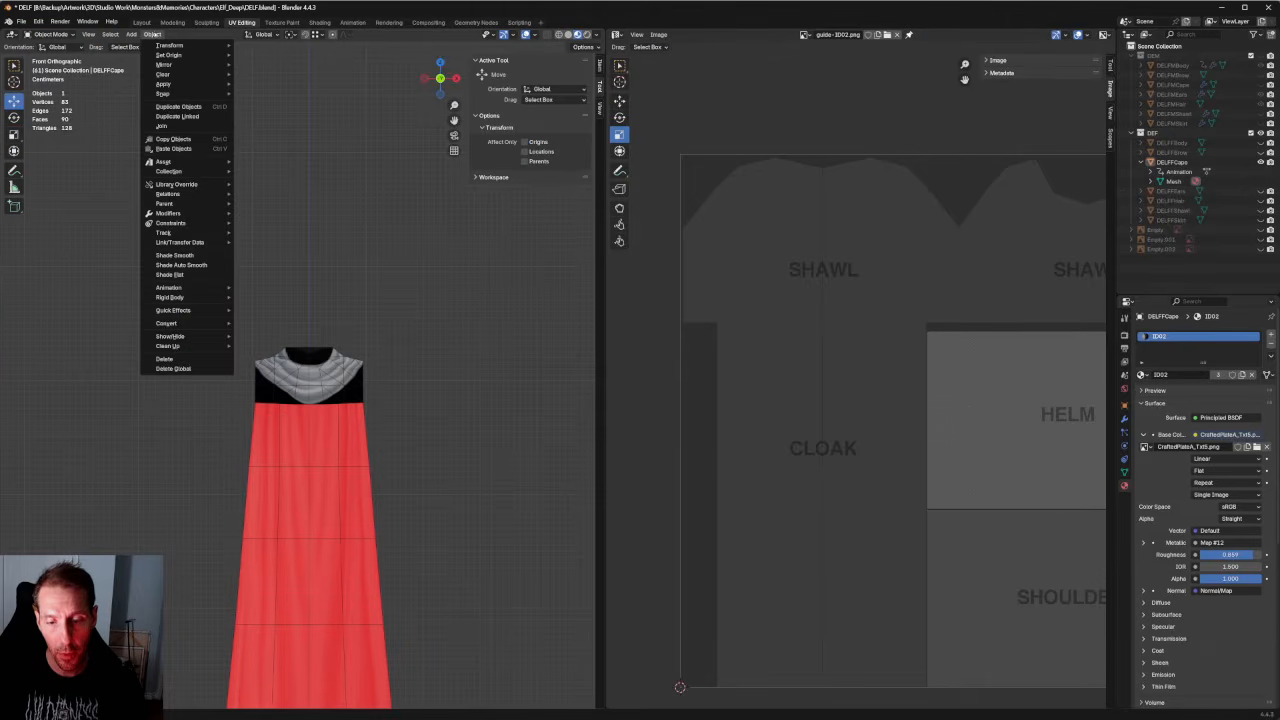
mouse_move(200, 336)
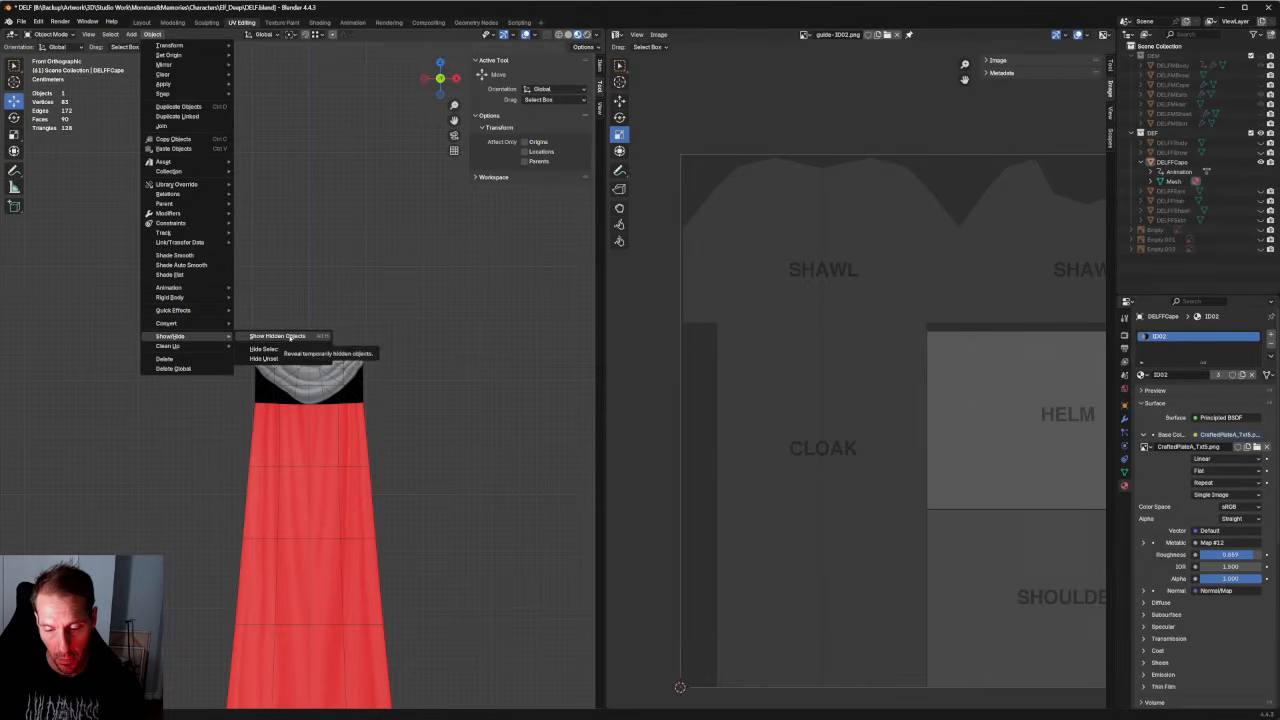
click(290, 338)
Inspect the complete character with the textured cape from behind, close up and from the front.
click(434, 329)
scroll(430, 321, down, 3)
middle_drag(429, 320, 490, 343)
scroll(423, 438, up, 3)
scroll(421, 428, down, 3)
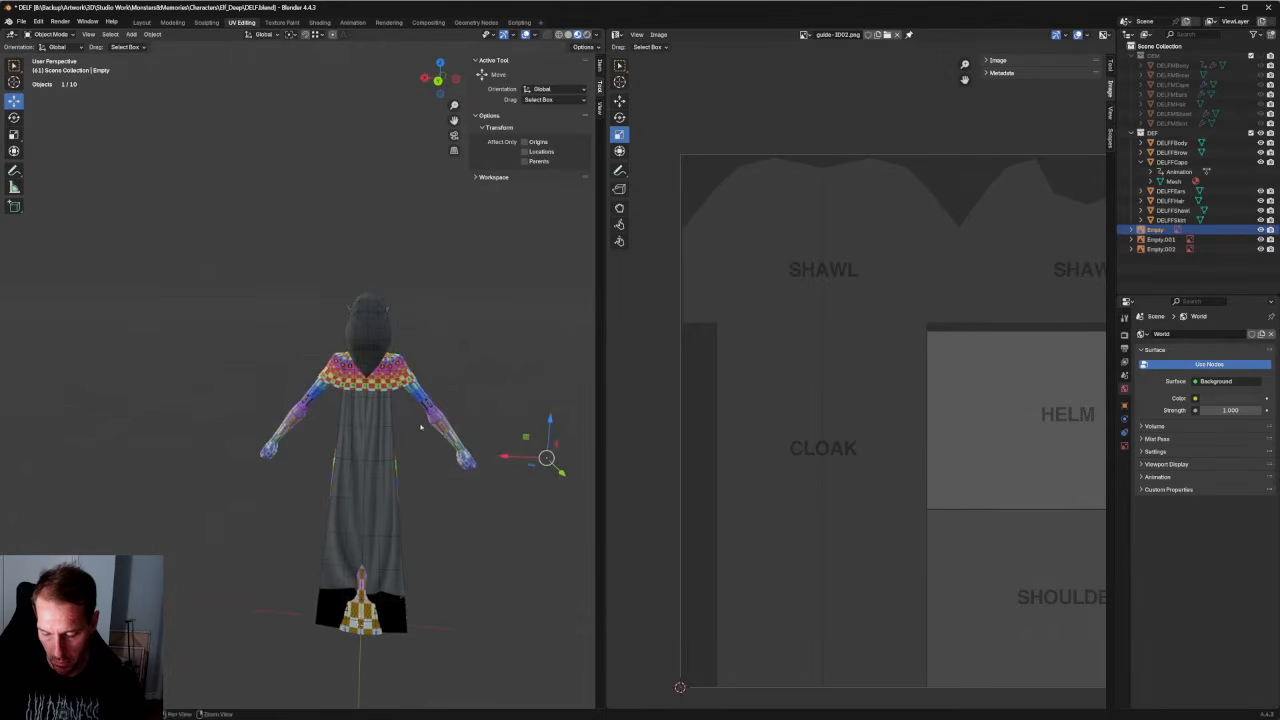
scroll(377, 369, up, 4)
shift+middle_drag(421, 427, 322, 365)
scroll(406, 349, up, 2)
scroll(406, 353, down, 3)
scroll(478, 372, up, 3)
scroll(471, 358, down, 8)
key(KP_1)
scroll(377, 340, up, 5)
scroll(322, 365, up, 4)
Select the skirt object and open its mesh in Edit Mode.
click(322, 365)
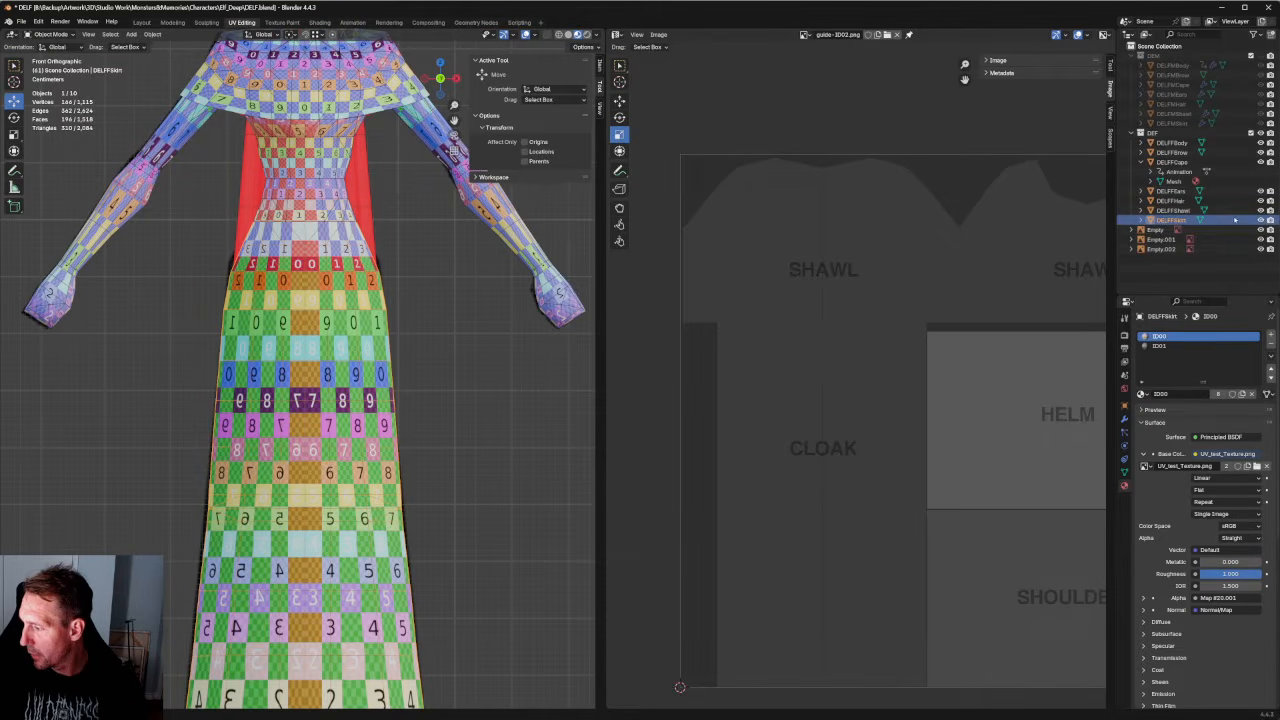
click(50, 35)
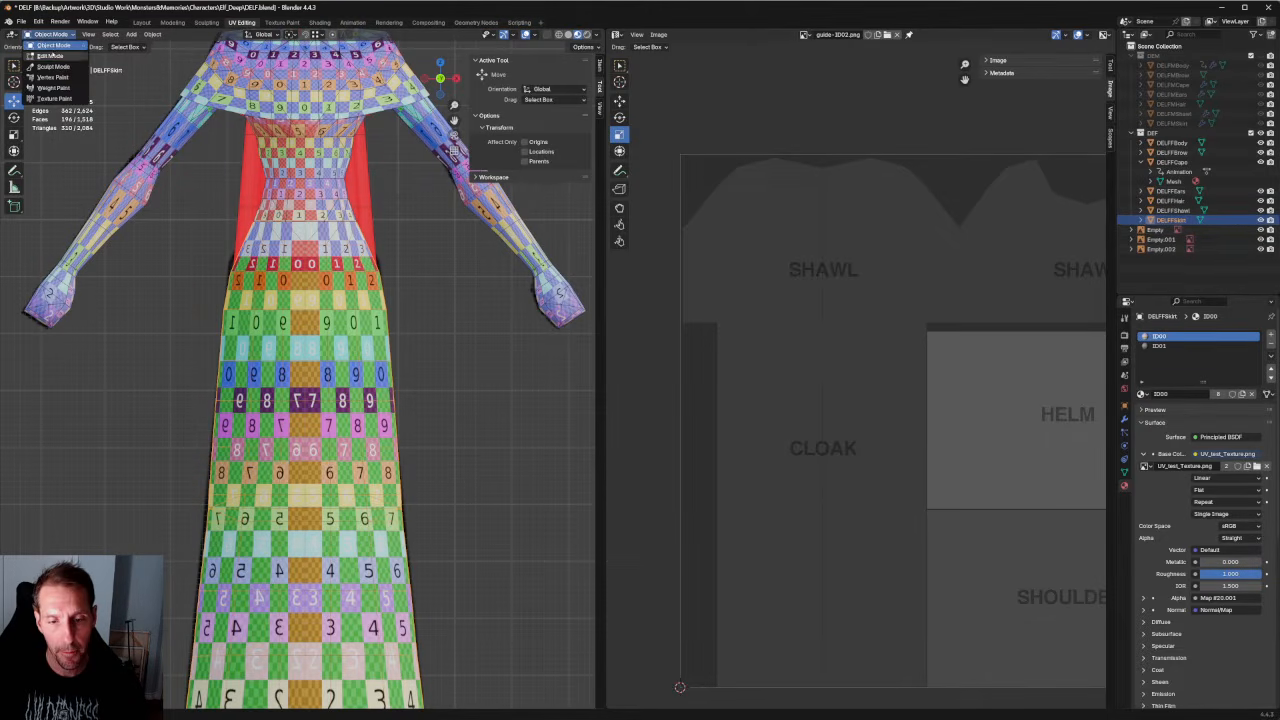
click(50, 55)
scroll(870, 340, down, 3)
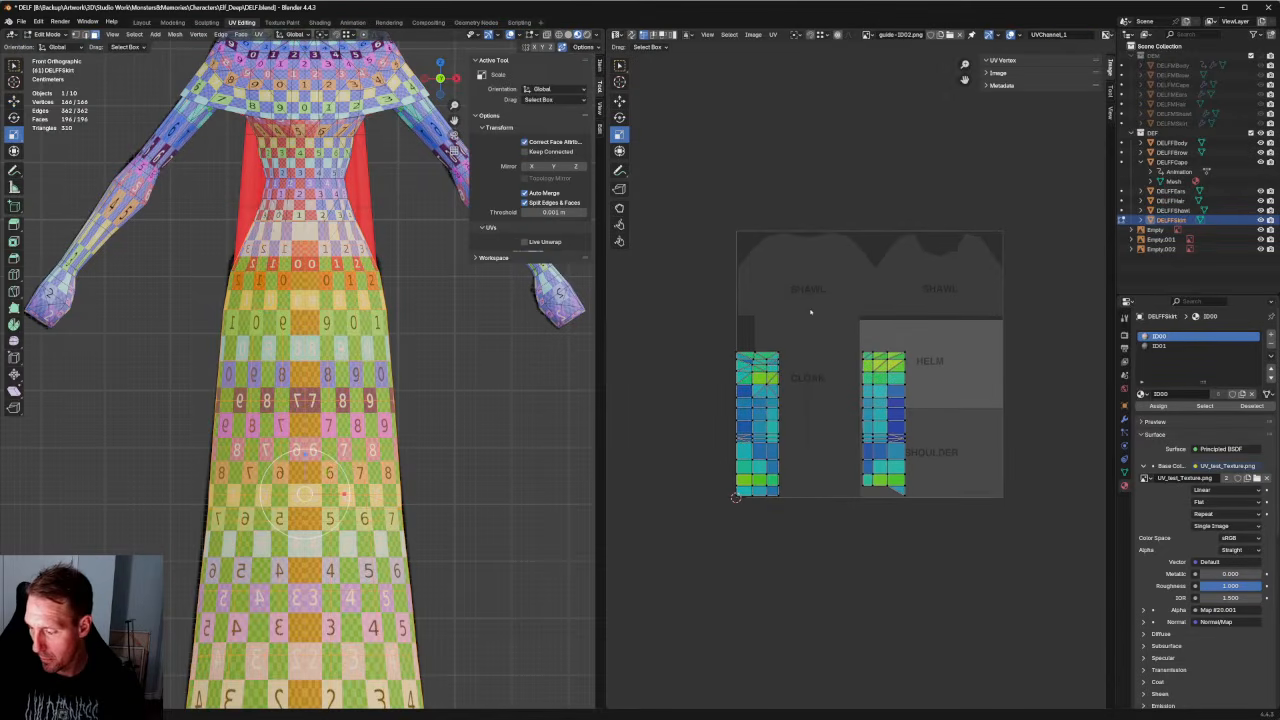
scroll(455, 349, down, 4)
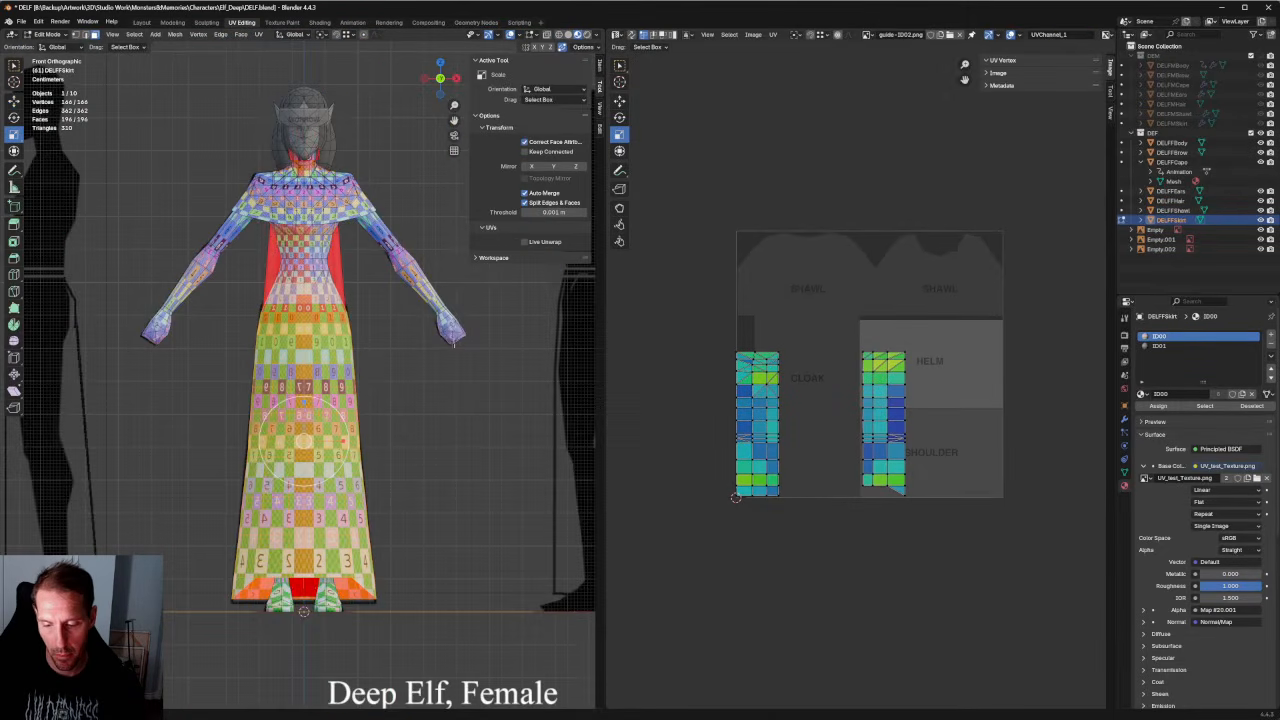
Select the skirt faces on the left half of the front view and move all their UVs left, separating them from the overlapping half.
click(133, 260)
drag(66, 194, 308, 675)
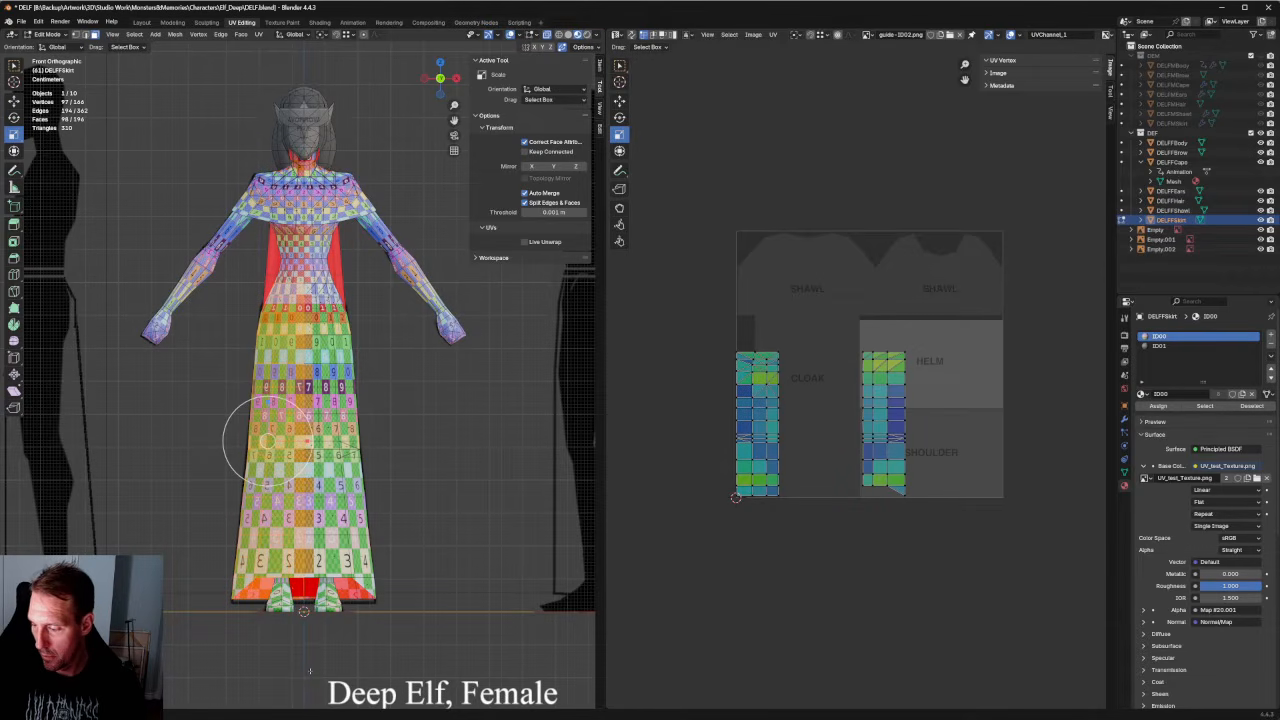
key(a)
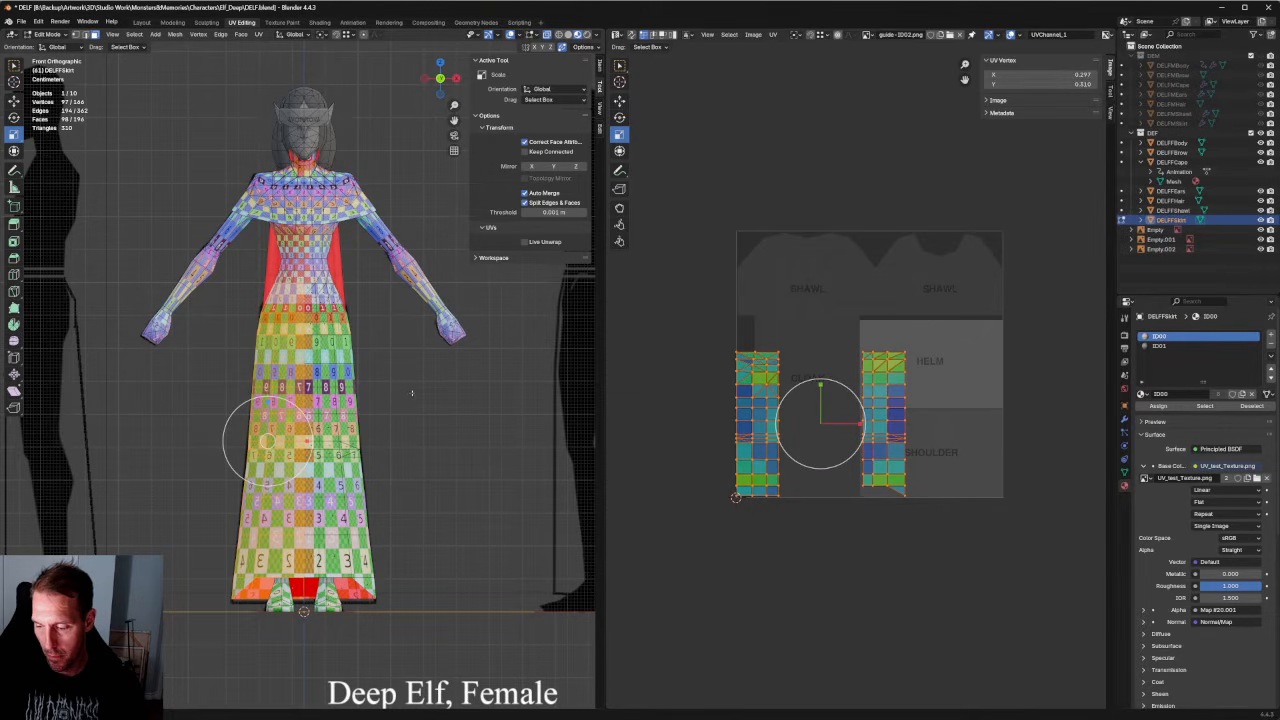
key(w)
drag(856, 422, 787, 420)
click(812, 509)
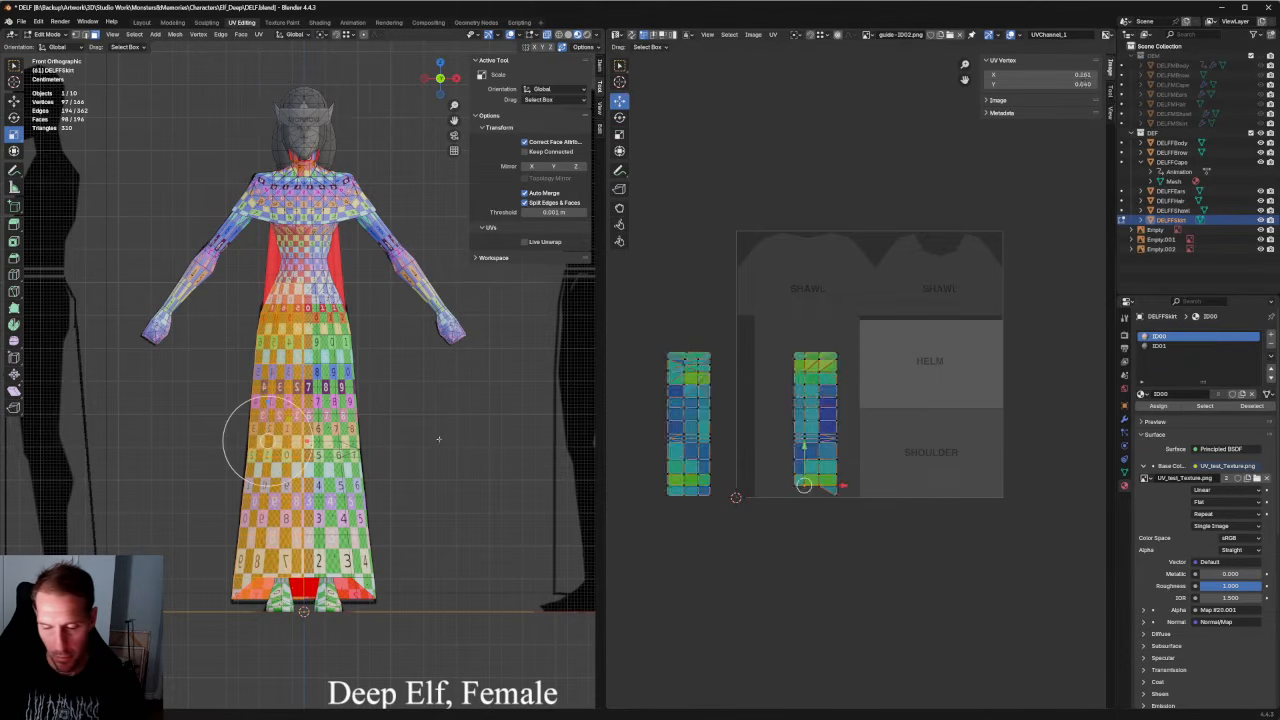
Select the whole skirt mesh and mirror the UV island next to the rightmost one on X.
click(466, 429)
key(a)
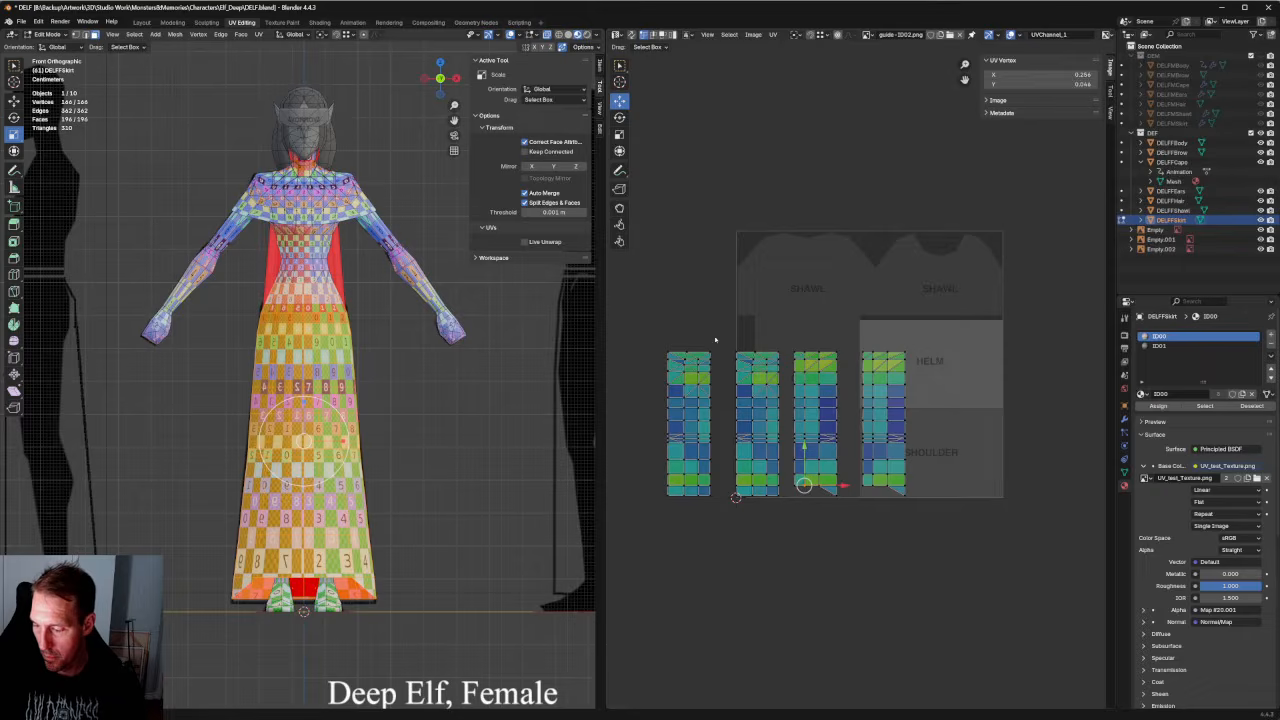
drag(715, 340, 788, 518)
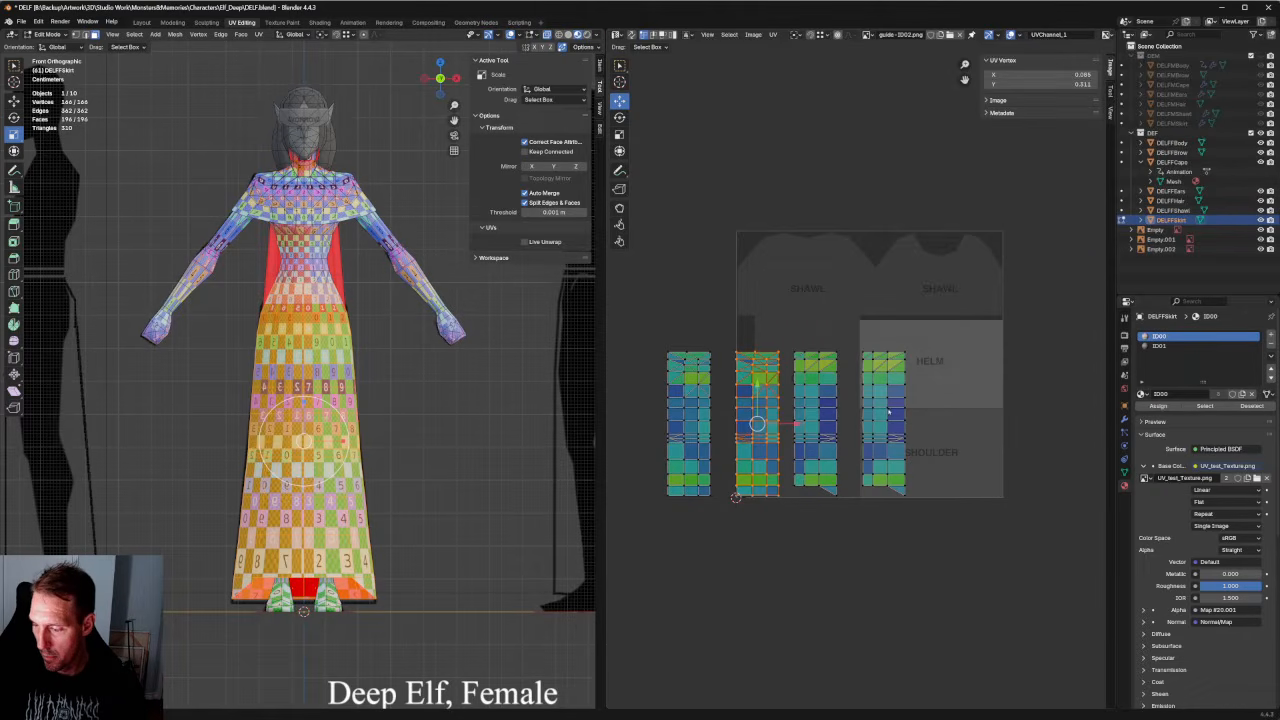
click(731, 326)
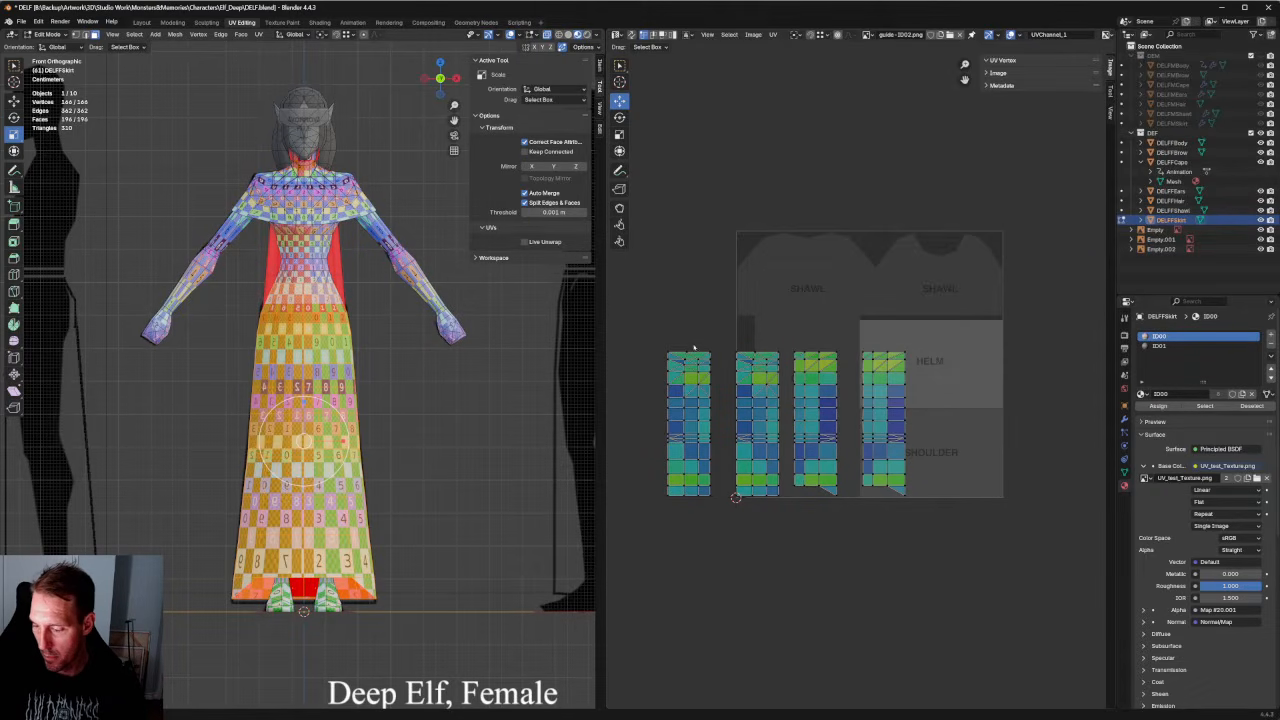
drag(852, 325, 788, 520)
scroll(773, 430, up, 2)
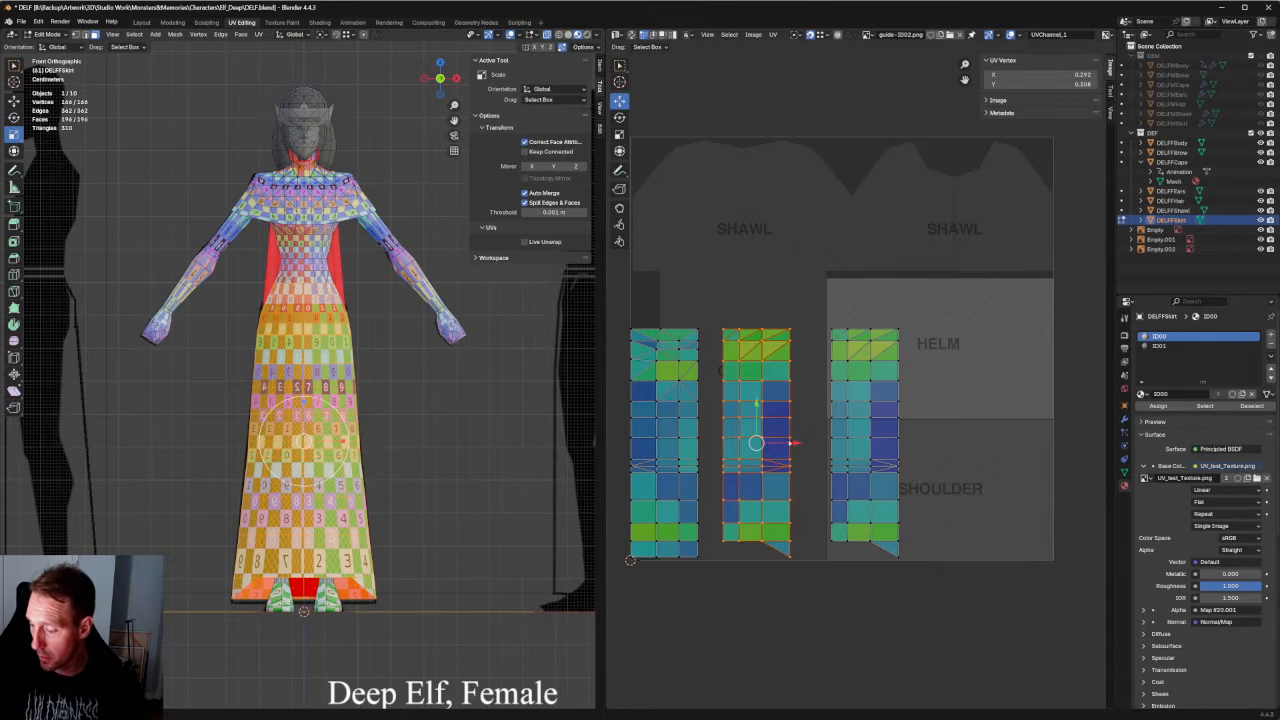
right_click(756, 444)
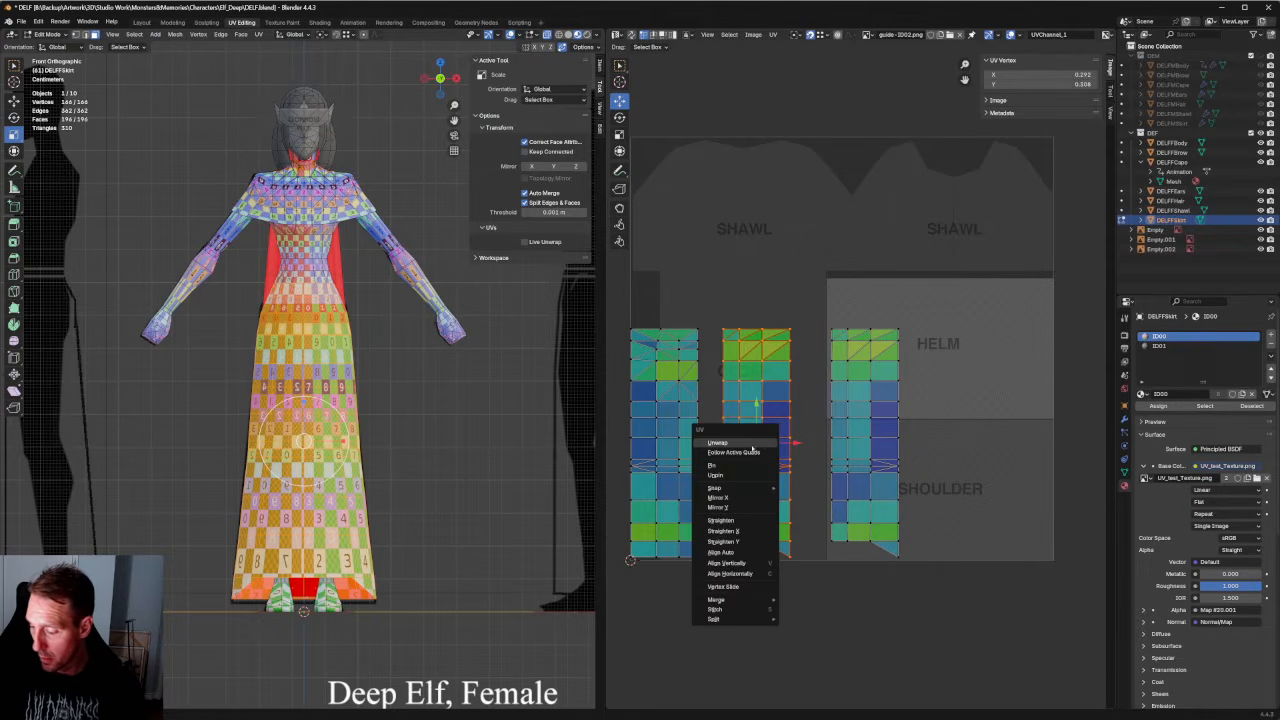
click(736, 498)
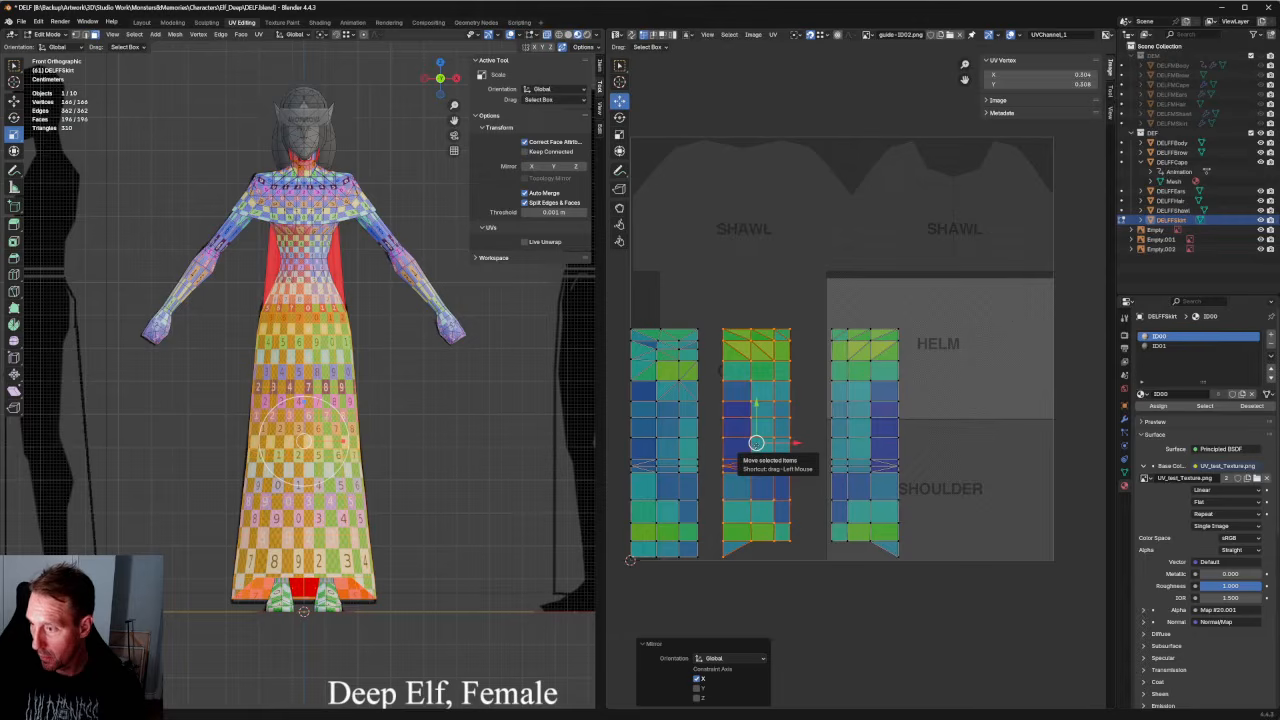
Move the mirrored island right until it meets its neighbour, joining both halves into one front skirt panel.
drag(756, 443, 798, 443)
scroll(886, 453, down, 1)
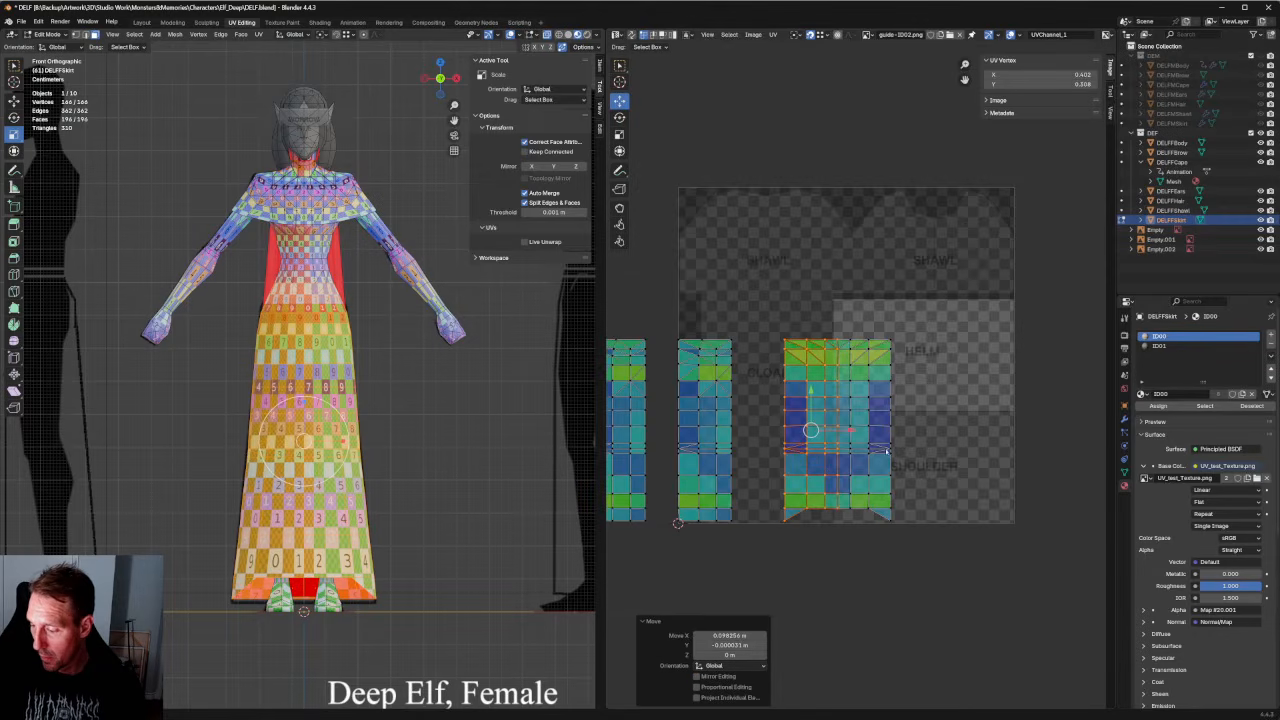
key(g)
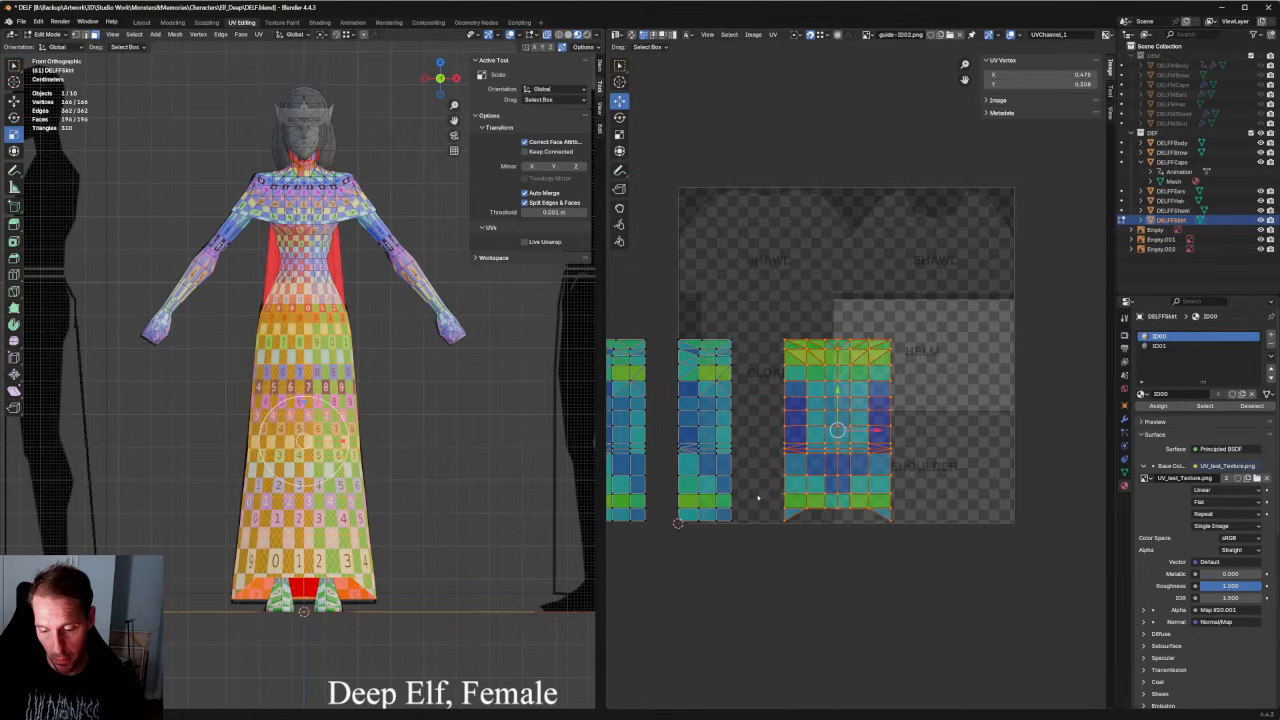
click(787, 307)
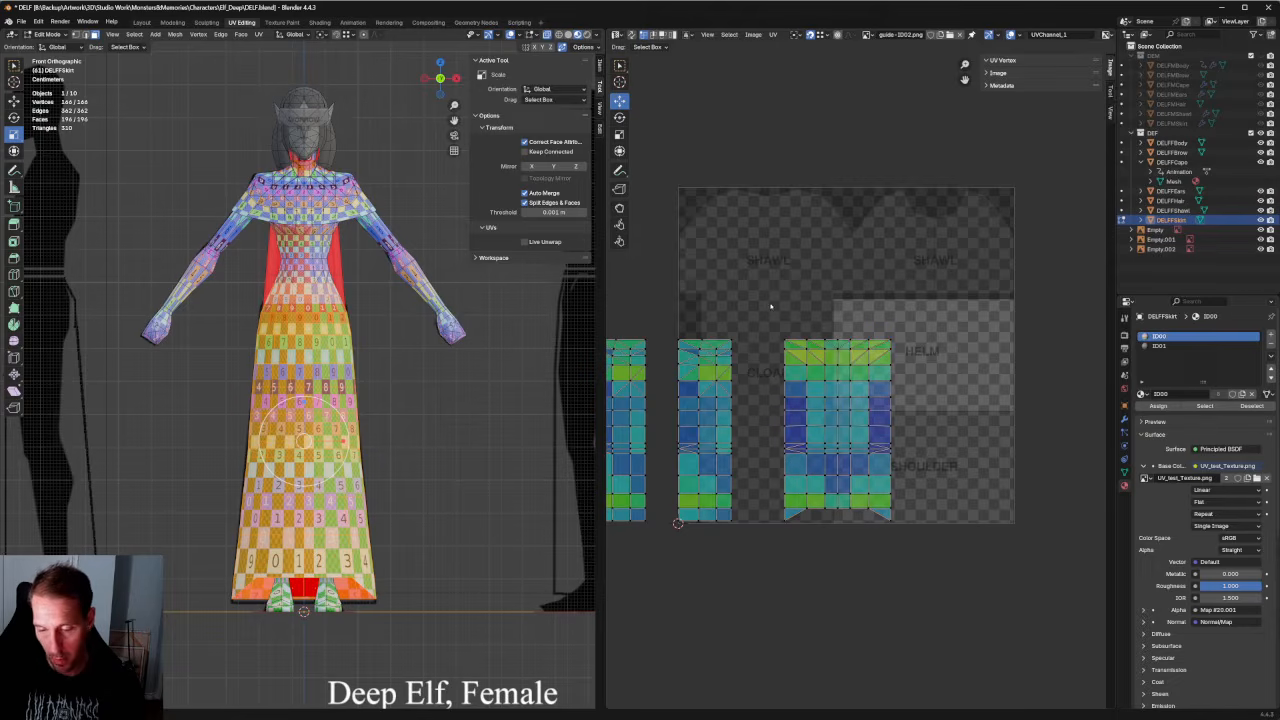
Mirror the leftmost skirt UV island, outside the tile, on X.
scroll(755, 332, down, 1)
middle_drag(745, 336, 803, 346)
scroll(705, 361, up, 2)
middle_drag(697, 363, 748, 374)
drag(753, 309, 626, 624)
key(u)
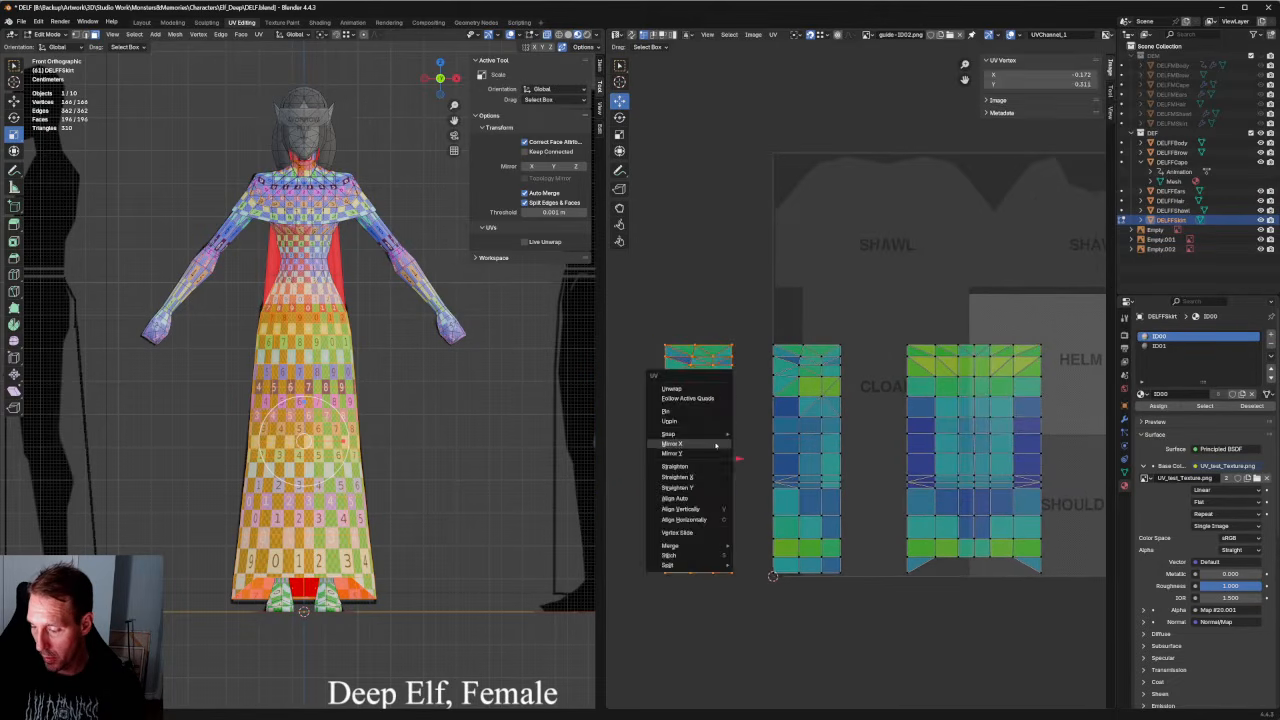
click(711, 443)
Move the remaining single island to the far side of the mirrored one and join them into one back skirt panel.
drag(872, 305, 757, 623)
drag(806, 458, 585, 452)
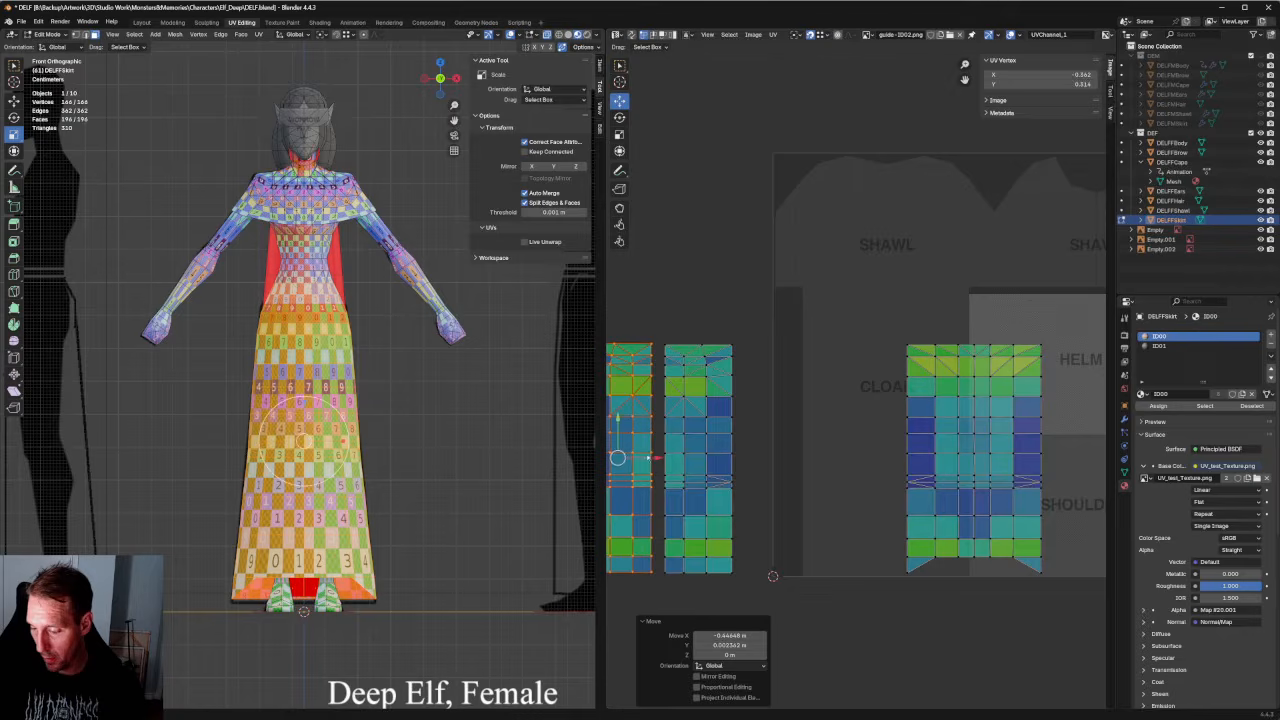
middle_drag(800, 450, 877, 450)
drag(649, 322, 755, 635)
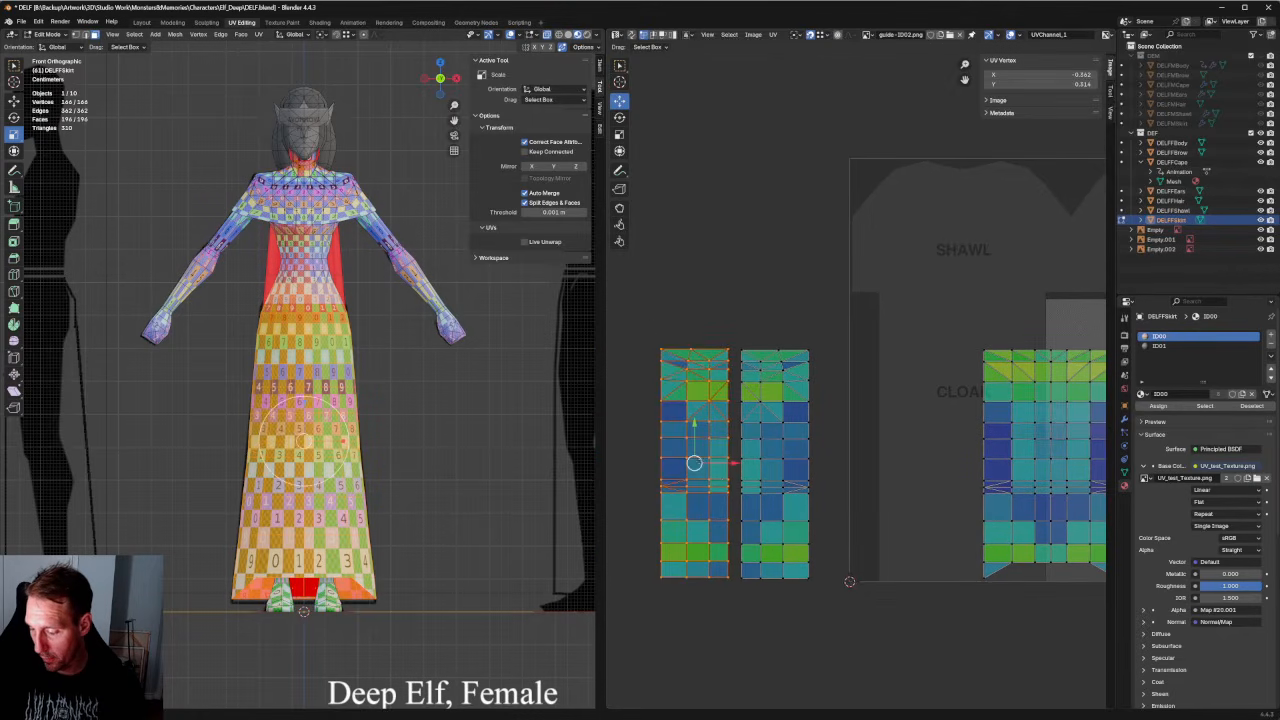
key(g)
click(886, 460)
click(886, 460)
drag(646, 300, 834, 614)
scroll(422, 411, down, 2)
middle_drag(422, 411, 560, 437)
click(841, 358)
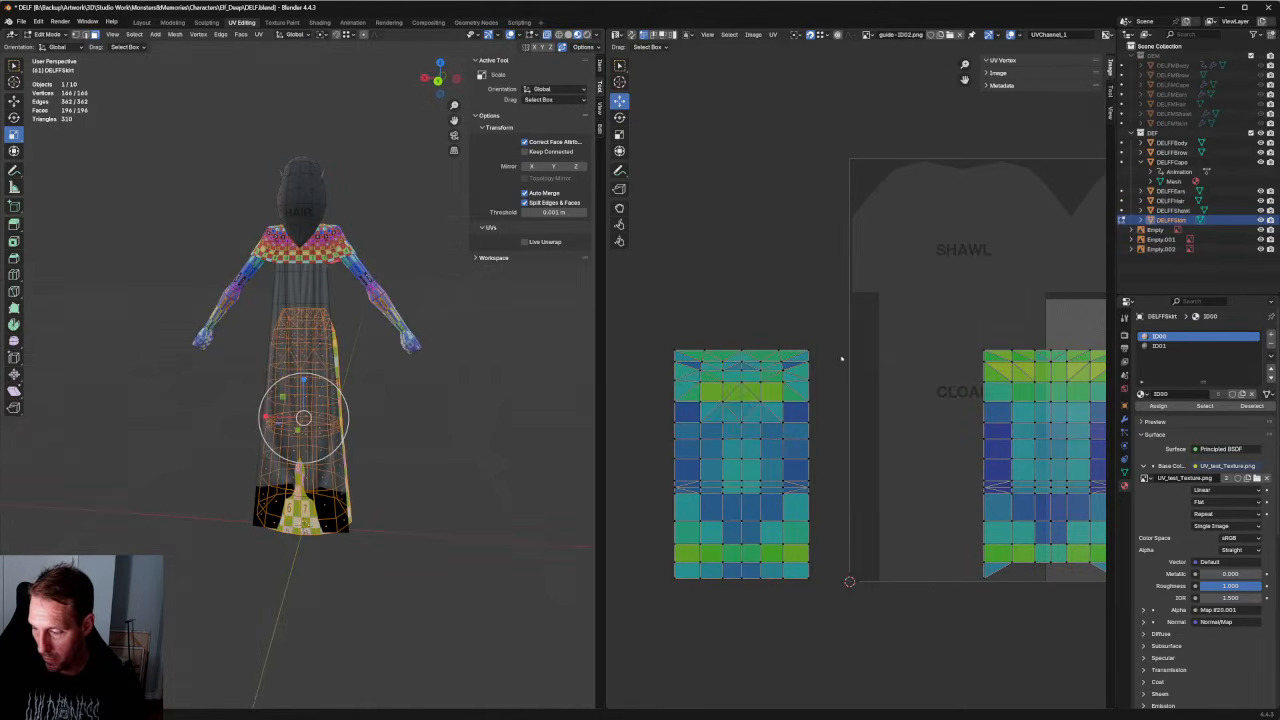
Select each half of the skirt in the front view in turn to check which UV islands it corresponds to.
key(shift+w)
click(432, 365)
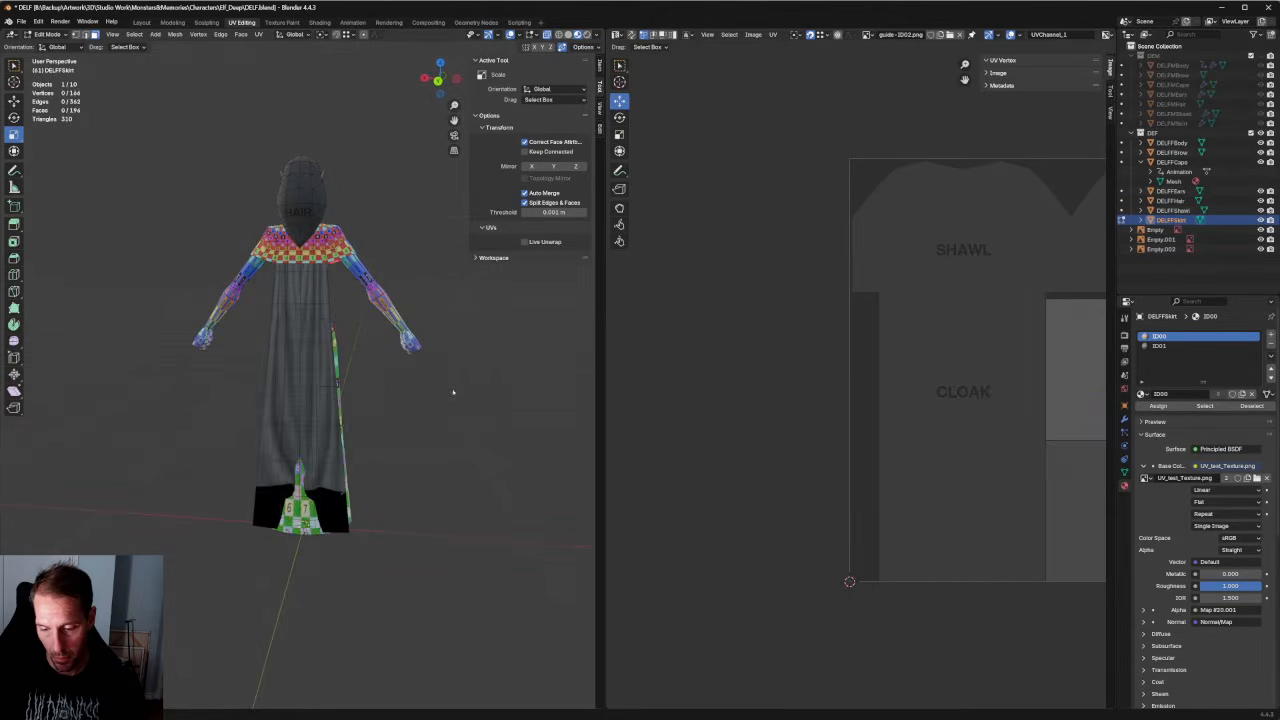
key(KP_1)
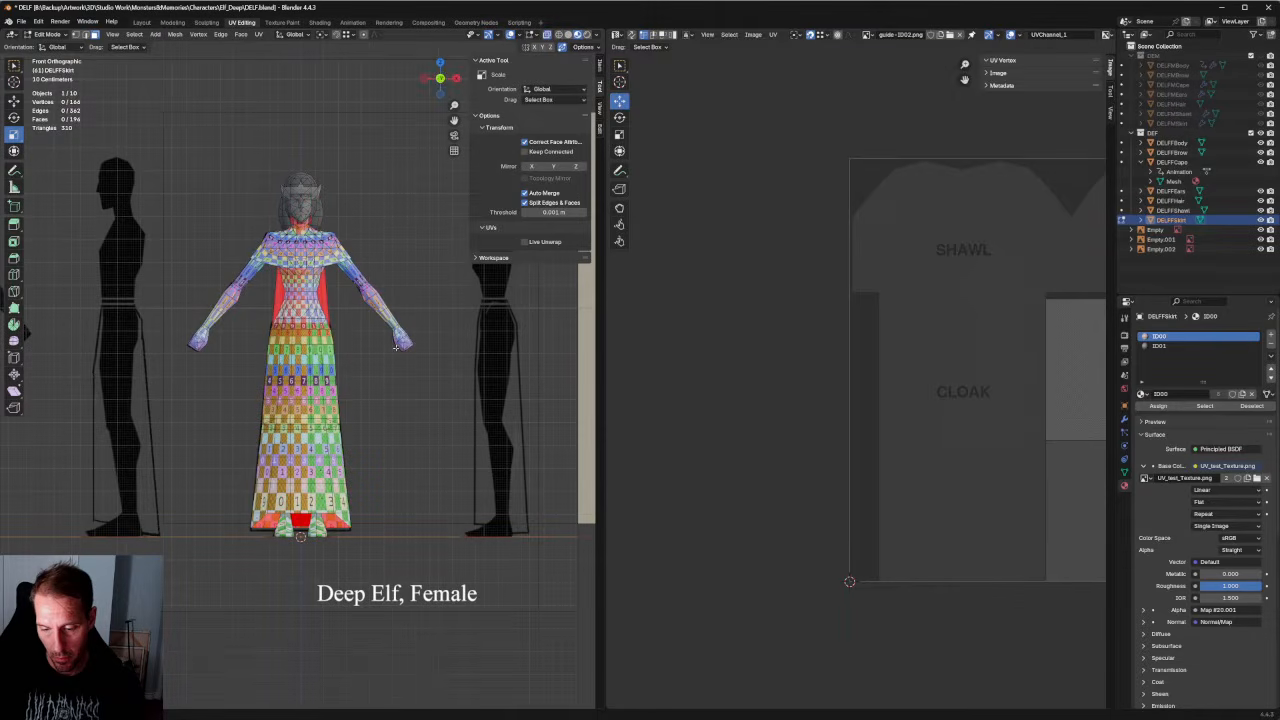
drag(162, 219, 303, 588)
key(c)
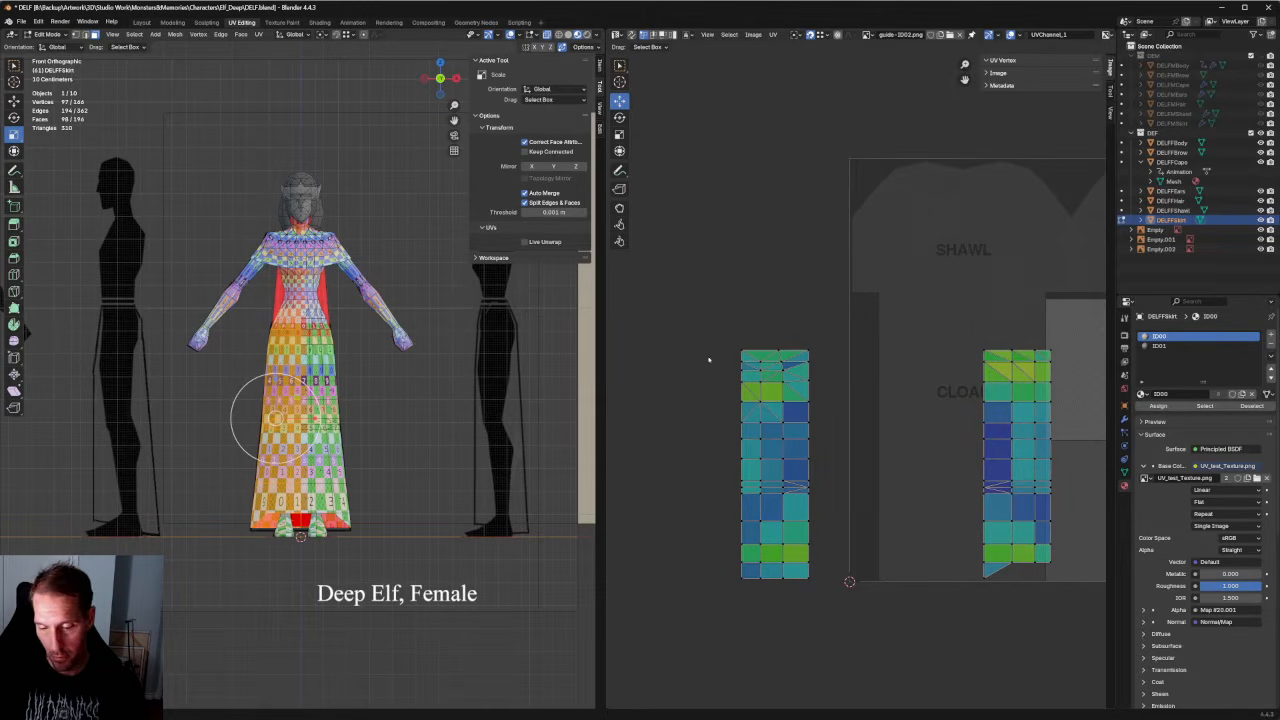
drag(347, 294, 298, 549)
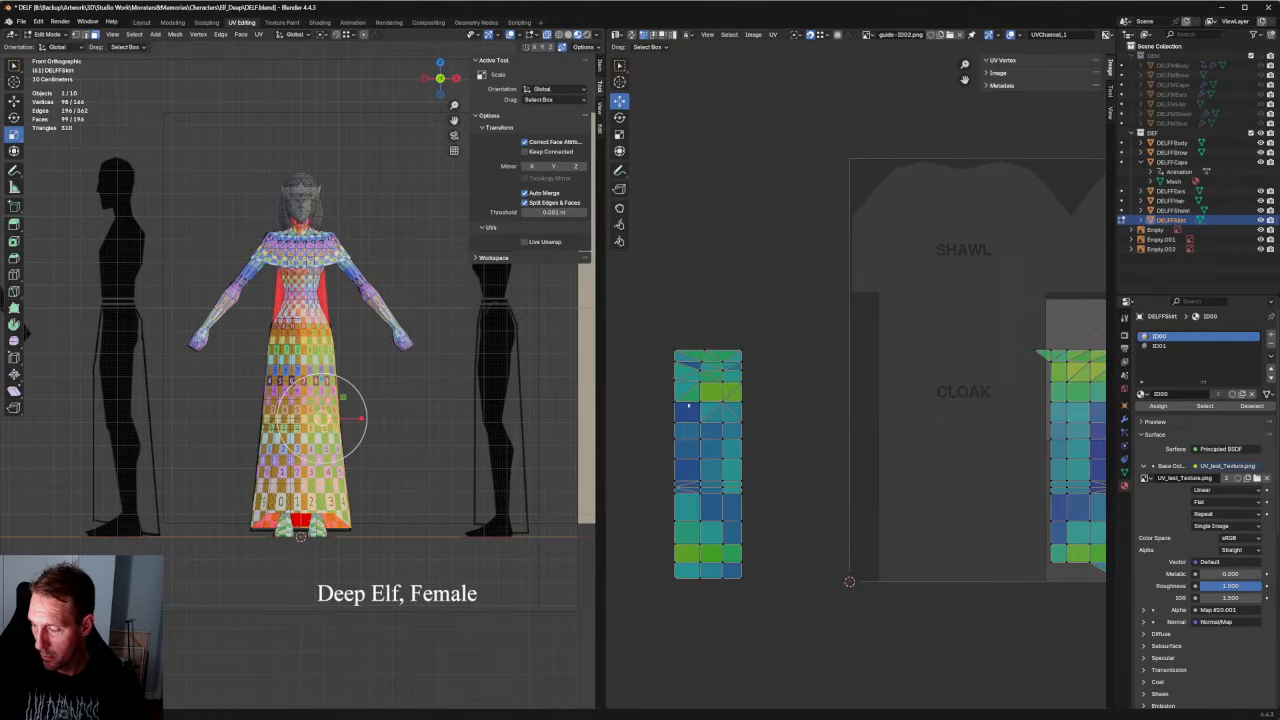
key(ctrl+i)
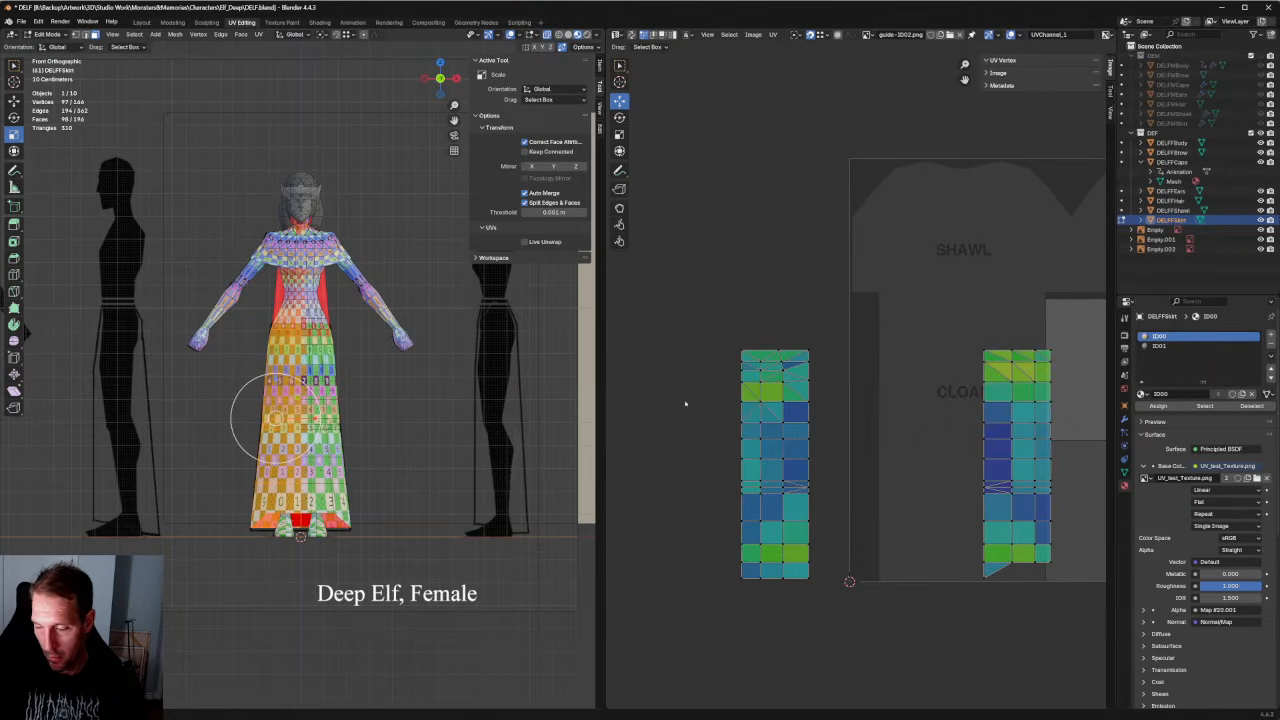
key(alt+a)
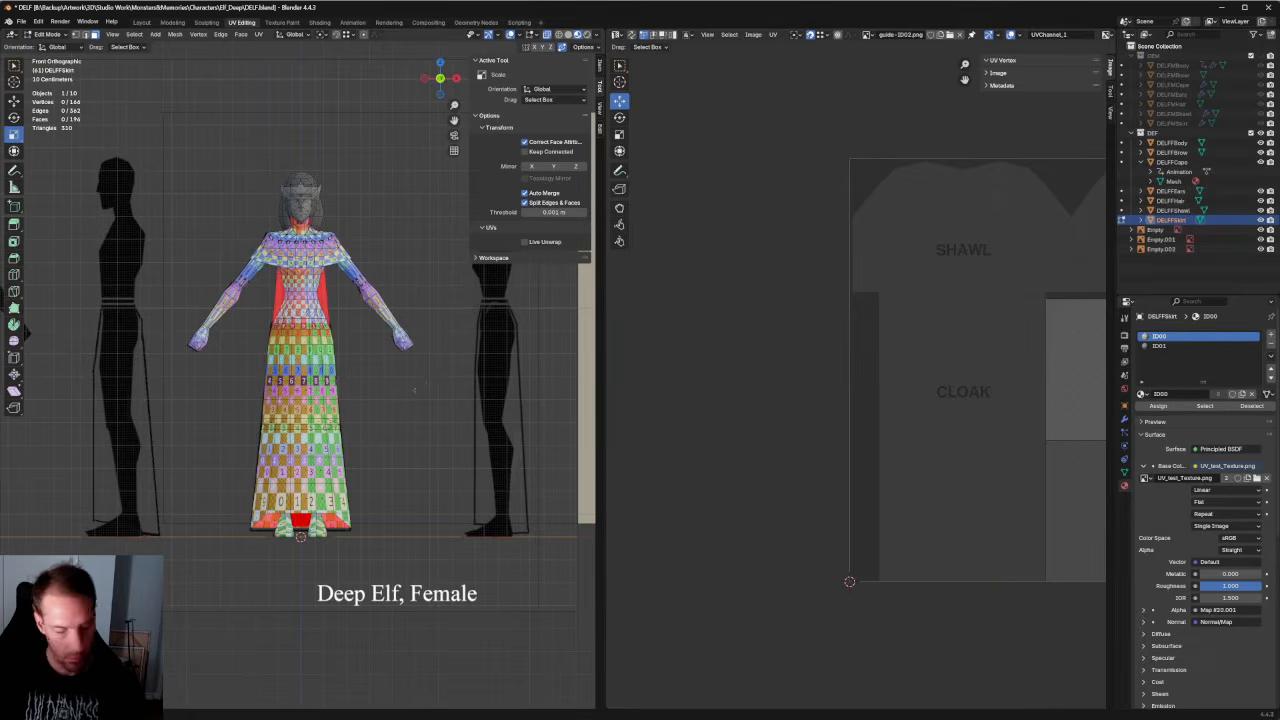
Select the whole mesh and move the back panel's UVs into the tile, beside the front panel.
key(a)
scroll(800, 400, down, 2)
drag(810, 316, 612, 602)
key(g)
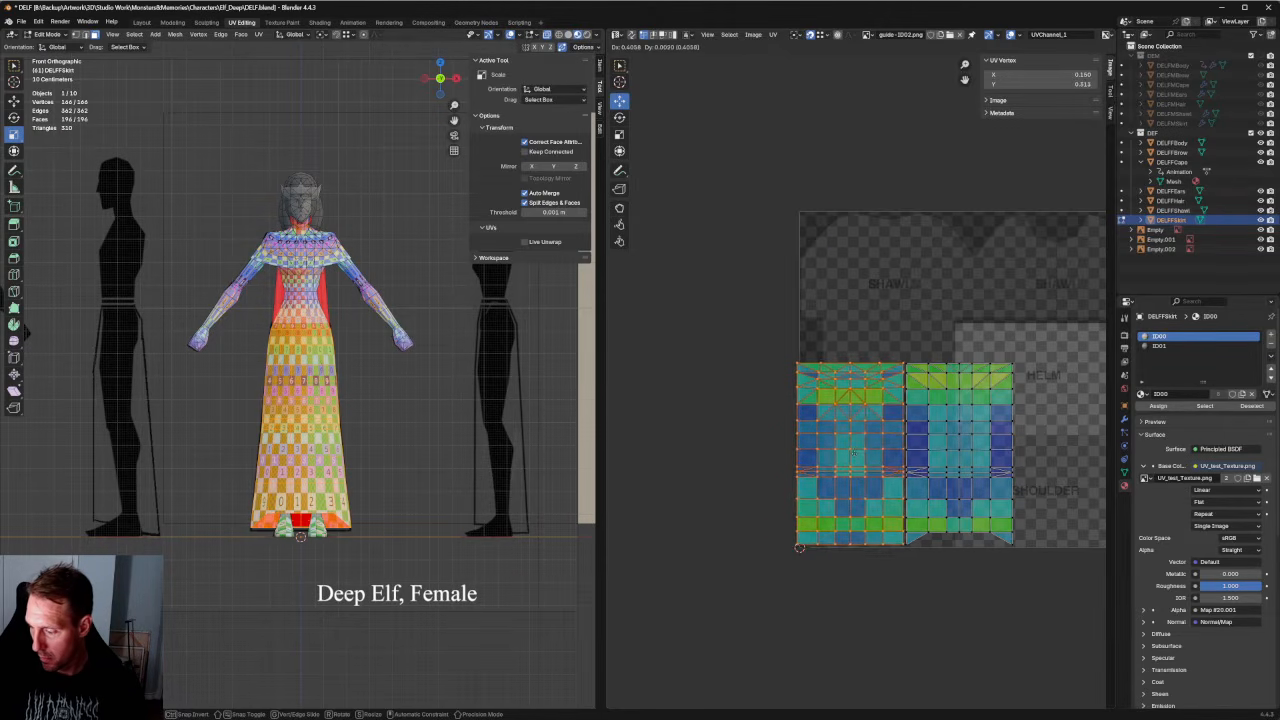
click(852, 452)
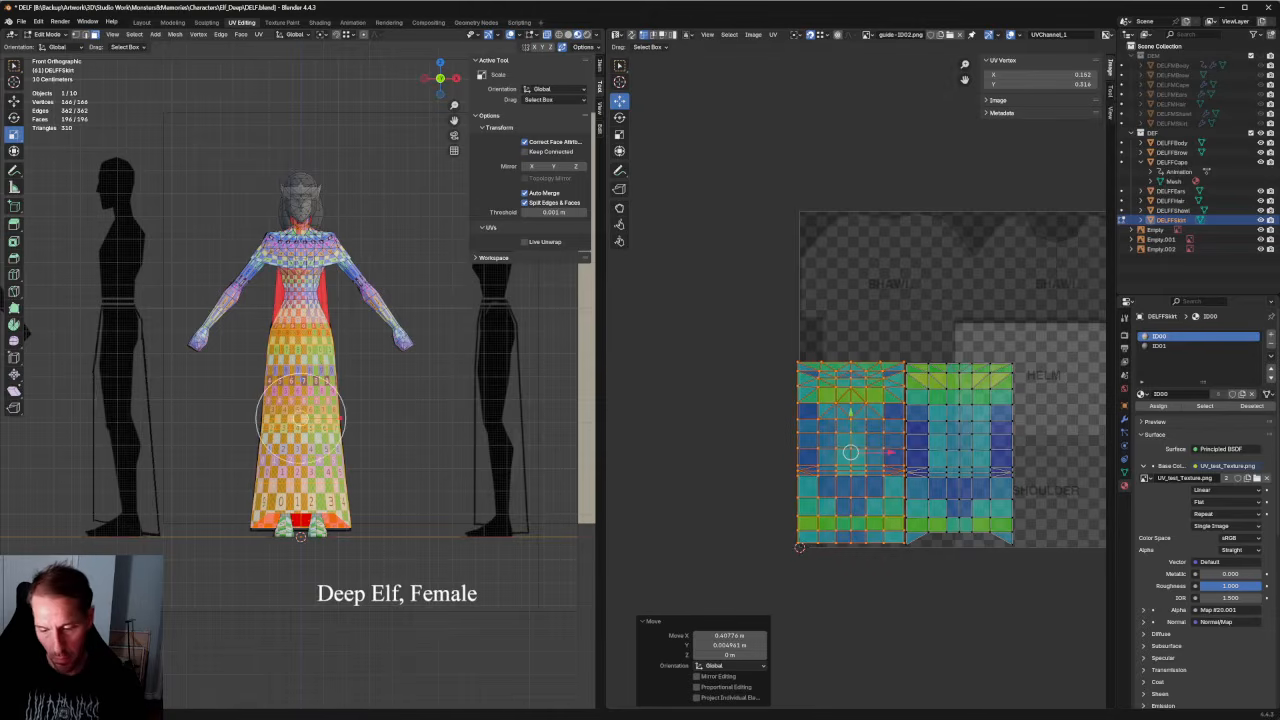
Set the skirt material's base color image to Map #20.001 and view the skirt from the front.
middle_drag(200, 375, 260, 410)
scroll(466, 406, up, 4)
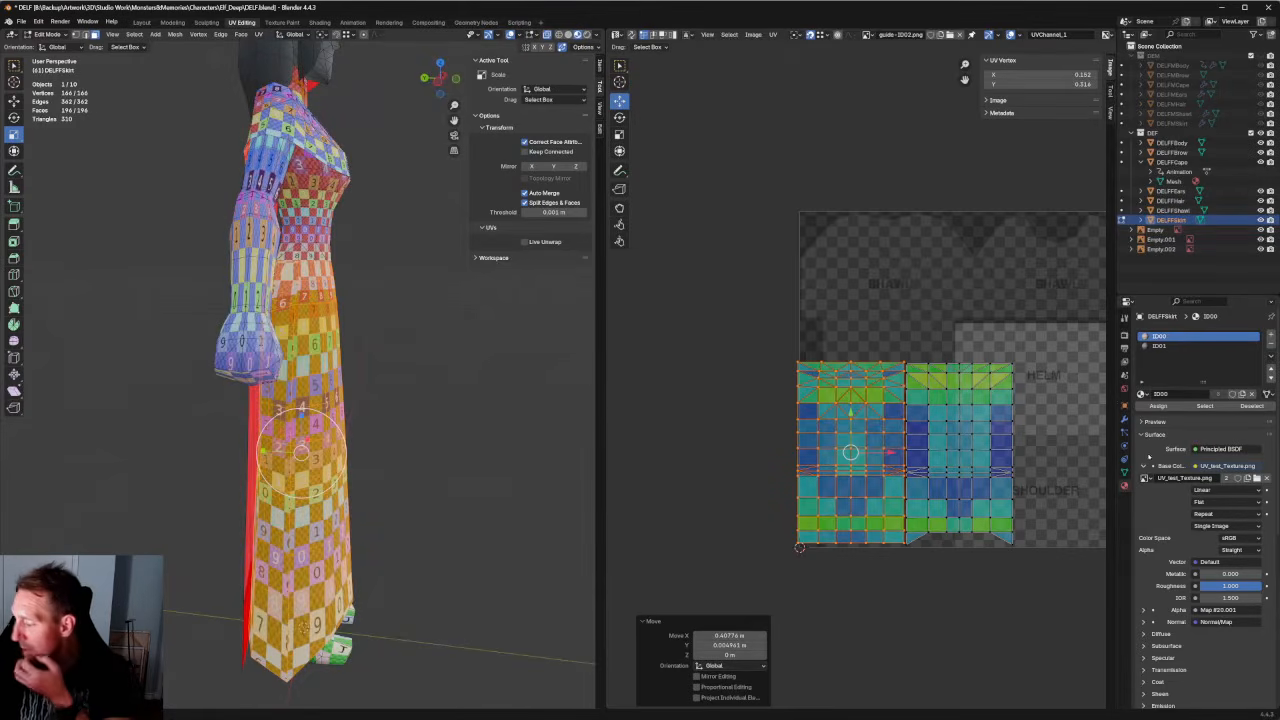
click(1145, 478)
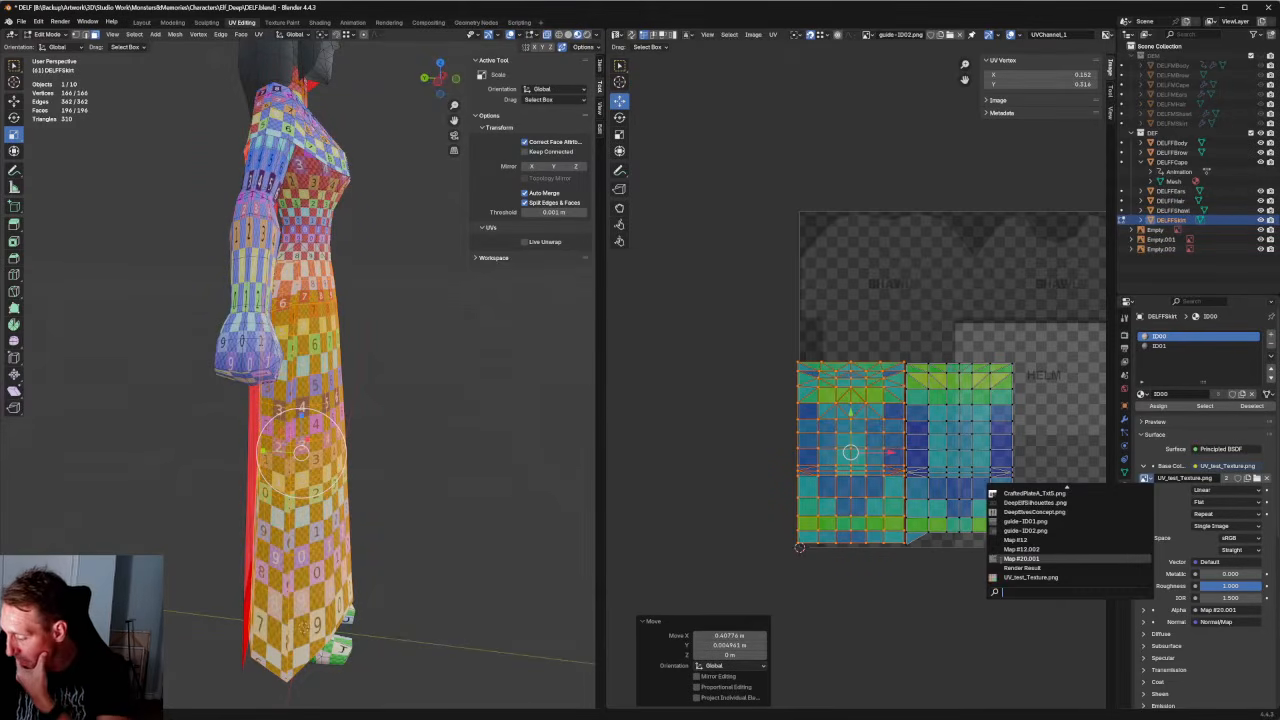
click(993, 560)
key(KP_1)
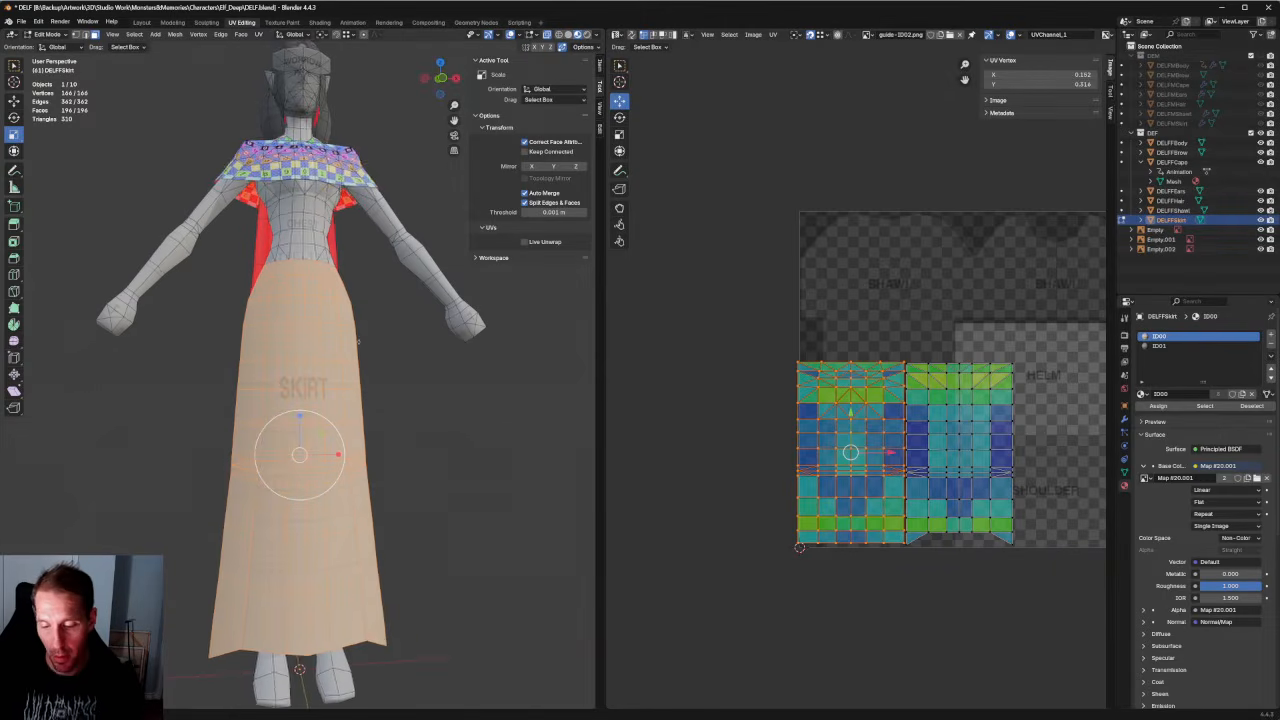
View the skirt from behind and hide the cape object.
key(alt+z)
key(ctrl+KP_1)
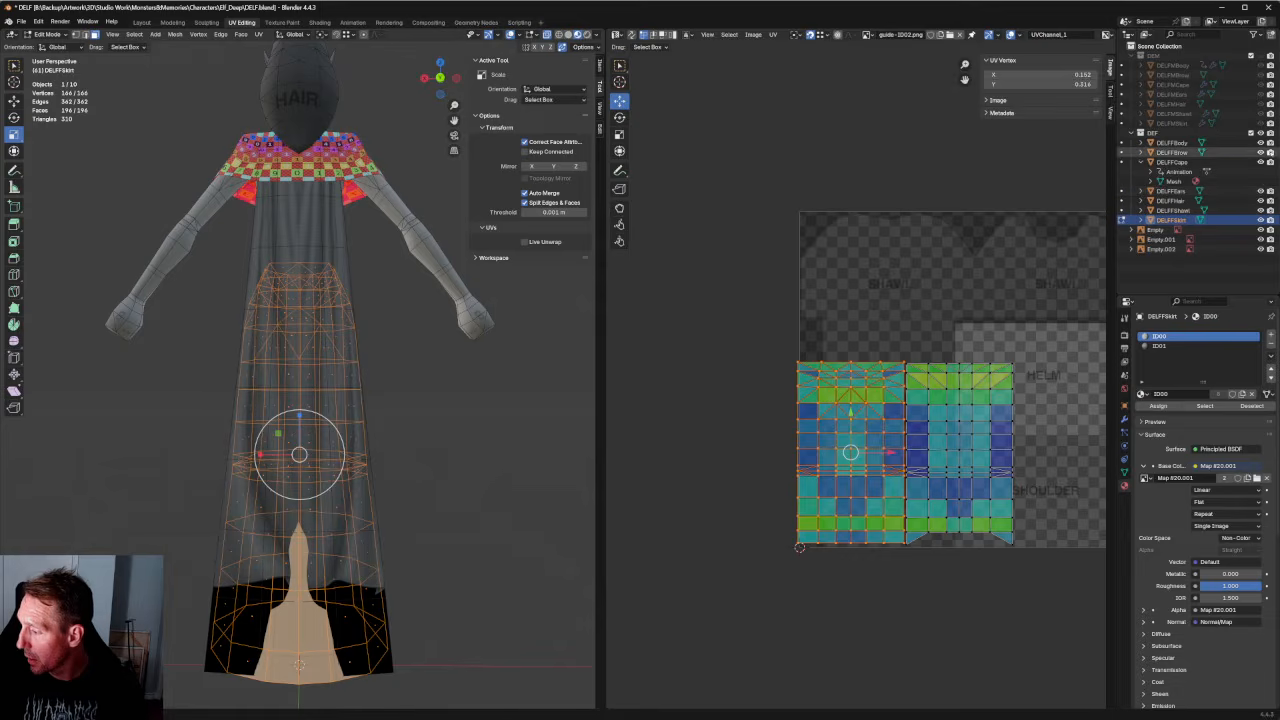
click(1261, 162)
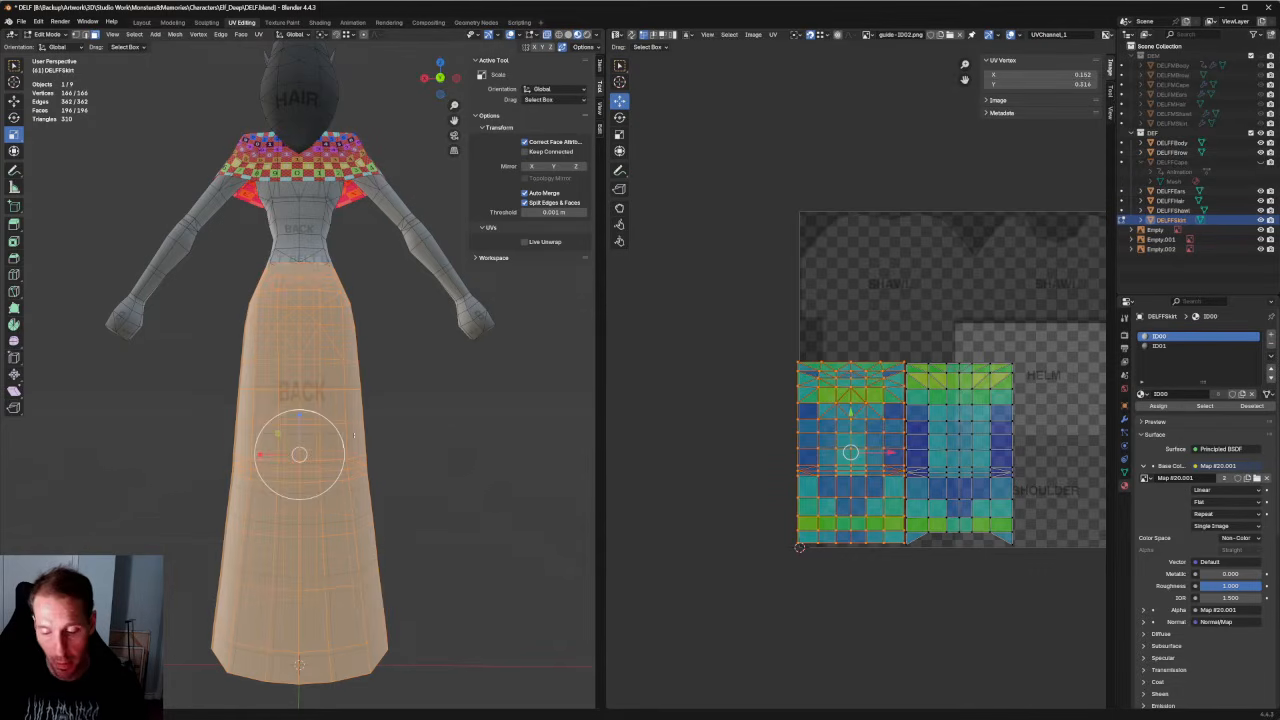
Shift the back panel's UVs slightly right and down so they meet the tile's left border and the front panel.
scroll(849, 560, up, 2)
drag(720, 224, 938, 566)
scroll(870, 380, up, 1)
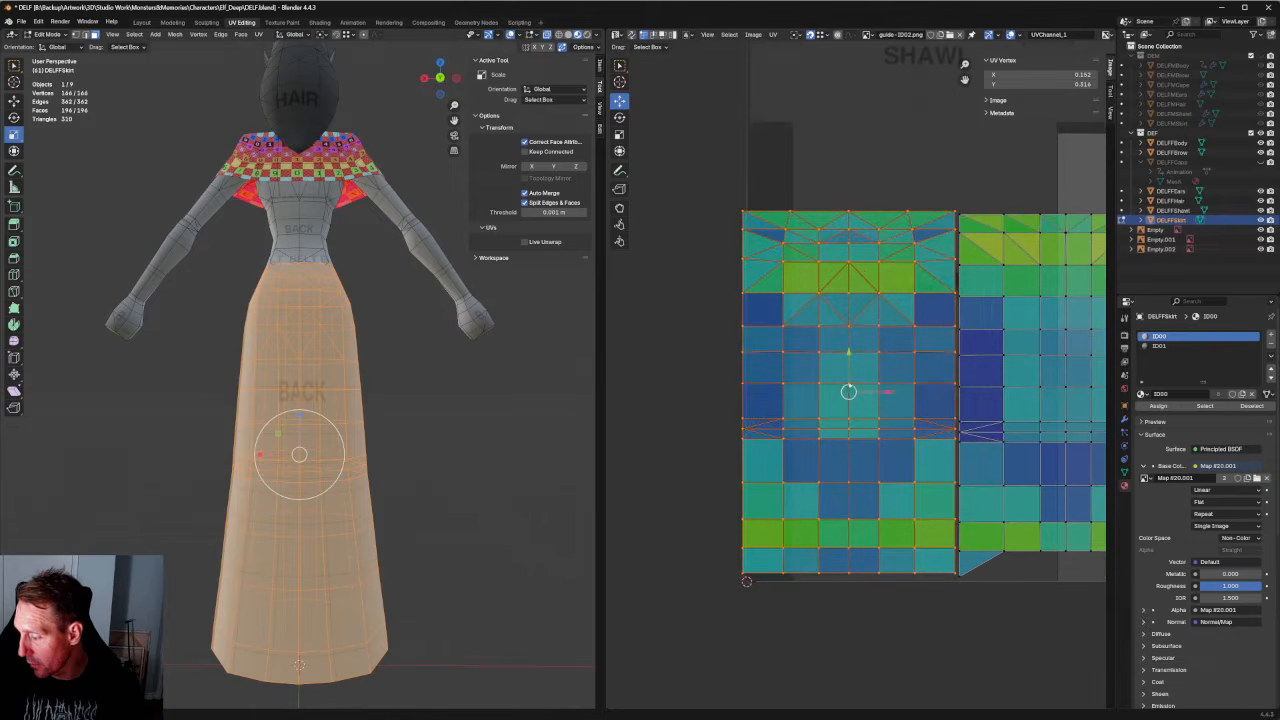
key(g)
click(701, 530)
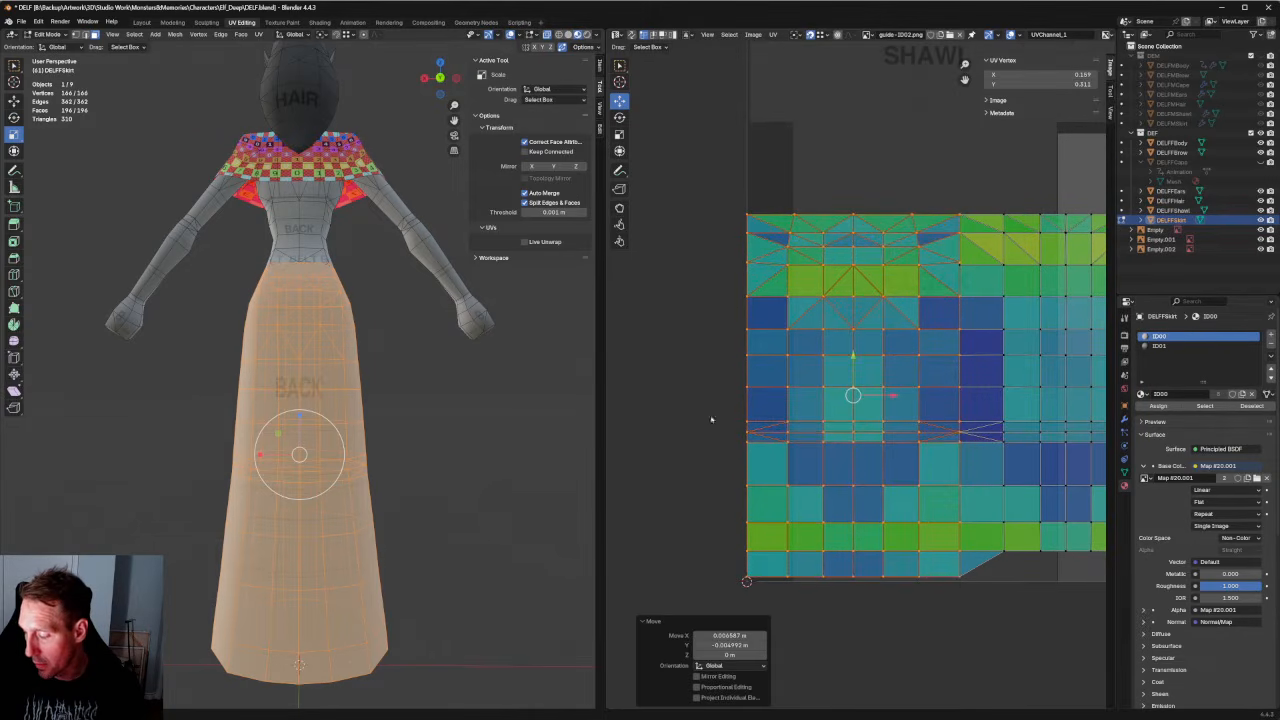
Select the back panel's outer edge vertices and examine up close how the skirt UVs align with the tile and guide.
drag(712, 145, 787, 564)
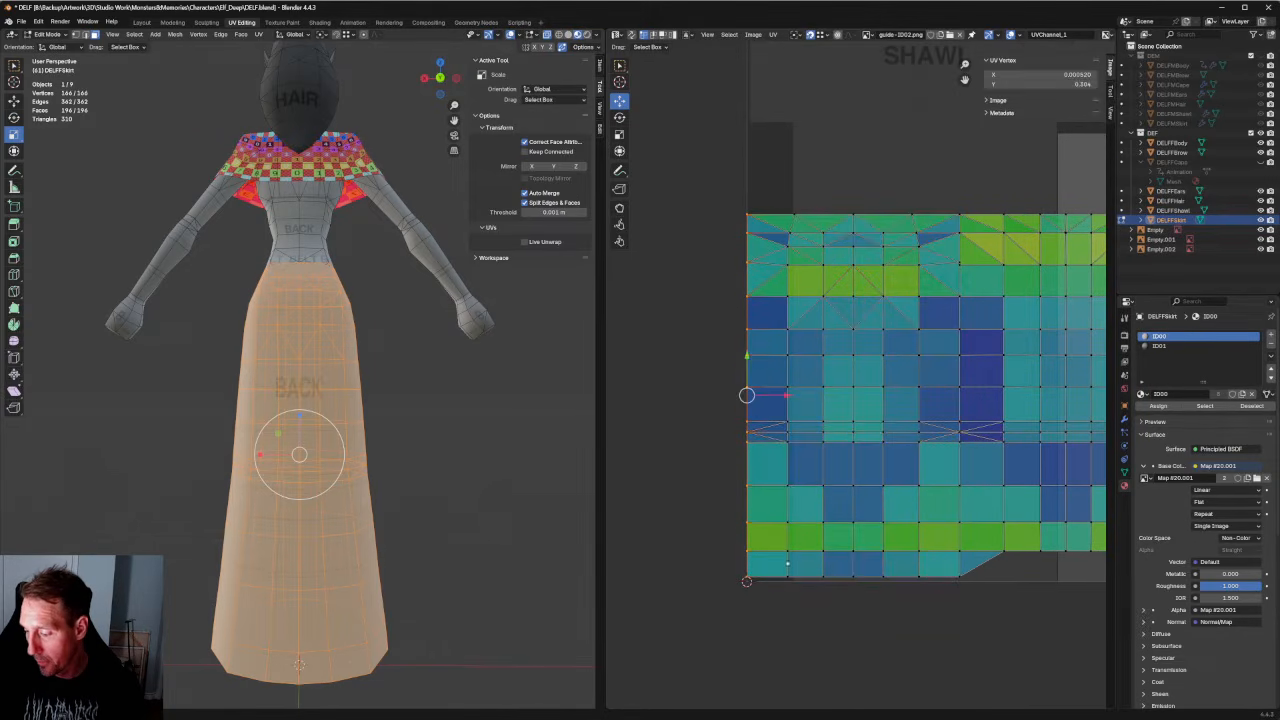
scroll(690, 405, up, 10)
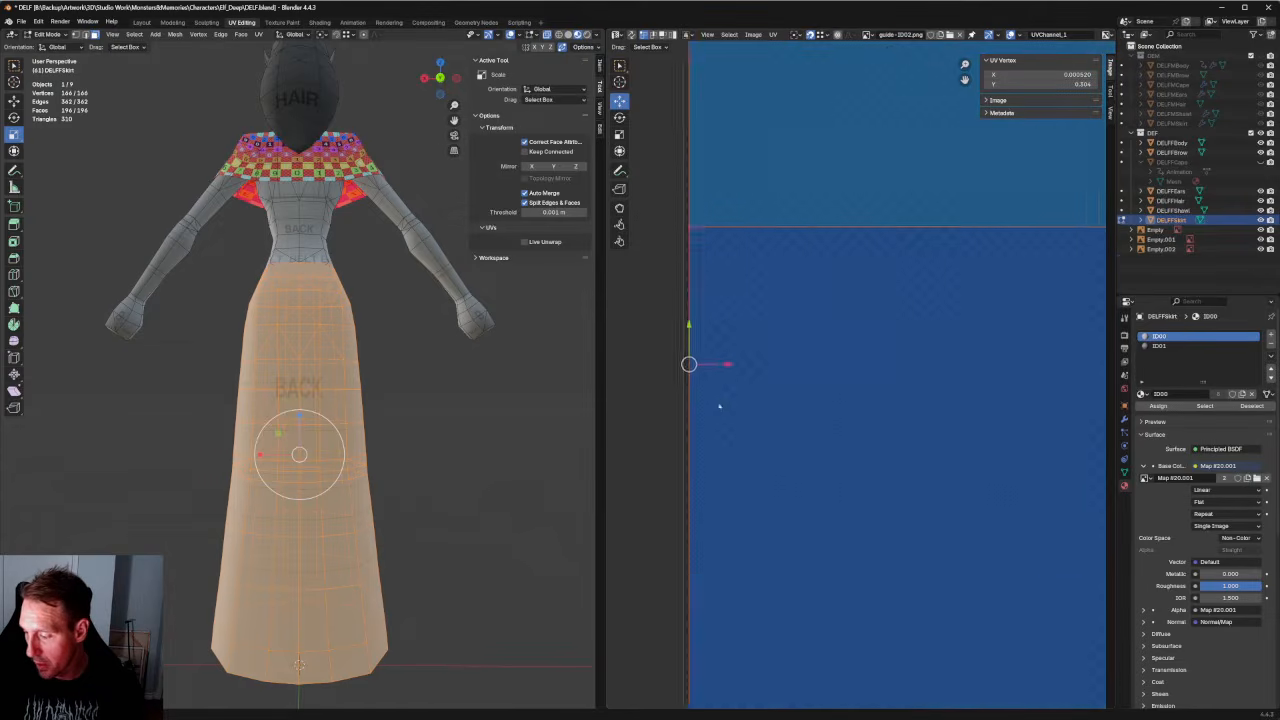
scroll(695, 375, down, 8)
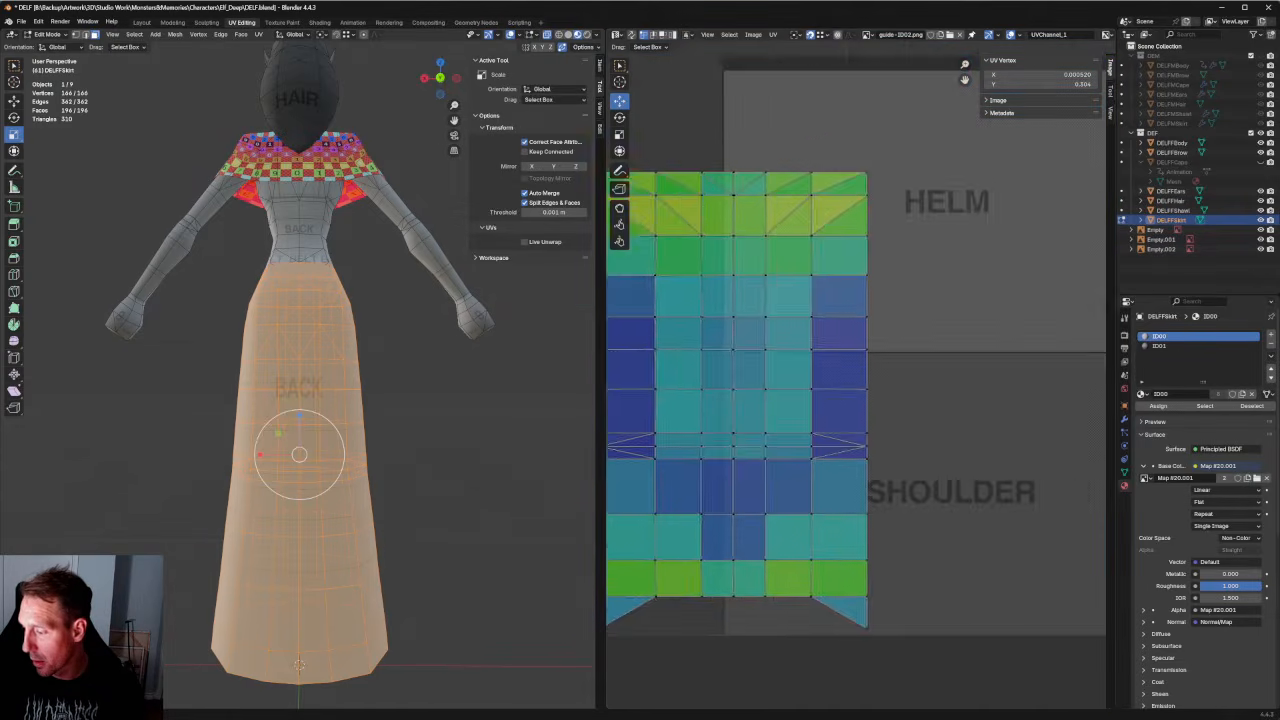
scroll(831, 373, up, 4)
scroll(831, 373, down, 5)
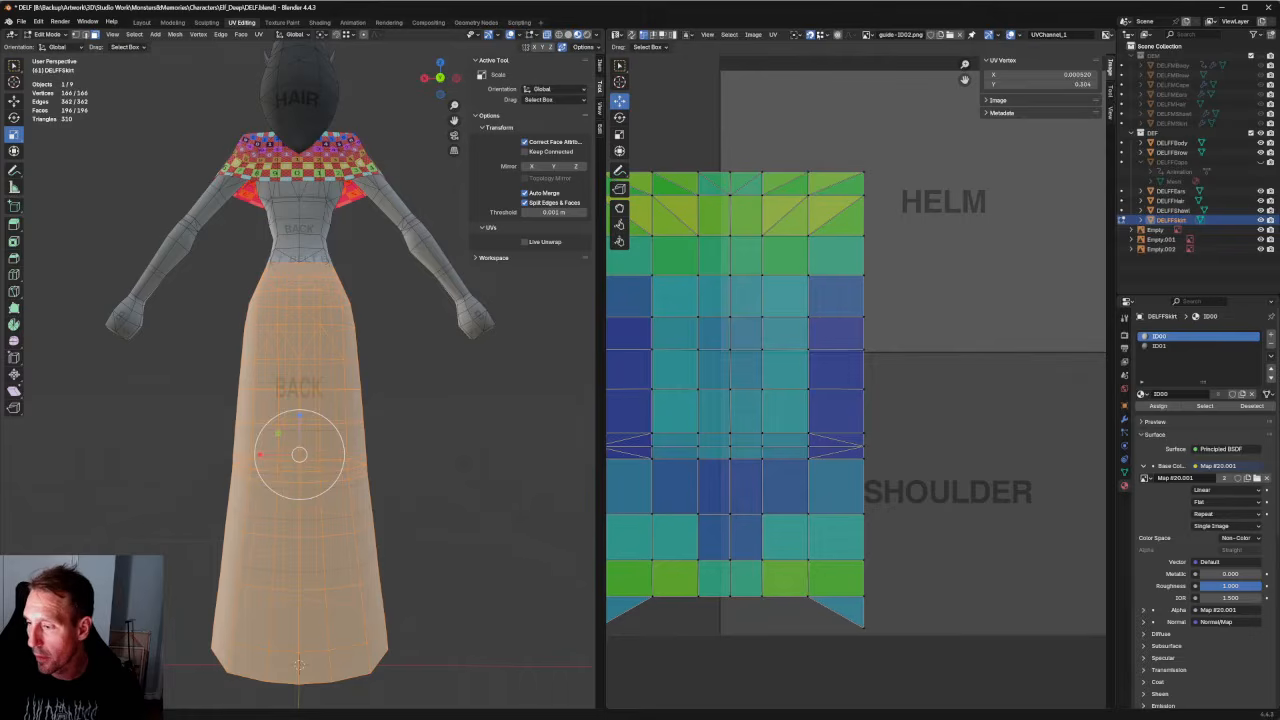
Display Map #20.001 behind the UVs and compare the skirt panels with its skirt regions.
click(866, 35)
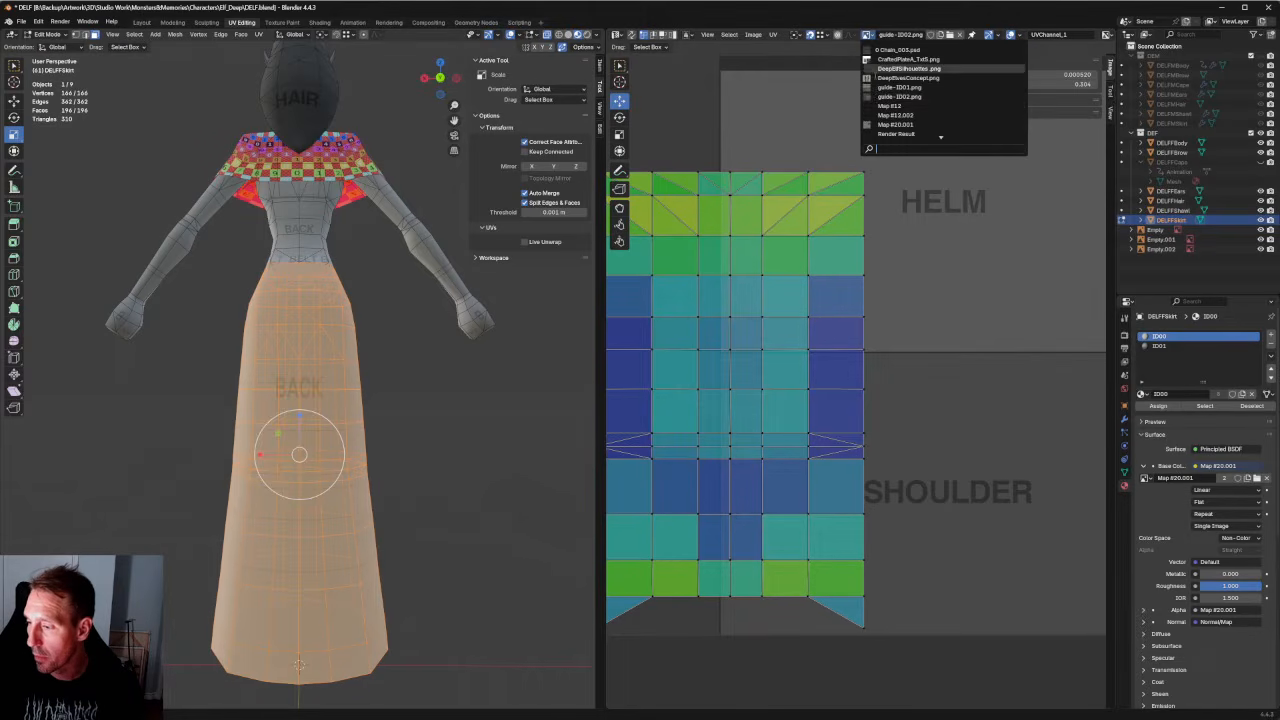
click(895, 124)
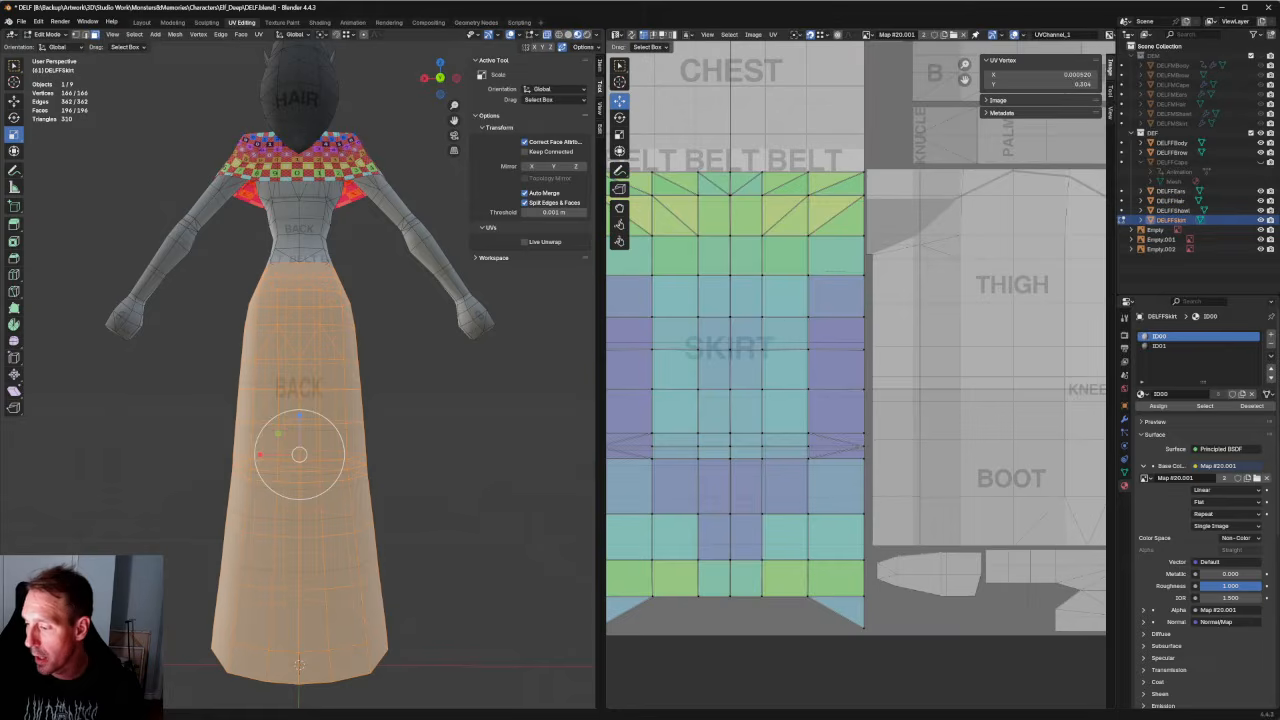
scroll(700, 380, up, 5)
scroll(692, 387, down, 10)
middle_drag(698, 362, 861, 383)
scroll(861, 381, up, 12)
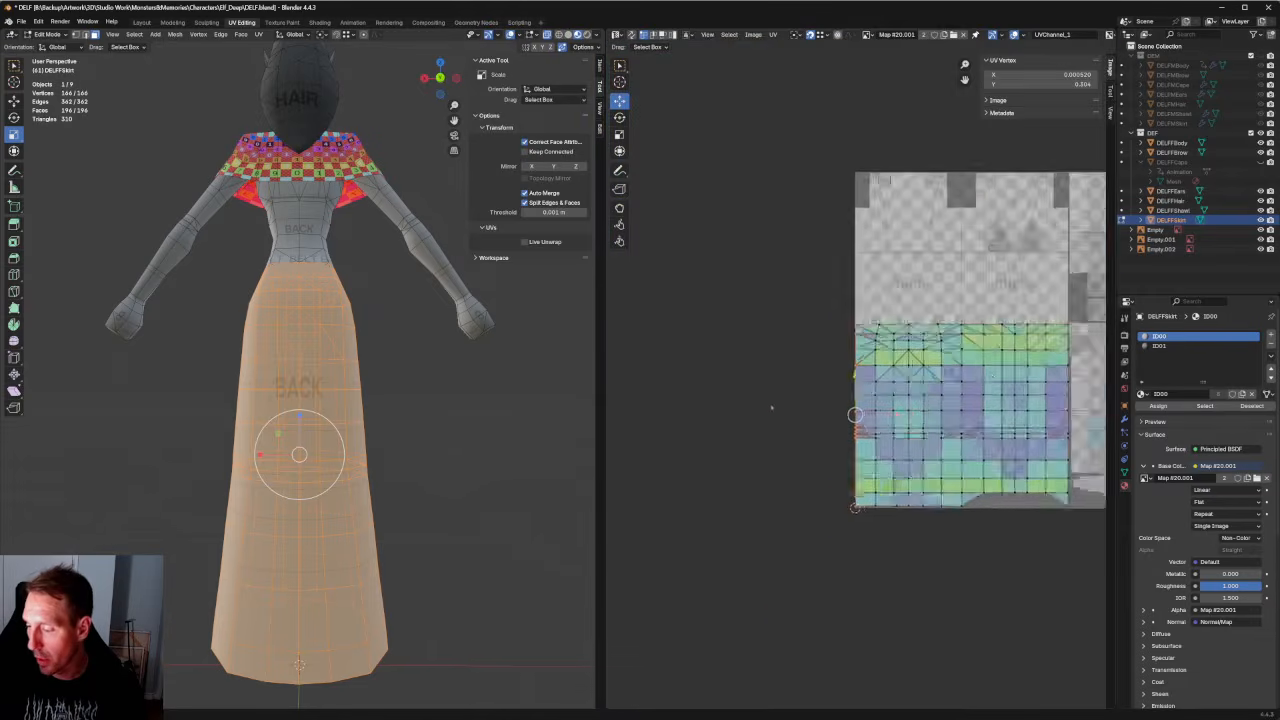
Align the second row of skirt UV vertices below the belt horizontally across the front and back panels.
scroll(861, 381, down, 12)
scroll(965, 318, up, 5)
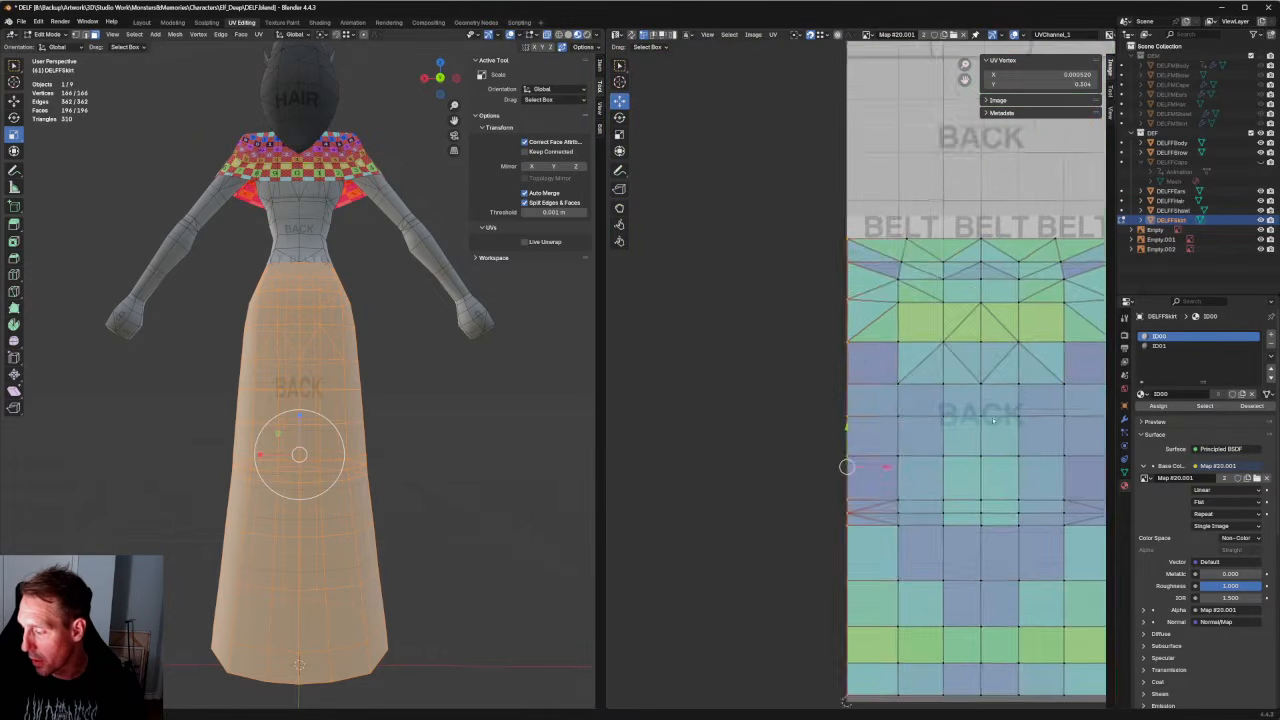
middle_drag(1008, 384, 710, 328)
scroll(800, 380, down, 2)
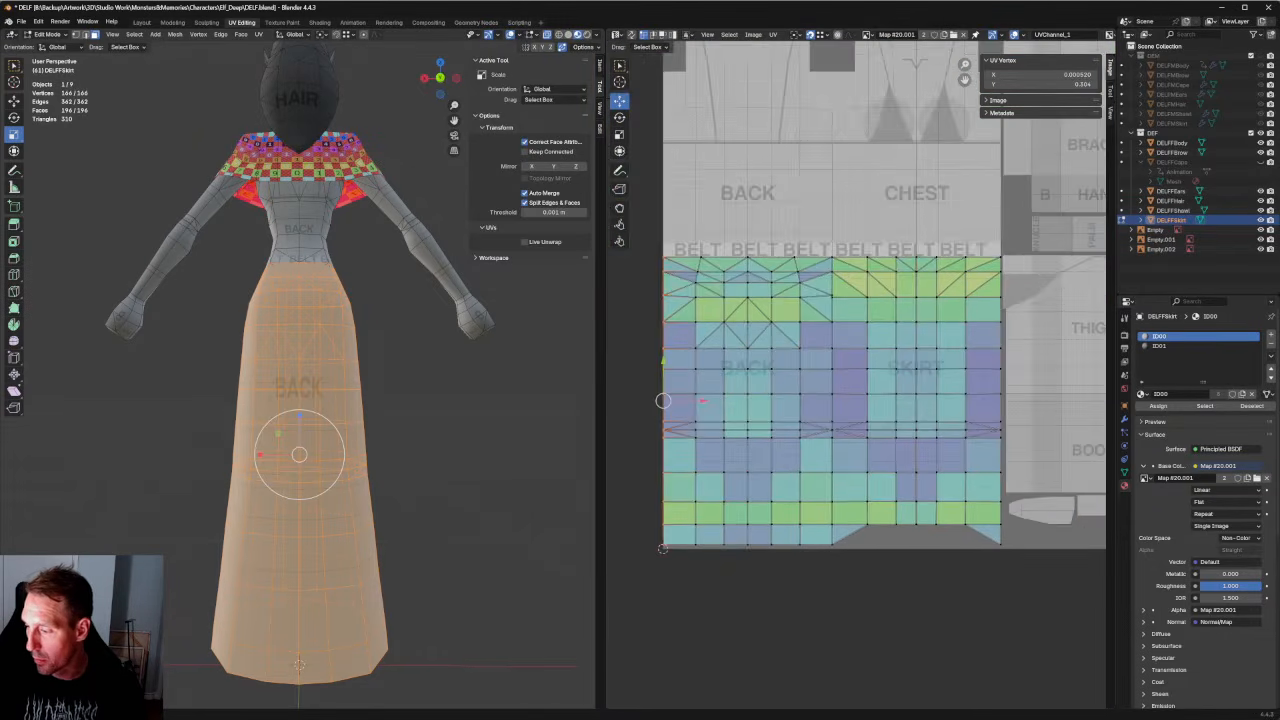
drag(657, 309, 655, 312)
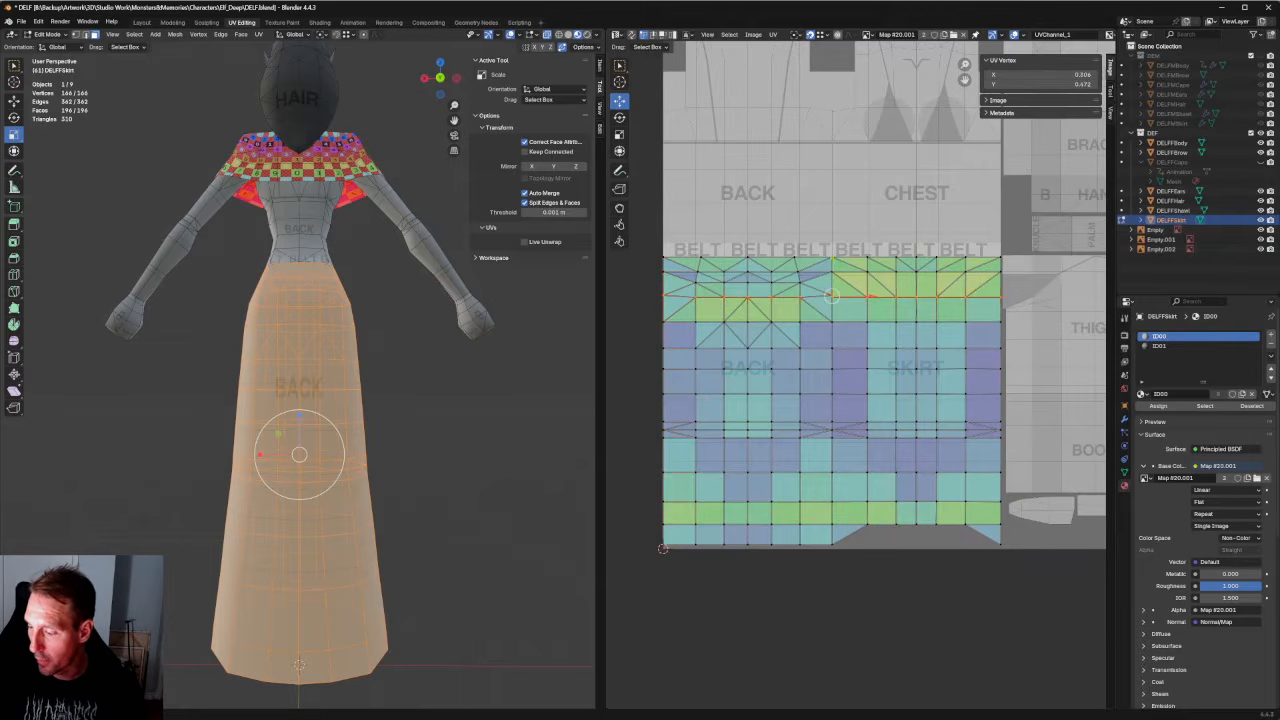
scroll(797, 268, up, 2)
middle_drag(798, 258, 869, 315)
scroll(869, 315, down, 1)
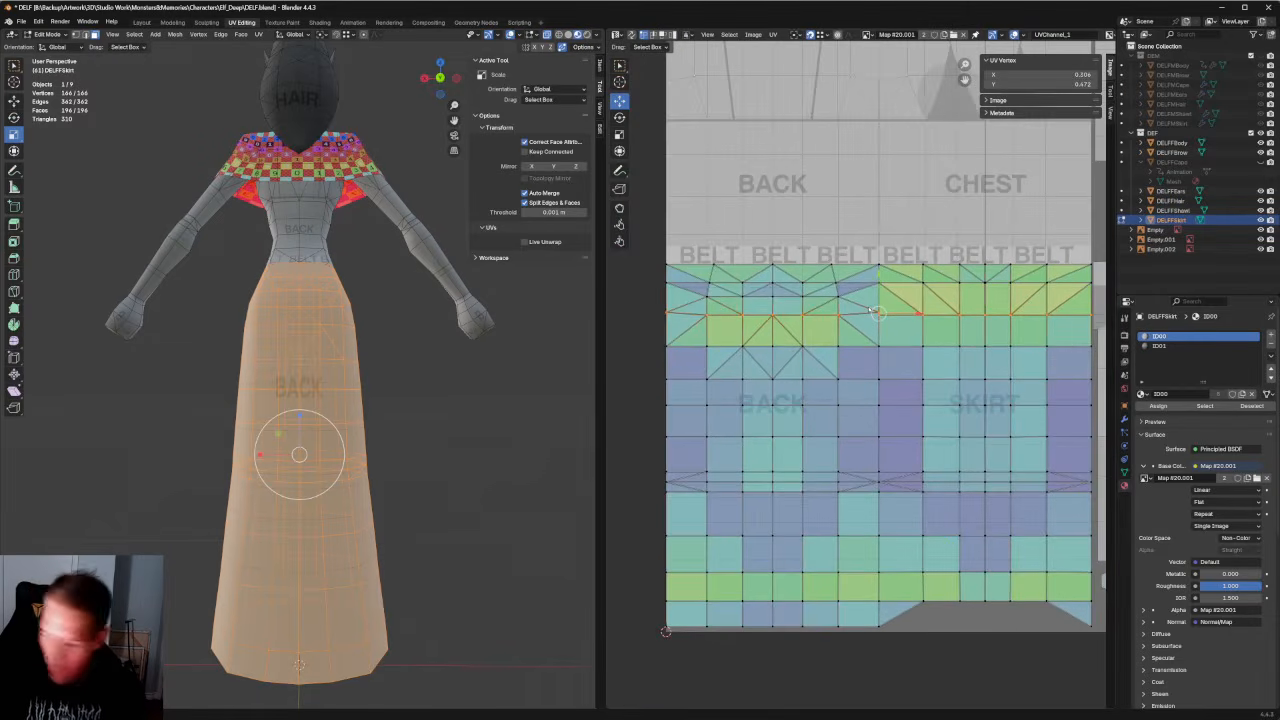
key(ctrl+z)
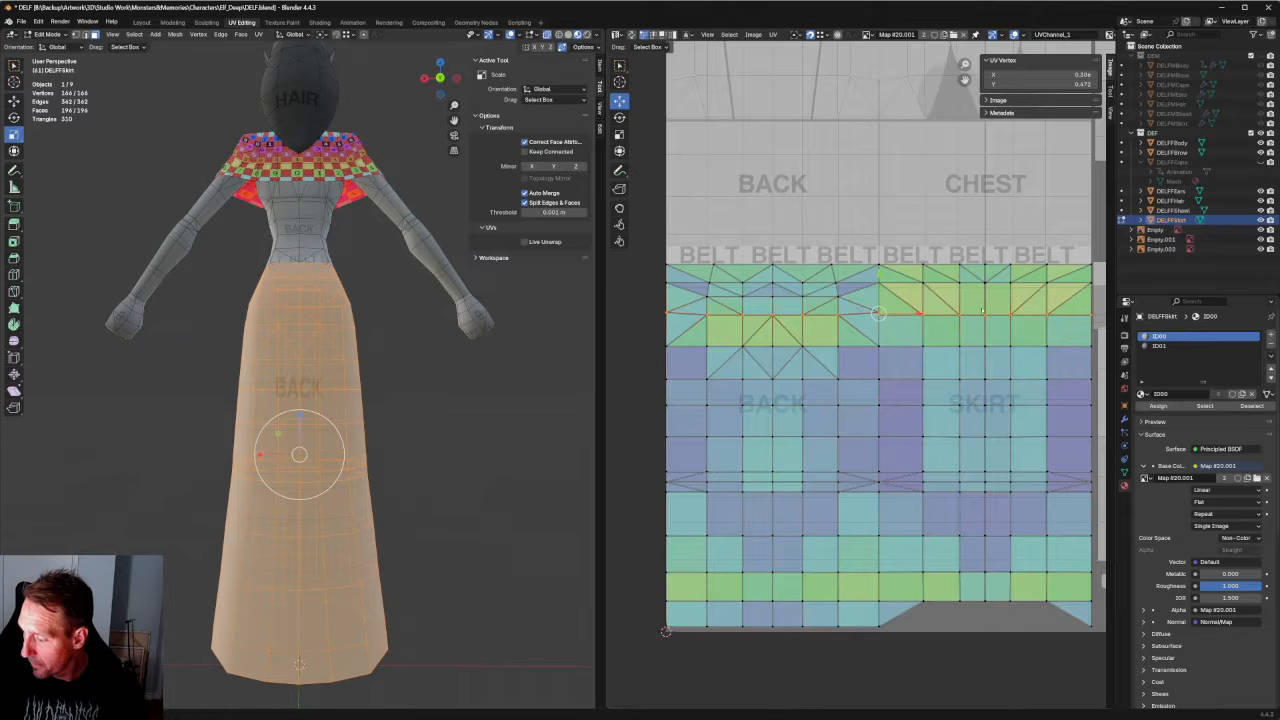
click(985, 313)
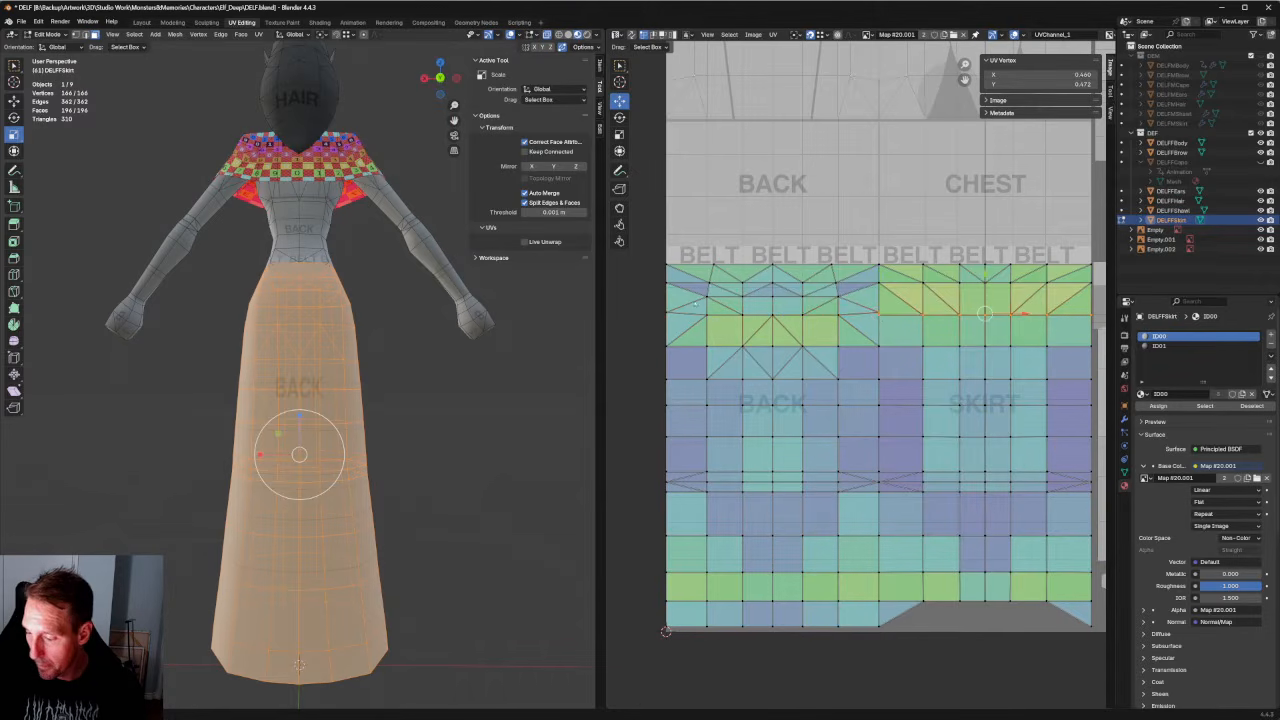
click(877, 313)
key(shift+r)
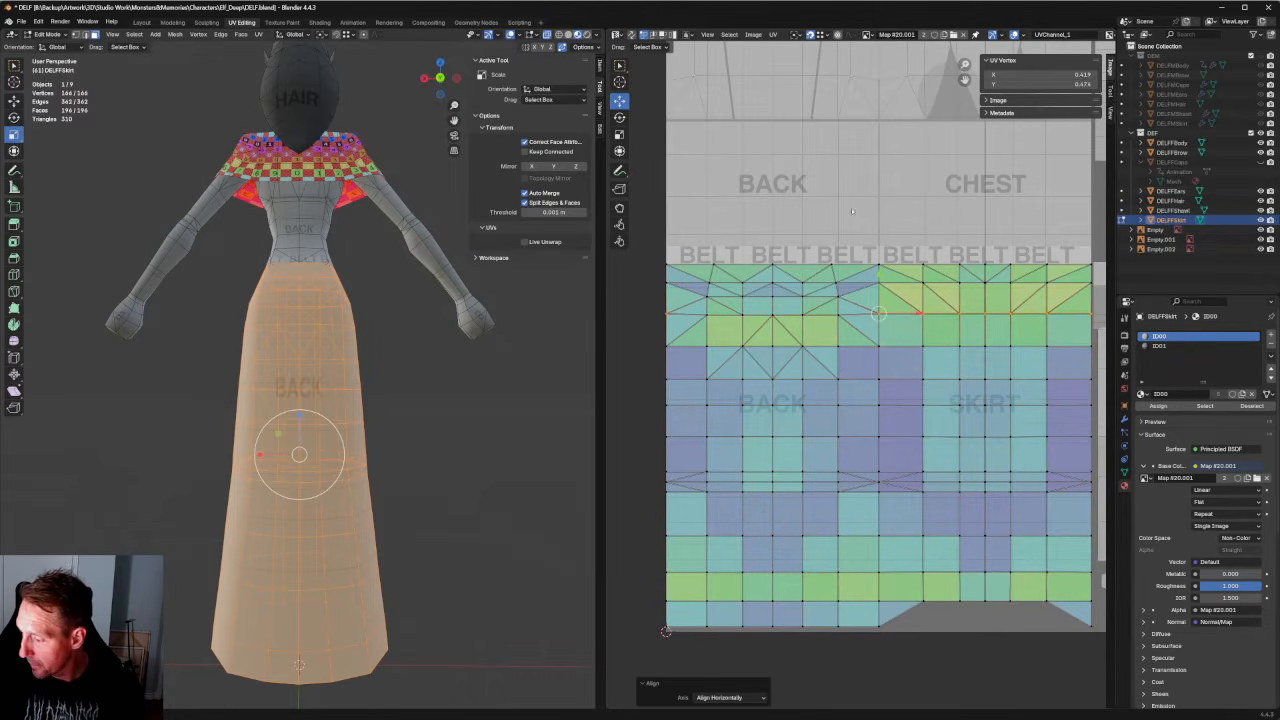
key(alt+a)
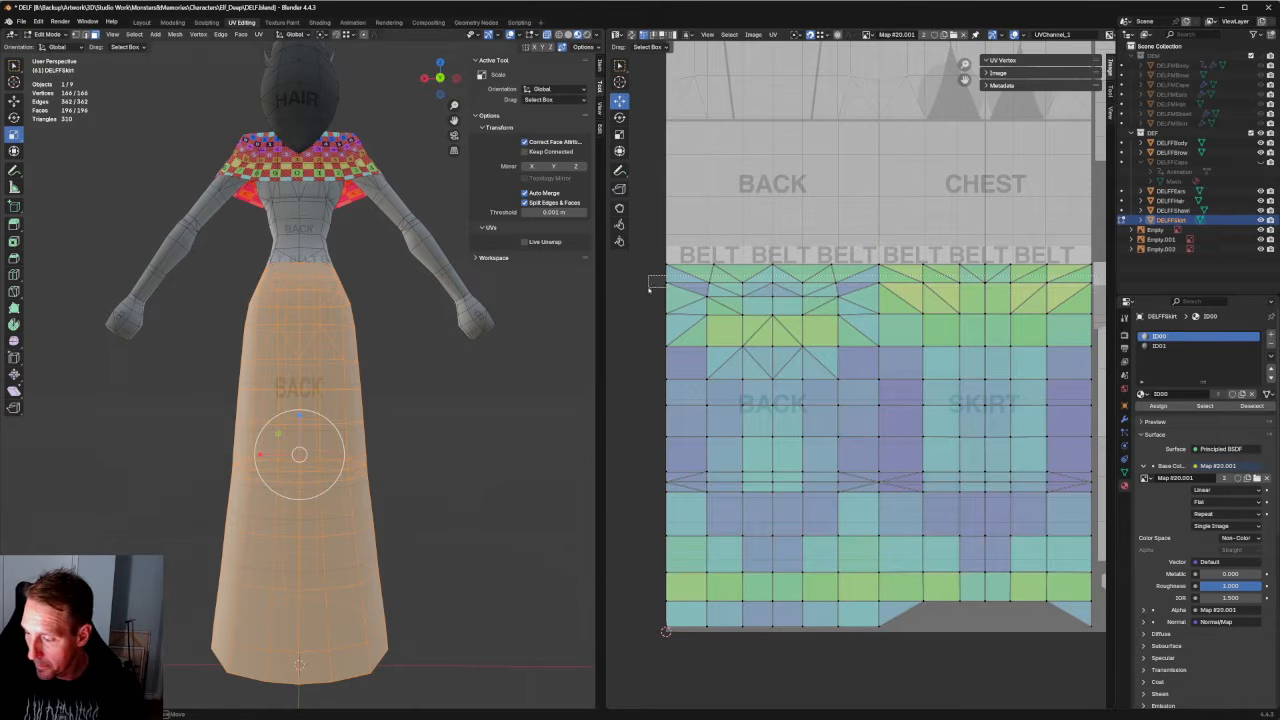
Align the first row of skirt UV vertices just below the waist edge horizontally across both panels.
alt+click(877, 283)
key(shift+r)
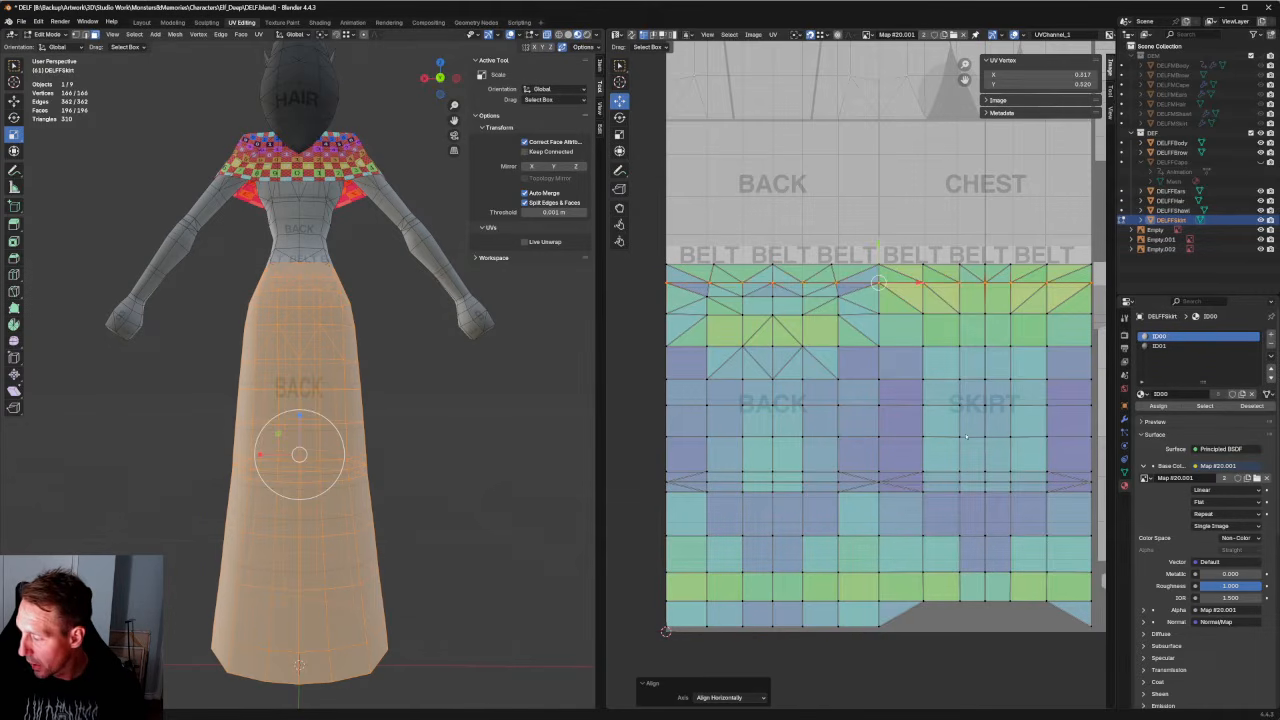
scroll(666, 631, down, 2)
key(alt+a)
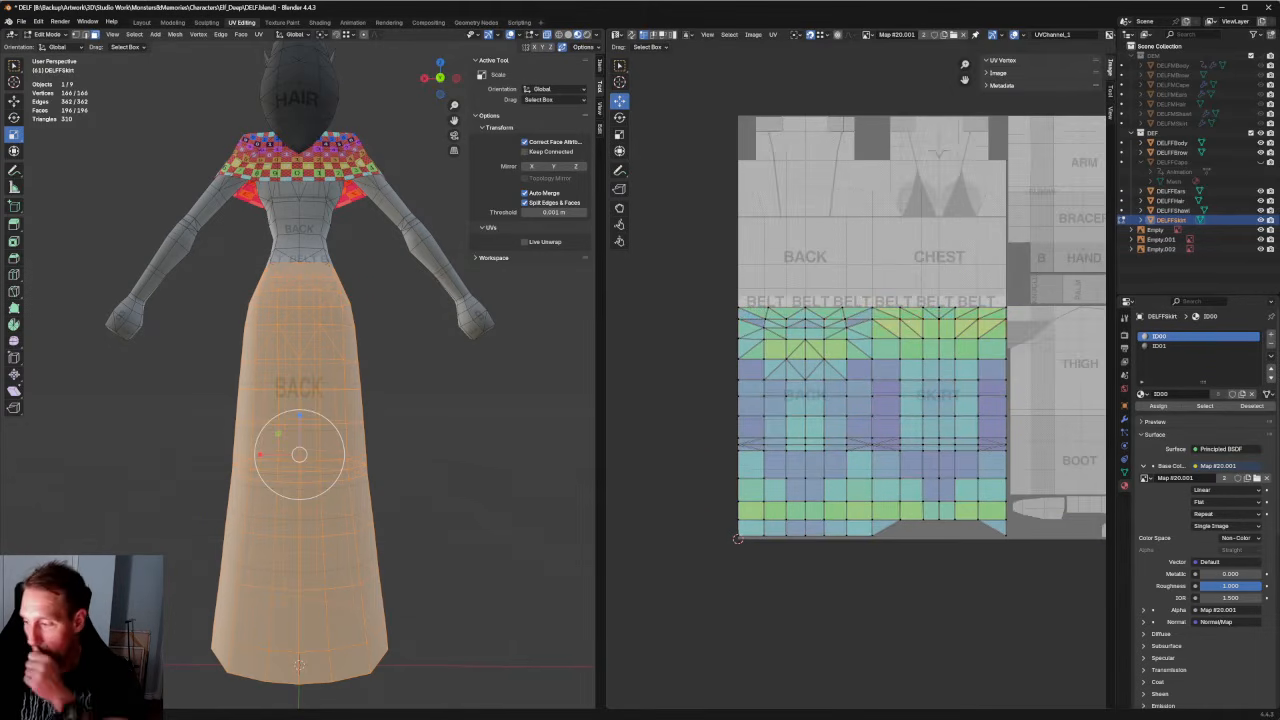
Hide the female elf's collection and show the male elf's collection.
alt+click(955, 518)
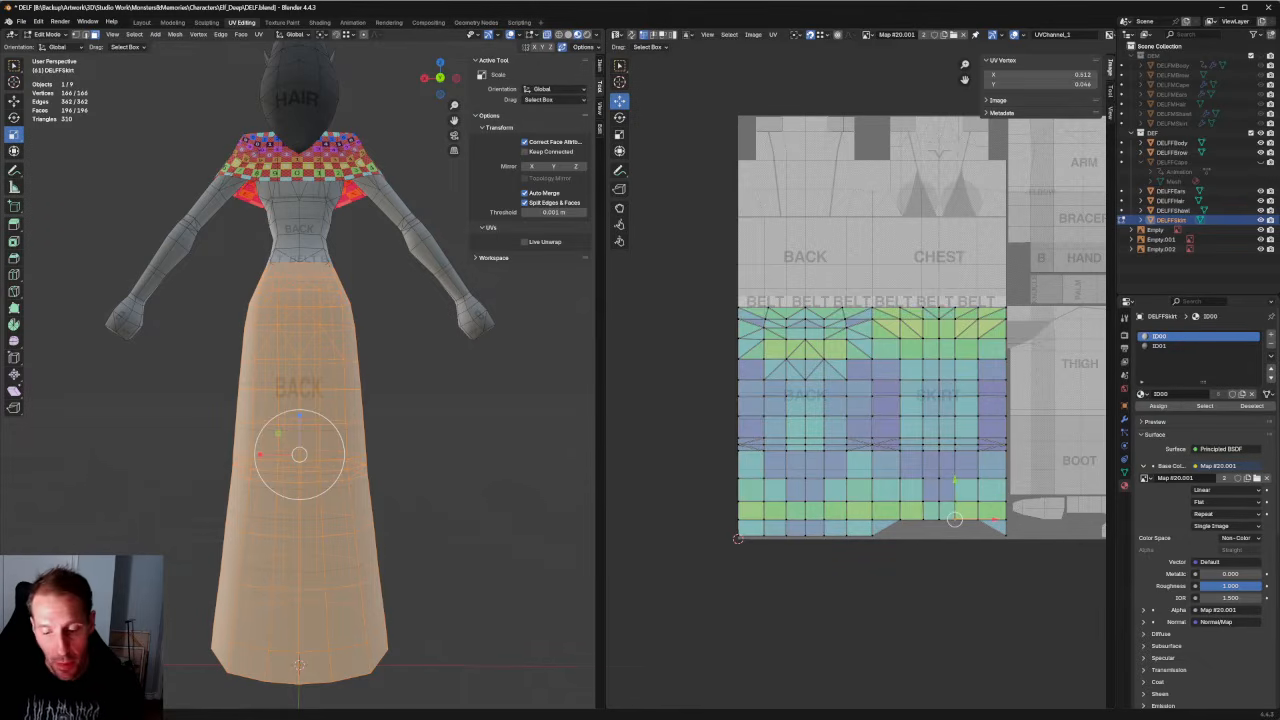
click(481, 381)
key(KP_1)
scroll(405, 270, up, 1)
scroll(395, 343, up, 2)
shift+middle_drag(403, 250, 366, 341)
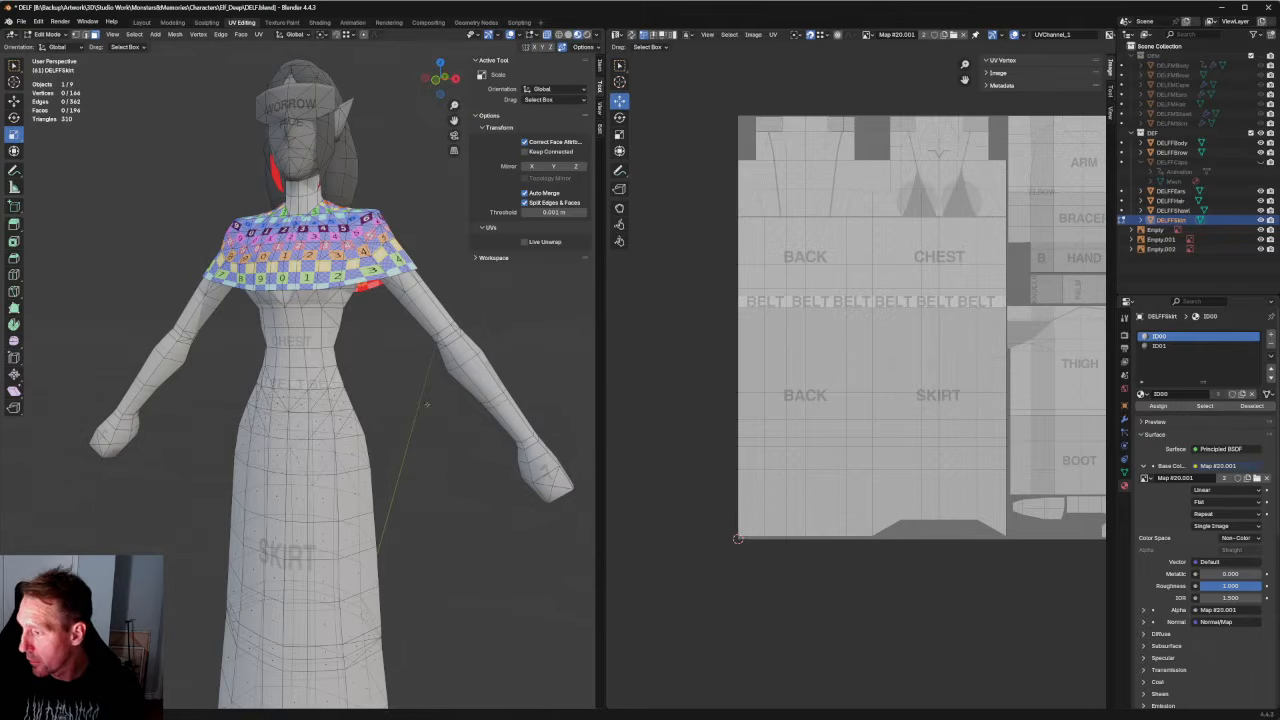
click(1261, 133)
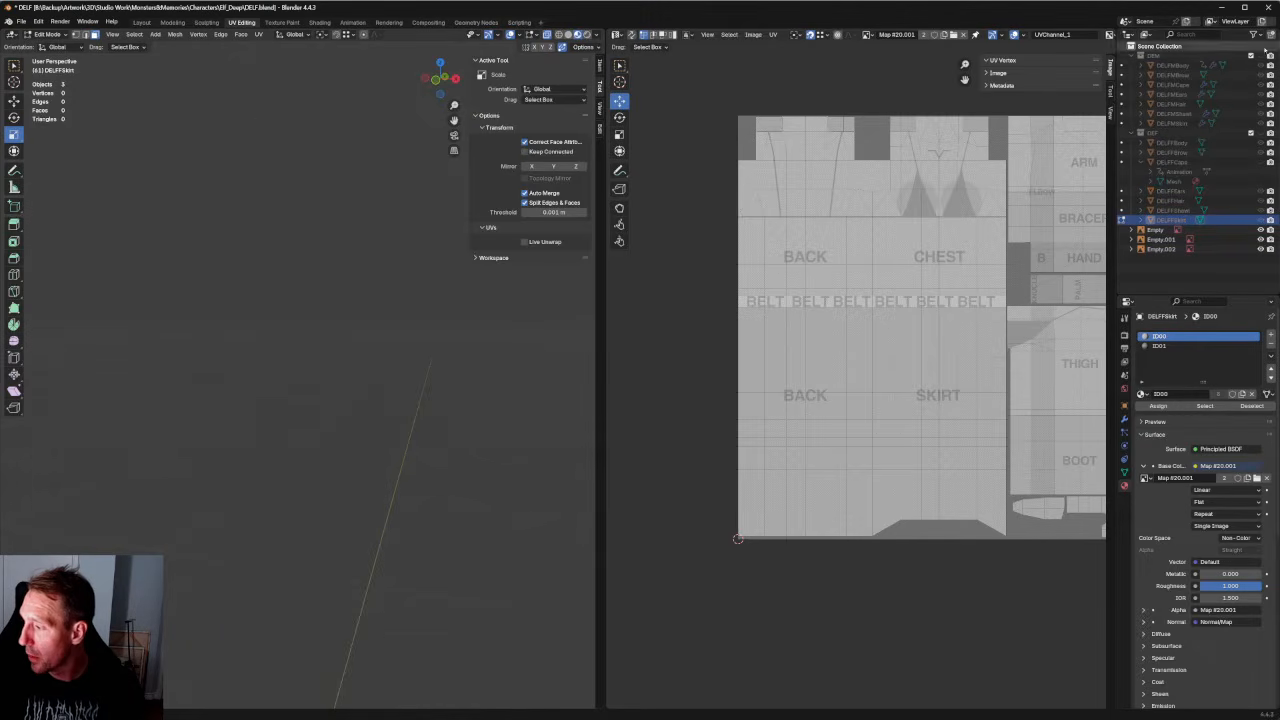
click(1261, 56)
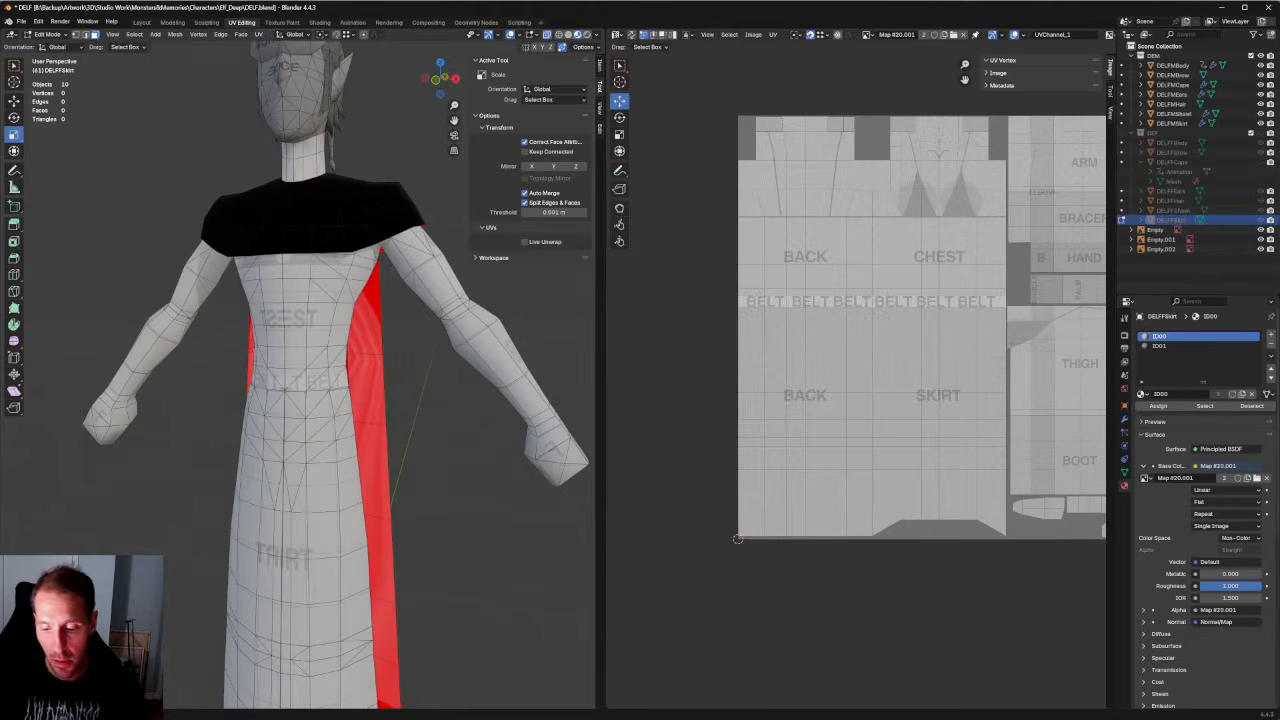
Open the male elf's DELFMBody and DELFMEars objects together for editing.
key(KP_1)
scroll(338, 331, up, 6)
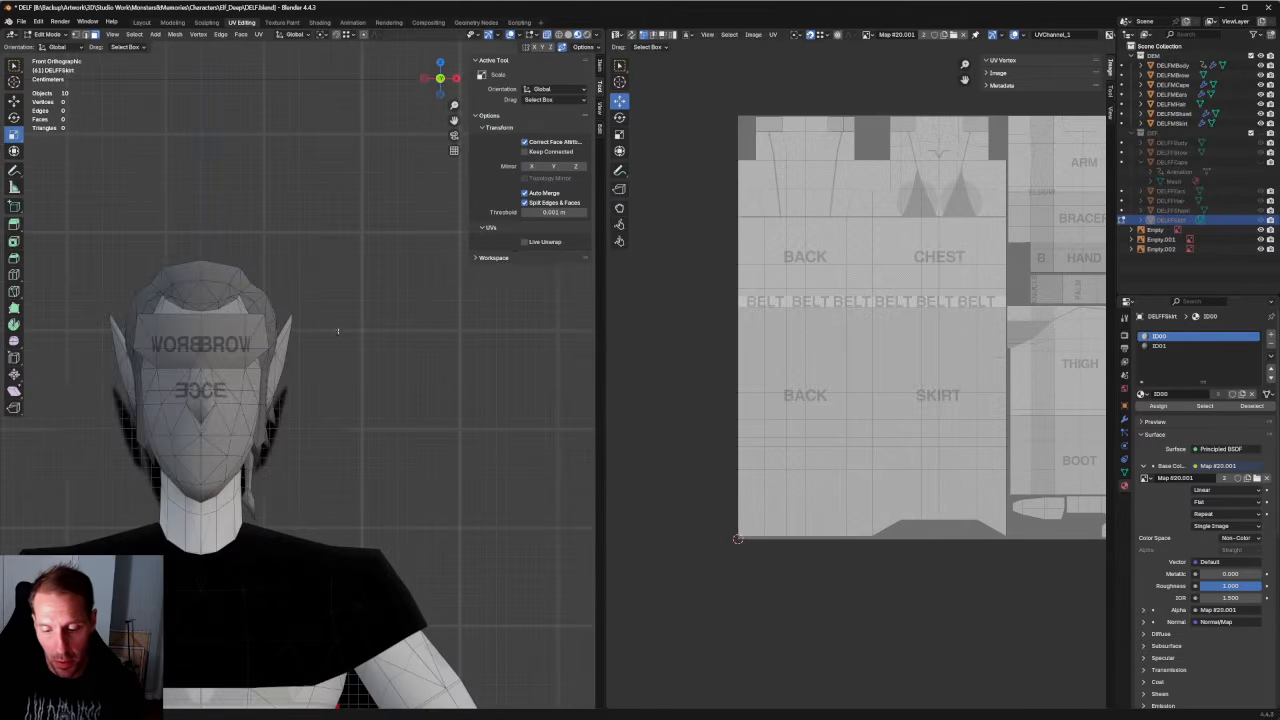
scroll(338, 331, down, 2)
middle_drag(338, 331, 290, 395)
scroll(290, 395, down, 4)
shift+middle_drag(290, 395, 325, 250)
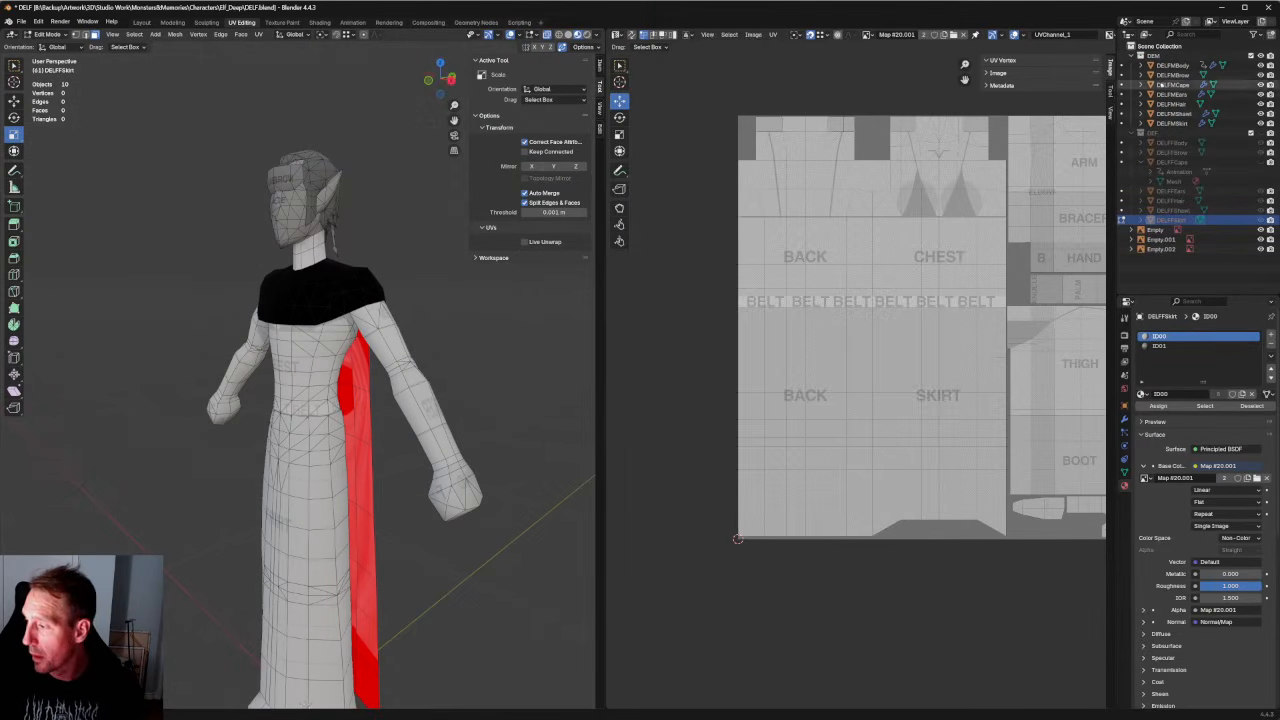
click(1172, 65)
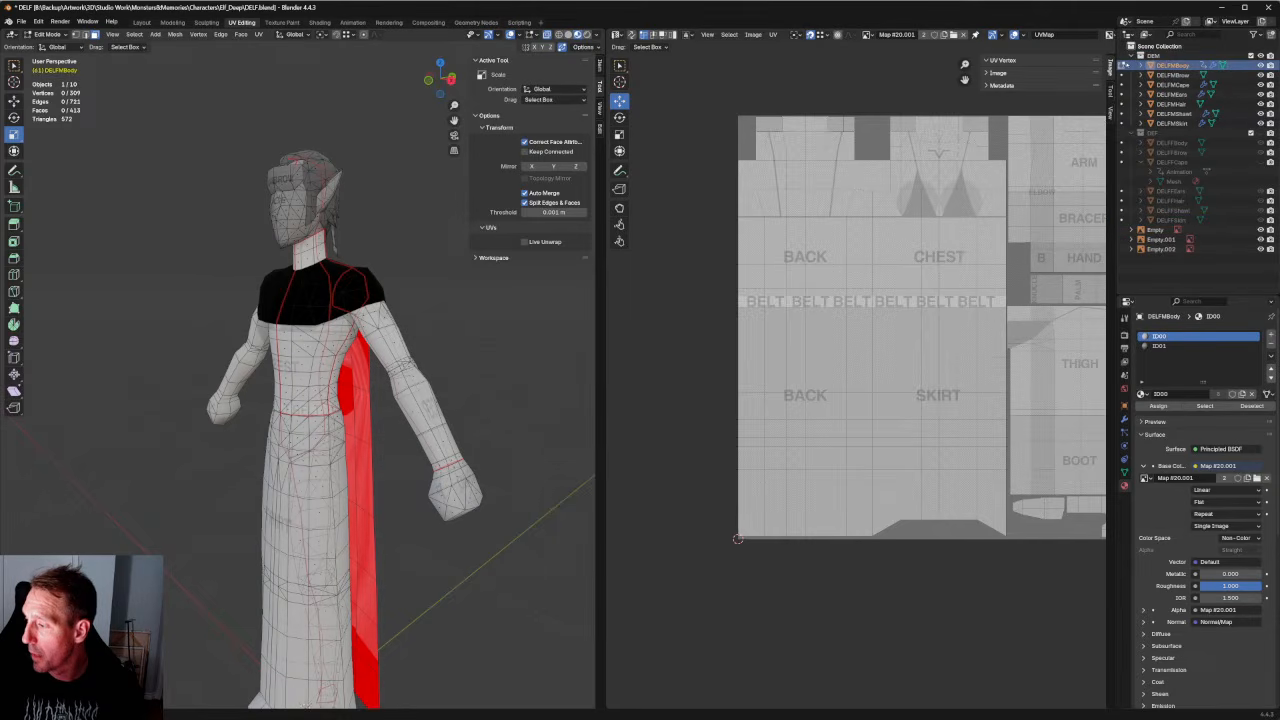
key(Down)
key(Down)
key(Down)
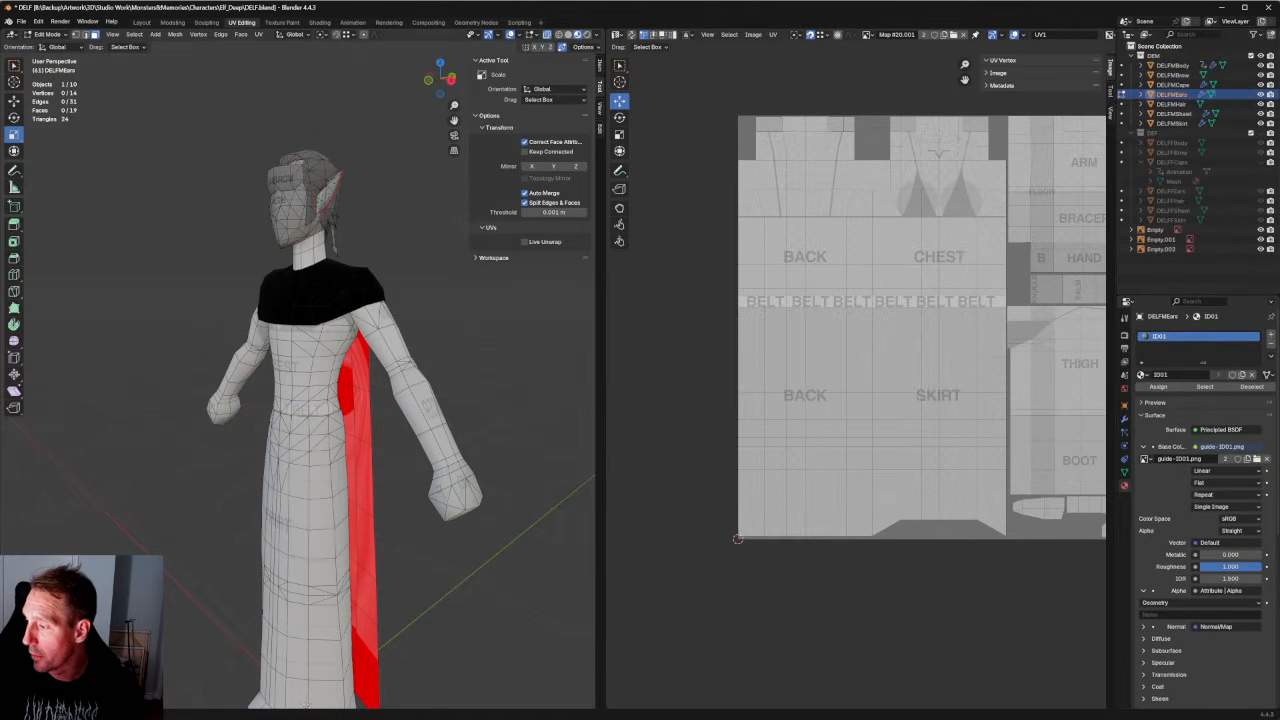
ctrl+click(1172, 65)
From the front, select the male elf's head and ear faces to show their UVs.
key(KP_1)
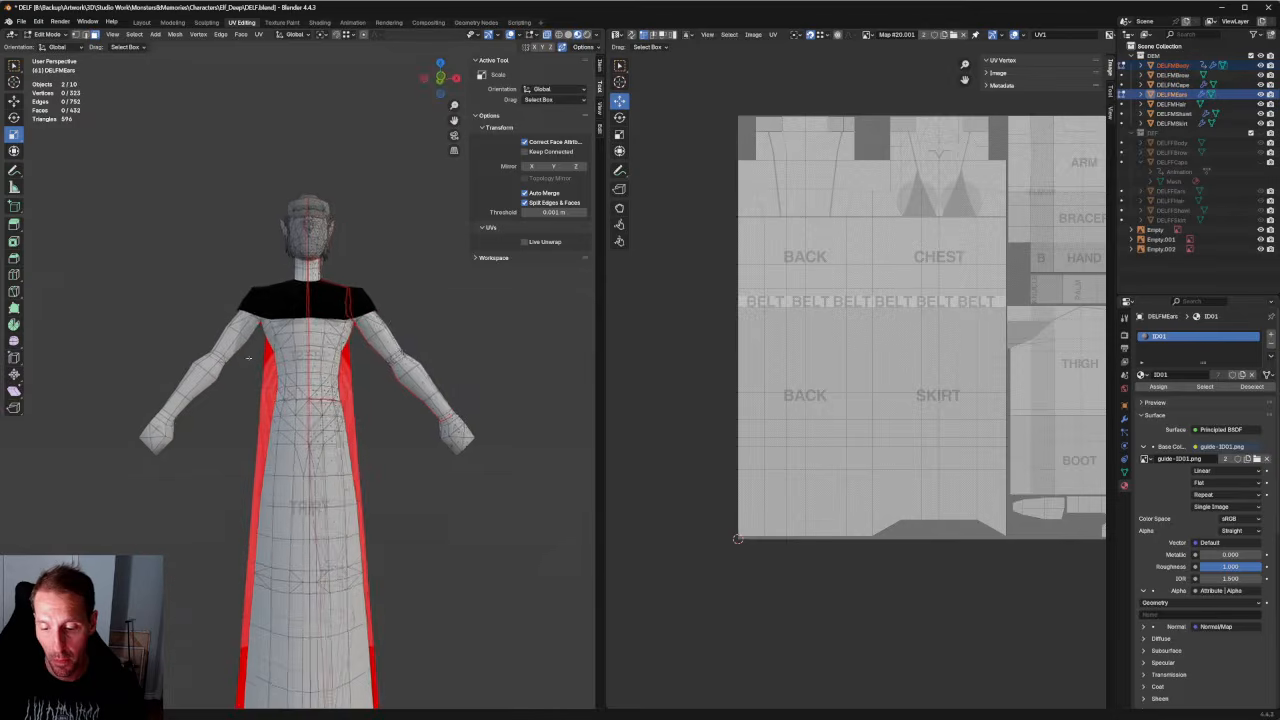
scroll(243, 353, up, 3)
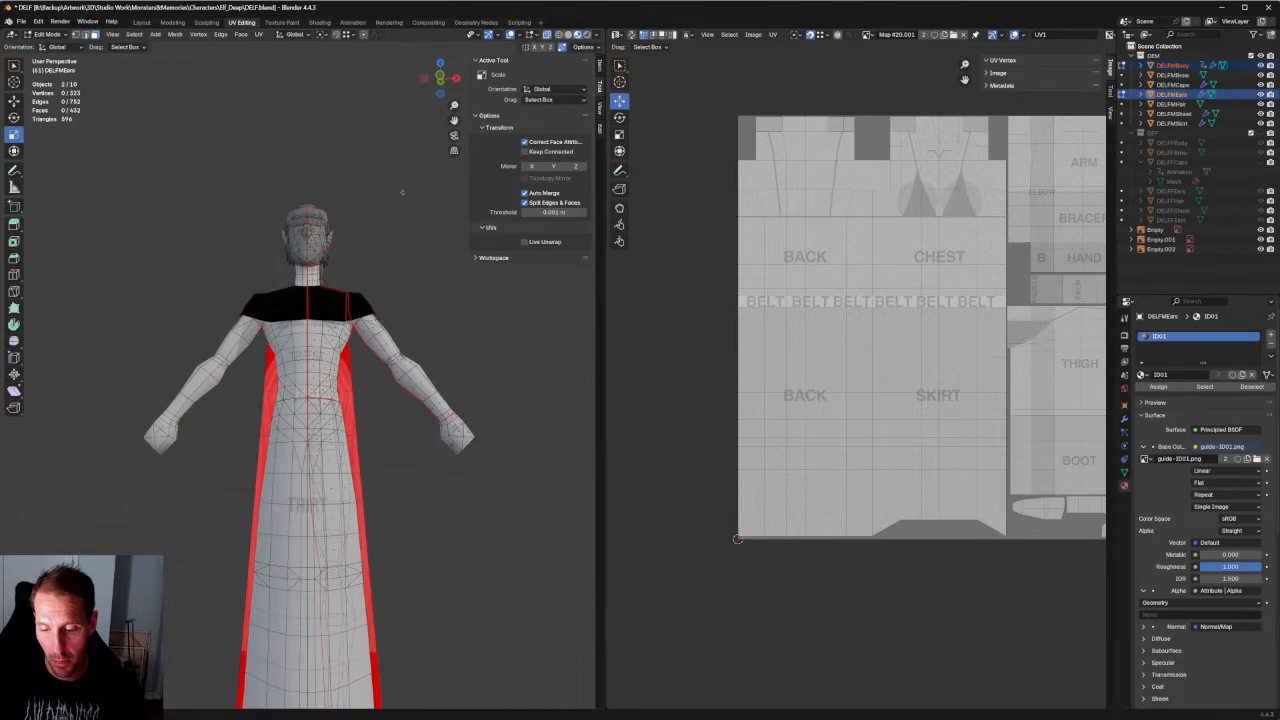
drag(394, 184, 241, 284)
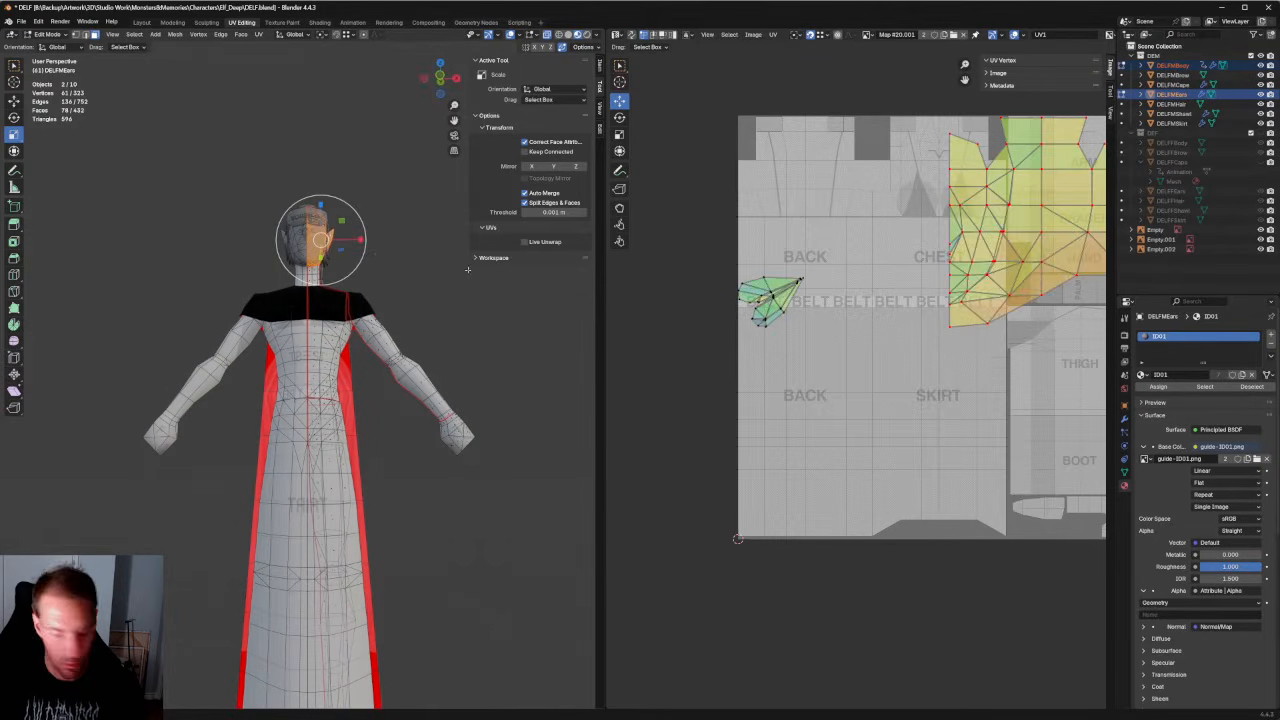
Select the complete UV island of the male elf's ear and unwrap it with the Conformal method.
middle_drag(971, 177, 901, 254)
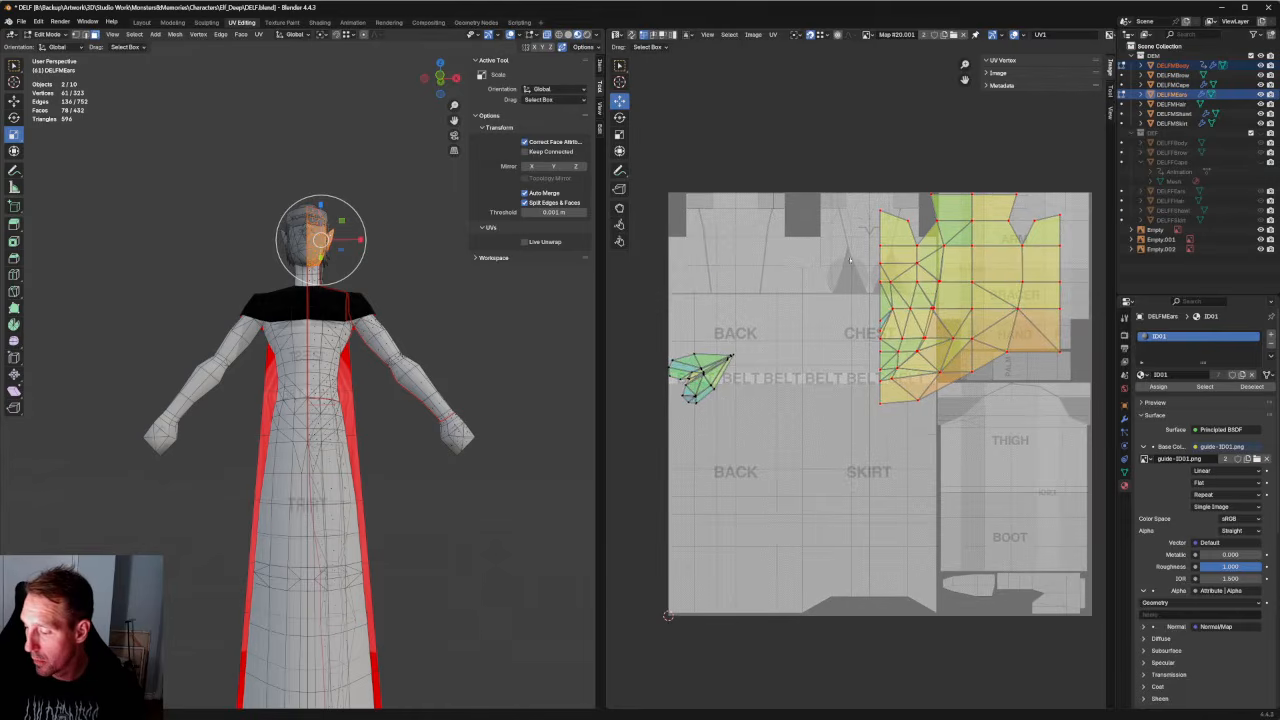
scroll(859, 380, up, 5)
middle_drag(665, 374, 1100, 390)
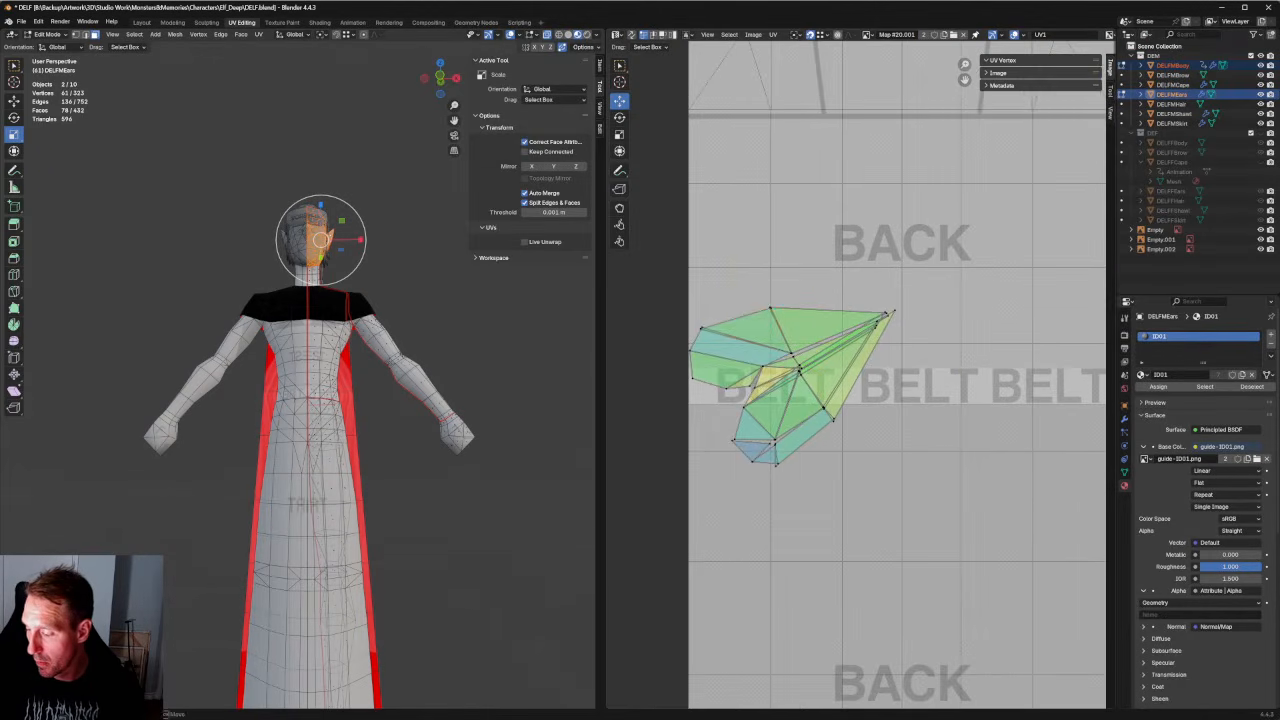
click(736, 318)
scroll(860, 384, up, 4)
scroll(860, 384, down, 3)
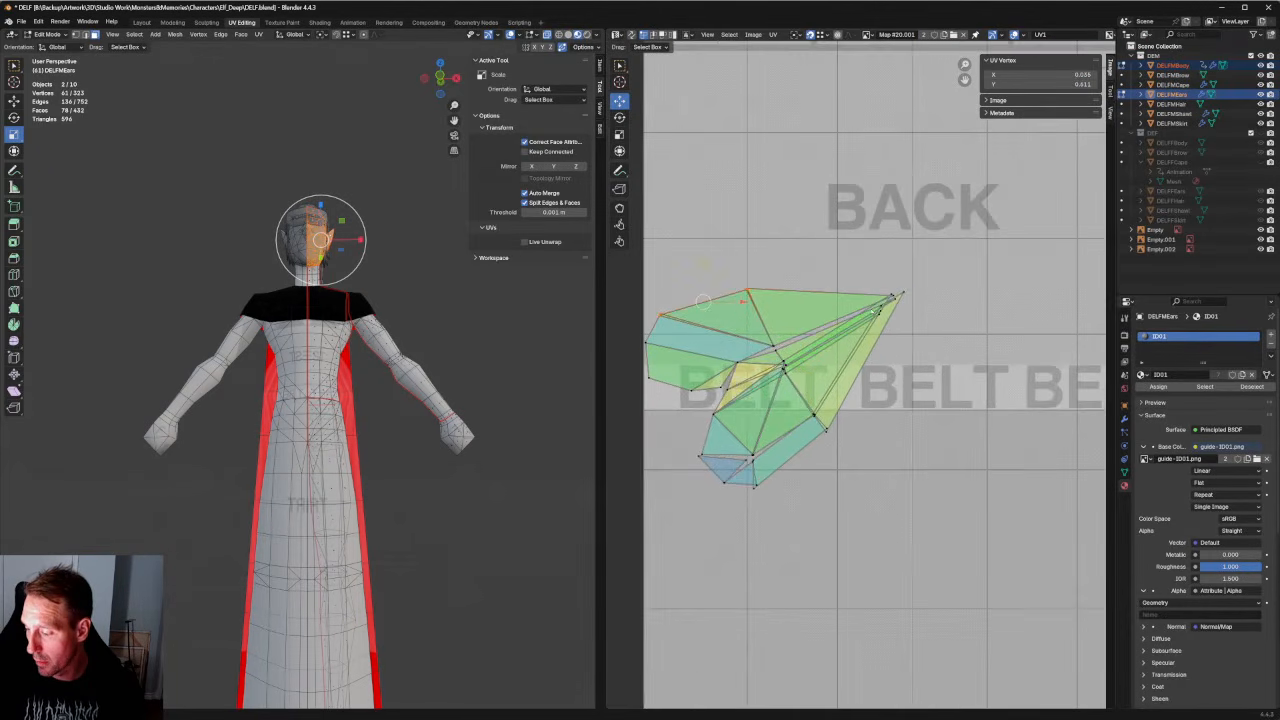
scroll(860, 380, down, 6)
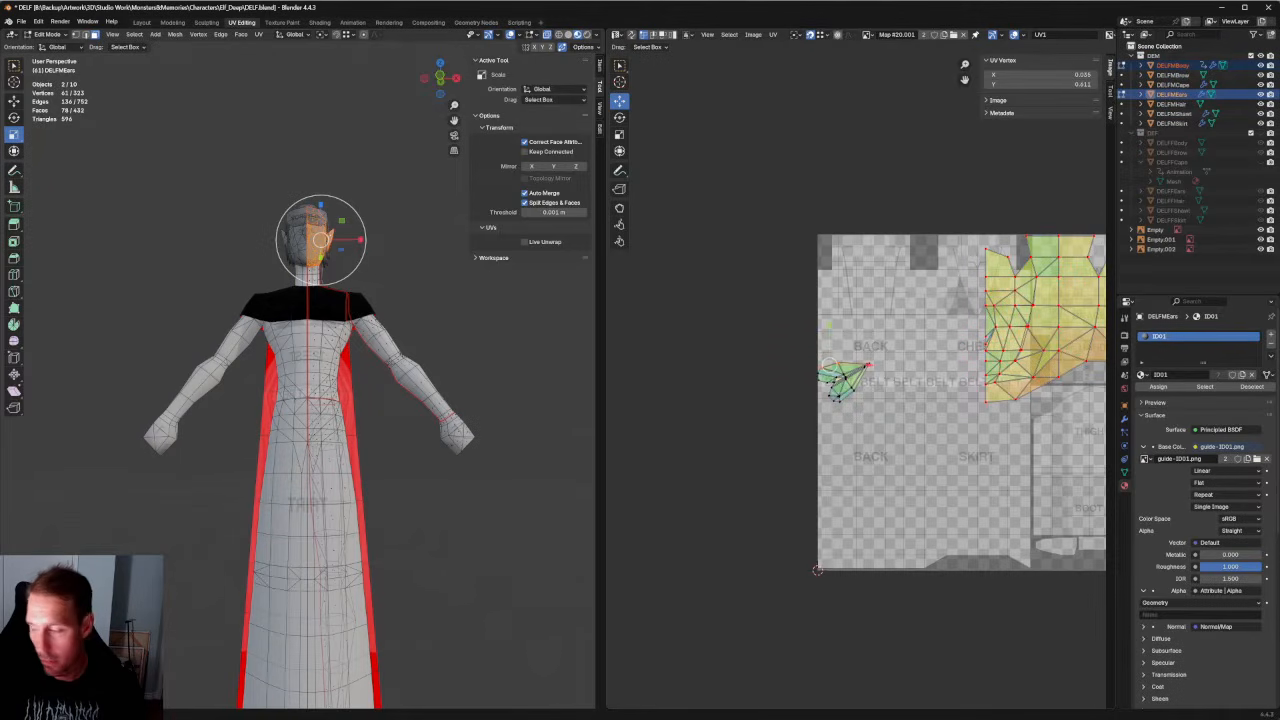
drag(763, 313, 890, 447)
right_click(835, 382)
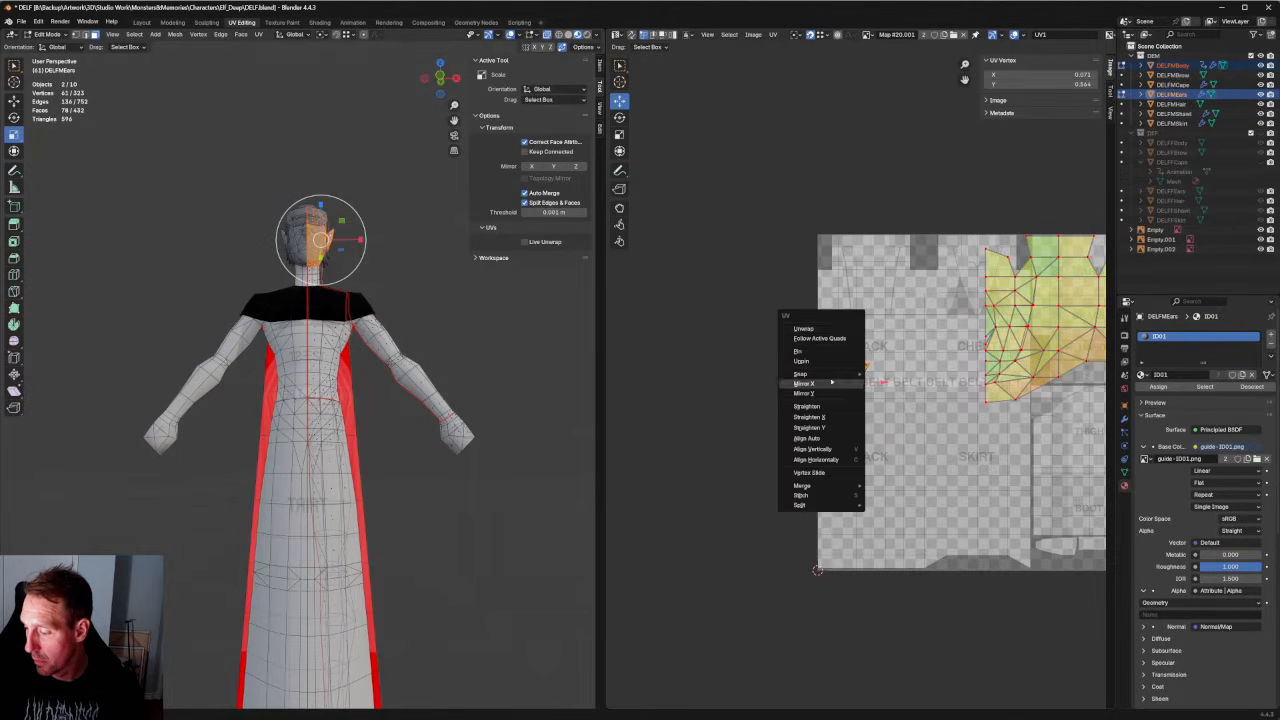
click(837, 328)
Scale the unwrapped ear island down and move it over the BELT region near the tile's left border.
key(r)
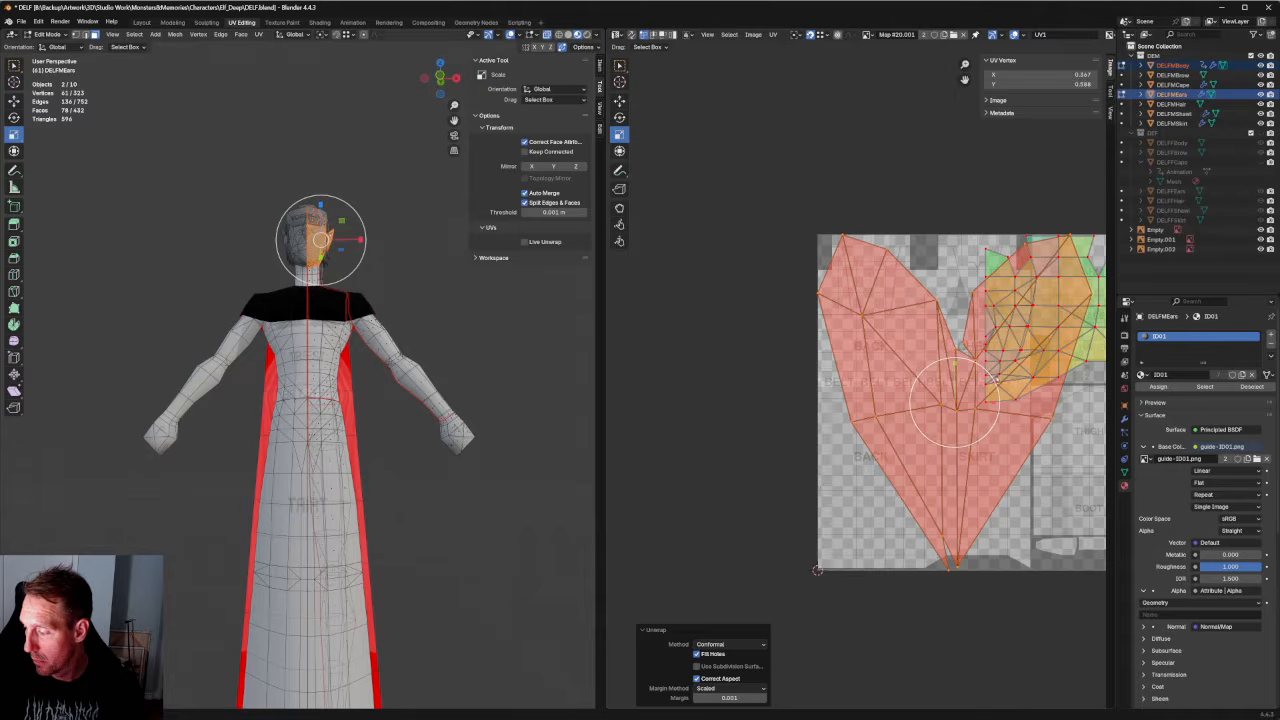
drag(990, 425, 846, 381)
key(w)
scroll(858, 380, up, 5)
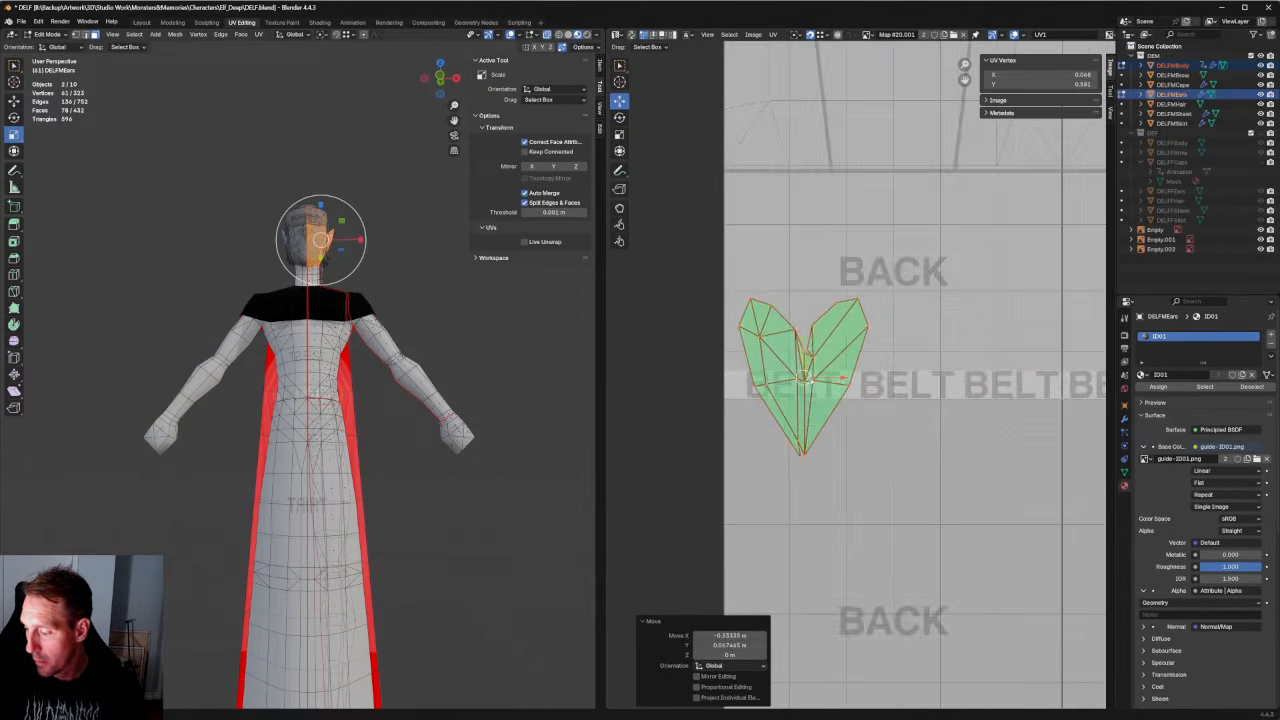
Rotate the ear island by about -112° and move it up and right so it sits inside the tile's left border.
middle_drag(813, 379, 891, 362)
scroll(891, 362, up, 2)
key(e)
scroll(870, 375, down, 2)
drag(912, 372, 850, 333)
key(w)
scroll(860, 382, up, 2)
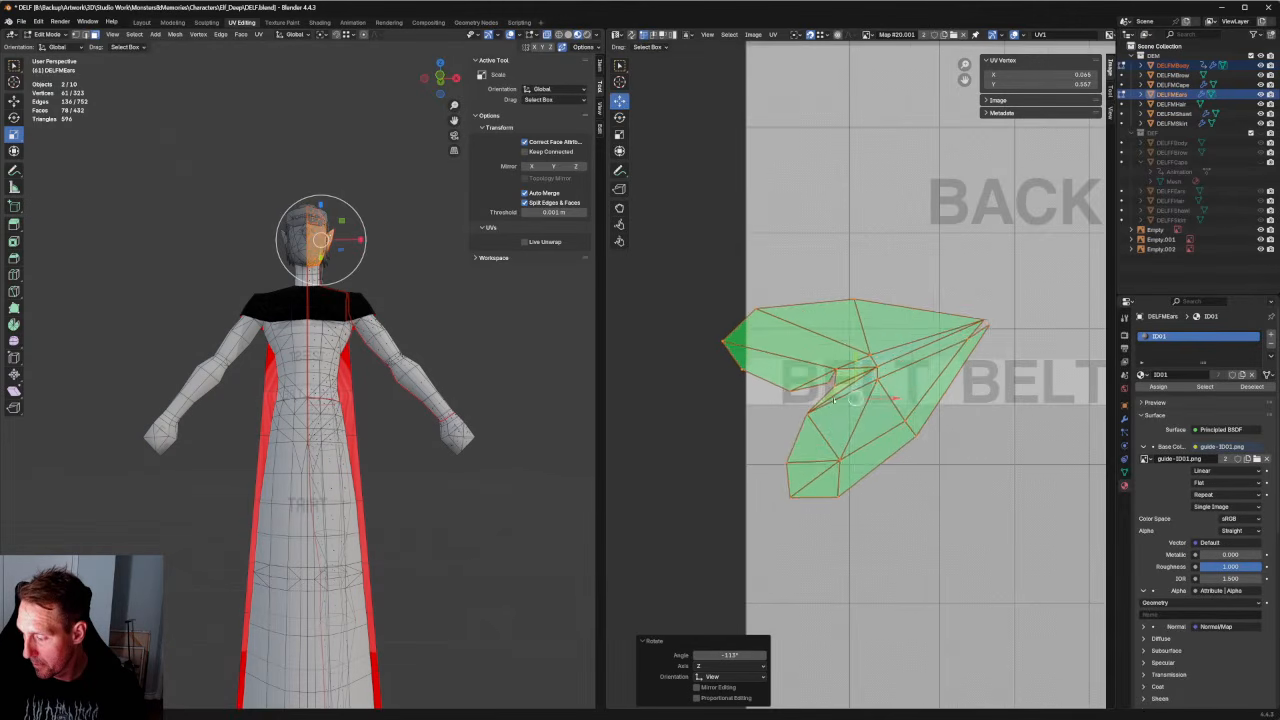
drag(858, 393, 882, 361)
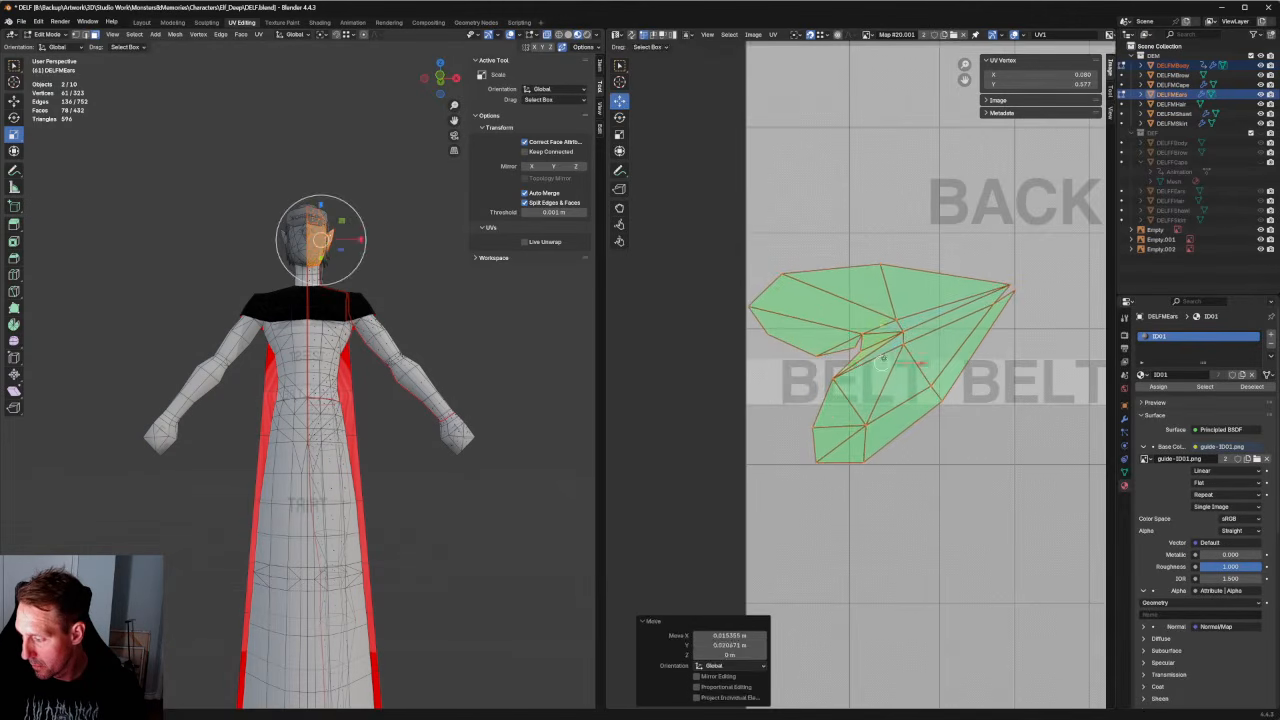
Align the doubled vertices along the head UVs' inner seam vertically to close the narrow gaps between the faces.
scroll(882, 362, down, 5)
middle_drag(1008, 308, 765, 343)
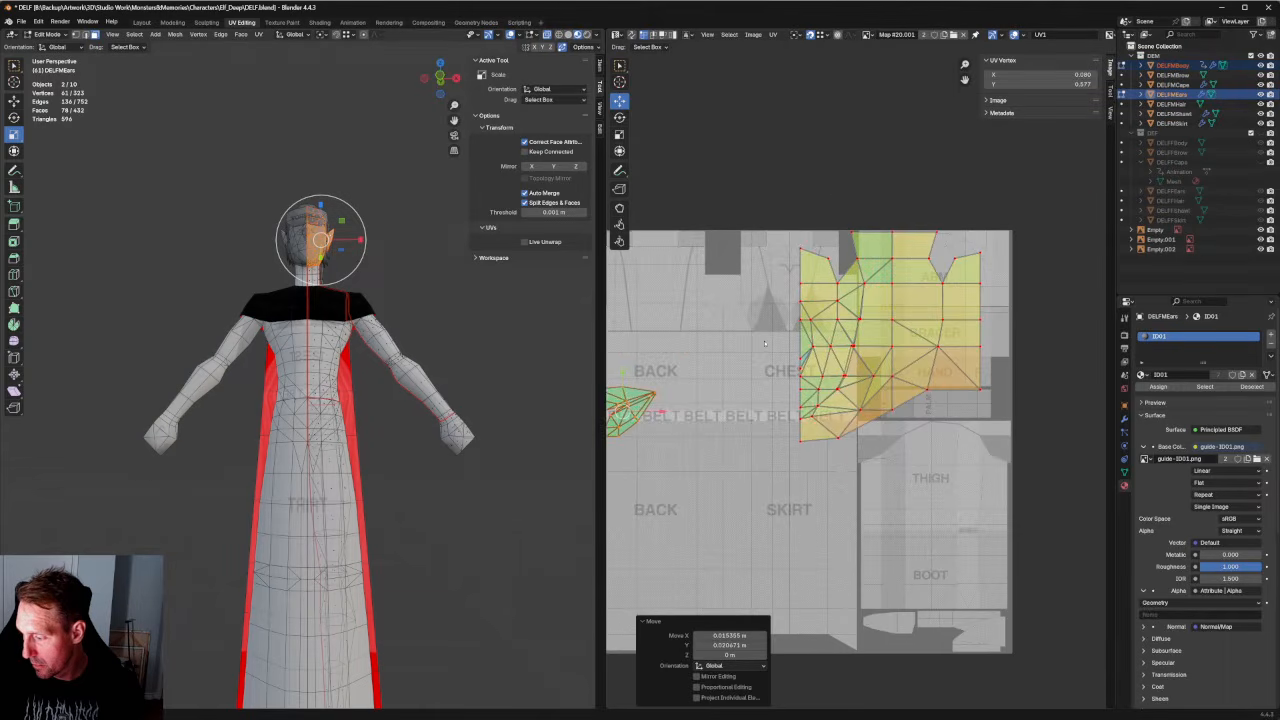
scroll(859, 380, up, 4)
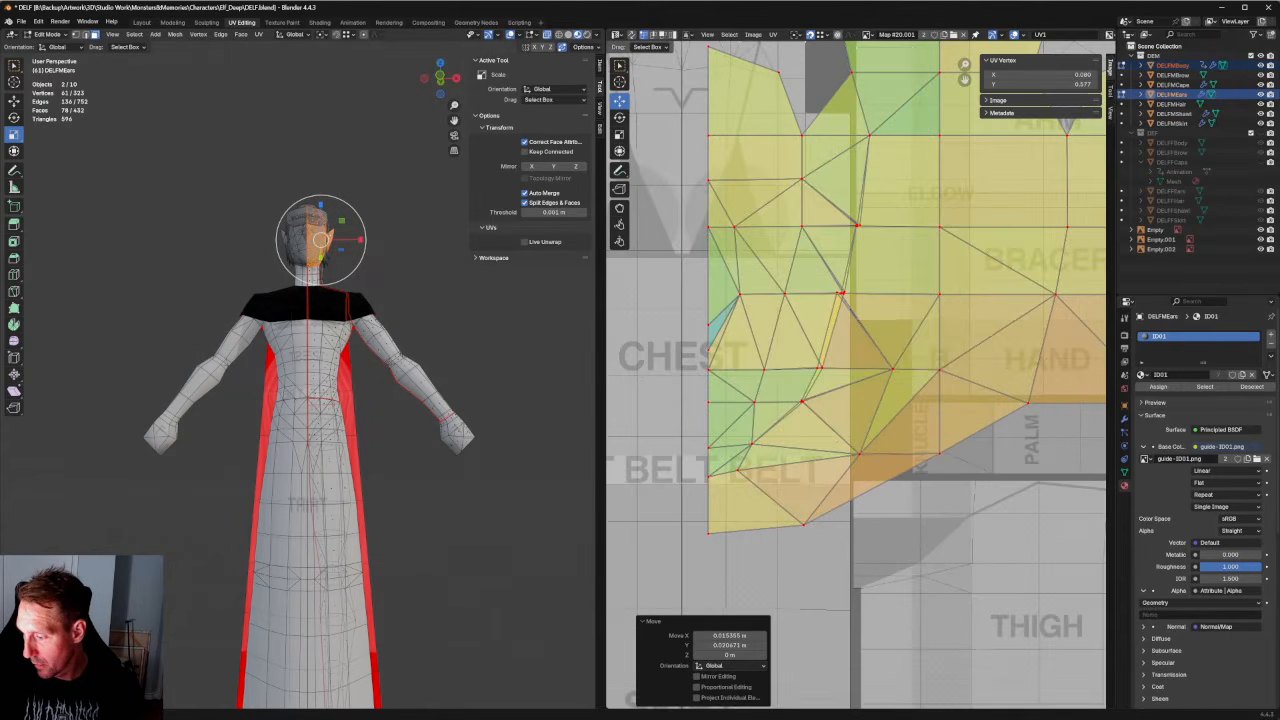
scroll(830, 364, up, 2)
click(788, 405)
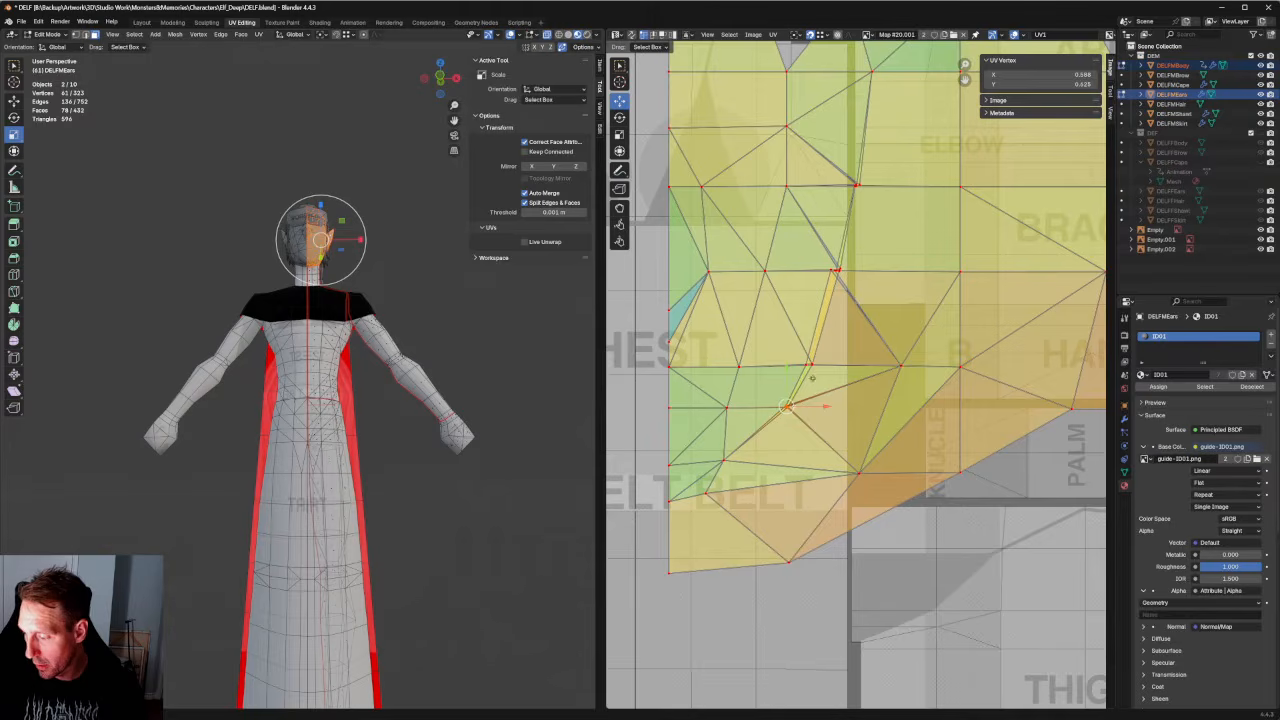
middle_drag(812, 378, 810, 410)
key(shift+w)
drag(799, 406, 818, 385)
key(shift+w)
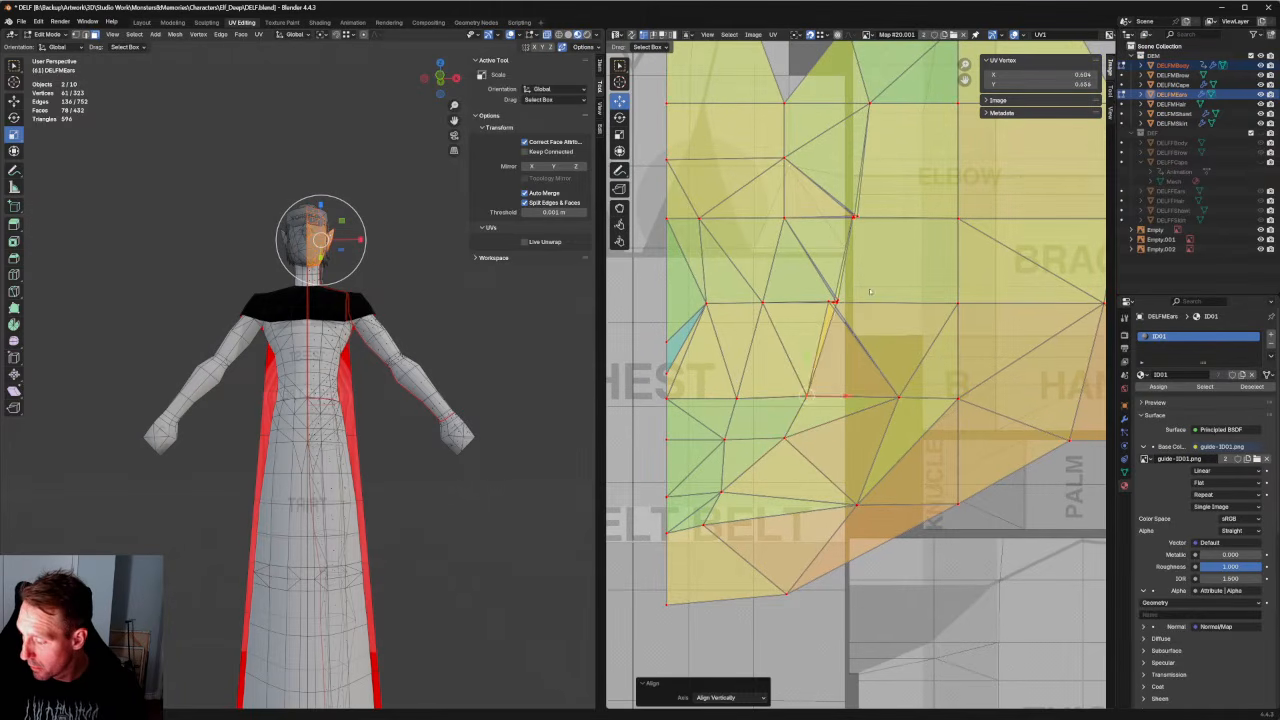
key(g)
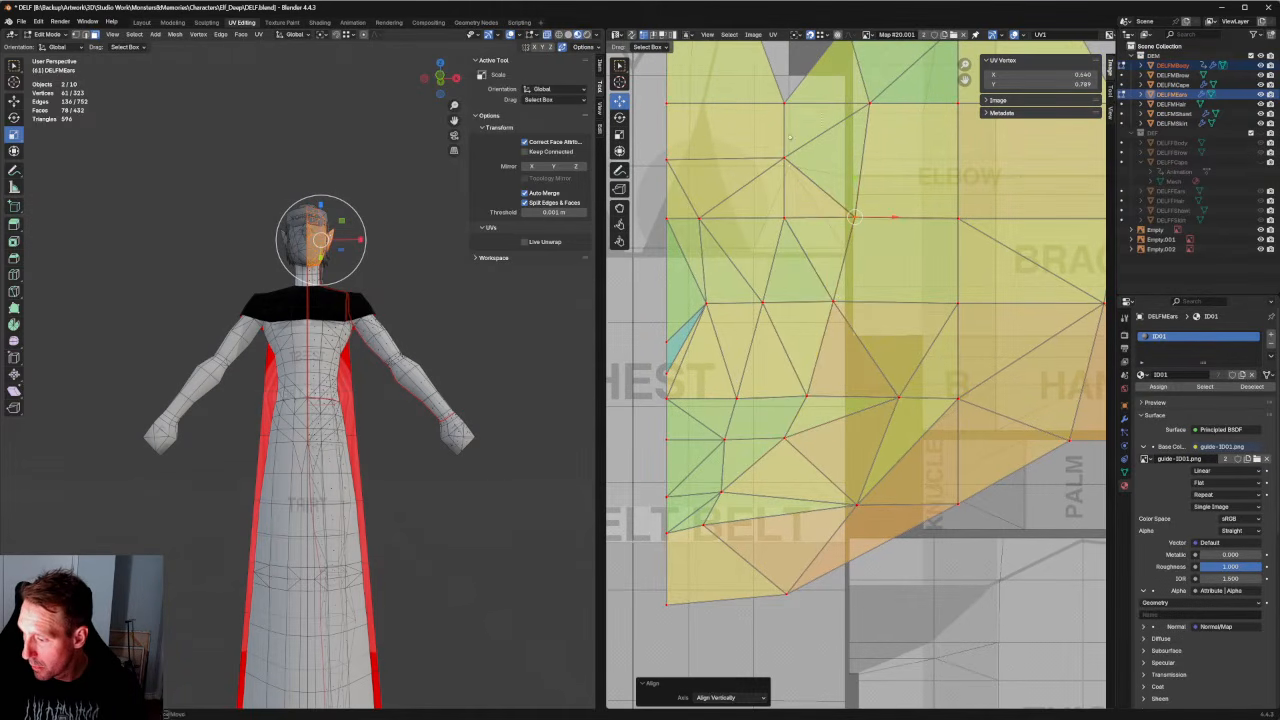
Align the upper vertex of the head UVs' central vertical edge line horizontally.
key(alt+a)
scroll(790, 137, down, 2)
click(866, 206)
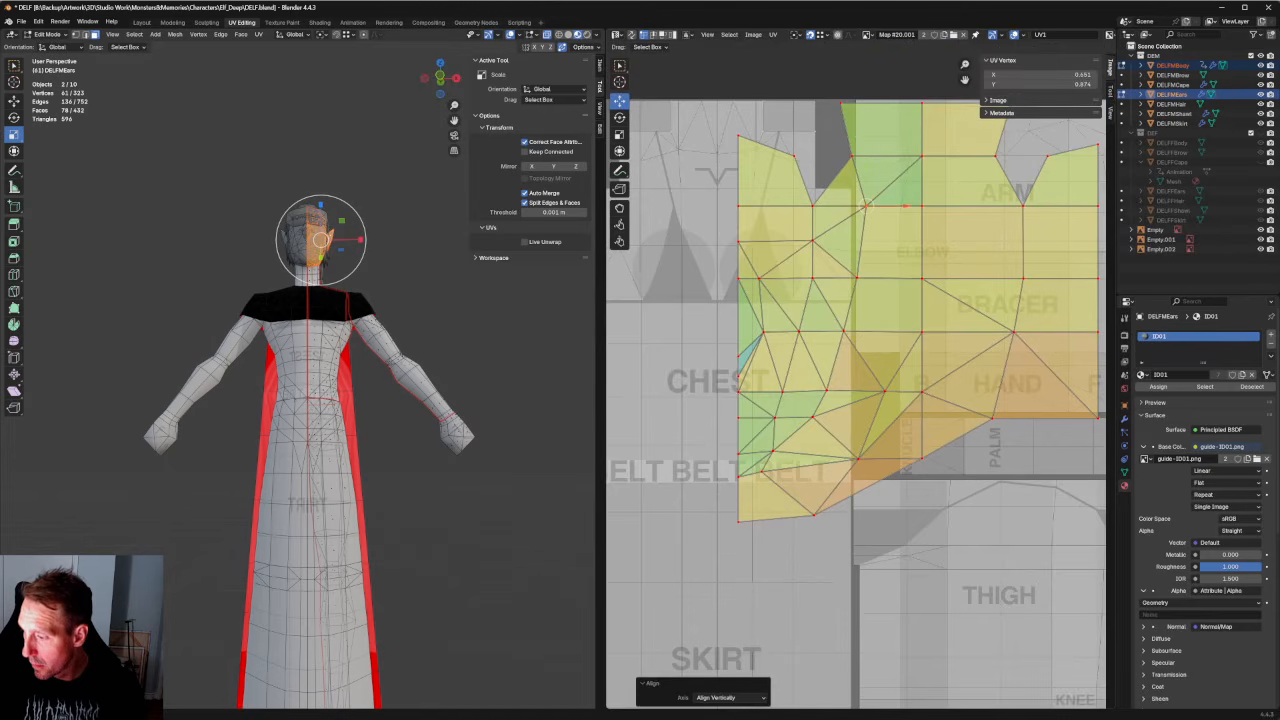
click(920, 156)
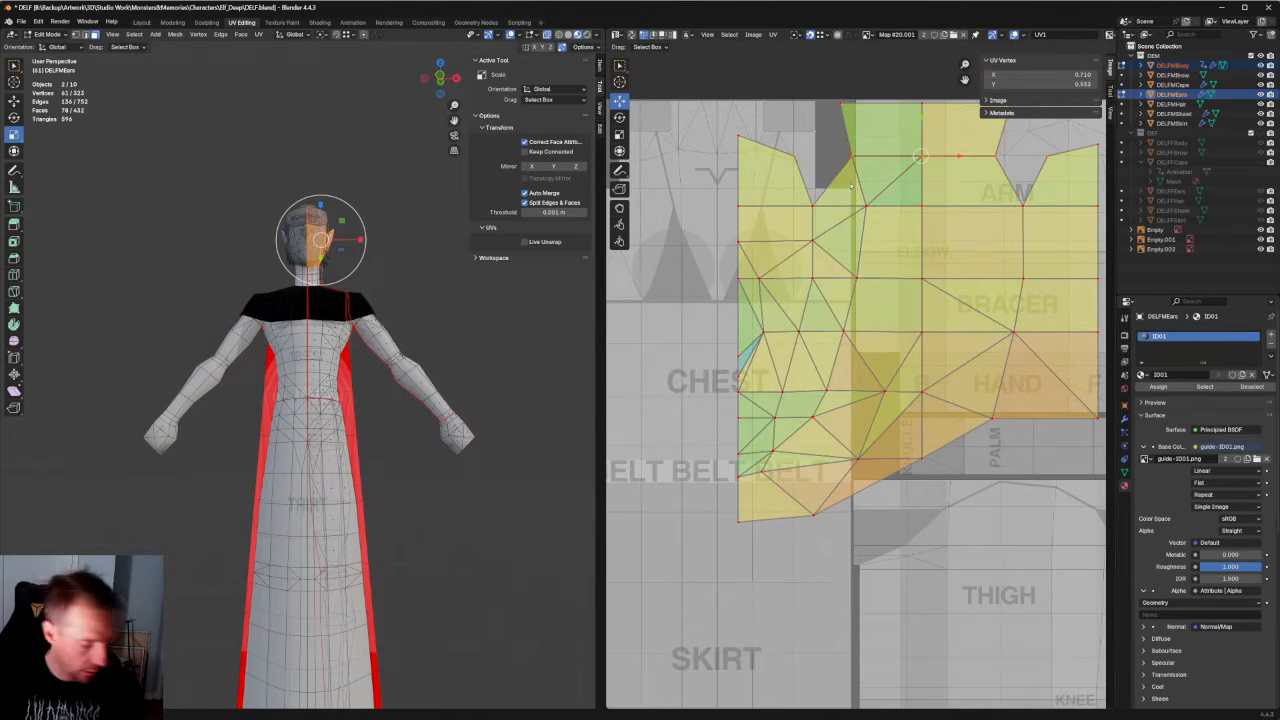
key(shift+r)
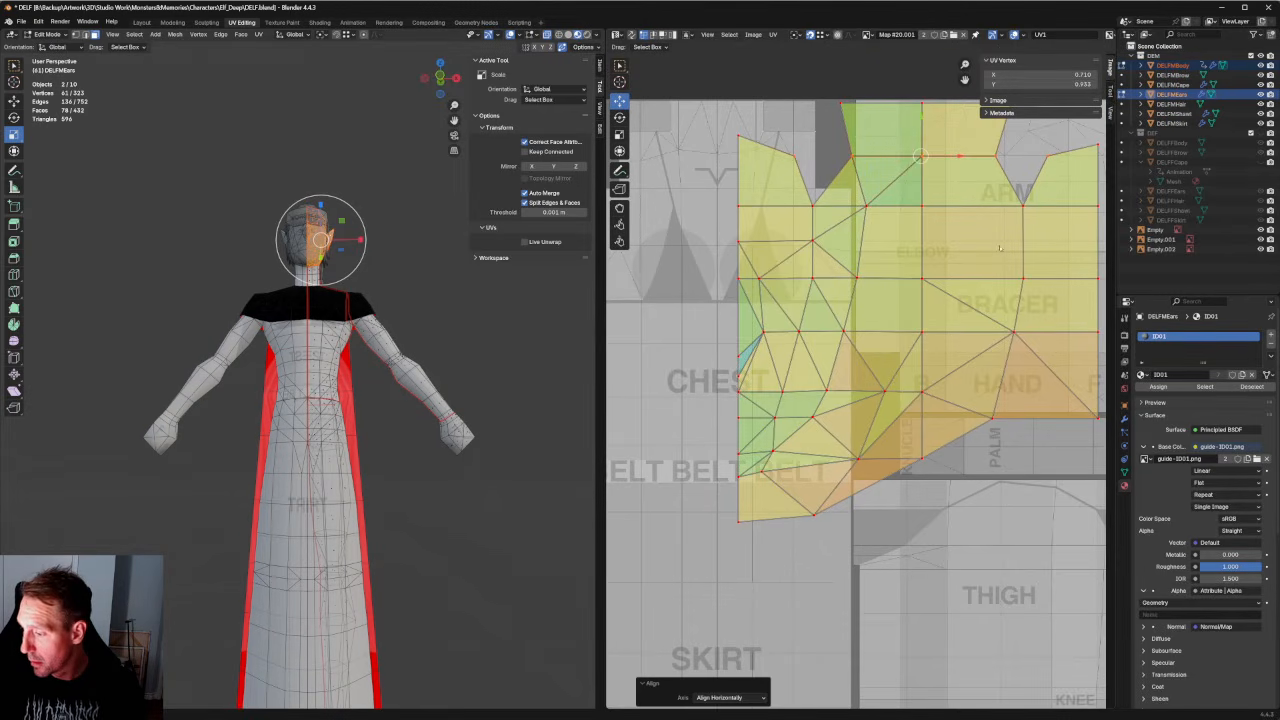
scroll(848, 307, down, 1)
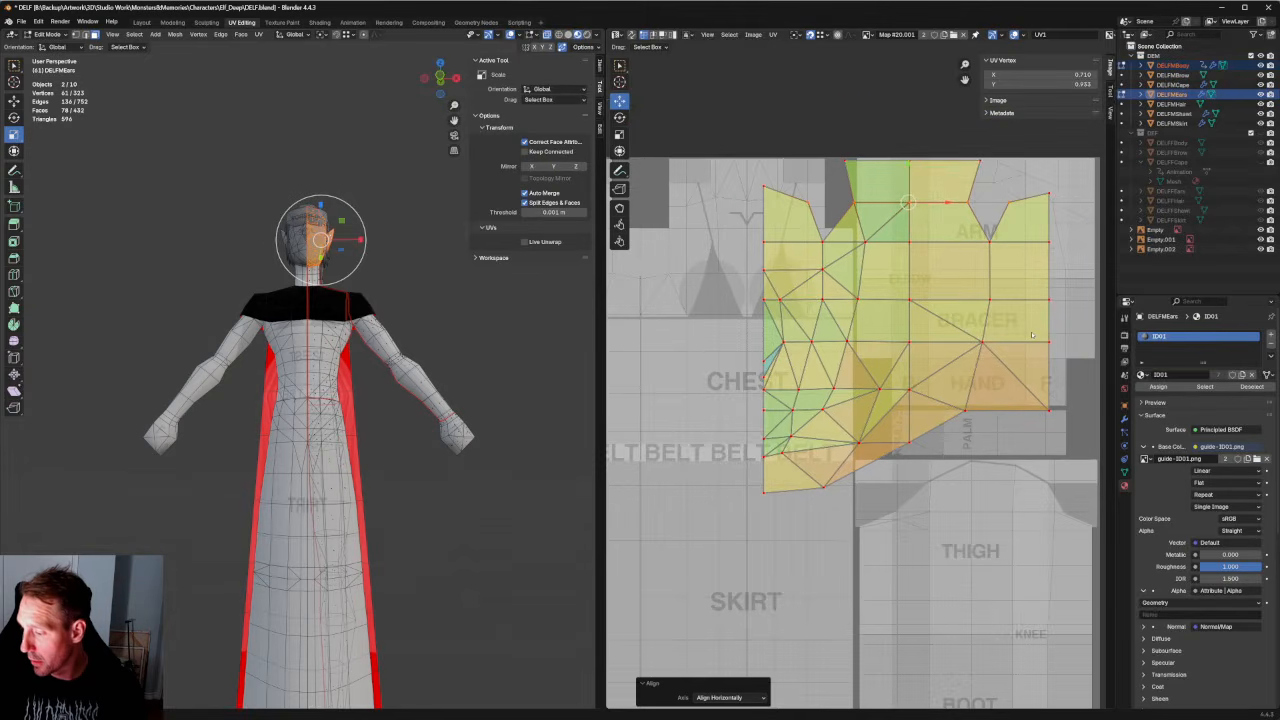
scroll(1032, 335, up, 1)
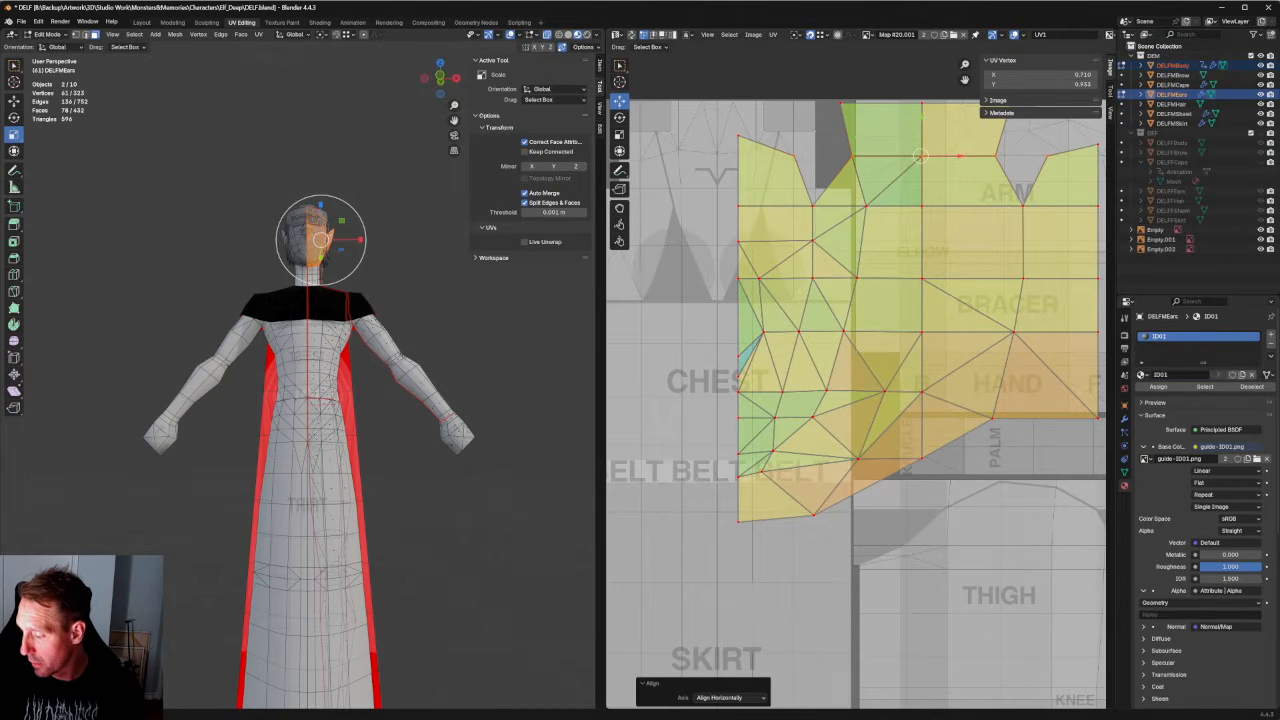
scroll(948, 451, down, 2)
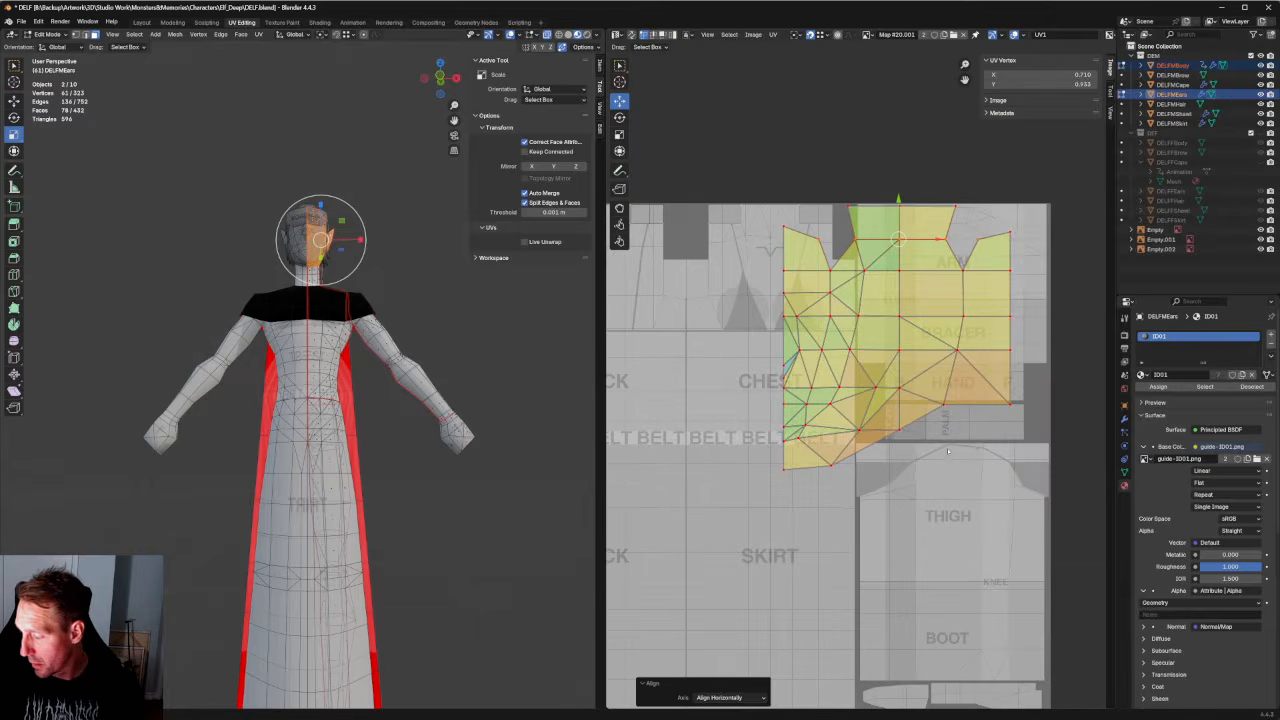
Switch the UV background image to guide-ID01.png and clear the UV vertex selection.
click(867, 35)
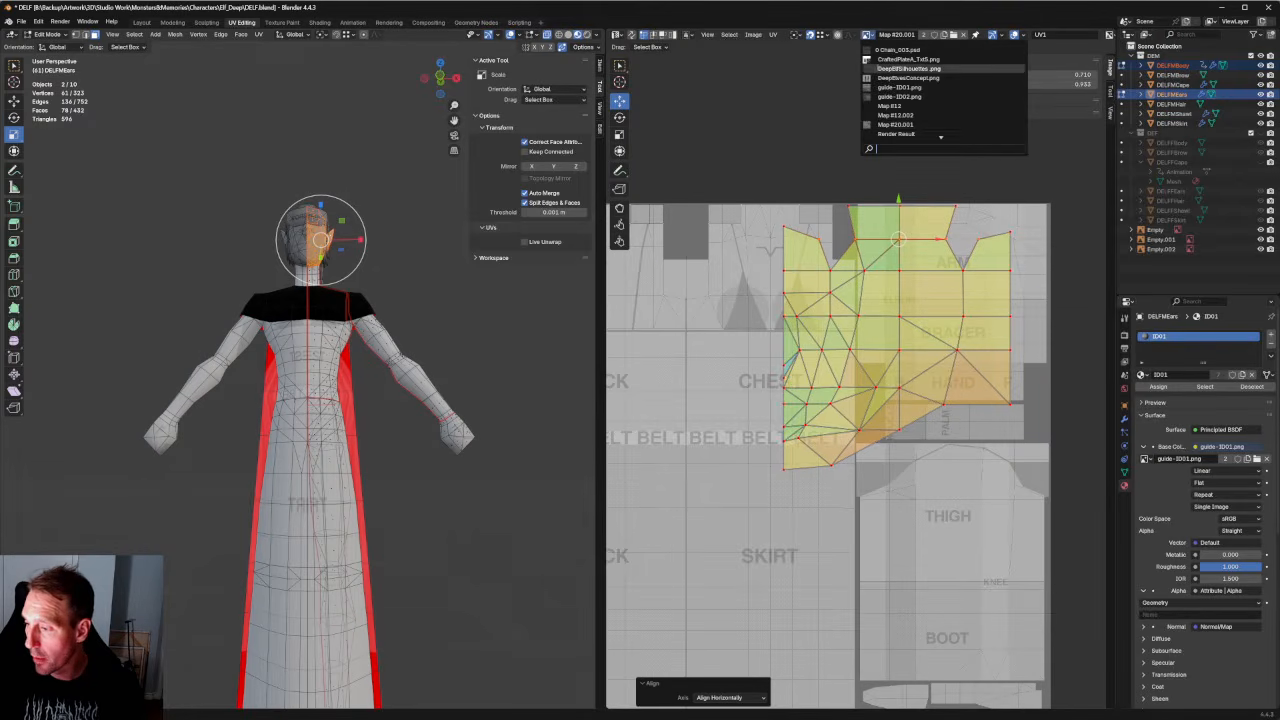
click(871, 97)
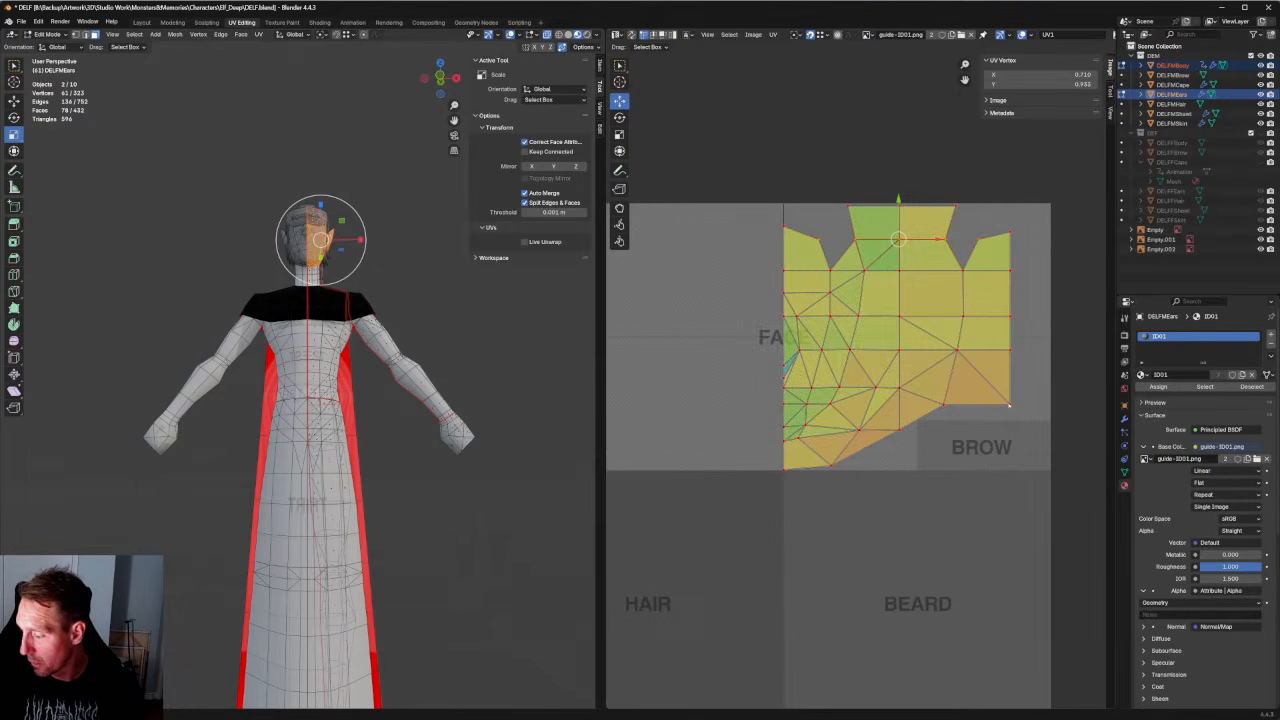
scroll(912, 382, down, 2)
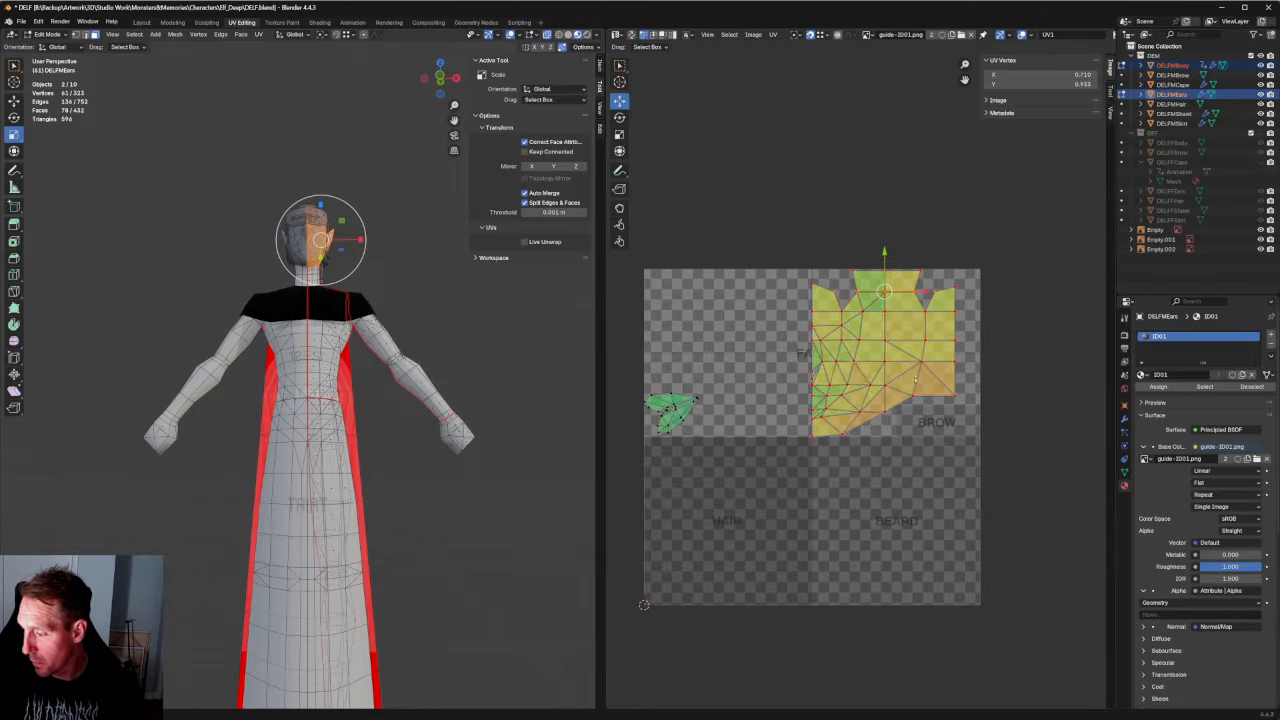
middle_drag(841, 327, 875, 315)
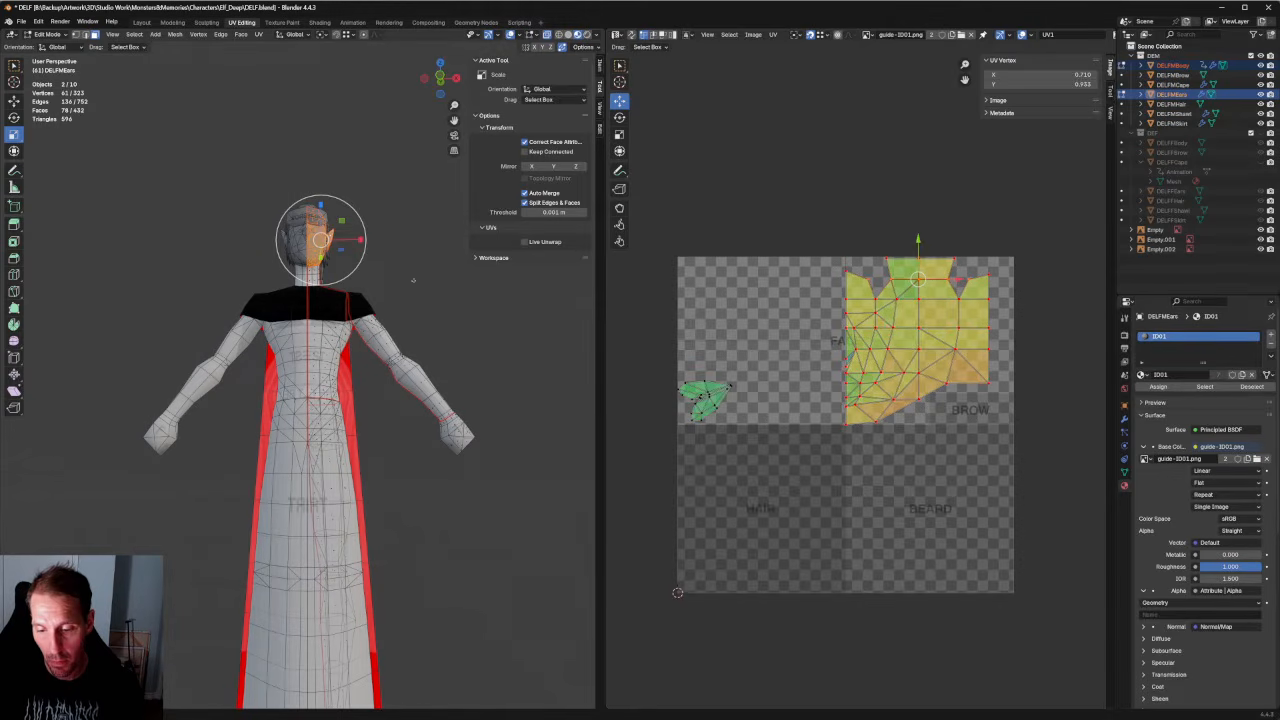
key(KP_1)
click(1047, 248)
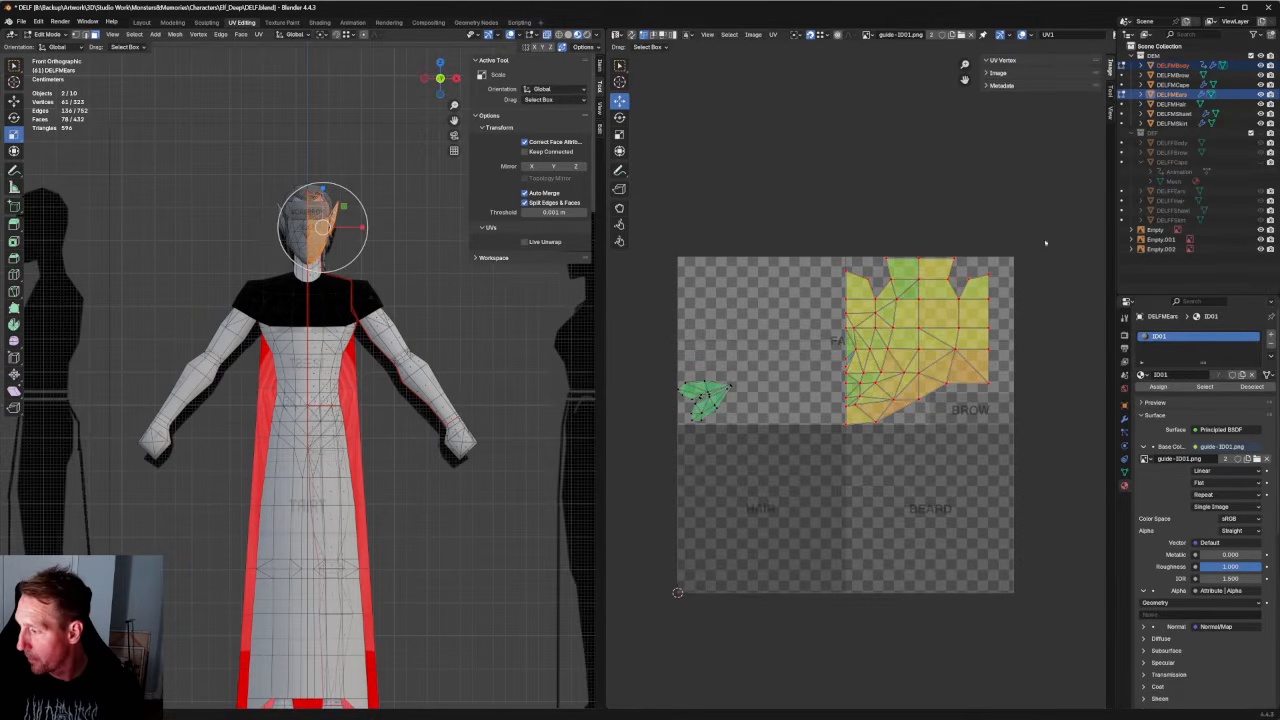
scroll(861, 380, up, 5)
scroll(861, 382, down, 3)
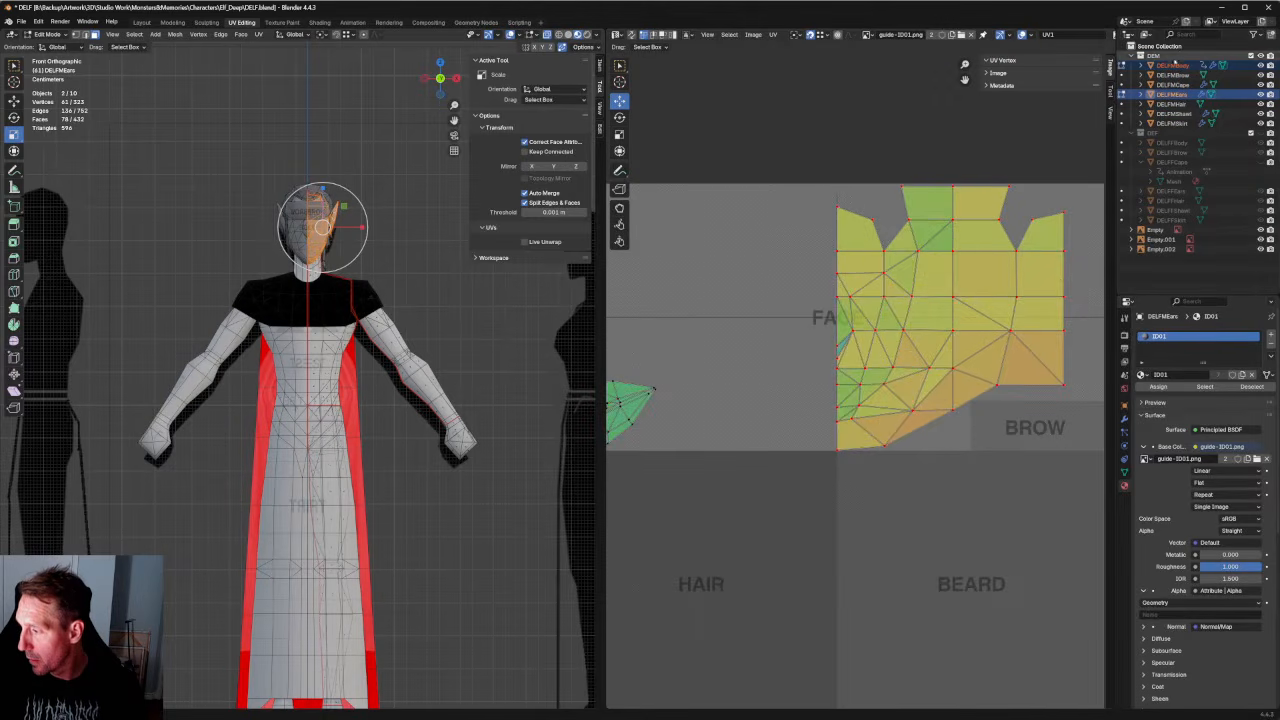
Select the ear UV island and move it down onto the FACE region's lower border beside the tile's left edge.
middle_drag(771, 240, 871, 263)
scroll(877, 289, up, 3)
drag(888, 248, 676, 446)
scroll(737, 400, up, 5)
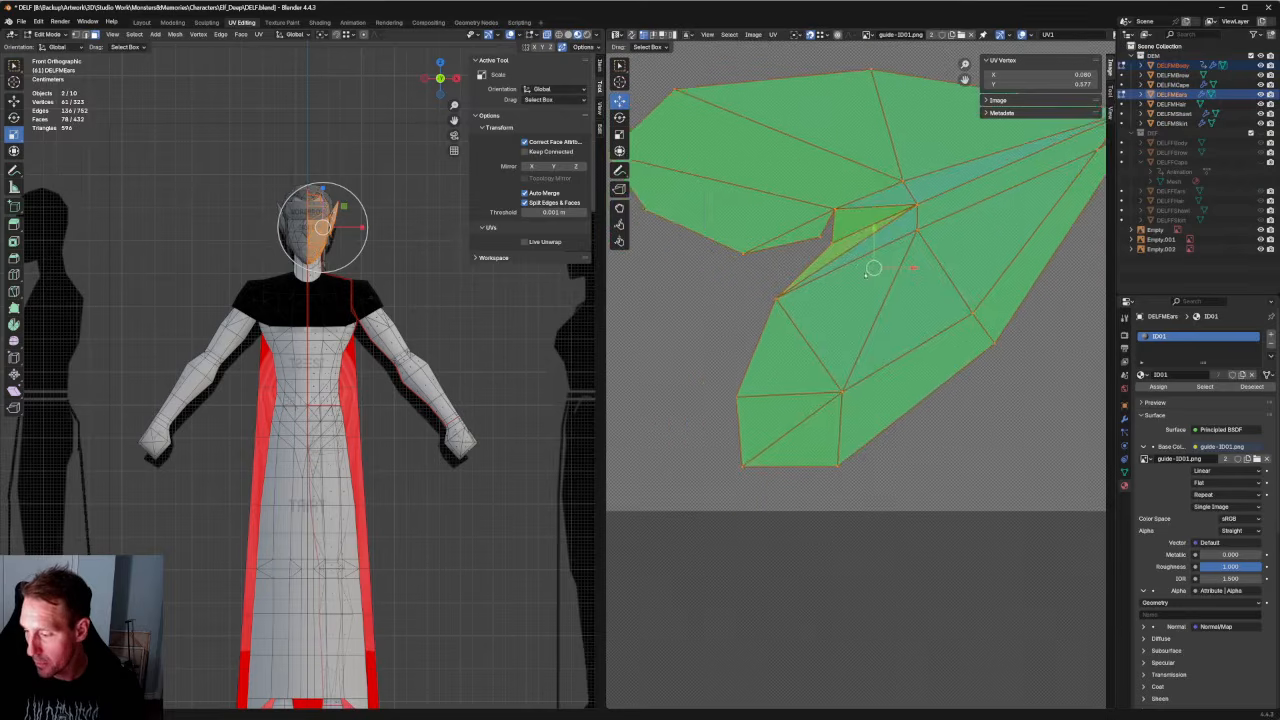
key(g)
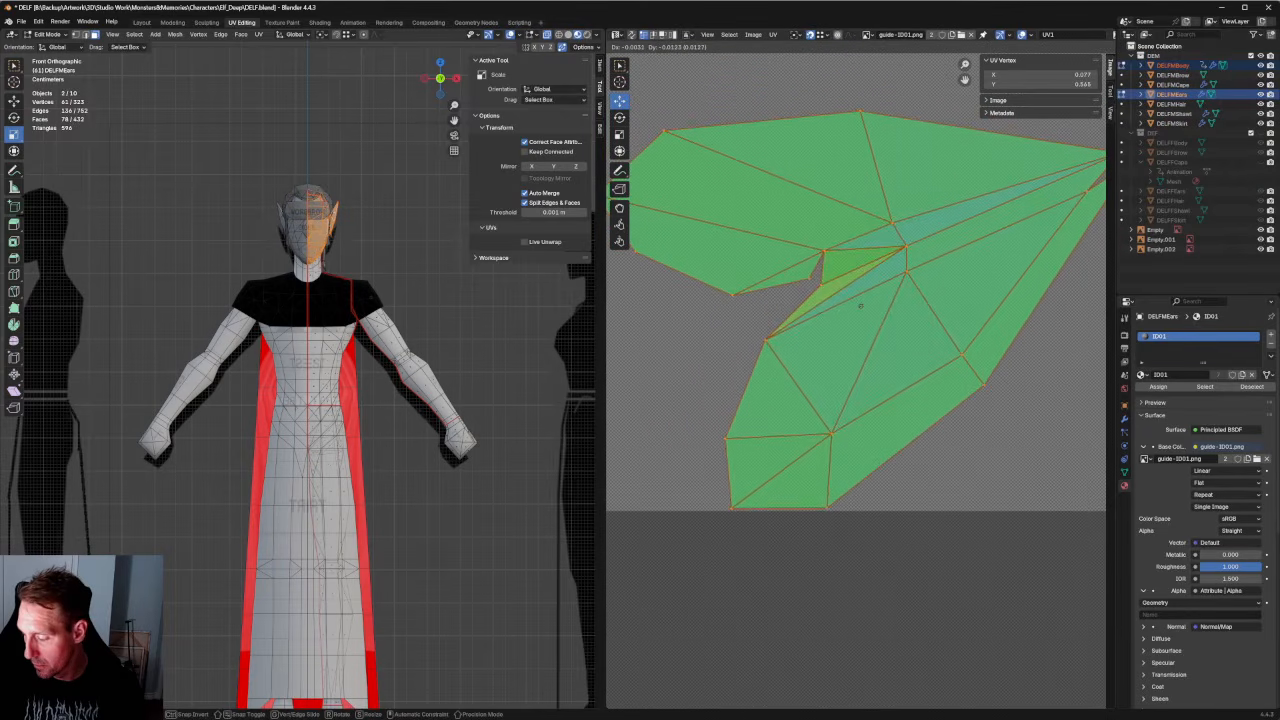
click(860, 305)
scroll(858, 320, down, 4)
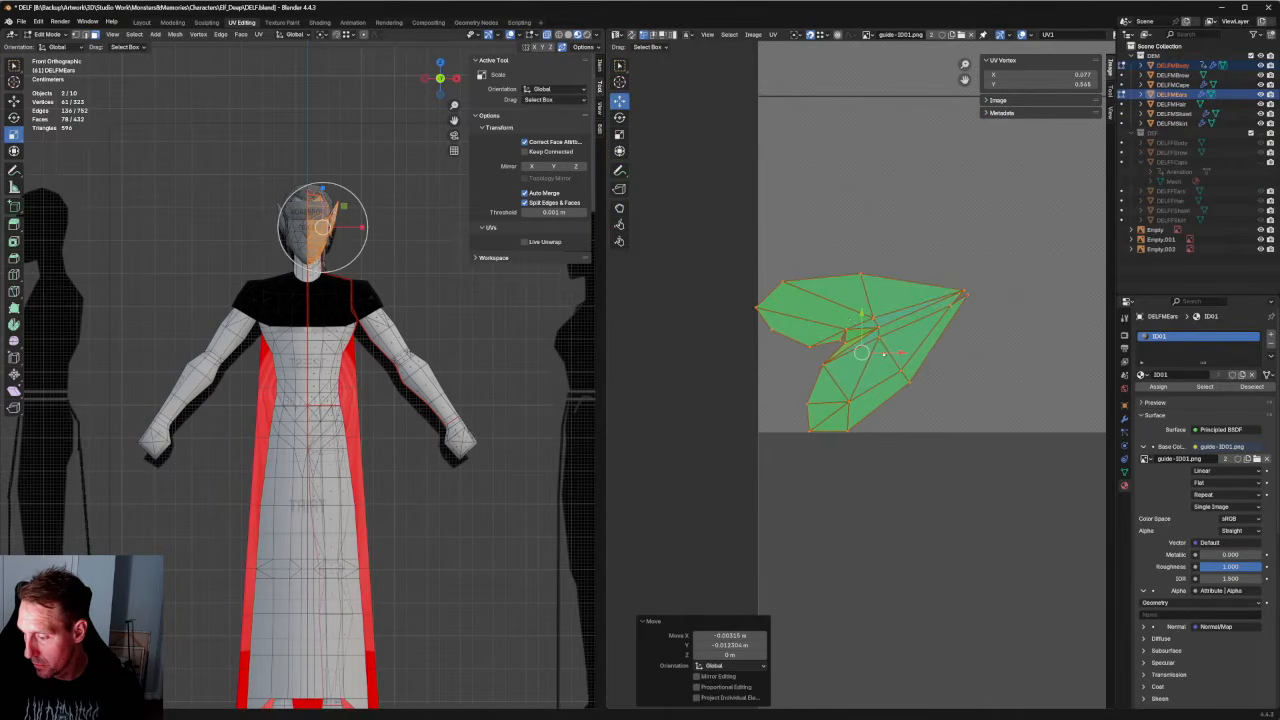
drag(883, 353, 886, 353)
scroll(725, 394, down, 7)
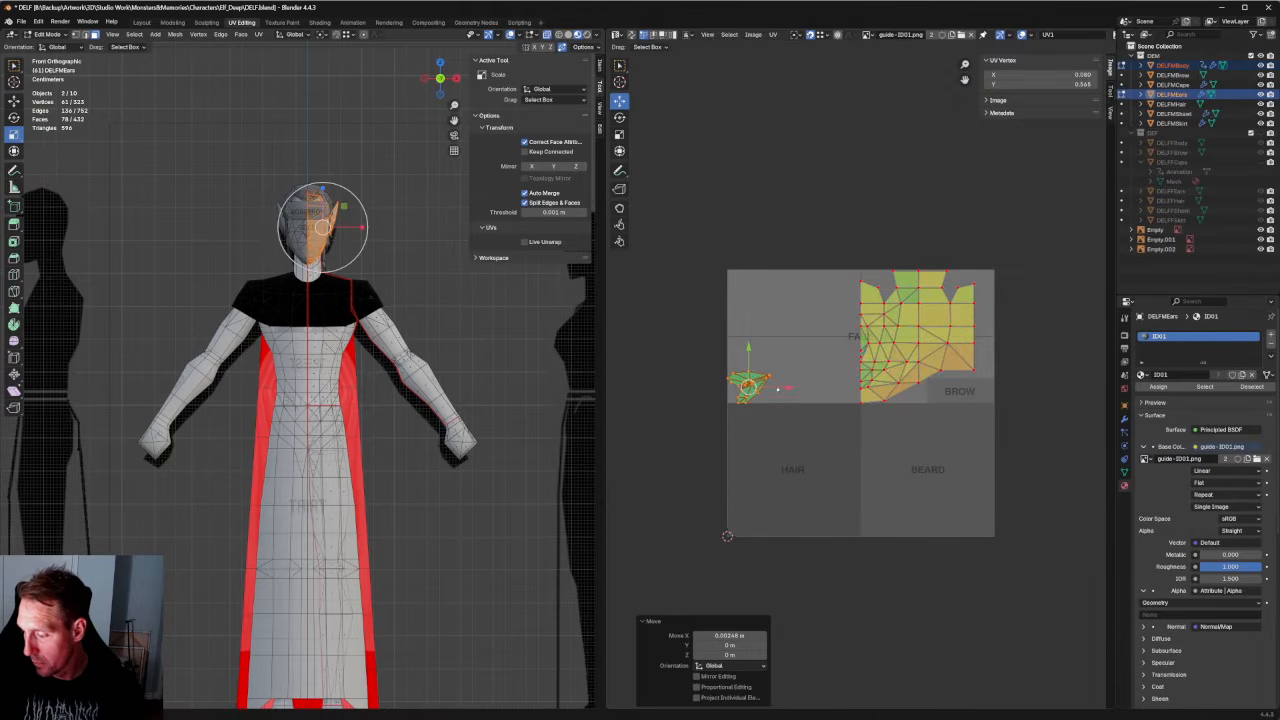
Move the ear island horizontally over the BROW region and scale it up uniformly to about 1.016.
key(g)
scroll(993, 387, up, 8)
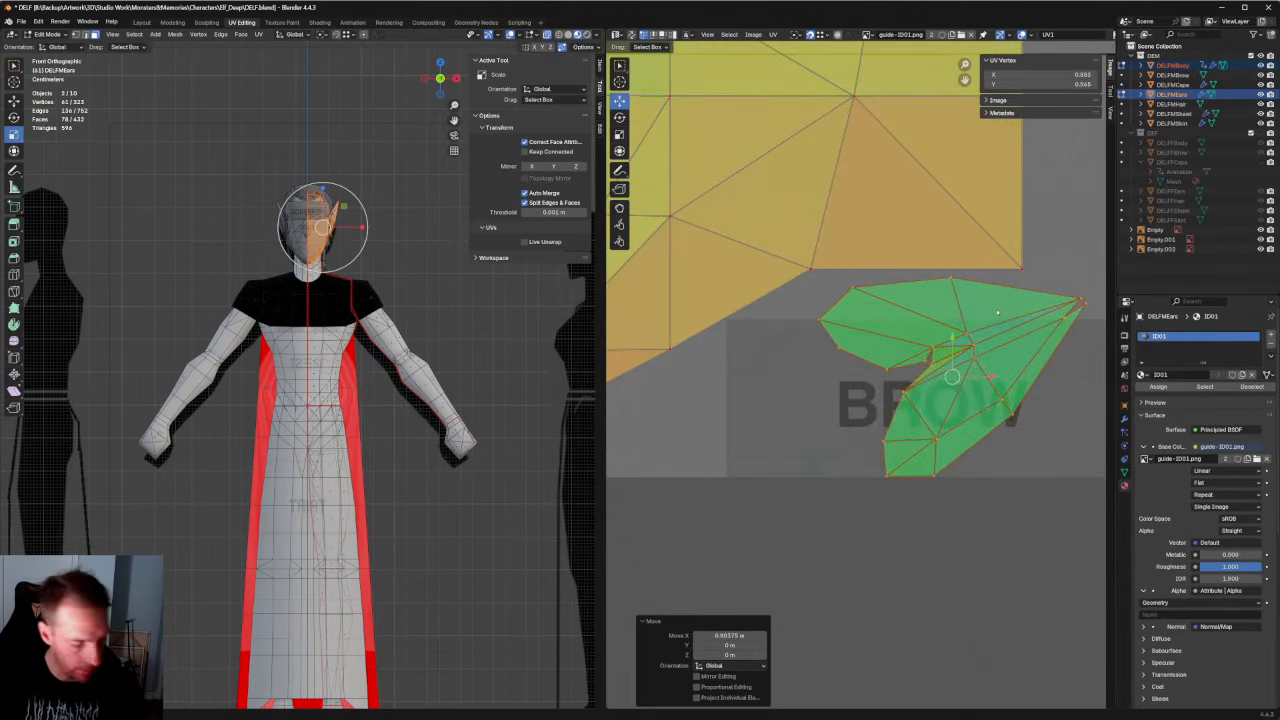
key(shift+space)
key(t)
middle_drag(1093, 275, 1005, 311)
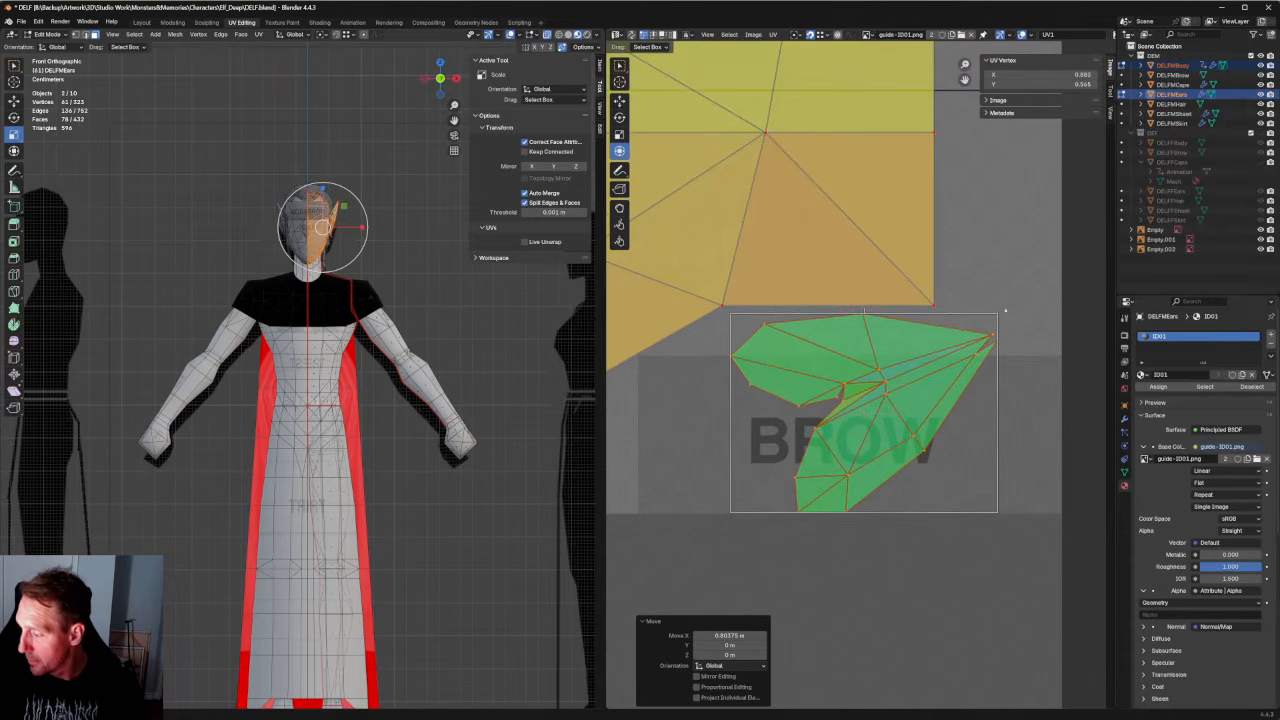
drag(997, 316, 1008, 308)
scroll(1008, 320, down, 6)
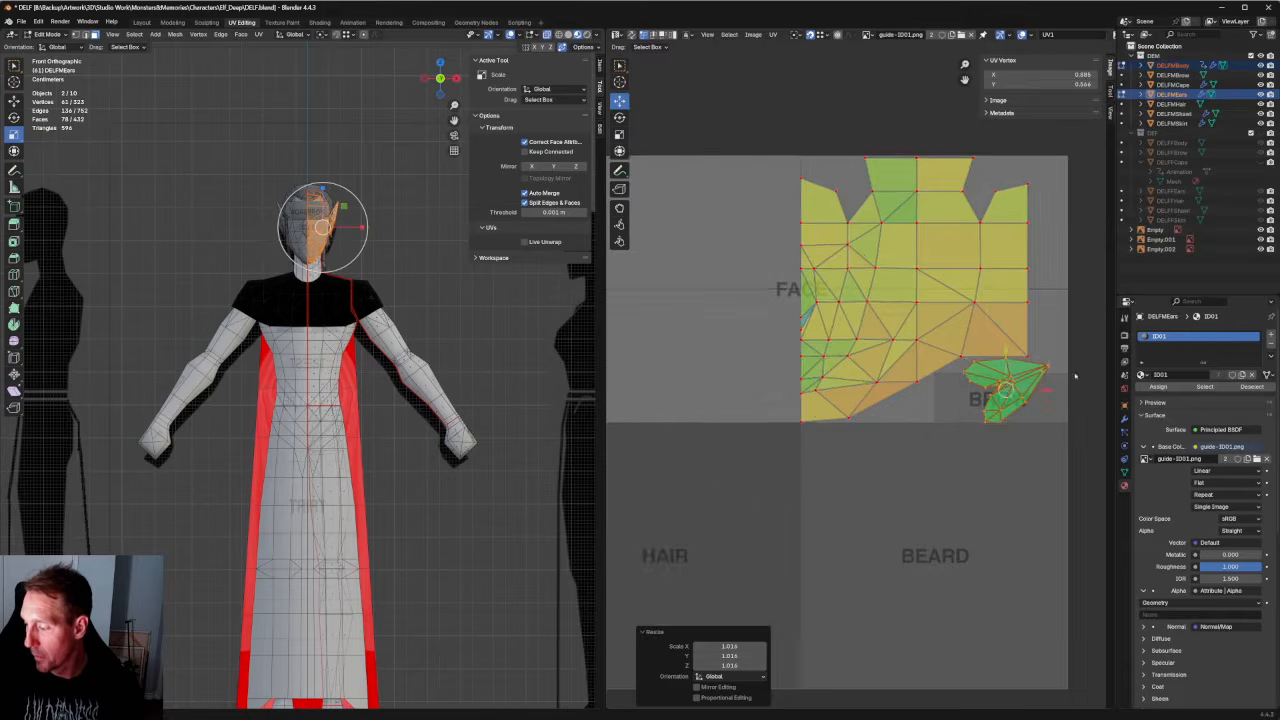
Move the ear island horizontally back to the left edge of the FACE region and deselect it.
scroll(1024, 397, up, 2)
key(shift+space)
key(g)
drag(1106, 399, 826, 390)
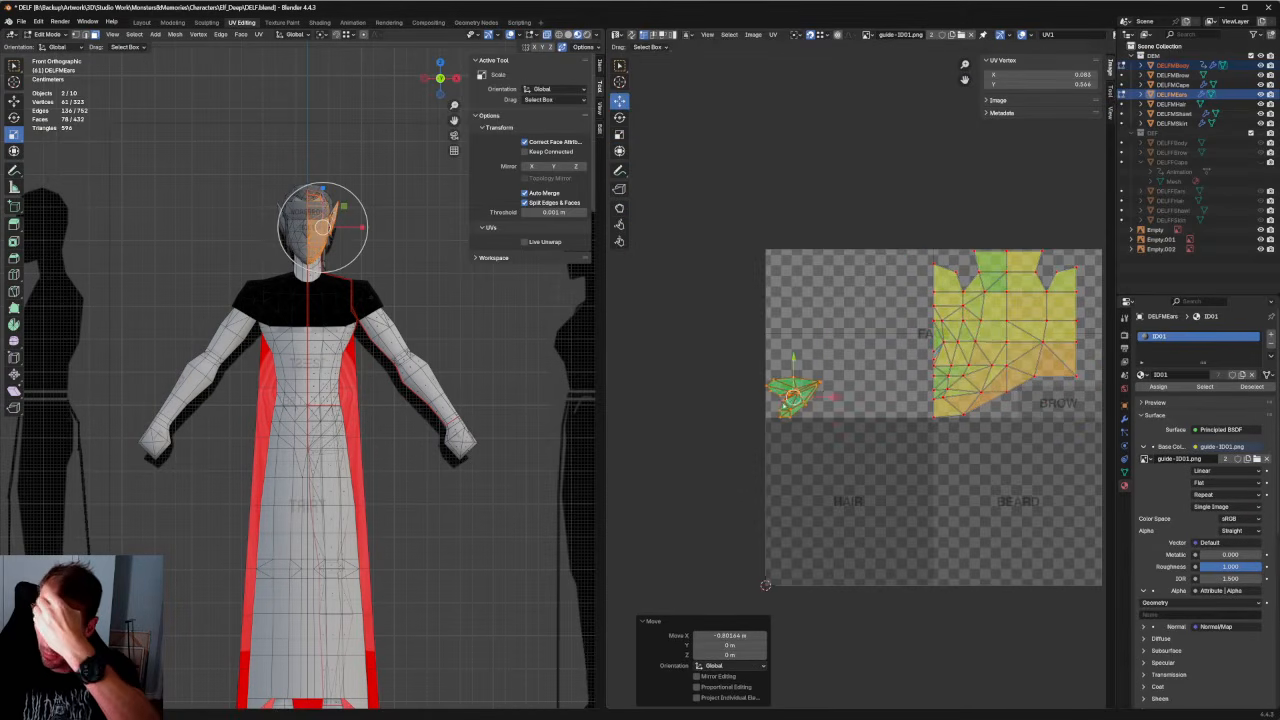
scroll(860, 380, up, 5)
key(KP_Decimal)
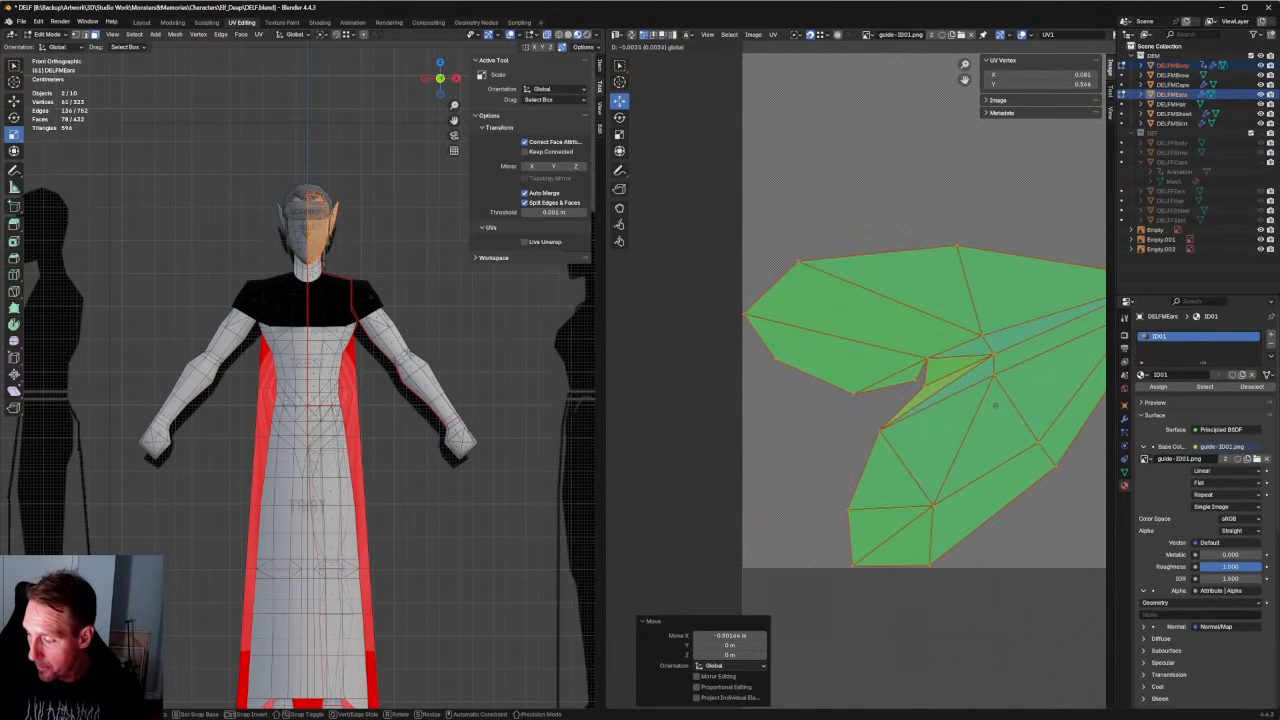
click(830, 186)
scroll(830, 186, down, 10)
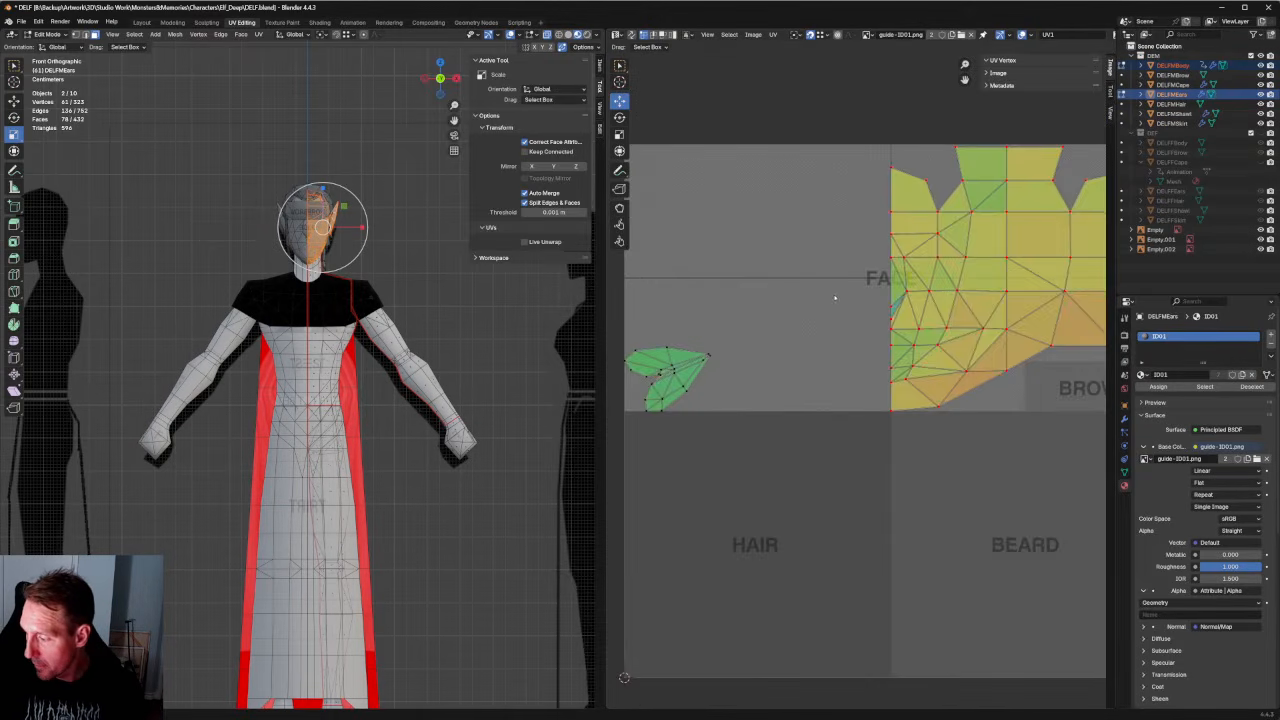
Examine how the head and ear UV islands fit the guide's FACE and BROW regions.
scroll(1022, 361, up, 3)
scroll(1022, 361, up, 3)
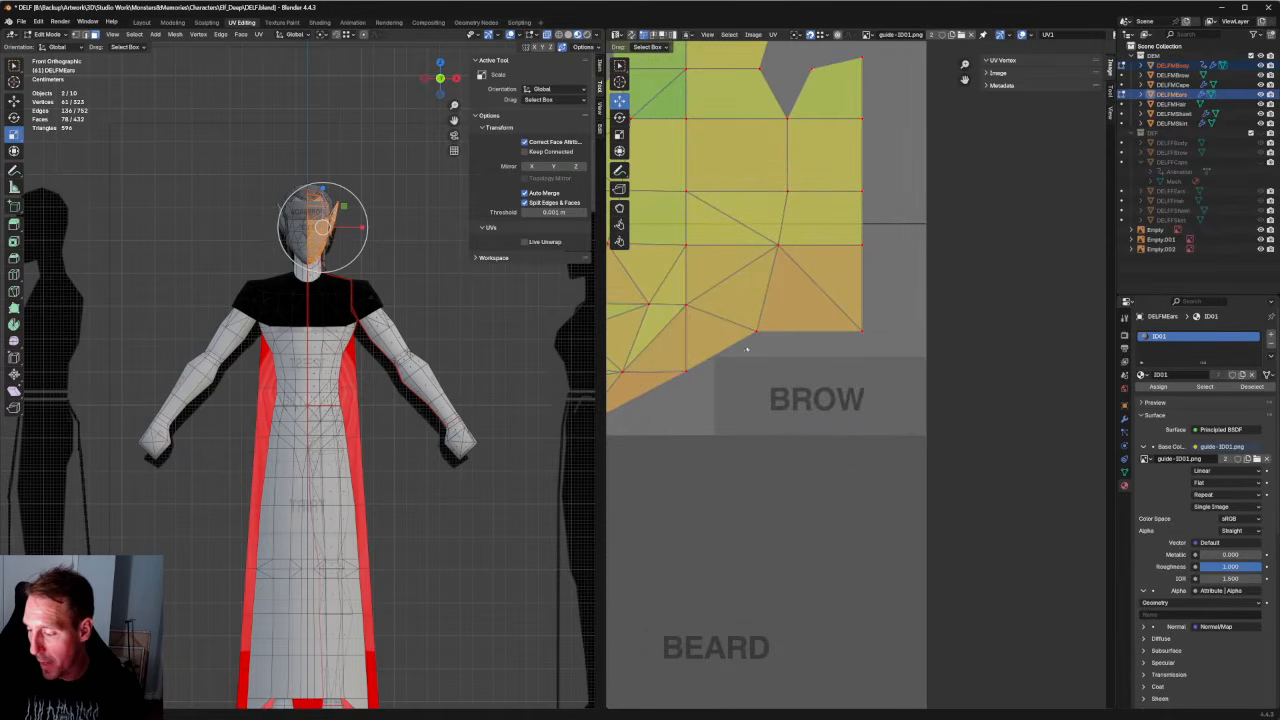
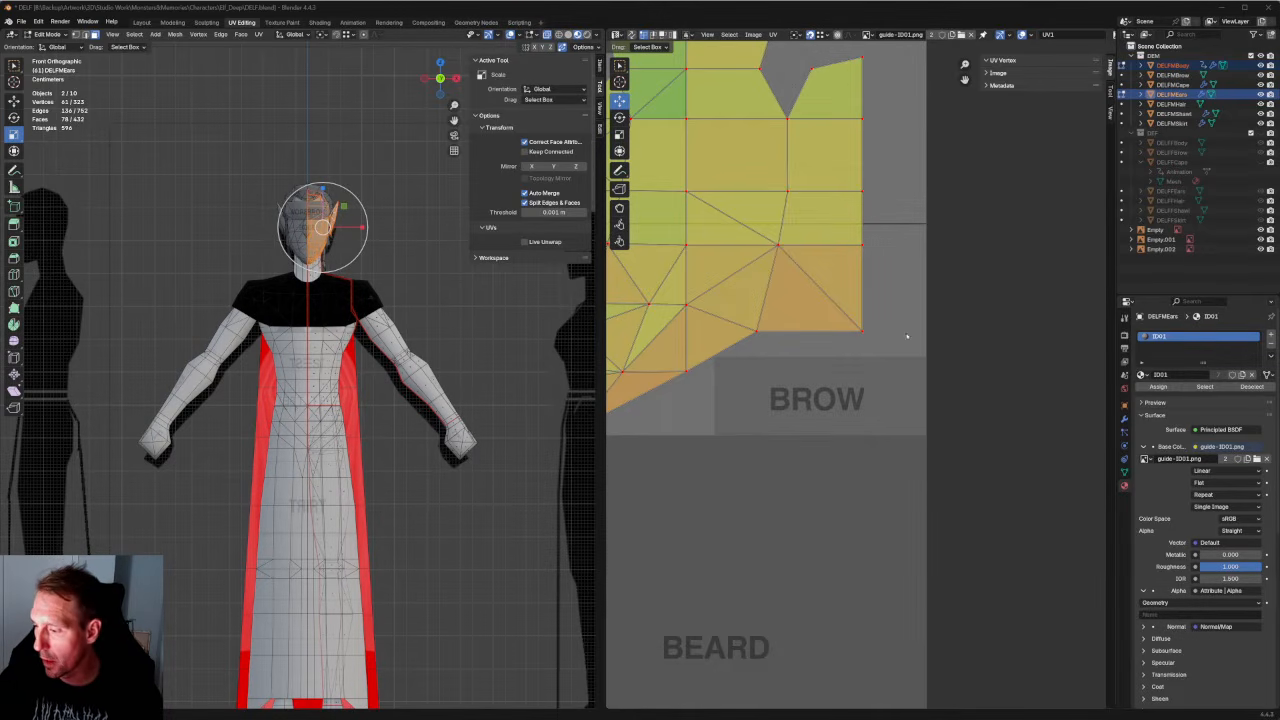
scroll(909, 339, down, 4)
scroll(835, 354, up, 4)
middle_drag(776, 320, 1014, 373)
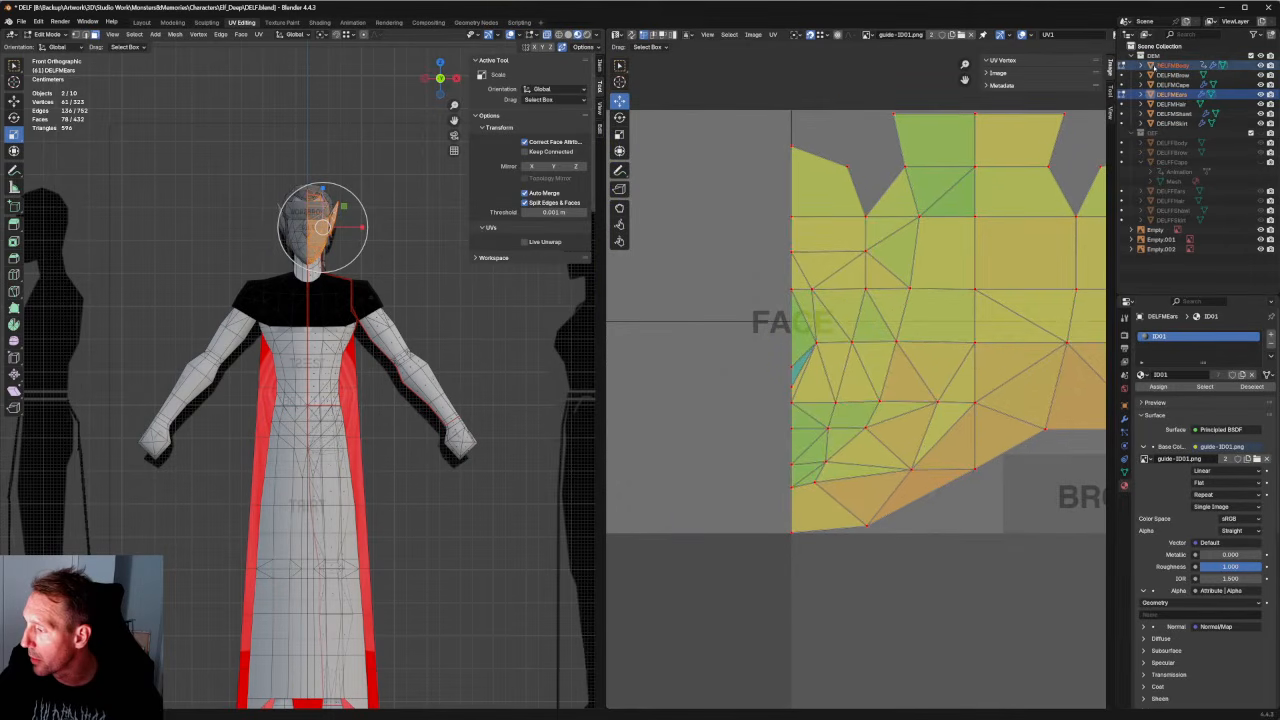
scroll(877, 294, down, 10)
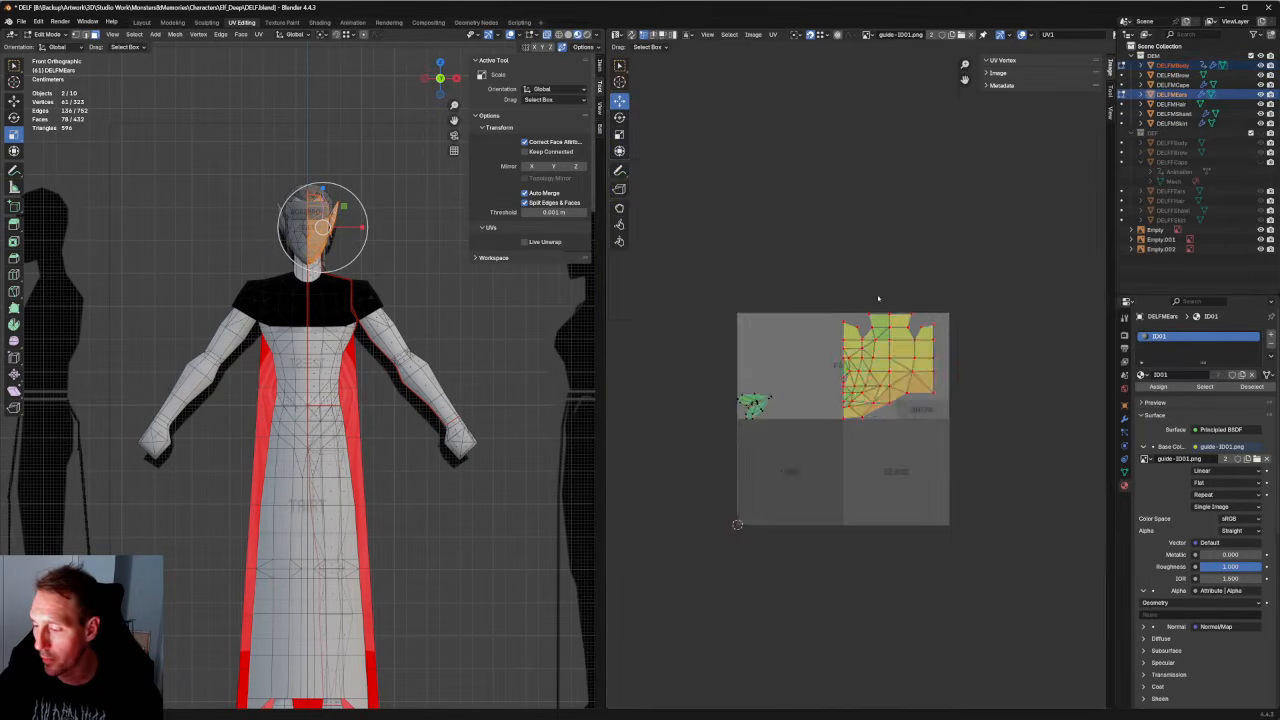
scroll(420, 370, up, 3)
scroll(420, 370, down, 4)
middle_drag(420, 370, 418, 315)
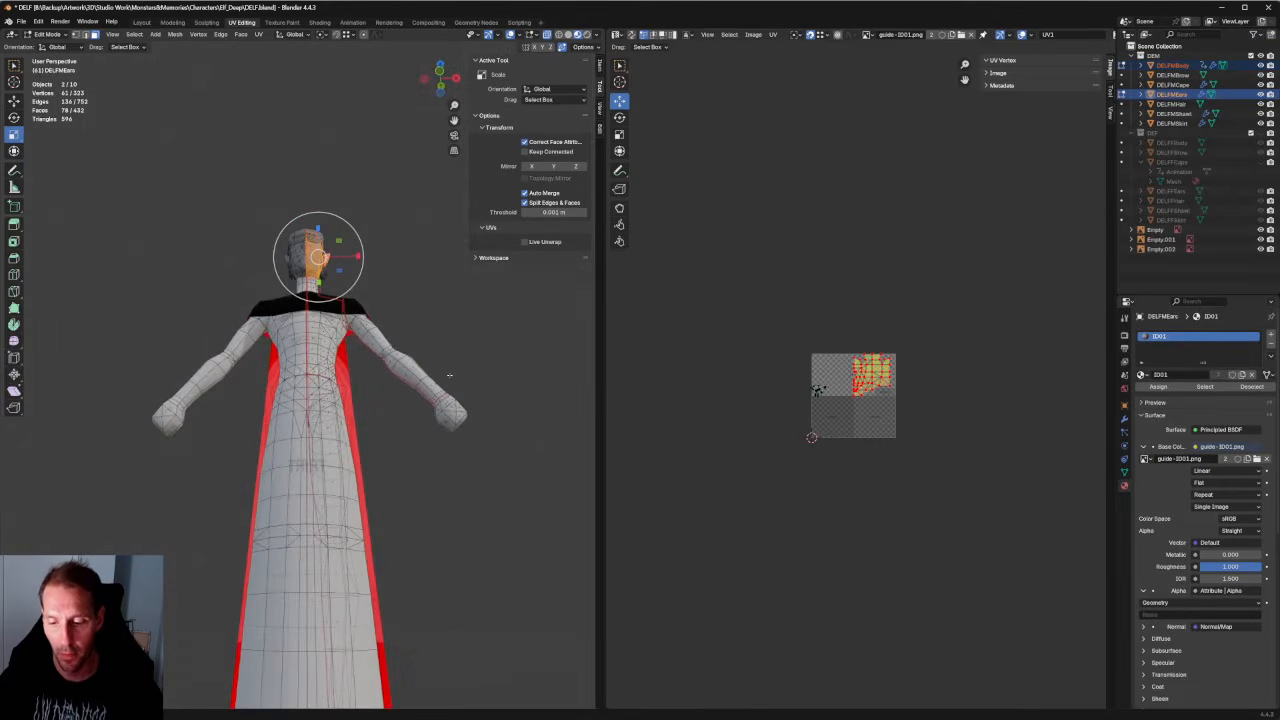
scroll(460, 360, down, 4)
drag(534, 584, 234, 278)
scroll(234, 278, up, 4)
scroll(396, 228, up, 2)
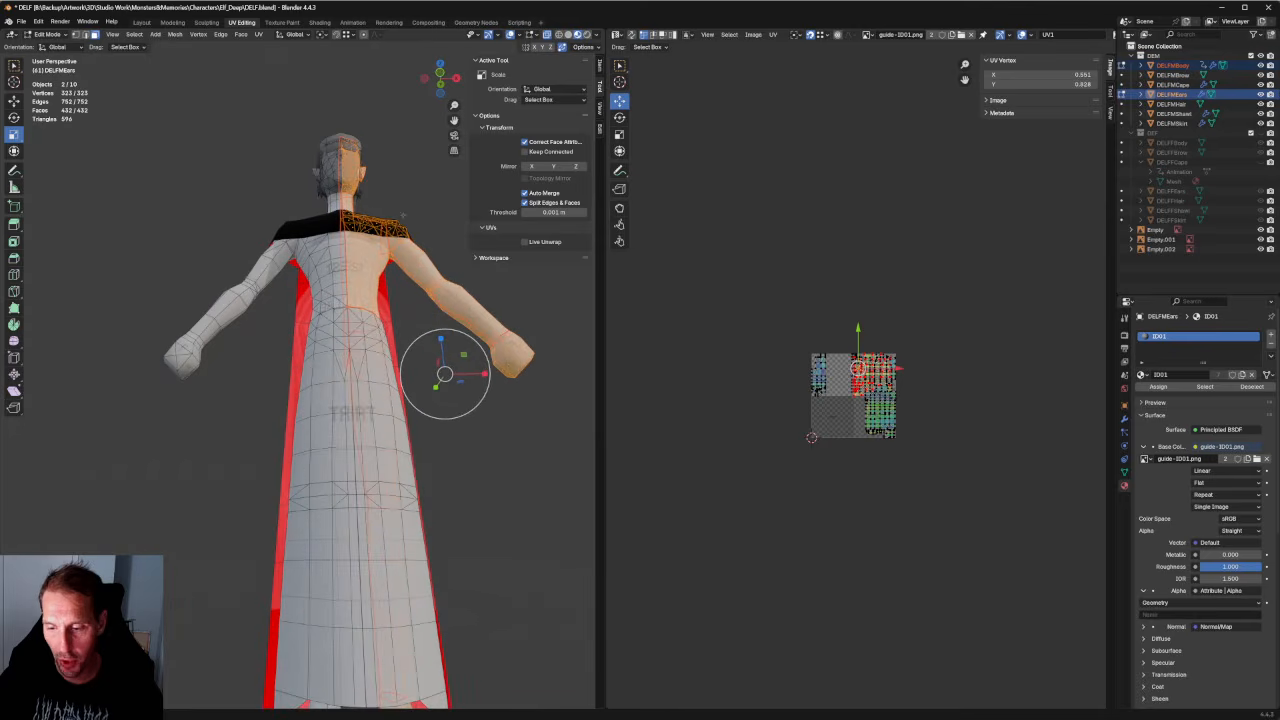
ctrl+drag(424, 104, 274, 200)
middle_drag(384, 217, 422, 108)
scroll(454, 323, down, 4)
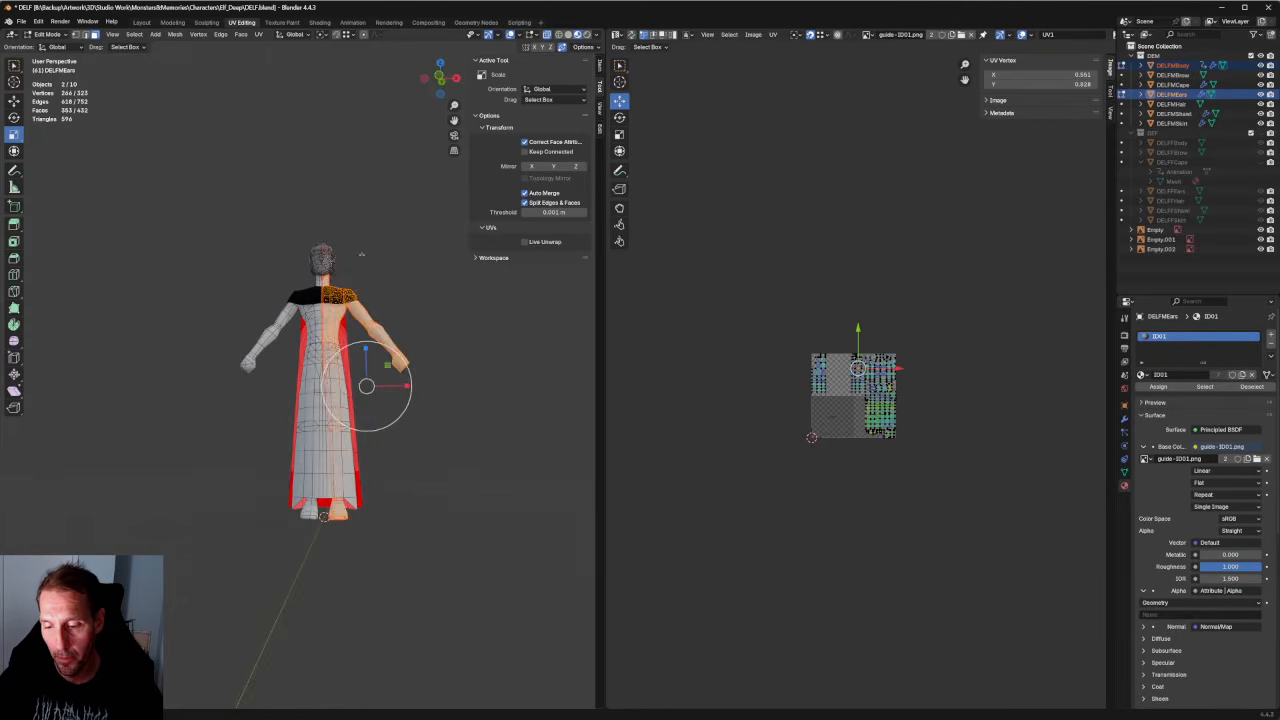
click(454, 323)
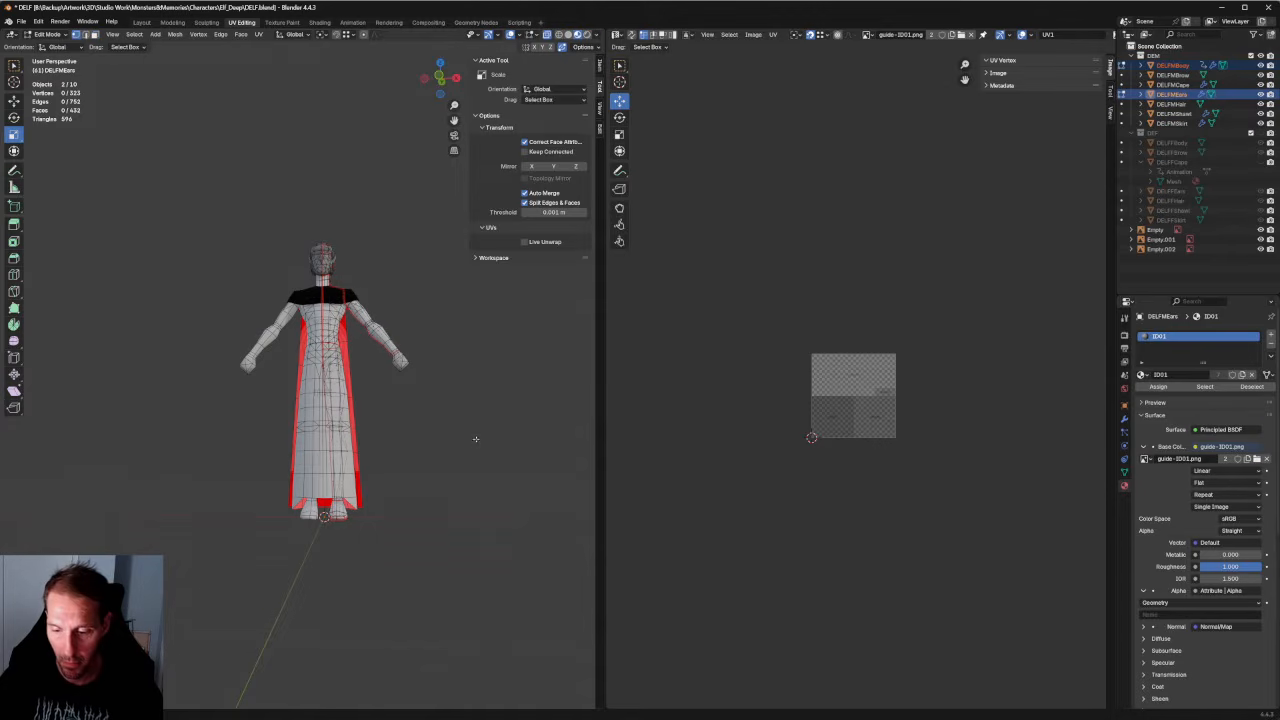
Select the vertices of the male elf's body below the head, leaving the head and ears unselected.
drag(522, 573, 152, 274)
scroll(386, 371, up, 5)
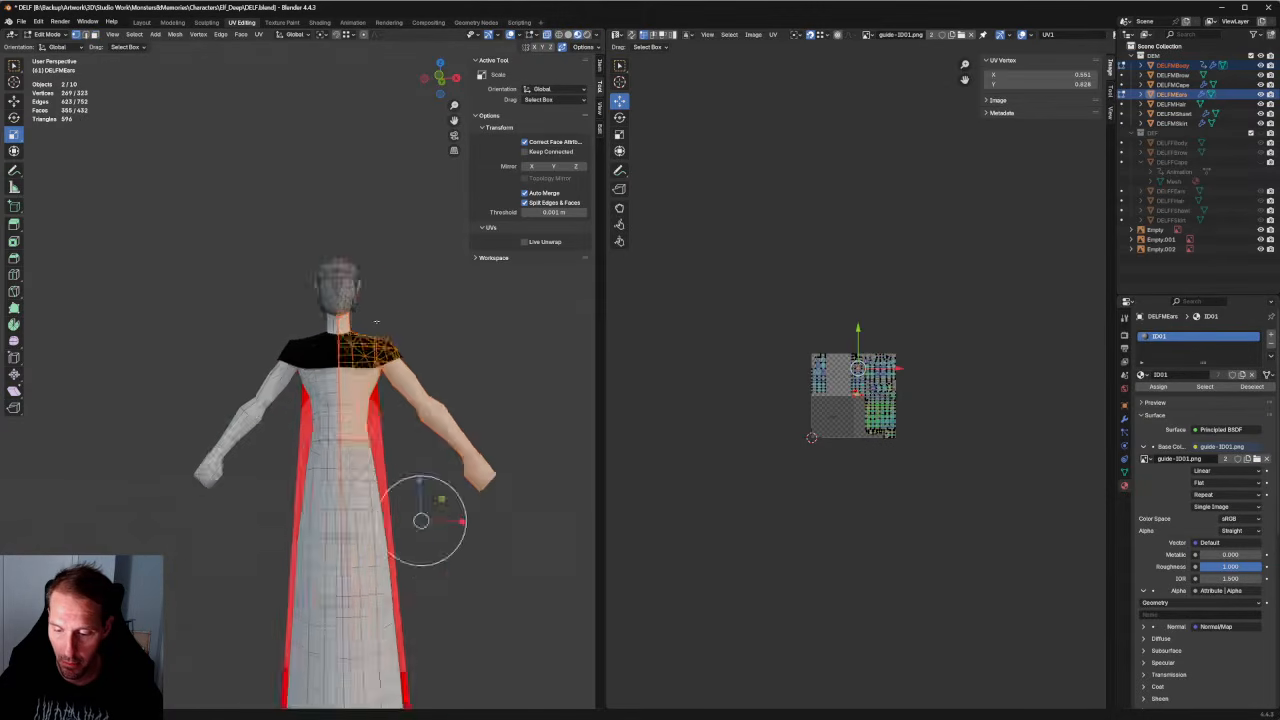
scroll(471, 282, down, 2)
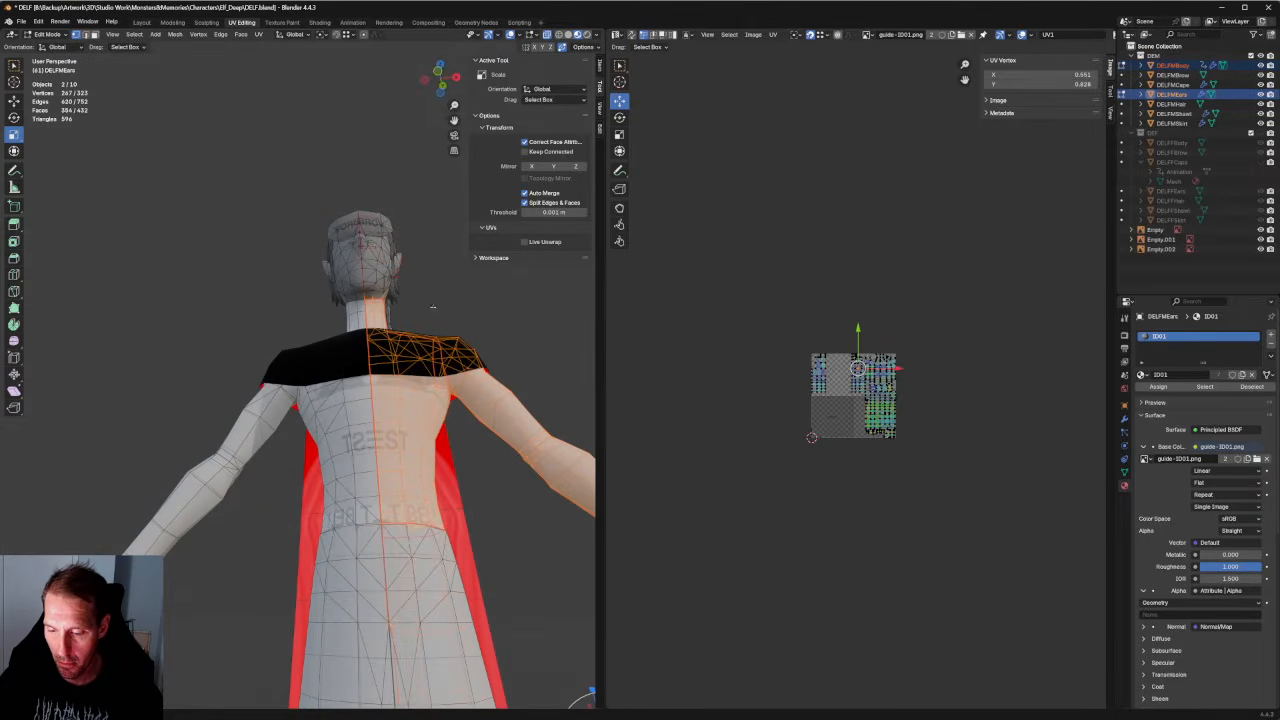
Check the male deep elf's upper body from several sides, then save DELF.blend.
middle_drag(440, 292, 232, 314)
drag(449, 181, 310, 281)
middle_drag(310, 281, 505, 282)
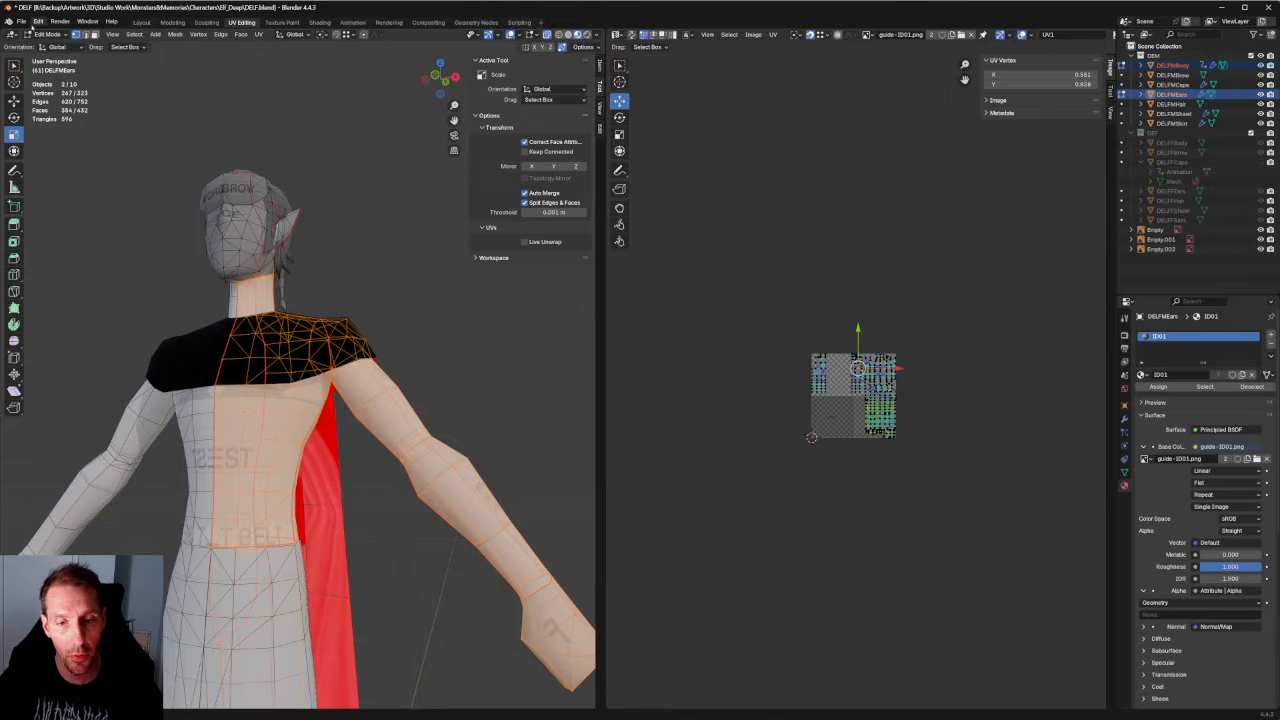
click(20, 23)
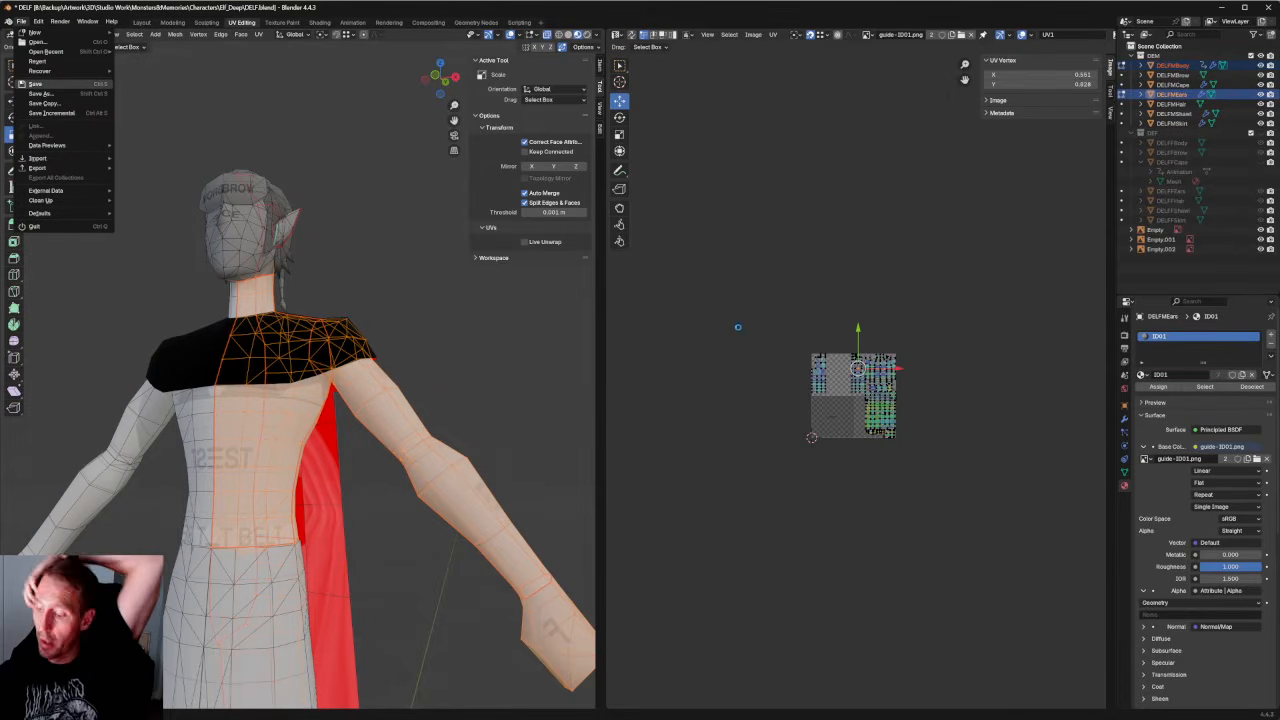
key(ctrl+s)
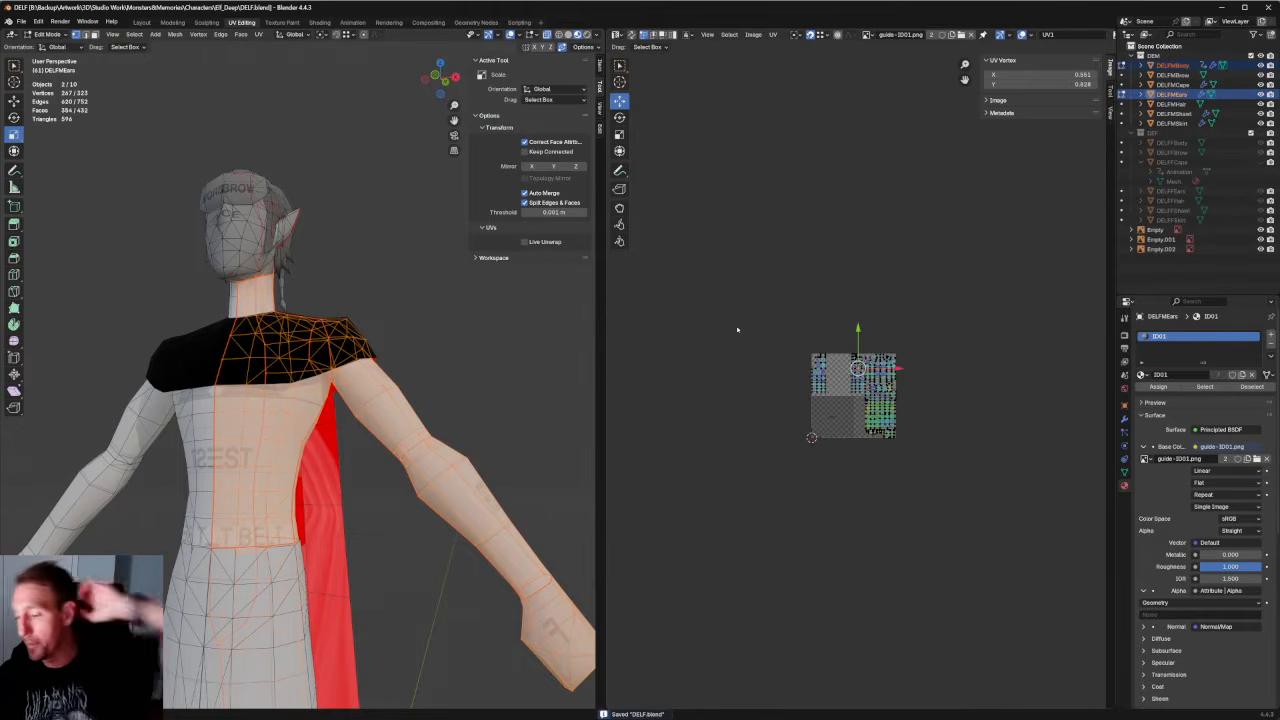
Change the UV editor's background image to Map #20.001 behind the body's UV layout.
scroll(915, 405, up, 8)
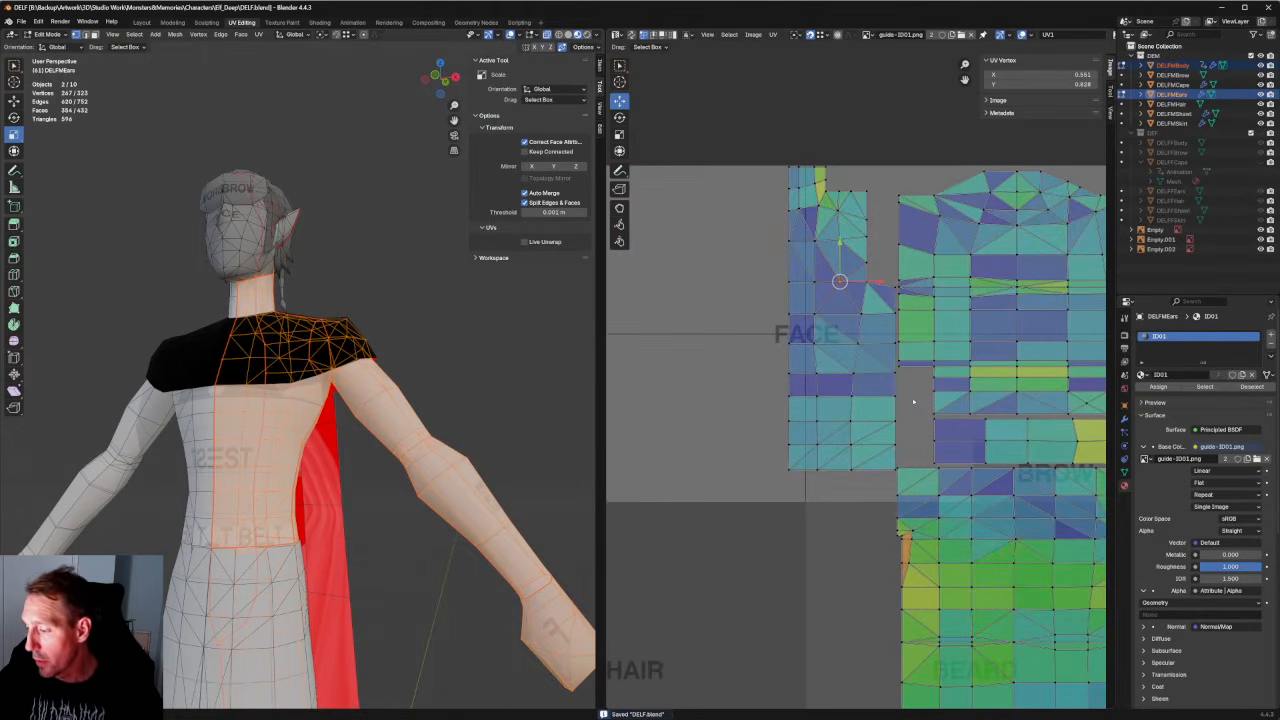
middle_drag(932, 370, 798, 285)
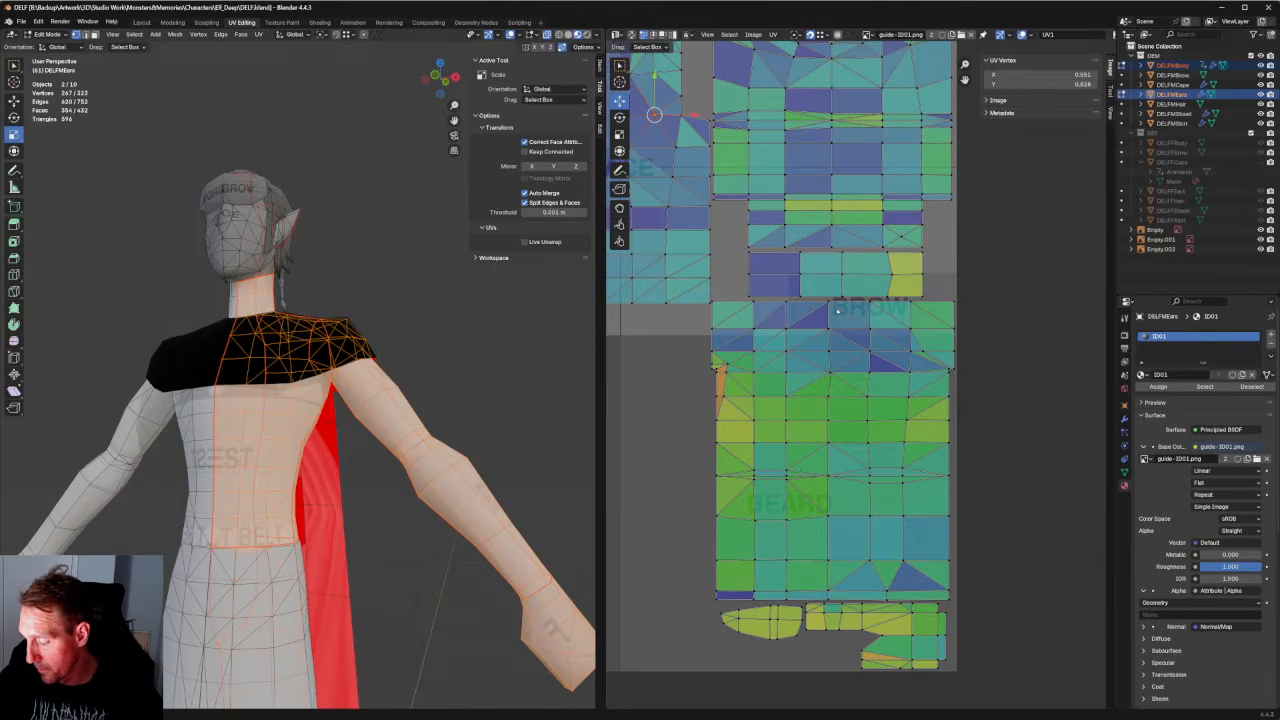
middle_drag(729, 253, 896, 445)
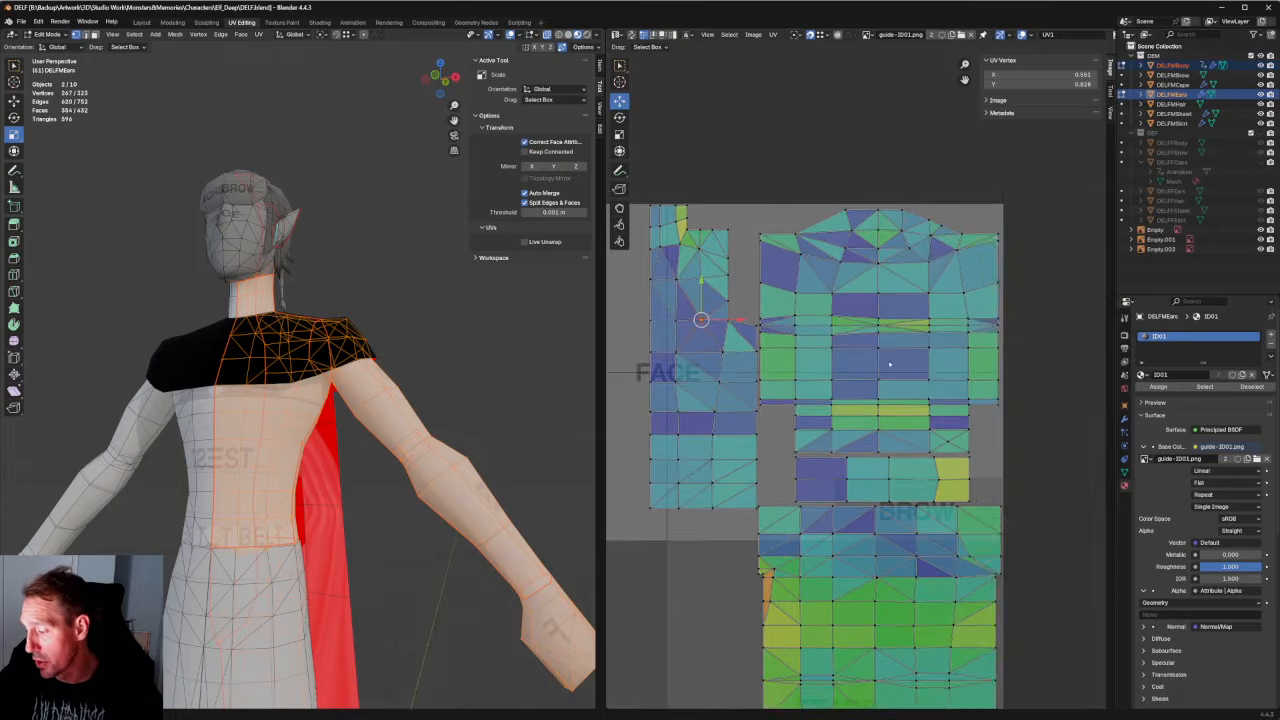
scroll(907, 414, up, 3)
scroll(907, 414, down, 1)
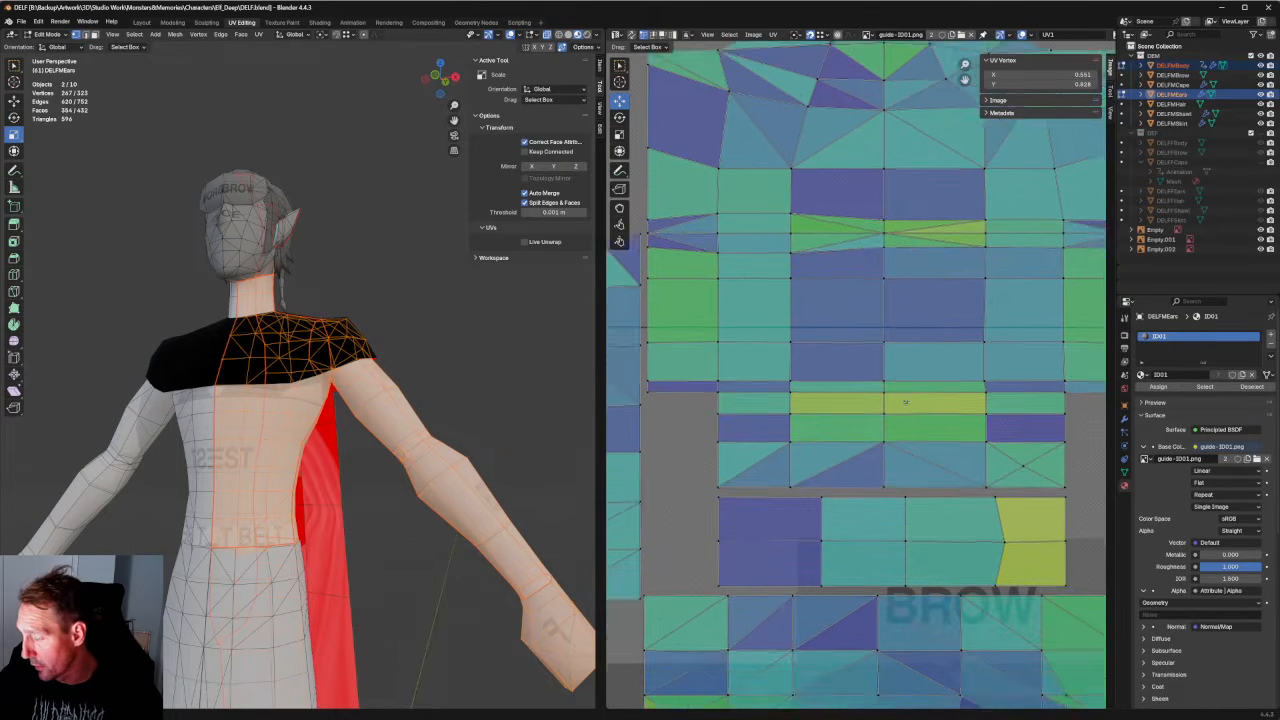
click(867, 35)
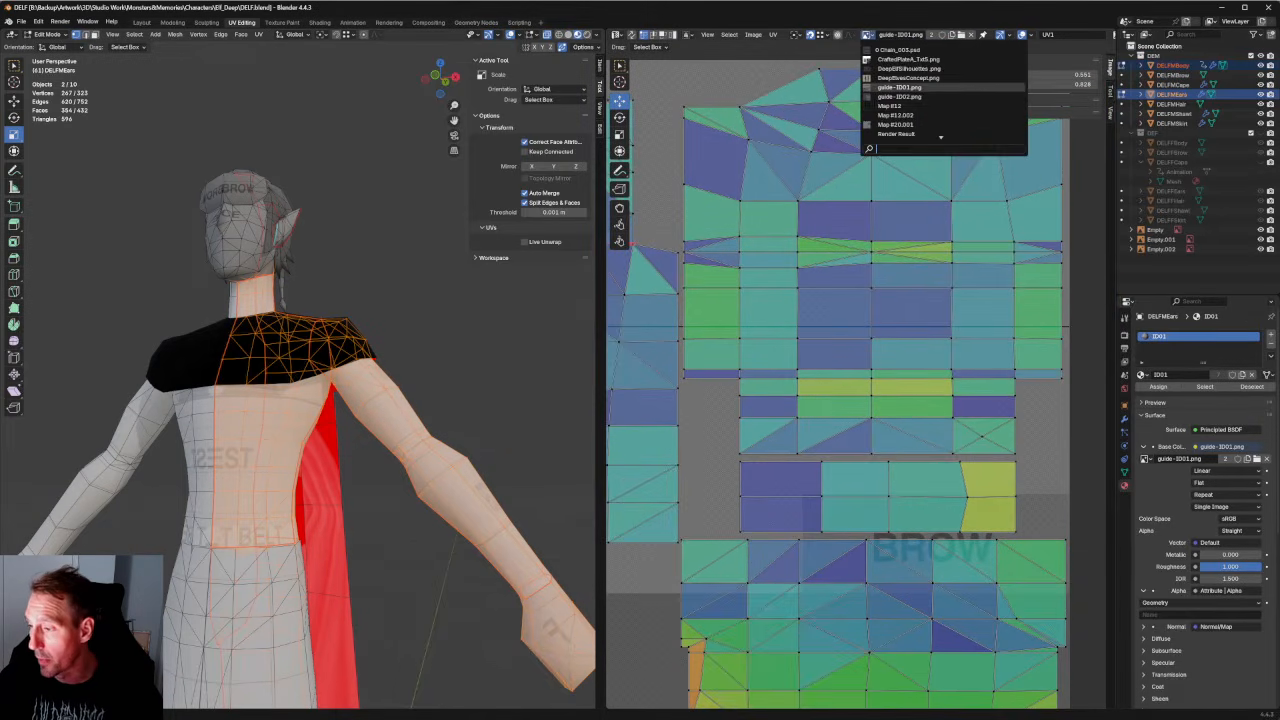
click(899, 87)
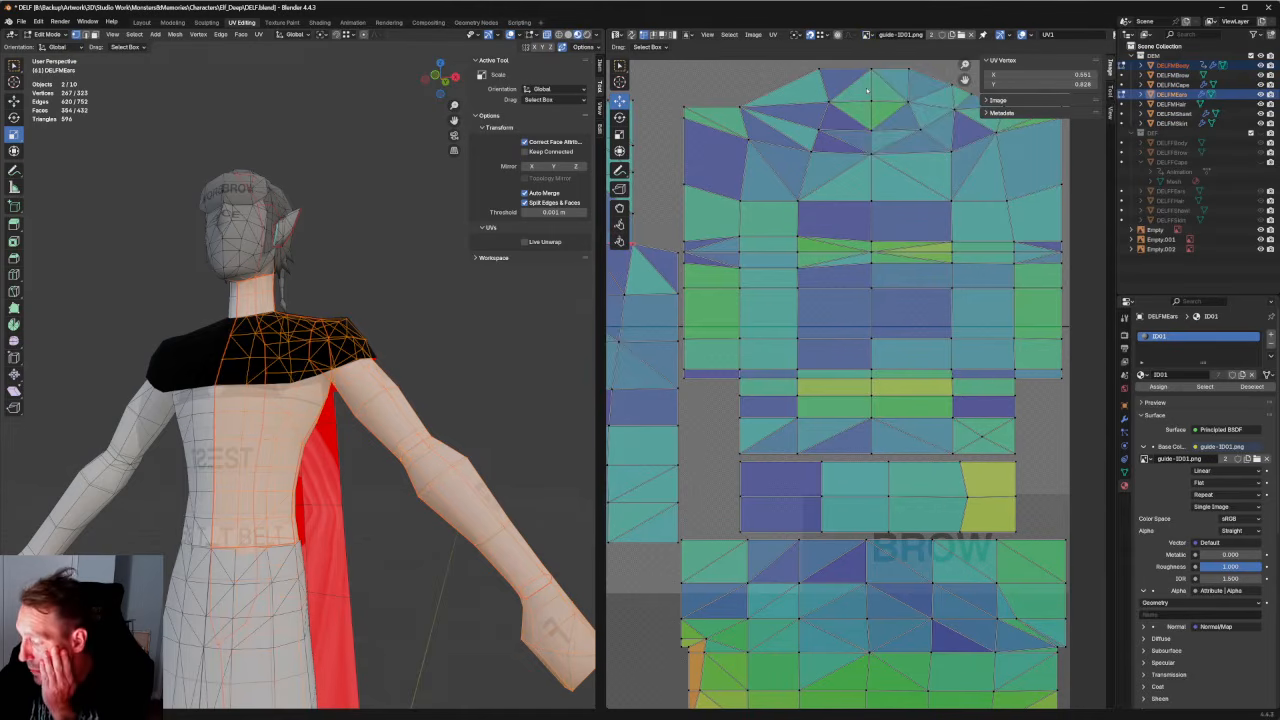
click(868, 35)
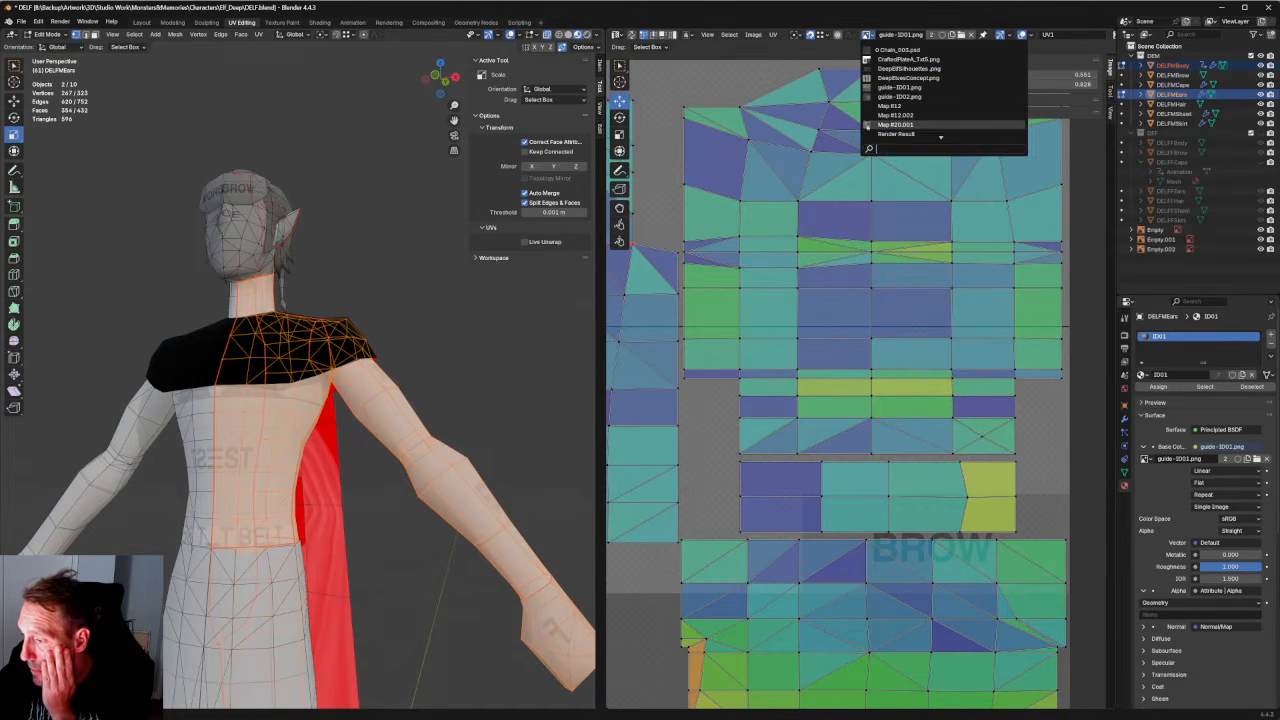
click(880, 124)
Align the row of UV vertices just below the BOOT label horizontally across the whole leg island.
scroll(886, 424, up, 4)
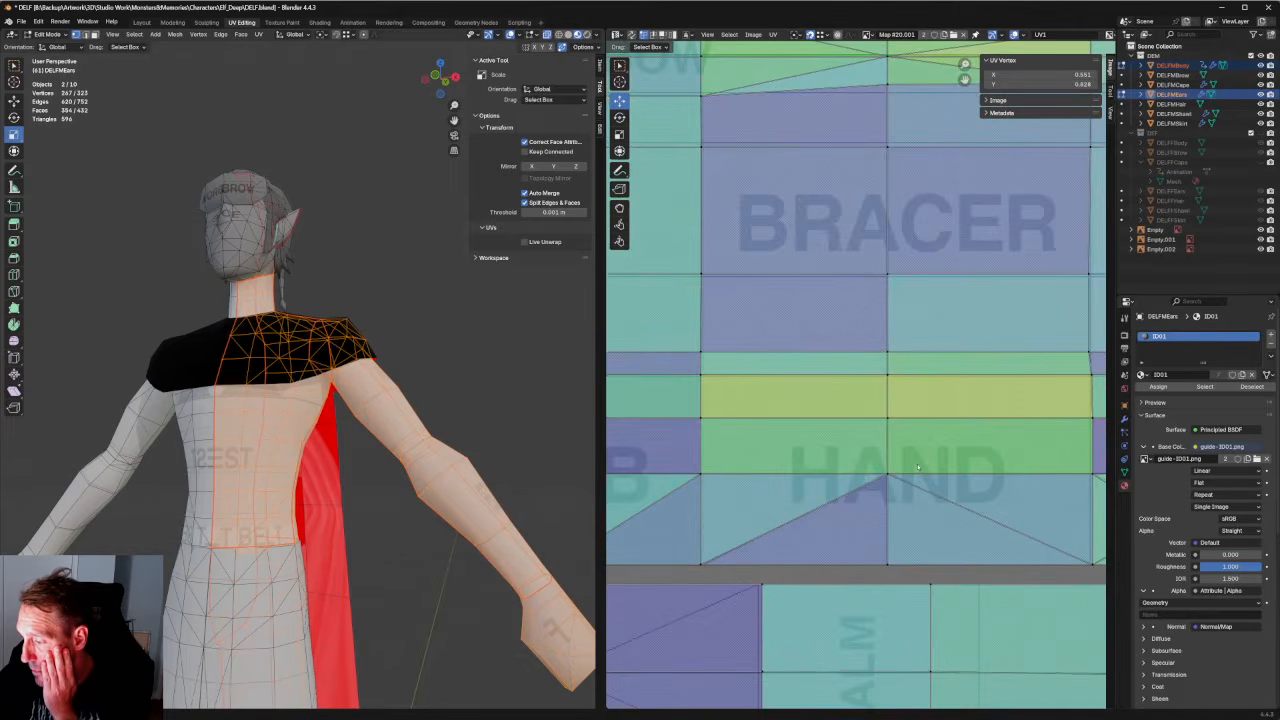
scroll(918, 467, down, 5)
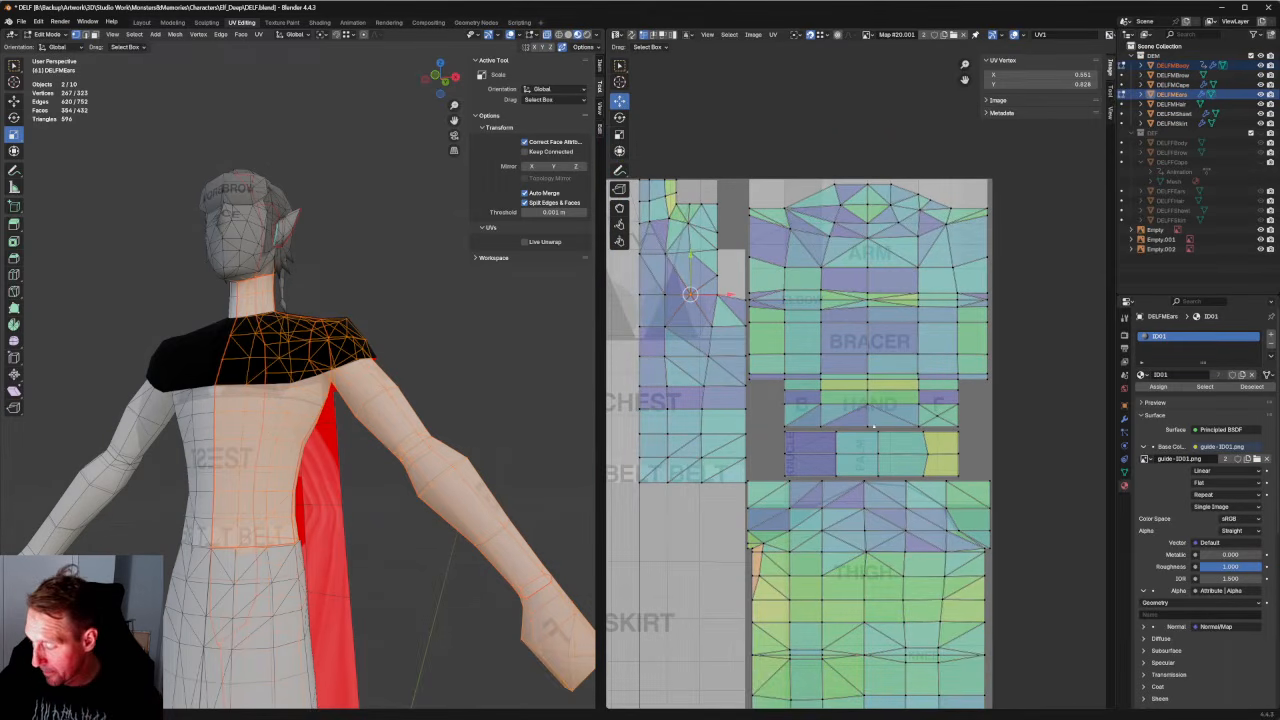
scroll(873, 427, up, 1)
middle_drag(873, 427, 953, 110)
scroll(825, 398, up, 3)
scroll(836, 392, down, 5)
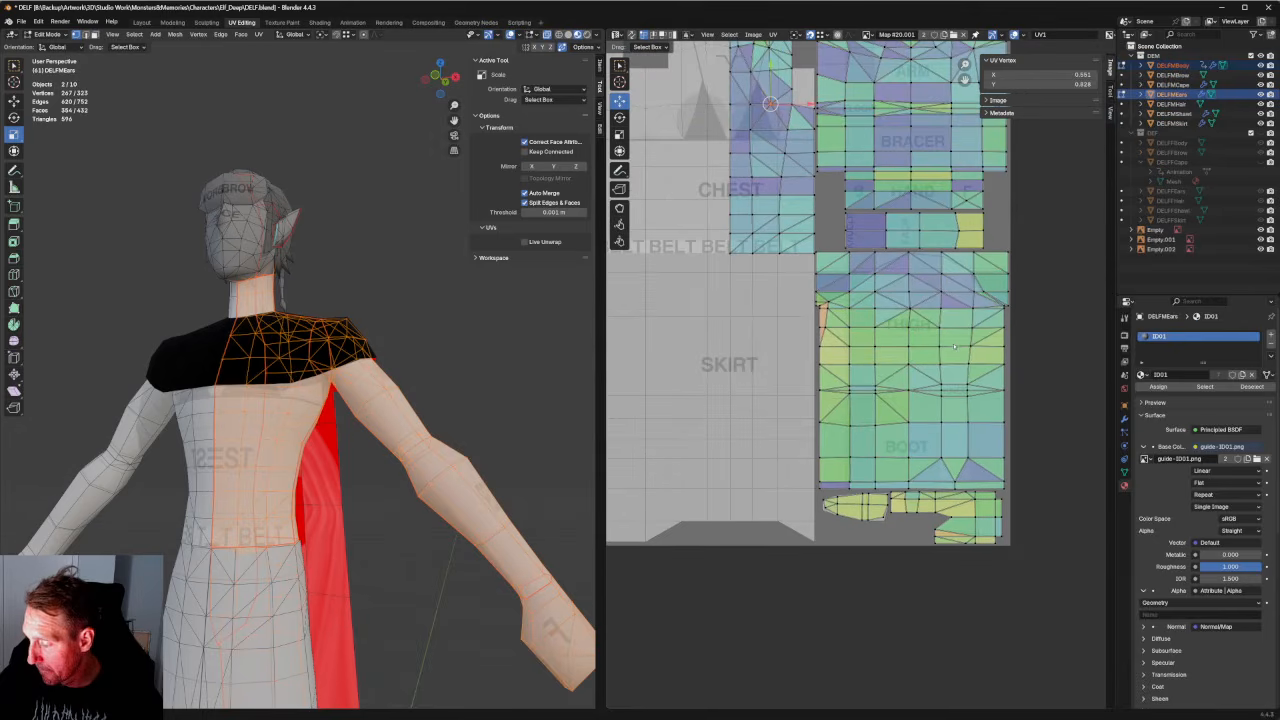
scroll(858, 493, up, 5)
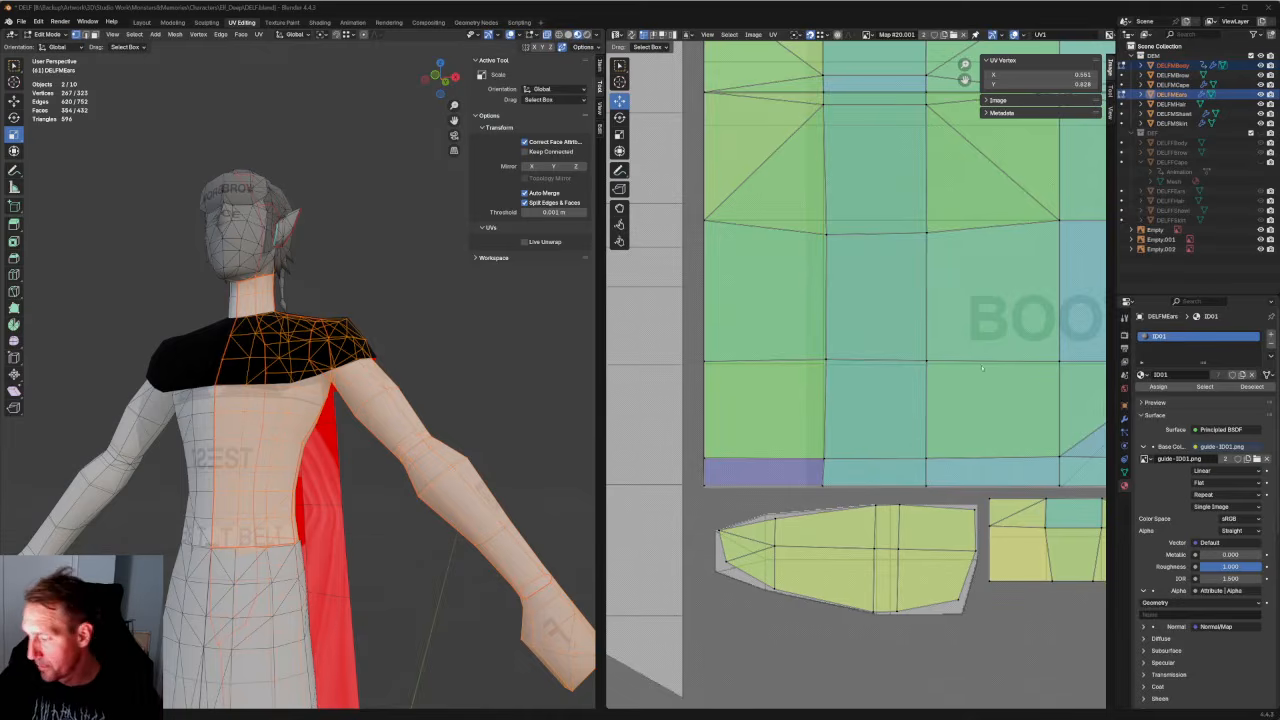
scroll(982, 368, down, 4)
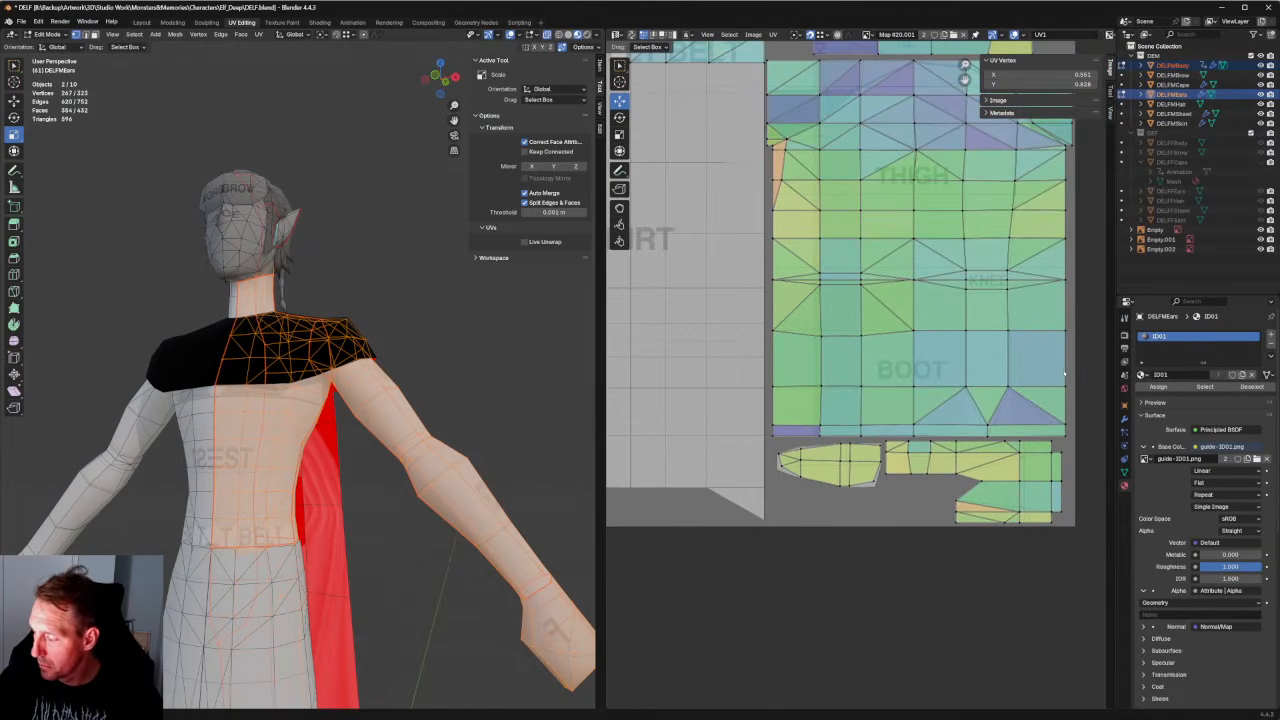
drag(1082, 372, 762, 402)
key(shift+w)
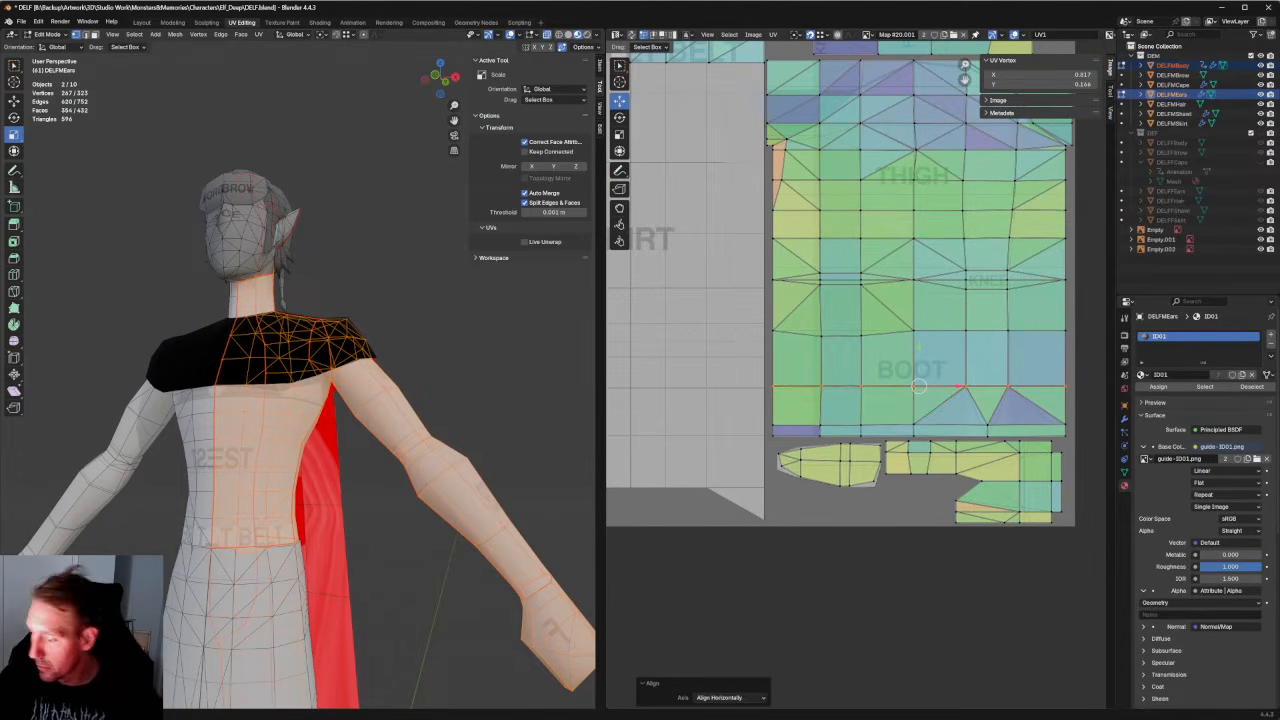
click(445, 342)
scroll(462, 410, down, 3)
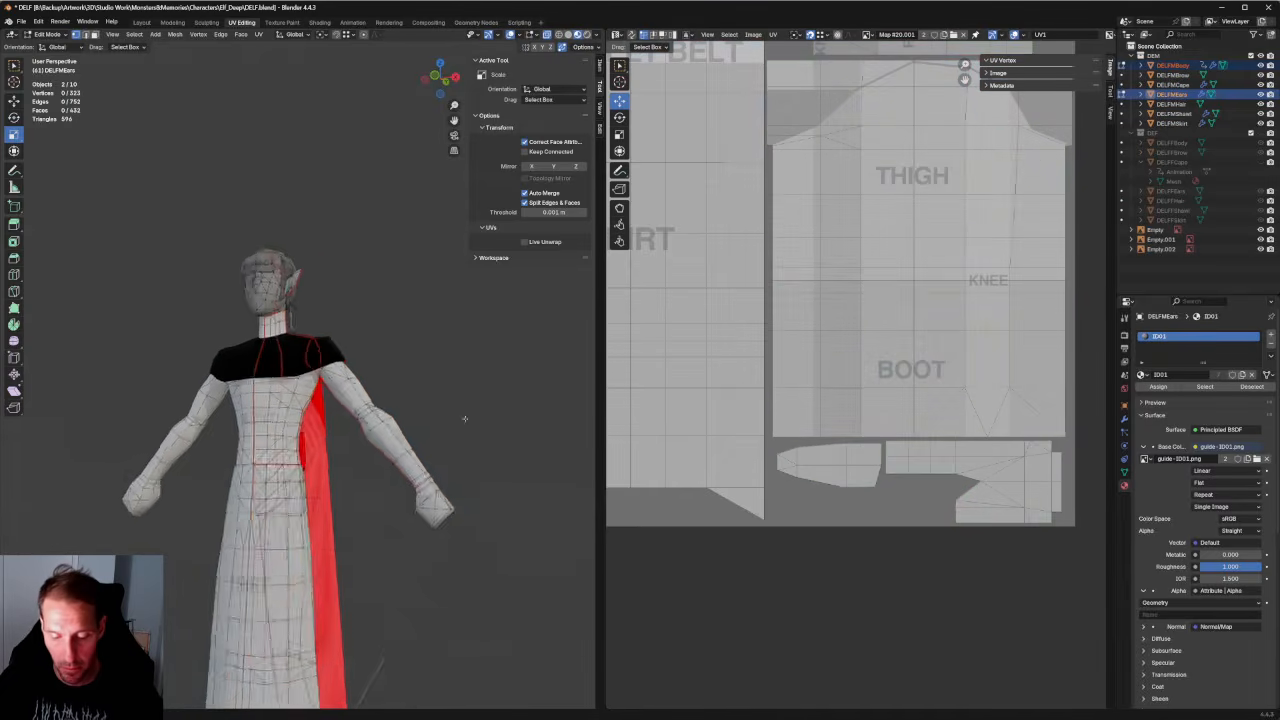
middle_drag(466, 420, 352, 225)
middle_drag(352, 225, 425, 232)
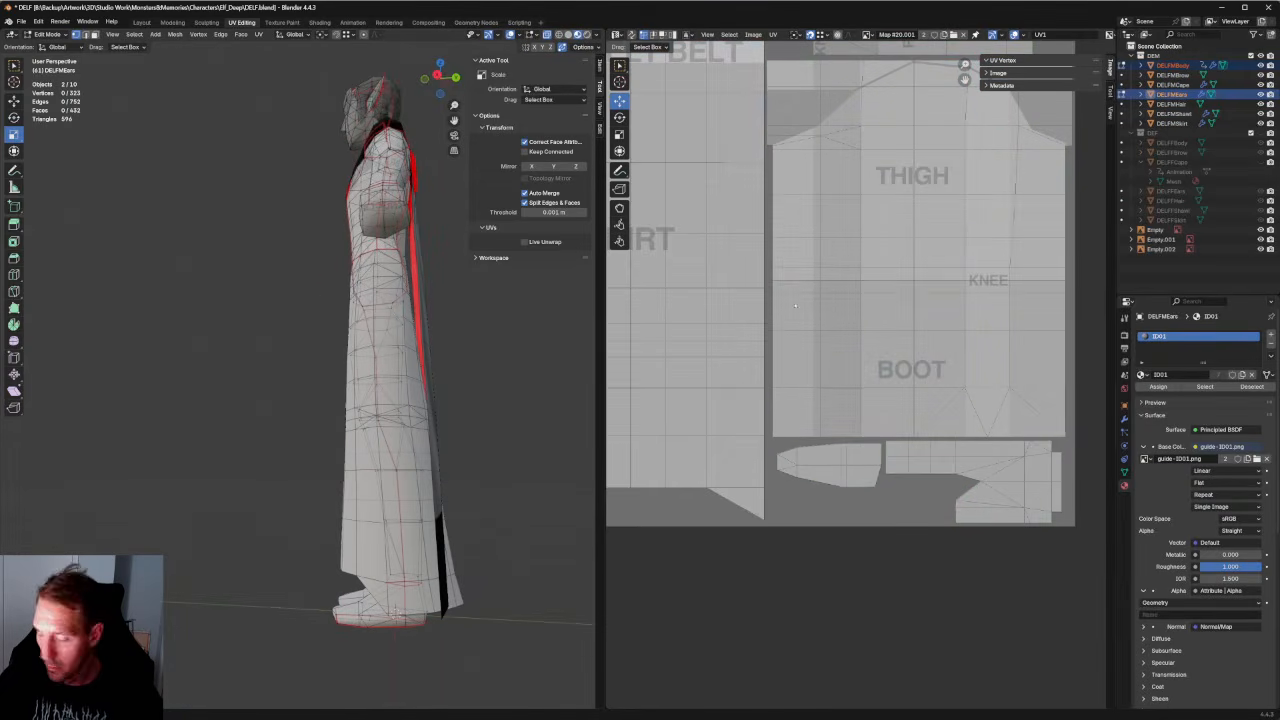
key(ctrl+z)
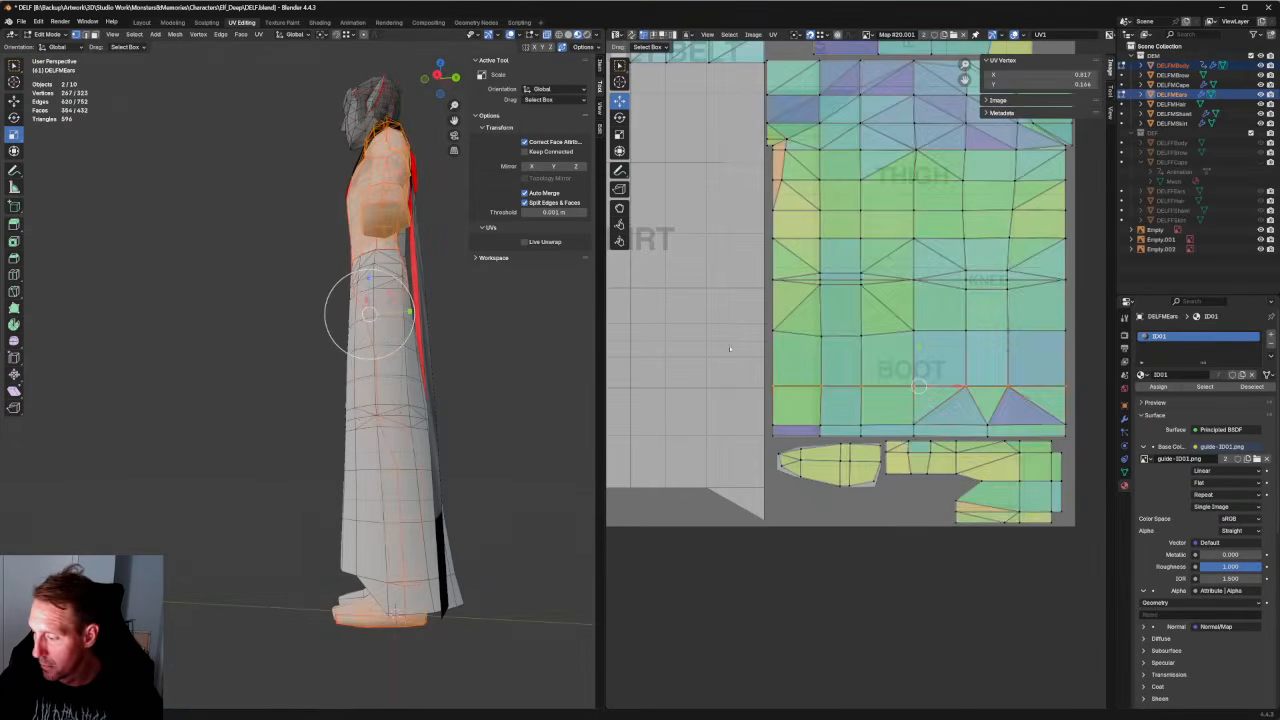
Align the row of UV vertices between the KNEE and BOOT labels horizontally across the leg island.
drag(1080, 308, 744, 360)
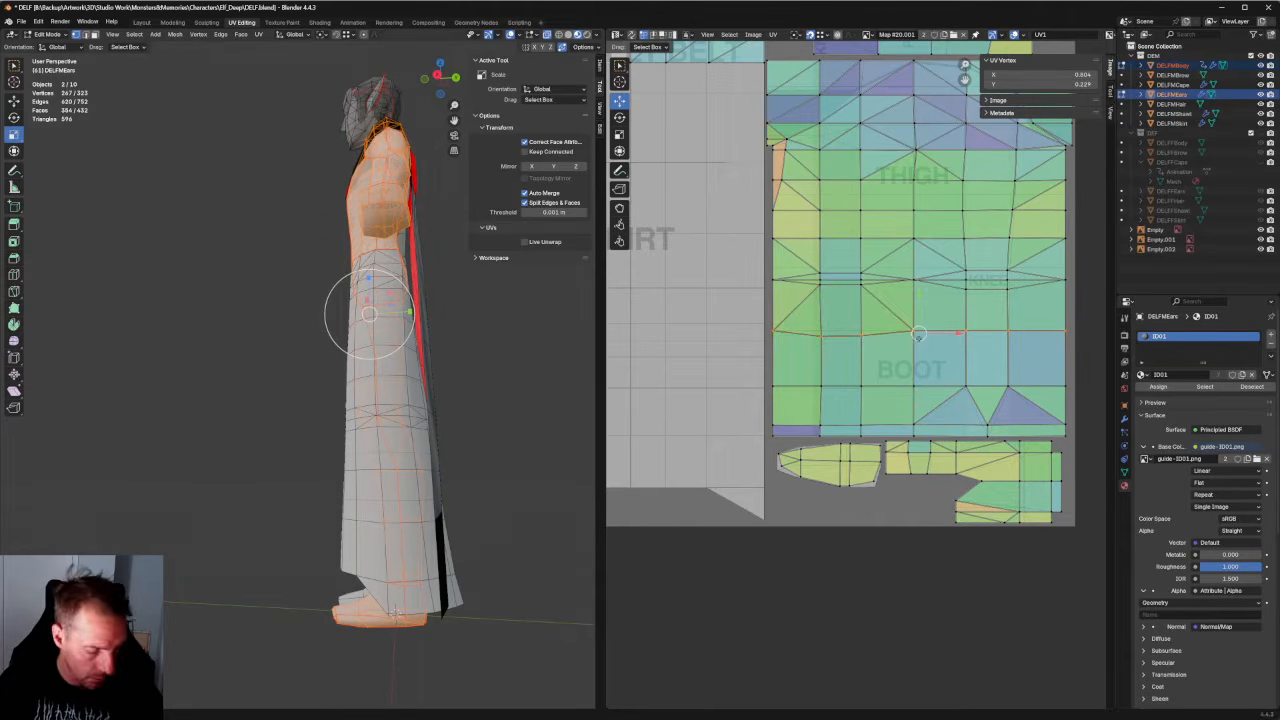
key(shift+w)
scroll(924, 338, up, 2)
drag(955, 286, 952, 279)
click(876, 288)
scroll(874, 293, down, 4)
scroll(874, 295, up, 4)
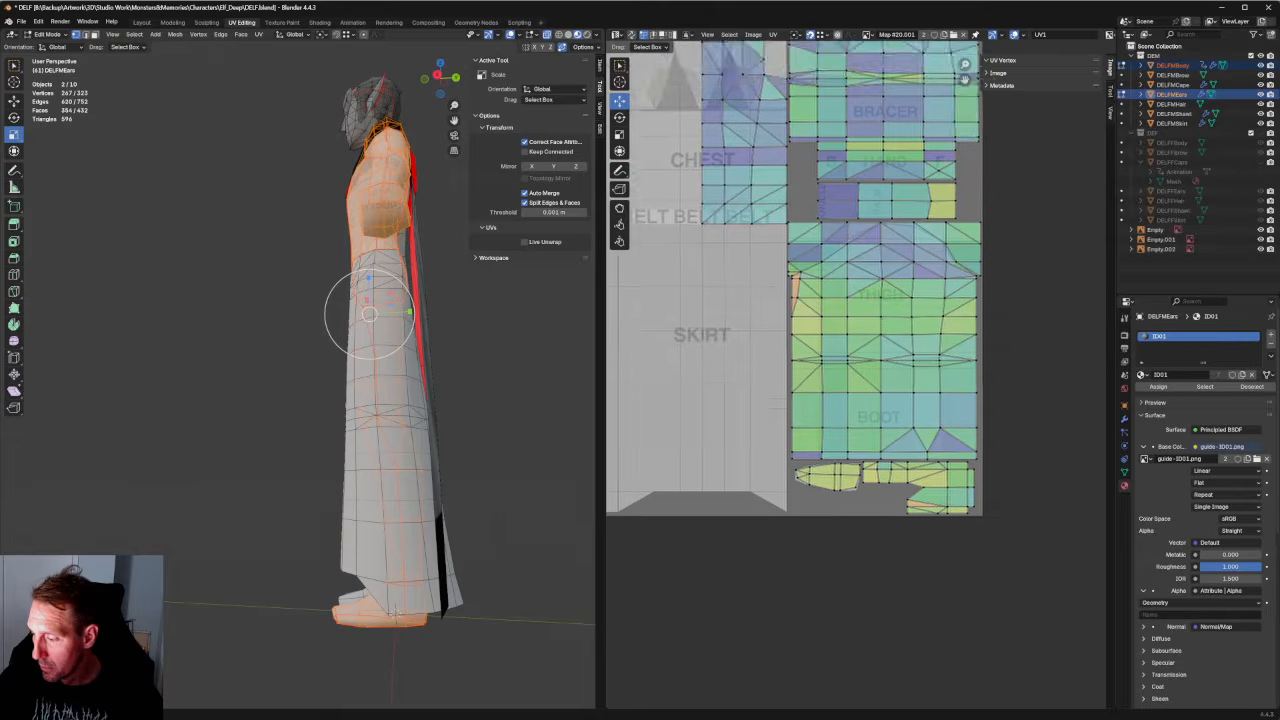
scroll(890, 306, down, 3)
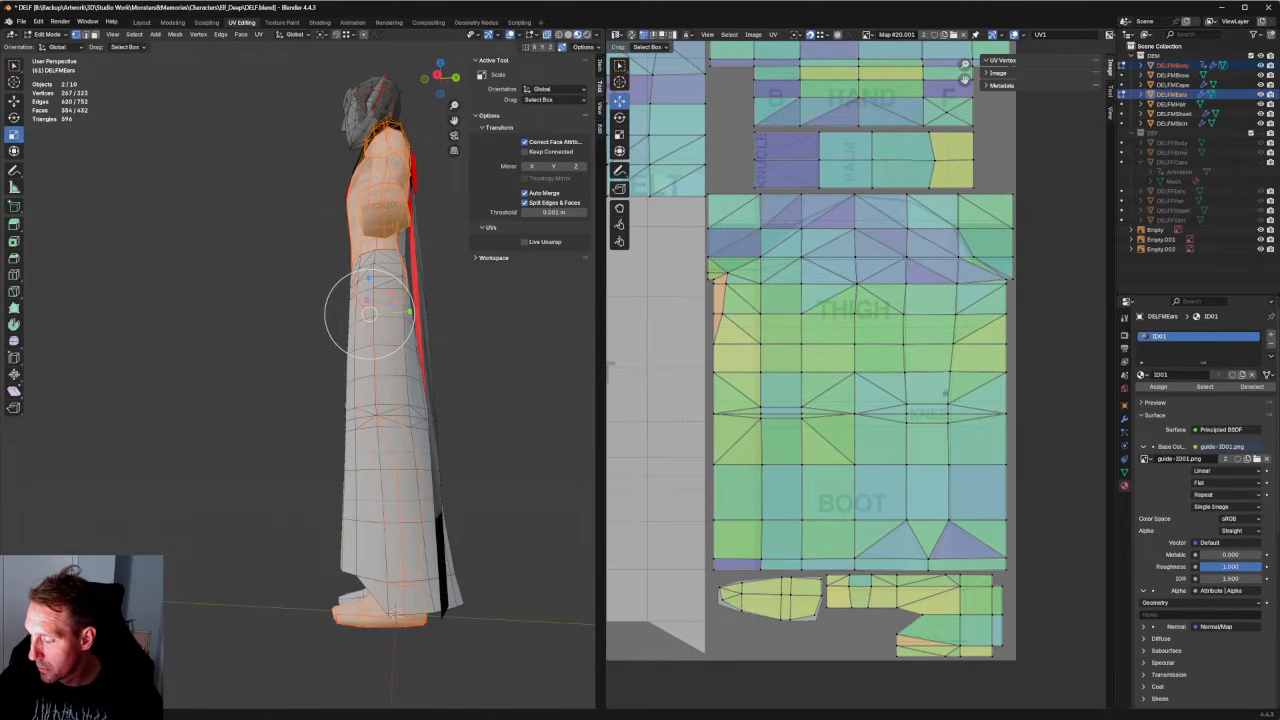
Scale the UV vertices around the KNEE label along Y by 1.240.
scroll(908, 434, up, 3)
drag(884, 428, 1008, 358)
key(r)
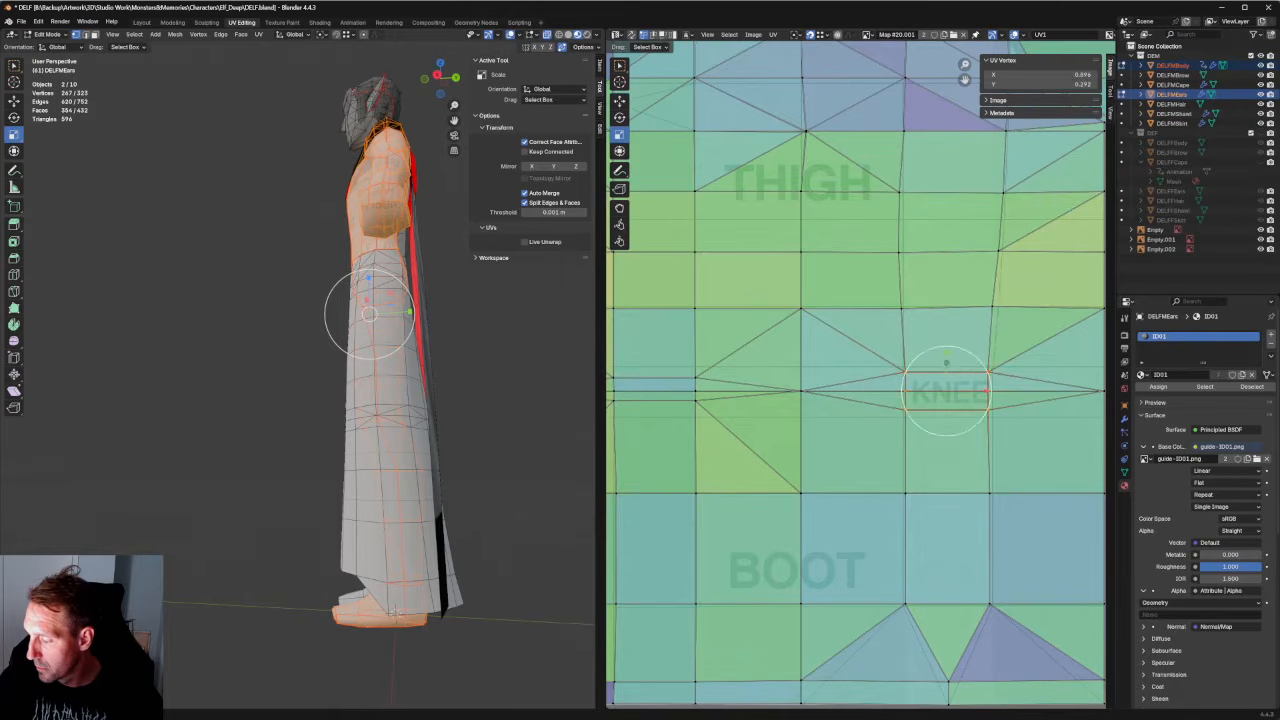
key(s)
key(y)
click(947, 394)
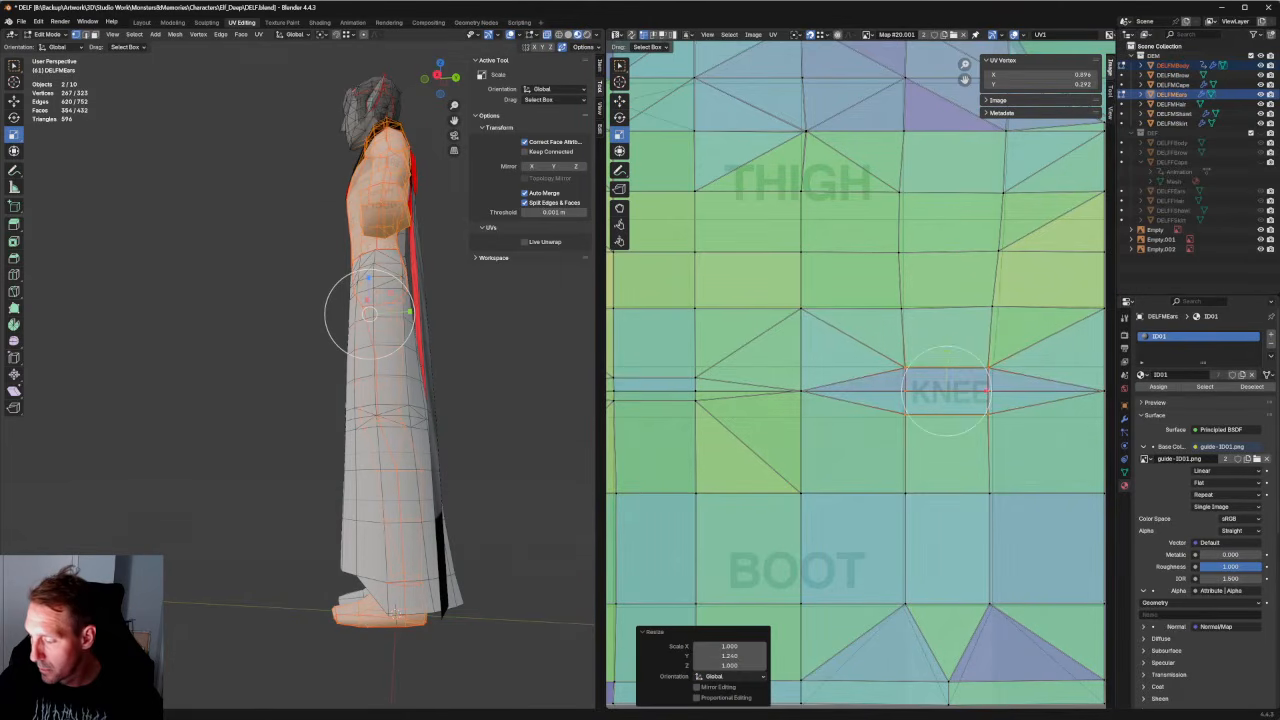
middle_drag(715, 400, 901, 396)
drag(782, 425, 853, 336)
key(ctrl+z)
key(ctrl+z)
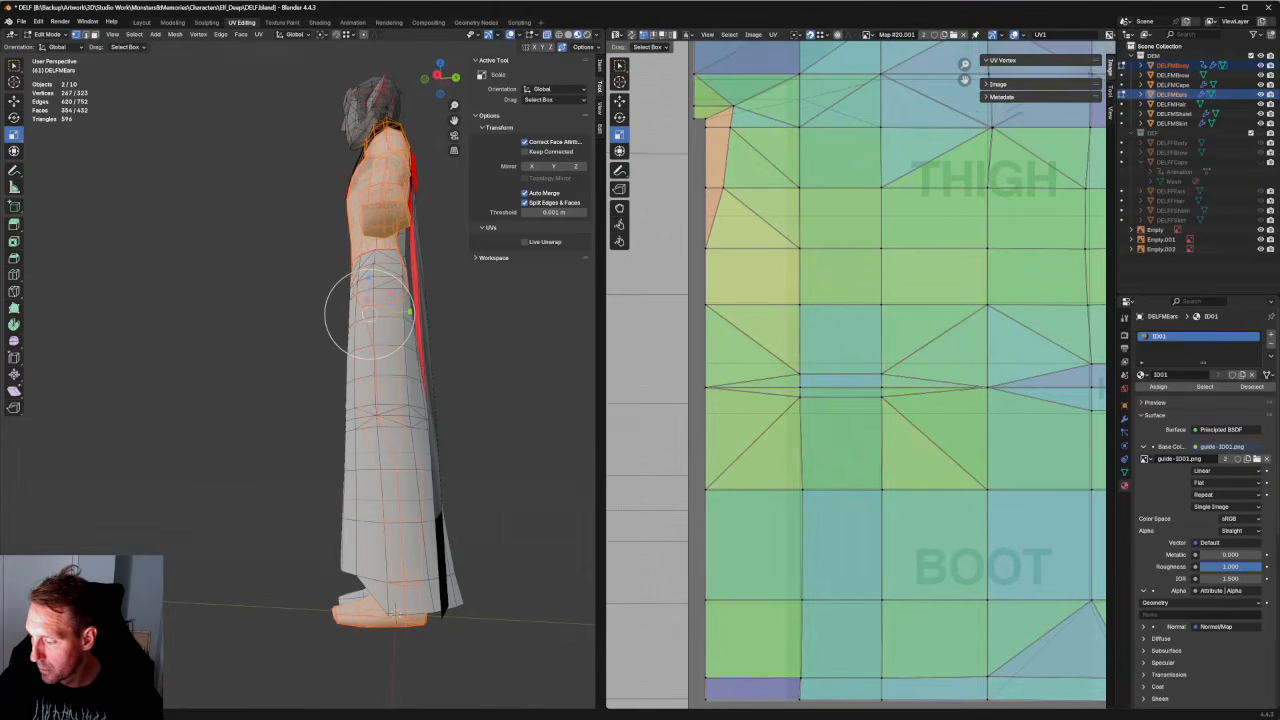
Move the lower edge of the narrow UV strip level with the knee, on the opposite side of the leg island, slightly down.
scroll(846, 404, down, 3)
scroll(844, 408, up, 2)
scroll(858, 382, up, 2)
drag(768, 396, 903, 416)
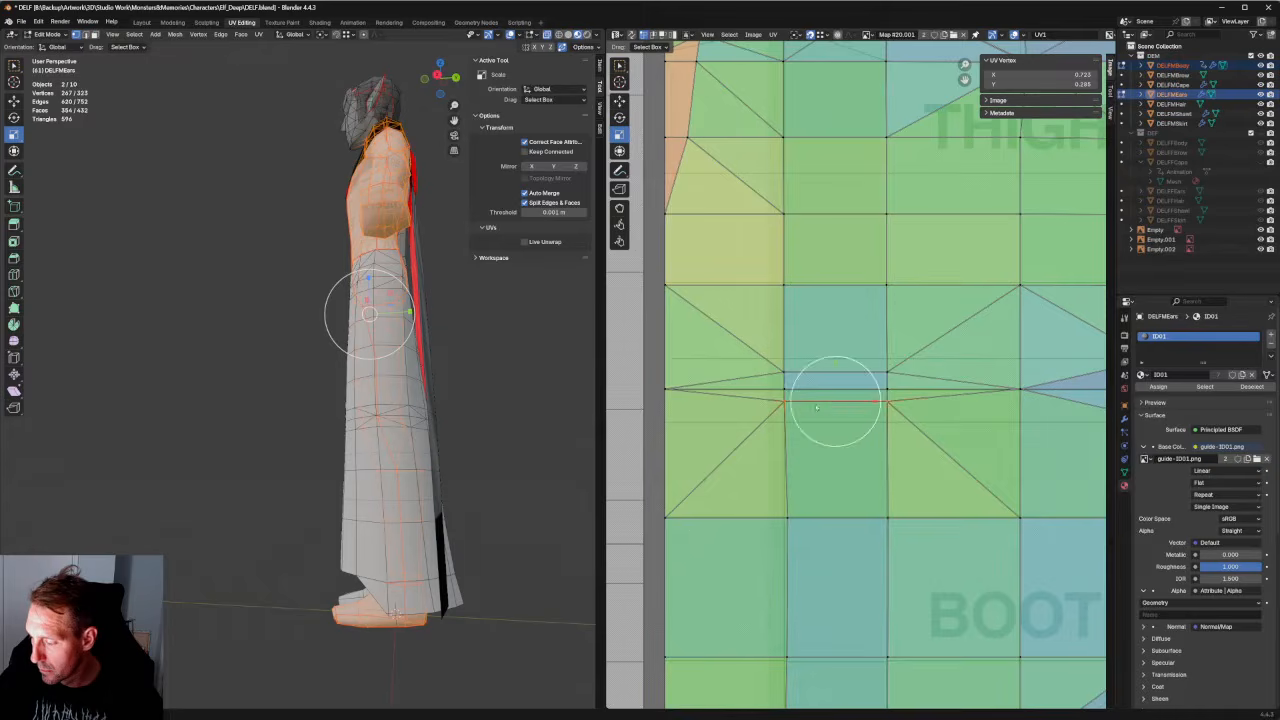
key(g)
drag(836, 371, 836, 375)
click(853, 382)
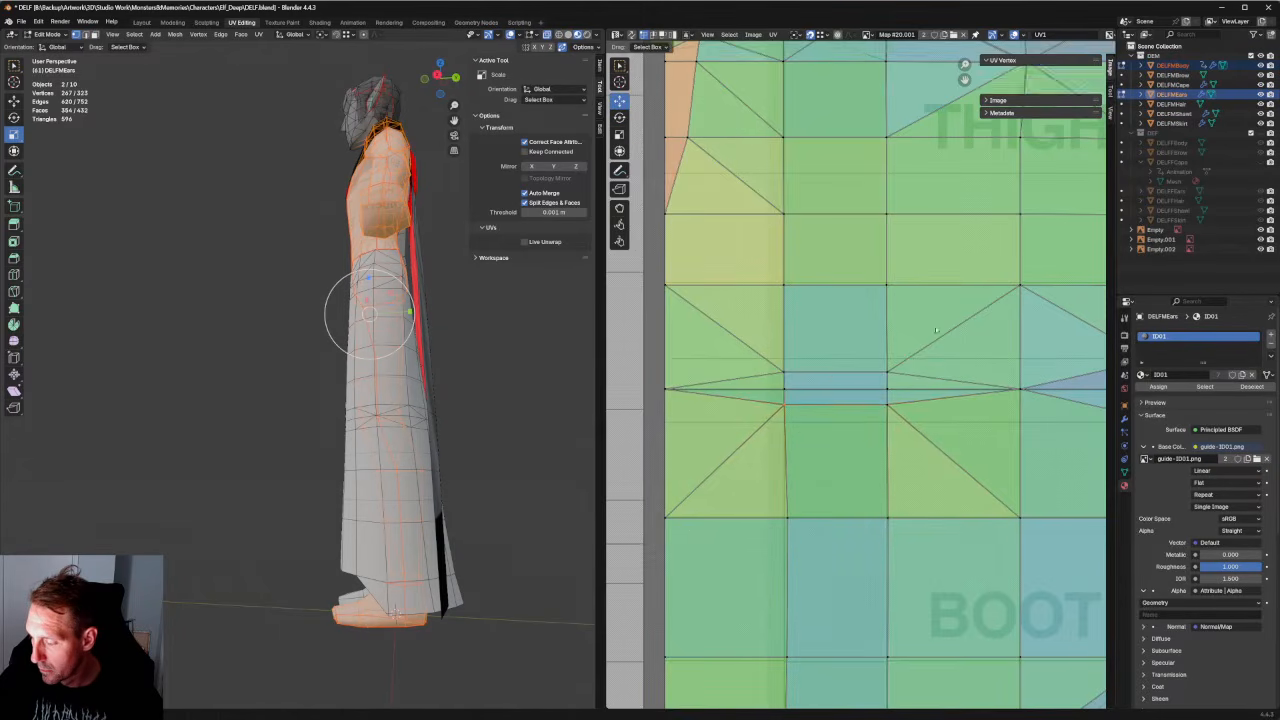
scroll(859, 385, down, 5)
middle_drag(859, 385, 829, 425)
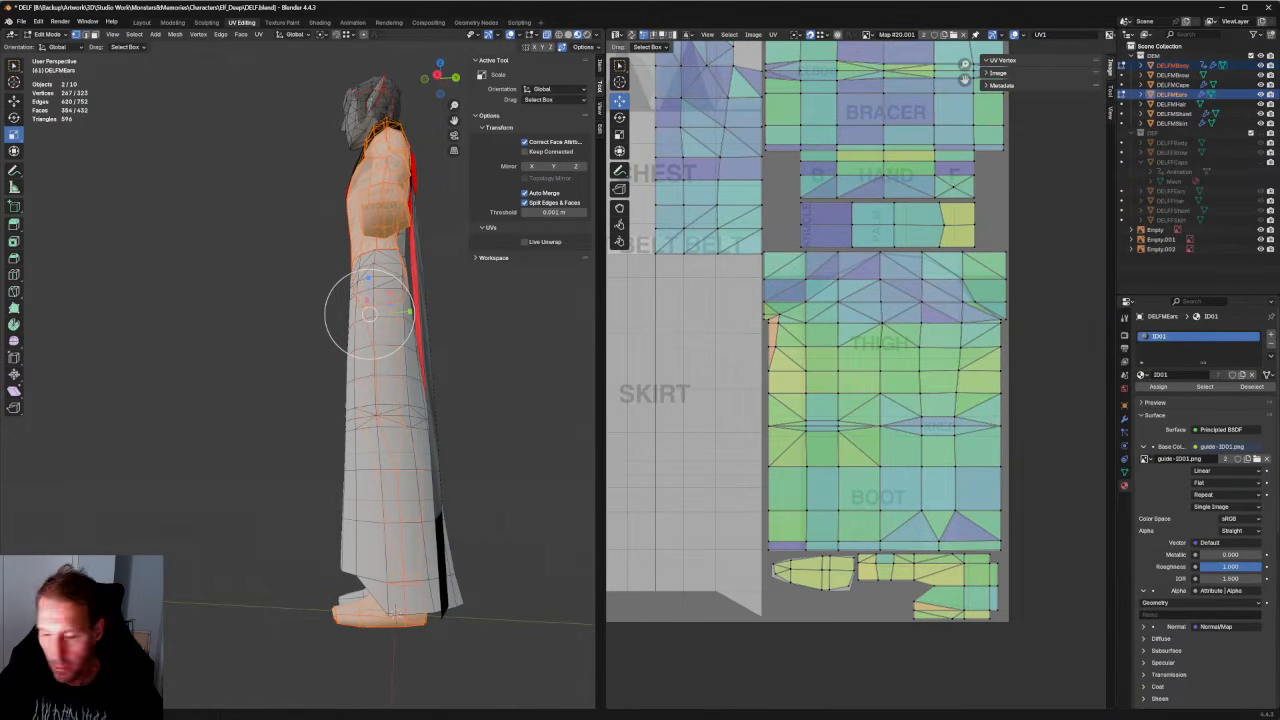
Clear the mesh selection and bring the DELFMBrow object into Edit Mode alongside the body and ears.
key(alt+a)
scroll(517, 391, down, 4)
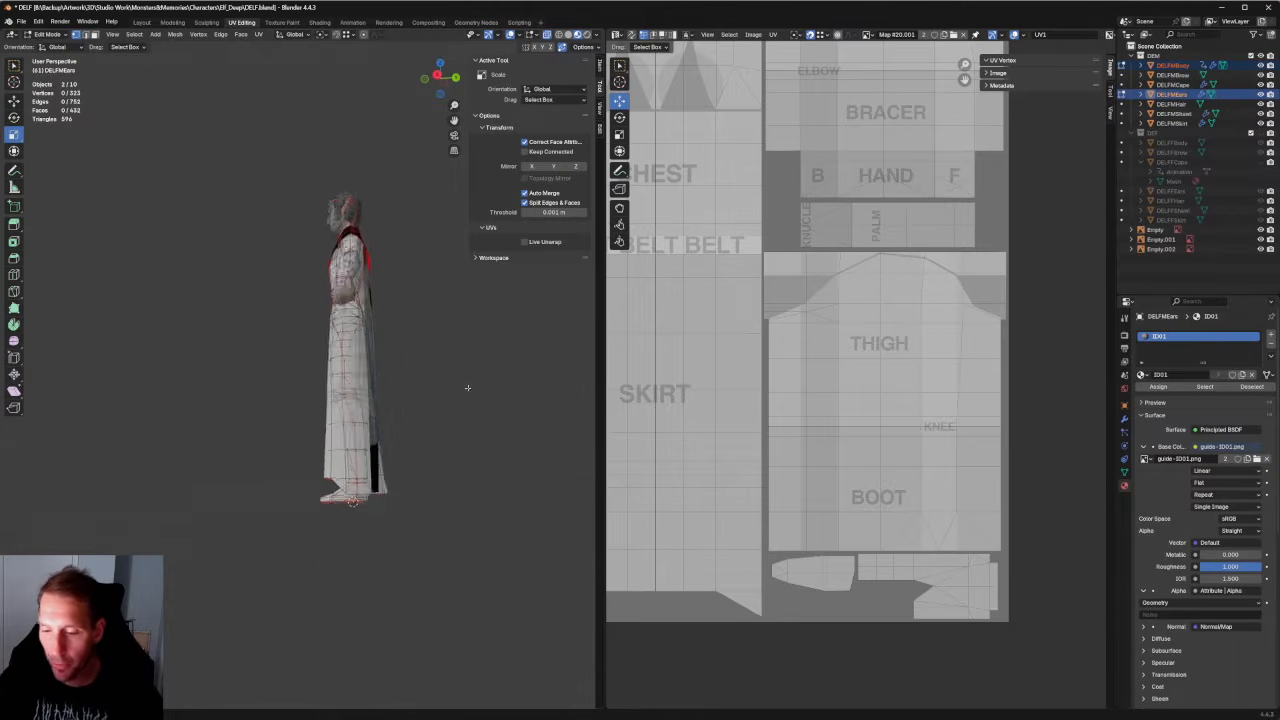
key(KP_1)
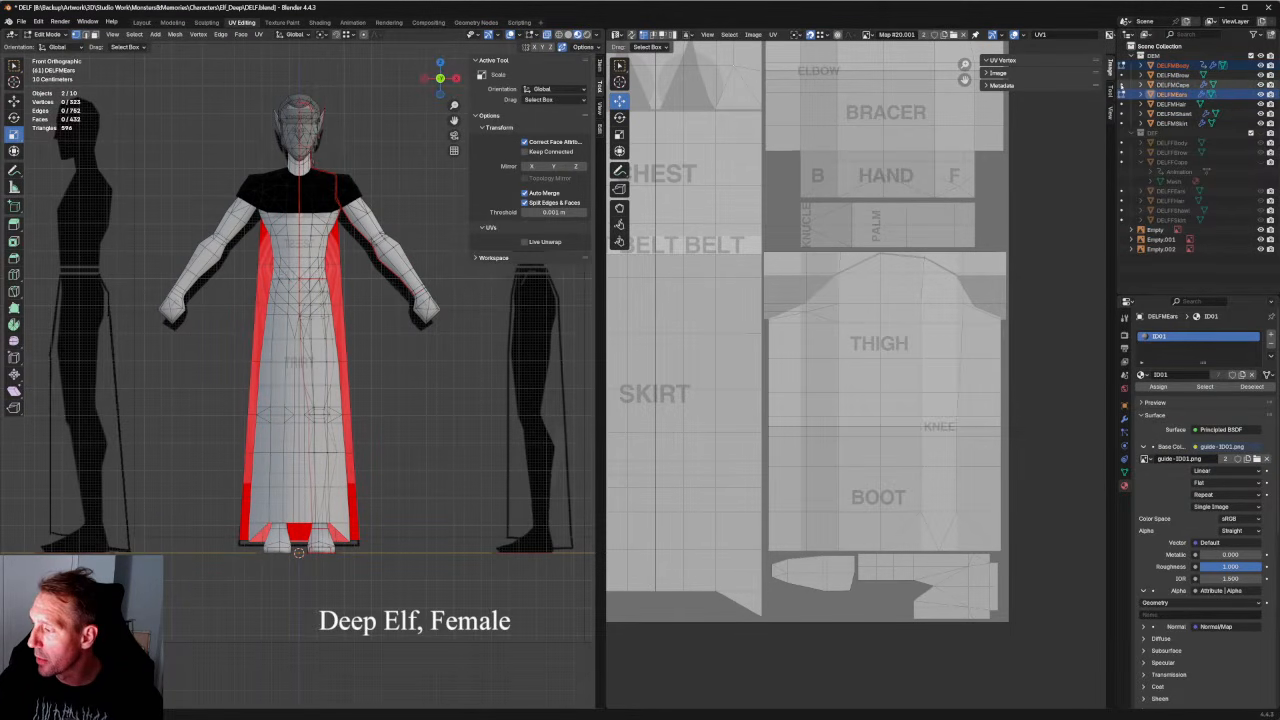
ctrl+click(1121, 76)
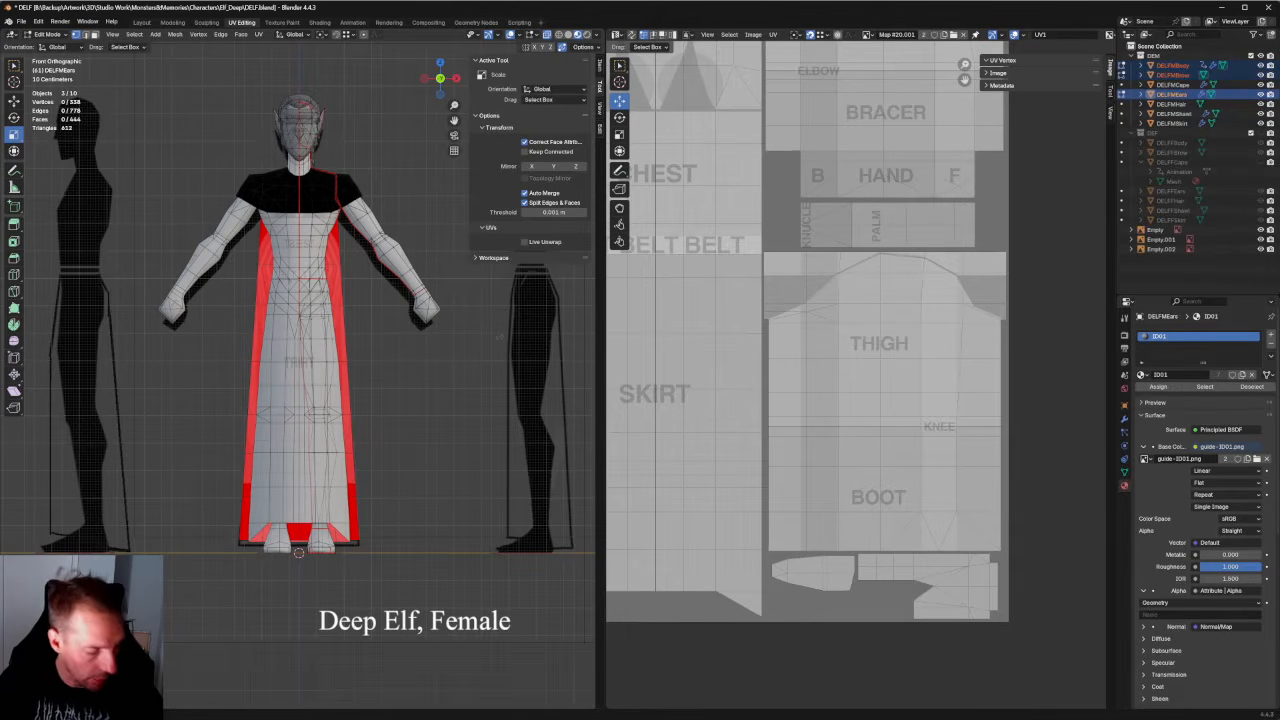
middle_drag(368, 330, 354, 271)
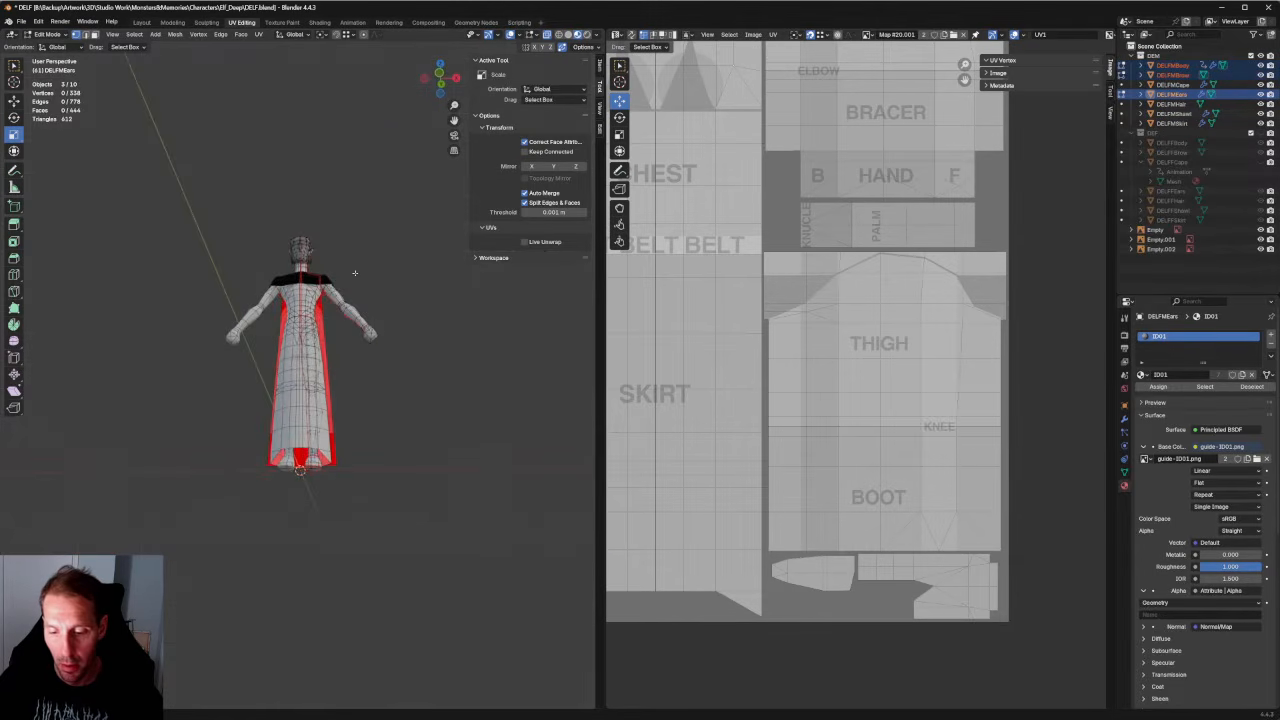
Select the head geometry to inspect where its UV islands lie on the guide image, then clear the selection.
scroll(340, 262, up, 4)
drag(421, 161, 190, 274)
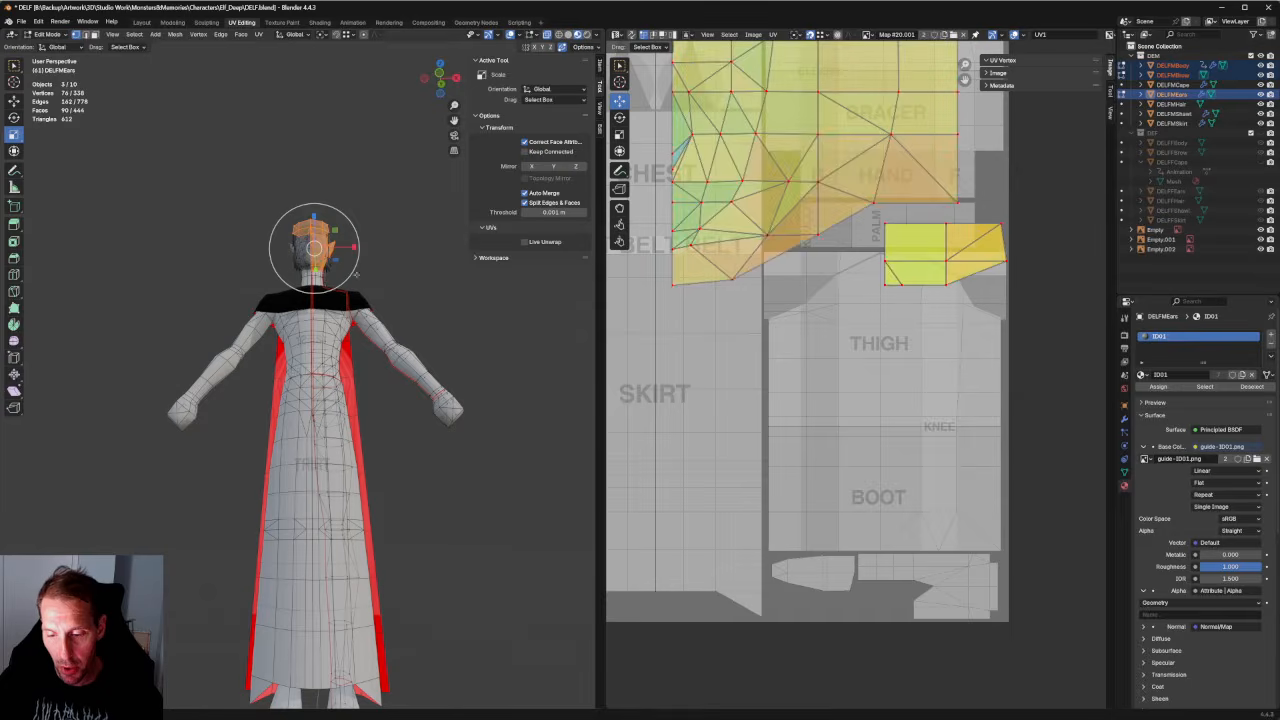
scroll(941, 266, down, 5)
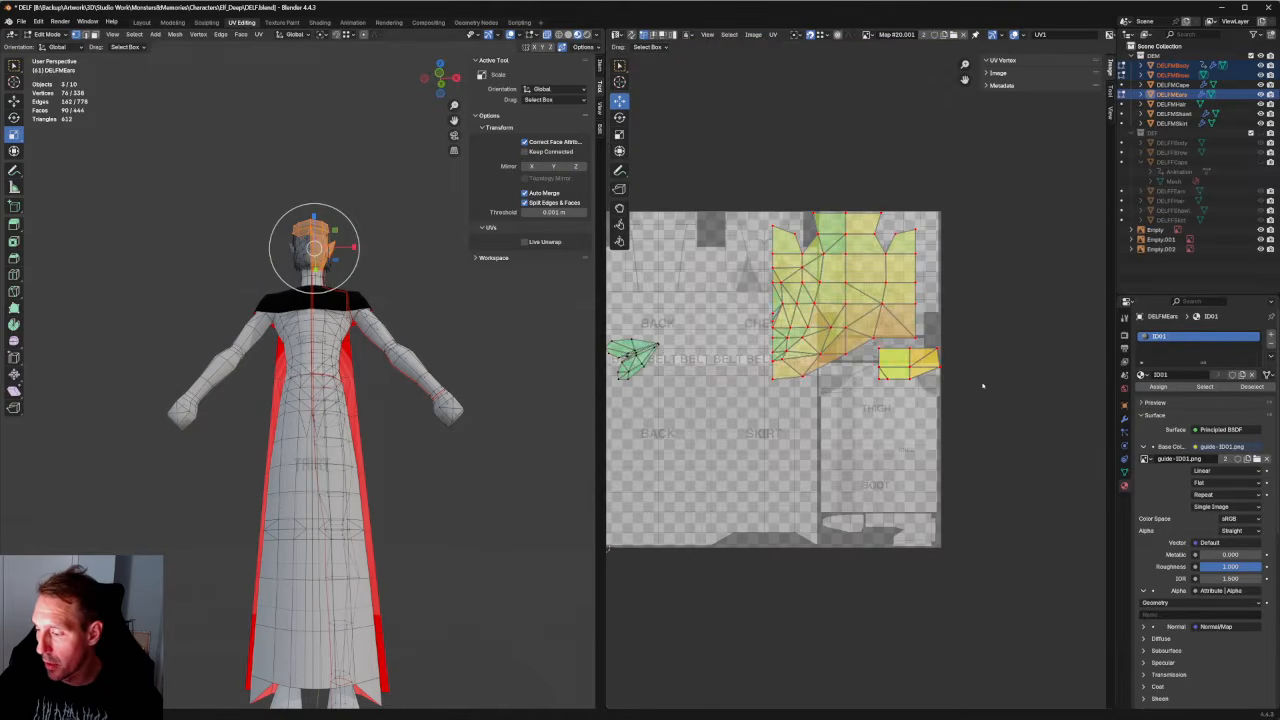
click(506, 349)
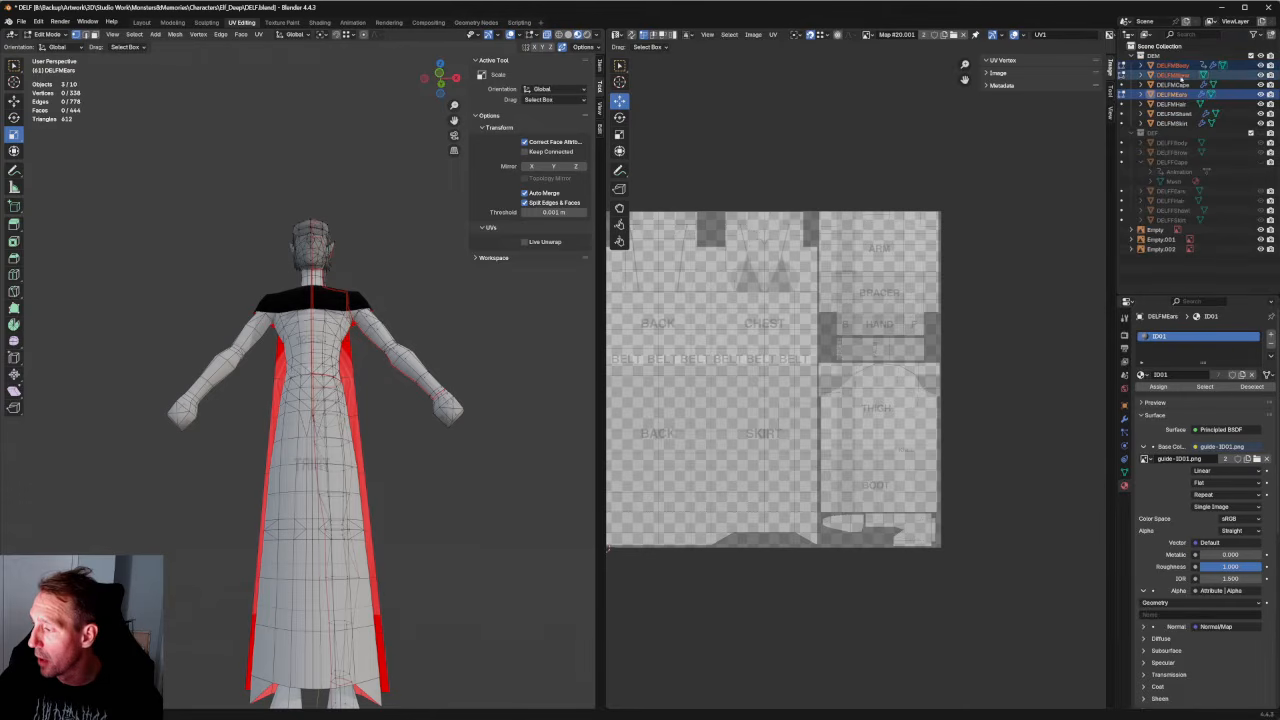
Return to Object Mode and apply the Mirror modifier on the DELFMBody object.
click(1178, 95)
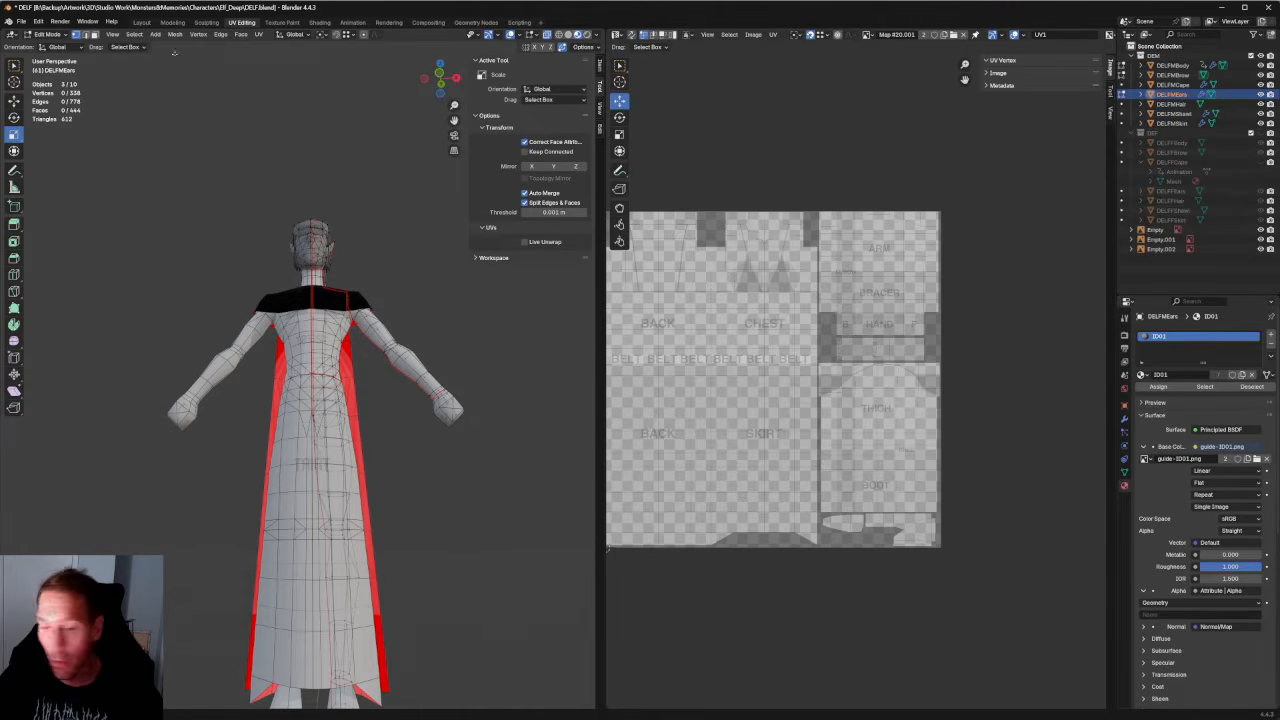
click(45, 34)
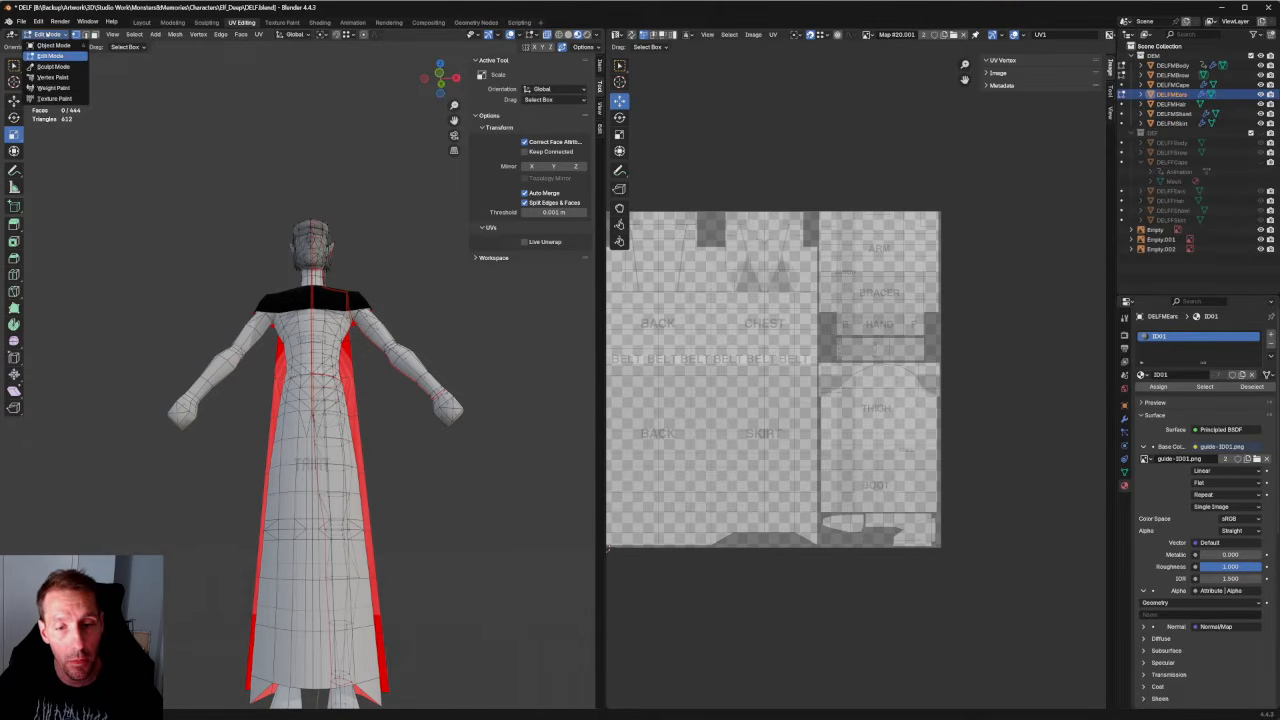
click(50, 45)
click(1174, 65)
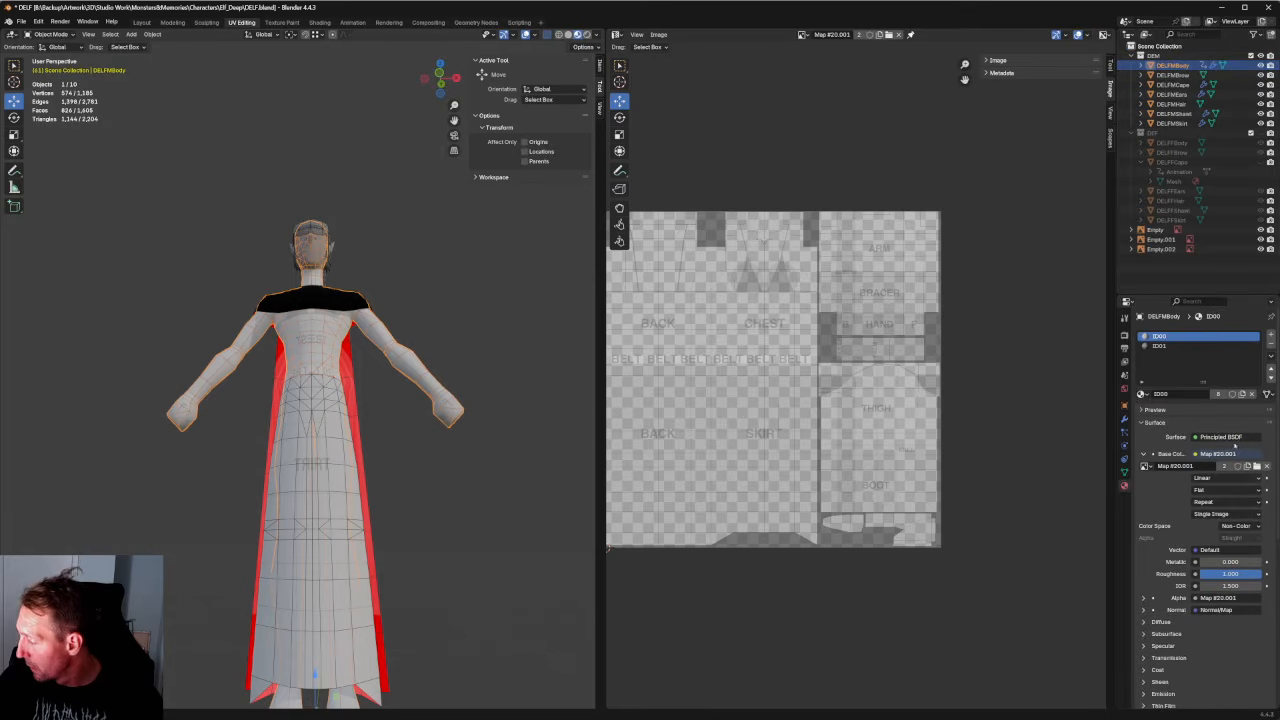
click(1124, 418)
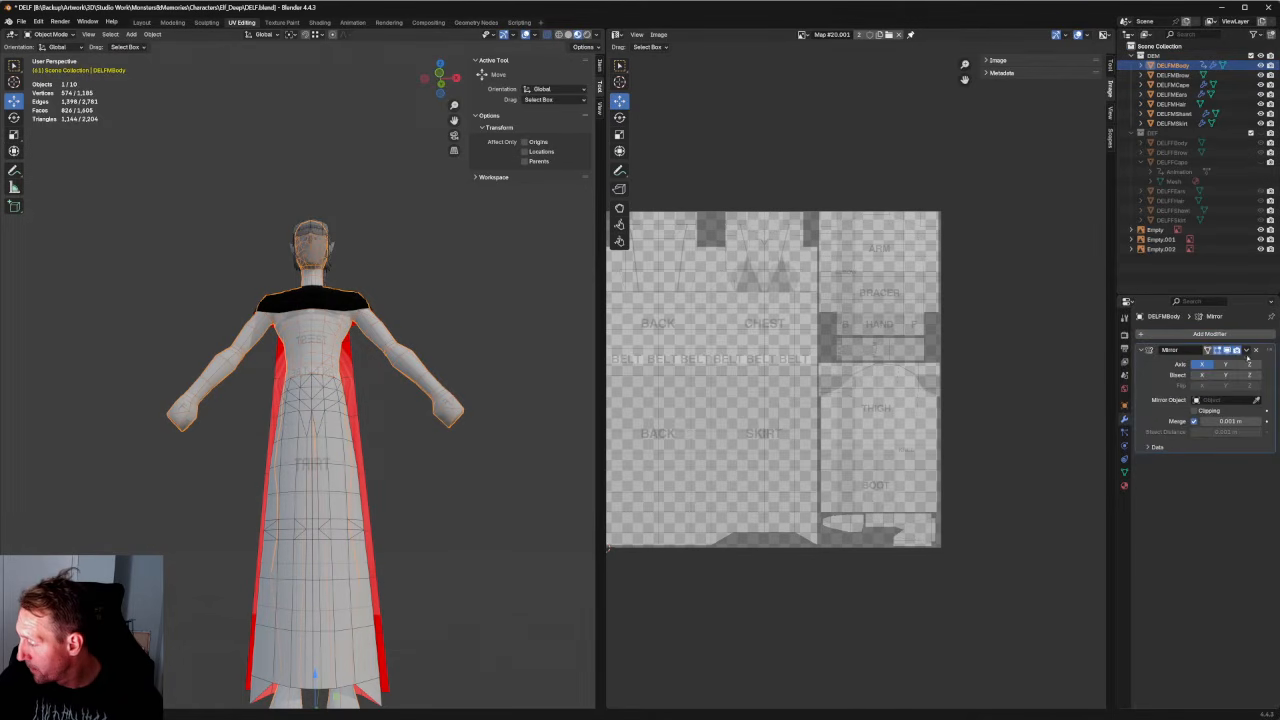
click(1245, 349)
click(1210, 360)
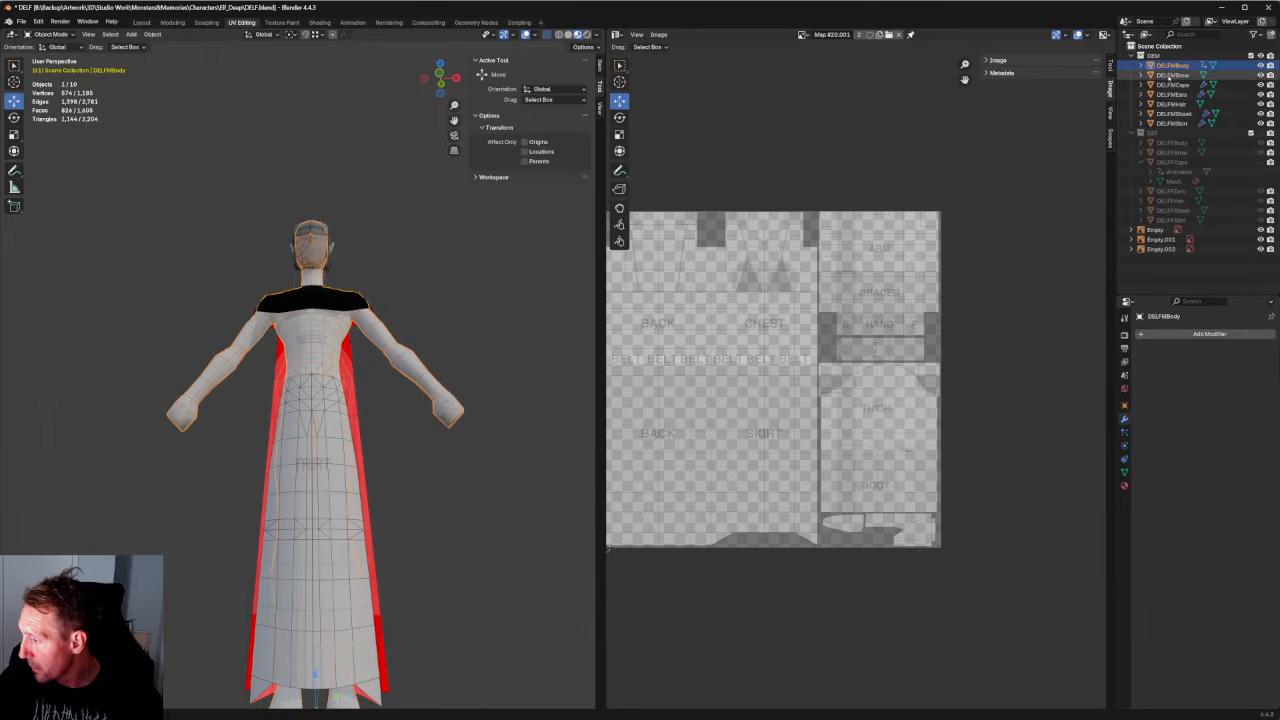
Check the brow and cape objects for modifiers, and apply the Mirror modifier on DELFMEars.
click(1172, 75)
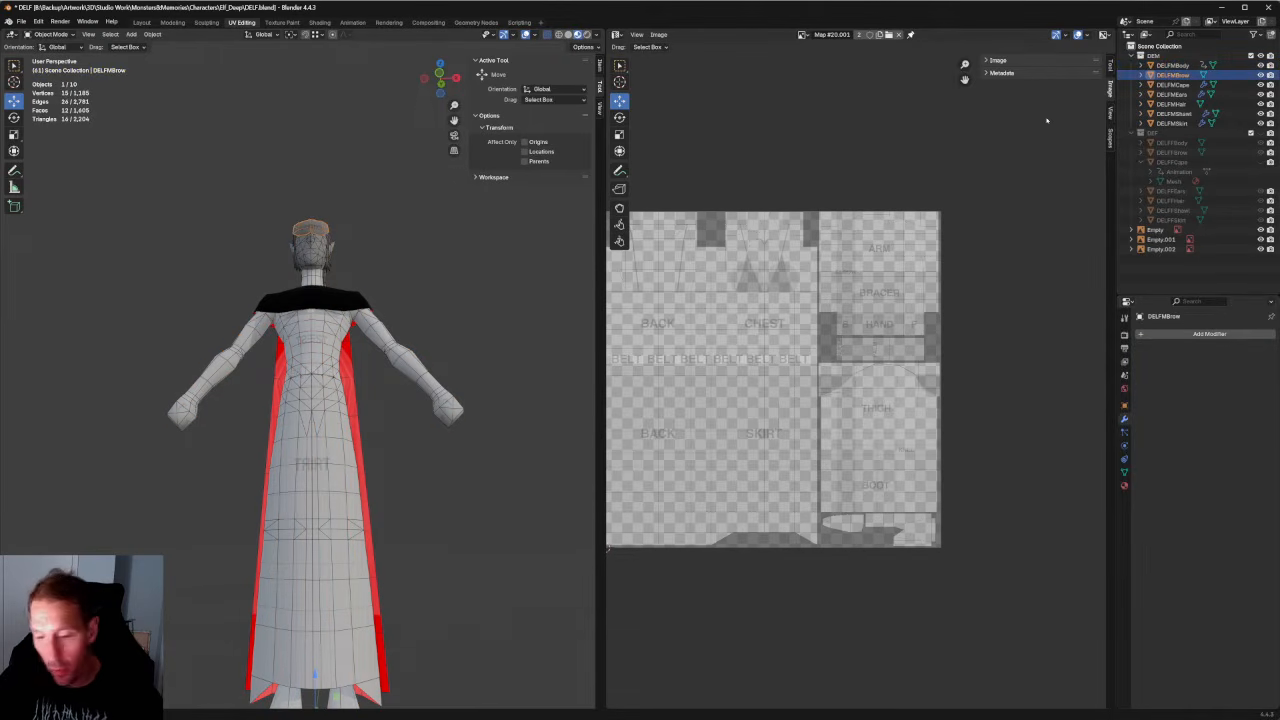
click(1170, 85)
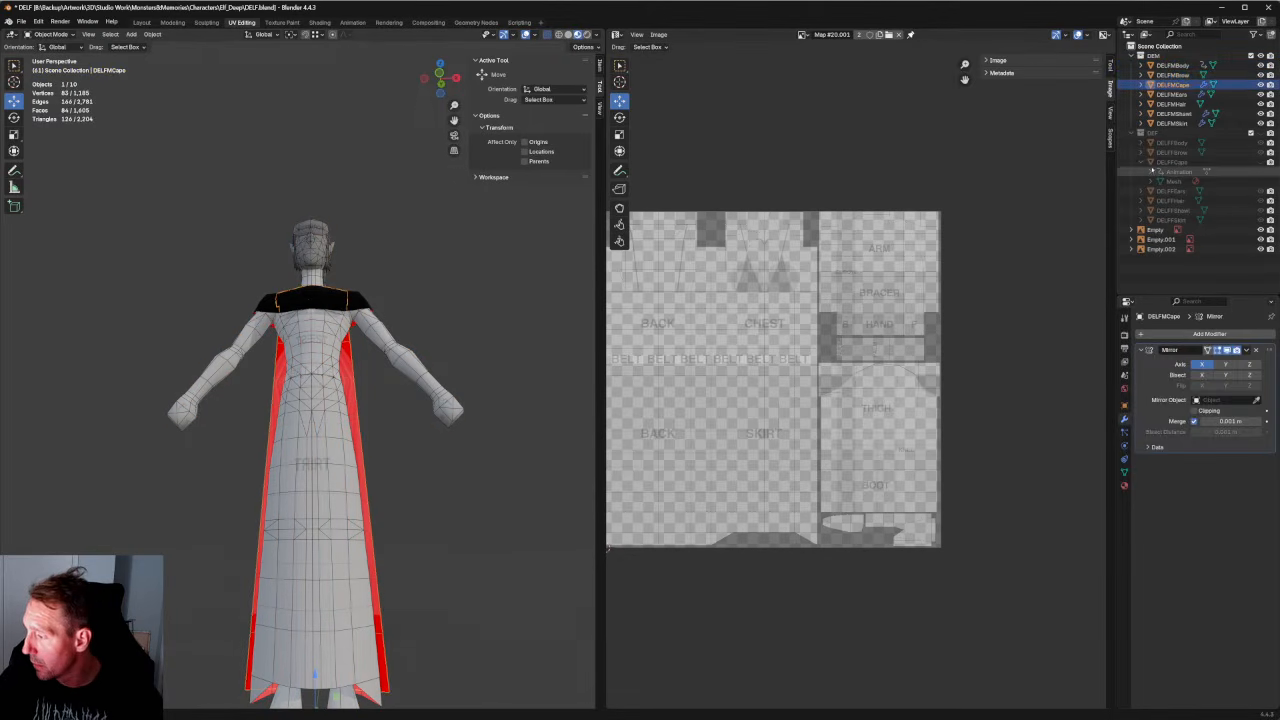
click(1168, 94)
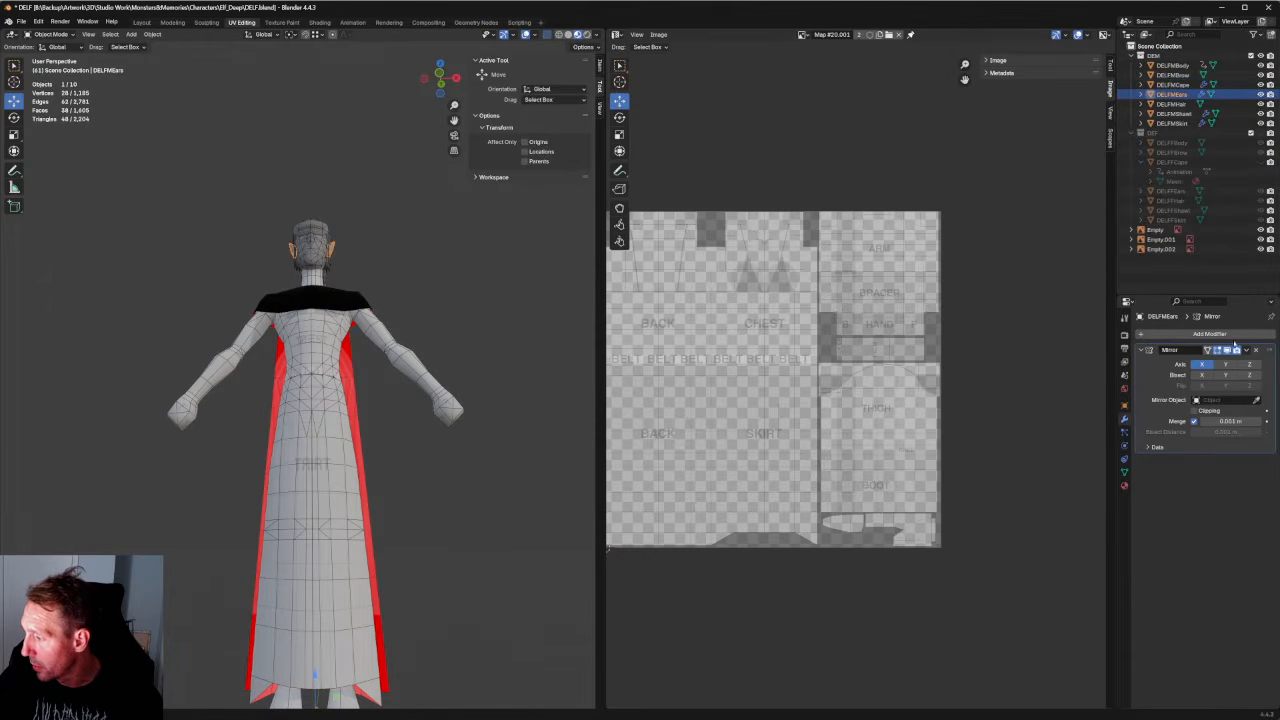
click(1237, 351)
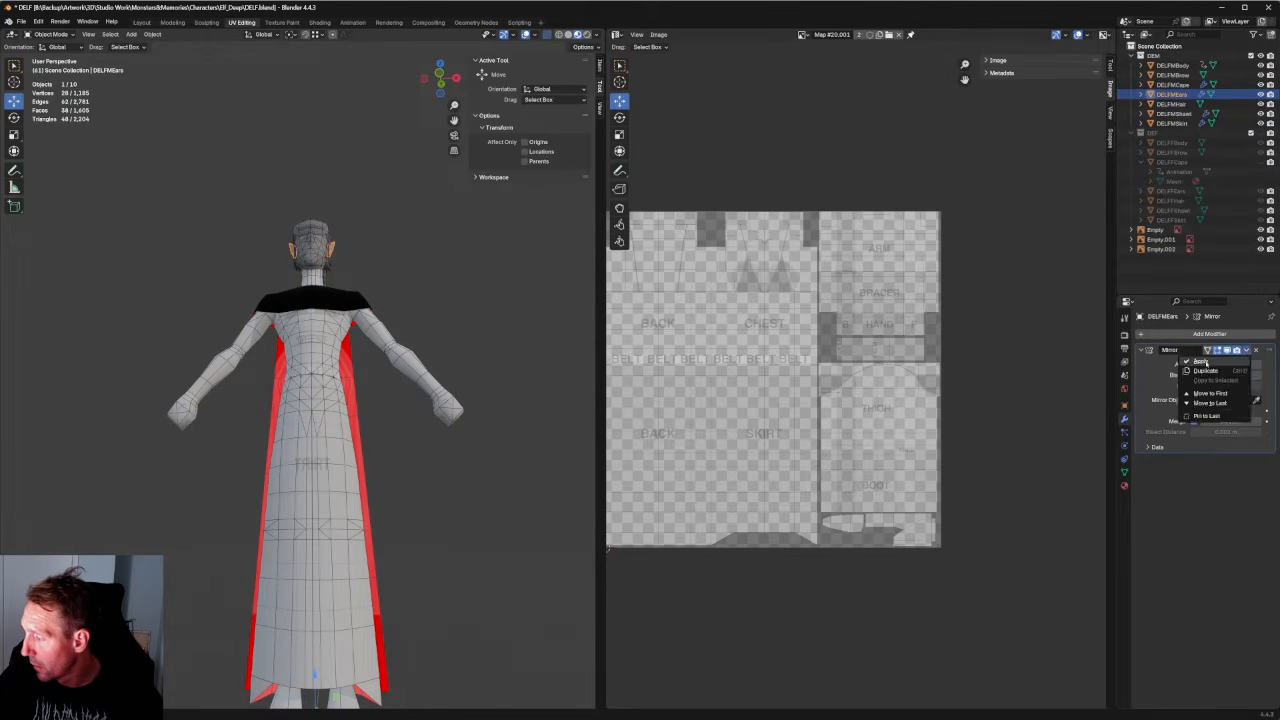
click(1201, 361)
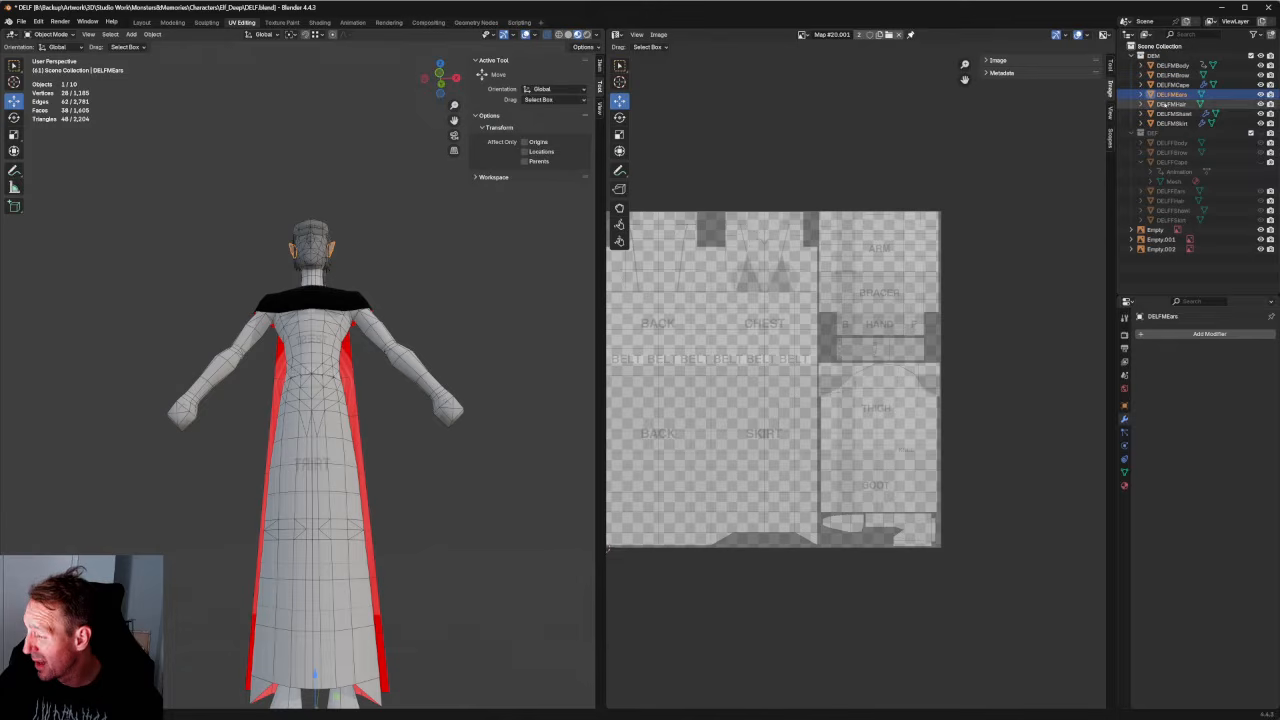
Bring DELFMBody into Edit Mode in front view and select the character's right half of the mesh, from head to foot.
click(1172, 65)
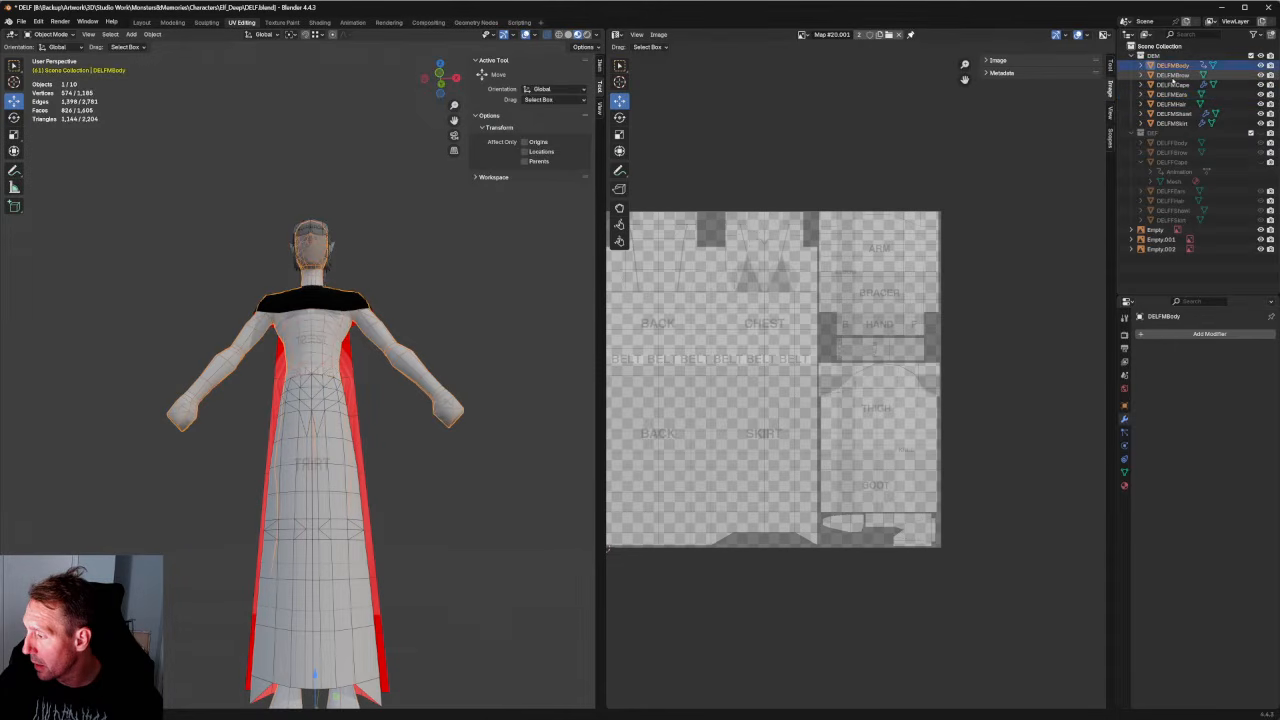
click(1172, 75)
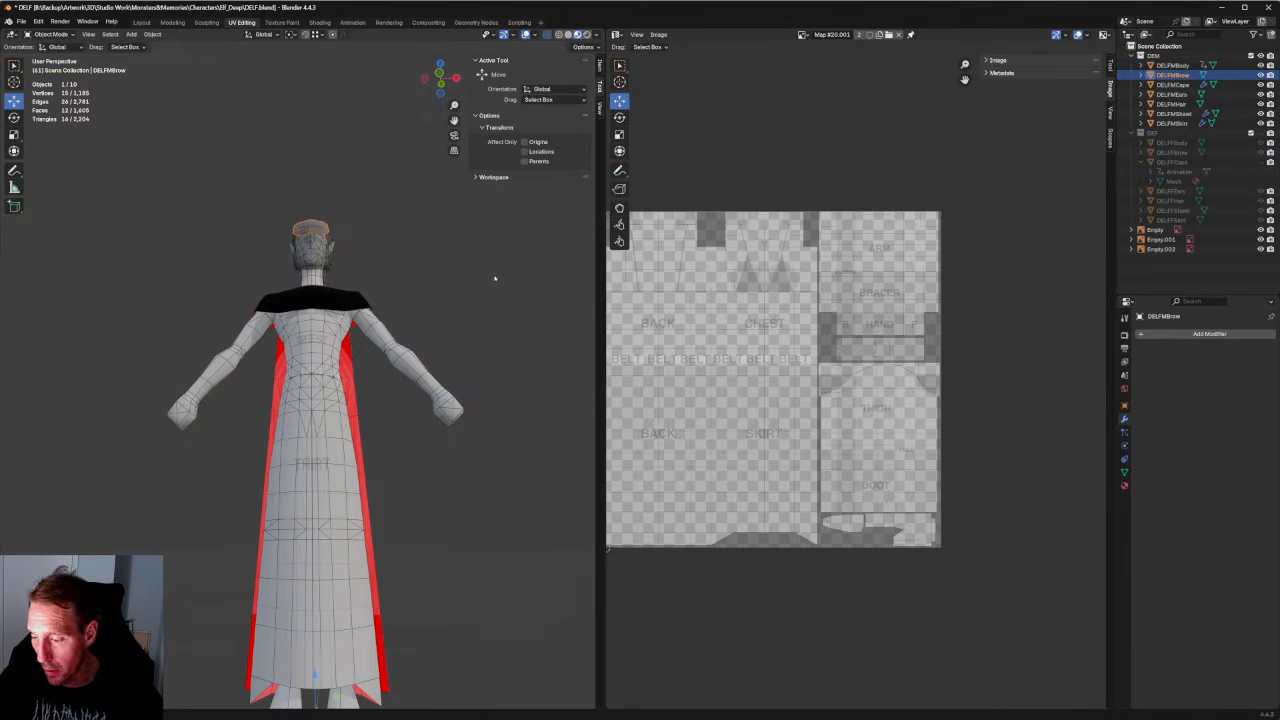
scroll(435, 298, down, 2)
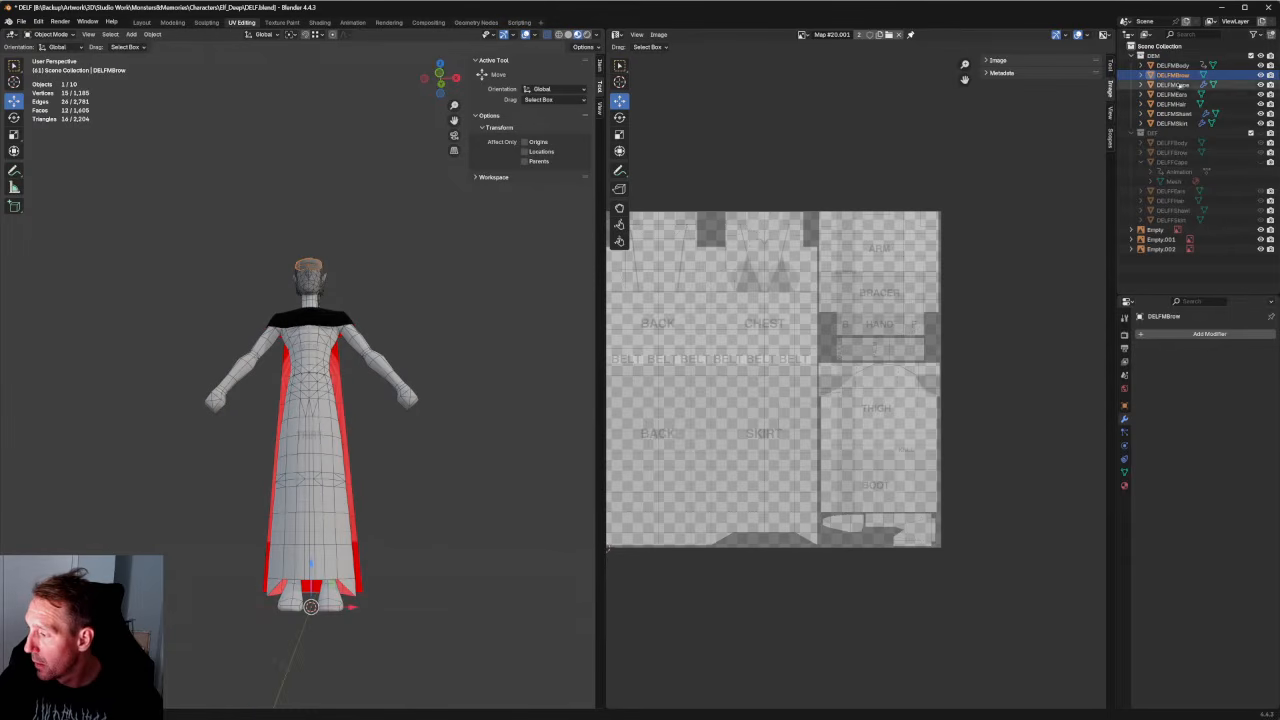
click(1174, 66)
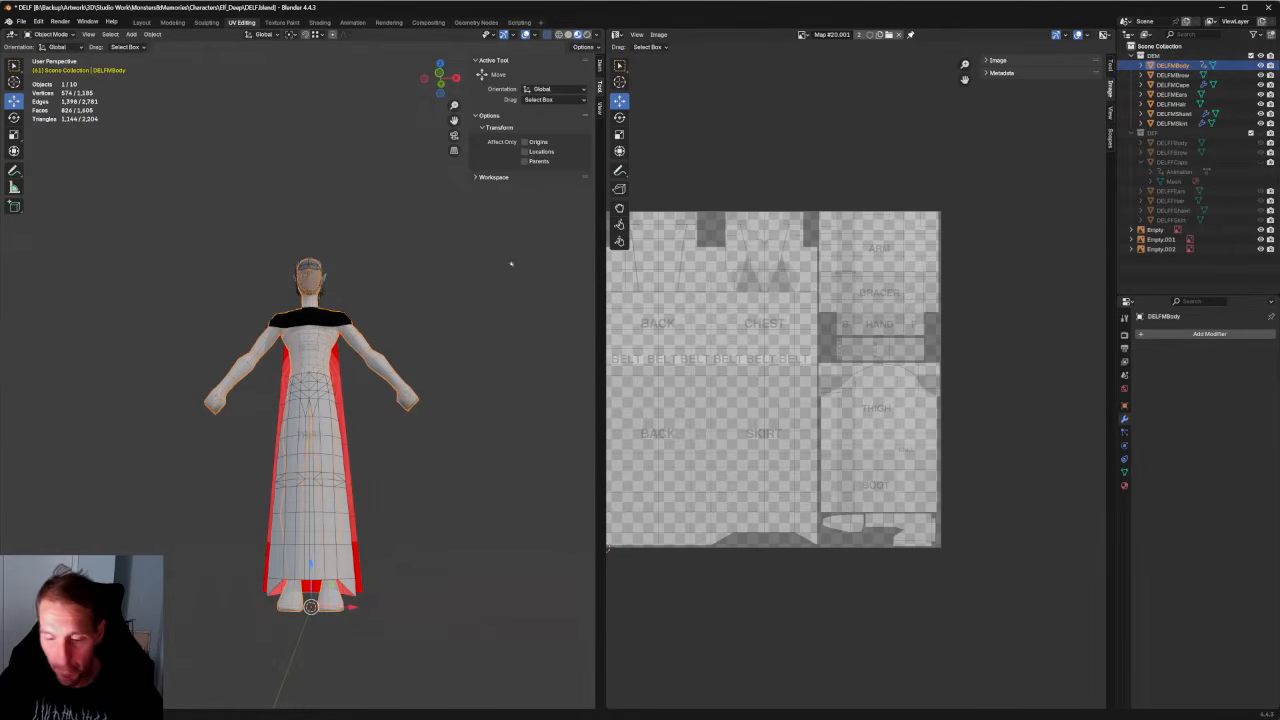
middle_drag(511, 264, 459, 271)
key(KP_1)
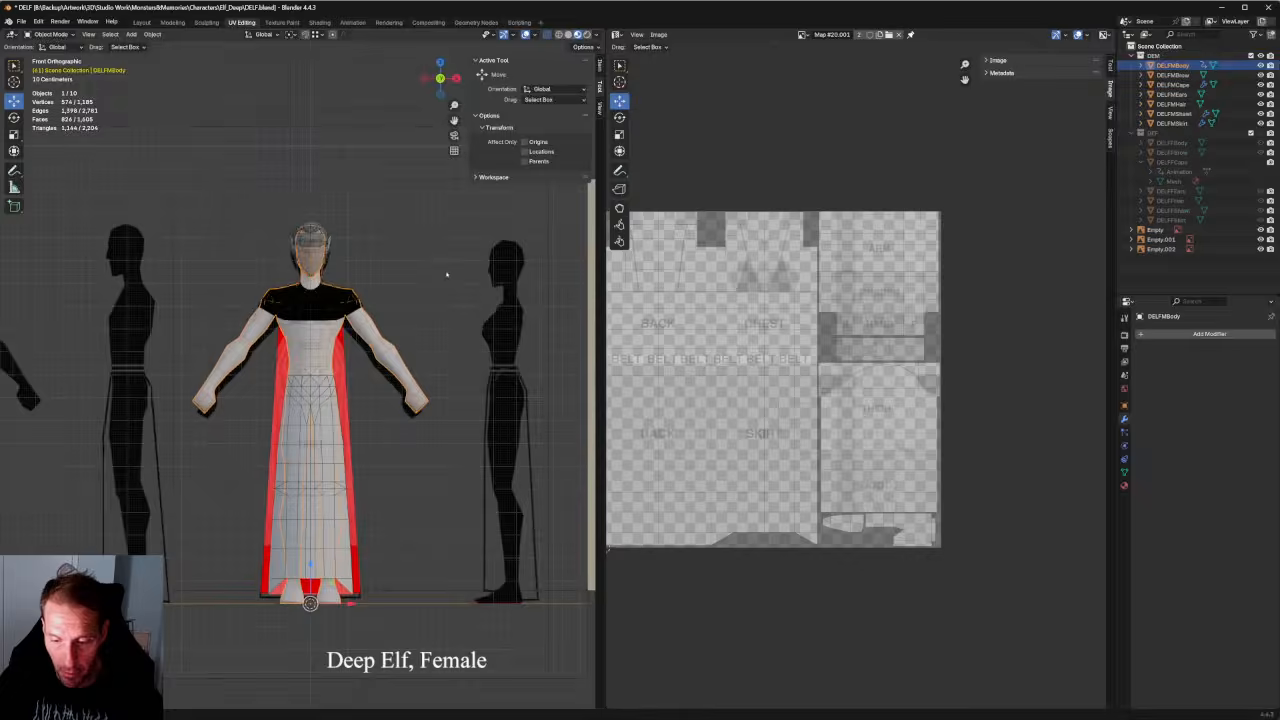
key(ctrl+KP_4)
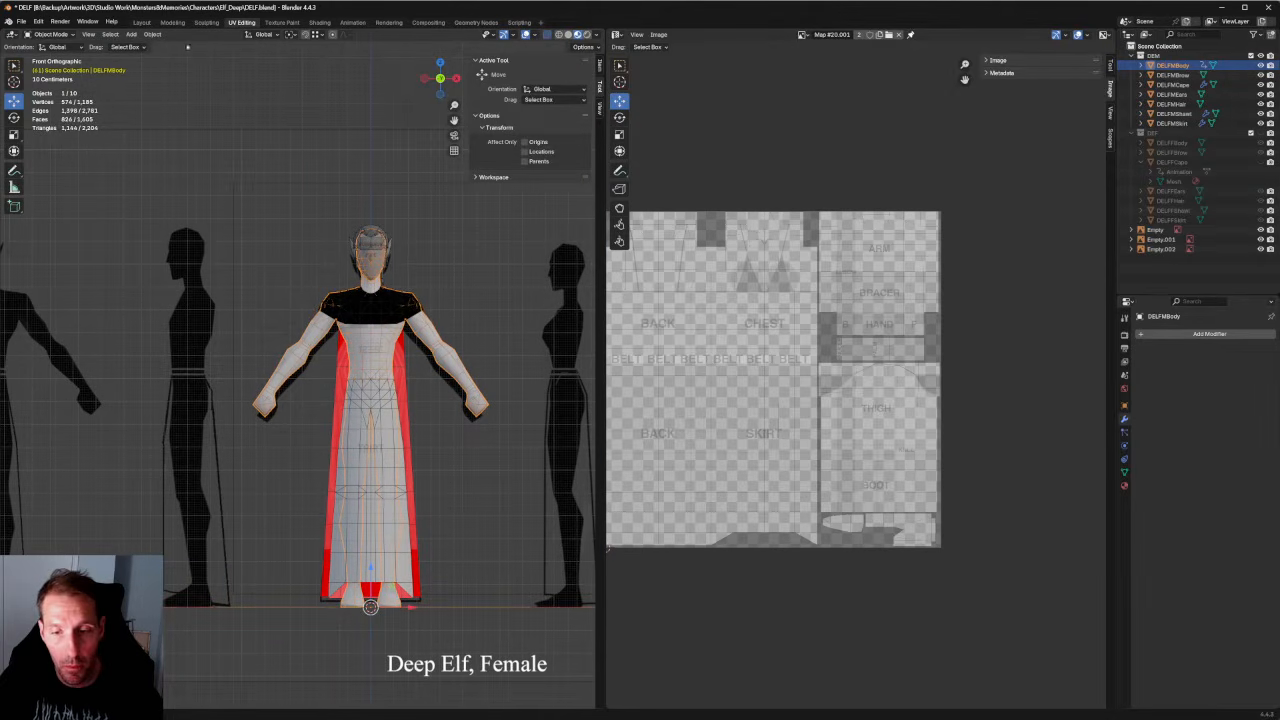
key(Tab)
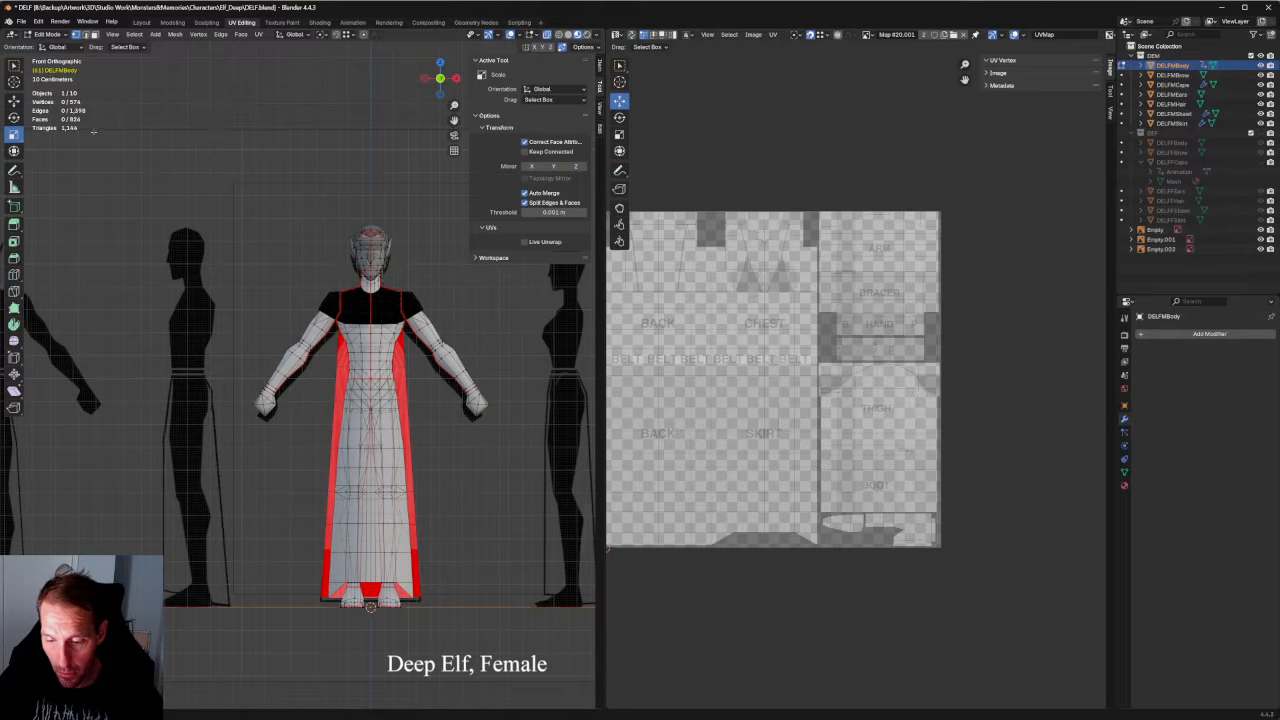
drag(84, 134, 373, 649)
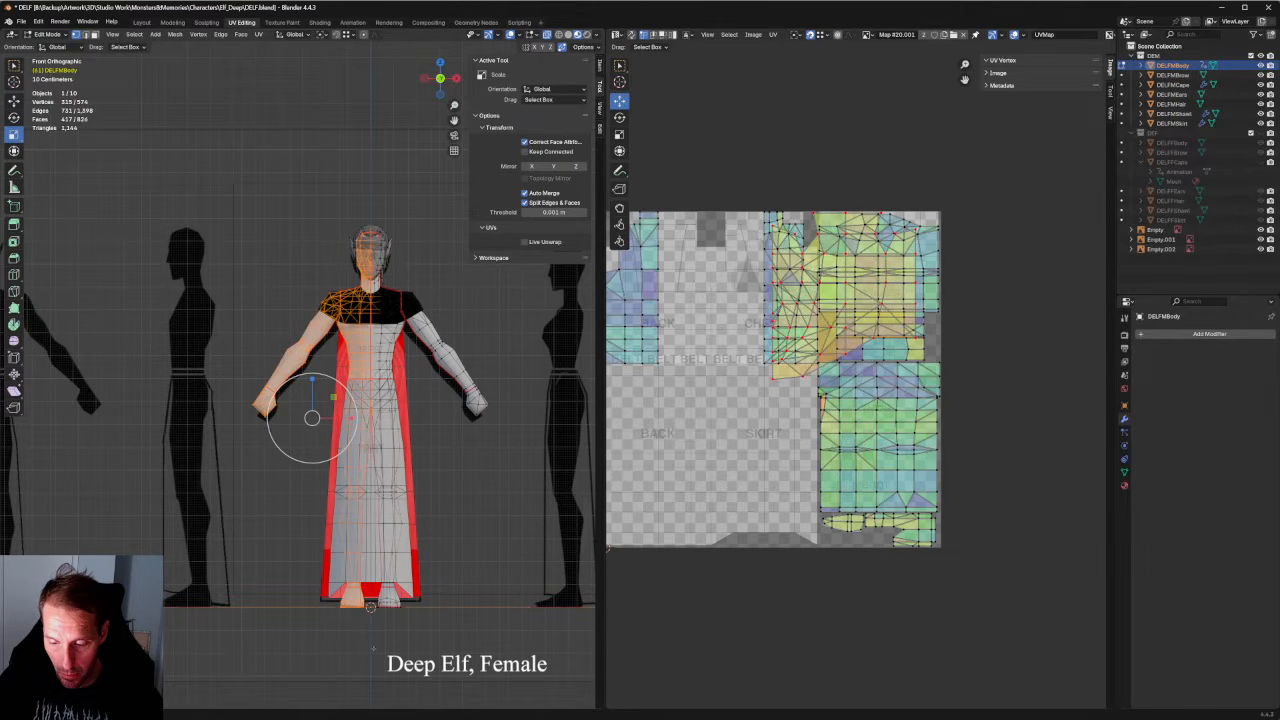
Deselect the stray vertices near the body's centre line at the crotch, hidden beneath the skirt.
scroll(460, 412, up, 8)
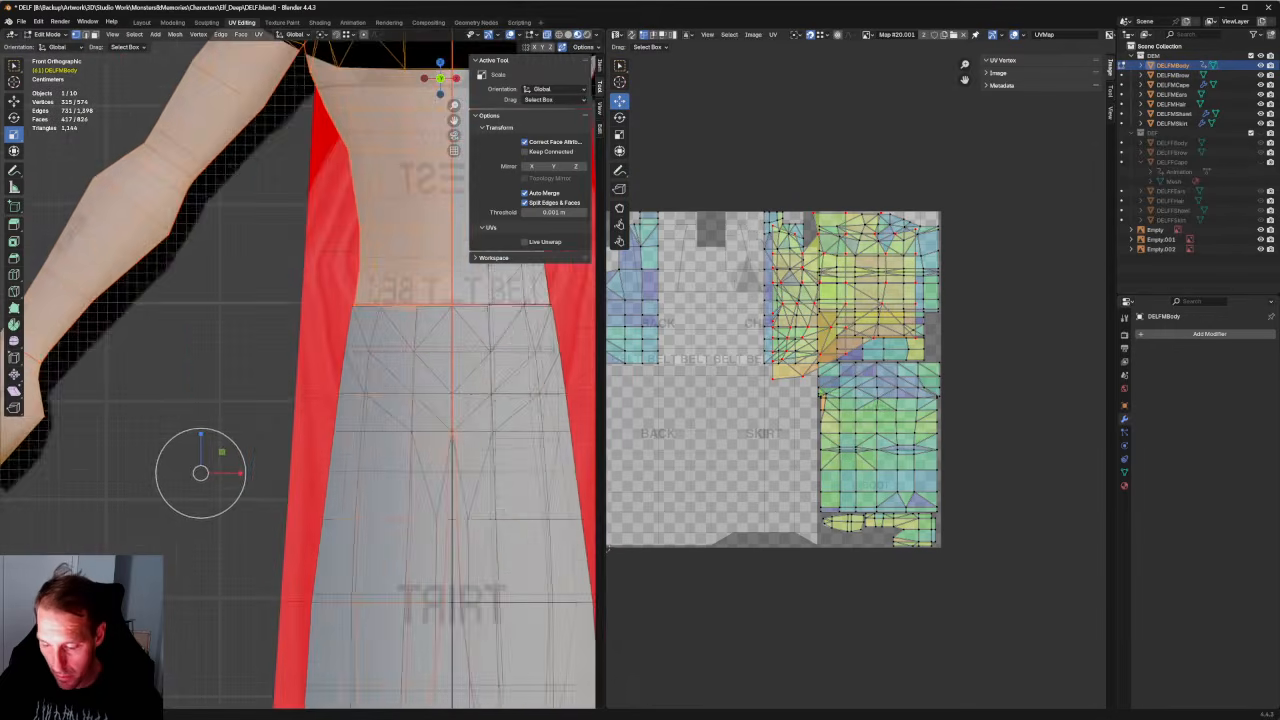
scroll(460, 412, up, 3)
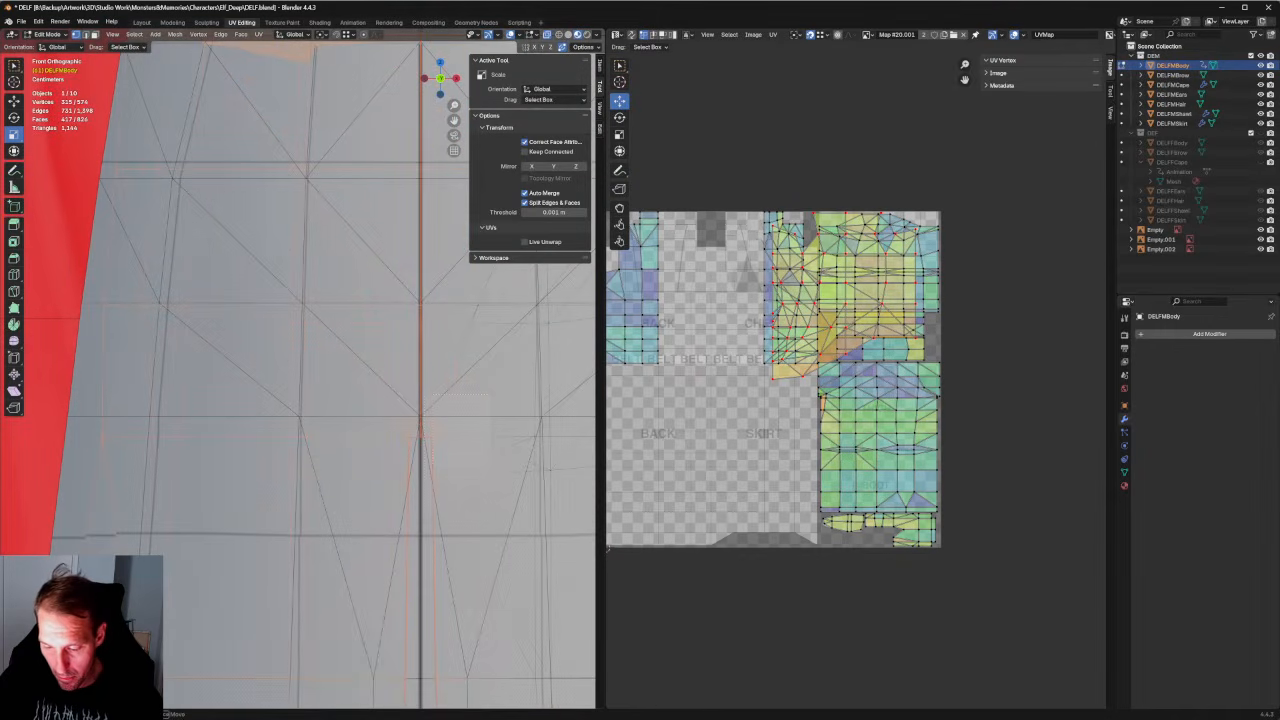
scroll(422, 519, down, 5)
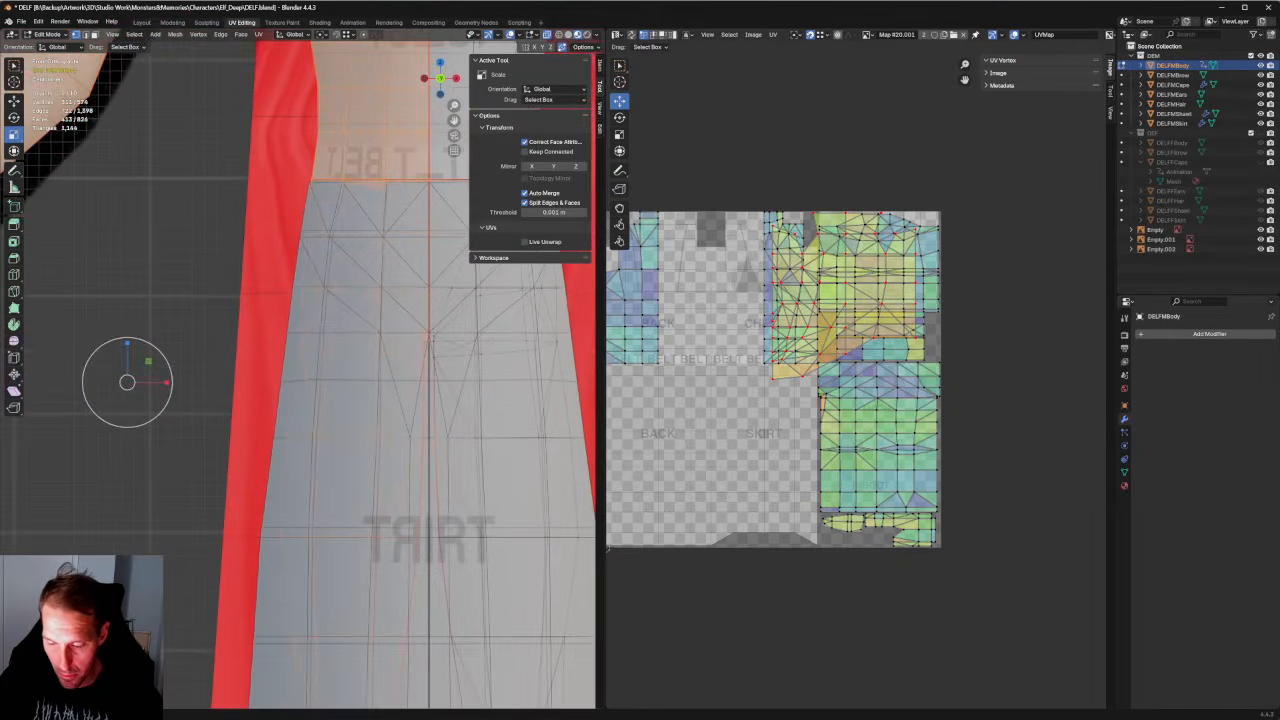
scroll(422, 519, down, 6)
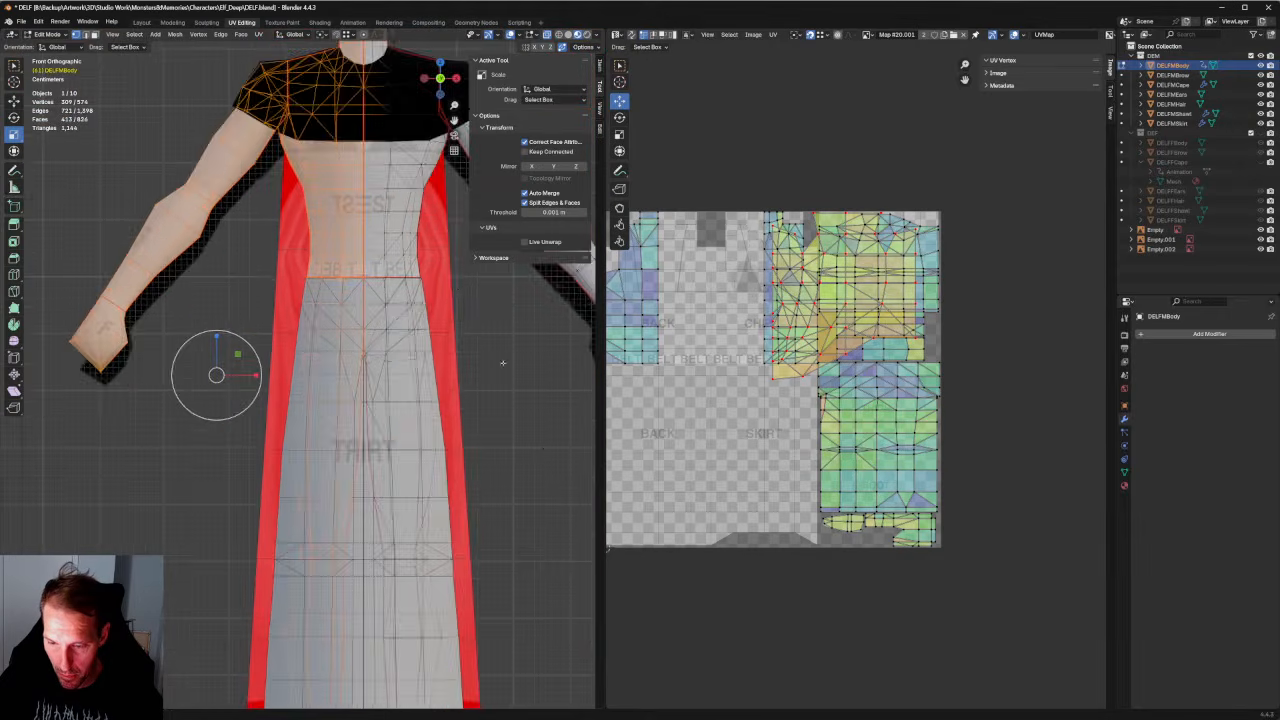
shift+middle_drag(447, 383, 465, 498)
drag(456, 263, 379, 525)
scroll(379, 525, down, 4)
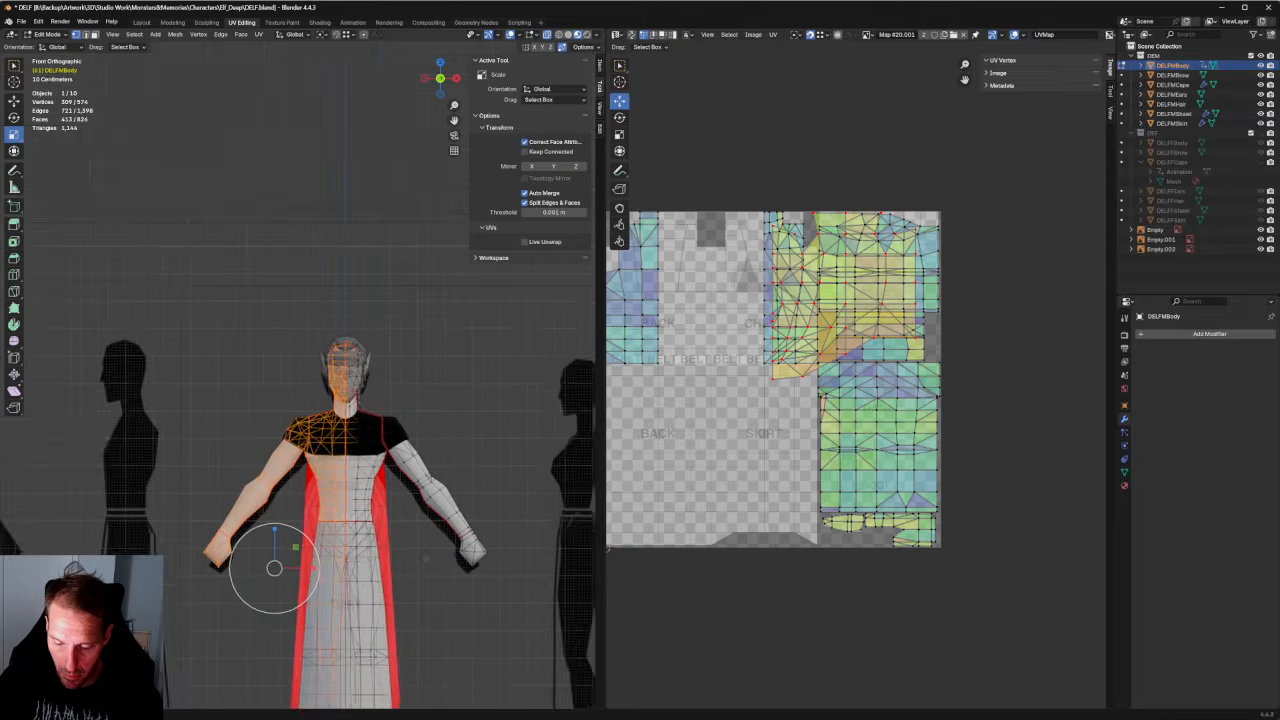
drag(448, 270, 380, 508)
shift+middle_drag(380, 508, 408, 363)
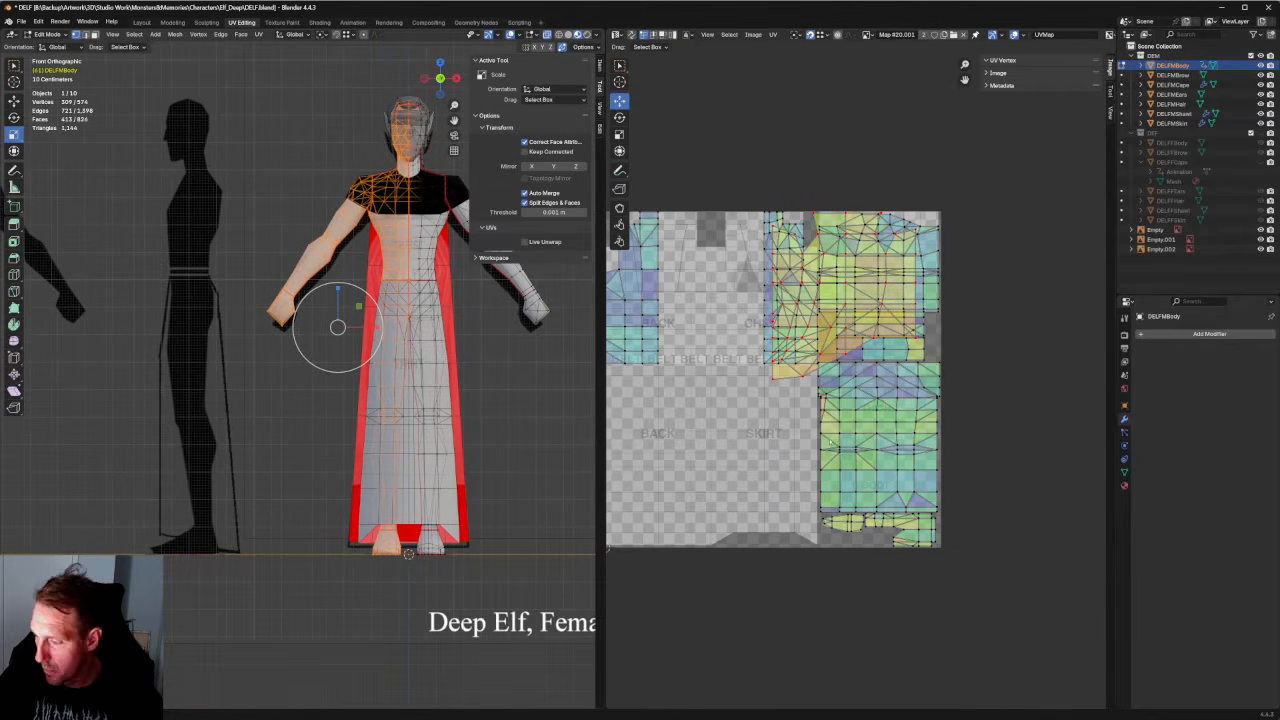
Select all UVs of the selected body half in the UV editor.
shift+middle_drag(425, 290, 381, 457)
scroll(859, 372, down, 2)
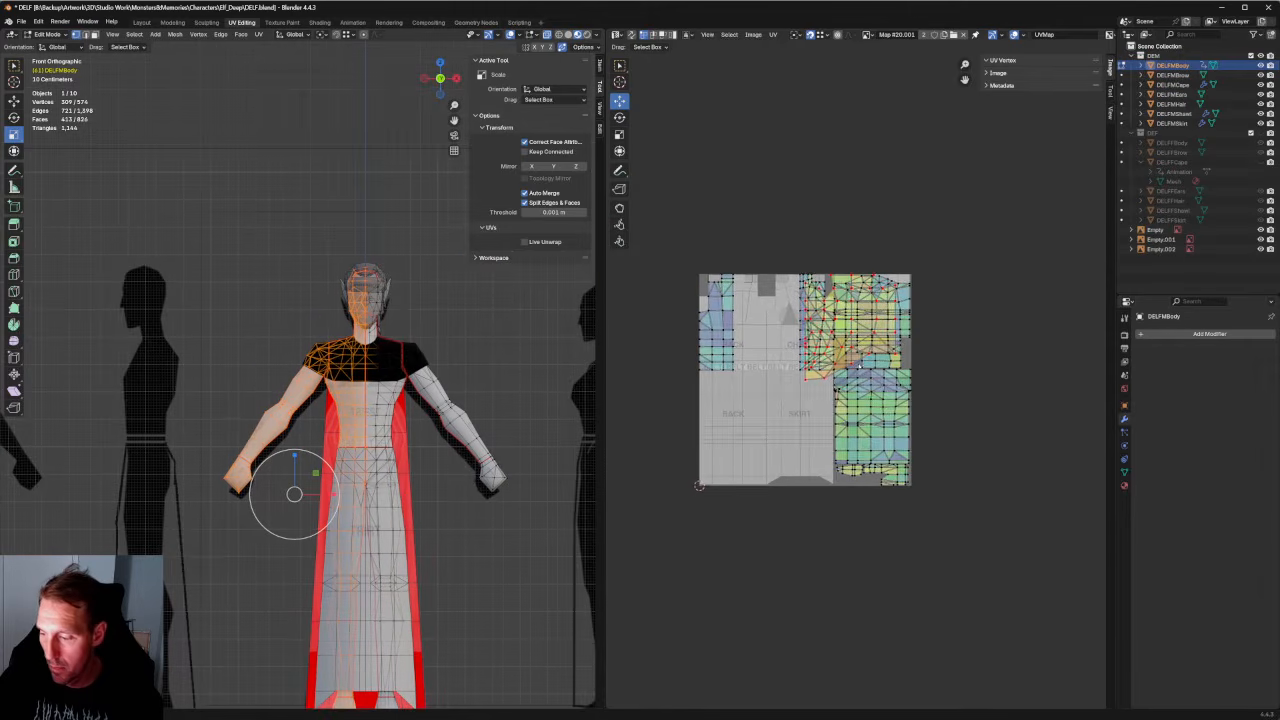
ctrl+scroll(859, 366, left, 1)
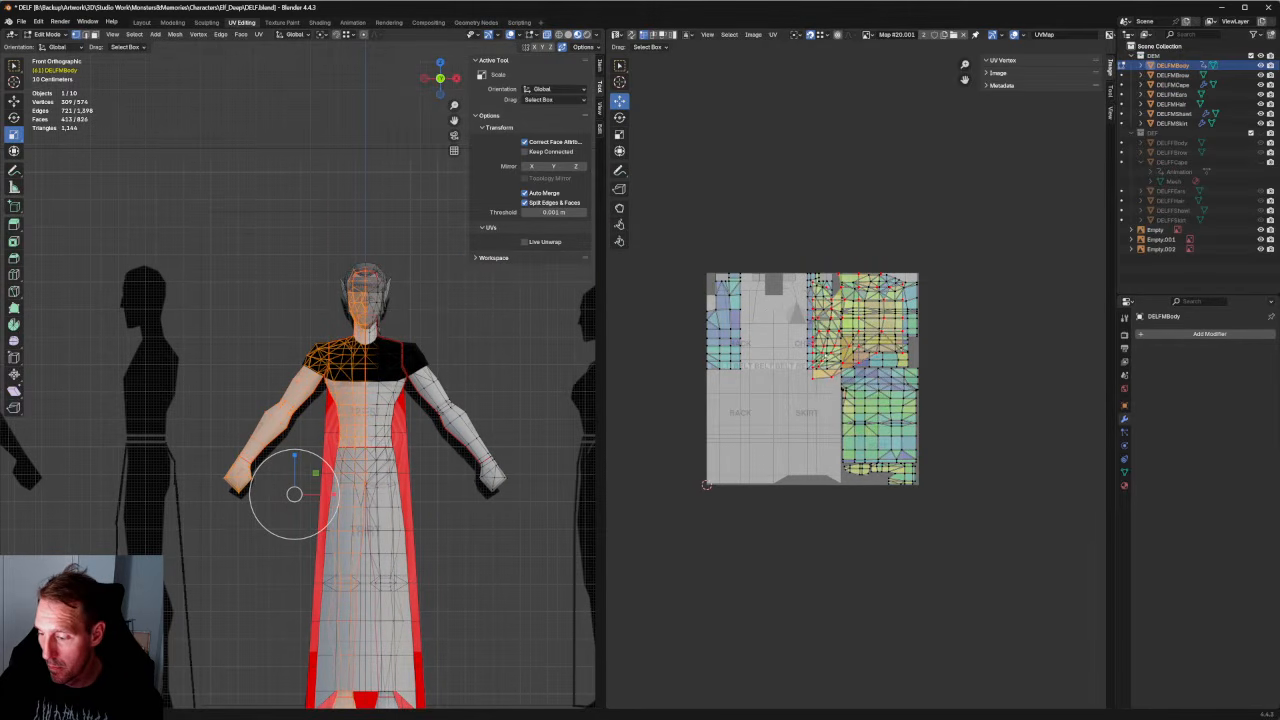
scroll(860, 380, down, 2)
scroll(860, 380, up, 5)
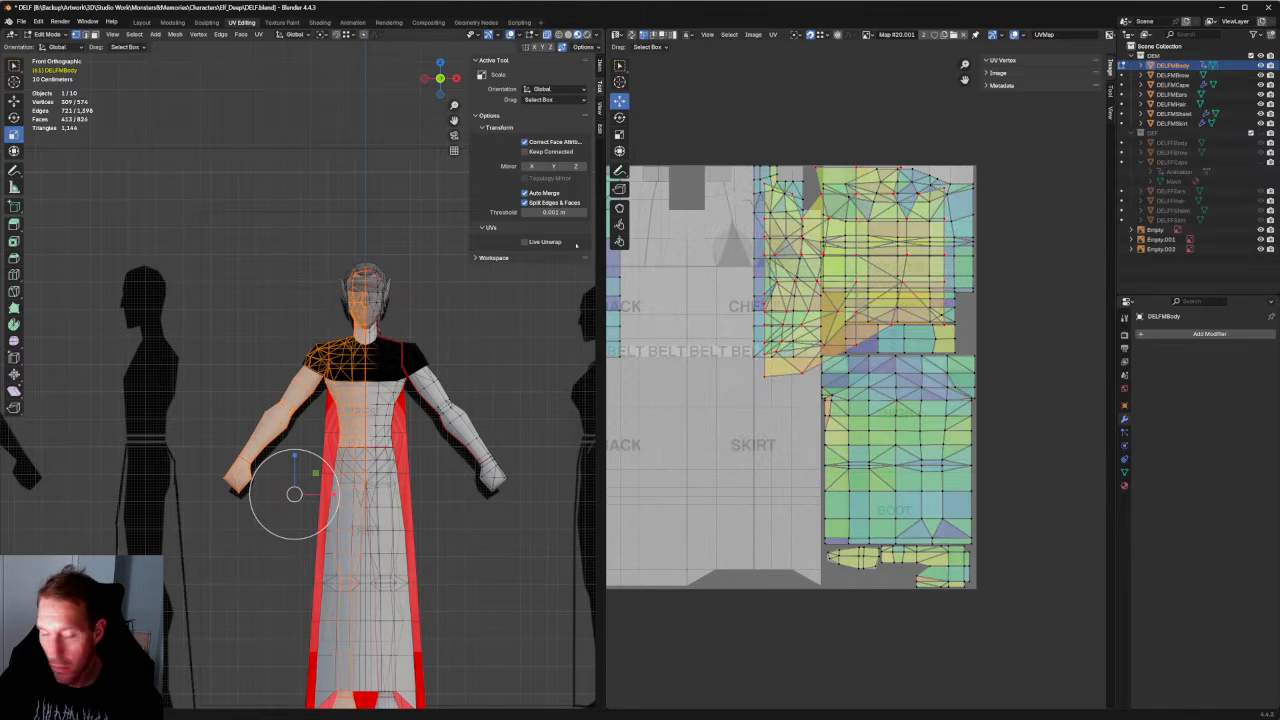
scroll(729, 325, down, 3)
key(a)
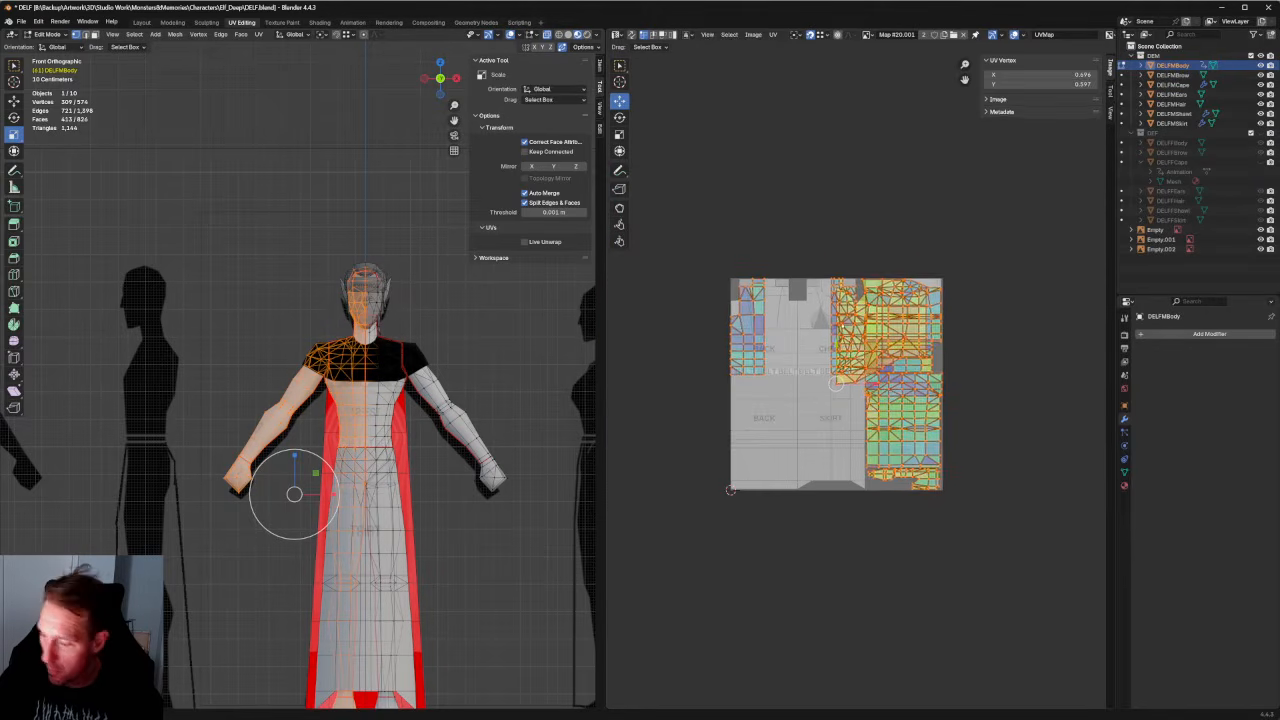
Try moving the selected UV islands -1.0331 along X, off the guide image, and undo the move.
middle_drag(822, 400, 872, 384)
drag(894, 366, 676, 366)
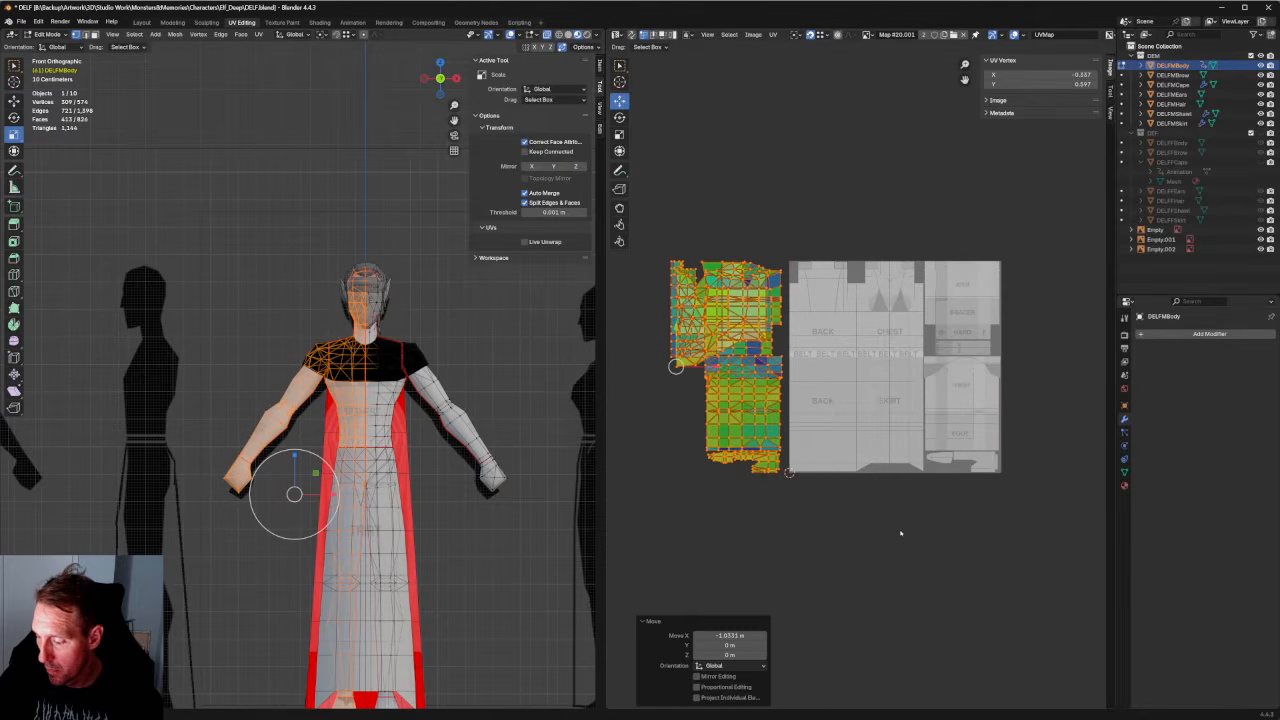
key(ctrl+z)
Deselect the leg, foot, shoulder, arm and hand on the selected body half, keeping its head and torso selected.
shift+middle_drag(474, 479, 513, 300)
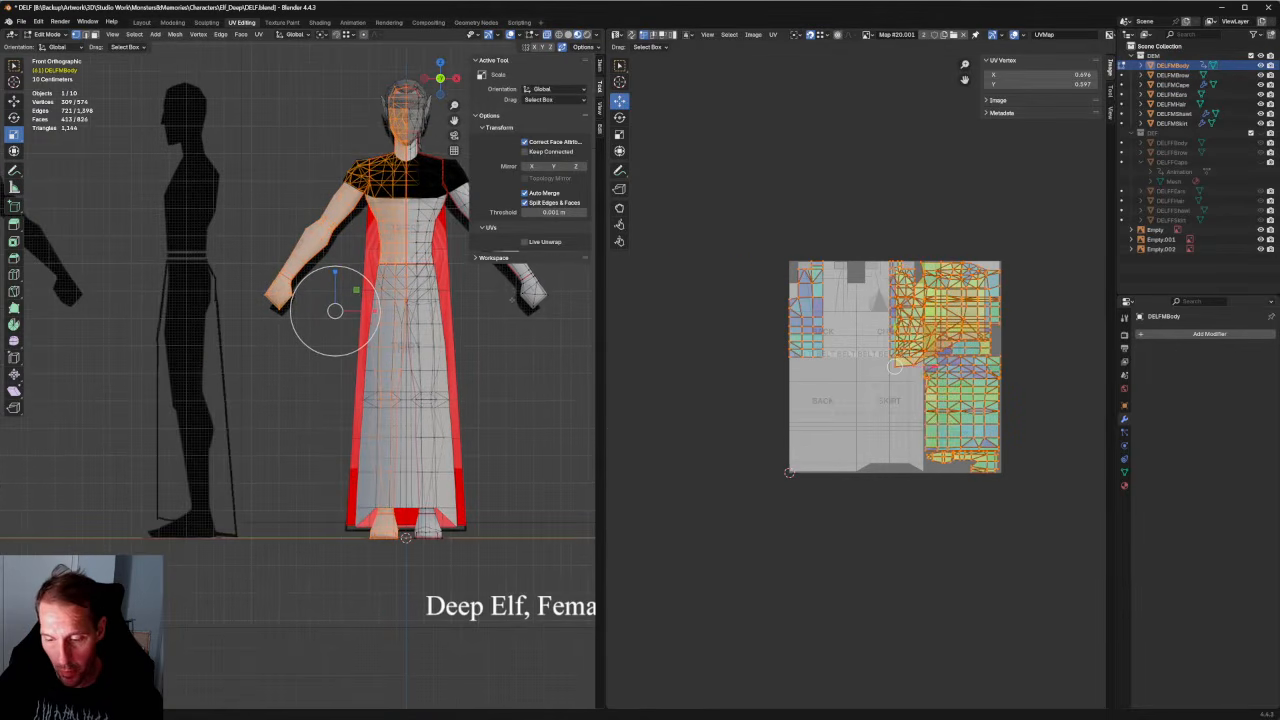
drag(526, 557, 324, 270)
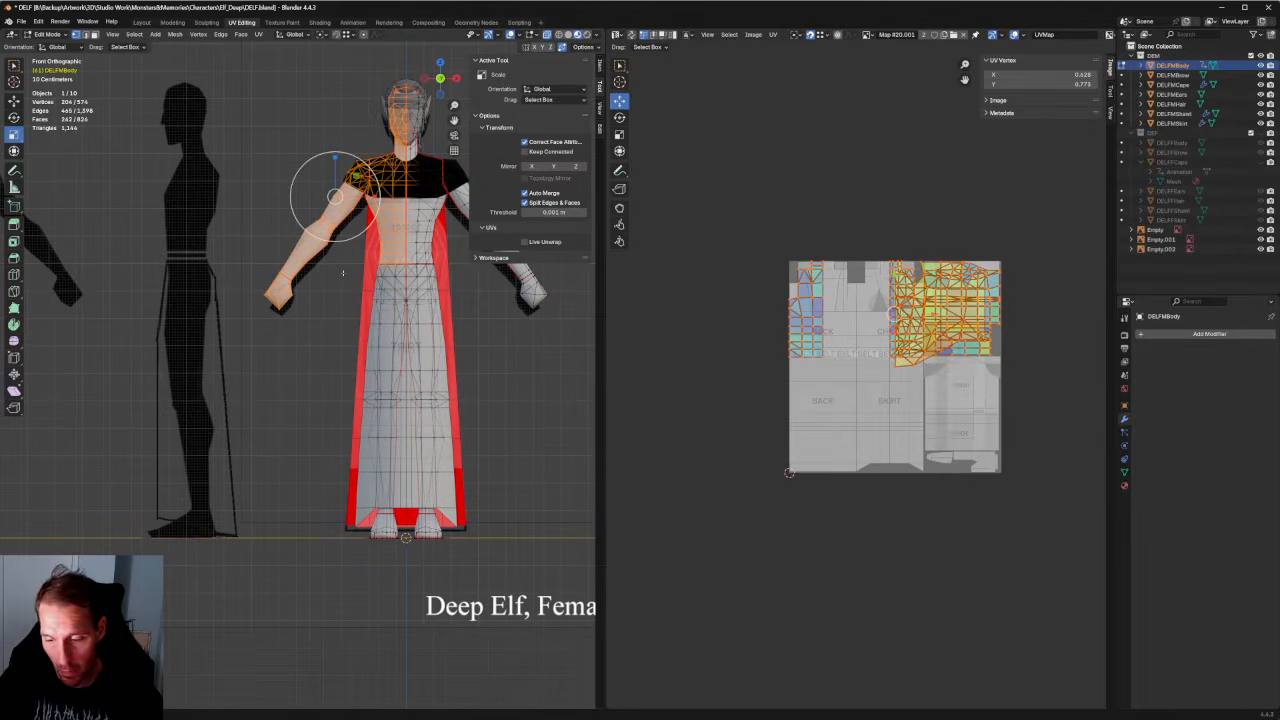
scroll(330, 305, up, 7)
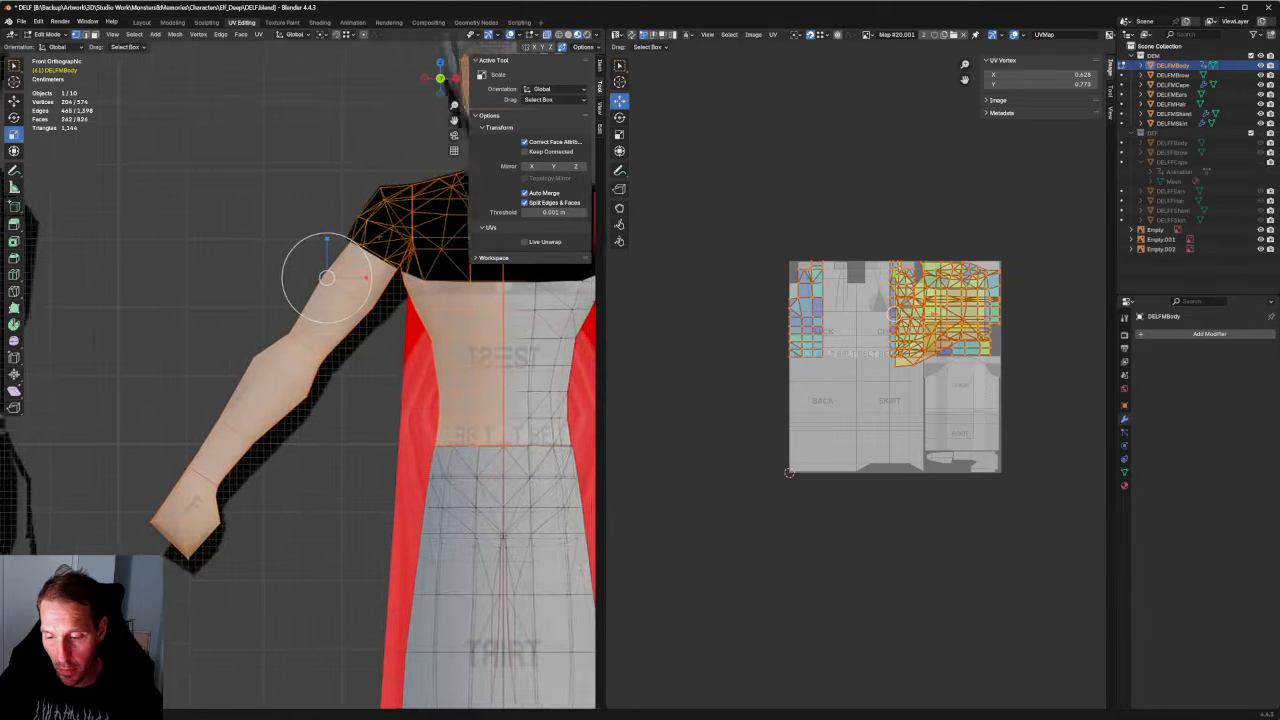
drag(218, 184, 386, 404)
scroll(388, 391, down, 4)
shift+middle_drag(388, 391, 541, 249)
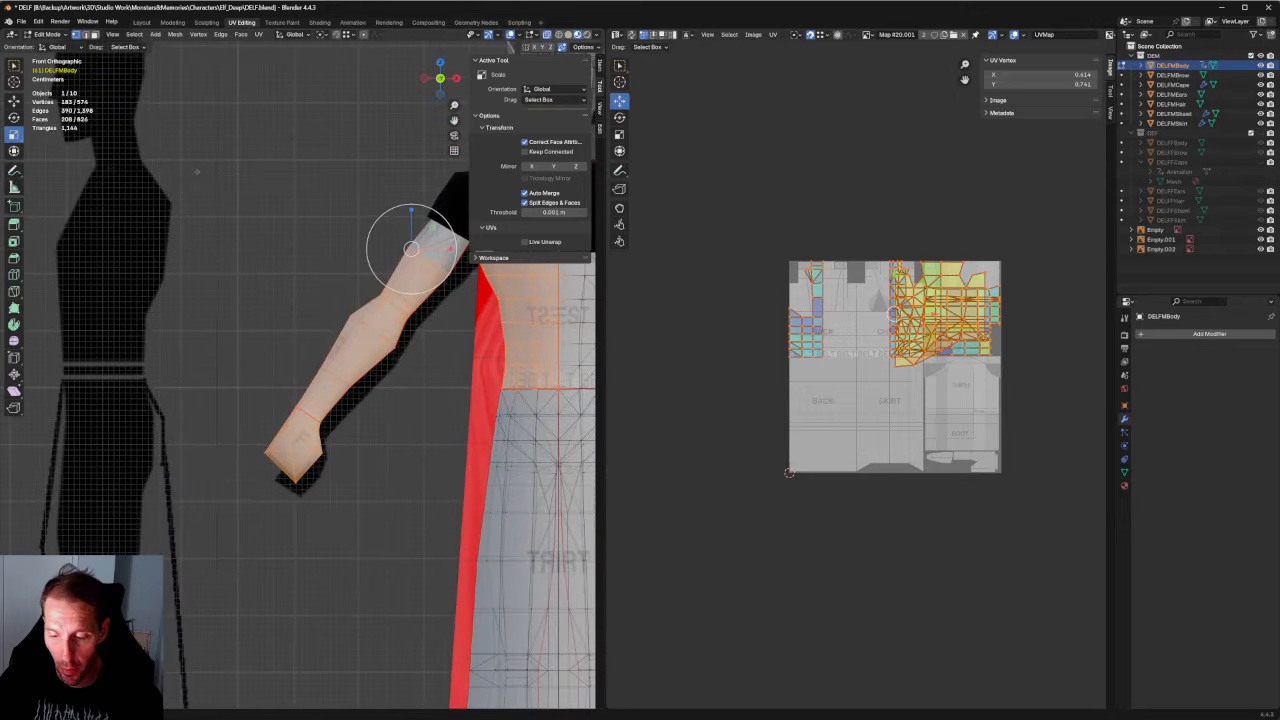
ctrl+drag(195, 173, 458, 535)
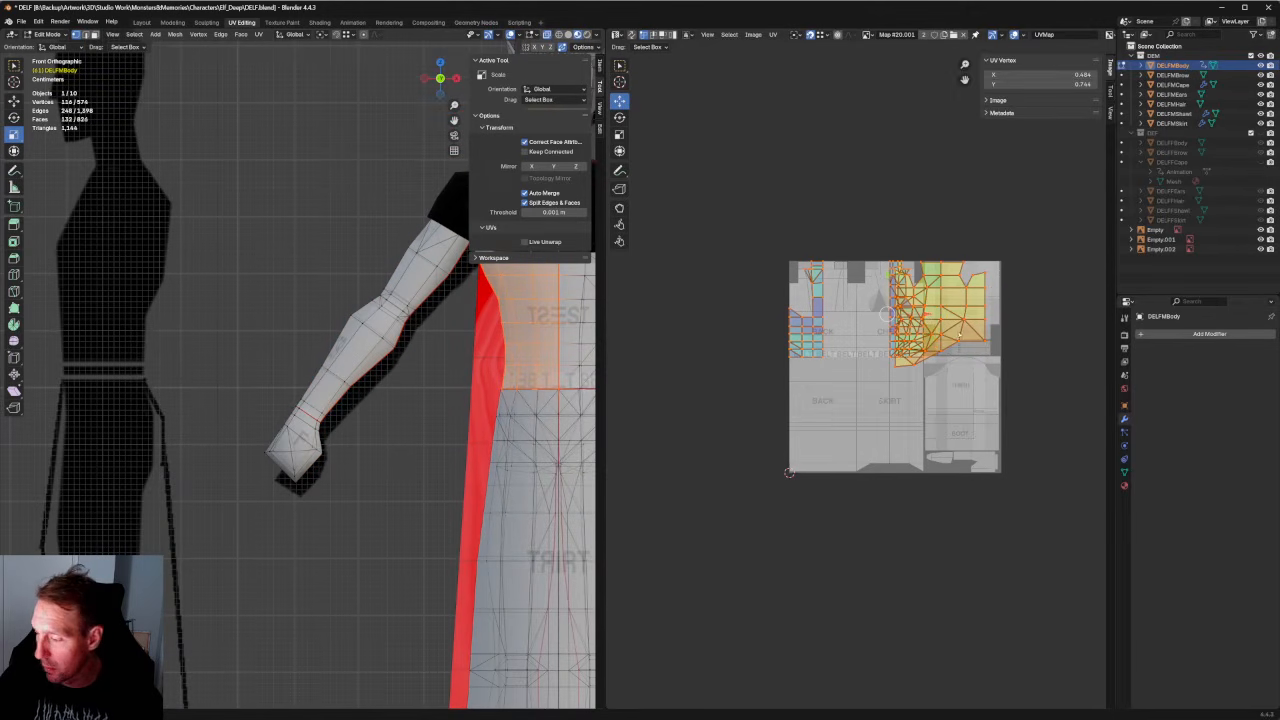
key(Home)
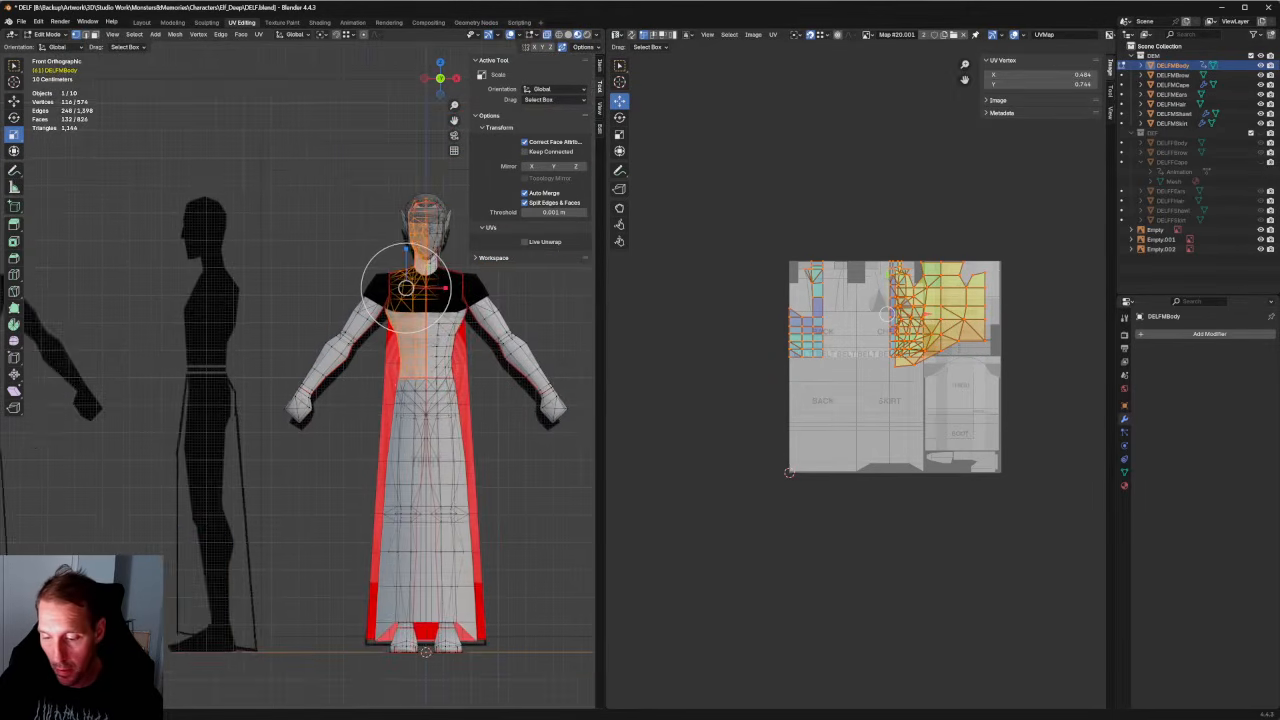
Try moving the selected head and torso UVs off the guide image, select the whole head to check the separation, and undo it.
shift+middle_drag(420, 340, 362, 368)
scroll(362, 368, up, 1)
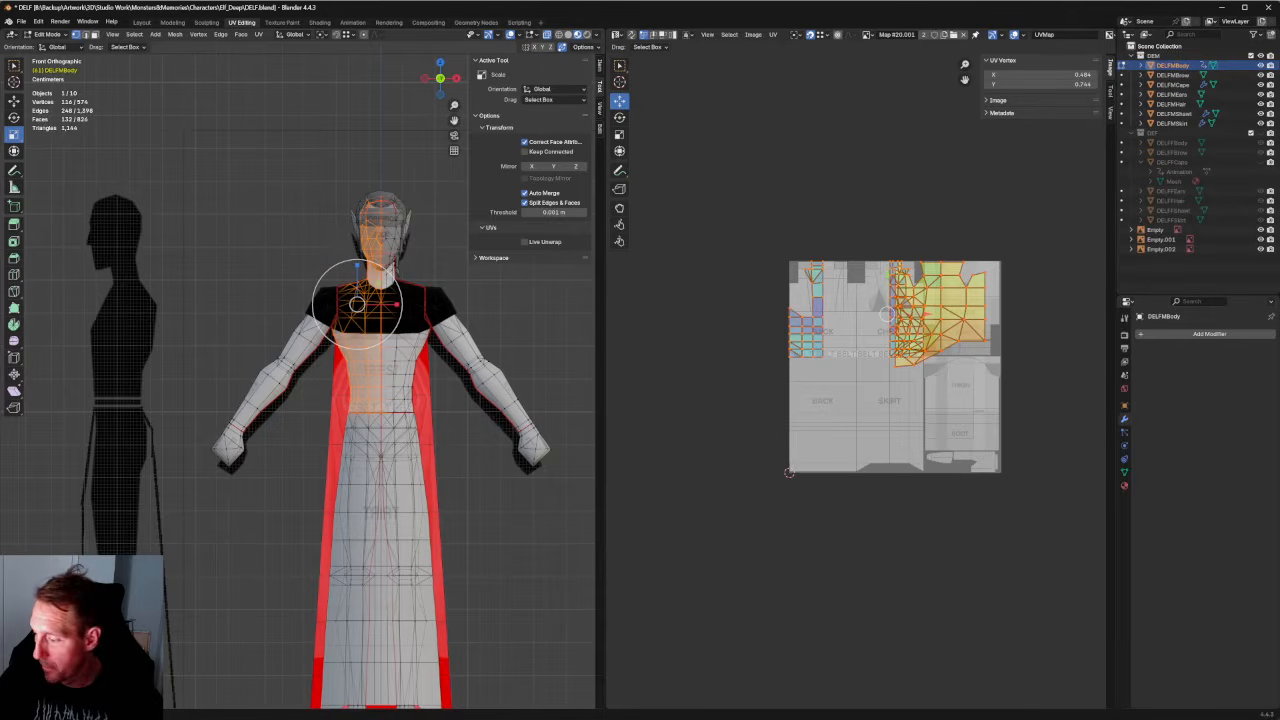
drag(926, 314, 739, 382)
click(731, 437)
middle_drag(385, 172, 411, 170)
shift+drag(431, 163, 306, 285)
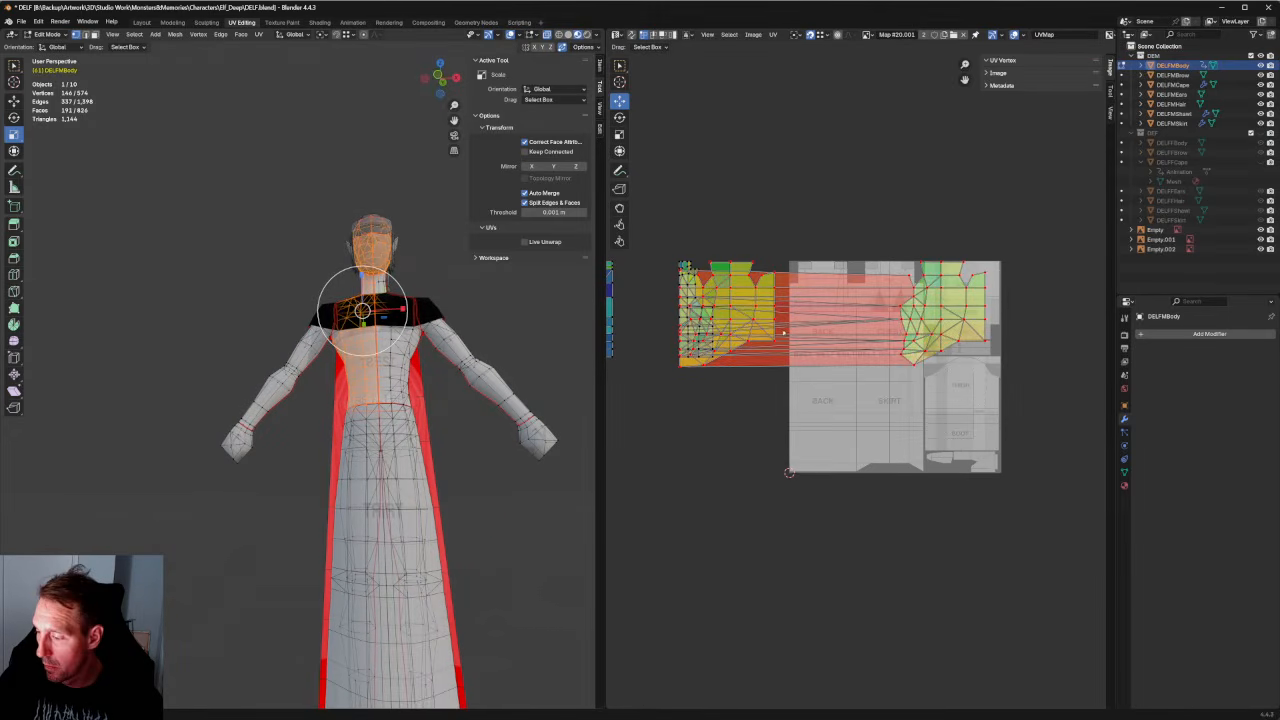
scroll(786, 328, down, 3)
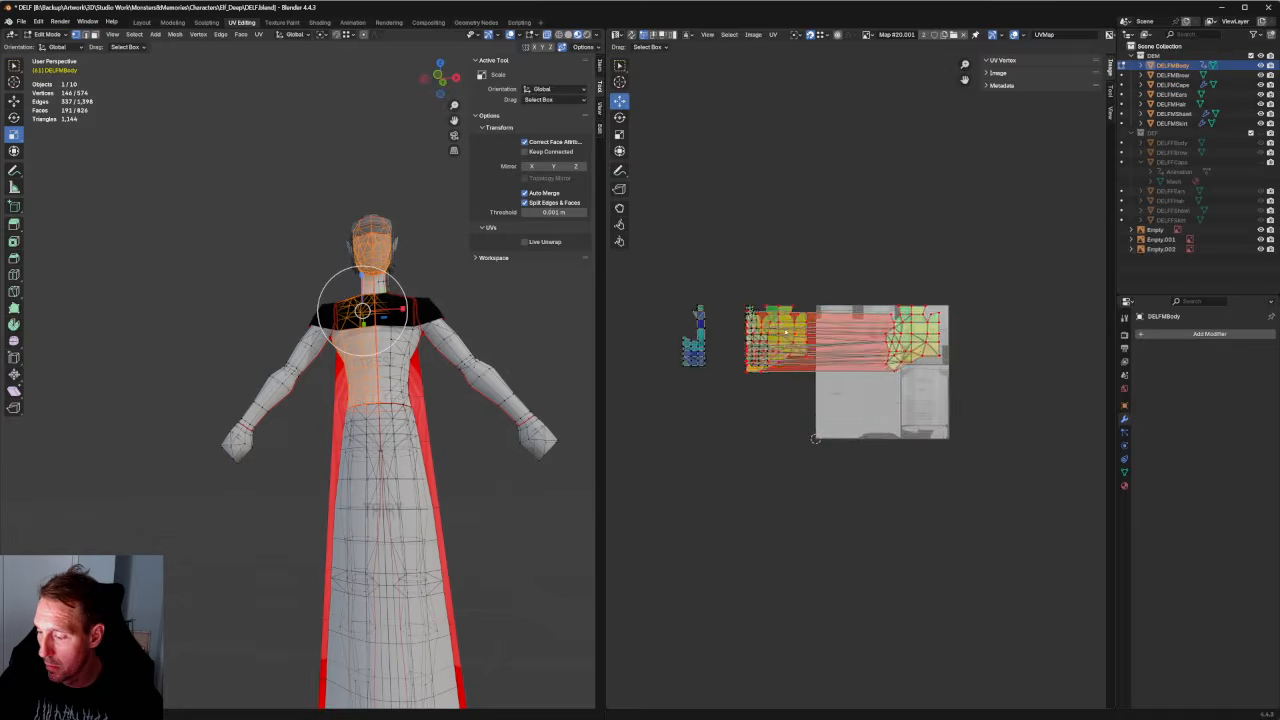
scroll(930, 382, up, 4)
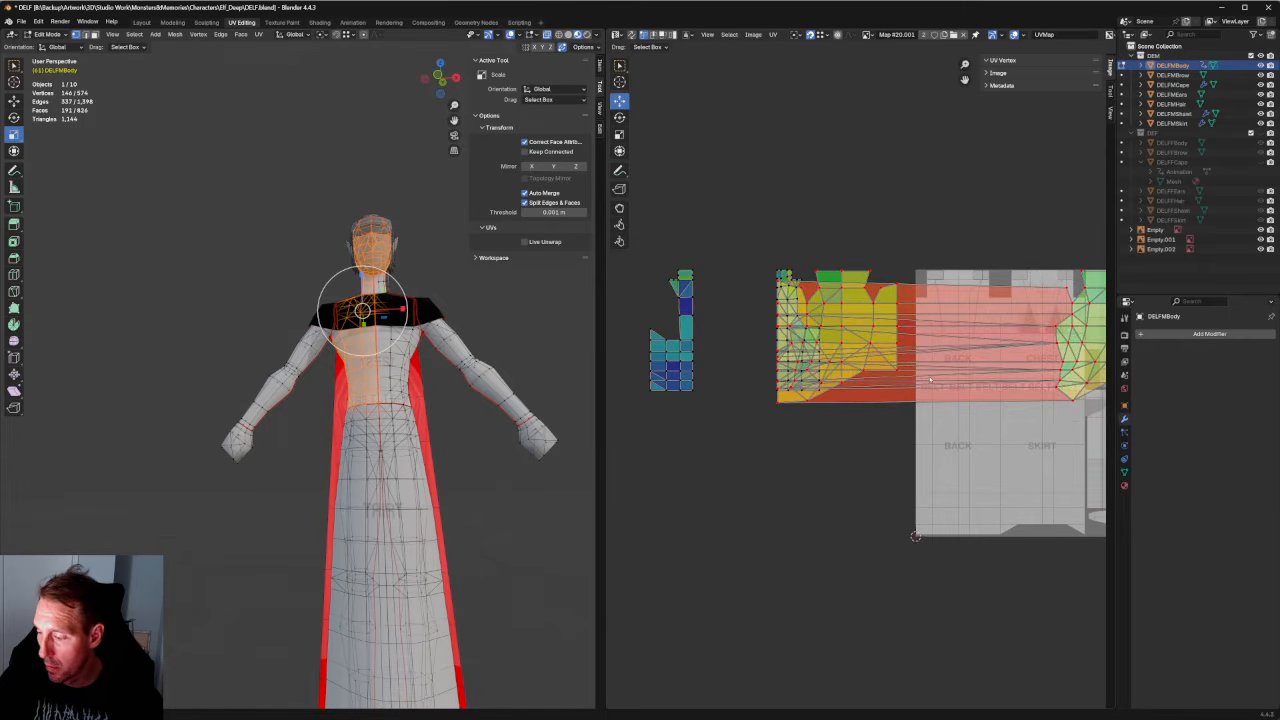
scroll(930, 381, down, 1)
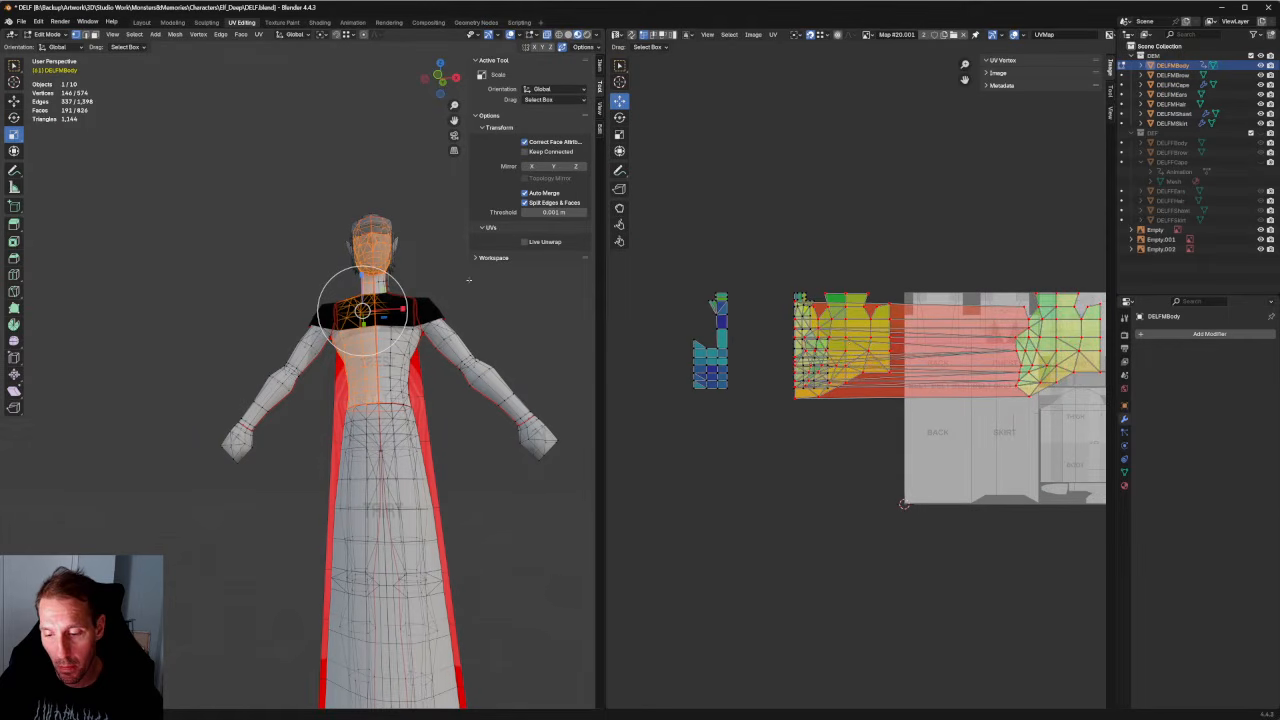
middle_drag(468, 279, 471, 279)
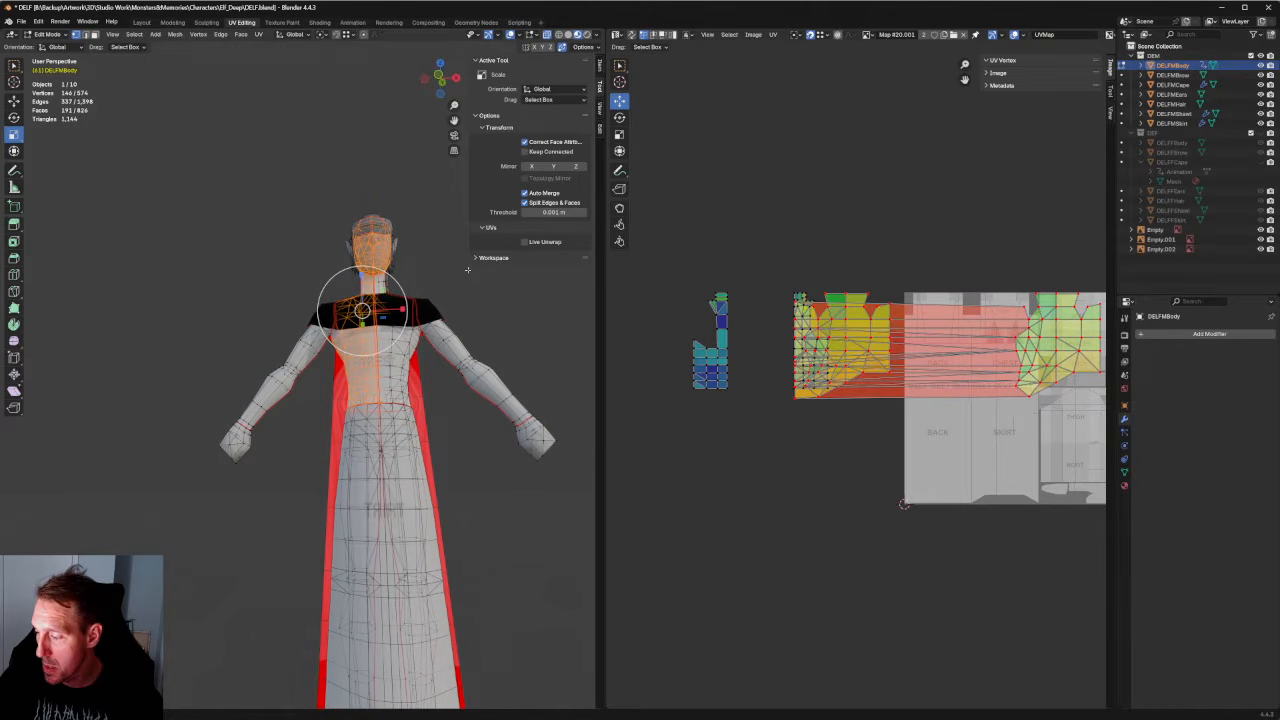
key(ctrl+z)
key(ctrl+z)
key(ctrl+z)
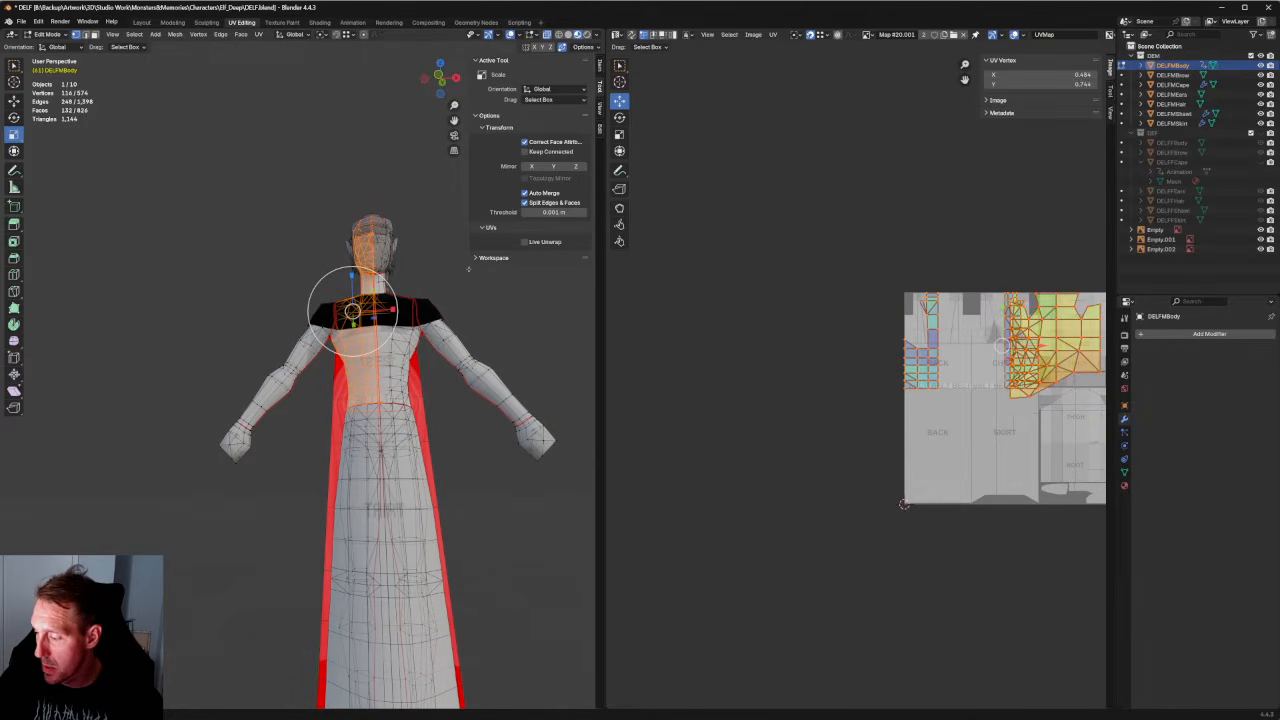
Split the selected half-head and torso UVs from the rest of the body's UV layout.
middle_drag(428, 270, 282, 404)
scroll(339, 354, up, 5)
middle_drag(1083, 314, 943, 325)
scroll(943, 325, up, 1)
right_click(870, 333)
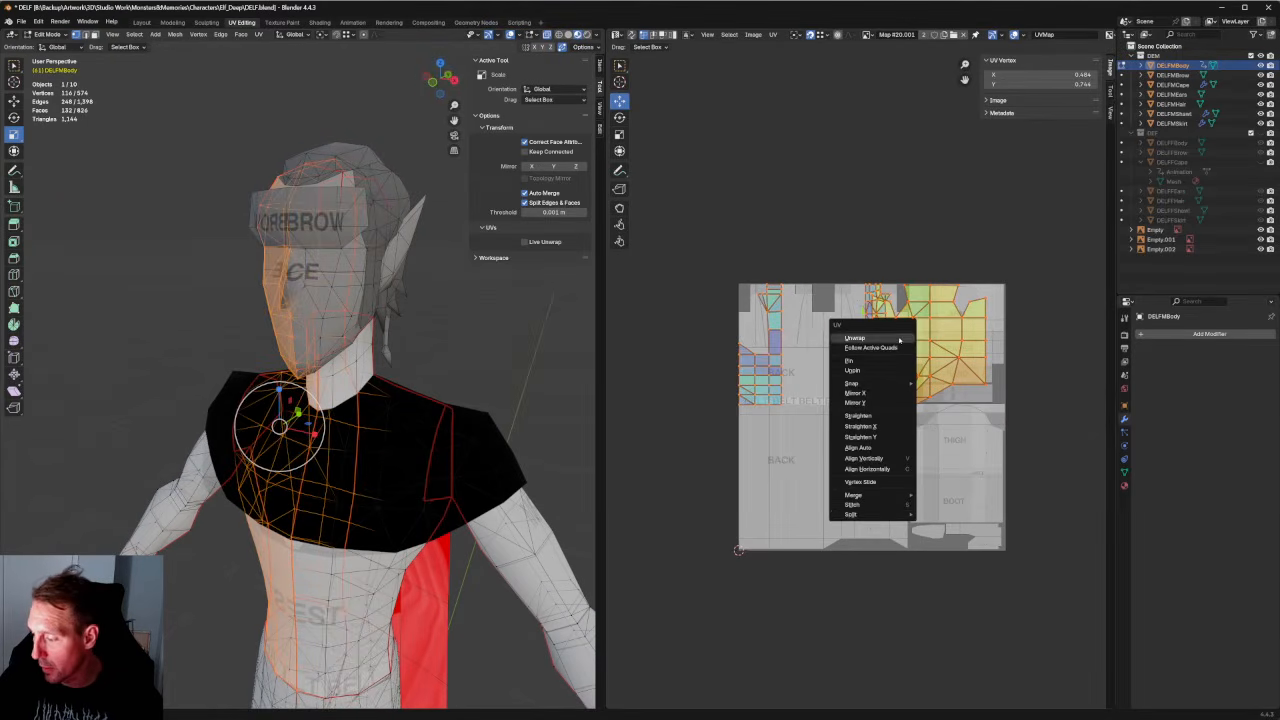
mouse_move(860, 514)
click(940, 514)
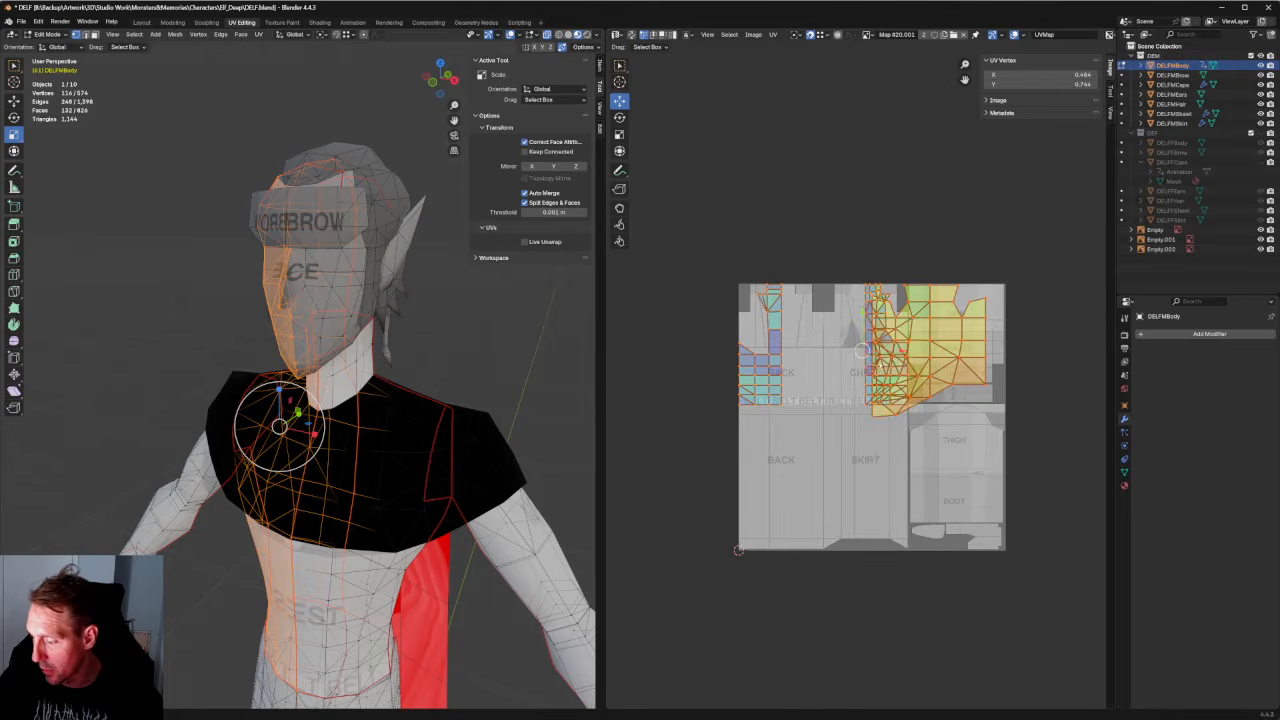
Try moving the split UVs -1.0312 along X, check them with the whole head selected, and undo the move.
drag(901, 352, 627, 352)
scroll(389, 326, down, 3)
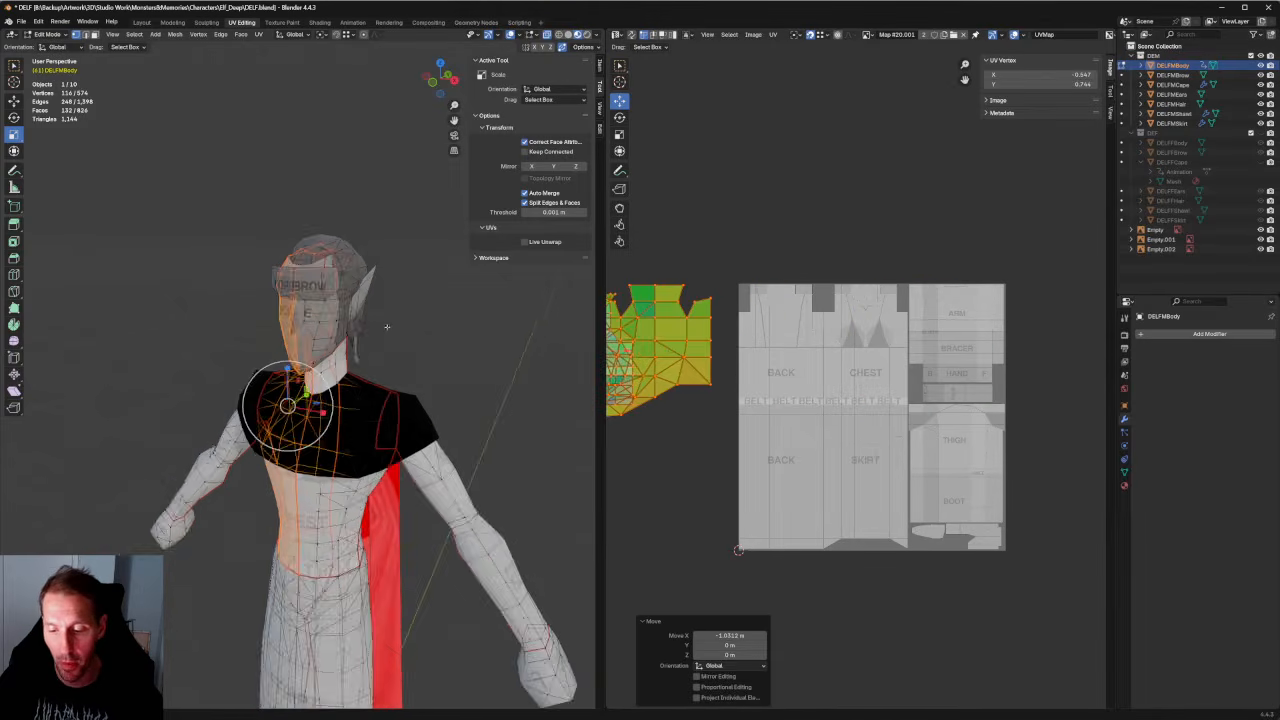
middle_drag(389, 326, 400, 190)
drag(406, 181, 244, 358)
key(ctrl+z)
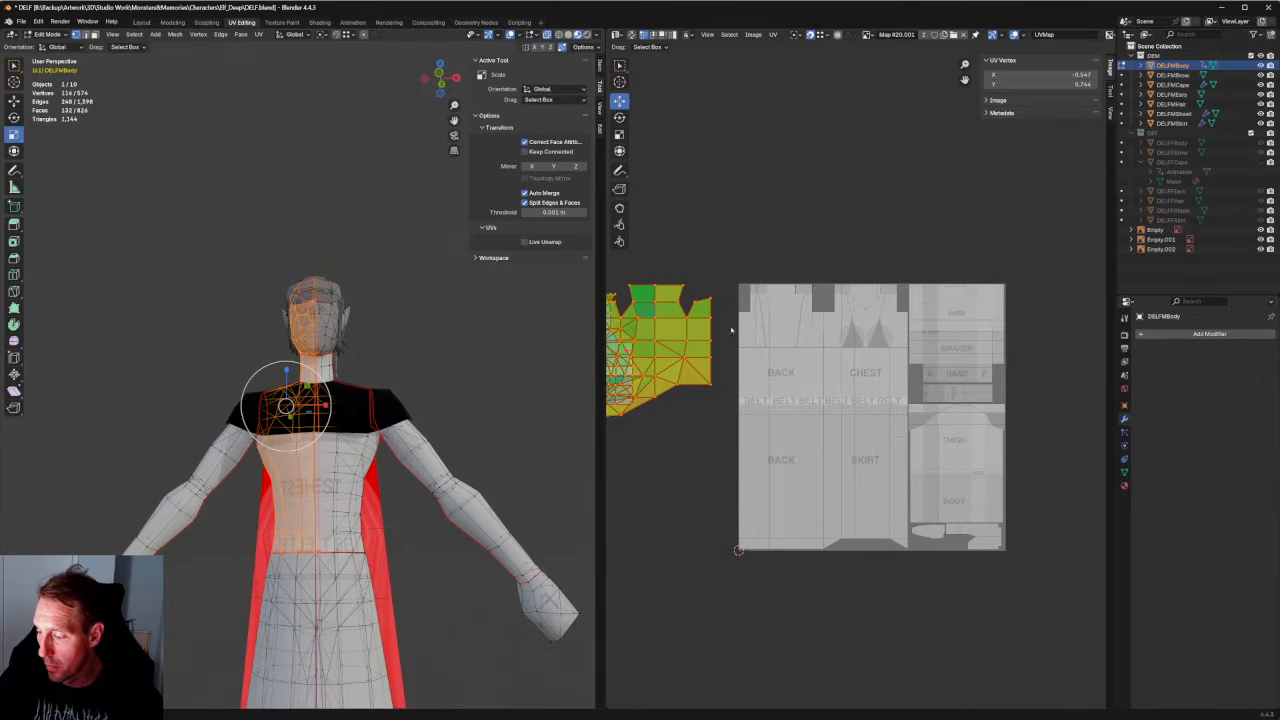
key(ctrl+z)
Select the entire body mesh, pin all of its UVs, and clear the UV selection.
click(442, 326)
scroll(424, 323, up, 4)
middle_drag(420, 323, 372, 318)
scroll(611, 320, down, 1)
scroll(482, 323, down, 5)
scroll(482, 323, down, 3)
shift+middle_drag(482, 323, 508, 279)
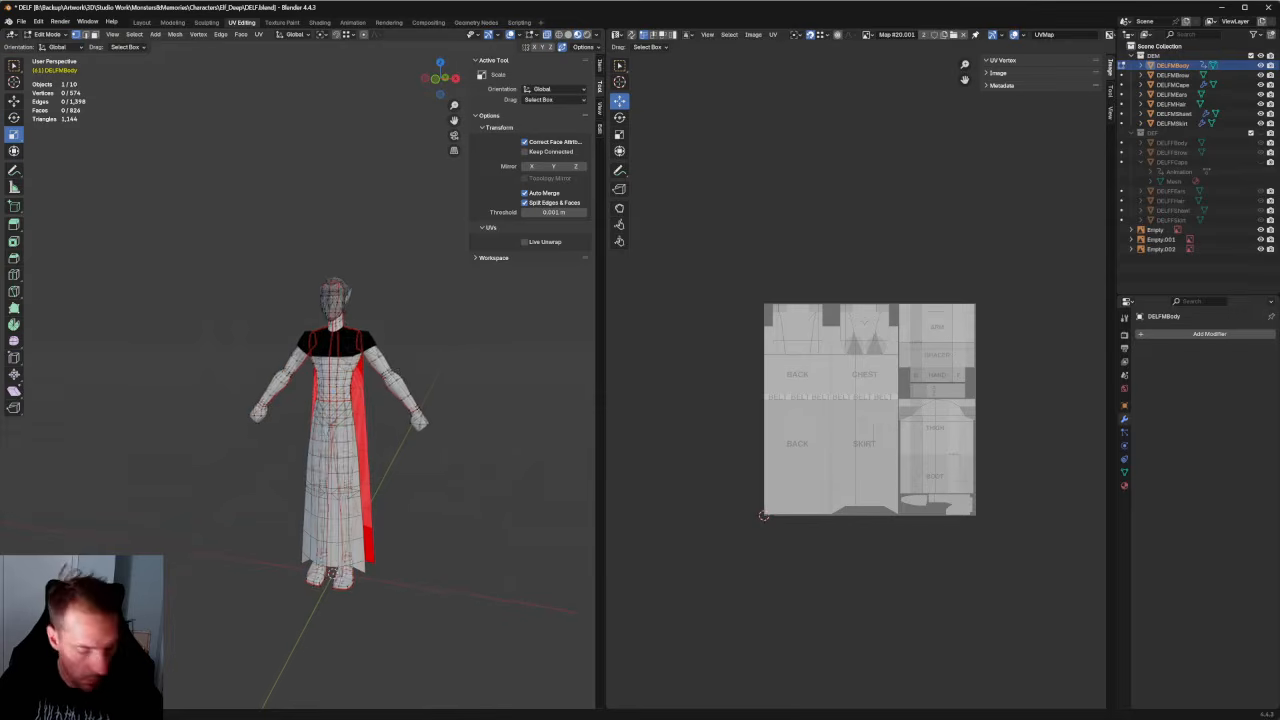
key(a)
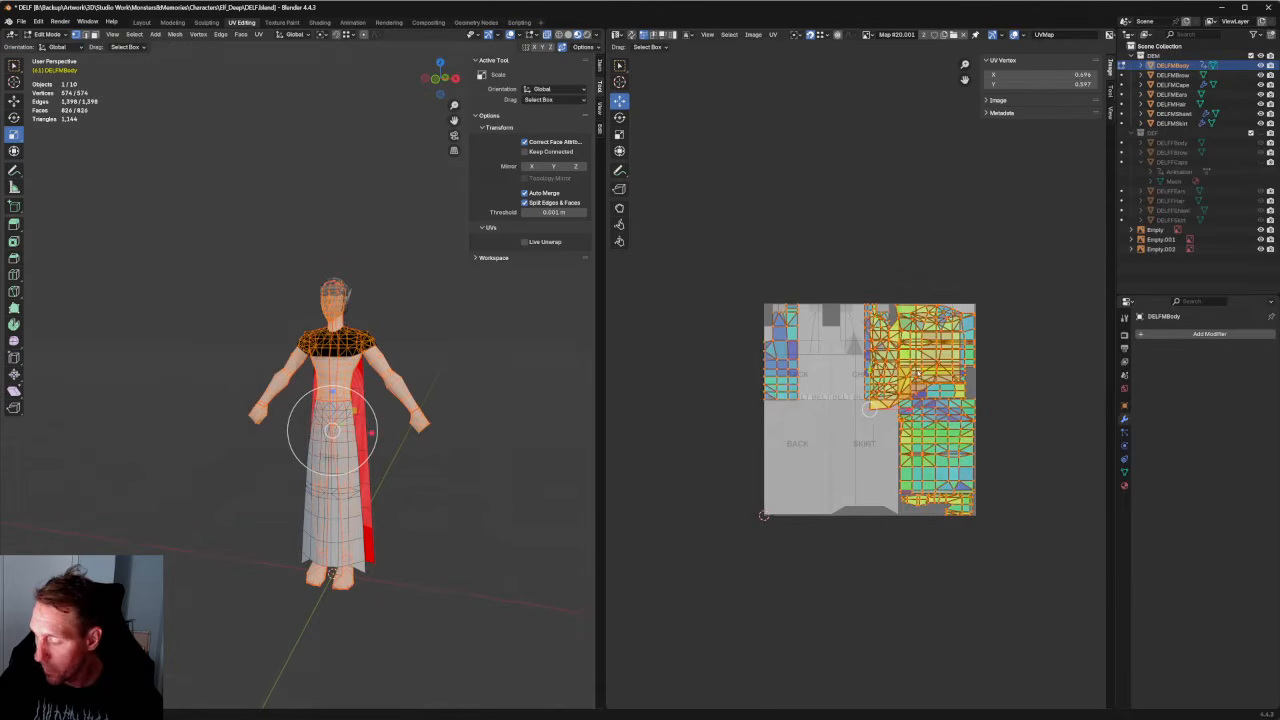
right_click(977, 354)
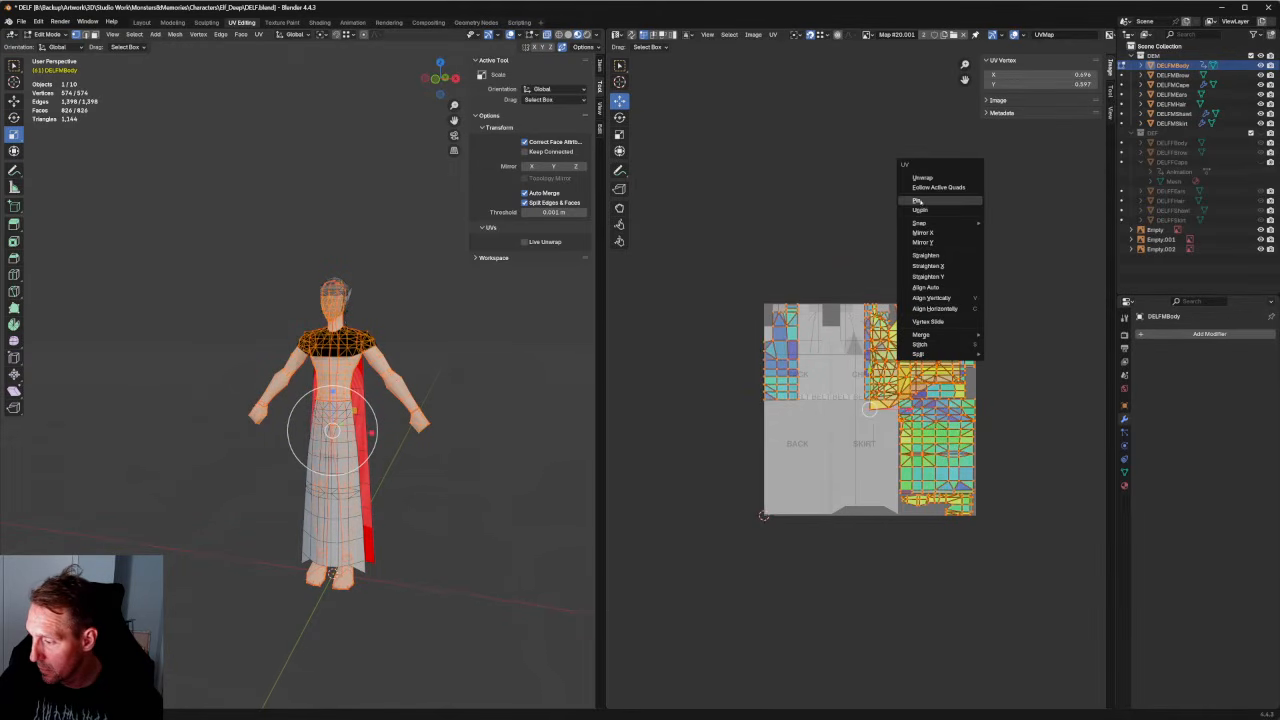
click(925, 200)
click(1048, 378)
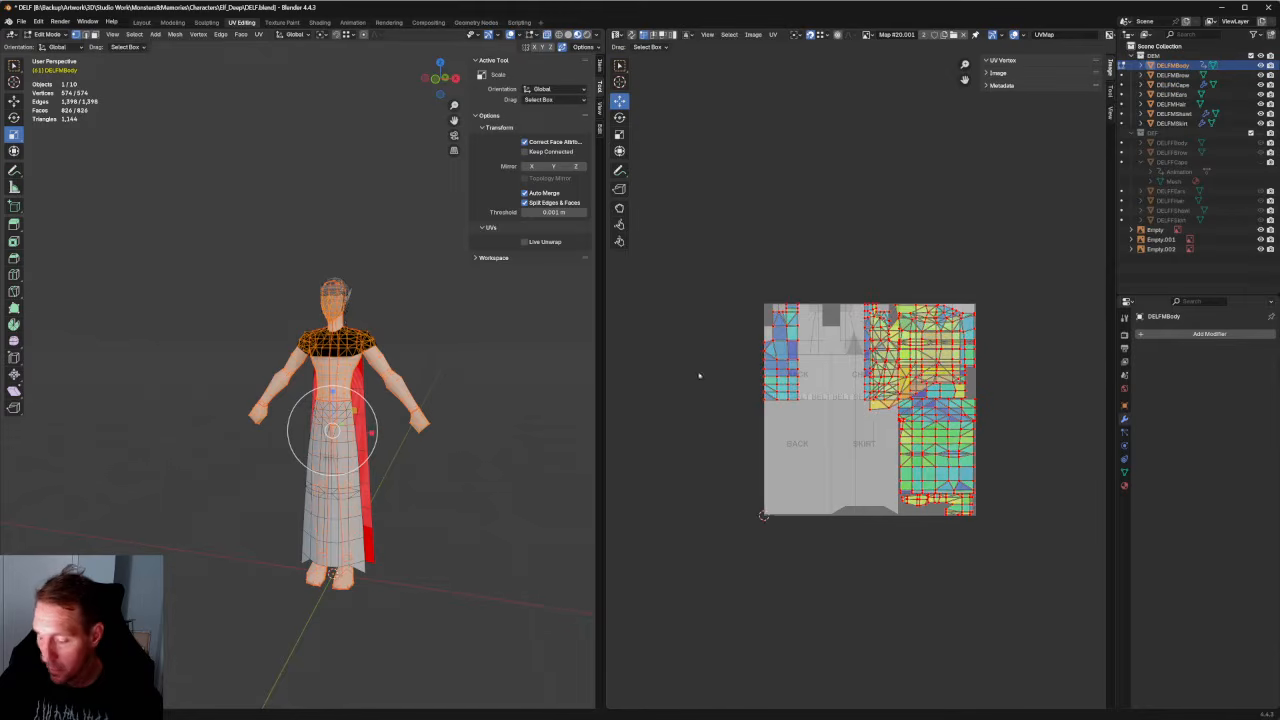
Select the centre-line edge path running from the chest and neck beneath the chin up to the face.
middle_drag(435, 395, 409, 445)
scroll(409, 445, up, 9)
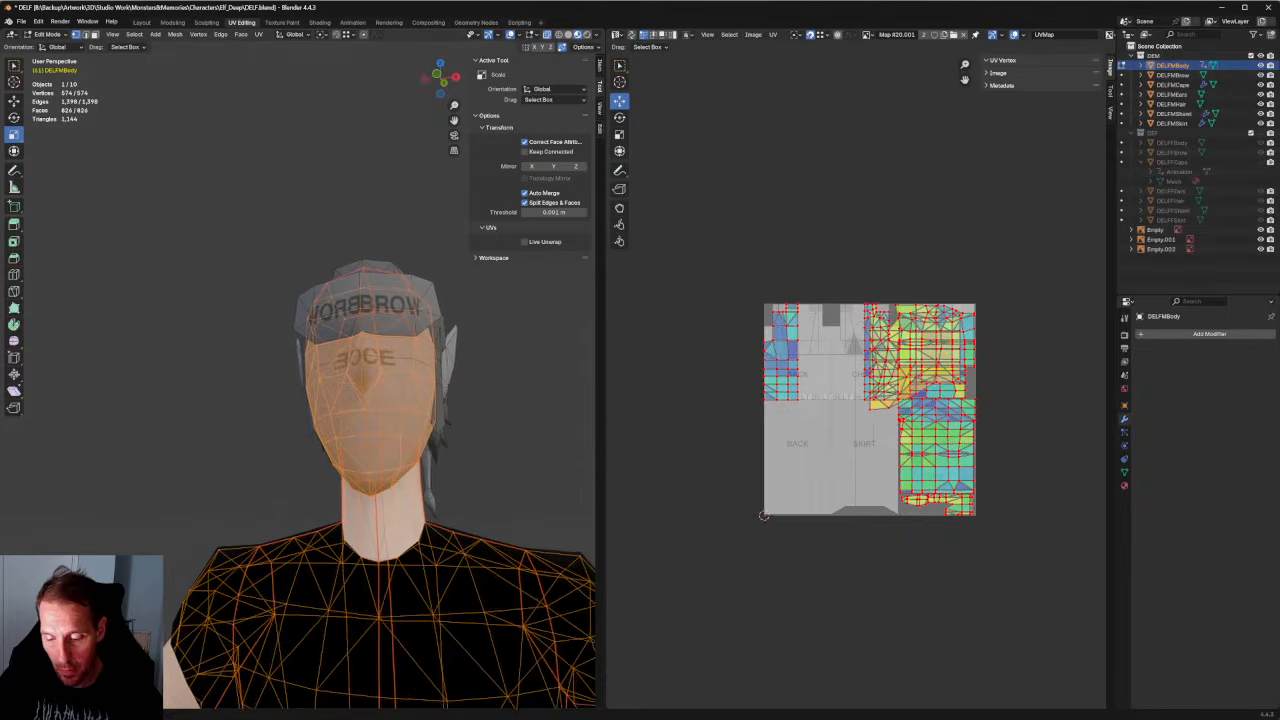
middle_drag(470, 404, 492, 401)
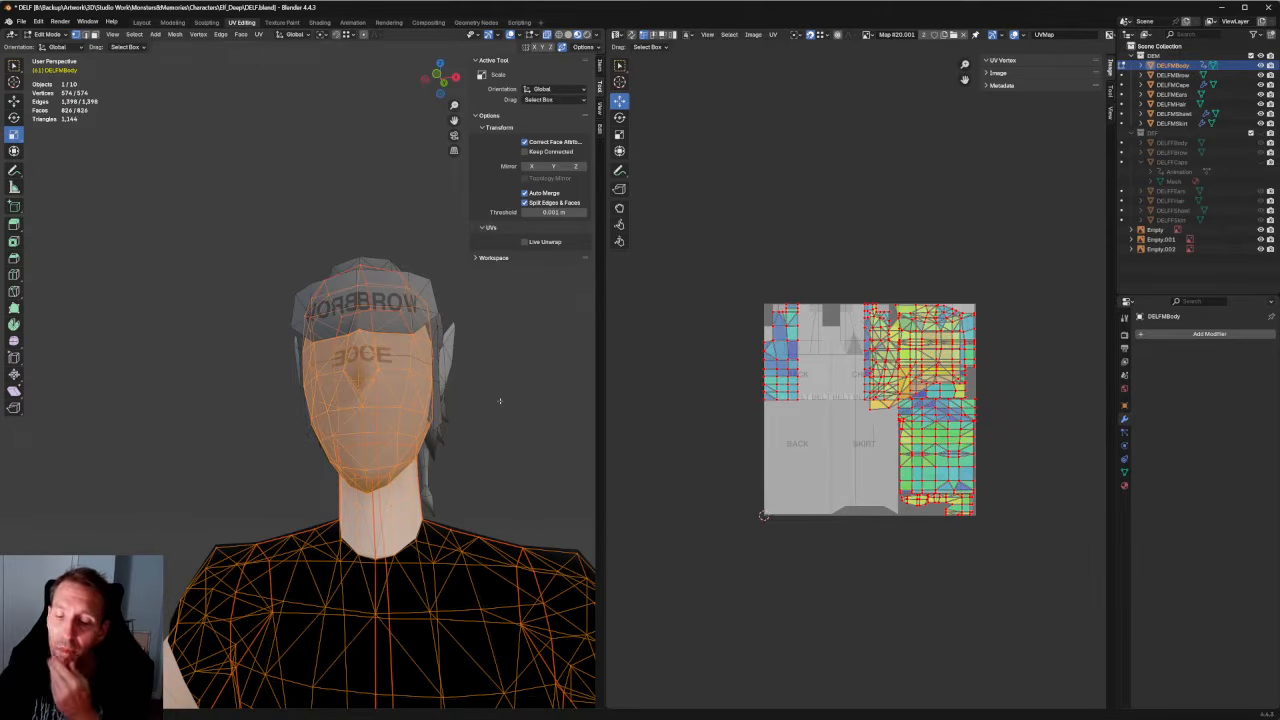
scroll(501, 398, down, 2)
middle_drag(501, 399, 376, 404)
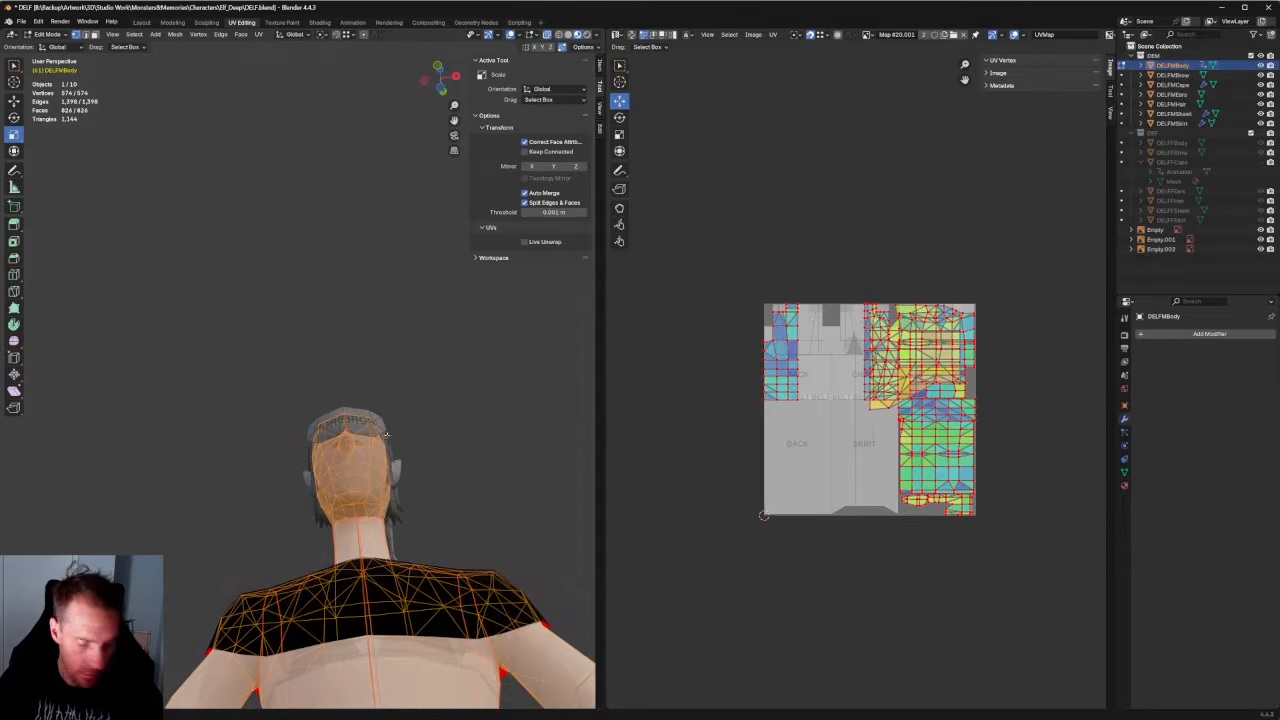
key(2)
click(359, 487)
middle_drag(408, 477, 453, 503)
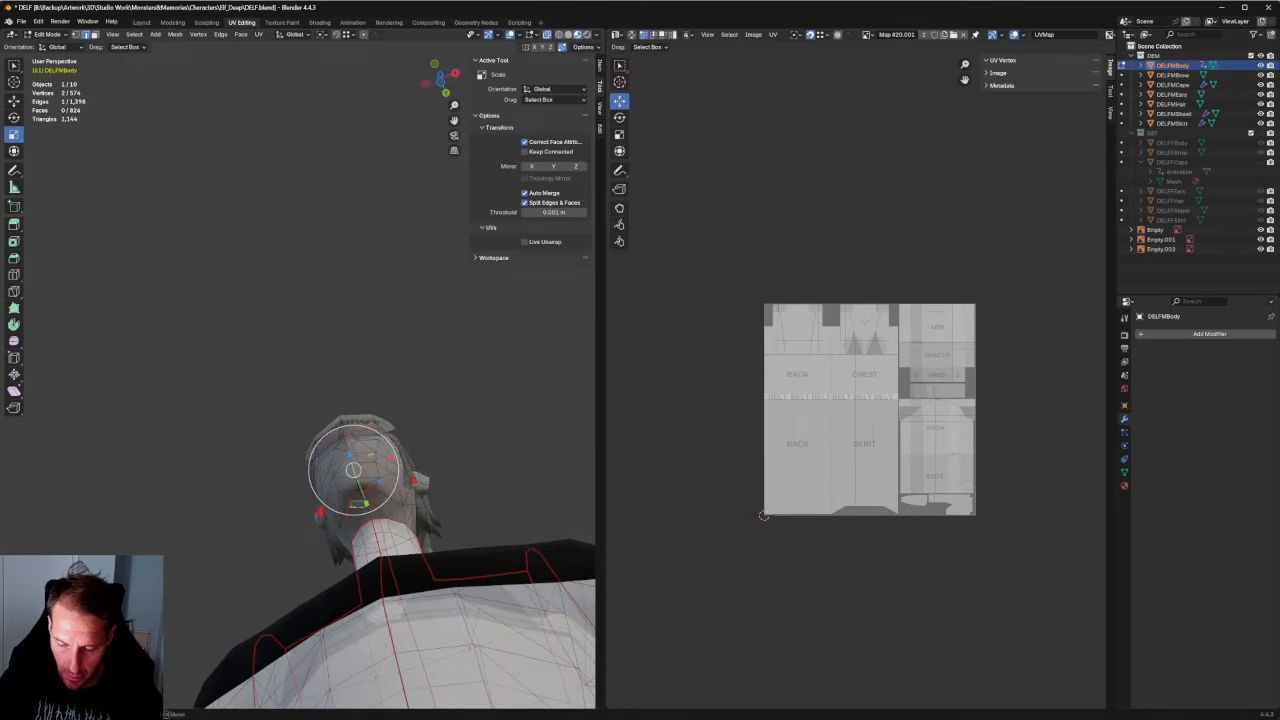
shift+click(371, 515)
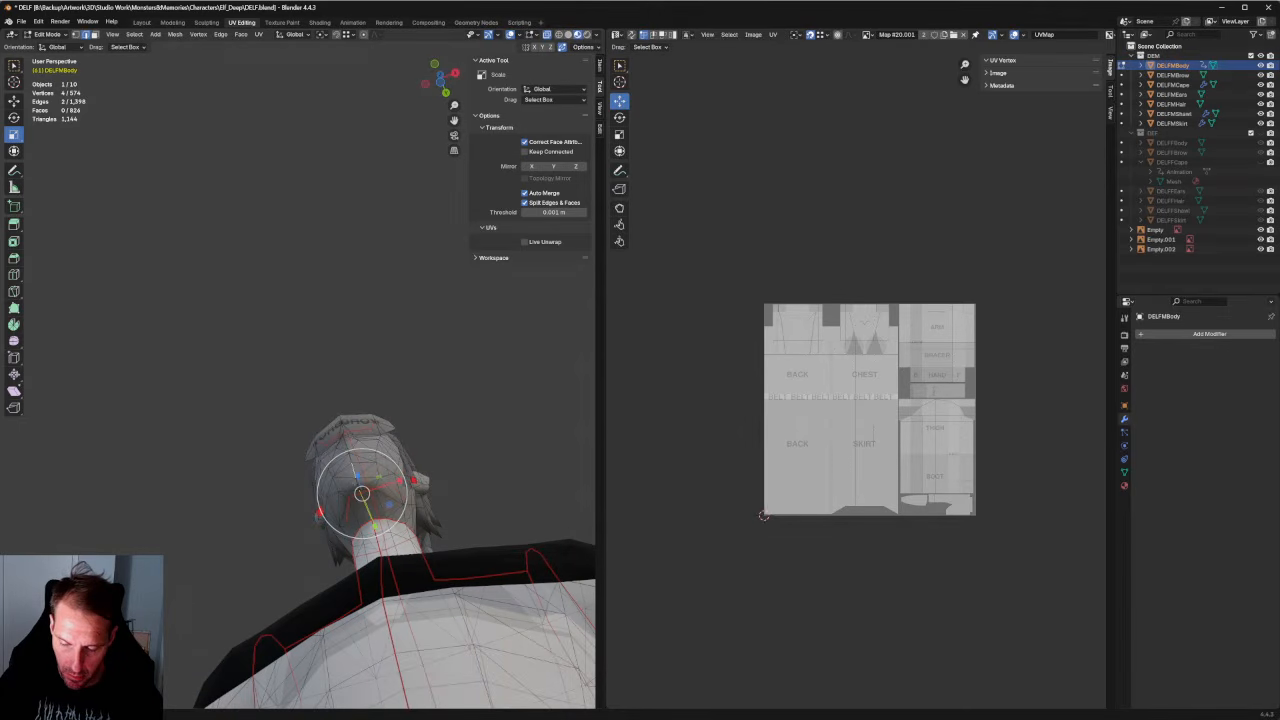
key(l)
key(ctrl+z)
ctrl+click(364, 499)
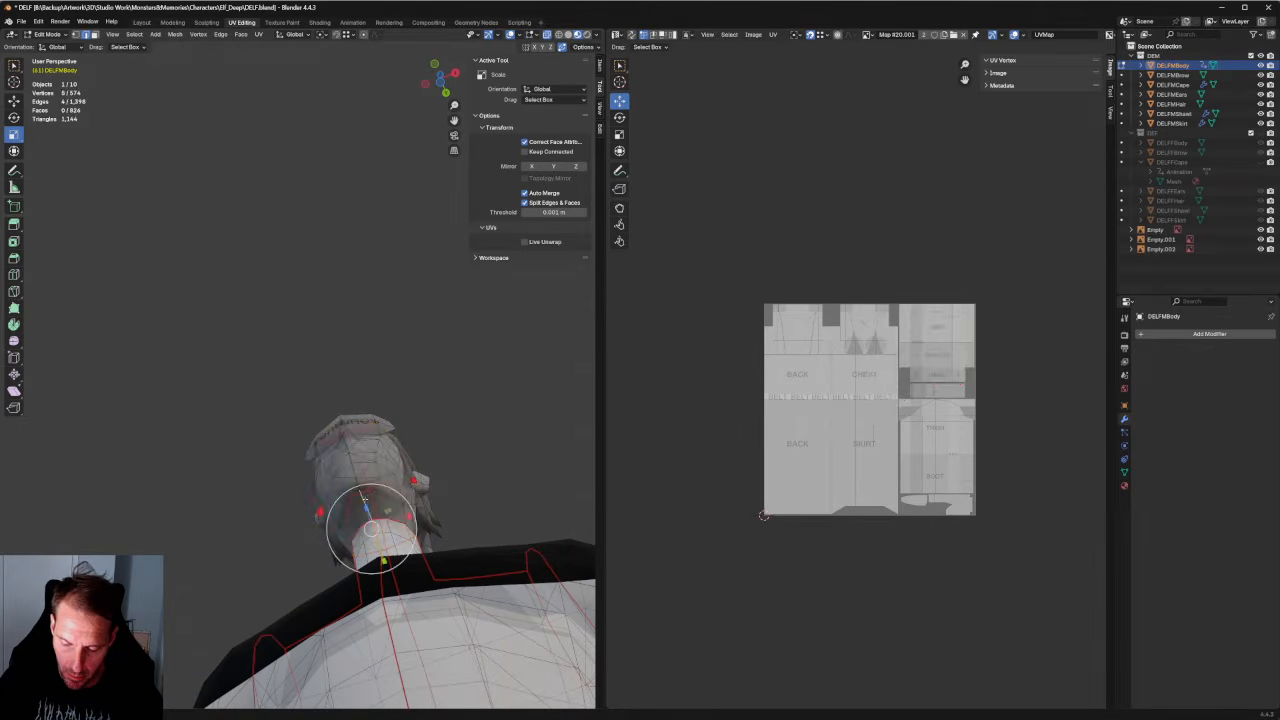
ctrl+click(359, 473)
ctrl+click(355, 478)
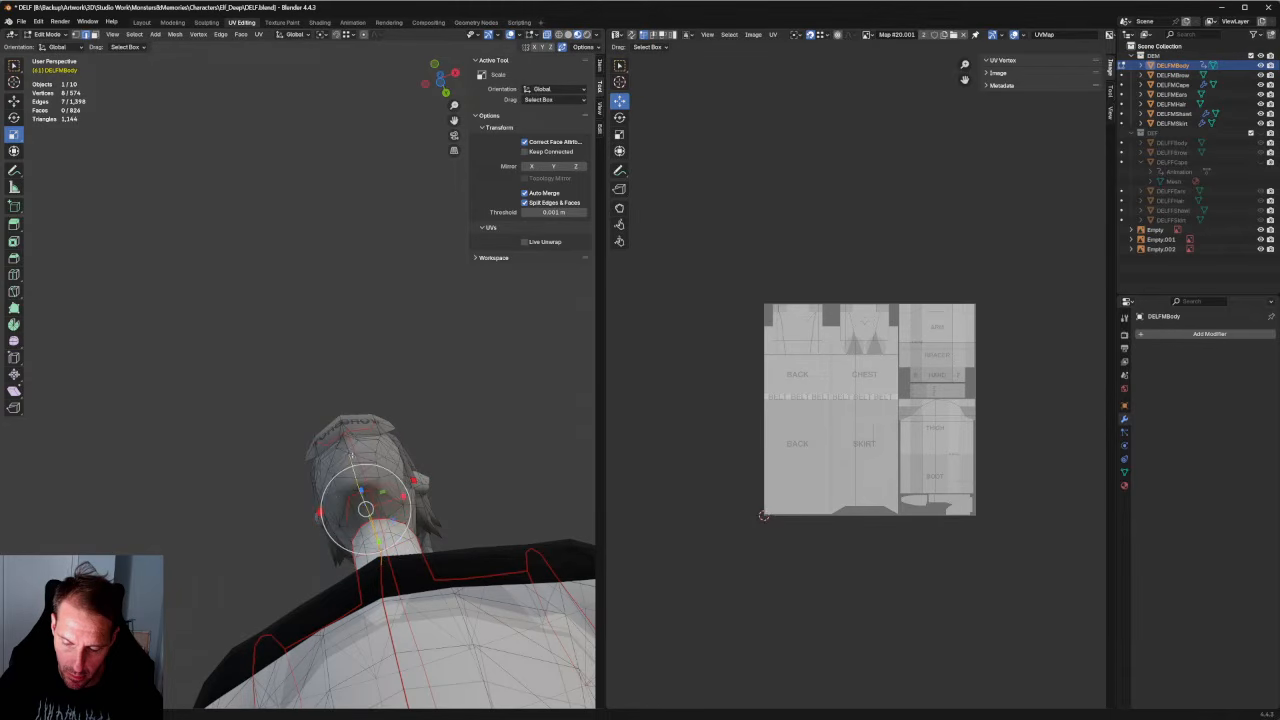
ctrl+click(346, 441)
Extend the edge selection along the head's centre line over the face to the crown and mark it as a seam.
middle_drag(346, 441, 401, 391)
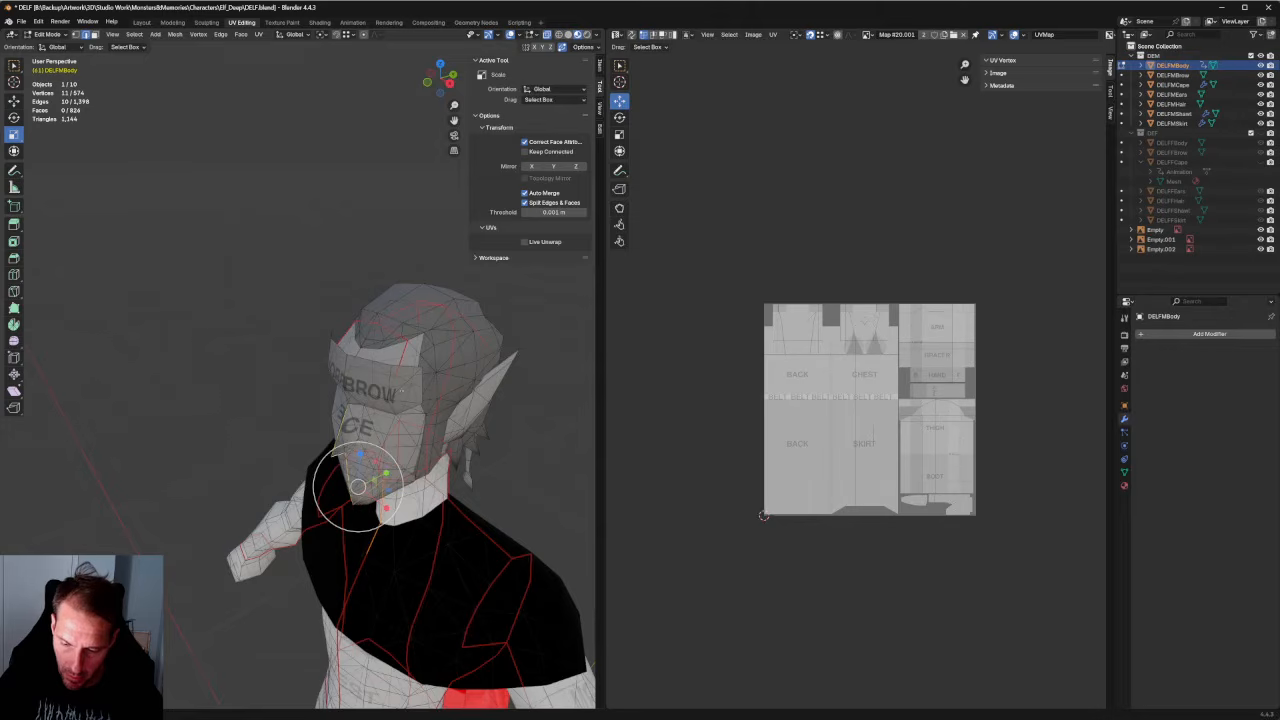
ctrl+click(403, 309)
middle_drag(474, 348, 318, 334)
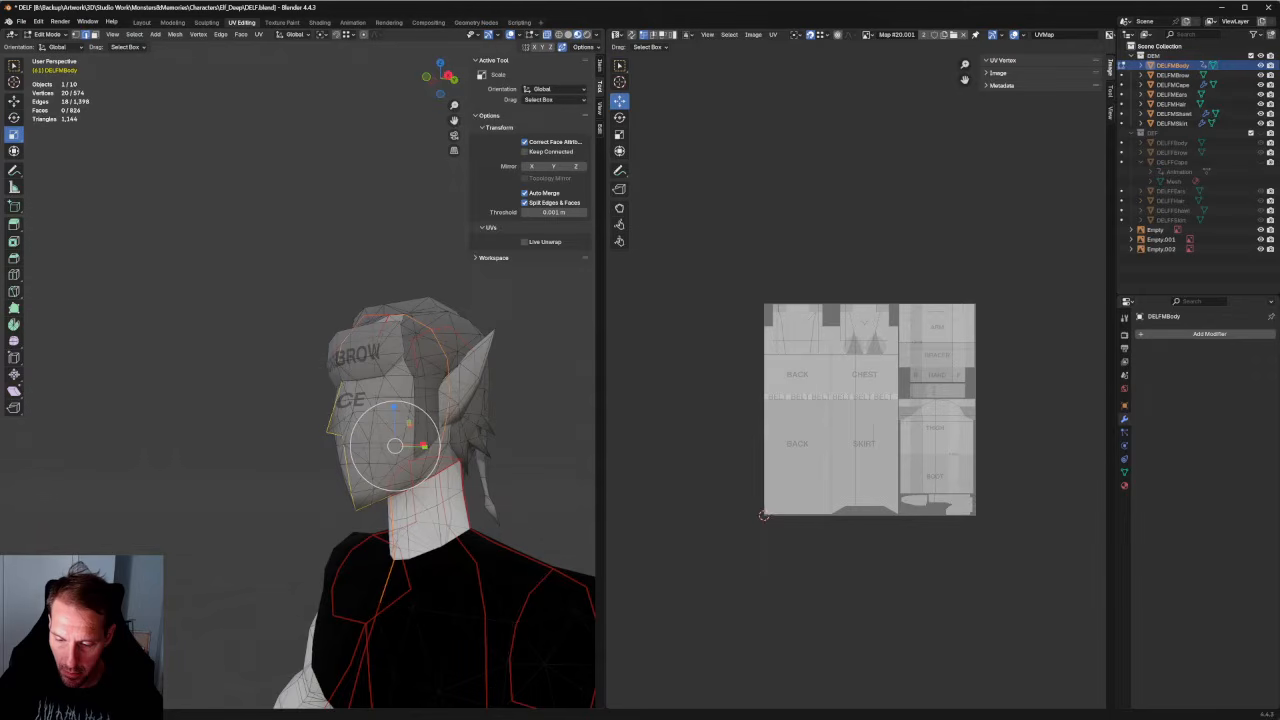
ctrl+click(322, 368)
middle_drag(322, 368, 212, 493)
key(ctrl+z)
right_click(412, 415)
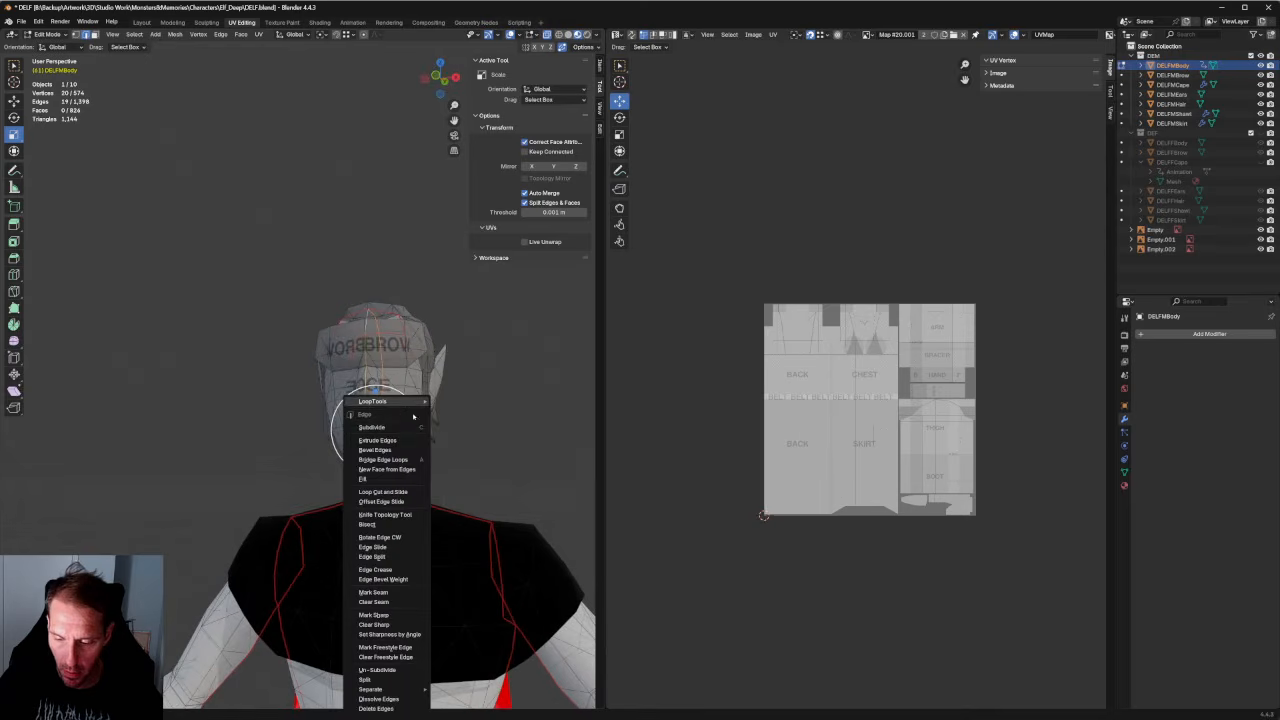
click(373, 593)
Select the whole head and inspect its UV islands with the model seen from the front.
scroll(500, 404, down, 3)
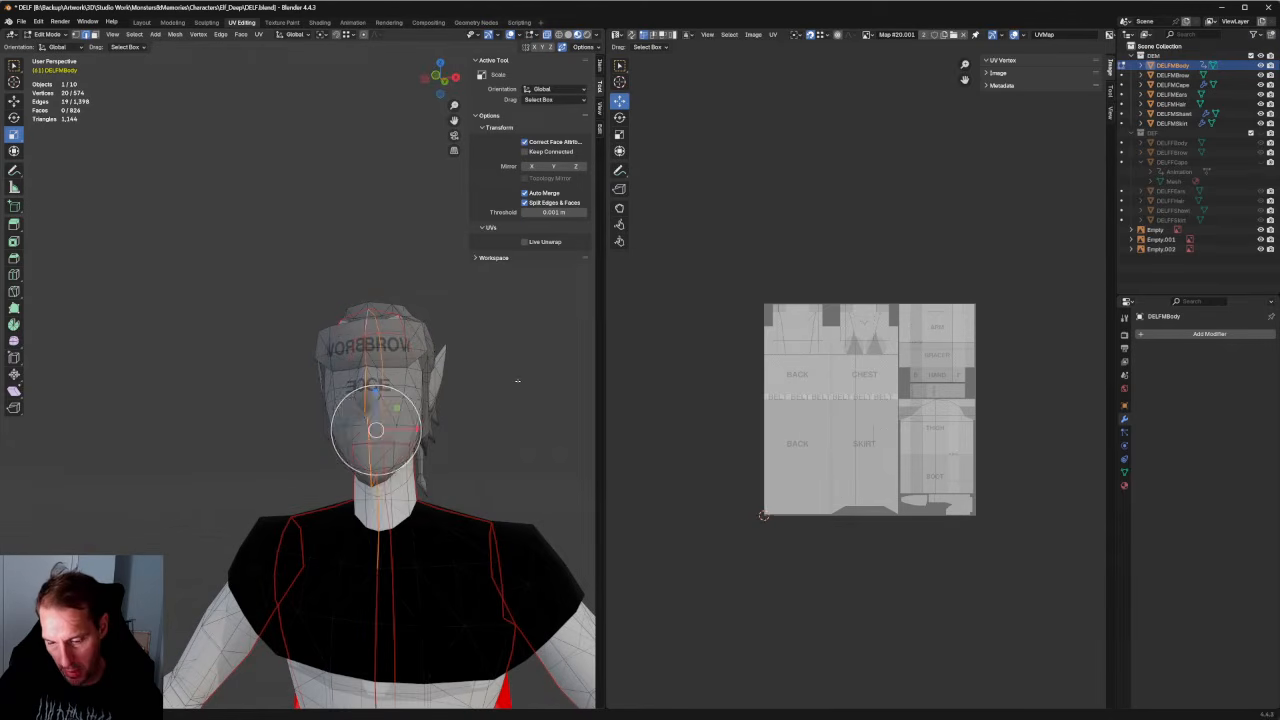
scroll(500, 404, down, 3)
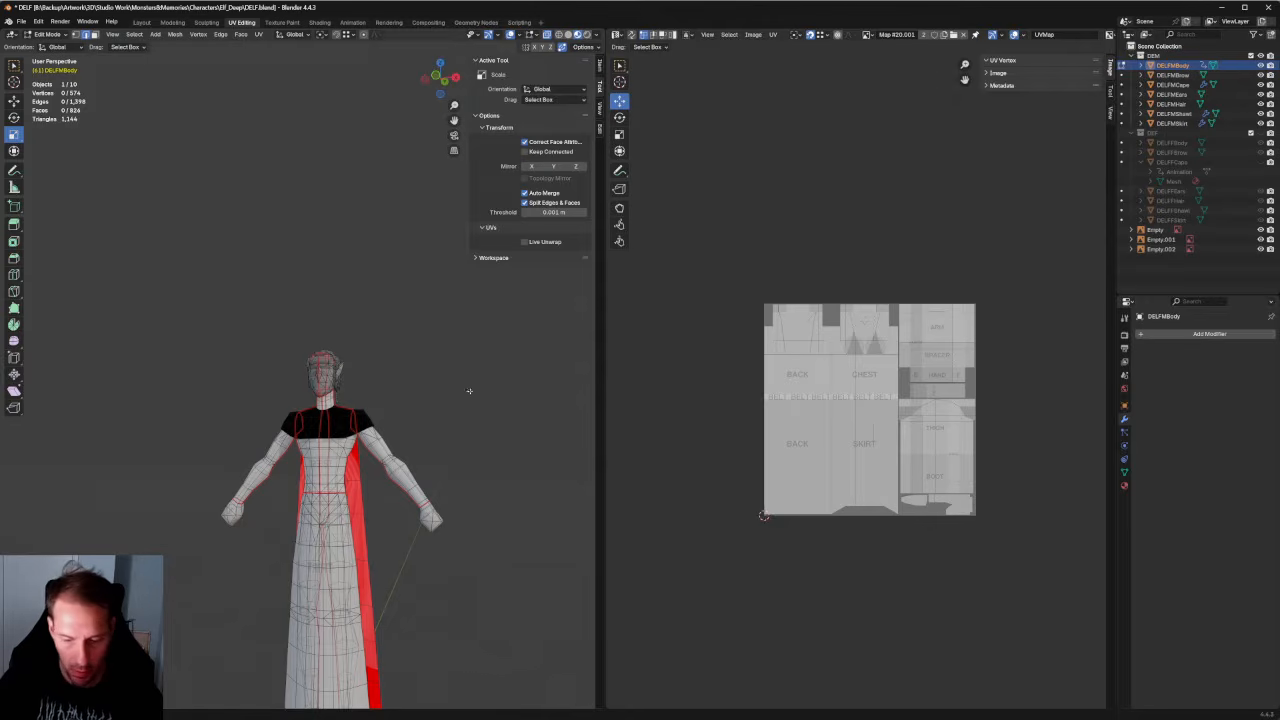
middle_drag(469, 391, 485, 366)
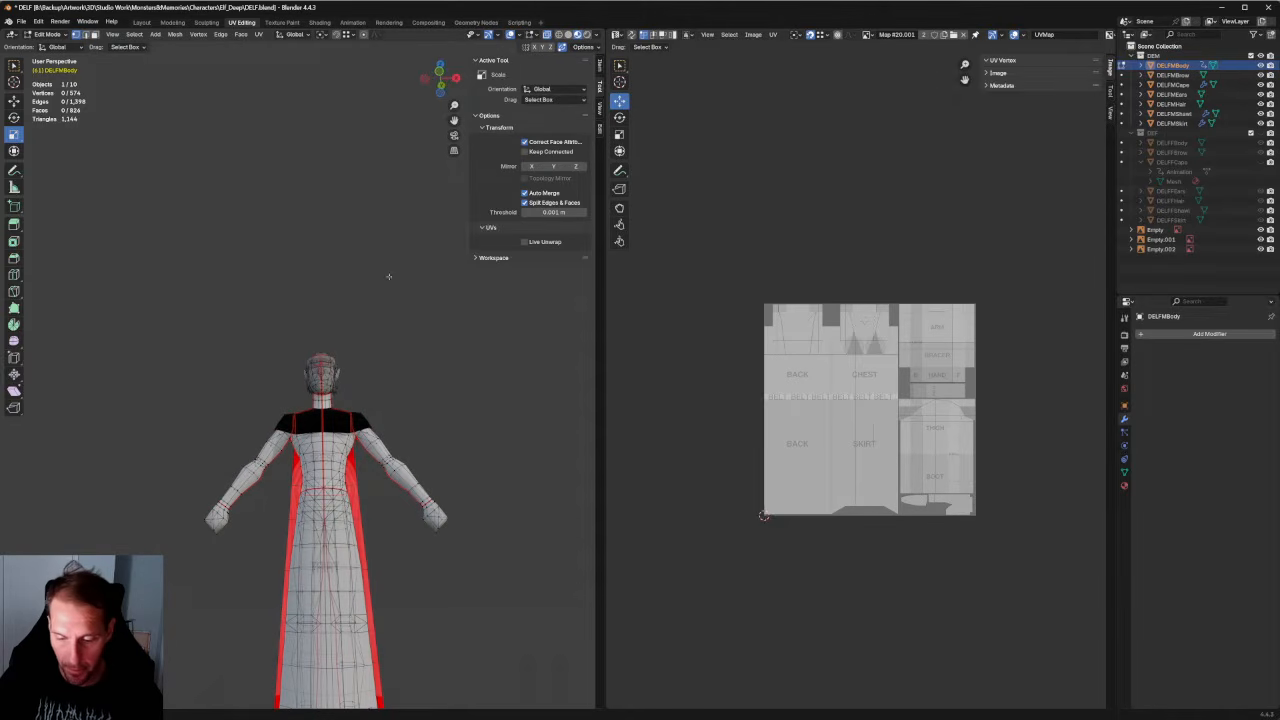
drag(392, 272, 265, 396)
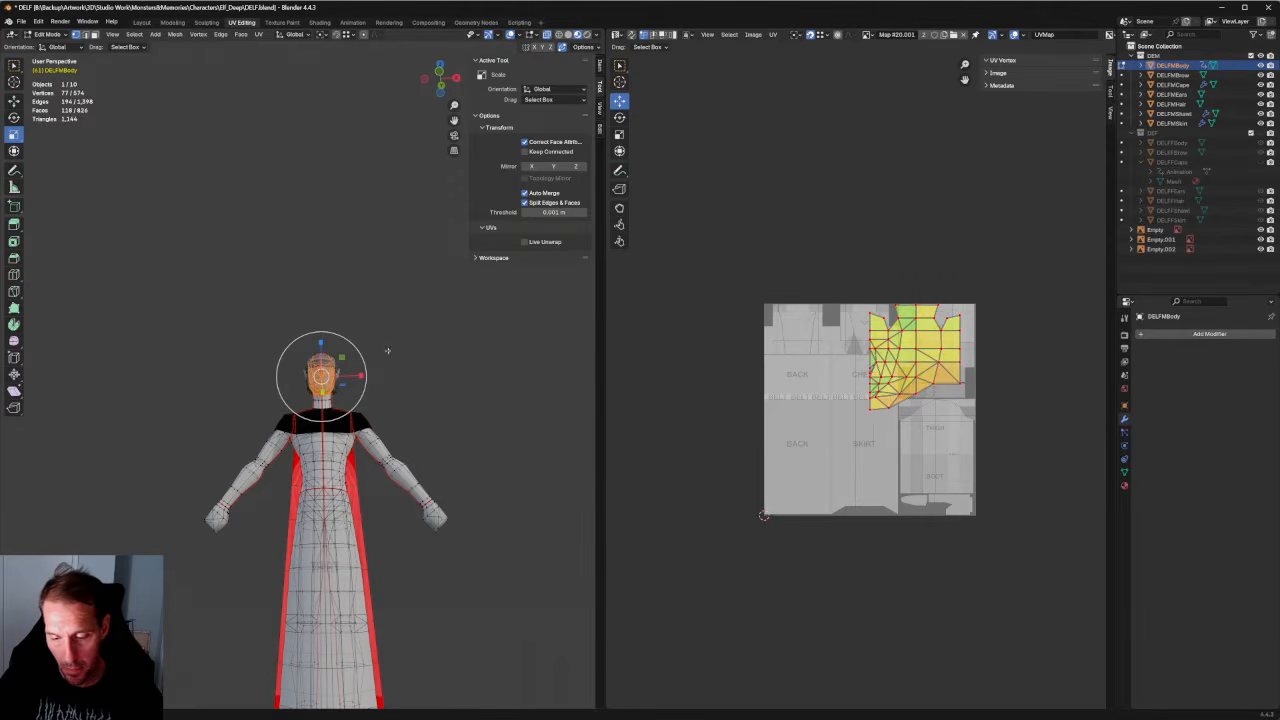
key(grave)
click(353, 309)
shift+middle_drag(415, 353, 412, 382)
scroll(412, 382, up, 3)
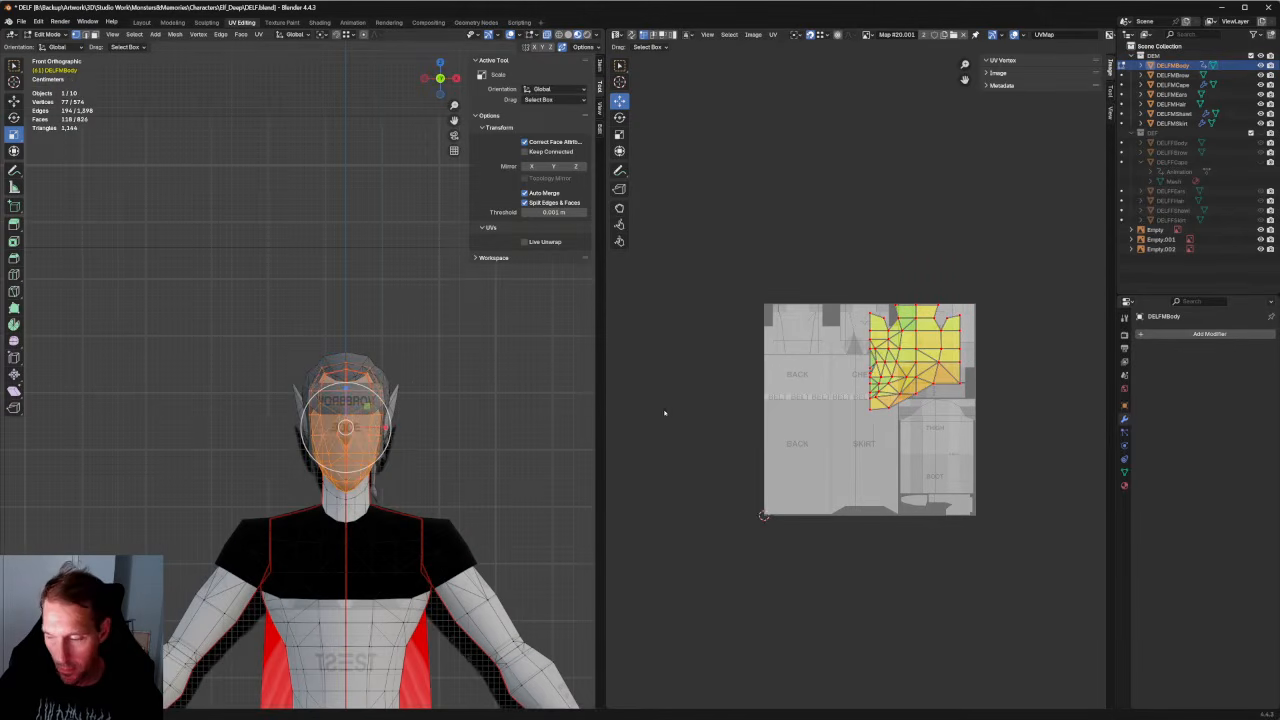
Select only the head's -X half and move its UVs about -0.943 along X, off the guide image.
key(alt+a)
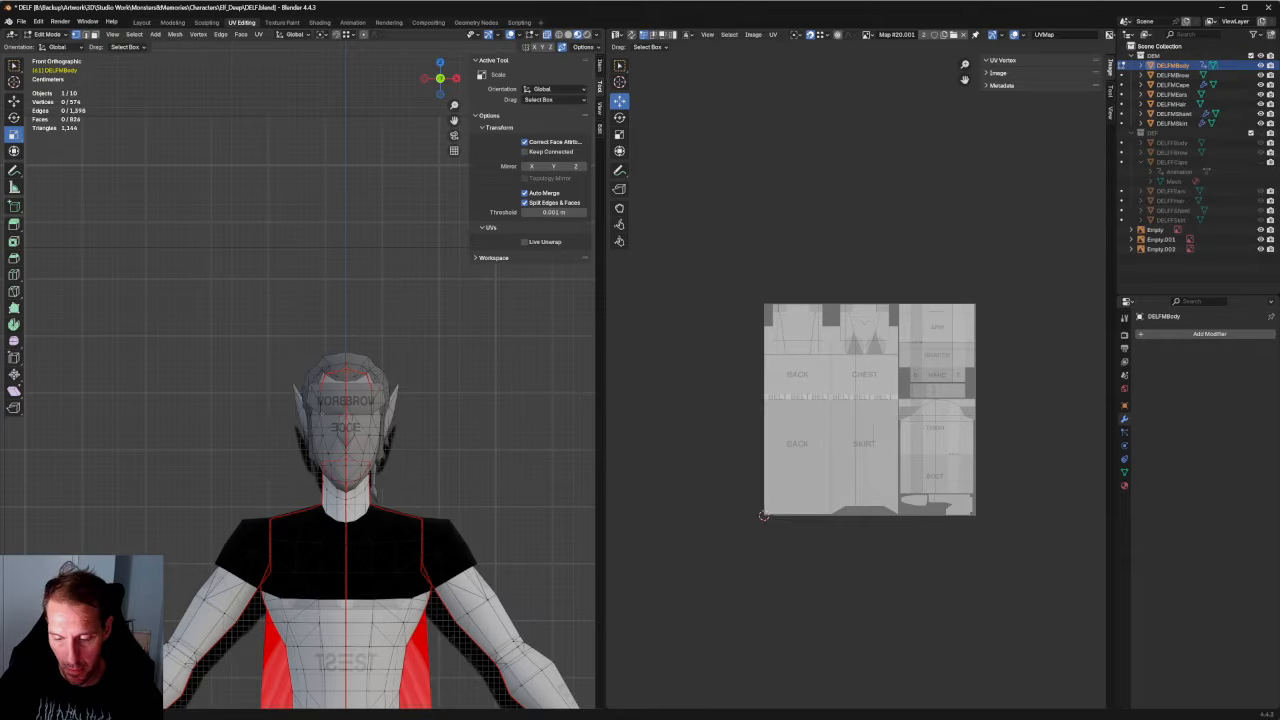
key(c)
drag(320, 414, 327, 428)
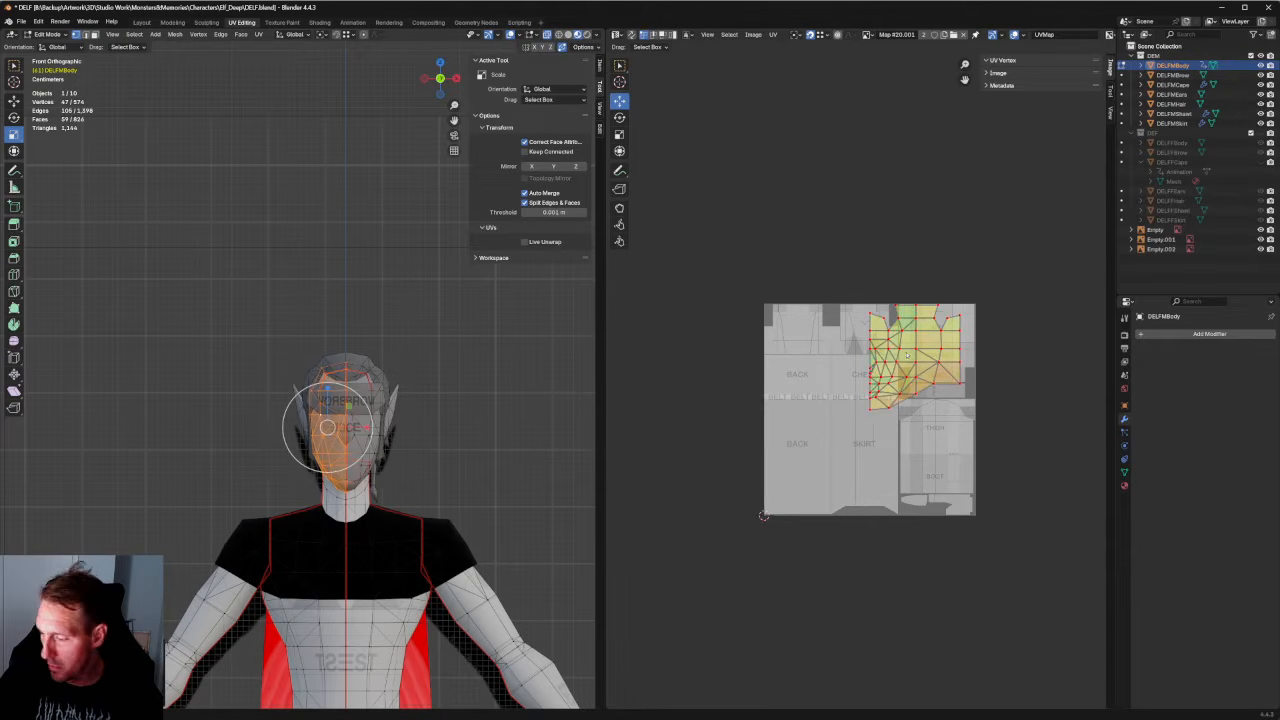
key(a)
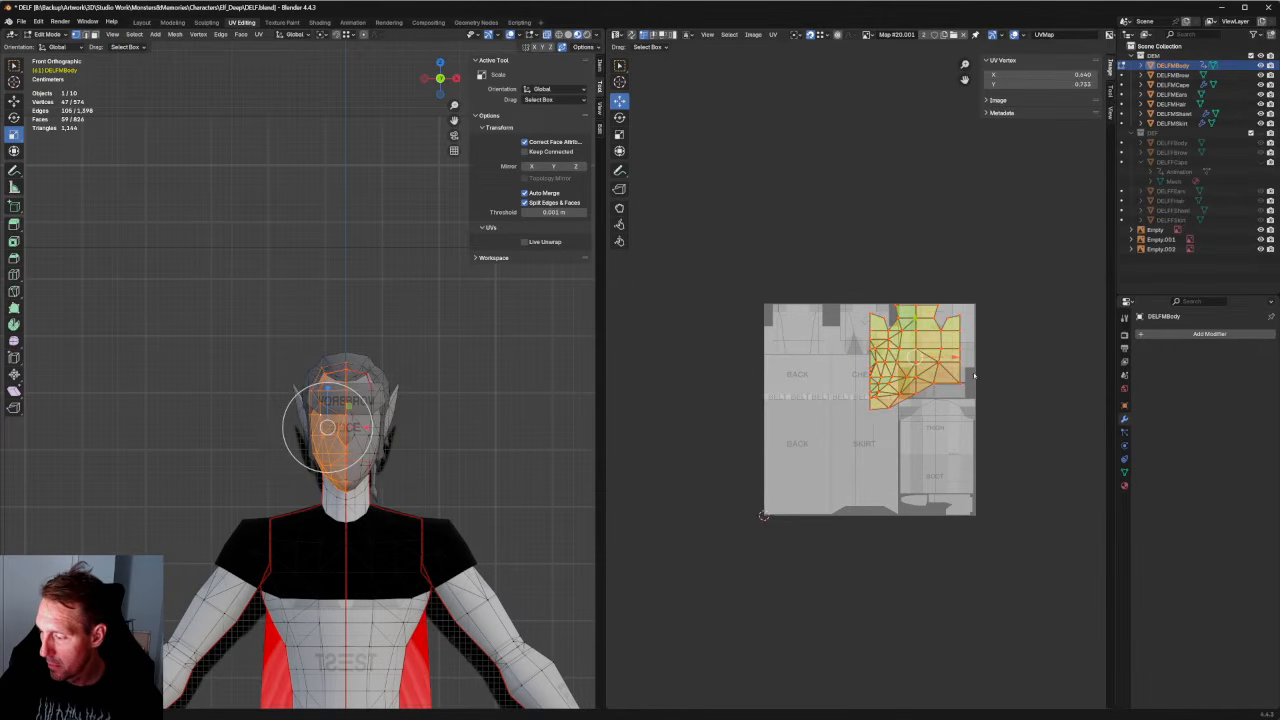
drag(953, 359, 753, 349)
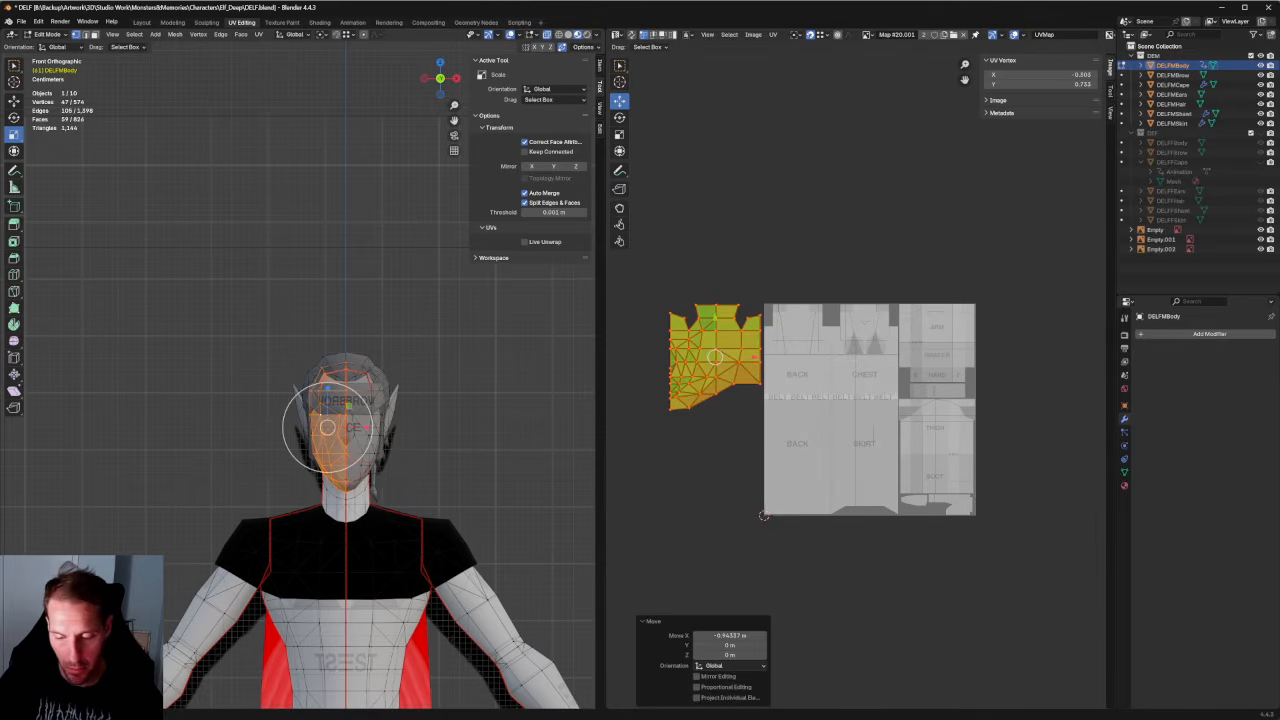
Select both halves of the head to compare the moved UV island with the one on the guide image.
middle_drag(440, 402, 434, 366)
key(alt+z)
drag(434, 299, 264, 446)
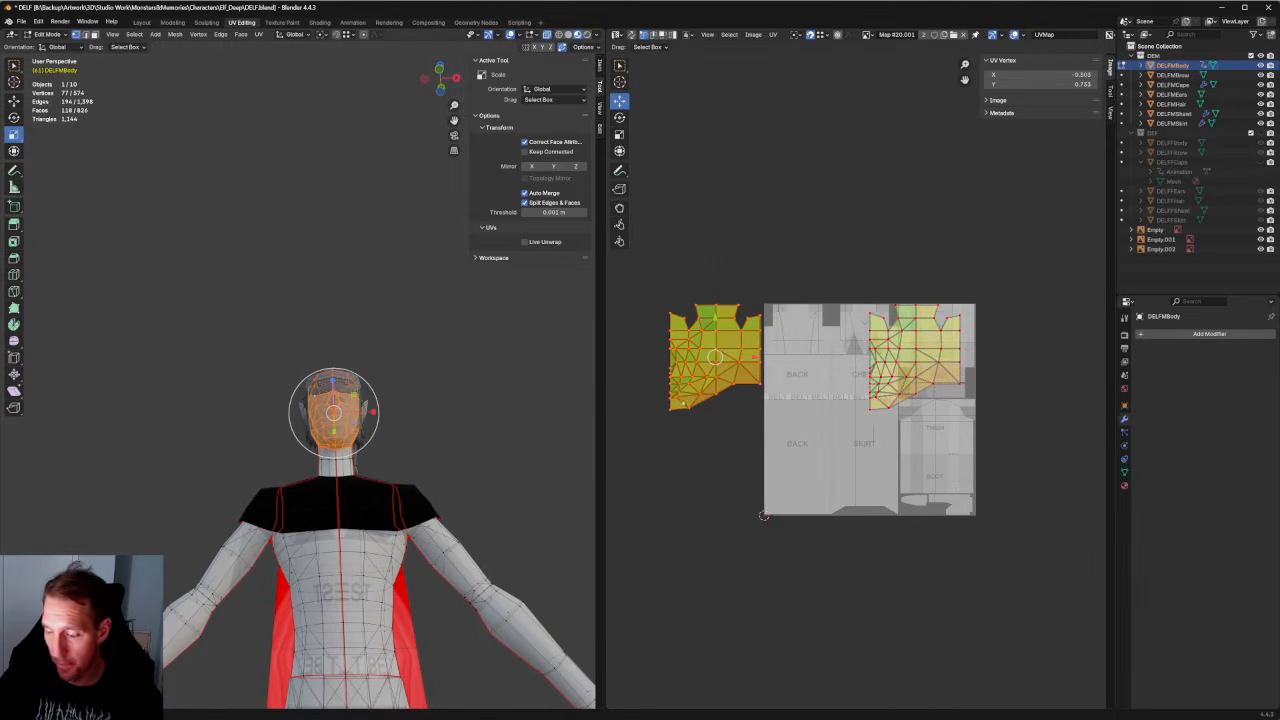
Mirror the separated head-half UV island along X and snap it against the other head half on the guide image.
key(u)
click(704, 356)
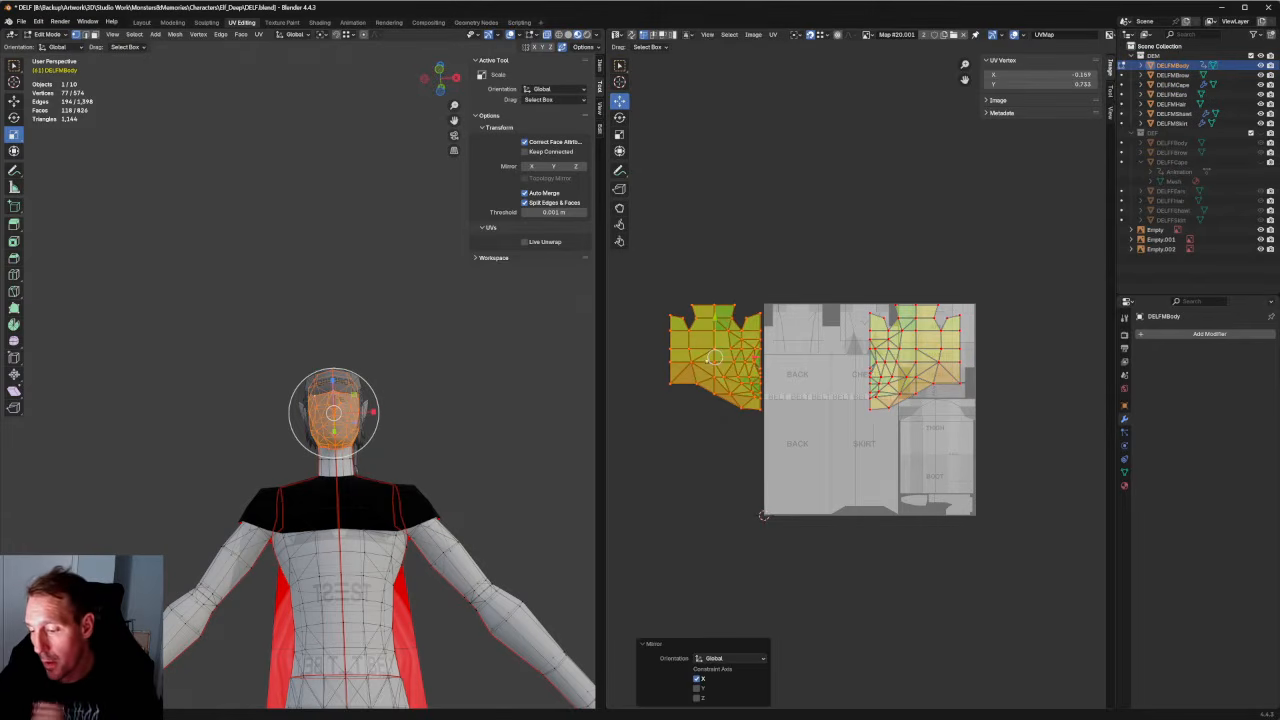
click(822, 36)
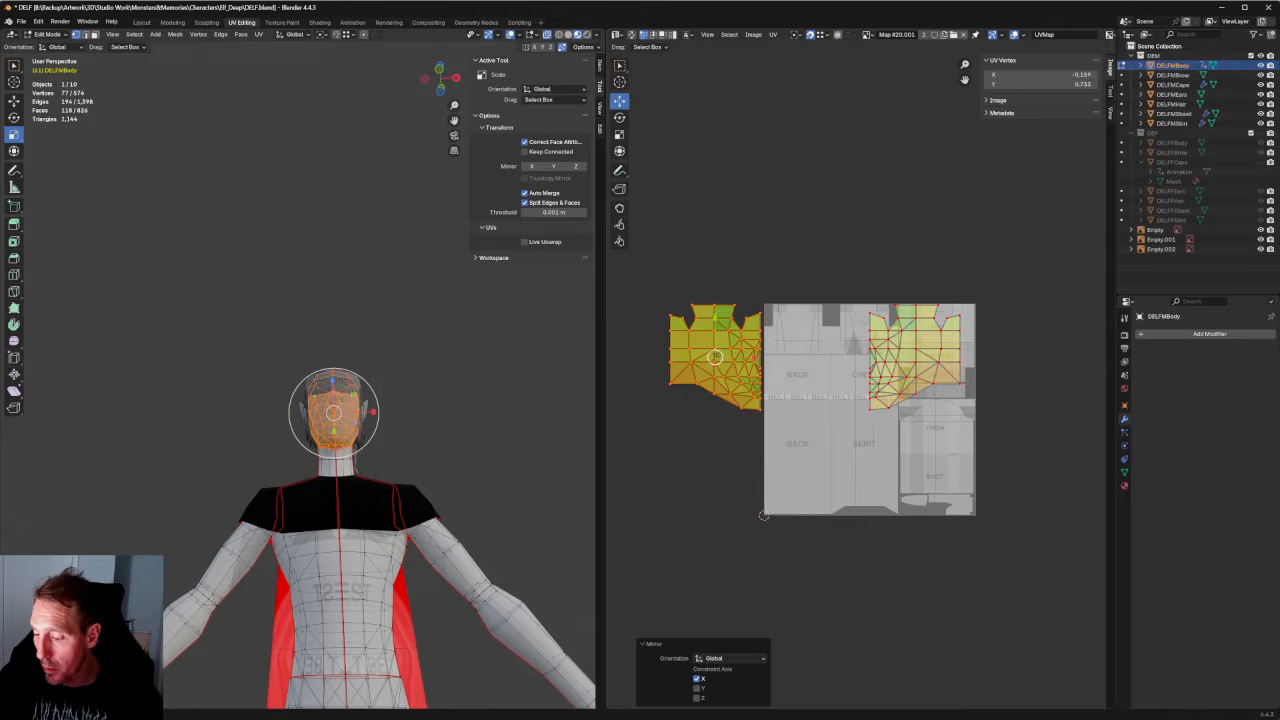
drag(716, 356, 871, 364)
key(alt+a)
scroll(861, 381, up, 6)
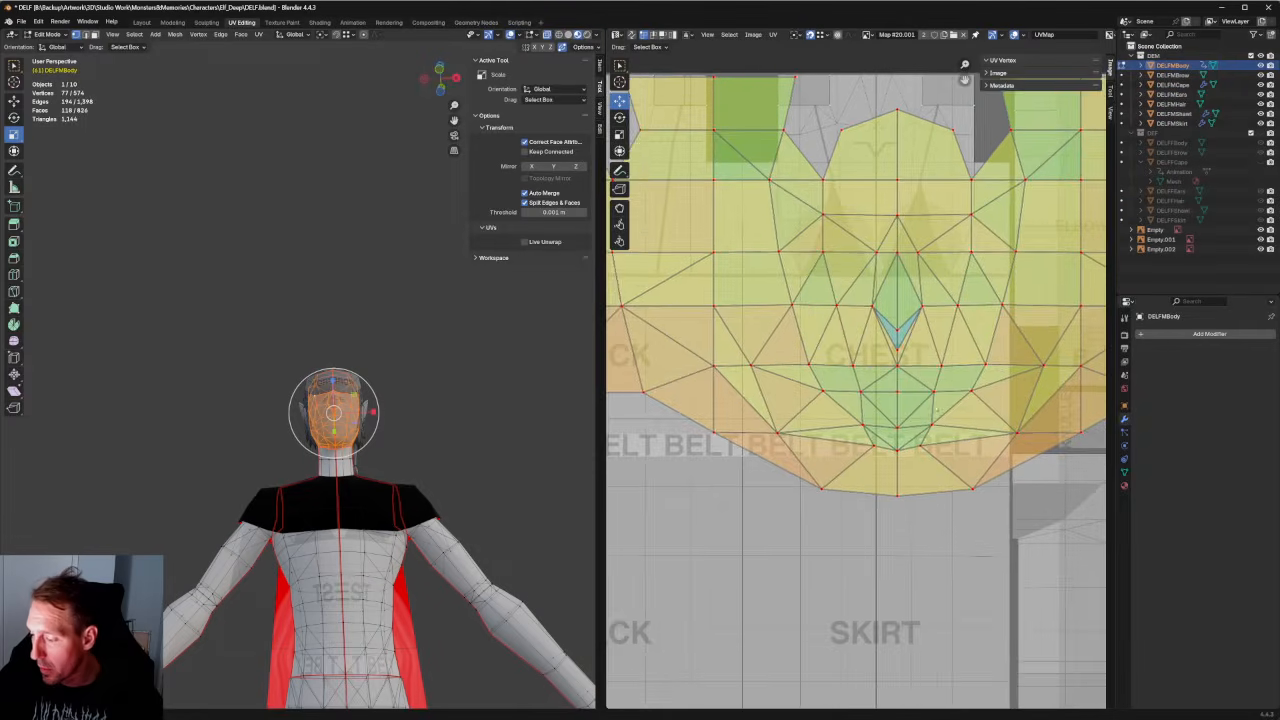
scroll(897, 455, down, 6)
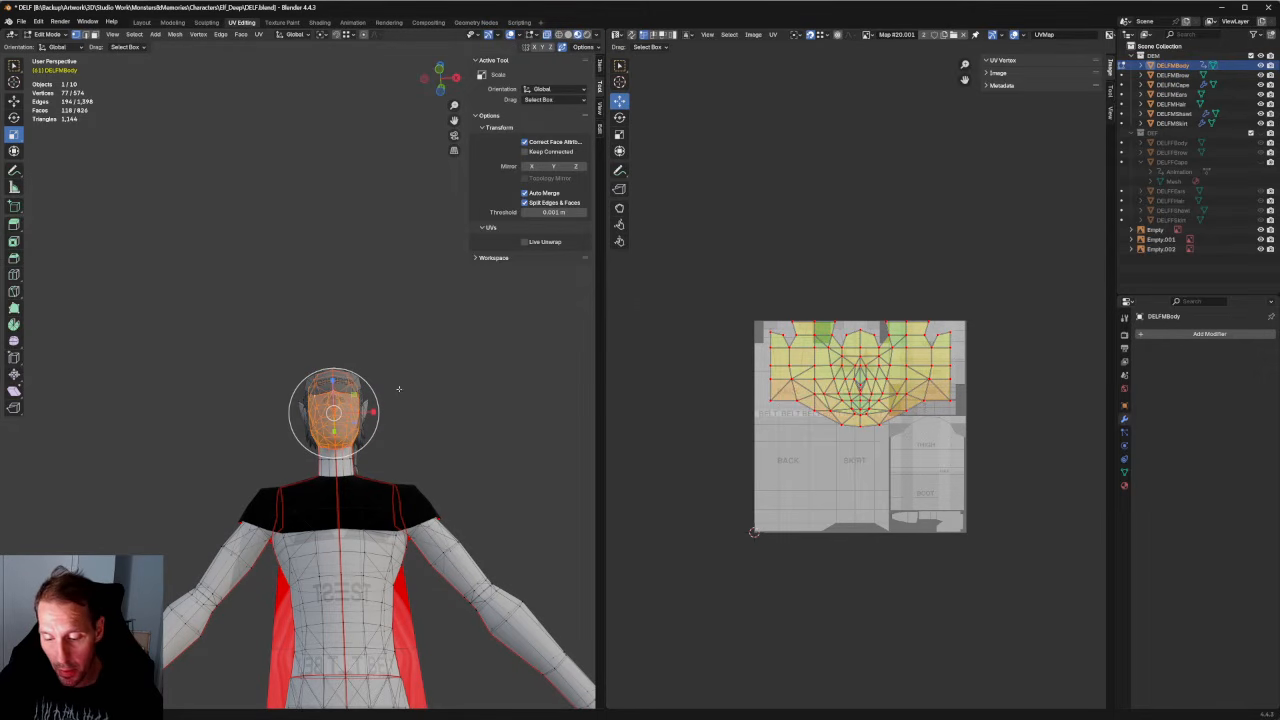
Select the whole body mesh except the head and inspect its UV islands with the model in front view.
middle_drag(398, 388, 426, 361)
scroll(438, 226, down, 3)
scroll(406, 363, down, 2)
click(486, 485)
middle_drag(486, 485, 489, 478)
drag(516, 591, 167, 306)
scroll(360, 238, up, 3)
middle_drag(360, 240, 350, 320)
ctrl+drag(442, 324, 344, 400)
ctrl+drag(373, 358, 317, 400)
middle_drag(317, 400, 302, 368)
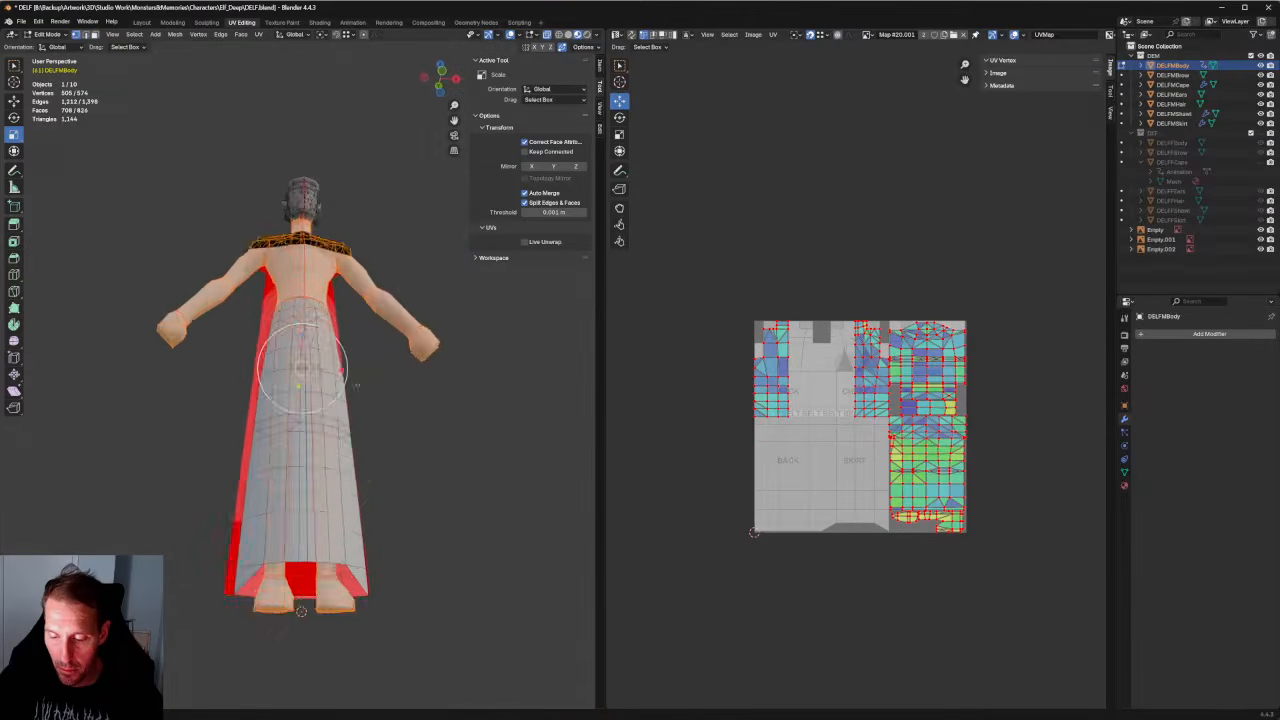
key(grave)
click(365, 373)
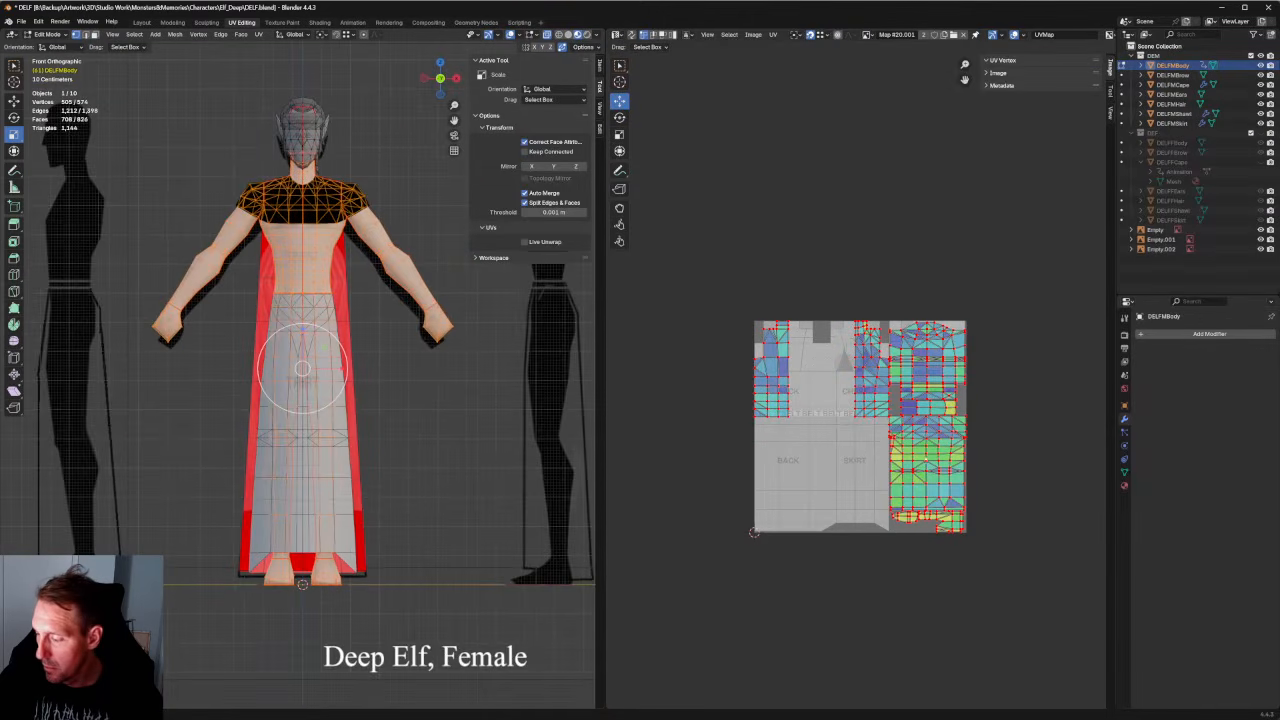
scroll(916, 432, up, 4)
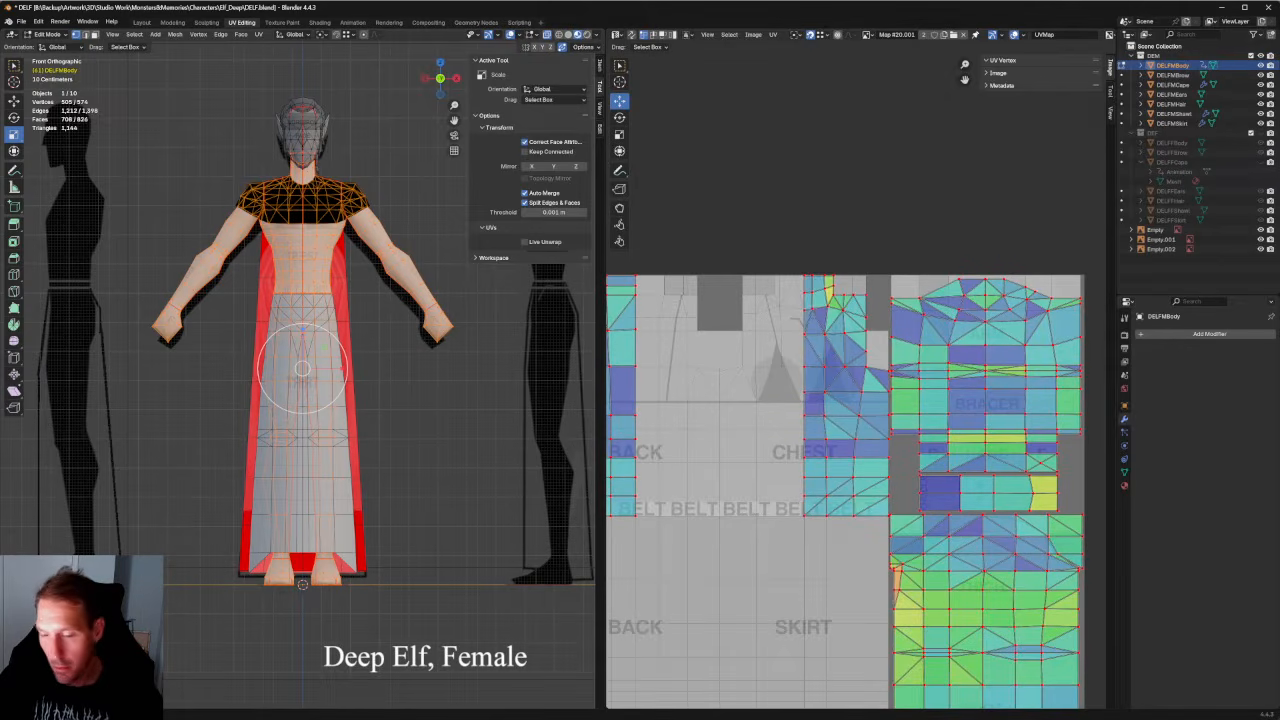
Select only the -X half of the torso's back and move its UVs about -0.249 along X, off the guide image.
click(444, 371)
click(288, 236)
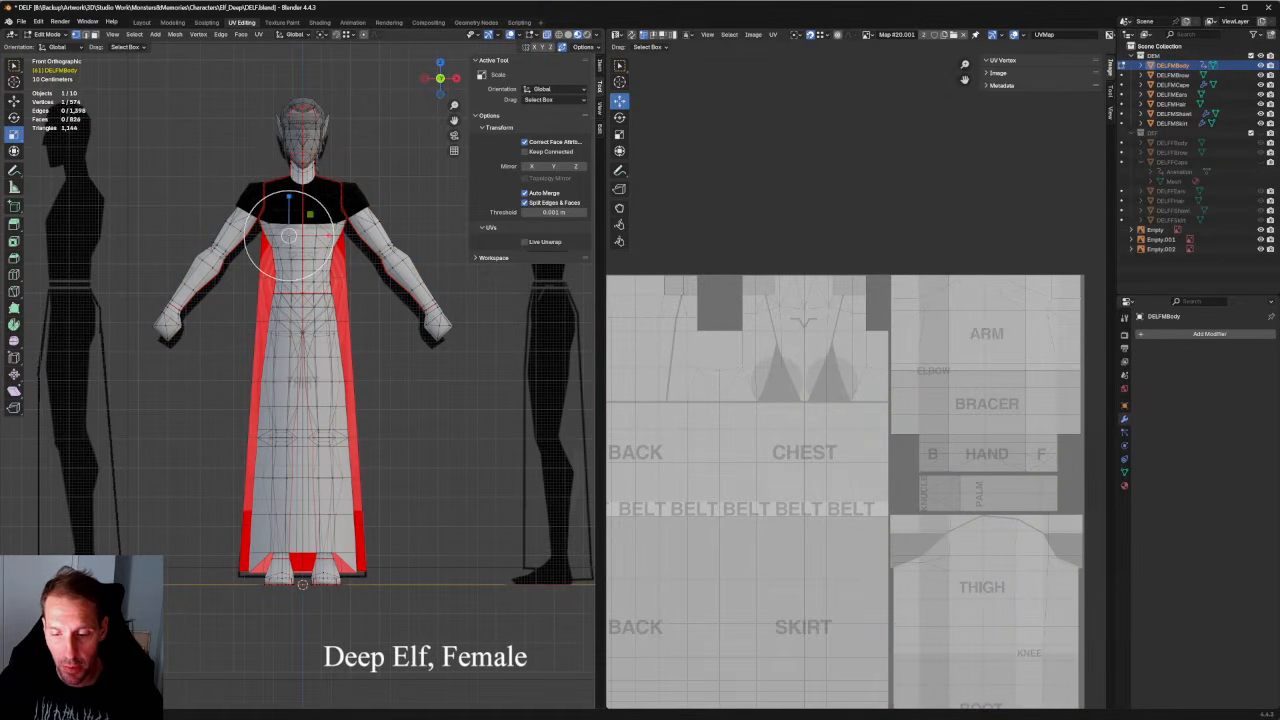
key(ctrl+l)
scroll(1068, 384, down, 3)
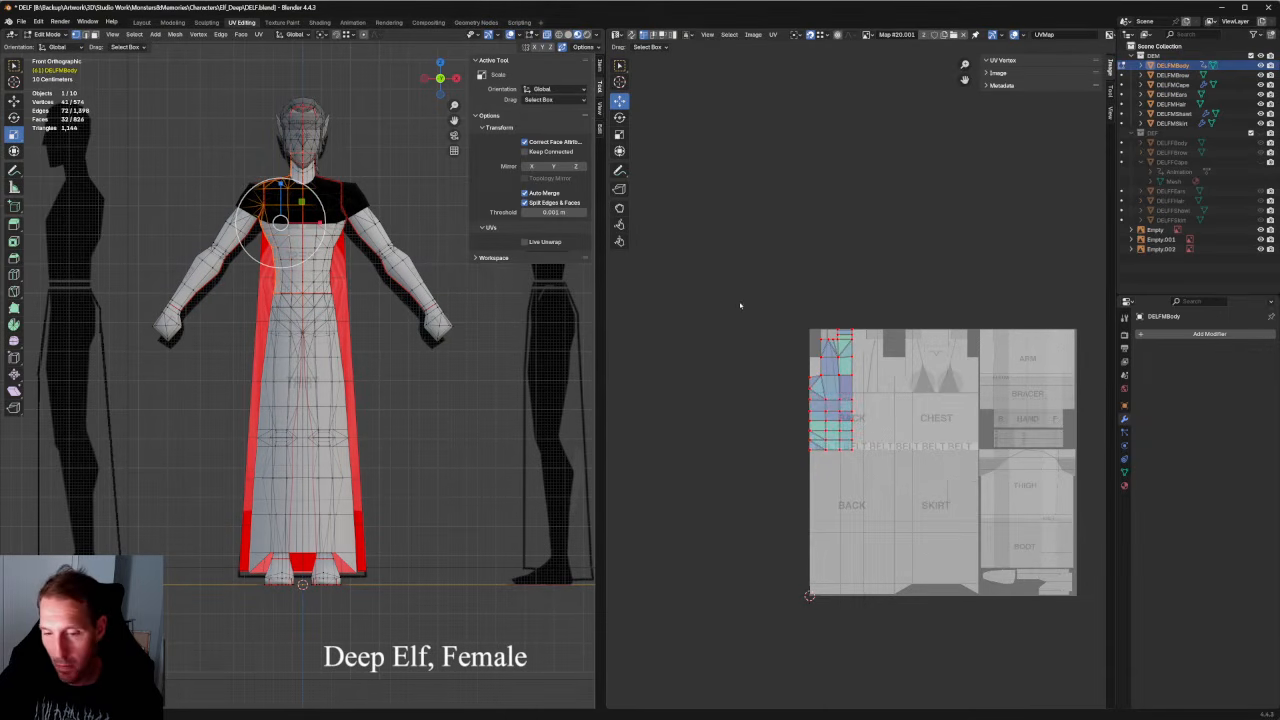
key(shift+space)
key(g)
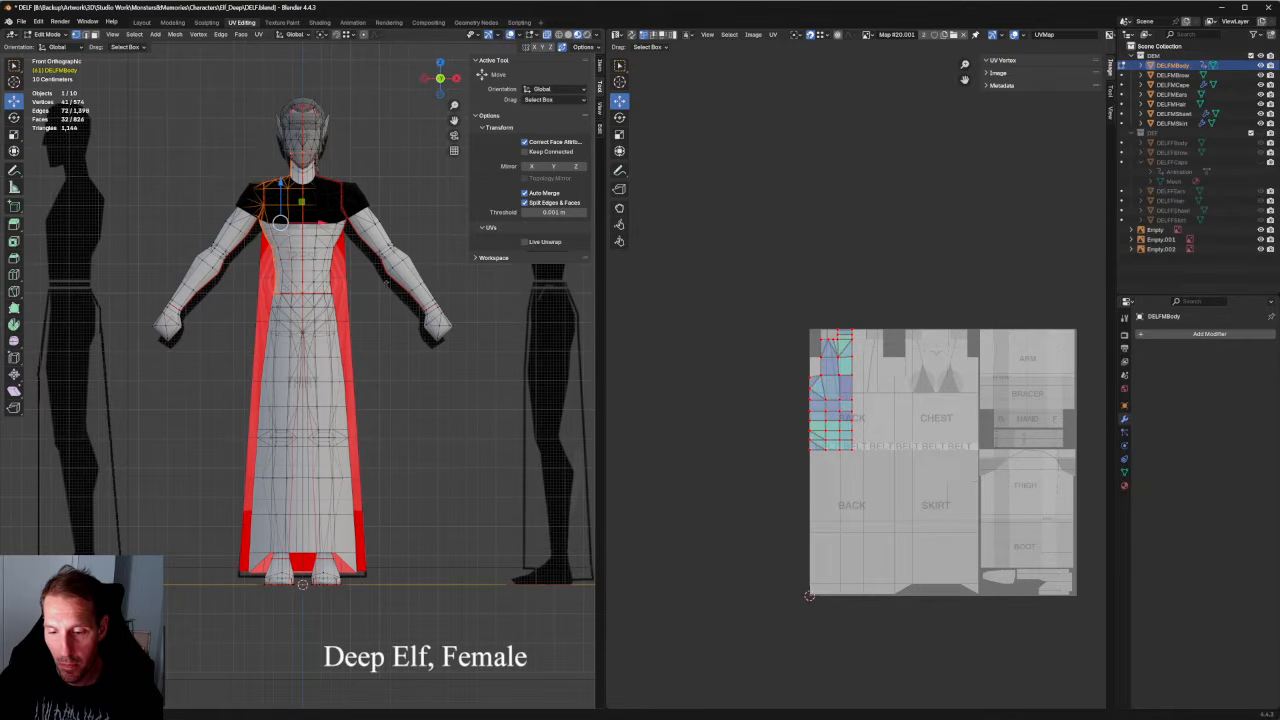
key(a)
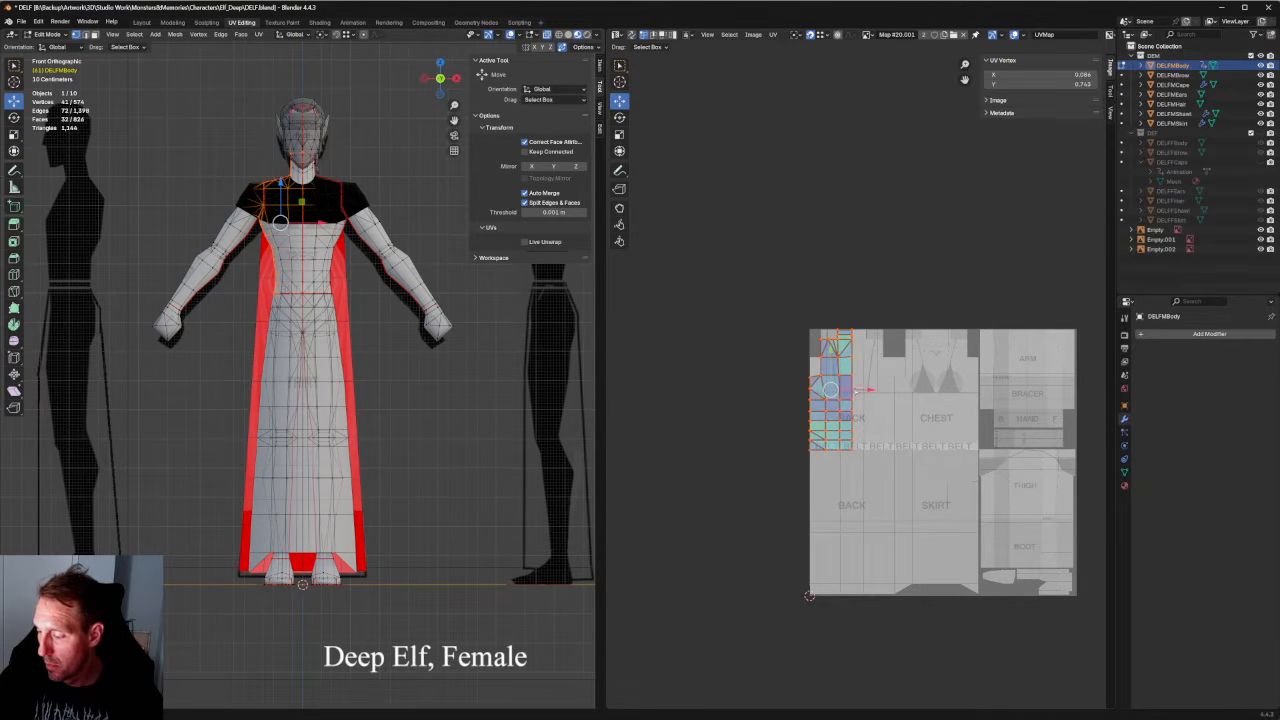
drag(868, 390, 802, 390)
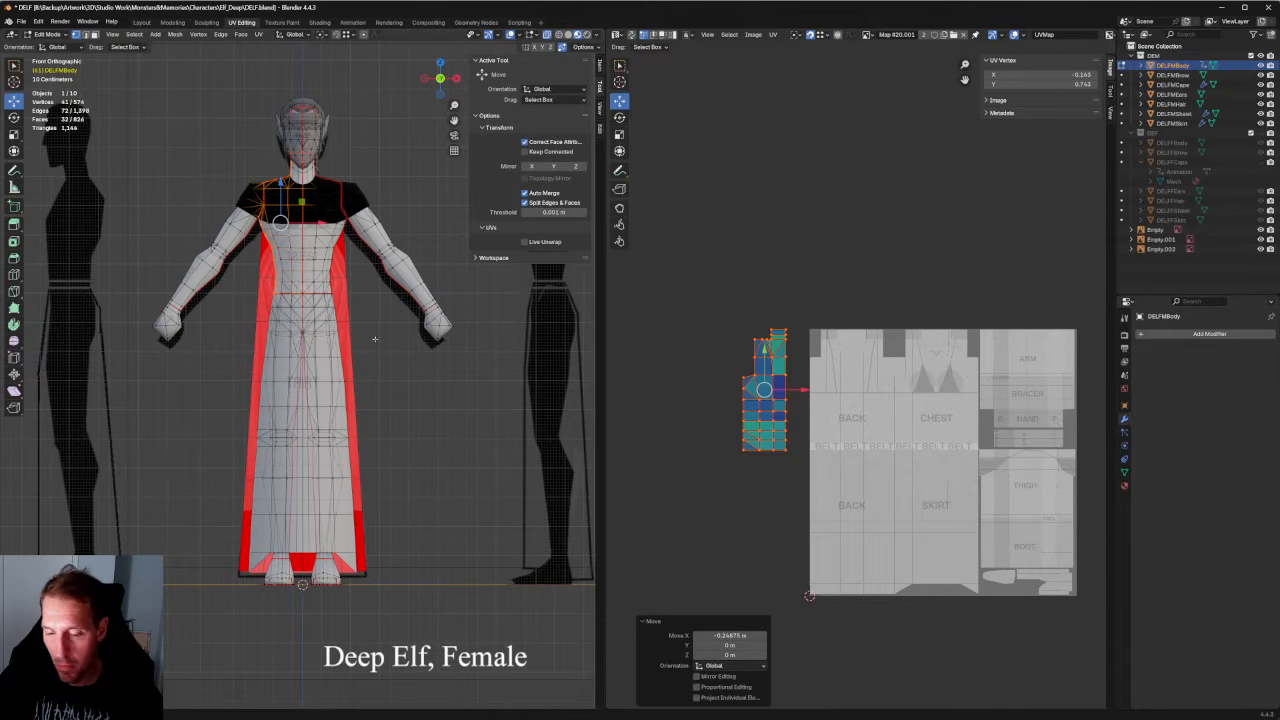
Select only the -X half of the torso's front and move its UV island above the guide image.
key(alt+a)
key(l)
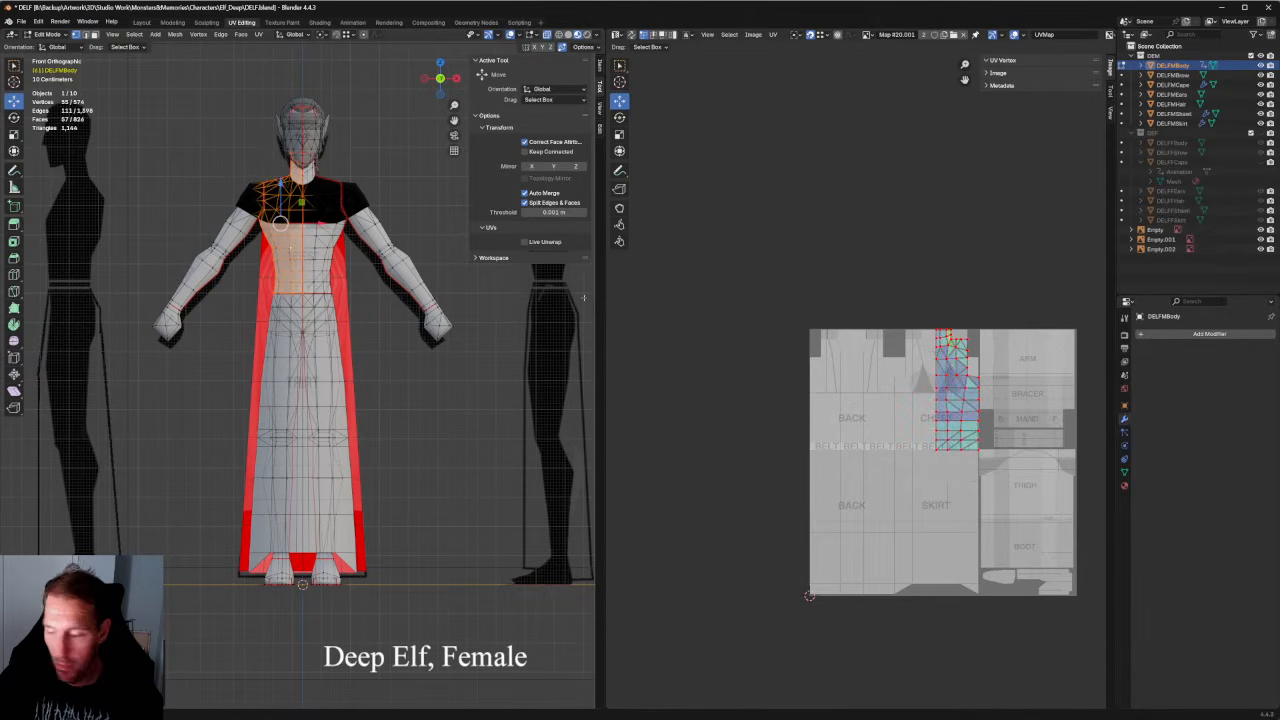
drag(960, 392, 863, 217)
scroll(281, 222, down, 5)
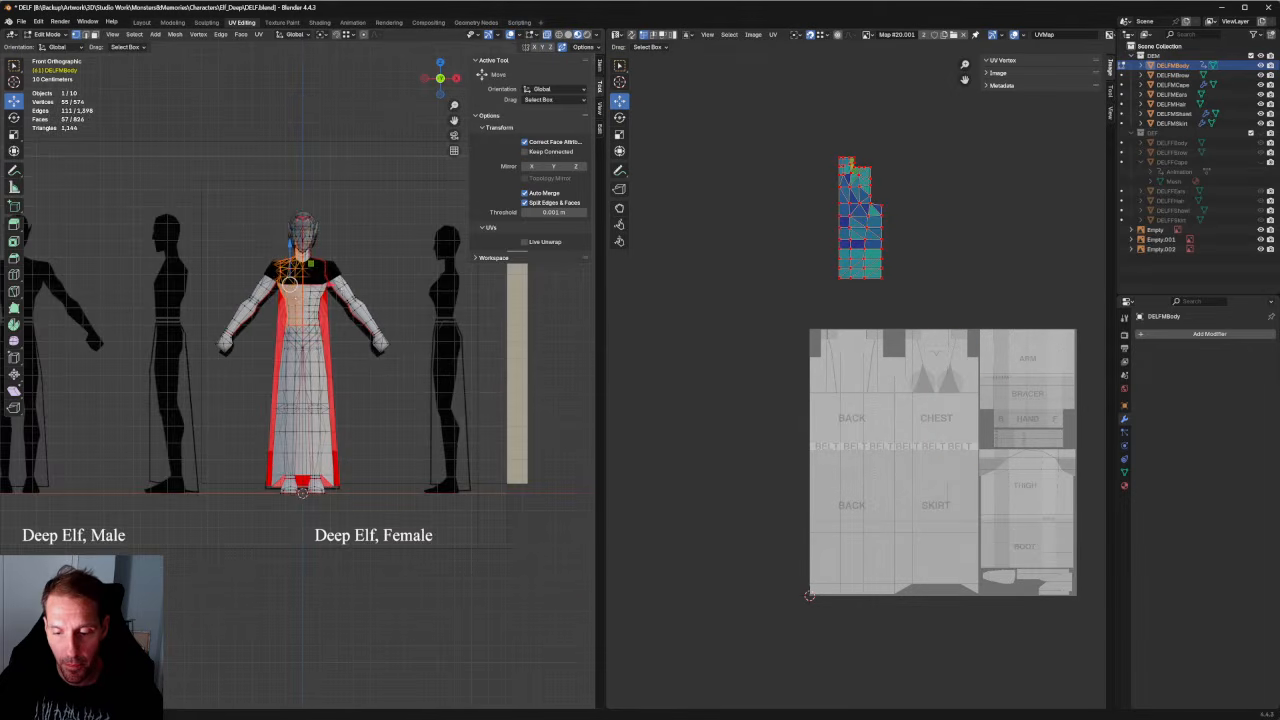
Select the body without the head and move the separated back-half UV island about 0.435 along X onto the guide image.
middle_drag(281, 222, 289, 285)
key(alt+a)
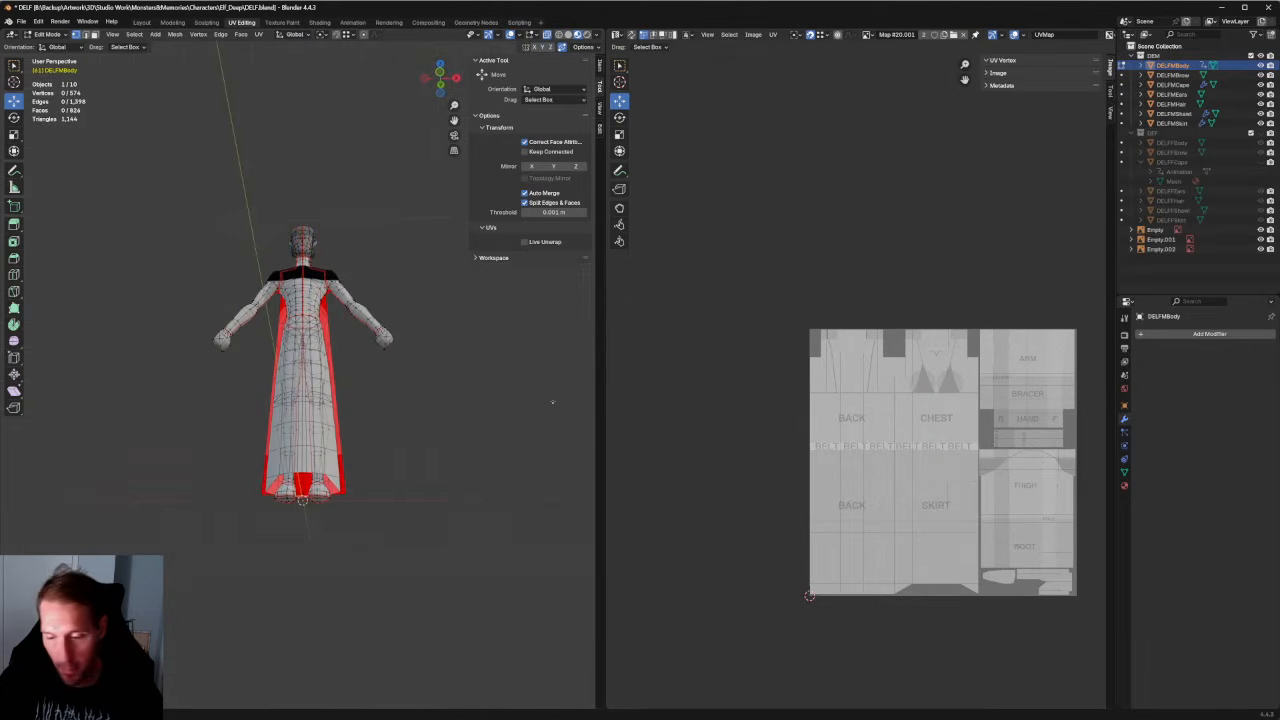
drag(521, 568, 94, 252)
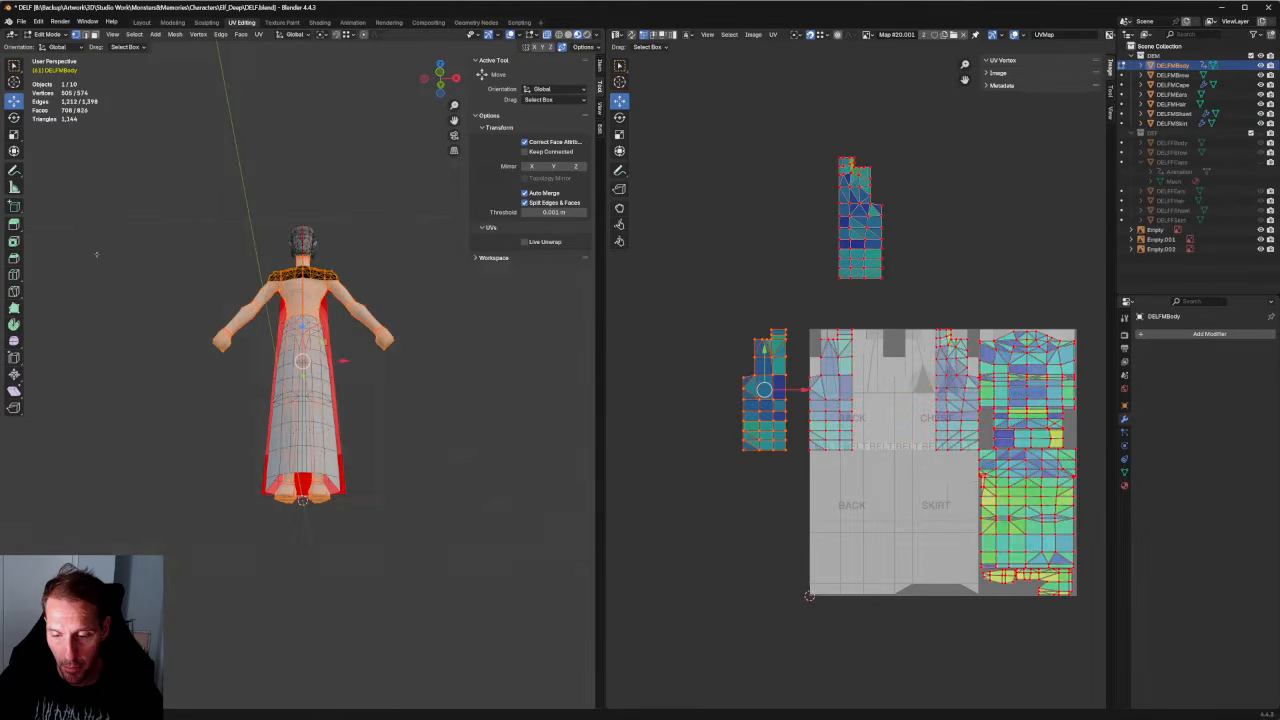
scroll(845, 285, up, 2)
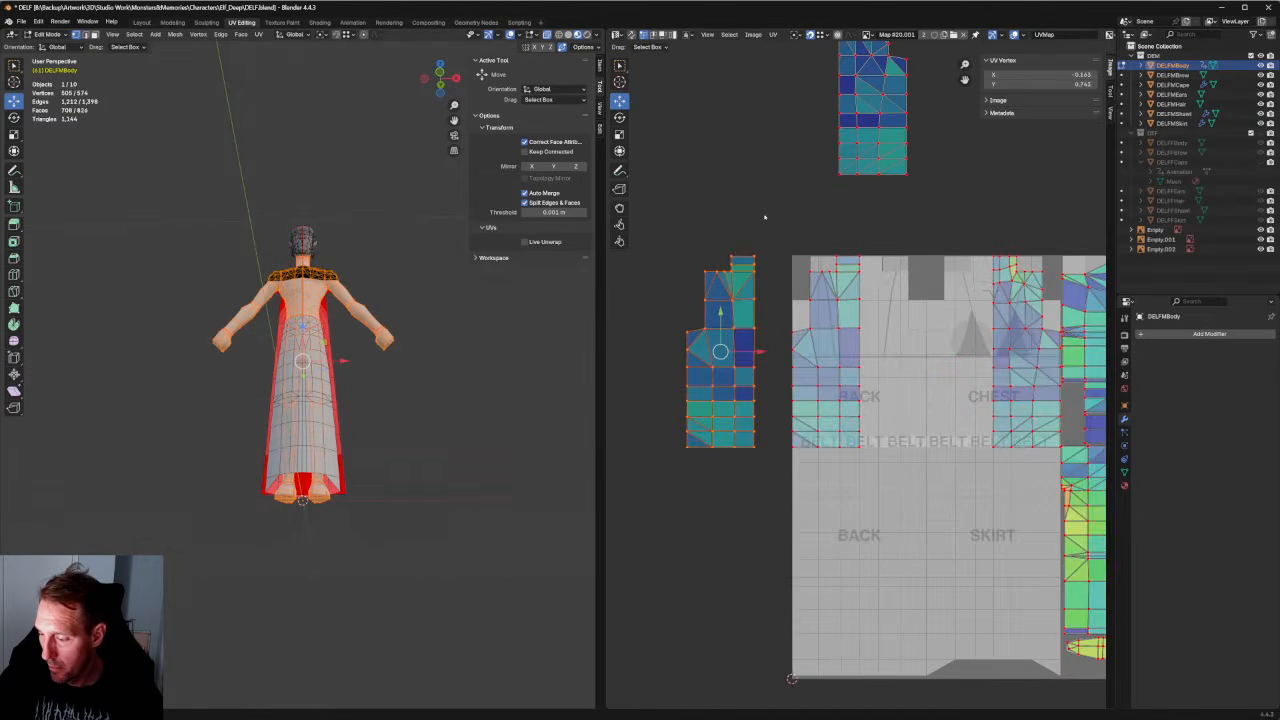
drag(765, 217, 634, 484)
key(g)
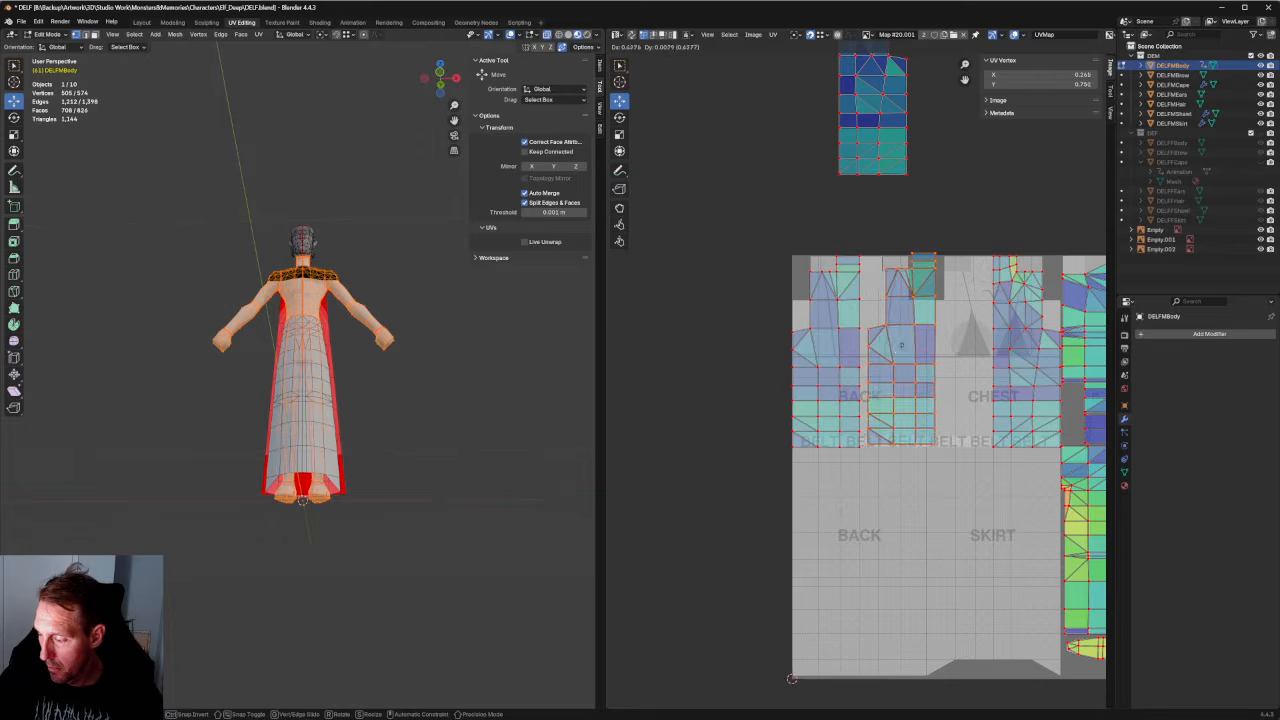
click(900, 345)
Hide the cape and show the torso's back up close with X-ray turned off.
middle_drag(505, 311, 265, 288)
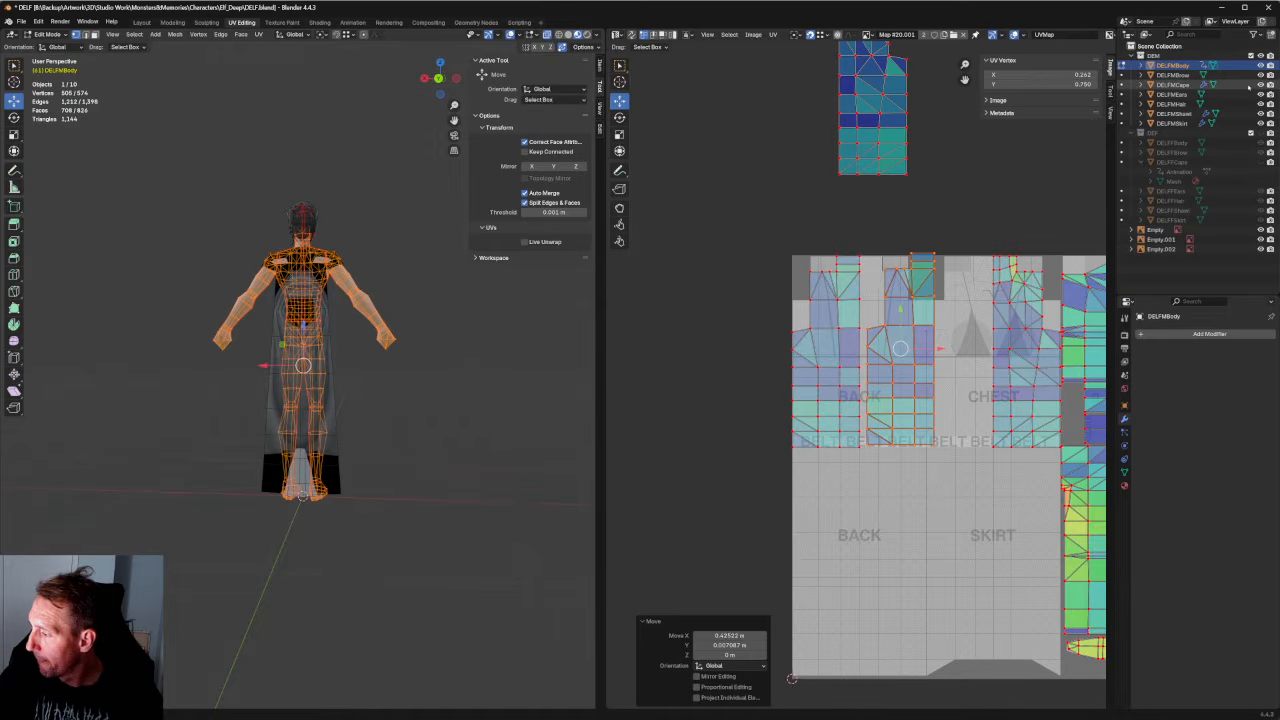
click(1260, 85)
shift+middle_drag(452, 292, 445, 349)
scroll(440, 377, up, 7)
key(alt+z)
Mirror the back-half UV island along X and snap it against the other back half in the guide's BACK area.
right_click(903, 350)
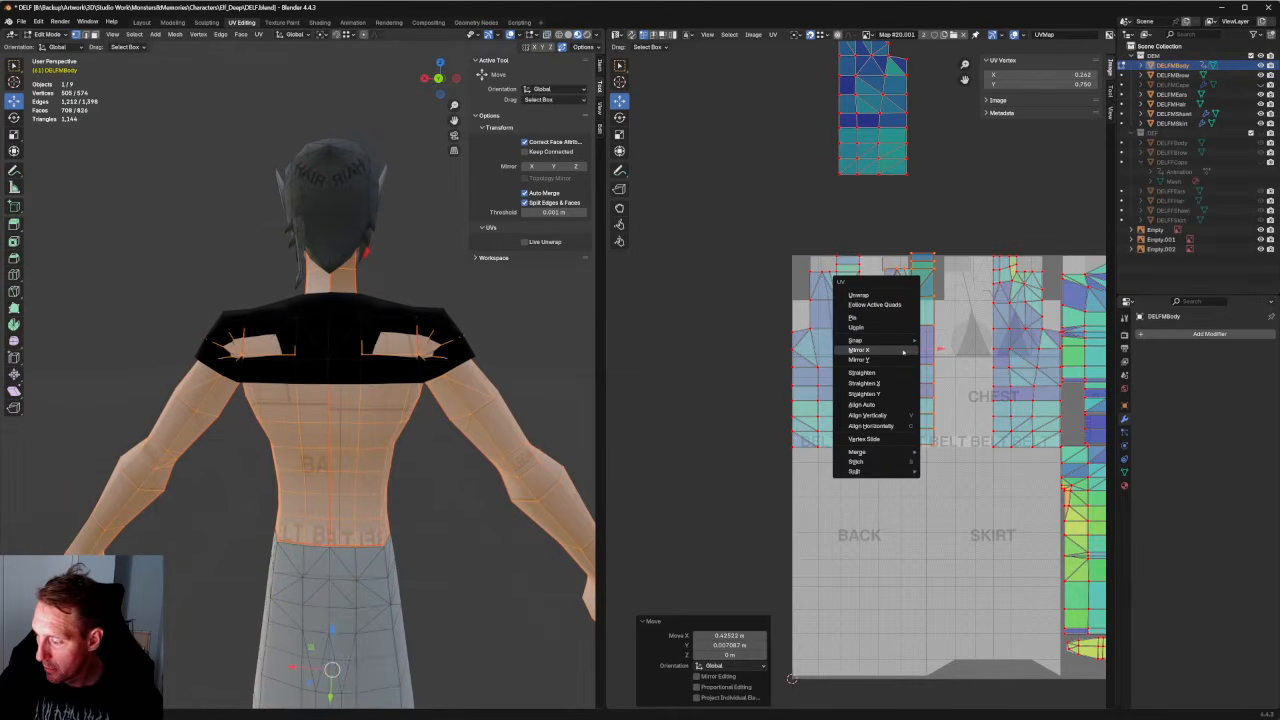
click(901, 350)
key(g)
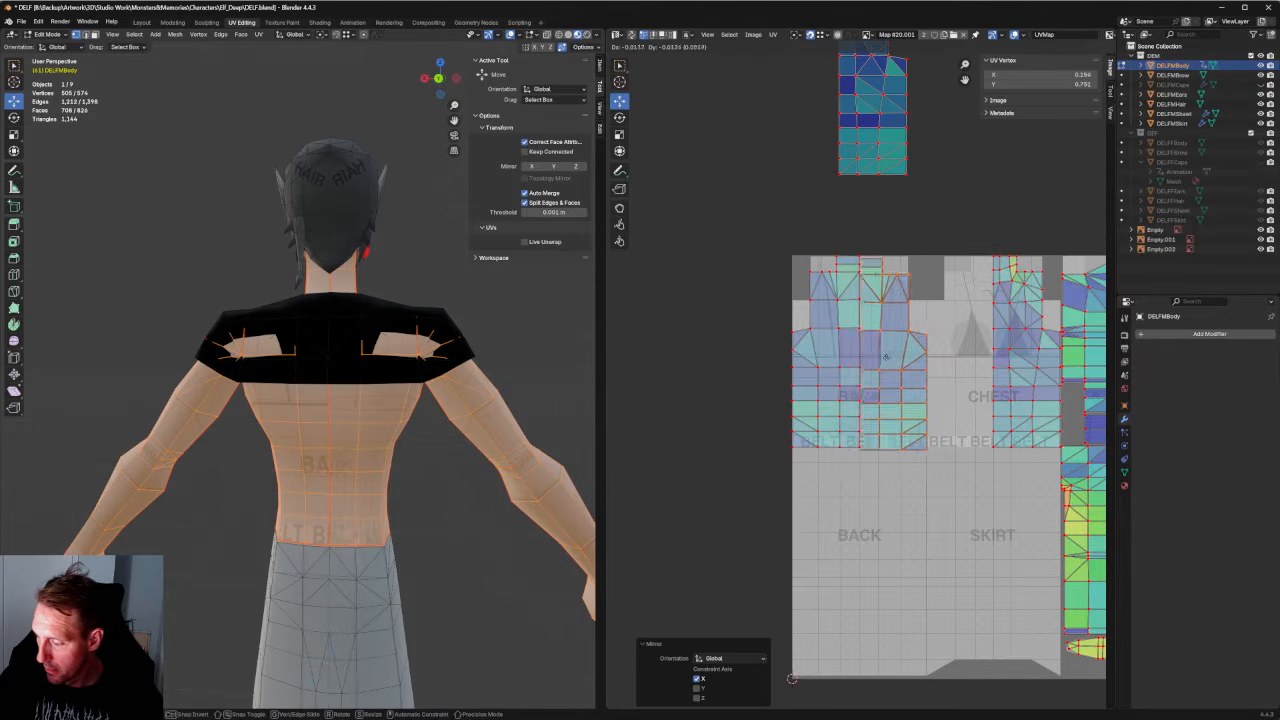
click(857, 366)
Mirror the separated chest-half UV island along X and snap it against the other chest half in the guide's CHEST area.
middle_drag(920, 200, 915, 334)
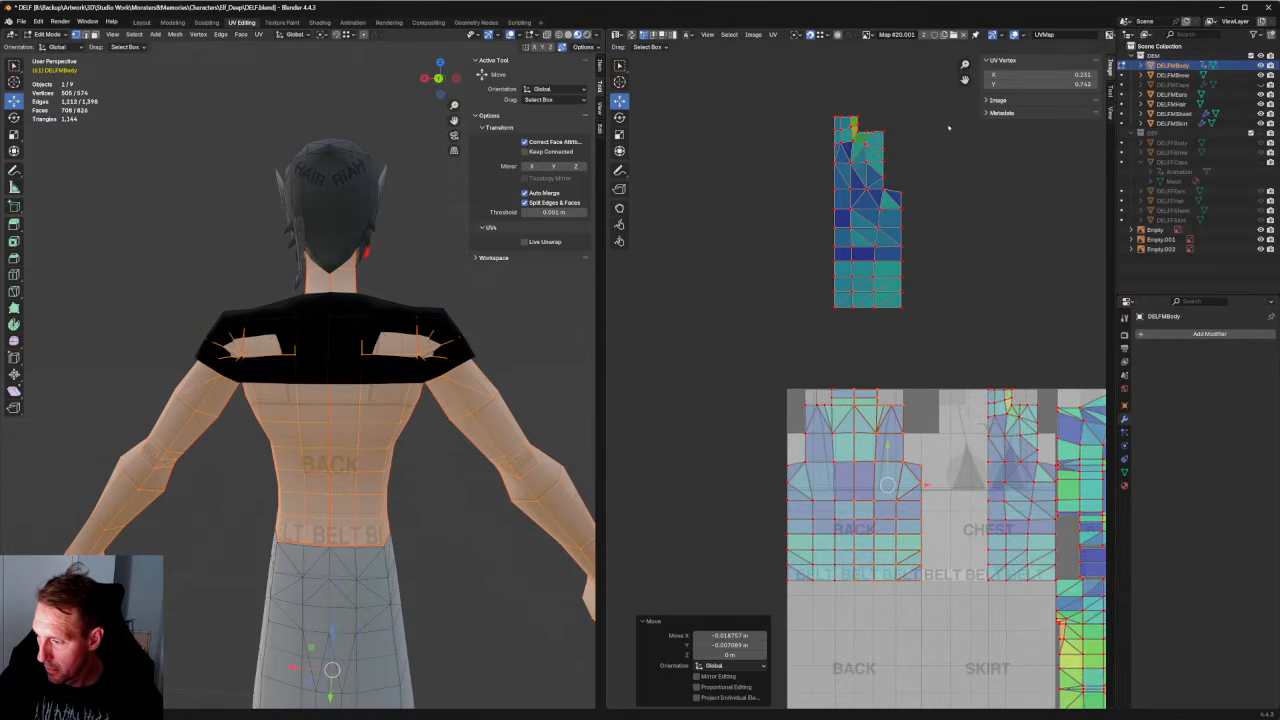
drag(932, 81, 787, 341)
right_click(862, 216)
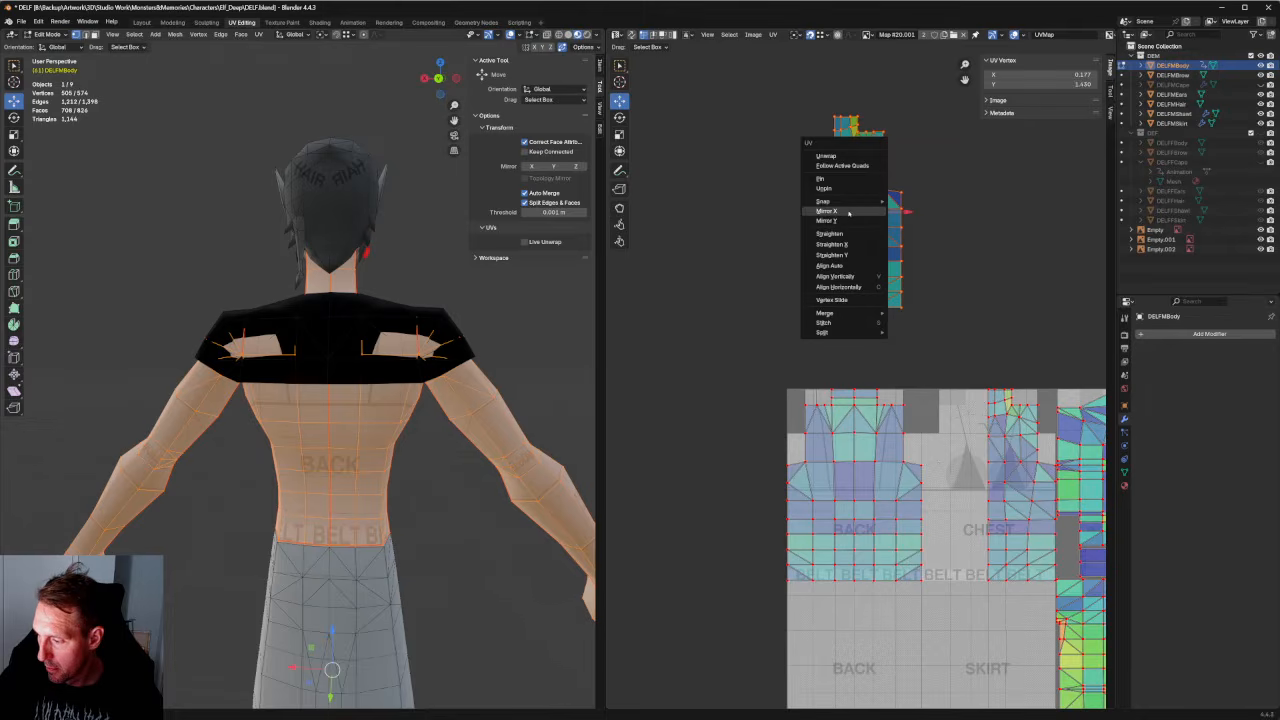
click(862, 216)
key(g)
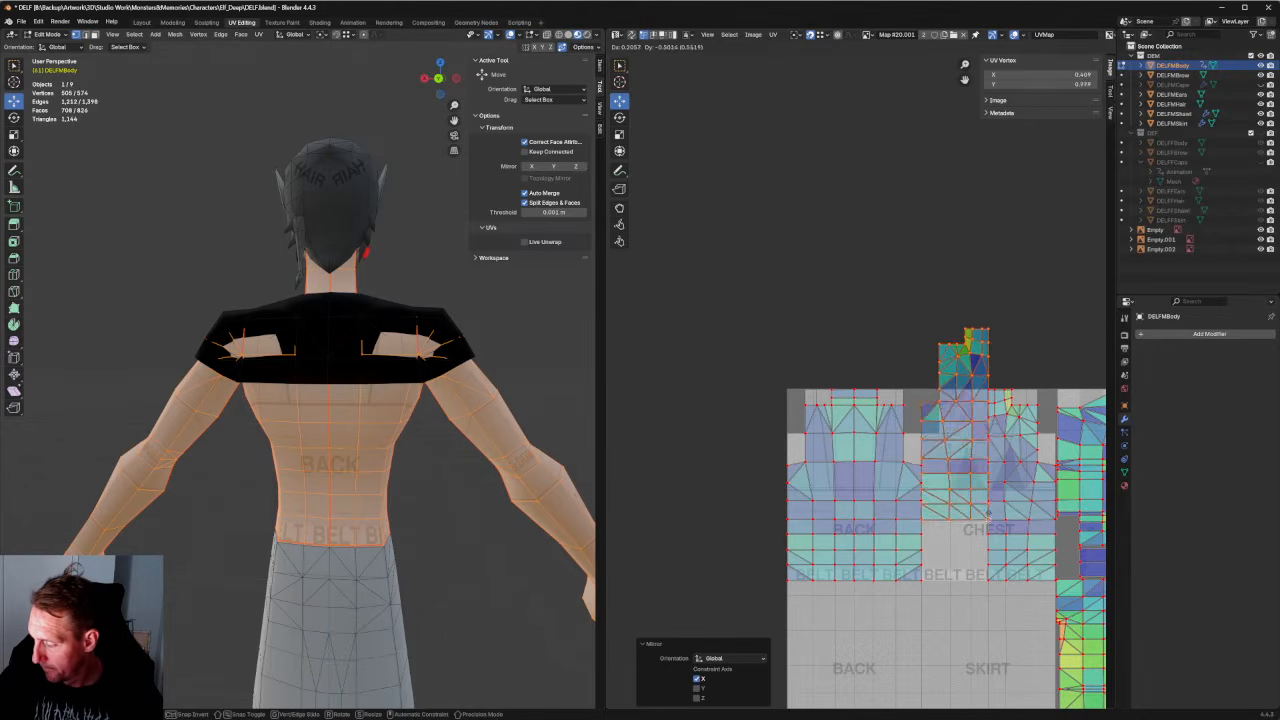
click(913, 328)
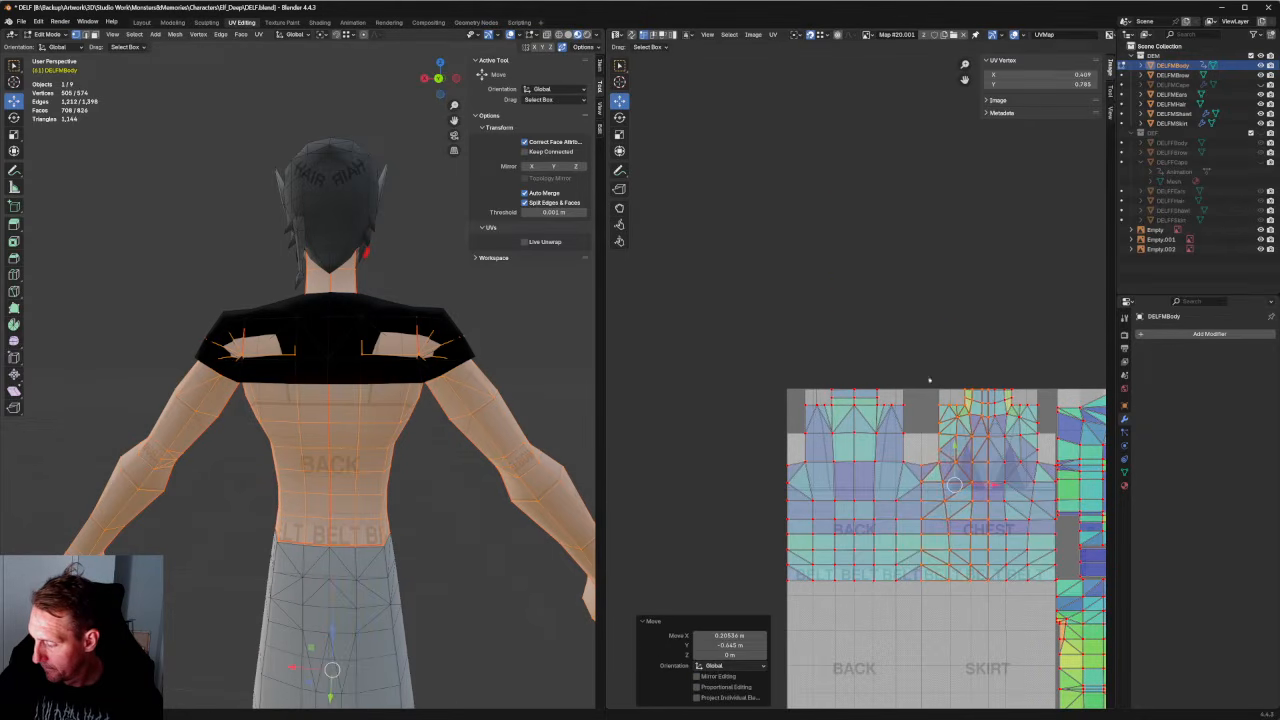
scroll(913, 328, up, 3)
scroll(914, 328, down, 1)
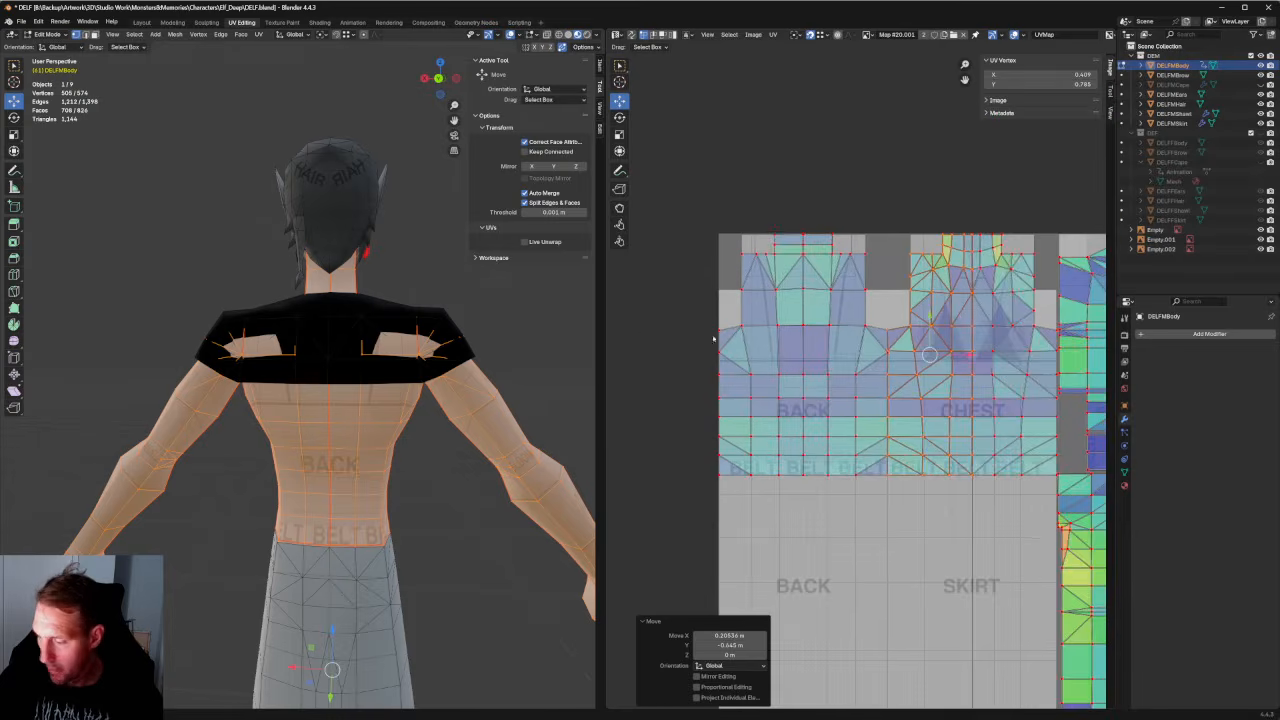
middle_drag(520, 334, 315, 330)
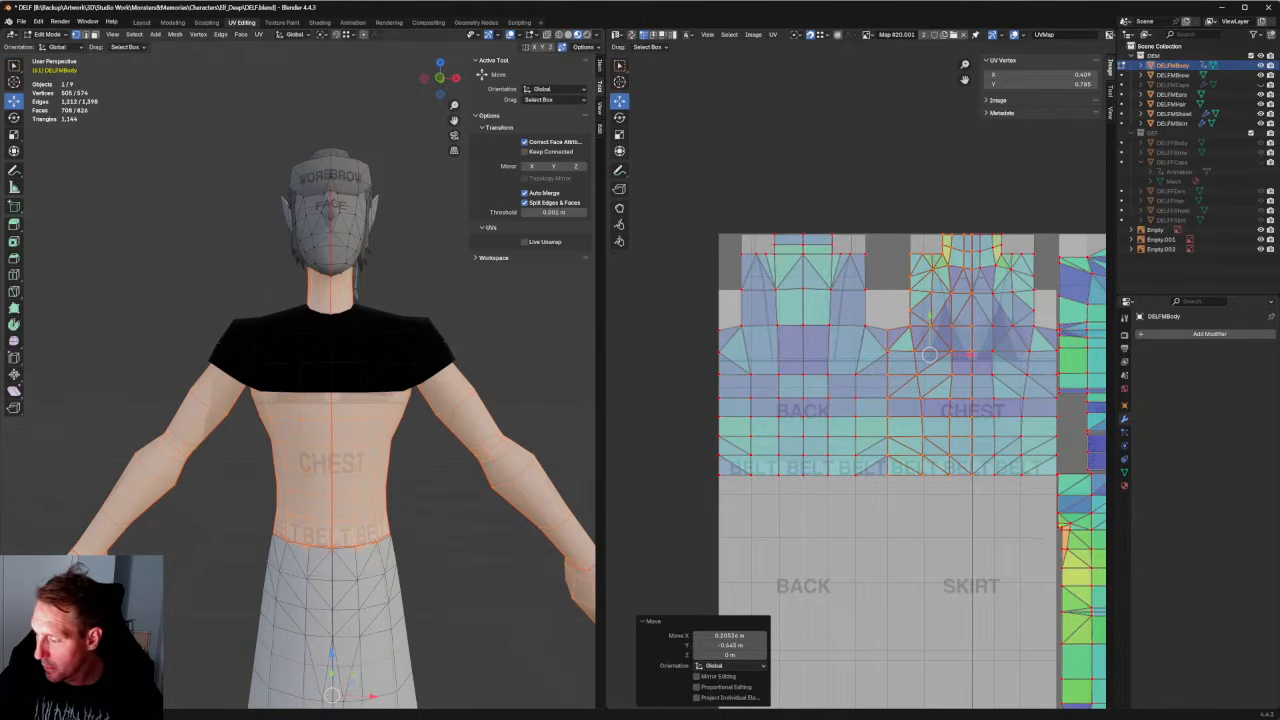
Select the armpit UV vertices on the torso's side edges and align them horizontally.
key(alt+a)
scroll(882, 371, up, 3)
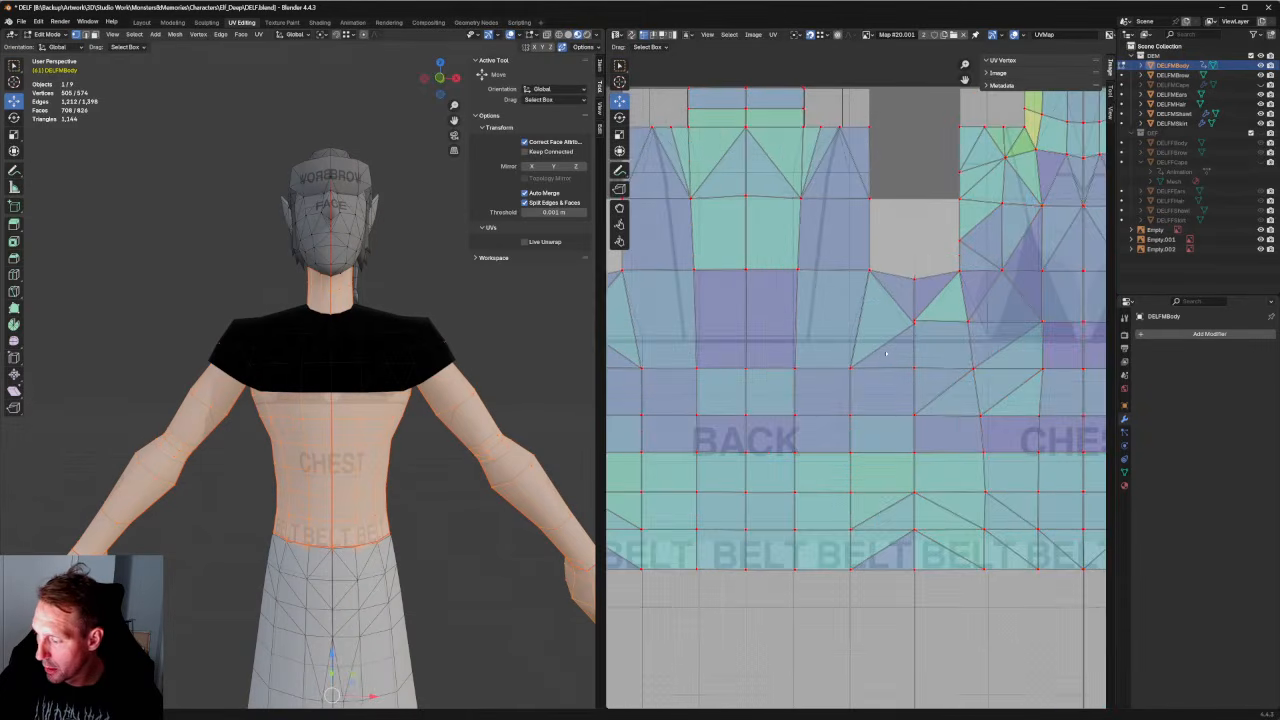
click(938, 302)
scroll(895, 340, down, 2)
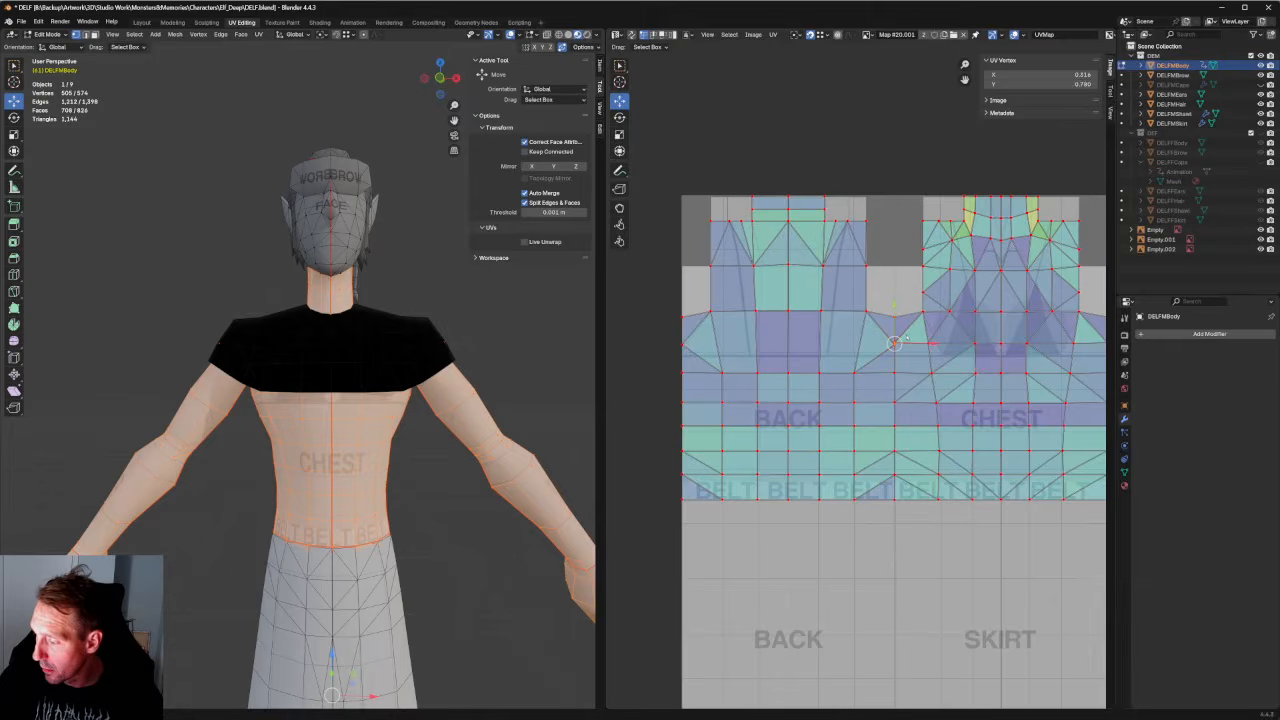
middle_drag(683, 334, 652, 340)
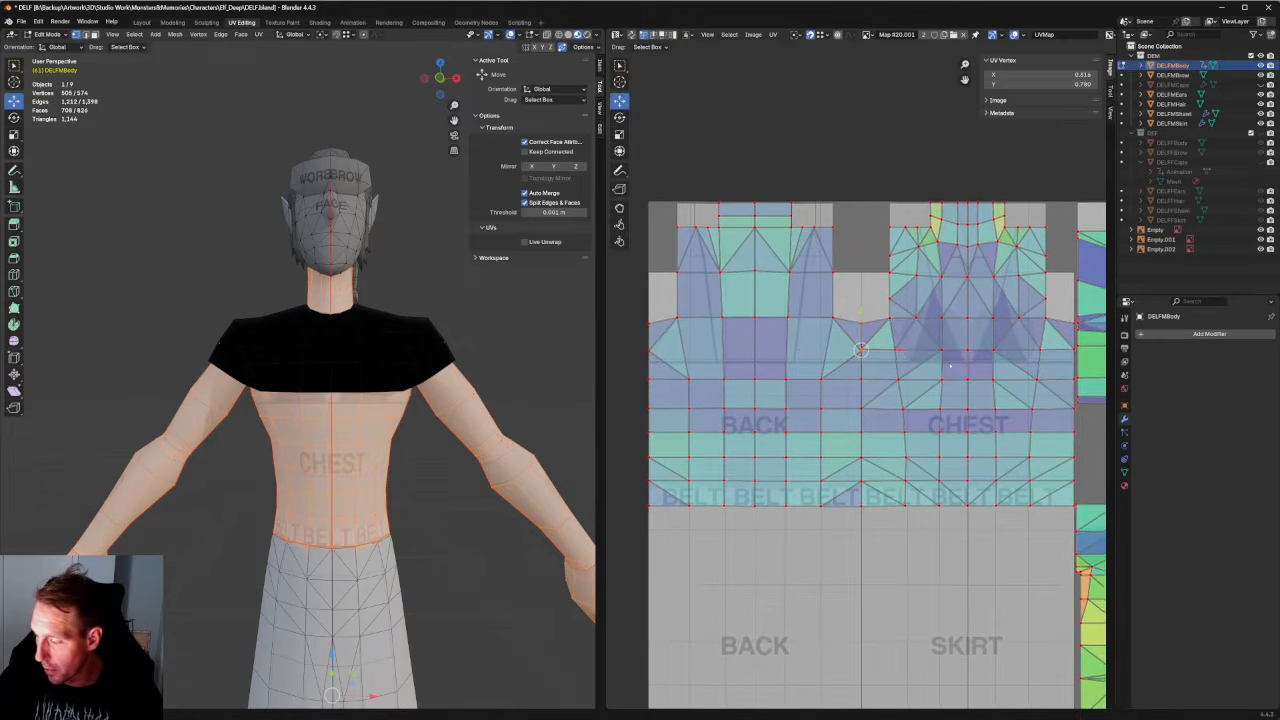
shift+click(652, 348)
scroll(1000, 320, up, 4)
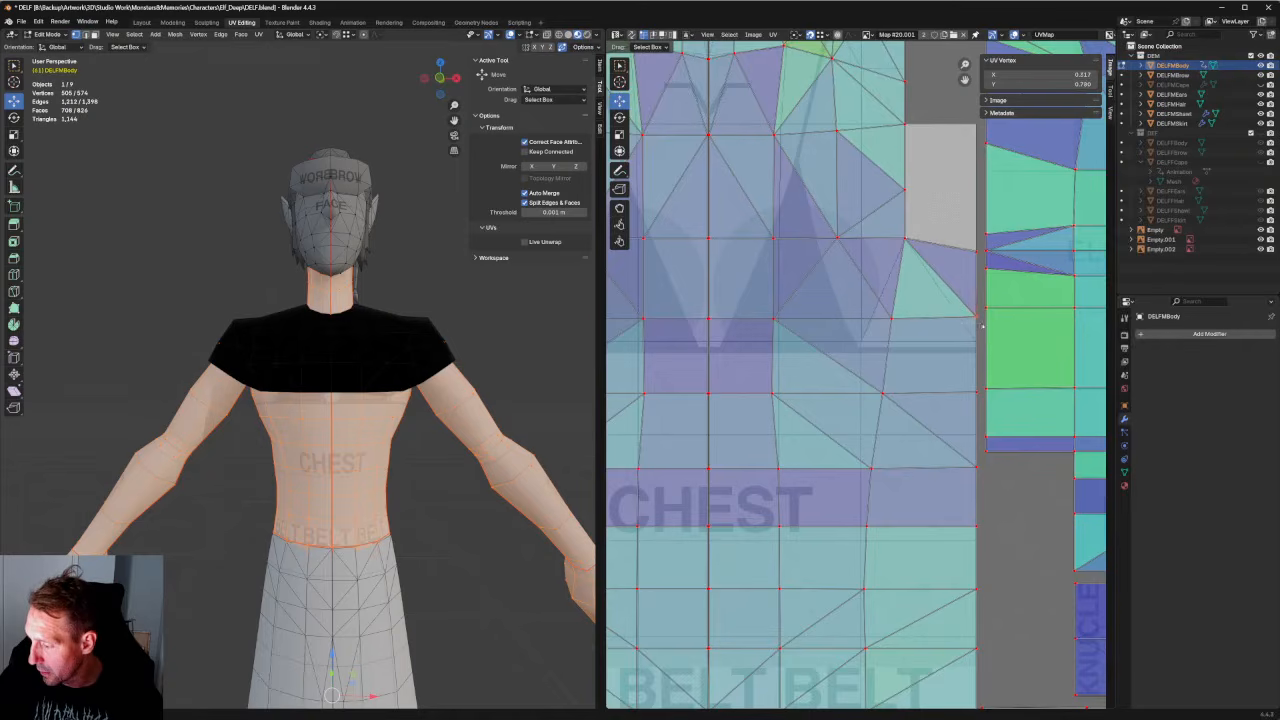
scroll(980, 318, down, 3)
middle_drag(852, 332, 938, 347)
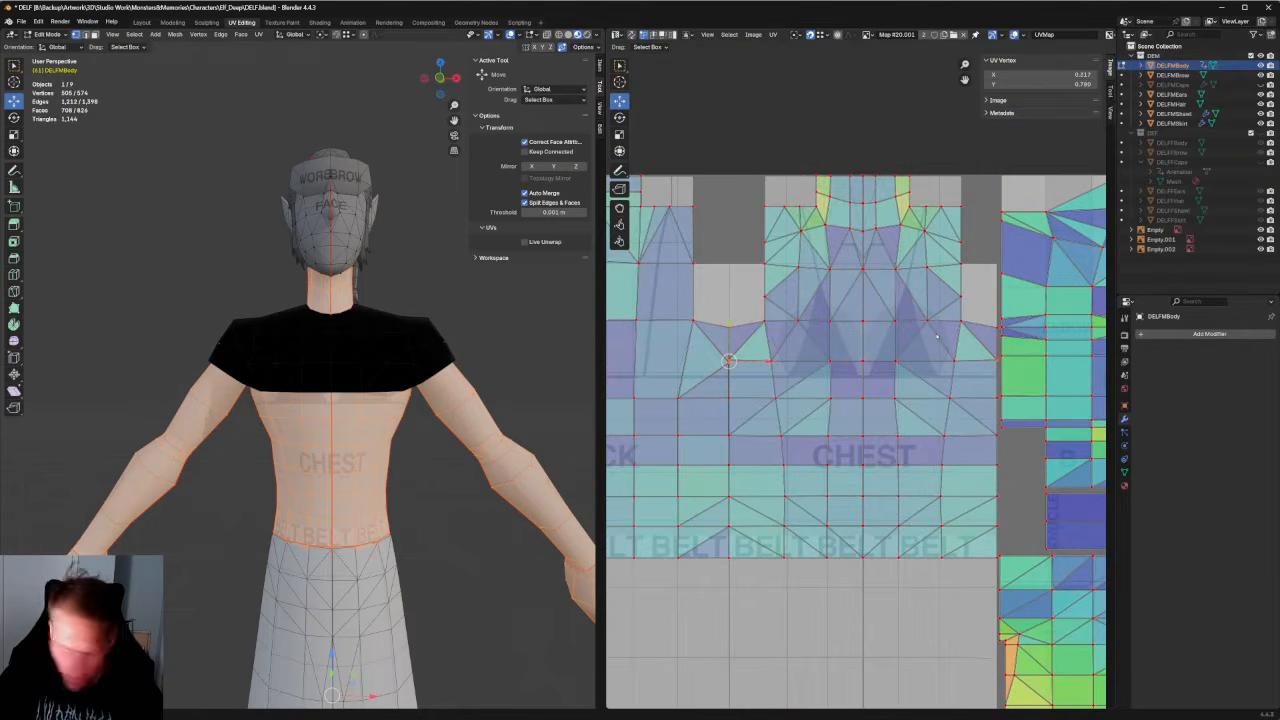
key(shift+w)
scroll(814, 370, down, 3)
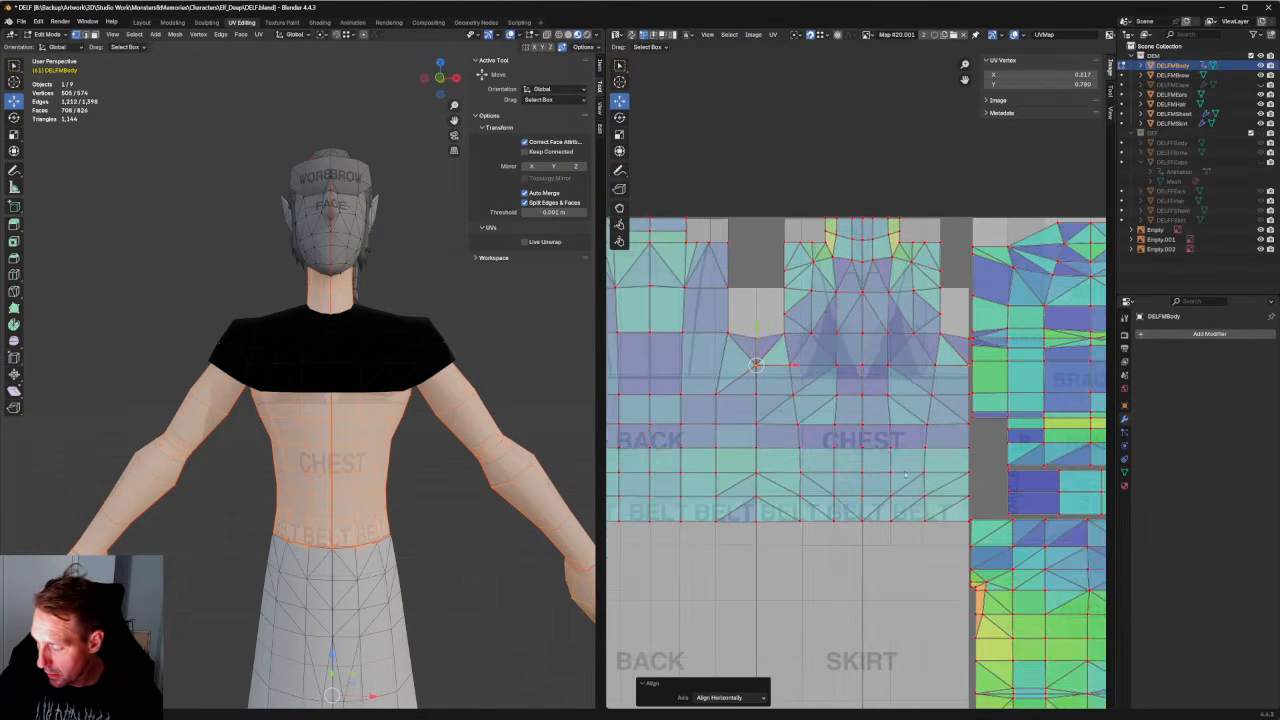
Try to align the chest's centre-line UV vertices vertically.
middle_drag(798, 330, 846, 342)
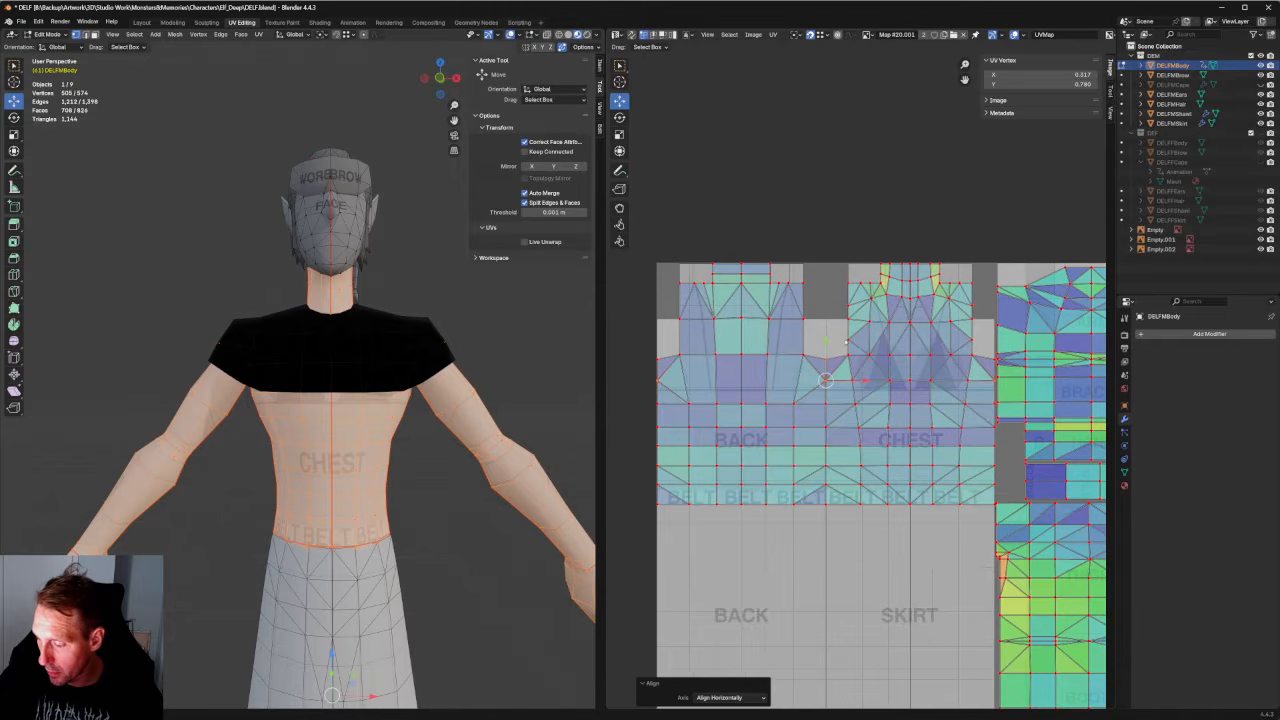
key(g)
scroll(860, 437, up, 3)
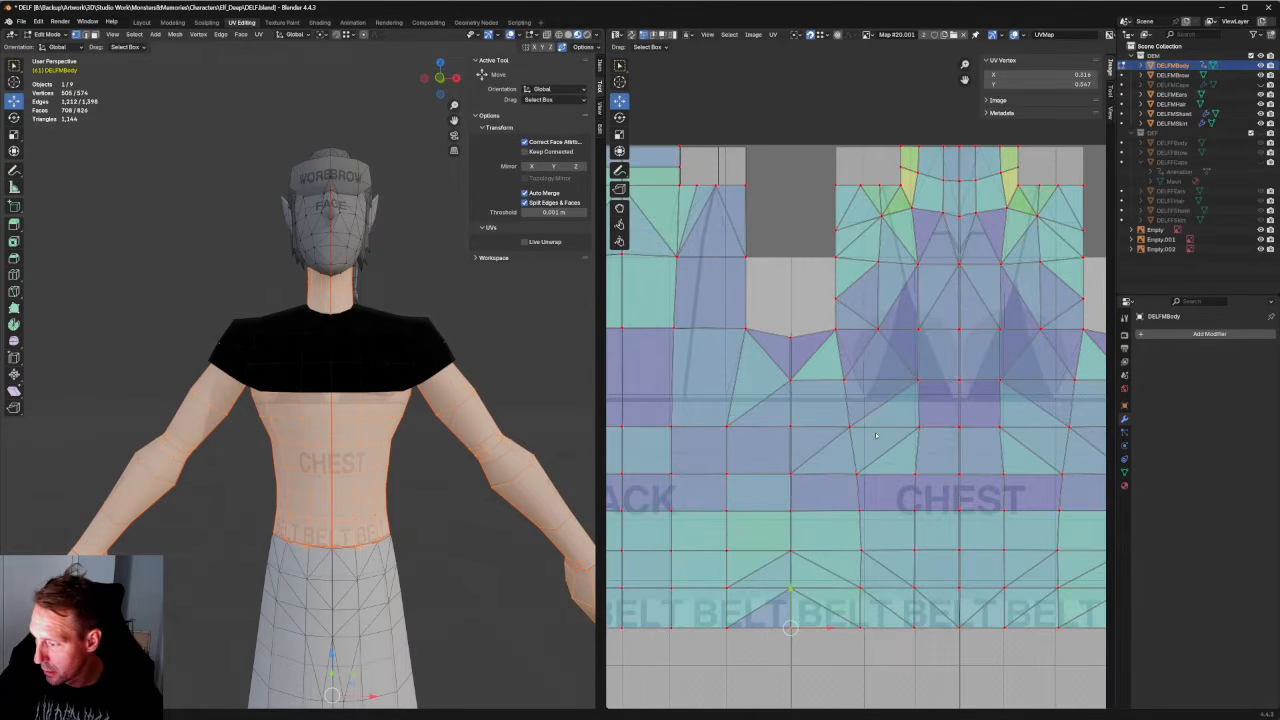
scroll(896, 429, down, 2)
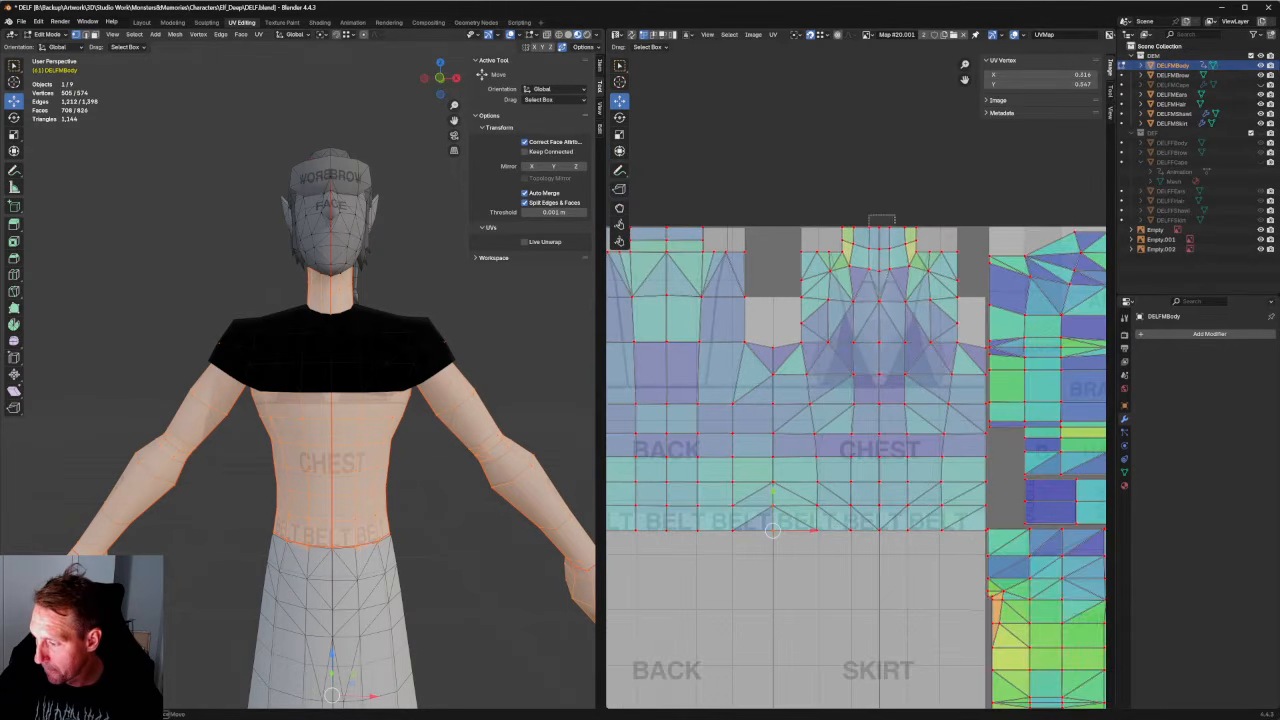
scroll(866, 388, up, 4)
scroll(905, 368, up, 5)
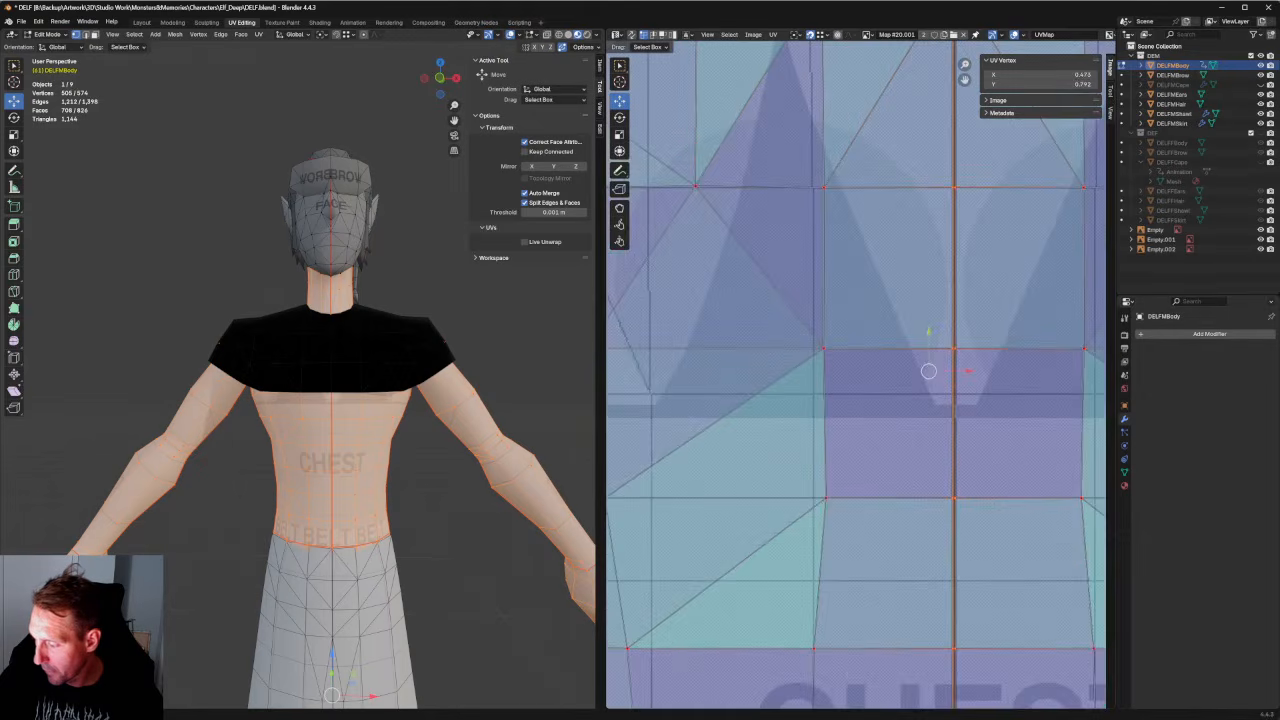
key(shift+w)
key(v)
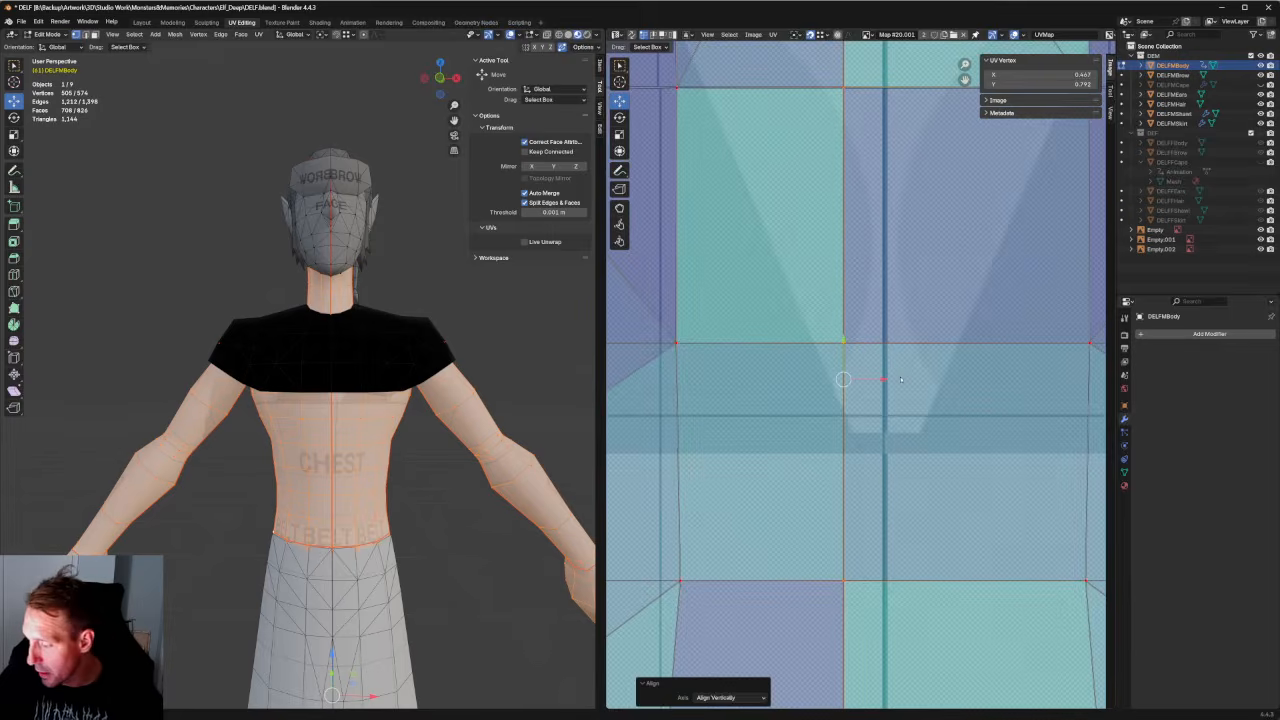
scroll(903, 375, down, 11)
key(ctrl+z)
scroll(840, 224, up, 2)
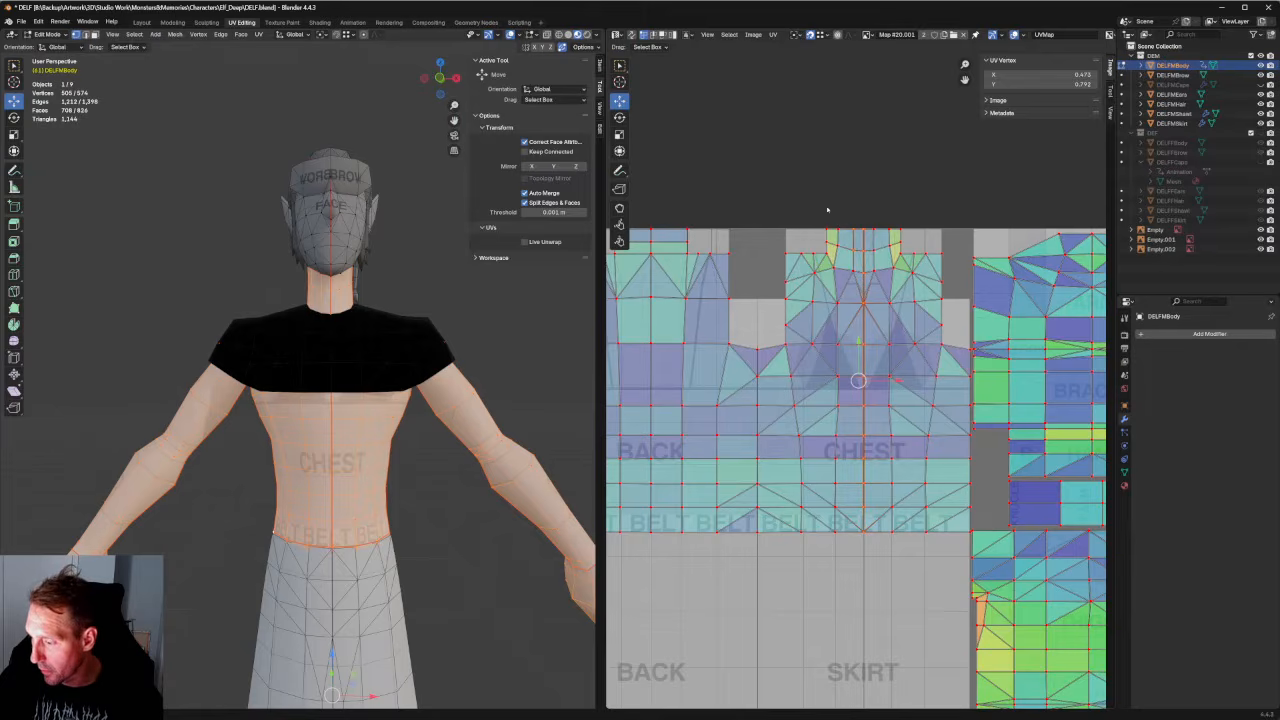
scroll(895, 463, up, 5)
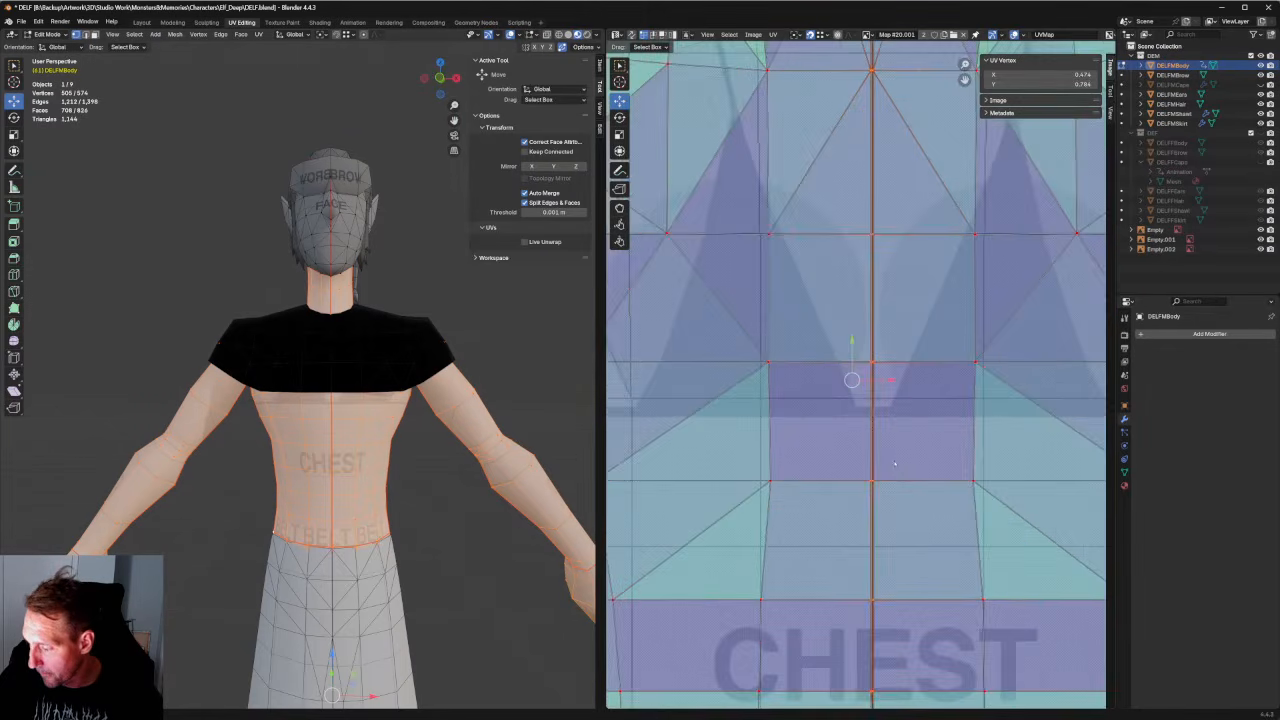
scroll(895, 463, up, 1)
key(shift+w)
key(v)
scroll(891, 401, down, 6)
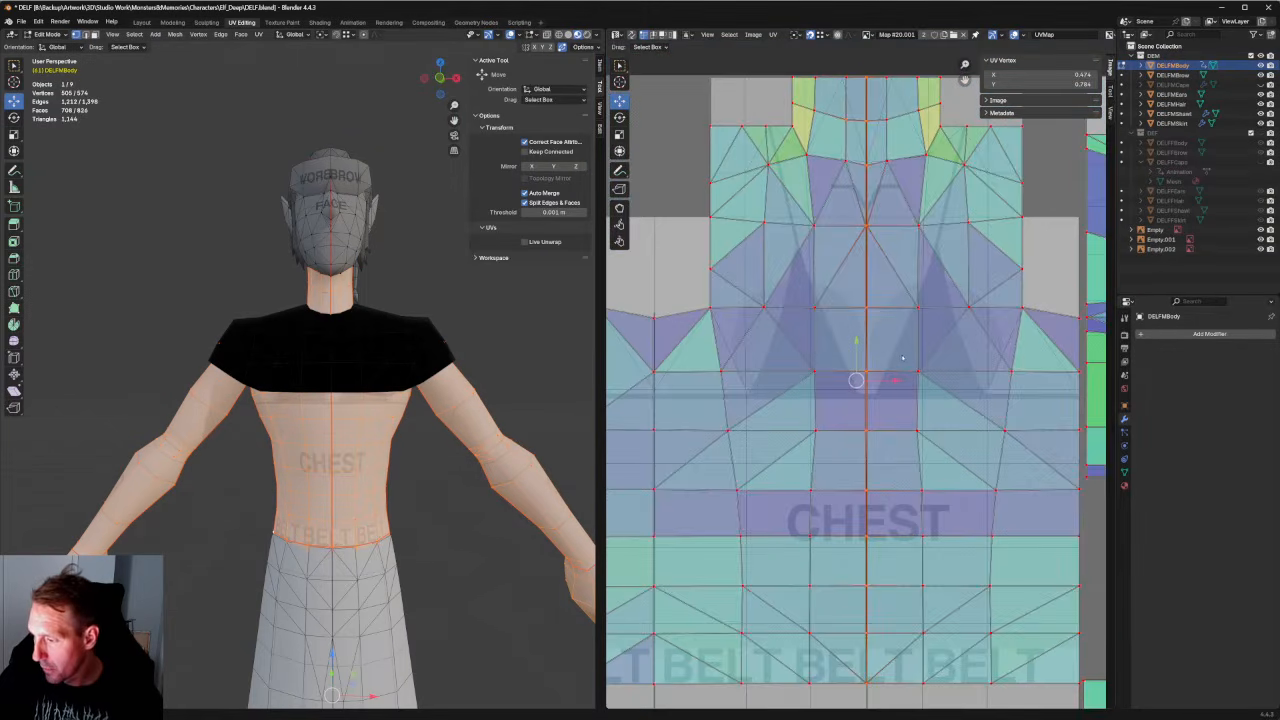
Select the chest's full centre-line UV column, align it vertically and move it along X onto the guide's CHEST centre line.
drag(775, 170, 859, 549)
key(shift+w)
key(v)
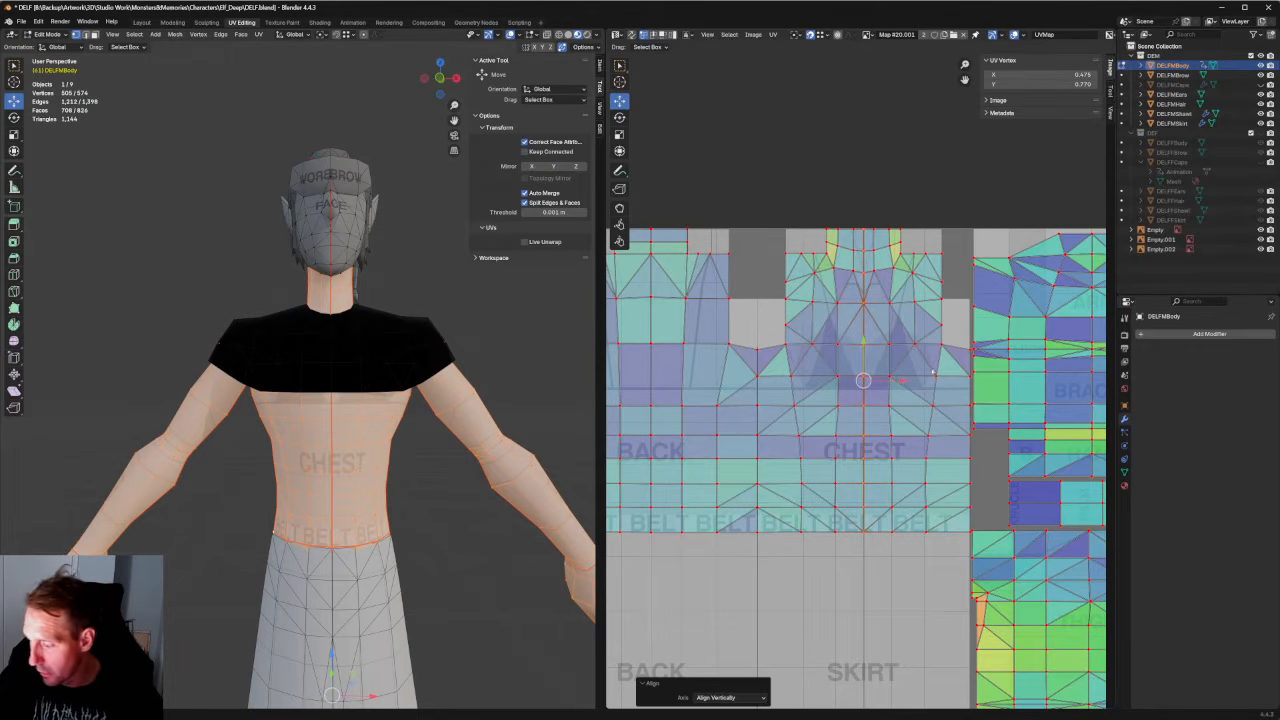
scroll(962, 410, up, 9)
drag(926, 380, 930, 377)
scroll(930, 377, down, 10)
scroll(853, 360, up, 5)
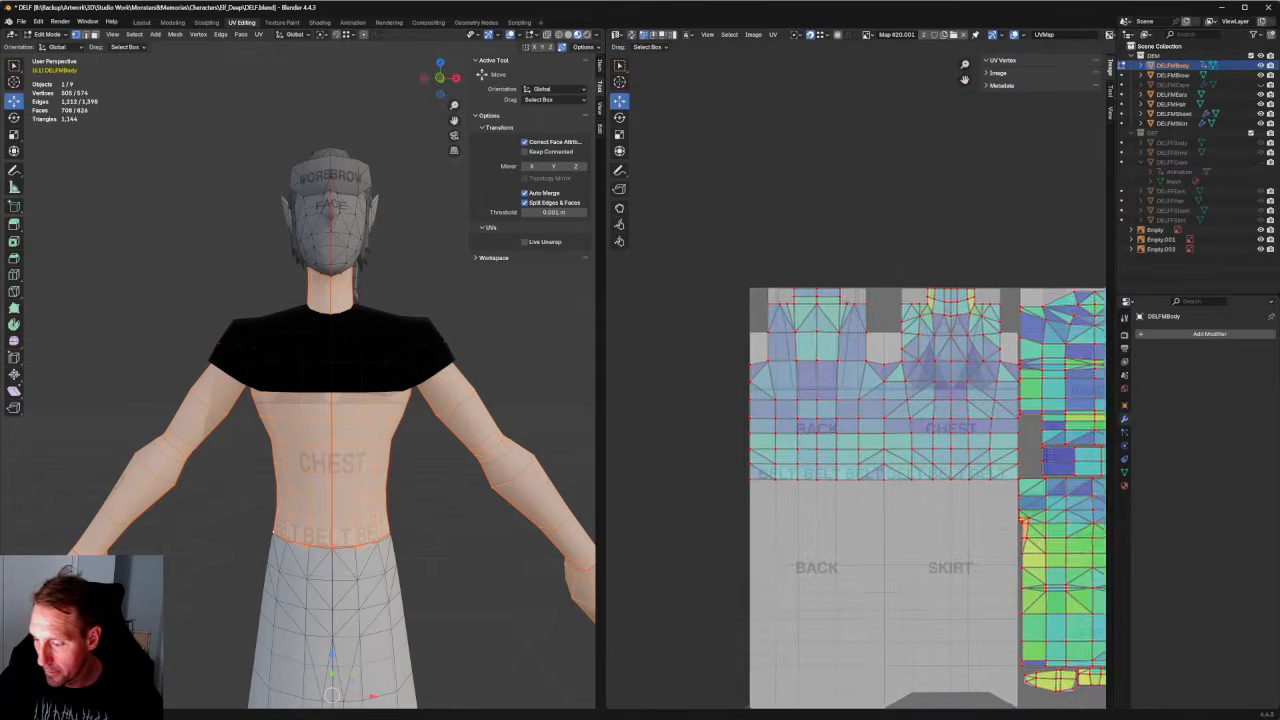
Align the back's centre-line UV vertices vertically and shift them along X onto the centre line of the guide's BACK area.
scroll(859, 380, down, 2)
drag(818, 173, 852, 600)
key(shift+w)
key(v)
scroll(862, 382, up, 10)
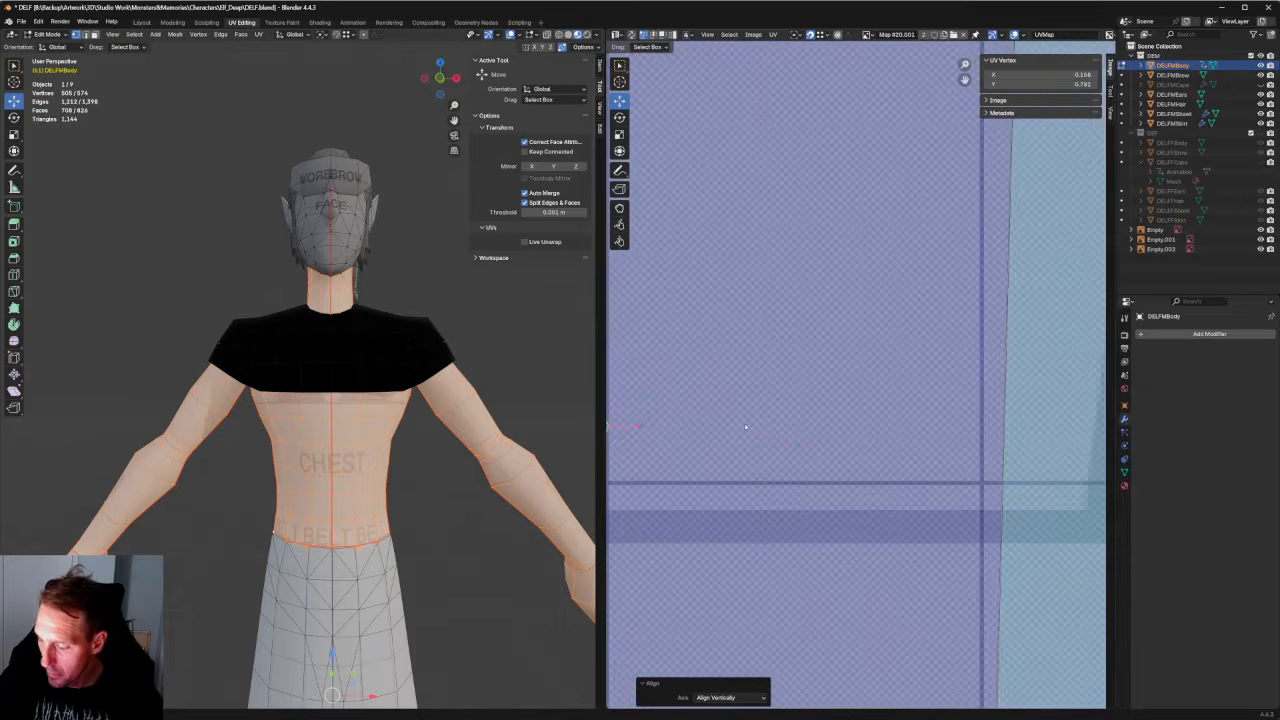
middle_drag(737, 436, 895, 449)
drag(789, 438, 799, 438)
scroll(857, 378, down, 12)
key(alt+a)
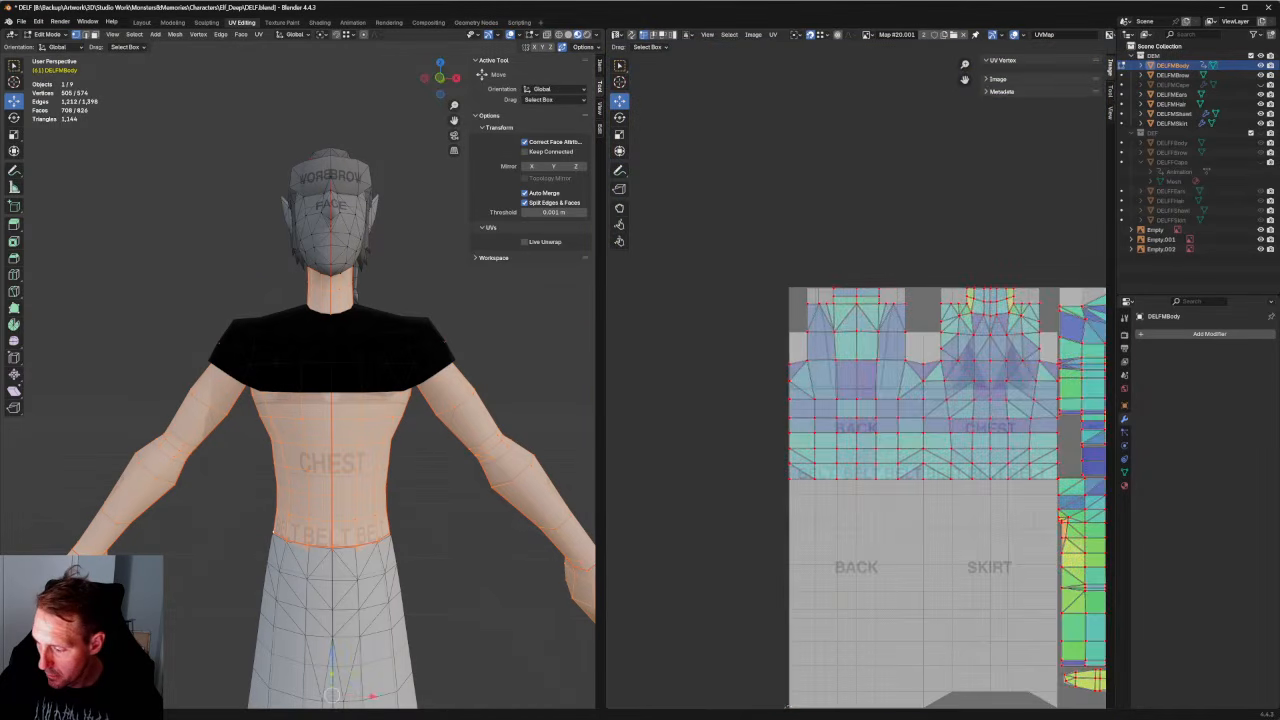
Examine how the torso's back and side UV columns line up with the guide lines.
scroll(858, 383, up, 5)
middle_drag(858, 383, 987, 351)
scroll(860, 380, up, 4)
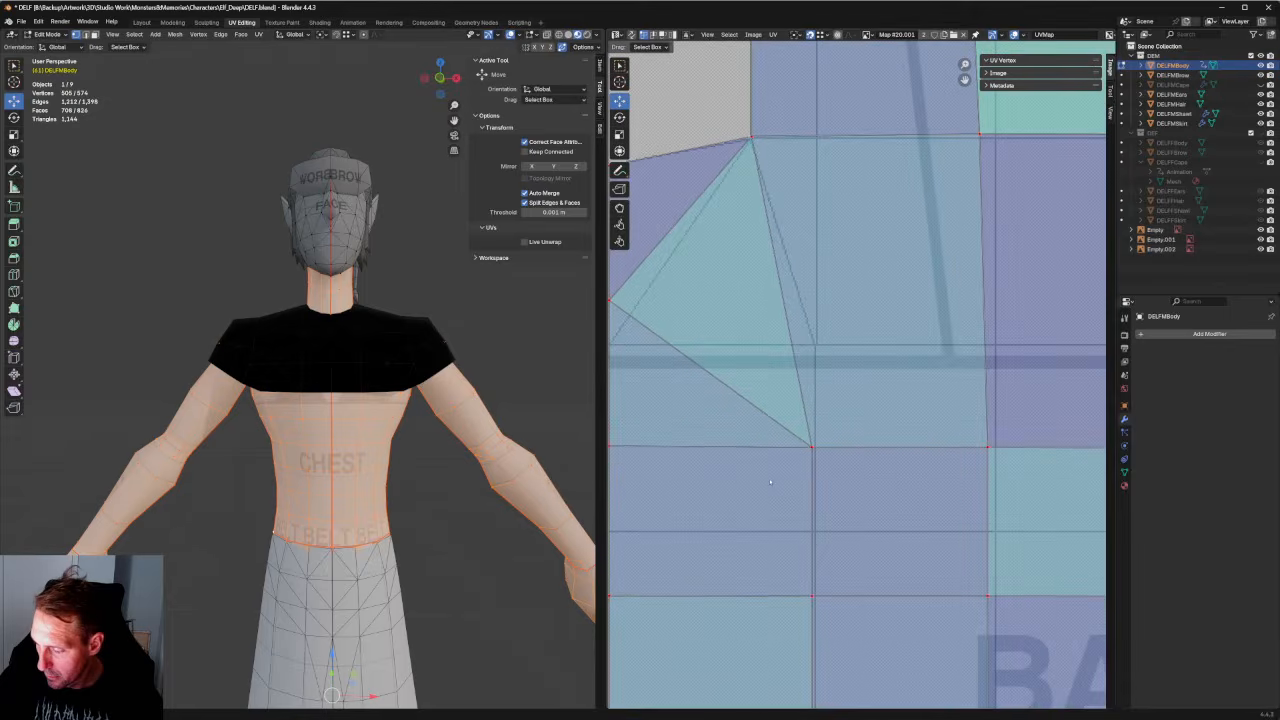
scroll(770, 483, down, 5)
scroll(930, 433, up, 4)
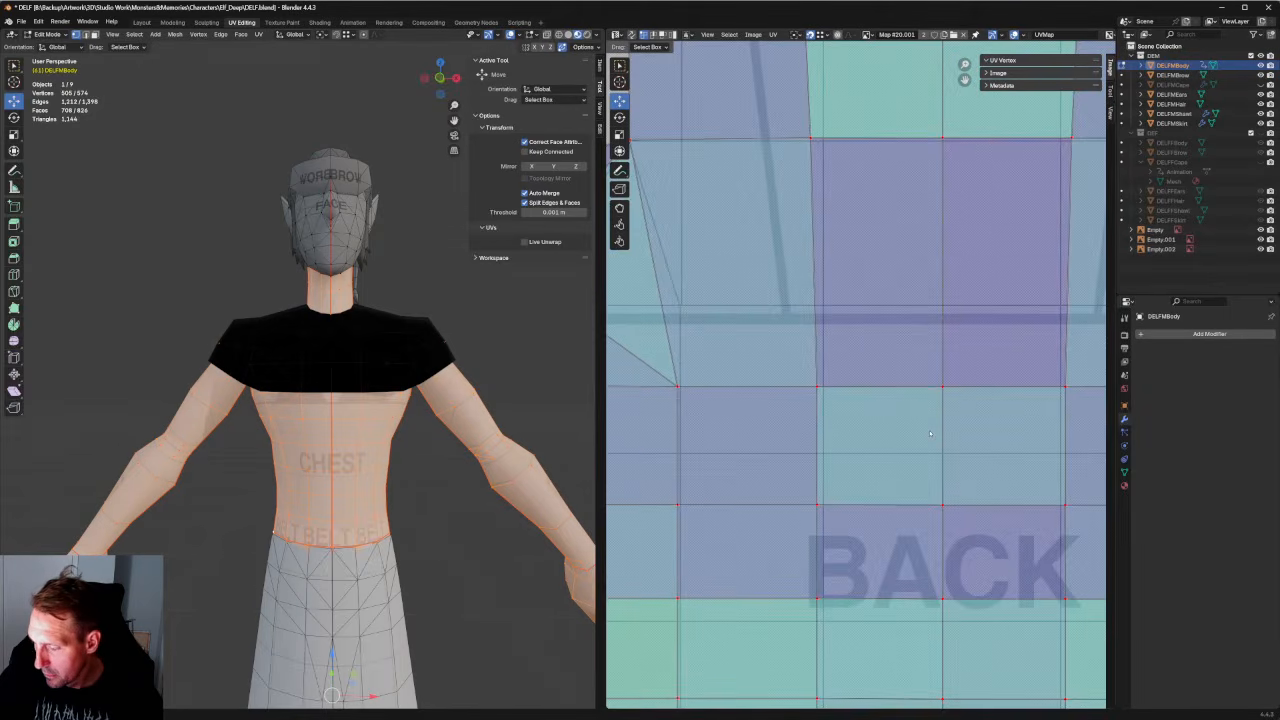
scroll(930, 433, down, 4)
scroll(846, 394, up, 3)
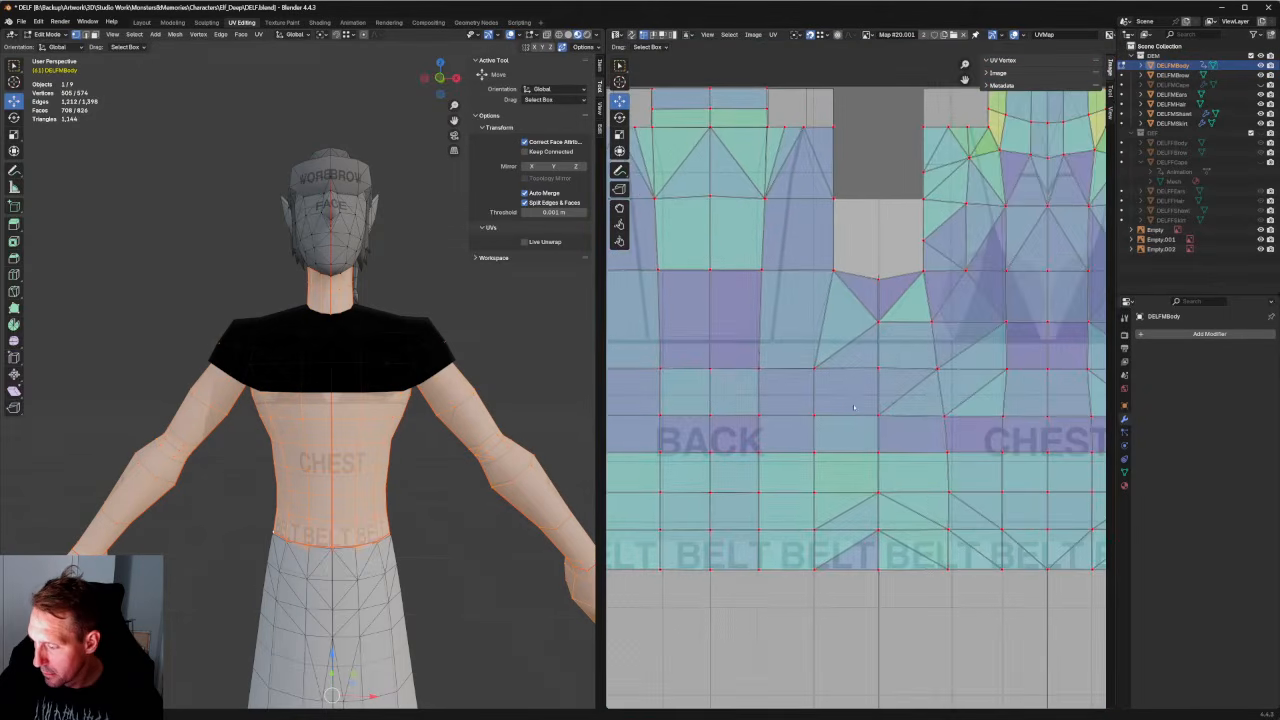
scroll(854, 410, up, 5)
scroll(855, 425, down, 4)
Align the UV vertices on the seam between back and chest vertically and shift them along X onto the guide line.
drag(893, 620, 893, 622)
key(shift+w)
scroll(861, 382, up, 6)
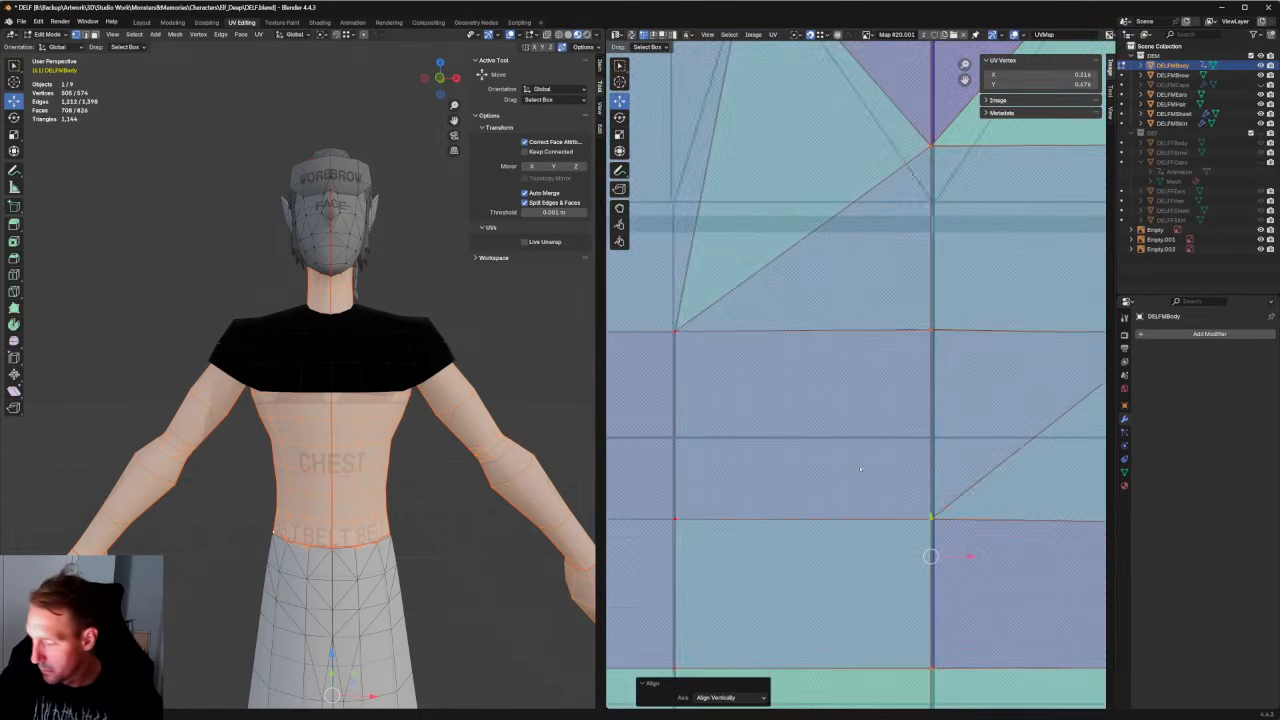
middle_drag(946, 597, 892, 467)
scroll(892, 467, up, 3)
drag(881, 380, 886, 380)
scroll(885, 381, down, 8)
key(alt+a)
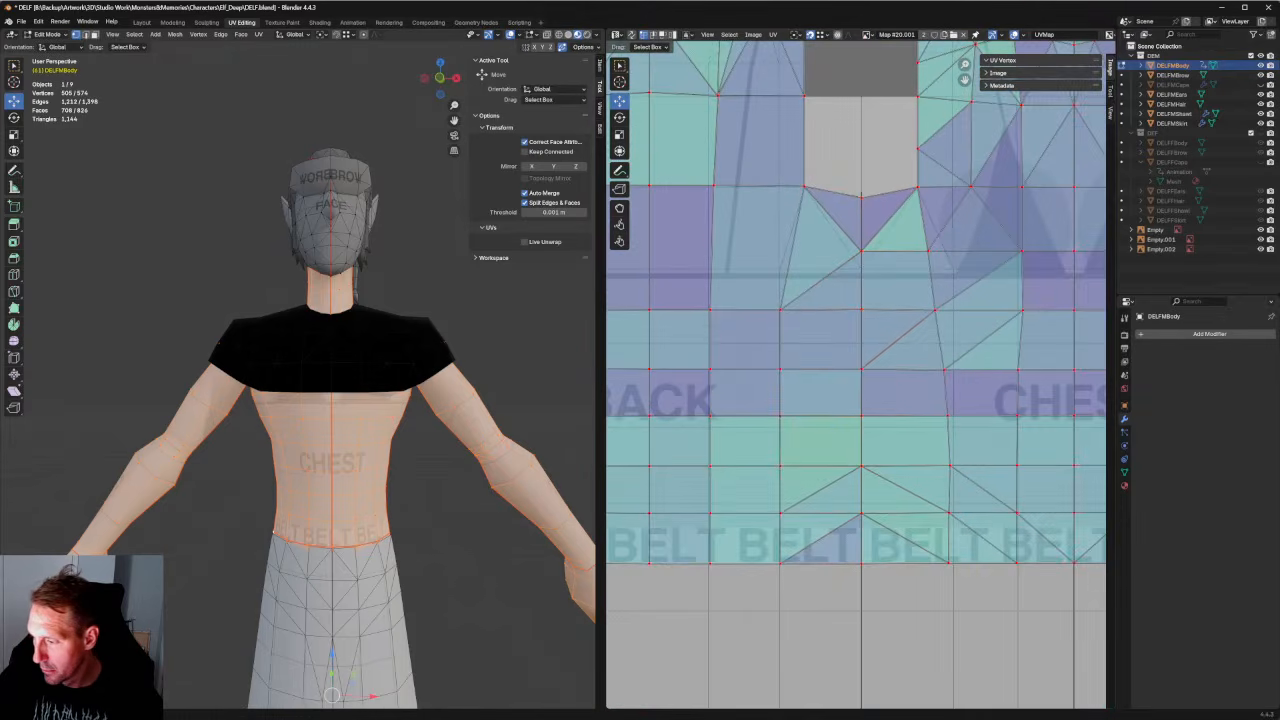
scroll(861, 379, down, 7)
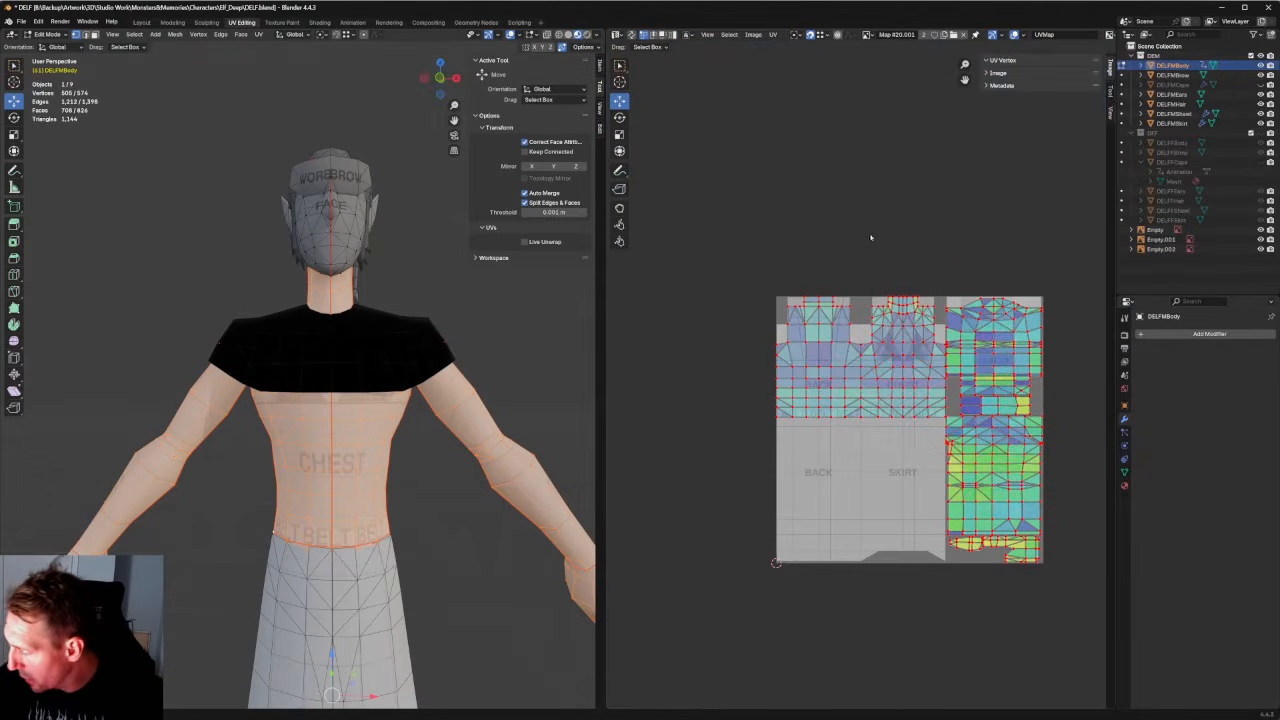
scroll(1039, 407, up, 2)
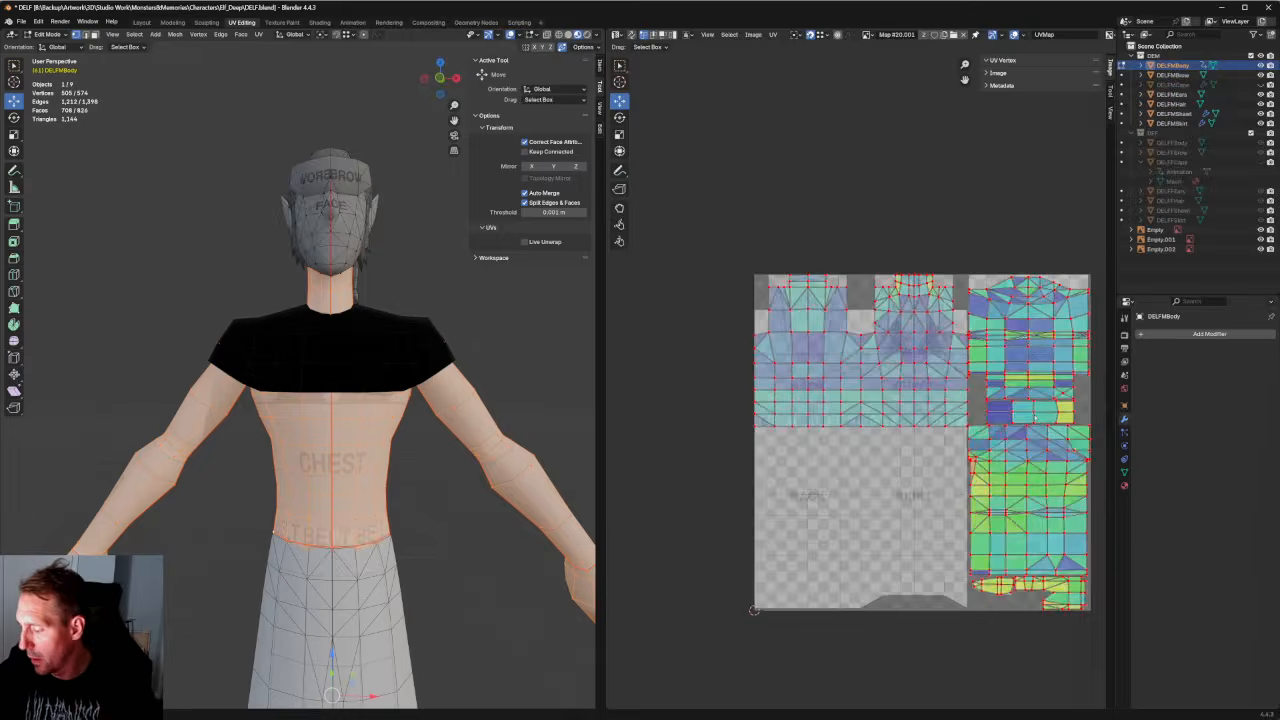
scroll(1039, 407, down, 2)
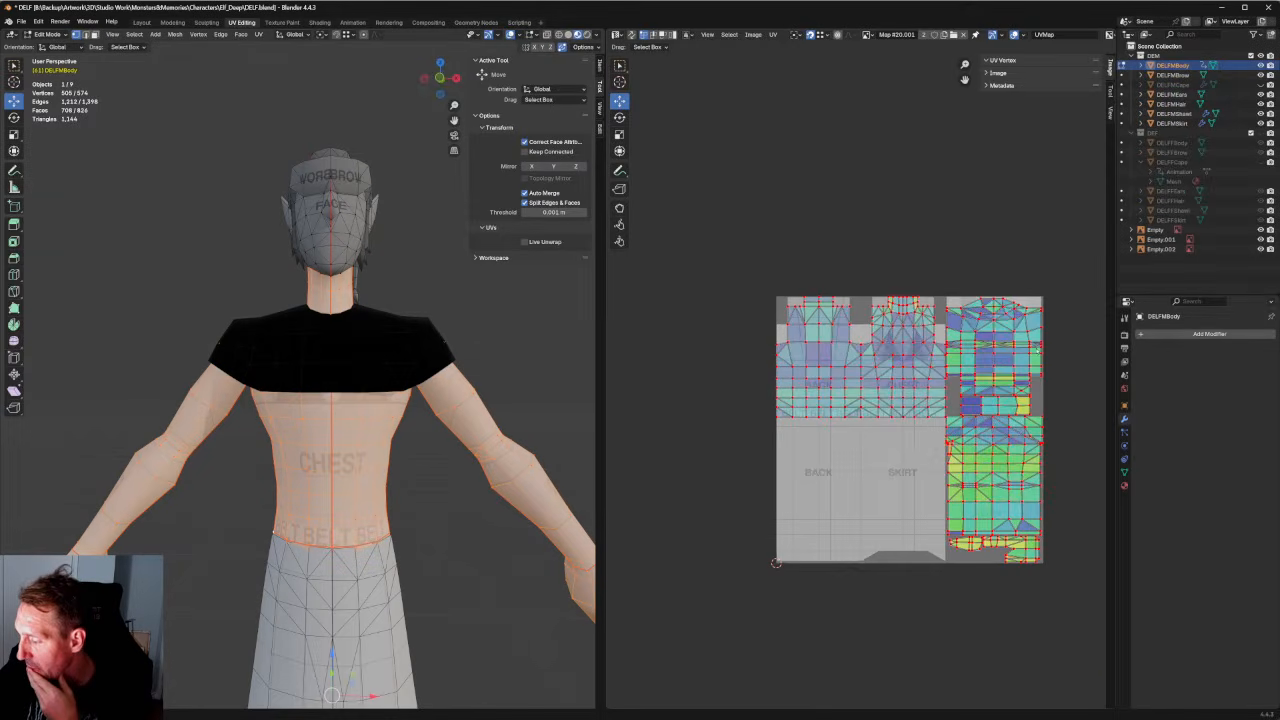
scroll(944, 472, up, 3)
scroll(909, 505, down, 4)
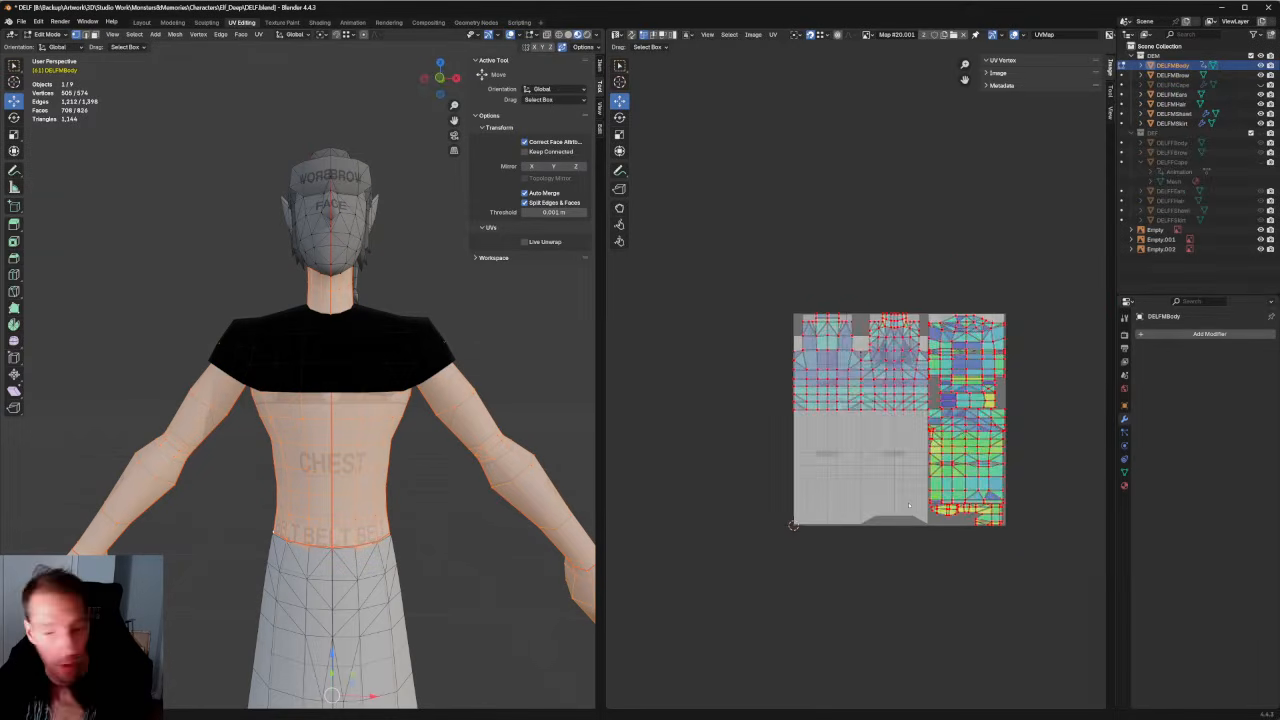
Deselect the body mesh and show the whole figure in front orthographic view.
click(497, 377)
scroll(489, 392, down, 5)
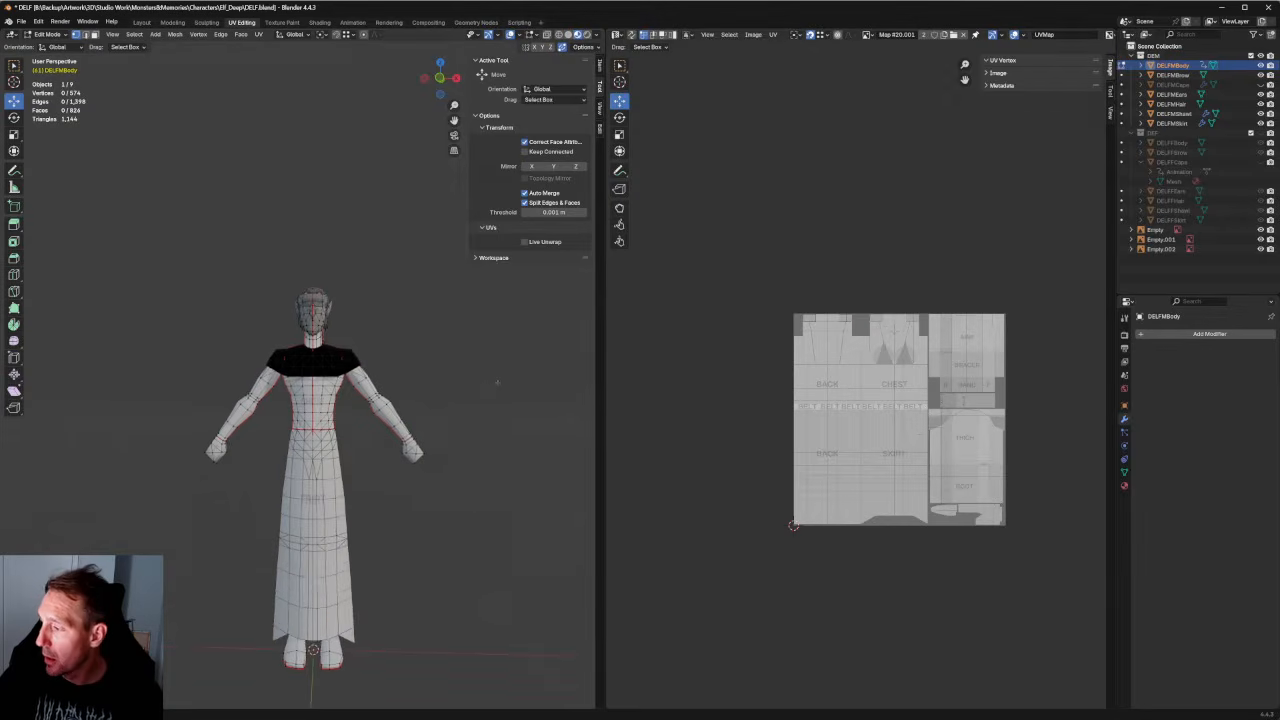
middle_drag(497, 382, 496, 385)
key(shift+w)
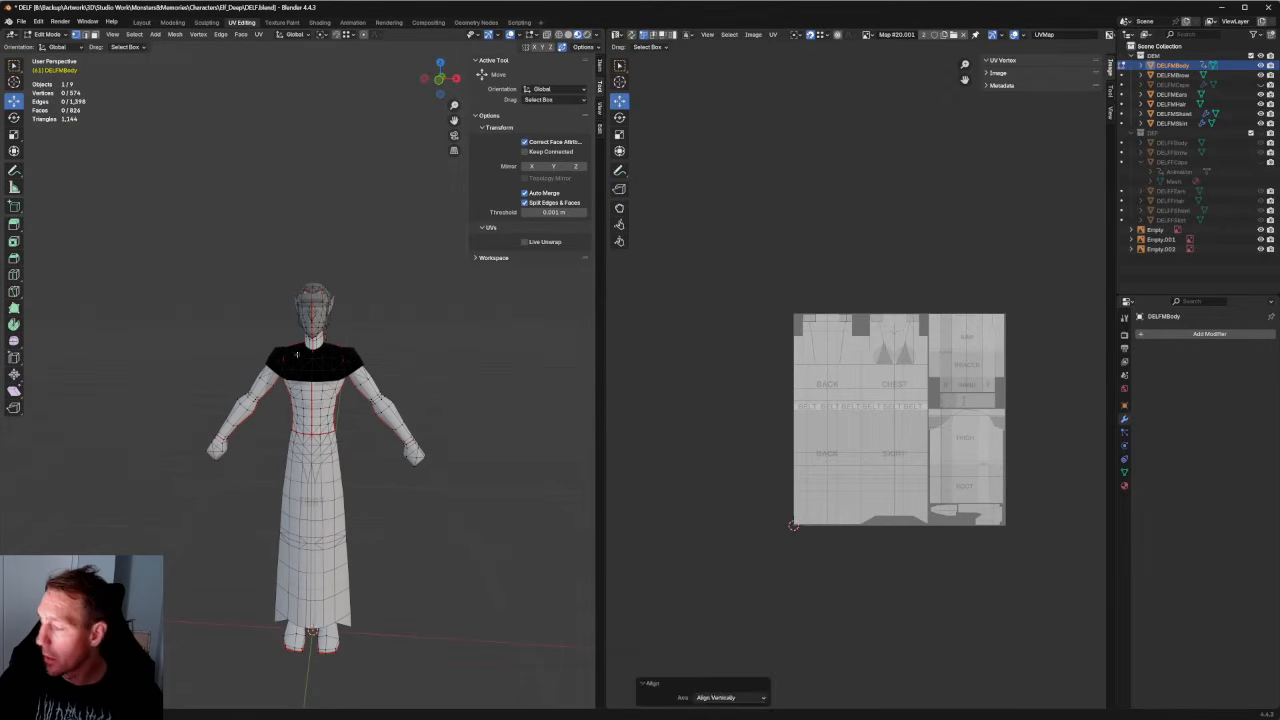
click(300, 322)
click(425, 286)
key(KP_1)
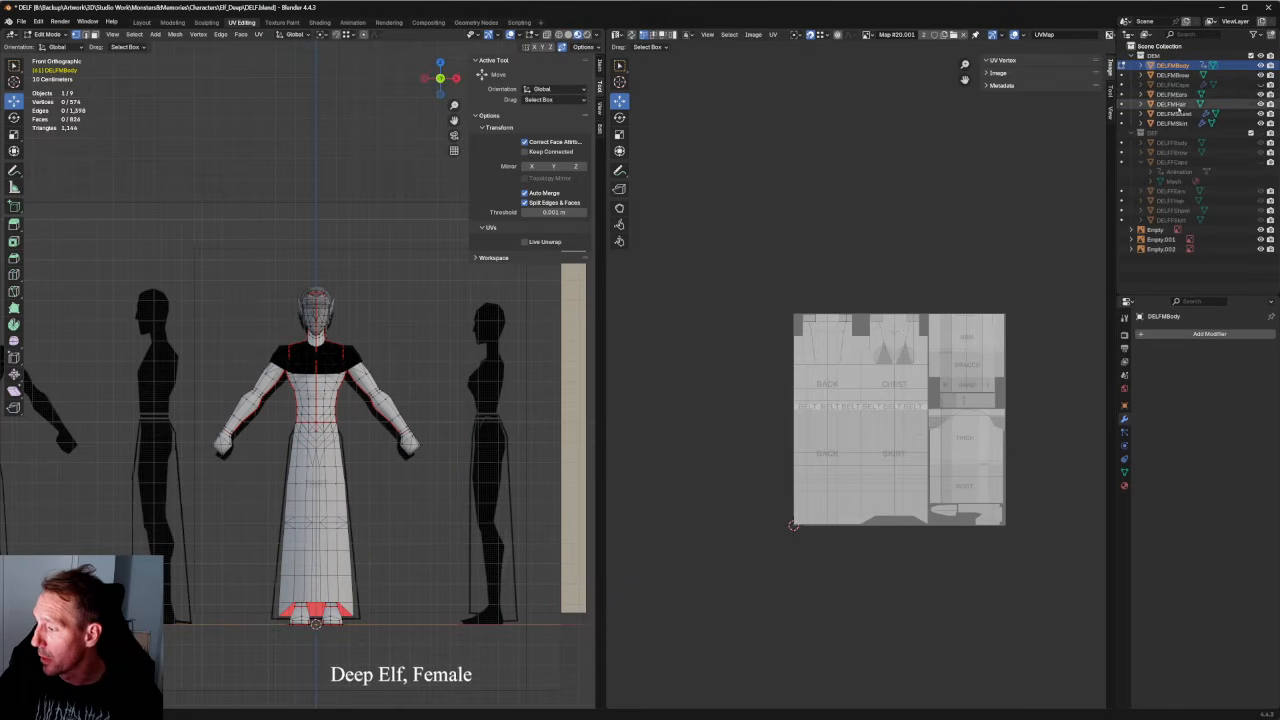
Switch mesh editing from the body to DELFMHair, select all its geometry and frame its UVs.
click(1172, 104)
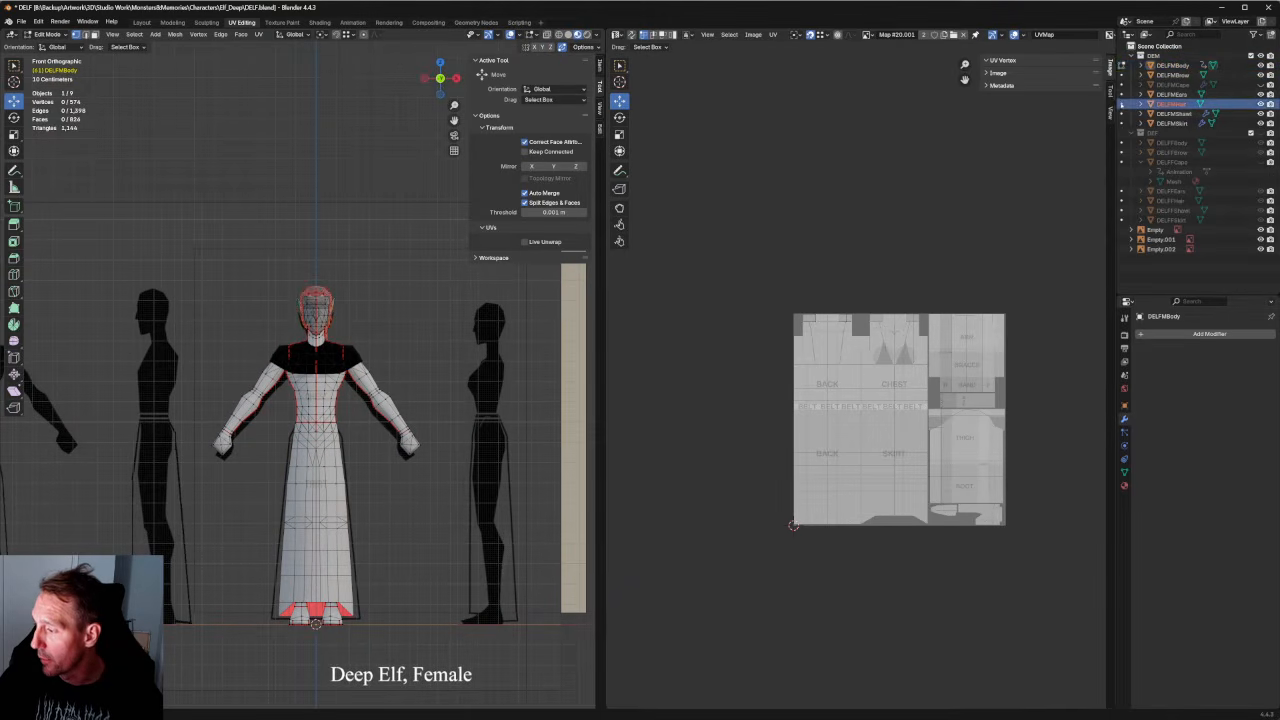
click(1122, 104)
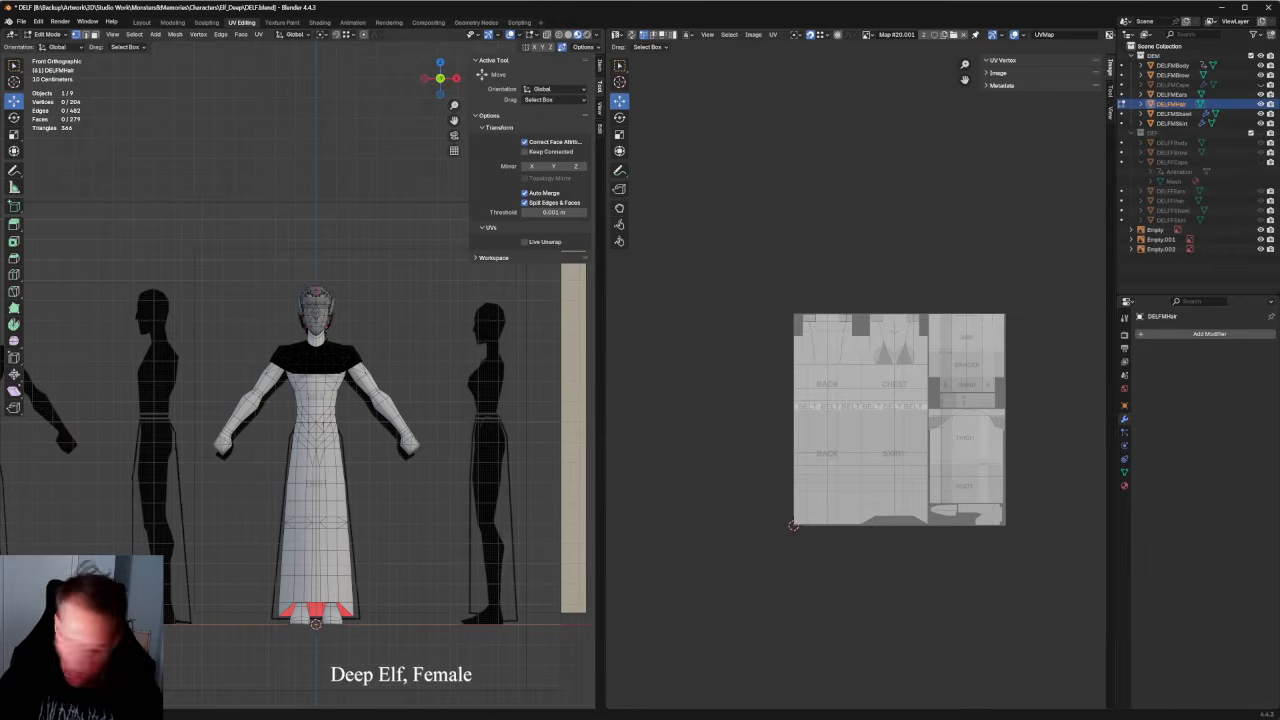
key(a)
key(KP_Decimal)
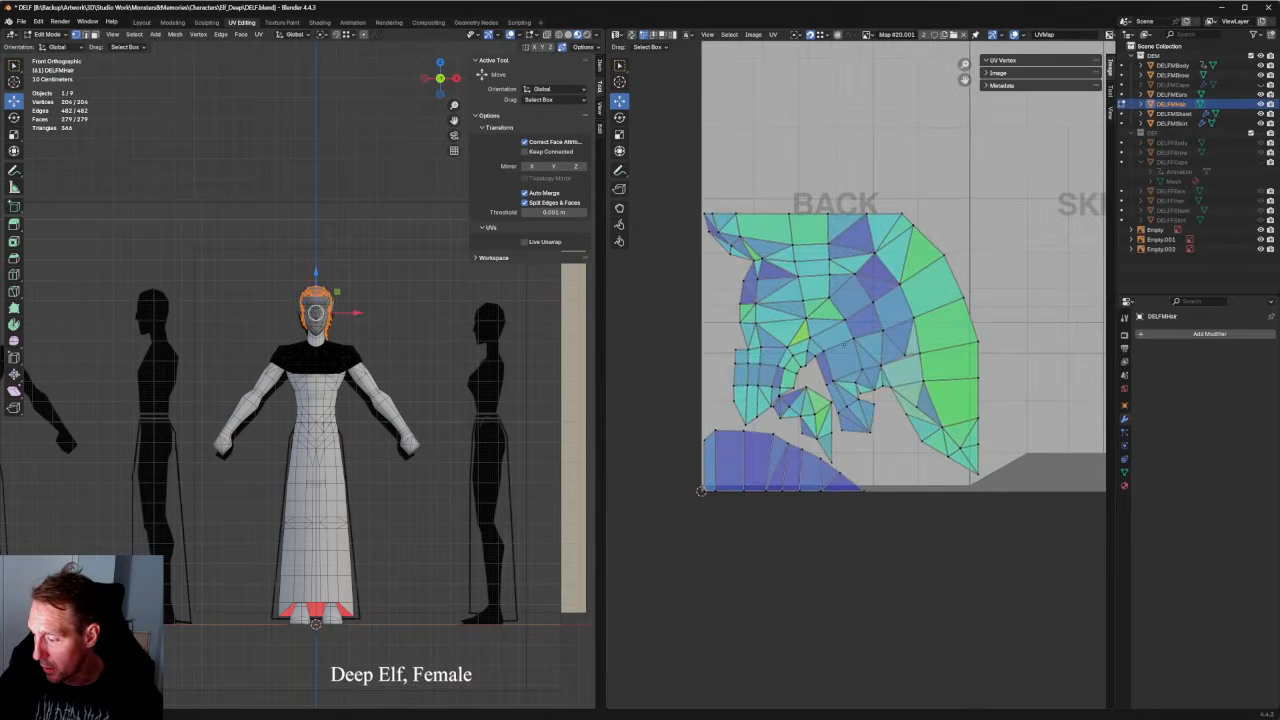
Select all hair geometry on the character's right side up to the centre line, including hidden parts, with X-ray on.
scroll(843, 343, up, 4)
scroll(813, 356, down, 3)
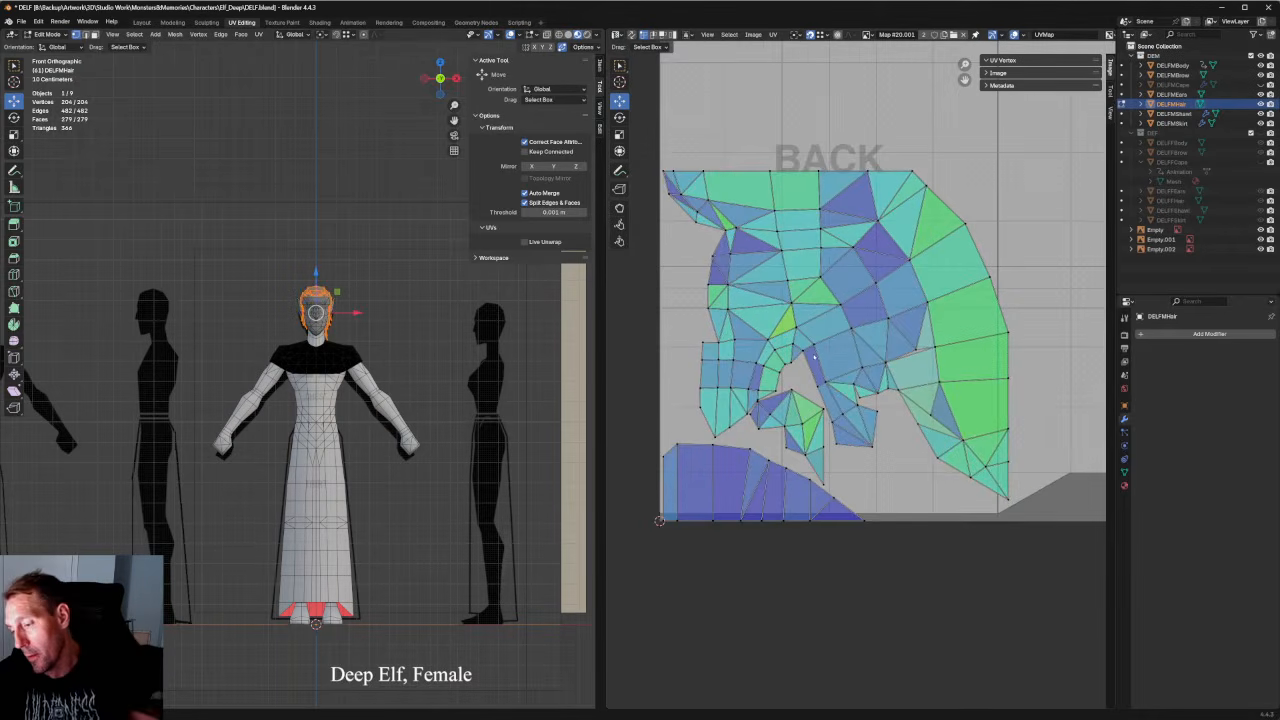
scroll(369, 375, up, 4)
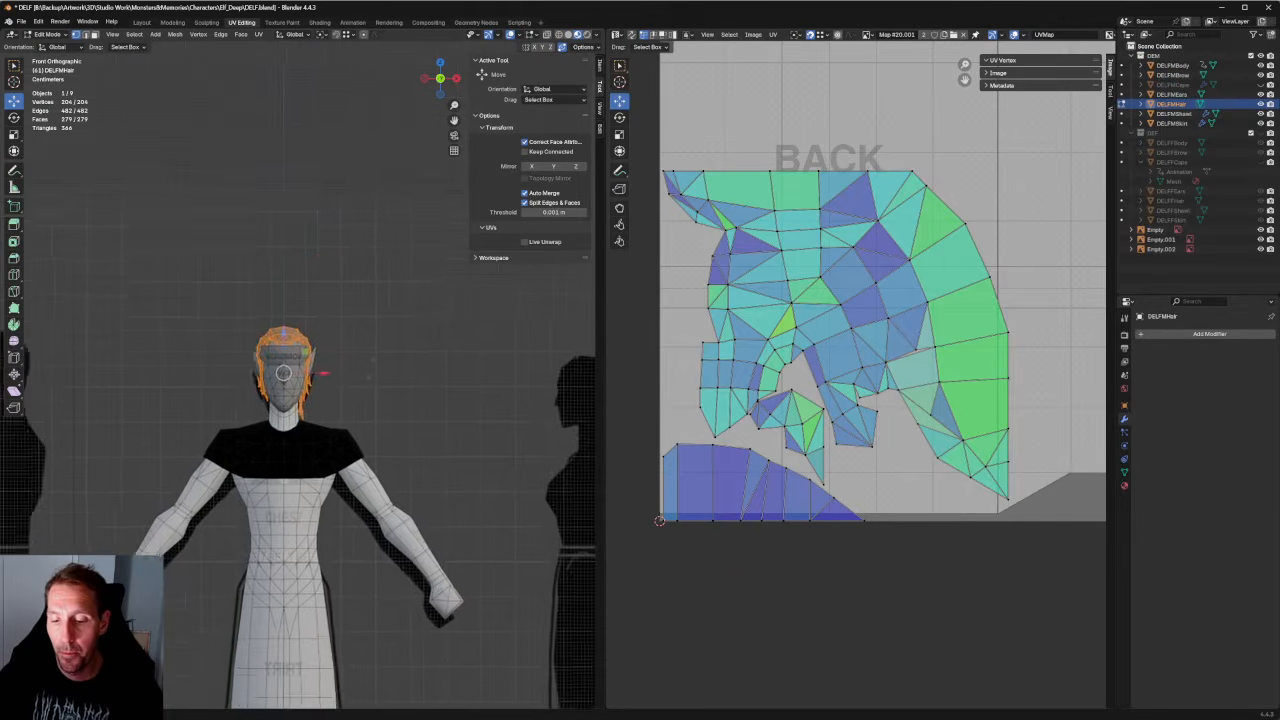
scroll(378, 363, up, 2)
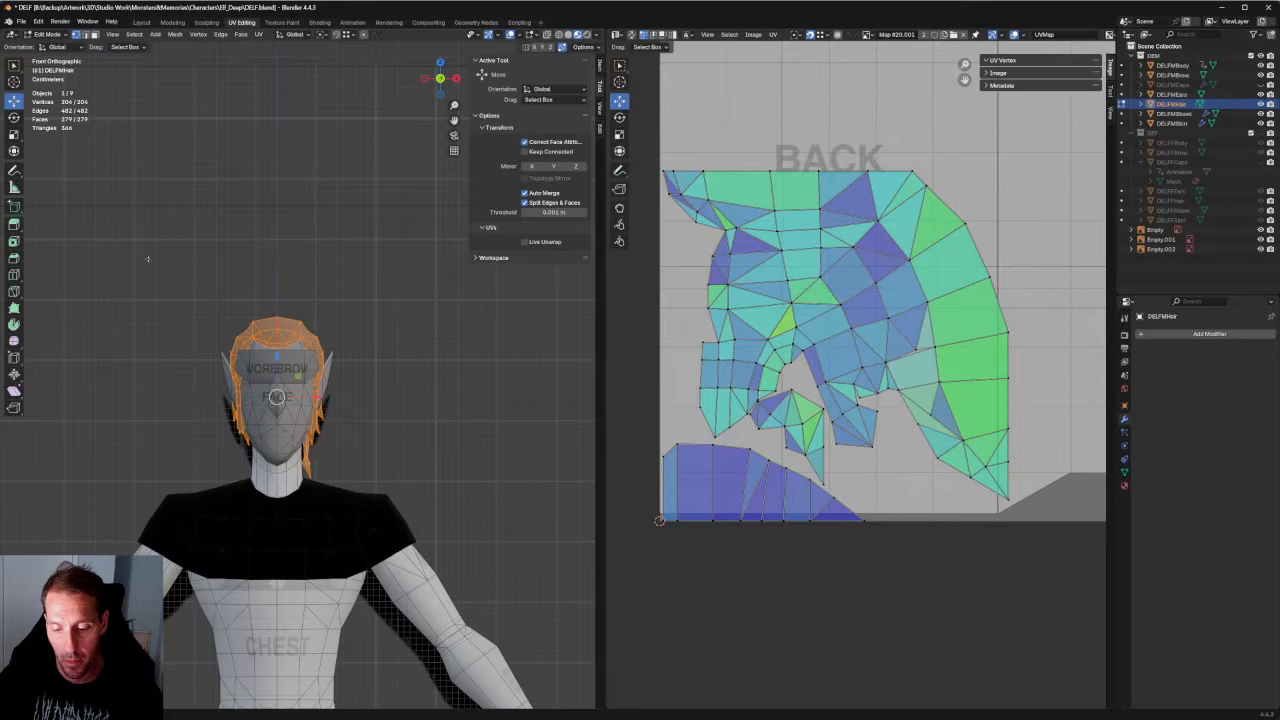
drag(148, 259, 281, 517)
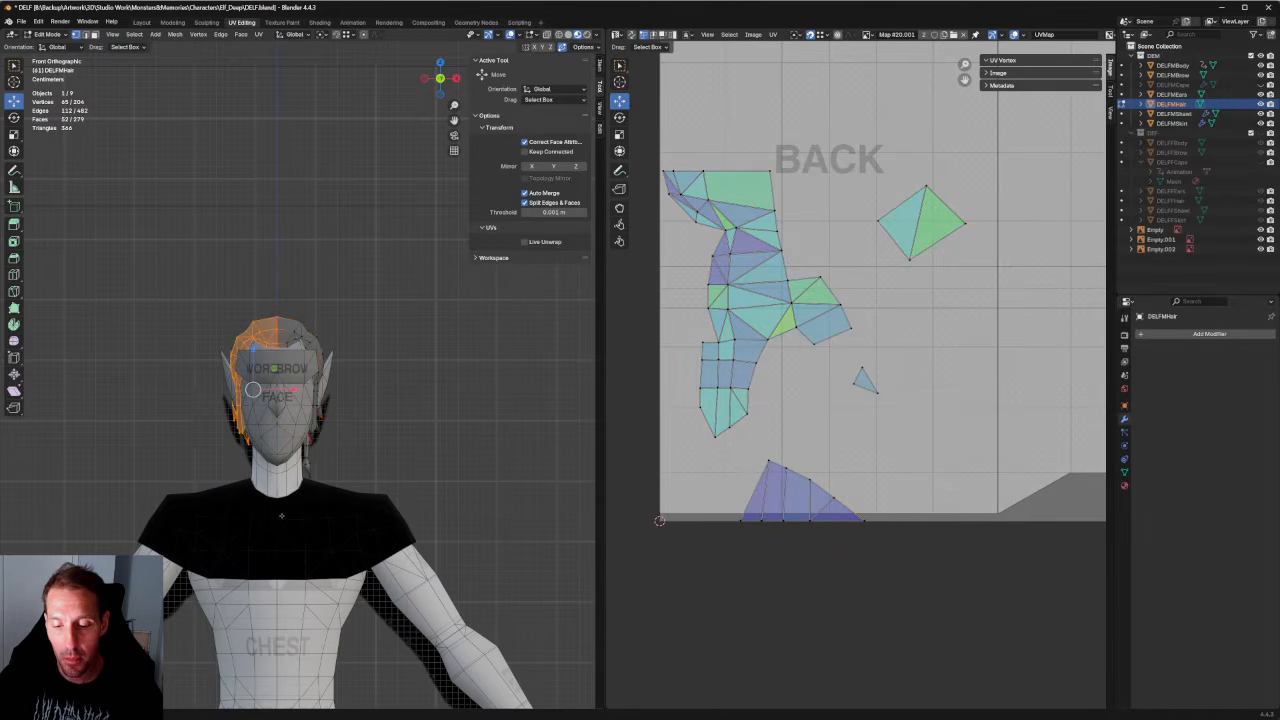
shift+drag(180, 254, 281, 510)
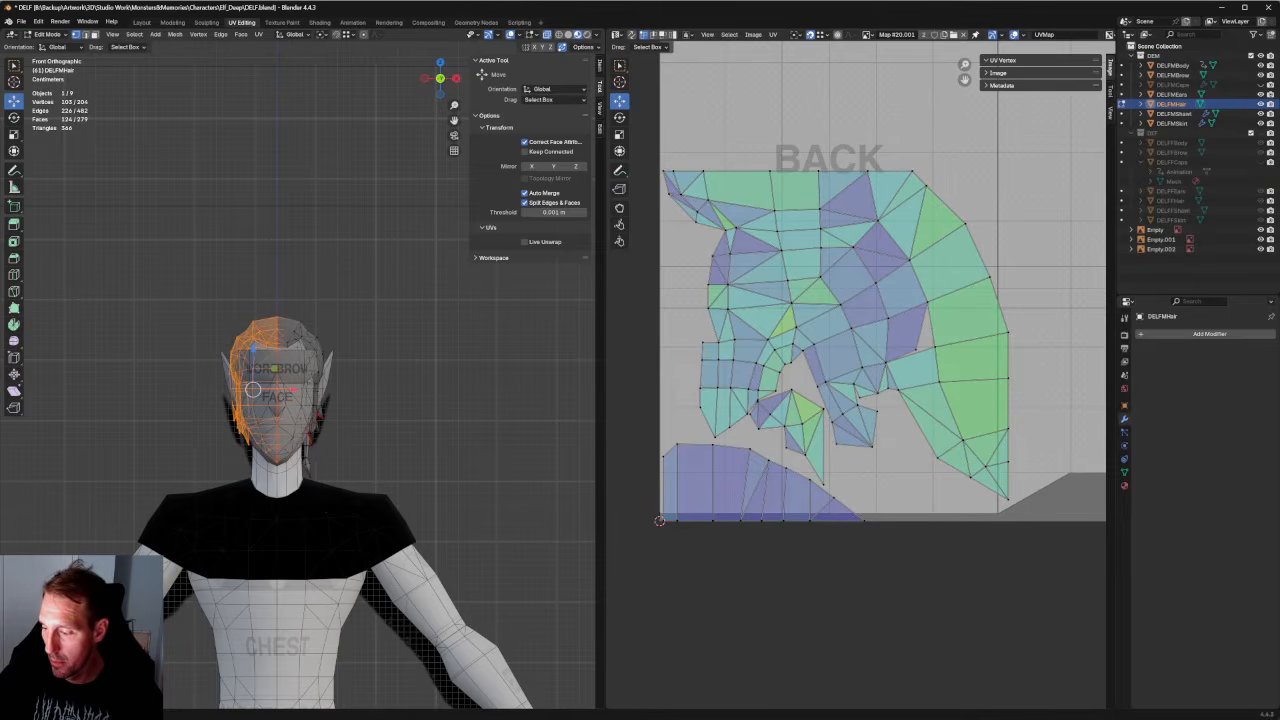
Select the main hair UV island of the character's right half and move it outside the texture, beside the other half.
scroll(880, 281, down, 3)
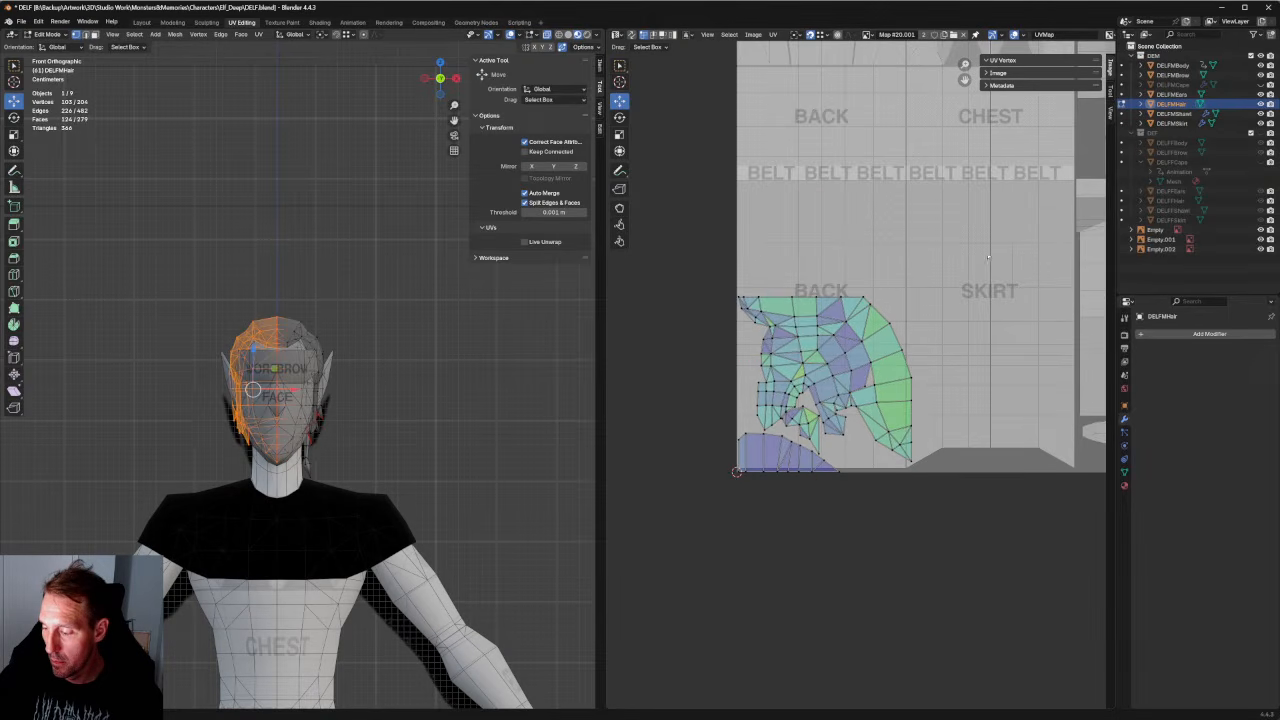
drag(939, 279, 860, 380)
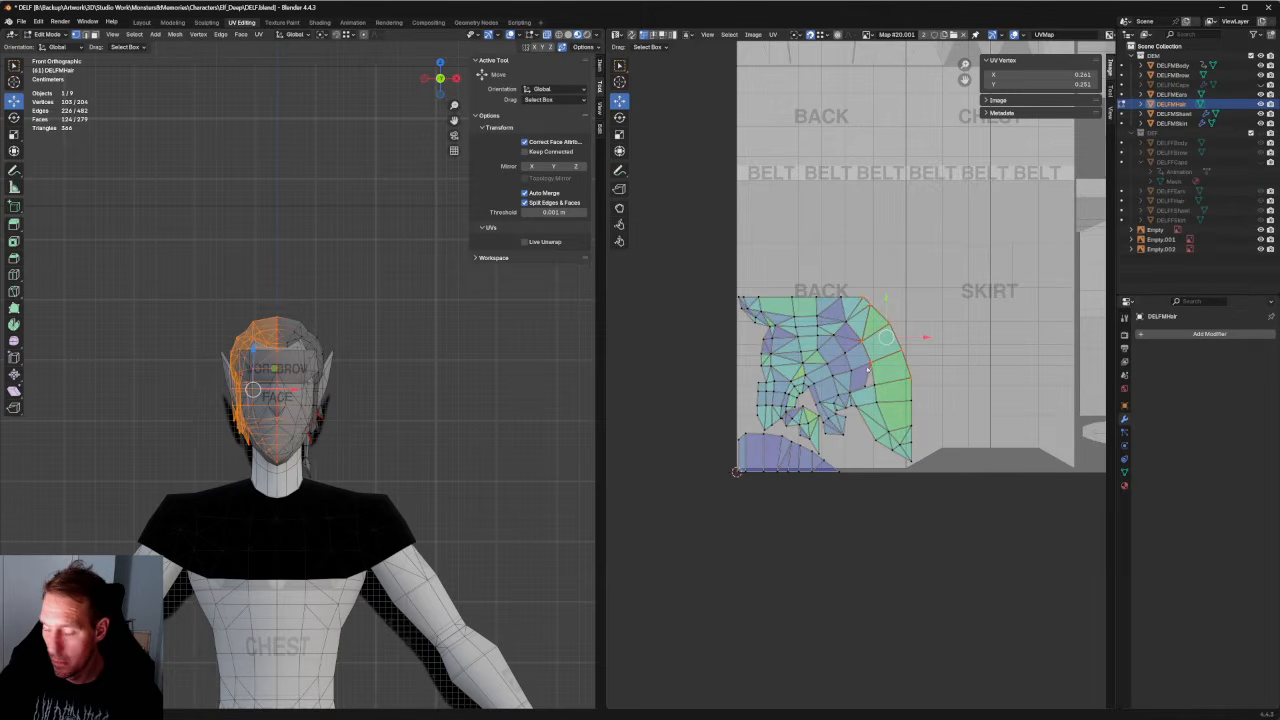
key(alt+a)
key(l)
scroll(861, 382, down, 1)
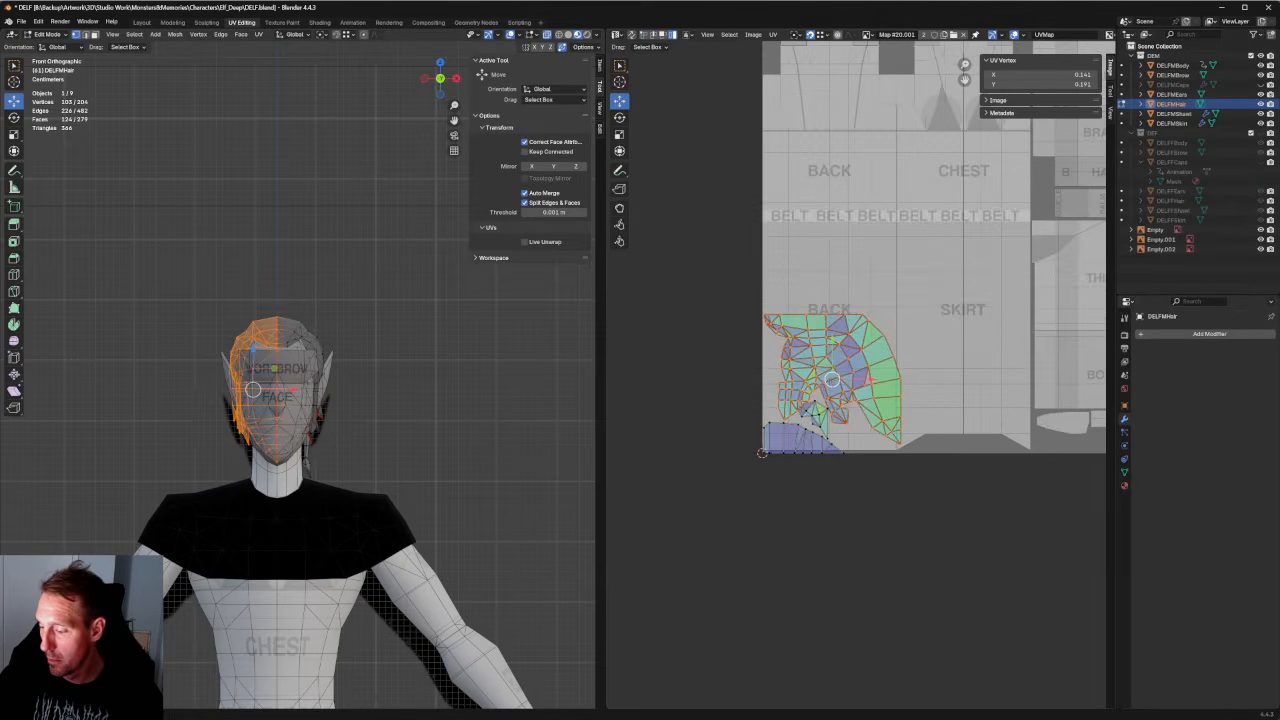
drag(831, 379, 678, 370)
click(674, 460)
click(438, 325)
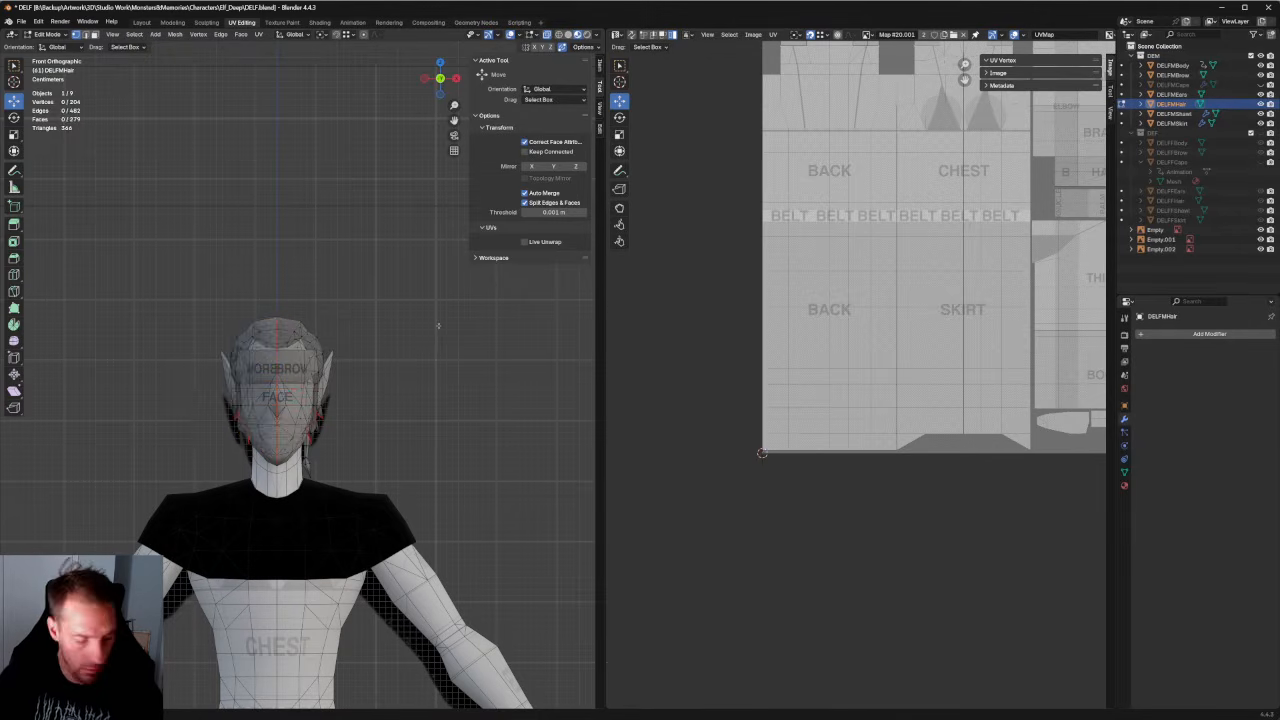
Show all hair UVs, move the separated hair island across to the other side of its counterpart and mirror it on X.
key(a)
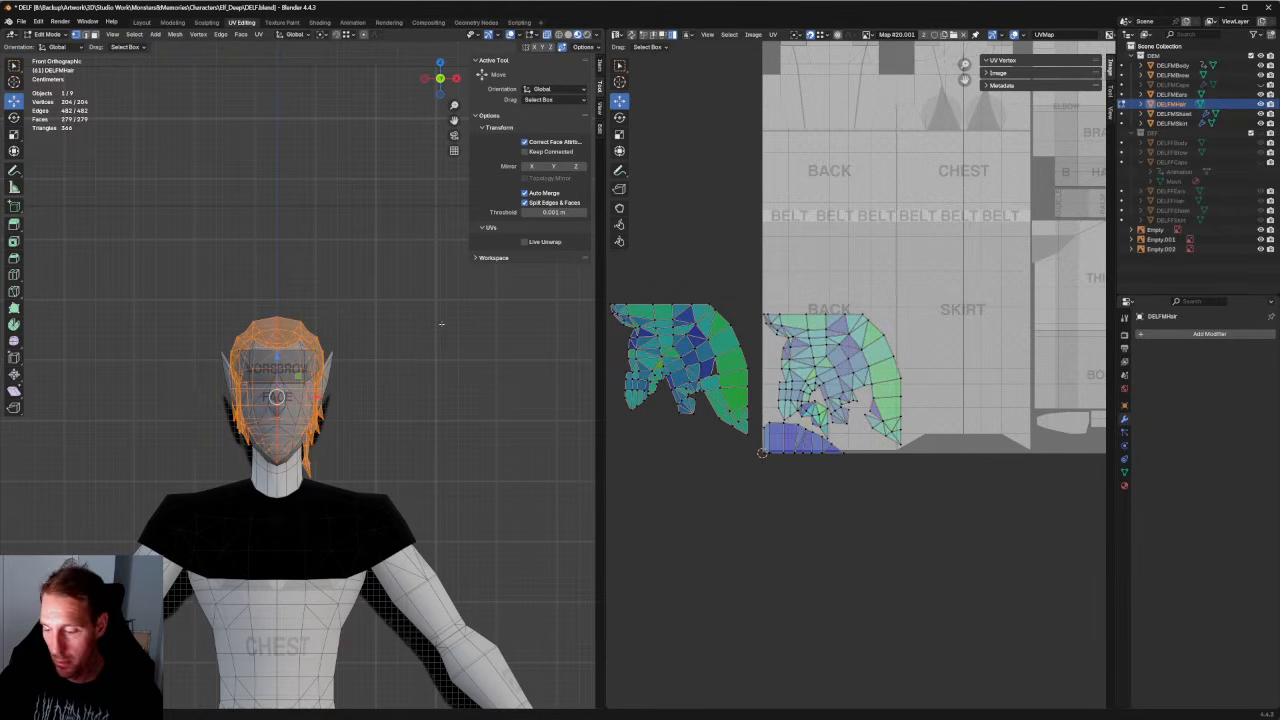
scroll(808, 433, up, 5)
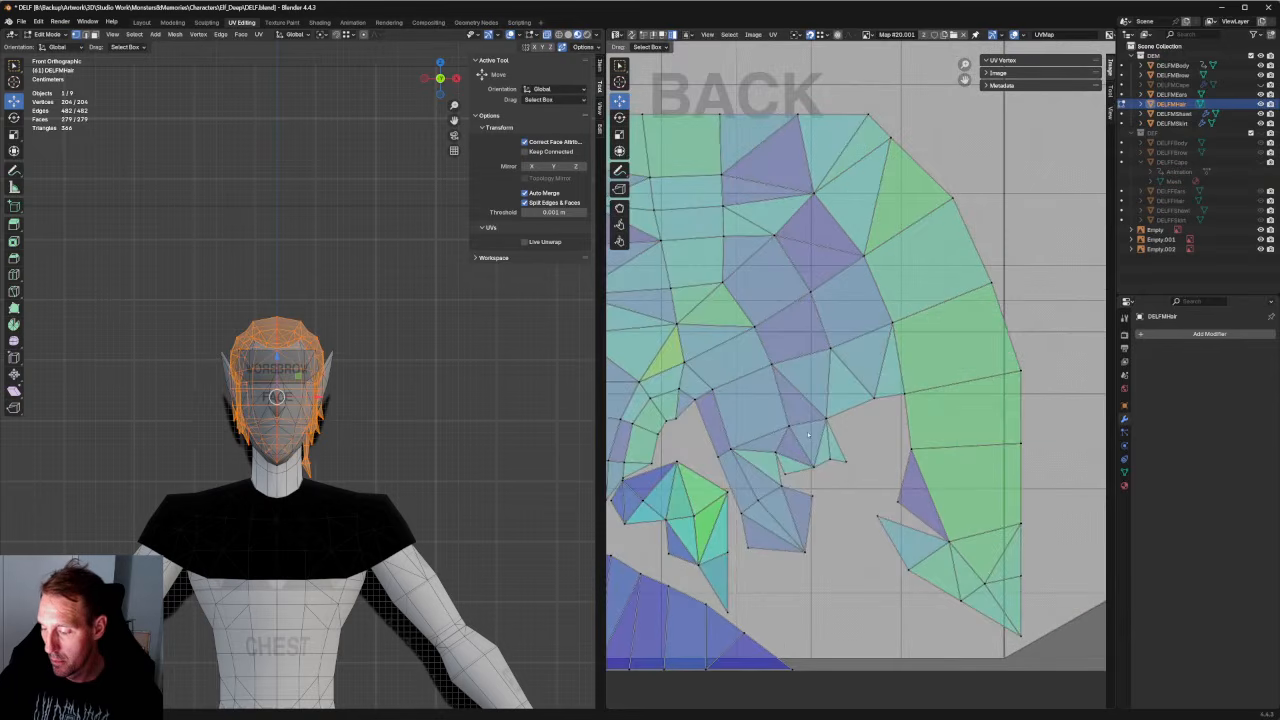
scroll(808, 433, down, 5)
click(666, 410)
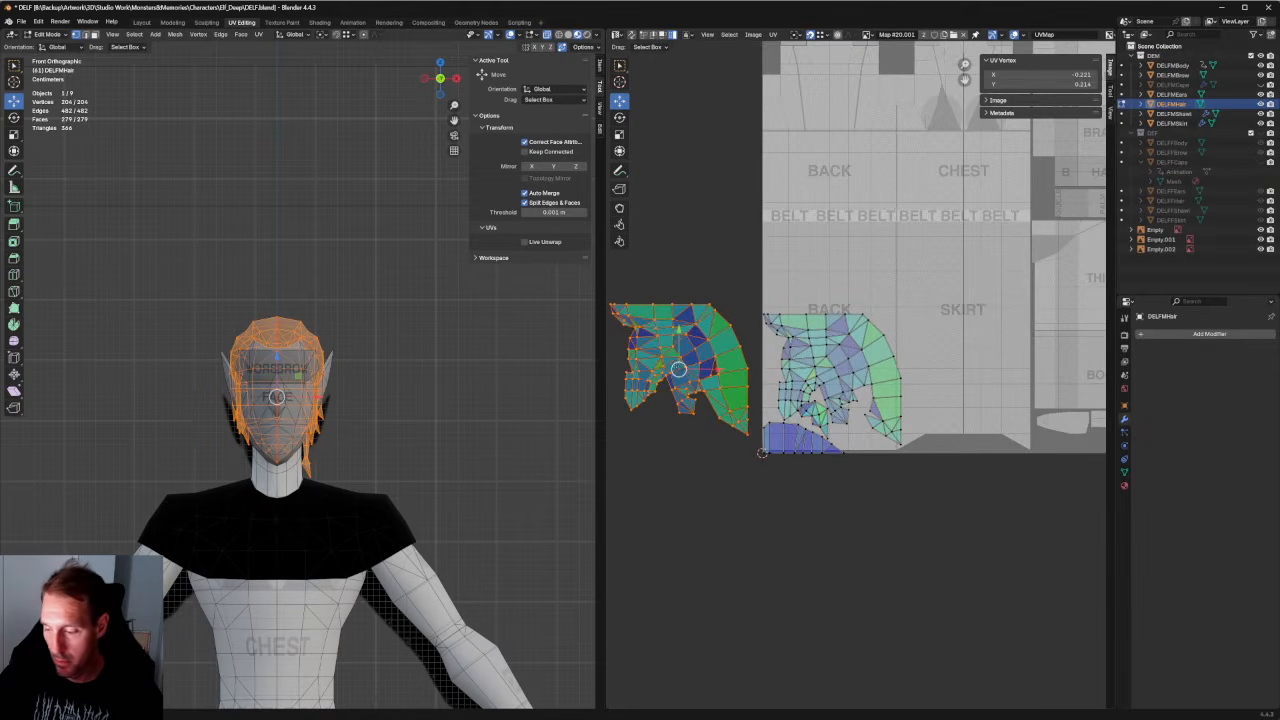
drag(678, 369, 950, 386)
right_click(947, 385)
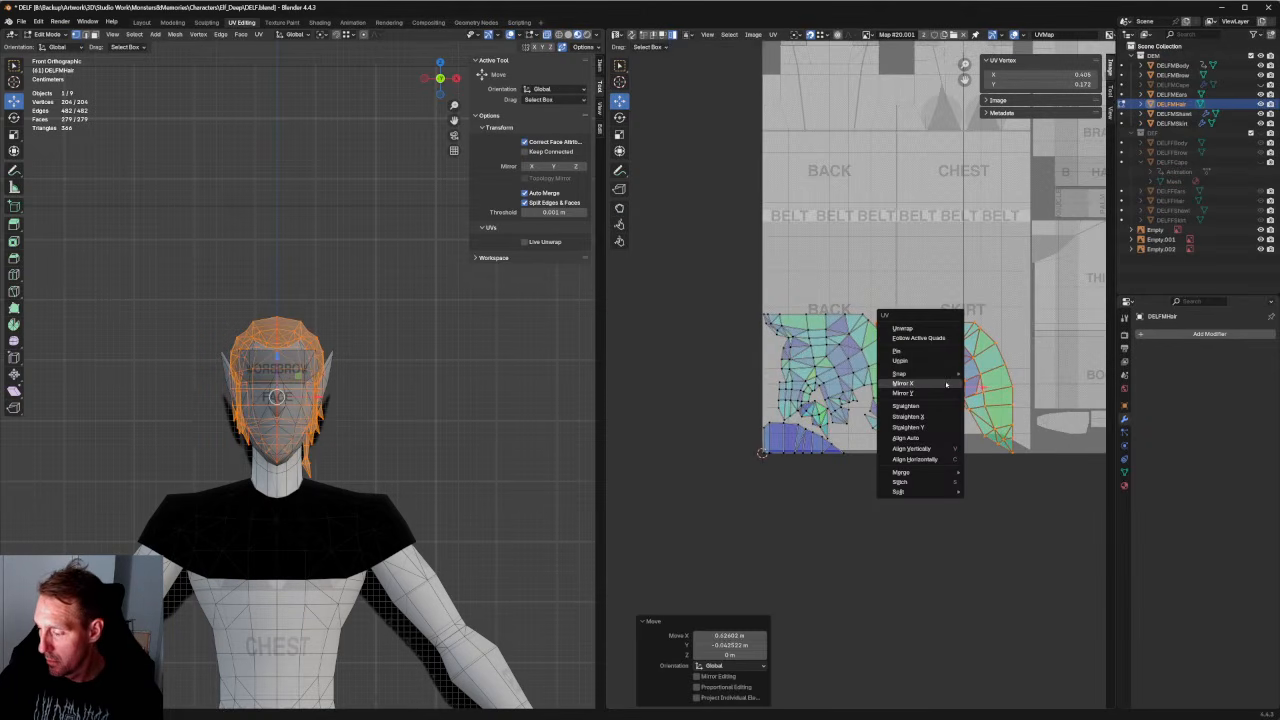
click(946, 385)
Move the mirrored hair island until its back edge meets the other half's edge and their upper edges line up.
scroll(1027, 393, up, 3)
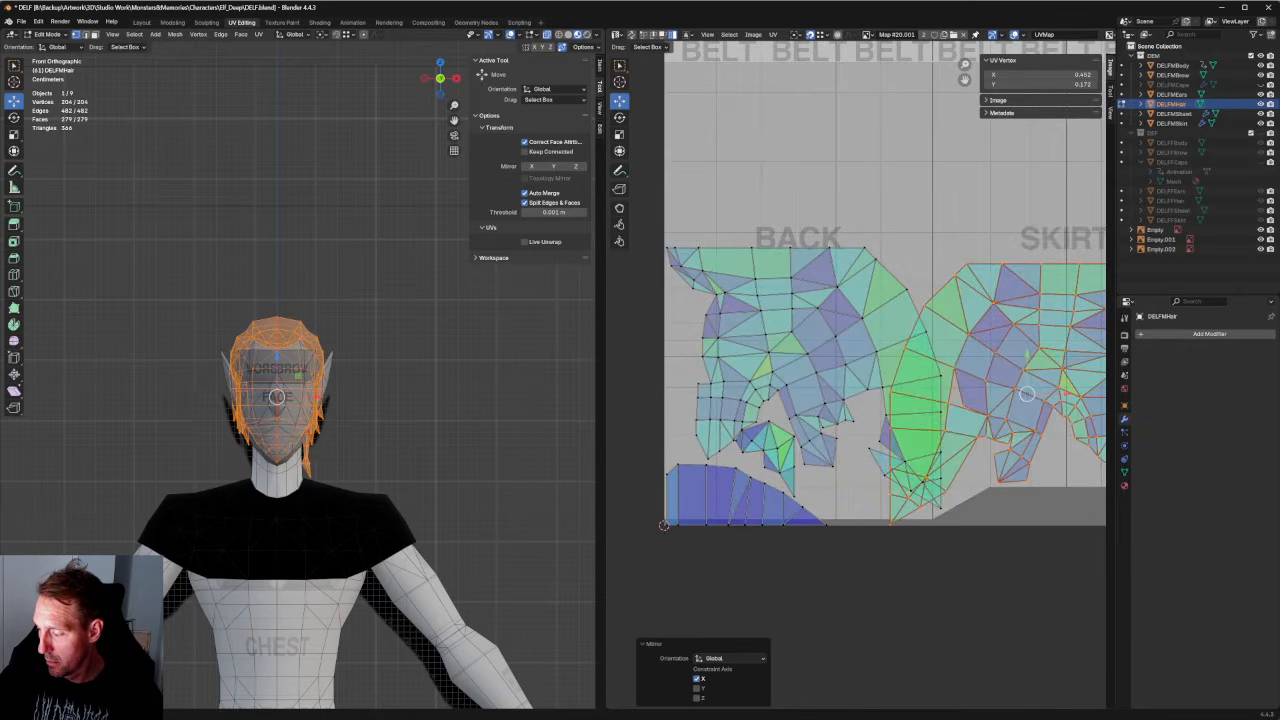
key(g)
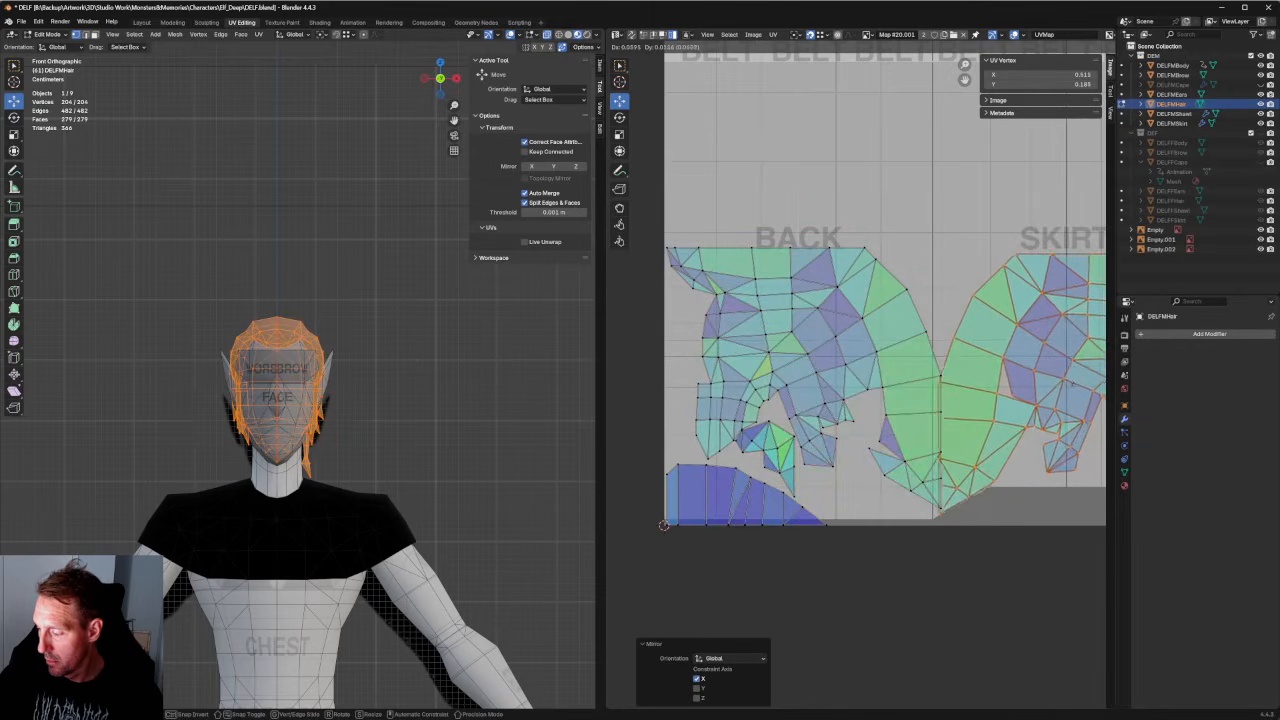
middle_drag(953, 427, 821, 435)
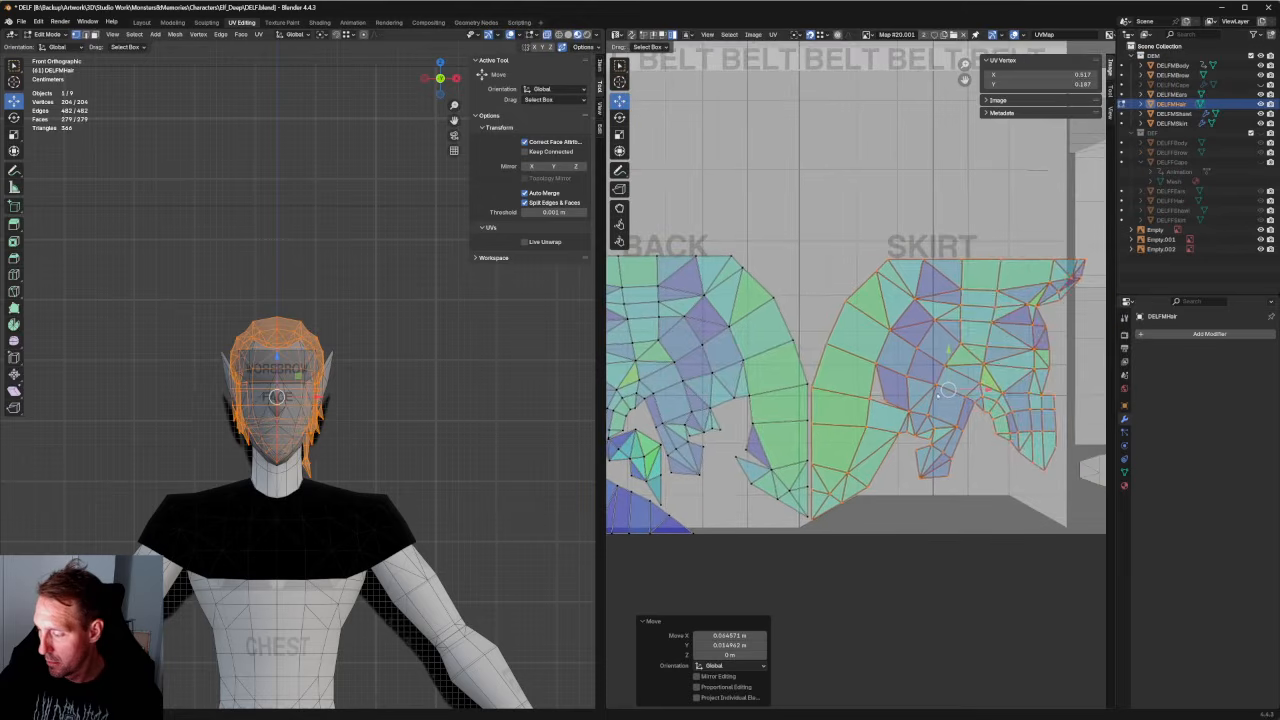
mouse_move(948, 388)
mouse_down()
mouse_move(797, 382)
mouse_move(932, 382)
mouse_up()
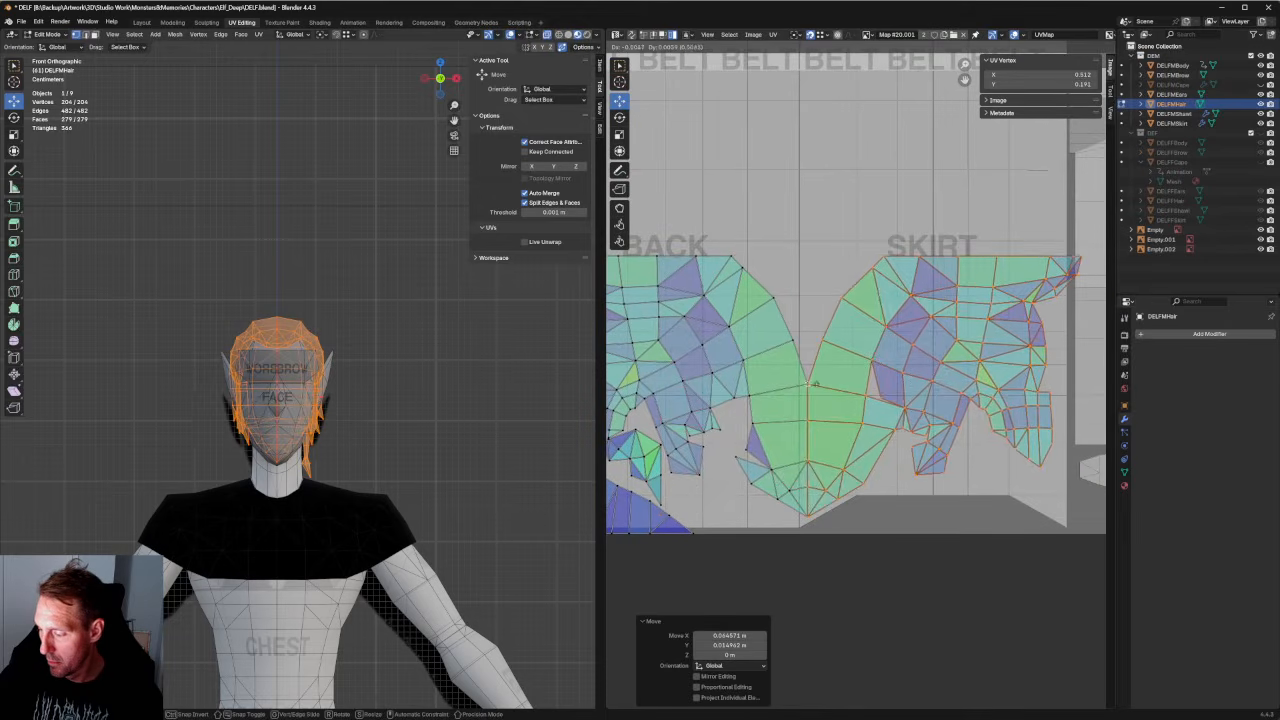
scroll(893, 505, down, 3)
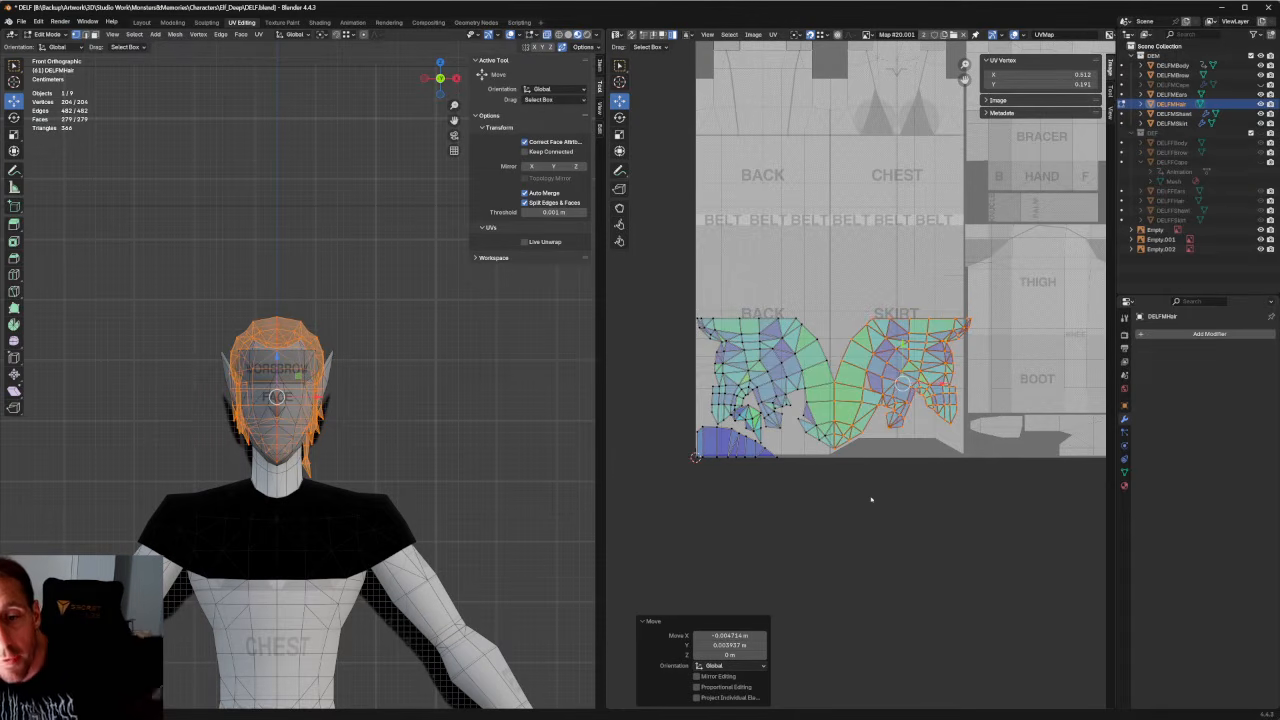
Select both linked hair UV halves and switch the UV background image to guide-1001.png.
scroll(977, 334, up, 2)
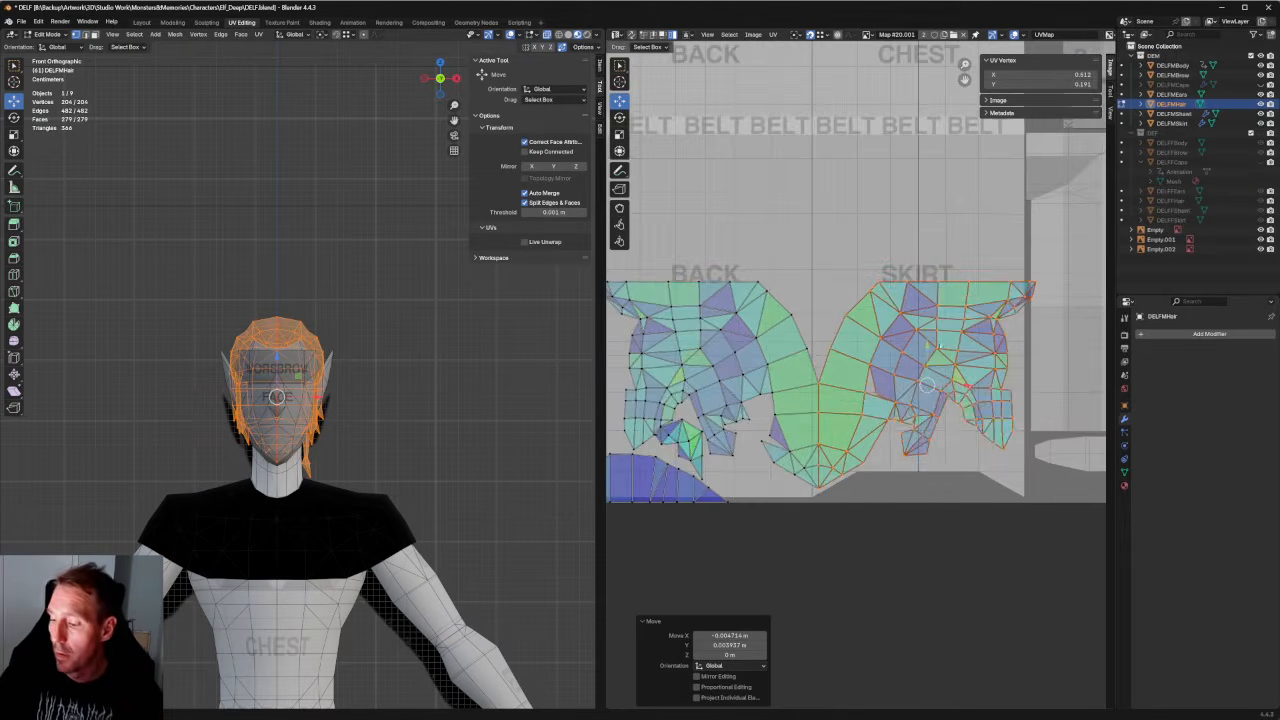
scroll(1031, 282, down, 1)
key(ctrl+l)
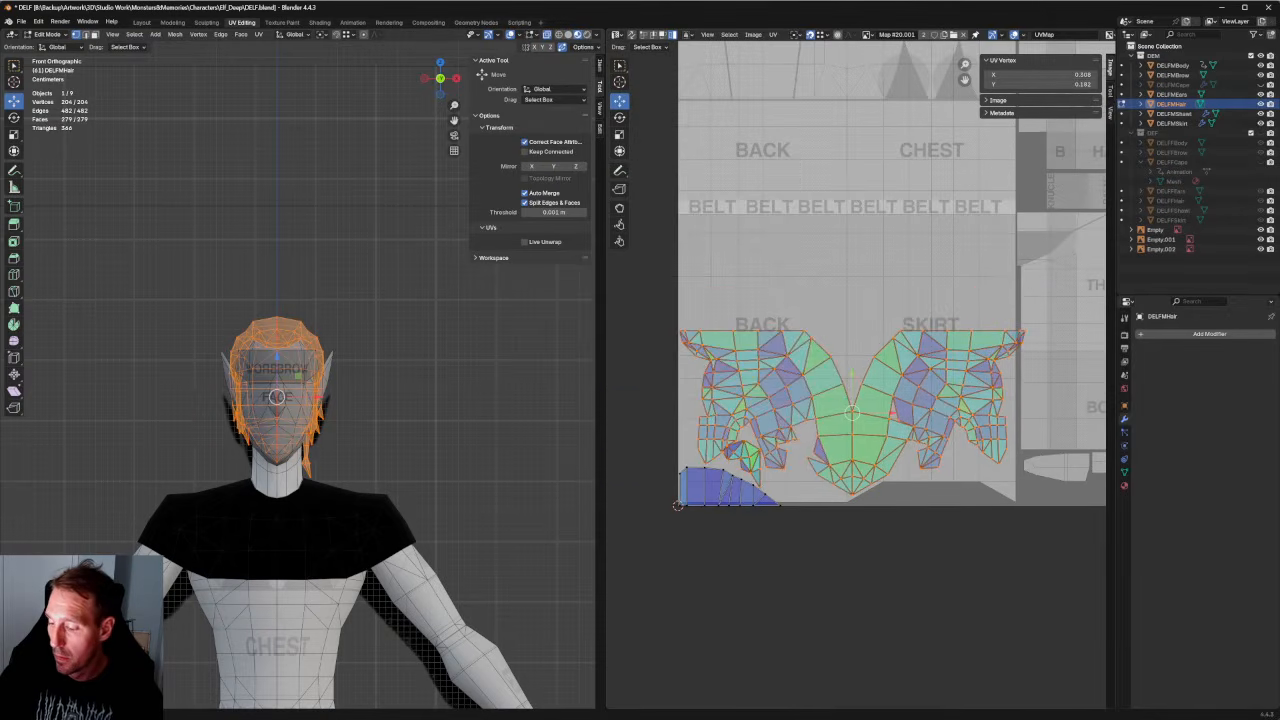
middle_drag(937, 326, 927, 342)
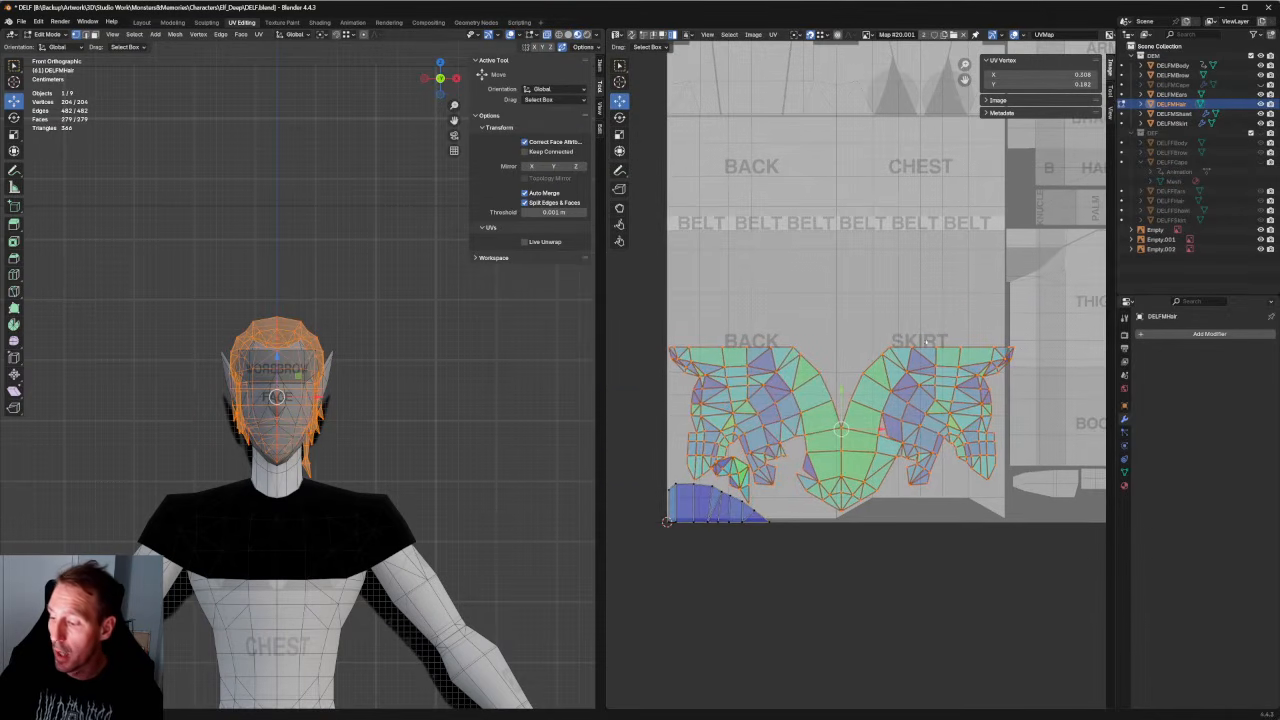
click(866, 35)
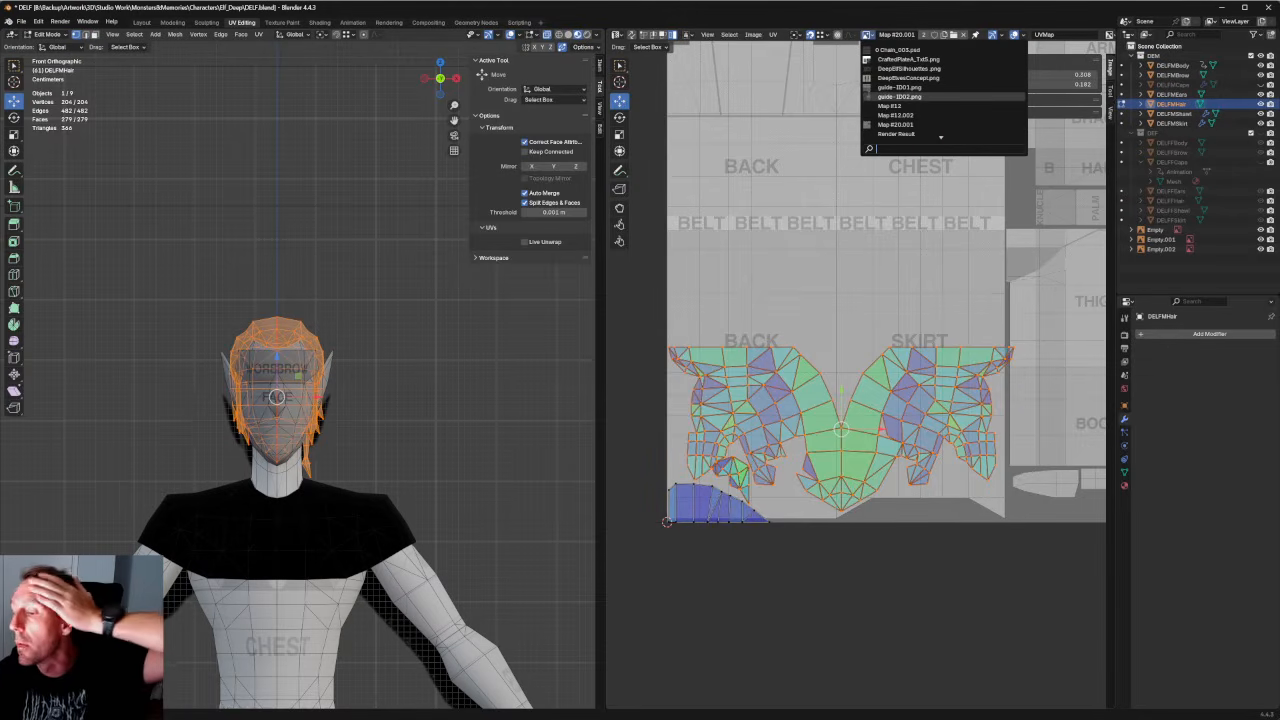
click(867, 87)
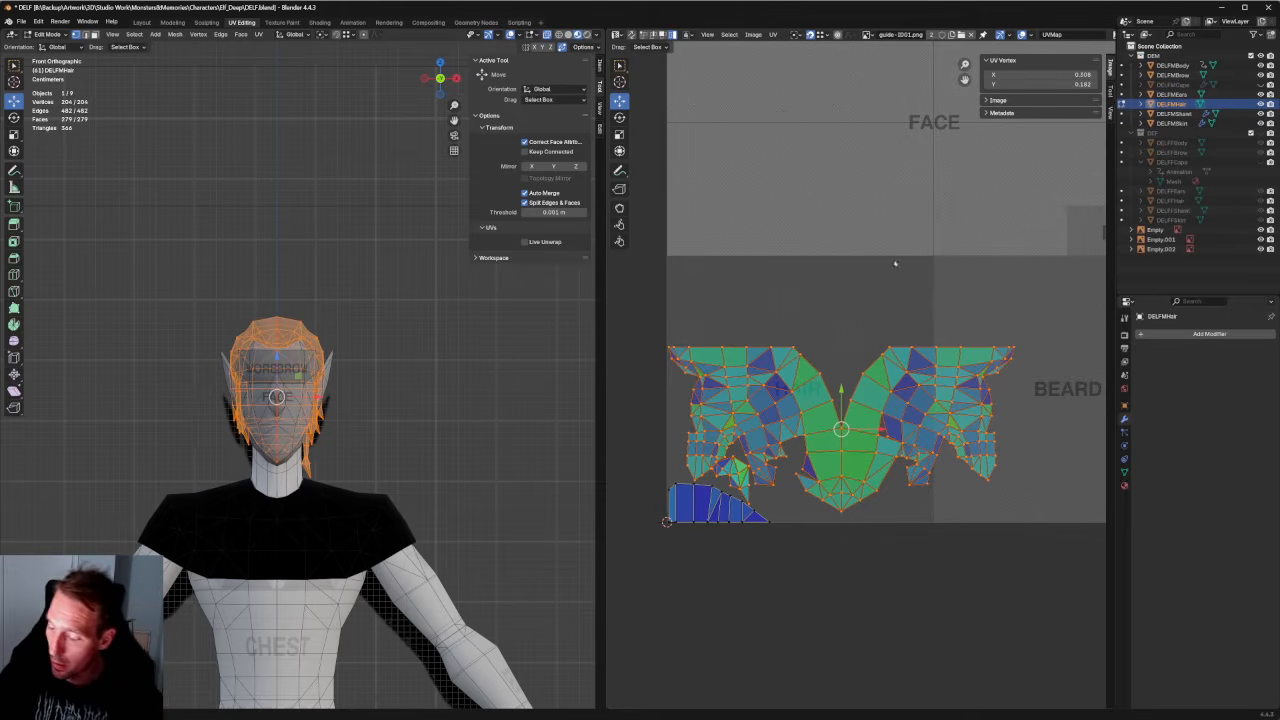
Scale all hair UV islands together with the Transform tool to fit the width of the guide's HAIR area.
key(shift+space)
key(t)
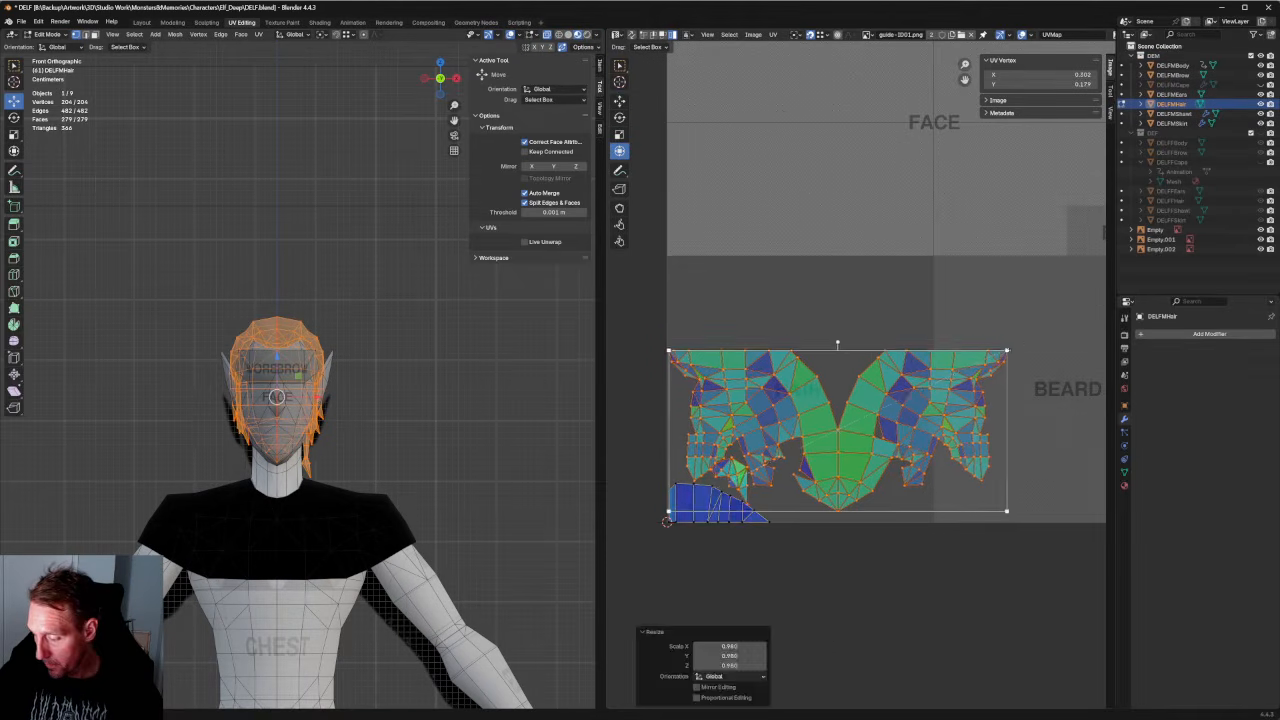
drag(1056, 287, 646, 576)
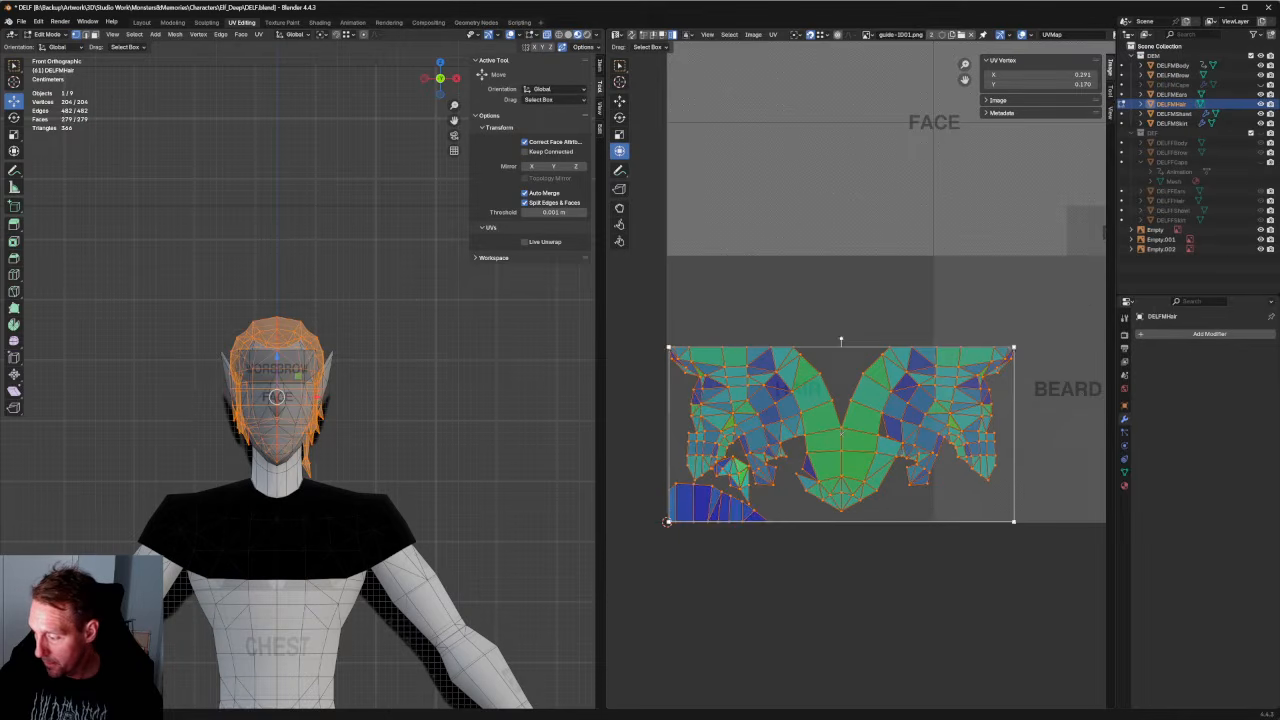
drag(1014, 348, 694, 490)
Move all hair UVs up along Y until their upper edge sits on the border between the HAIR and FACE areas.
key(shift+space)
key(g)
drag(996, 340, 624, 586)
drag(802, 423, 901, 318)
scroll(829, 423, up, 7)
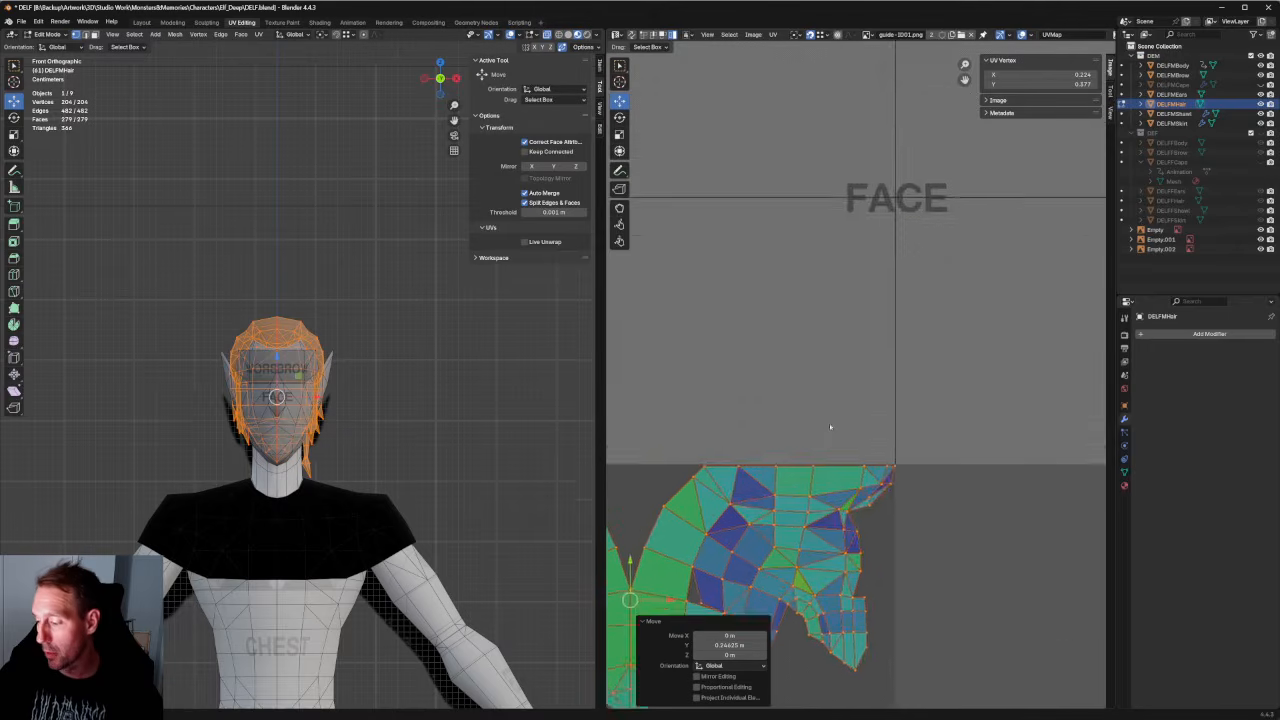
scroll(789, 455, down, 2)
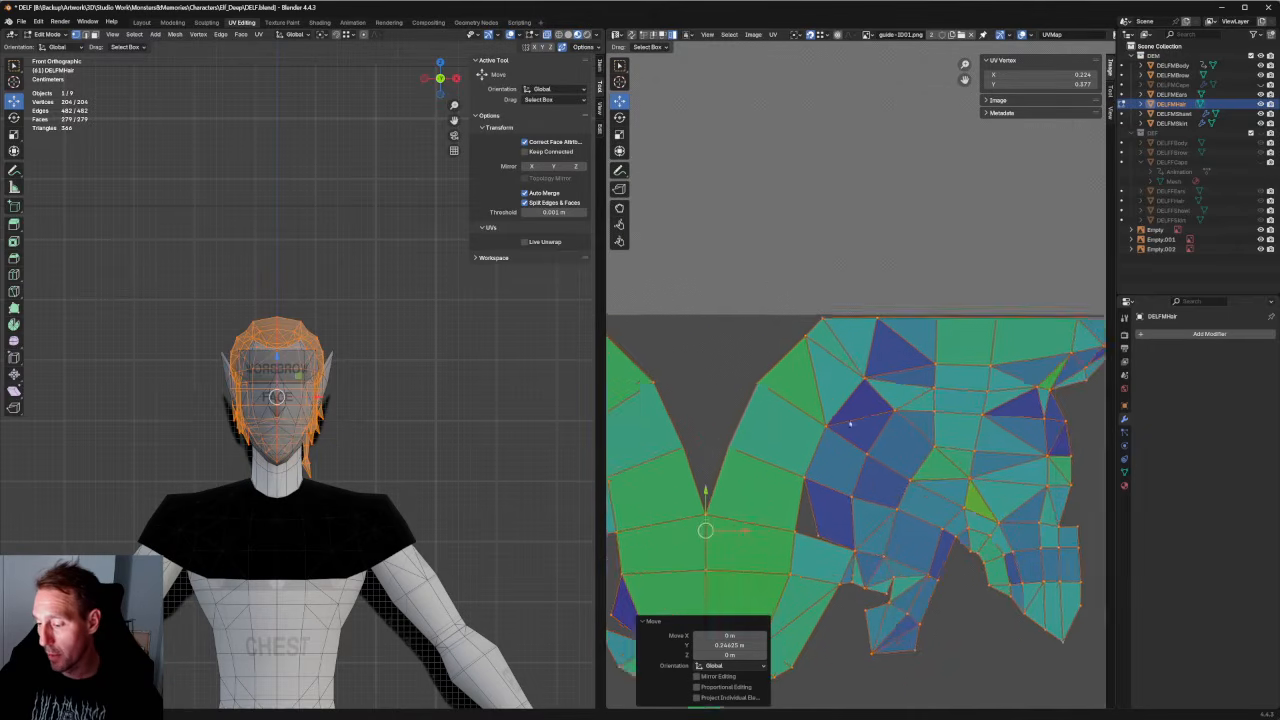
scroll(789, 455, up, 2)
key(g)
key(y)
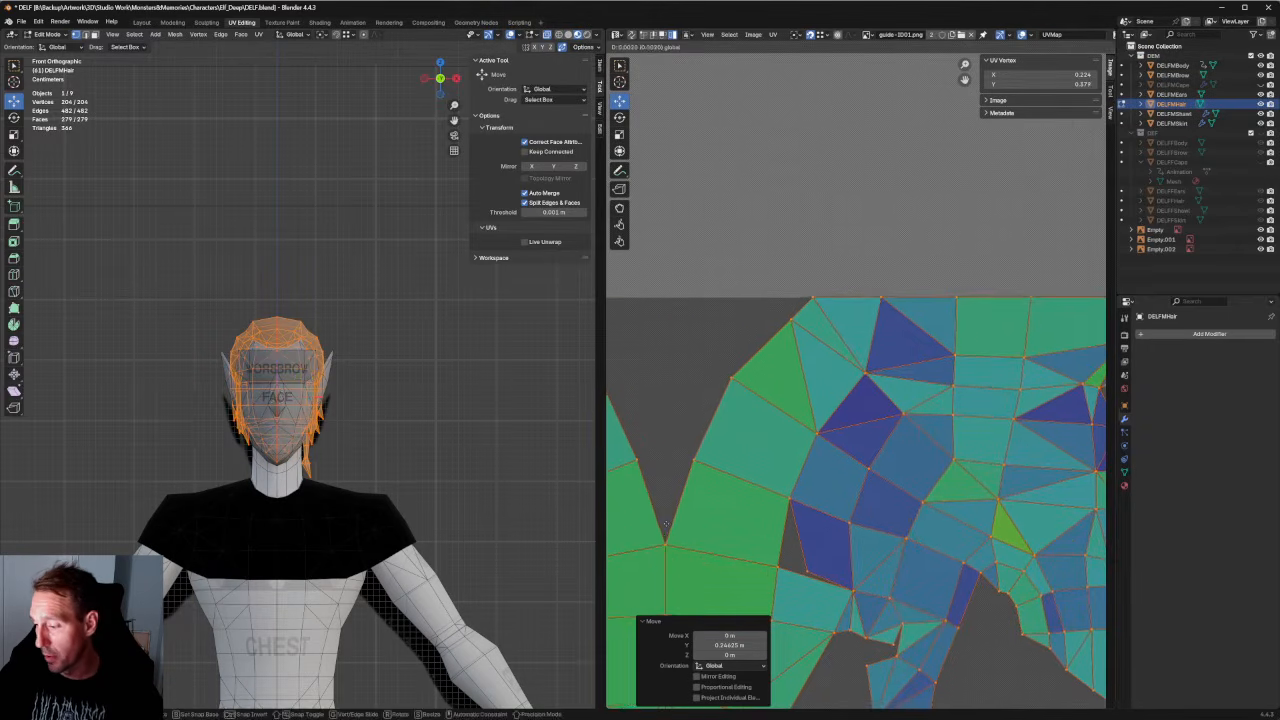
click(861, 381)
scroll(861, 381, down, 6)
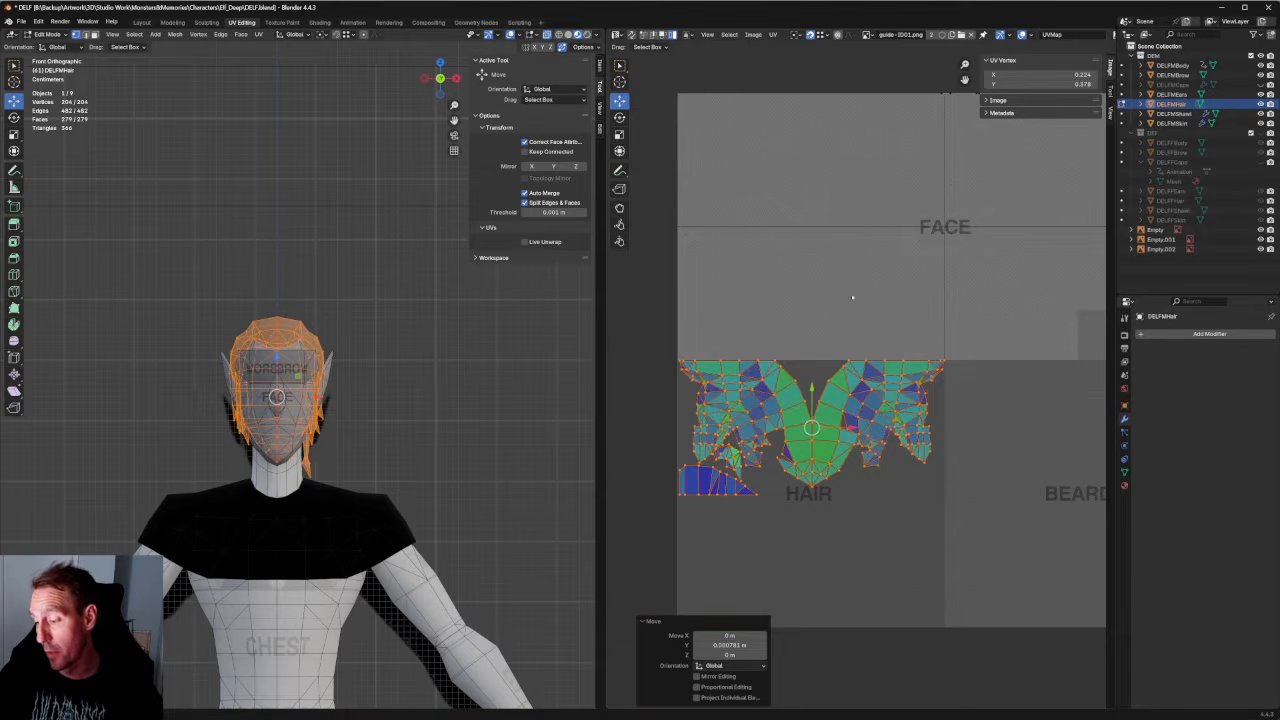
Examine the joined hair UV halves and how they fill the guide's HAIR area.
scroll(860, 370, up, 5)
middle_drag(744, 649, 820, 463)
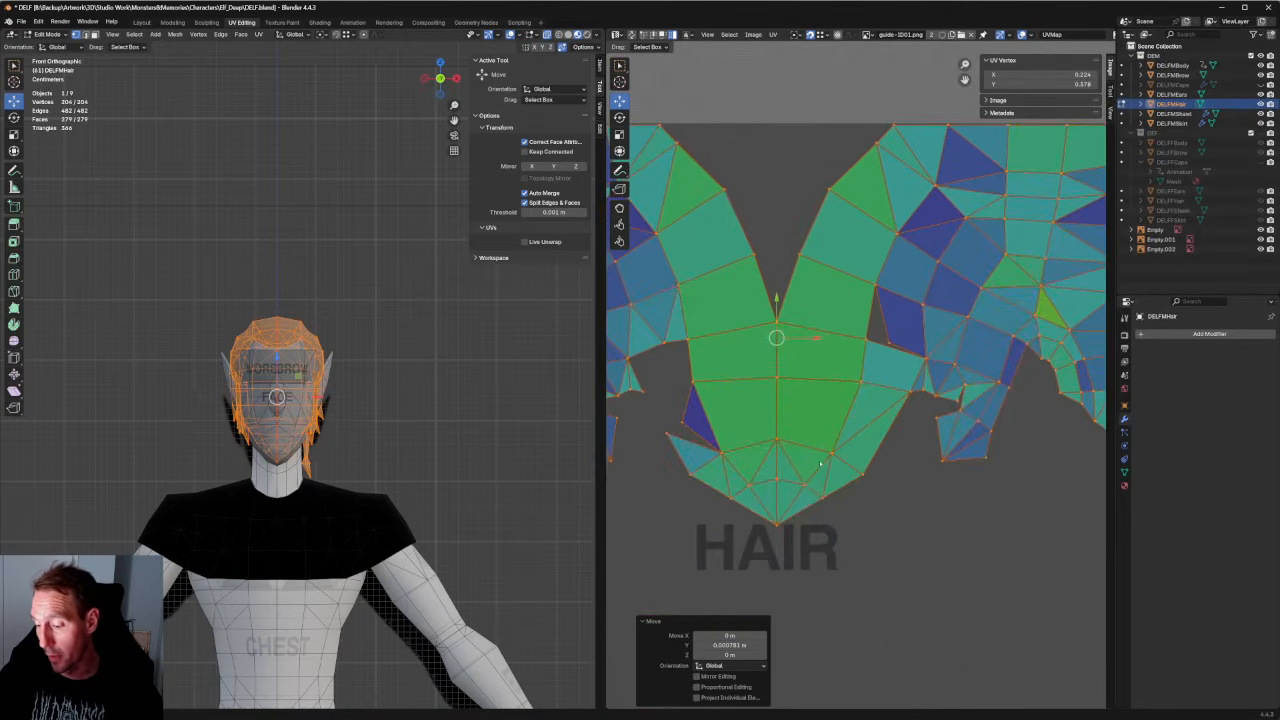
scroll(820, 465, down, 2)
click(818, 508)
scroll(820, 470, down, 3)
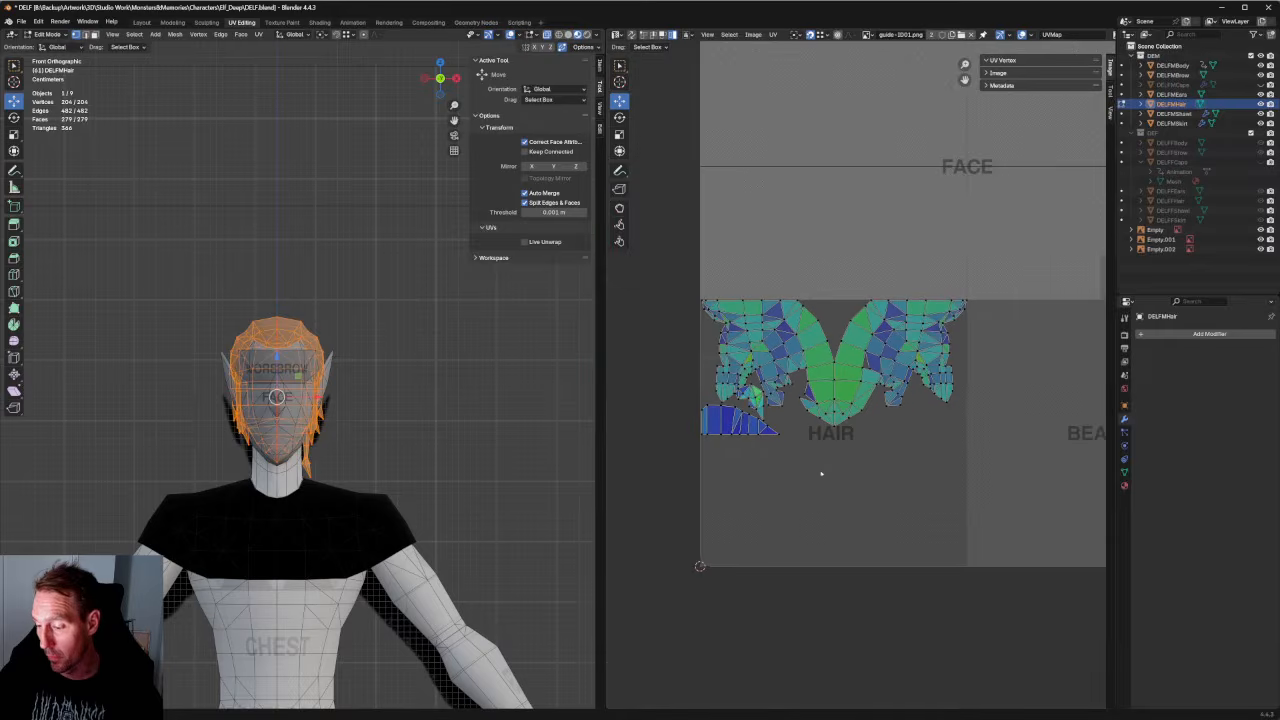
scroll(795, 365, up, 5)
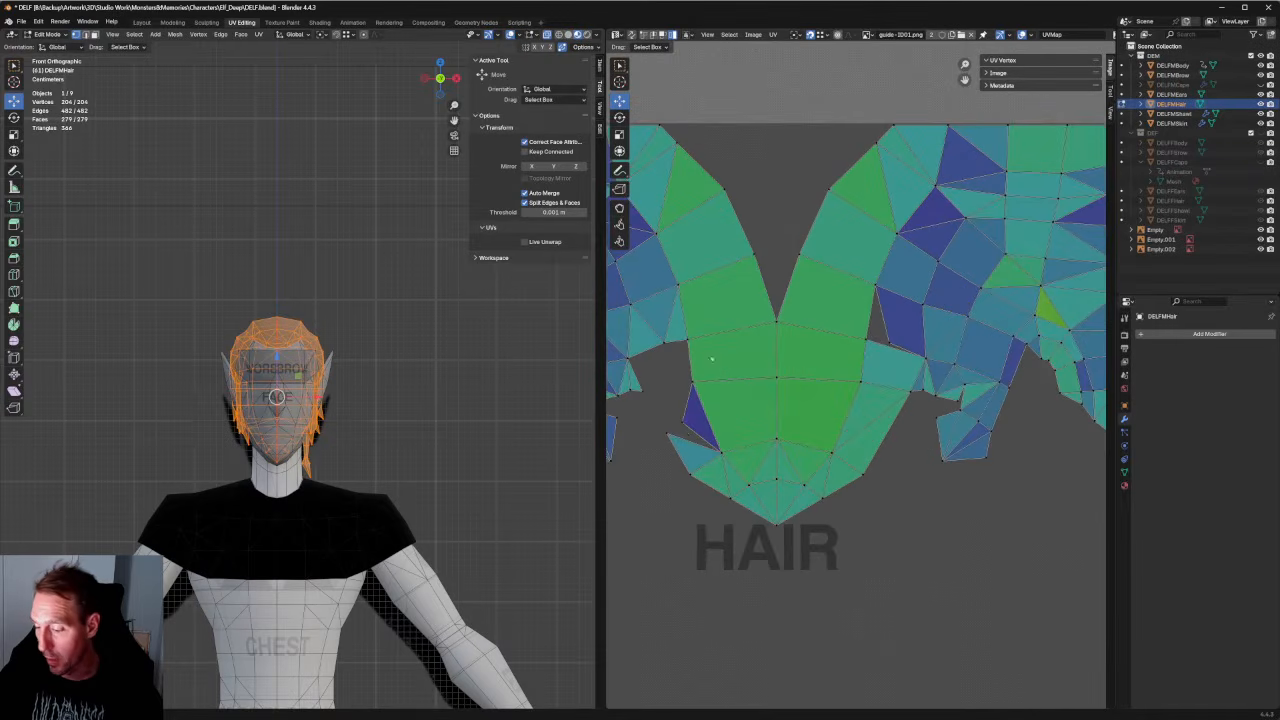
scroll(712, 359, down, 5)
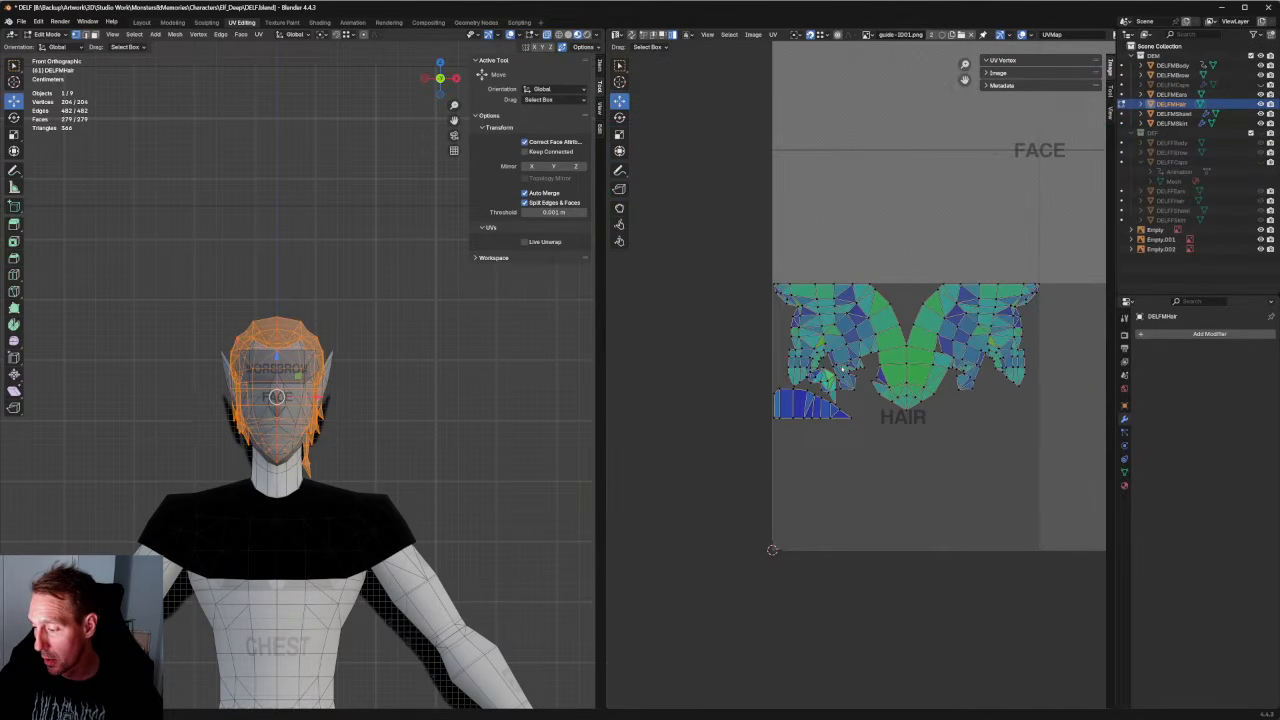
scroll(860, 380, down, 2)
Select the pointed lower tip of the long hair strand hanging behind the ear on the hair mesh.
middle_drag(320, 396, 358, 396)
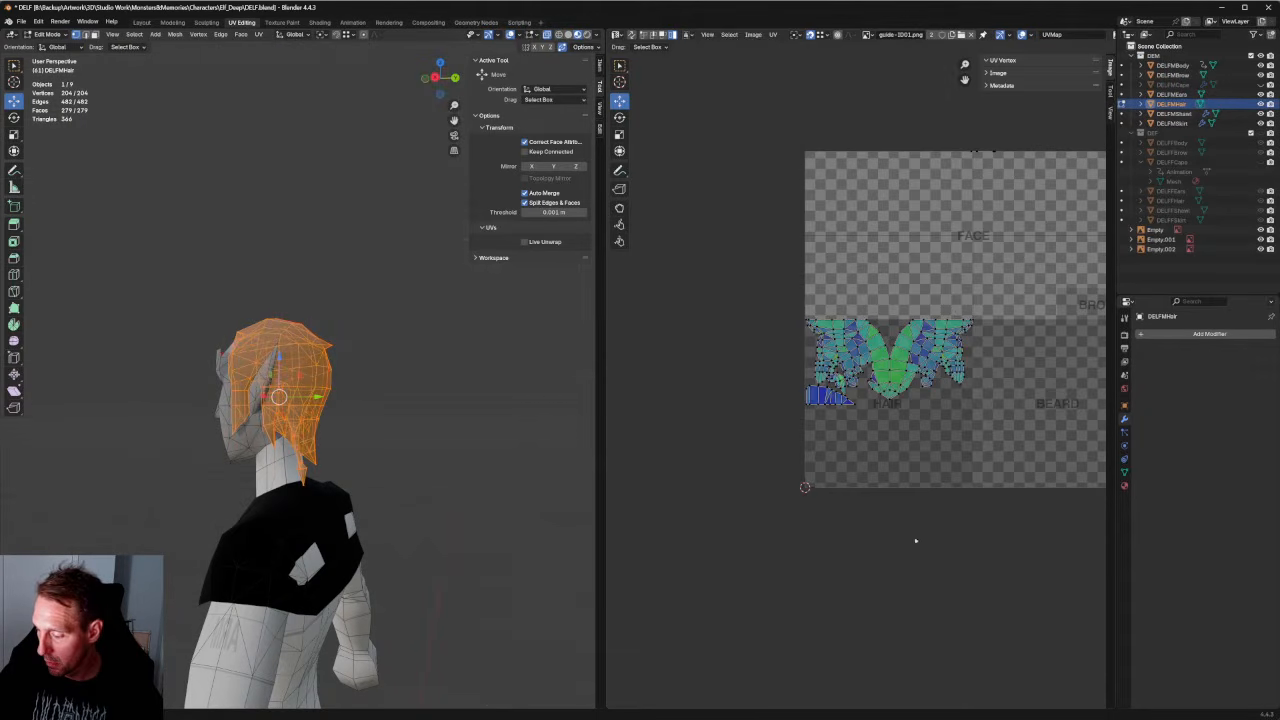
drag(1002, 592, 749, 394)
middle_drag(300, 485, 328, 487)
scroll(328, 487, up, 6)
drag(466, 552, 370, 456)
middle_drag(497, 456, 420, 425)
Select all UVs of the strand tip scattered beyond the texture square and unwrap them.
scroll(881, 423, down, 10)
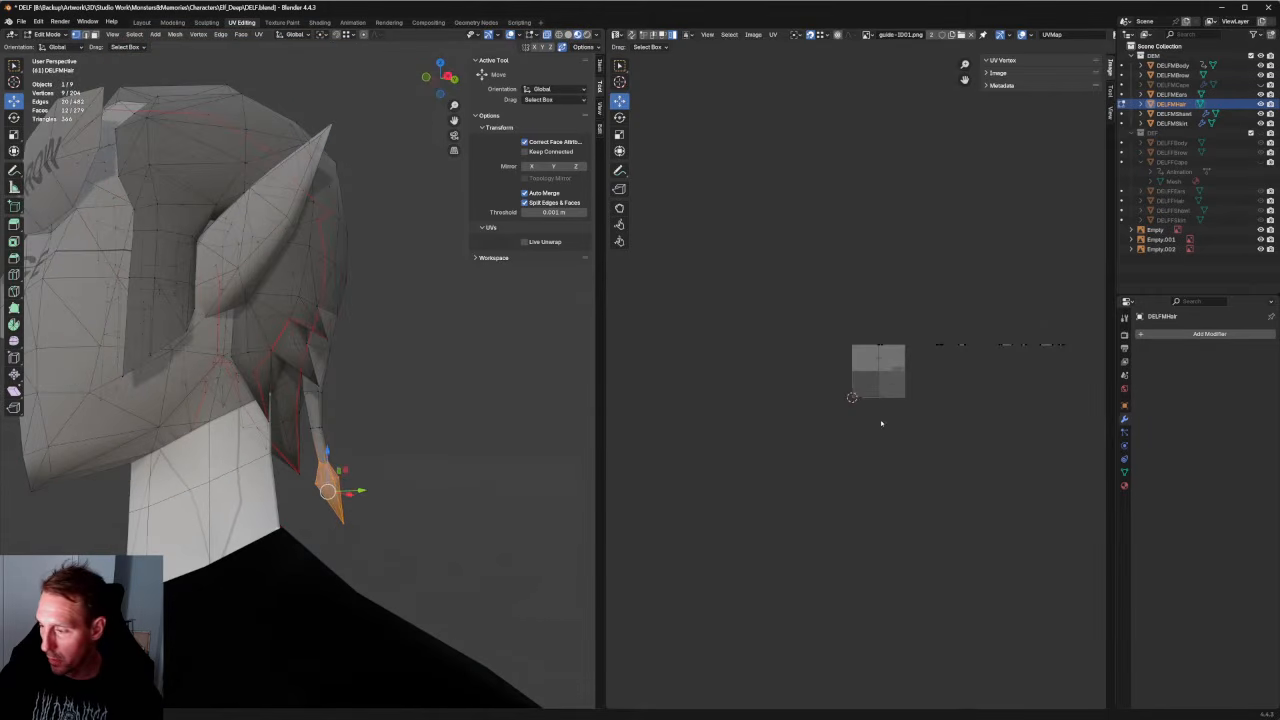
scroll(908, 372, up, 3)
middle_drag(938, 364, 820, 404)
drag(1050, 313, 763, 405)
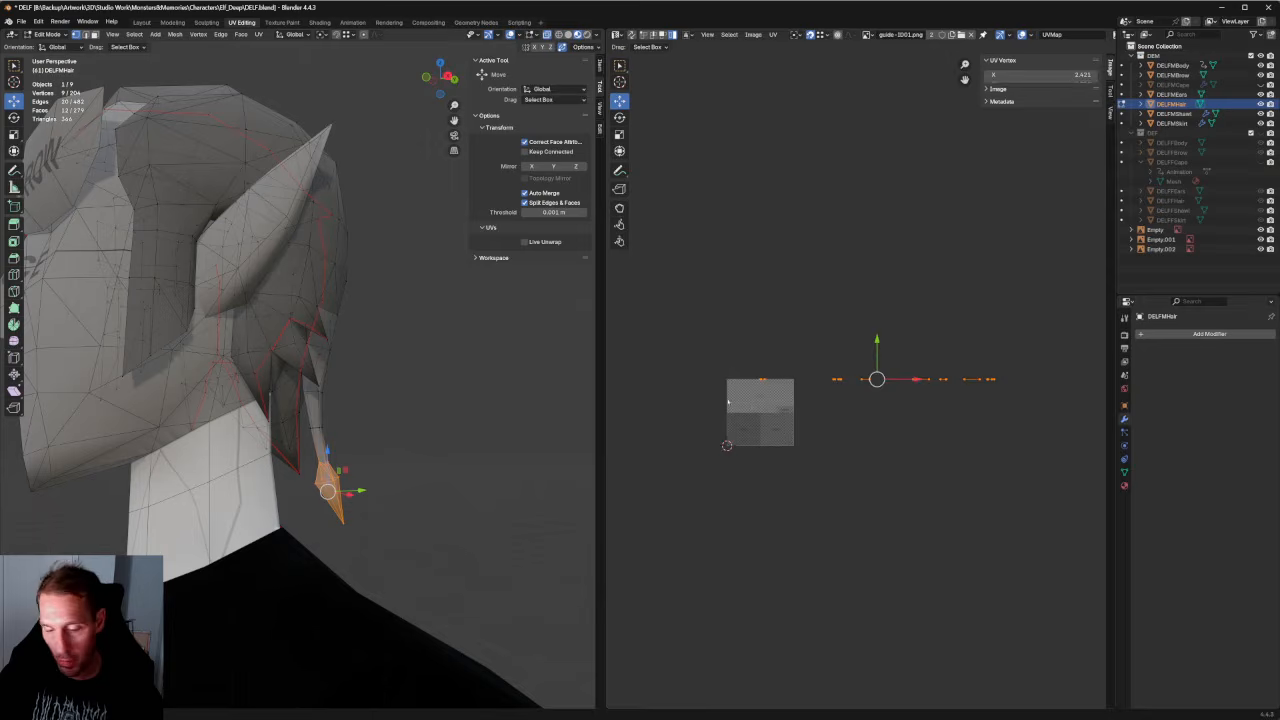
drag(1054, 326, 680, 396)
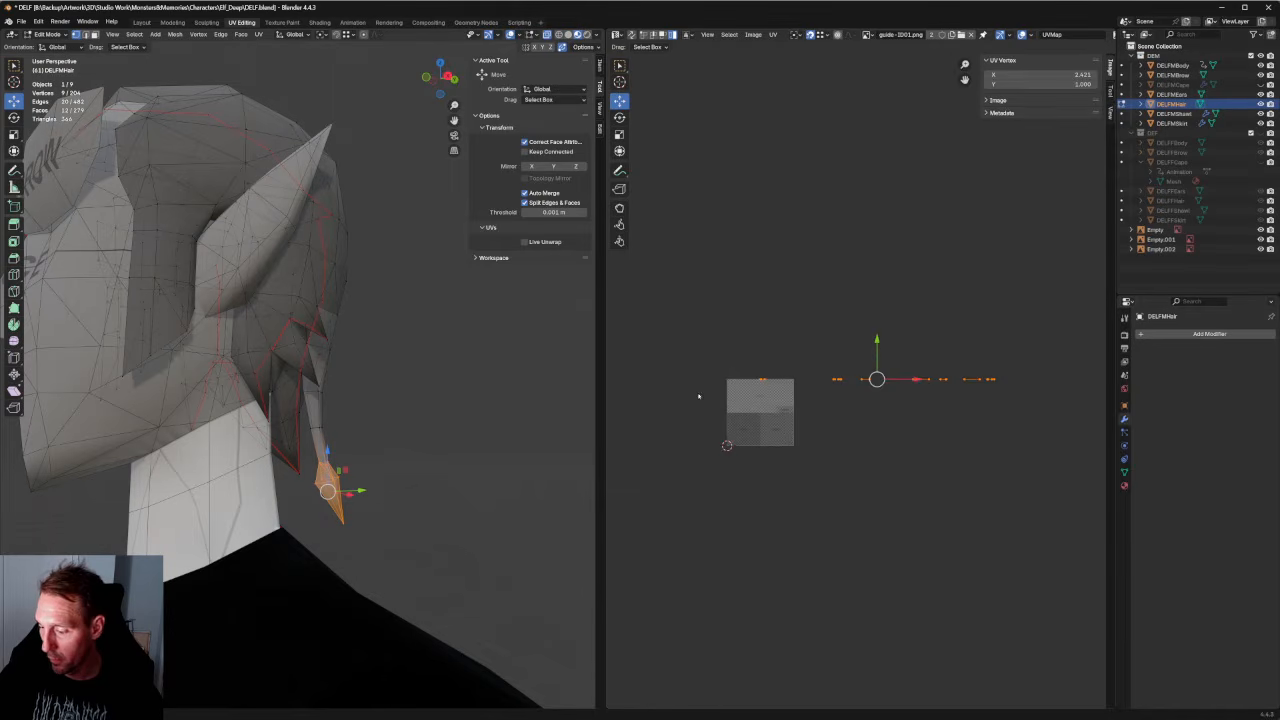
key(u)
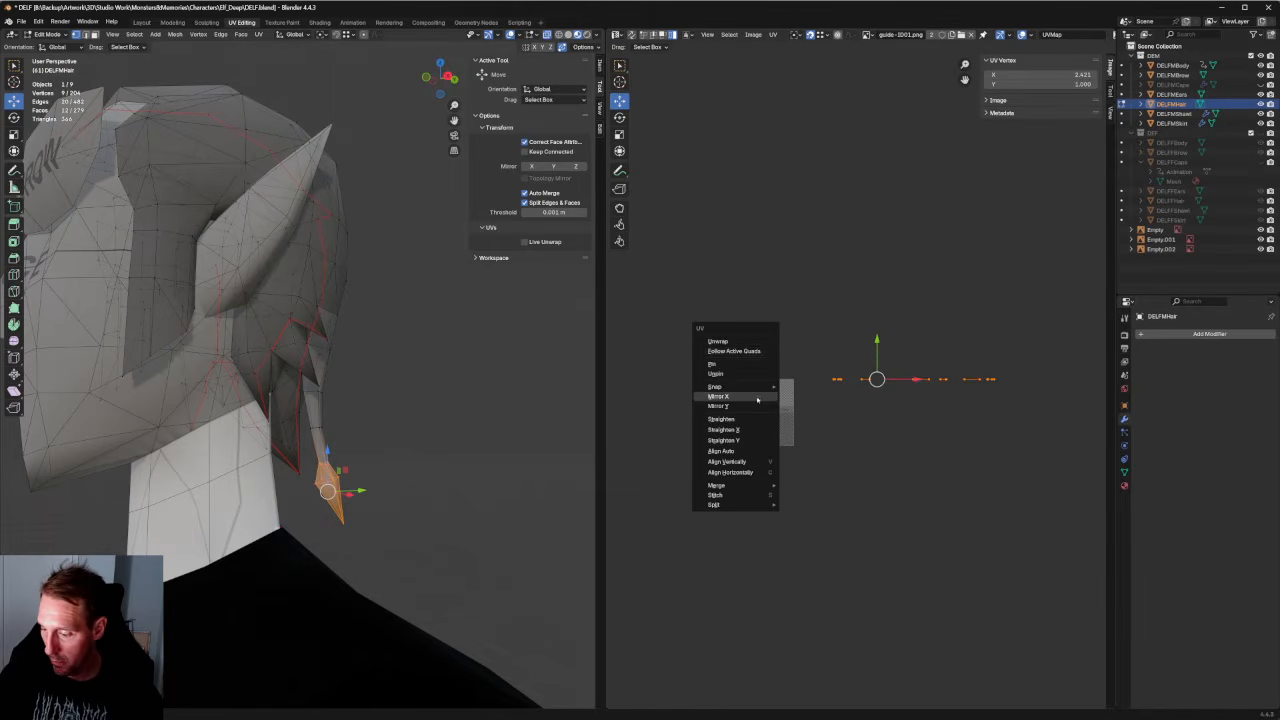
click(733, 346)
scroll(740, 385, up, 4)
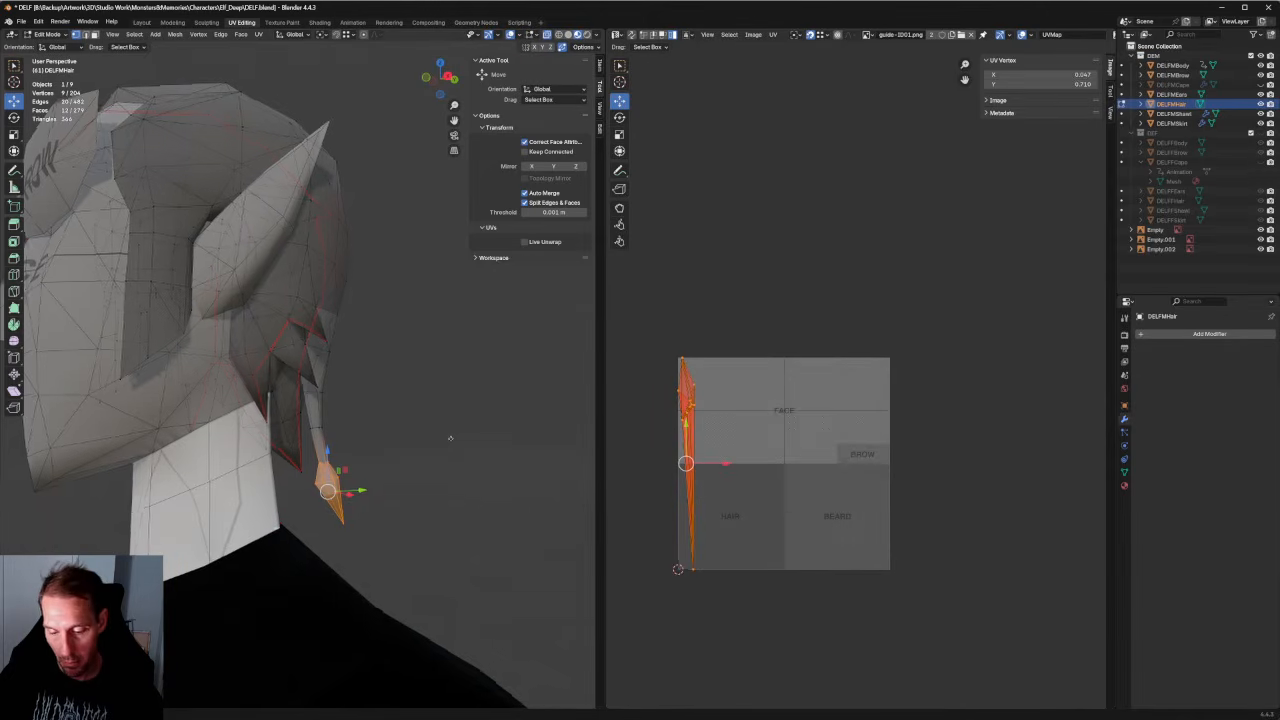
middle_drag(446, 443, 388, 440)
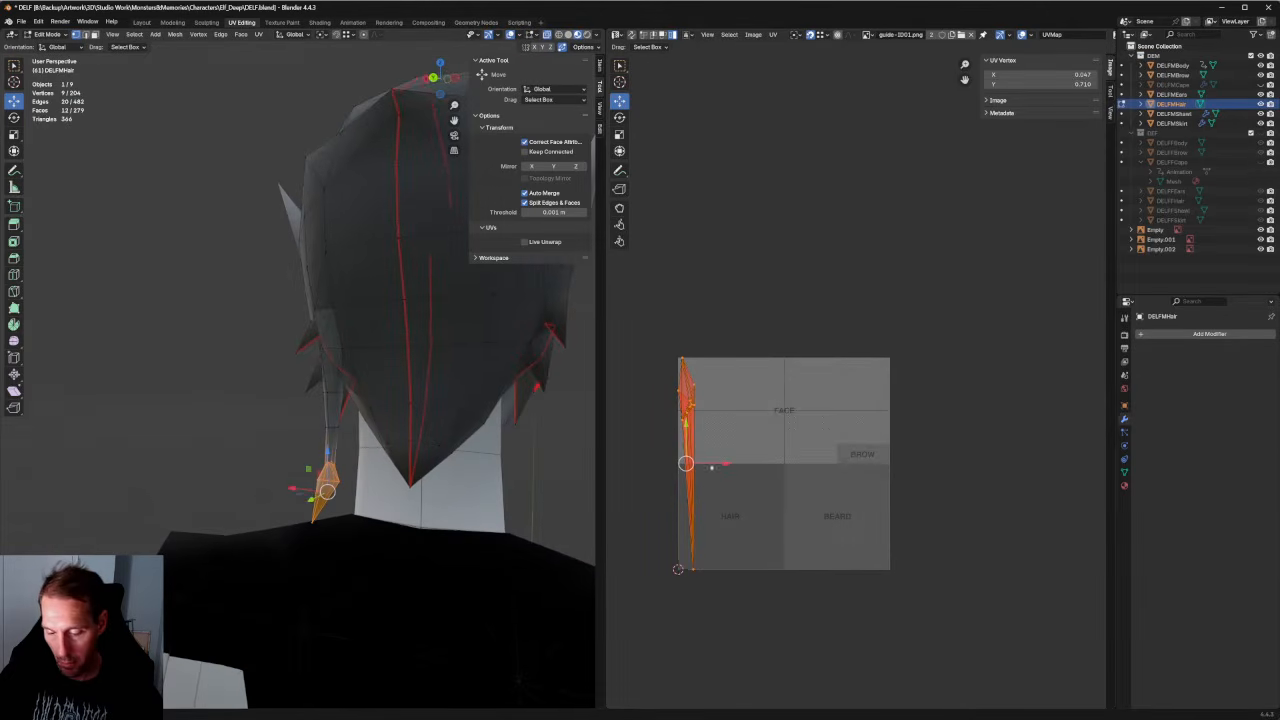
middle_drag(294, 443, 301, 432)
shift+drag(343, 441, 349, 428)
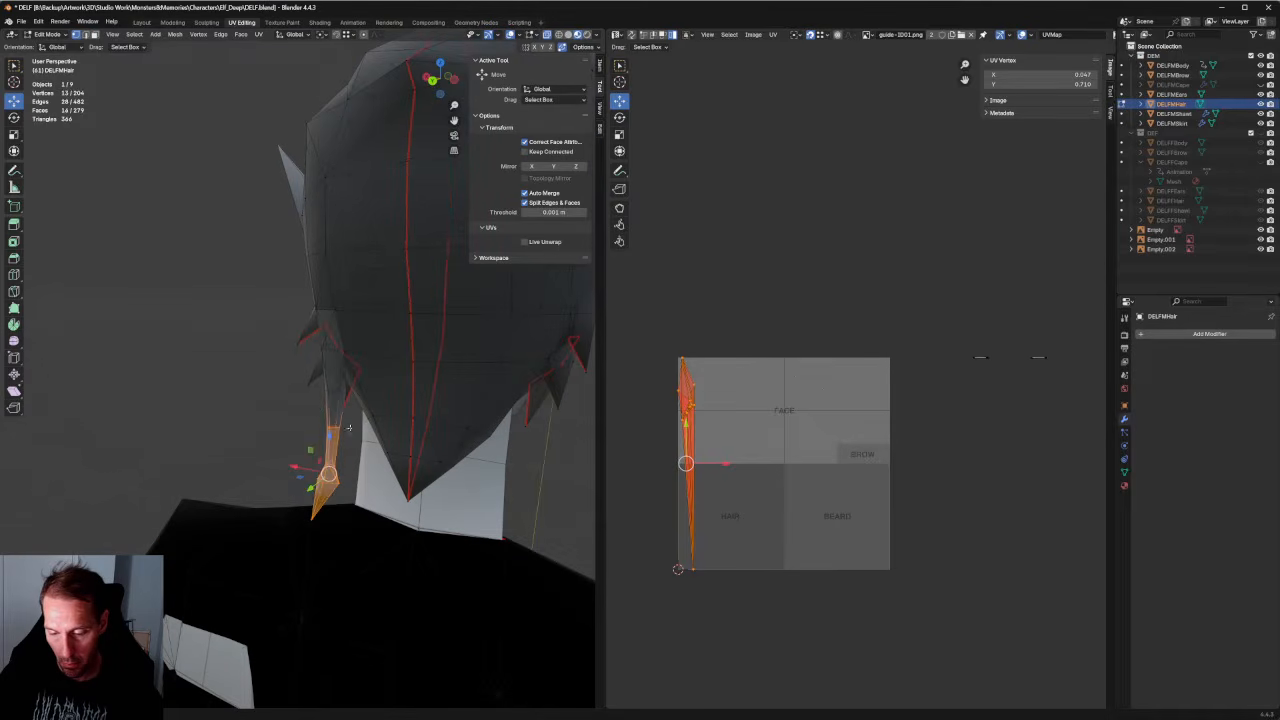
middle_drag(319, 411, 321, 446)
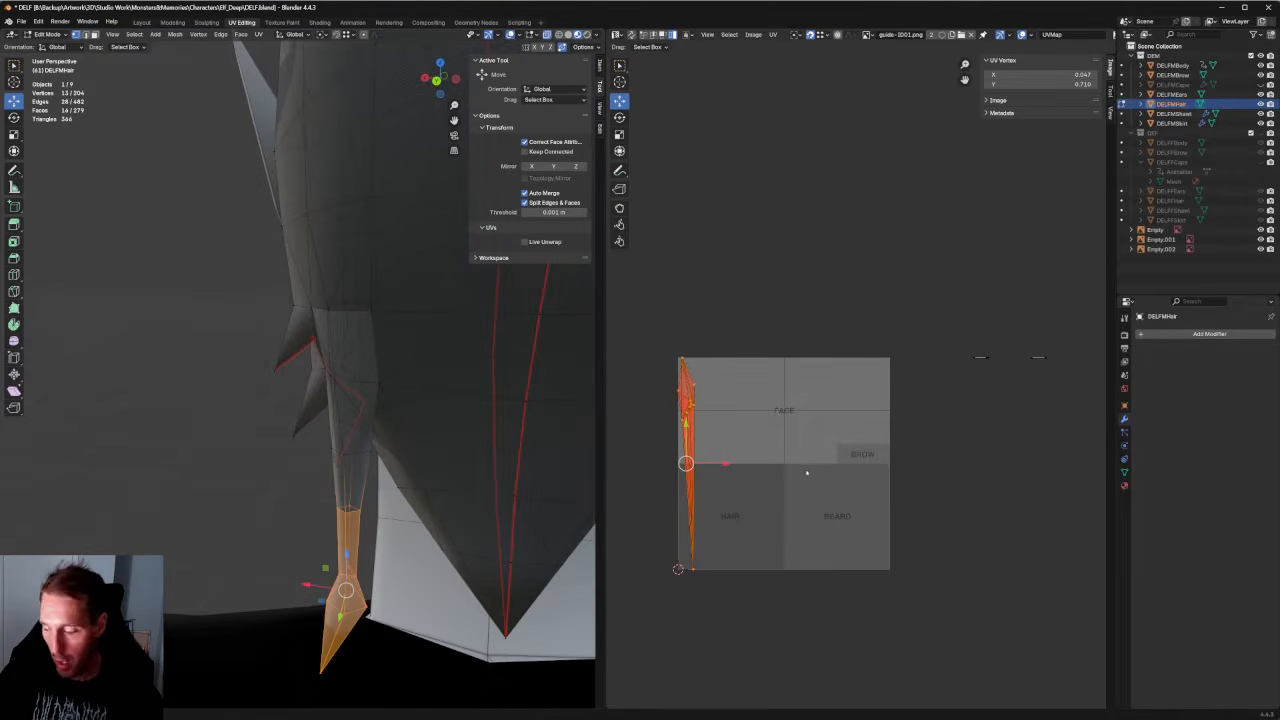
key(a)
key(alt+a)
key(a)
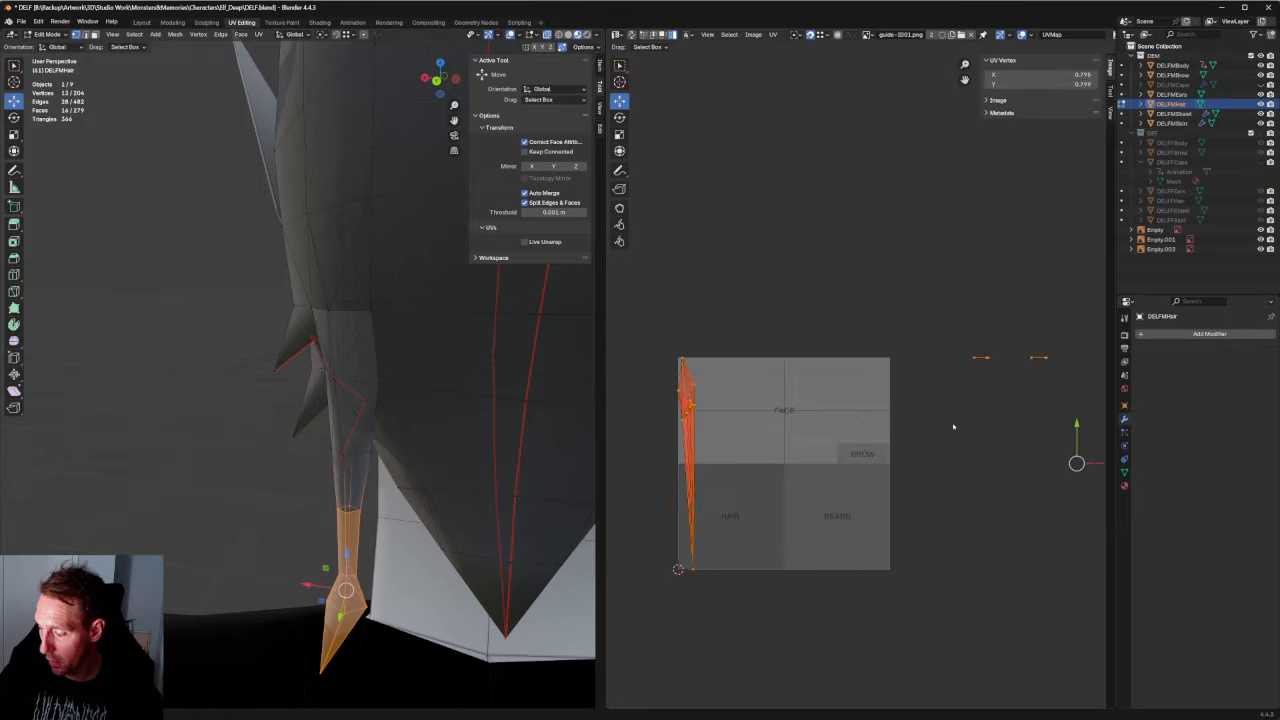
scroll(938, 429, down, 1)
key(alt+a)
scroll(282, 427, down, 3)
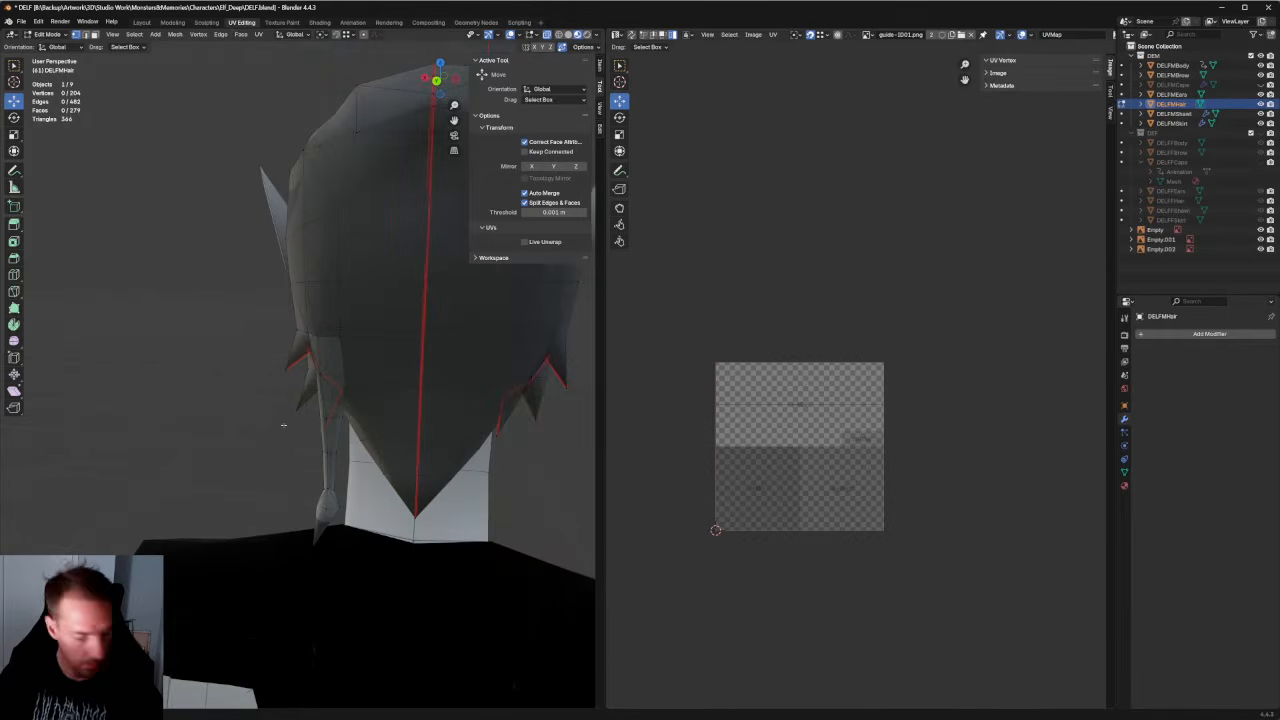
Show all hair UVs, move the narrow strand UVs clear of the hair halves, and unwrap them together with the pieces scattered beyond the square.
key(a)
click(718, 418)
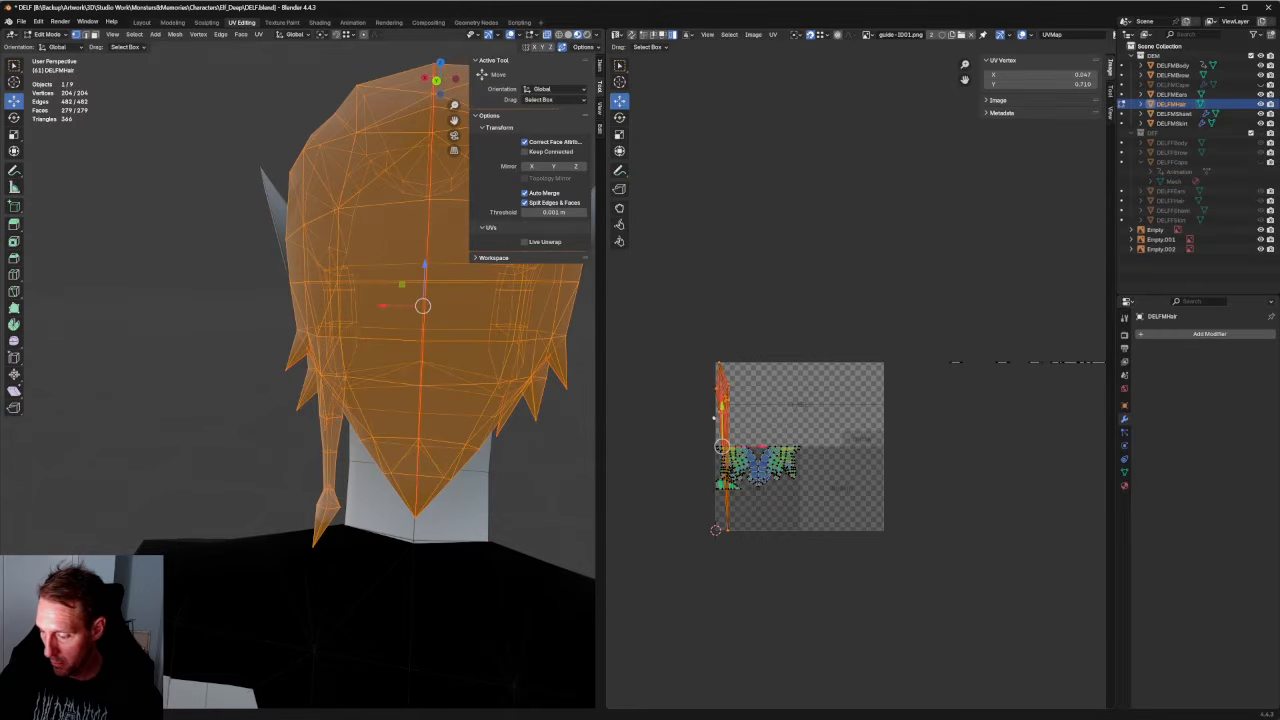
drag(722, 418, 859, 418)
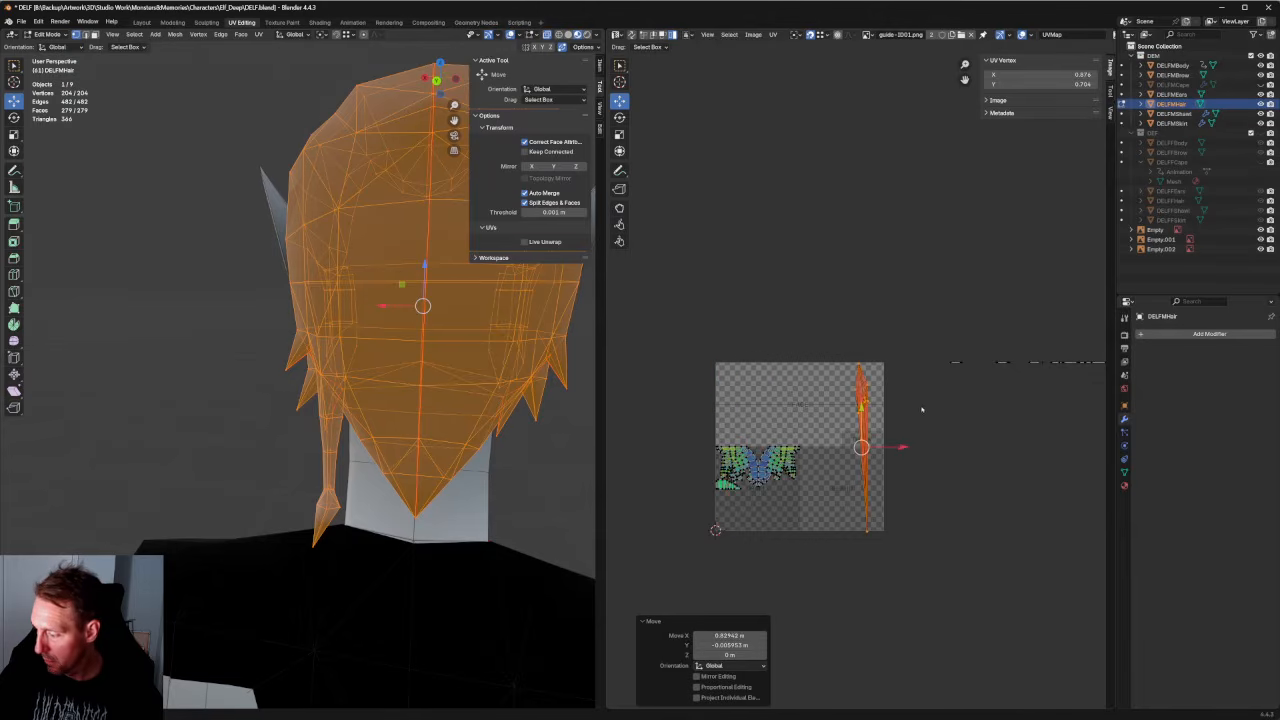
scroll(899, 406, down, 3)
click(825, 415)
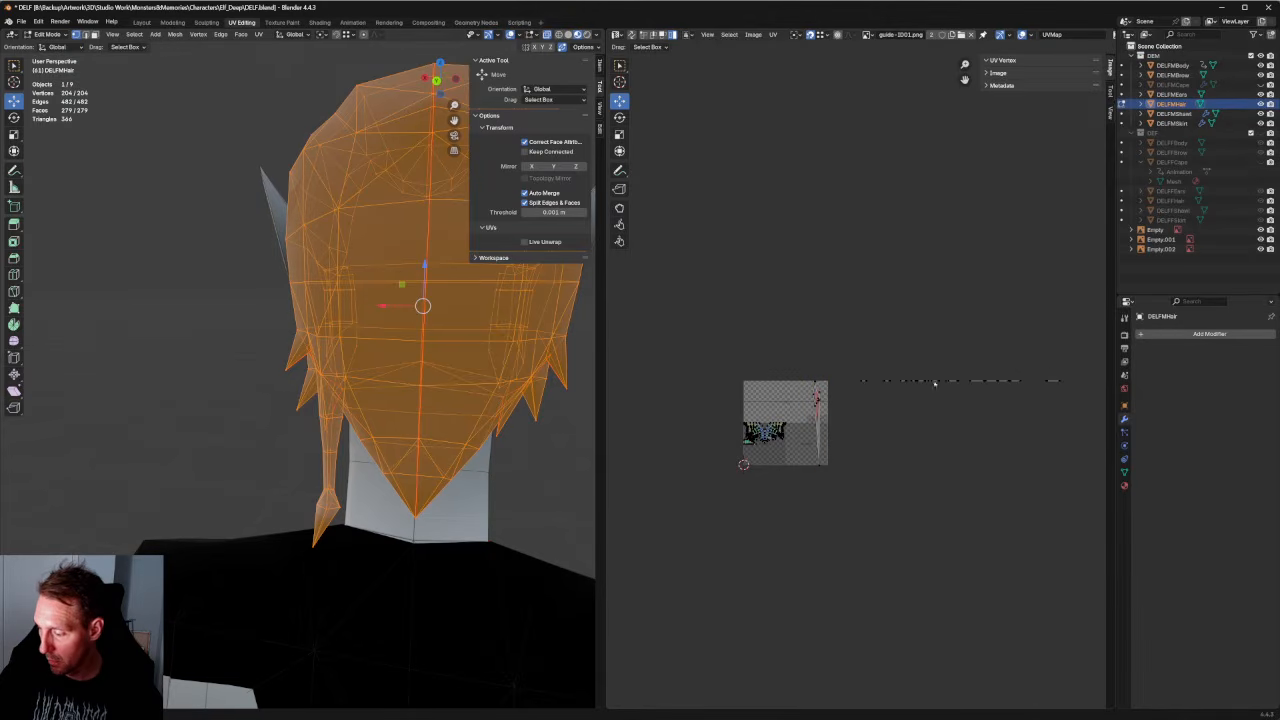
drag(1078, 335, 764, 516)
key(u)
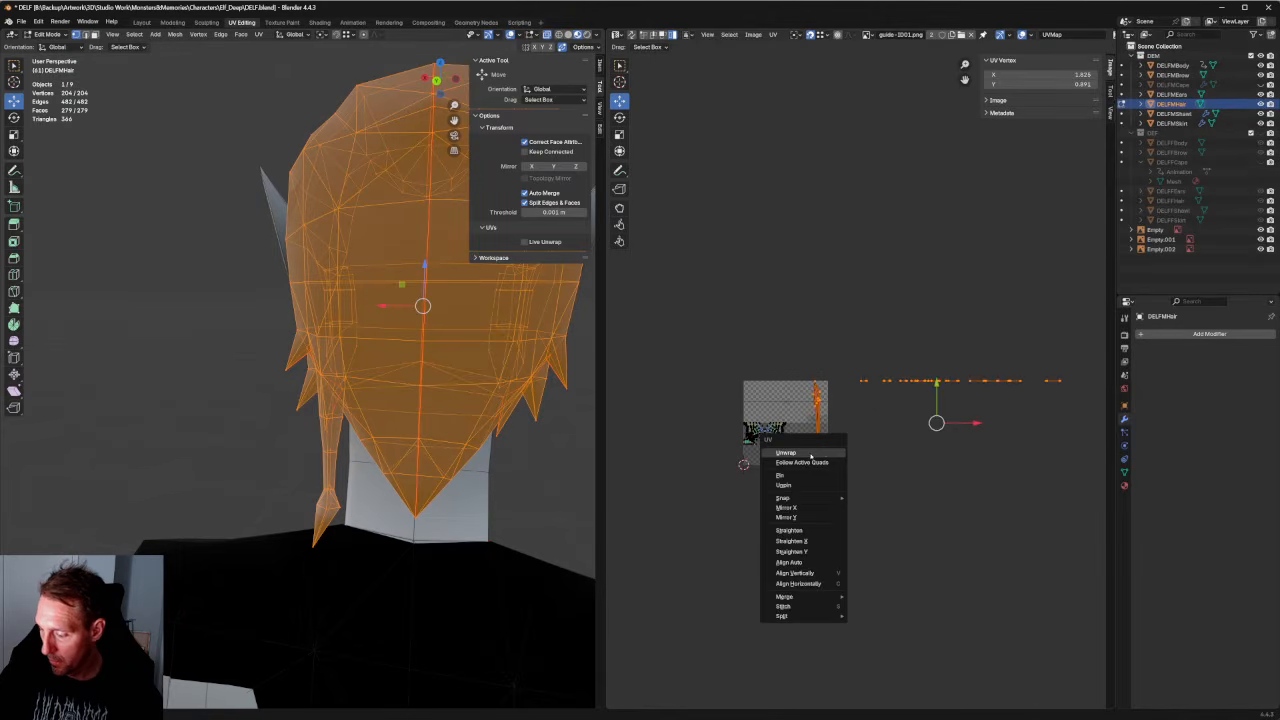
click(786, 453)
scroll(725, 443, up, 3)
middle_drag(610, 486, 826, 422)
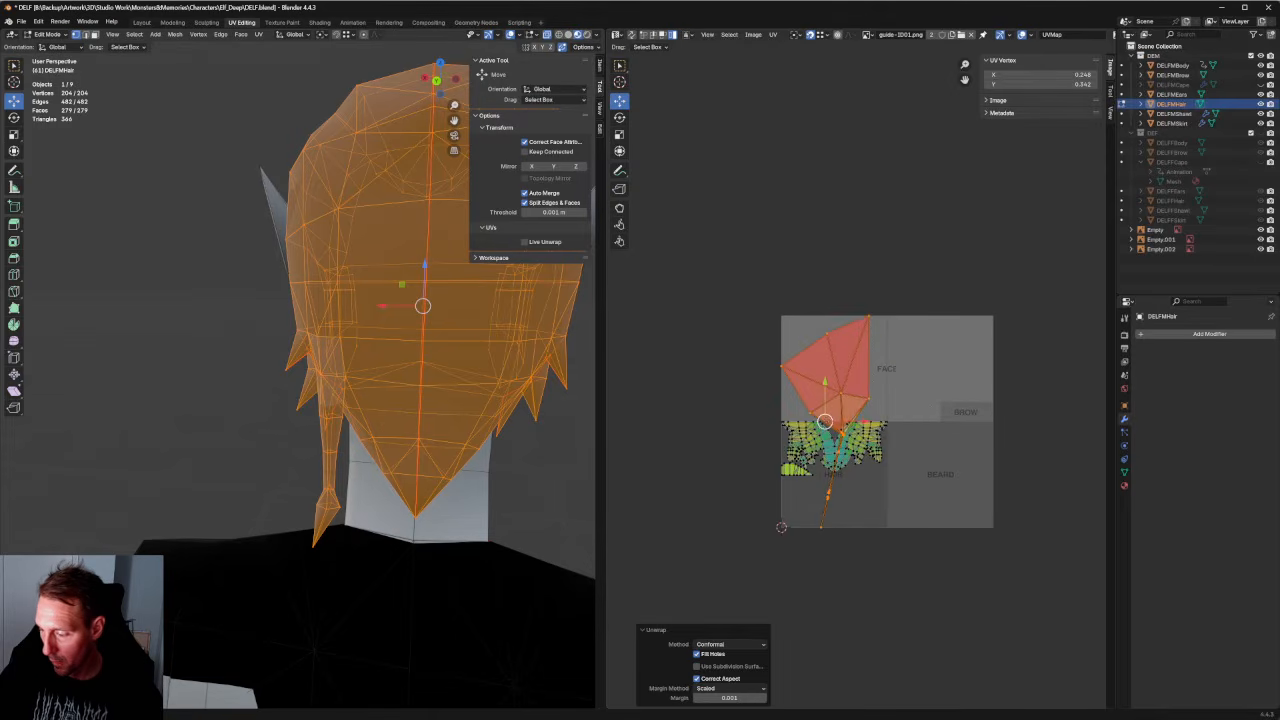
Move the unwrapped strand island sideways off the hair halves and pin all UVs of the two halves in the HAIR area.
drag(826, 422, 919, 424)
drag(711, 411, 890, 515)
key(u)
click(834, 474)
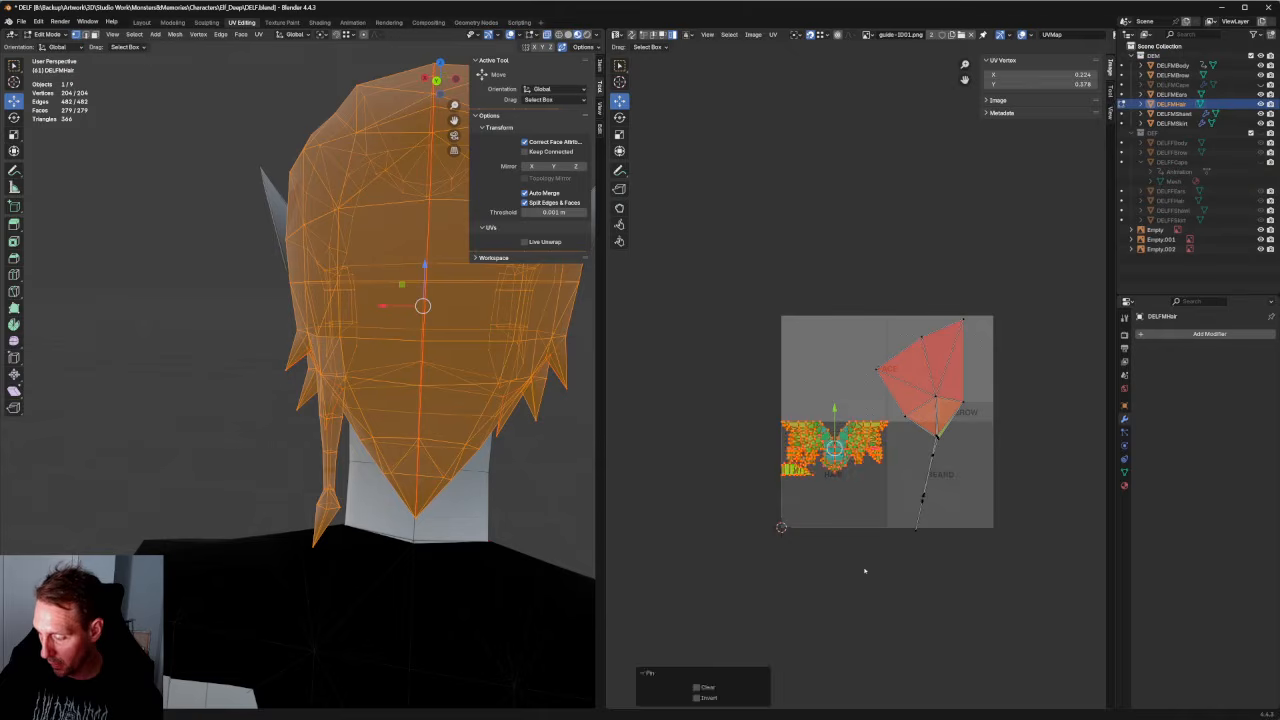
click(866, 571)
Mark a seam along the inner side of the long hanging hair strand, from its upper part down to the pointed tip.
drag(1016, 284, 896, 556)
middle_drag(400, 440, 400, 400)
scroll(430, 410, up, 3)
middle_drag(440, 440, 345, 416)
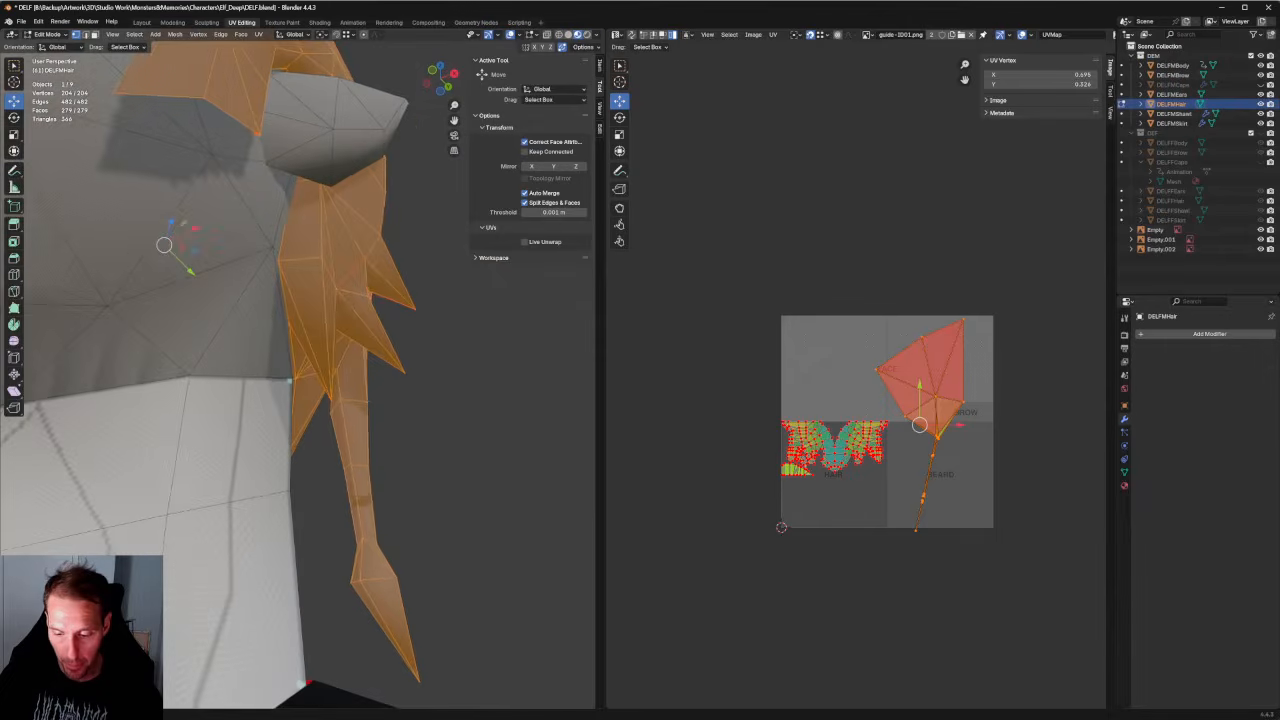
scroll(345, 416, up, 2)
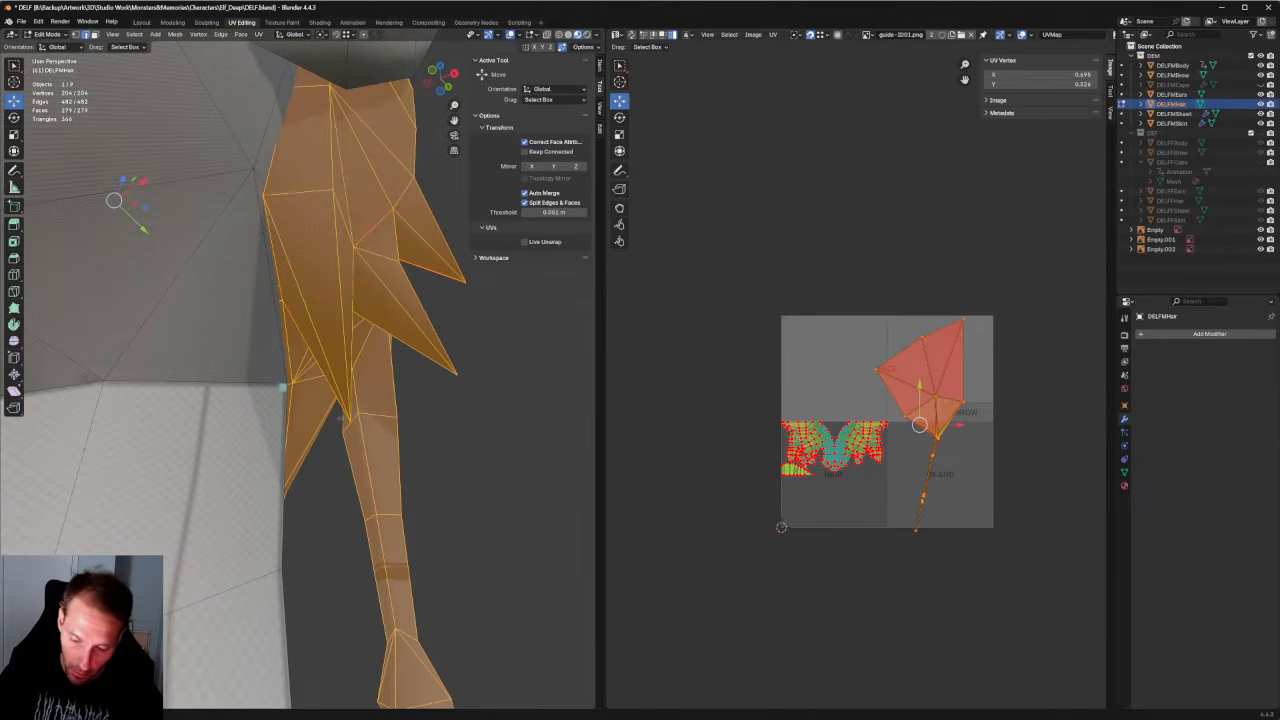
click(345, 416)
middle_drag(350, 477, 408, 427)
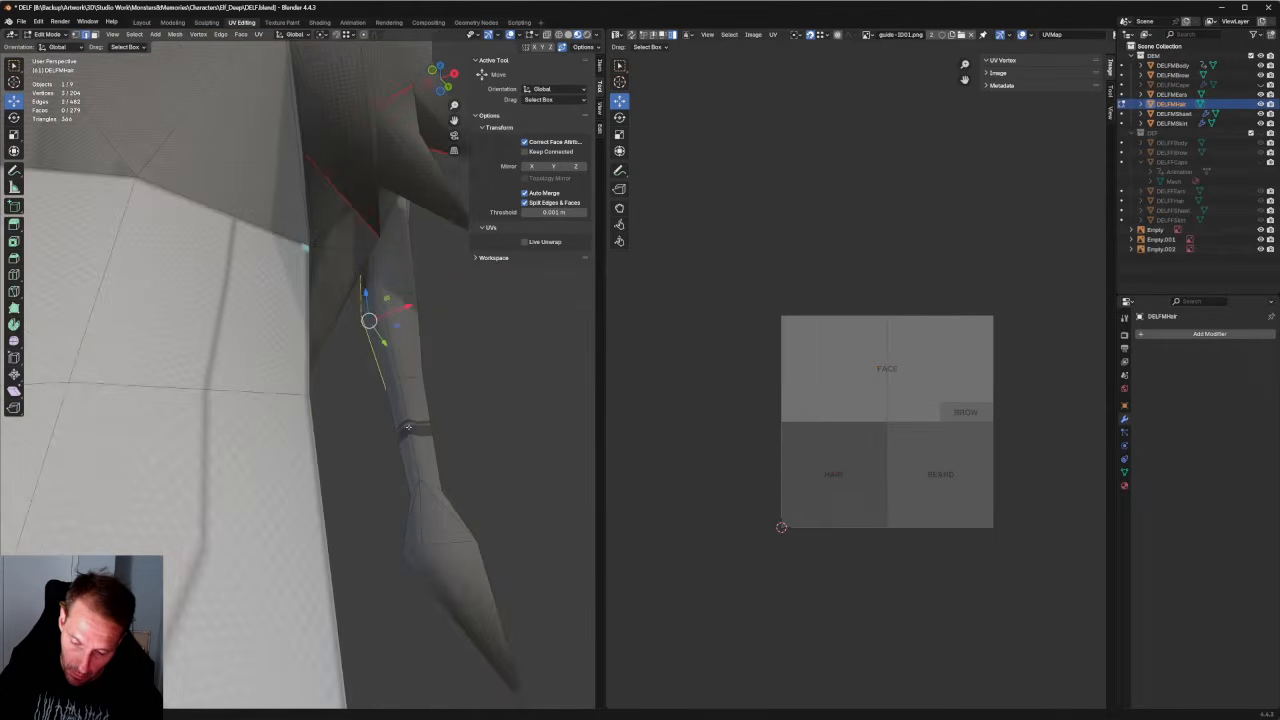
ctrl+click(404, 502)
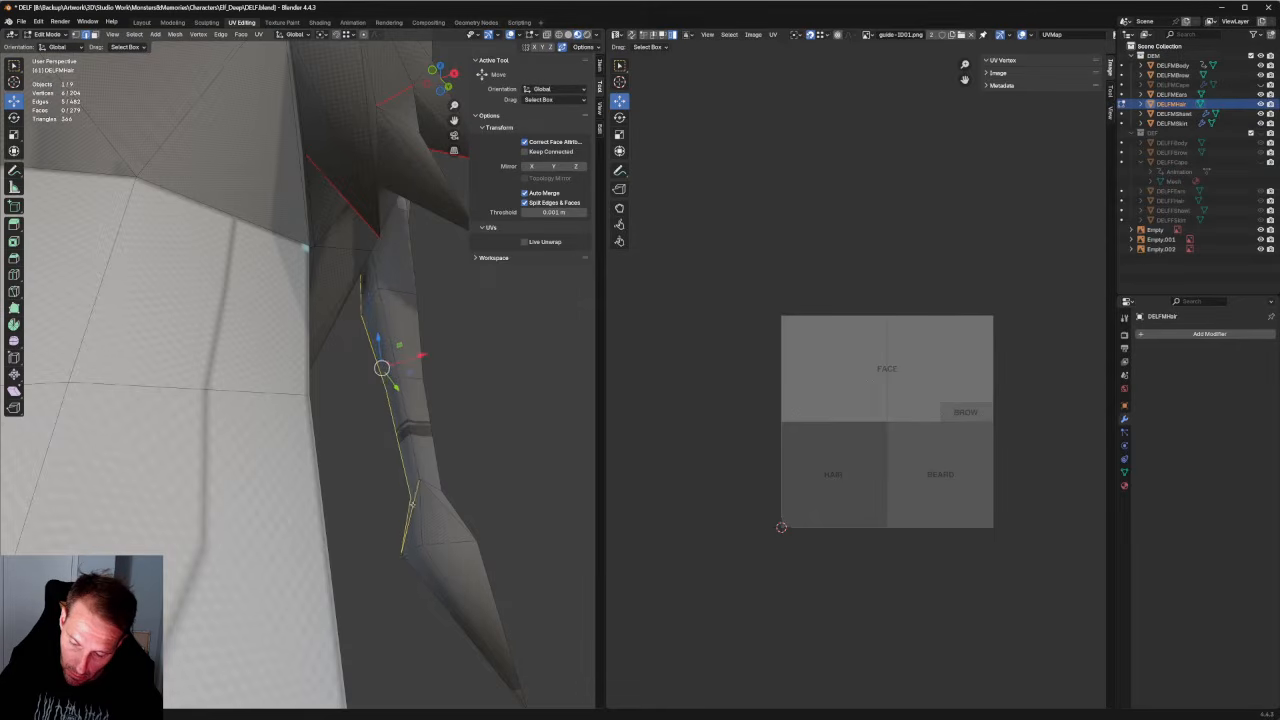
middle_drag(408, 507, 392, 375)
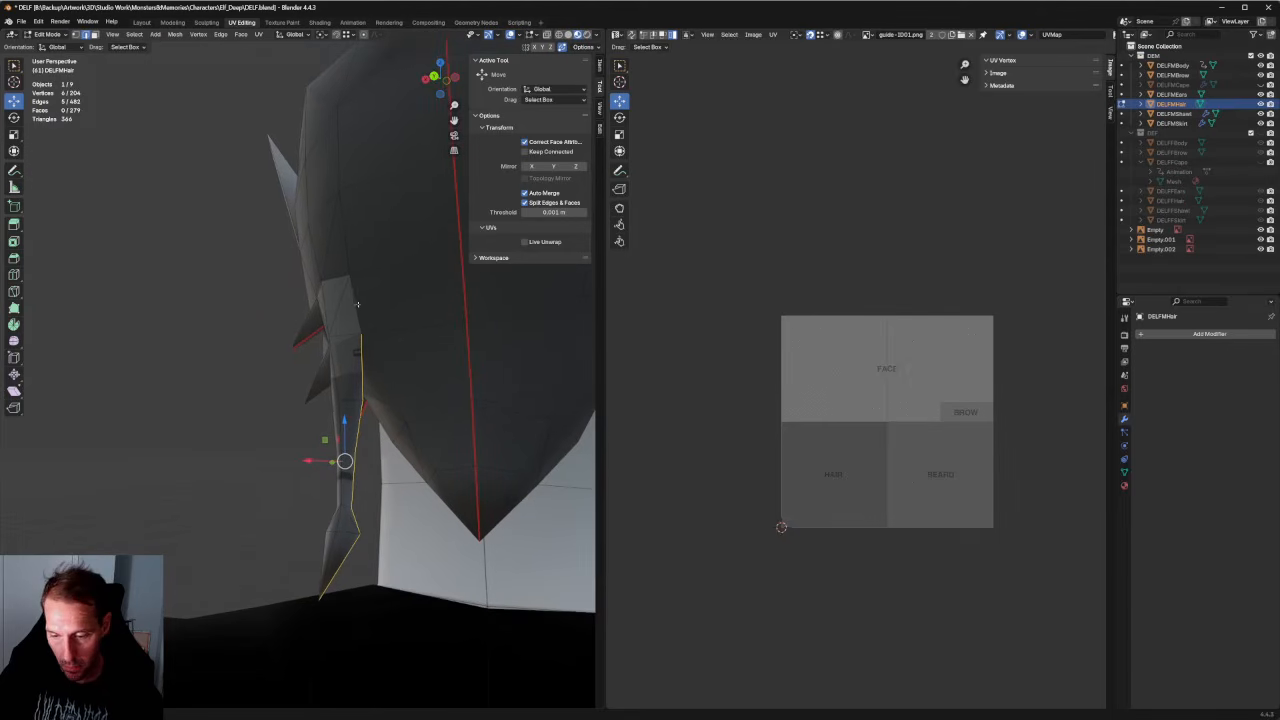
middle_drag(357, 306, 241, 354)
scroll(421, 353, down, 4)
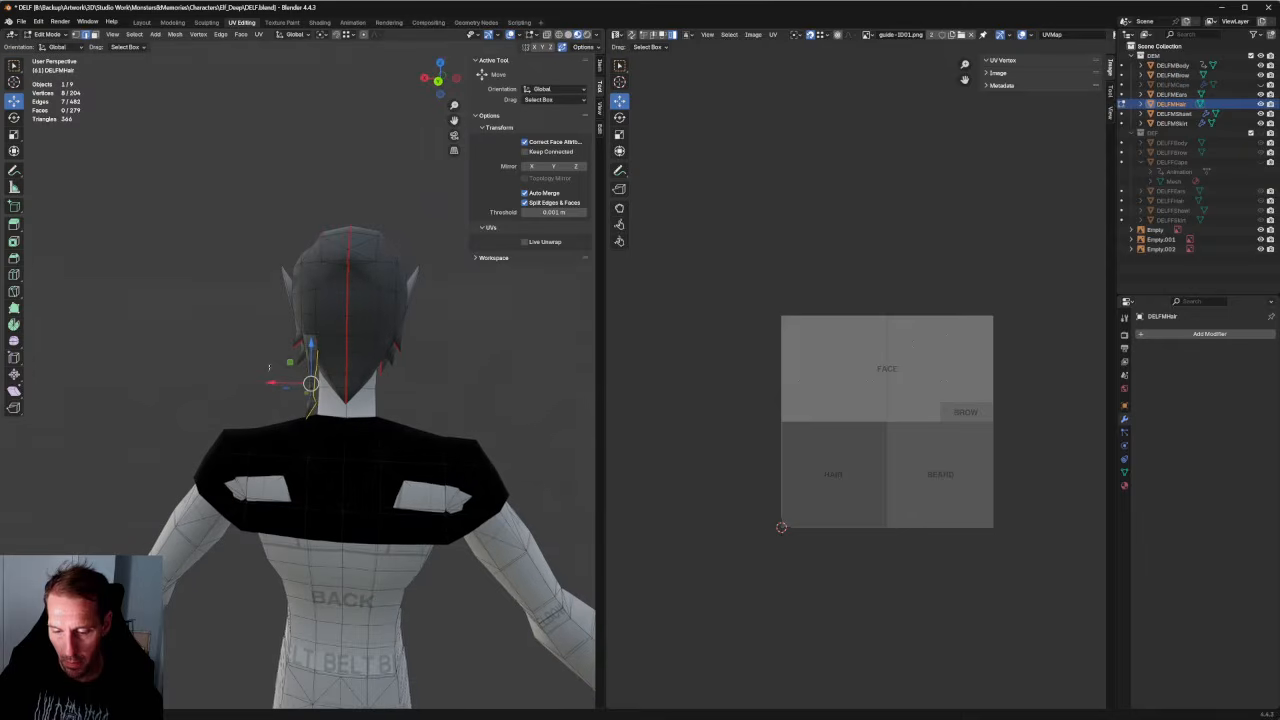
key(ctrl+e)
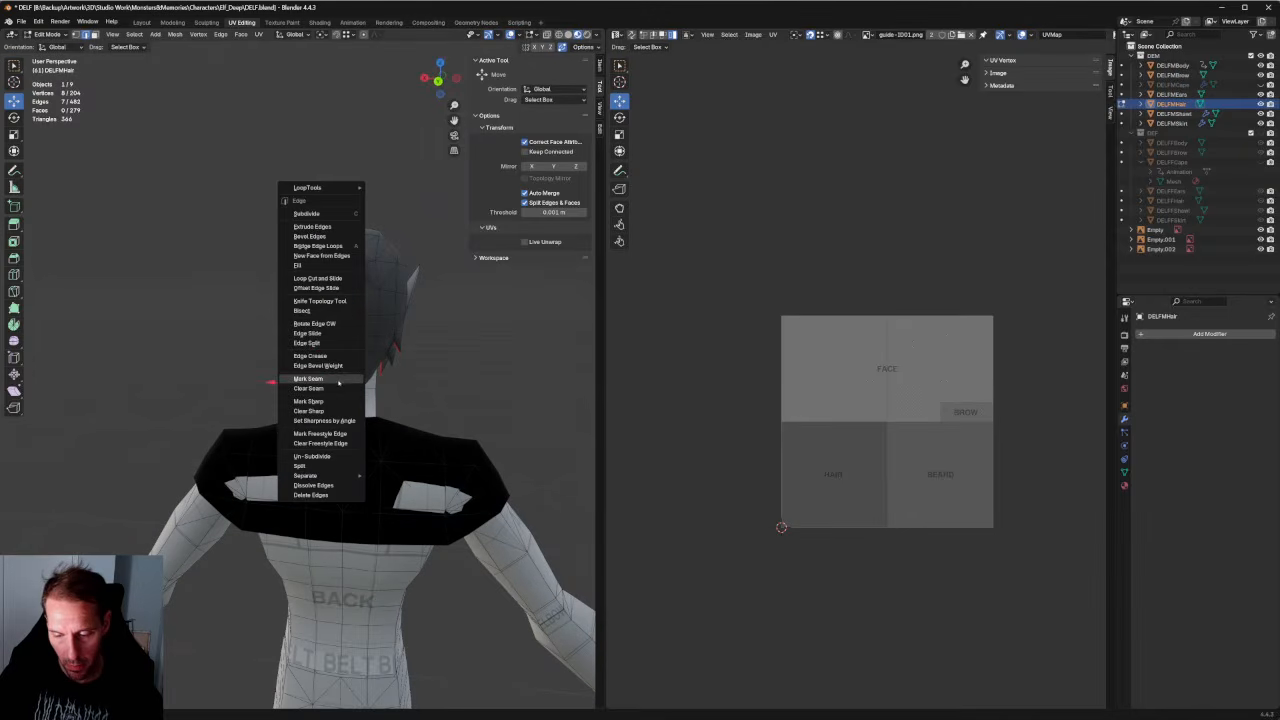
click(308, 378)
click(476, 345)
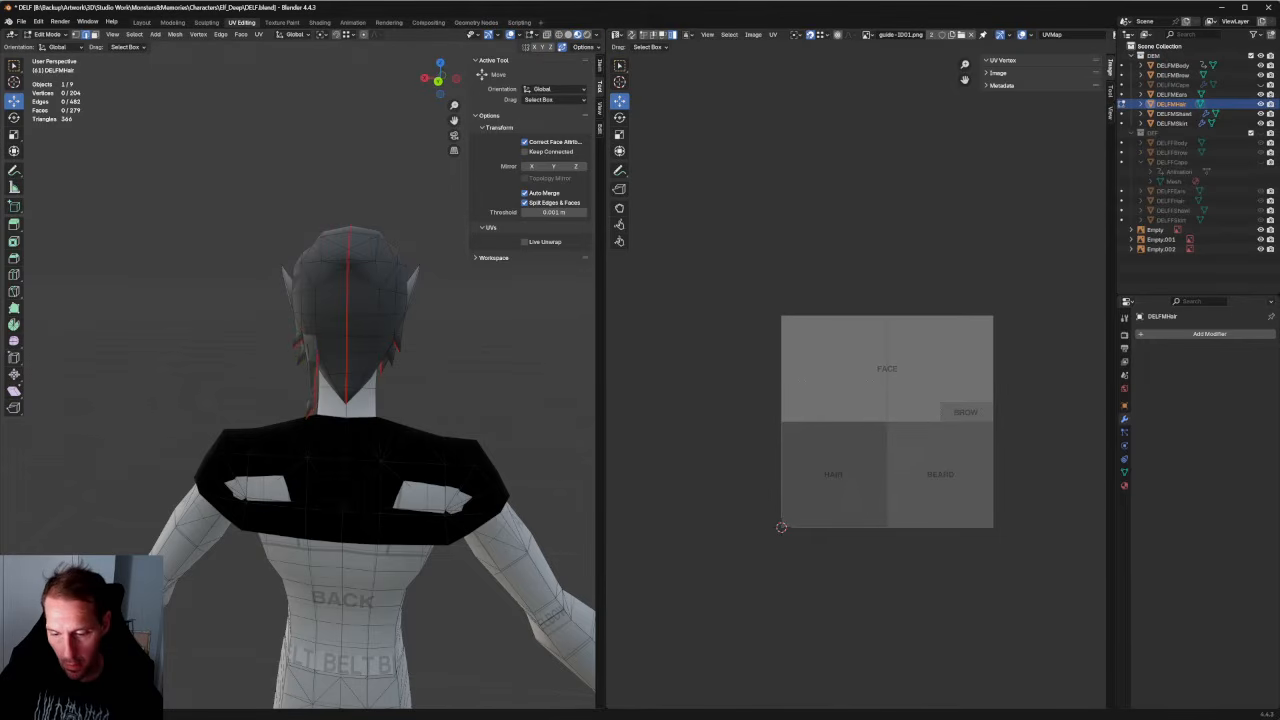
Select the strand's UV island with all hair displayed and unwrap it again along the new seam.
scroll(476, 345, down, 2)
key(a)
middle_drag(974, 397, 864, 393)
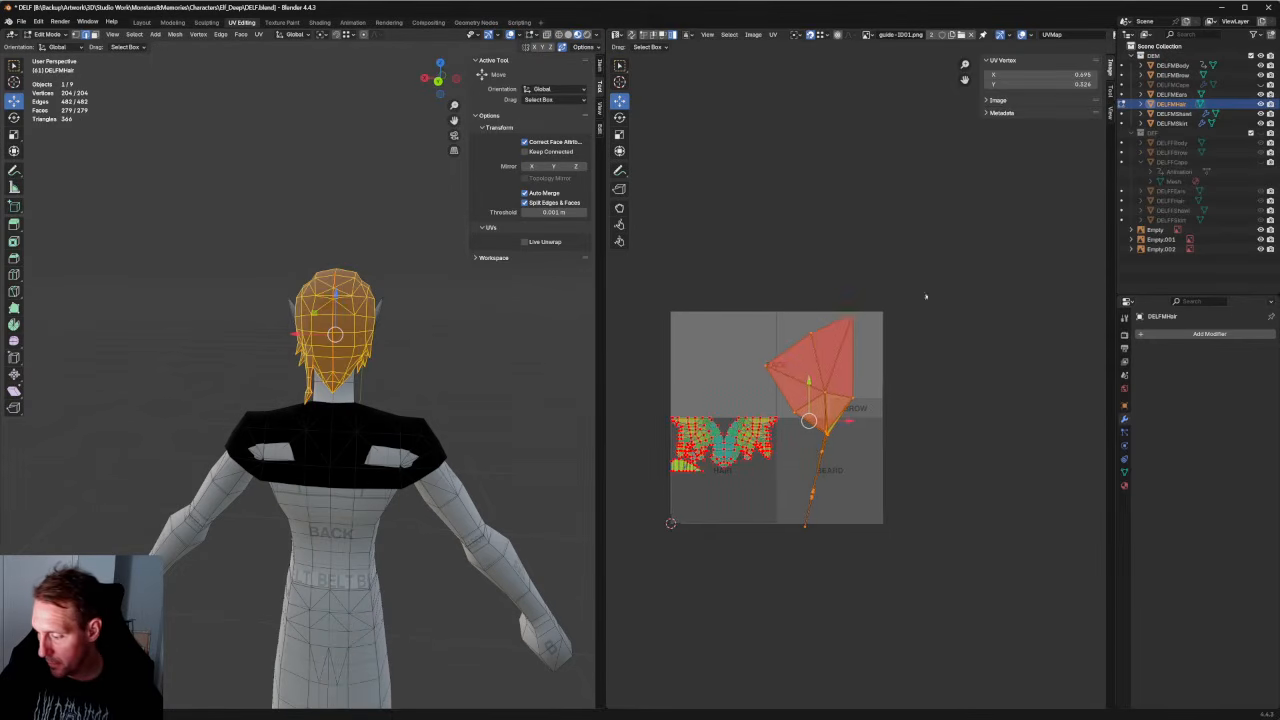
drag(921, 281, 787, 577)
right_click(838, 385)
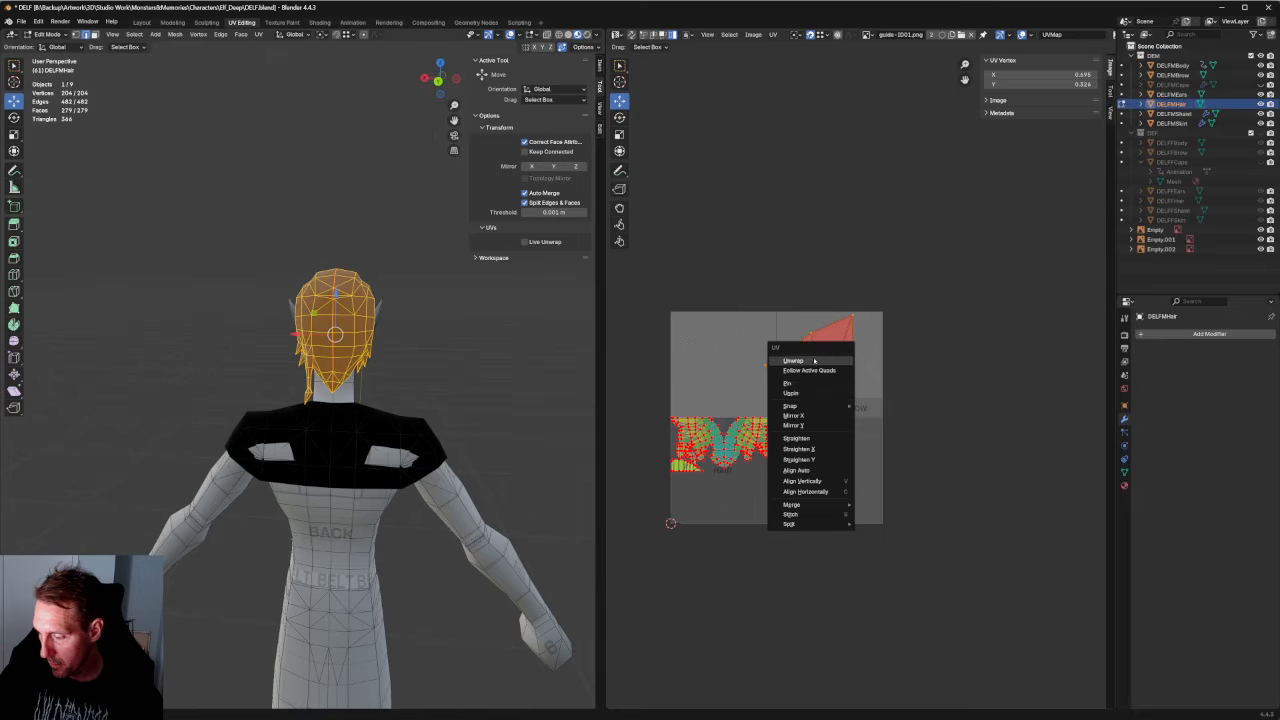
click(813, 360)
right_click(768, 421)
click(768, 421)
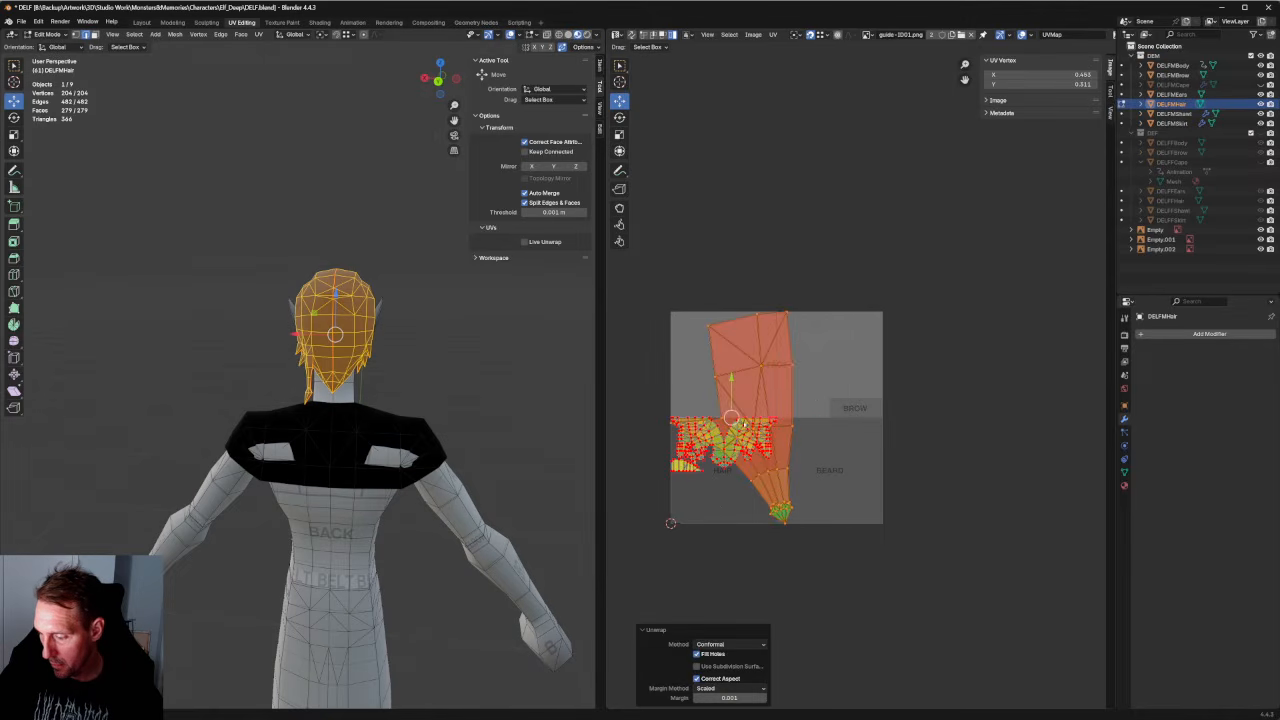
key(e)
key(r)
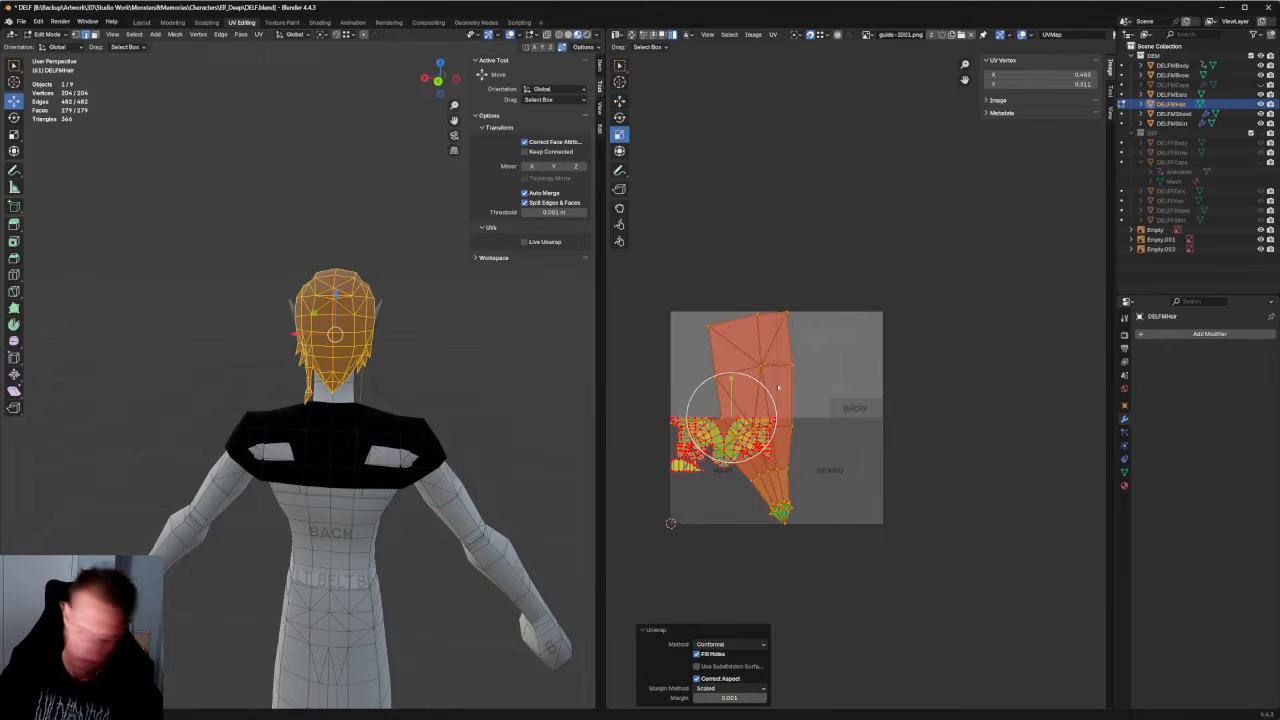
drag(761, 384, 755, 395)
key(ctrl+z)
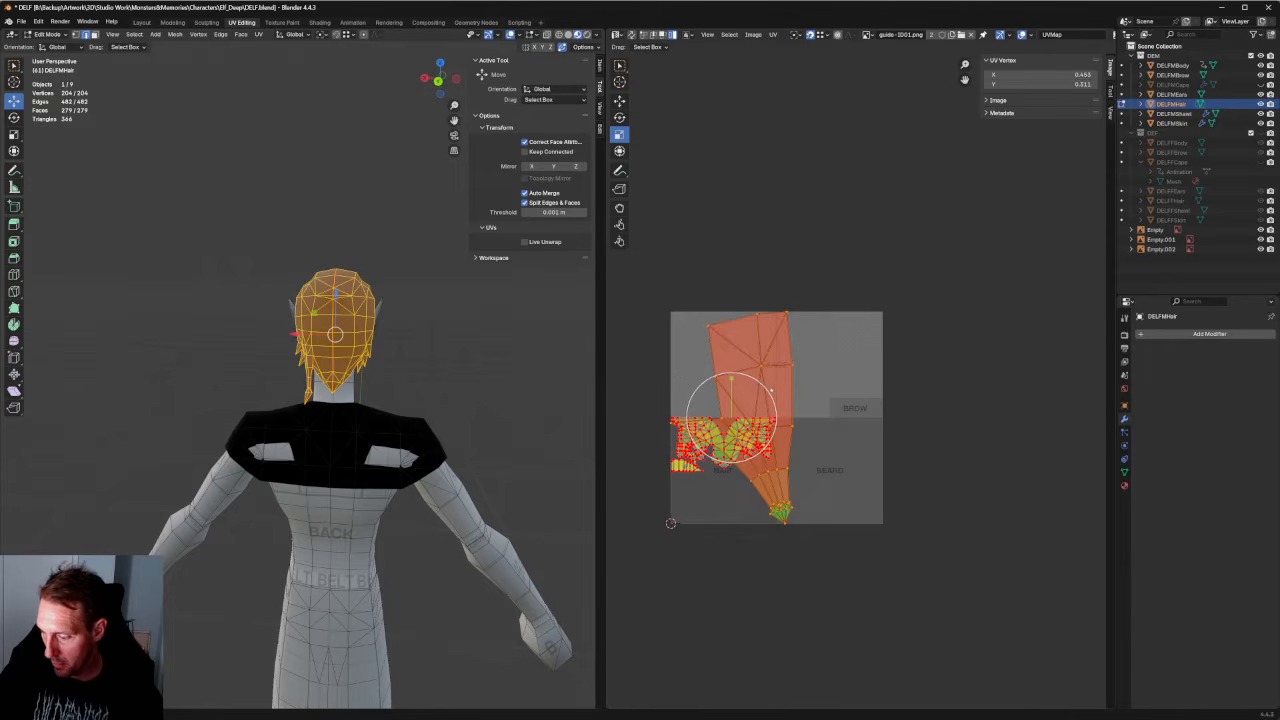
key(s)
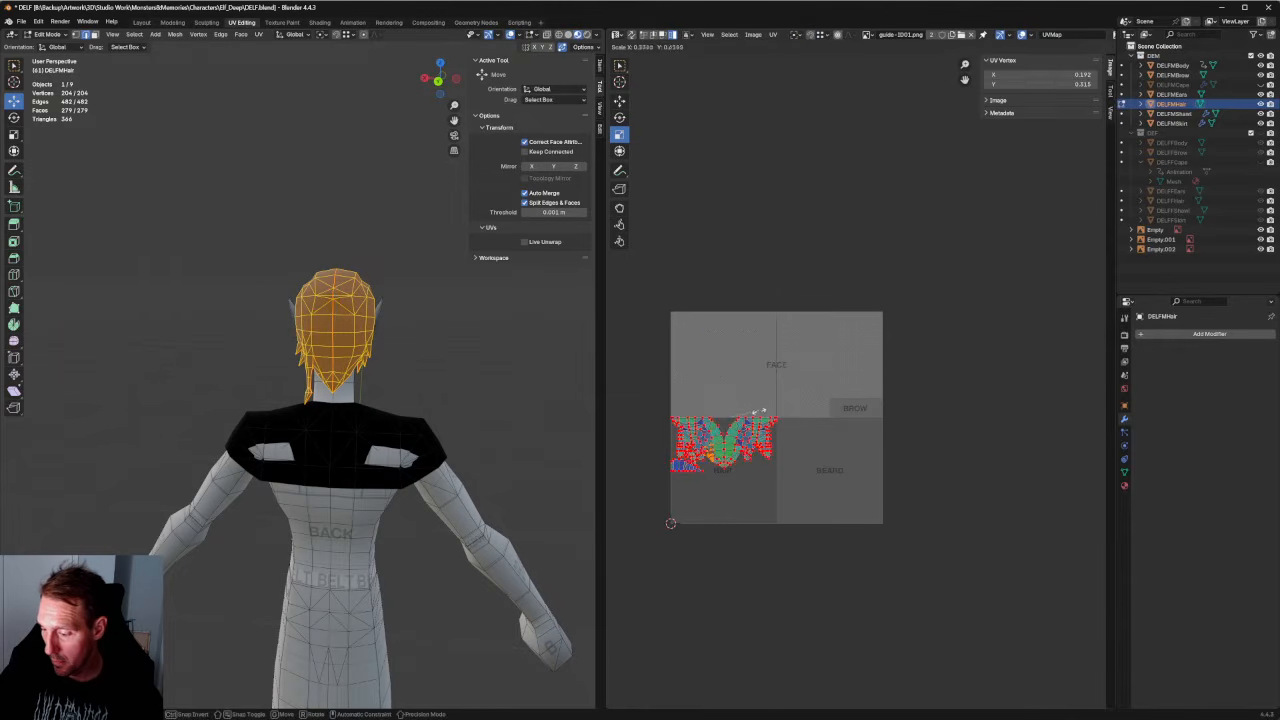
key(Escape)
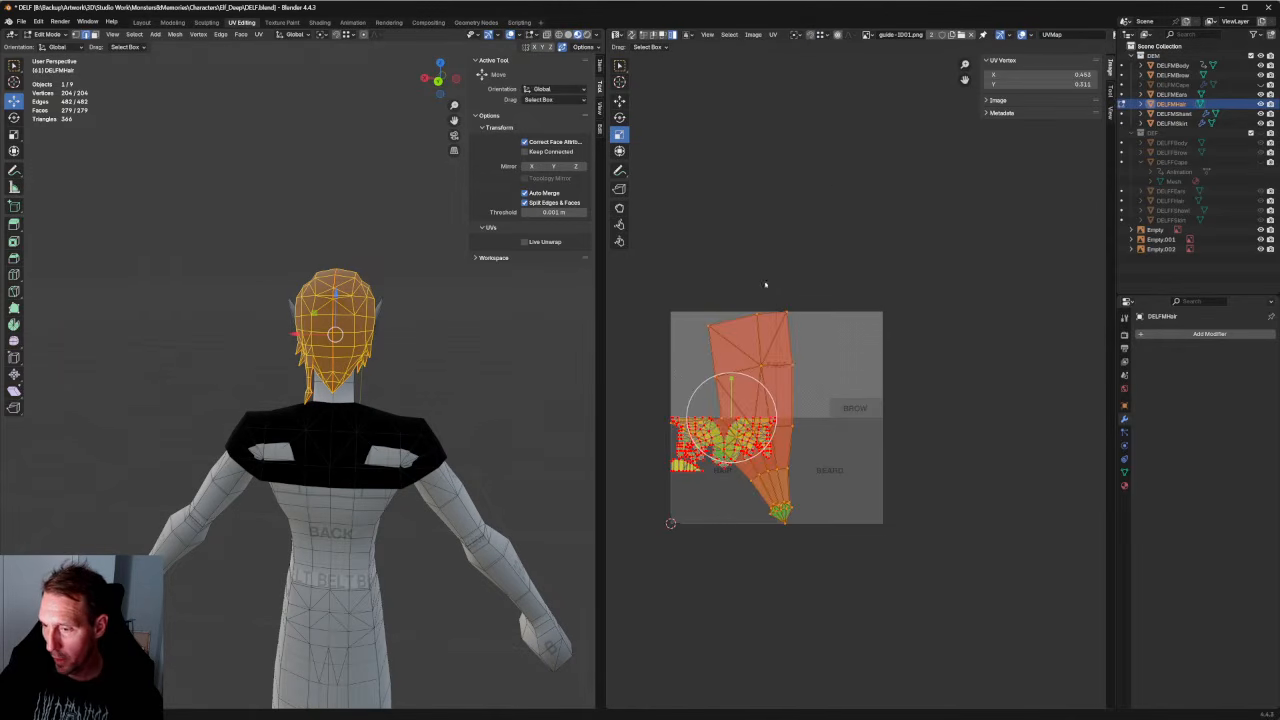
key(w)
key(g)
key(Escape)
Shrink the strand island to the hair halves' scale and move it about -0.11 on X and -0.11 on Y, beside the central V.
scroll(860, 381, down, 6)
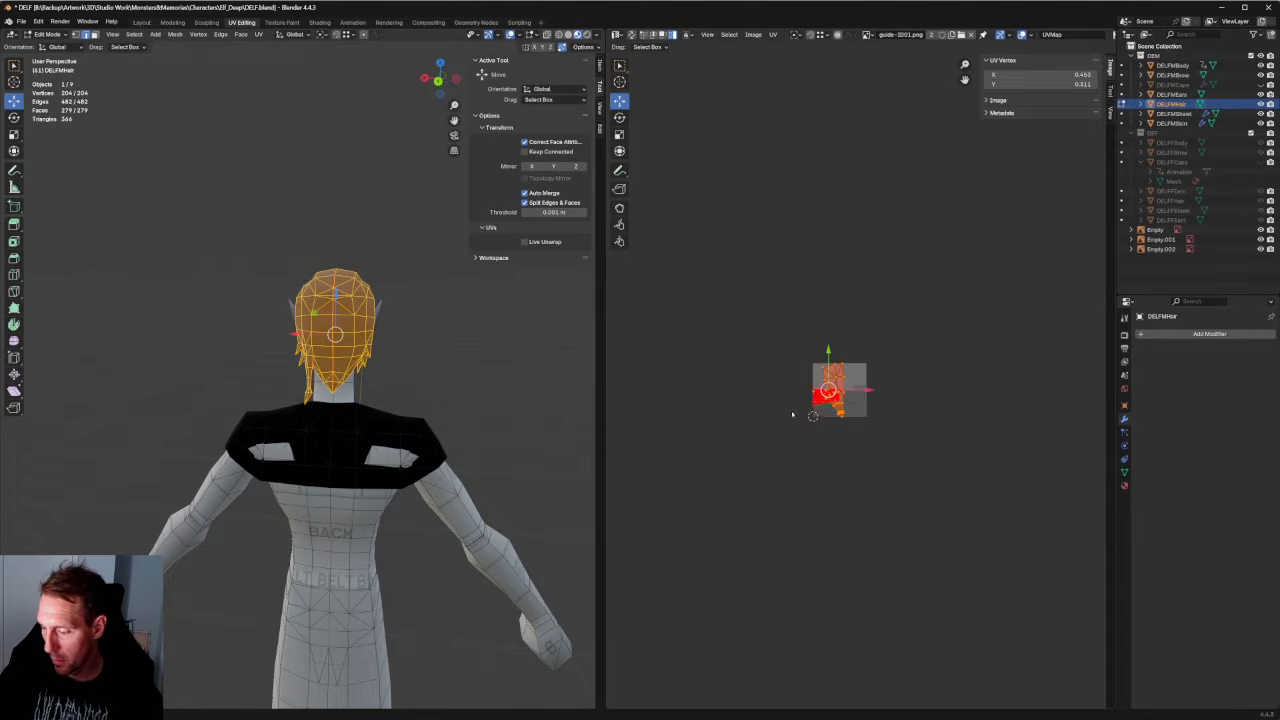
scroll(808, 397, up, 6)
scroll(715, 445, up, 4)
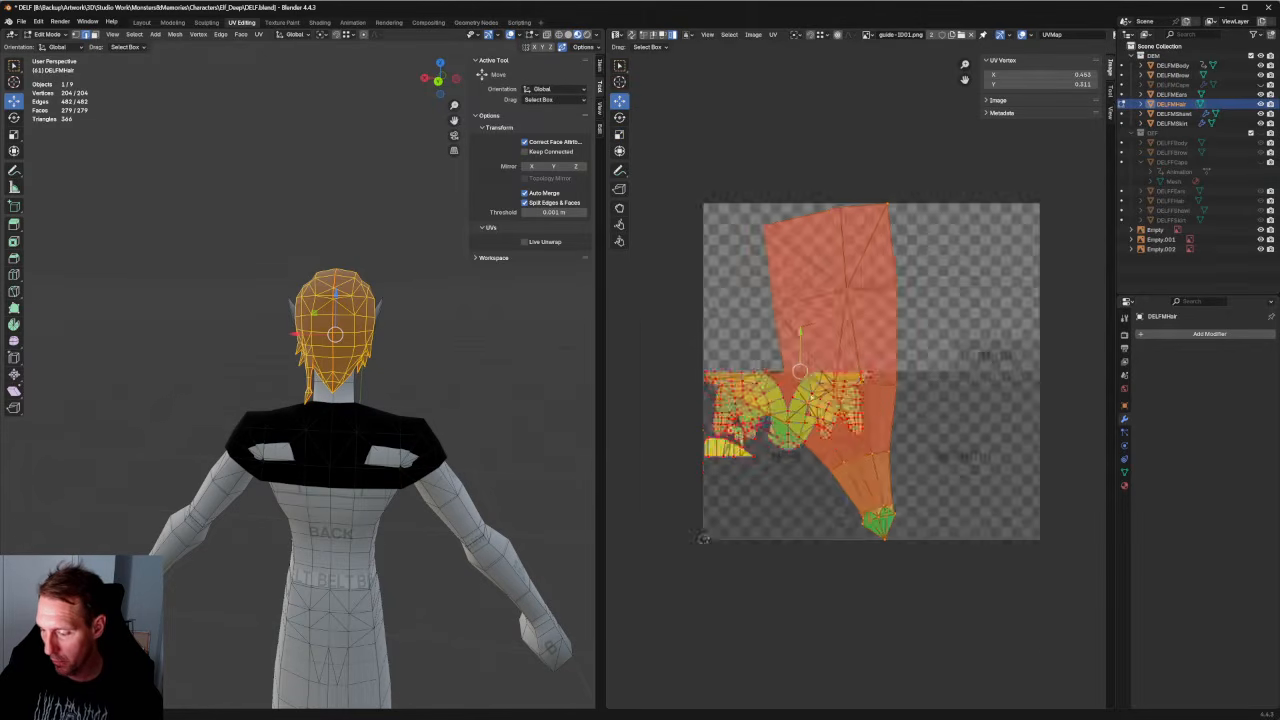
key(g)
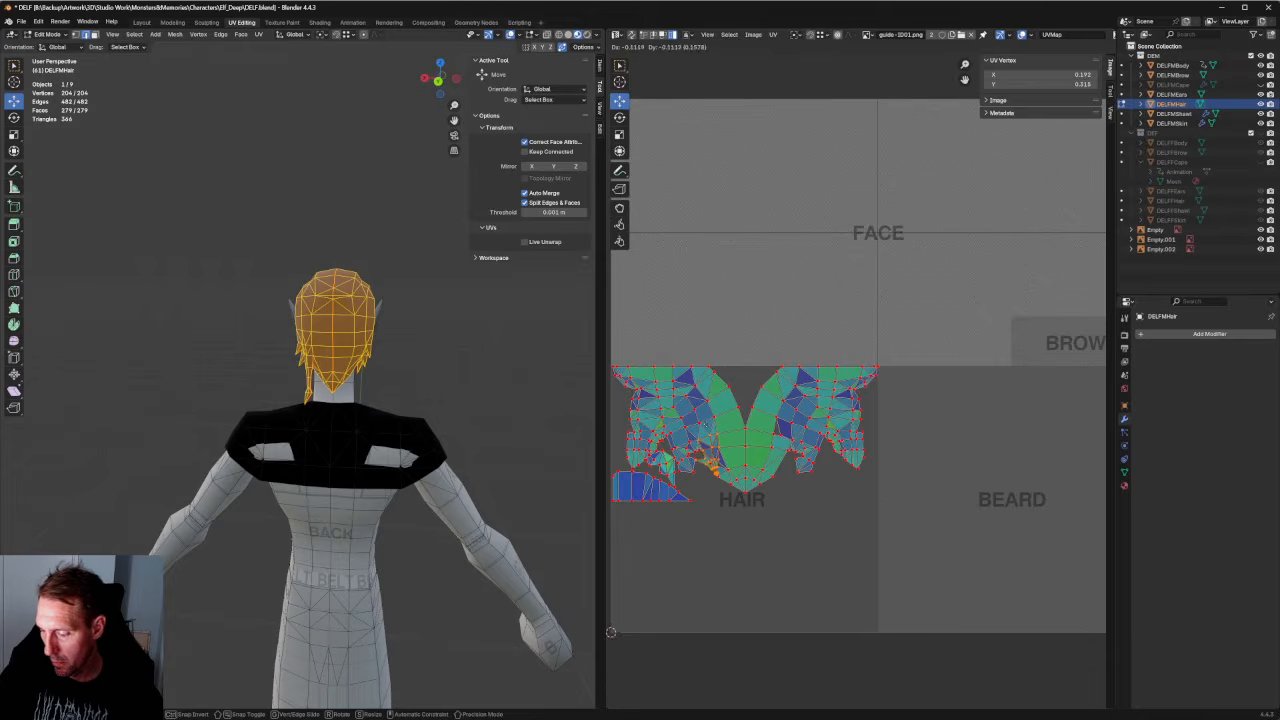
click(611, 632)
scroll(703, 464, up, 8)
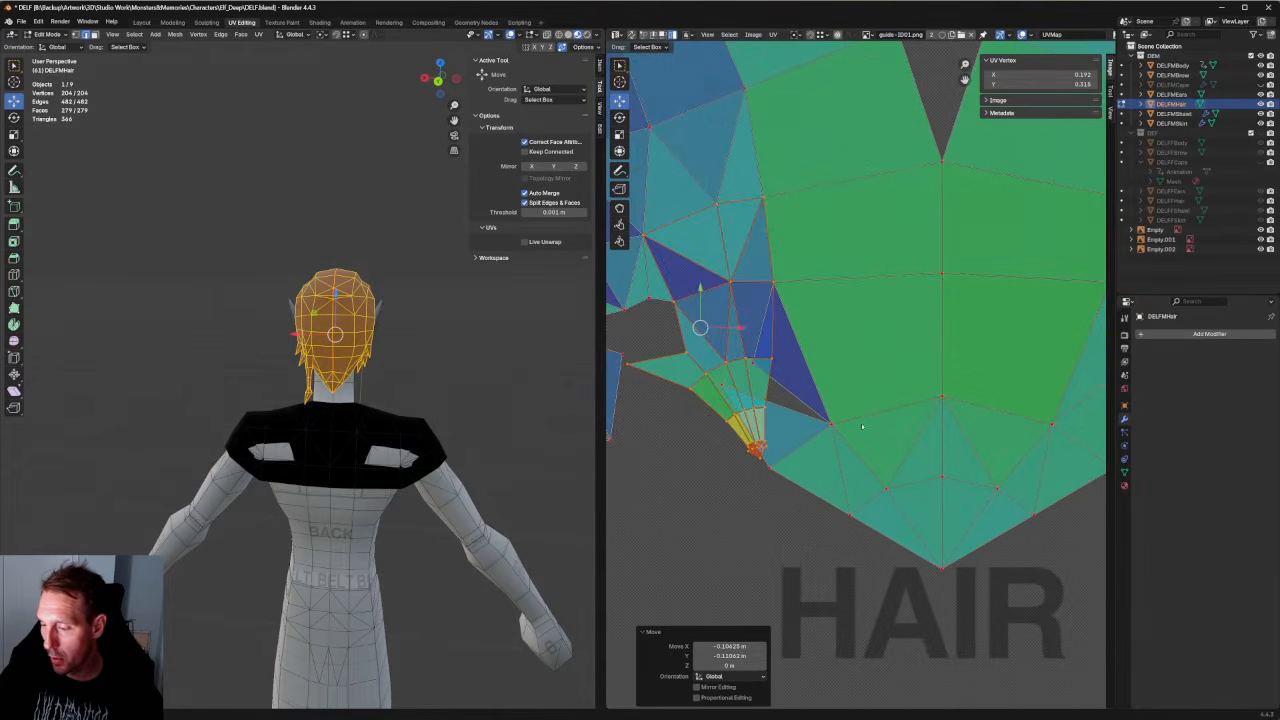
middle_drag(776, 376, 841, 460)
Select only the cramped UVs at the lower tip of the strand island and unwrap them separately.
click(726, 529)
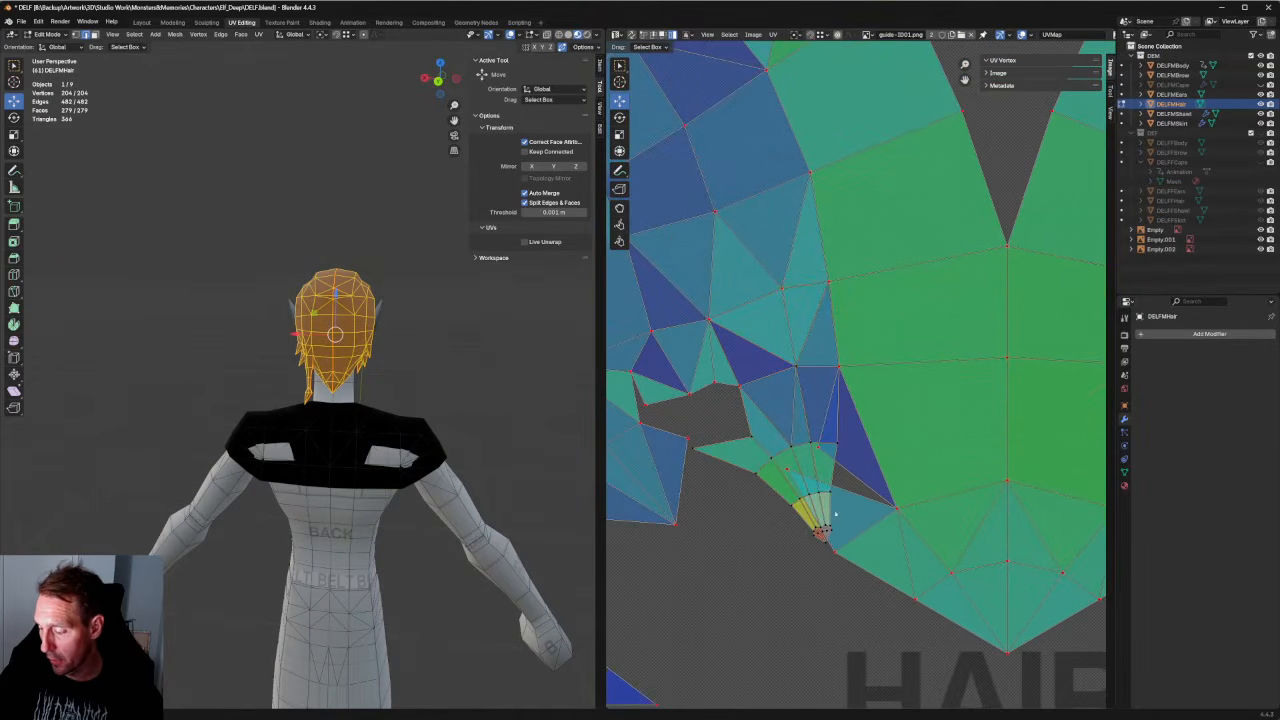
drag(834, 513, 792, 558)
right_click(812, 538)
click(717, 571)
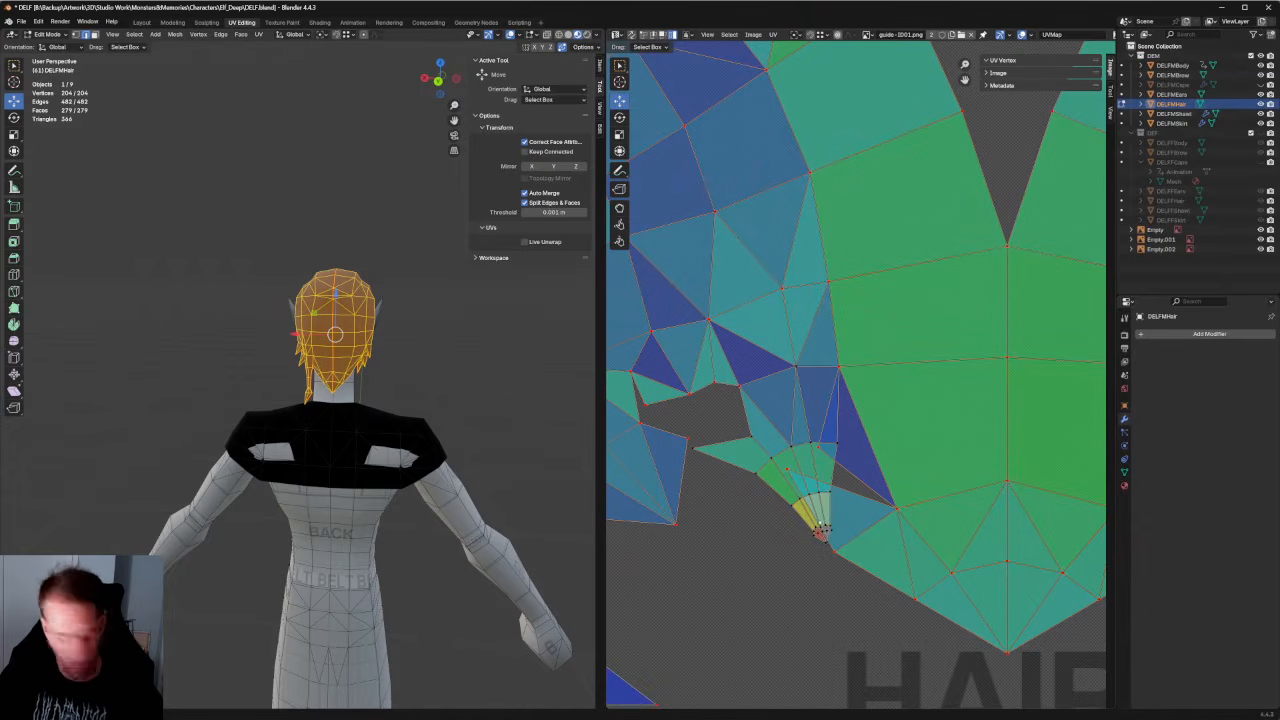
drag(844, 514, 802, 556)
right_click(825, 533)
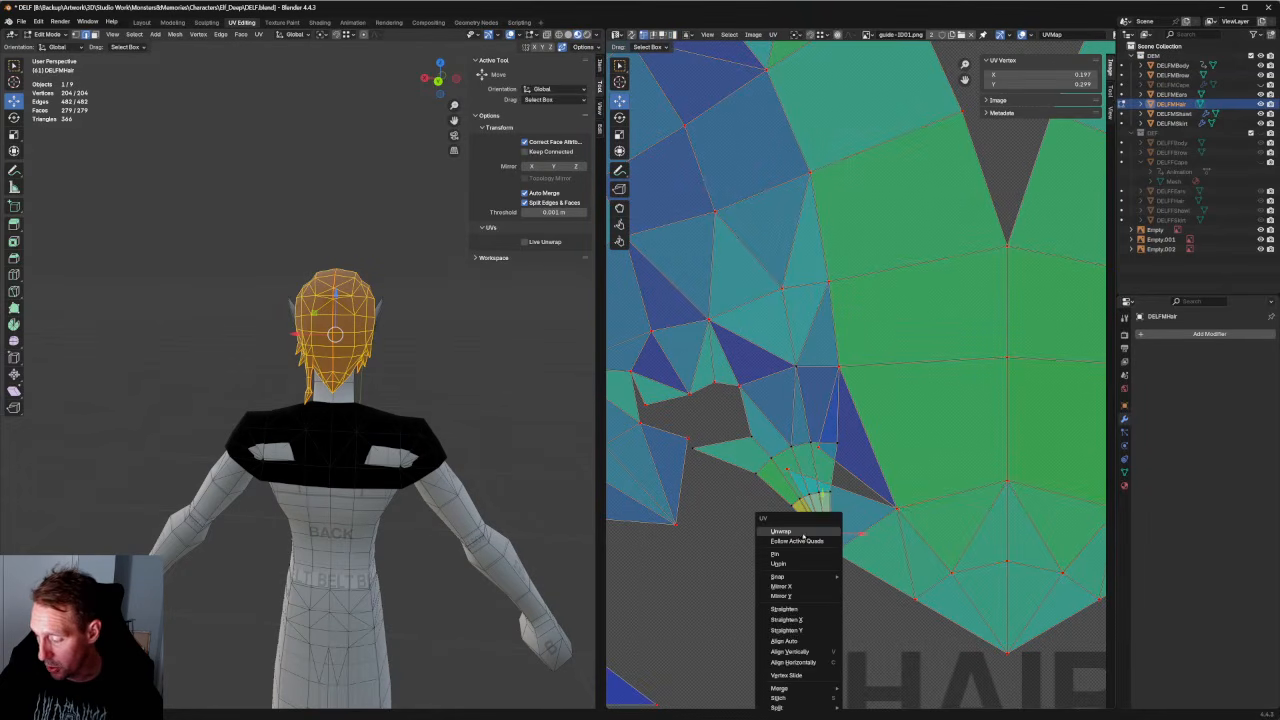
click(781, 531)
Scale the unwrapped strand tip UVs up by about 5.86 in both directions.
scroll(847, 517, down, 1)
key(c)
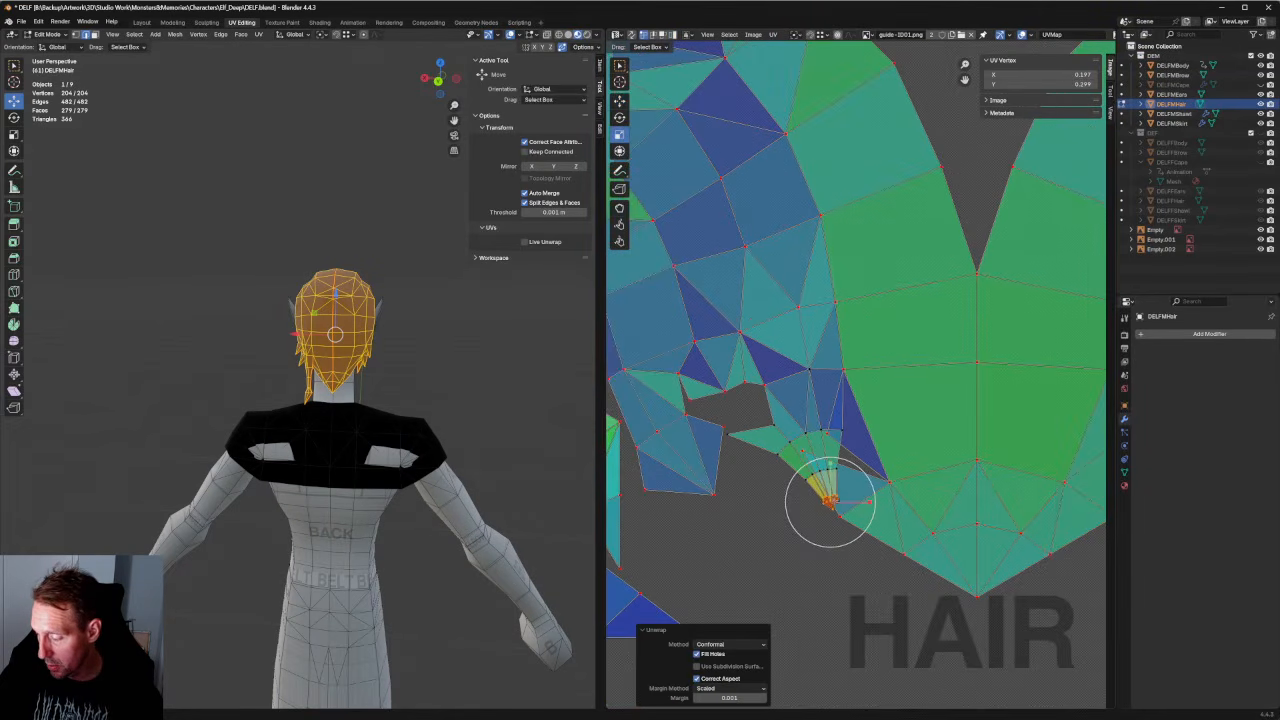
key(Escape)
key(s)
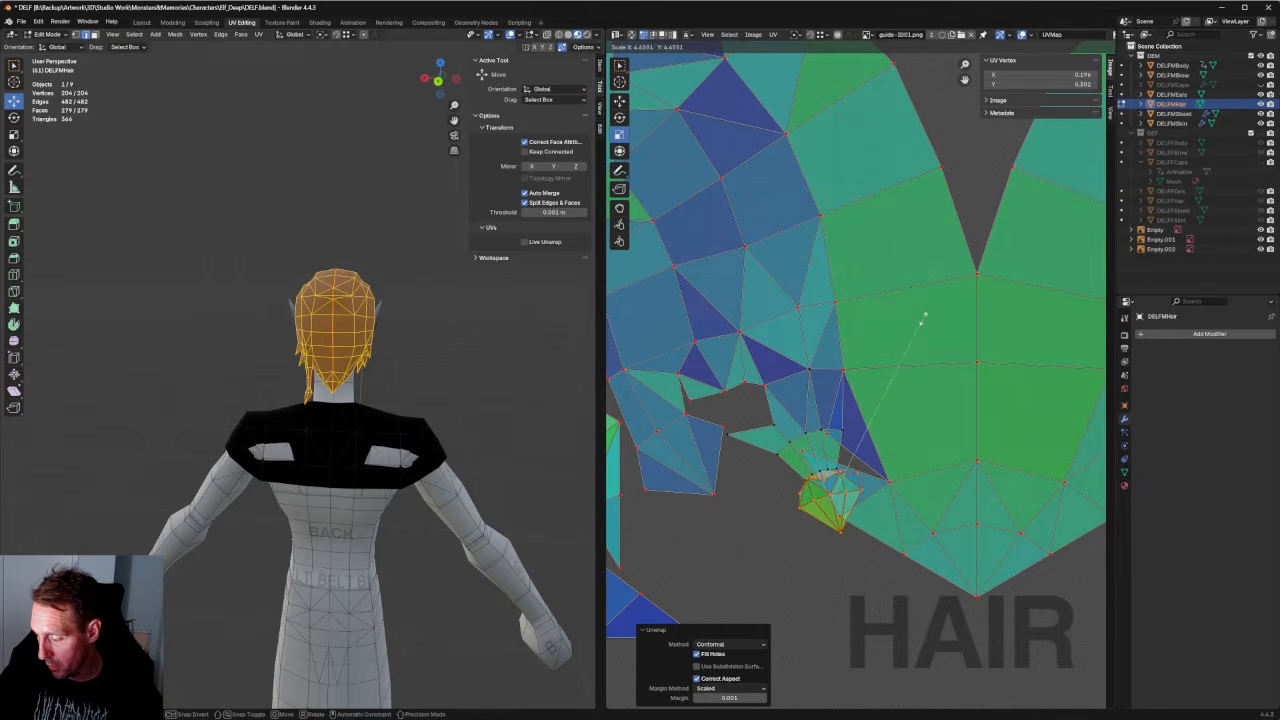
drag(951, 224, 951, 263)
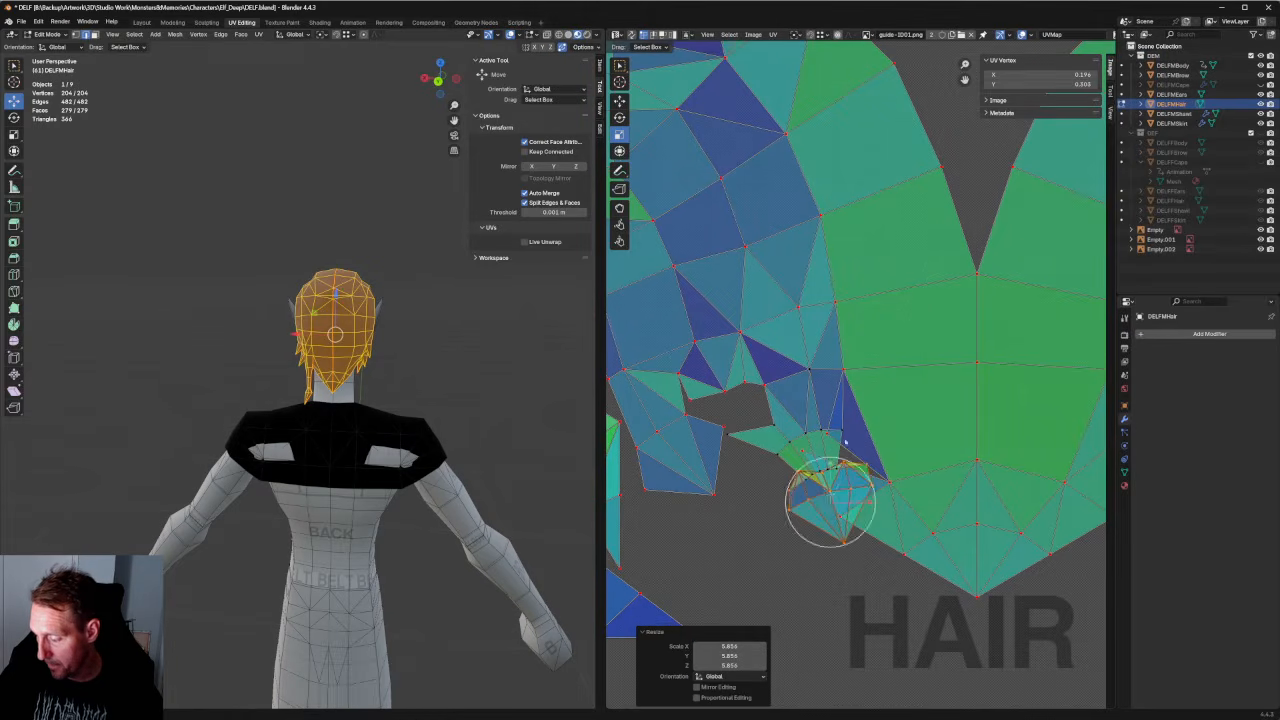
Move the enlarged strand tip UVs about -0.005 on X and -0.034 on Y, and unwrap the vertex row above them.
key(g)
drag(830, 502, 815, 595)
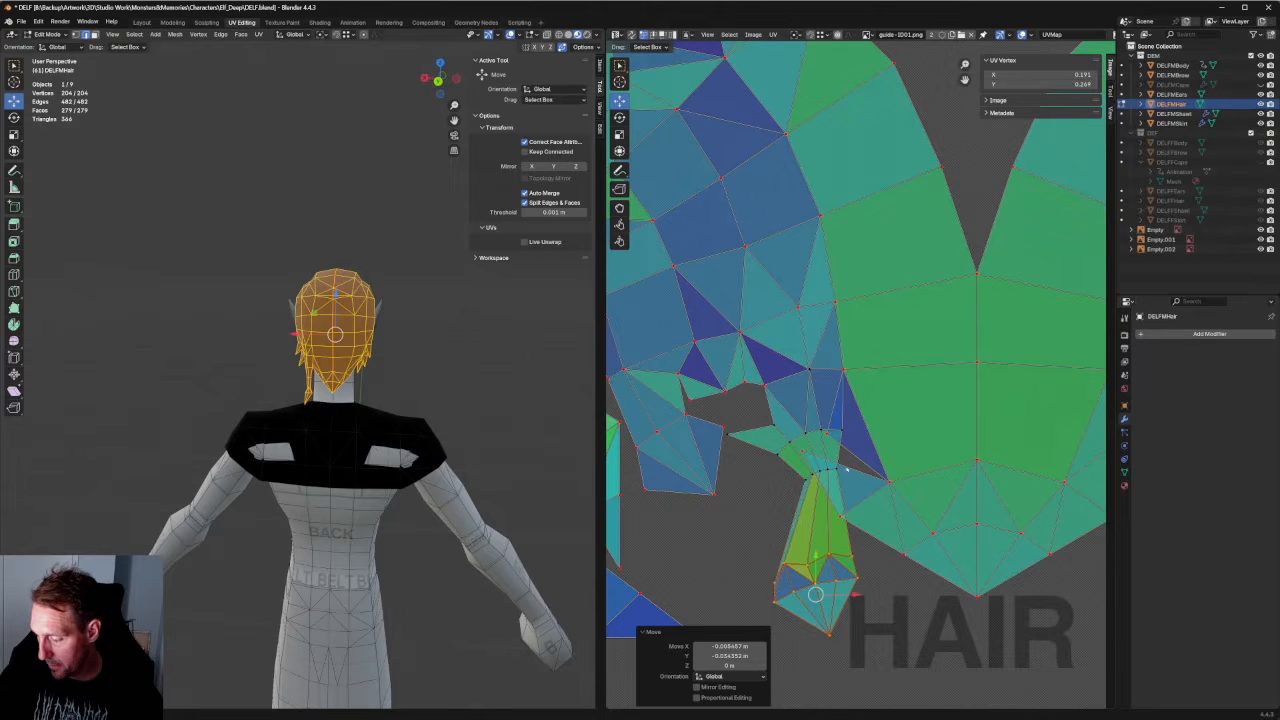
key(ctrl+z)
key(u)
click(808, 483)
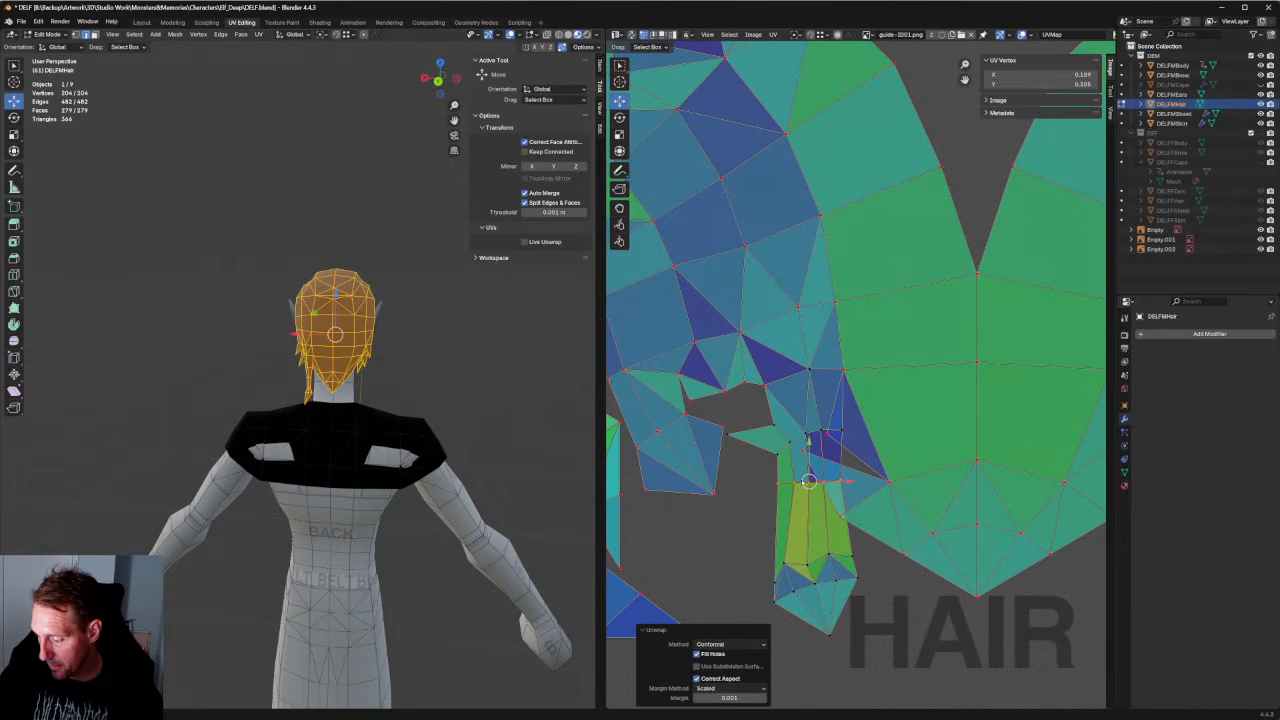
Select the next UV row up the strand together with its side flap vertices and unwrap them.
click(821, 434)
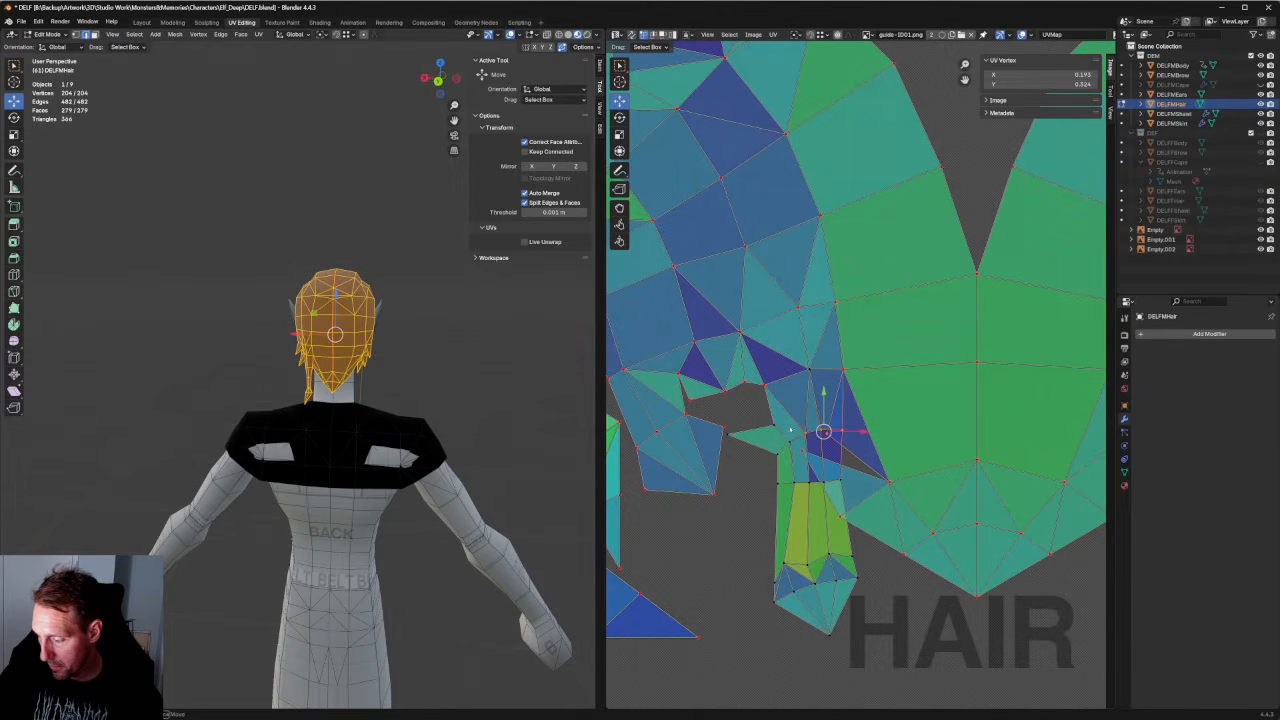
shift+click(790, 431)
shift+click(735, 437)
key(u)
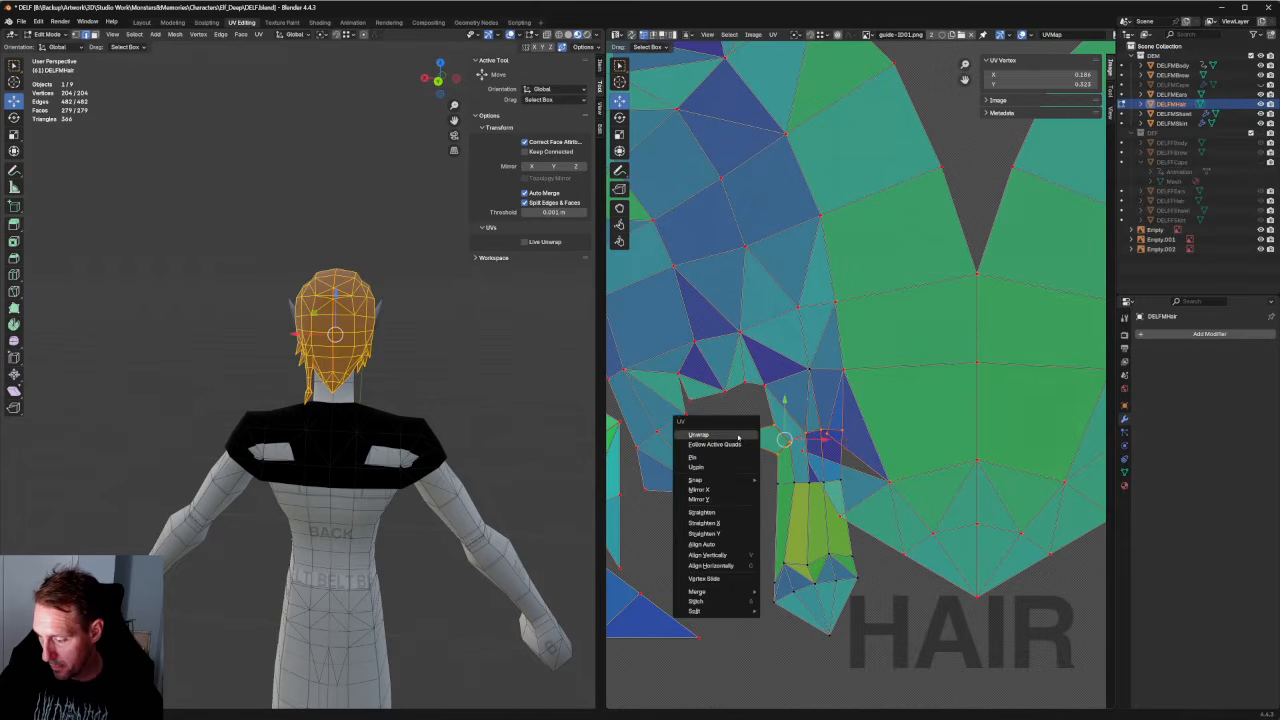
click(735, 437)
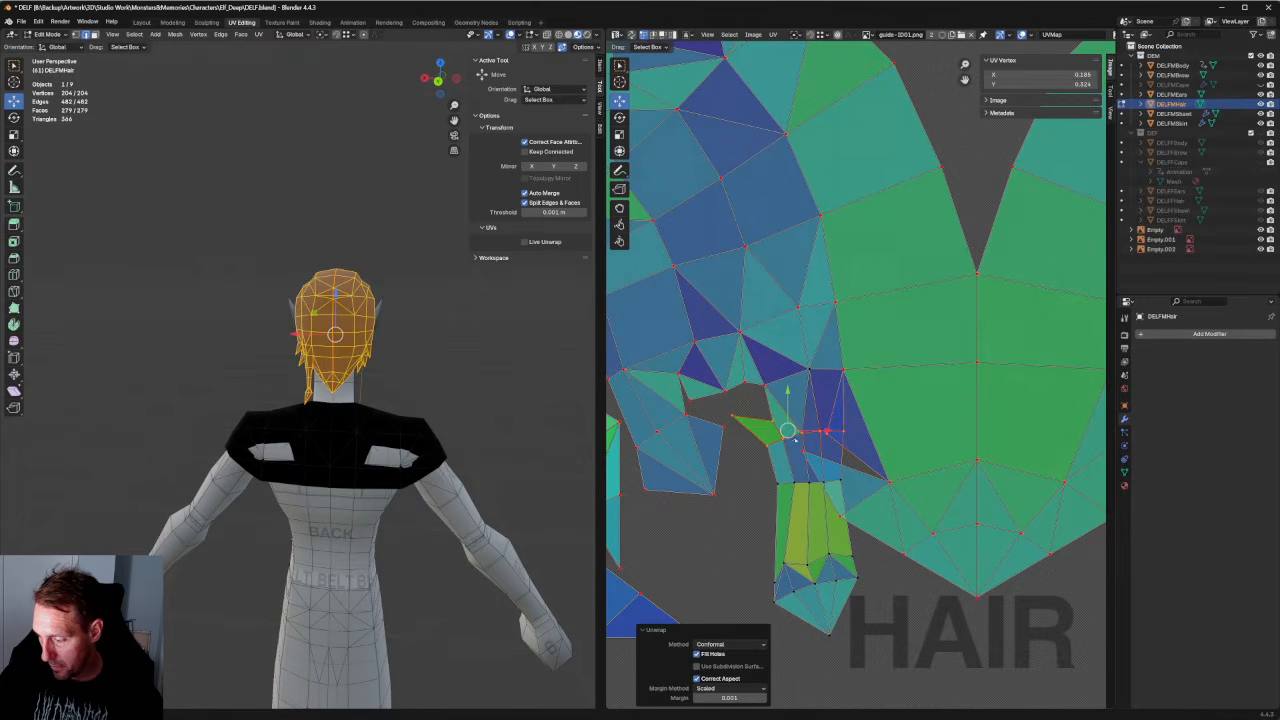
click(826, 433)
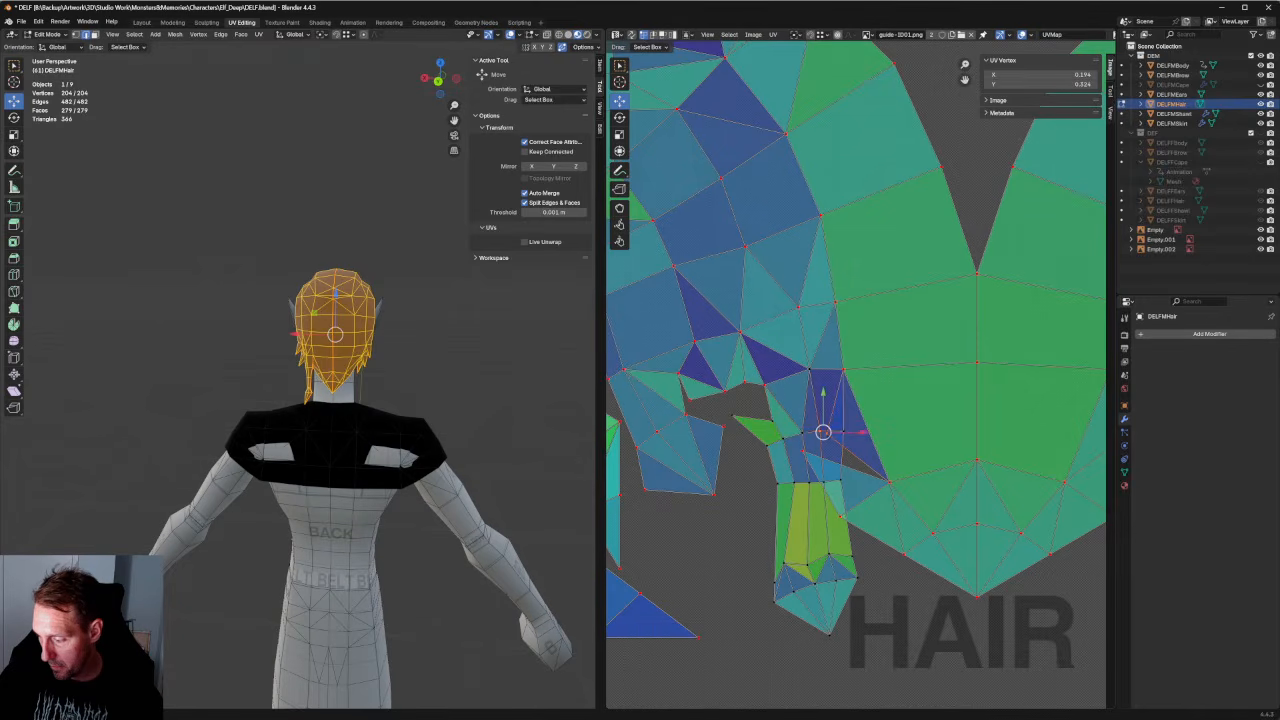
click(832, 437)
click(828, 434)
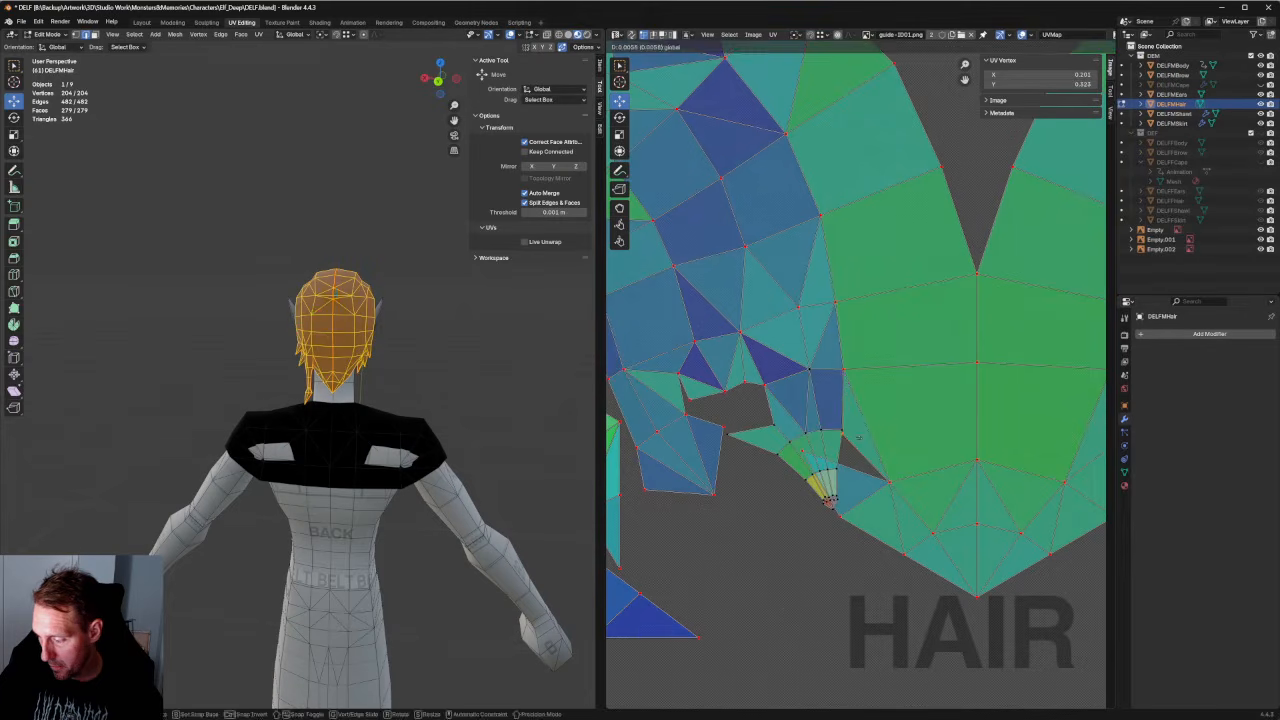
Unwrap the strand's lower tip UVs again, enlarge them and shift them slightly to line up under the strand.
drag(862, 536, 740, 655)
key(u)
click(775, 533)
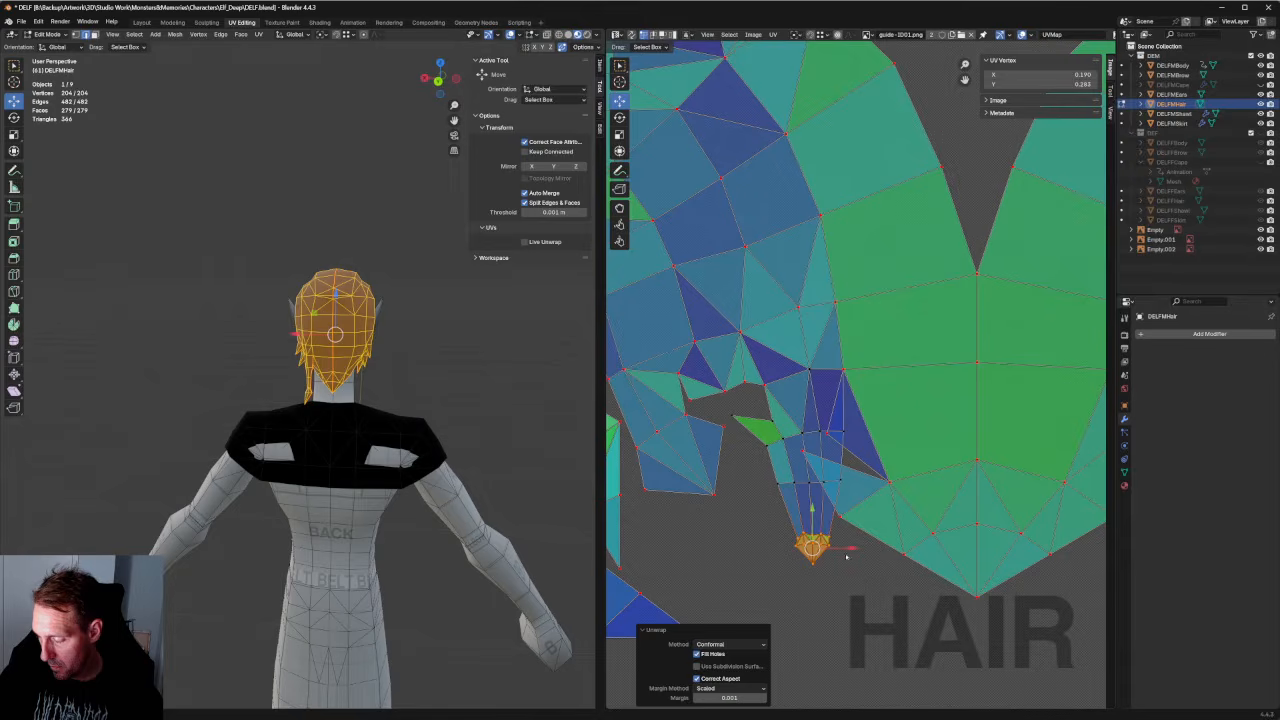
key(s)
drag(846, 518, 884, 494)
key(g)
drag(814, 551, 802, 566)
Select the UV row across the strand just above the tip and scale it narrower.
drag(847, 475, 757, 503)
key(s)
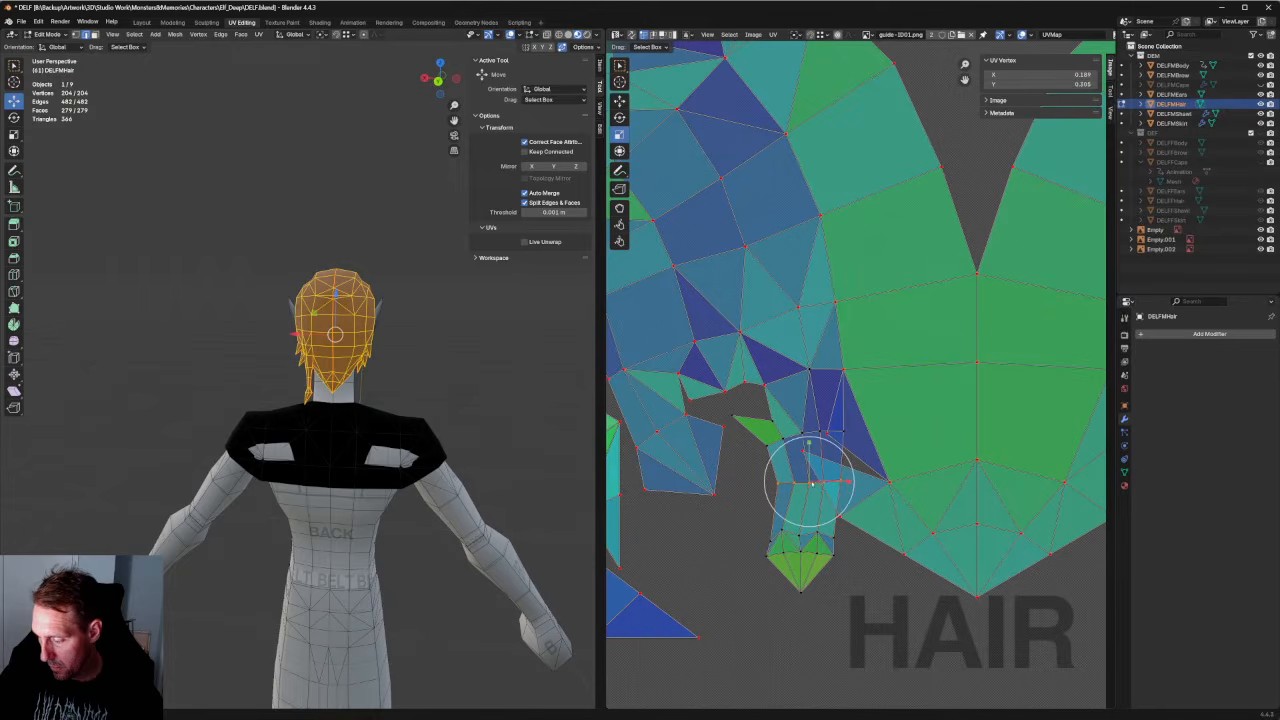
click(847, 461)
drag(852, 482, 799, 489)
key(shift+space)
key(g)
scroll(787, 496, up, 2)
key(ctrl+z)
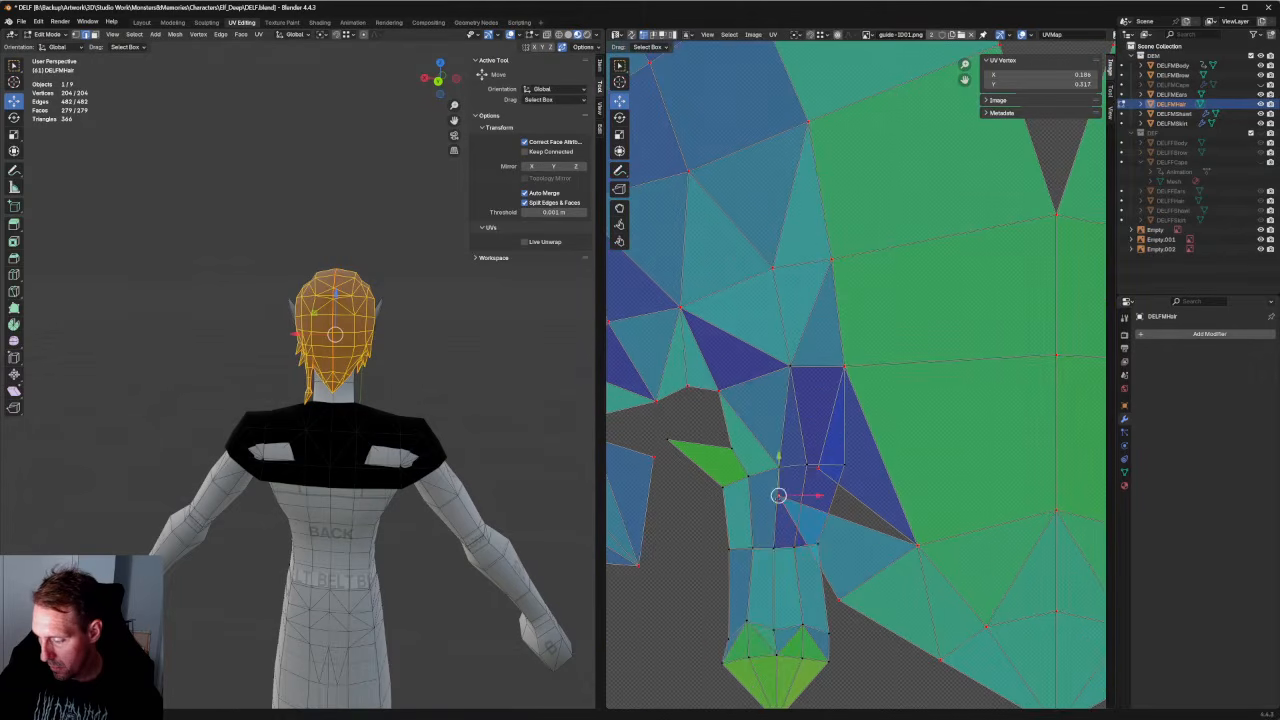
key(ctrl+shift+z)
key(ctrl+z)
scroll(756, 428, down, 1)
Unwrap the UVs of the small flap beside the strand and the ragged edge vertices just above it.
click(752, 434)
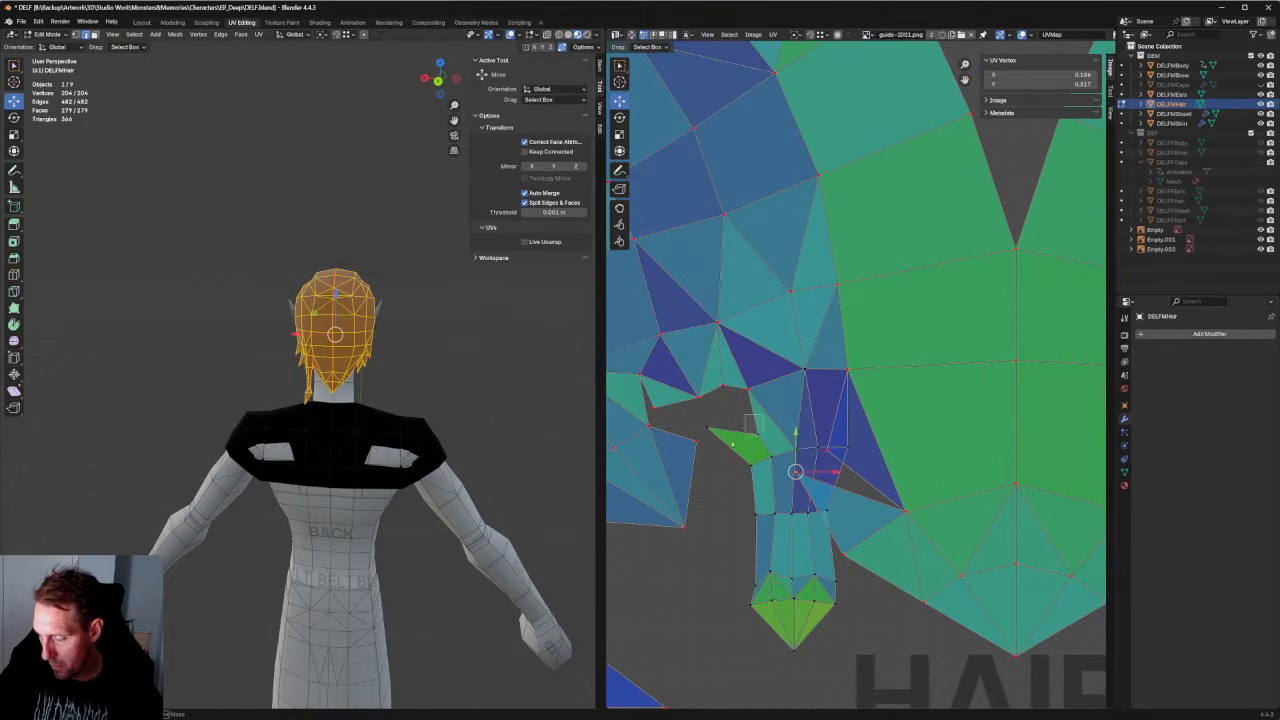
key(u)
click(705, 444)
drag(779, 405, 701, 483)
right_click(735, 449)
click(733, 449)
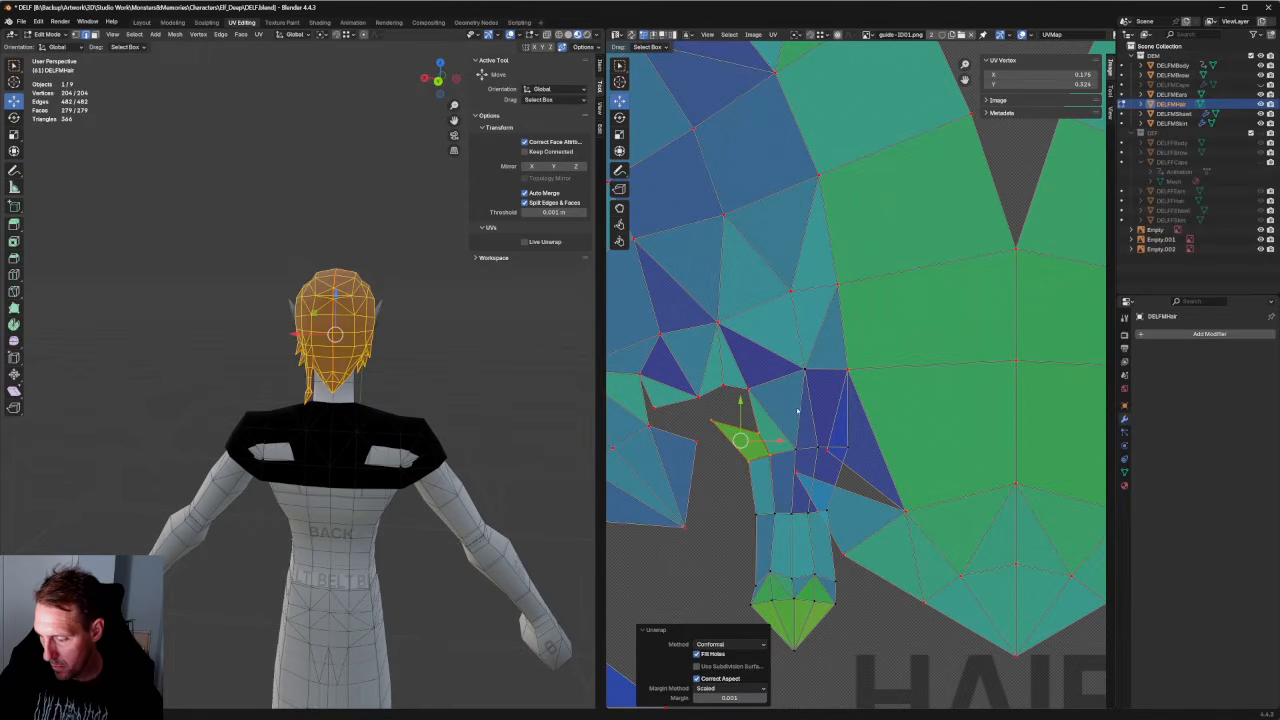
click(761, 411)
drag(773, 368, 691, 409)
right_click(744, 394)
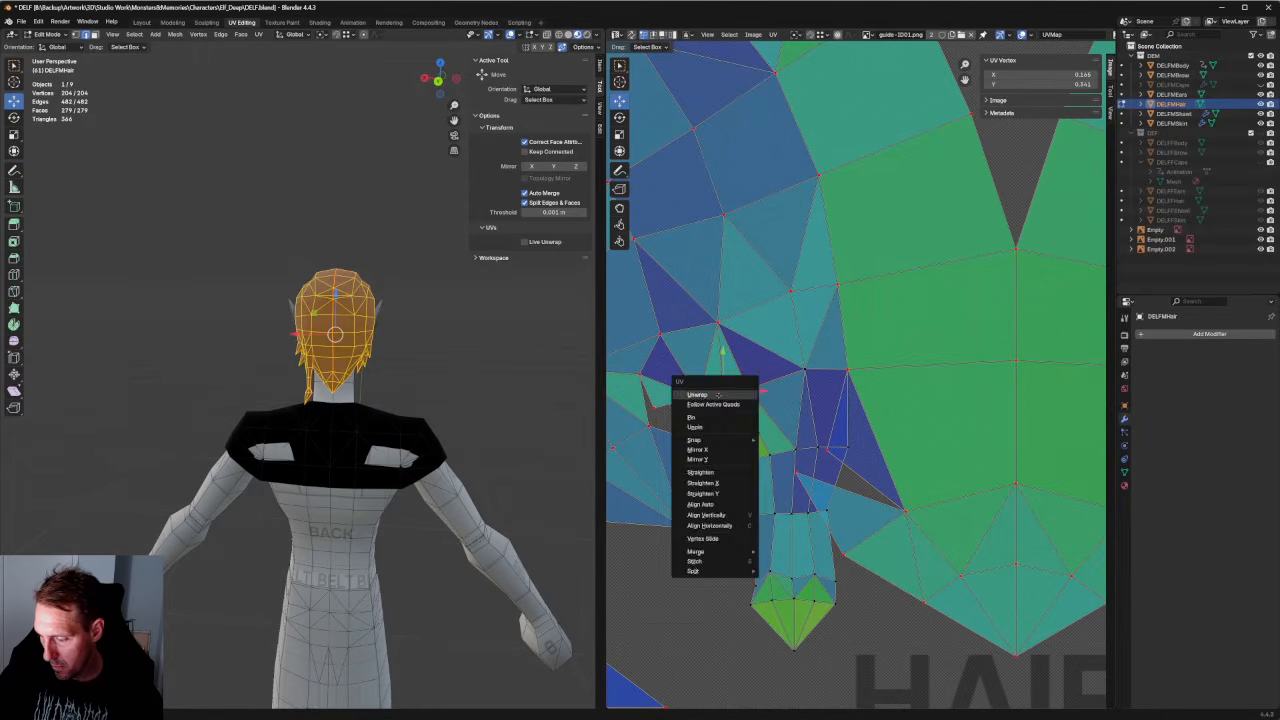
click(744, 394)
Select the strand's tip with the vertex row above it and move them about -0.003 on X and -0.001 on Y.
click(823, 390)
scroll(823, 390, down, 1)
drag(856, 422, 797, 428)
shift+click(743, 413)
drag(837, 472, 748, 610)
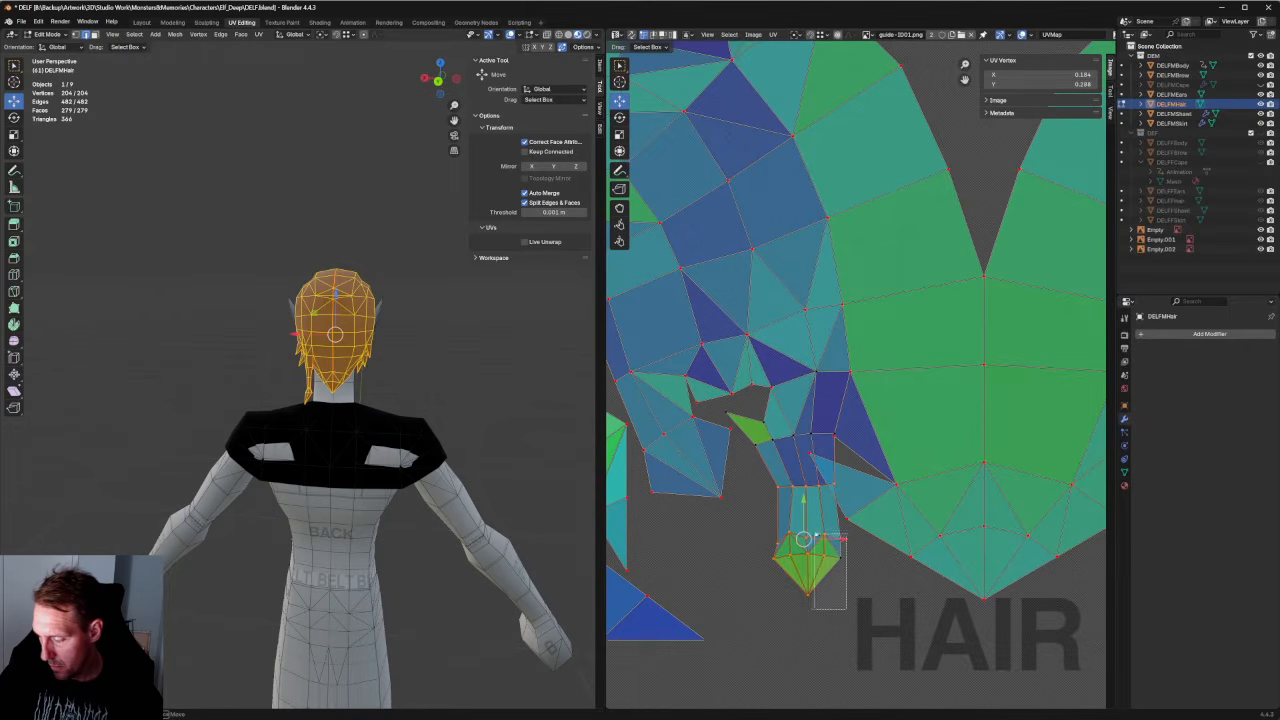
drag(806, 539, 797, 541)
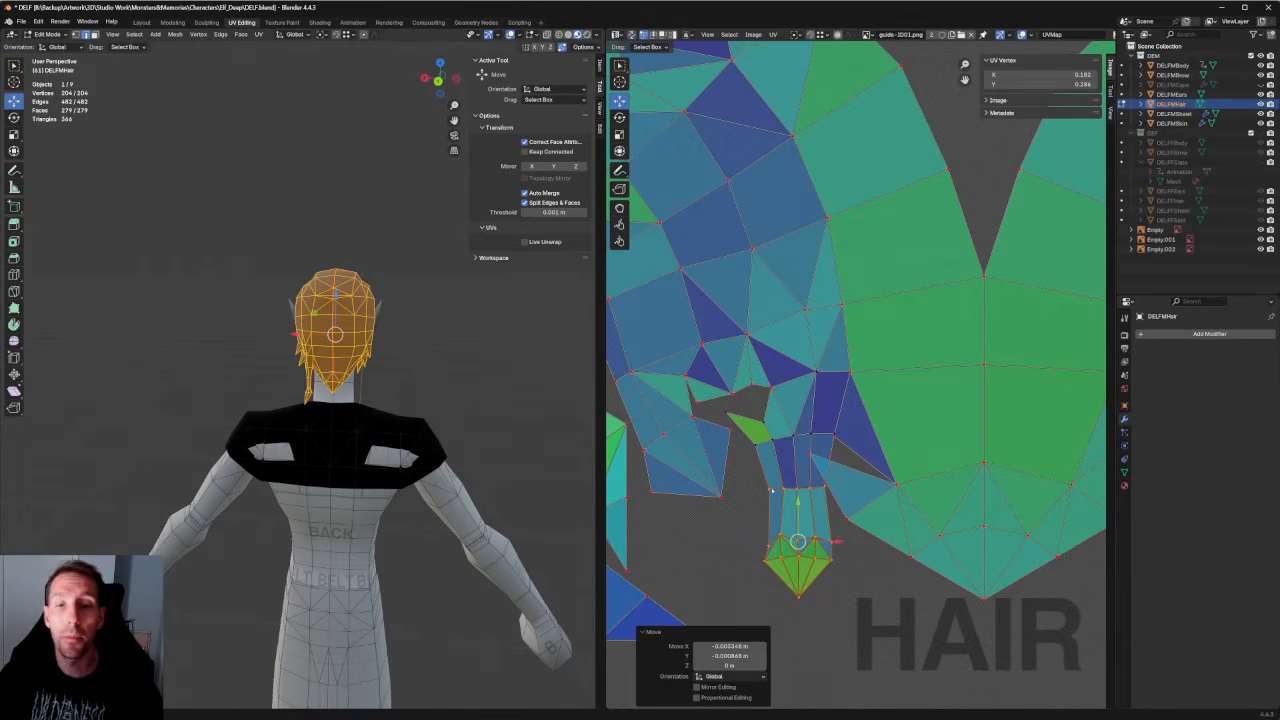
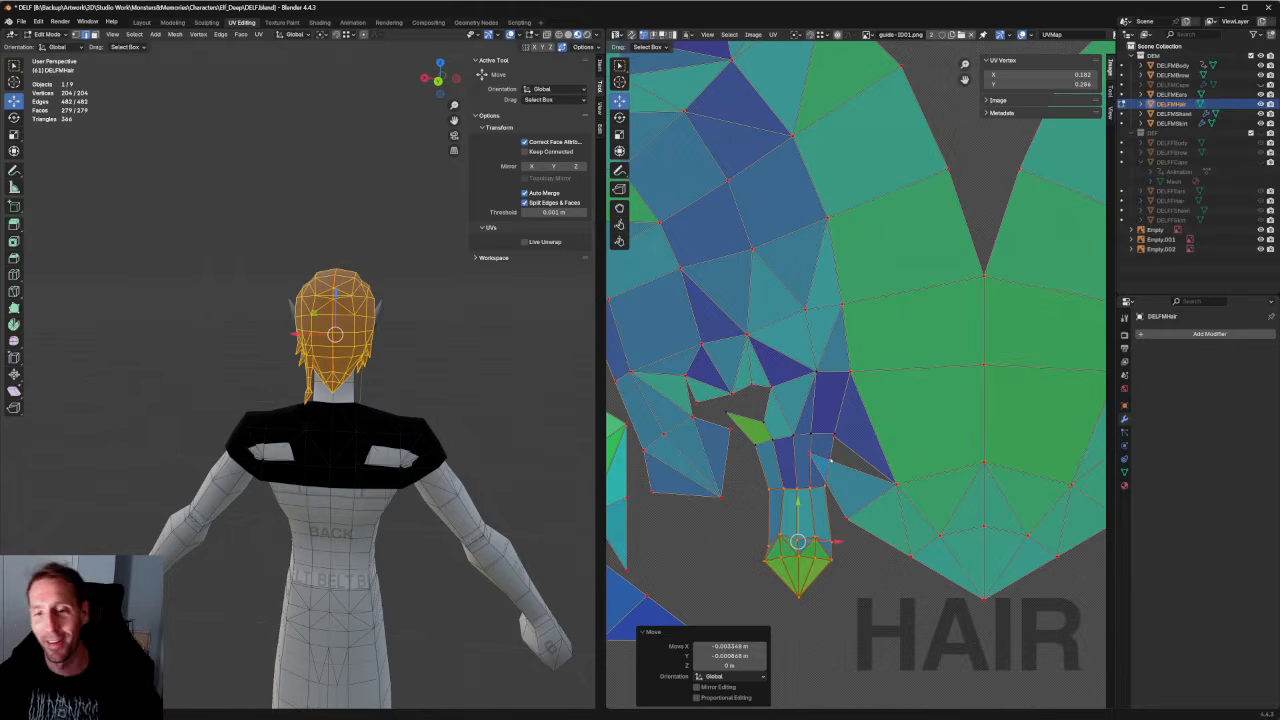
Select only the pointed end of the strand island and scale it up slightly.
middle_drag(853, 548, 831, 426)
scroll(831, 426, up, 3)
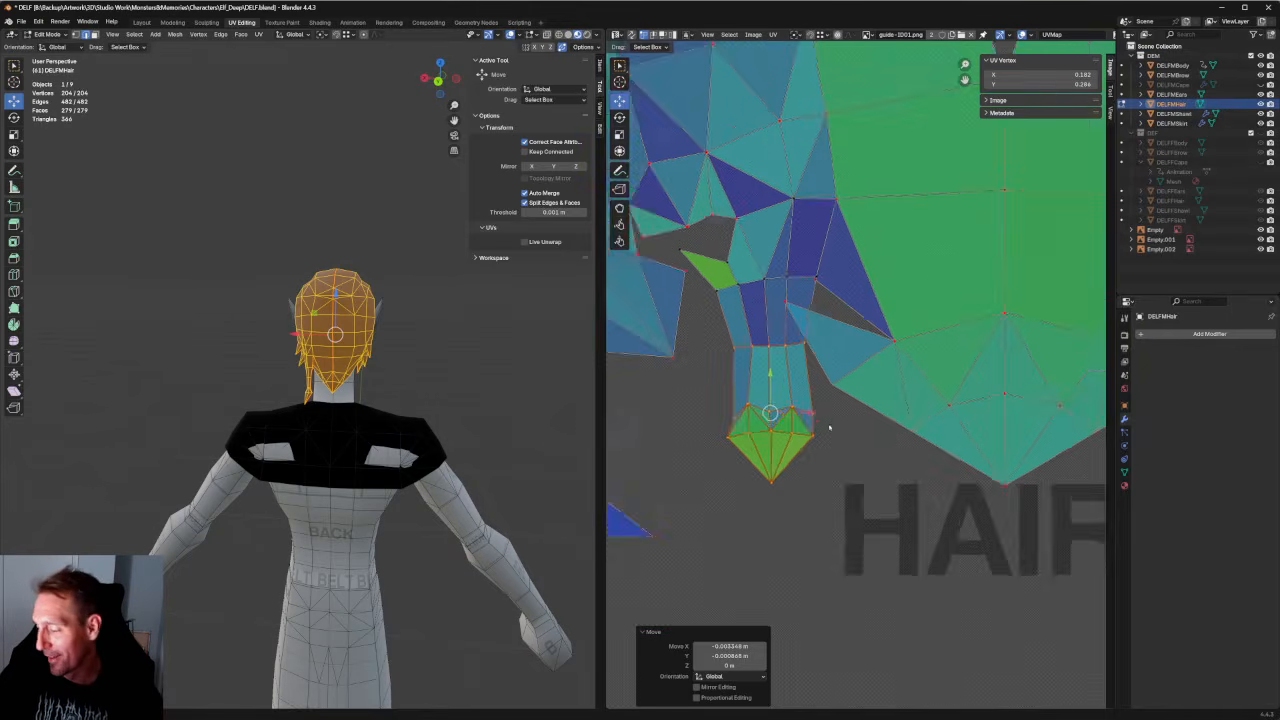
drag(823, 391, 628, 560)
key(r)
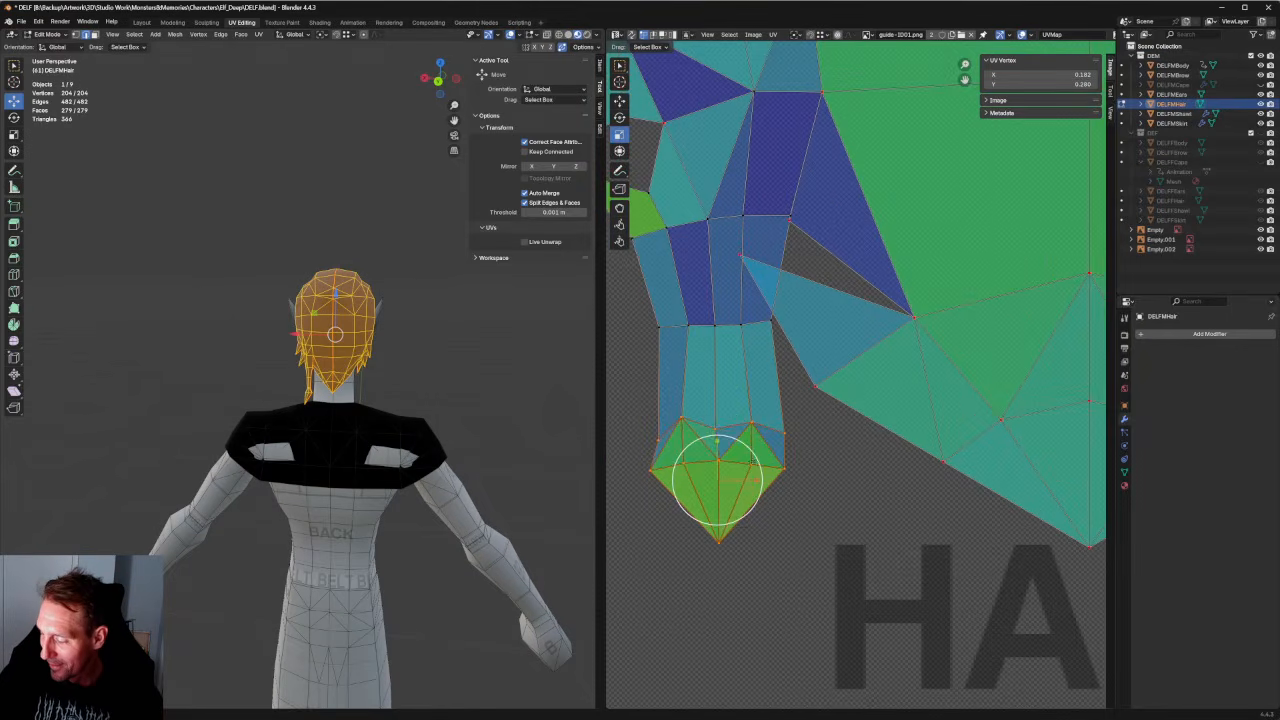
drag(756, 457, 761, 450)
Move the strand's middle UV row about -0.0017 on Y and lower the row at the top of the pointed end slightly.
middle_drag(789, 376, 818, 488)
drag(823, 417, 657, 470)
middle_drag(348, 386, 360, 385)
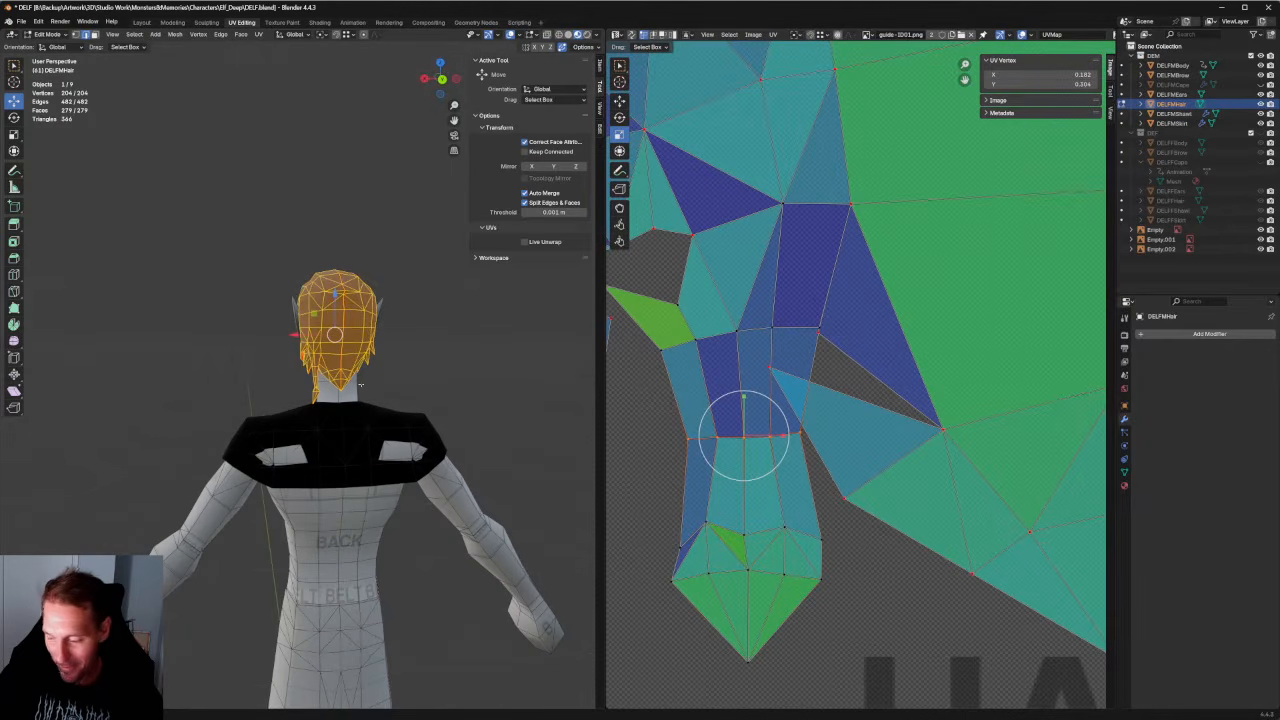
key(w)
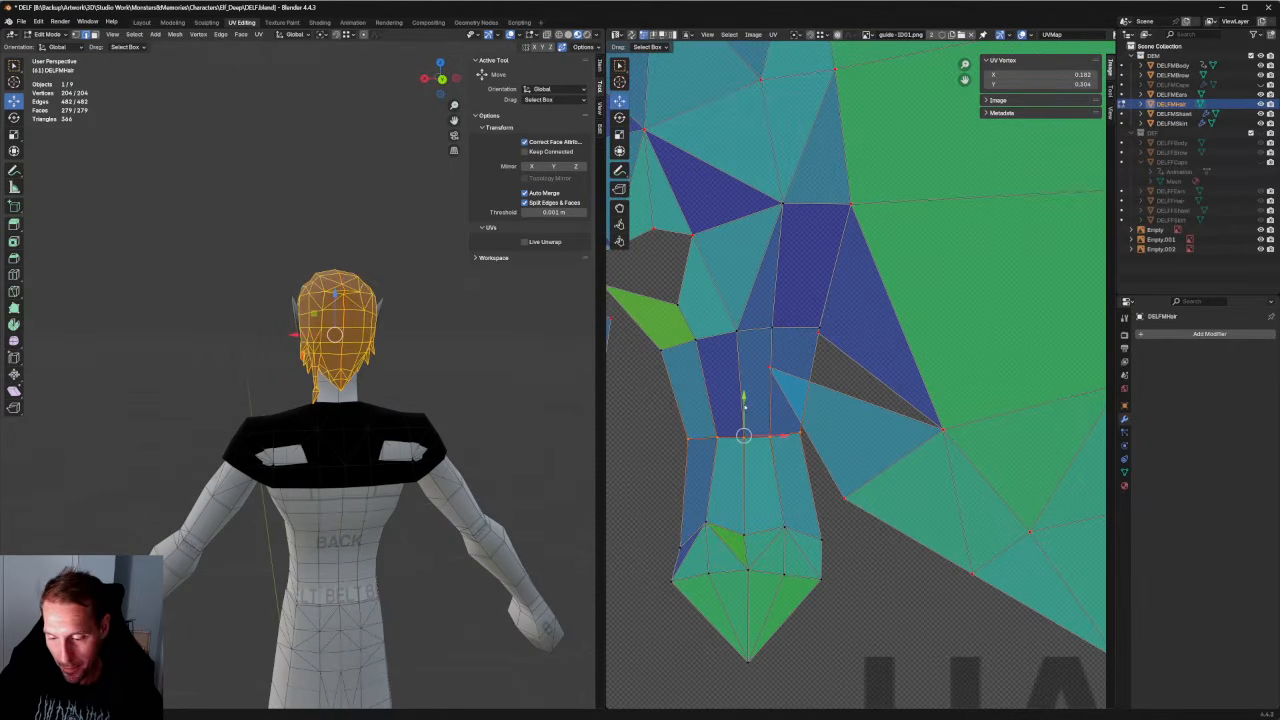
drag(743, 400, 743, 410)
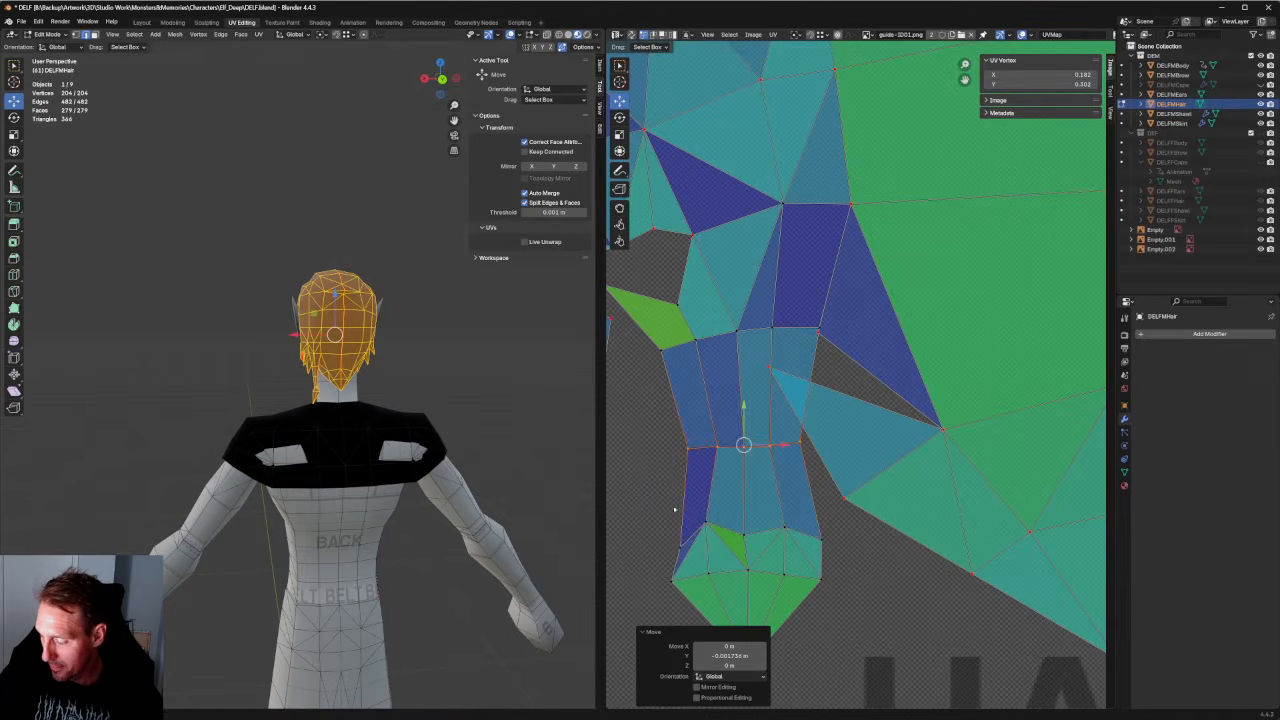
drag(665, 509, 815, 531)
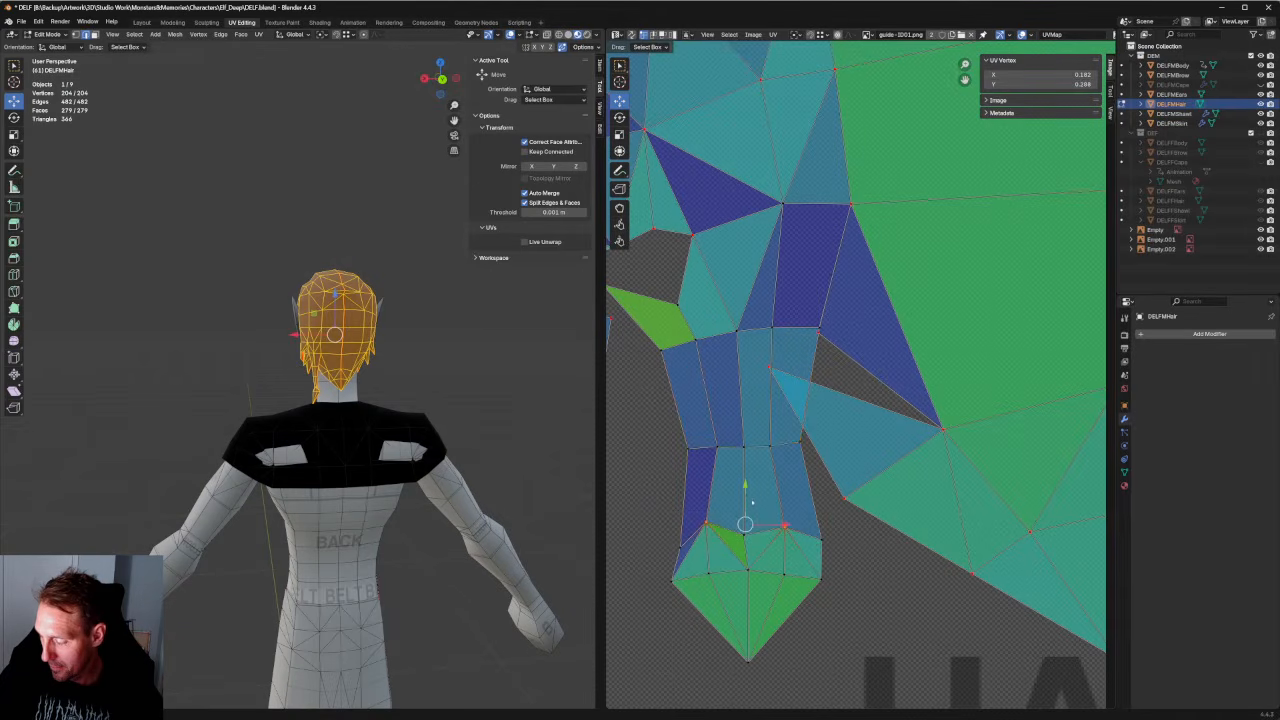
drag(745, 500, 744, 509)
Align the strand's outer edge vertices just above the pointed end horizontally.
shift+drag(835, 529, 816, 552)
shift+click(676, 550)
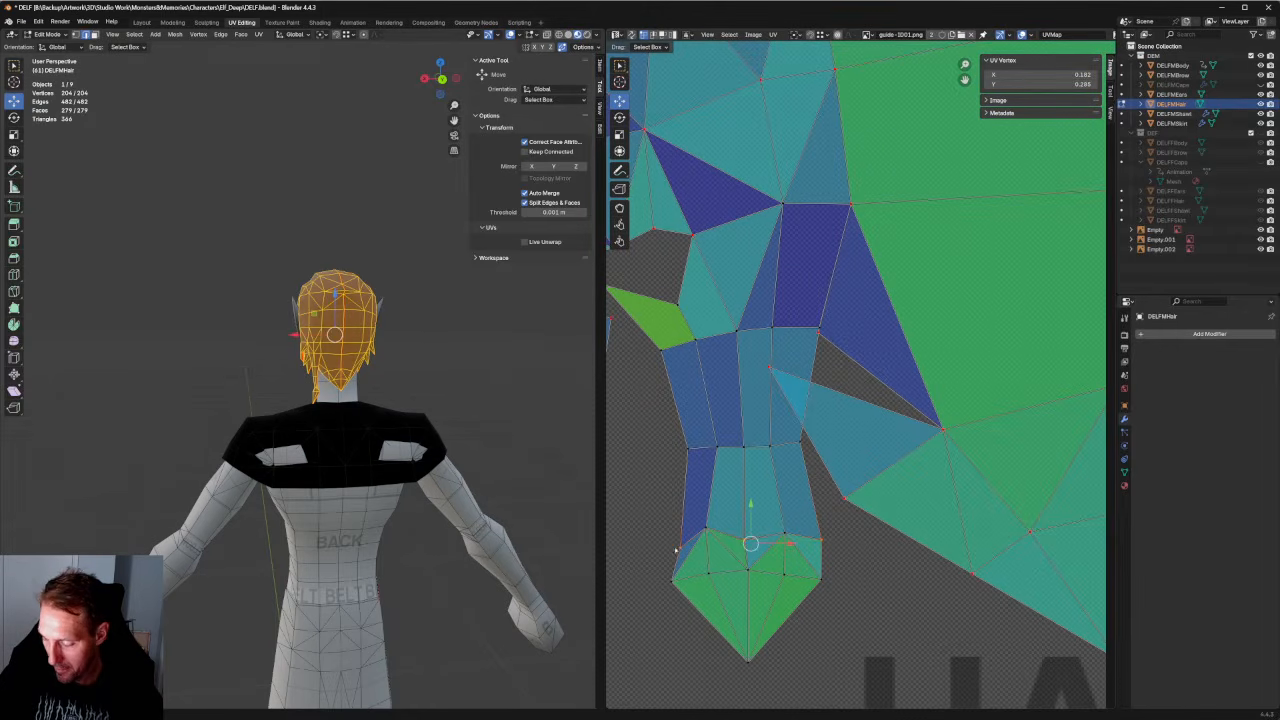
key(shift+w)
key(v)
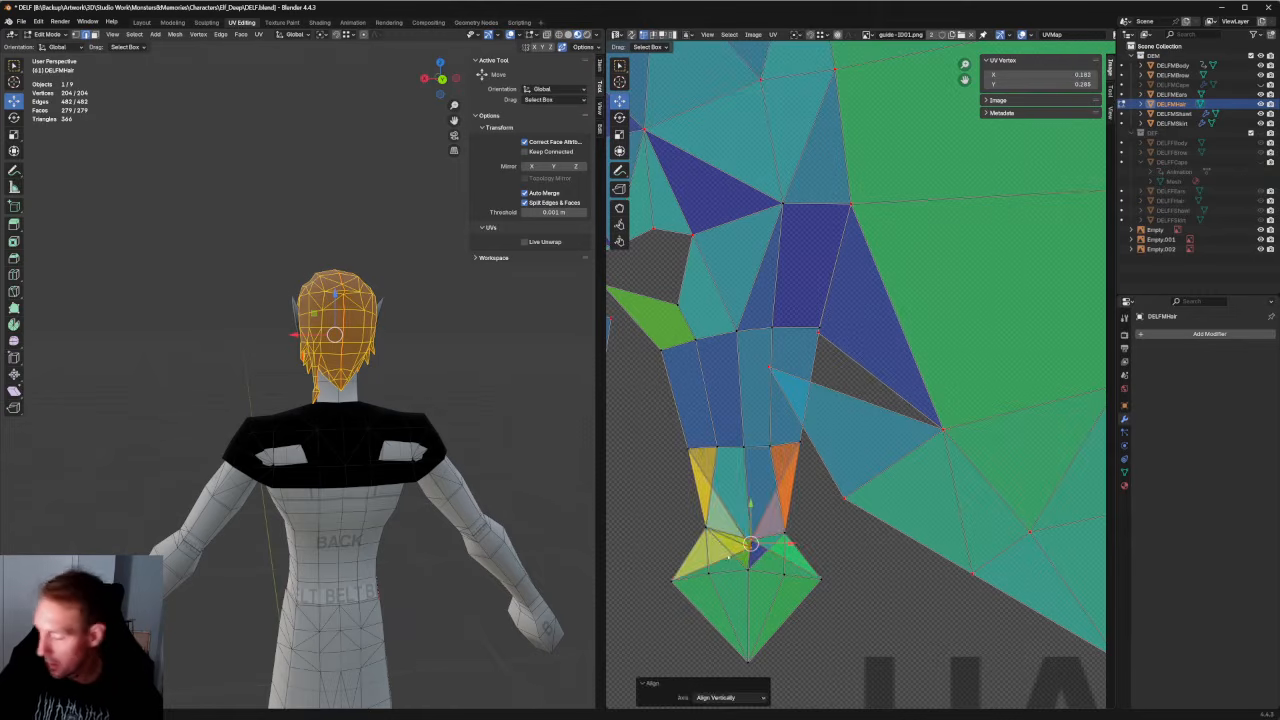
key(ctrl+z)
key(shift+w)
key(h)
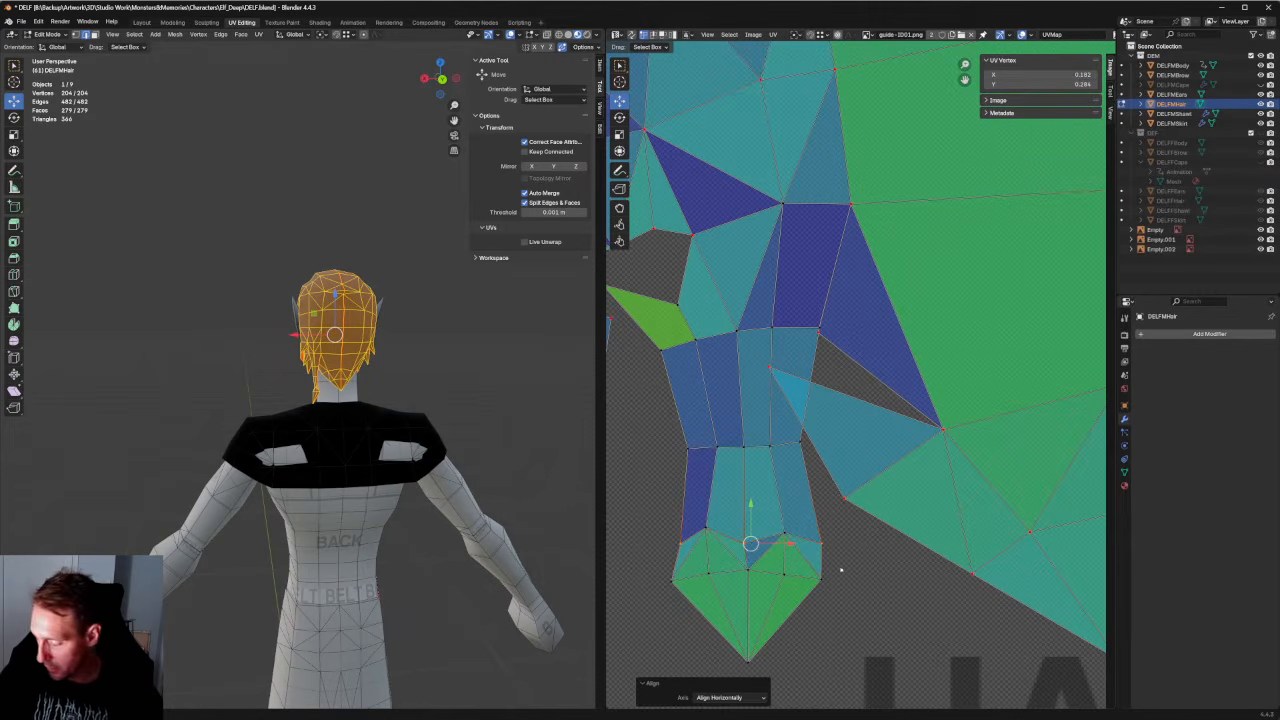
Align the pointed end's widest vertex row horizontally and move that row and the tip further down.
drag(846, 560, 657, 600)
key(shift+w)
key(h)
drag(784, 631, 742, 671)
drag(850, 564, 629, 674)
drag(743, 586, 742, 607)
Lower the centre vertex at the top of the strand's pointed end by about 0.001.
click(742, 545)
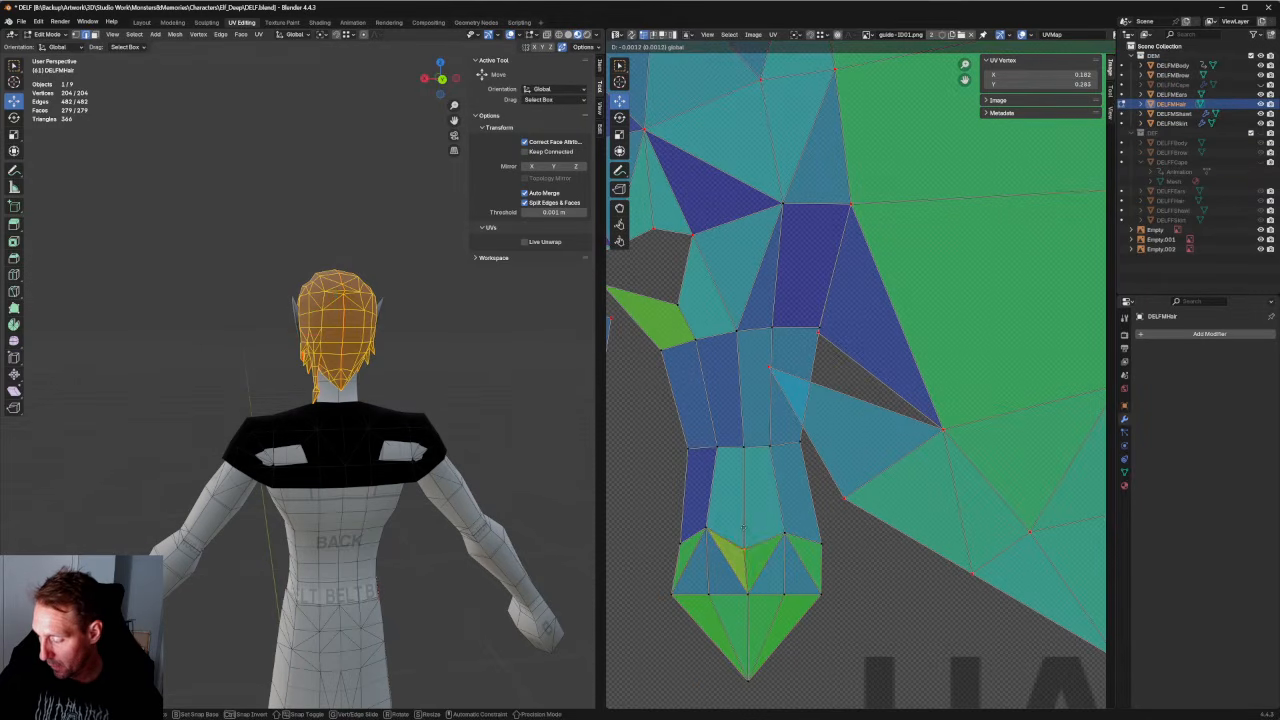
drag(742, 533, 742, 534)
click(785, 546)
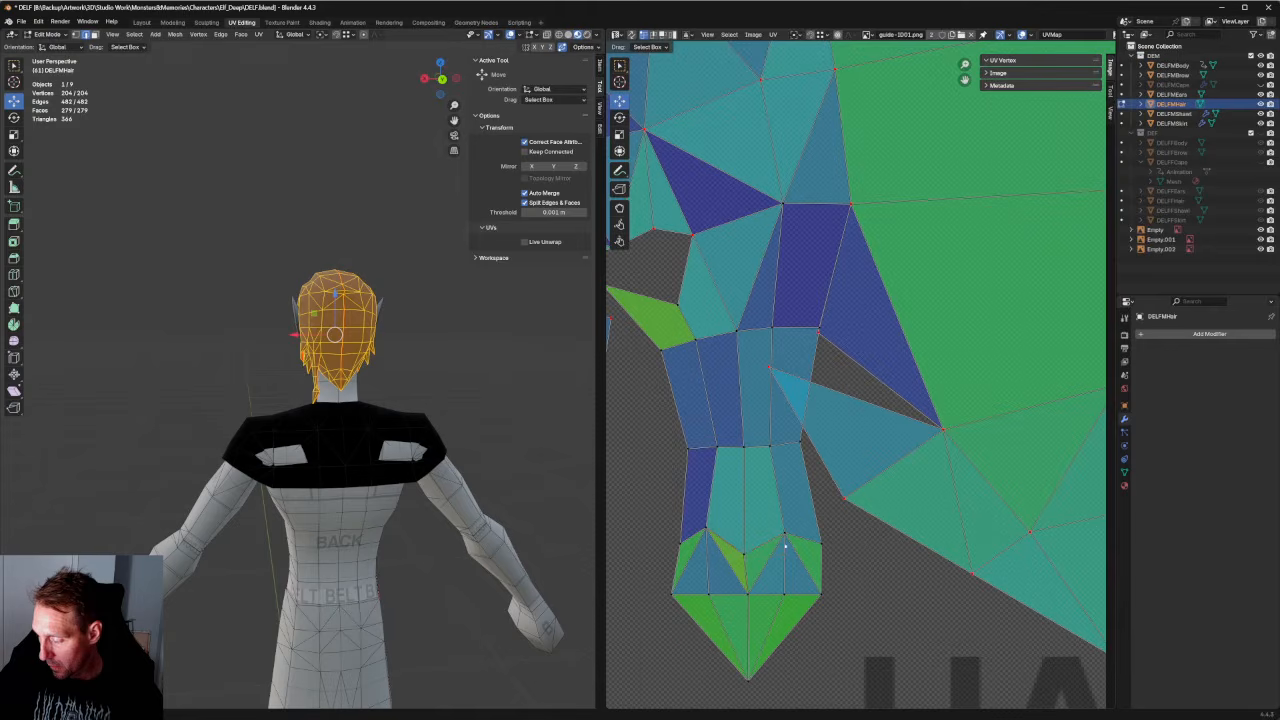
Reshape the small flap beside the strand by repositioning its outer corner and raising its upper corner vertex.
middle_drag(794, 524, 921, 597)
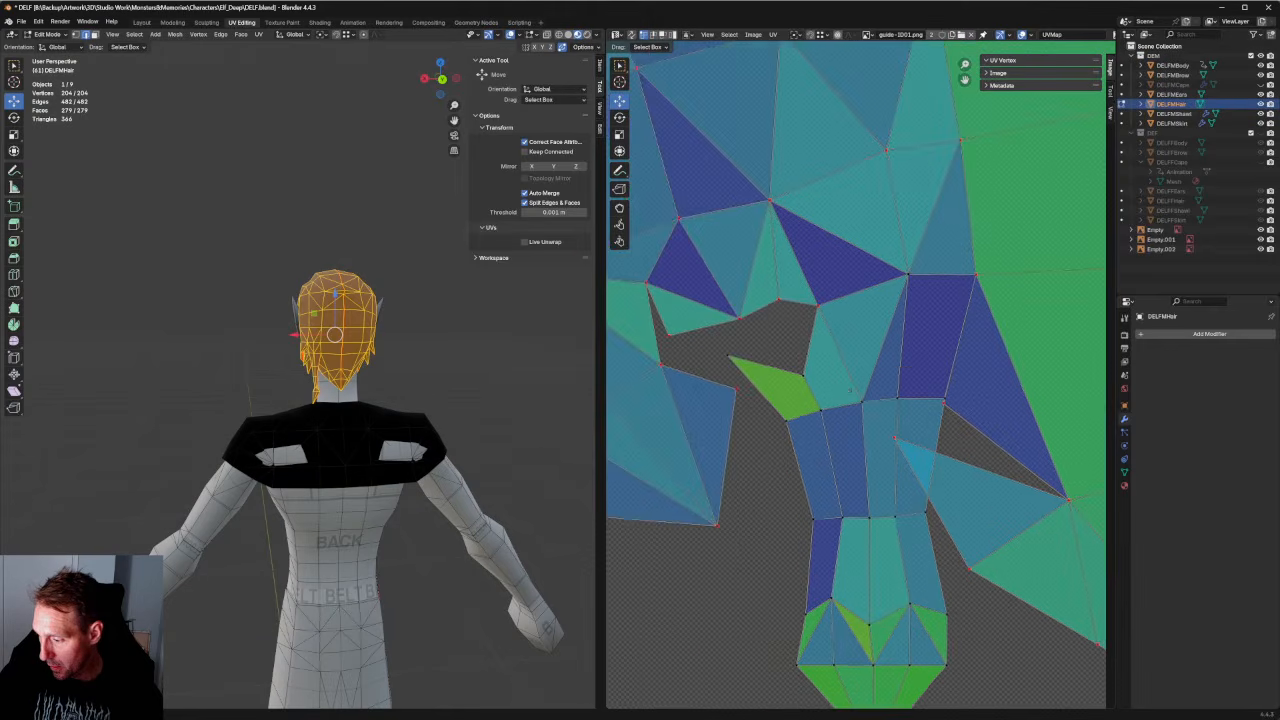
click(729, 363)
mouse_move(729, 363)
mouse_down()
mouse_move(719, 357)
mouse_move(747, 360)
mouse_up()
drag(783, 356, 835, 393)
drag(803, 377, 800, 346)
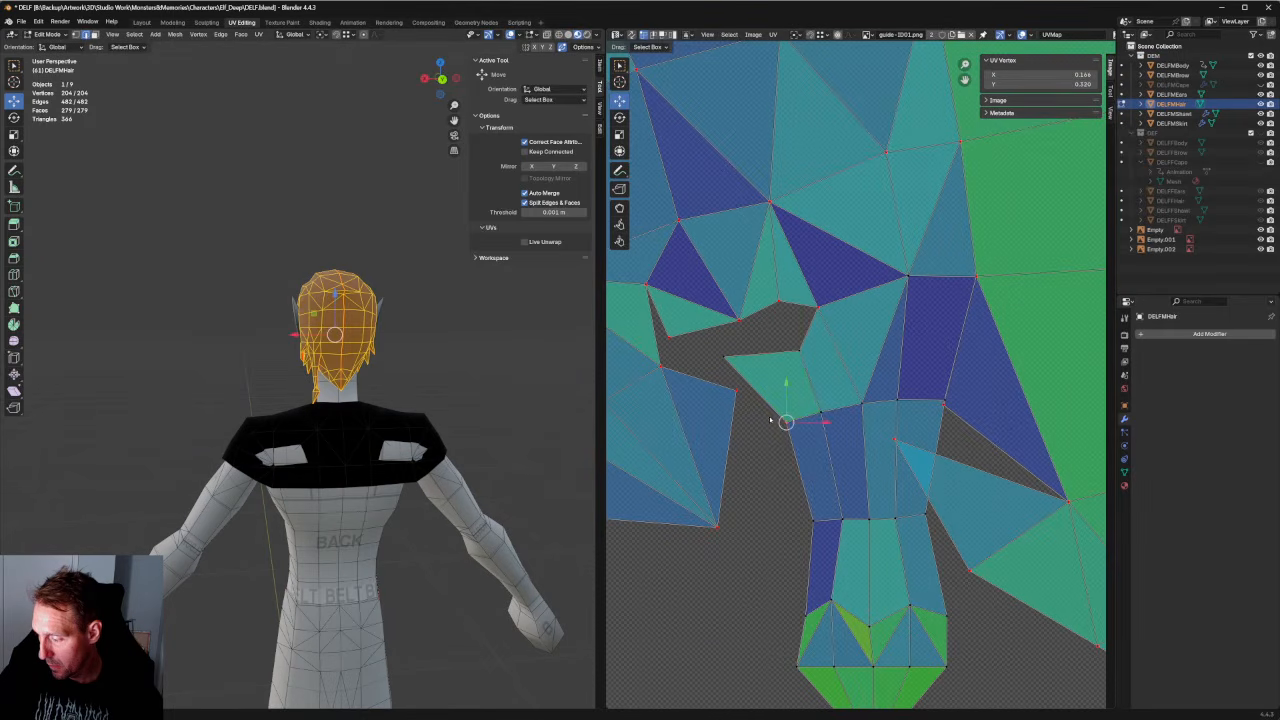
Select all of the hair UVs and unpin them.
scroll(805, 366, down, 5)
scroll(802, 407, up, 4)
scroll(802, 407, down, 7)
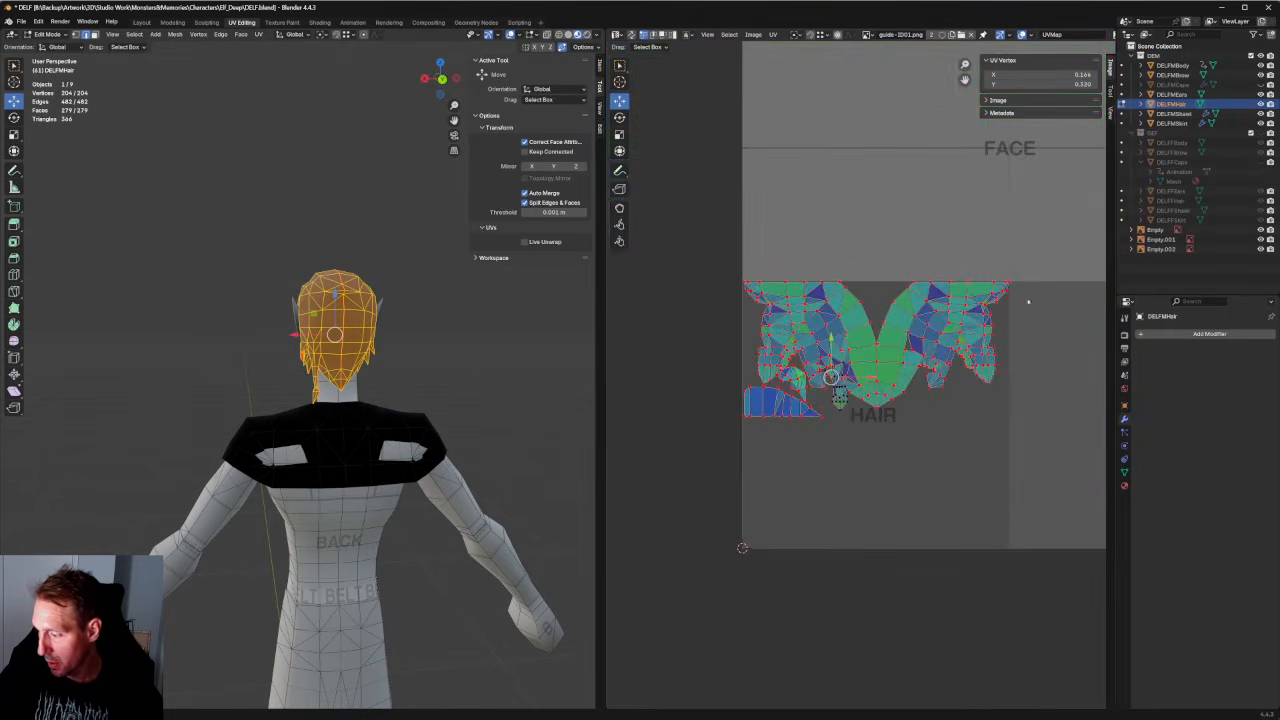
drag(1058, 243, 686, 464)
right_click(862, 374)
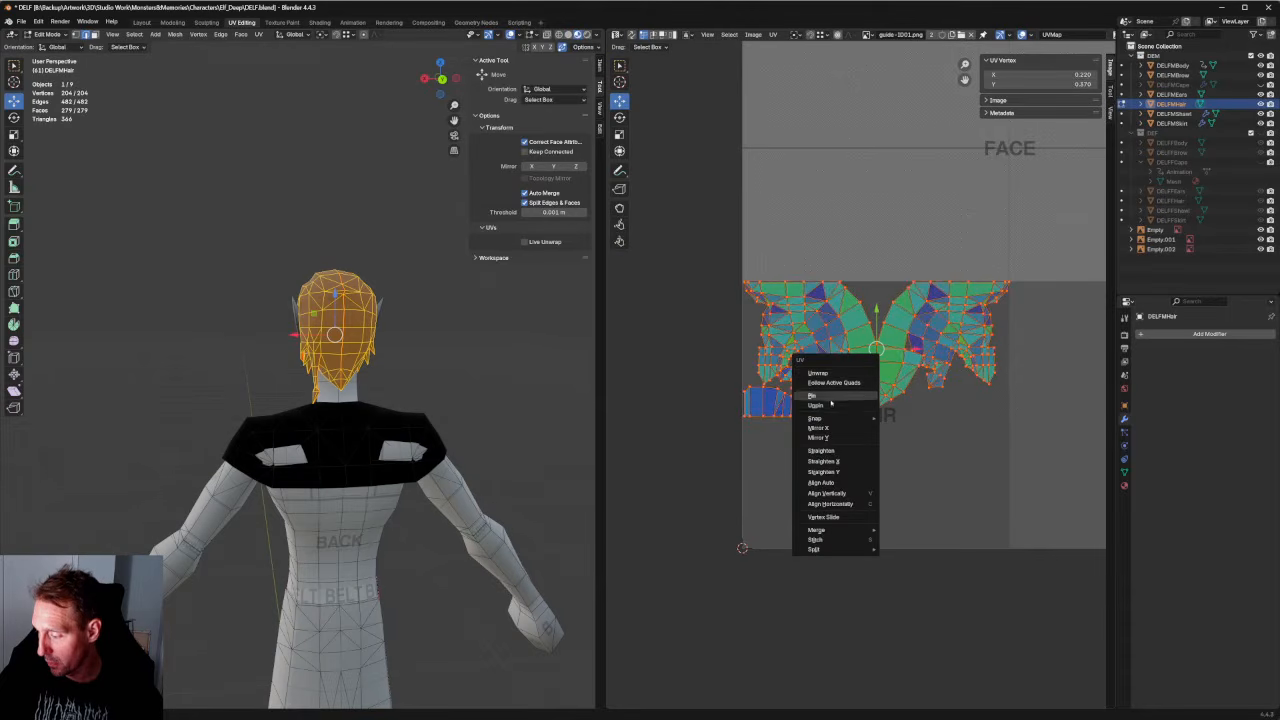
click(832, 405)
click(887, 415)
Move the central V's corner vertex that overlaps the strand about 0.009 on X and 0.002 on Y.
scroll(855, 376, up, 7)
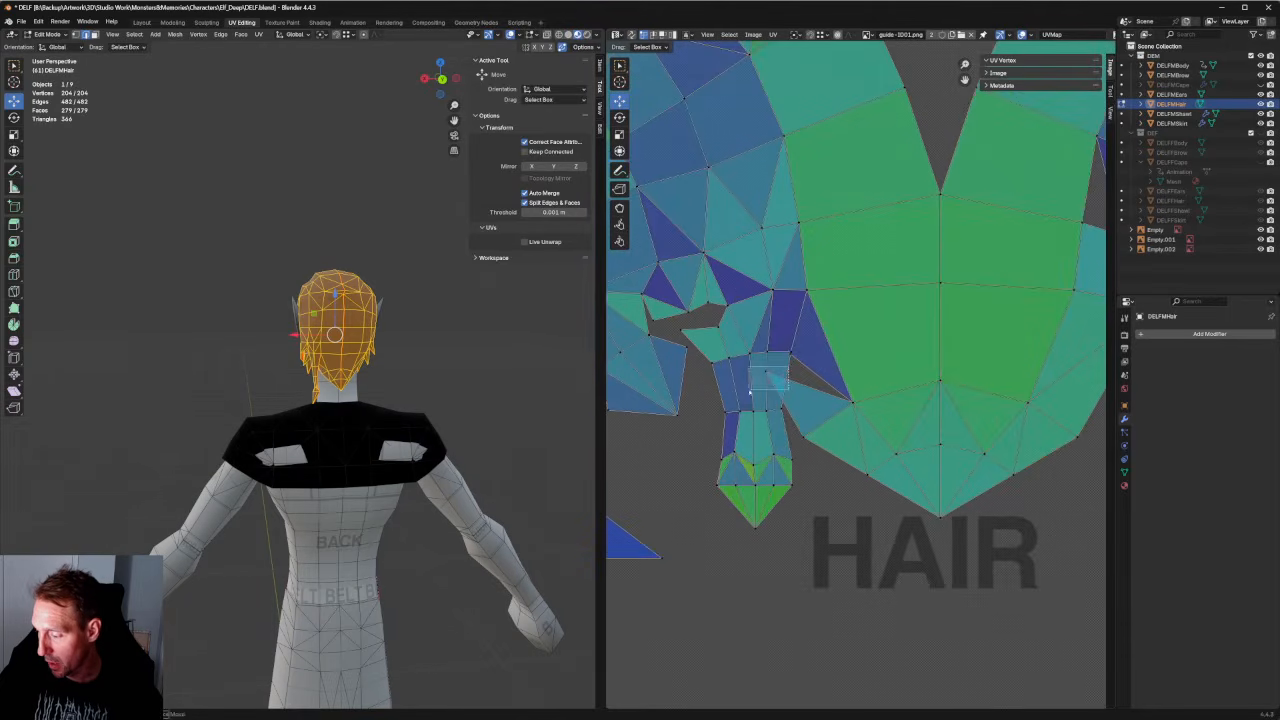
click(767, 369)
key(g)
click(792, 370)
scroll(850, 376, up, 4)
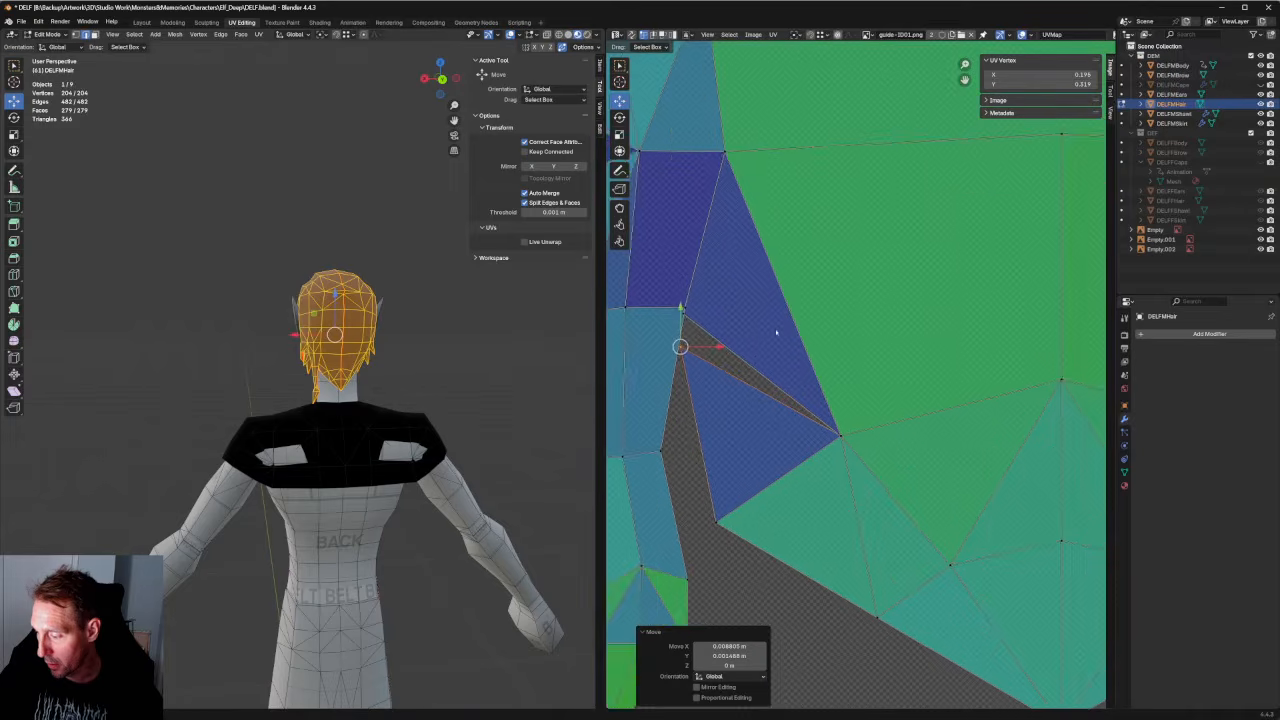
Apply Align Vertically to the individual corner vertices along the seam between the strand and the central V.
middle_drag(777, 331, 885, 376)
click(793, 356)
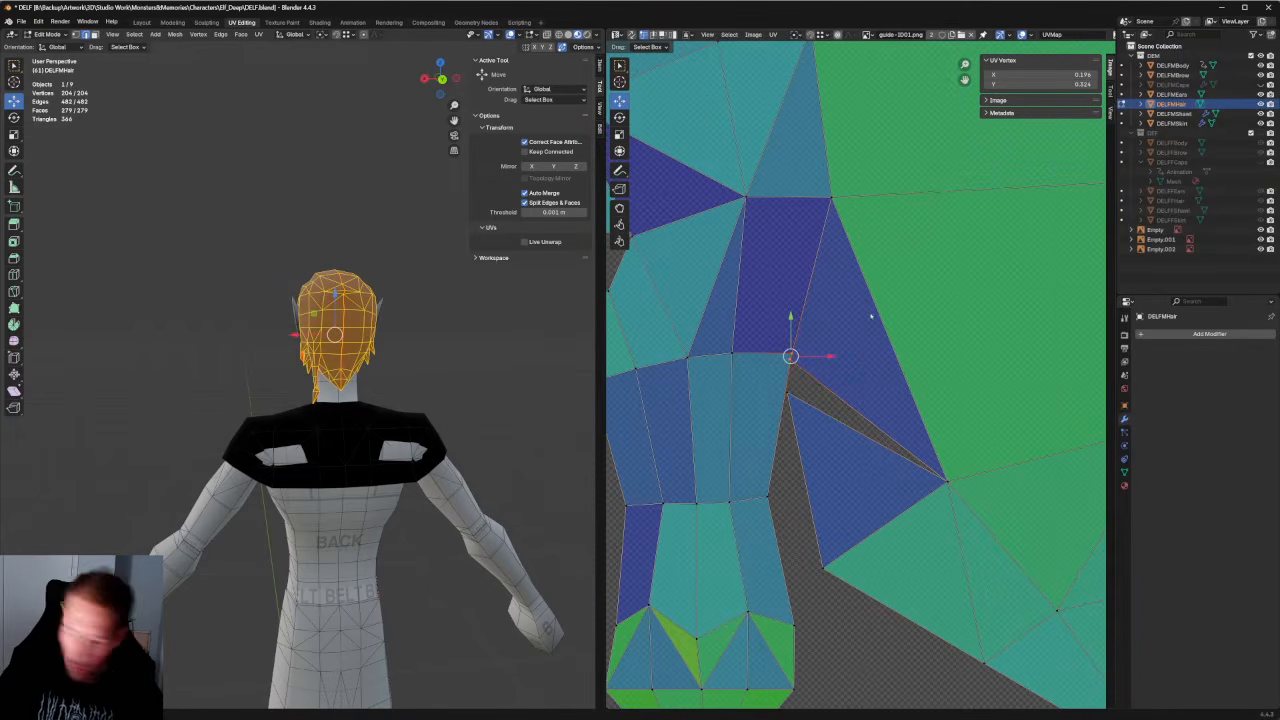
key(shift+w)
click(832, 198)
scroll(828, 252, down, 4)
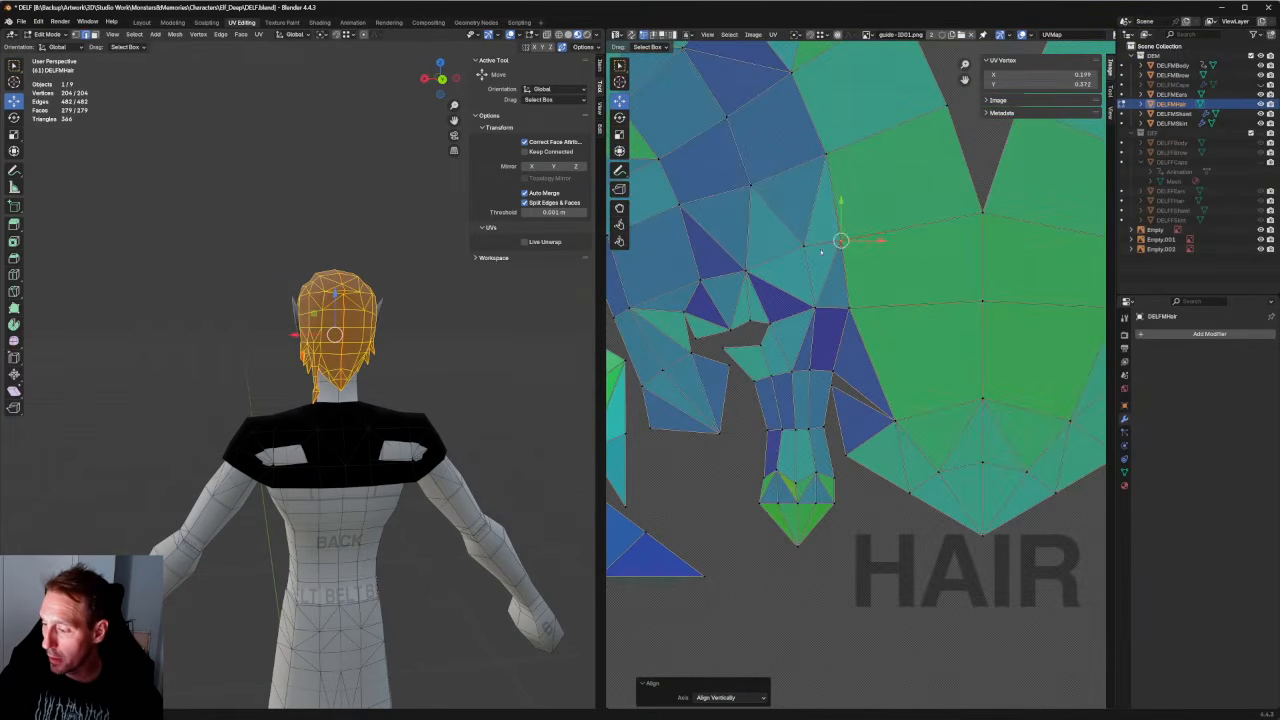
click(769, 322)
key(shift+w)
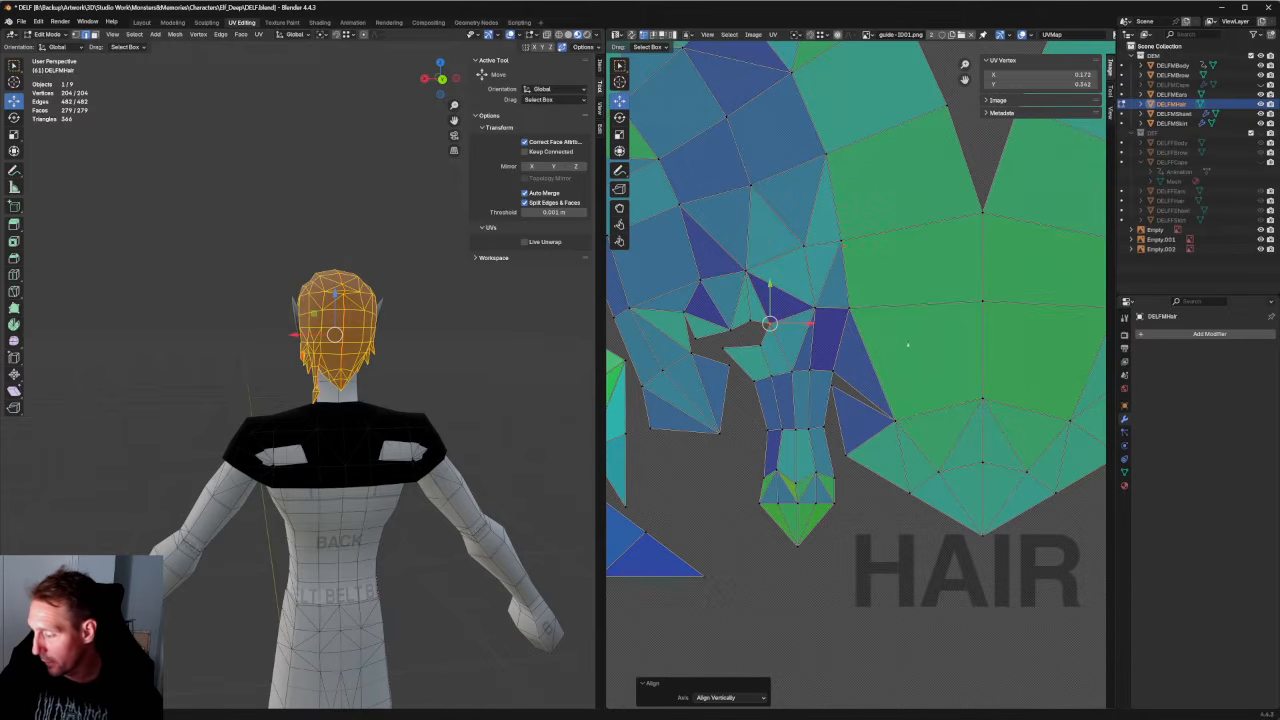
Switch to island selection and move one of the two stacked small curl islands down, clear of the hair layout.
middle_drag(1062, 323, 864, 378)
scroll(790, 310, down, 4)
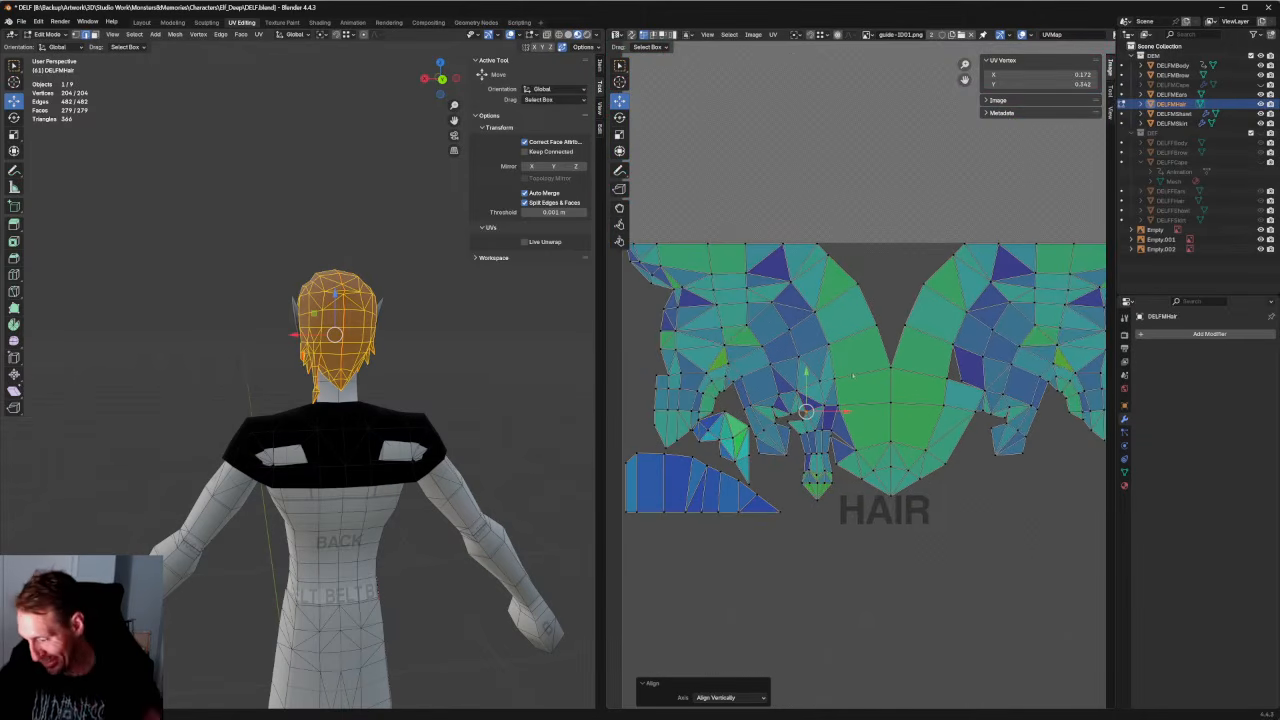
scroll(856, 373, up, 3)
scroll(778, 423, down, 4)
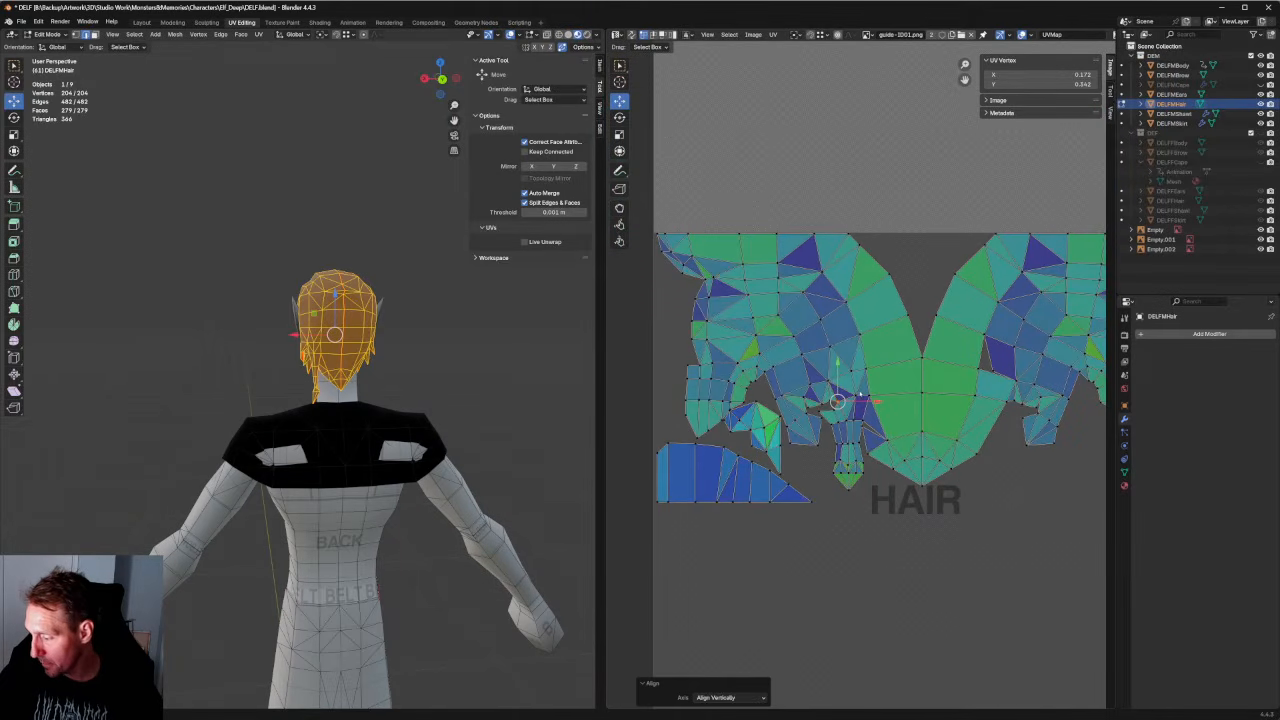
middle_drag(939, 269, 842, 318)
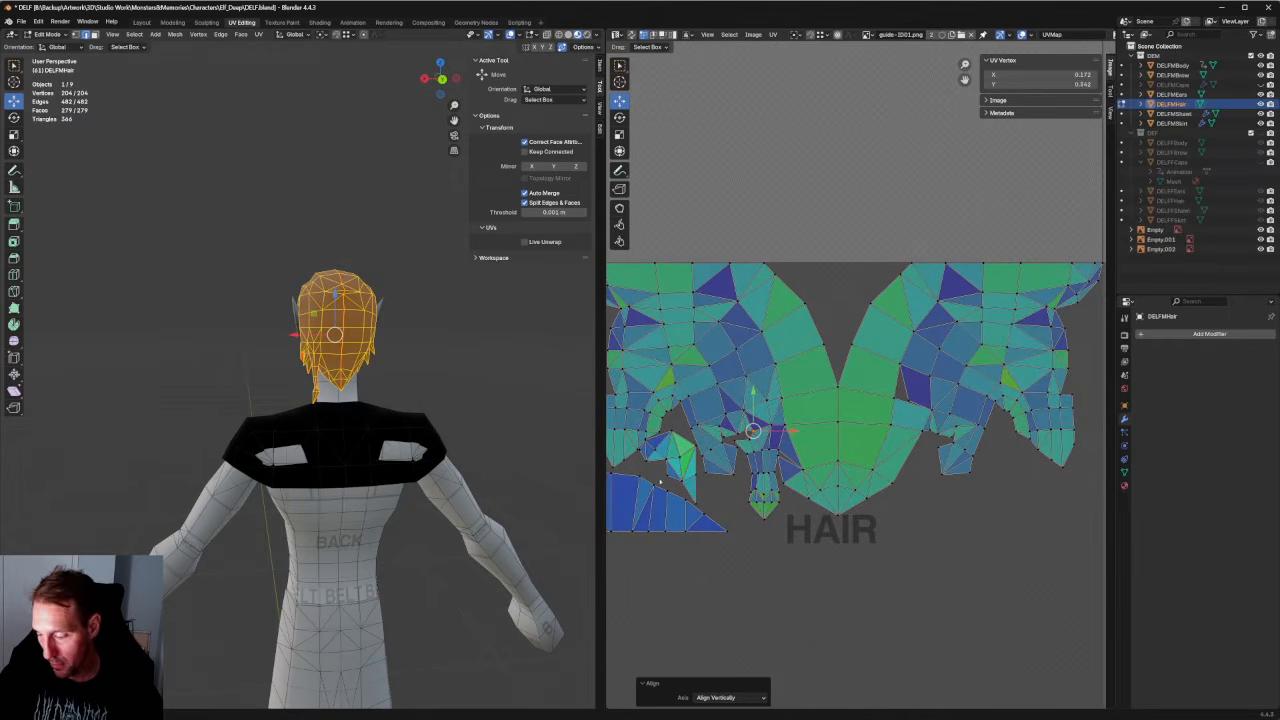
click(679, 456)
click(734, 562)
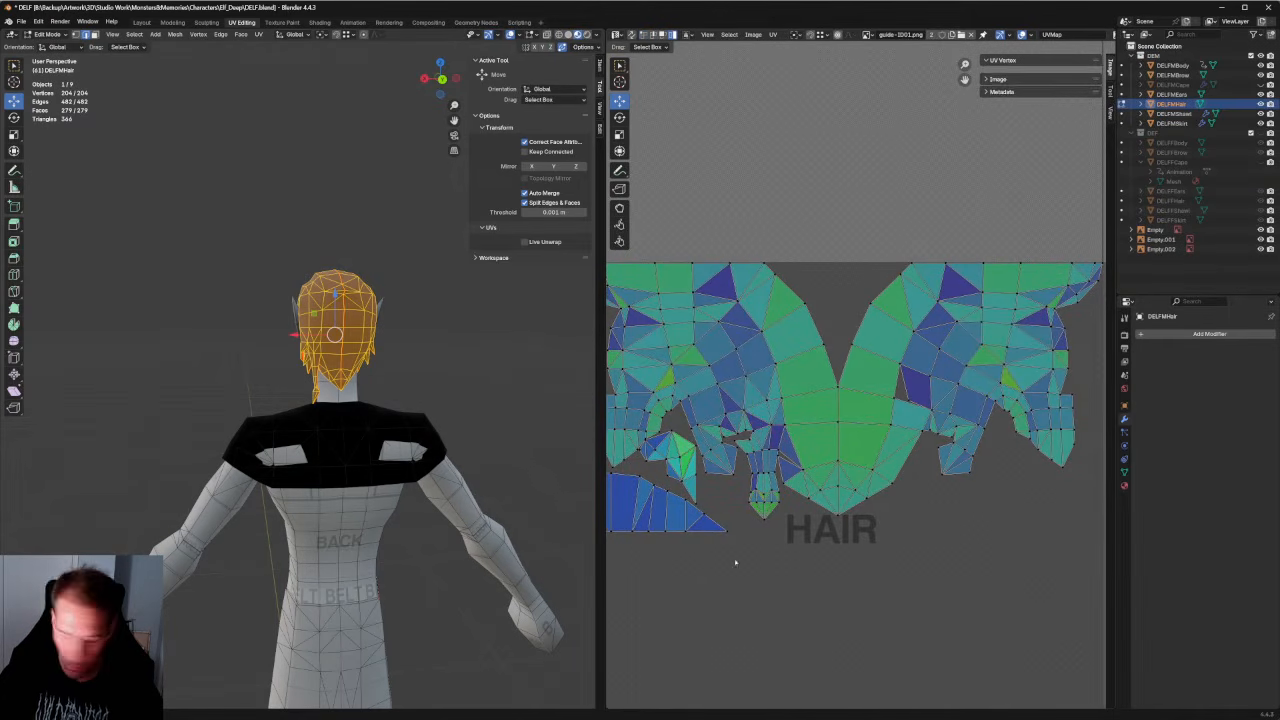
key(4)
drag(677, 456, 684, 588)
Move the remaining small curl island about 0.317 on X into the matching gap on the hair layout's opposite half.
click(666, 446)
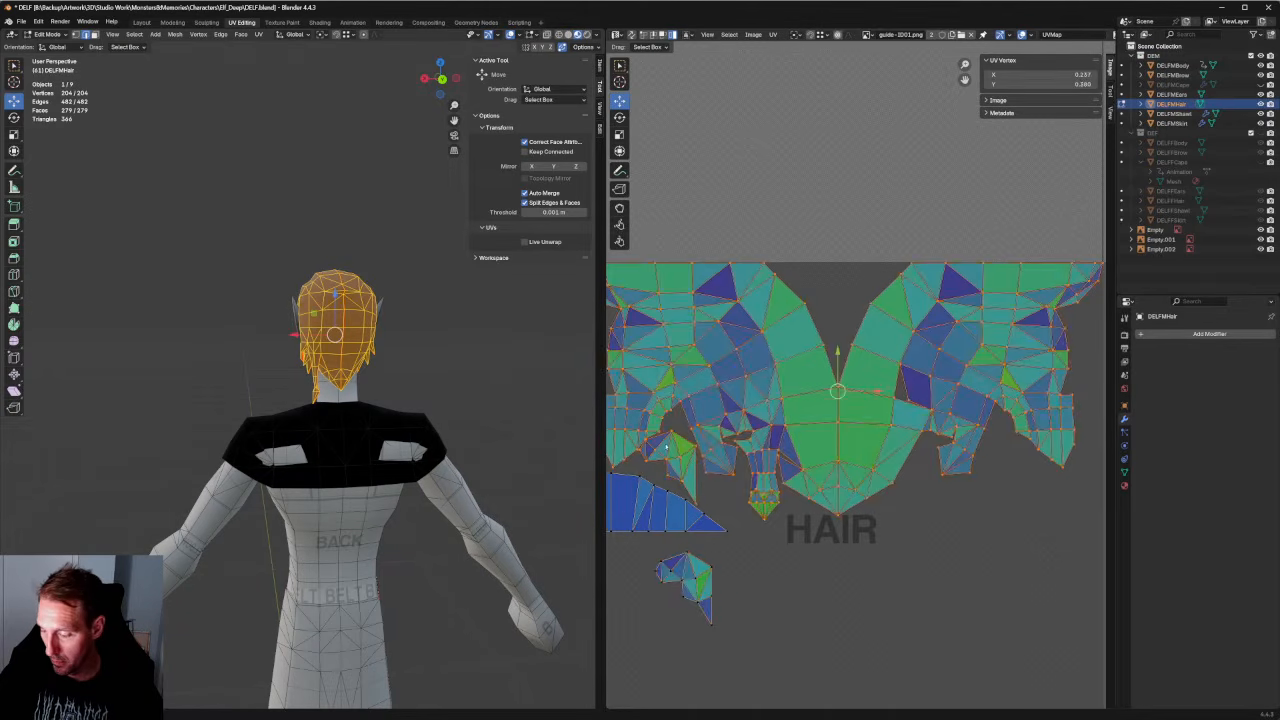
click(670, 448)
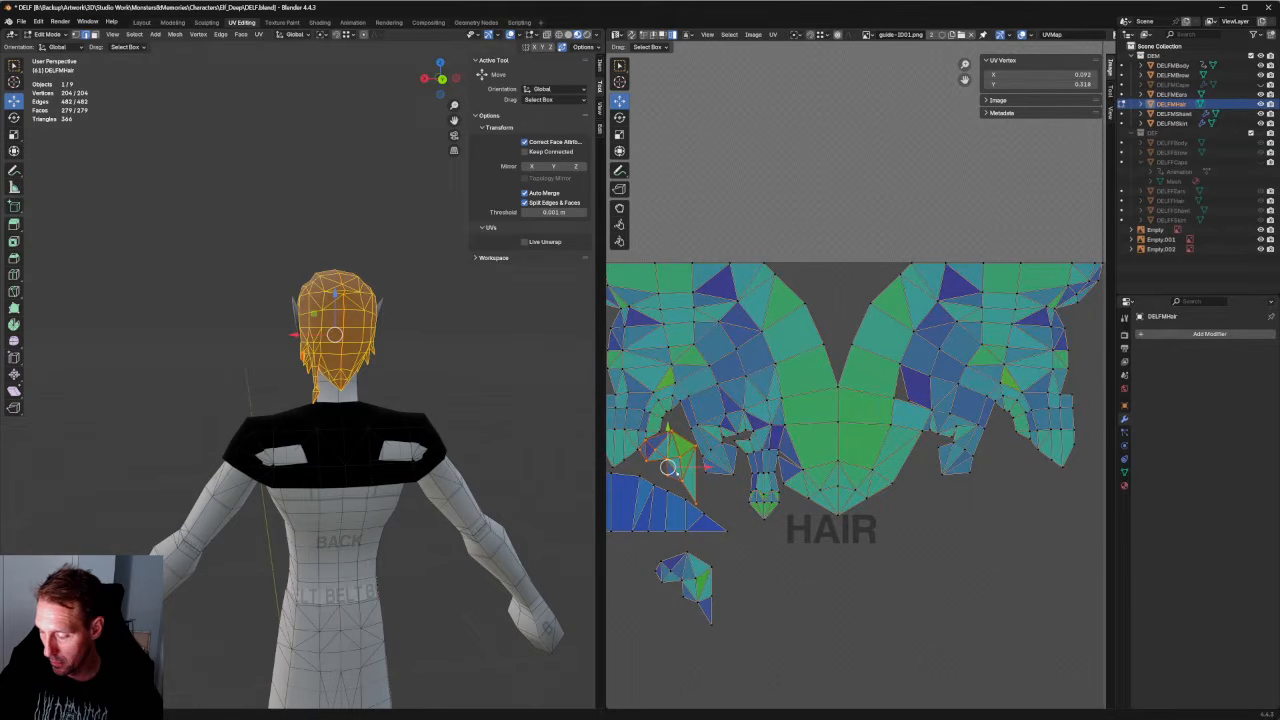
drag(668, 455, 1012, 469)
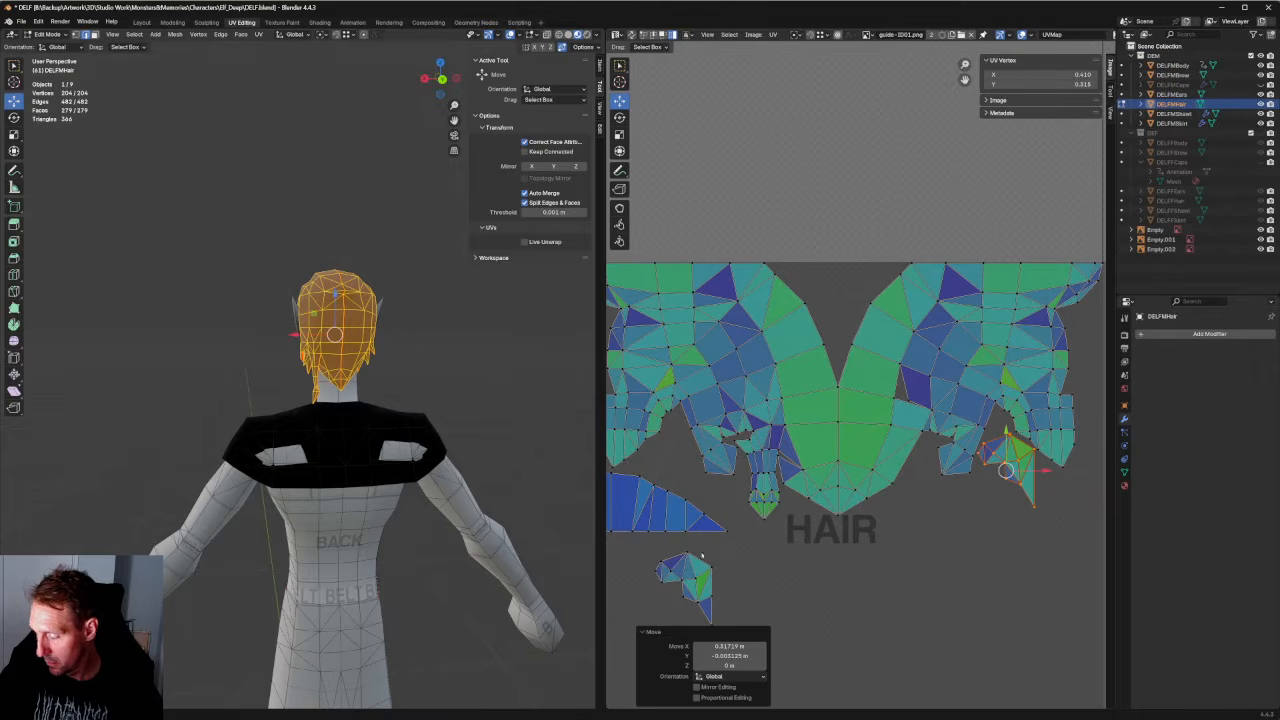
right_click(1003, 447)
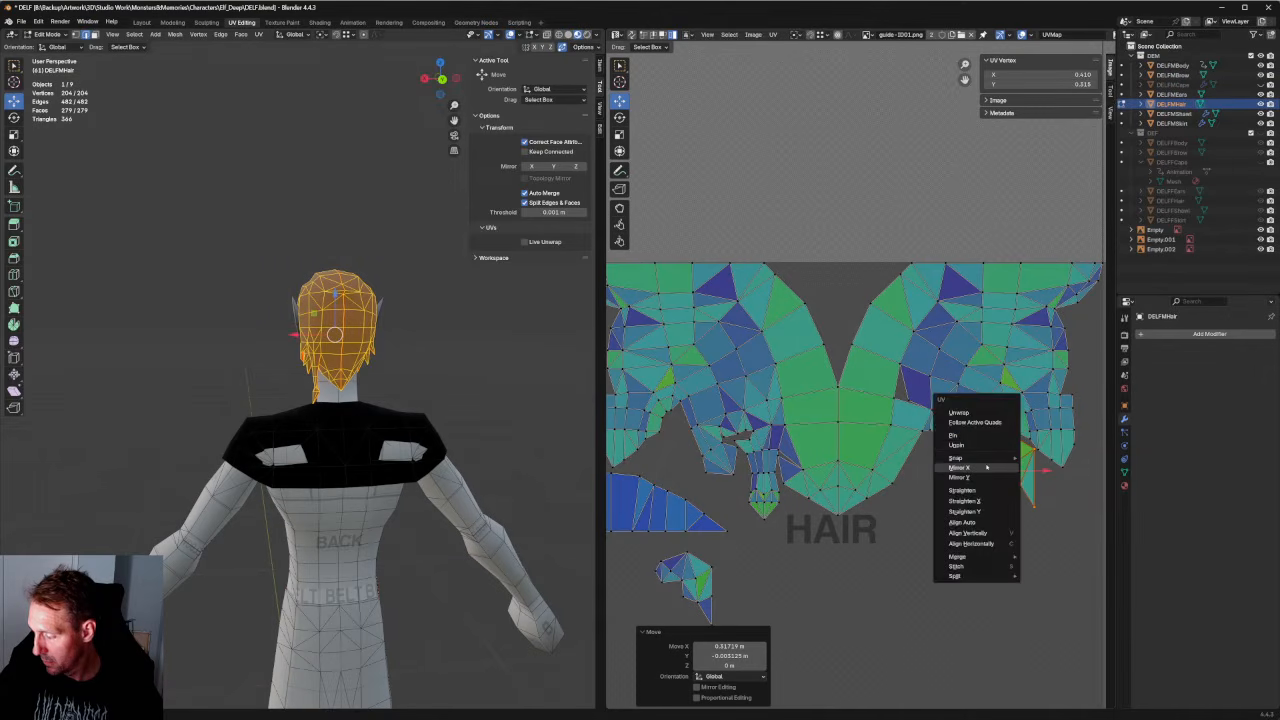
click(987, 467)
Mirror the other curl island on X and move it about -0.013 on X and 0.111 on Y into the vacated gap.
click(684, 578)
right_click(683, 594)
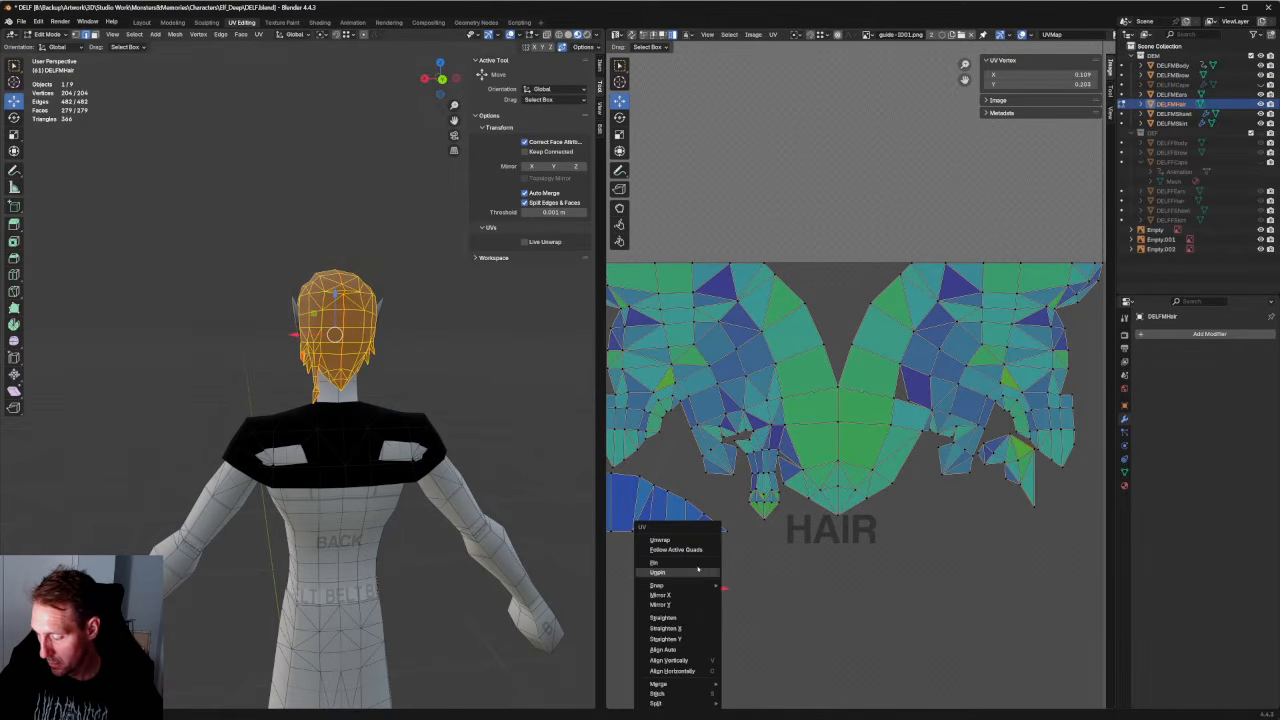
click(683, 594)
key(g)
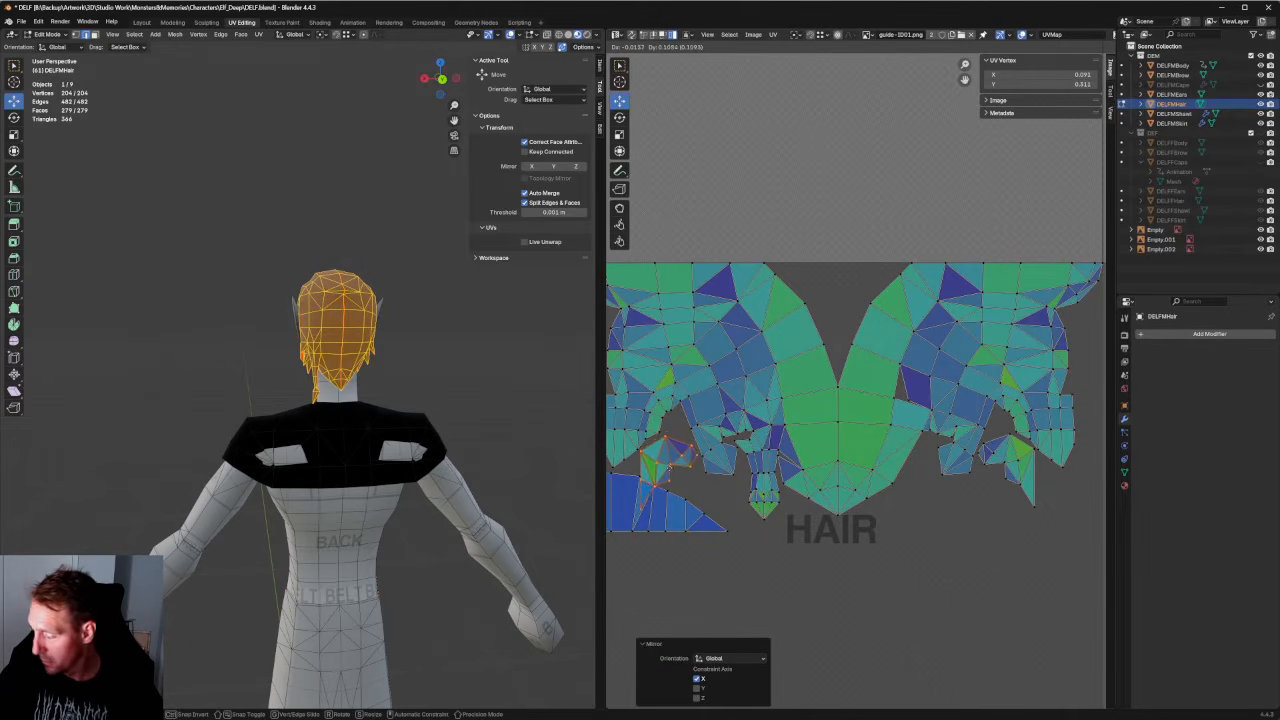
click(669, 466)
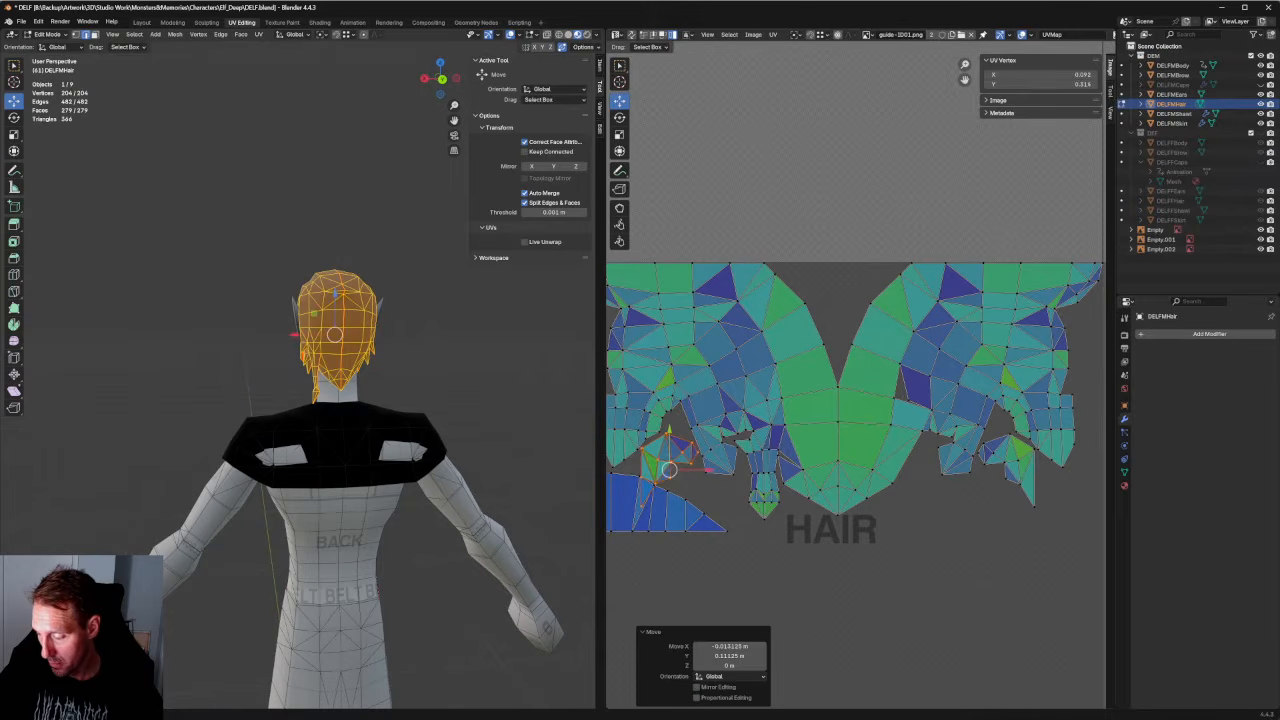
Lower the blue fan-shaped island by about 0.033 and place it beneath the right half of the hair, beside the V's tip.
click(693, 522)
middle_drag(706, 573, 806, 490)
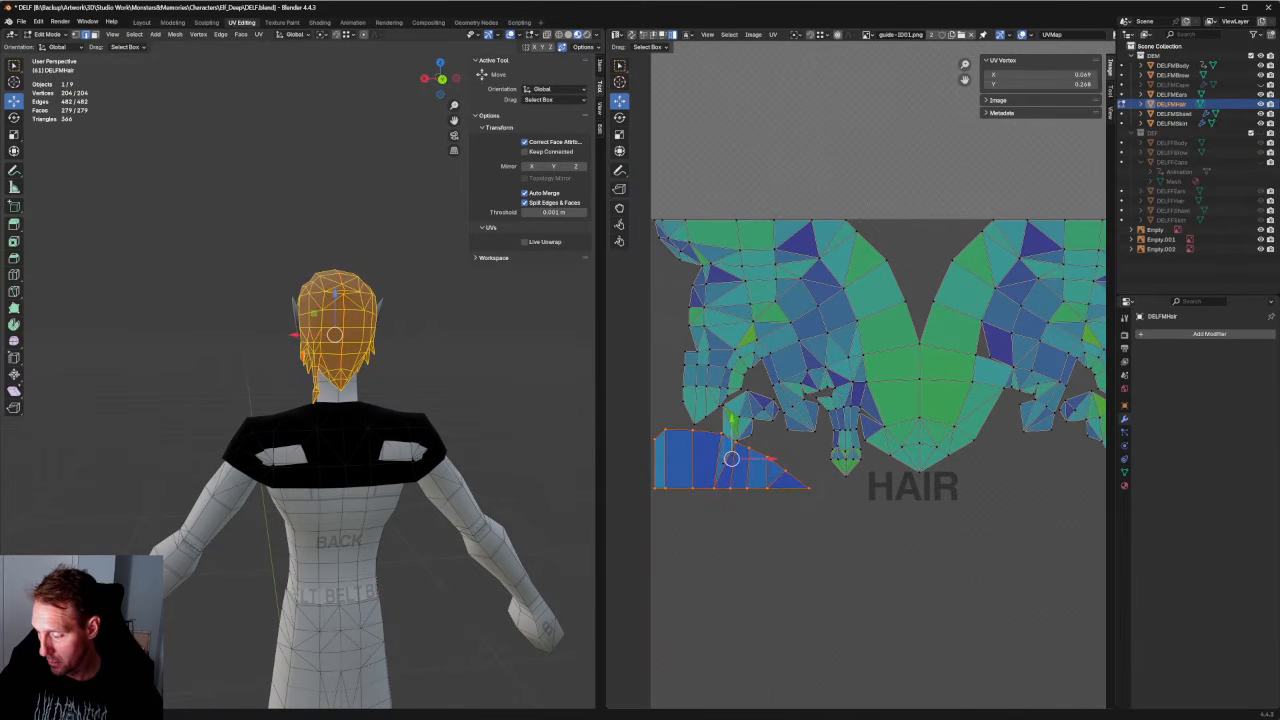
drag(733, 424, 733, 459)
middle_drag(476, 386, 540, 383)
scroll(434, 409, up, 5)
scroll(438, 355, down, 6)
middle_drag(765, 440, 691, 450)
key(g)
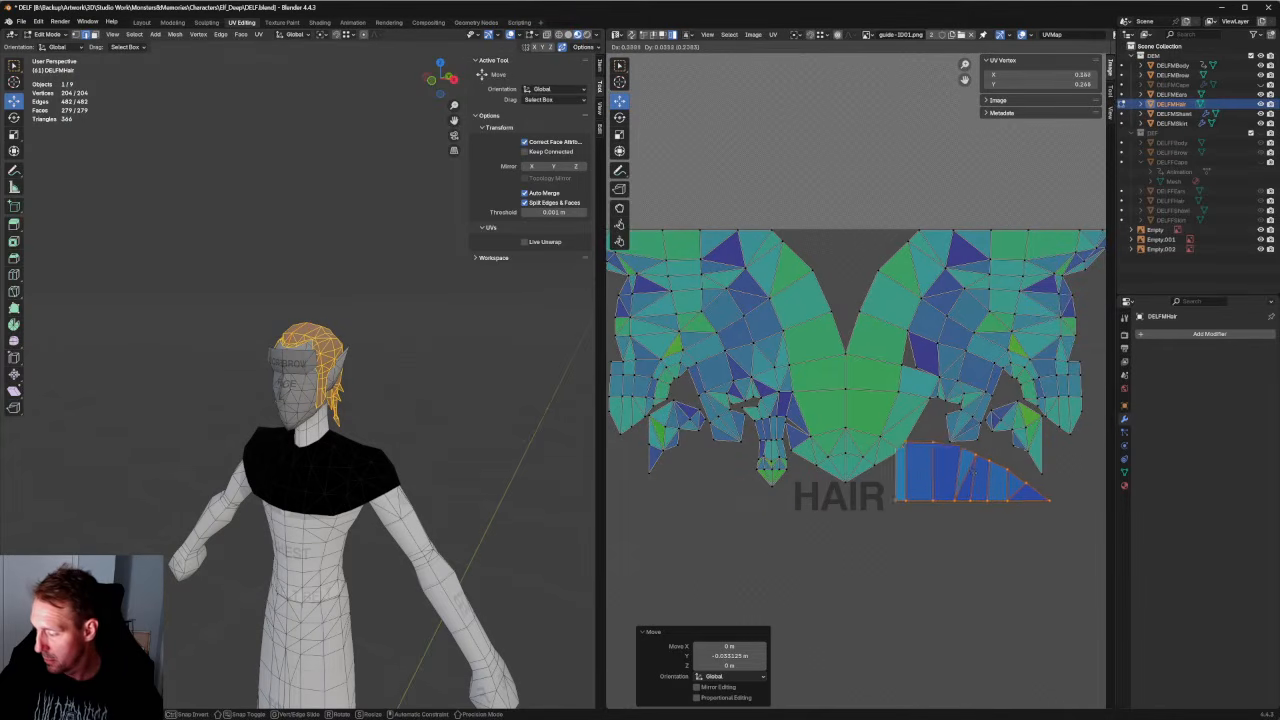
click(985, 474)
click(971, 565)
Examine how the hair islands fit within the HAIR area of the texture guide.
scroll(965, 545, down, 6)
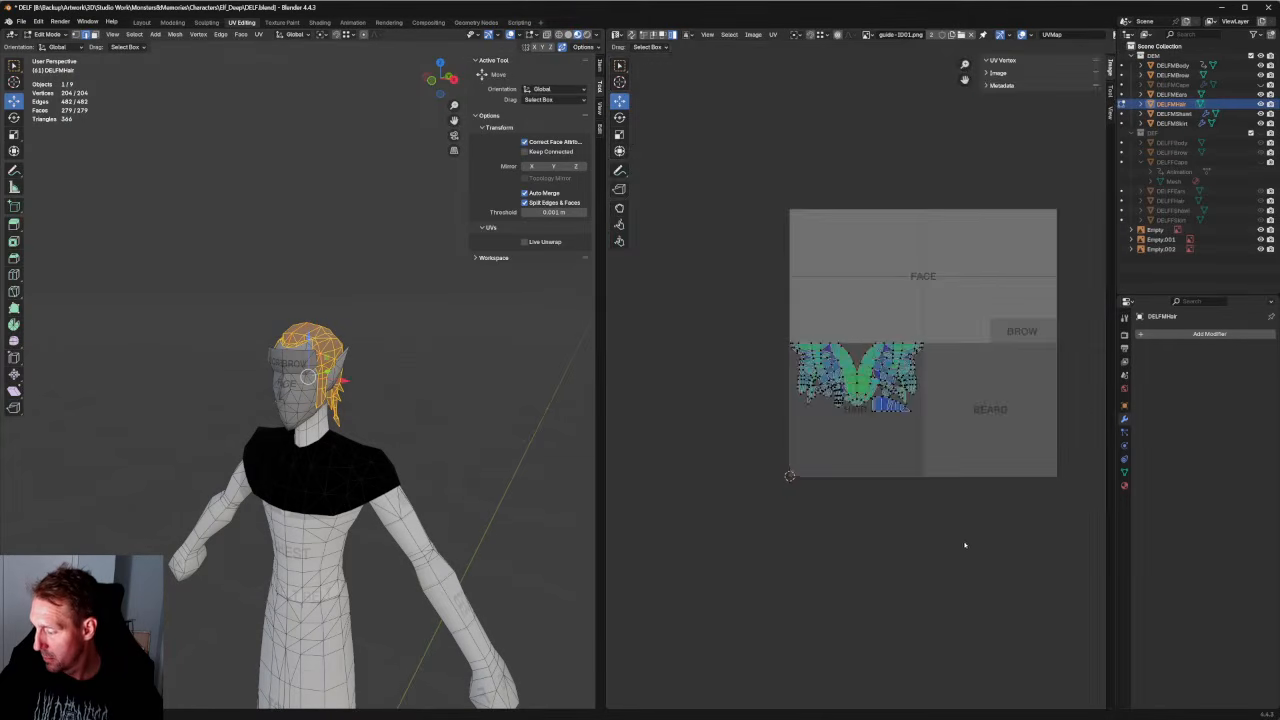
scroll(965, 545, up, 2)
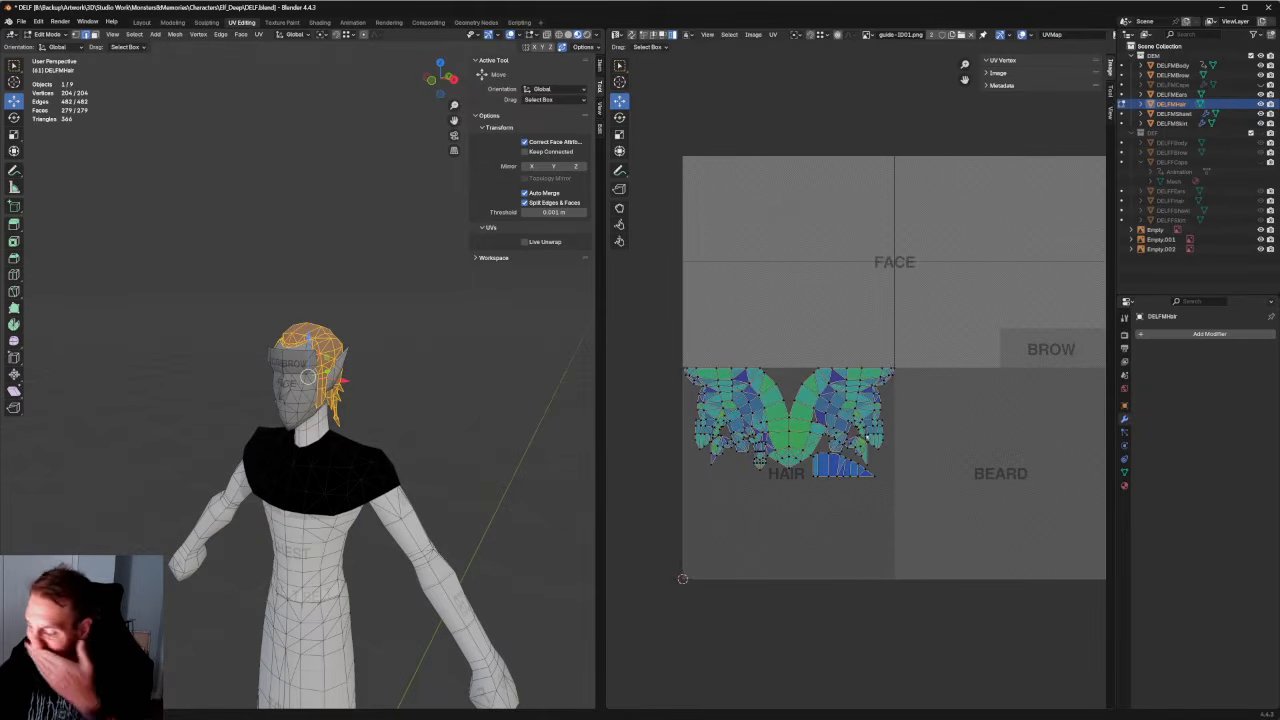
scroll(811, 510, up, 1)
drag(958, 256, 638, 504)
scroll(750, 400, up, 2)
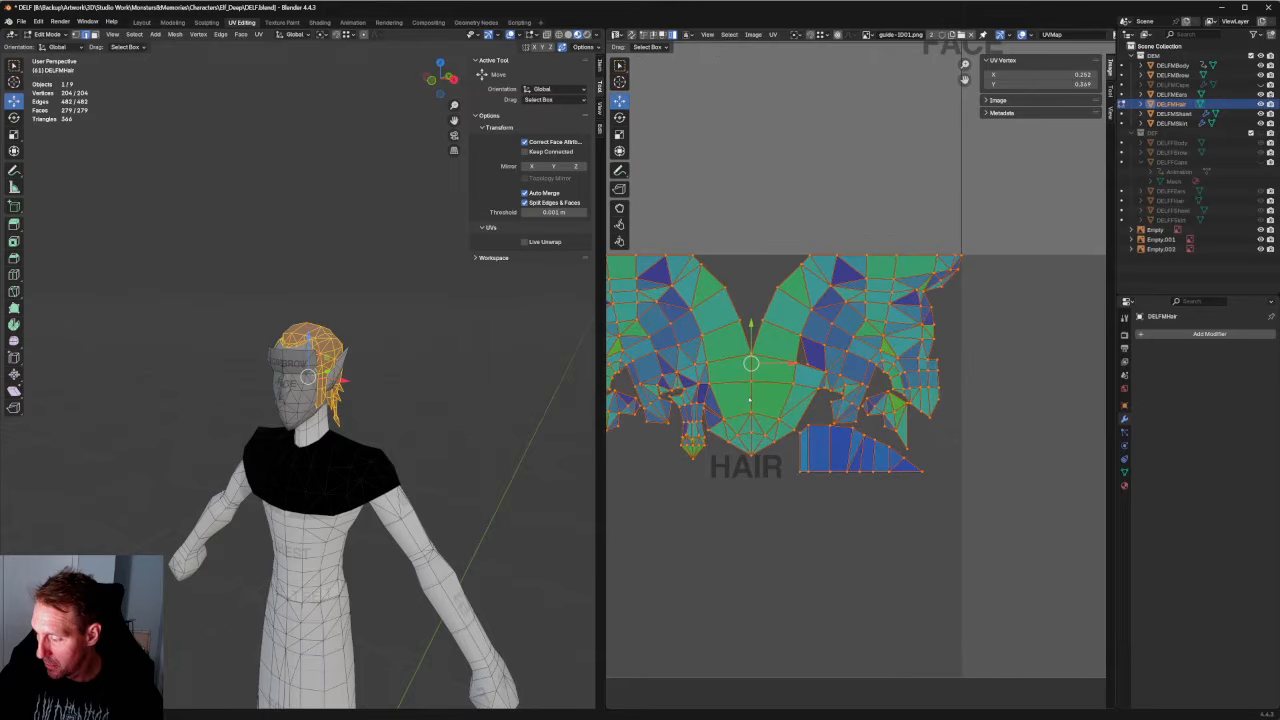
scroll(777, 419, down, 1)
middle_drag(766, 424, 815, 422)
scroll(858, 352, up, 4)
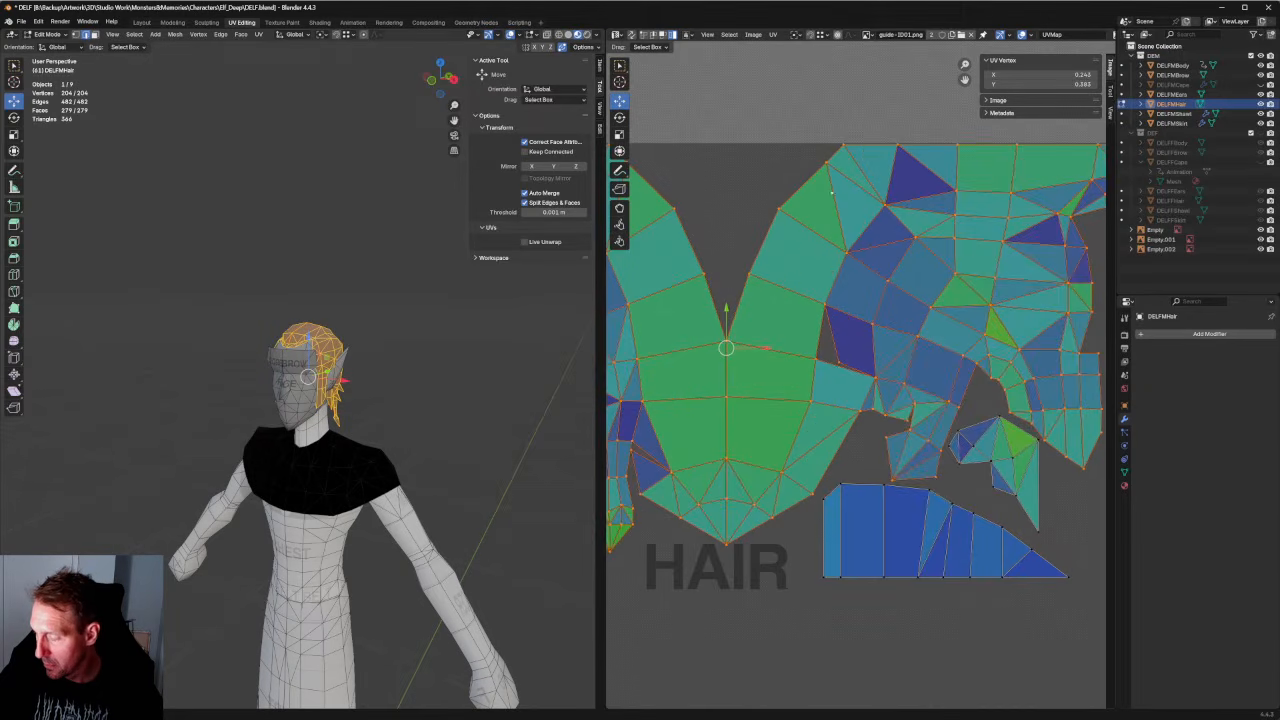
Enable snapping and snap the dark quad's loose corner vertex onto the adjacent vertex on the central V's right edge.
key(alt+a)
click(811, 35)
key(l)
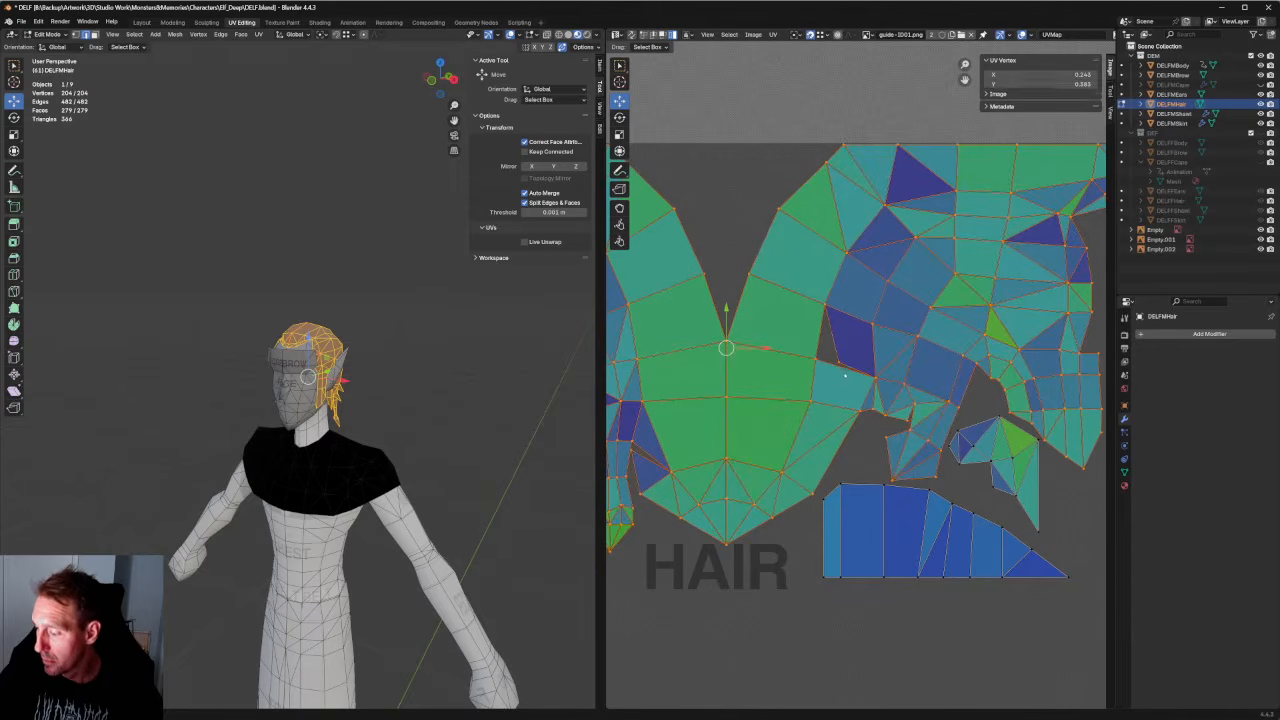
click(840, 362)
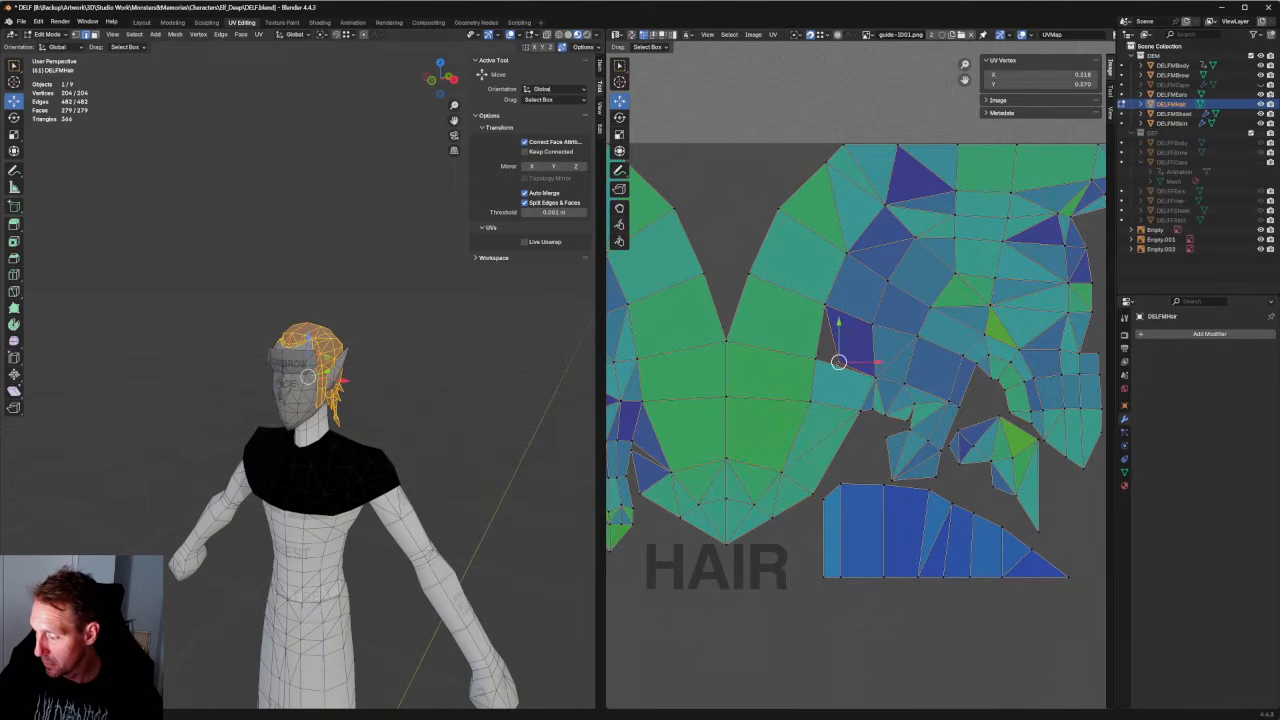
key(g)
click(816, 359)
key(alt+a)
scroll(858, 378, down, 4)
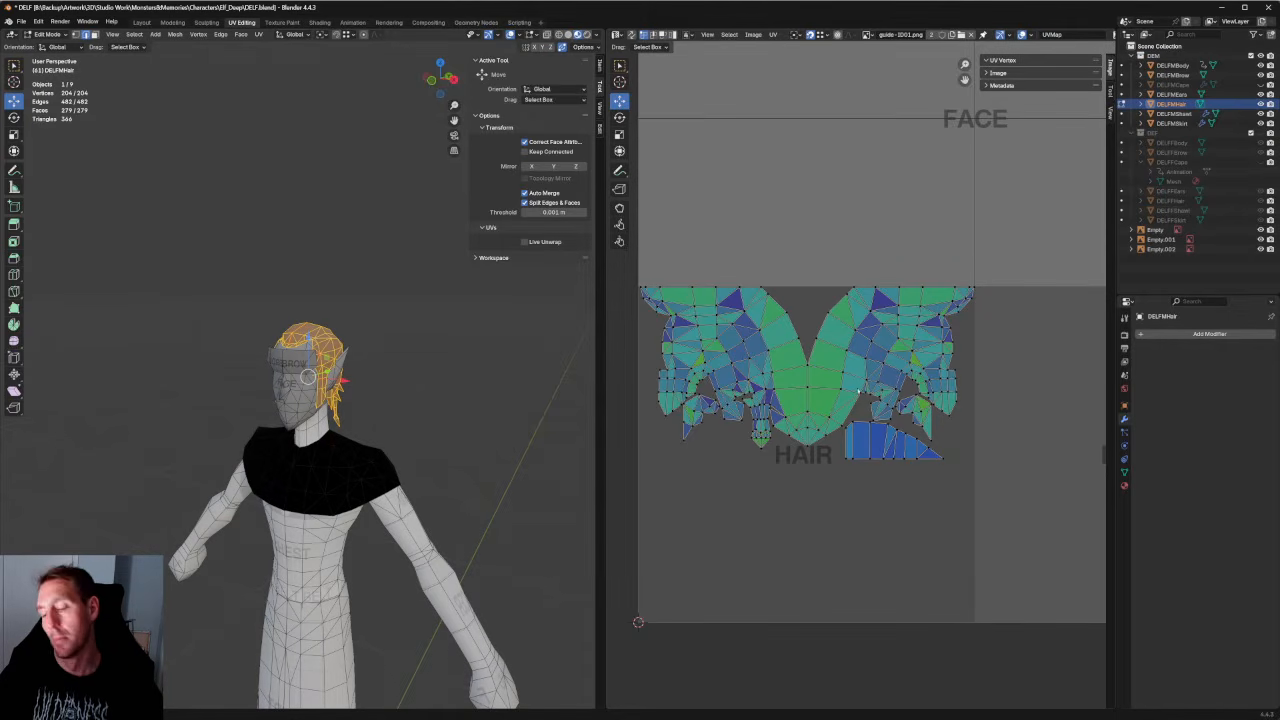
Select the hair island's left-side faces from the V's upper arm across to the outer strand's tip.
middle_drag(426, 303, 243, 397)
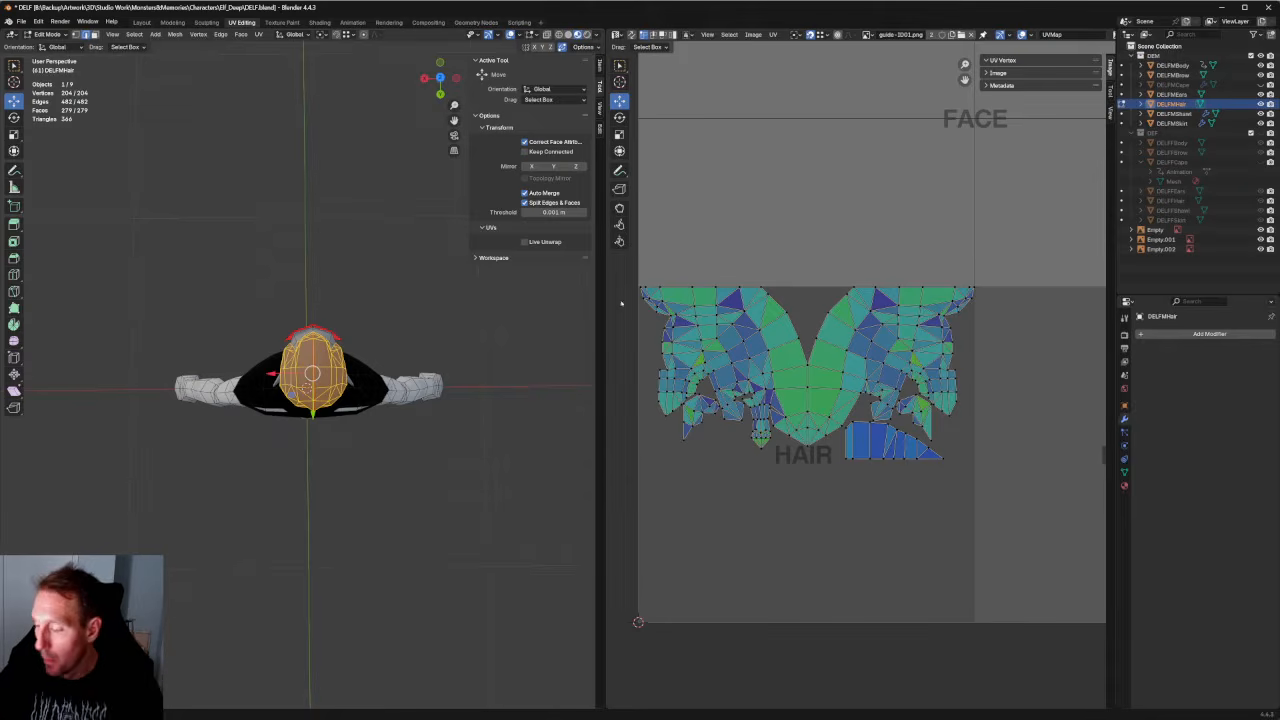
scroll(720, 340, up, 4)
scroll(720, 340, down, 2)
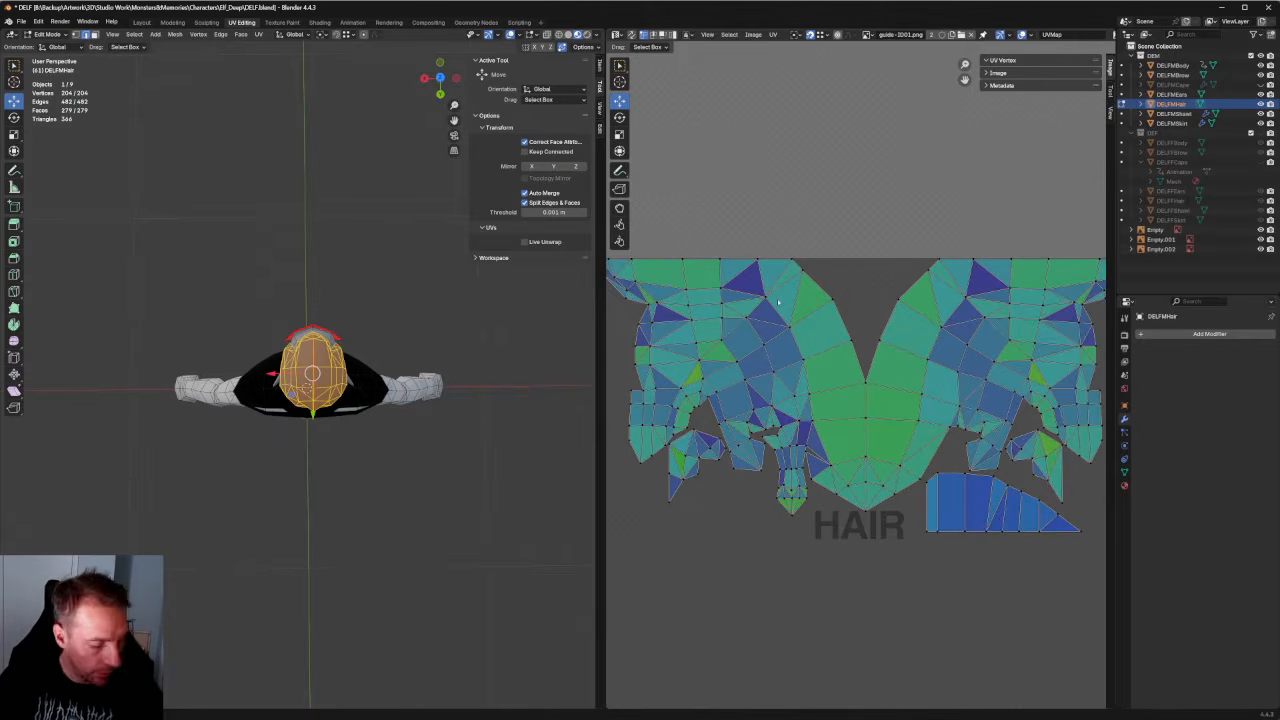
drag(848, 198, 722, 342)
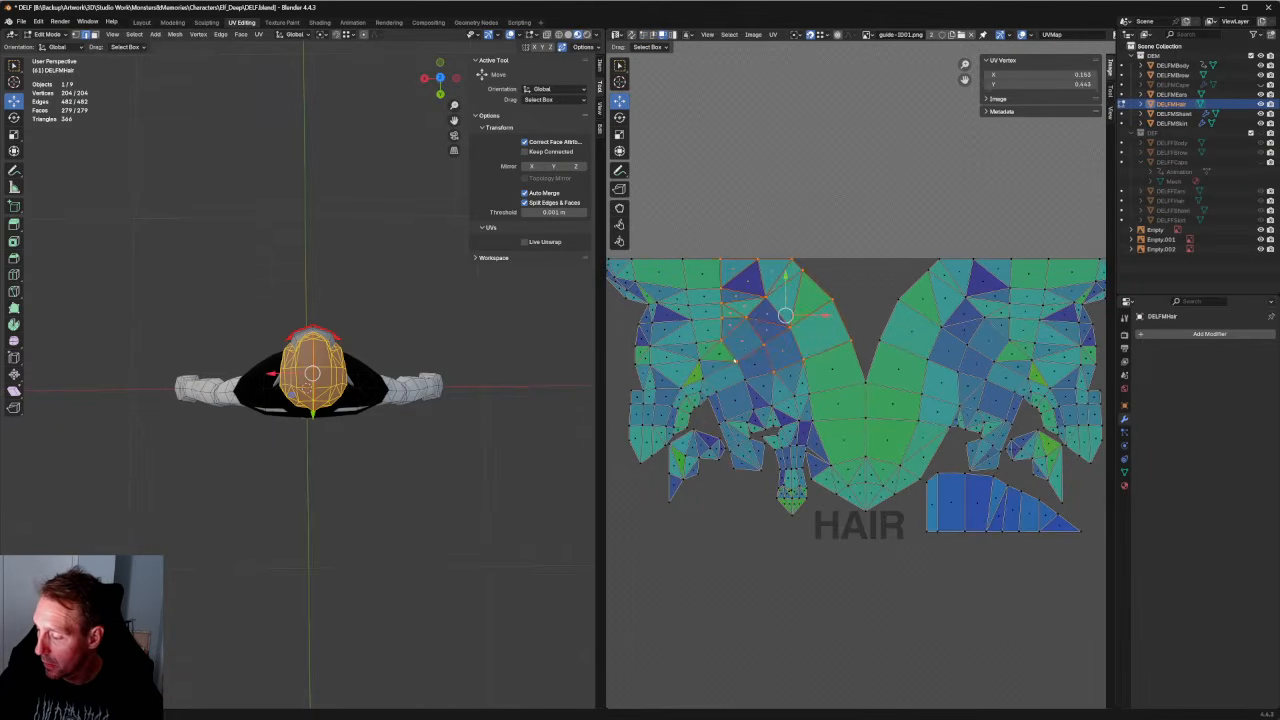
drag(790, 216, 680, 286)
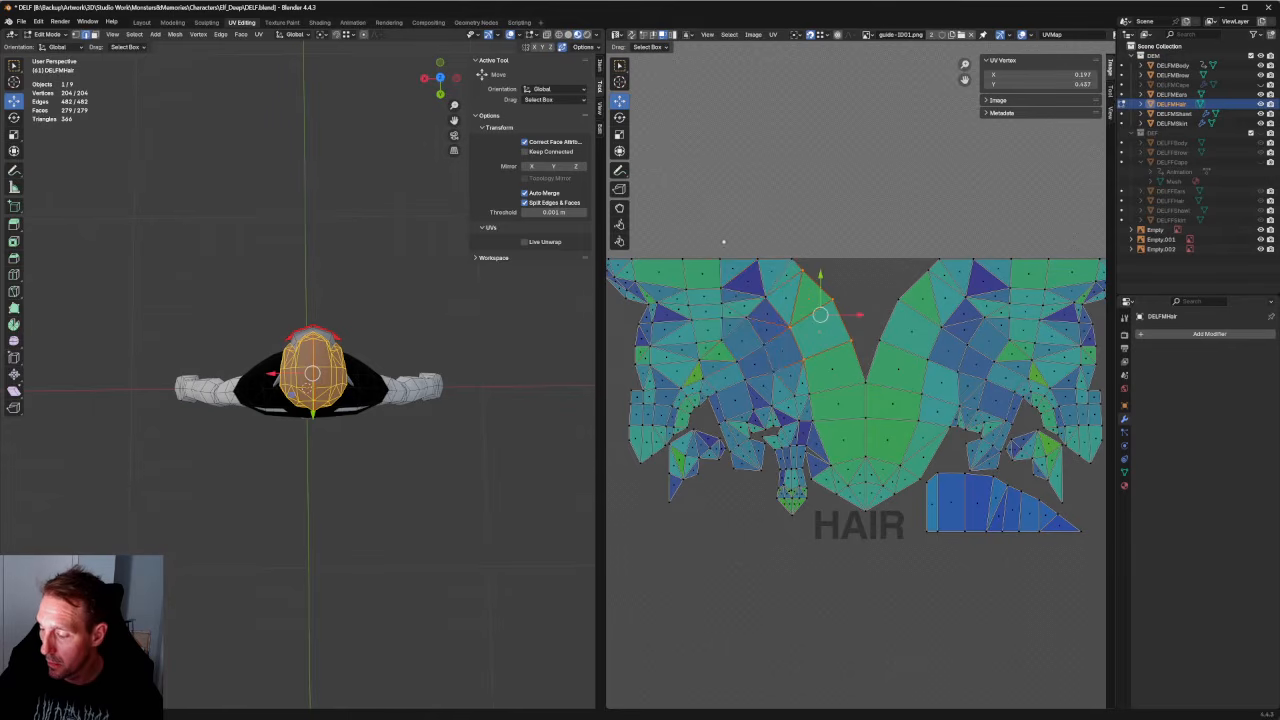
drag(768, 214, 642, 288)
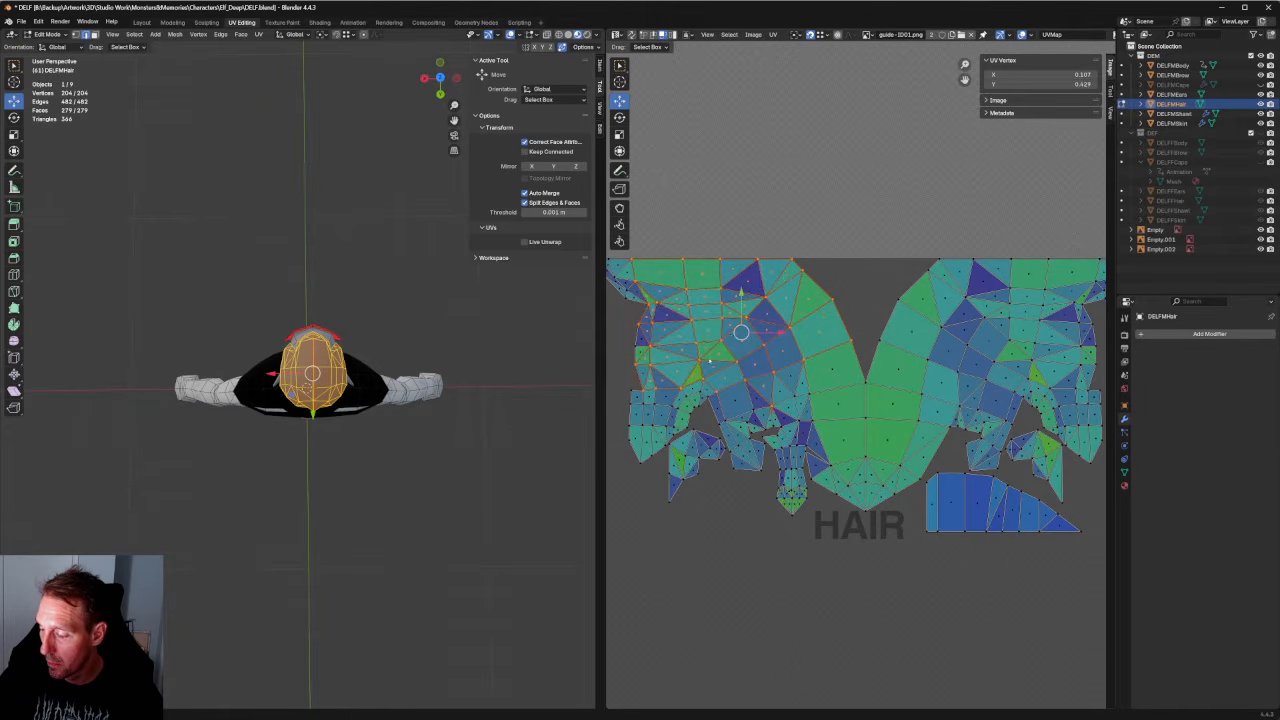
scroll(697, 313, down, 2)
scroll(697, 313, up, 1)
drag(655, 270, 785, 413)
shift+drag(678, 378, 702, 466)
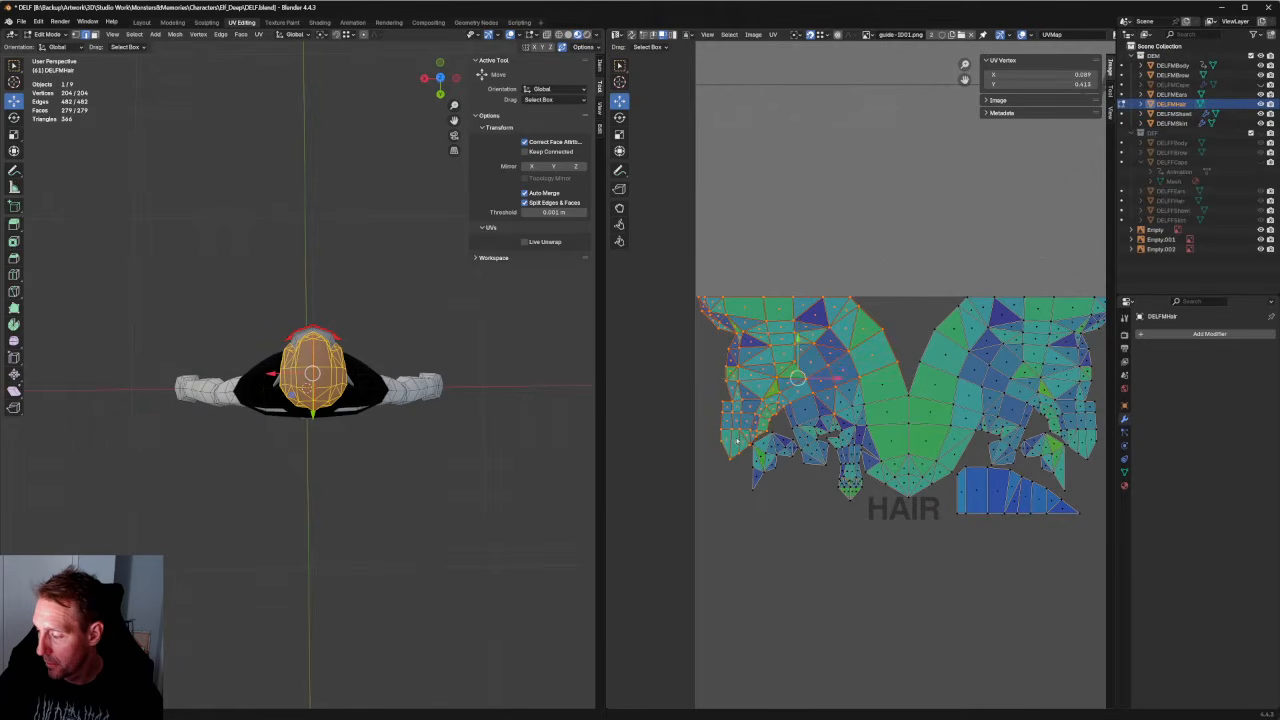
key(u)
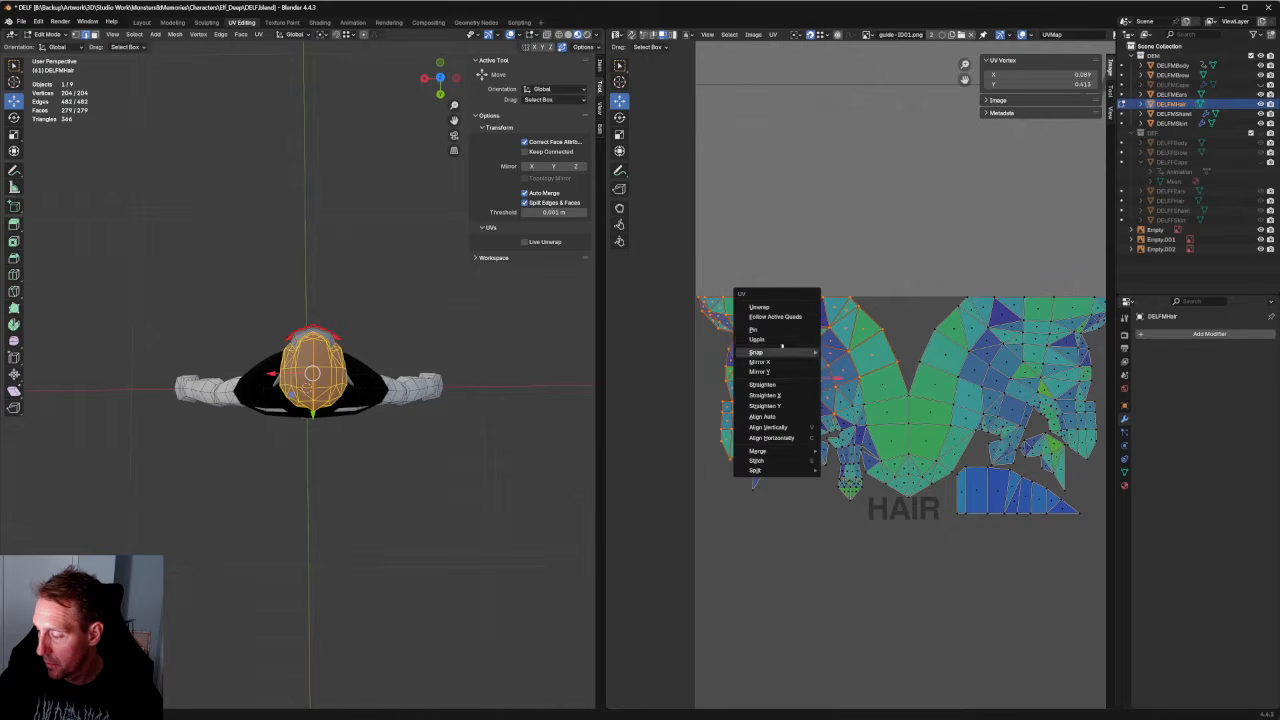
mouse_move(775, 470)
click(847, 471)
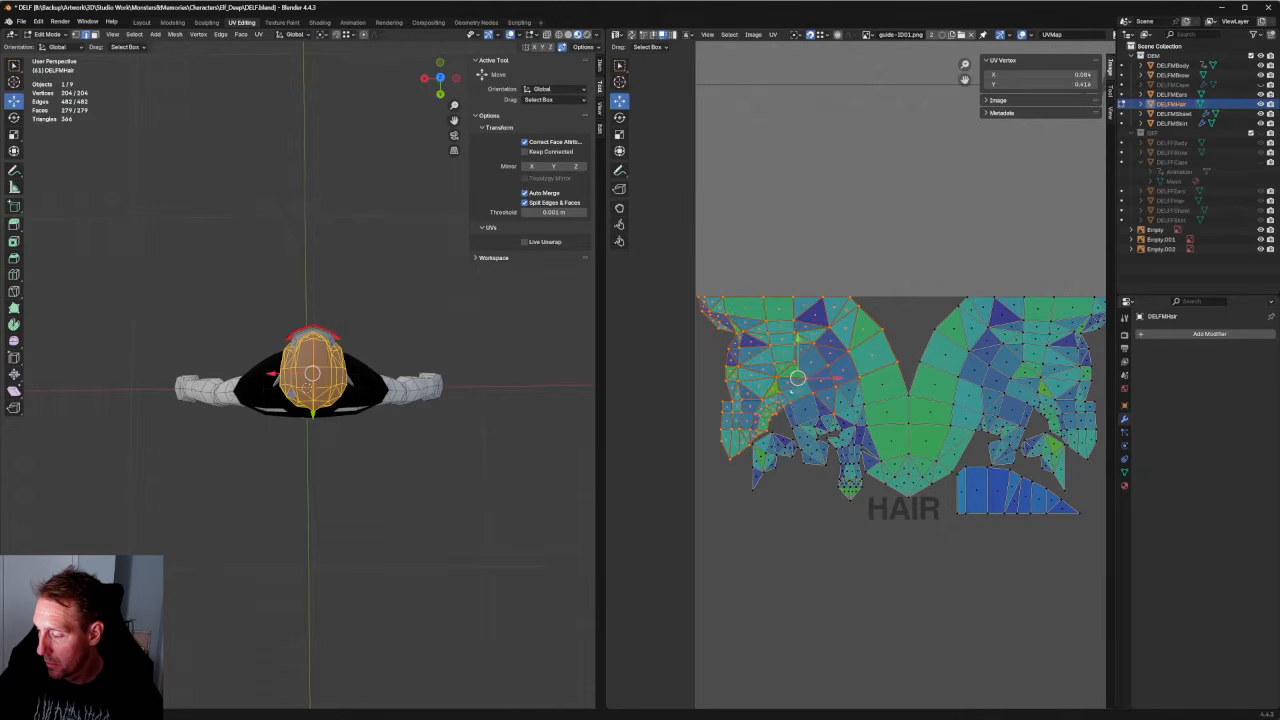
key(g)
click(838, 392)
key(ctrl+z)
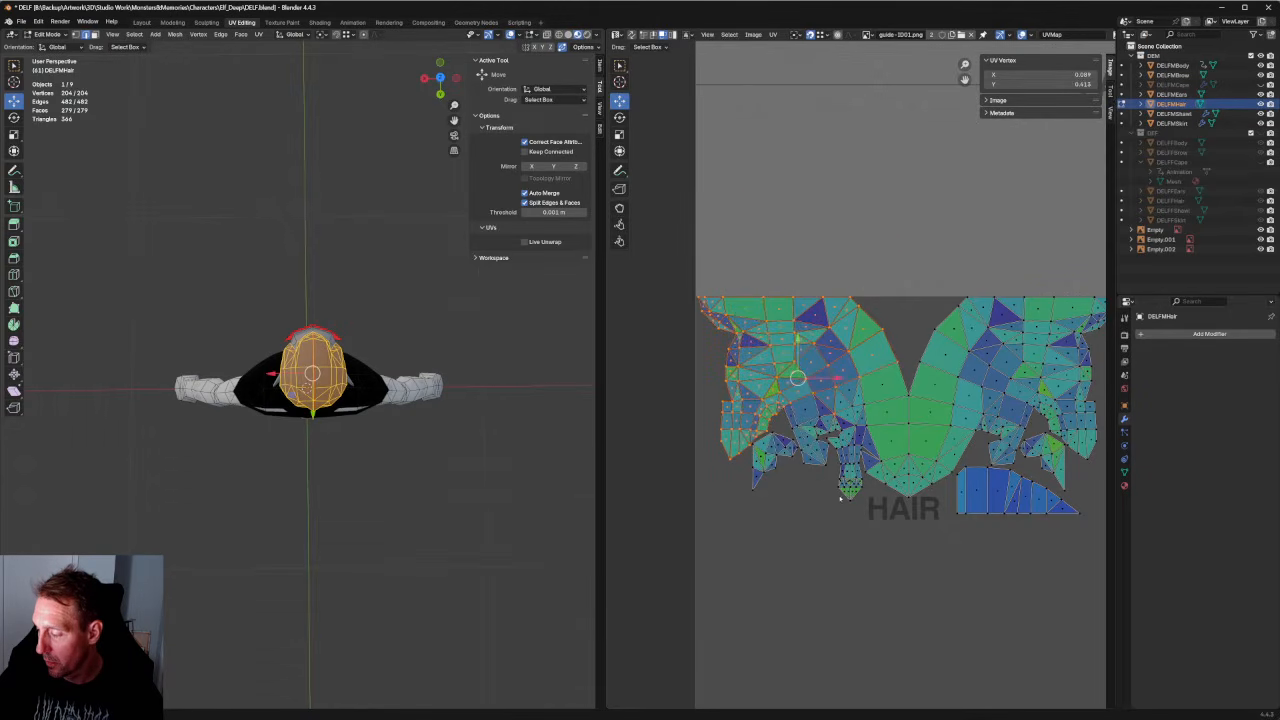
Split the selected left-side hair faces from the main island and move them up, away from the central V.
drag(840, 497, 814, 395)
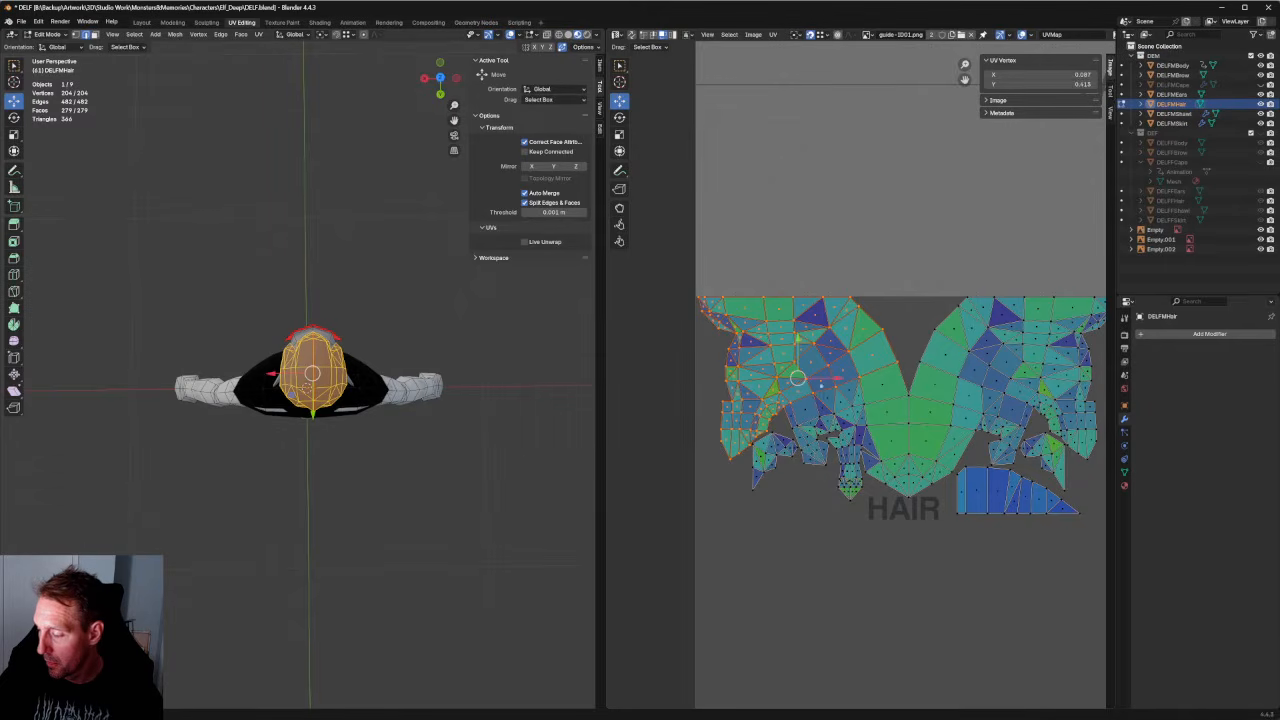
key(u)
click(847, 368)
key(g)
click(809, 287)
Rotate the separated side section clockwise about a quarter turn and position it above the remaining left part of the hair.
key(e)
key(alt+a)
key(l)
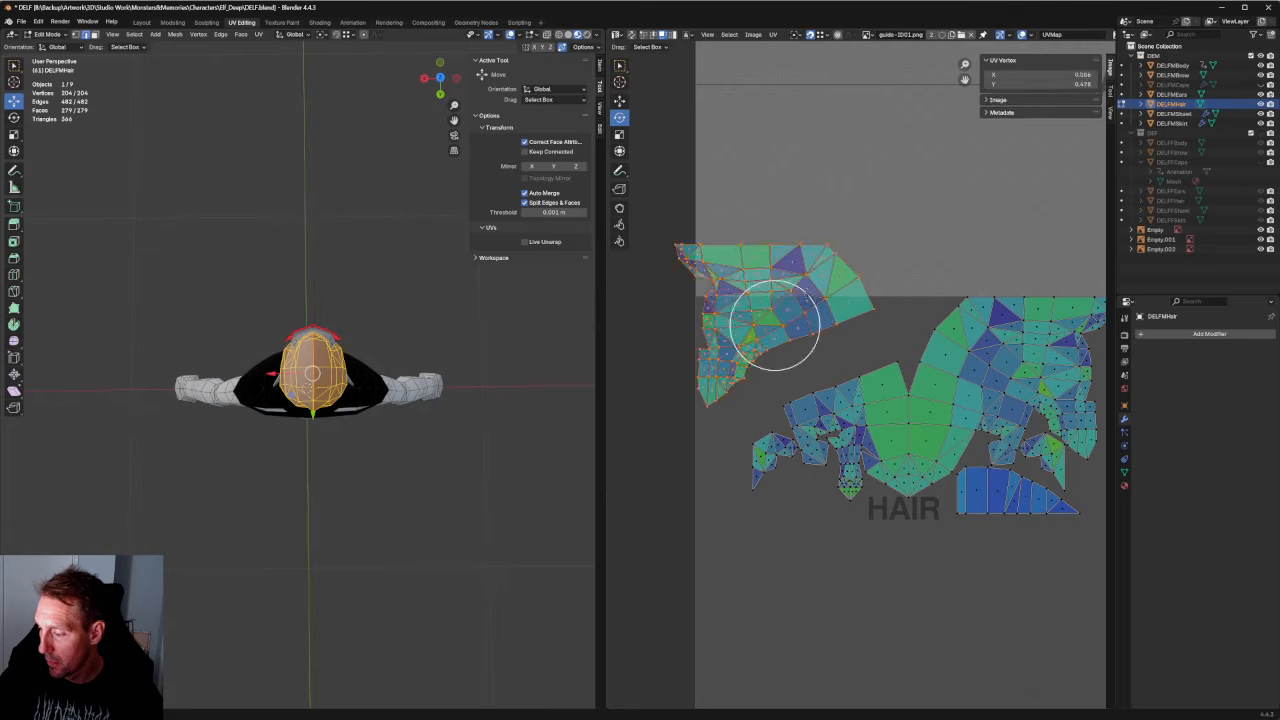
mouse_move(808, 292)
mouse_down()
mouse_move(776, 385)
mouse_move(807, 364)
mouse_move(782, 318)
mouse_move(790, 292)
mouse_move(832, 272)
mouse_move(824, 296)
mouse_move(815, 275)
mouse_up()
key(w)
key(ctrl+z)
key(e)
key(w)
middle_drag(824, 286, 688, 297)
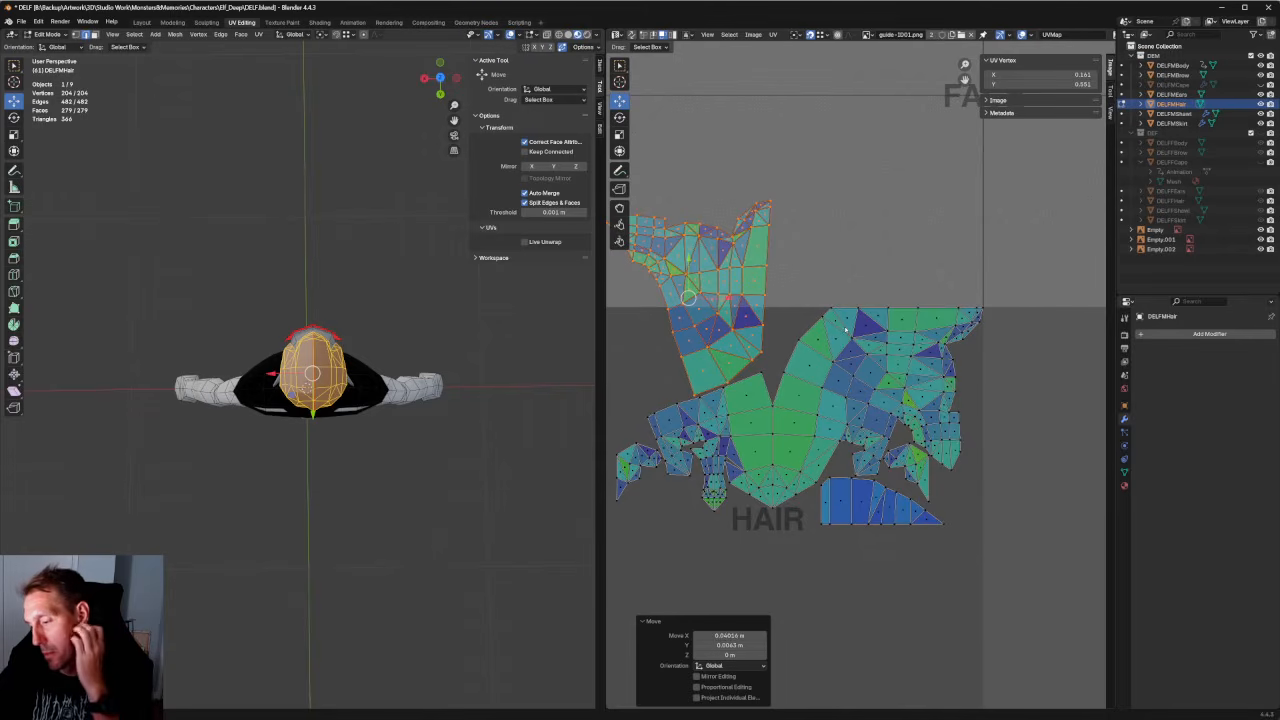
Select the hair island's right-side faces from the V's upper arm across to the outer strand's tip.
scroll(845, 329, up, 1)
middle_drag(1021, 294, 951, 303)
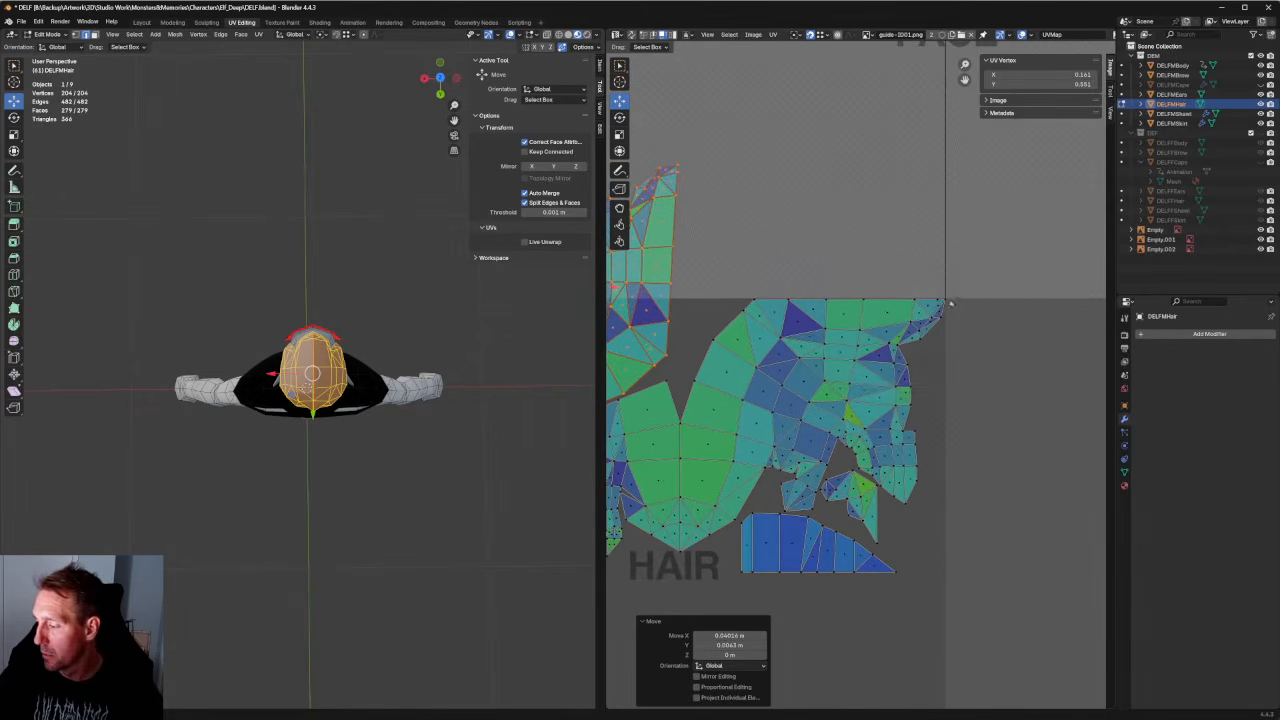
drag(1006, 251, 712, 394)
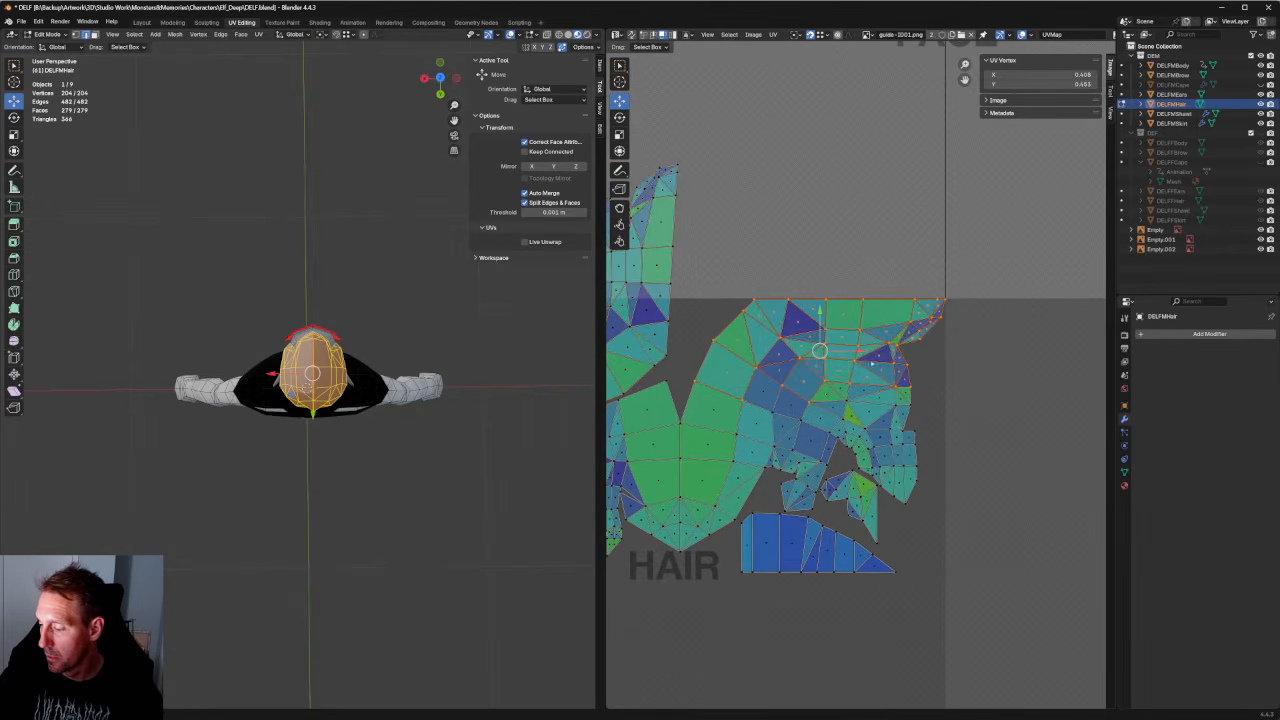
drag(981, 327, 765, 400)
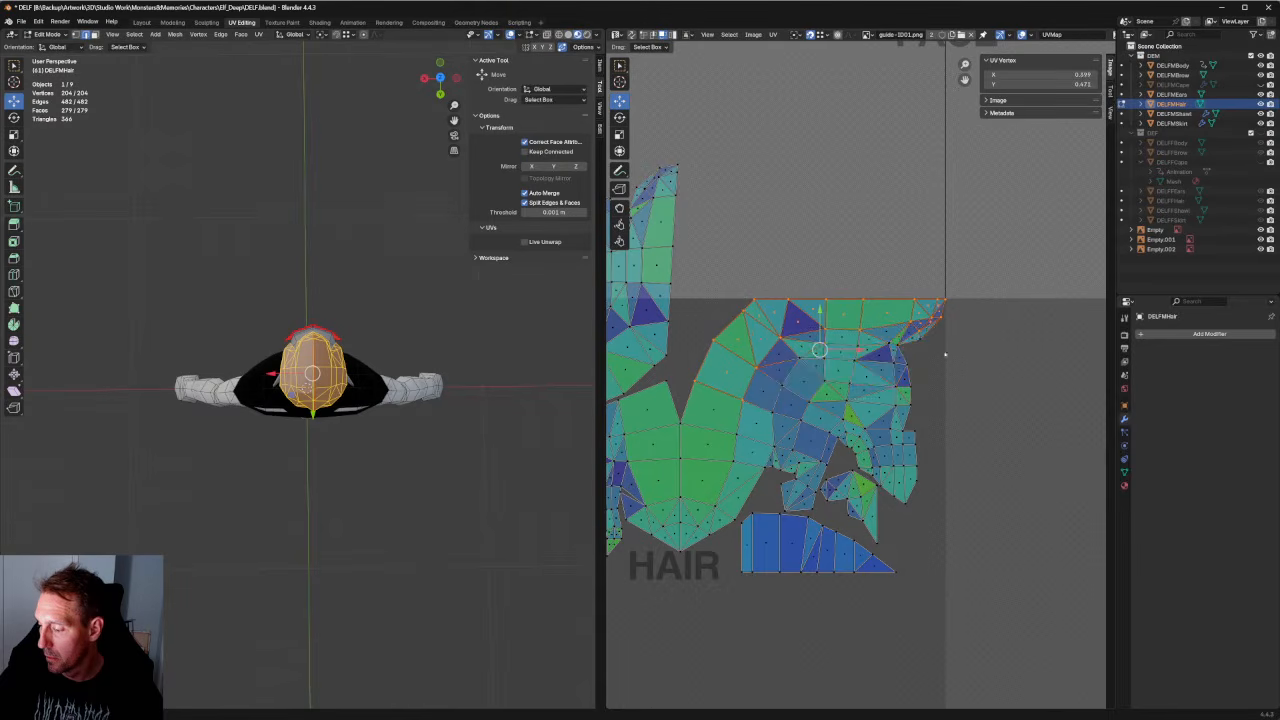
drag(1005, 284, 766, 394)
drag(958, 340, 766, 406)
shift+drag(938, 371, 848, 424)
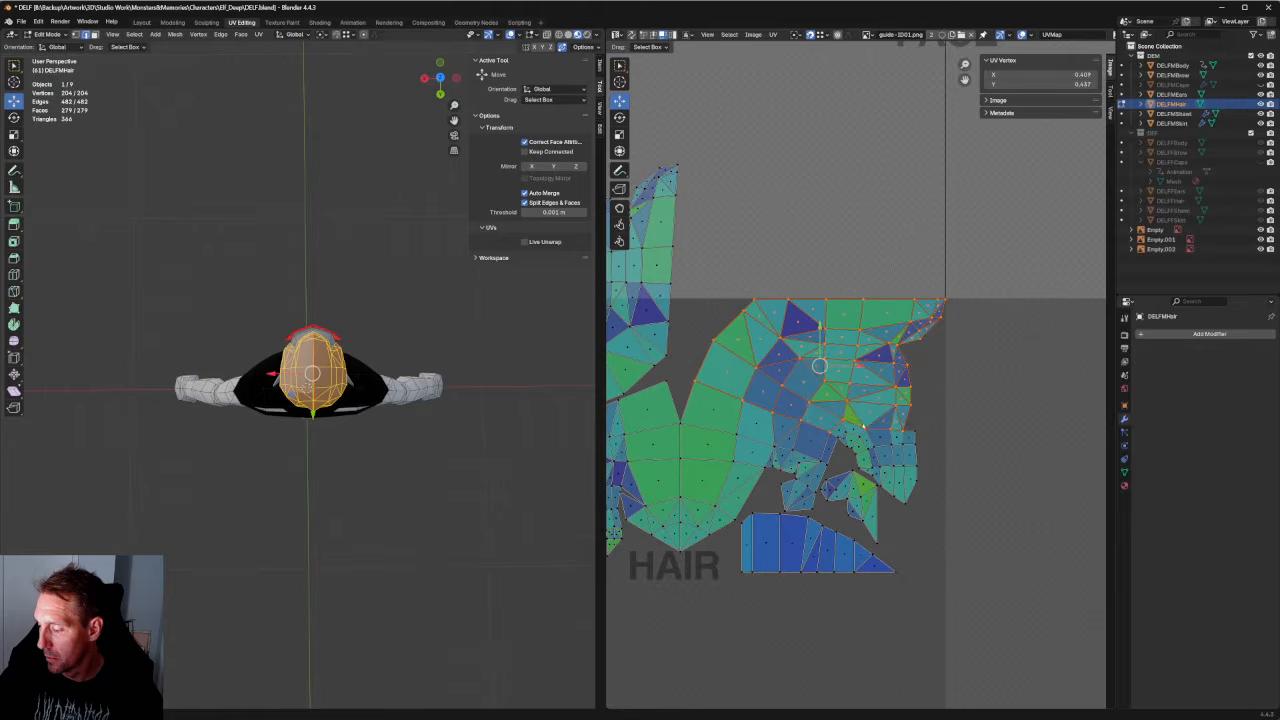
drag(977, 391, 840, 452)
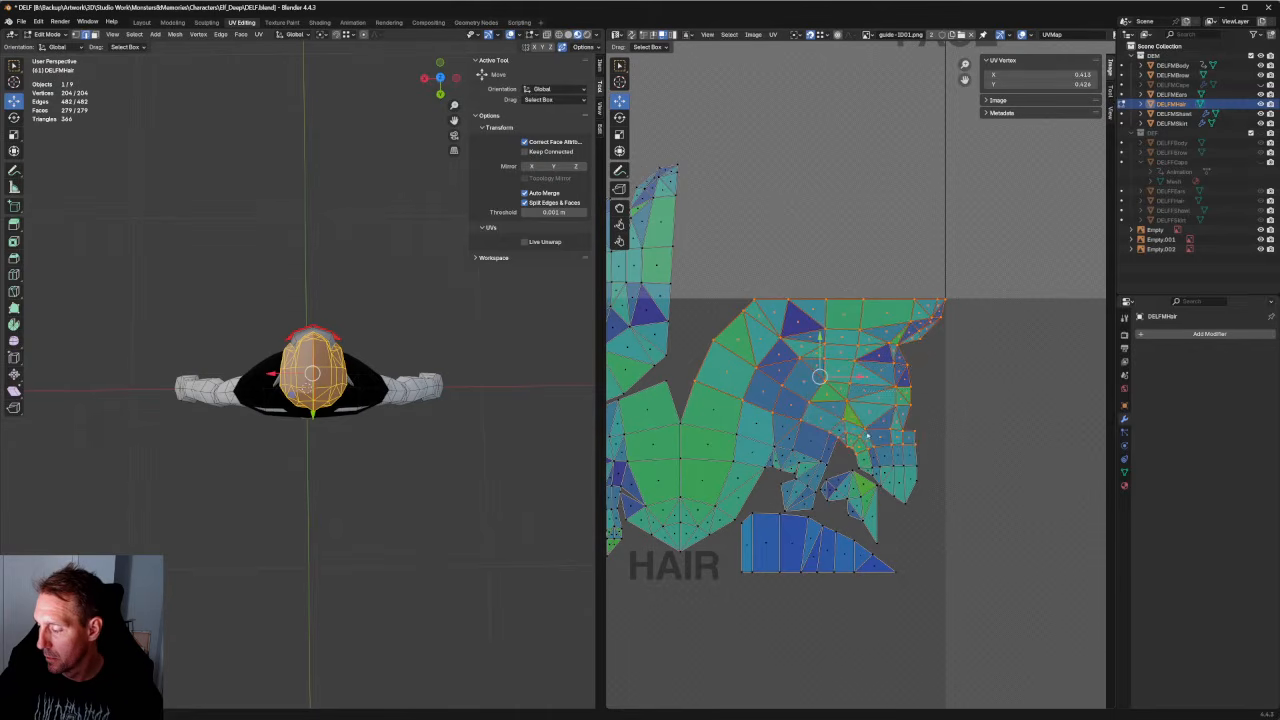
drag(908, 392, 840, 432)
drag(986, 393, 909, 466)
drag(970, 426, 875, 470)
Split the selected right-side hair faces from the main island and move them up, away from the central V.
key(u)
mouse_move(795, 360)
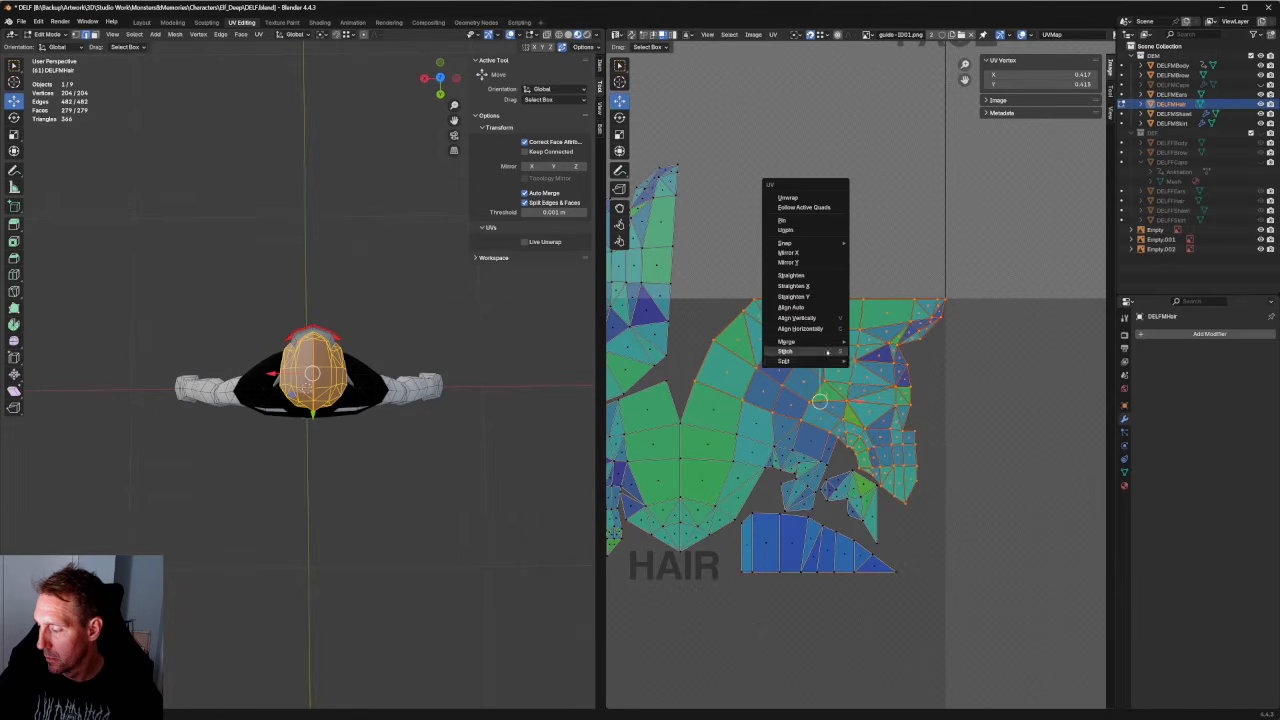
click(882, 363)
drag(820, 401, 823, 309)
Rotate the separated right section by -90° and place it against the left section so their centre edges meet.
key(e)
key(g)
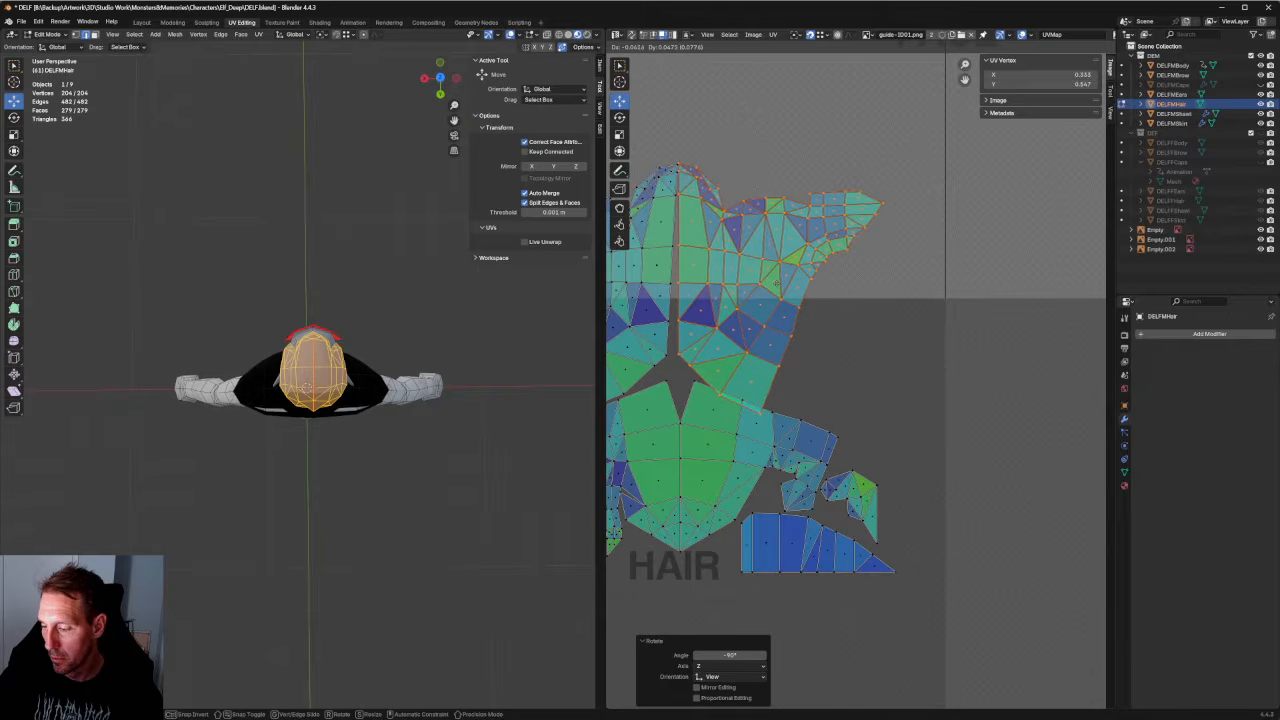
click(776, 284)
middle_drag(776, 284, 858, 395)
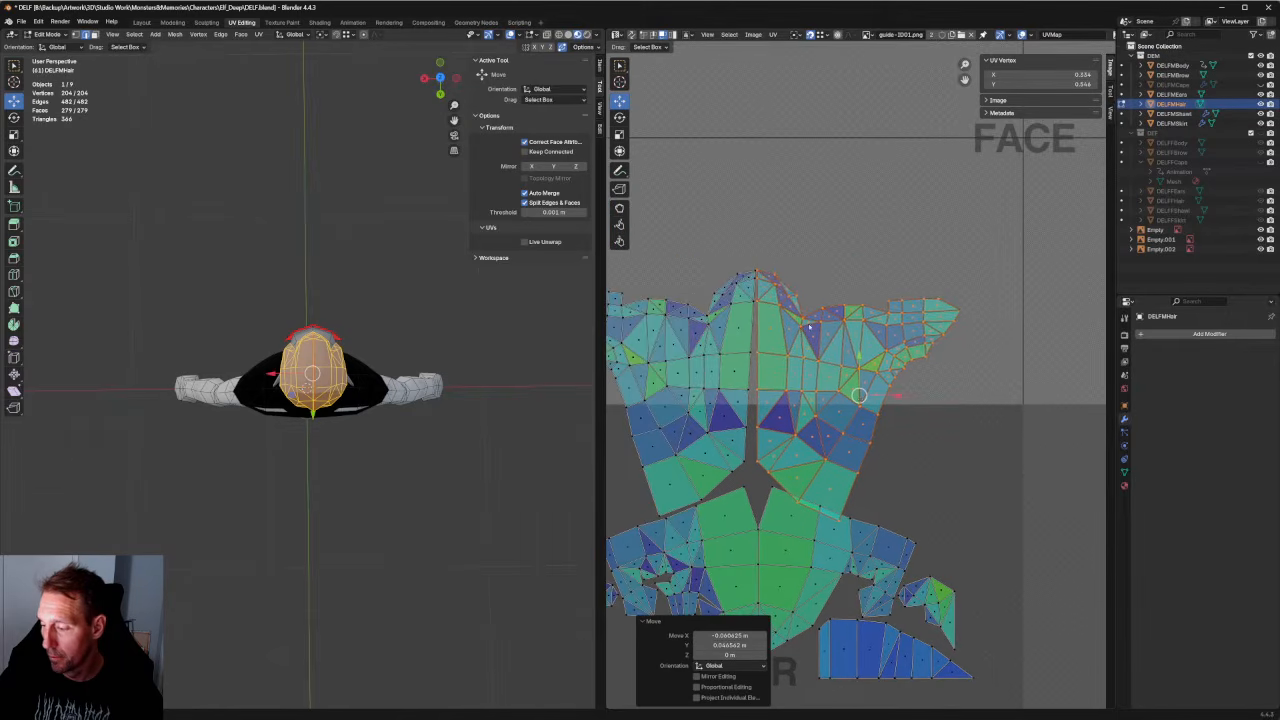
key(g)
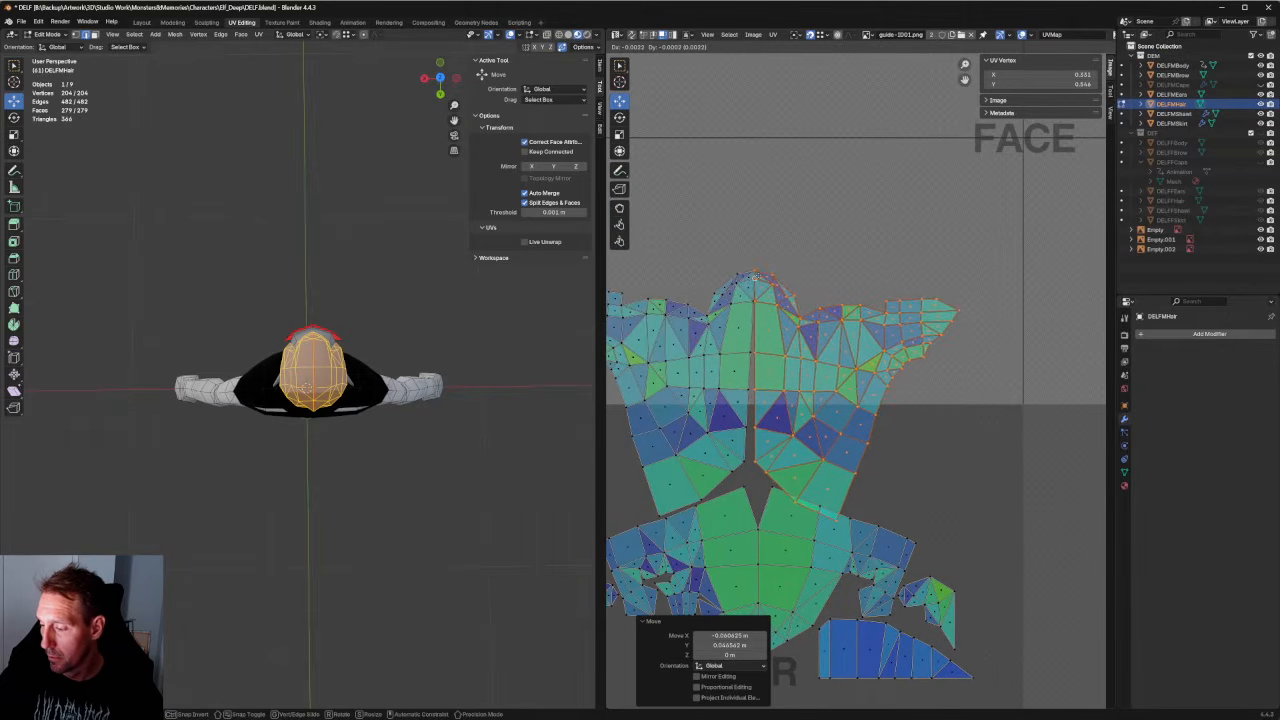
click(862, 380)
Select both separated side sections and move them up together by about 0.018, clear of the central V.
scroll(862, 380, down, 2)
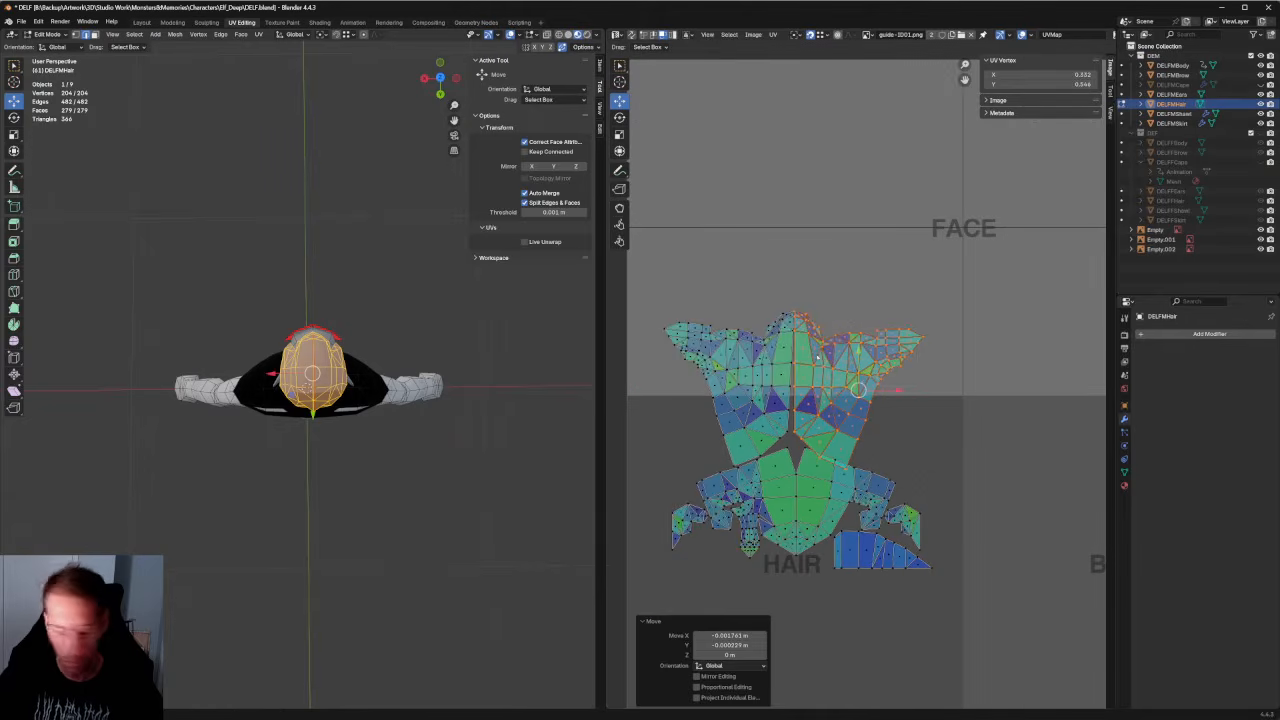
key(ctrl+z)
shift+drag(689, 400, 792, 378)
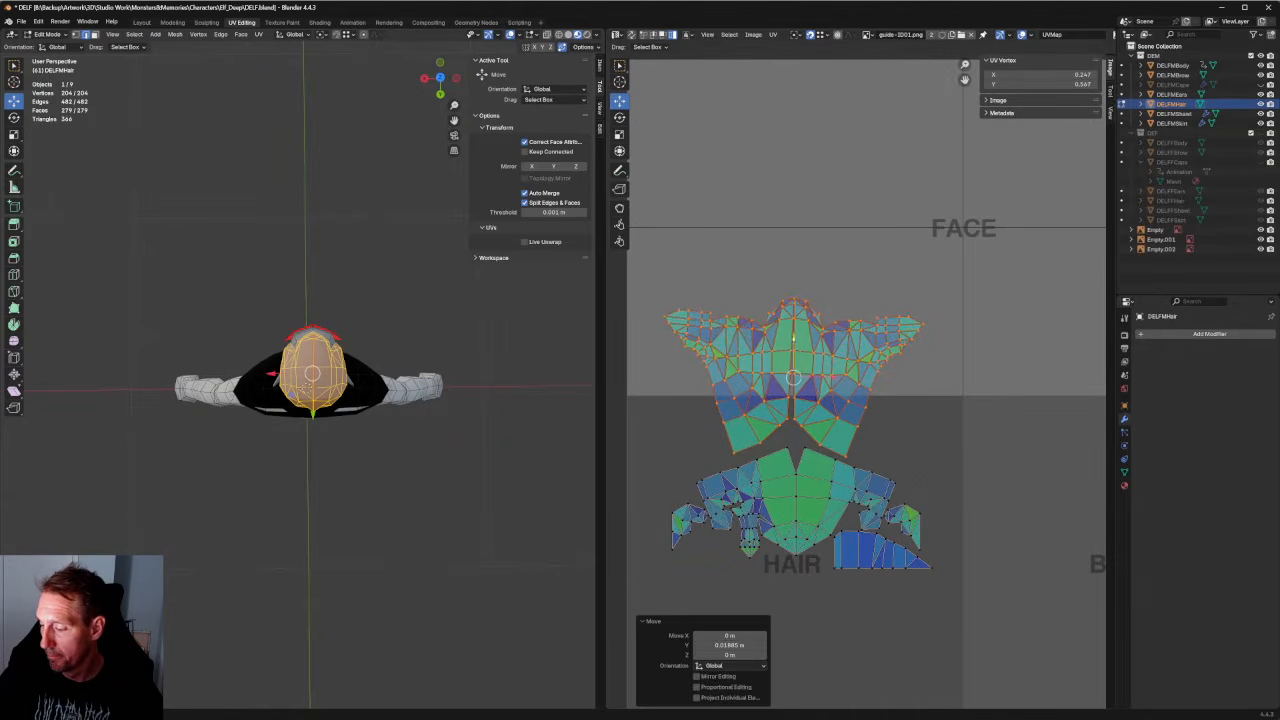
Close the gap between the two side sections by aligning all of their centre-edge vertices vertically.
scroll(825, 365, up, 3)
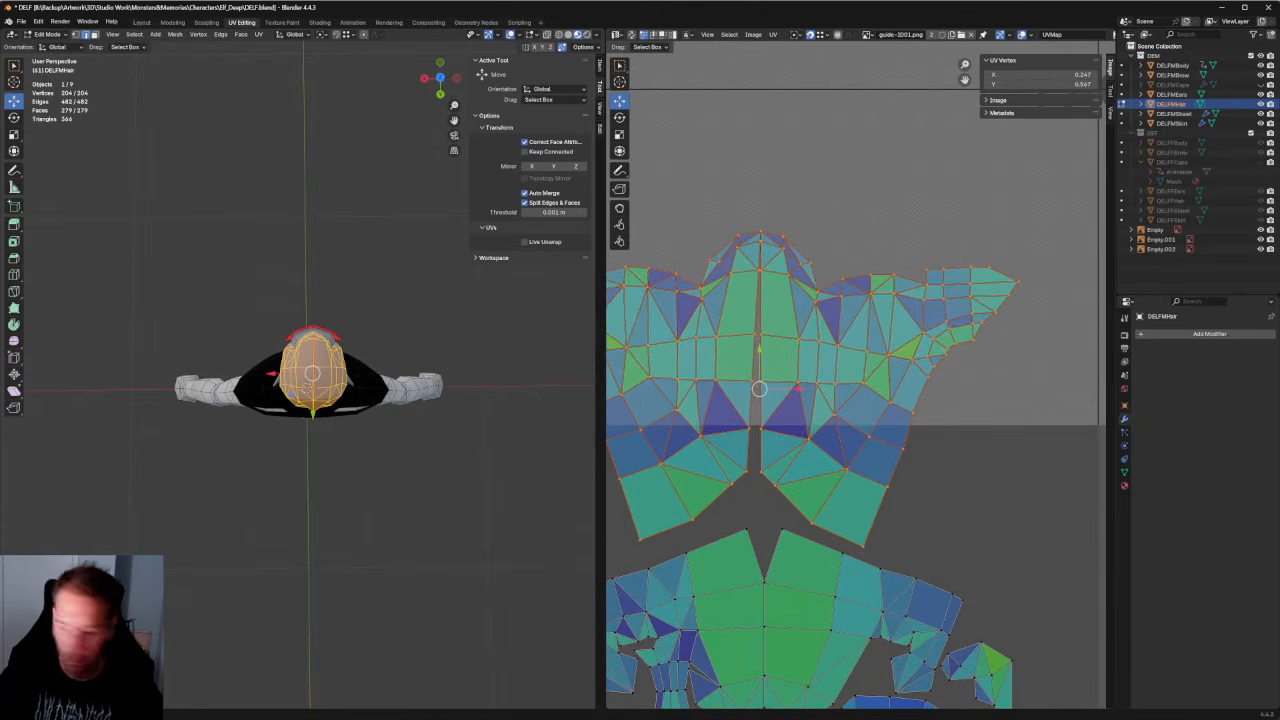
drag(751, 219, 771, 484)
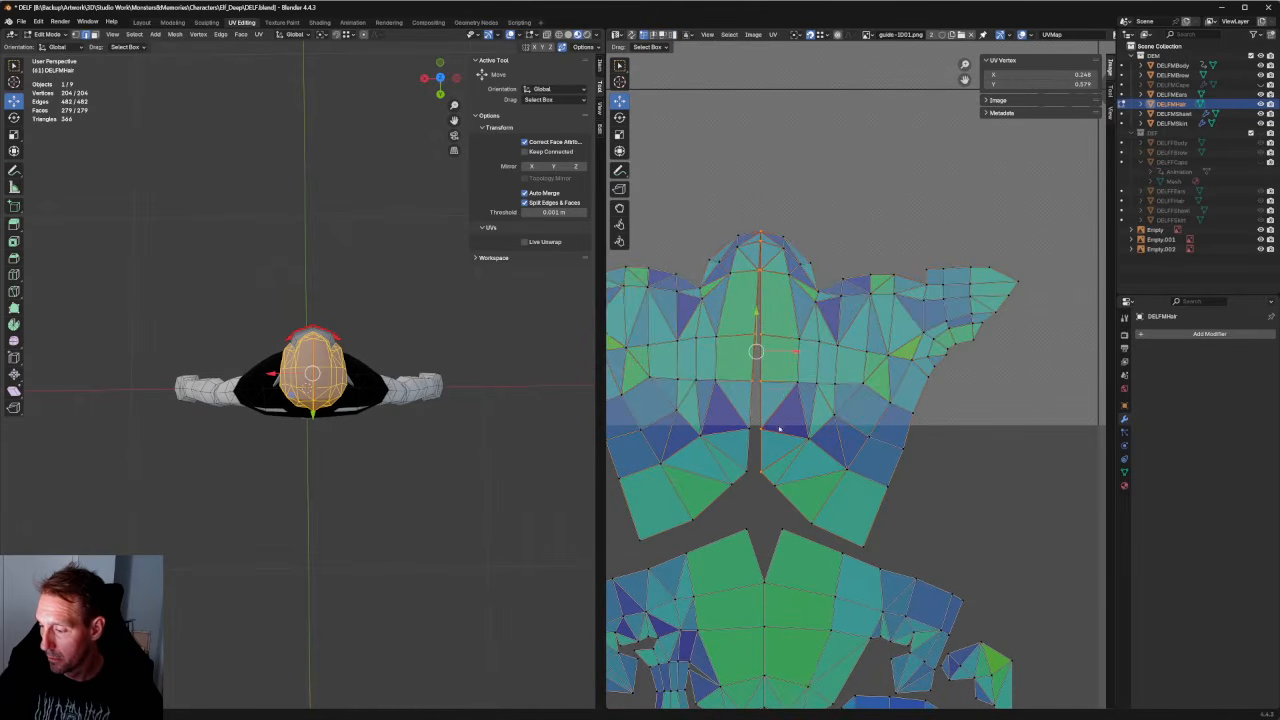
shift+drag(741, 412, 762, 484)
key(shift+w)
click(773, 457)
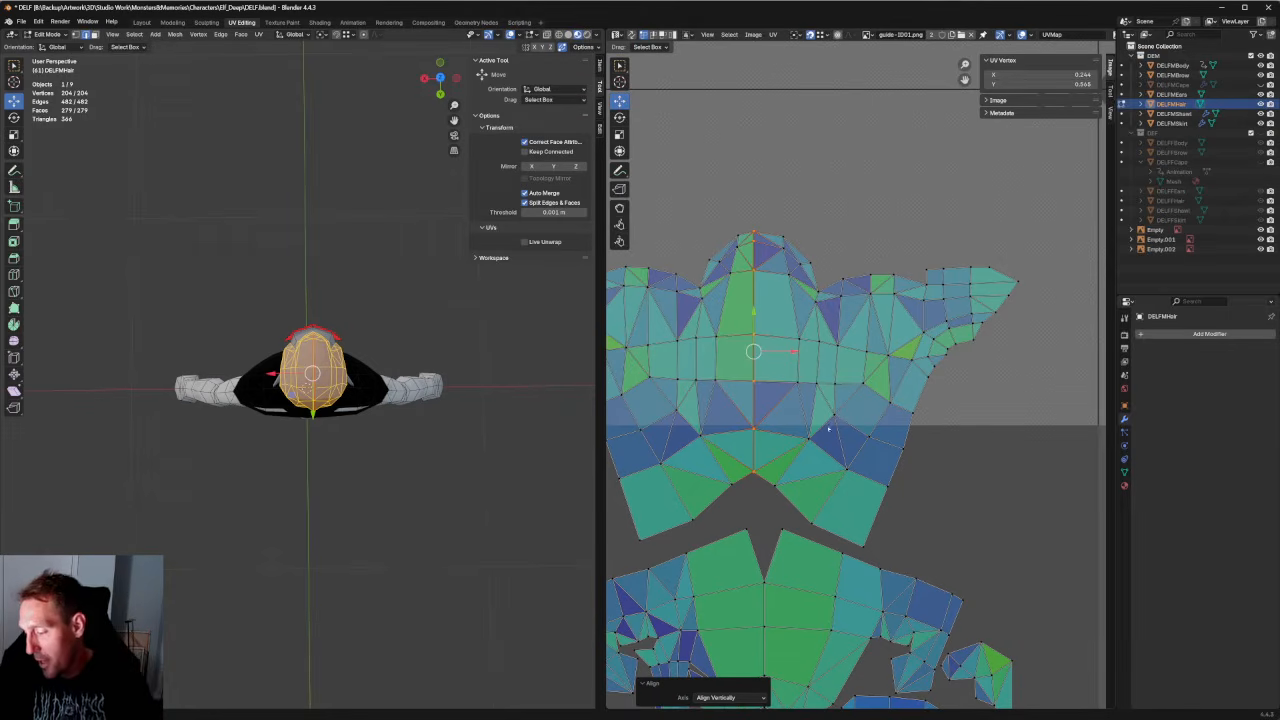
Unwrap the vertices along the lower edge of the joined hair section to relax its bottom faces.
scroll(828, 428, down, 2)
scroll(829, 441, up, 2)
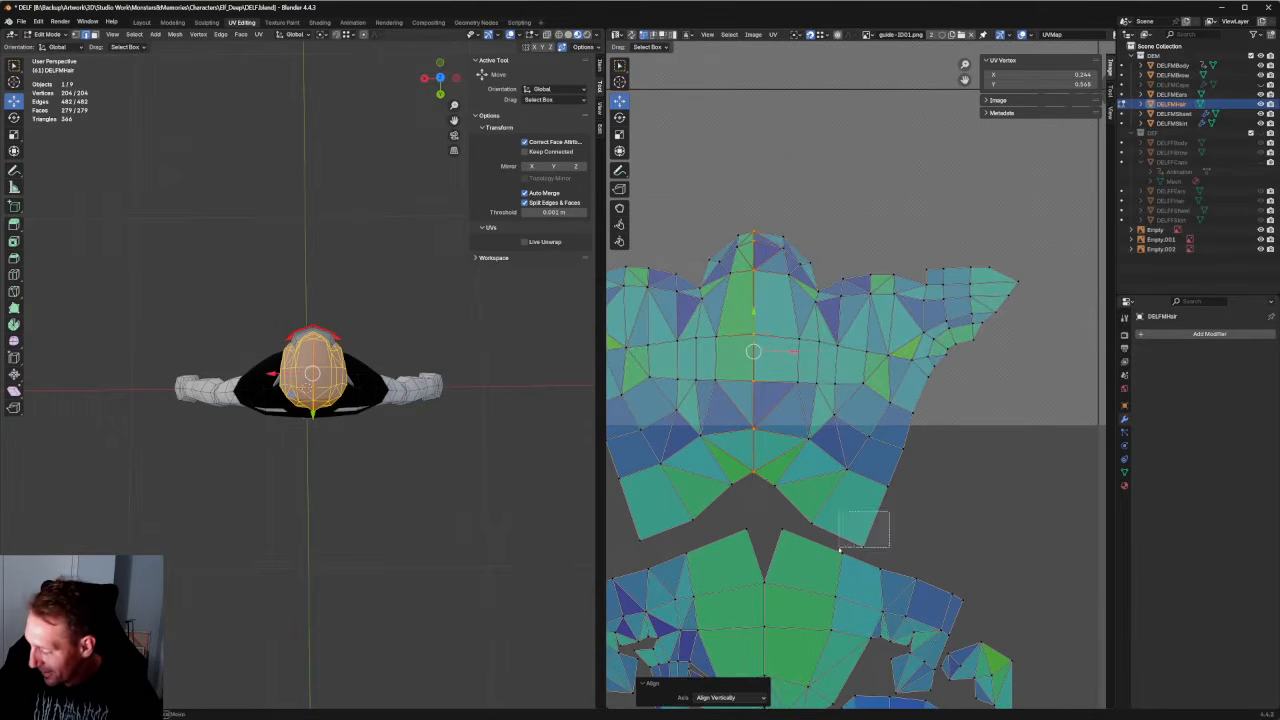
click(838, 500)
shift+click(777, 487)
shift+drag(787, 493, 615, 553)
right_click(713, 526)
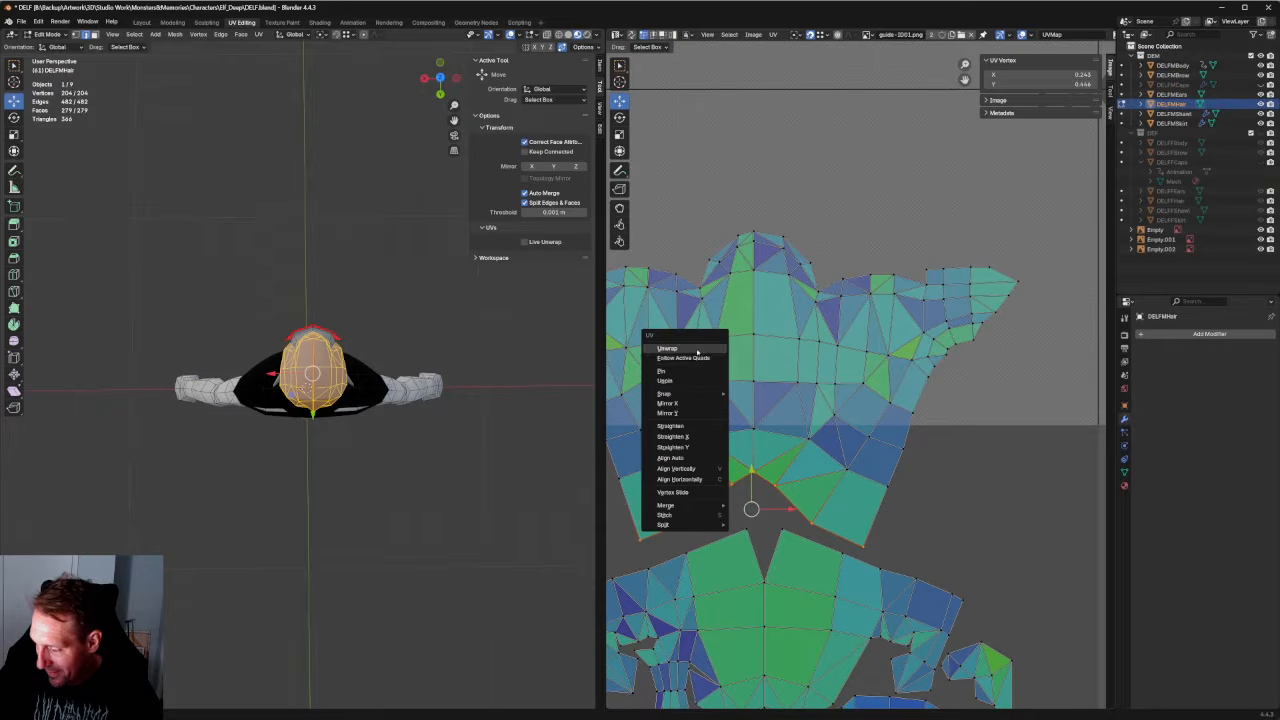
click(666, 348)
key(ctrl+z)
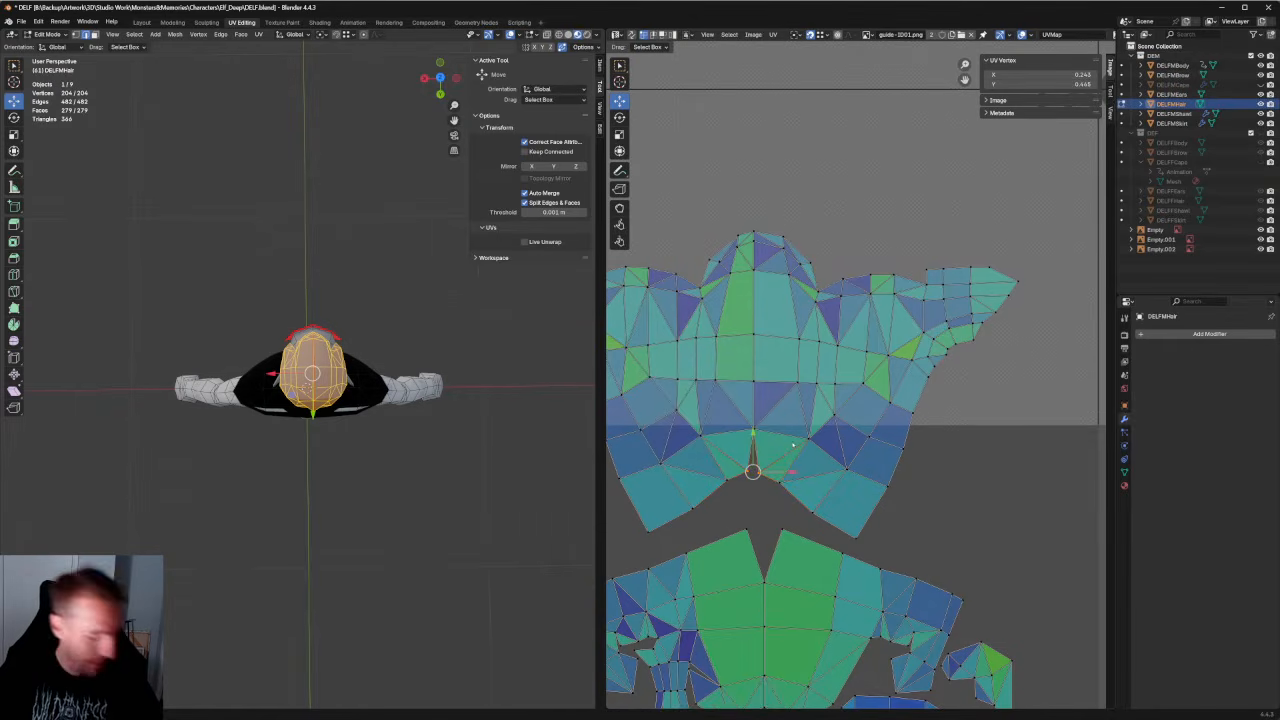
key(ctrl+z)
Unwrap the matching vertices on the right and left sides of the joined section, just above its lower edge.
drag(920, 408, 800, 504)
right_click(782, 444)
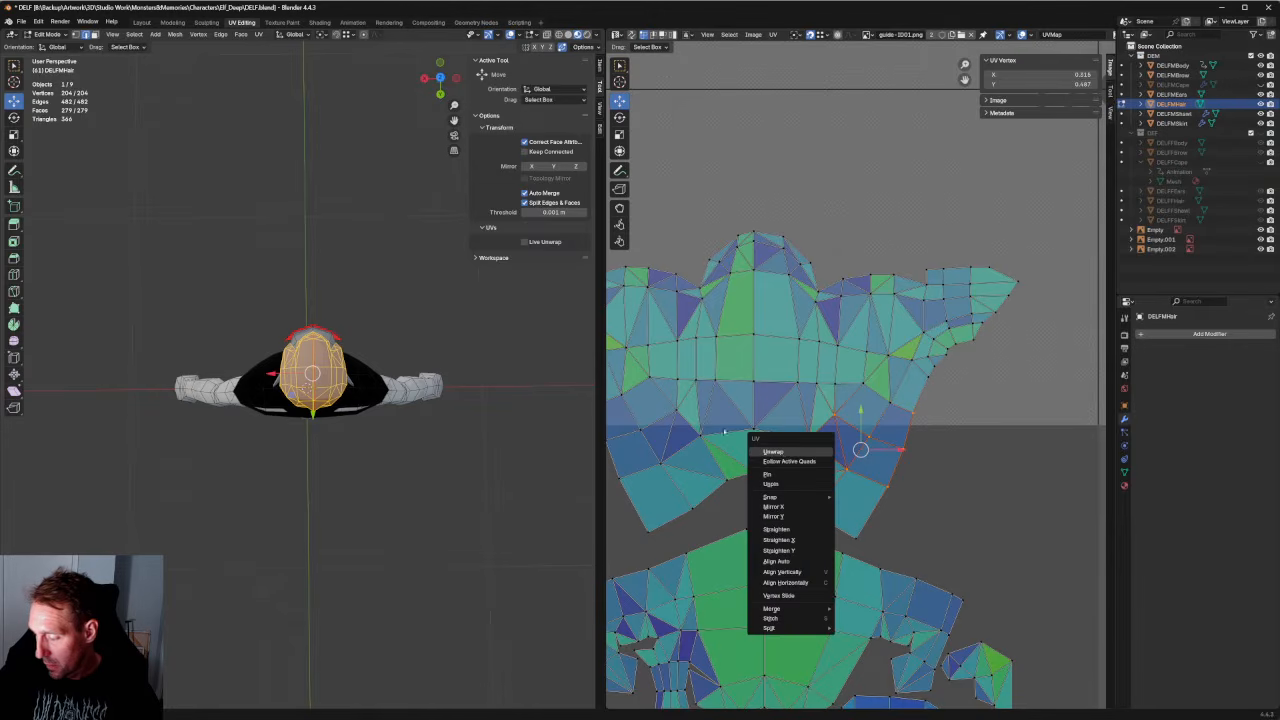
key(ctrl+z)
drag(712, 400, 628, 470)
shift+drag(641, 426, 606, 498)
right_click(670, 448)
click(683, 451)
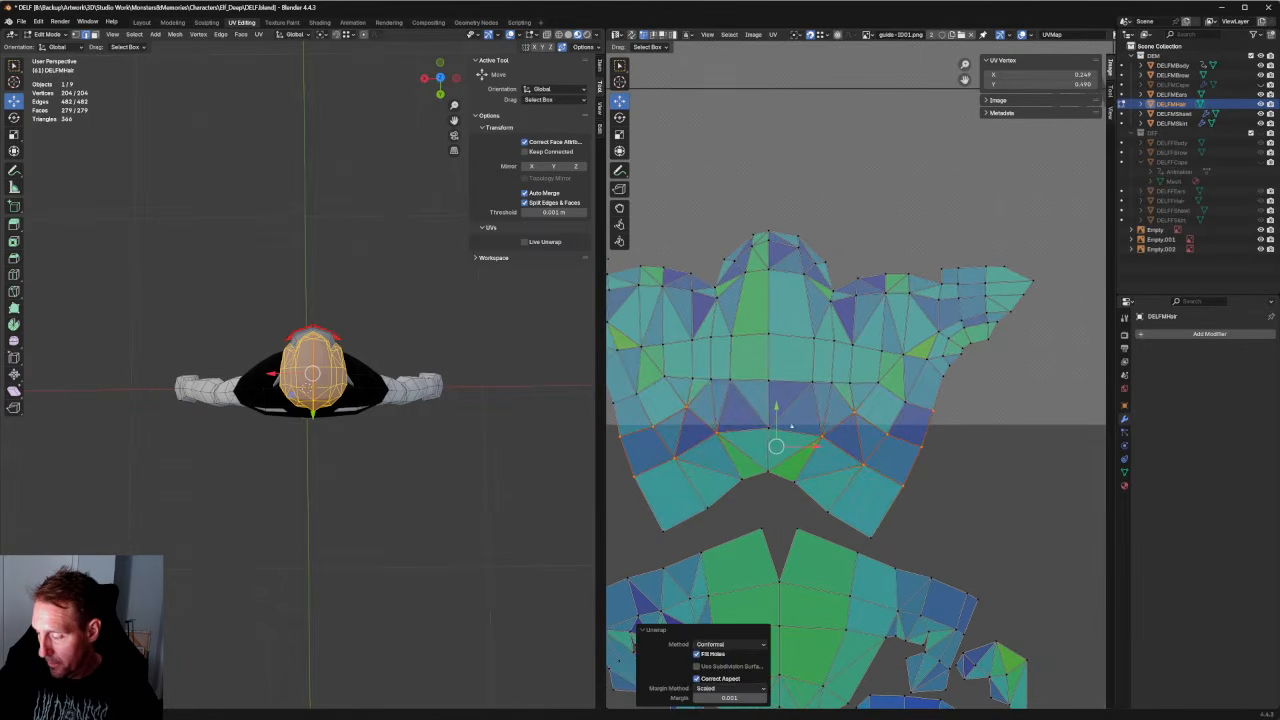
Unwrap the central vertices around the dark triangles in the lower half of the joined section.
right_click(718, 450)
click(721, 452)
drag(828, 370, 717, 455)
right_click(717, 455)
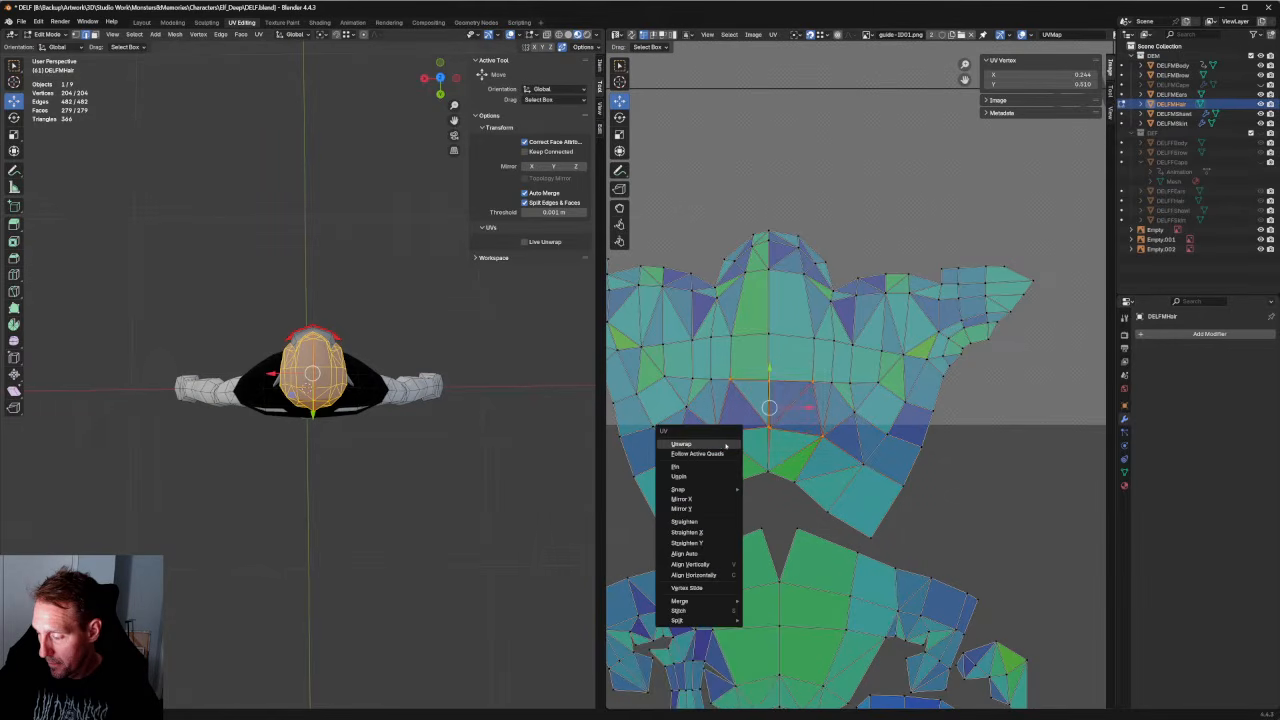
click(720, 450)
Align the individual vertices along the lower and middle parts of the joined section's centre line.
drag(795, 368, 763, 484)
key(shift+w)
key(v)
key(shift+r)
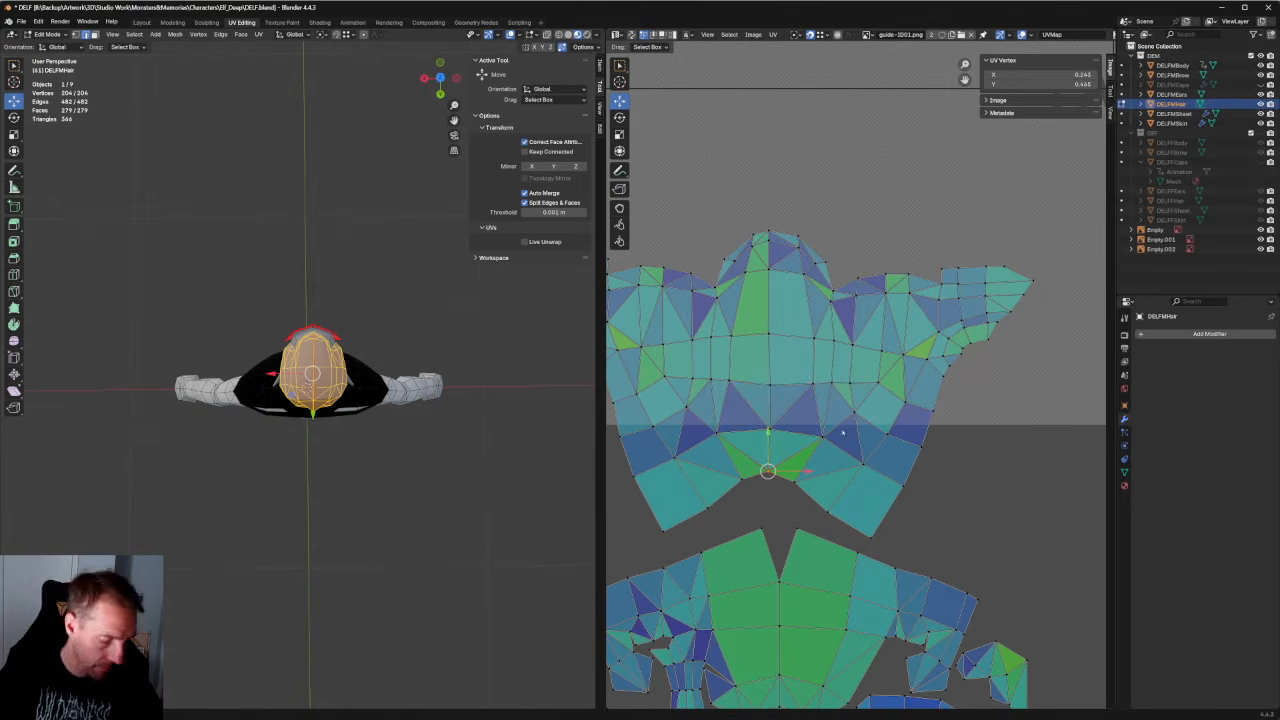
key(shift+r)
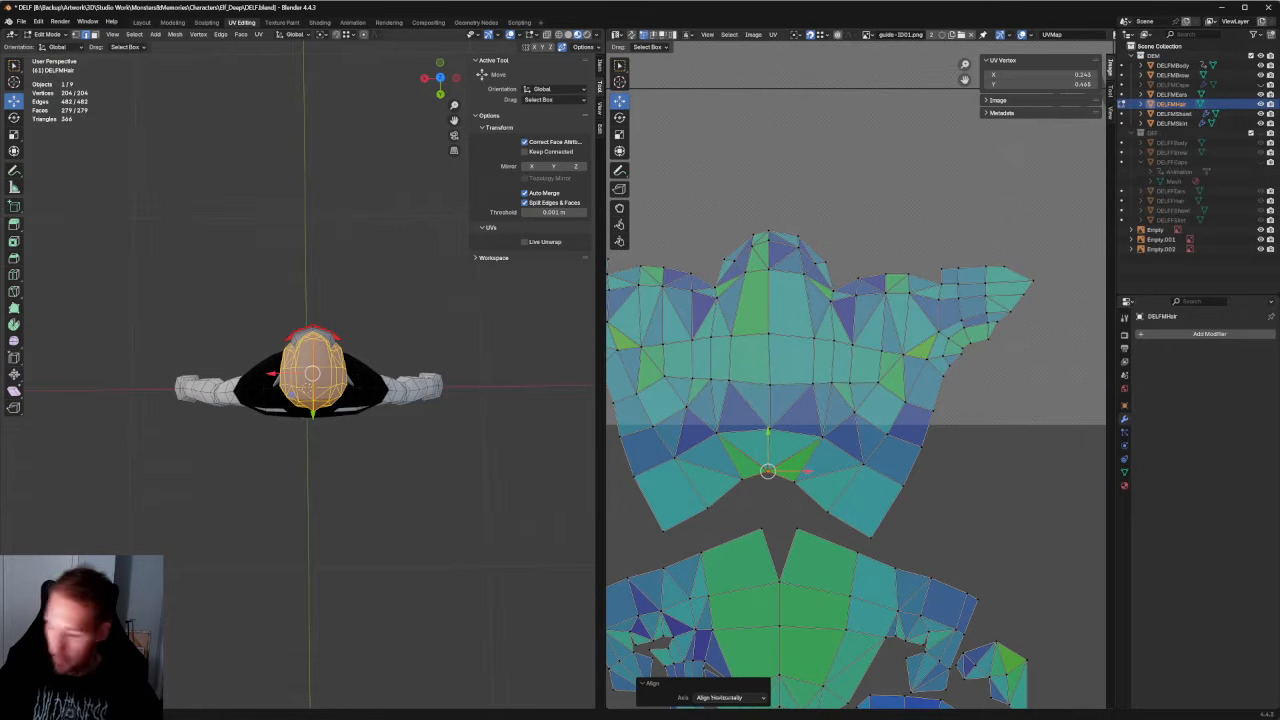
drag(792, 371, 760, 396)
drag(796, 304, 766, 338)
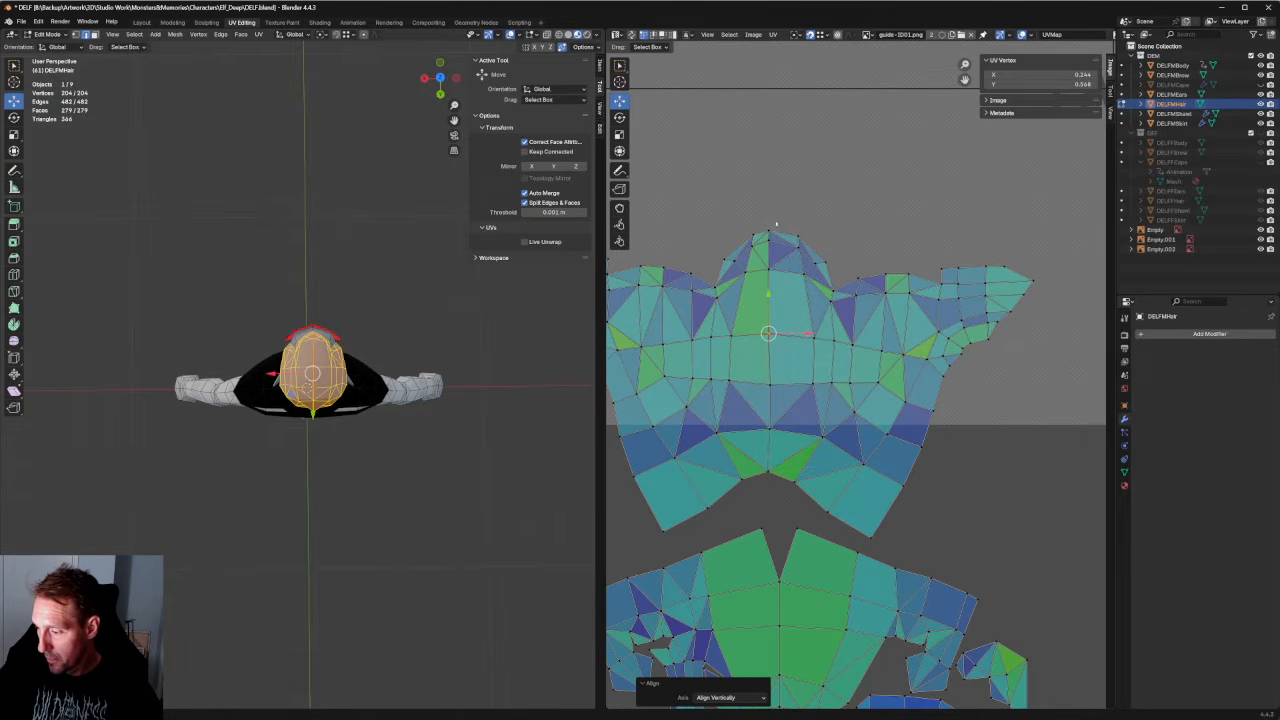
Select the joined section's whole centre line and shift it right by about 0.003.
drag(776, 224, 757, 485)
key(g)
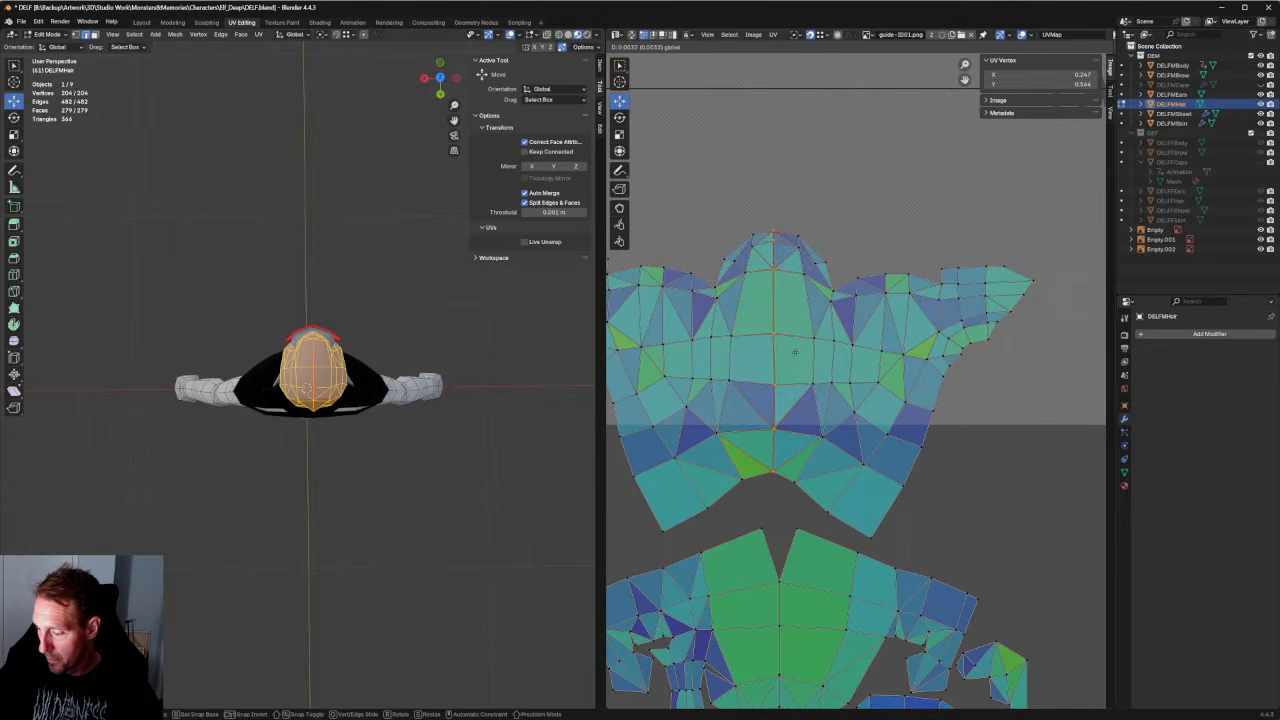
click(794, 352)
Unwrap the vertices of the bulge atop the centre line and align its middle vertices vertically.
drag(818, 212, 740, 296)
key(u)
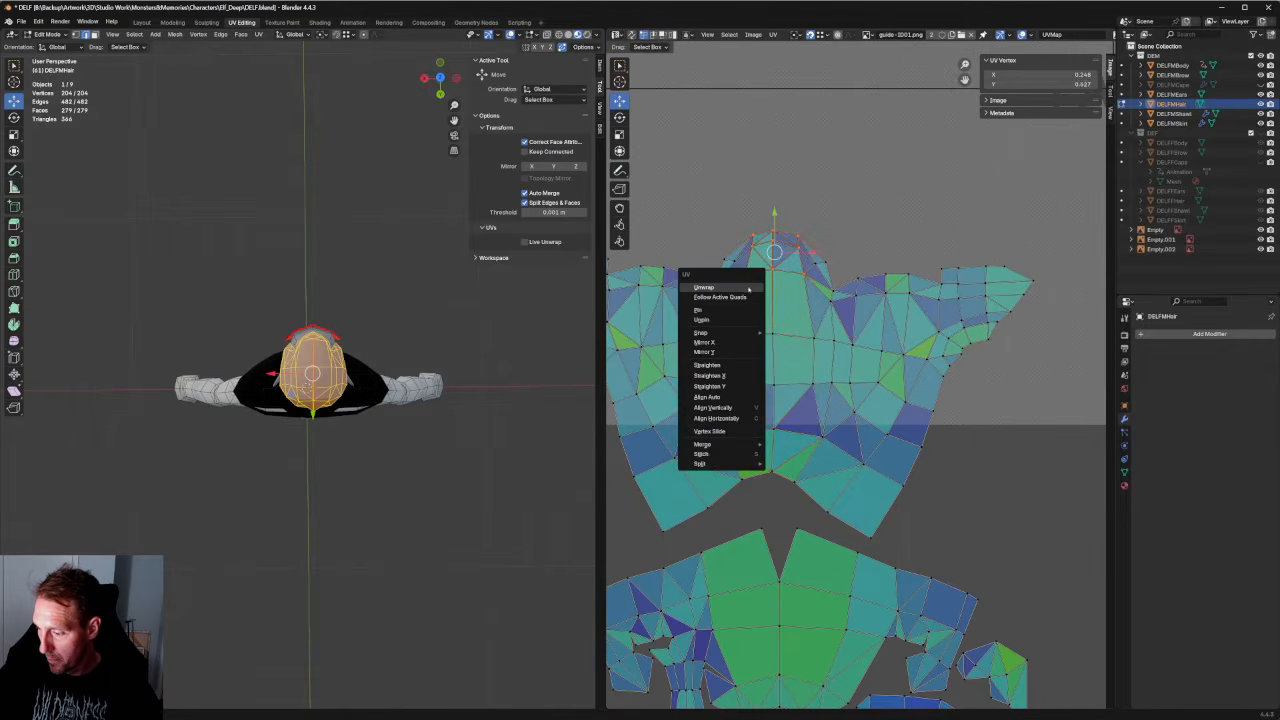
click(743, 289)
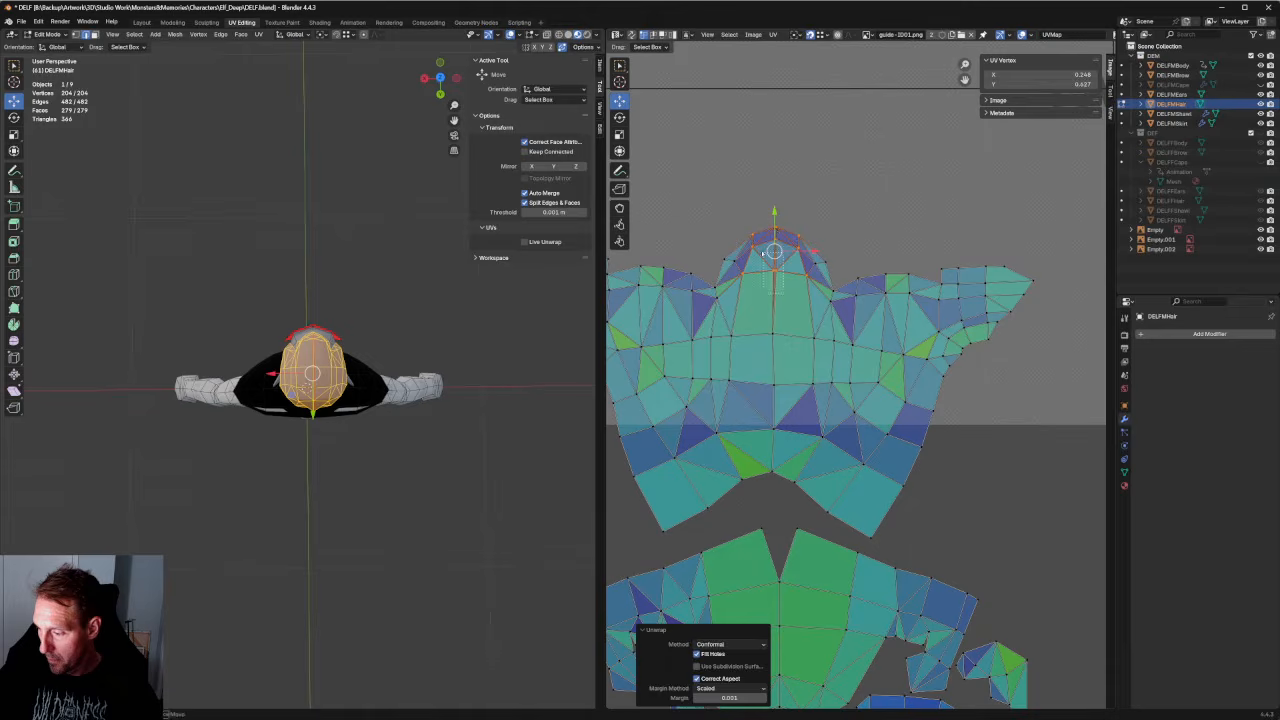
drag(763, 253, 762, 250)
key(v)
click(831, 229)
Unwrap the right and left flanks of the top bulge and realign the section's full centre line vertically.
drag(838, 213, 793, 281)
right_click(802, 272)
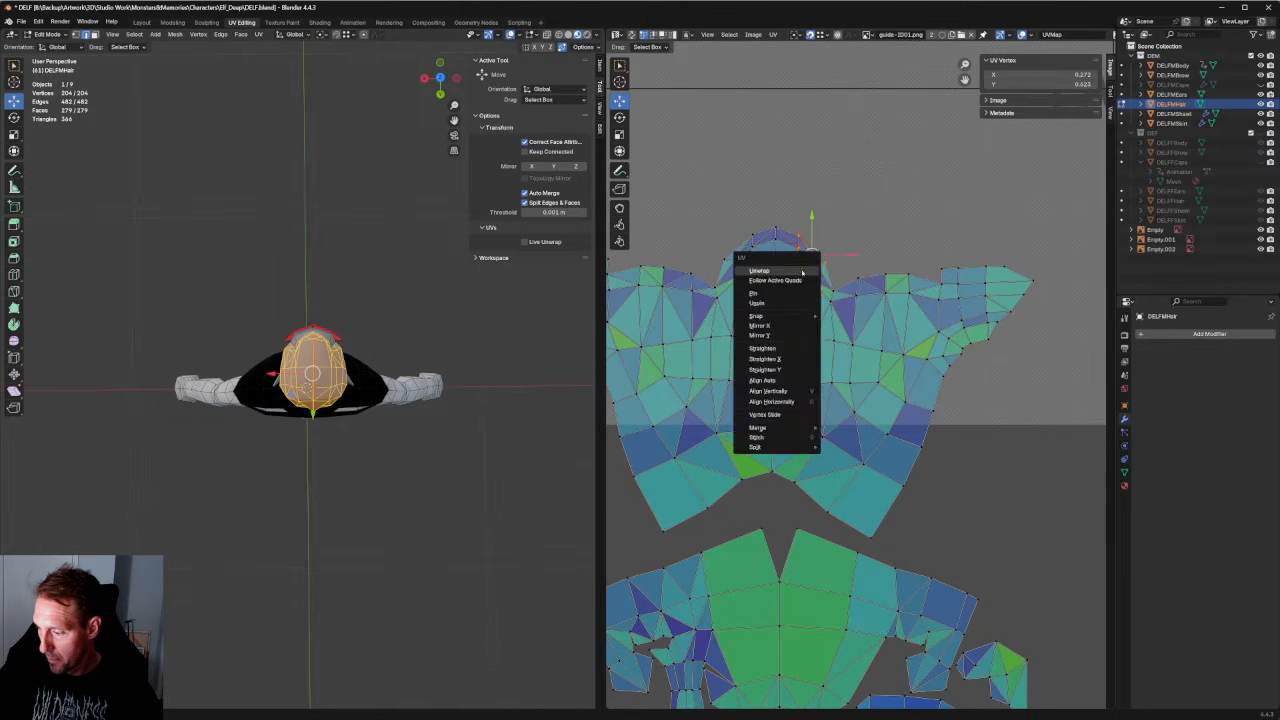
click(760, 271)
drag(743, 232, 730, 289)
right_click(733, 288)
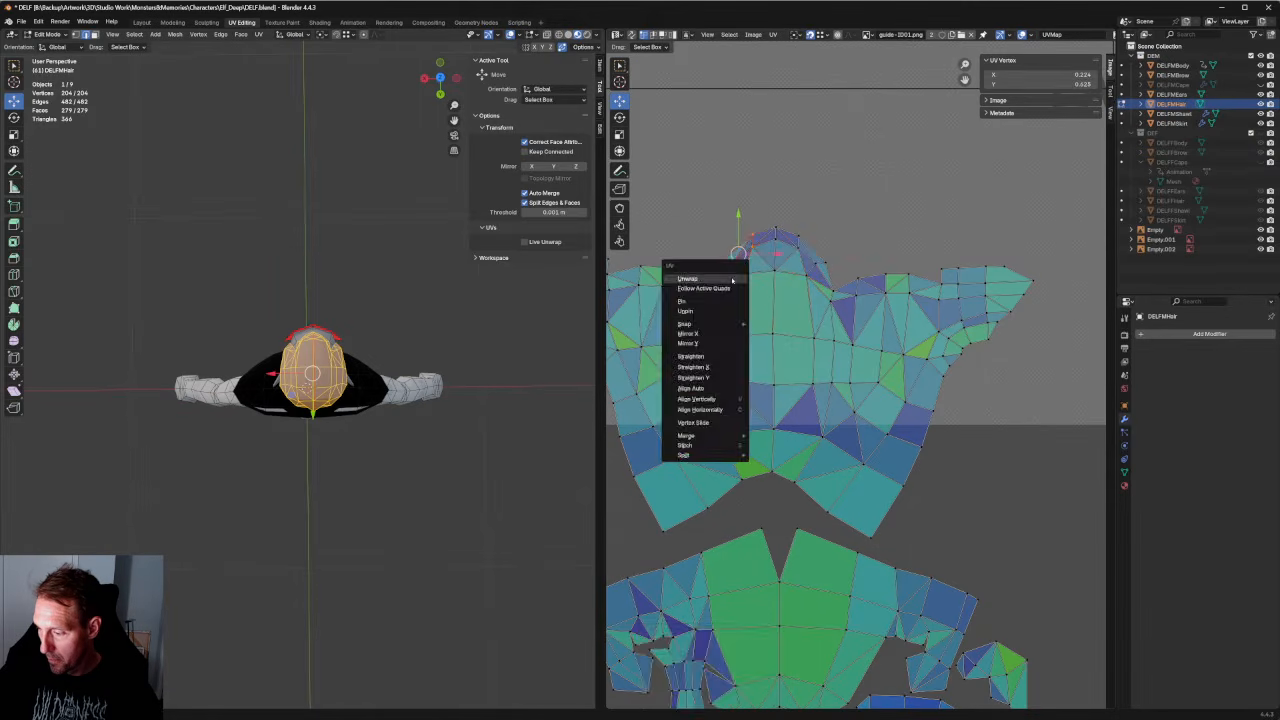
click(734, 288)
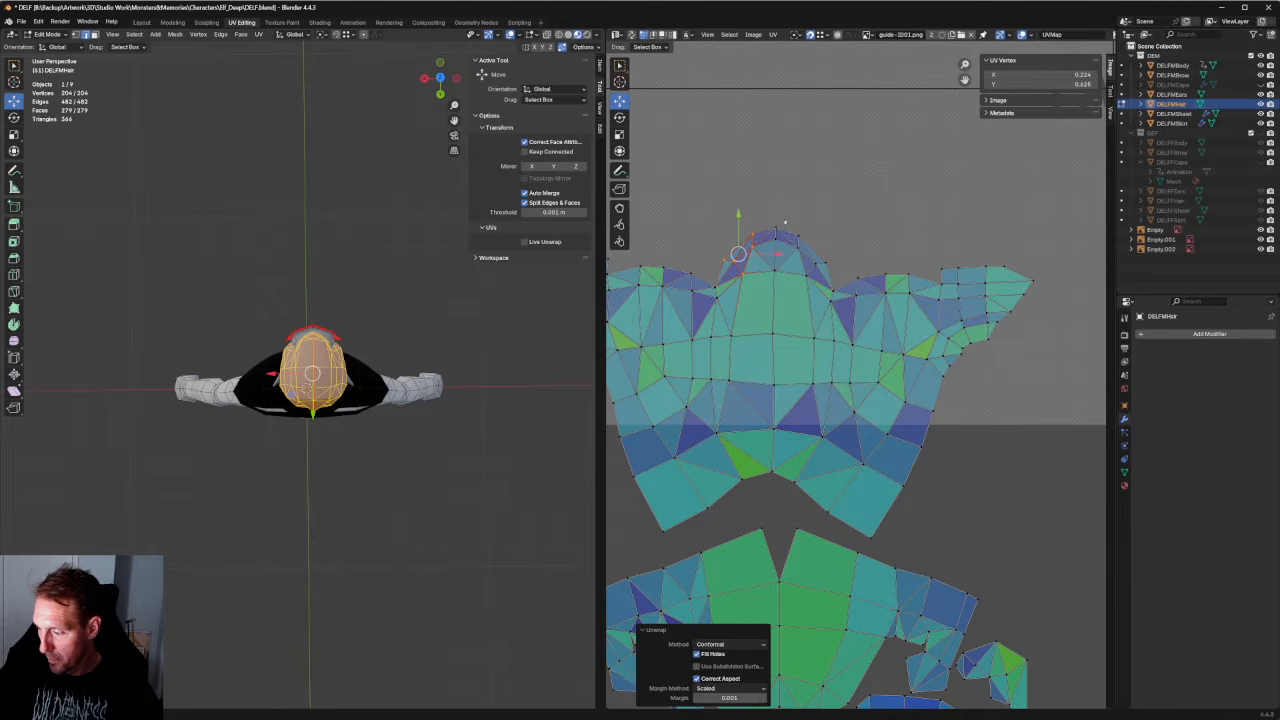
drag(785, 210, 751, 486)
key(v)
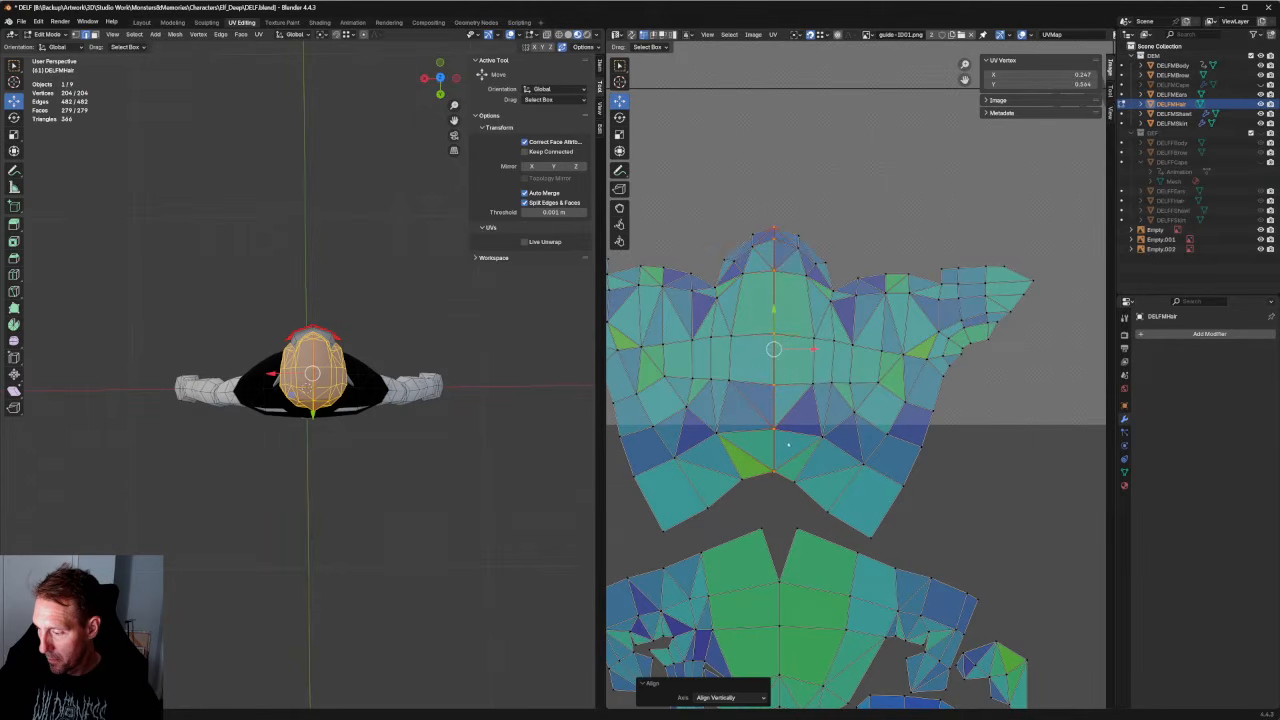
Unwrap the top bulge's flank vertices again, followed by the notch vertices at both of its lower corners.
drag(770, 209, 714, 296)
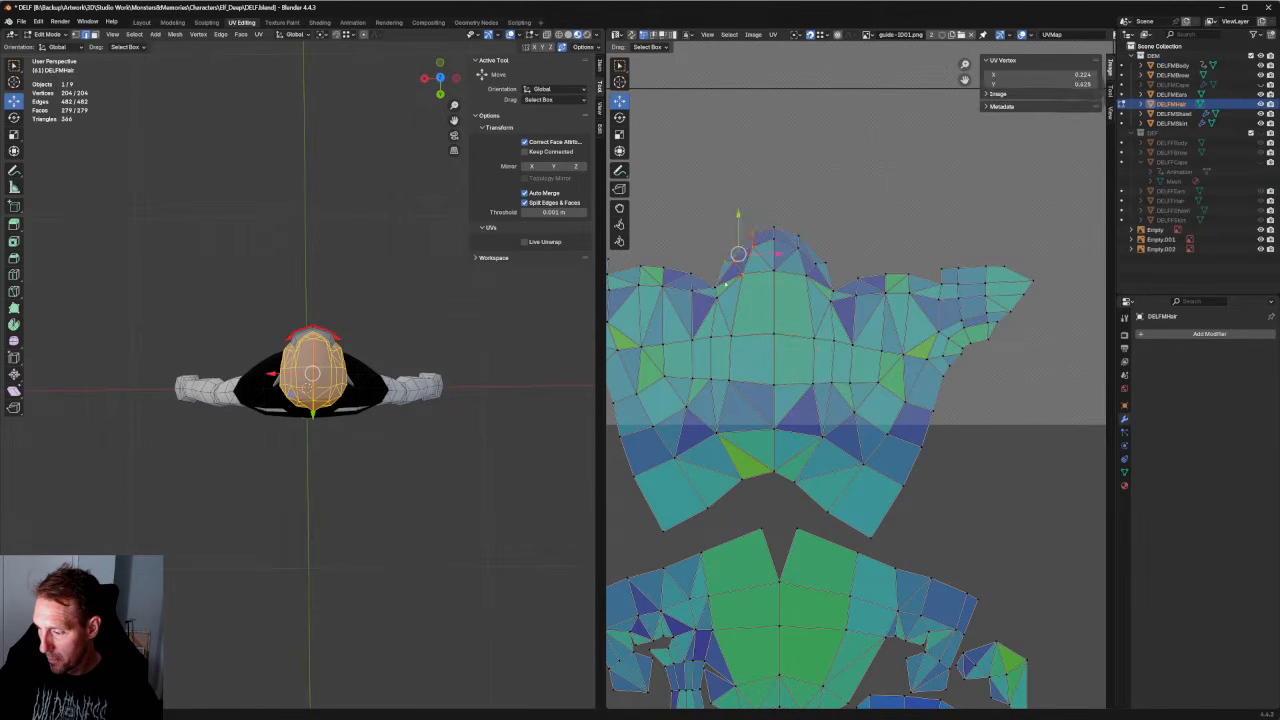
right_click(712, 283)
click(712, 283)
drag(834, 204, 714, 298)
right_click(796, 271)
click(796, 271)
click(858, 308)
right_click(714, 294)
click(714, 294)
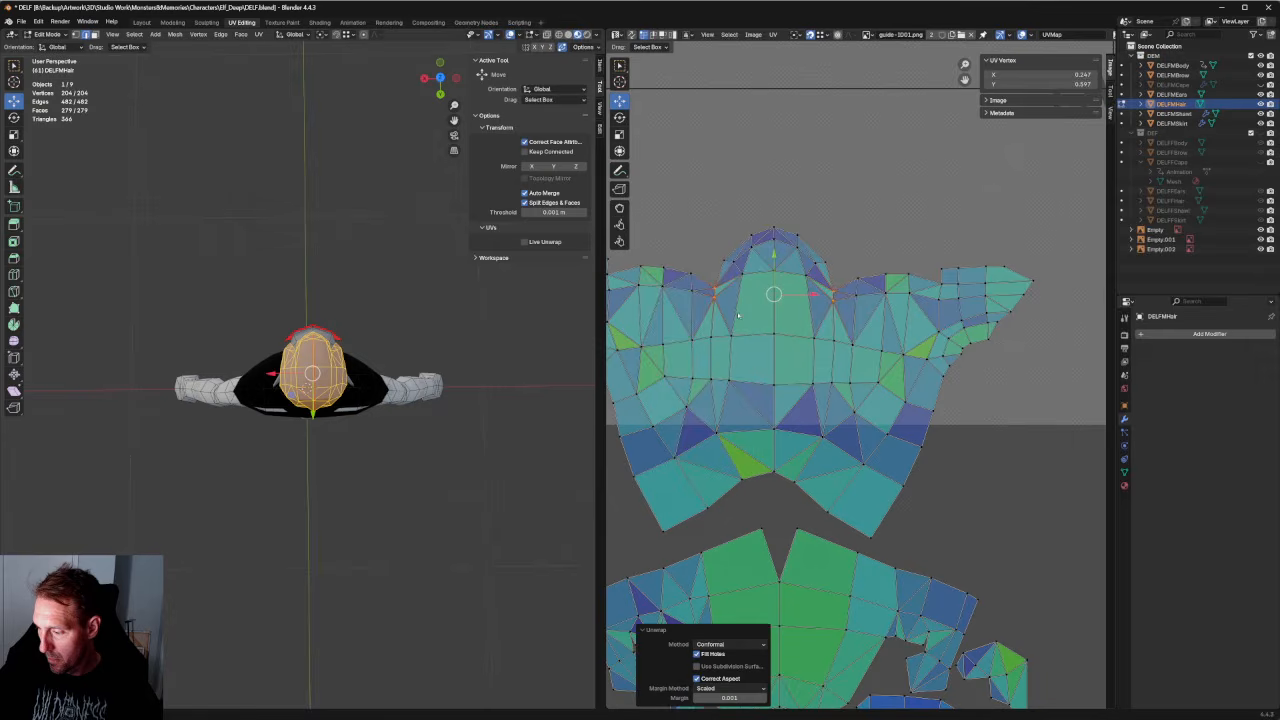
Unwrap the horizontal vertex row below the top bulge and align its centre vertex vertically with the centre line.
drag(838, 319, 702, 361)
right_click(706, 354)
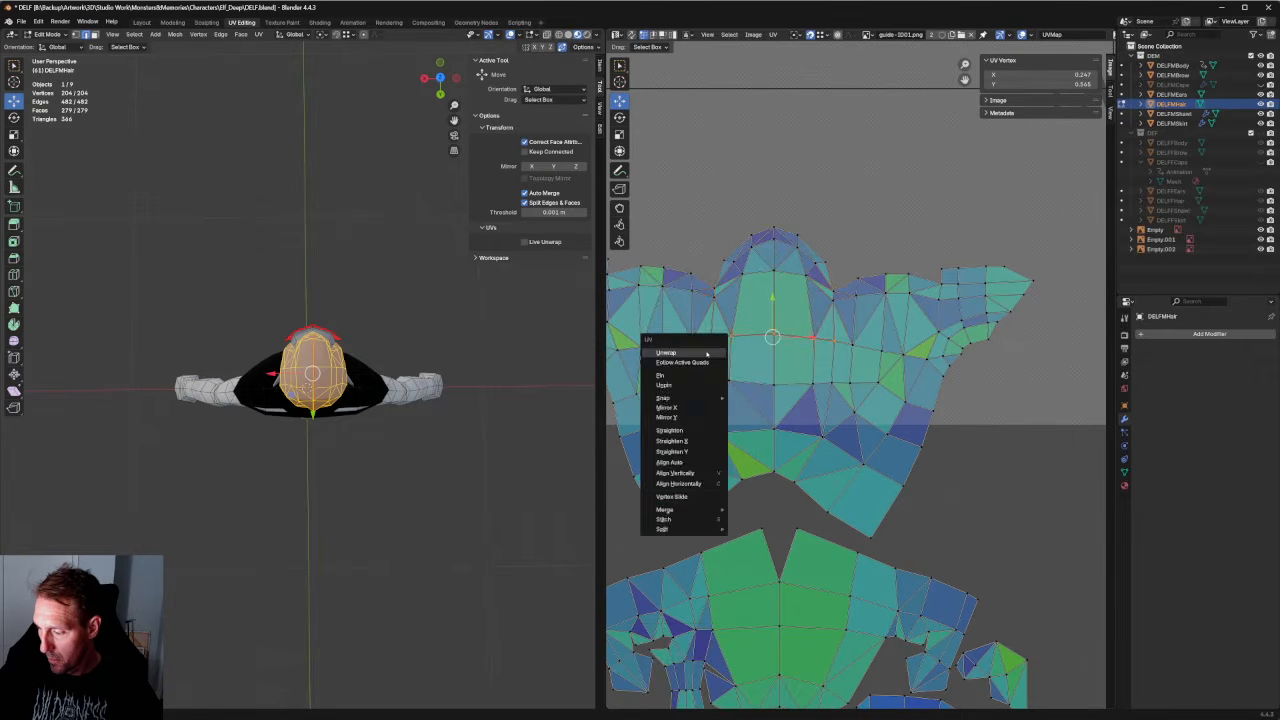
click(706, 354)
drag(826, 320, 746, 357)
right_click(746, 357)
click(746, 357)
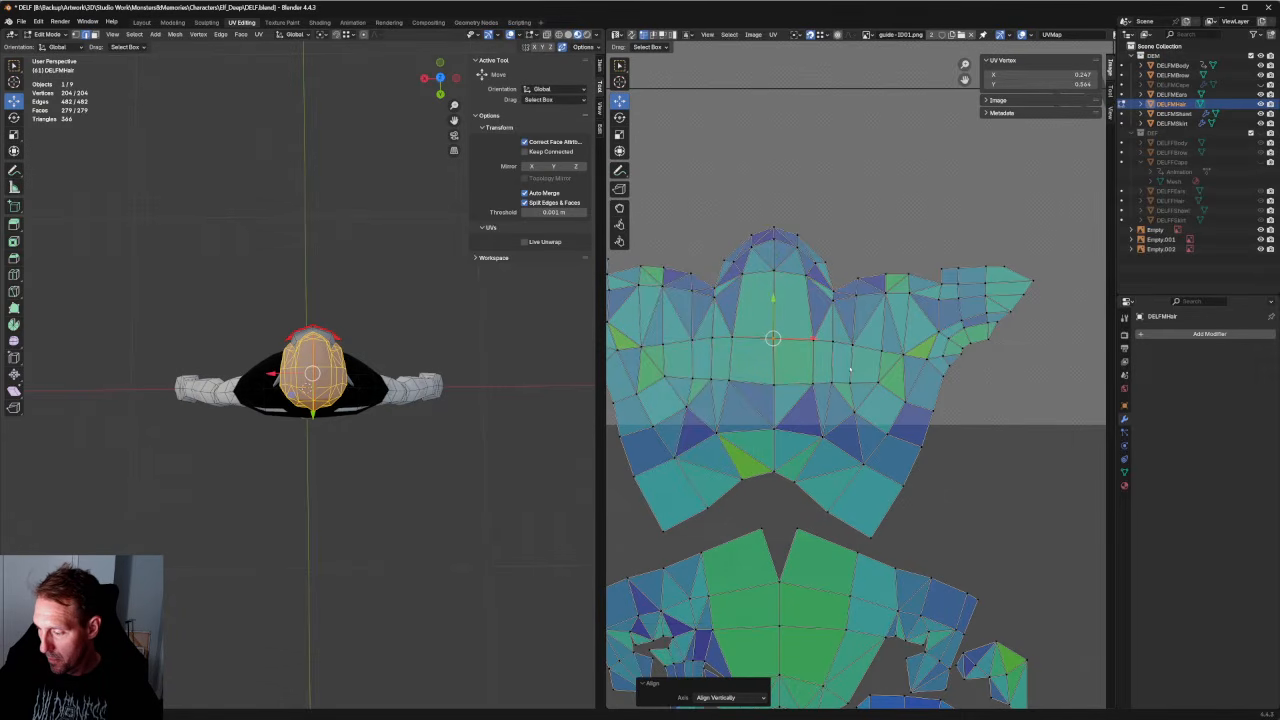
Unwrap the next vertex row down, above the dark triangles, and align its centre vertex vertically.
right_click(714, 396)
drag(714, 397, 791, 401)
click(714, 396)
right_click(791, 401)
click(791, 401)
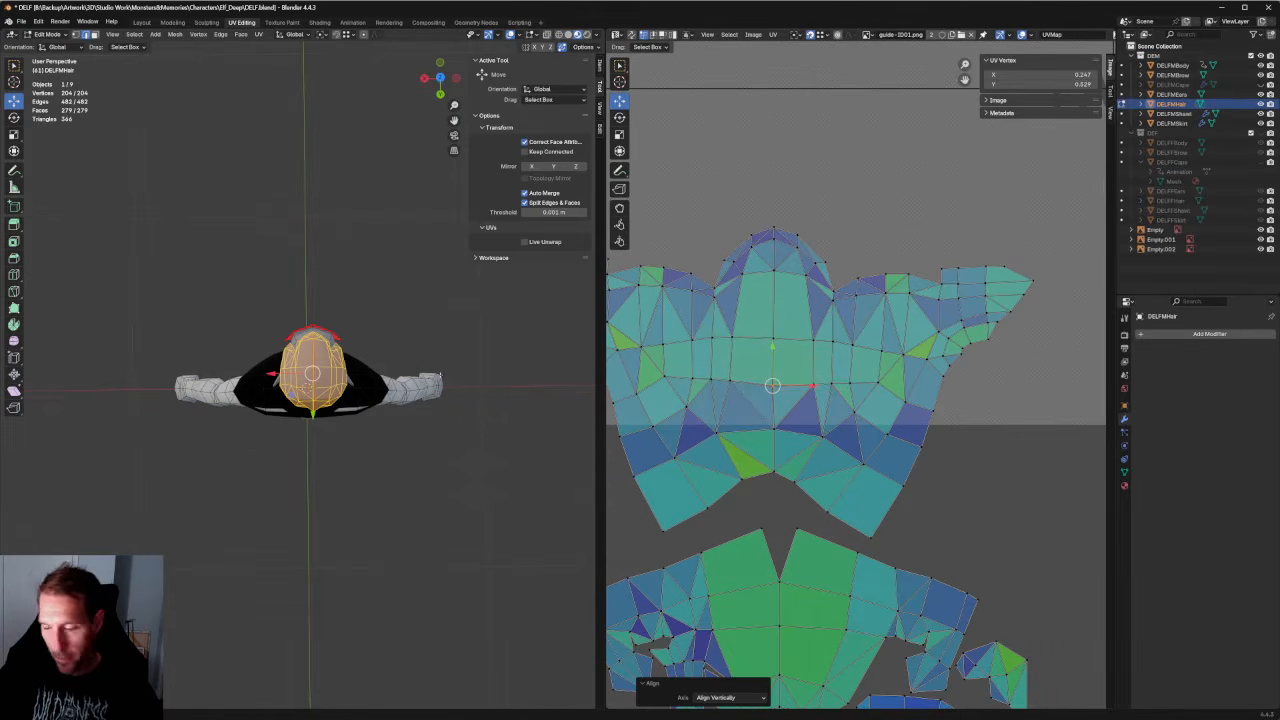
Choose guide-ID01.png as the base colour image of the hair's ID01 material.
scroll(335, 380, up, 5)
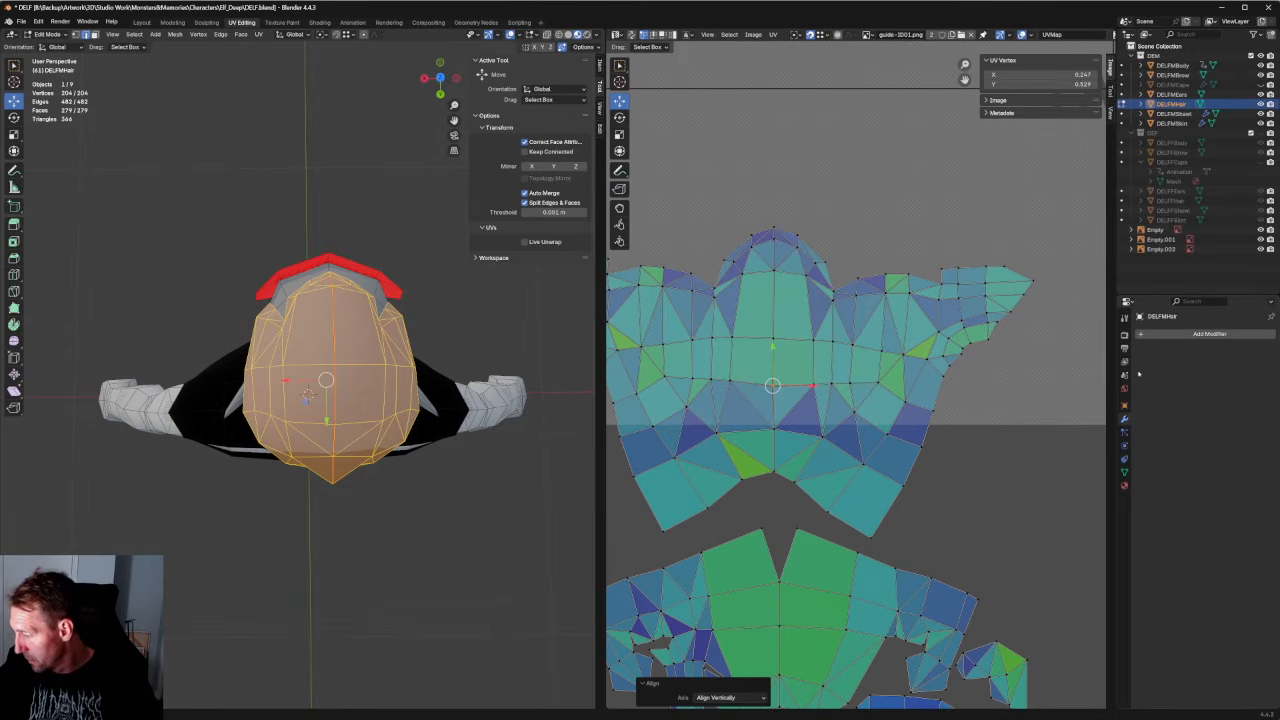
click(1124, 486)
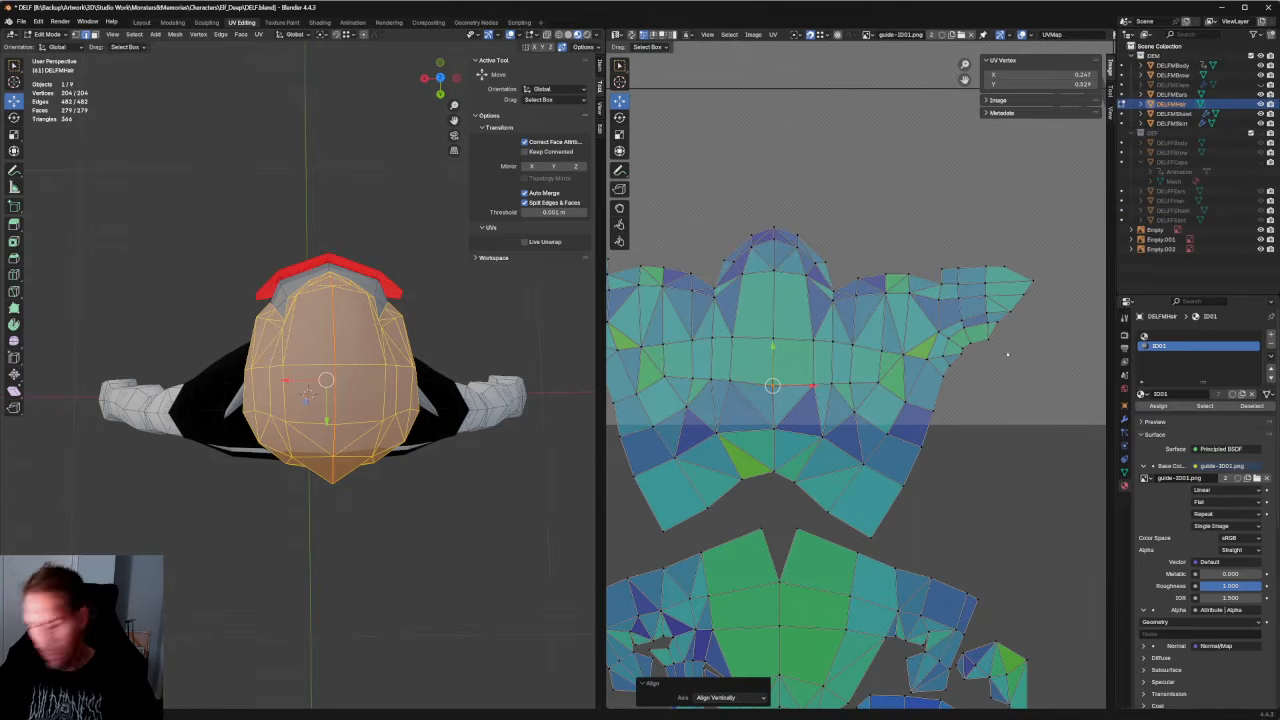
middle_drag(537, 443, 480, 475)
middle_drag(518, 418, 372, 448)
click(1145, 479)
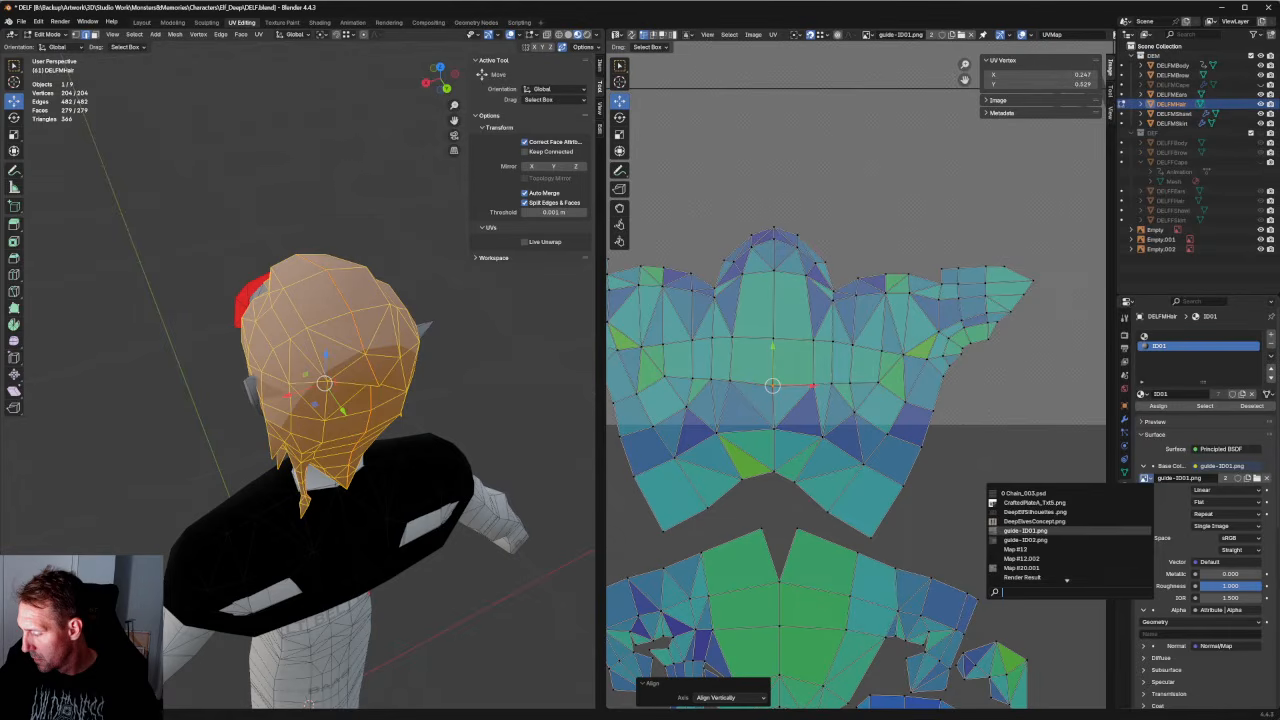
click(1025, 531)
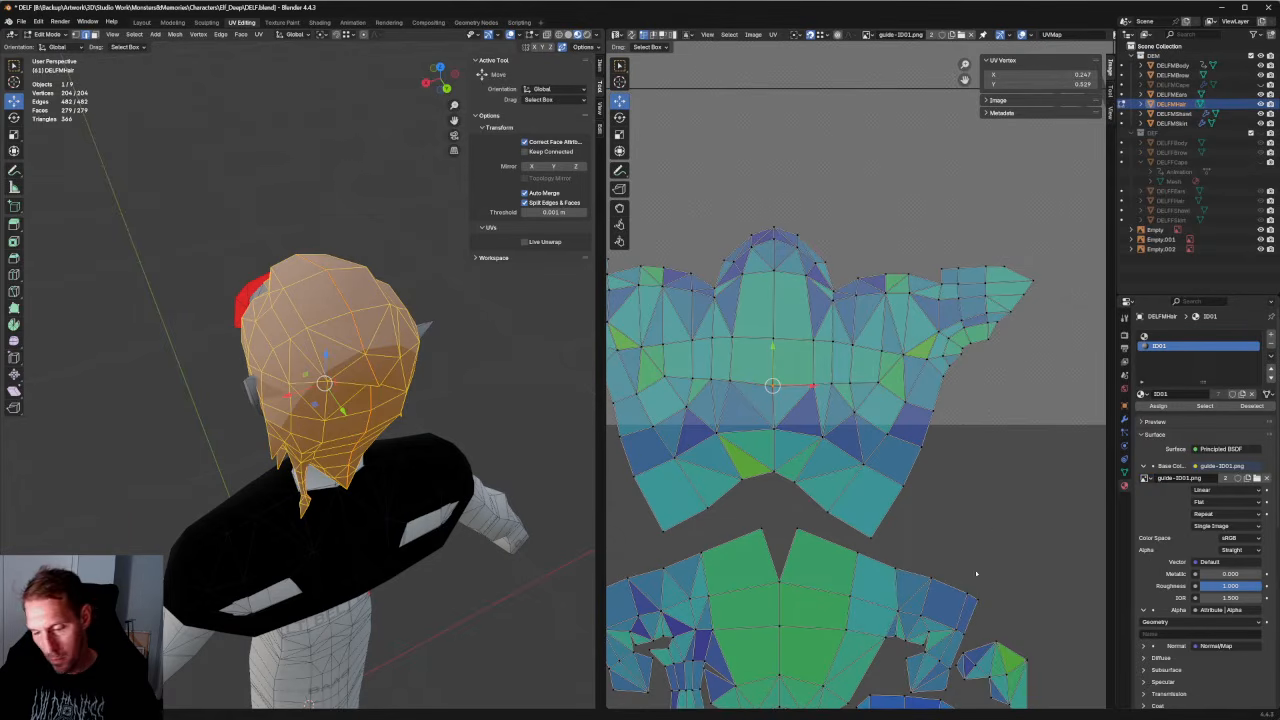
Move all the hair UV islands about 0.19 down and 0.01 left into the guide's HAIR area.
scroll(728, 606, down, 5)
drag(990, 298, 702, 592)
key(g)
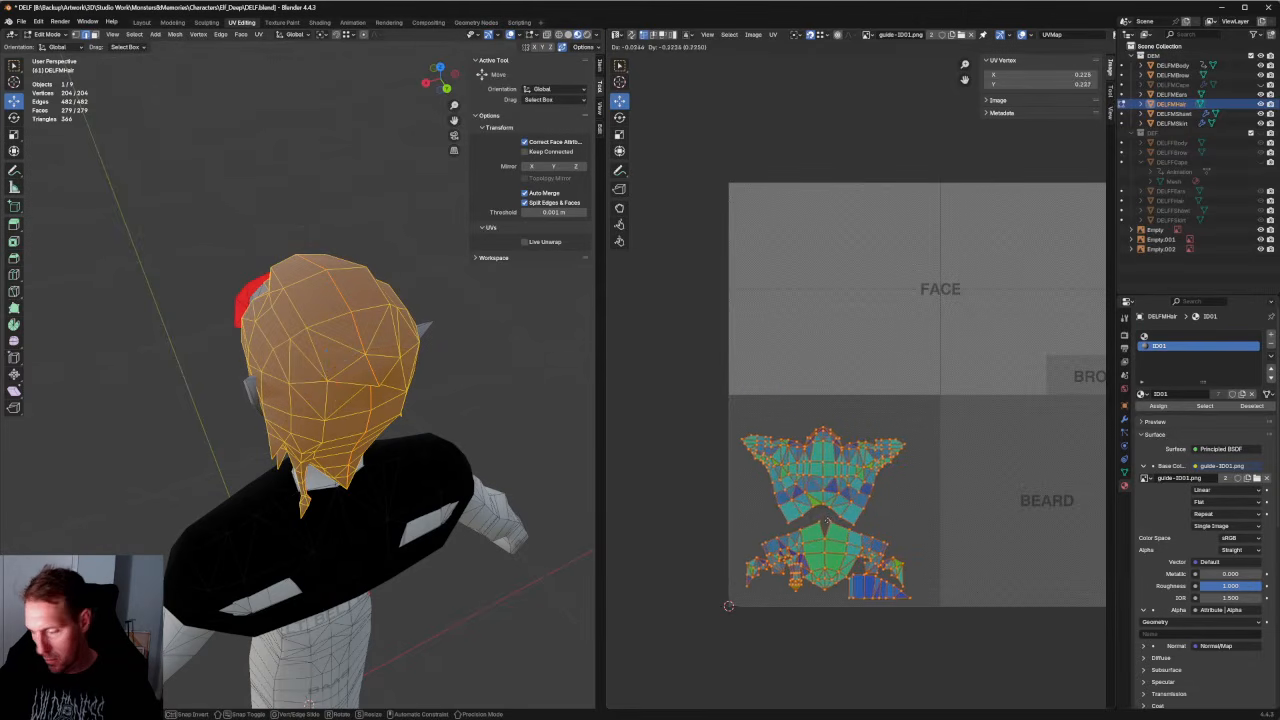
key(Return)
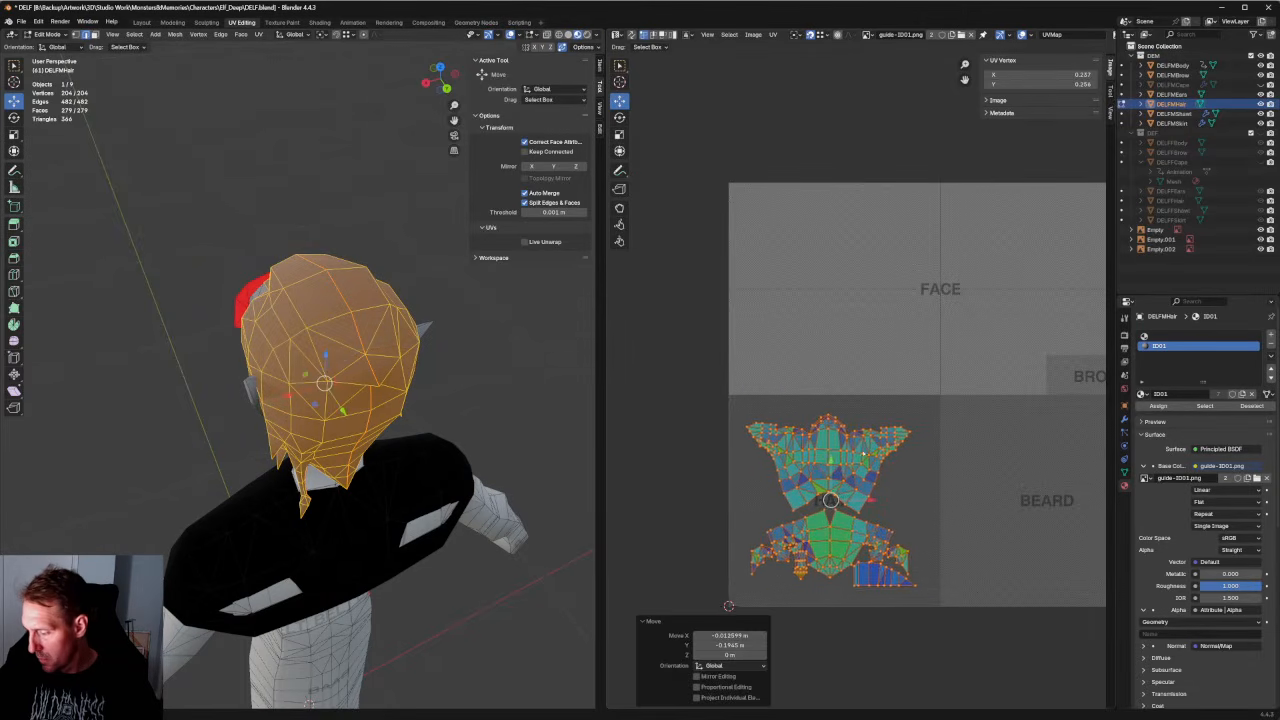
scroll(826, 538, up, 5)
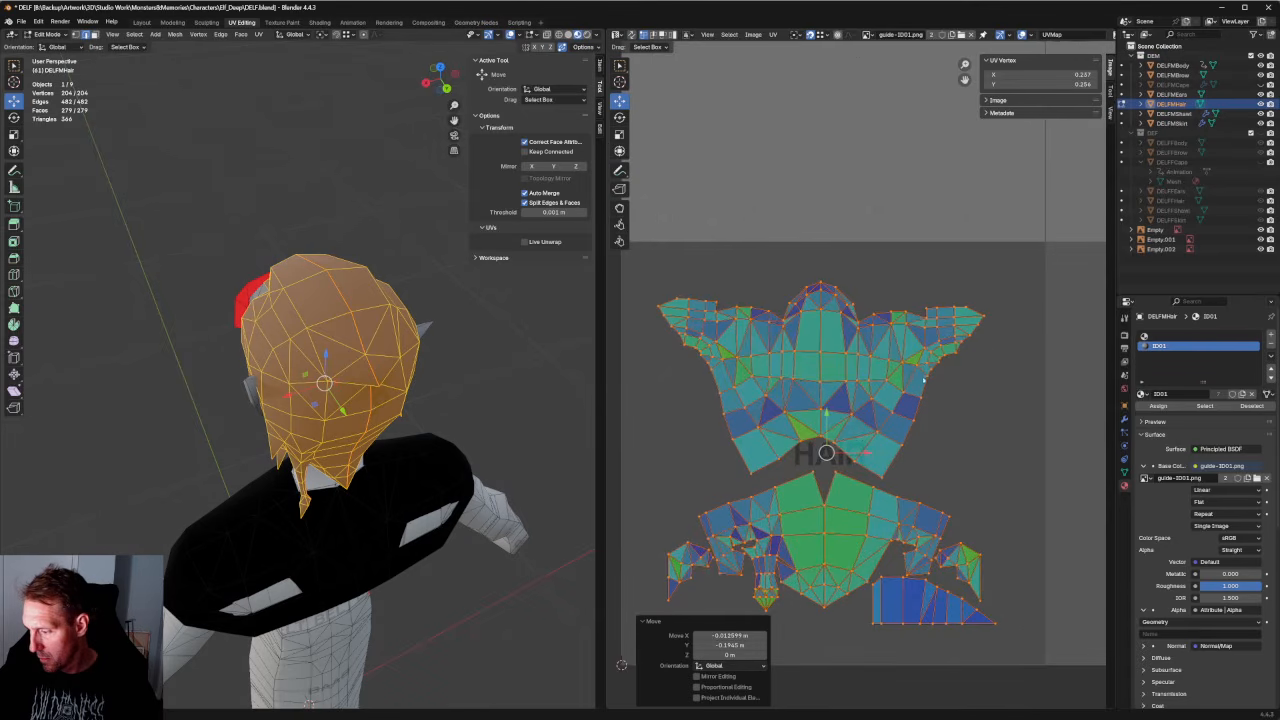
Unwrap the vertices of the upper hair island's lower-right lobe, repeating it with the outer edge vertices included.
drag(1036, 250, 662, 464)
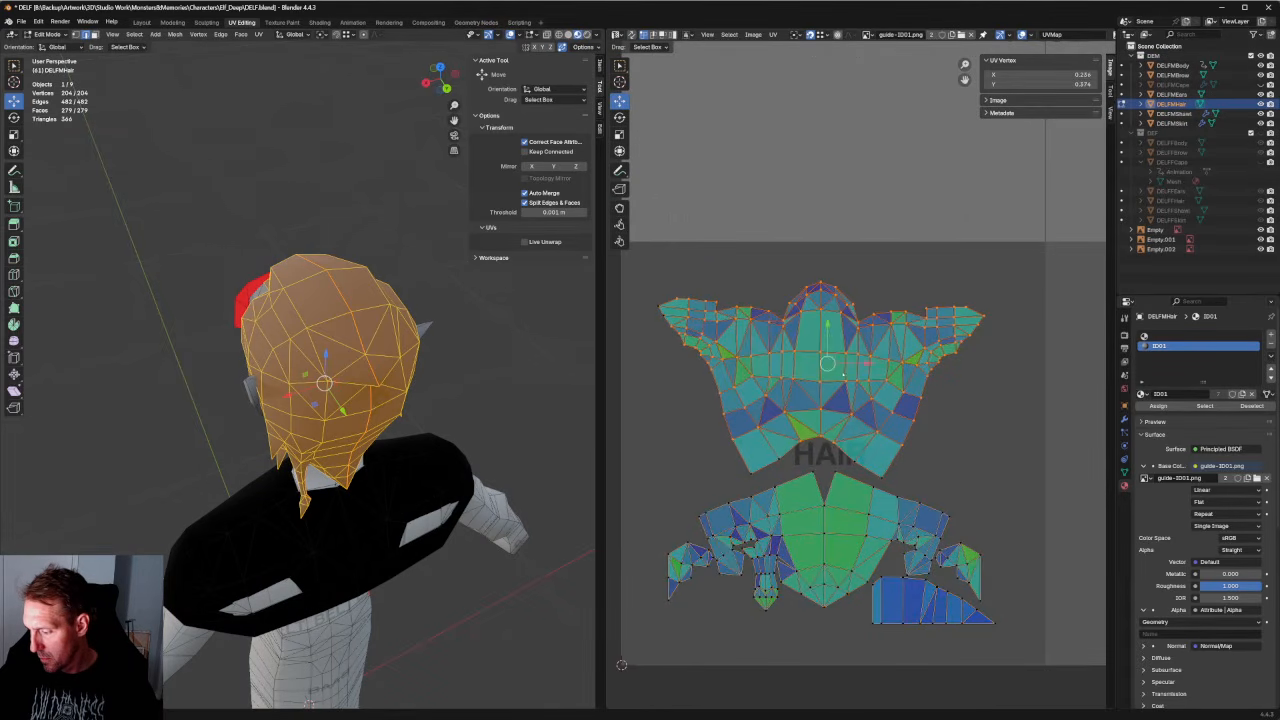
click(832, 442)
click(847, 421)
key(g)
click(848, 482)
key(u)
click(833, 430)
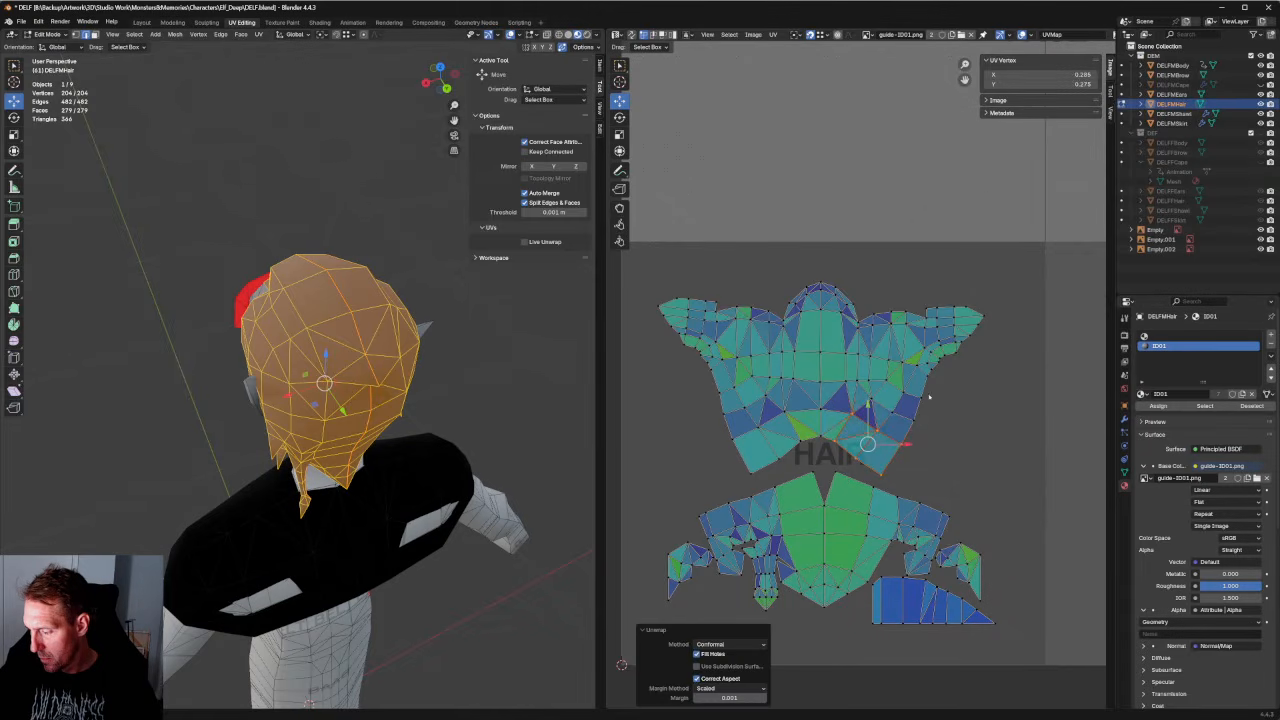
drag(929, 397, 826, 472)
drag(918, 446, 878, 470)
key(u)
click(870, 451)
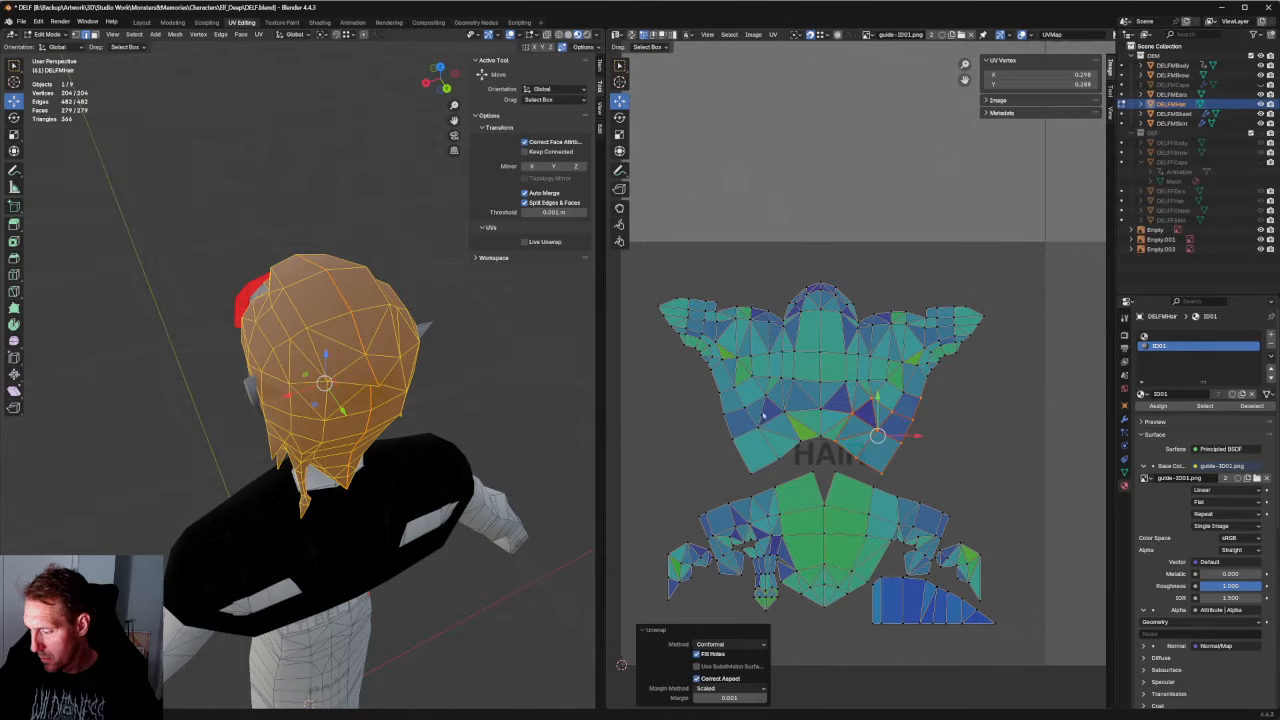
Unwrap the vertices of the upper hair island's lower-left lobe to relax its faces.
drag(750, 456, 716, 474)
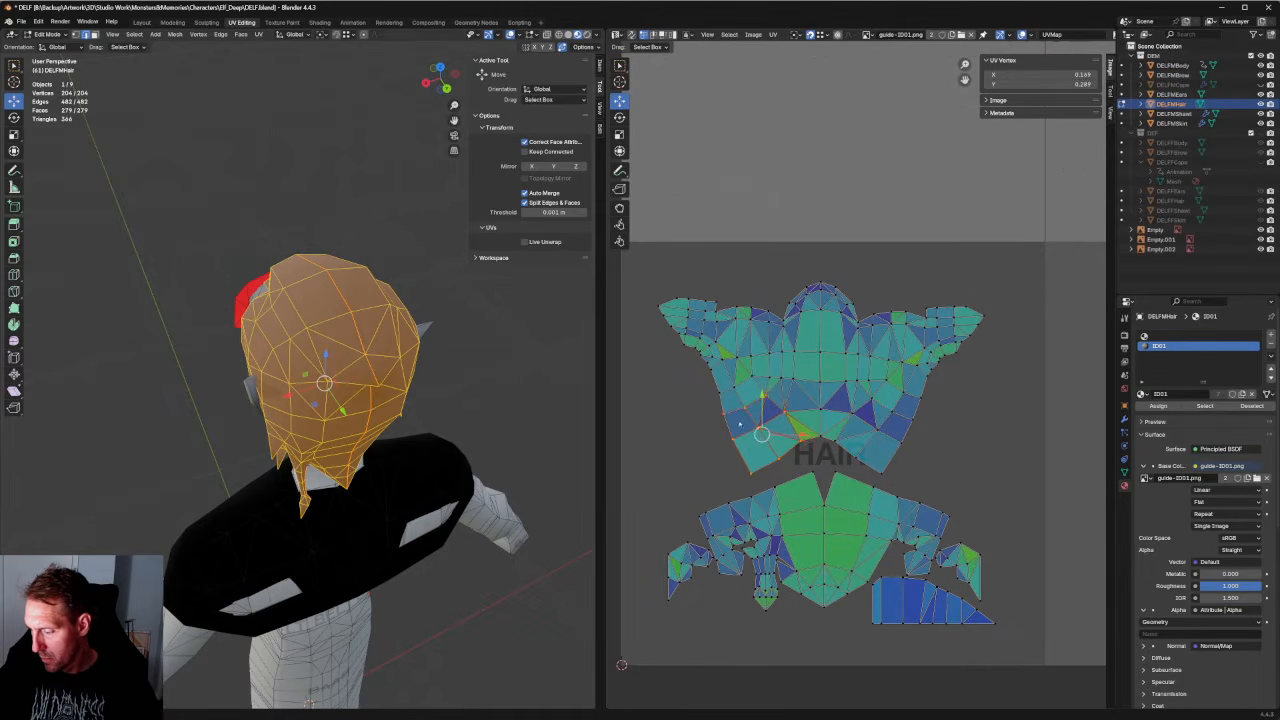
key(u)
click(772, 423)
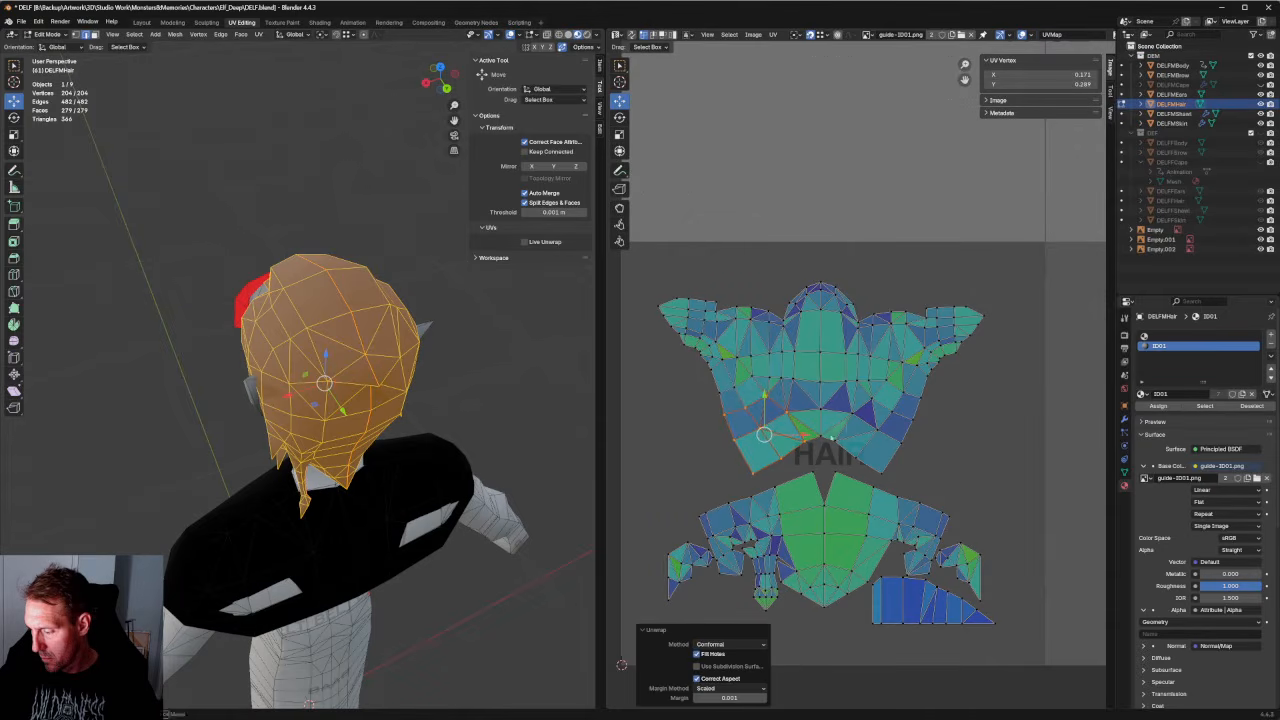
key(u)
click(770, 436)
Unwrap the centre vertices above the upper island's bottom notch and align them vertically on the centre line.
drag(866, 399, 811, 373)
right_click(799, 420)
click(799, 420)
click(824, 450)
right_click(827, 405)
click(827, 405)
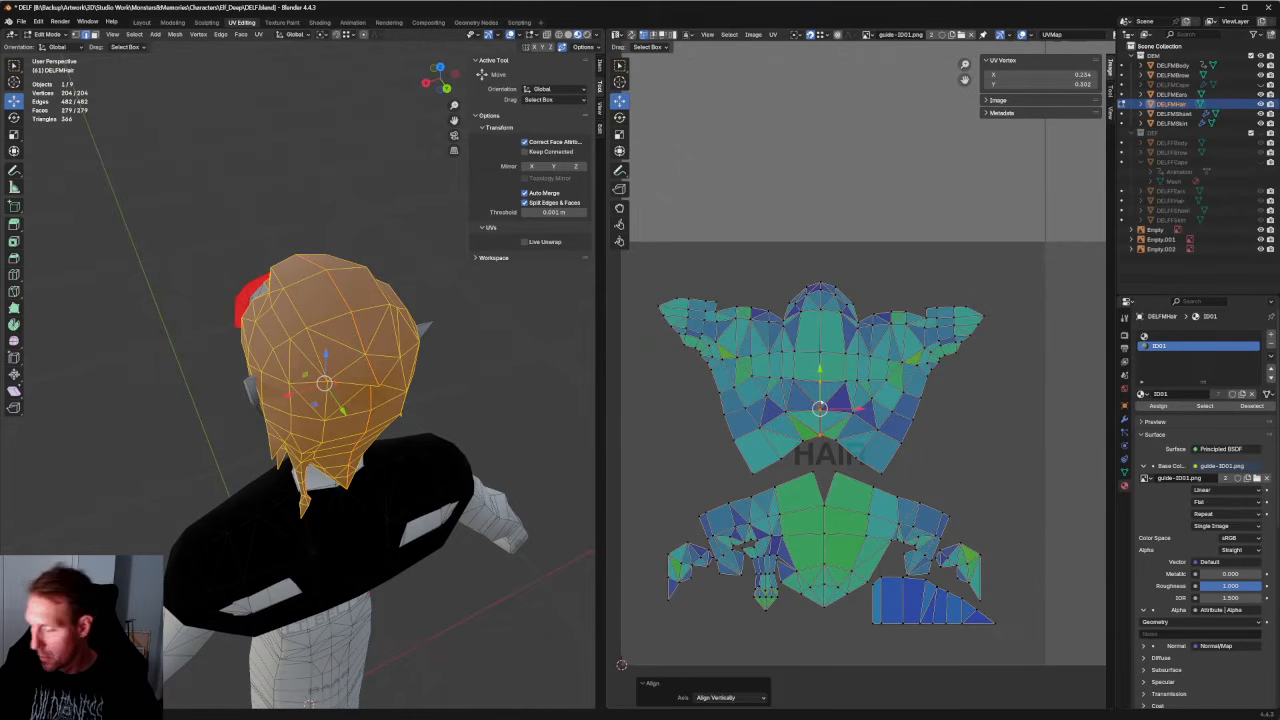
click(821, 436)
click(970, 420)
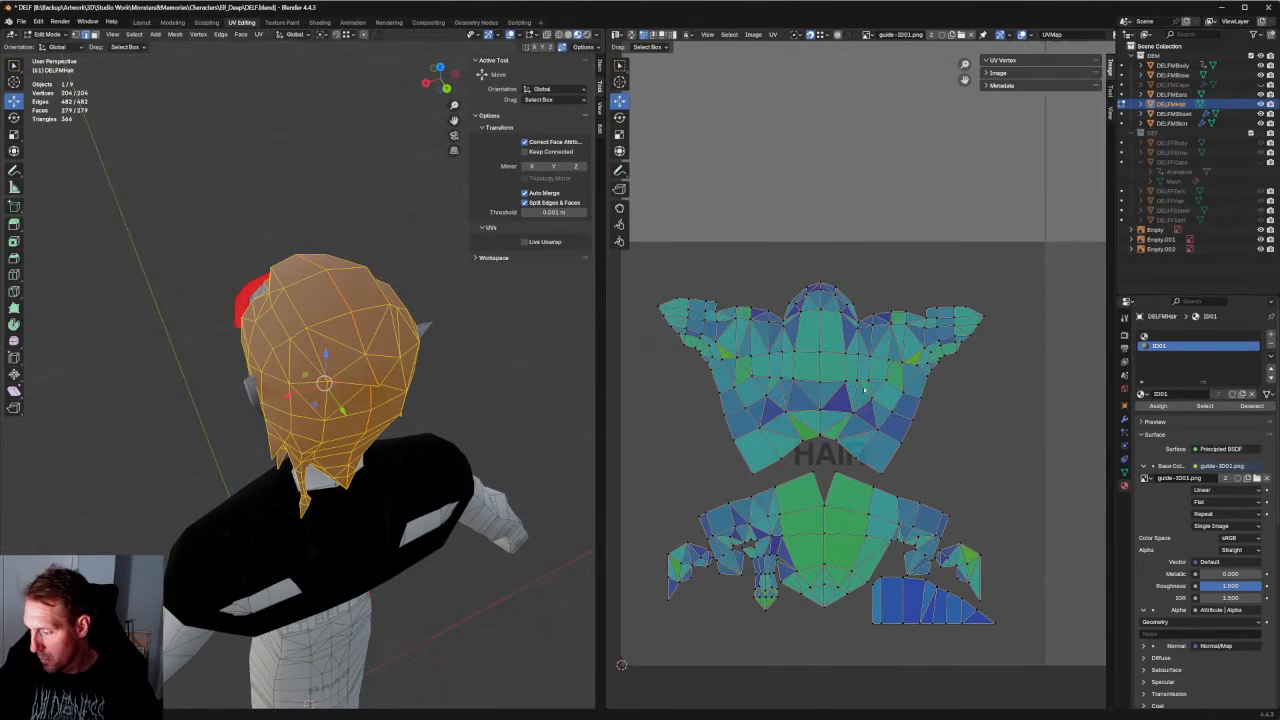
Unwrap the vertices right of the central band, first the lower row and then the wider block around it.
scroll(870, 370, up, 3)
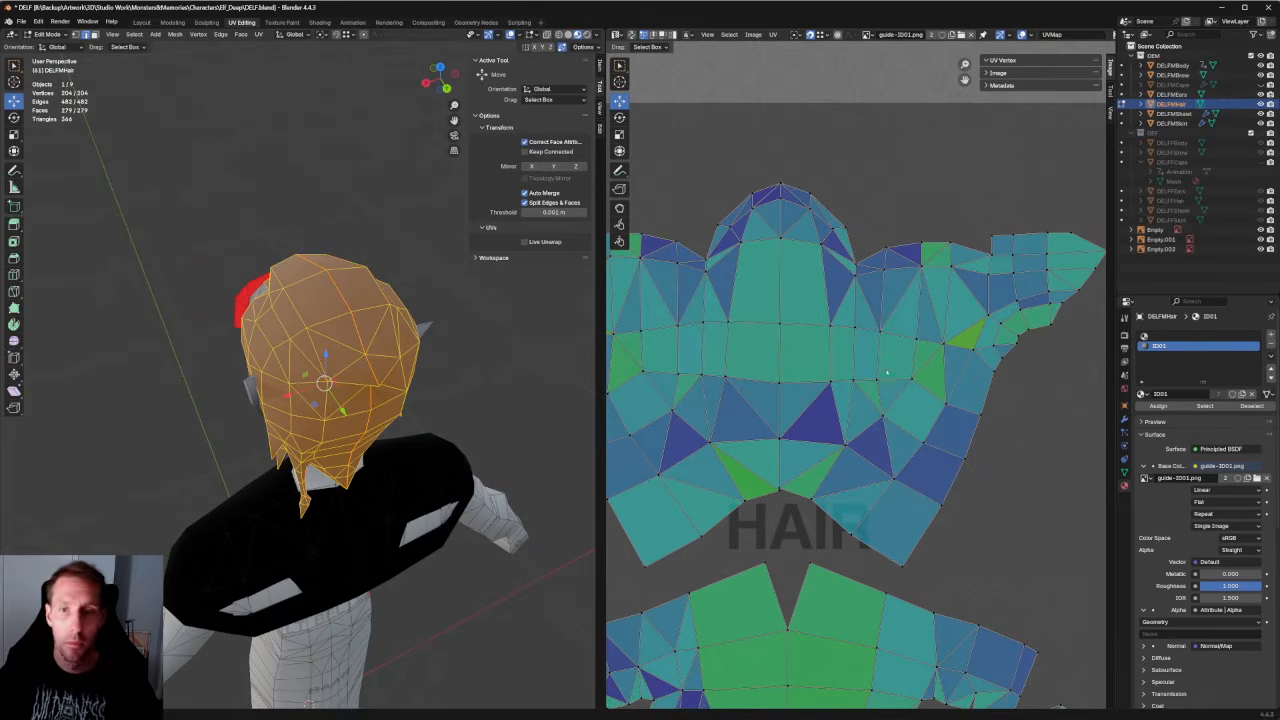
click(870, 380)
right_click(863, 388)
click(863, 388)
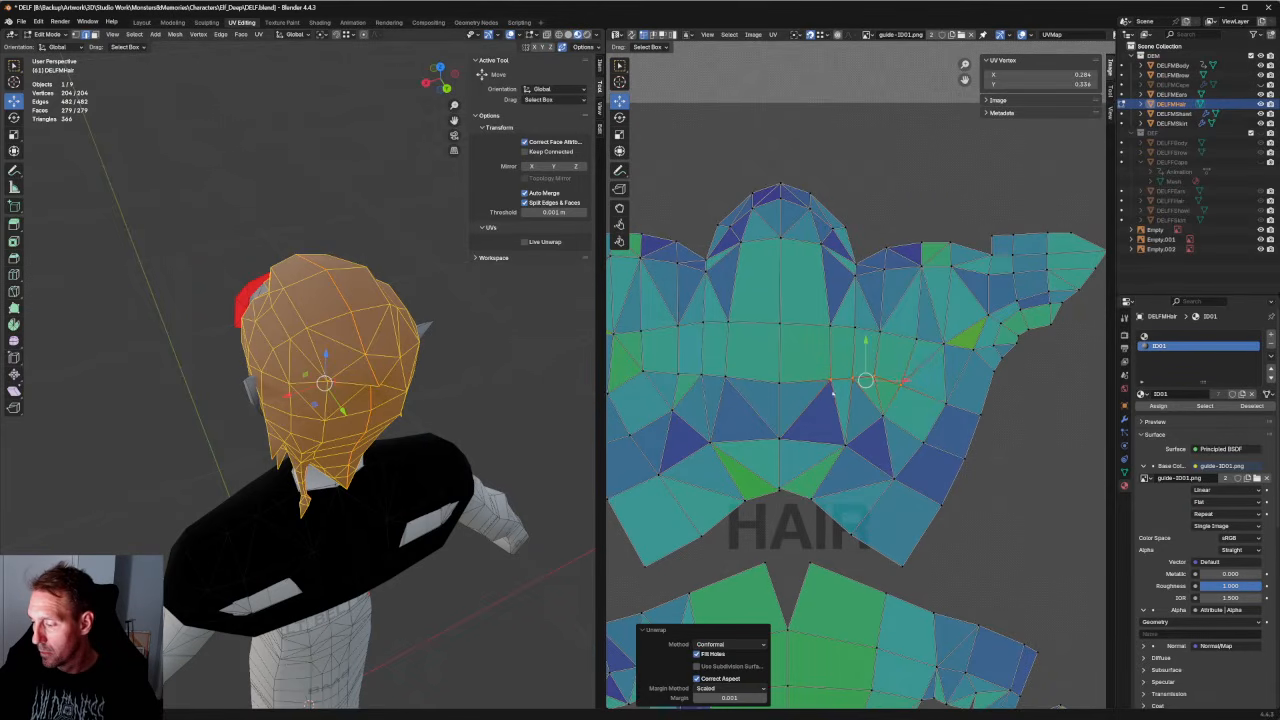
drag(953, 305, 794, 403)
right_click(865, 373)
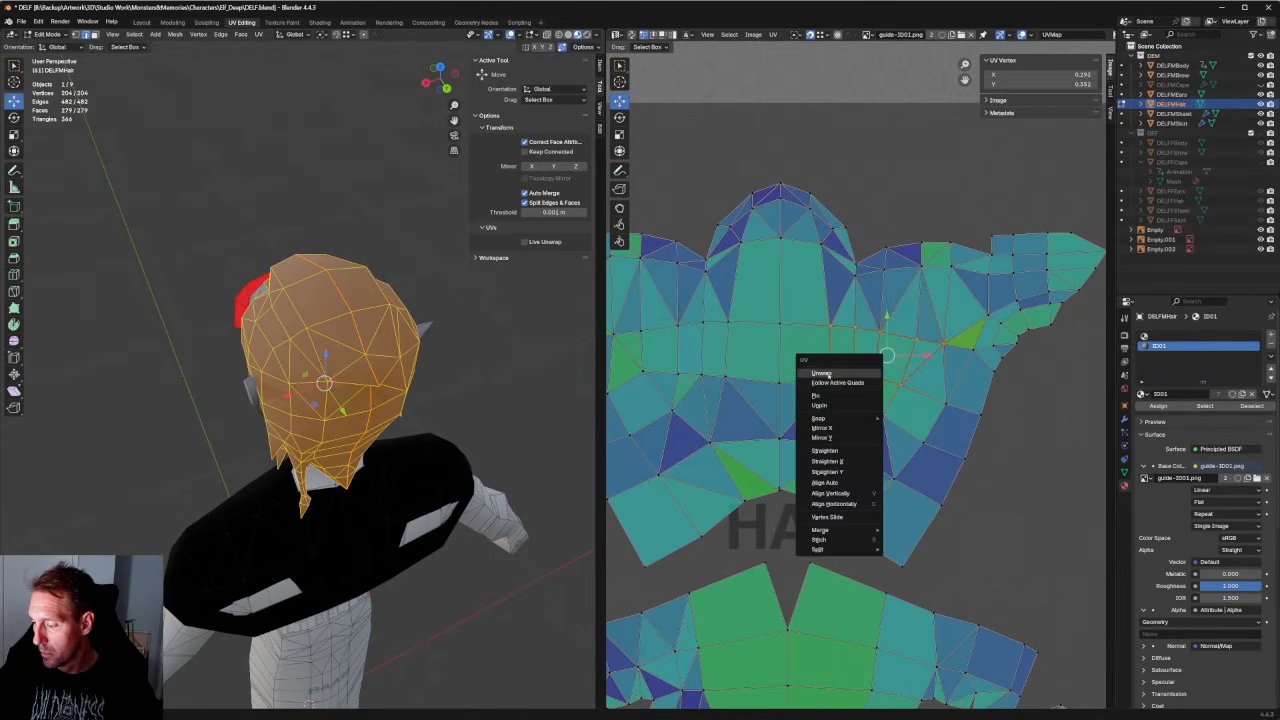
click(830, 374)
Unwrap the matching block of vertices left of the upper island's central band.
drag(808, 345, 686, 455)
right_click(727, 418)
click(727, 418)
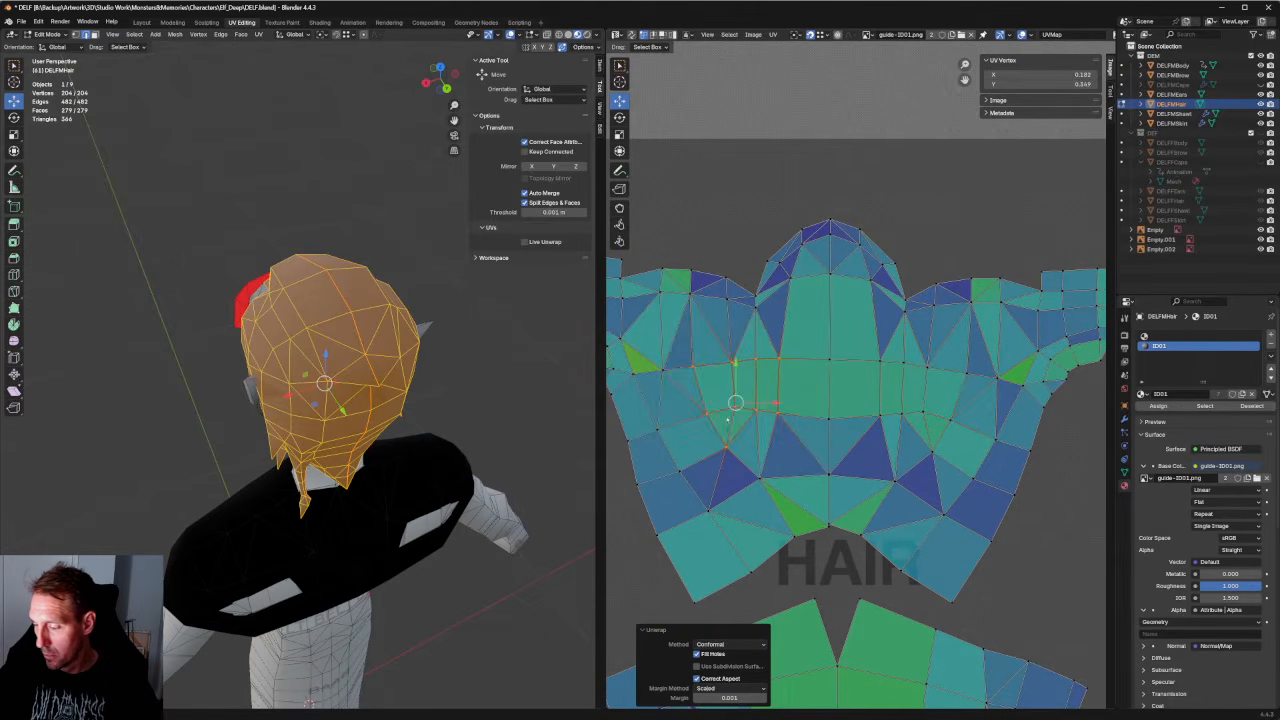
click(785, 360)
Unwrap the vertices of the upper island's left and right shoulders beside the top bulge, clearing the selection.
drag(738, 246, 654, 331)
right_click(702, 304)
click(702, 304)
drag(1018, 252, 916, 336)
right_click(939, 313)
click(939, 313)
key(alt+a)
scroll(958, 320, down, 3)
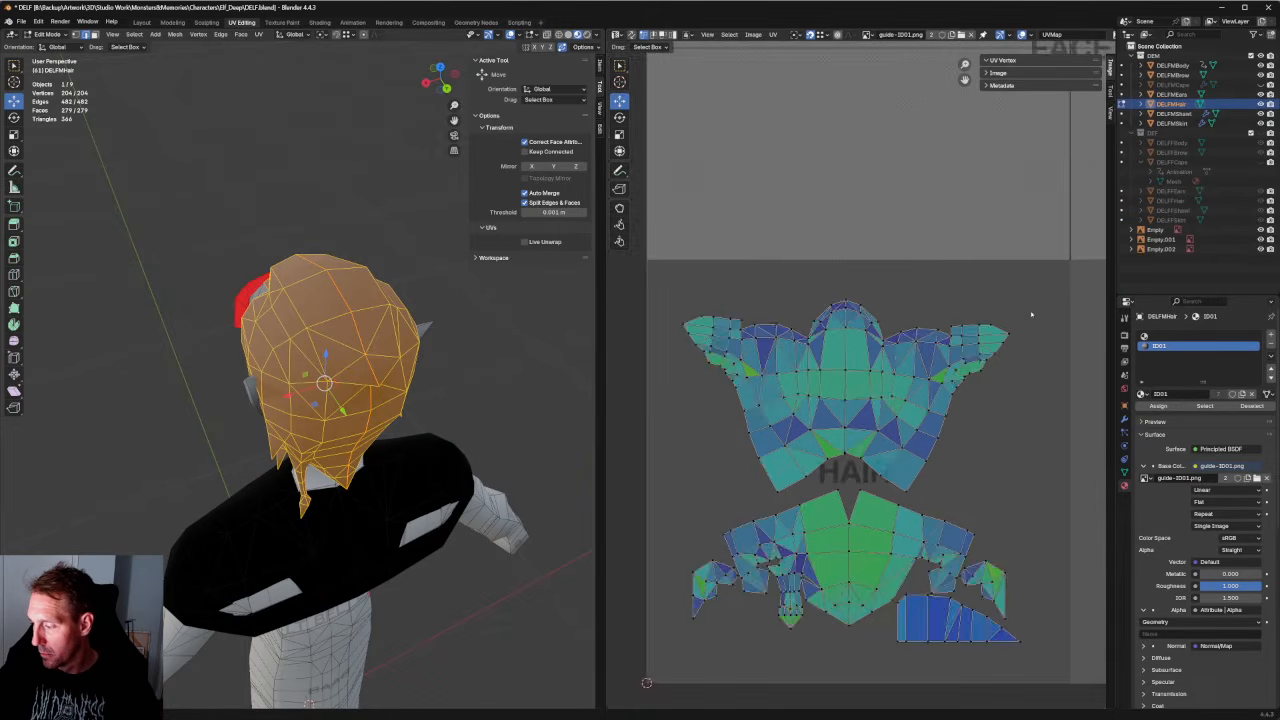
Unwrap the outer vertices of the upper island's right wing tip and of its left wing tip.
scroll(983, 314, up, 4)
drag(990, 287, 876, 396)
right_click(879, 390)
click(879, 389)
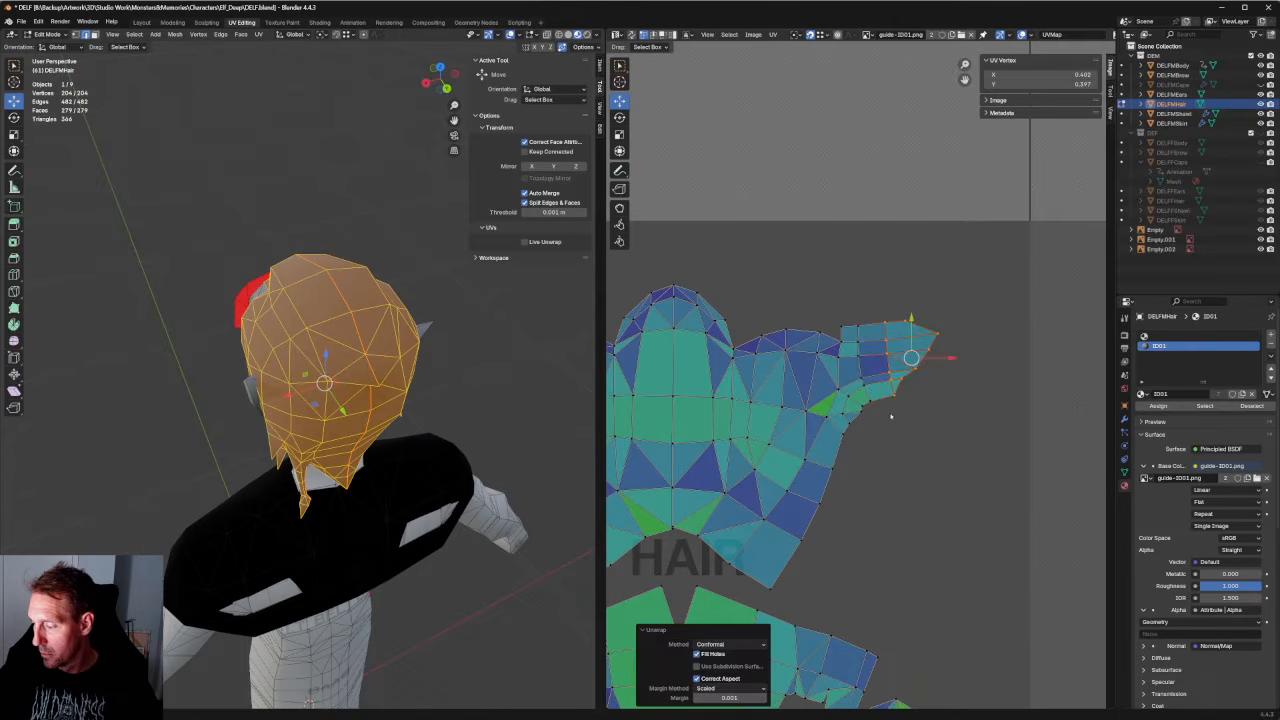
middle_drag(790, 365, 1069, 370)
drag(668, 277, 752, 408)
right_click(732, 350)
click(732, 349)
scroll(806, 316, down, 5)
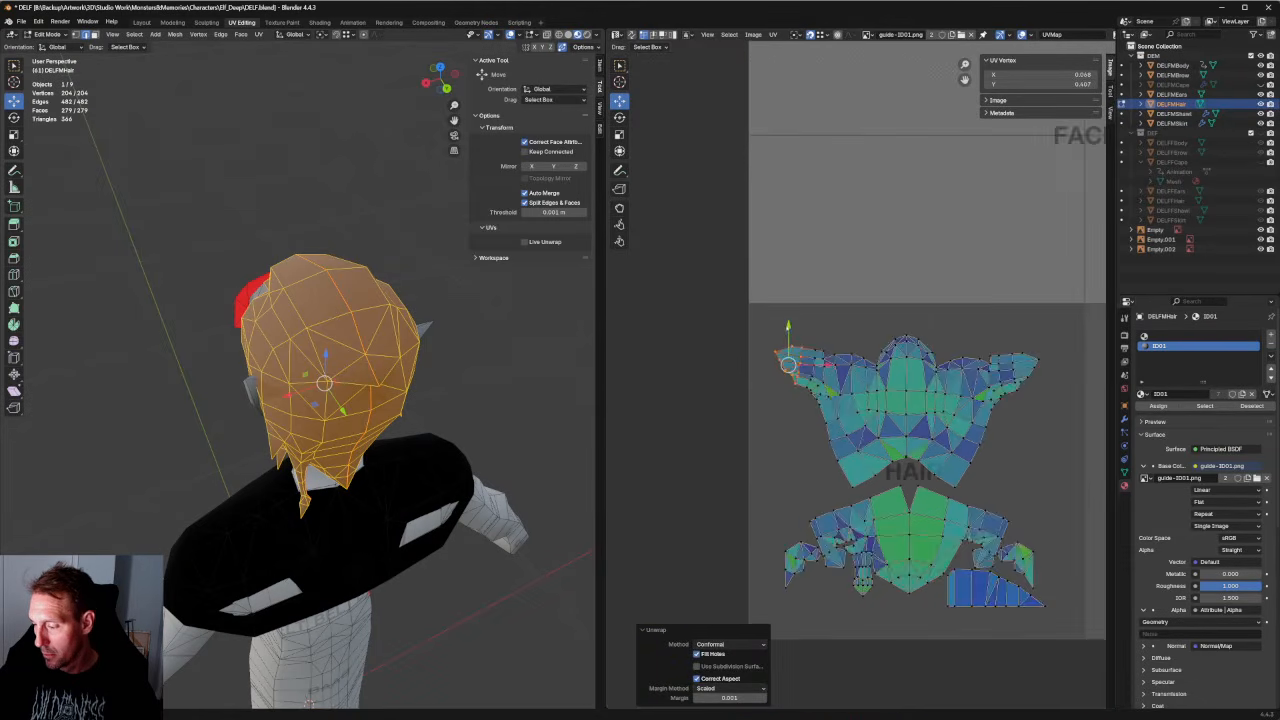
Unwrap the vertices under both wings where they join the sides of the upper hair island.
scroll(806, 316, up, 5)
drag(682, 286, 803, 397)
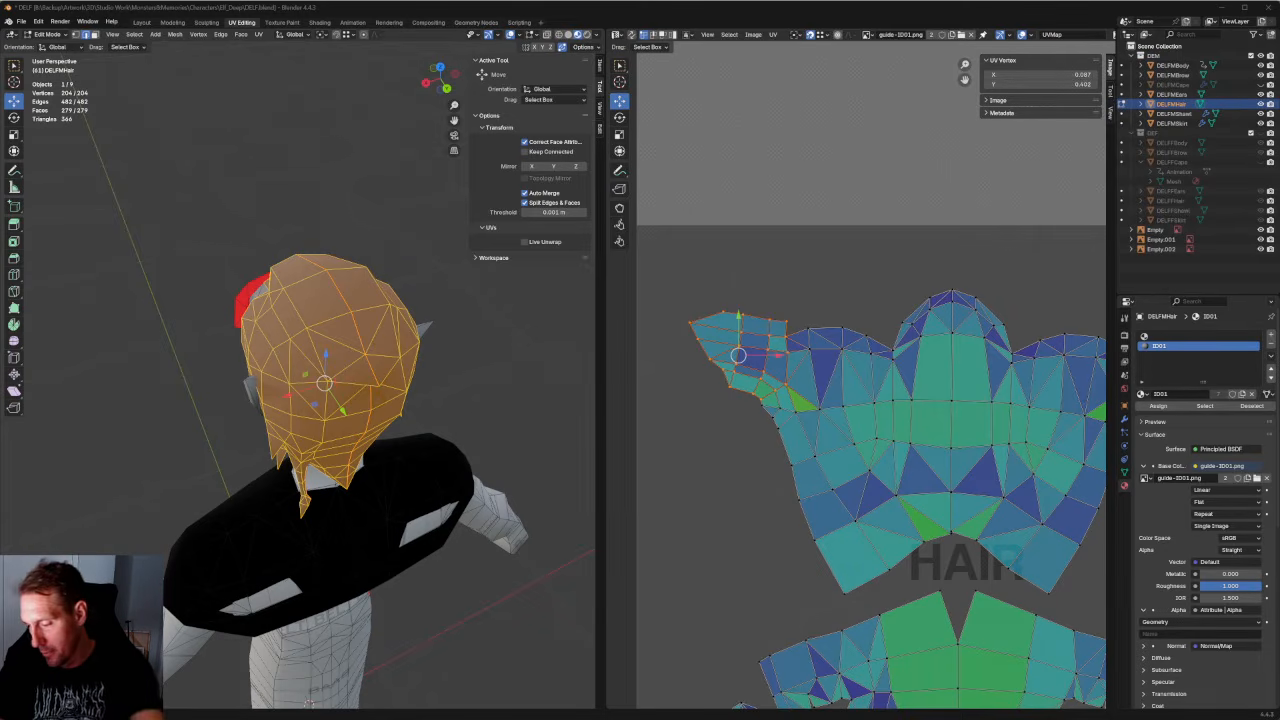
scroll(877, 390, down, 2)
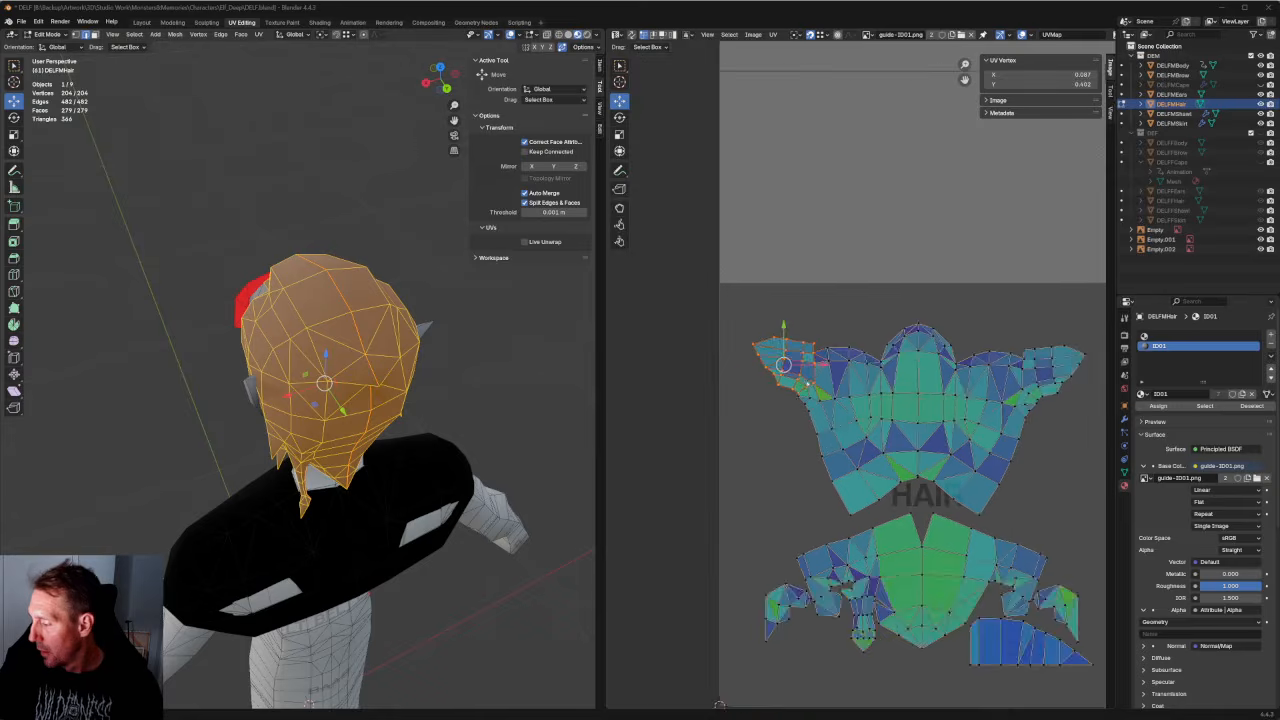
scroll(797, 399, up, 2)
mouse_move(880, 392)
middle_down()
mouse_move(734, 397)
mouse_move(874, 396)
middle_up()
scroll(734, 397, up, 2)
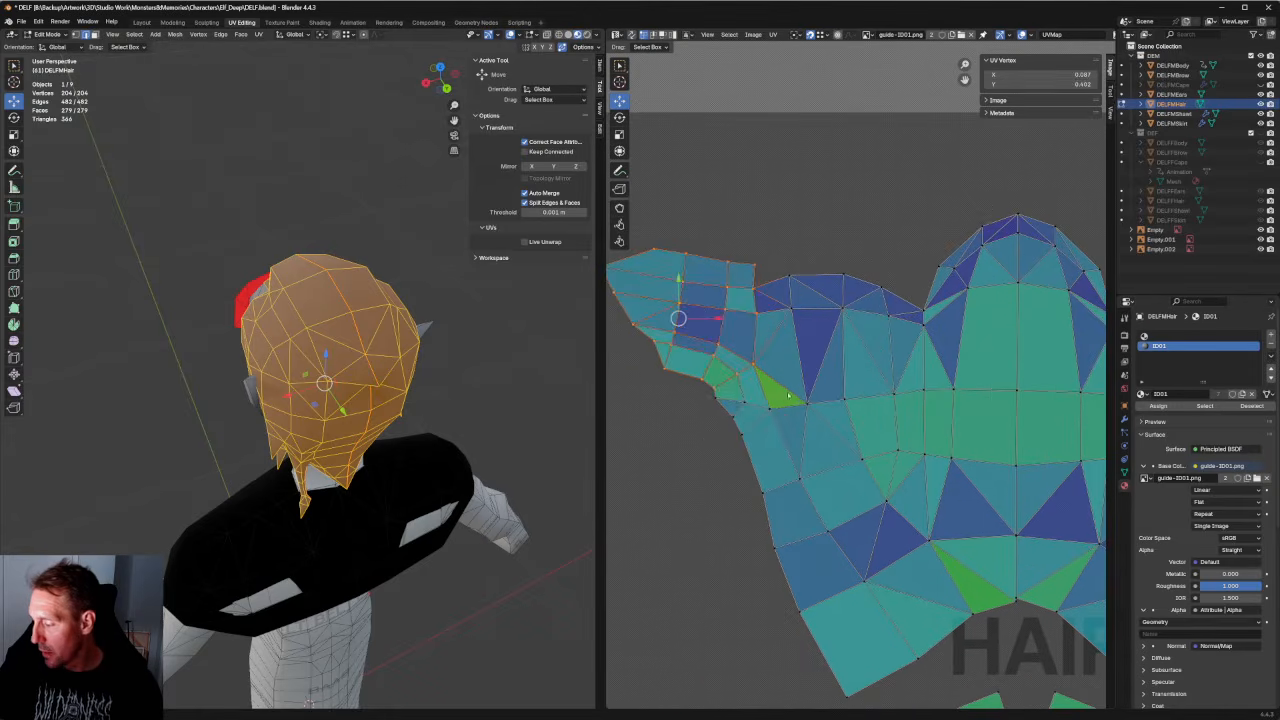
drag(790, 388, 705, 439)
scroll(705, 439, down, 4)
middle_drag(1044, 402, 1010, 400)
scroll(1010, 400, up, 3)
shift+drag(982, 380, 906, 428)
right_click(951, 414)
click(907, 412)
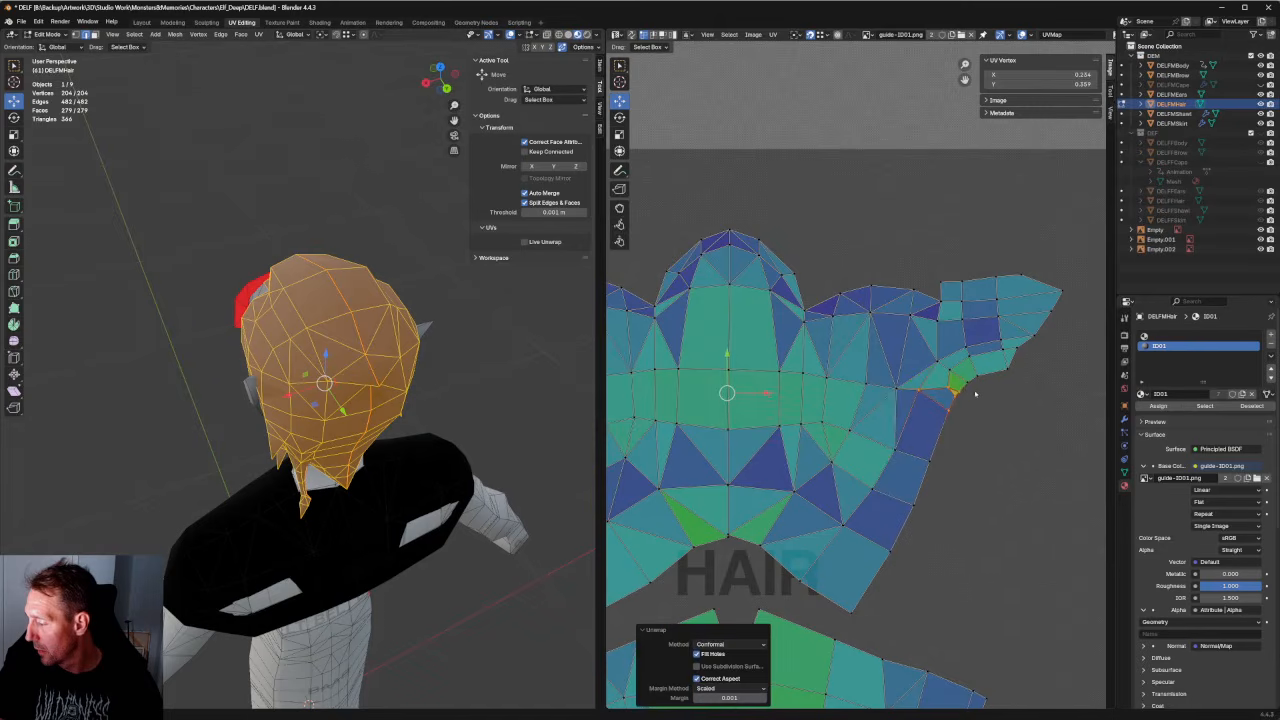
Unwrap the vertices of the small stretched triangle beneath the right wing.
scroll(975, 393, up, 1)
scroll(800, 434, up, 6)
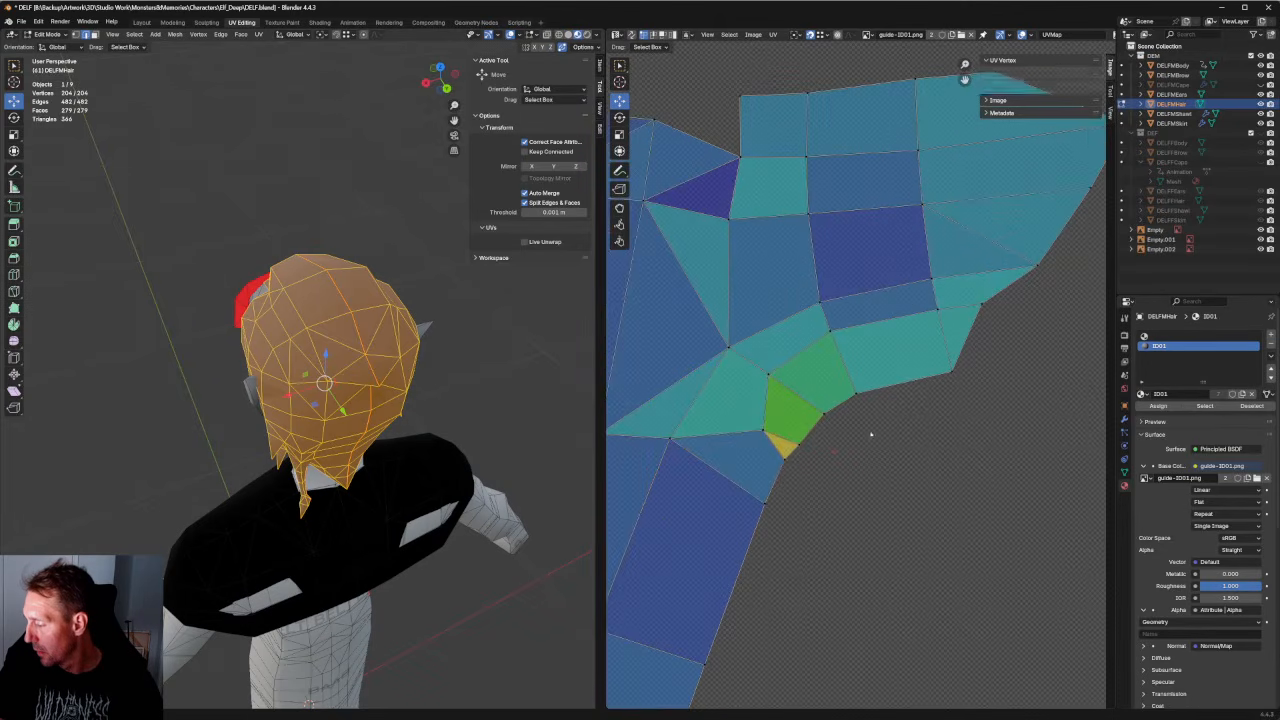
drag(812, 471, 756, 419)
right_click(780, 453)
click(754, 453)
scroll(784, 410, down, 9)
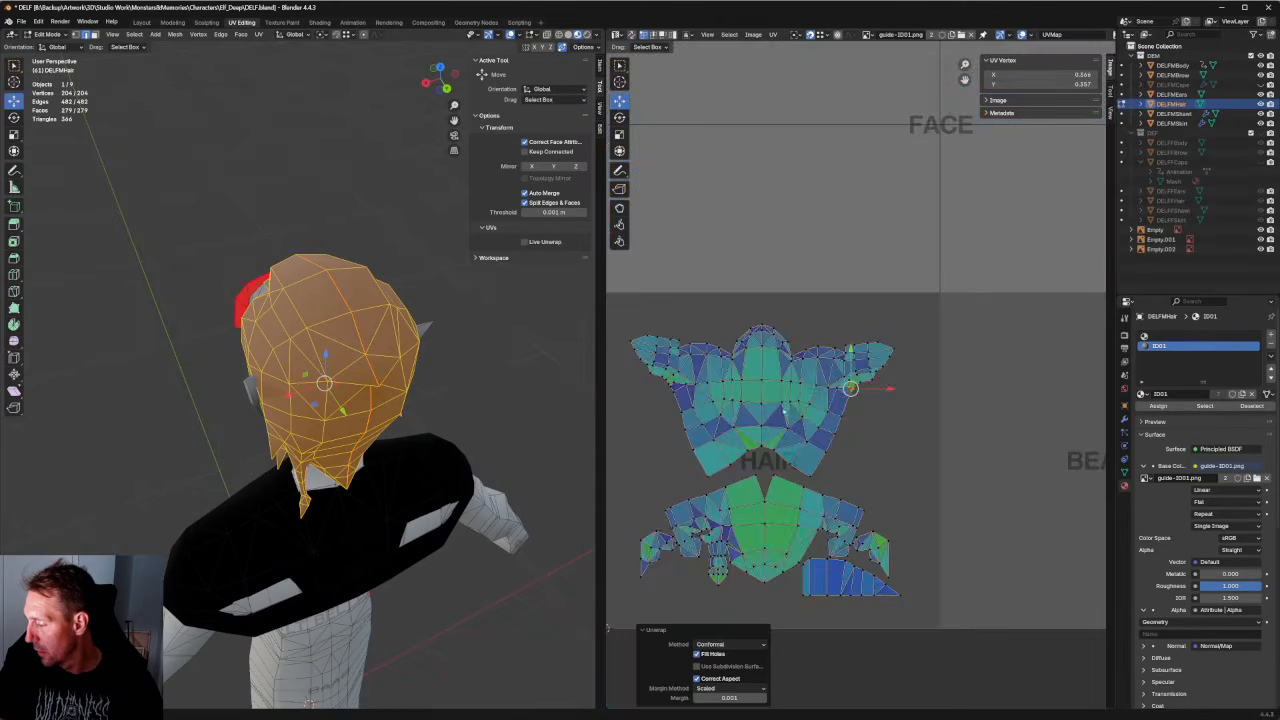
Unwrap the corner vertices of the small stretched triangle beneath the left wing.
scroll(850, 390, up, 7)
right_click(688, 398)
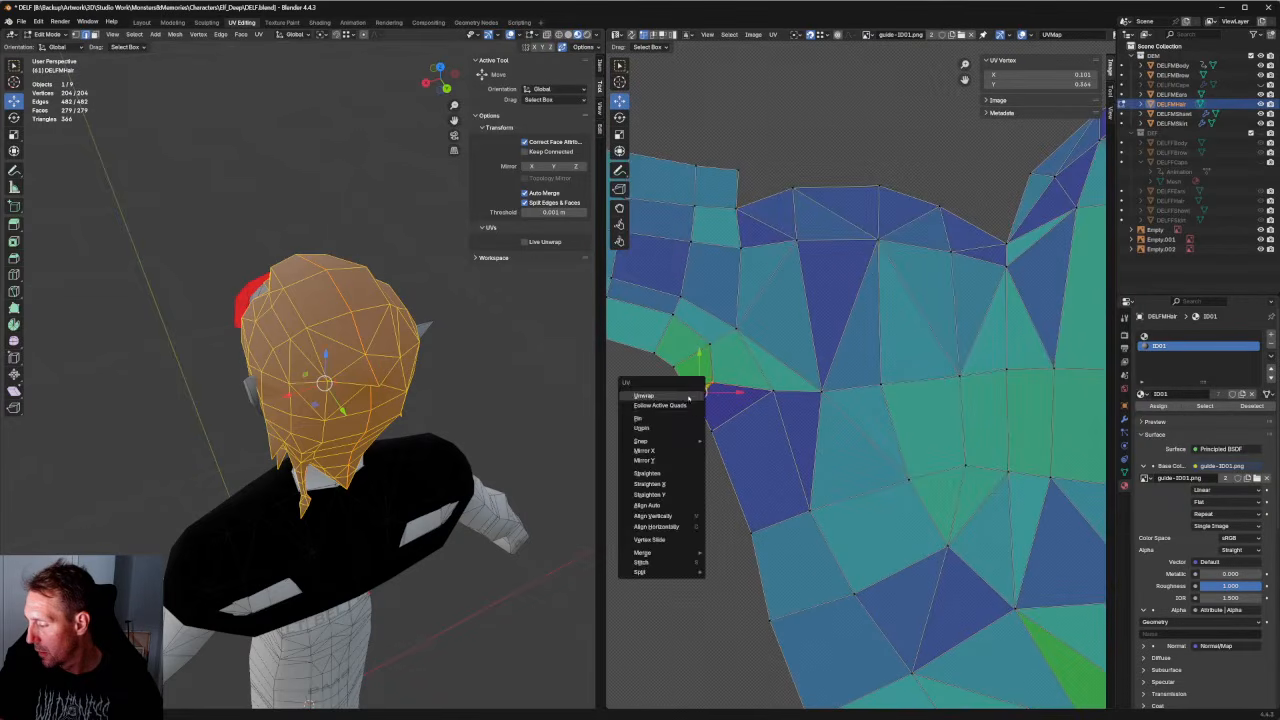
click(688, 397)
click(714, 430)
shift+click(699, 404)
right_click(713, 432)
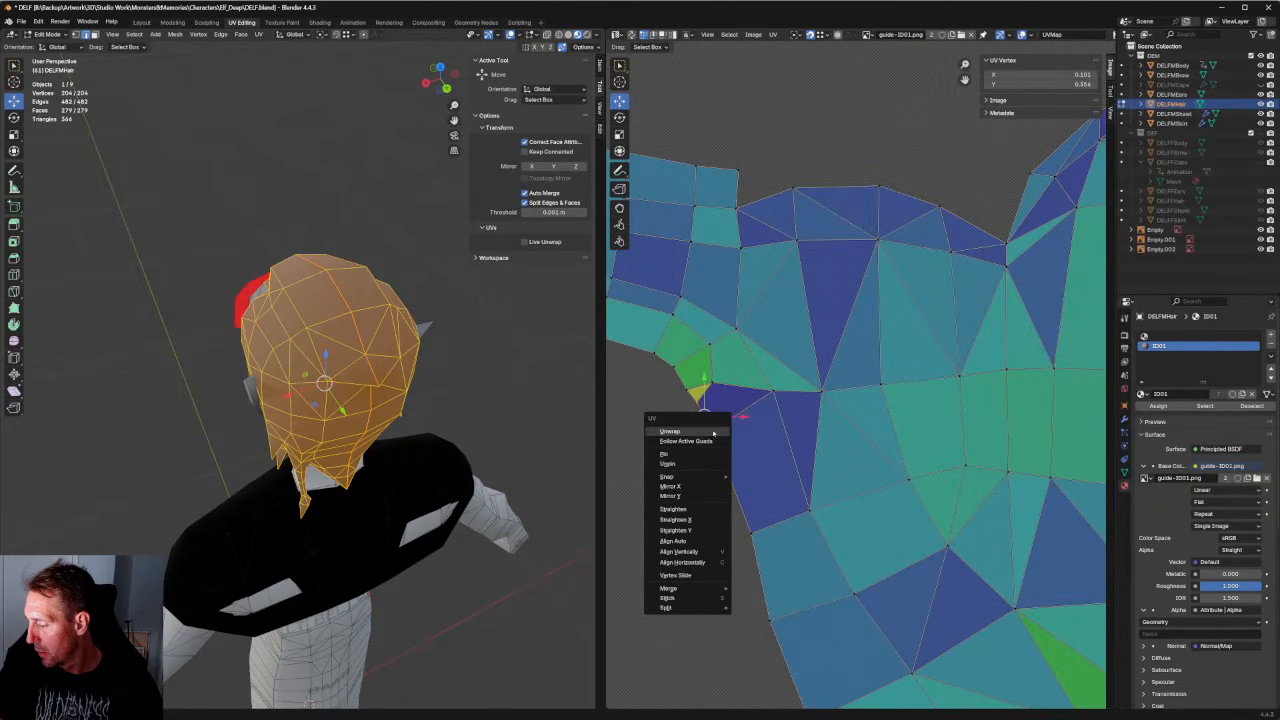
click(709, 433)
Unwrap the vertices around the green faces at the left wing's joint and at the right wing's joint.
drag(722, 335, 679, 395)
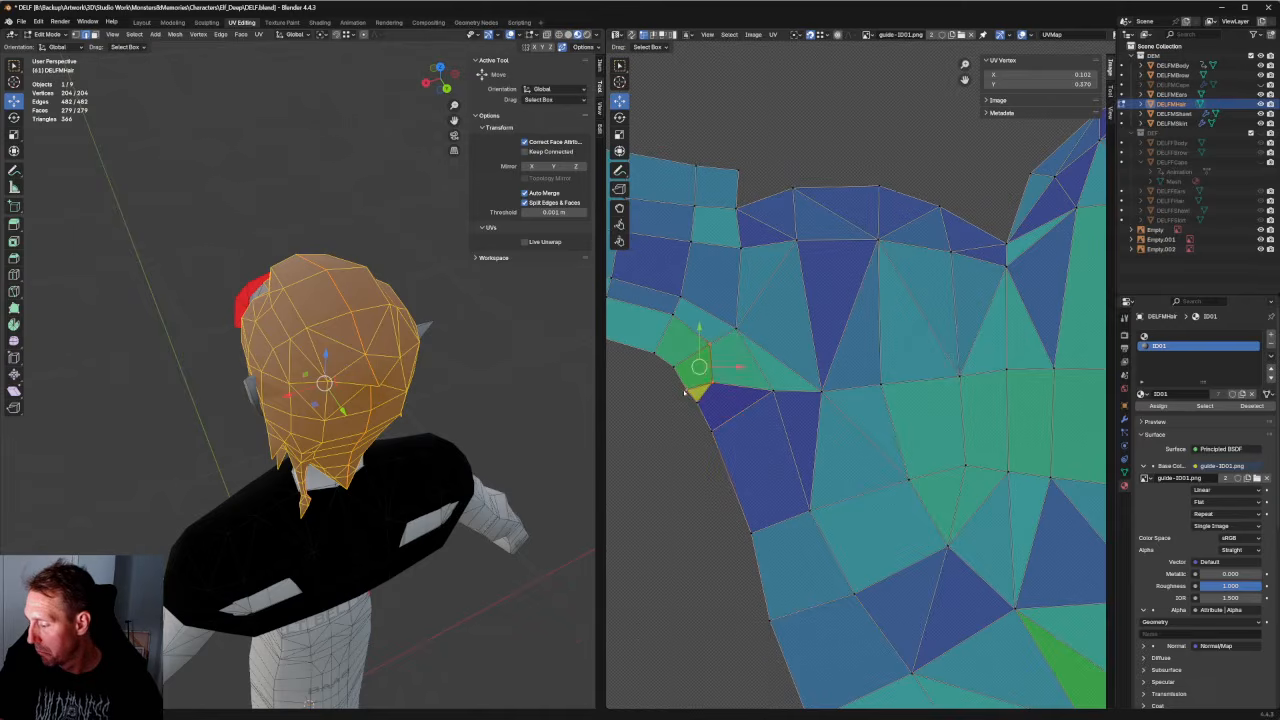
right_click(673, 394)
click(673, 395)
scroll(675, 397, down, 5)
scroll(912, 371, up, 5)
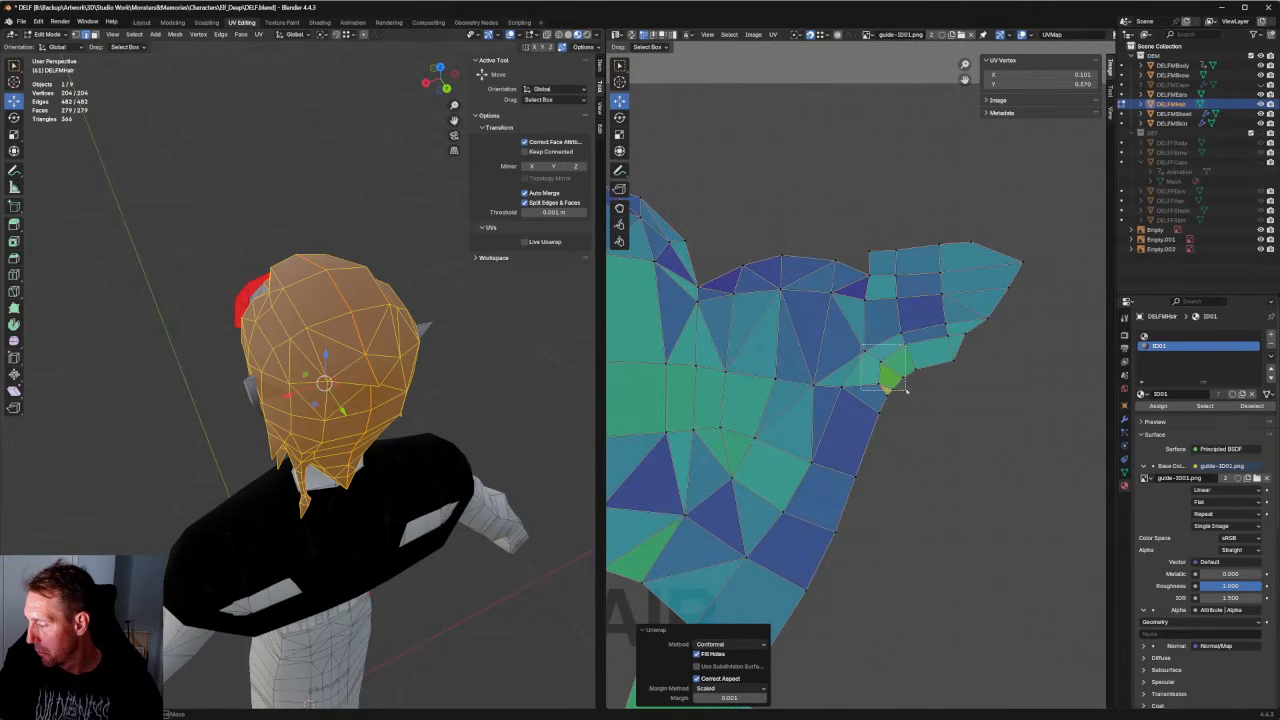
drag(906, 392, 906, 392)
right_click(906, 392)
click(904, 393)
click(949, 394)
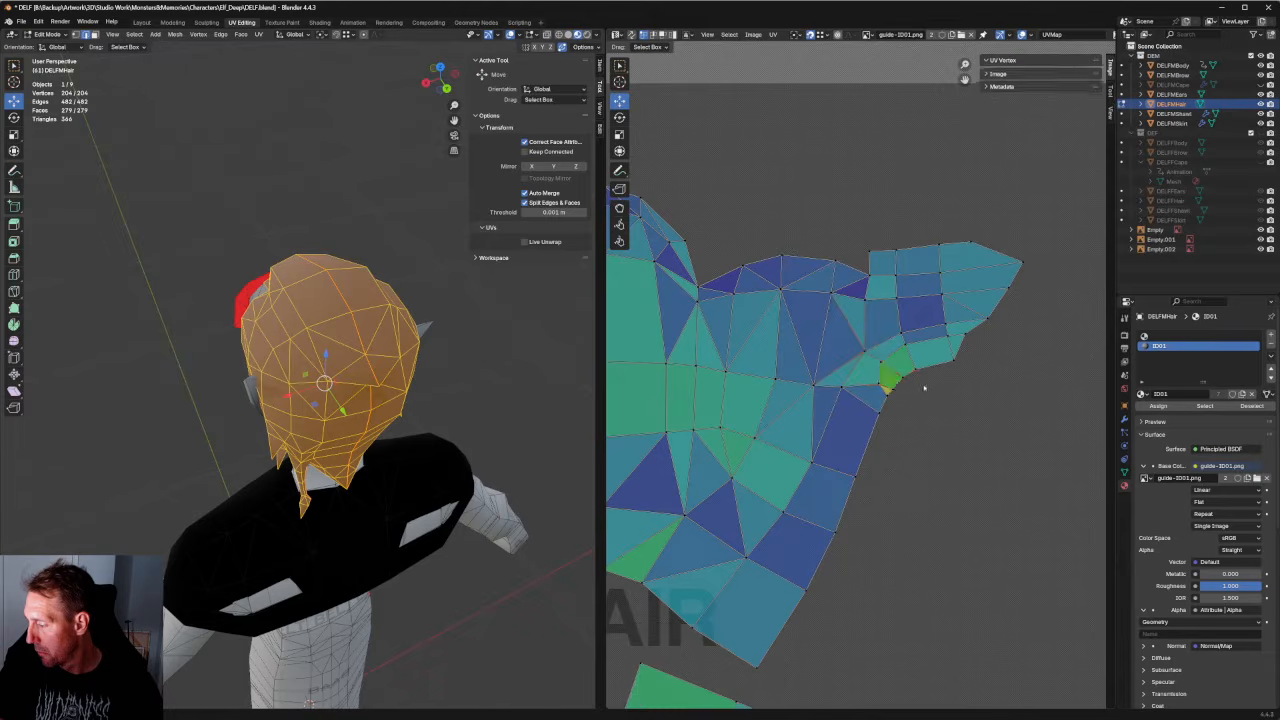
Unwrap the horizontal vertex row running across the upper island between the two wing joints, clearing the selection.
scroll(862, 385, down, 4)
middle_drag(854, 380, 906, 384)
drag(848, 400, 710, 402)
right_click(827, 387)
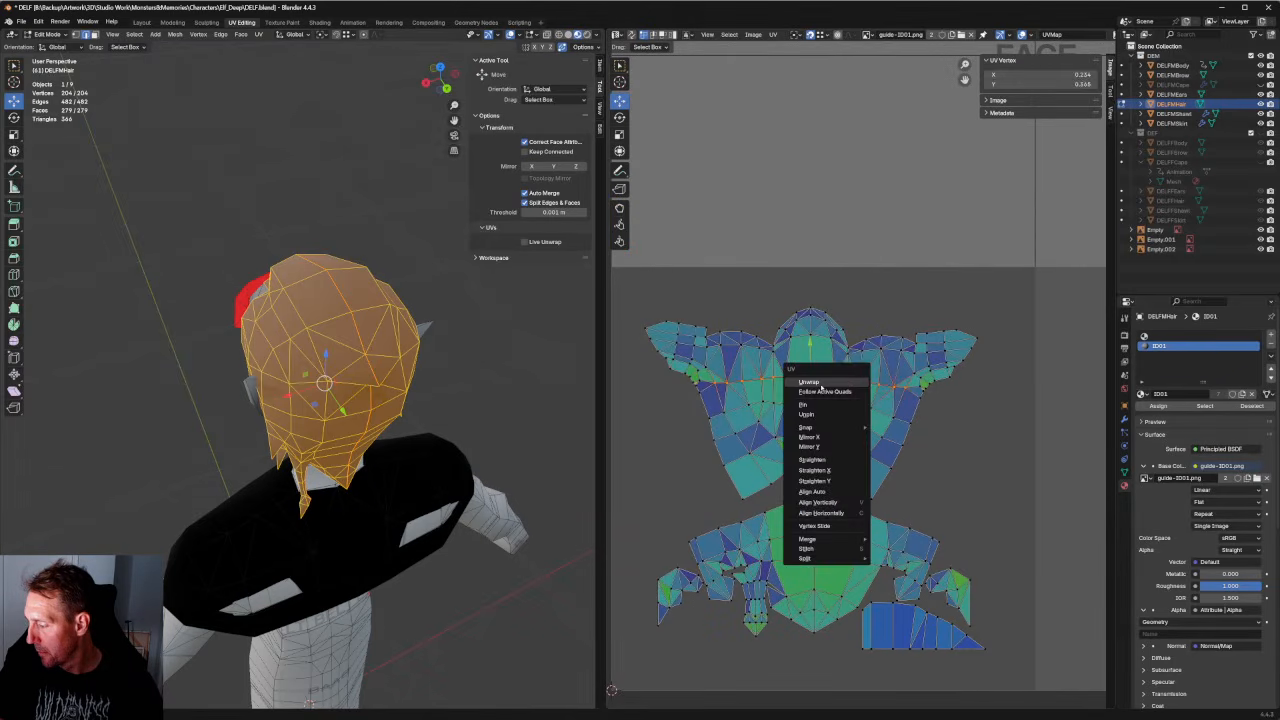
click(827, 387)
click(949, 414)
View the whole character from the front in orthographic view.
scroll(340, 385, down, 4)
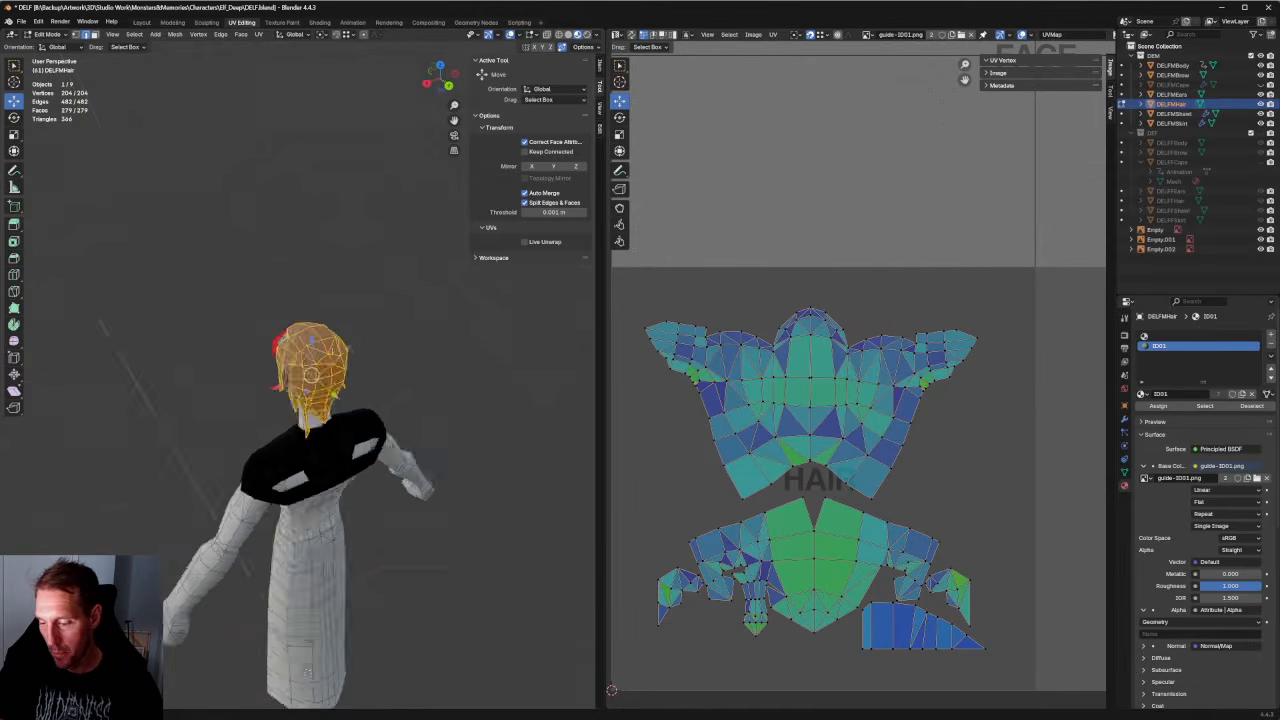
middle_drag(300, 380, 475, 324)
key(KP_1)
scroll(474, 324, down, 3)
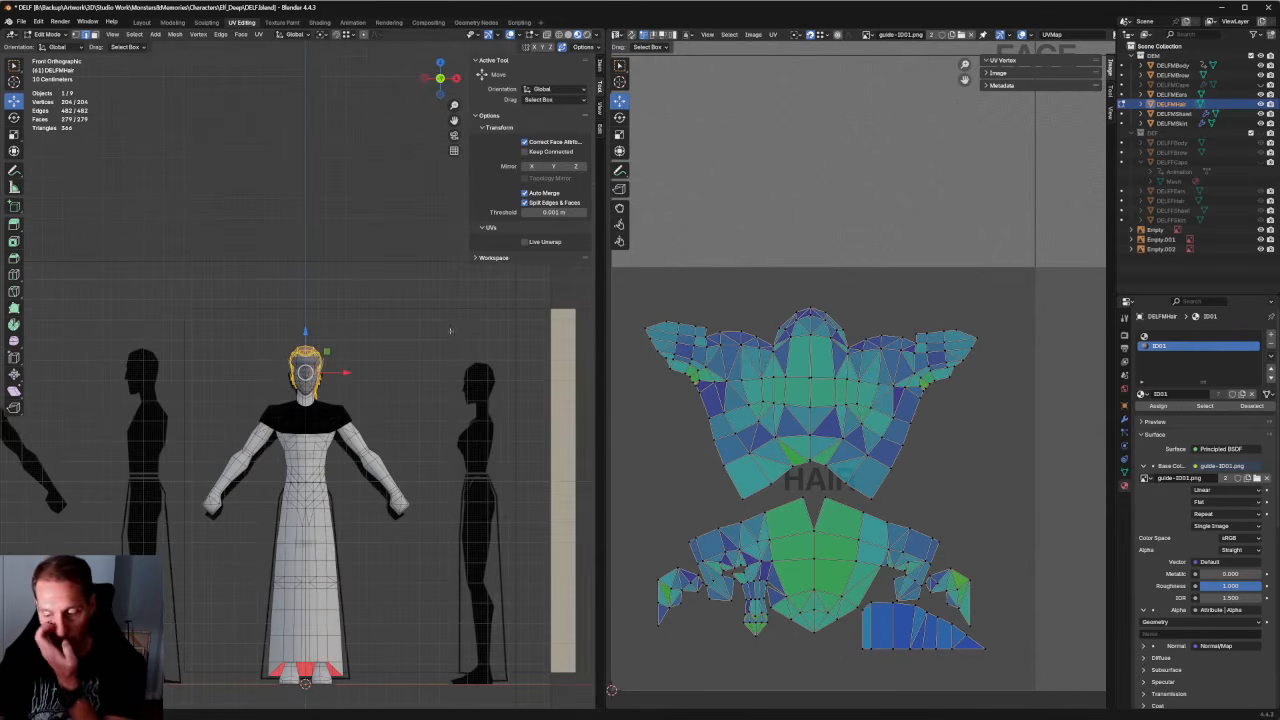
Align the upper hair island's central vertex column vertically, from its lower notch to the top of the dome.
scroll(450, 321, up, 8)
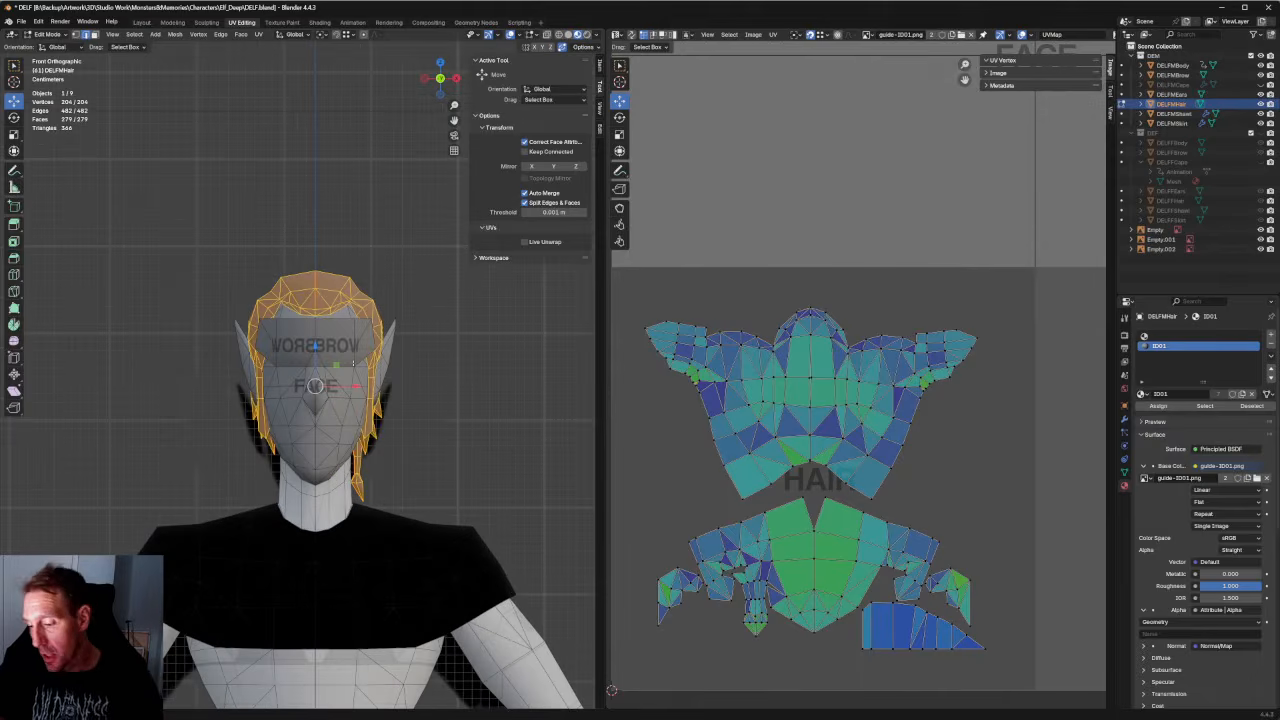
scroll(767, 537, up, 3)
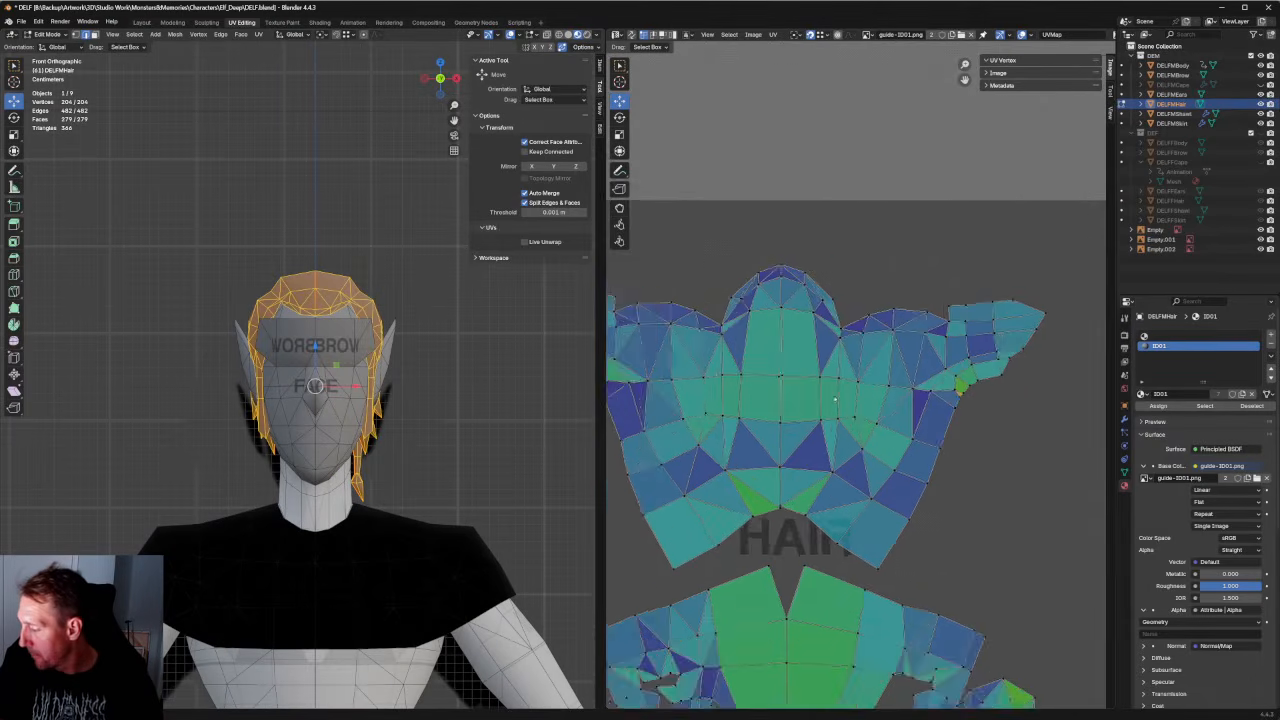
mouse_move(768, 561)
mouse_down()
mouse_move(725, 239)
mouse_move(737, 227)
mouse_up()
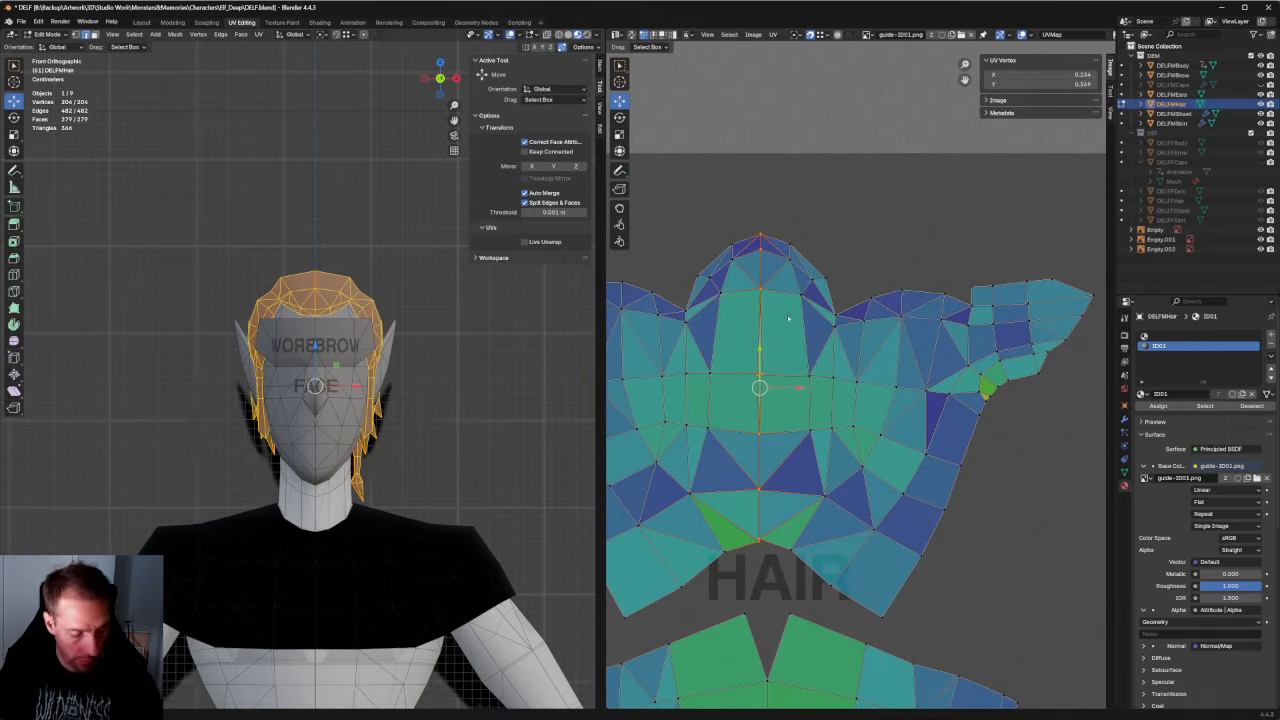
key(shift+w)
key(v)
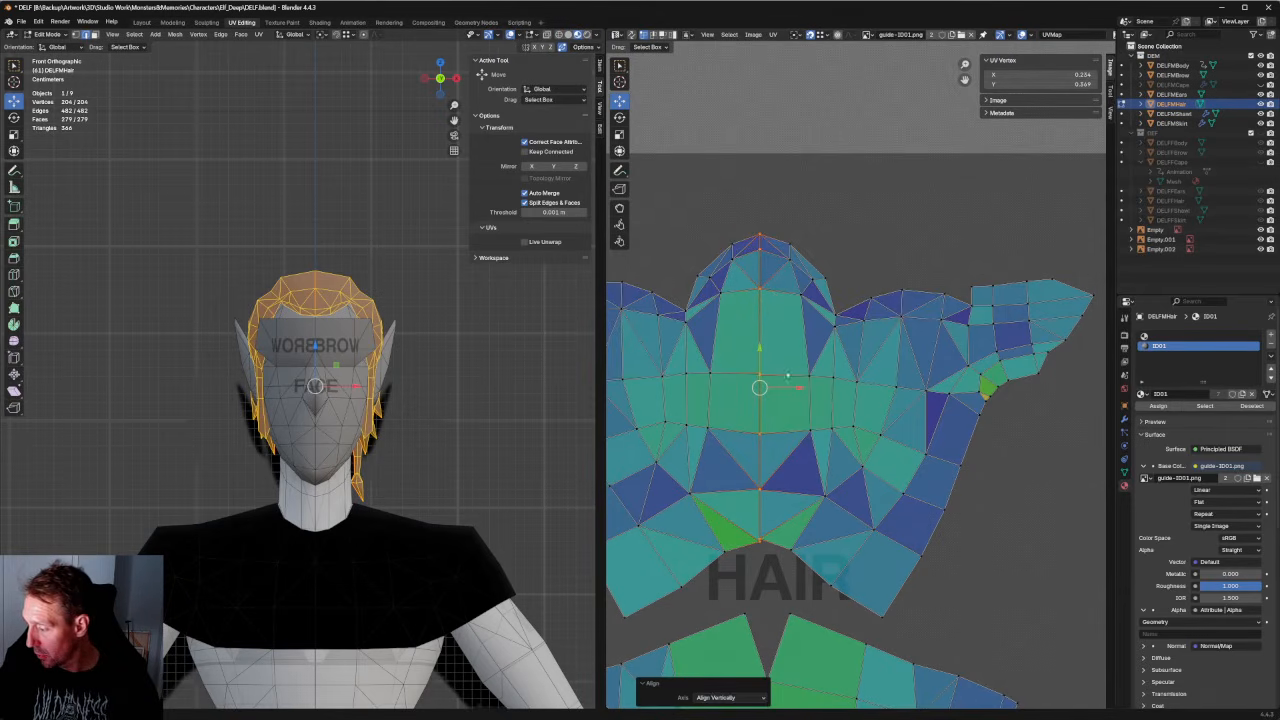
Repeat the vertical alignment on individual centre-line vertices of the upper hair island, working from the lower notch up to the dome.
key(alt+a)
click(770, 377)
key(shift+w)
key(v)
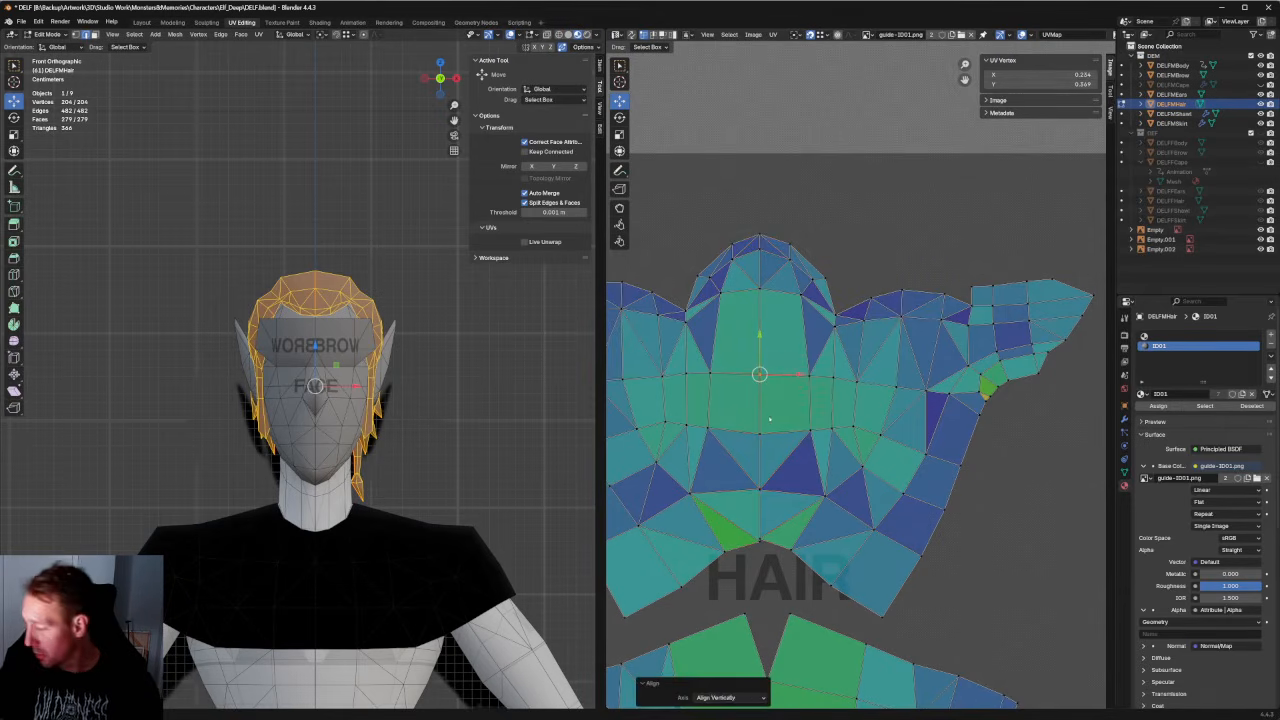
key(g)
key(y)
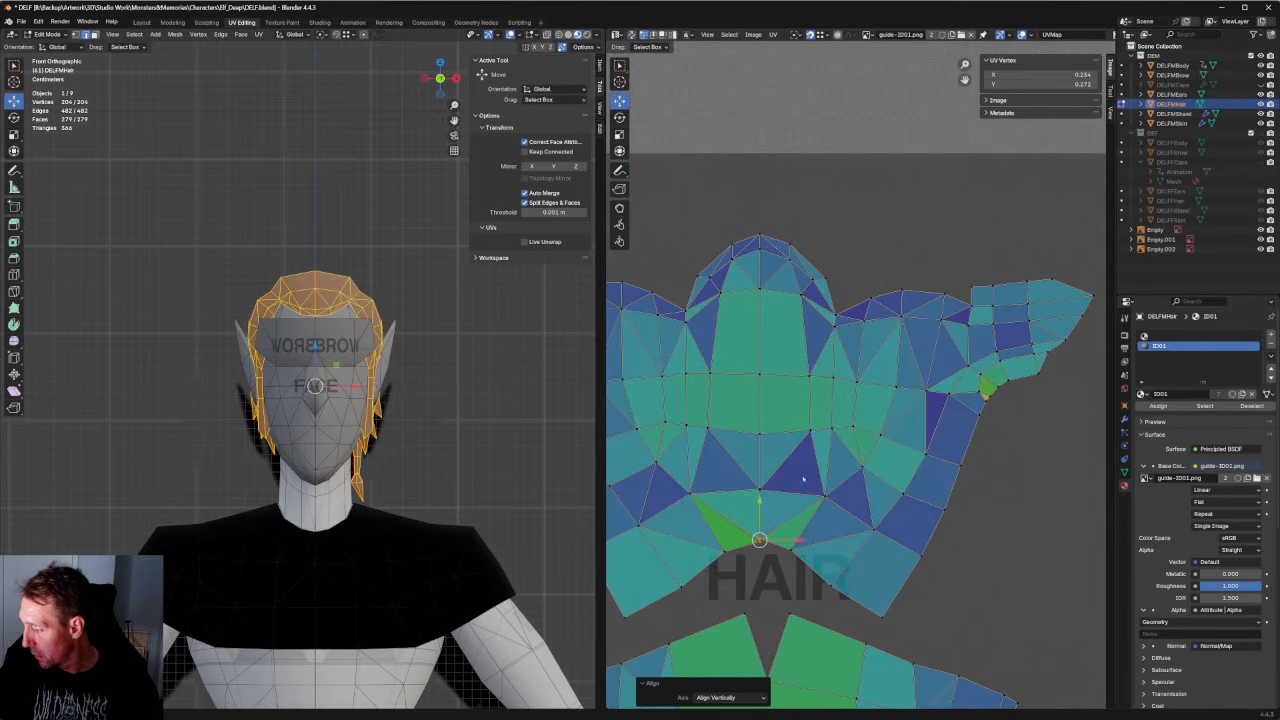
click(768, 487)
key(shift+r)
click(766, 434)
key(shift+r)
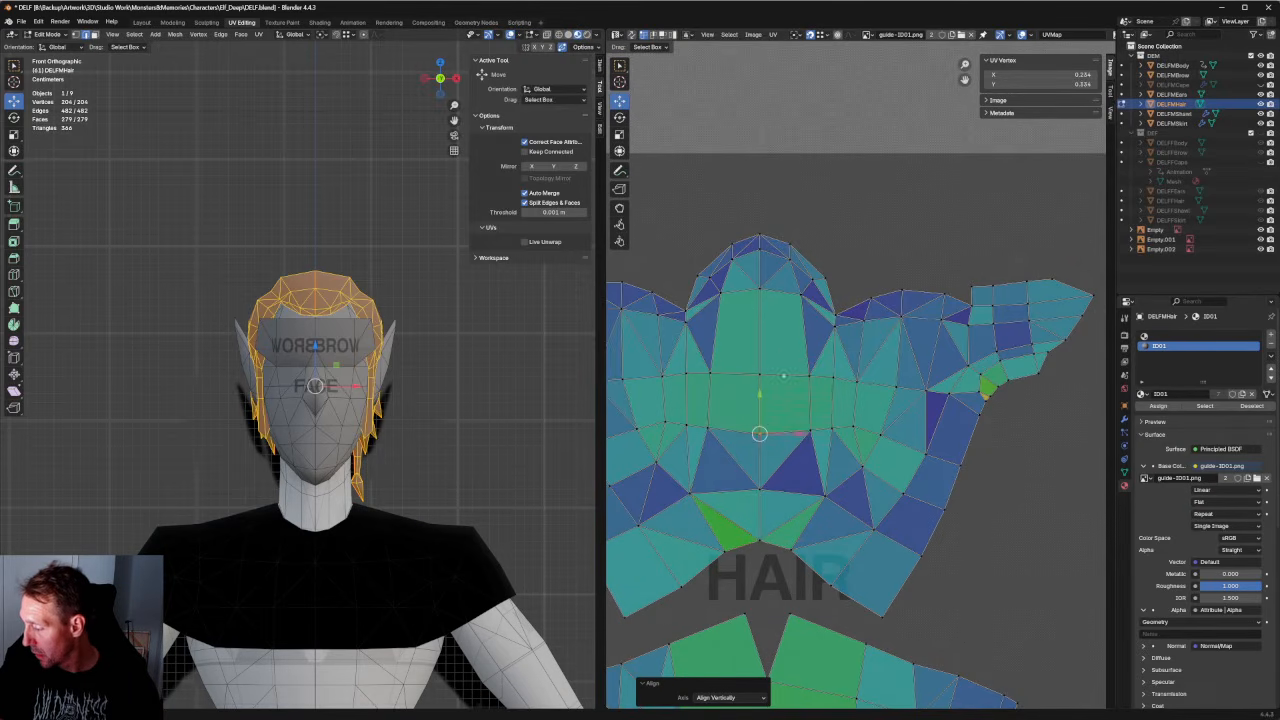
click(765, 376)
key(shift+r)
click(752, 292)
key(shift+r)
Try lowering the centre-line vertex at the base of the upper island's dome, undo the move and clear the selection.
drag(755, 250, 754, 268)
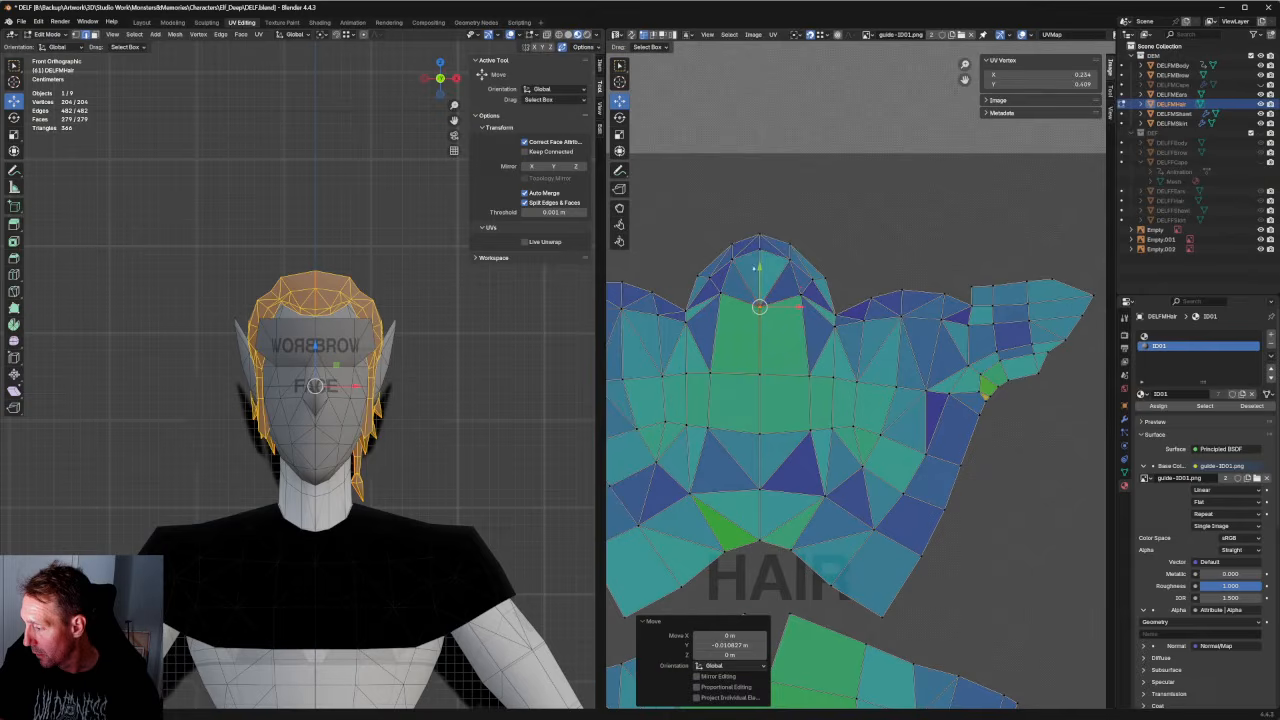
key(ctrl+z)
click(814, 227)
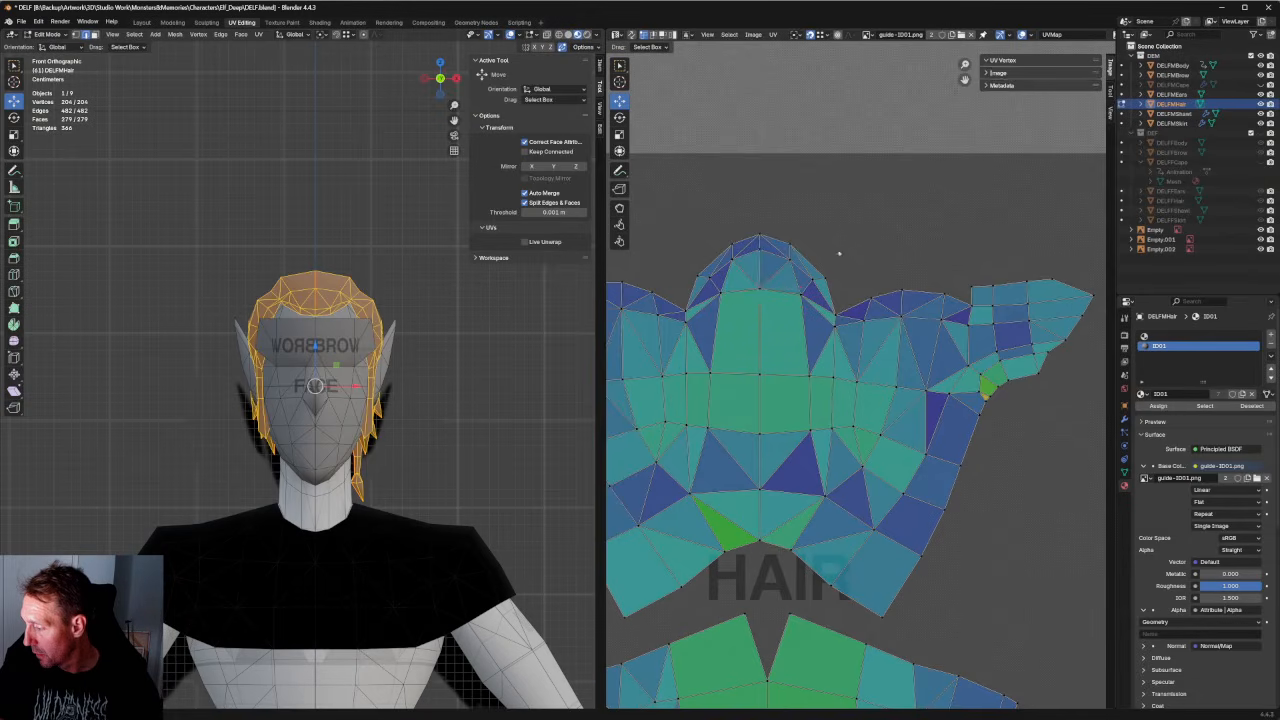
Vertically align the two upper tip vertices of the lower hair island's V-shaped notch to close the gap.
scroll(839, 254, down, 5)
middle_drag(891, 446, 851, 314)
scroll(874, 329, up, 2)
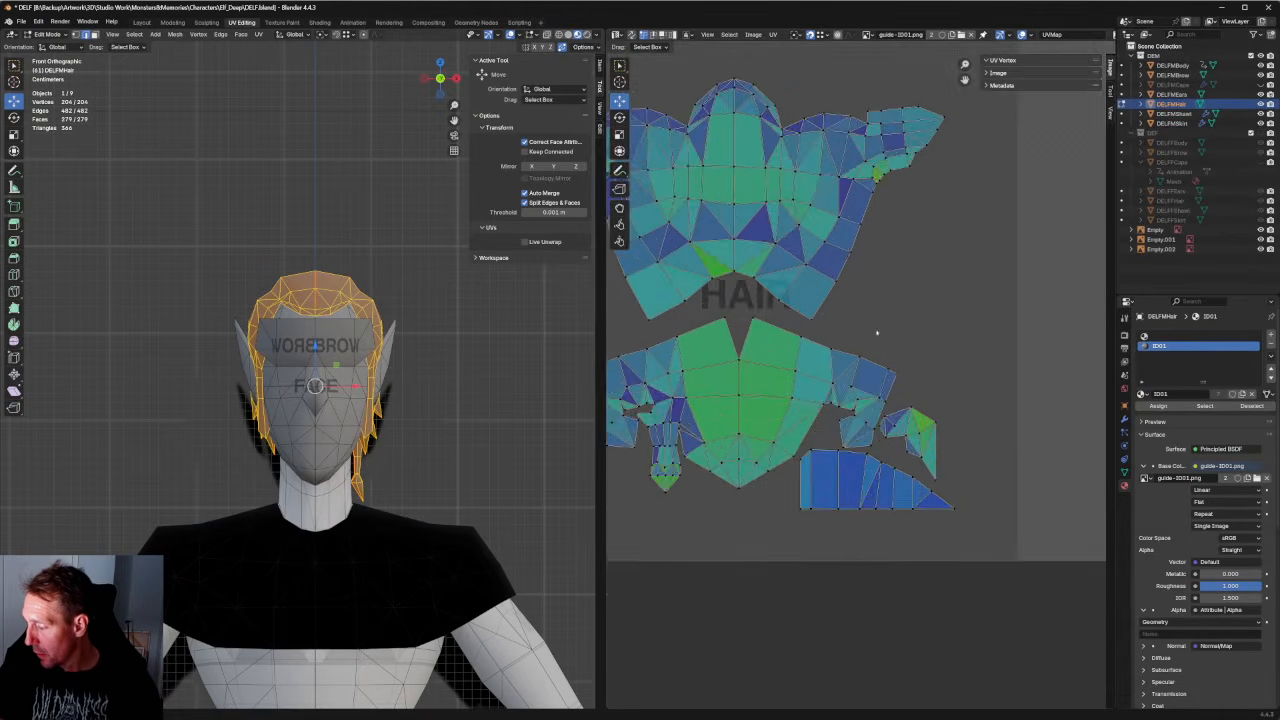
scroll(878, 332, down, 2)
drag(955, 543, 622, 350)
scroll(788, 352, up, 1)
click(882, 347)
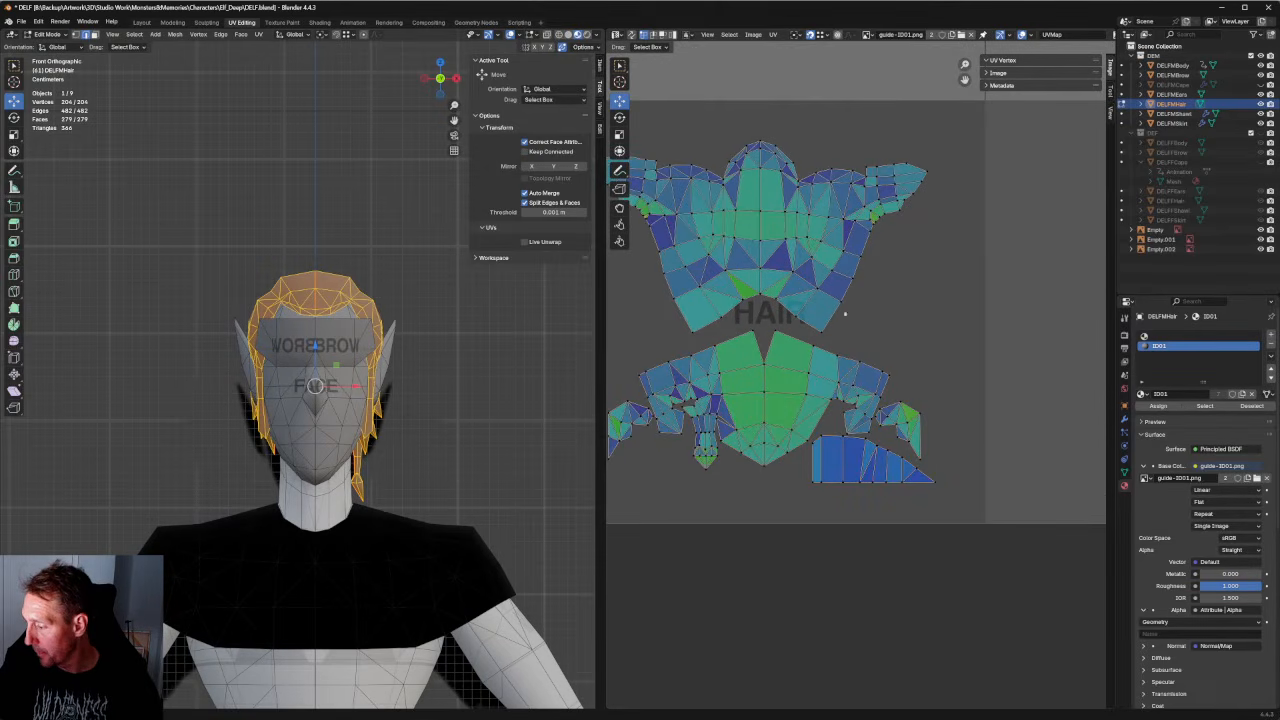
click(768, 336)
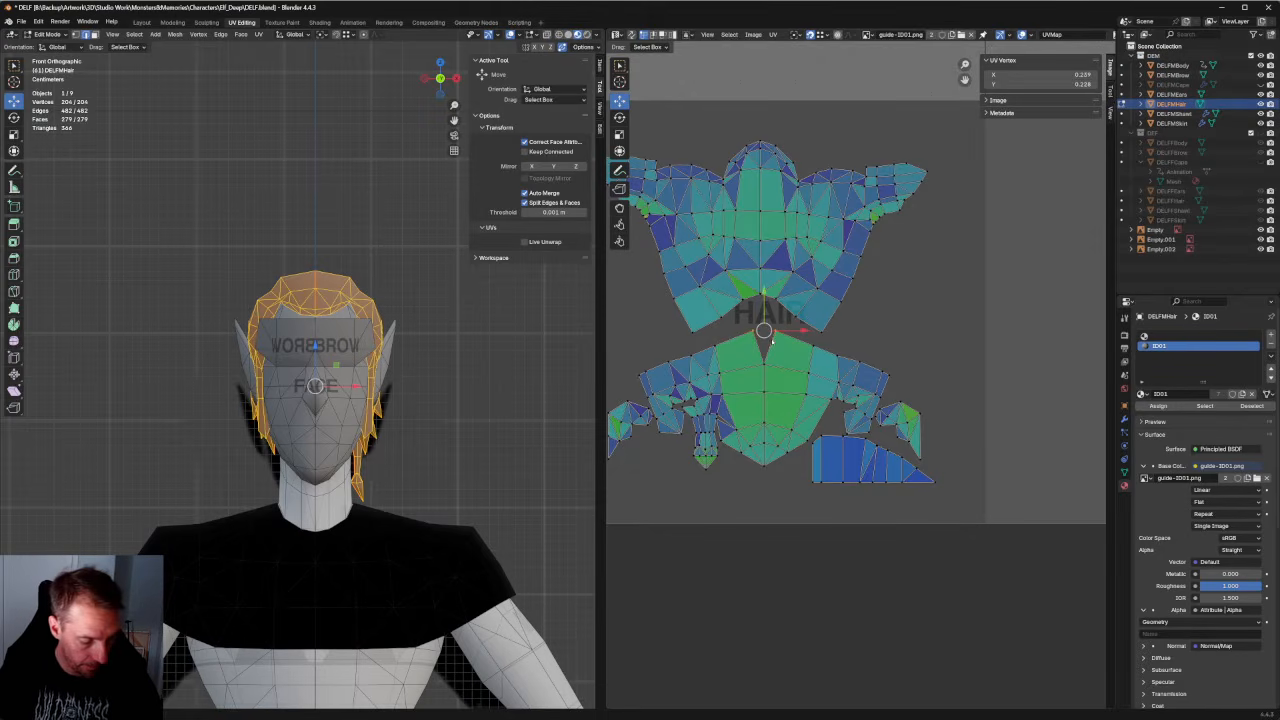
key(shift+w)
key(v)
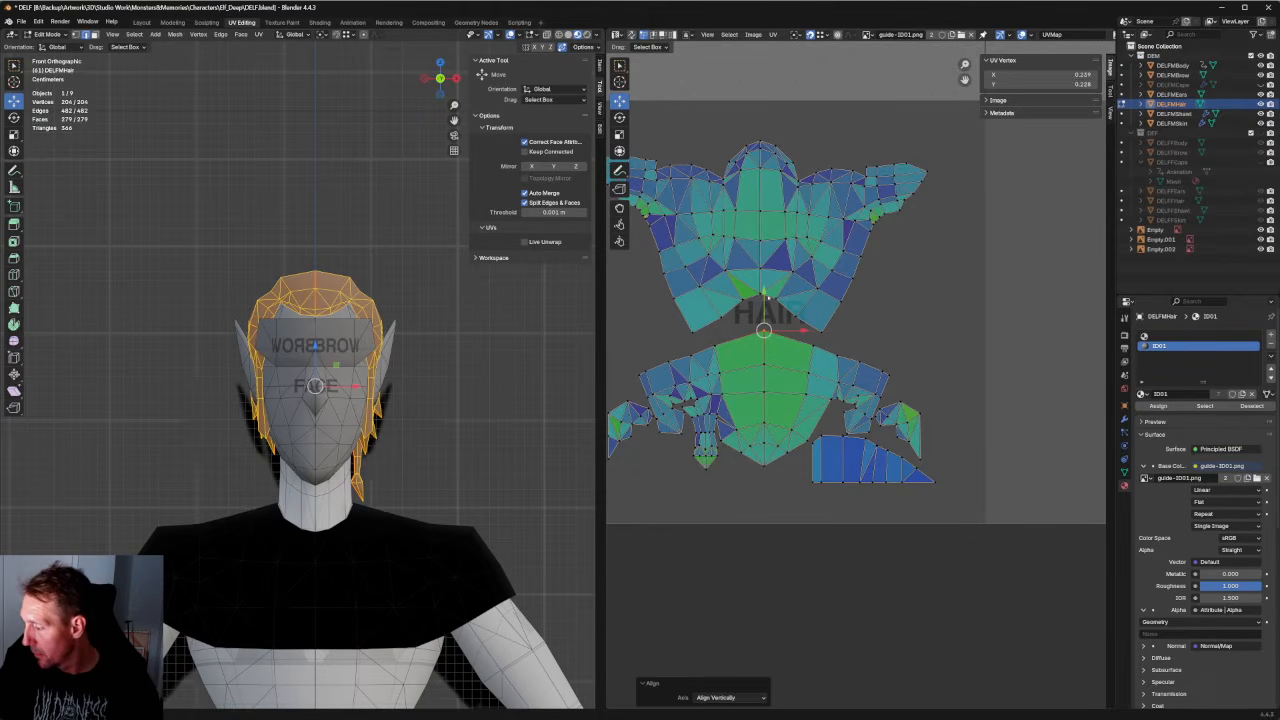
scroll(785, 372, up, 3)
middle_drag(800, 322, 892, 398)
scroll(856, 391, down, 3)
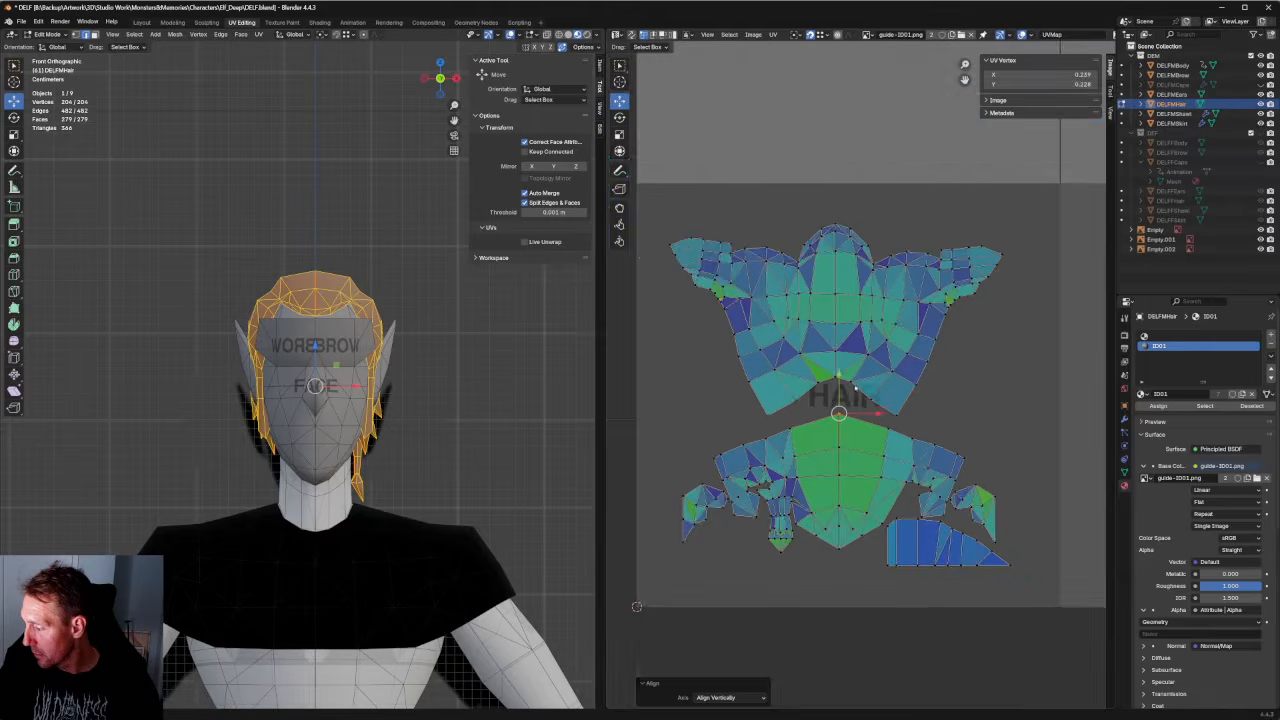
scroll(856, 388, up, 2)
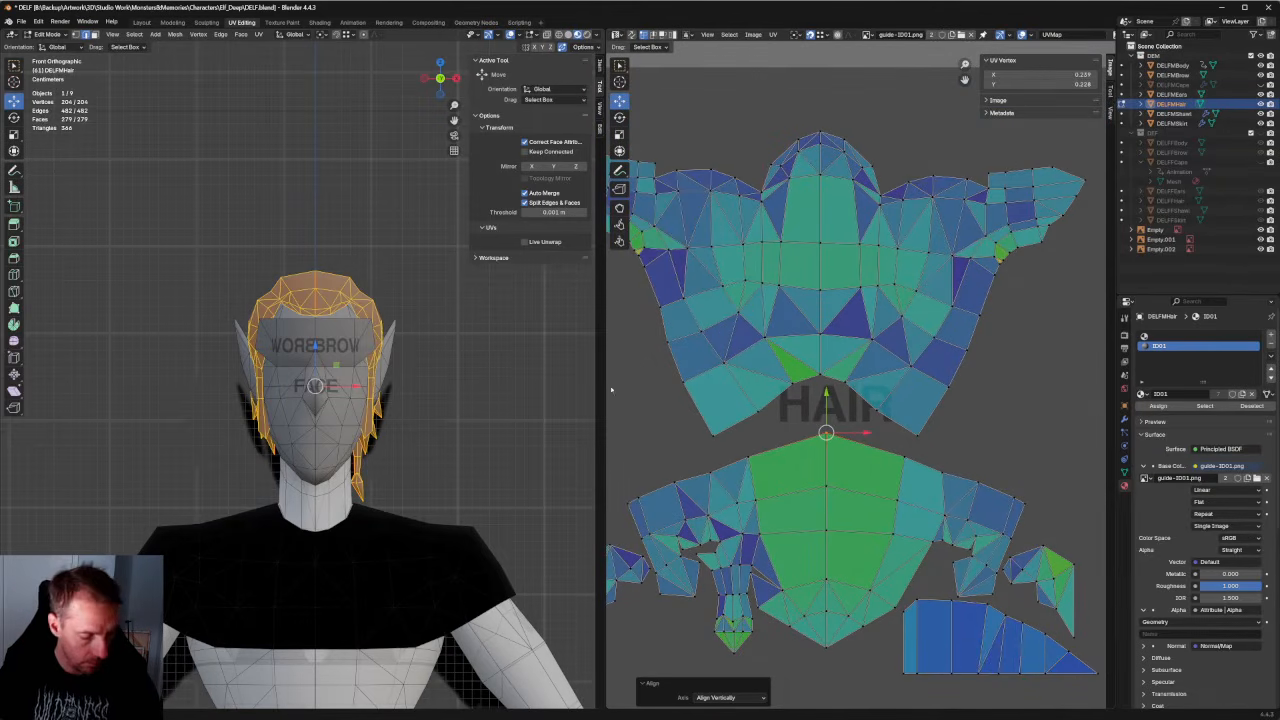
Move the upper hair UV island down towards the island below it, by about 0.007 m in X and -0.024 m in Y.
drag(957, 124, 706, 286)
key(g)
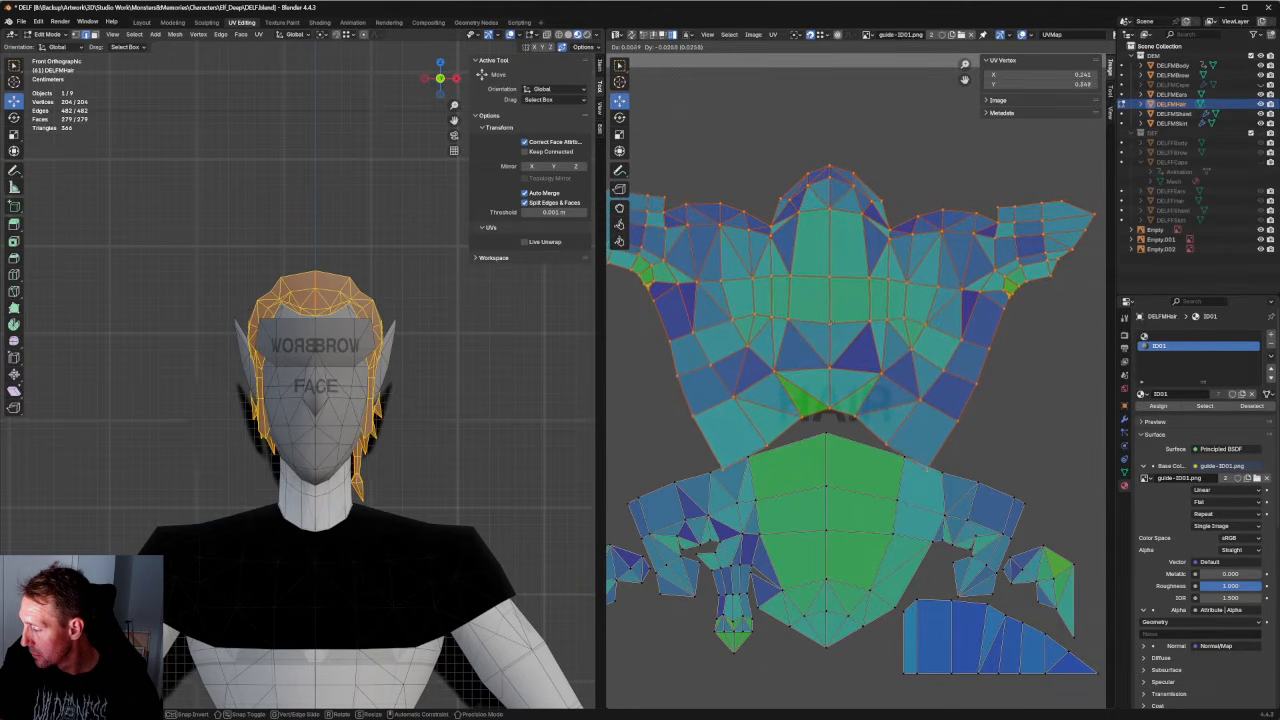
click(857, 346)
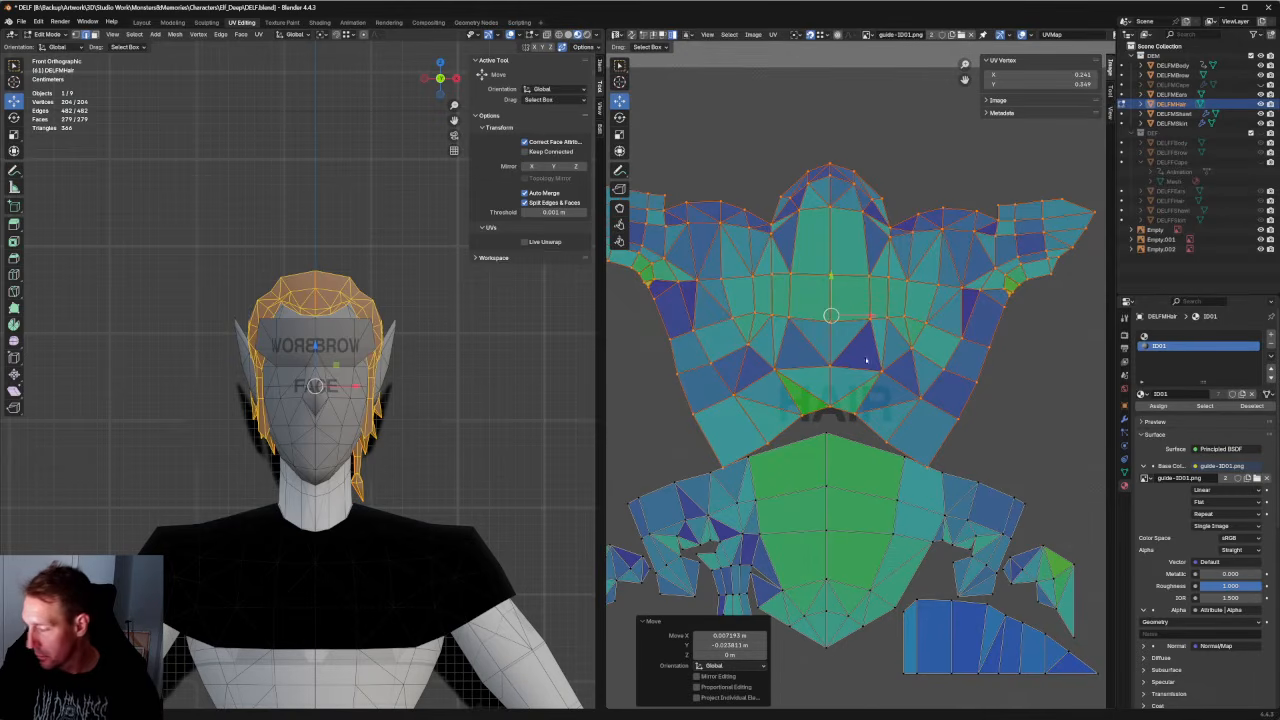
key(alt+a)
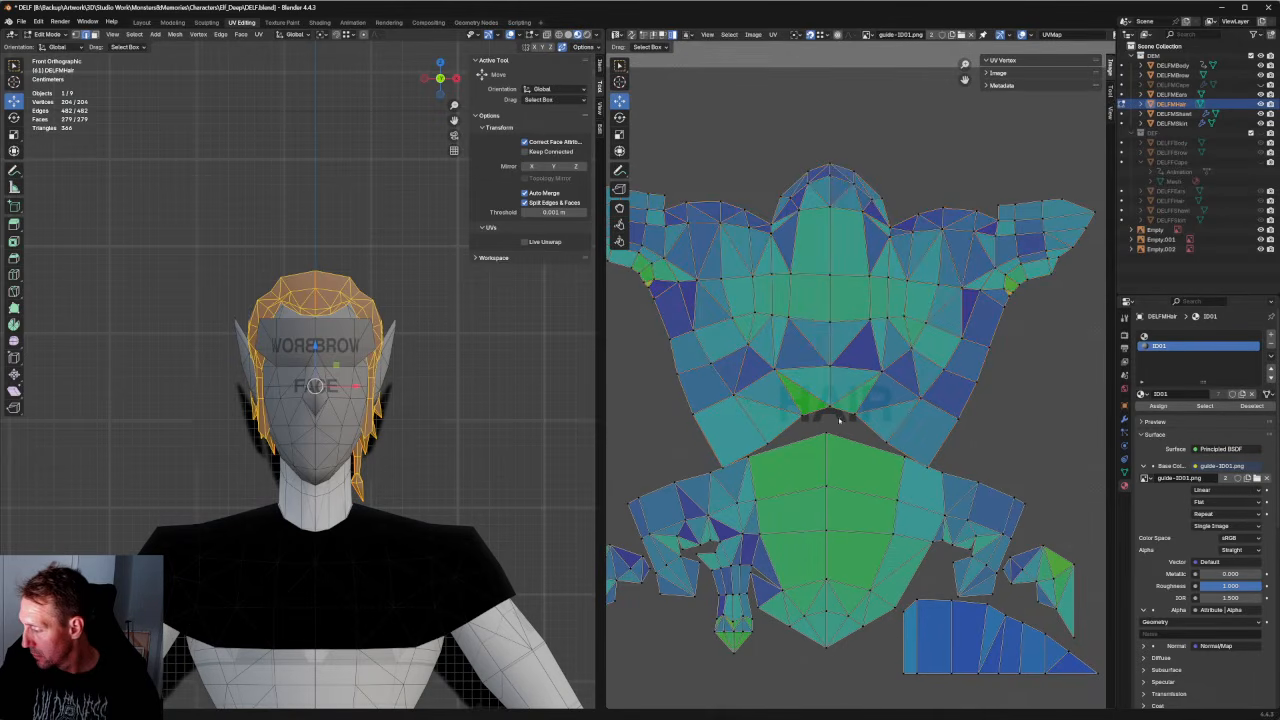
Try to stitch the edges along the upper hair island's lower boundary to the island below, with a limit of about 4.83.
click(843, 410)
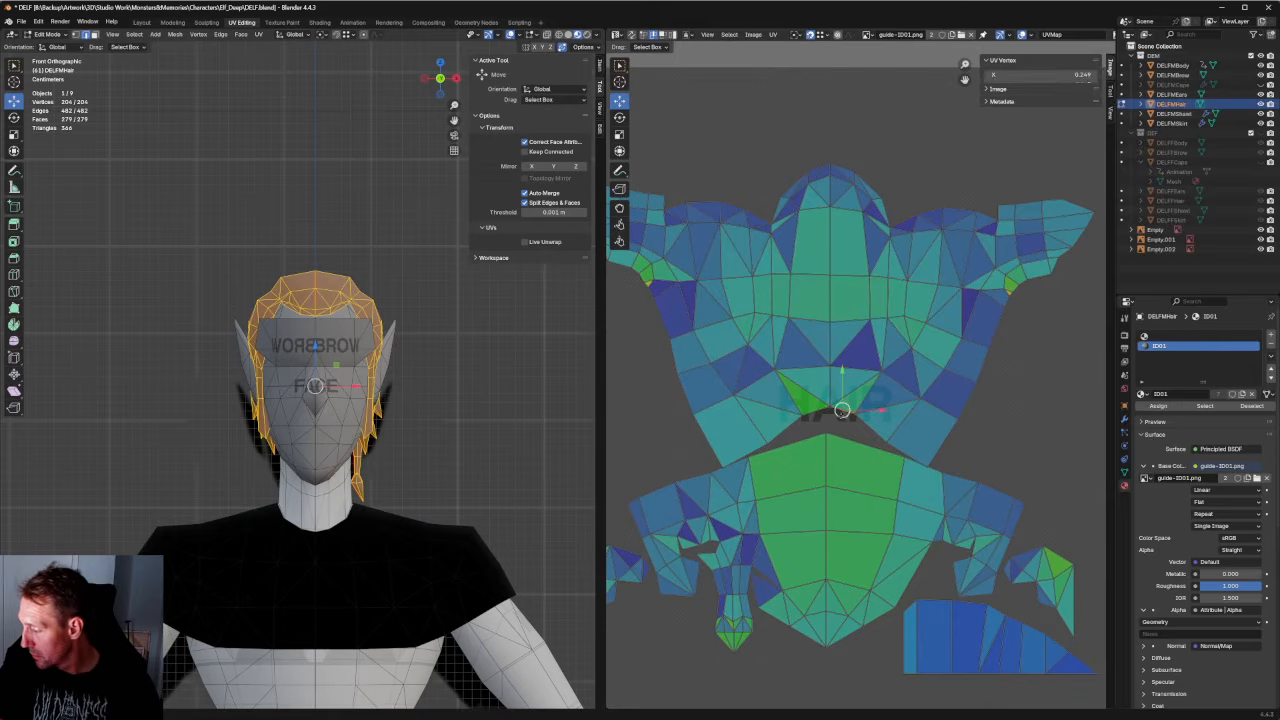
drag(843, 410, 877, 436)
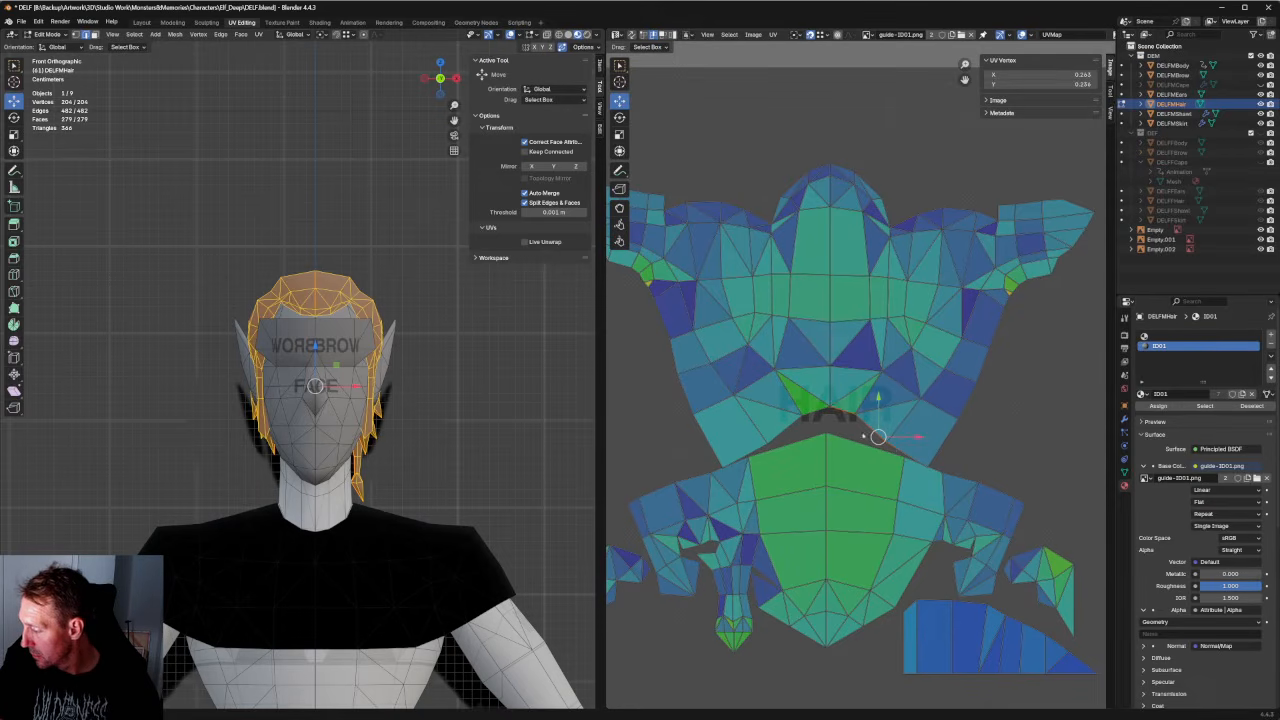
shift+click(785, 416)
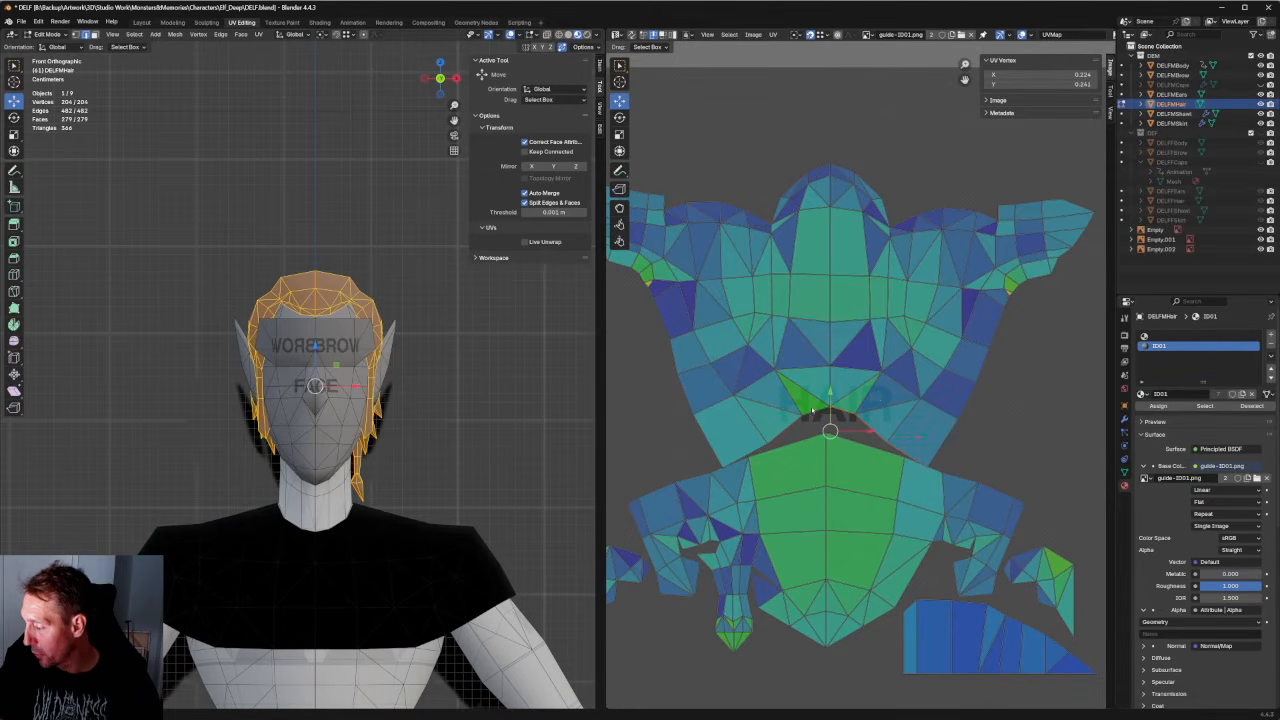
key(ctrl+z)
shift+click(823, 418)
shift+click(785, 431)
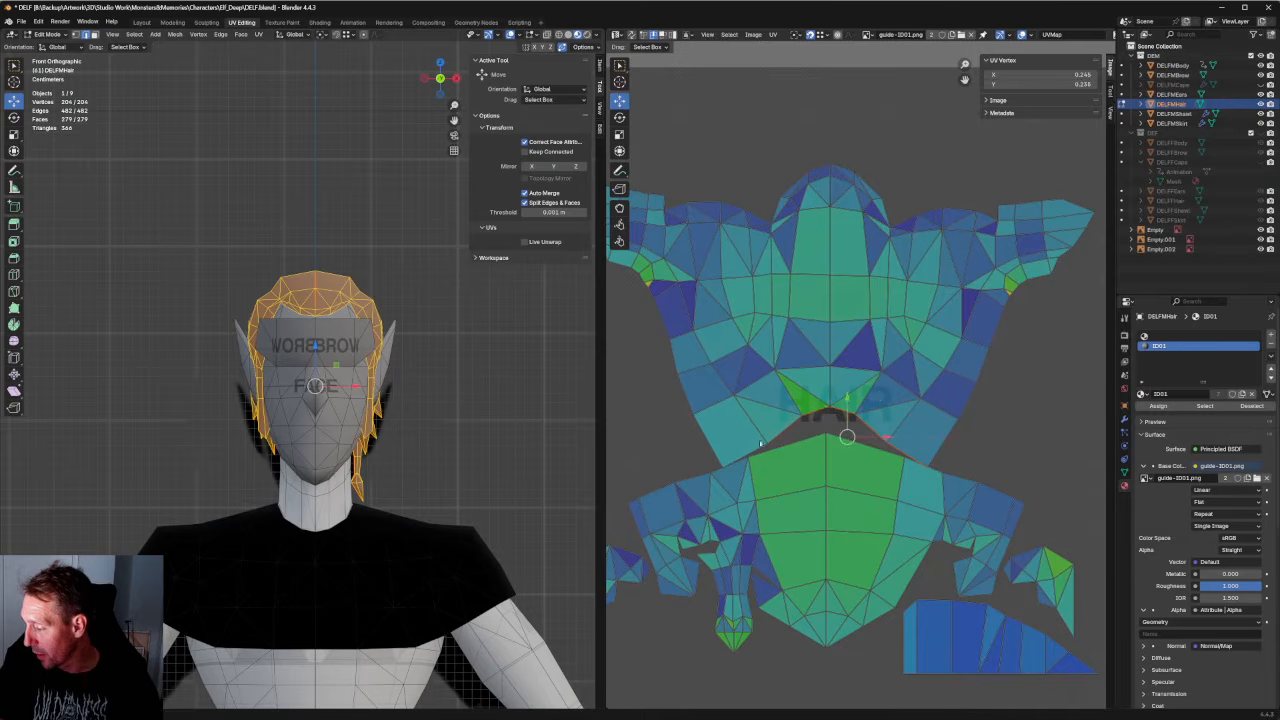
shift+click(762, 449)
right_click(763, 448)
click(763, 448)
key(ctrl+z)
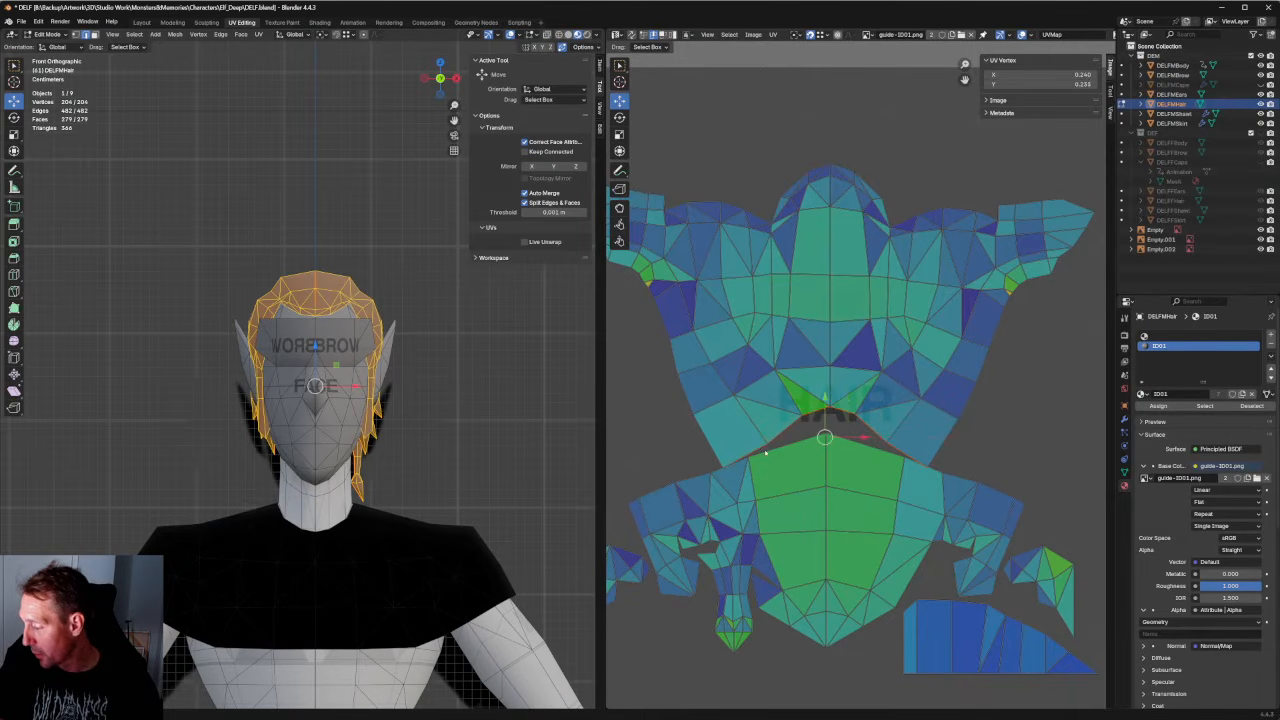
right_click(776, 437)
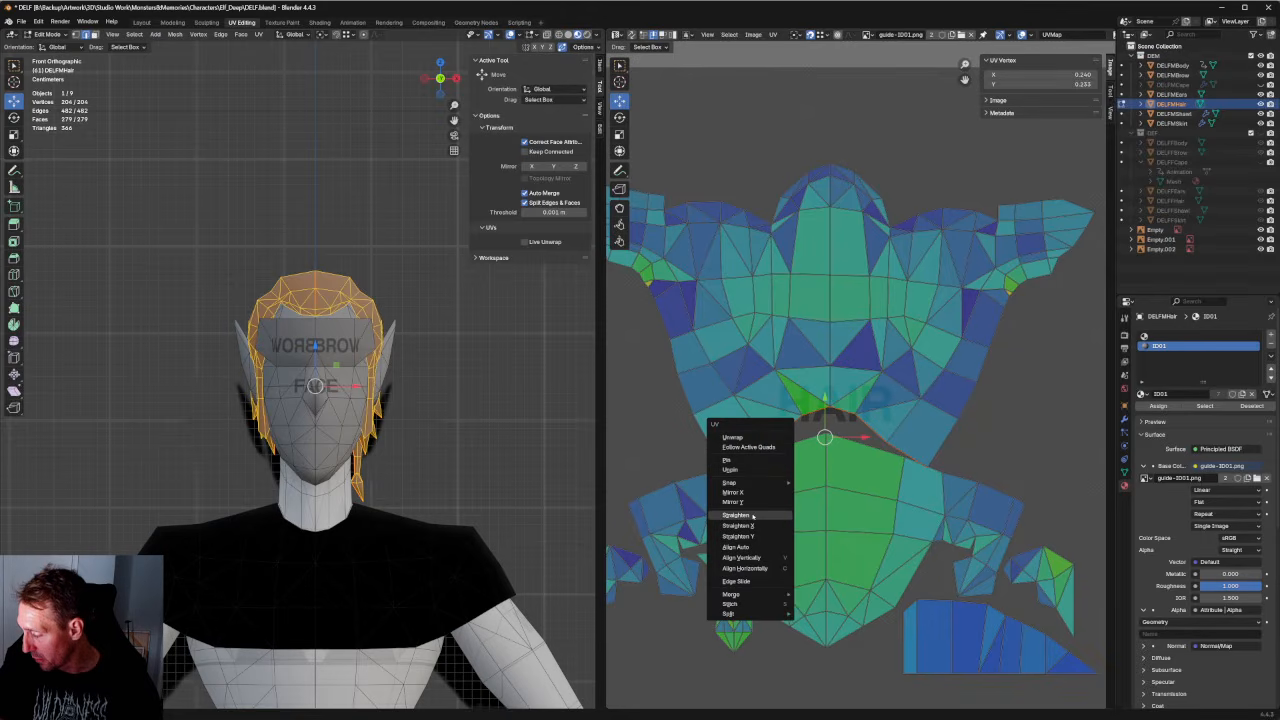
click(749, 604)
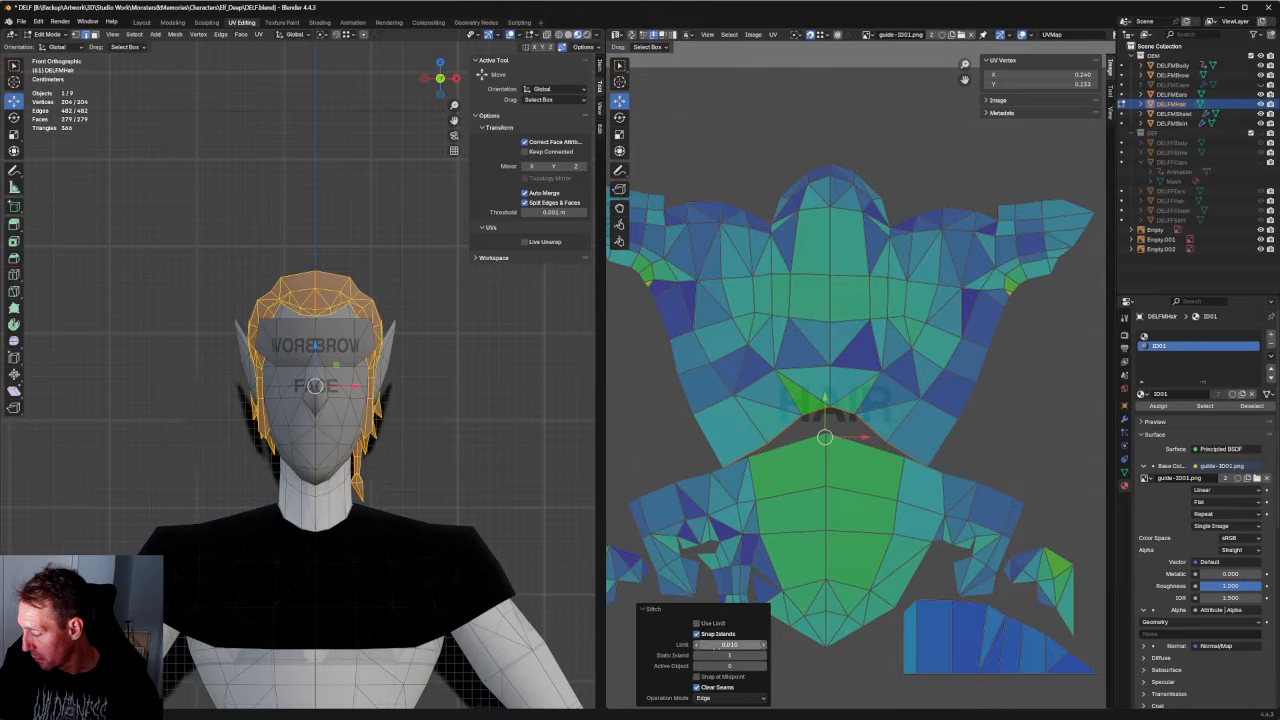
drag(698, 644, 772, 644)
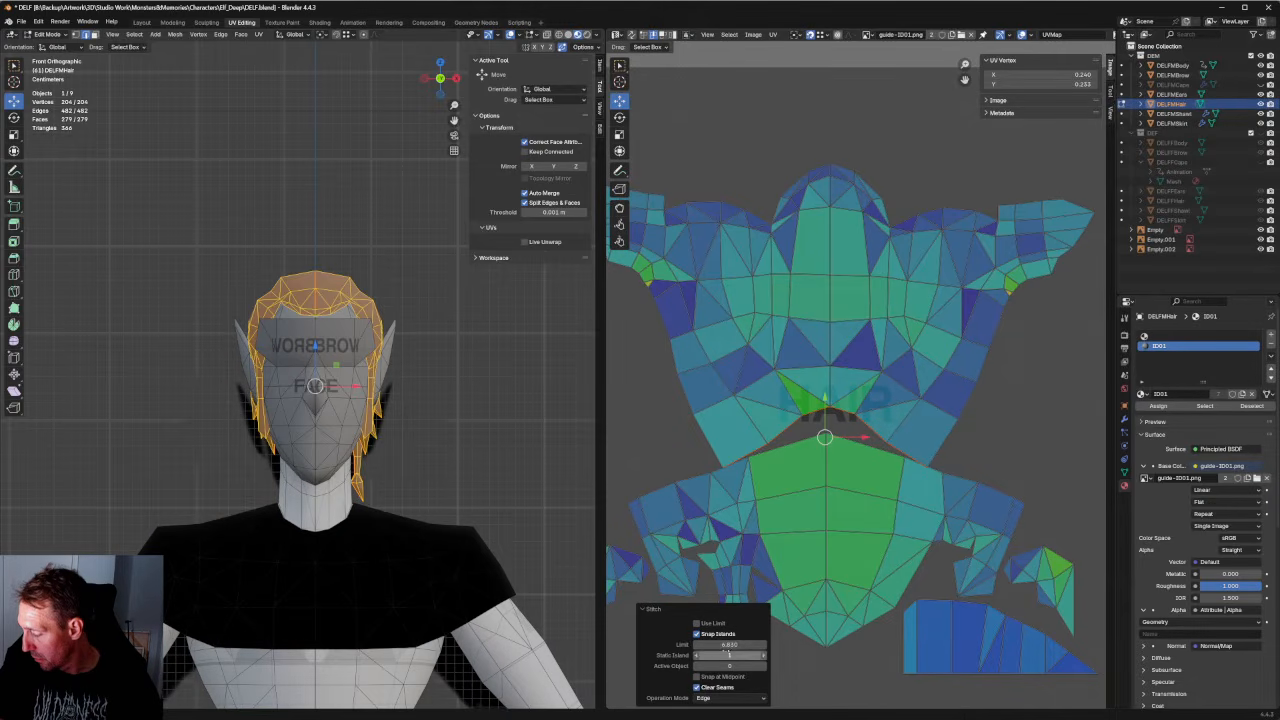
Try to stitch individual edges just beside the centre of the gap between the two hair UV islands.
key(u)
mouse_move(806, 402)
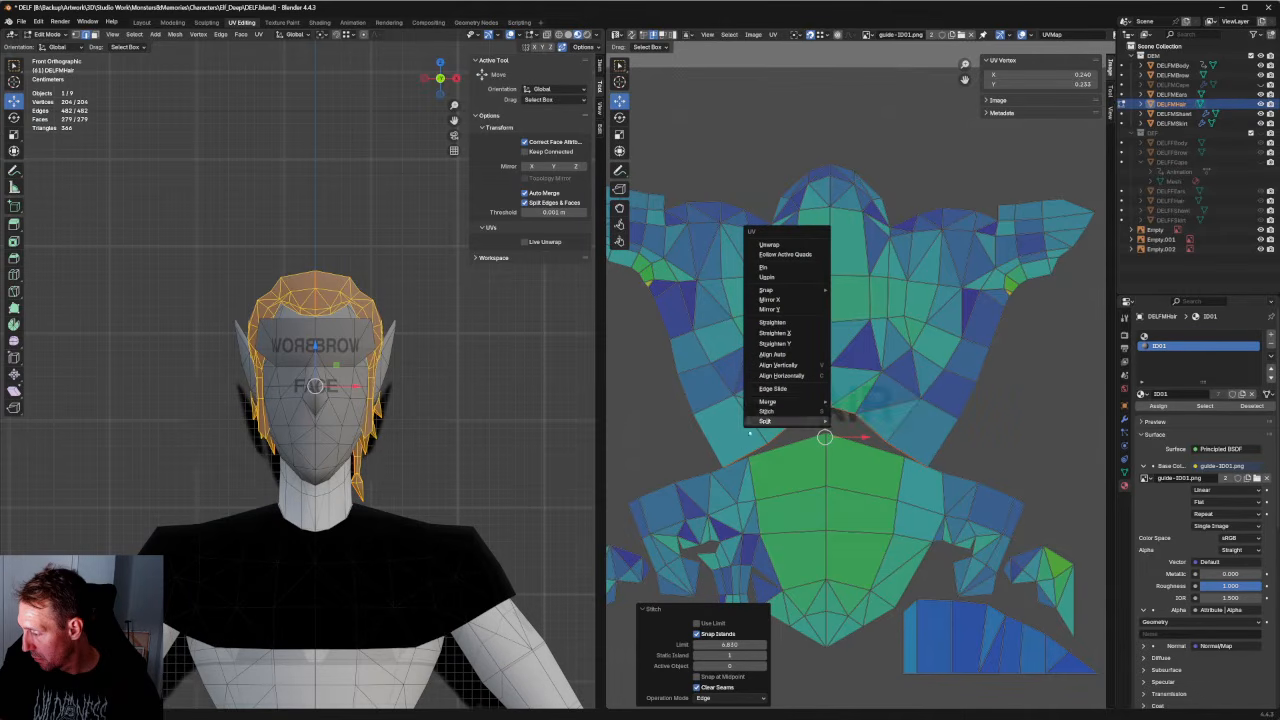
click(681, 444)
click(876, 404)
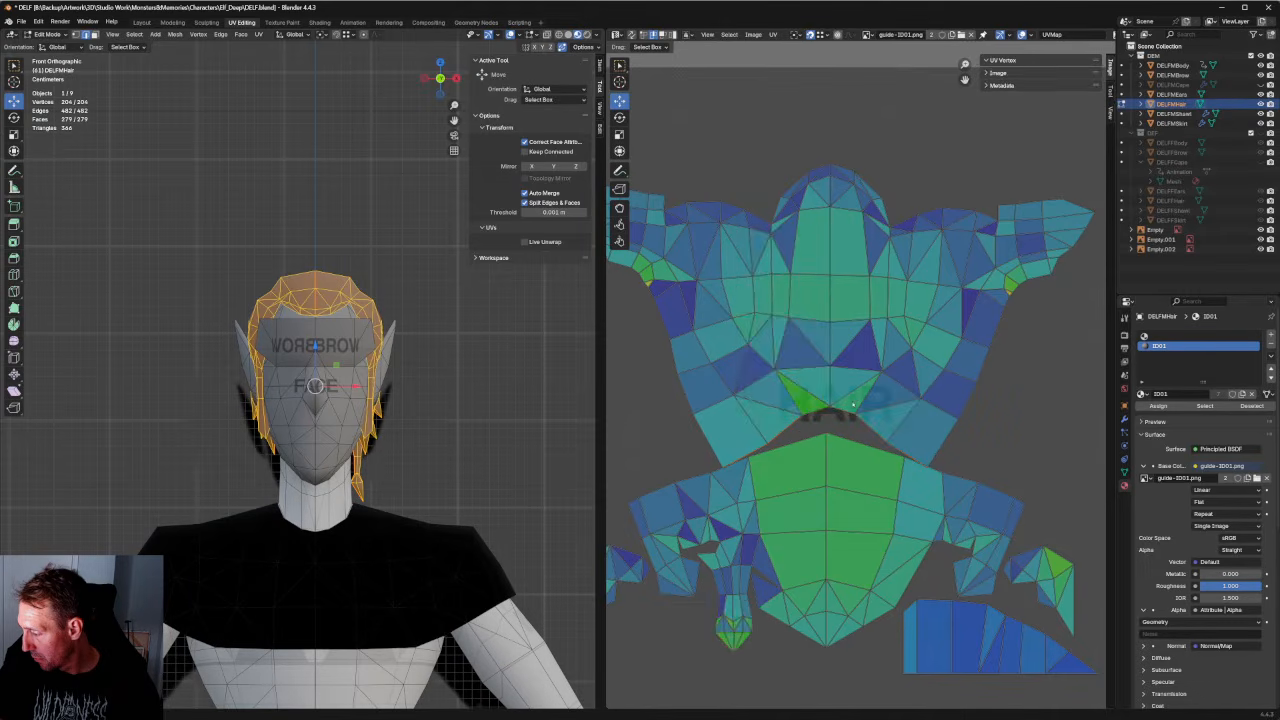
key(u)
click(815, 413)
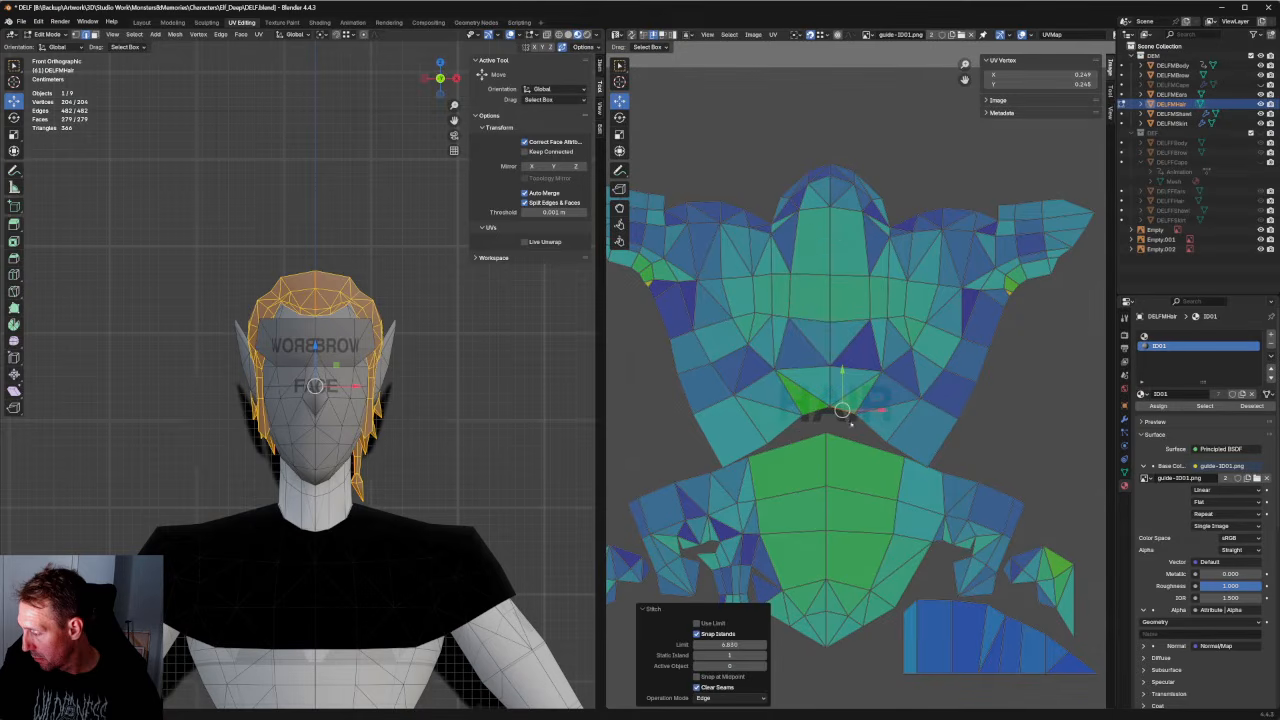
key(u)
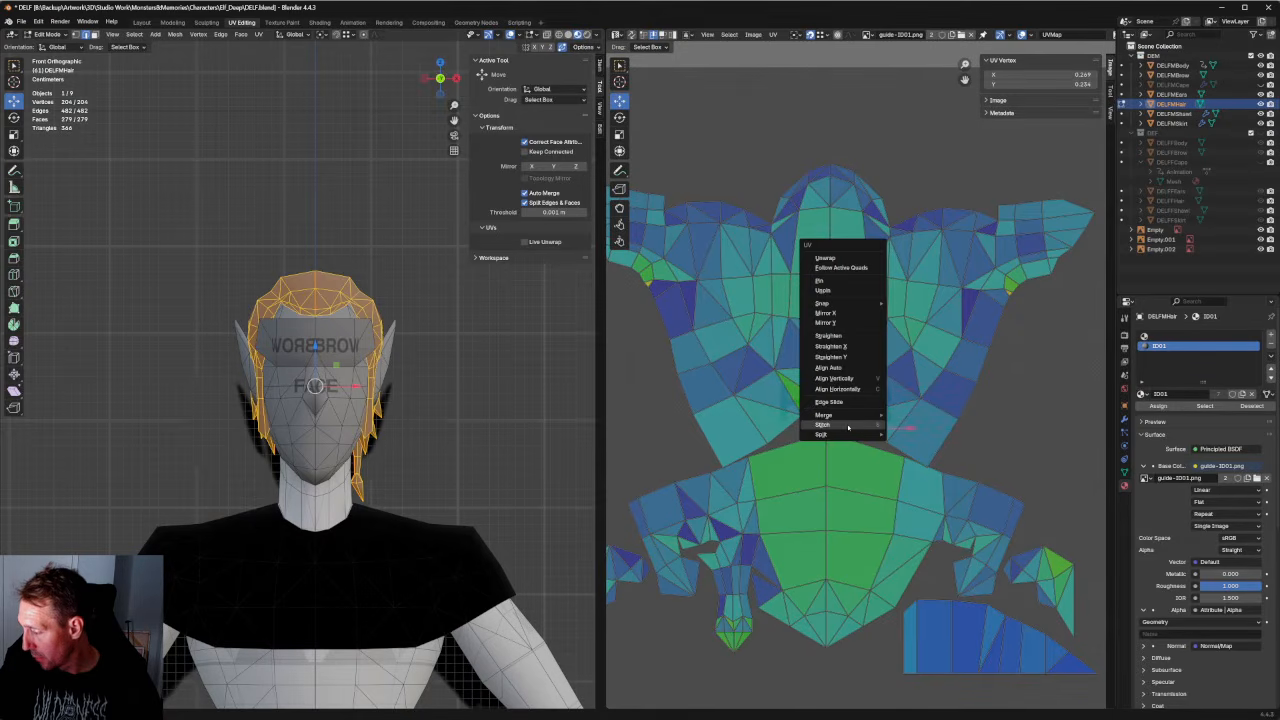
click(848, 426)
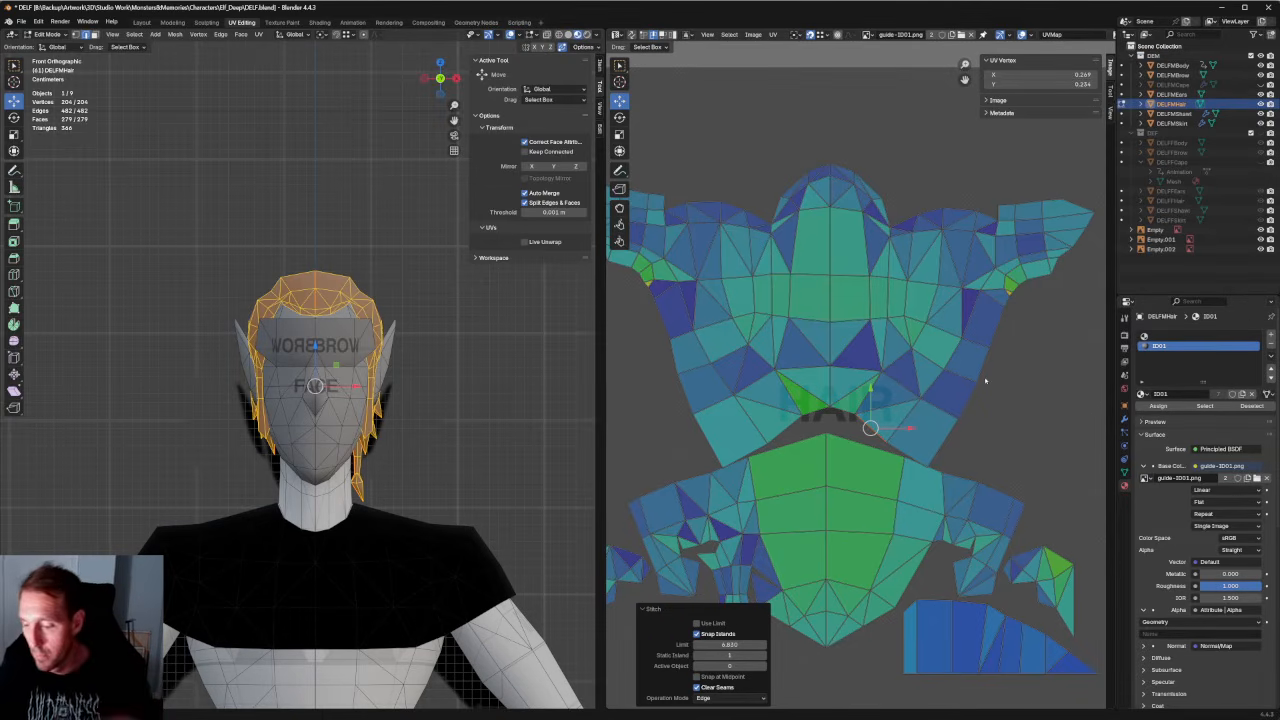
click(864, 443)
Widen the upper hair island's lower boundary by scaling its vertices about 1.4 times along X only.
middle_drag(440, 360, 165, 415)
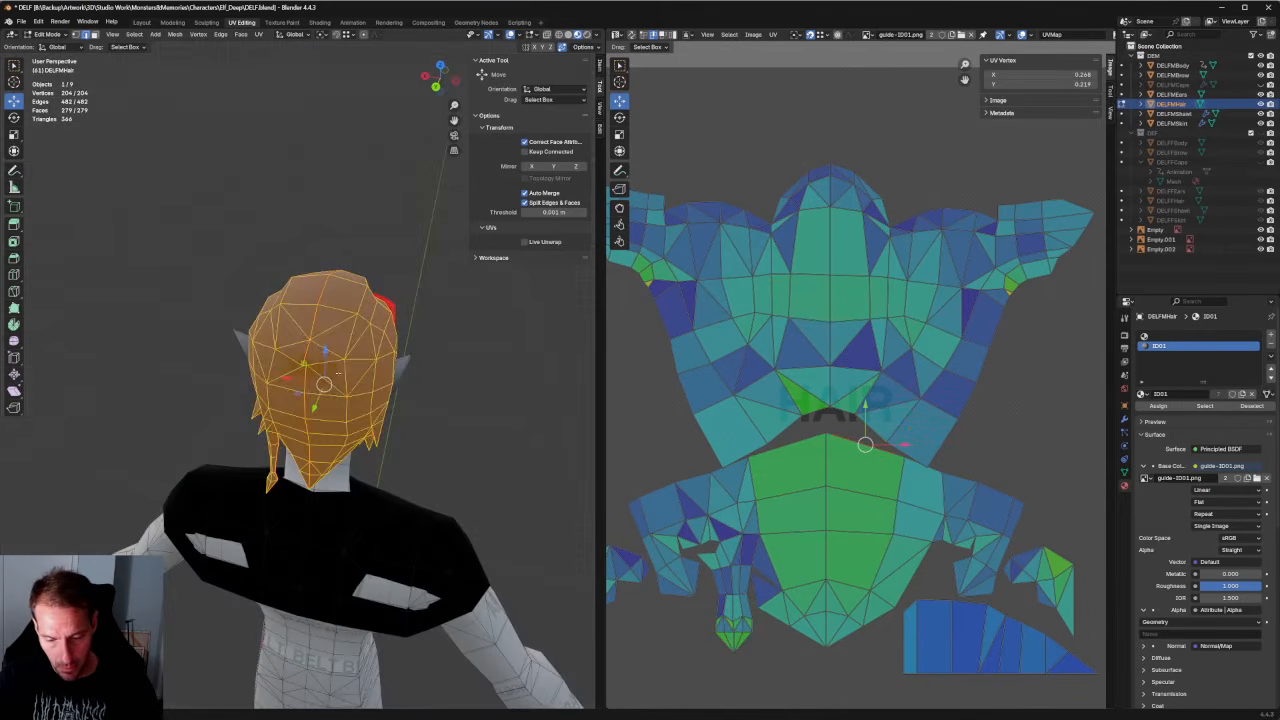
scroll(300, 380, up, 4)
middle_drag(300, 380, 335, 348)
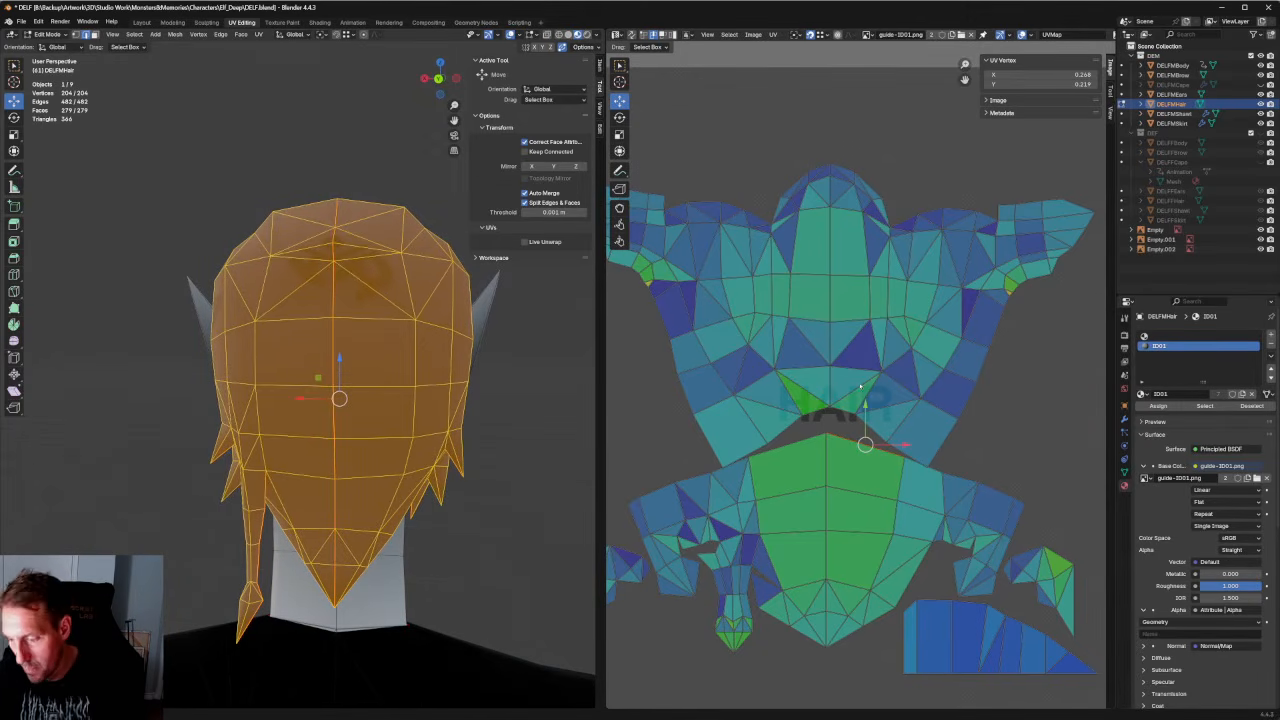
key(a)
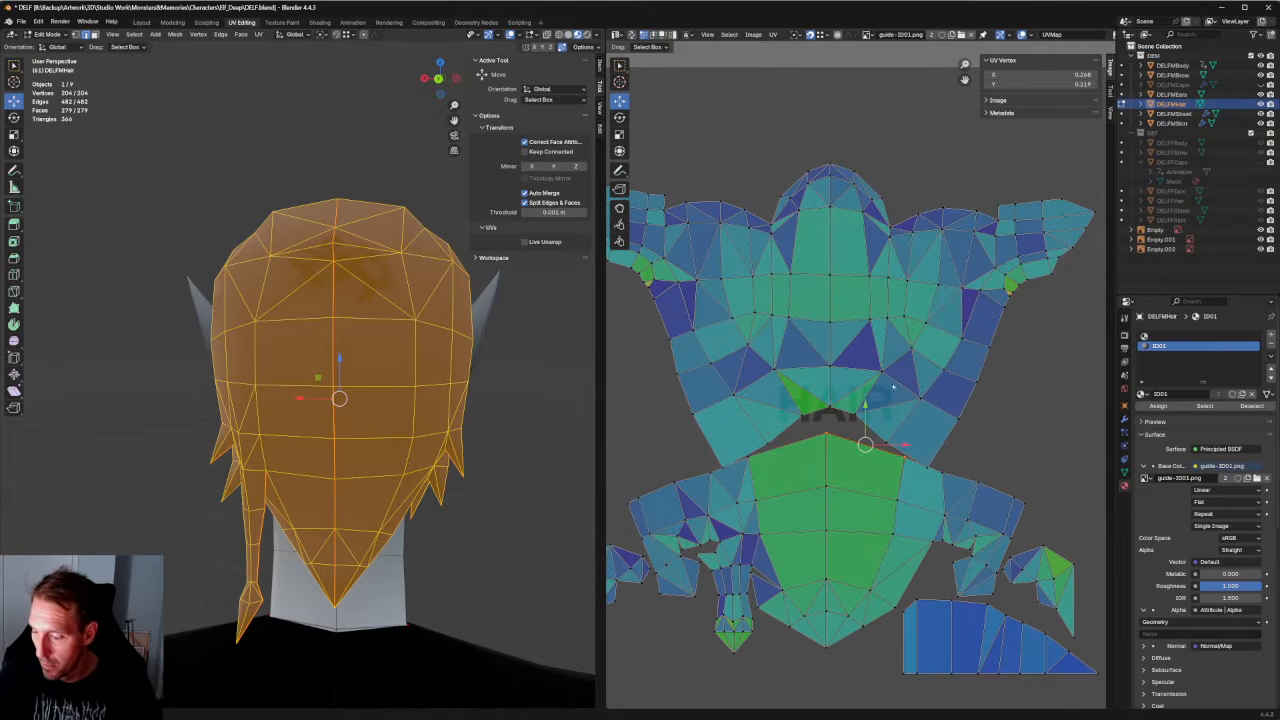
drag(893, 387, 797, 430)
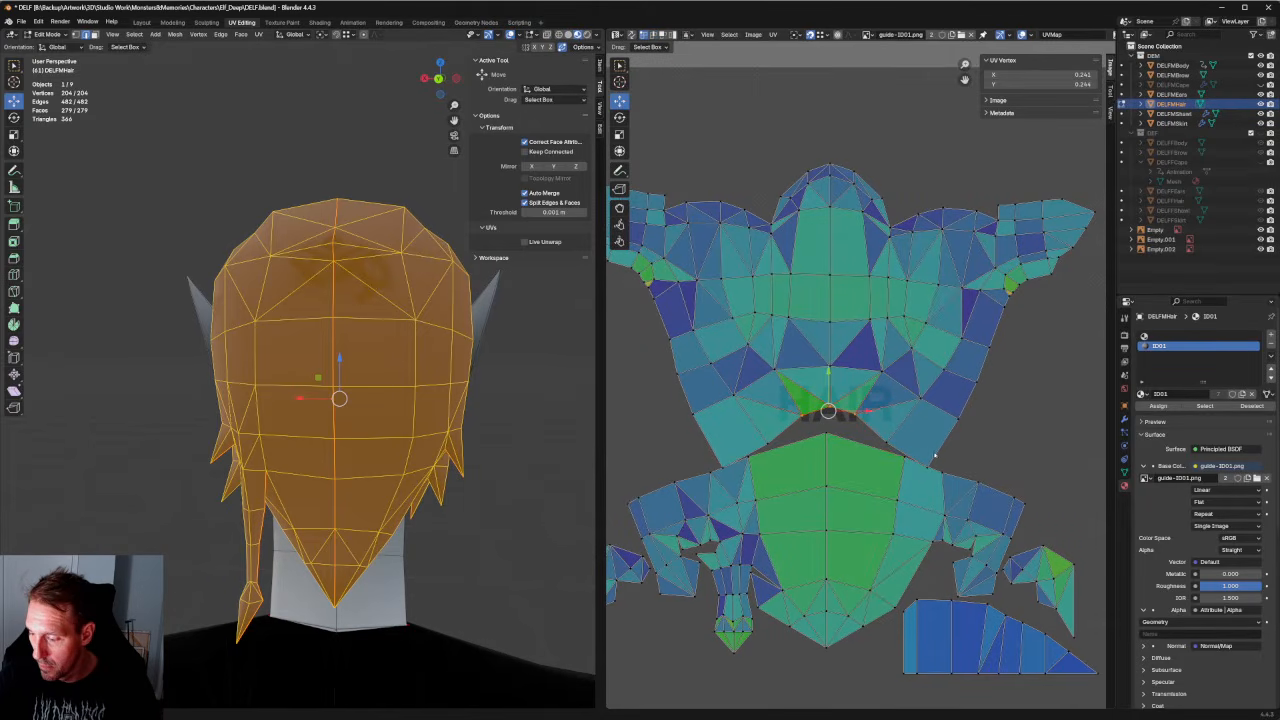
shift+click(931, 458)
shift+click(758, 455)
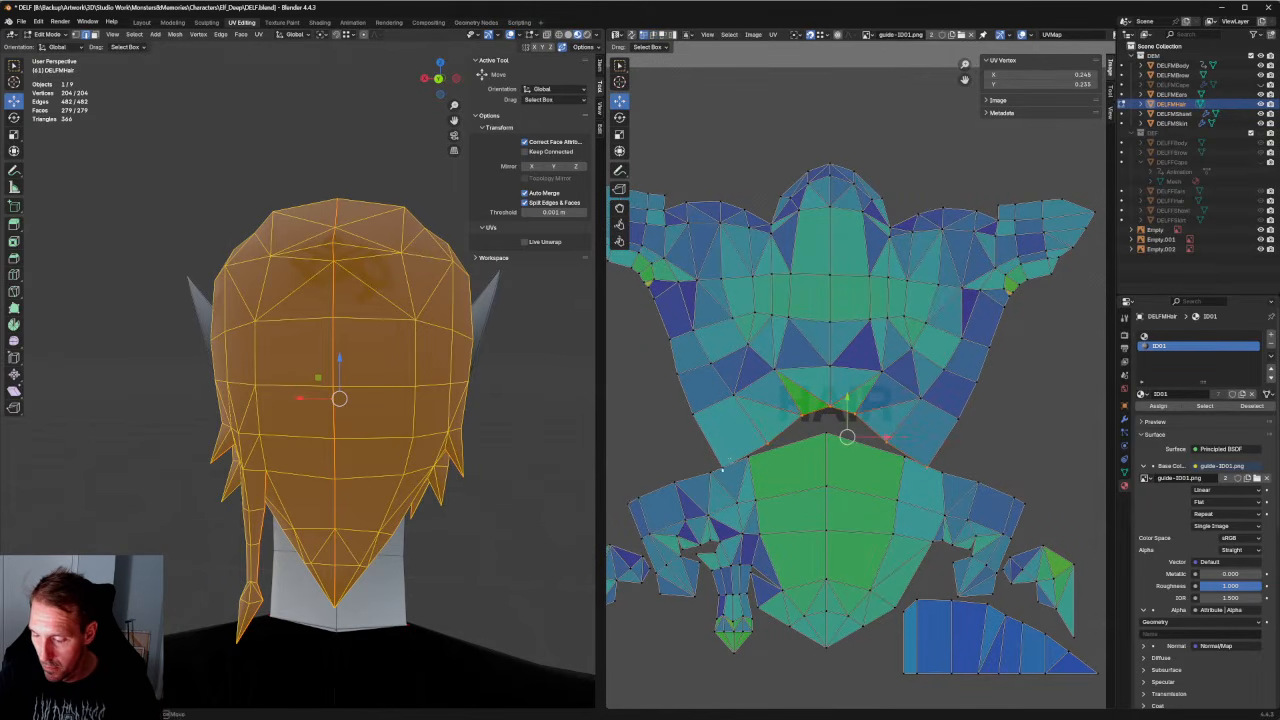
shift+click(729, 463)
key(r)
drag(868, 437, 884, 432)
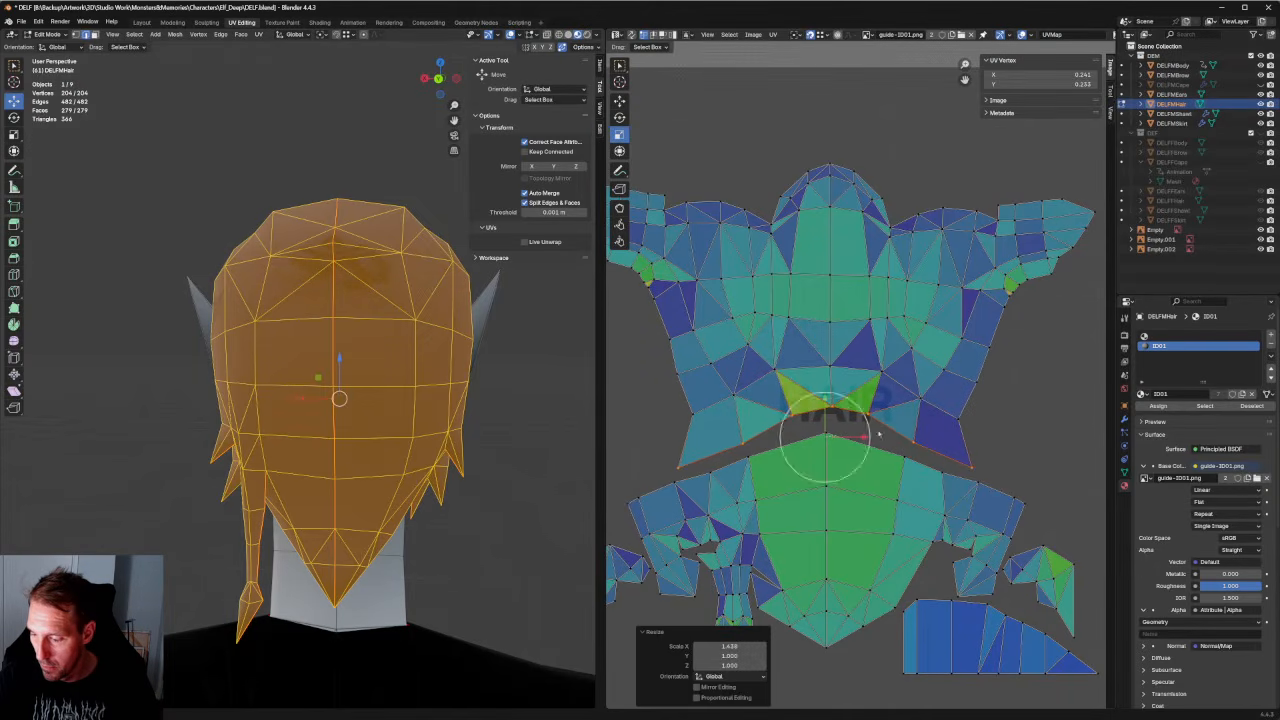
key(w)
key(alt+a)
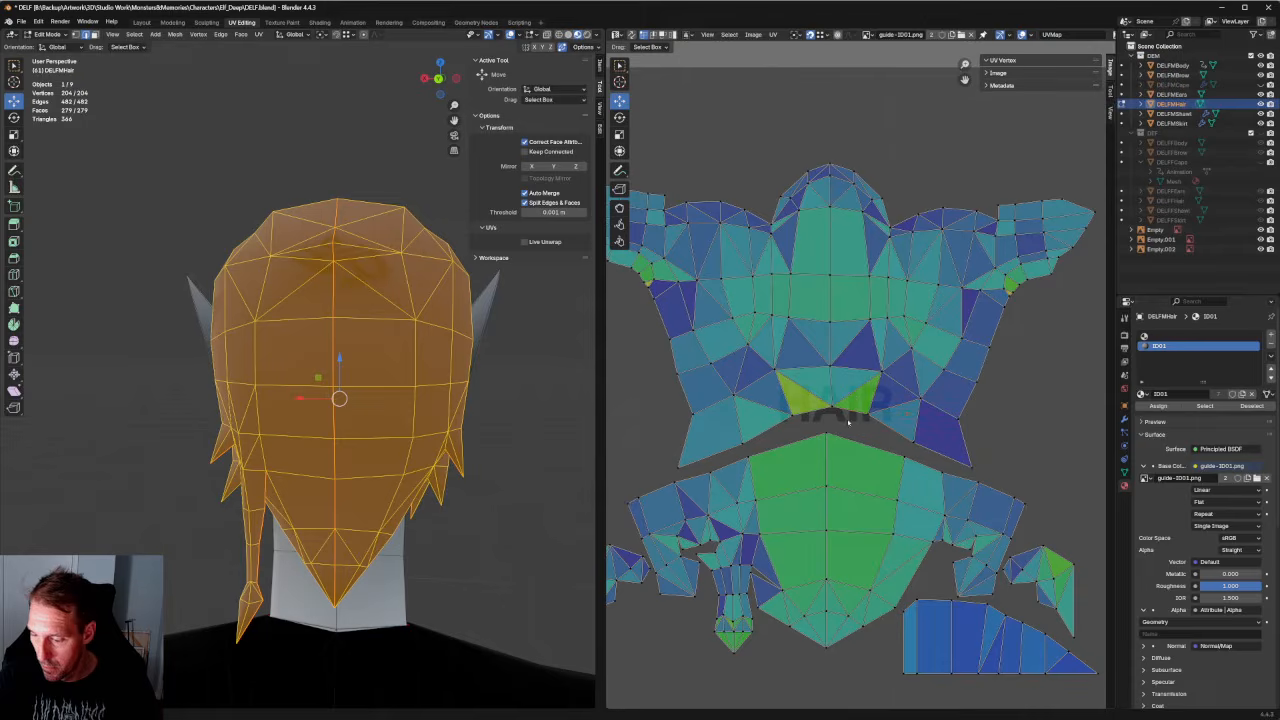
Try to stitch the upper island's edge beside the centre of the gap, with Use Limit enabled, limit 122.87 and Edge operation mode.
click(852, 414)
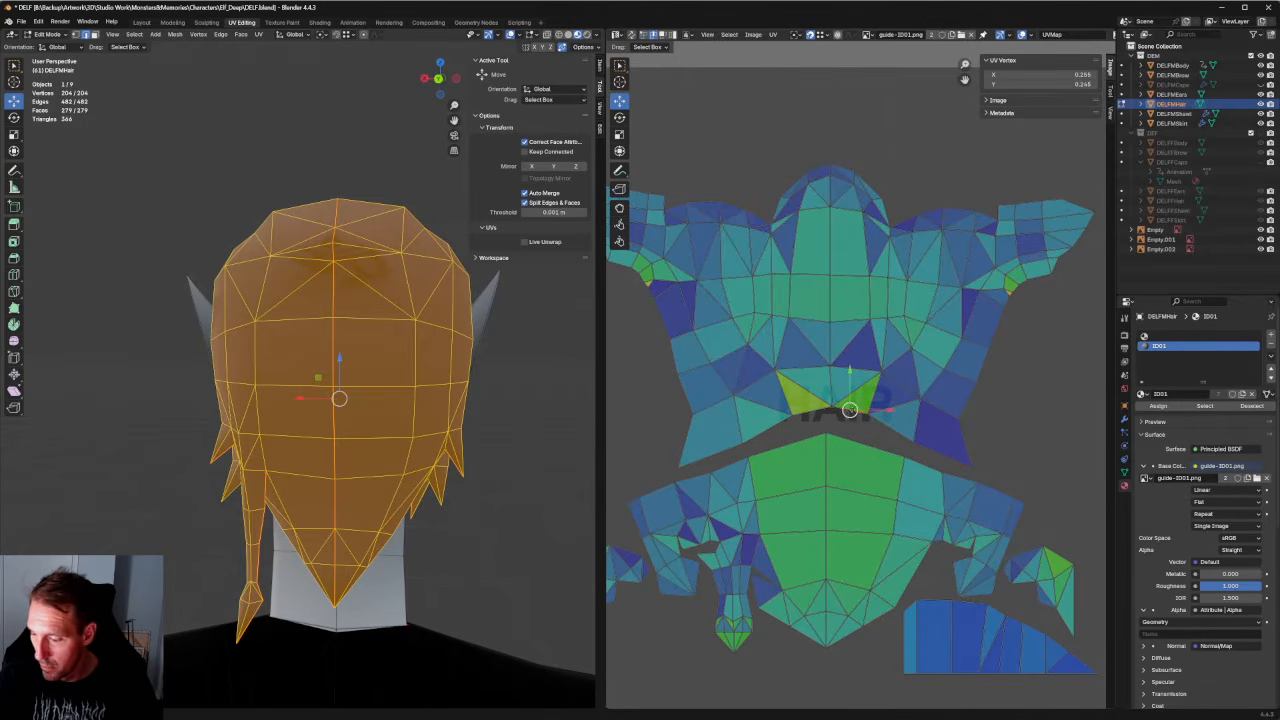
key(u)
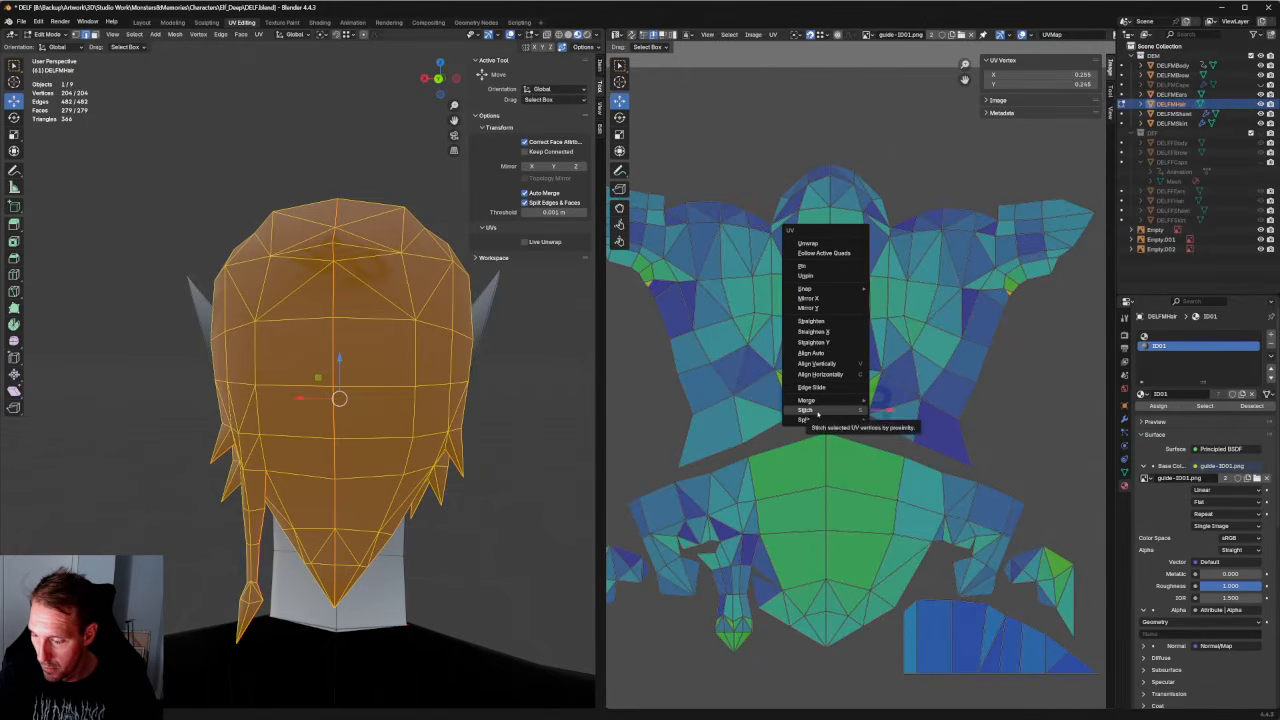
click(818, 412)
click(697, 623)
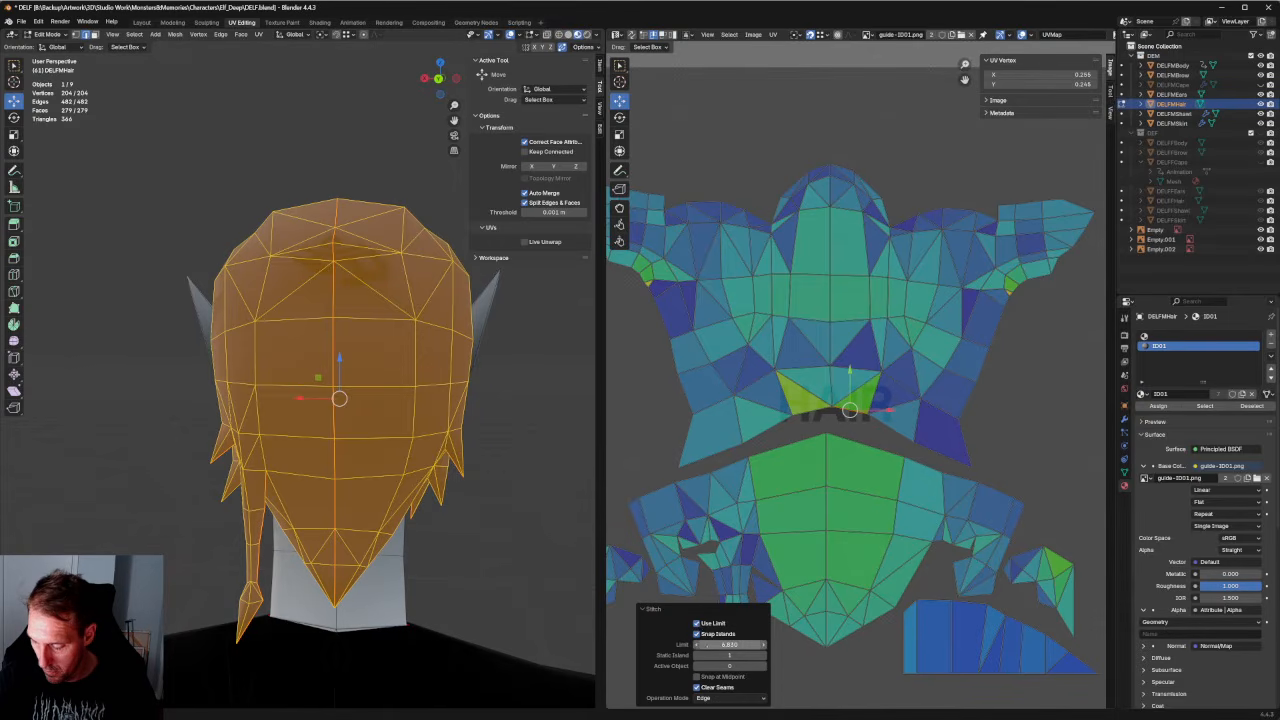
drag(730, 644, 700, 655)
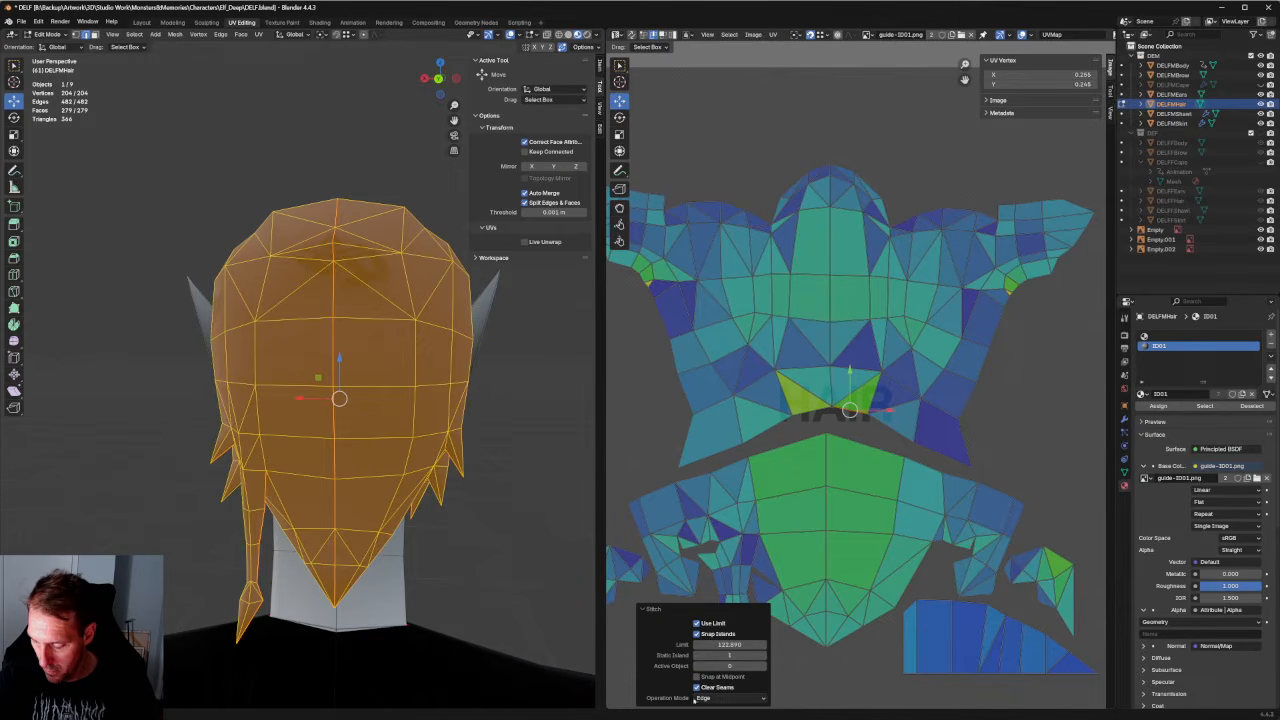
click(700, 698)
click(728, 687)
Try to stitch the lower hair island's top edge just right of its peak to the upper island, and undo it.
drag(850, 410, 841, 465)
key(ctrl+z)
right_click(852, 446)
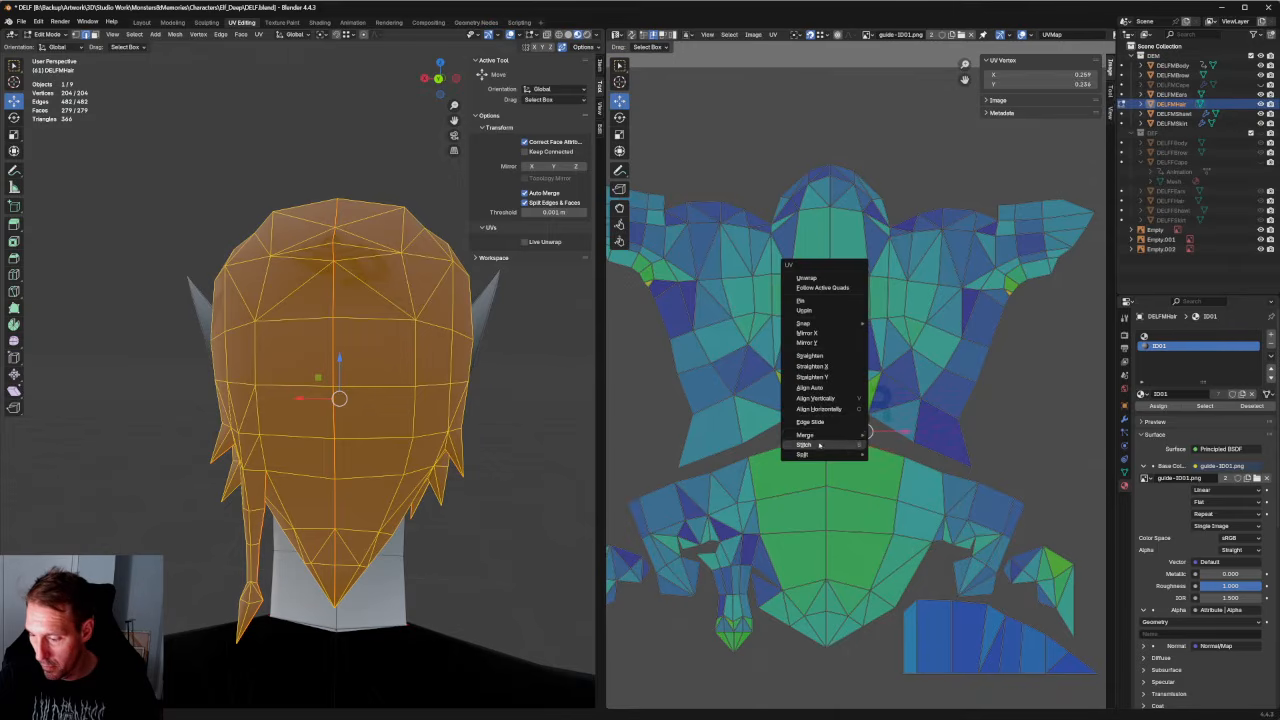
click(820, 446)
key(ctrl+z)
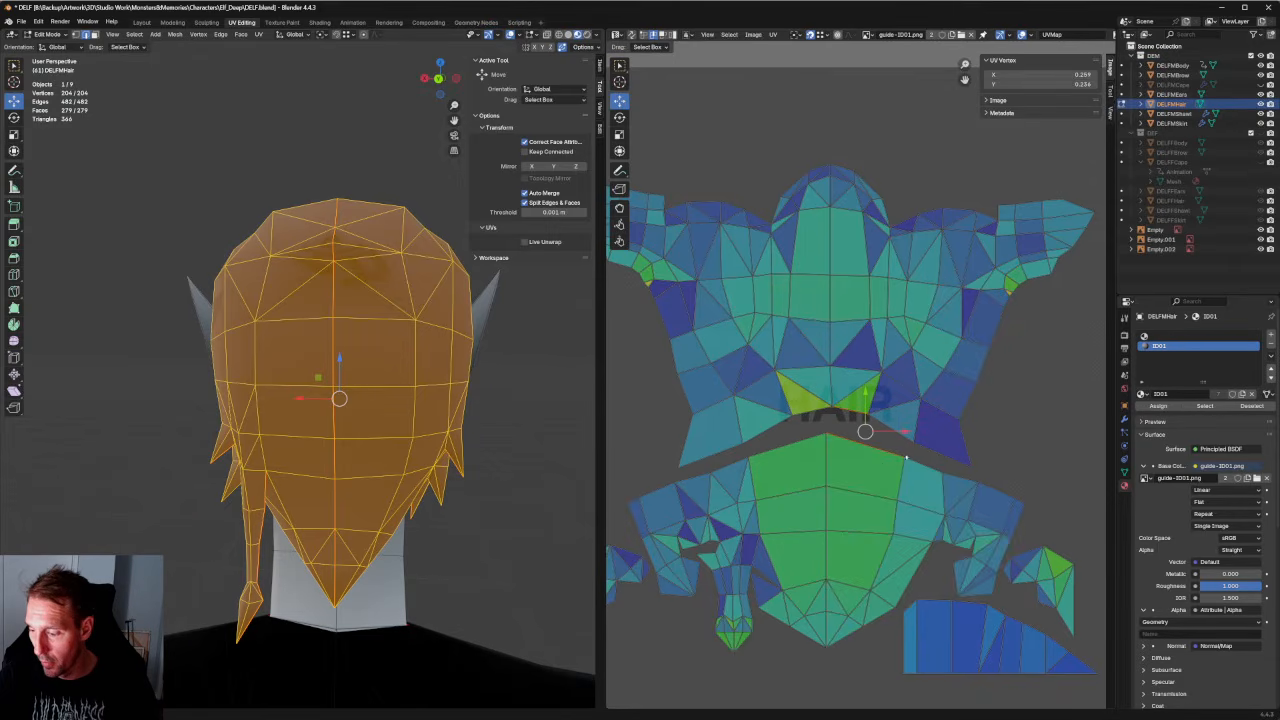
Try to stitch the upper island's lower boundary edge right of centre to the matching lower island, and undo the stitch.
middle_drag(947, 427, 886, 438)
click(951, 429)
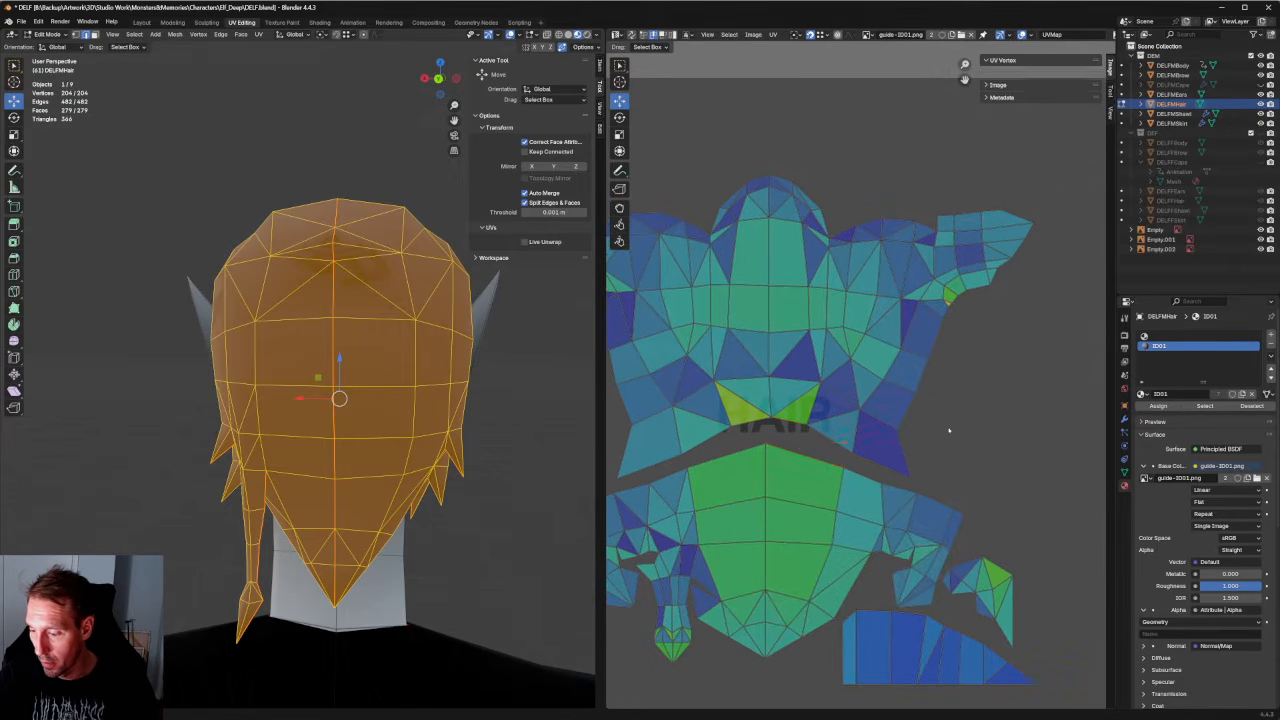
click(828, 443)
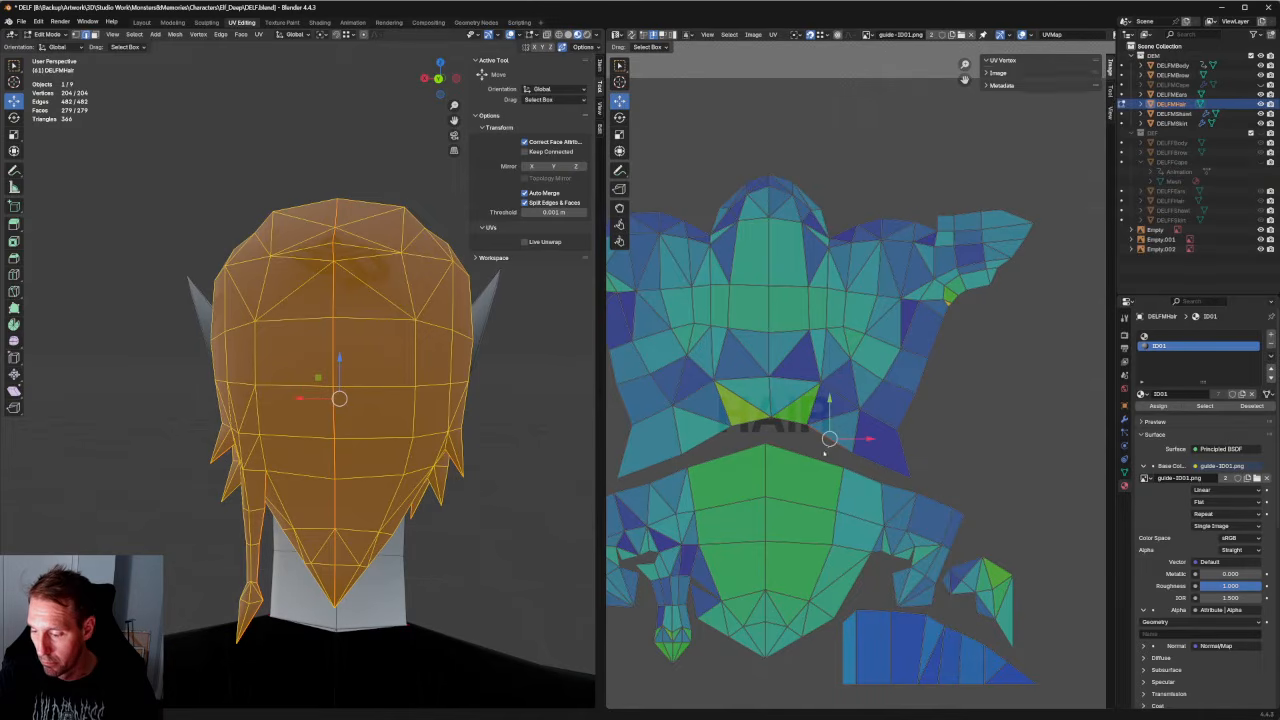
right_click(804, 458)
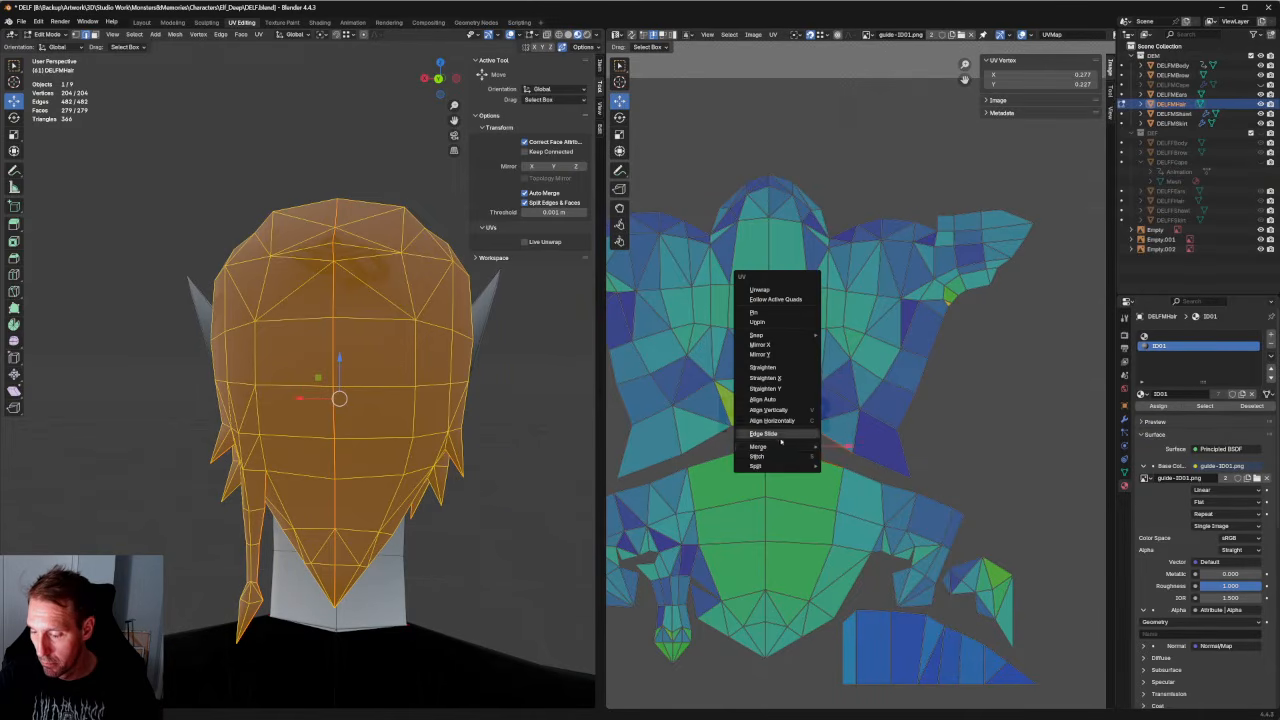
click(778, 458)
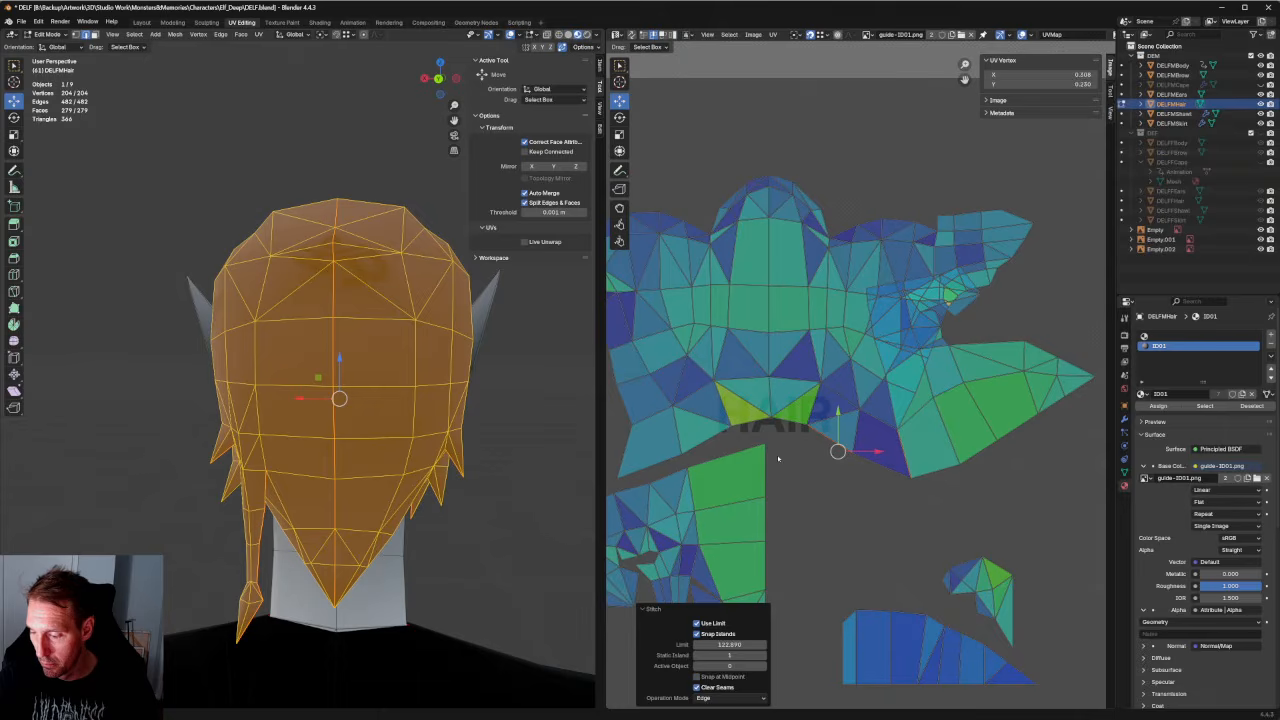
key(ctrl+z)
Try to move the upper island's right corner edge onto the lower island's top edge right of the peak and stitch it there, and undo both.
click(891, 467)
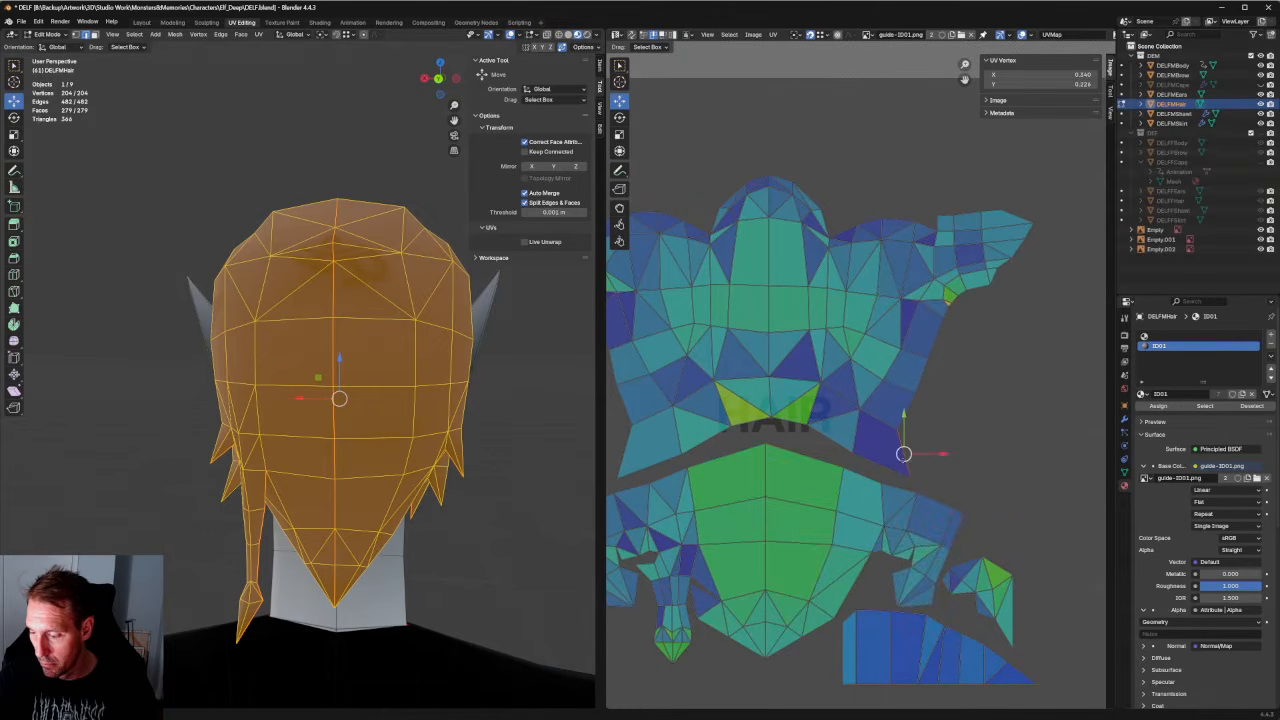
key(e)
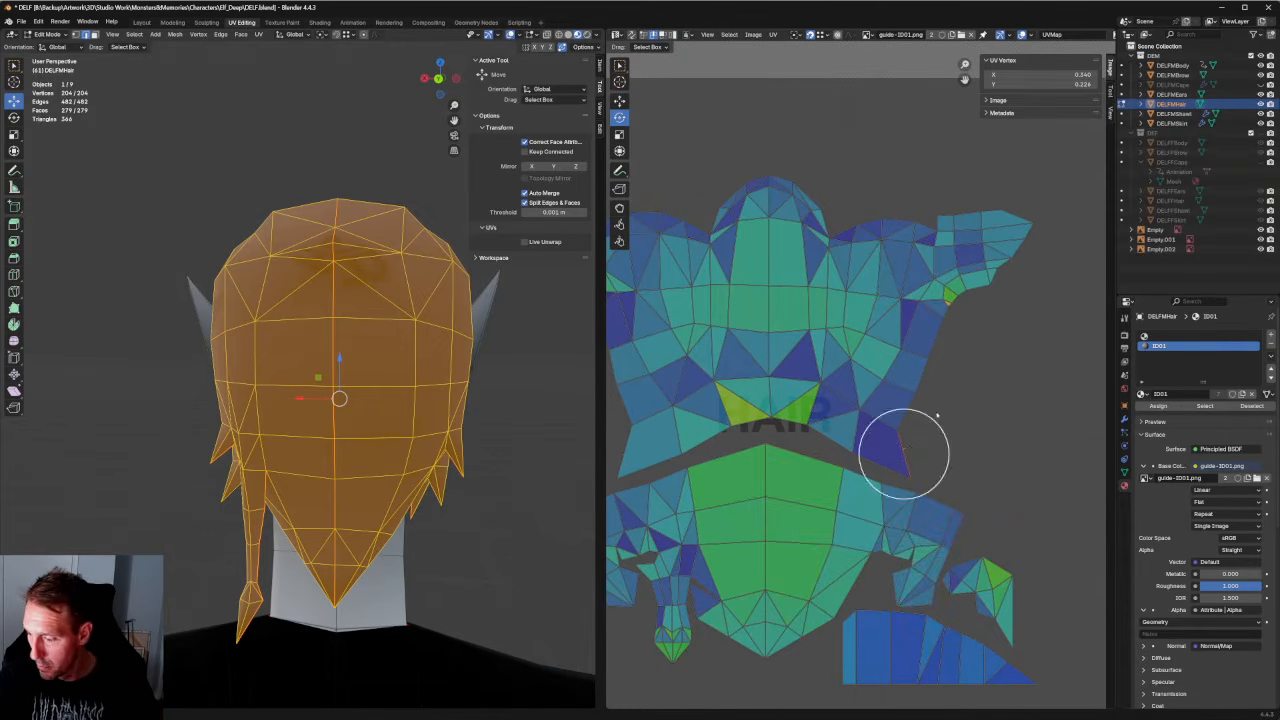
drag(937, 415, 816, 453)
key(w)
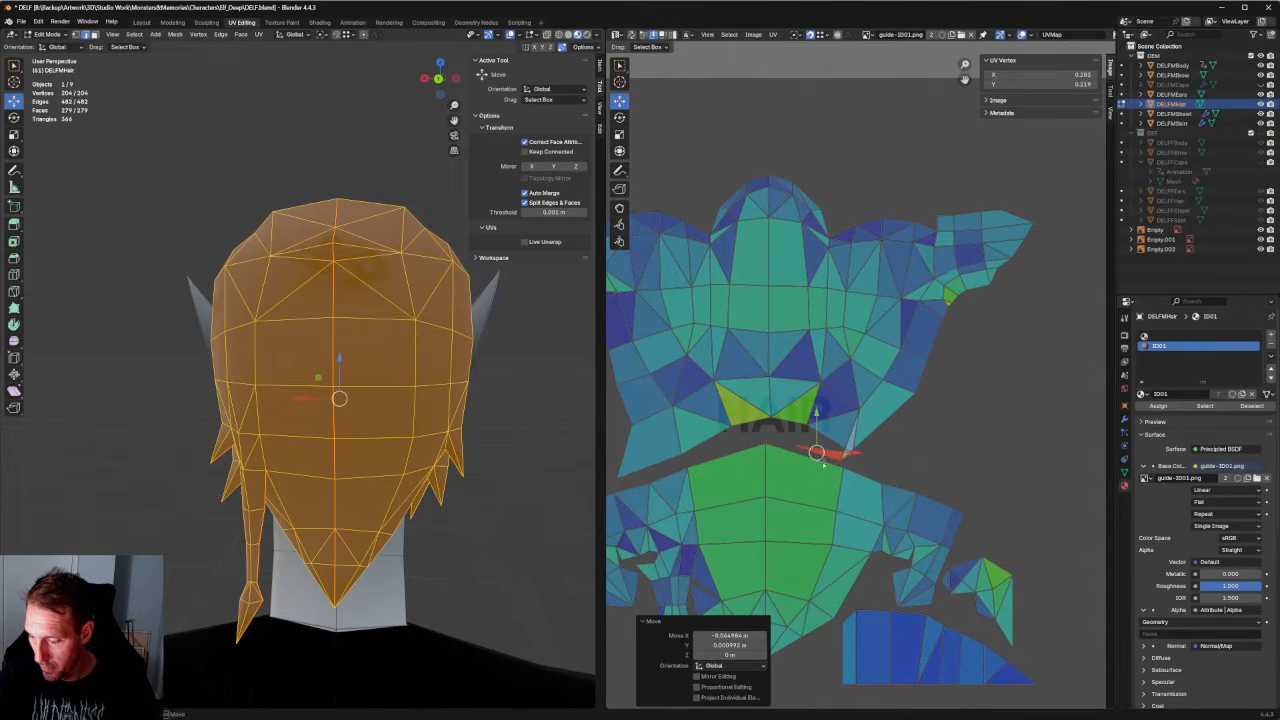
right_click(816, 453)
click(798, 463)
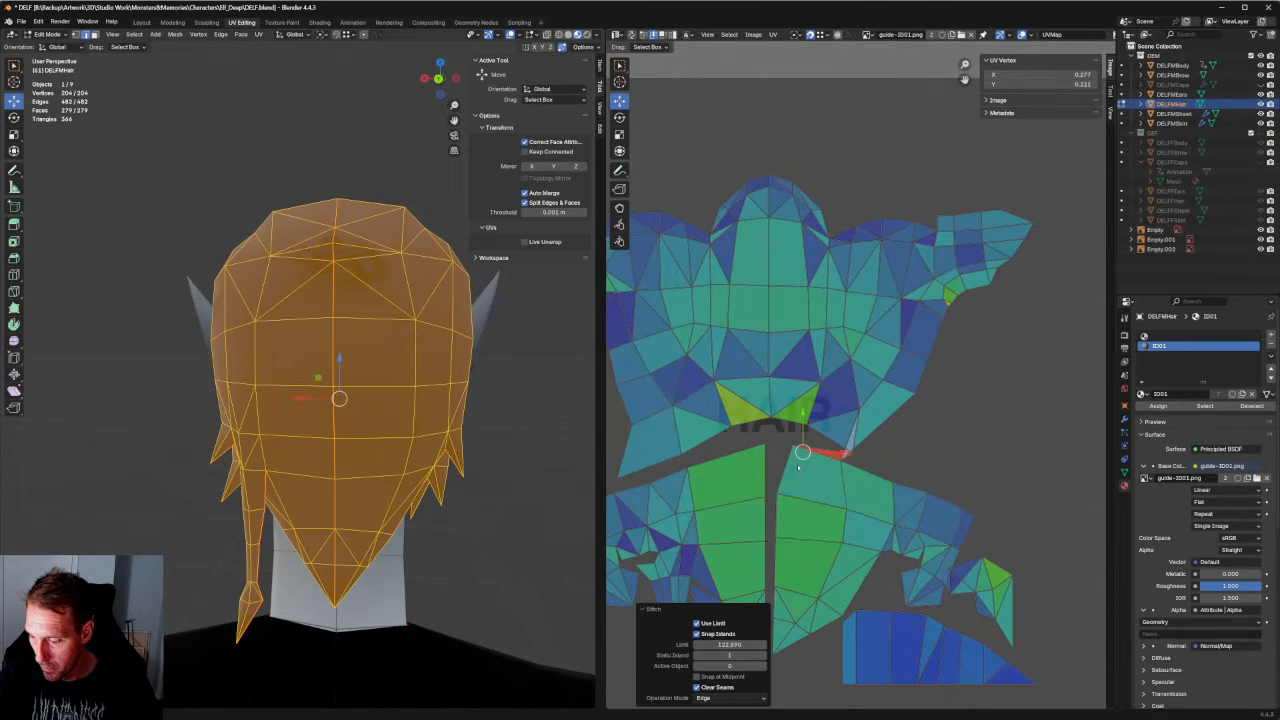
key(ctrl+z)
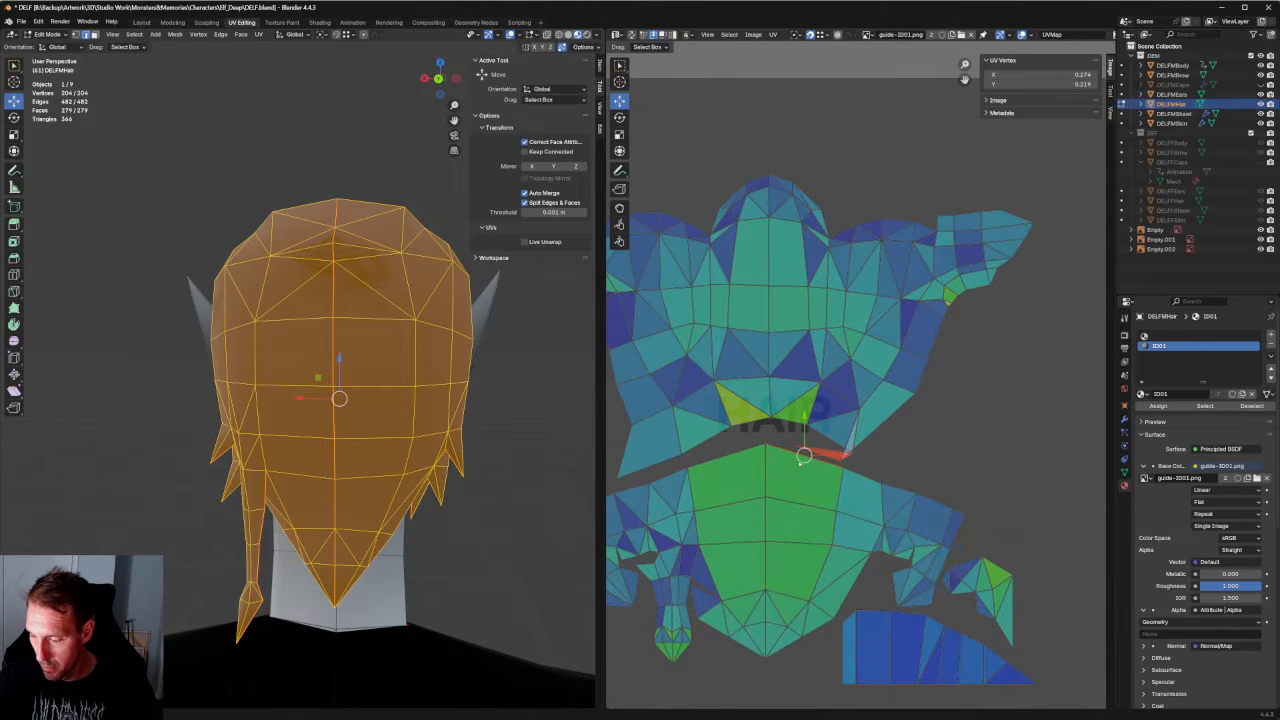
key(ctrl+z)
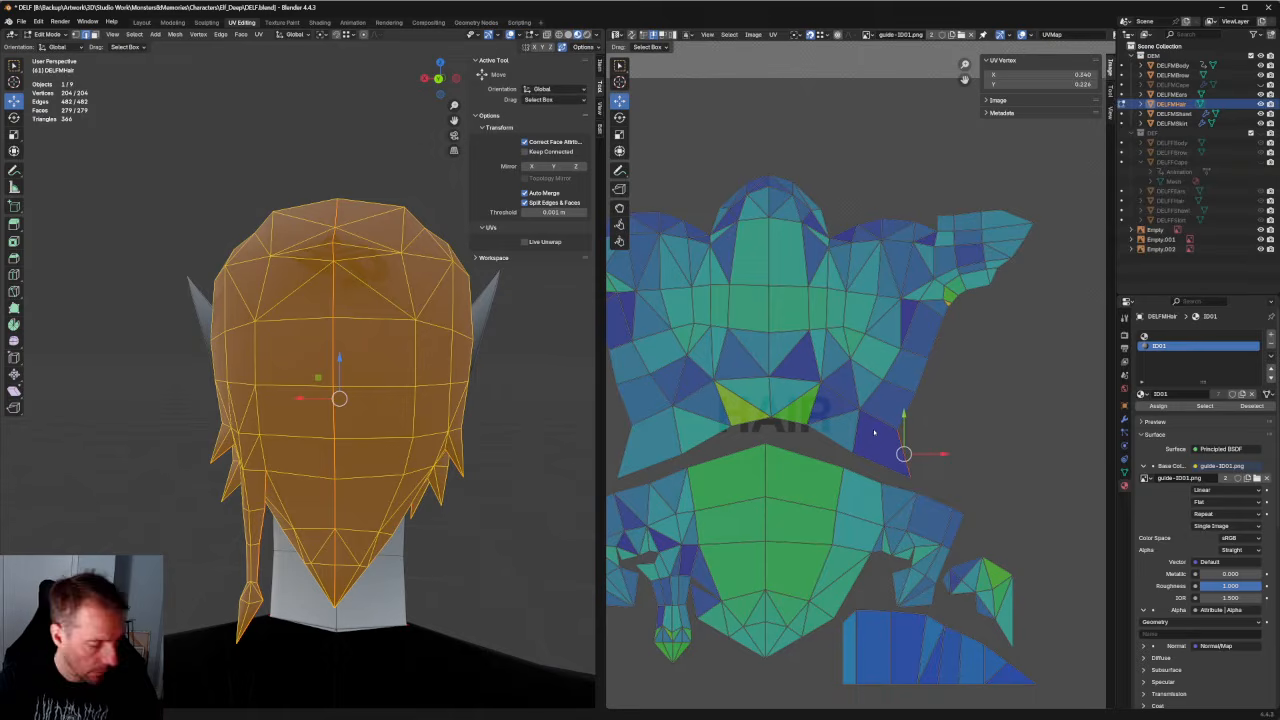
Scale the upper island's lower corner and neighbouring boundary vertices to about 0.35 along X only, and move them up 0.0129 along Y.
key(g)
click(909, 477)
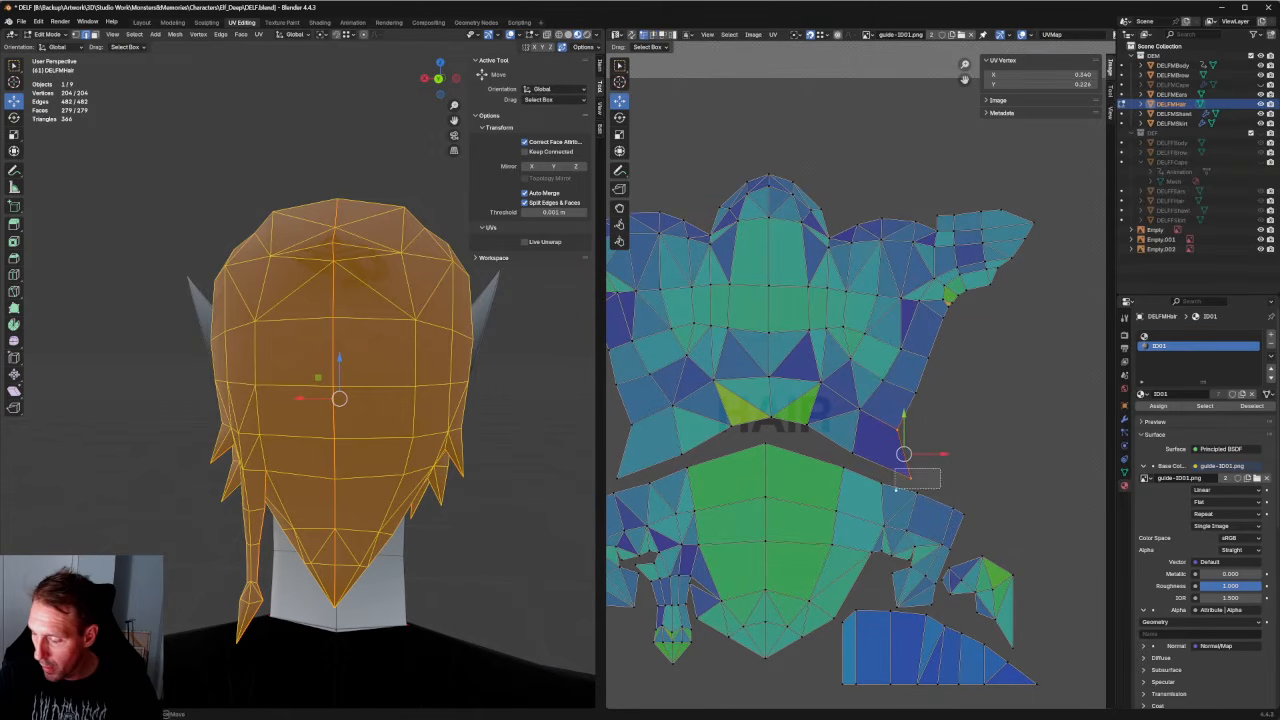
shift+drag(862, 443, 843, 460)
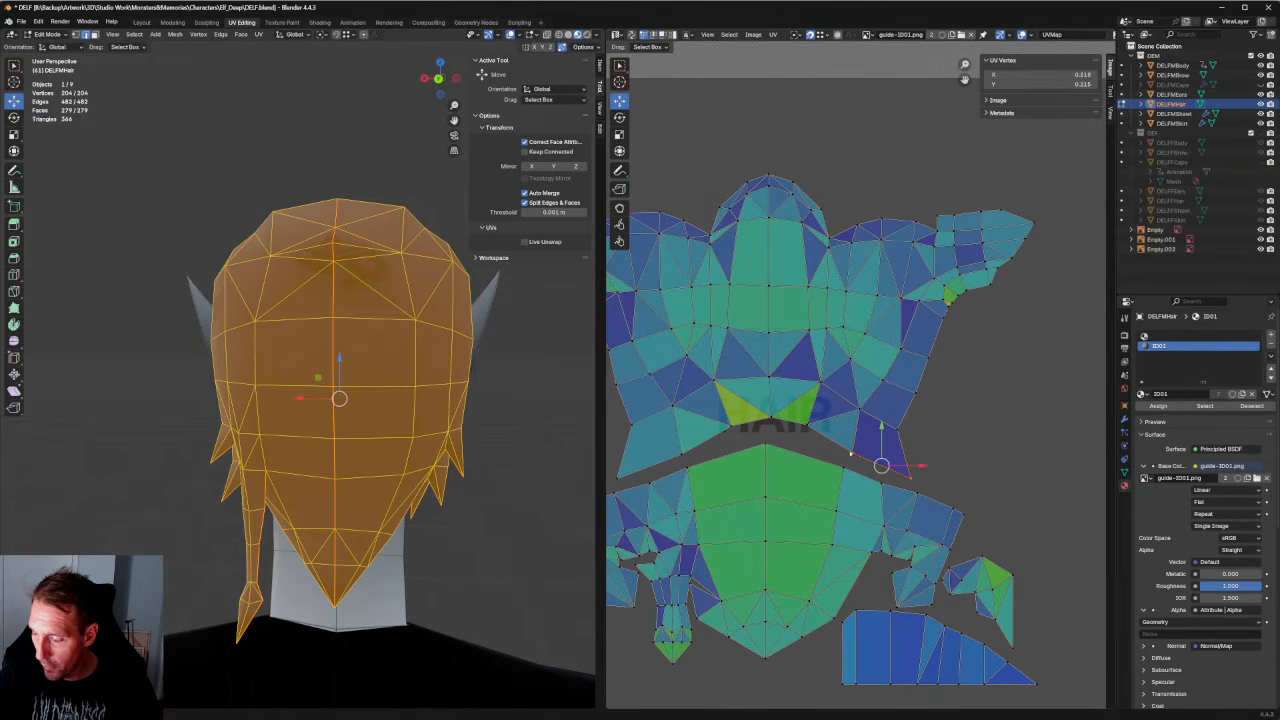
shift+drag(690, 449, 662, 467)
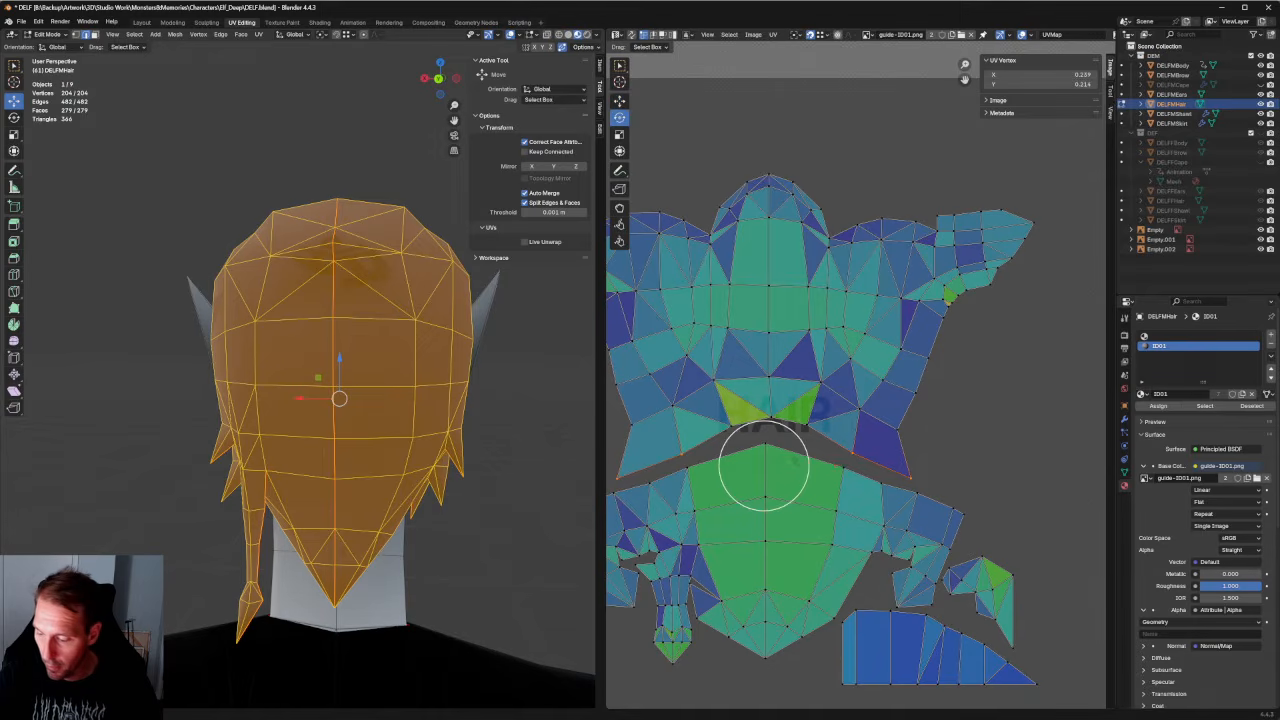
key(s)
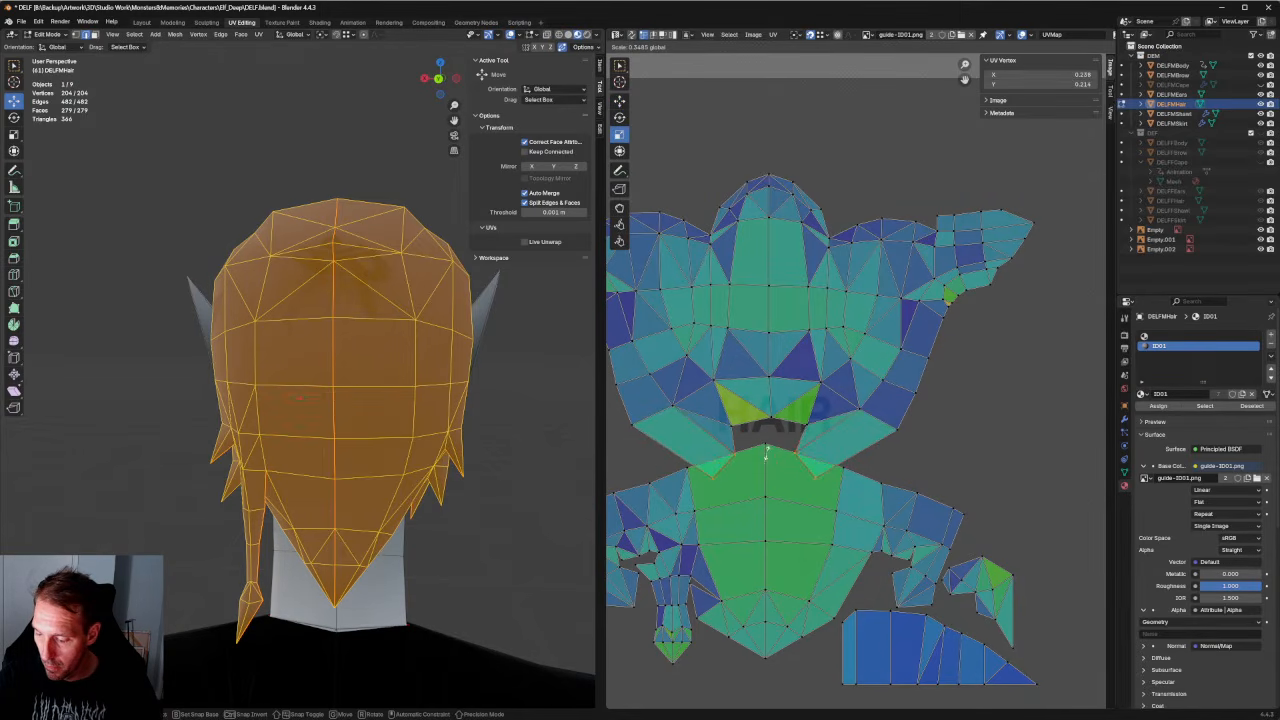
click(766, 449)
key(g)
key(y)
click(770, 430)
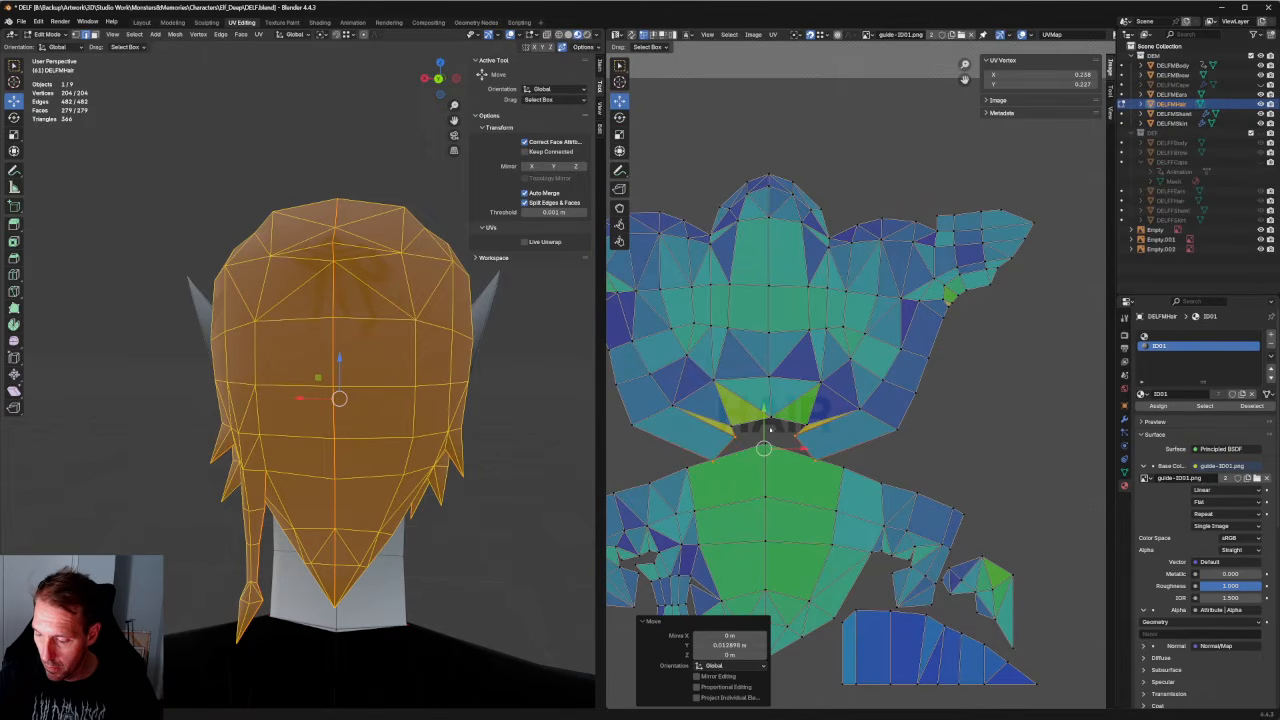
Unwrap the inner boundary vertices beside the central gap of the upper island.
key(u)
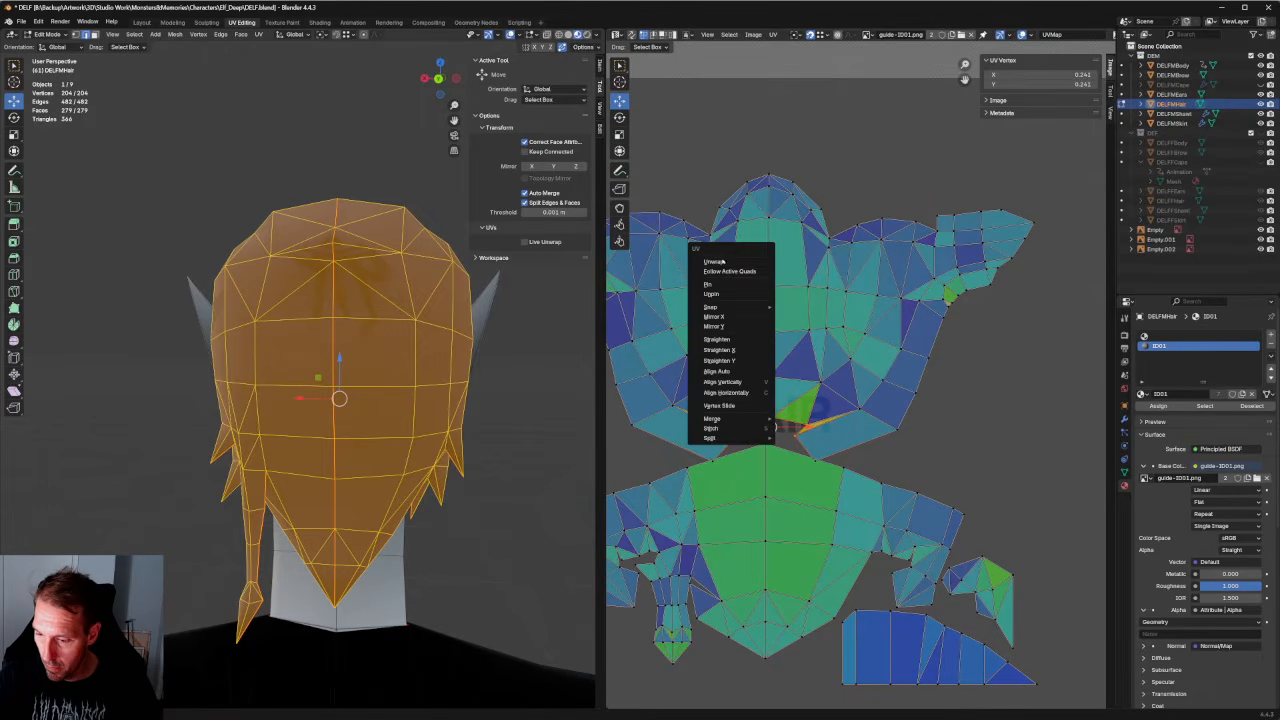
click(734, 263)
click(817, 435)
Move the upper island's two inner lower corner vertices onto the lower island's central peak.
click(812, 463)
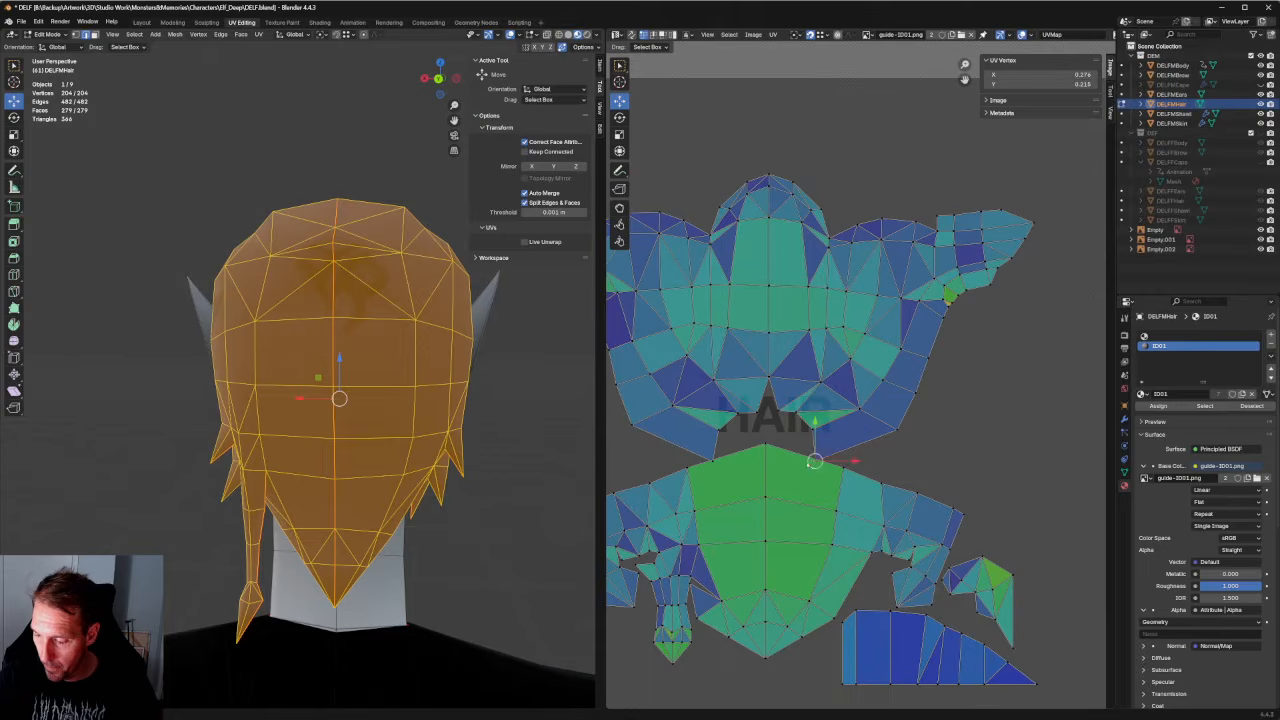
key(g)
click(768, 444)
click(717, 460)
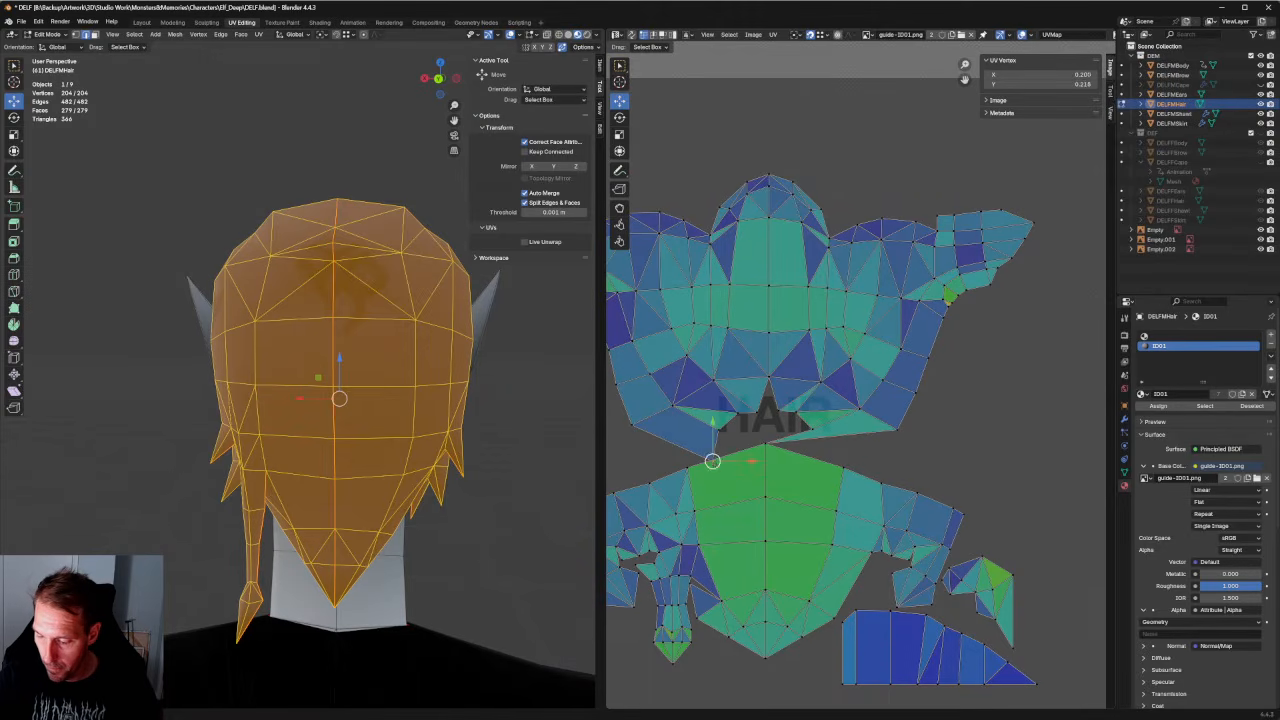
key(g)
click(762, 440)
Move the upper island's outer lower vertices on both sides onto the two upper corners of the lower island's central section.
click(632, 432)
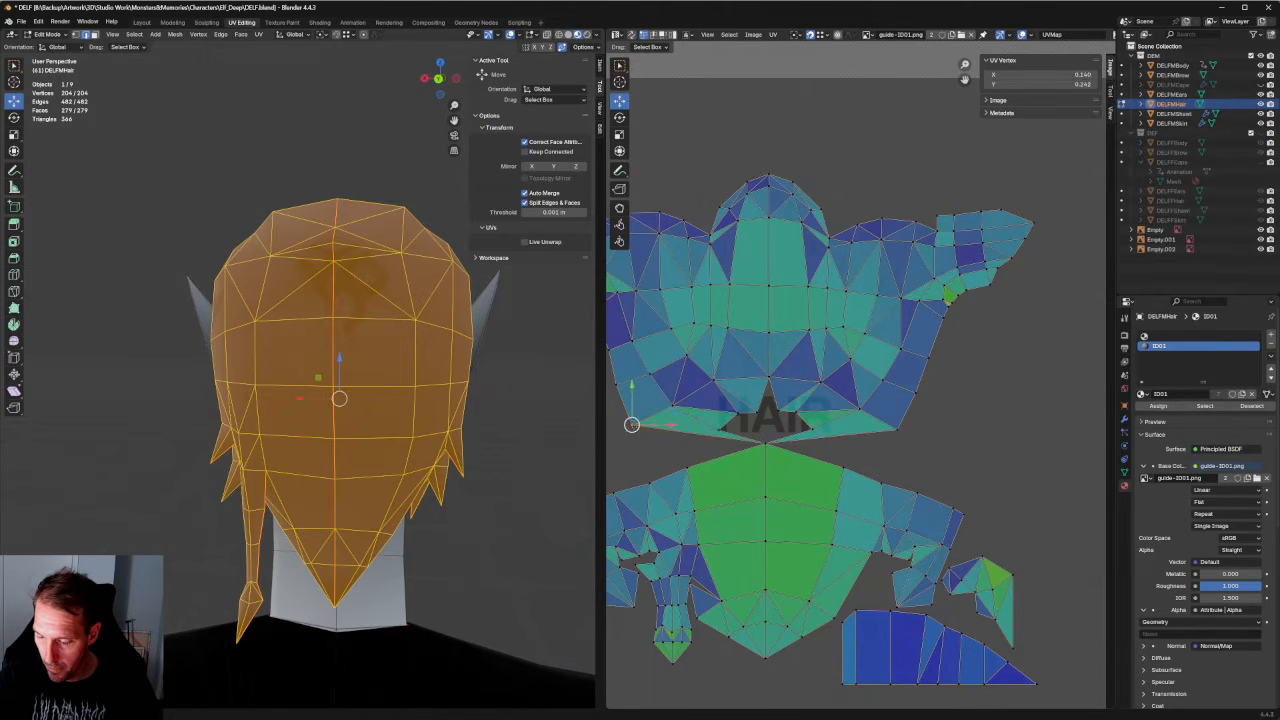
key(g)
click(700, 461)
click(894, 429)
key(g)
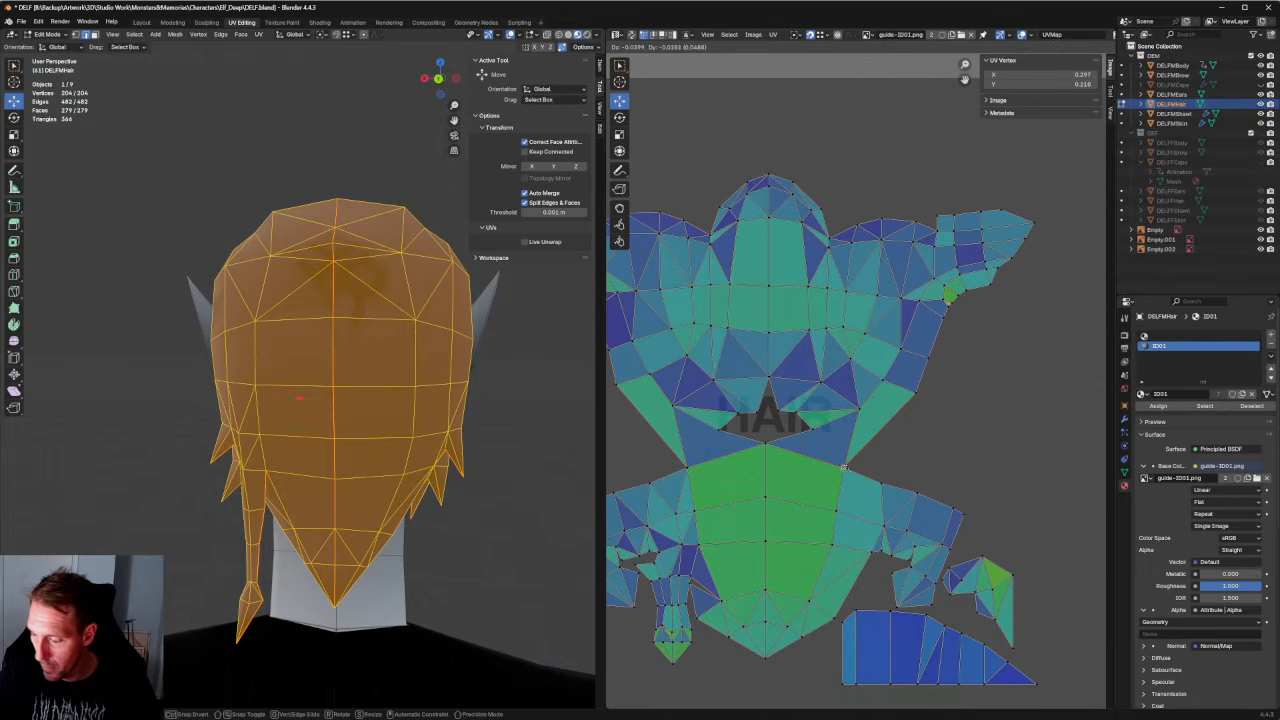
click(843, 467)
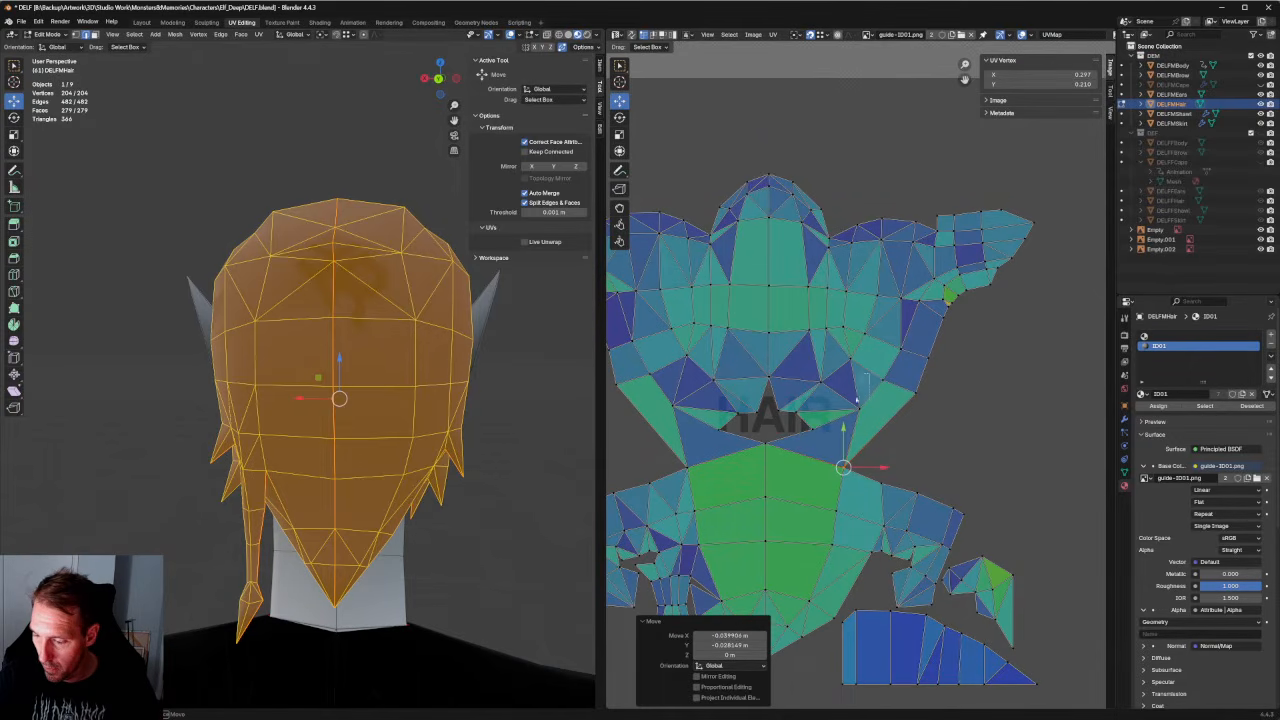
Try to unwrap the vertices around the gap between the two islands, and undo it.
drag(856, 400, 727, 433)
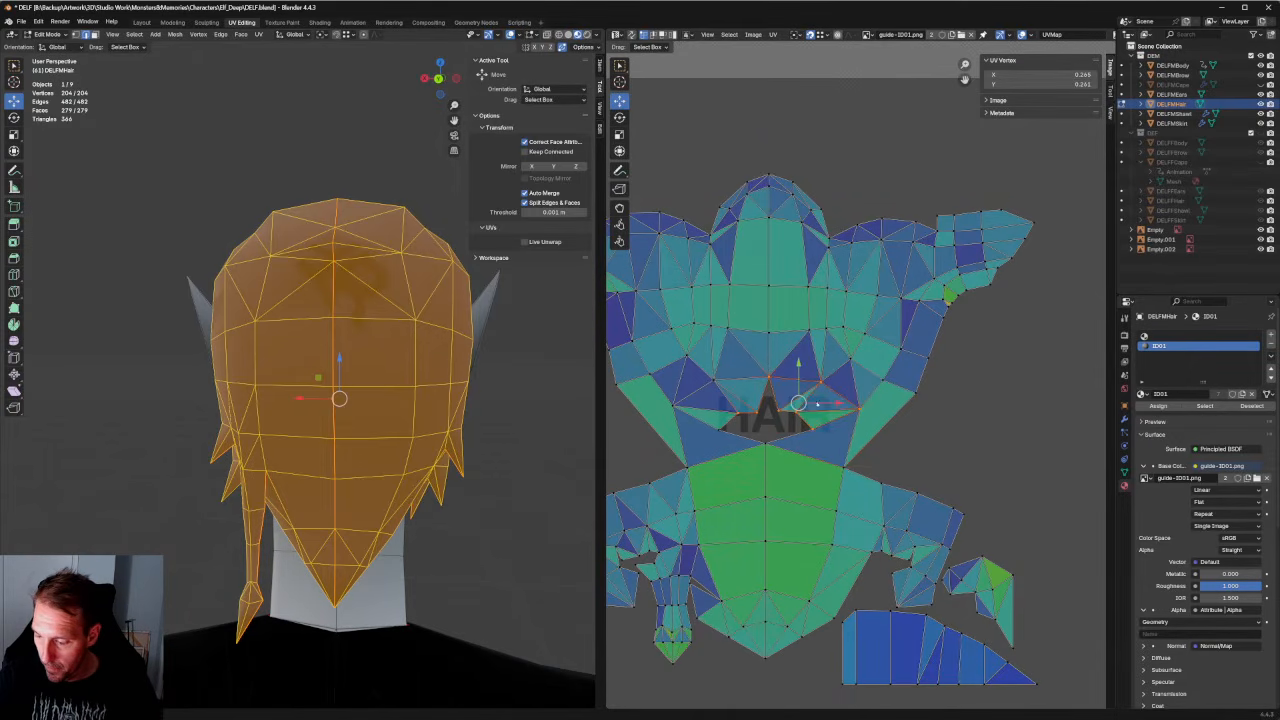
shift+click(721, 432)
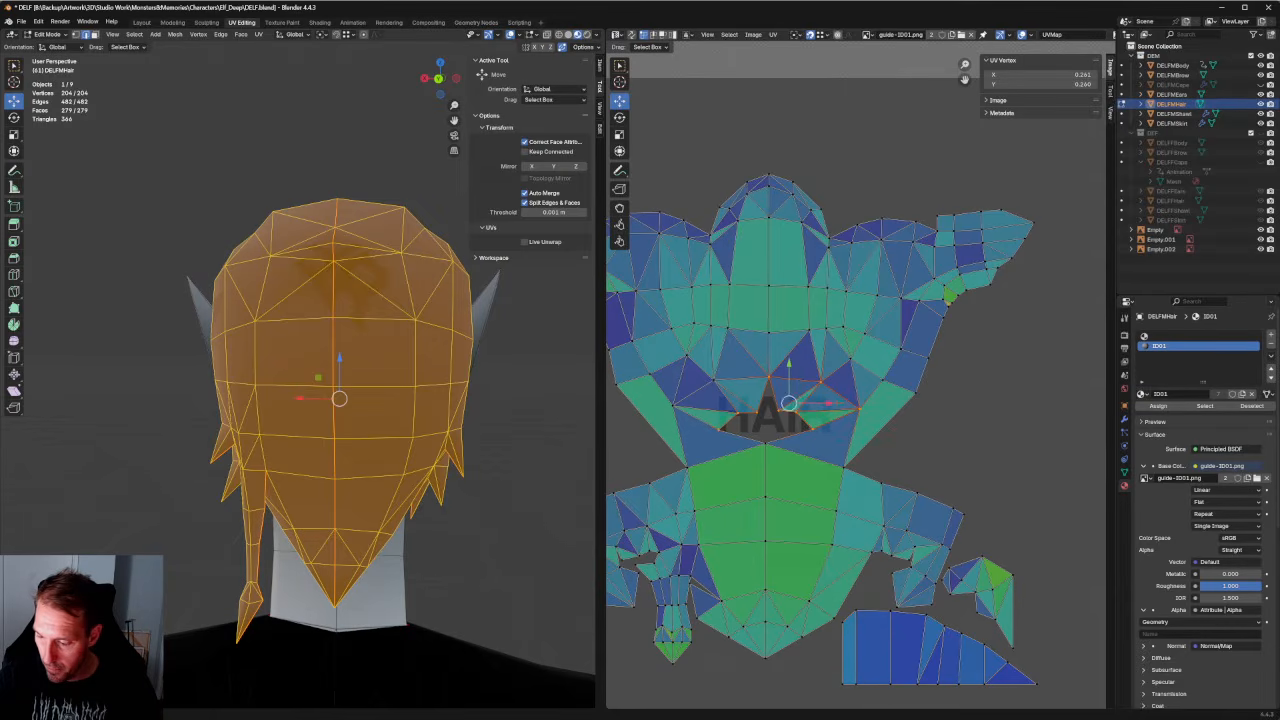
right_click(765, 401)
click(765, 401)
key(ctrl+z)
Align the two facing vertices on the gap's lower side horizontally and vertically so they meet at the centre.
click(815, 430)
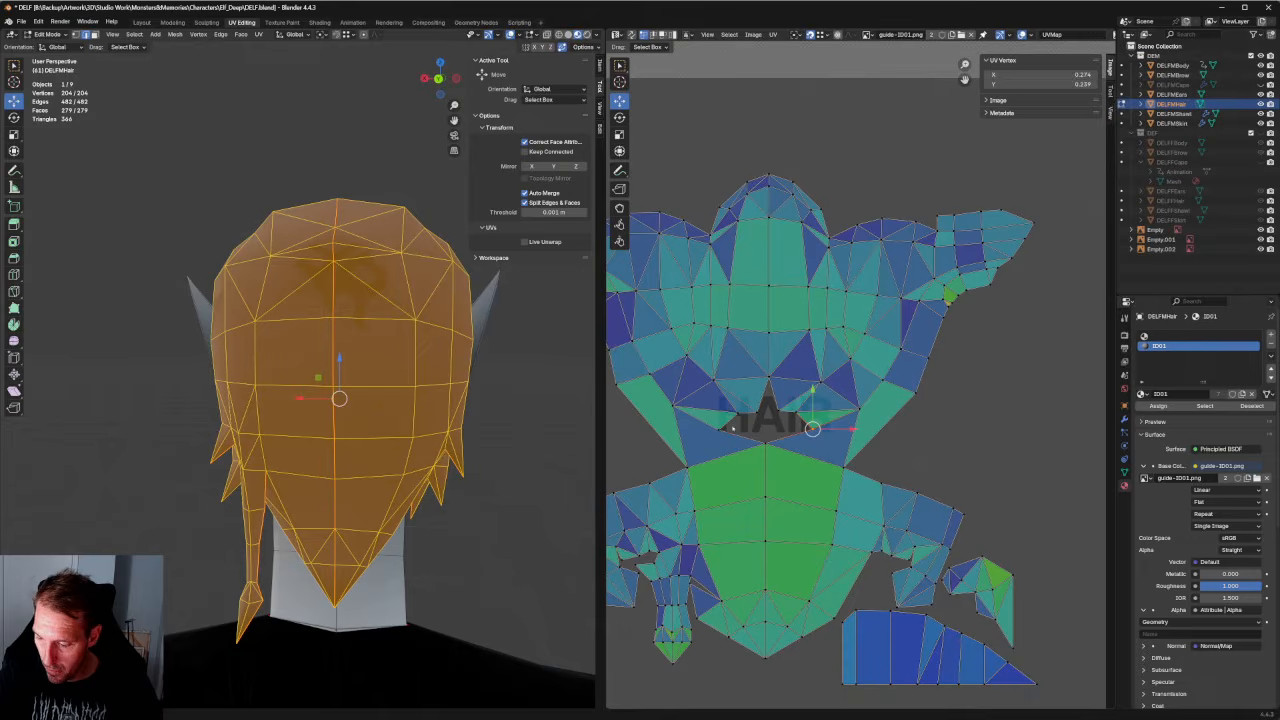
click(765, 429)
click(820, 424)
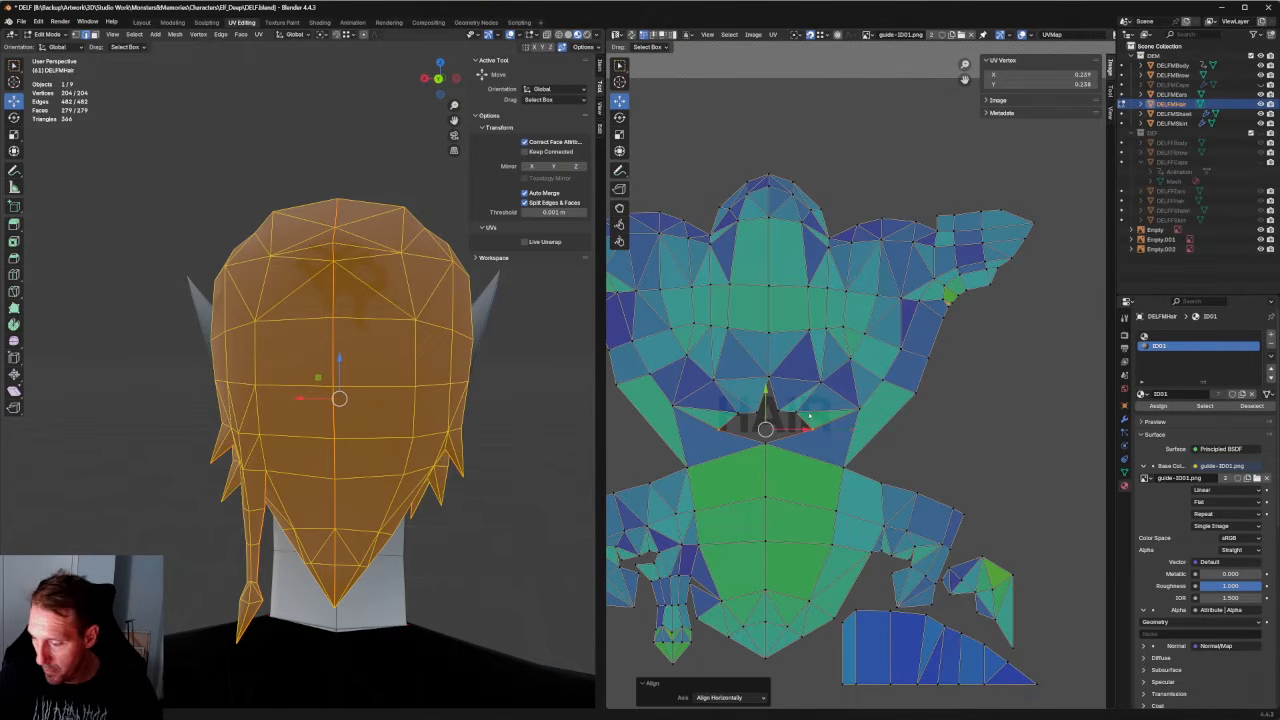
right_click(810, 415)
click(811, 406)
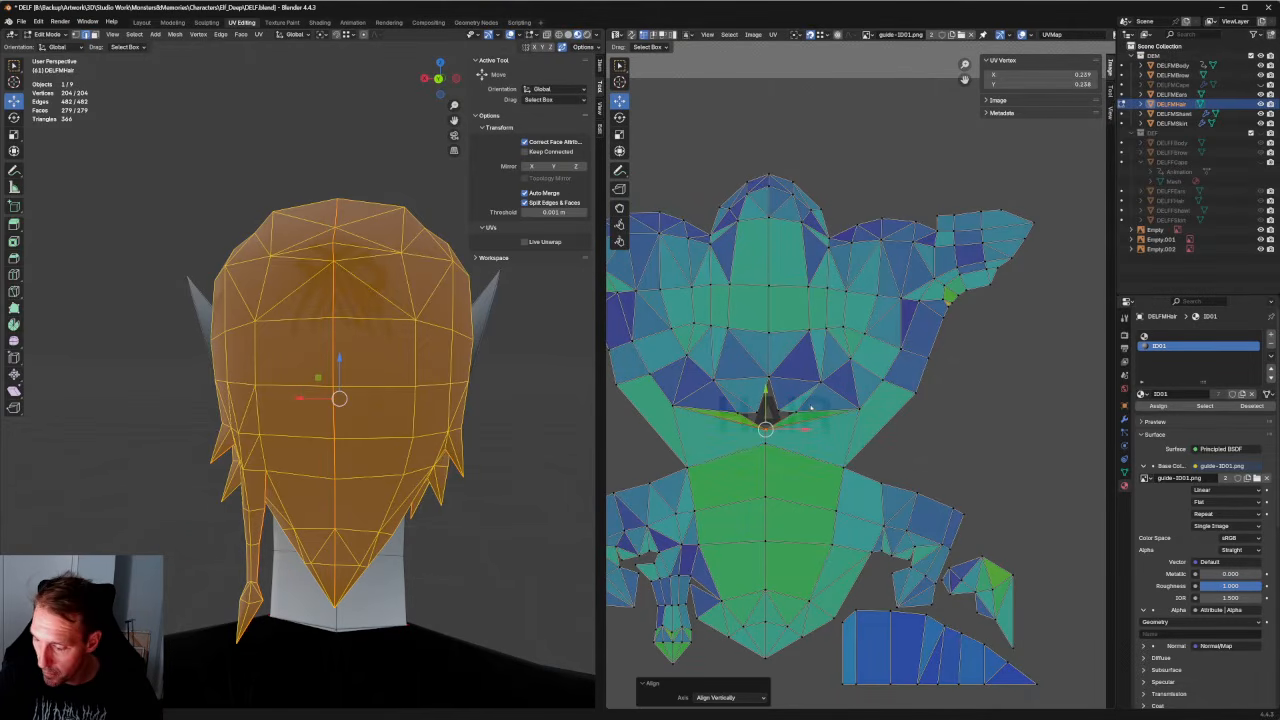
Align the gap's top centre vertex down to about the level of its two side vertices.
click(768, 411)
right_click(786, 417)
click(787, 417)
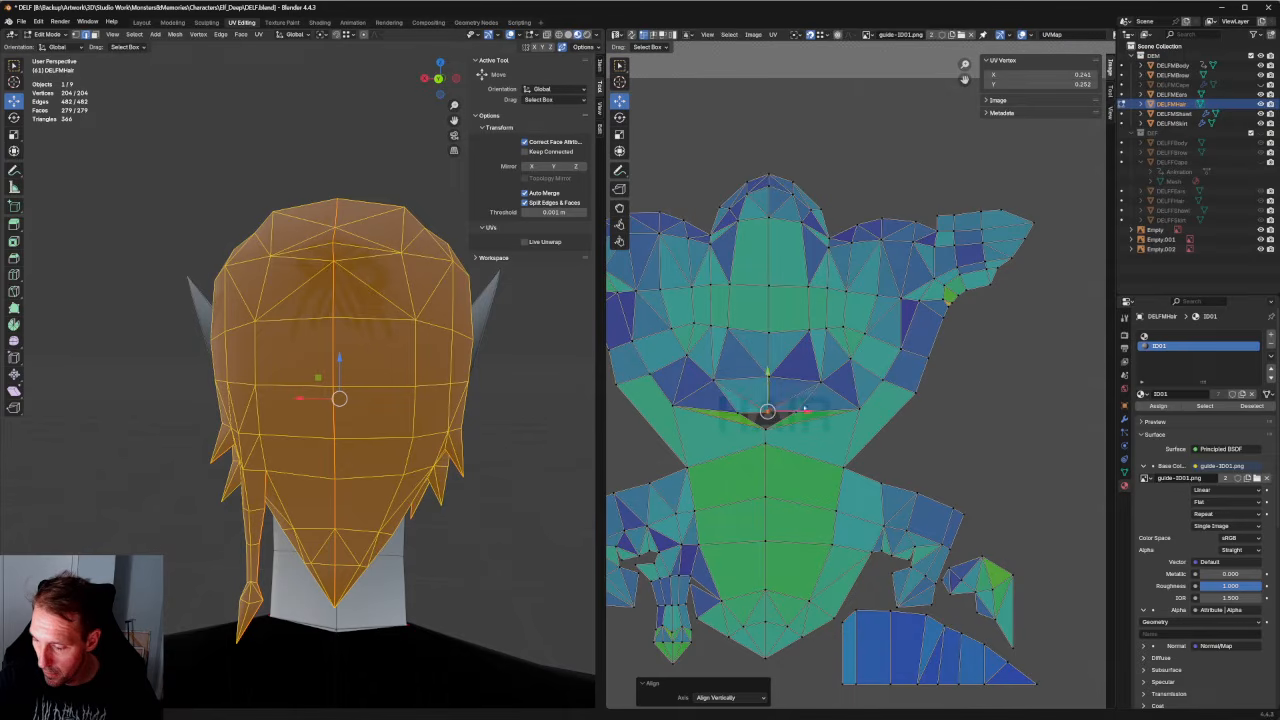
Try to reposition and horizontally align the upper vertices around the gap's centre, and undo the attempts.
key(g)
click(812, 408)
key(ctrl+z)
key(ctrl+z)
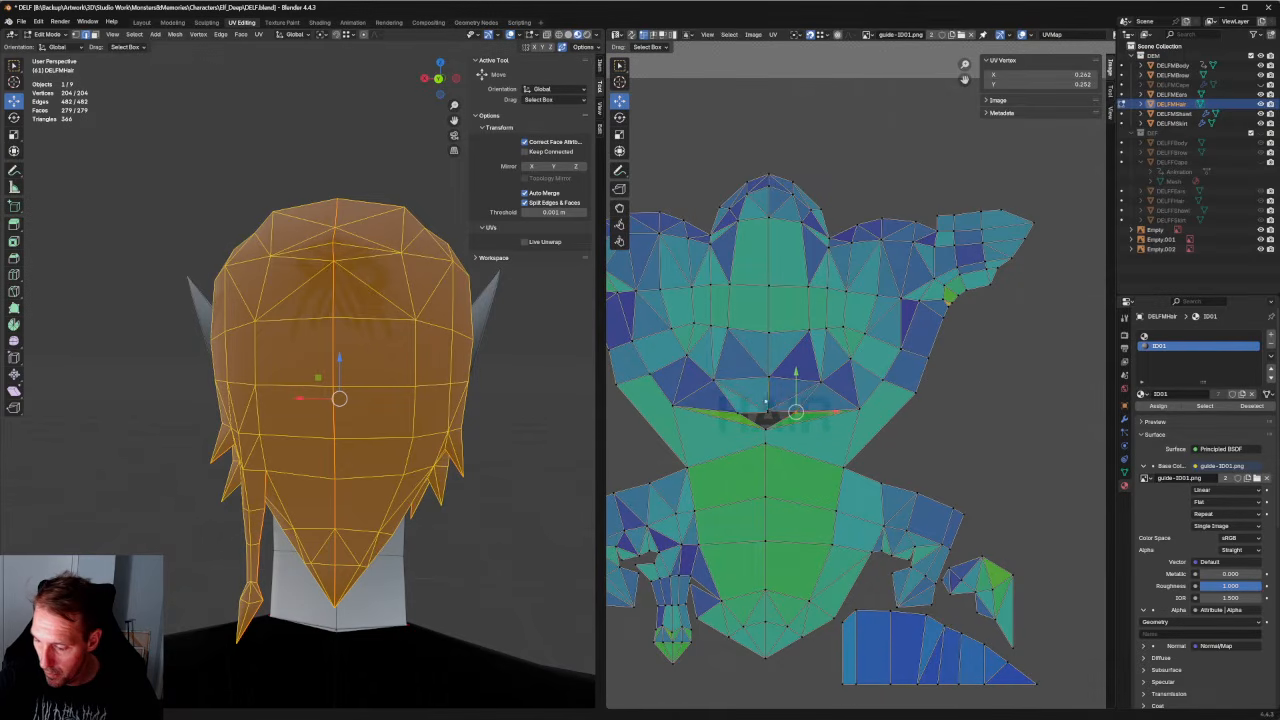
key(ctrl+z)
right_click(765, 402)
click(765, 402)
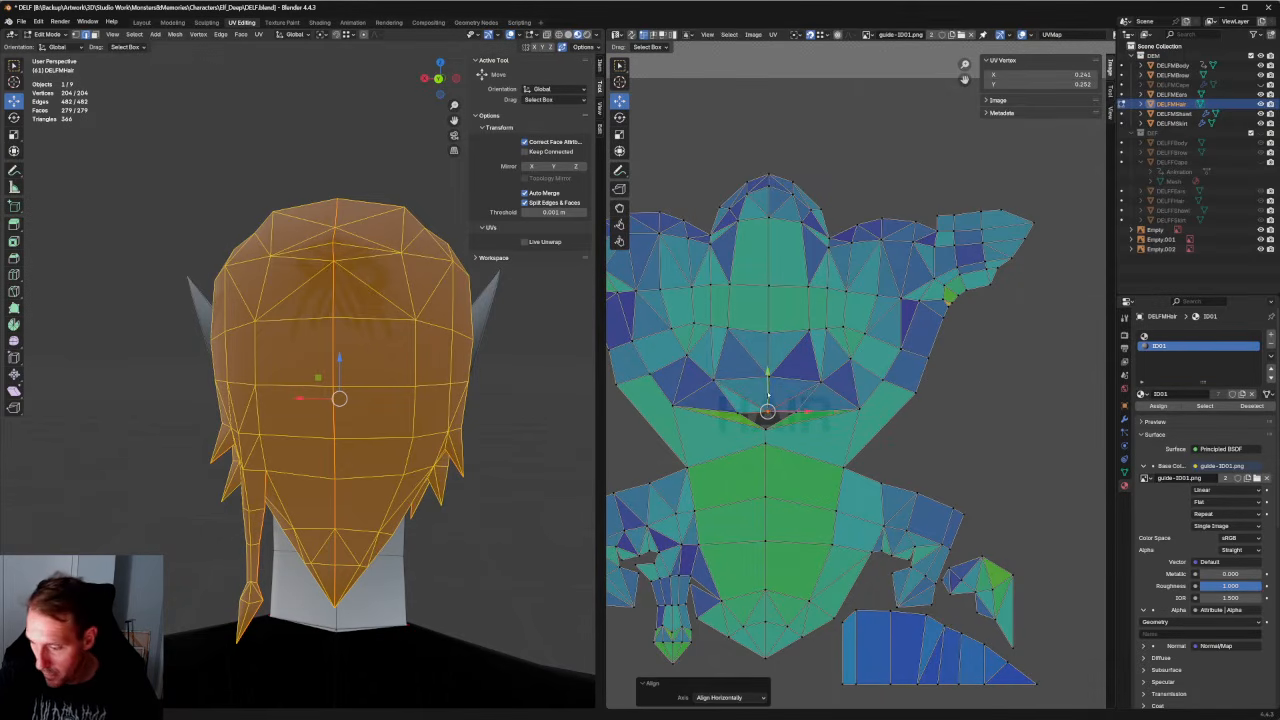
drag(768, 395, 834, 408)
key(ctrl+z)
key(ctrl+z)
Align the gap's two side vertices vertically so they meet on the centre line, and clear the selection.
click(800, 413)
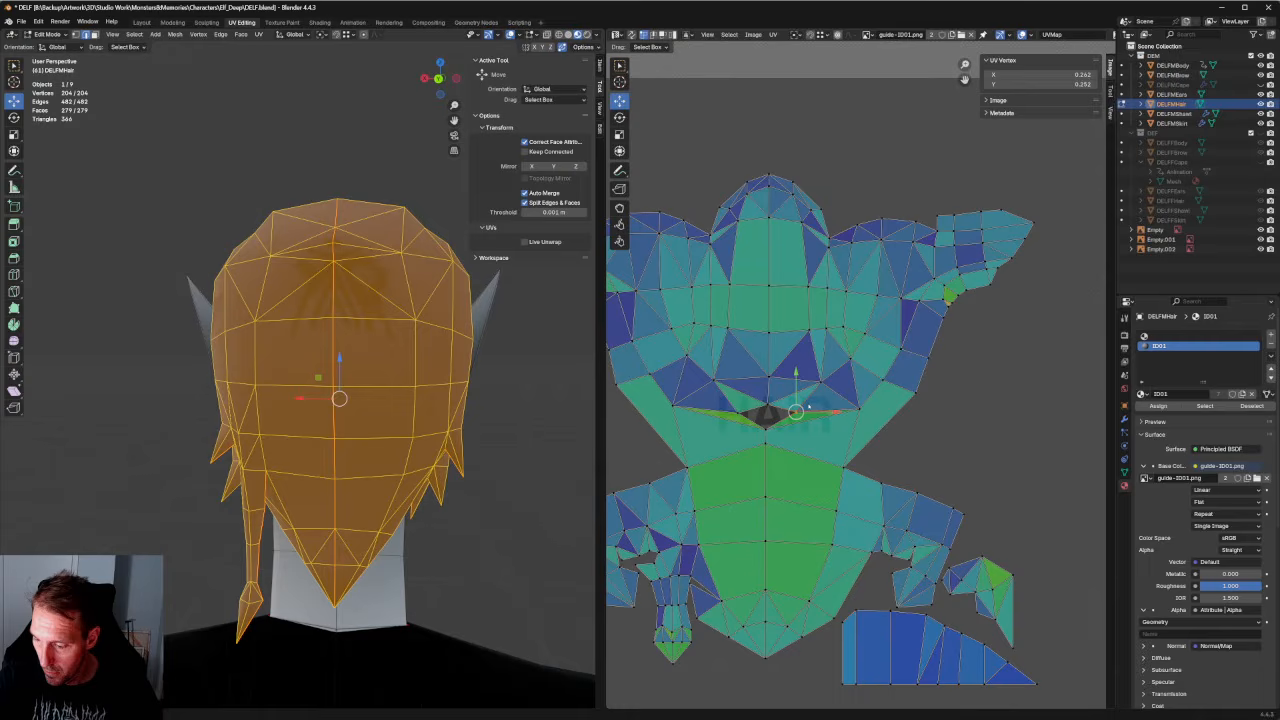
shift+click(745, 415)
key(shift+w)
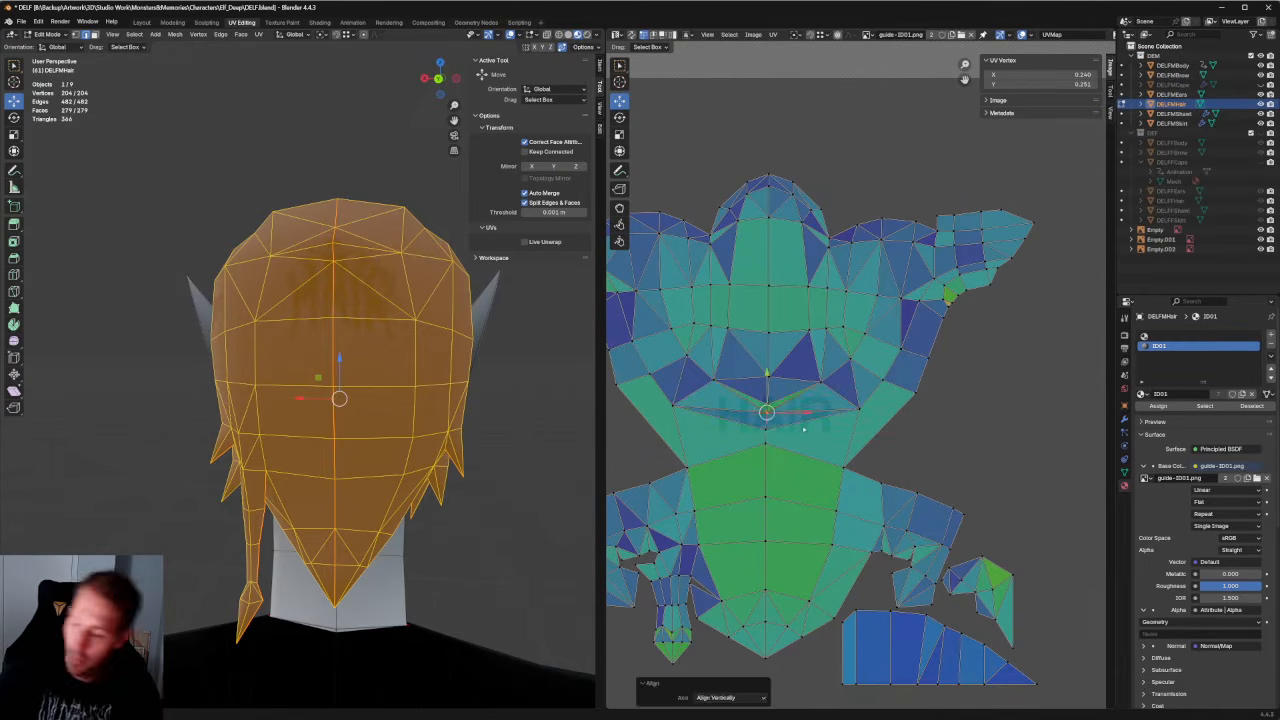
key(alt+a)
drag(754, 388, 788, 432)
key(alt+a)
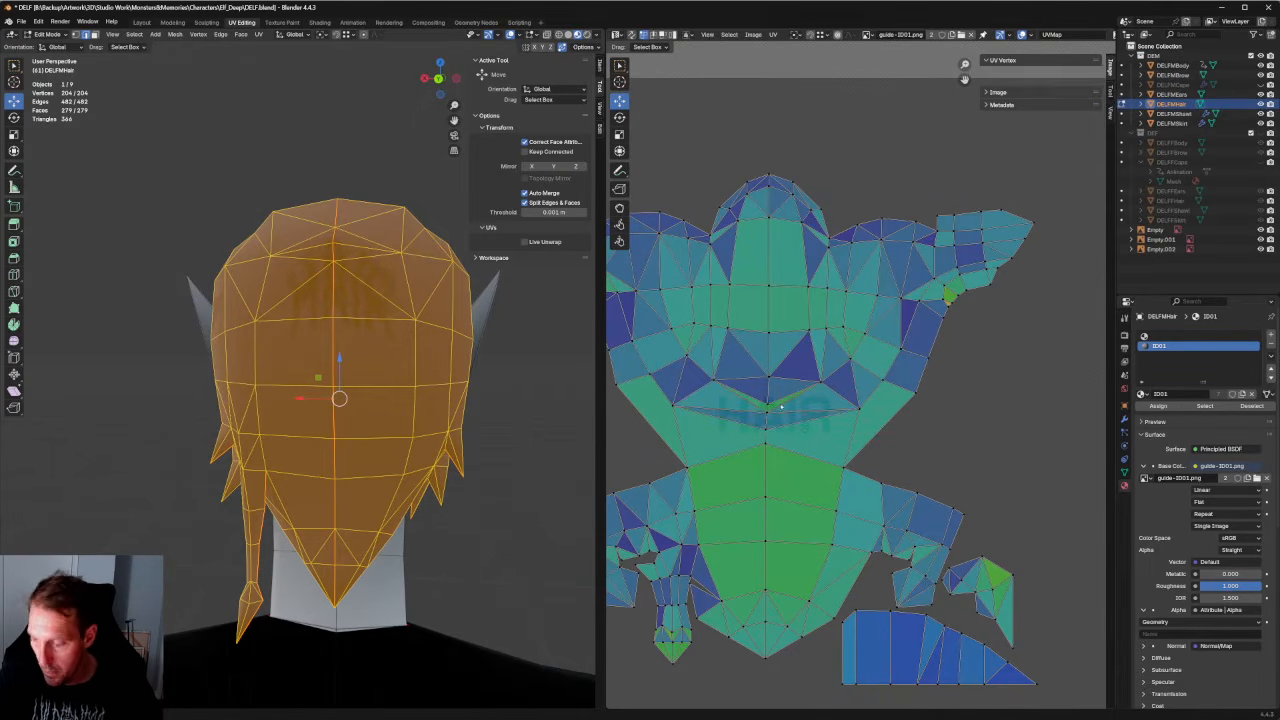
Unwrap the upper island's lower side vertices, first on the right and then on the left.
click(887, 394)
right_click(843, 428)
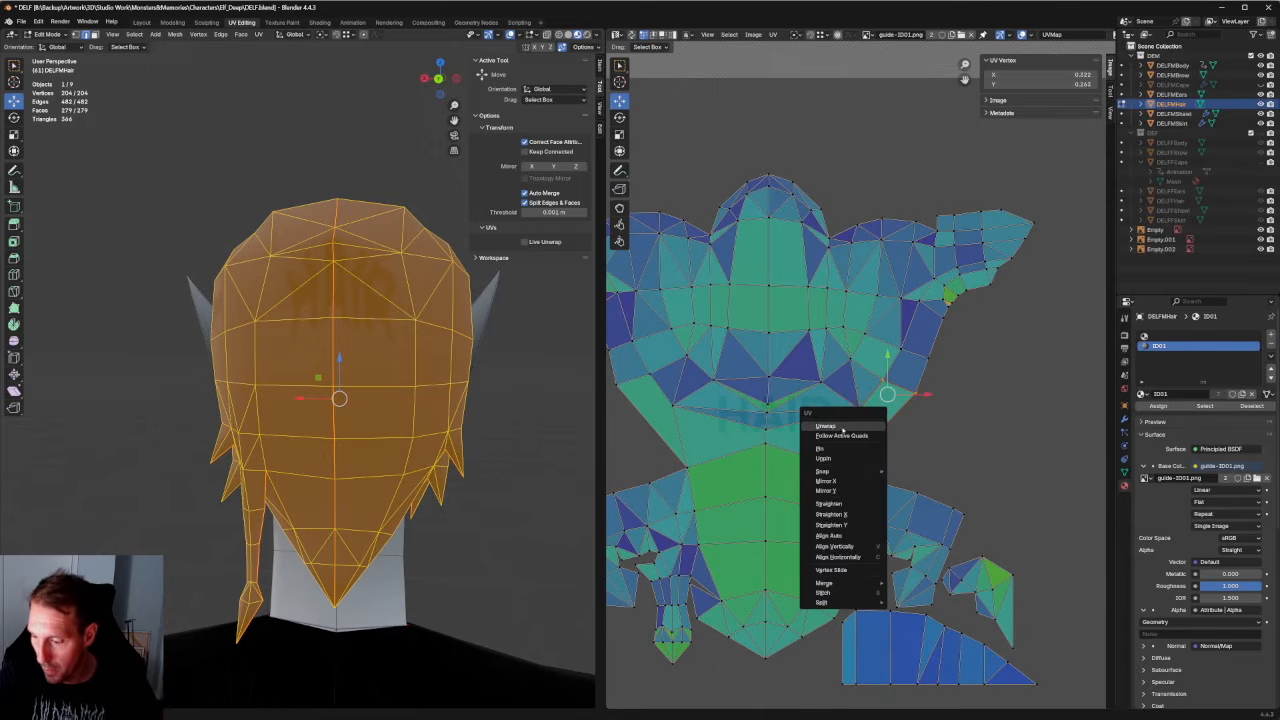
click(843, 428)
drag(695, 361, 607, 434)
middle_drag(626, 425, 686, 417)
drag(748, 355, 707, 438)
right_click(681, 421)
click(681, 421)
Try to stitch the upper island's lower-left boundary vertices to the island below.
click(771, 411)
drag(731, 461, 705, 487)
scroll(741, 442, down, 2)
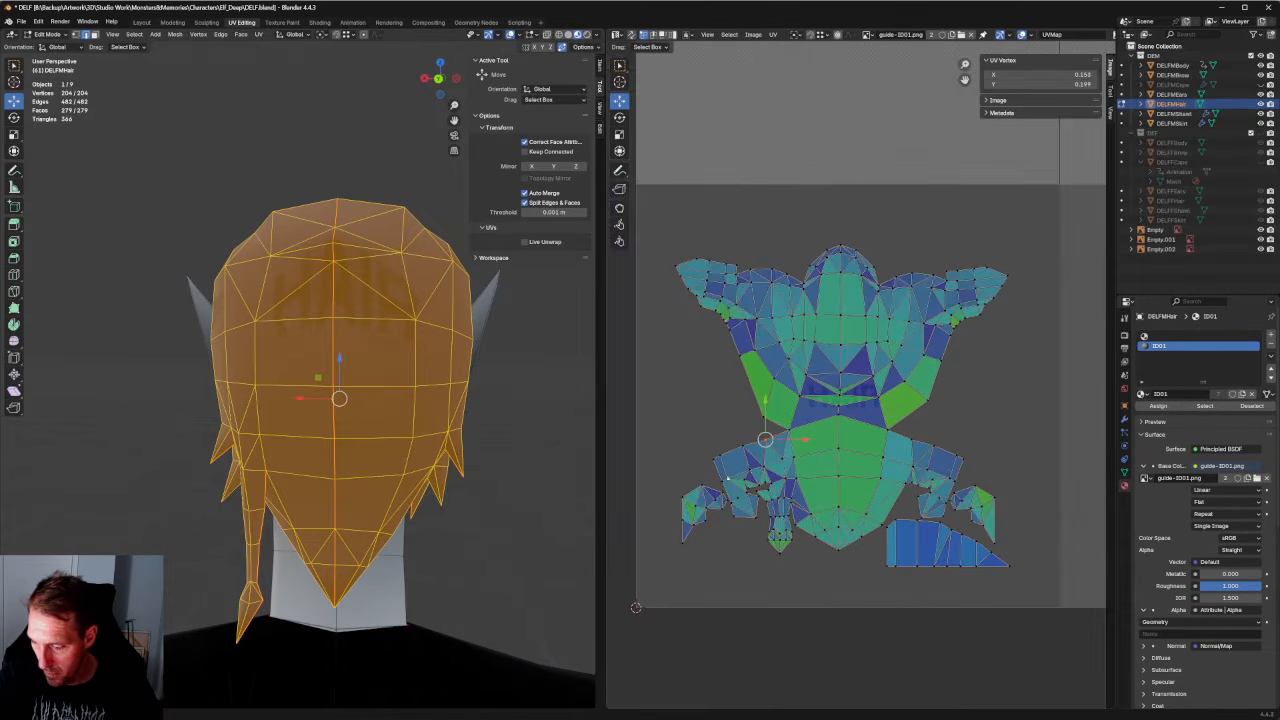
scroll(741, 442, up, 2)
shift+click(708, 438)
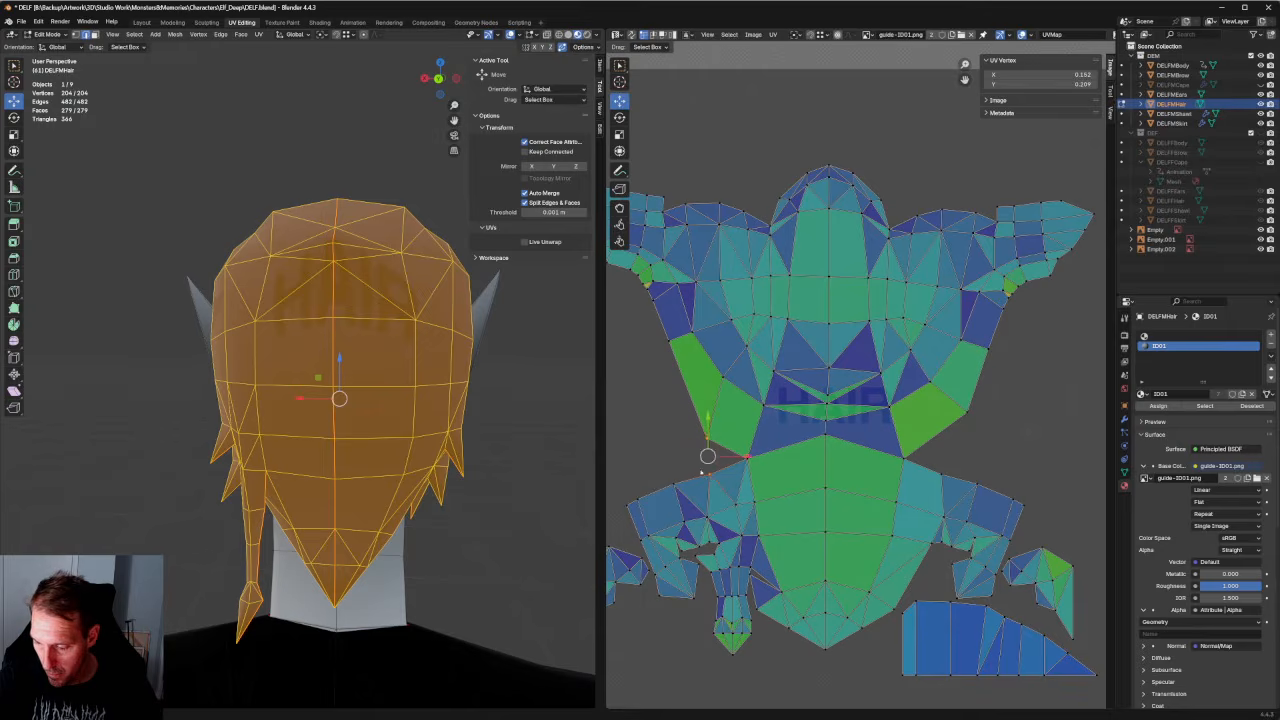
right_click(710, 457)
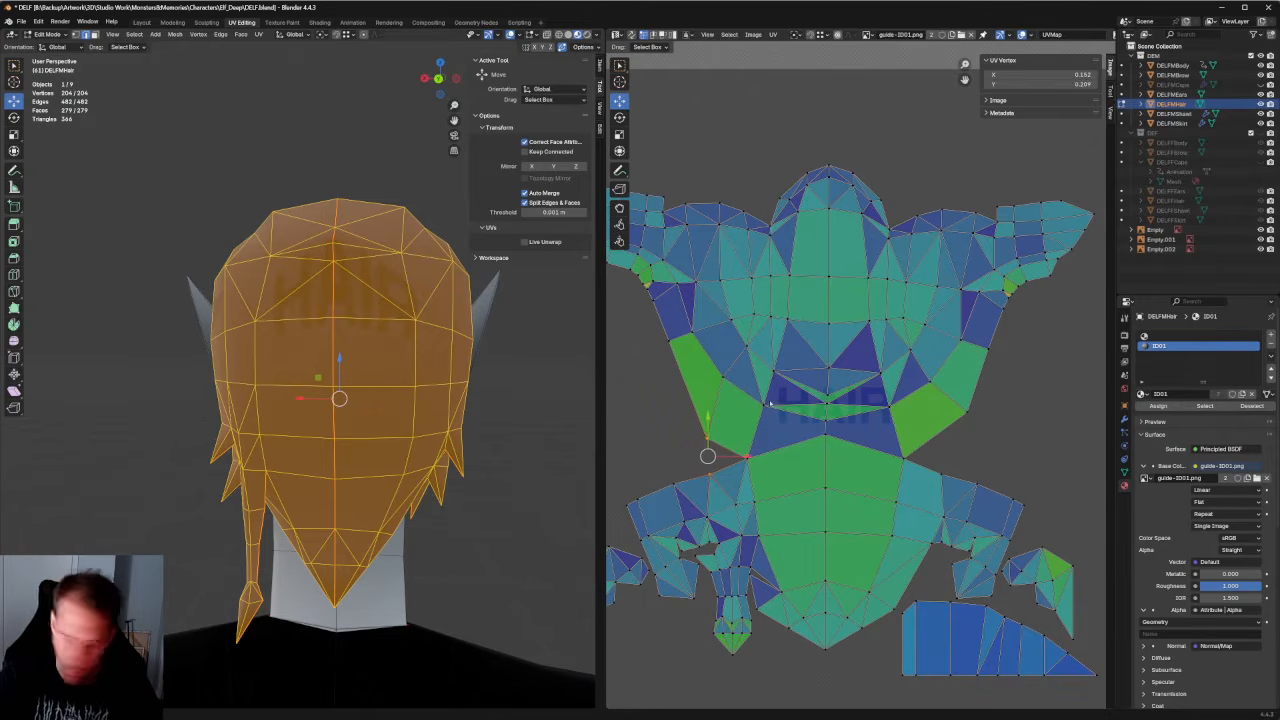
key(v)
click(707, 456)
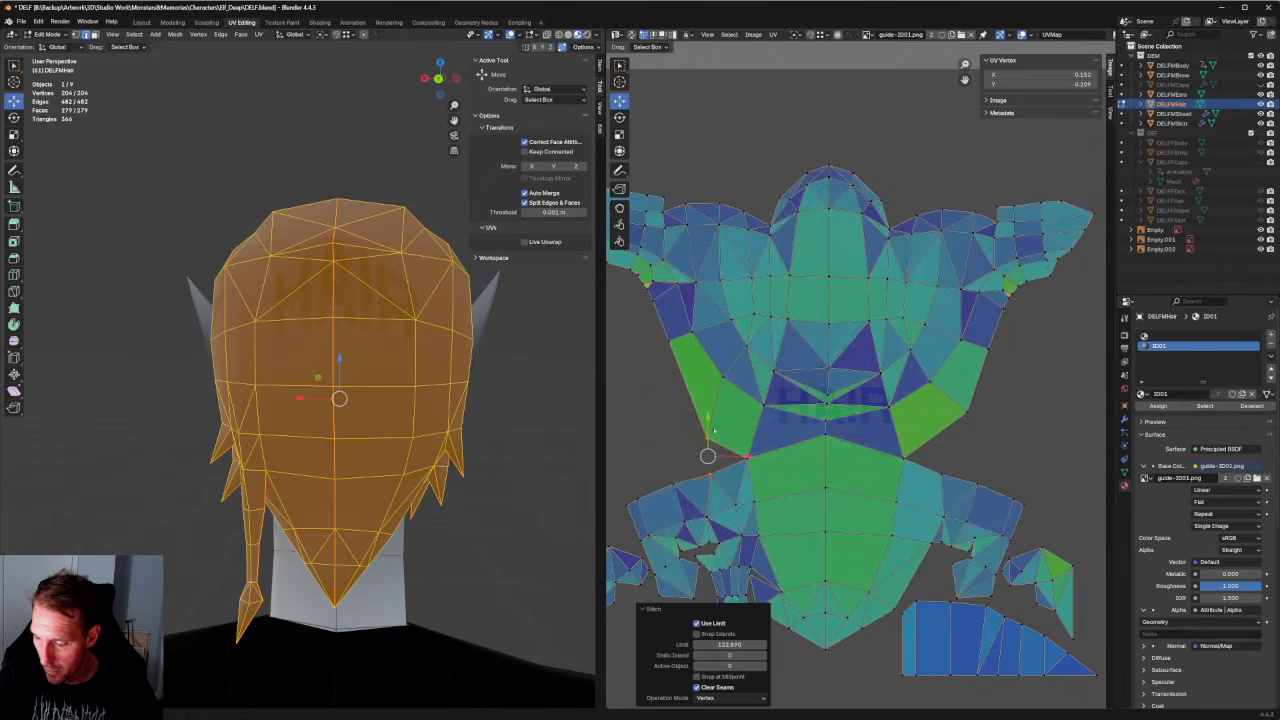
right_click(705, 455)
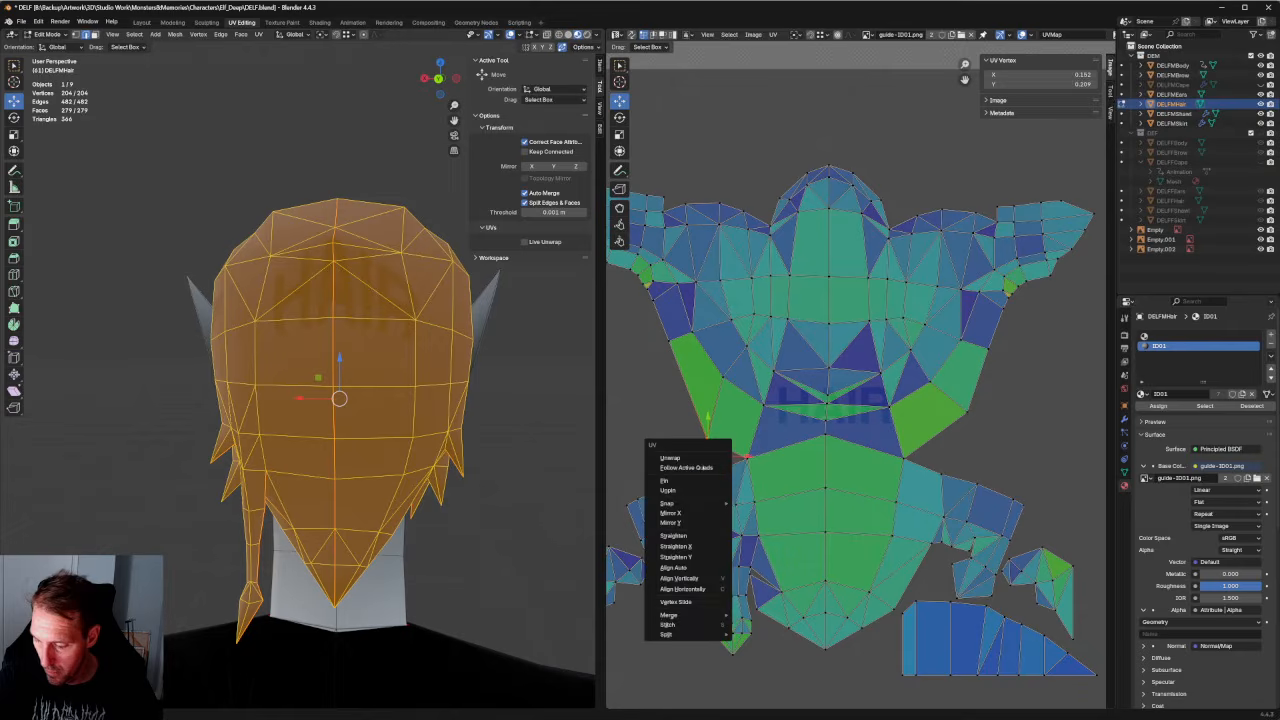
click(669, 624)
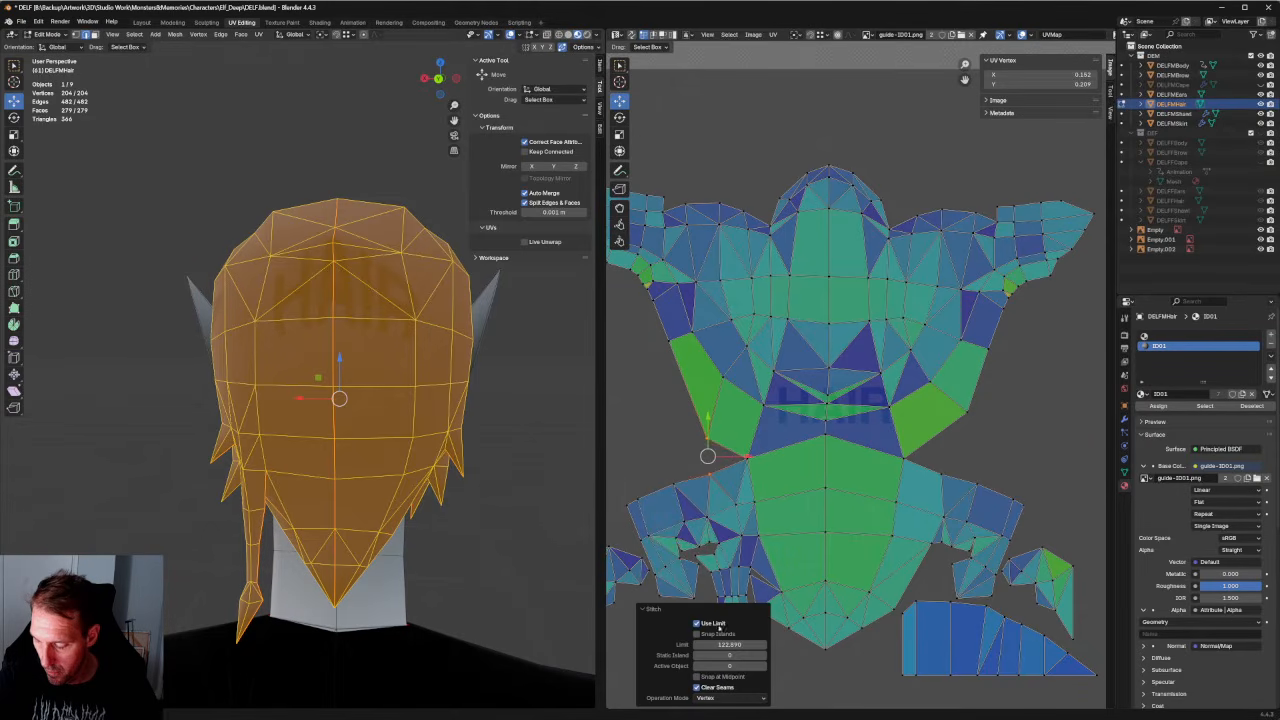
key(v)
click(707, 456)
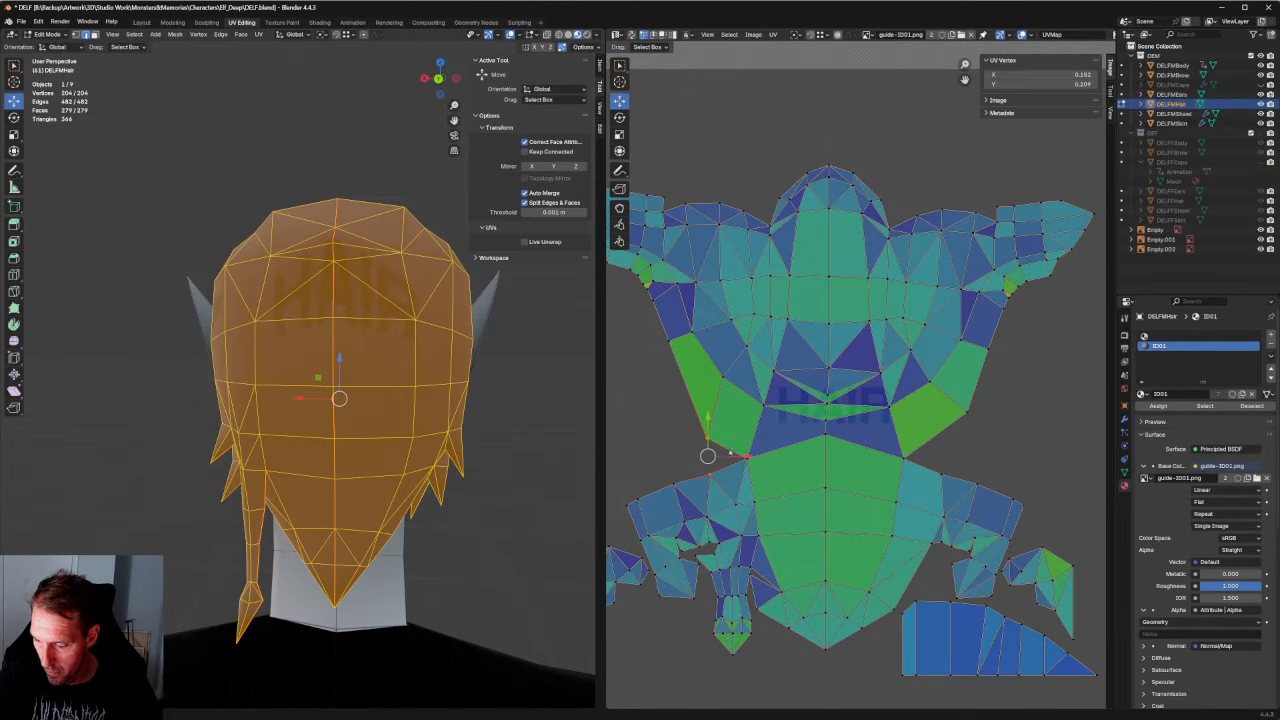
Try to stitch the short boundary edge at the left notch in edge selection mode.
key(2)
click(727, 450)
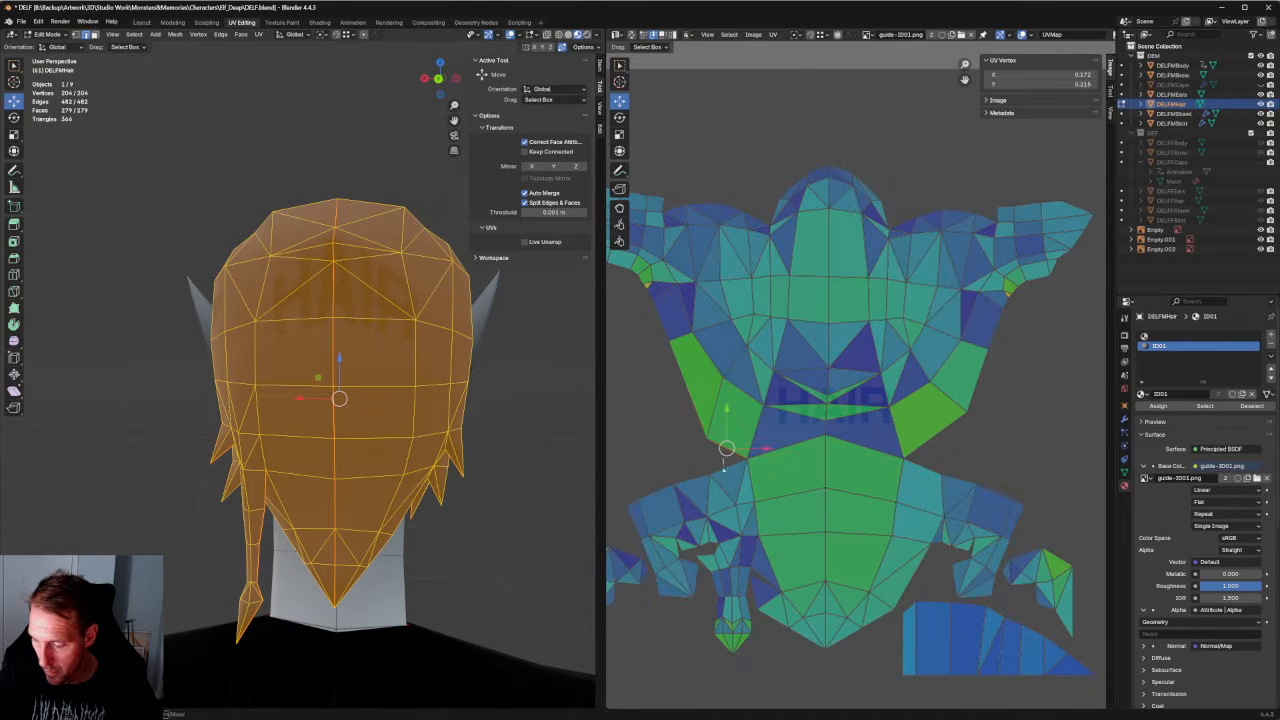
right_click(727, 448)
click(726, 456)
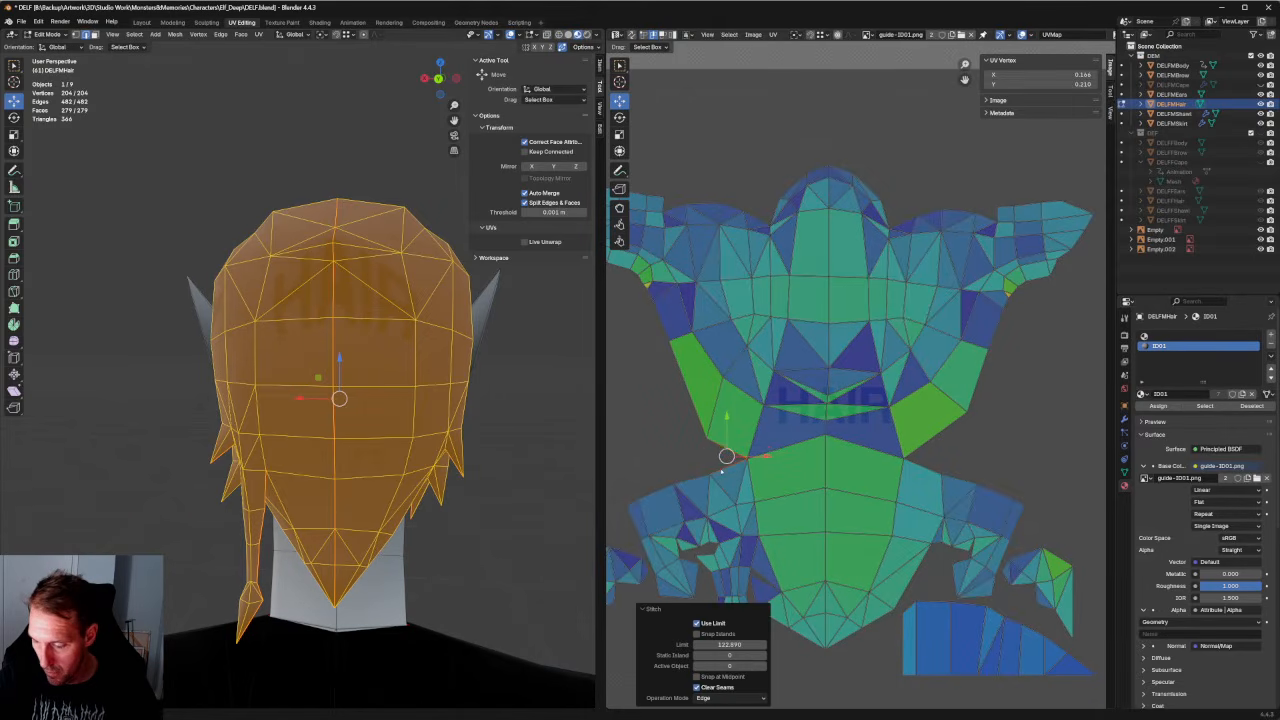
scroll(740, 450, down, 5)
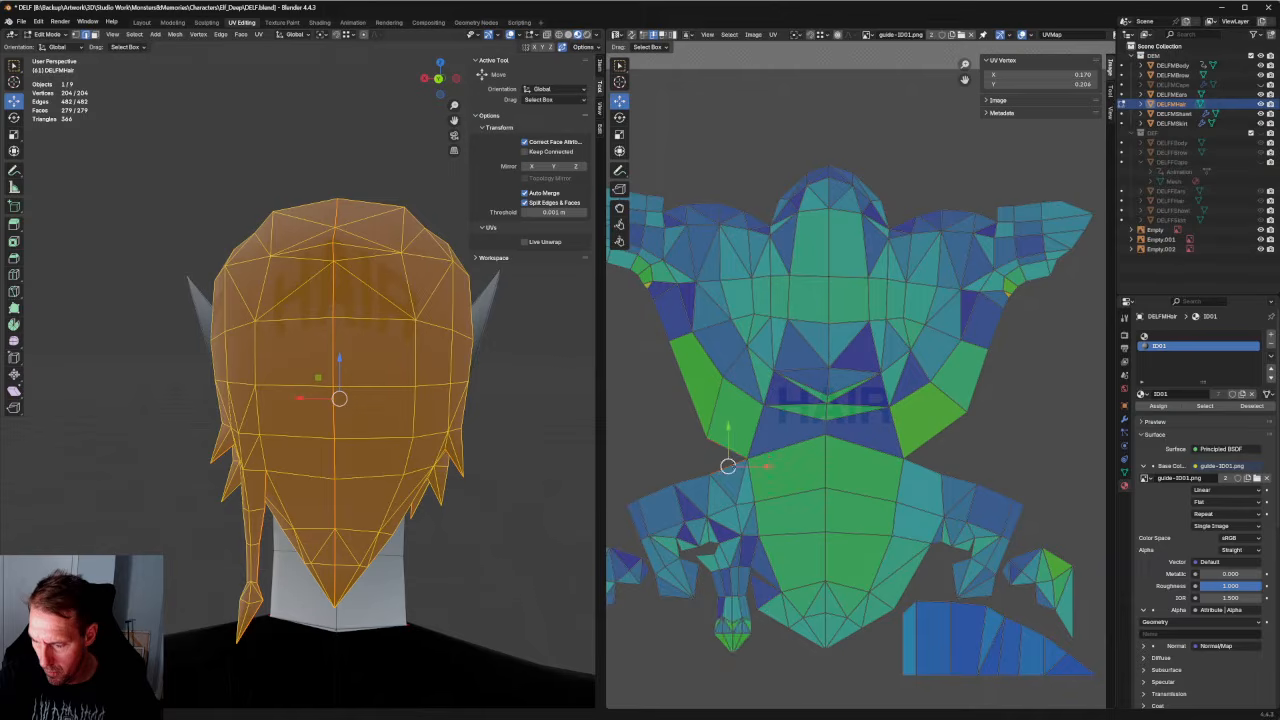
scroll(870, 427, up, 4)
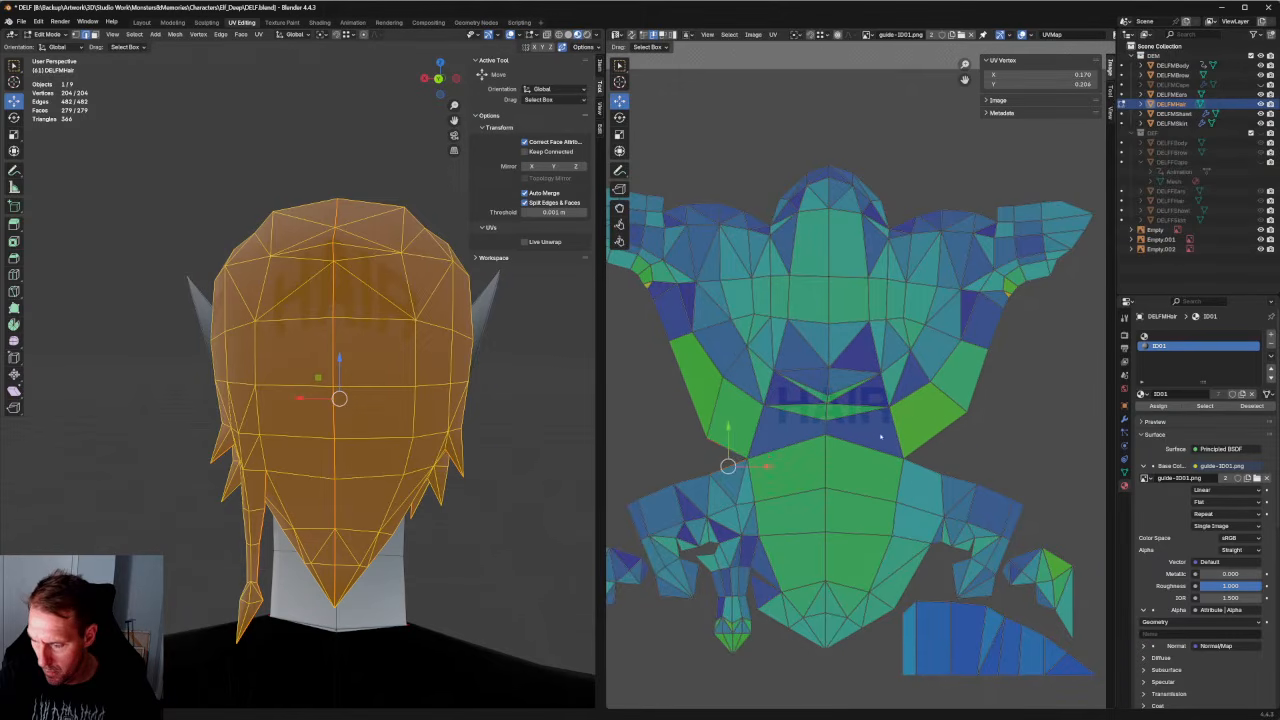
Unwrap the left notch's boundary vertices so the upper and back-of-head islands connect there.
key(1)
drag(728, 466, 698, 484)
key(ctrl+z)
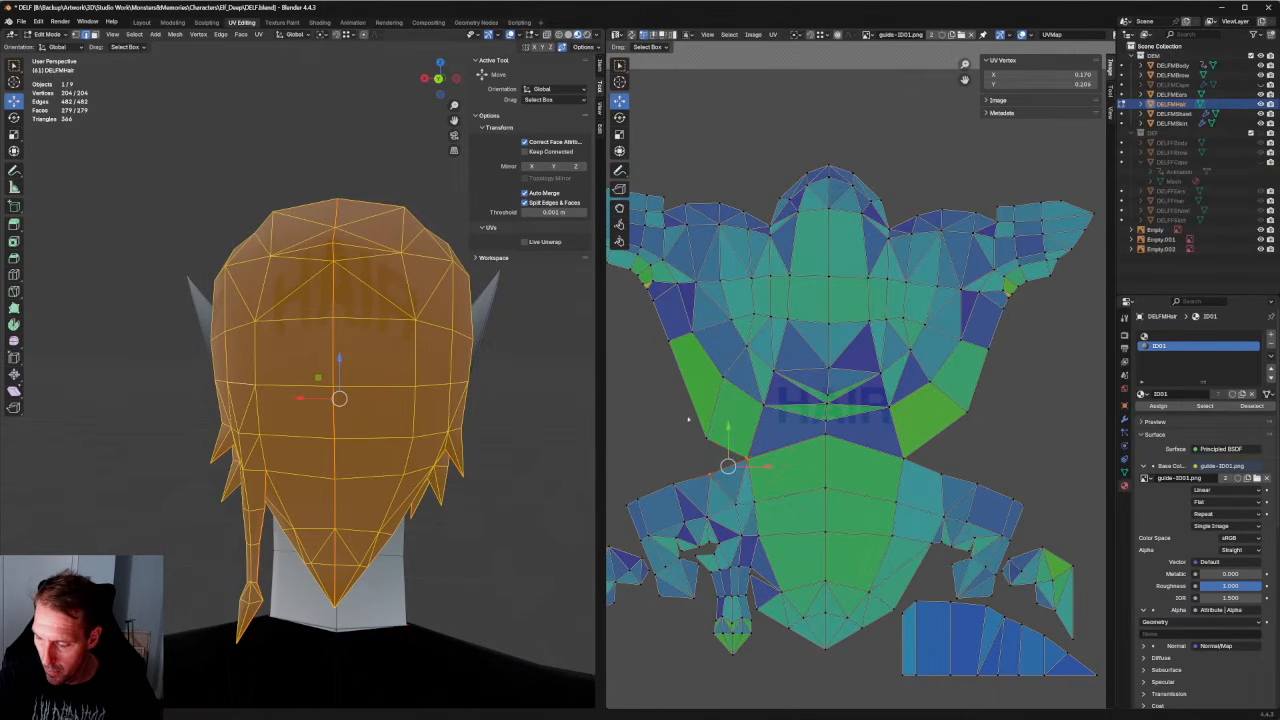
key(u)
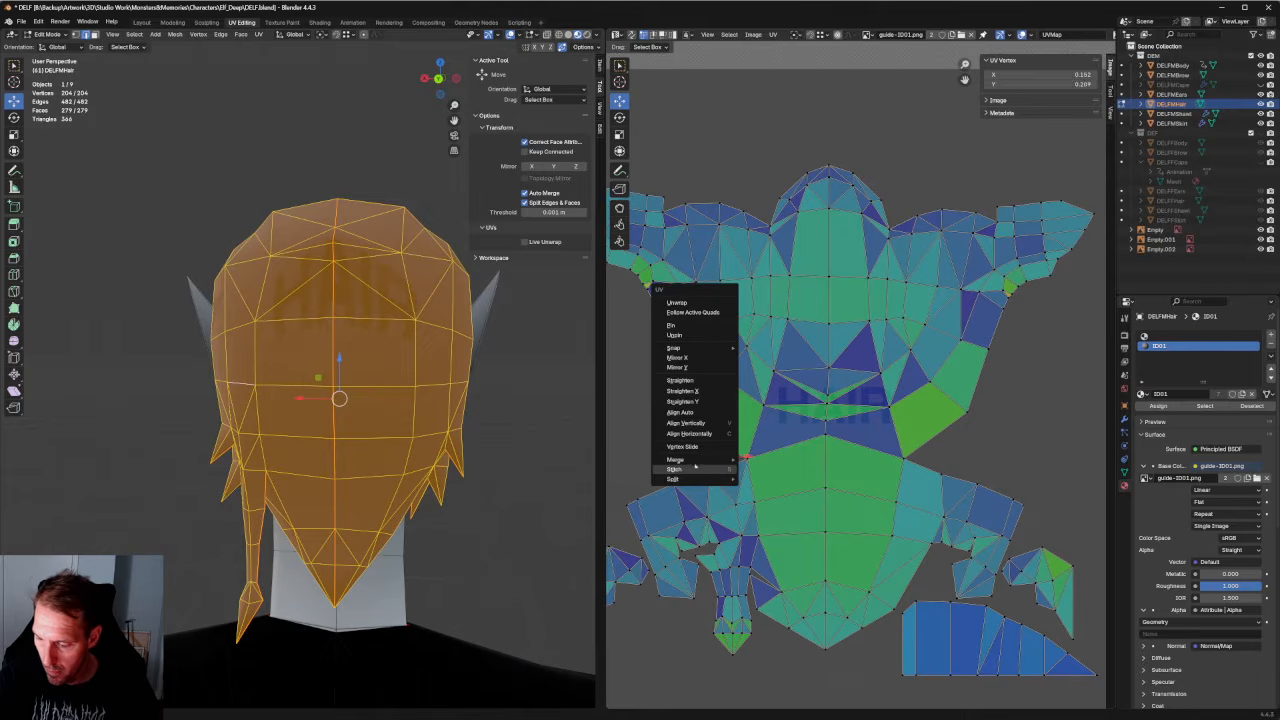
click(680, 302)
Unwrap the matching boundary vertices at the right notch and clear the selection.
click(954, 442)
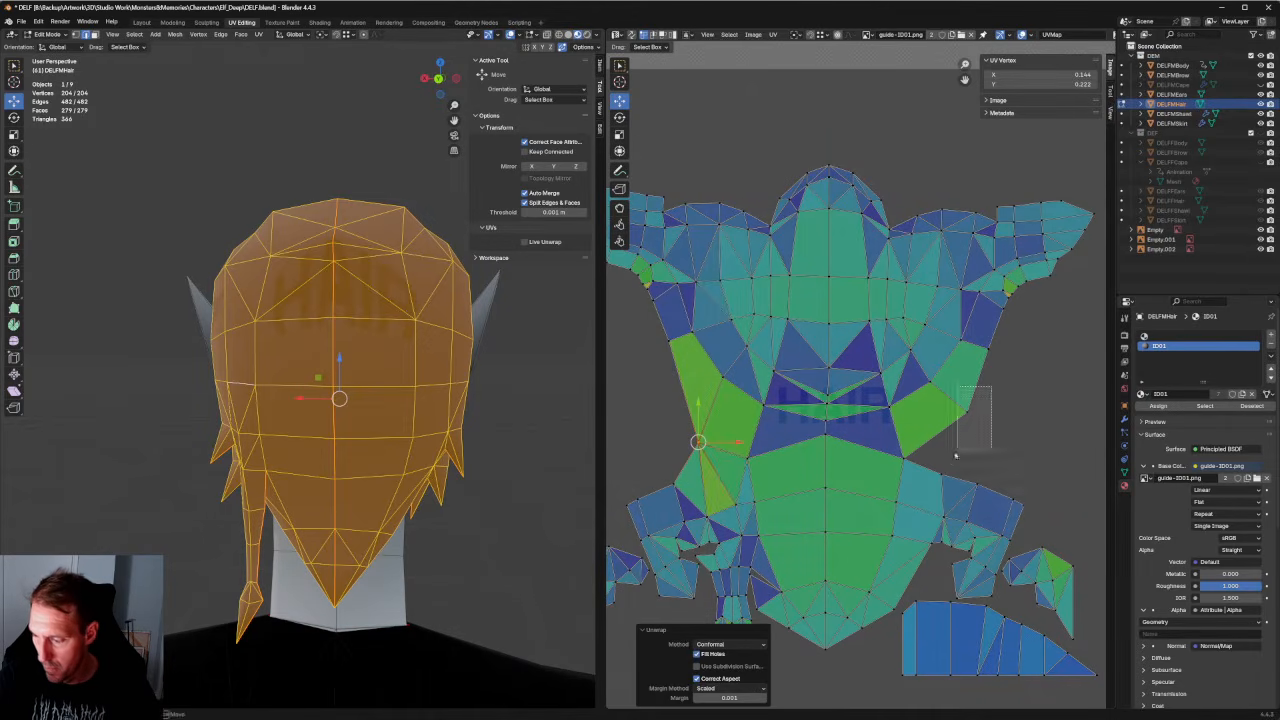
key(u)
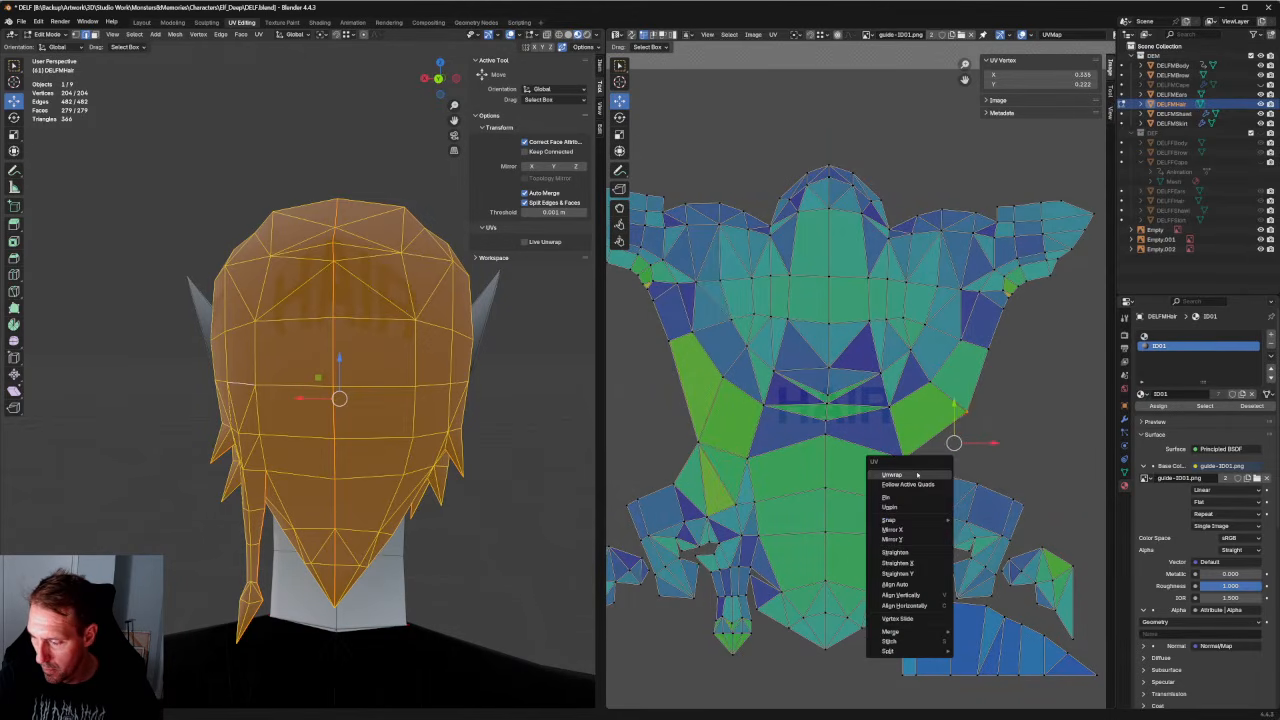
click(917, 475)
click(974, 422)
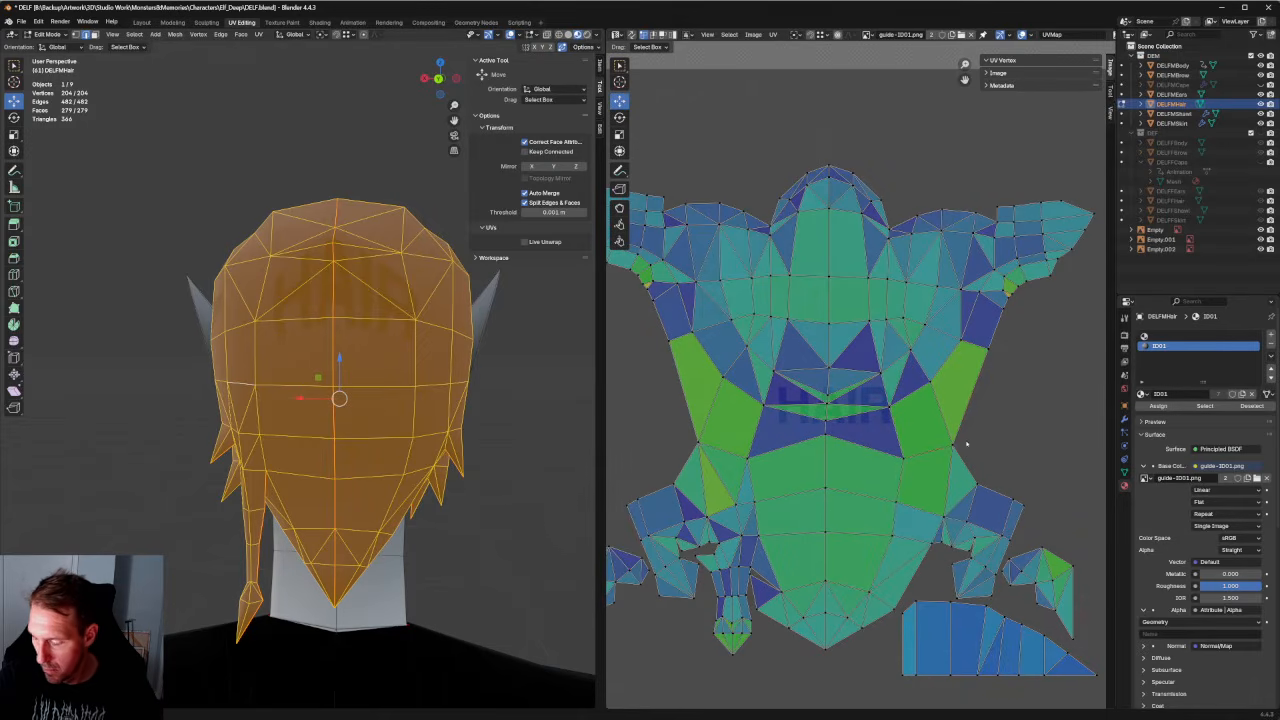
Unwrap the centre vertices between the forehead rows and the upper back of the head.
scroll(975, 445, down, 2)
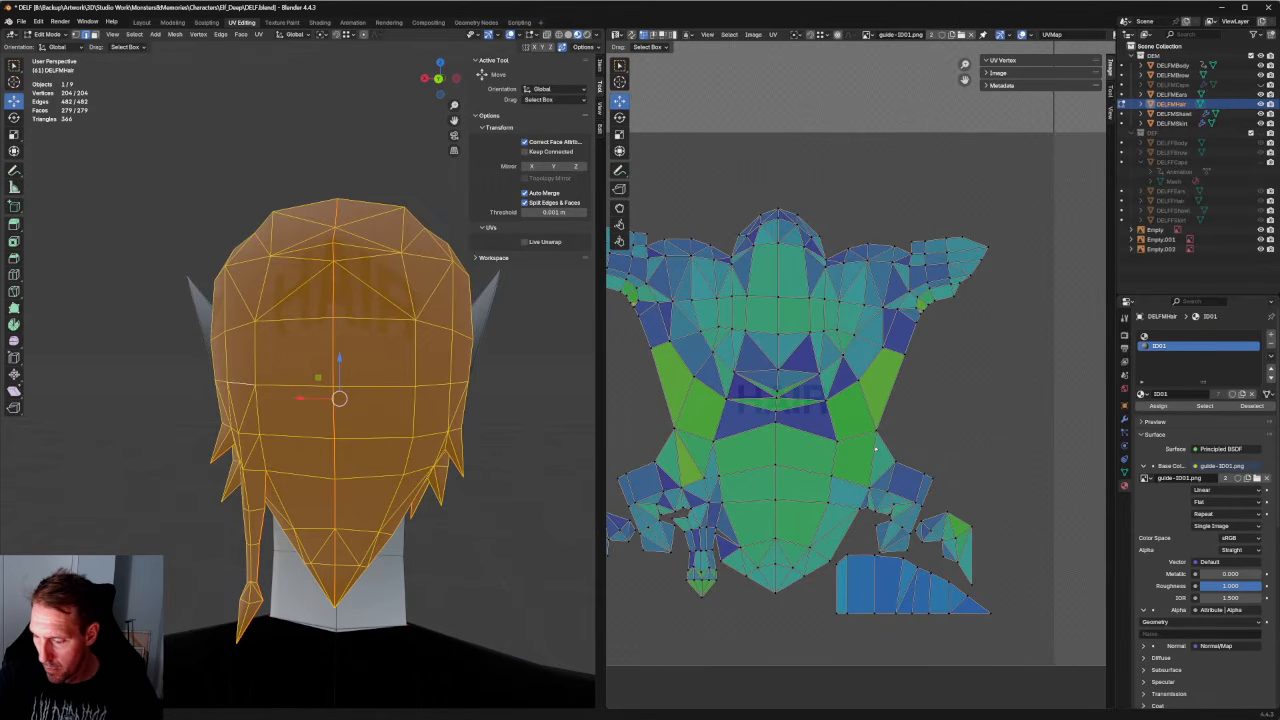
scroll(876, 449, up, 1)
drag(900, 388, 764, 492)
right_click(816, 464)
click(801, 464)
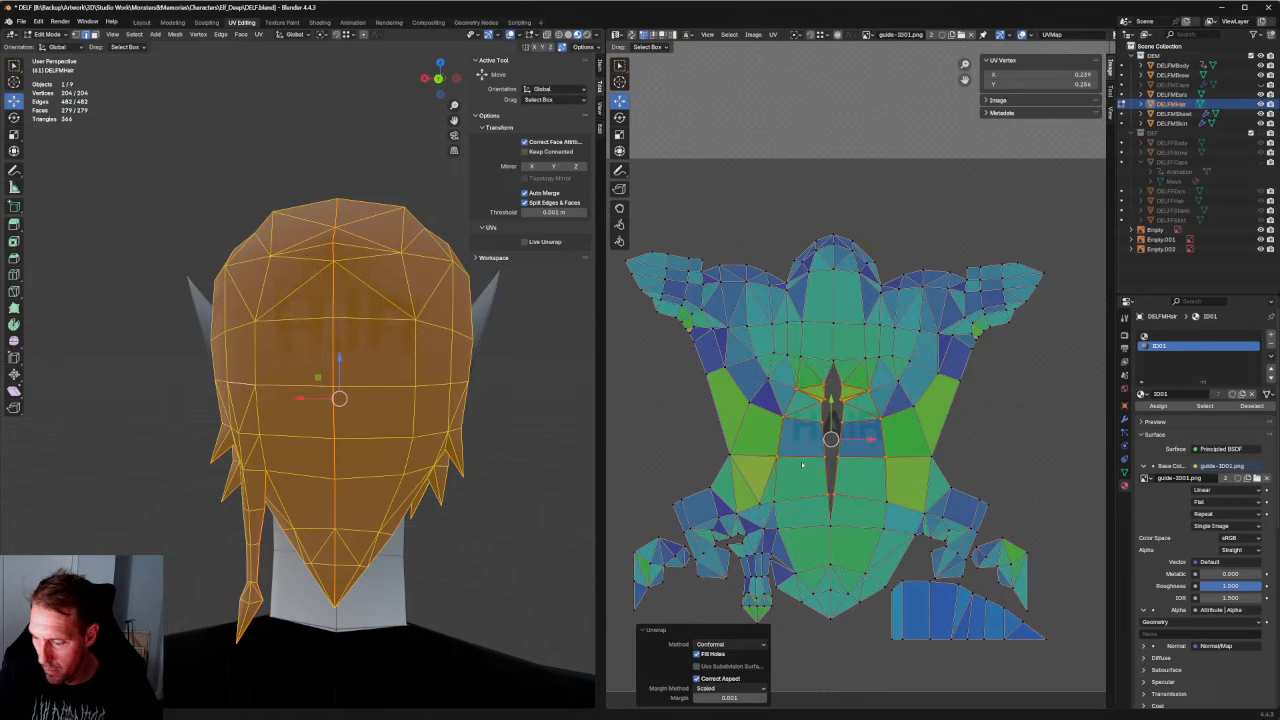
click(887, 500)
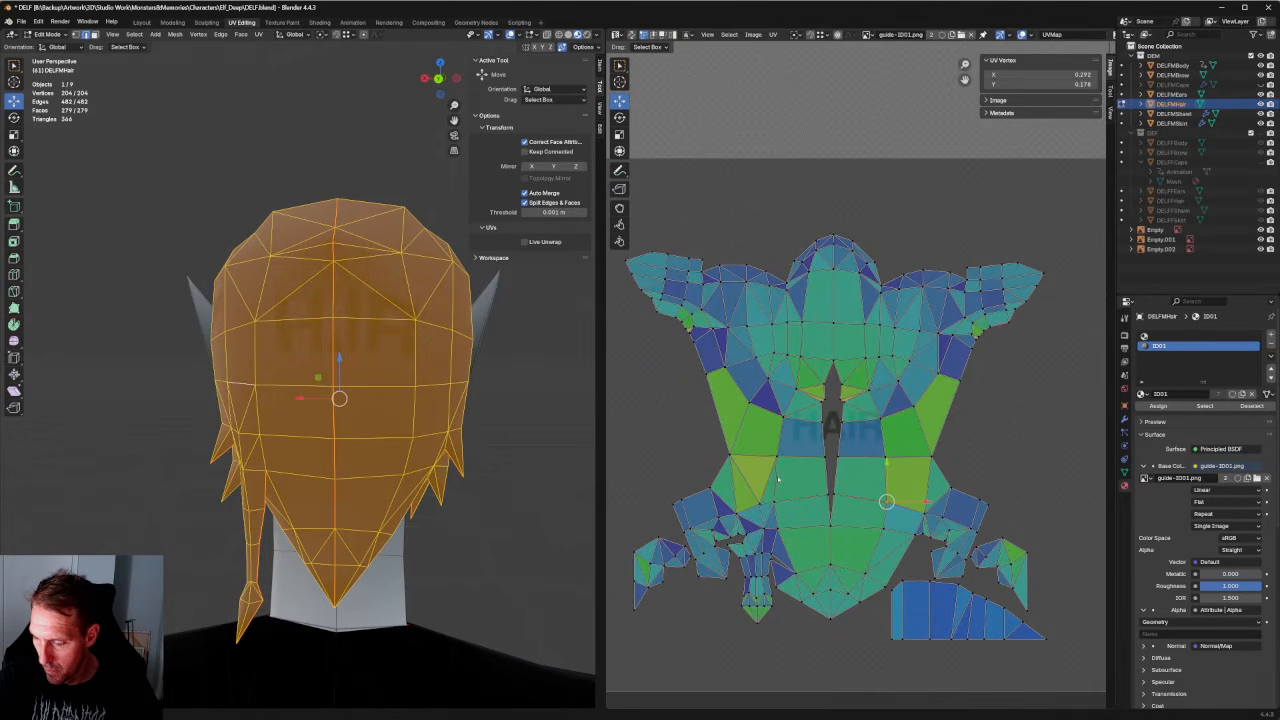
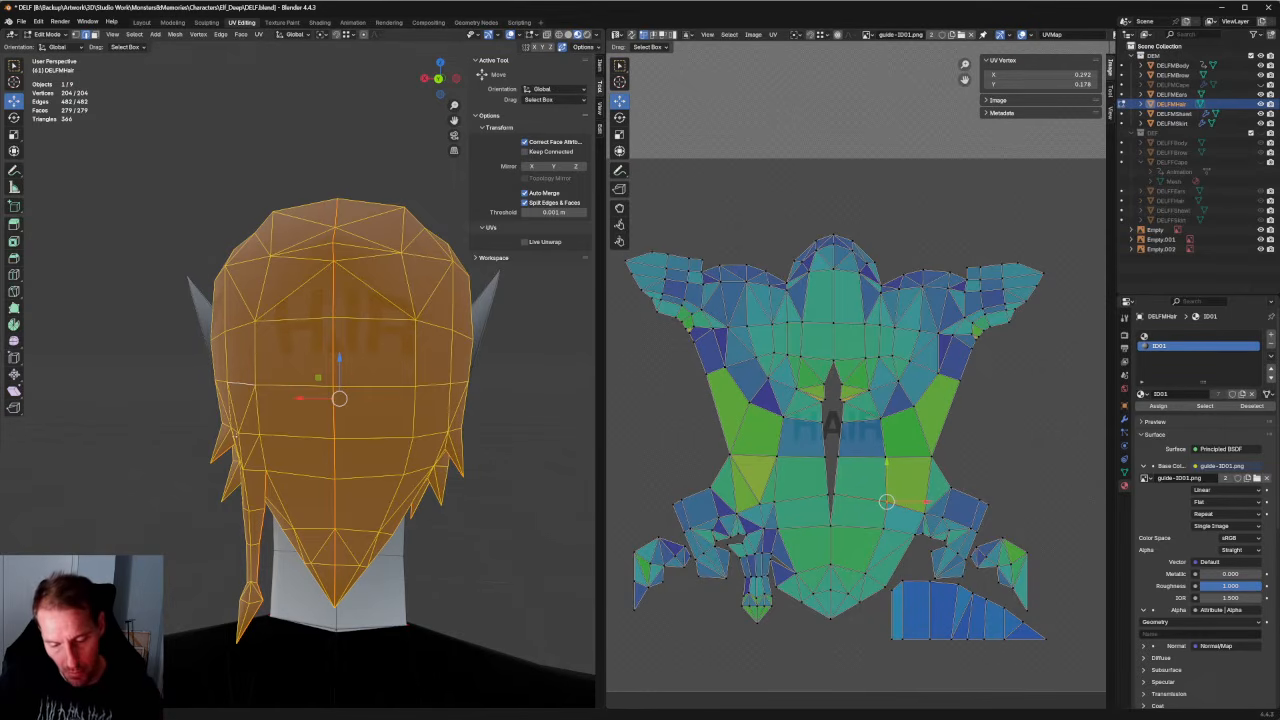
Unwrap the joined island's outer side vertices above the waist, first on the left and then on the right.
middle_drag(290, 402, 438, 418)
scroll(438, 418, up, 3)
scroll(846, 502, up, 3)
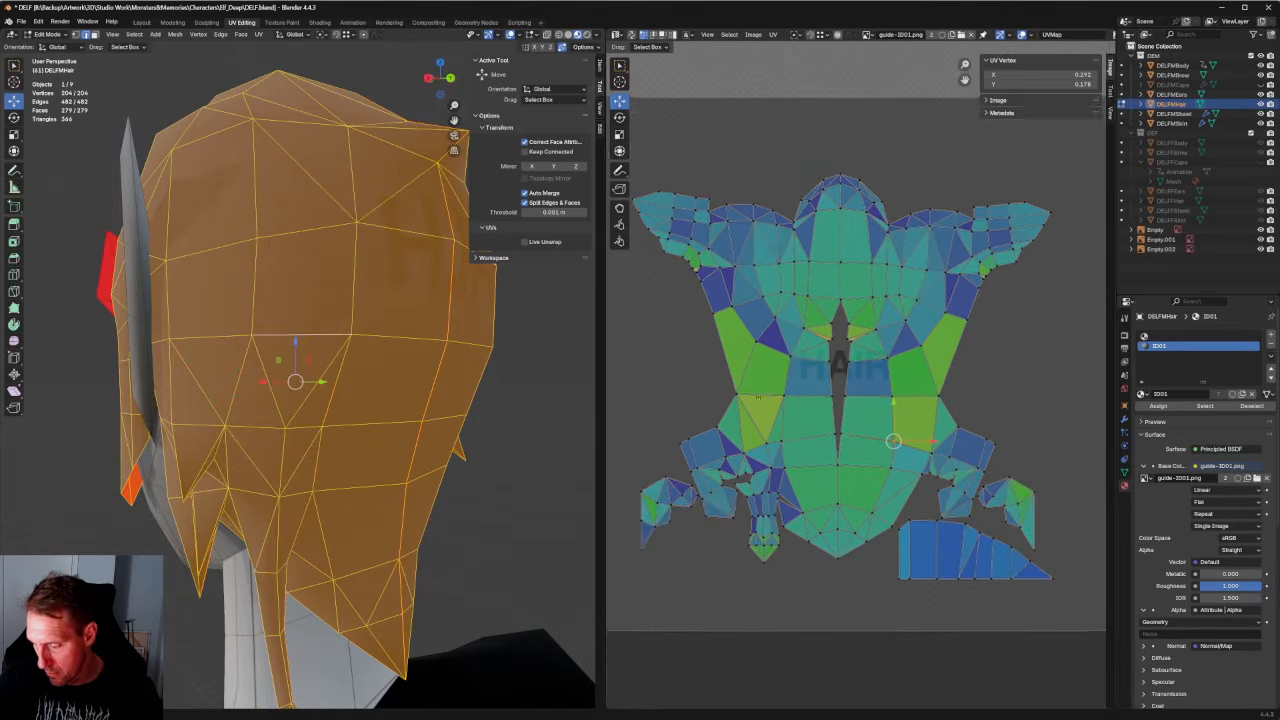
scroll(750, 411, down, 4)
scroll(757, 342, up, 3)
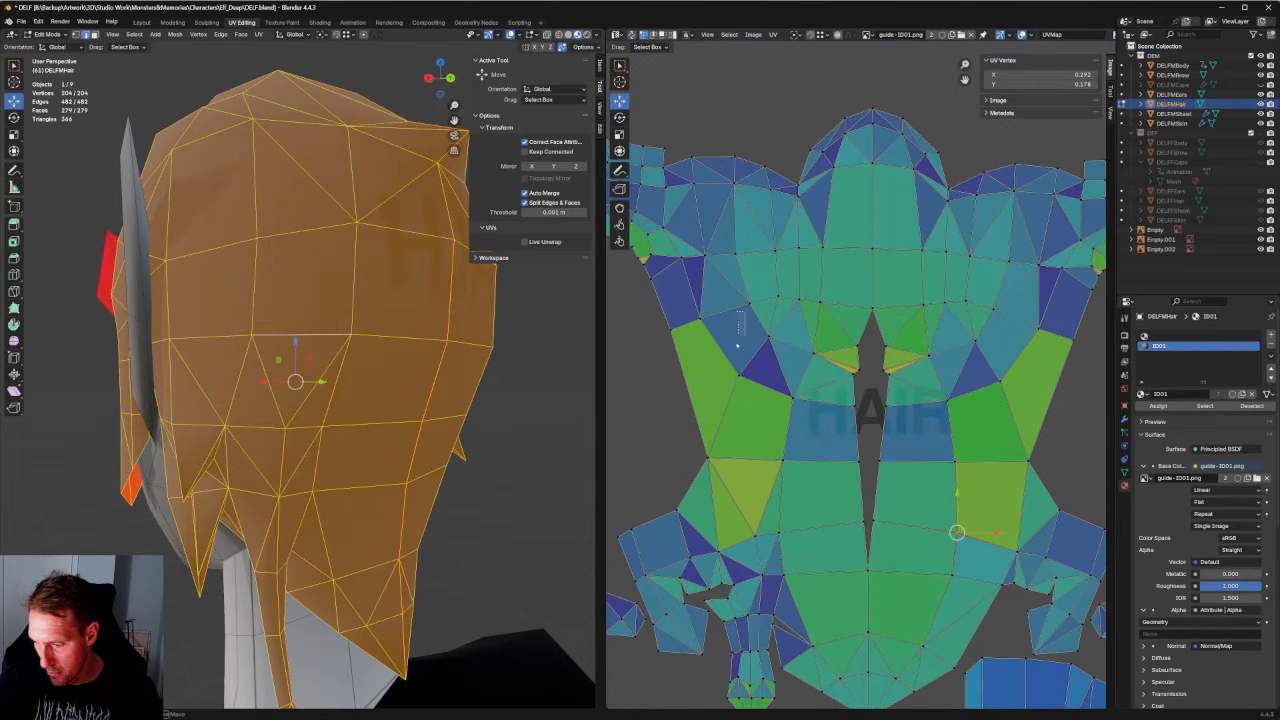
drag(737, 345, 662, 412)
right_click(674, 382)
click(676, 380)
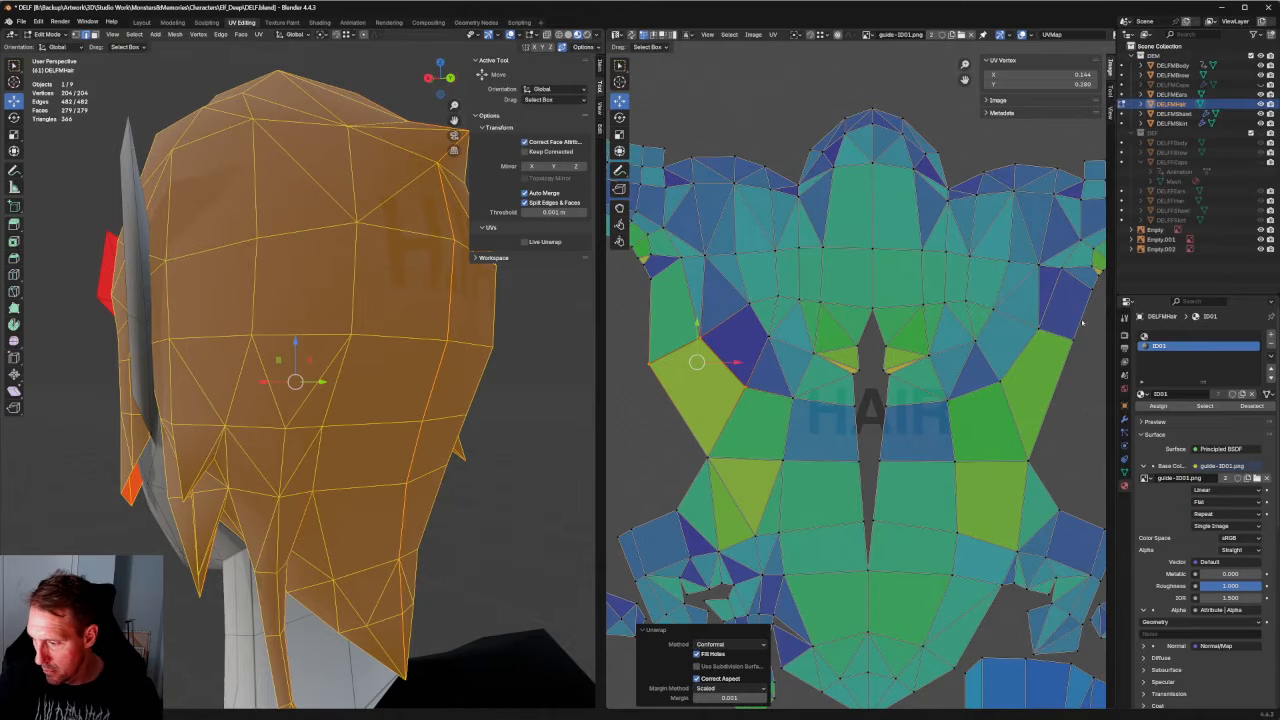
drag(1084, 320, 996, 418)
right_click(996, 382)
click(997, 381)
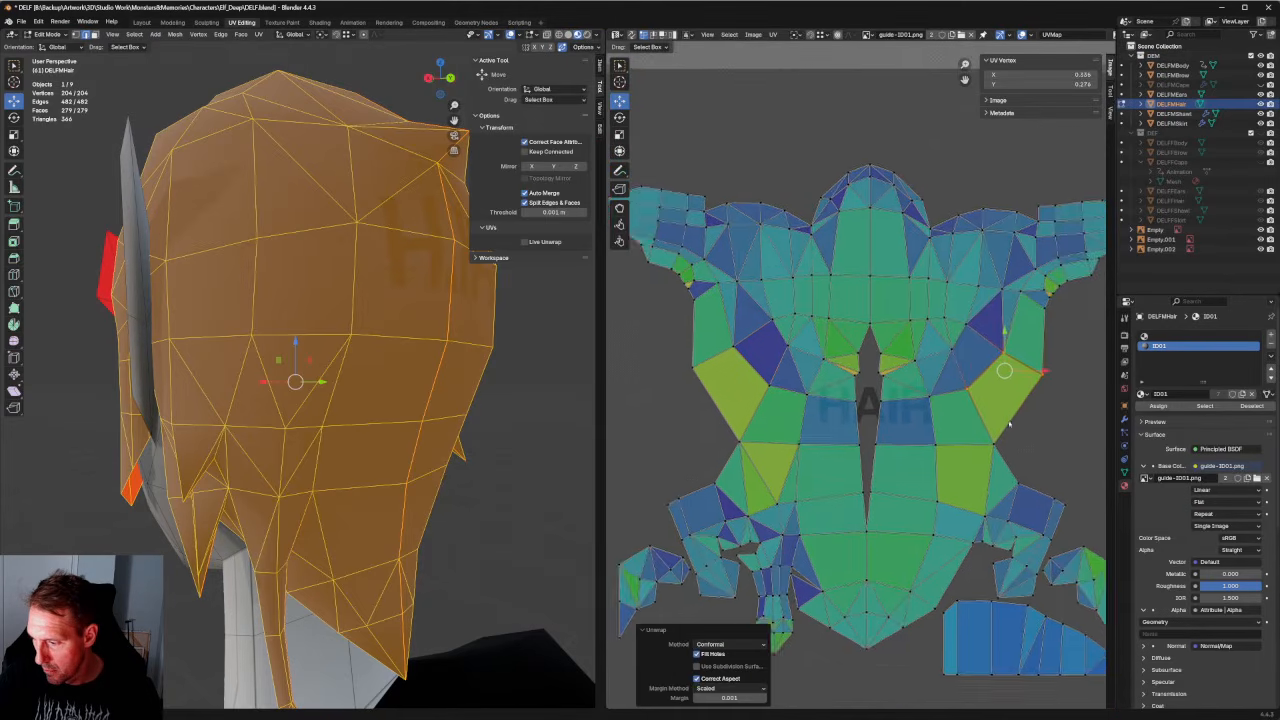
Align the two vertex pairs around the HAIR lettering vertically so the central slit closes there.
scroll(866, 433, up, 4)
click(866, 432)
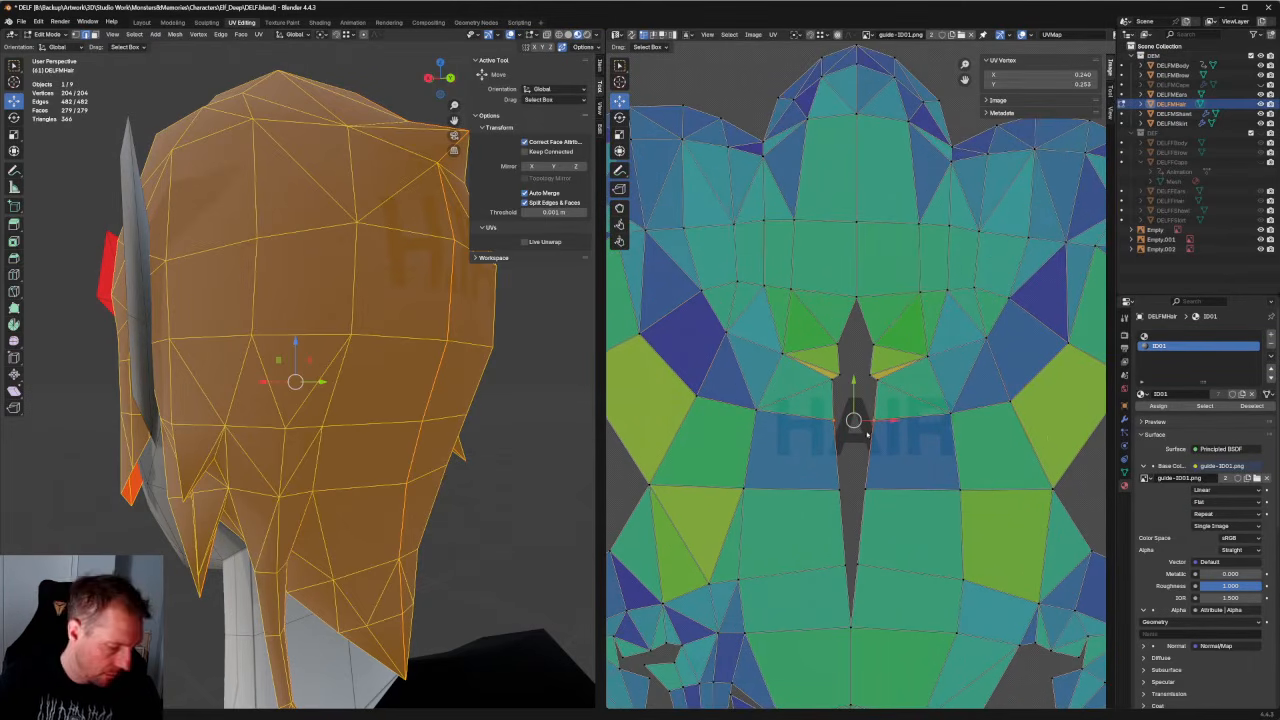
key(shift+w)
drag(903, 486, 836, 509)
key(shift+w)
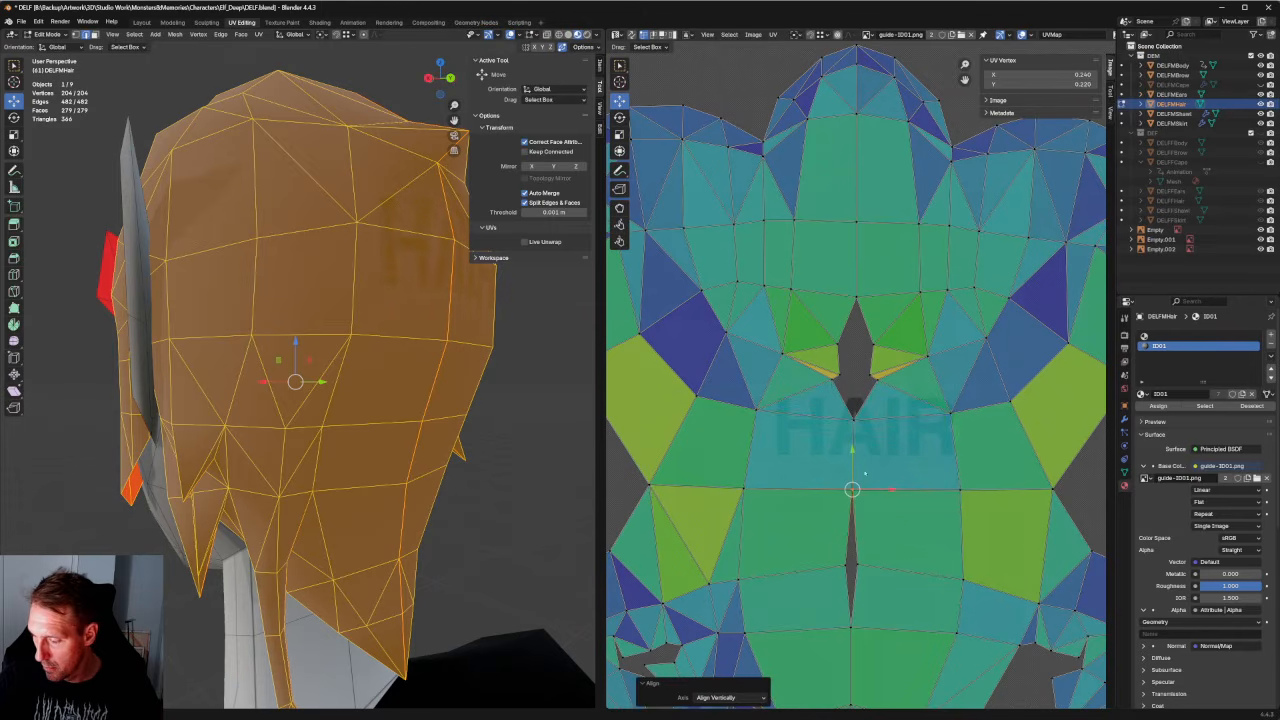
Align the slit's upper vertex pairs vertically on the centre line and move the lower of these pairs slightly up.
drag(835, 389, 827, 382)
key(shift+r)
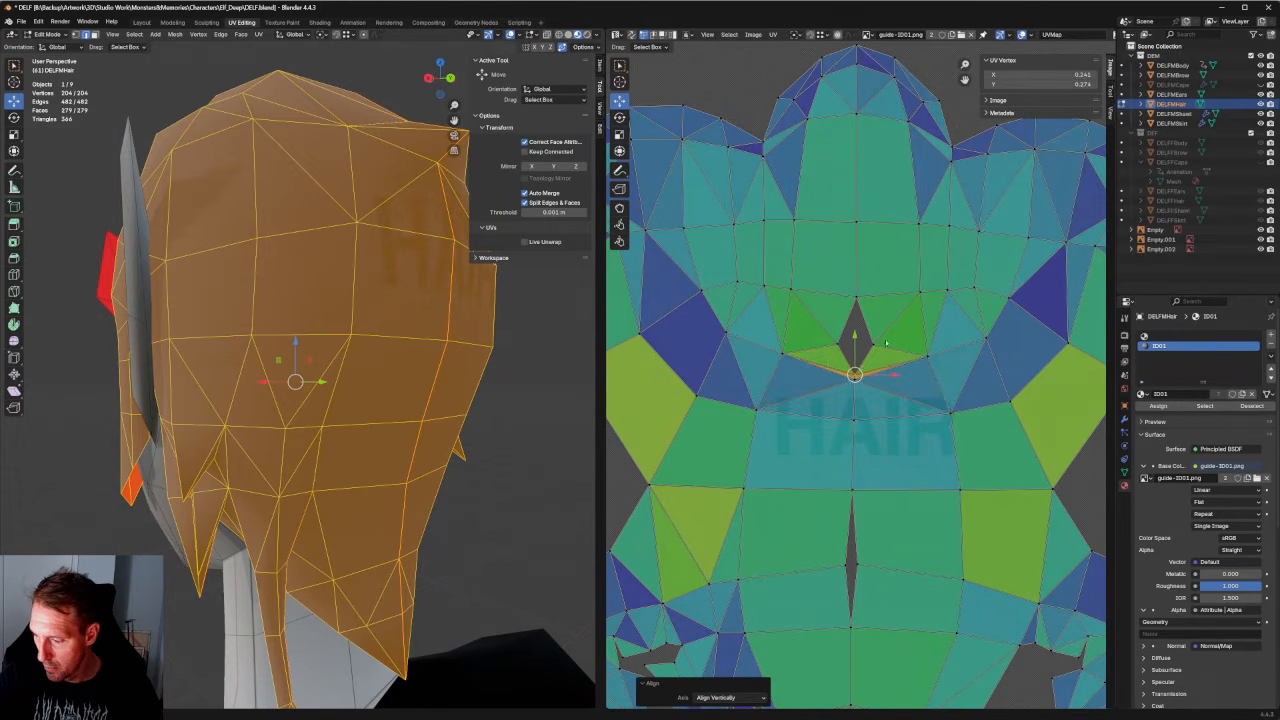
key(shift+w)
click(850, 377)
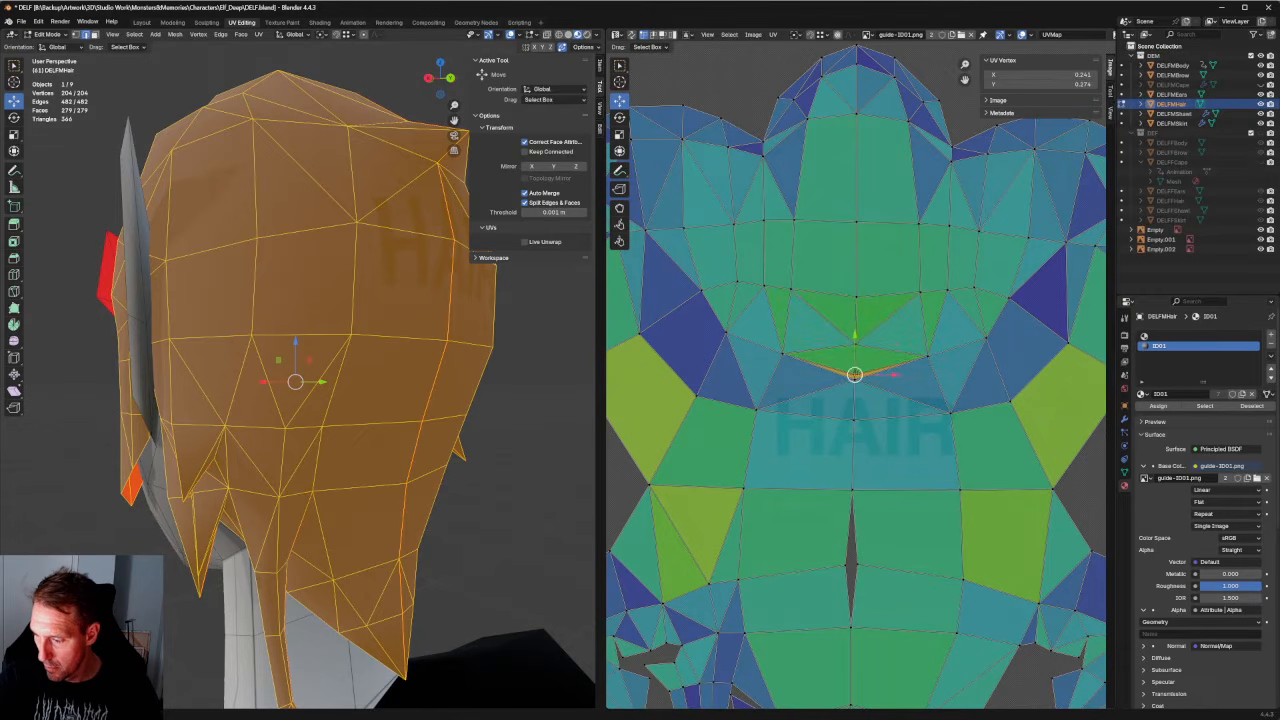
drag(855, 337, 855, 331)
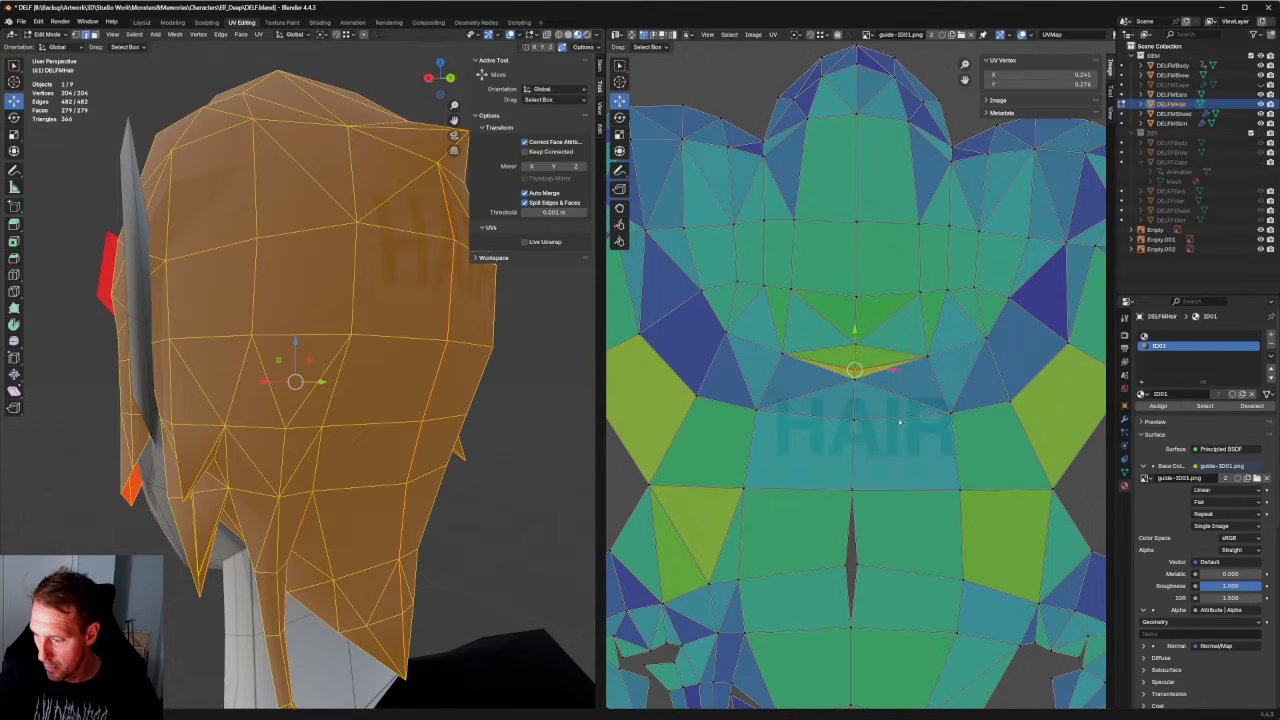
Align the remaining vertex pair in the slit's lower part vertically on the centre line.
scroll(900, 421, down, 3)
drag(877, 499, 843, 480)
key(shift+w)
scroll(1000, 540, down, 1)
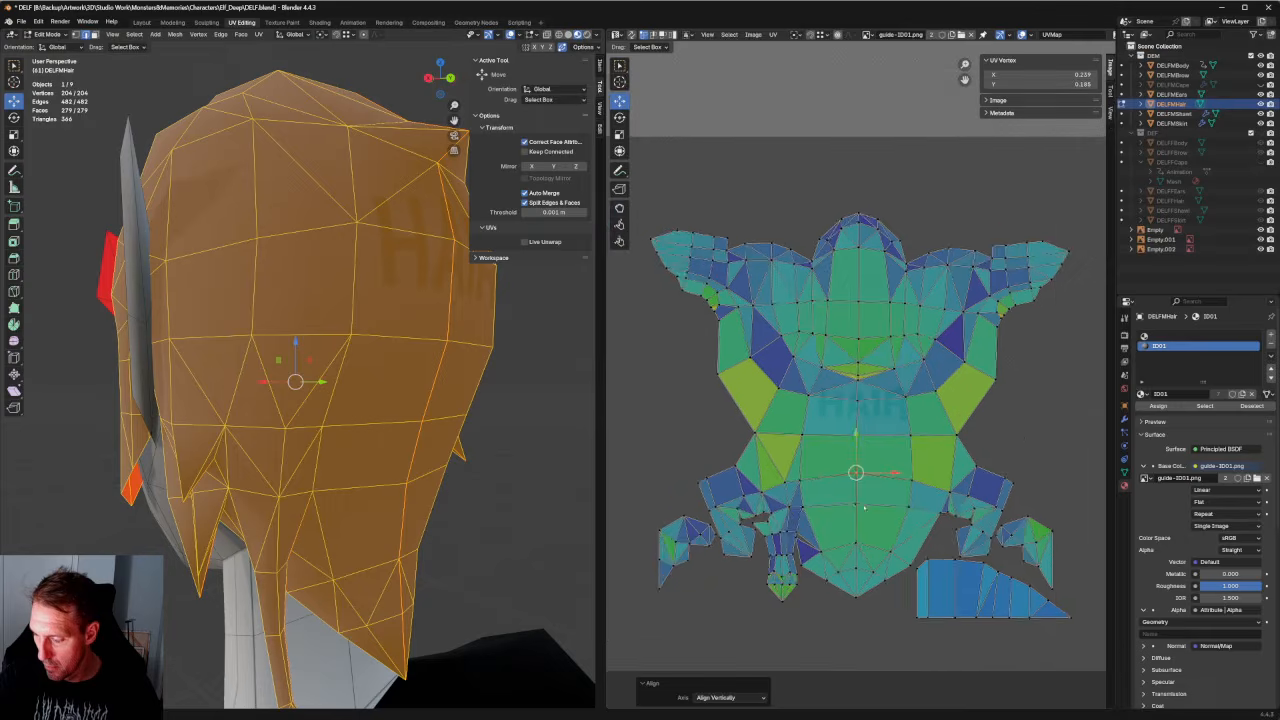
Move the lower part of the layout up by about 0.011, then raise it slightly again with the next row included.
middle_drag(1073, 616, 1040, 557)
scroll(1040, 557, down, 2)
drag(1039, 557, 654, 376)
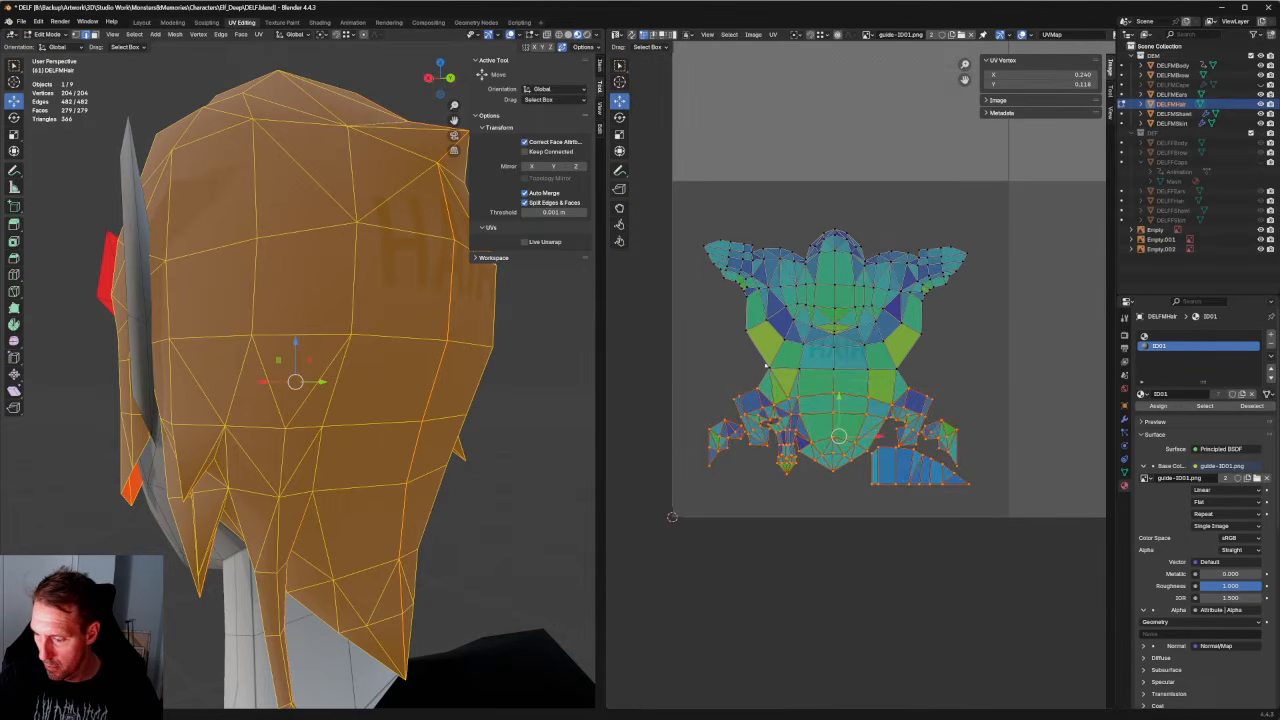
drag(838, 402, 838, 394)
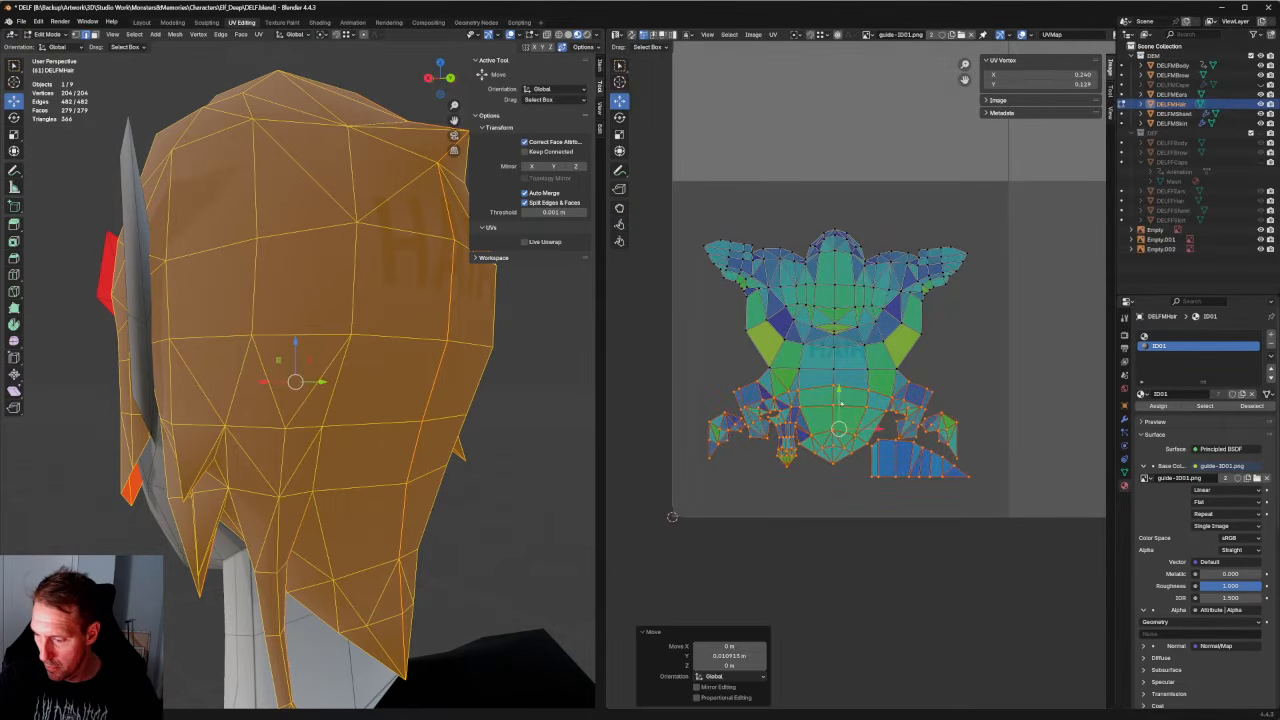
drag(986, 345, 1019, 362)
drag(1019, 361, 679, 529)
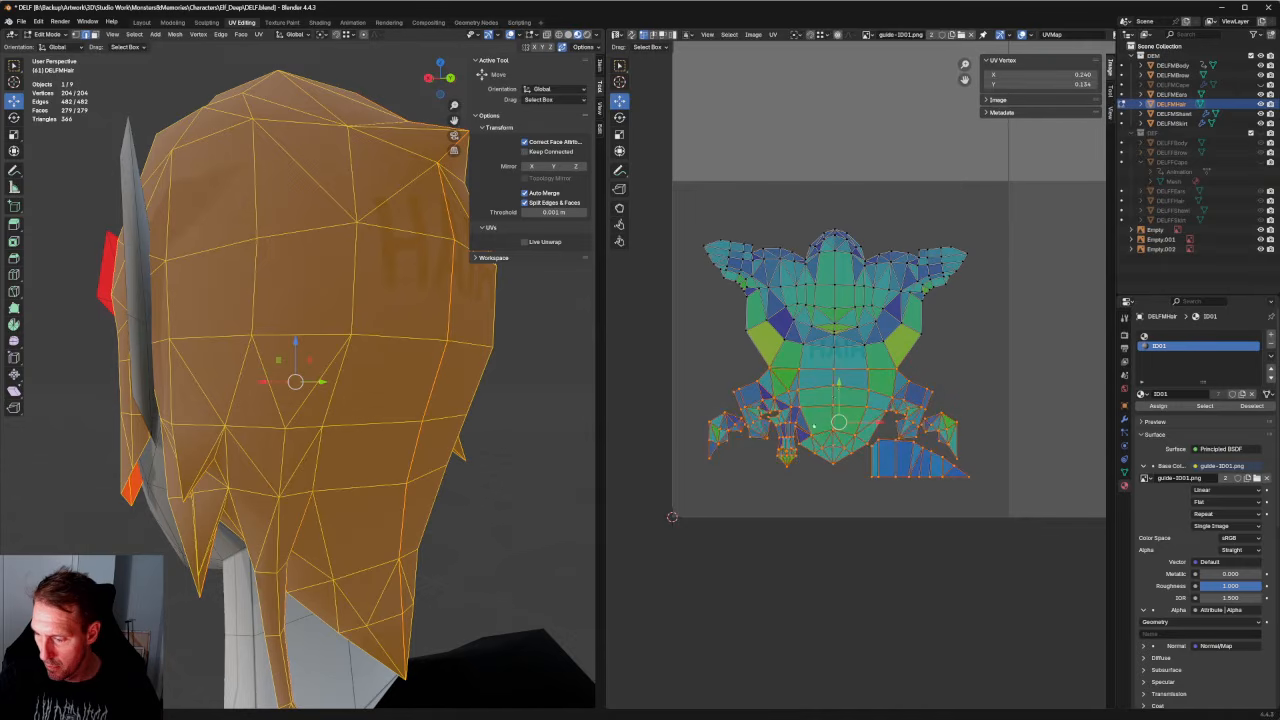
drag(838, 422, 807, 428)
Unwrap the centre vertices of the back-of-head section below the HAIR lettering.
key(alt+a)
right_click(810, 408)
click(808, 408)
click(862, 462)
scroll(861, 383, up, 2)
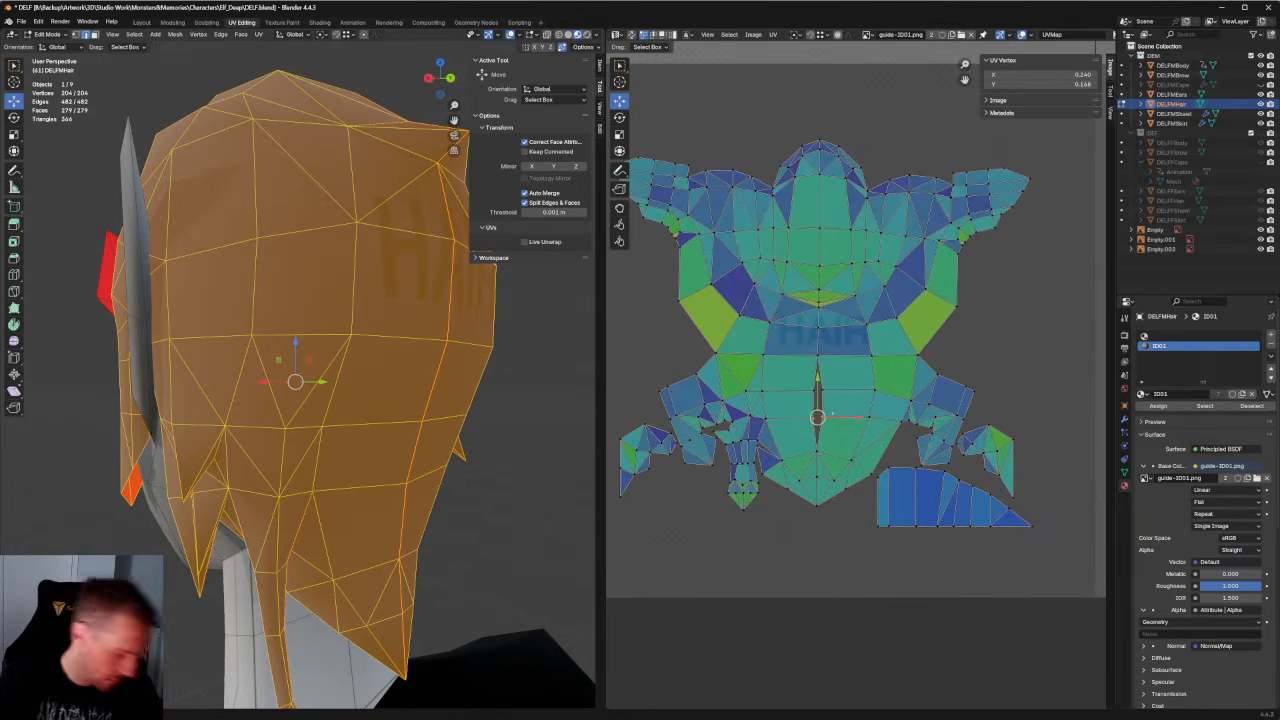
Align the slit's remaining open vertices vertically on the centre line and move the outer corner vertices of both side sections down by about 0.010.
right_click(844, 380)
click(844, 380)
click(826, 396)
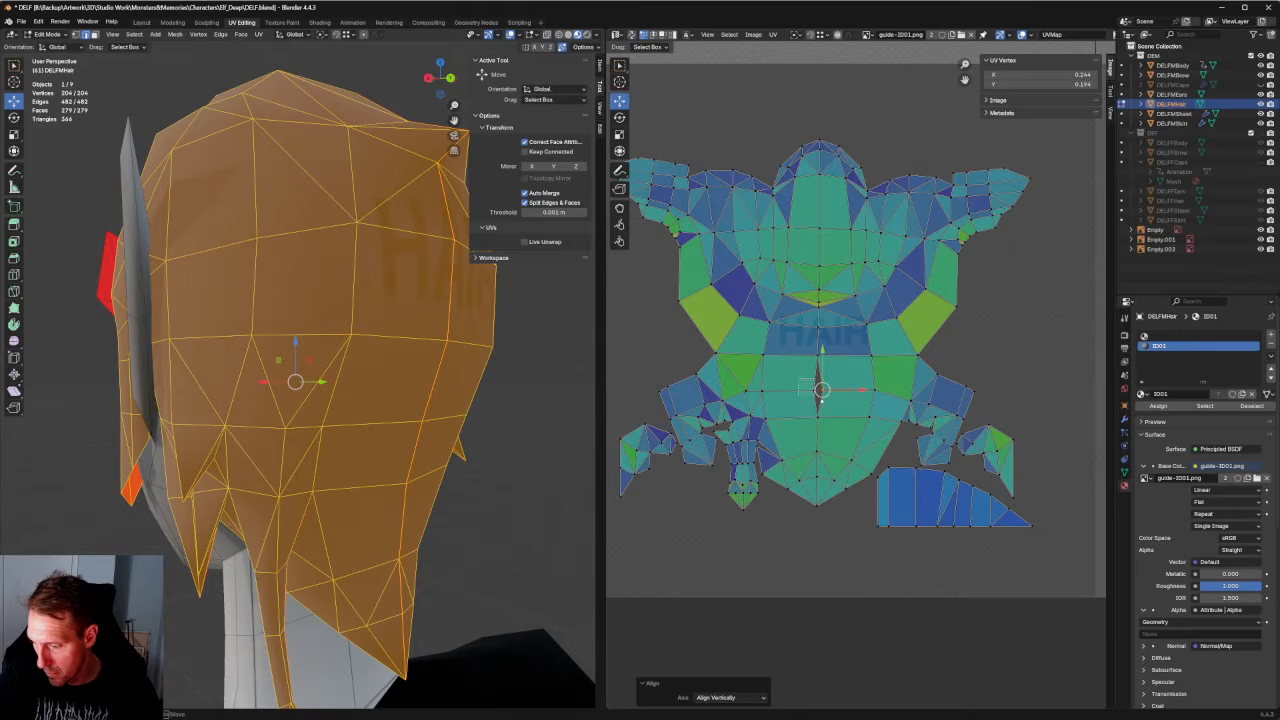
click(955, 307)
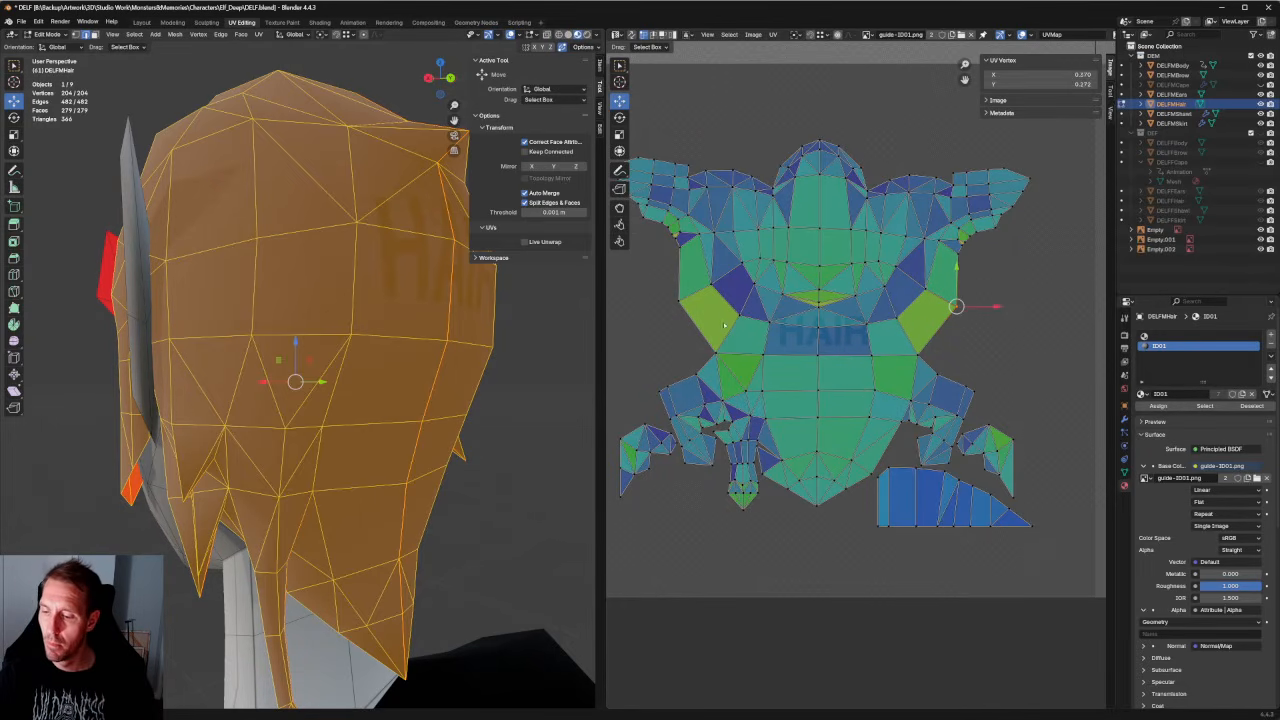
drag(816, 271, 816, 283)
Turn on X-ray for the model view and assign Map #12 as the ID01 material's base colour image.
scroll(380, 340, down, 3)
middle_drag(380, 340, 484, 350)
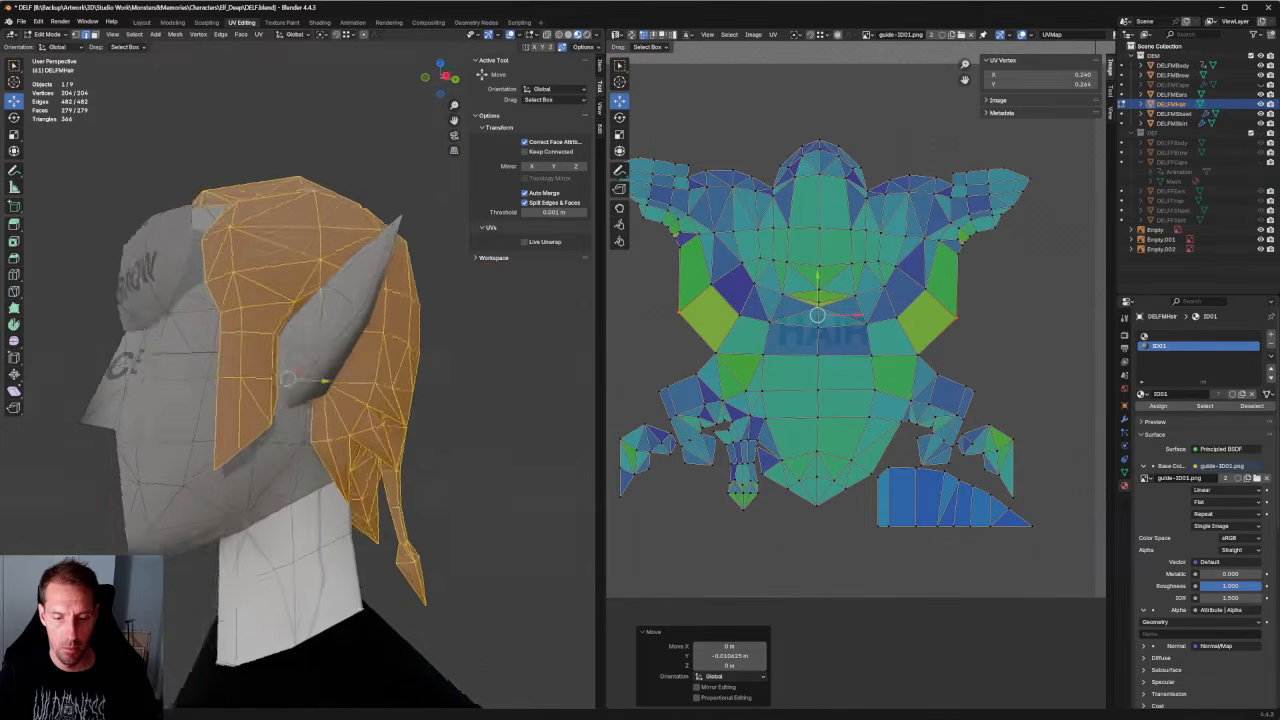
key(alt+z)
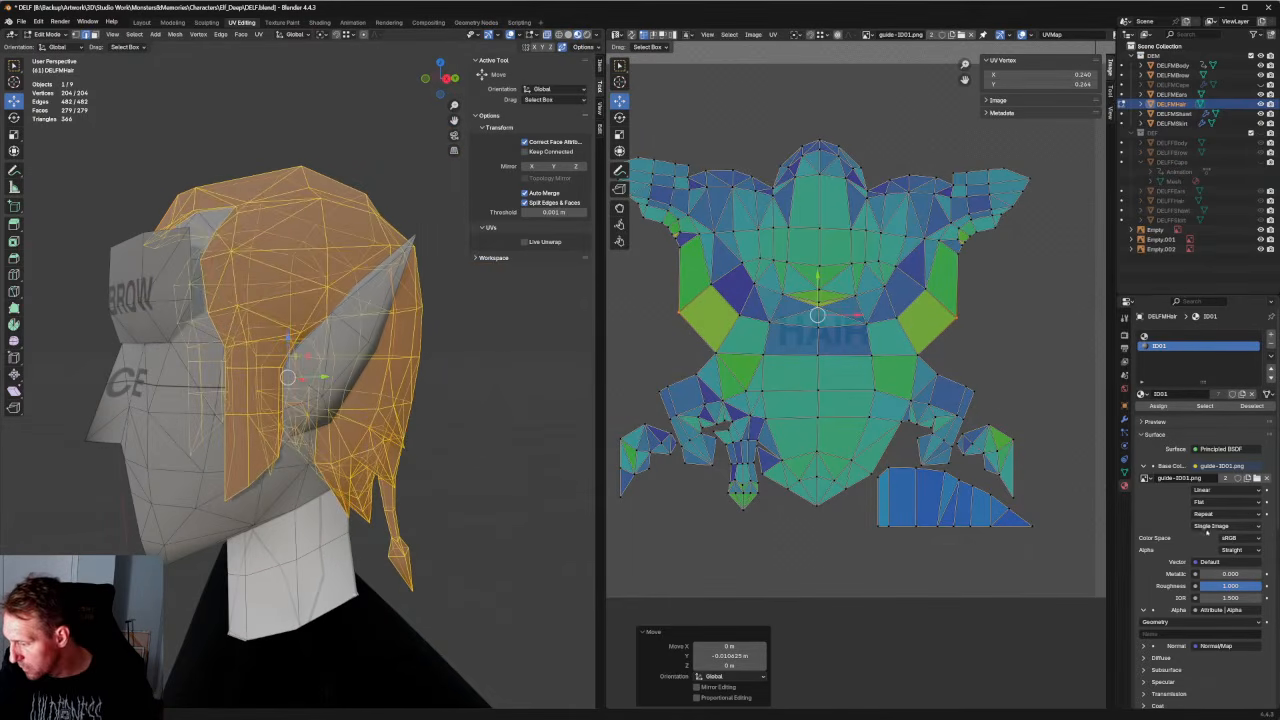
click(1145, 479)
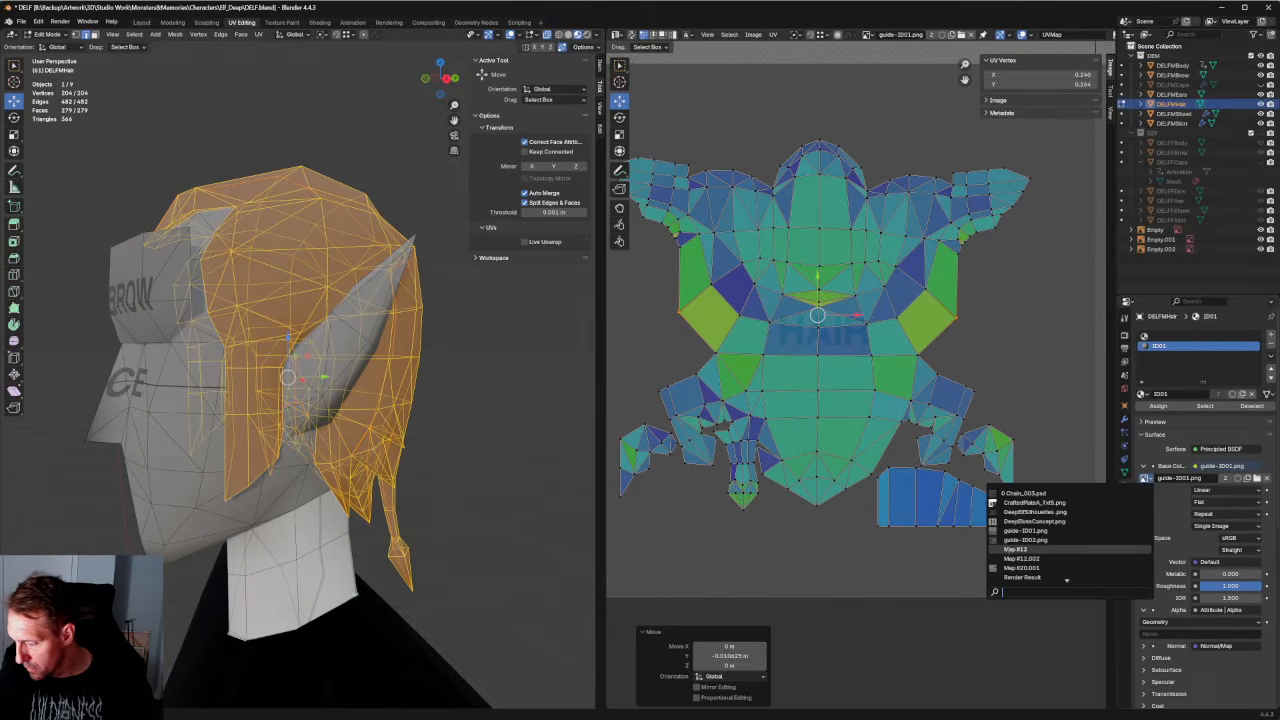
click(1016, 549)
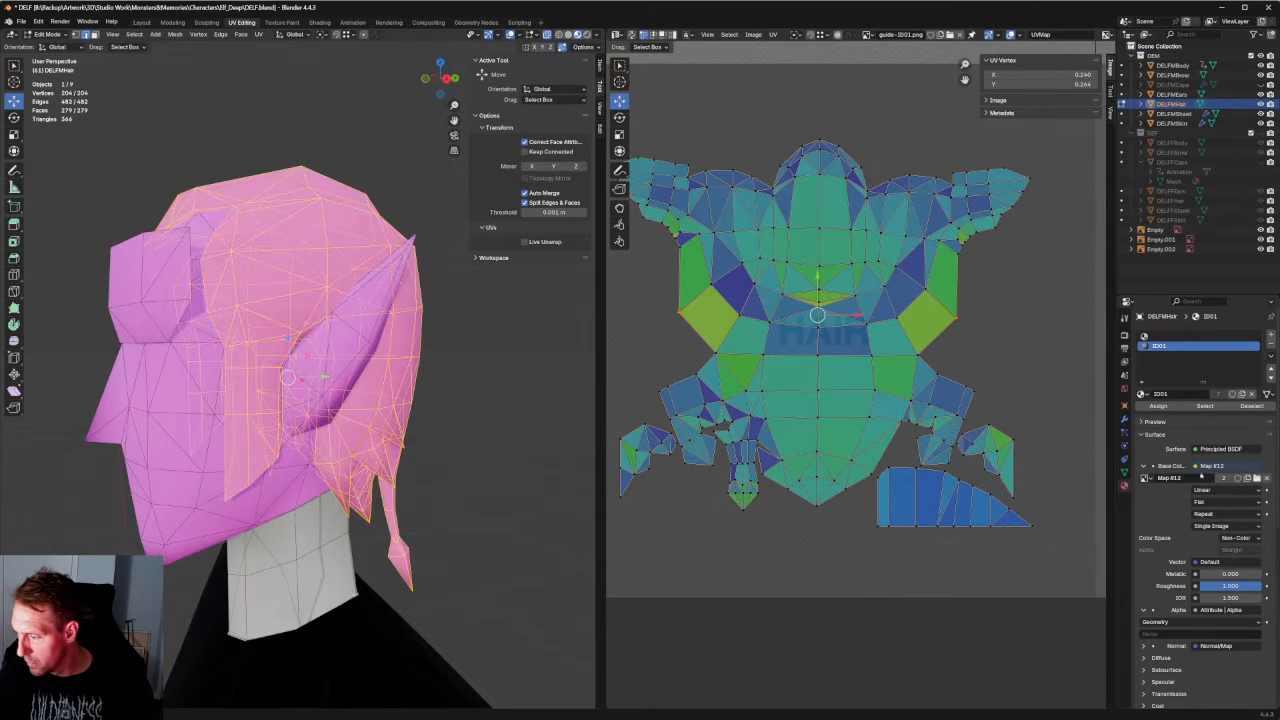
Replace the base colour image with UV_test_Texture.png from the Google Drive folder My Drive\ArtWork\3D\UVW.
click(1257, 478)
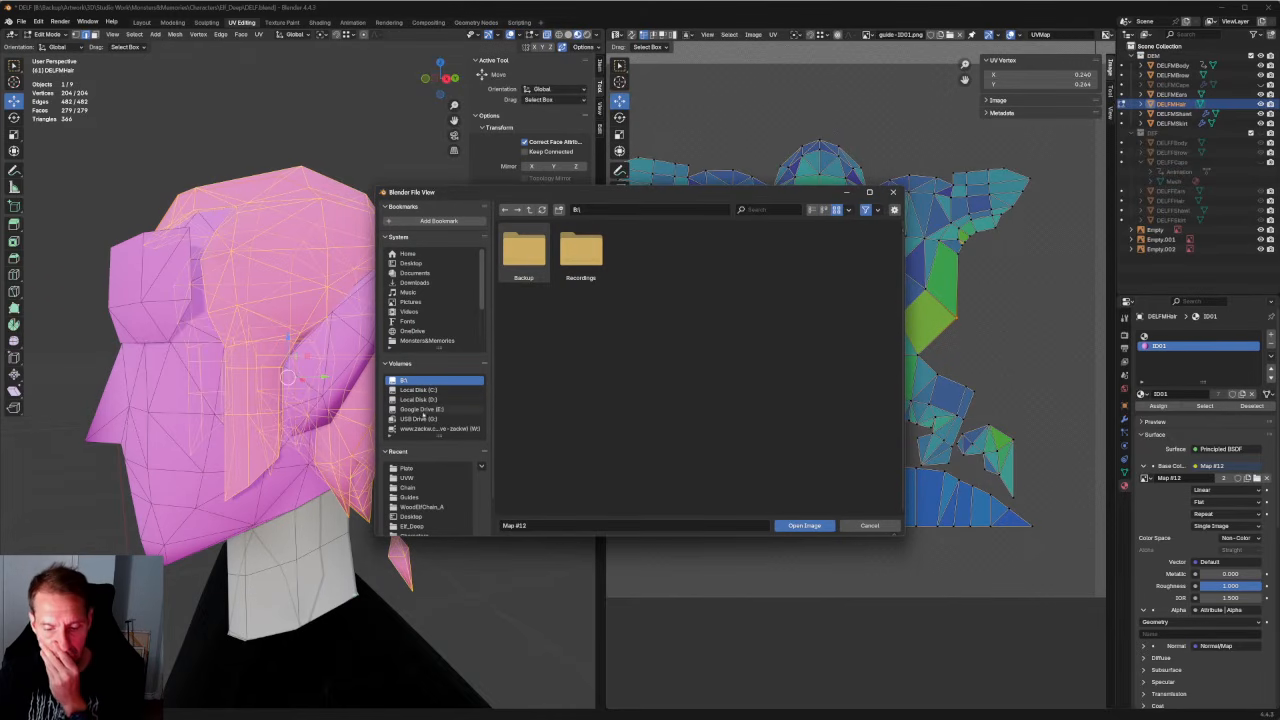
click(438, 409)
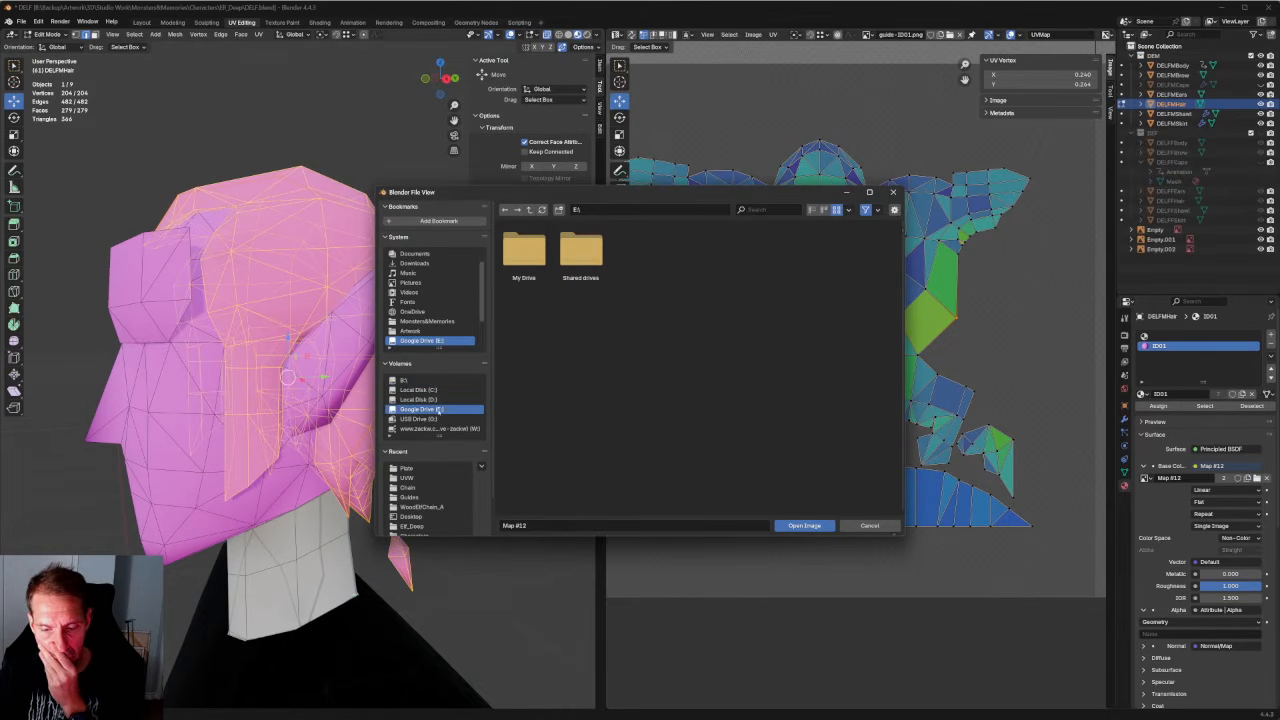
double_click(524, 252)
double_click(524, 252)
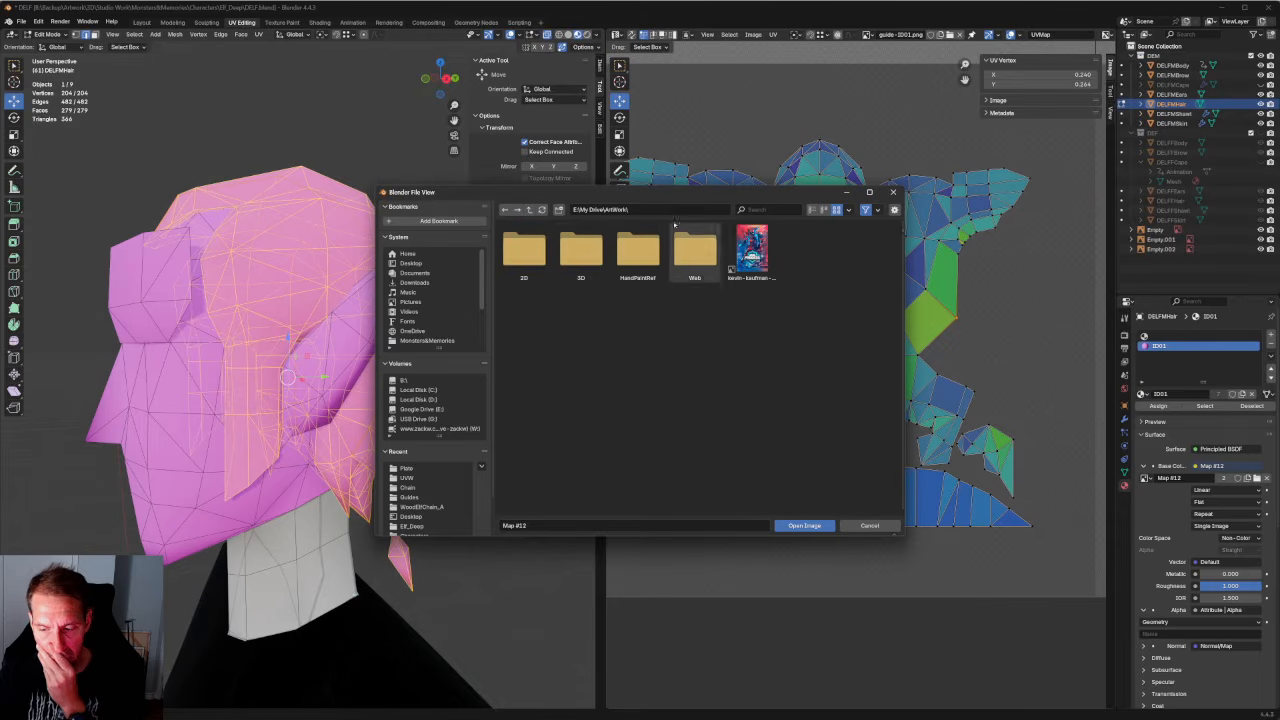
double_click(581, 250)
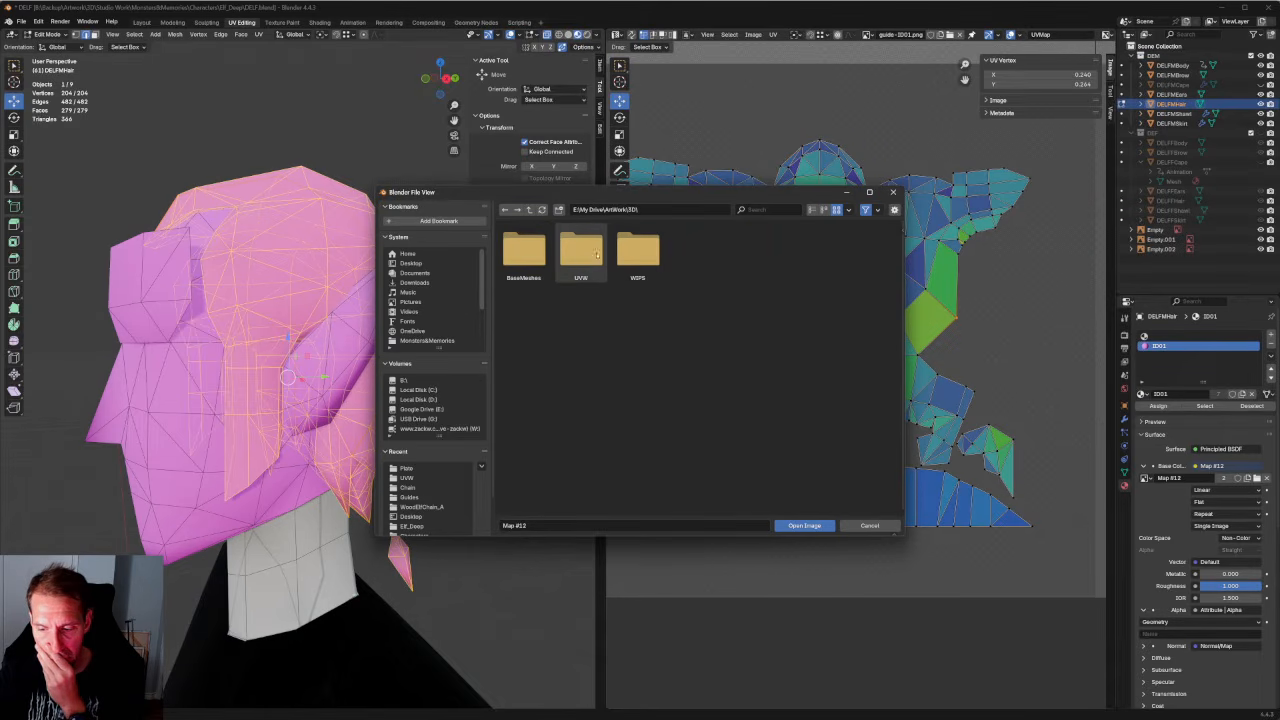
double_click(587, 250)
click(638, 375)
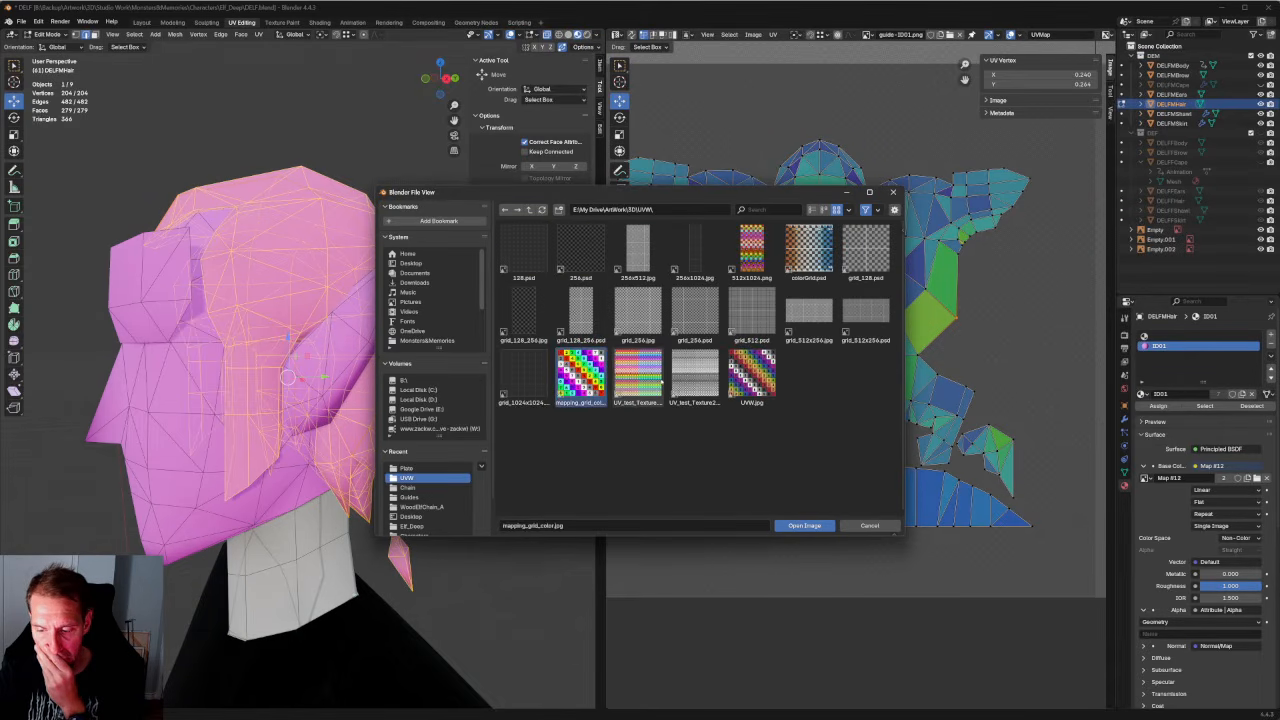
click(806, 526)
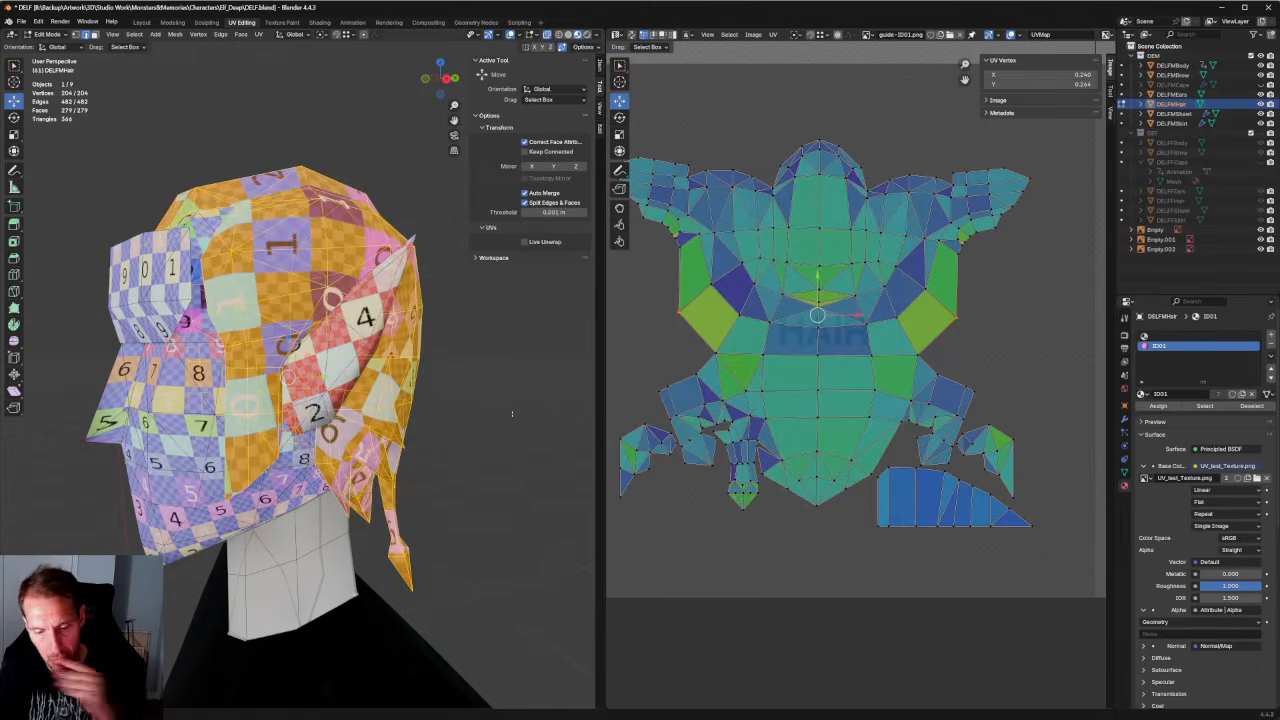
Move the small curved strand island from the right below the layout's lower left part and place its left counterpart beside it.
middle_drag(512, 414, 440, 400)
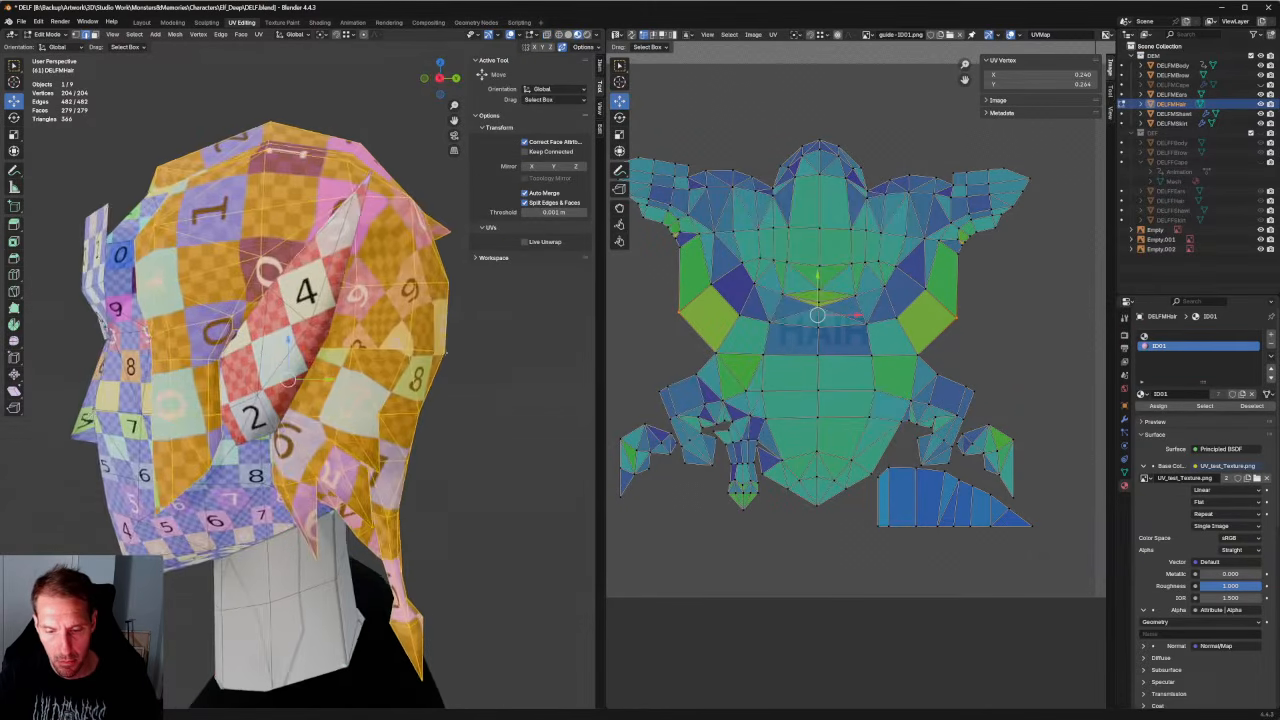
middle_drag(446, 352, 512, 345)
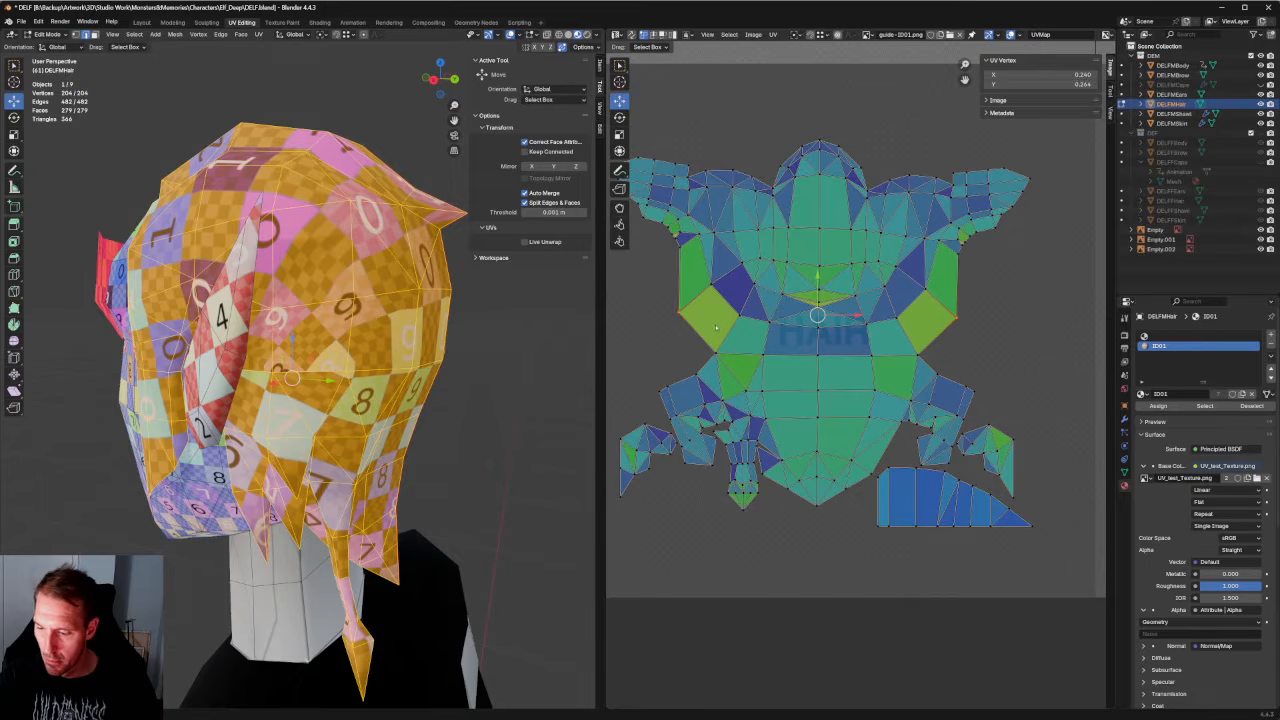
middle_drag(716, 328, 756, 350)
middle_drag(697, 395, 734, 385)
scroll(734, 385, up, 1)
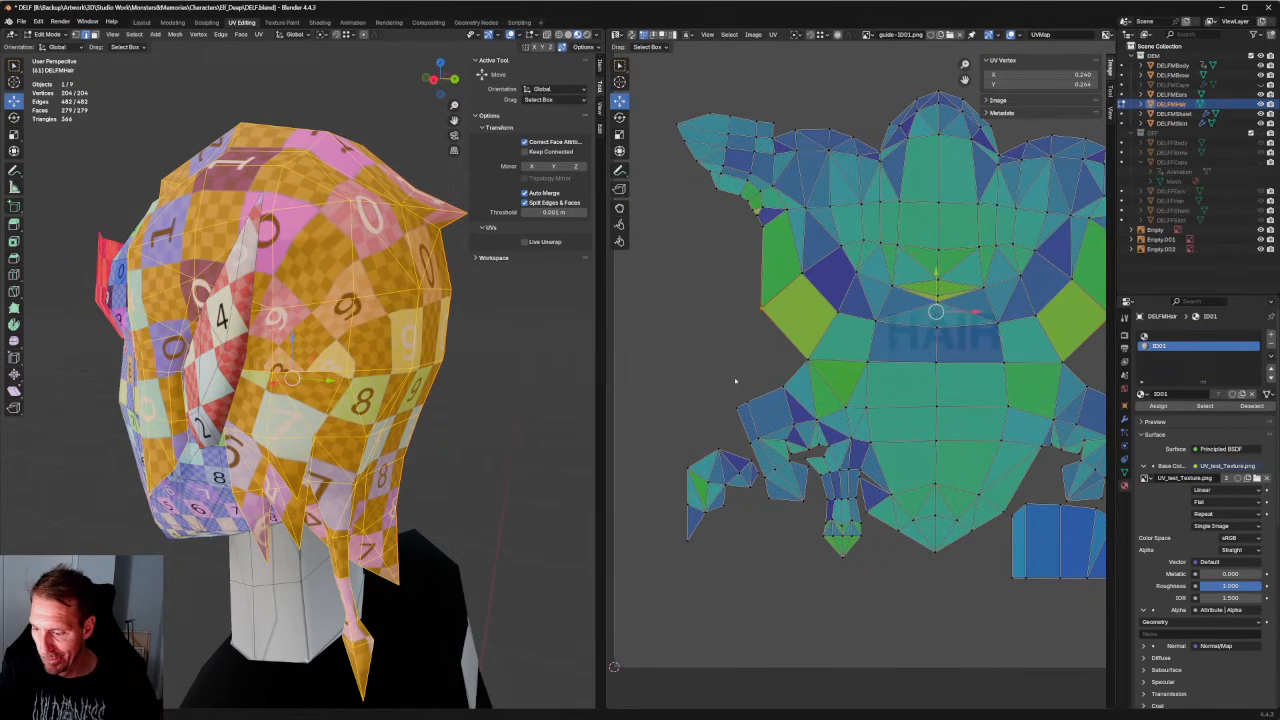
scroll(702, 456, down, 2)
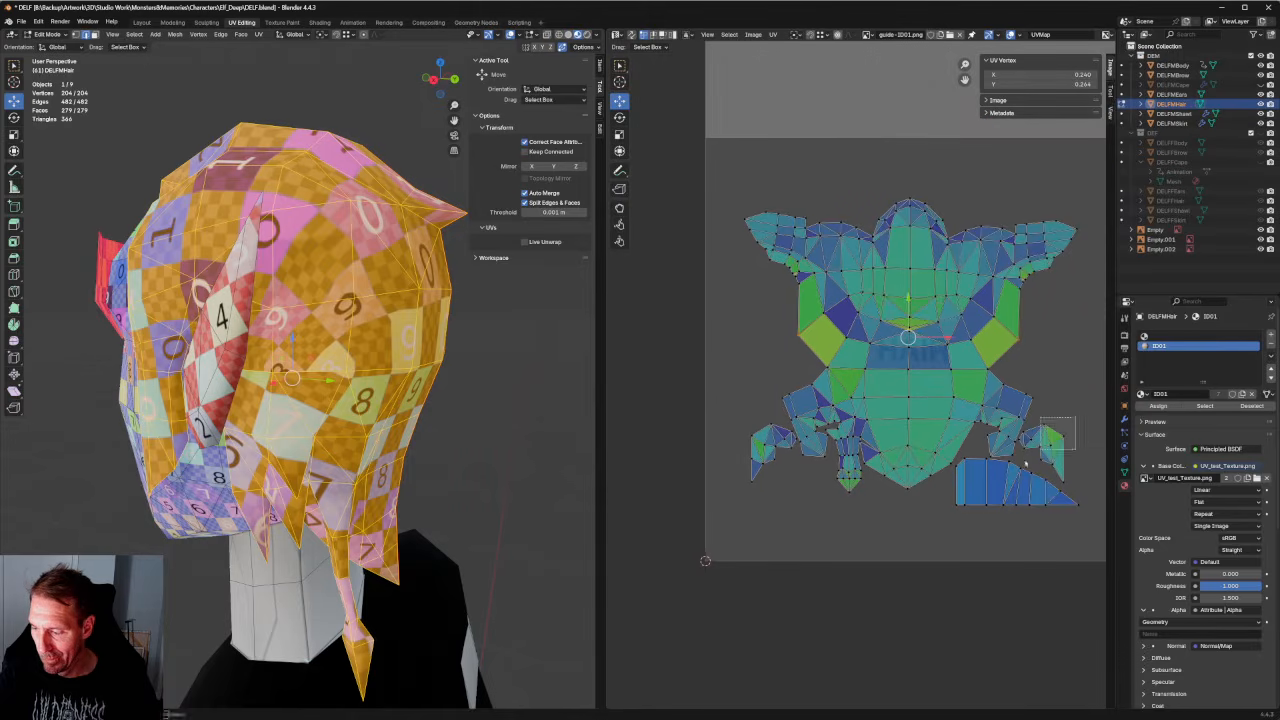
click(1050, 446)
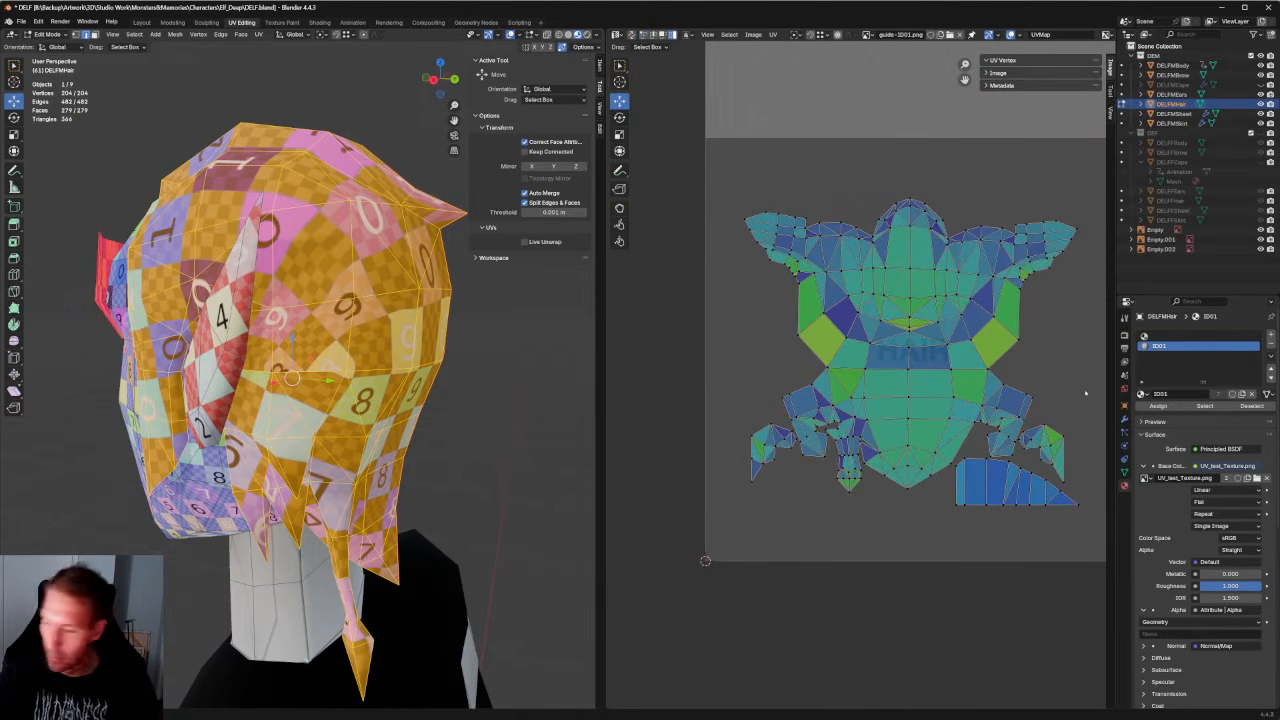
key(g)
click(798, 496)
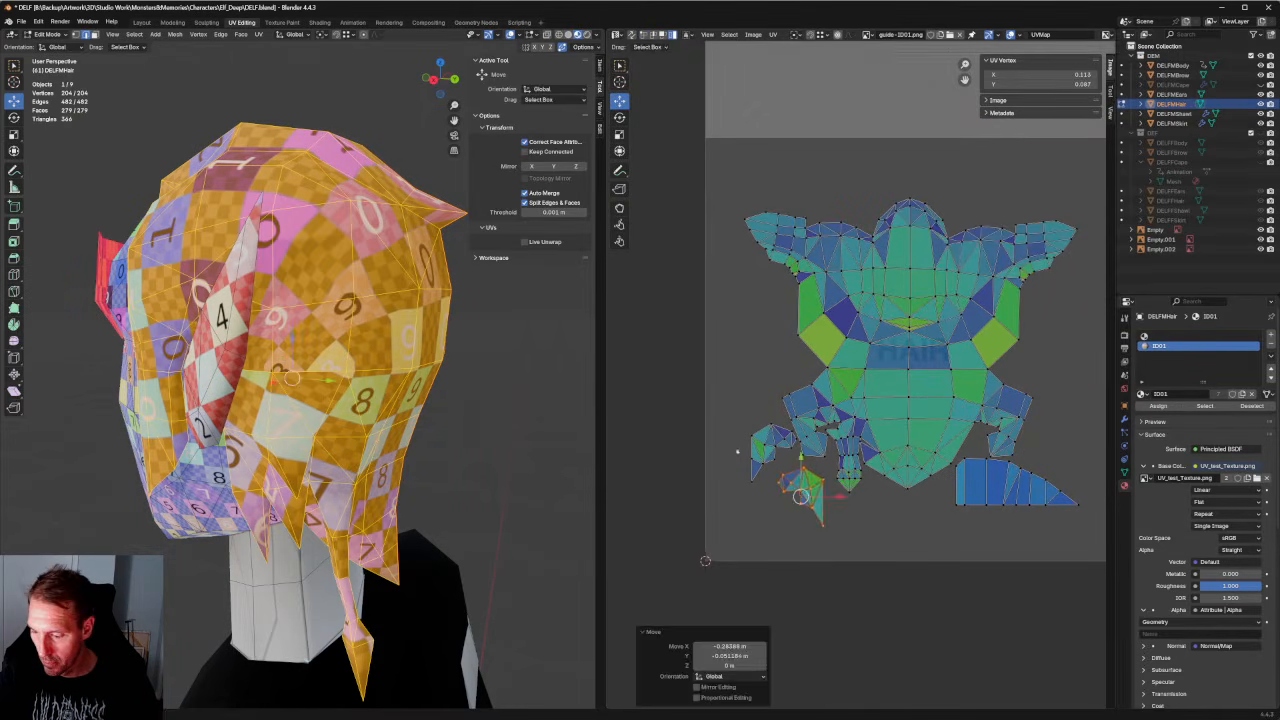
click(771, 447)
key(g)
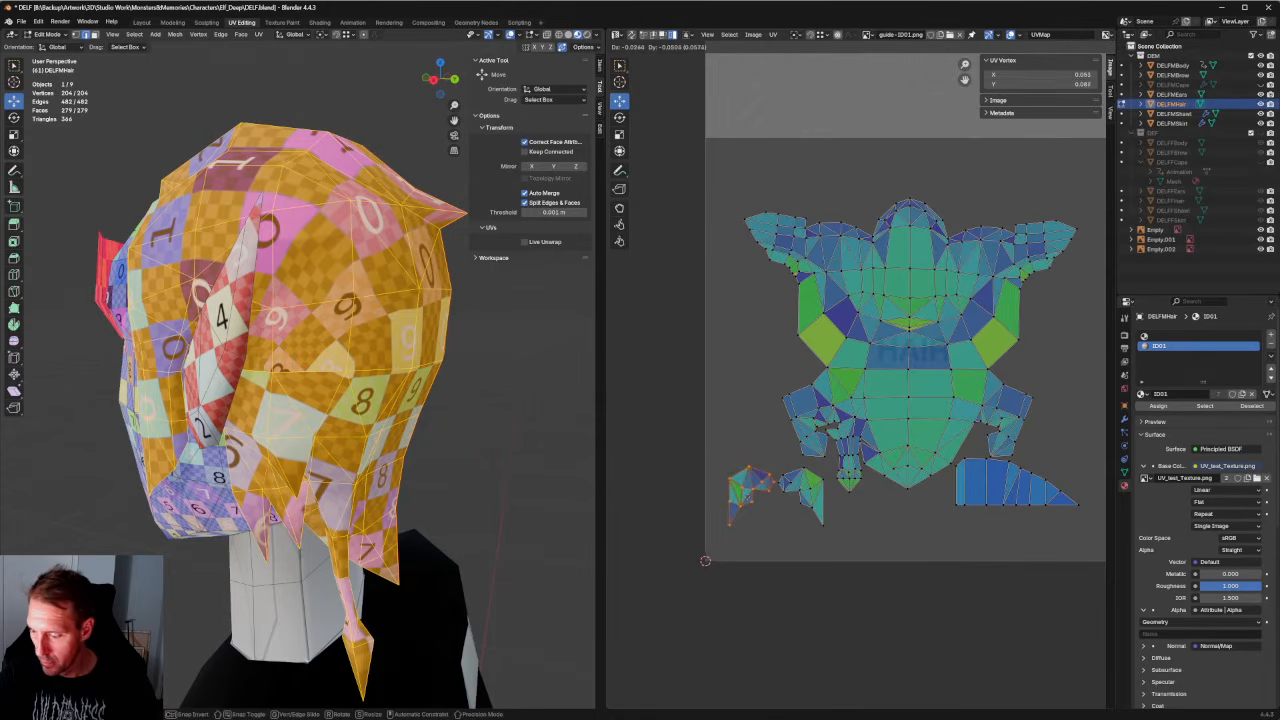
click(750, 488)
Bring the two small curved strand islands together as a mirrored pair and move them about 0.044 right and 0.026 down.
drag(800, 546, 762, 490)
key(g)
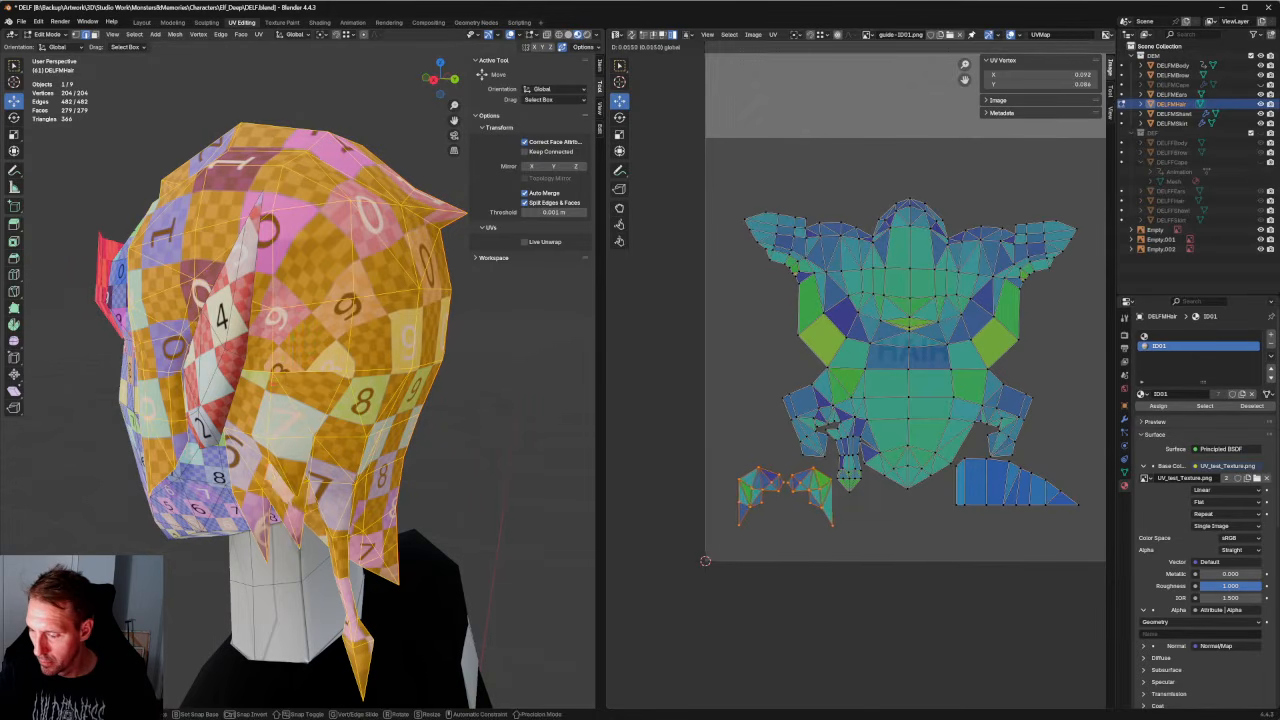
click(778, 497)
key(ctrl+z)
key(g)
click(816, 521)
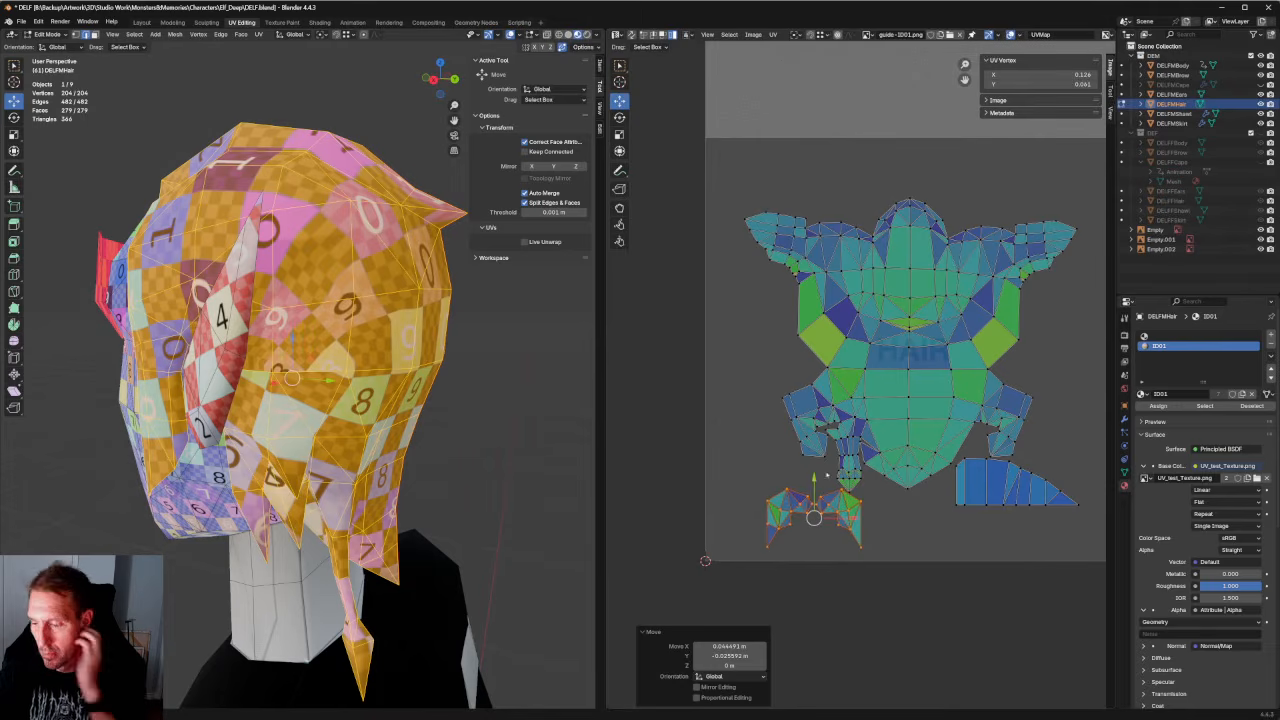
Split the left side strand's faces off the back-of-head island and move them about 0.045 left and 0.018 up.
scroll(839, 373, up, 5)
scroll(839, 373, down, 4)
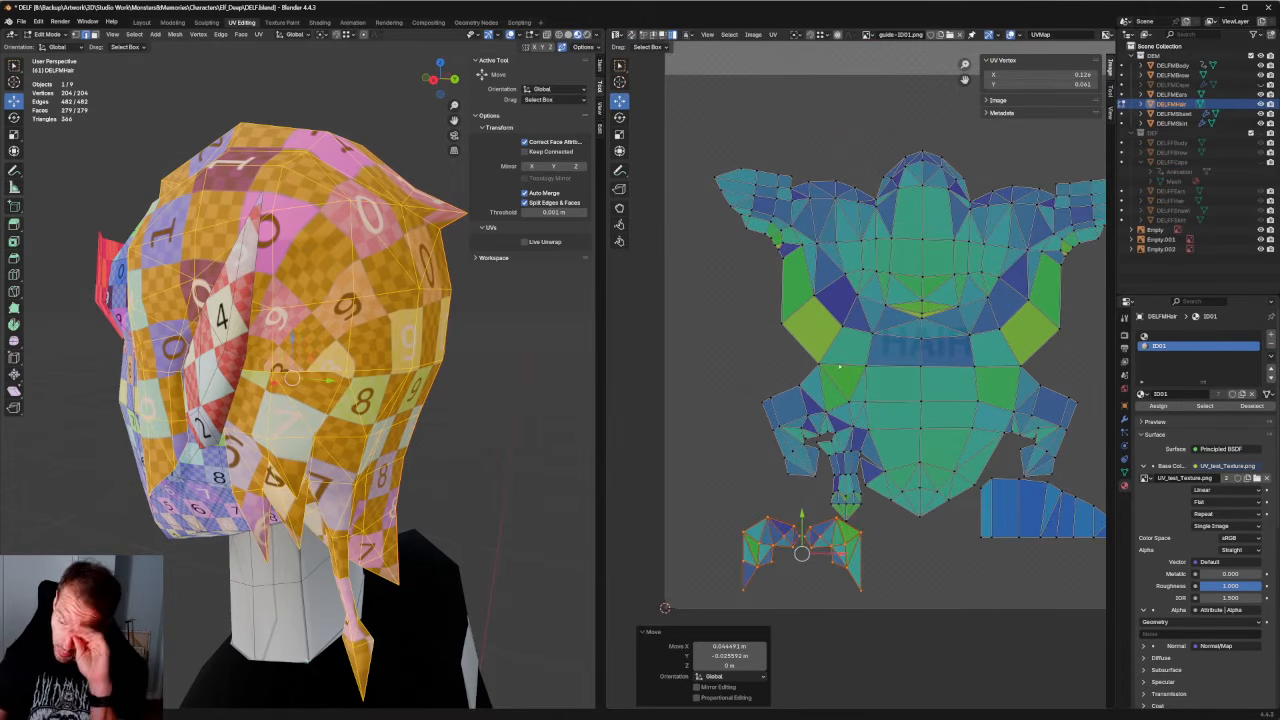
scroll(833, 368, up, 4)
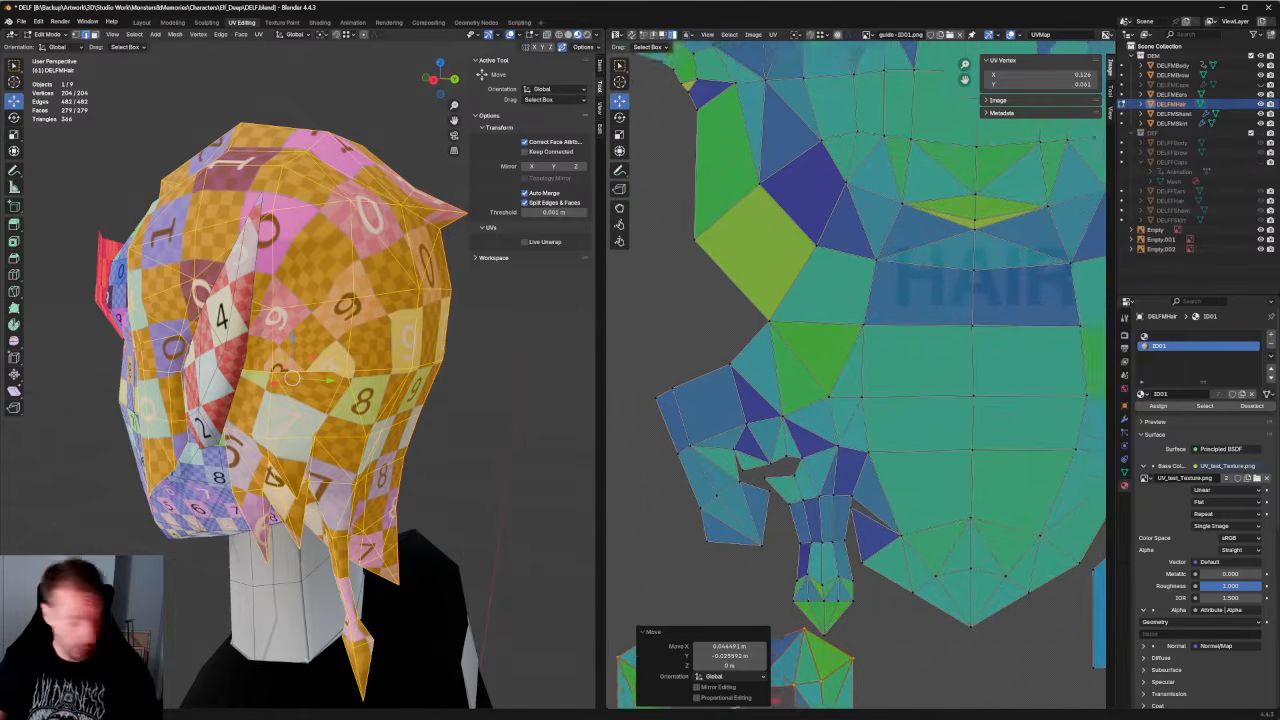
key(alt+a)
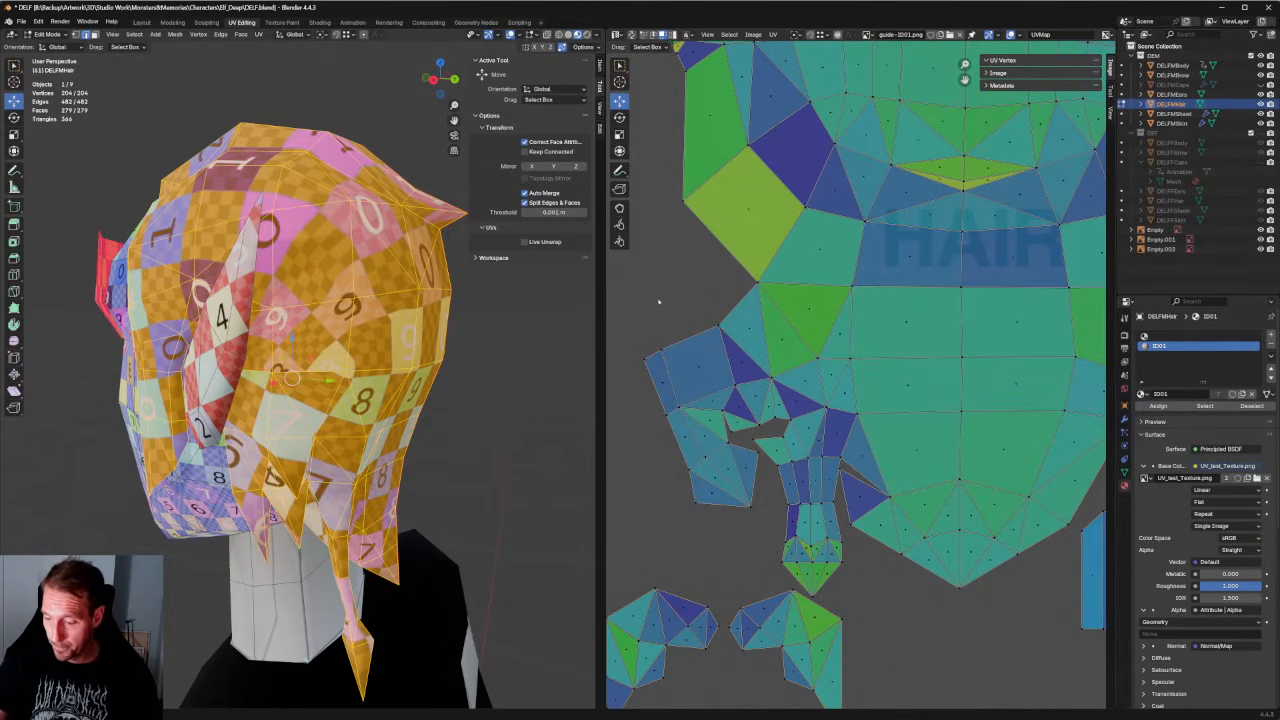
drag(641, 301, 750, 538)
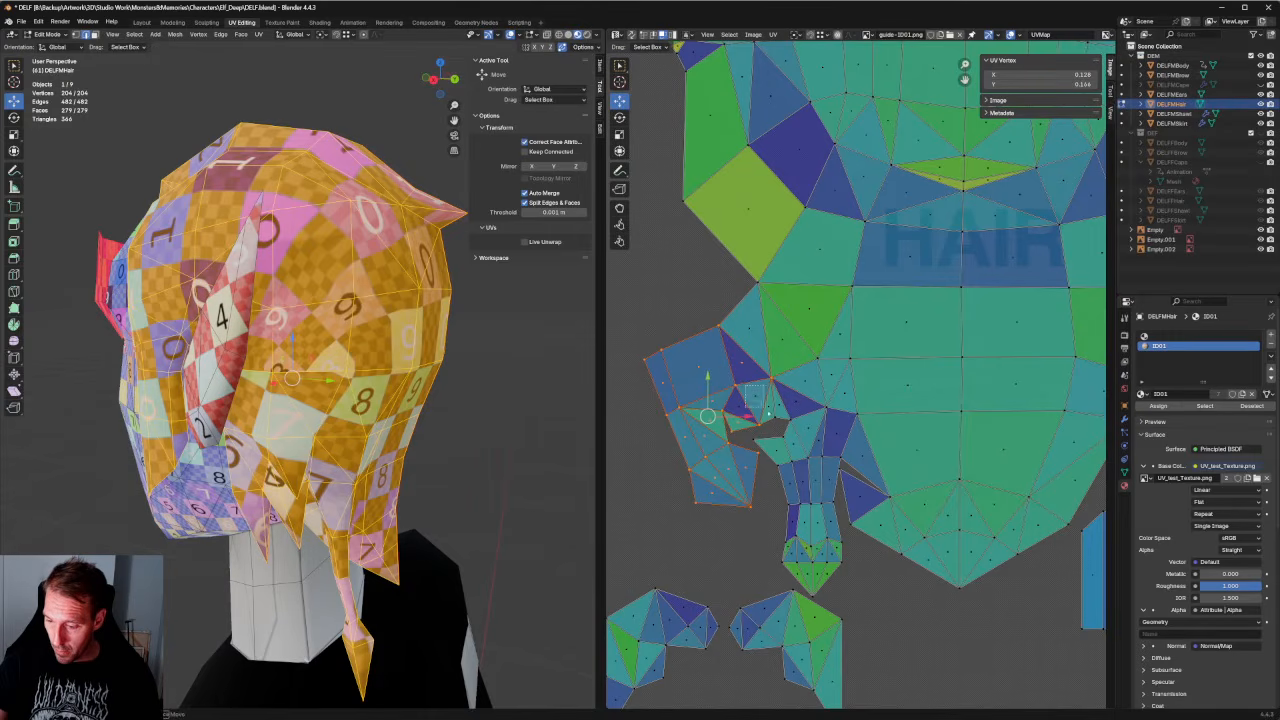
shift+drag(762, 350, 762, 350)
shift+drag(654, 323, 753, 512)
key(Home)
key(u)
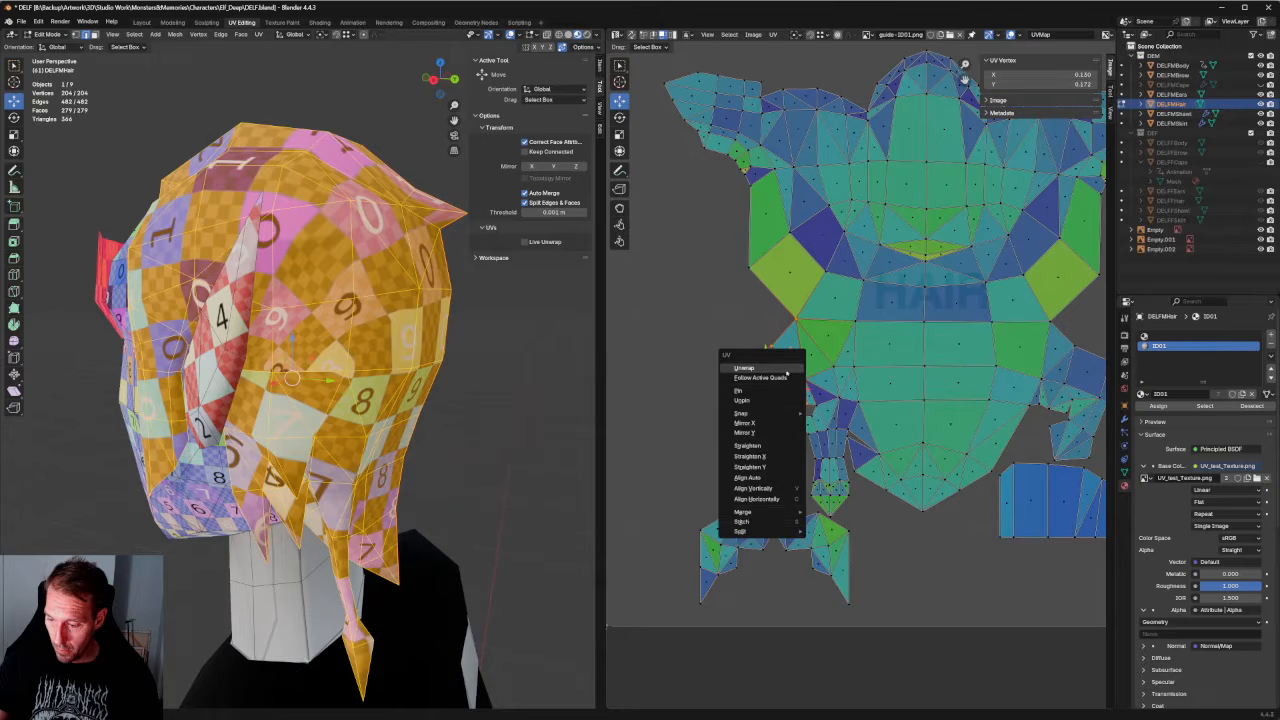
mouse_move(766, 531)
click(833, 531)
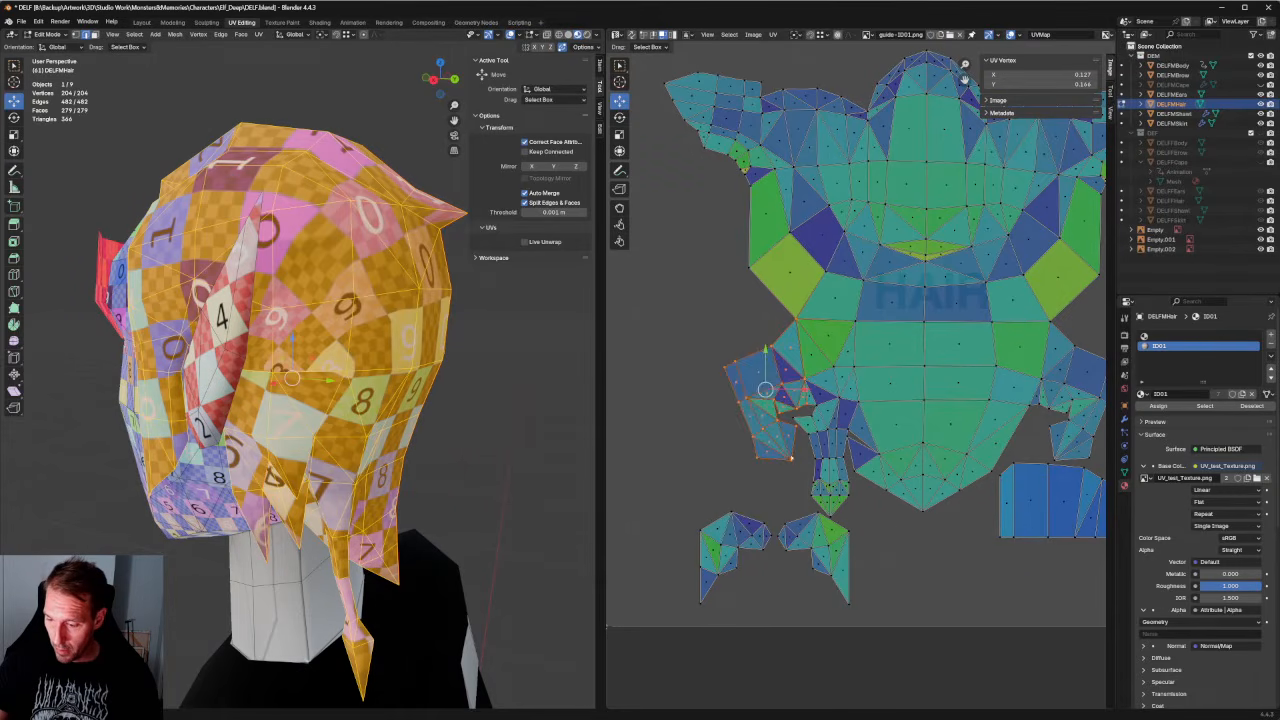
key(g)
click(774, 366)
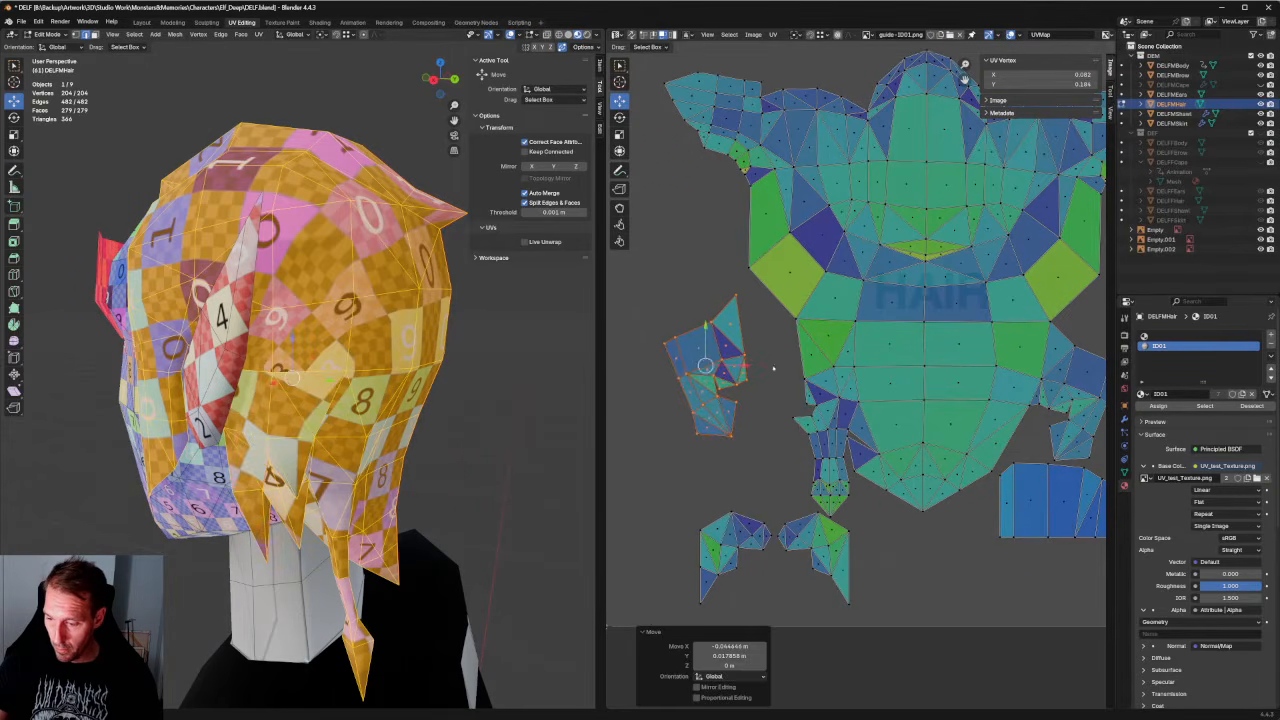
Split the right side strand's faces off the back-of-head island and move them about 0.059 right and 0.029 up.
shift+middle_drag(908, 366, 648, 397)
drag(890, 364, 793, 445)
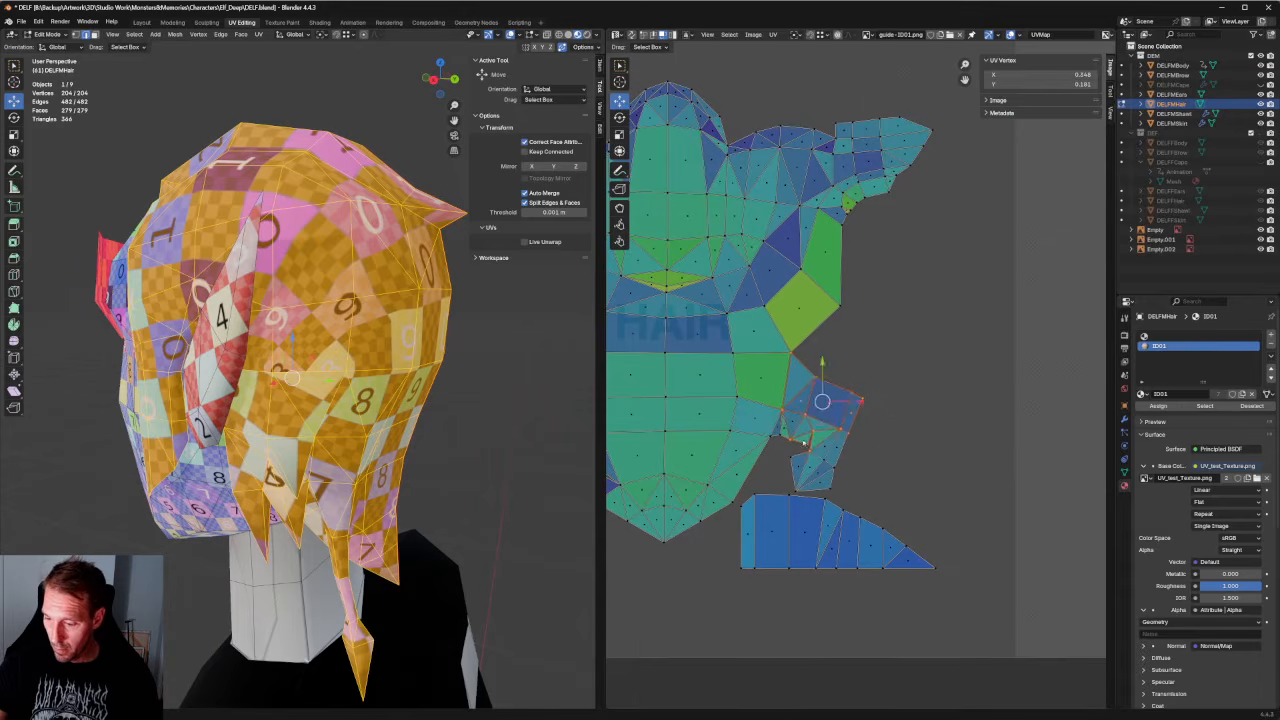
scroll(854, 383, up, 2)
middle_drag(857, 401, 866, 383)
shift+drag(886, 420, 734, 491)
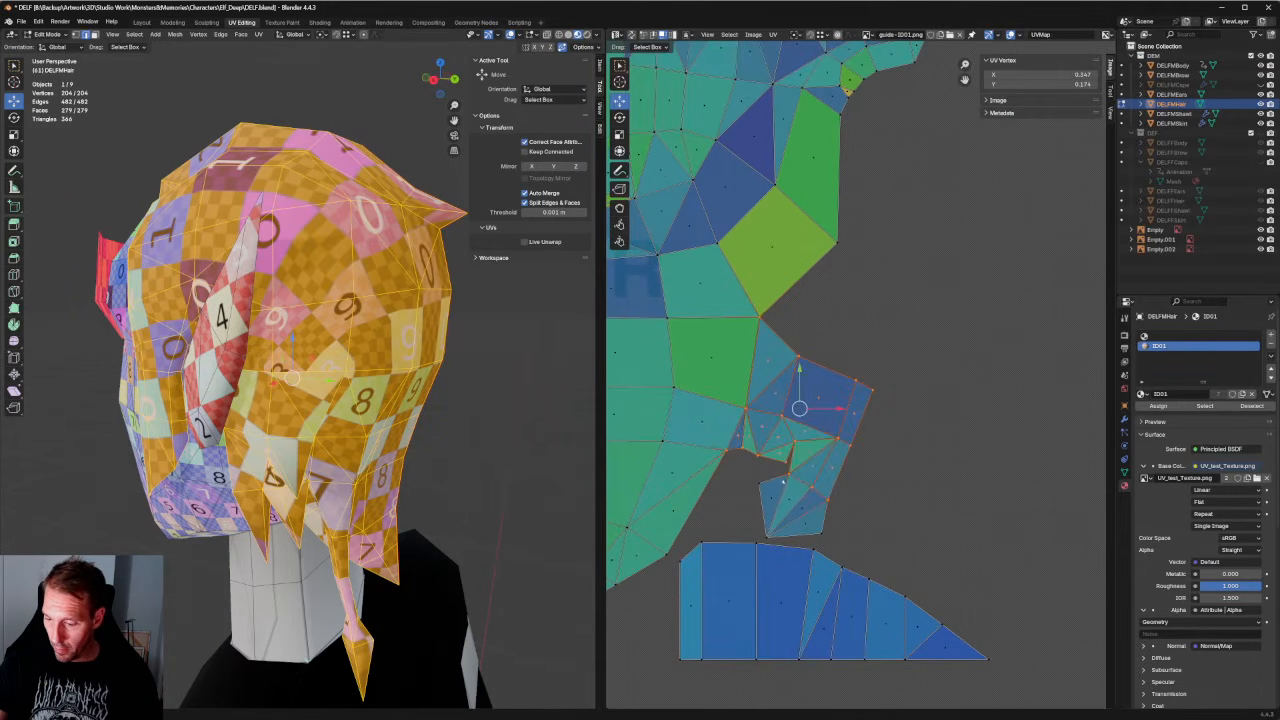
shift+drag(877, 451, 753, 531)
scroll(850, 380, down, 2)
right_click(805, 405)
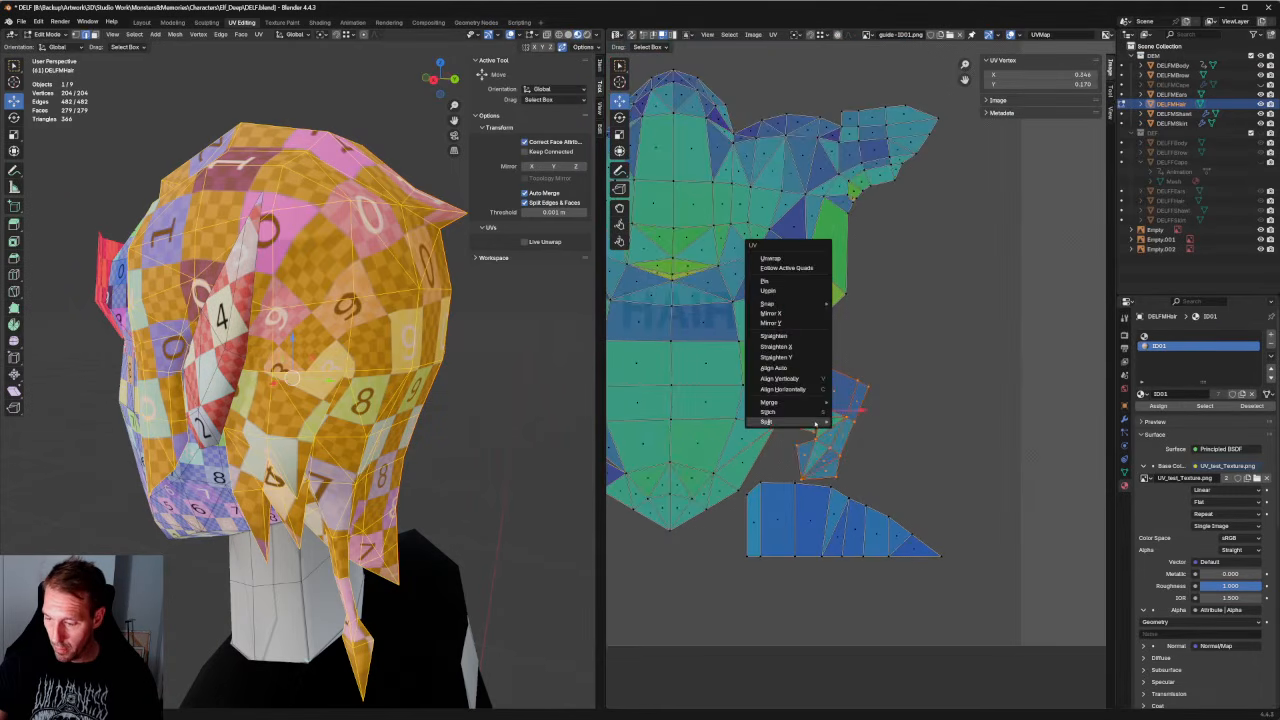
mouse_move(798, 424)
click(859, 421)
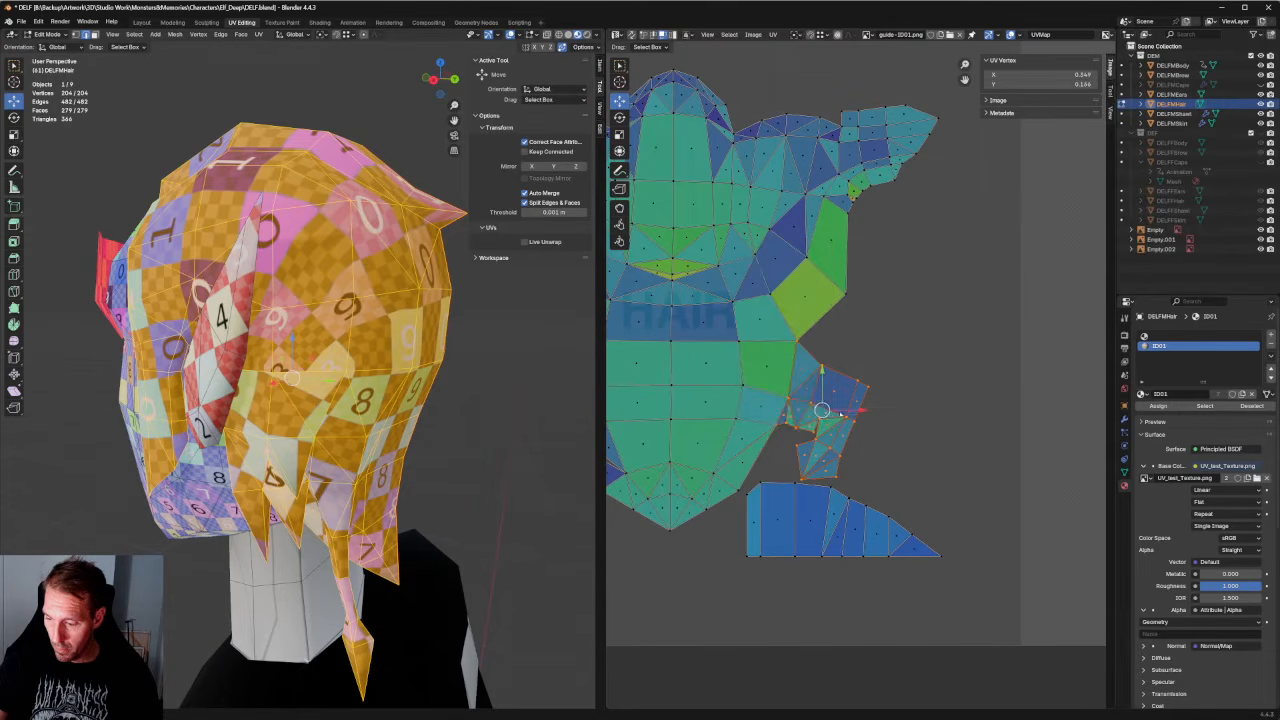
key(g)
click(900, 372)
Rotate the detached right strand island by -75°.
key(w)
key(r)
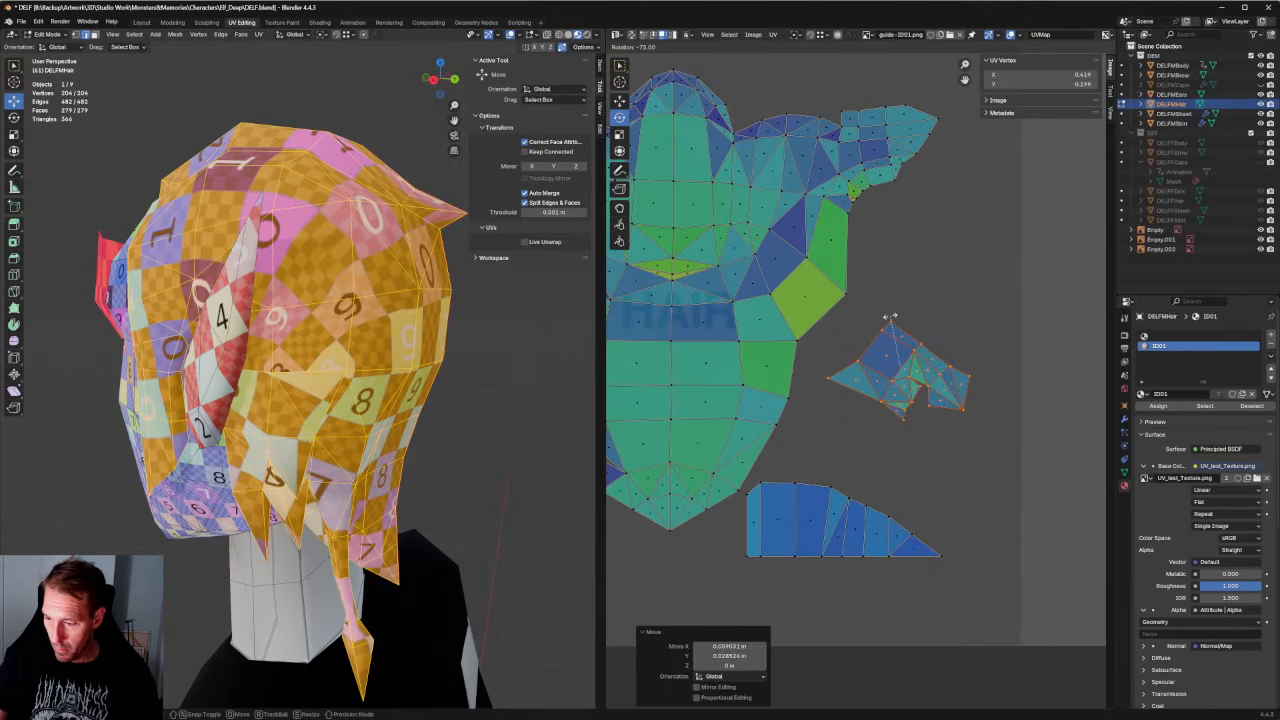
click(889, 317)
Select the detached left strand island and rotate it by 60°.
scroll(889, 330, down, 3)
scroll(731, 373, up, 2)
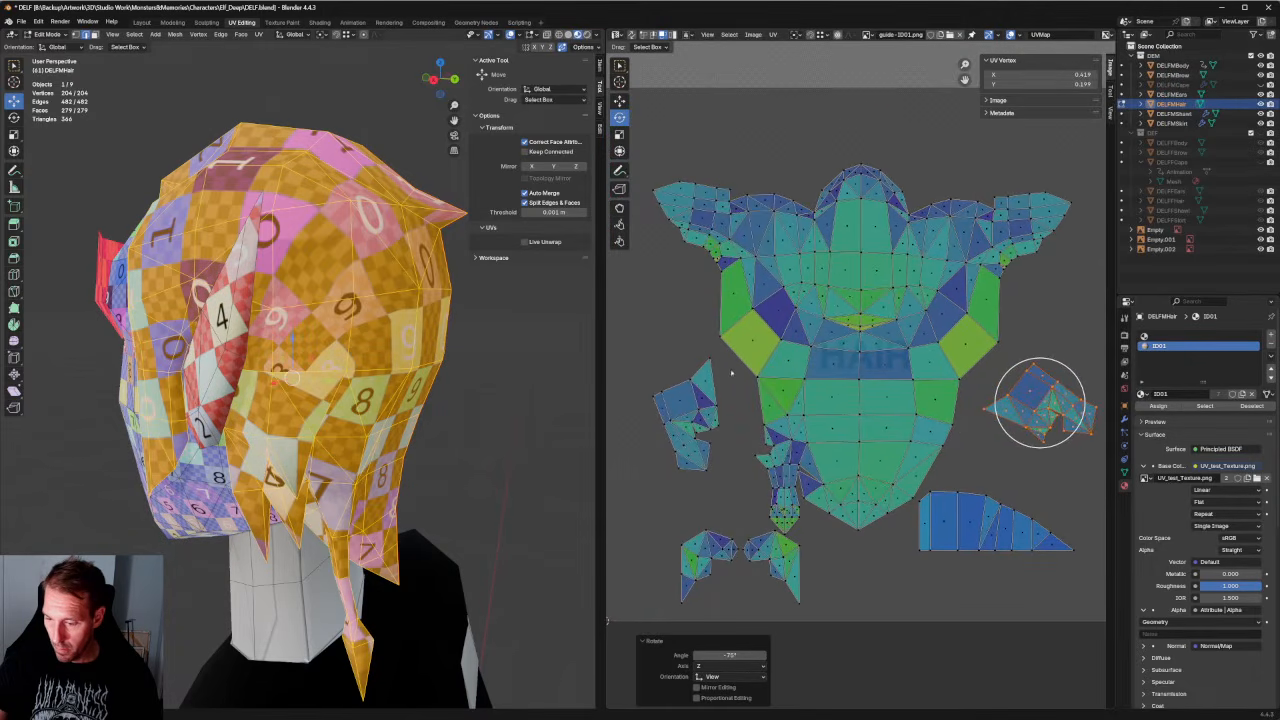
drag(730, 352, 626, 512)
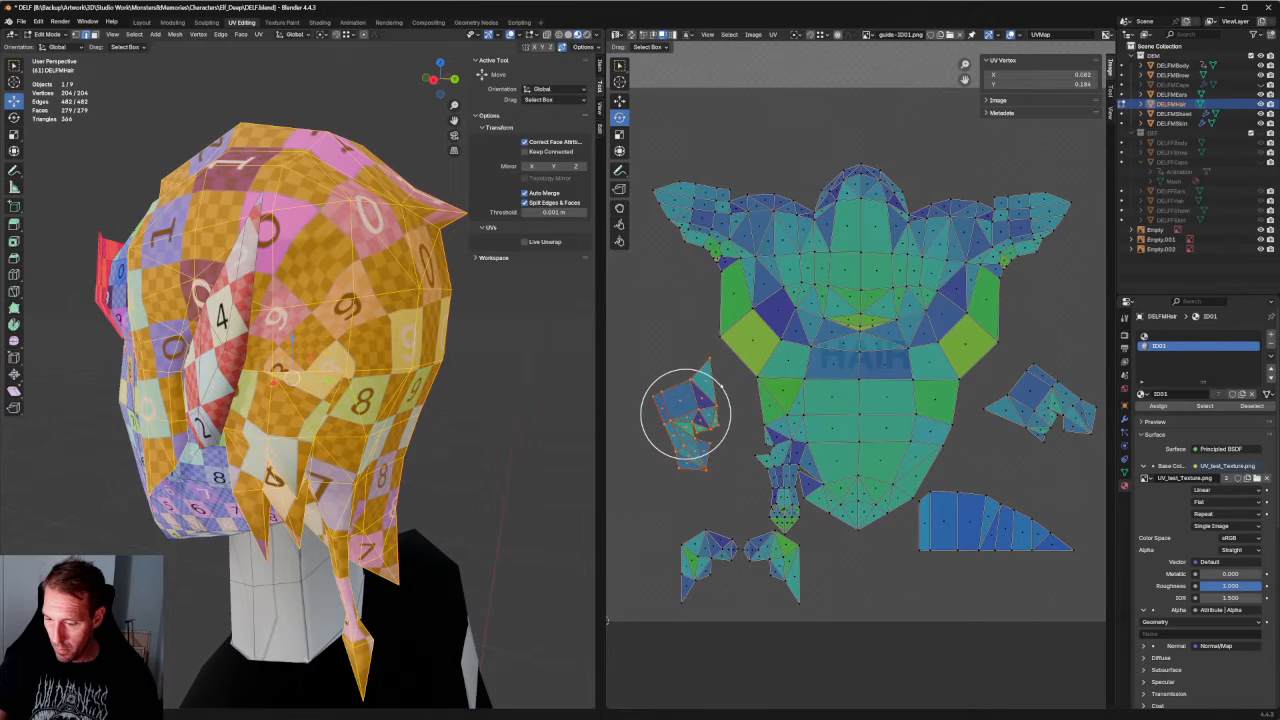
key(ctrl+z)
drag(731, 357, 628, 480)
key(r)
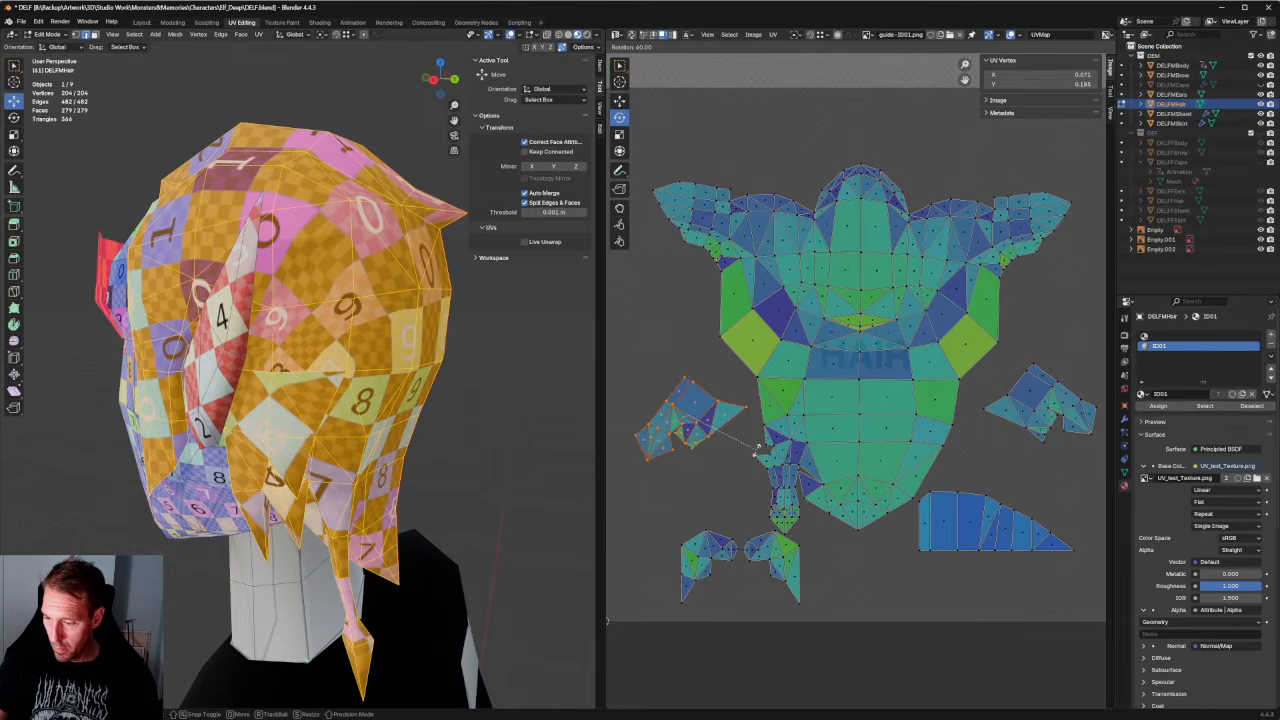
click(689, 417)
Move the left strand island about 0.313 right and 0.011 up over the right strand island, and rotate it by 5°.
key(g)
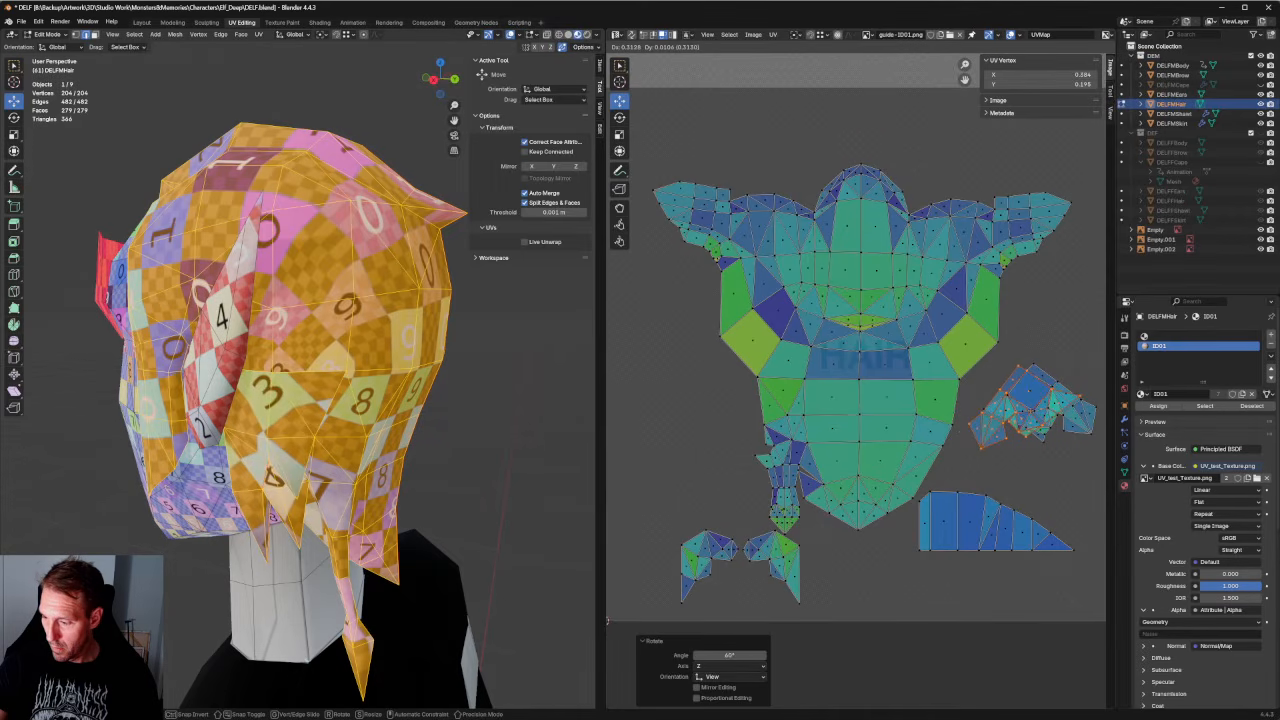
drag(1027, 407, 1027, 407)
key(r)
middle_drag(1056, 384, 935, 435)
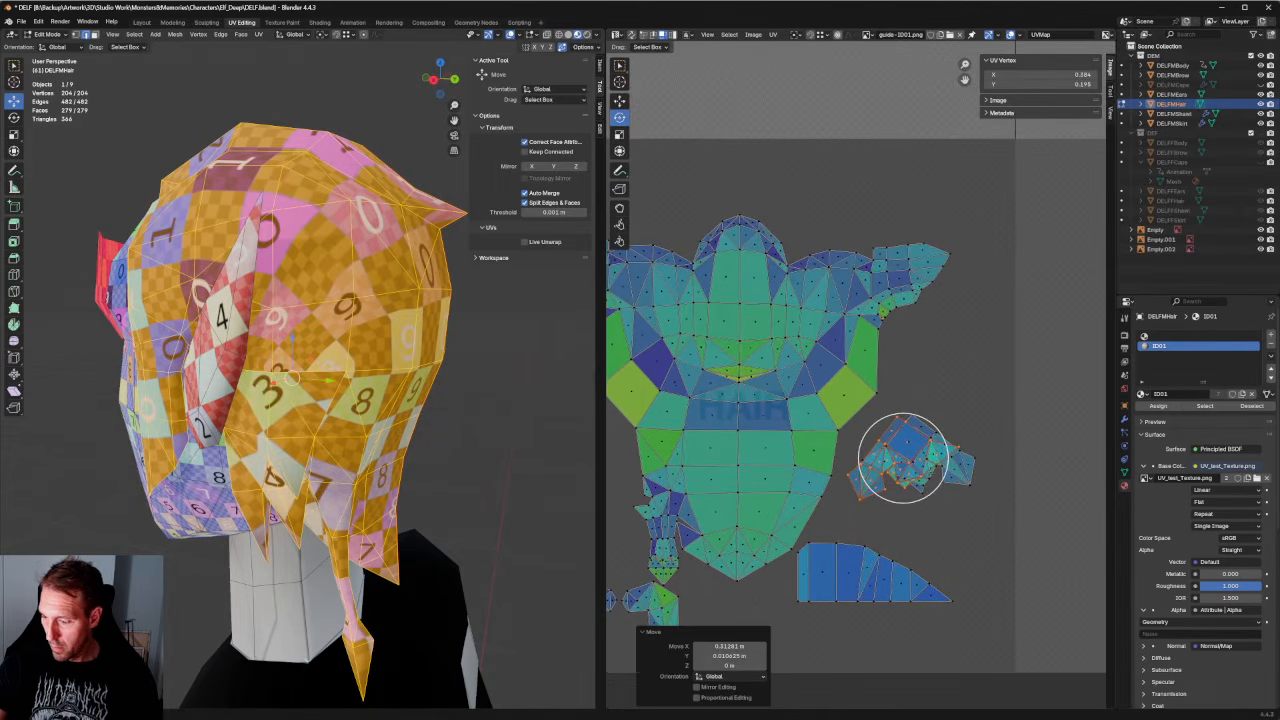
drag(937, 432, 944, 432)
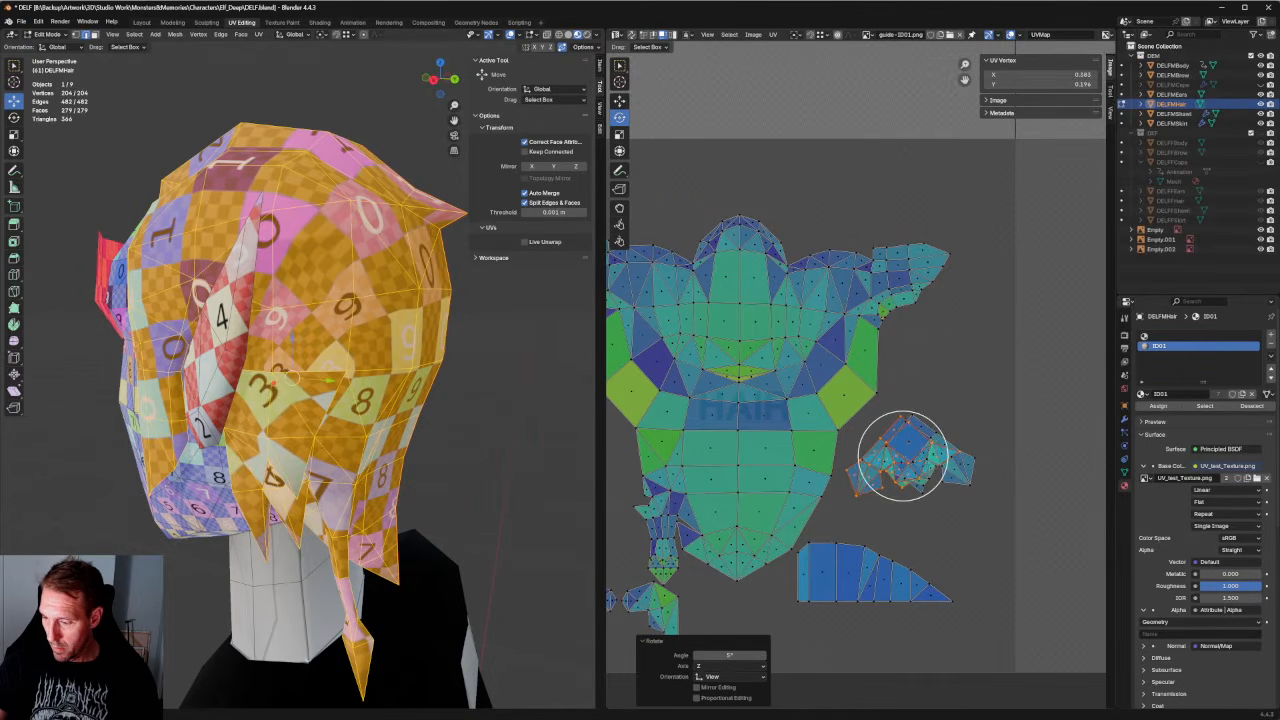
Mirror the overlaid strand island across X, and try shifting it about 0.049 right and 0.006 down beside its counterpart.
right_click(900, 458)
click(896, 357)
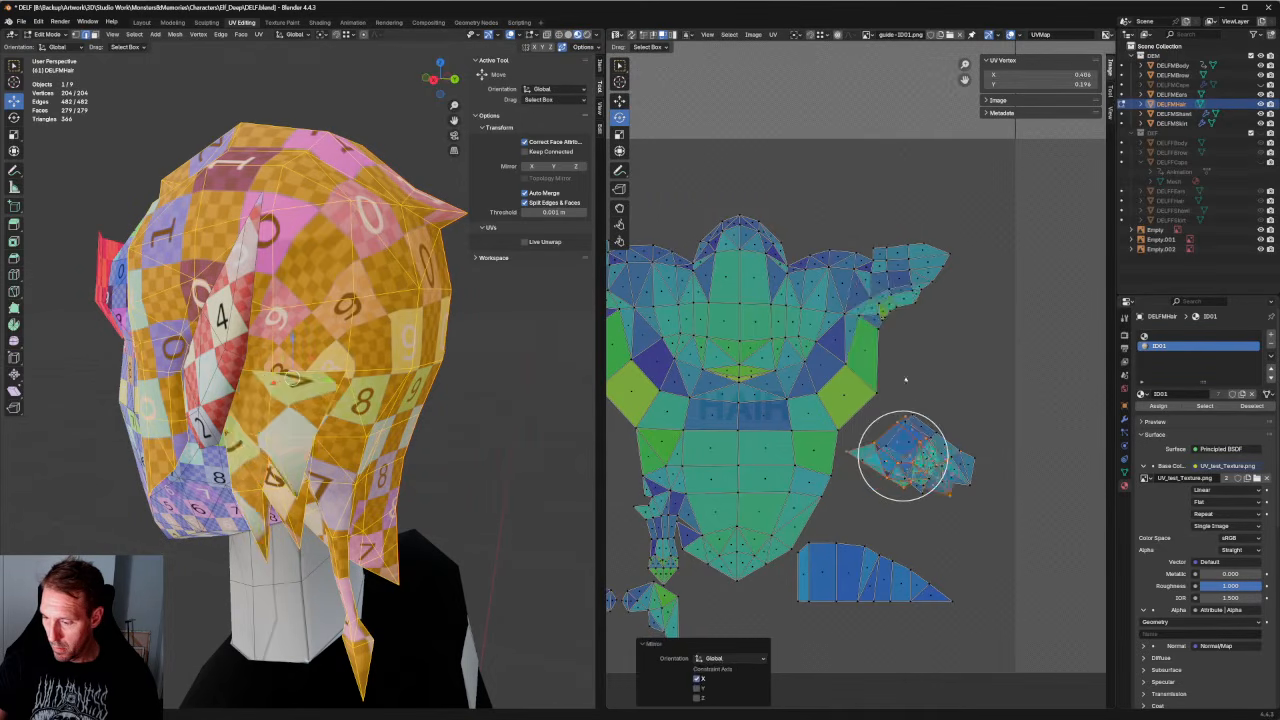
key(g)
drag(904, 461, 959, 468)
key(r)
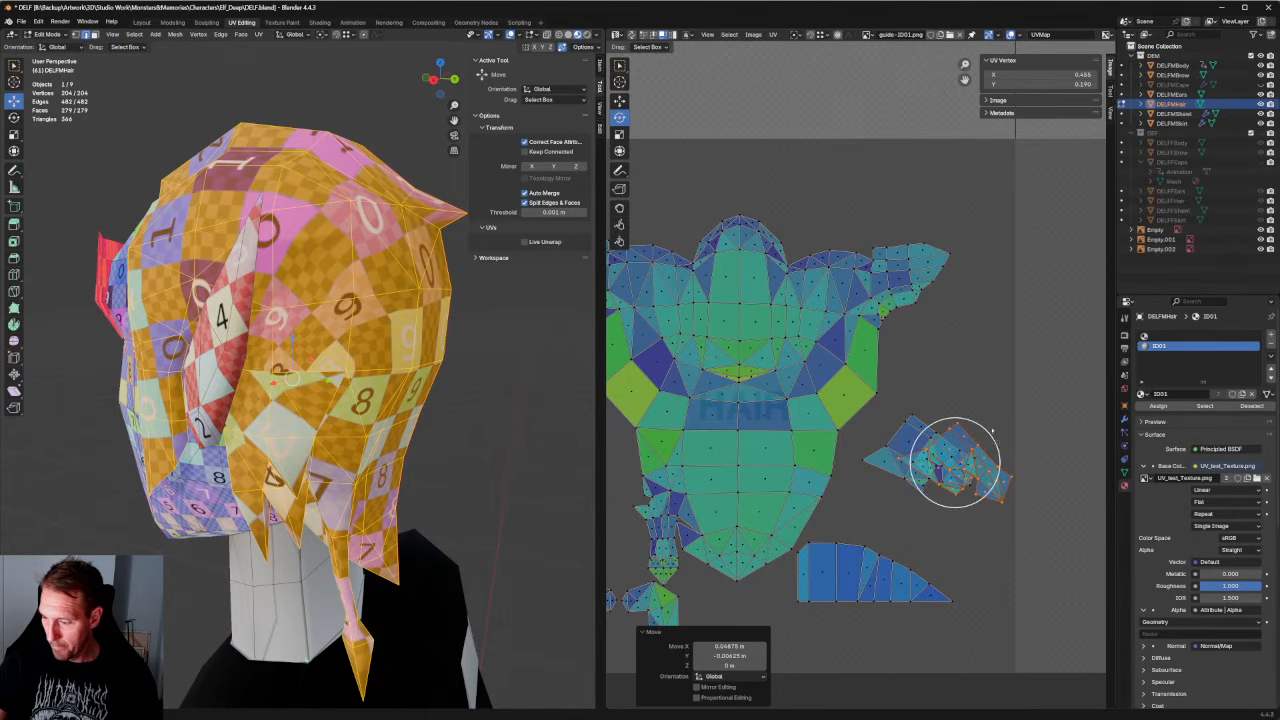
key(ctrl+z)
Move the mirrored strand island about 0.346 left, back to its own side of the layout, and mirror it across X again.
drag(941, 431, 1052, 457)
key(g)
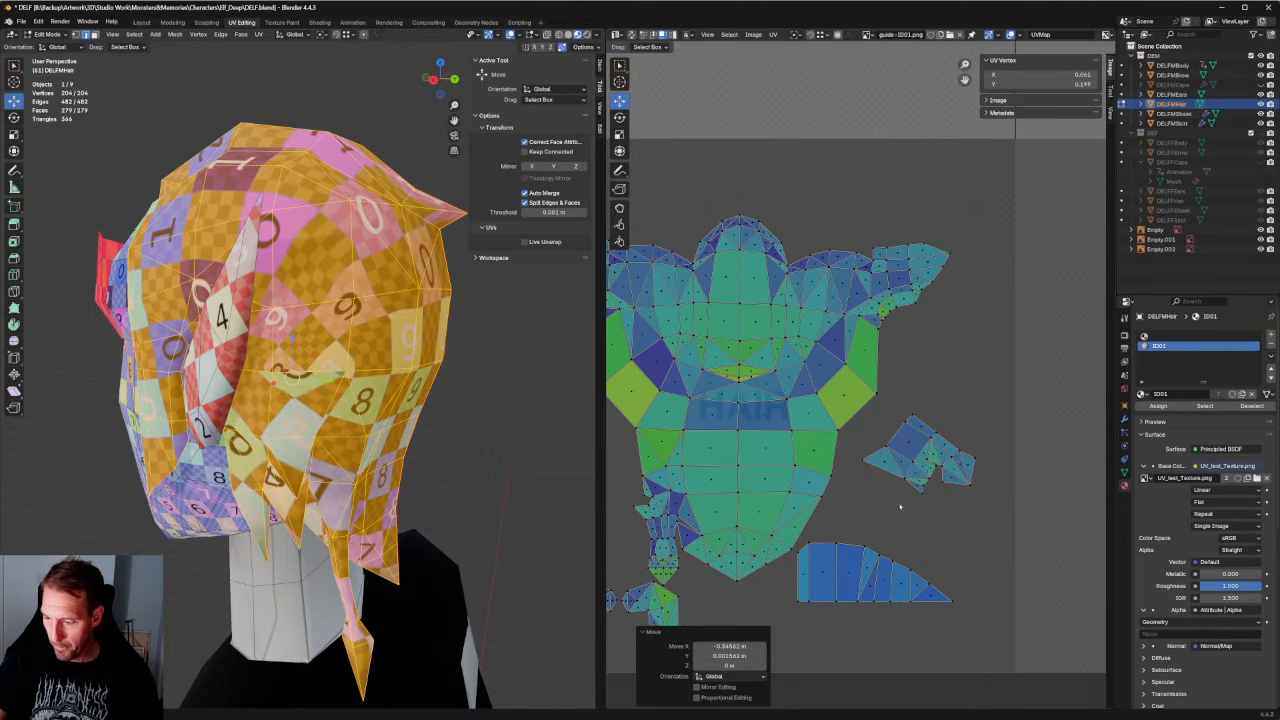
middle_drag(900, 507, 1078, 505)
right_click(809, 470)
click(770, 469)
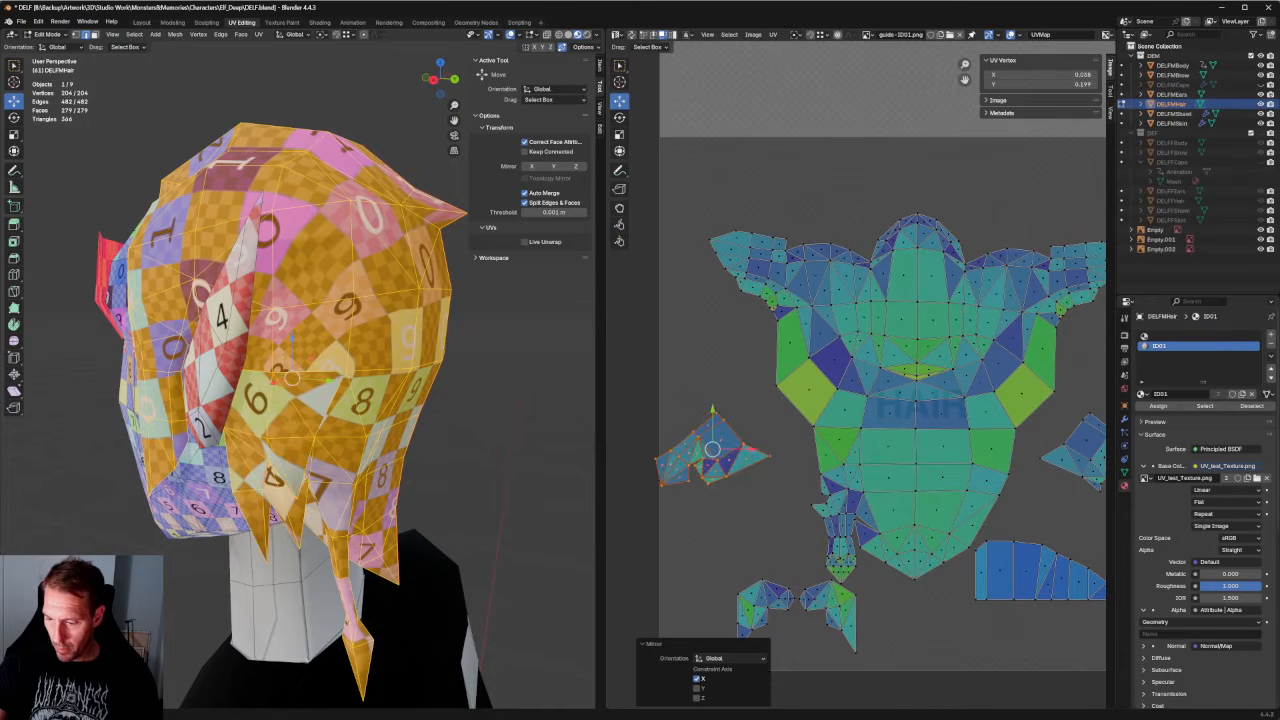
Move the left strand island about 0.038 right and 0.027 up, and bring the right strand island up close to the back-of-head island.
drag(712, 449, 752, 414)
middle_drag(900, 408, 846, 398)
scroll(846, 385, down, 1)
middle_drag(1083, 400, 1005, 420)
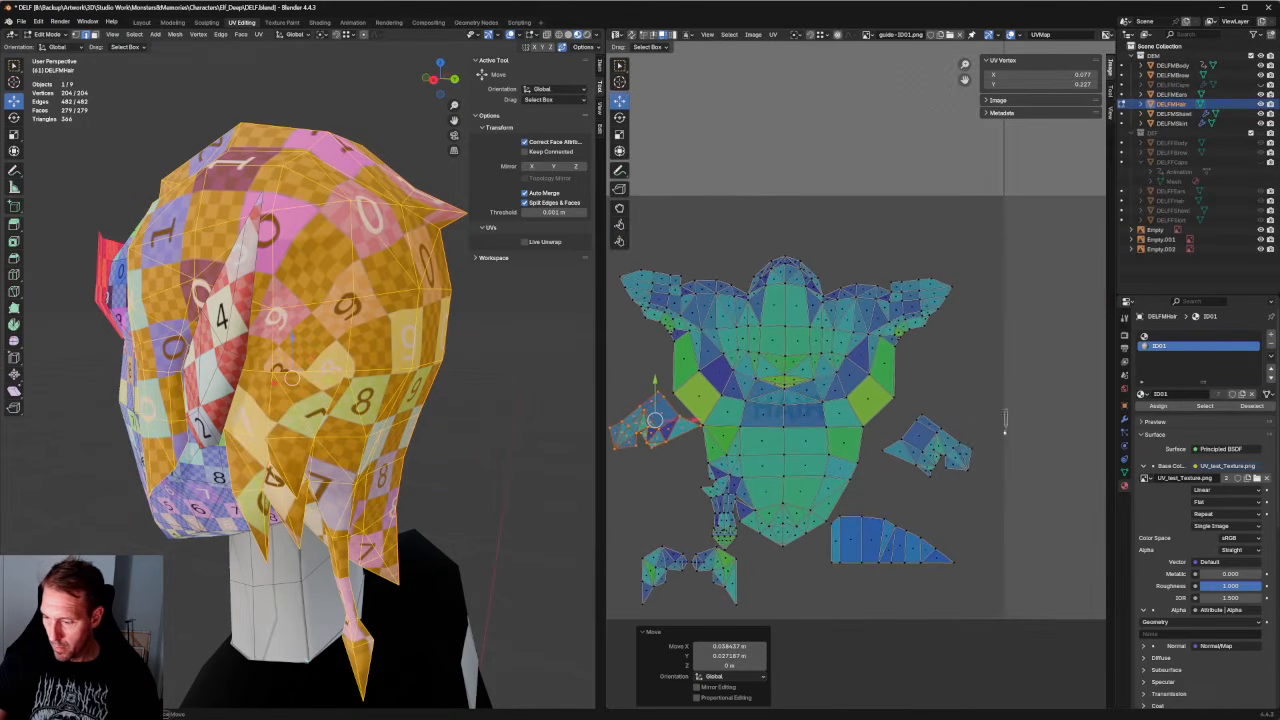
drag(1005, 412, 886, 486)
drag(925, 443, 936, 404)
drag(924, 401, 923, 403)
scroll(870, 389, up, 4)
middle_drag(1002, 400, 920, 437)
drag(939, 466, 931, 468)
Move the whole left strand island about 0.008 left and 0.027 up beside the back-of-head island.
scroll(931, 468, down, 3)
middle_drag(931, 468, 969, 462)
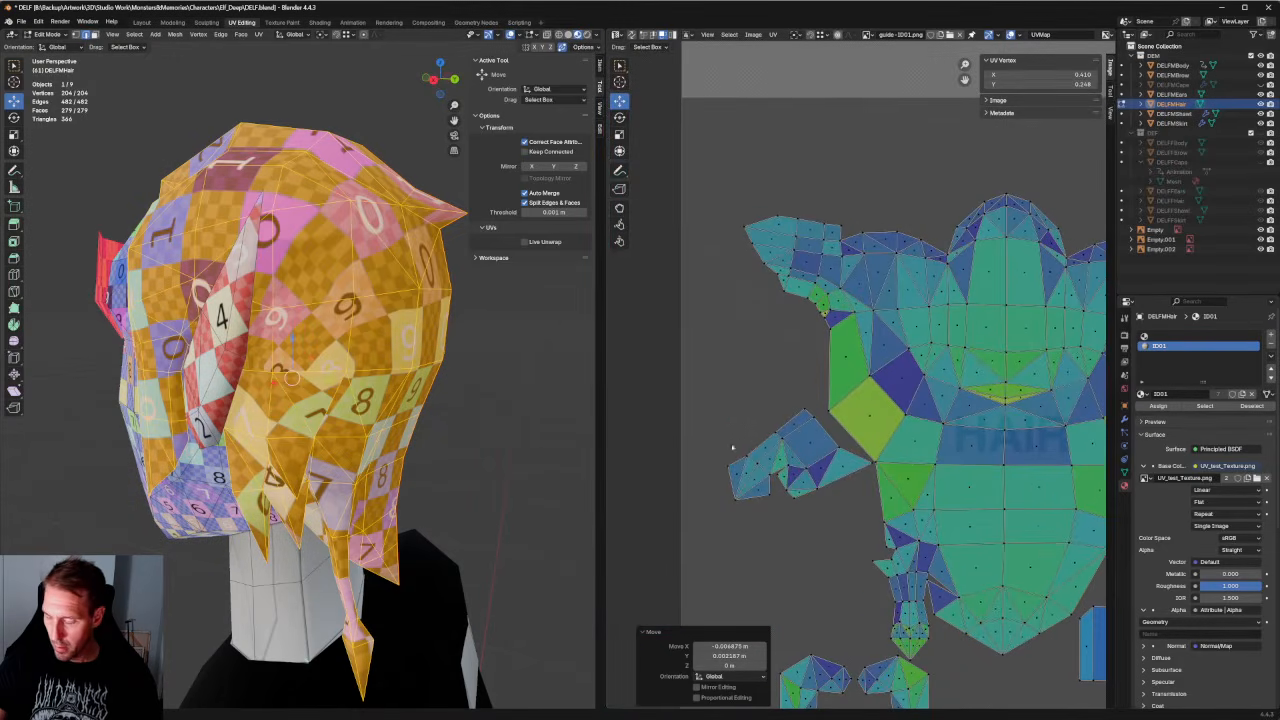
key(l)
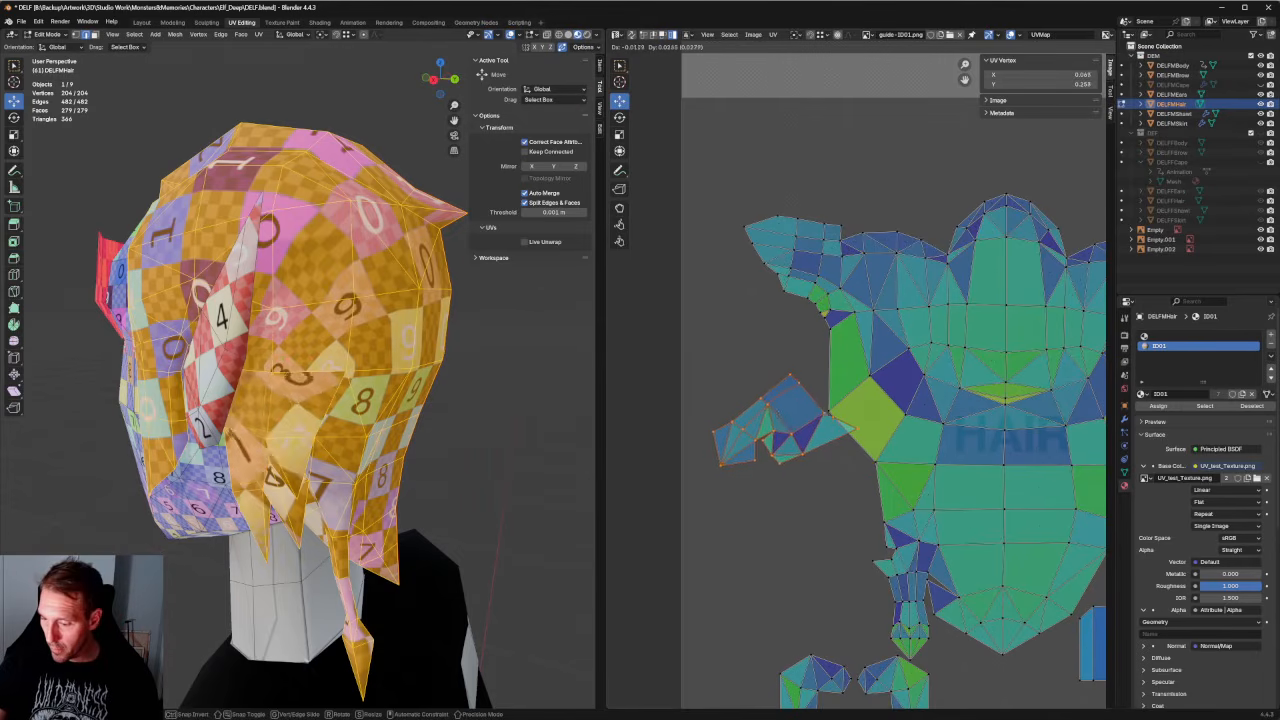
drag(800, 432, 791, 395)
scroll(804, 371, up, 2)
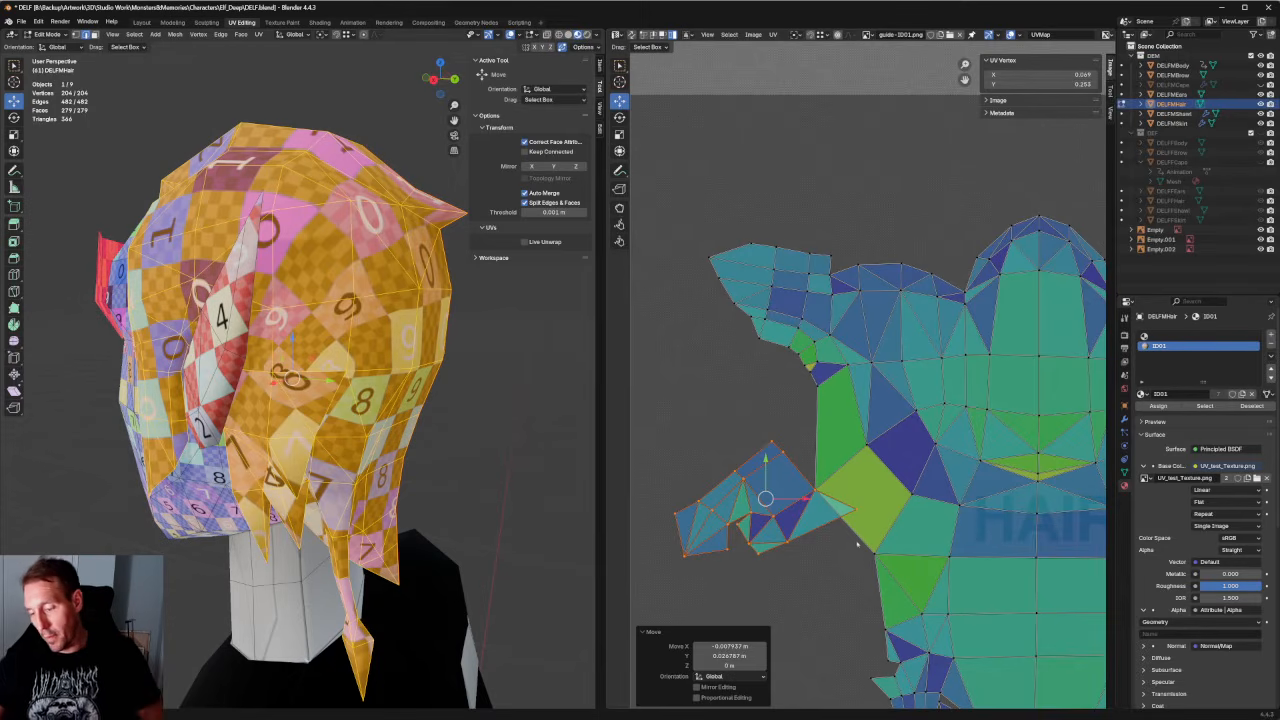
scroll(822, 537, down, 3)
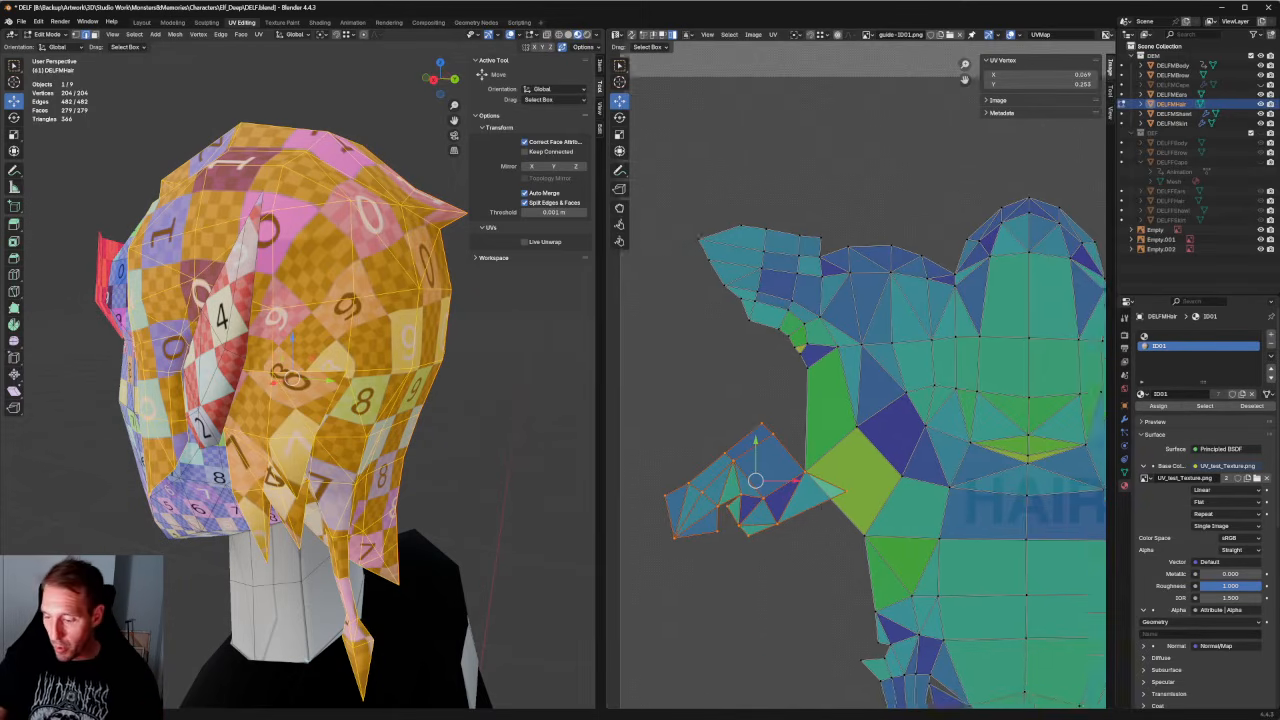
click(759, 492)
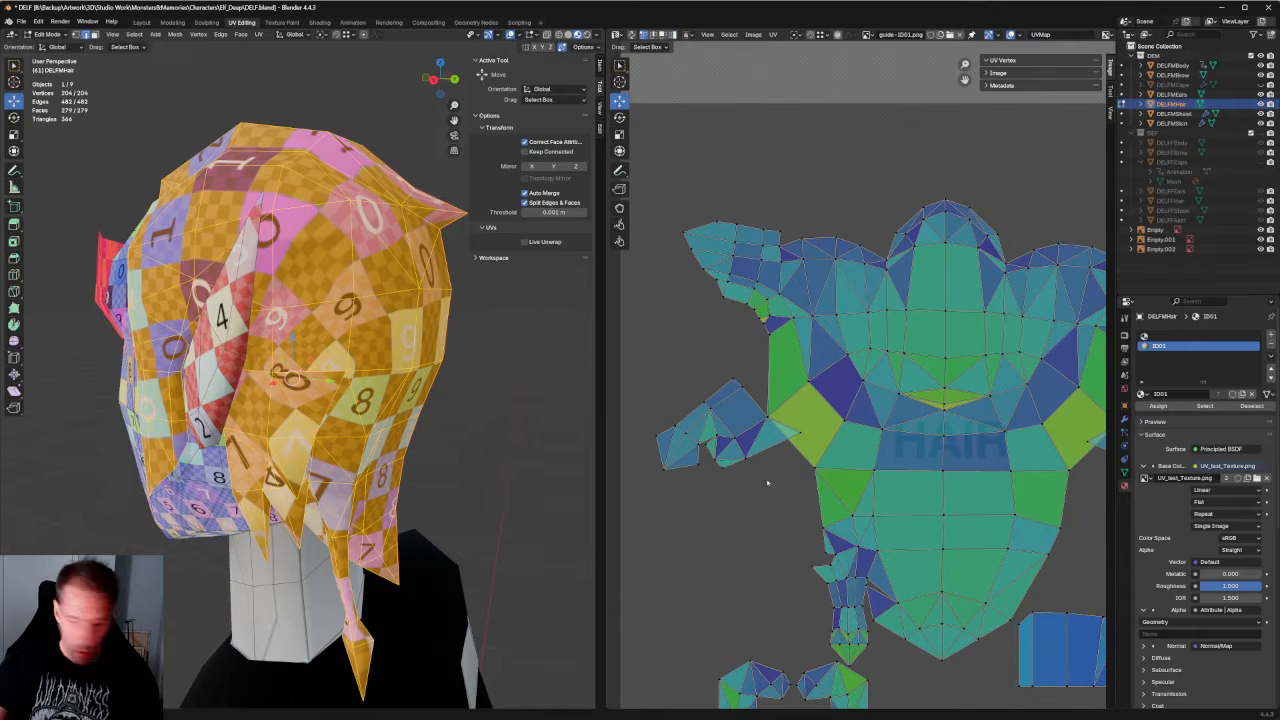
Snap the inner tip vertices of the left and right strand islands onto the matching lower side corners of the back-of-head island.
click(797, 432)
key(g)
click(810, 463)
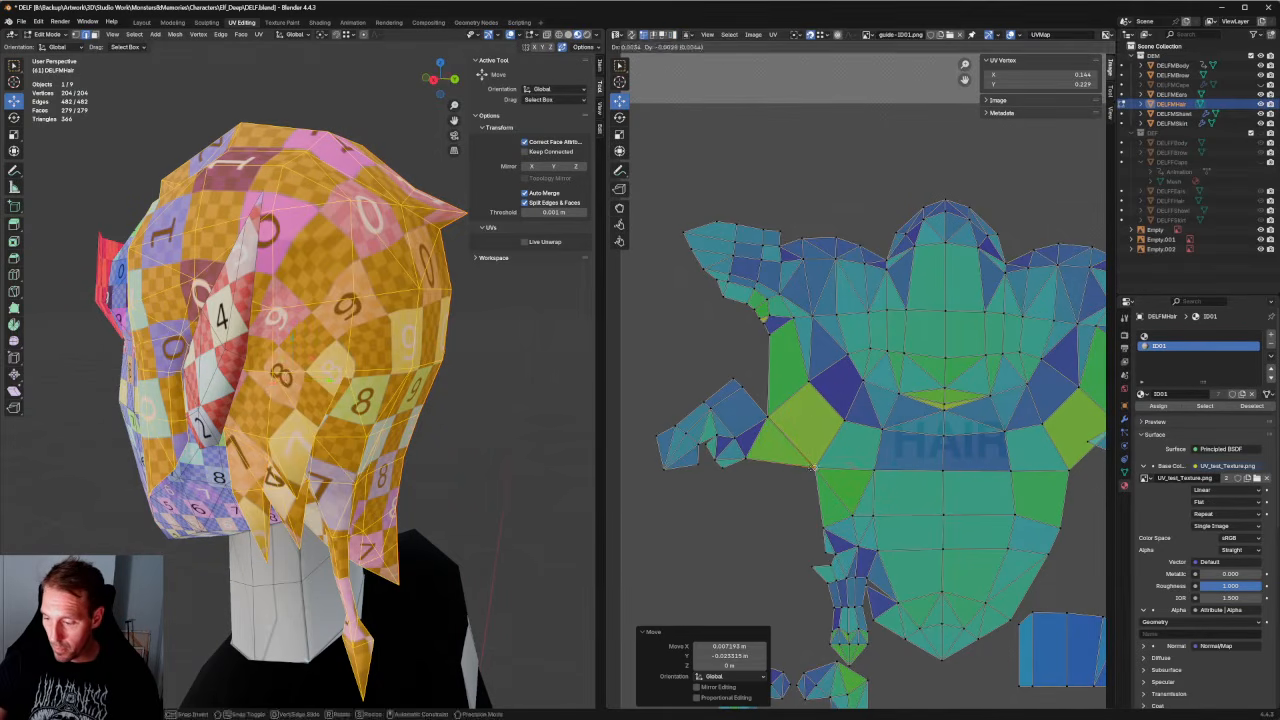
middle_drag(1085, 440, 855, 440)
click(855, 440)
key(g)
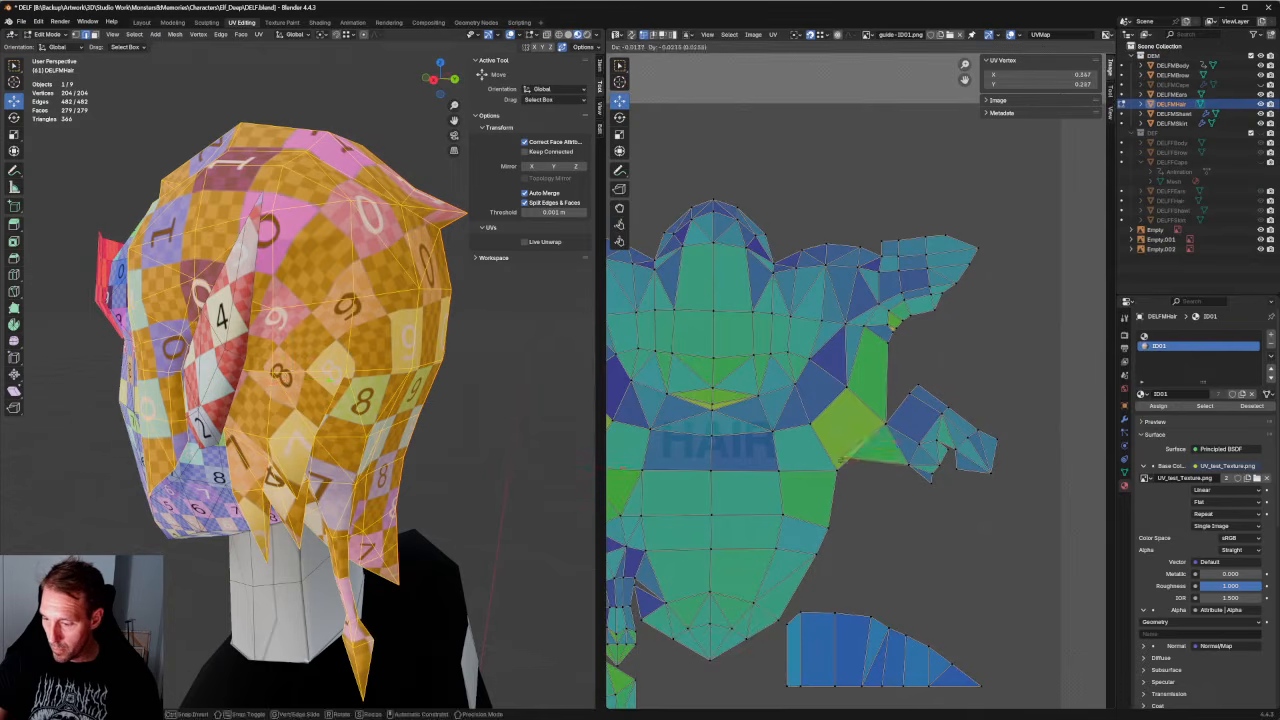
click(835, 472)
Snap the right strand island's upper vertices and the neighbouring head-island vertices together along the seam below the right ear-side piece.
scroll(923, 455, up, 2)
click(906, 473)
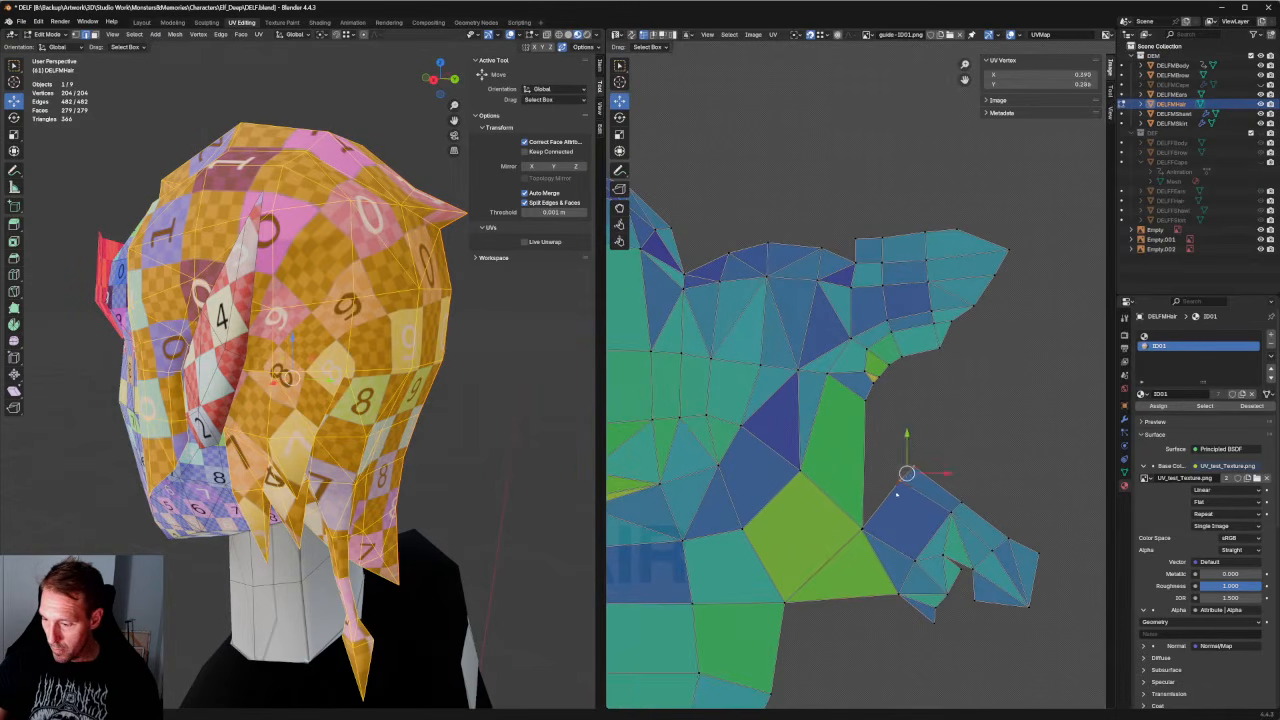
key(g)
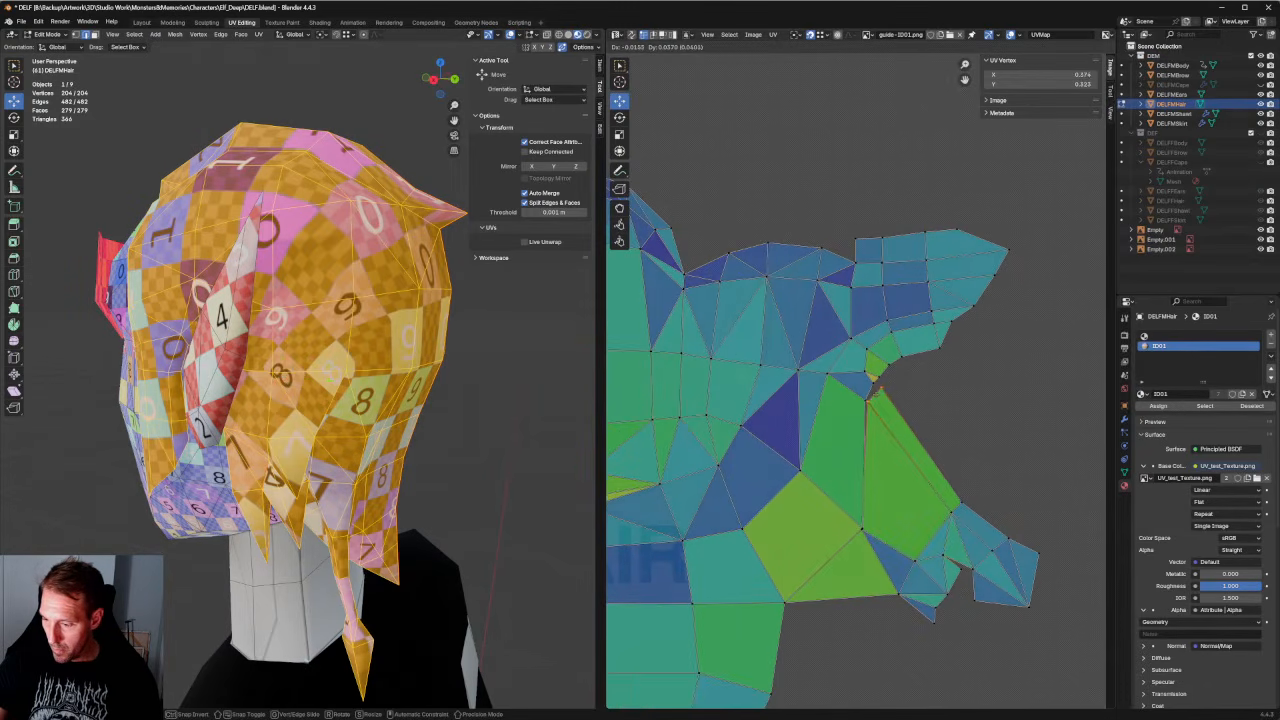
click(873, 395)
click(866, 401)
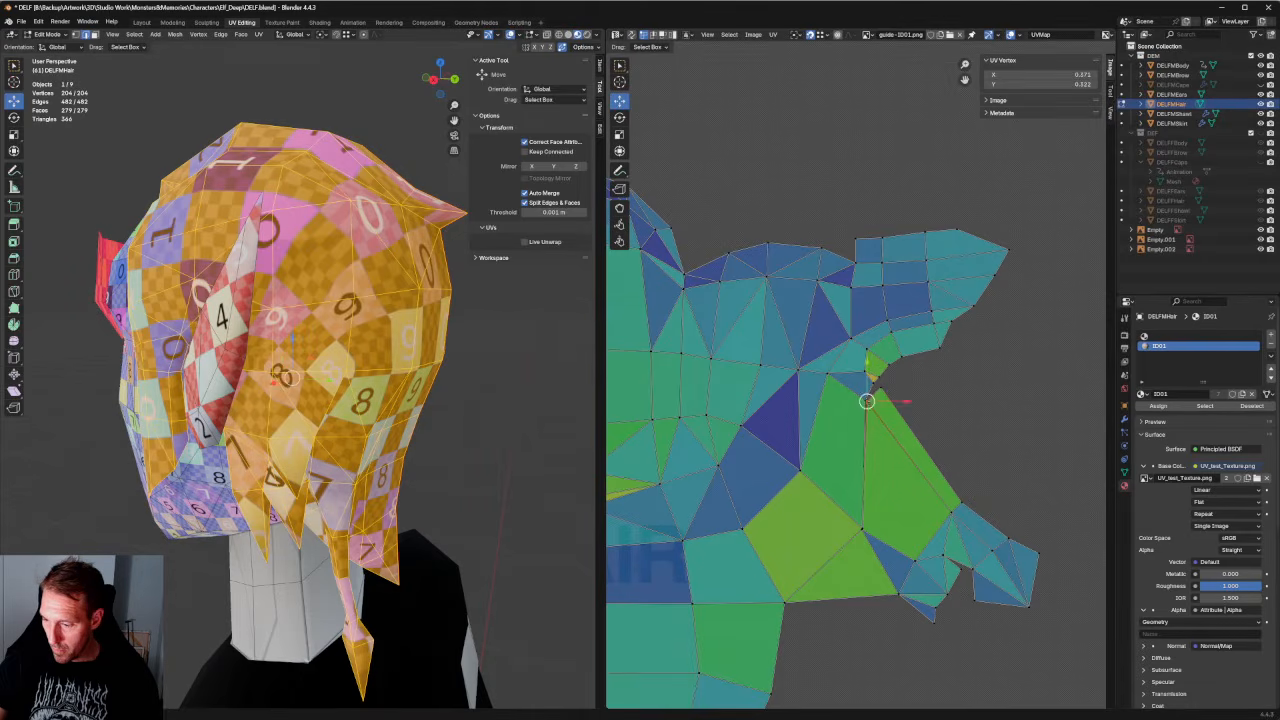
key(g)
click(871, 394)
click(880, 386)
key(g)
click(874, 371)
scroll(874, 371, down, 3)
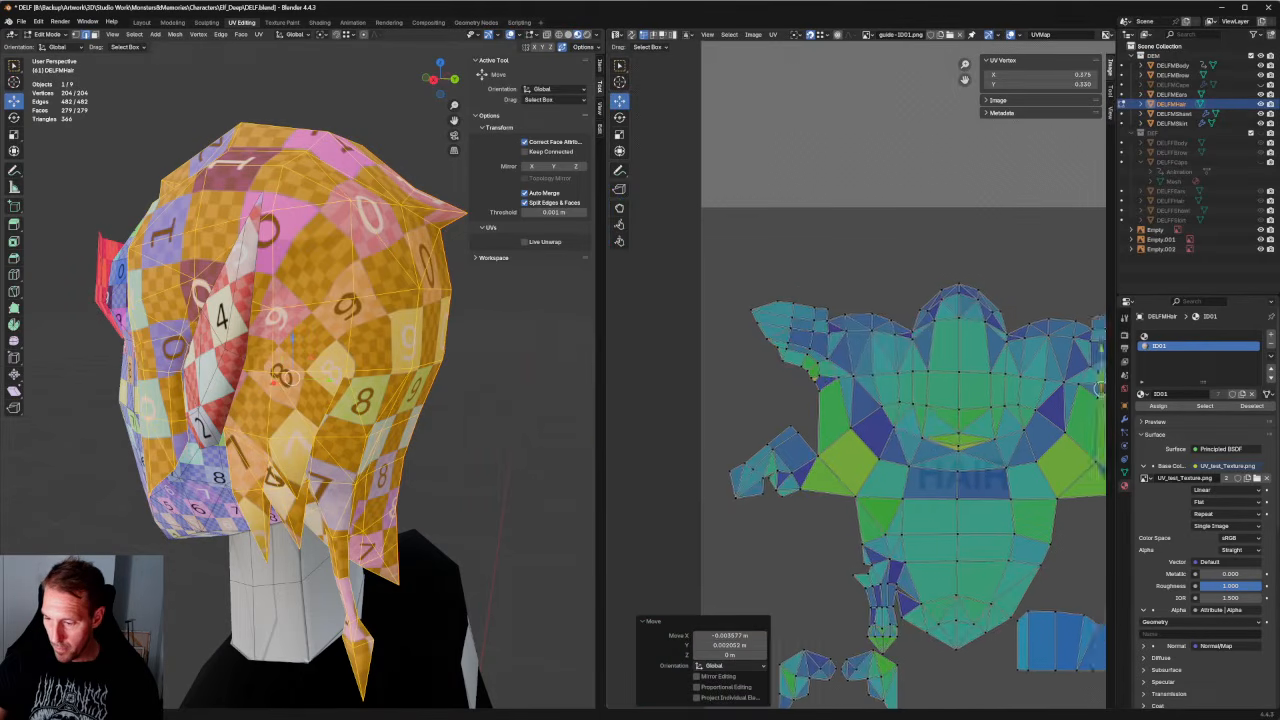
Snap the left strand island's two upper vertices onto the matching head-island vertices below the left ear-side piece.
scroll(874, 371, up, 4)
click(893, 500)
key(g)
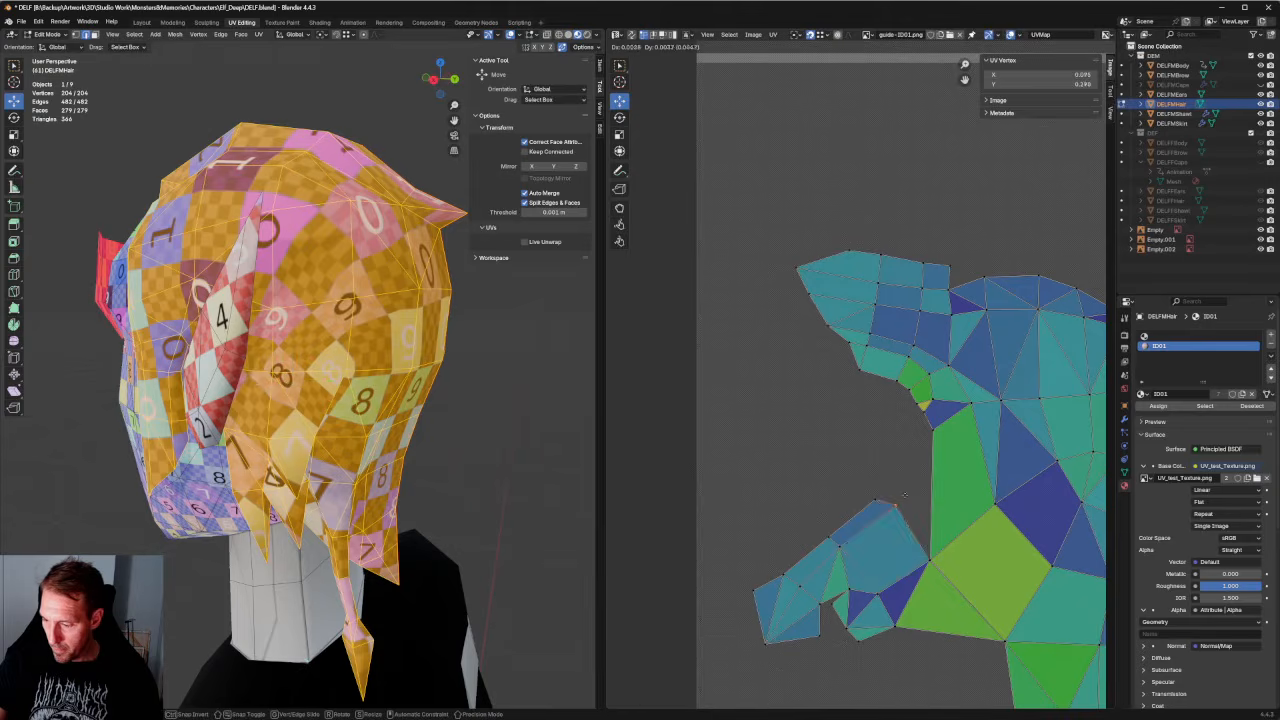
click(932, 428)
click(874, 497)
key(g)
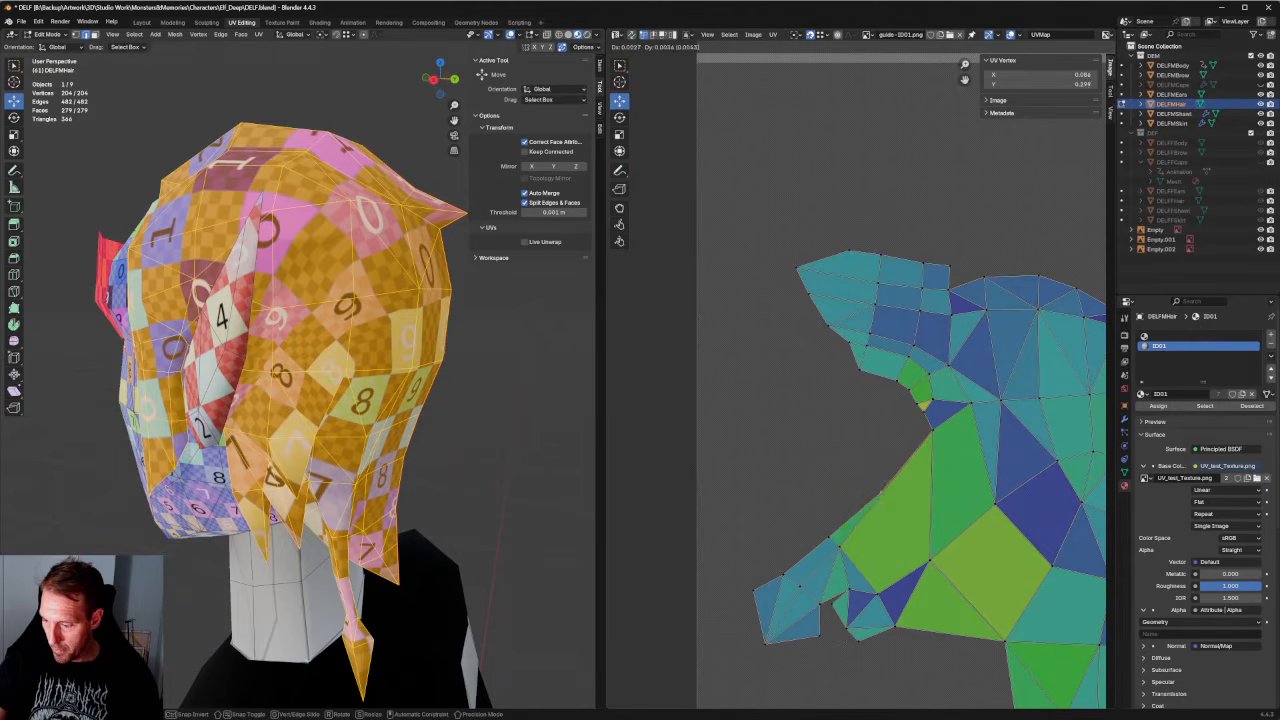
click(918, 474)
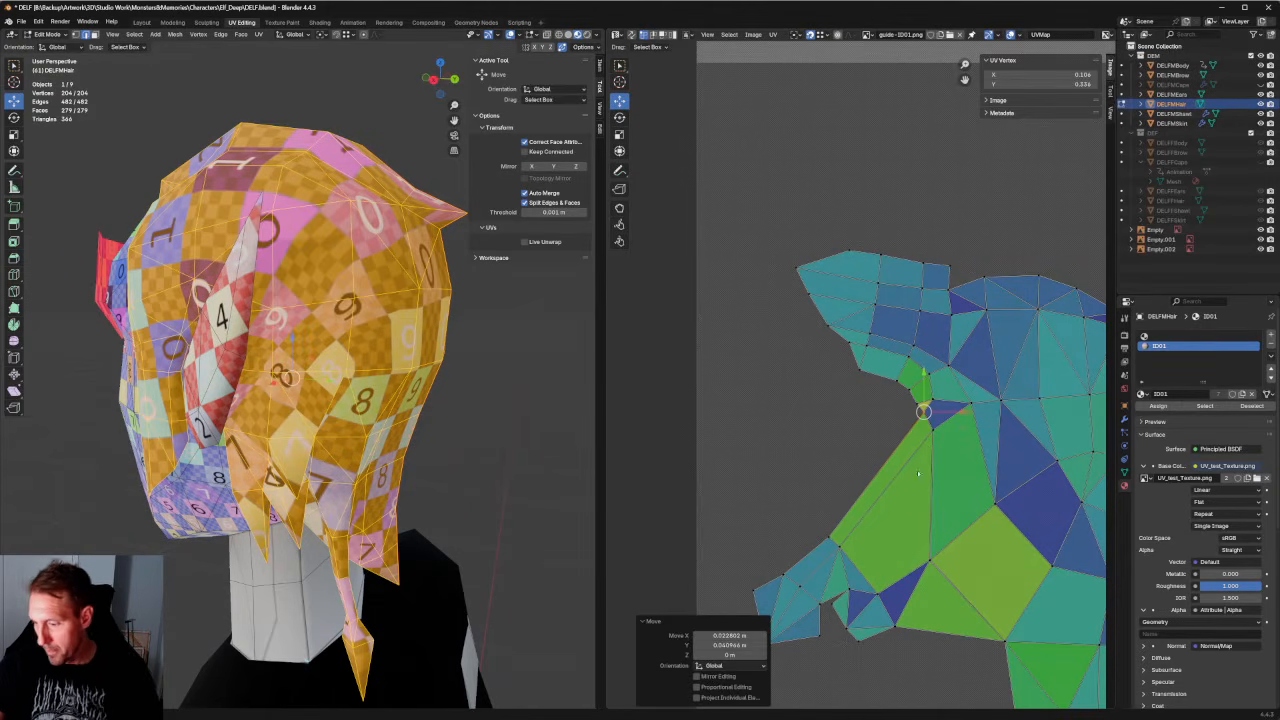
click(940, 429)
right_click(903, 418)
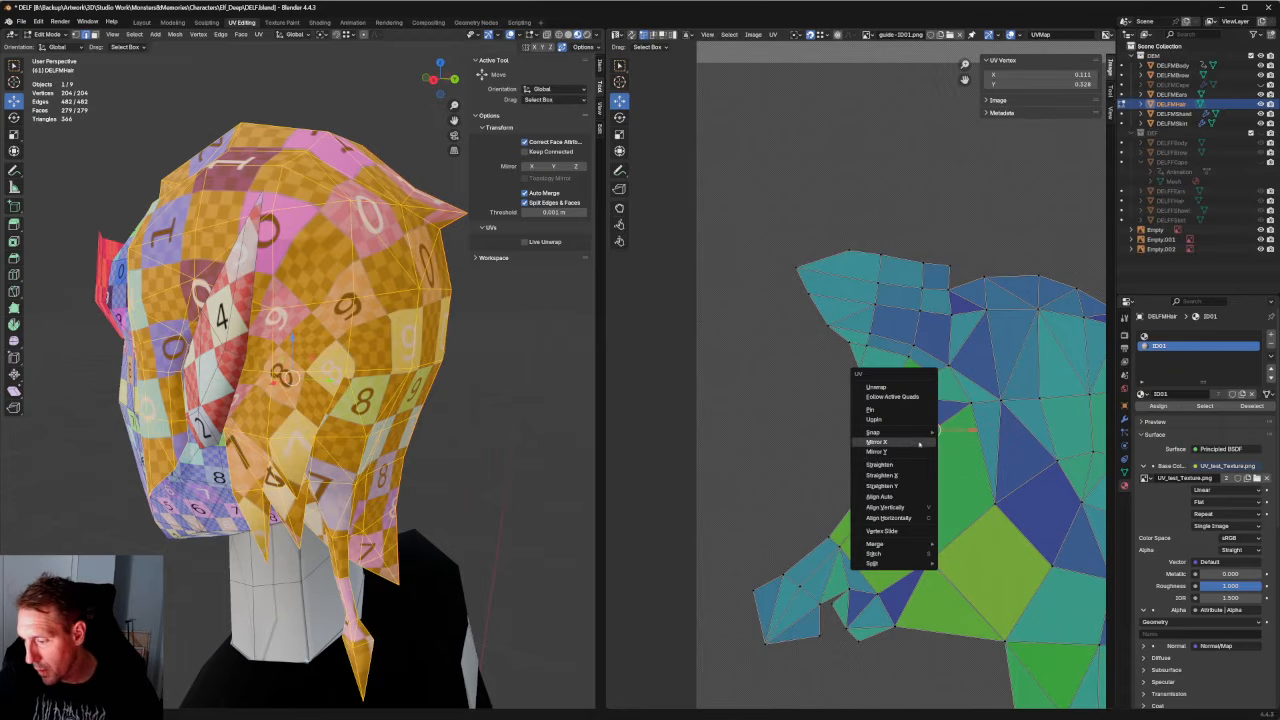
click(896, 388)
middle_drag(950, 425, 664, 358)
scroll(800, 405, down, 1)
key(ctrl+z)
Vertically align the vertices at the right strand's middle junction with the back-of-head island.
shift+click(786, 391)
scroll(668, 362, down, 1)
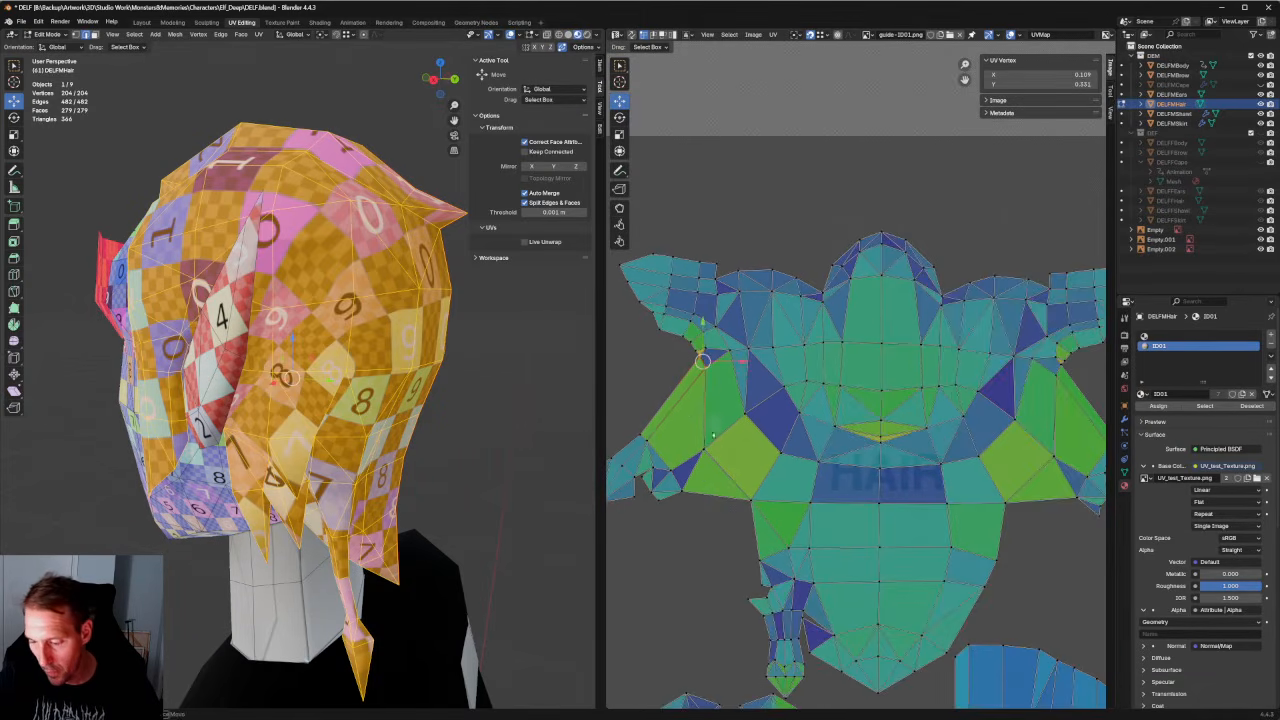
shift+click(706, 448)
middle_drag(913, 411, 790, 419)
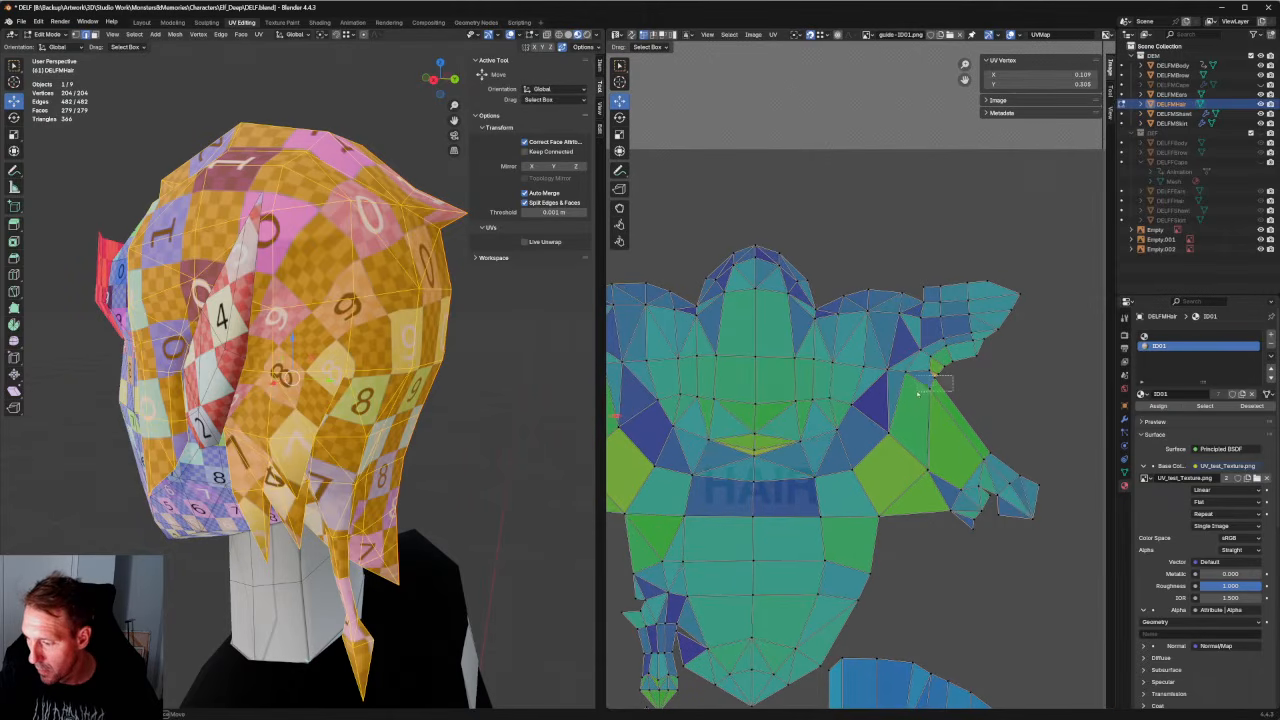
shift+click(934, 460)
click(928, 467)
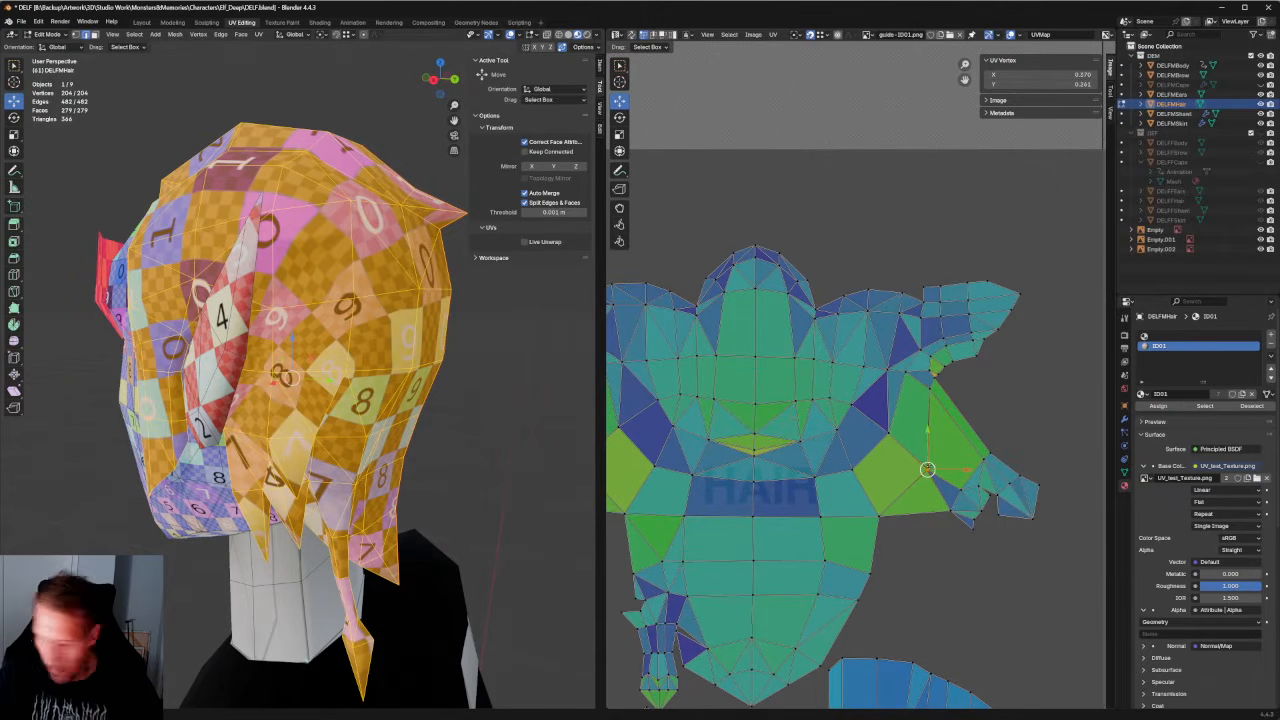
key(shift+w)
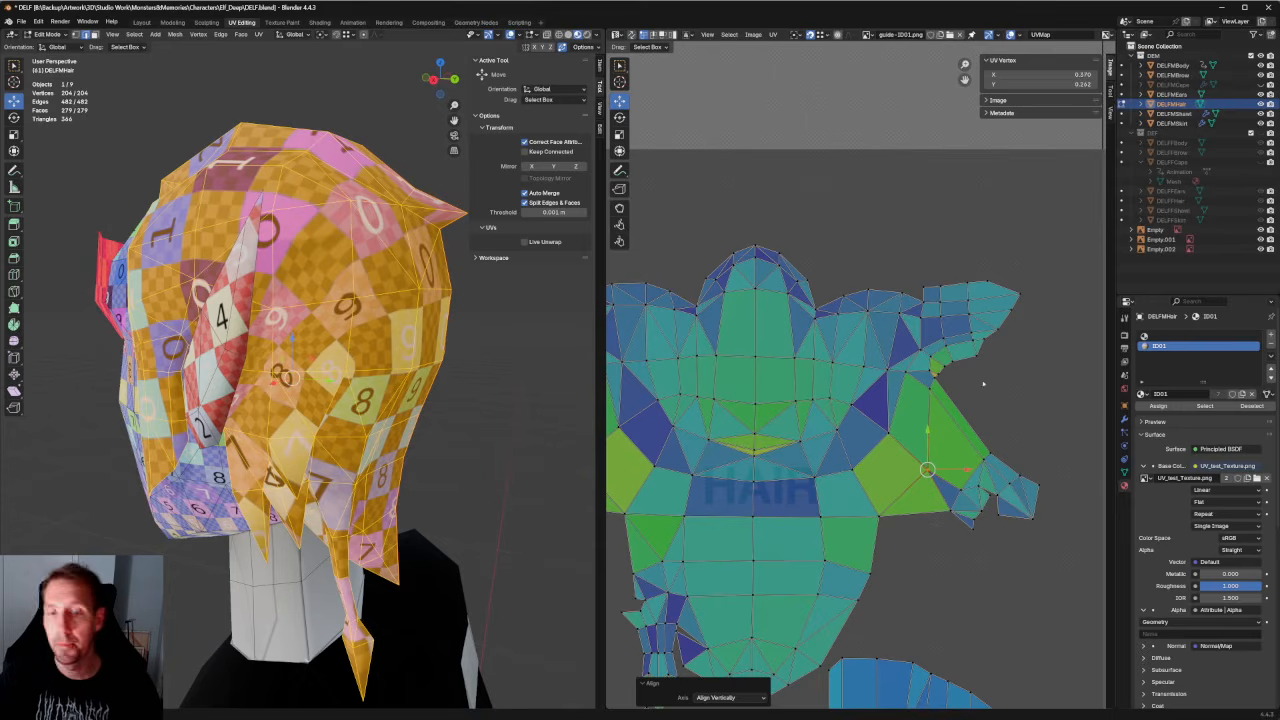
Select the junction vertices around the stretched faces on both sides of the head island and unwrap them with the Conformal method.
click(929, 388)
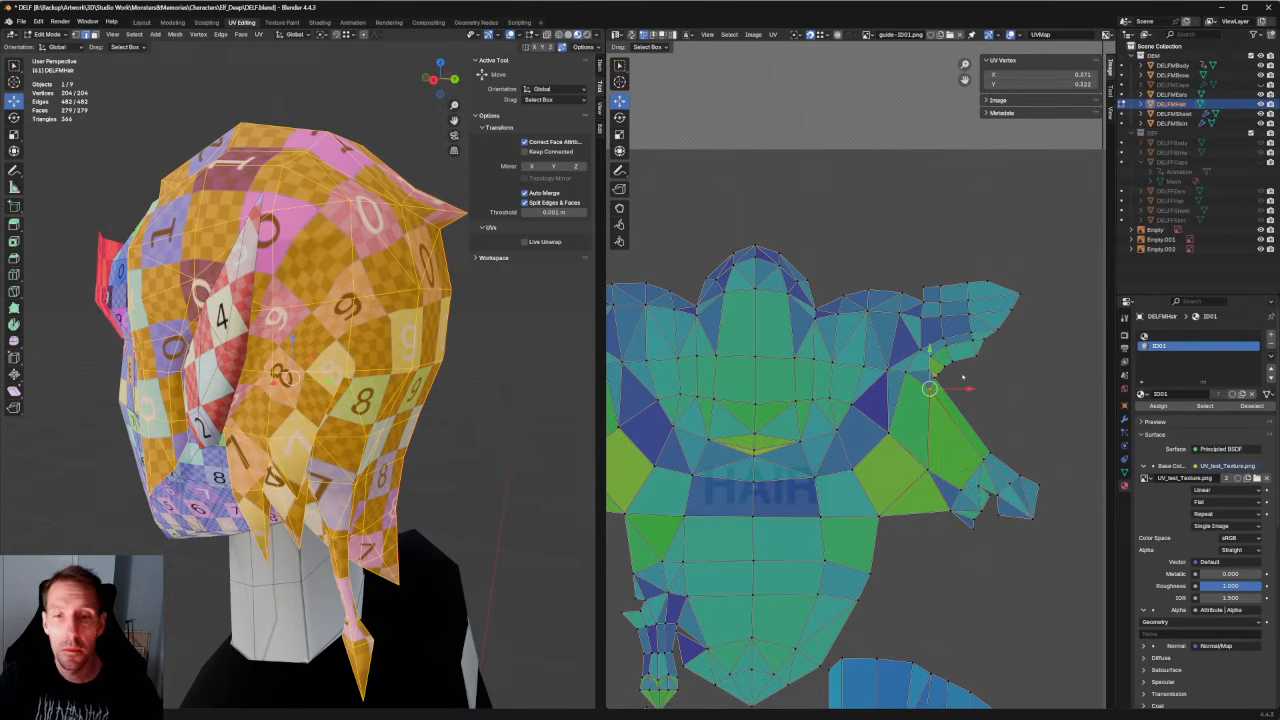
drag(974, 396, 926, 374)
middle_drag(942, 455, 988, 393)
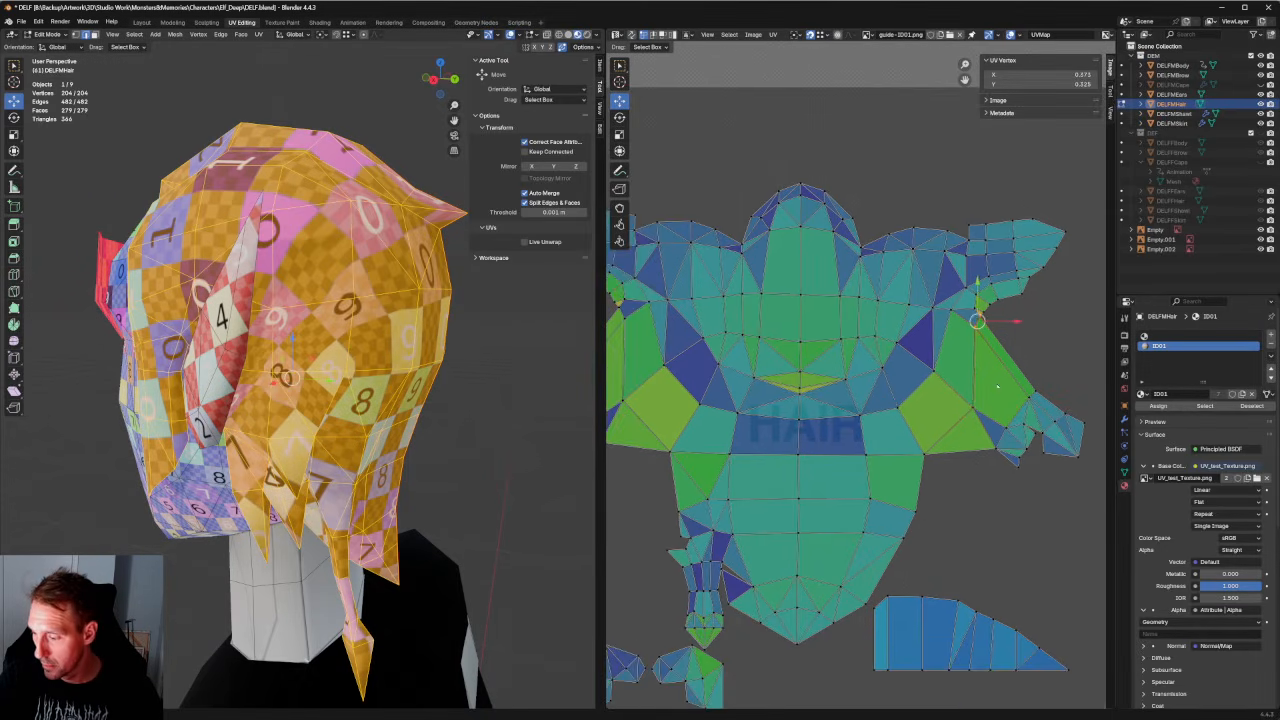
shift+drag(988, 394, 959, 420)
middle_drag(661, 410, 807, 400)
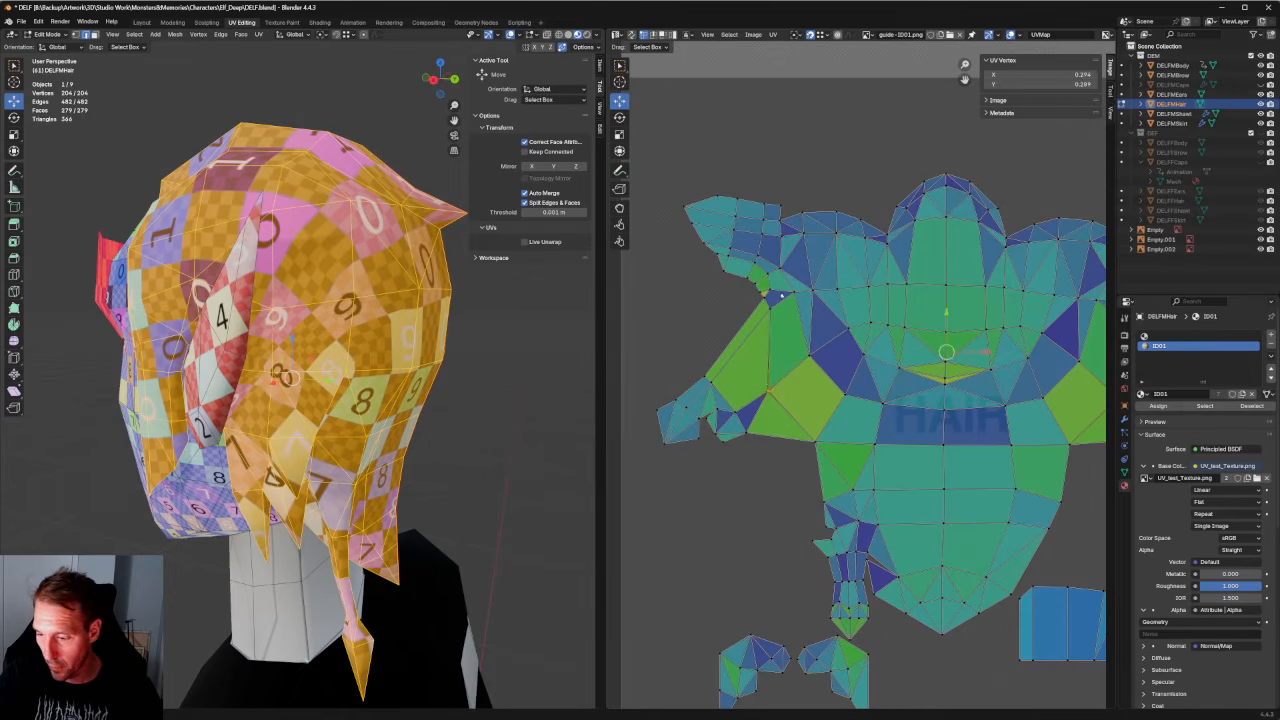
shift+drag(782, 294, 700, 387)
scroll(698, 387, down, 1)
middle_drag(698, 387, 637, 409)
key(u)
click(972, 406)
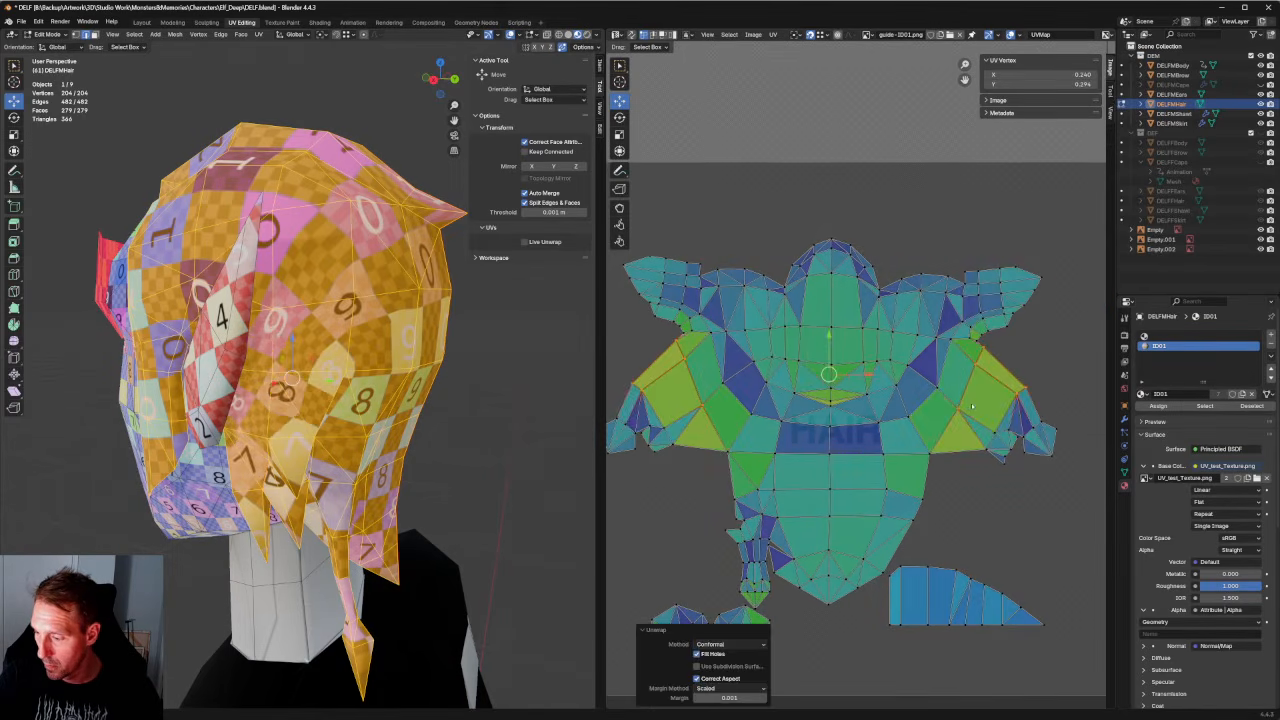
click(998, 336)
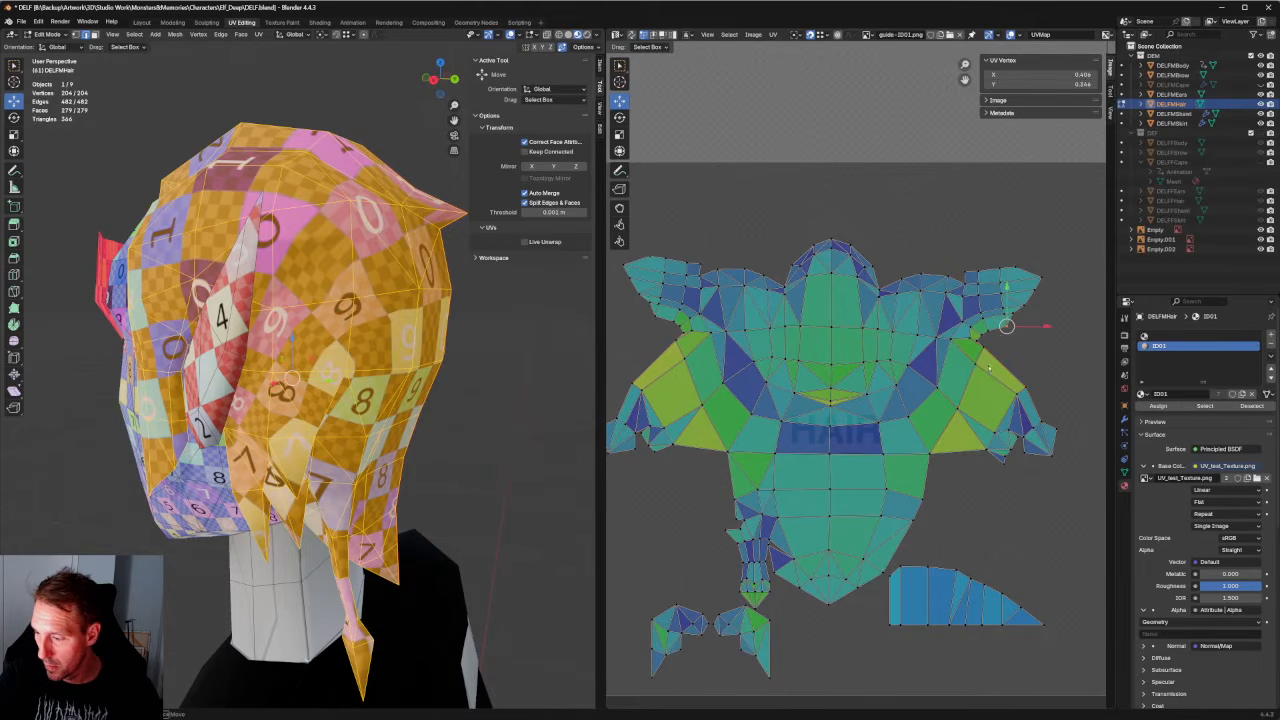
Unwrap the junction vertices below the right and left ear-side pieces of the head island with the Conformal method.
key(u)
click(938, 337)
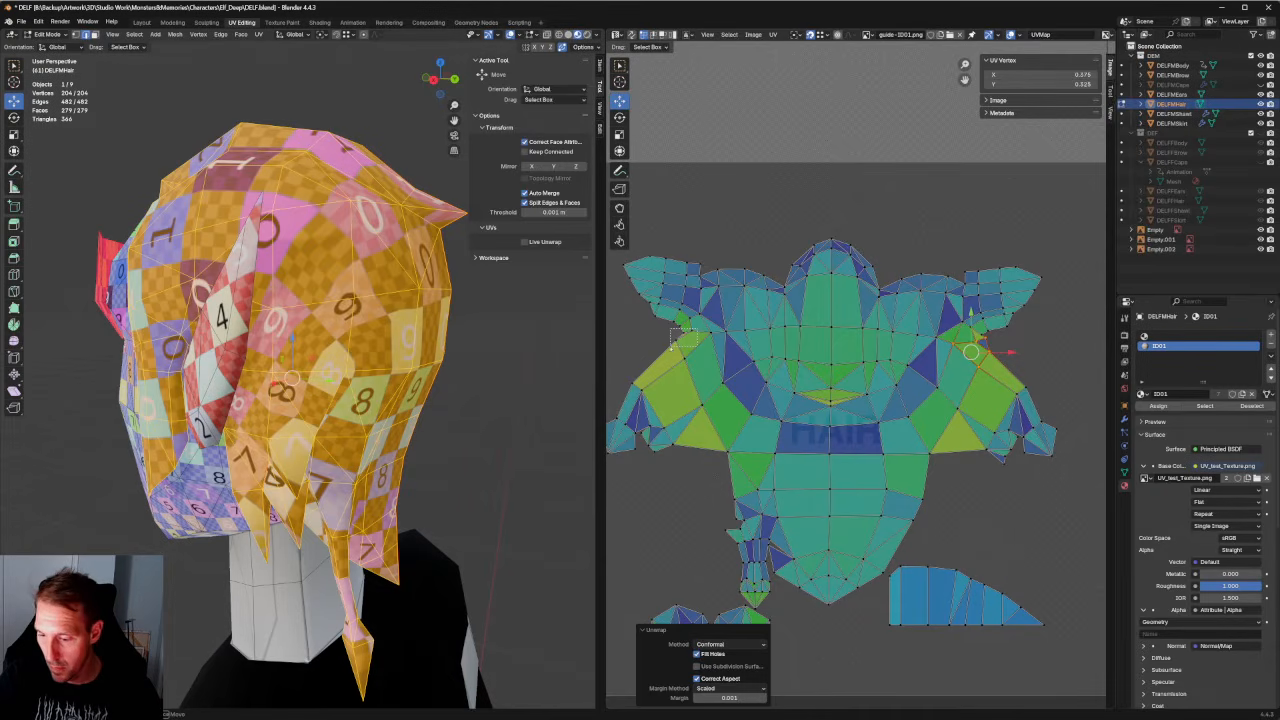
key(ctrl+z)
key(u)
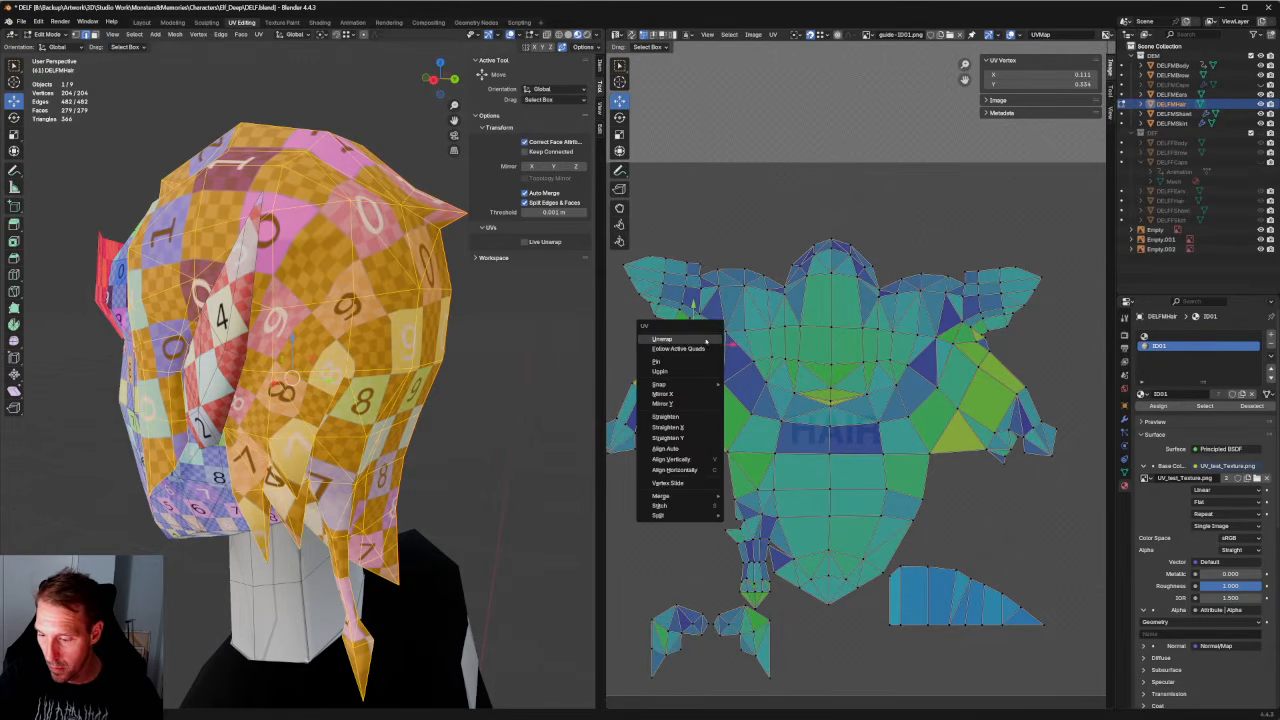
click(706, 341)
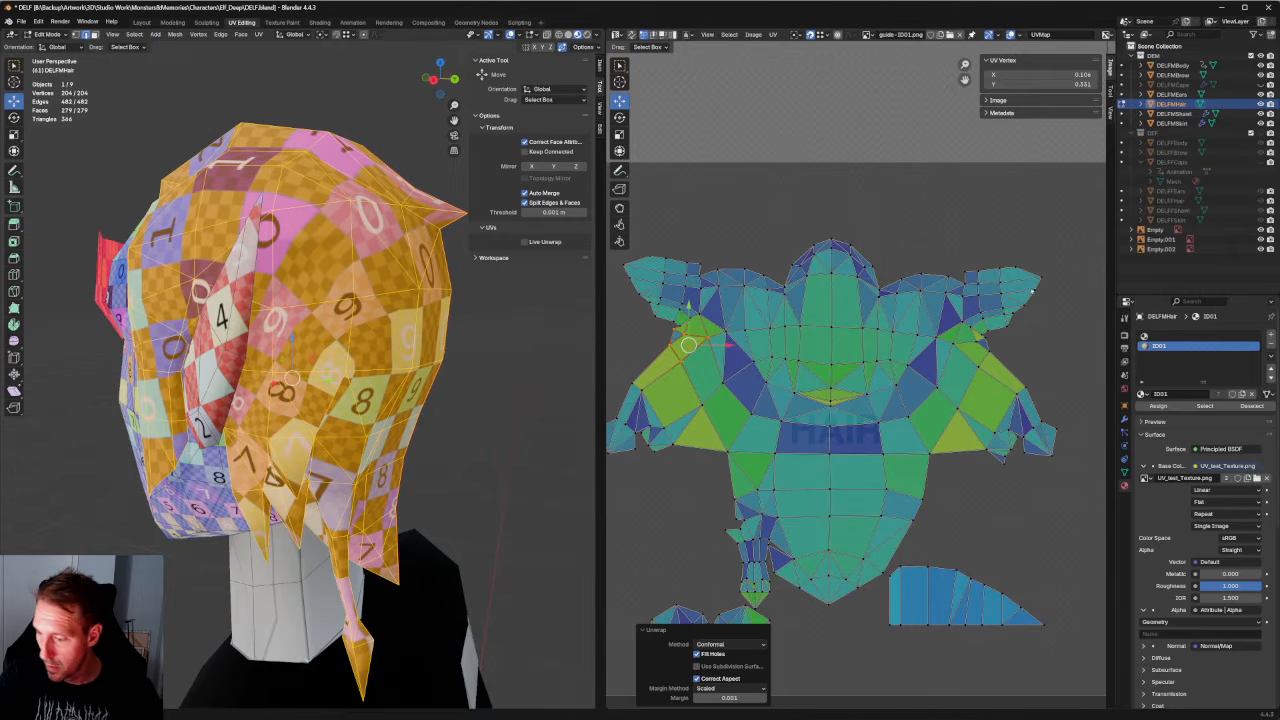
key(ctrl+z)
key(u)
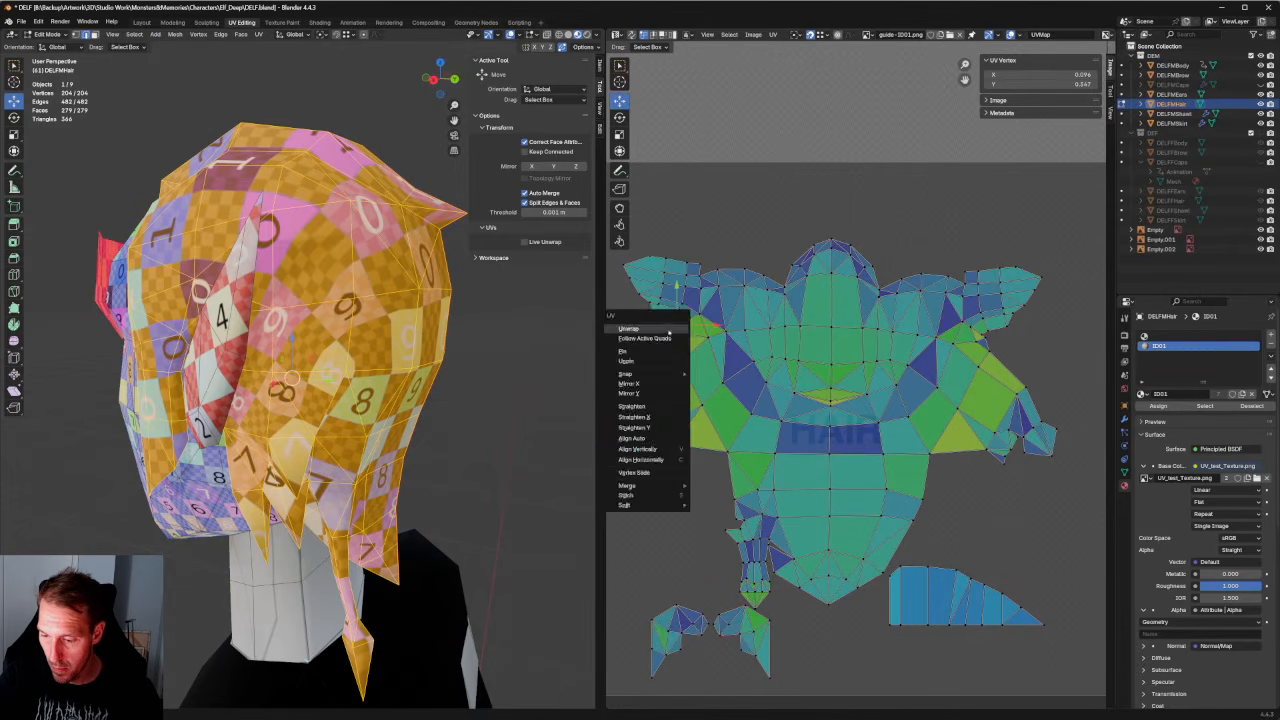
click(676, 325)
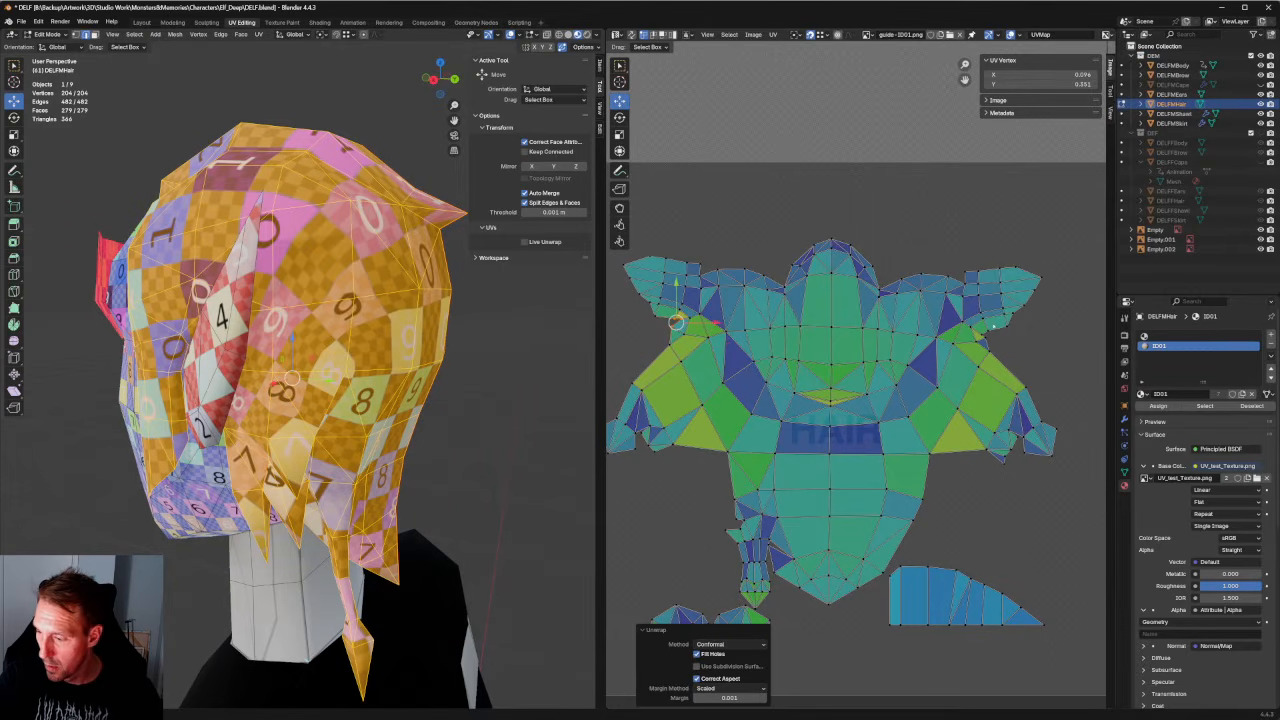
Select the small junction vertices between the right ear-side piece and the right strand and unwrap them again.
drag(978, 341, 964, 344)
right_click(964, 344)
click(963, 343)
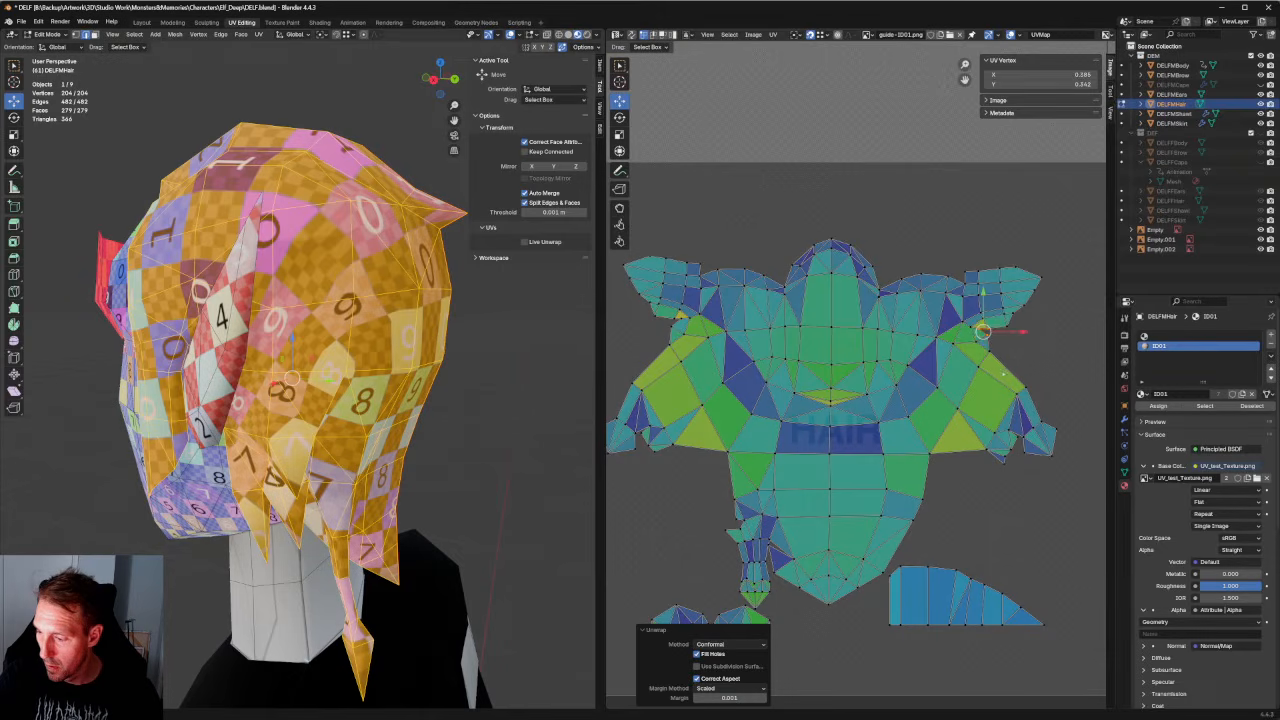
key(alt+a)
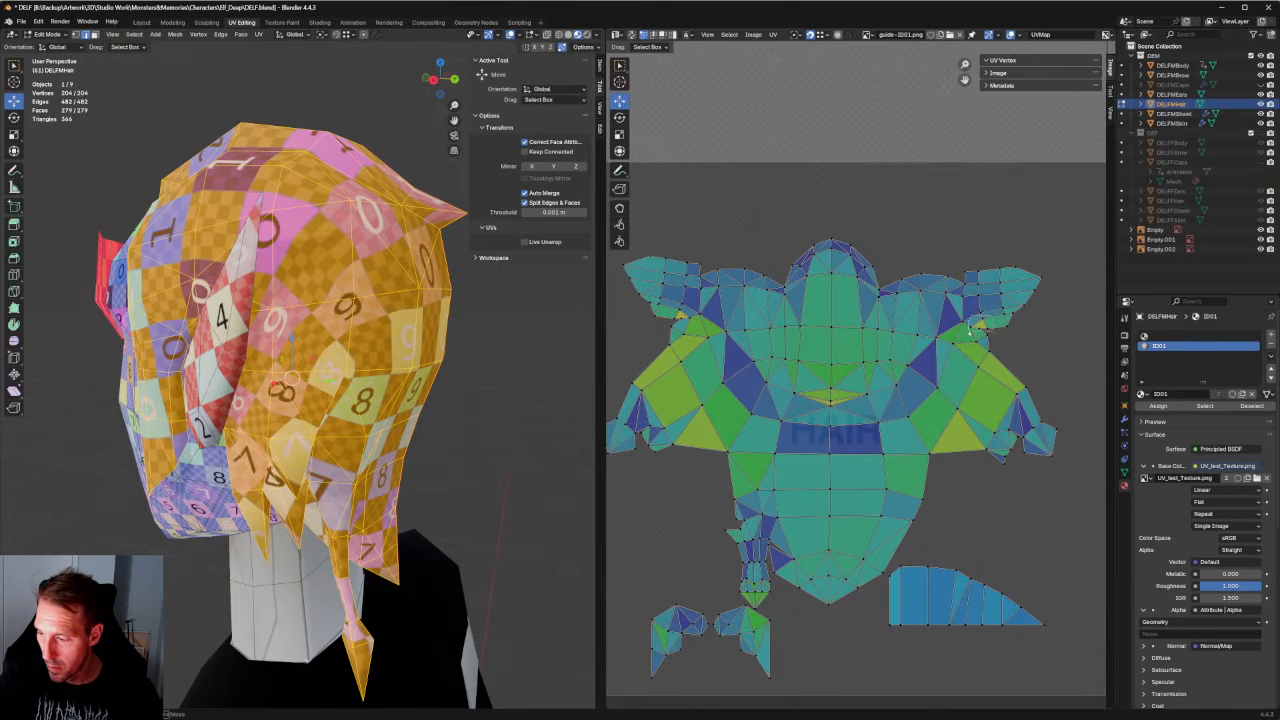
click(968, 330)
right_click(966, 332)
click(966, 332)
key(alt+a)
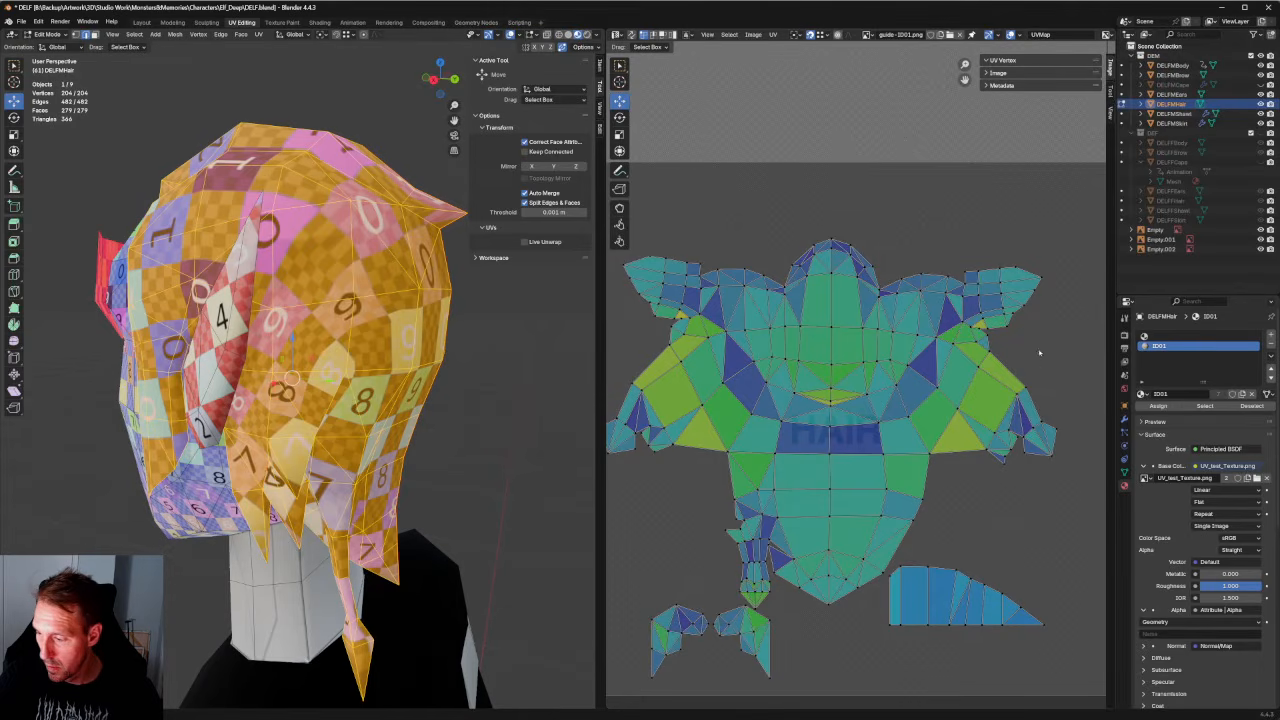
Unwrap the outer-edge vertices of the right strand and the matching ones on the left strand with the Conformal method.
drag(1040, 352, 962, 402)
right_click(962, 402)
click(955, 401)
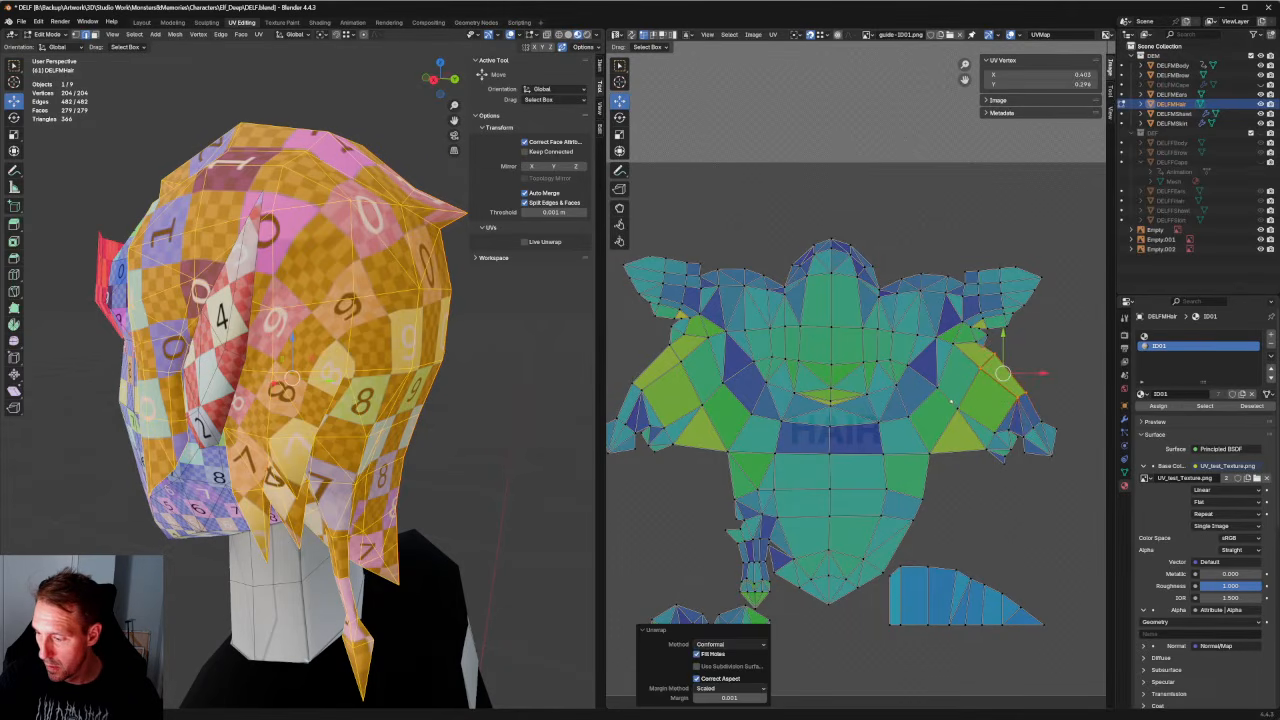
key(ctrl+z)
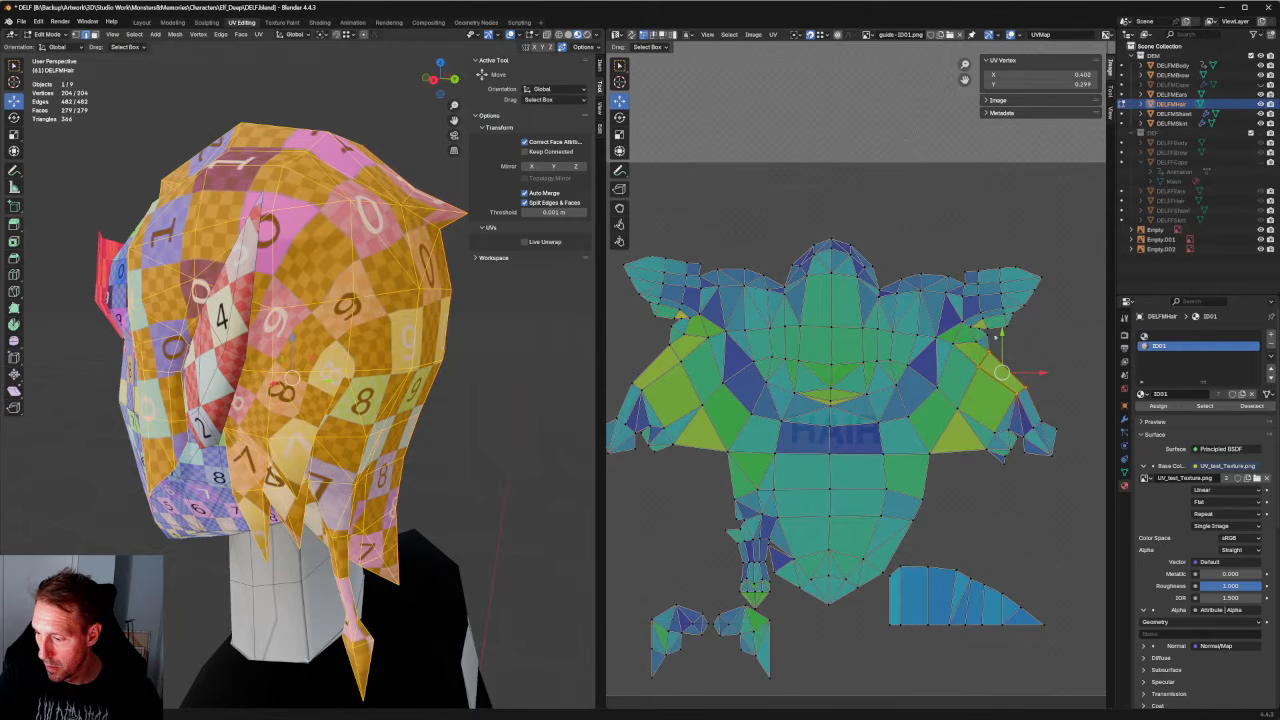
right_click(944, 358)
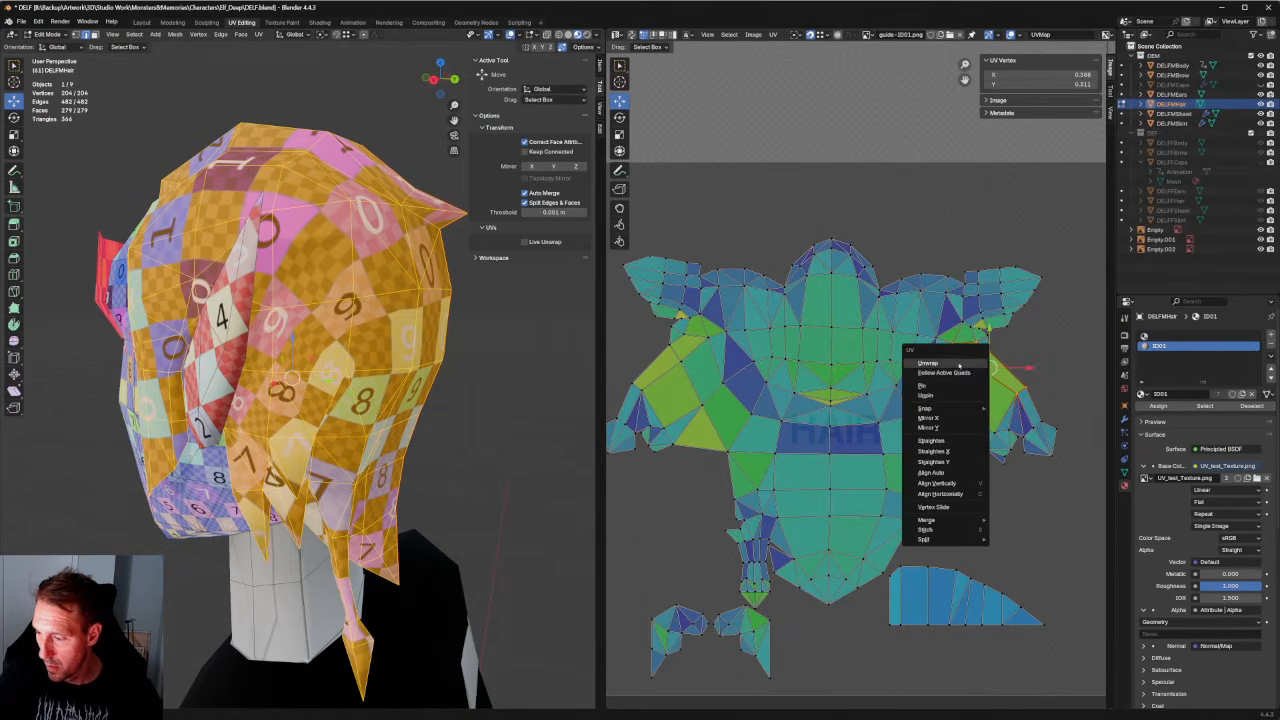
click(944, 358)
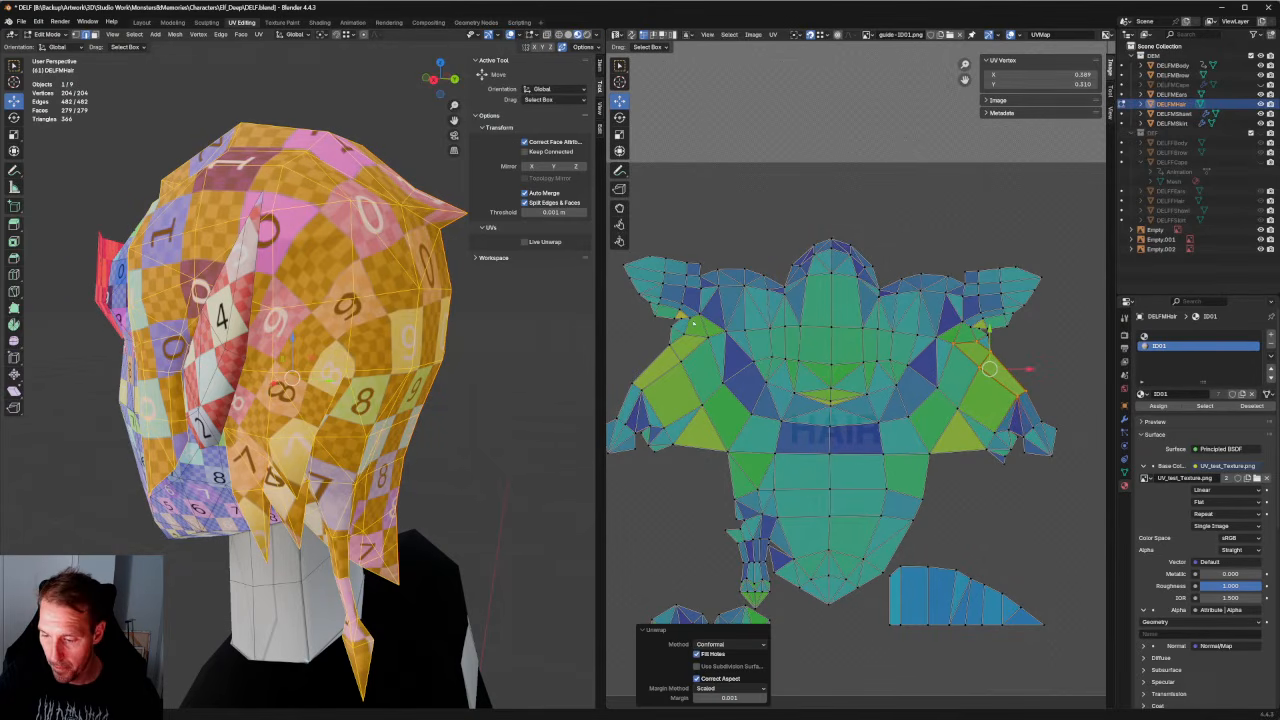
click(690, 318)
drag(660, 341, 610, 407)
right_click(647, 372)
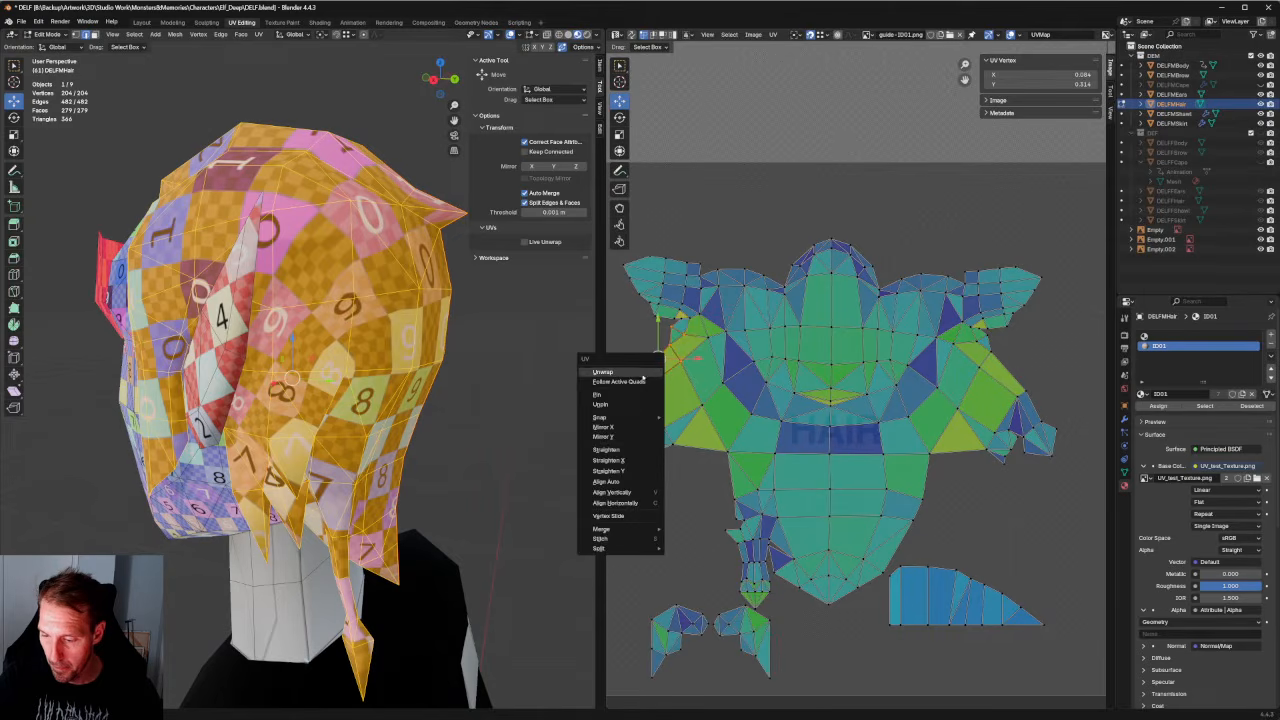
click(647, 372)
Unwrap the vertices around the compressed faces where the left and right strands meet the head, using the Conformal method.
drag(742, 322, 705, 392)
right_click(708, 381)
click(710, 381)
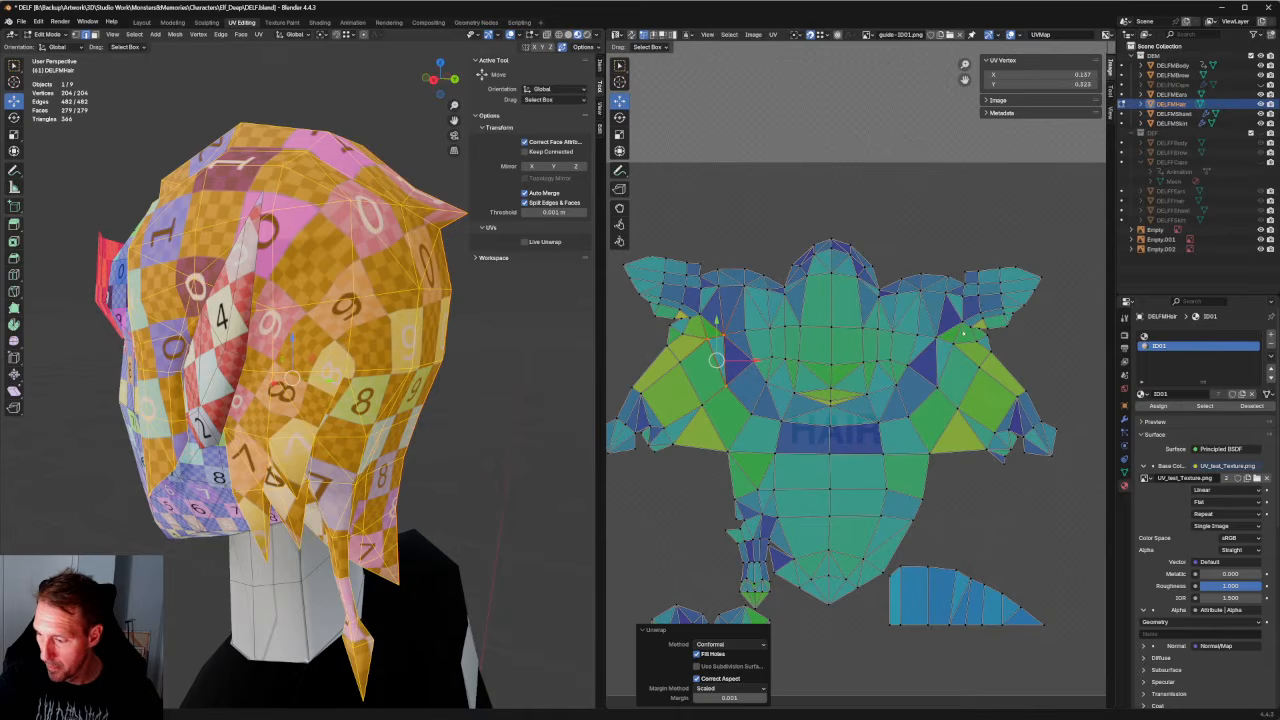
drag(957, 327, 920, 404)
right_click(942, 364)
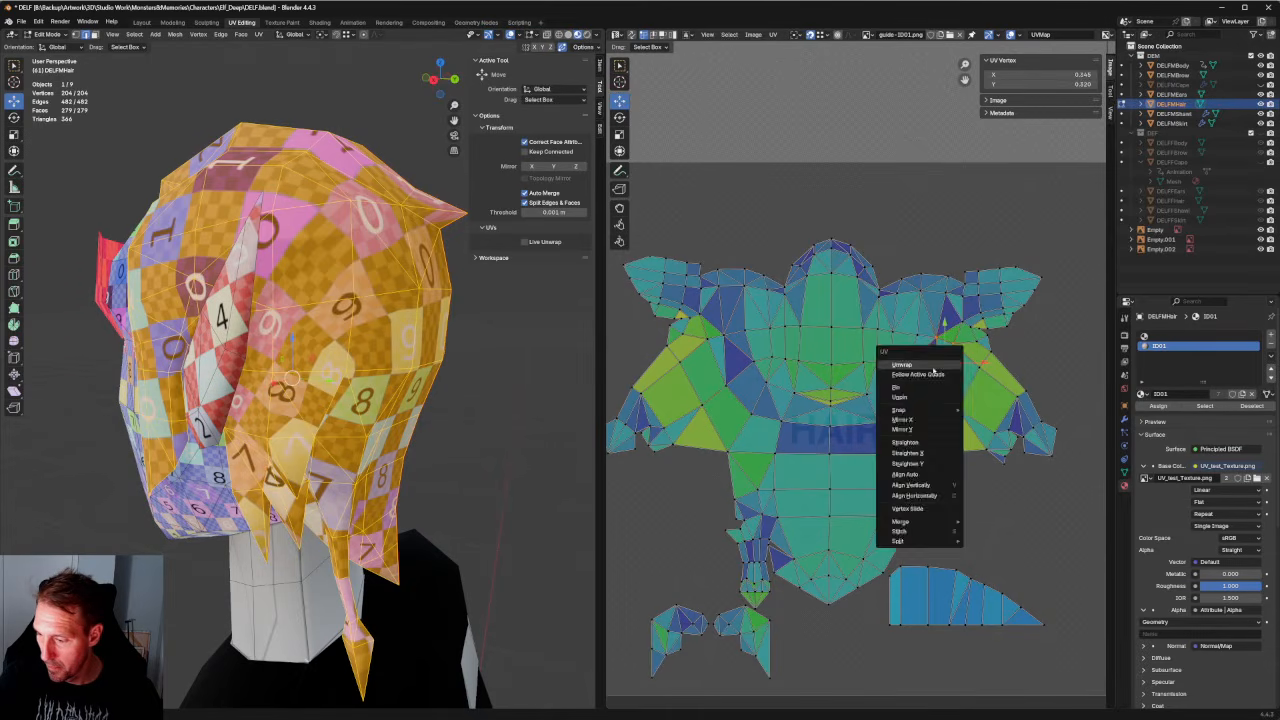
click(938, 366)
click(925, 362)
right_click(902, 368)
click(902, 368)
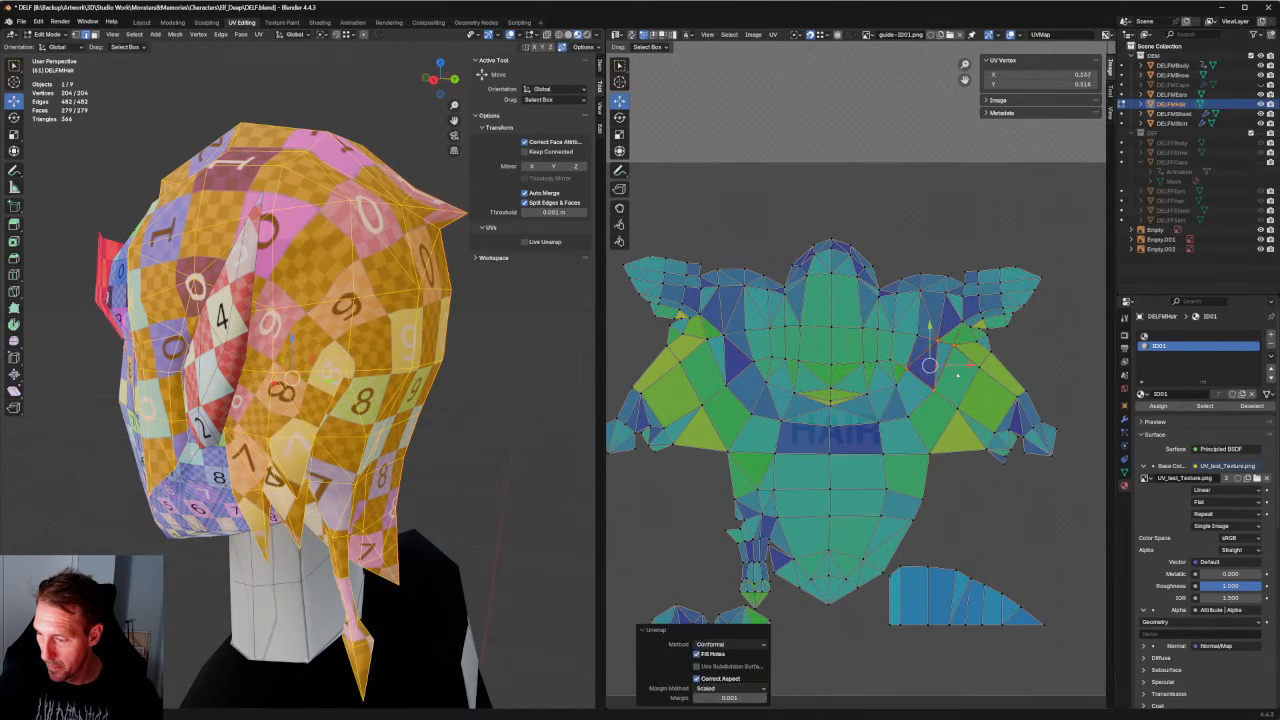
Unwrap the lower inner vertices joining the right strand to the back of the head, and the matching ones on the left.
click(979, 368)
drag(981, 381, 895, 466)
right_click(895, 466)
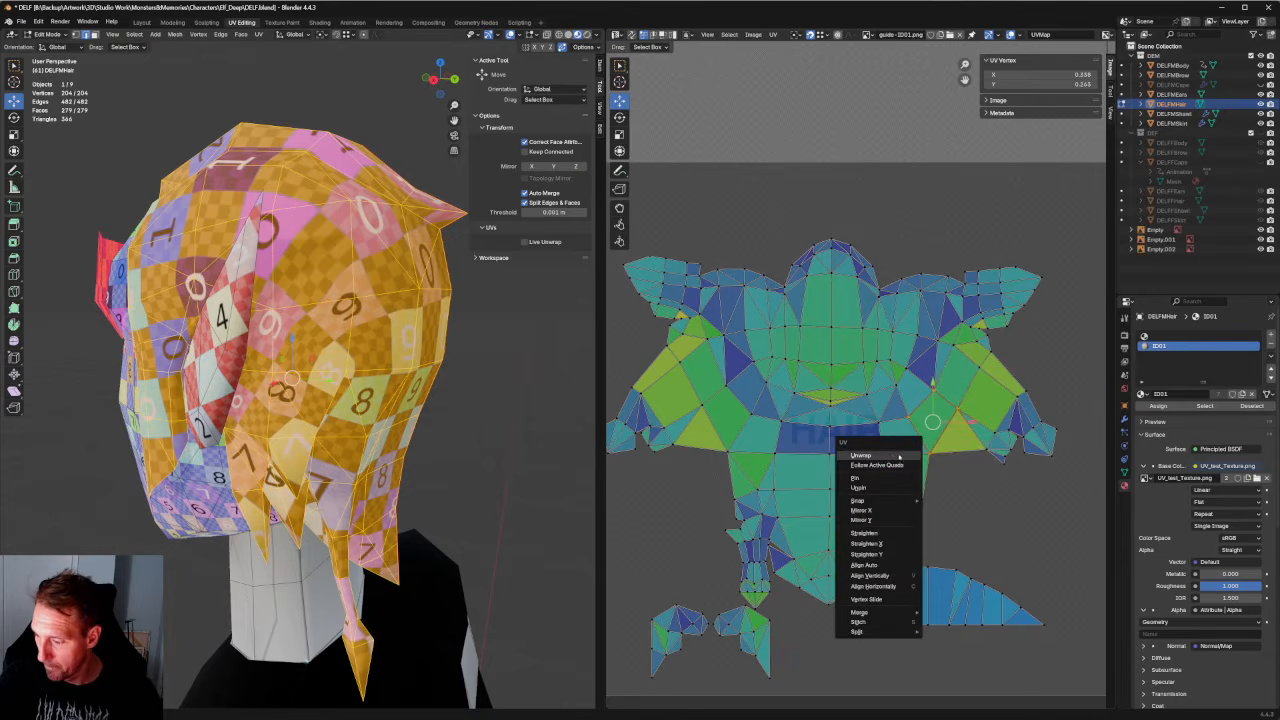
click(895, 466)
click(733, 383)
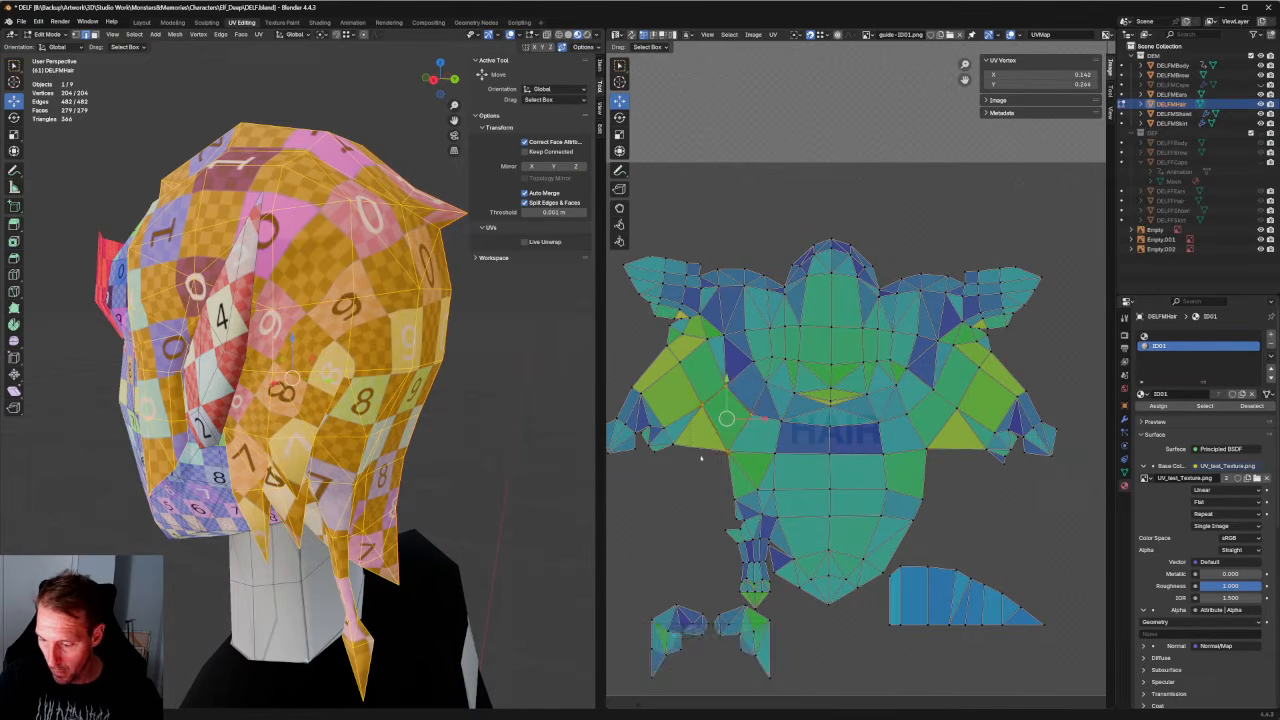
right_click(700, 451)
click(700, 451)
click(752, 406)
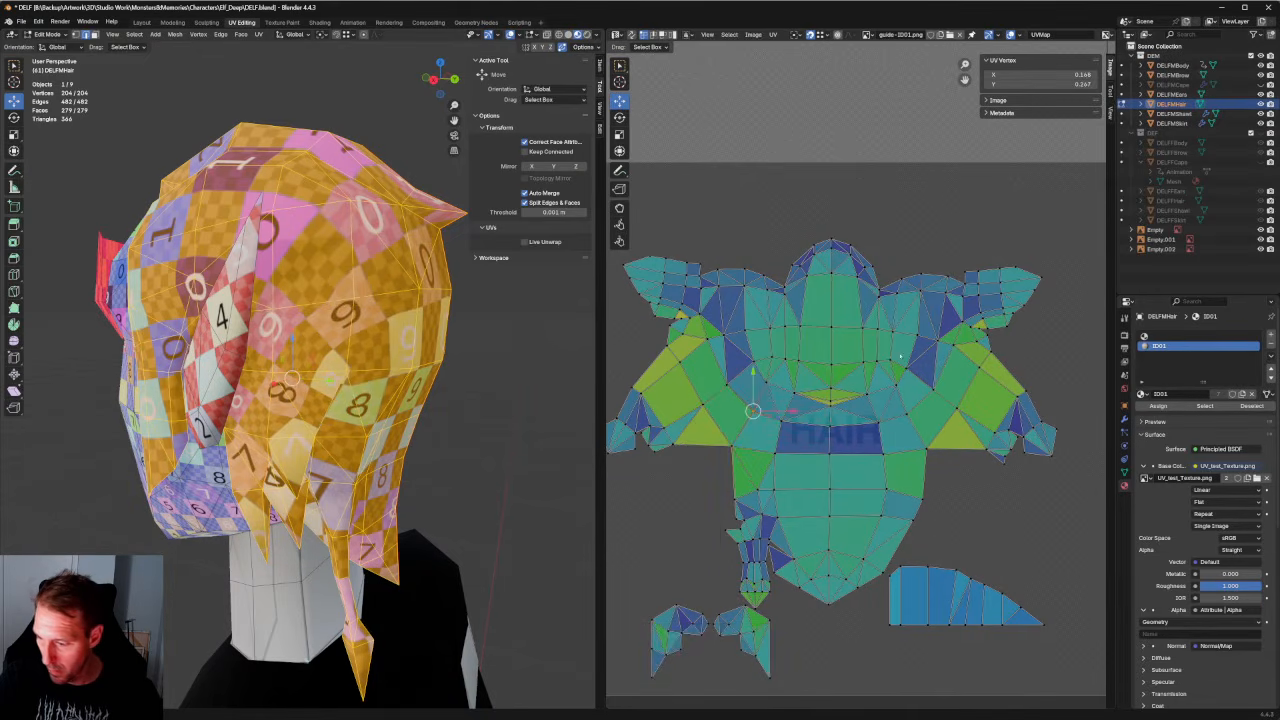
Unwrap the left and right halves of the stretched crescent faces above the HAIR label with the Conformal method.
drag(922, 353, 740, 406)
click(776, 362)
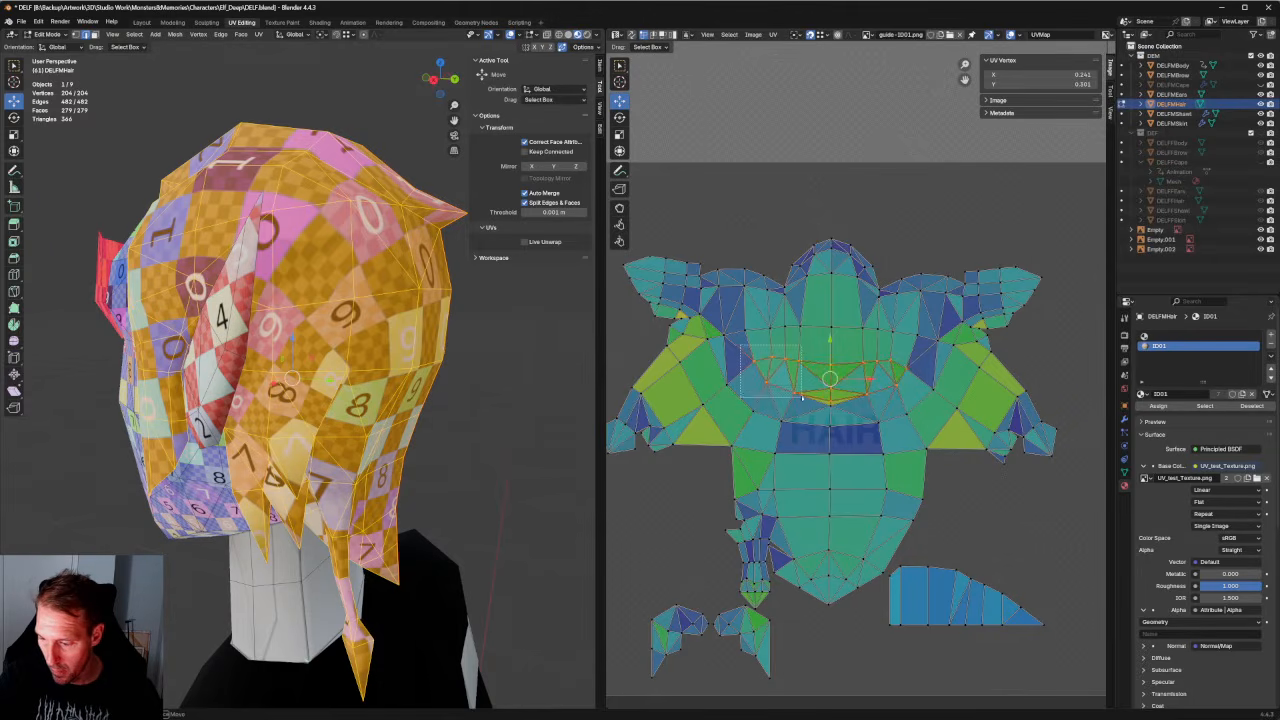
right_click(787, 391)
click(763, 390)
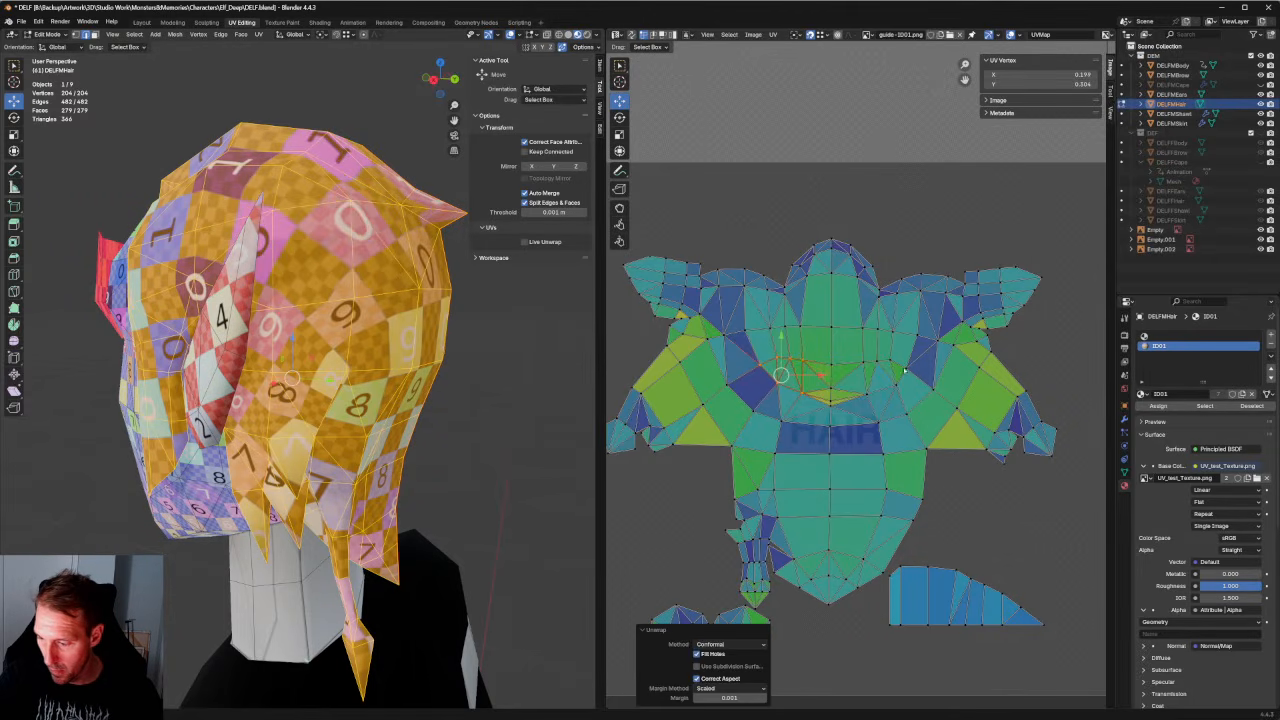
click(880, 377)
right_click(856, 392)
click(855, 395)
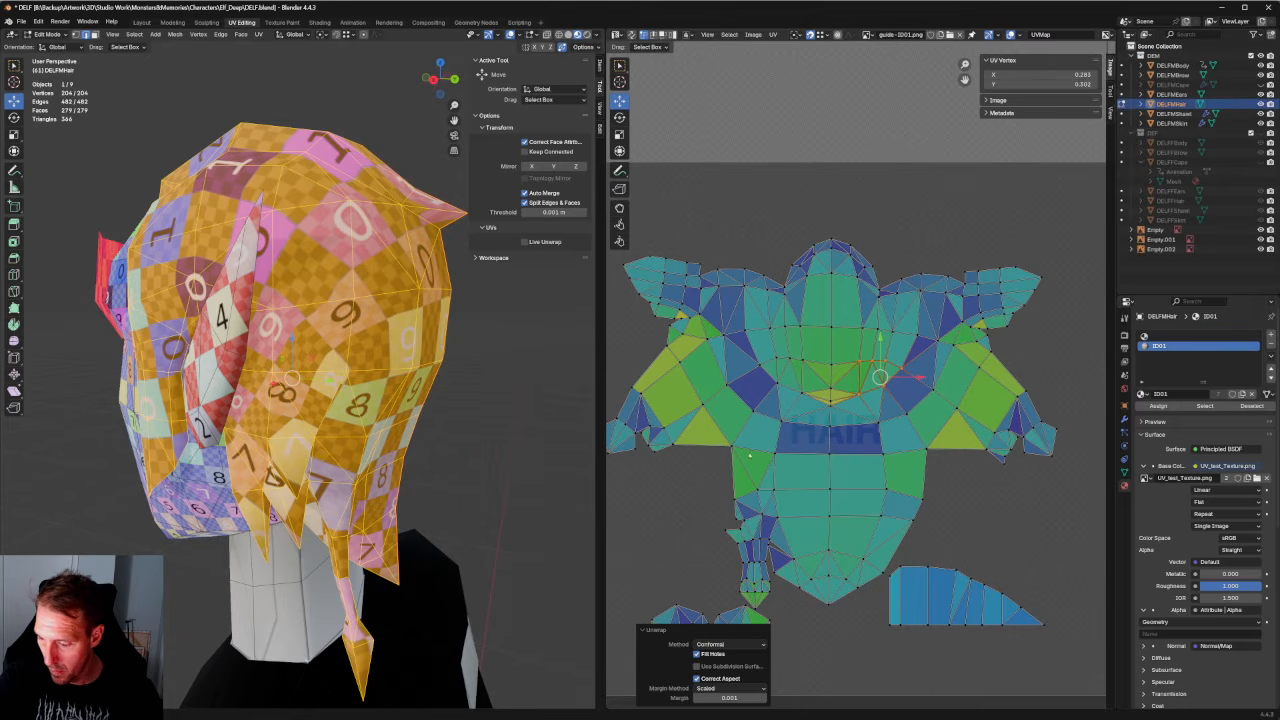
Align the left strand's lower corner vertex and the facing back-of-head edge vertex onto each other along both axes.
click(673, 443)
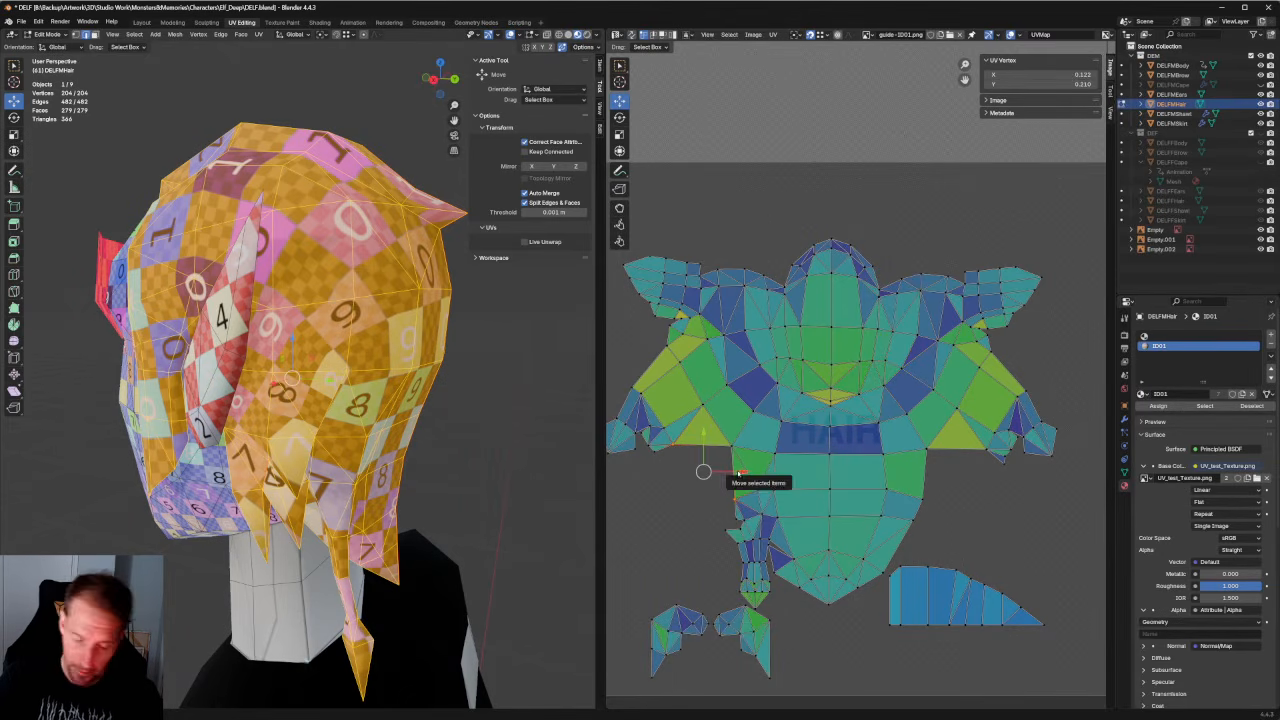
key(shift+w)
key(ctrl+z)
click(730, 497)
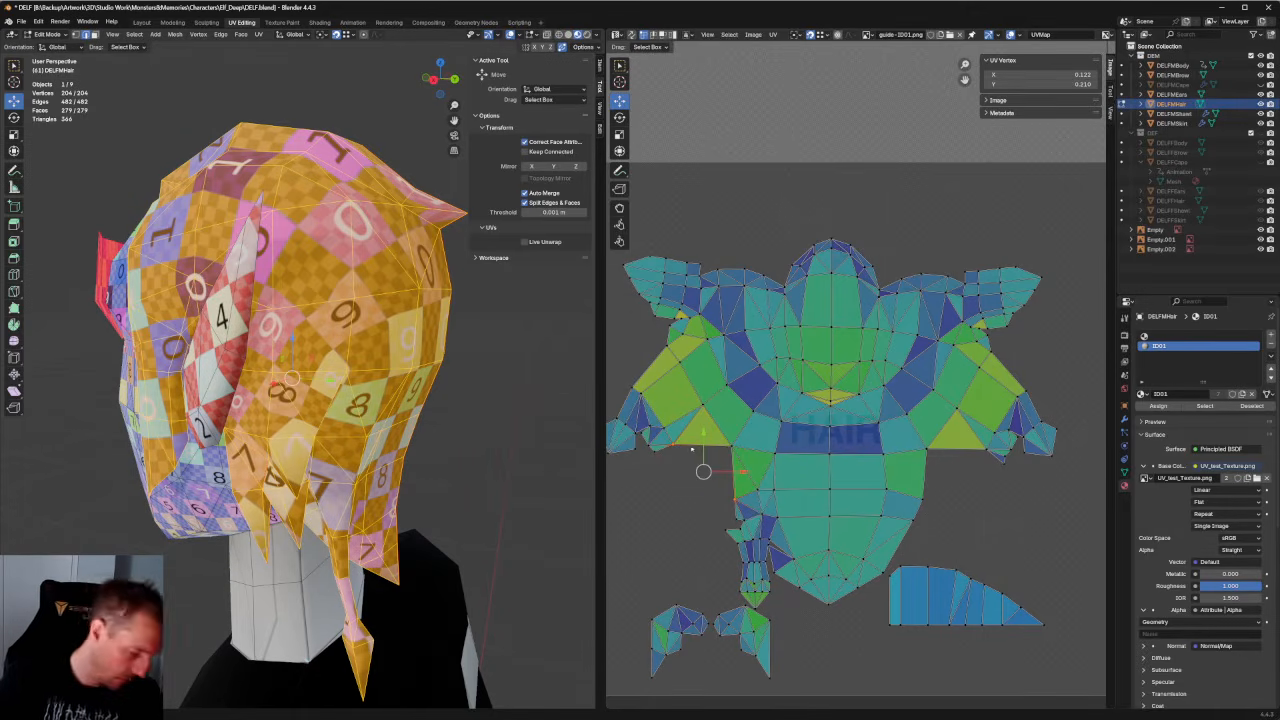
key(shift+w)
key(shift+w)
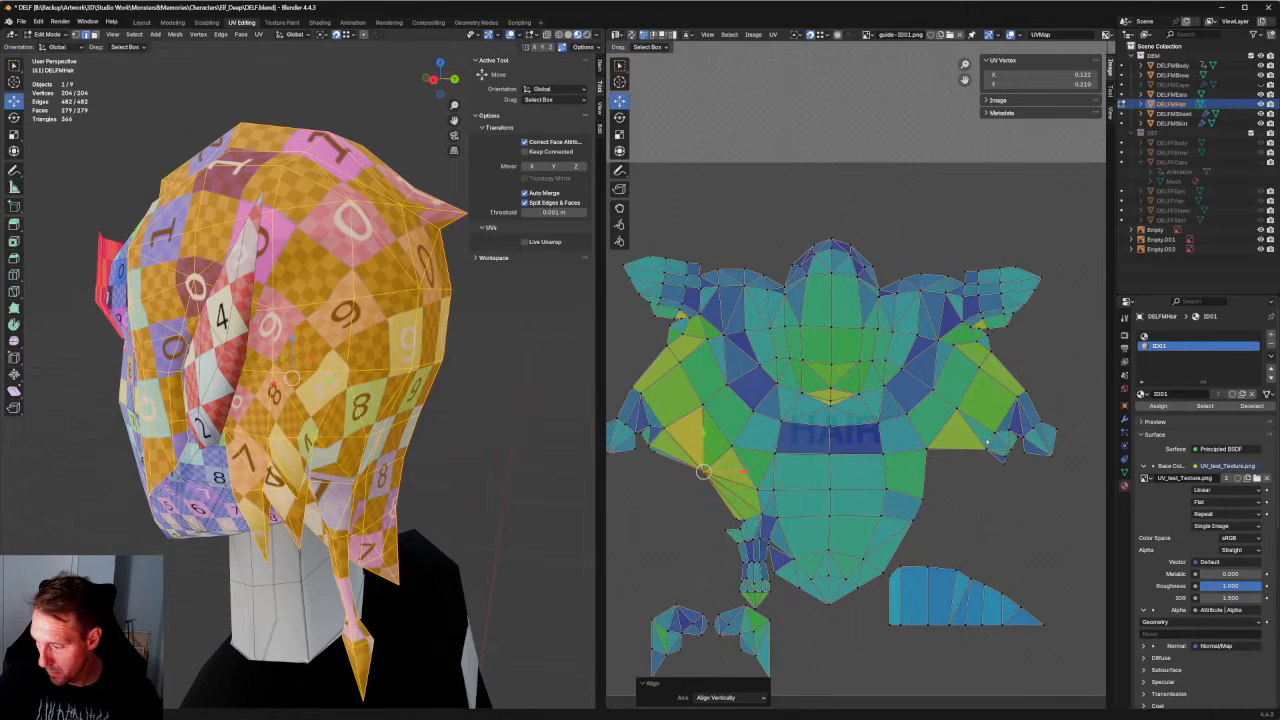
key(ctrl+z)
Try aligning the matching lower vertices on the right side, then undo it together with the left side's last alignment.
click(986, 449)
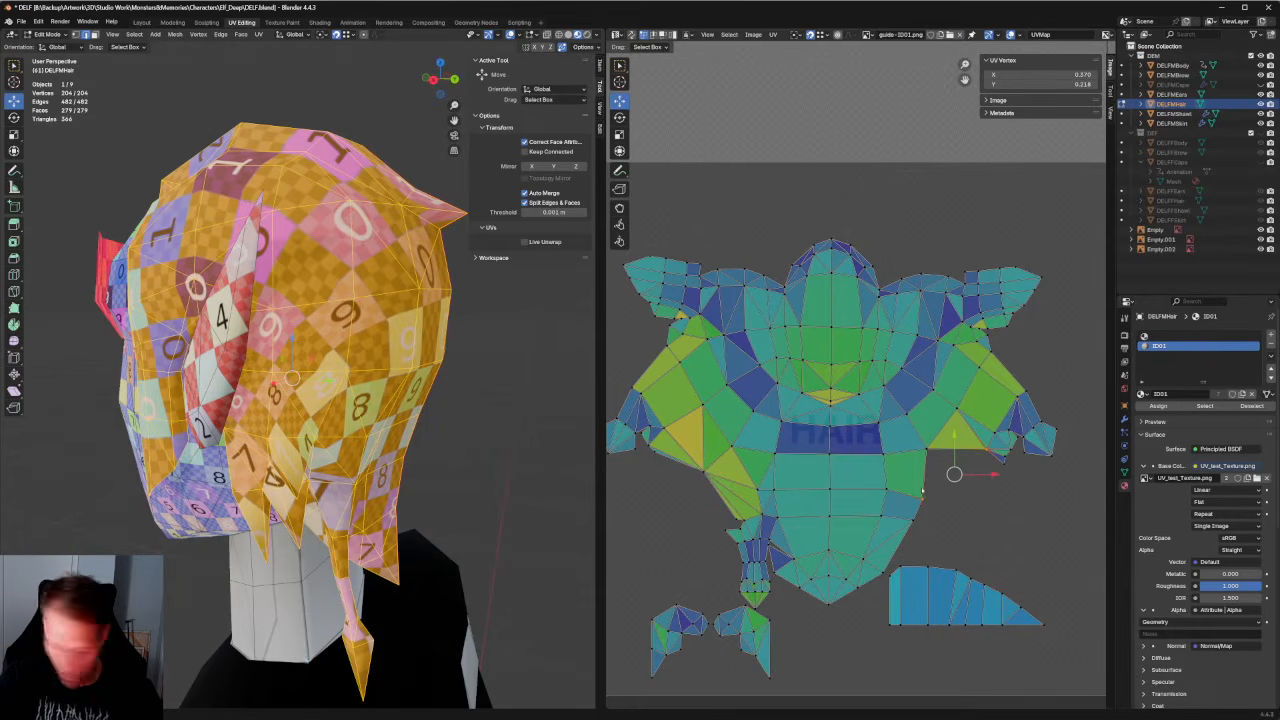
key(shift+w)
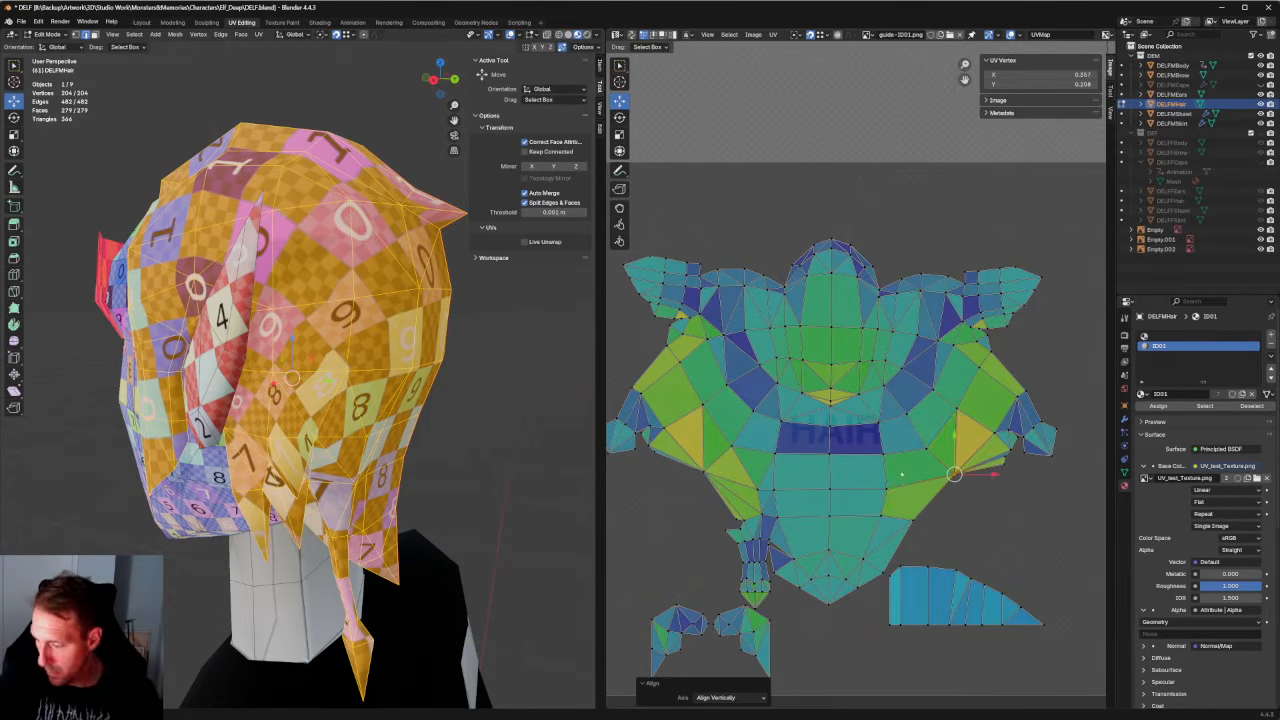
middle_drag(512, 474, 515, 429)
key(ctrl+z)
key(ctrl+z)
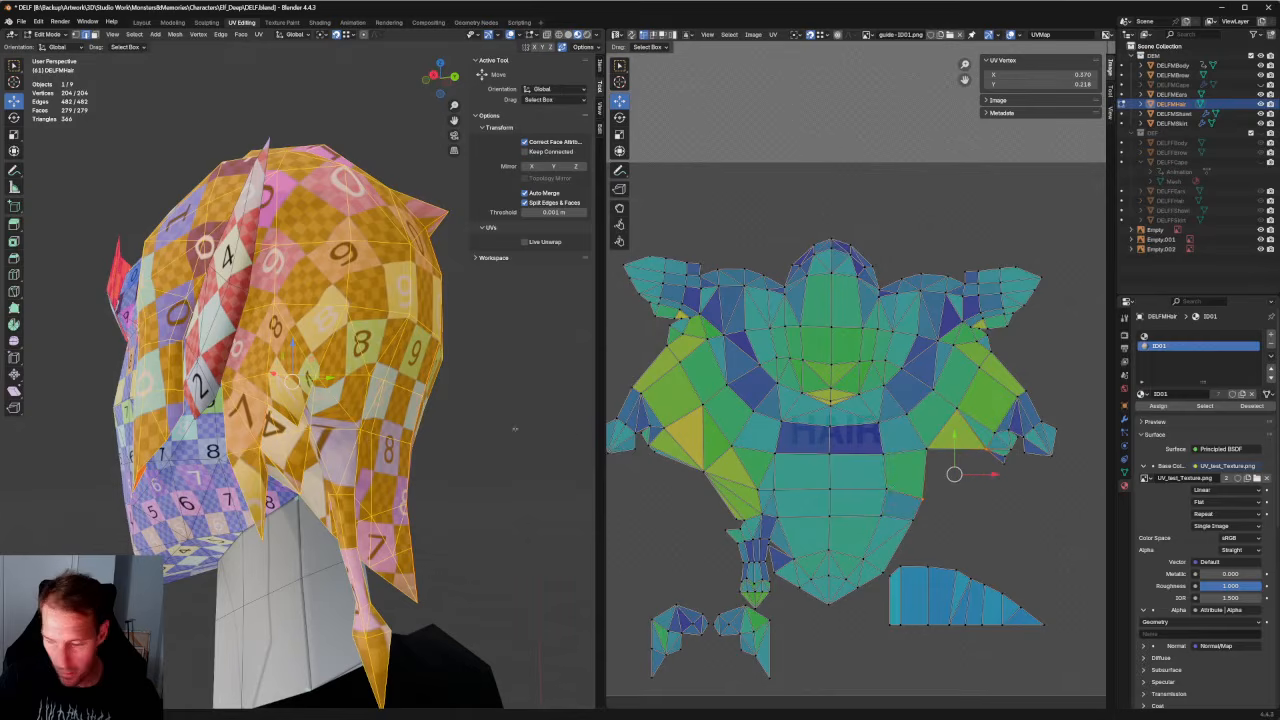
click(703, 471)
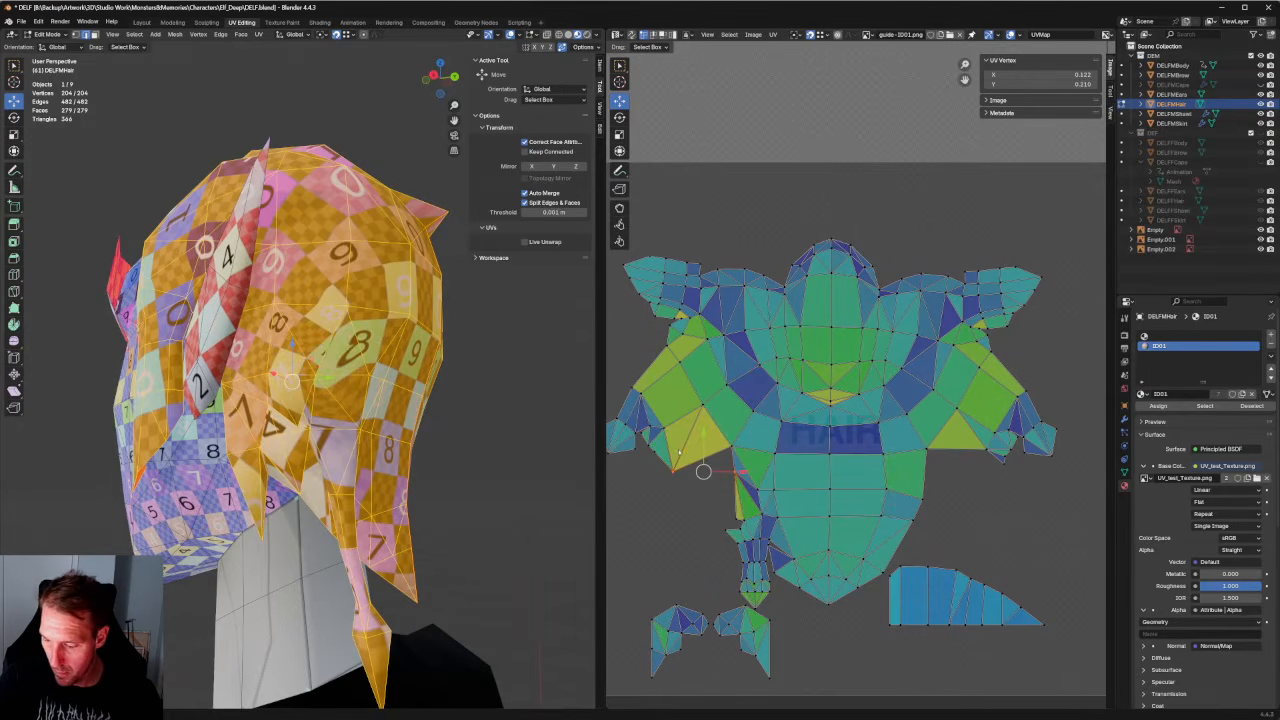
mouse_move(443, 421)
middle_down()
mouse_move(399, 423)
mouse_move(456, 431)
middle_up()
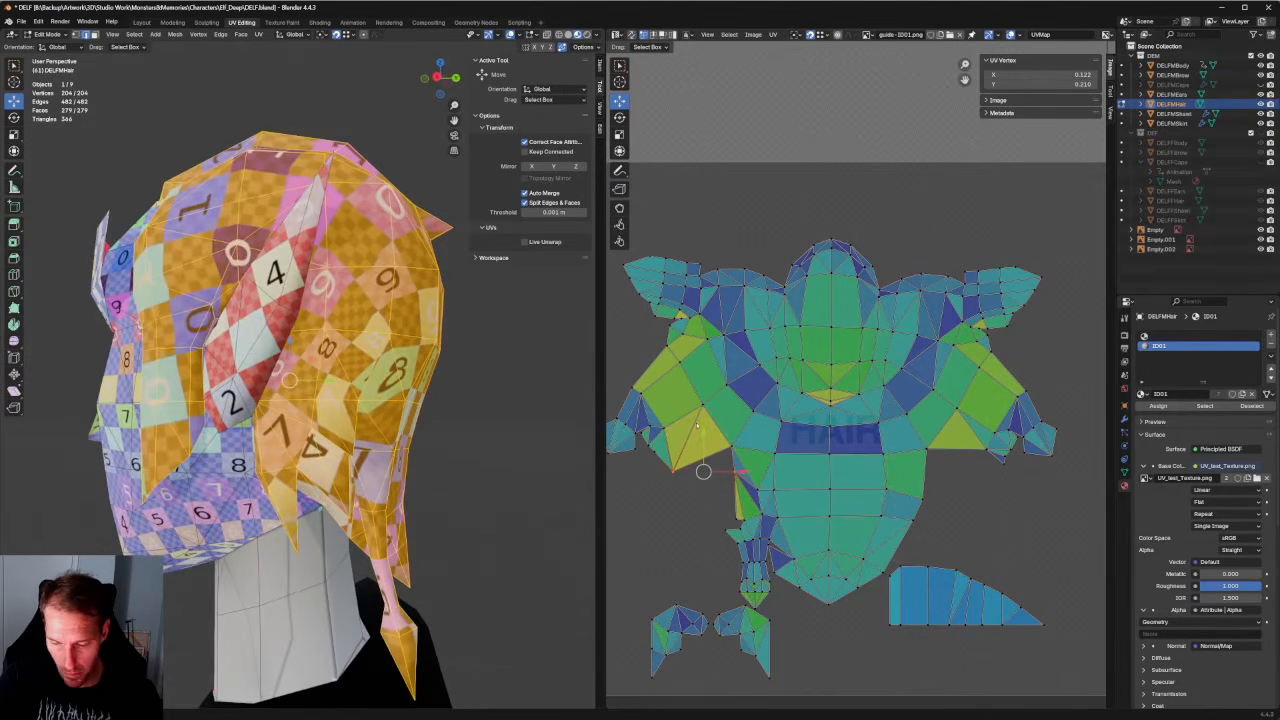
Try unwrapping the vertices beside the notch at the left strand's lower outer edge, then undo it.
scroll(689, 452, up, 2)
middle_drag(718, 425, 863, 413)
scroll(799, 428, up, 1)
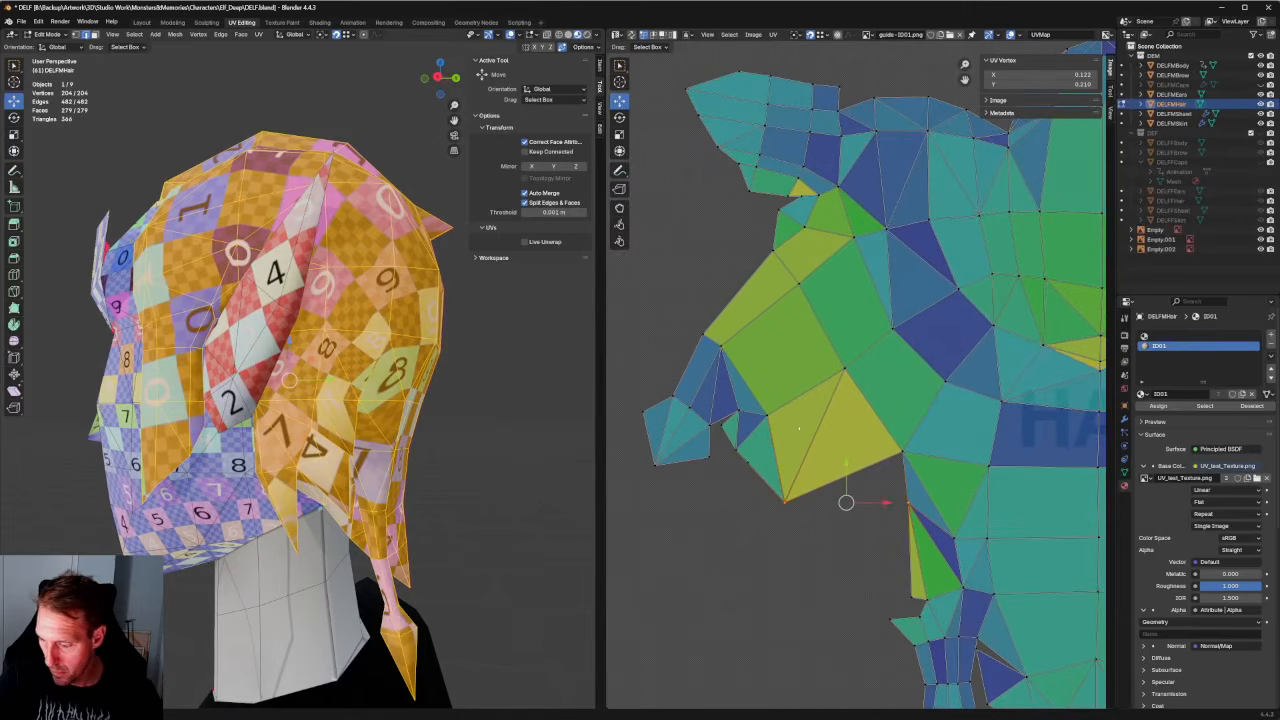
click(737, 453)
key(u)
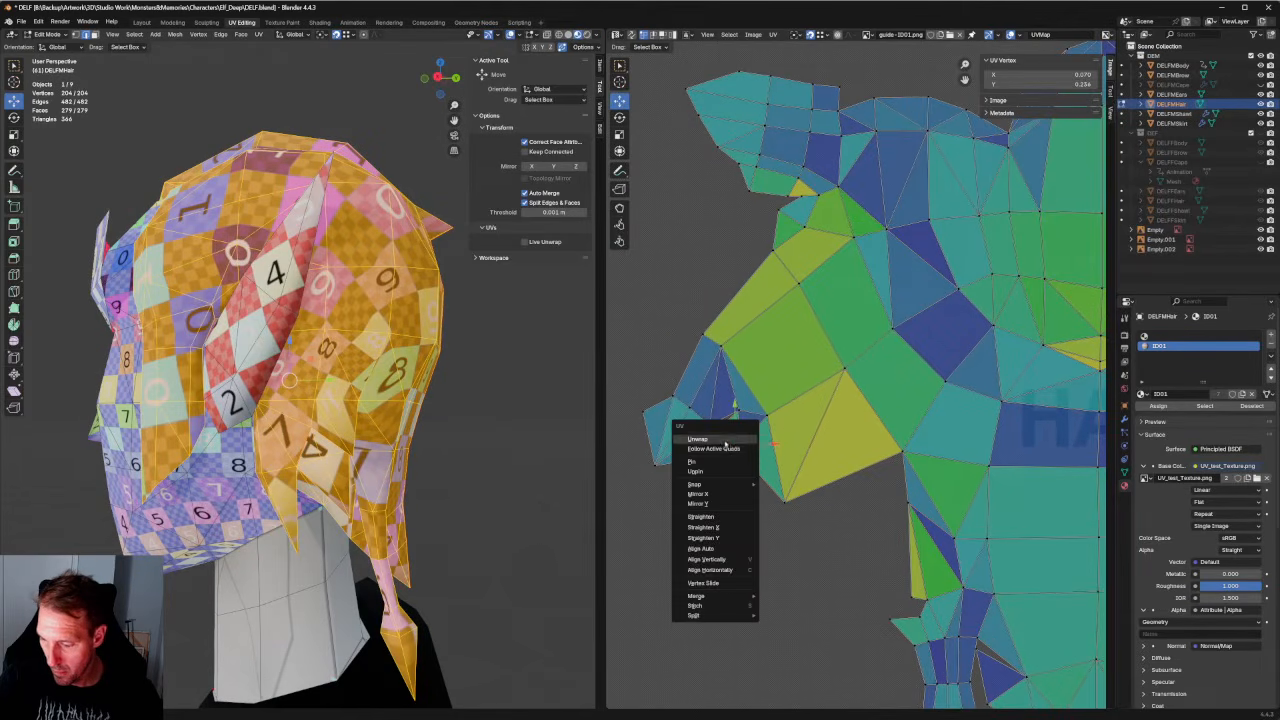
click(727, 441)
key(ctrl+z)
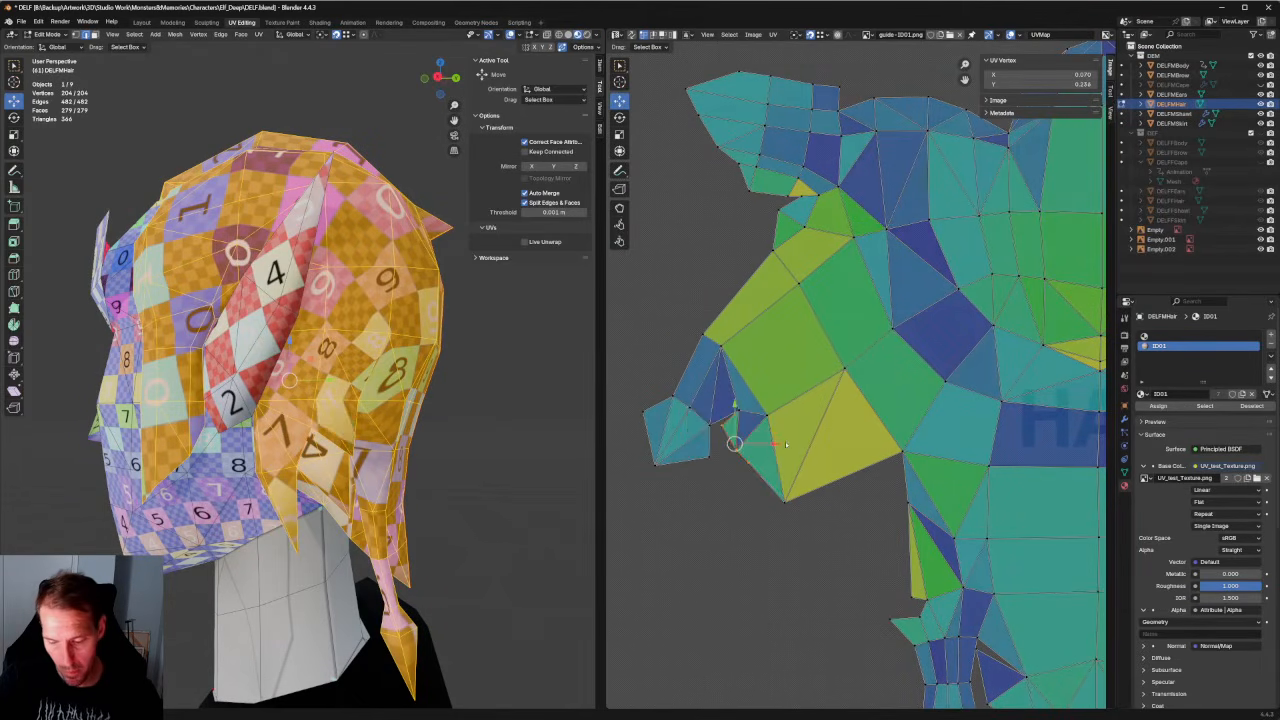
Select the whole outer tip and lower corner of the left strand and unwrap them with the Conformal method.
scroll(781, 424, down, 1)
drag(656, 337, 812, 530)
key(u)
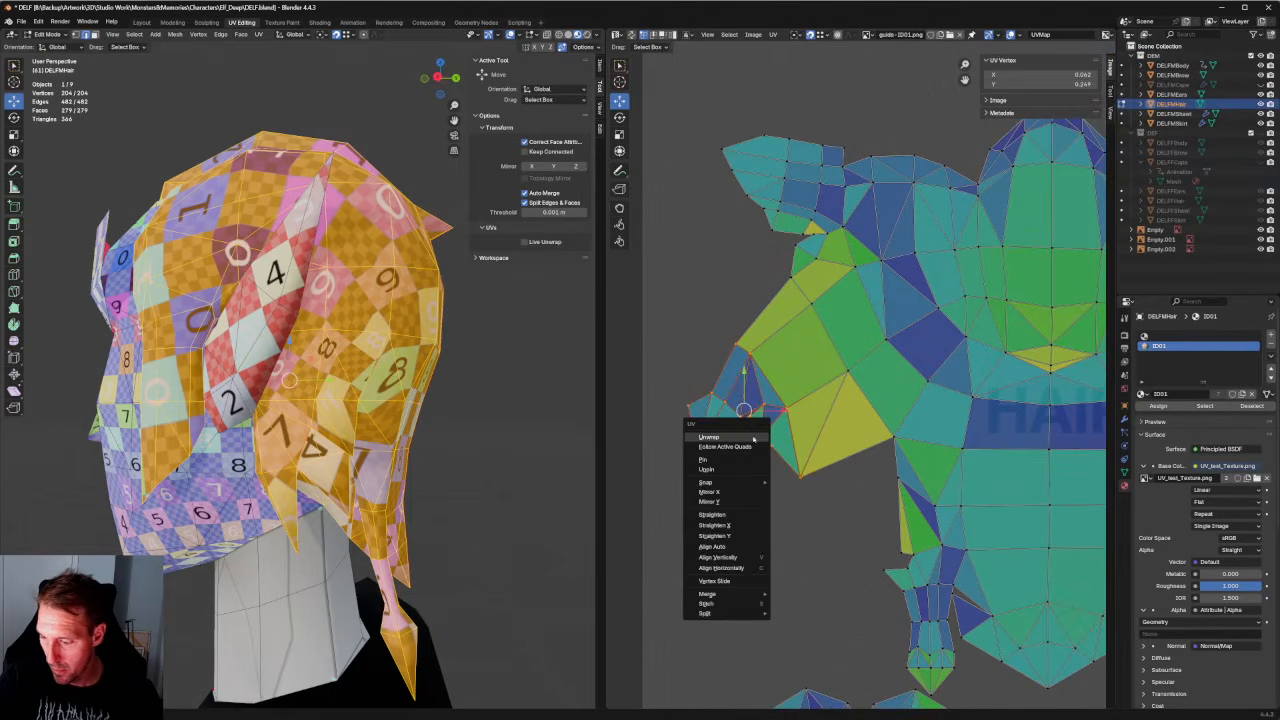
click(722, 438)
key(Home)
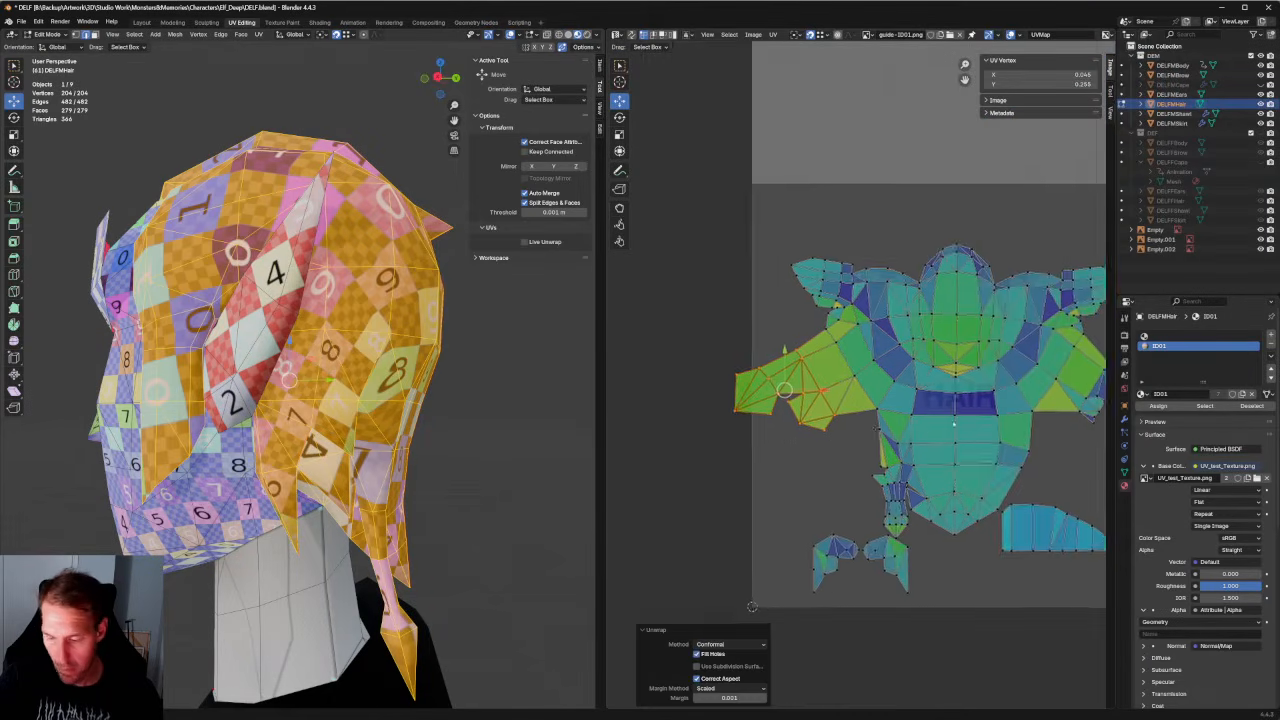
Select the outer tip and lower corner of the right strand and unwrap them with the Conformal method.
drag(1000, 357, 908, 471)
key(u)
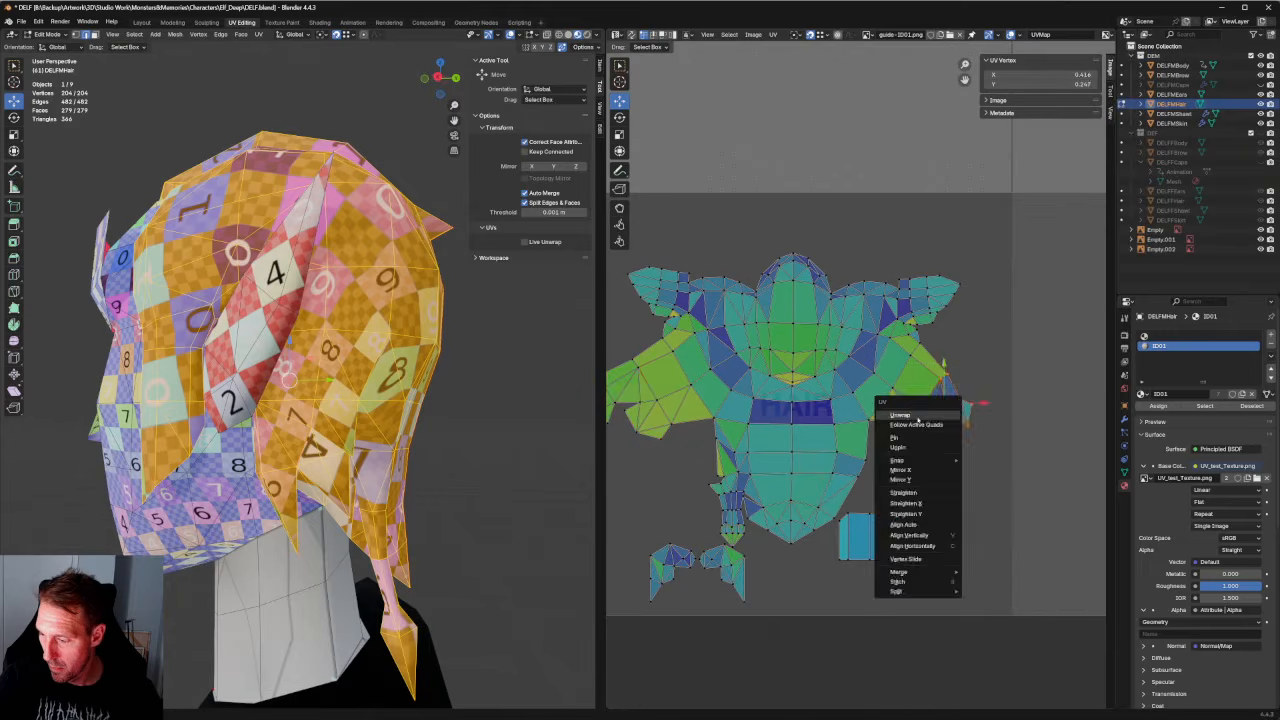
click(930, 414)
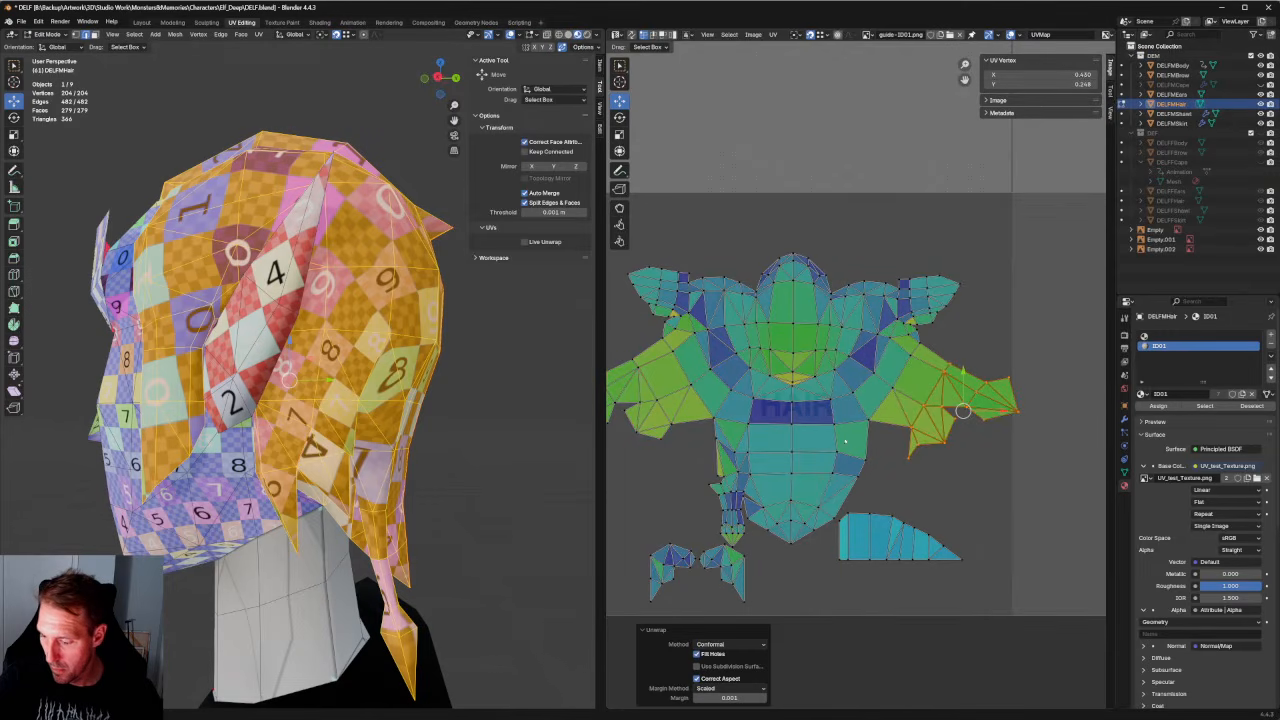
Join the left strand's inner lower vertex to the facing back-of-head vertex by aligning the pair horizontally and vertically.
middle_drag(845, 441, 877, 394)
scroll(876, 391, up, 3)
scroll(876, 391, down, 3)
middle_drag(709, 401, 789, 436)
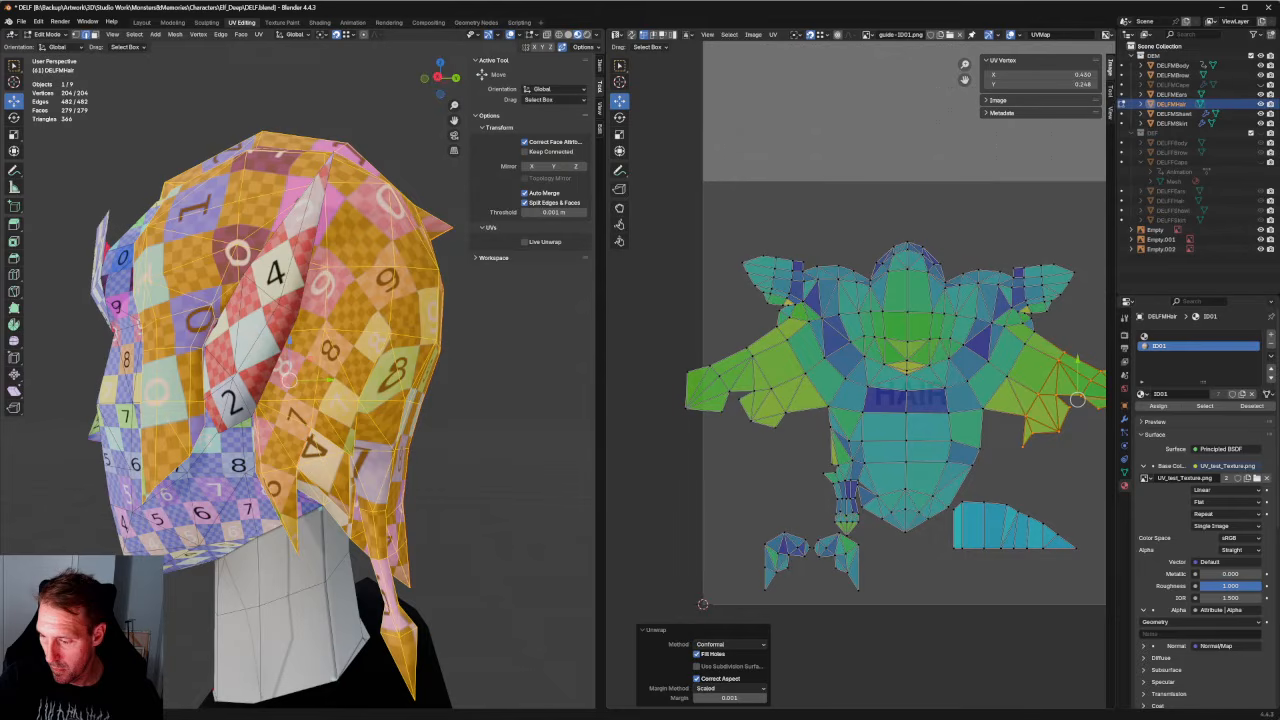
click(832, 424)
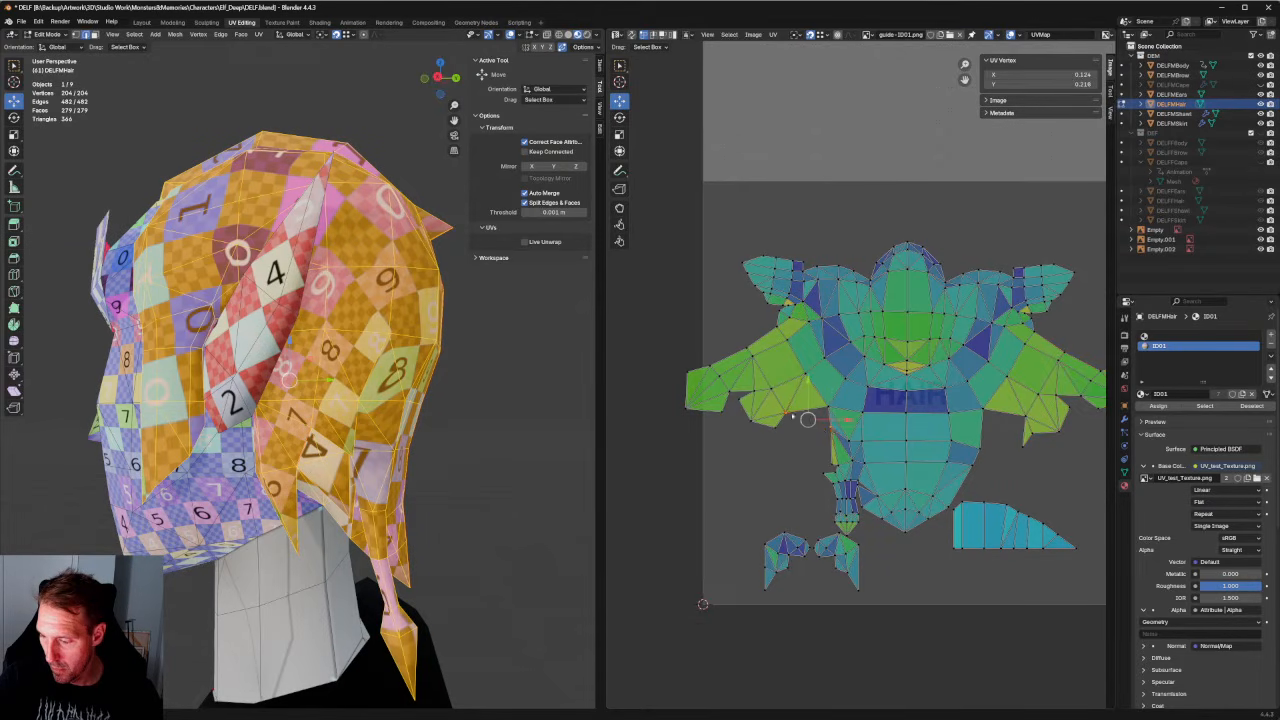
key(shift+w)
click(807, 419)
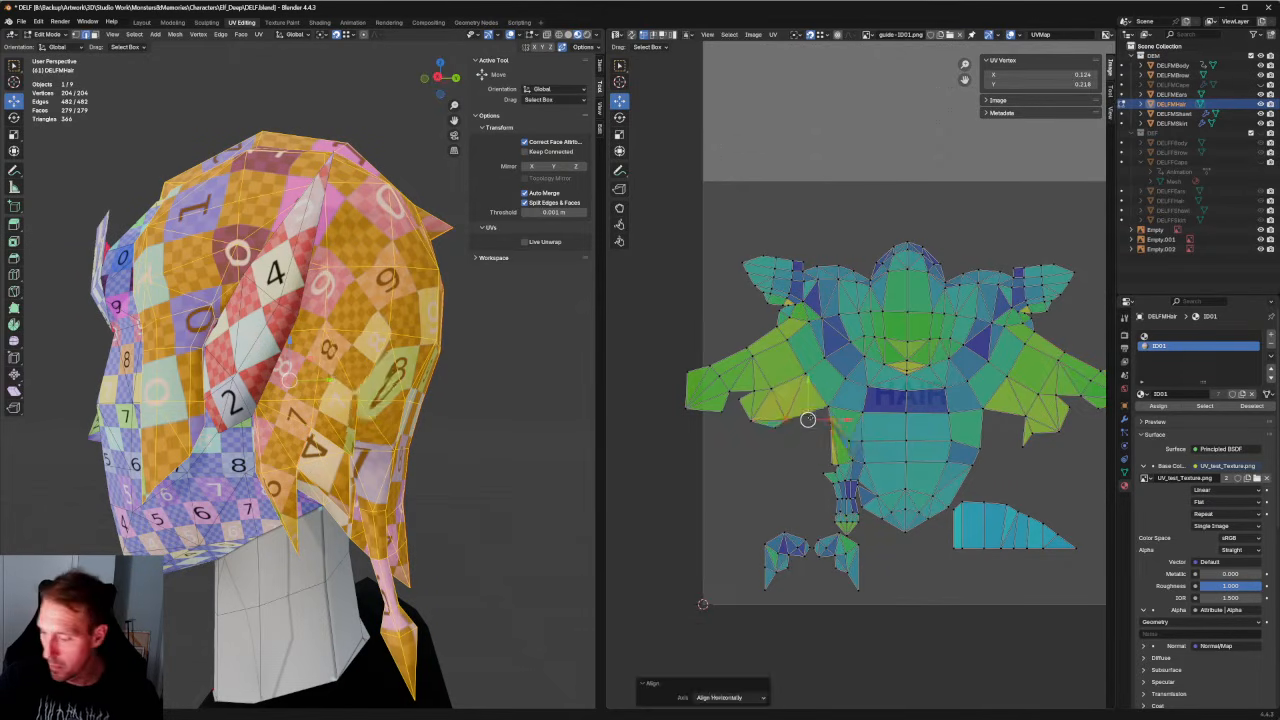
key(shift+w)
click(807, 410)
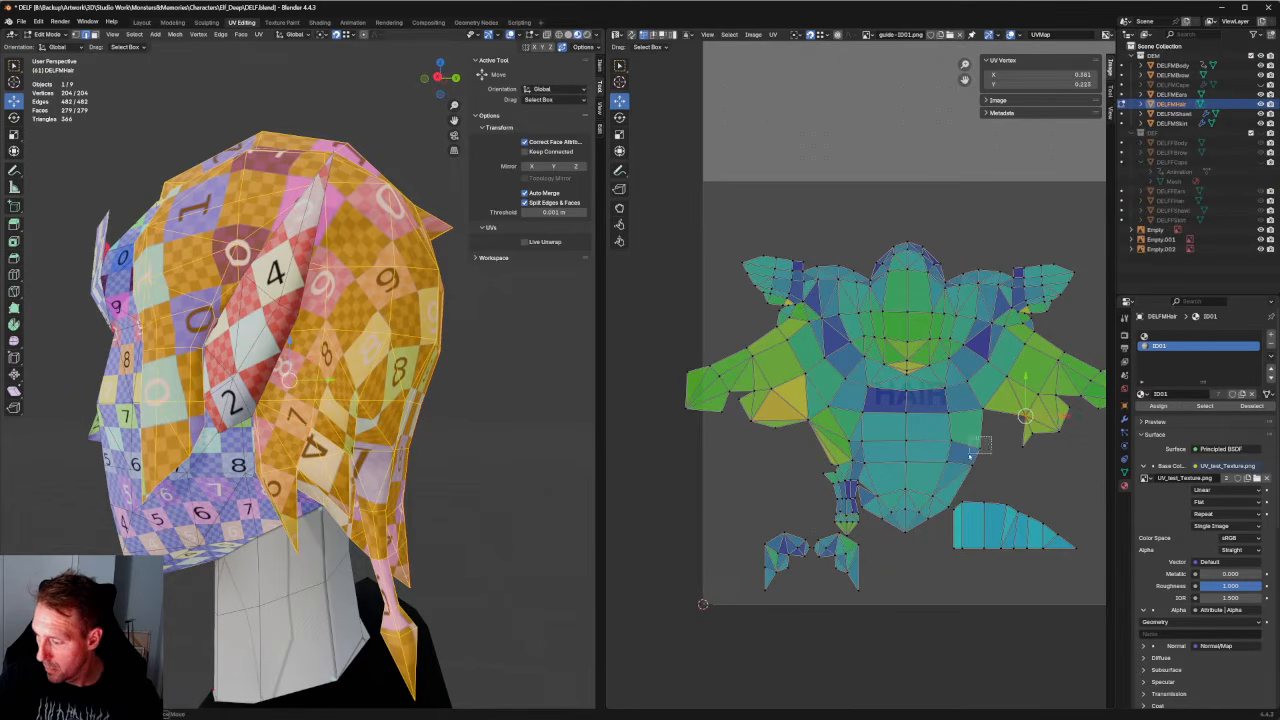
Align the right strand's inner lower vertex with the facing back-of-head vertex on both axes, and do the same for the next pair below.
click(1002, 432)
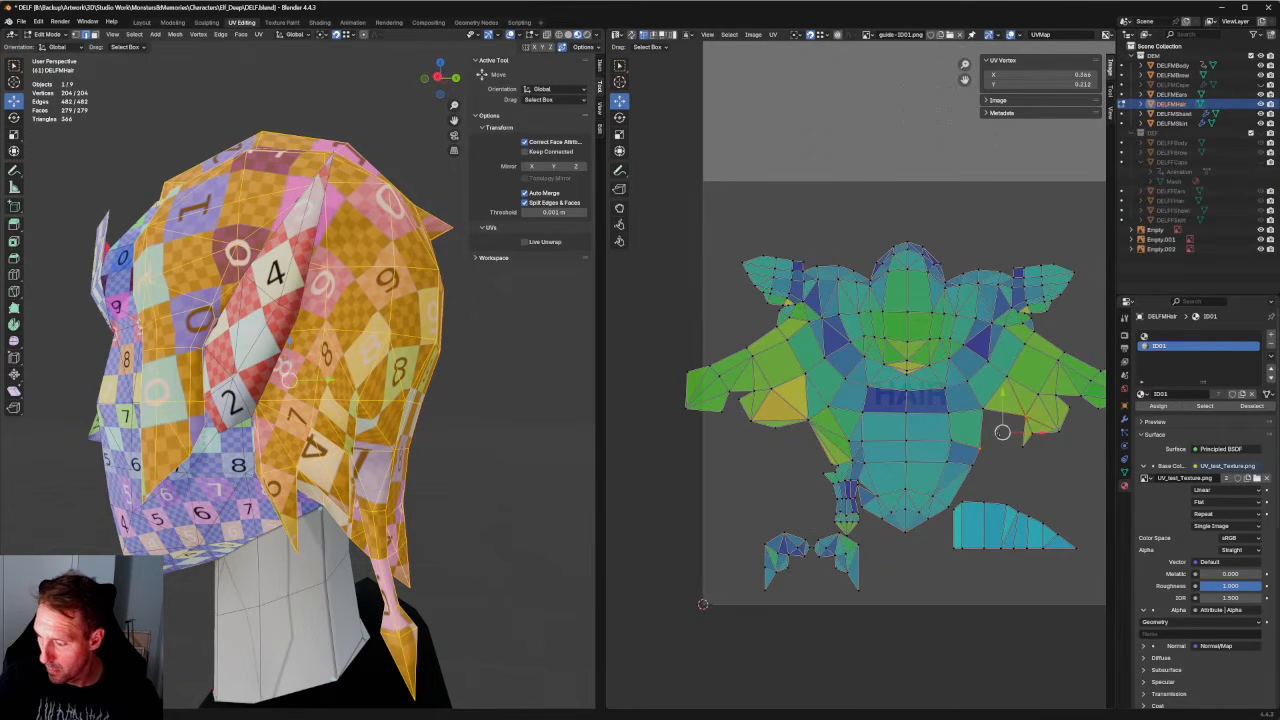
key(shift+w)
click(1002, 432)
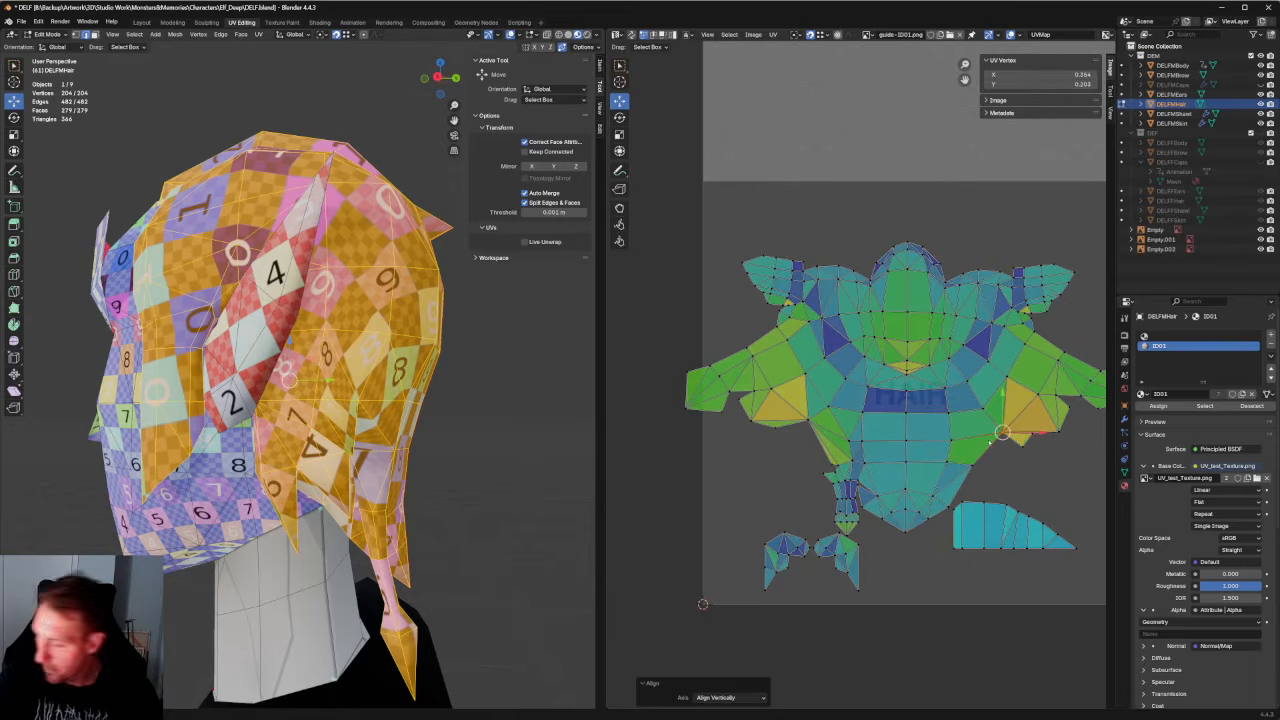
drag(1036, 440, 959, 478)
key(shift+w)
key(shift+w)
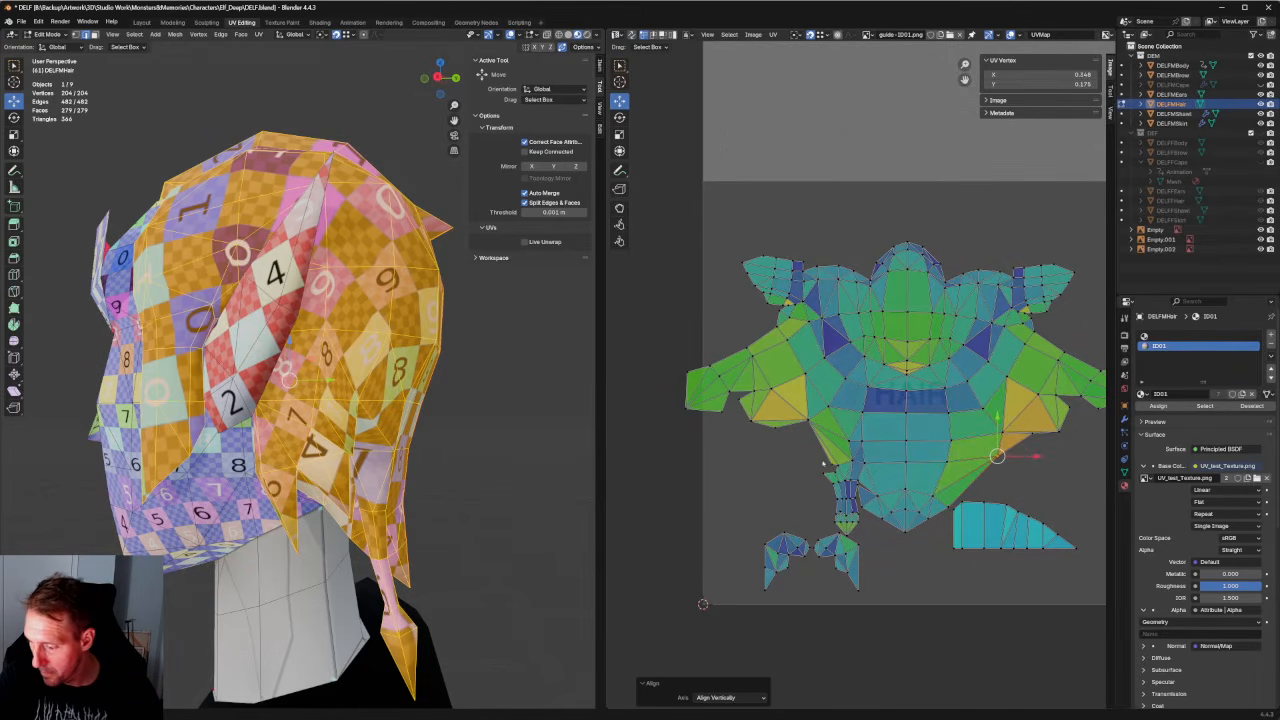
Try stitching the left strand's lower edge vertices to the facing back-of-head vertices, then undo it.
scroll(800, 465, up, 2)
click(725, 470)
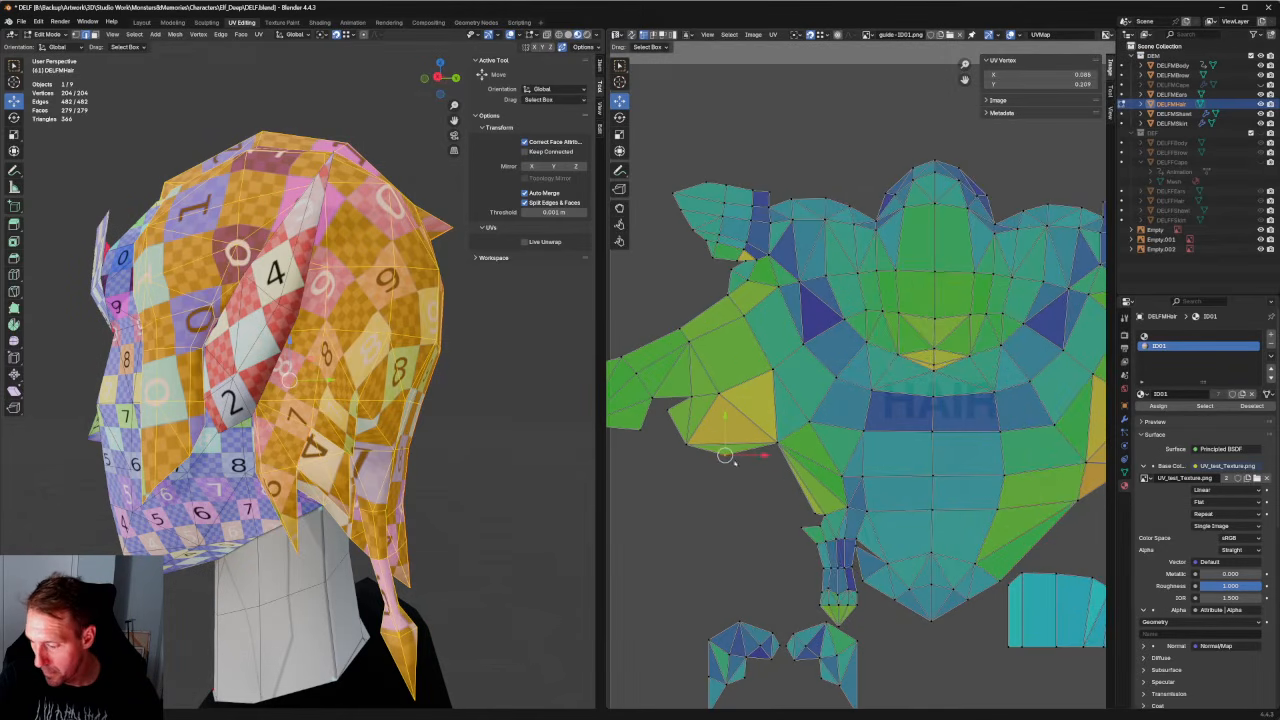
right_click(735, 463)
shift+click(797, 531)
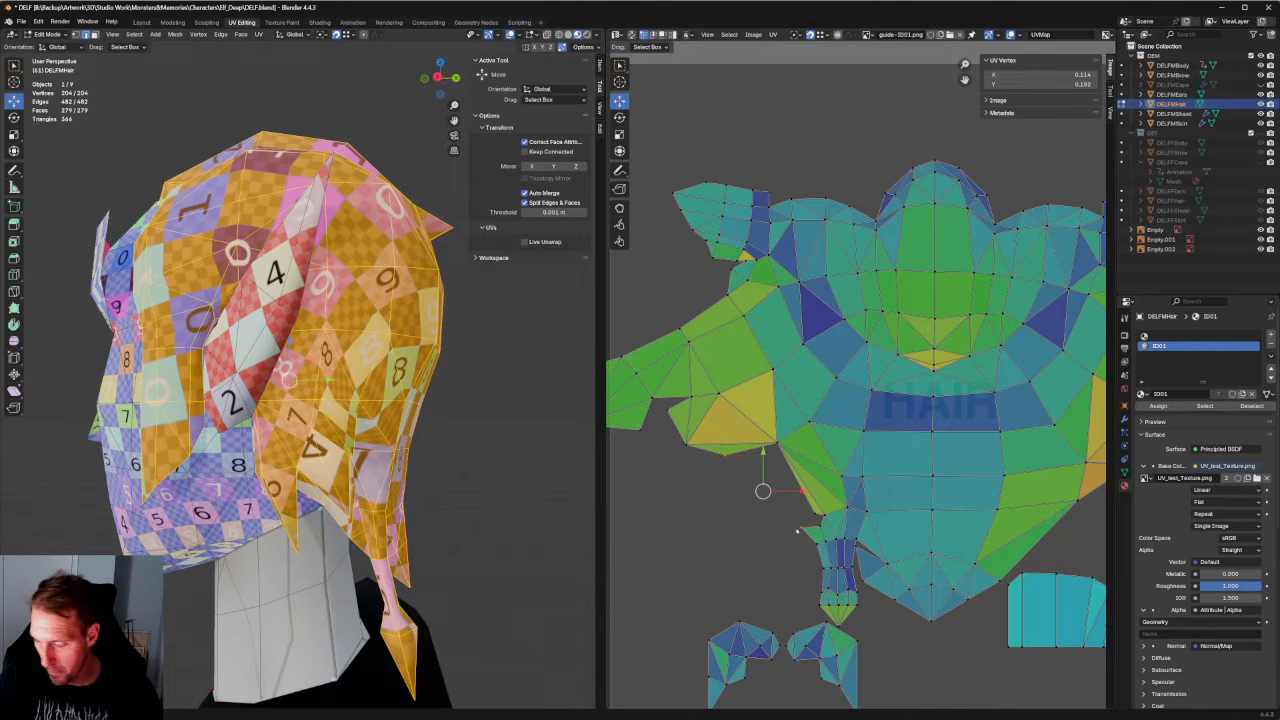
right_click(797, 531)
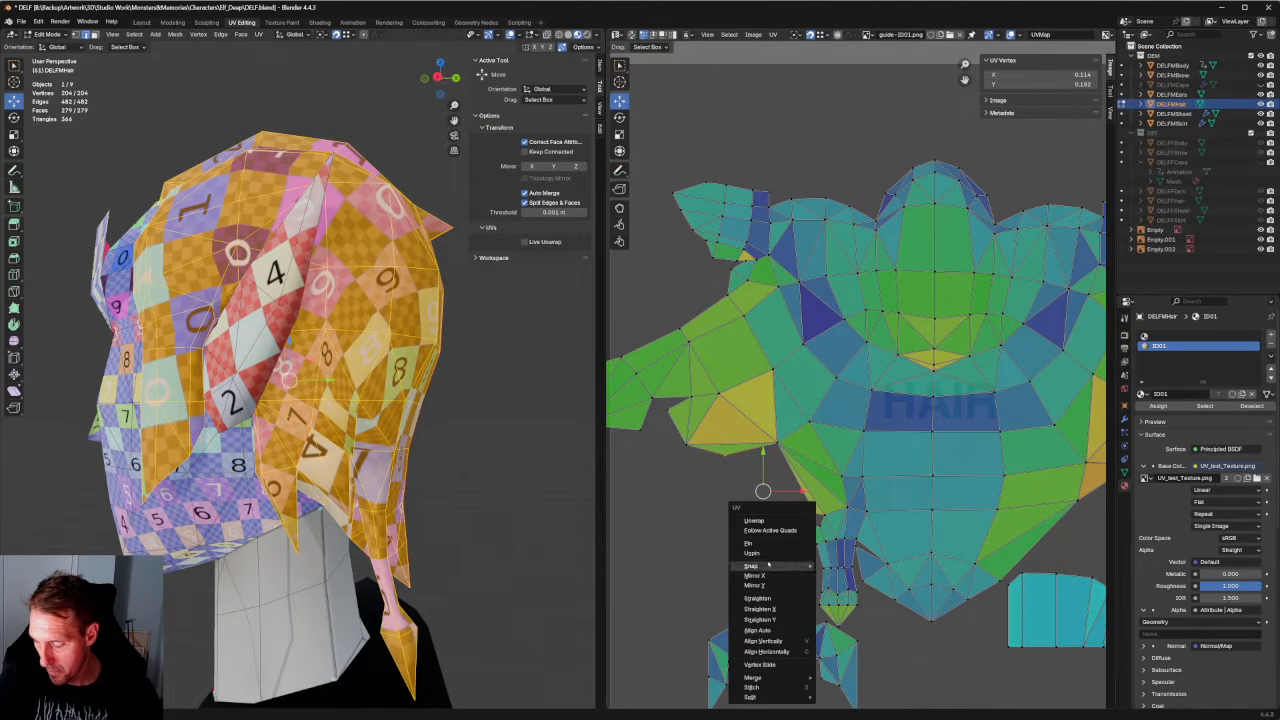
click(758, 687)
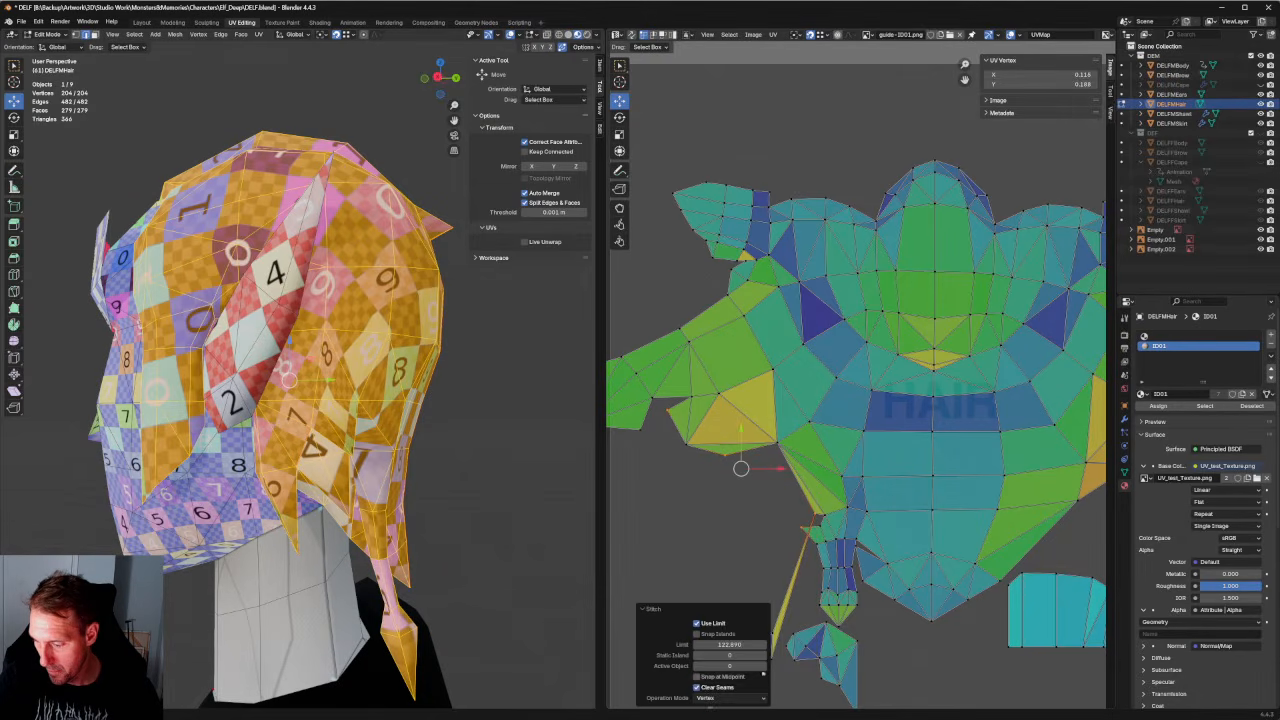
key(ctrl+z)
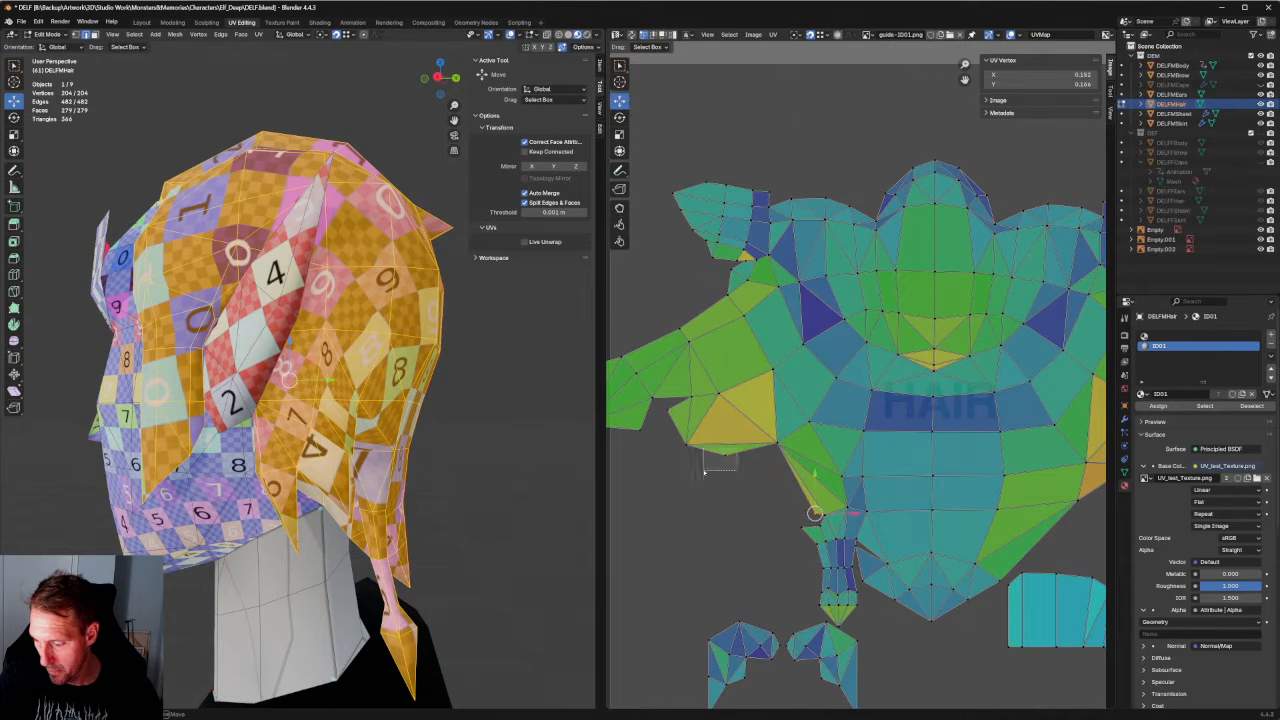
right_click(706, 463)
click(706, 465)
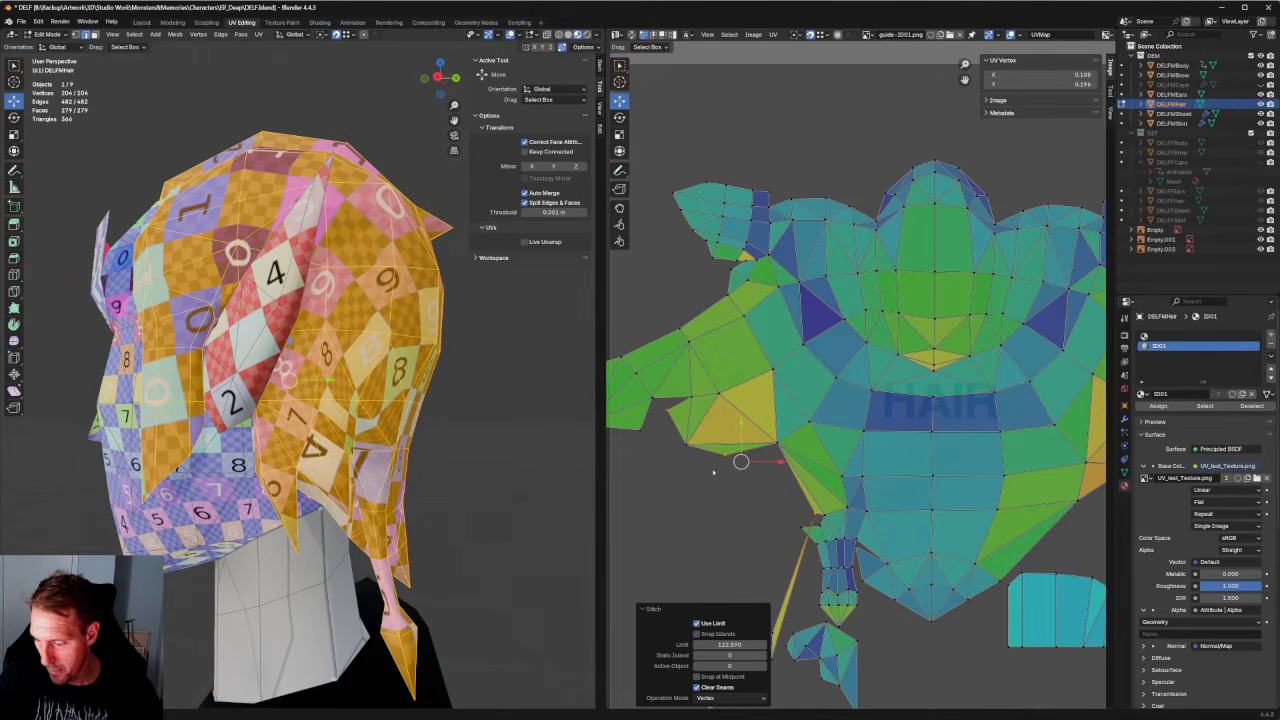
key(ctrl+z)
click(694, 454)
Unwrap the vertices along the right strand's lower edge with the Conformal method.
scroll(715, 460, down, 4)
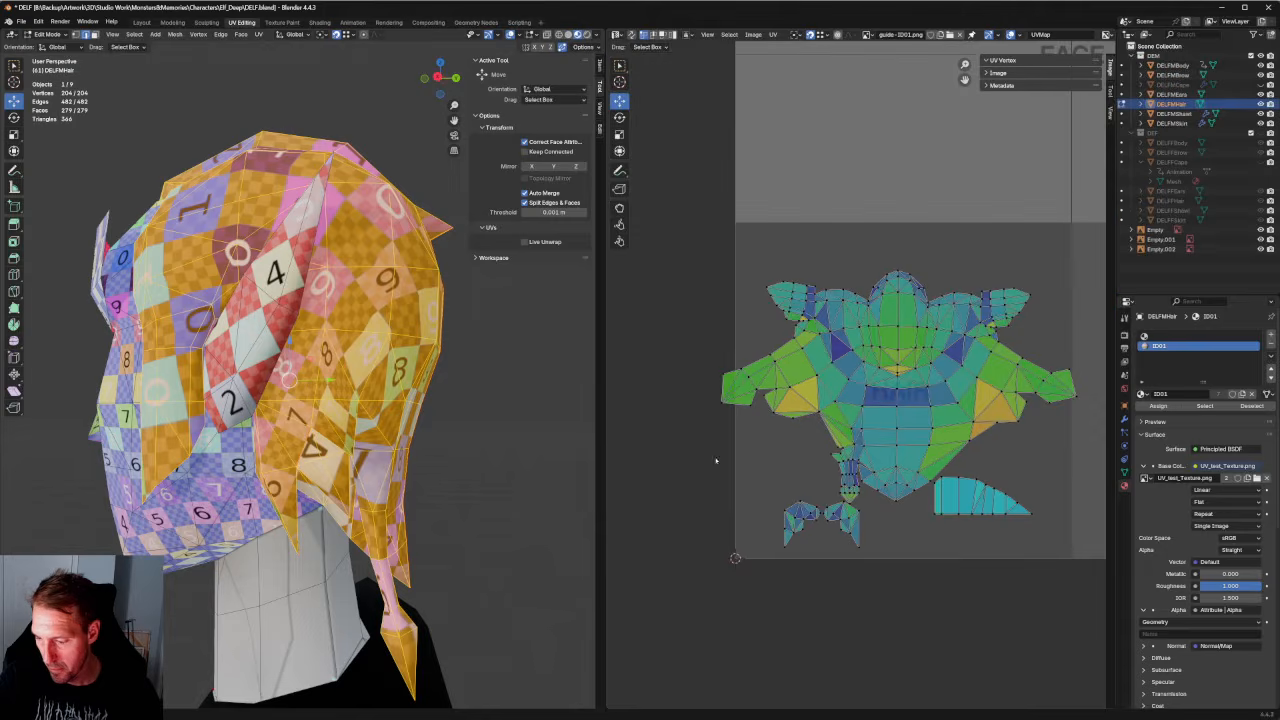
scroll(1060, 290, up, 1)
click(977, 466)
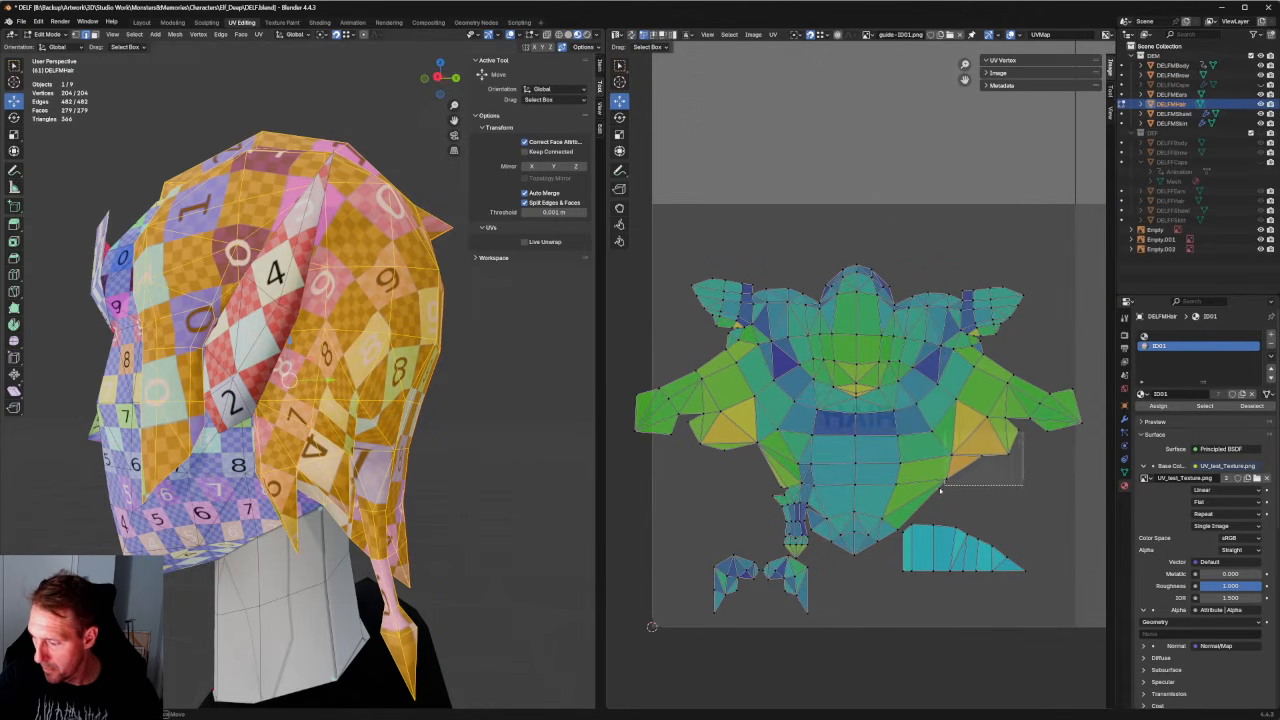
right_click(951, 486)
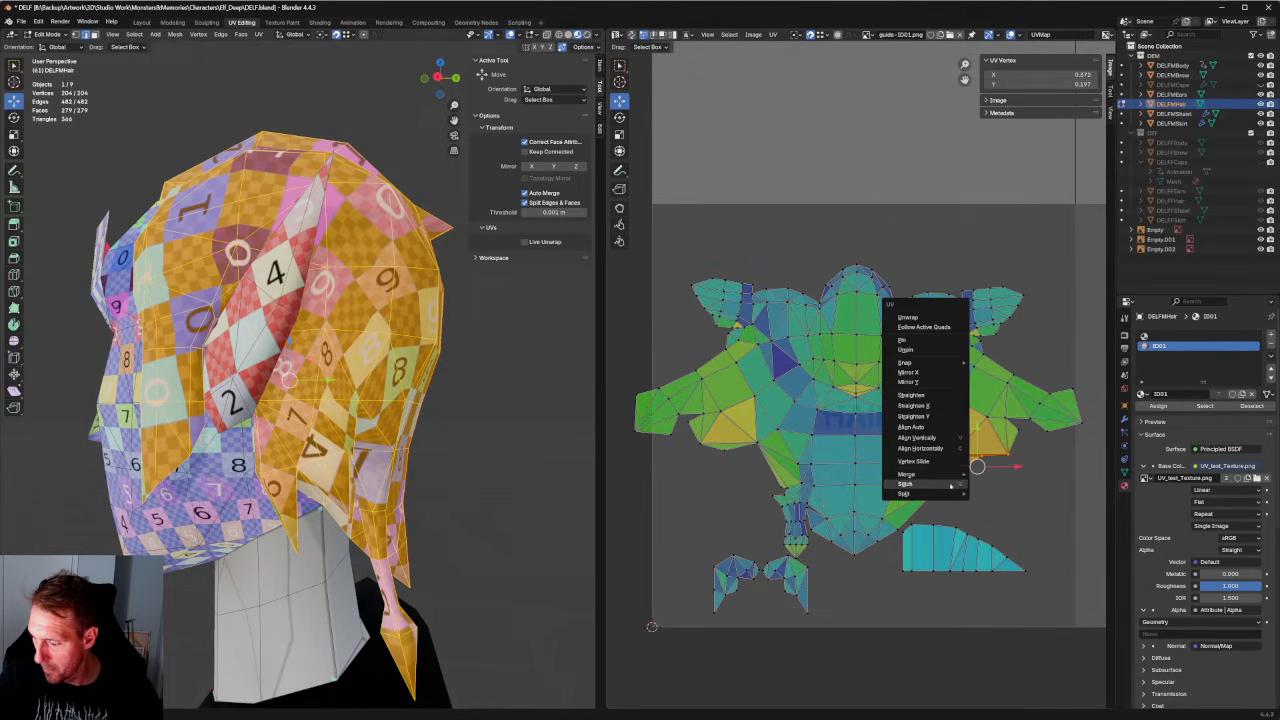
click(907, 317)
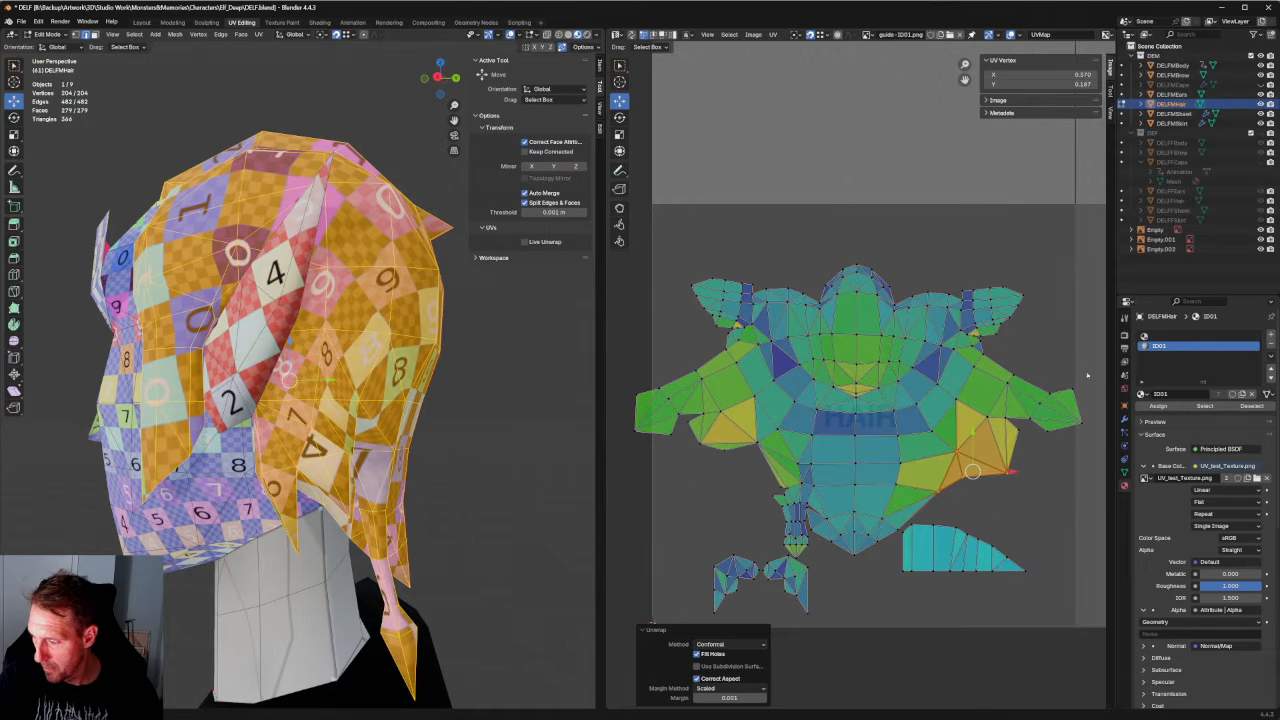
Try unwrapping the right strand's outer tip together with its lower corner, checking the texture on the head, then undo it.
mouse_move(1088, 375)
mouse_down()
mouse_move(976, 469)
mouse_move(970, 491)
mouse_move(985, 433)
mouse_up()
shift+drag(985, 504, 931, 462)
right_click(931, 464)
click(930, 468)
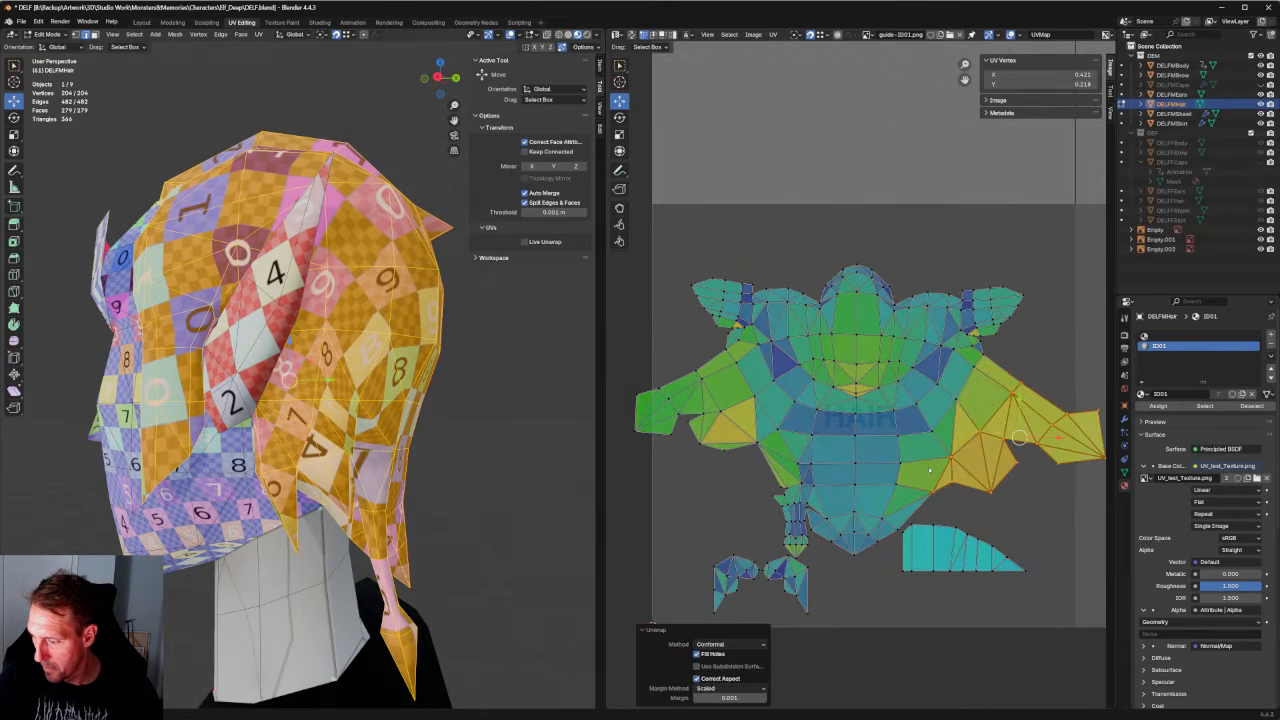
key(ctrl+z)
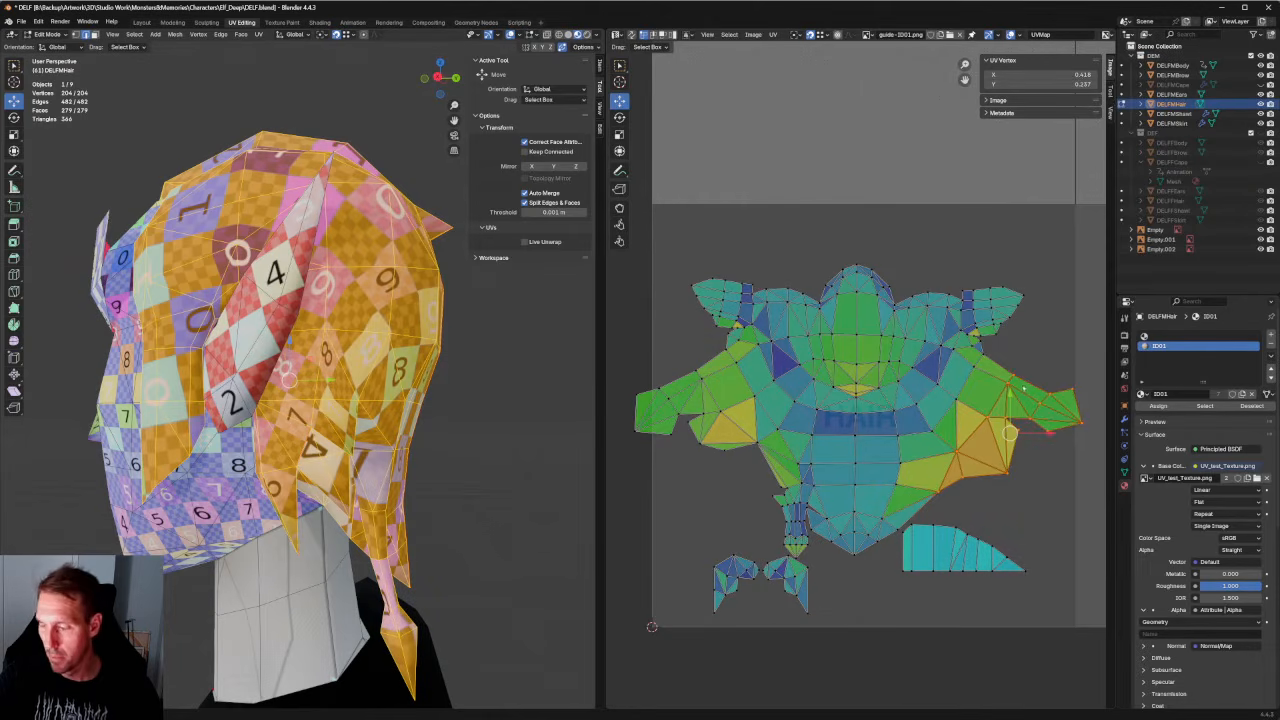
middle_drag(430, 398, 245, 395)
right_click(993, 405)
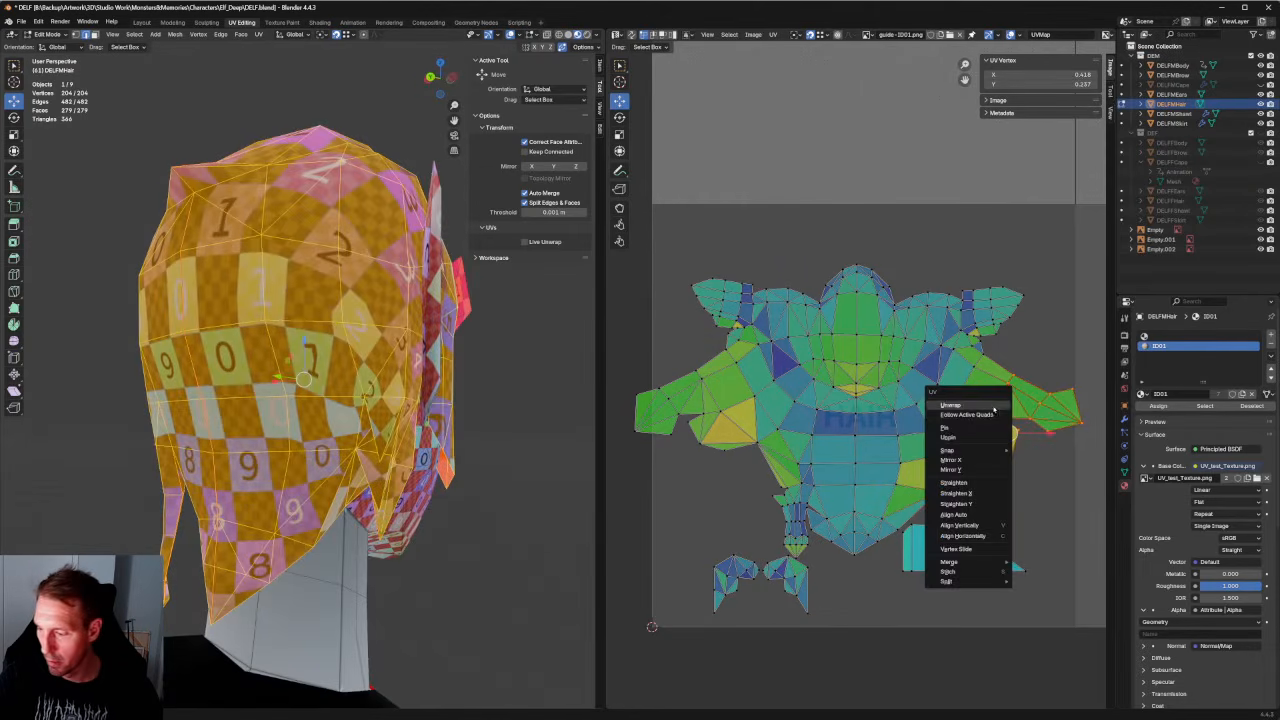
click(960, 405)
middle_drag(300, 430, 380, 429)
key(ctrl+z)
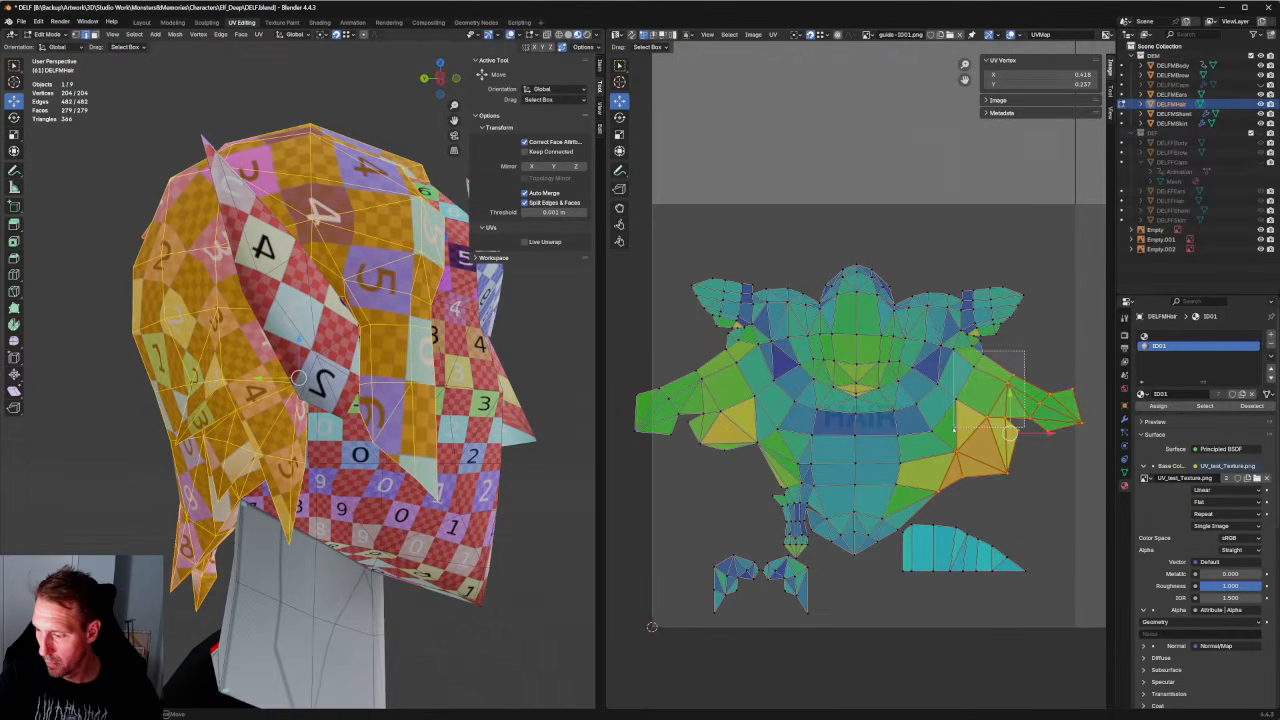
Unwrap the vertices in the right strand's upper part, followed by those where its lower part joins the back of the head.
right_click(958, 416)
click(959, 420)
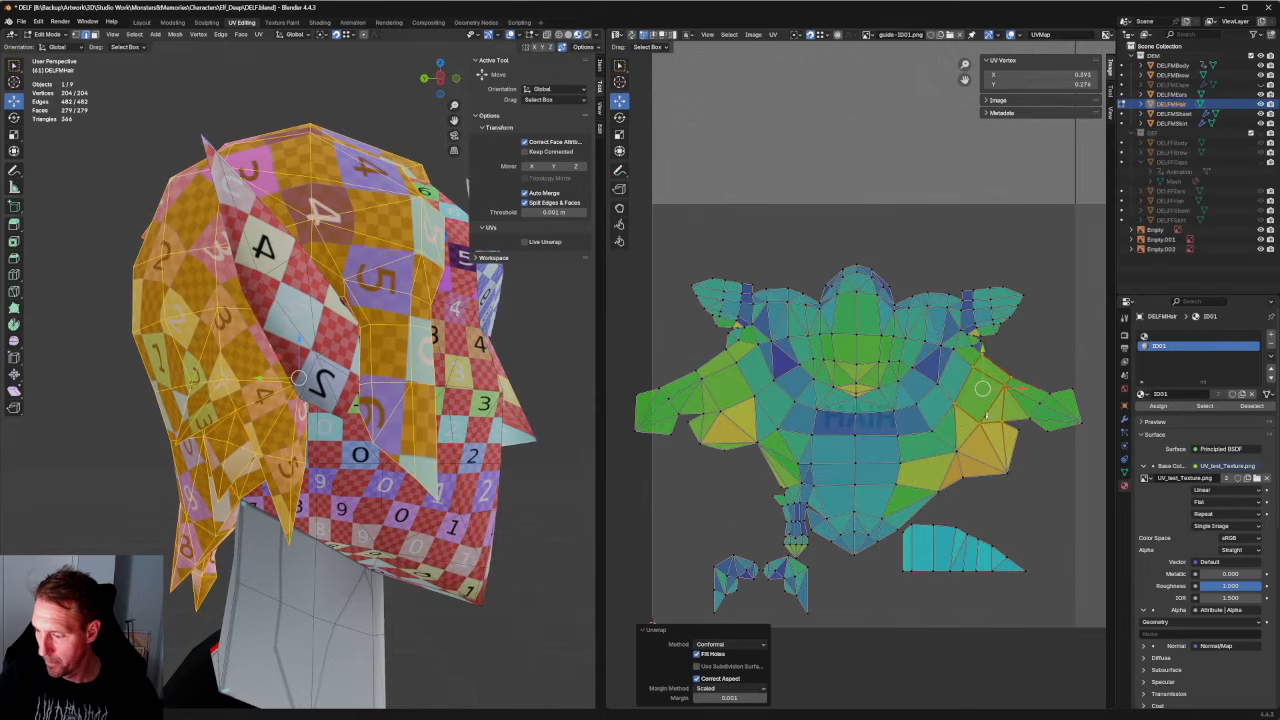
key(ctrl+z)
click(916, 477)
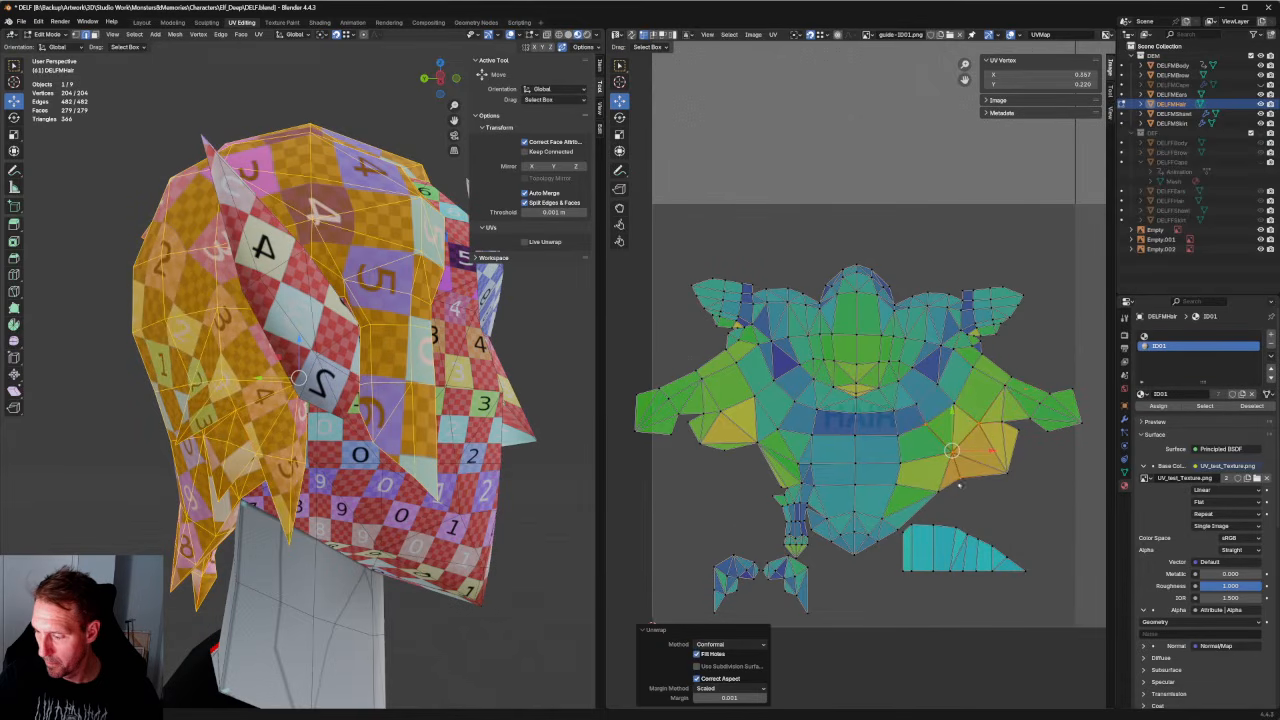
key(u)
click(926, 484)
Unwrap the right strand's lower corner vertices, followed by its outer tip vertices, with the Conformal method.
click(989, 457)
key(u)
click(947, 456)
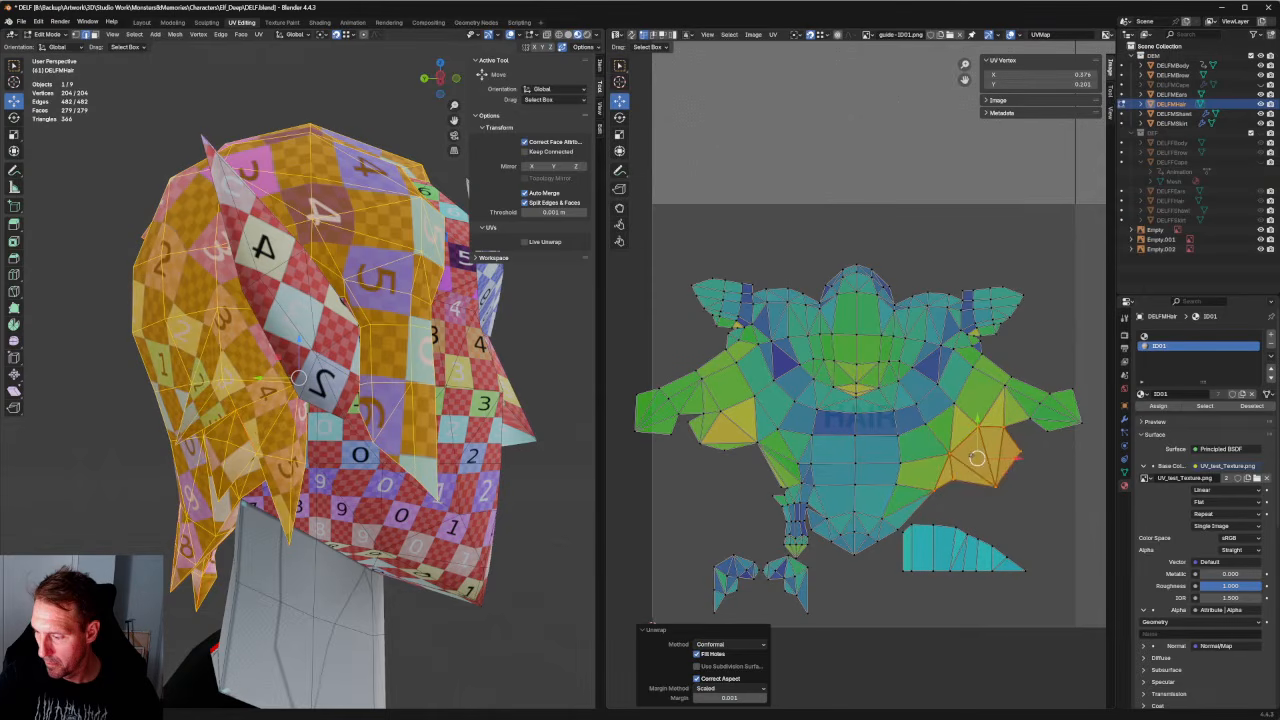
click(1047, 437)
middle_drag(1047, 437, 915, 439)
drag(982, 391, 894, 440)
key(u)
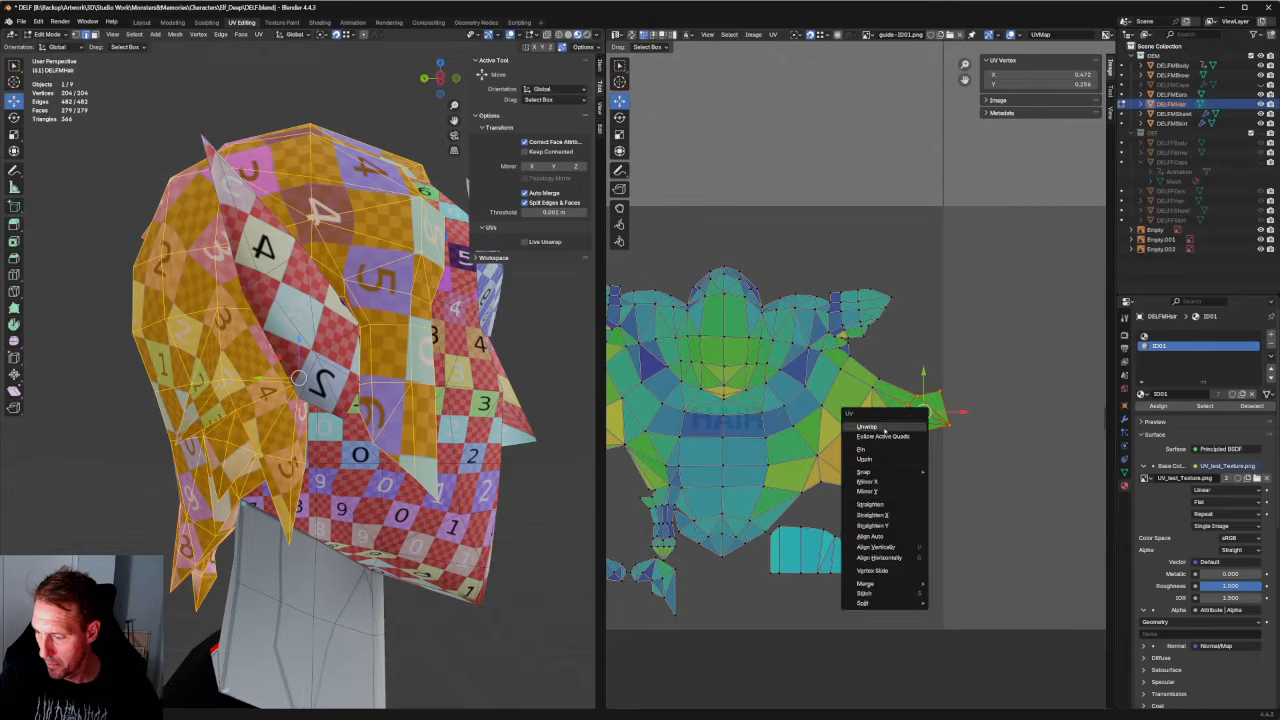
click(857, 418)
Unwrap the back-of-head vertices inward of the right strand's base, followed by the neighbouring vertices just below them.
mouse_move(330, 380)
middle_down()
mouse_move(375, 388)
mouse_move(345, 389)
middle_up()
scroll(758, 360, up, 5)
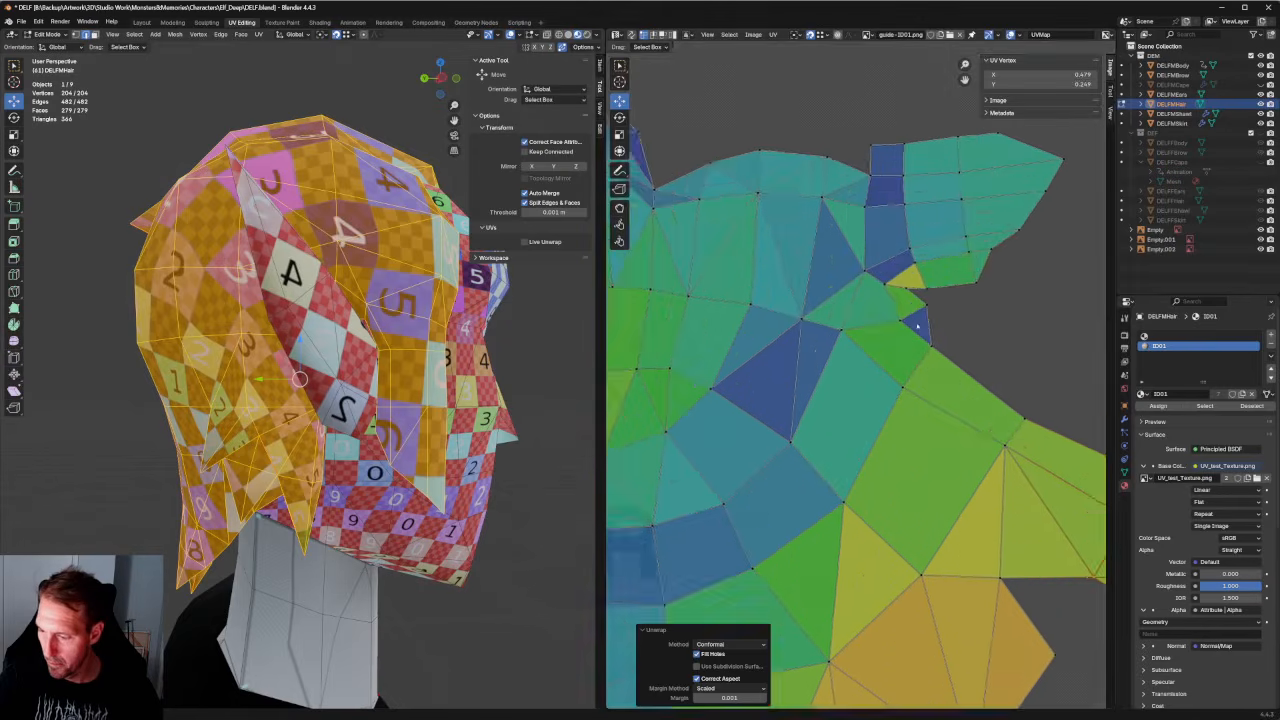
scroll(758, 360, down, 2)
middle_drag(846, 428, 872, 383)
right_click(821, 432)
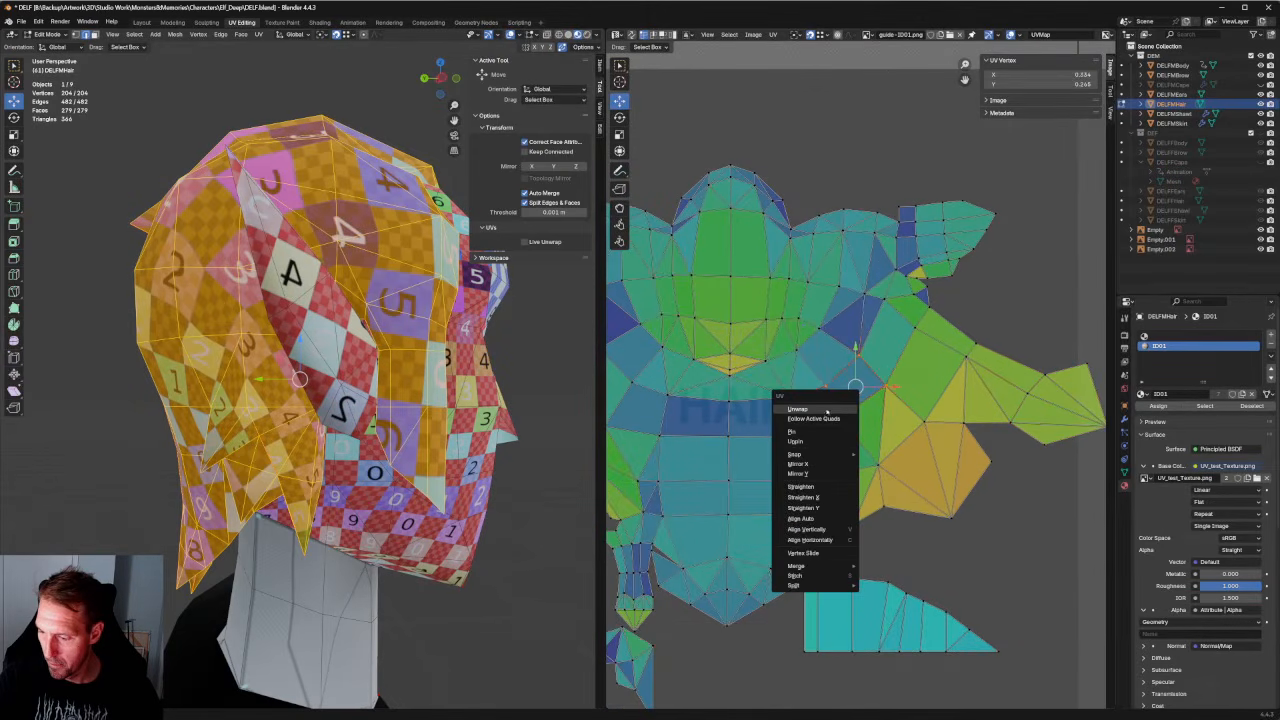
click(848, 386)
drag(854, 460, 836, 452)
right_click(790, 442)
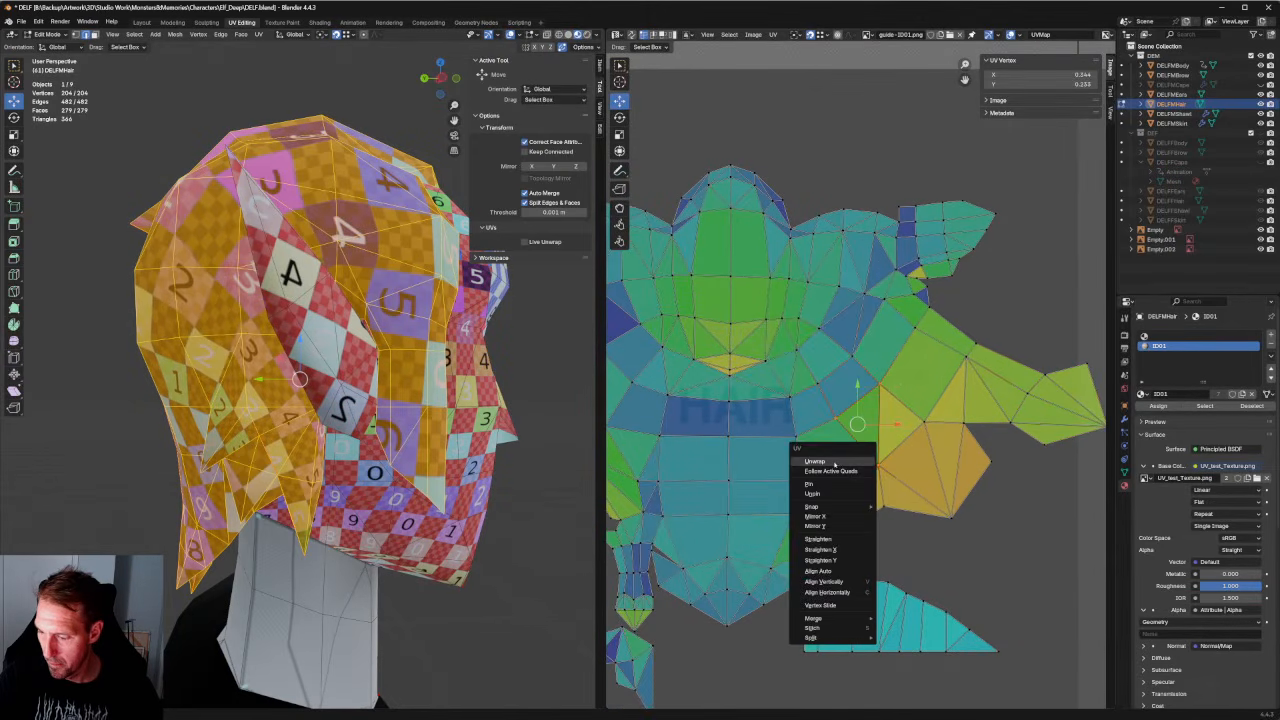
click(815, 457)
Select the row of vertices across the back of the head below the HAIR label and unwrap it with the Conformal method.
middle_drag(823, 452, 880, 407)
drag(953, 366, 908, 402)
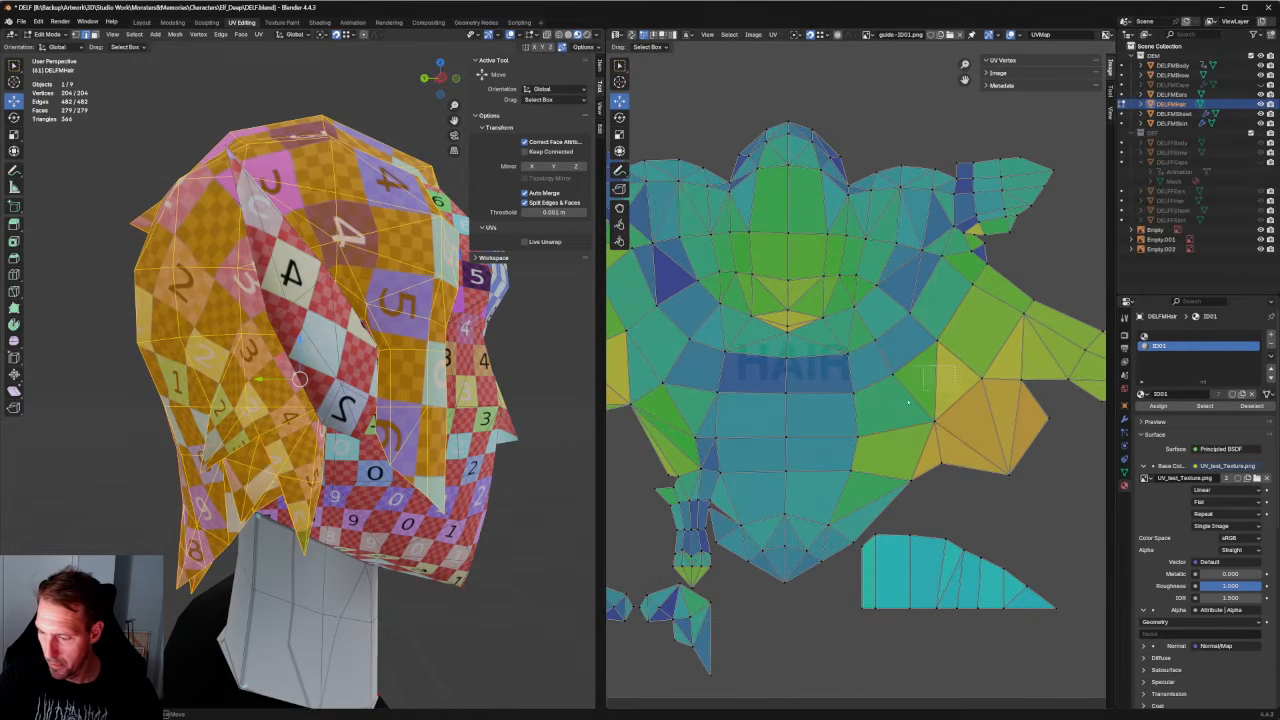
drag(697, 468, 695, 468)
right_click(692, 428)
click(700, 430)
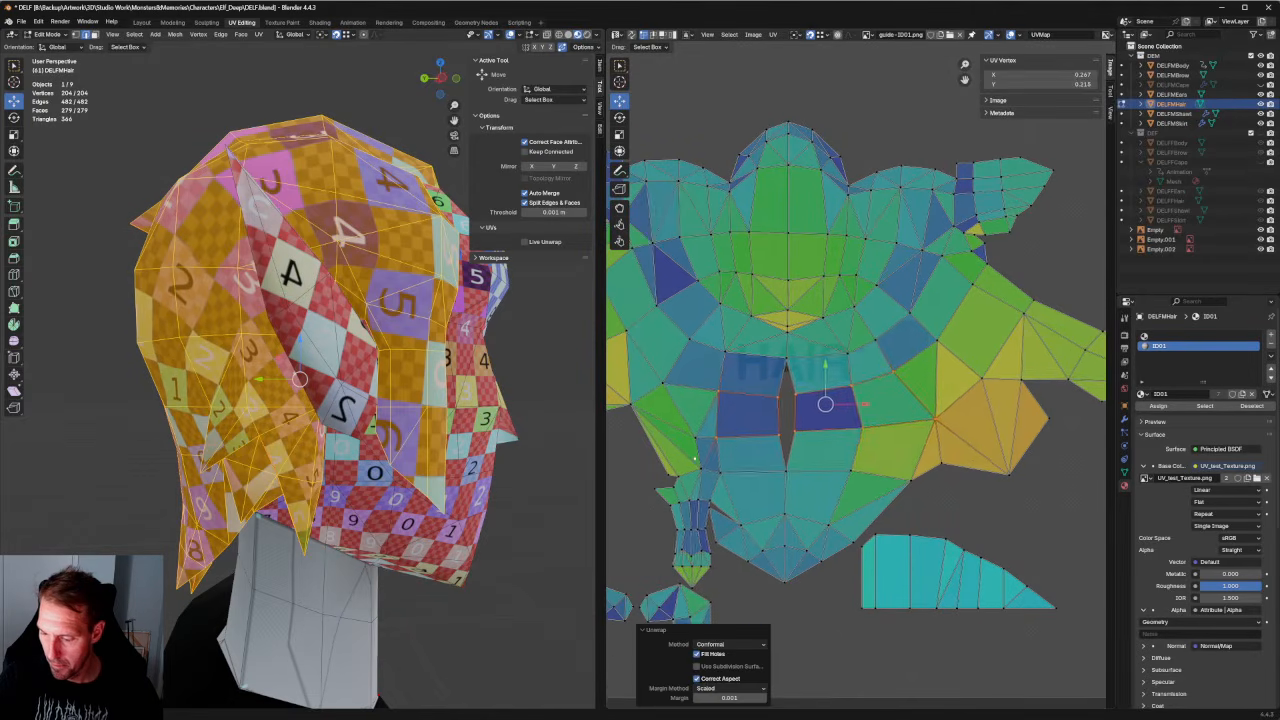
Close the centre gap below the HAIR label by aligning its vertices vertically, and unwrap the lower back-of-head vertices beside the right strand.
middle_drag(702, 452, 797, 437)
drag(898, 369, 863, 395)
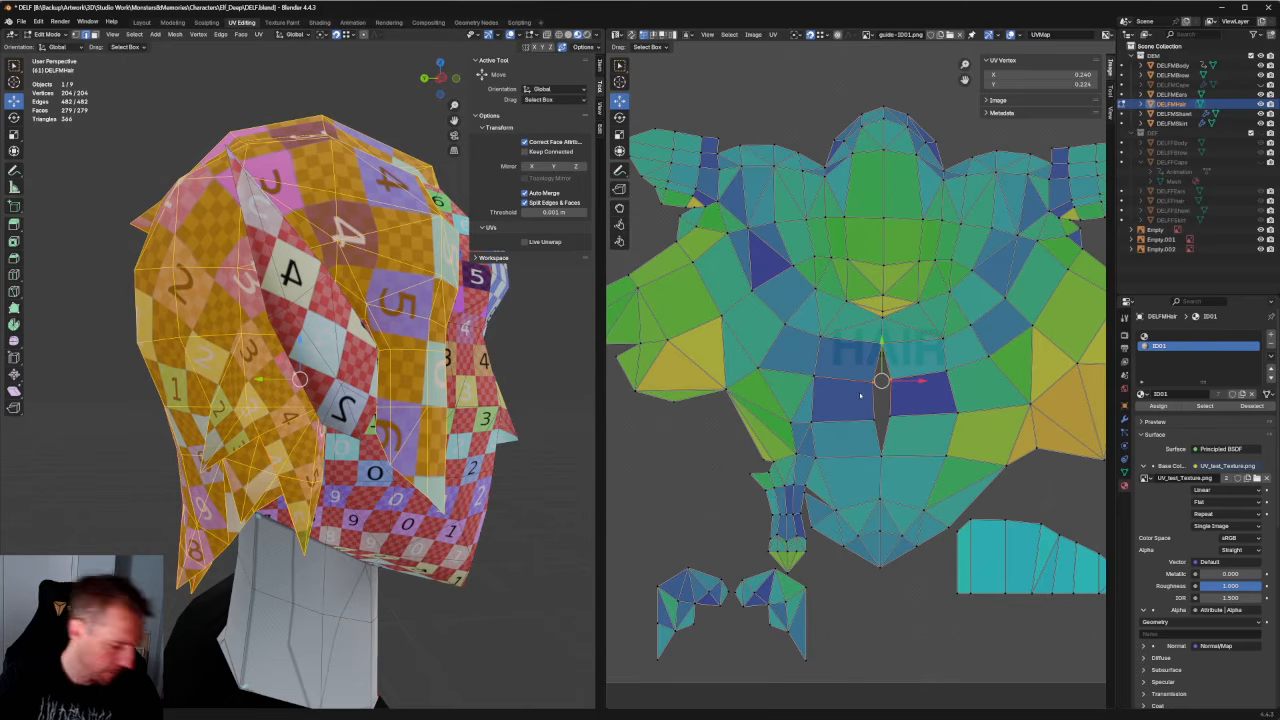
key(shift+w)
scroll(895, 425, down, 2)
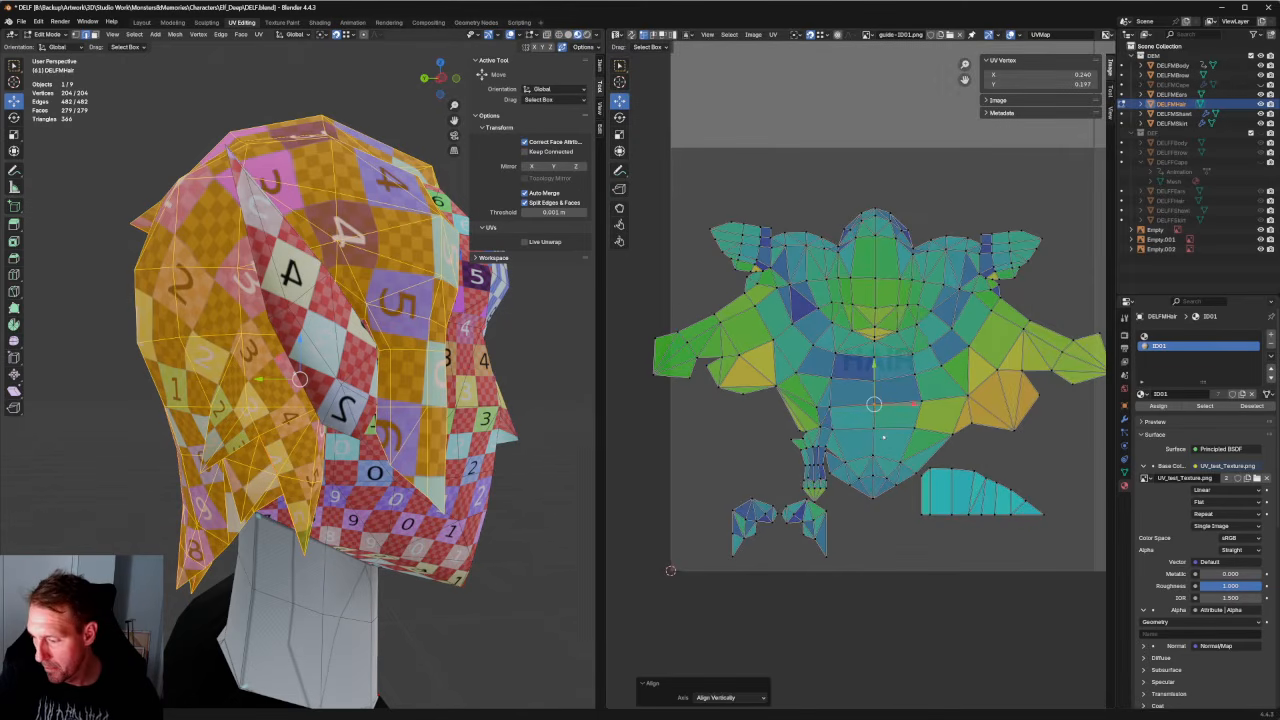
right_click(889, 430)
click(889, 432)
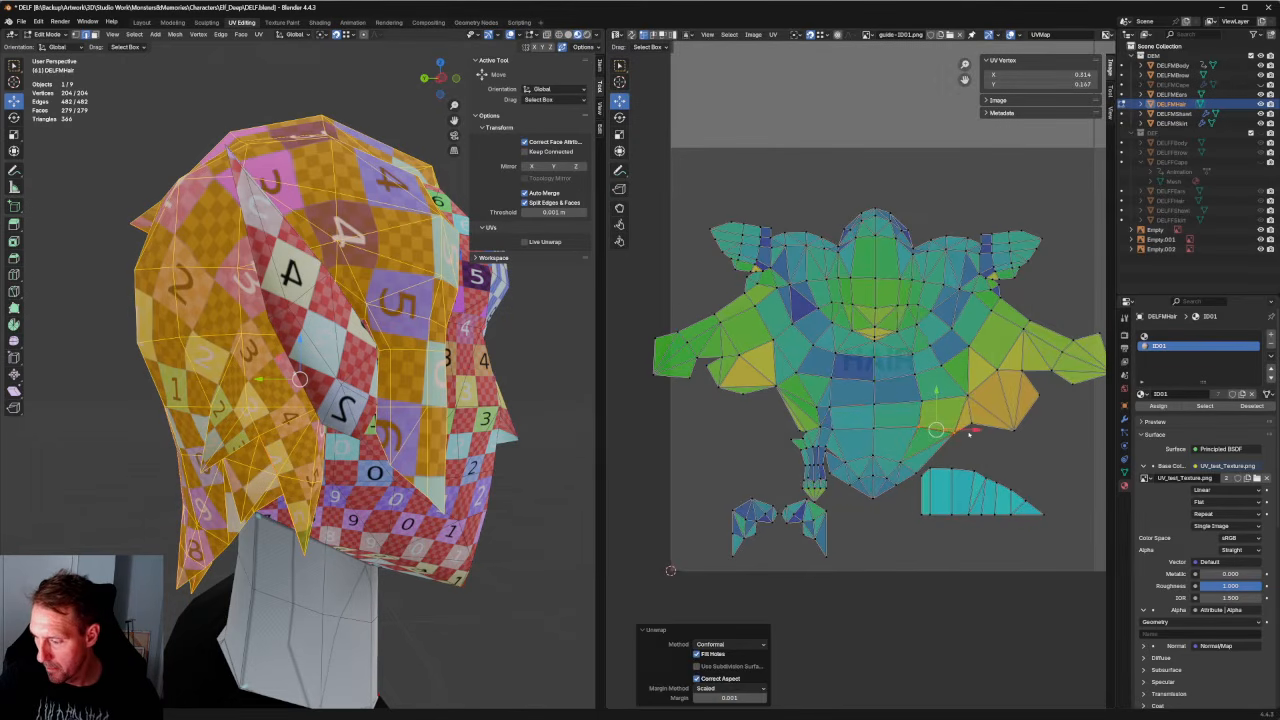
Try to unwrap the vertices around the lower tip of the back of the head with the Conformal method.
drag(874, 496, 834, 518)
right_click(853, 498)
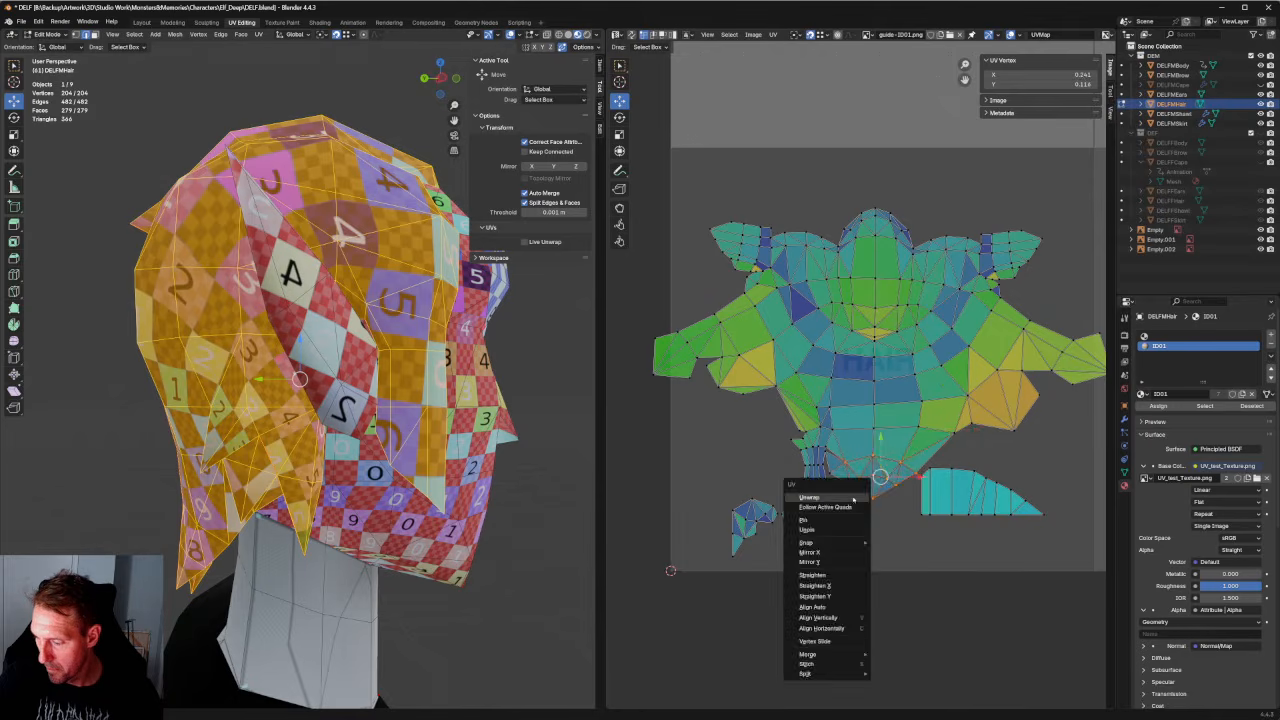
click(828, 497)
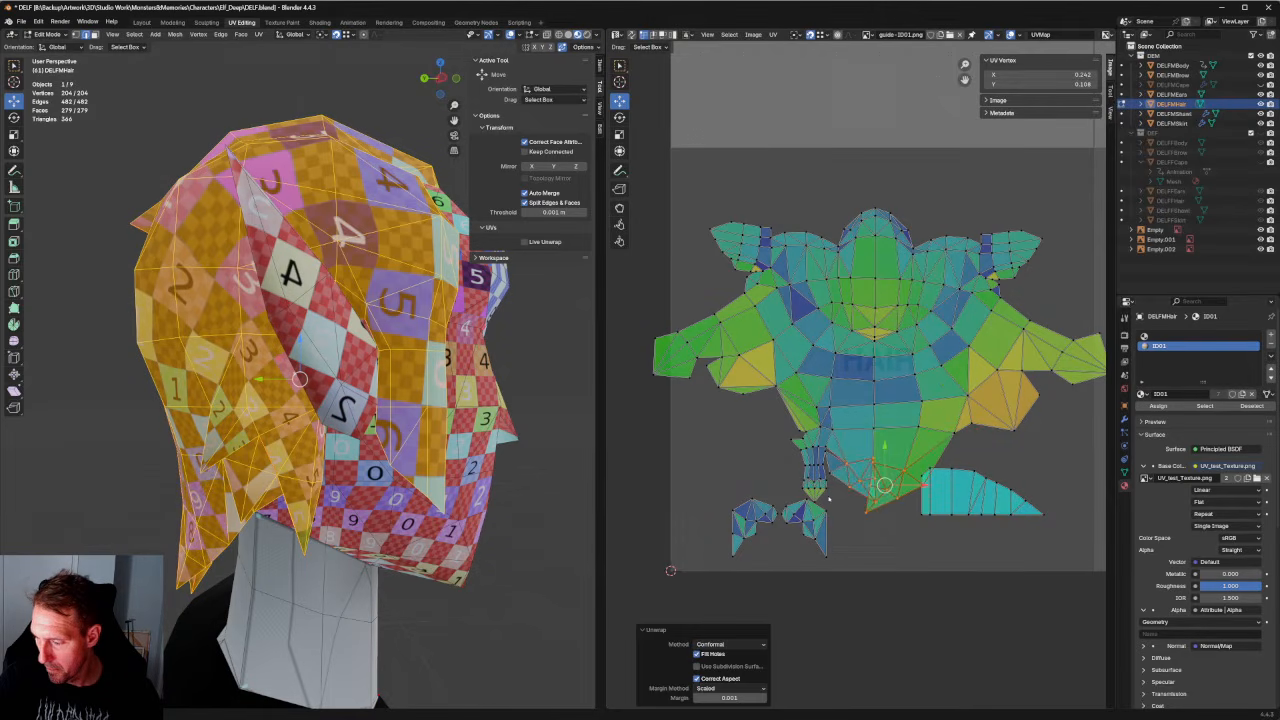
click(930, 513)
Unwrap the vertices where the right strand's base meets the lower back of the head, using the Conformal method.
middle_drag(250, 400, 424, 392)
scroll(840, 425, up, 3)
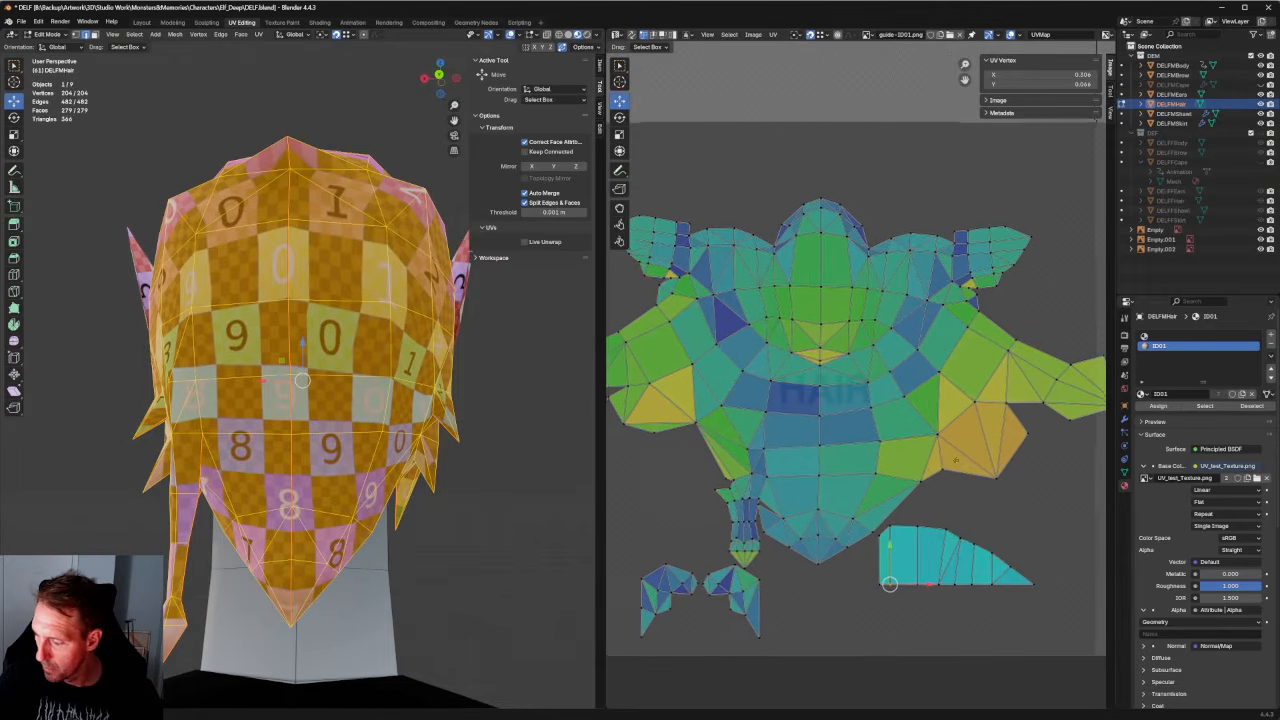
right_click(915, 482)
click(880, 480)
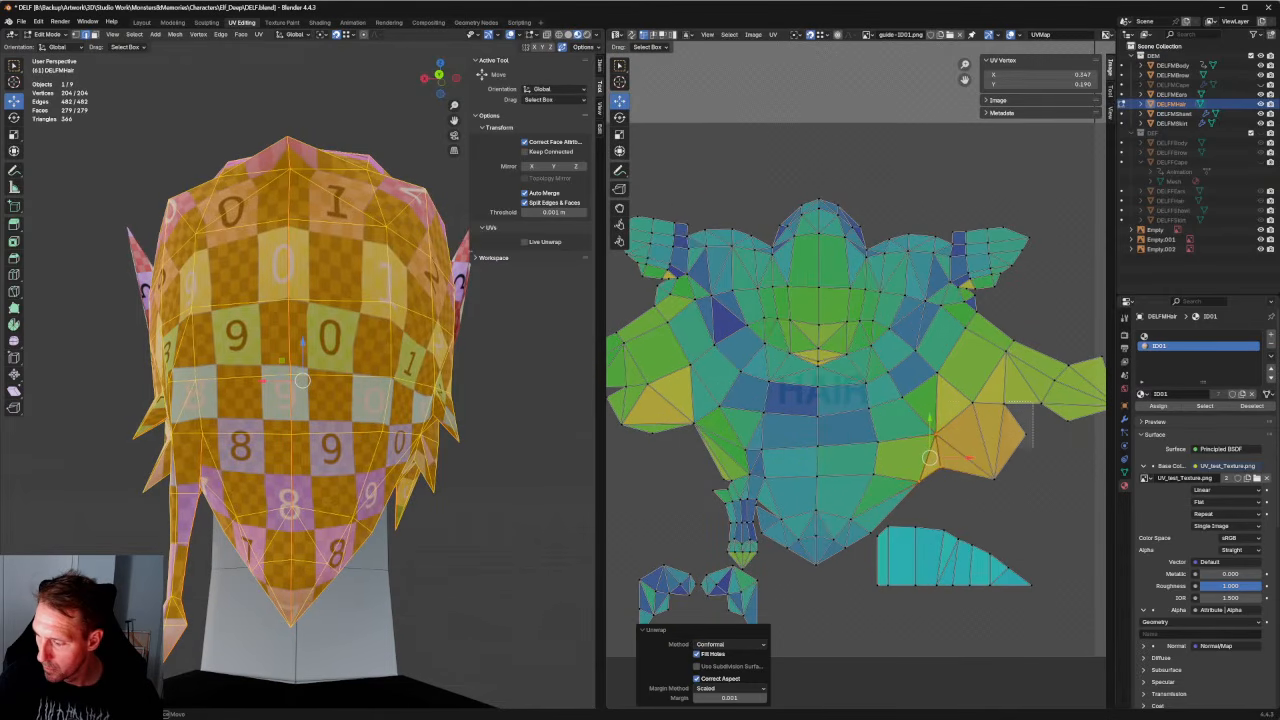
drag(948, 446, 918, 504)
scroll(1040, 441, down, 1)
Select the outer part of the right strand's UVs and shrink it uniformly toward the head with the Transform tool.
middle_drag(1045, 441, 946, 434)
drag(1031, 351, 912, 424)
key(shift+space)
key(t)
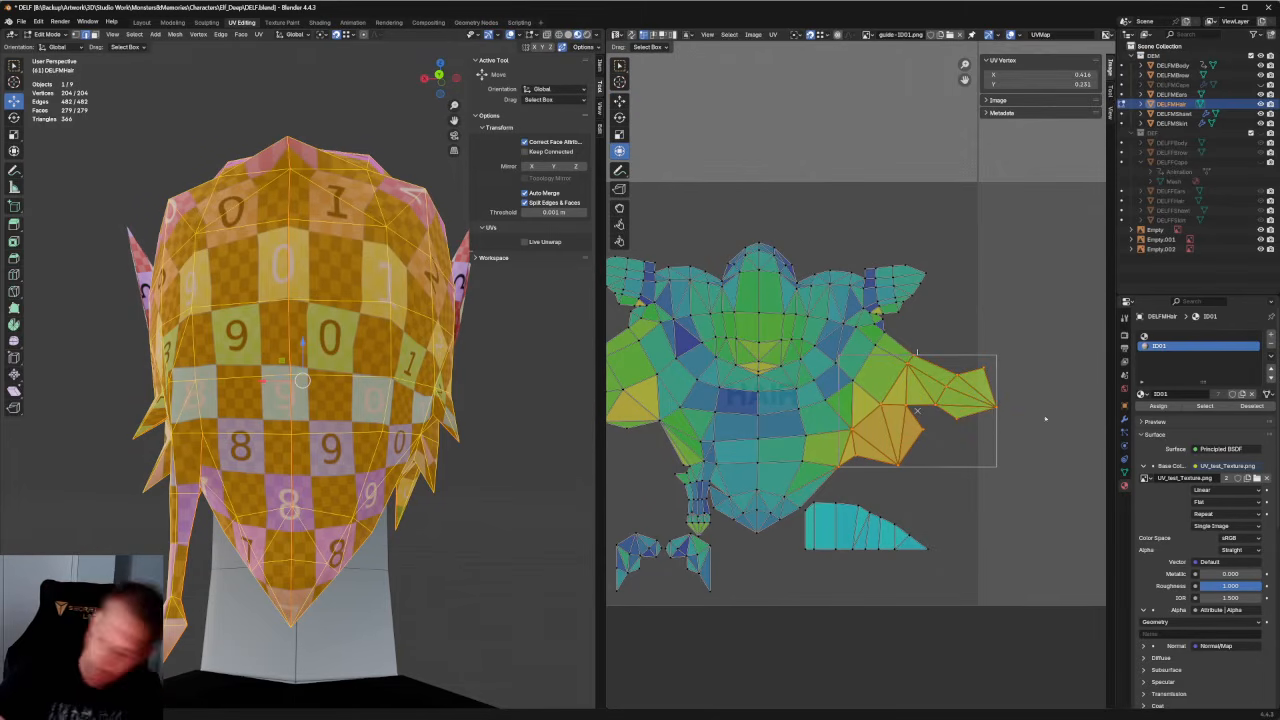
key(s)
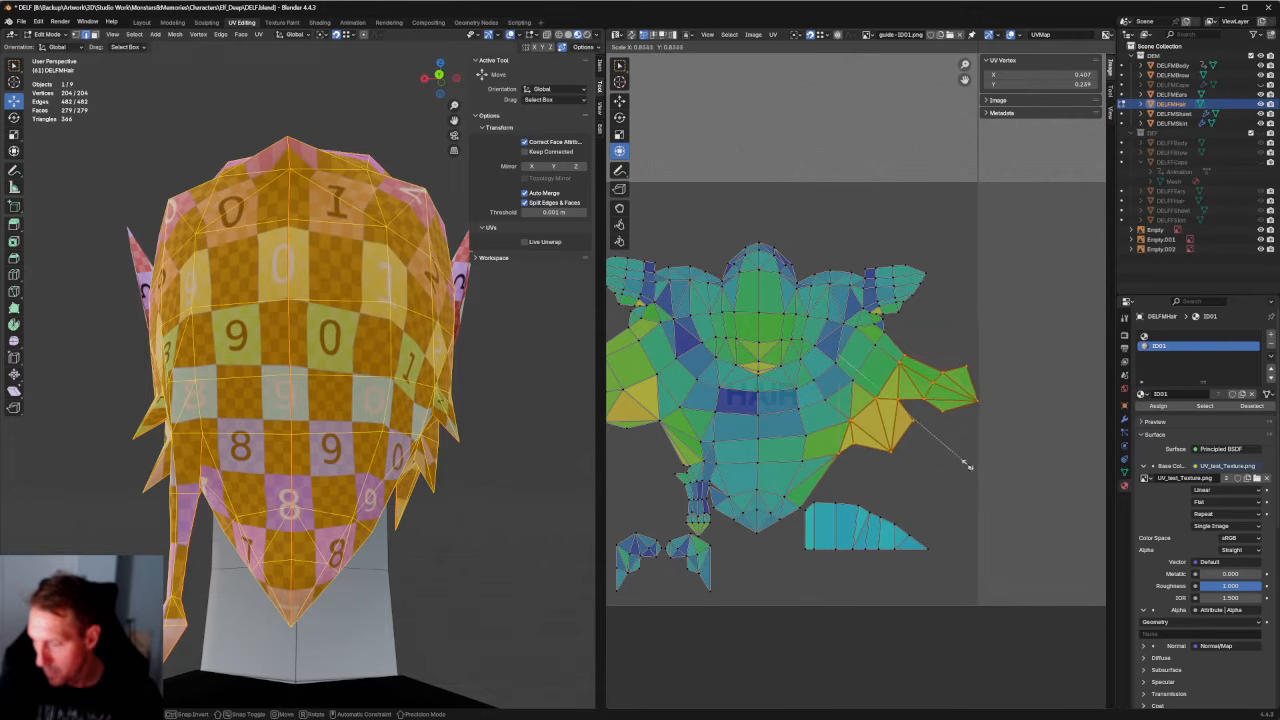
click(967, 465)
Try narrowing the right strand to about 0.83 of its width, inspect the checker pattern on the side hair, and restore the width.
drag(978, 404, 950, 405)
middle_drag(380, 420, 284, 507)
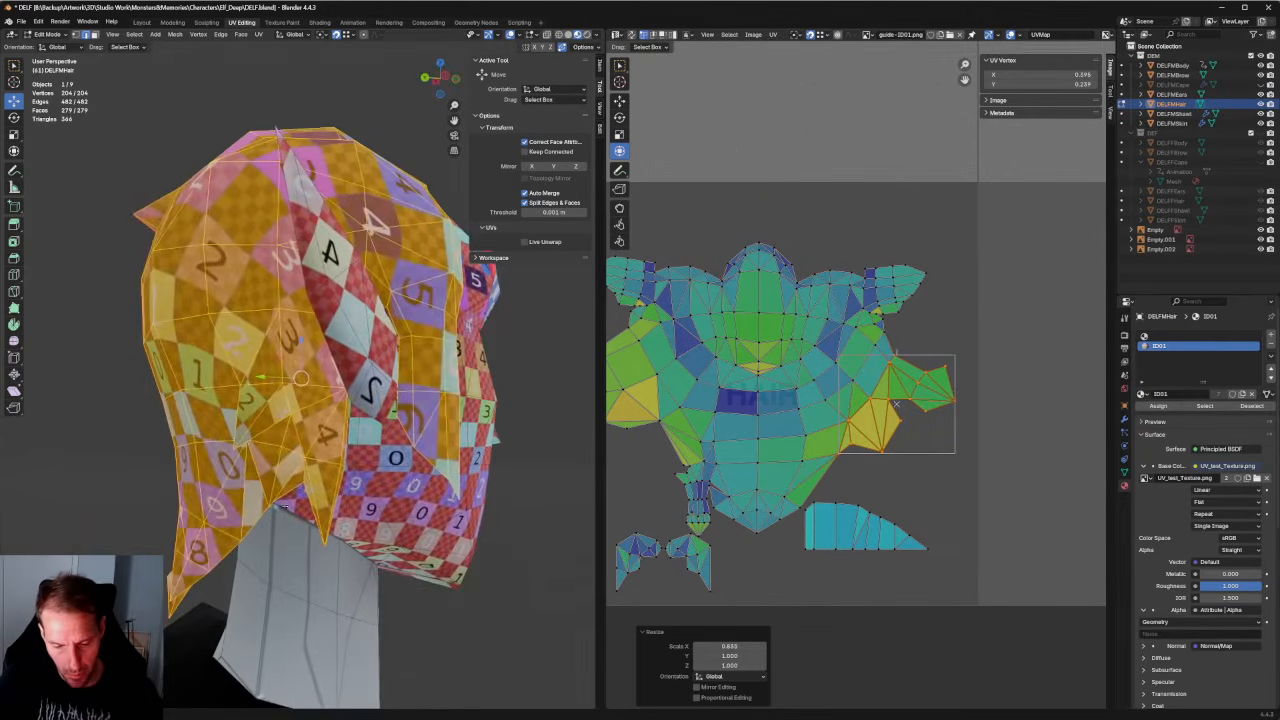
scroll(284, 507, up, 3)
drag(955, 404, 977, 404)
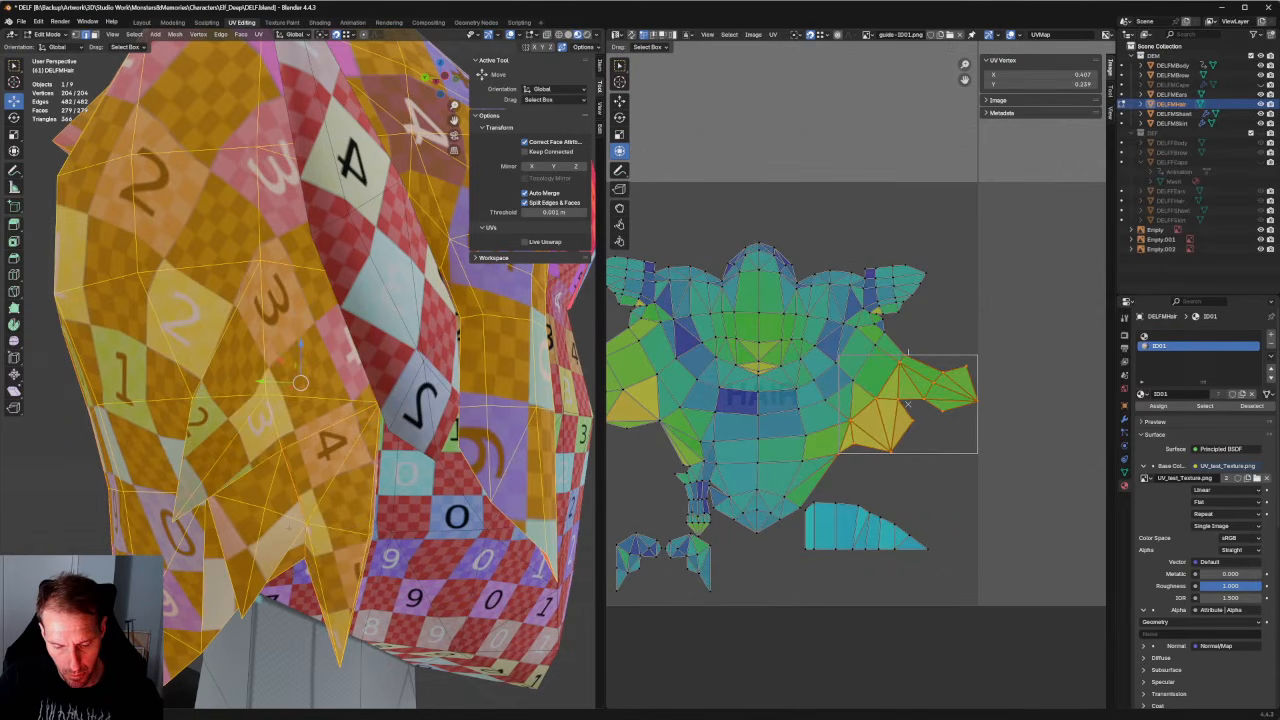
Select both small curled islands below the left side of the layout and enlarge them uniformly by 1.455.
middle_drag(804, 480, 957, 378)
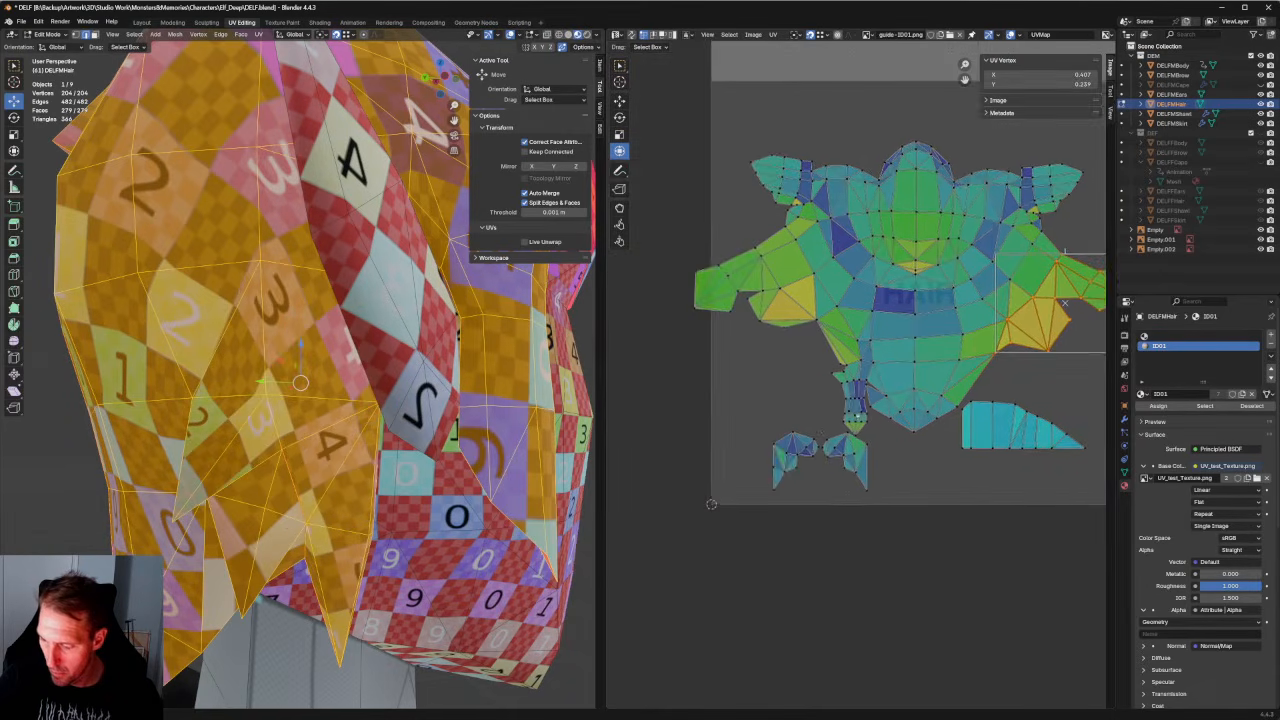
scroll(940, 400, up, 2)
drag(886, 620, 683, 472)
shift+drag(708, 430, 804, 512)
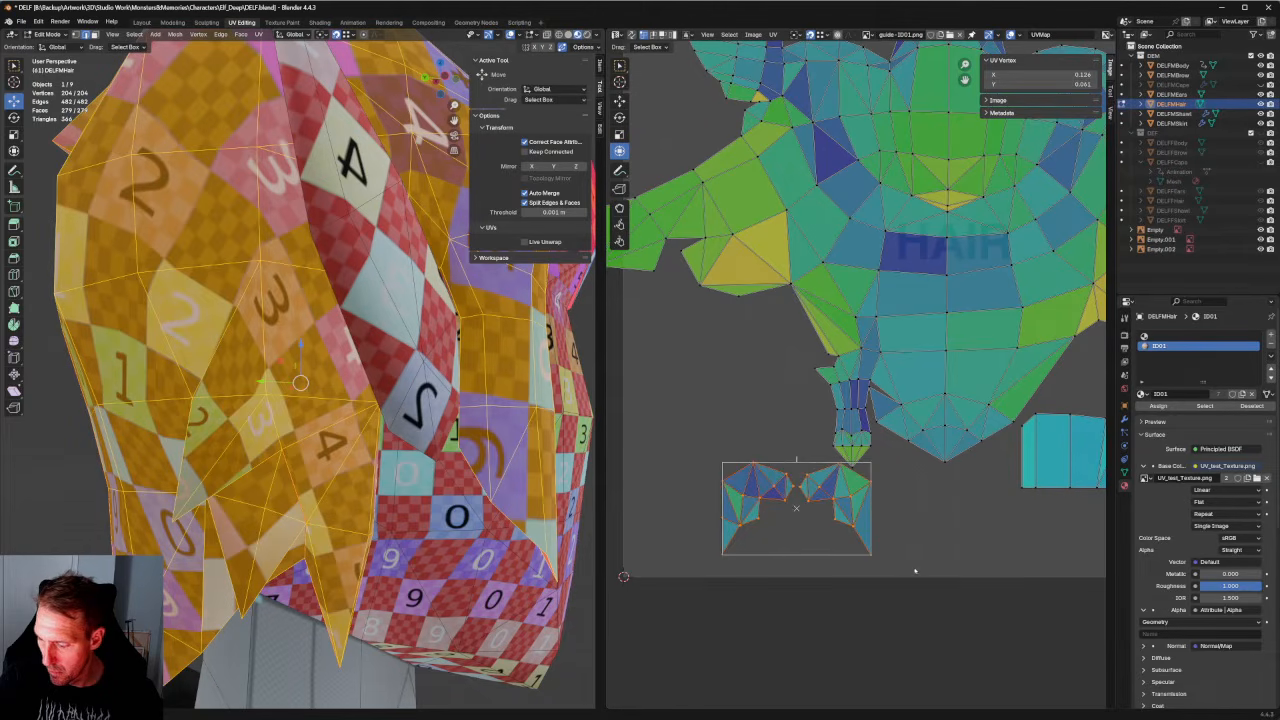
drag(872, 555, 946, 589)
scroll(988, 546, down, 2)
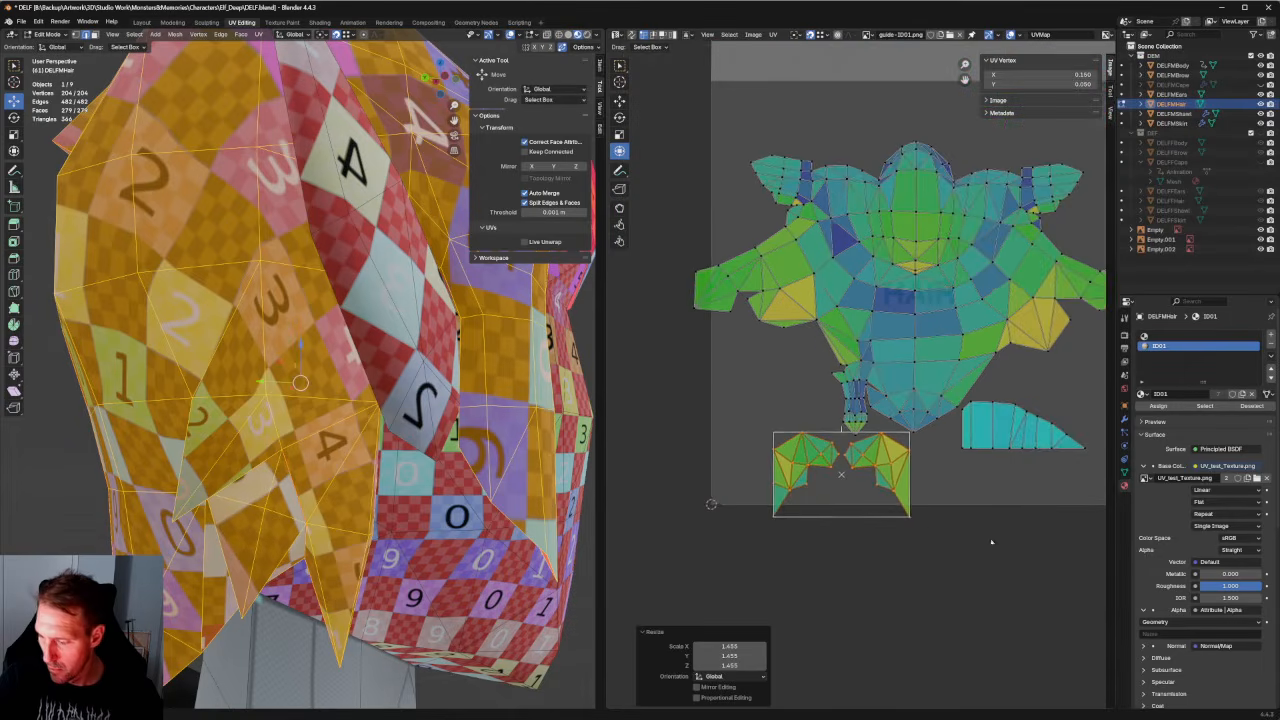
Move the right curled island under the large right strand, and shift the half-shell island down beneath the back-of-head tip.
middle_drag(991, 543, 879, 572)
drag(877, 607, 748, 503)
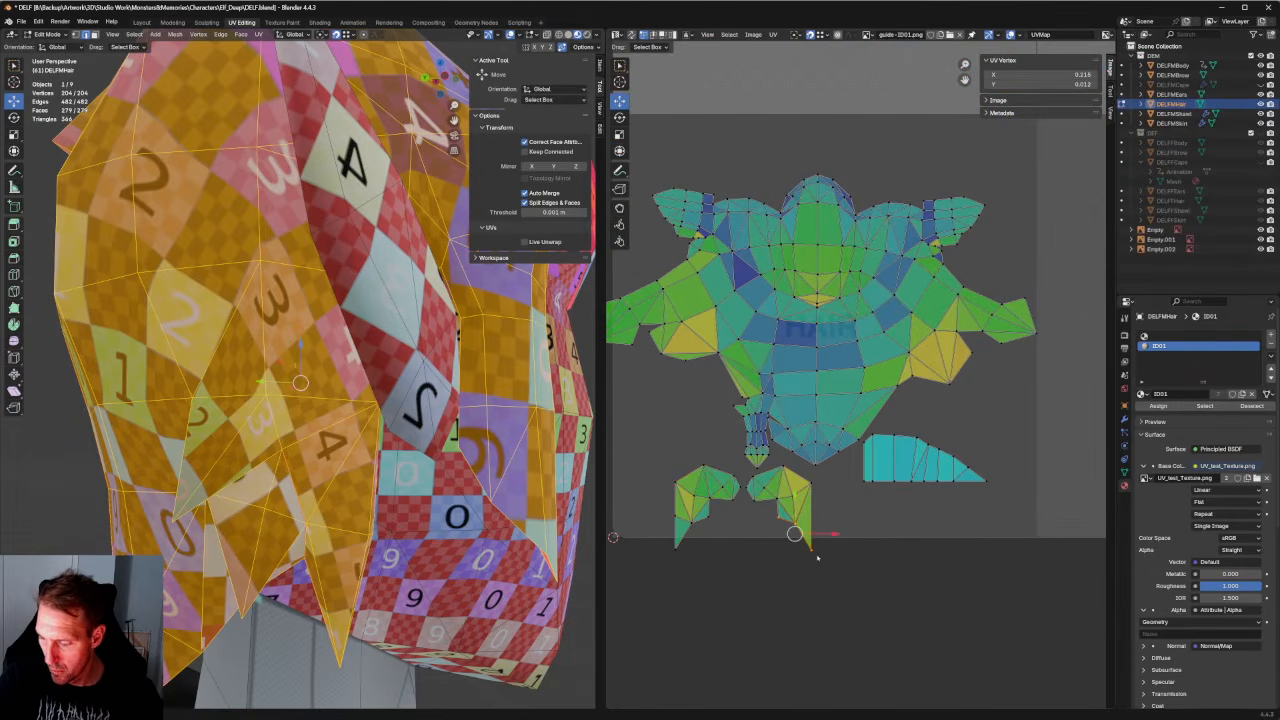
key(4)
drag(852, 616, 962, 430)
drag(885, 431, 881, 493)
click(950, 471)
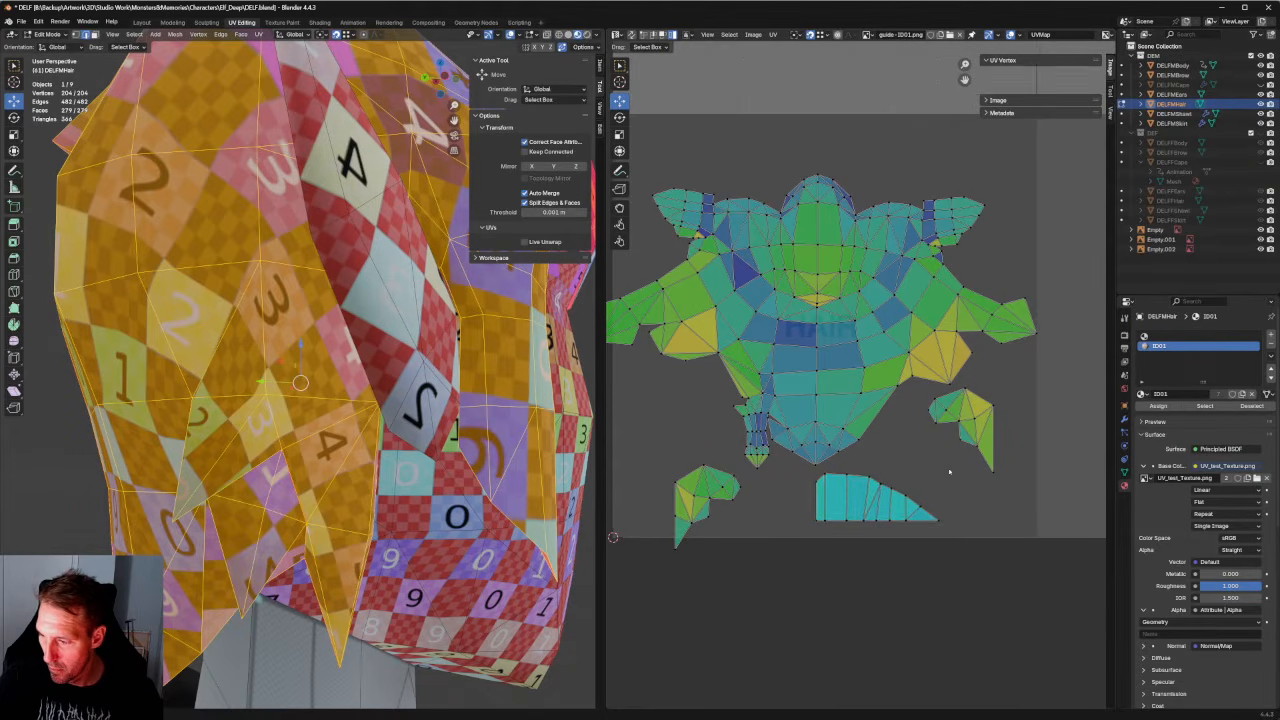
Select the left strand's outer and lower vertices, narrow them slightly toward the head, and stretch them slightly downward.
middle_drag(846, 287, 912, 352)
scroll(912, 352, down, 1)
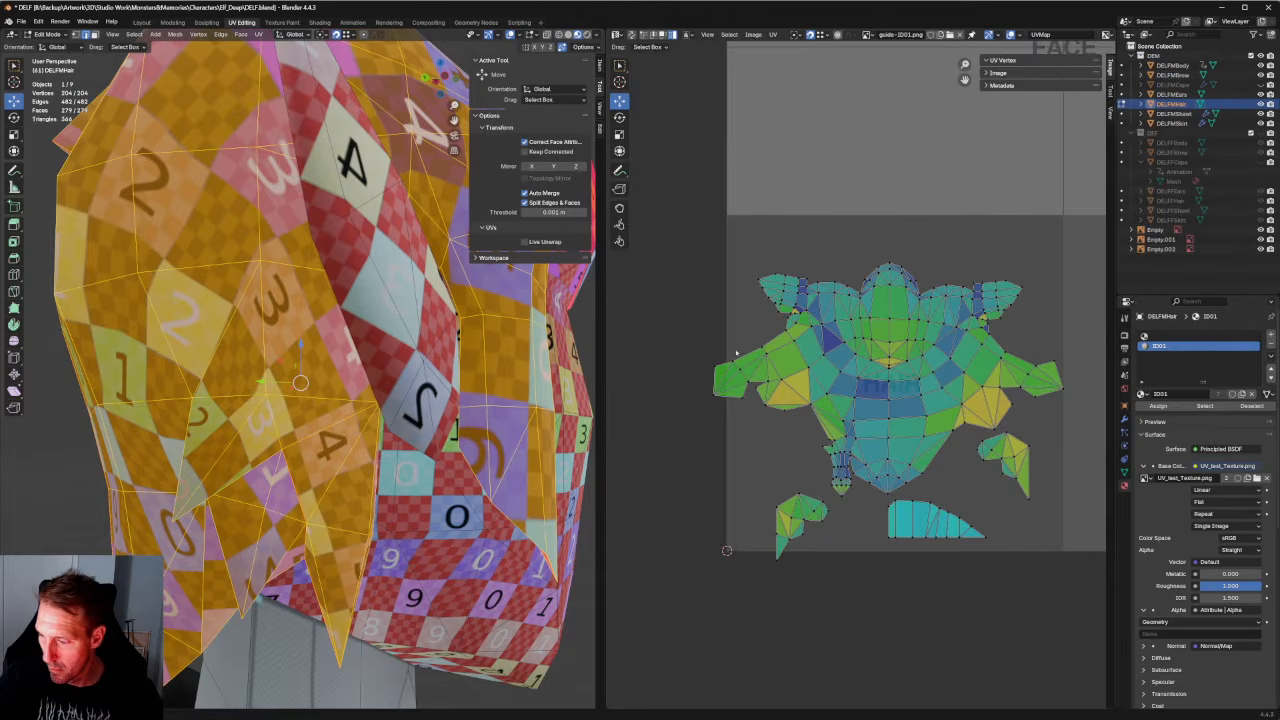
scroll(735, 352, up, 3)
drag(711, 358, 840, 512)
key(alt+a)
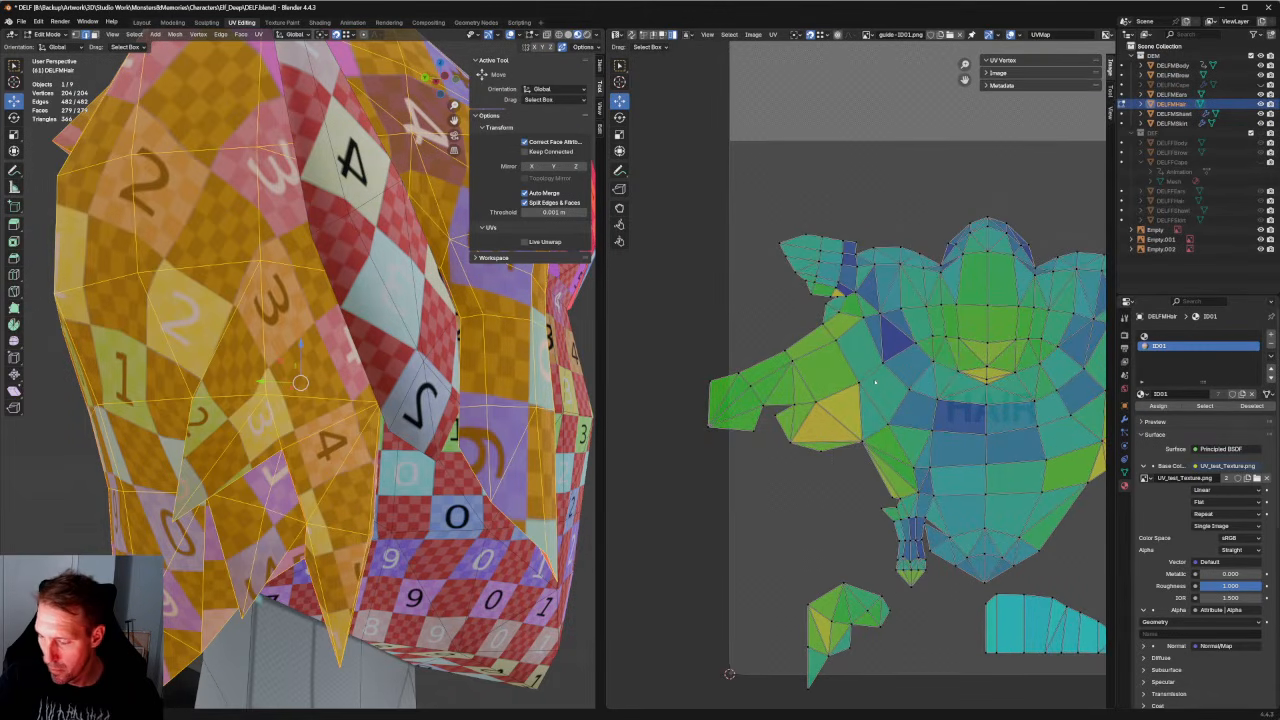
drag(887, 384, 760, 470)
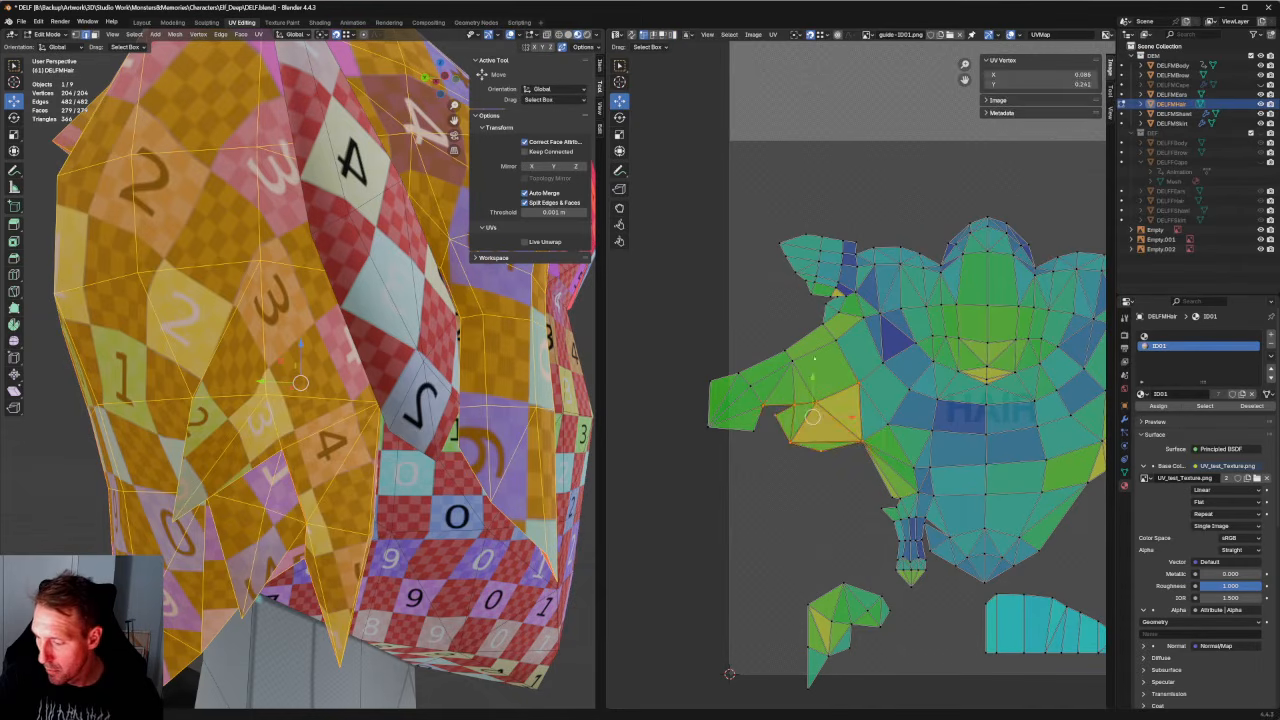
shift+drag(832, 318, 760, 362)
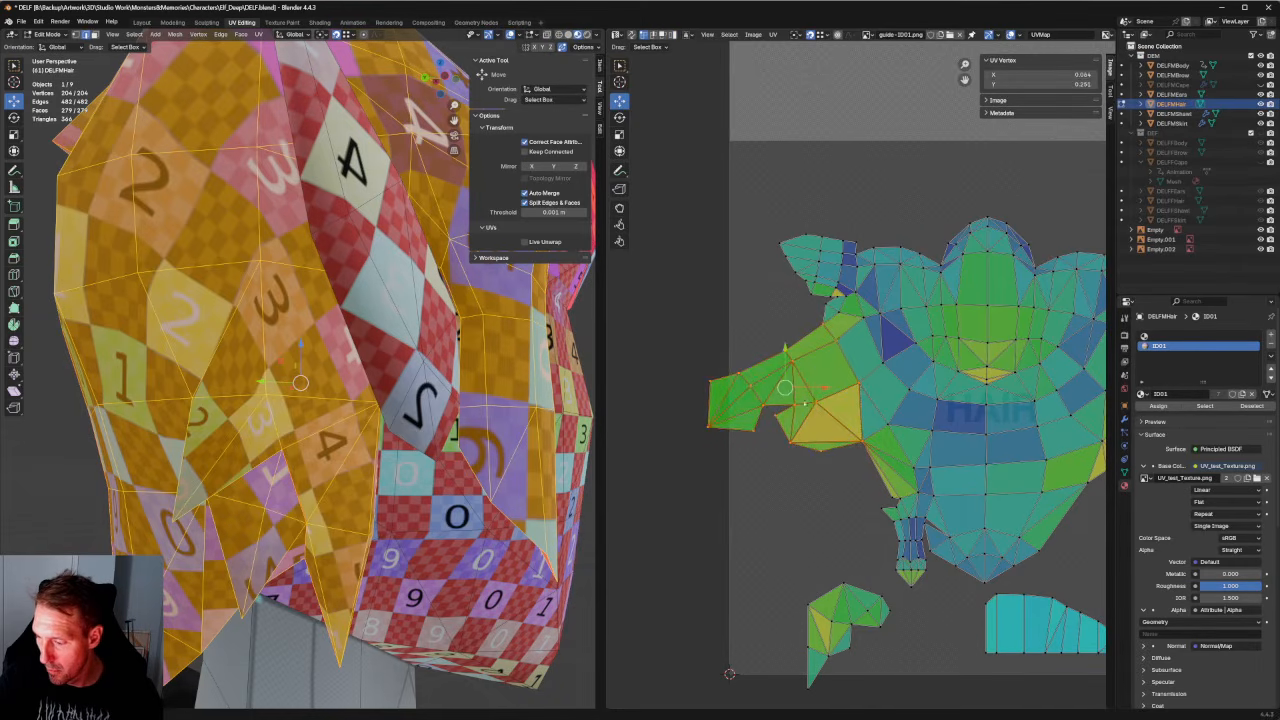
scroll(790, 474, down, 2)
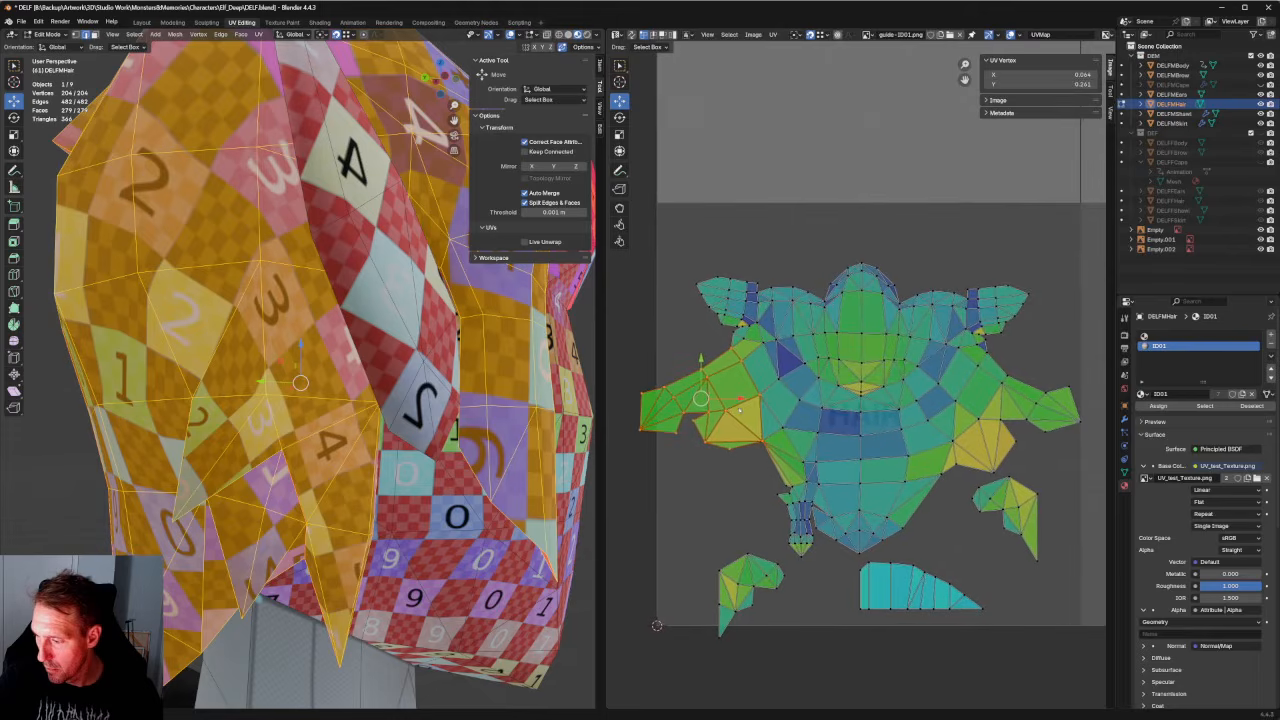
key(t)
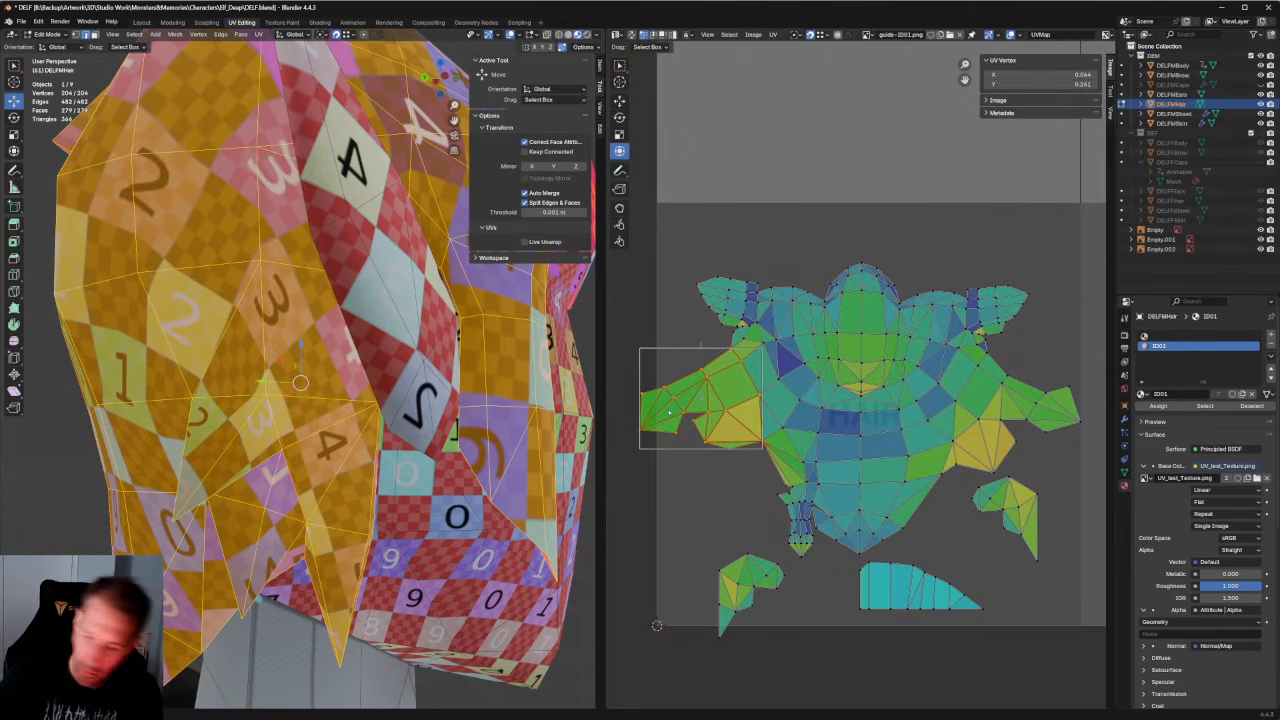
drag(641, 400, 653, 400)
drag(713, 449, 704, 460)
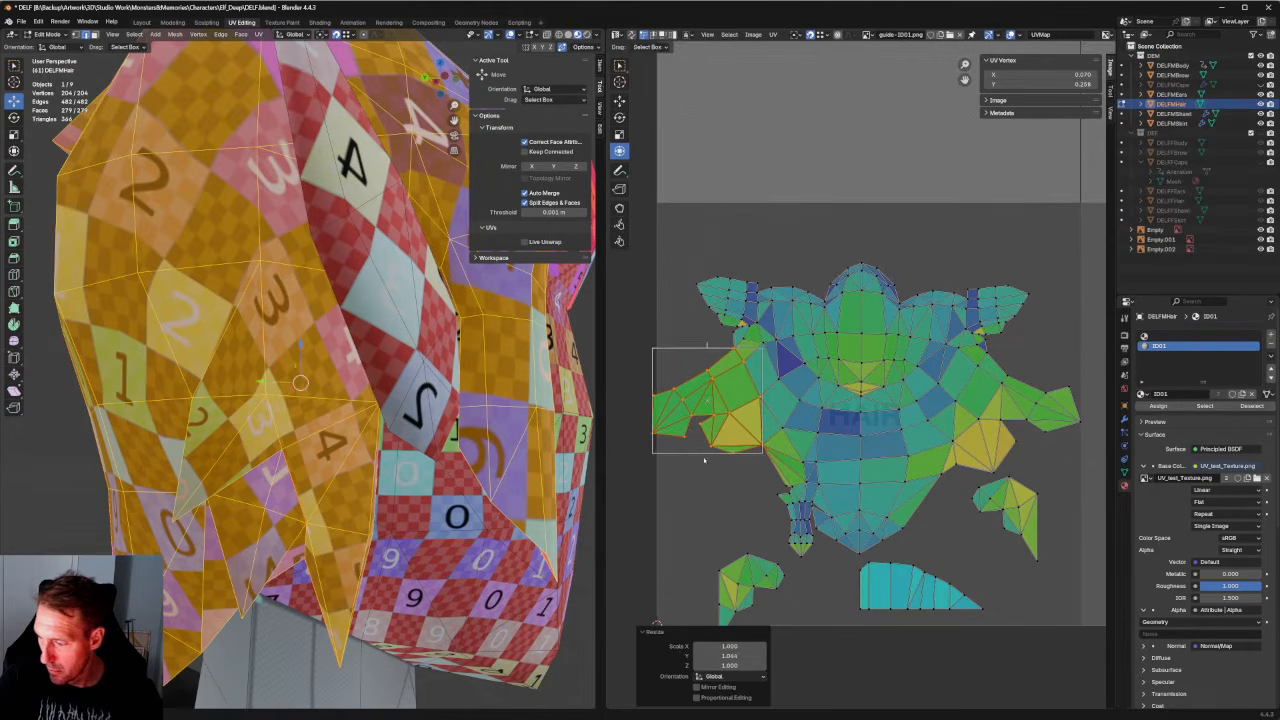
click(714, 502)
Try to unwrap the left strand's lower corner vertices with the Conformal method.
scroll(760, 440, up, 3)
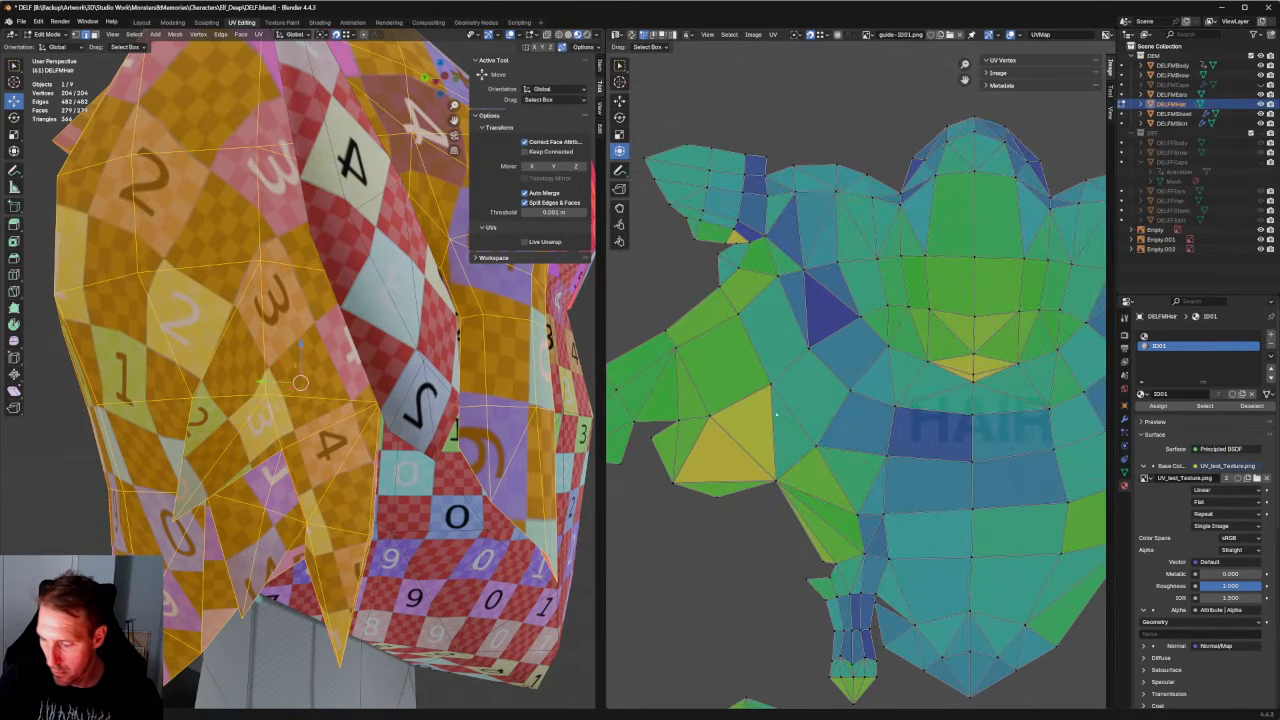
drag(782, 418, 644, 528)
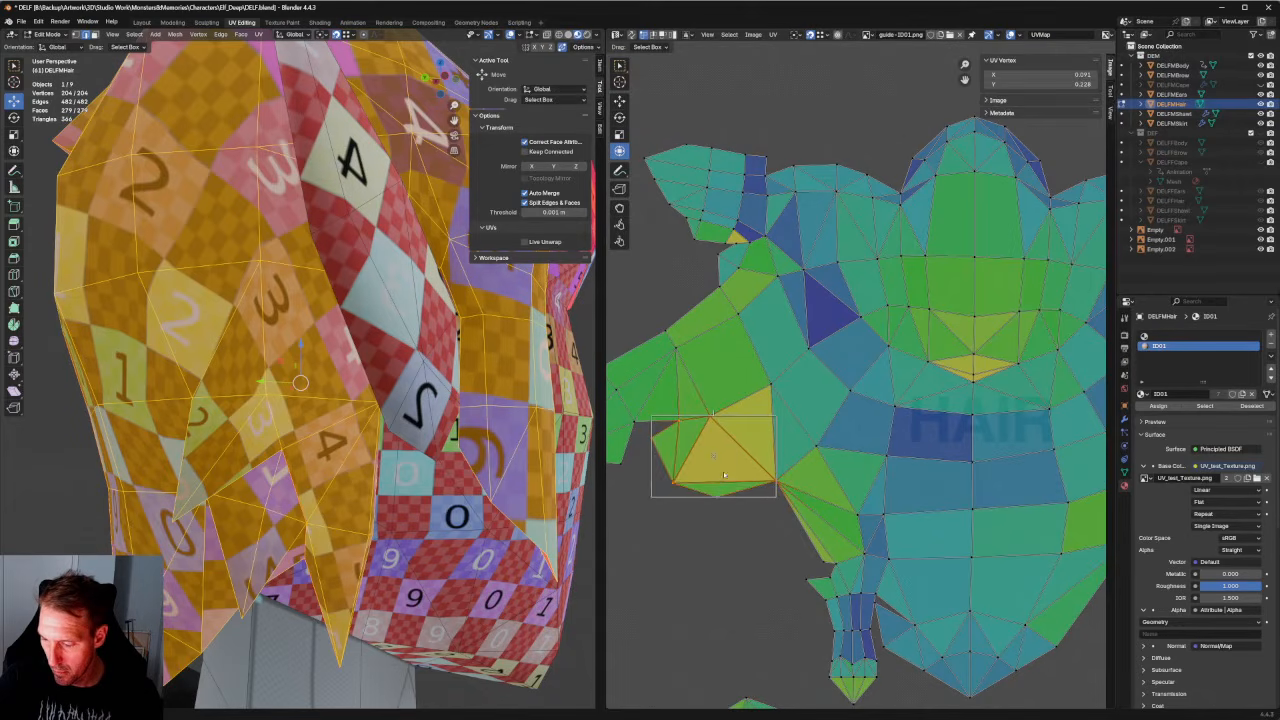
key(u)
click(741, 479)
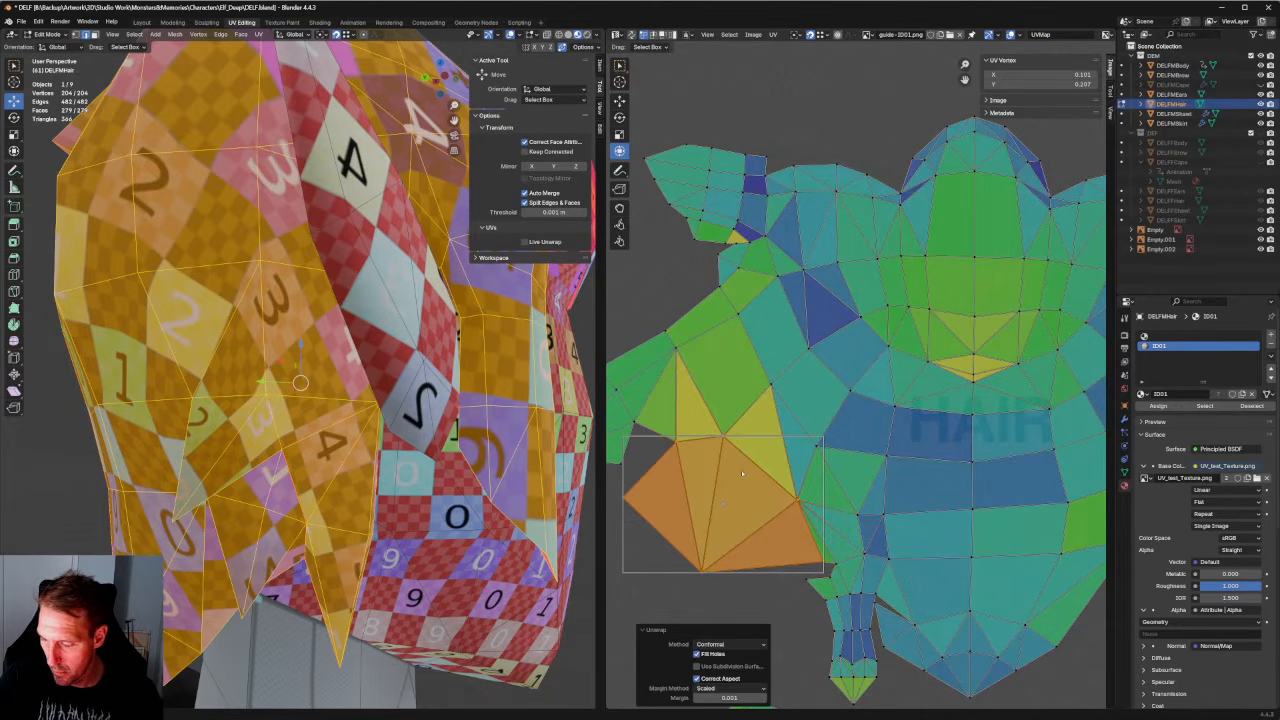
Try unwrapping a wider selection around the left strand's lower corner, inspect the side hair's checker pattern, and undo the unwrap.
key(s)
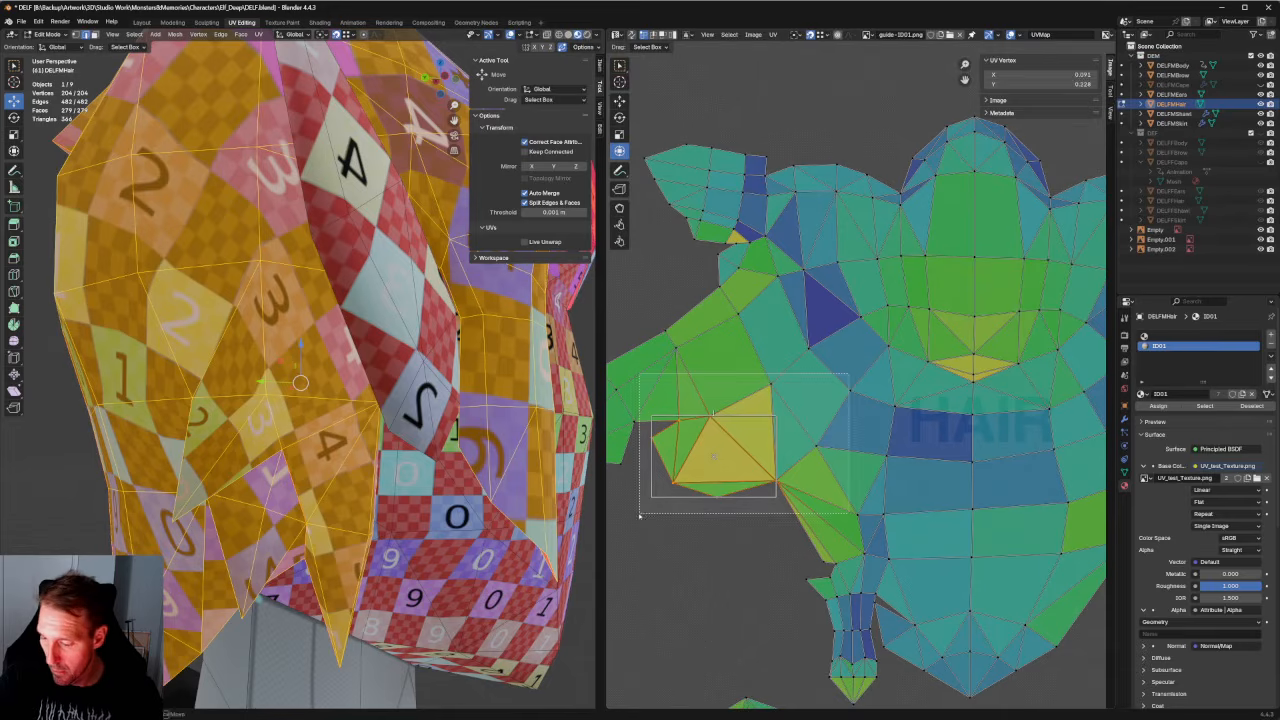
key(u)
click(660, 470)
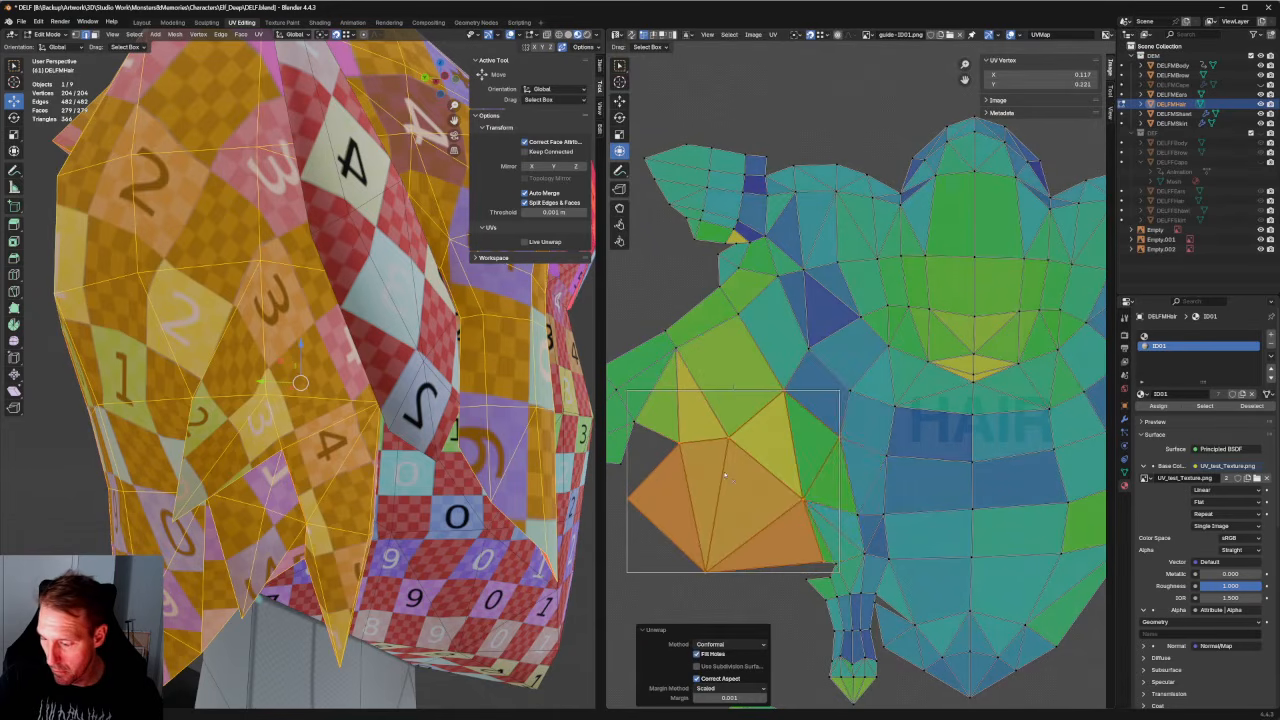
scroll(725, 477, down, 3)
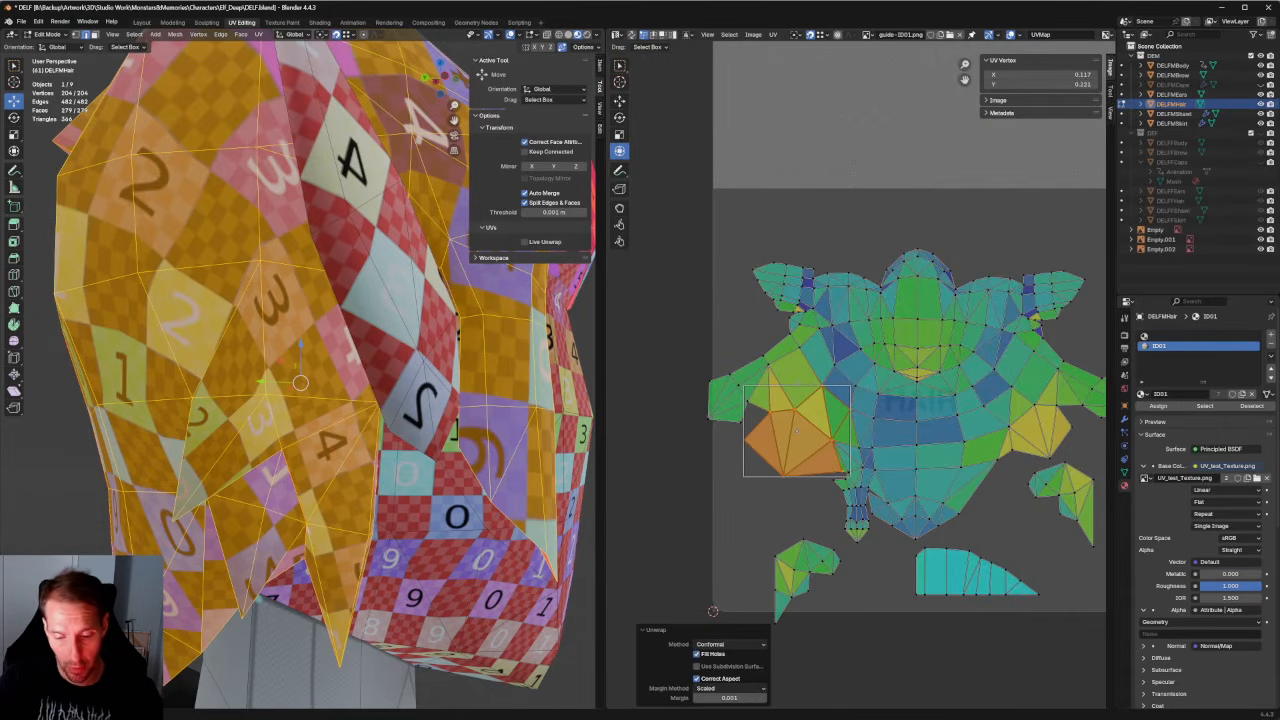
scroll(480, 430, down, 5)
middle_drag(480, 430, 300, 436)
scroll(520, 438, up, 5)
middle_drag(540, 438, 502, 441)
key(ctrl+z)
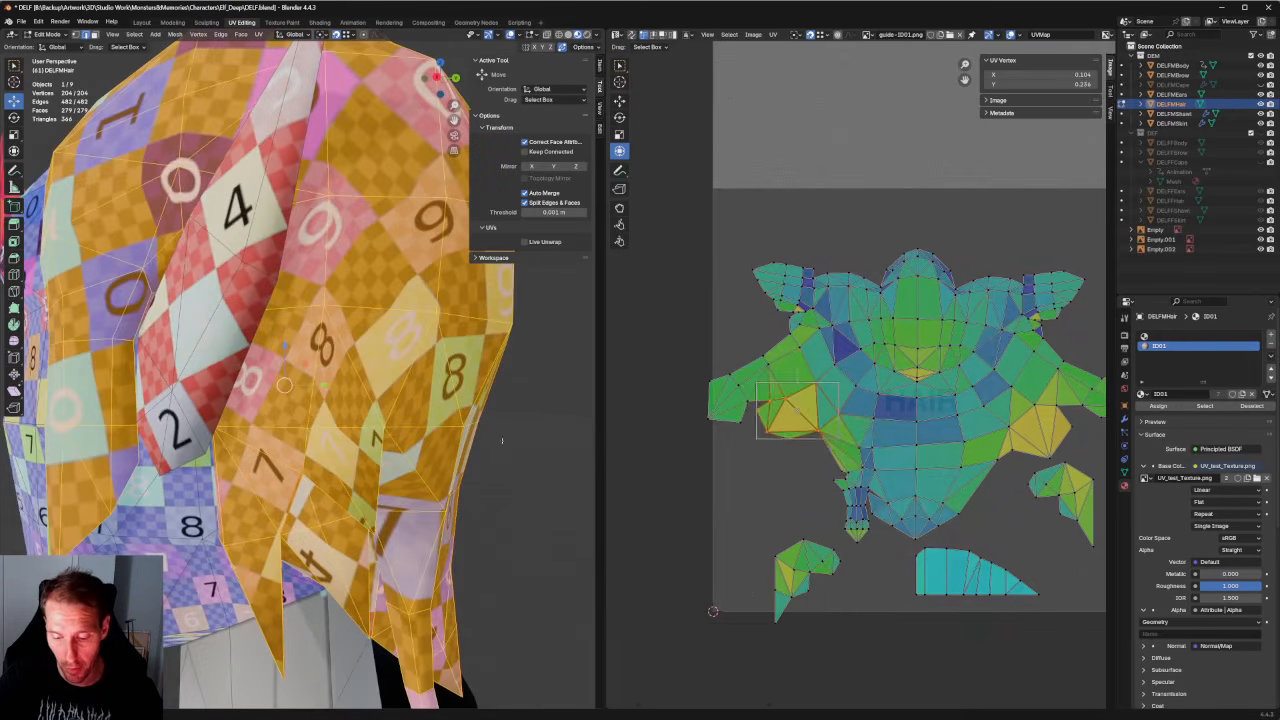
Stretch the selected lower corner of the left strand downward by about 1.18 and widen it slightly outward.
scroll(825, 480, up, 5)
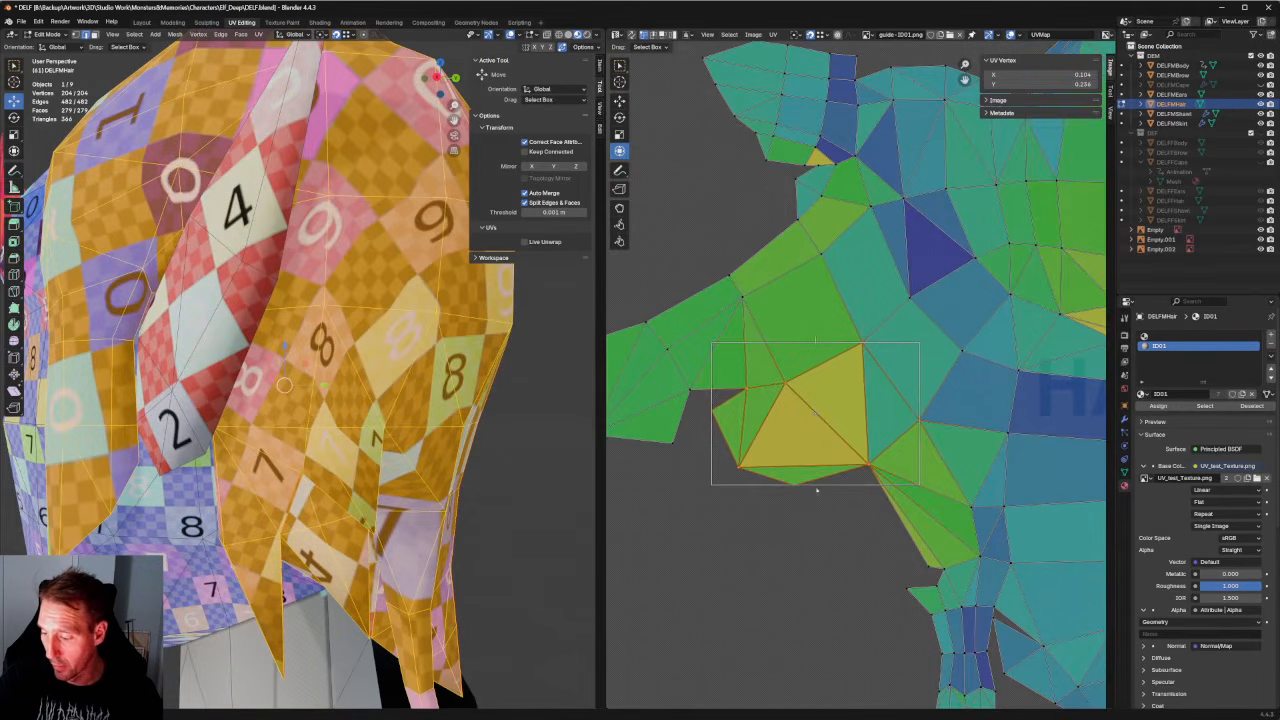
drag(817, 490, 817, 511)
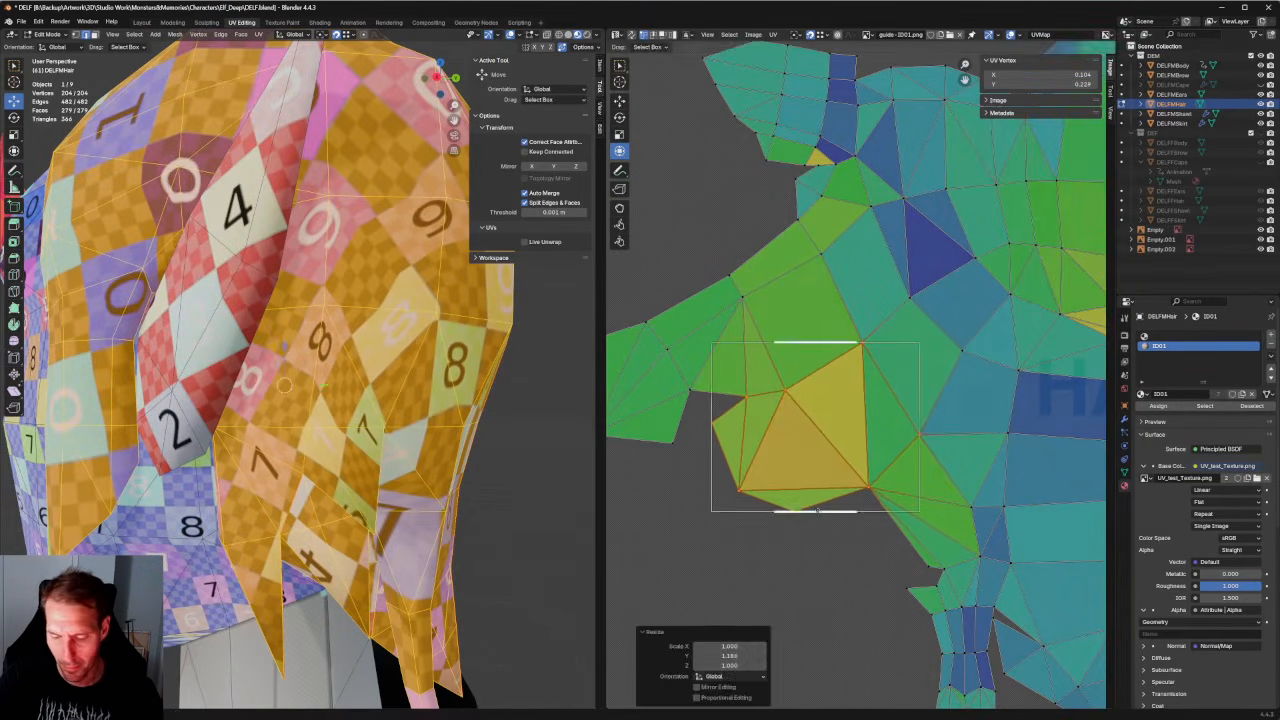
mouse_move(711, 455)
mouse_down()
mouse_move(694, 443)
mouse_move(706, 452)
mouse_up()
Unwrap the left strand's inner vertices with the Conformal method, followed by the back-of-head vertices just inward of its base.
drag(845, 380, 772, 411)
right_click(786, 417)
click(786, 417)
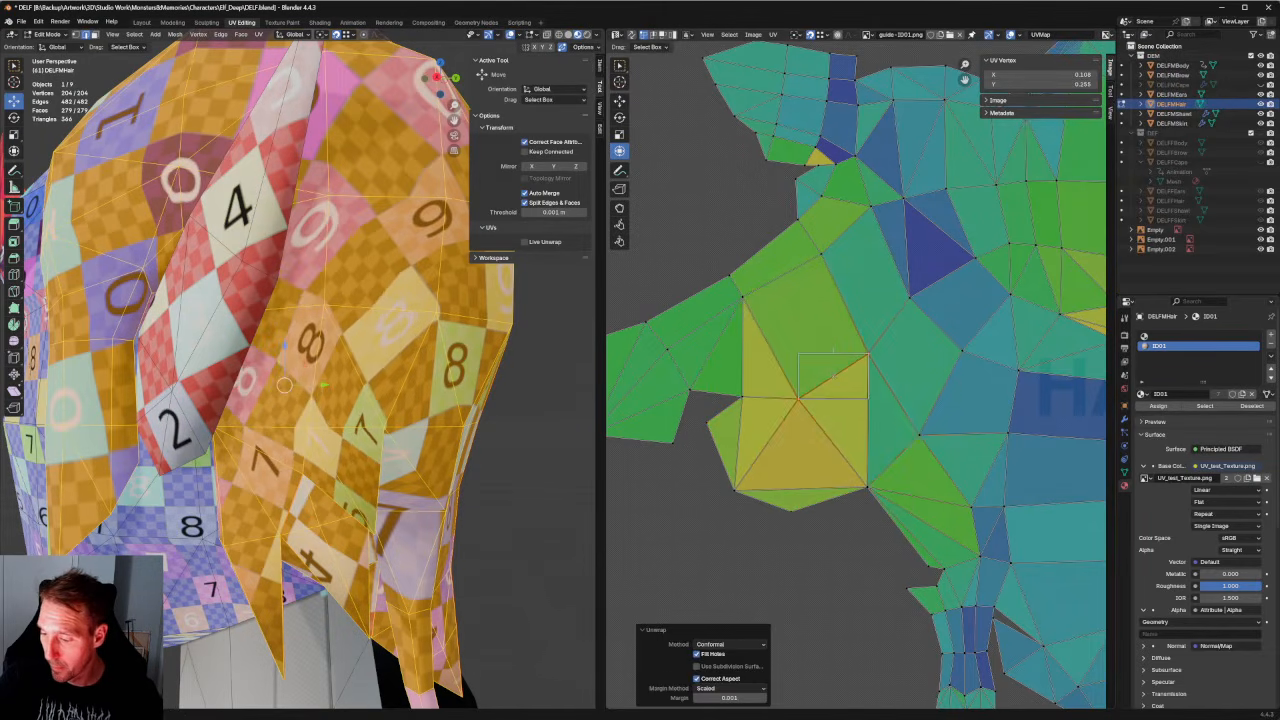
middle_drag(978, 287, 886, 289)
drag(886, 290, 765, 398)
right_click(764, 405)
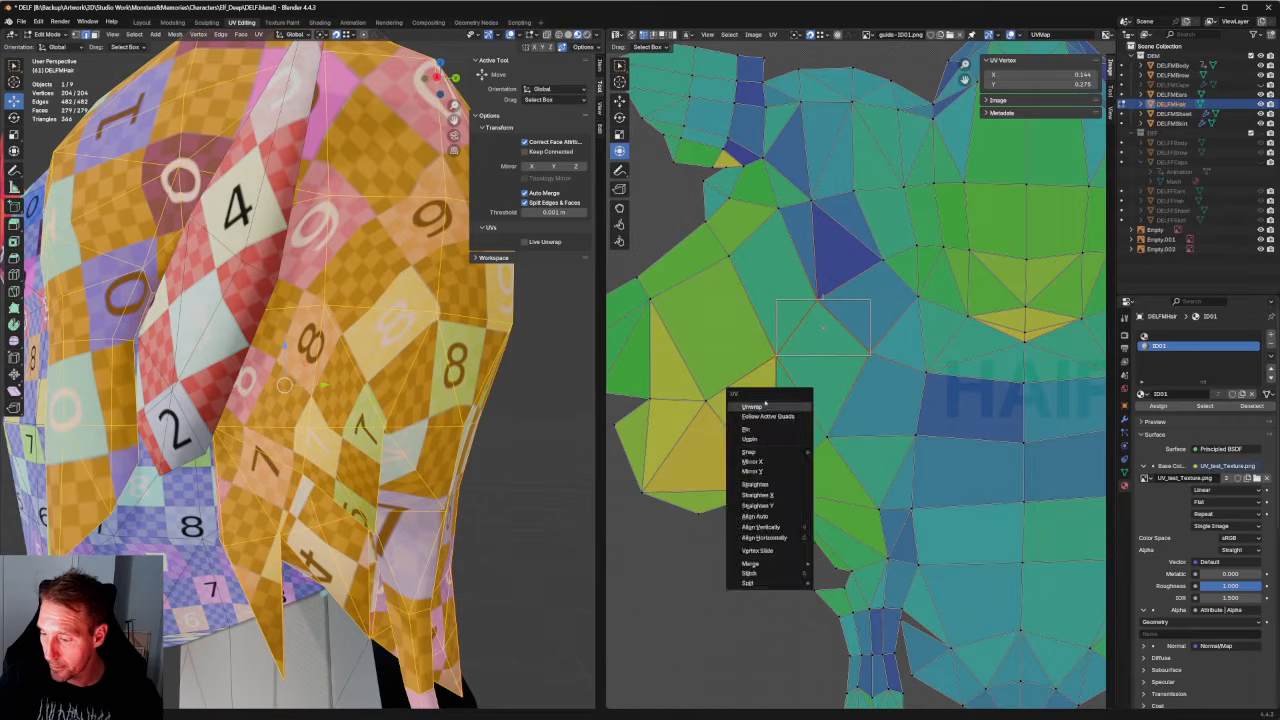
click(764, 407)
Unwrap the back-of-head vertices beside the left end of the HAIR label, followed by the neighbouring vertices just below them.
middle_drag(928, 387, 881, 347)
scroll(881, 347, down, 1)
drag(902, 317, 786, 404)
right_click(783, 404)
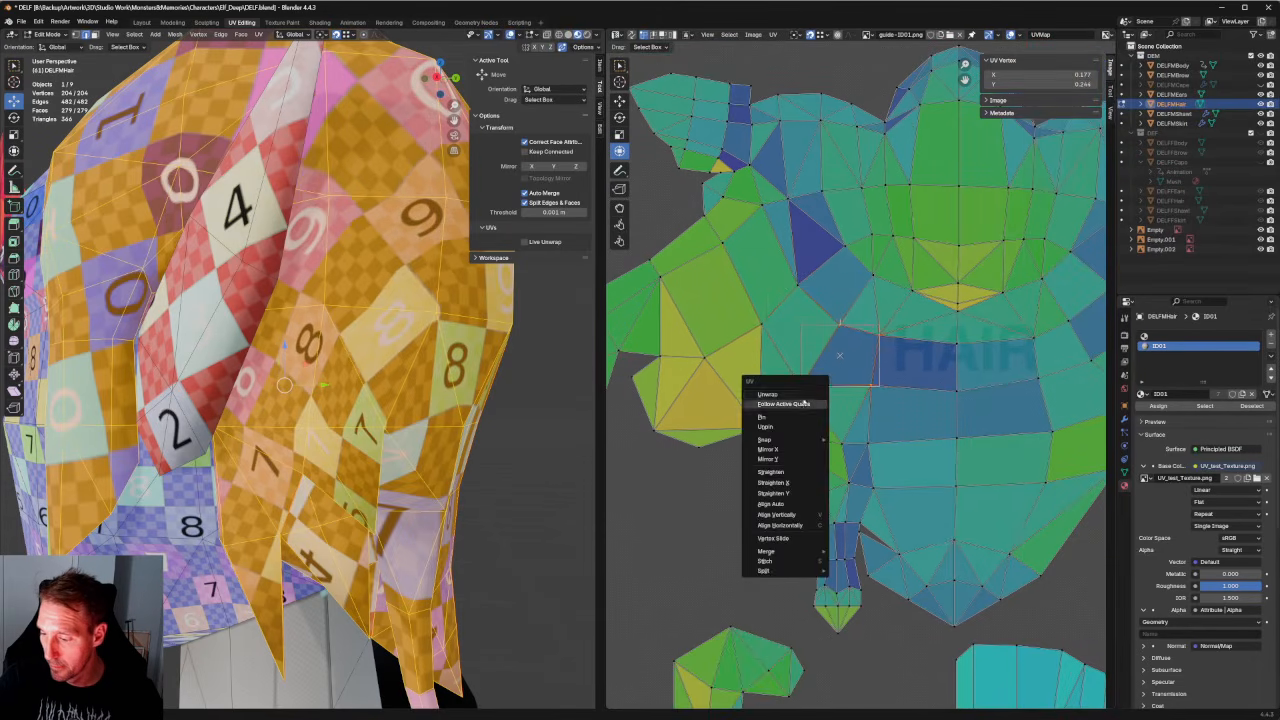
click(784, 403)
drag(927, 317, 828, 460)
right_click(836, 444)
click(836, 444)
click(913, 444)
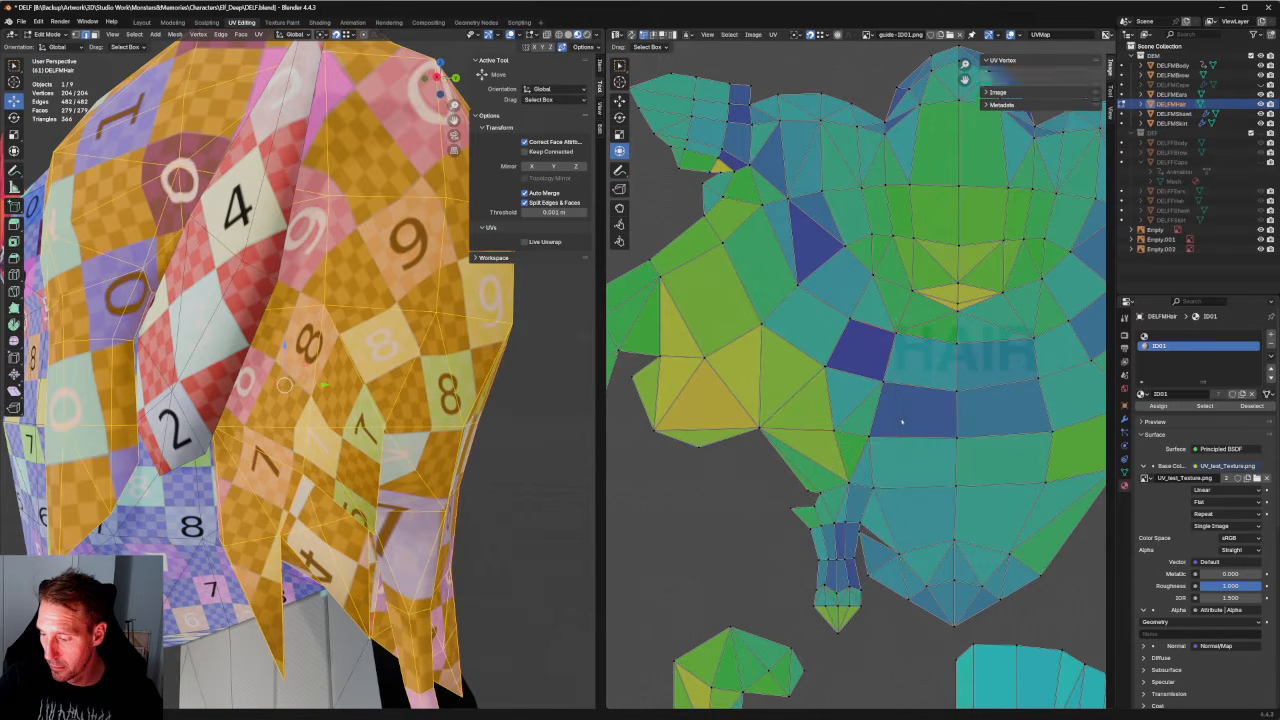
Unwrap the vertices where the narrow left strand joins the lower back of the head, using the Conformal method.
drag(913, 444, 833, 498)
right_click(836, 491)
click(836, 491)
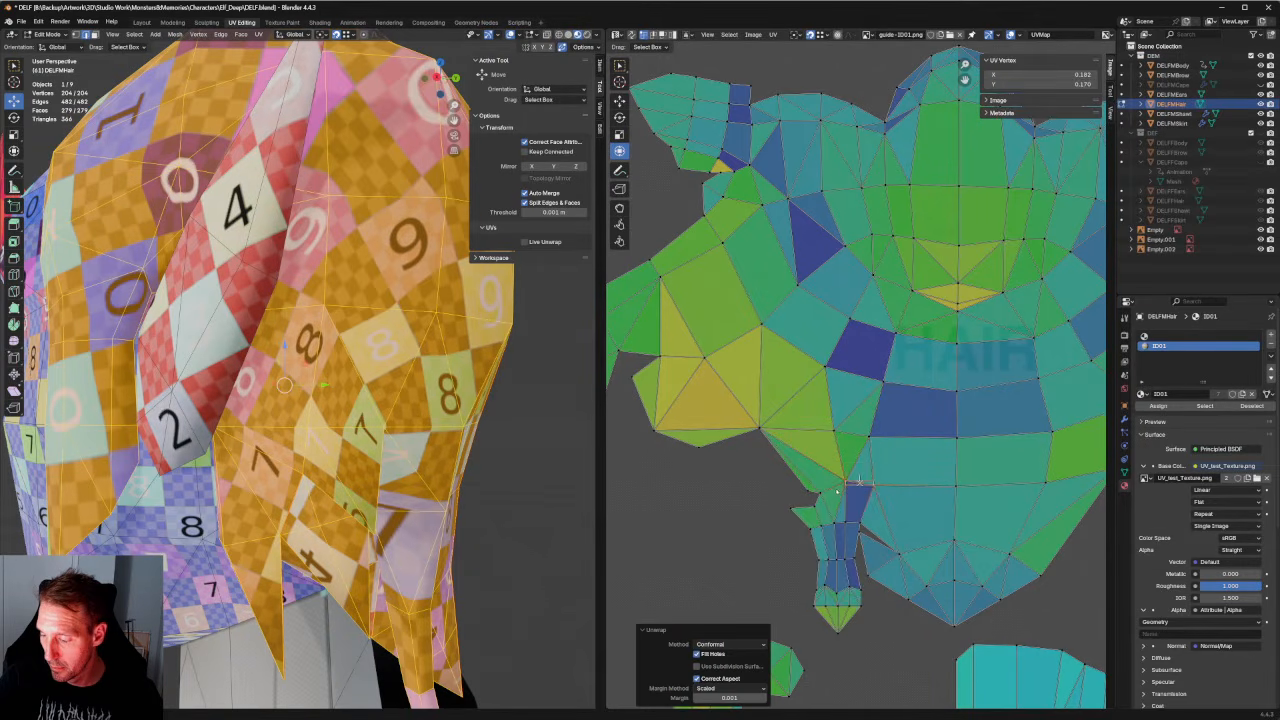
scroll(857, 482, down, 2)
scroll(823, 423, up, 4)
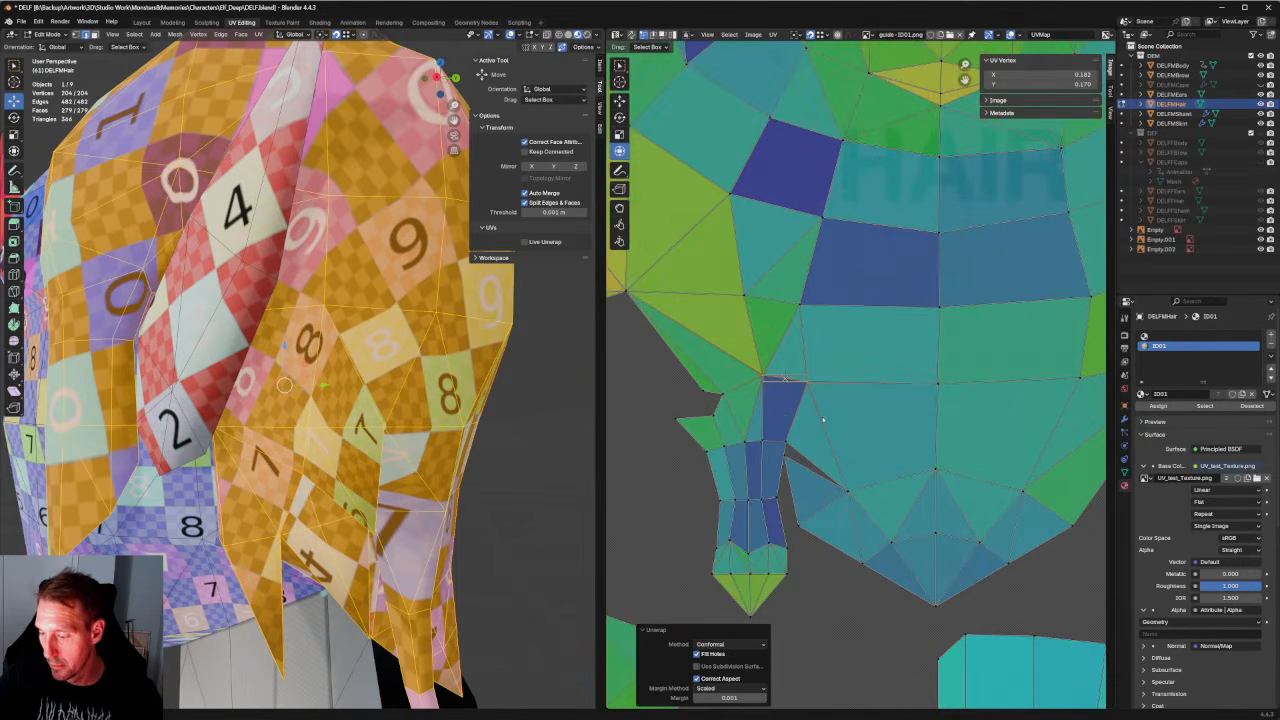
Rotate the narrow left strand outward and move it up and away from the lower back of the head.
scroll(400, 425, down, 2)
middle_drag(400, 425, 362, 400)
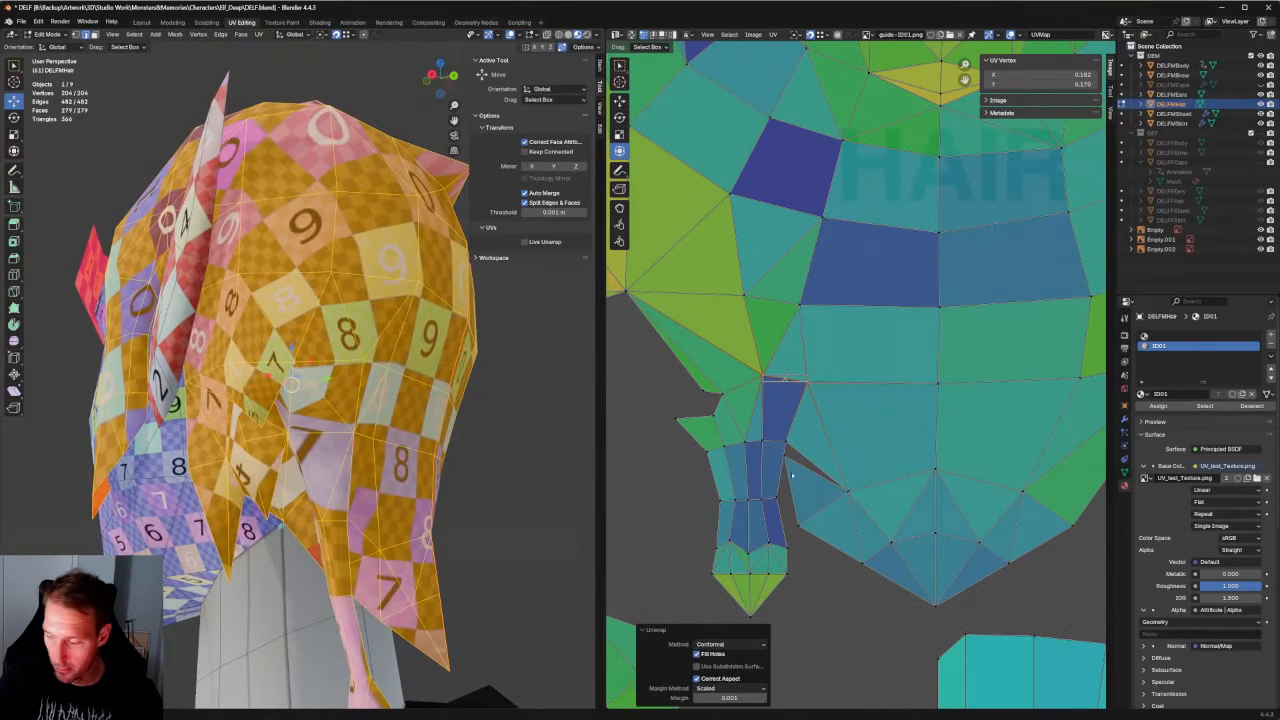
shift+middle_drag(698, 441, 701, 377)
drag(655, 309, 725, 547)
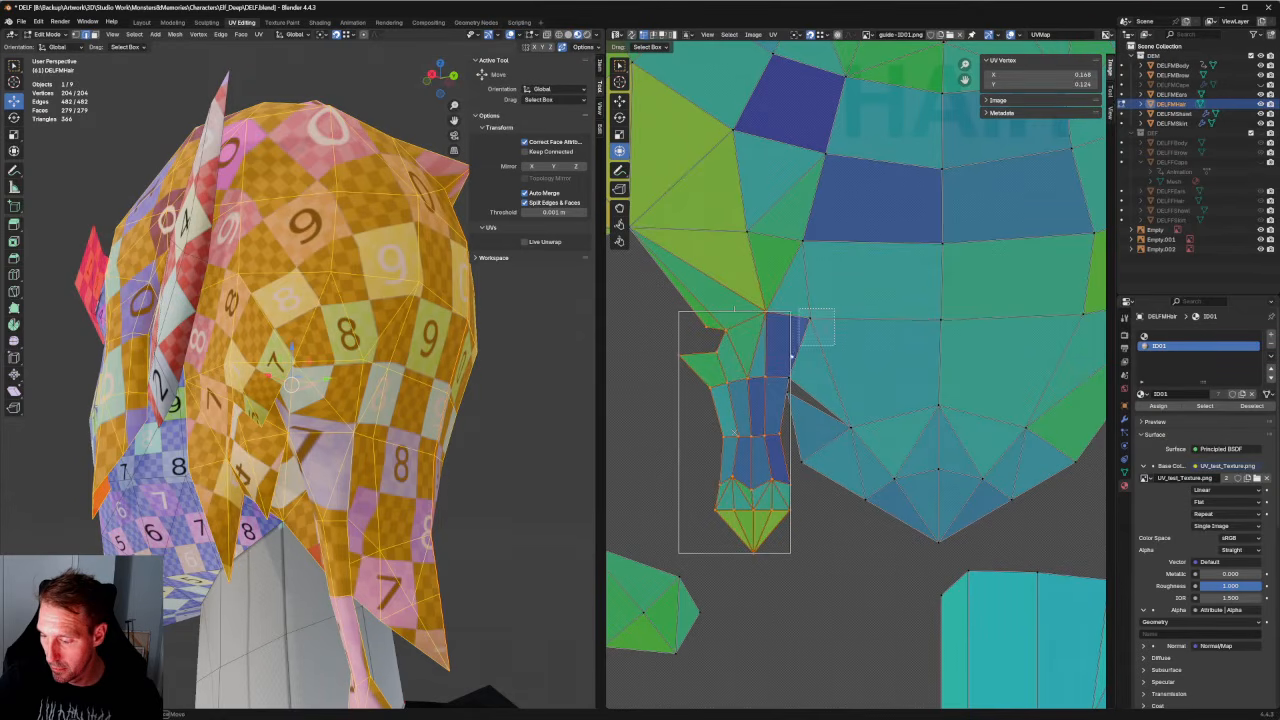
shift+drag(768, 381, 767, 380)
scroll(836, 486, down, 2)
key(e)
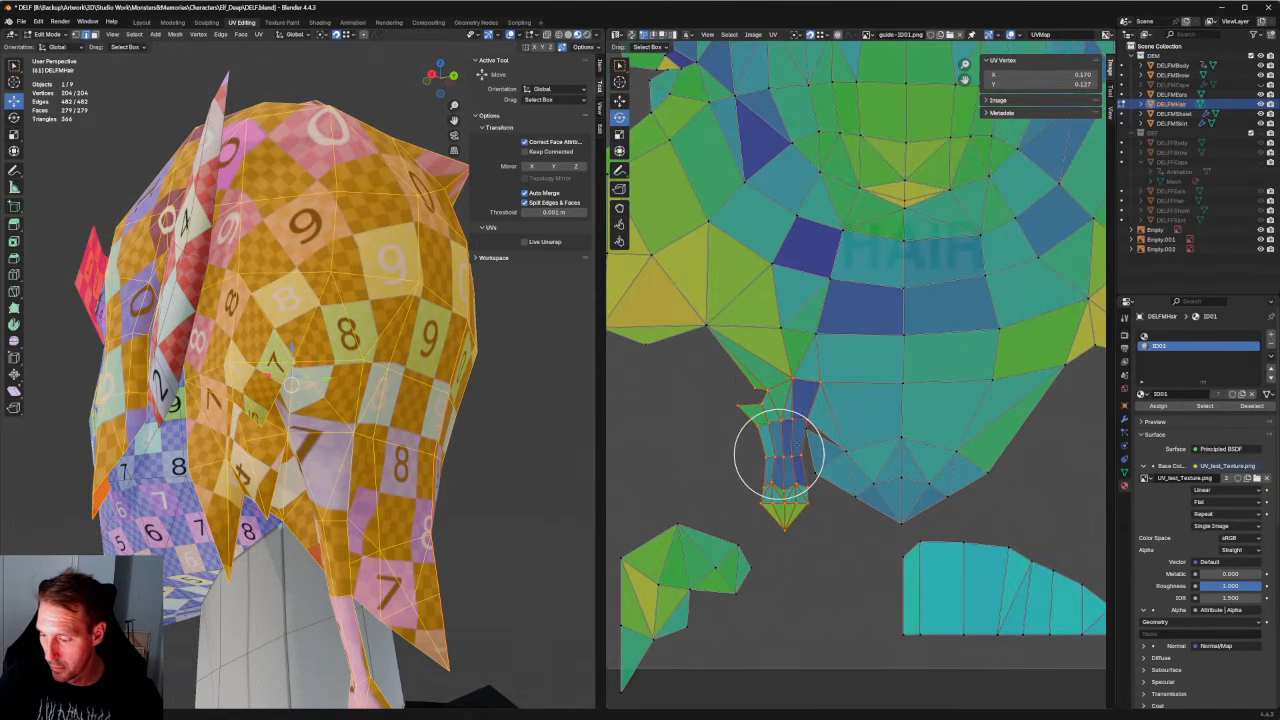
drag(812, 435, 746, 415)
key(w)
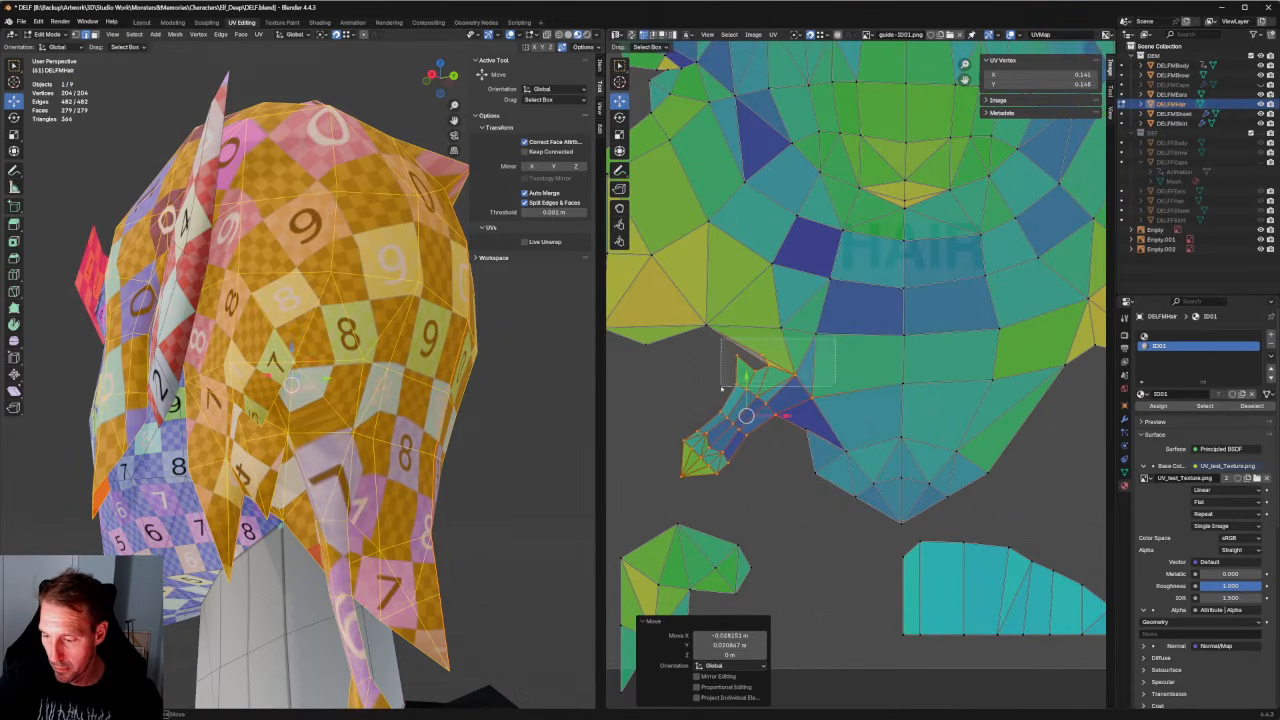
Unwrap the vertices around the rotated strand's base with the Conformal method, followed by the neighbouring head-edge vertices above it.
key(u)
click(763, 366)
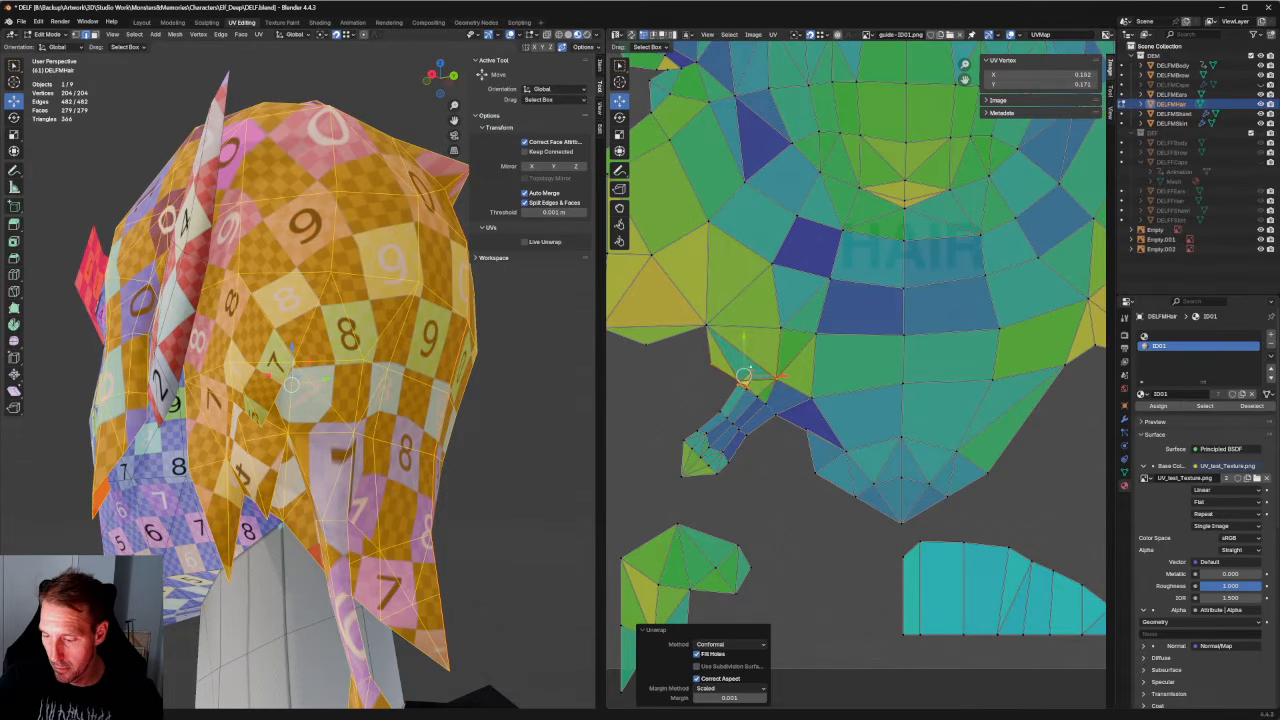
middle_drag(750, 367, 759, 416)
scroll(800, 382, up, 2)
scroll(838, 371, down, 2)
key(u)
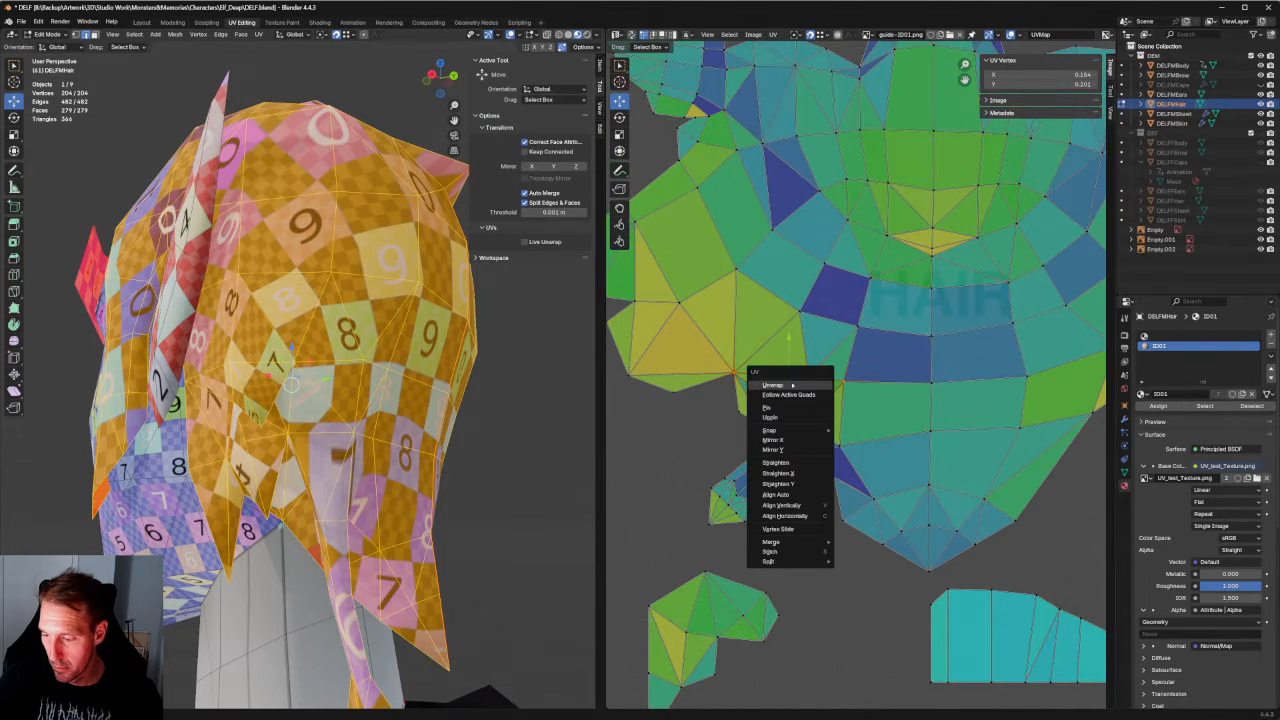
click(775, 391)
Switch the 3D view to the right side and unwrap the lower-edge vertices between the left lobe and the narrow strand.
middle_drag(736, 394, 776, 410)
drag(778, 402, 700, 456)
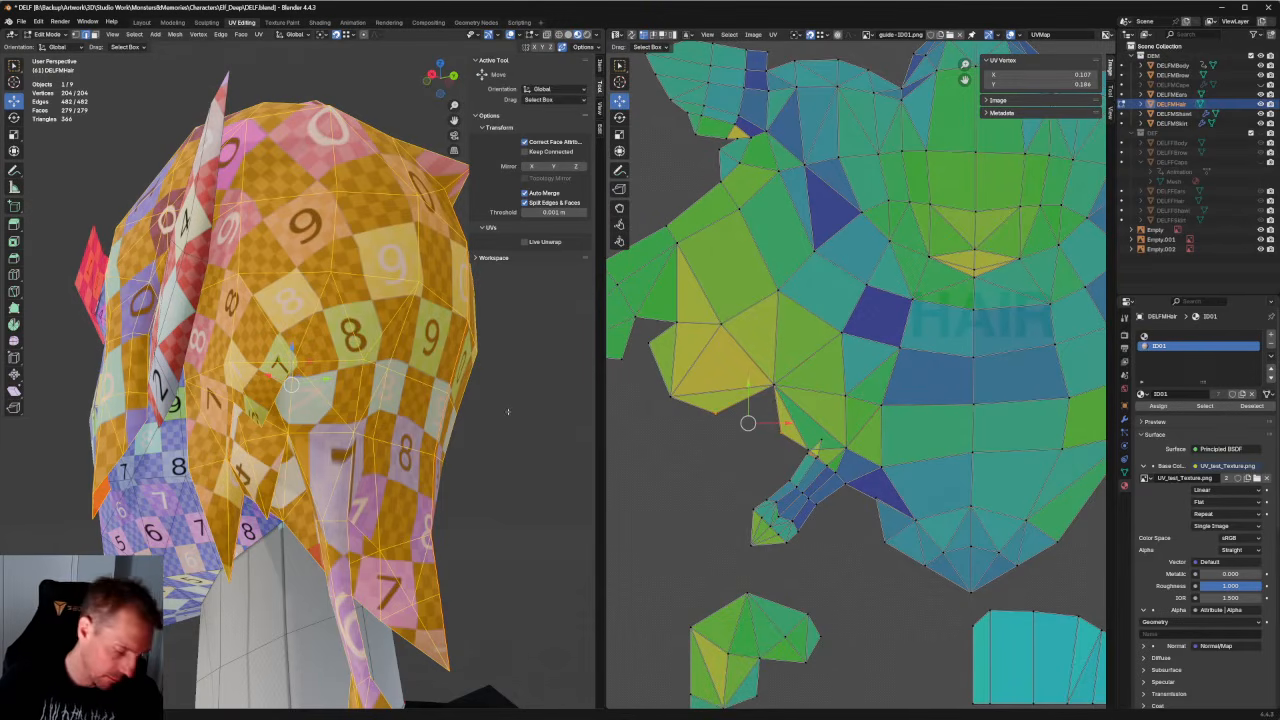
key(shift+r)
key(grave)
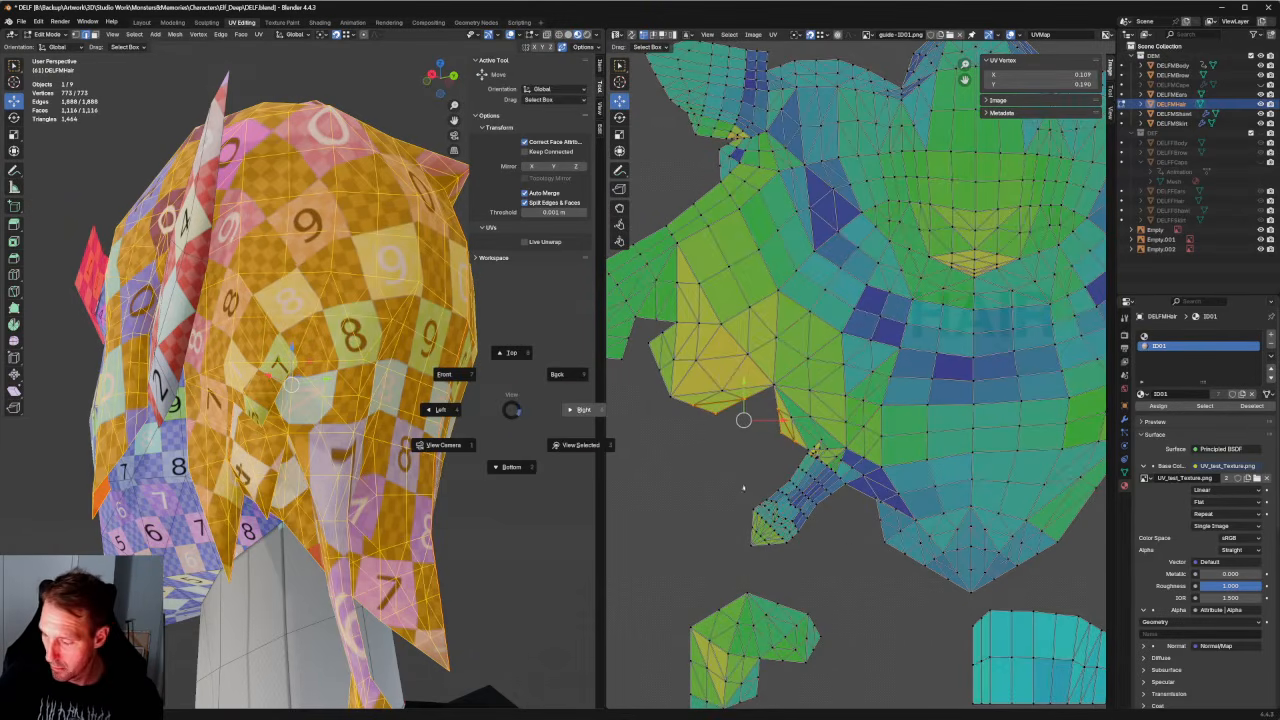
click(743, 488)
key(ctrl+z)
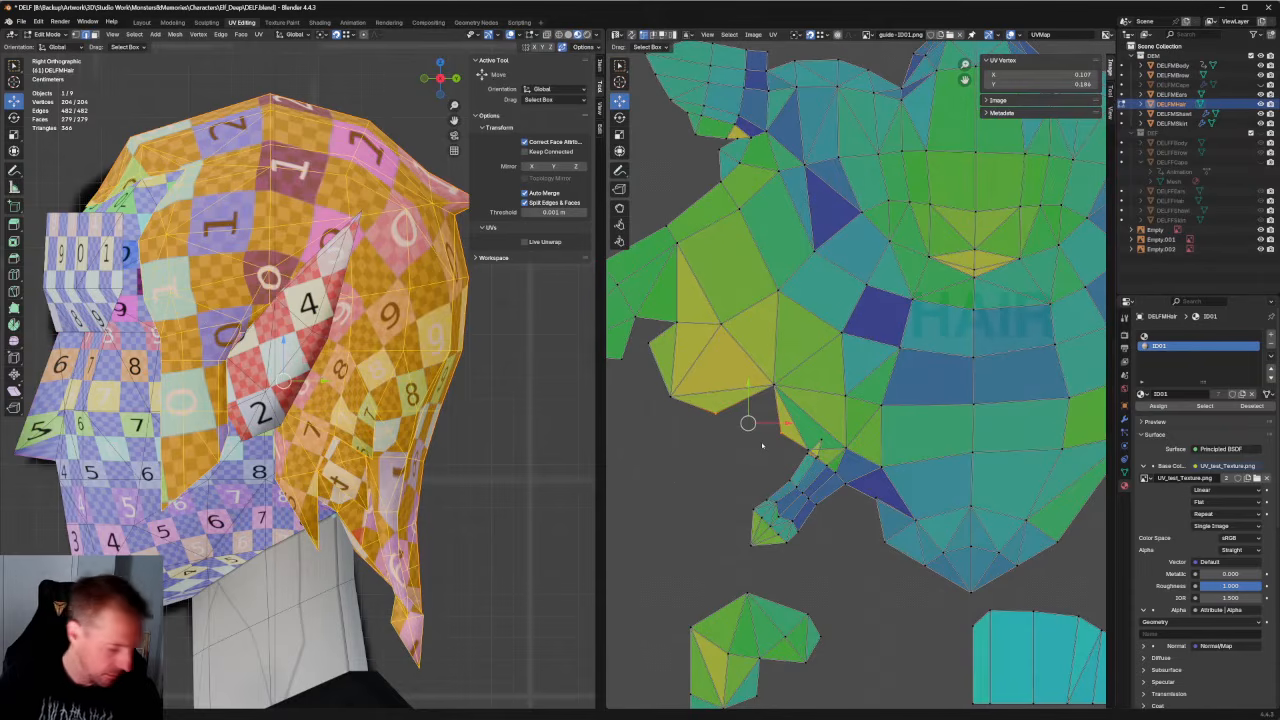
key(shift+r)
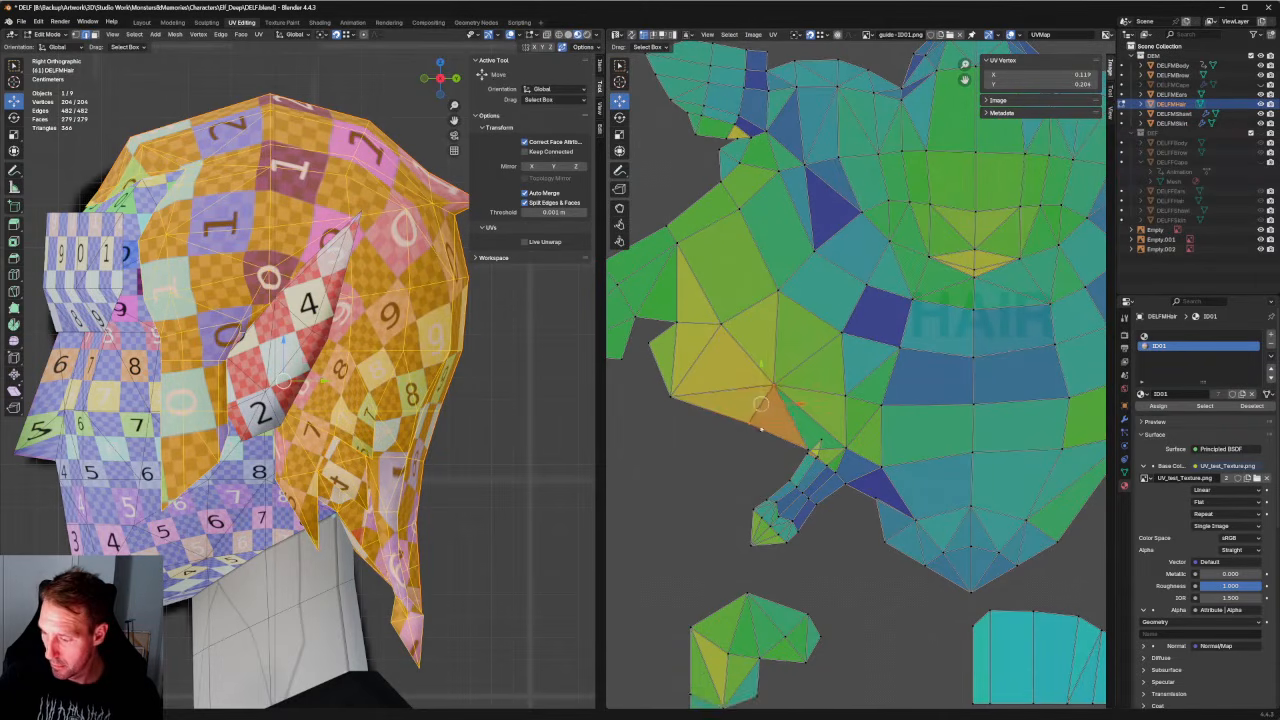
key(u)
click(751, 430)
Unwrap the vertices of the yellow left lobe above the narrow strand with the Conformal method.
drag(790, 316, 676, 457)
shift+drag(768, 304, 647, 431)
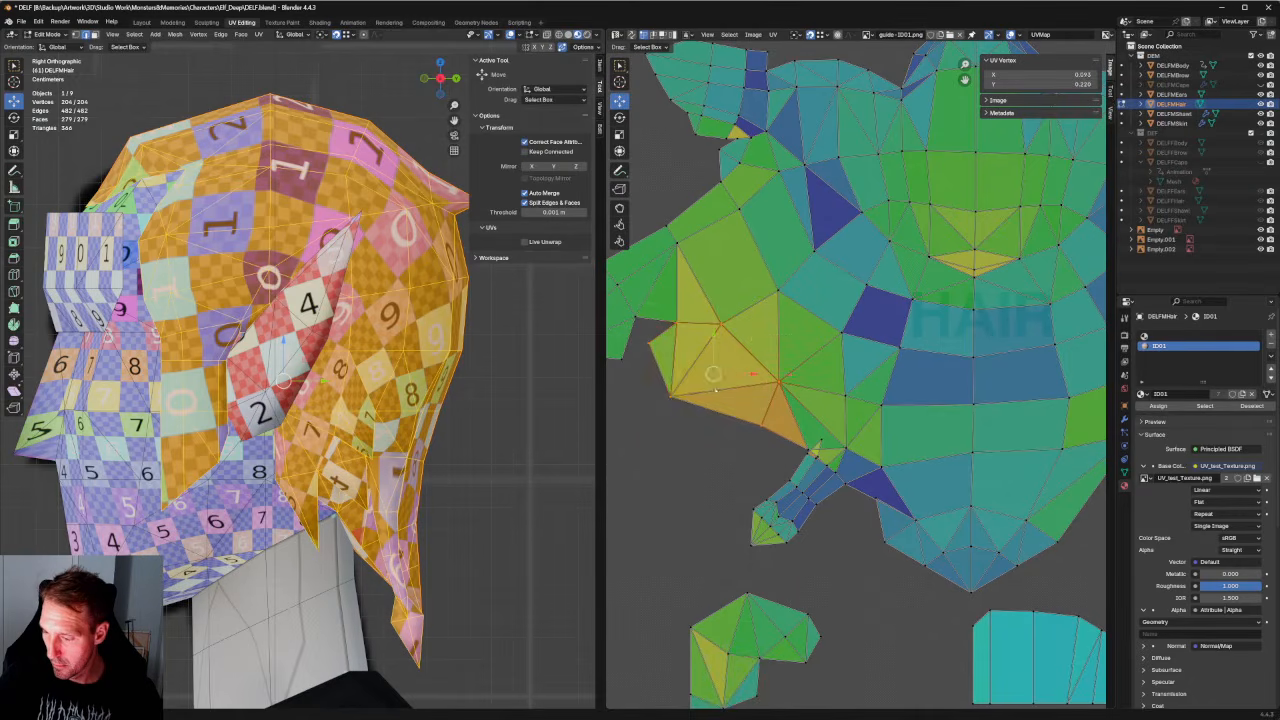
key(u)
click(694, 392)
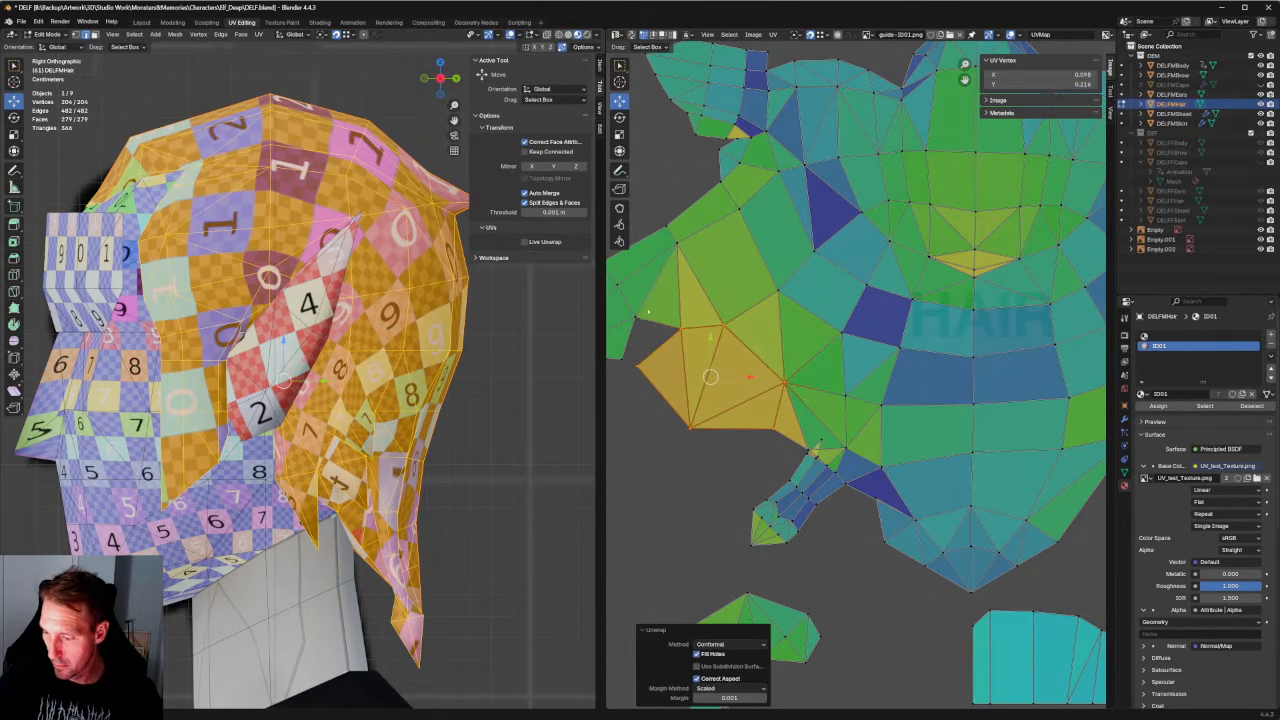
Scale the left lobe's vertices to about 0.743 horizontally and squash the lobe slightly vertically.
drag(648, 311, 792, 450)
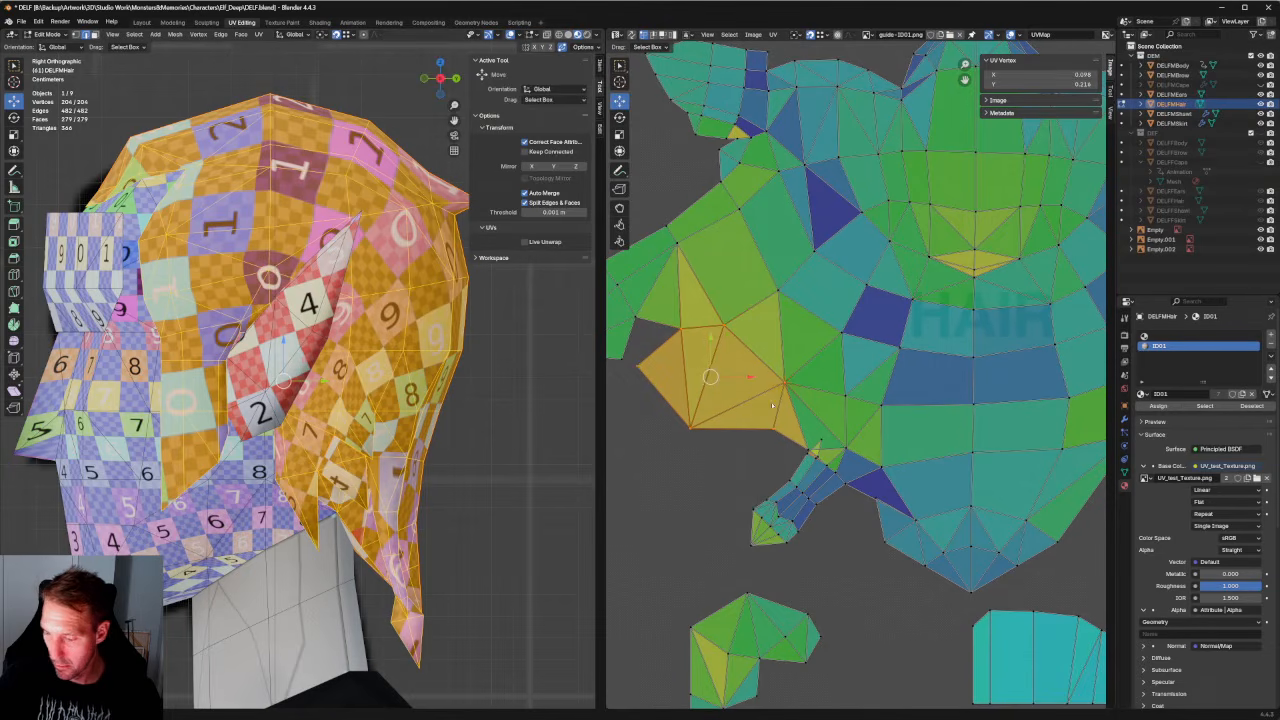
key(s)
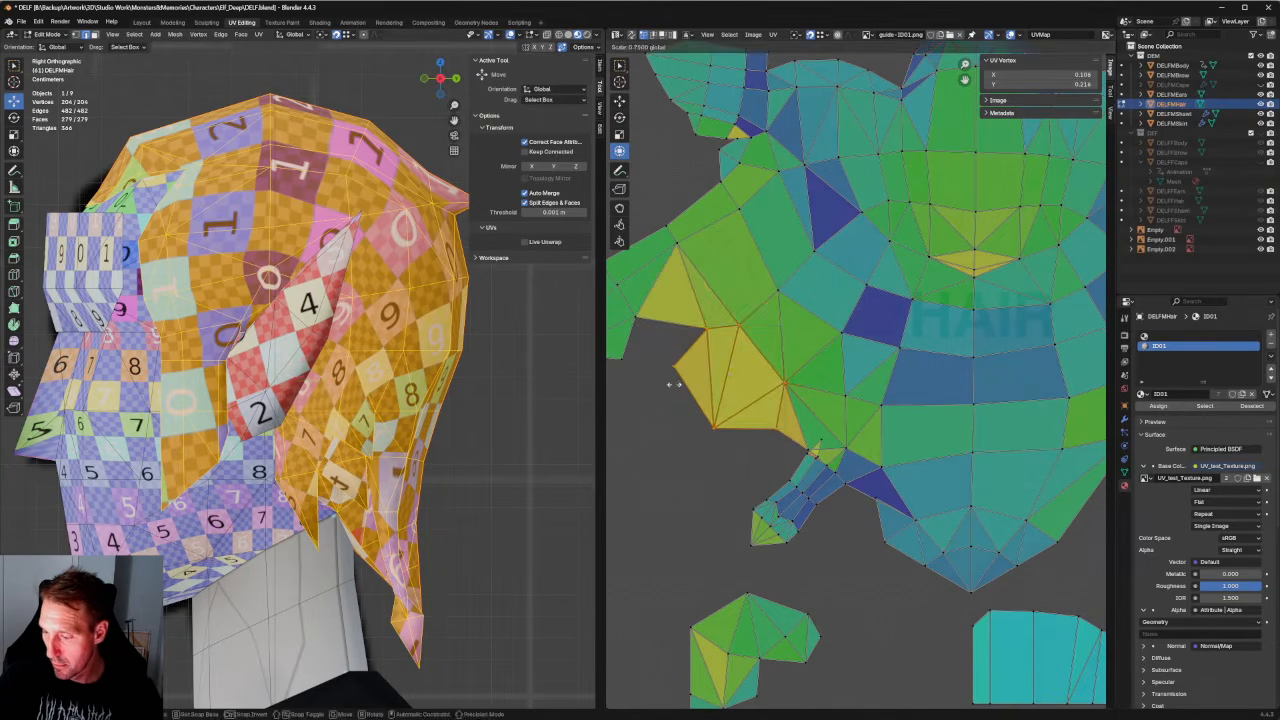
click(676, 384)
key(s)
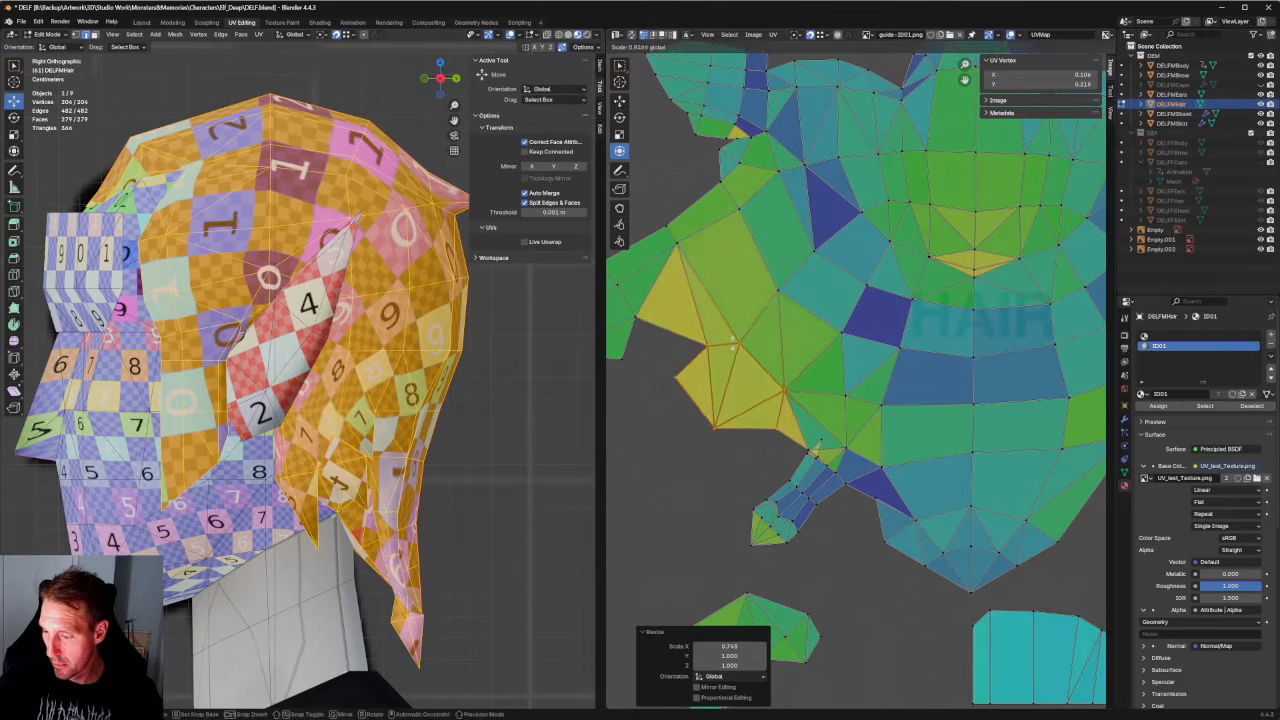
click(738, 342)
click(689, 434)
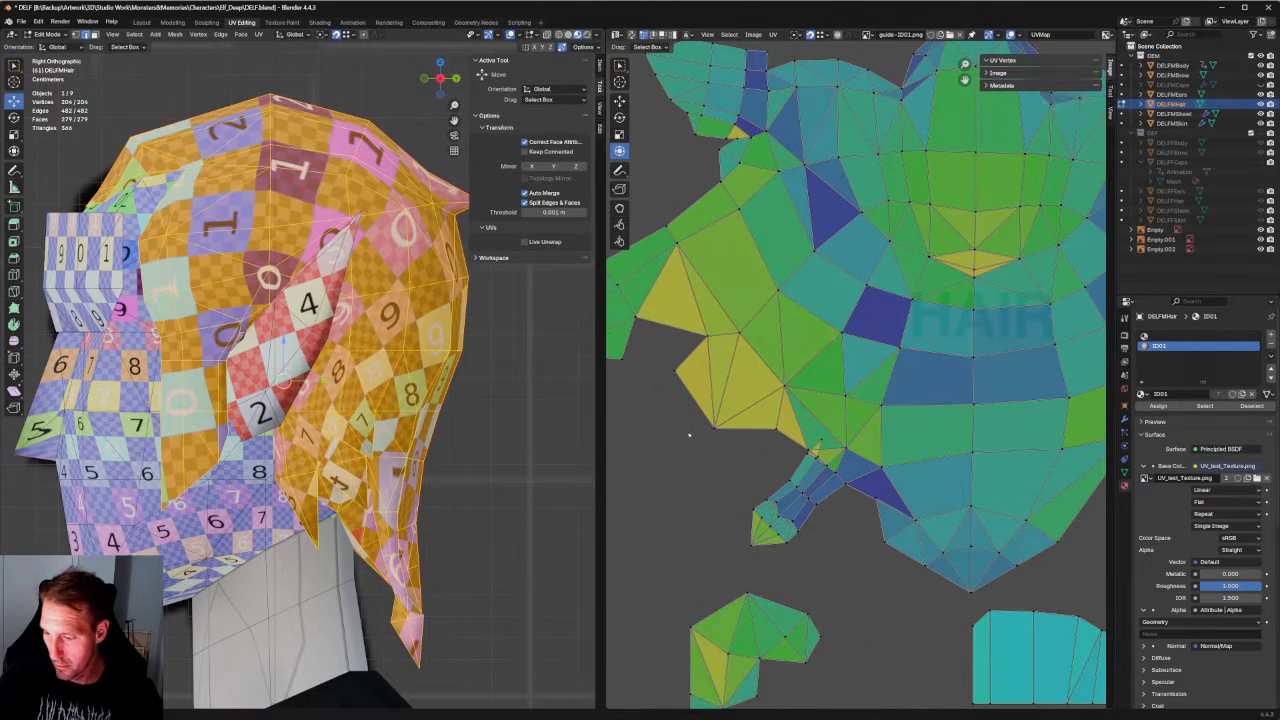
Try a Conformal unwrap of the wide left strand's tip vertices and undo it.
middle_drag(680, 410, 829, 461)
drag(685, 301, 799, 450)
key(u)
click(741, 384)
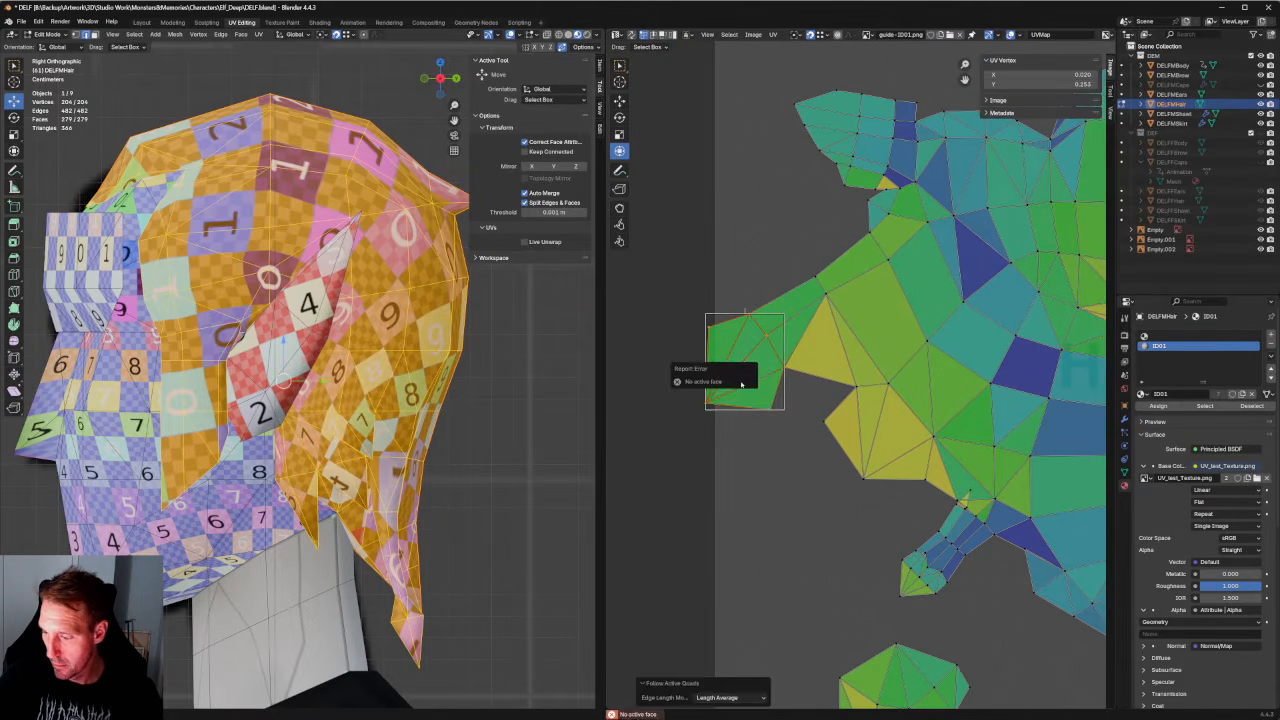
key(u)
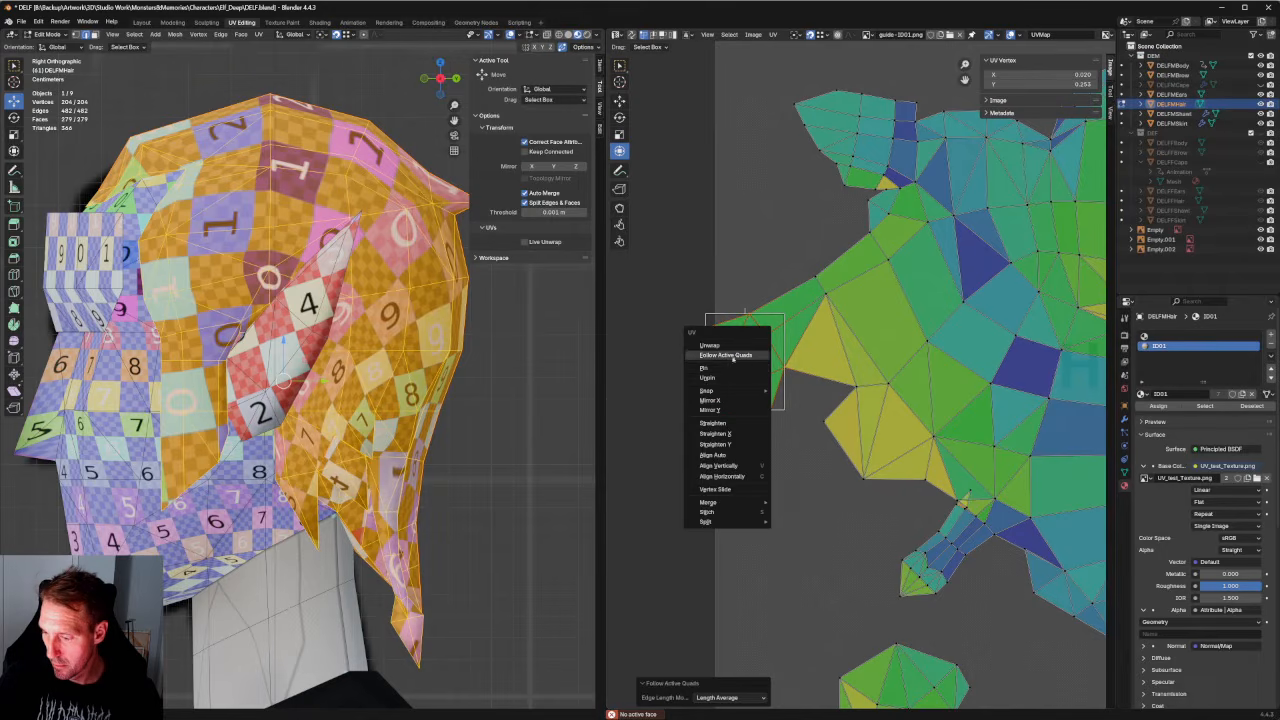
click(725, 345)
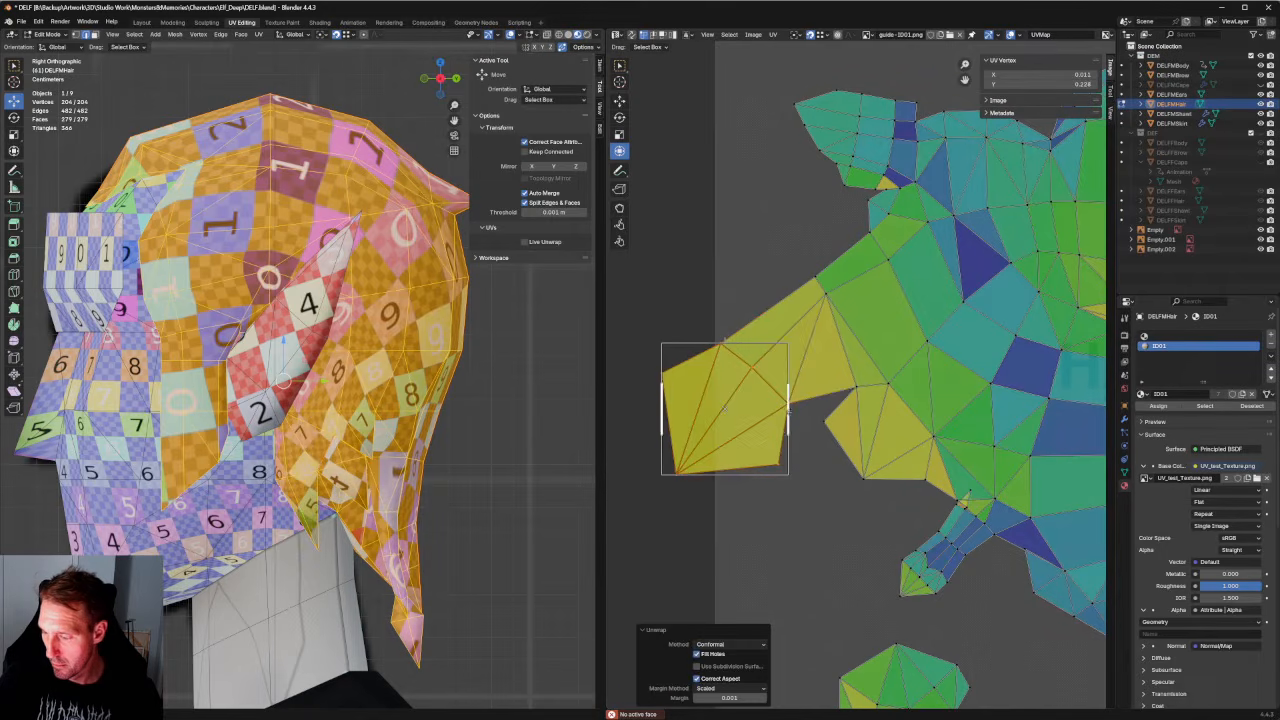
scroll(724, 408, down, 5)
key(ctrl+z)
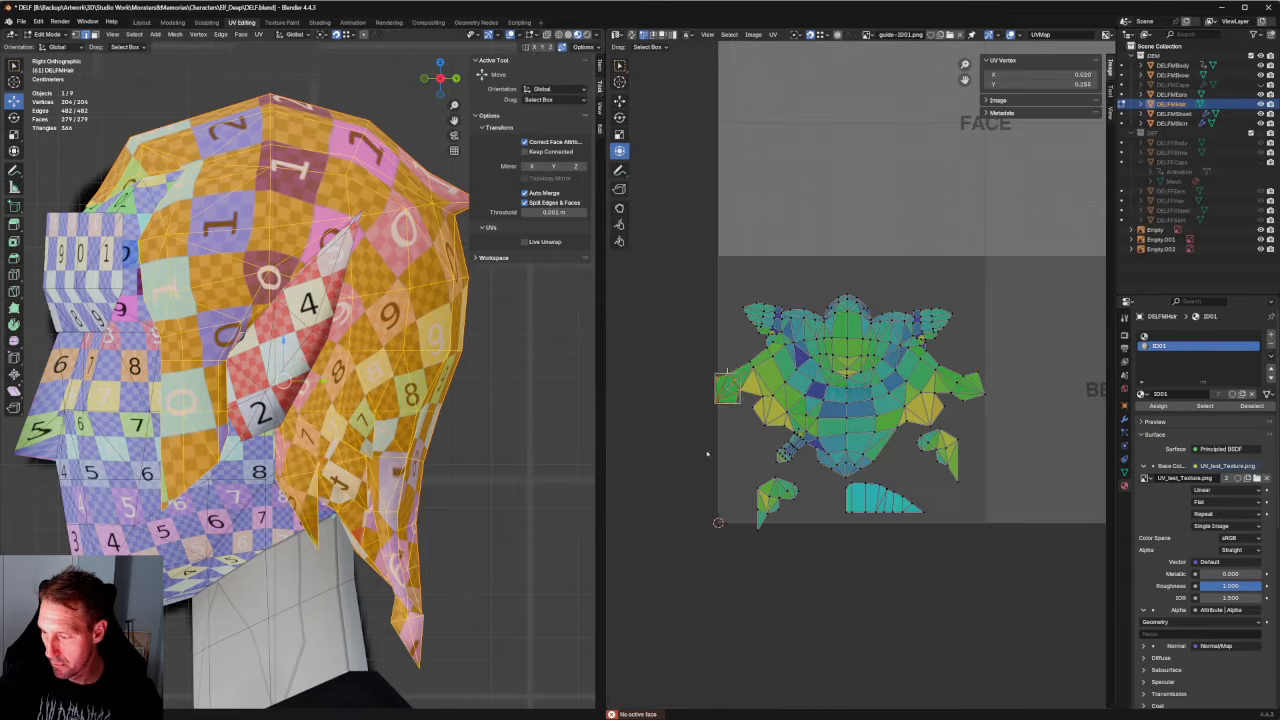
click(708, 452)
Unwrap the upper-edge vertices just behind the wide left strand's tip, followed by their counterparts on the wide right strand.
scroll(862, 383, up, 2)
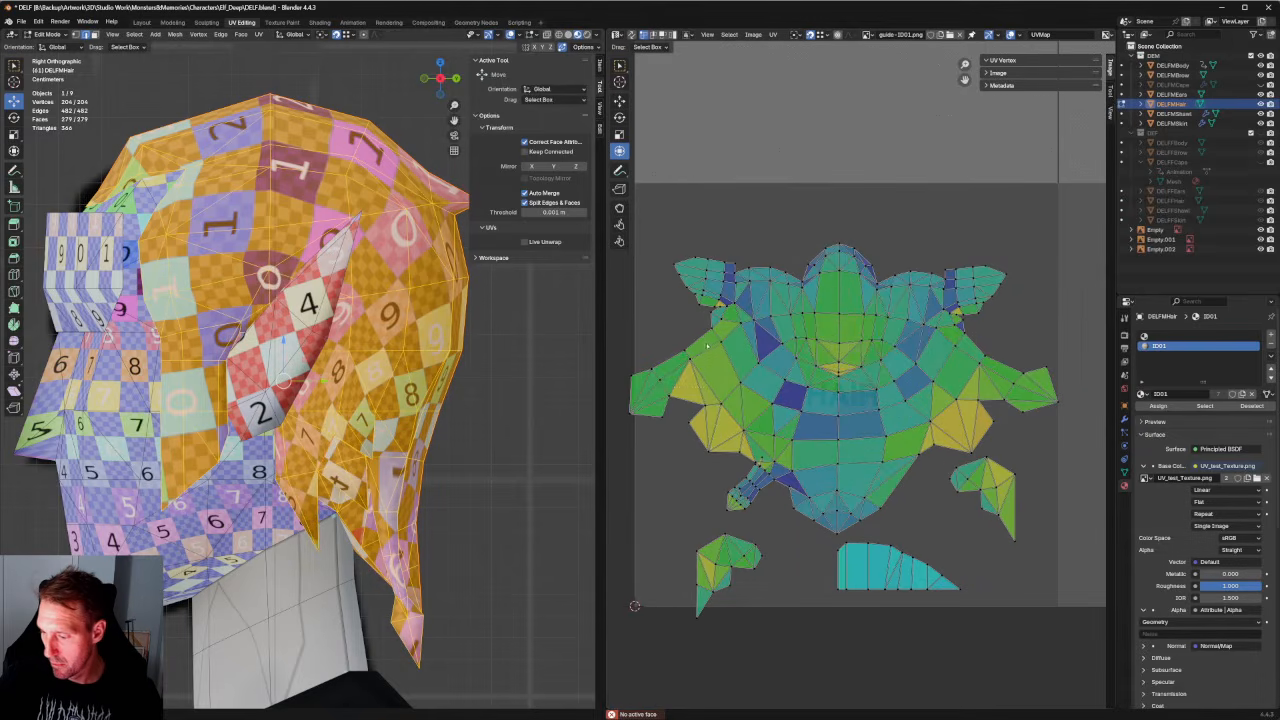
drag(650, 389, 650, 389)
key(u)
click(650, 389)
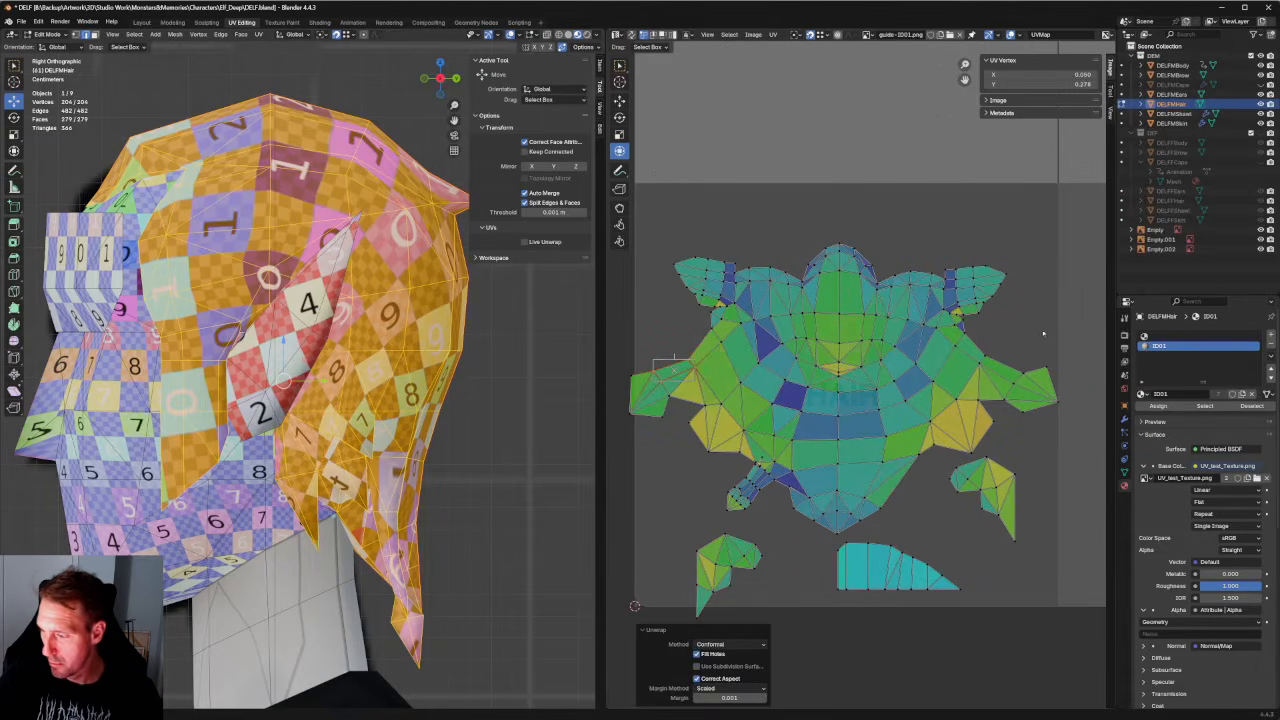
drag(969, 391, 969, 391)
right_click(977, 377)
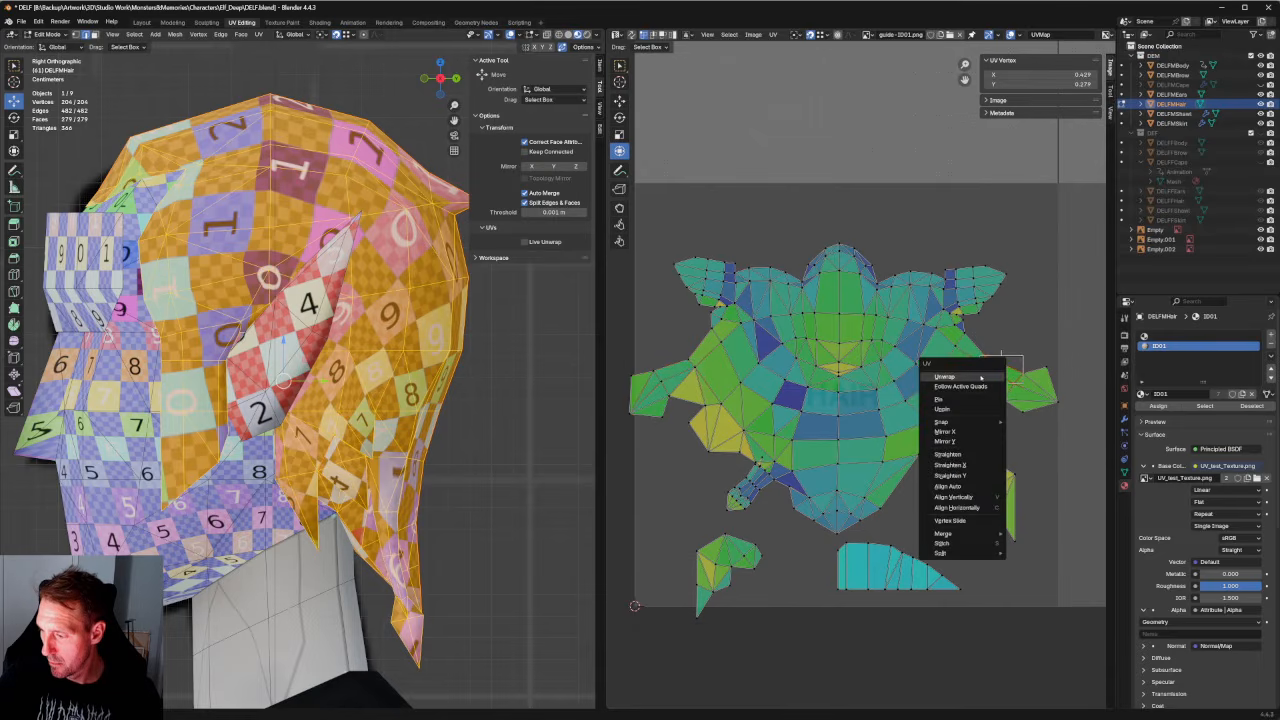
click(977, 377)
click(991, 308)
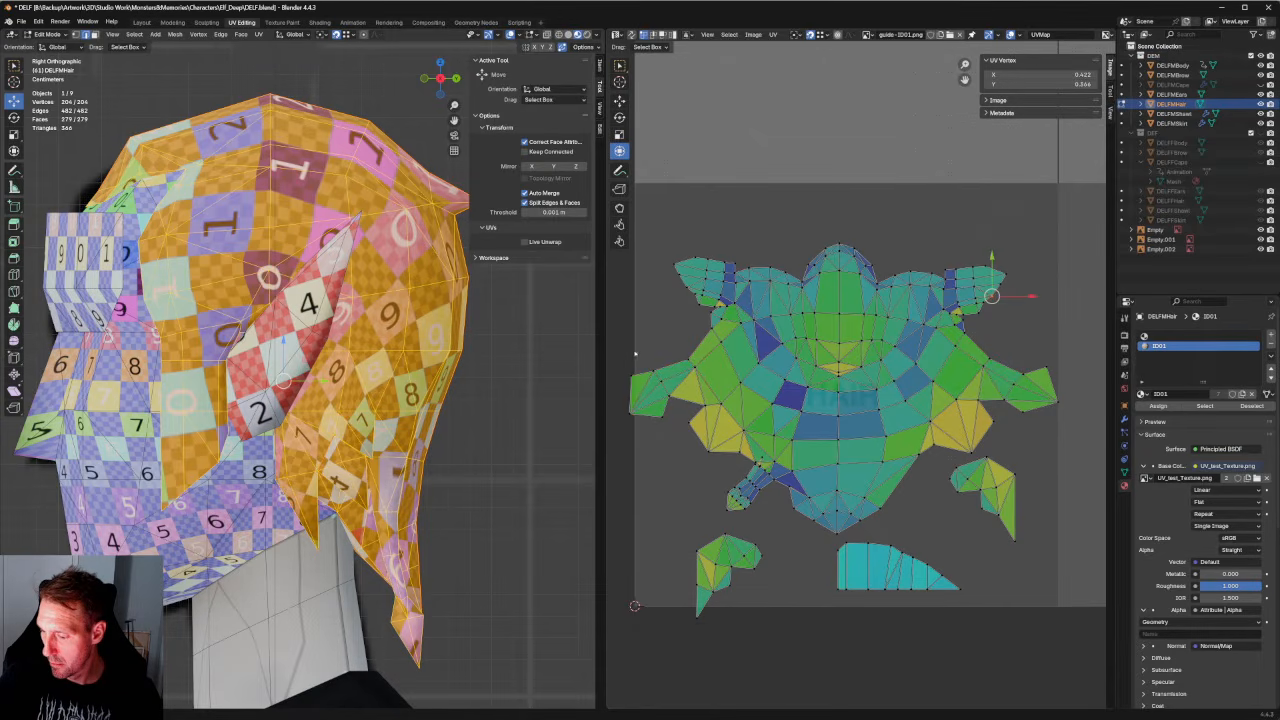
Unwrap the wide left strand's upper tip corner, followed by the vertices midway along its upper edge.
key(u)
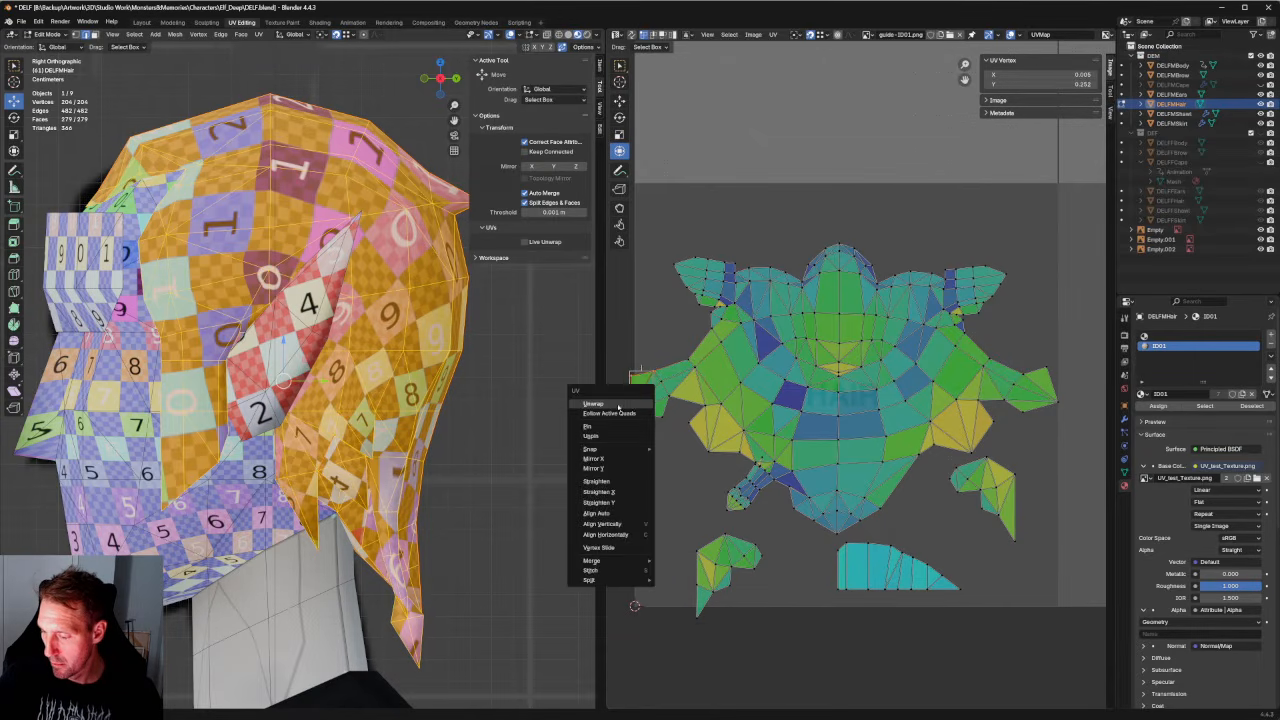
click(647, 402)
drag(704, 386, 704, 386)
right_click(683, 367)
click(683, 367)
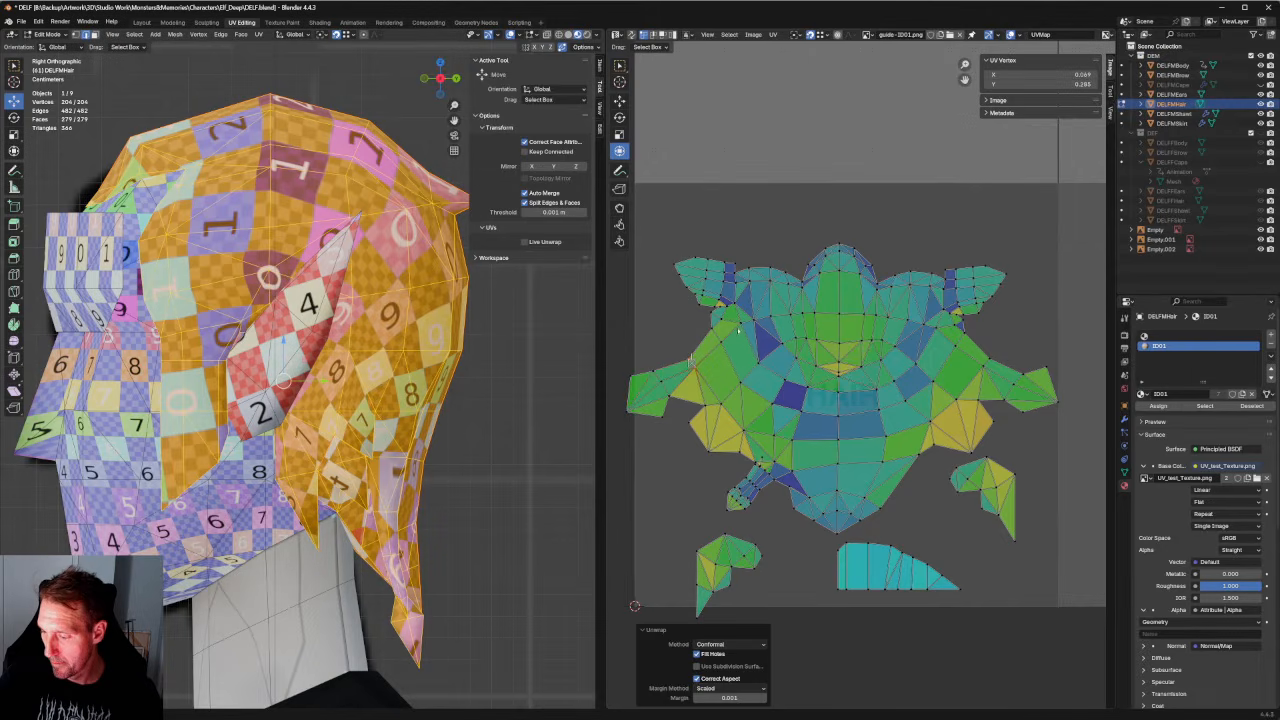
Unwrap the upper vertices where the wide left strand joins the head, followed by the matching vertices on the right strand.
drag(703, 311, 727, 353)
right_click(706, 343)
click(706, 343)
drag(985, 326, 950, 351)
right_click(957, 345)
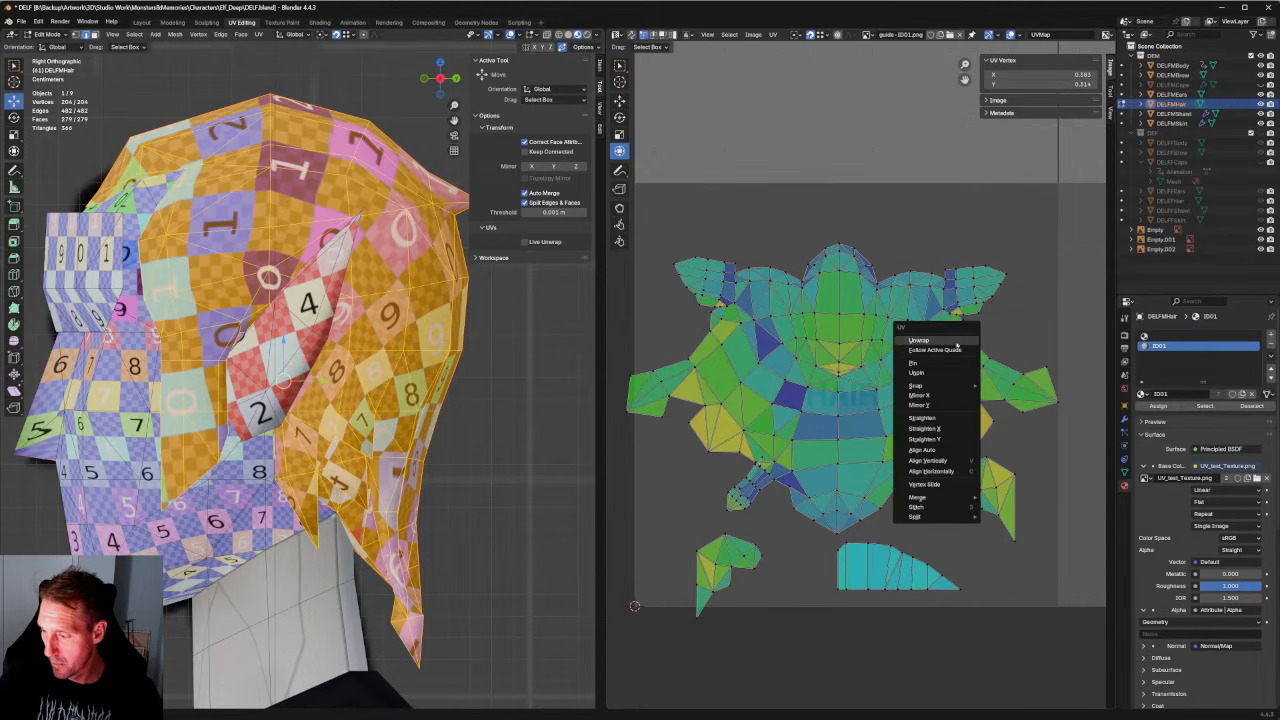
click(1006, 330)
Unwrap the vertices around the base of the upper-left strand with the Conformal method.
scroll(738, 317, up, 7)
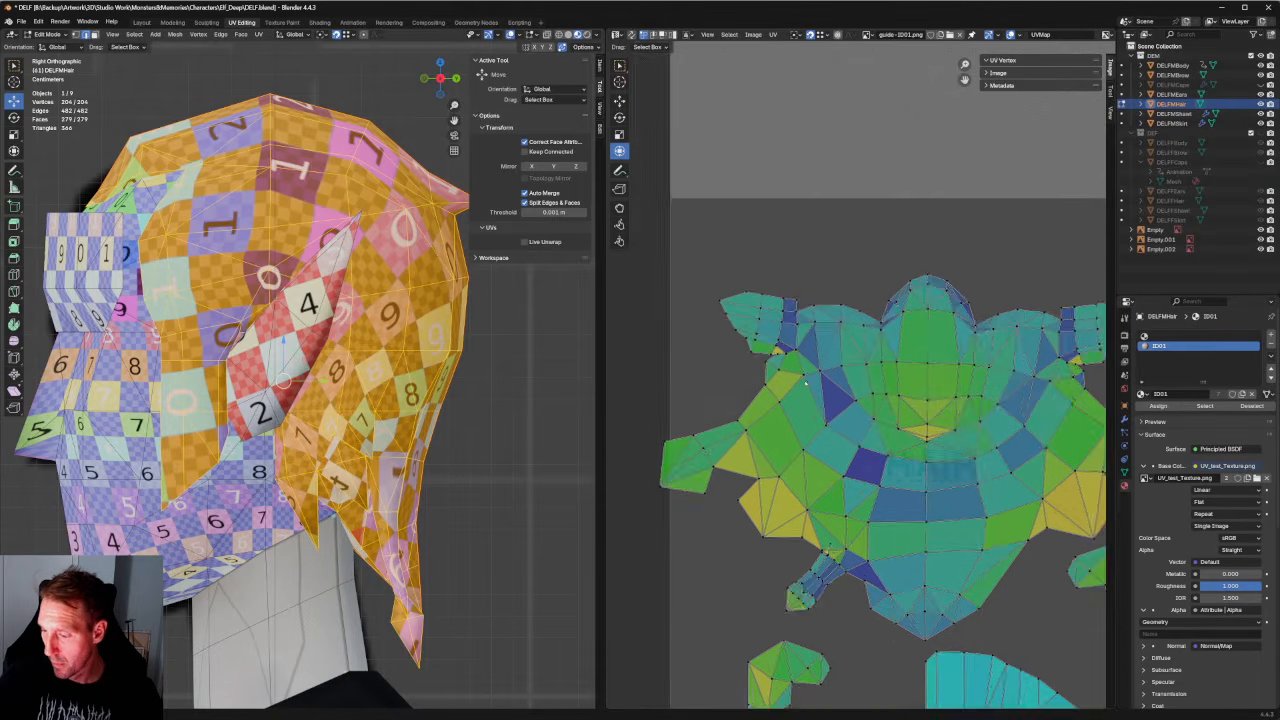
drag(756, 336, 827, 320)
key(u)
click(748, 340)
Unwrap the lower vertices of the upper-right strand, followed by those where its inner column meets the head.
scroll(758, 320, down, 5)
scroll(686, 414, up, 6)
scroll(943, 363, down, 5)
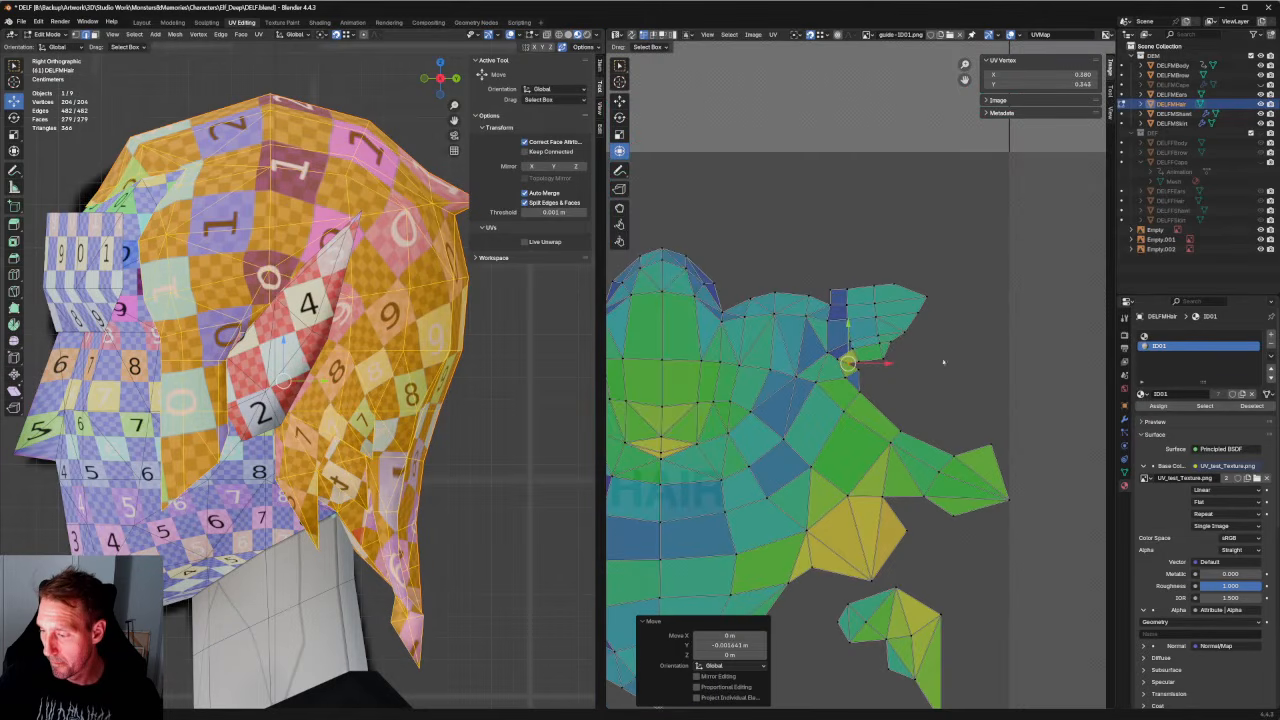
click(876, 356)
right_click(881, 354)
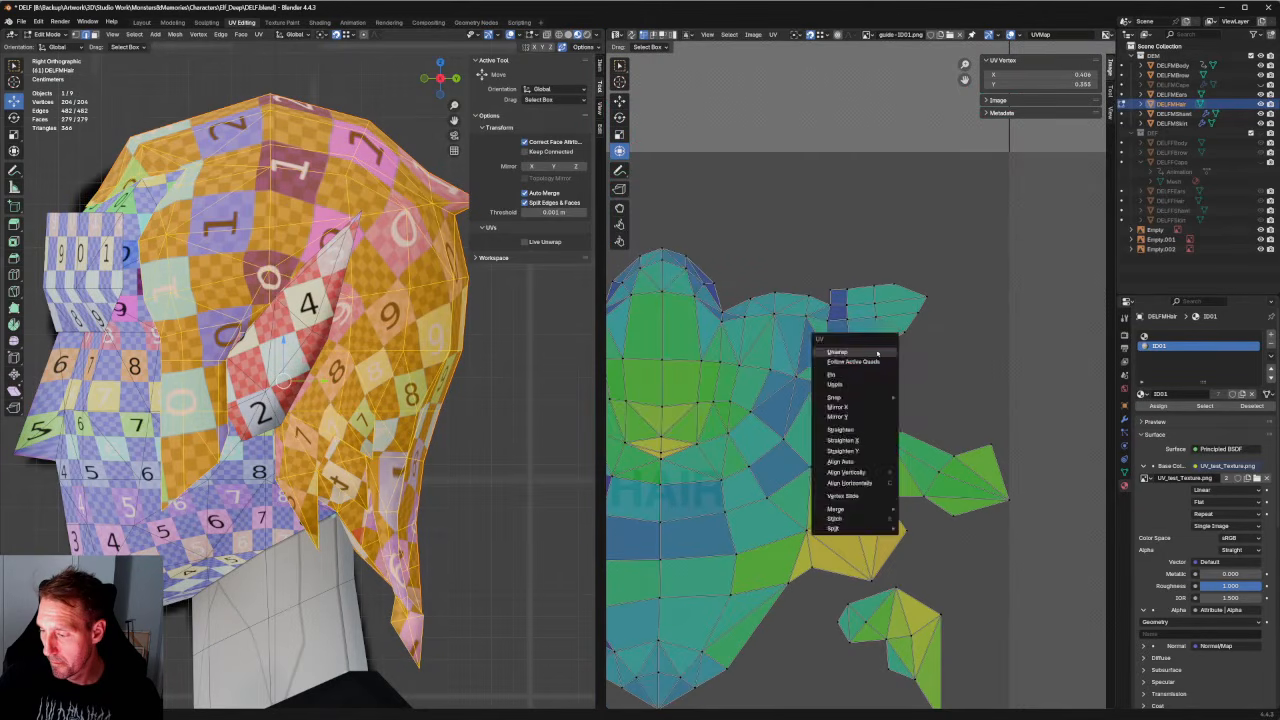
click(838, 352)
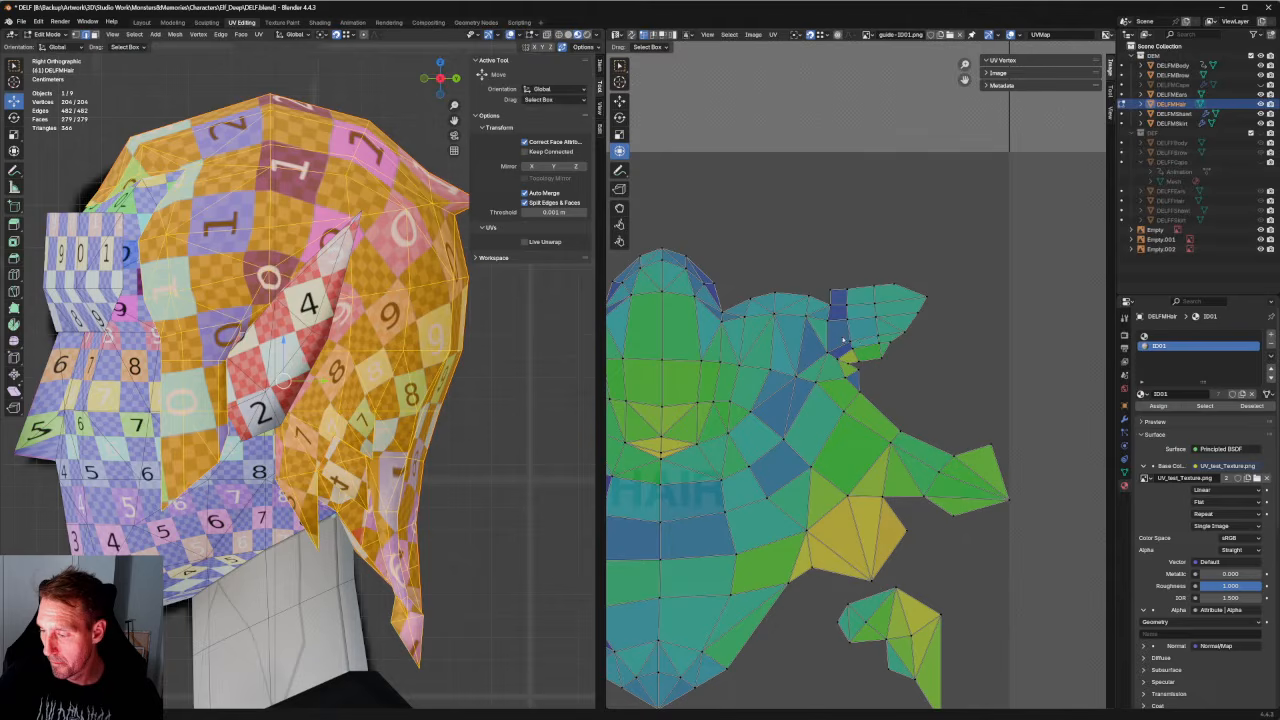
drag(826, 359, 824, 357)
right_click(822, 355)
click(822, 355)
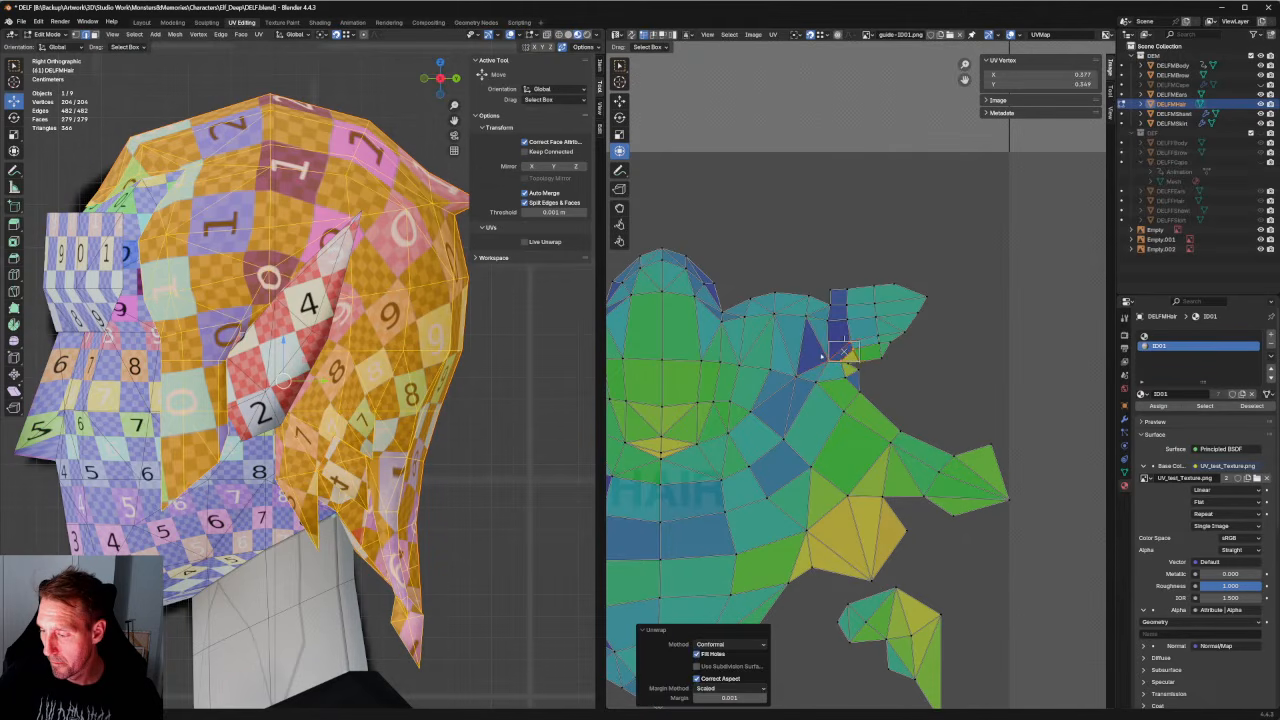
click(902, 353)
Unwrap the vertices where the upper-left strand's inner column meets the head, using the Conformal method.
scroll(899, 353, down, 2)
middle_drag(660, 372, 884, 358)
scroll(880, 350, up, 5)
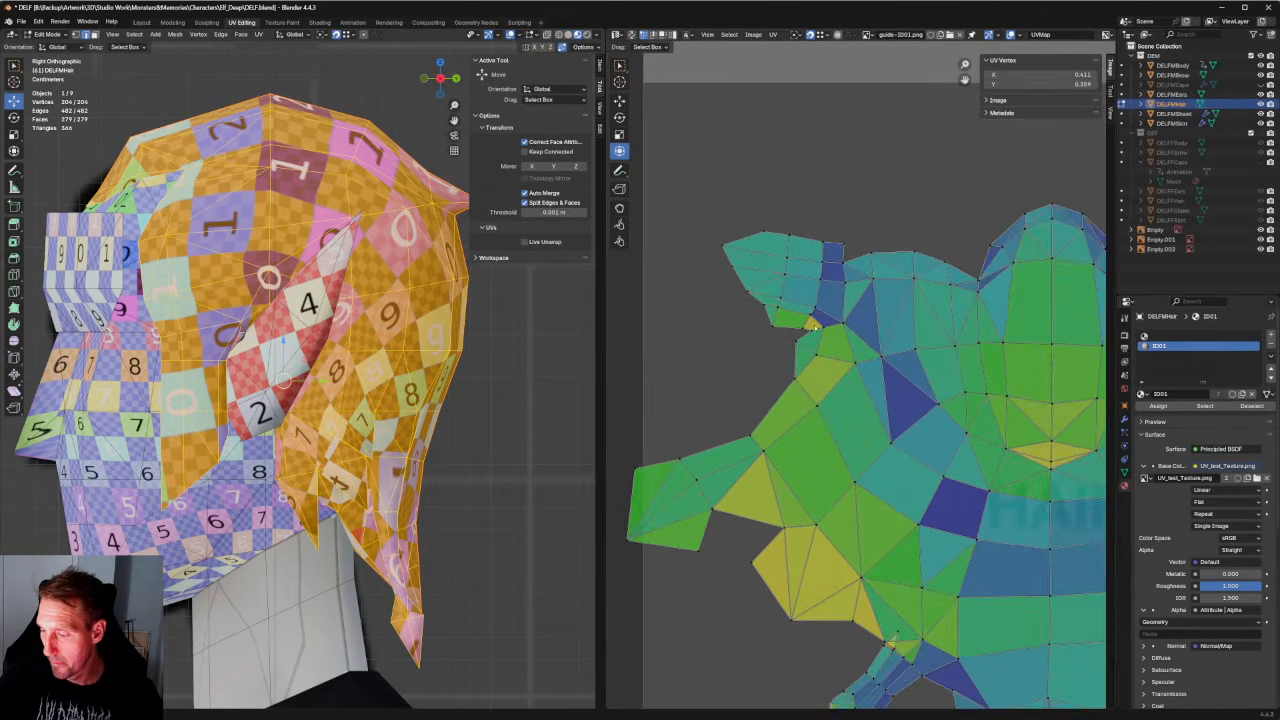
drag(760, 306, 760, 306)
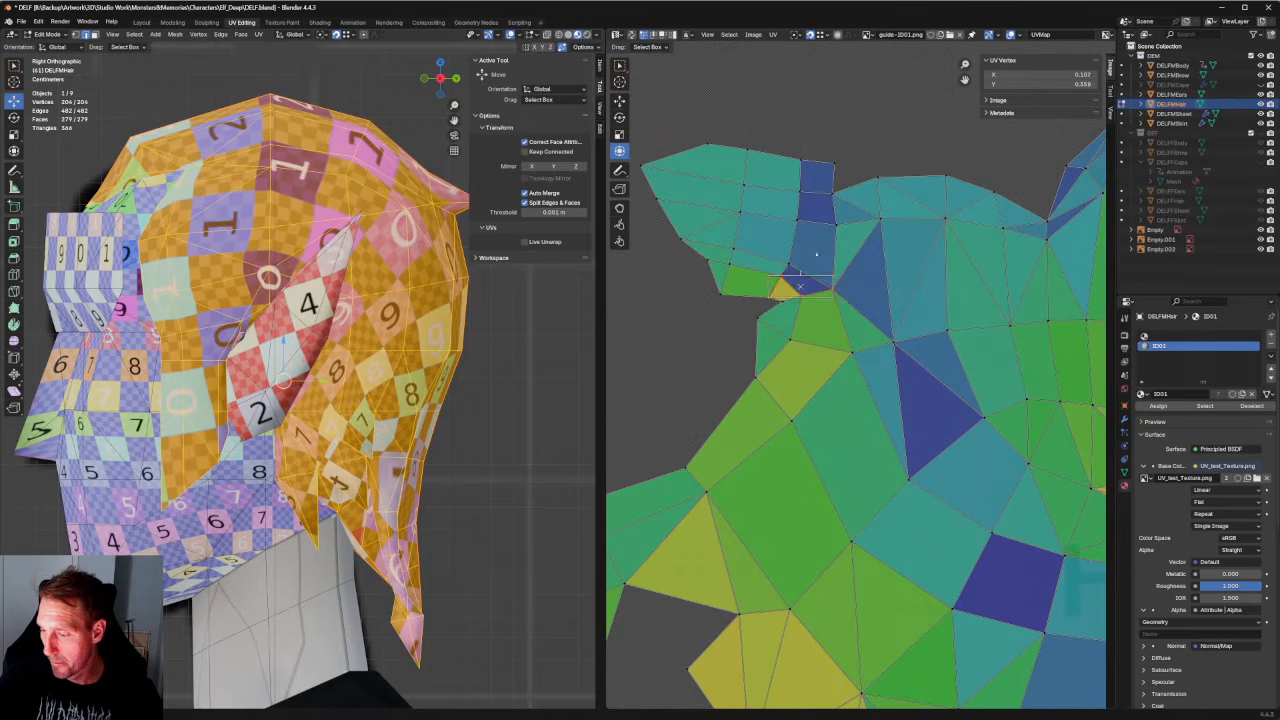
drag(816, 254, 780, 292)
key(u)
click(775, 278)
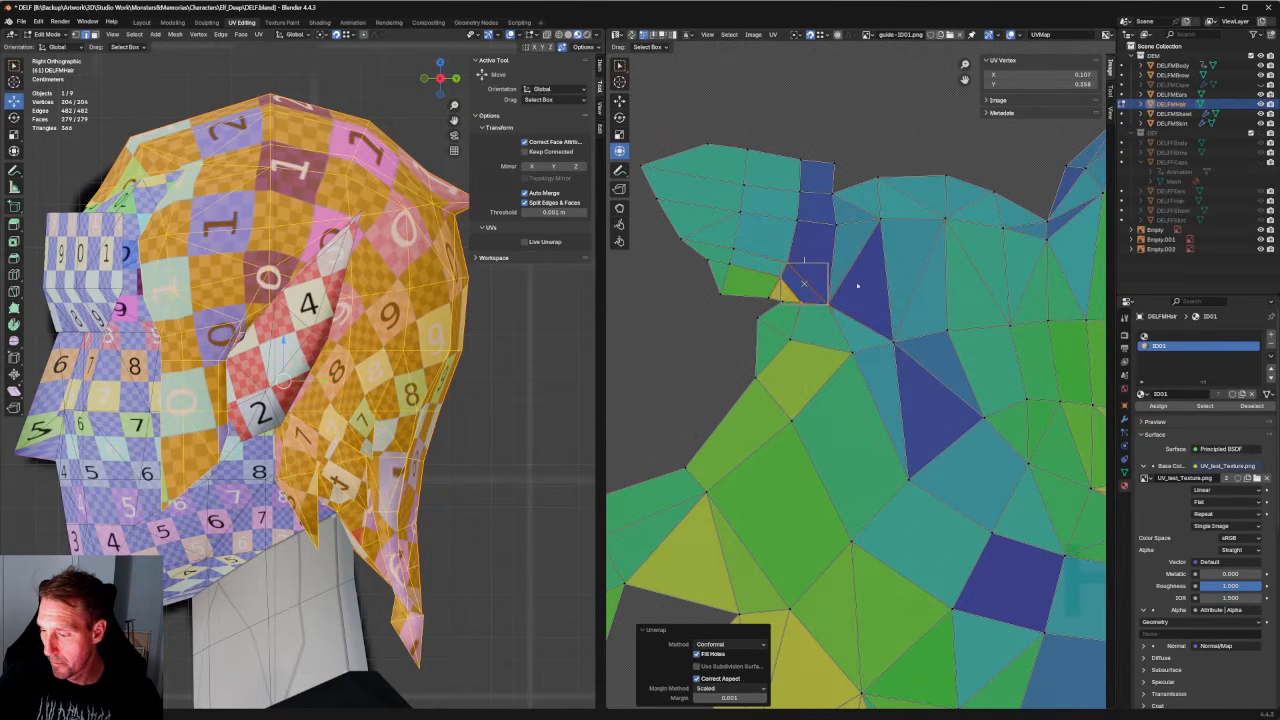
Unwrap the vertices along the head's edge just below the upper-left strand's base, using the Conformal method.
click(809, 290)
drag(774, 334, 787, 338)
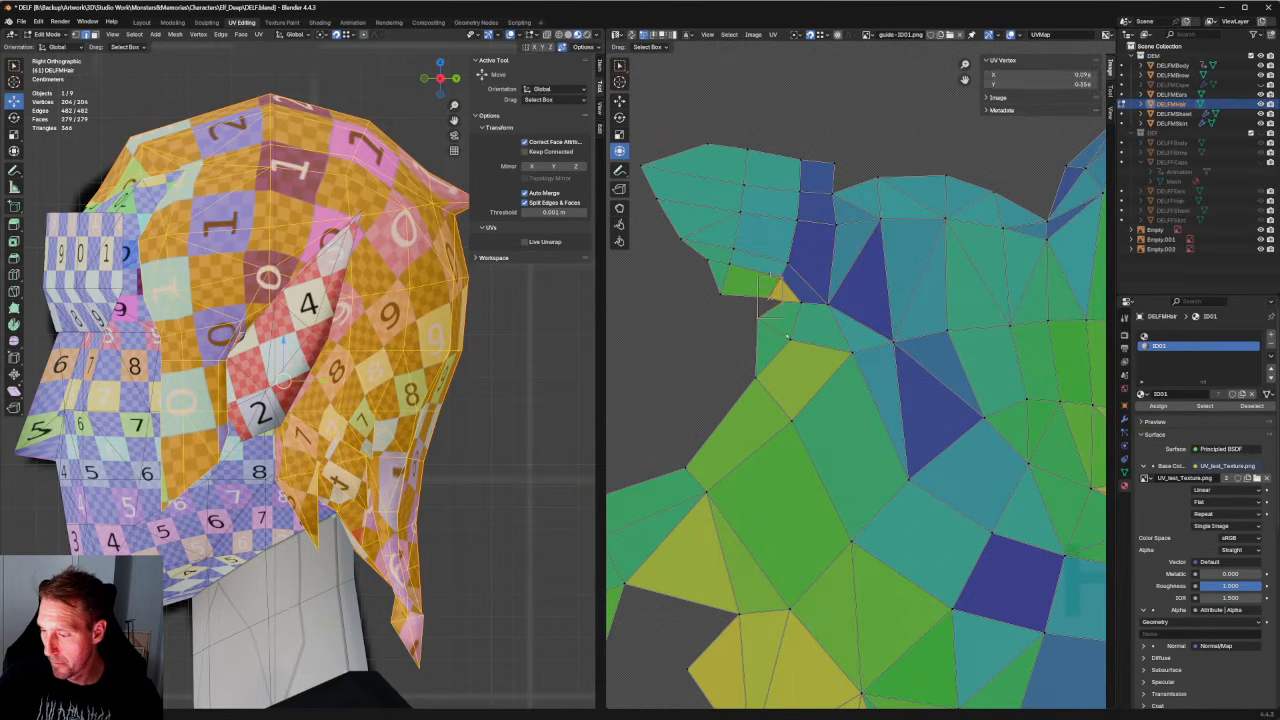
key(u)
click(776, 305)
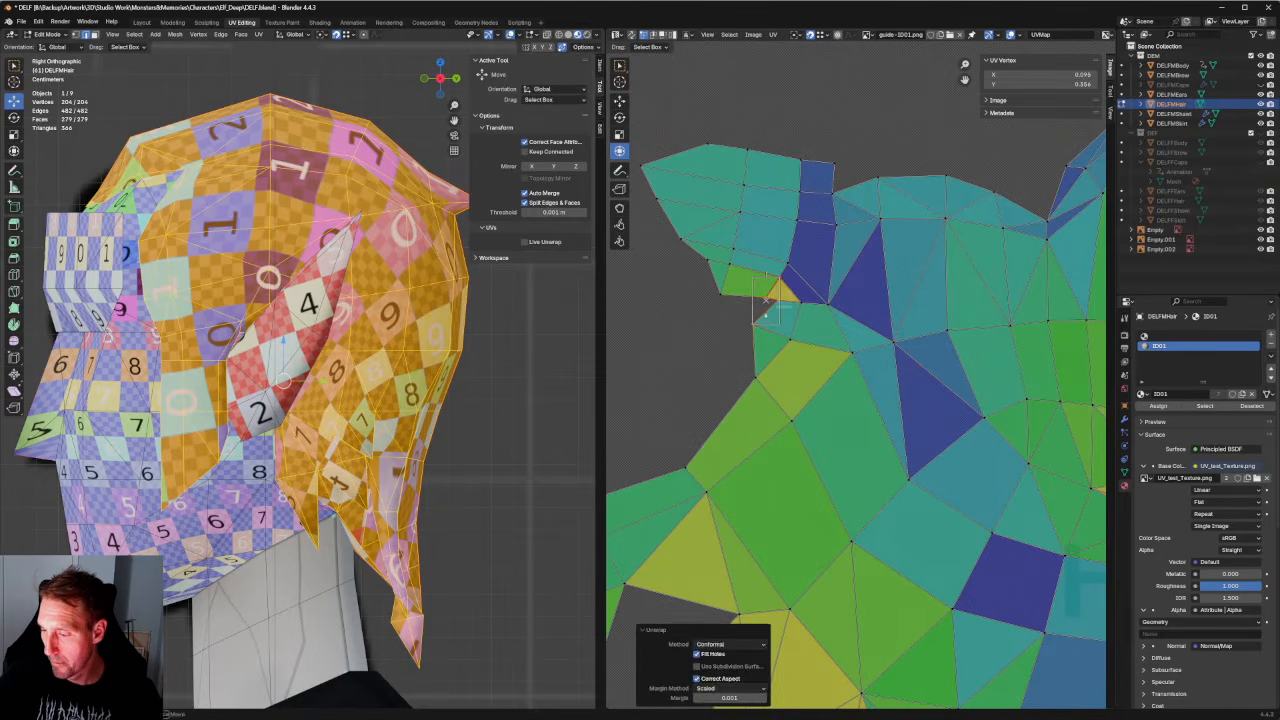
key(ctrl+KP_Add)
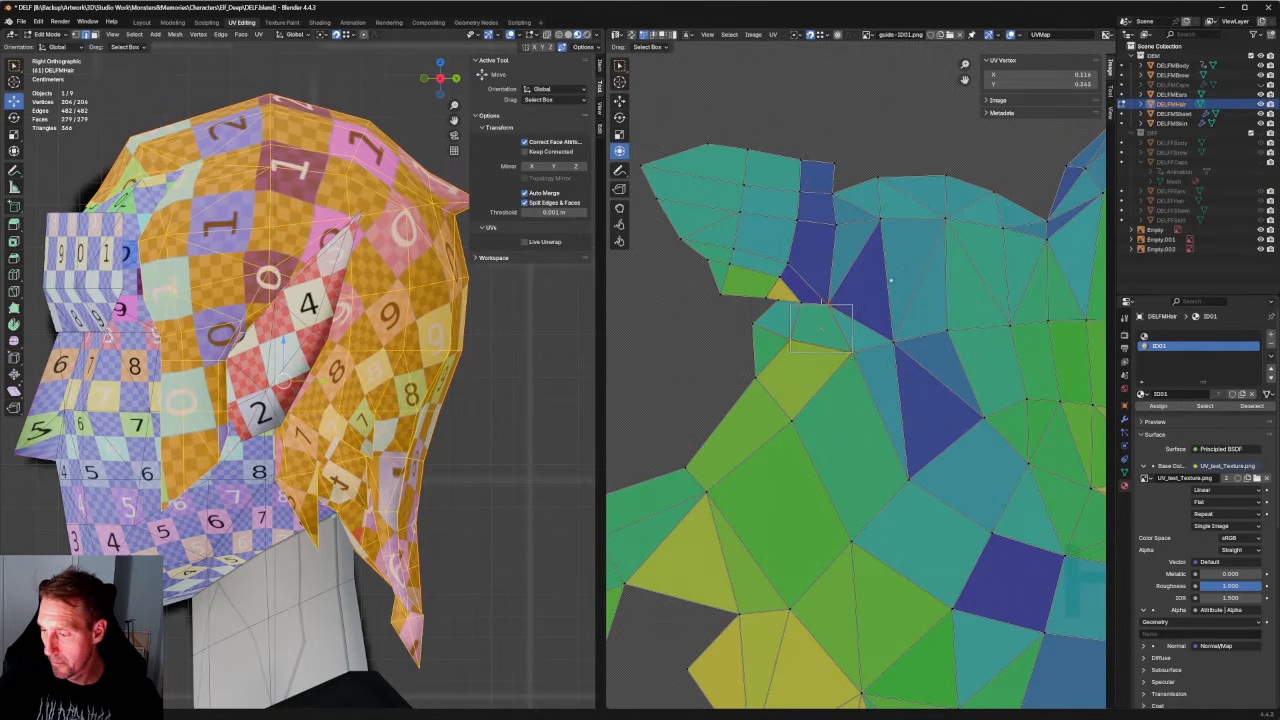
key(u)
click(787, 331)
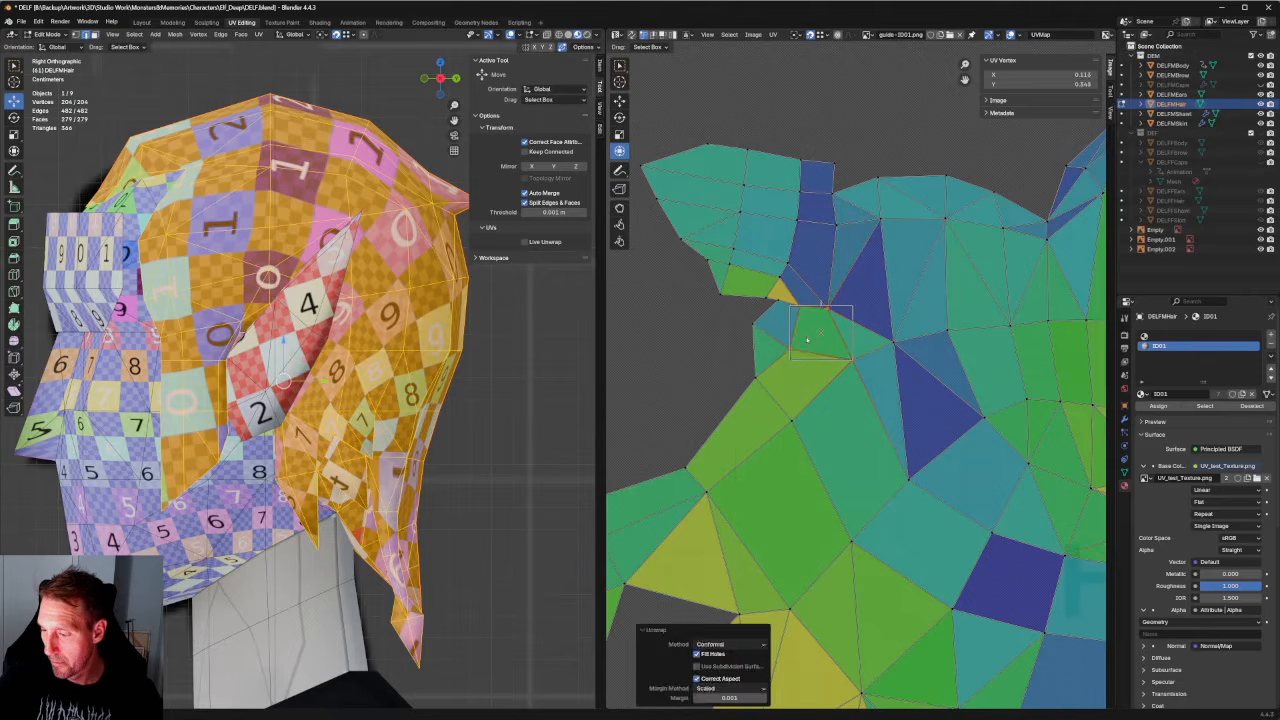
Unwrap the corner vertices where the upper-left strand's lower edge meets the head.
key(alt+a)
click(769, 316)
key(u)
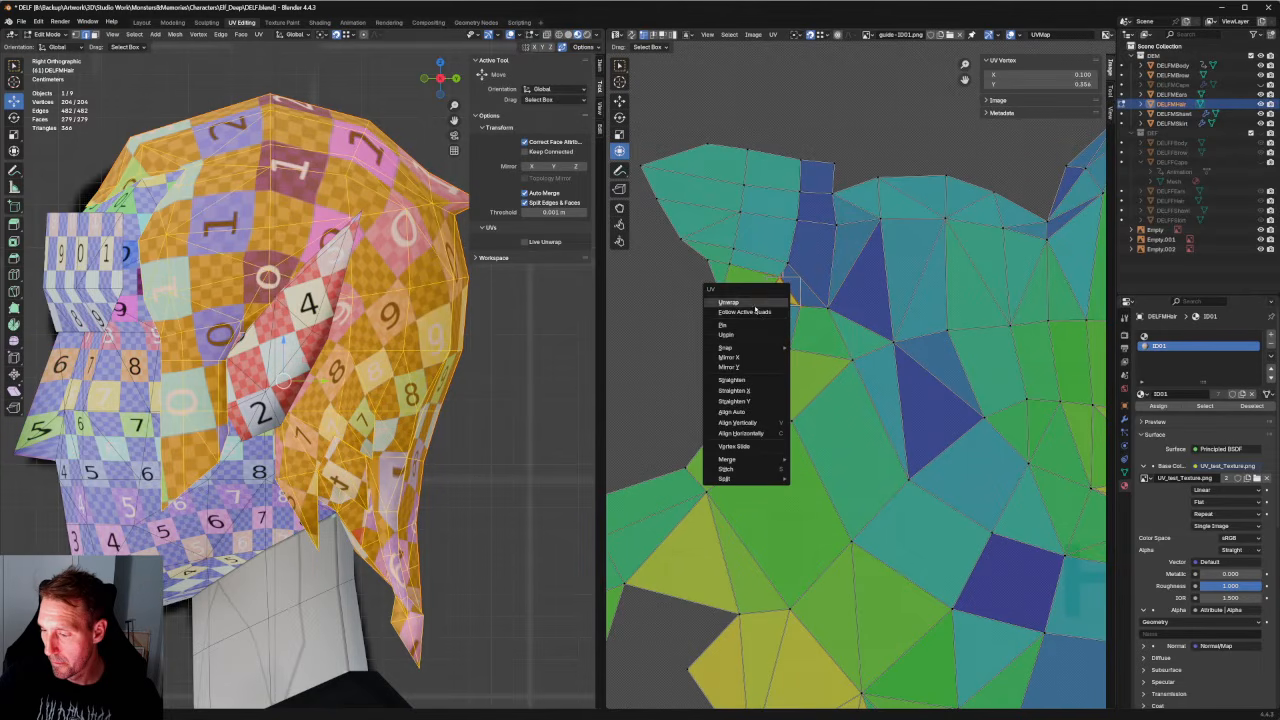
click(757, 310)
scroll(760, 307, down, 3)
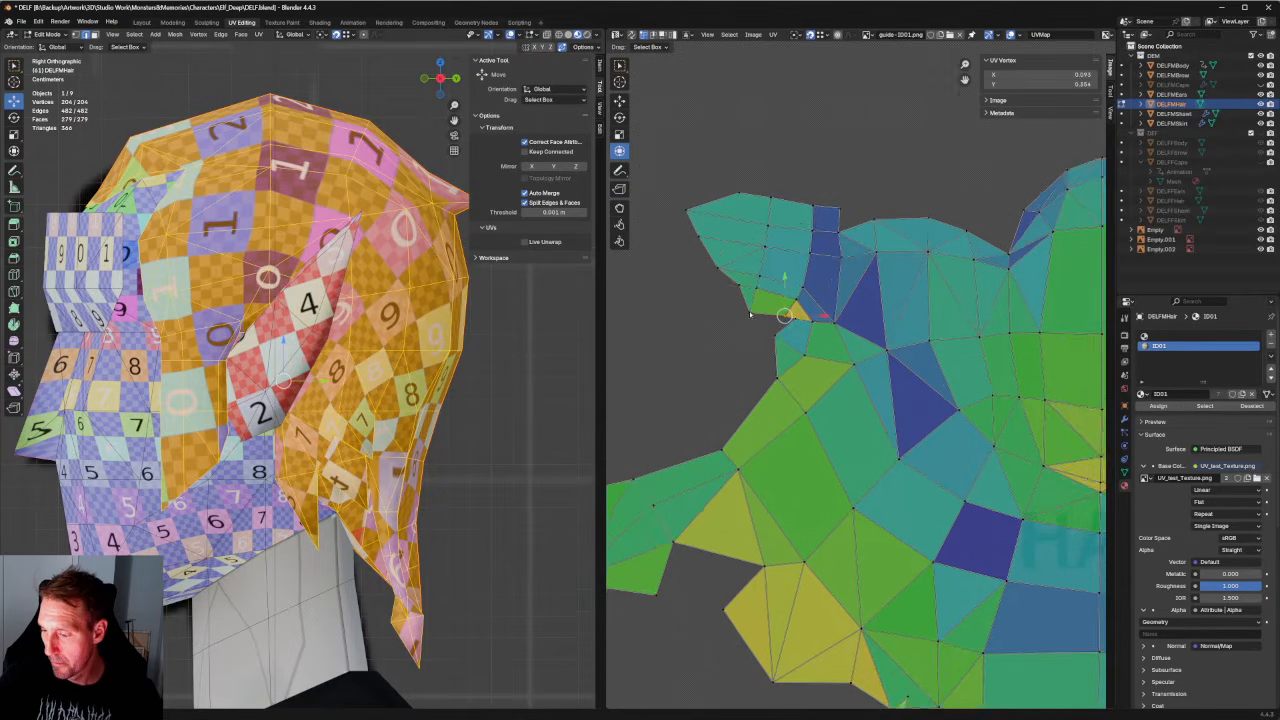
Unwrap the outer vertices of the upper-left strand and clear the selection.
drag(708, 198, 795, 333)
key(u)
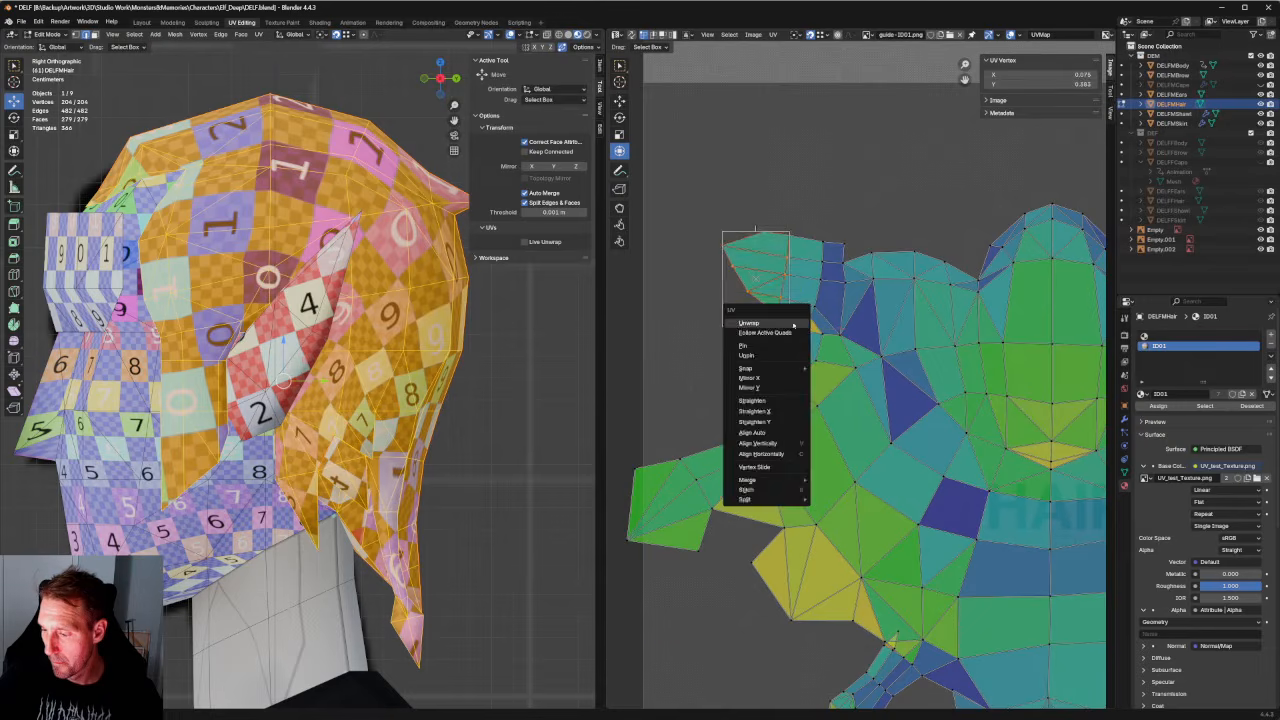
click(795, 328)
scroll(895, 228, down, 3)
click(895, 228)
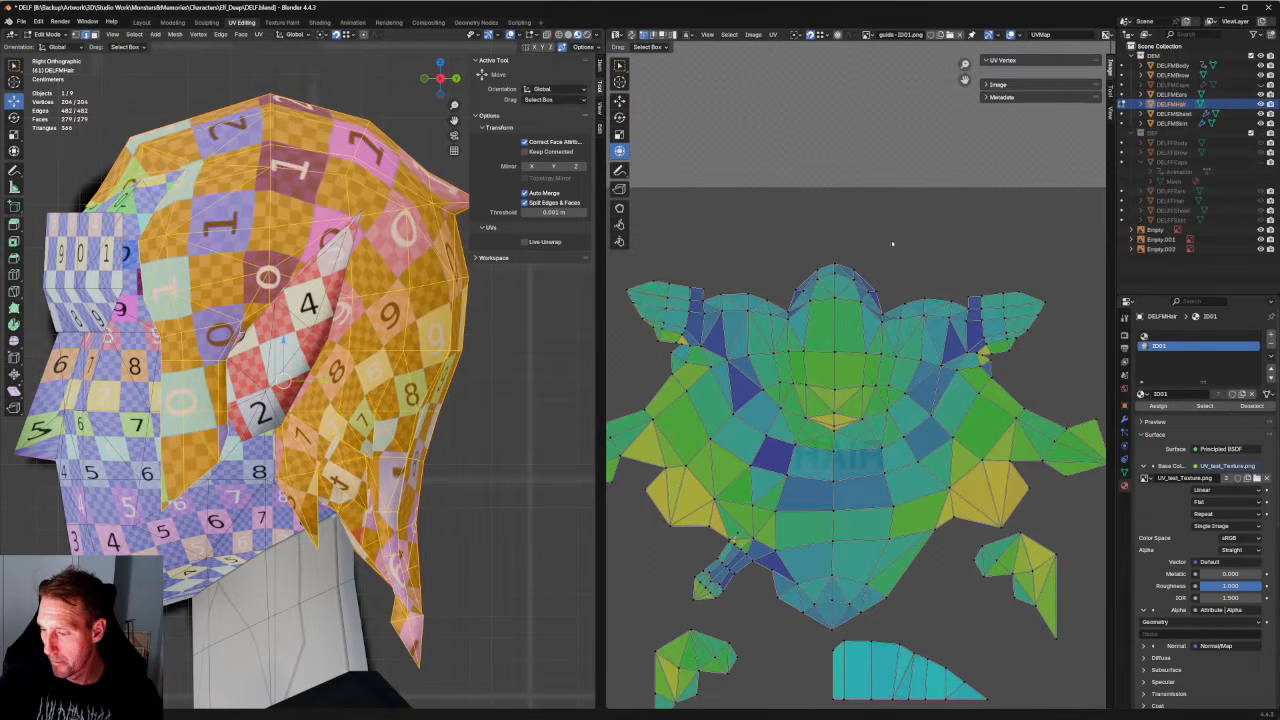
Nudge the boundary vertex on the left side of the head's lower tip slightly outward.
scroll(949, 308, down, 3)
scroll(949, 316, up, 4)
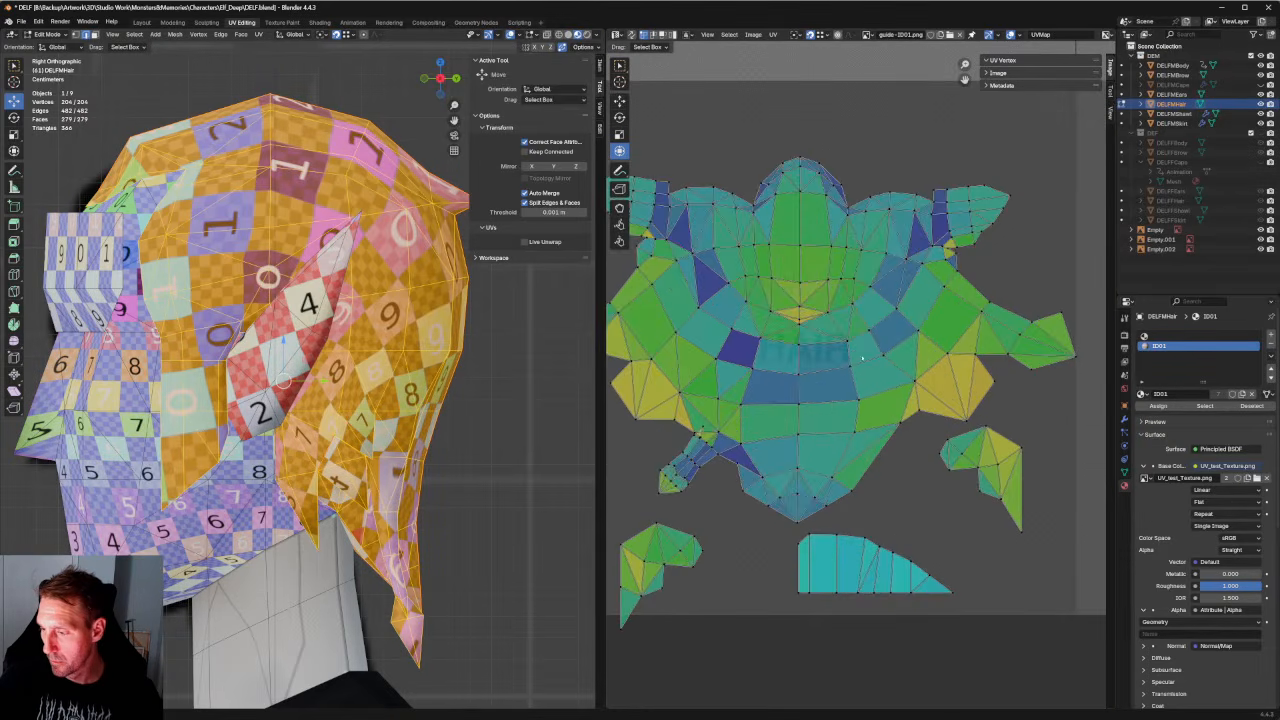
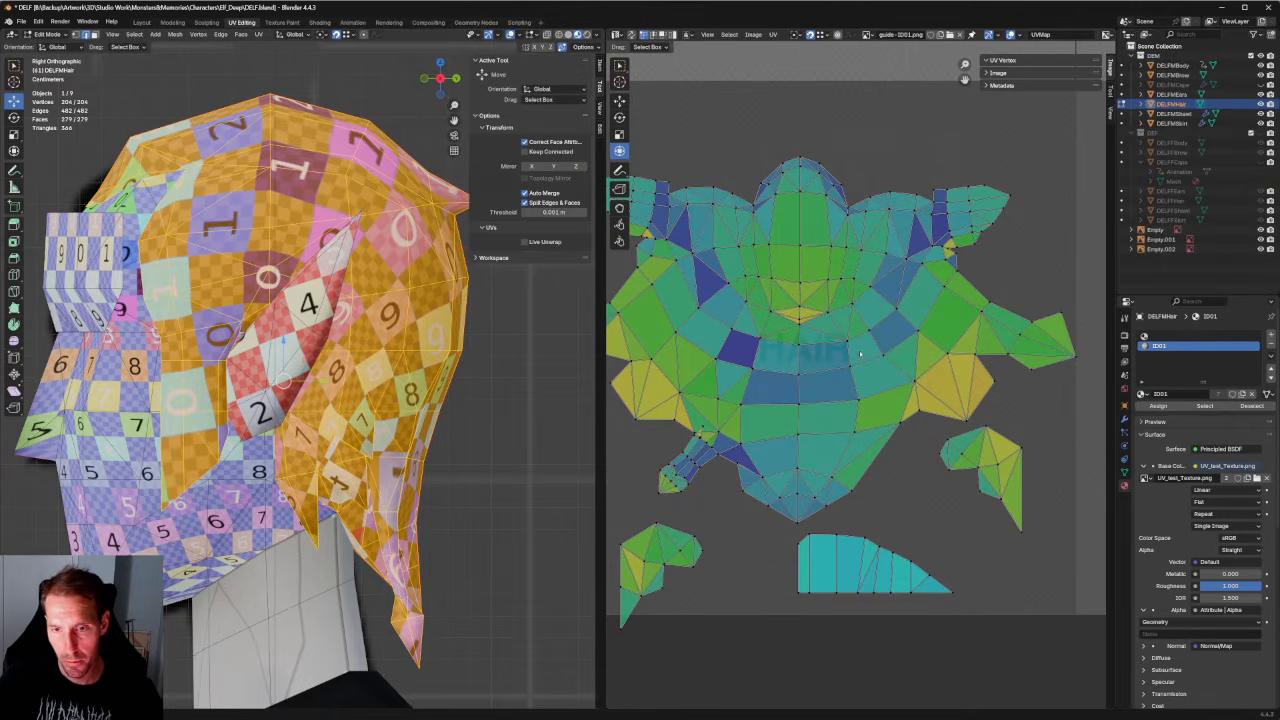
scroll(859, 353, down, 1)
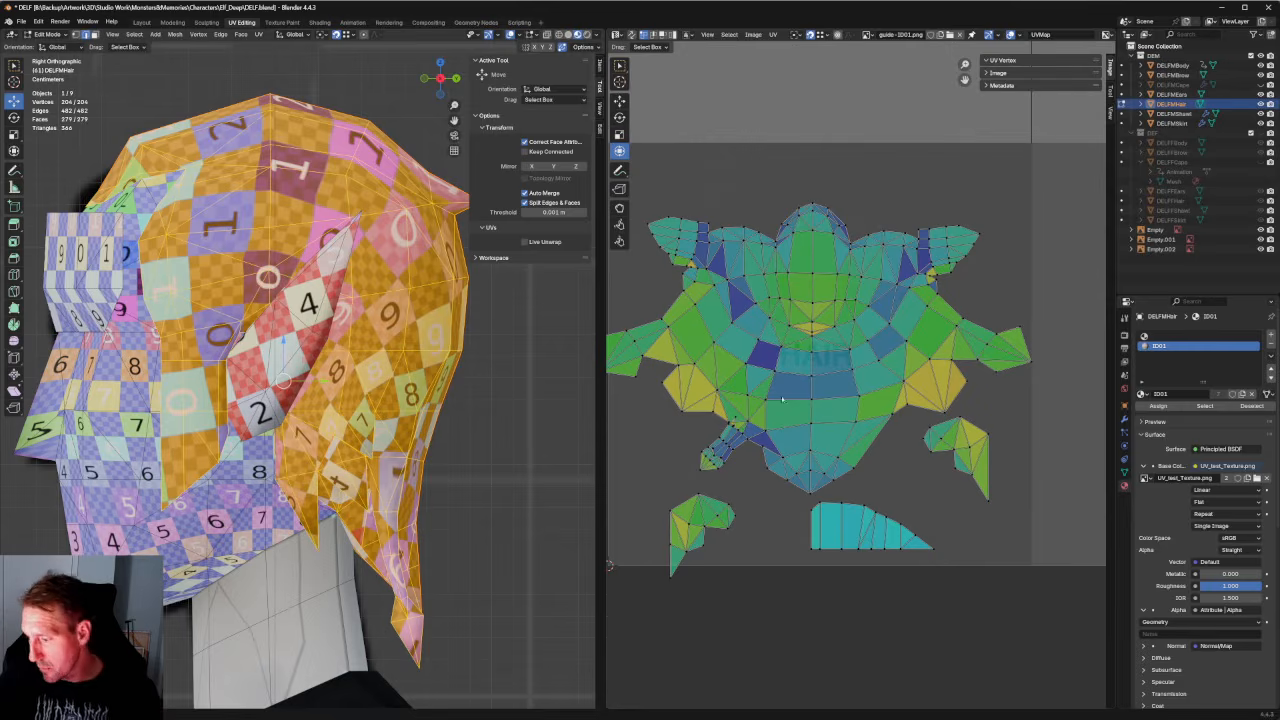
scroll(745, 449, up, 5)
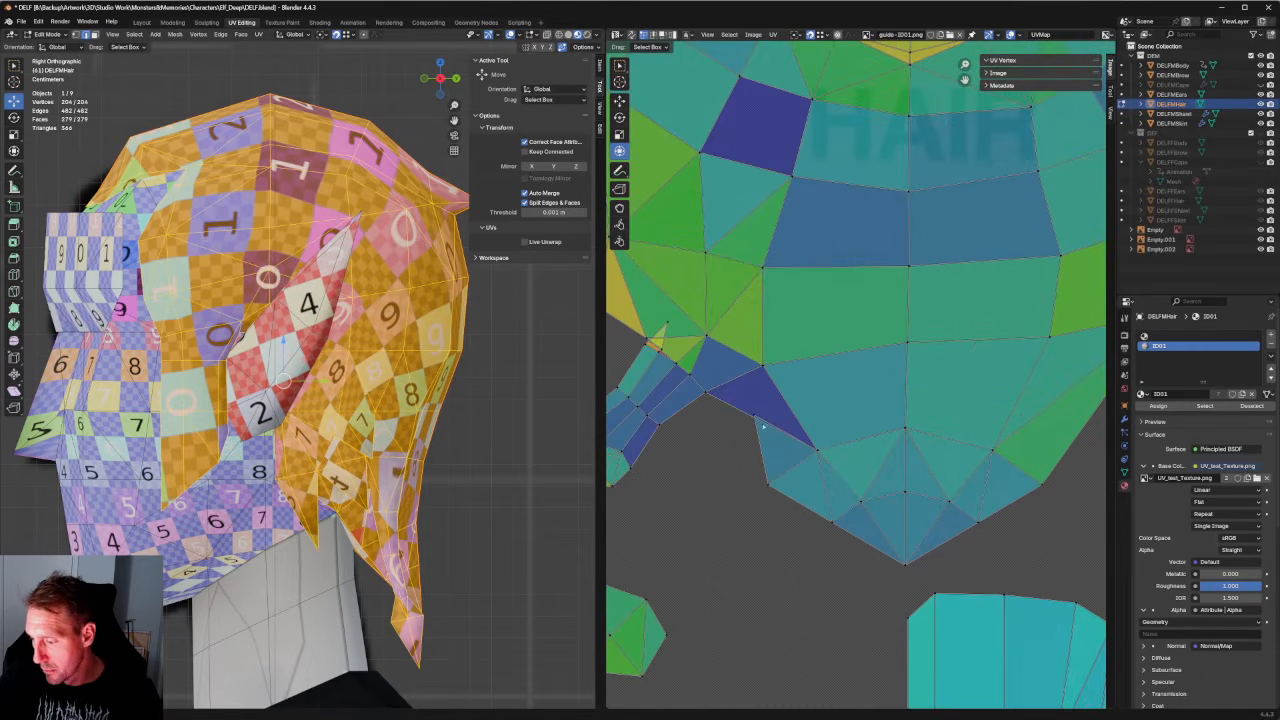
mouse_move(763, 427)
mouse_down()
mouse_move(751, 410)
mouse_move(751, 426)
mouse_up()
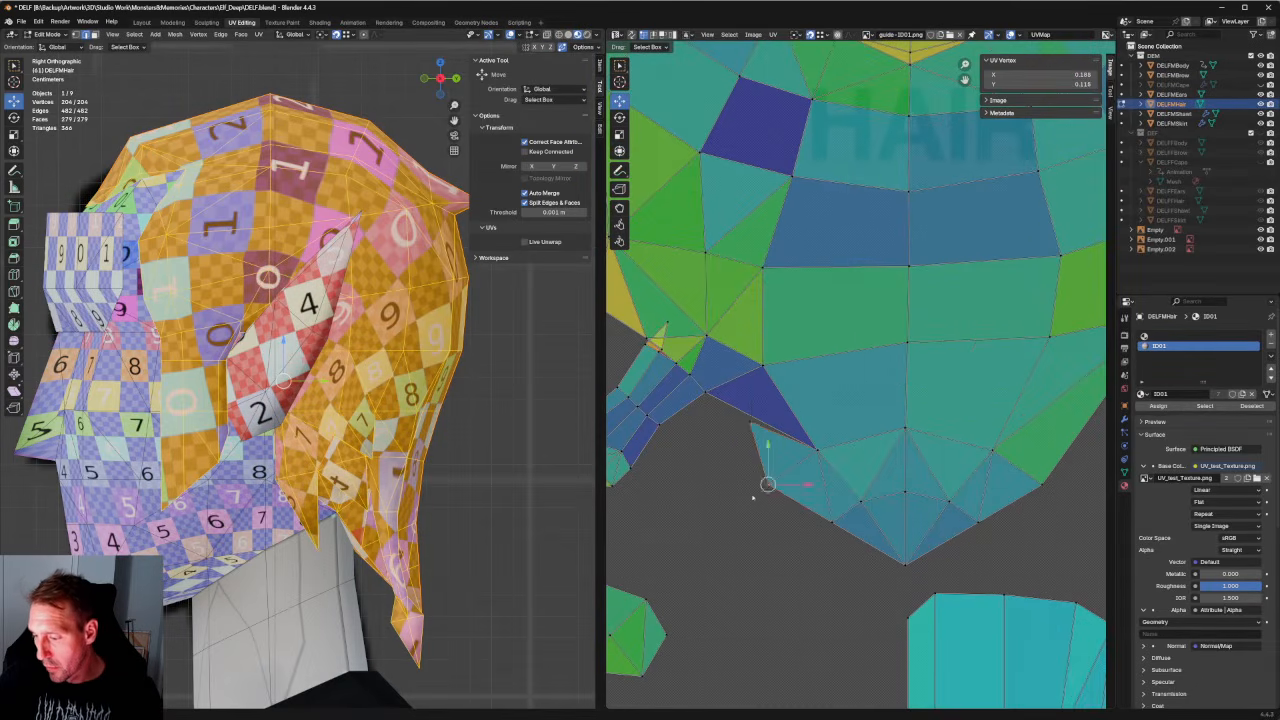
Move the overlapping vertex at the small lower-left strand's base onto the head's outer edge and unwrap the adjoining base vertices.
scroll(751, 426, down, 3)
scroll(760, 440, up, 6)
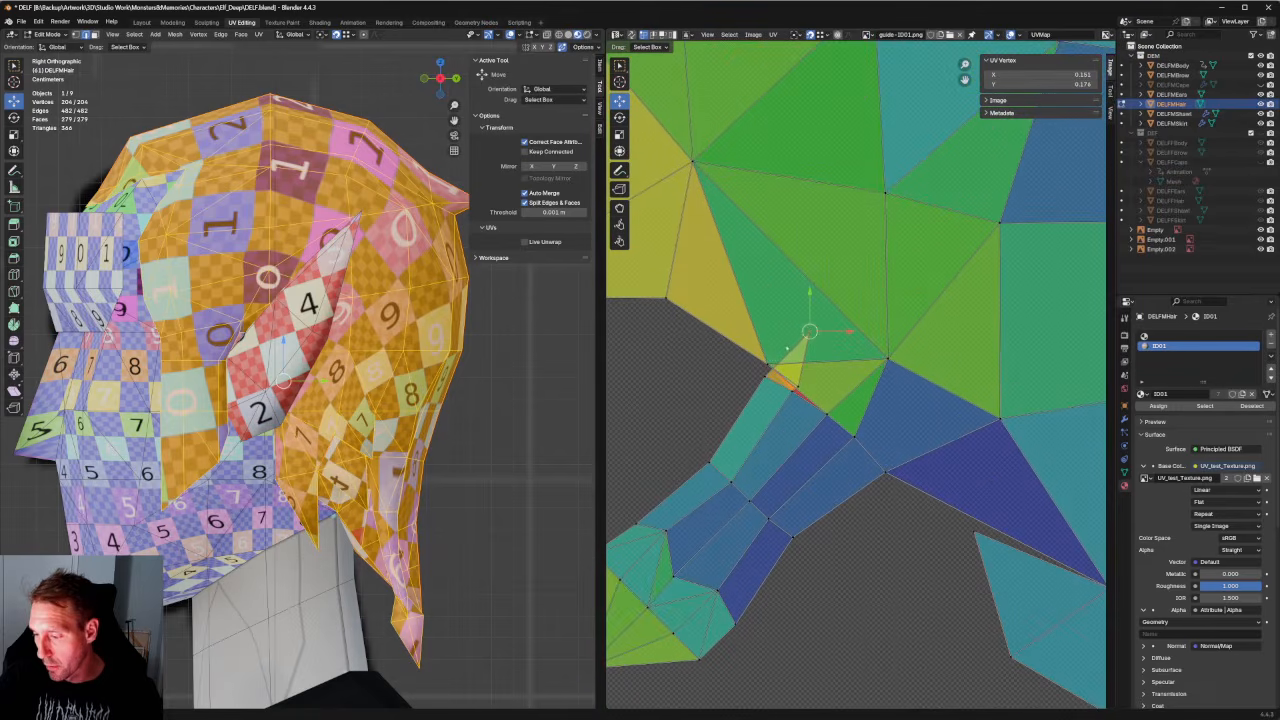
drag(786, 347, 769, 392)
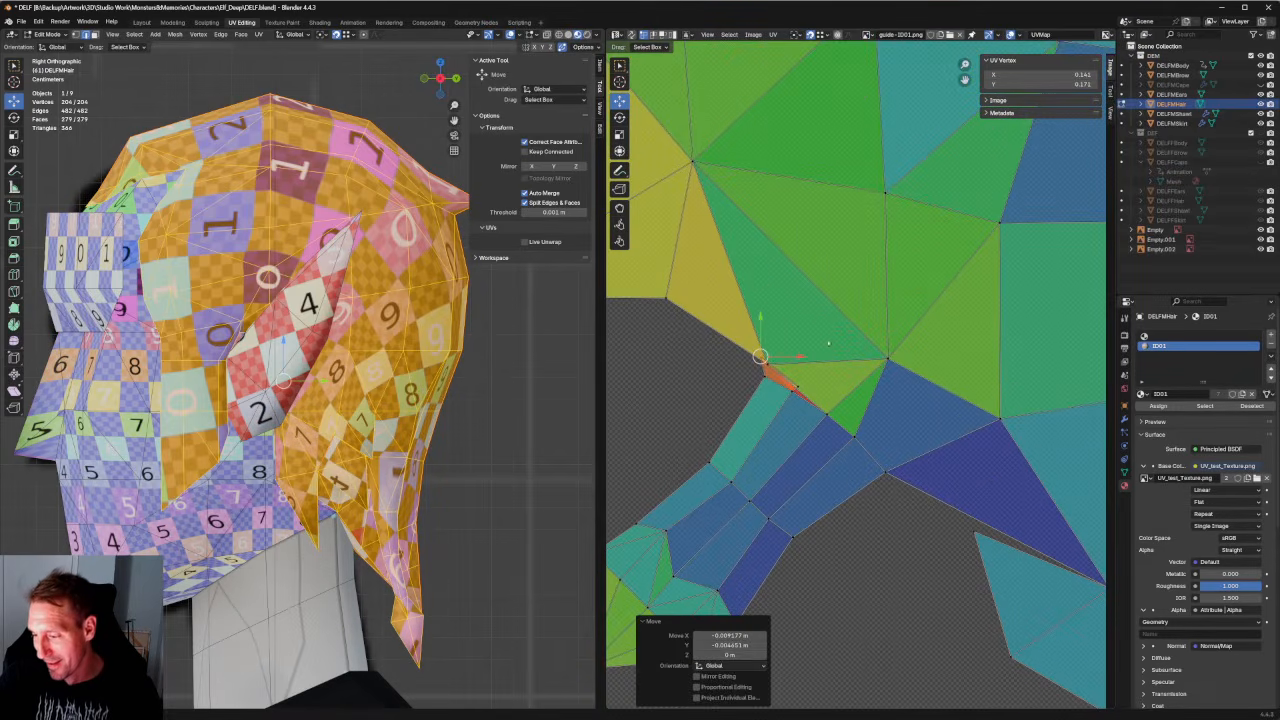
right_click(769, 400)
click(752, 400)
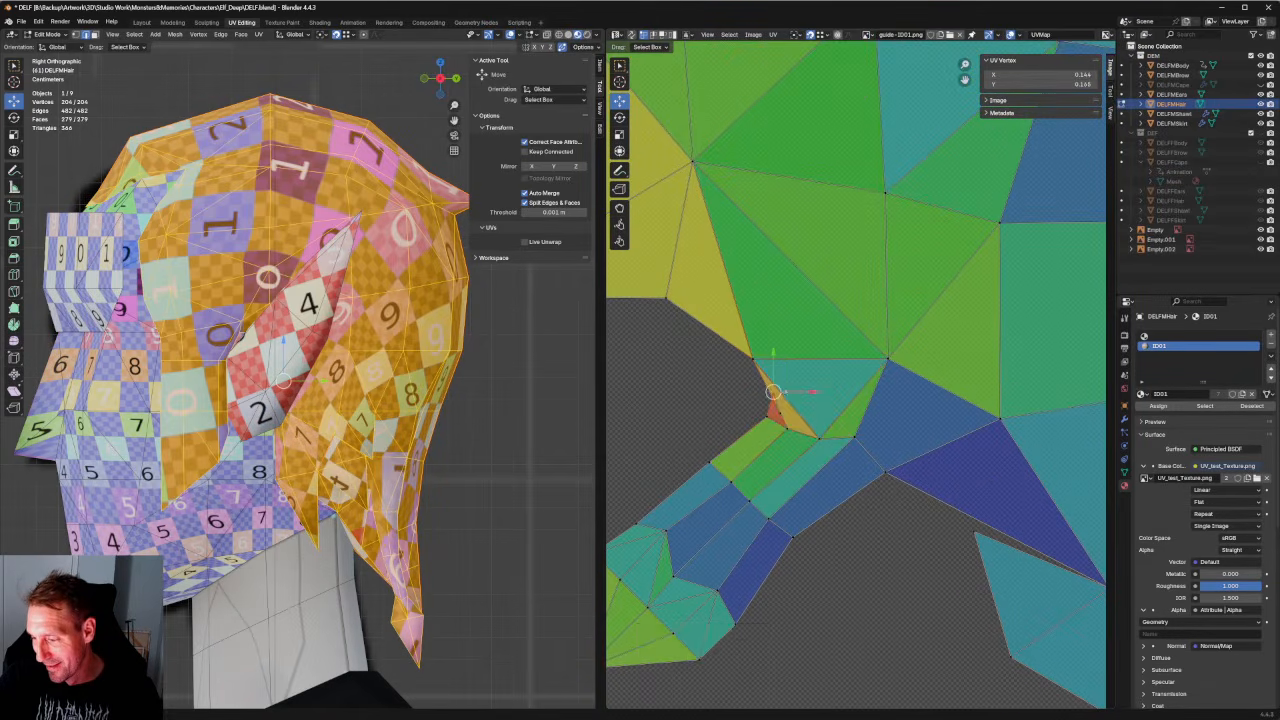
Unwrap the vertices running from the small lower-left strand's base into its column.
drag(773, 391, 906, 624)
right_click(723, 426)
click(723, 426)
Unwrap the whole small lower-left strand together with the vertices joining it to the head, using the Conformal method.
drag(765, 320, 984, 455)
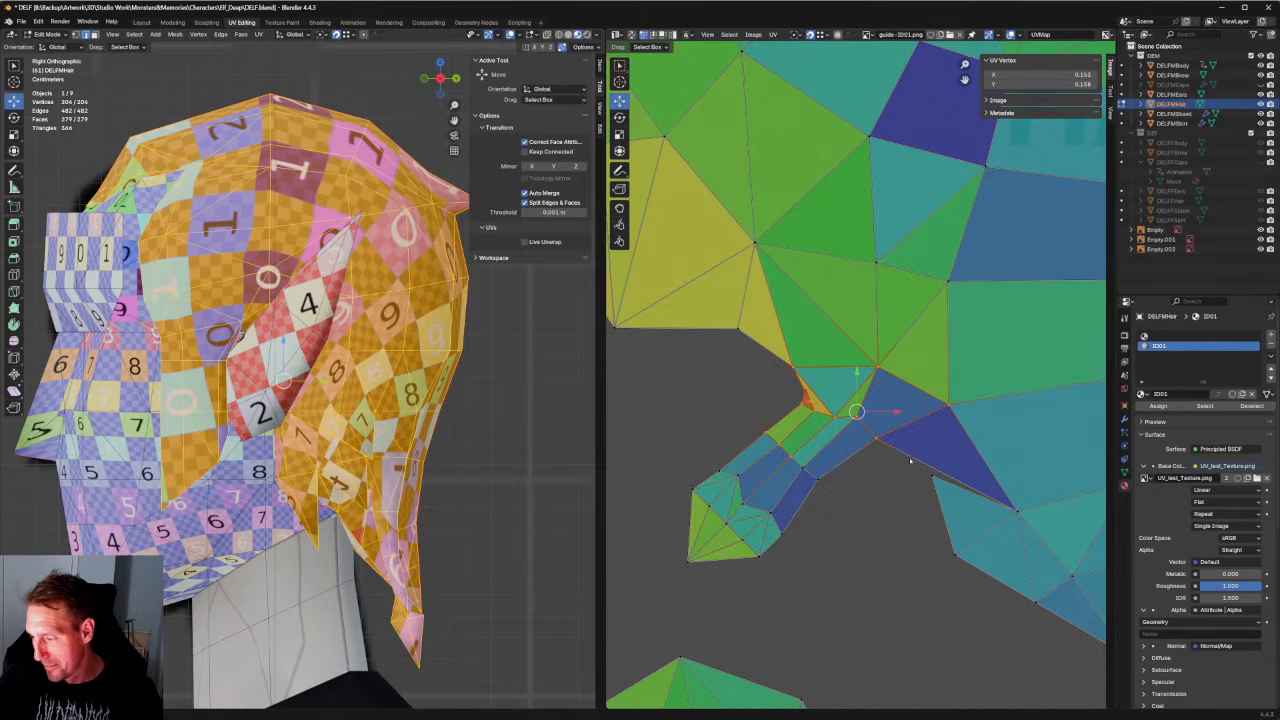
drag(670, 406, 867, 632)
right_click(753, 488)
click(734, 495)
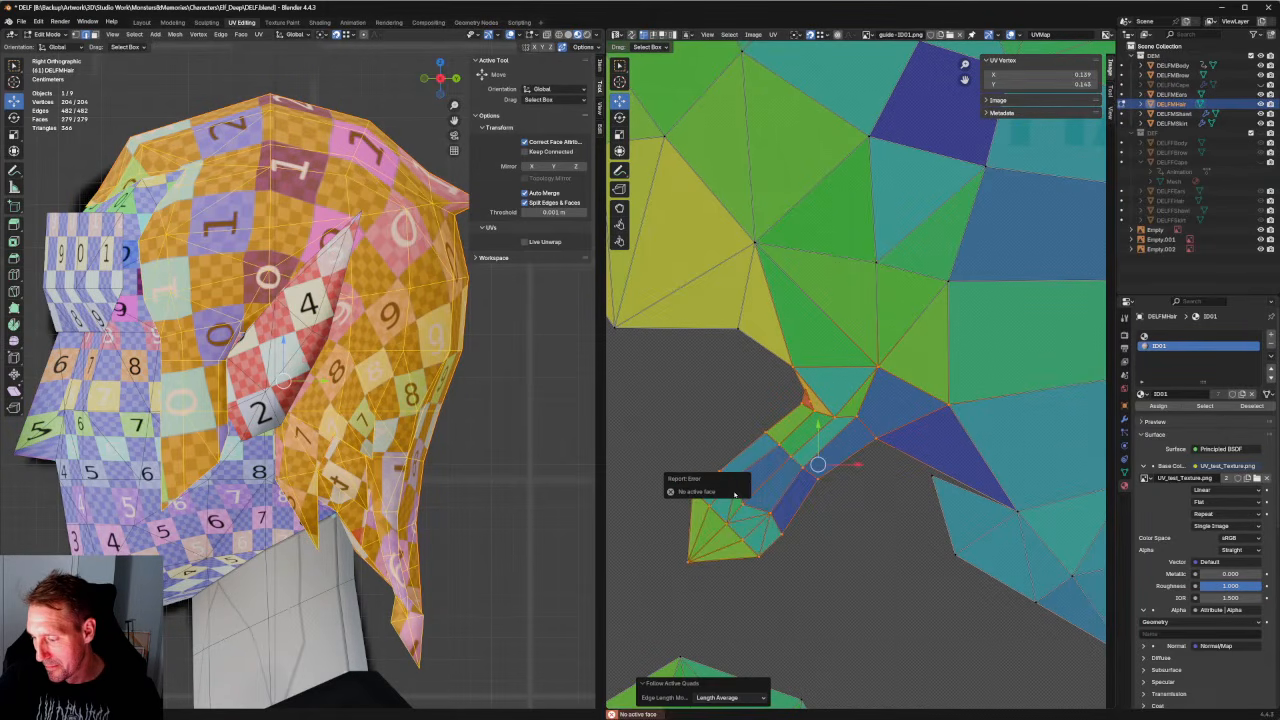
right_click(740, 445)
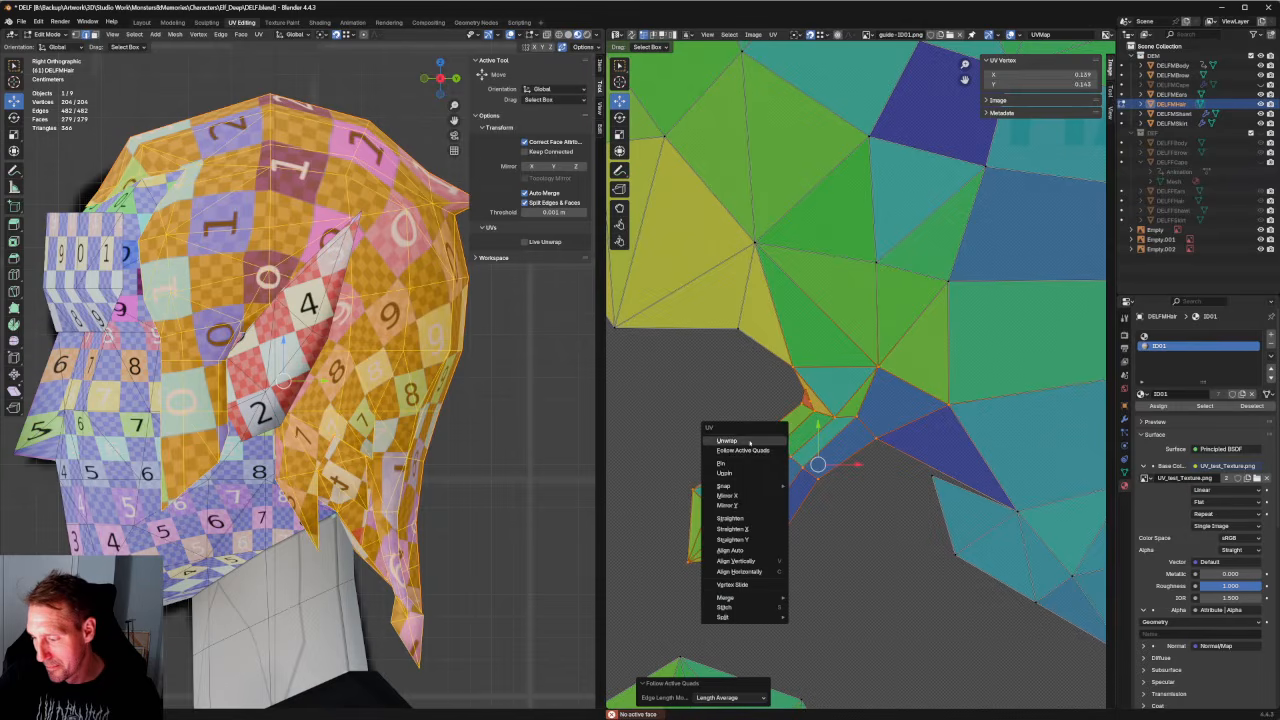
click(752, 446)
scroll(782, 436, down, 4)
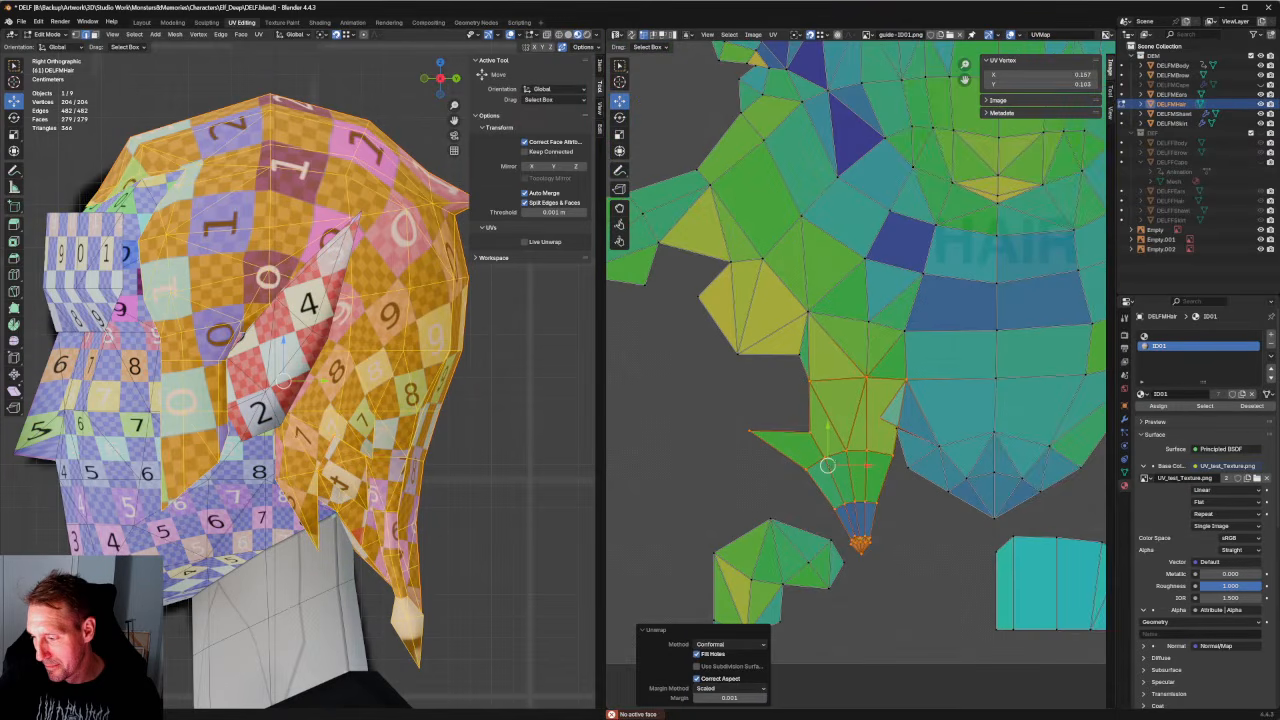
Move the overlapping vertex between the lower-left strand and the head about 0.011 m along X to clear the overlap.
middle_drag(905, 401, 804, 413)
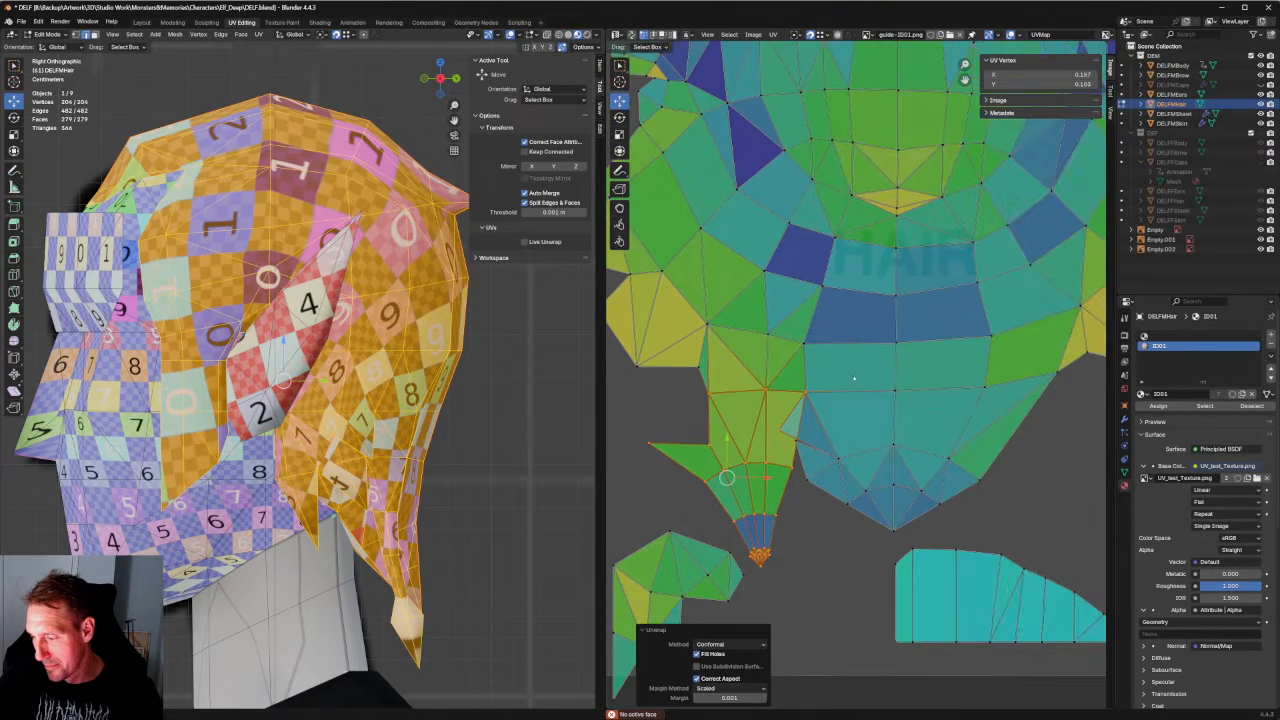
drag(865, 371, 767, 484)
right_click(767, 455)
click(769, 458)
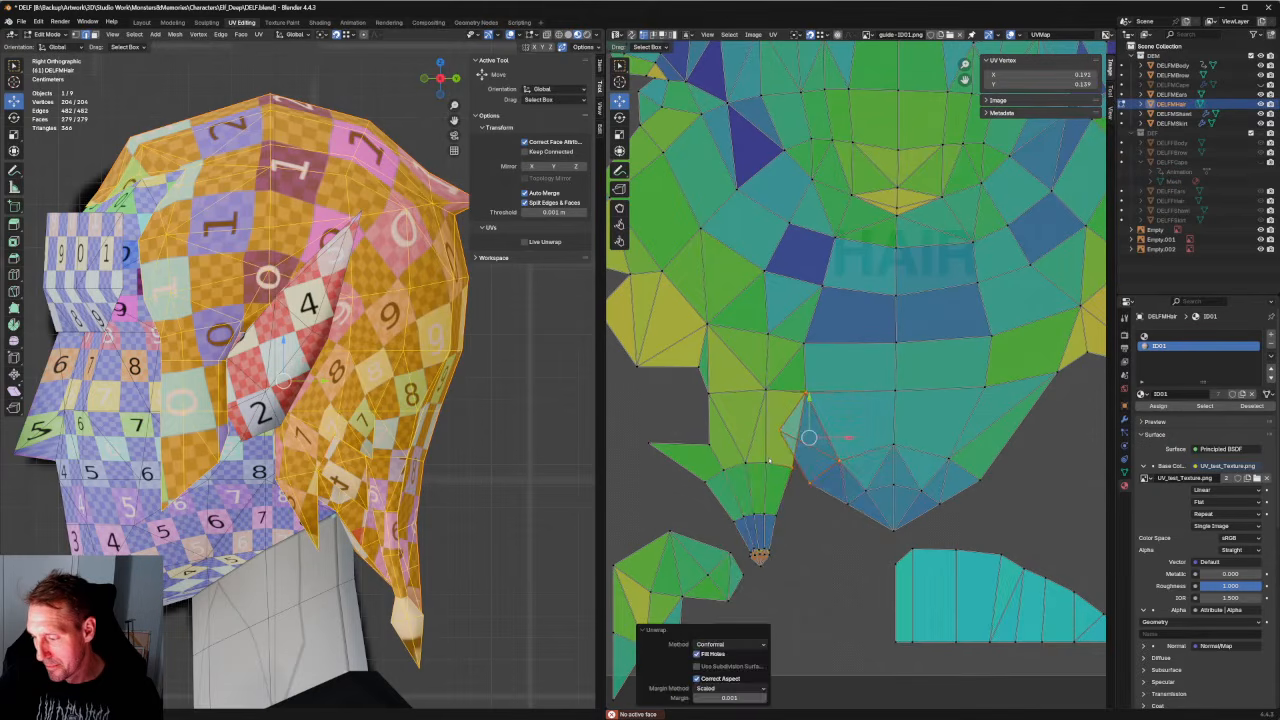
key(ctrl+z)
key(g)
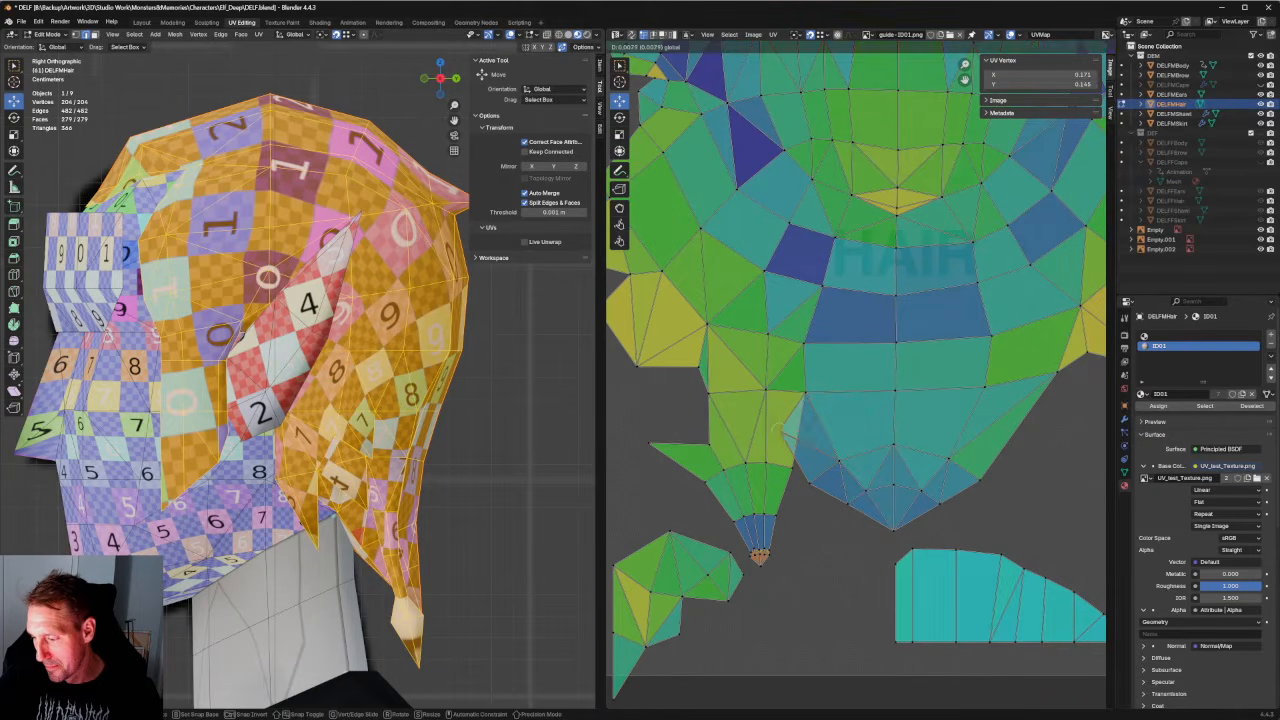
click(823, 434)
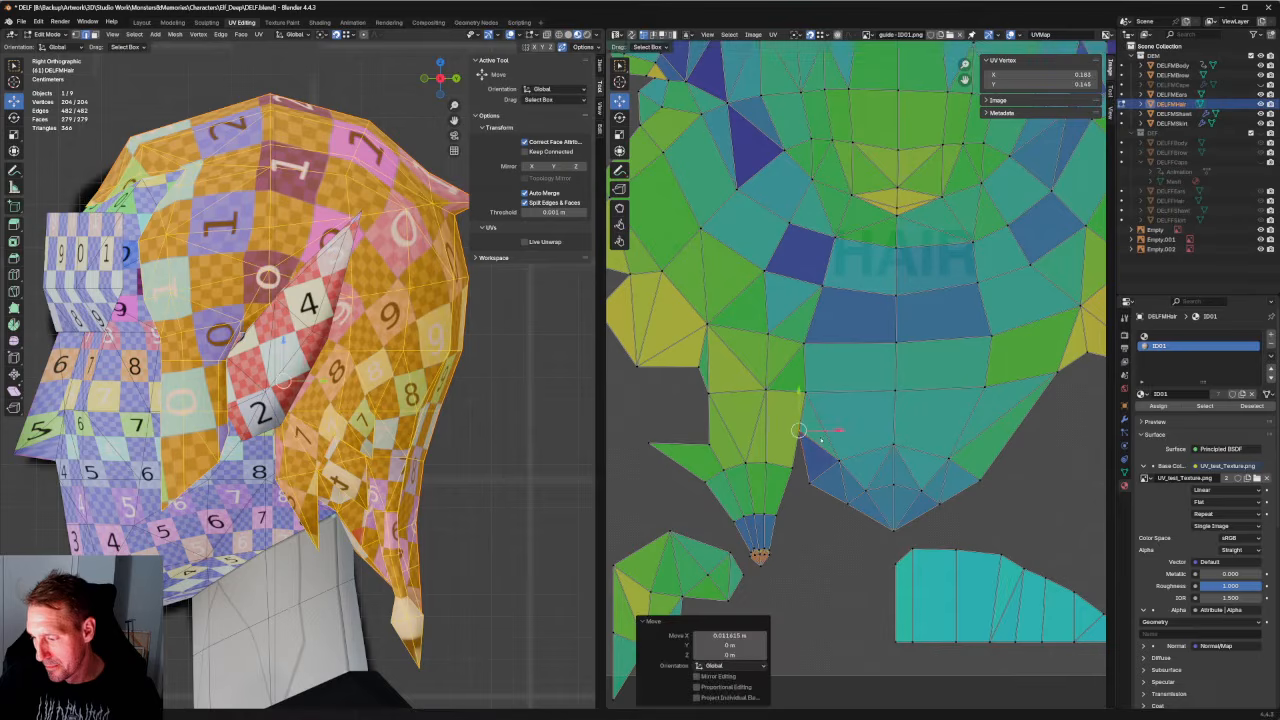
Unwrap all vertices of the head's lower tip with the Conformal method.
drag(847, 445, 787, 511)
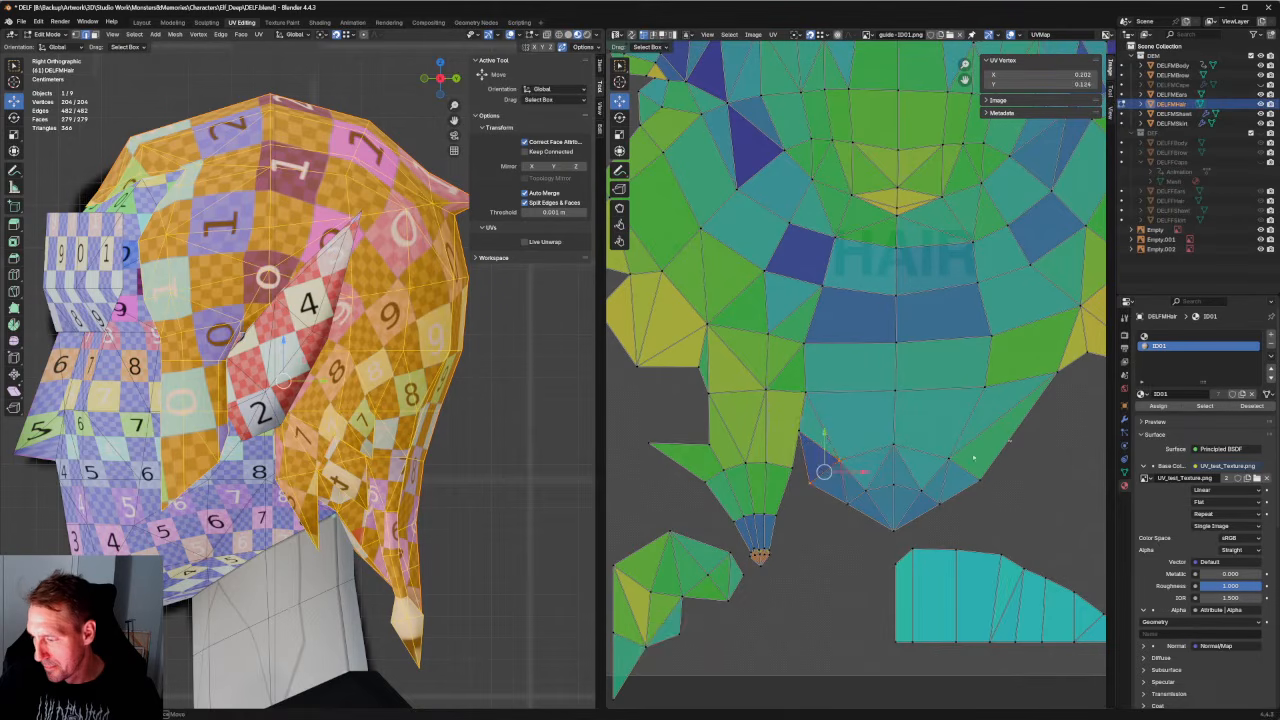
drag(1010, 441, 797, 544)
right_click(813, 489)
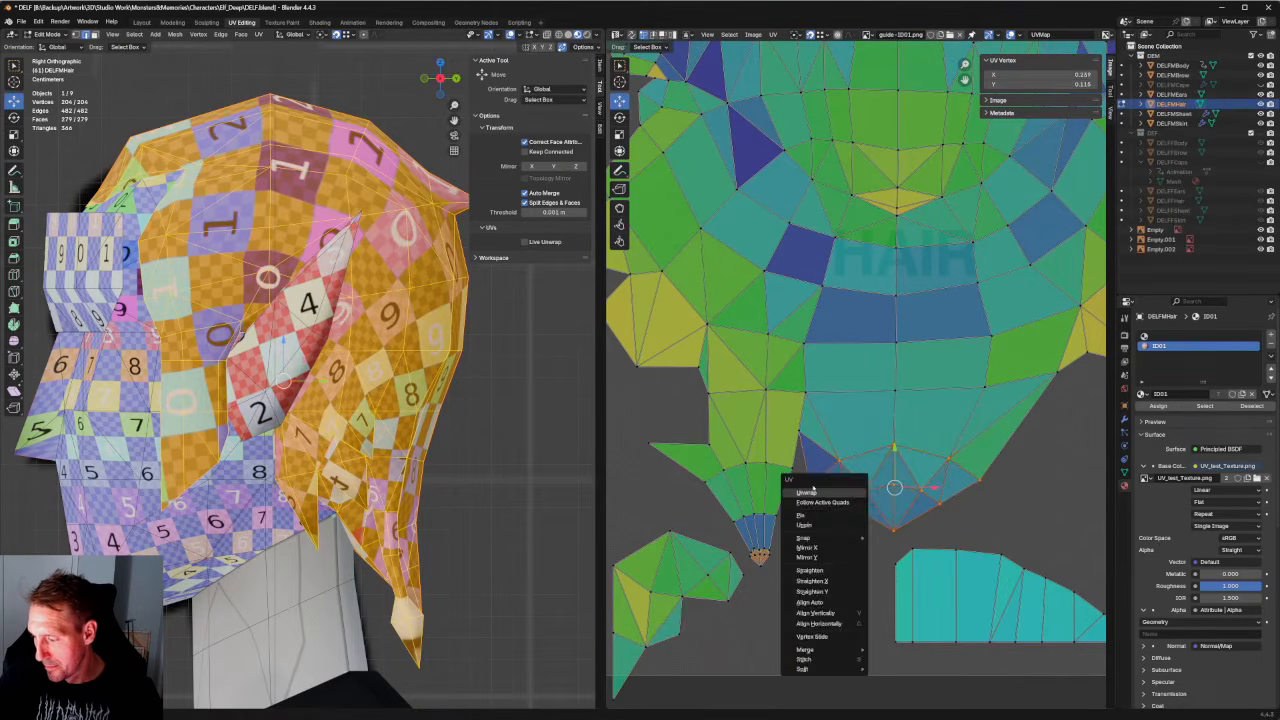
click(806, 492)
scroll(969, 476, up, 2)
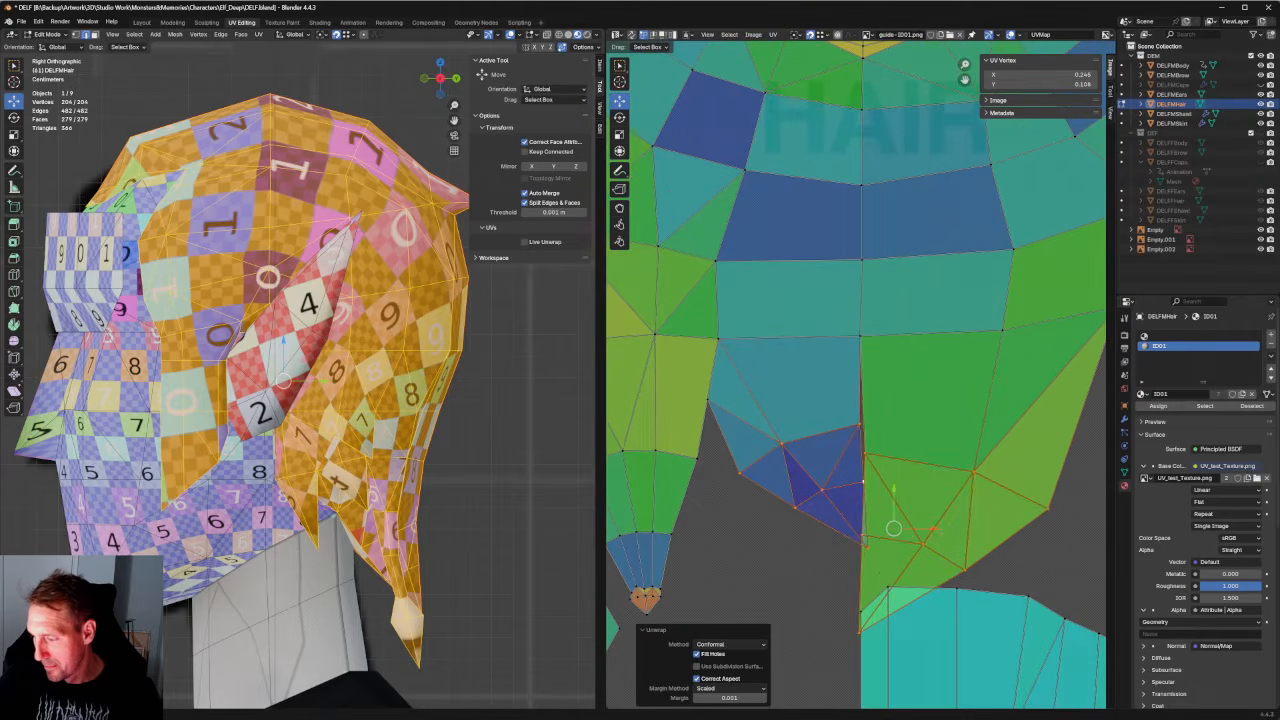
Select the left half of the head's lower tip and enlarge it to reduce the compression.
drag(868, 410, 767, 527)
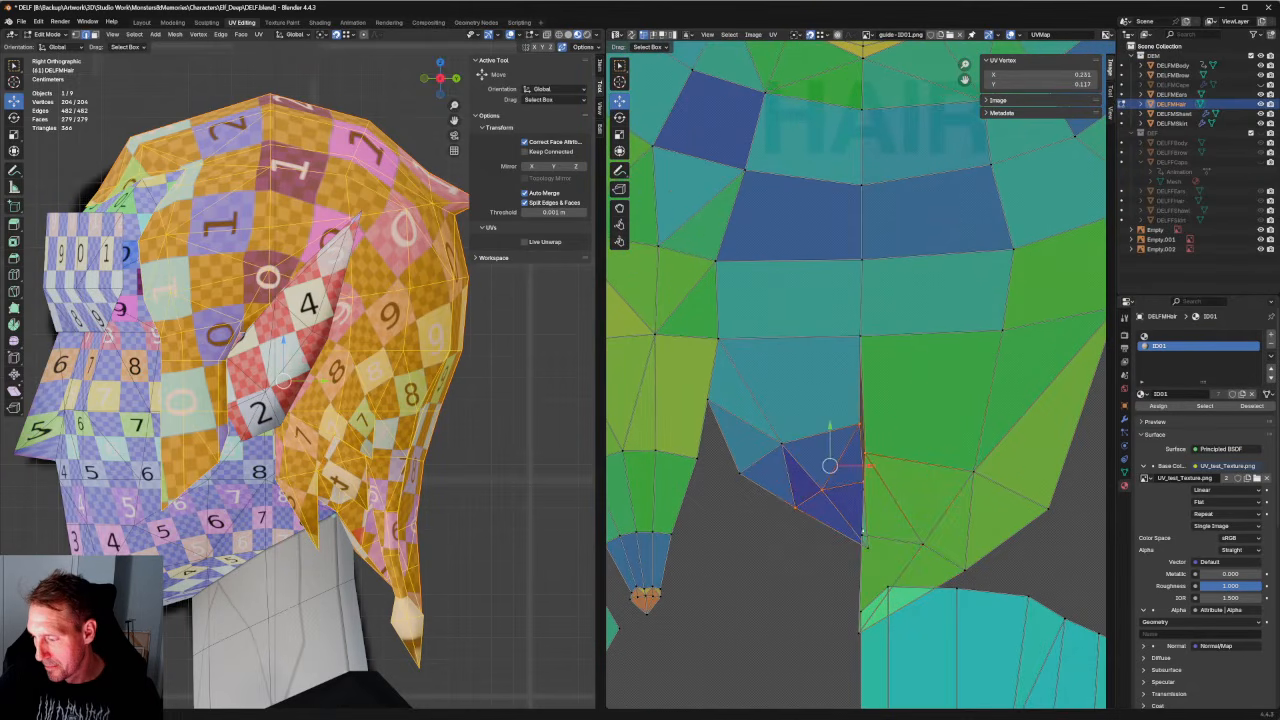
scroll(836, 472, down, 1)
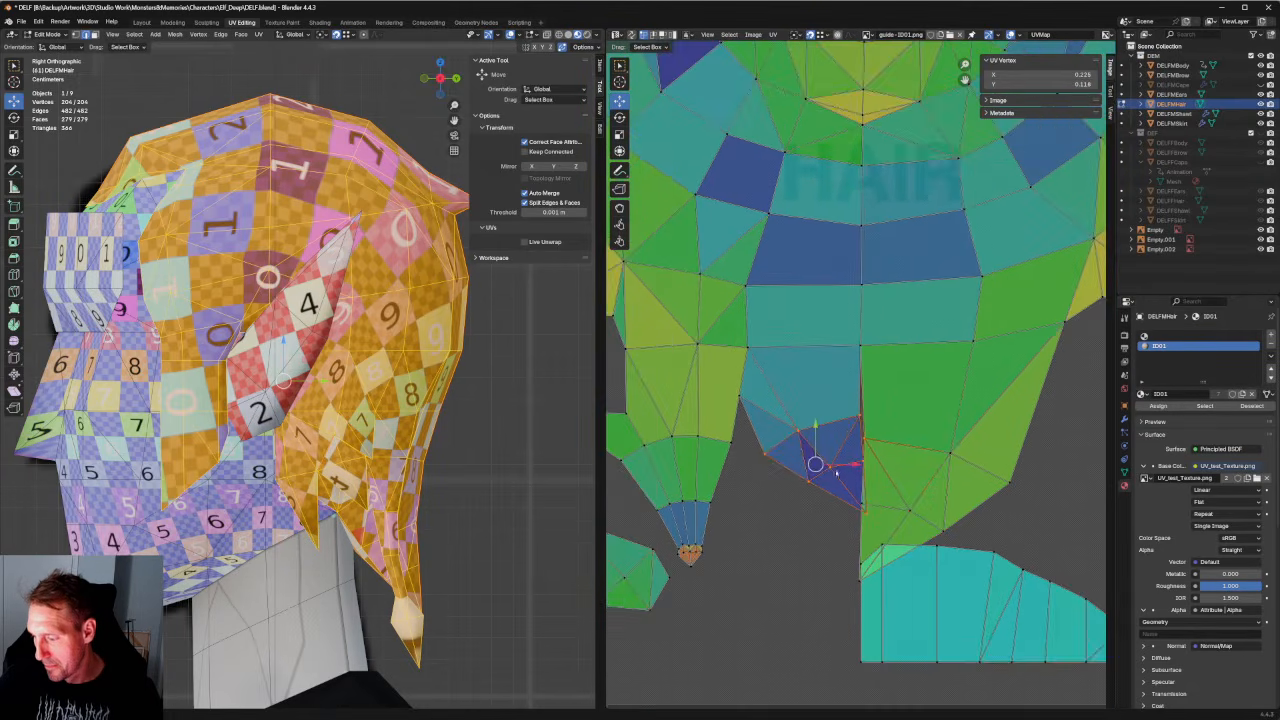
key(t)
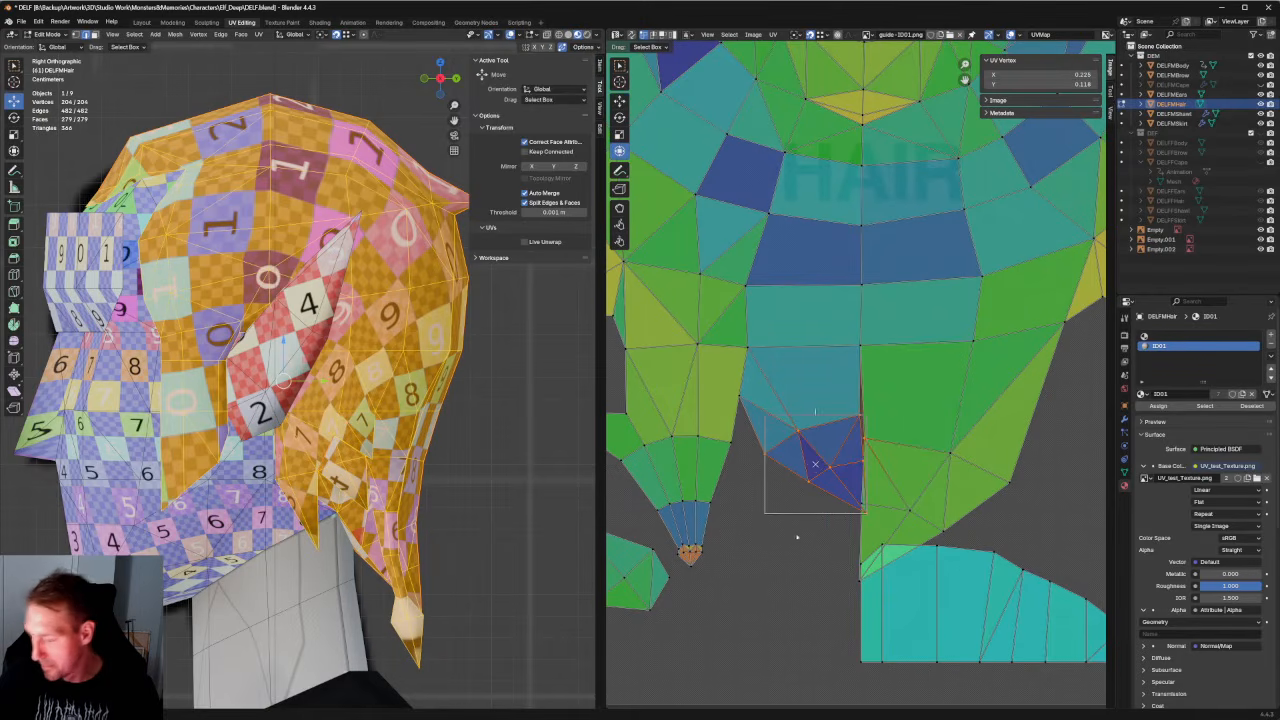
drag(766, 515, 758, 558)
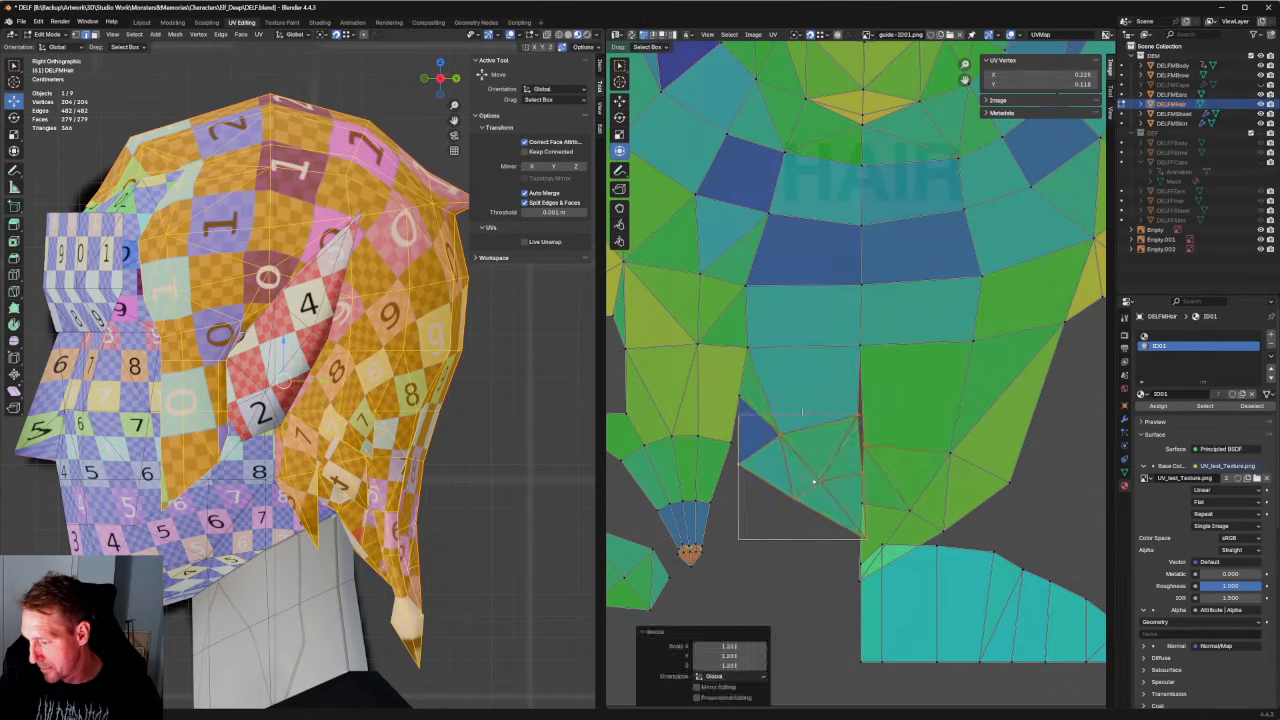
key(ctrl+z)
drag(767, 513, 781, 565)
Rotate the lower tip's left half, shift it slightly down and left, and scale it by about 1.144.
key(e)
drag(852, 474, 802, 504)
key(w)
key(t)
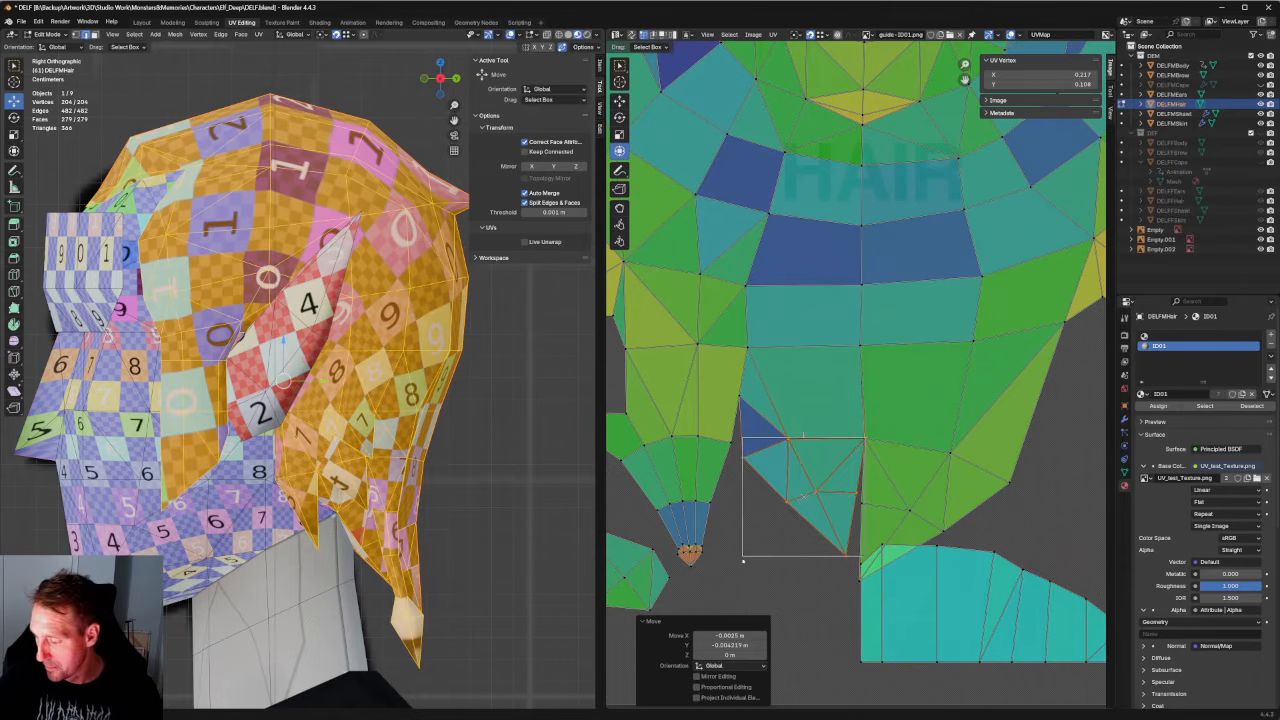
drag(743, 562, 724, 575)
Shift the lower tip's left half toward the right half and apply Align Vertically to the vertices at their central junction.
key(w)
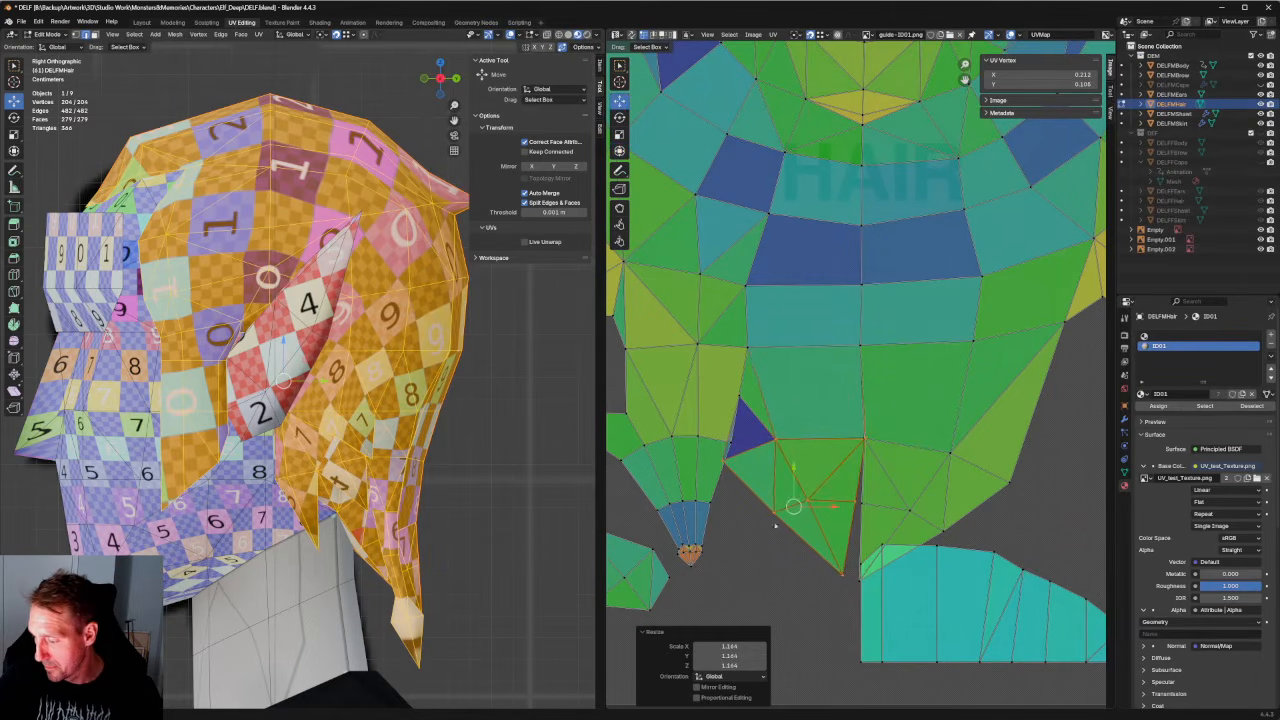
drag(775, 525, 862, 452)
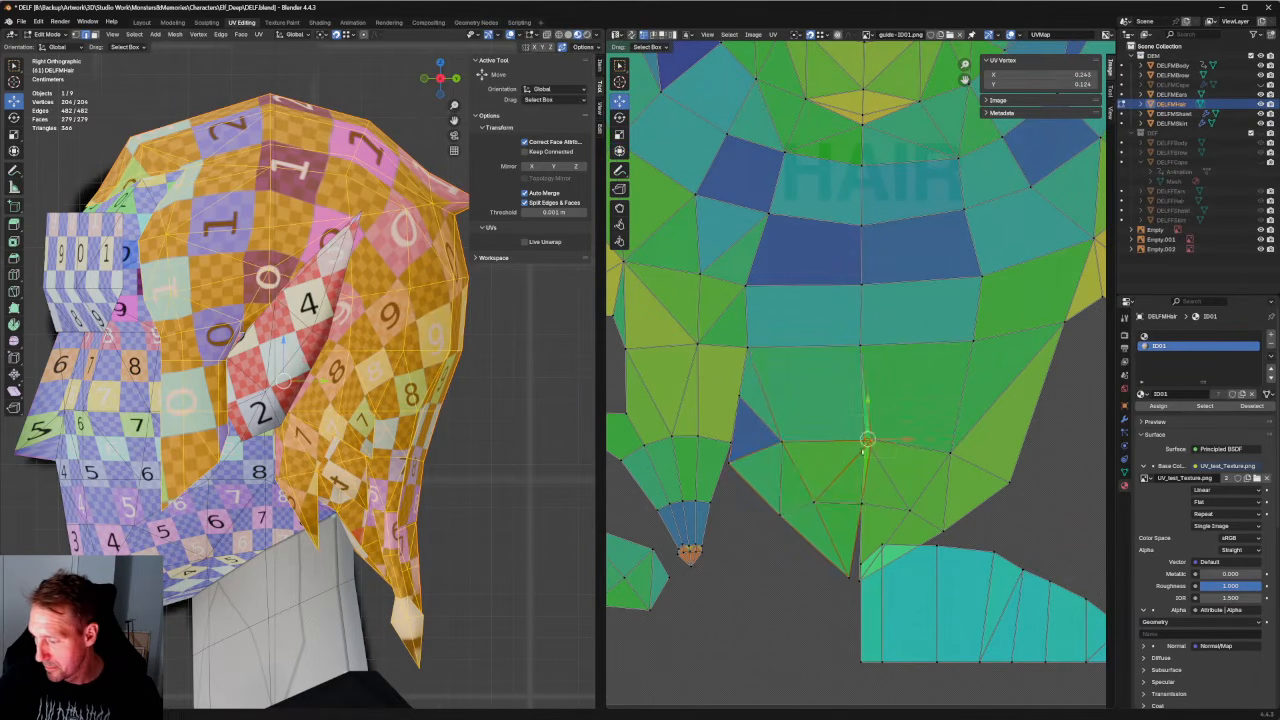
key(shift+w)
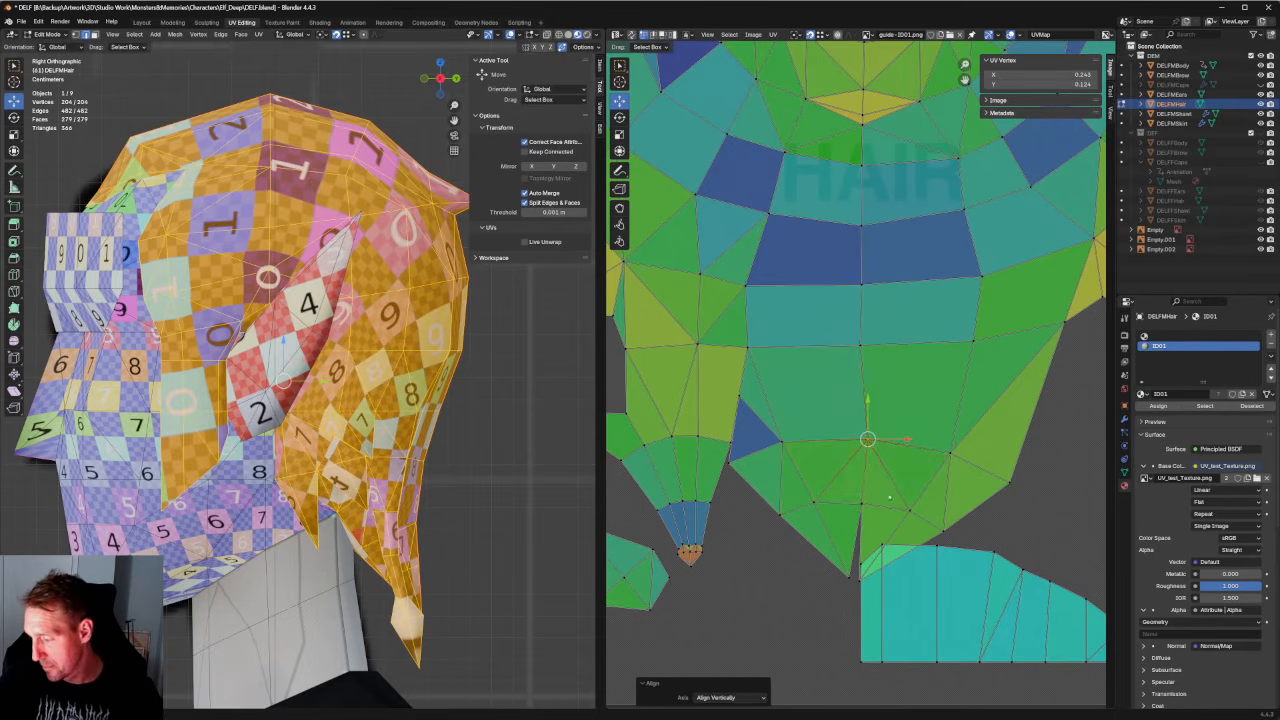
Close the split at the bottom of the head's lower tip by aligning its two end vertices.
click(861, 504)
key(shift+w)
drag(822, 598, 822, 598)
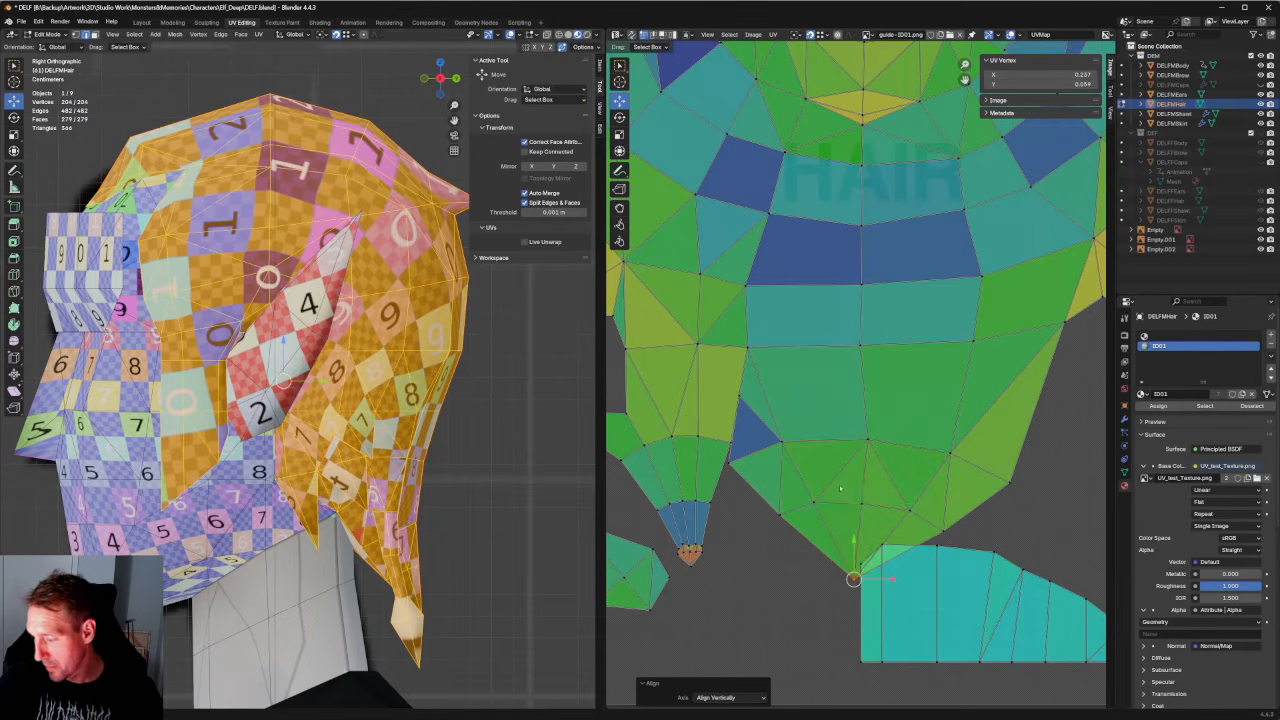
Select the central junction vertex above the lower tip and apply Align Vertically to it.
mouse_move(884, 422)
mouse_down()
mouse_move(838, 458)
mouse_move(882, 441)
mouse_up()
click(904, 377)
scroll(889, 396, down, 3)
scroll(887, 397, up, 2)
drag(736, 465, 933, 410)
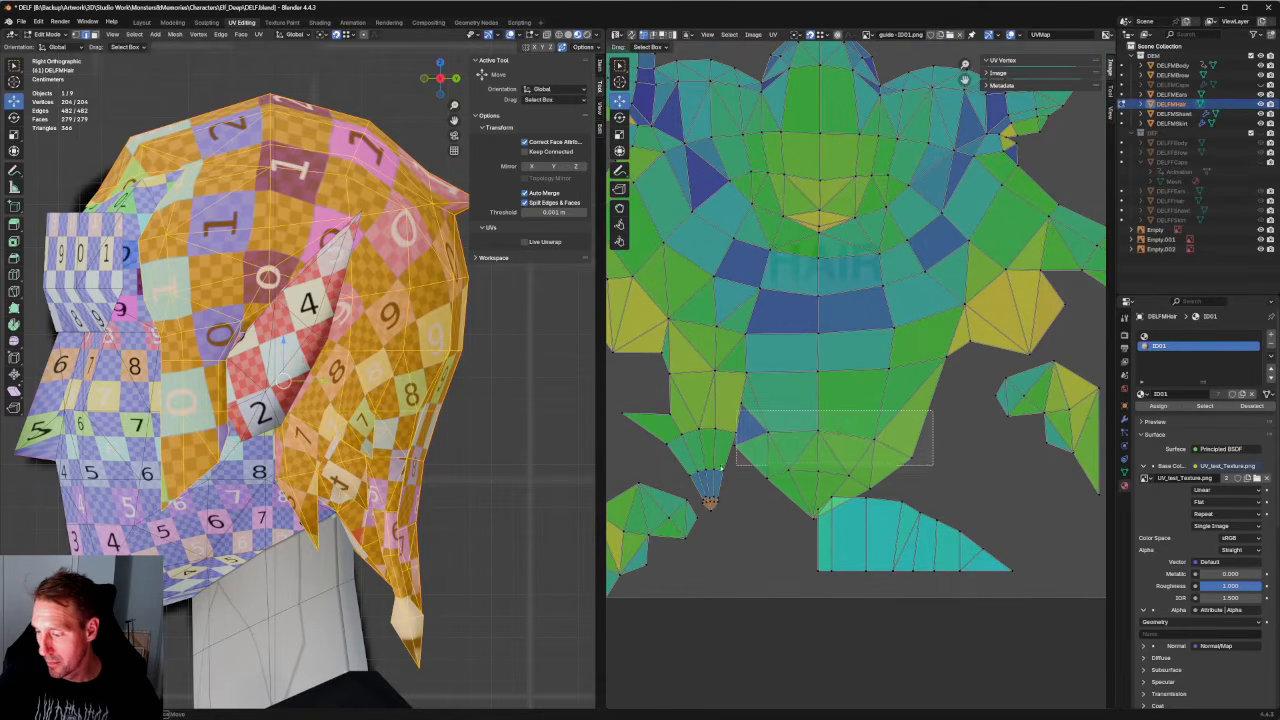
drag(764, 465, 764, 465)
right_click(820, 427)
click(800, 426)
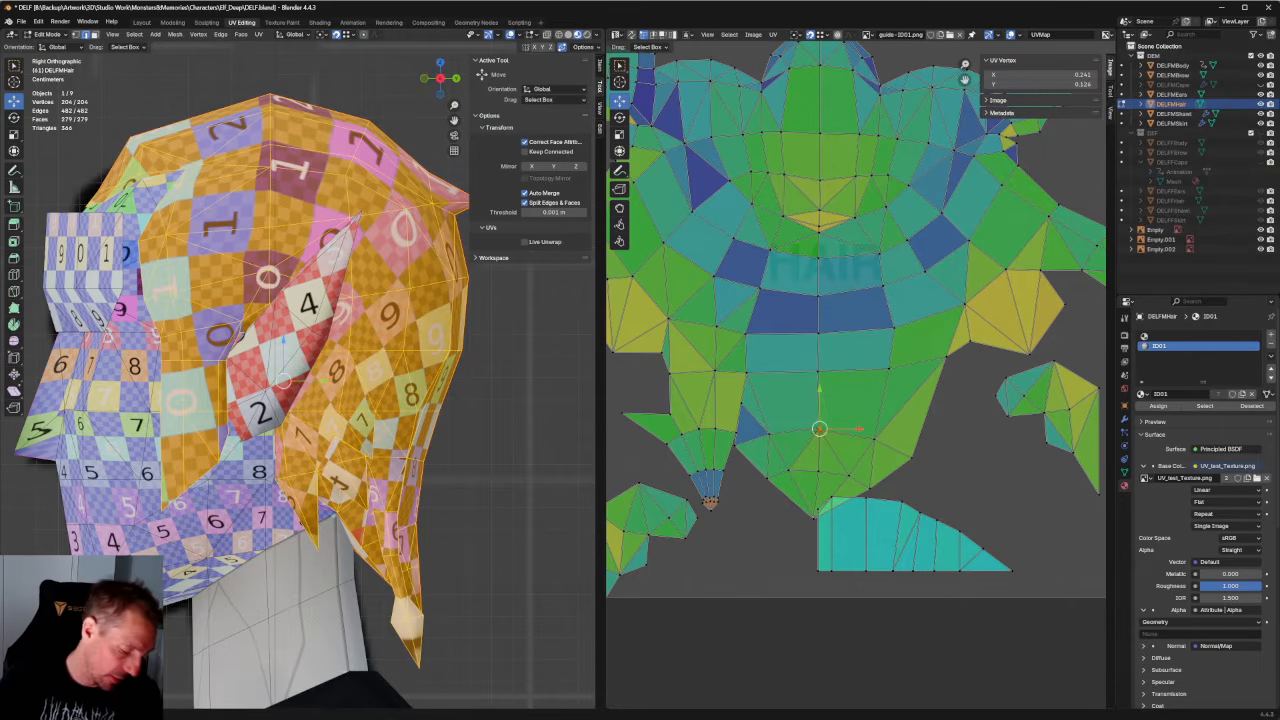
key(shift+r)
Select the separate fan-shaped island below the head and shift it right, clear of the lower tip.
middle_drag(970, 510, 862, 502)
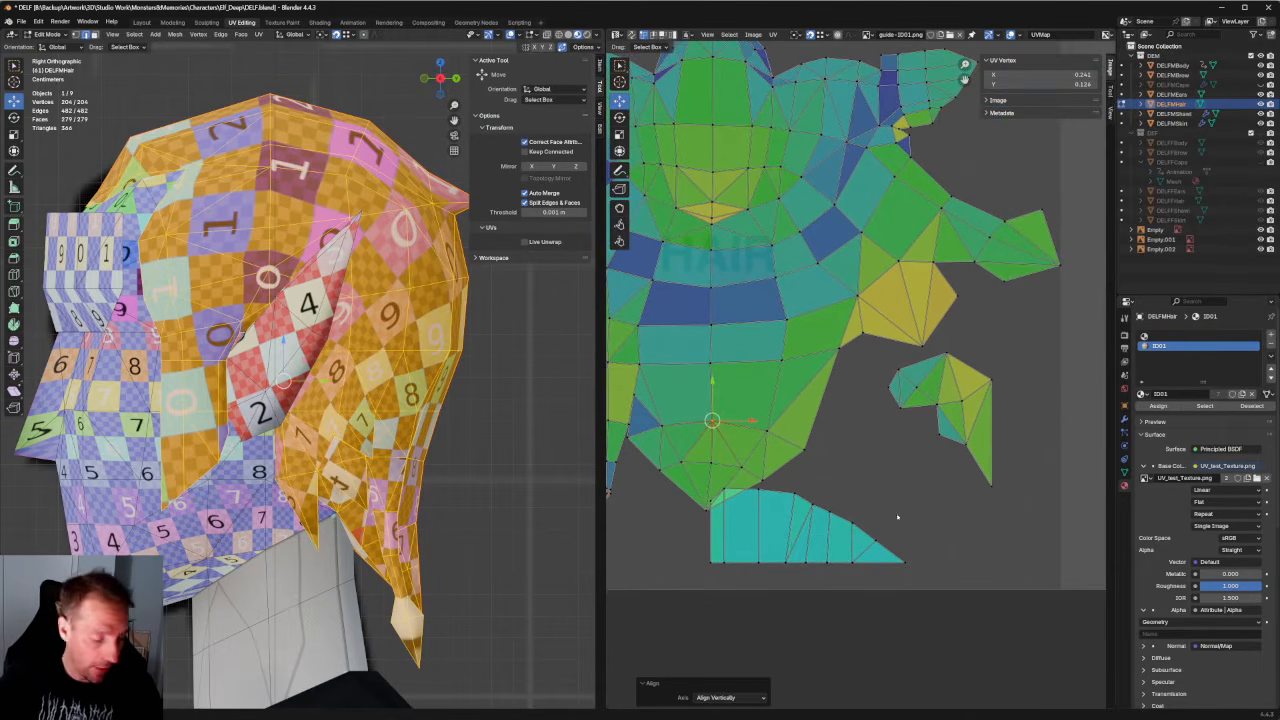
click(930, 520)
key(l)
drag(811, 528, 918, 537)
click(911, 440)
middle_drag(779, 460, 908, 478)
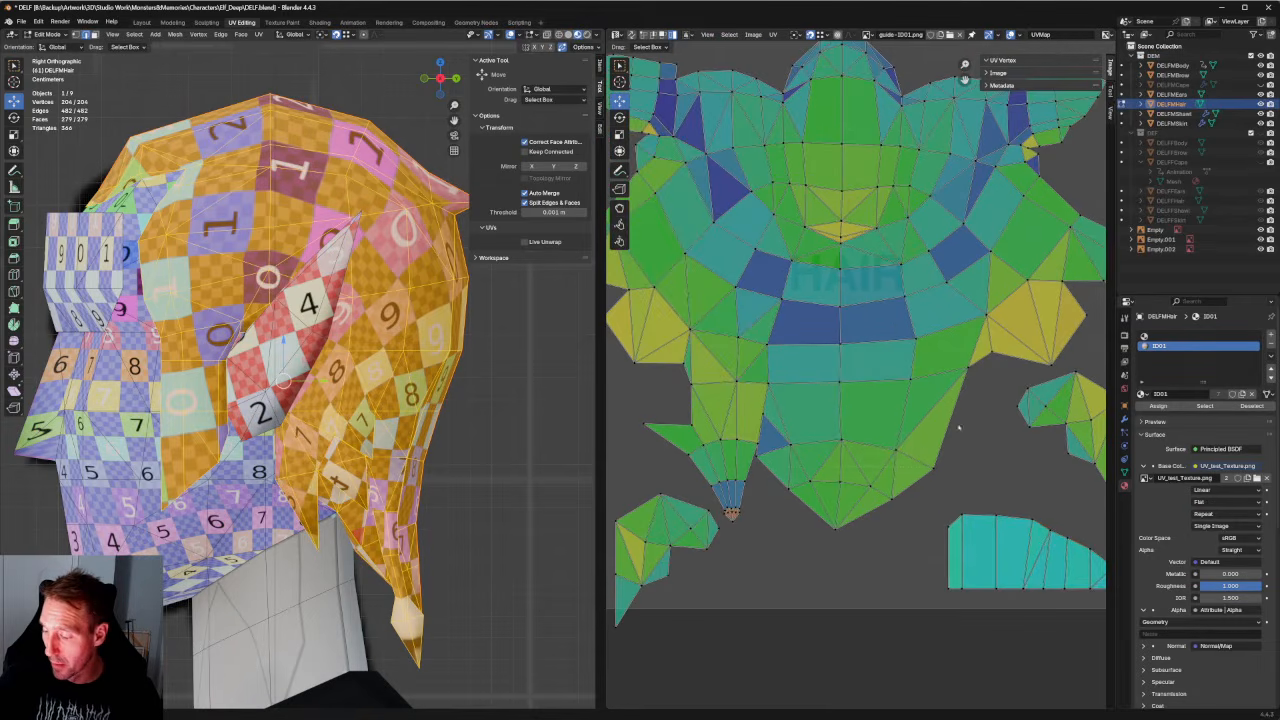
Select the vertex row along the upper edge of the lower tip and straighten it horizontally.
drag(771, 473, 769, 474)
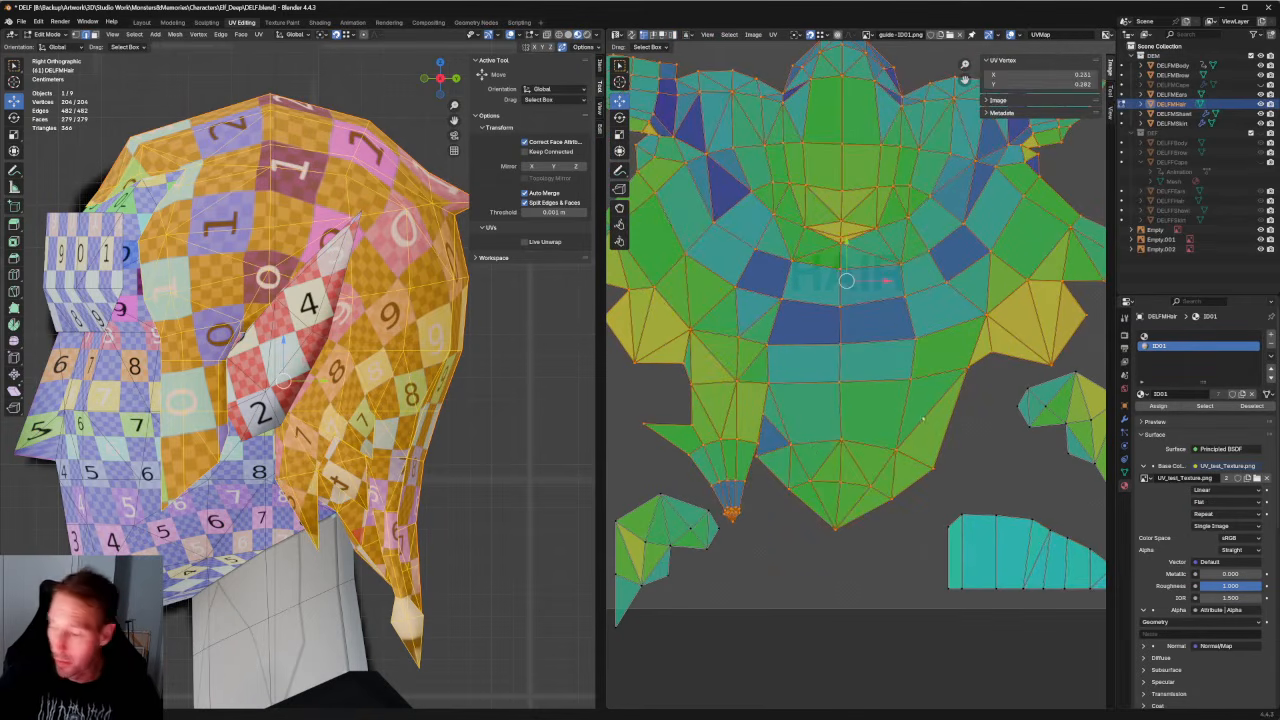
drag(968, 429, 823, 464)
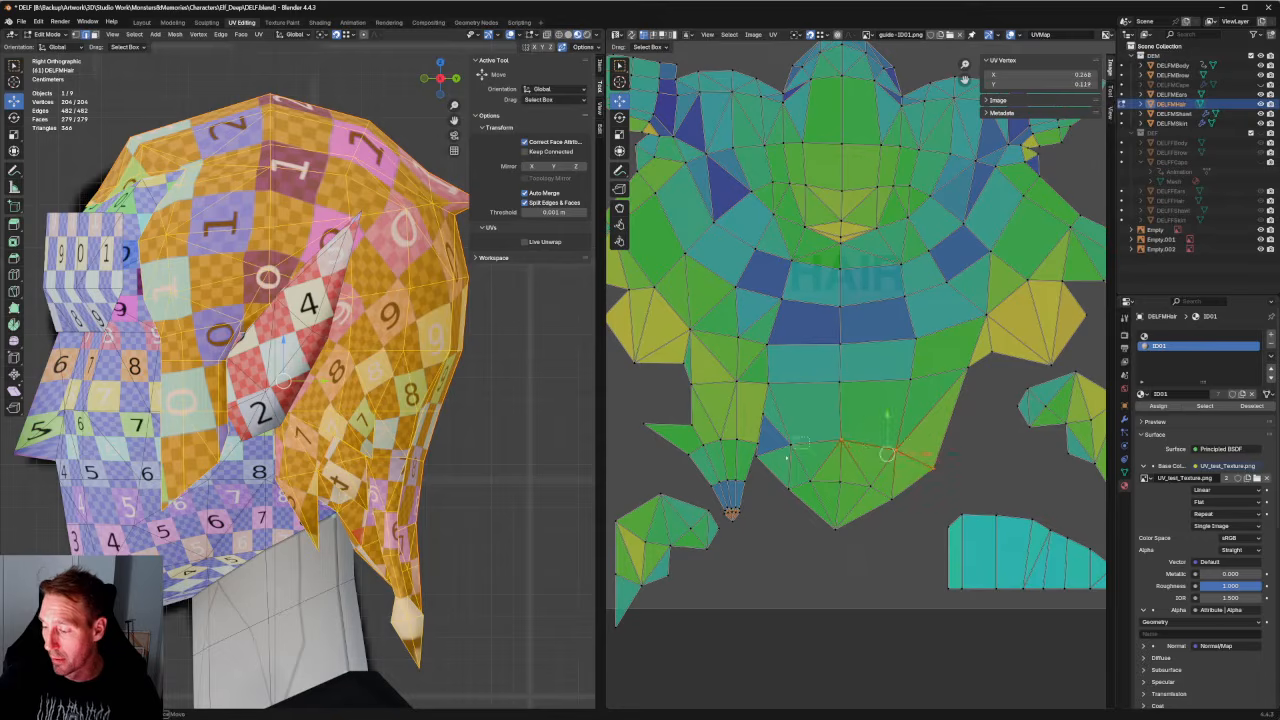
scroll(775, 458, up, 1)
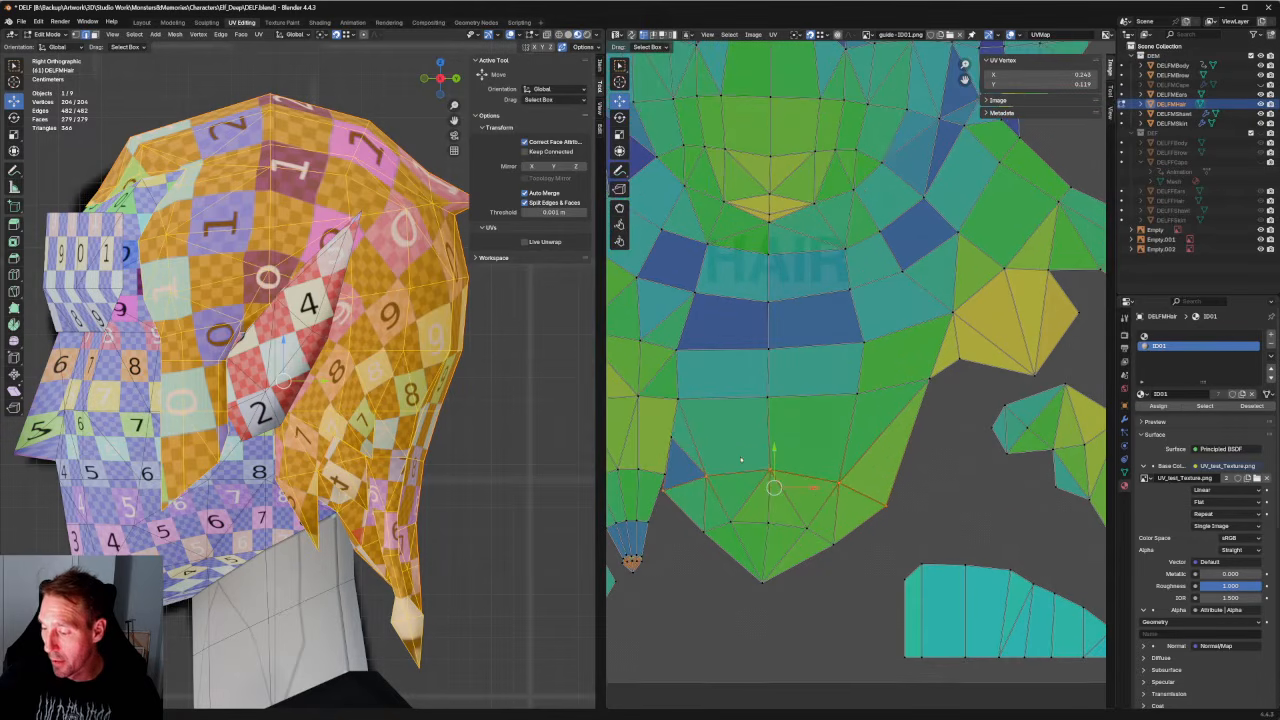
key(shift+w)
key(ctrl+z)
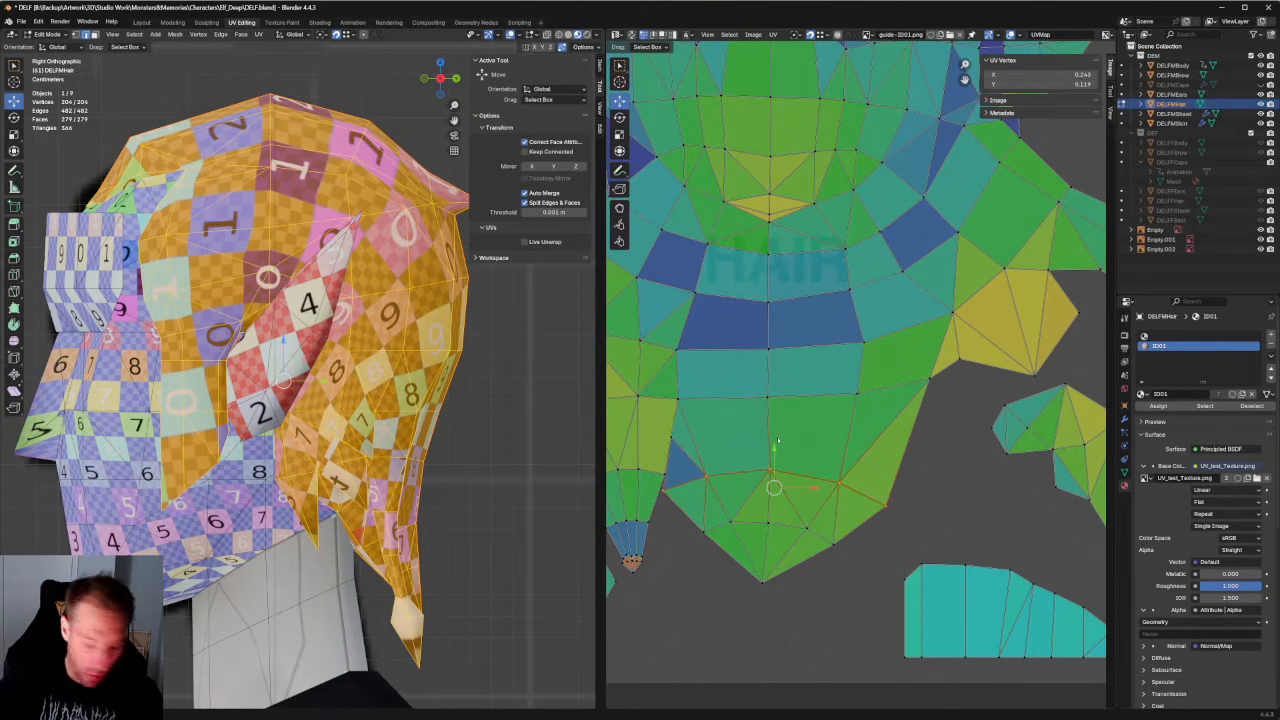
key(shift+w)
drag(772, 456, 804, 479)
Straighten the second vertex row inside the lower tip horizontally.
middle_drag(836, 479, 898, 444)
drag(959, 463, 737, 530)
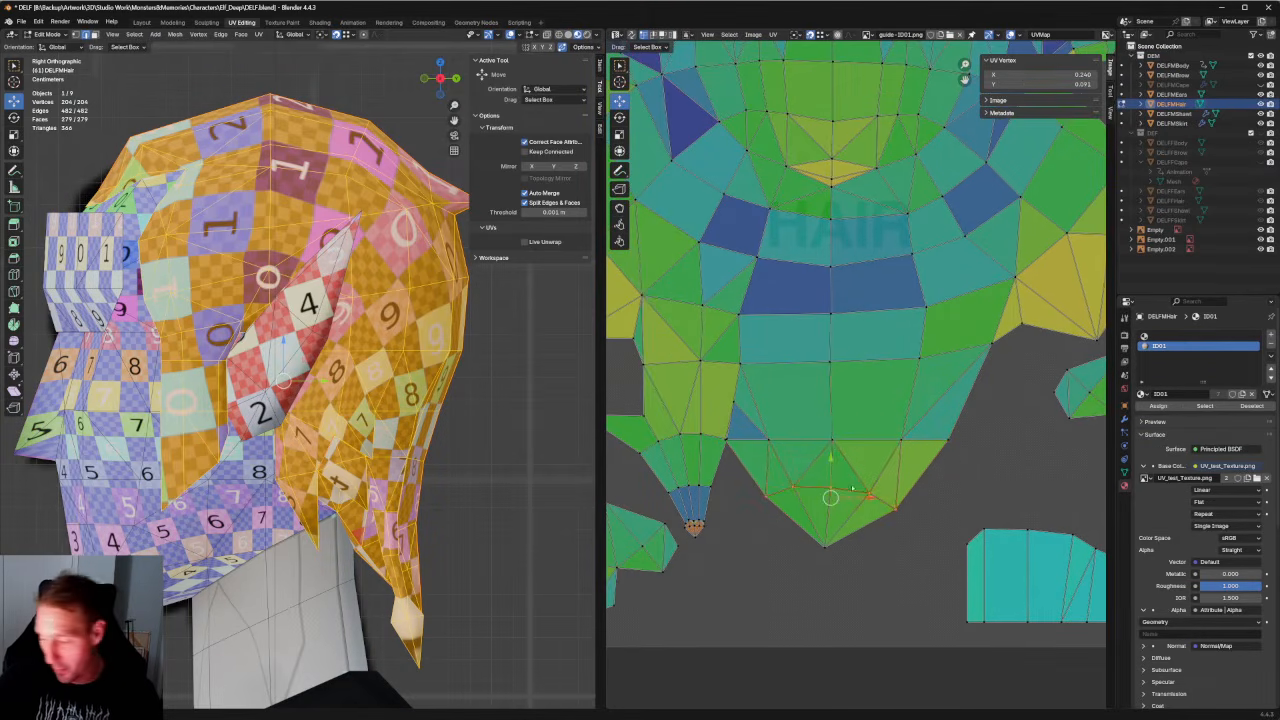
key(shift+w)
click(914, 506)
Select the entire curved strand at the lower left and move it up and left beside the small lock.
middle_drag(778, 429, 818, 463)
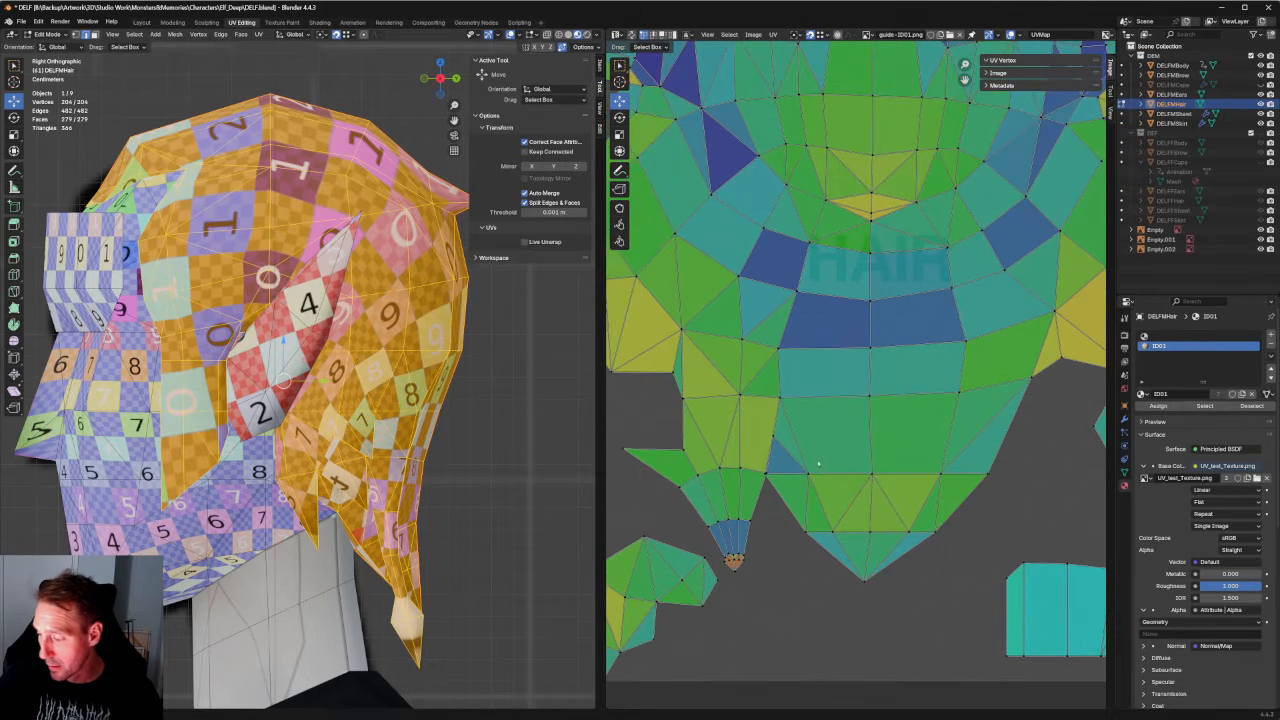
scroll(784, 466, up, 3)
scroll(784, 466, down, 5)
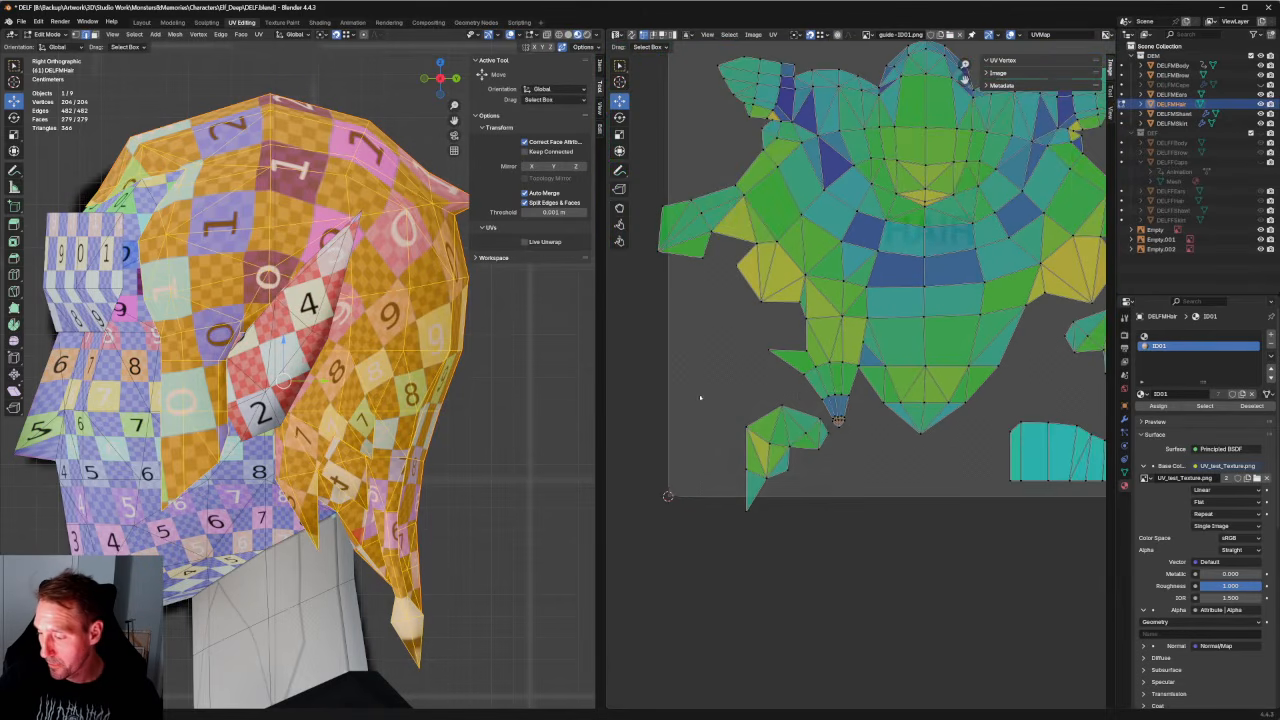
drag(697, 393, 794, 534)
scroll(794, 534, up, 3)
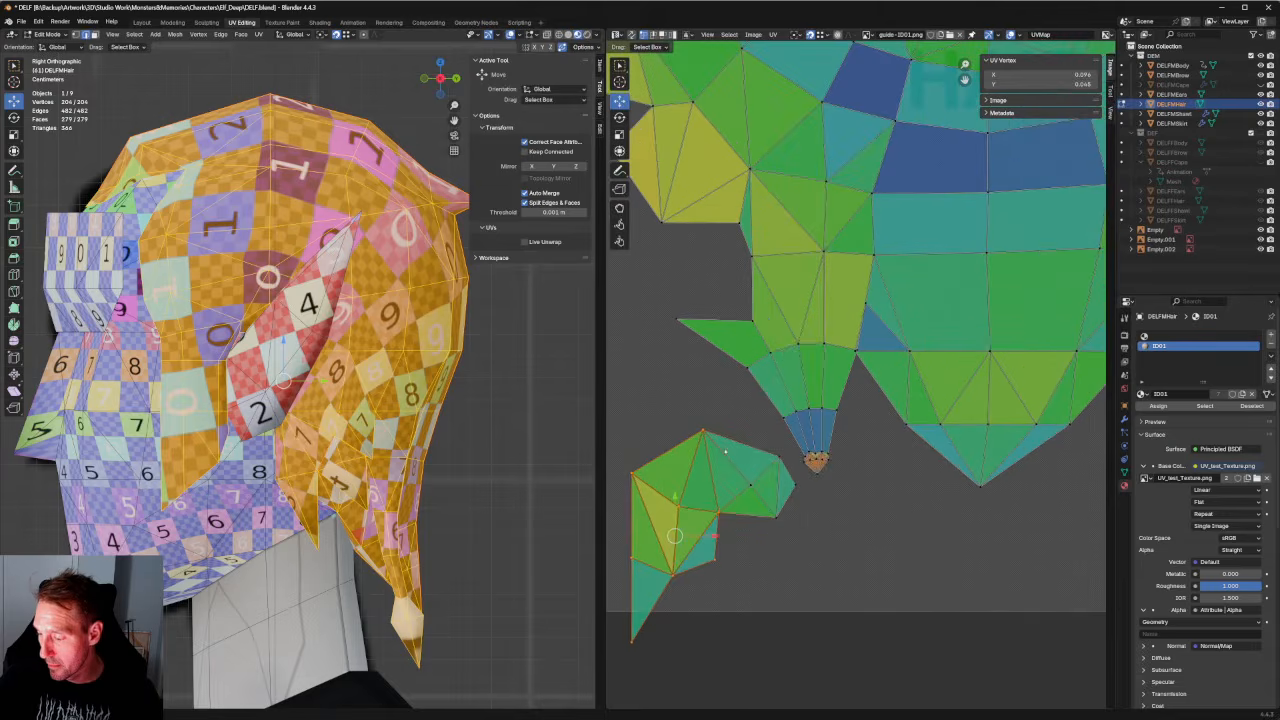
drag(724, 448, 803, 518)
scroll(803, 518, down, 2)
key(g)
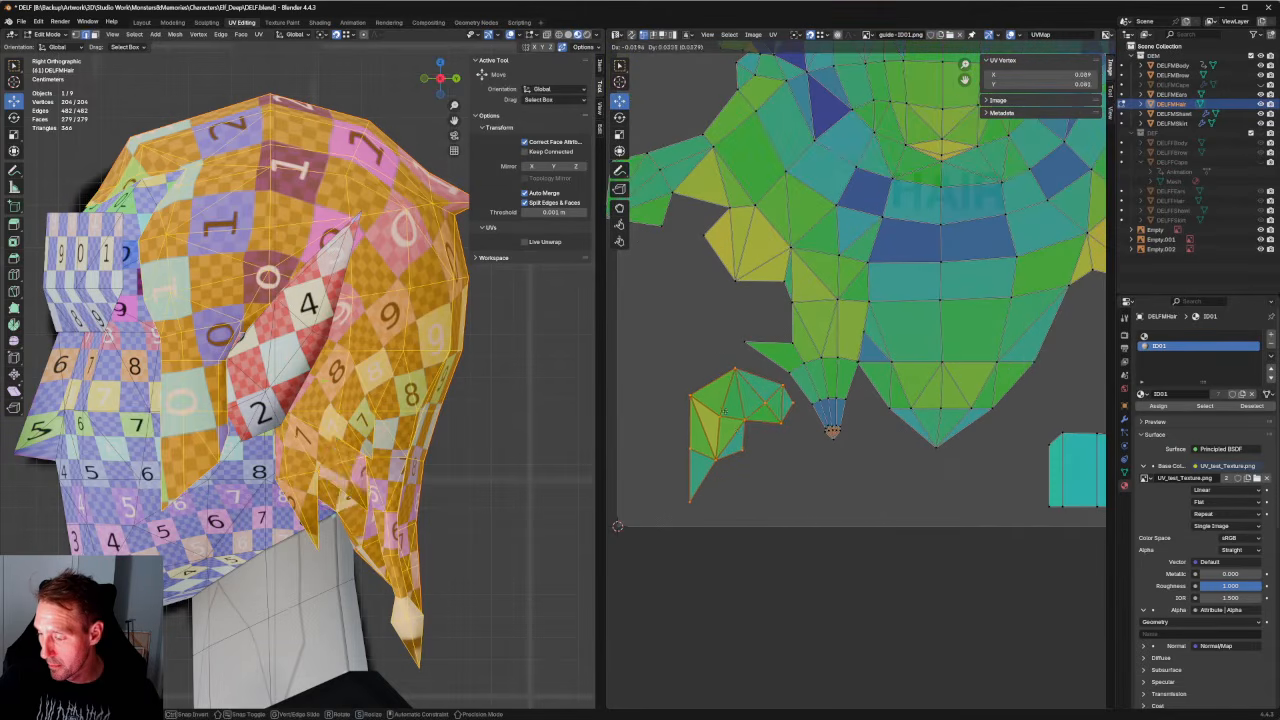
click(719, 345)
Scale the small lock's compressed end vertices by about 3.157 and shift them slightly down.
drag(864, 411, 815, 453)
key(r)
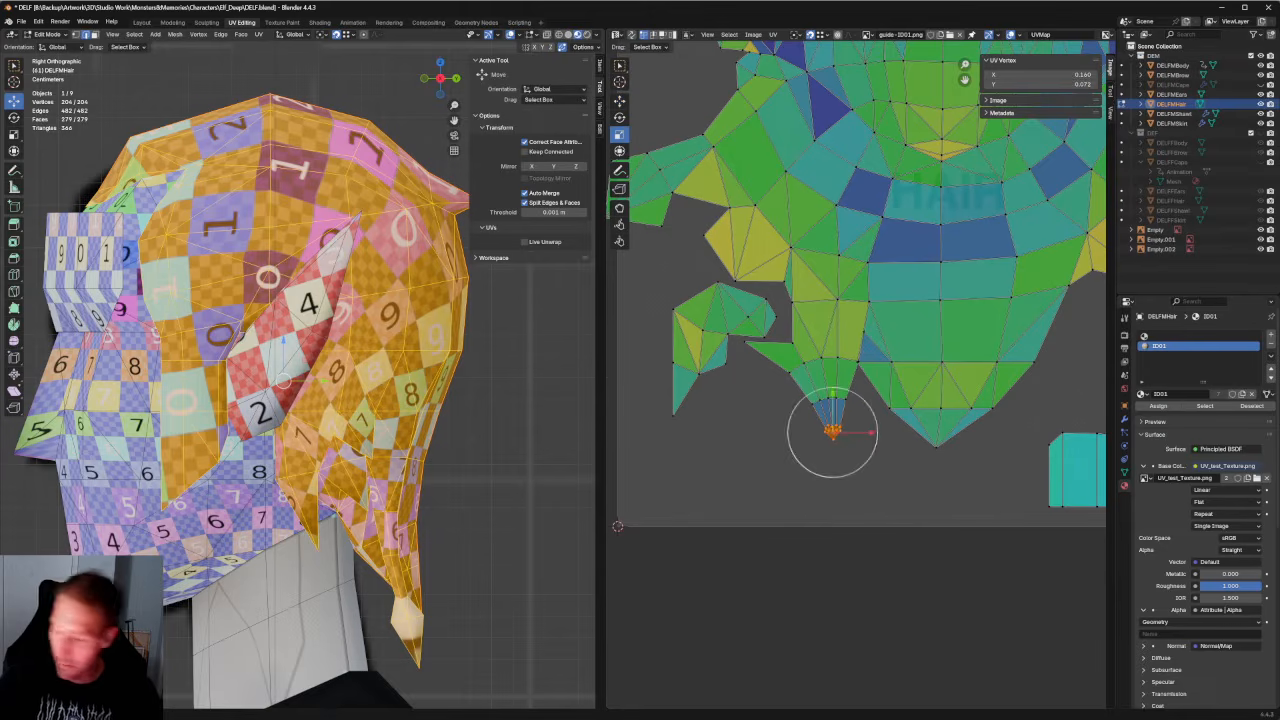
key(s)
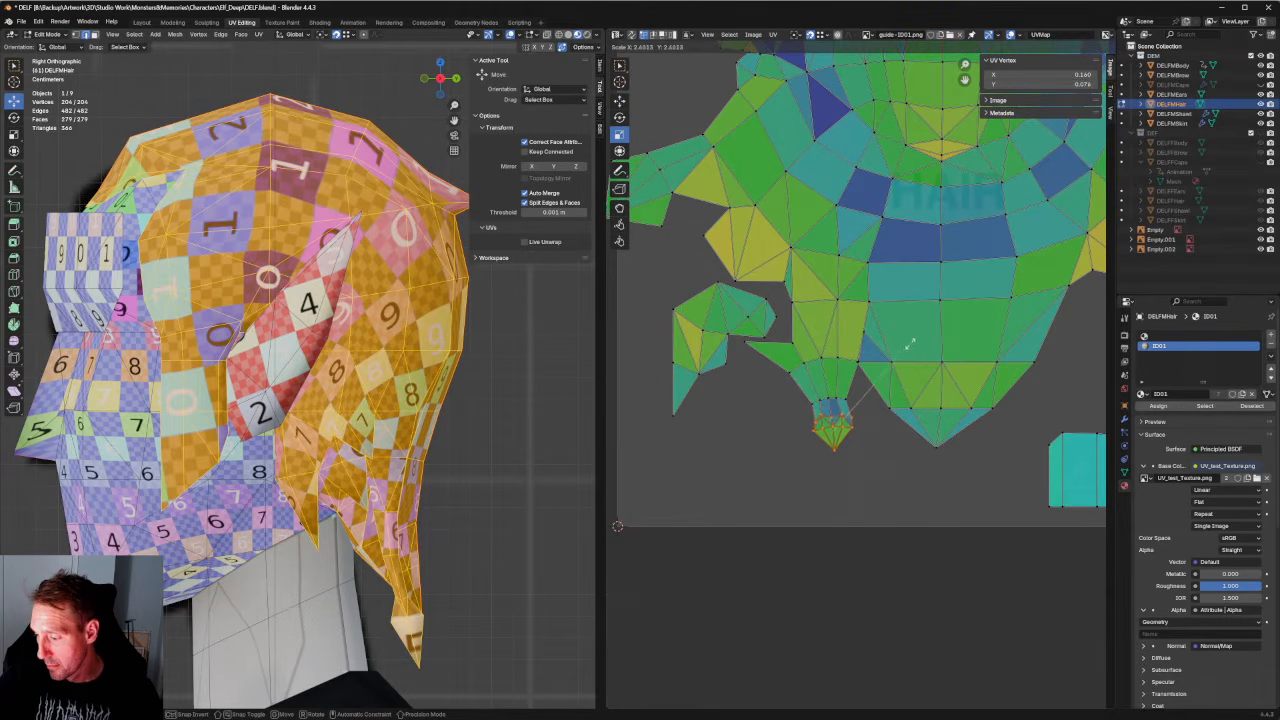
mouse_move(910, 342)
mouse_down()
mouse_move(921, 310)
mouse_move(924, 321)
mouse_up()
key(w)
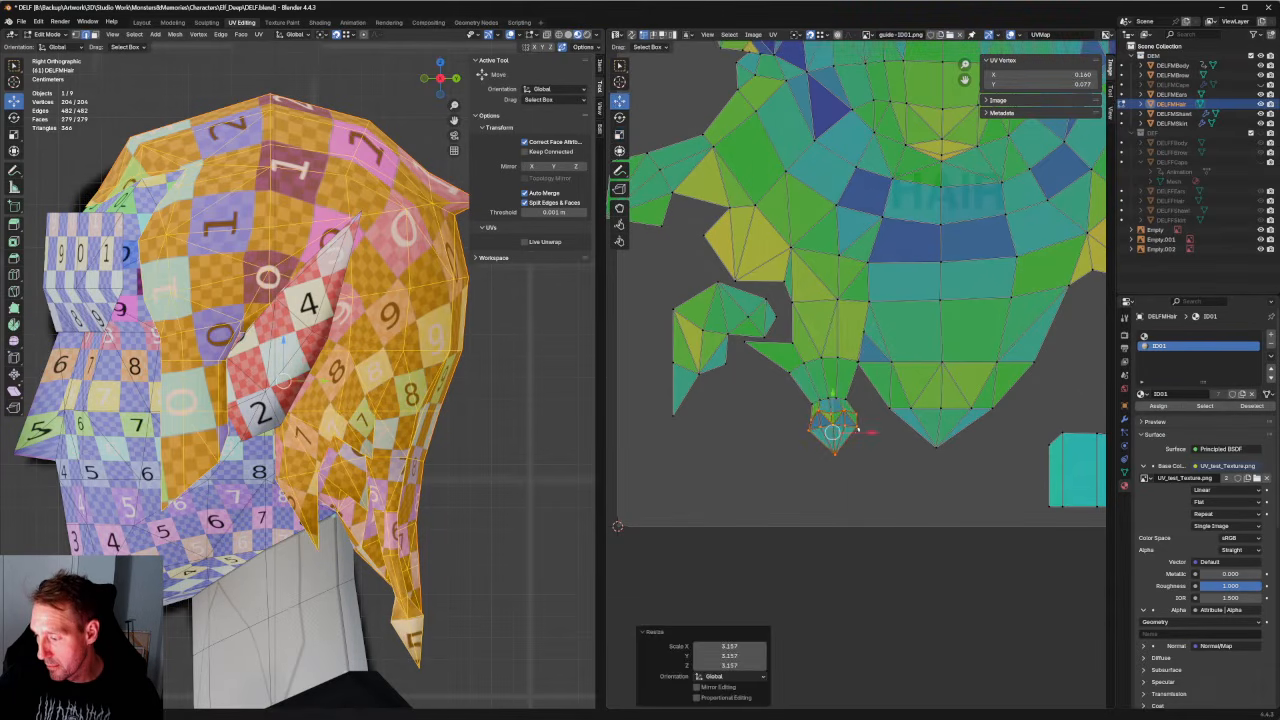
drag(833, 433, 834, 441)
Unwrap the small lock's neck vertices and the row above them with the Conformal method.
drag(865, 385, 807, 415)
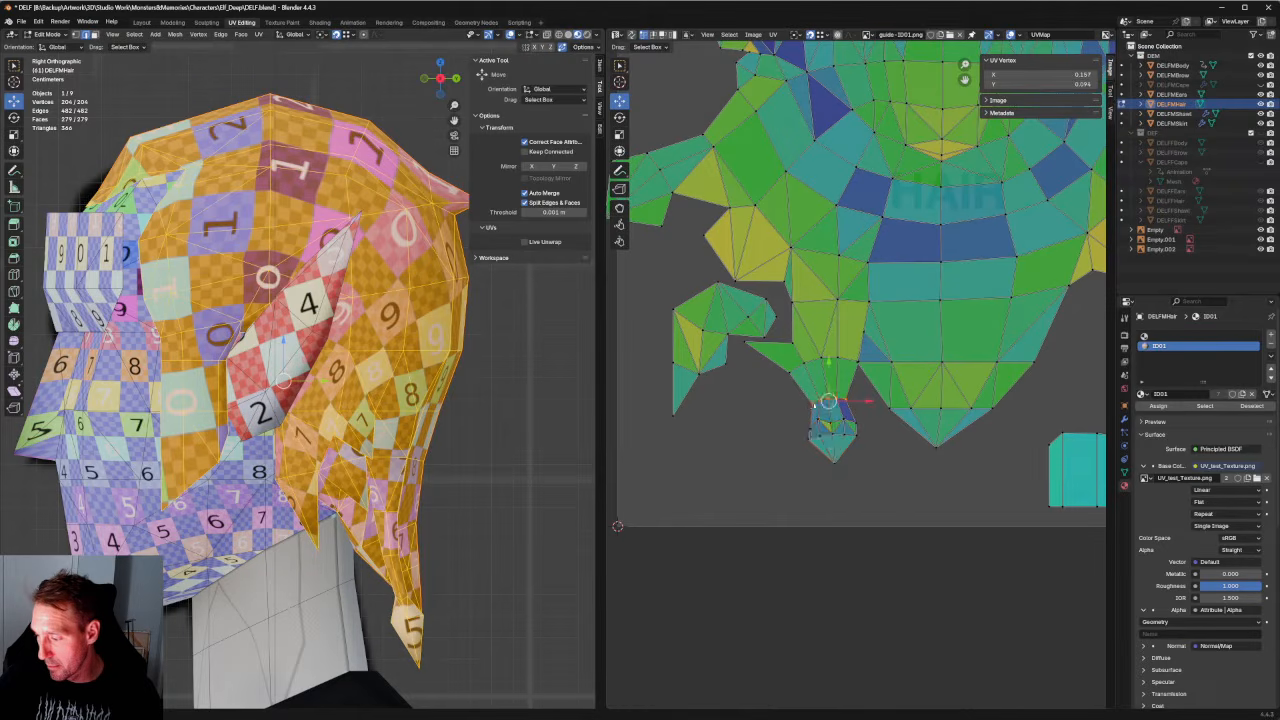
right_click(790, 404)
click(790, 404)
scroll(820, 430, up, 4)
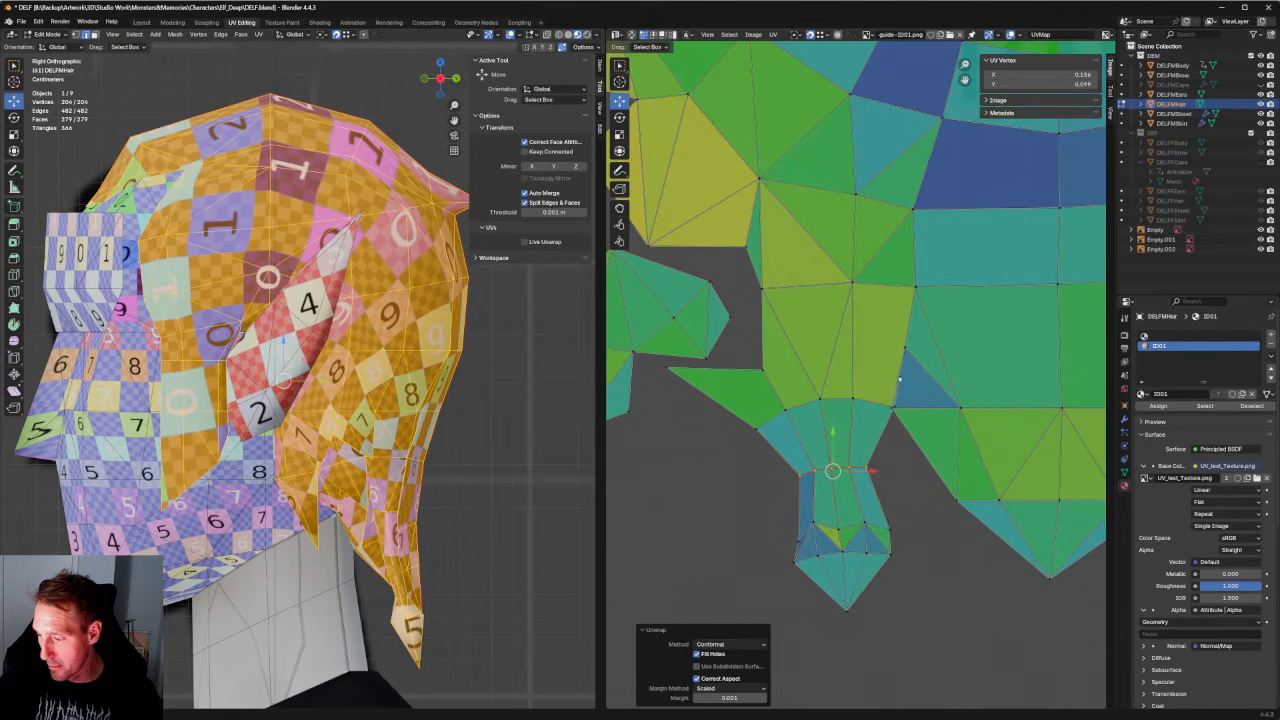
drag(910, 389, 740, 447)
right_click(807, 411)
click(807, 411)
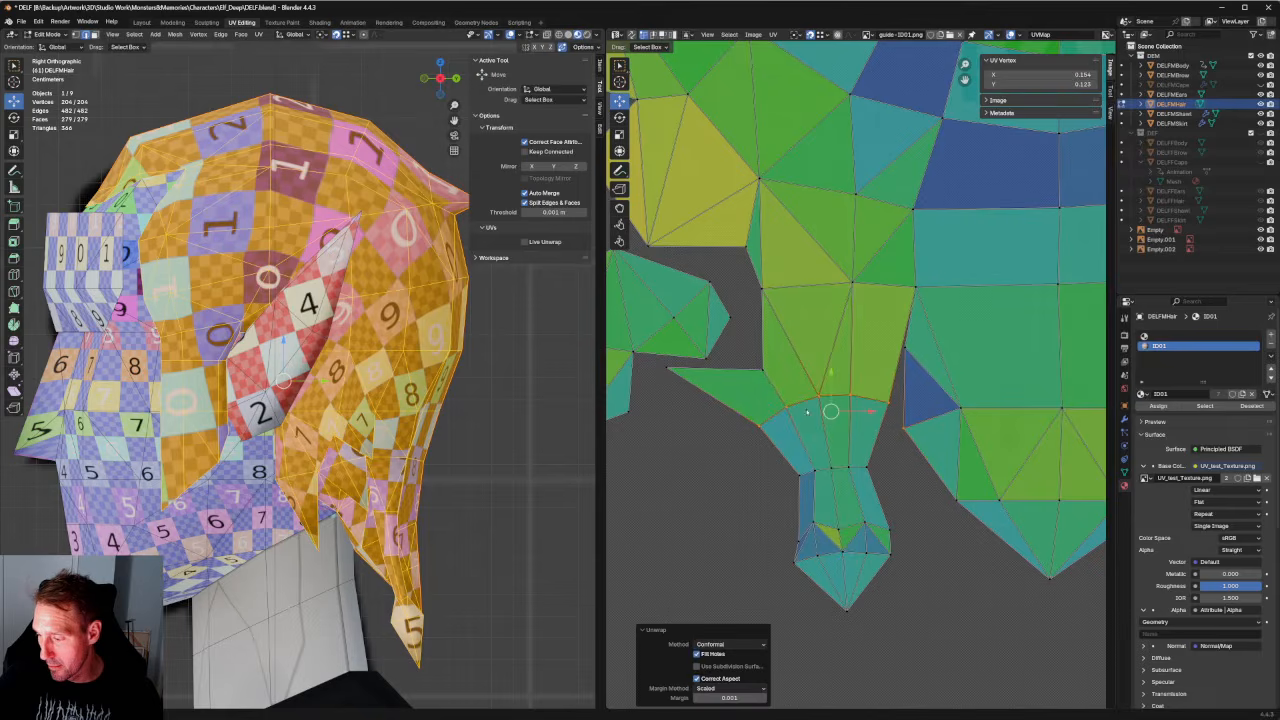
Unwrap the edge vertex between the small lock and the head, and shift it right to reduce the overlap.
click(922, 396)
drag(886, 400, 872, 402)
right_click(859, 402)
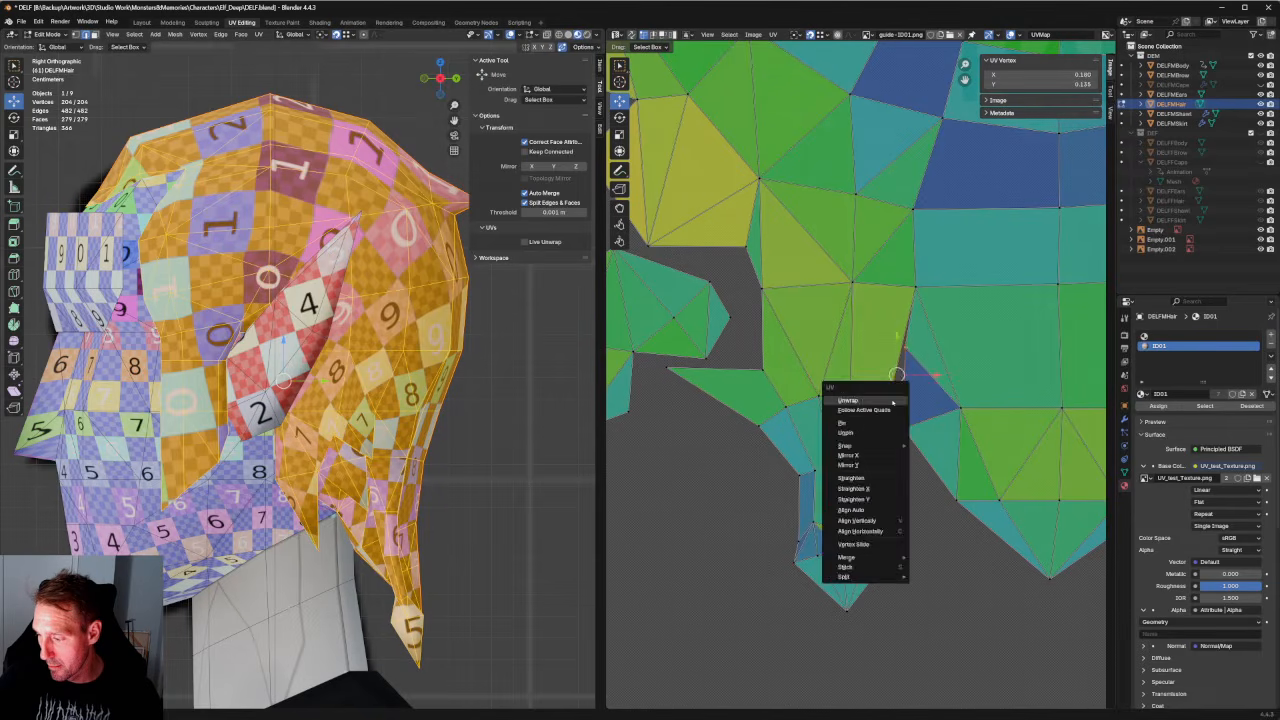
click(859, 402)
click(869, 343)
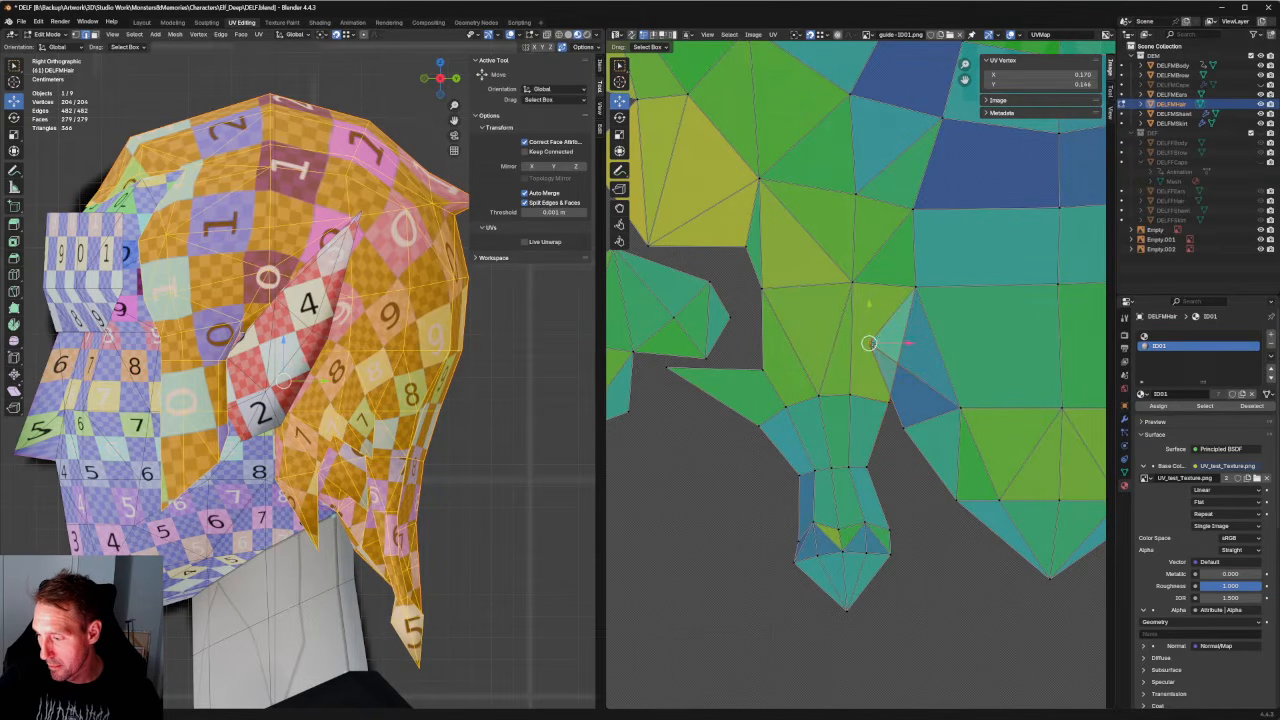
drag(869, 343, 903, 360)
Unwrap the vertices along the head's lower right edge with the Conformal method.
scroll(903, 360, down, 3)
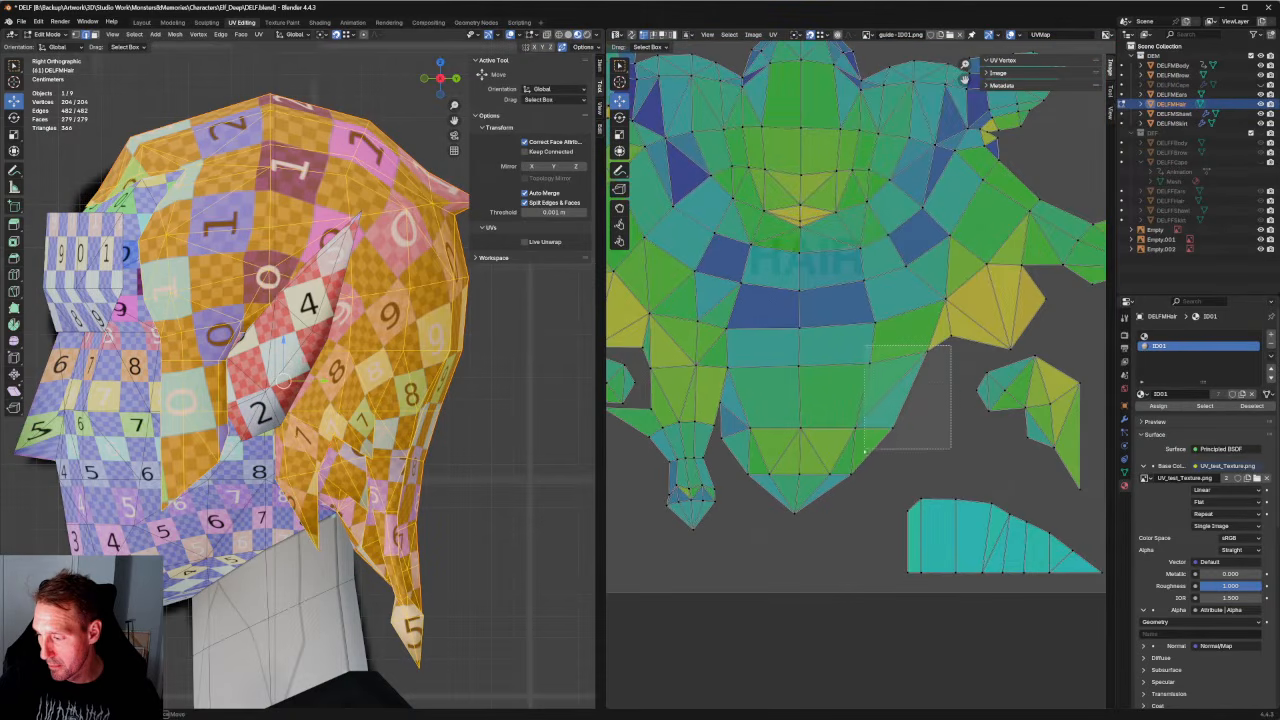
right_click(866, 430)
click(840, 428)
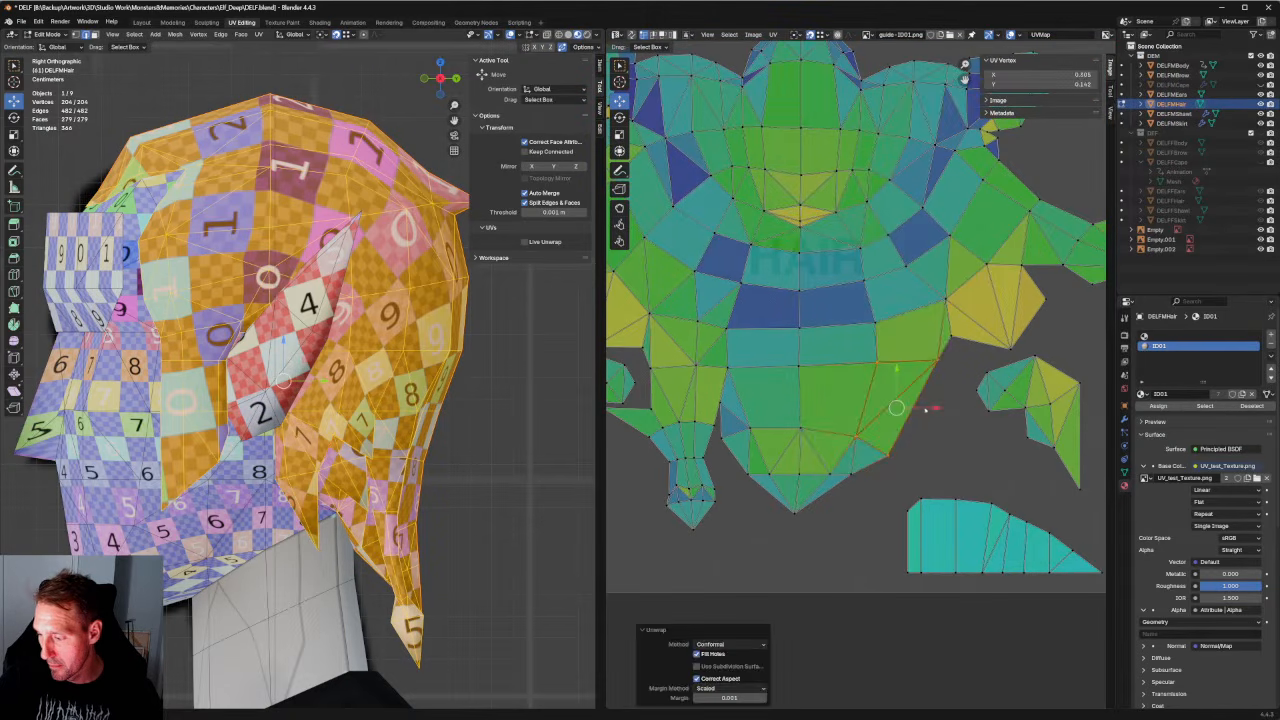
Select the curved strand at the lower right and move it left toward the head.
scroll(932, 405, down, 5)
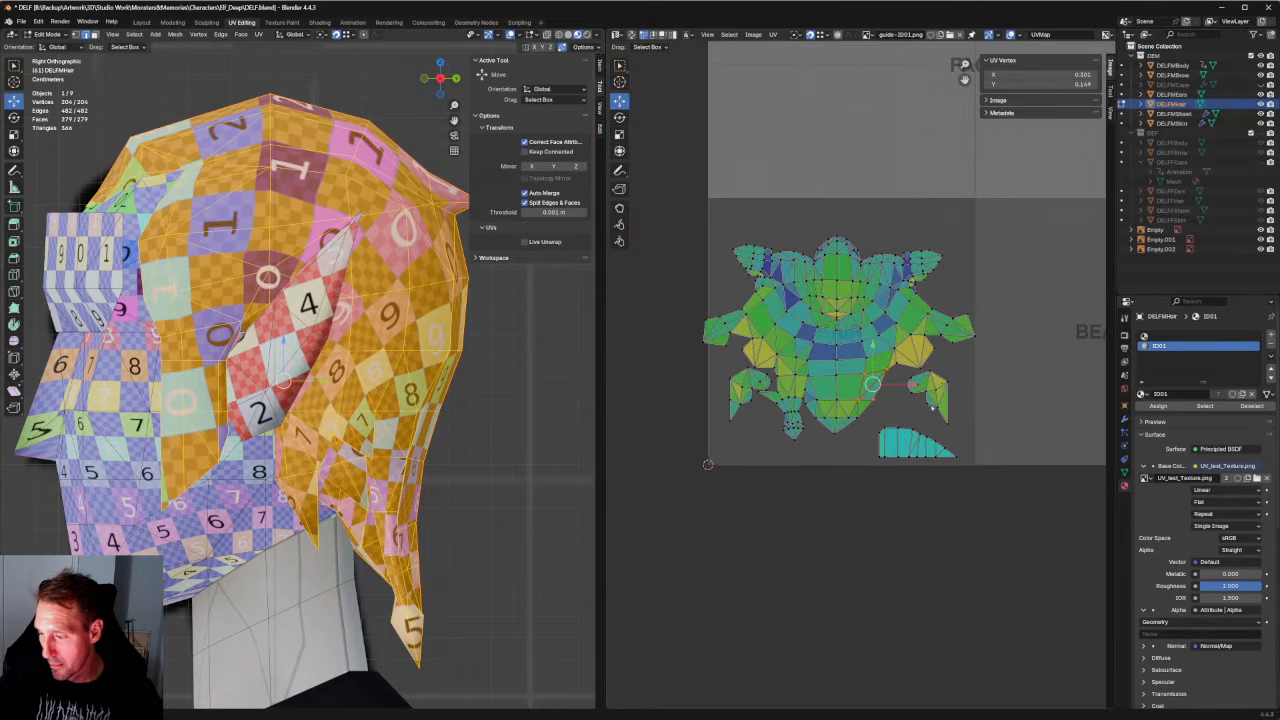
middle_drag(944, 382, 850, 392)
scroll(1100, 388, up, 2)
scroll(850, 392, down, 2)
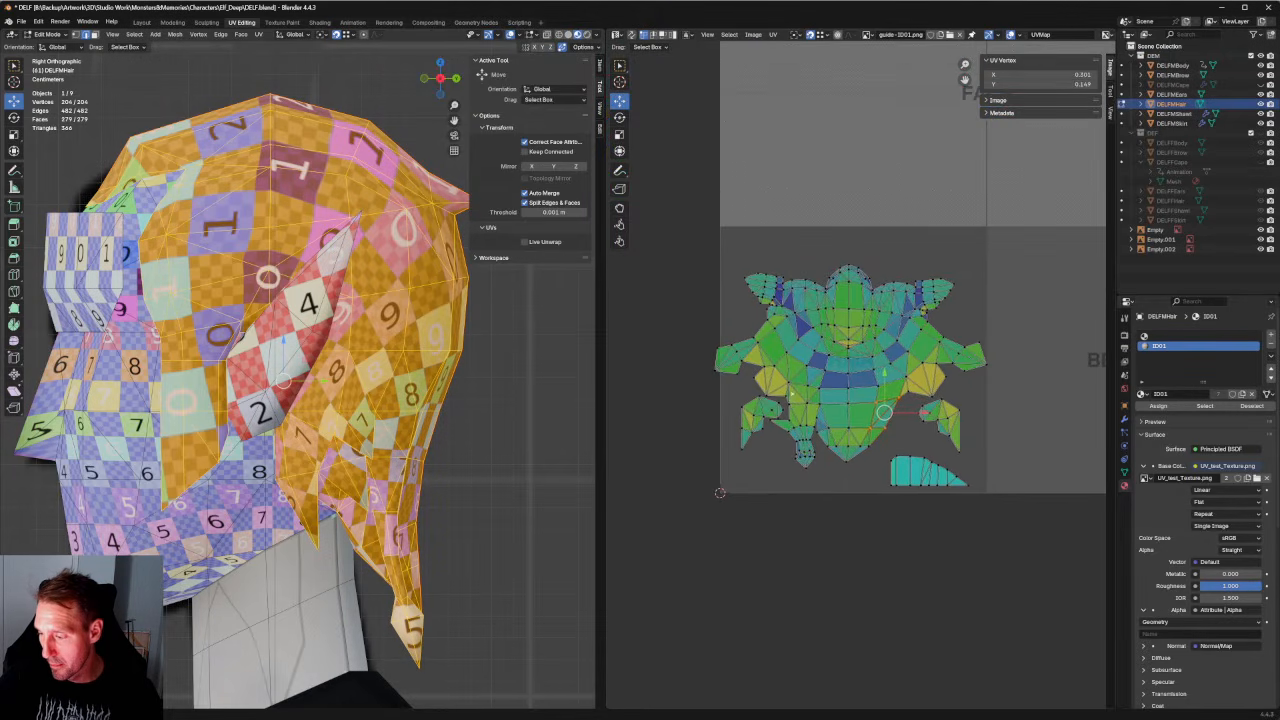
scroll(900, 393, up, 1)
key(4)
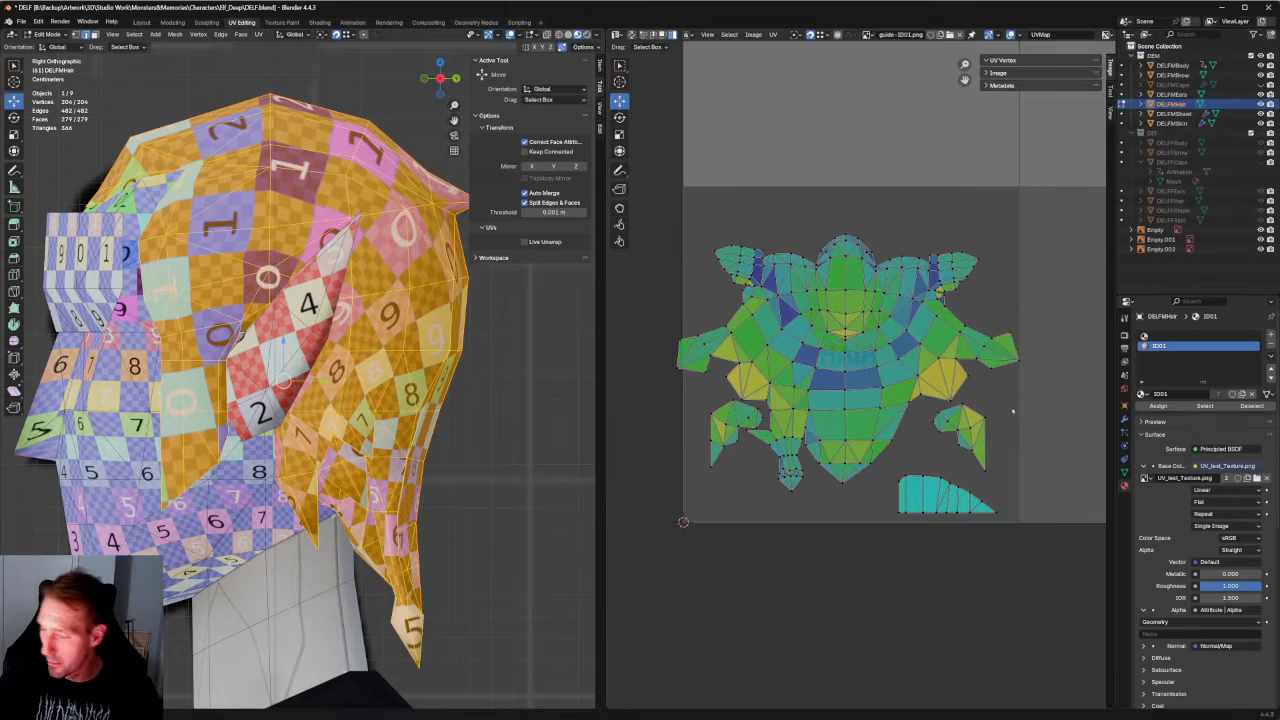
drag(1014, 408, 954, 462)
scroll(1005, 458, up, 2)
key(g)
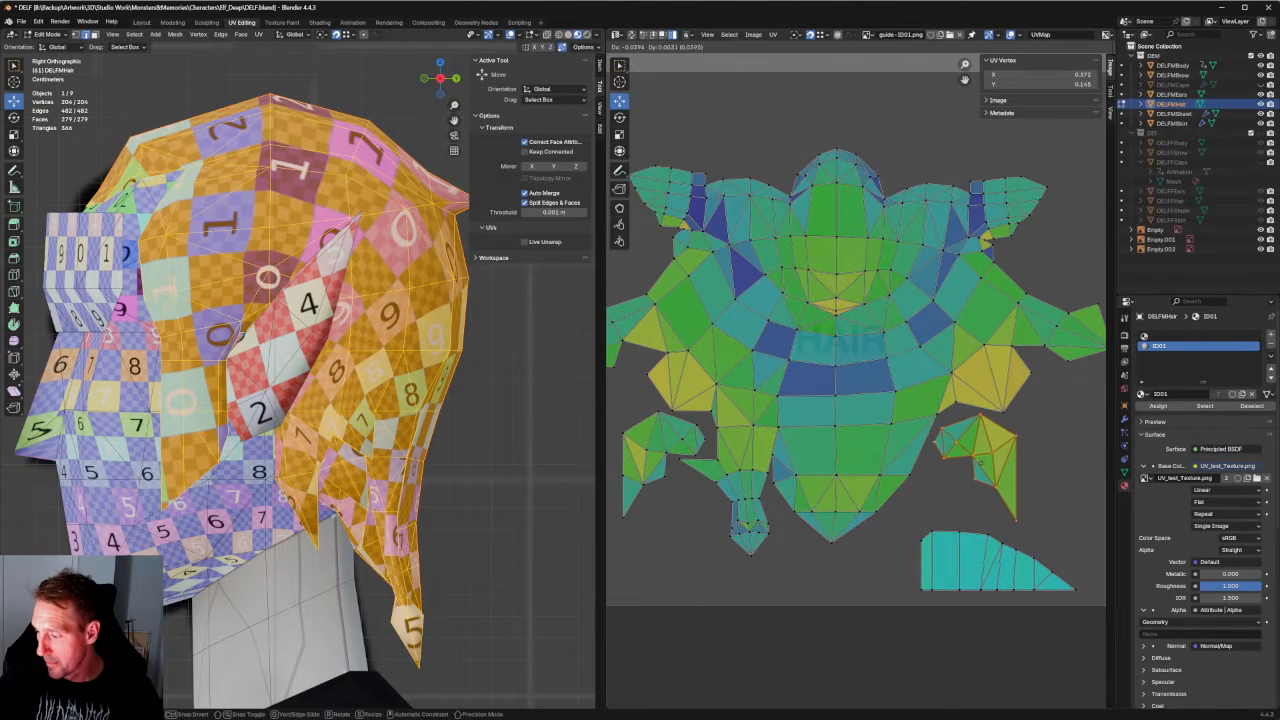
click(1012, 437)
key(alt+a)
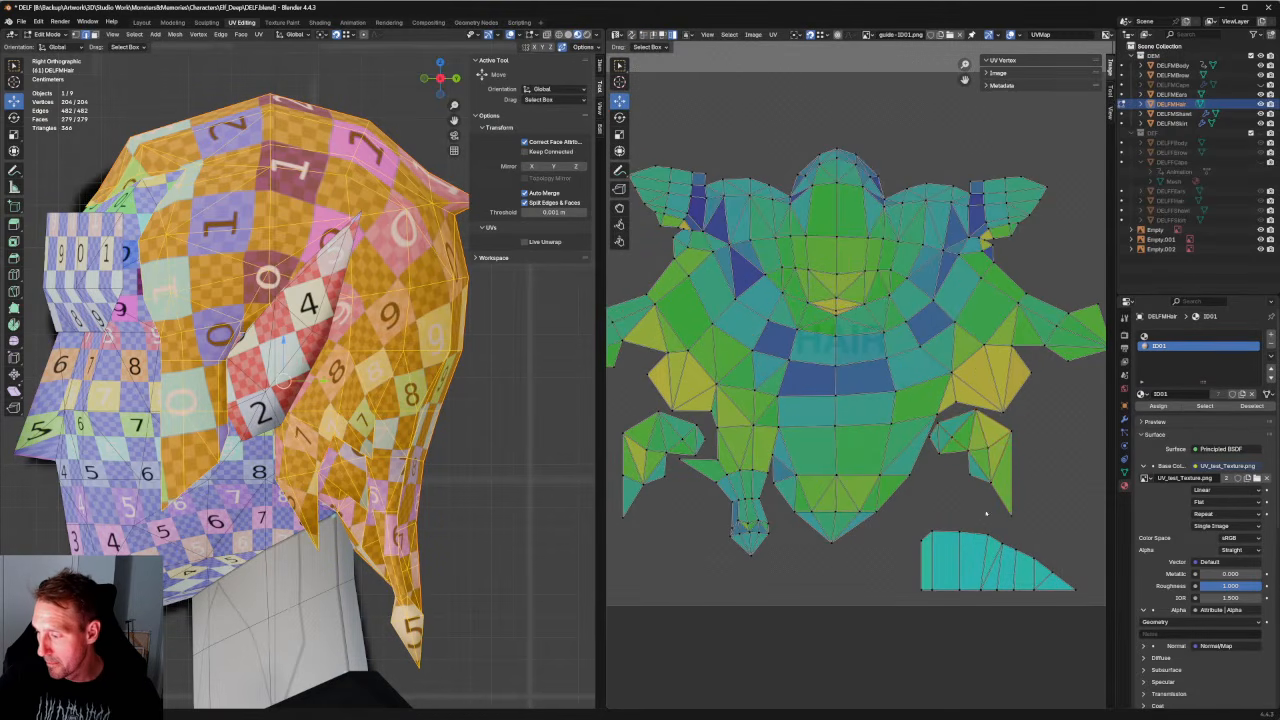
Select the entire hair layout and move it 0.011024 m along X within the HAIR area.
key(shift+c)
middle_drag(1003, 282, 998, 294)
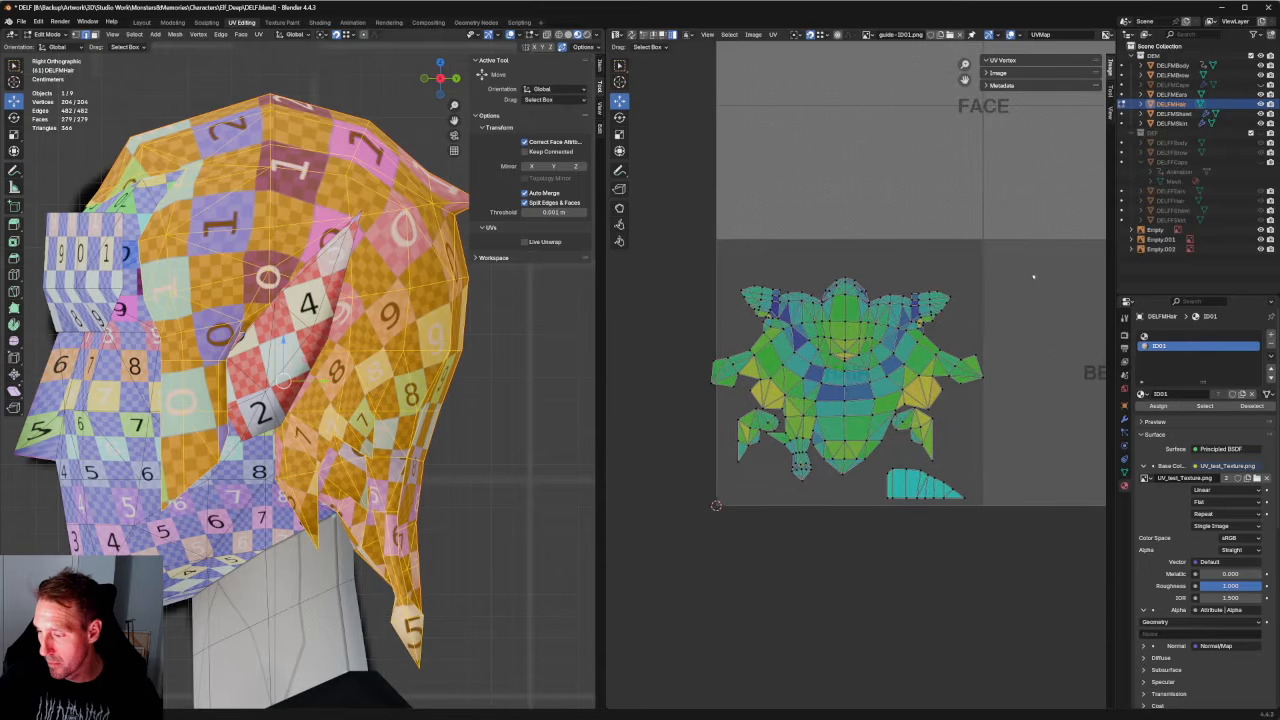
drag(1042, 275, 701, 564)
scroll(840, 398, up, 2)
key(g)
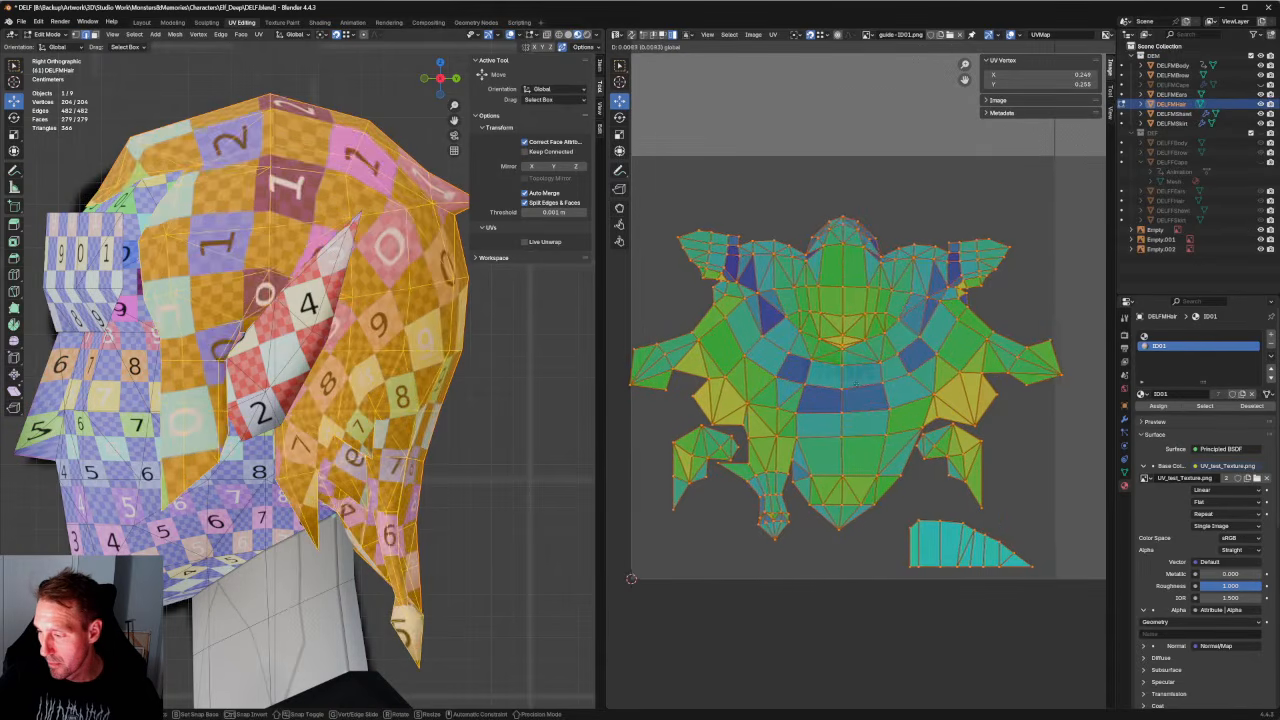
click(848, 391)
Select the hair islands except the fan-shaped piece and scale them by 0.970 to fit the HAIR area.
scroll(860, 398, down, 3)
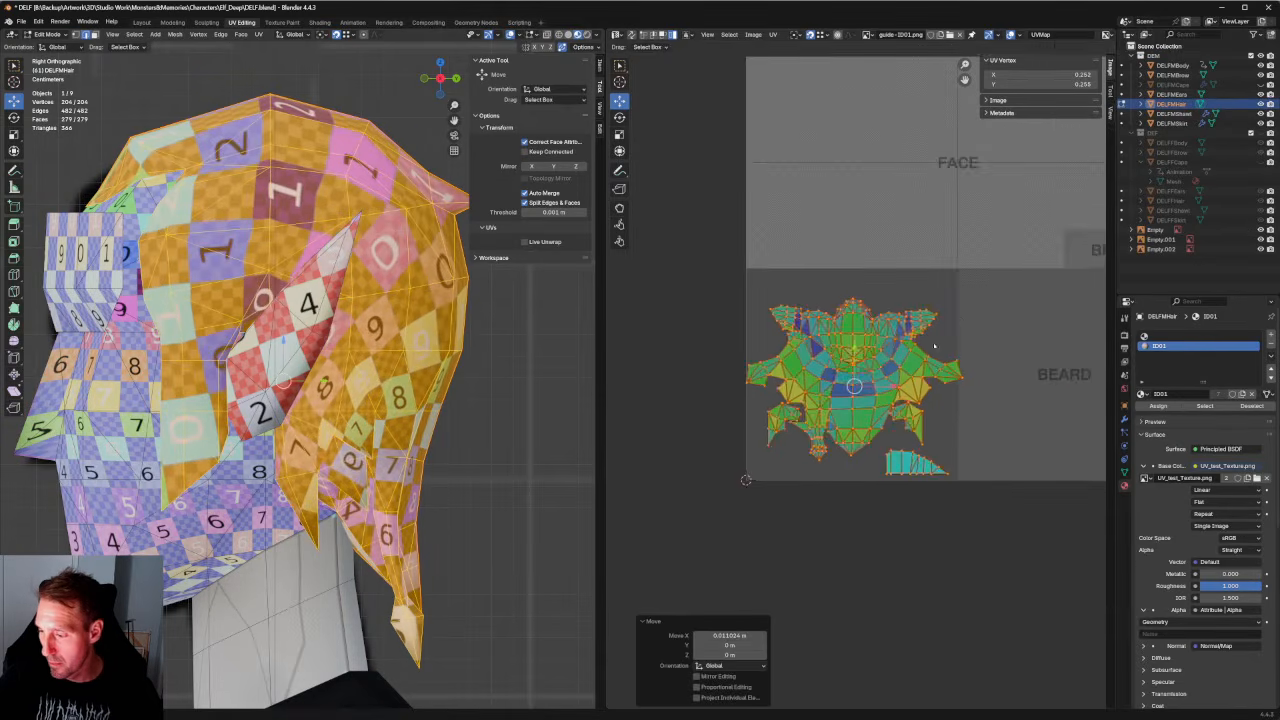
drag(984, 282, 717, 443)
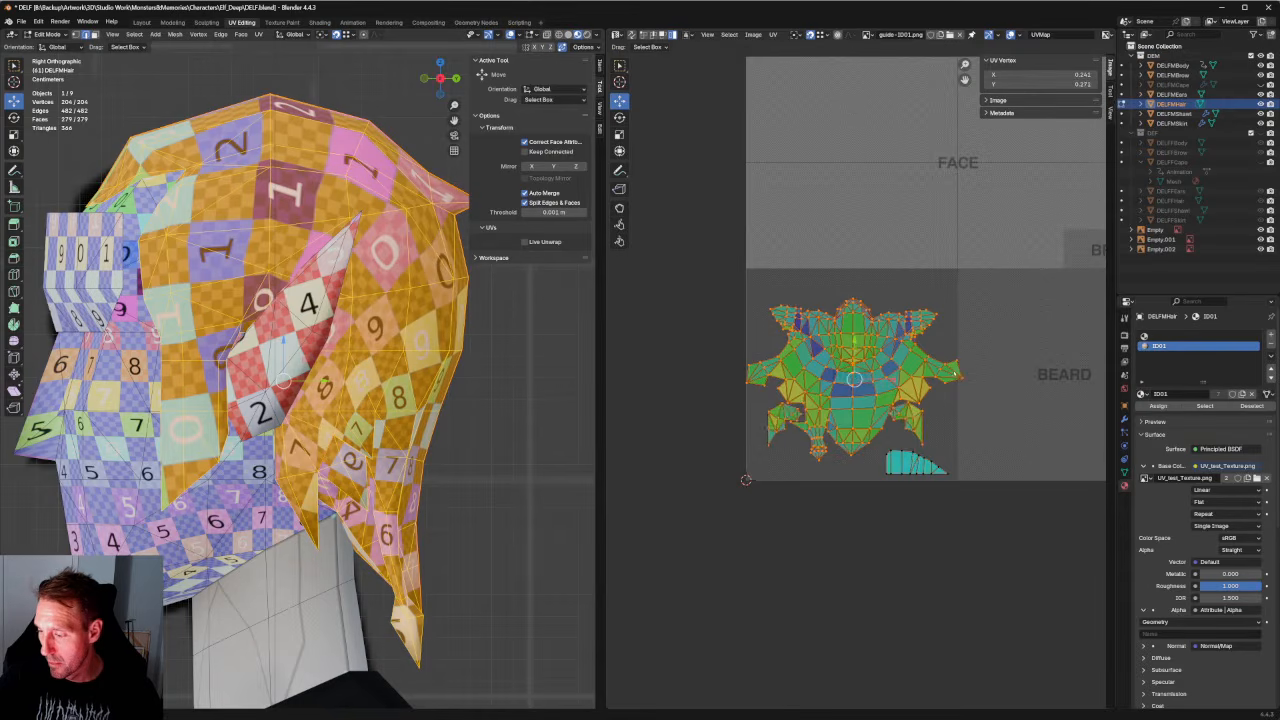
scroll(861, 381, up, 3)
key(t)
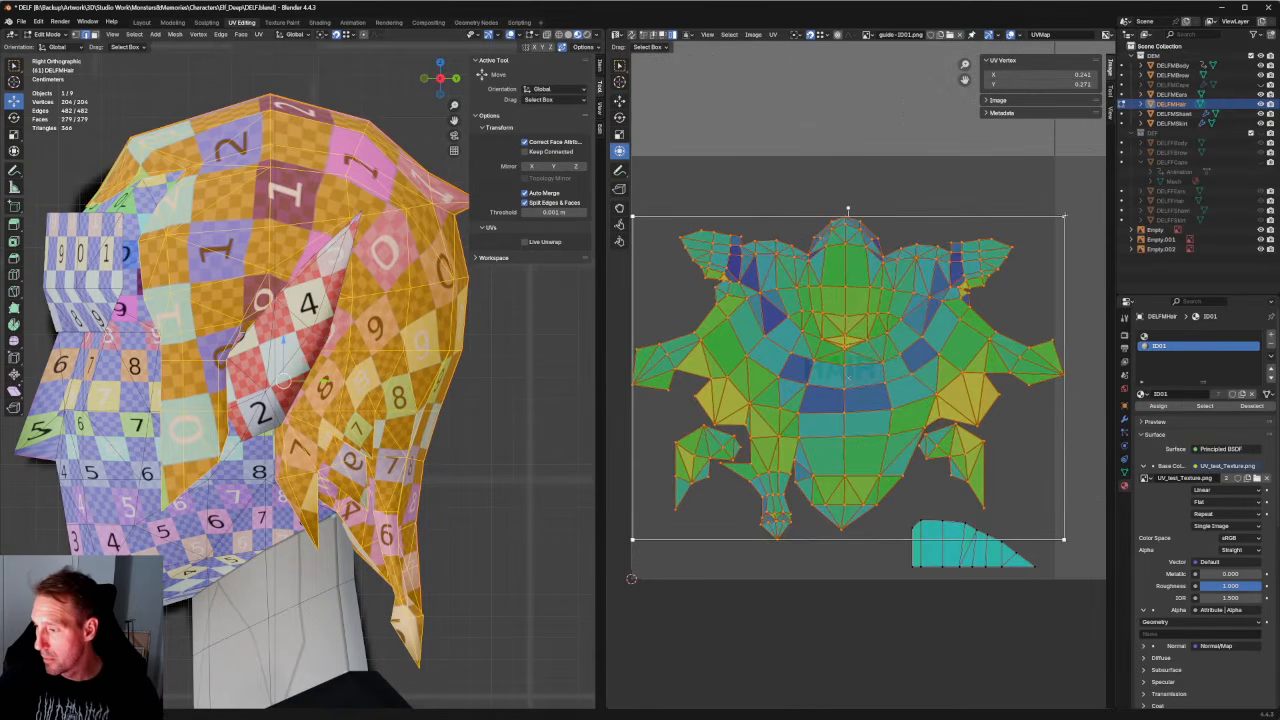
key(s)
click(1048, 225)
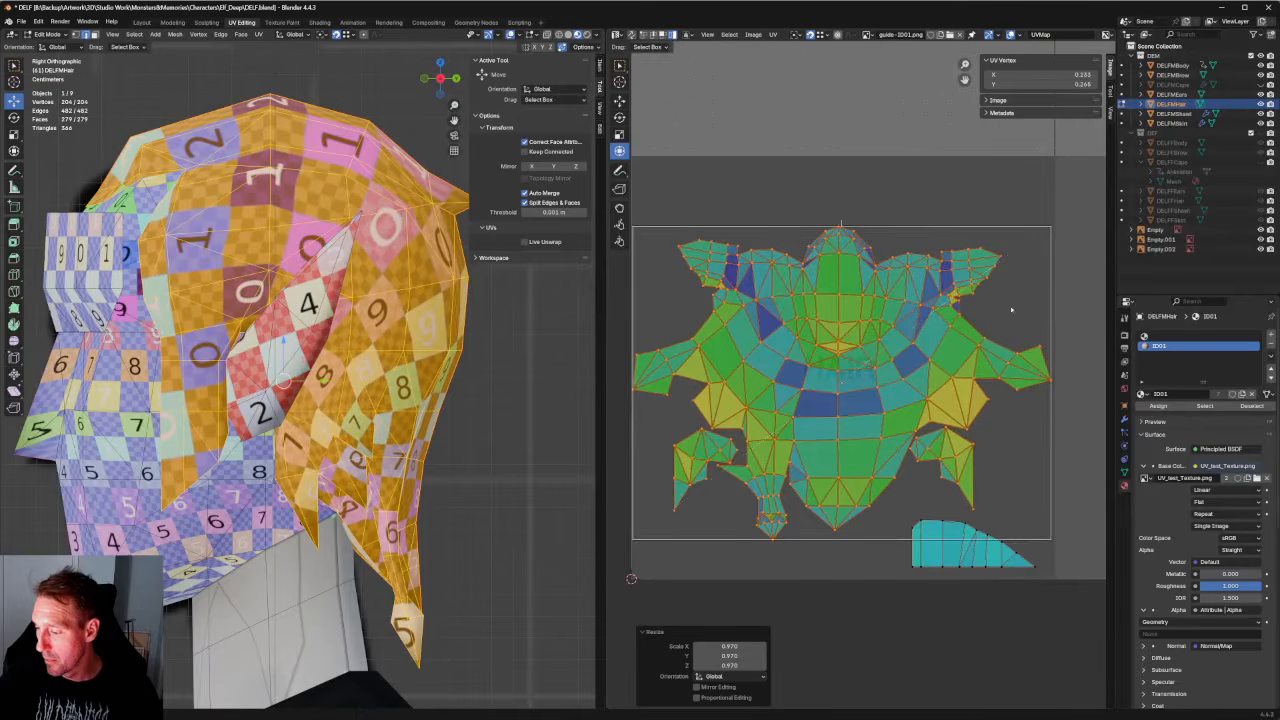
Select the vertices of the yellow lobe on the hair layout's lower left edge and unwrap them with the Conformal method.
scroll(876, 252, down, 2)
click(874, 251)
scroll(829, 409, up, 3)
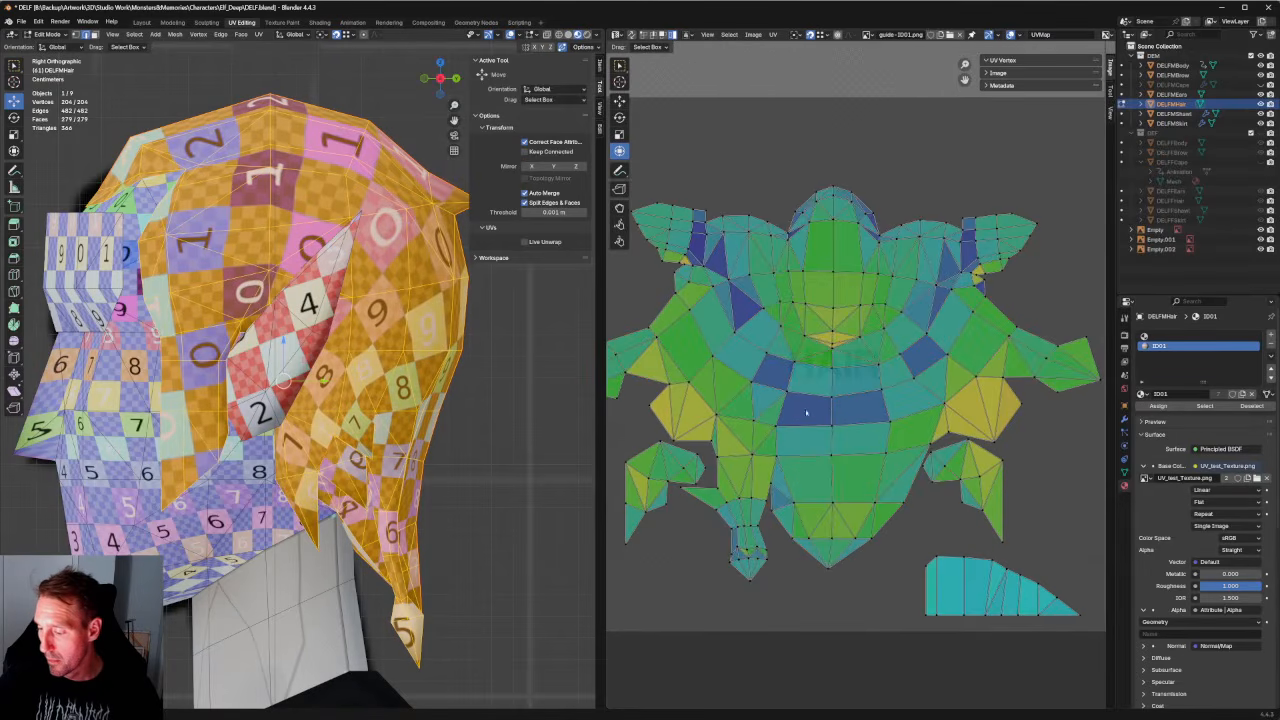
scroll(806, 412, up, 5)
drag(852, 336, 772, 476)
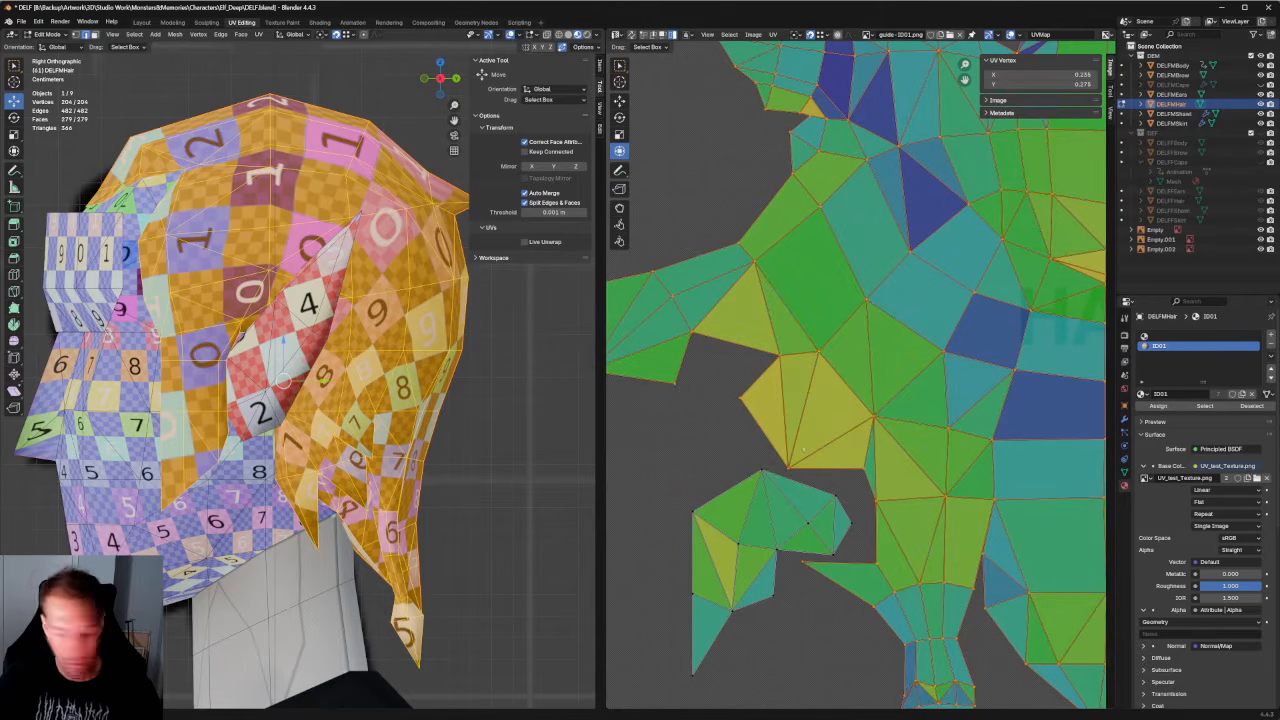
drag(850, 326, 782, 479)
key(u)
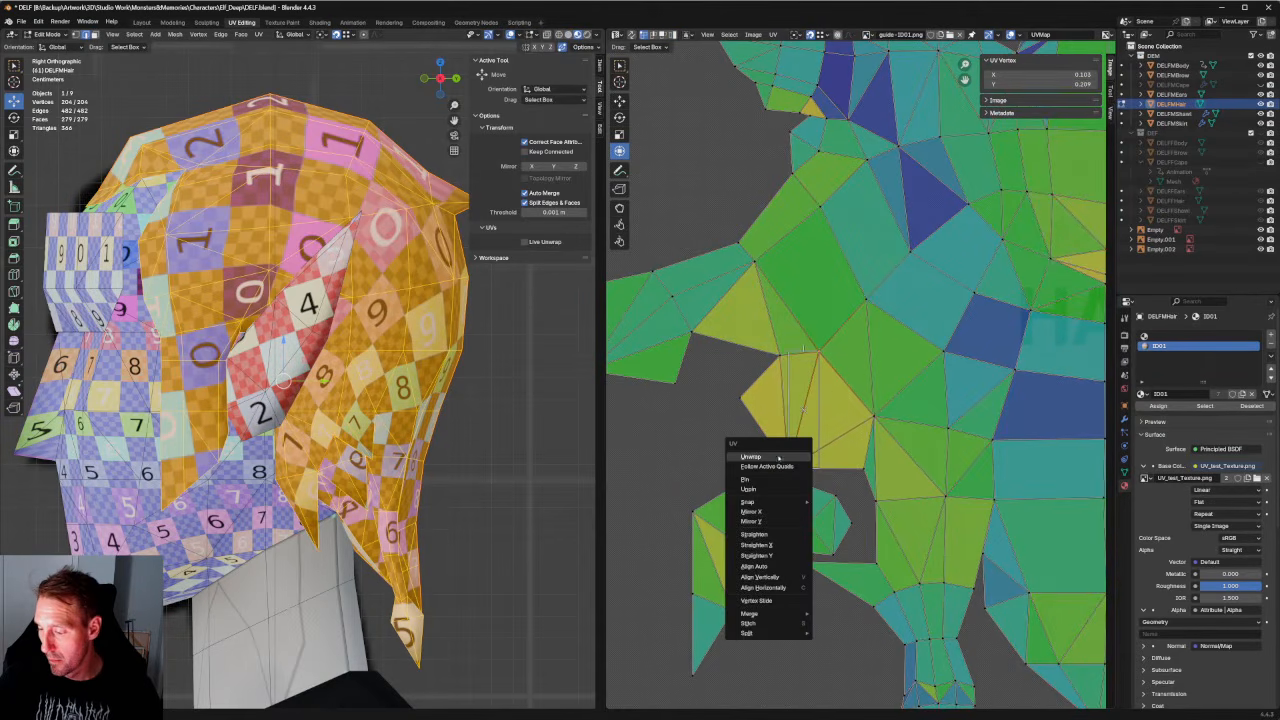
click(795, 460)
drag(833, 344, 732, 460)
key(u)
click(725, 426)
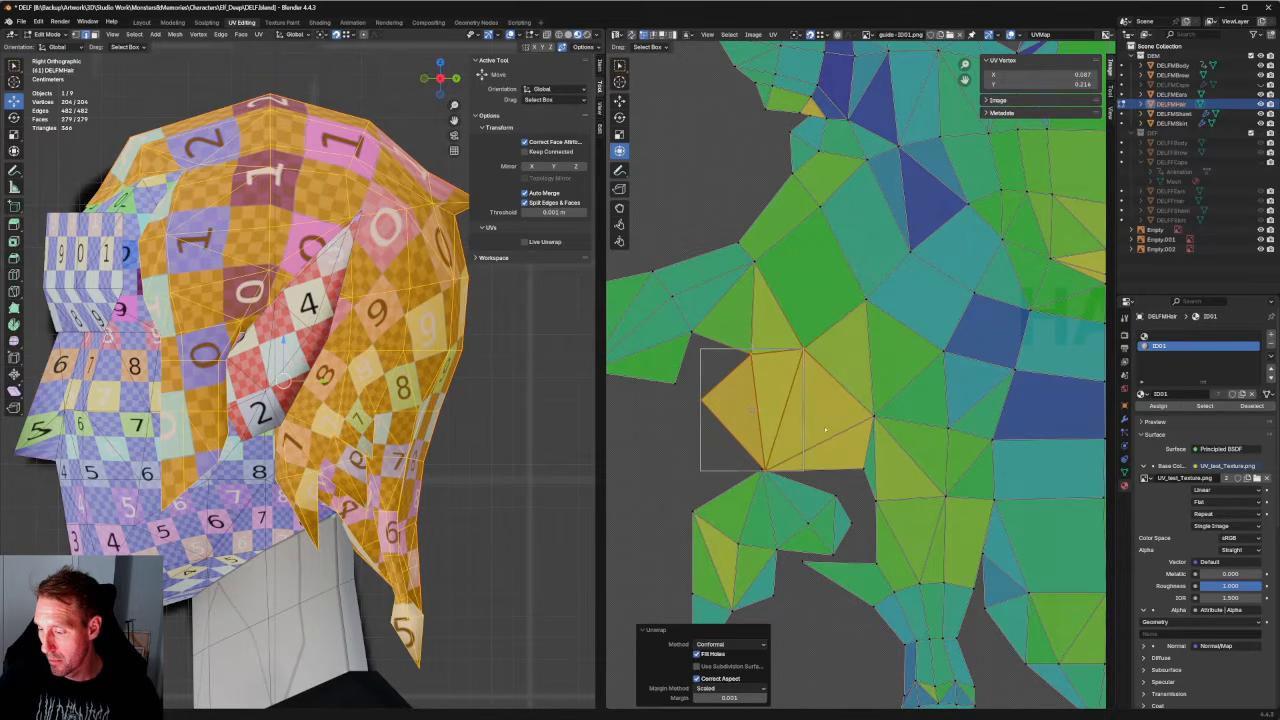
Adjust the yellow lobe's vertices and scale them by about 0.915 to draw the lobe in toward the head.
key(g)
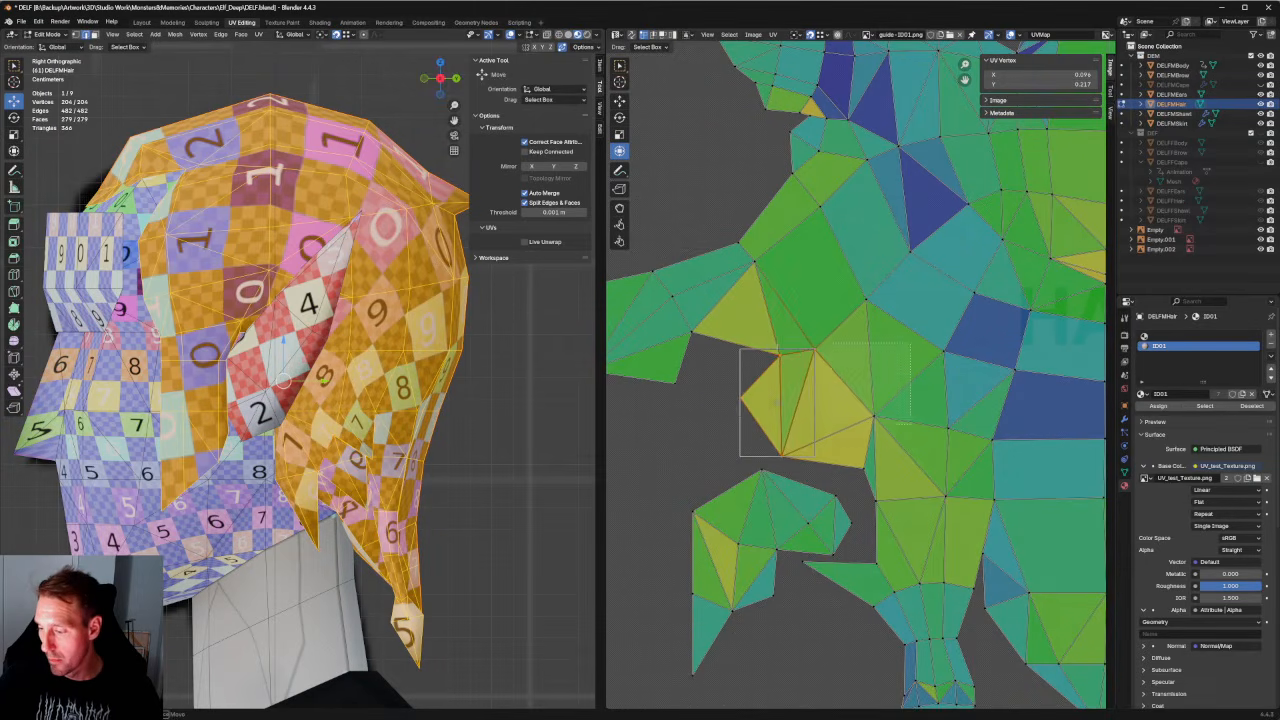
click(723, 470)
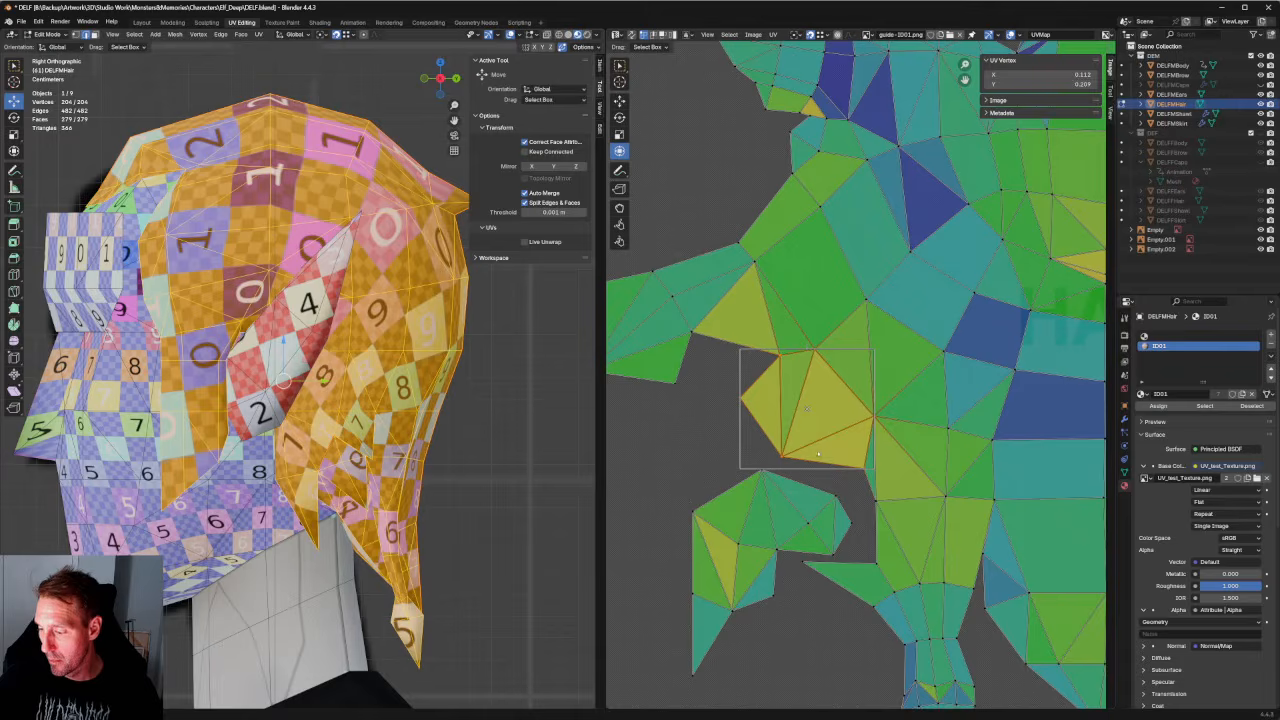
key(s)
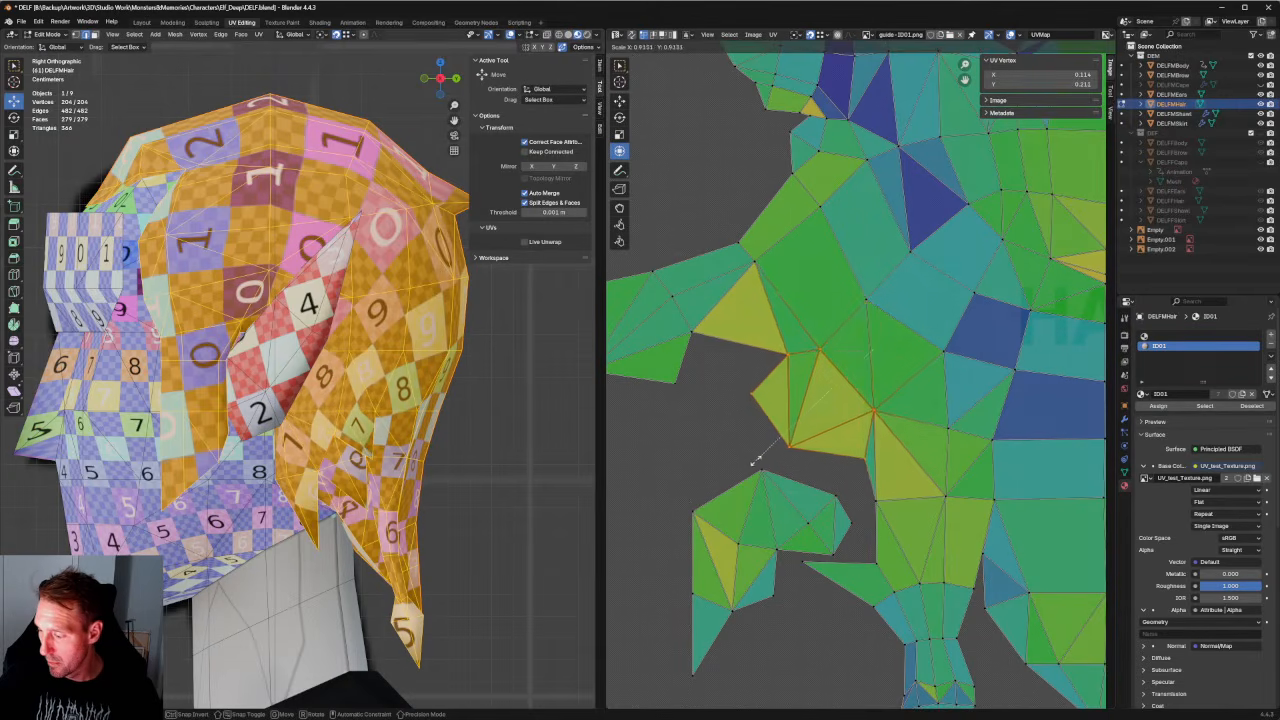
click(757, 460)
Unwrap the vertices just below and inward of the lobe, above the narrow lower strand, and clear the selection.
middle_drag(757, 460, 617, 426)
drag(903, 378, 722, 472)
right_click(775, 433)
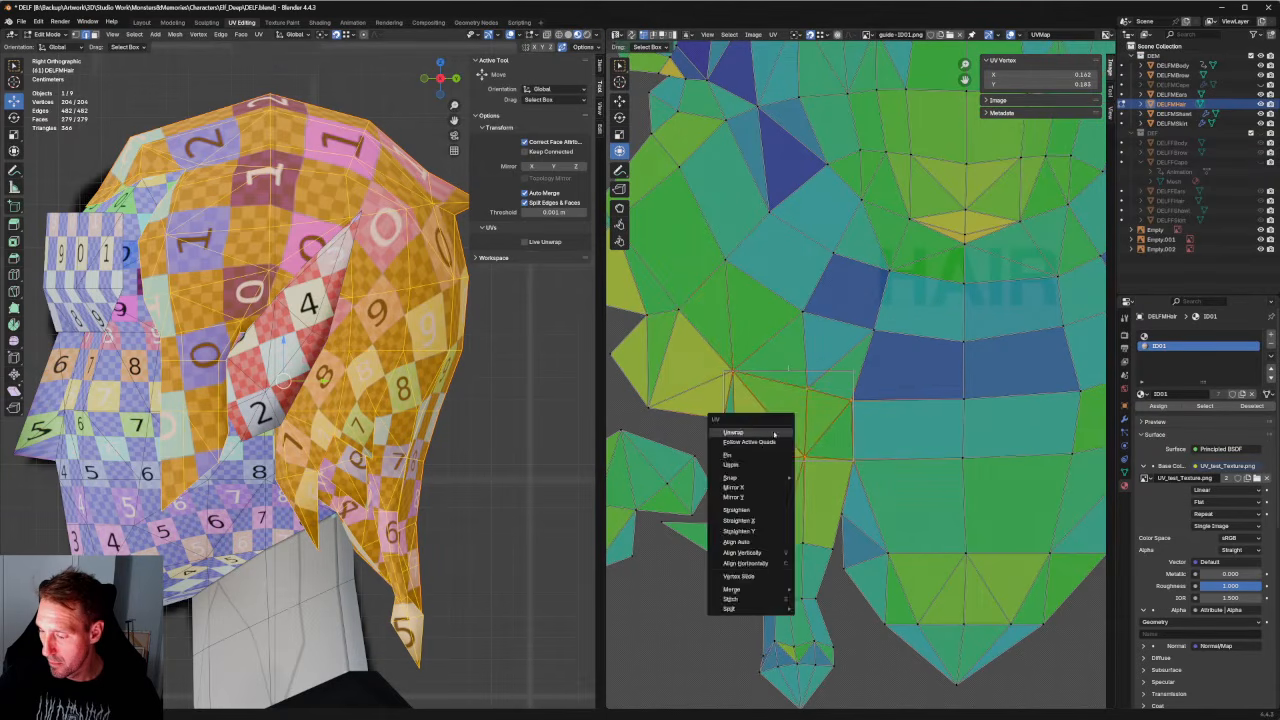
click(774, 433)
scroll(806, 413, down, 3)
key(alt+a)
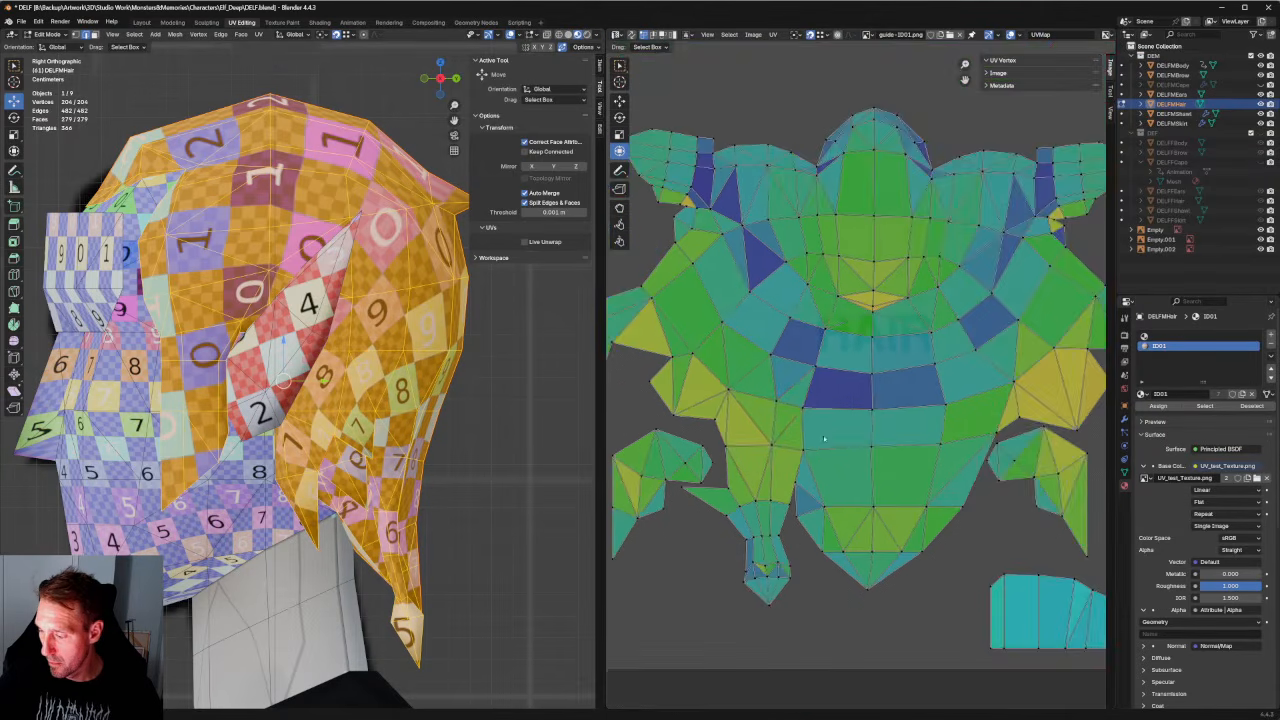
Turn on UV selection sync with the mesh, with the entire hair layout selected.
scroll(916, 455, down, 3)
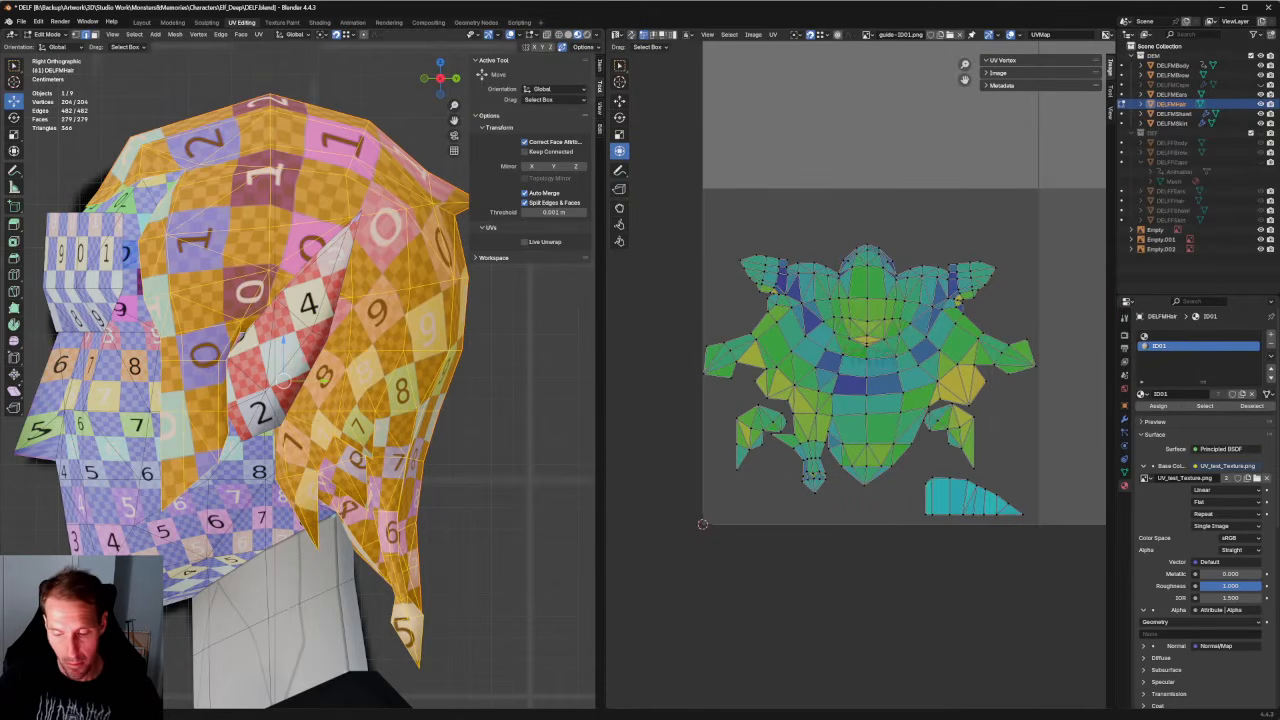
middle_drag(300, 400, 190, 396)
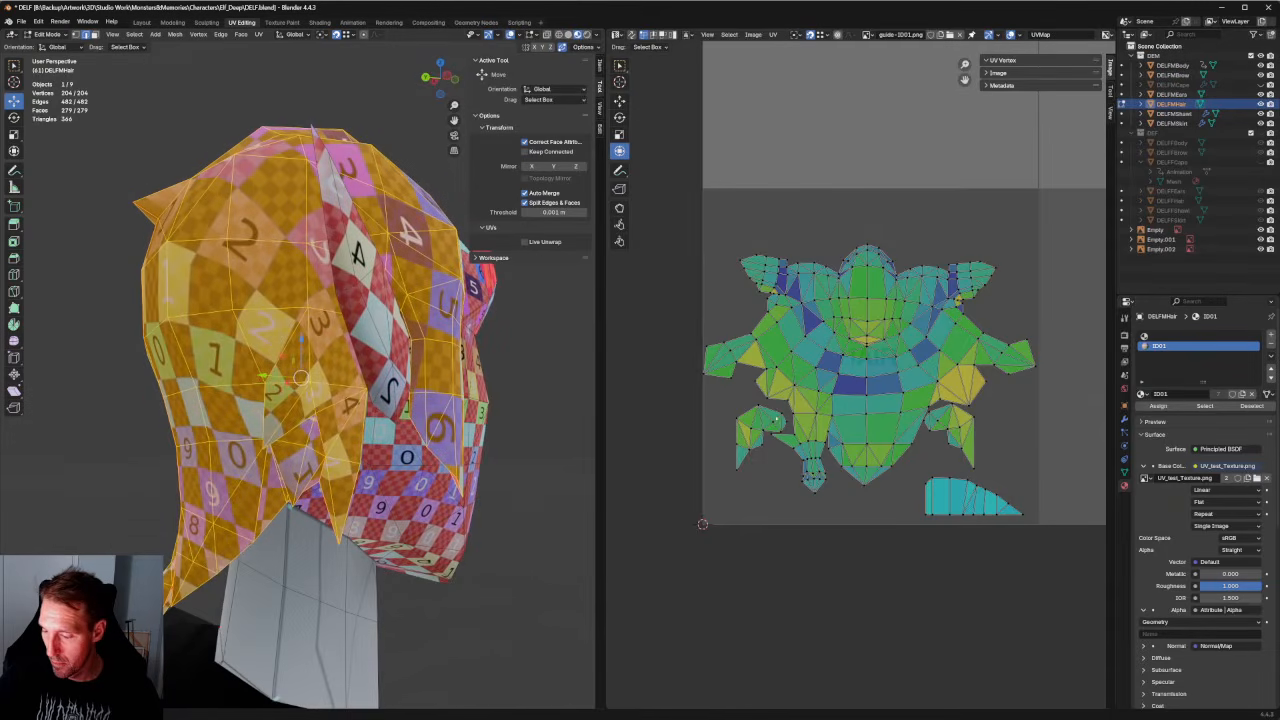
scroll(744, 429, up, 3)
click(769, 437)
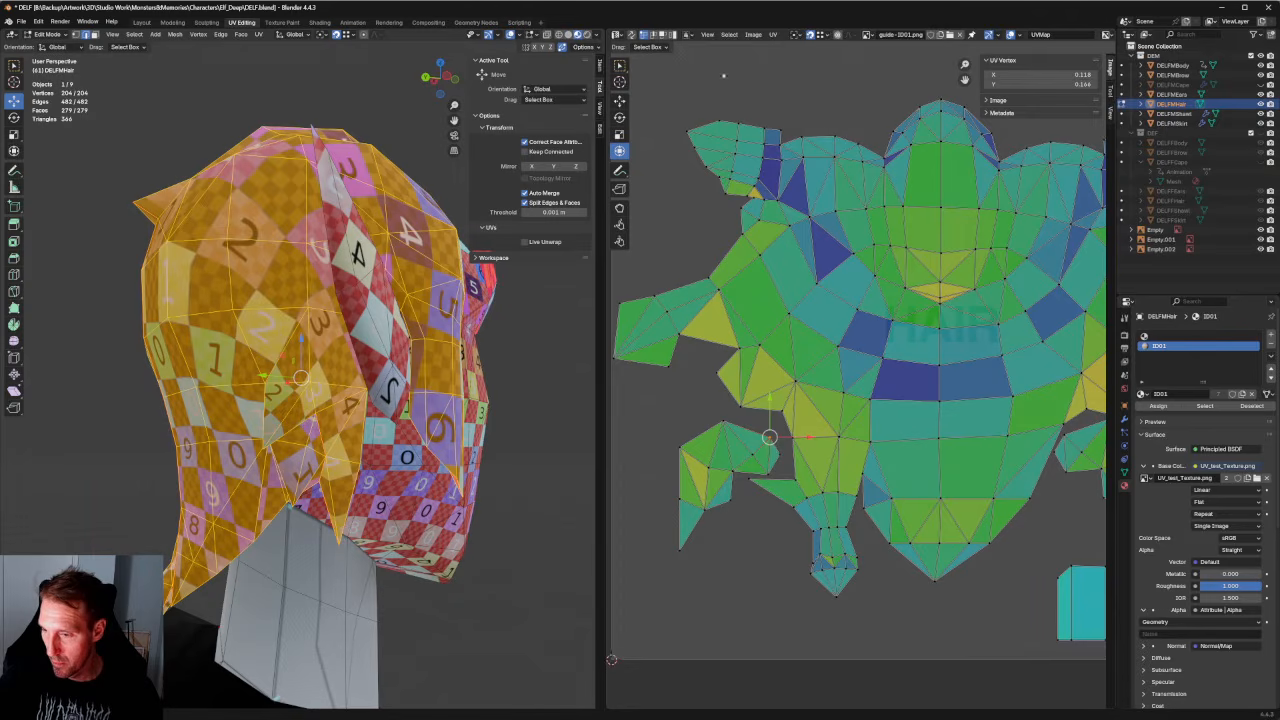
key(a)
scroll(645, 35, down, 2)
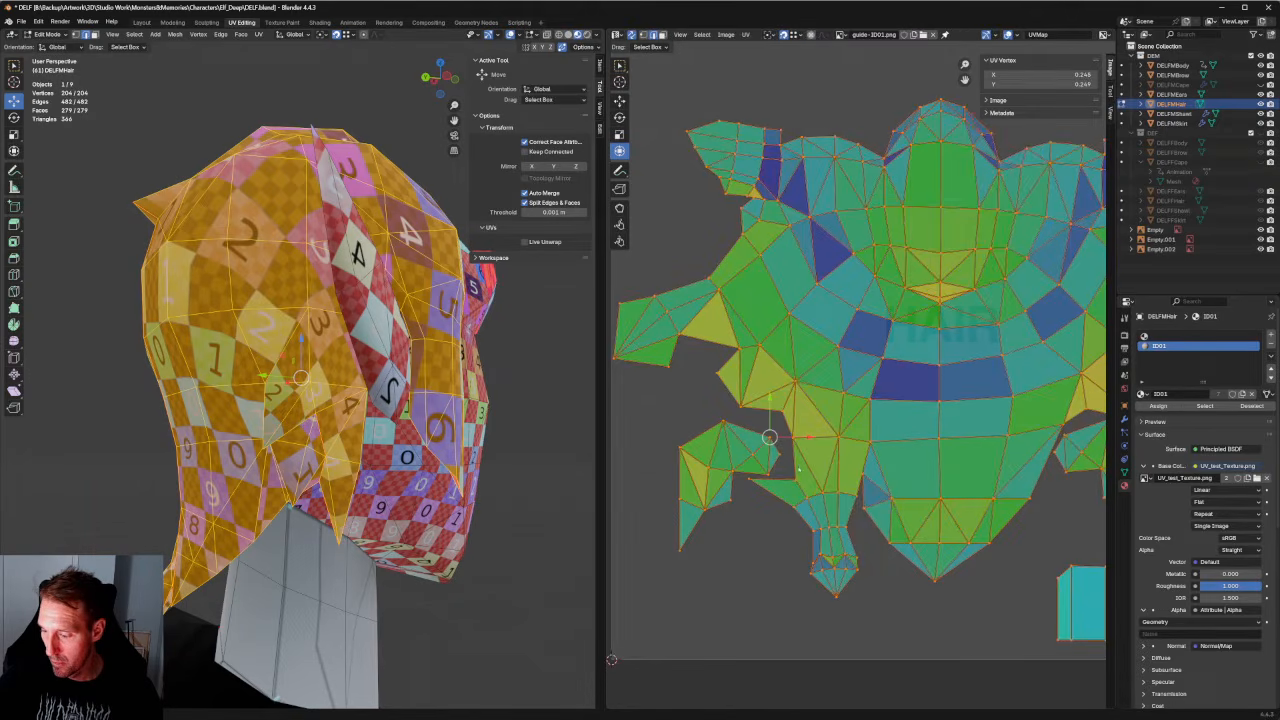
Try to stitch a single edge of the small curved strand at the lower left to the main hair island.
click(772, 451)
drag(793, 455, 736, 412)
scroll(778, 448, up, 4)
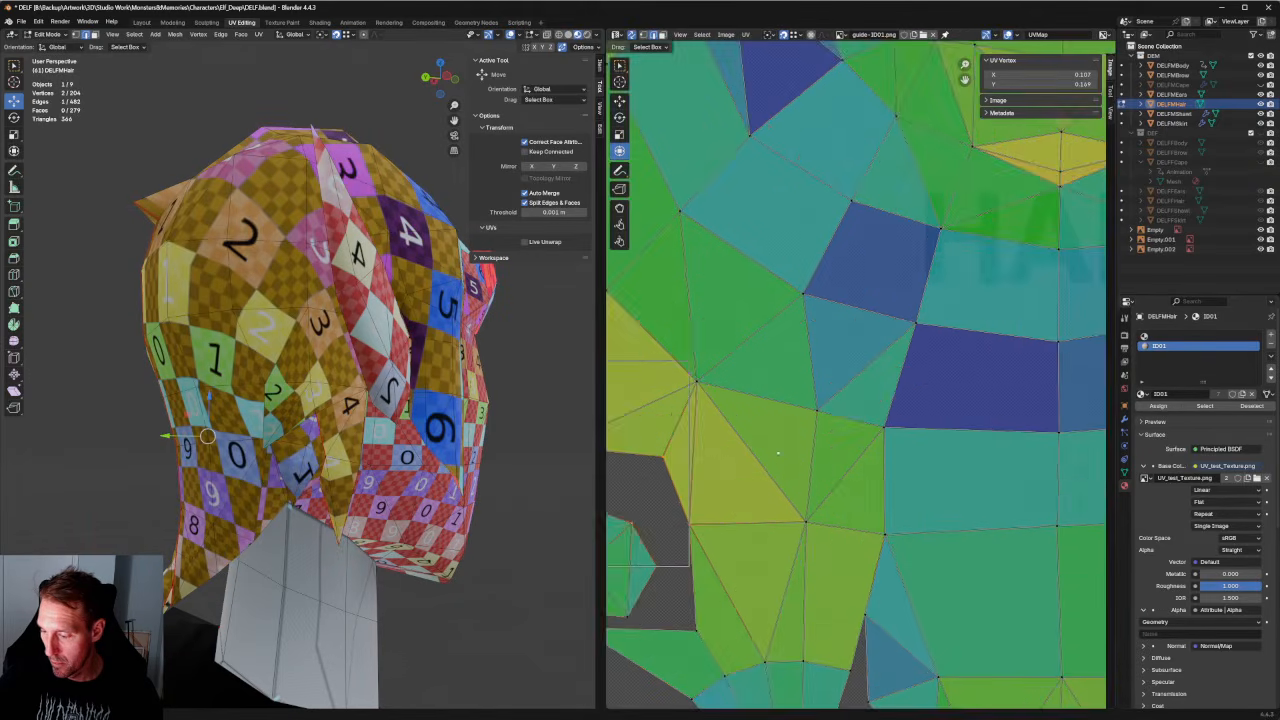
scroll(777, 449, down, 2)
right_click(728, 486)
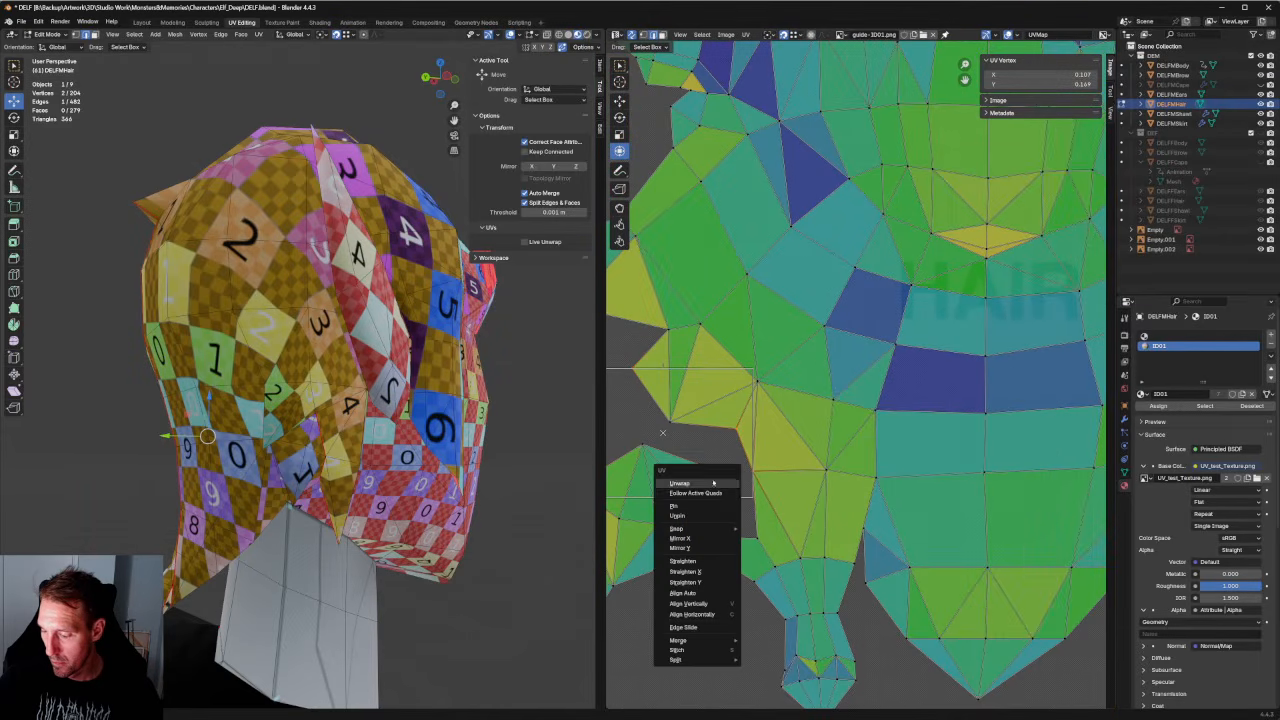
click(688, 652)
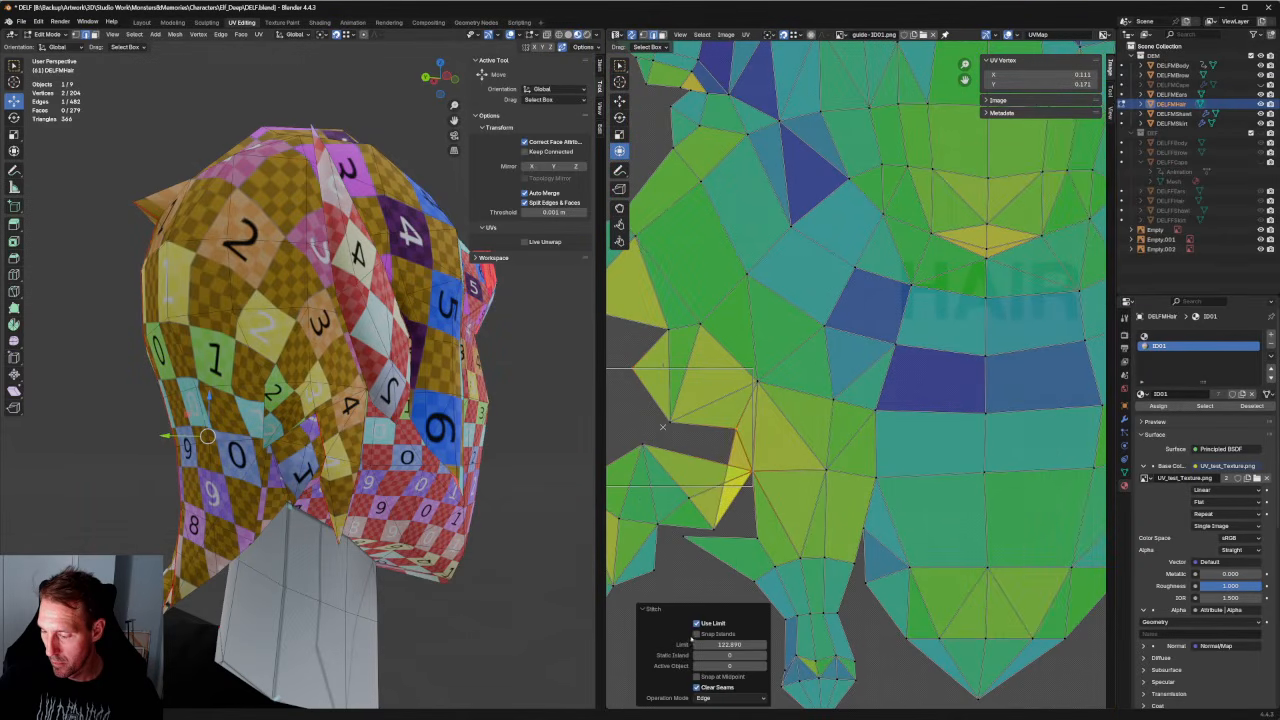
Select two adjoining edges between the small curved strand and the main hair island and stitch them together.
scroll(662, 426, down, 2)
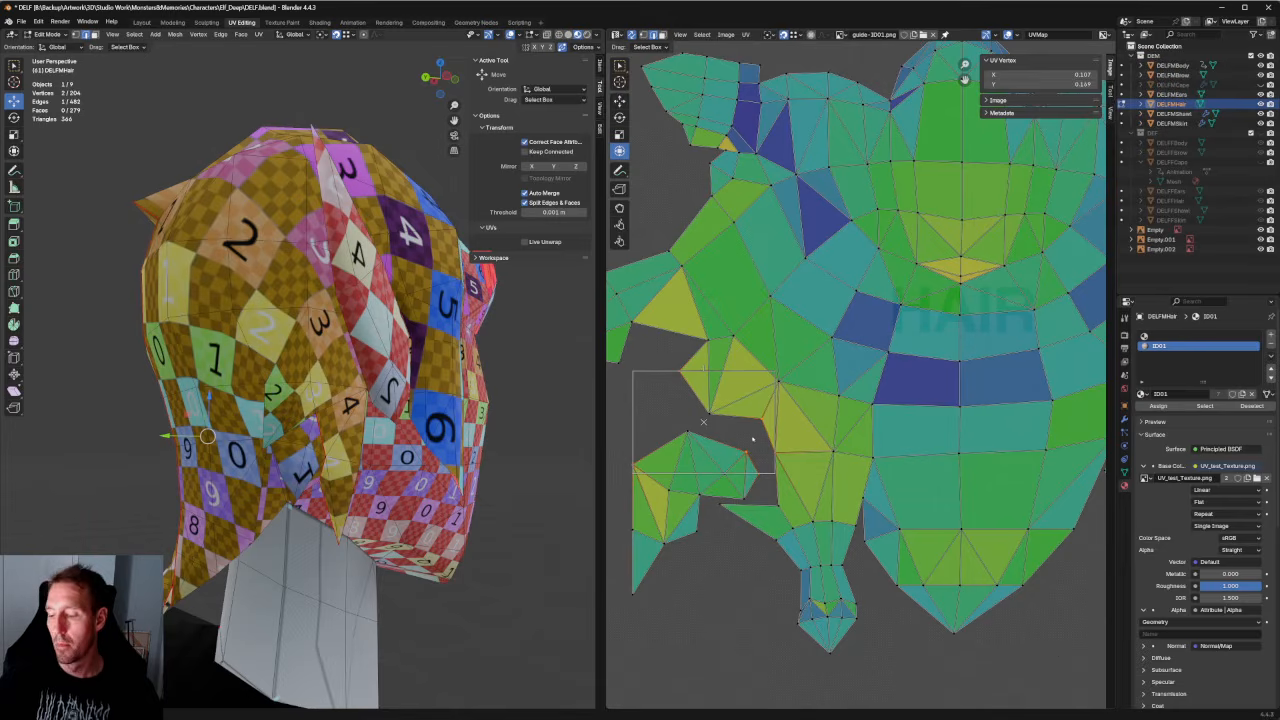
key(g)
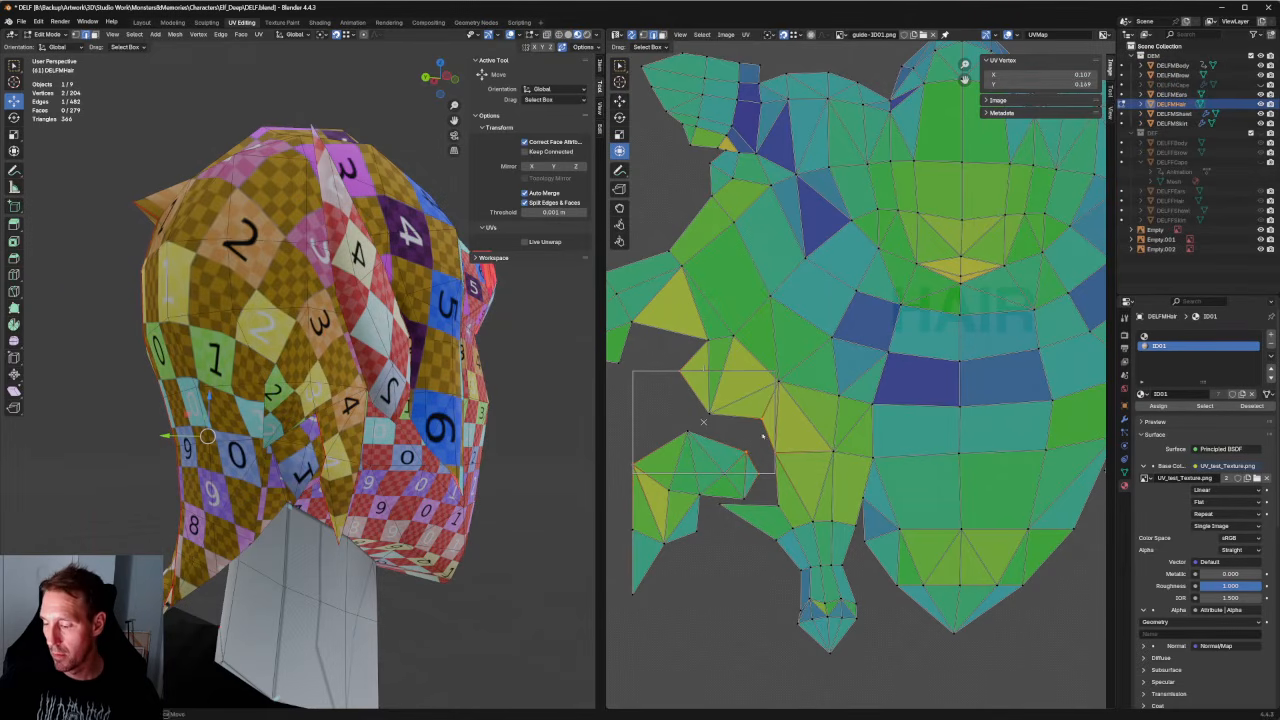
right_click(768, 432)
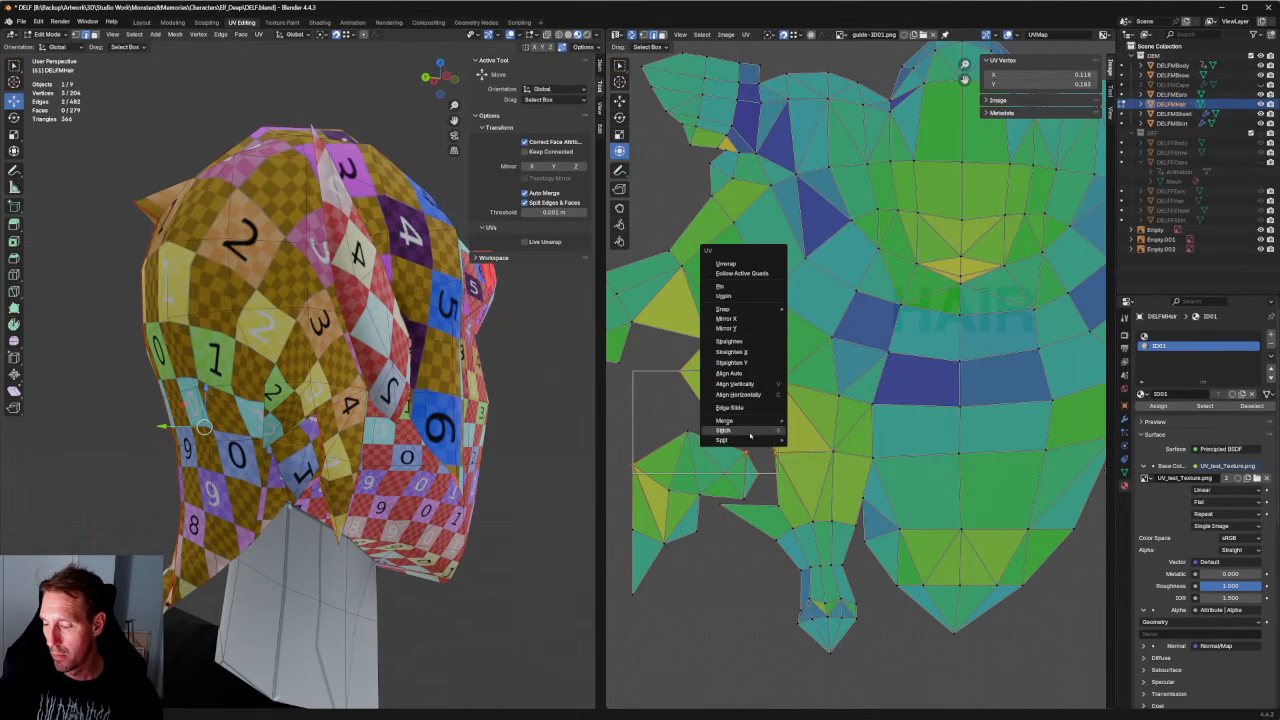
click(745, 431)
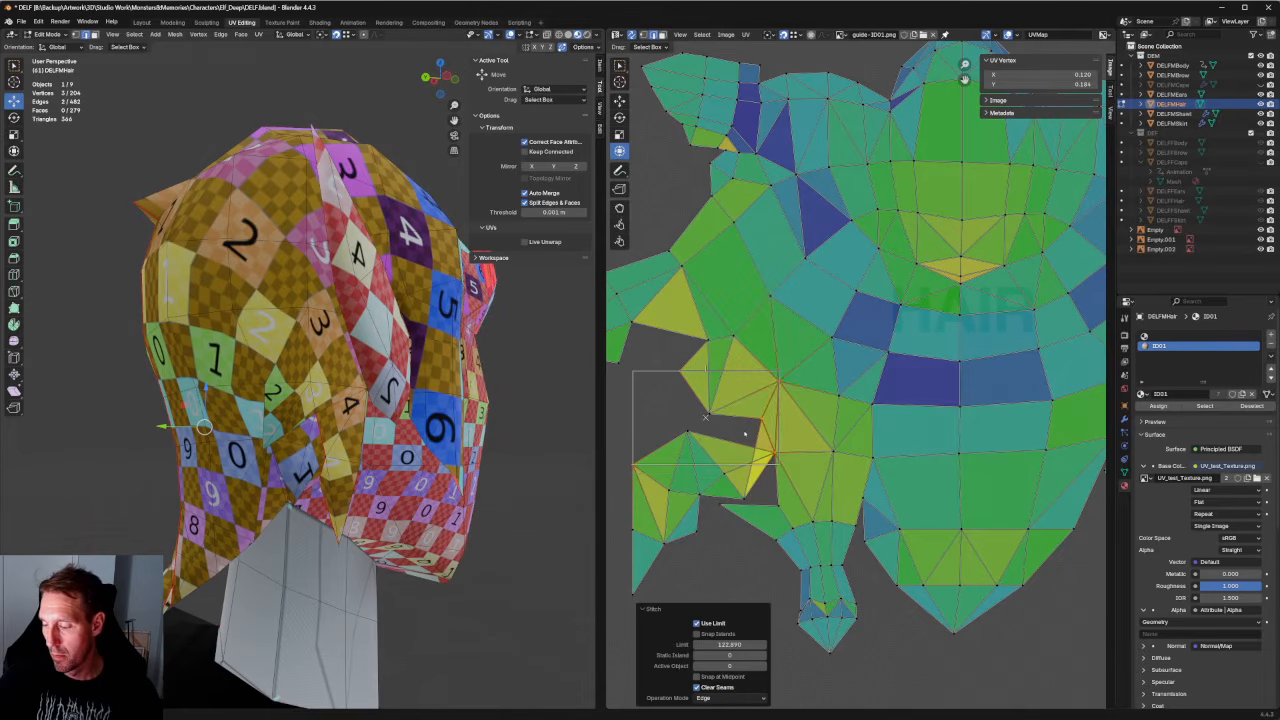
Undo the last stitch on the detached side island of the hair UVs.
middle_drag(745, 434, 800, 393)
scroll(806, 400, down, 1)
scroll(810, 405, up, 1)
key(ctrl+z)
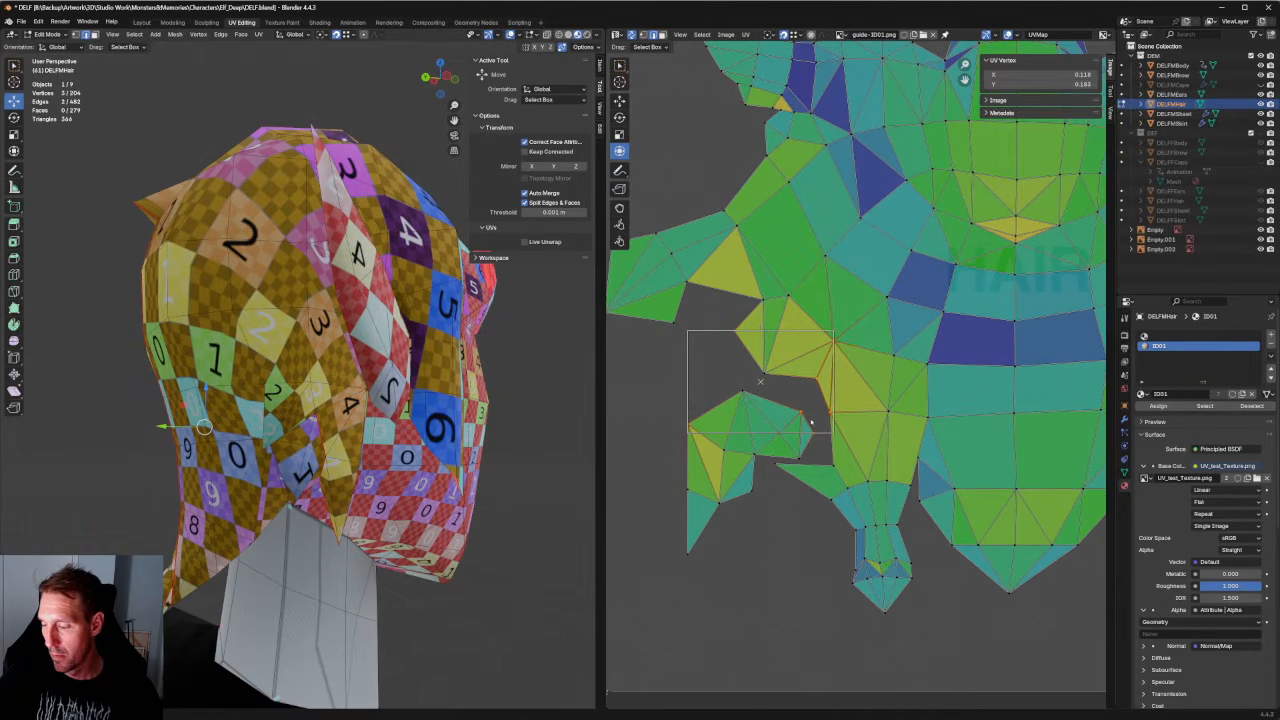
Try stitching two edges at the rounded tip of the detached side island, and undo it.
click(807, 444)
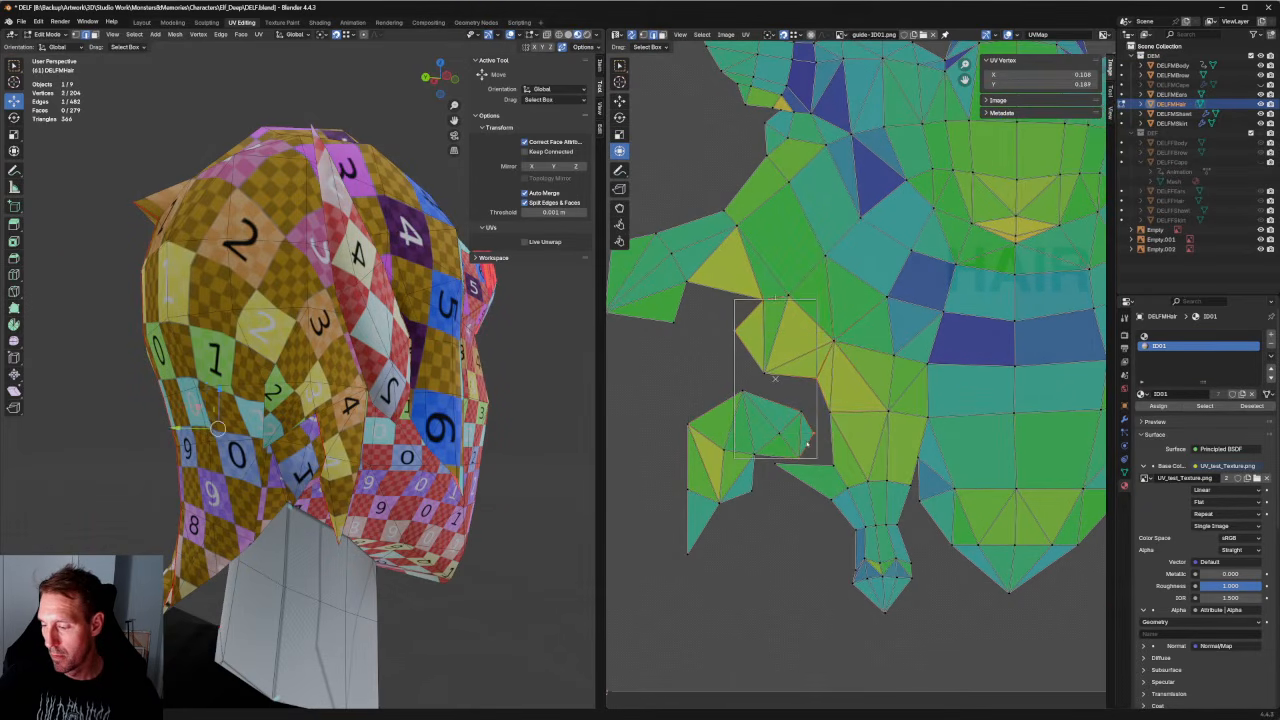
shift+click(808, 430)
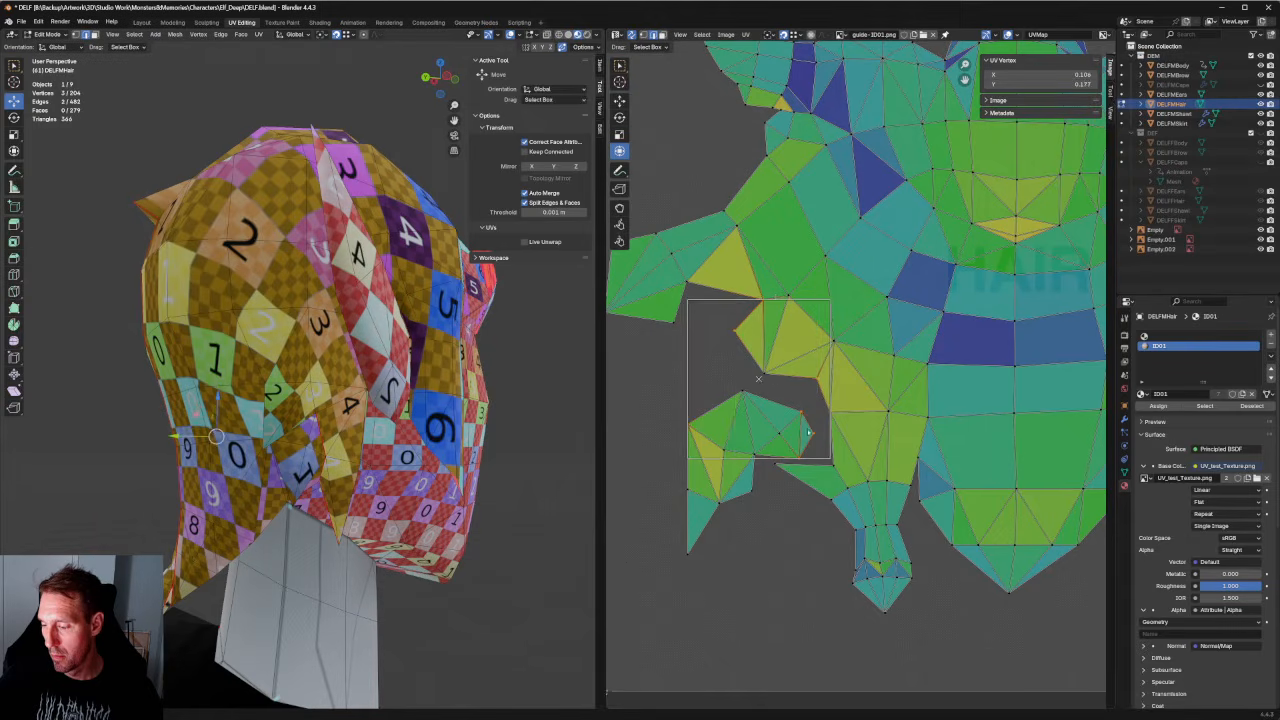
right_click(810, 438)
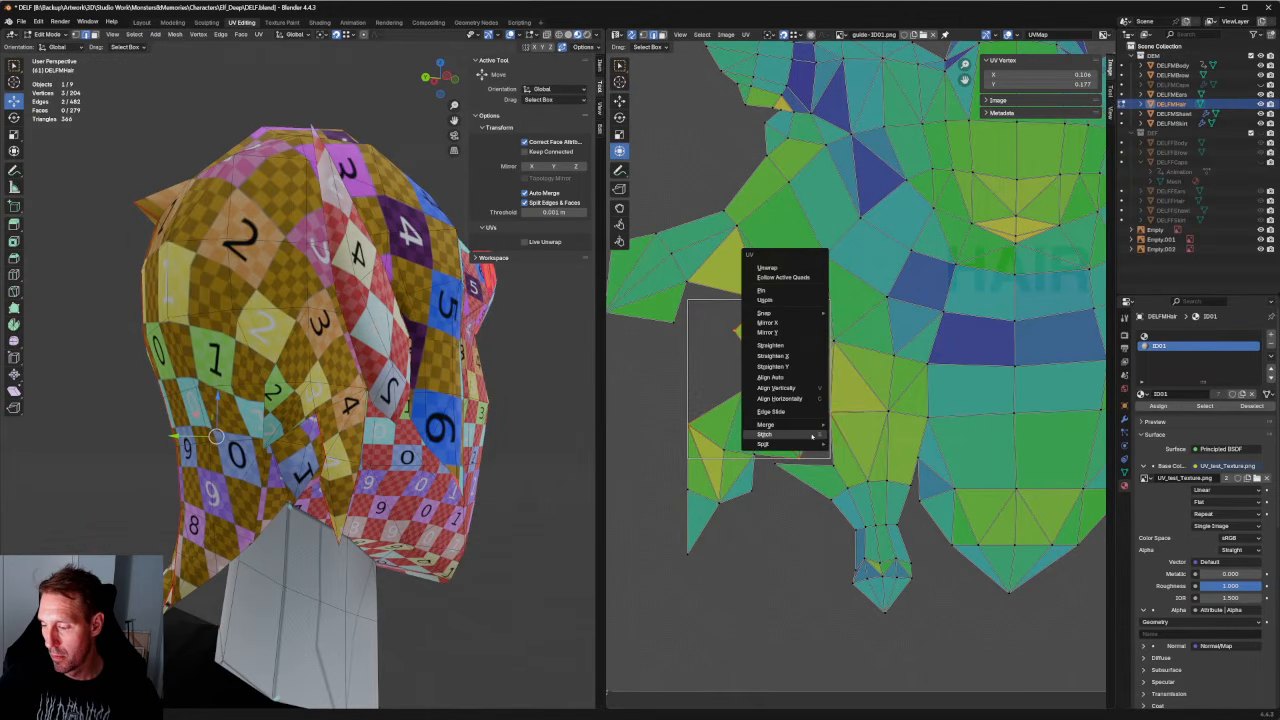
click(776, 436)
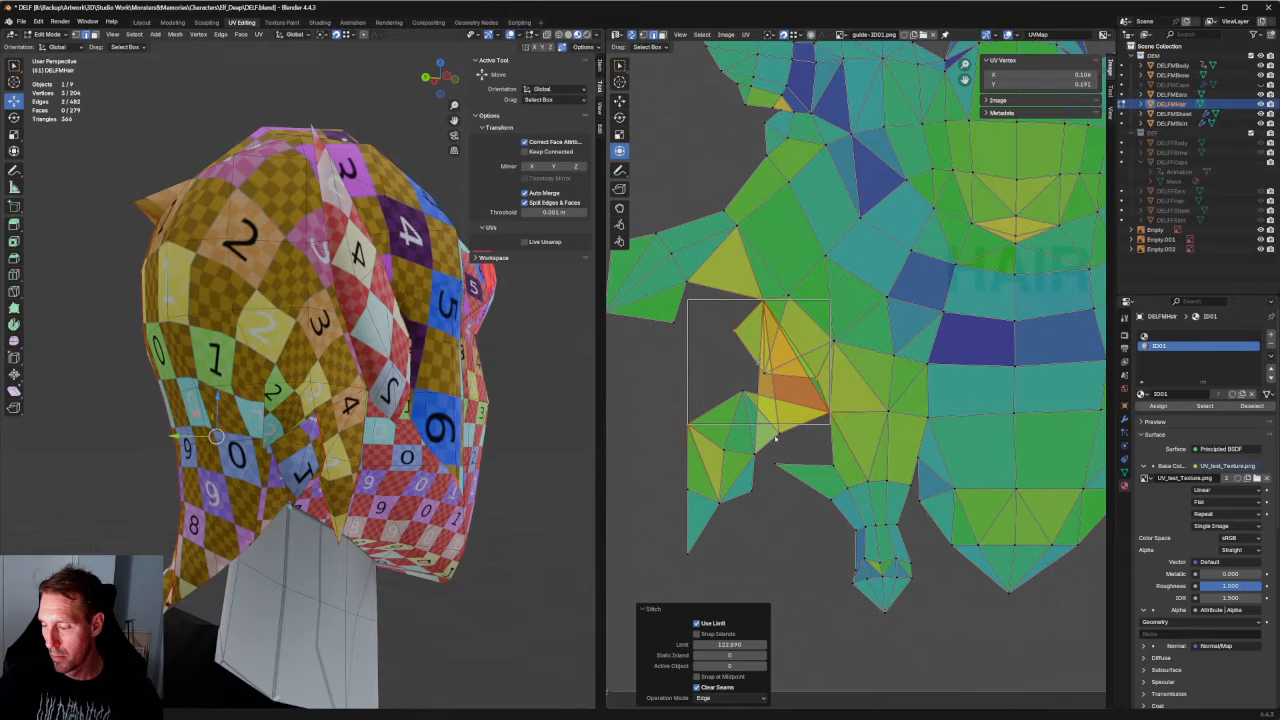
key(ctrl+z)
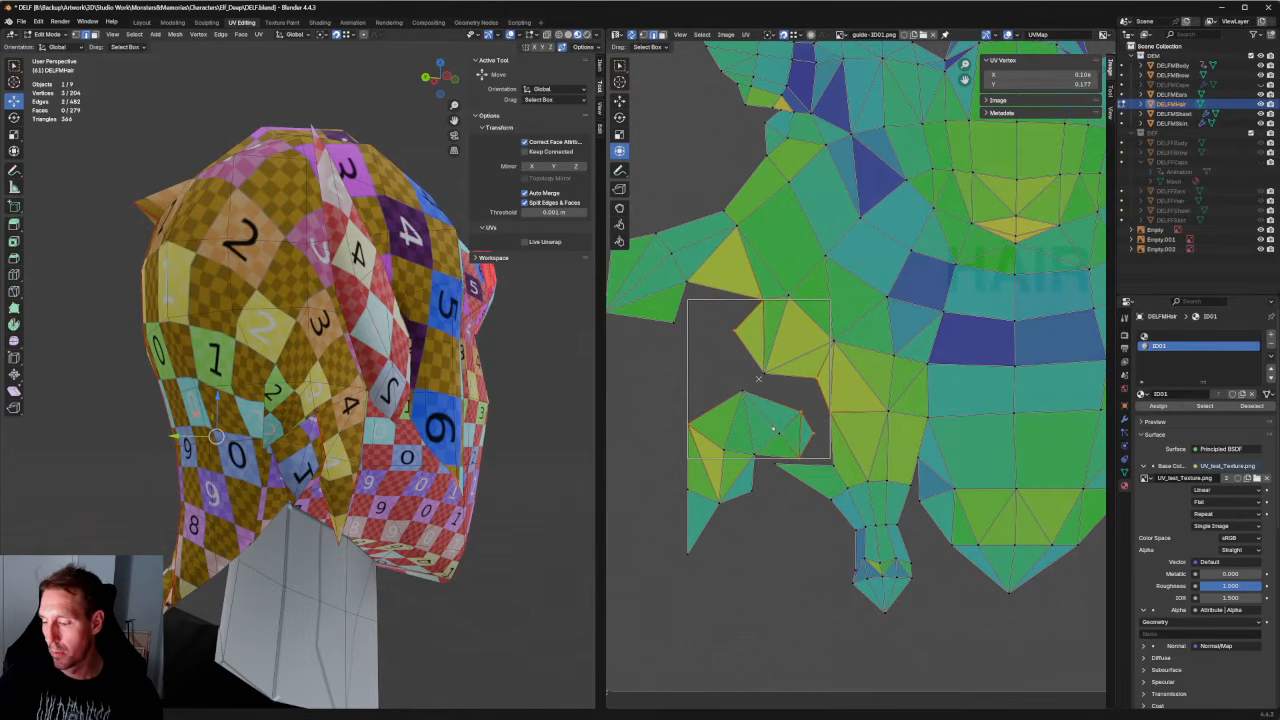
Try stitching the same edges with Snap Islands enabled and Use Limit disabled, and undo the attempt.
right_click(774, 430)
click(786, 428)
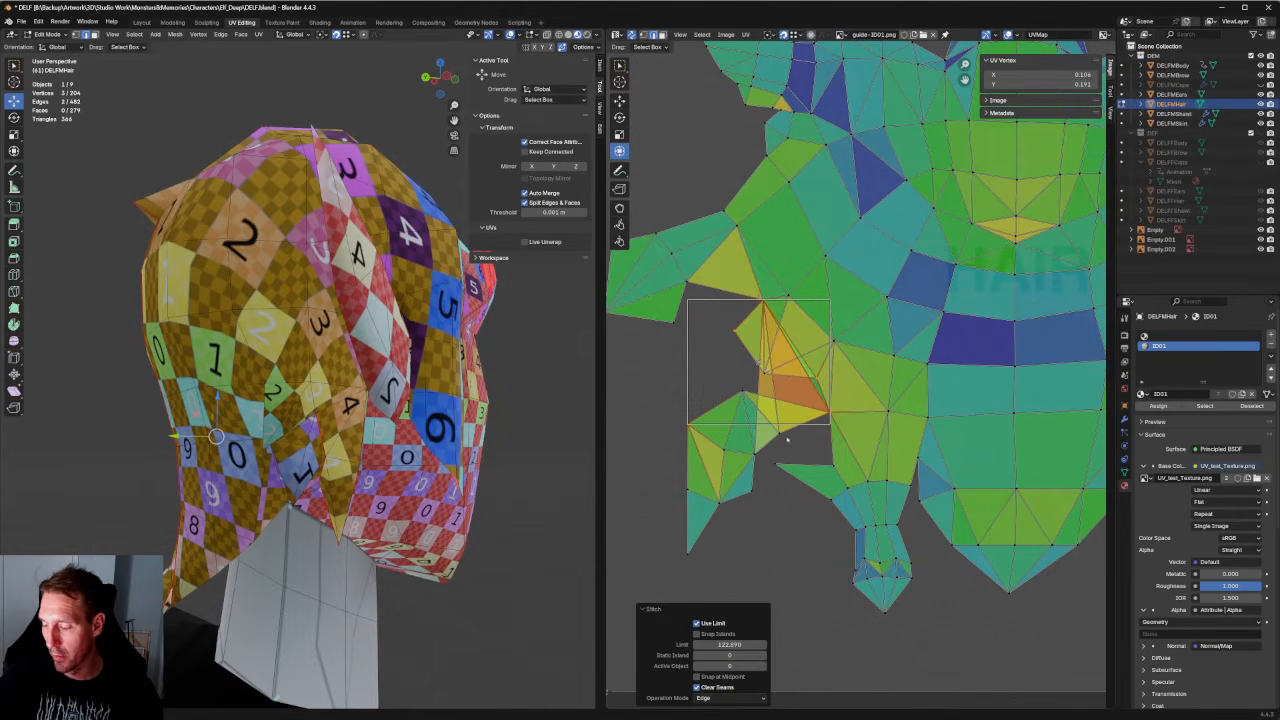
click(700, 677)
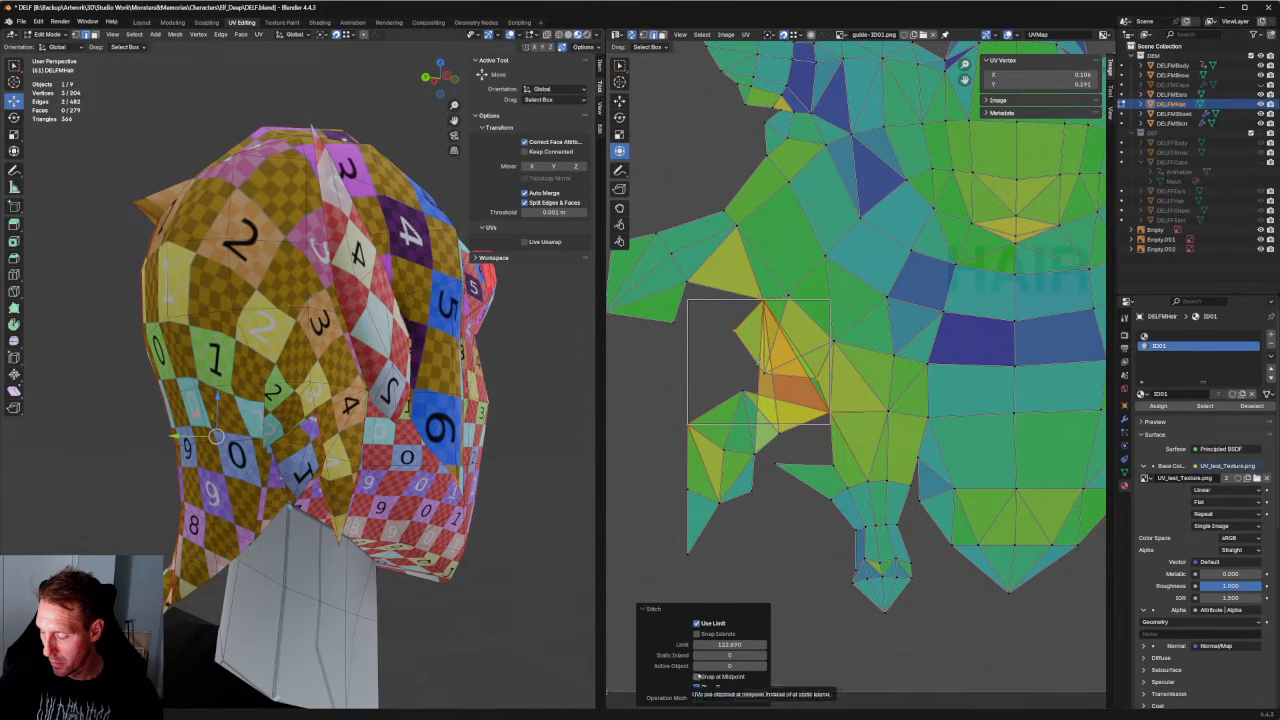
click(697, 634)
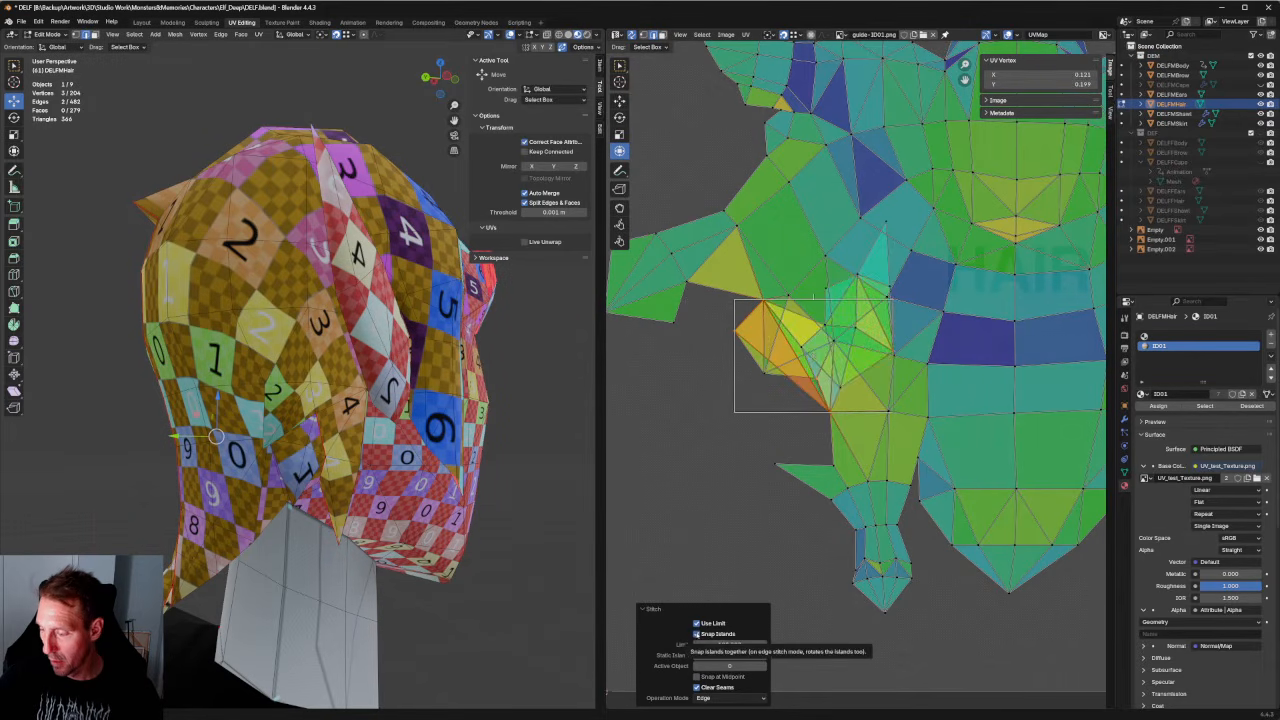
click(697, 623)
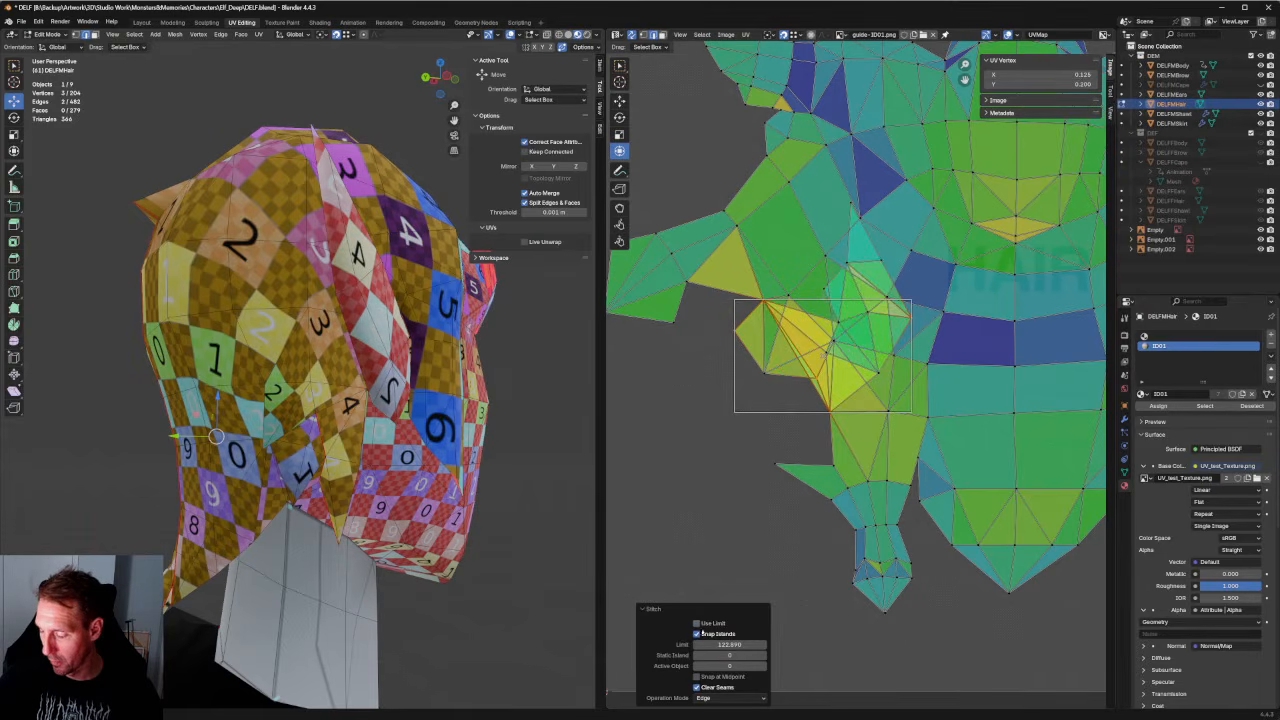
click(756, 510)
key(ctrl+z)
key(ctrl+z)
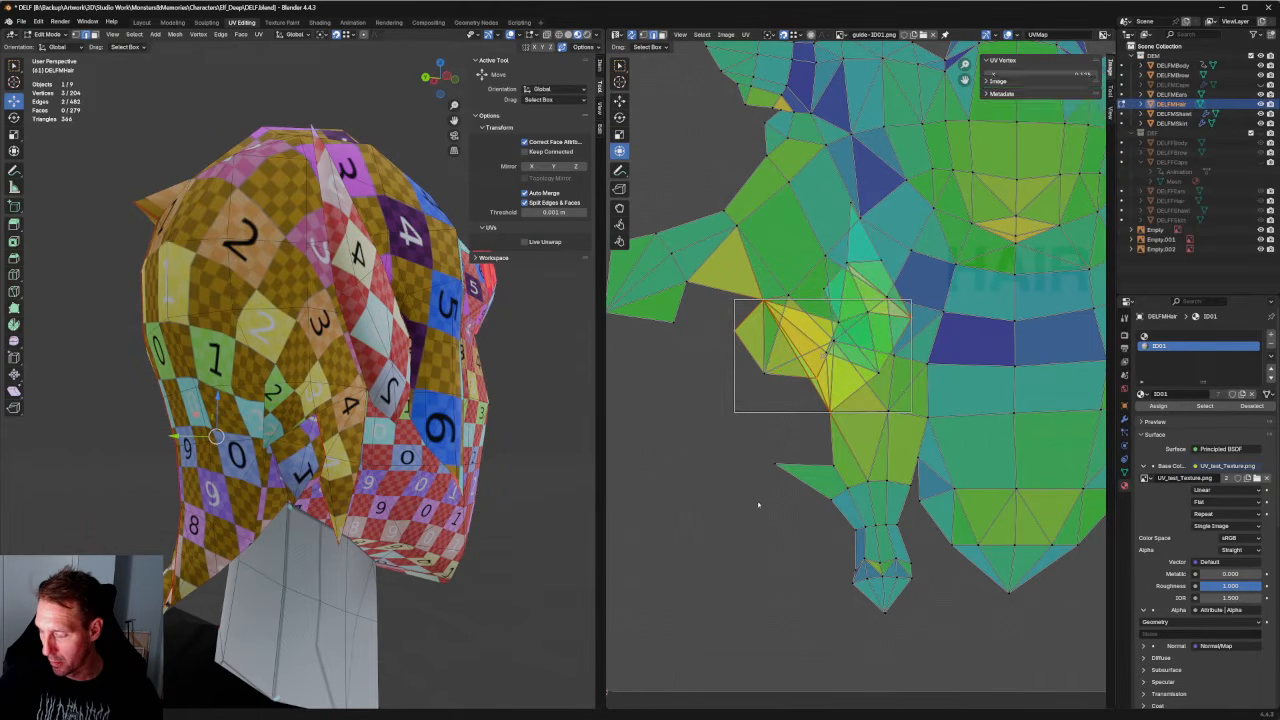
Try stitching a single border edge between the side island and the main hair island with Snap Islands.
right_click(748, 380)
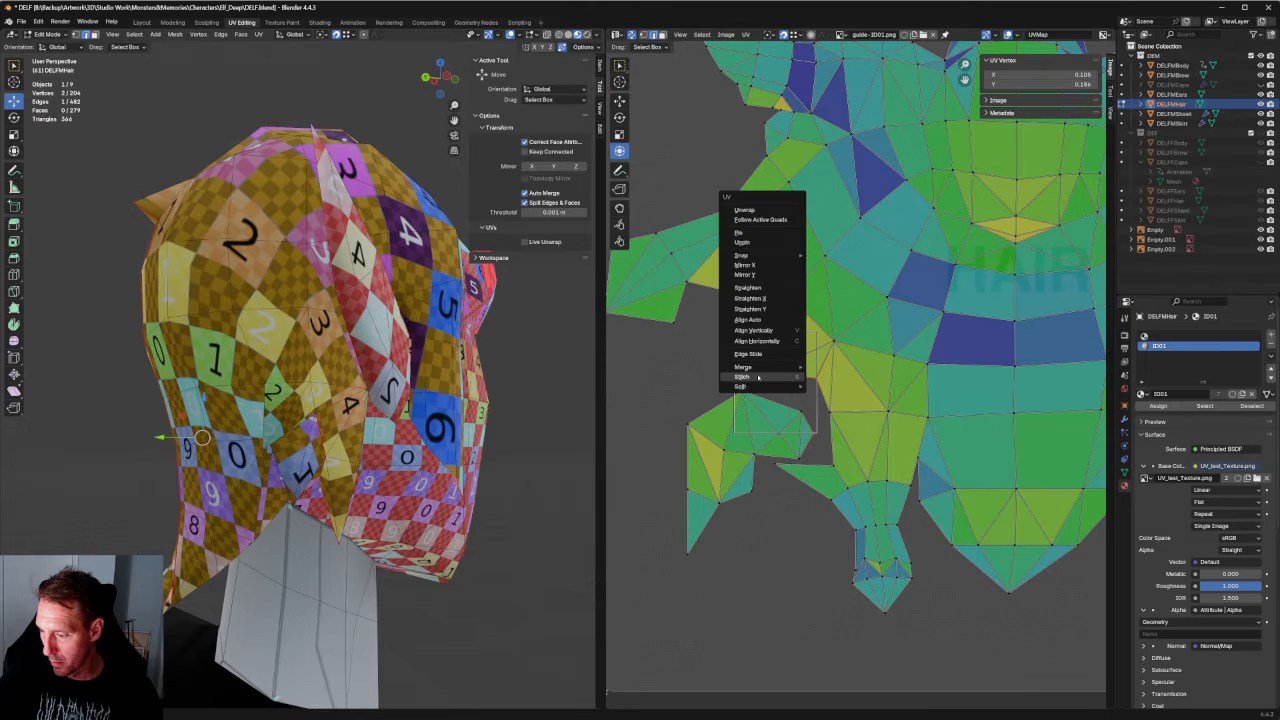
click(750, 380)
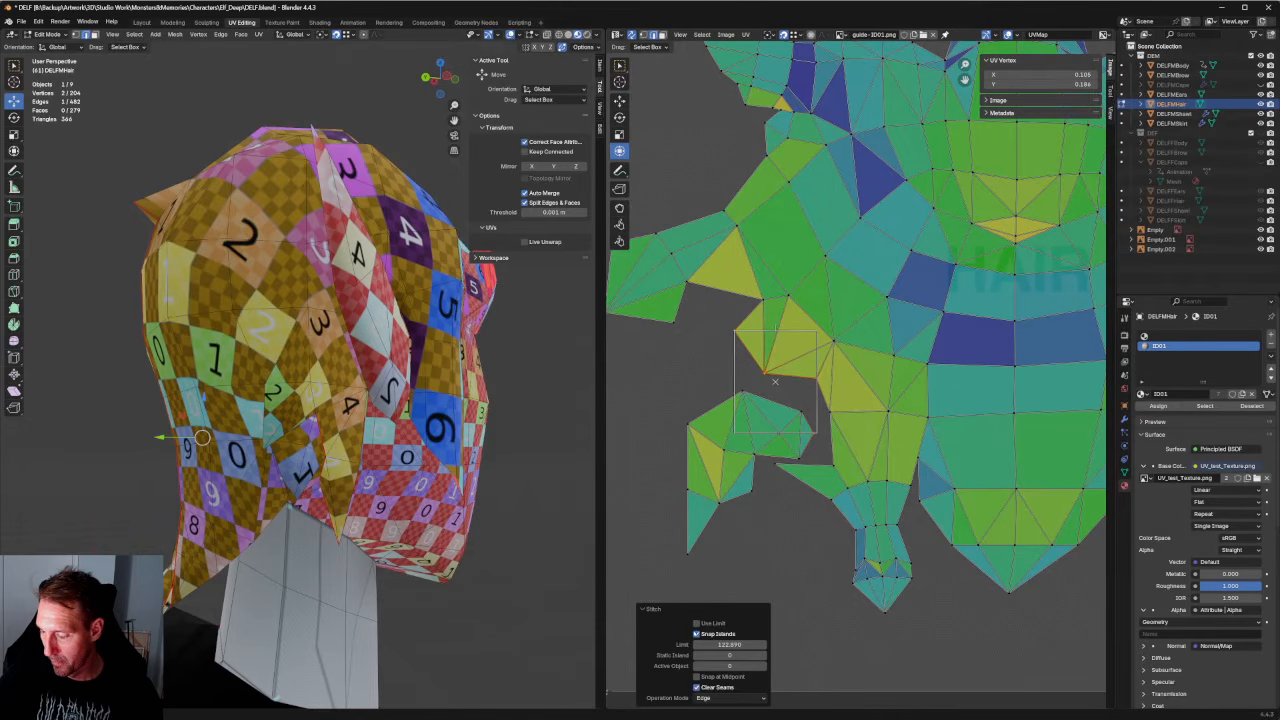
click(782, 375)
Check which border edges of the side island correspond to the facing edges of the main hair island.
click(773, 406)
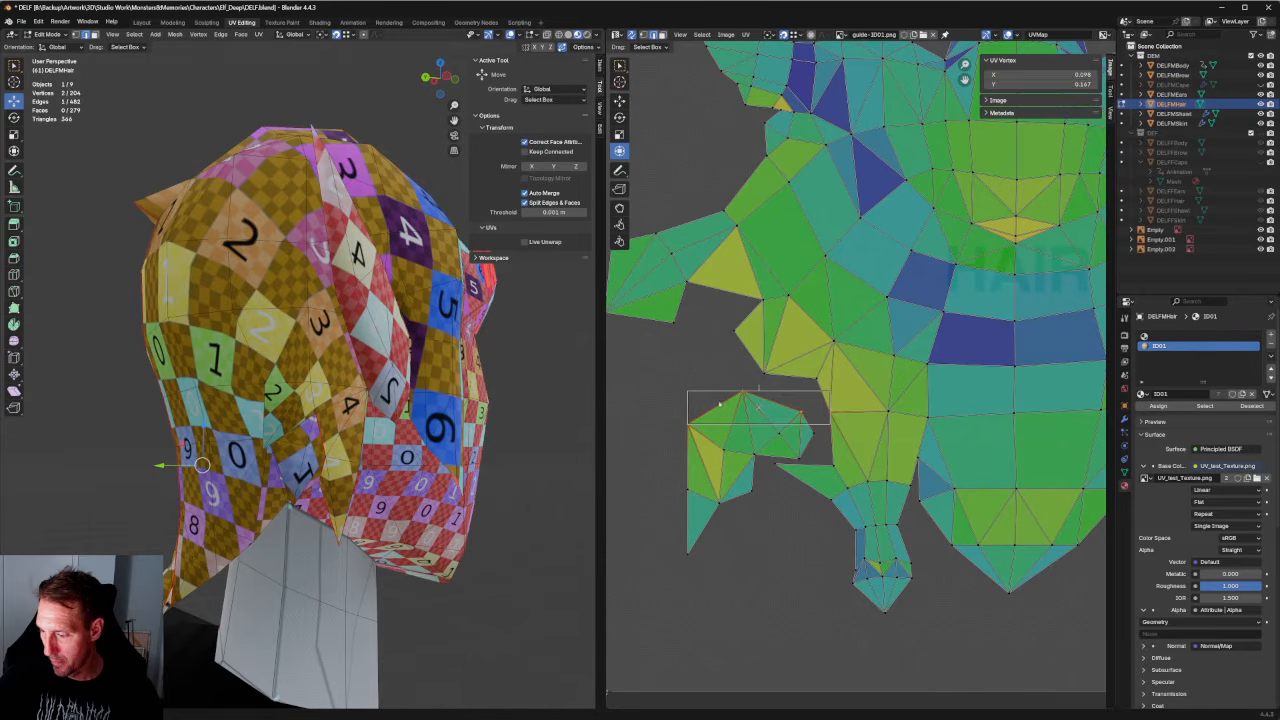
click(745, 368)
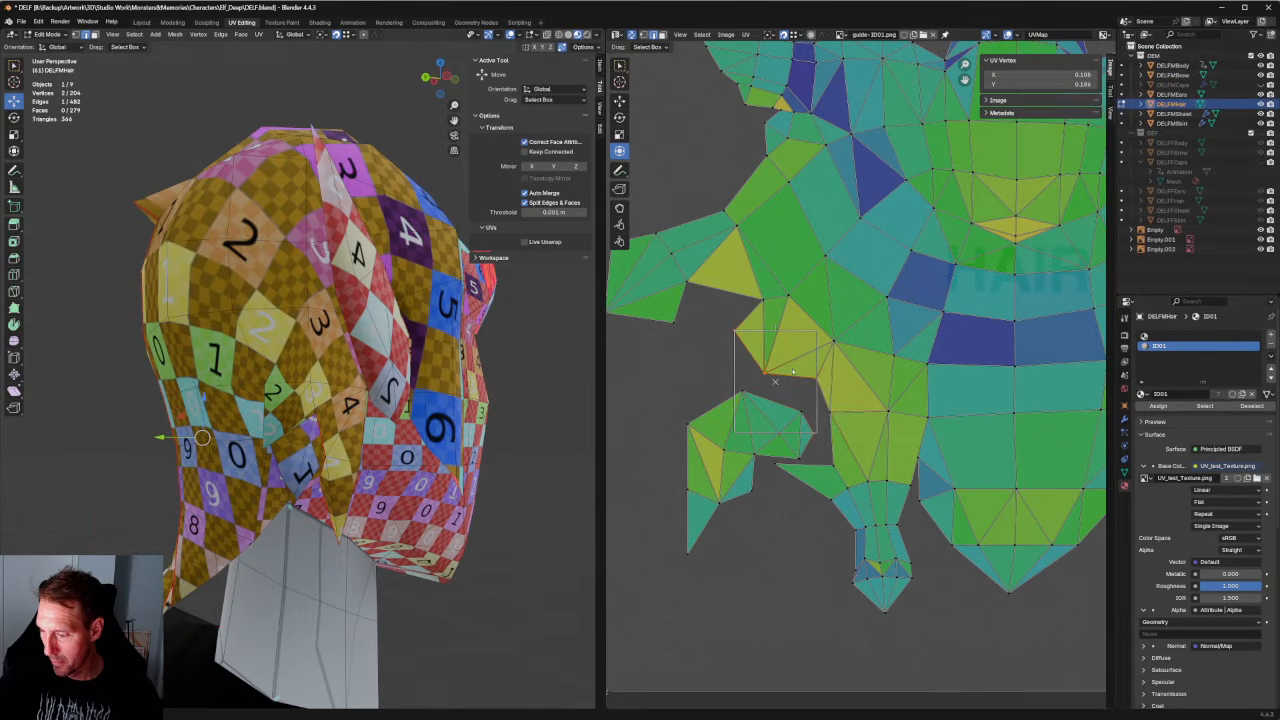
click(823, 392)
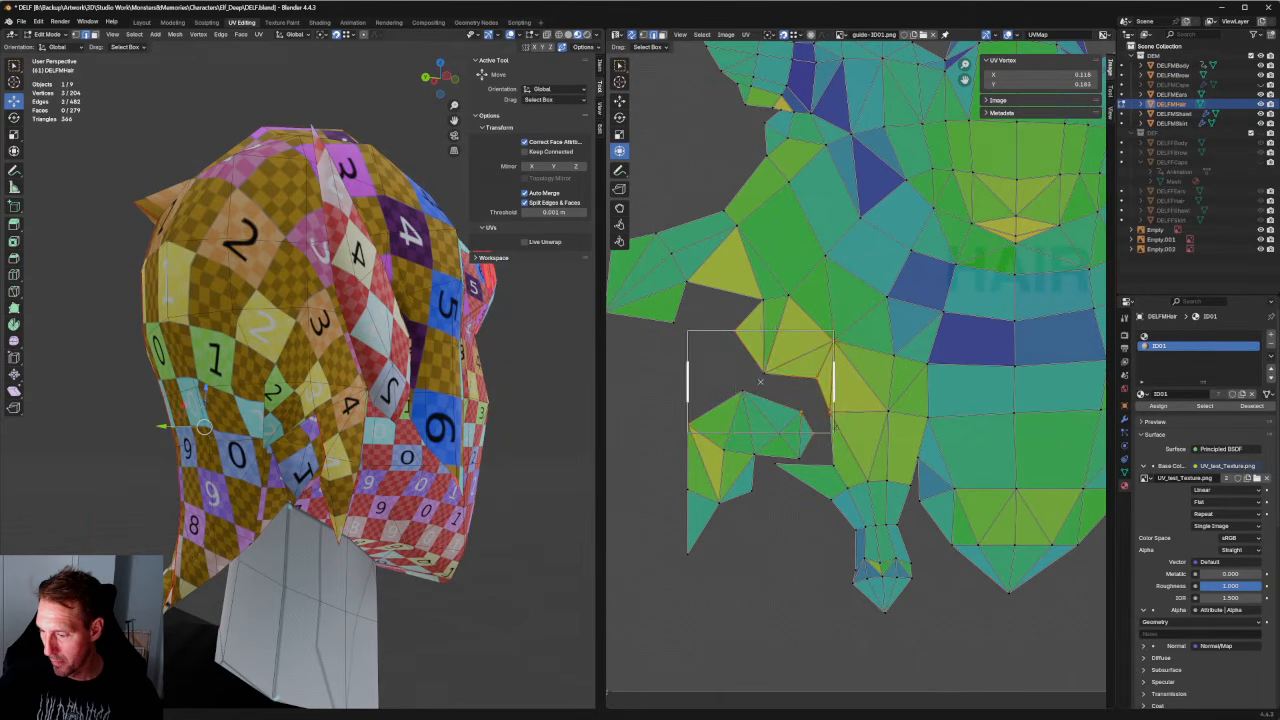
click(824, 449)
Try stitching the upper edge of the thin spike beneath the side island, and clear the selection.
click(815, 472)
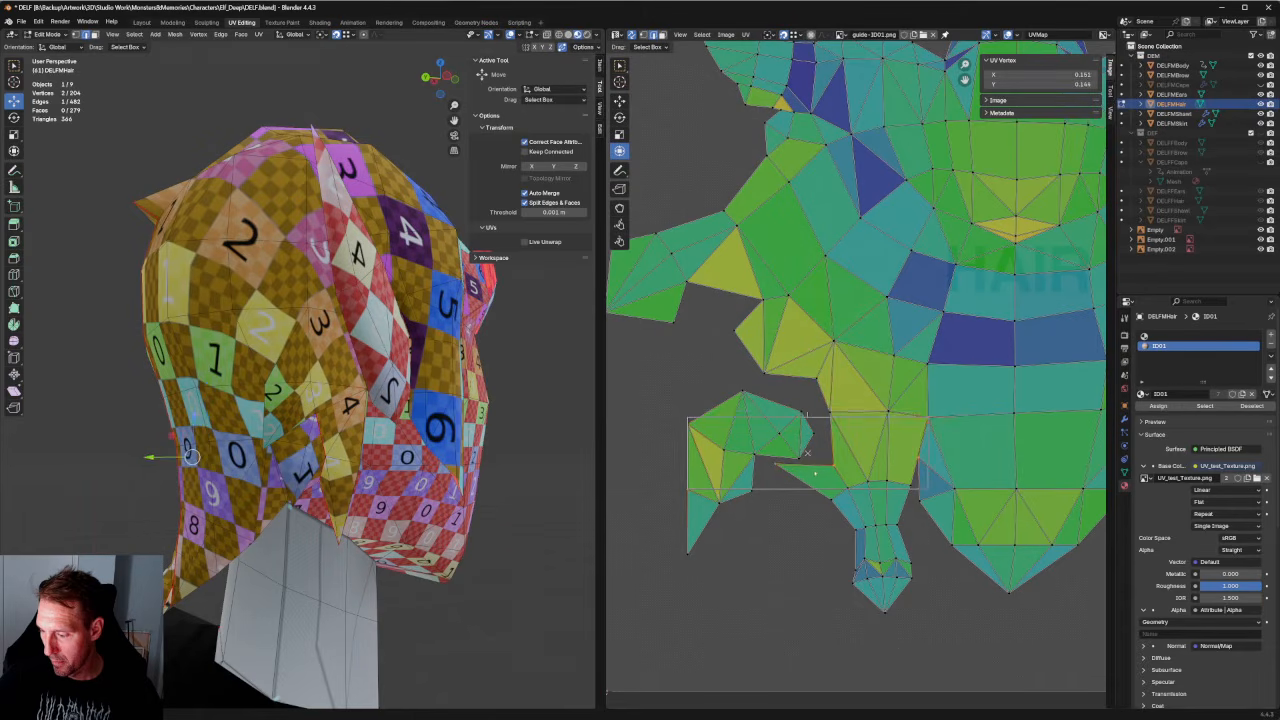
right_click(815, 462)
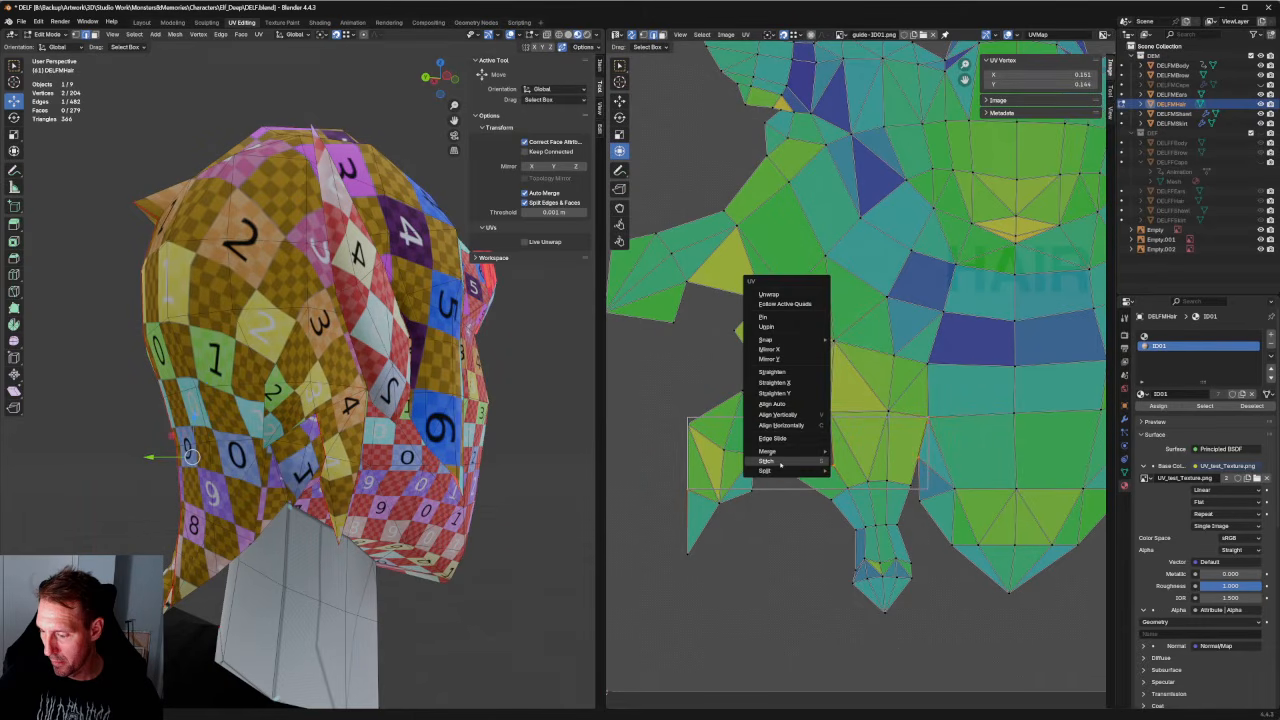
click(781, 462)
key(ctrl+z)
right_click(781, 465)
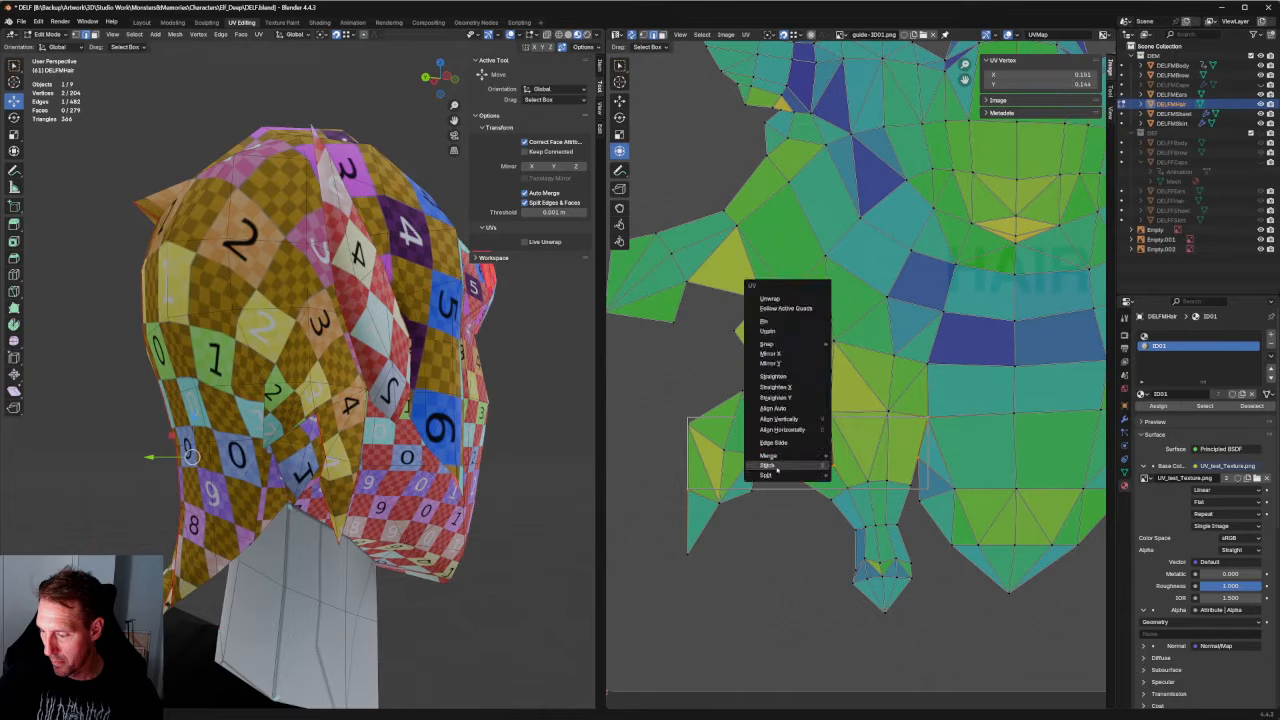
click(780, 468)
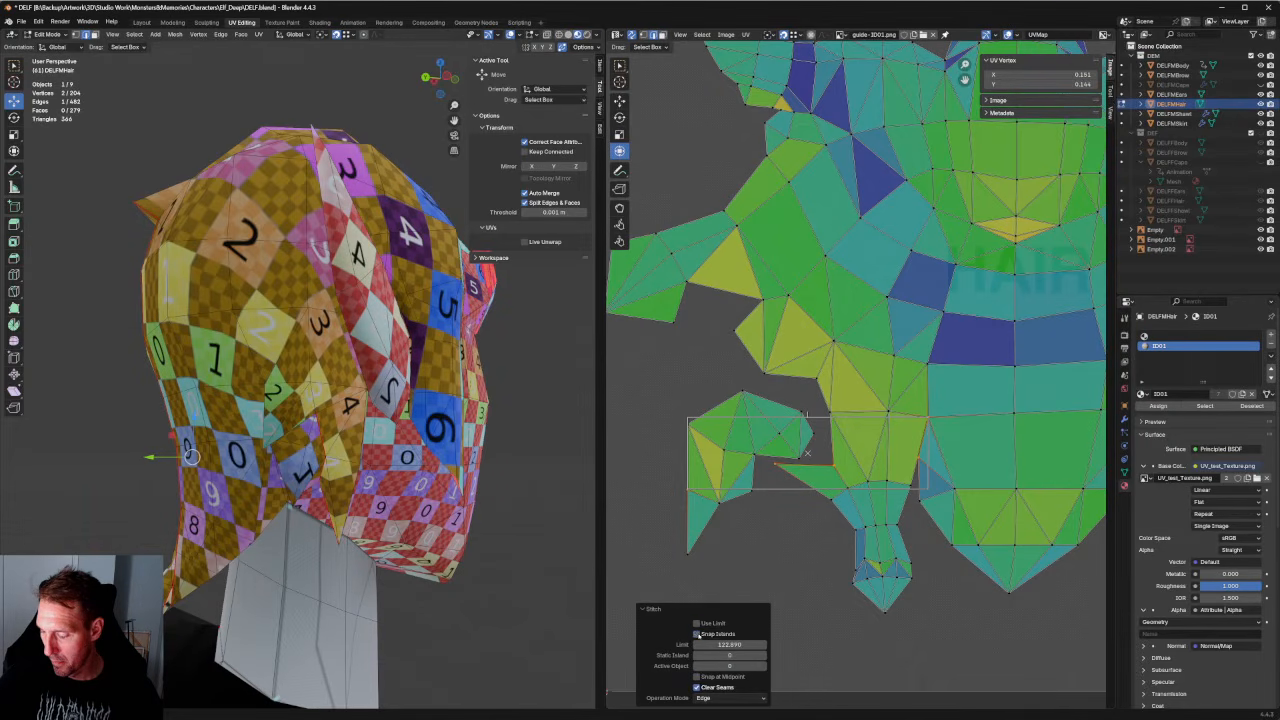
click(743, 546)
Examine the full hair layout and the side island's upper border edges for their matching edges.
scroll(838, 388, down, 3)
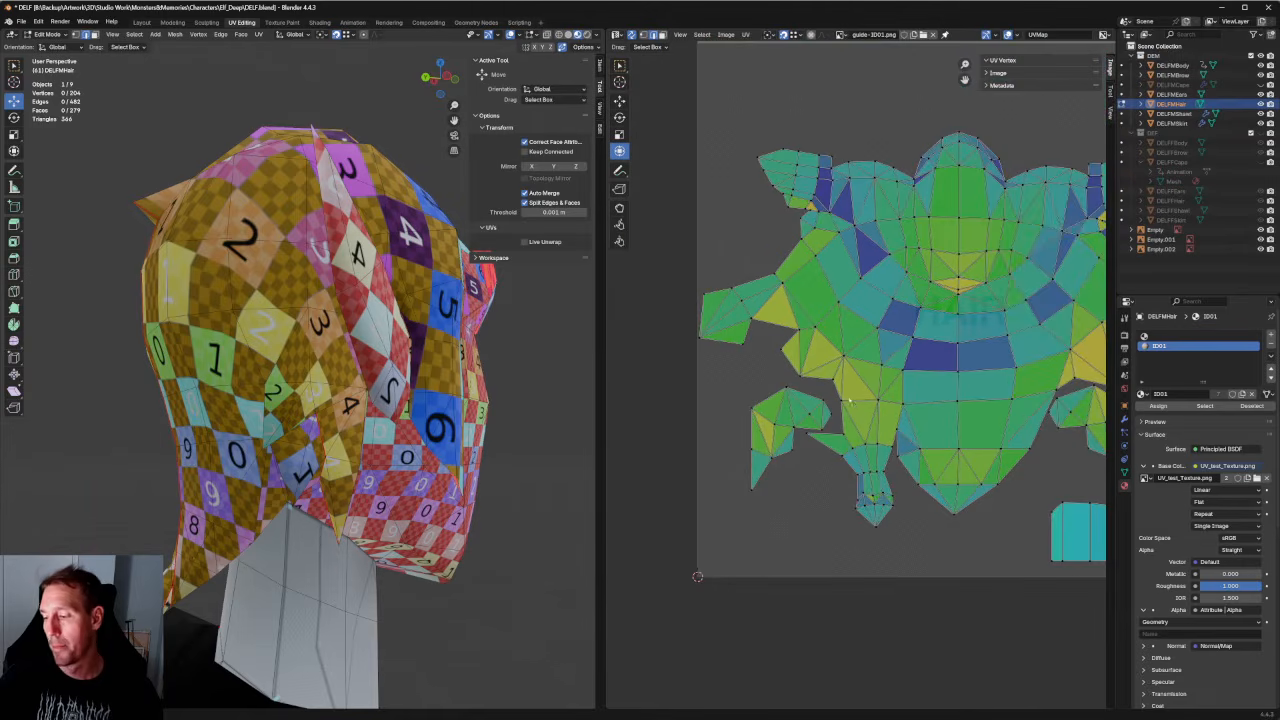
scroll(905, 382, down, 1)
scroll(862, 399, up, 2)
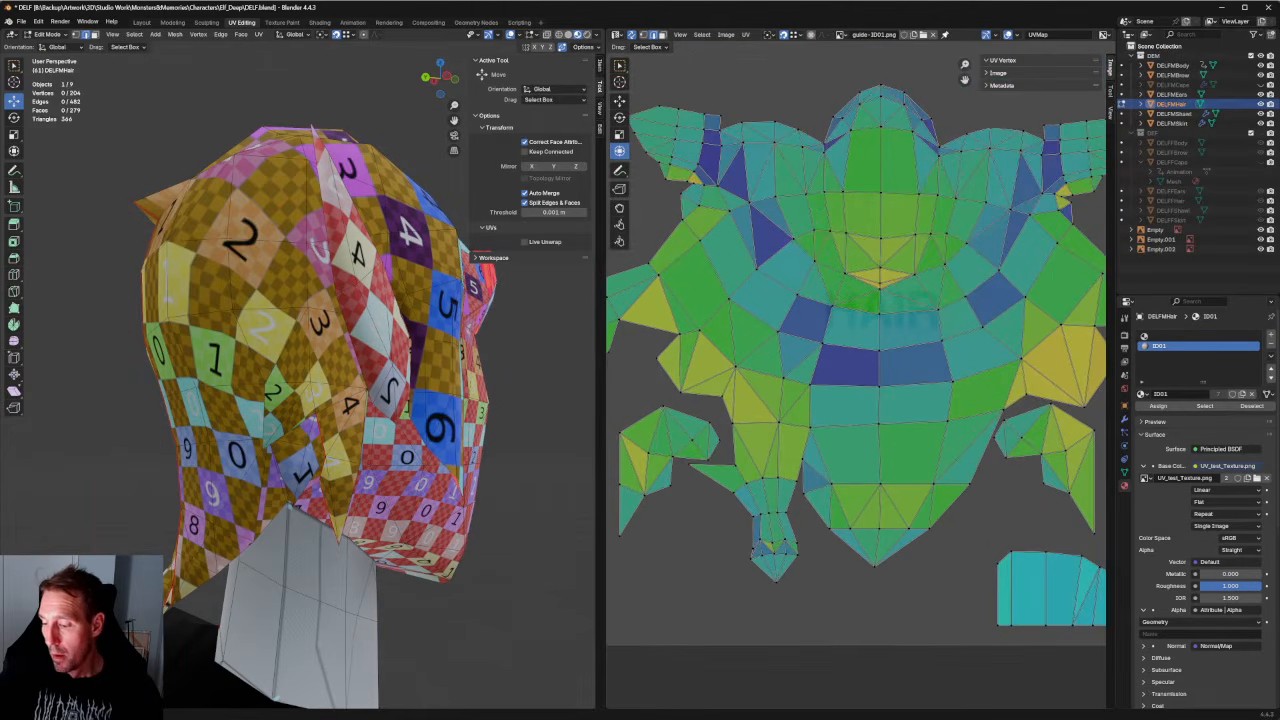
scroll(821, 420, up, 2)
click(800, 403)
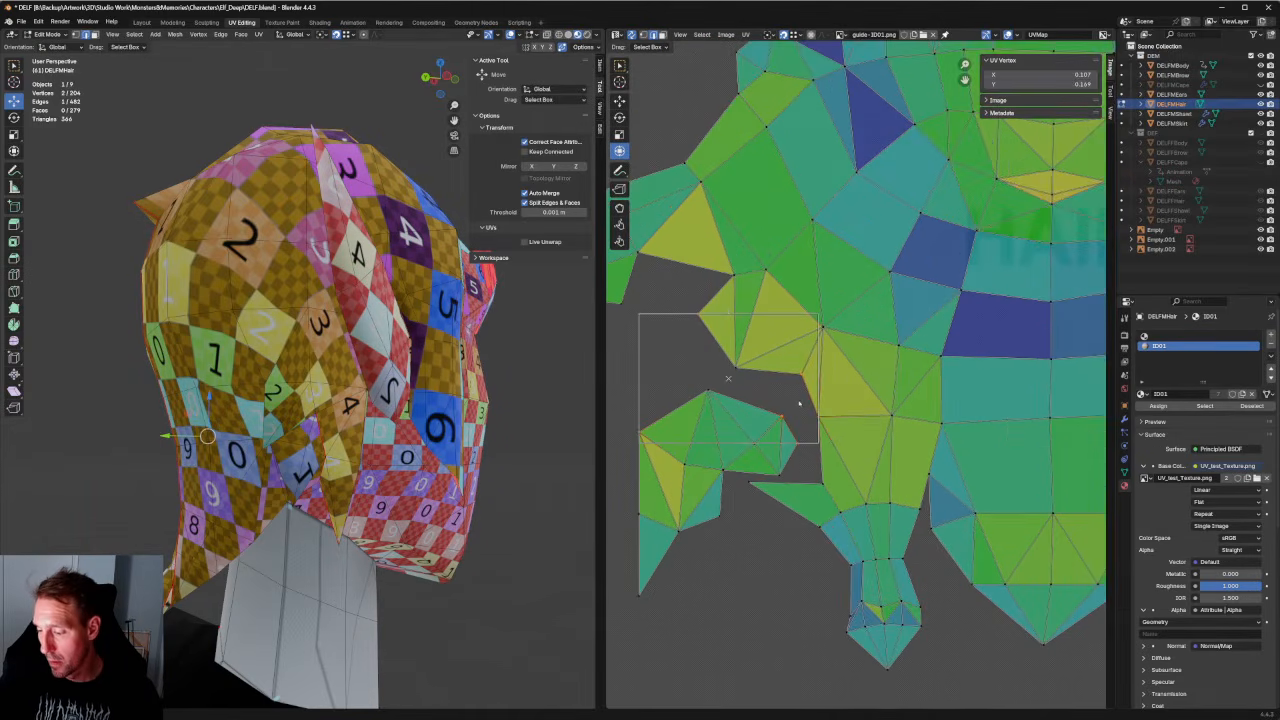
scroll(796, 405, up, 2)
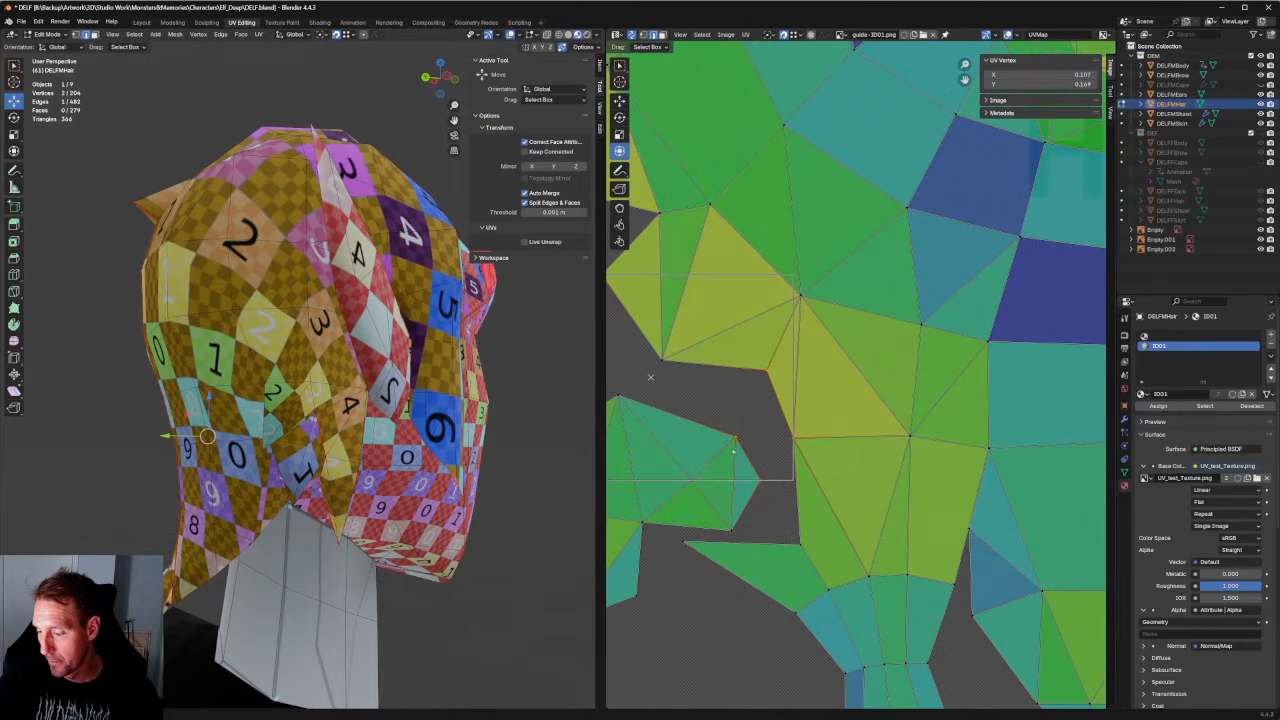
click(698, 432)
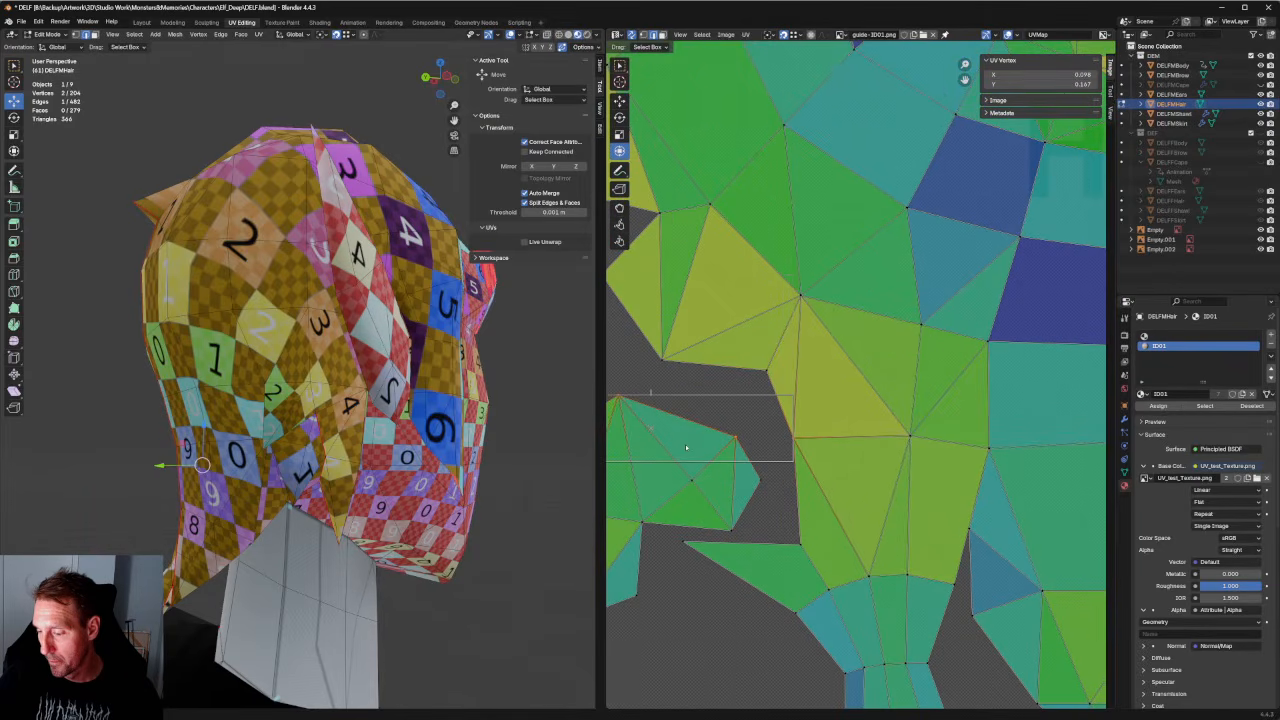
scroll(688, 445, down, 1)
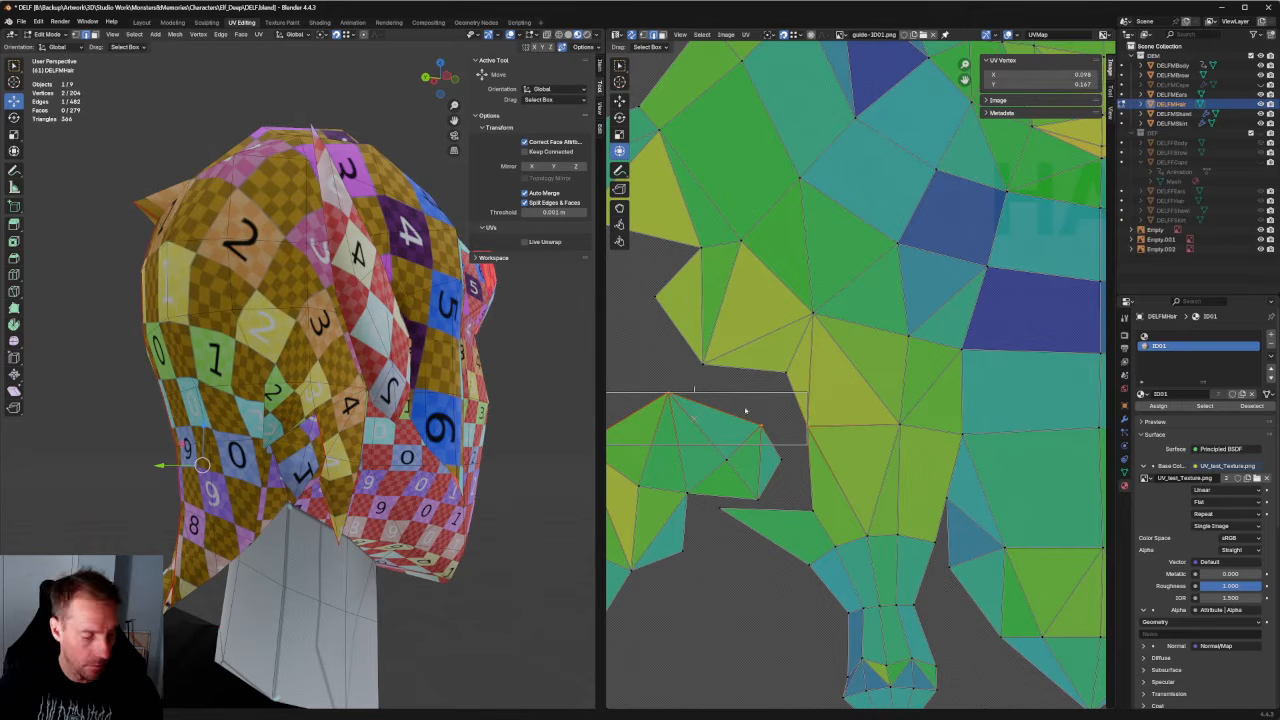
Check the side island's upper border vertices individually in vertex mode for their counterparts on the main island.
click(783, 413)
scroll(786, 433, up, 1)
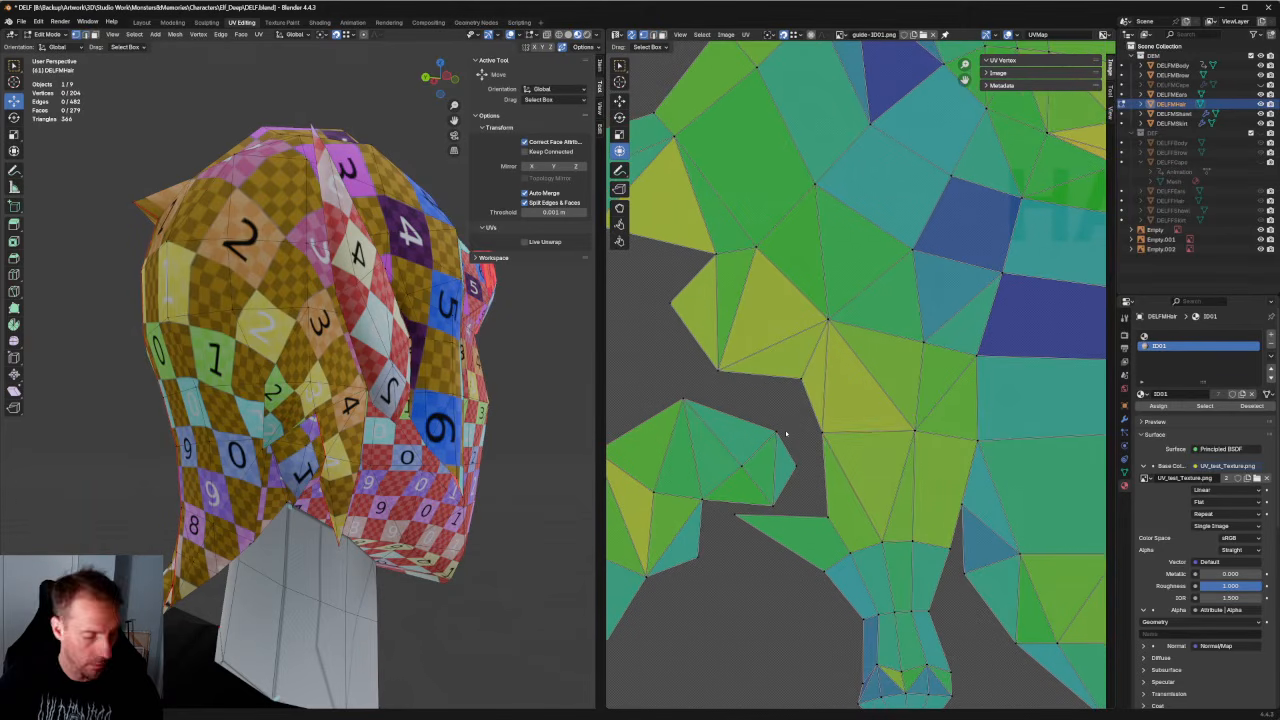
click(794, 423)
scroll(750, 457, down, 1)
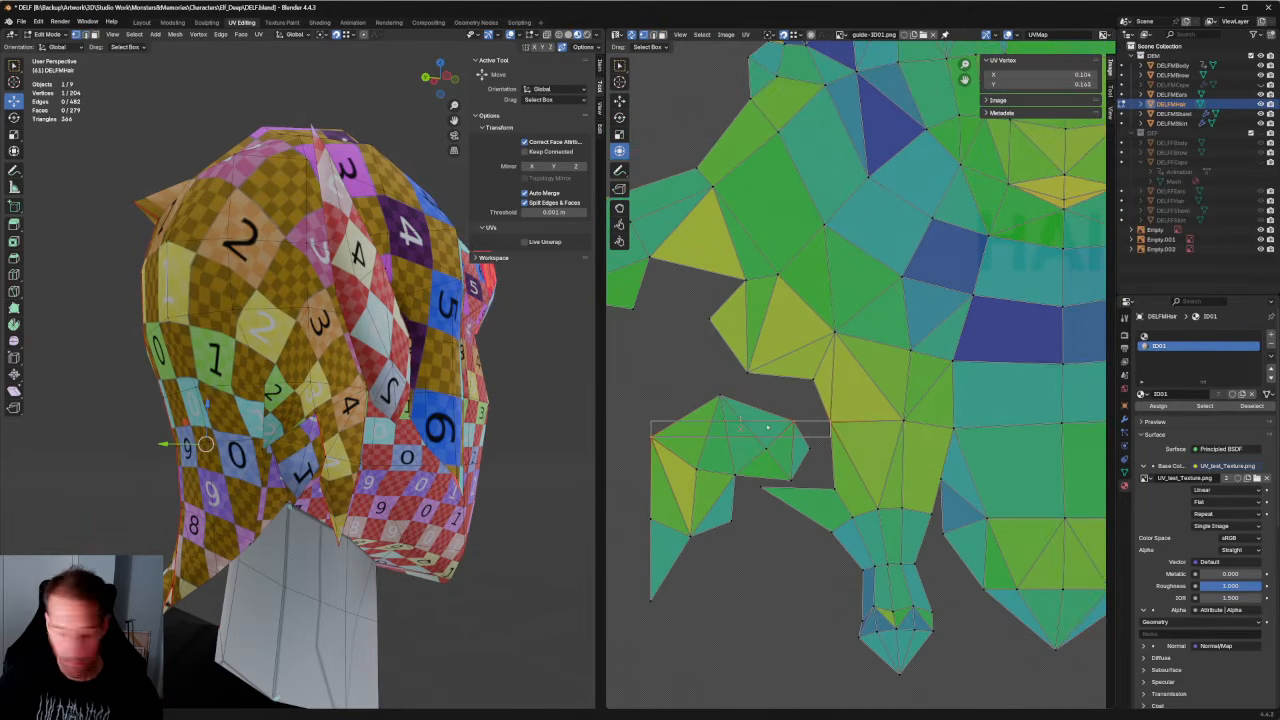
click(767, 408)
click(720, 402)
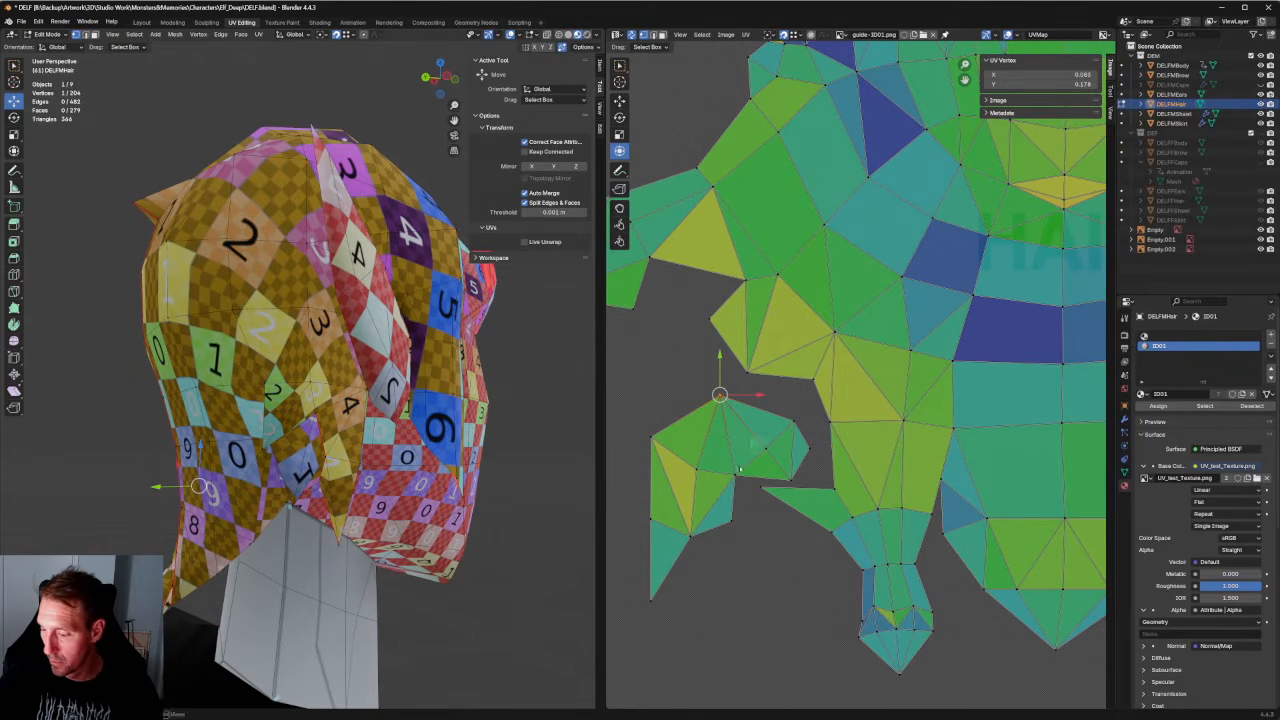
click(740, 468)
click(741, 400)
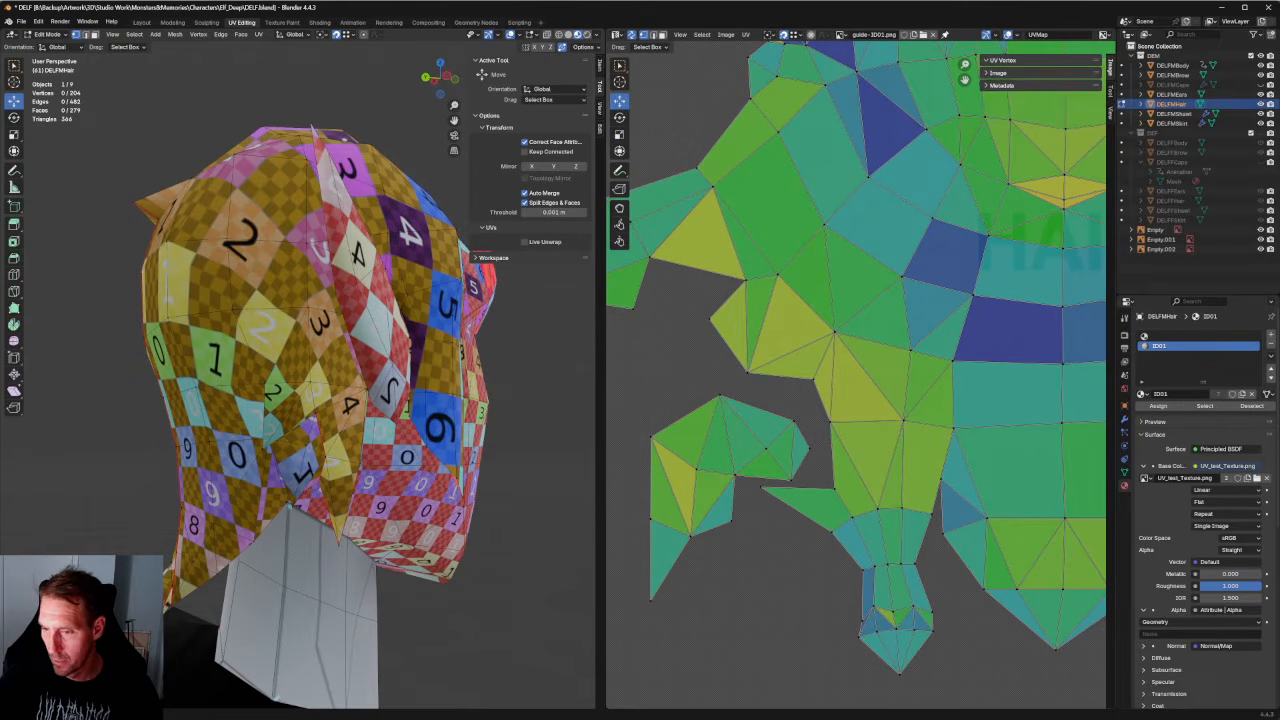
Turn off UV sync selection, select the whole hair mesh, and deselect all of its UVs.
click(631, 34)
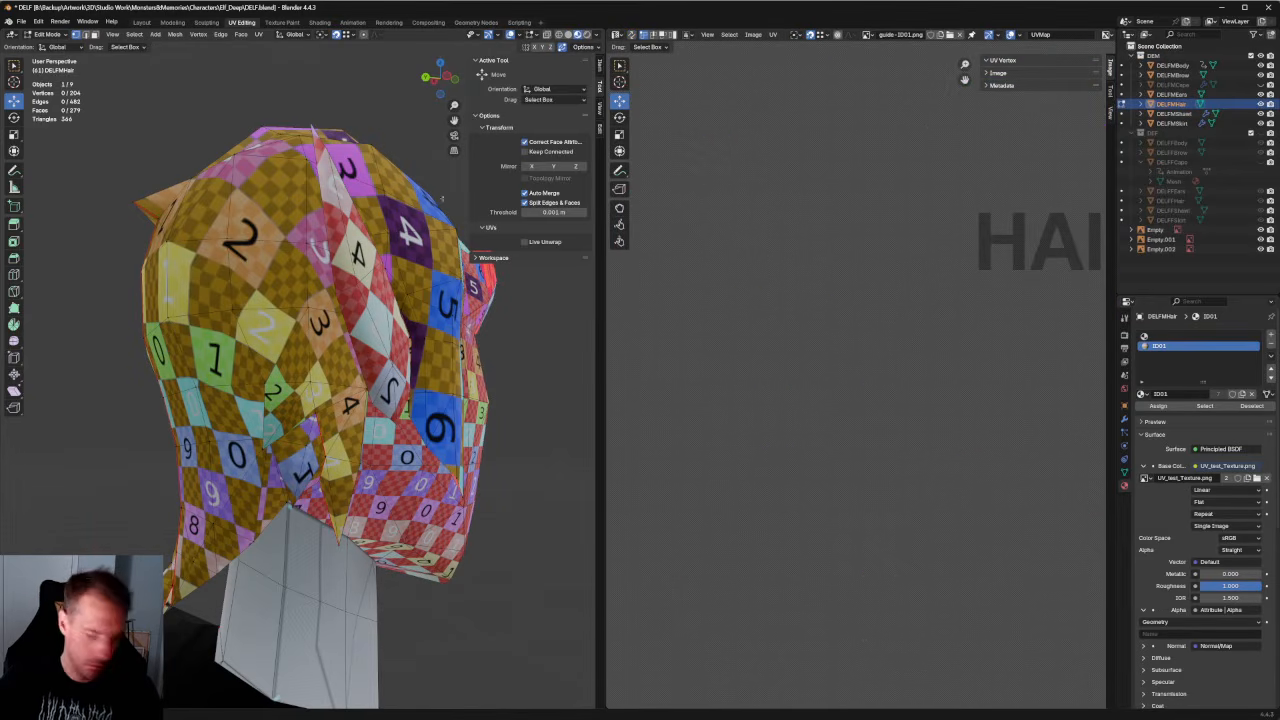
key(a)
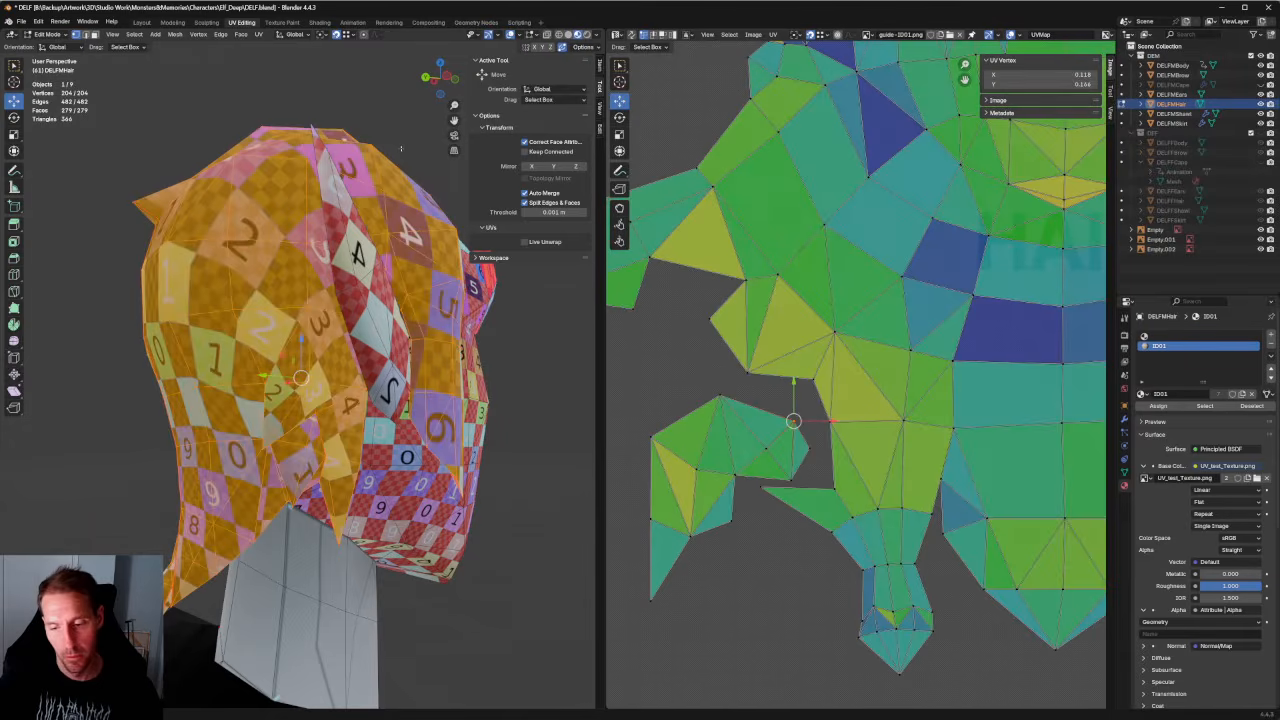
click(699, 403)
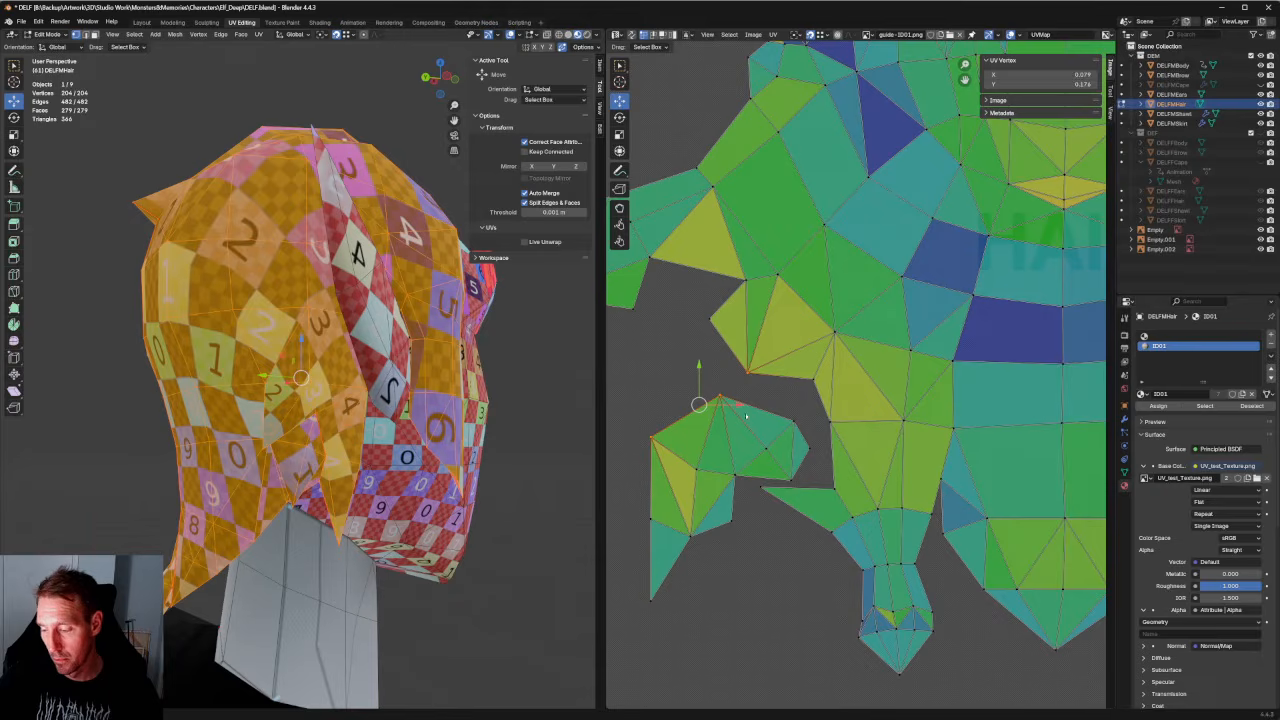
key(alt+a)
Select the whole detached side island and reposition it just below the notched edge of the main hair island.
drag(698, 381, 777, 421)
key(ctrl+l)
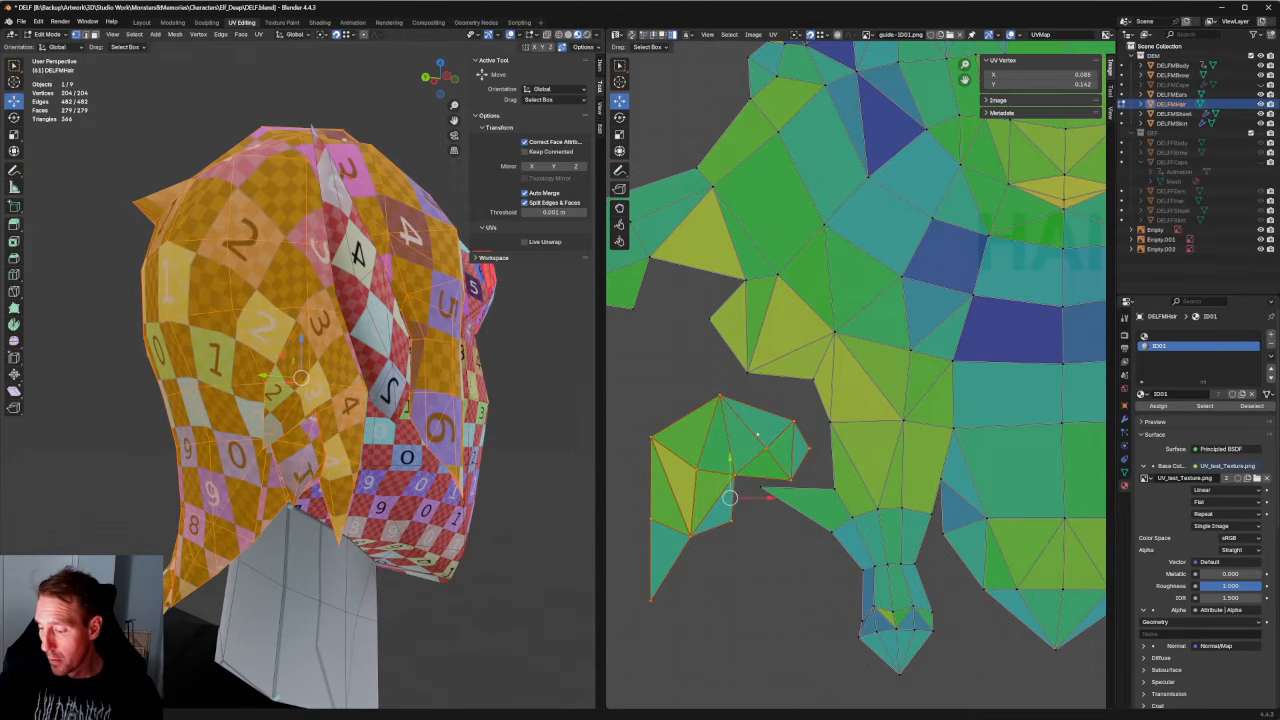
drag(730, 498, 706, 468)
key(r)
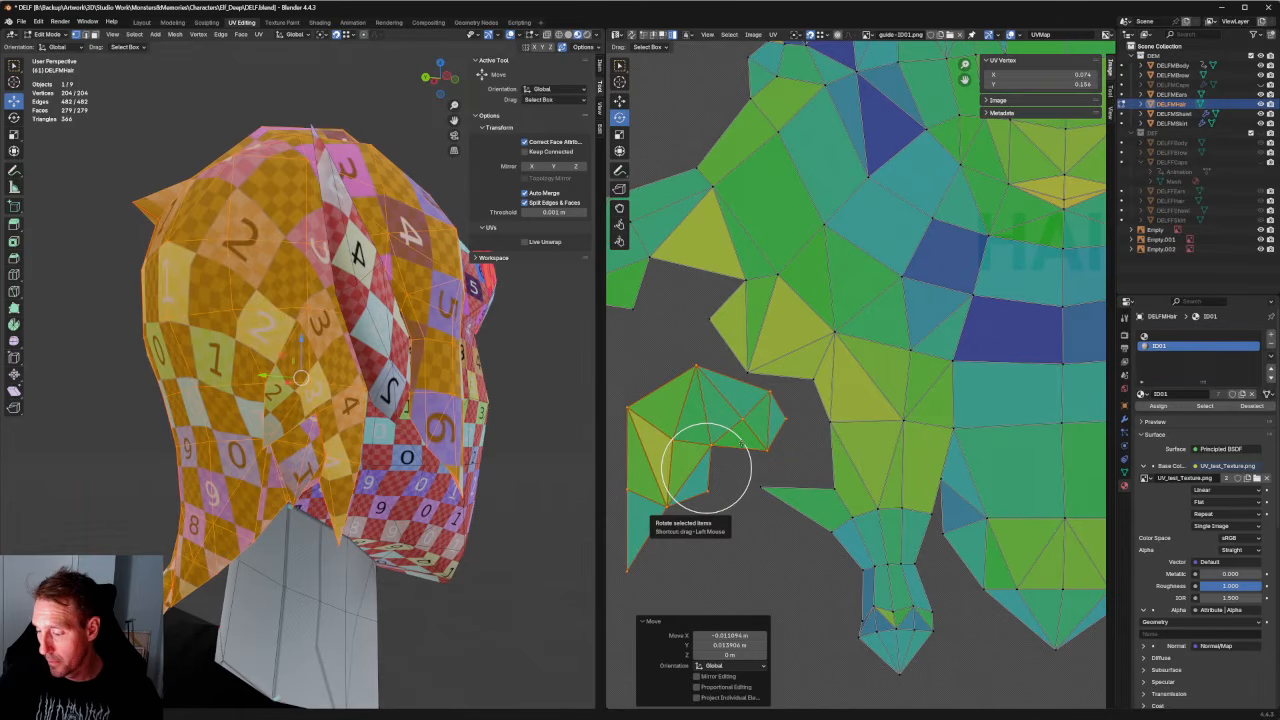
scroll(310, 290, down, 2)
middle_drag(290, 270, 478, 236)
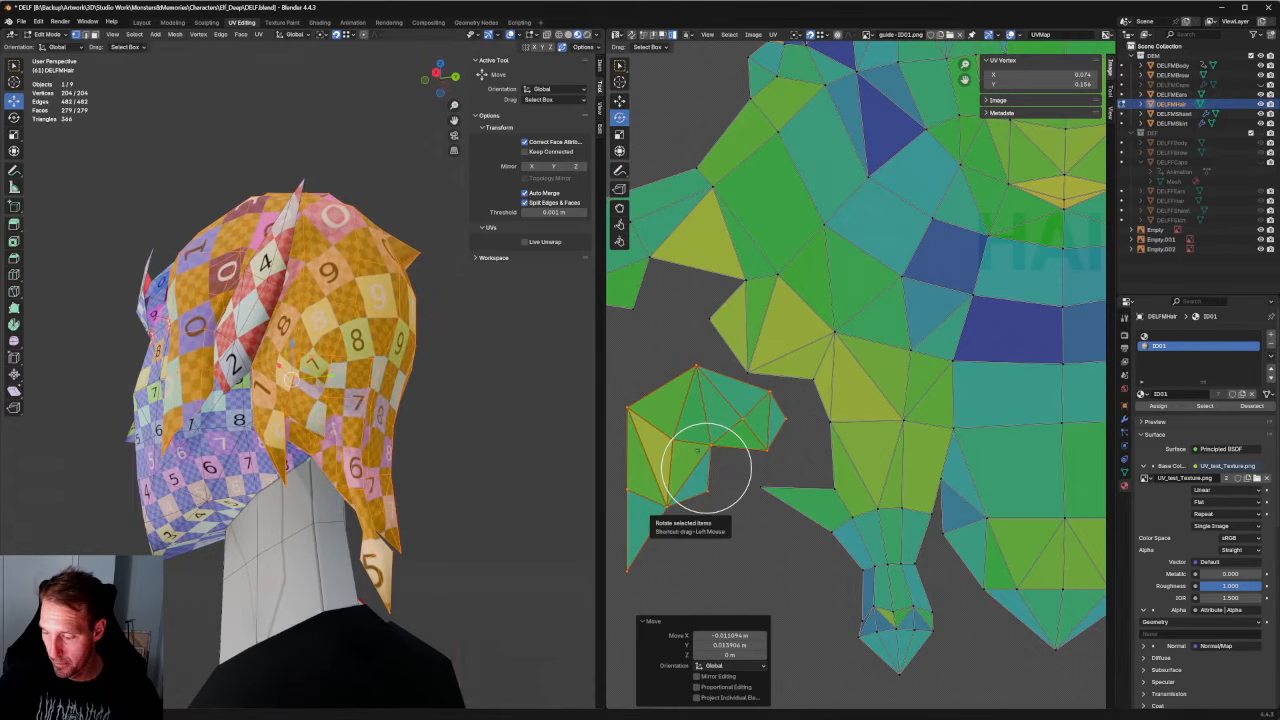
key(g)
drag(710, 463, 740, 474)
Try stitching each of the two border edges at the side island's rounded tip, undoing each attempt.
click(820, 400)
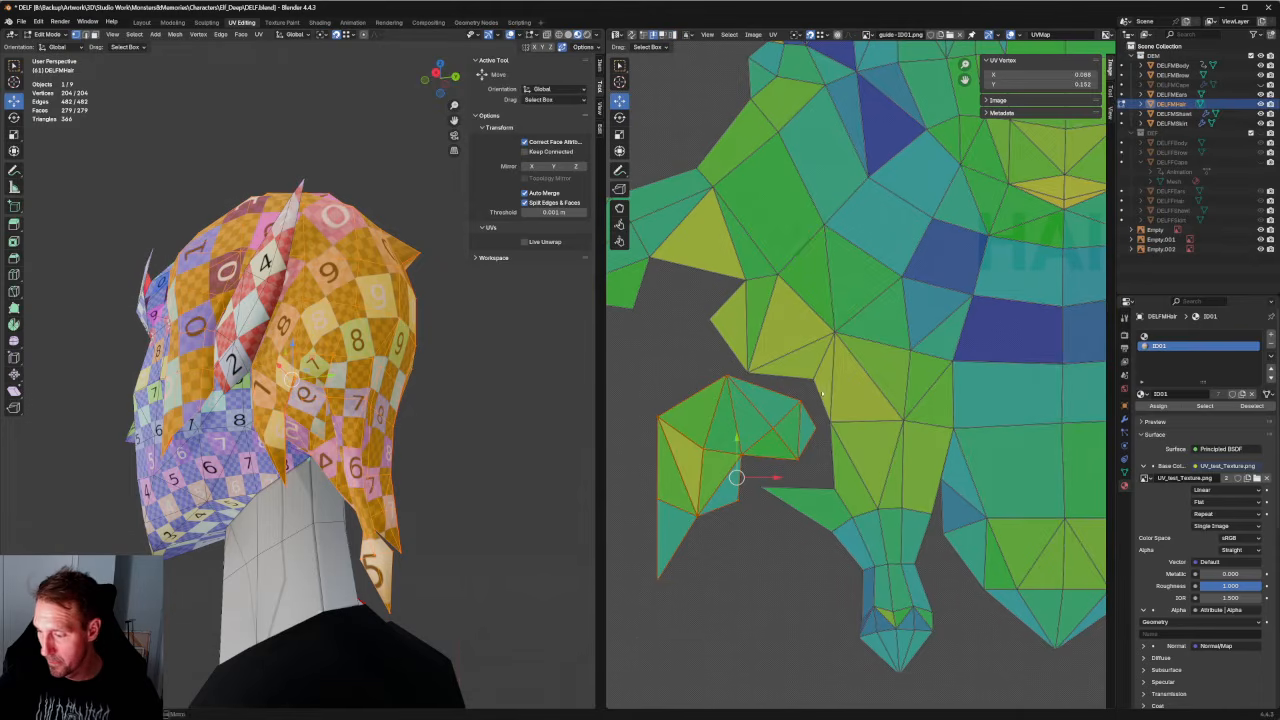
right_click(808, 406)
click(806, 406)
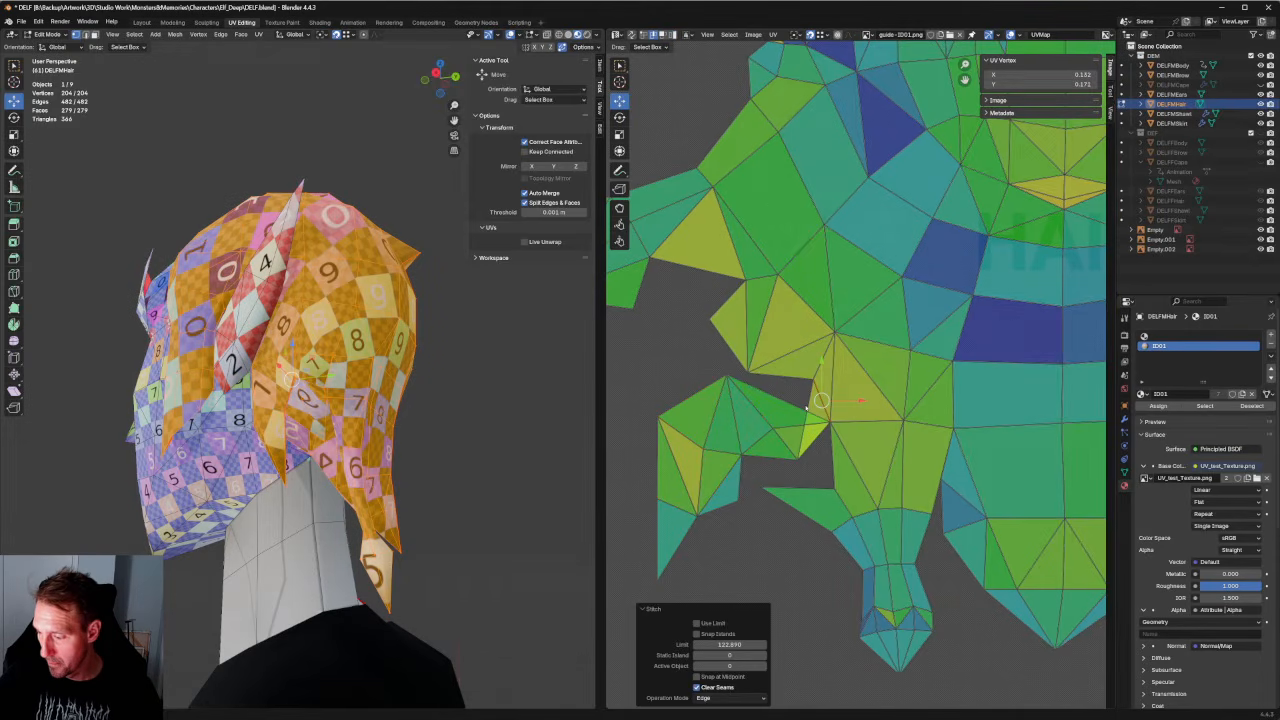
key(ctrl+z)
click(804, 444)
right_click(806, 442)
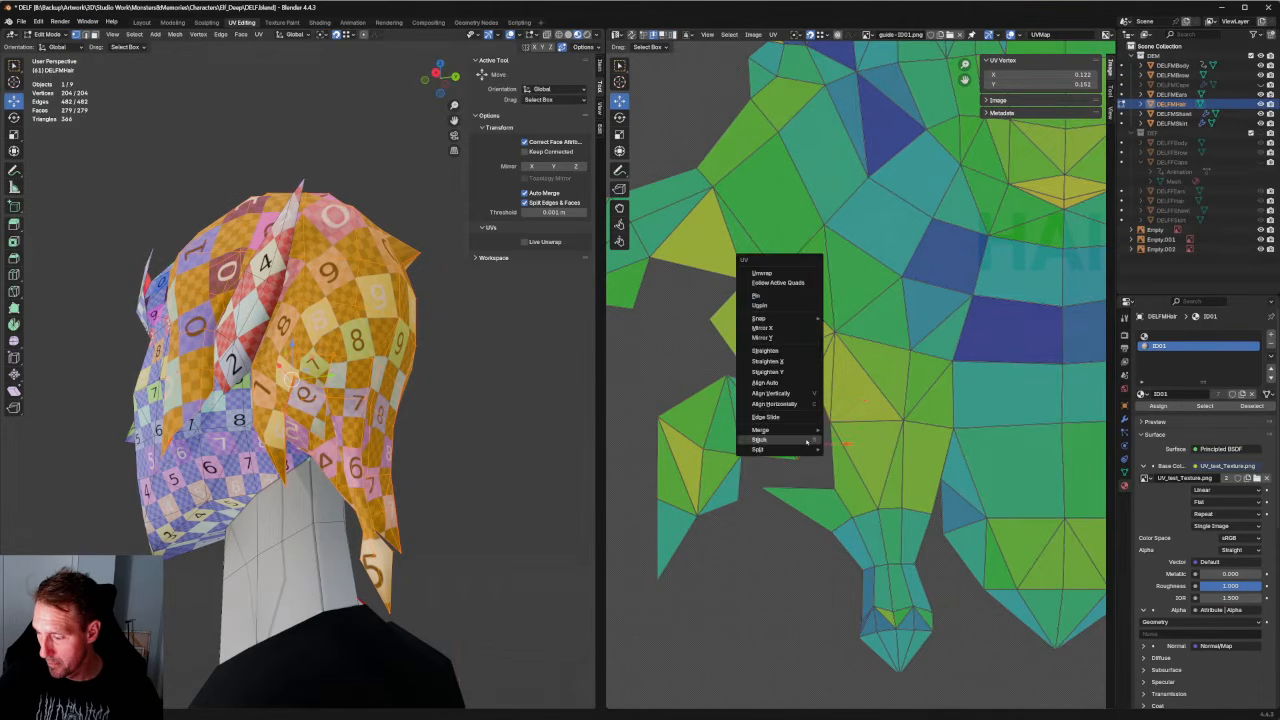
click(786, 440)
key(ctrl+z)
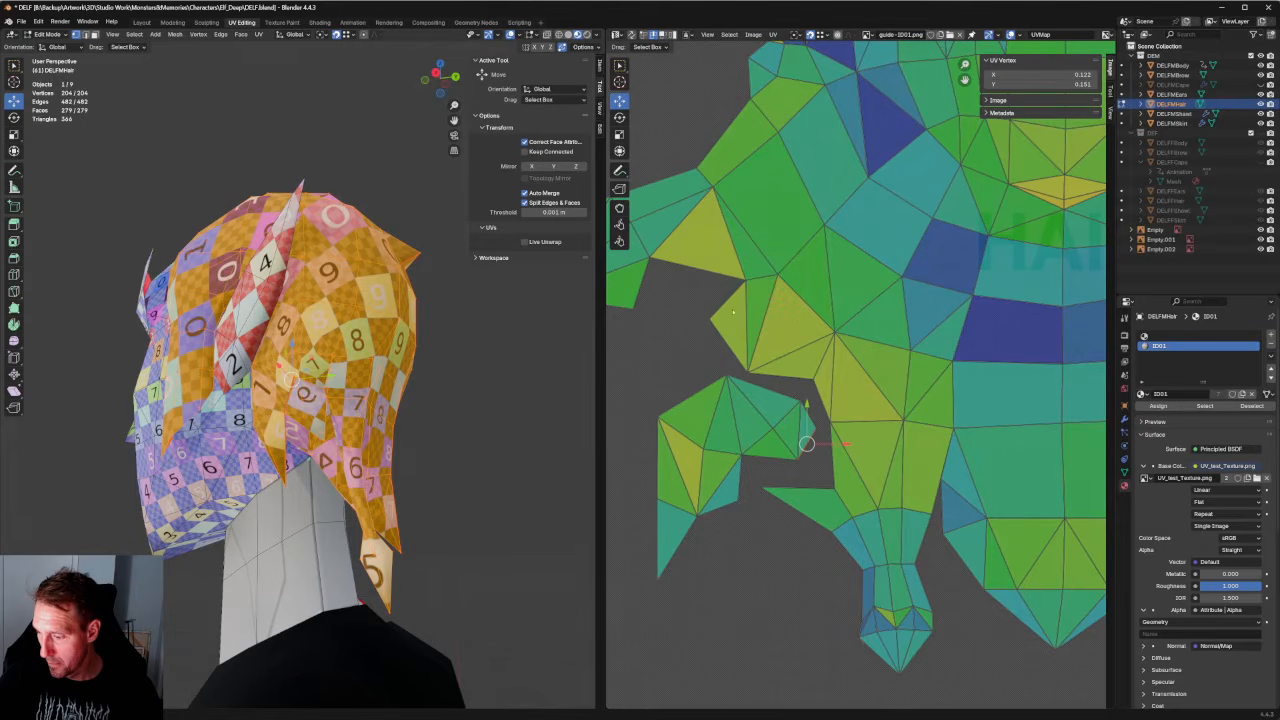
Try stitching the side island's two upper border edges and the short vertical edge on its underside, undoing the last attempt.
right_click(768, 404)
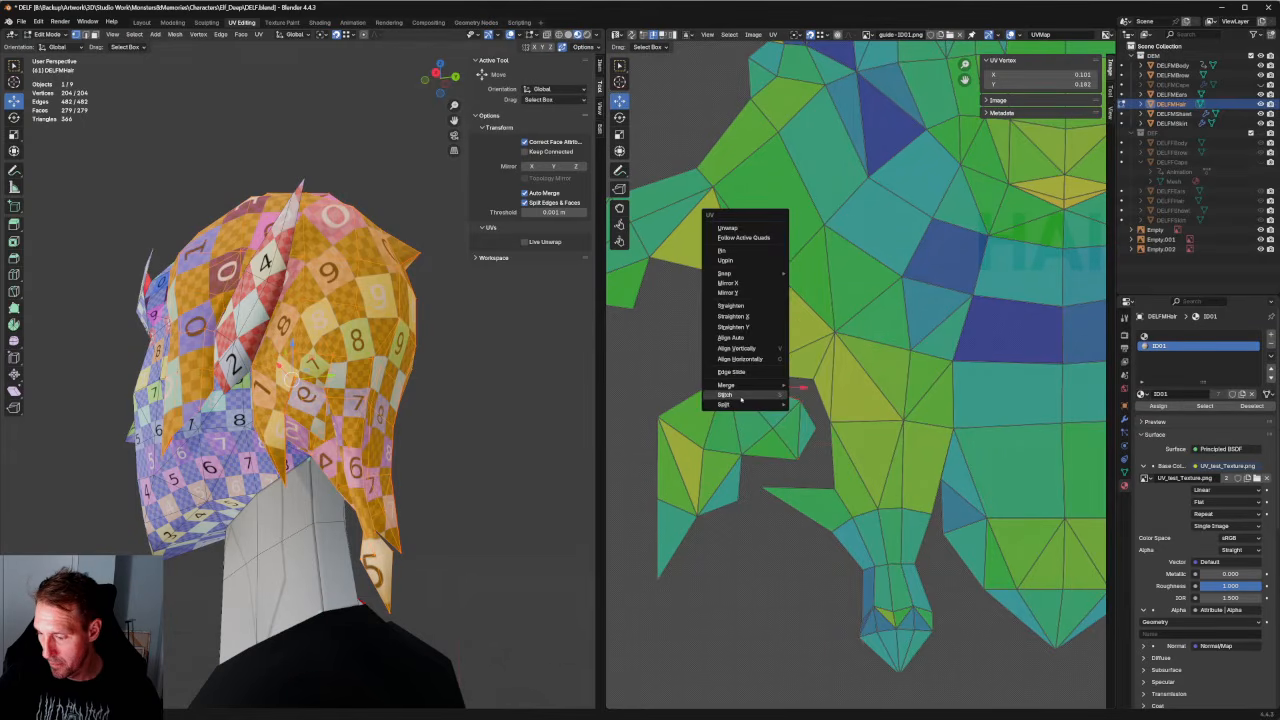
click(744, 398)
click(692, 395)
right_click(675, 398)
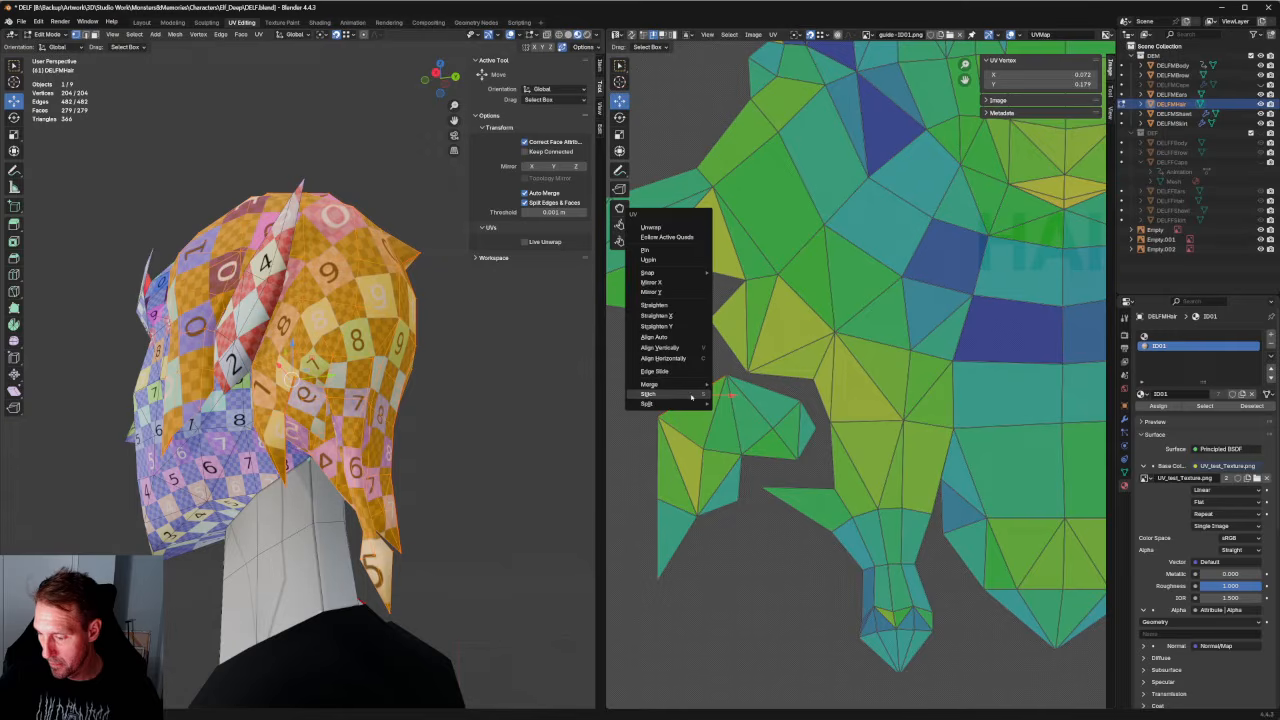
click(663, 400)
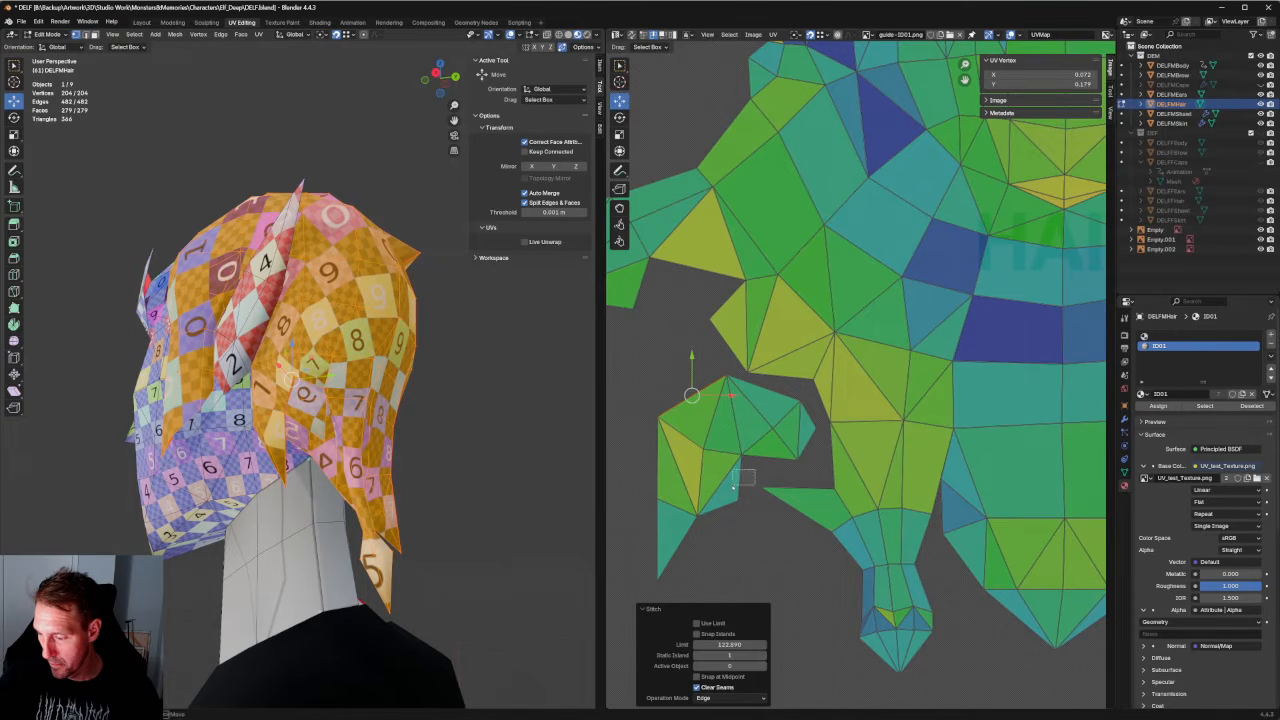
click(742, 479)
right_click(738, 481)
click(701, 482)
key(ctrl+z)
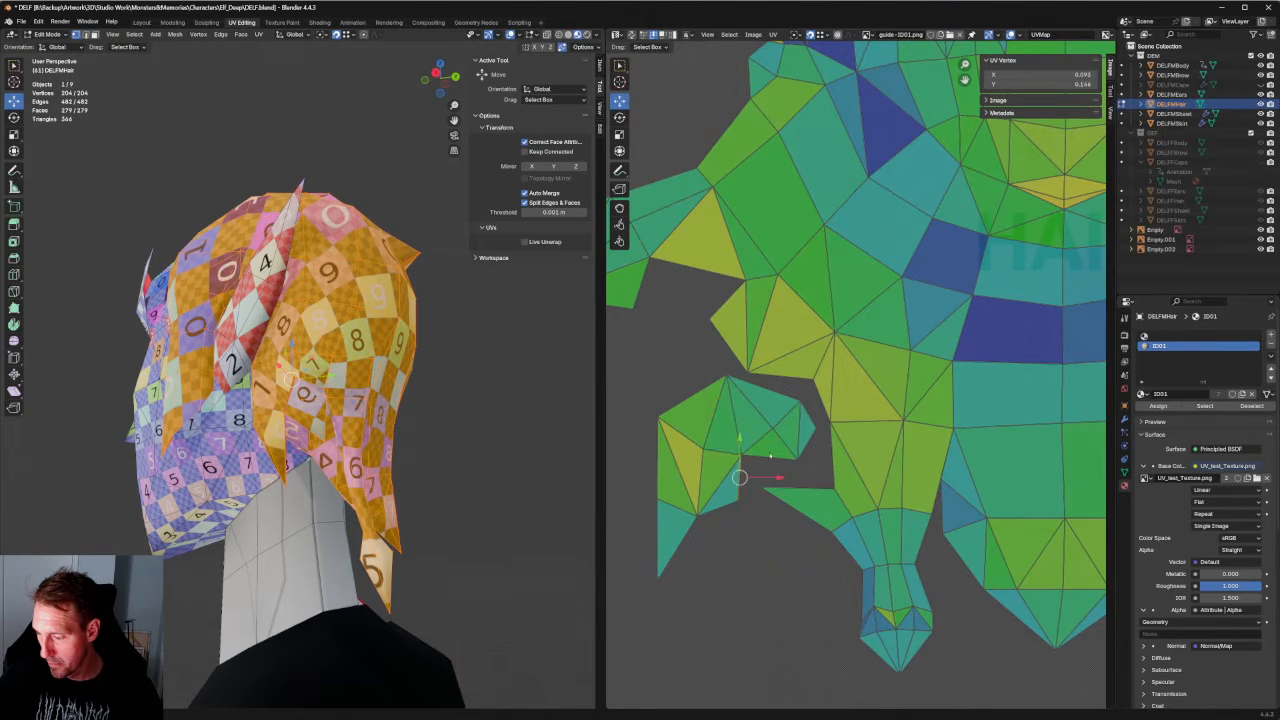
Try stitching the horizontal edge on the underside of the side island, and undo the stitch.
click(767, 452)
right_click(766, 460)
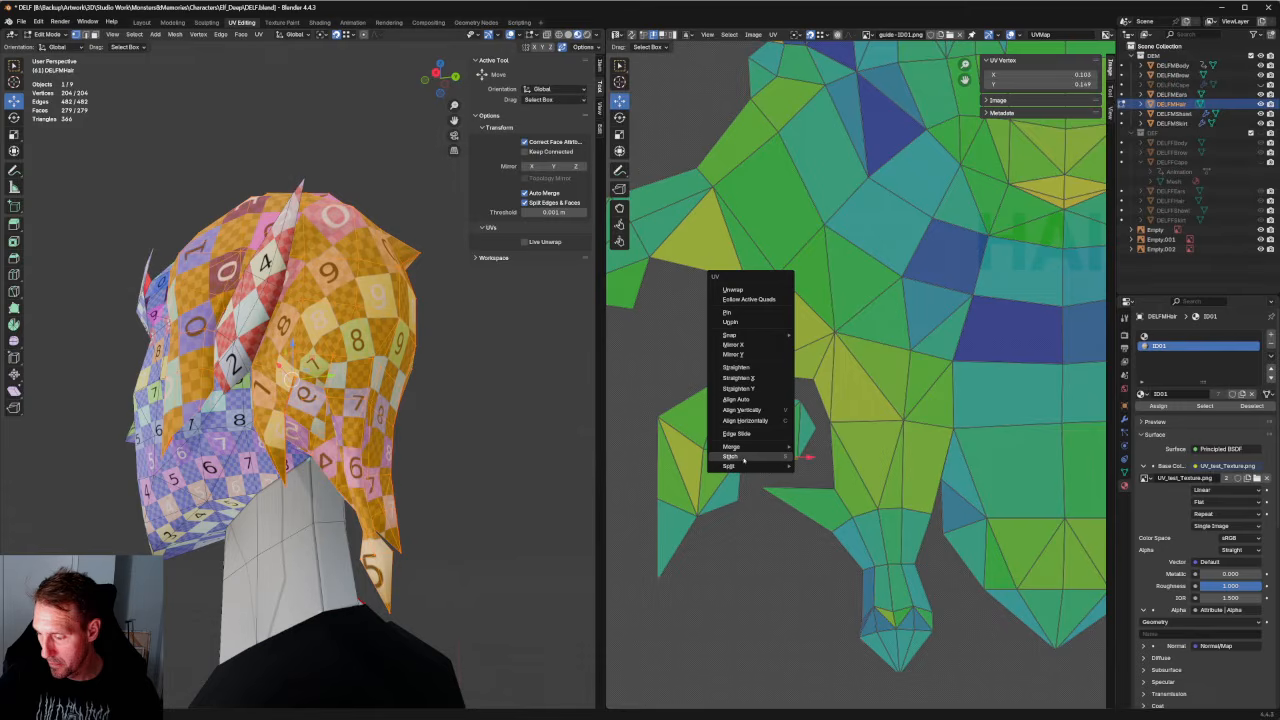
click(731, 457)
scroll(746, 459, down, 2)
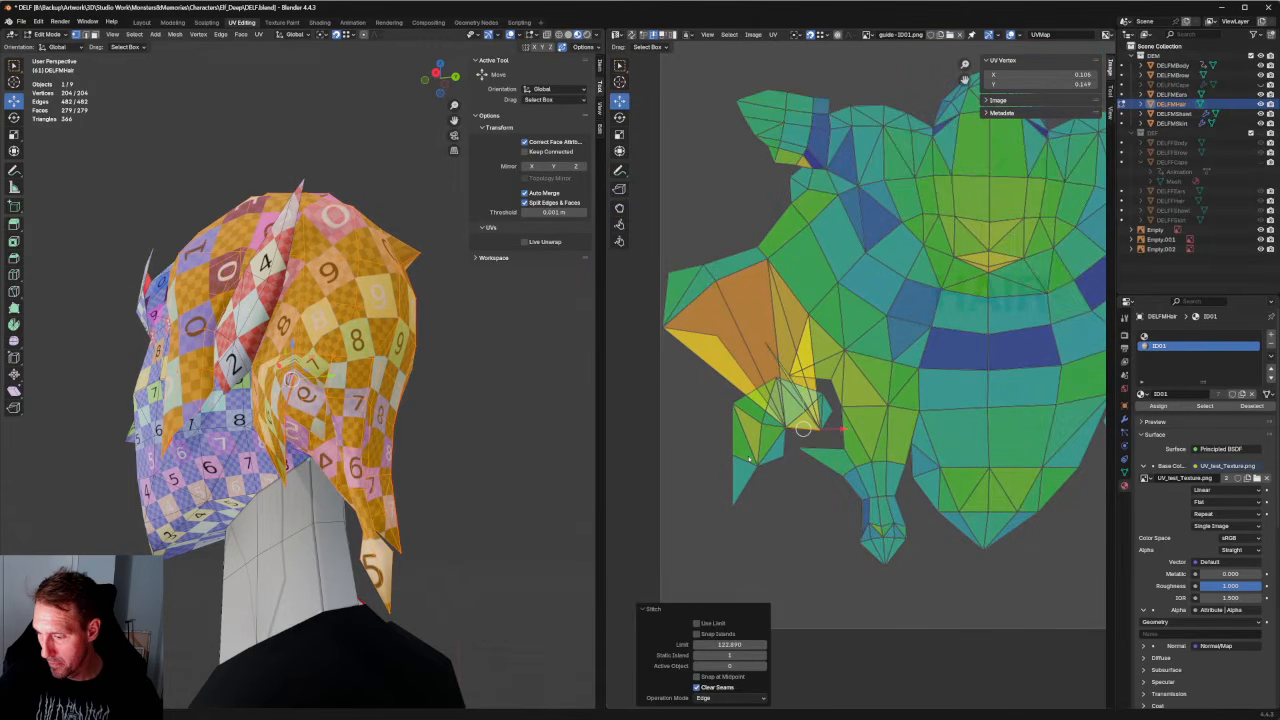
key(ctrl+z)
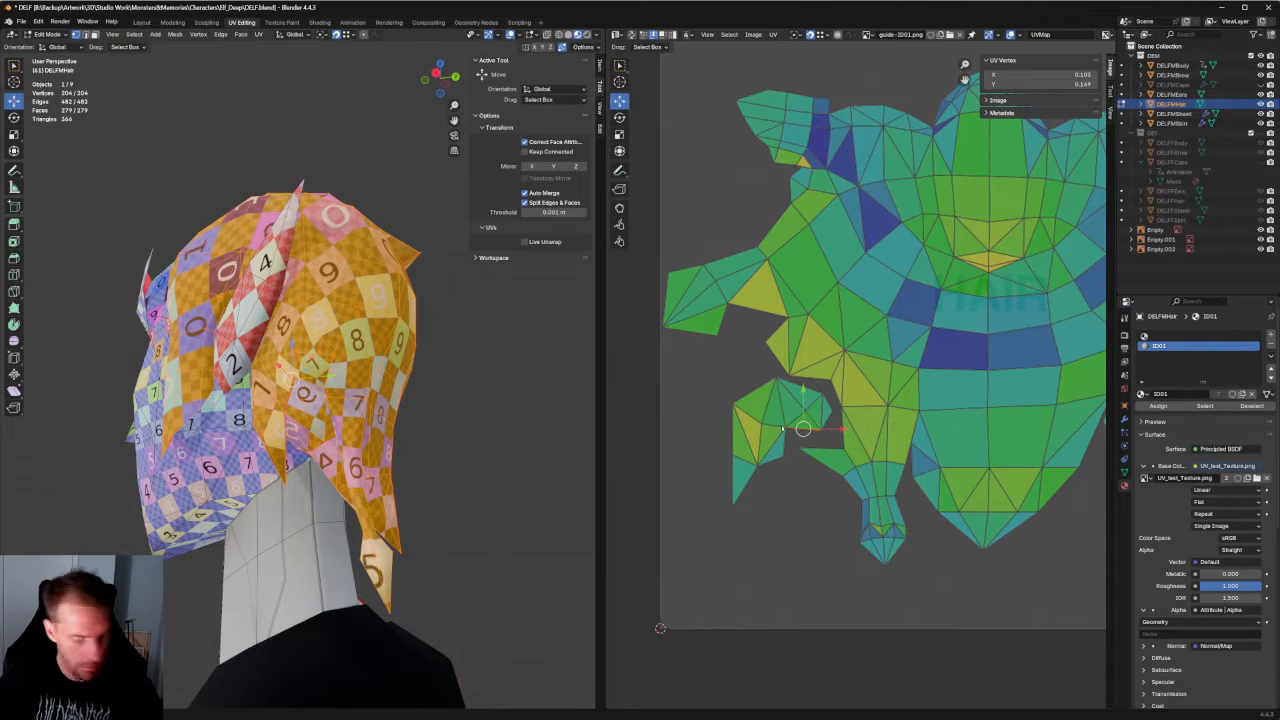
In island selection mode, move the side island clear of the main hair island and mirror it along X.
key(4)
click(788, 431)
drag(786, 438, 731, 400)
right_click(729, 400)
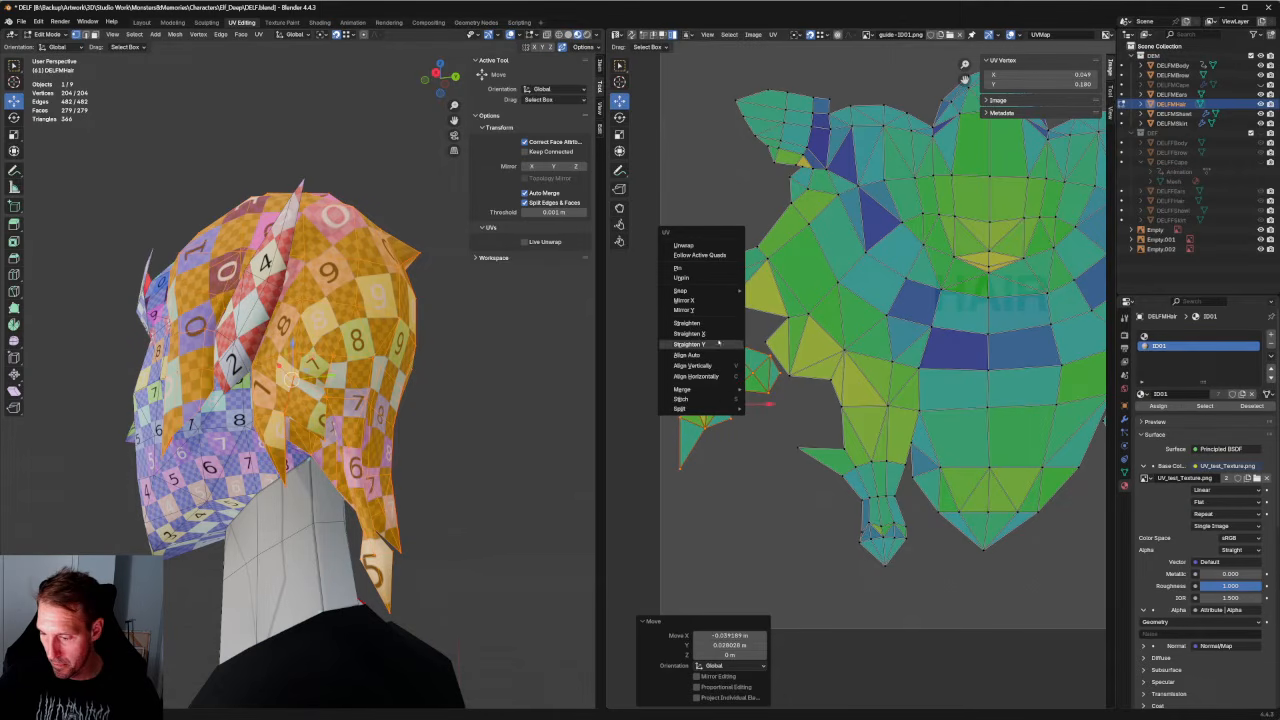
click(706, 300)
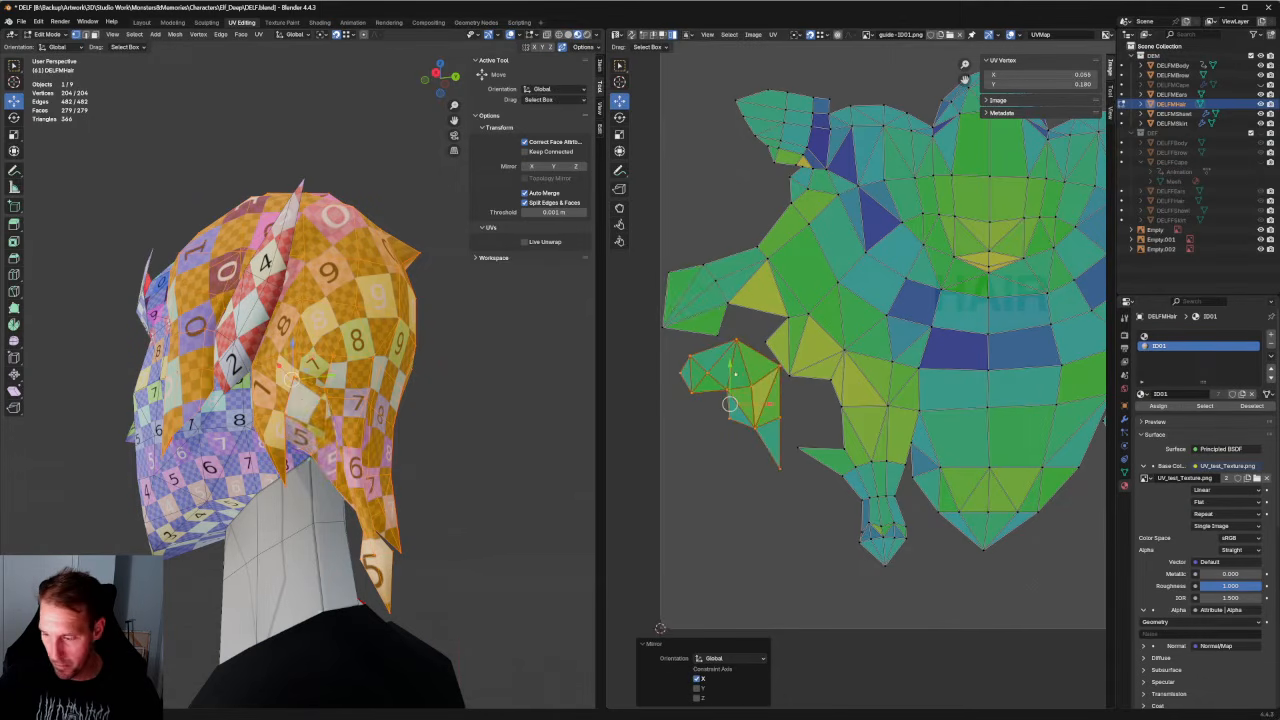
Nudge the mirrored side island into the gap beneath the main island's left arm.
mouse_move(730, 404)
mouse_down()
mouse_move(726, 336)
mouse_move(744, 353)
mouse_move(716, 400)
mouse_up()
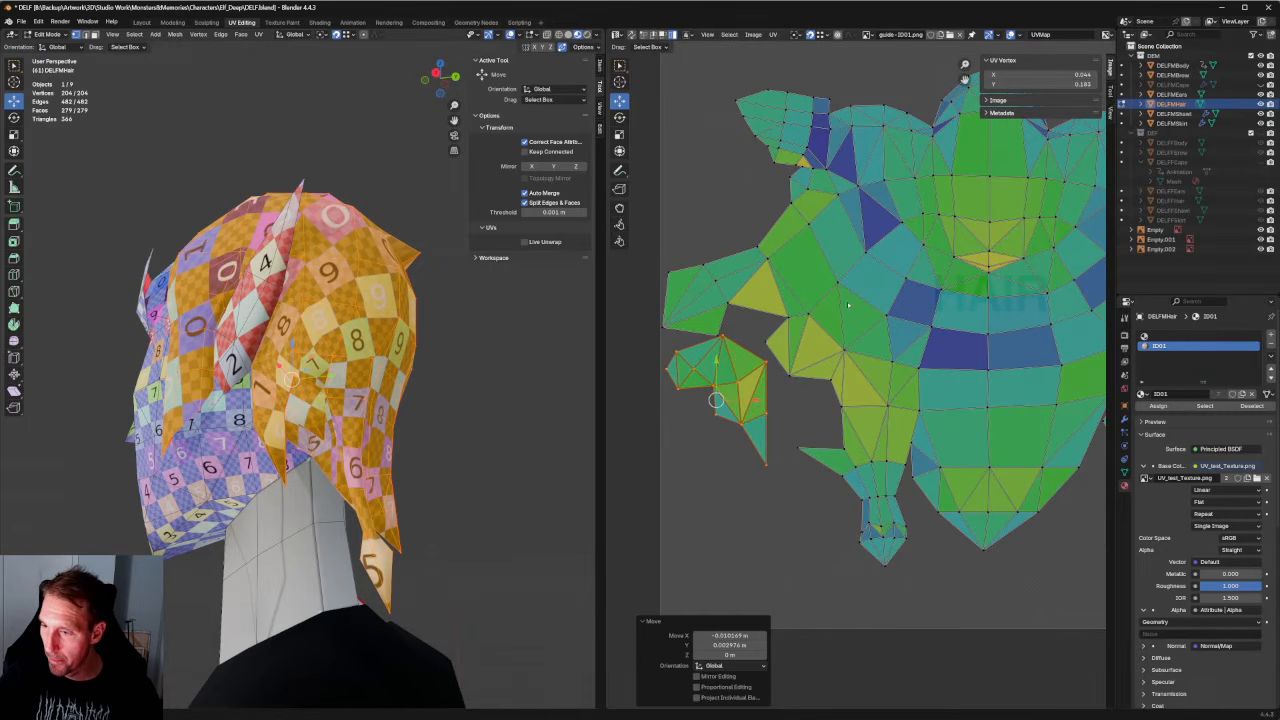
scroll(716, 400, up, 1)
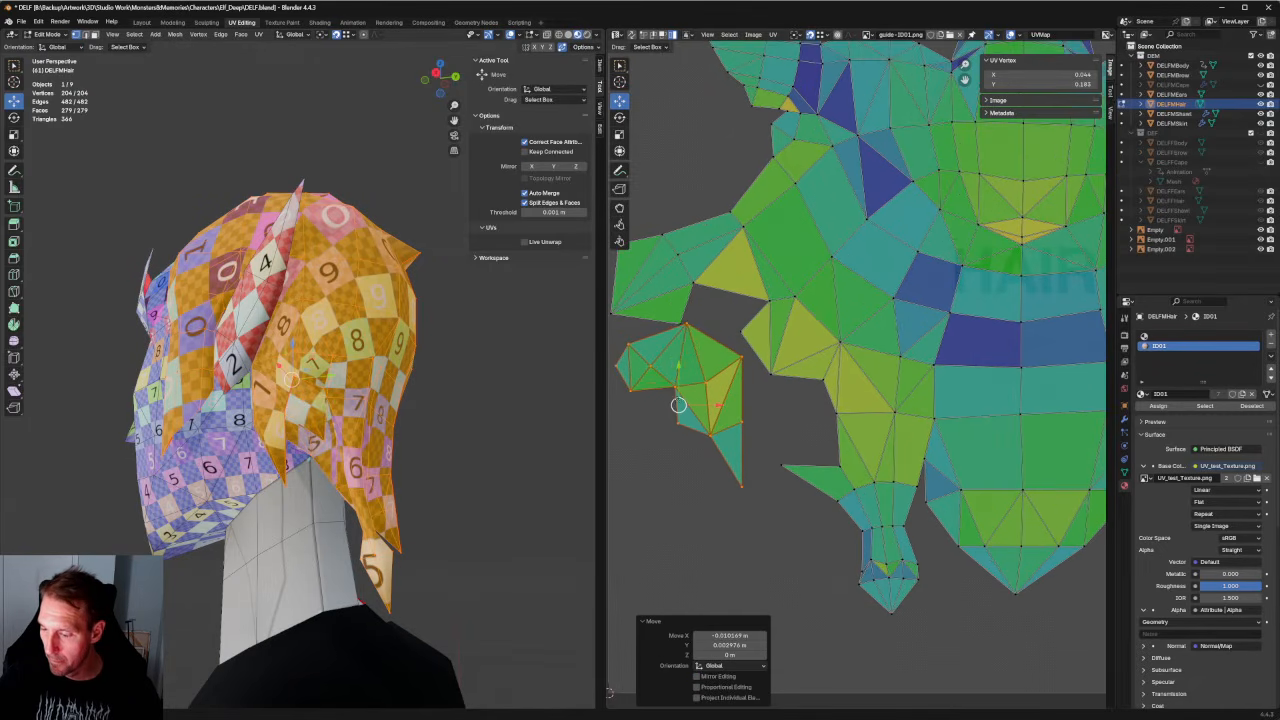
drag(682, 402, 689, 408)
middle_drag(370, 411, 412, 414)
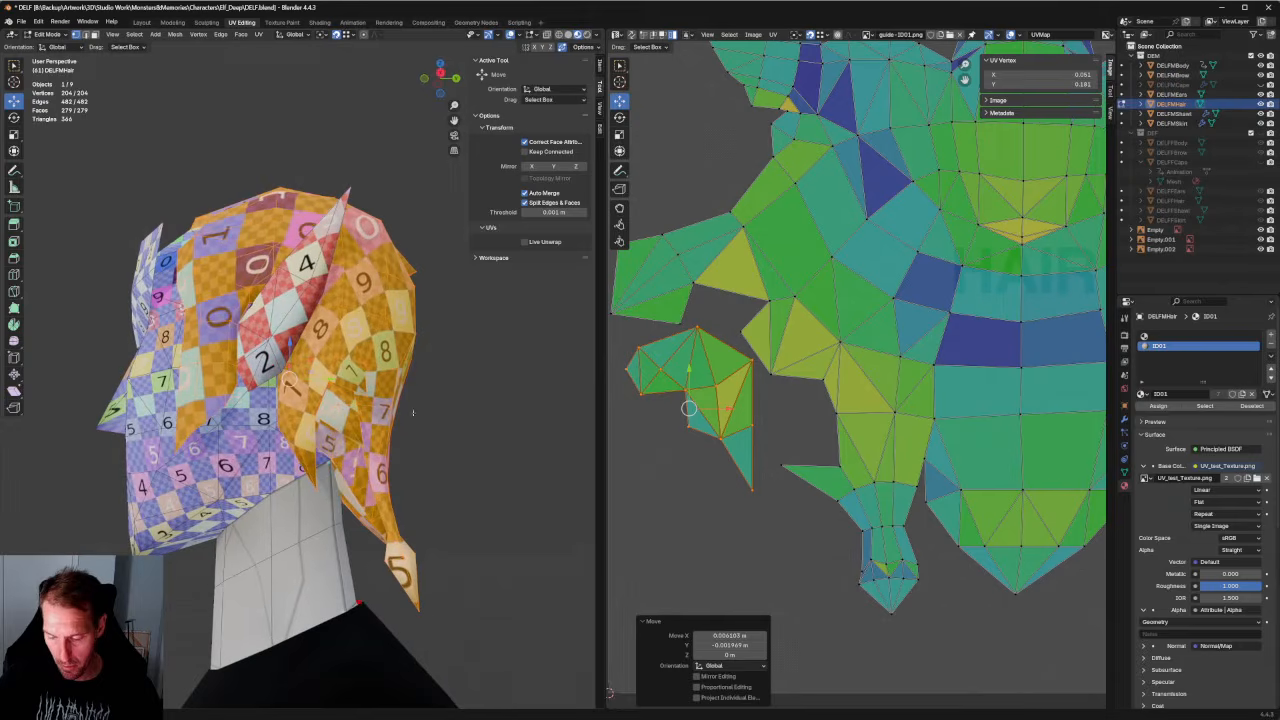
drag(689, 408, 693, 410)
Mirror the matching island on the opposite side of the hair layout along X and nudge it slightly into place.
scroll(693, 410, down, 5)
scroll(846, 441, up, 5)
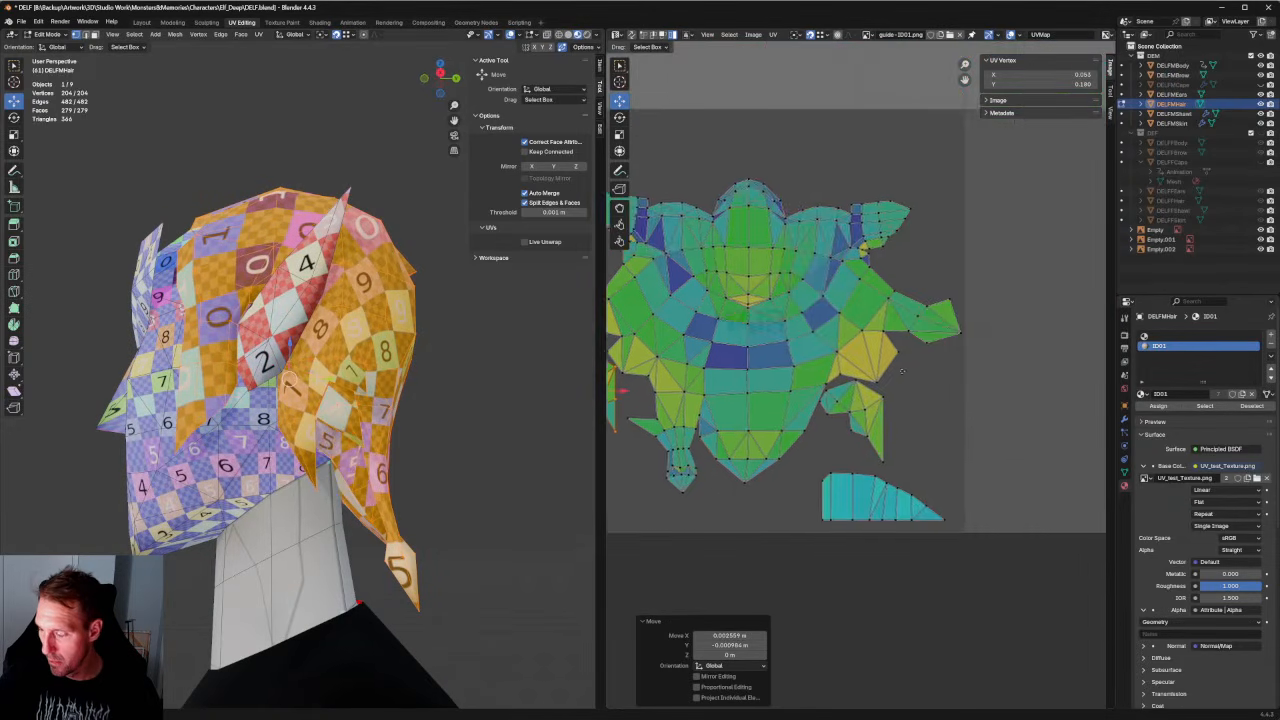
right_click(855, 427)
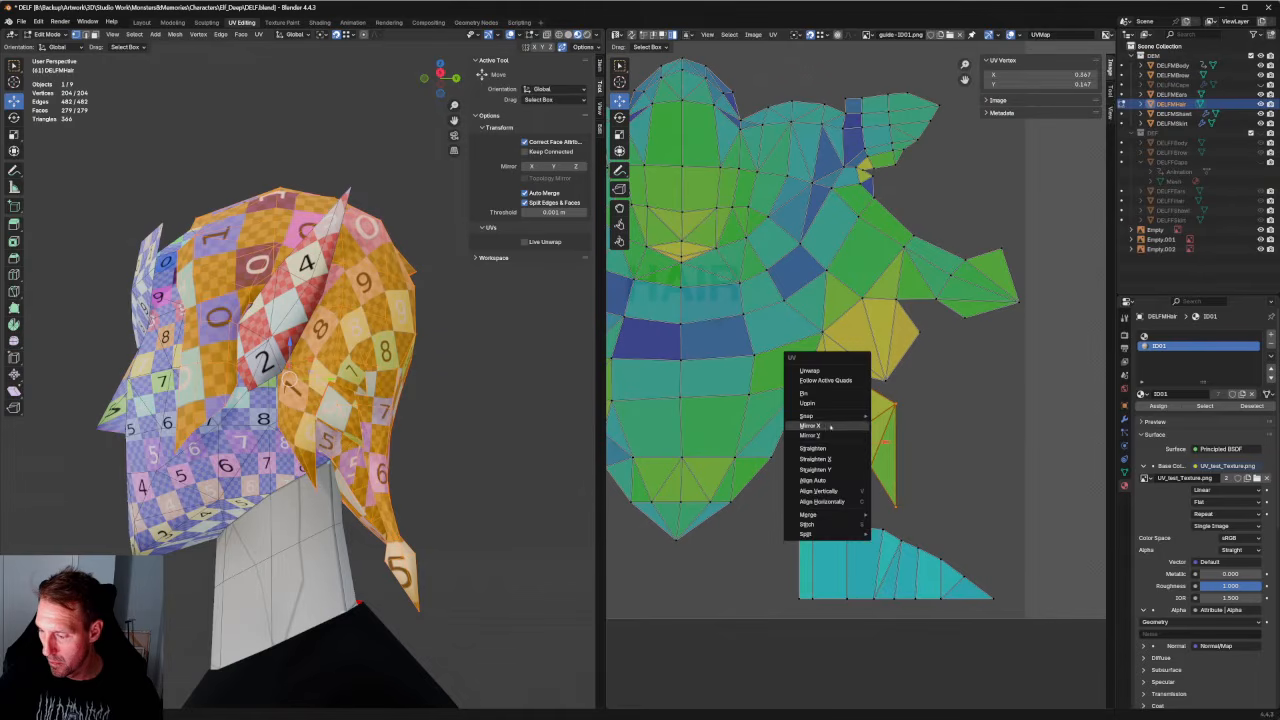
click(843, 426)
drag(845, 441, 850, 440)
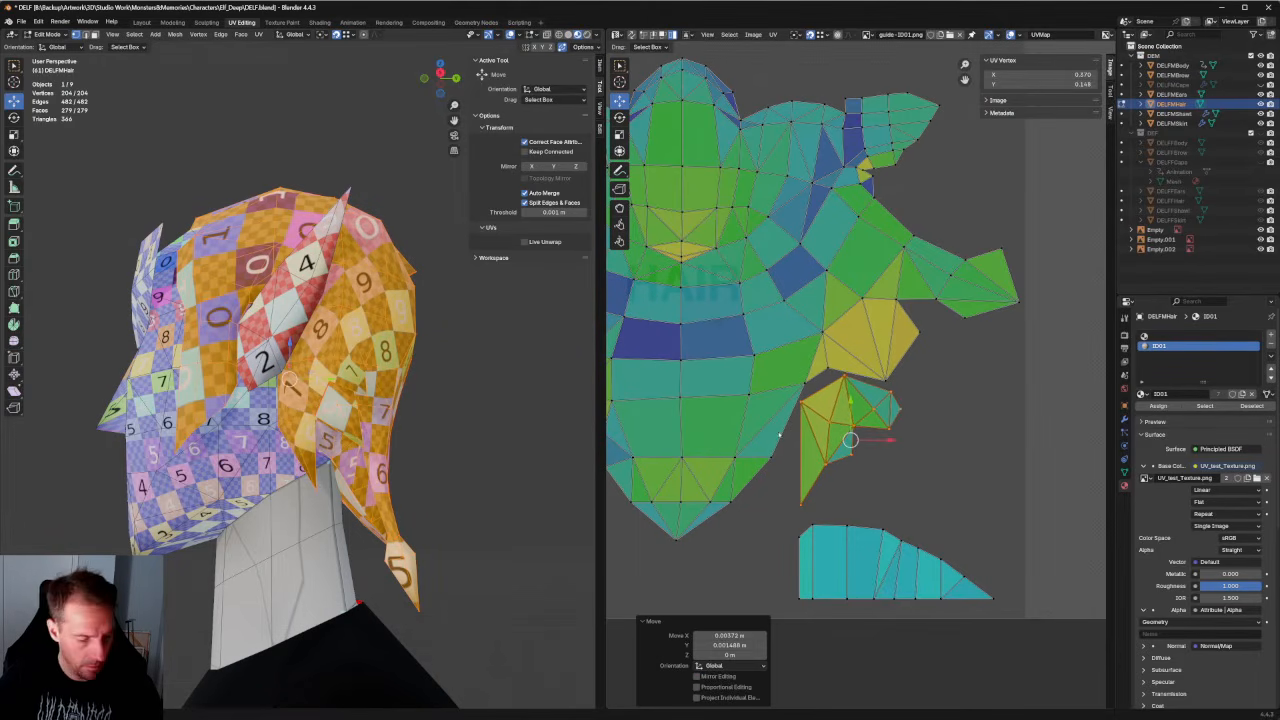
Try stitching the main back panel's border edge beside the mirrored right-hand island, and undo the stitch.
key(2)
click(781, 437)
right_click(779, 438)
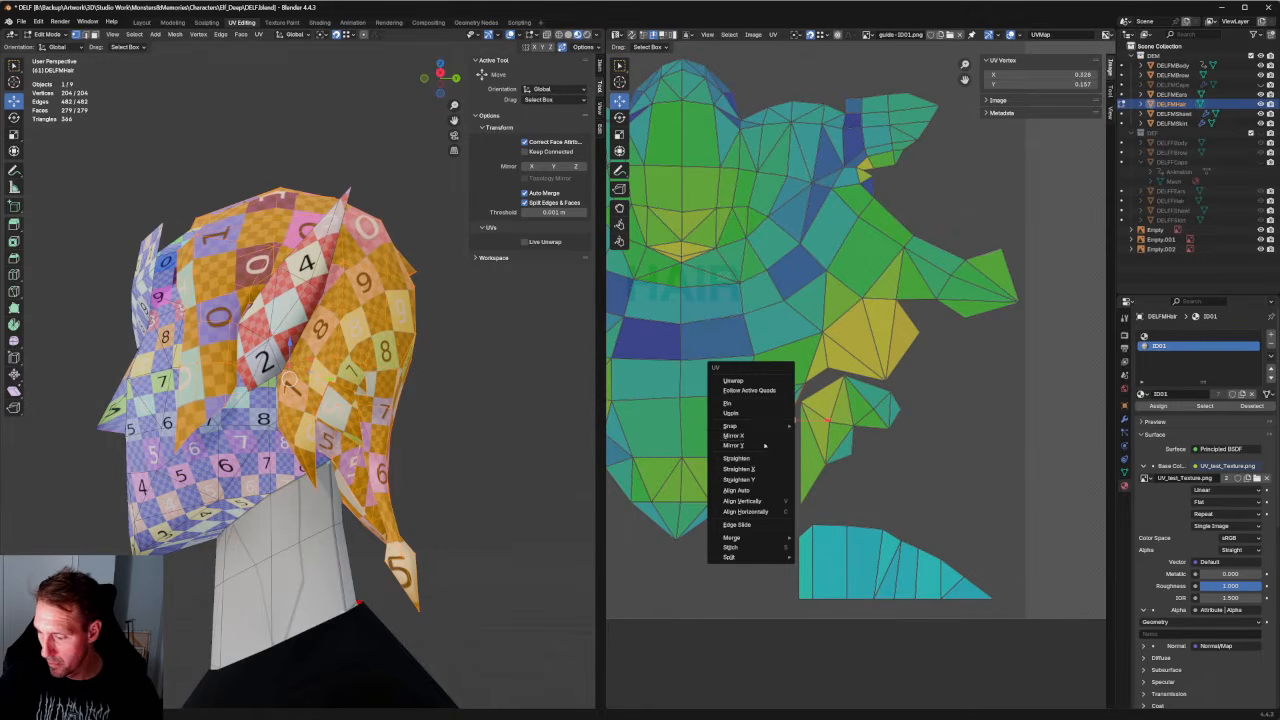
click(778, 446)
right_click(778, 446)
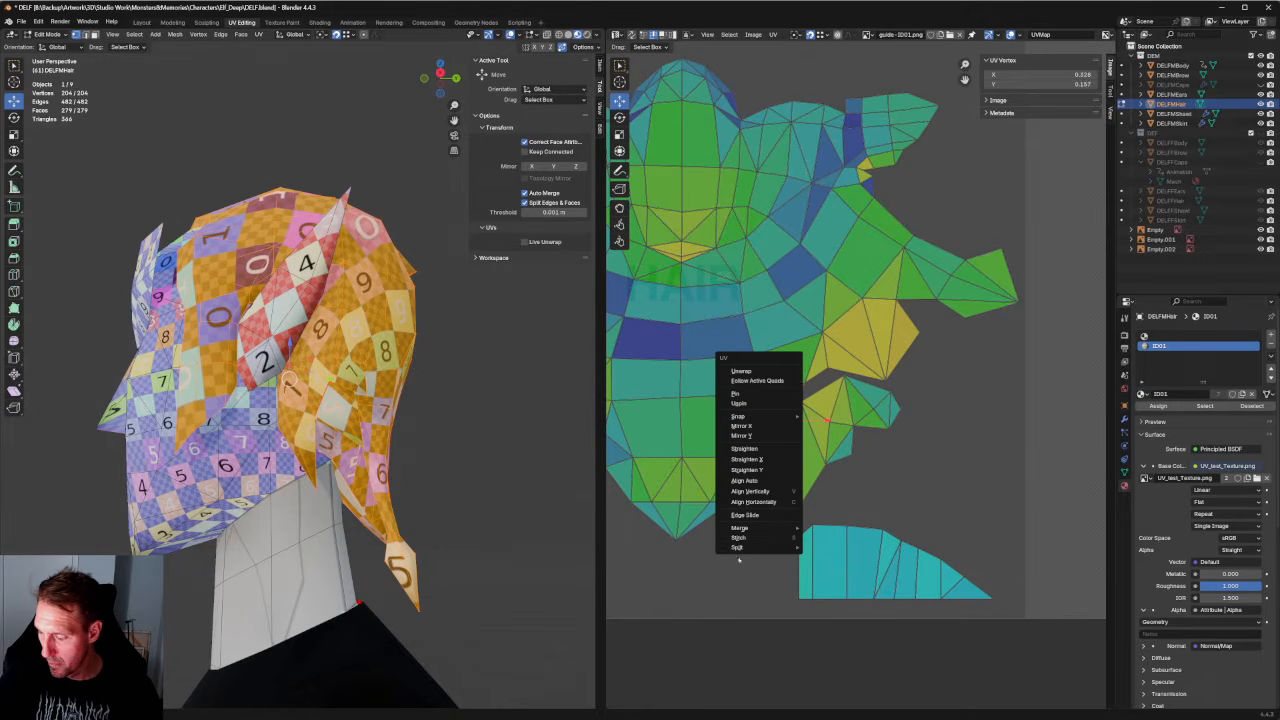
click(749, 536)
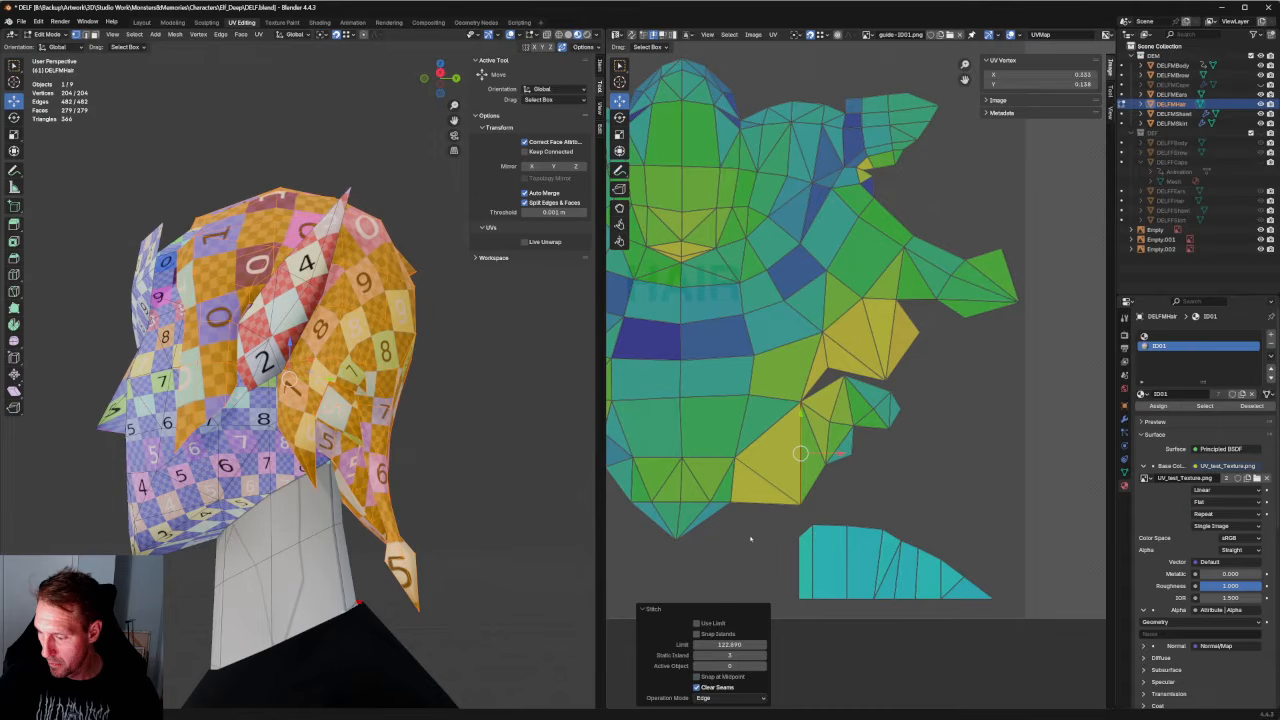
key(ctrl+z)
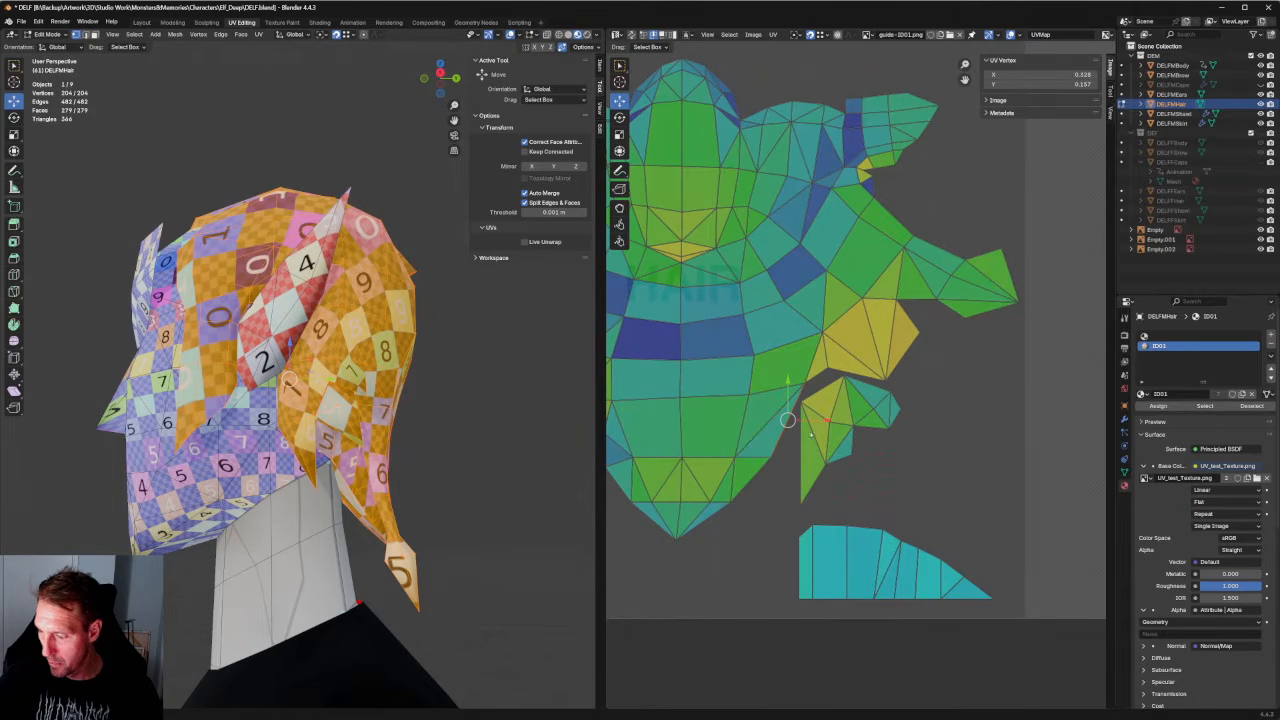
Rotate the left side island about -26.8° and move it against the main island's pointed border.
scroll(808, 436, down, 5)
scroll(802, 439, up, 8)
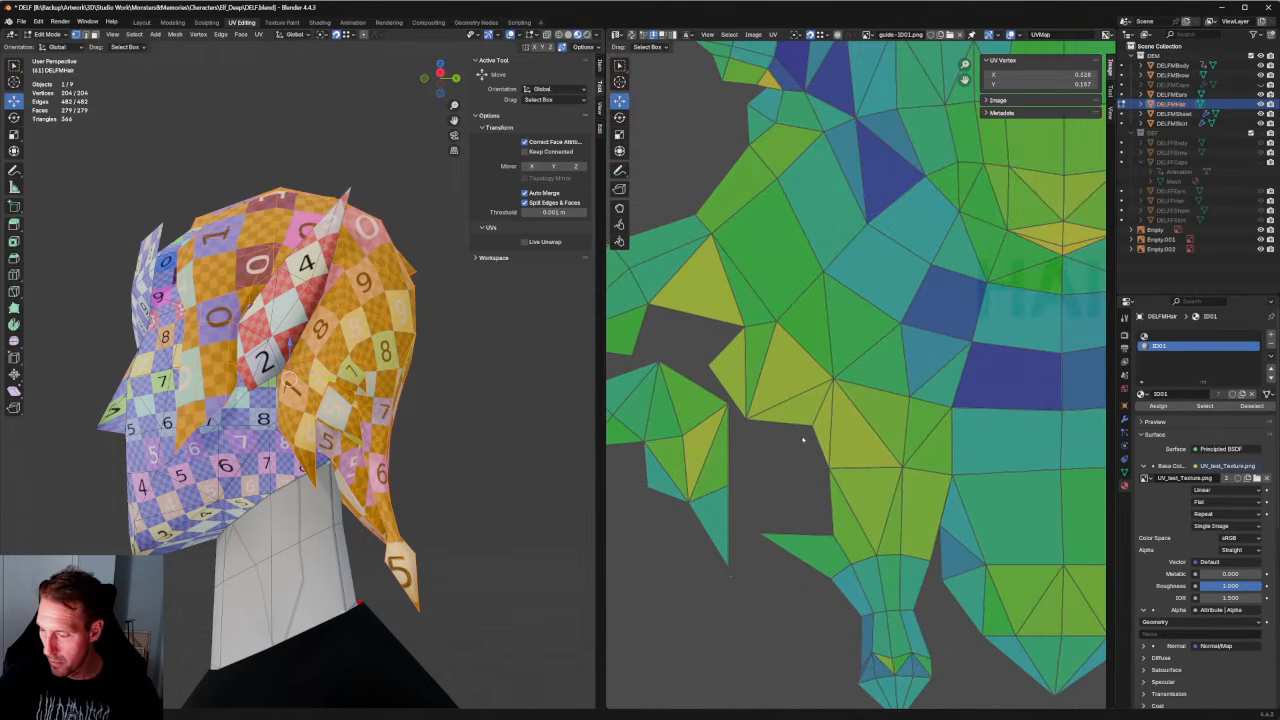
key(l)
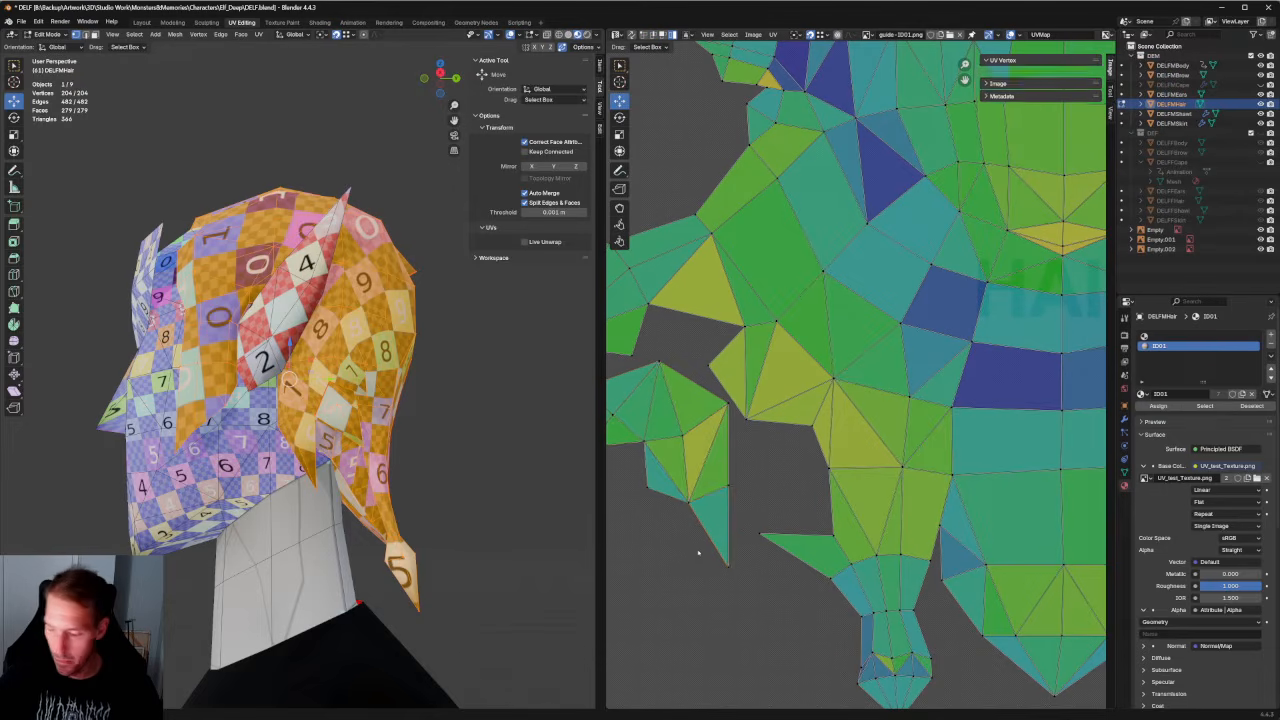
key(r)
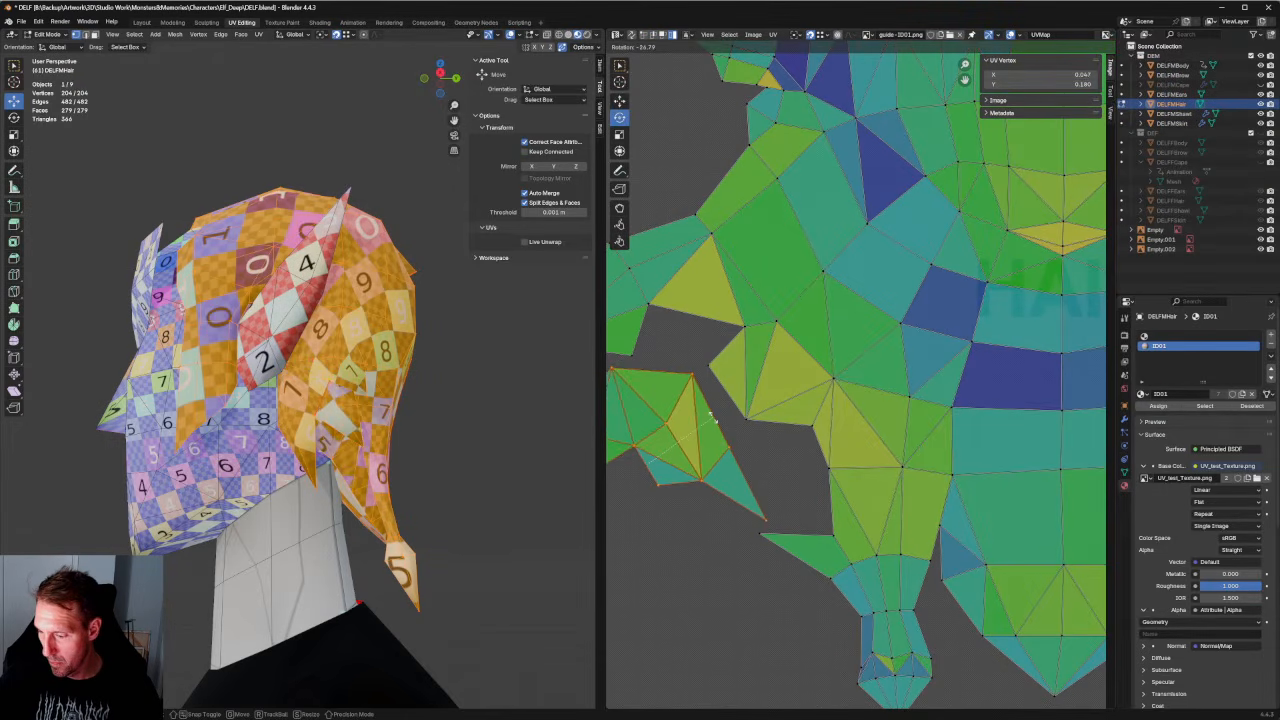
click(712, 418)
key(g)
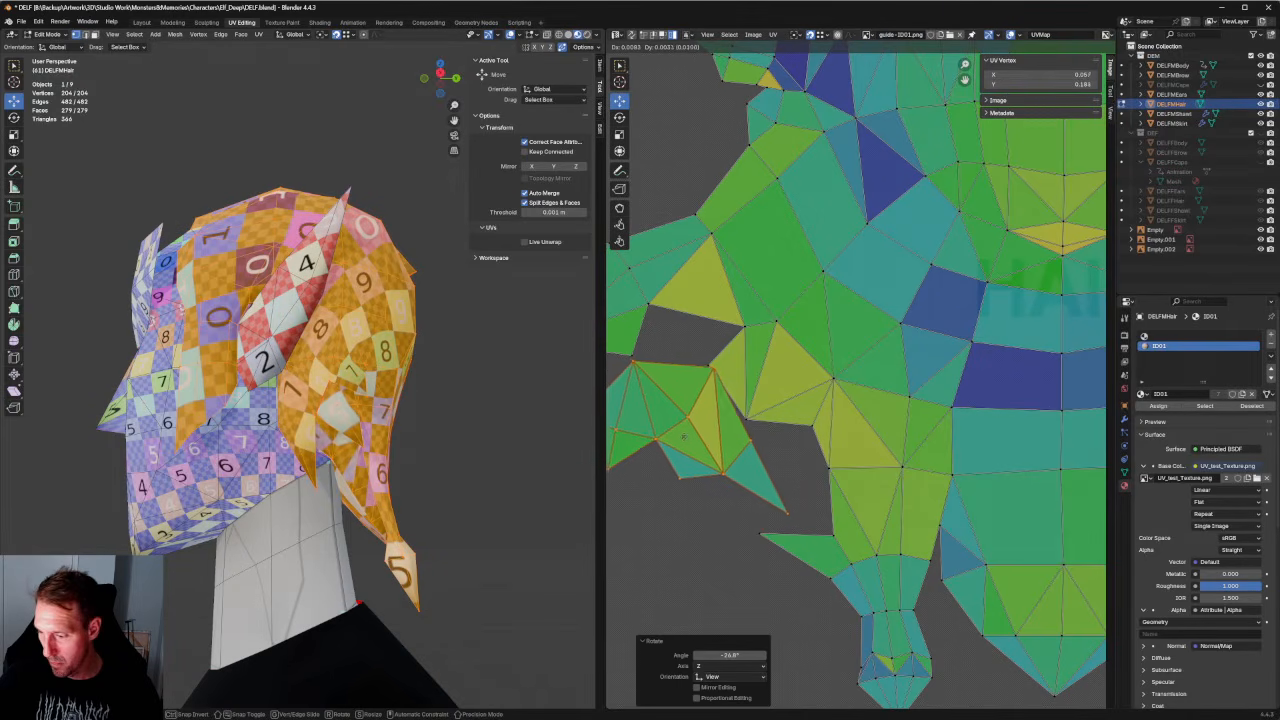
click(680, 437)
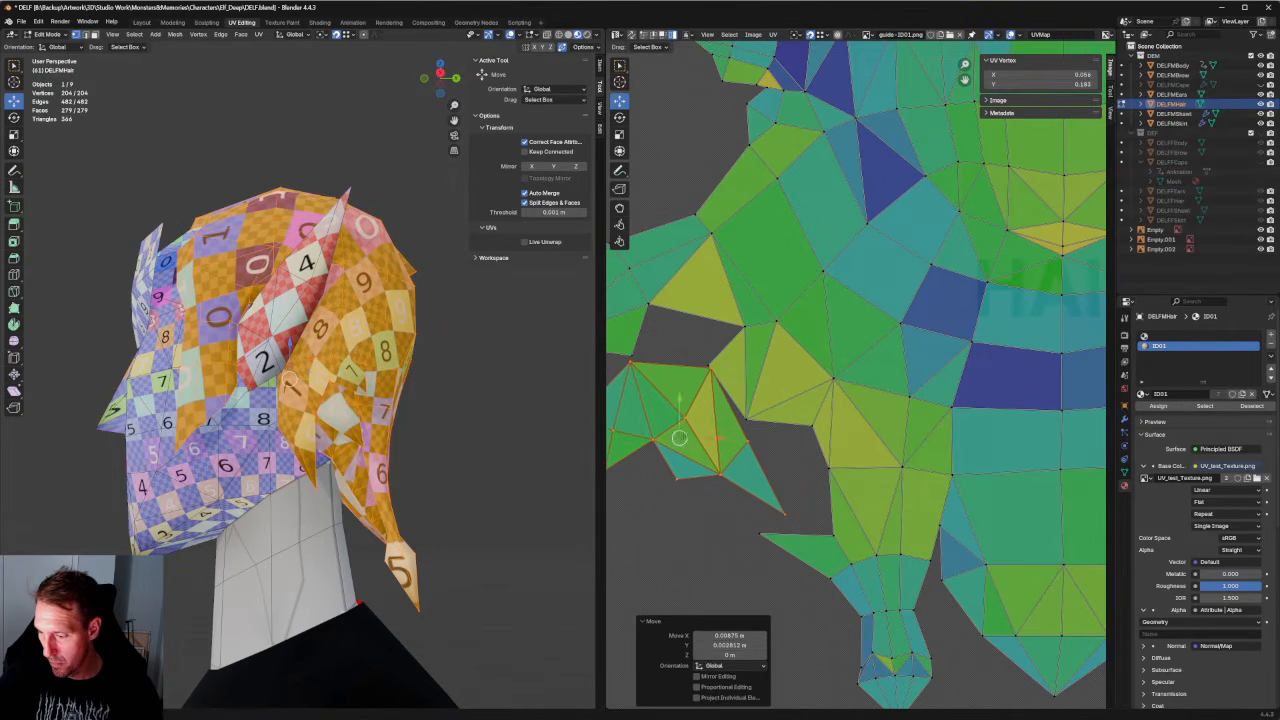
Rotate the left side island slightly further and nudge its upper corner to meet the main island's border point.
key(r)
click(702, 421)
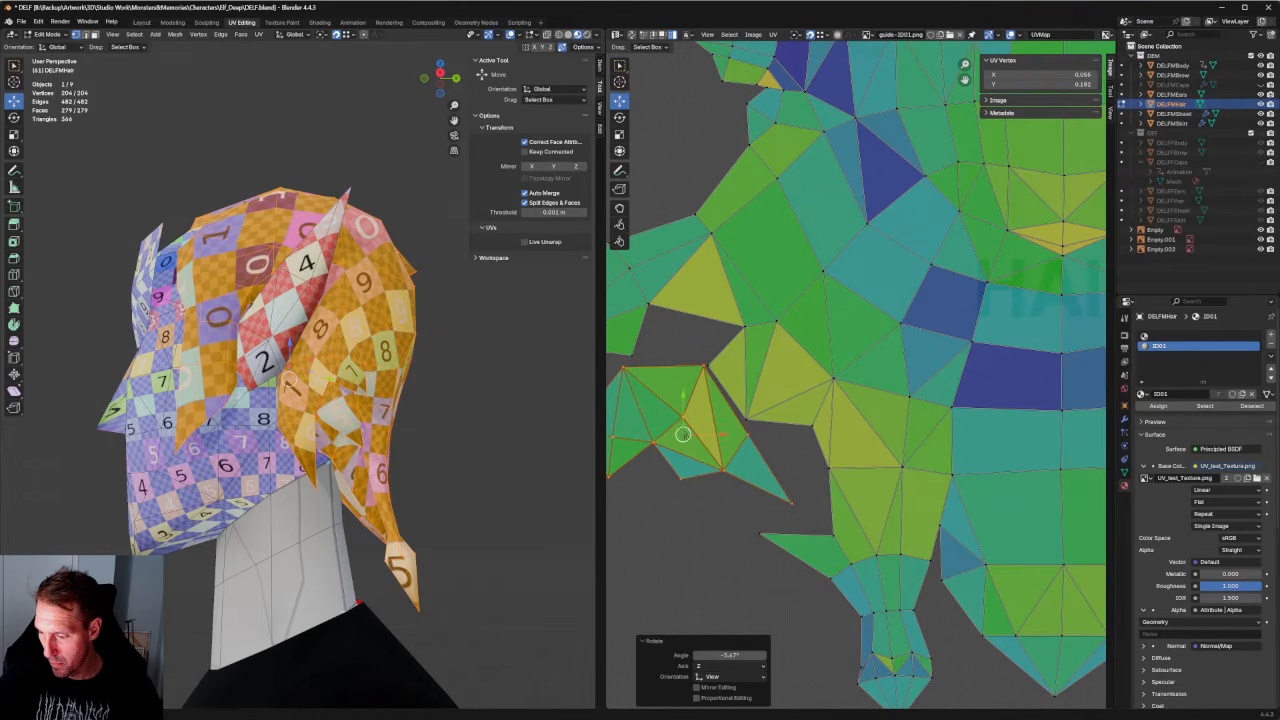
key(g)
click(737, 387)
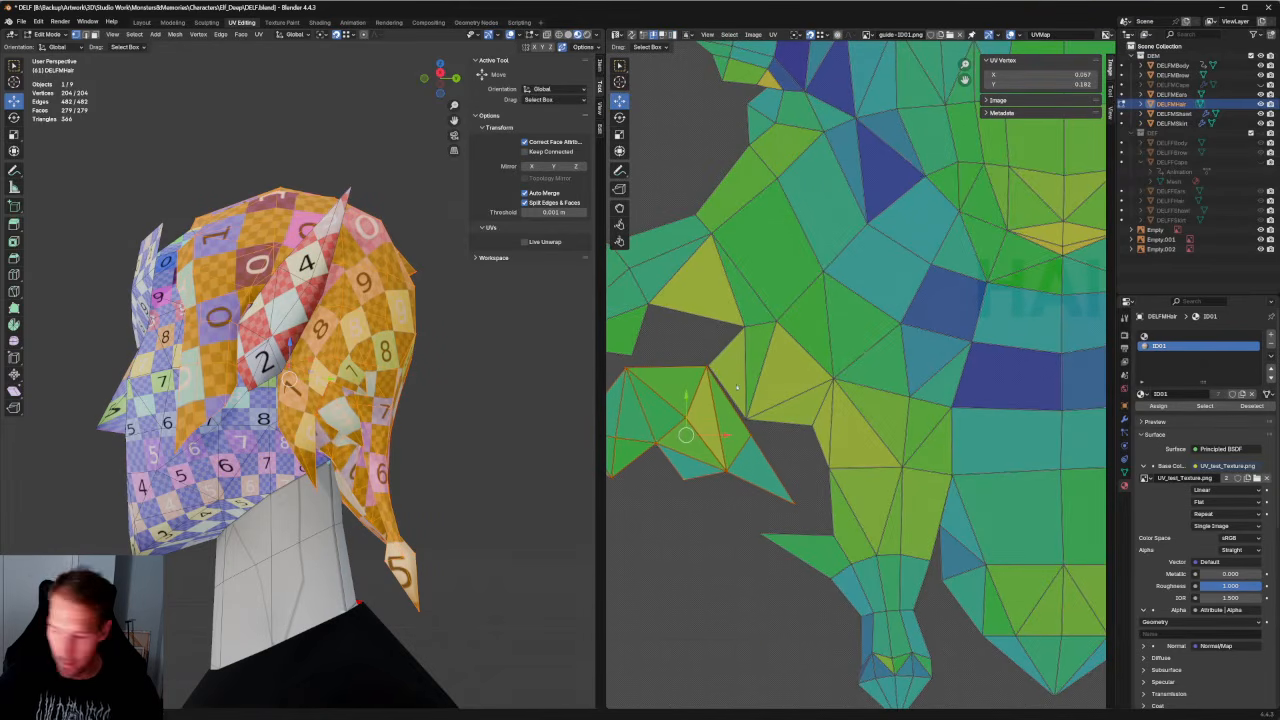
Try stitching the main island's slanted border edge facing the left side island, and undo the stitch.
right_click(686, 418)
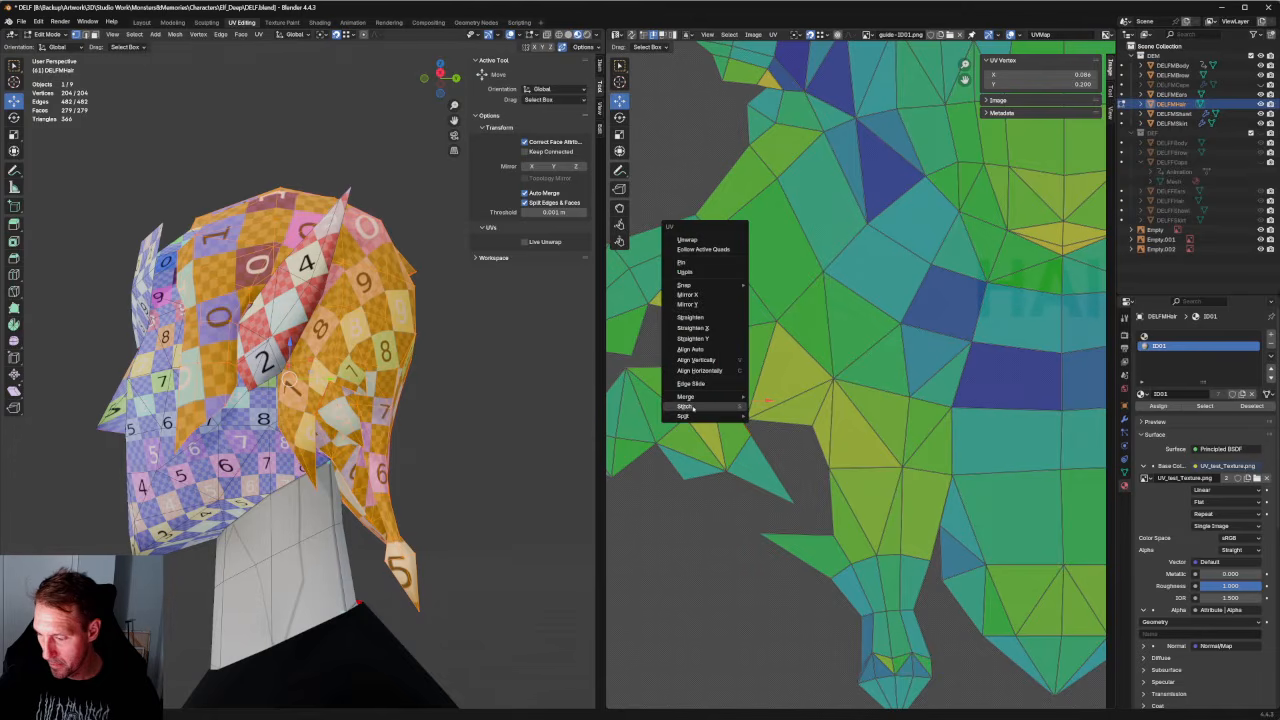
click(686, 407)
key(ctrl+z)
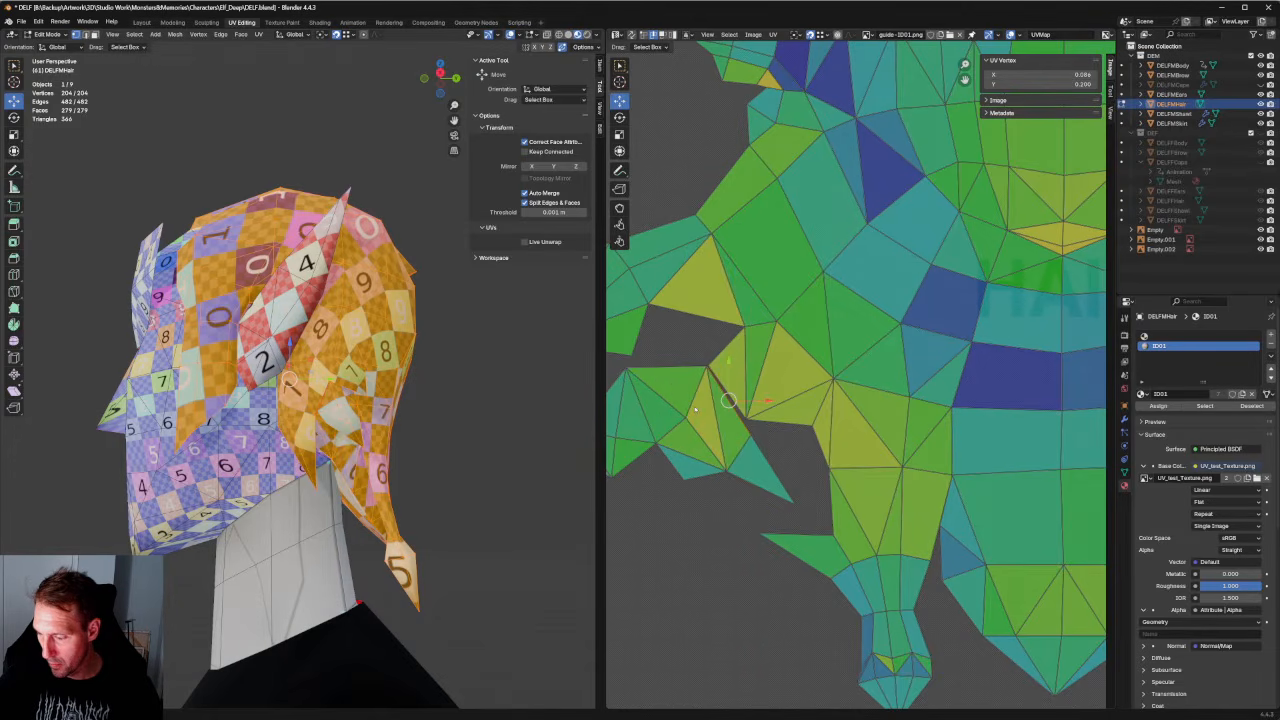
Rotate the small detached island below the main hair island's yellow flap and move its long edge against the back panel's border.
scroll(695, 410, down, 3)
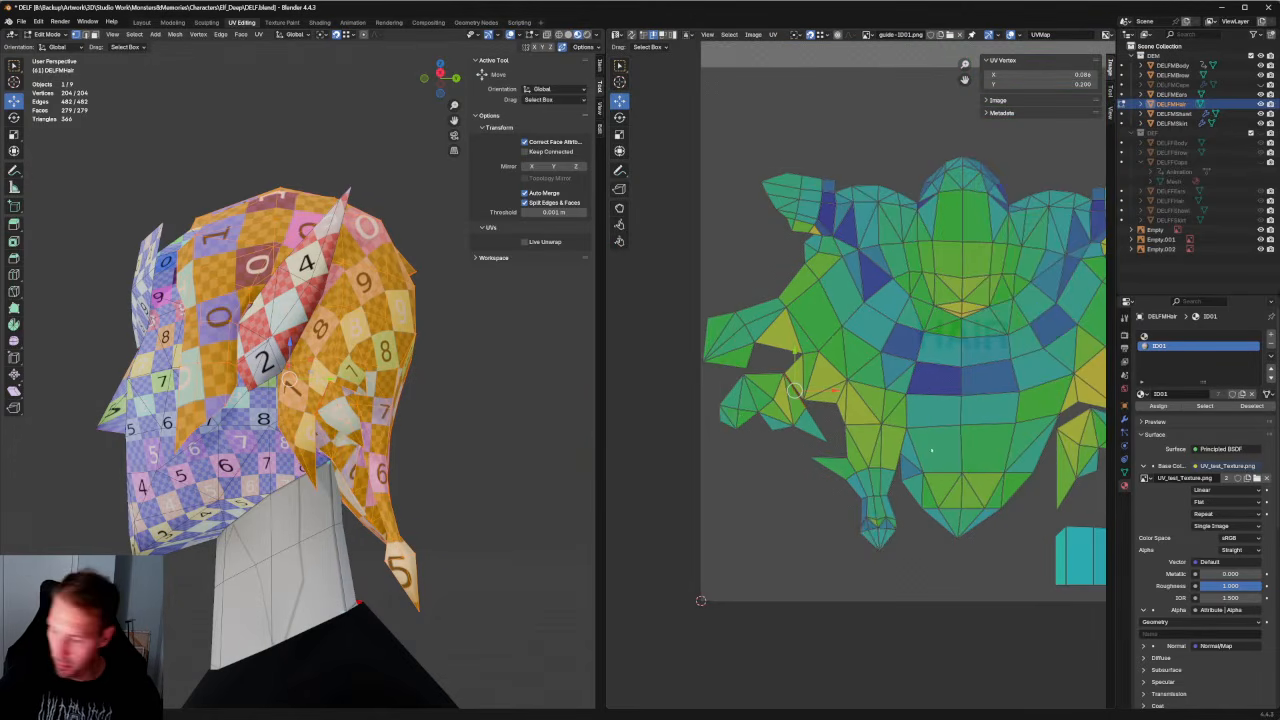
scroll(771, 435, up, 5)
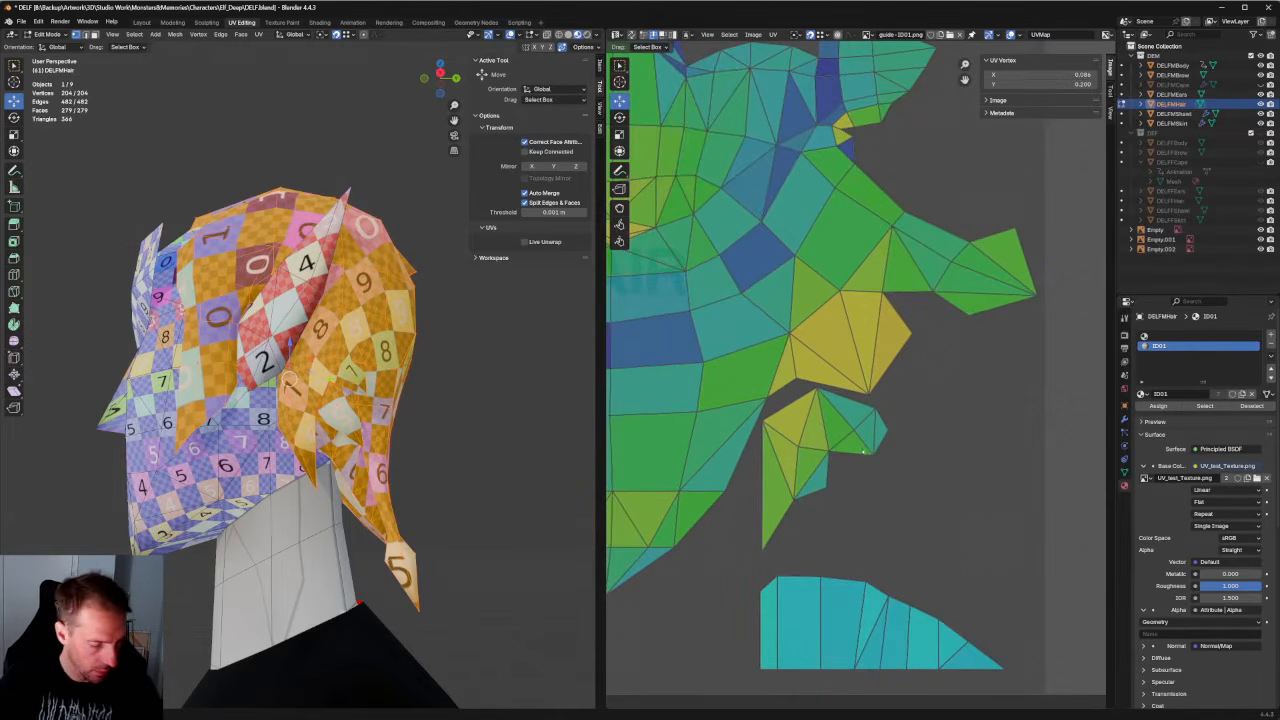
key(l)
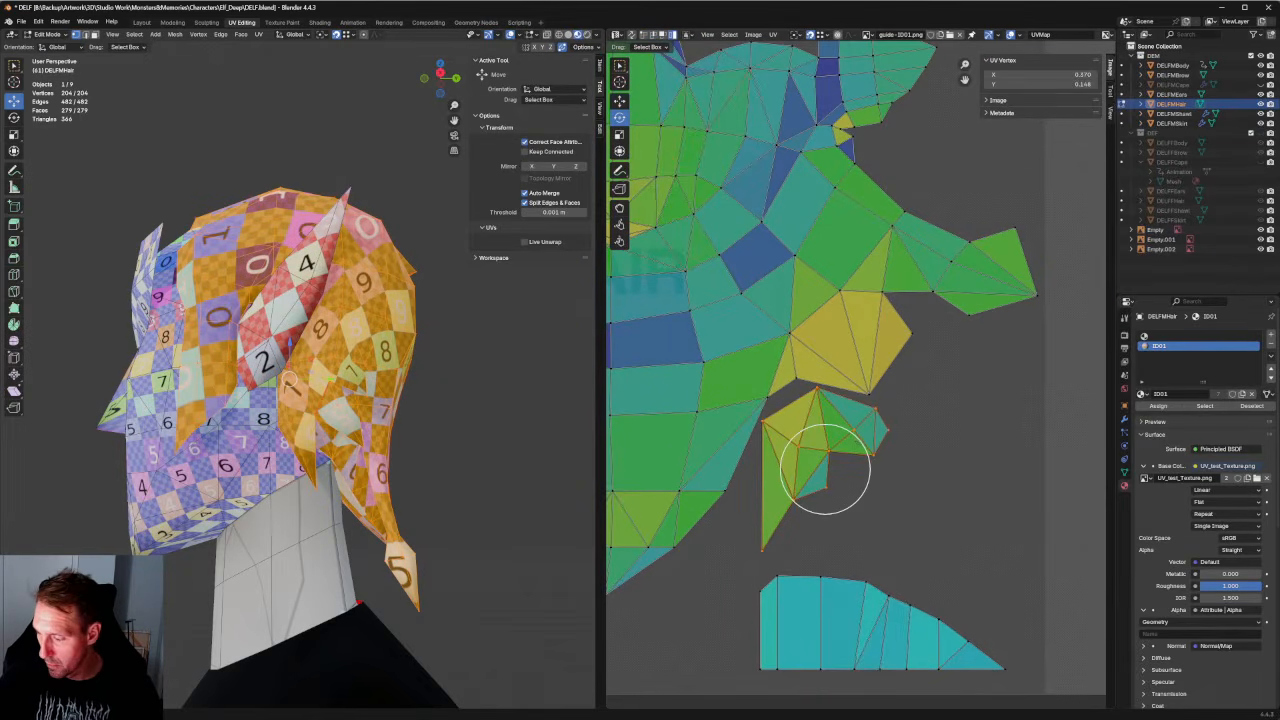
key(r)
click(817, 468)
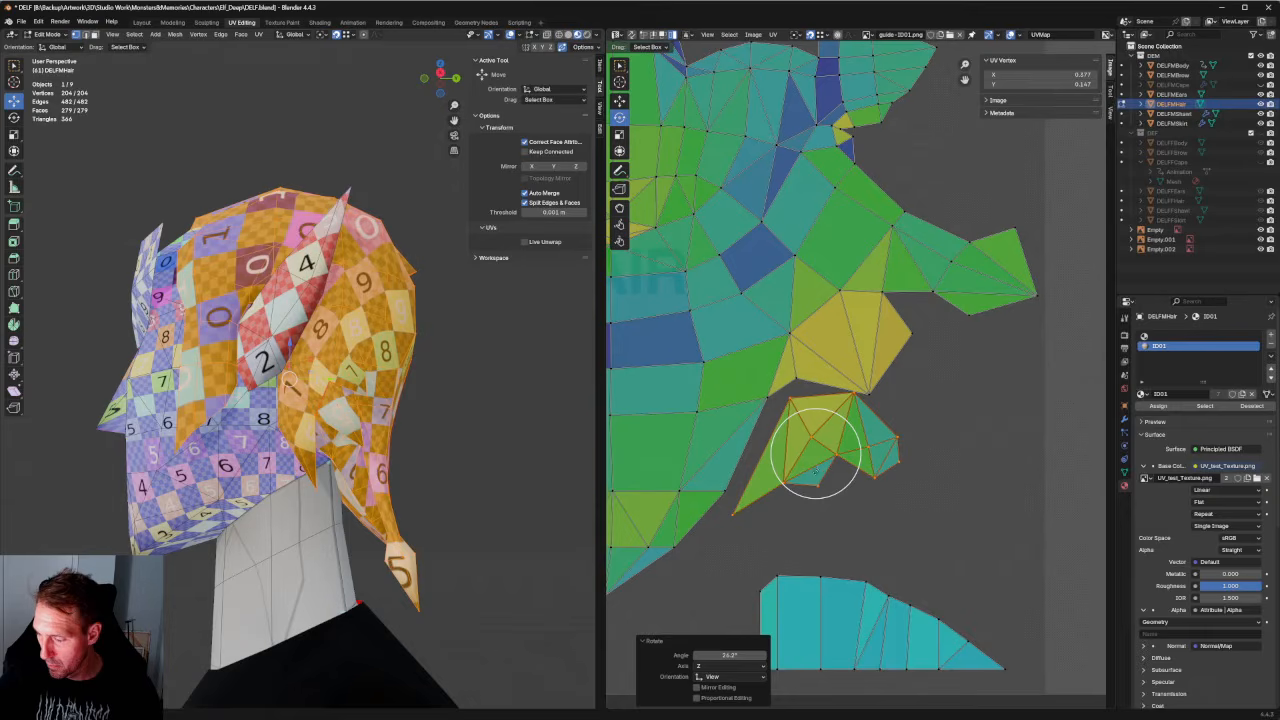
key(g)
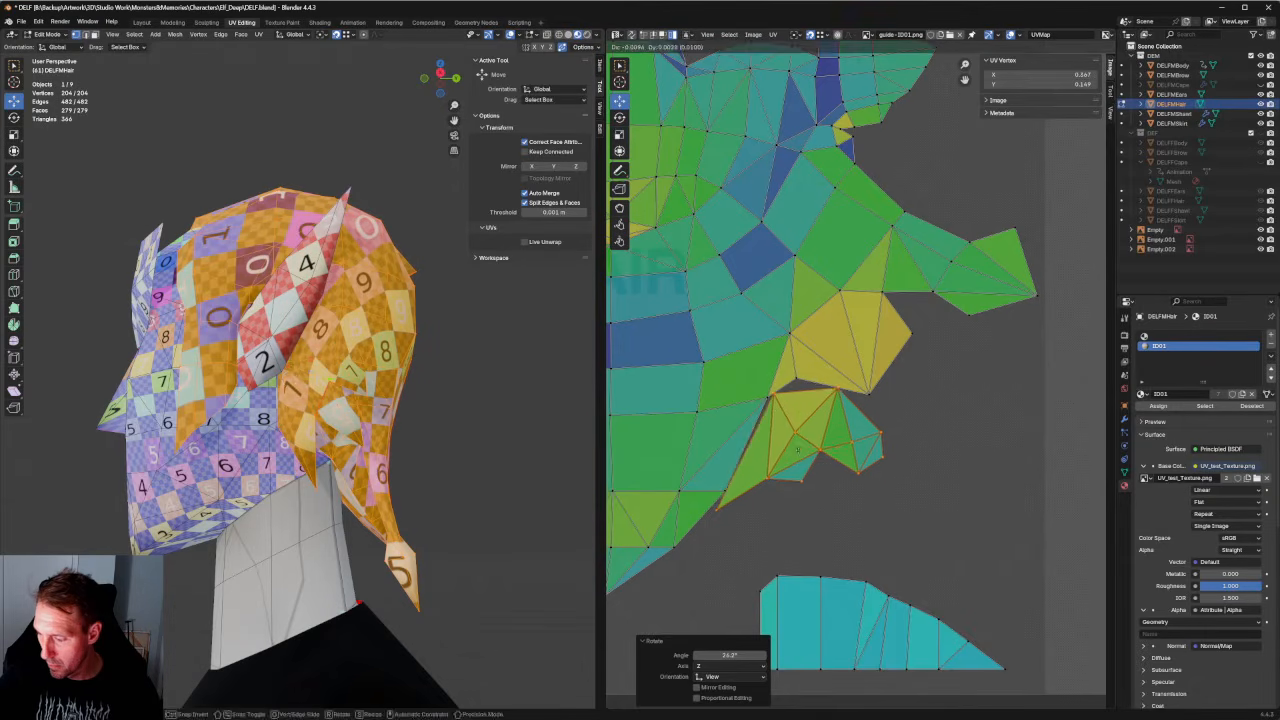
click(798, 448)
click(805, 498)
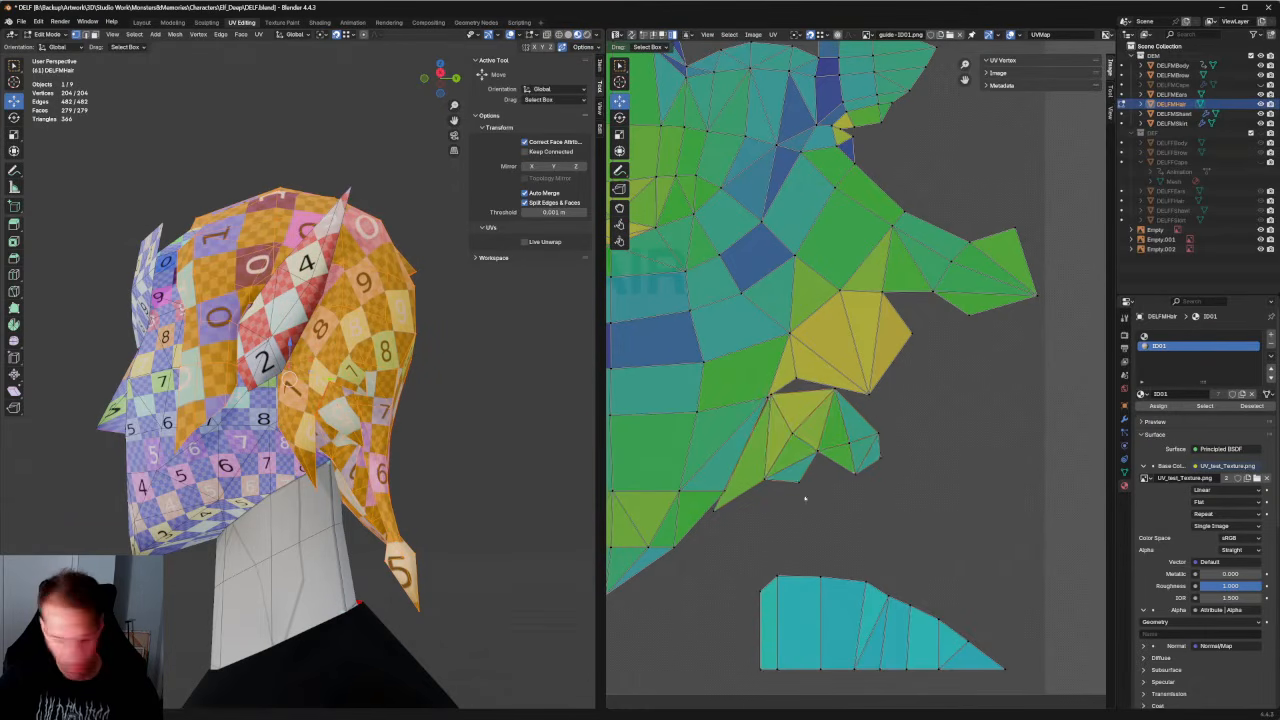
Join the small island's long slanted edge to the adjoining back panel border of the main hair island.
click(749, 441)
right_click(749, 441)
click(729, 441)
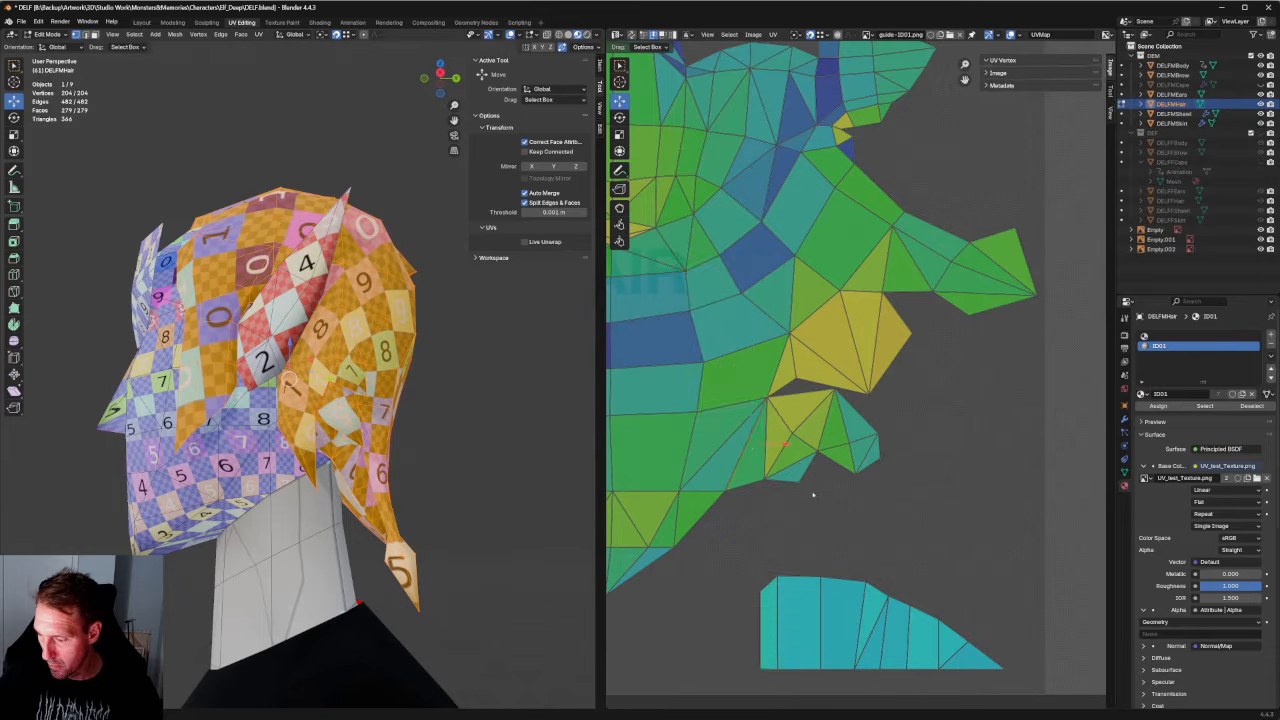
Rotate the remaining detached side island beside the braid and move it about 0.015 in X and -0.022 in Y.
key(Home)
scroll(773, 425, up, 3)
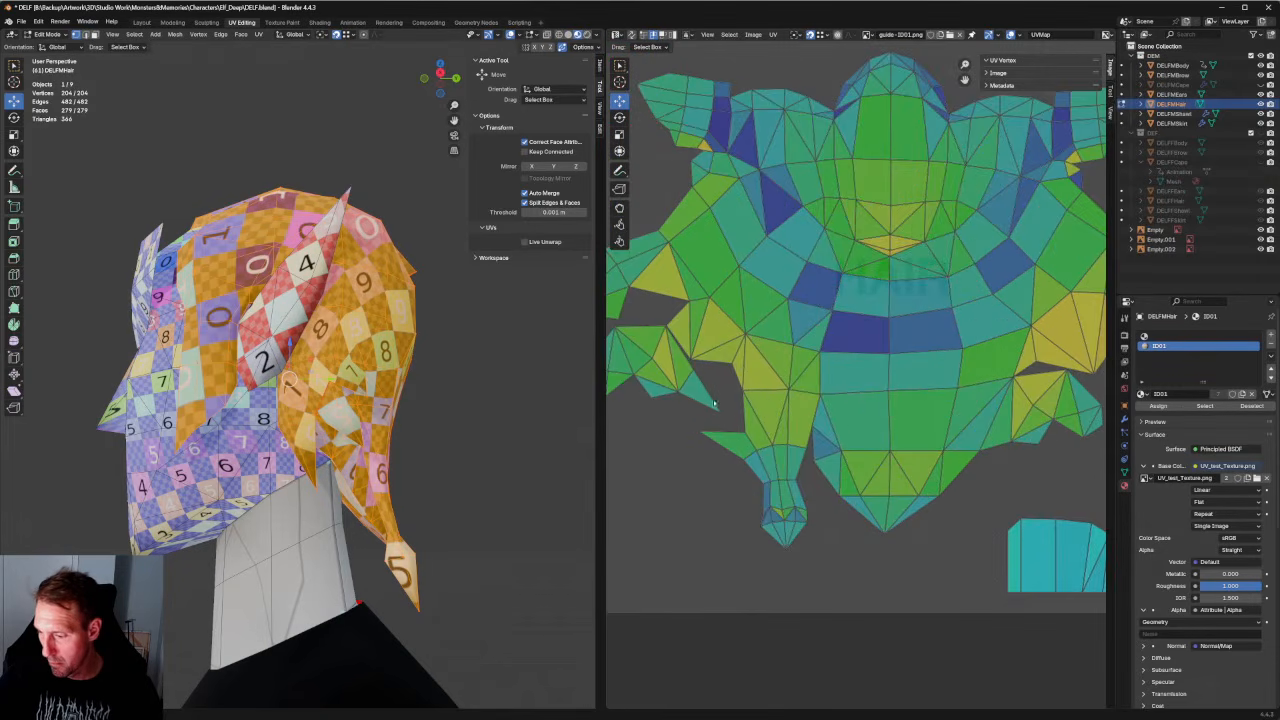
middle_drag(714, 403, 764, 411)
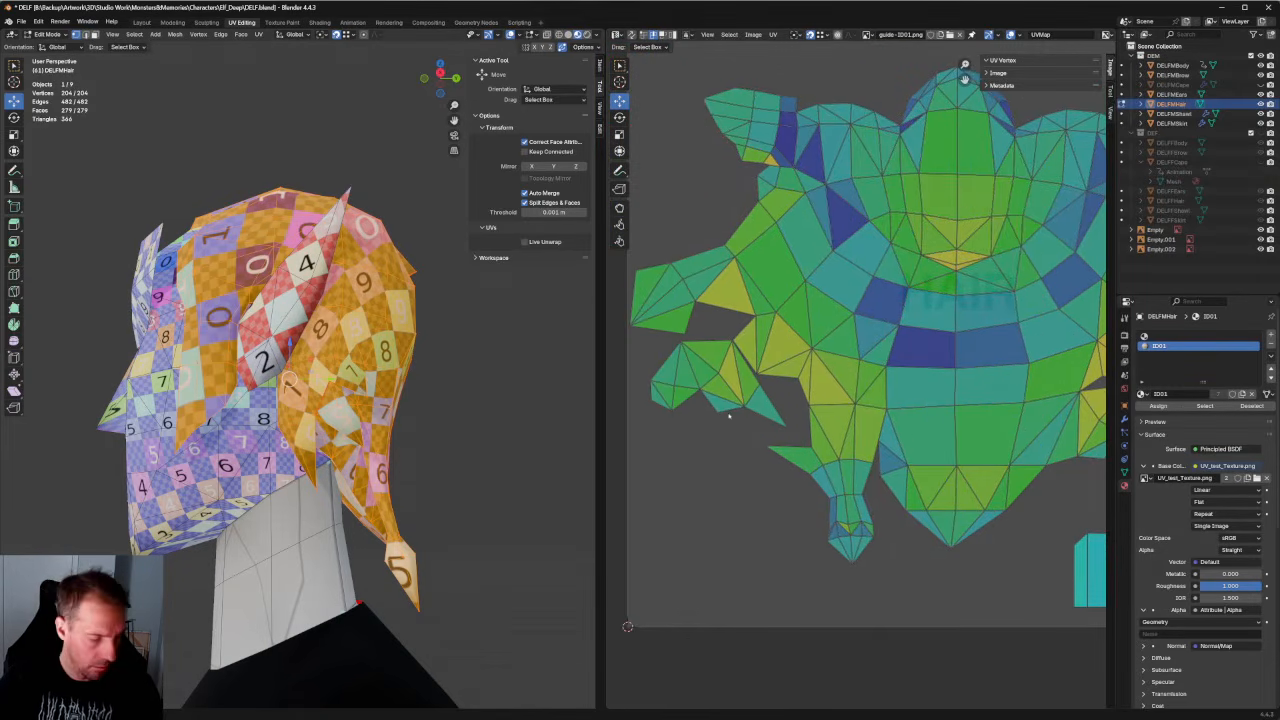
key(4)
click(735, 382)
key(e)
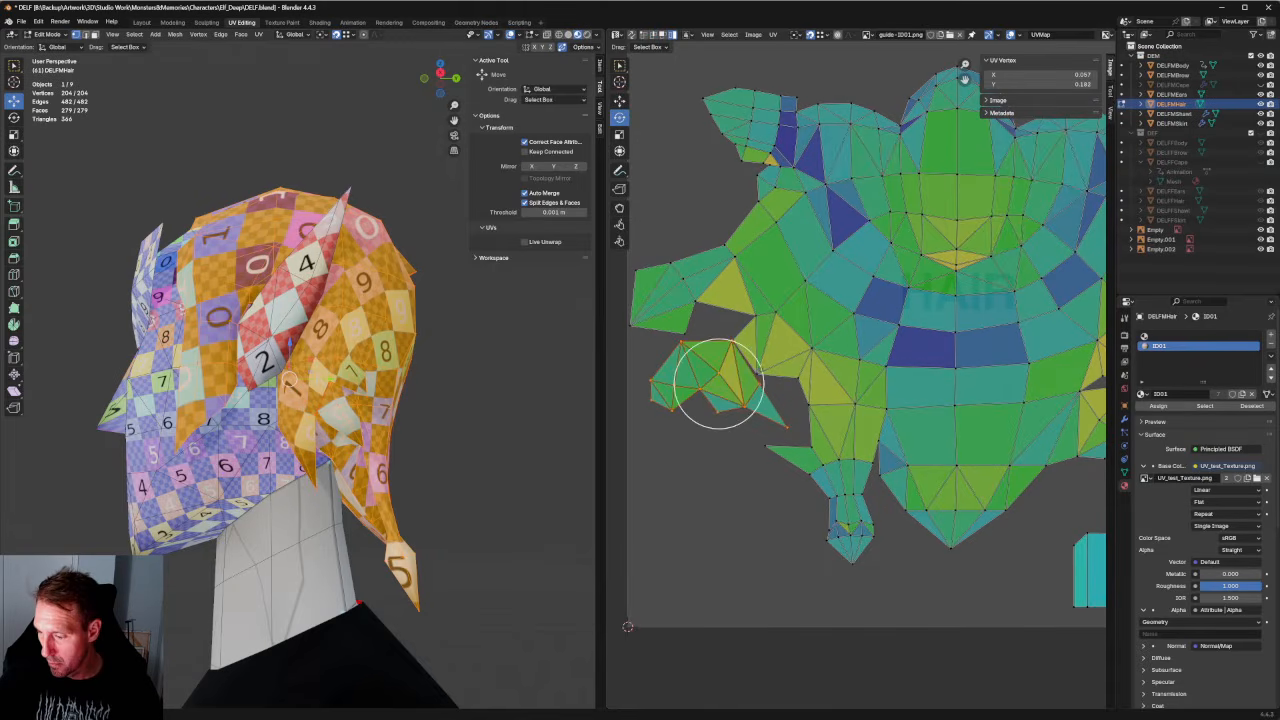
drag(760, 371, 734, 419)
key(w)
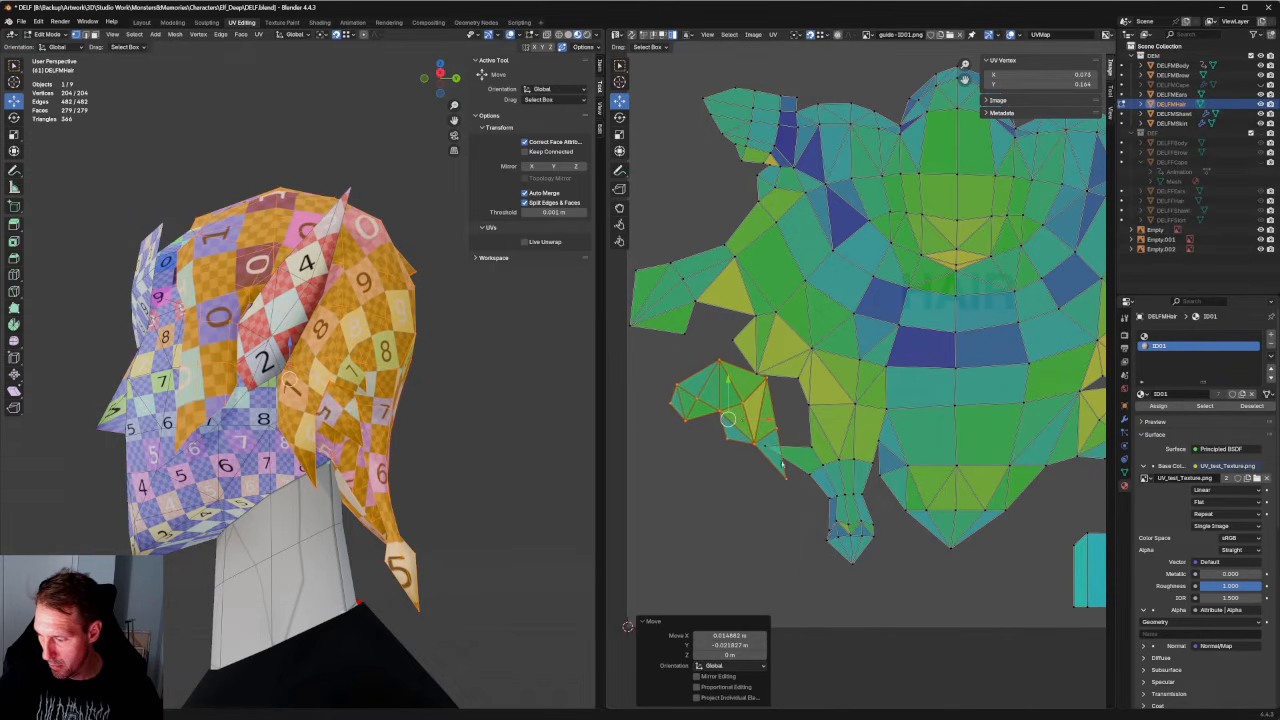
Move the main island's spike vertex clear of the detached side island and nudge the neighbouring border corner slightly inward.
scroll(712, 497, up, 5)
click(712, 497)
key(a)
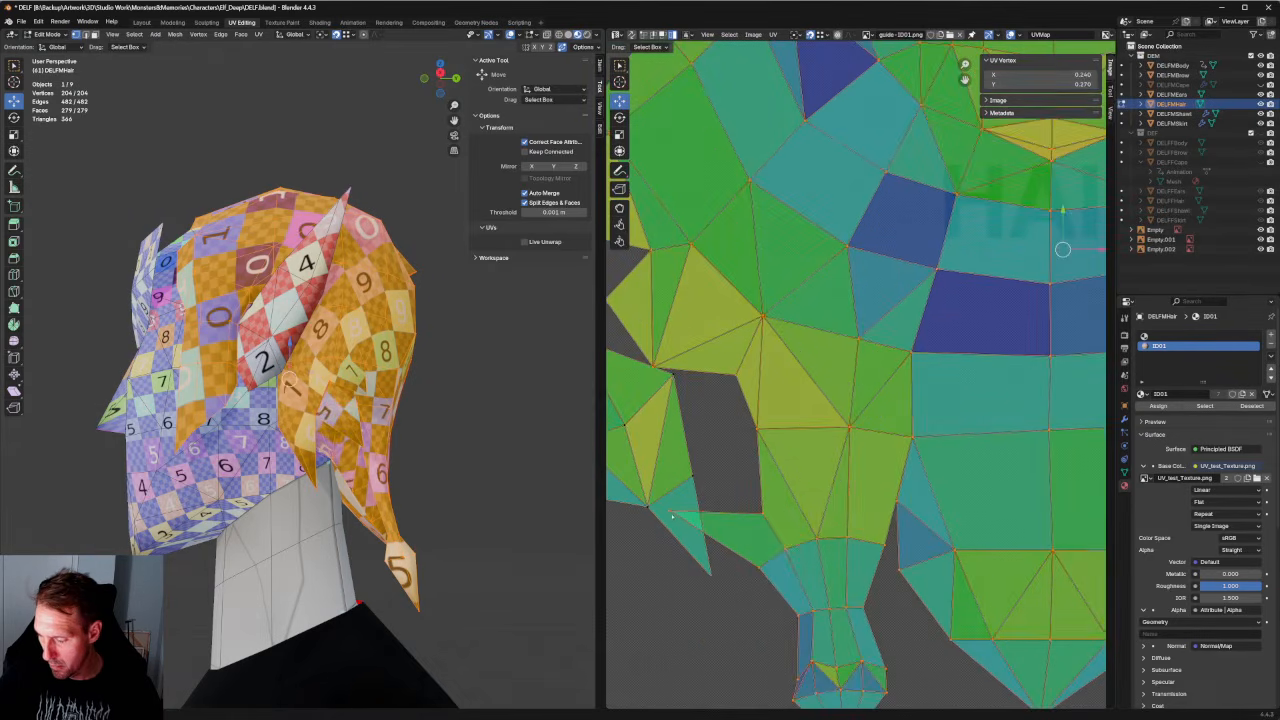
key(g)
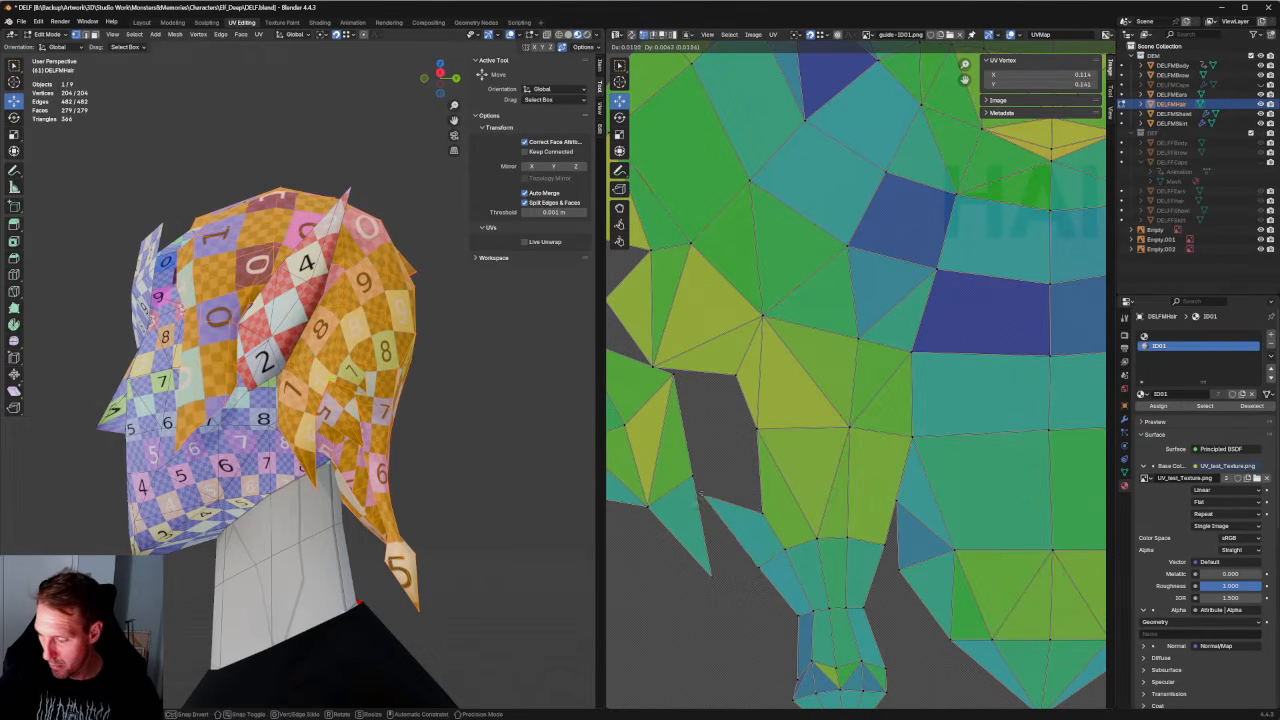
click(700, 500)
click(722, 484)
drag(747, 495, 773, 518)
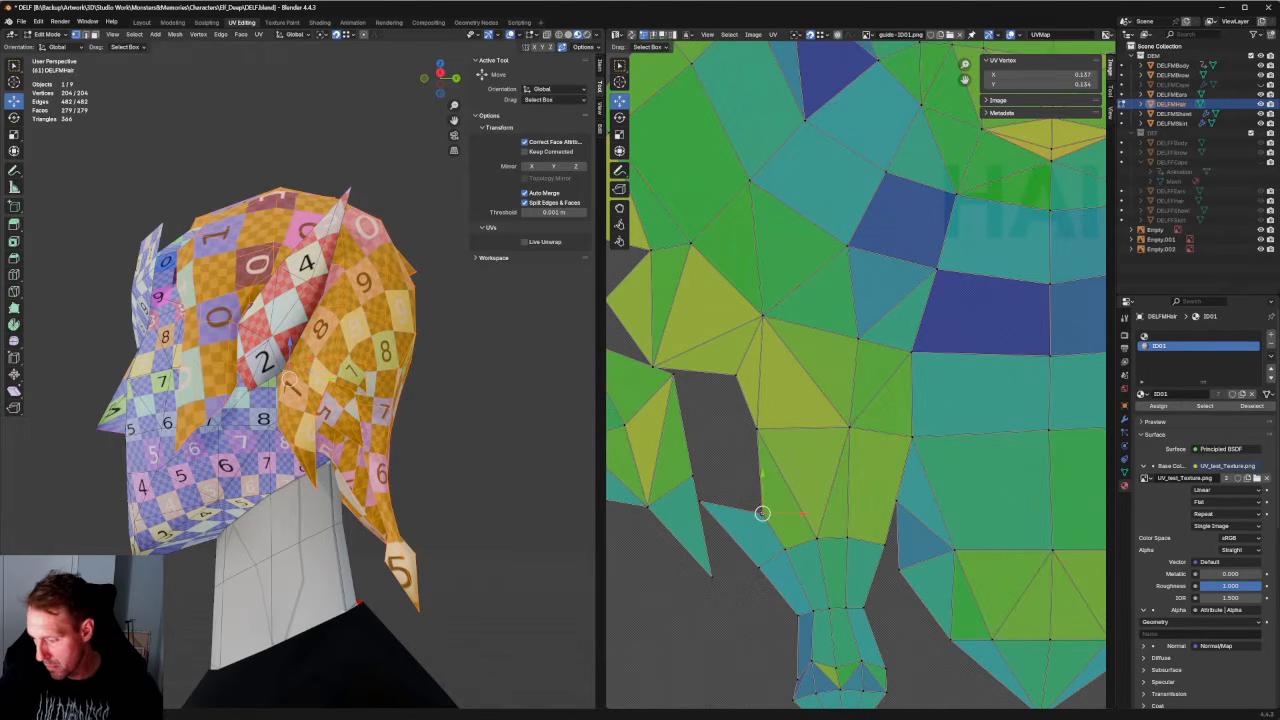
click(725, 453)
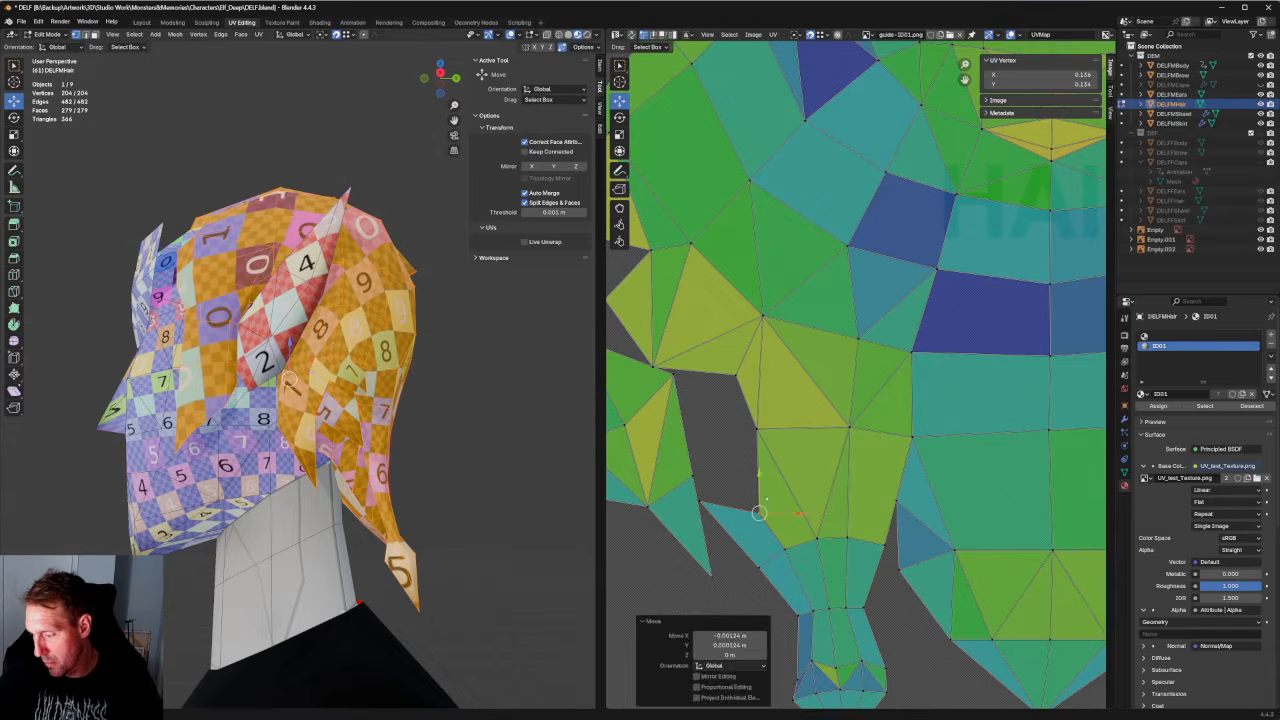
scroll(725, 453, down, 3)
scroll(813, 508, up, 3)
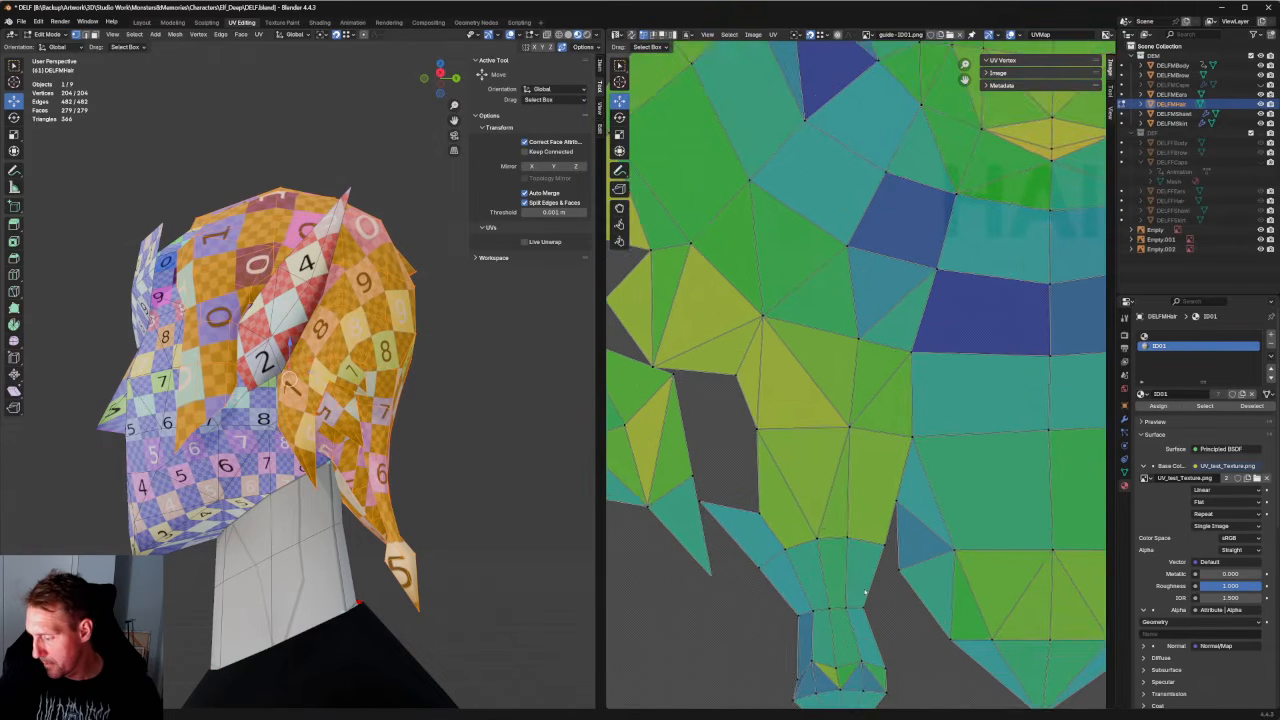
Unwrap the UV vertices around the knot near the braid's tip with the Conformal method.
scroll(813, 508, up, 2)
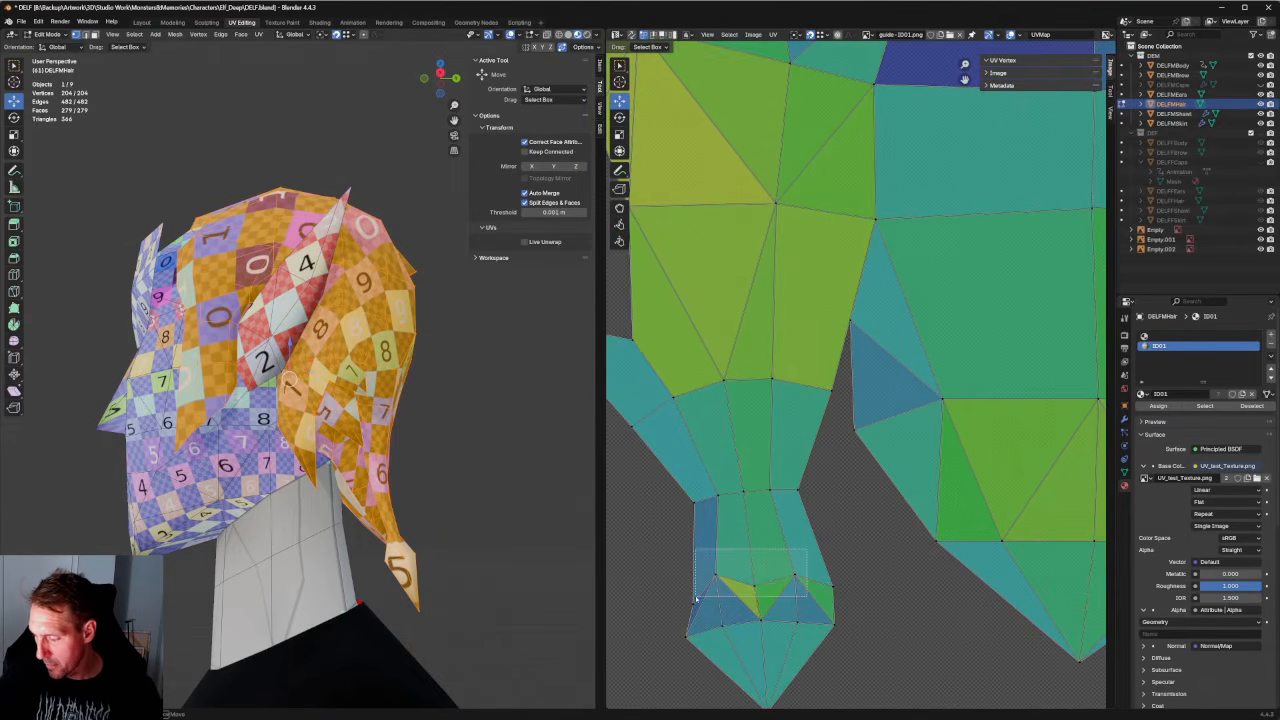
drag(697, 598, 697, 599)
key(u)
click(715, 418)
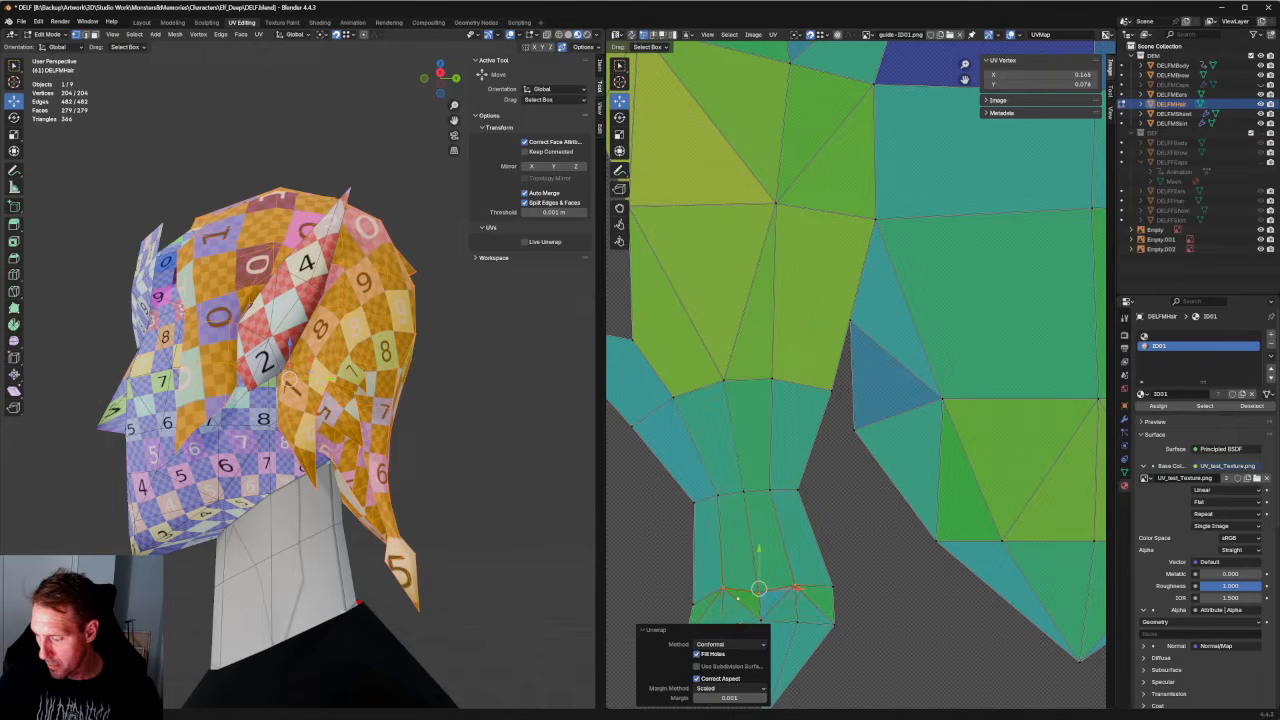
drag(871, 563, 692, 617)
key(u)
click(745, 534)
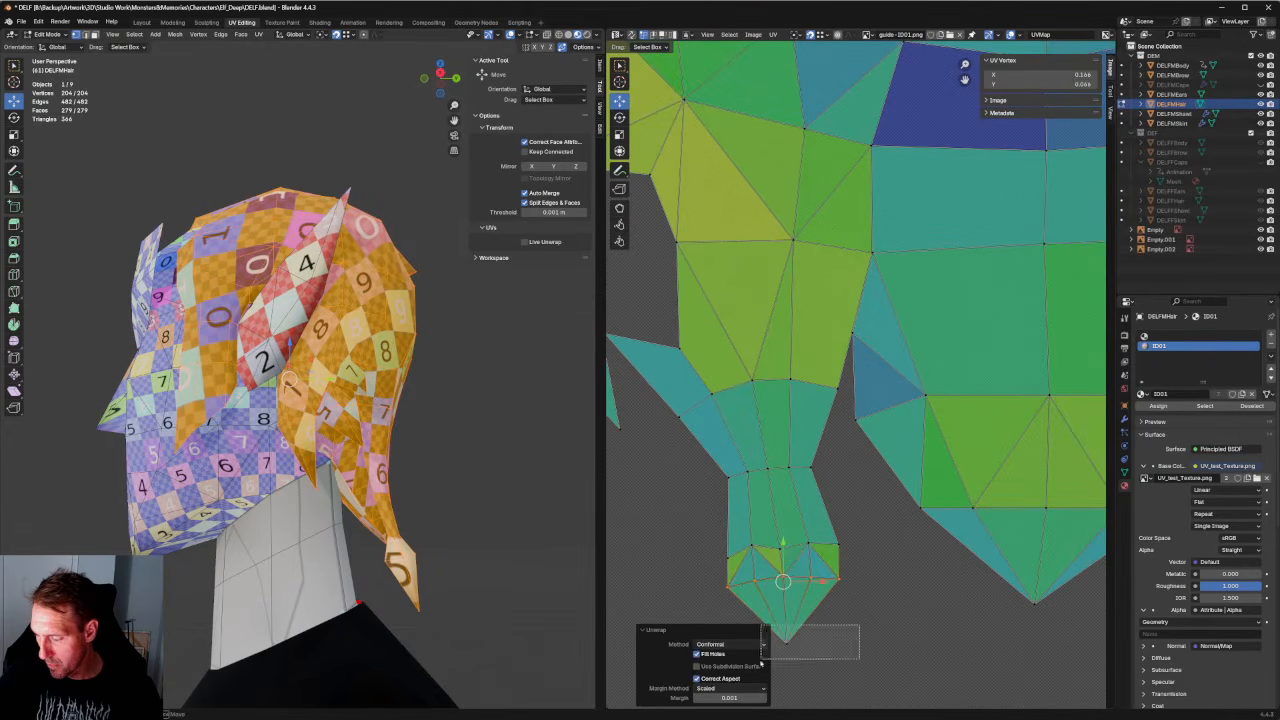
Unwrap the braid's pointed end vertex and the vertex rows across its narrow neck and upper end with the Conformal method.
key(u)
click(760, 542)
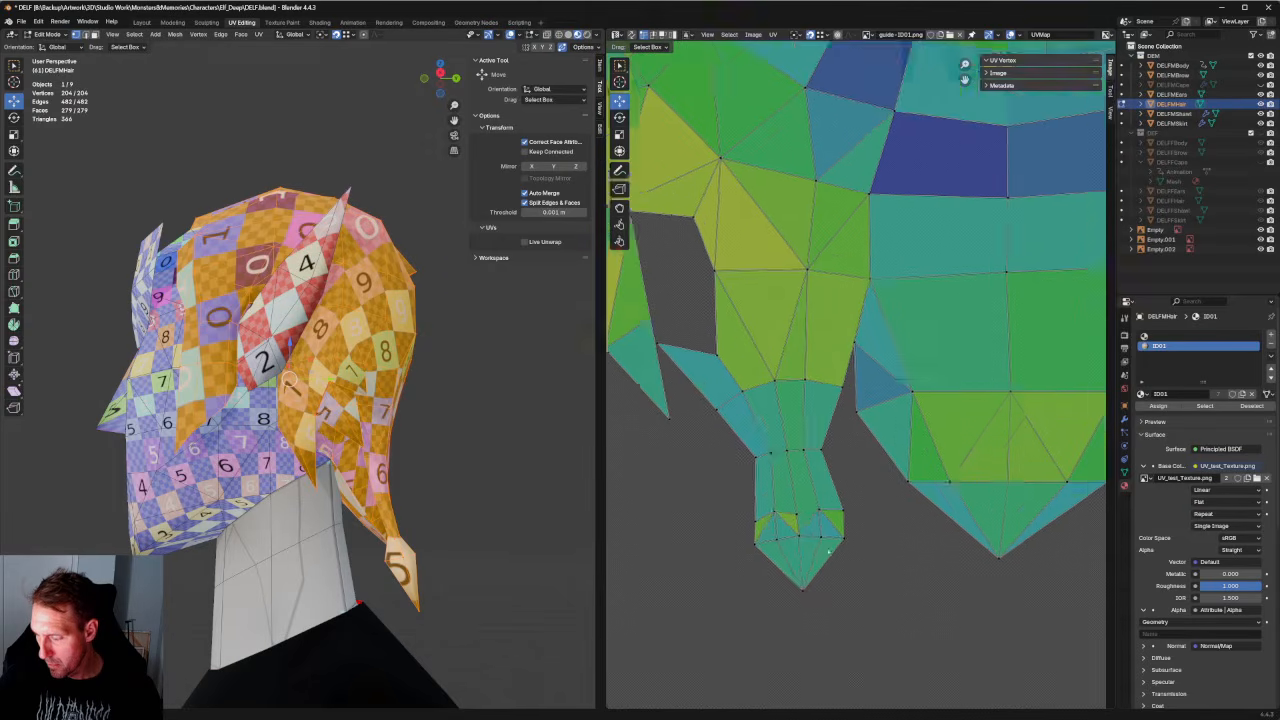
key(u)
click(772, 452)
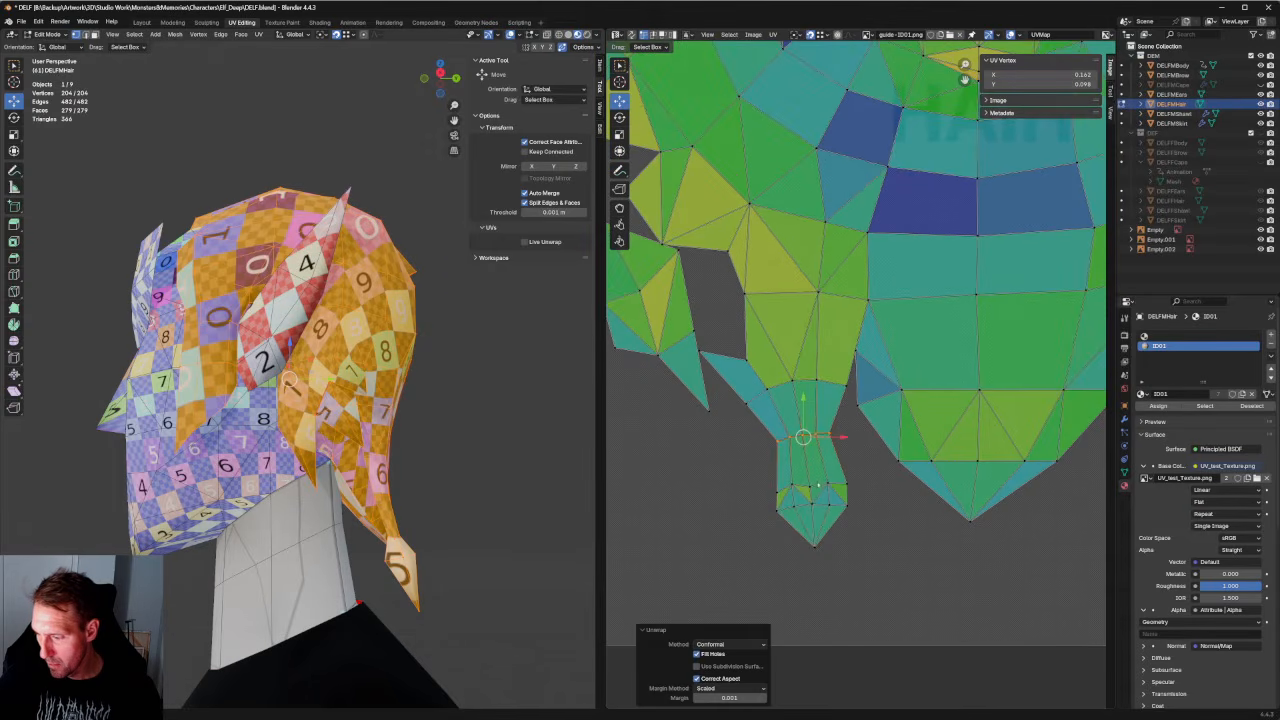
key(u)
click(769, 397)
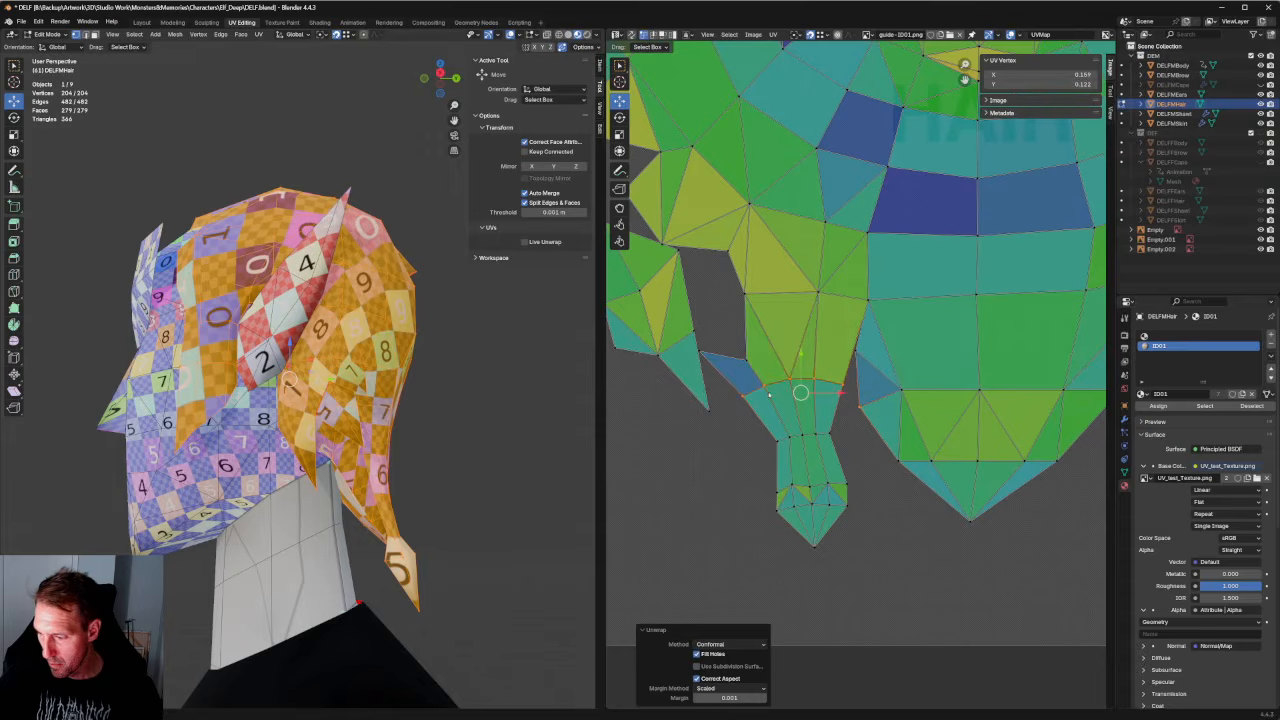
Try unwrapping the vertices where the braid meets the wider hair panel above it, and undo the unwrap.
drag(775, 387, 730, 392)
right_click(802, 363)
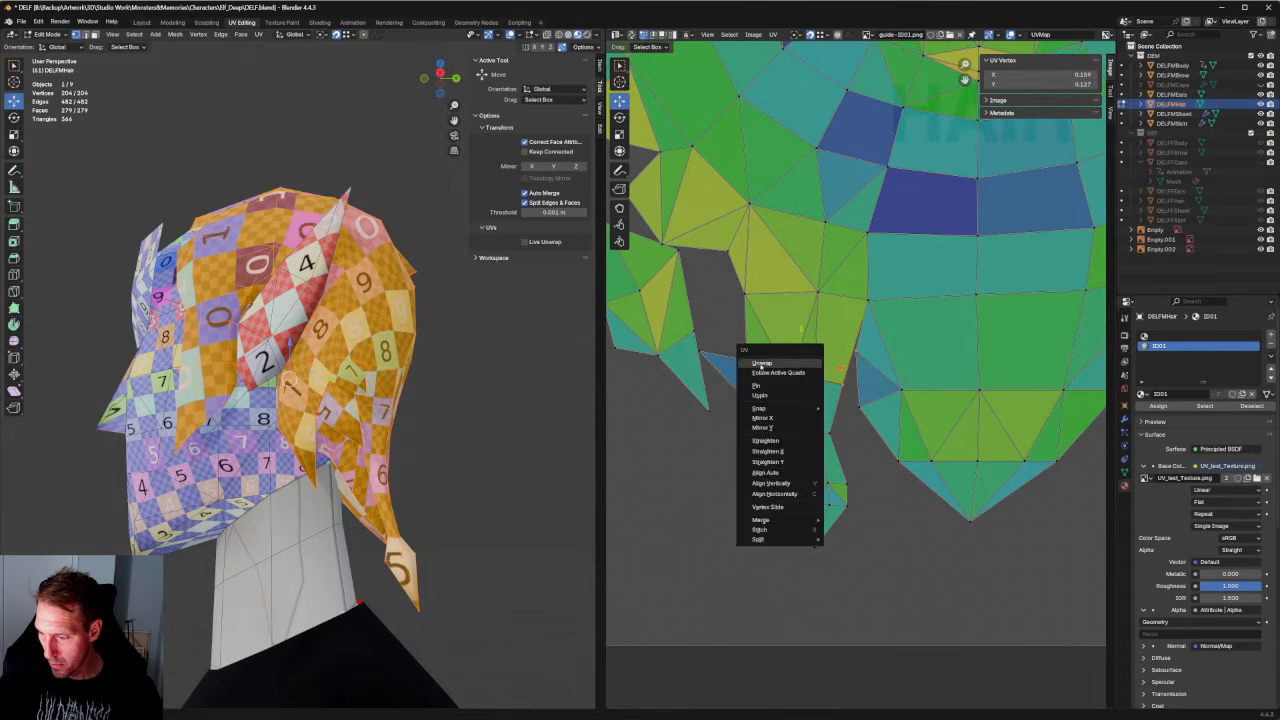
click(802, 363)
key(ctrl+z)
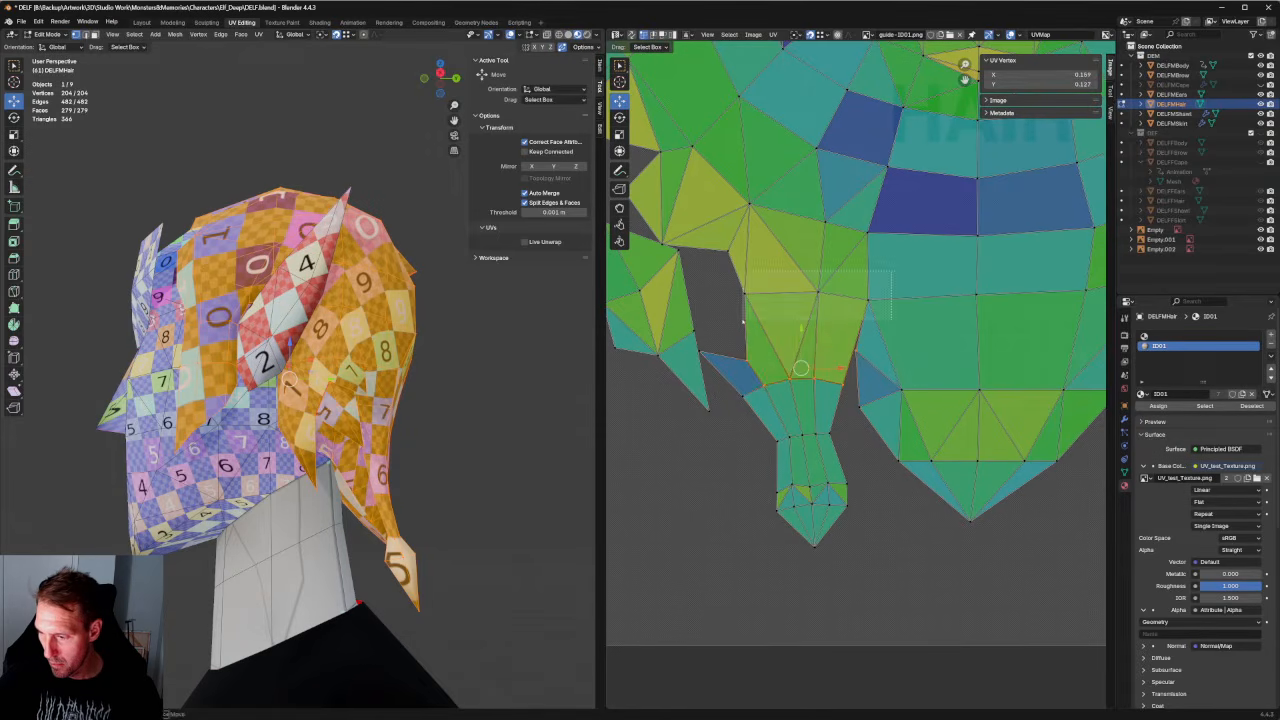
Unwrap the vertex rows of the hair panel above the braid, up to where it joins the back panel.
right_click(820, 294)
click(820, 294)
middle_drag(820, 294, 804, 391)
drag(902, 299, 705, 408)
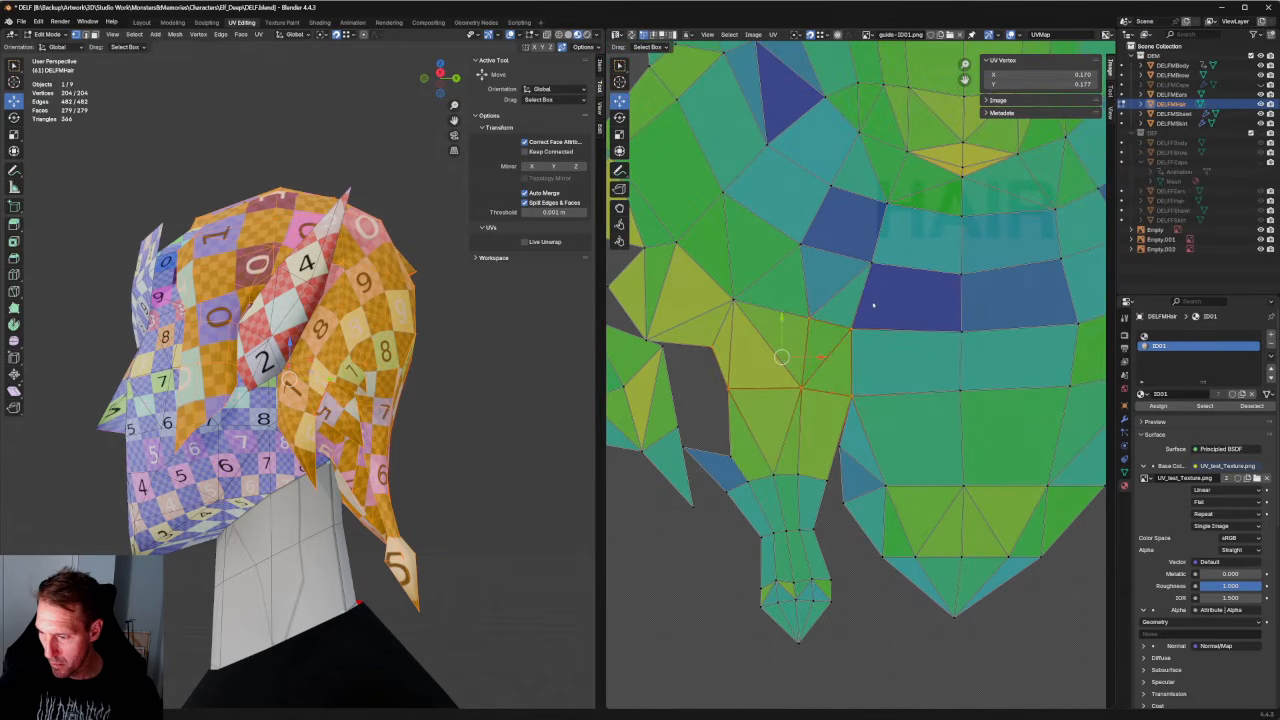
right_click(748, 314)
click(740, 314)
Review the full hair UV layout and examine the checker texture on the head from the front.
scroll(850, 380, down, 5)
click(953, 442)
scroll(953, 442, down, 2)
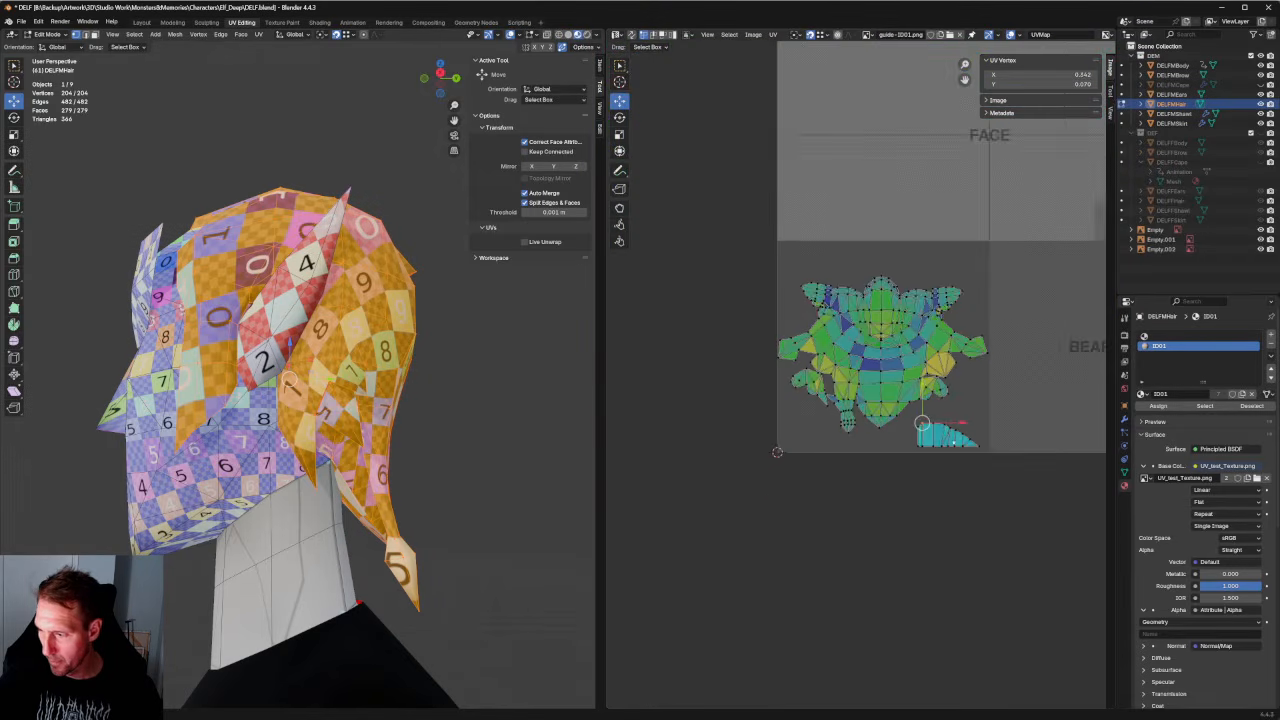
click(1000, 346)
scroll(1003, 346, up, 2)
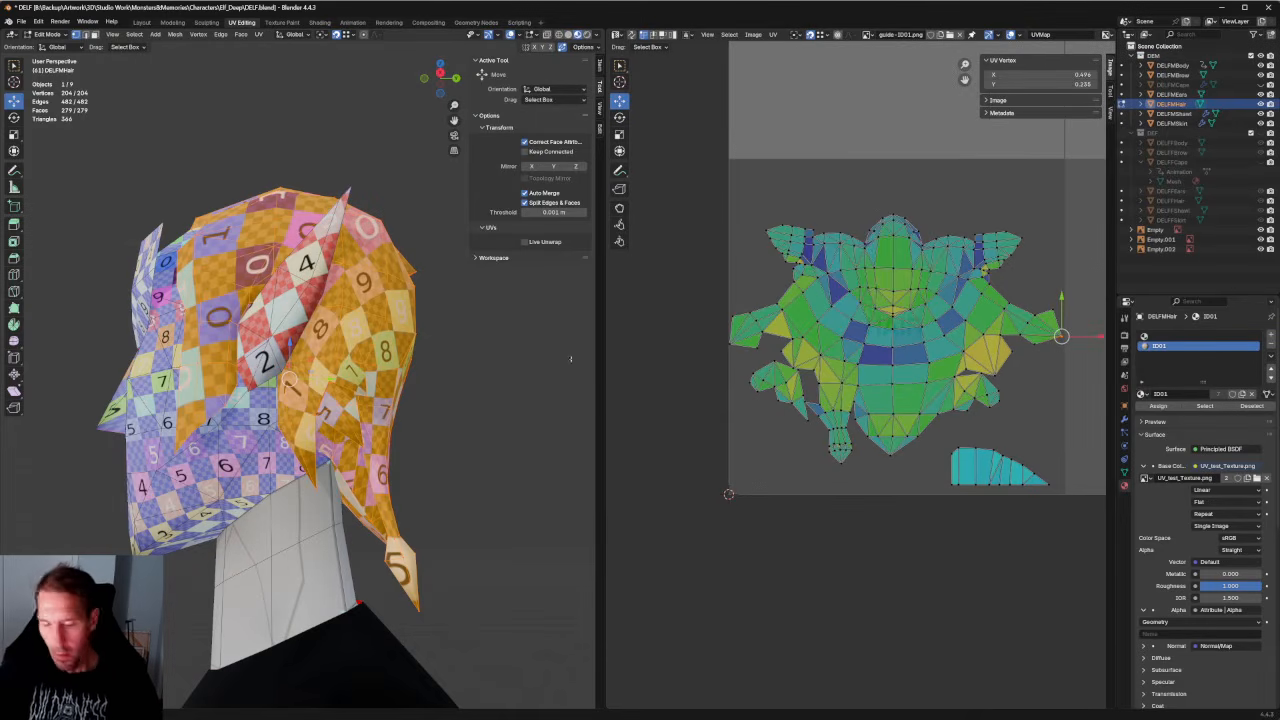
middle_drag(420, 372, 486, 409)
key(grave)
click(420, 377)
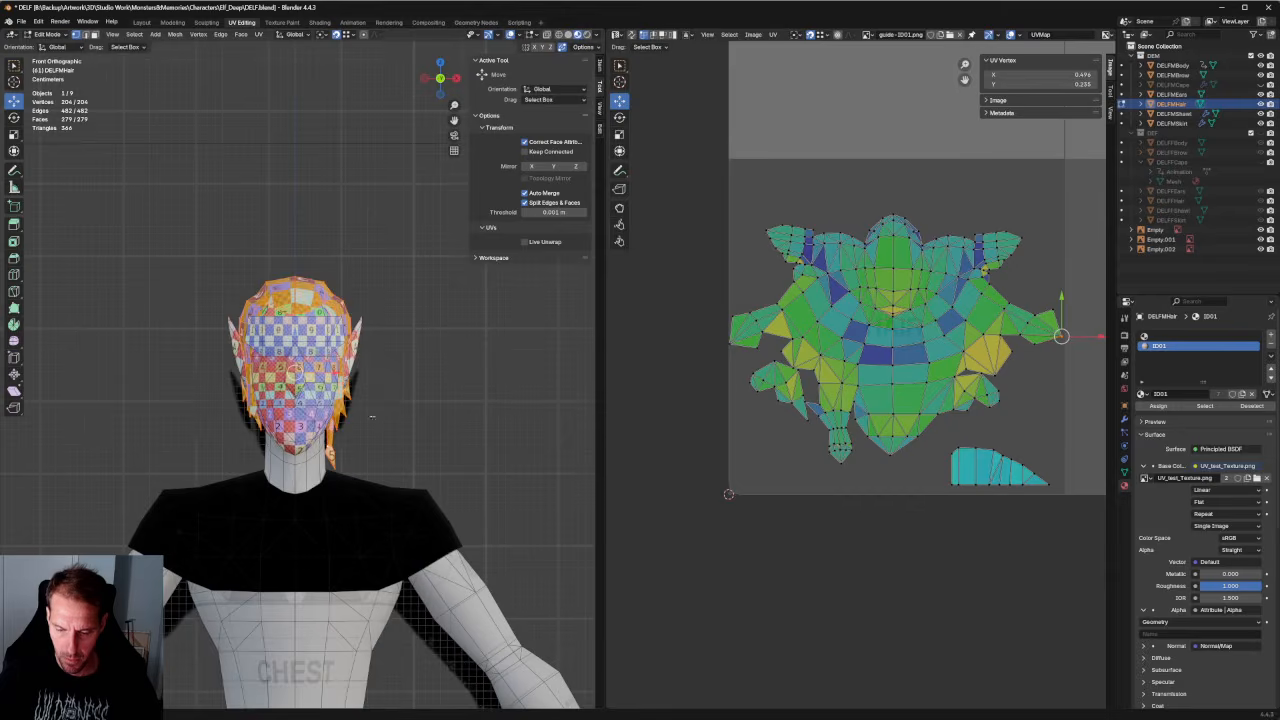
key(KP_Decimal)
scroll(365, 452, down, 6)
click(404, 392)
scroll(405, 395, up, 4)
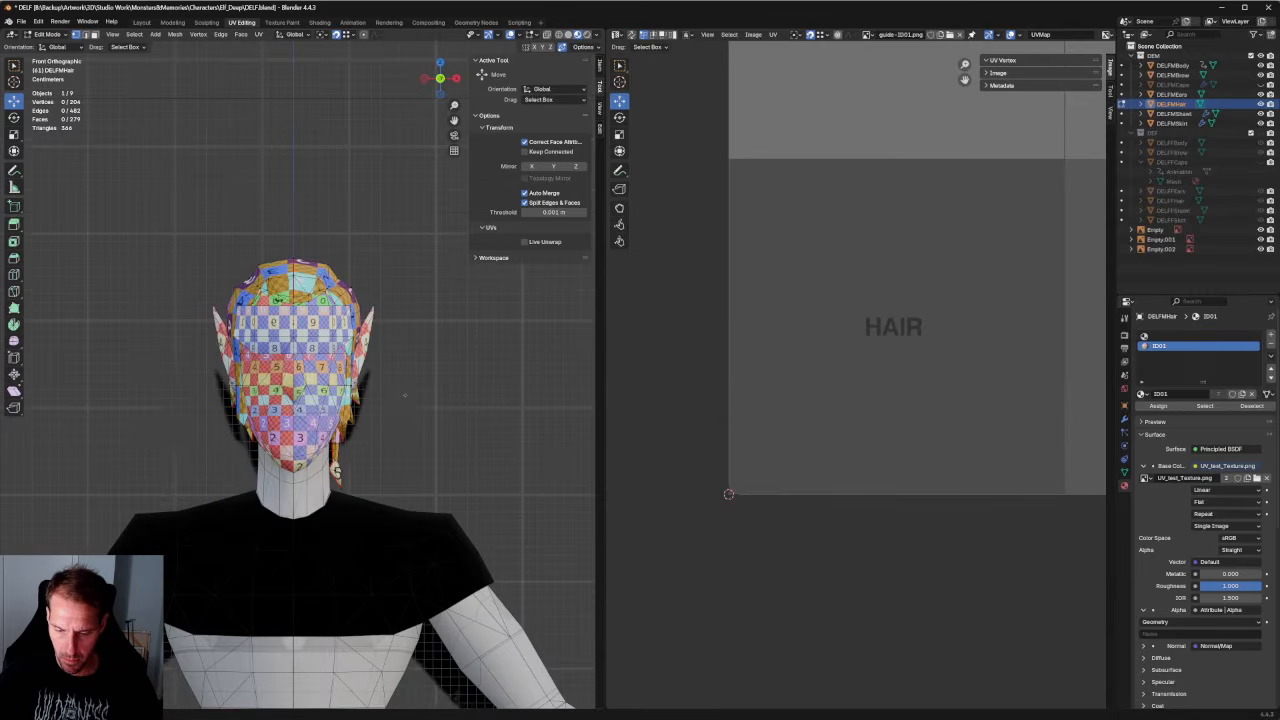
Examine the checker pattern for distortion around the side and back of the hair.
key(grave)
key(Escape)
middle_drag(406, 403, 175, 396)
middle_drag(357, 395, 440, 445)
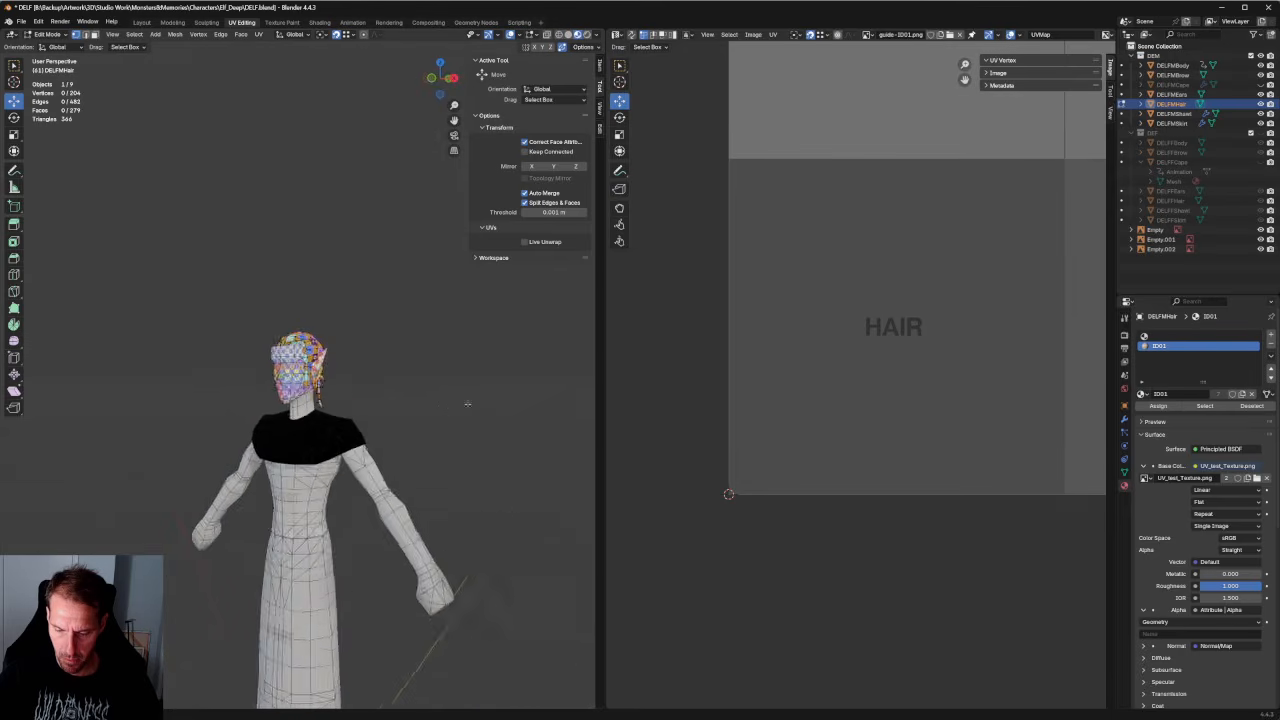
scroll(445, 411, up, 4)
middle_drag(445, 411, 276, 418)
scroll(412, 413, down, 4)
scroll(298, 380, up, 6)
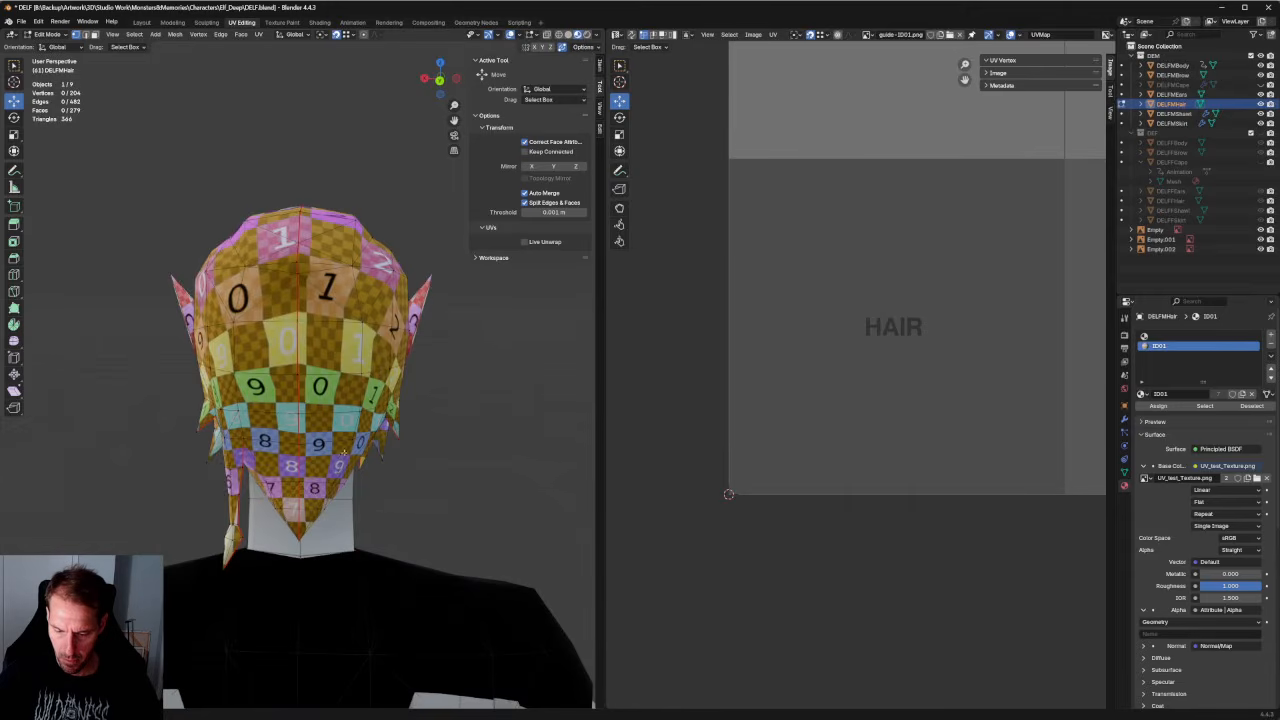
middle_drag(343, 453, 352, 437)
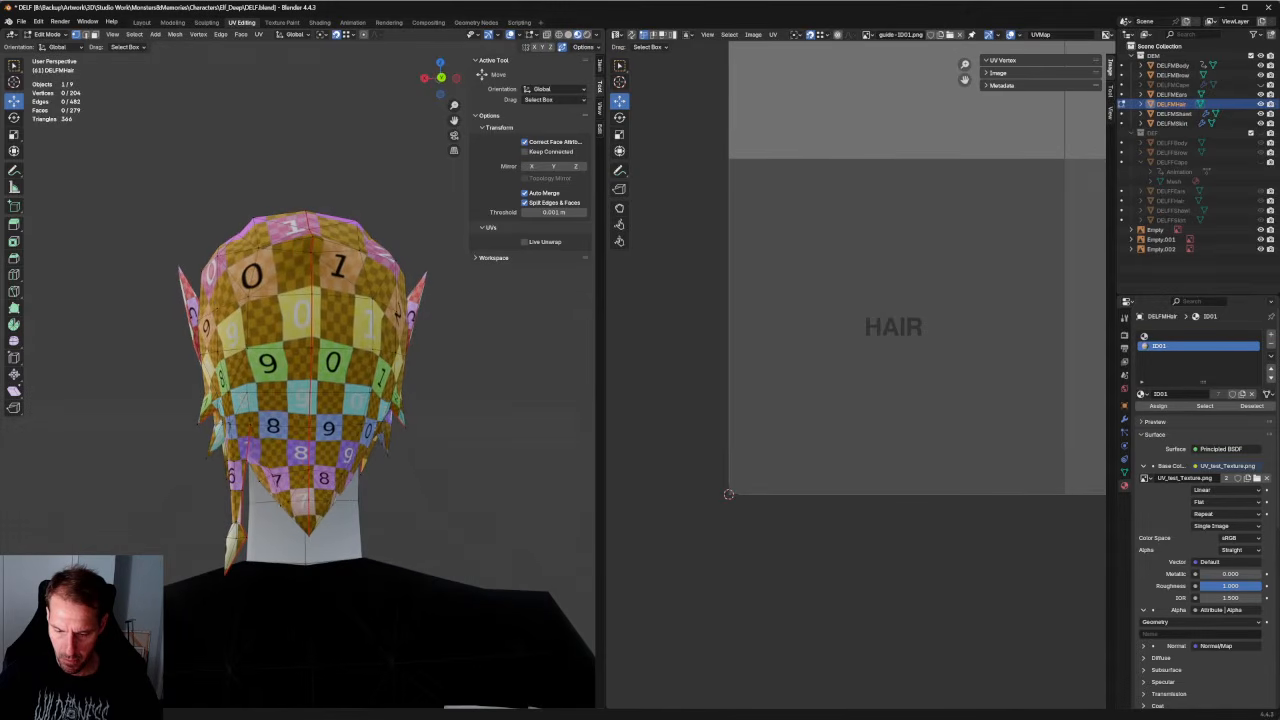
Select the whole hair mesh and align the back panel's vertex rows above and below its central bands horizontally.
key(a)
scroll(823, 381, up, 5)
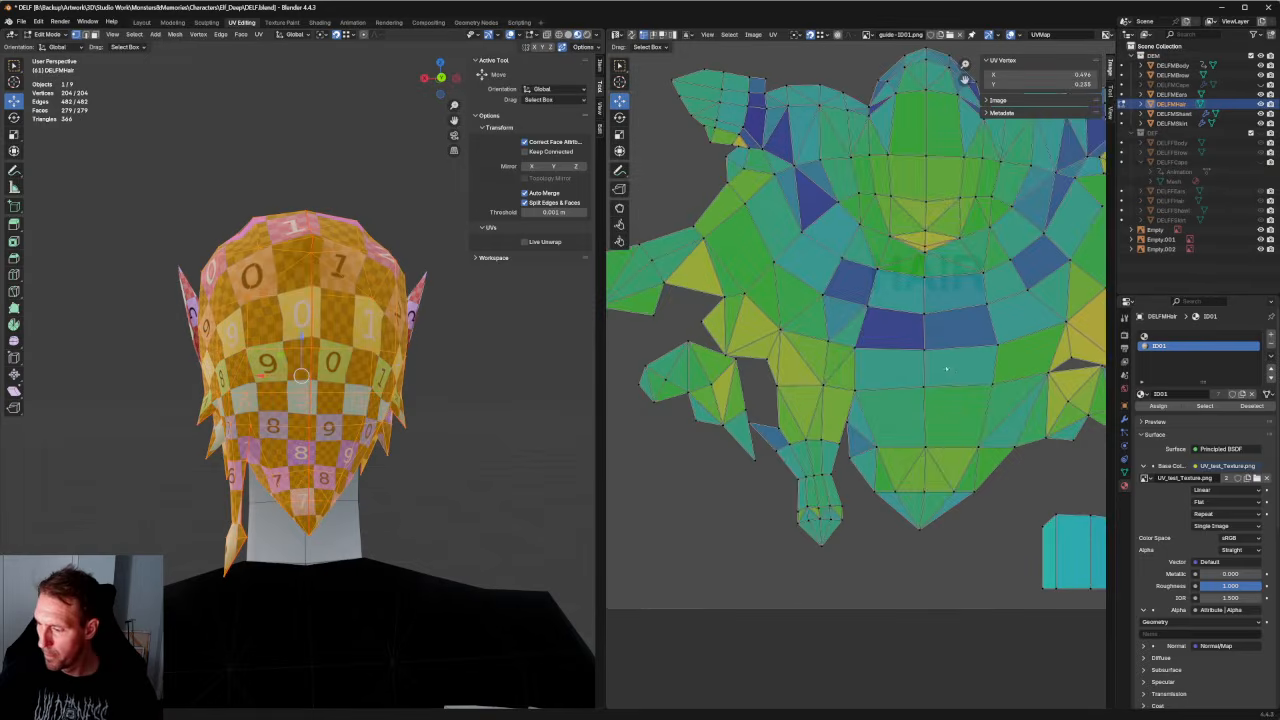
drag(859, 385, 698, 422)
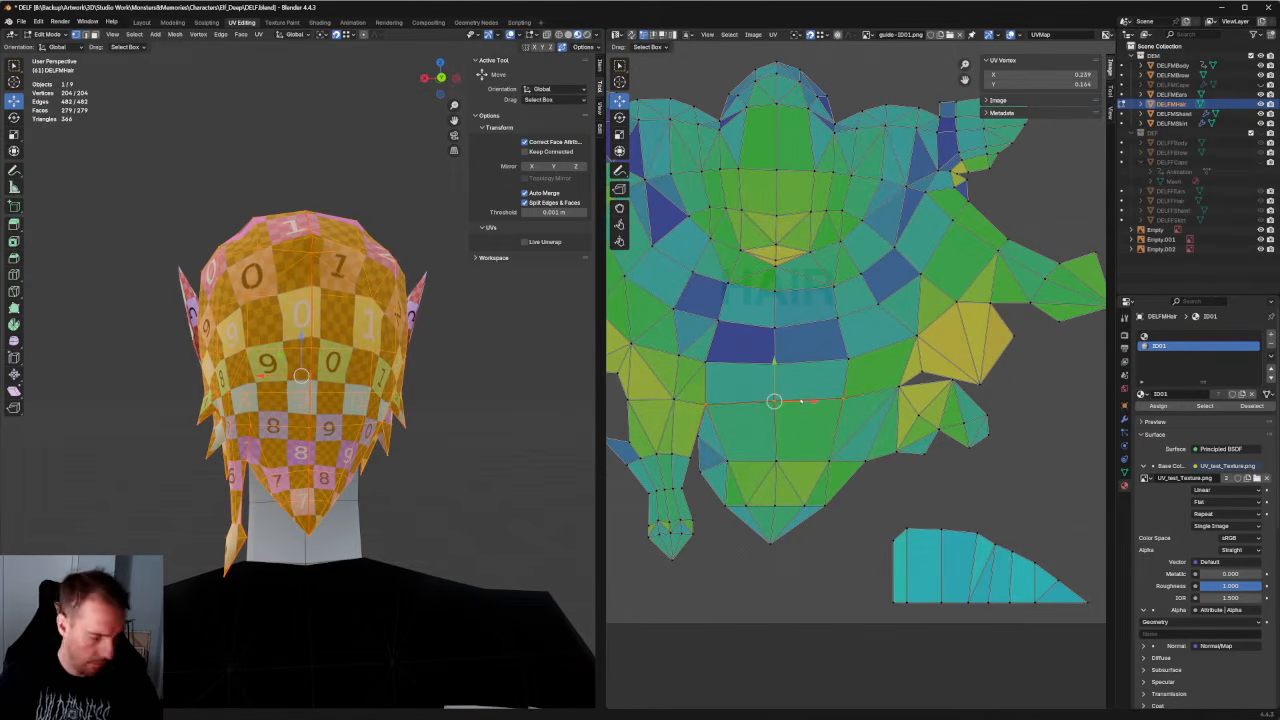
key(shift+w)
drag(865, 349, 692, 342)
key(shift+w)
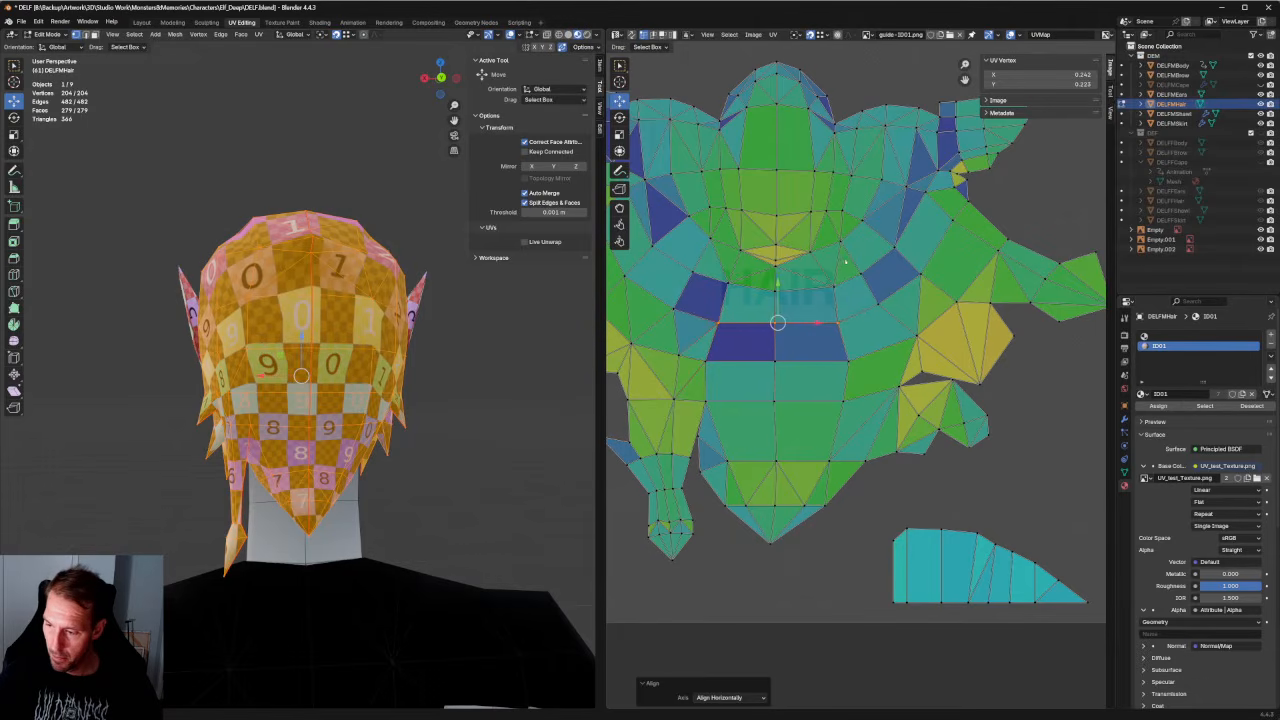
Align the vertex row at the back panel's upper edge and the seam vertices just above it horizontally.
drag(763, 301, 733, 298)
key(shift+w)
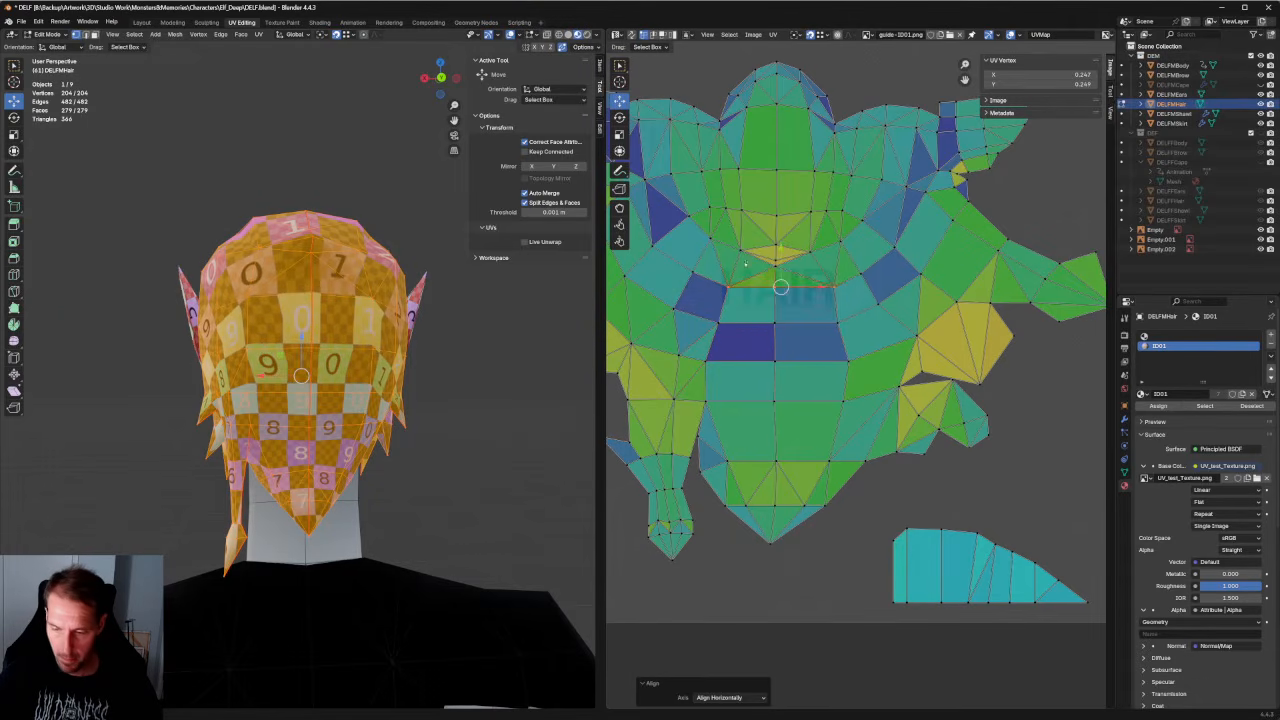
drag(804, 265, 809, 212)
key(shift+w)
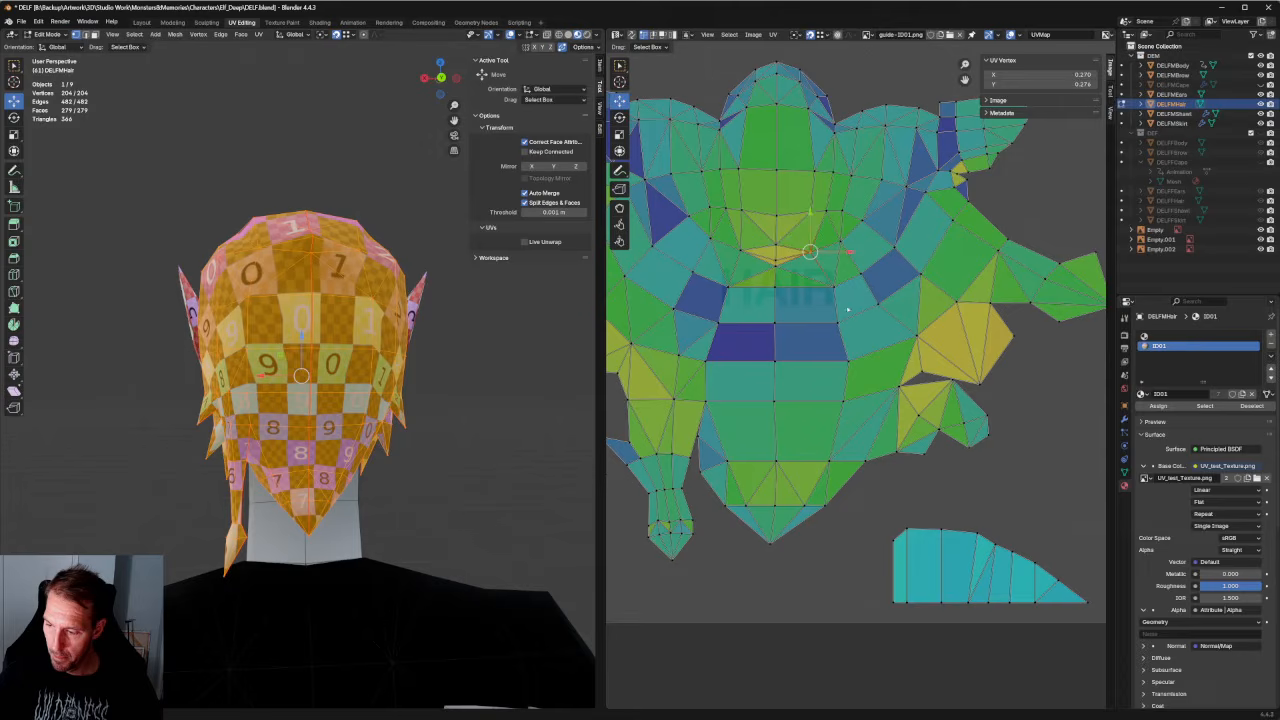
scroll(300, 380, down, 1)
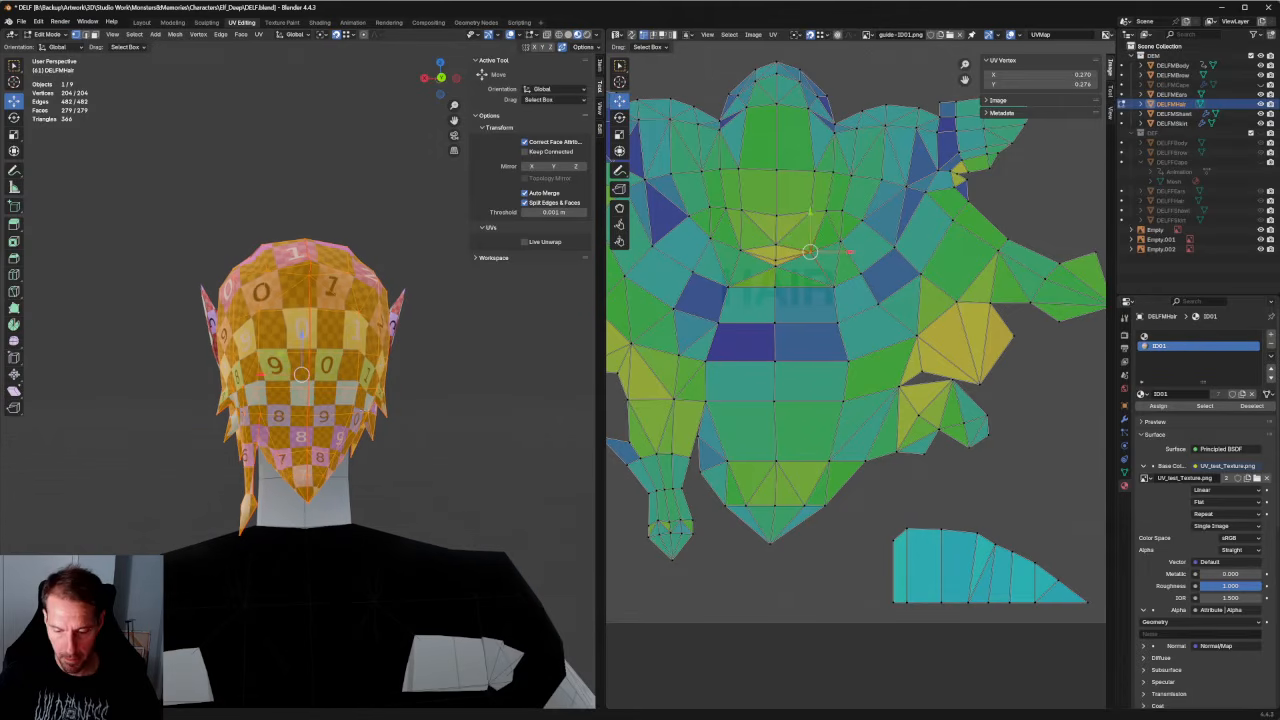
Try to unwrap the left-edge vertices of the back panel's upper bands and nudge them outward.
scroll(697, 461, up, 3)
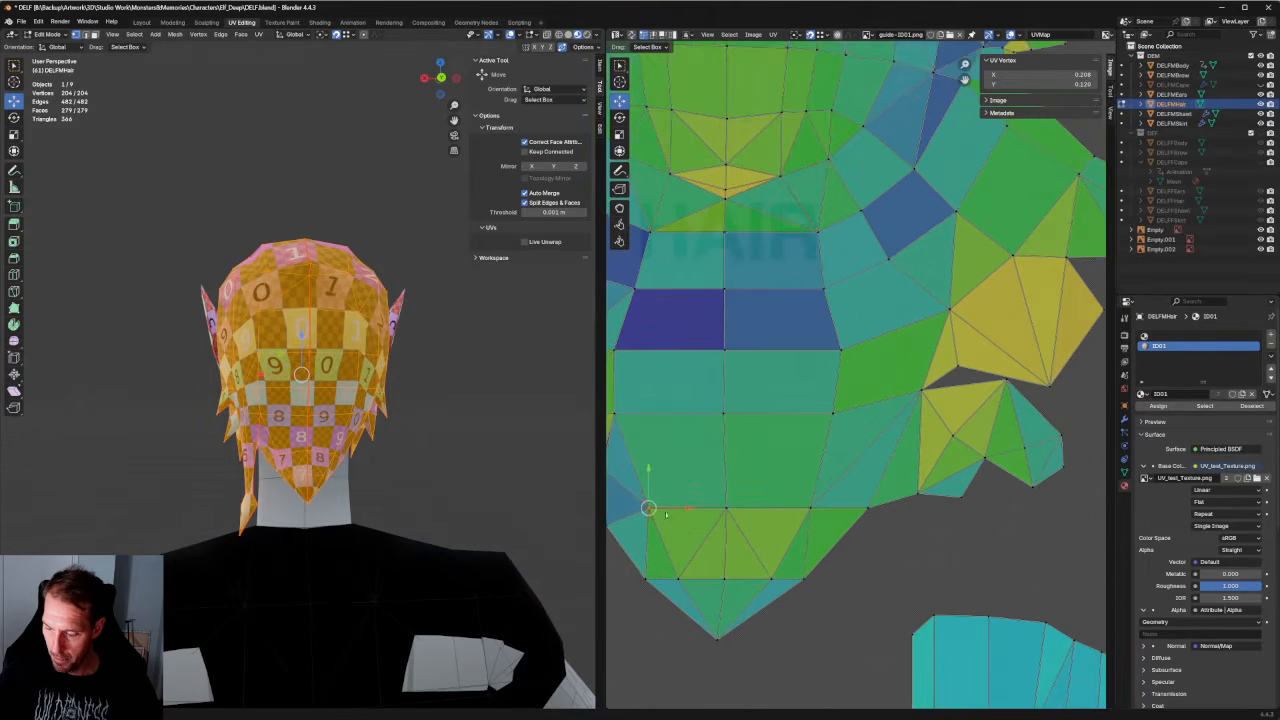
middle_drag(666, 514, 714, 499)
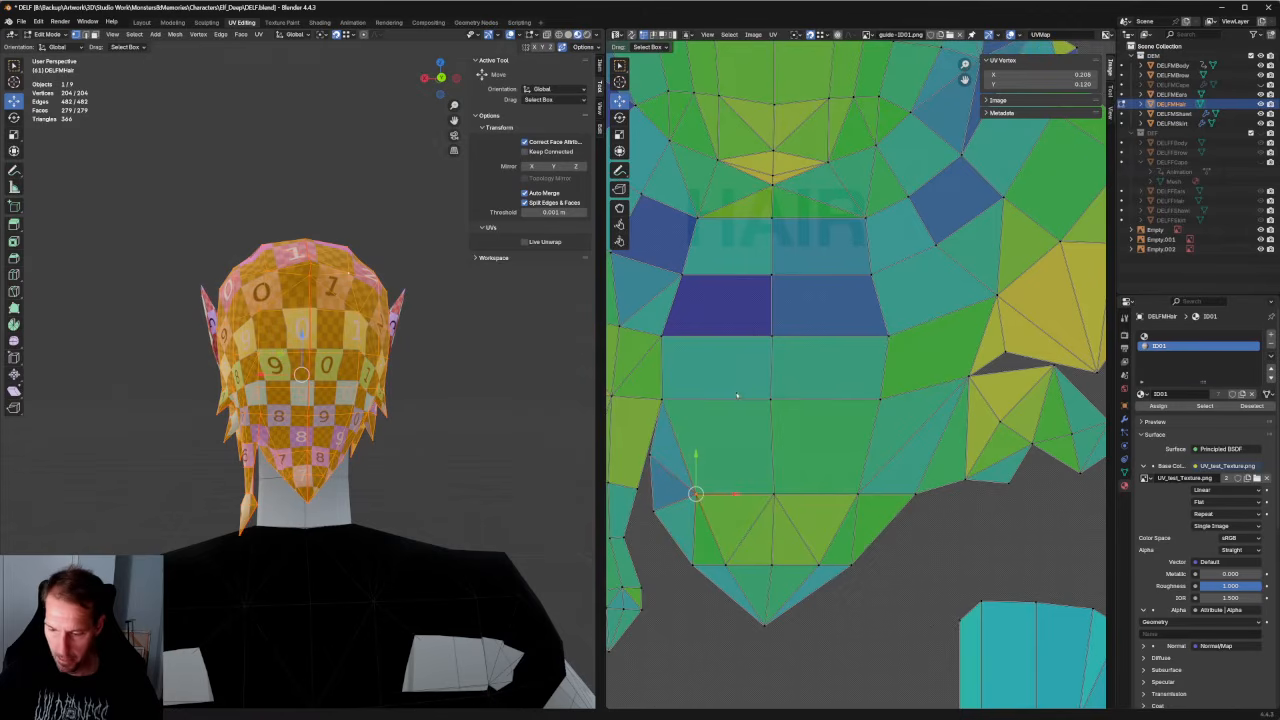
middle_drag(737, 396, 739, 479)
drag(748, 403, 612, 286)
right_click(706, 360)
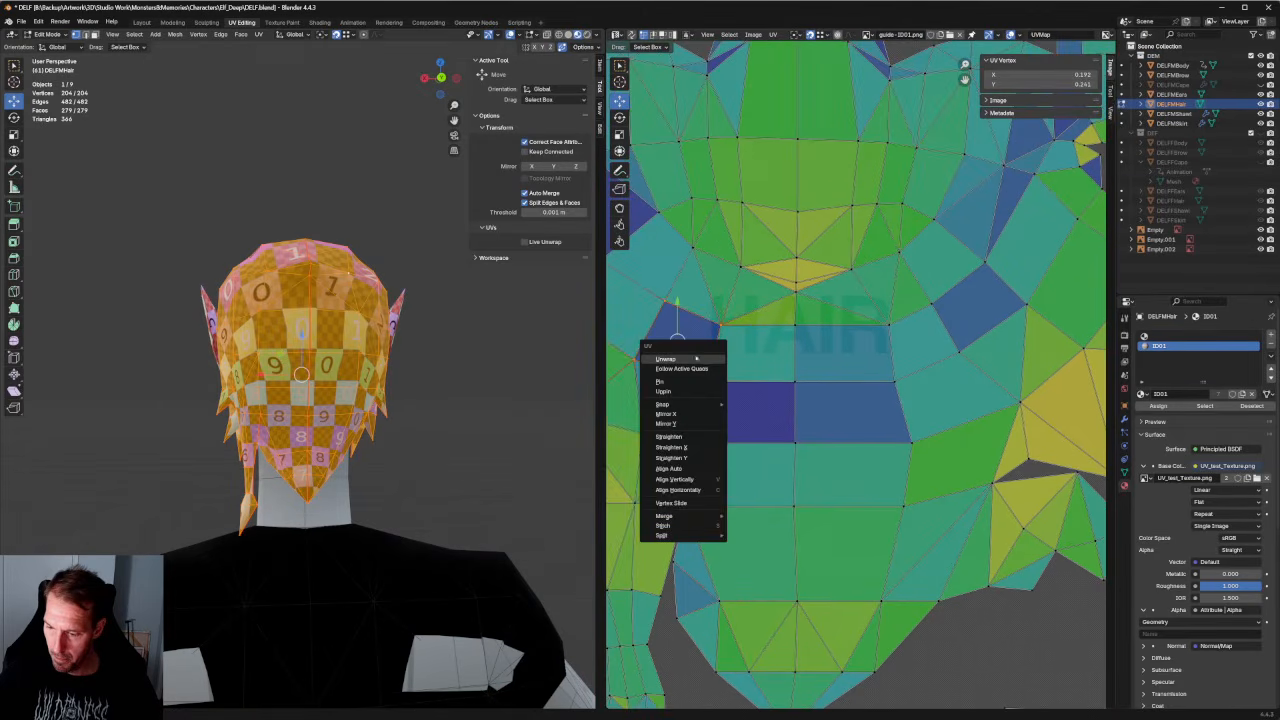
click(706, 360)
click(753, 349)
middle_drag(789, 315, 781, 343)
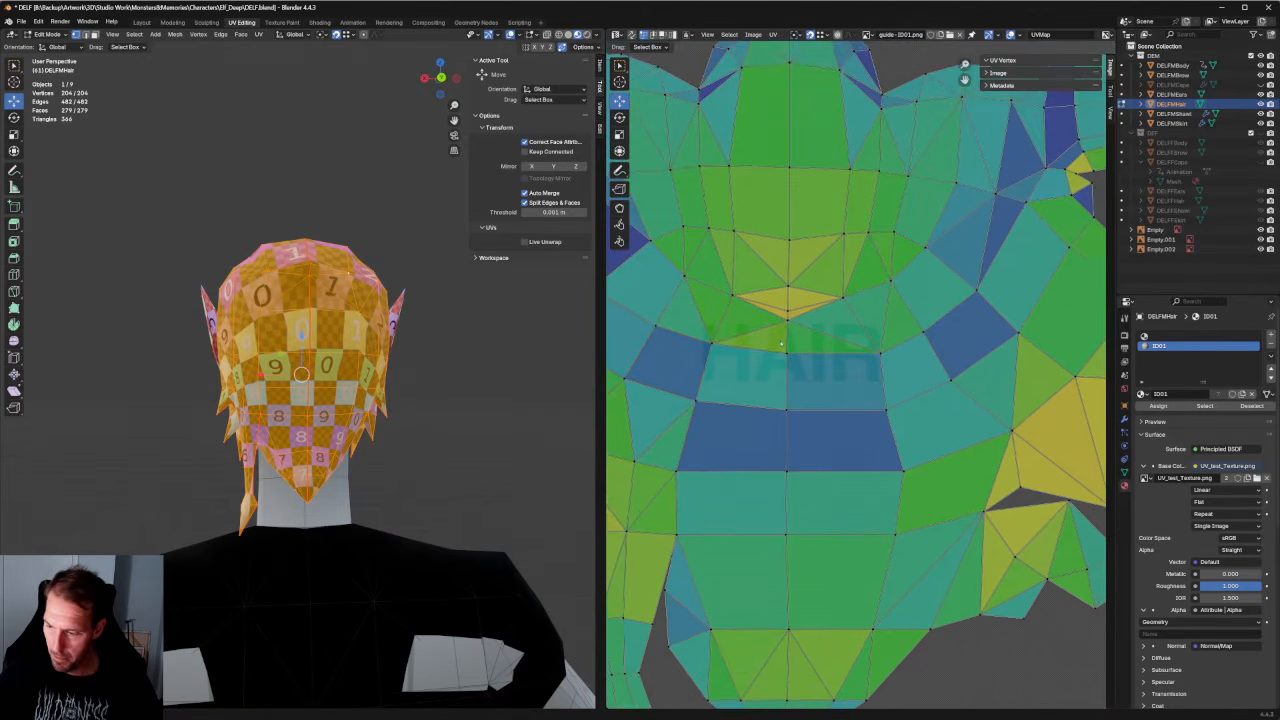
click(714, 355)
key(g)
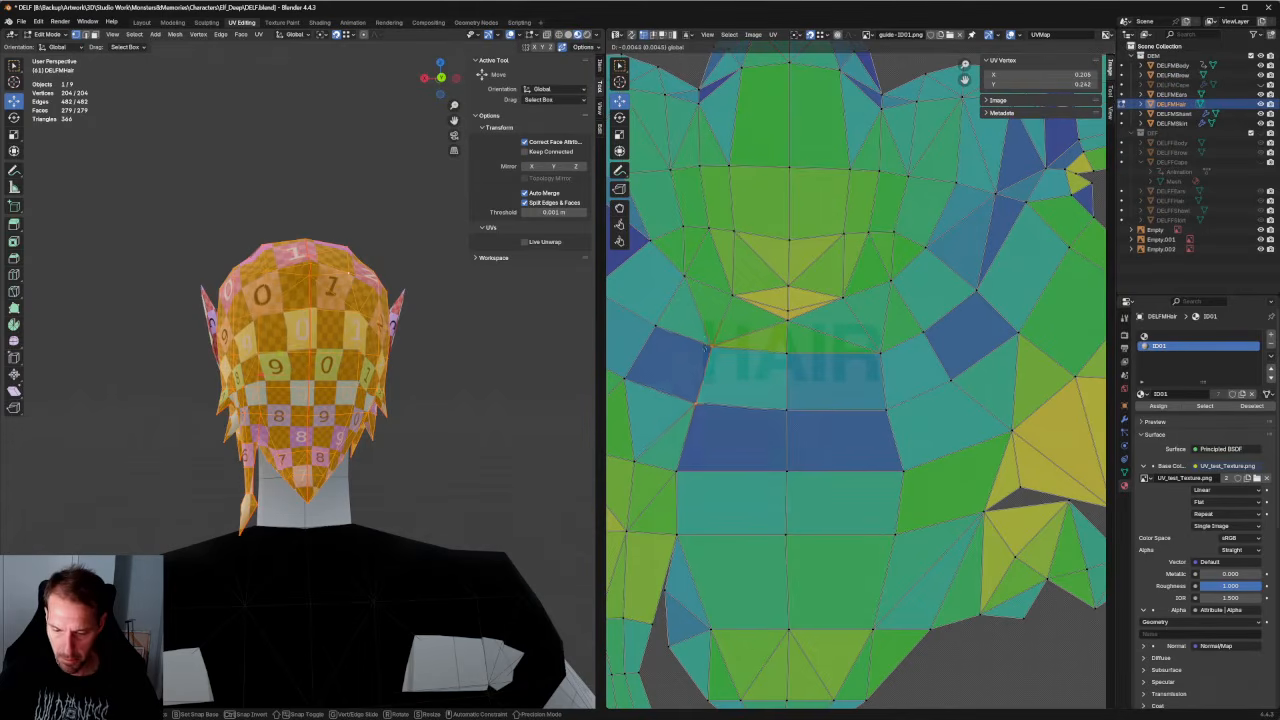
mouse_move(706, 351)
mouse_down()
mouse_move(750, 378)
mouse_move(729, 358)
mouse_up()
Move both end vertices of the dark blue band's upper row outward along X, the left by about 0.005 and the right by about 0.004.
click(690, 417)
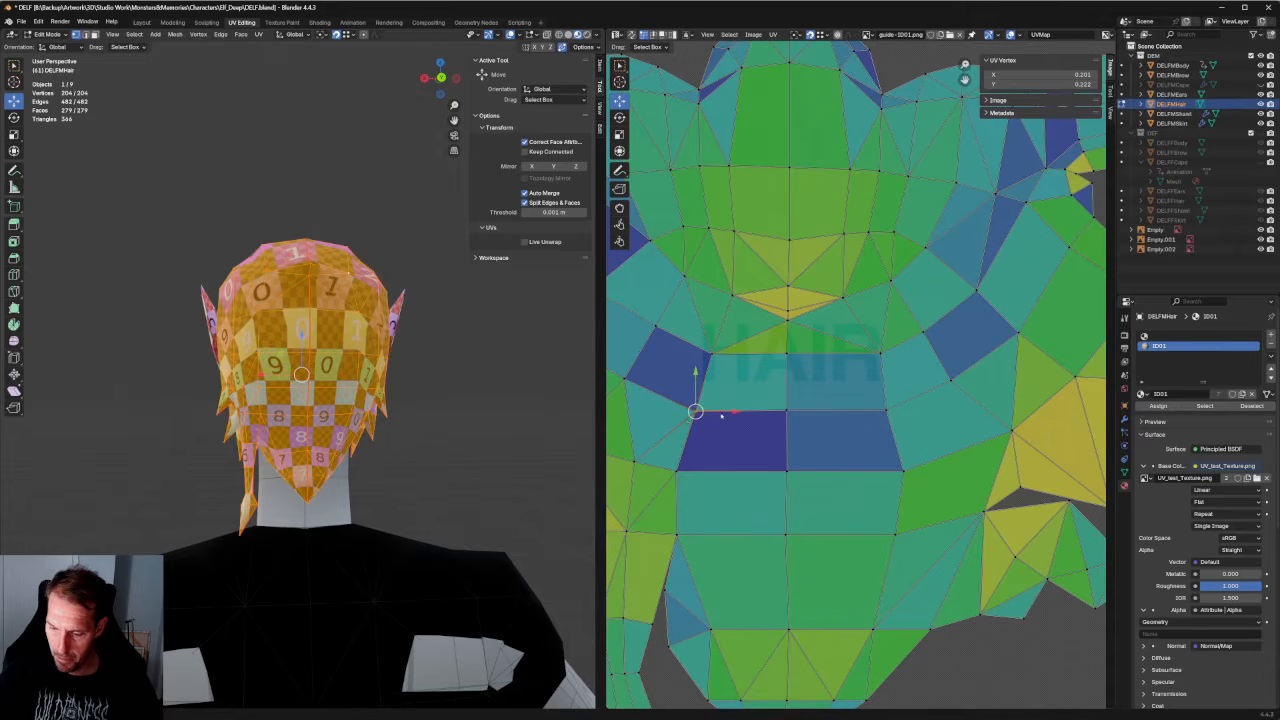
key(g)
key(x)
click(706, 411)
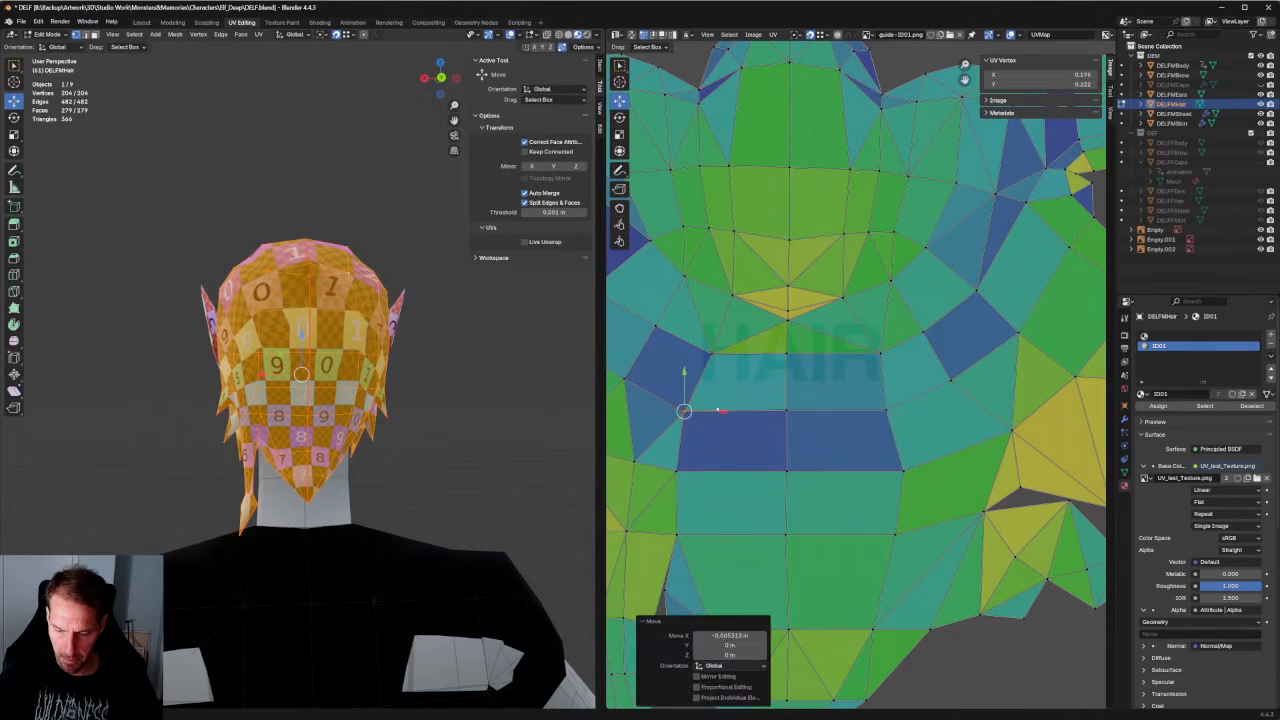
click(882, 355)
key(g)
key(x)
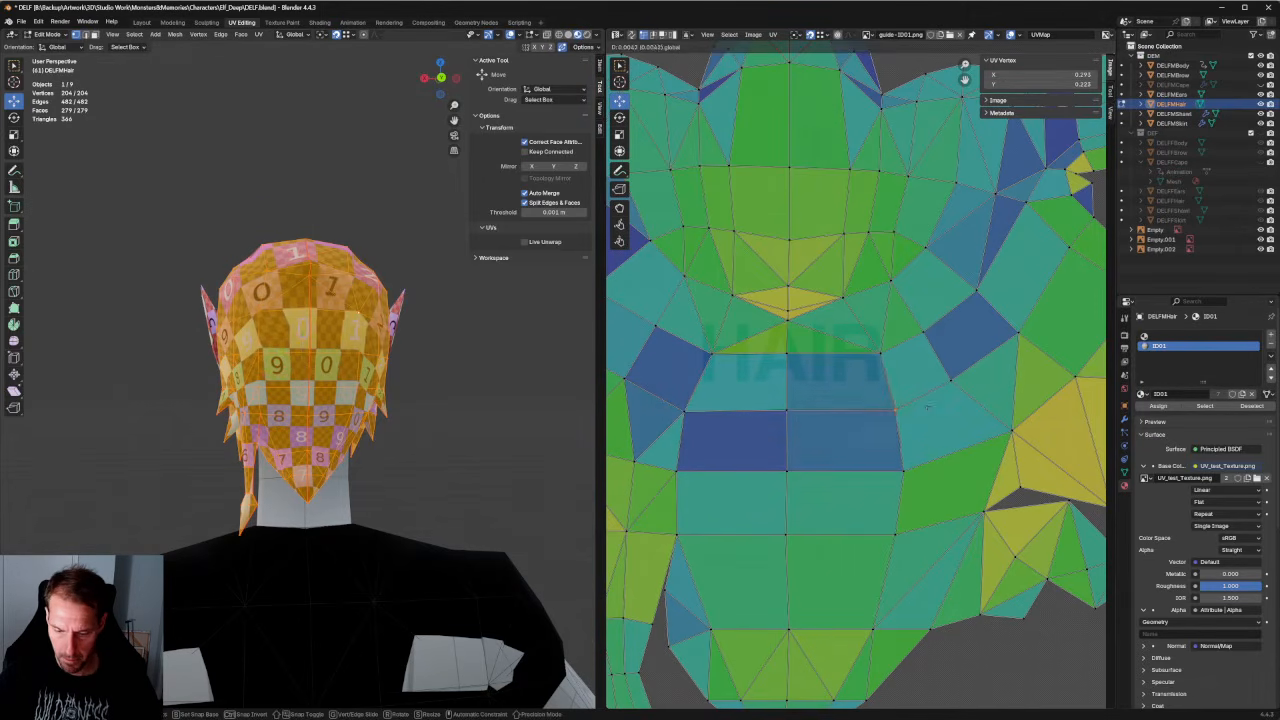
click(928, 408)
Move the left end vertex of the back panel's uppermost row outward along X by about 0.008.
click(497, 357)
scroll(497, 357, down, 3)
middle_drag(497, 357, 577, 349)
key(a)
scroll(482, 361, up, 5)
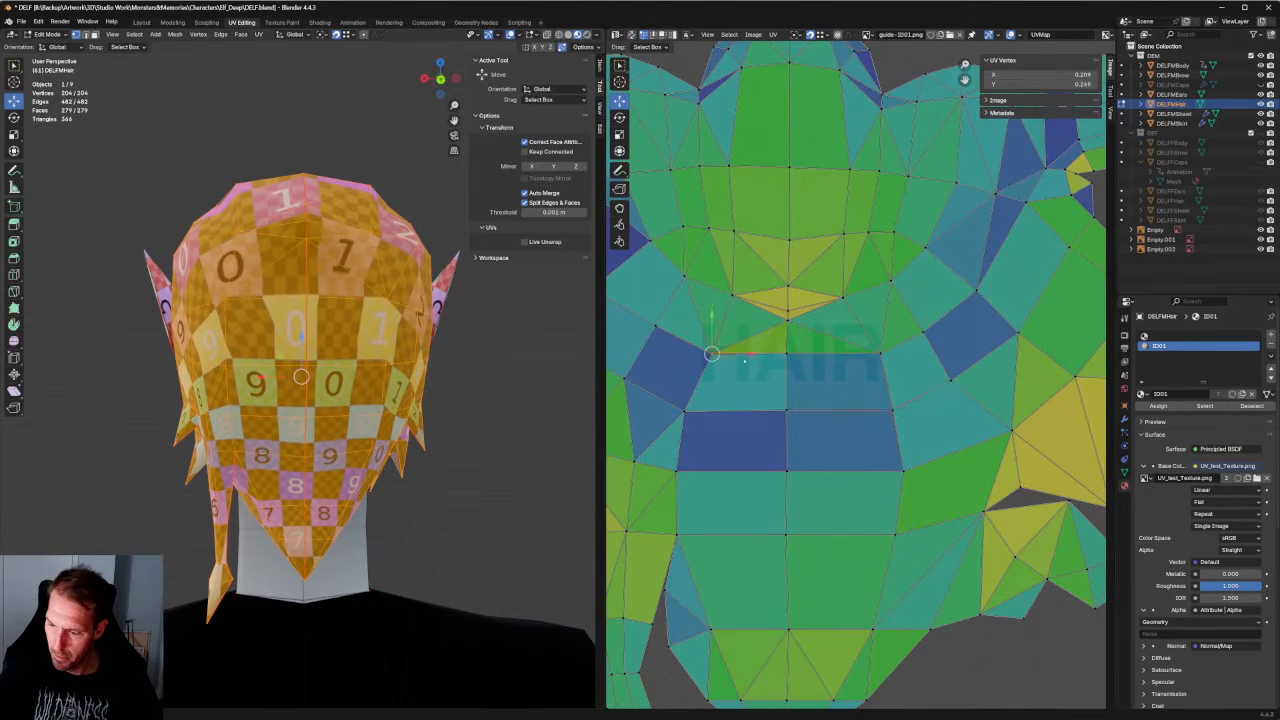
key(g)
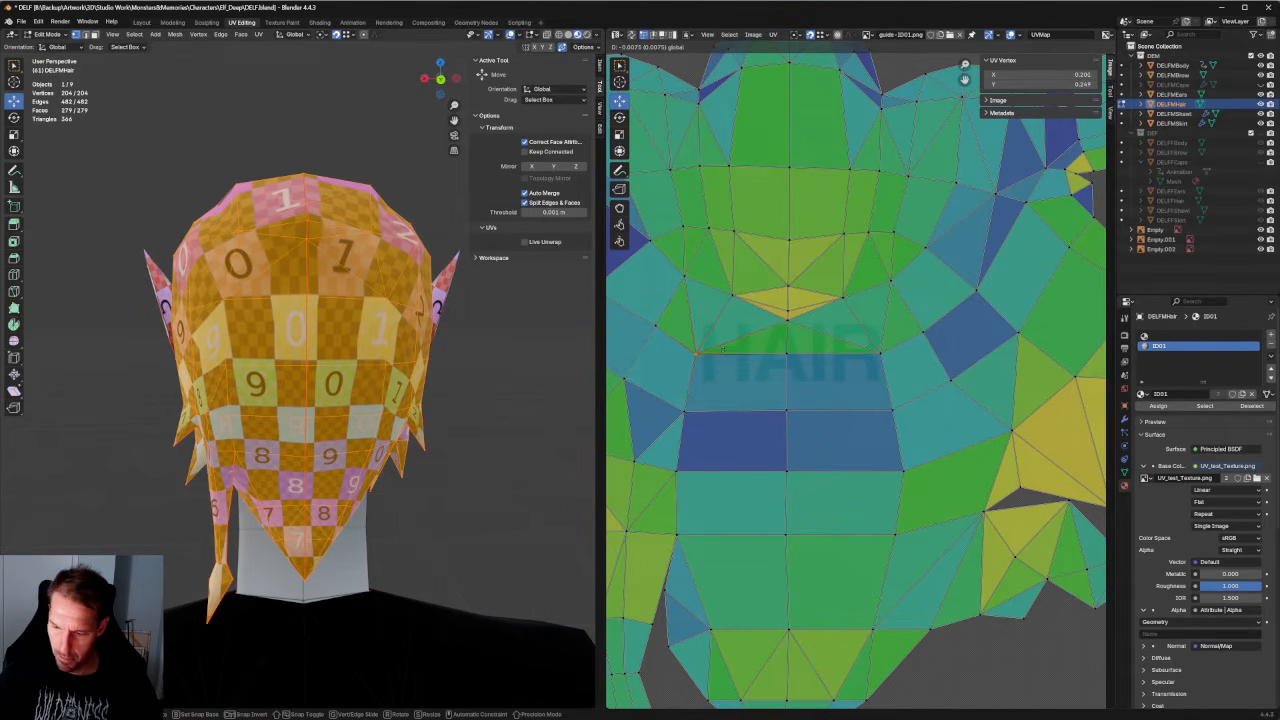
click(722, 349)
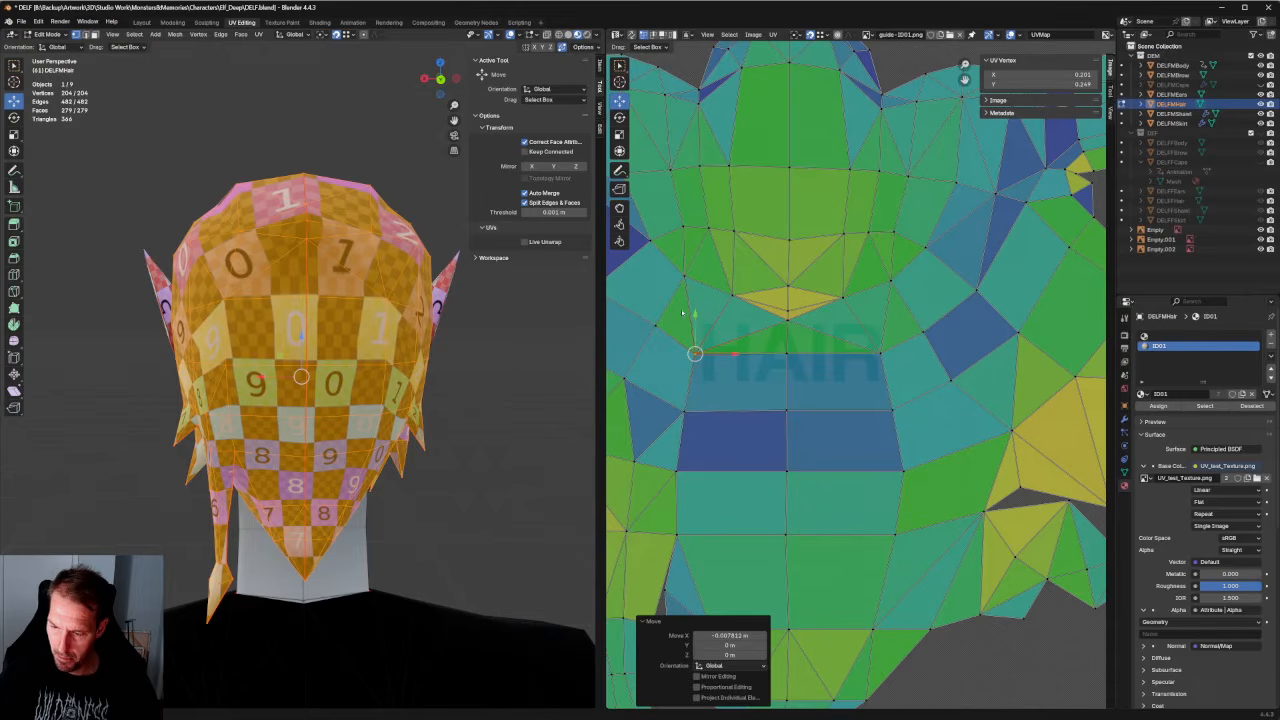
Nudge the neighbouring vertex on the left side of the hair island outward along X by about 0.003.
click(658, 323)
middle_drag(500, 300, 568, 312)
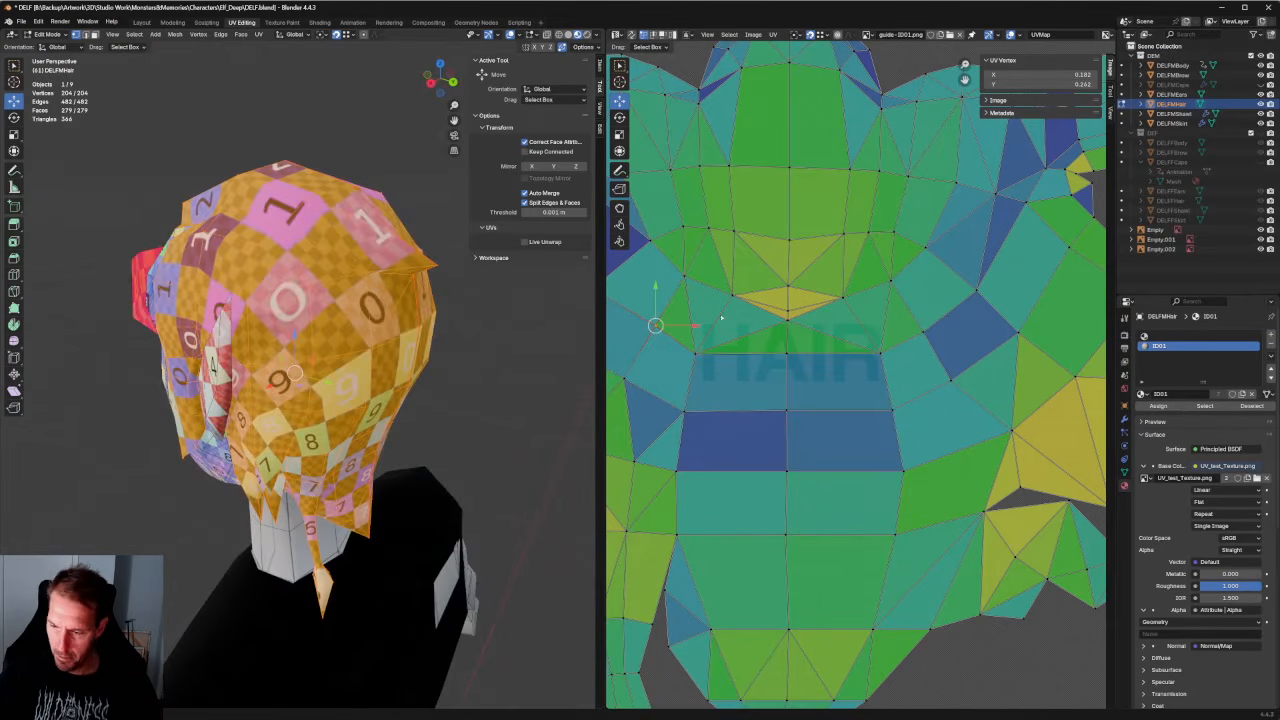
key(g)
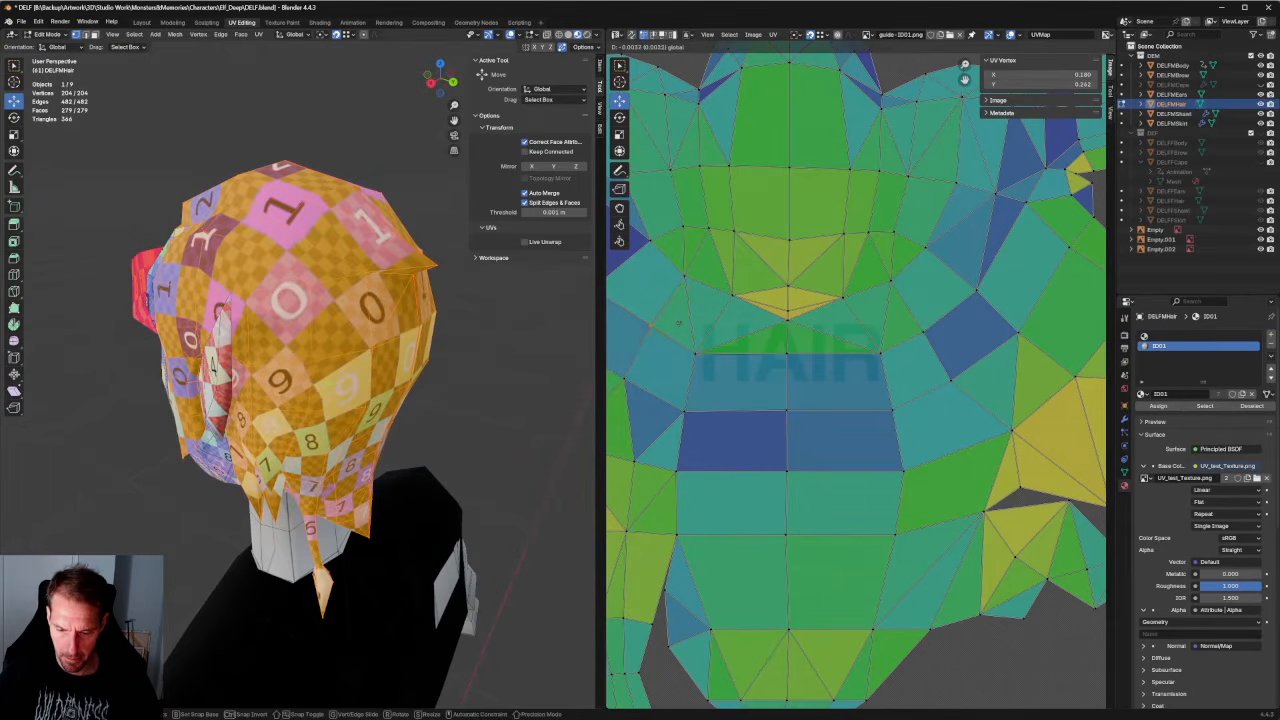
click(680, 323)
Raise the centre vertex of the small gap above the back panel by about 0.003.
middle_drag(460, 330, 580, 236)
click(786, 318)
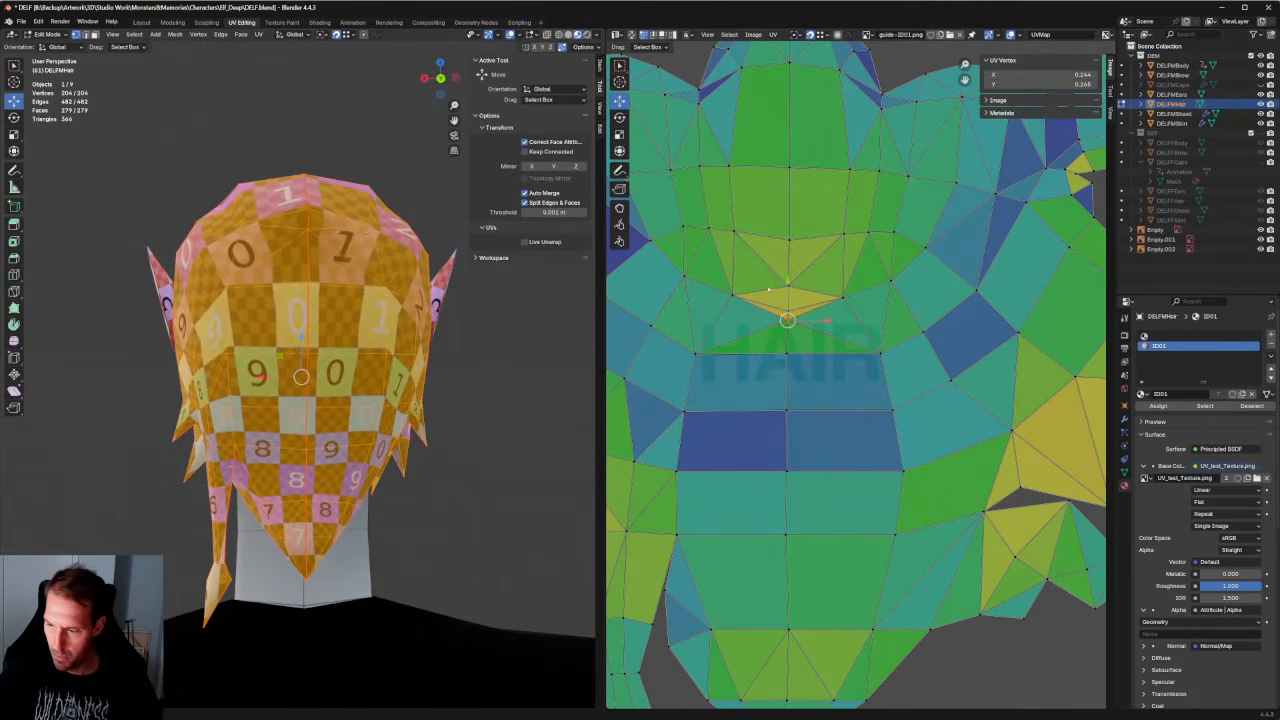
drag(791, 311, 788, 276)
key(ctrl+z)
key(ctrl+z)
Align the hair island's central vertex column vertically and shift it about 0.001 along X.
scroll(799, 247, down, 4)
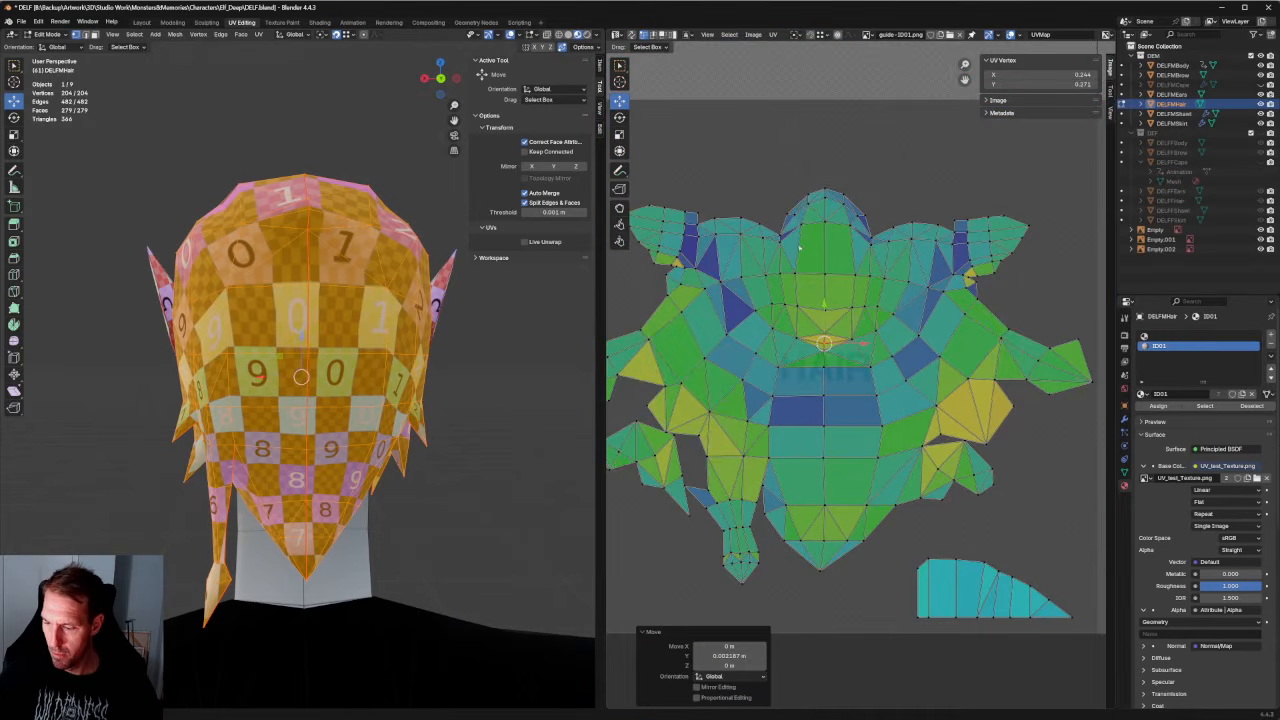
drag(832, 583, 814, 182)
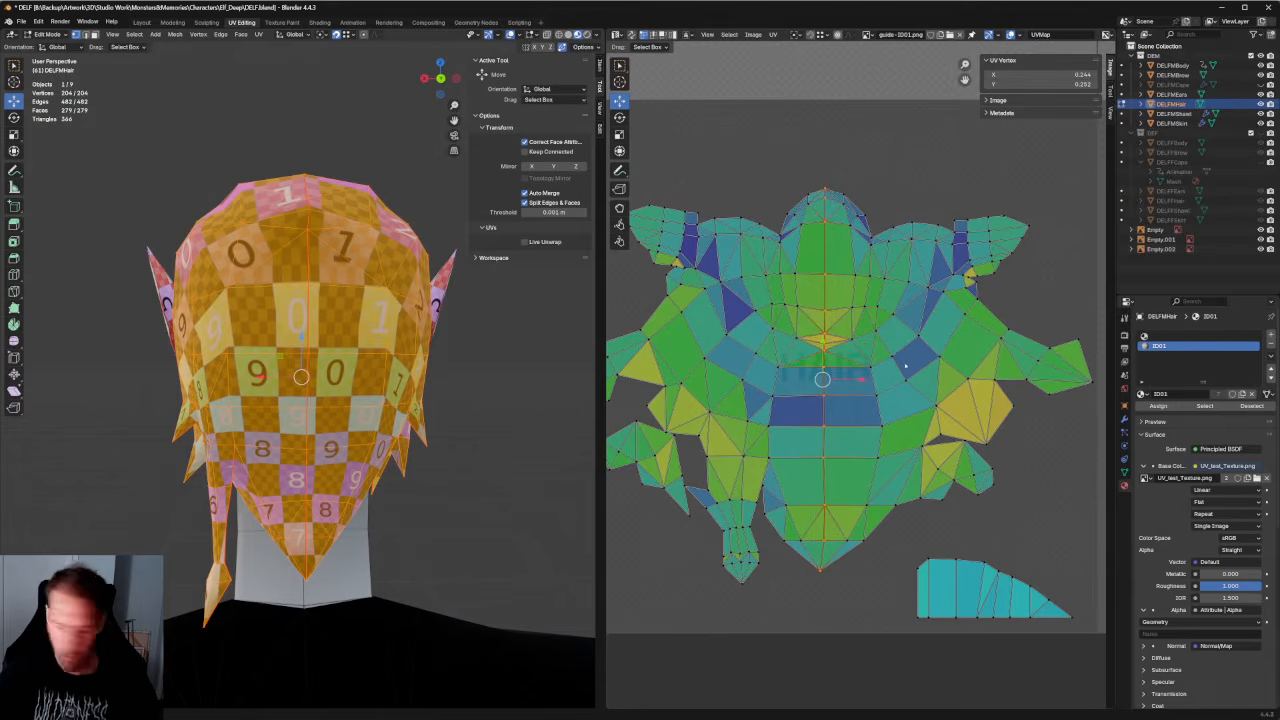
key(shift+w)
key(v)
scroll(840, 385, up, 2)
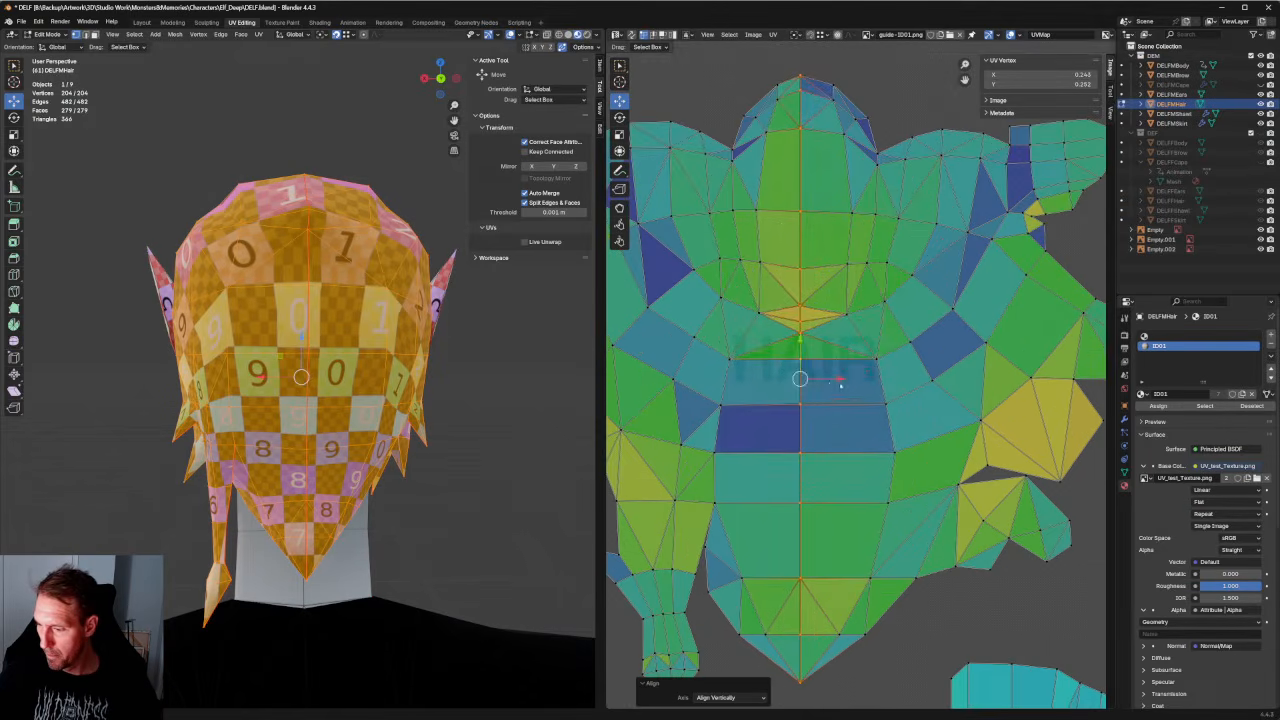
key(g)
click(830, 383)
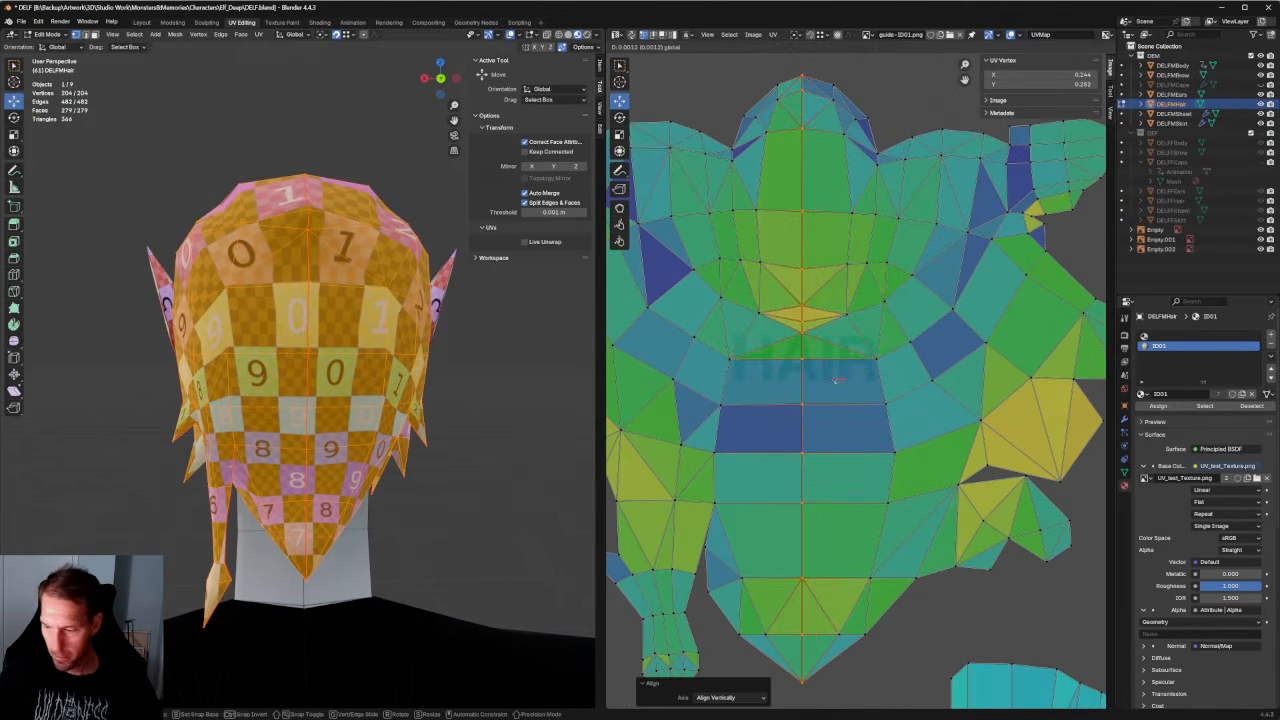
Review how the hair UV islands fit within the HAIR area of the guide image.
scroll(859, 381, down, 5)
click(984, 358)
scroll(960, 350, down, 1)
scroll(960, 350, up, 3)
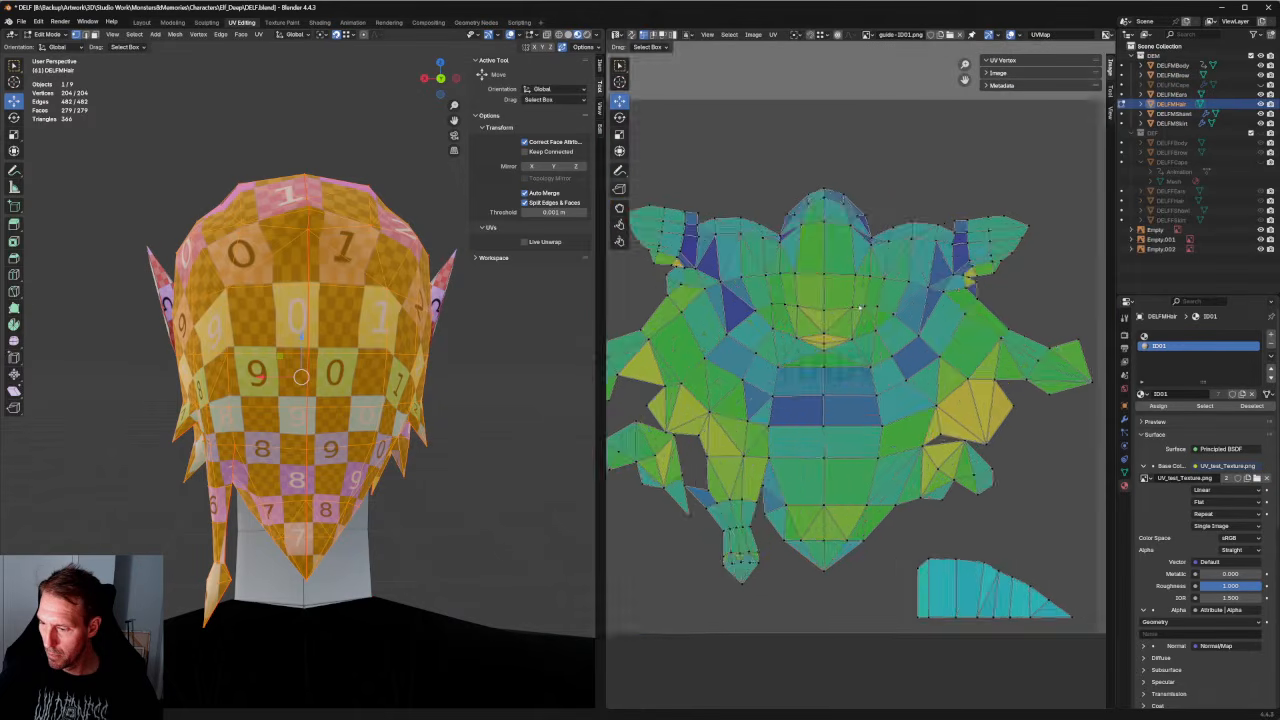
scroll(960, 350, down, 4)
scroll(960, 350, up, 1)
drag(930, 260, 1010, 356)
drag(930, 356, 666, 514)
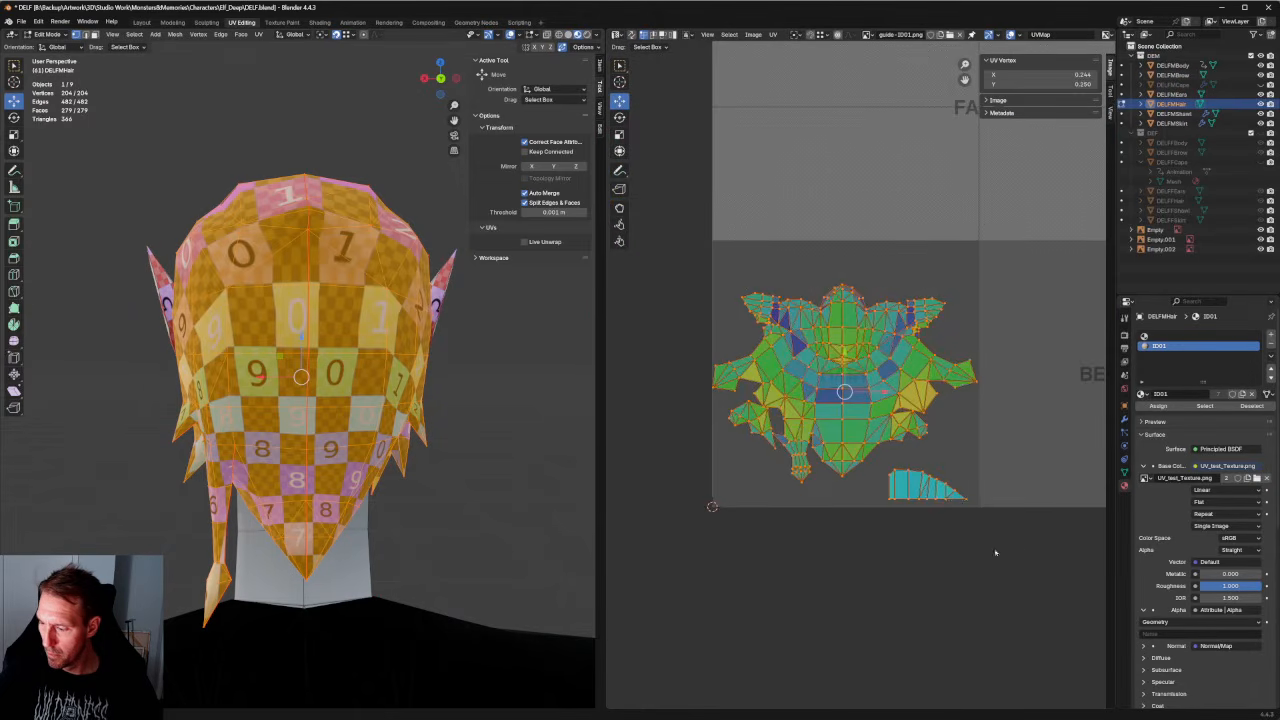
Move the detached strip island up beneath the right-hand strands and rotate it 90 degrees.
drag(997, 553, 876, 440)
scroll(955, 494, up, 1)
scroll(955, 494, up, 4)
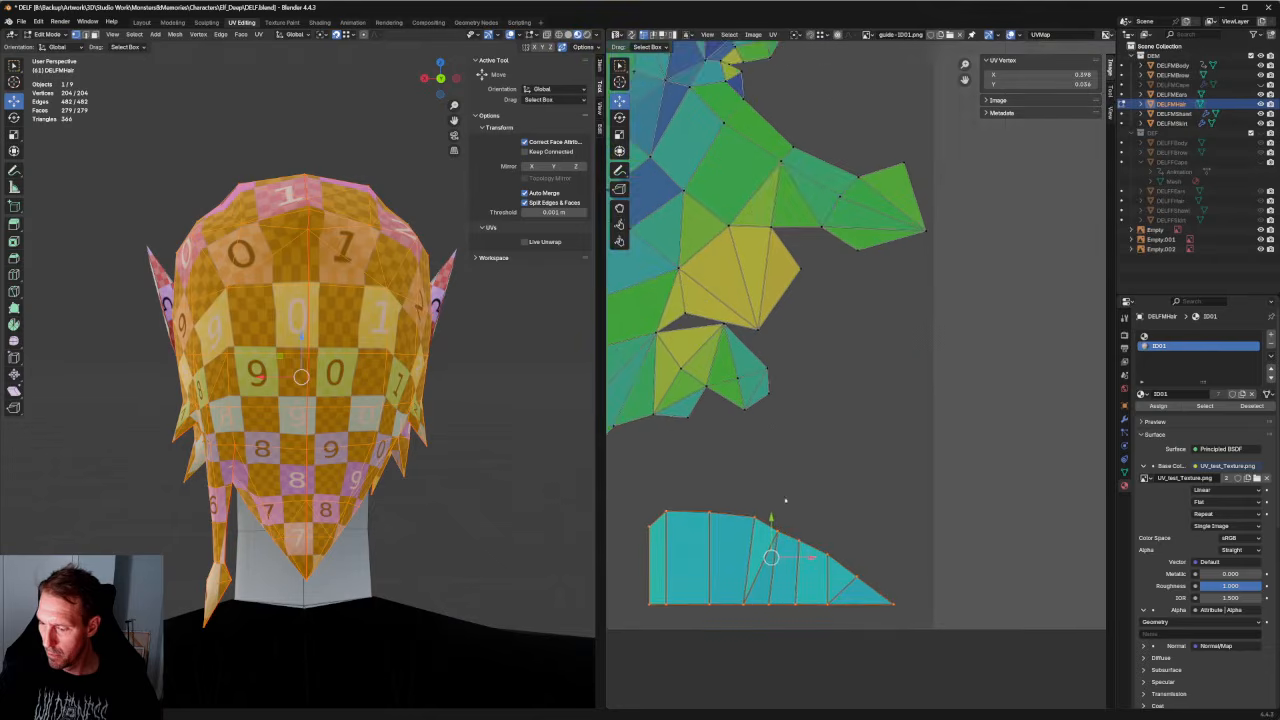
key(g)
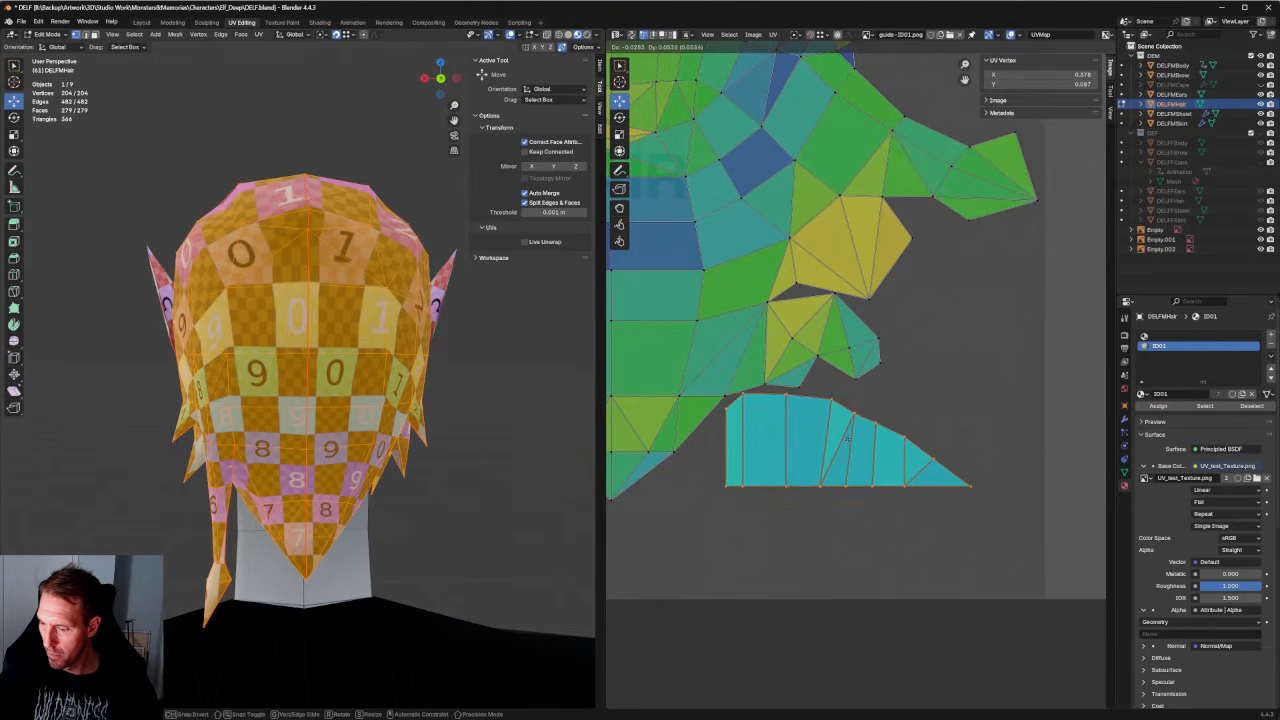
click(847, 503)
click(840, 495)
scroll(851, 451, down, 3)
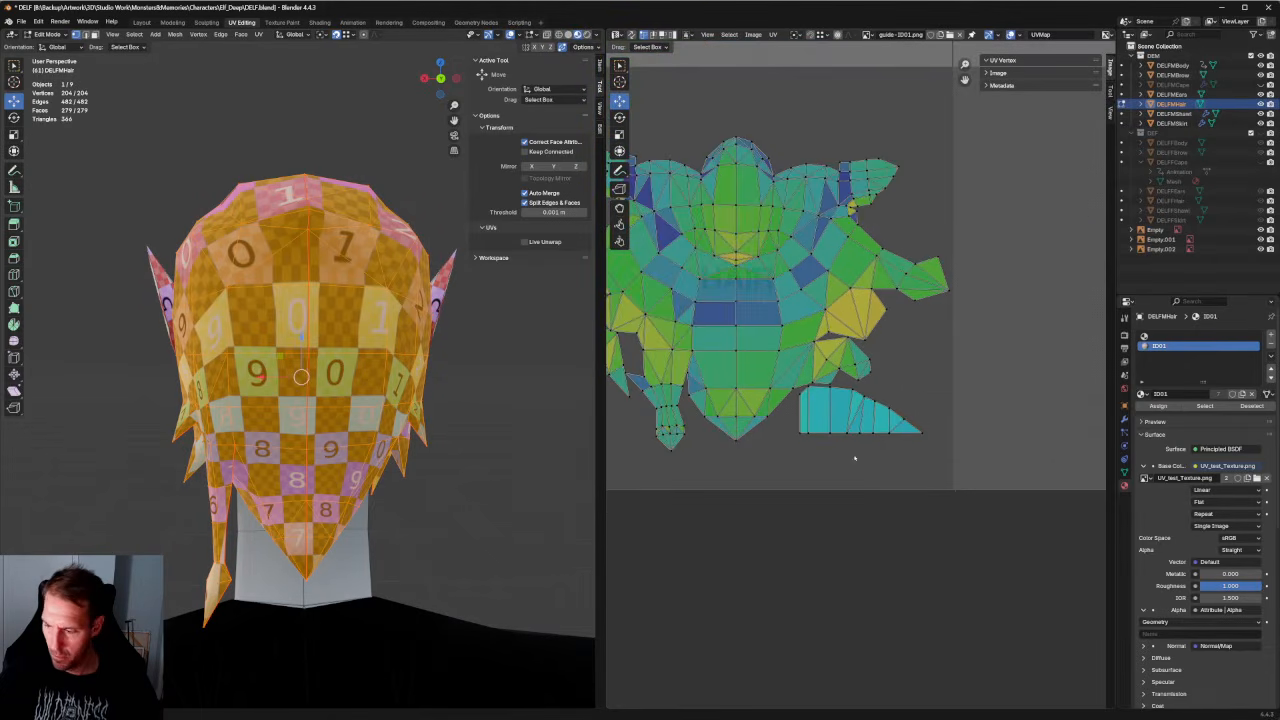
middle_drag(570, 468, 460, 472)
click(893, 468)
key(r)
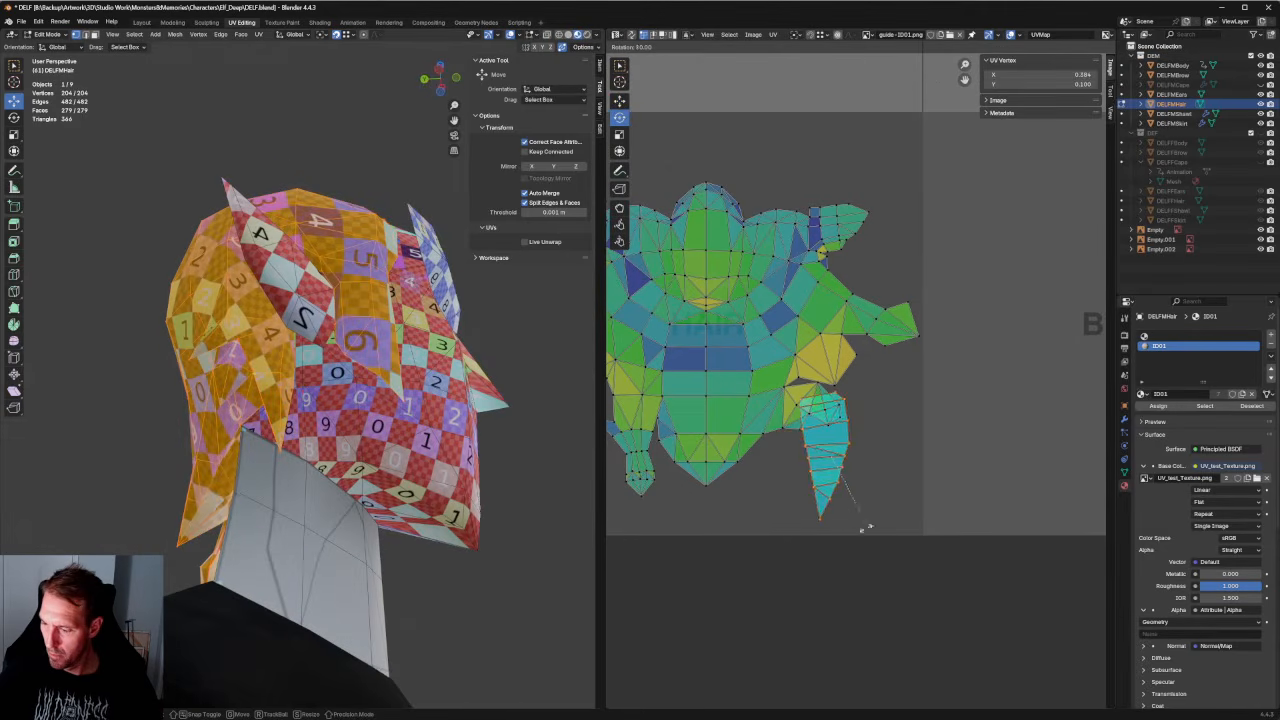
click(836, 453)
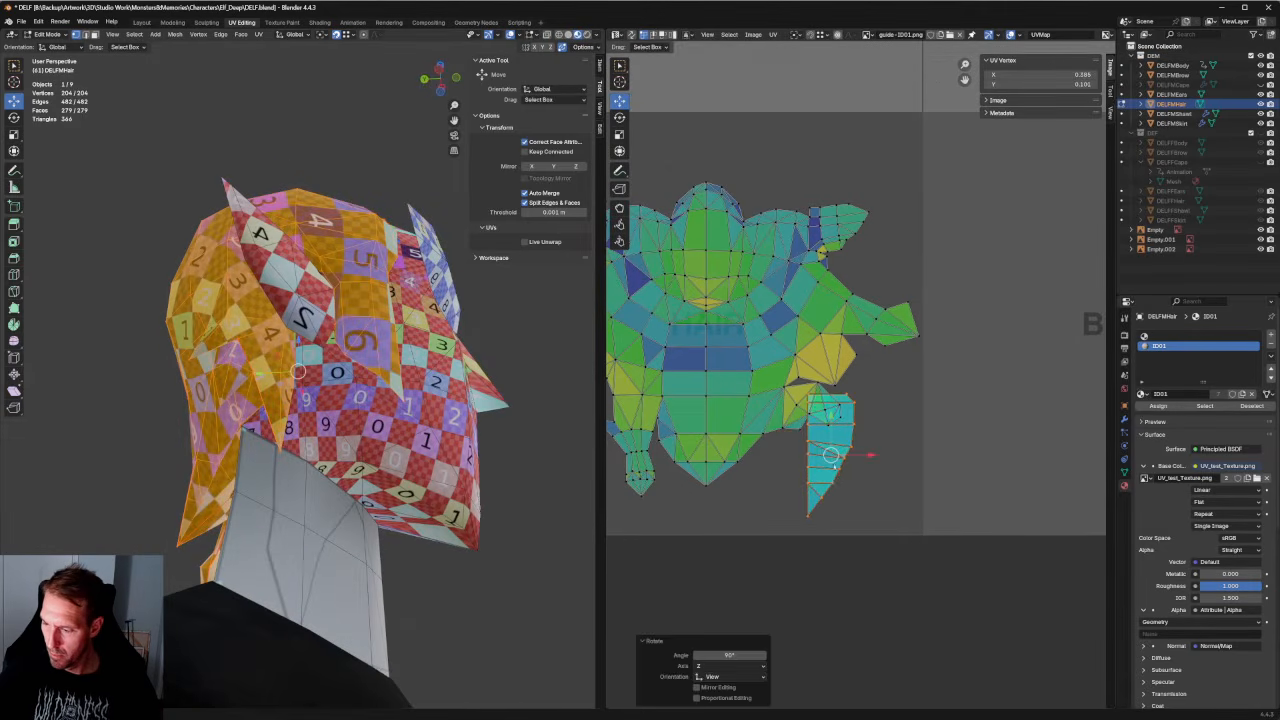
Try placing the rotated strip island beneath the outer right strand, beside the HAIR area's edge.
key(g)
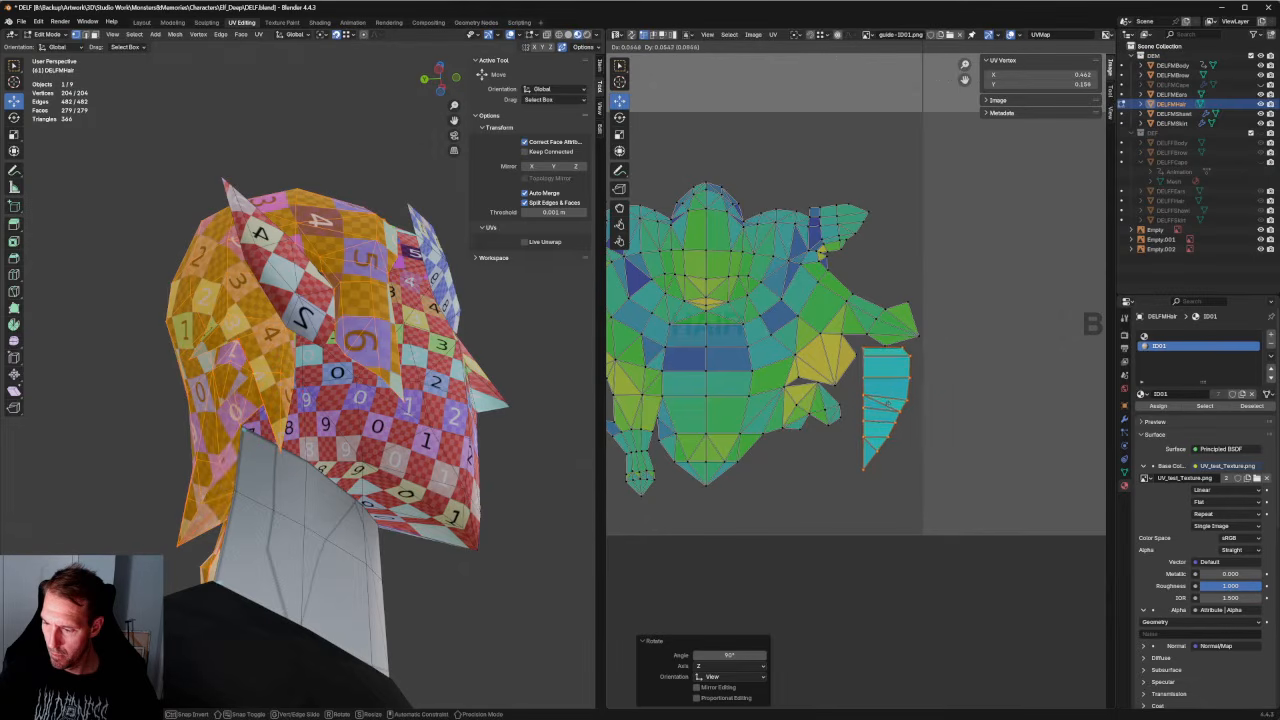
click(883, 410)
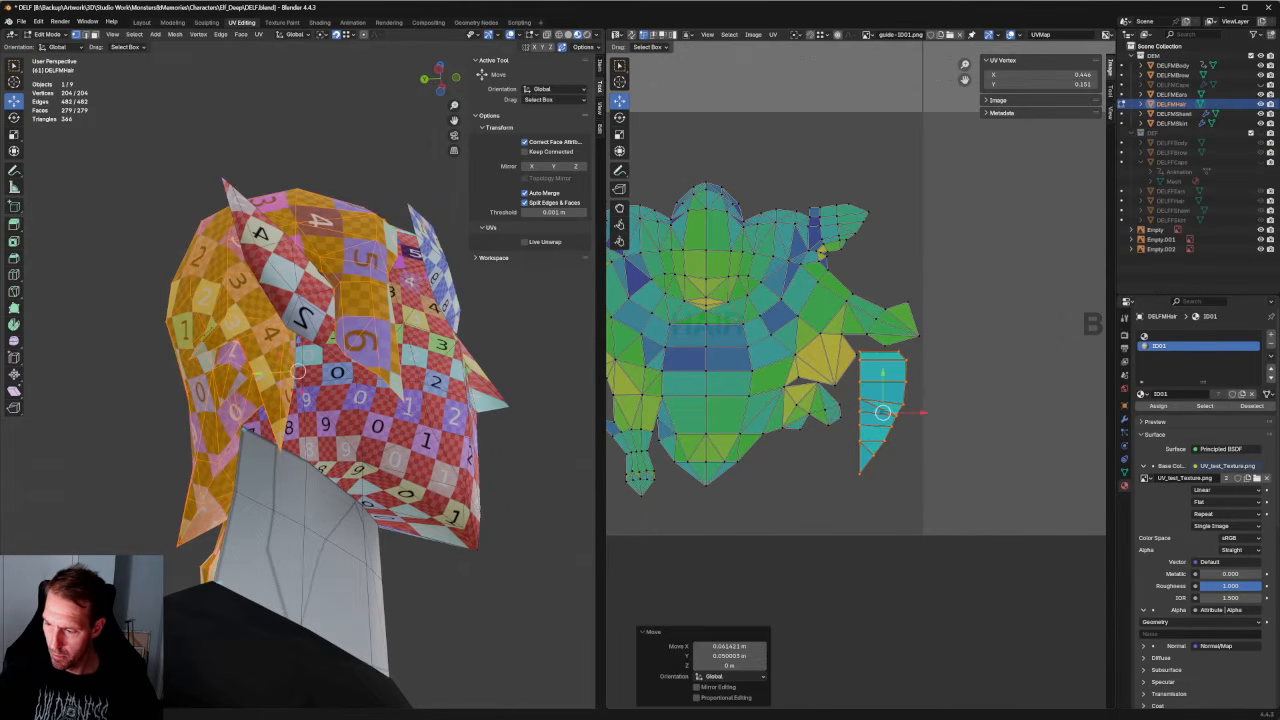
click(825, 515)
key(Home)
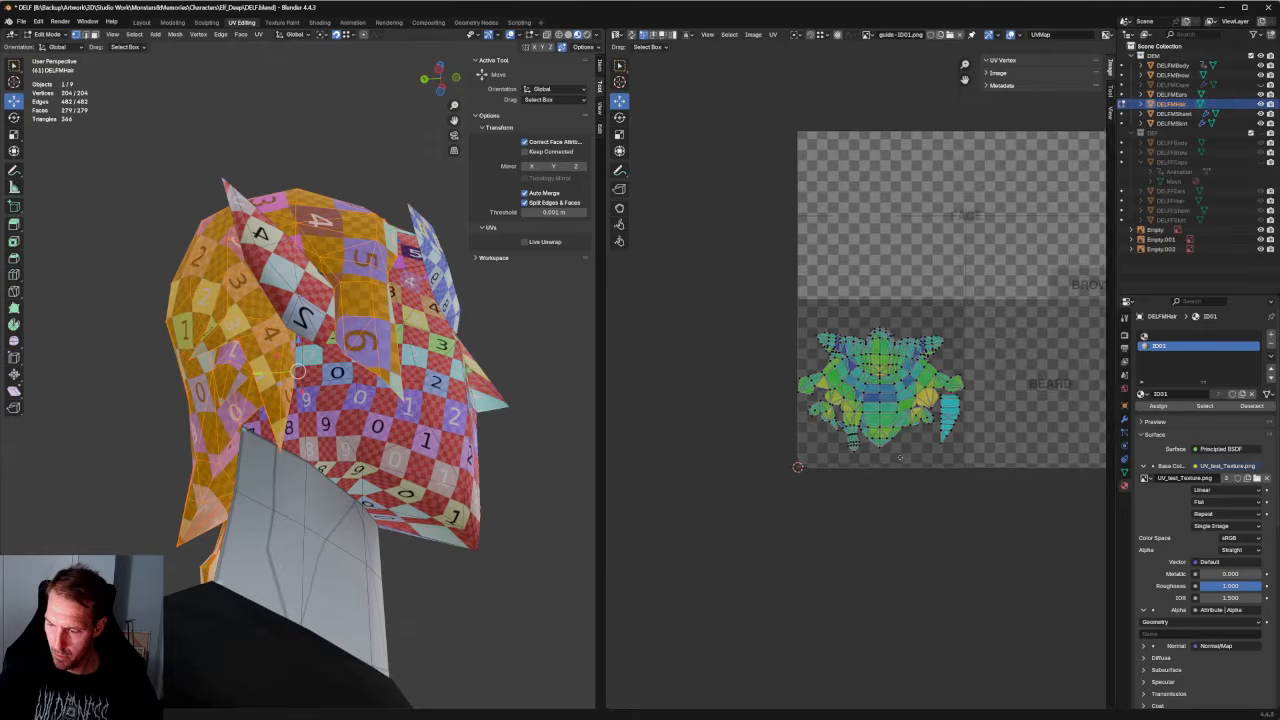
scroll(766, 300, up, 5)
scroll(826, 430, down, 3)
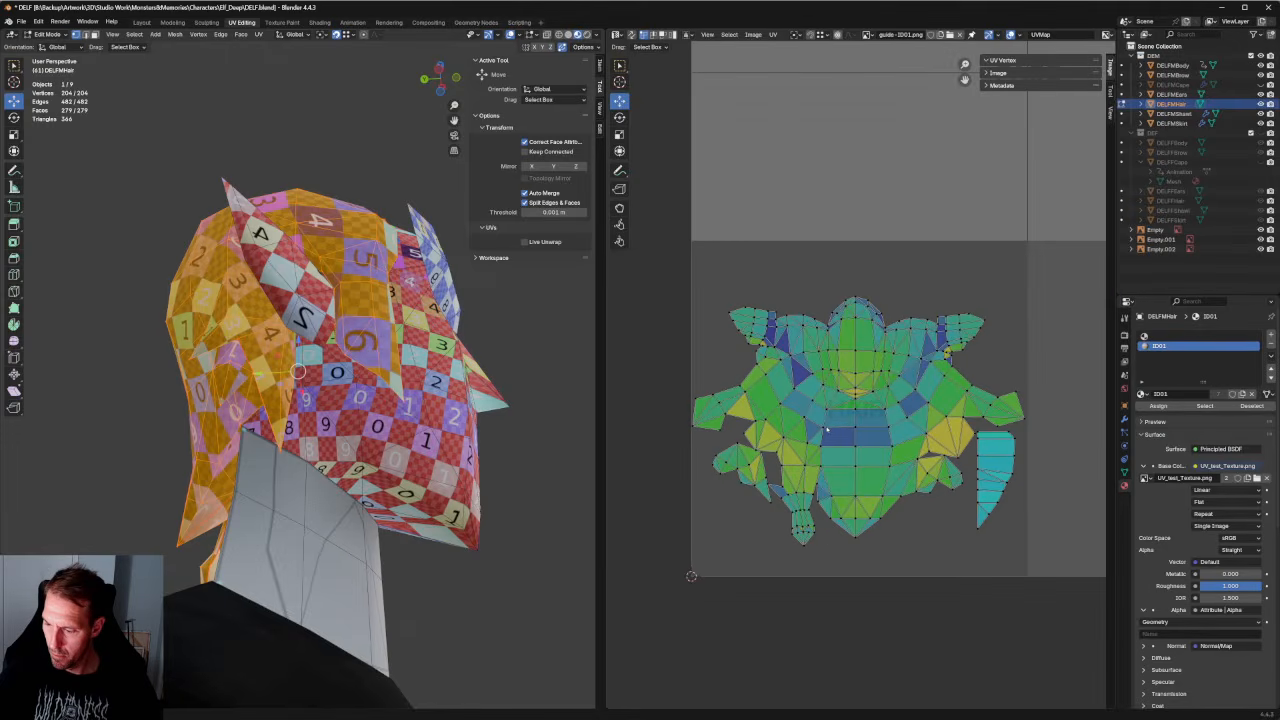
Try placing the detached strip island in the HAIR area's lower-left corner, flush with its left edge.
click(996, 478)
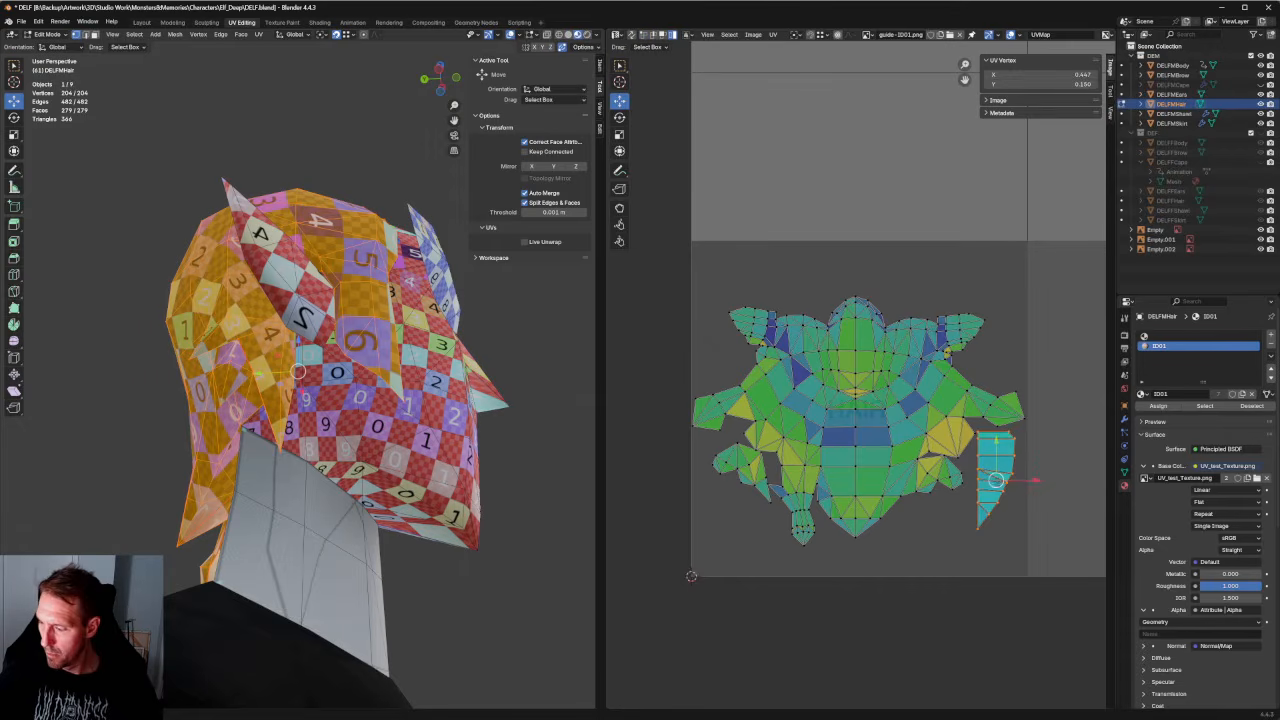
drag(996, 480, 713, 525)
middle_drag(713, 525, 795, 415)
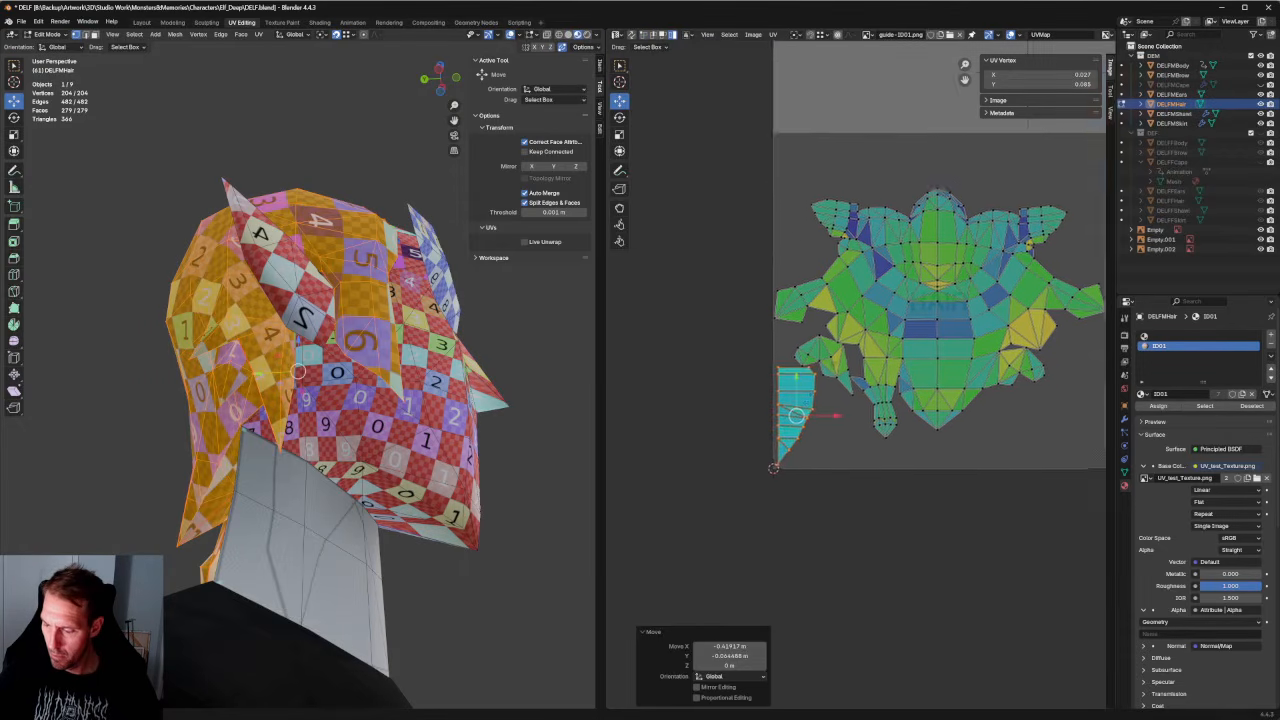
scroll(795, 415, up, 8)
key(g)
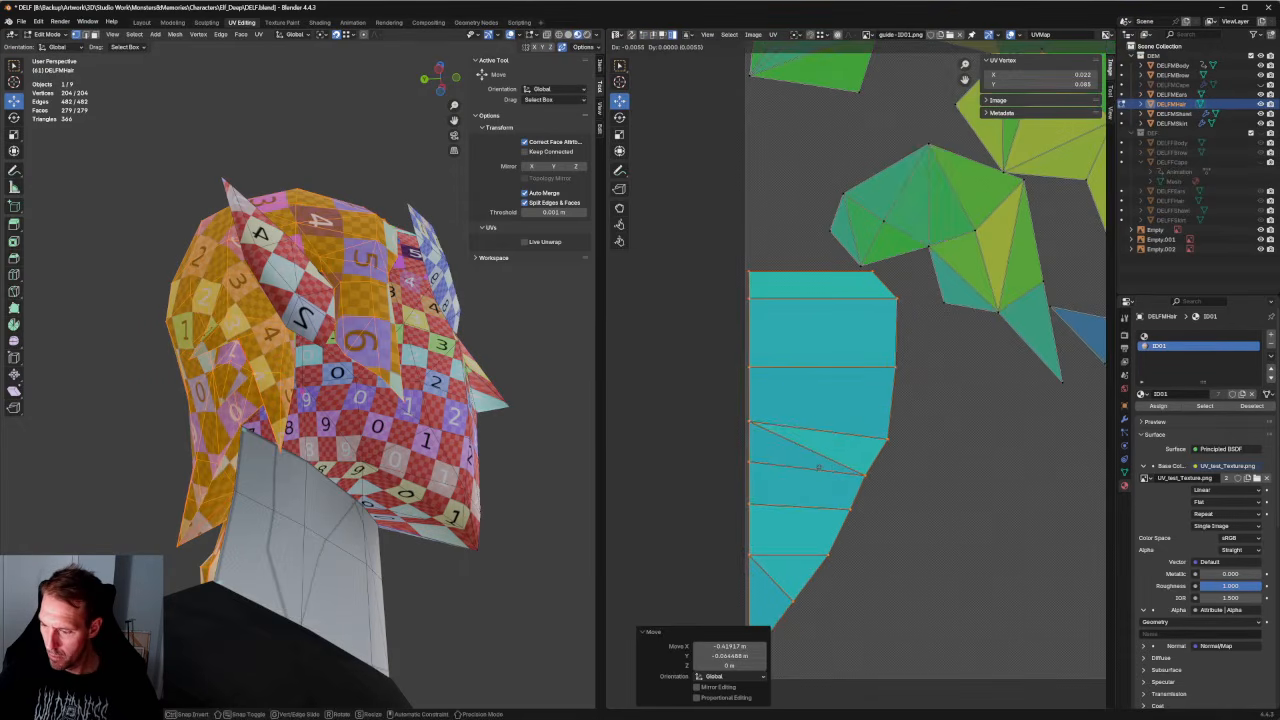
click(818, 466)
scroll(820, 465, down, 6)
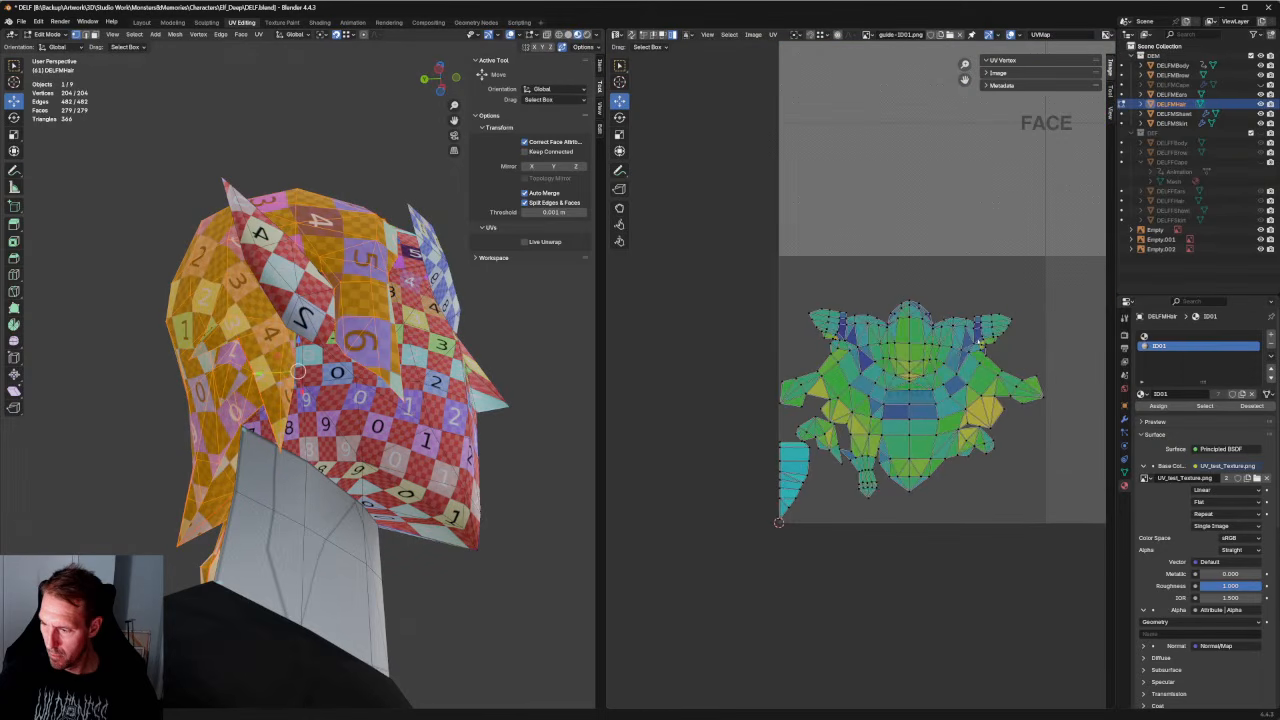
Shift all the hair UV islands slightly down within the HAIR area.
key(a)
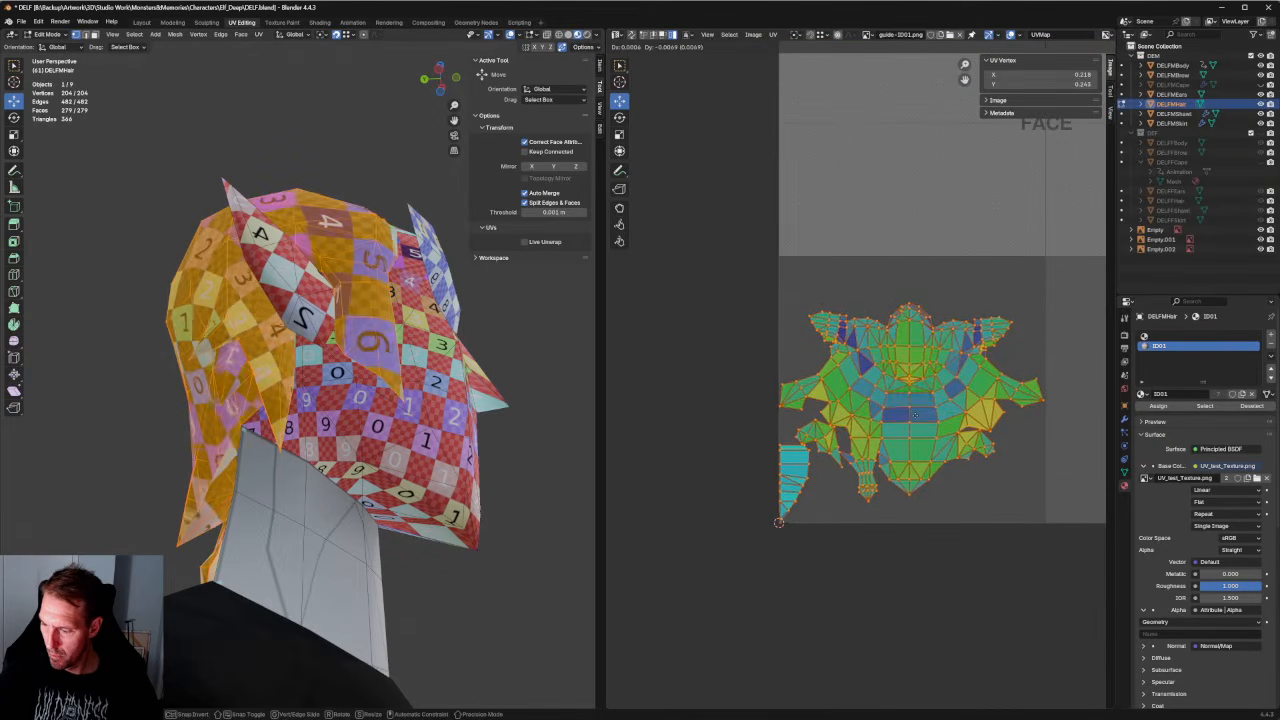
scroll(873, 437, up, 3)
scroll(873, 437, up, 2)
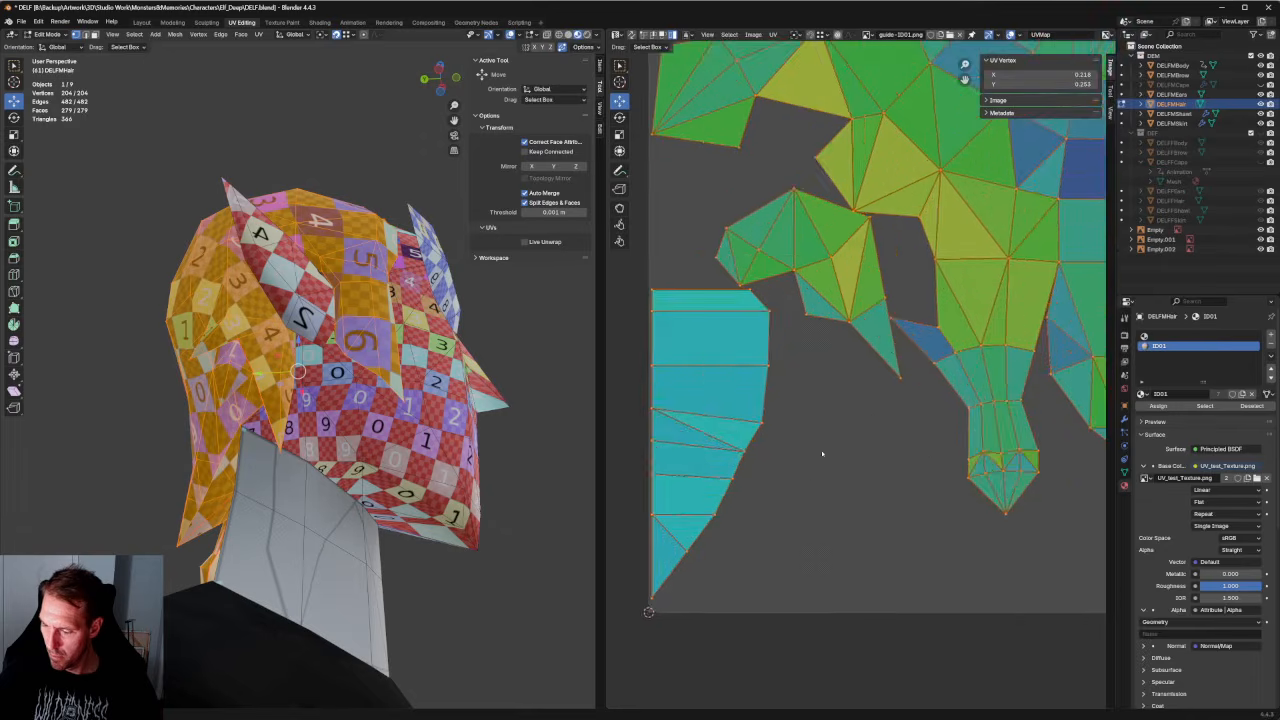
drag(1061, 242, 1061, 247)
scroll(792, 447, down, 3)
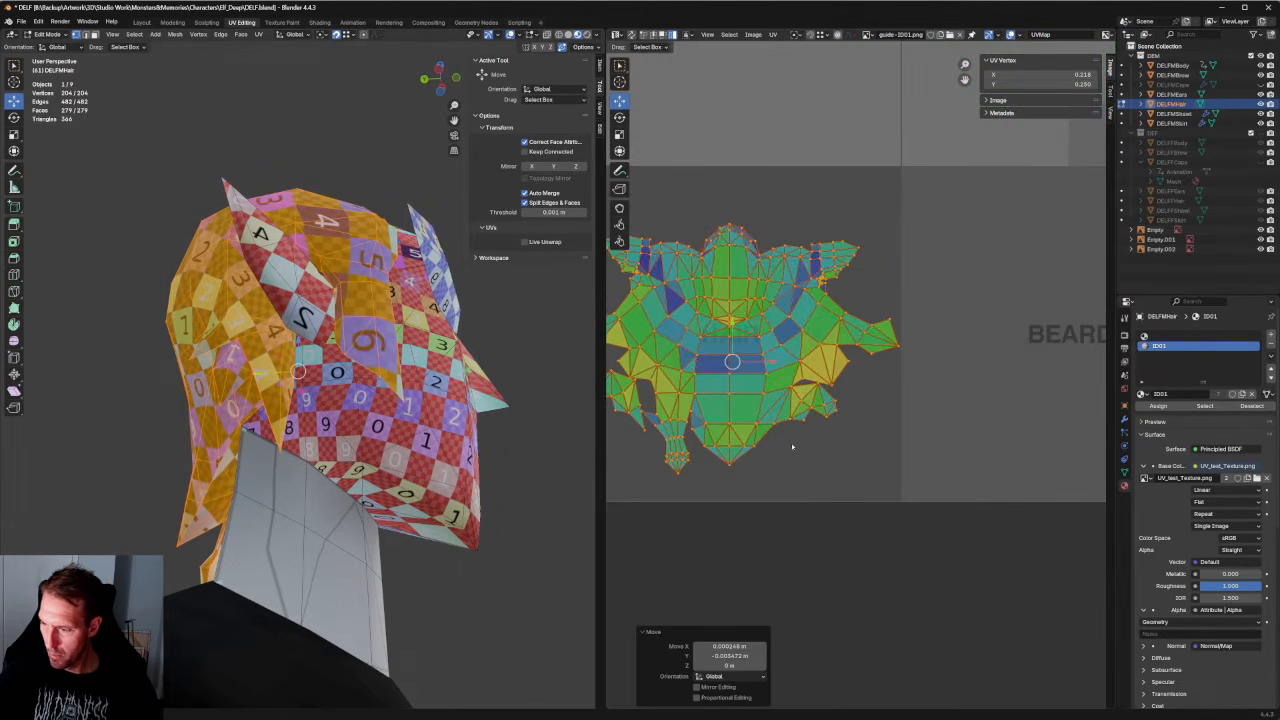
click(817, 502)
middle_drag(740, 483, 917, 450)
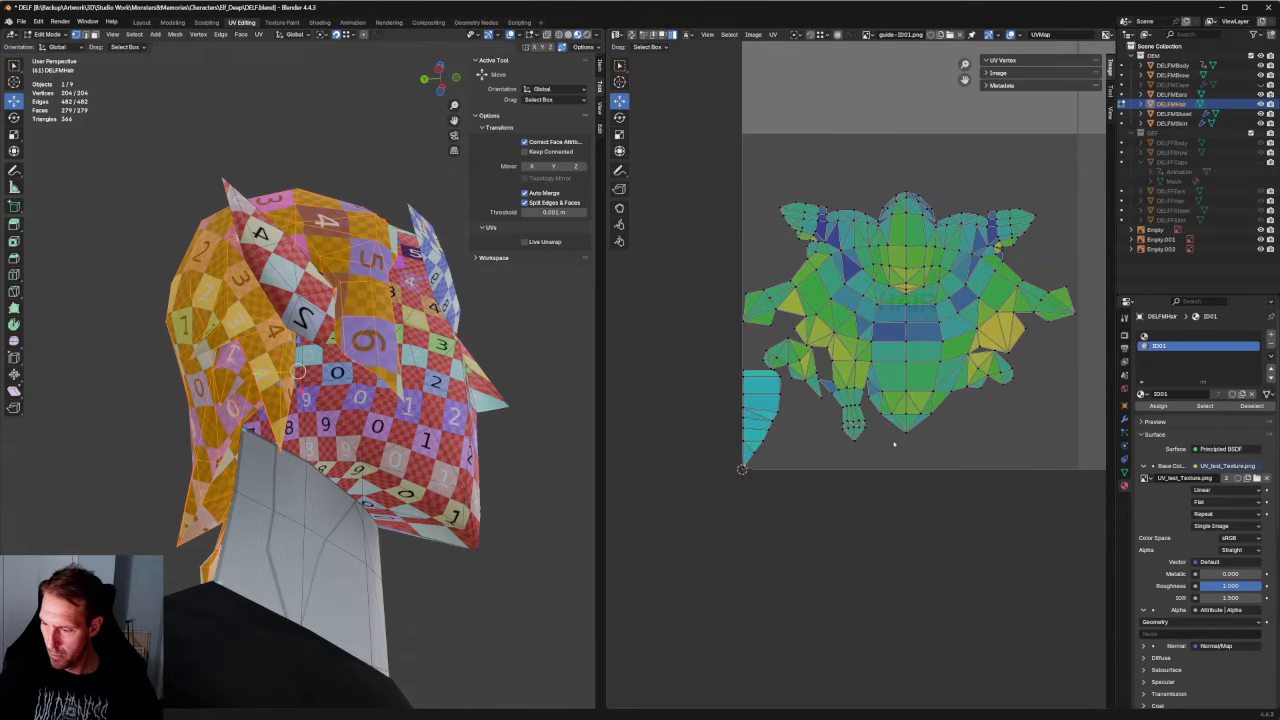
Move the strip island beneath the outer right strand, and lower all the hair islands toward the HAIR area's bottom edge.
drag(742, 470, 742, 469)
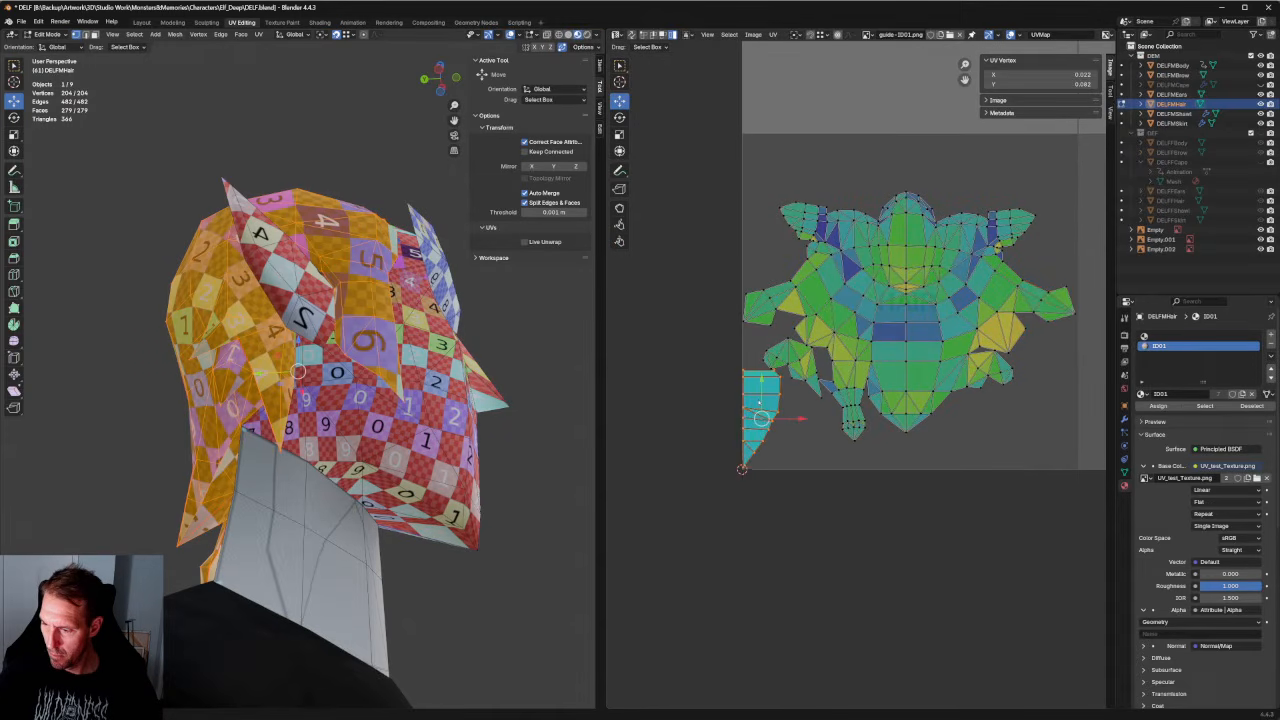
drag(761, 418, 1048, 372)
drag(746, 183, 1080, 497)
drag(908, 273, 908, 298)
Mirror the strip island on X and place its straight side along the HAIR area's right edge.
middle_drag(908, 298, 733, 319)
scroll(953, 385, up, 4)
middle_drag(953, 385, 993, 347)
drag(899, 361, 751, 487)
right_click(811, 422)
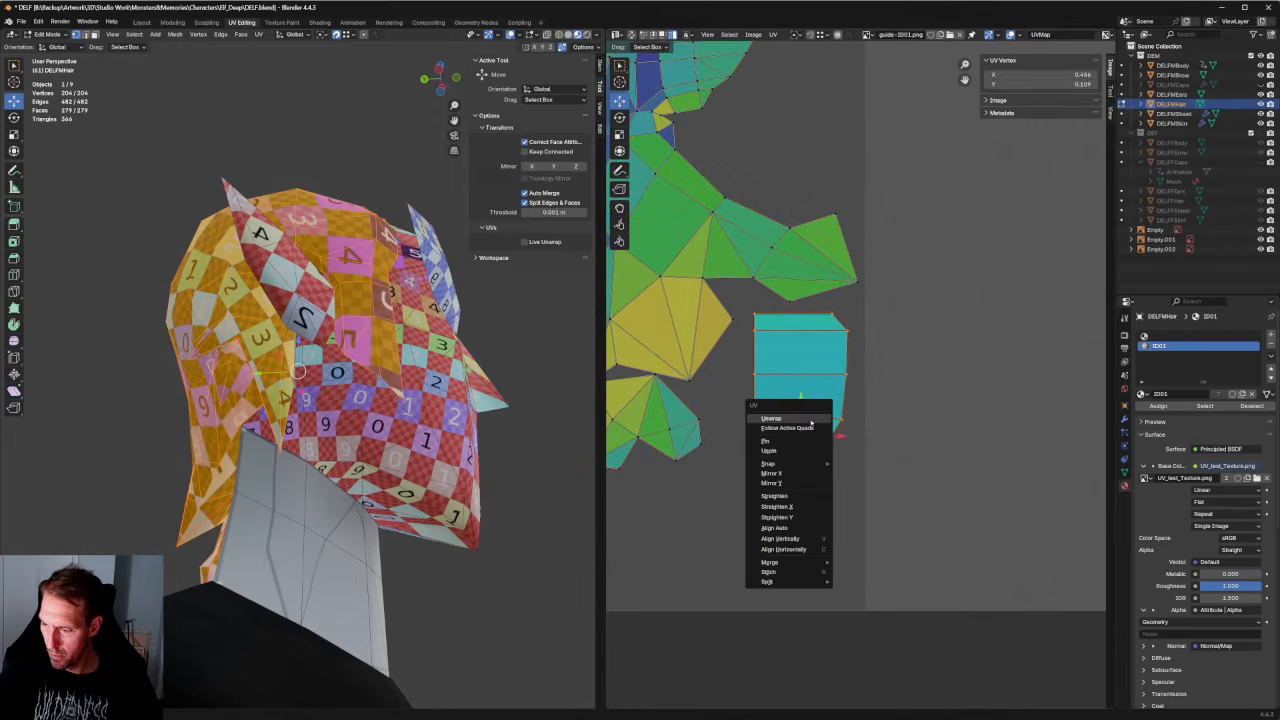
click(800, 472)
drag(800, 436, 812, 457)
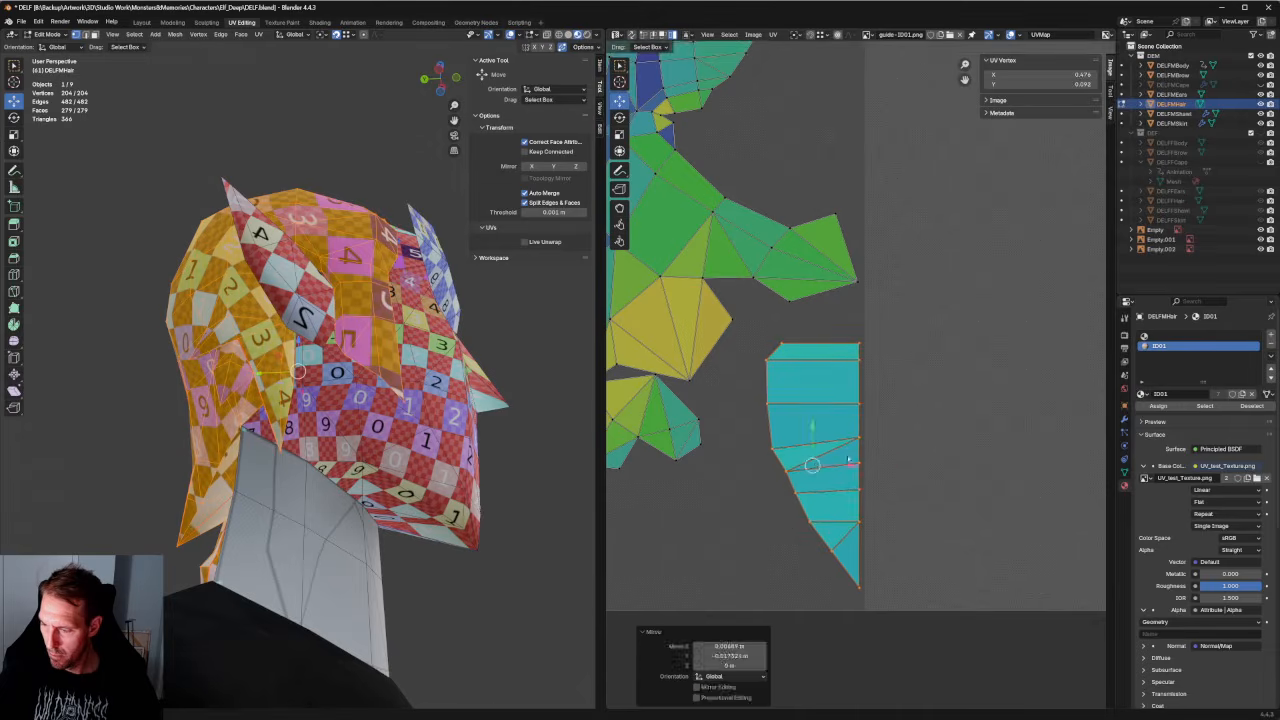
Examine the hair layout against the whole guide and the checker texture on the head's back, side and top.
key(Home)
key(KP_Decimal)
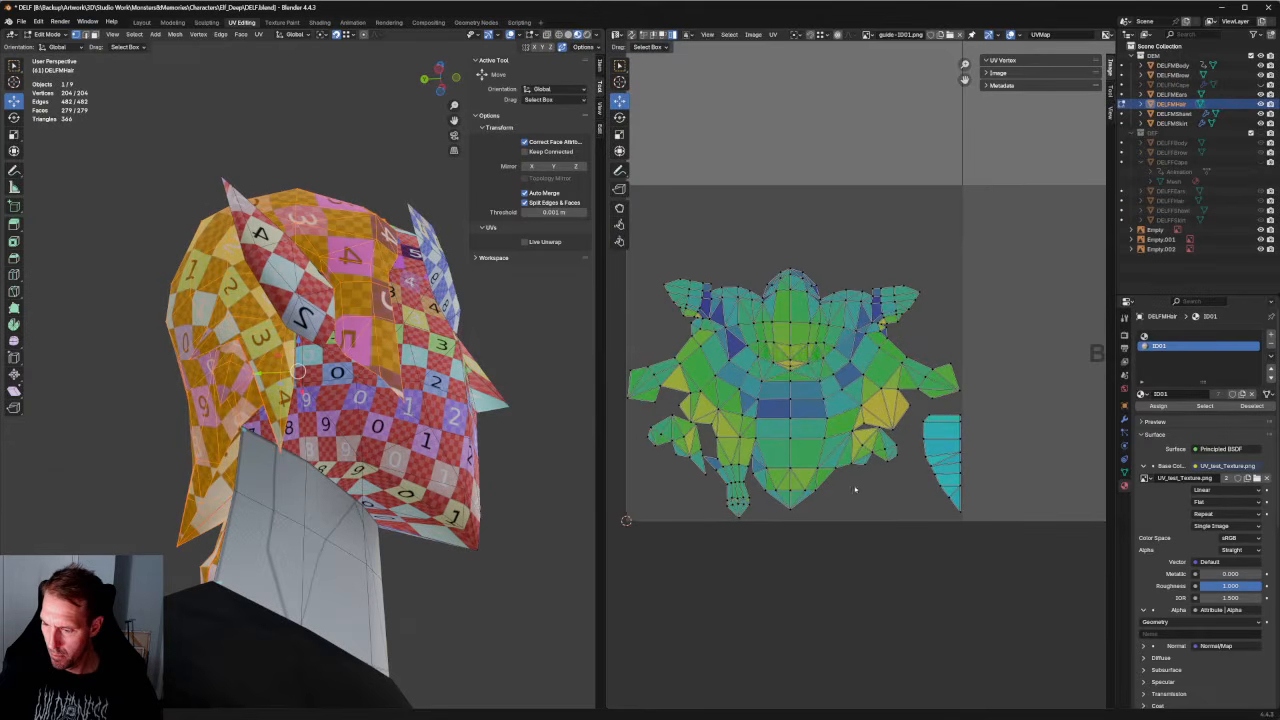
scroll(853, 519, down, 5)
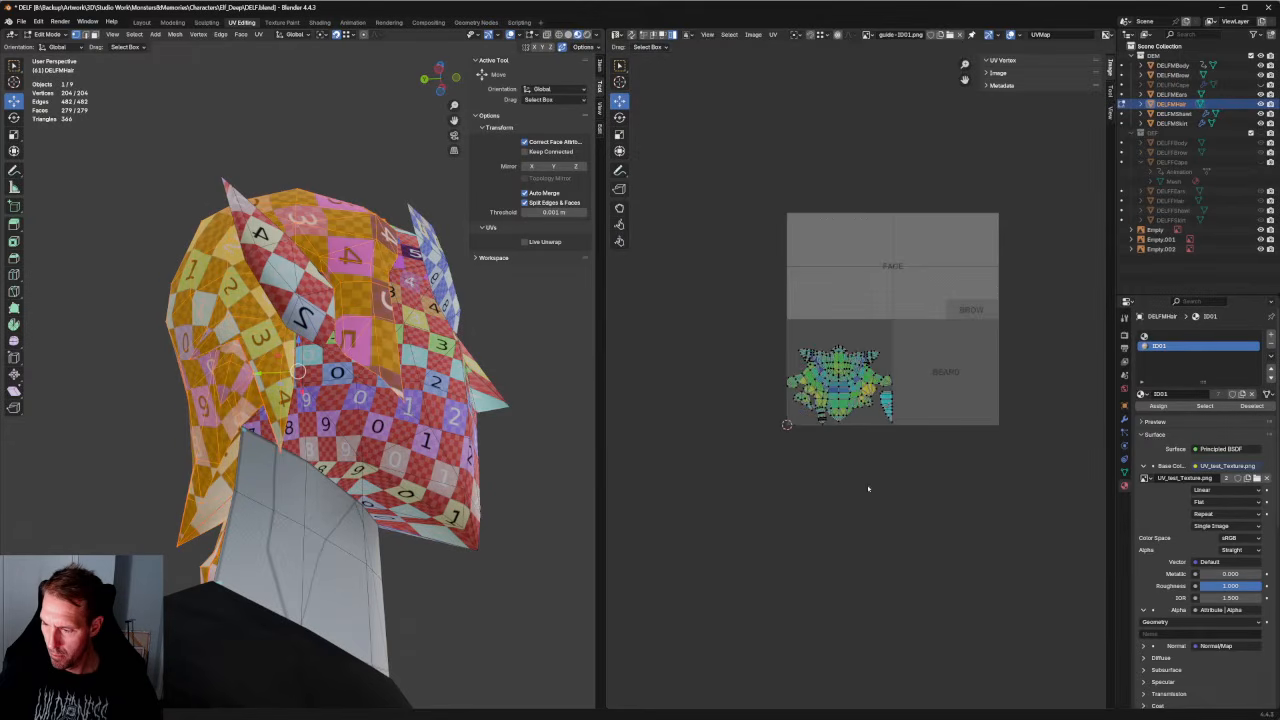
middle_drag(448, 418, 565, 458)
scroll(748, 436, down, 3)
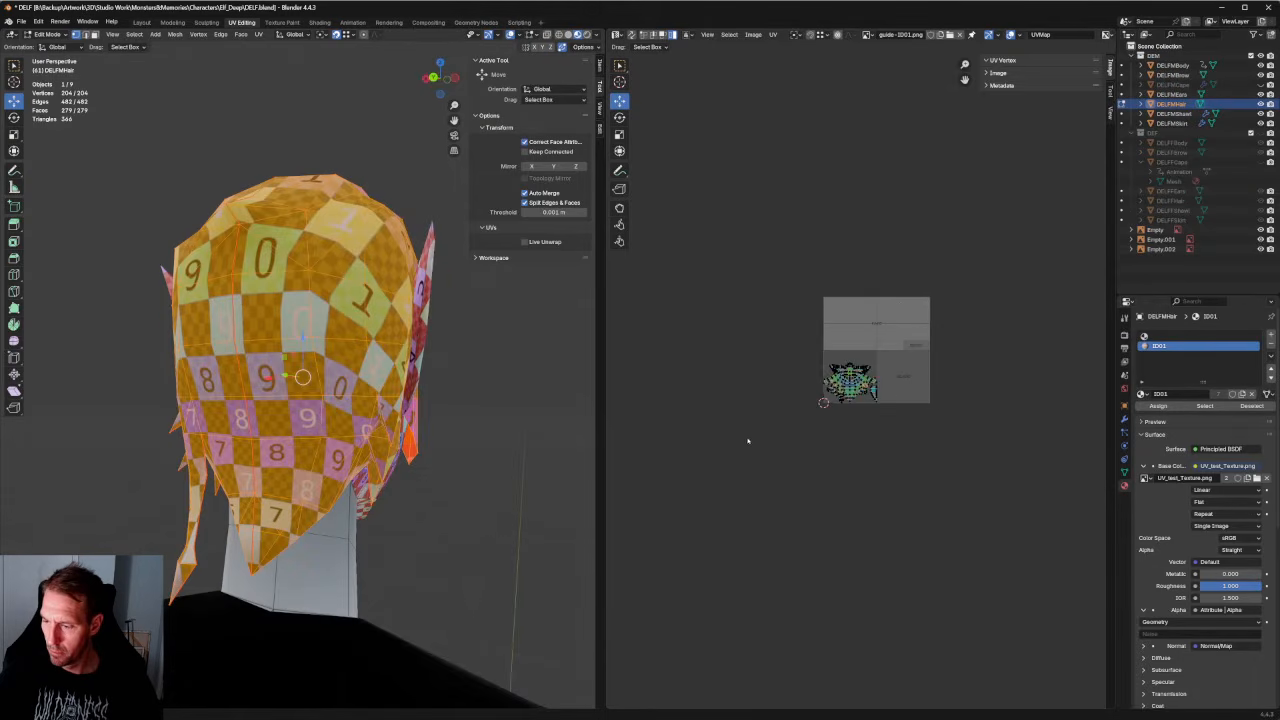
scroll(830, 380, up, 3)
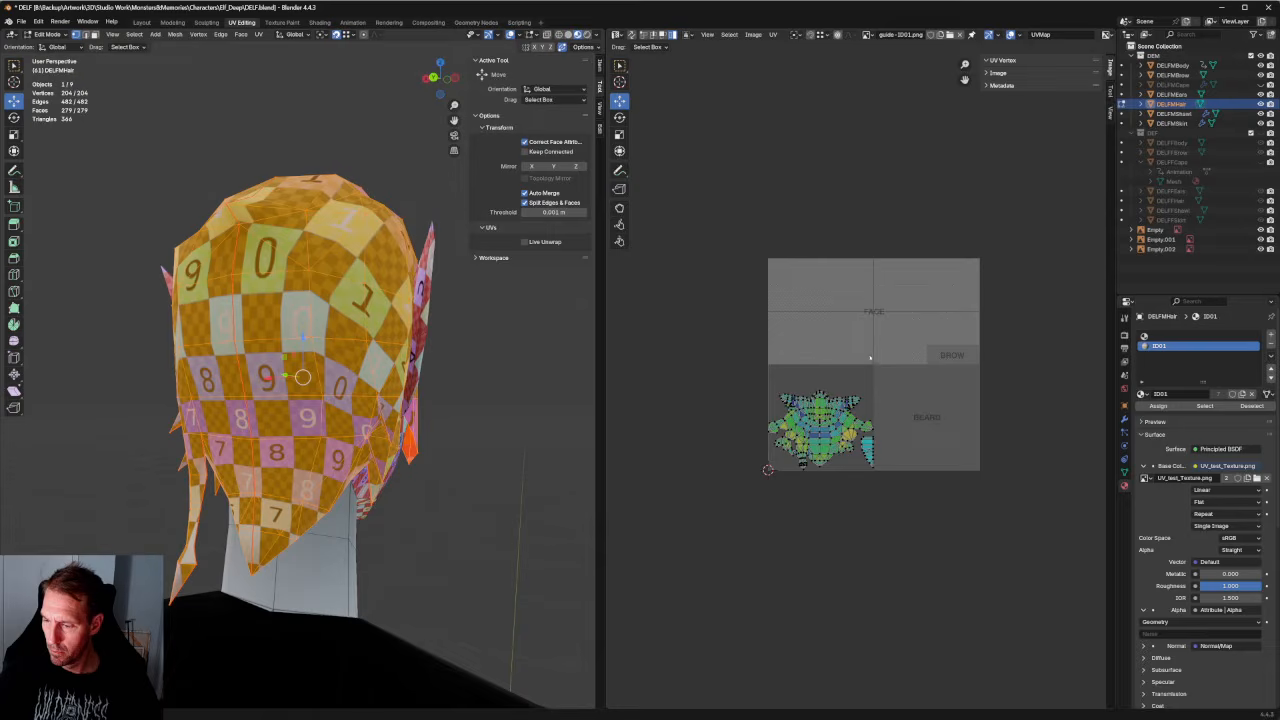
middle_drag(297, 151, 334, 171)
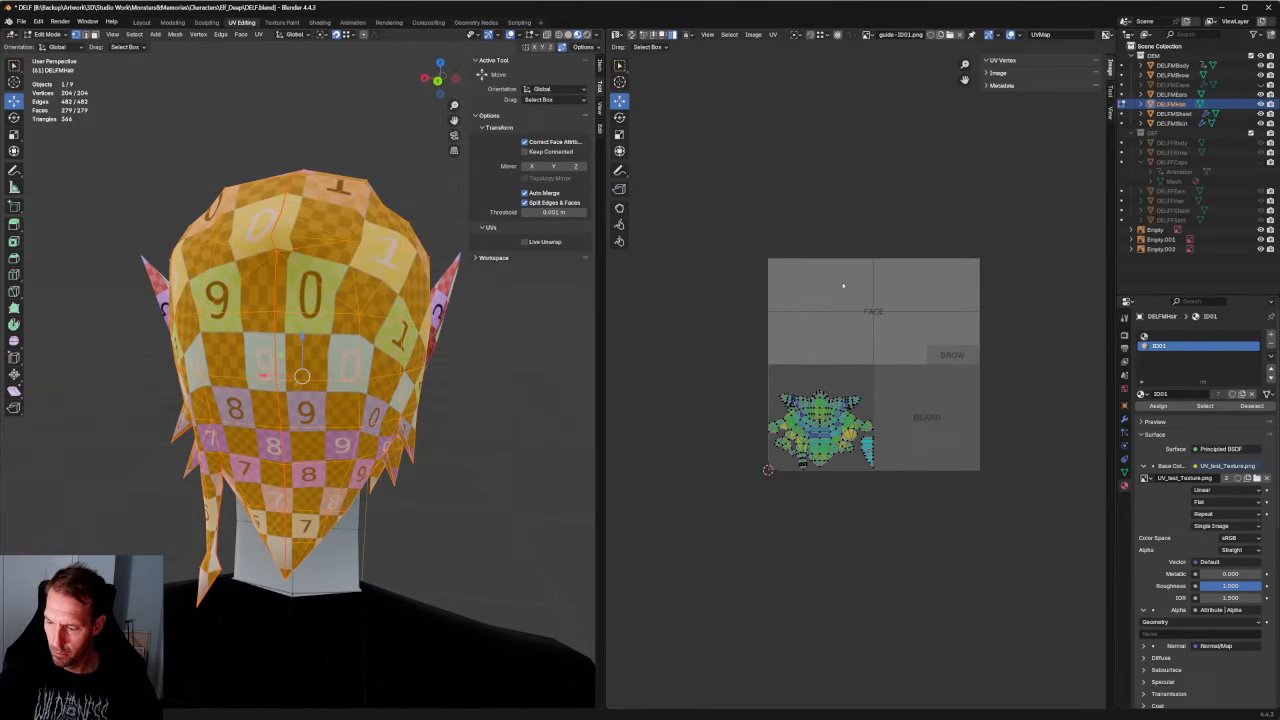
middle_drag(550, 398, 360, 368)
scroll(910, 408, up, 1)
scroll(752, 386, up, 5)
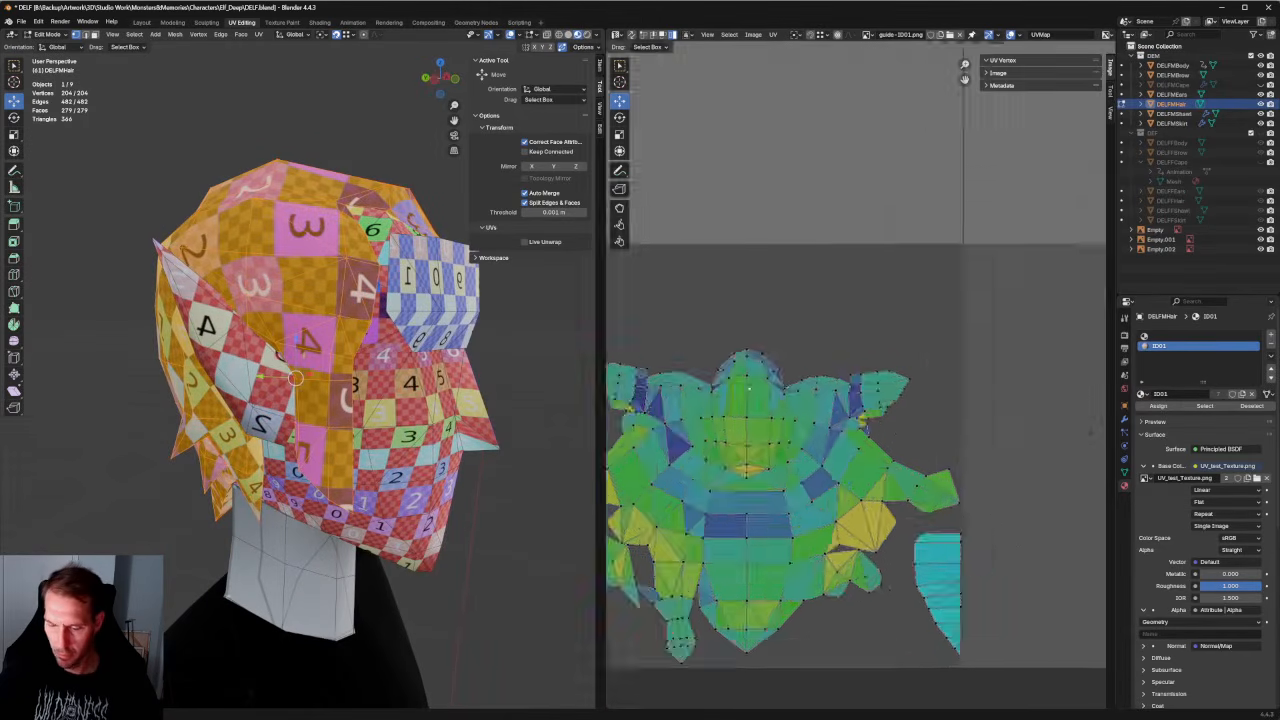
scroll(752, 384, down, 2)
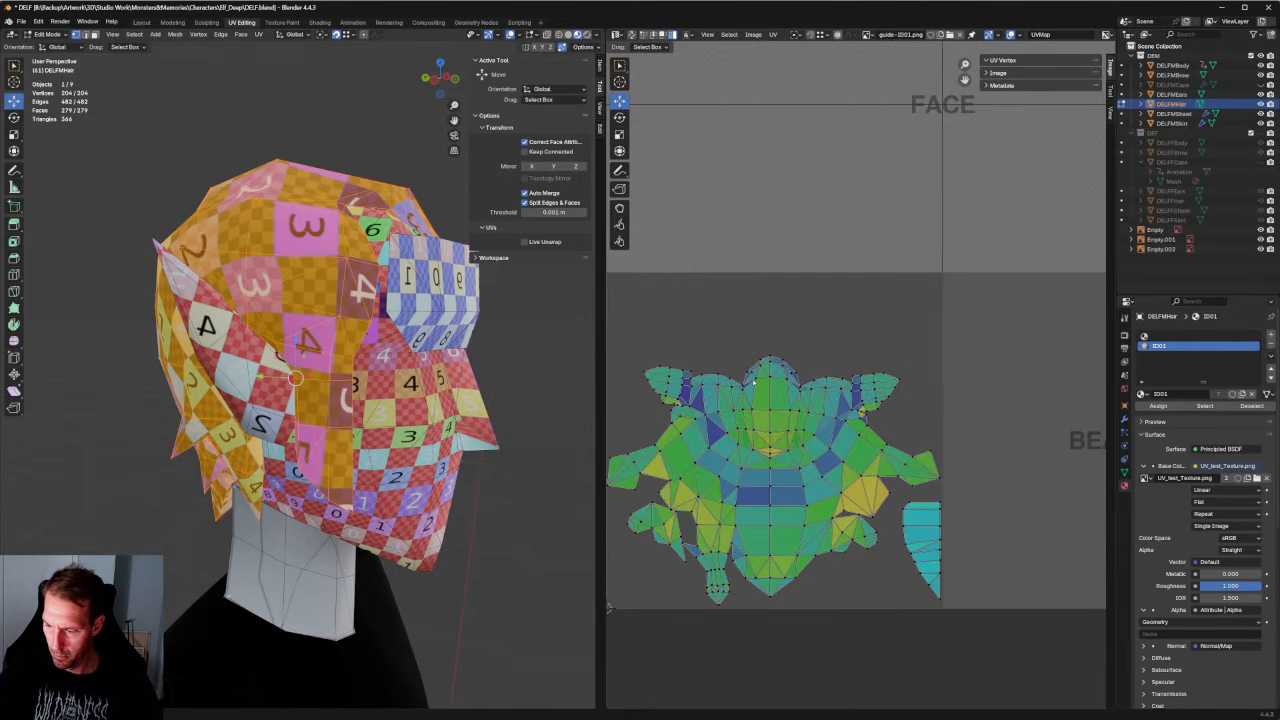
middle_drag(367, 296, 420, 400)
Move the hair island's upper band of vertices up along Y to stretch the section over the crown.
drag(922, 320, 634, 421)
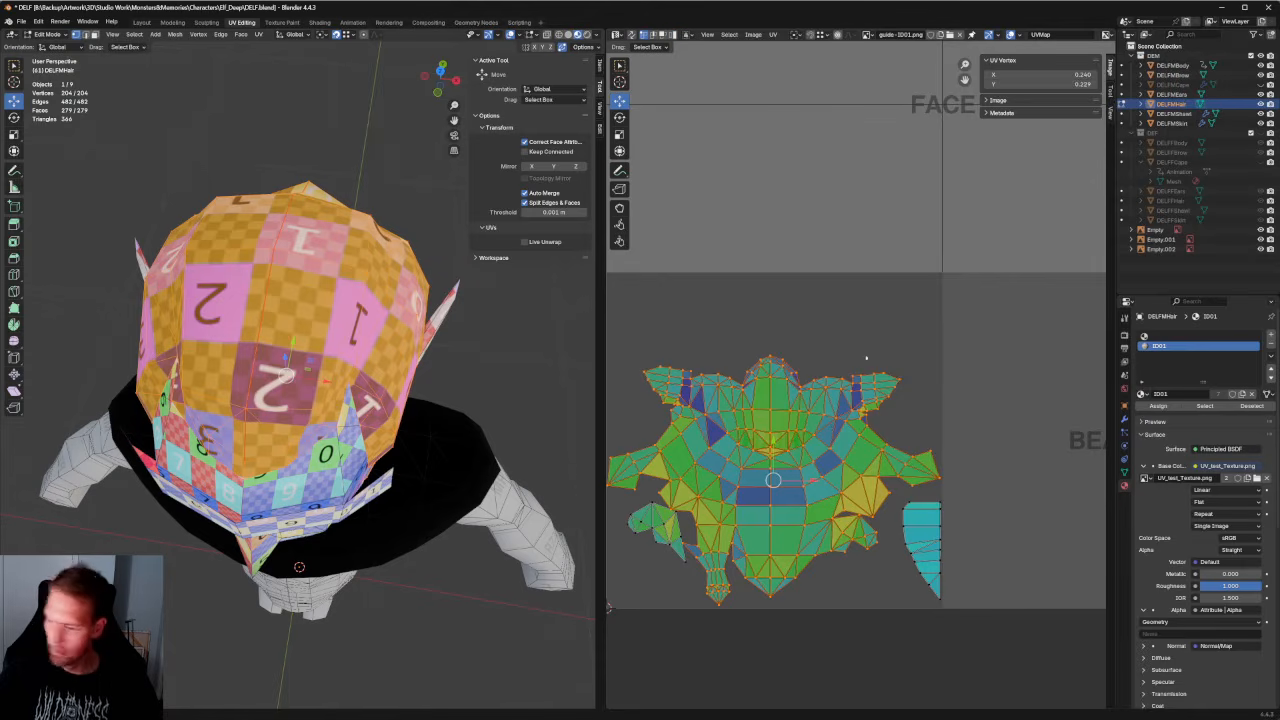
click(963, 320)
drag(964, 314, 639, 423)
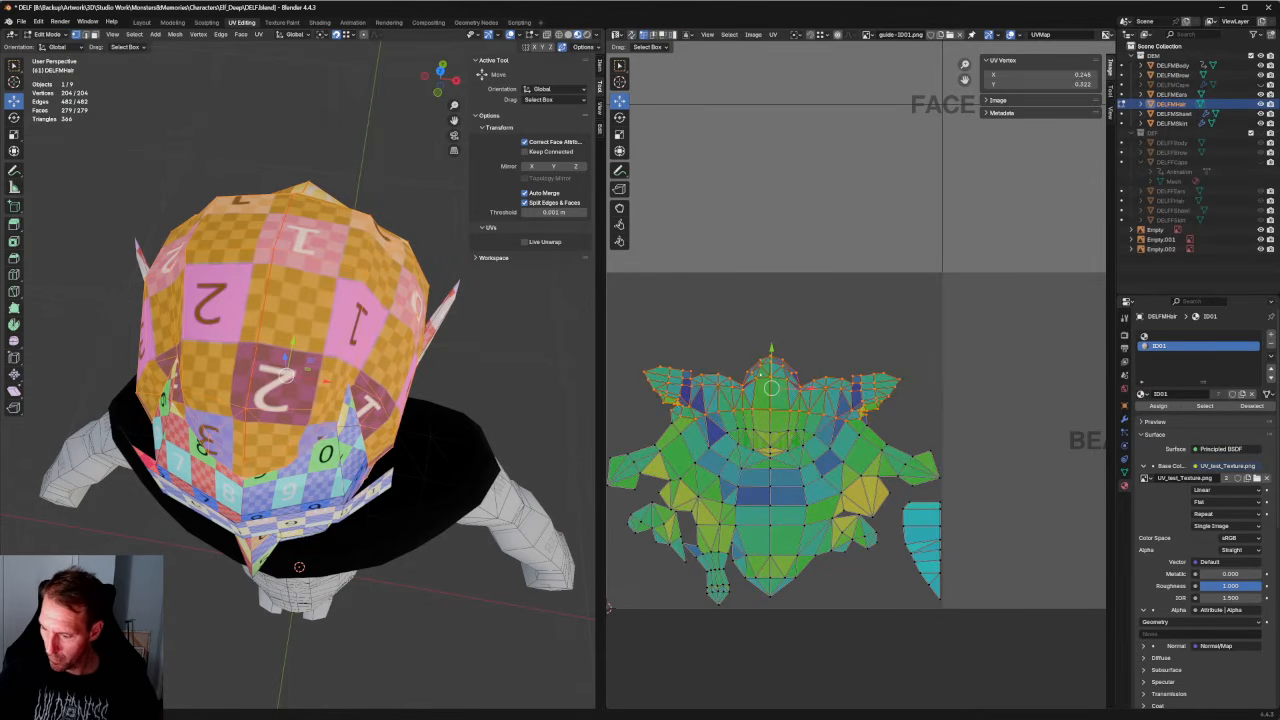
drag(773, 362, 778, 344)
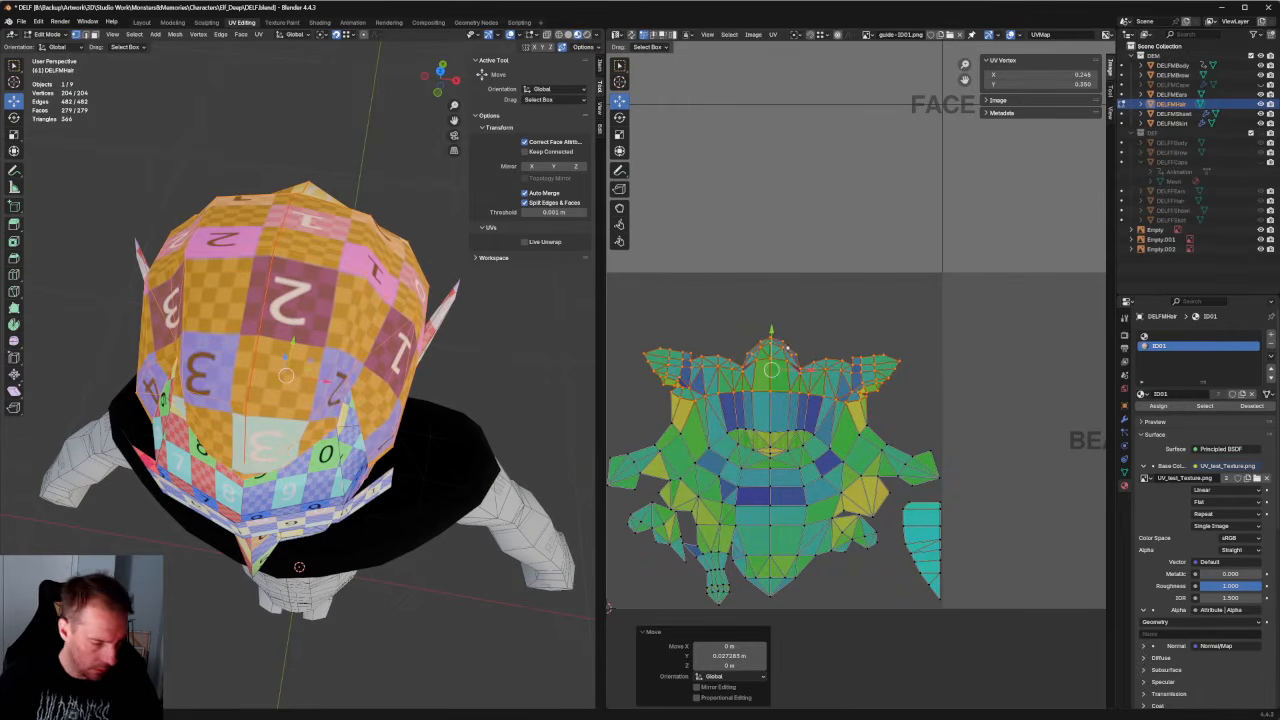
key(r)
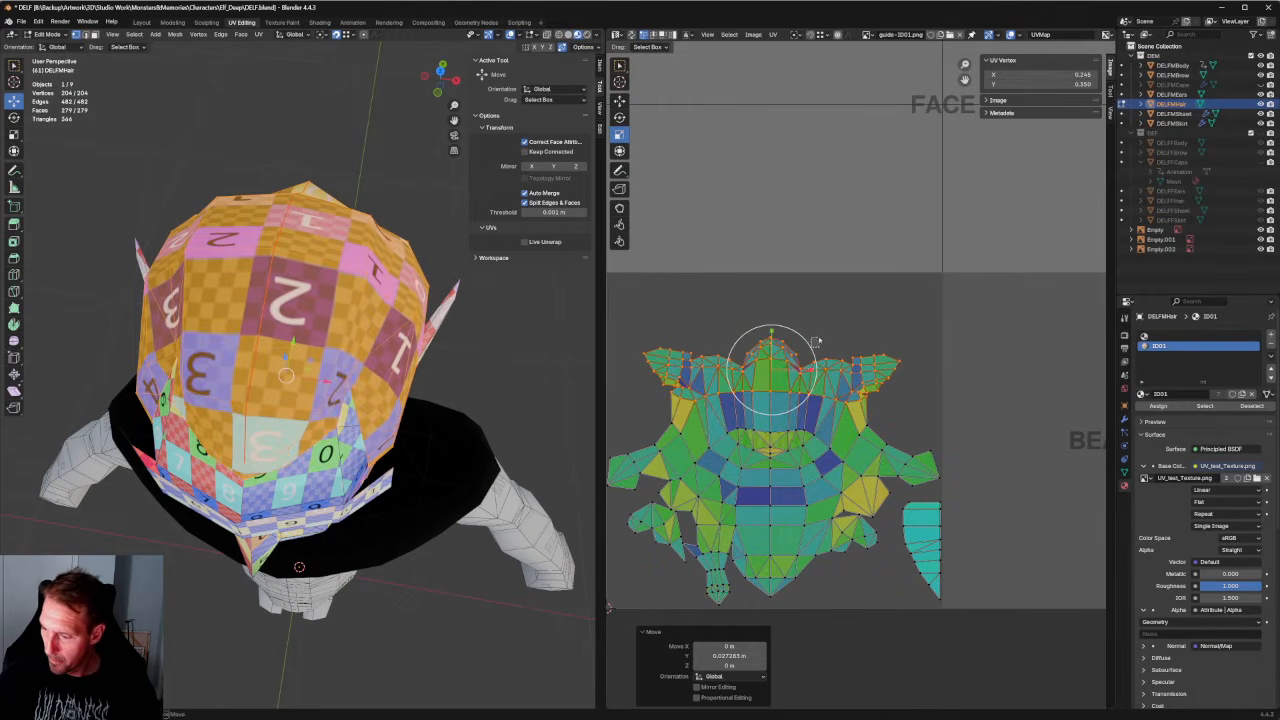
click(816, 342)
key(ctrl+z)
drag(818, 344, 773, 332)
Unwrap the vertices in the middle of the hair island, around the HAIR label, to even out the stretching.
middle_drag(843, 409, 853, 363)
scroll(853, 363, up, 2)
click(853, 363)
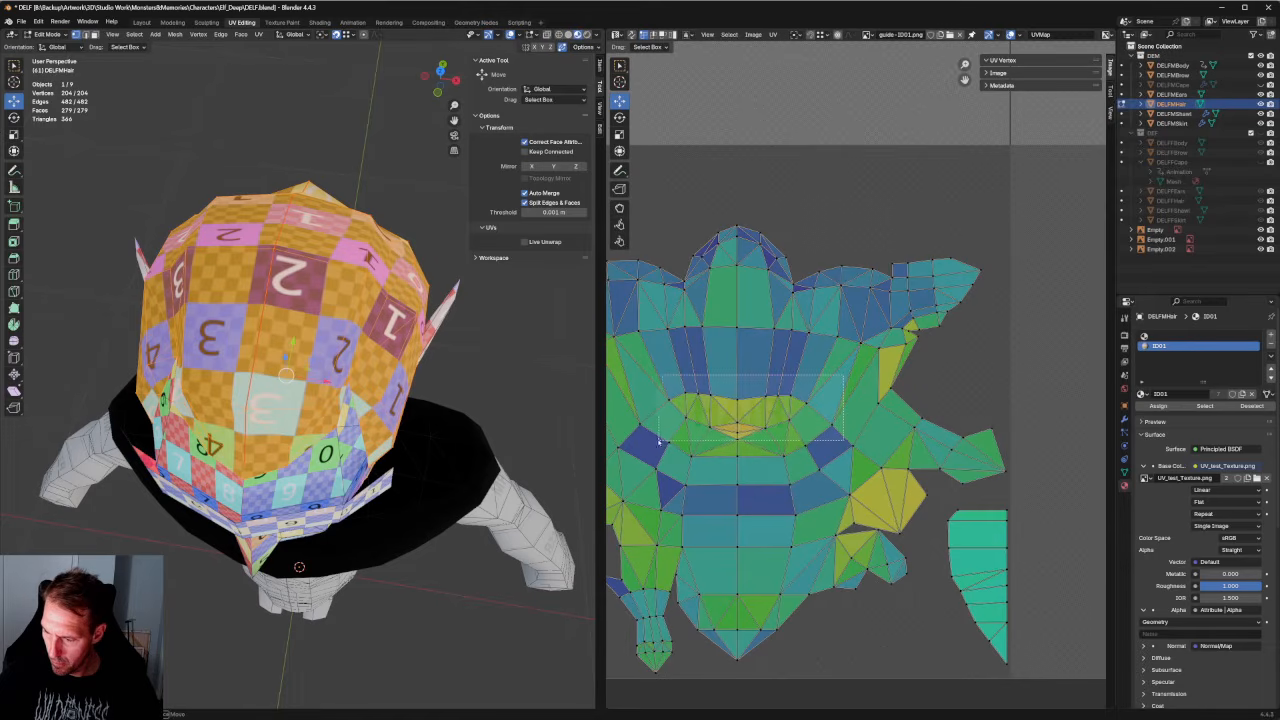
drag(655, 417, 655, 417)
key(u)
click(695, 339)
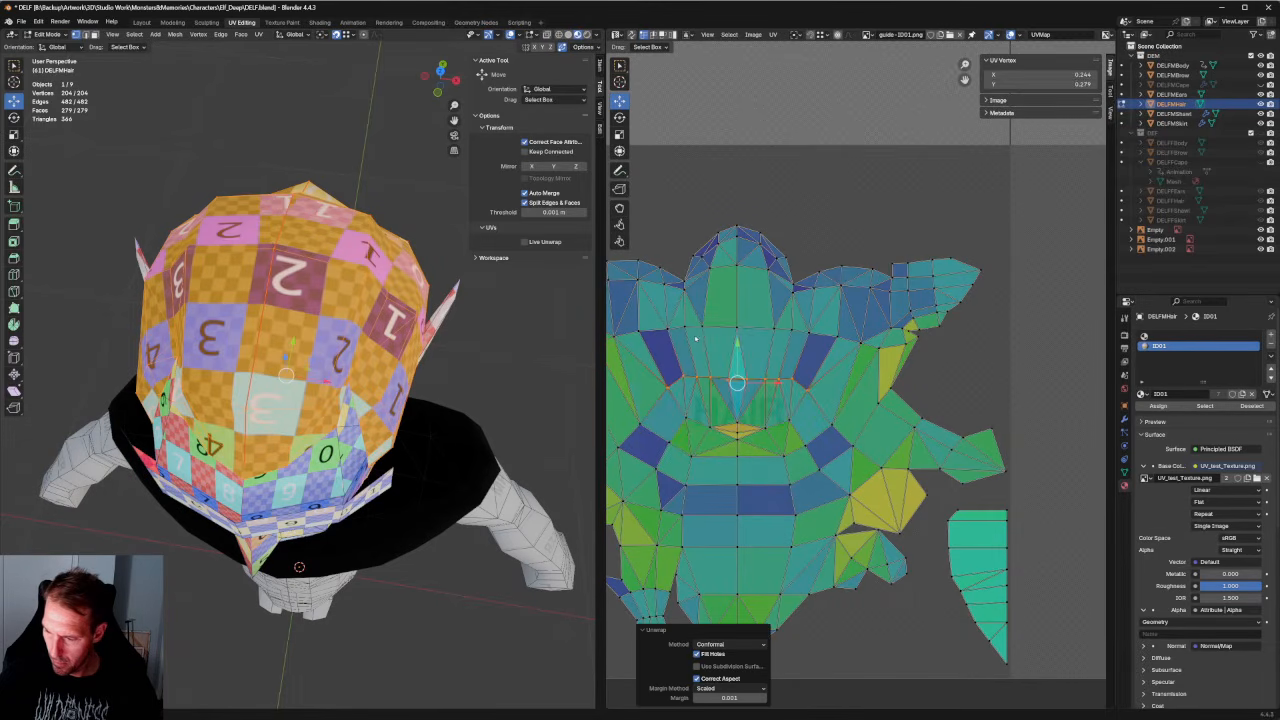
Align the central vertices of the re-unwrapped middle section vertically.
drag(760, 365, 726, 398)
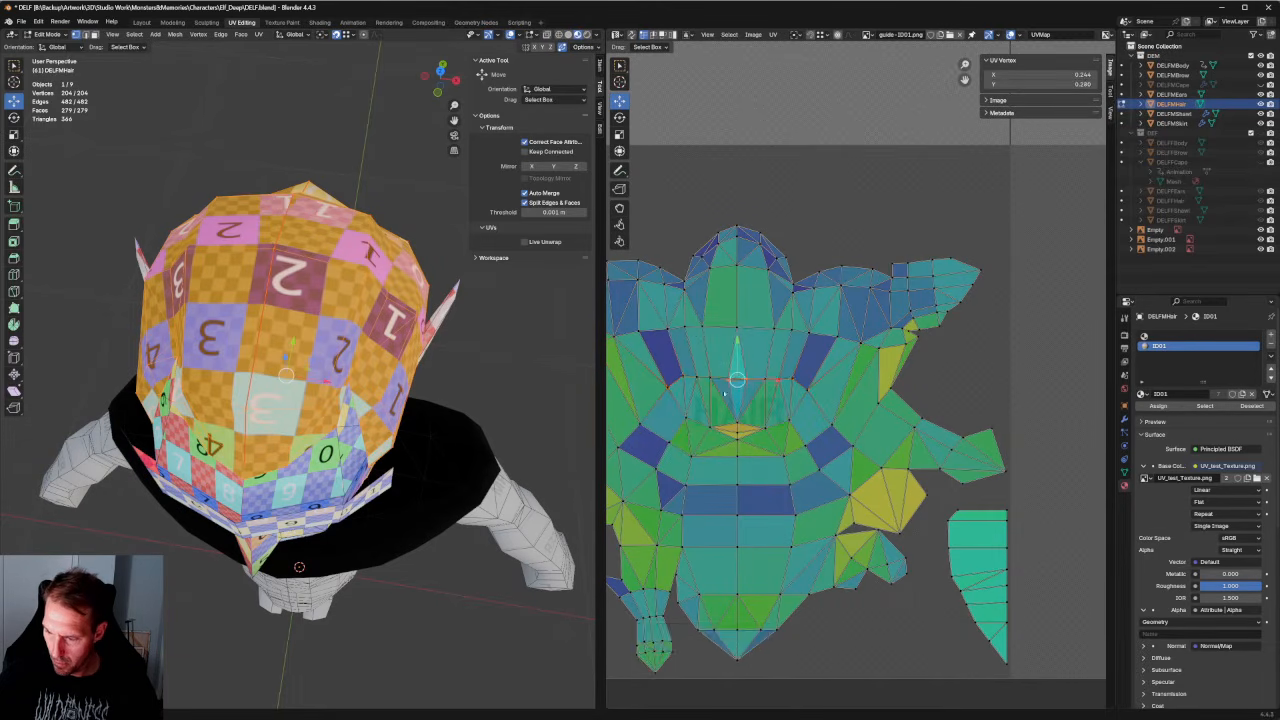
key(shift+w)
key(v)
middle_drag(430, 340, 424, 386)
scroll(861, 382, down, 2)
shift+middle_drag(784, 338, 823, 344)
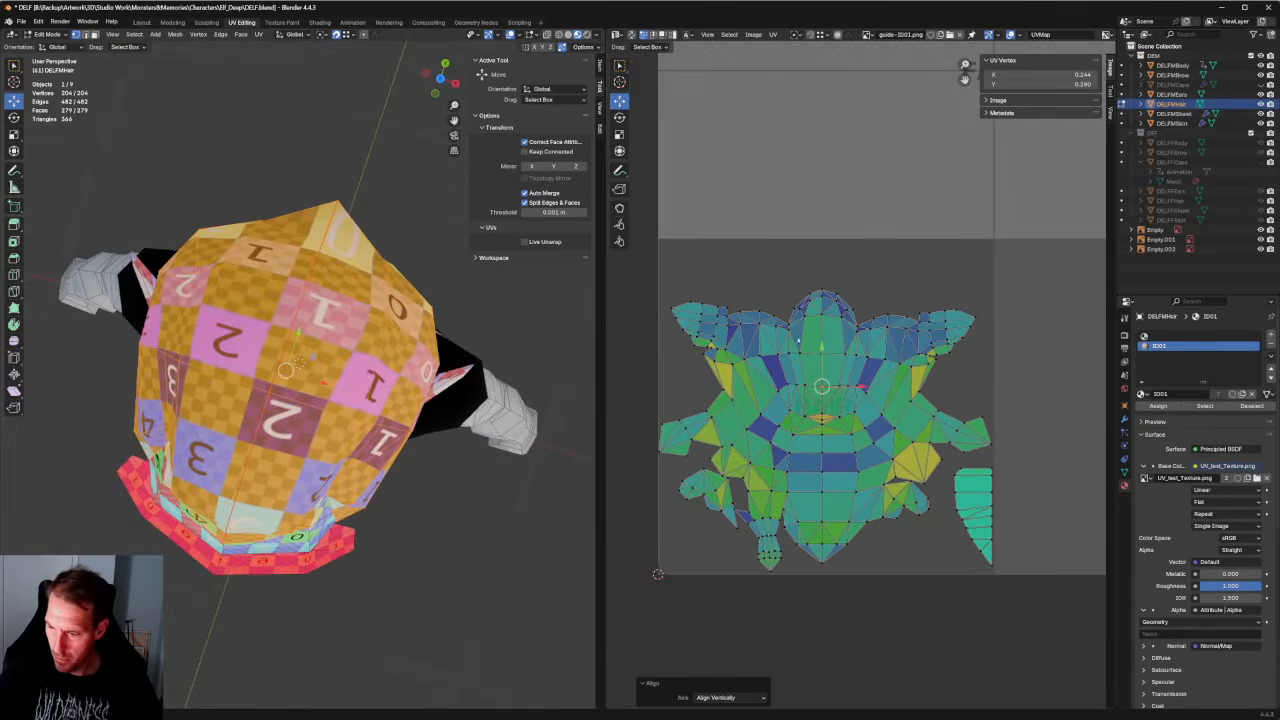
middle_drag(540, 325, 457, 249)
Unwrap the vertex groups on both sides of centre in the row just above the HAIR label.
click(866, 273)
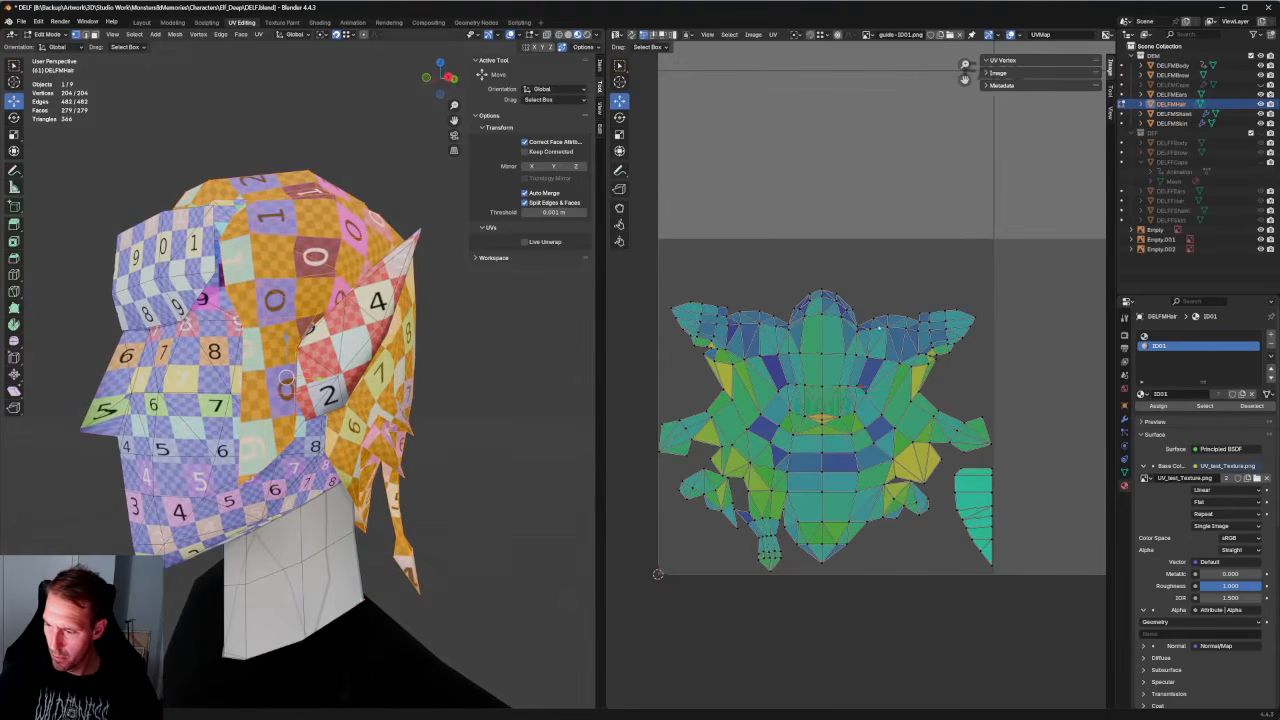
scroll(850, 345, up, 4)
drag(645, 437, 648, 435)
right_click(701, 405)
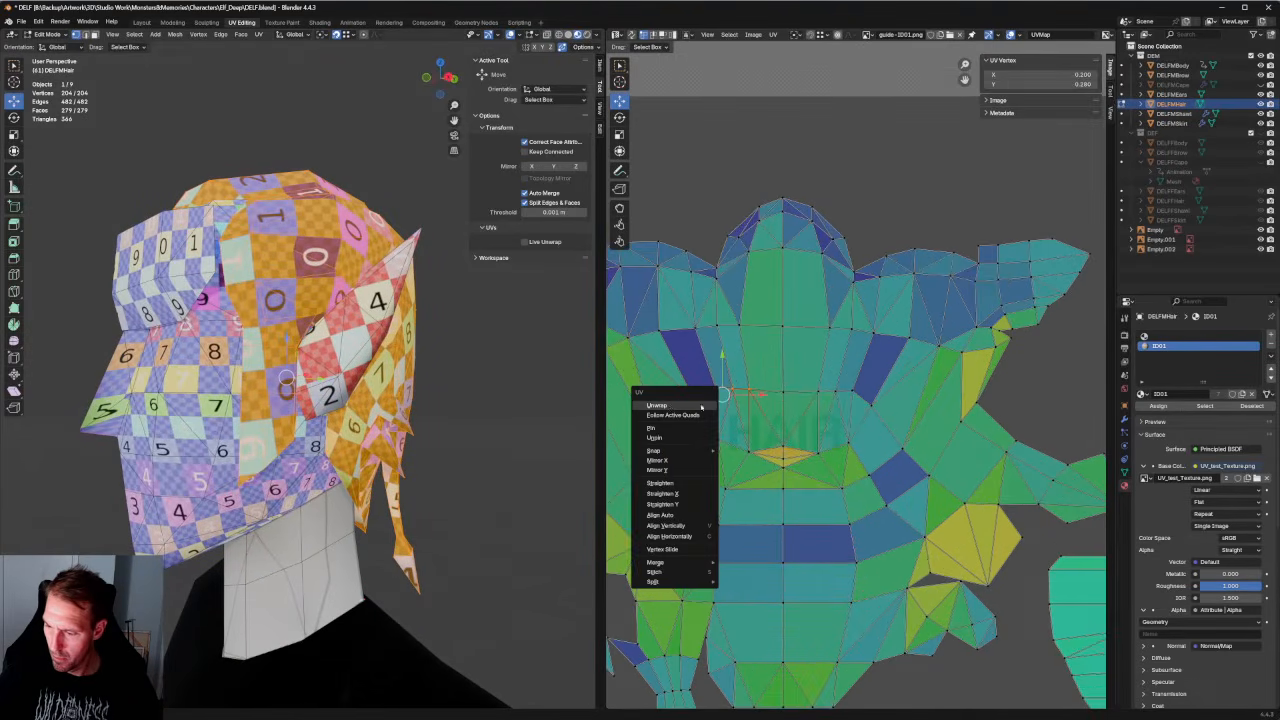
click(671, 405)
click(846, 398)
right_click(838, 402)
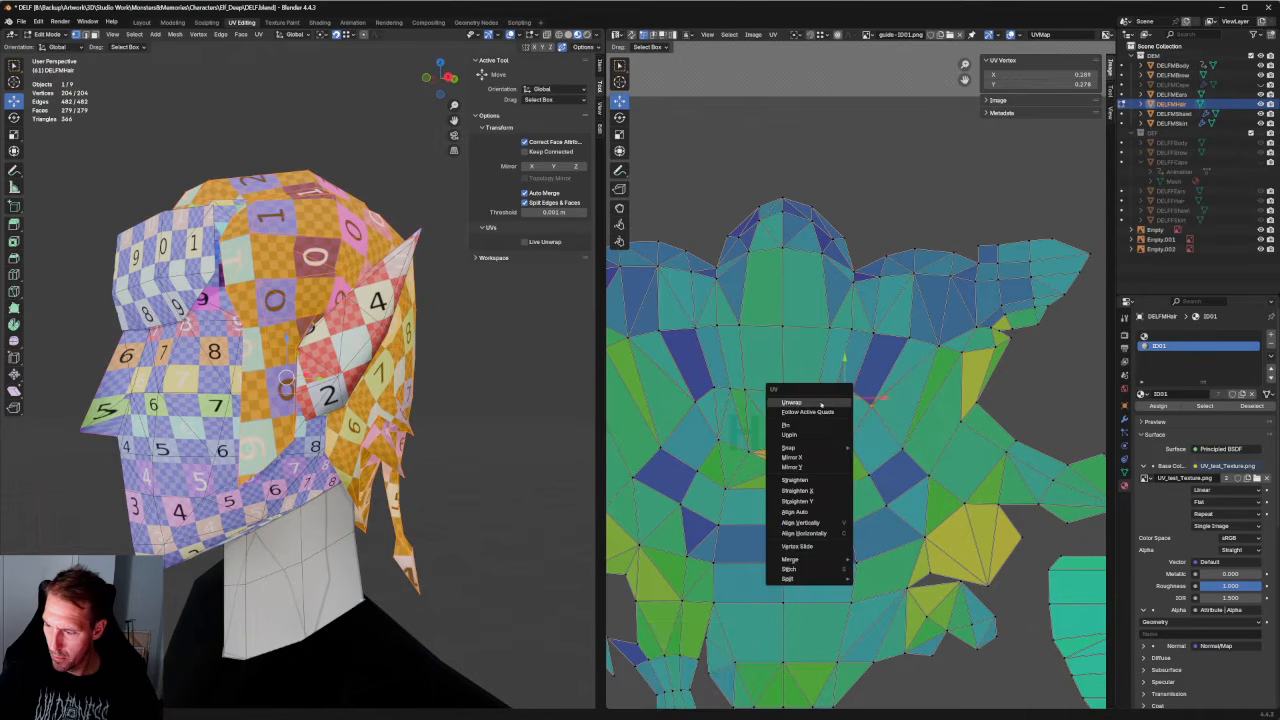
click(792, 405)
Unwrap the right and left vertices of the next row up in the hair island.
drag(817, 366, 817, 366)
right_click(838, 342)
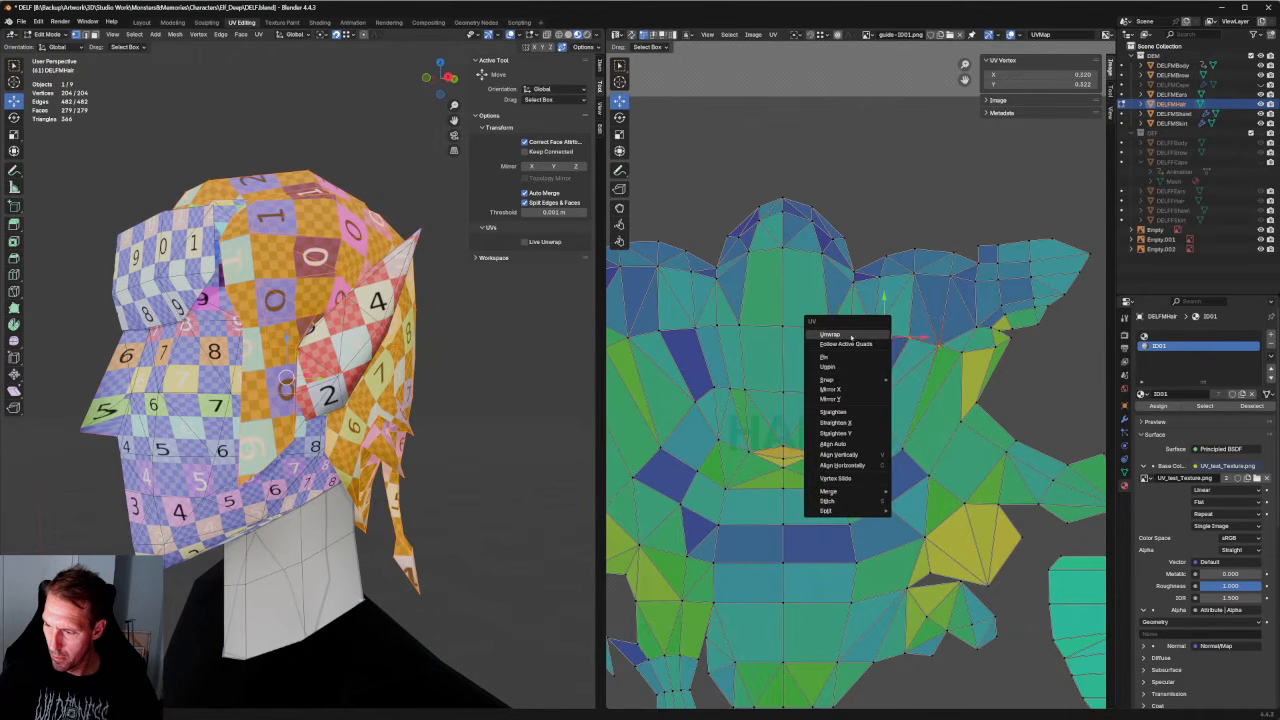
click(832, 342)
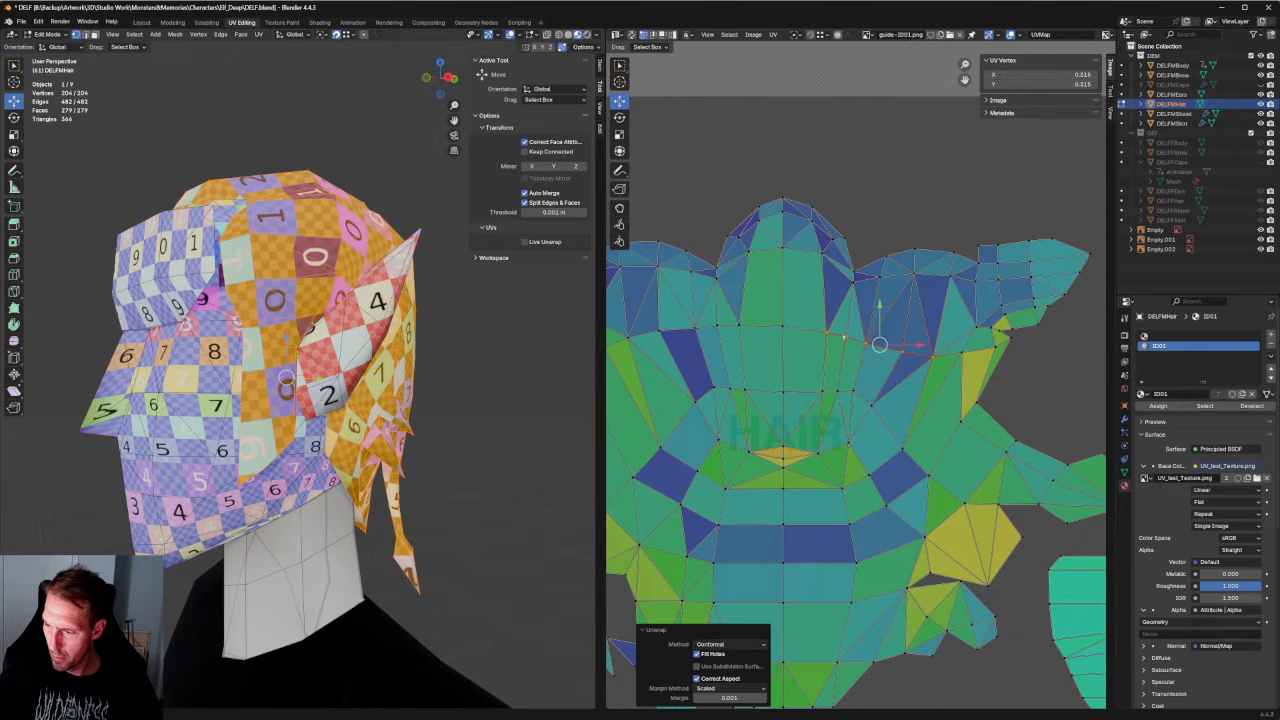
drag(628, 362, 628, 362)
right_click(630, 360)
click(632, 358)
Nudge the centre vertex of that upper row slightly down along Y.
drag(810, 305, 764, 340)
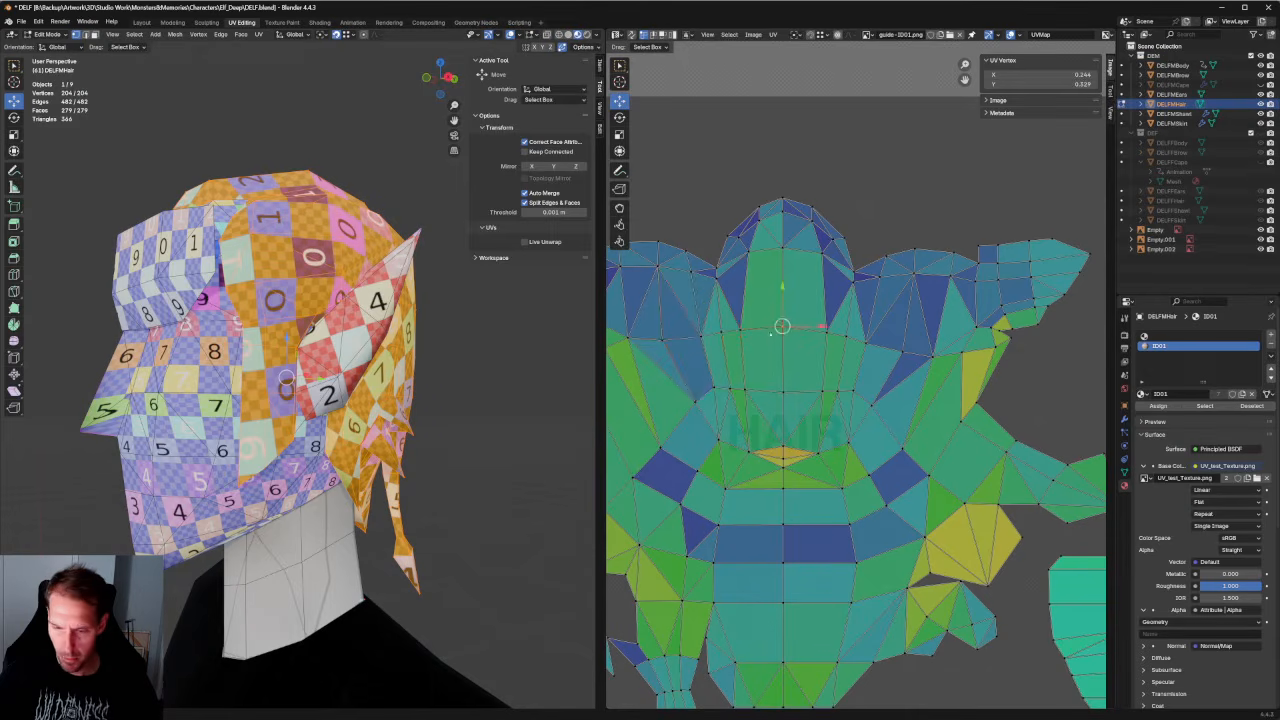
drag(783, 291, 783, 296)
click(853, 281)
Unwrap the vertices on the hair island's upper left side, beneath the outer left strand, in two overlapping selections.
scroll(811, 346, down, 2)
middle_drag(811, 346, 845, 357)
drag(787, 355, 686, 390)
right_click(700, 382)
click(712, 392)
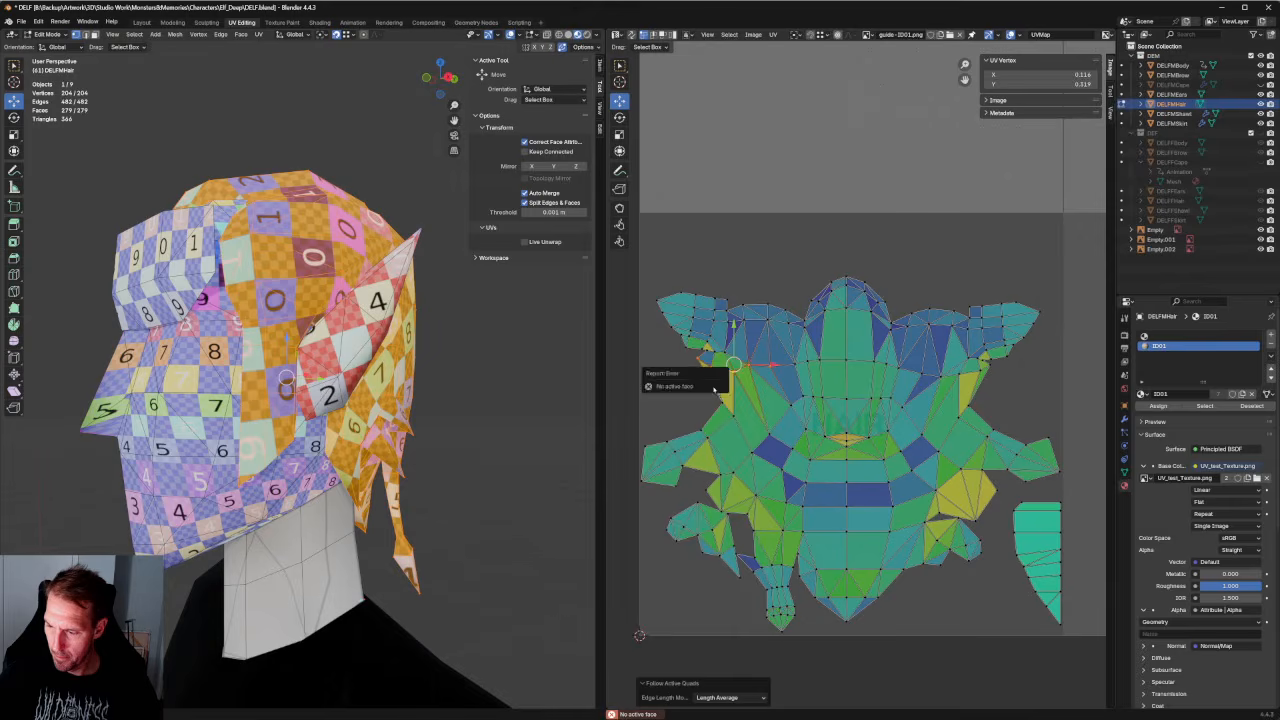
right_click(741, 377)
click(728, 367)
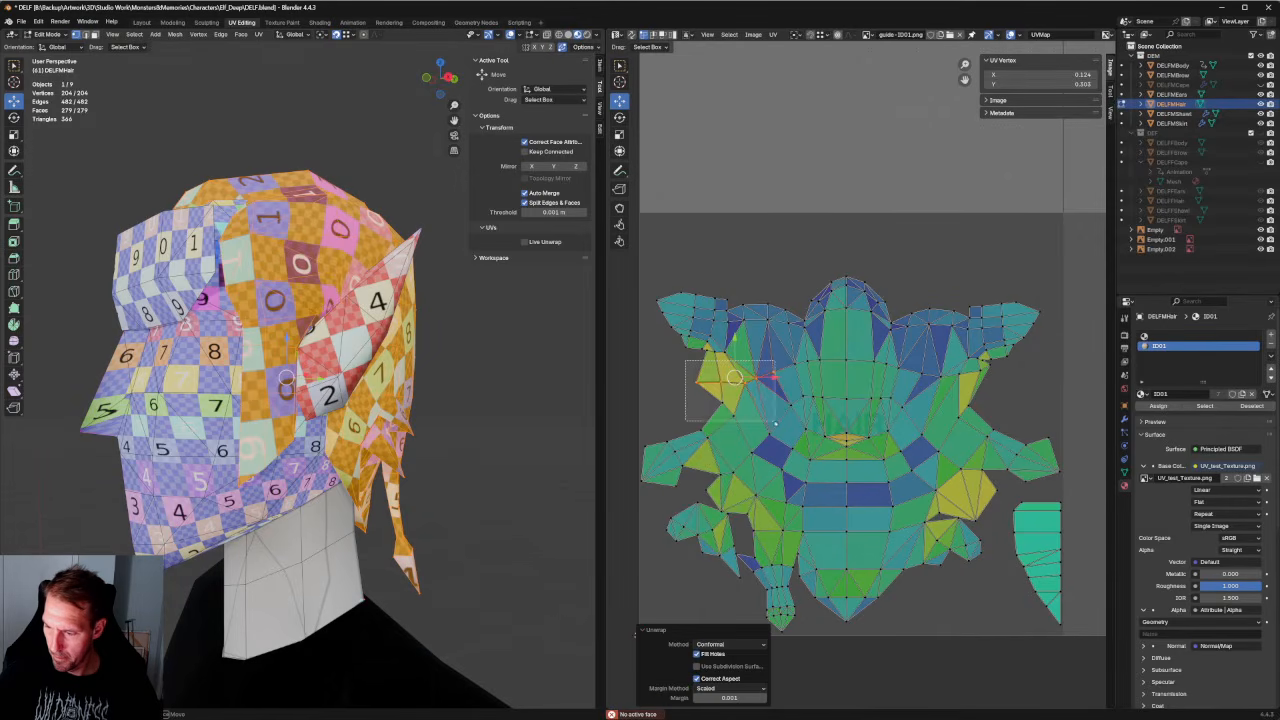
drag(775, 423, 775, 423)
right_click(745, 410)
click(746, 408)
scroll(1065, 358, up, 2)
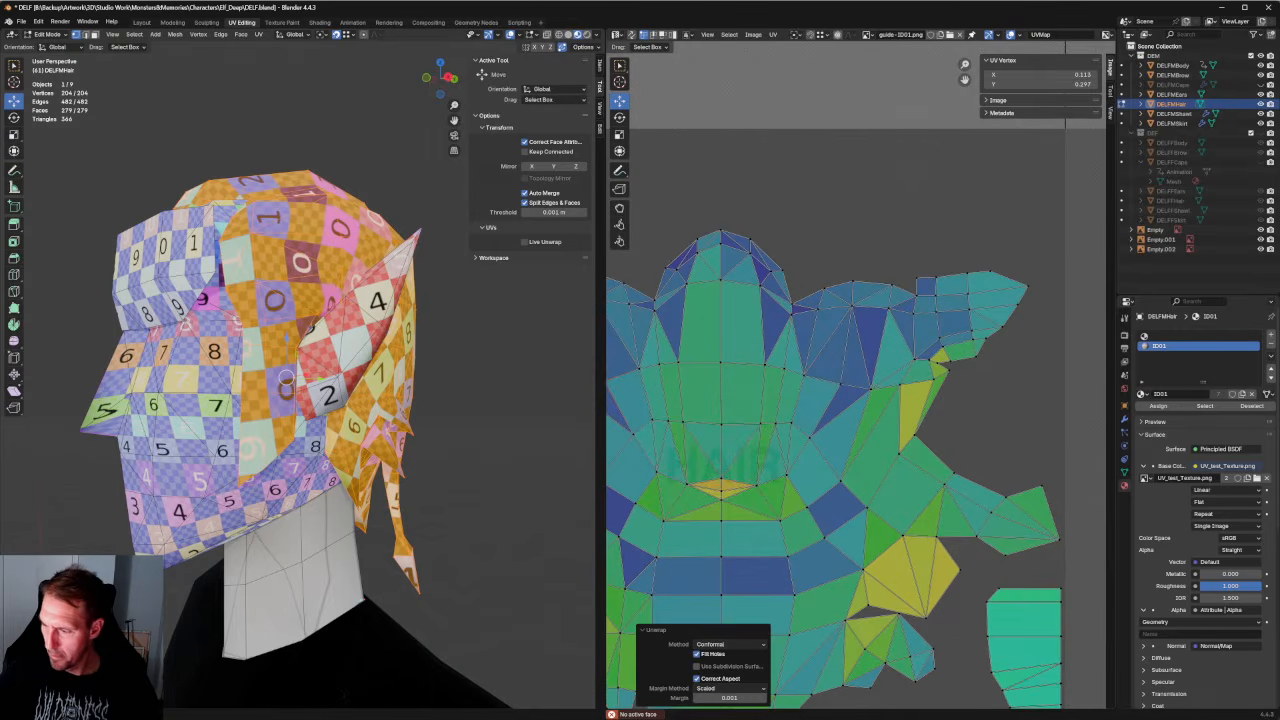
Unwrap the vertices on the hair island's upper right side, beneath the outer right strand.
drag(932, 374, 930, 378)
right_click(904, 452)
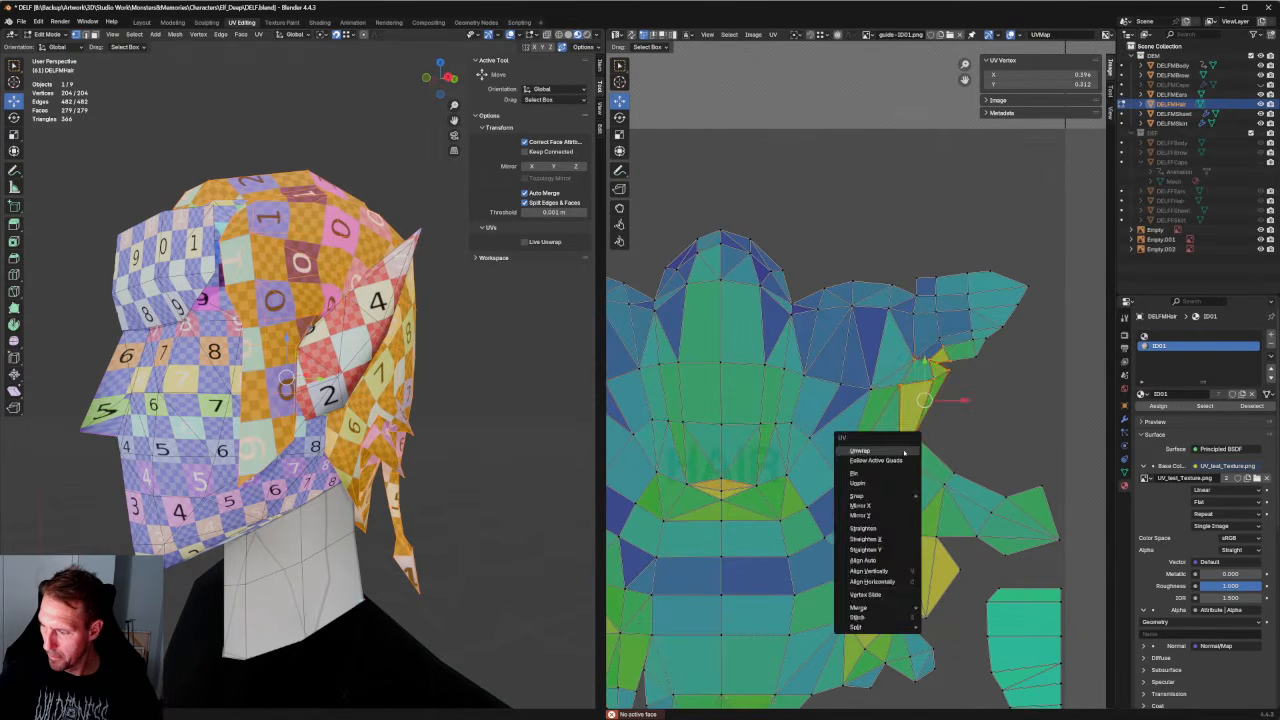
click(860, 451)
key(Home)
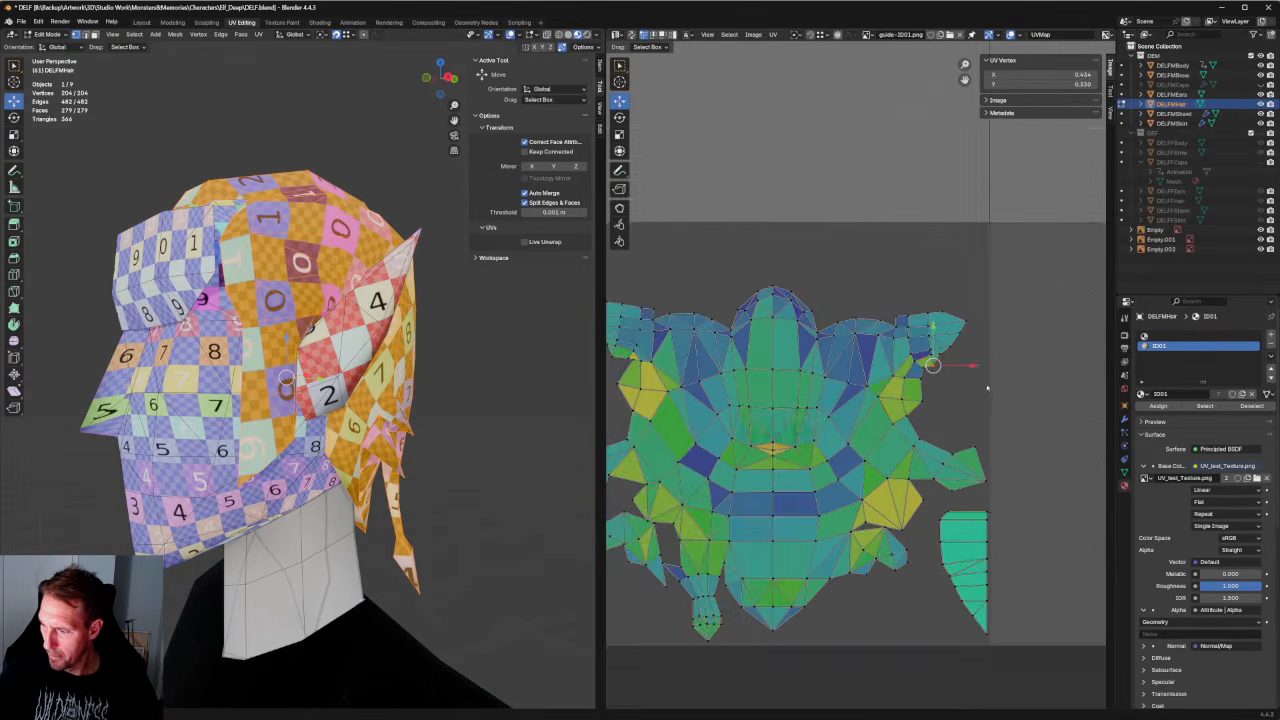
Unwrap the matching vertices on the hair island's upper left side, where the outer left strand joins, and clear the selection.
scroll(677, 645, up, 1)
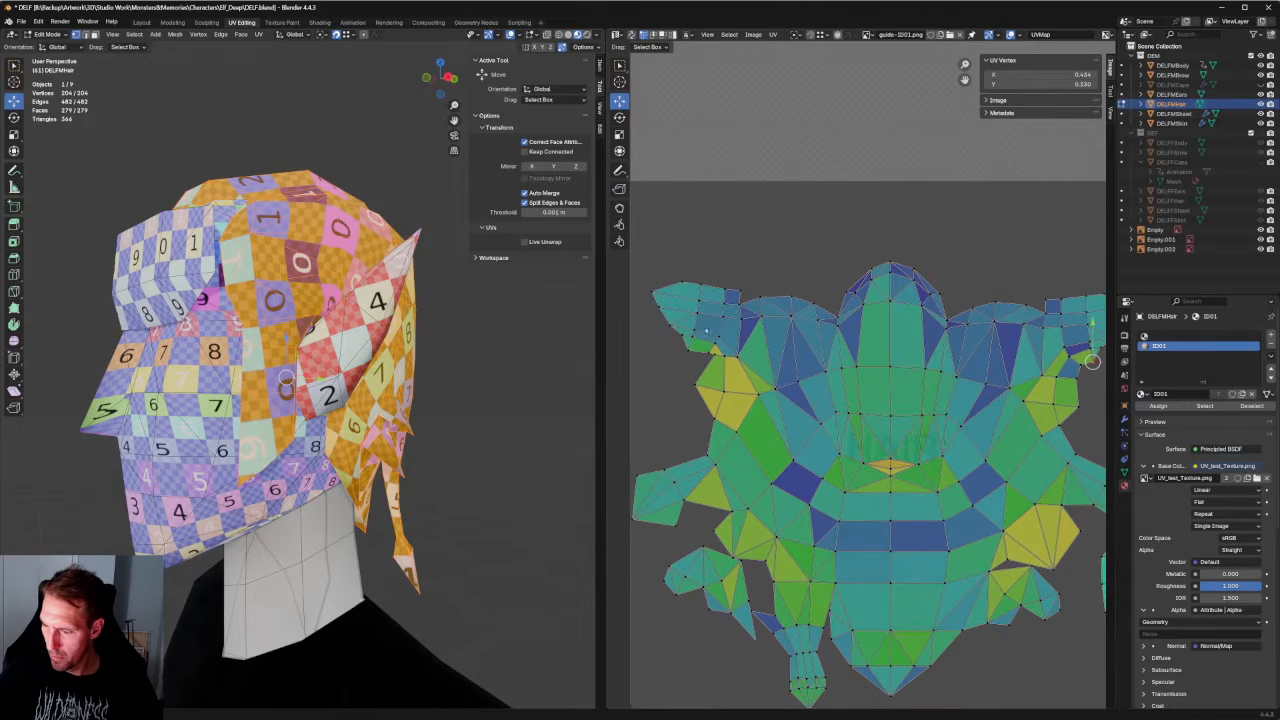
drag(764, 450, 765, 451)
right_click(742, 378)
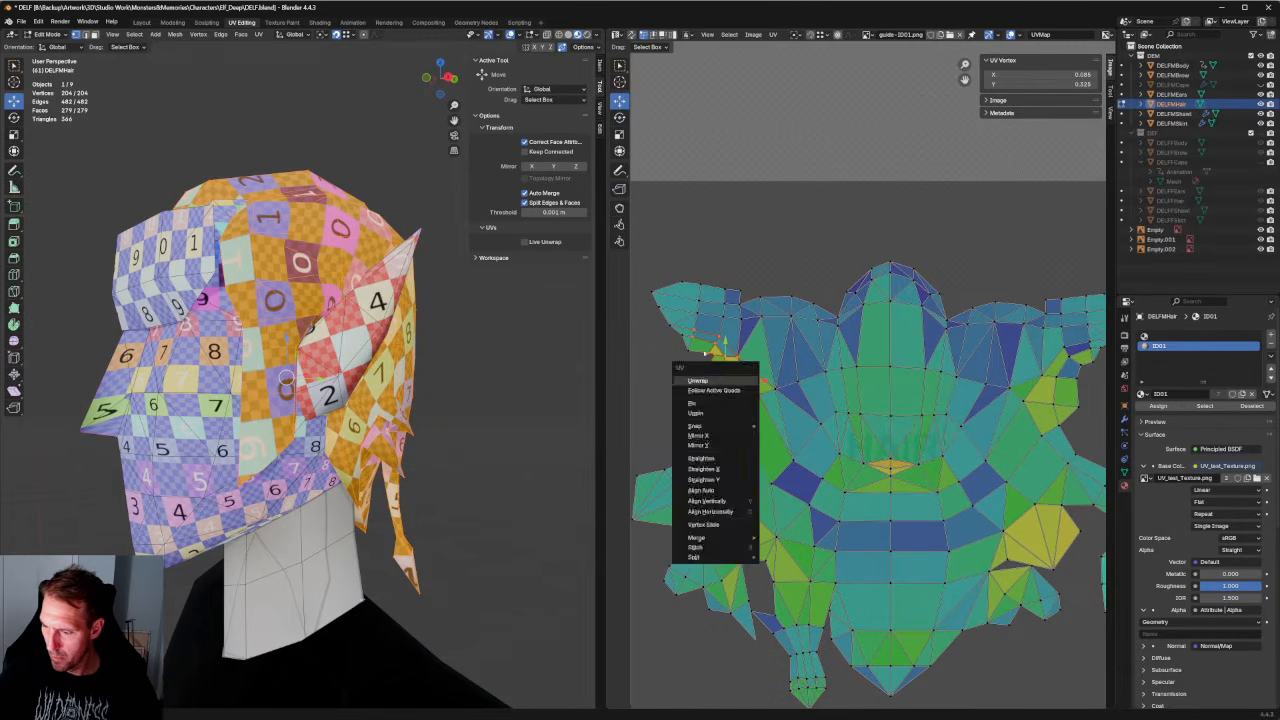
key(u)
click(722, 393)
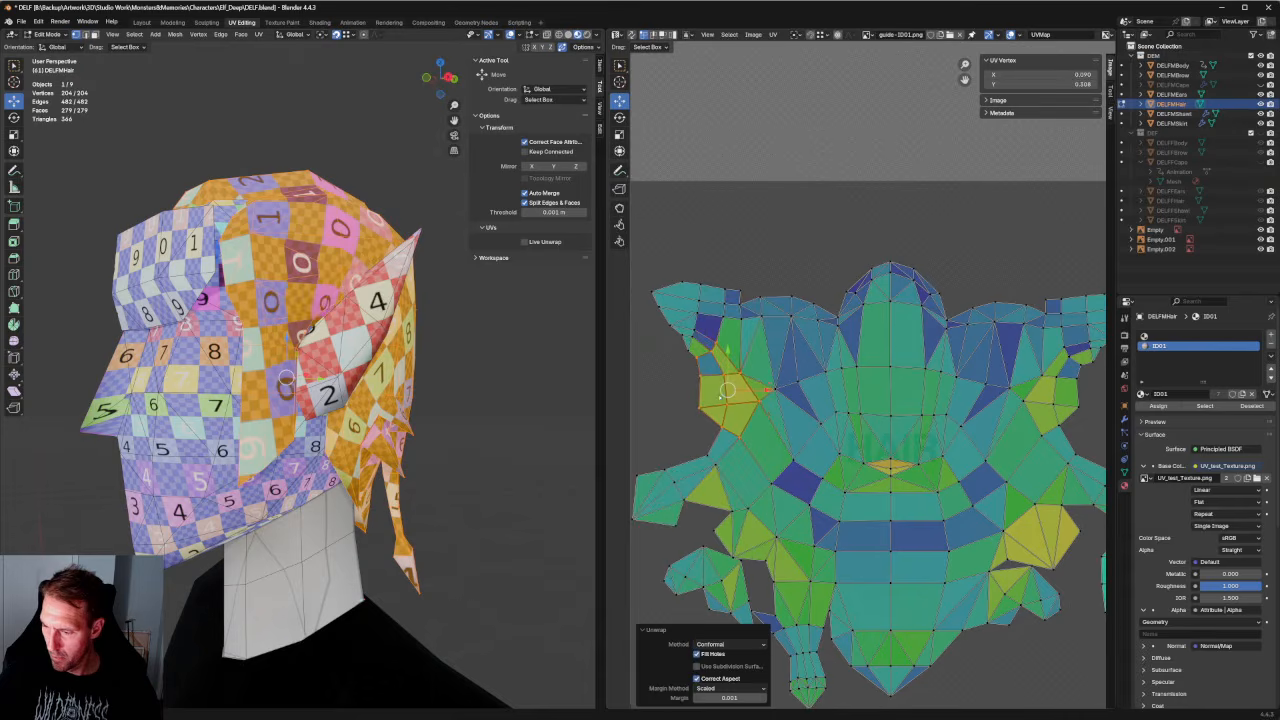
key(alt+a)
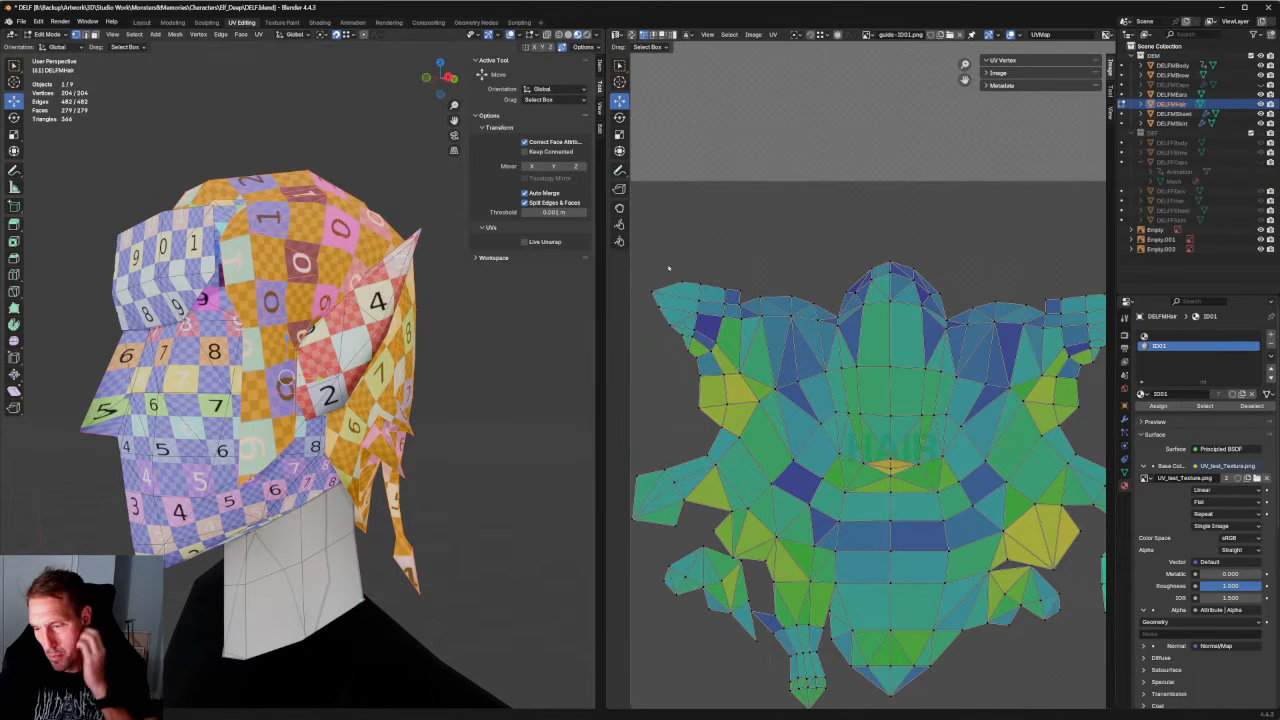
Try to unwrap the outer left strand and the outer right strand at the hair island's upper corners.
scroll(715, 275, down, 2)
drag(715, 275, 790, 372)
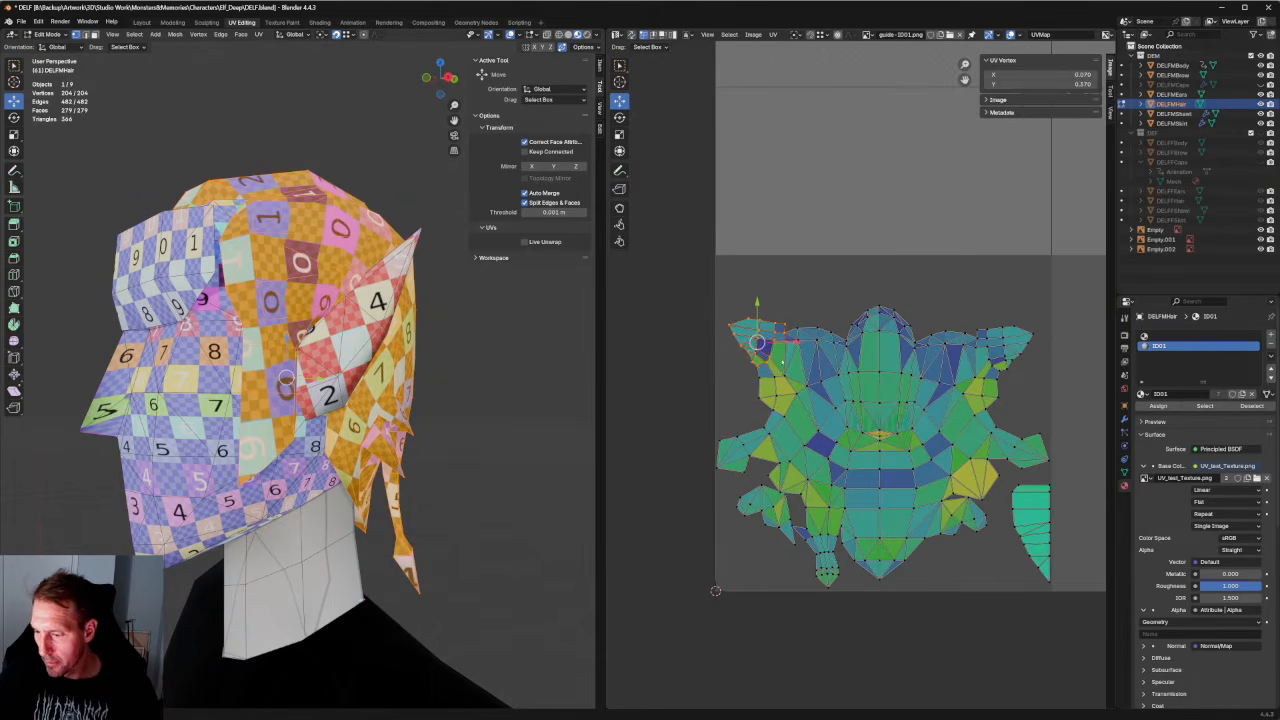
key(u)
click(742, 350)
middle_drag(1055, 292, 985, 309)
drag(985, 309, 899, 393)
key(u)
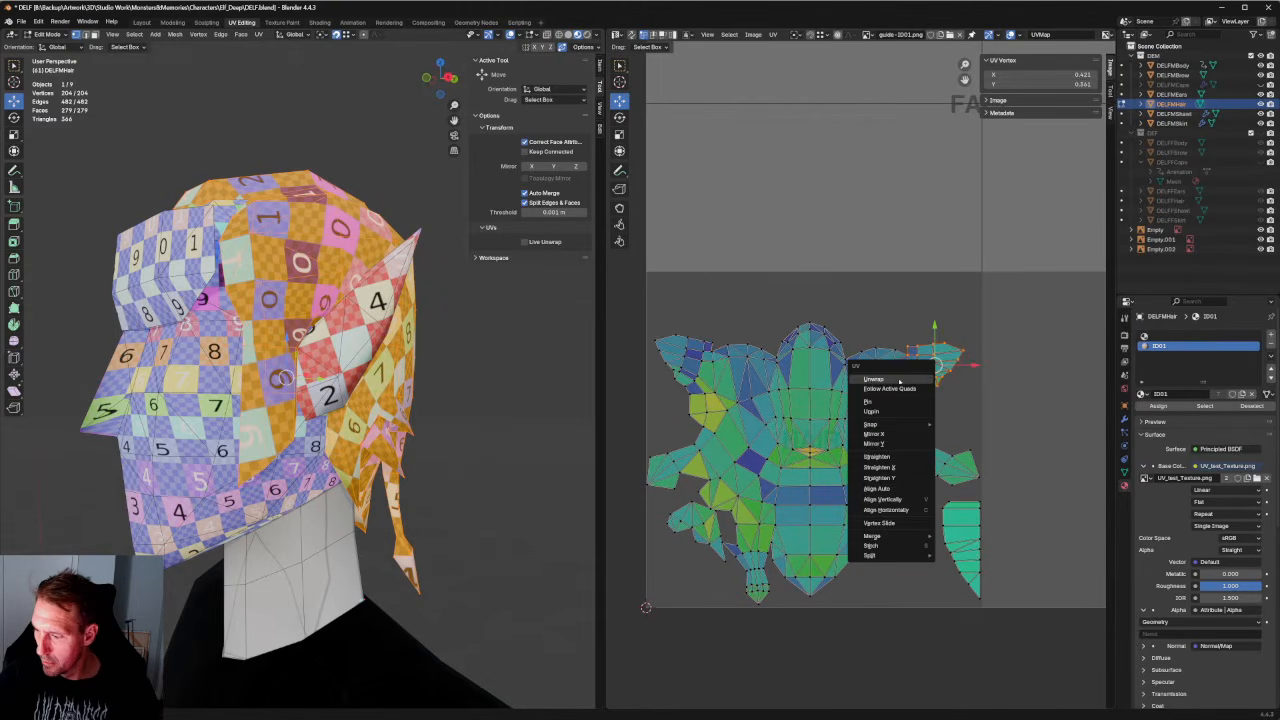
click(899, 381)
click(687, 358)
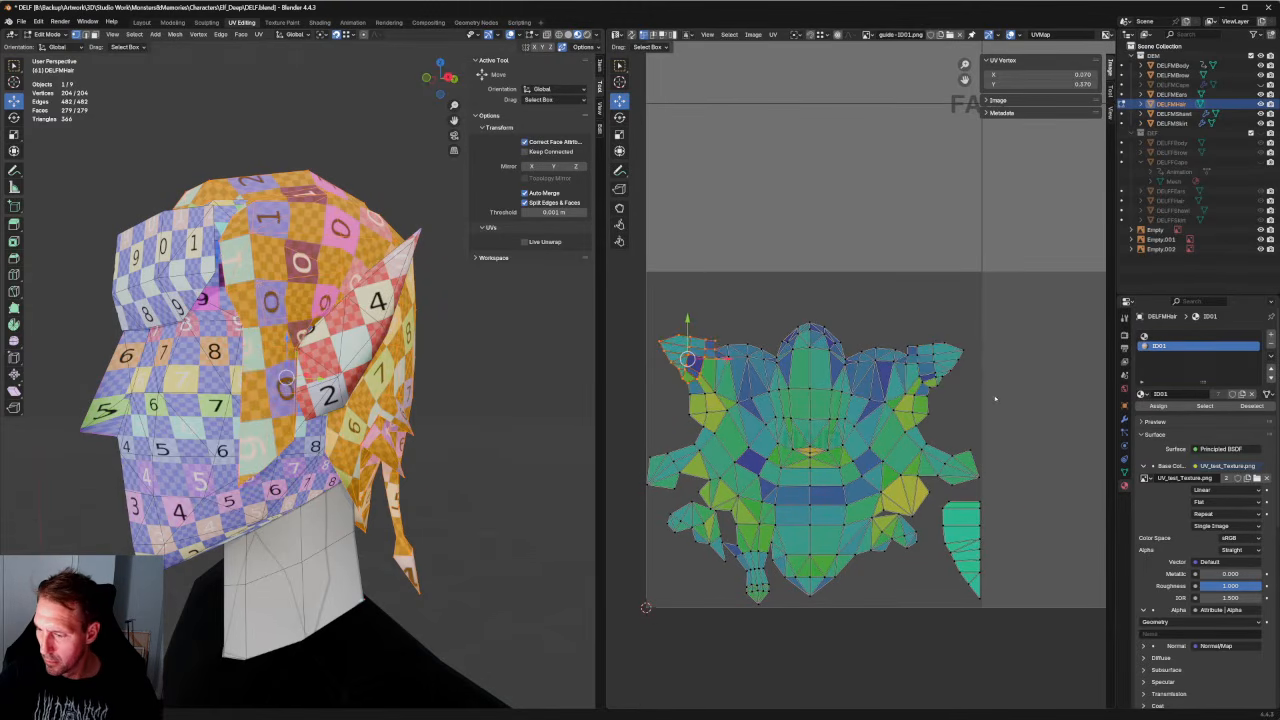
Try an unwrap of the rounded top of the hair island's crown section, undo it and clear the selection.
click(849, 334)
drag(857, 300, 768, 374)
scroll(768, 374, up, 4)
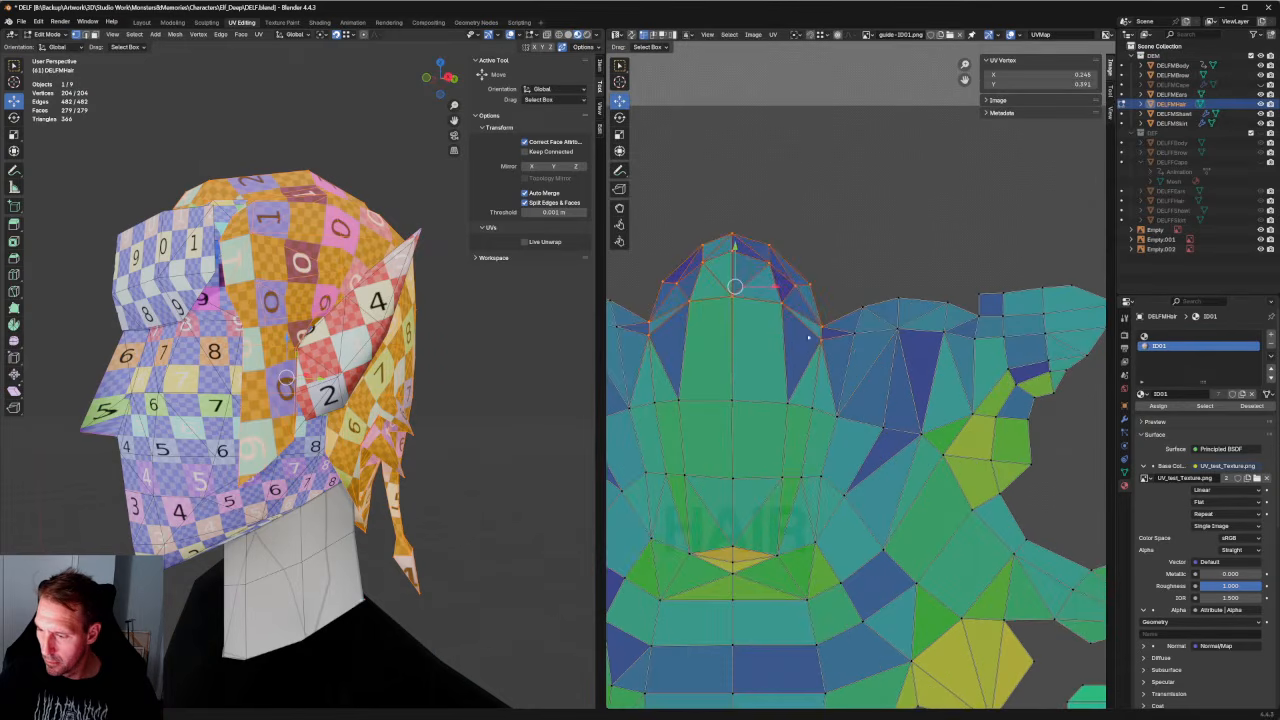
key(u)
click(730, 288)
key(ctrl+z)
click(851, 223)
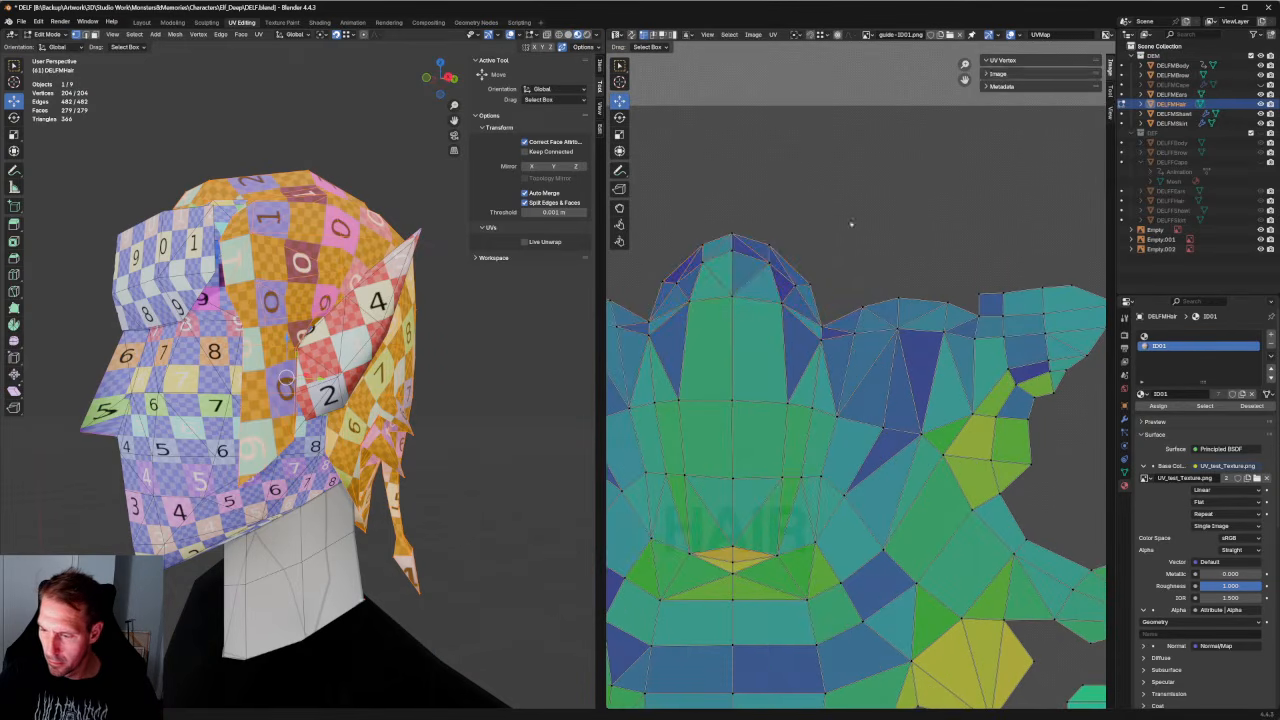
scroll(790, 284, down, 4)
scroll(760, 284, up, 3)
drag(689, 243, 720, 264)
click(937, 286)
key(Home)
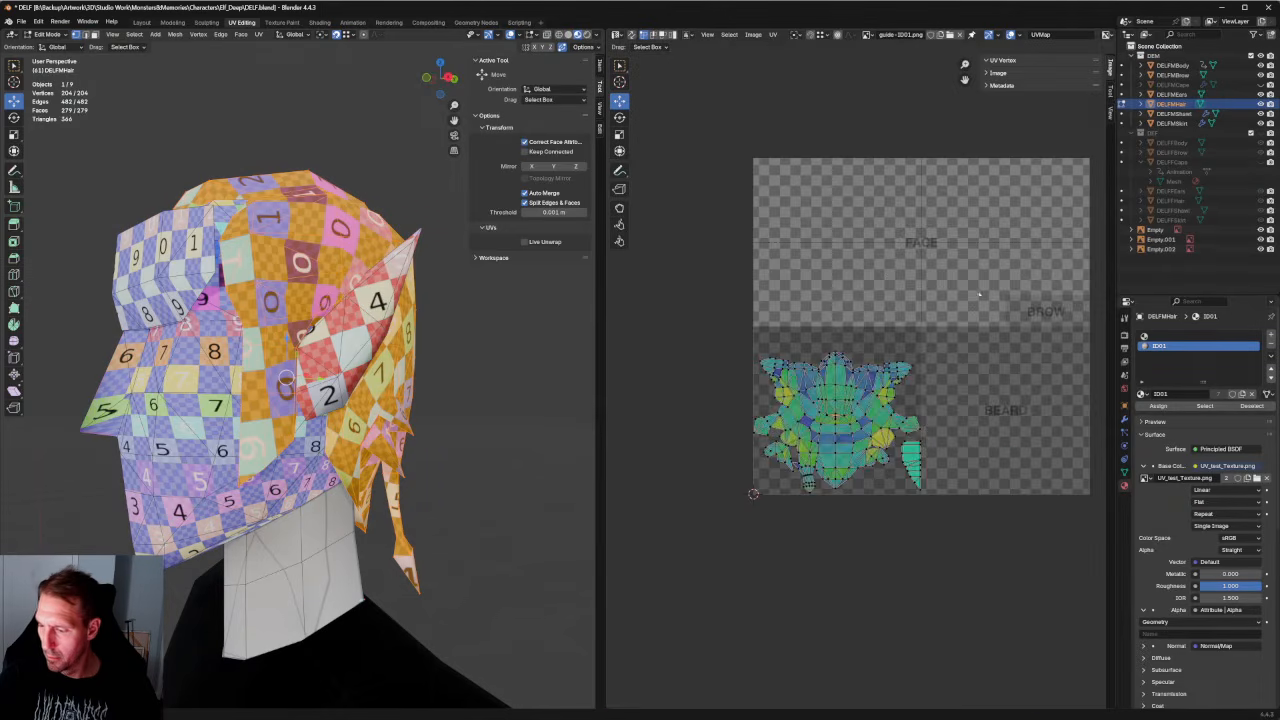
scroll(864, 390, up, 4)
scroll(905, 420, down, 2)
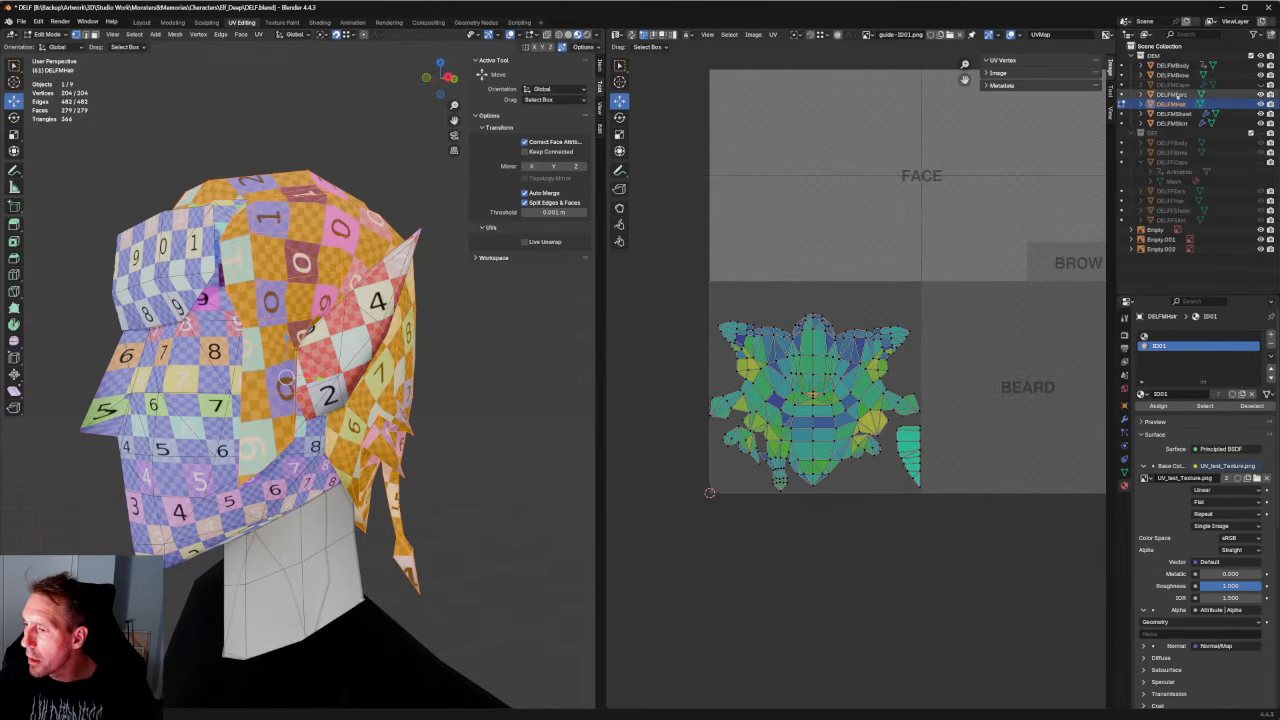
Unhide DELFMCape, switch editing to it and select its entire mesh.
click(1171, 85)
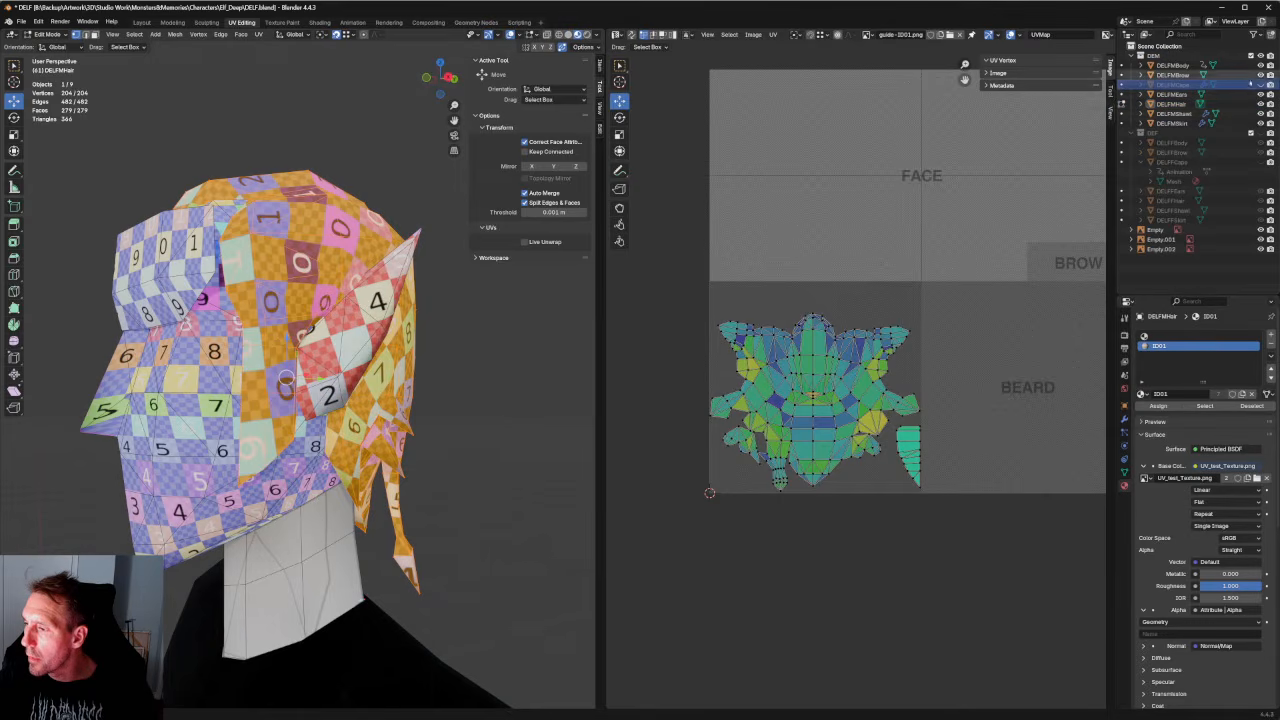
click(1124, 85)
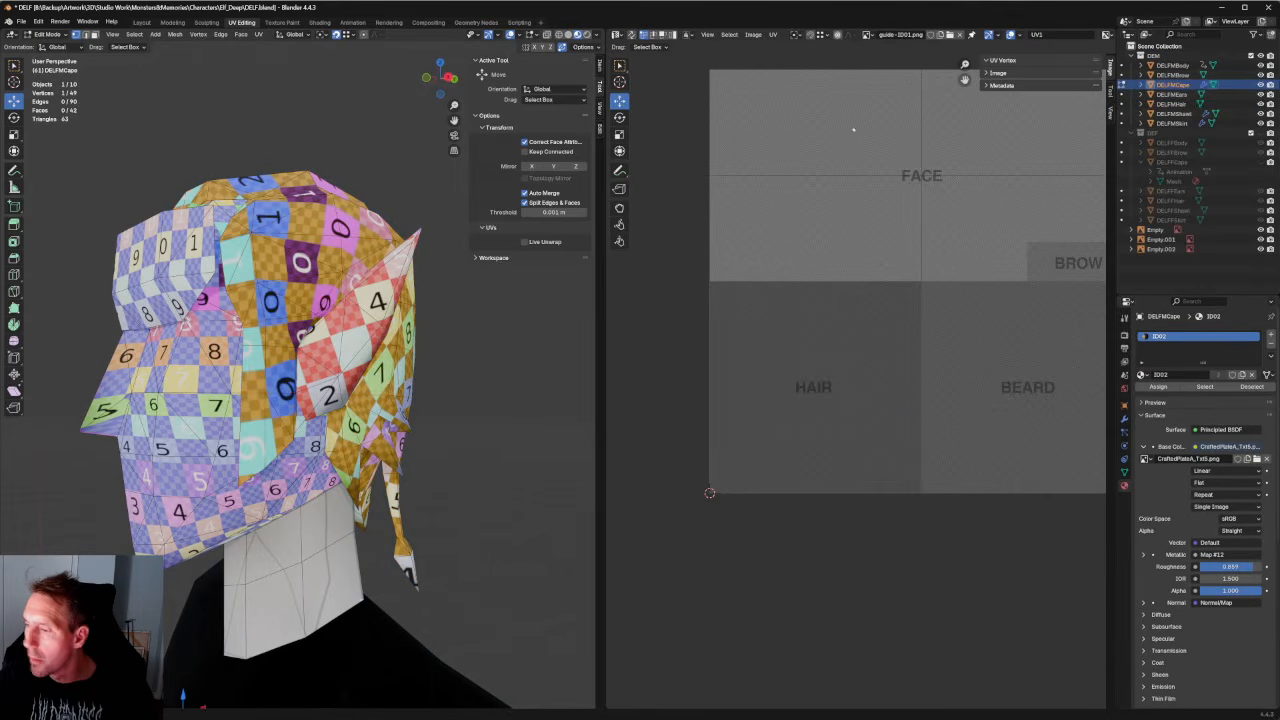
click(478, 319)
scroll(490, 320, down, 12)
middle_drag(477, 348, 383, 312)
scroll(397, 307, up, 5)
key(a)
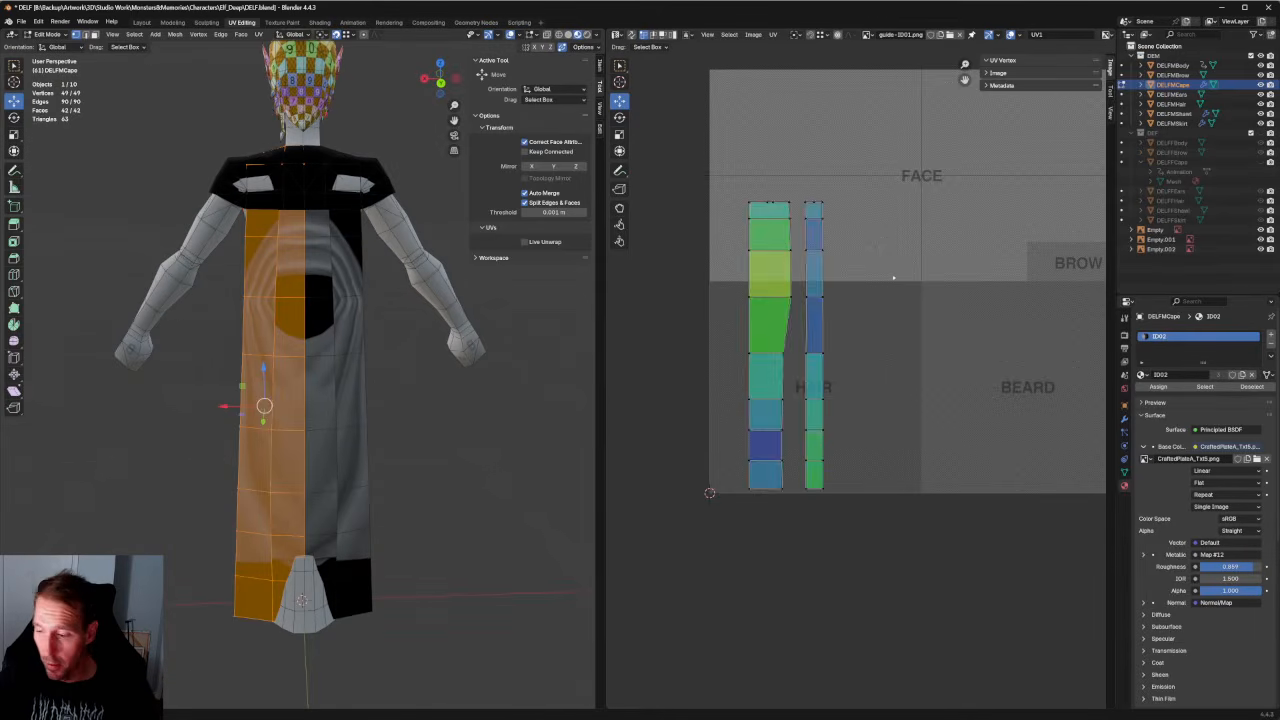
Select all of the cape's UVs and display guide-ID02.png as the background layout.
scroll(900, 280, down, 6)
key(a)
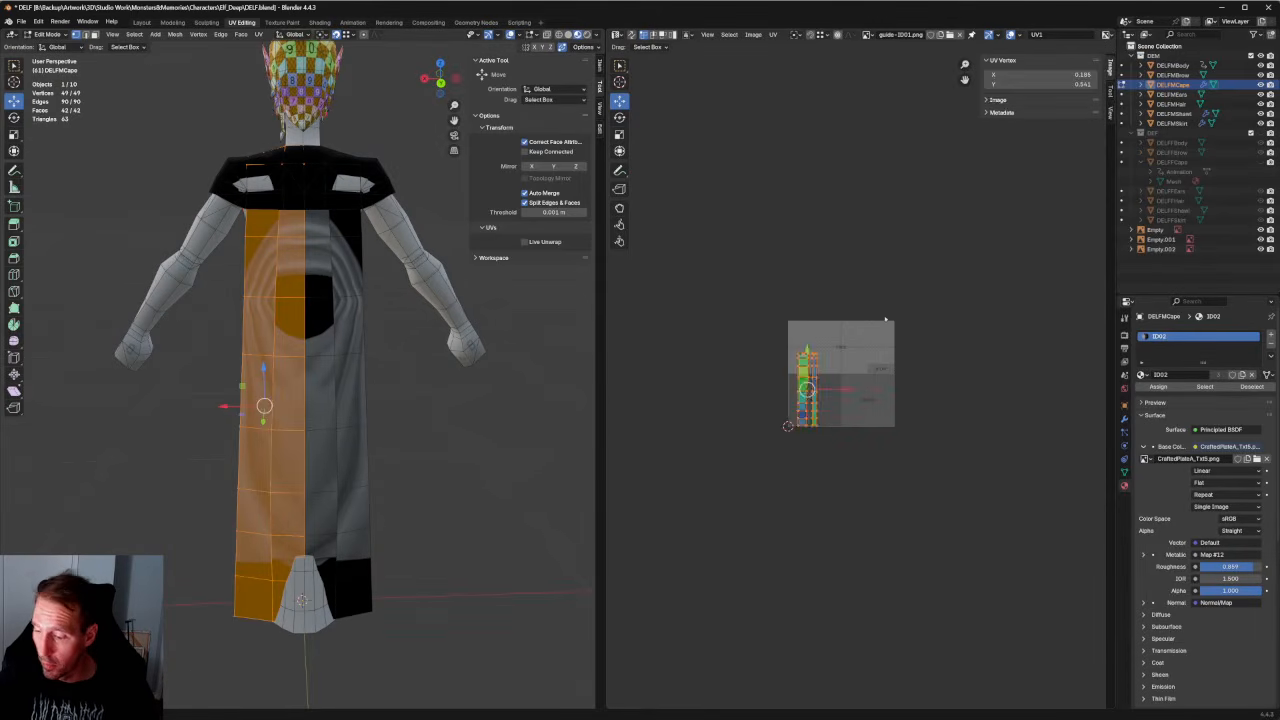
scroll(810, 390, up, 7)
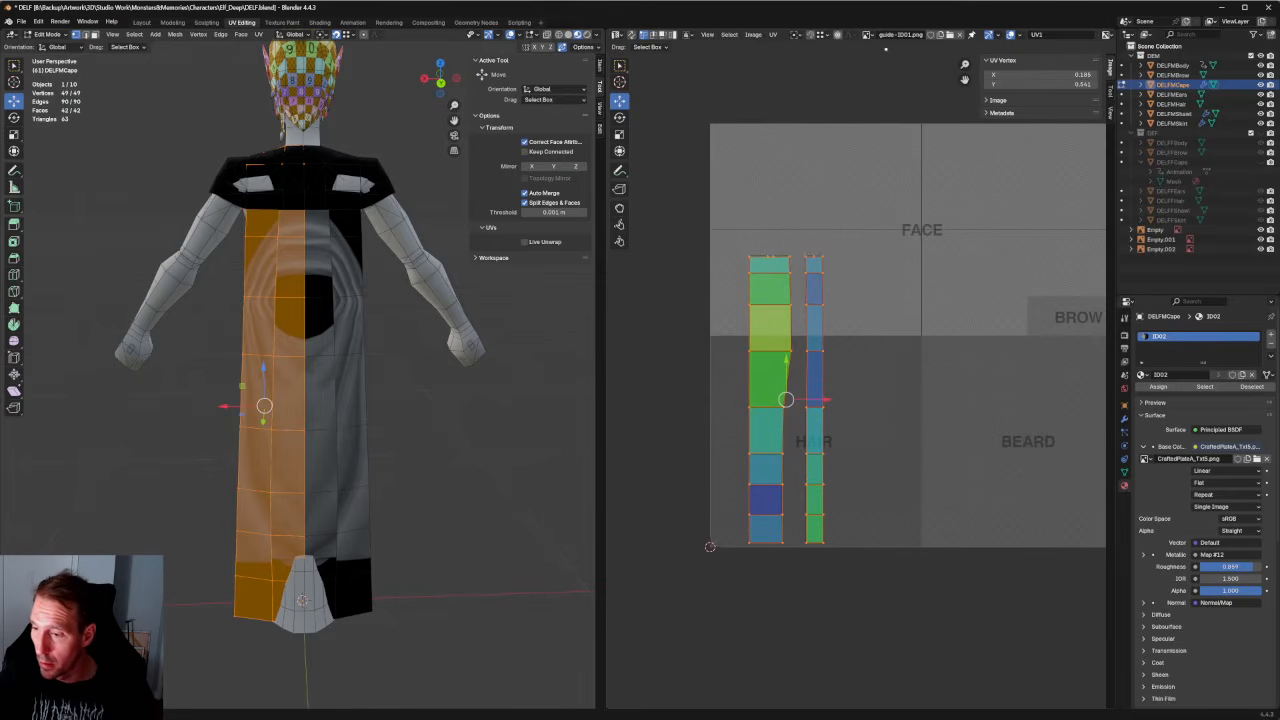
click(867, 34)
click(879, 119)
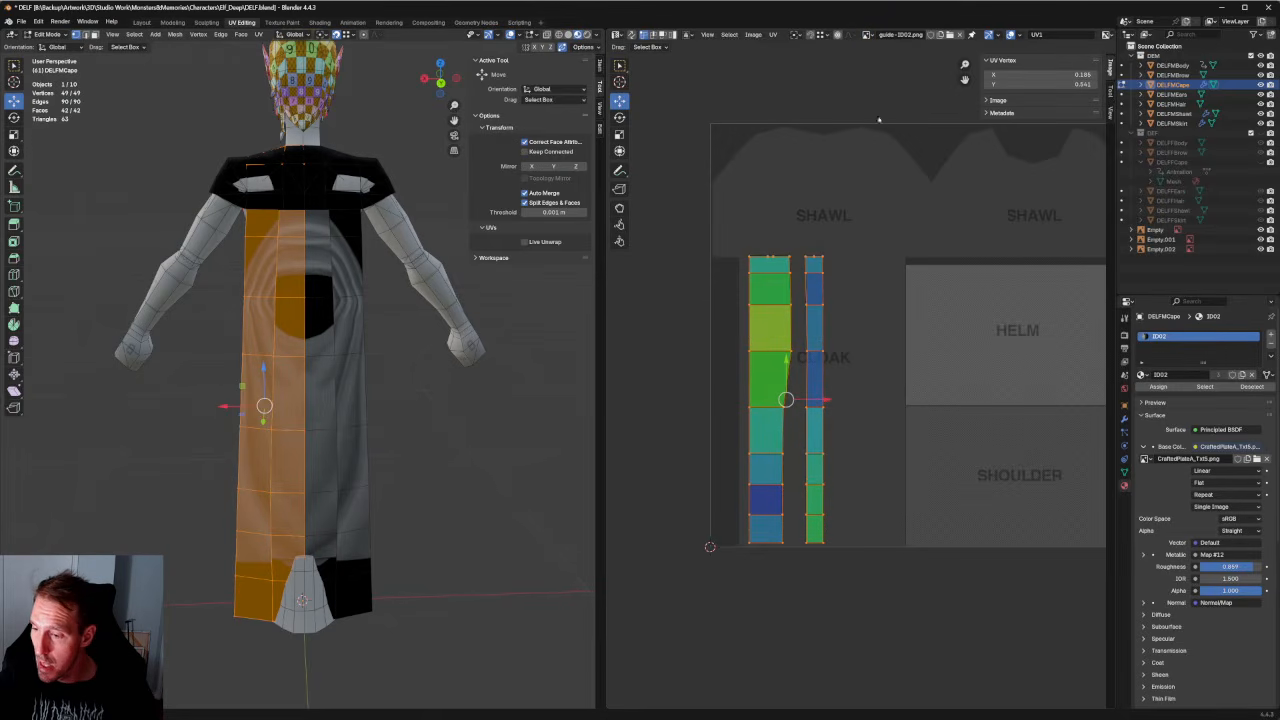
middle_drag(806, 320, 778, 316)
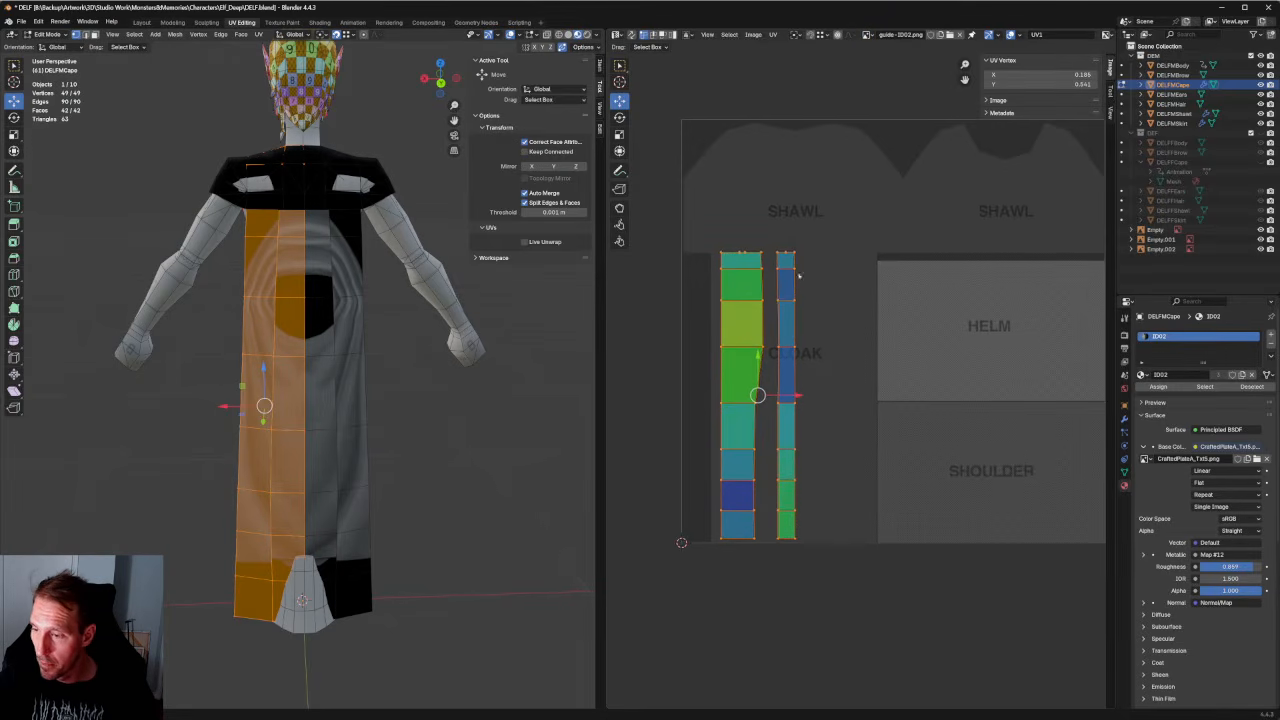
Unwrap the cape's half mesh into a single UV island.
key(u)
click(733, 232)
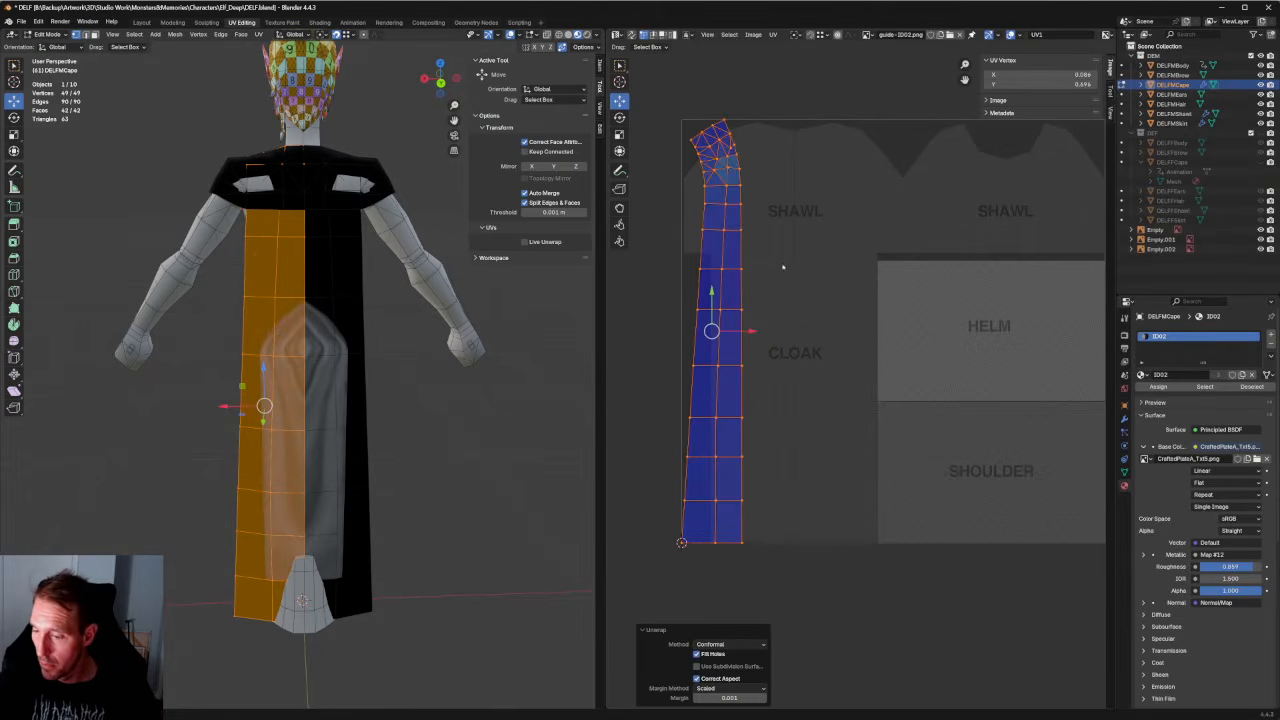
scroll(738, 300, down, 1)
key(u)
click(731, 234)
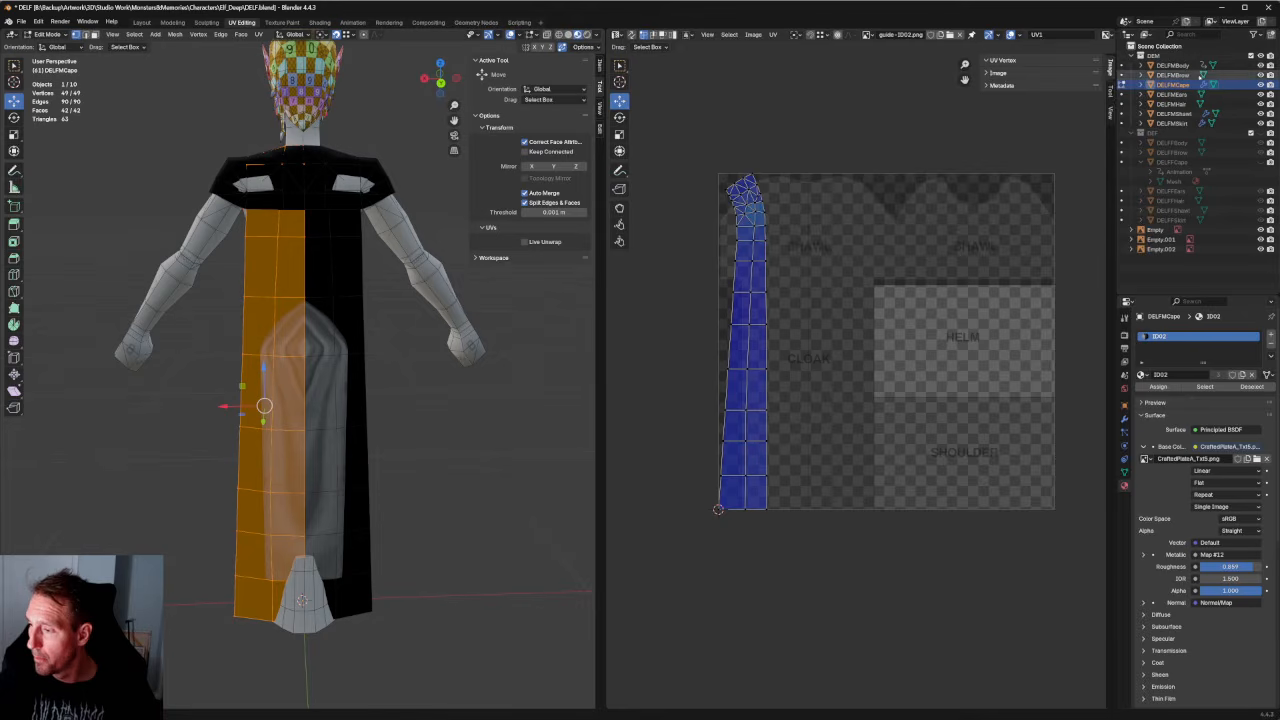
Return to Object Mode and apply the cape's Mirror modifier.
click(45, 34)
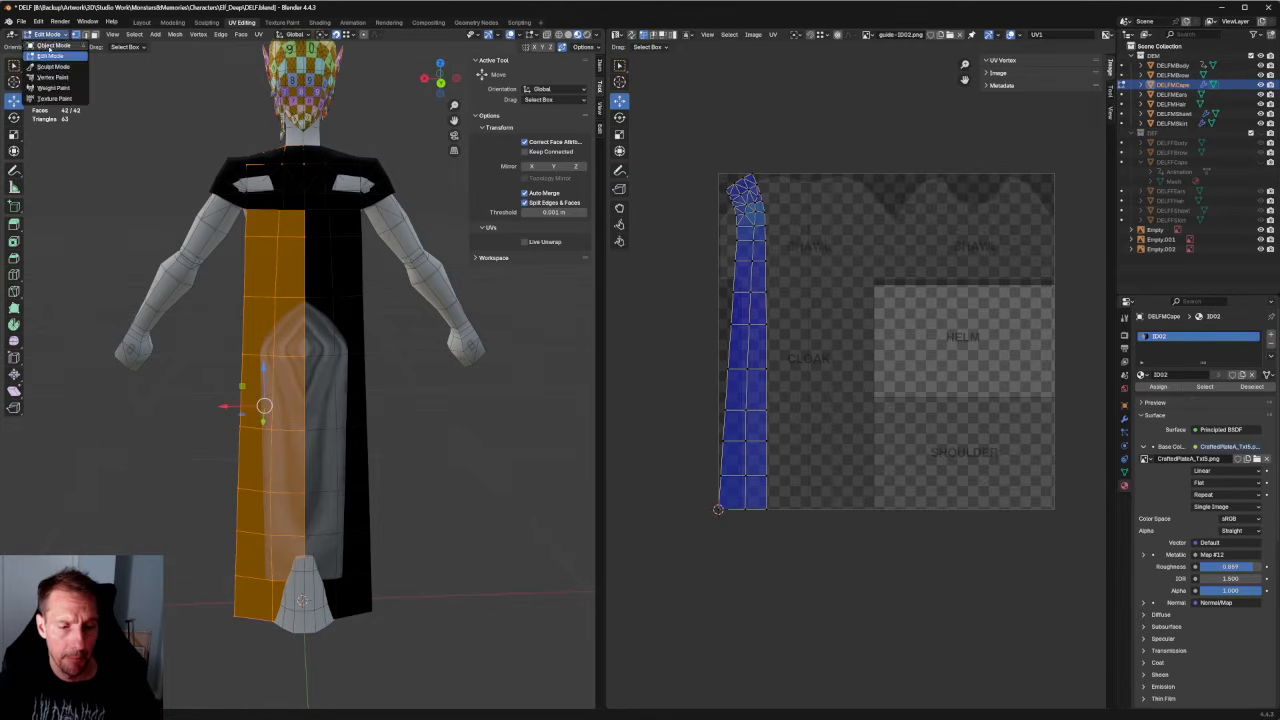
click(50, 43)
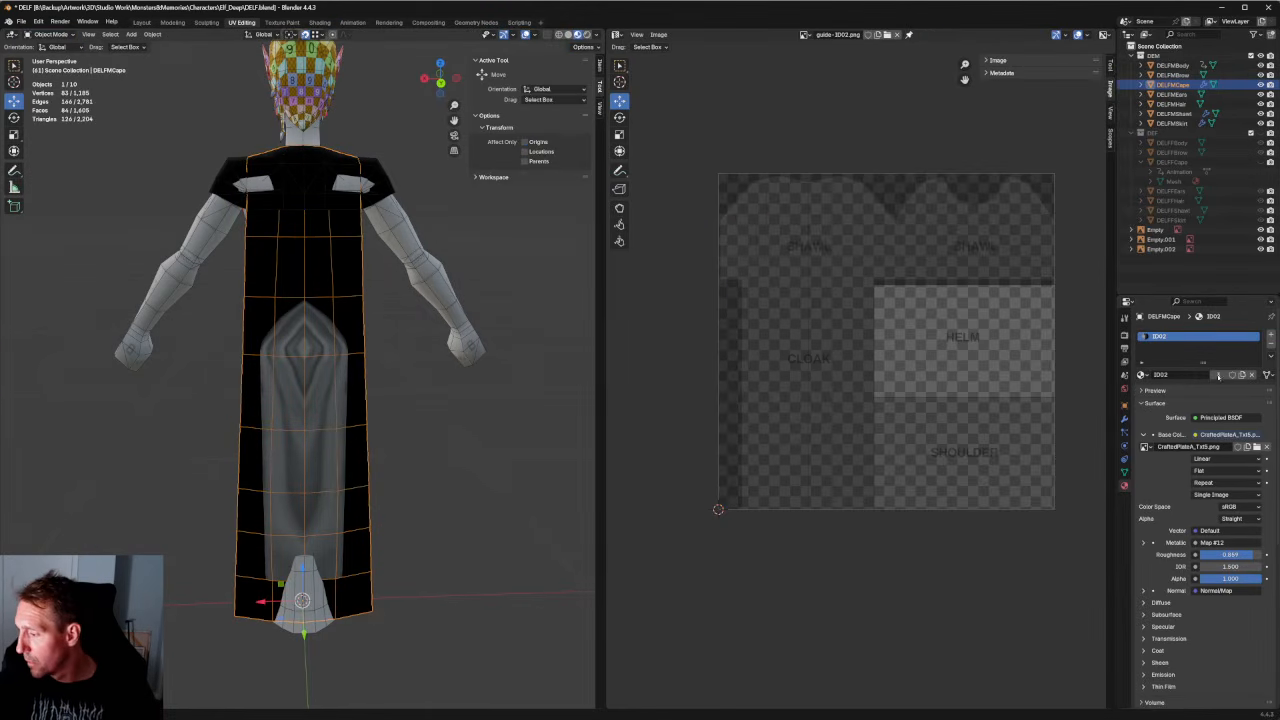
click(1124, 420)
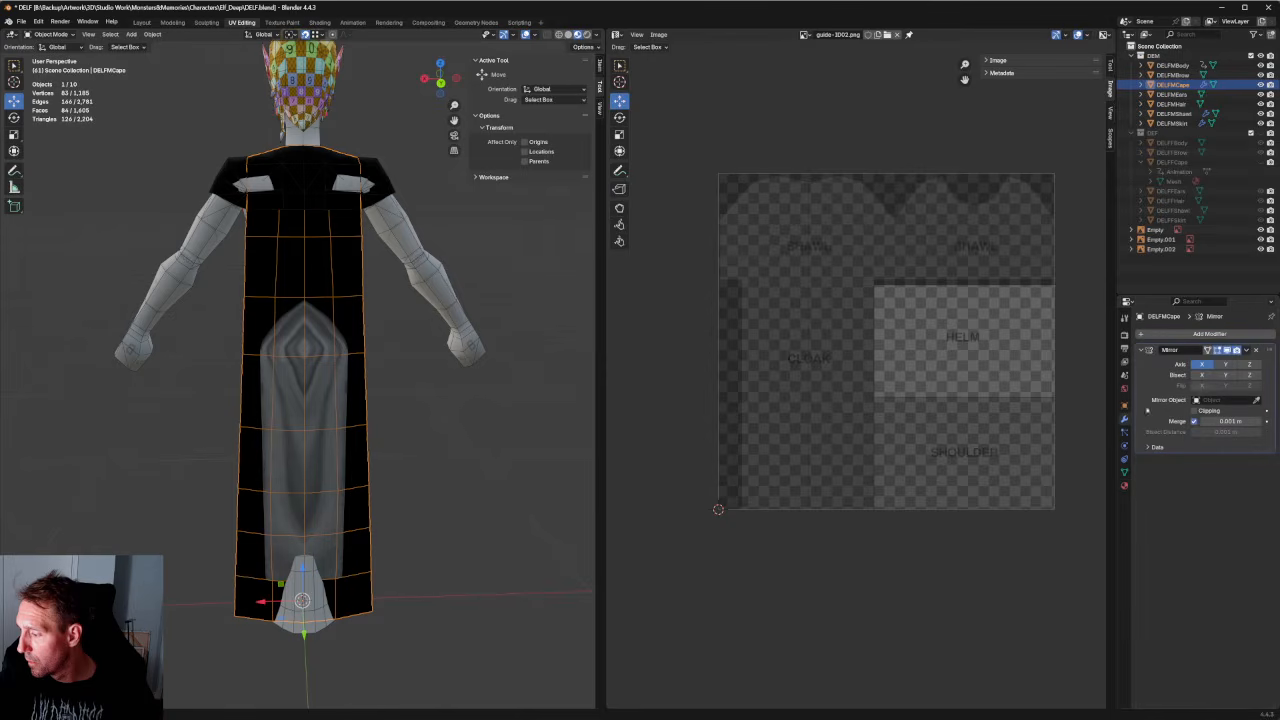
click(1247, 350)
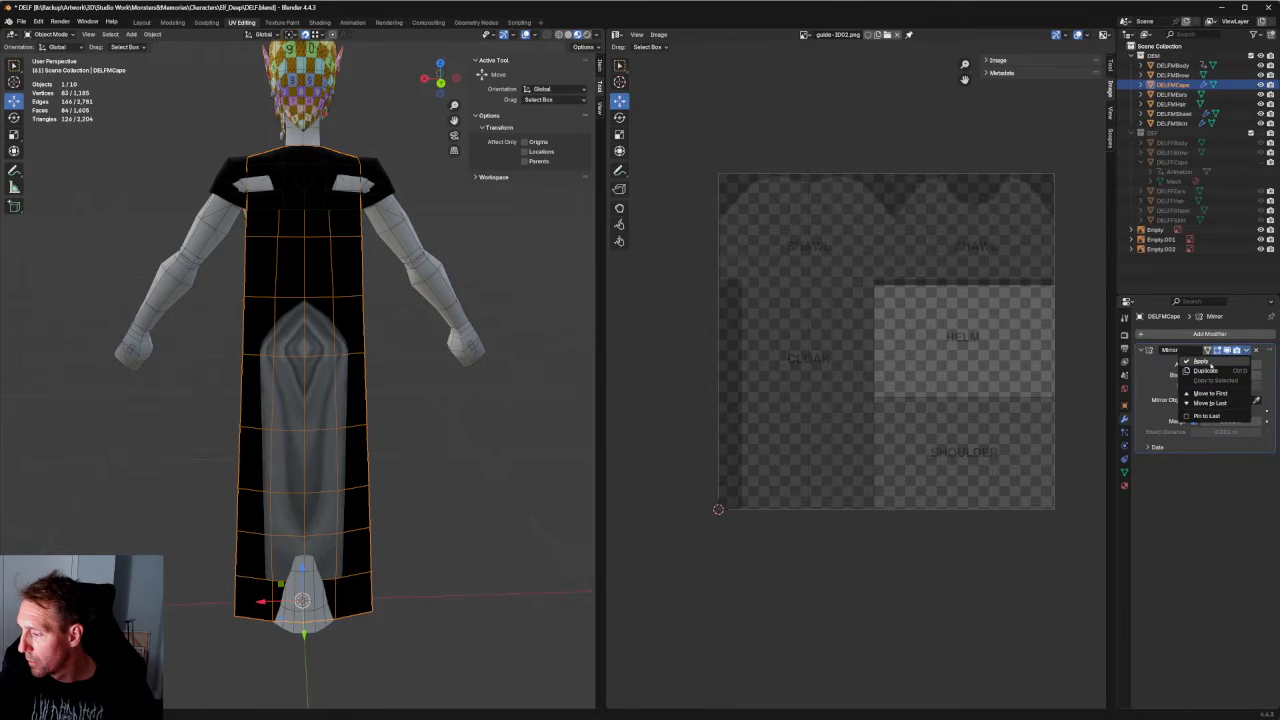
click(1214, 362)
click(440, 471)
scroll(522, 378, down, 1)
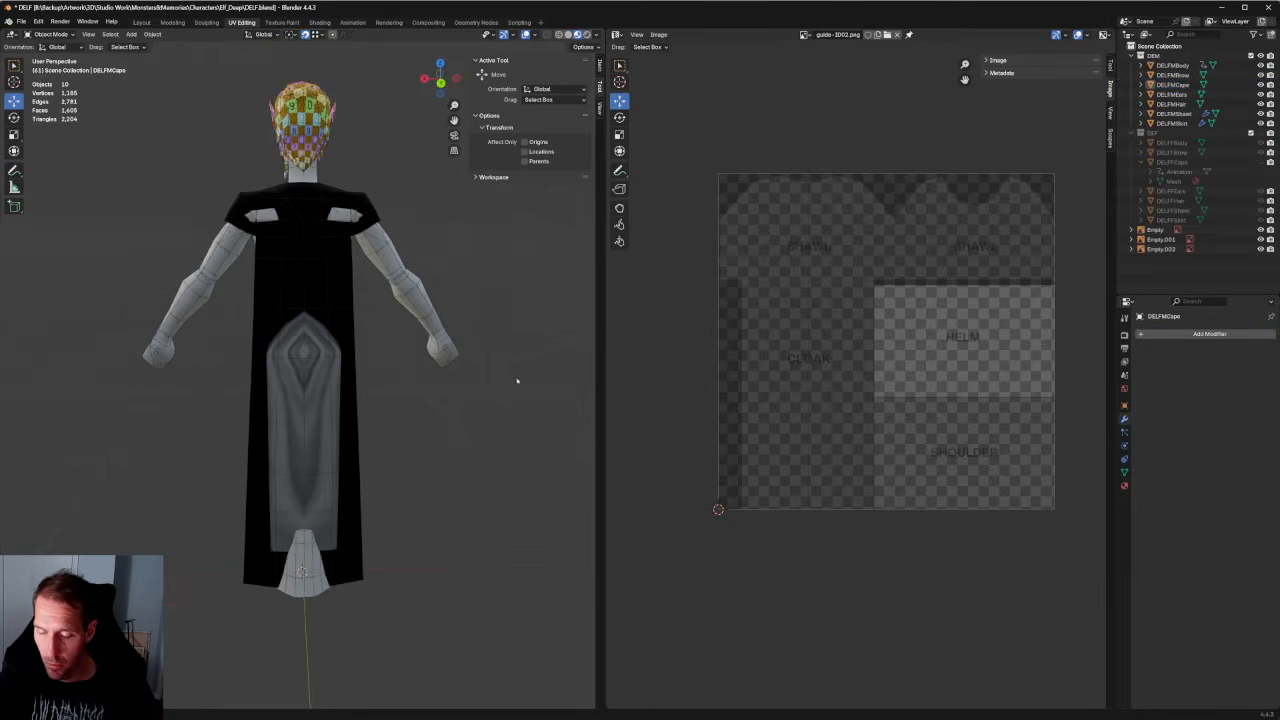
Reopen the mirrored cape in Edit Mode and unwrap all of its UVs as one full-width island.
middle_drag(517, 380, 494, 390)
click(335, 403)
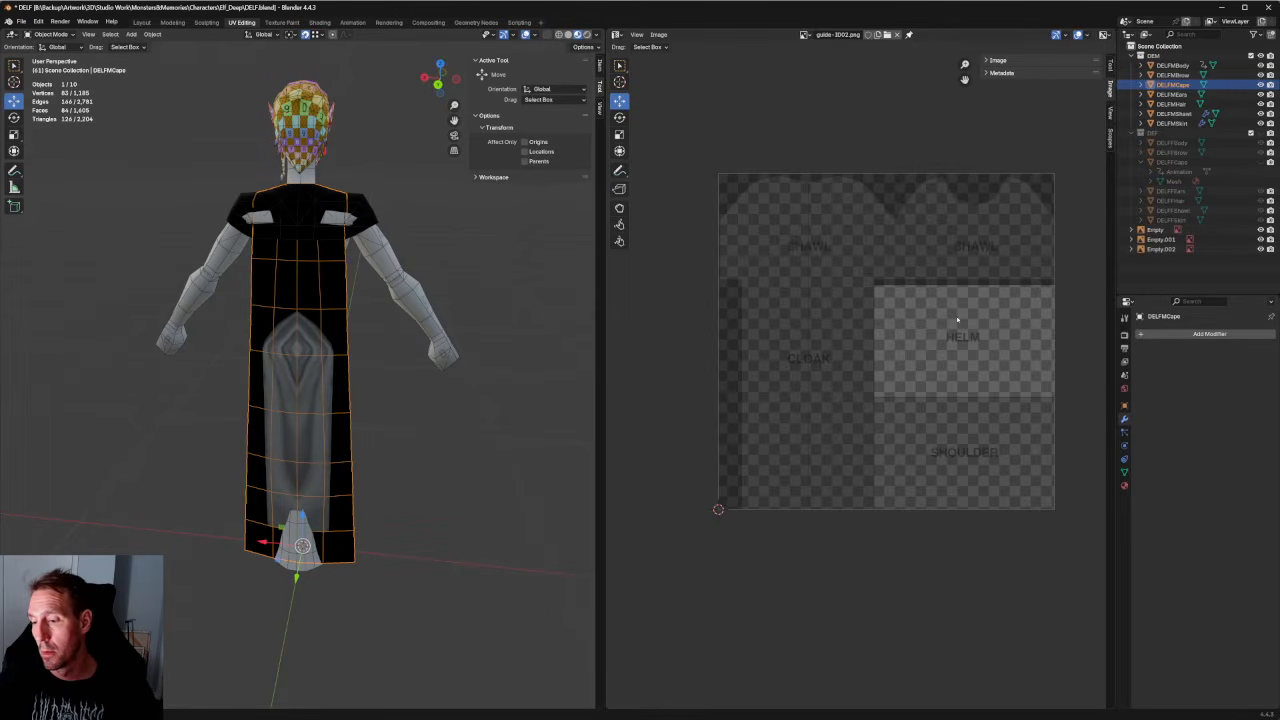
click(50, 34)
click(50, 56)
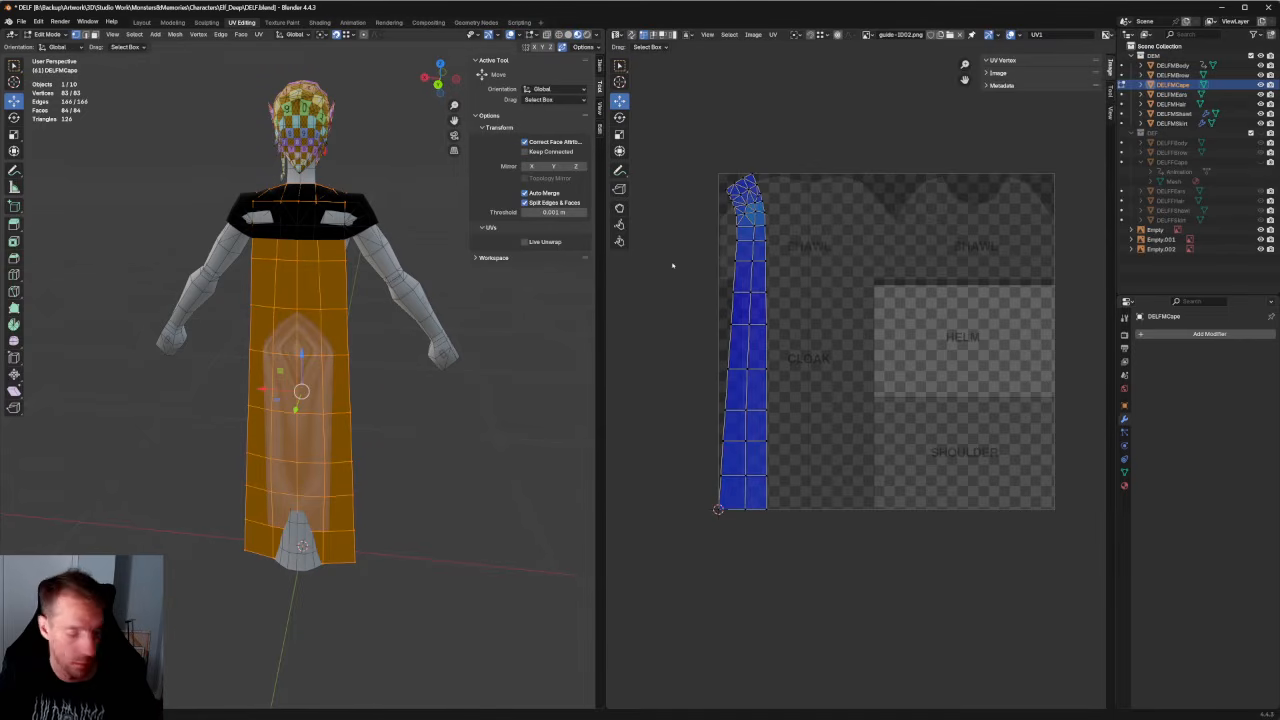
key(a)
right_click(765, 254)
click(722, 252)
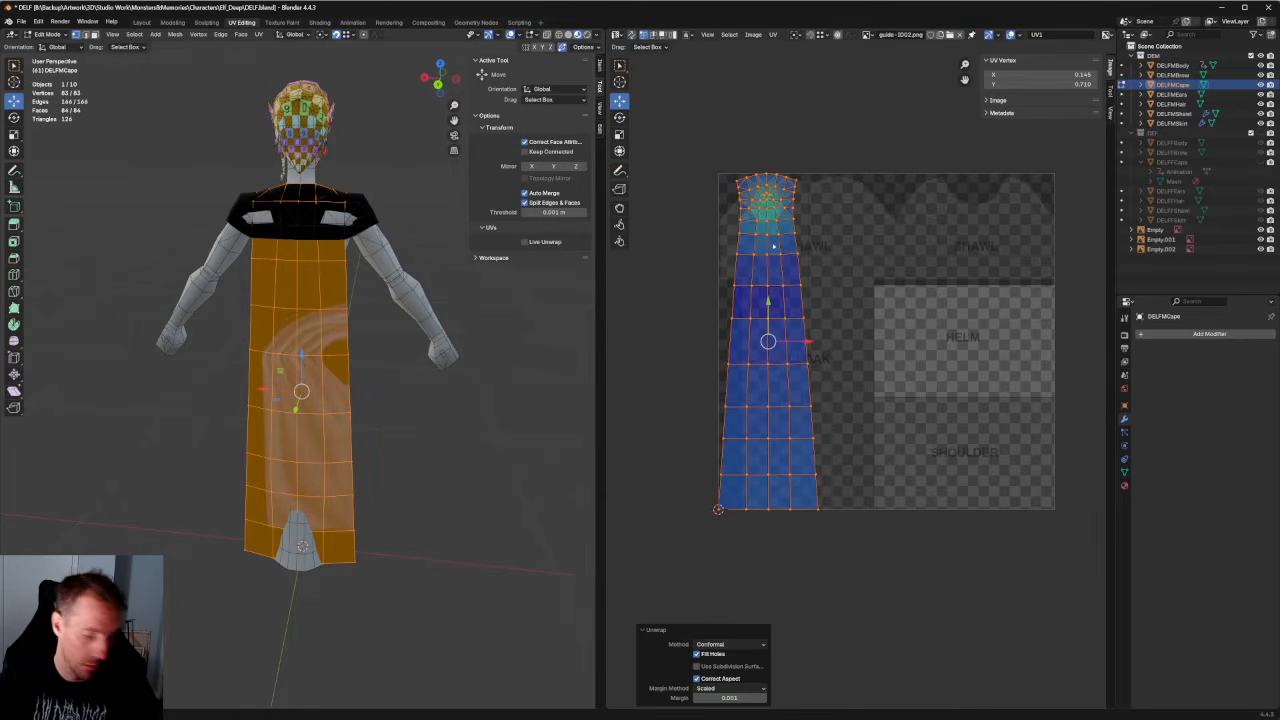
Scale the cape island to about 0.69 in height and adjust both sides of its width to fit the guide's CLOAK area.
key(t)
key(s)
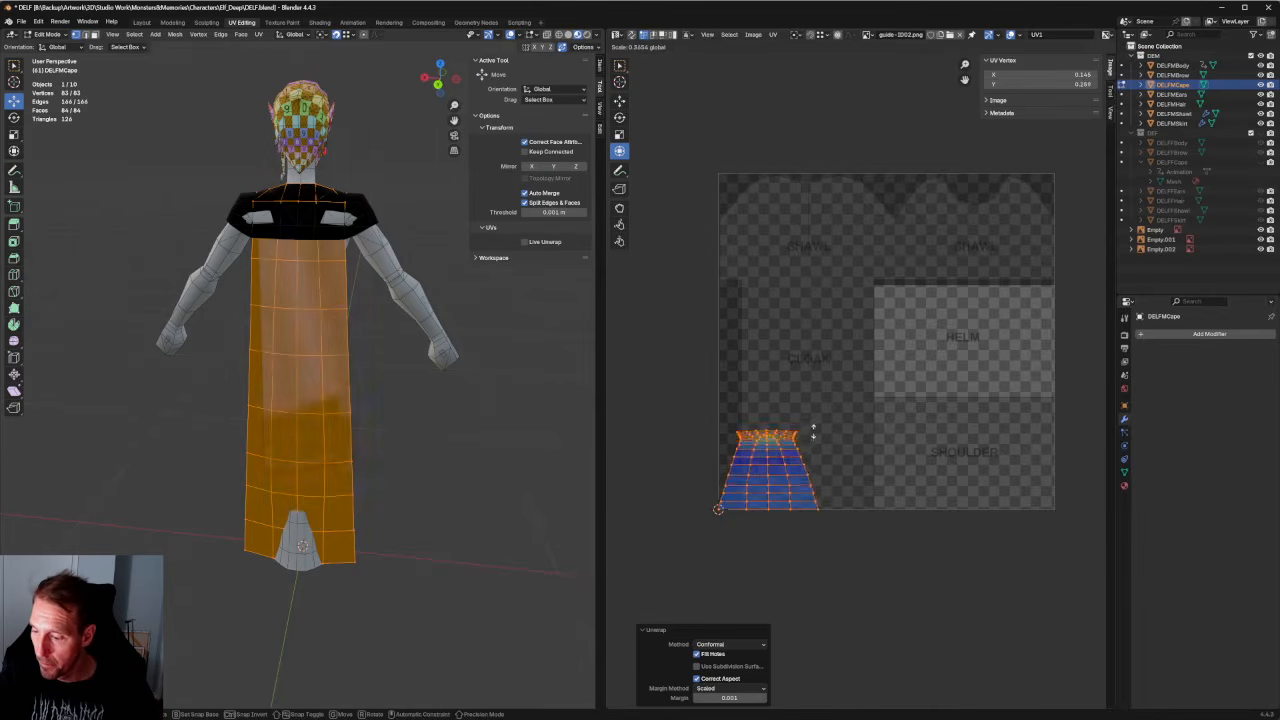
click(825, 277)
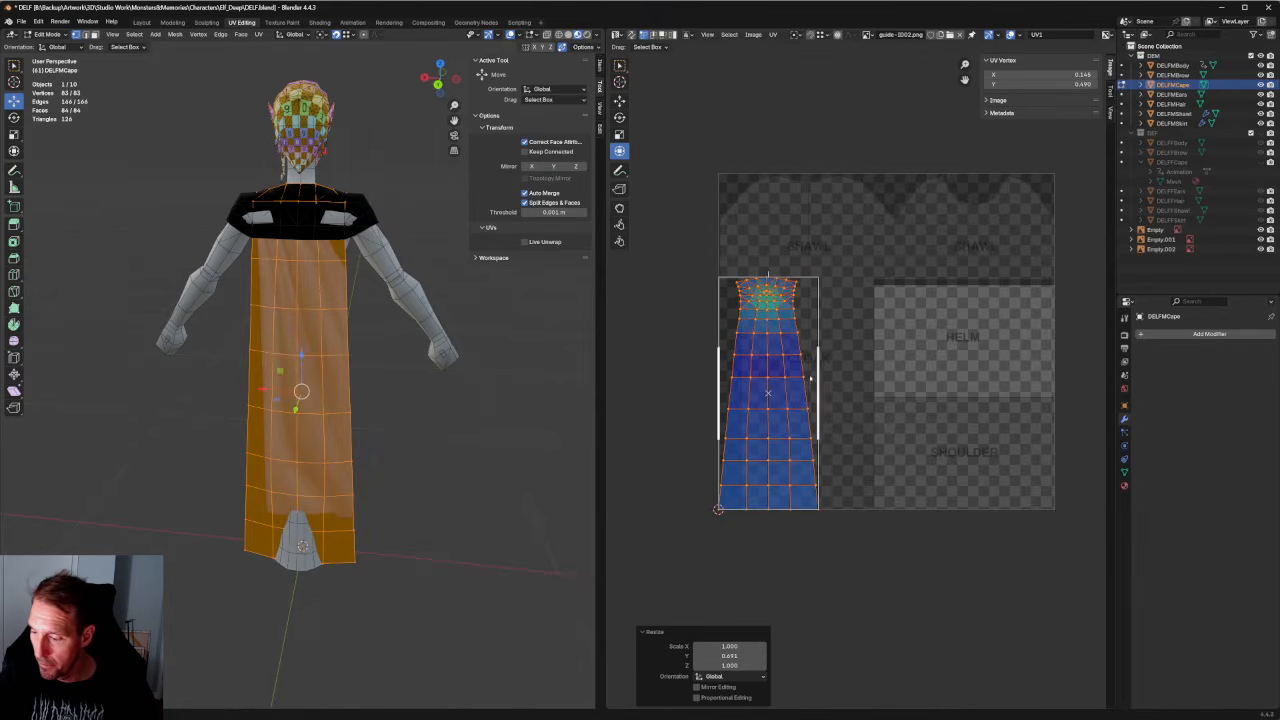
drag(818, 375, 872, 376)
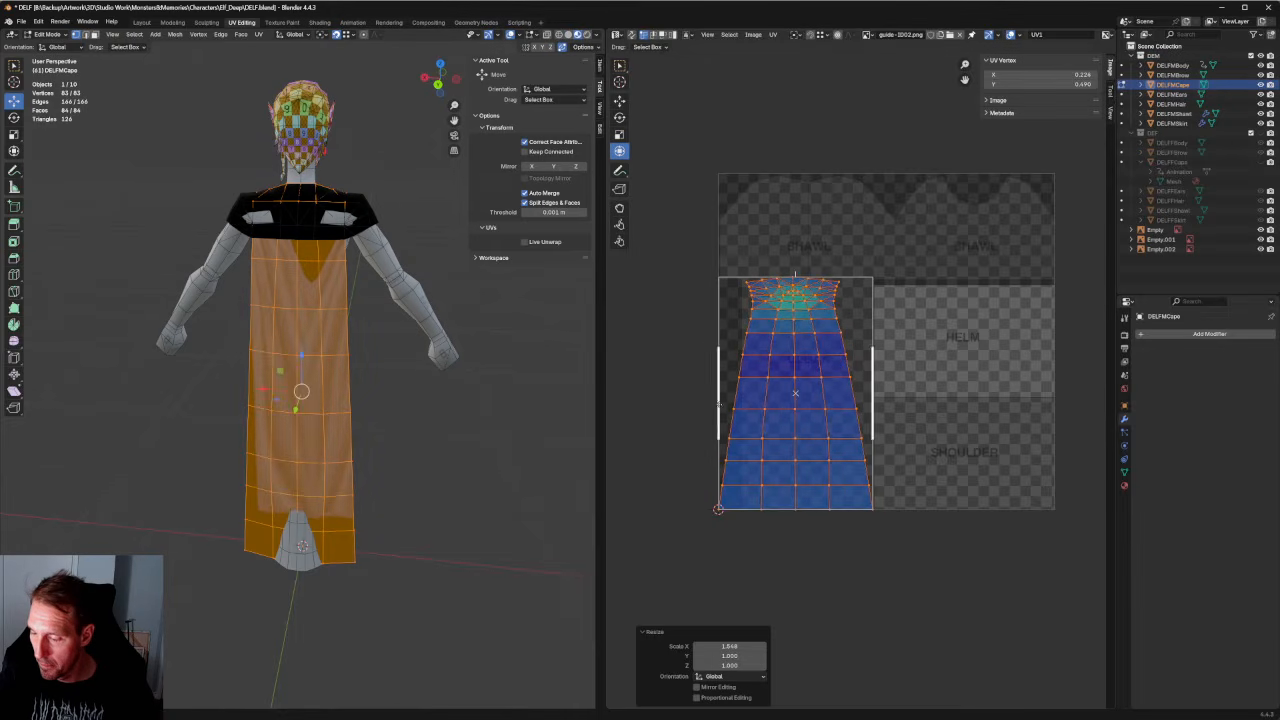
mouse_move(719, 393)
mouse_down()
mouse_move(786, 391)
mouse_move(743, 392)
mouse_up()
Align the vertices along the right edge of the cape's UV island into one vertical line.
scroll(756, 290, up, 5)
scroll(743, 289, down, 4)
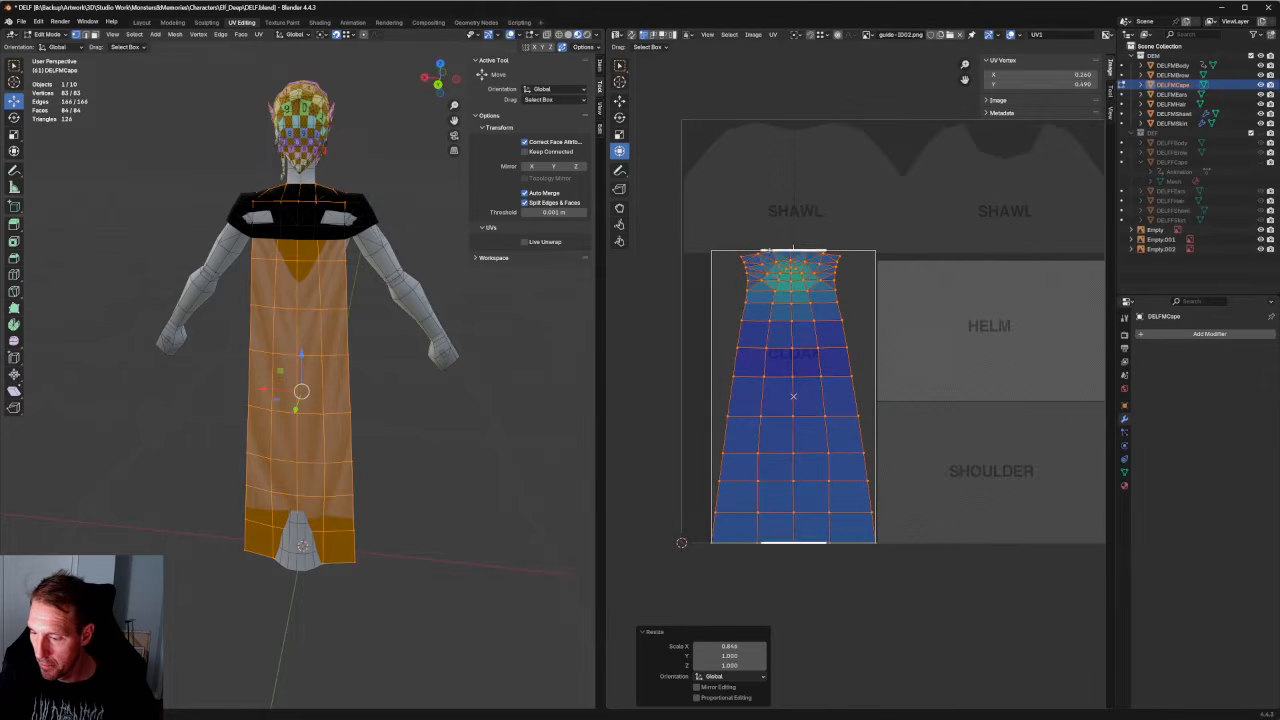
click(690, 236)
drag(978, 219, 834, 562)
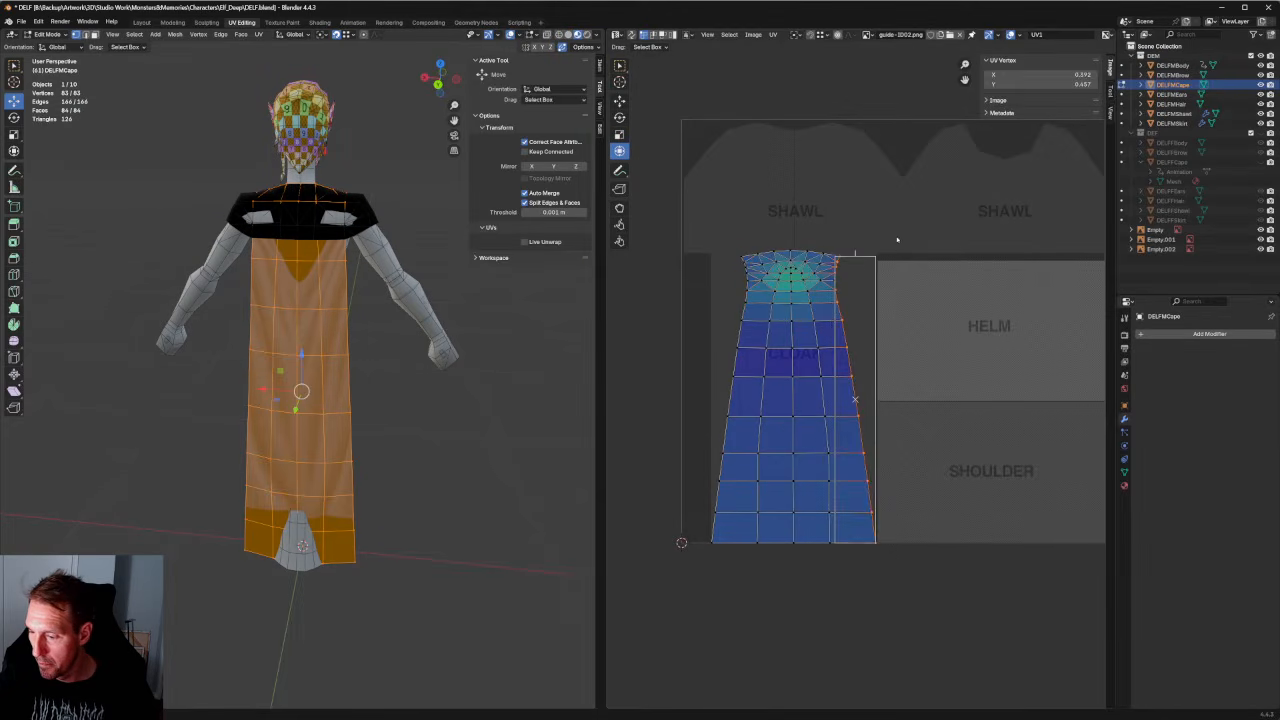
key(shift+w)
key(v)
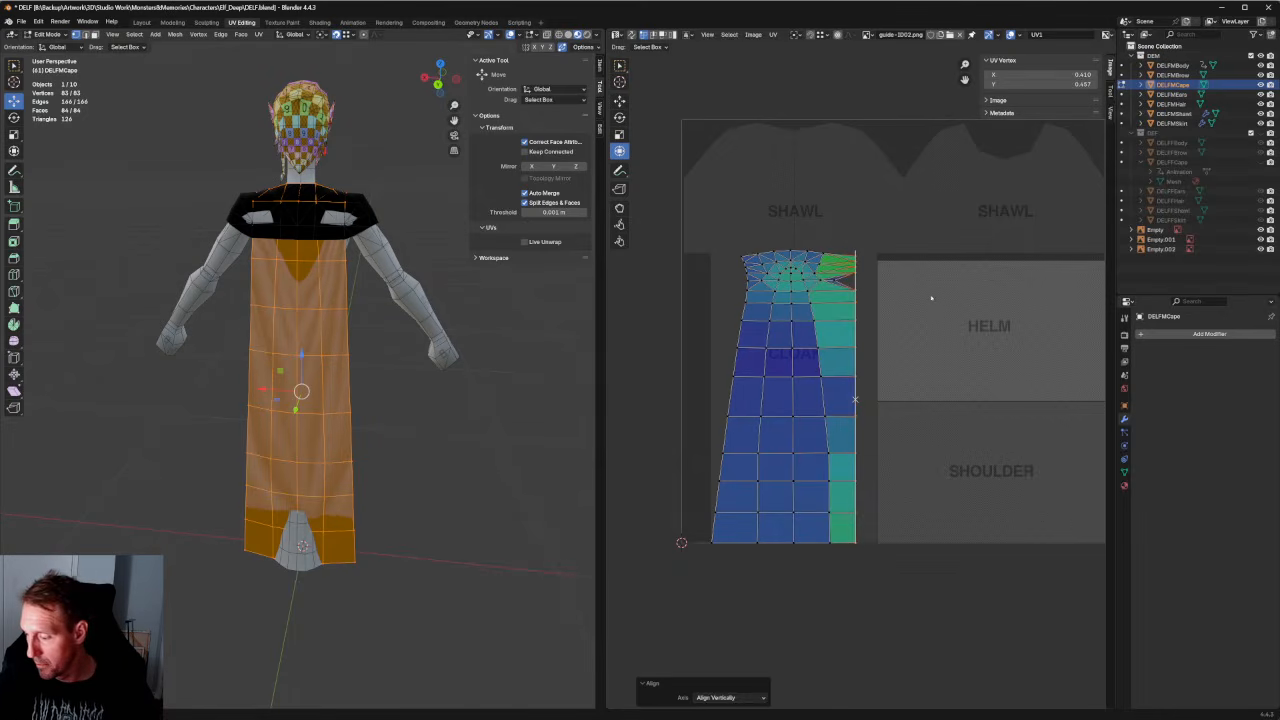
Align the upper right vertices of the cape island vertically, and move the whole right edge outward about 0.034 m along X.
drag(911, 245, 828, 304)
key(shift+w)
key(v)
key(shift+space)
key(g)
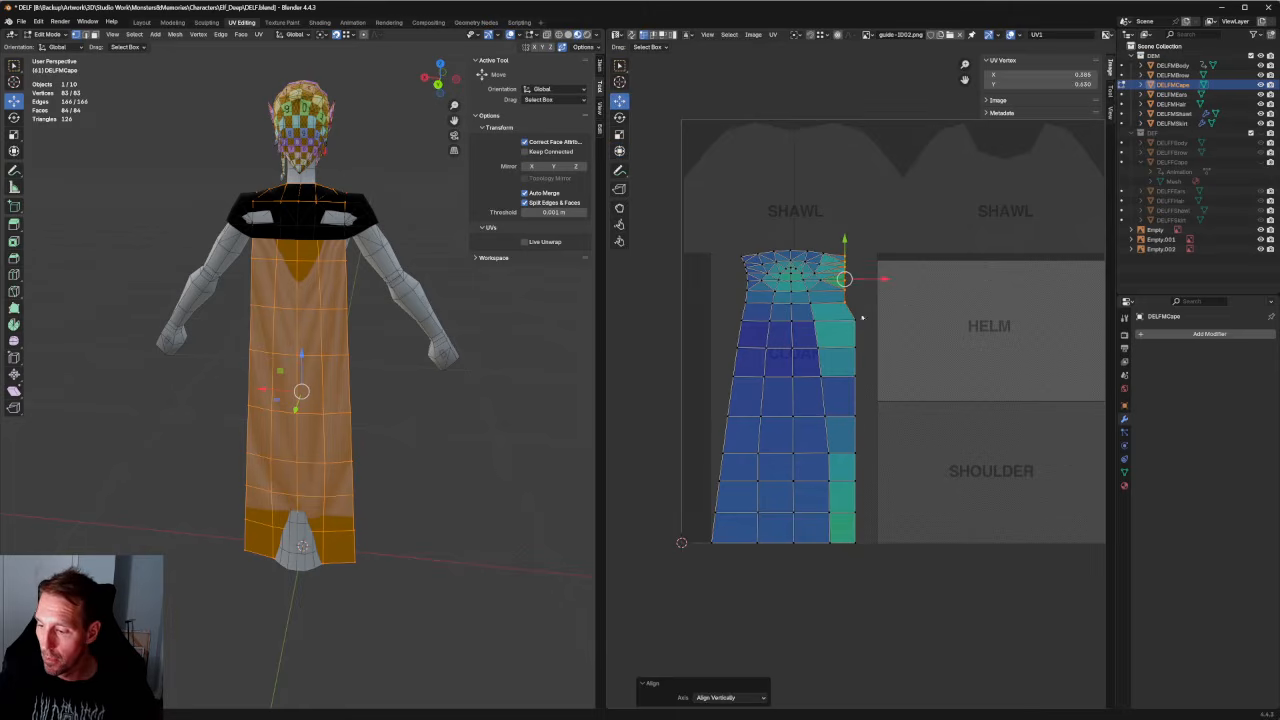
drag(955, 210, 849, 559)
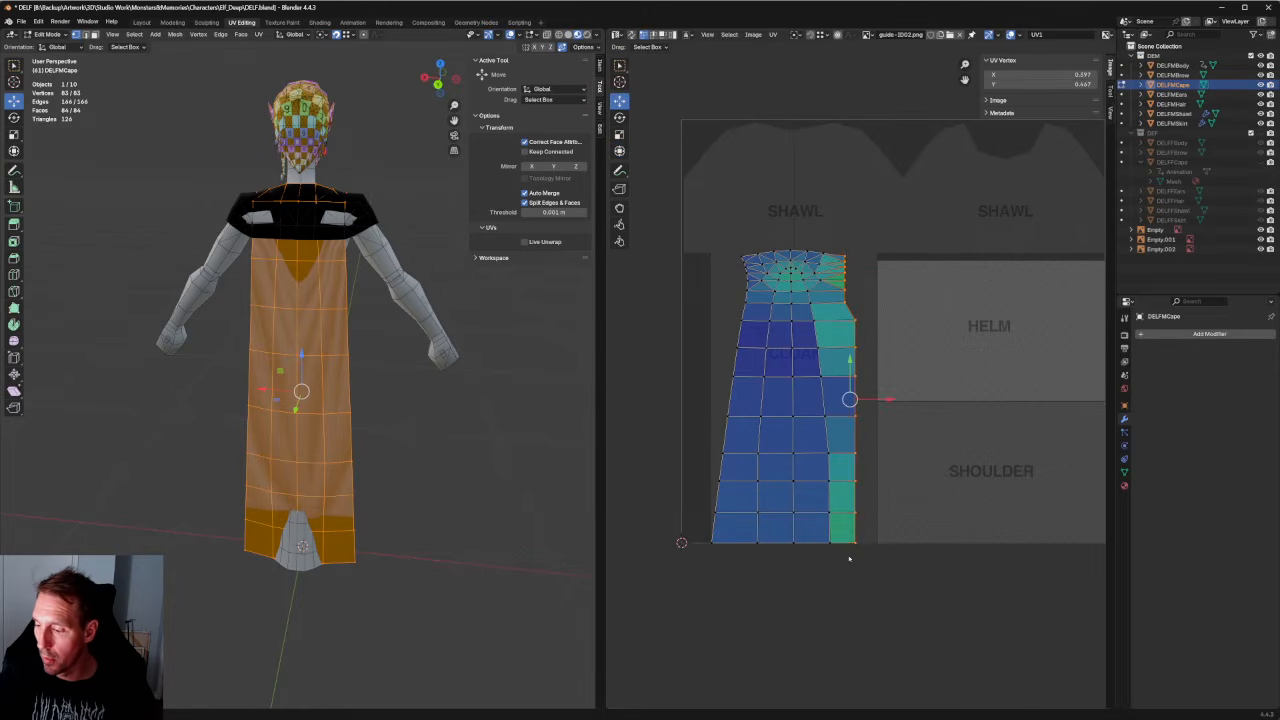
drag(880, 397, 896, 399)
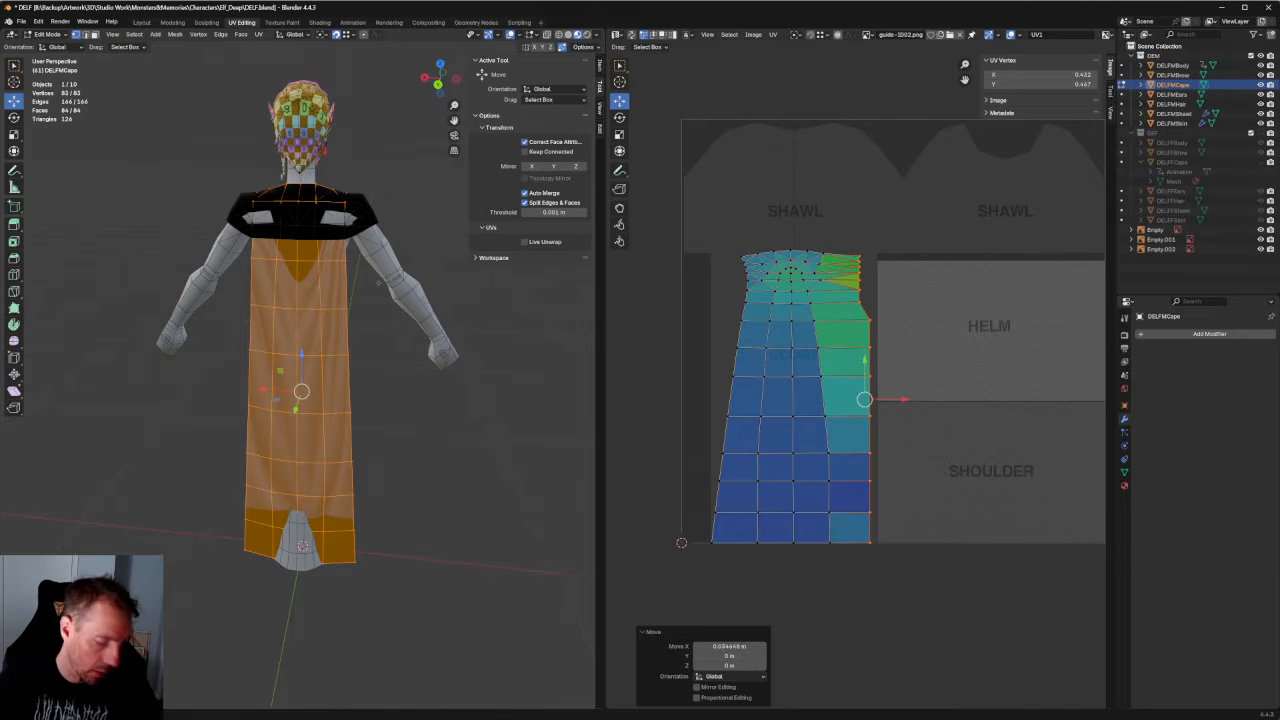
Examine the cape on the character from the side, back and front to compare its shape with the UV layout.
key(KP_3)
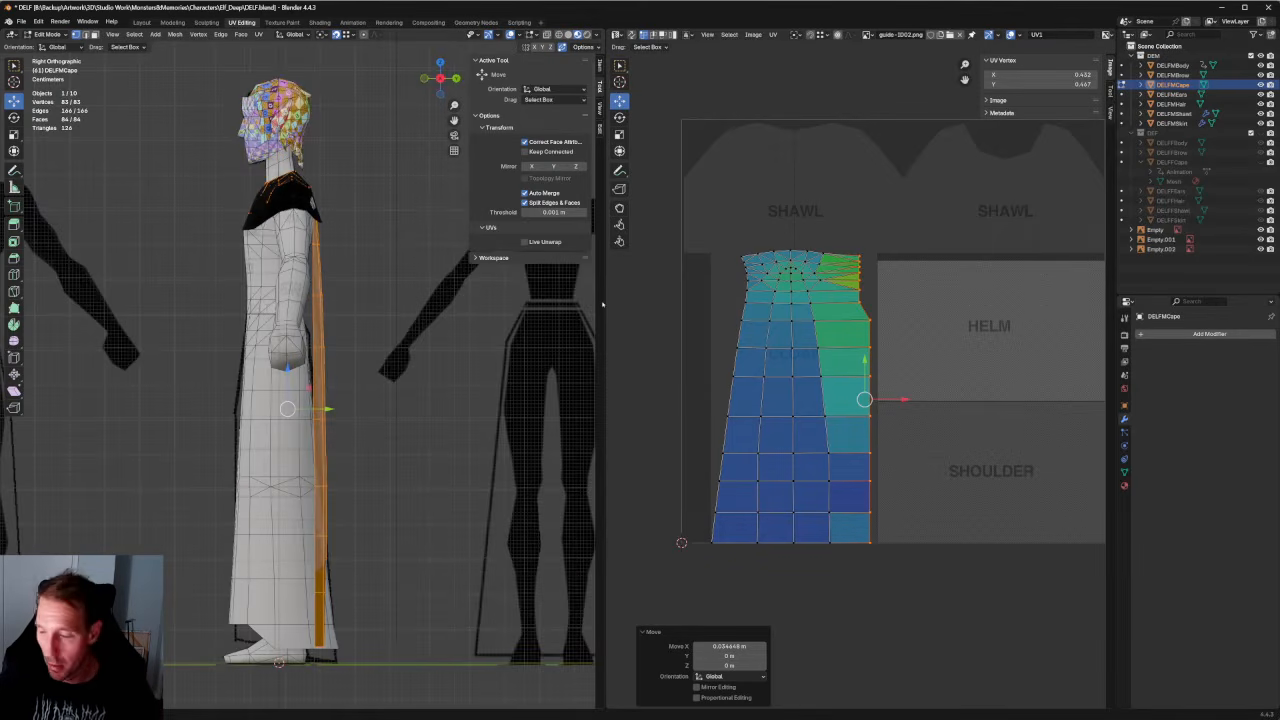
scroll(400, 330, up, 4)
middle_drag(310, 290, 484, 245)
key(KP_Decimal)
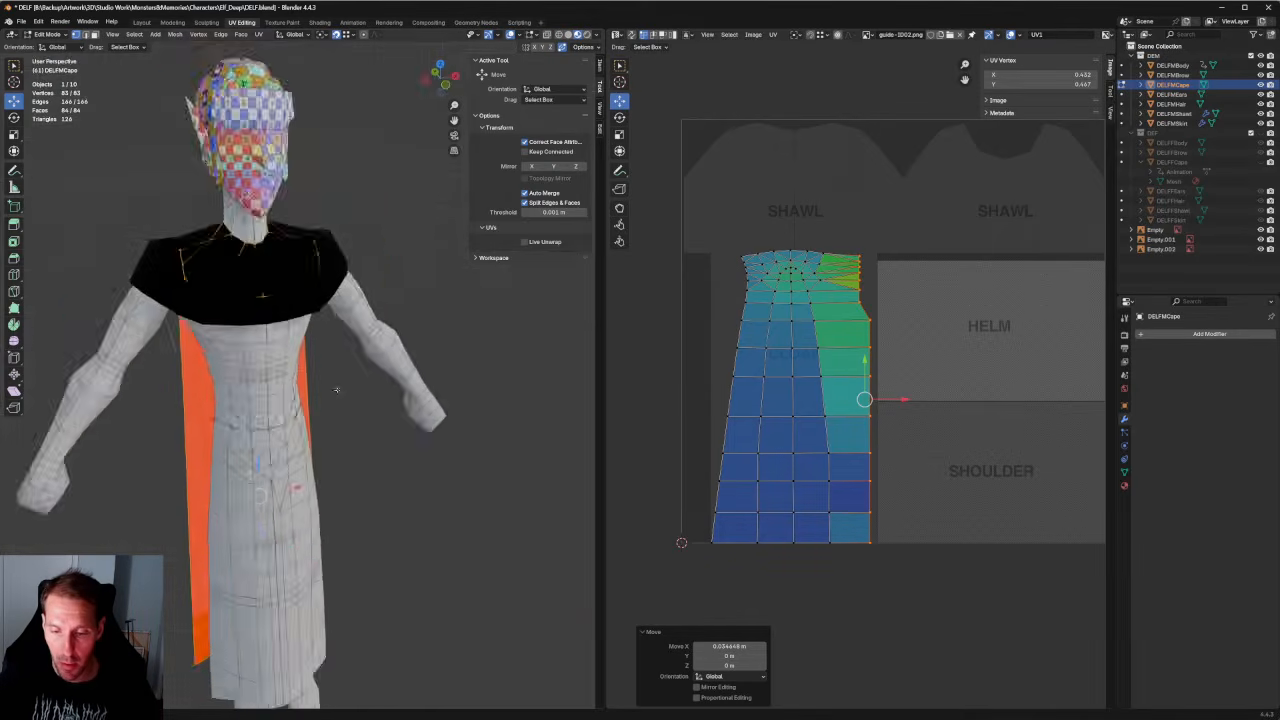
key(ctrl+KP_1)
scroll(363, 312, up, 4)
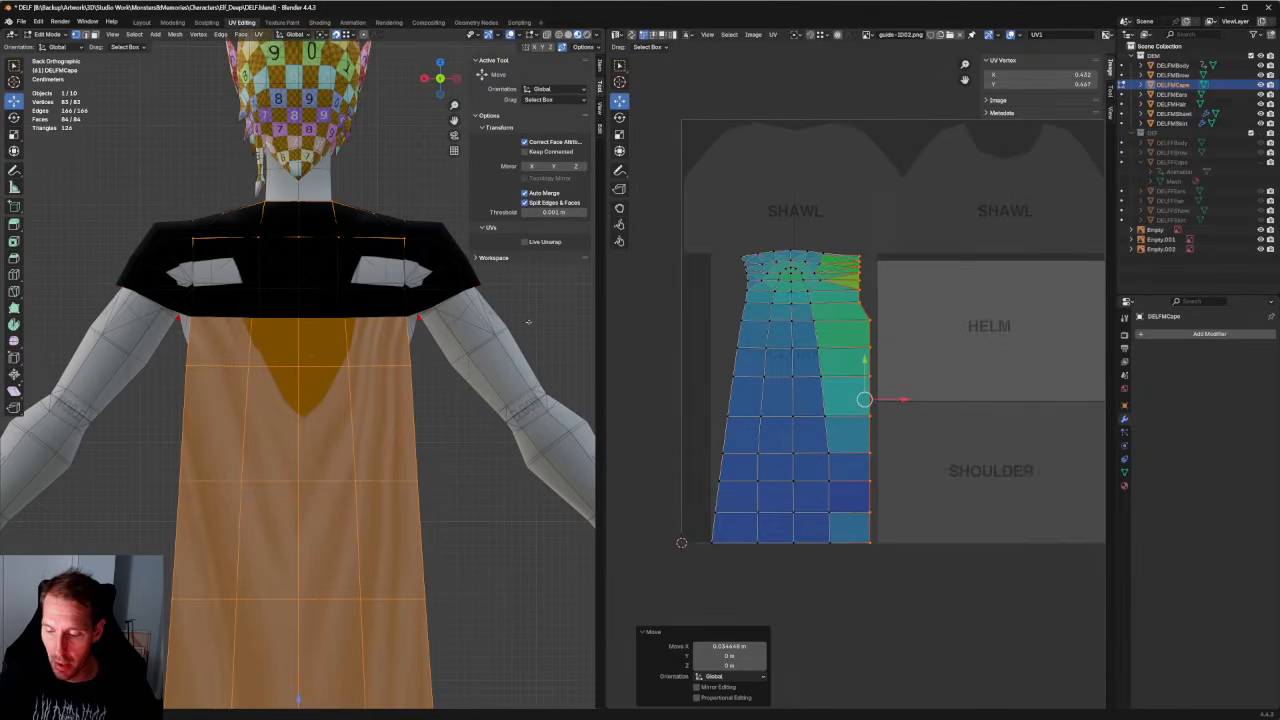
scroll(176, 335, down, 3)
middle_drag(176, 335, 366, 350)
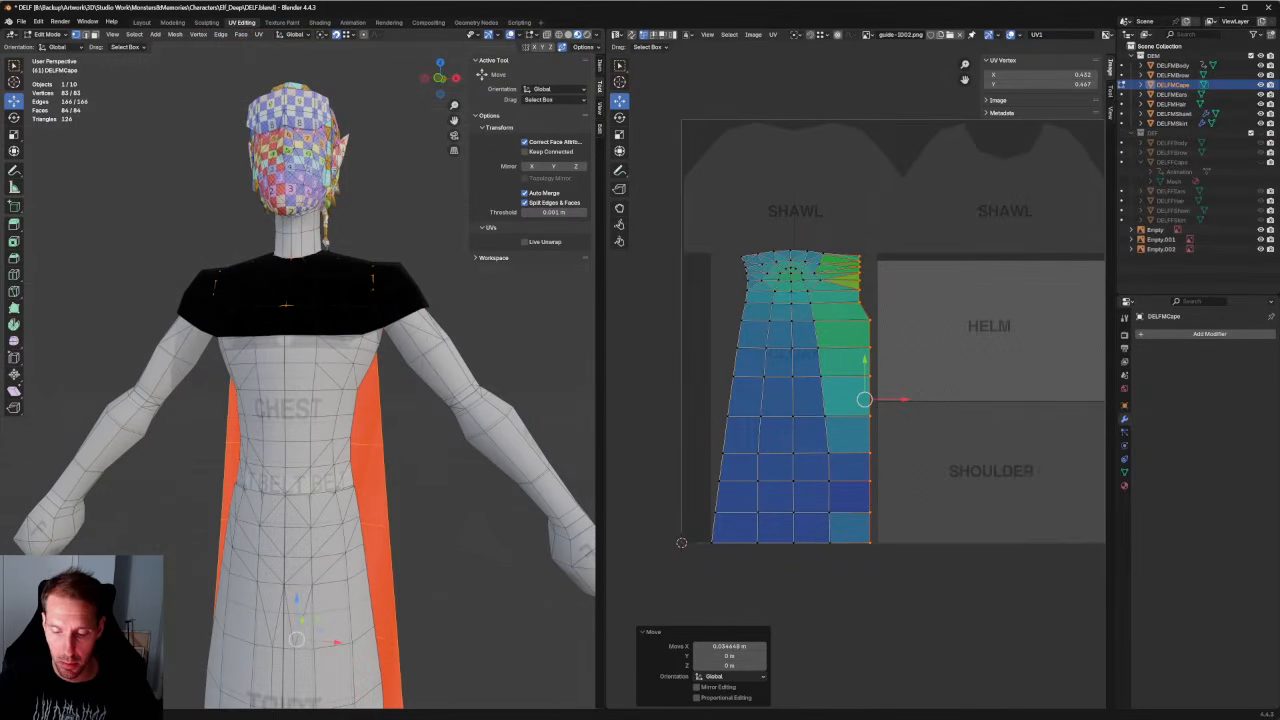
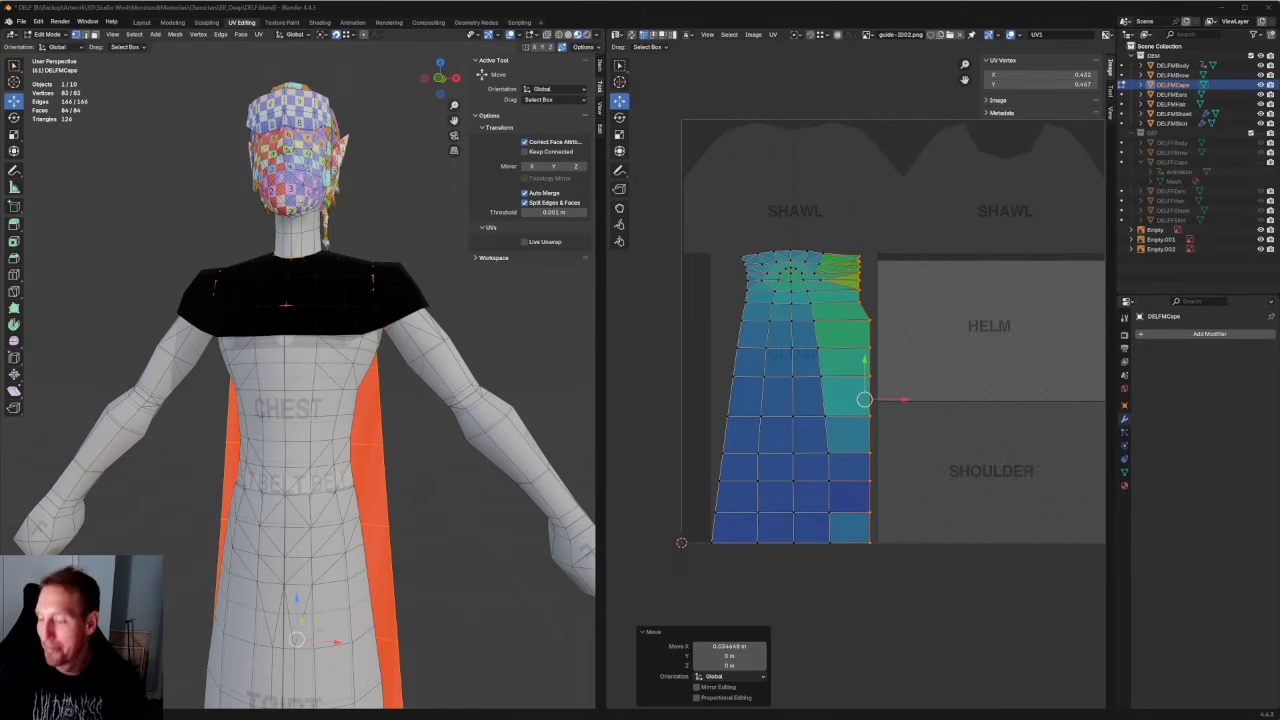
Align the cape island's entire right edge vertically and move it along X to the CLOAK area's right border.
drag(973, 227, 860, 540)
key(shift+w)
click(884, 372)
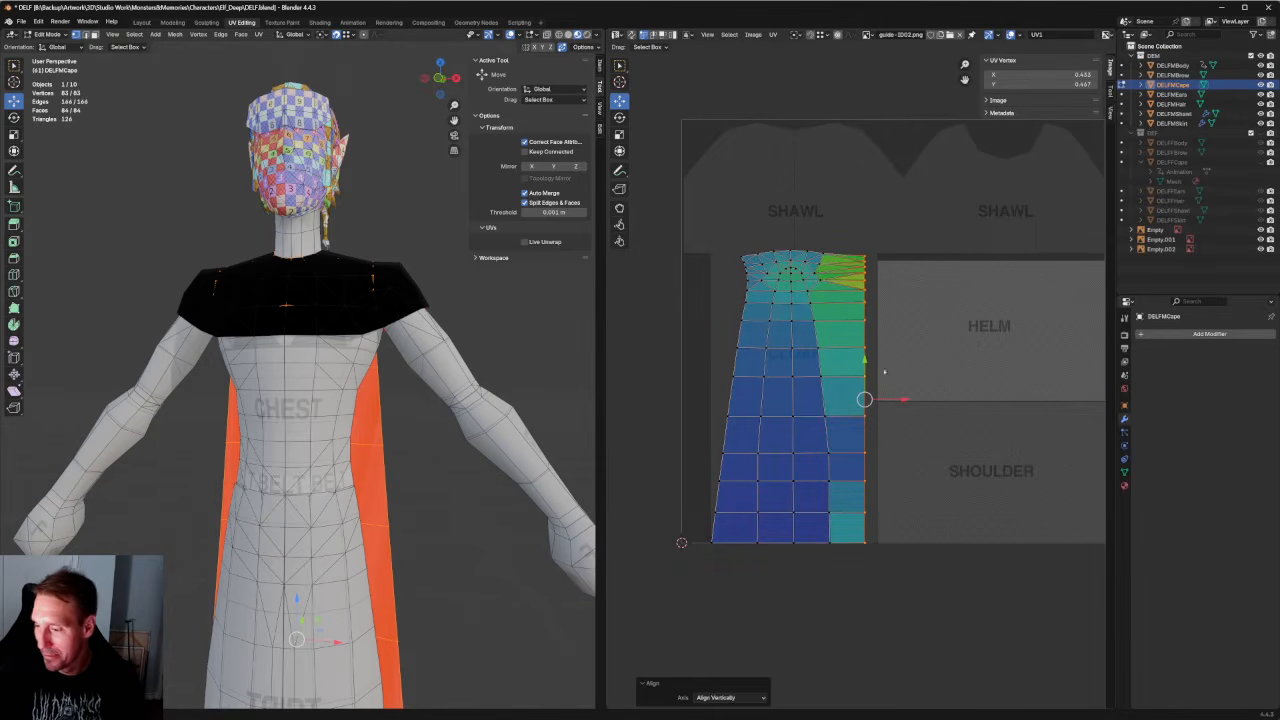
key(g)
key(x)
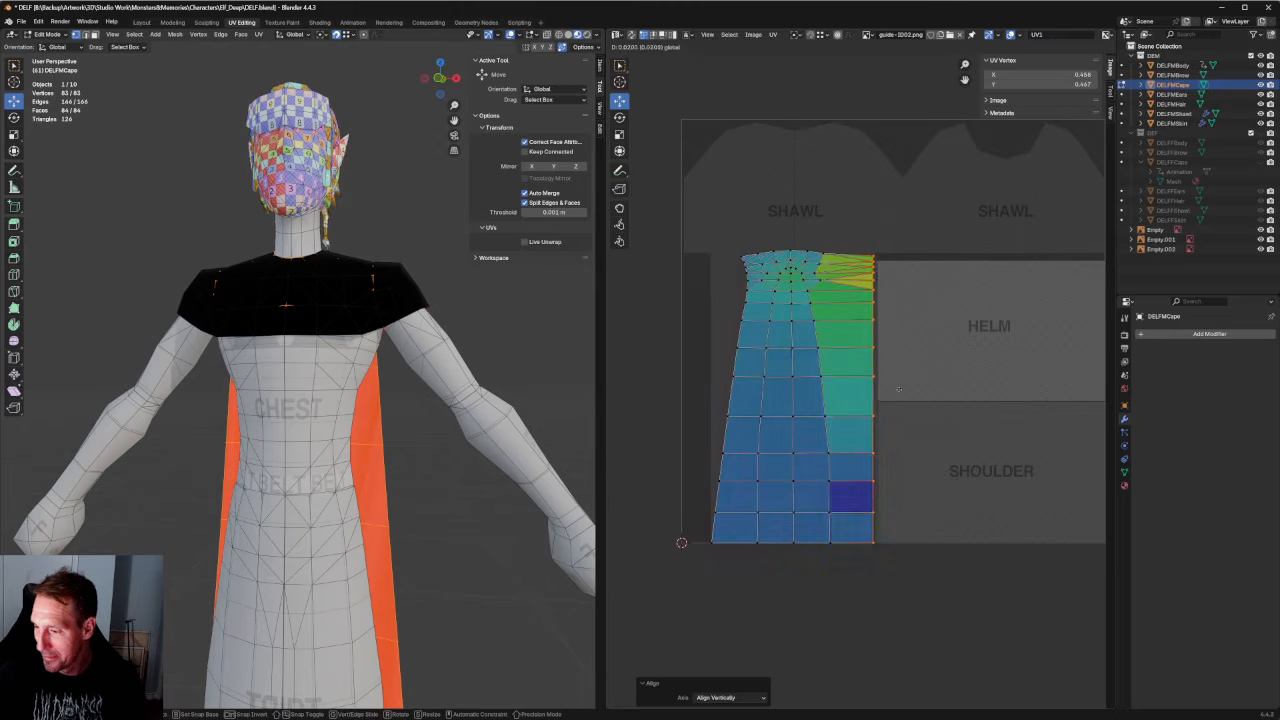
click(876, 399)
Align the cape island's left edge vertically and move it outward to the CLOAK area's left border.
drag(677, 235, 751, 588)
key(shift+w)
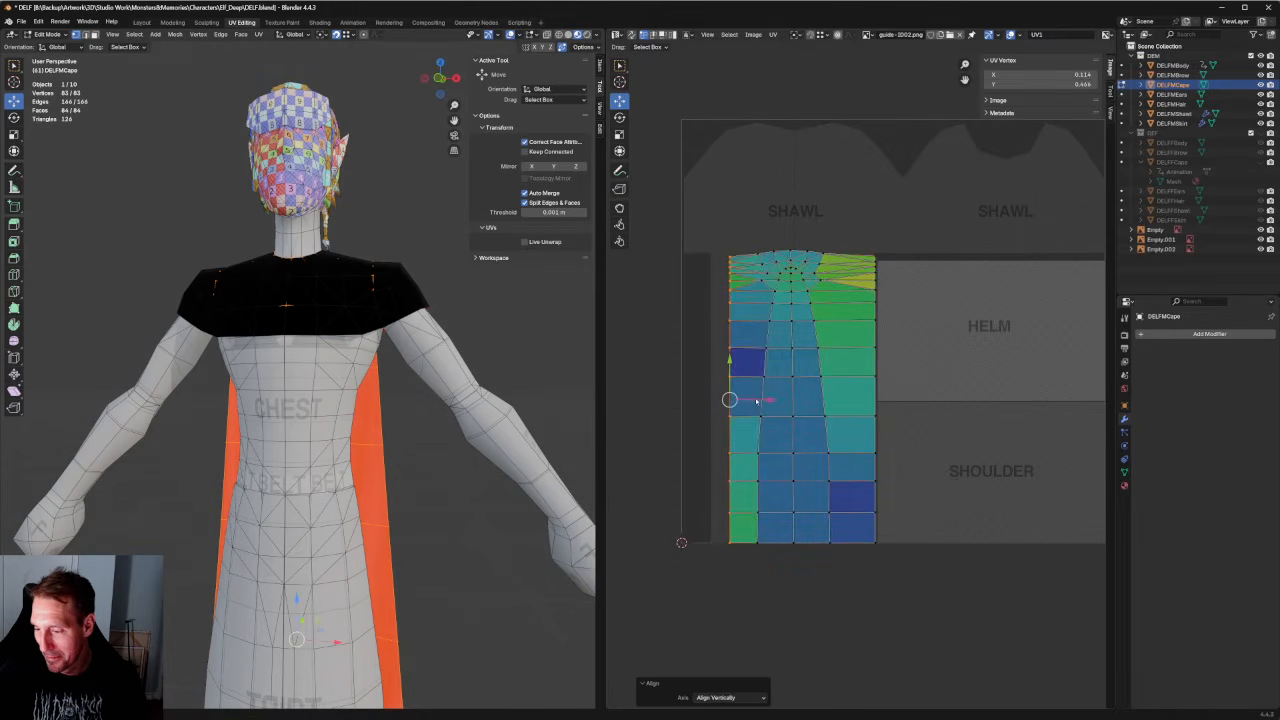
drag(761, 400, 744, 399)
Try unwrapping the cape's middle columns, including their top and bottom vertices, between the straightened side edges.
click(801, 563)
drag(858, 219, 731, 609)
key(u)
click(789, 422)
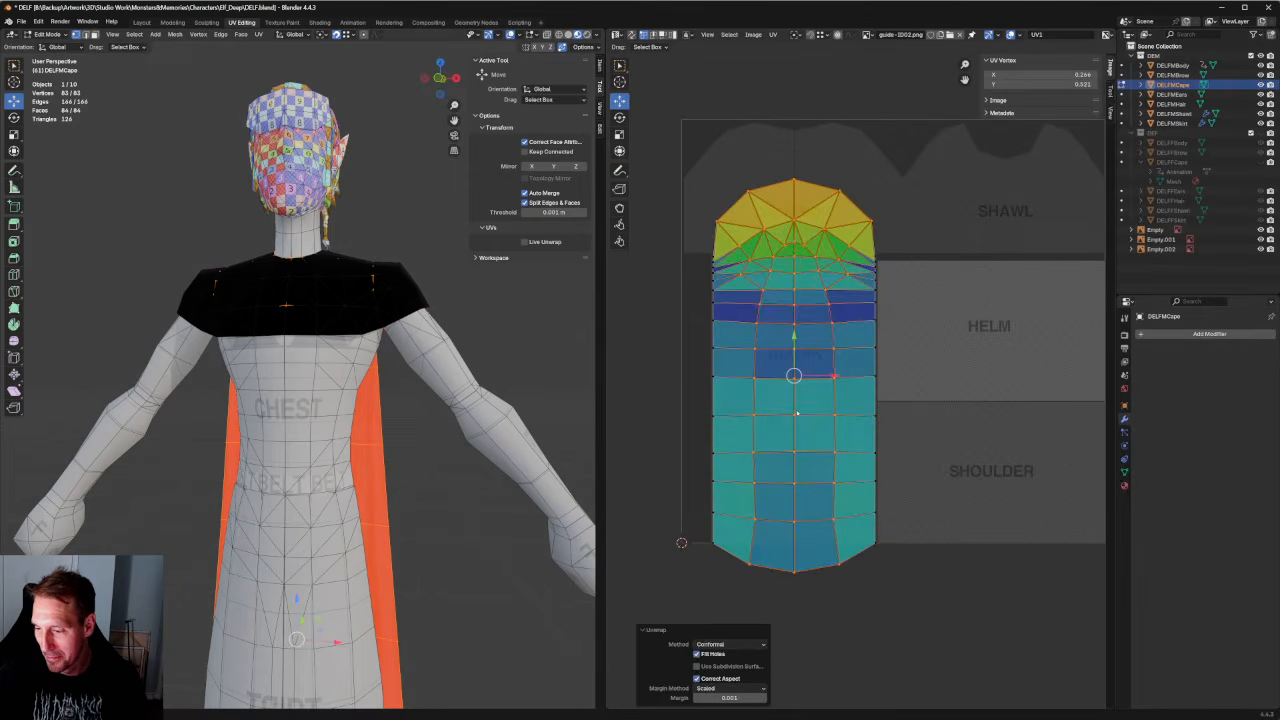
key(ctrl+z)
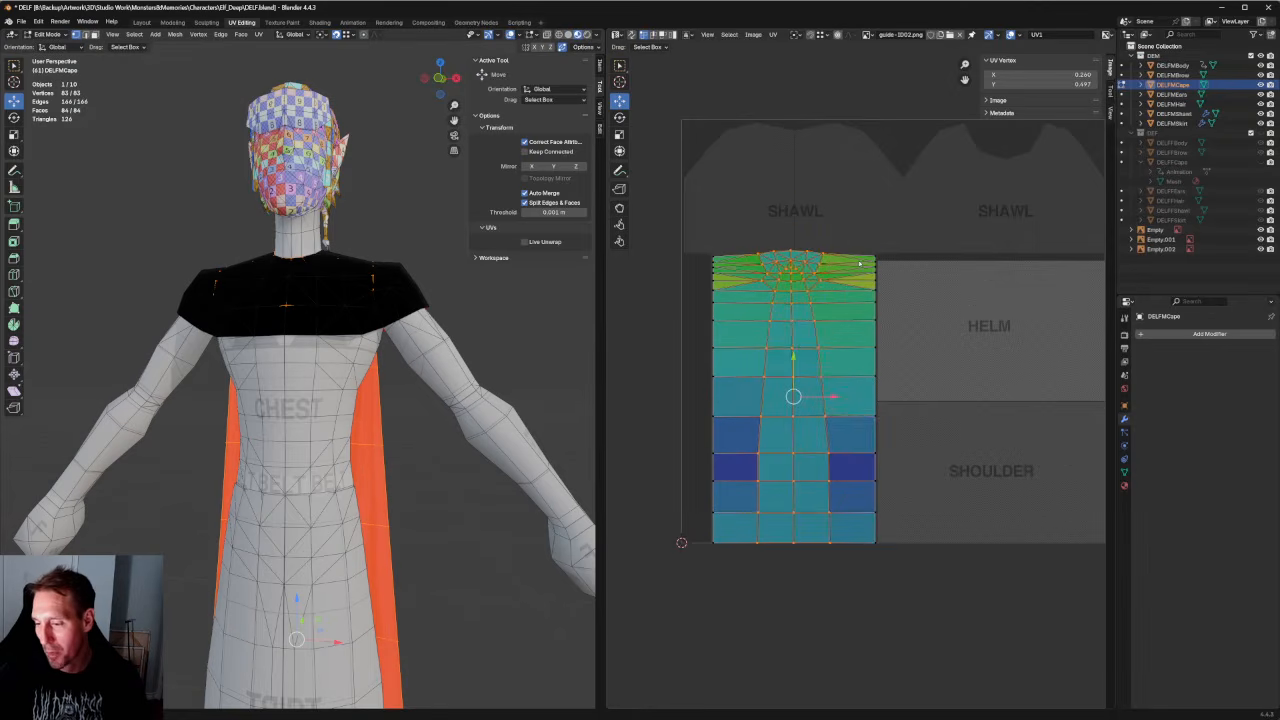
Unwrap only the cape island's interior vertices, leaving its outer boundary out of the selection.
key(u)
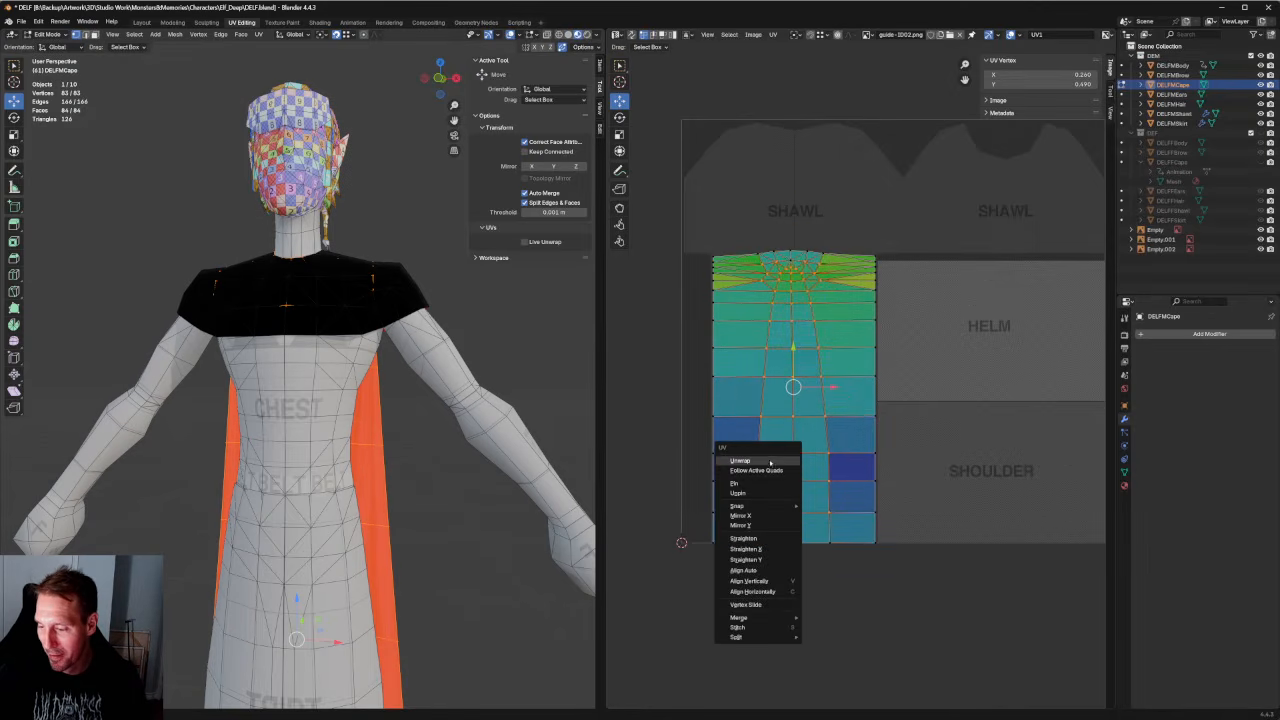
click(770, 463)
key(u)
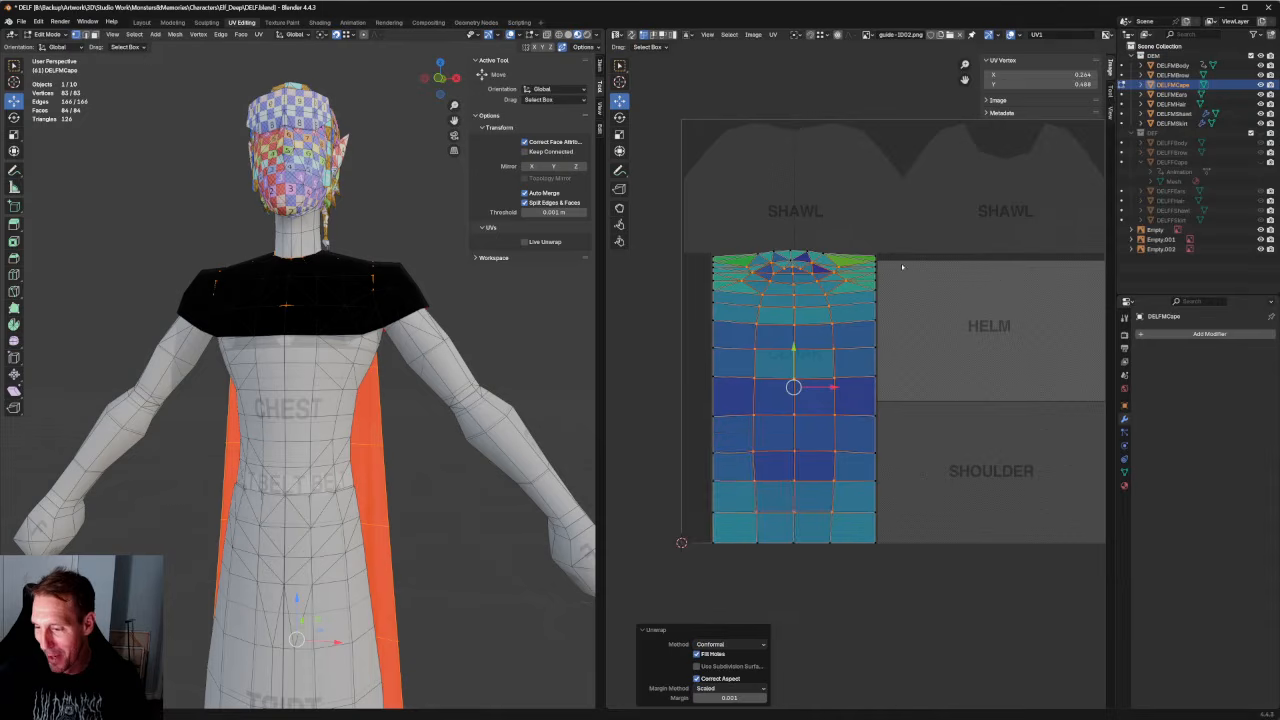
Align the cape island's top edge horizontally and move it down about 0.0014 m to the CLOAK area's upper boundary.
scroll(700, 365, up, 2)
drag(1037, 363, 953, 412)
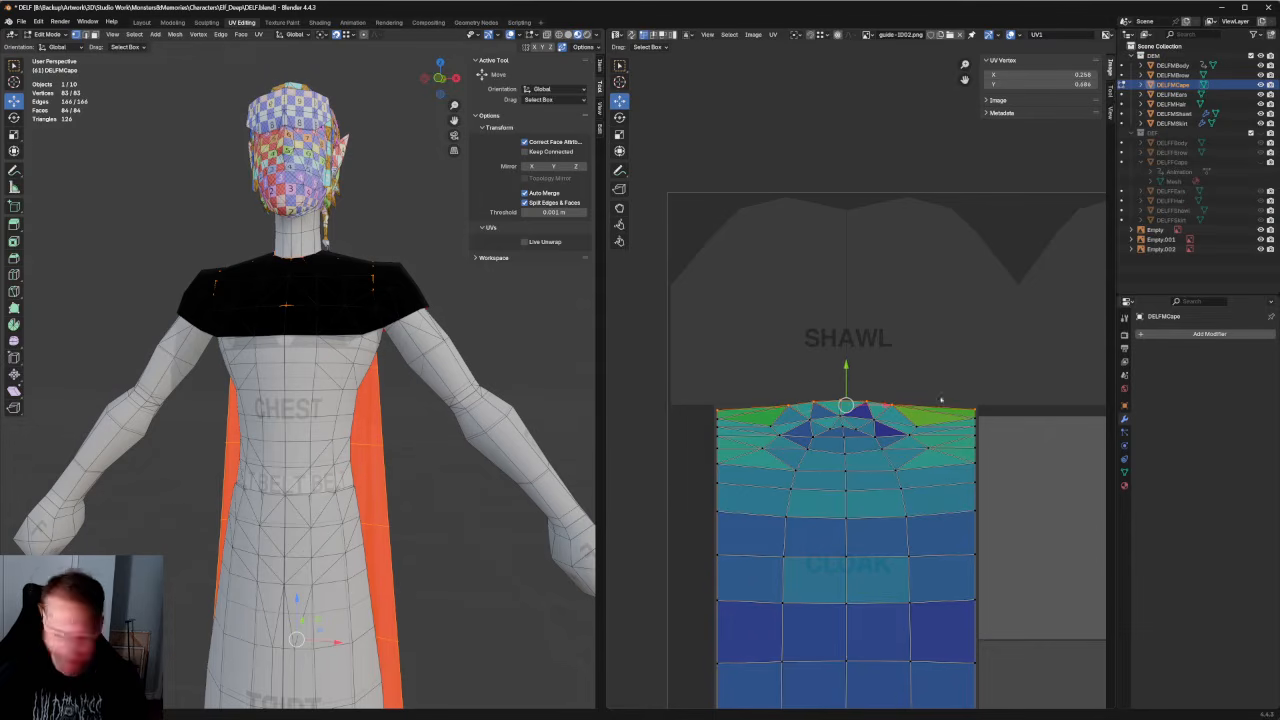
key(shift+w)
scroll(860, 382, up, 4)
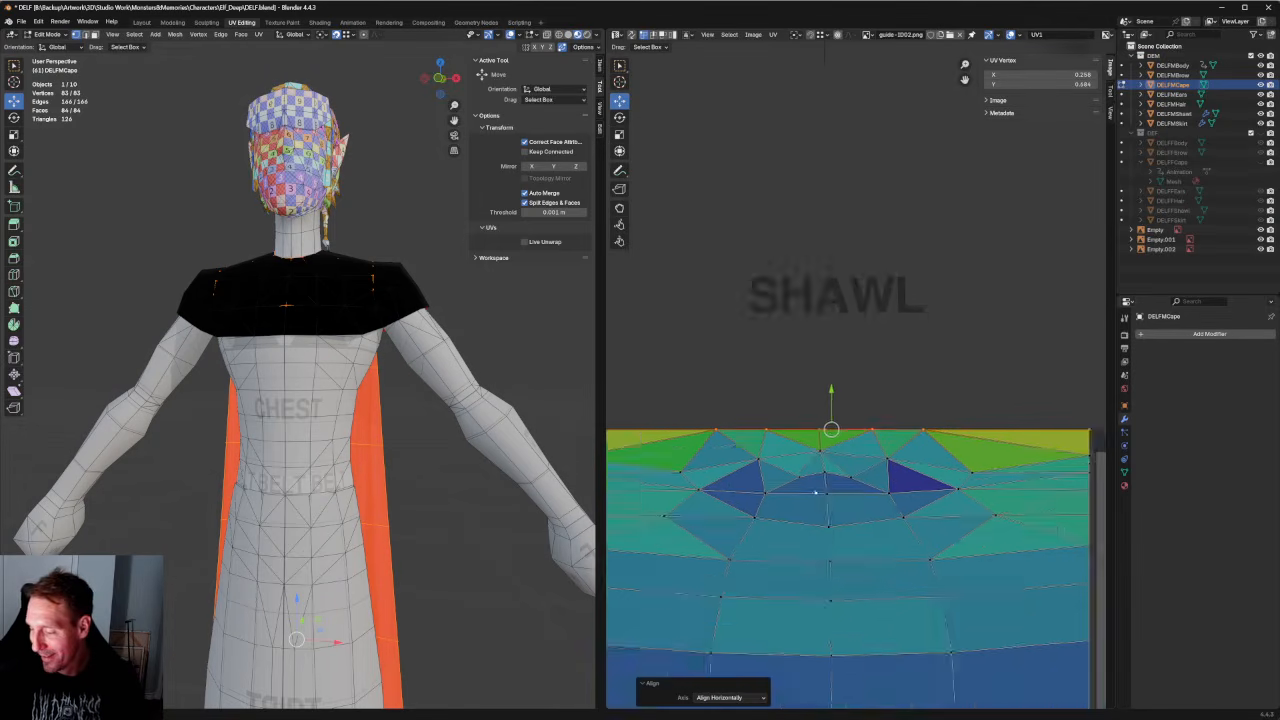
key(ctrl+z)
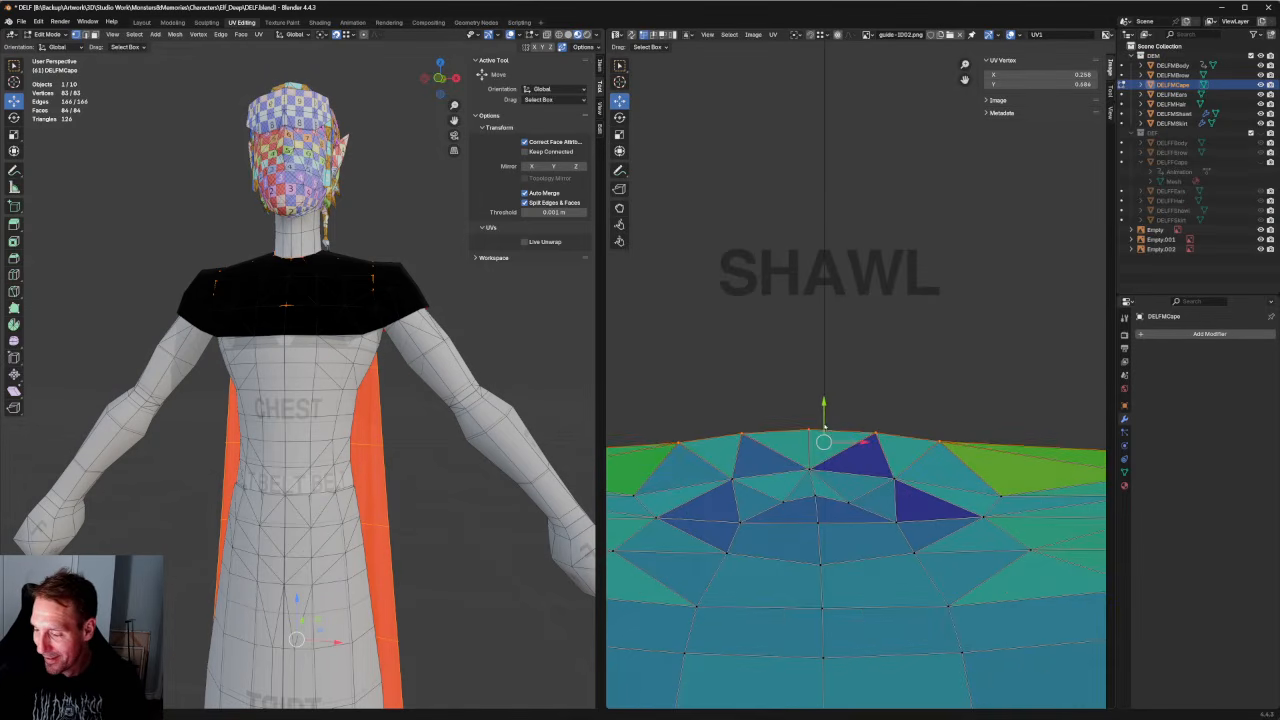
key(ctrl+shift+z)
mouse_move(825, 414)
mouse_down()
mouse_move(826, 437)
mouse_move(826, 418)
mouse_up()
scroll(828, 416, down, 2)
scroll(860, 385, down, 7)
middle_drag(877, 440, 875, 402)
scroll(862, 386, up, 1)
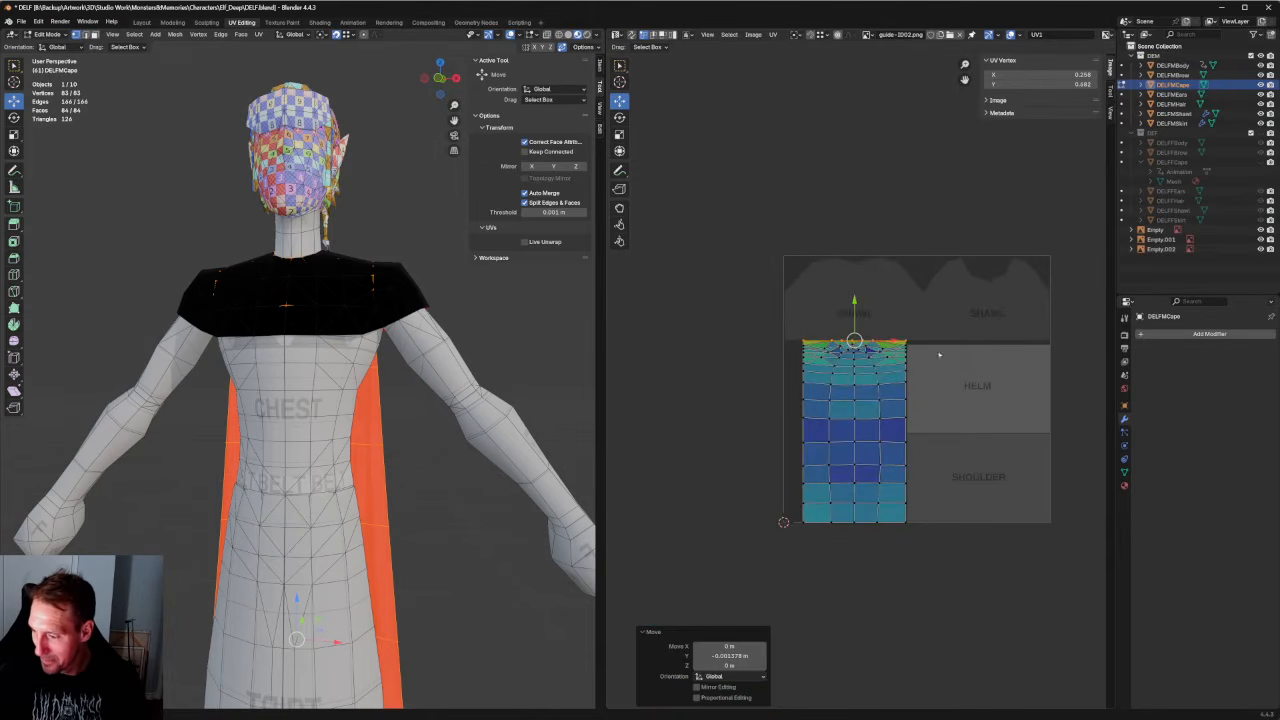
Select the whole cape island and fine-tune its height against the CLOAK area's upper boundary.
drag(1006, 290, 747, 589)
scroll(864, 385, up, 2)
key(t)
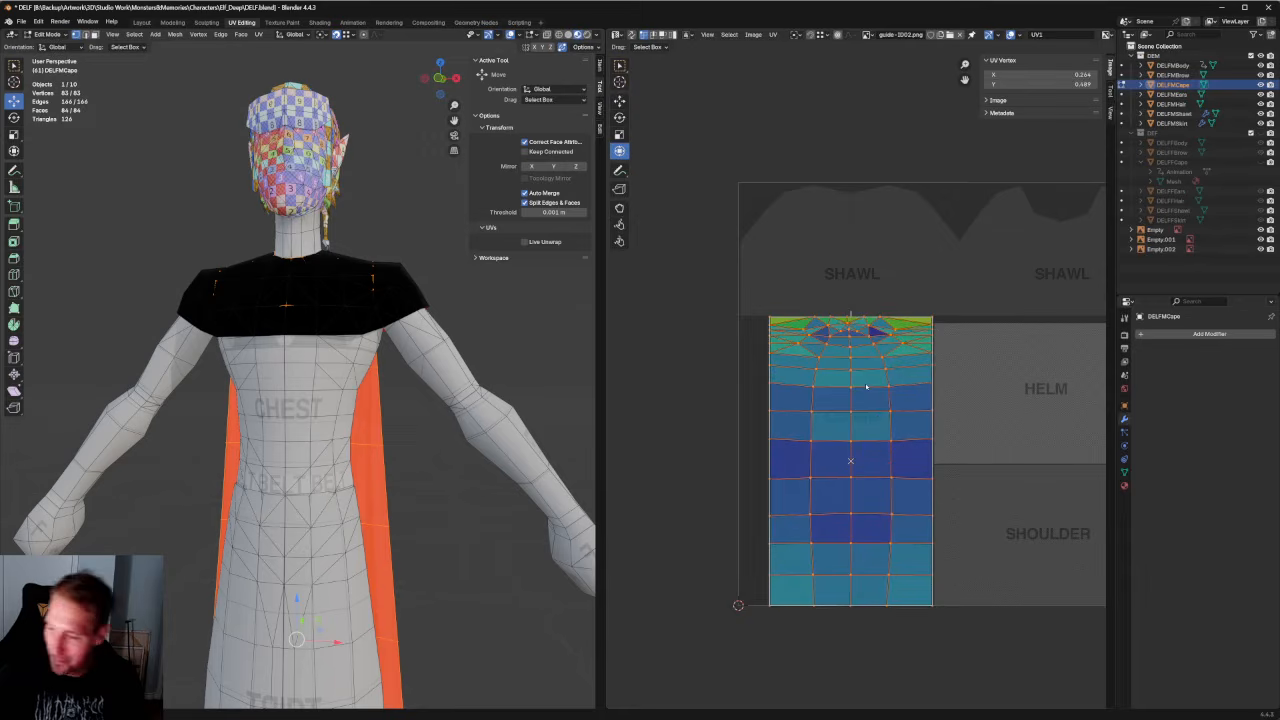
mouse_move(851, 320)
mouse_down()
mouse_move(861, 353)
mouse_move(868, 317)
mouse_up()
Hide the shawl mesh covering the shoulders to inspect the cape's texture, and reselect the entire cape.
middle_drag(520, 360, 276, 408)
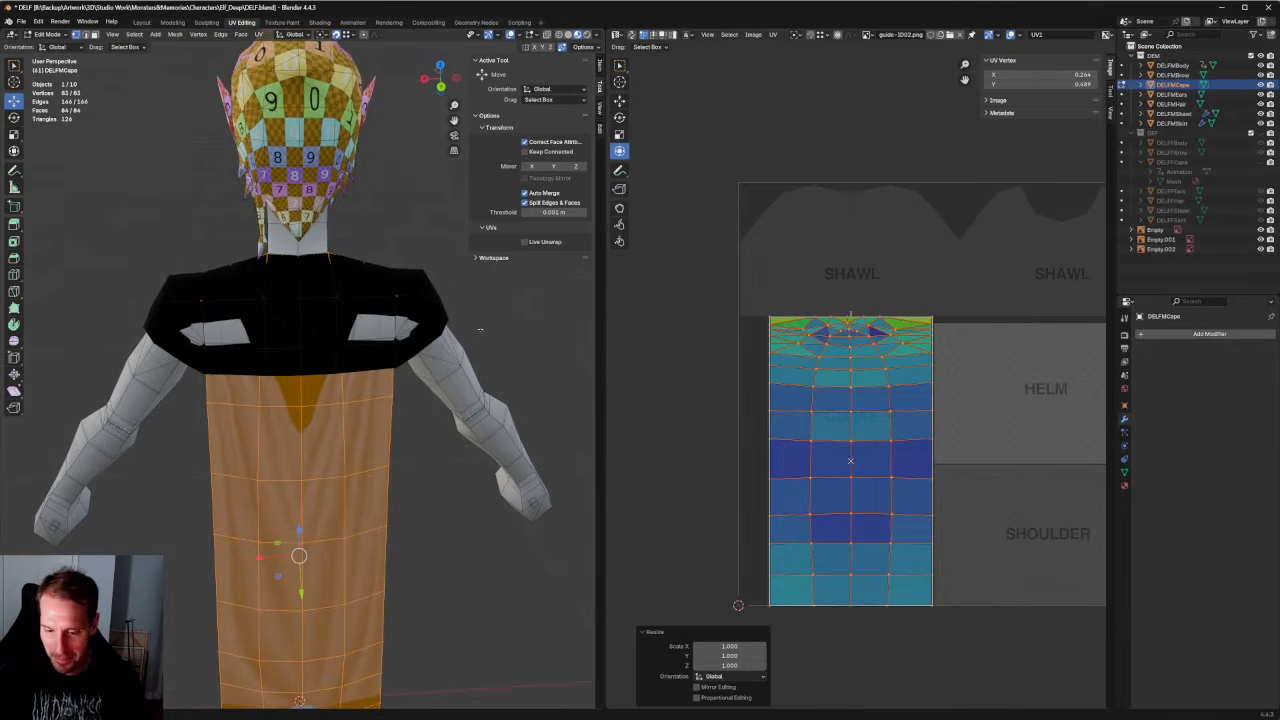
click(480, 328)
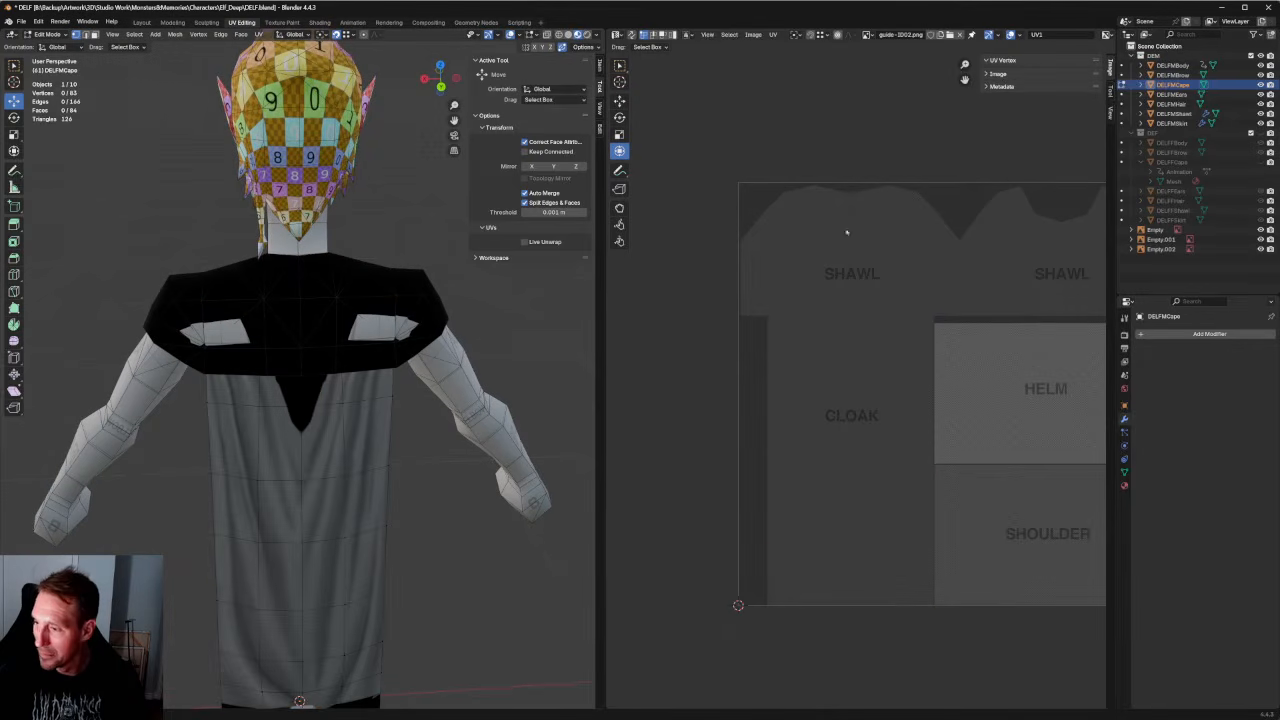
click(1260, 113)
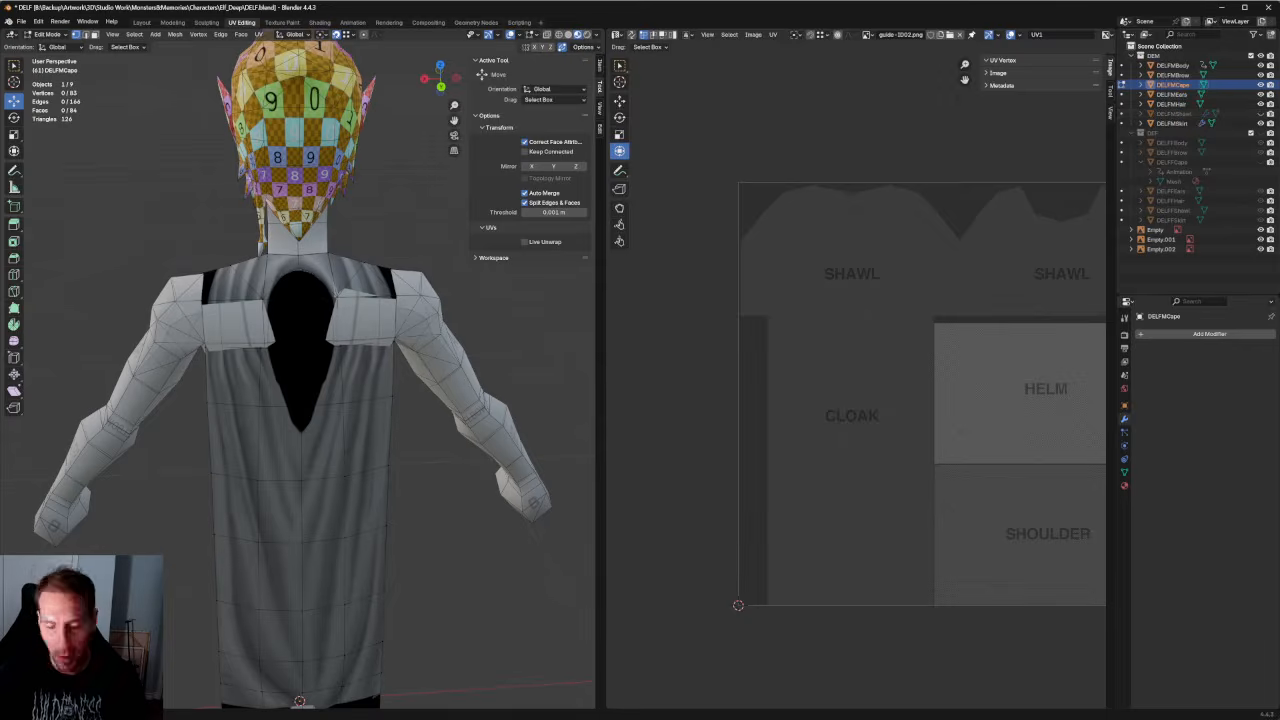
middle_drag(480, 288, 430, 284)
scroll(380, 280, down, 3)
scroll(325, 298, up, 3)
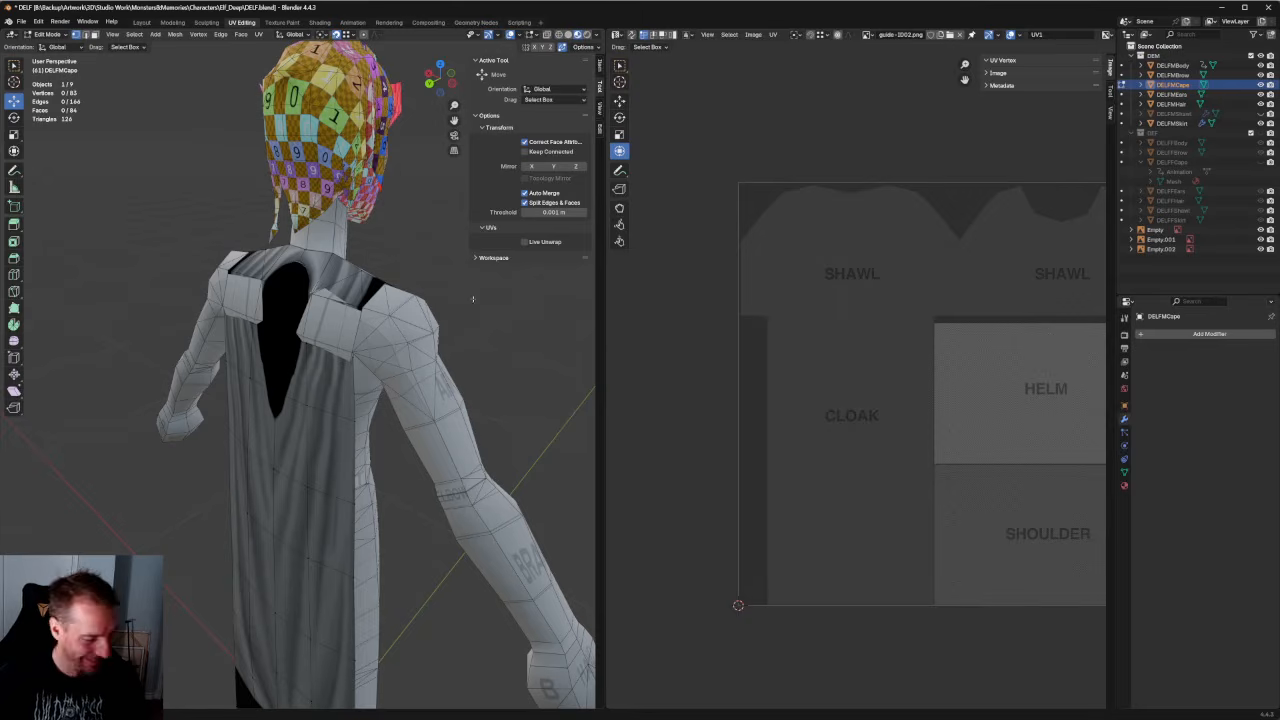
key(a)
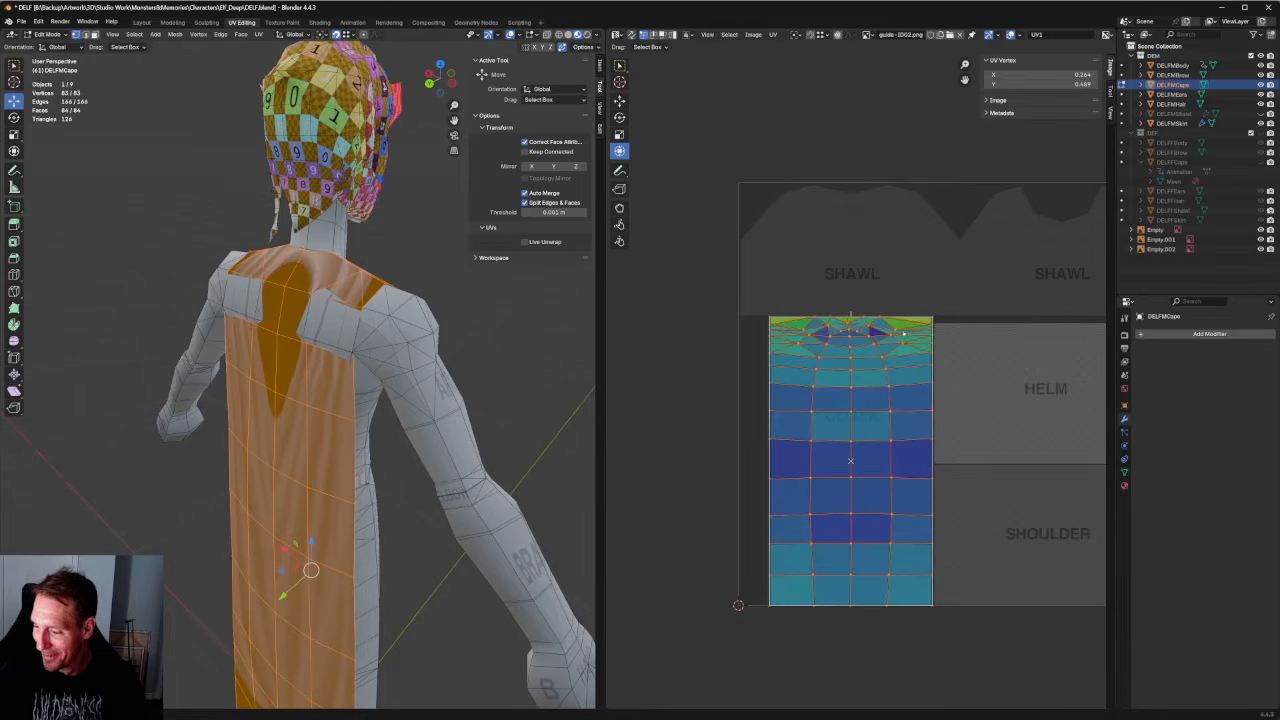
drag(1028, 277, 702, 453)
key(w)
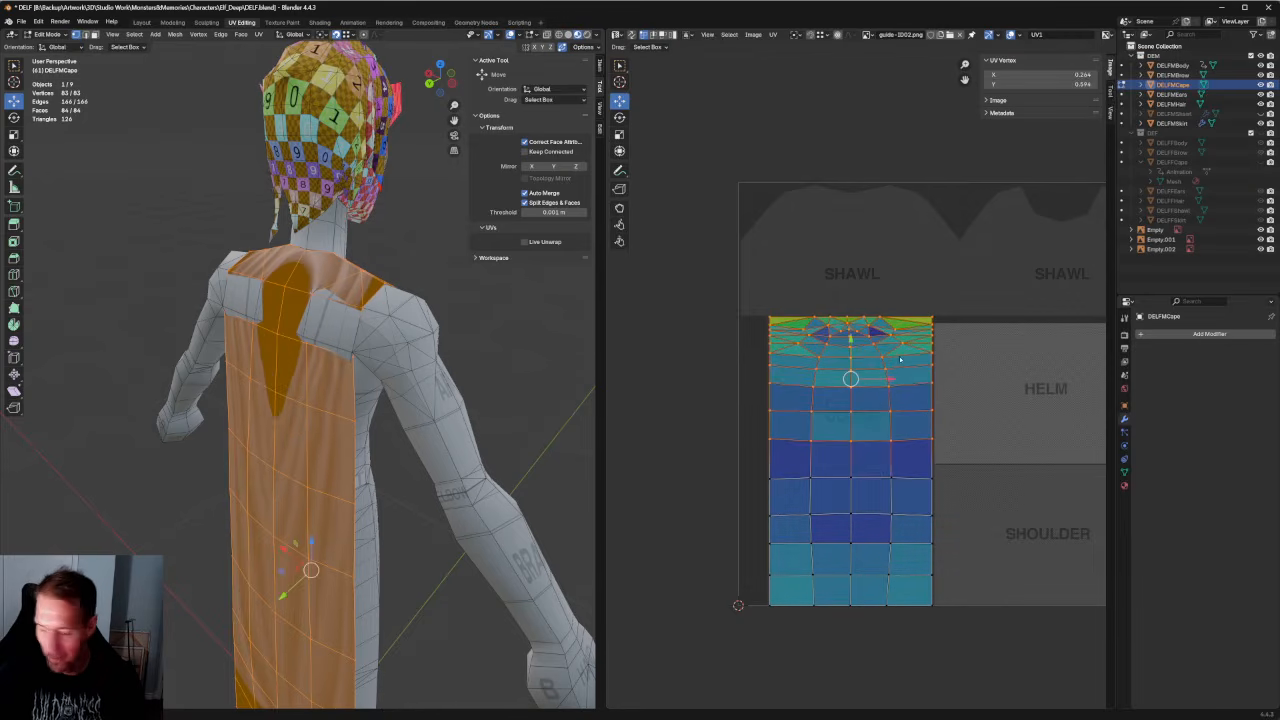
key(s)
key(y)
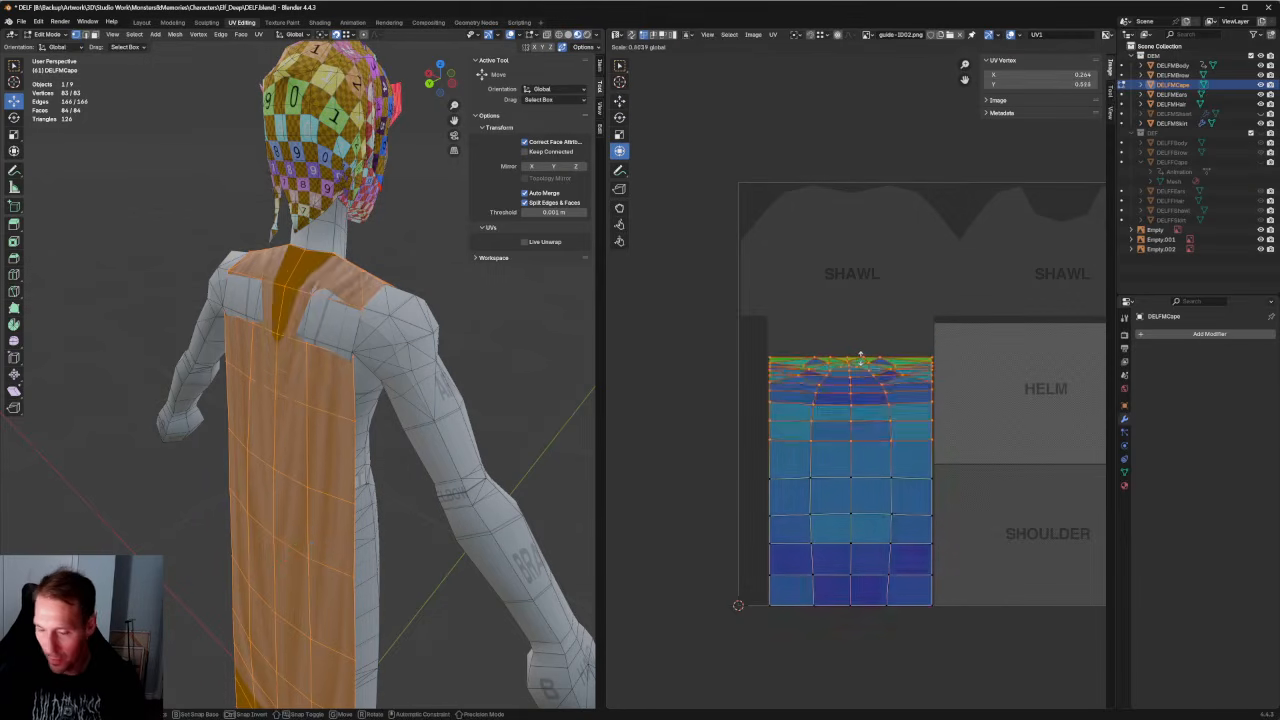
right_click(861, 364)
Scale the whole cape island vertically to about 0.897, keeping its bottom edge in place.
drag(1046, 269, 619, 707)
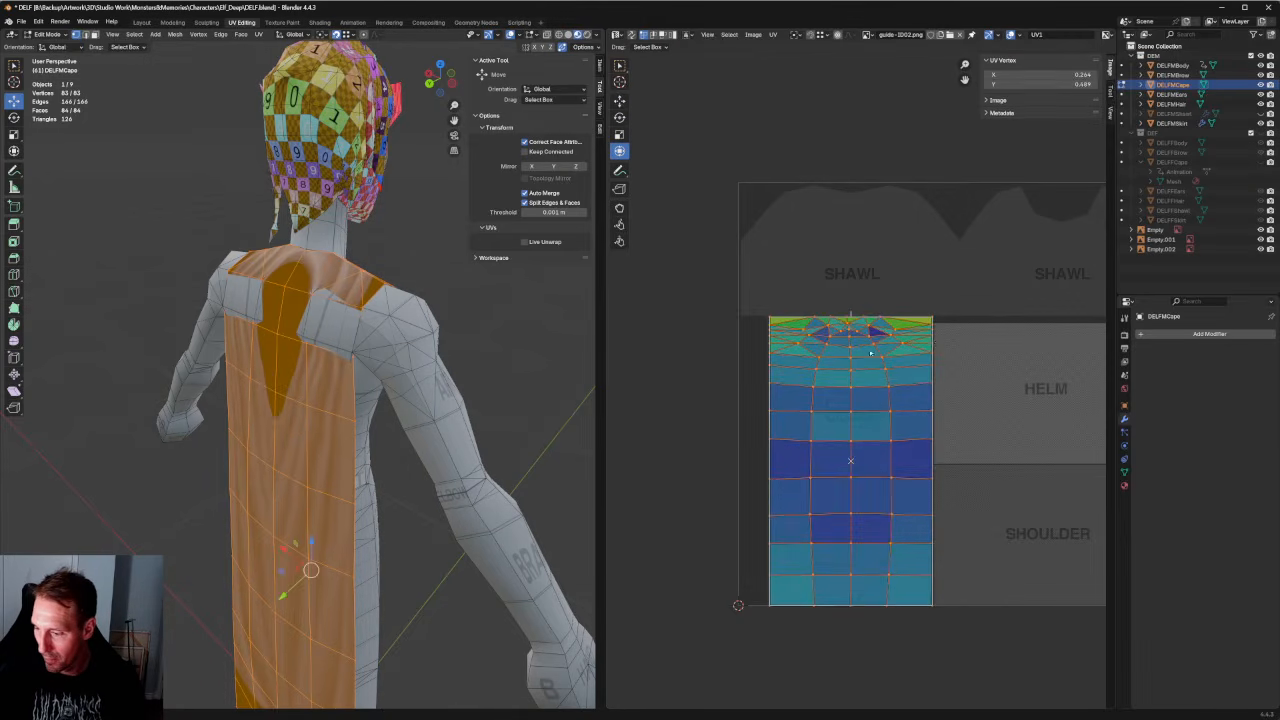
key(s)
key(y)
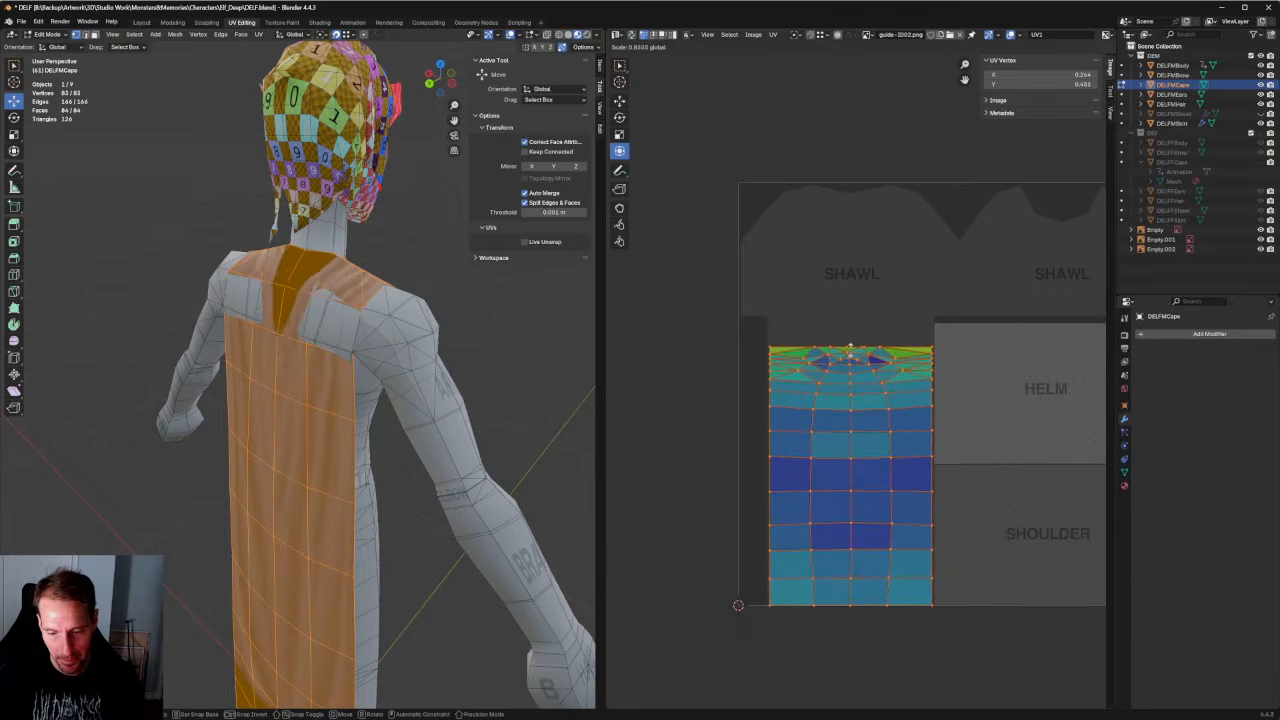
click(869, 345)
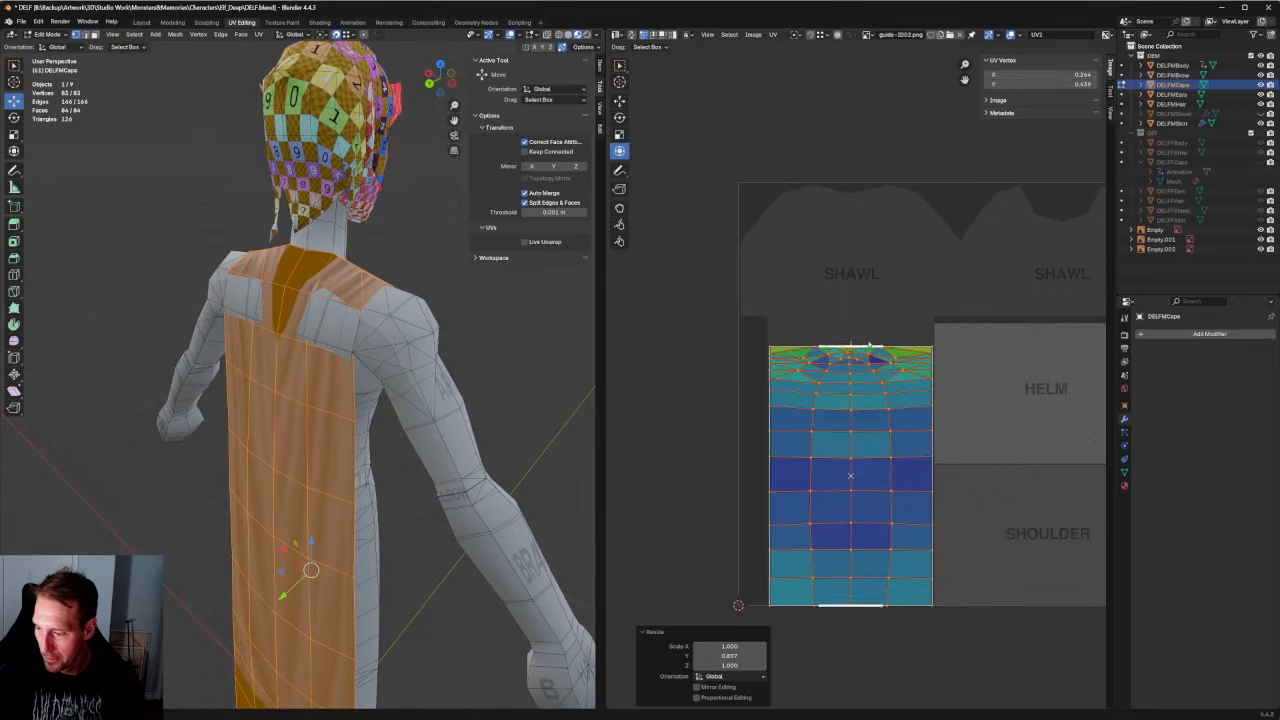
Scale the cape island's upper rows vertically by about 1.777, then slightly more, to reach the CLOAK area's upper boundary.
drag(994, 298, 752, 391)
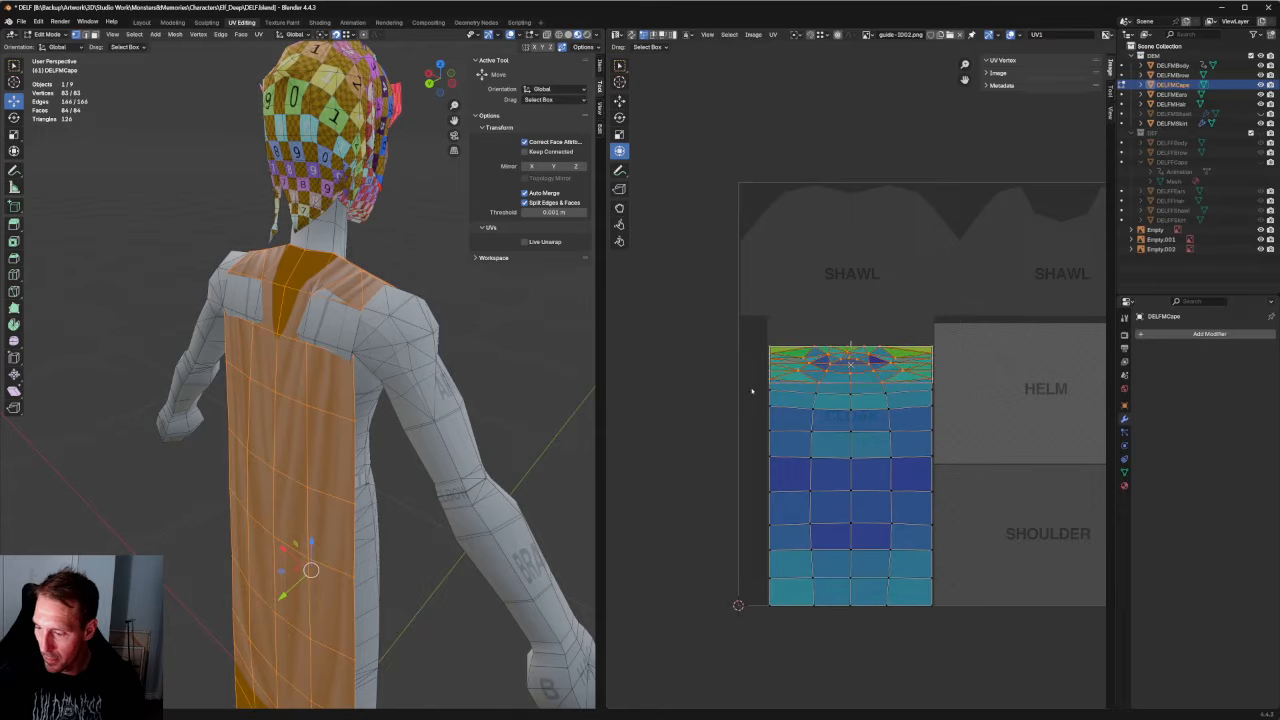
key(s)
key(y)
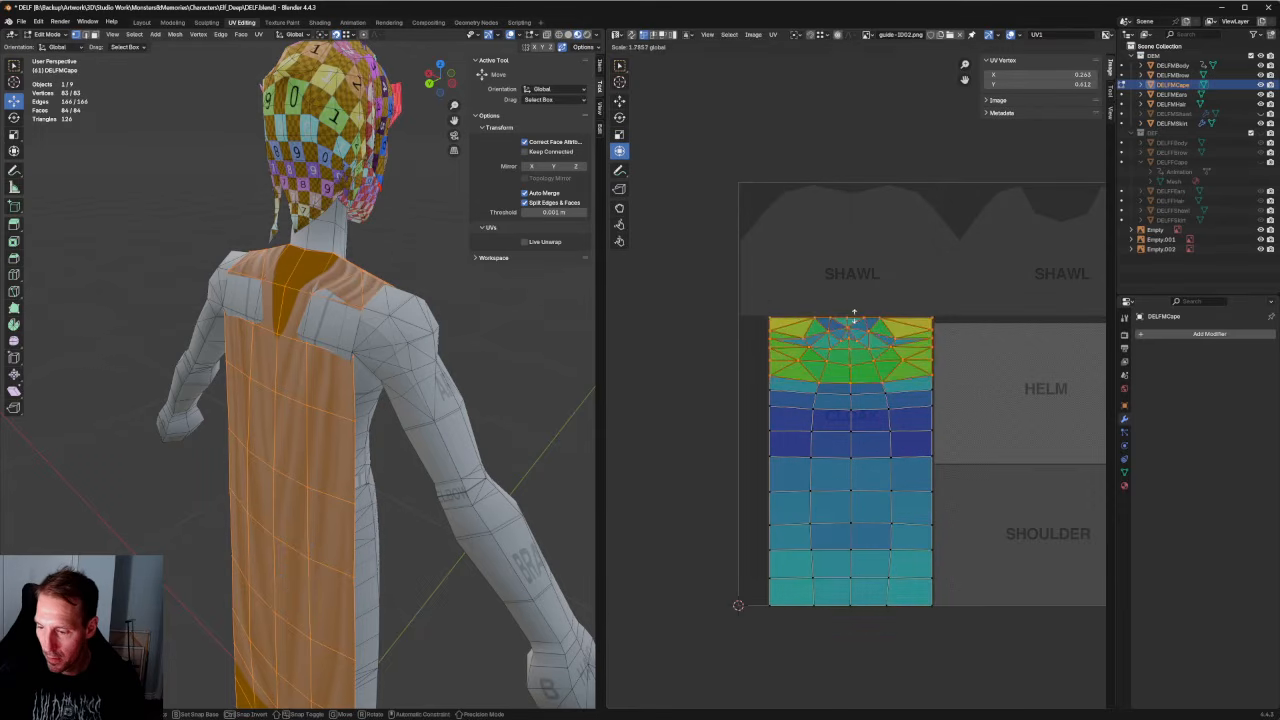
click(854, 316)
middle_drag(520, 250, 340, 203)
scroll(340, 203, up, 1)
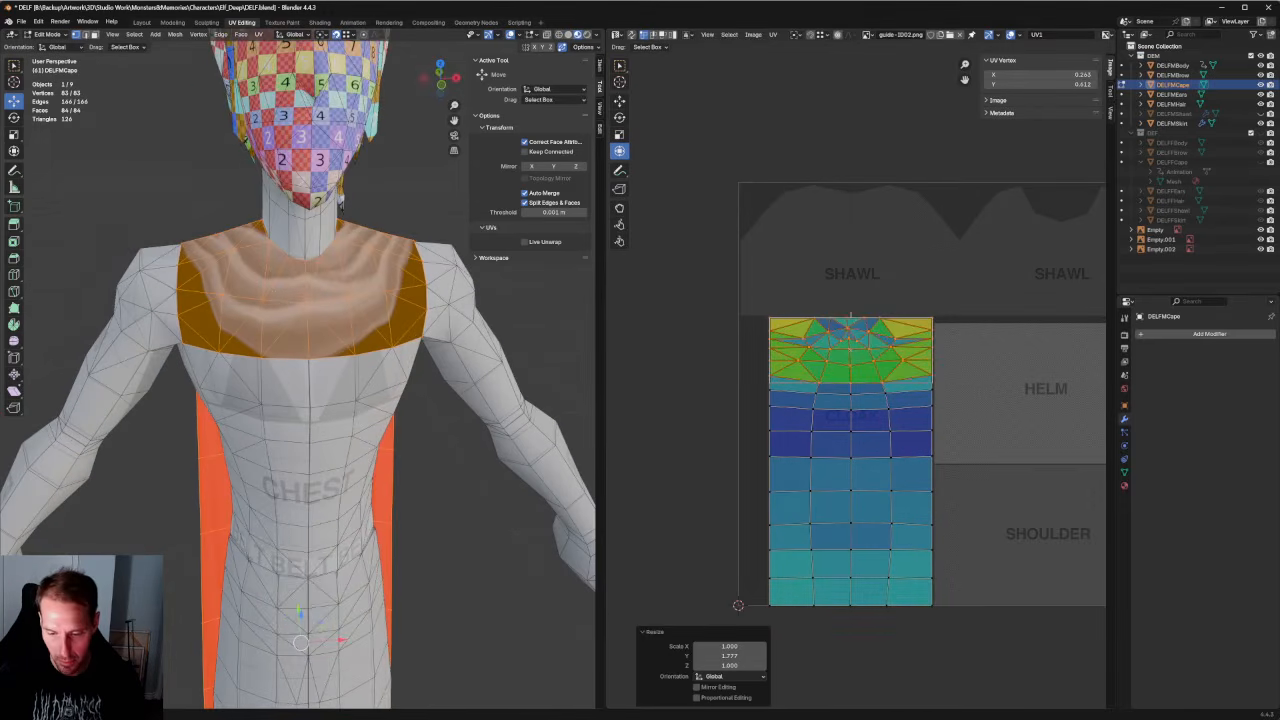
key(s)
key(y)
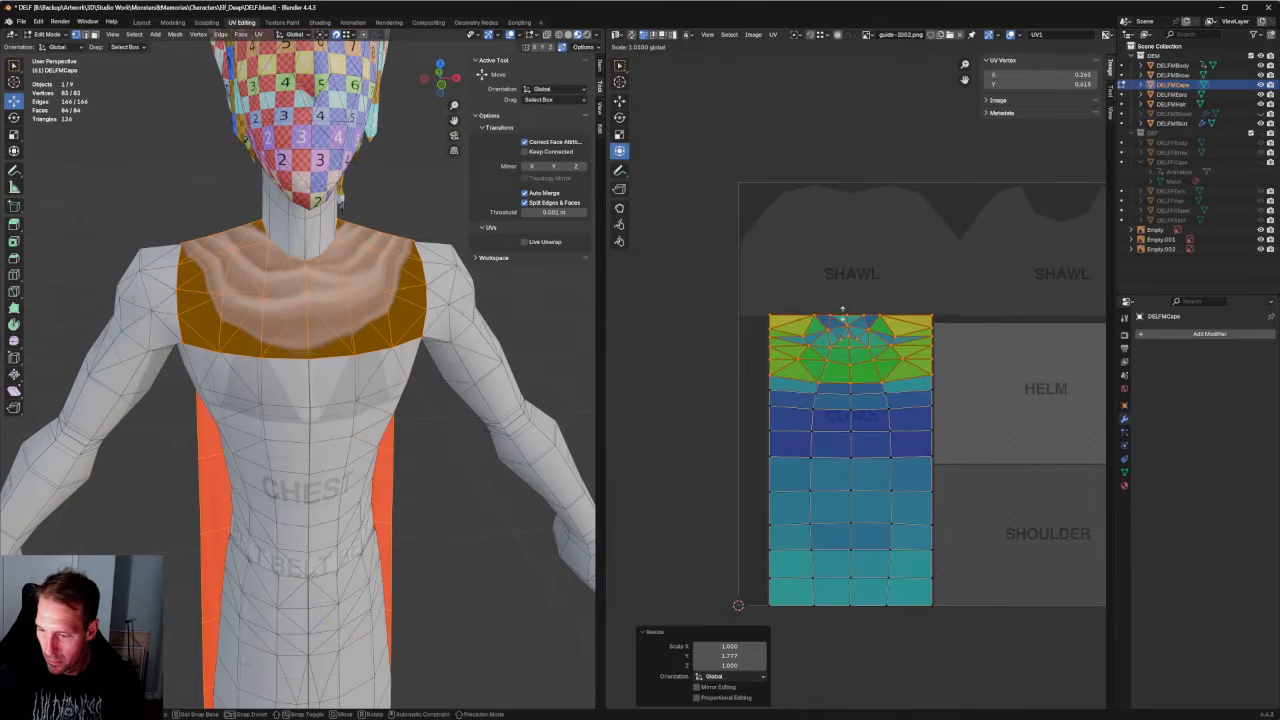
click(842, 311)
Select the interior vertices of the cape island inside its outline and re-unwrap them to even out the distortion.
drag(790, 322, 918, 588)
key(u)
click(855, 482)
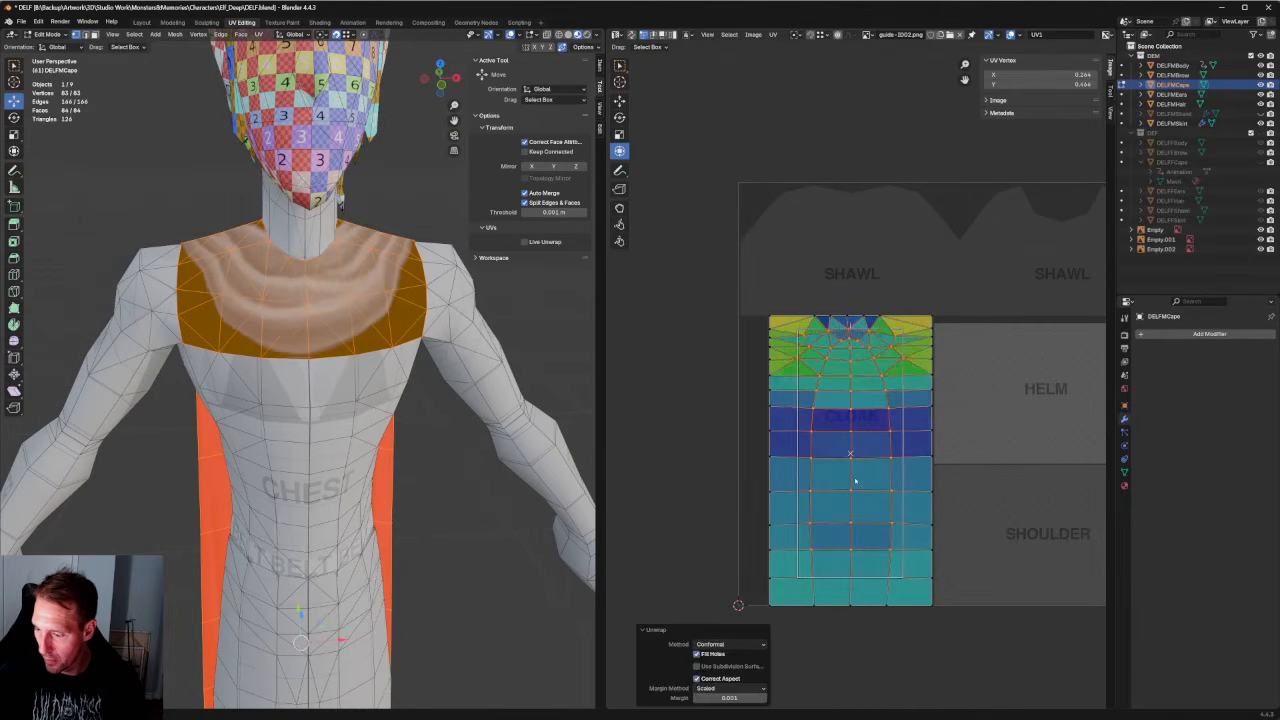
key(u)
click(850, 383)
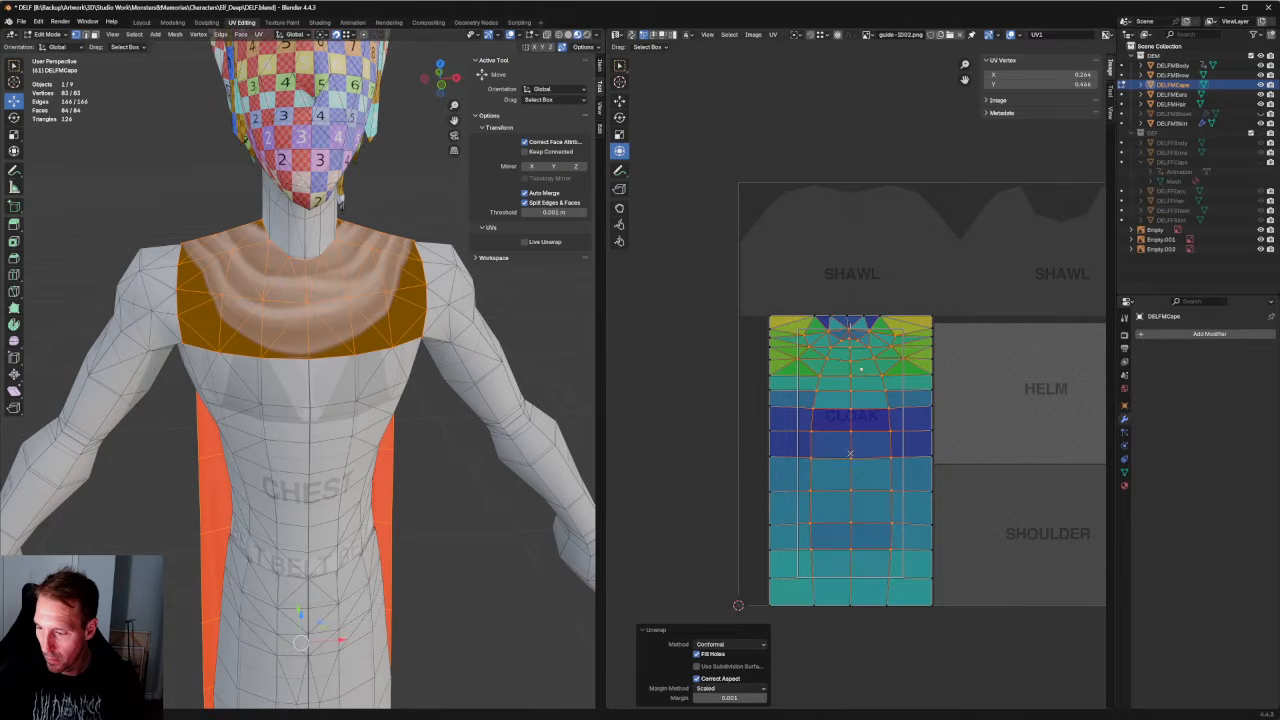
Select the cape island's upper and middle interior rows and scale them vertically by about 1.054, then by about 0.91.
scroll(822, 341, up, 3)
middle_drag(822, 341, 828, 375)
click(1006, 285)
drag(984, 306, 741, 394)
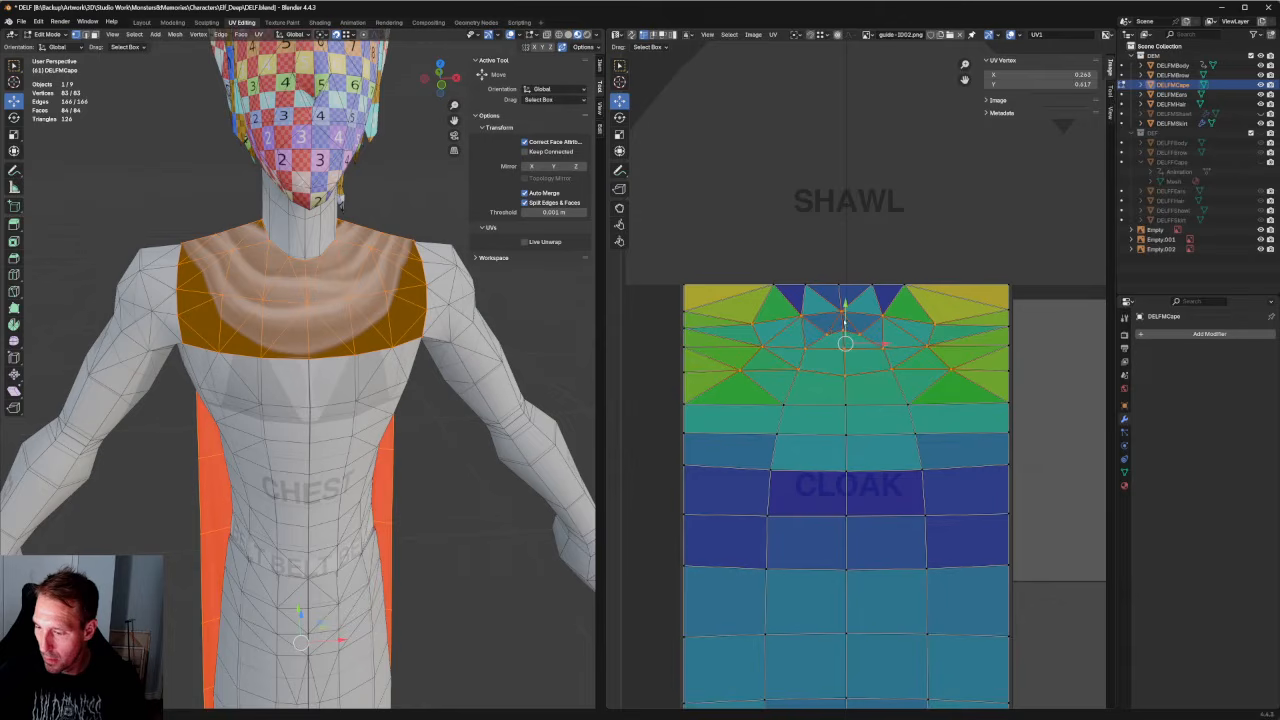
key(g)
drag(842, 310, 951, 312)
drag(1043, 302, 643, 600)
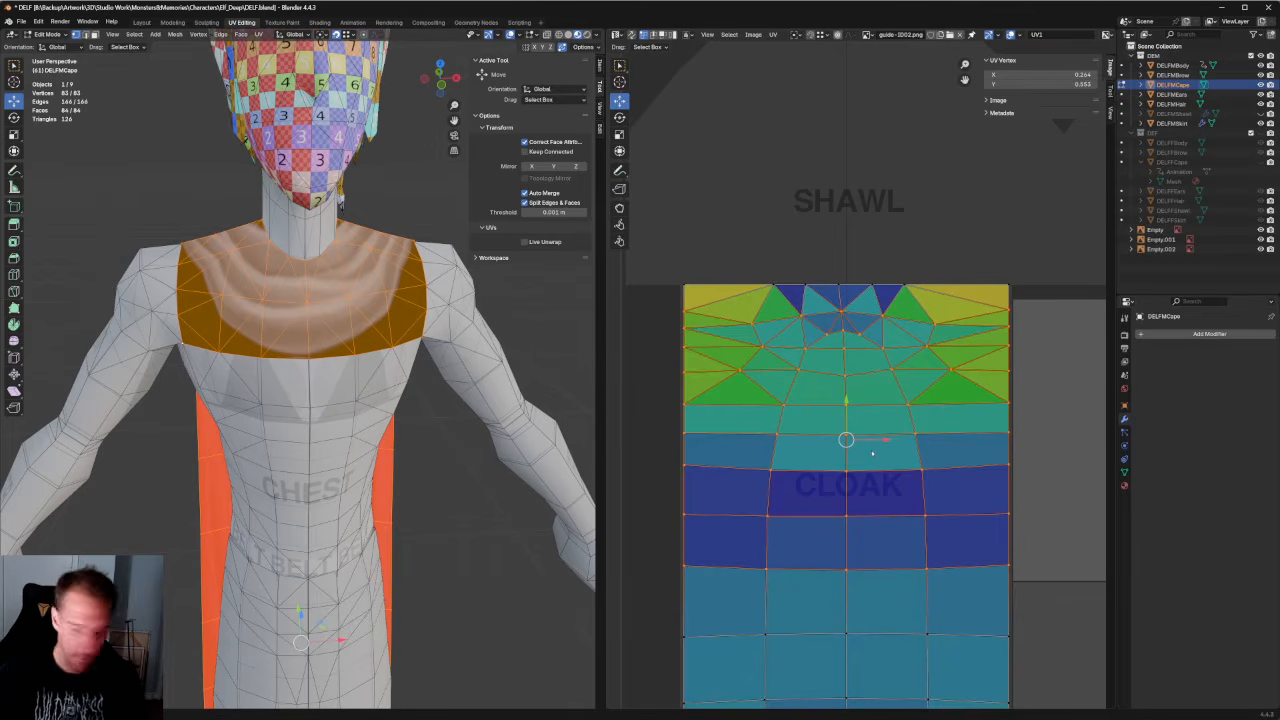
key(t)
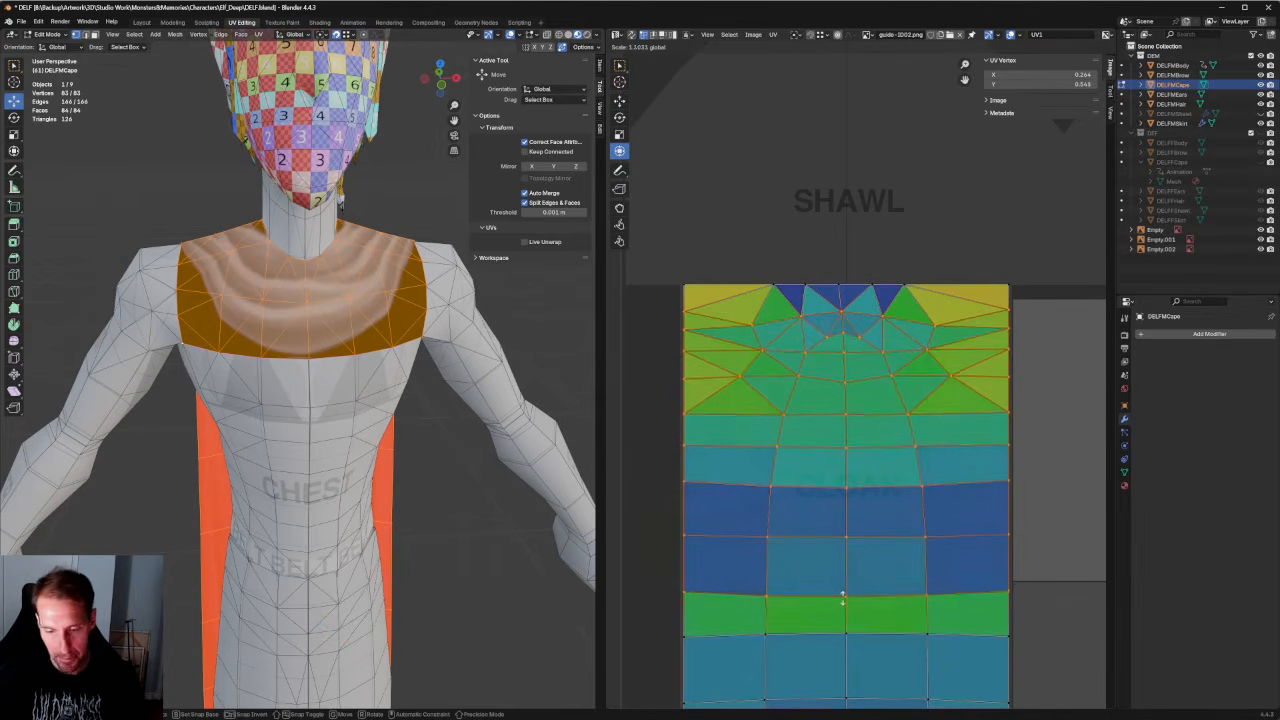
click(855, 545)
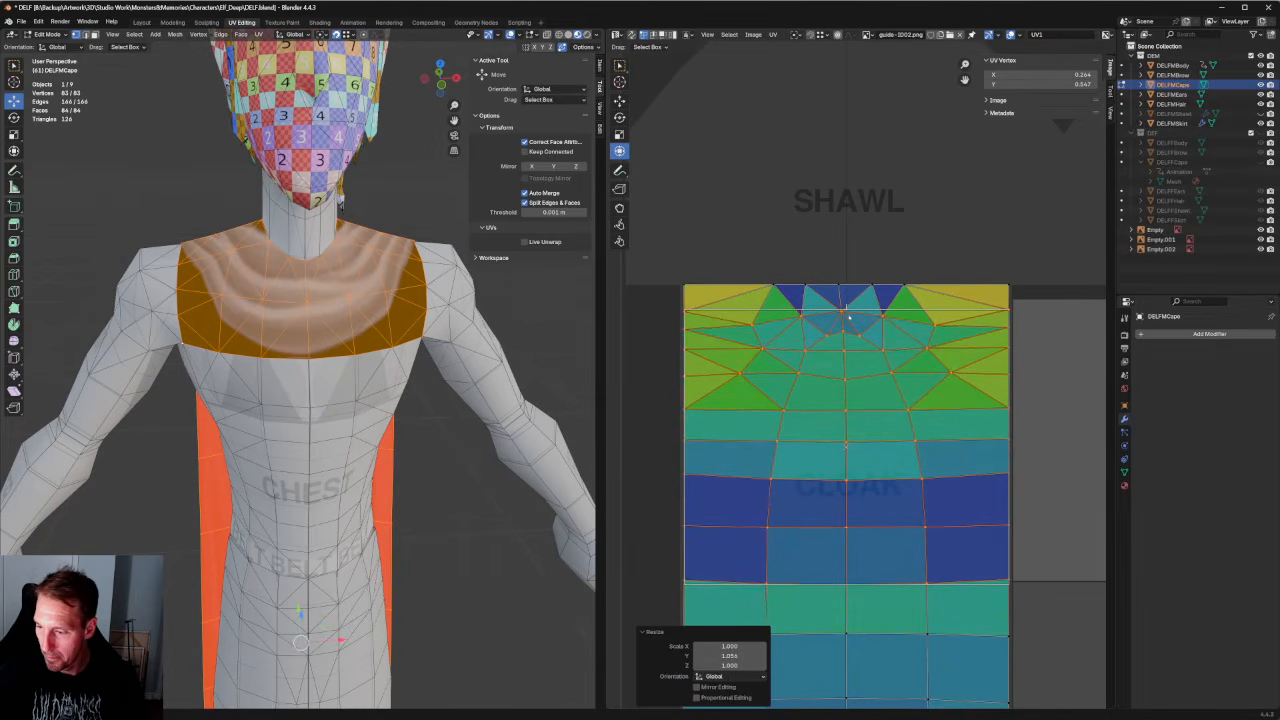
key(s)
key(y)
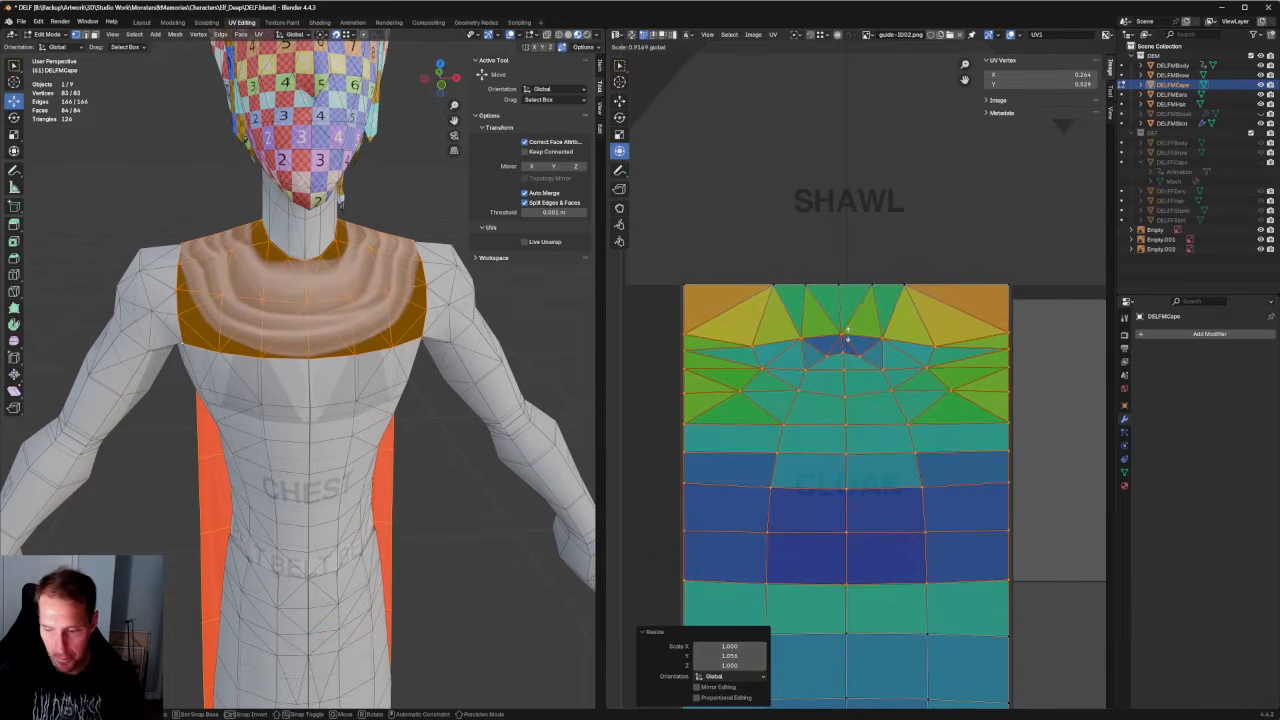
key(Escape)
Re-unwrap the interior vertices just below the cape island's top edge, followed by those in the rows beneath them.
click(949, 327)
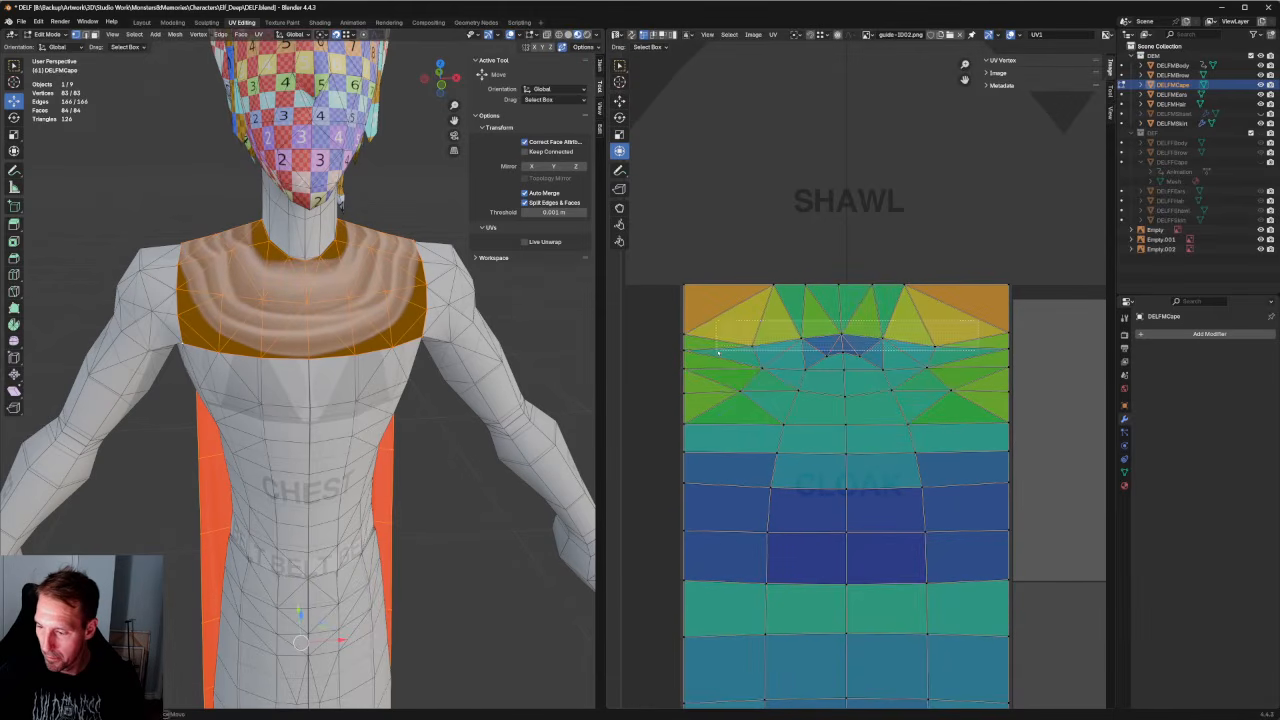
drag(719, 353, 722, 352)
key(u)
click(795, 347)
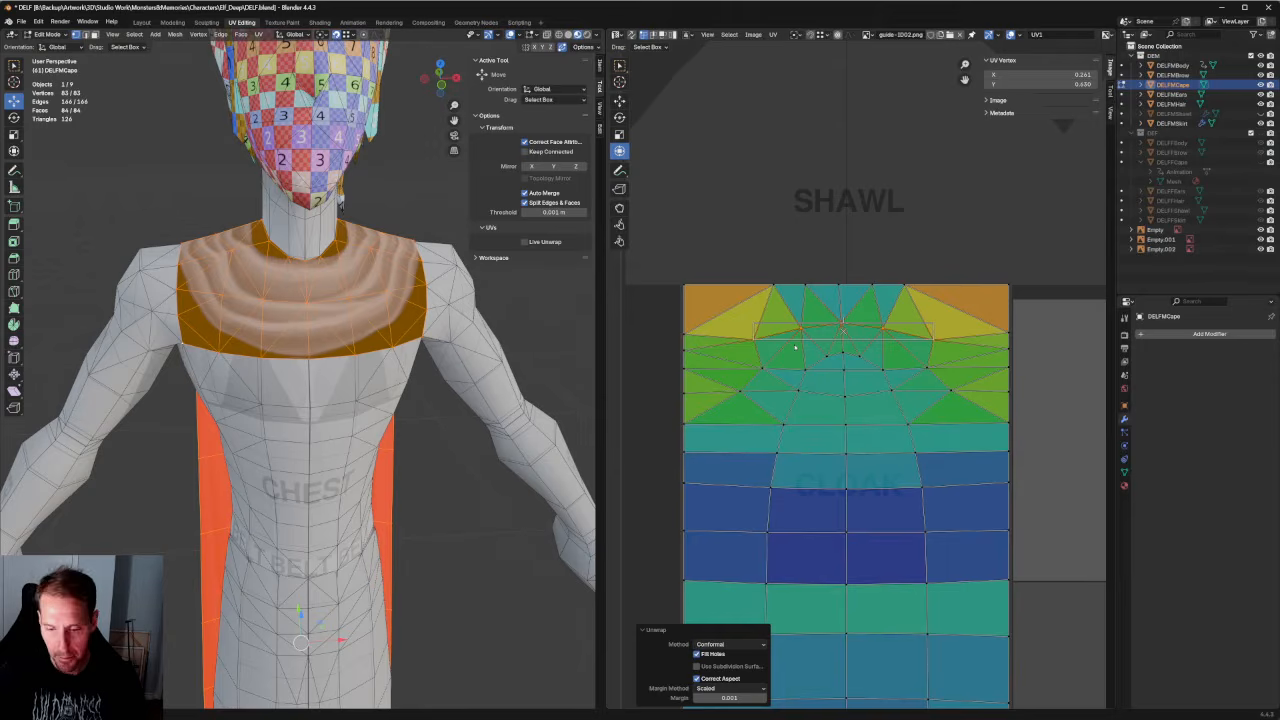
click(880, 370)
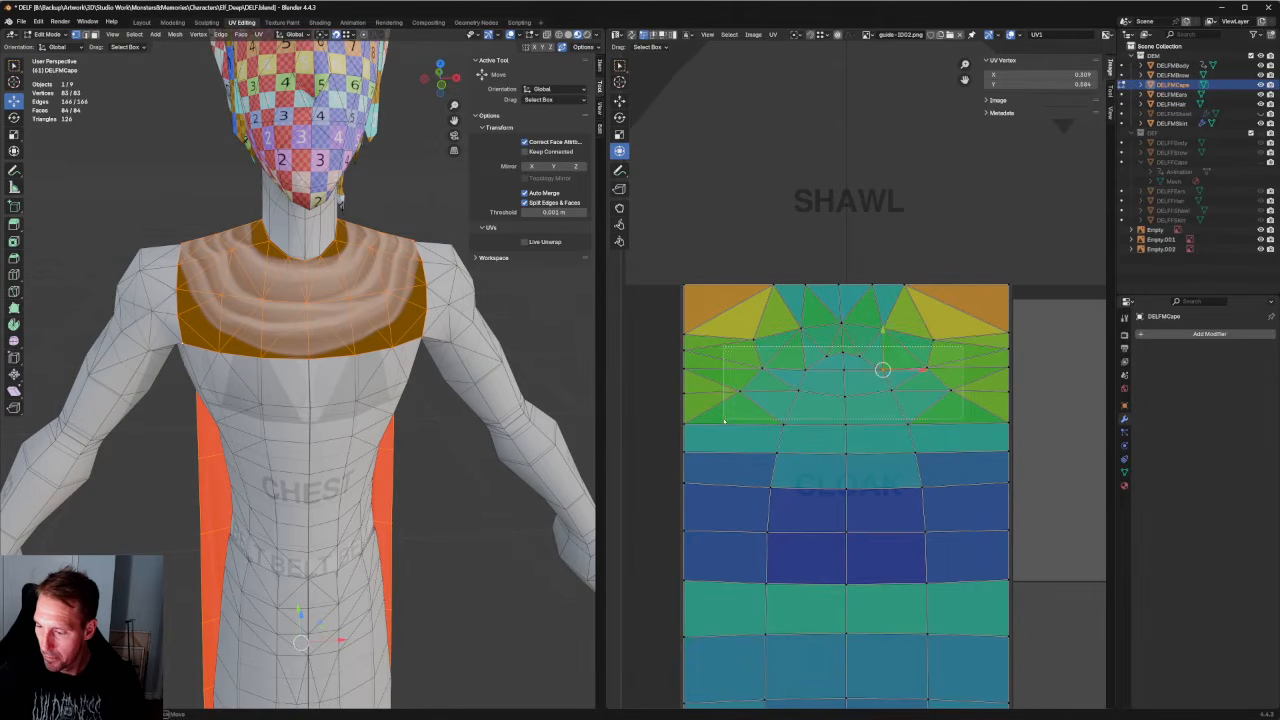
drag(724, 421, 724, 421)
key(u)
click(800, 380)
scroll(816, 383, down, 3)
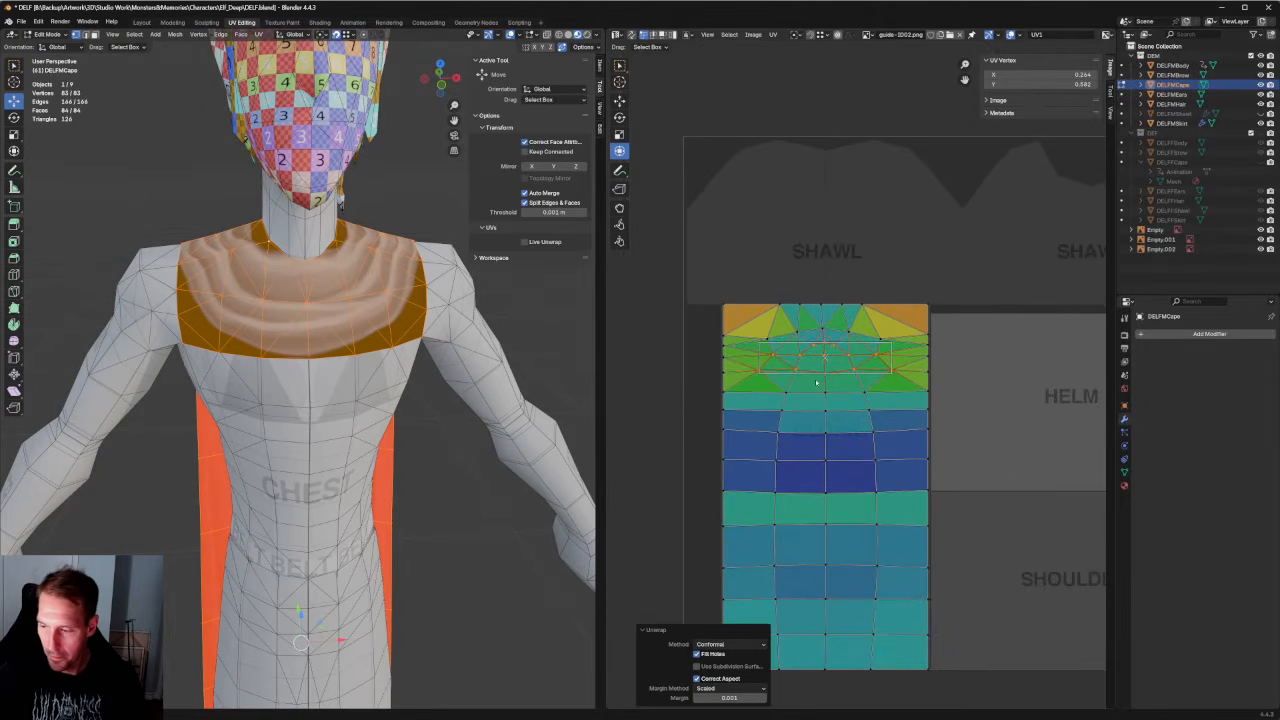
Select all inner columns of the cape island and scale them horizontally by about 1.3.
drag(755, 320, 906, 712)
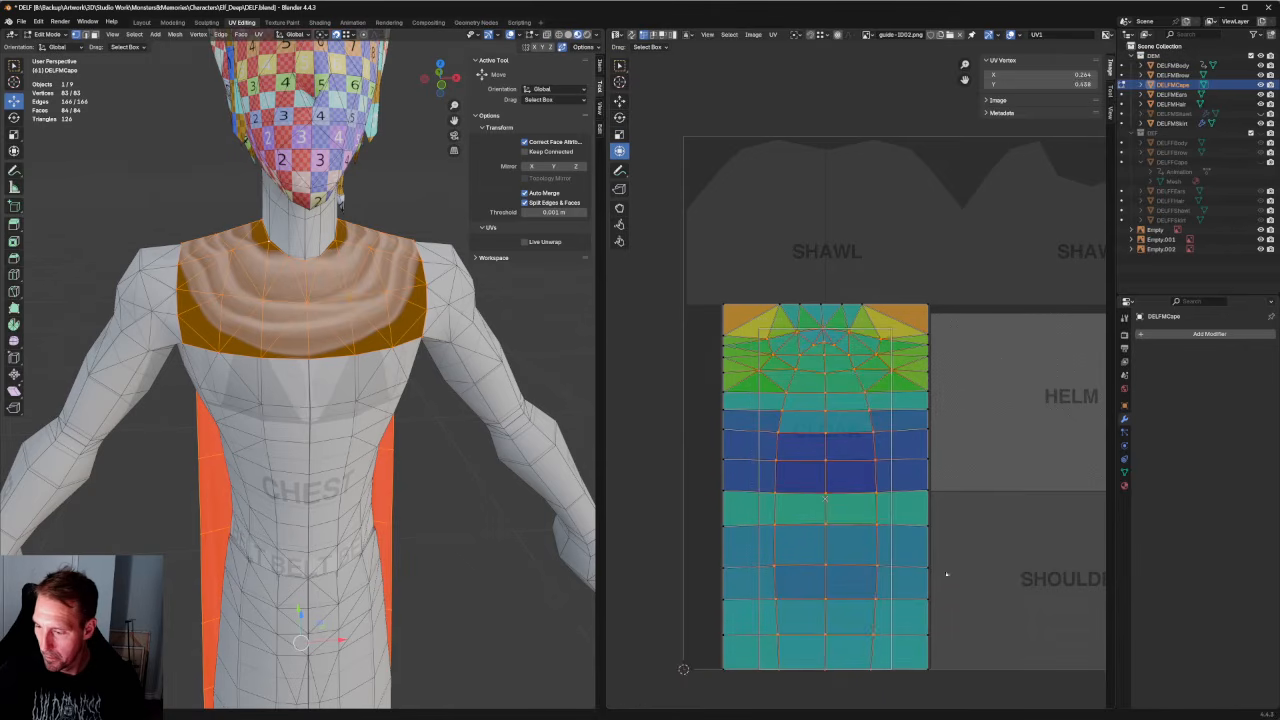
key(r)
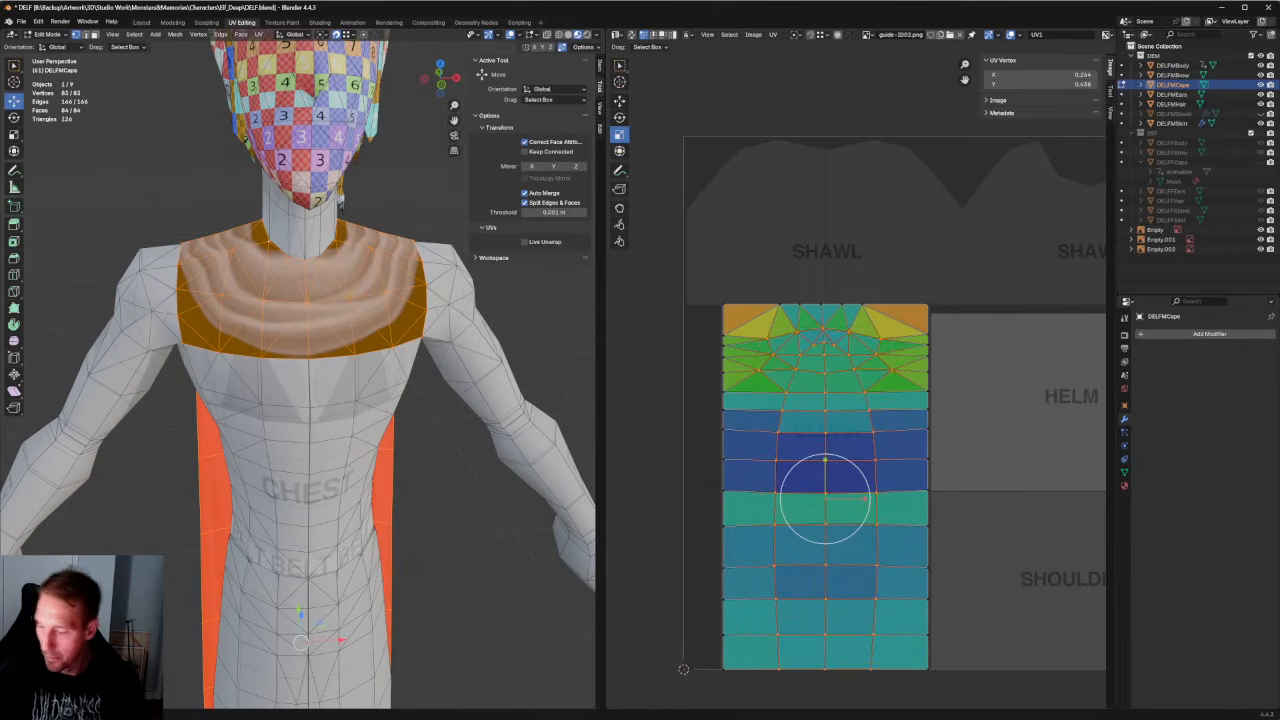
drag(866, 499, 872, 503)
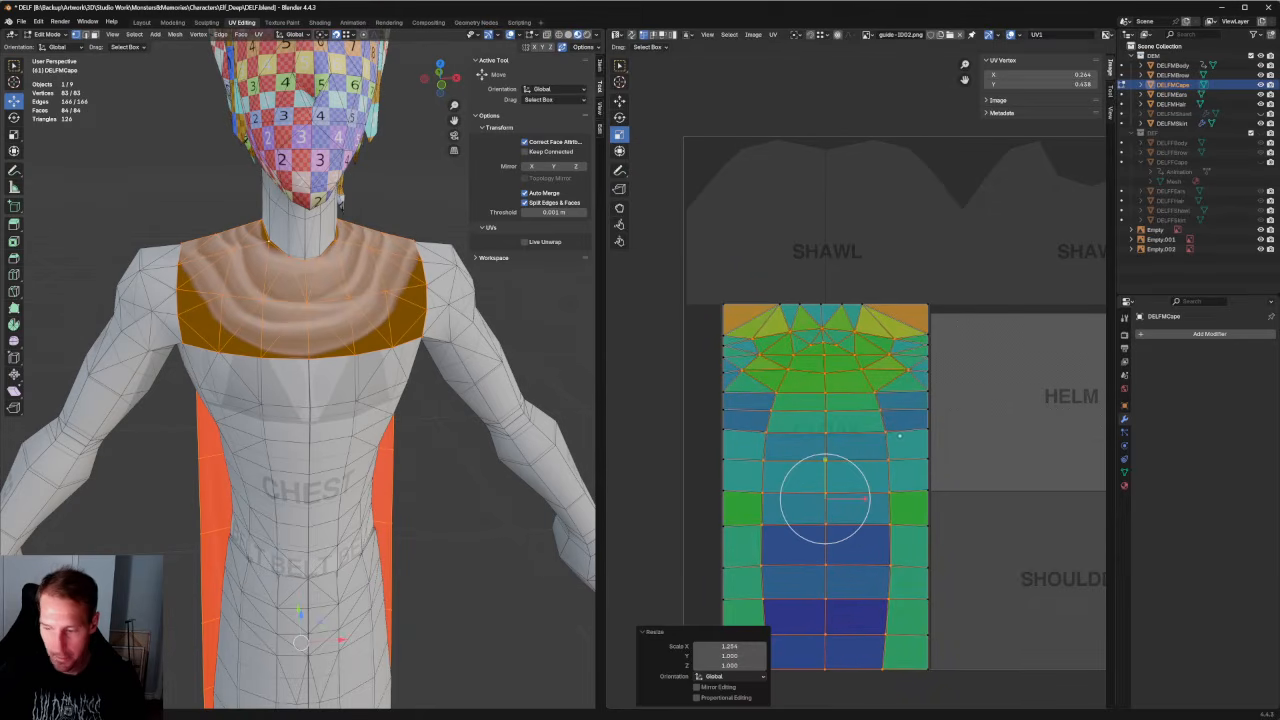
Re-unwrap the vertices along the cape island's top edge between its two corners.
drag(882, 291, 768, 318)
key(u)
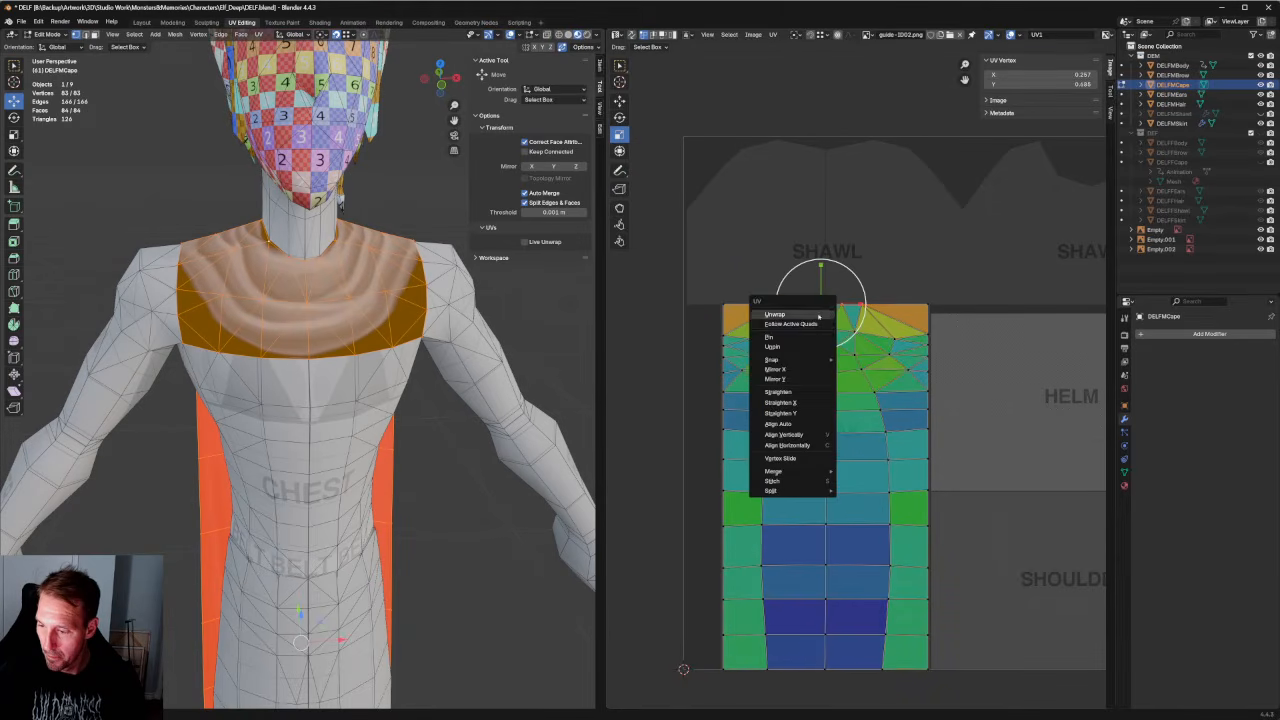
click(807, 314)
Align the cape island's top edge horizontally and move it down about 0.019 m to the CLOAK area's upper boundary.
drag(962, 281, 700, 320)
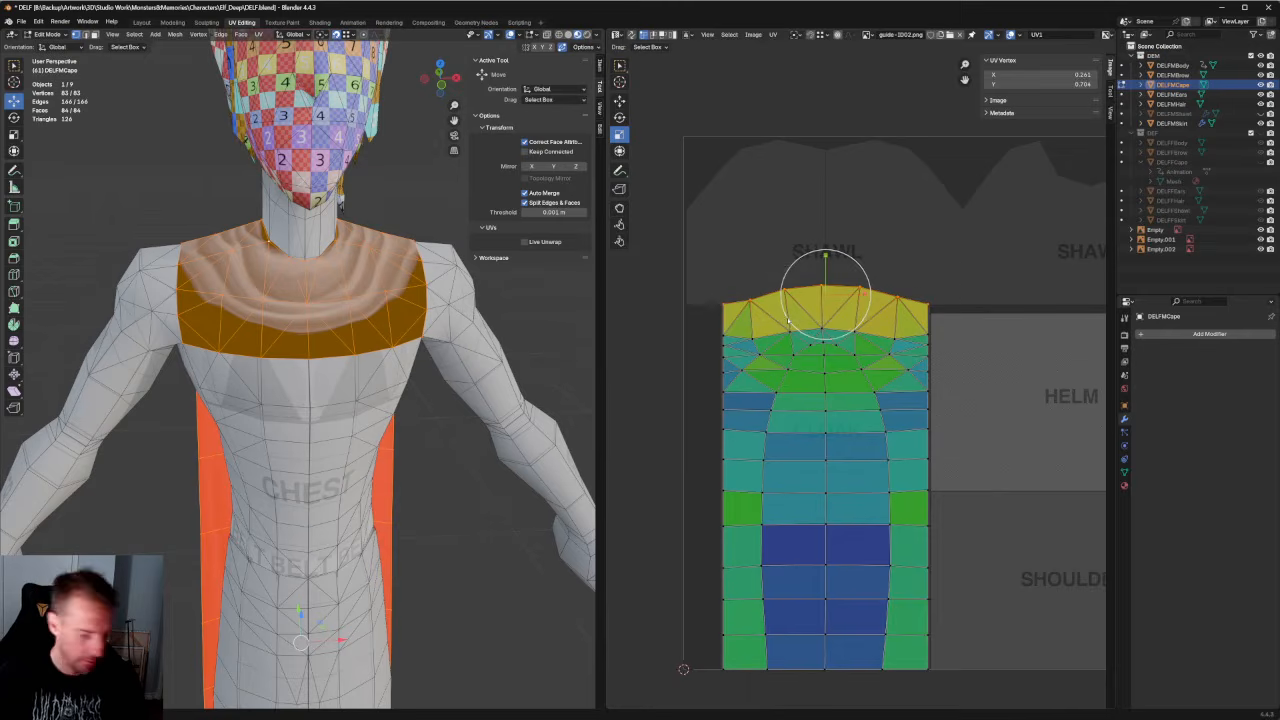
key(shift+w)
scroll(820, 300, up, 3)
middle_drag(814, 180, 814, 266)
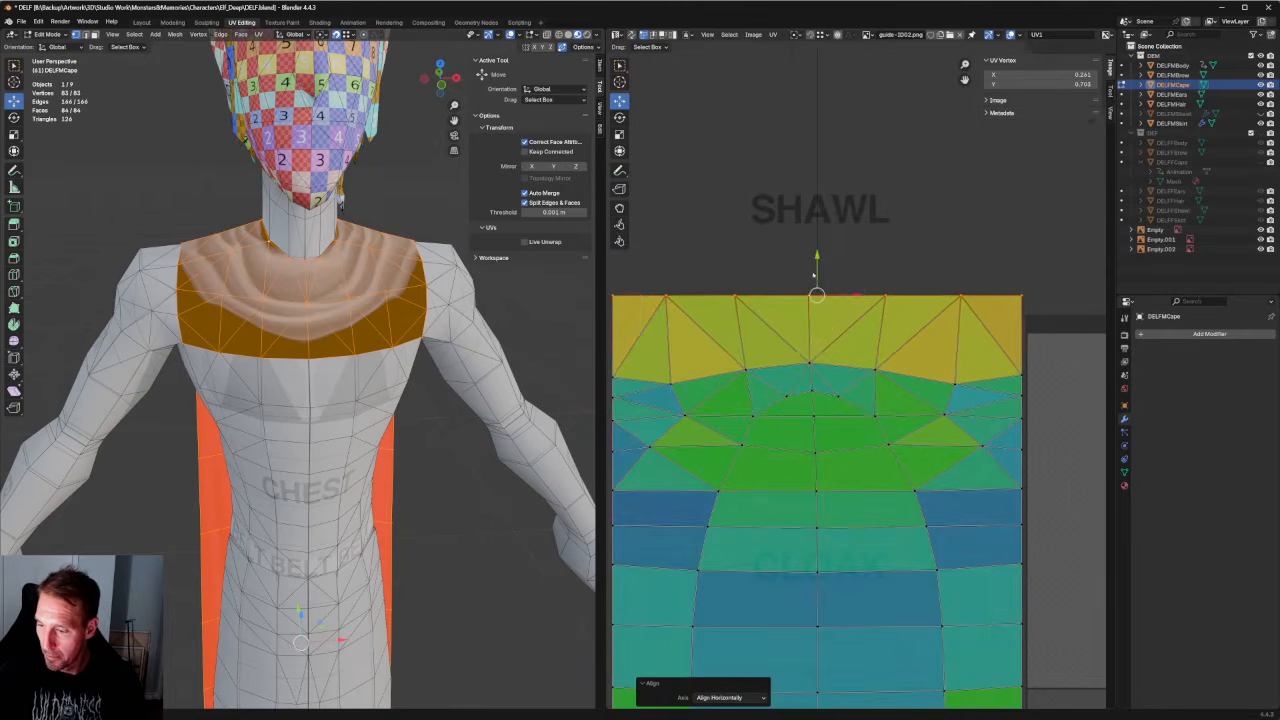
mouse_move(814, 268)
mouse_down()
mouse_move(819, 309)
mouse_move(818, 284)
mouse_up()
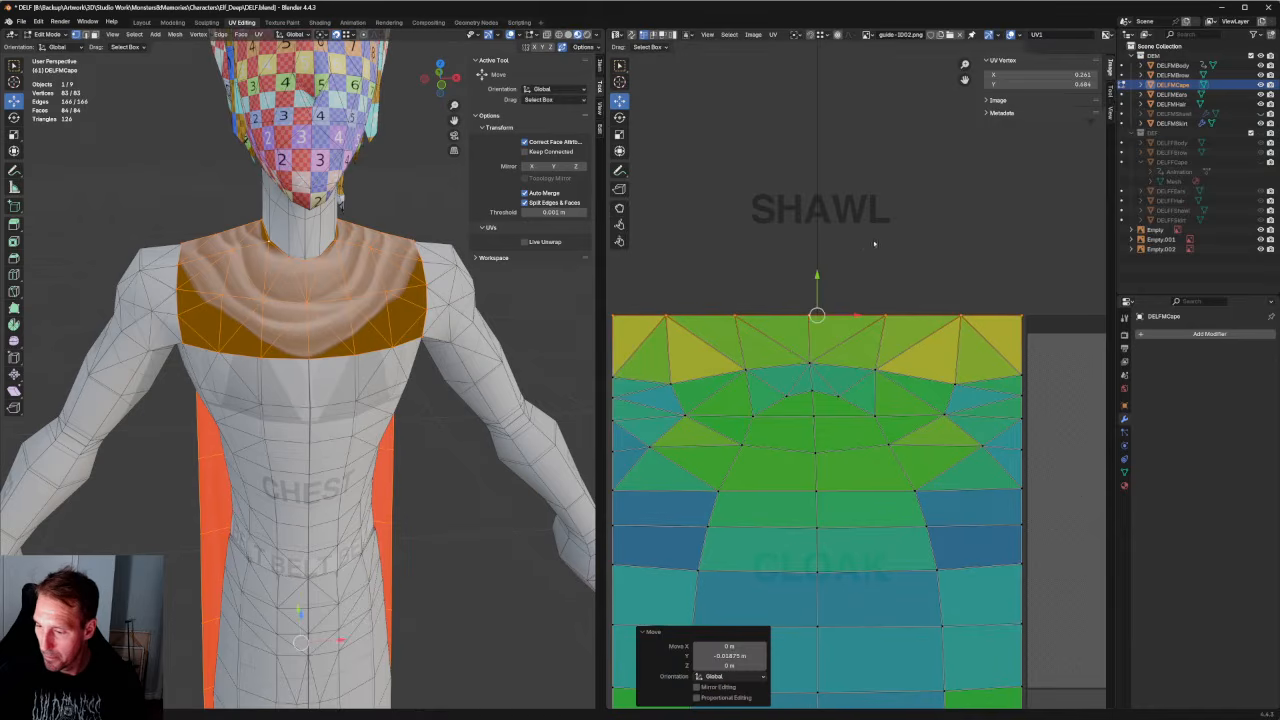
Re-unwrap the interior vertices near both side edges of the cape's upper section, one side after the other.
scroll(884, 343, down, 4)
middle_drag(895, 366, 919, 354)
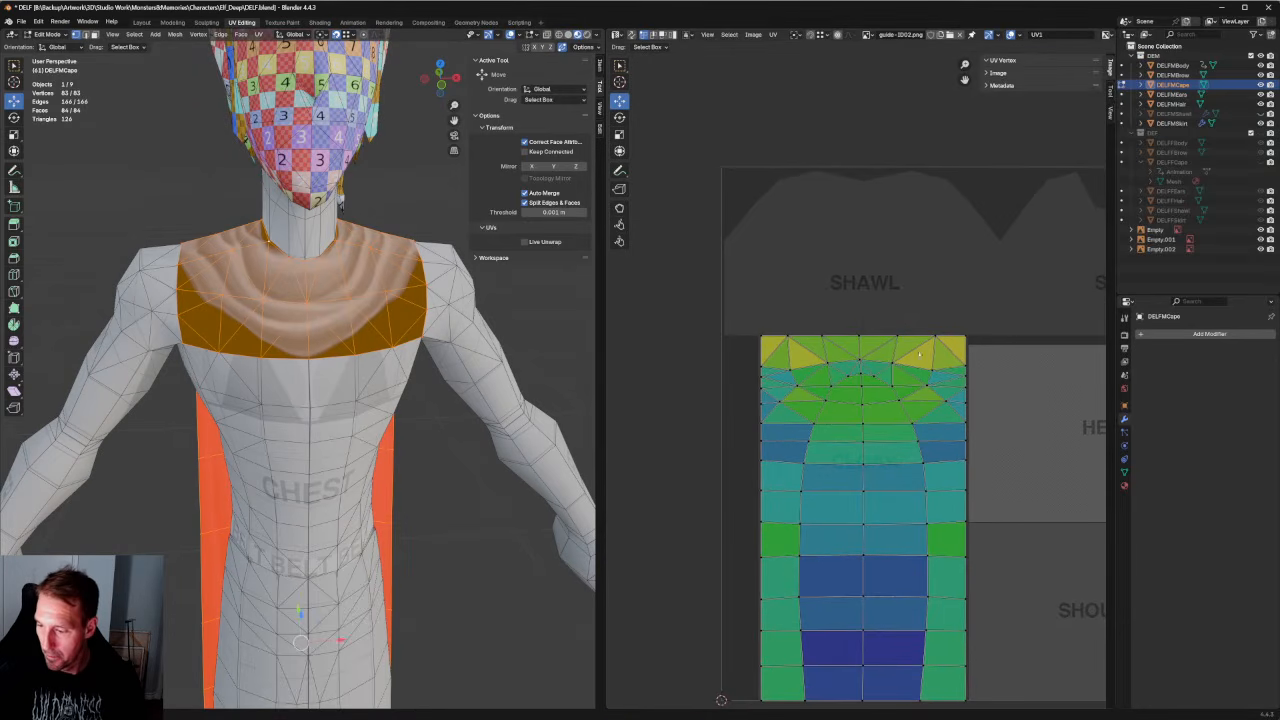
key(u)
click(900, 403)
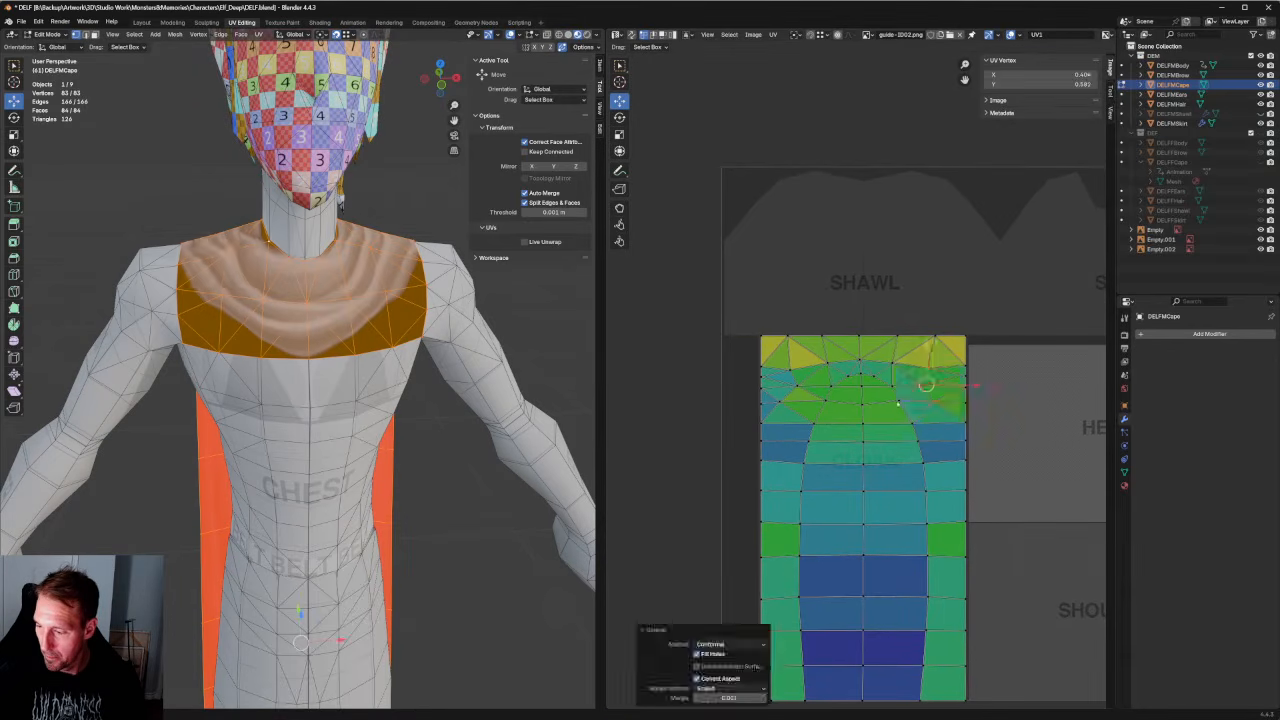
drag(772, 412, 772, 412)
key(u)
click(775, 398)
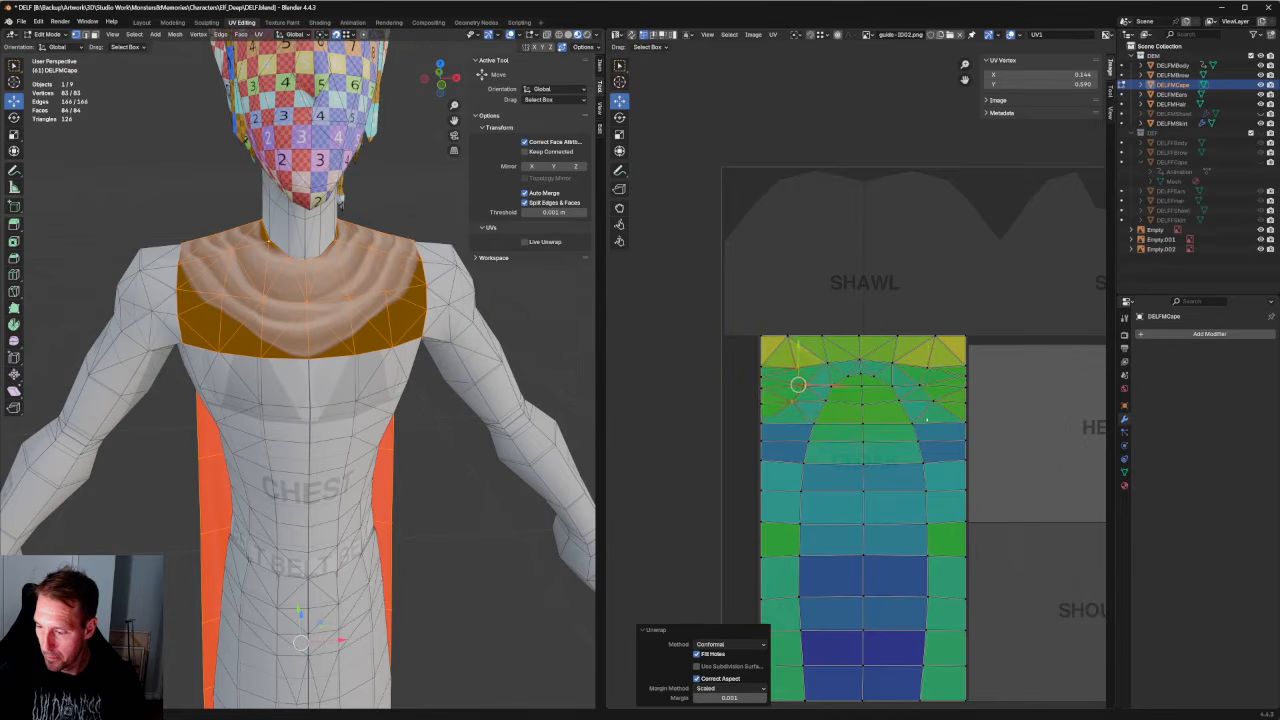
Turn to the character's back and re-unwrap the central neckline vertices in the cape island's upper section.
middle_drag(932, 396, 911, 318)
middle_drag(340, 205, 492, 332)
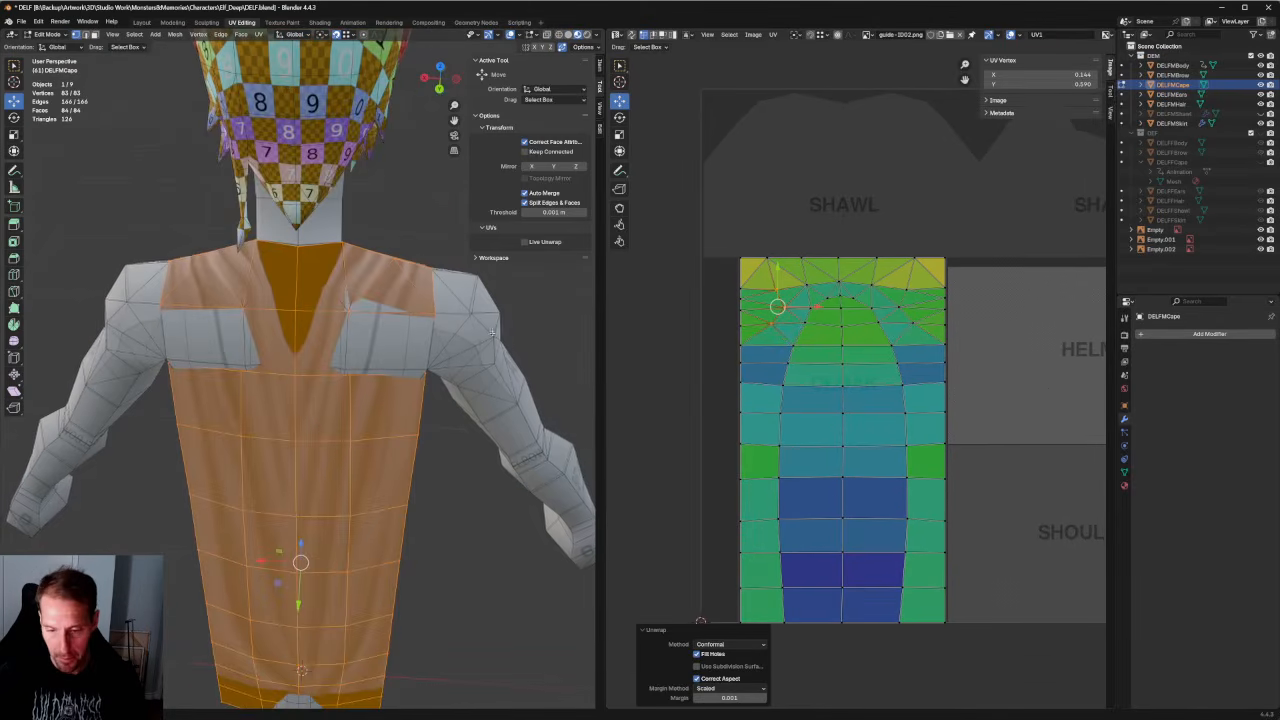
scroll(848, 318, up, 4)
scroll(848, 318, down, 1)
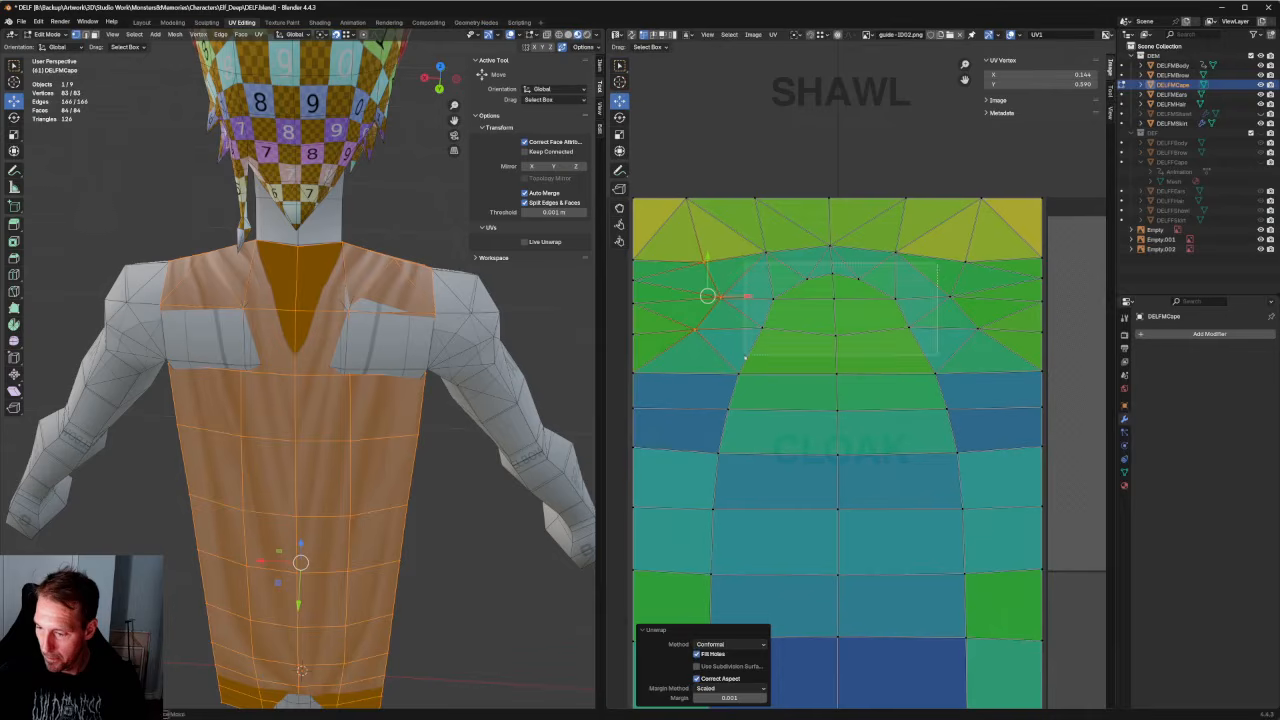
right_click(825, 326)
click(810, 316)
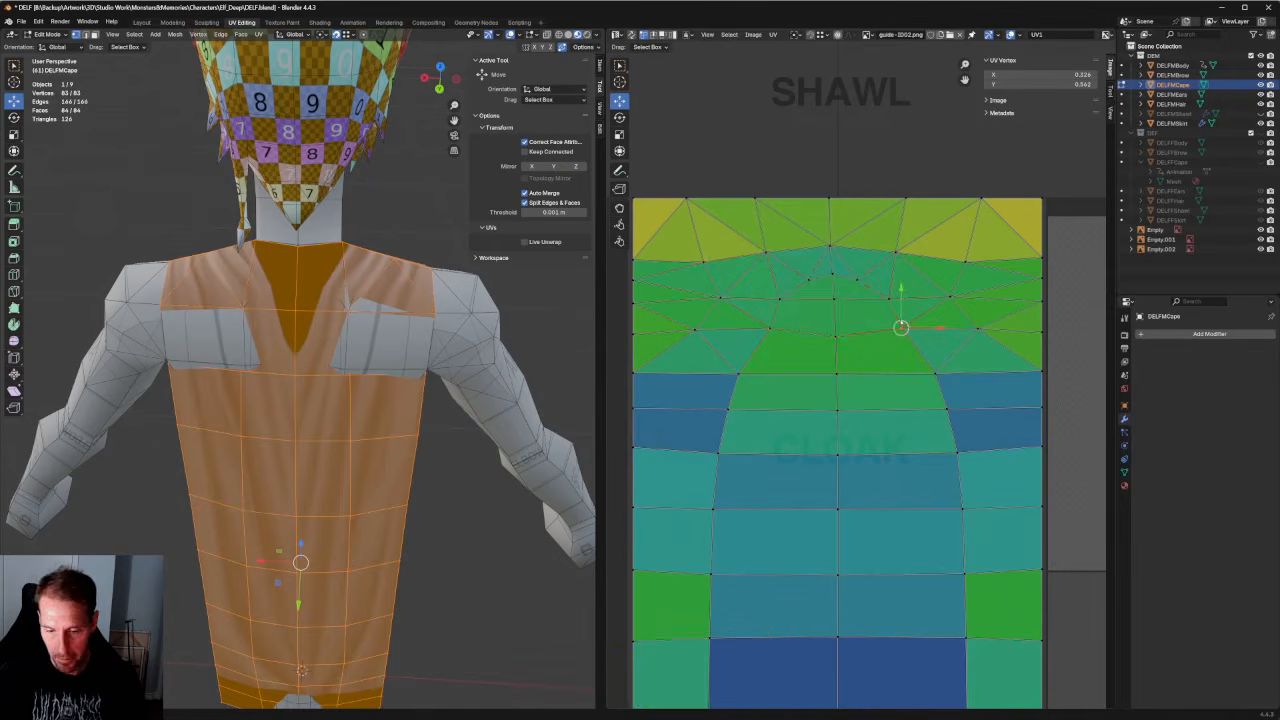
Select the inner vertices of the cape island's lower rows, including its bottom edge, and re-unwrap them.
scroll(811, 319, down, 2)
scroll(942, 365, down, 2)
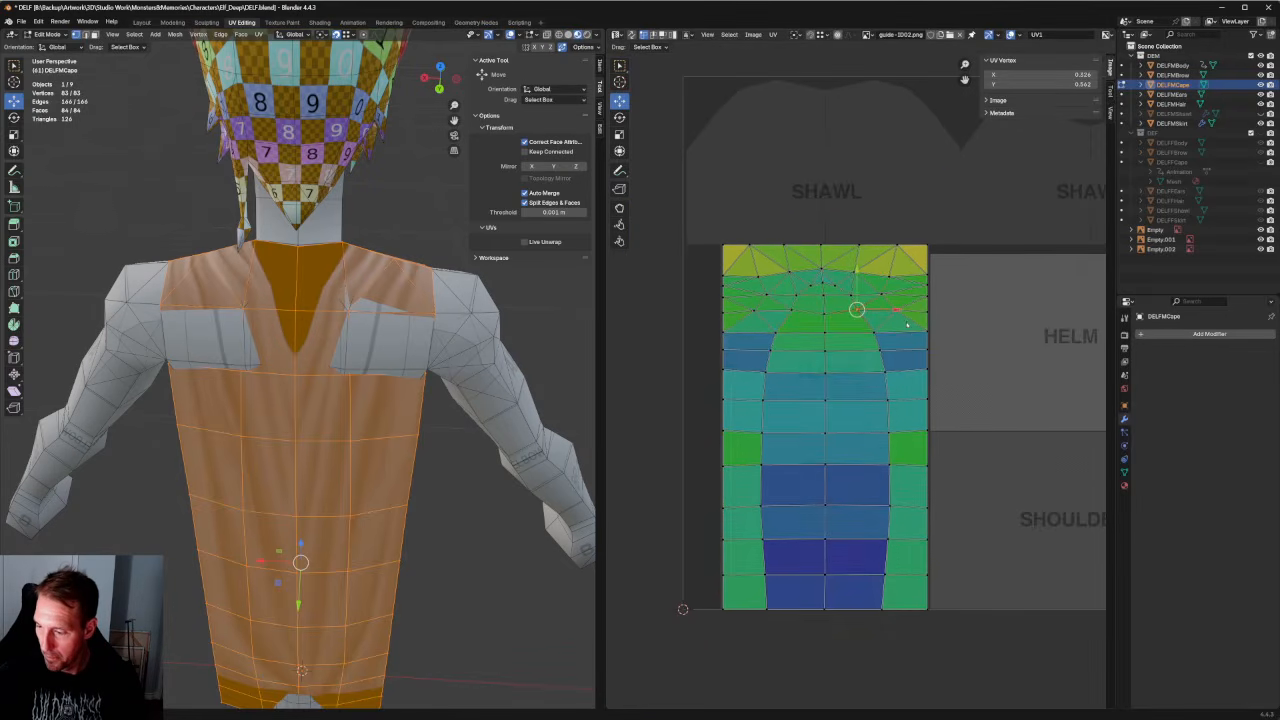
drag(906, 322, 739, 655)
right_click(802, 513)
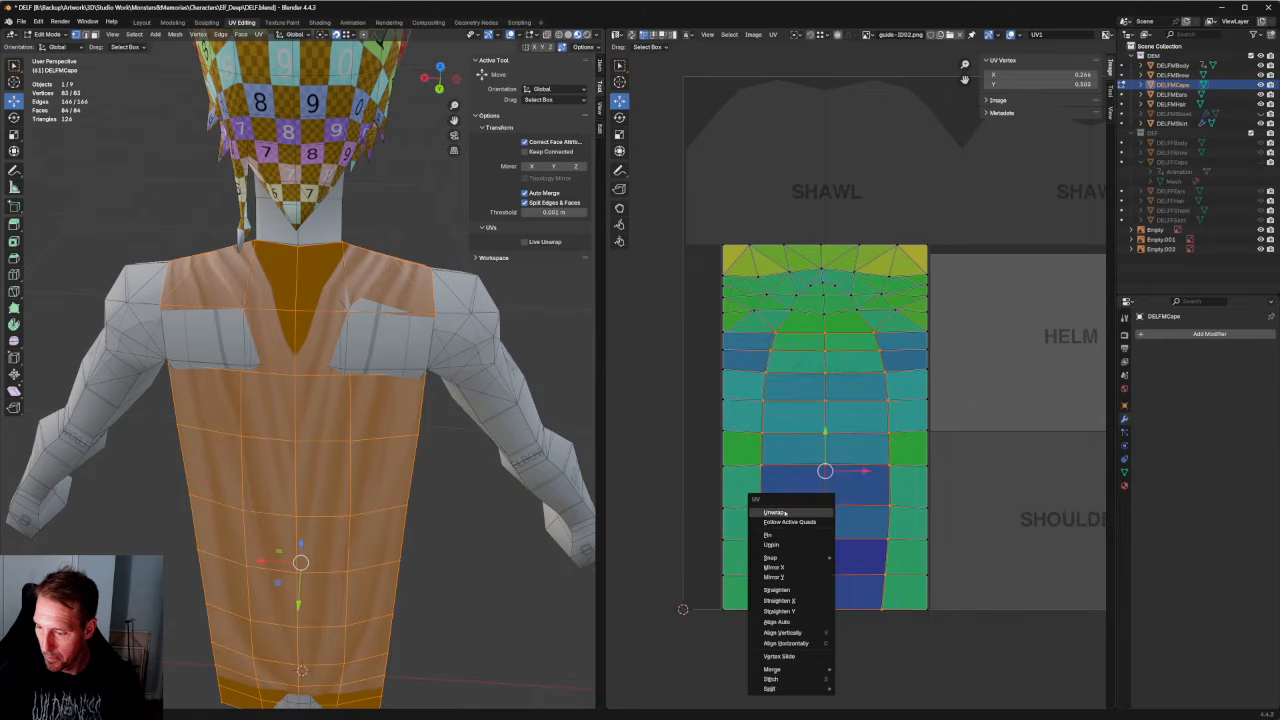
click(785, 513)
Select the cape island's whole bottom edge with its corners and re-unwrap it.
scroll(858, 380, down, 2)
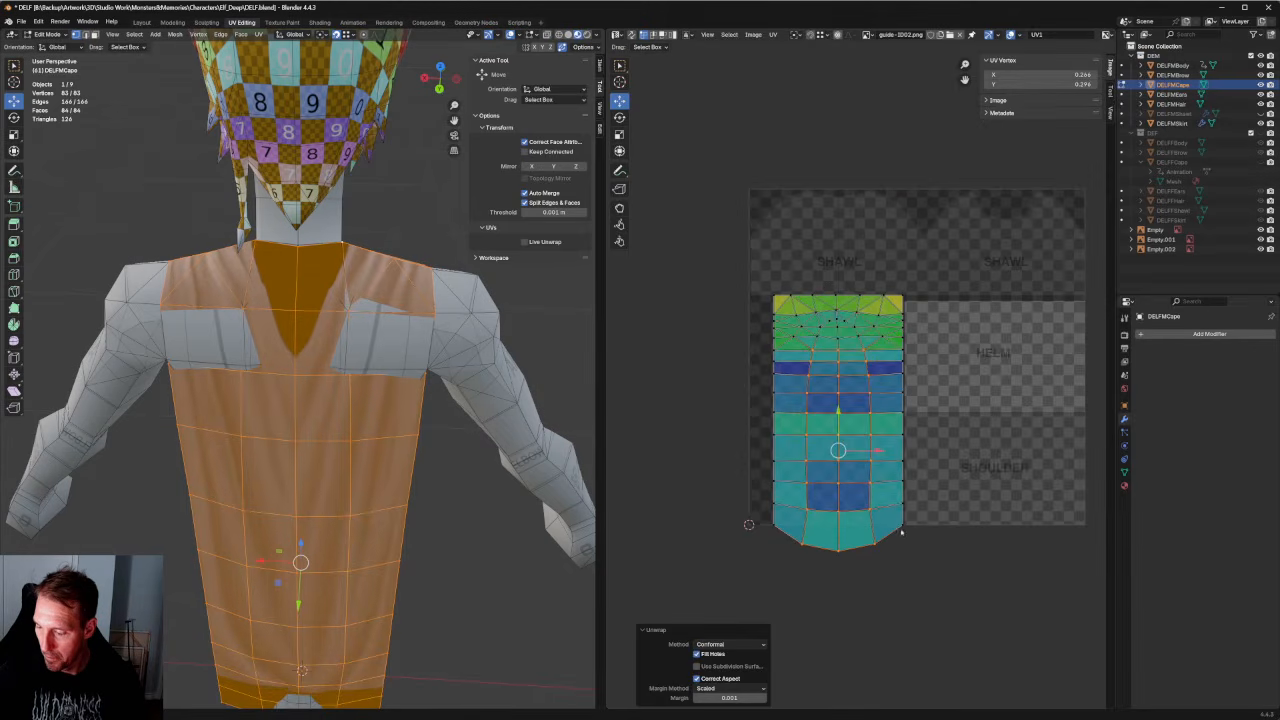
drag(914, 514, 737, 557)
right_click(785, 527)
click(785, 527)
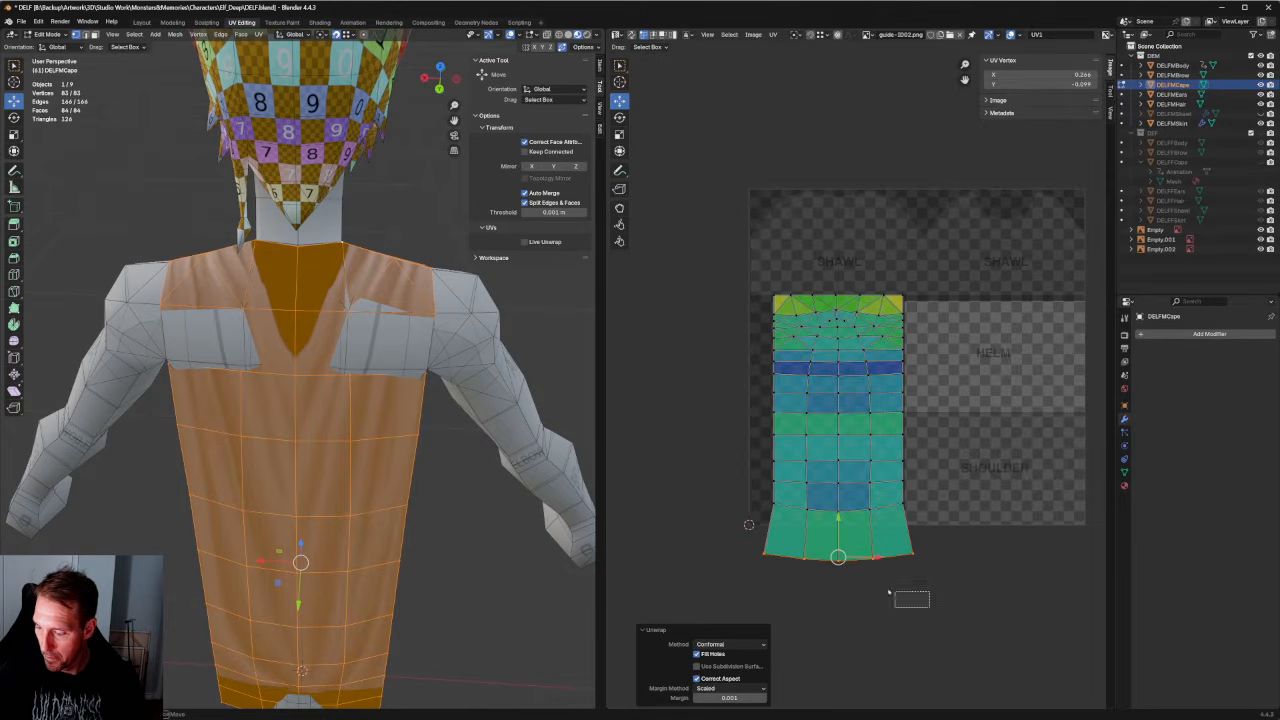
Align the cape island's bottom edge horizontally and move it up to the CLOAK area's lower boundary.
key(shift+w)
click(860, 592)
scroll(841, 592, up, 2)
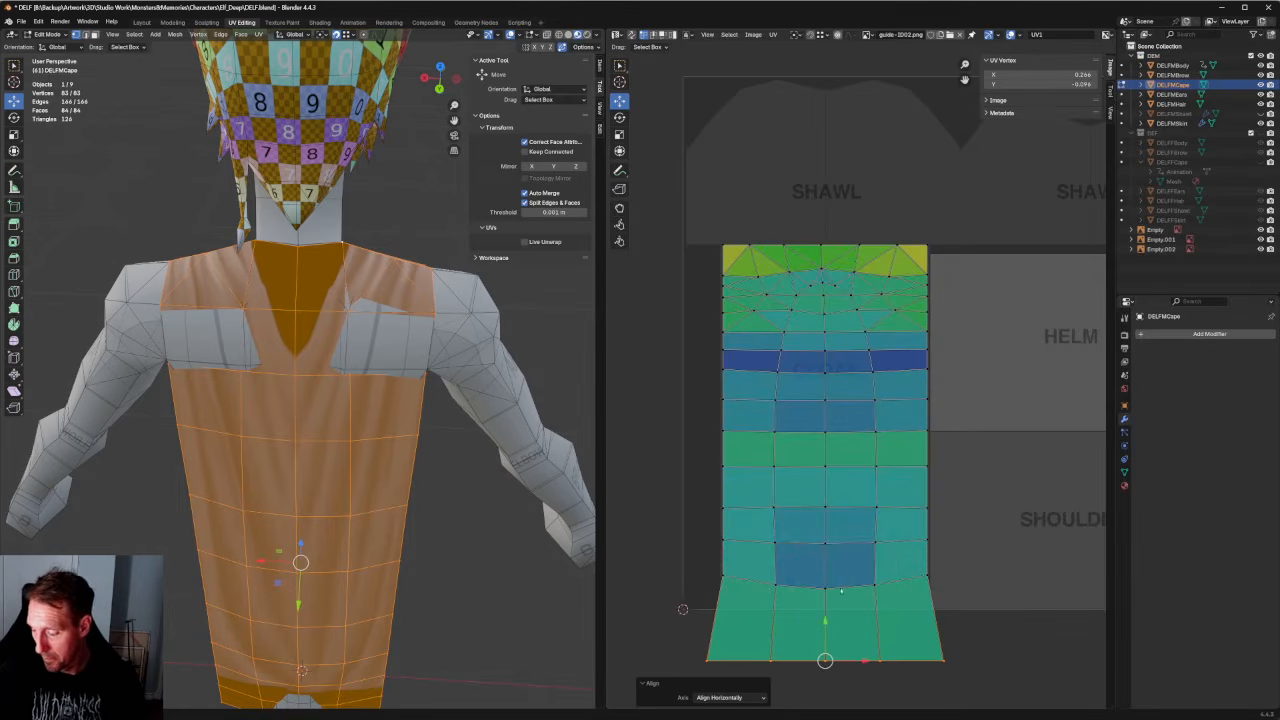
drag(825, 622, 823, 563)
Select the row of vertices just above the cape island's bottom edge and re-unwrap it.
drag(958, 562, 690, 602)
right_click(750, 588)
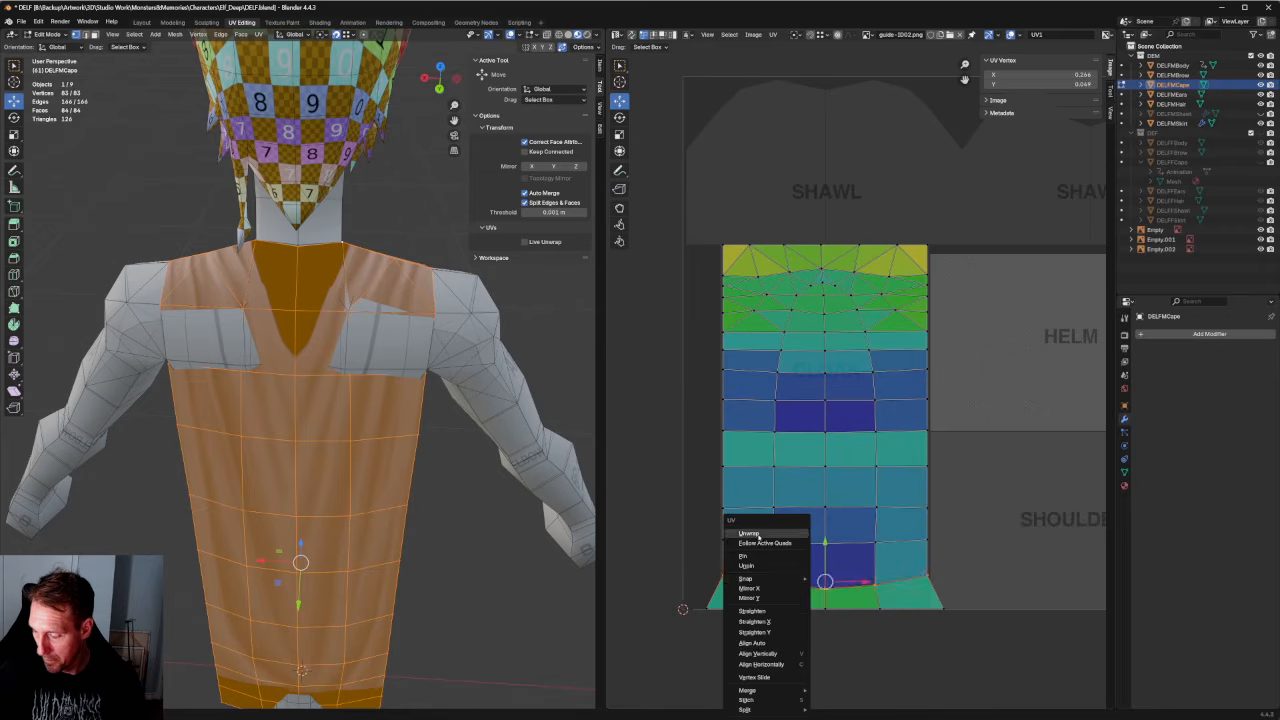
click(758, 535)
scroll(906, 524, down, 1)
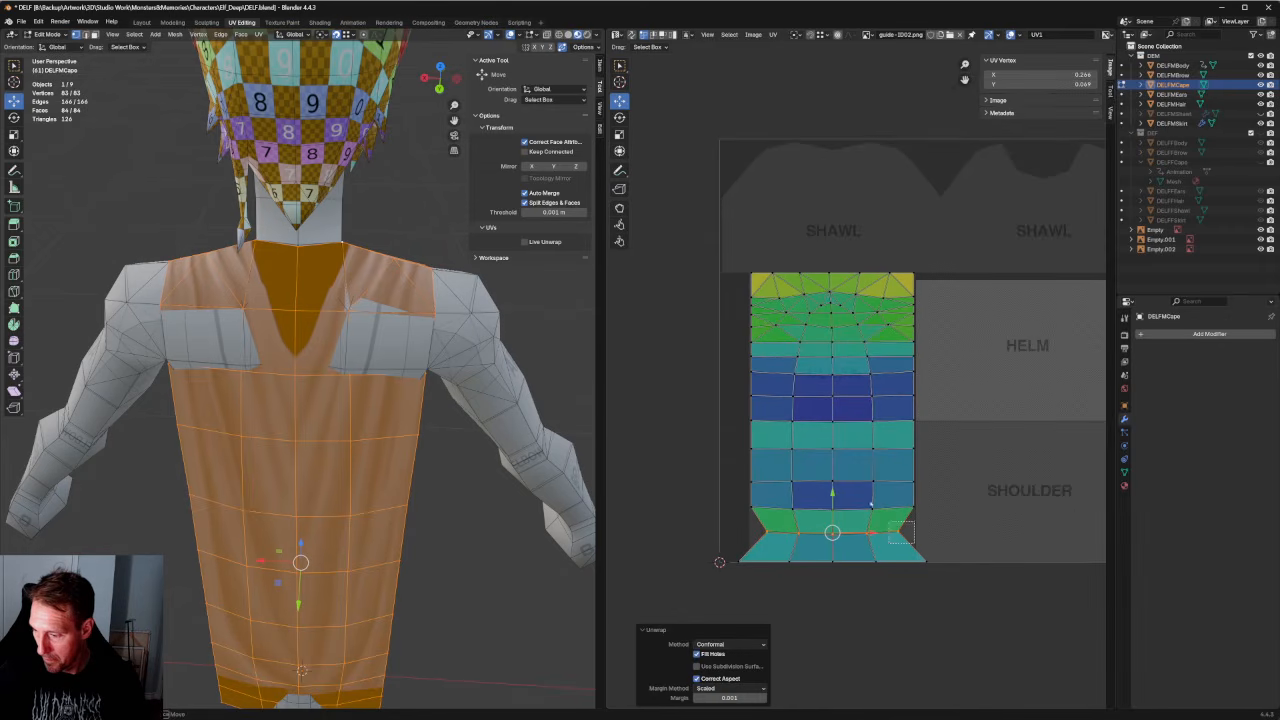
Try to re-unwrap only the inner vertices of the cape island's lower rows, undo it and clear the selection.
drag(889, 521, 737, 352)
right_click(823, 376)
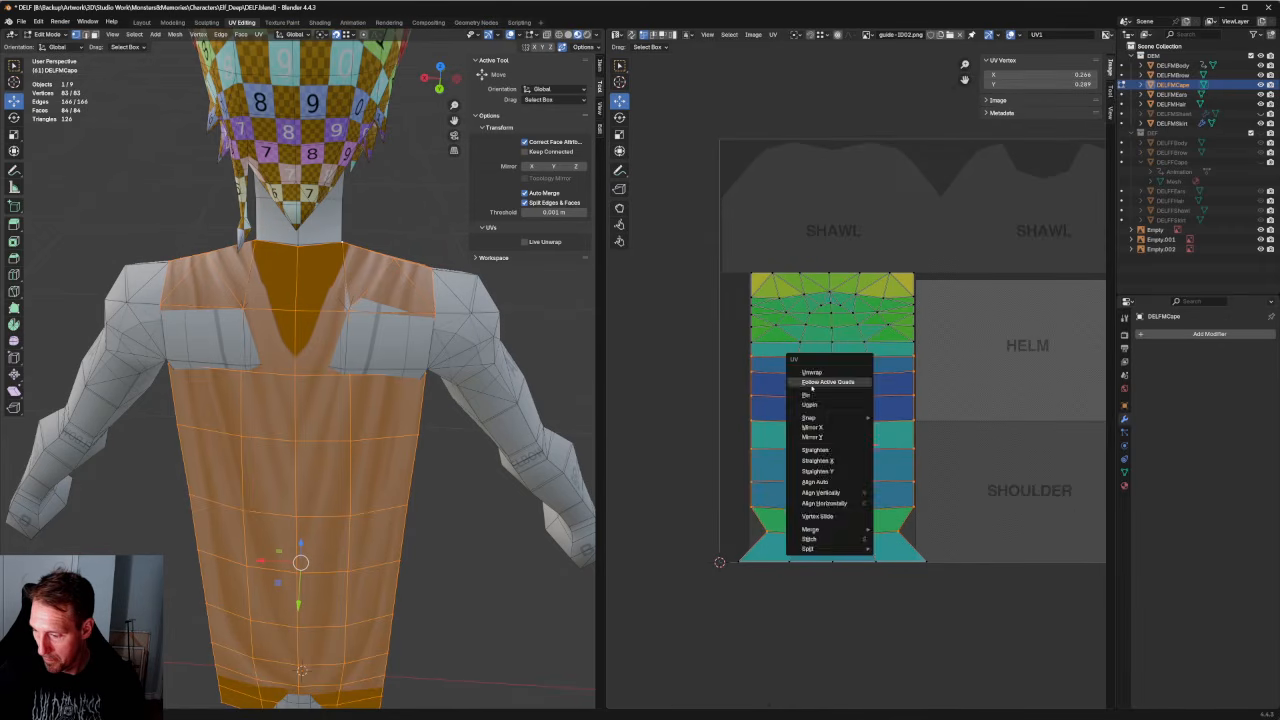
click(823, 376)
key(ctrl+z)
click(943, 394)
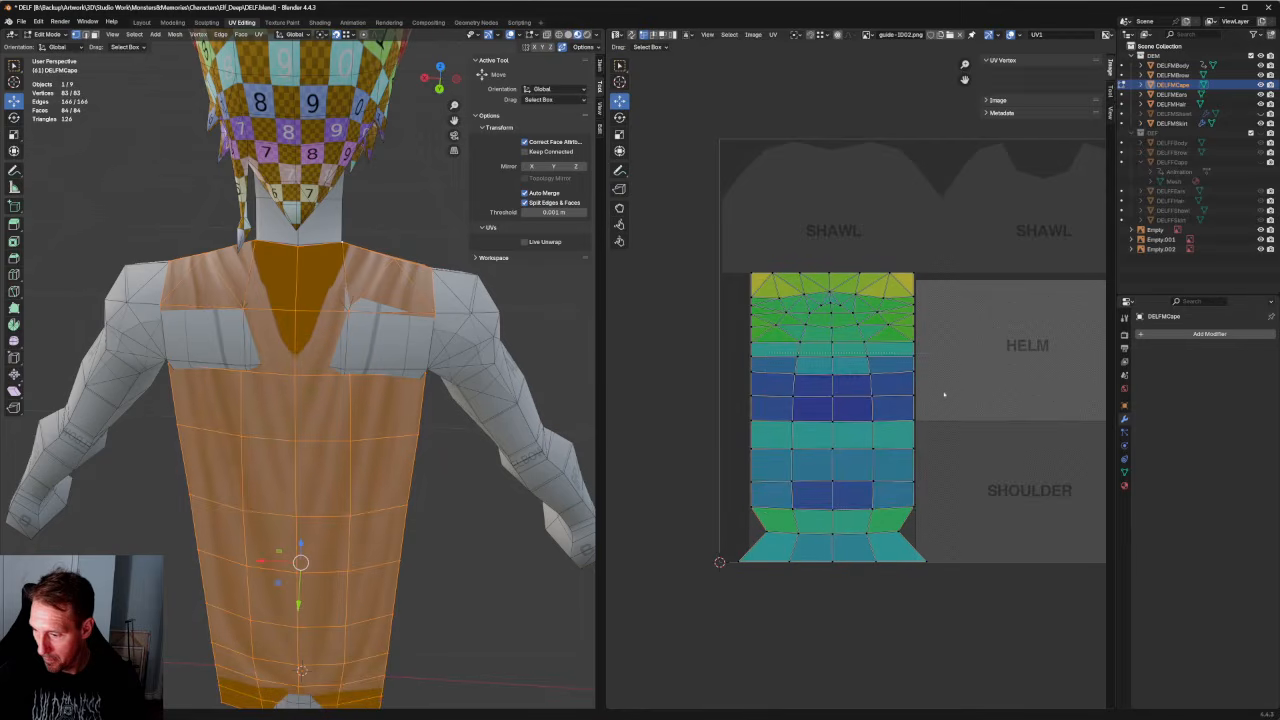
Try to re-unwrap the cape island's lower rows with their side vertices but without the bottom edge, and undo it.
drag(963, 353, 718, 543)
right_click(745, 527)
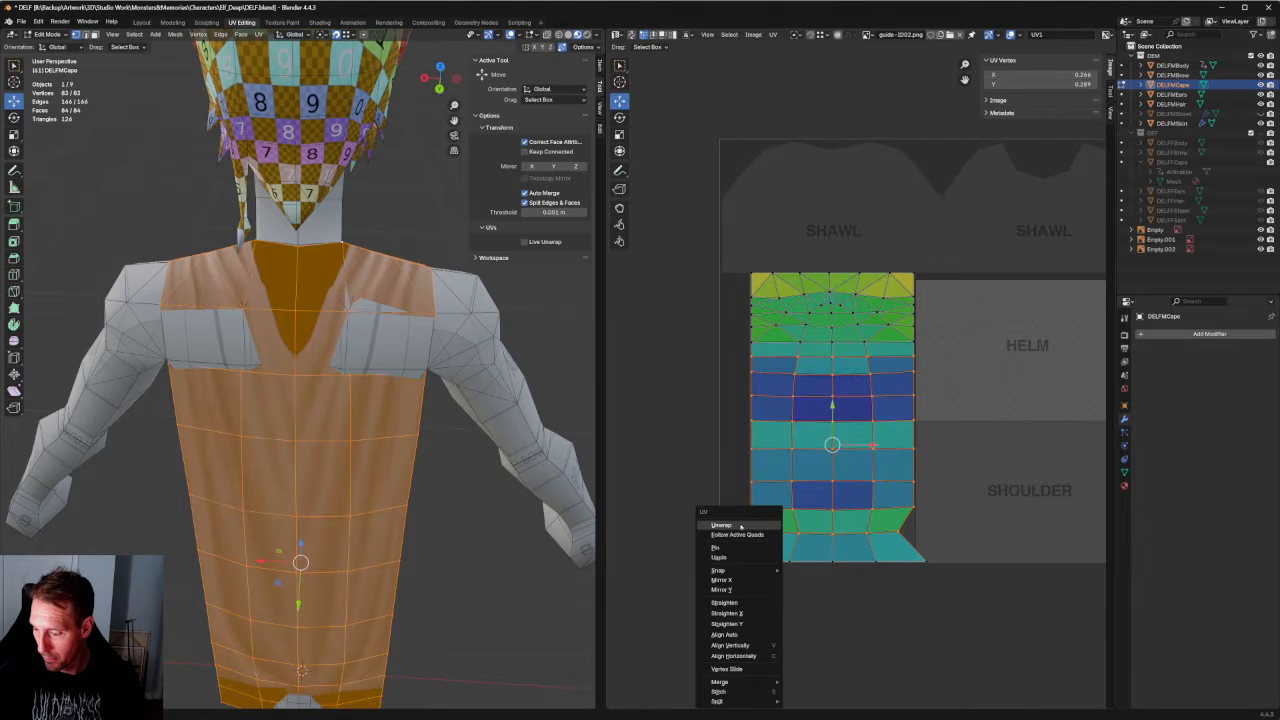
click(741, 526)
key(ctrl+z)
Select the lowest rows of the cape island, including their side vertices and the bottom edge, and re-unwrap them.
drag(960, 630, 714, 420)
right_click(797, 463)
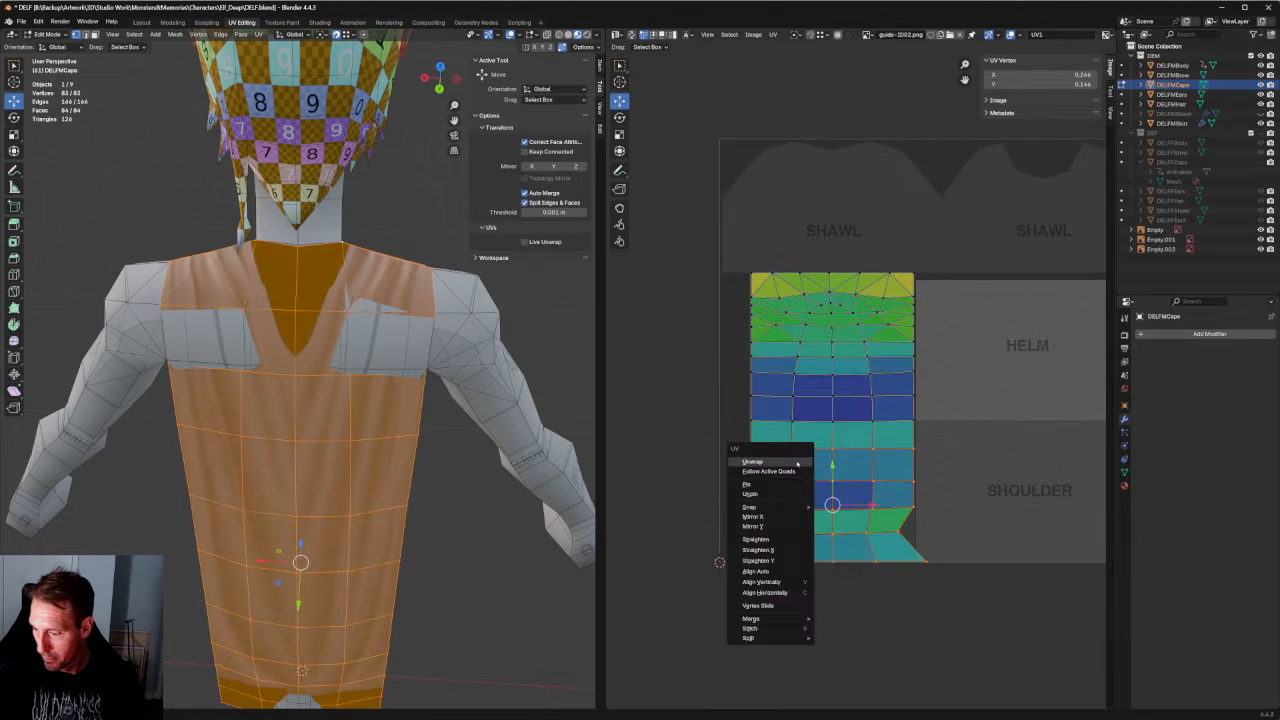
click(752, 461)
scroll(781, 447, down, 6)
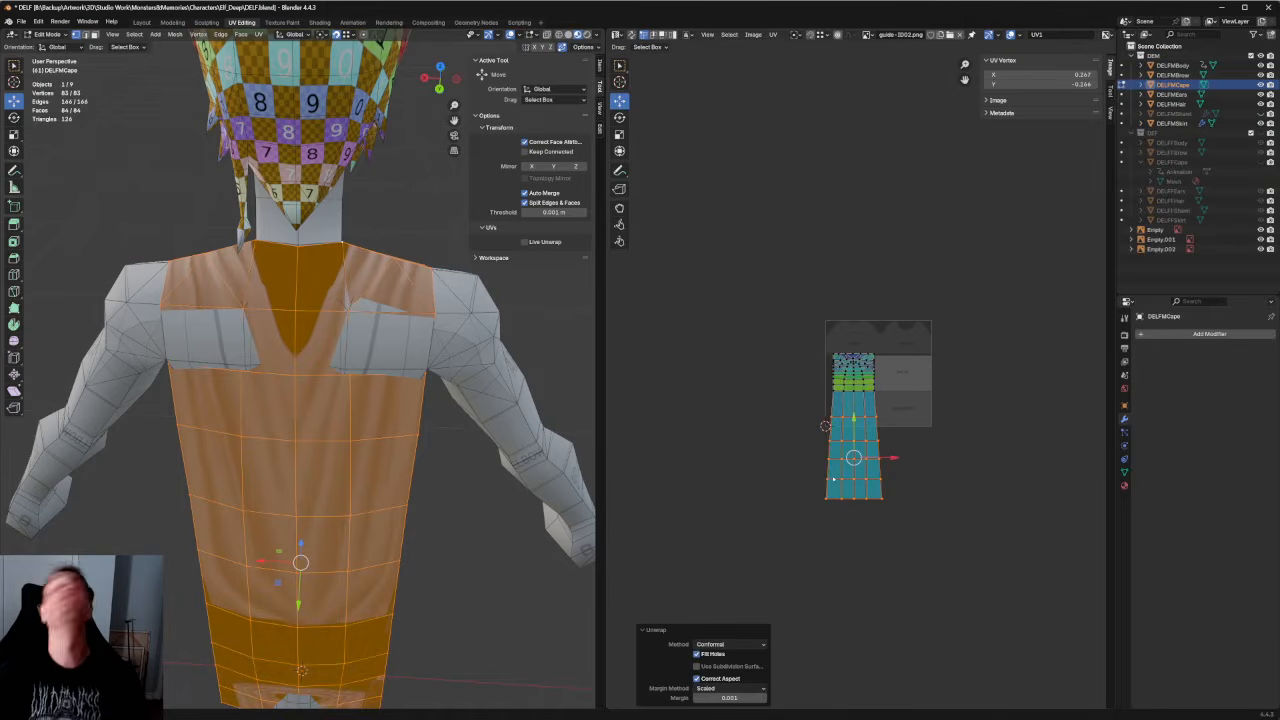
scroll(902, 476, up, 4)
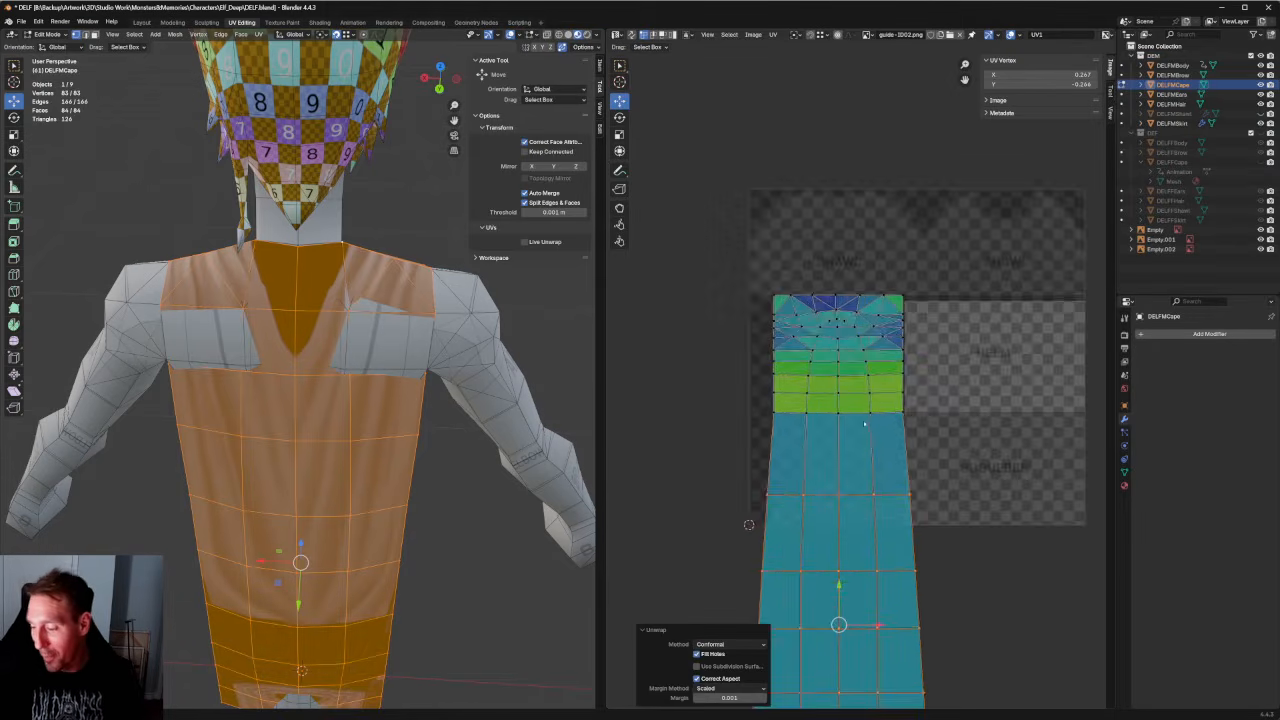
scroll(905, 440, down, 1)
scroll(913, 358, up, 2)
Try to re-unwrap the few middle rows above the cape island's enlarged lower part, and undo it.
drag(1018, 458, 784, 331)
right_click(787, 352)
click(838, 366)
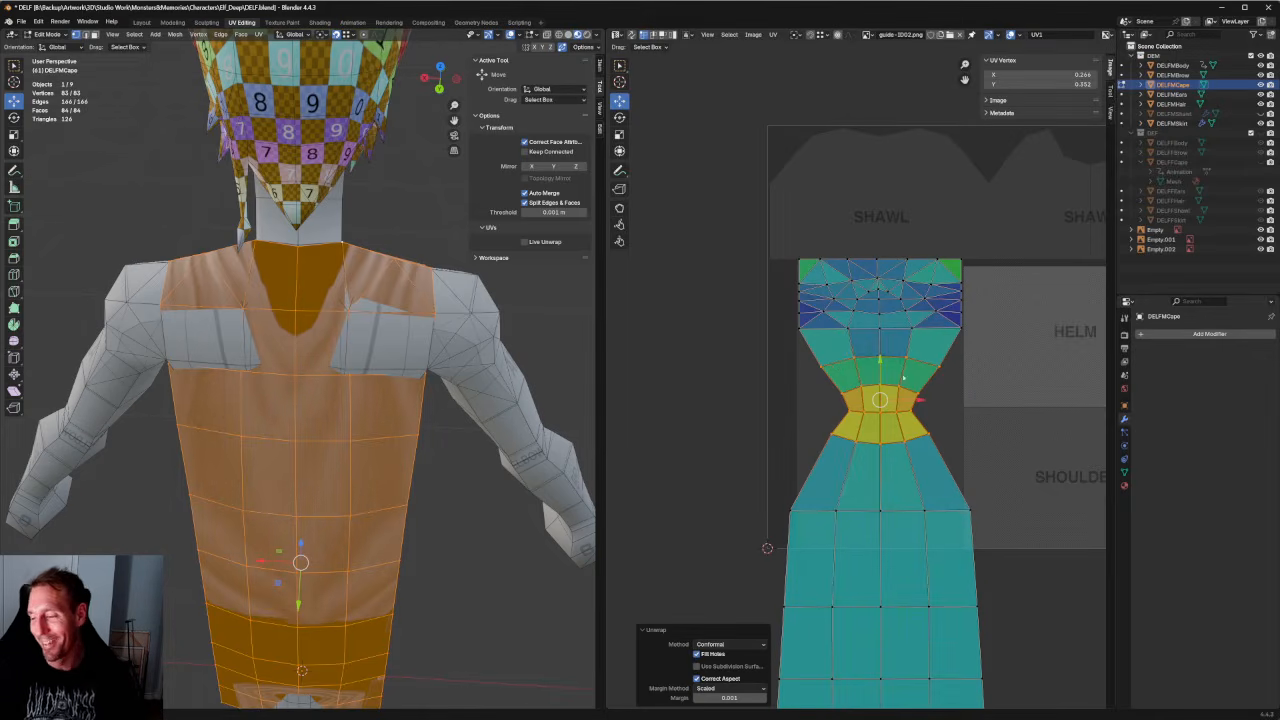
scroll(903, 378, down, 2)
key(ctrl+z)
scroll(918, 600, up, 1)
middle_drag(1020, 506, 948, 405)
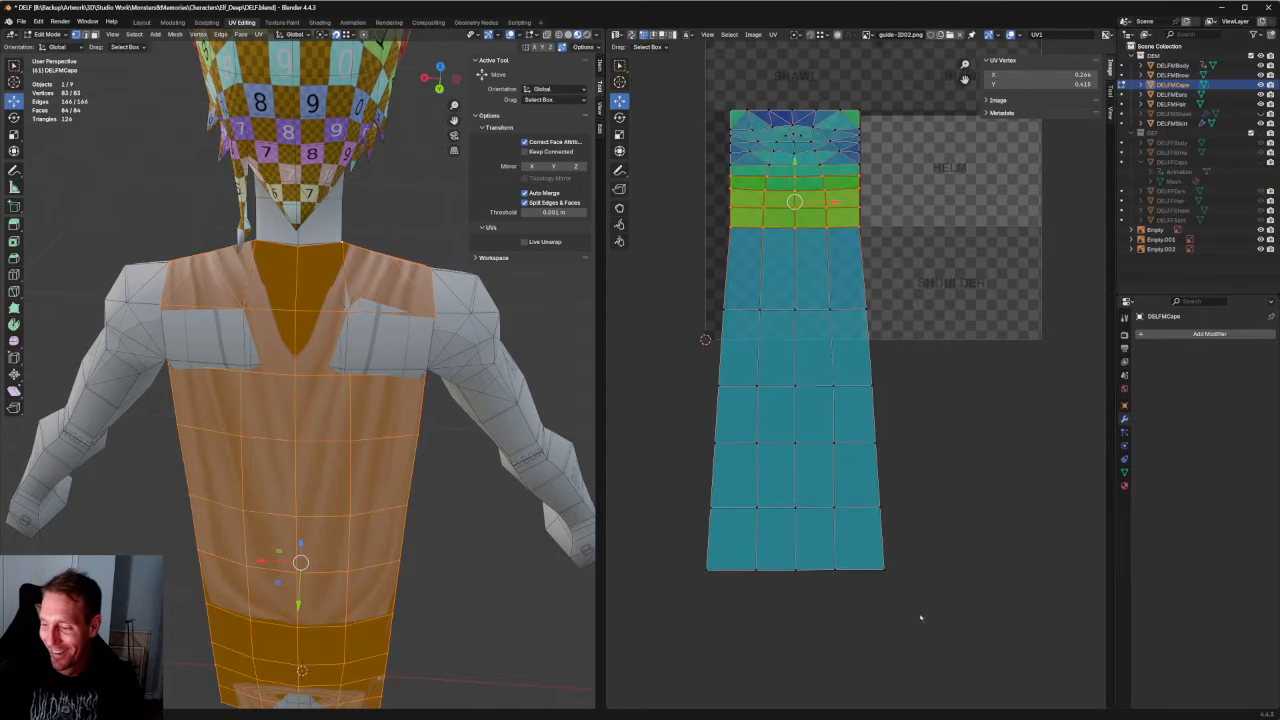
Re-unwrap the cape island's lower part with its bottom edge twice, extending the selection further up towards the collar rows.
drag(956, 642, 651, 171)
right_click(765, 203)
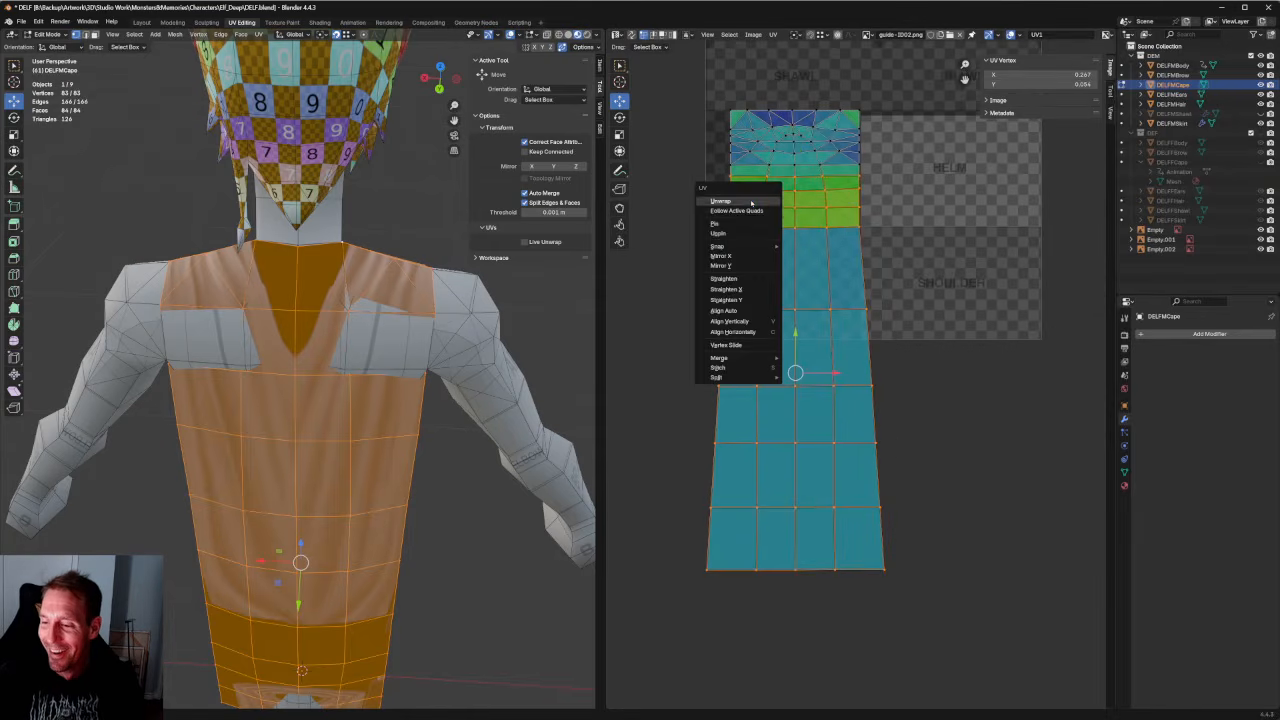
click(751, 203)
scroll(817, 225, down, 3)
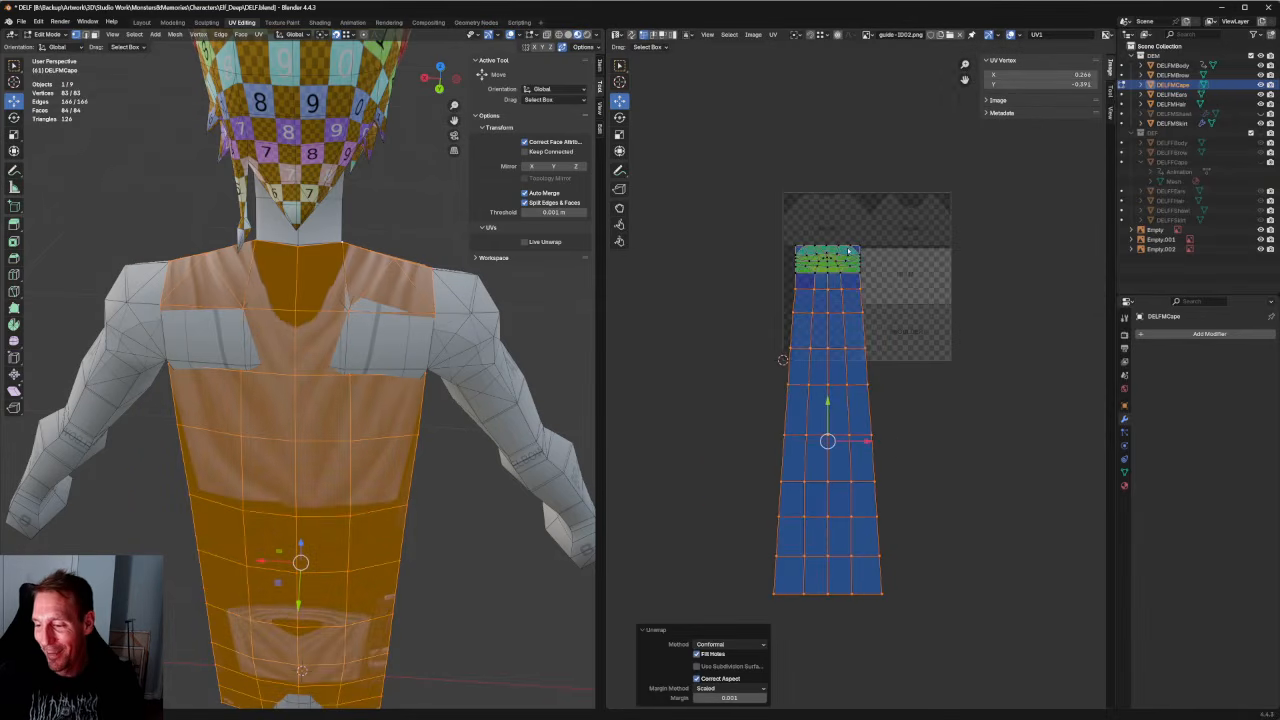
scroll(852, 260, up, 2)
scroll(862, 312, down, 3)
drag(951, 616, 688, 292)
right_click(808, 328)
click(797, 327)
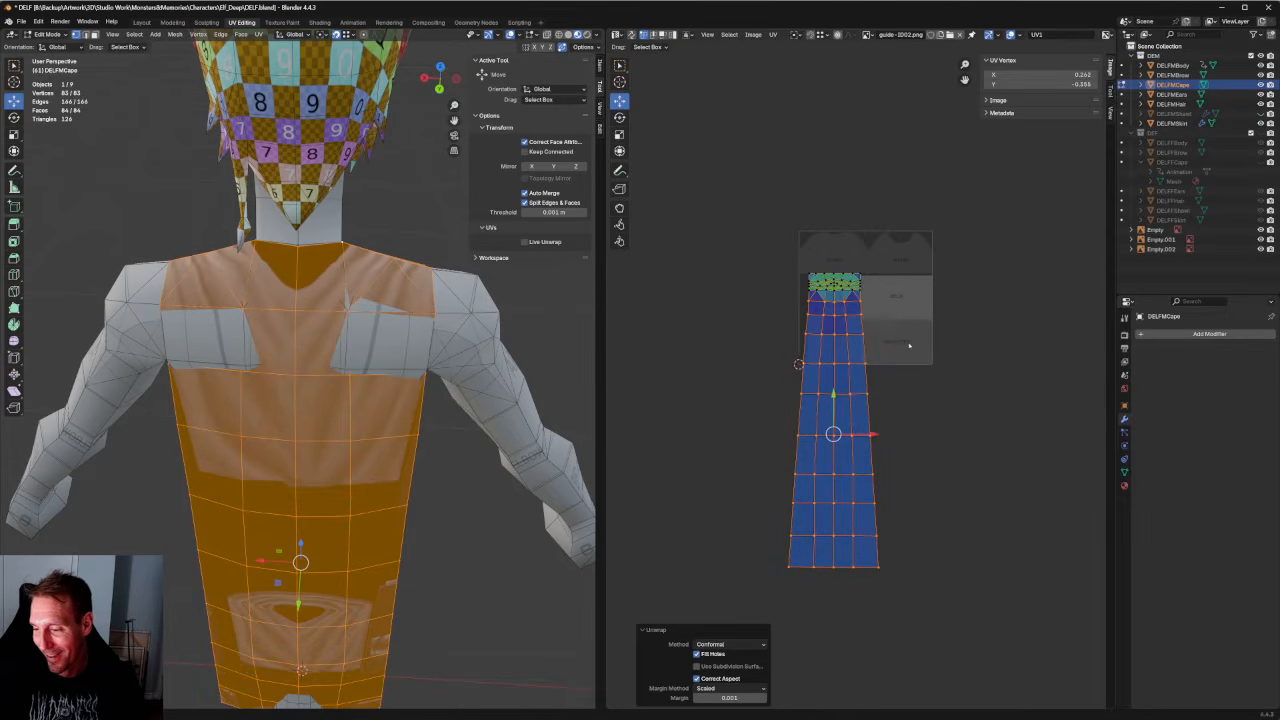
Scale the selected cape rows vertically until the bottom edge meets the CLOAK area's lower boundary.
key(t)
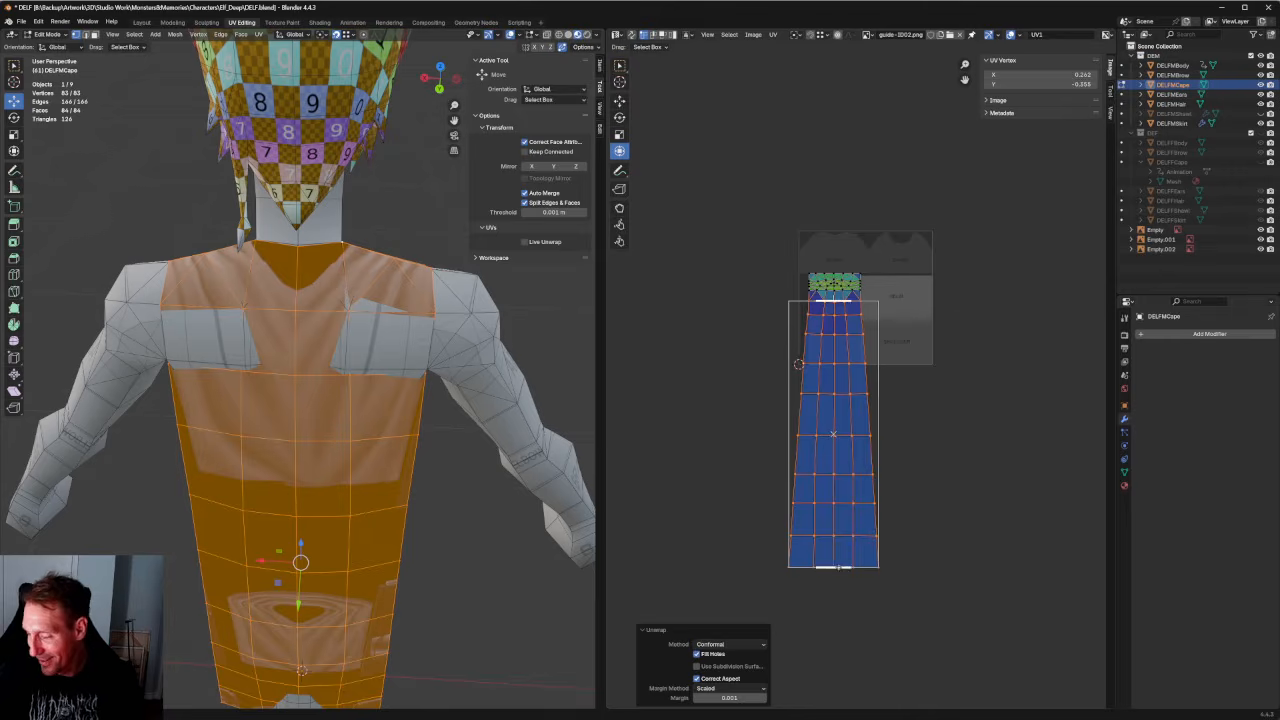
drag(838, 568, 823, 364)
scroll(858, 374, up, 6)
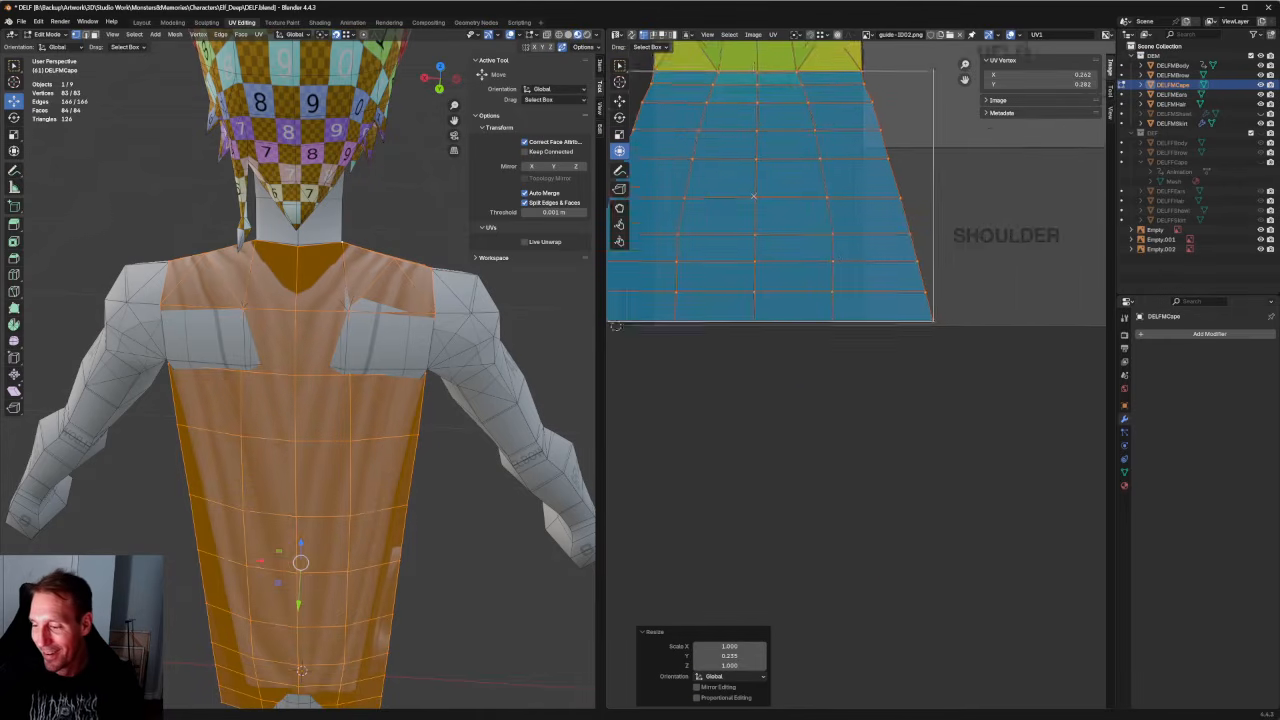
scroll(837, 418, up, 2)
drag(828, 427, 829, 431)
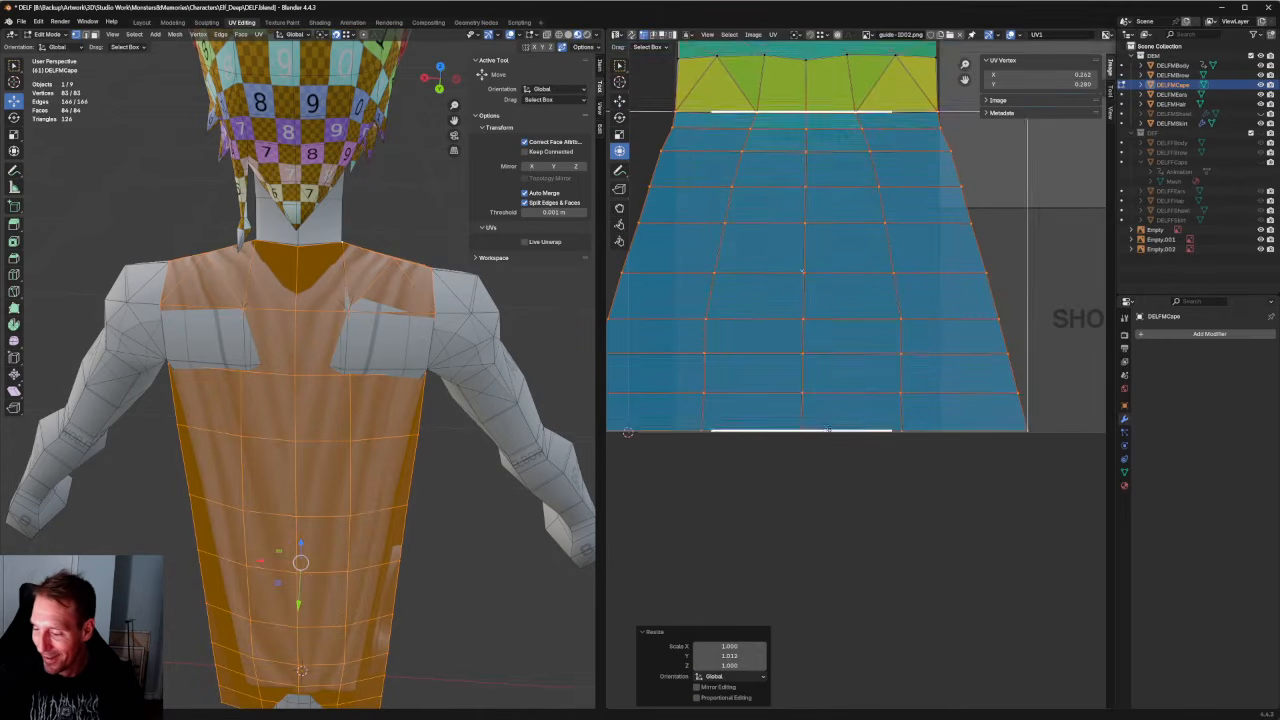
scroll(834, 419, up, 4)
middle_drag(834, 419, 797, 474)
scroll(835, 533, up, 3)
middle_drag(835, 533, 824, 507)
drag(810, 453, 812, 460)
scroll(814, 460, down, 5)
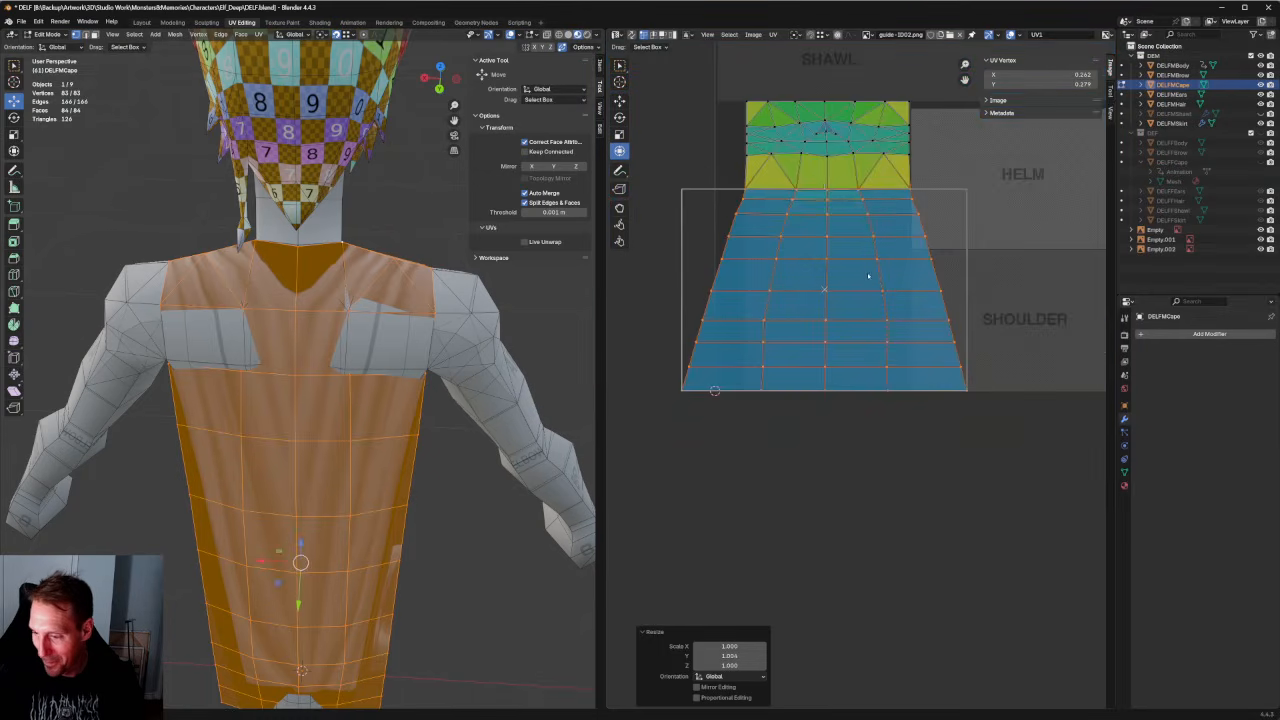
middle_drag(868, 277, 836, 375)
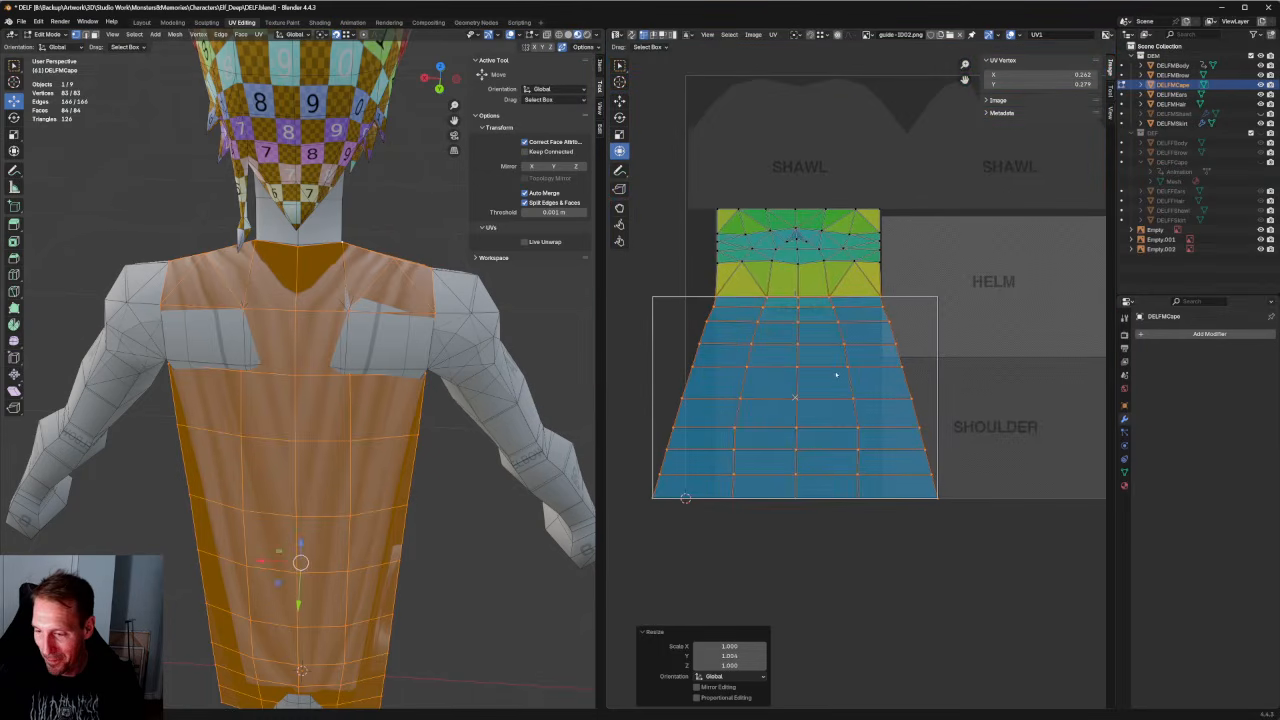
Try to align the inner vertex column left of the cape island's centre line vertically.
click(861, 504)
drag(782, 290, 719, 518)
scroll(440, 475, down, 6)
middle_drag(438, 475, 424, 371)
scroll(723, 379, up, 2)
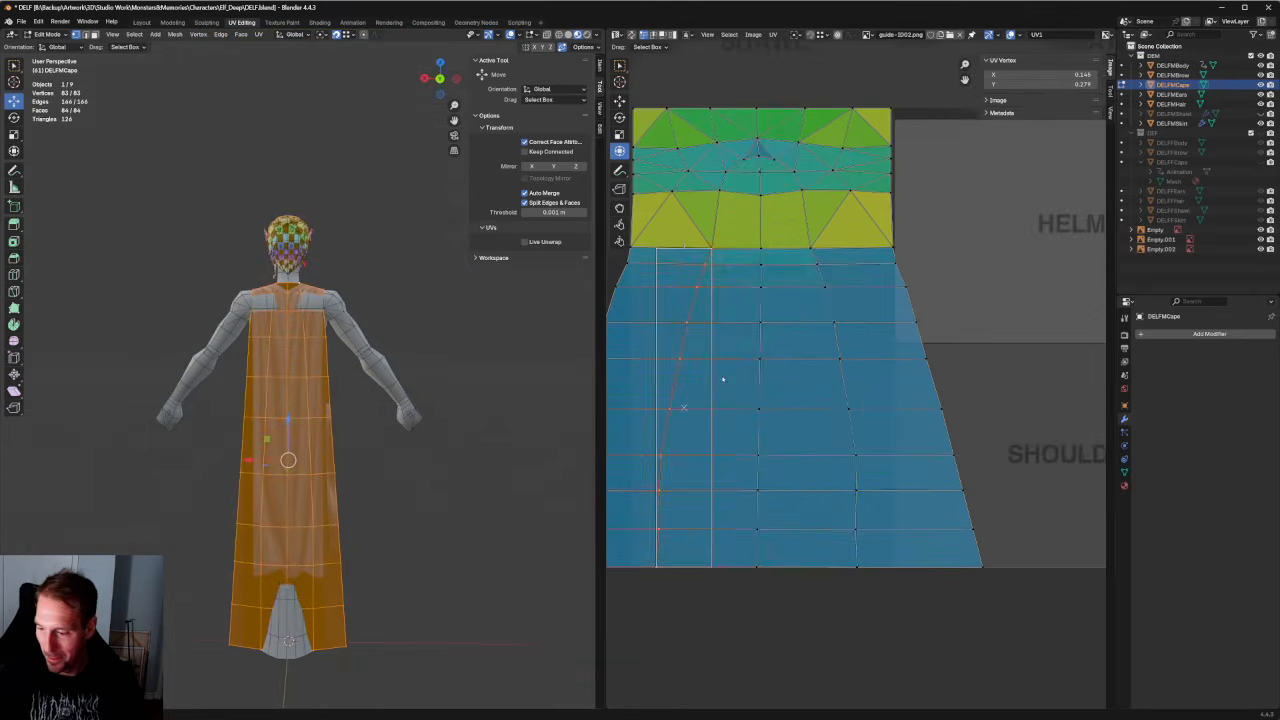
key(shift+w)
key(v)
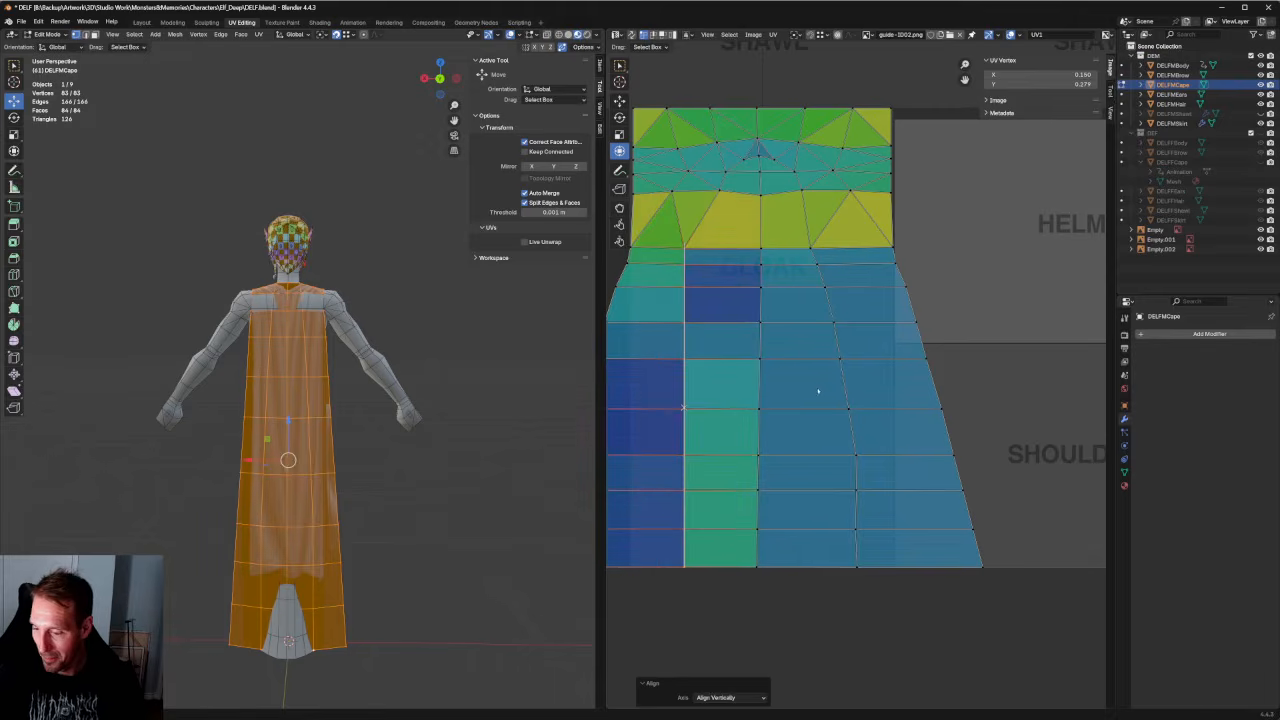
key(alt+a)
Align each of the two inner vertex columns beside the cape island's centre line vertically.
drag(732, 616, 641, 243)
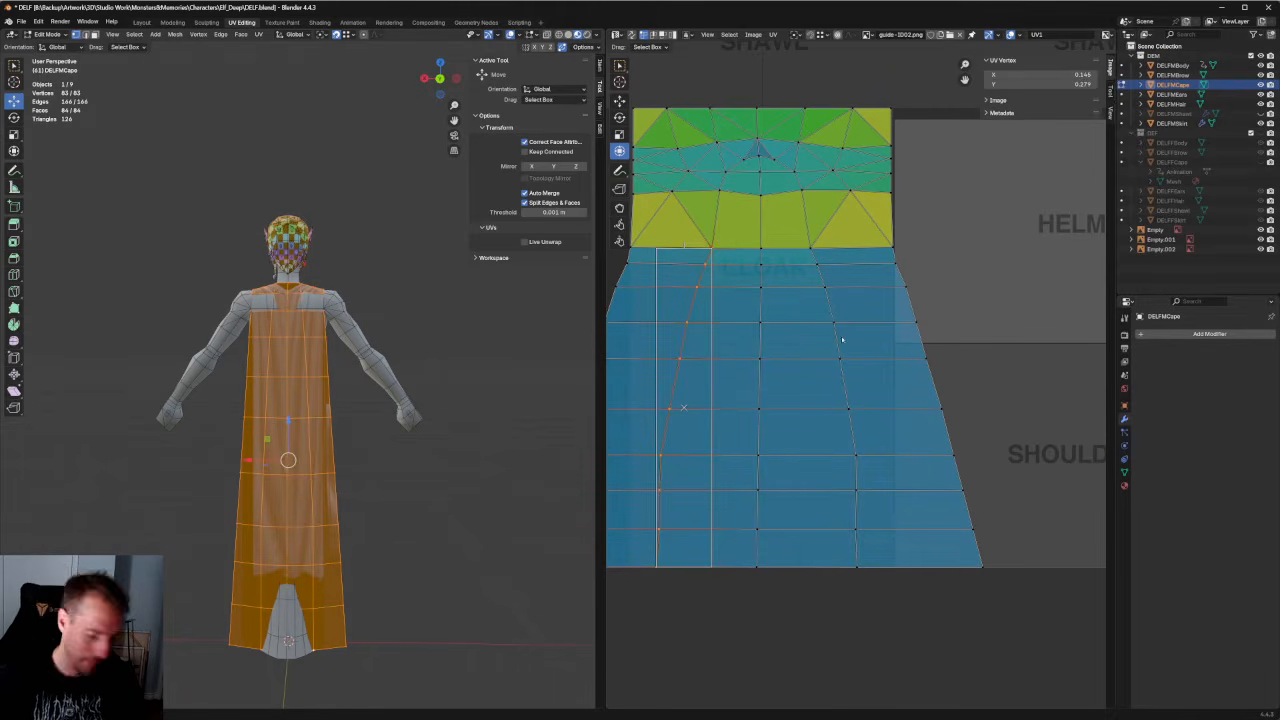
key(shift+w)
key(v)
drag(872, 598, 783, 245)
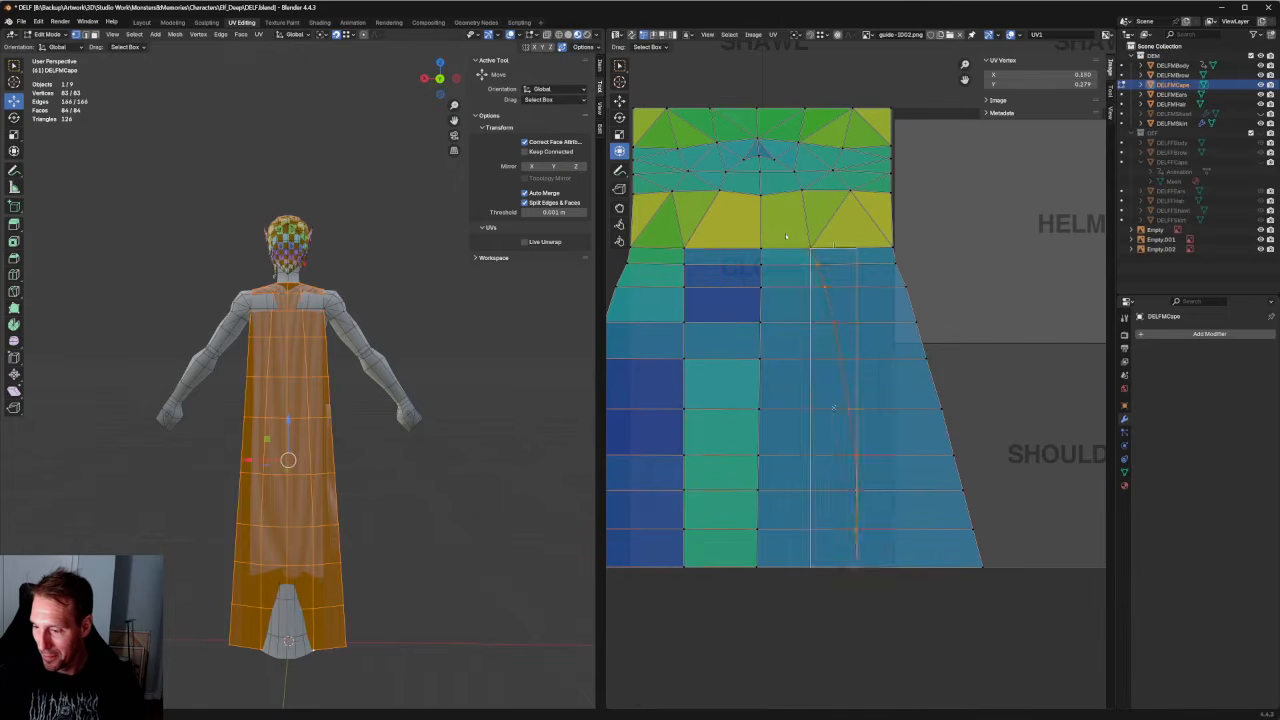
key(shift+w)
key(v)
scroll(817, 287, down, 3)
scroll(817, 287, up, 3)
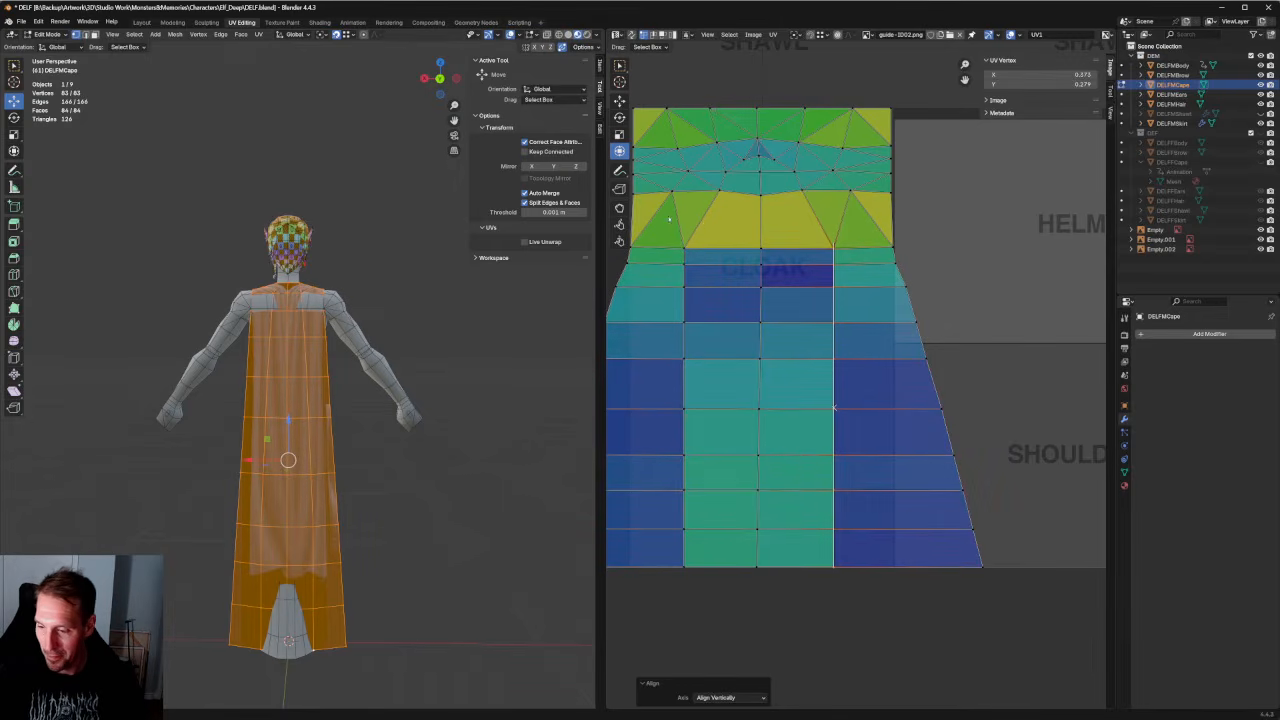
Select the three inner vertex columns of the cape island's lower part and scale them horizontally to 0.656.
drag(663, 223, 857, 591)
key(r)
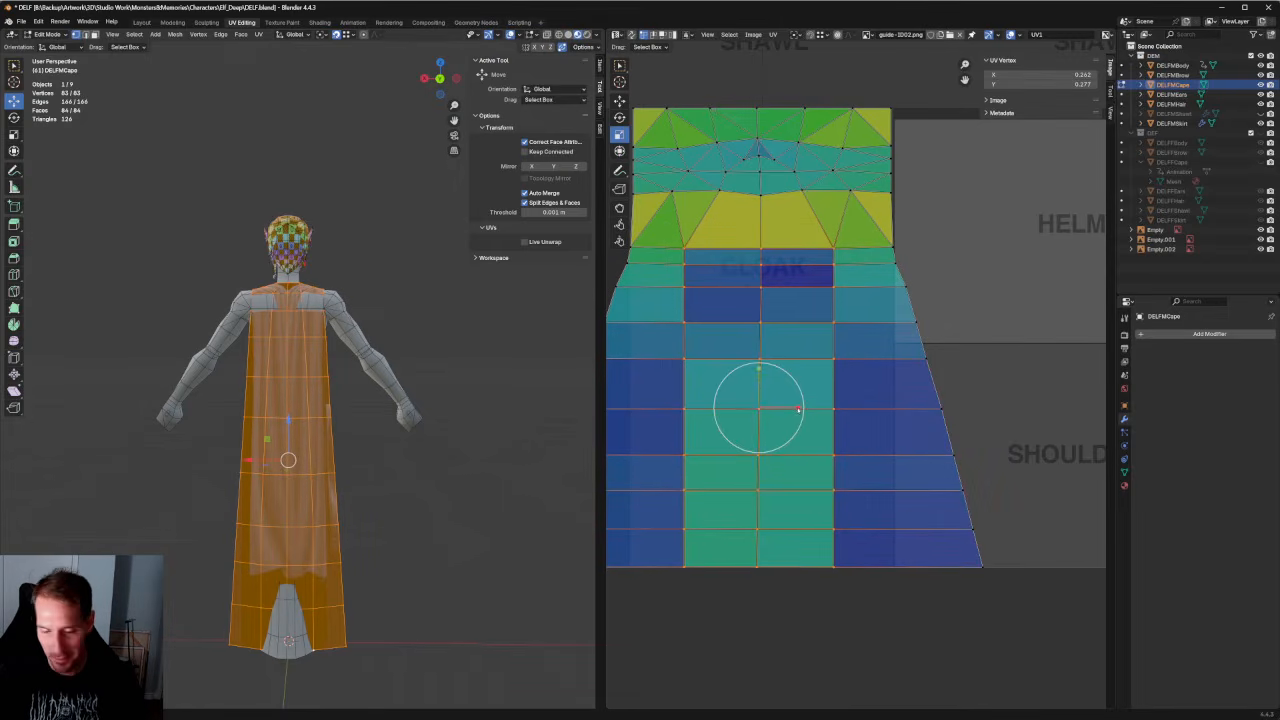
drag(798, 410, 783, 400)
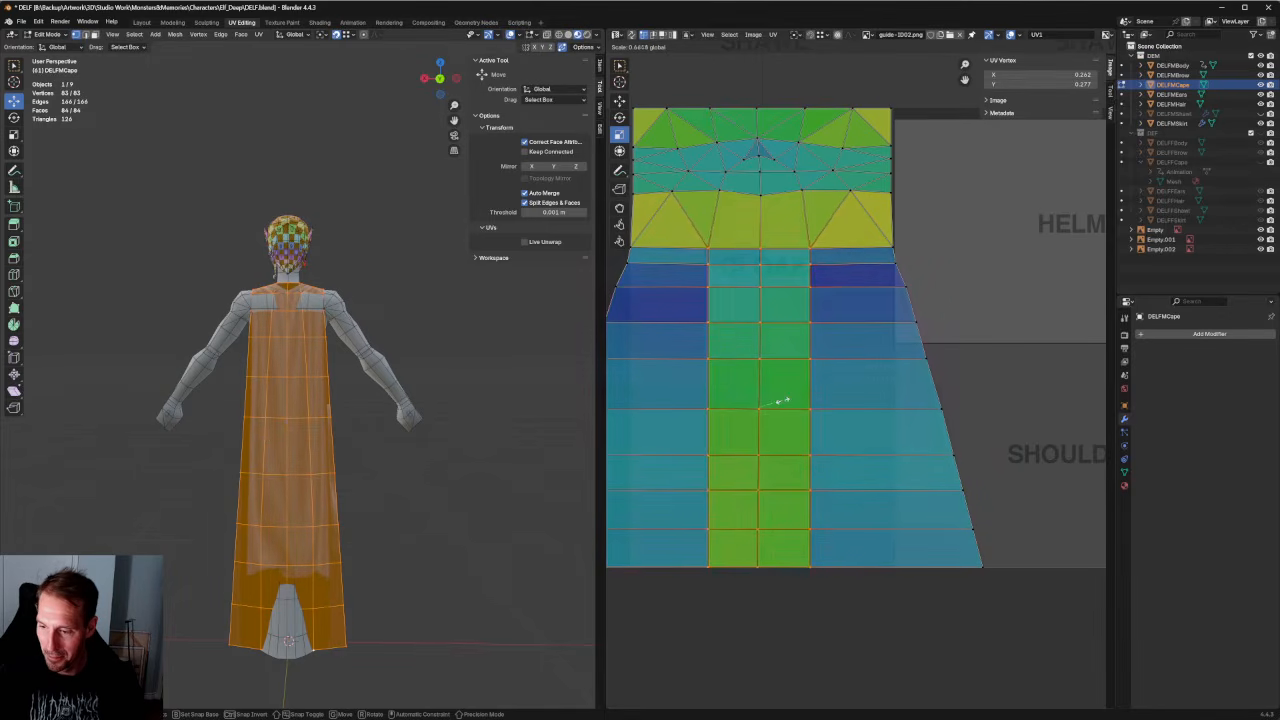
click(783, 400)
Select the vertex row at the base of the cape's triangulated collar section and move it up about 0.043 m.
middle_drag(917, 236, 950, 308)
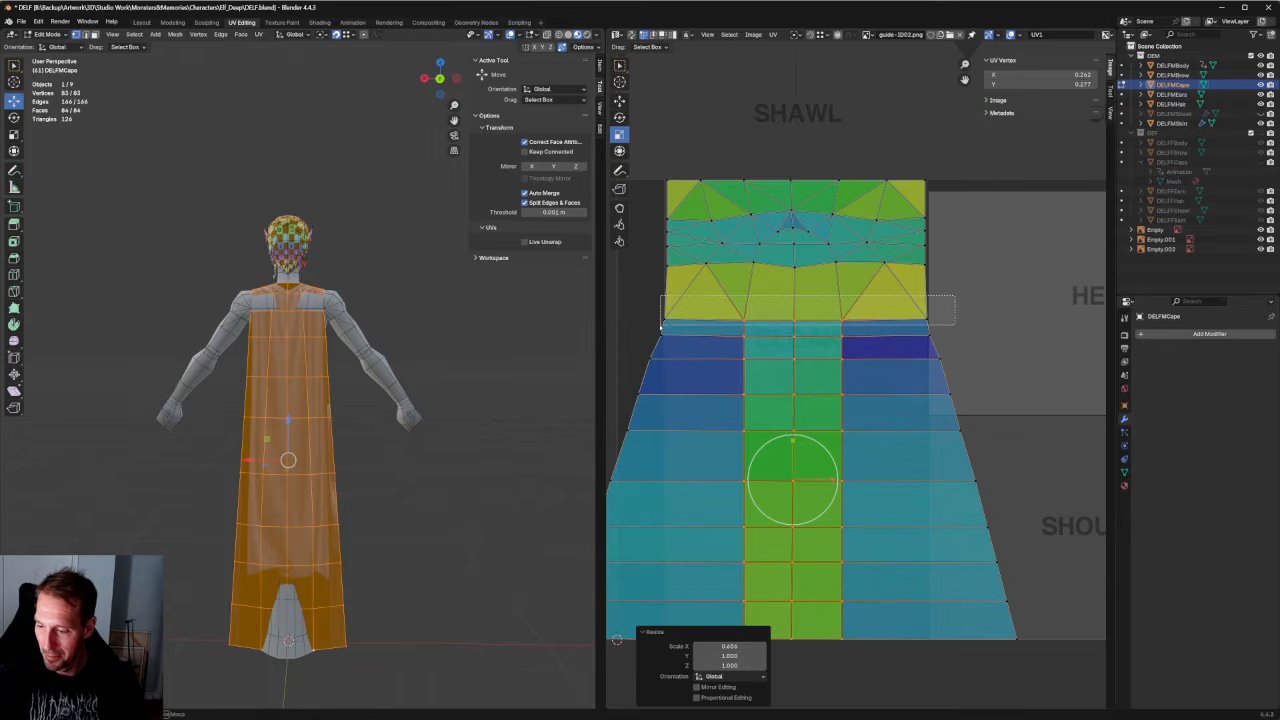
drag(660, 325, 661, 325)
key(g)
key(y)
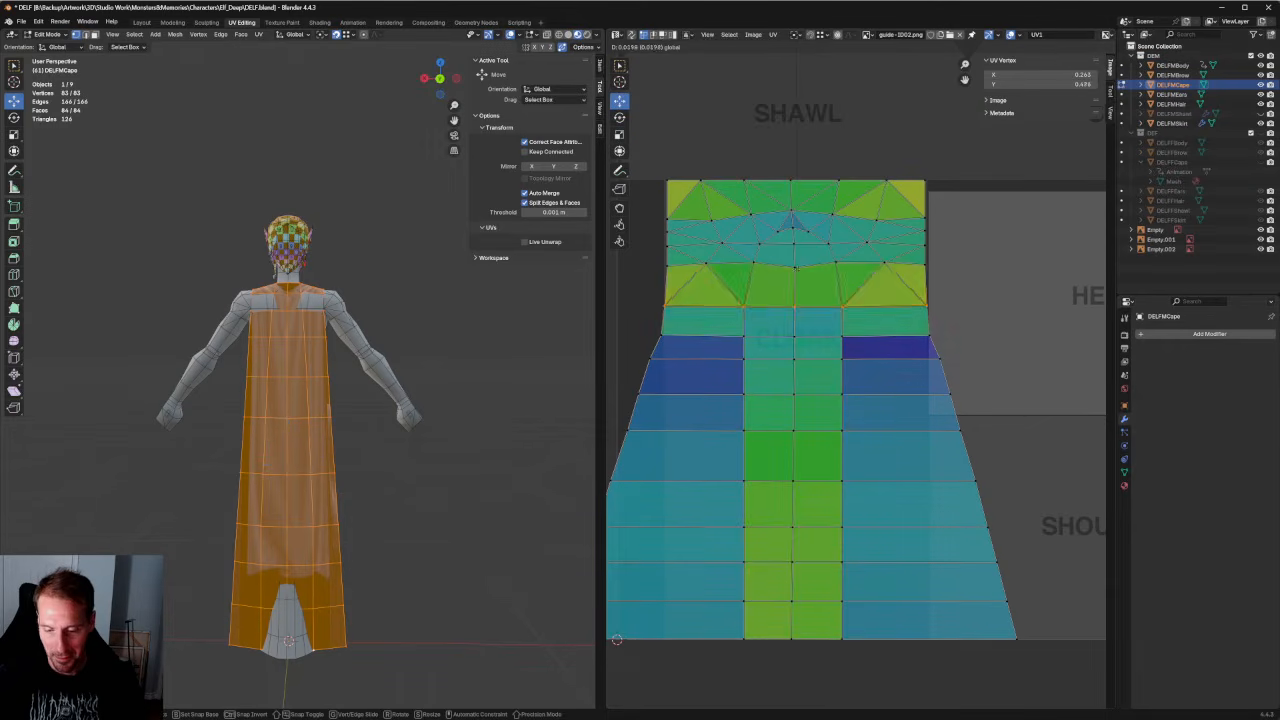
click(803, 257)
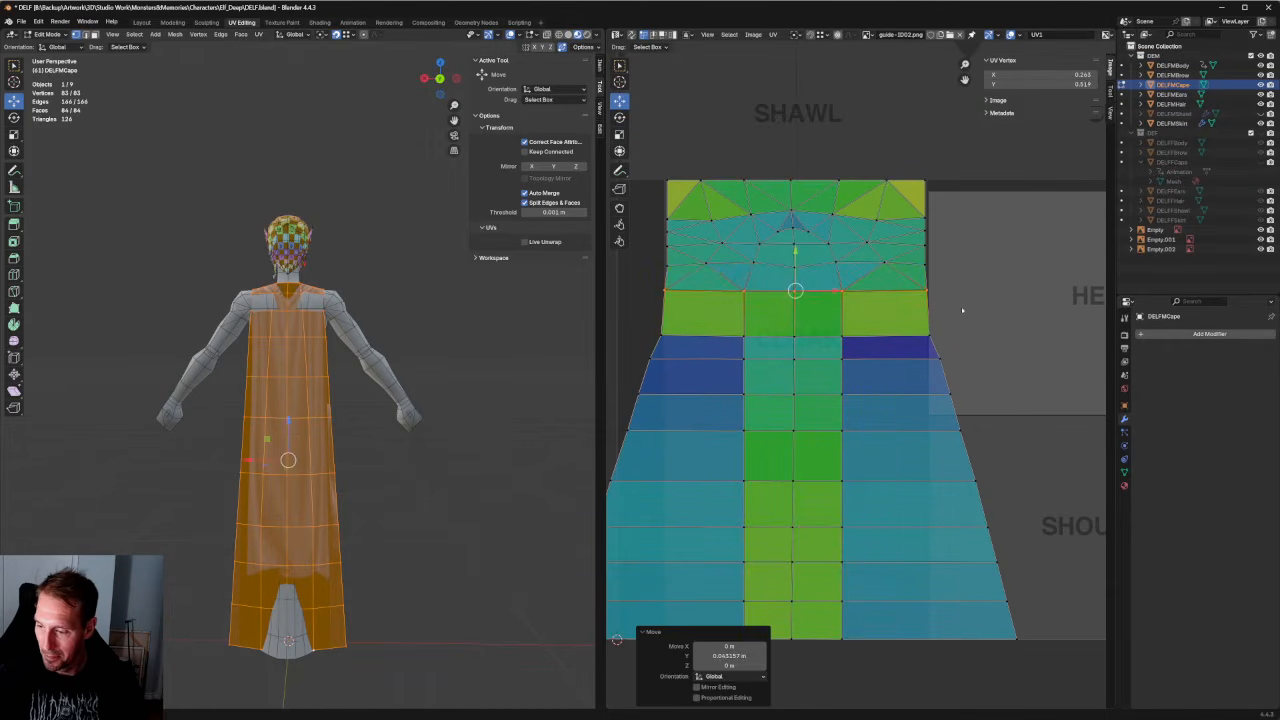
Move the next two vertex rows of the cape island up one after the other, the lower one by about 0.008 m.
drag(963, 308, 648, 349)
key(g)
key(y)
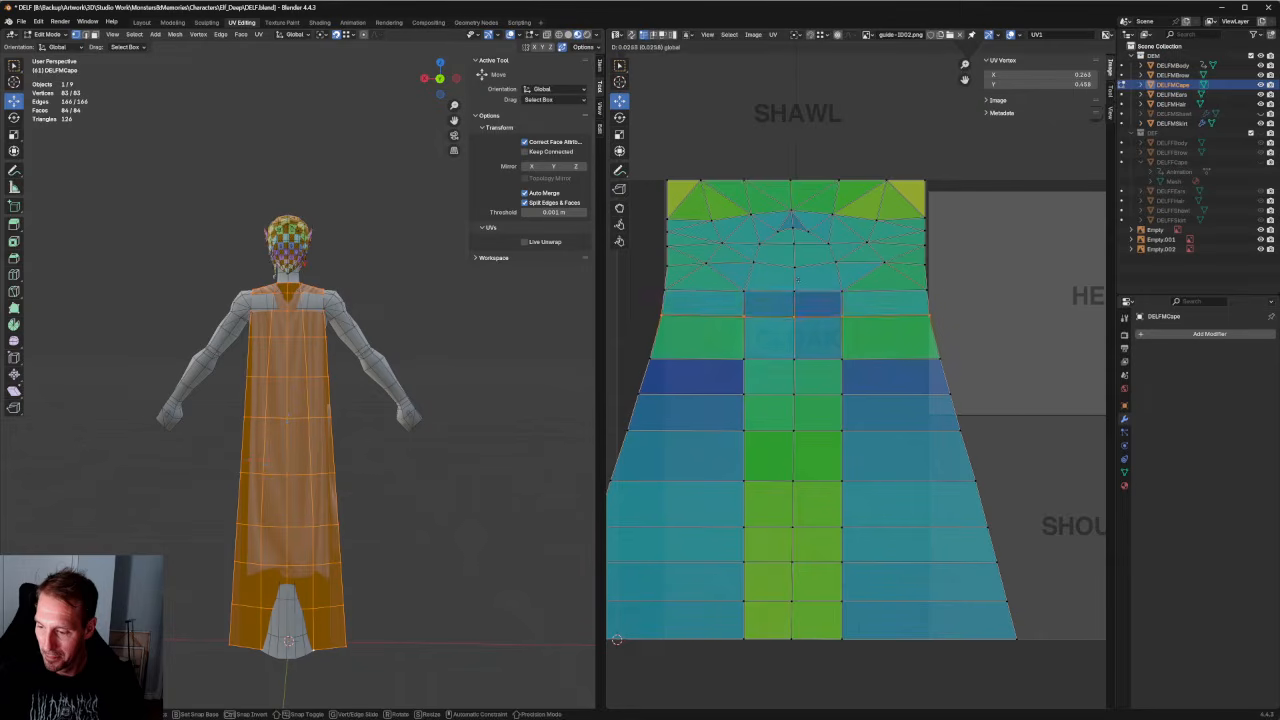
key(Return)
drag(963, 334, 632, 382)
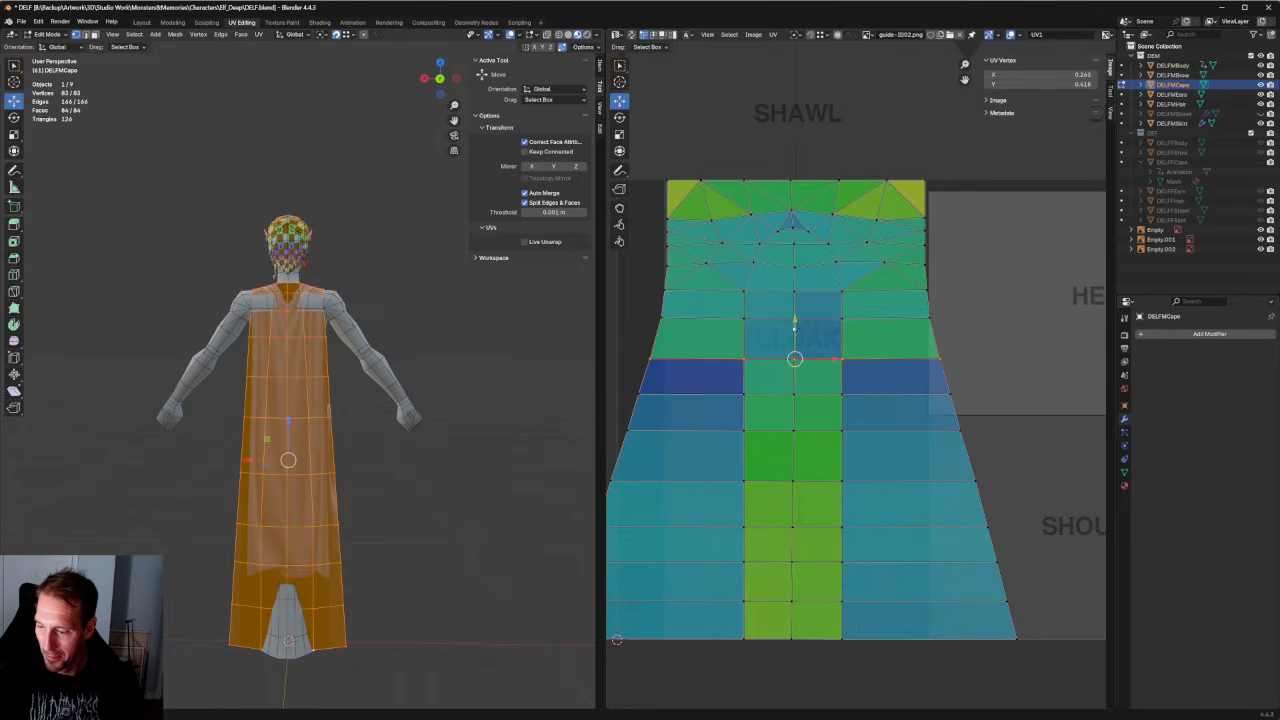
key(g)
key(y)
key(Return)
scroll(787, 322, down, 1)
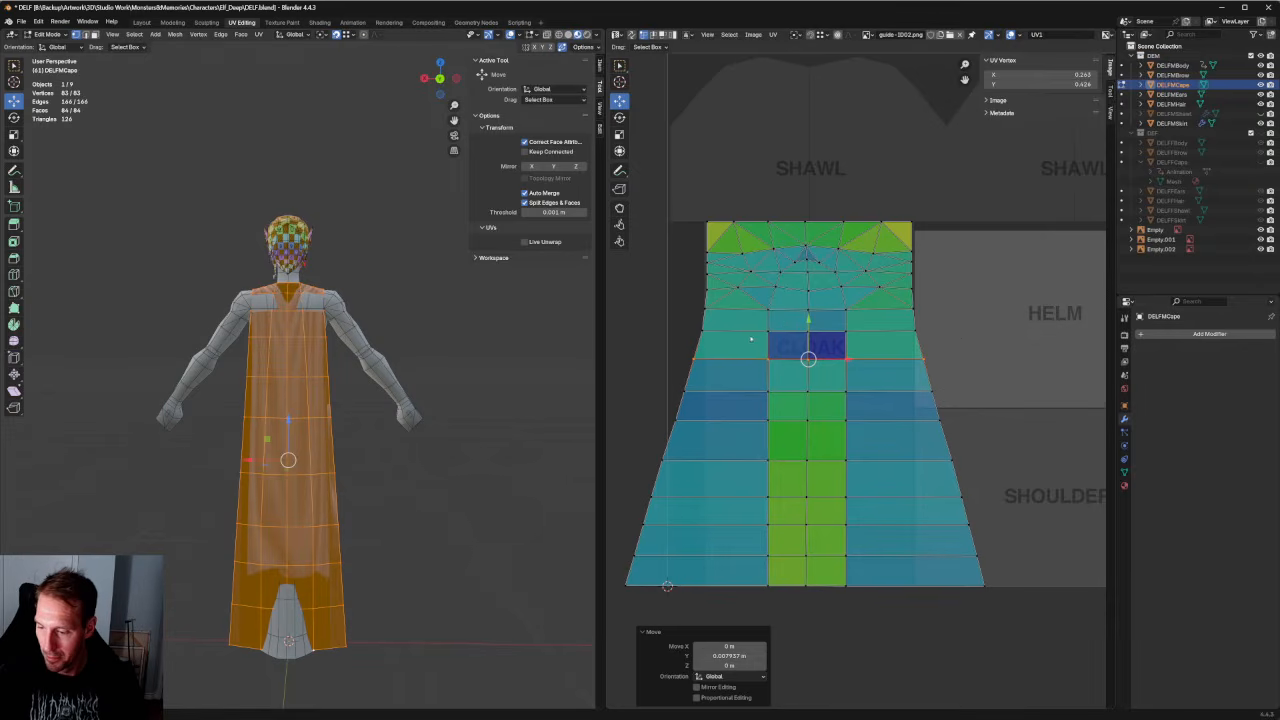
Align the slanted lower part of the cape island's left edge vertically and move it inward under the collar's corner.
scroll(750, 340, down, 1)
drag(666, 332, 764, 600)
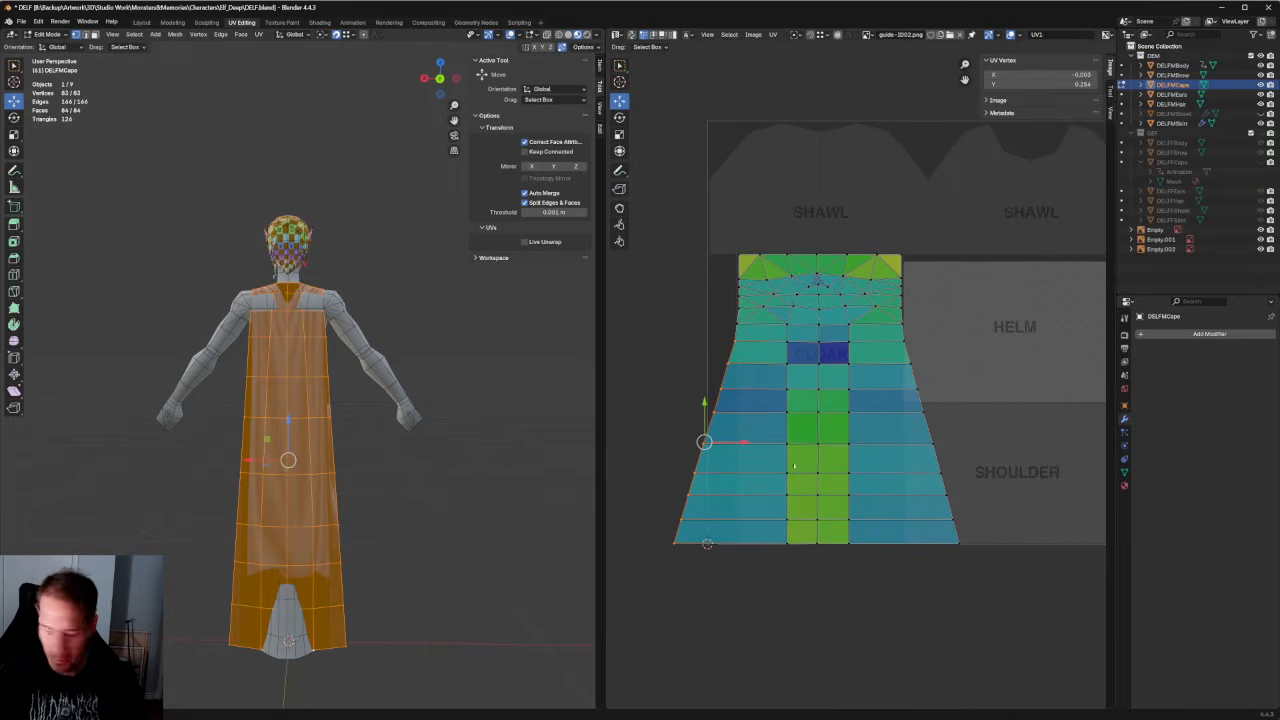
key(shift+w)
key(v)
middle_drag(783, 453, 787, 443)
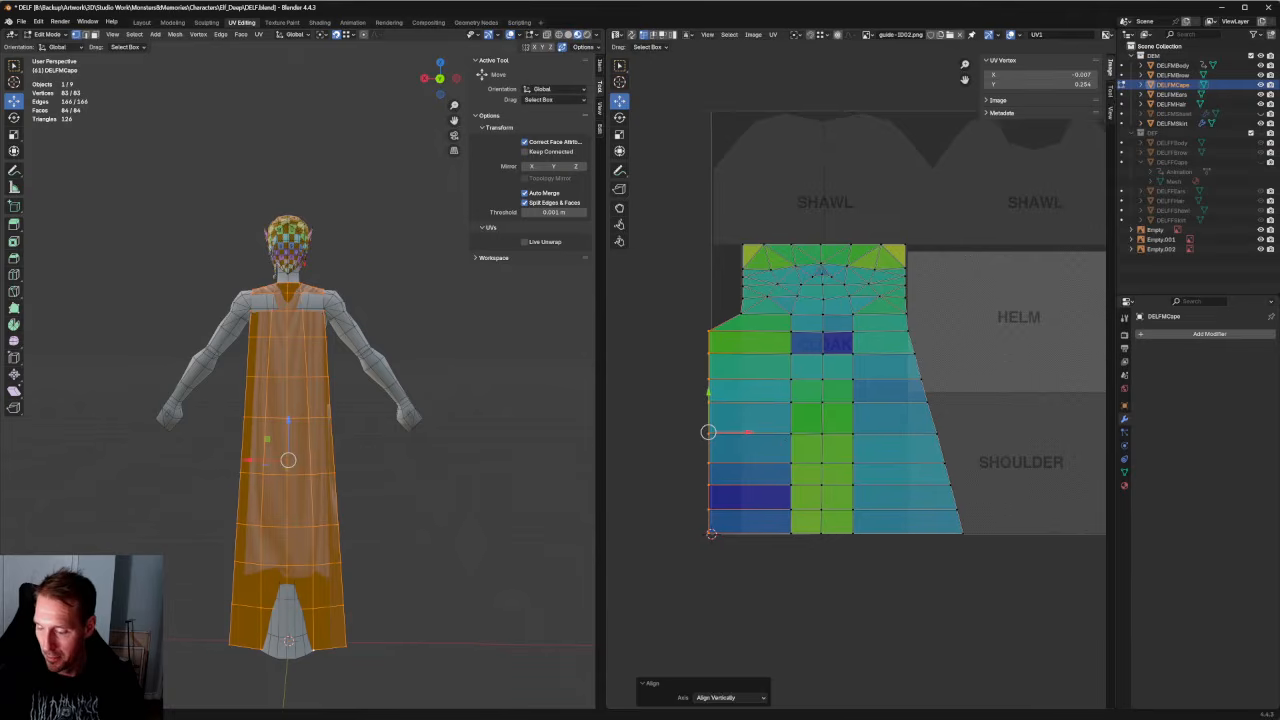
scroll(670, 457, up, 2)
drag(655, 443, 708, 443)
Select the cape island's entire left edge from collar to hem and align it vertically.
drag(646, 117, 706, 612)
key(shift+w)
key(v)
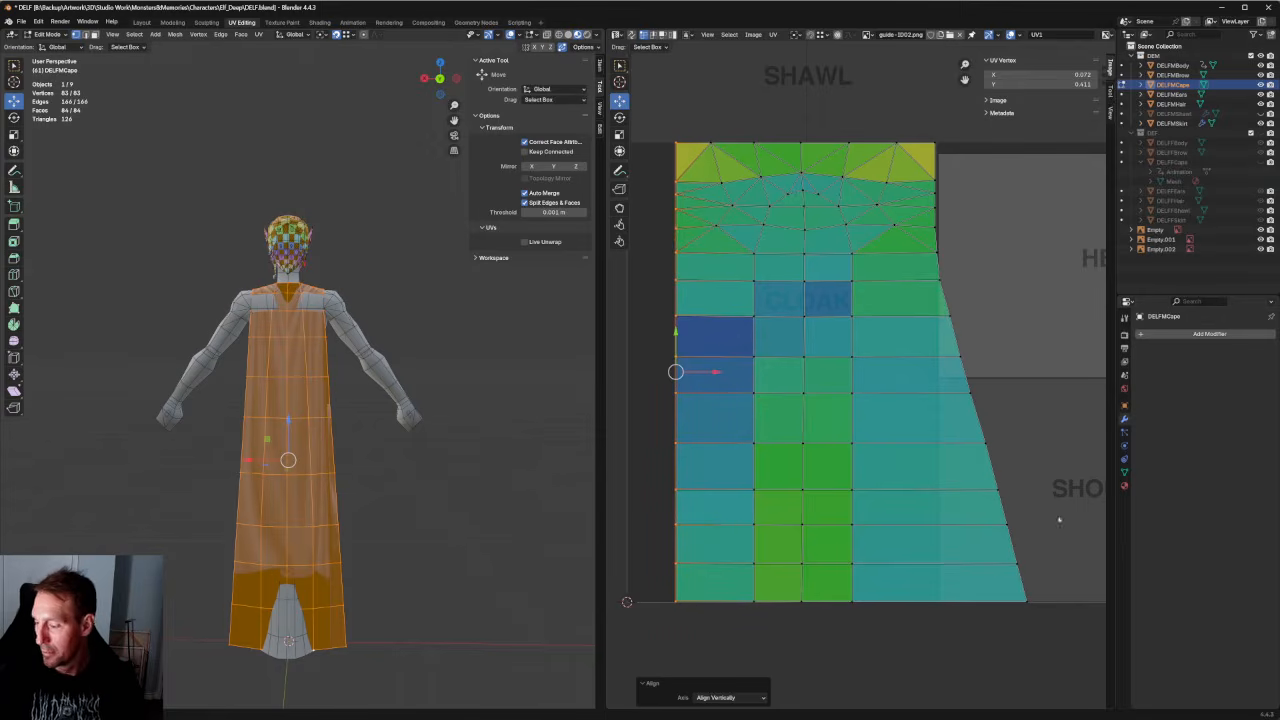
Align the cape island's entire right edge vertically and move it inward about 0.071 m, just inside the CLOAK area's boundary.
drag(1043, 640, 884, 134)
key(shift+w)
key(v)
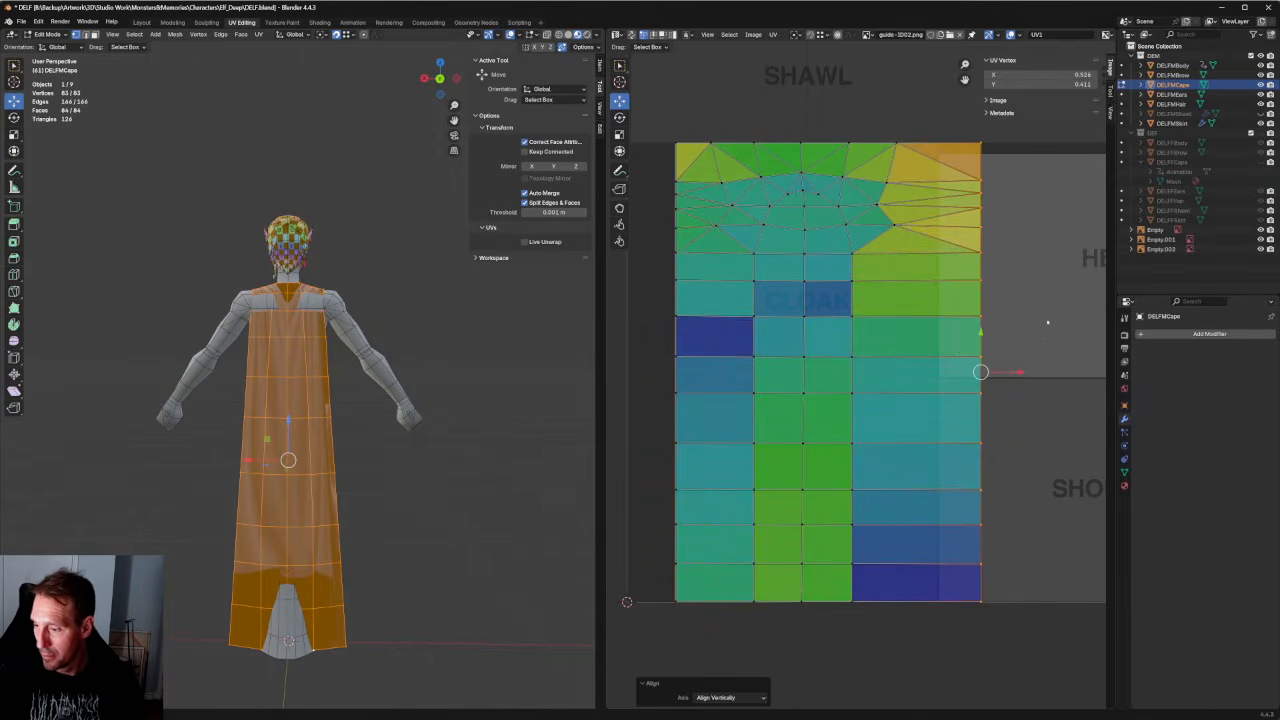
key(g)
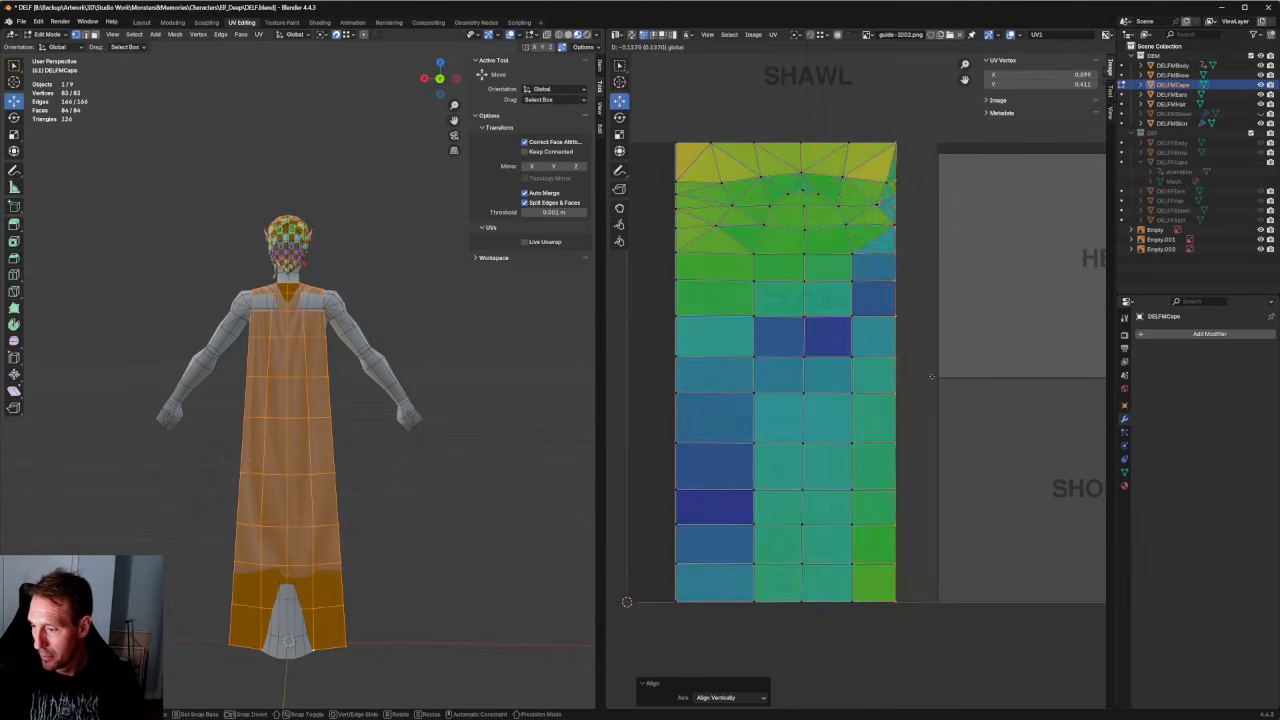
click(967, 377)
scroll(940, 385, up, 6)
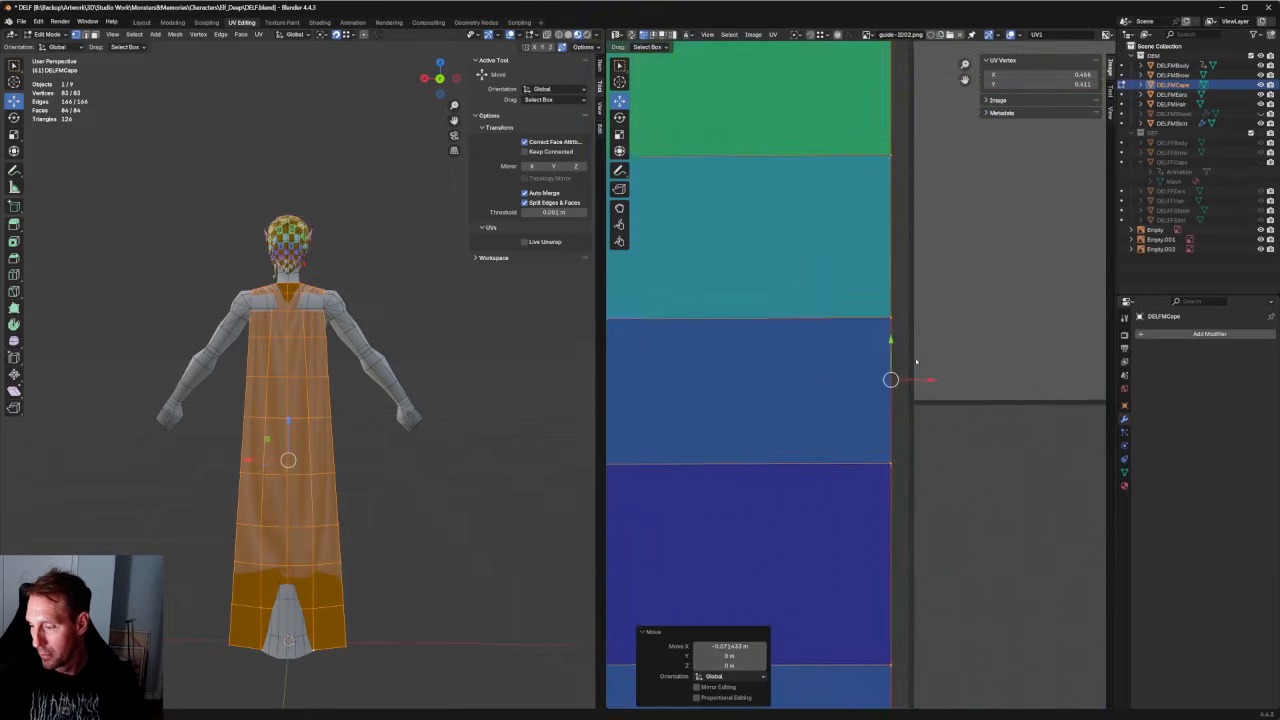
Select the interior vertices of the cape island's lower half and unwrap them with the Conformal method.
drag(843, 392, 762, 530)
scroll(869, 383, down, 6)
right_click(797, 483)
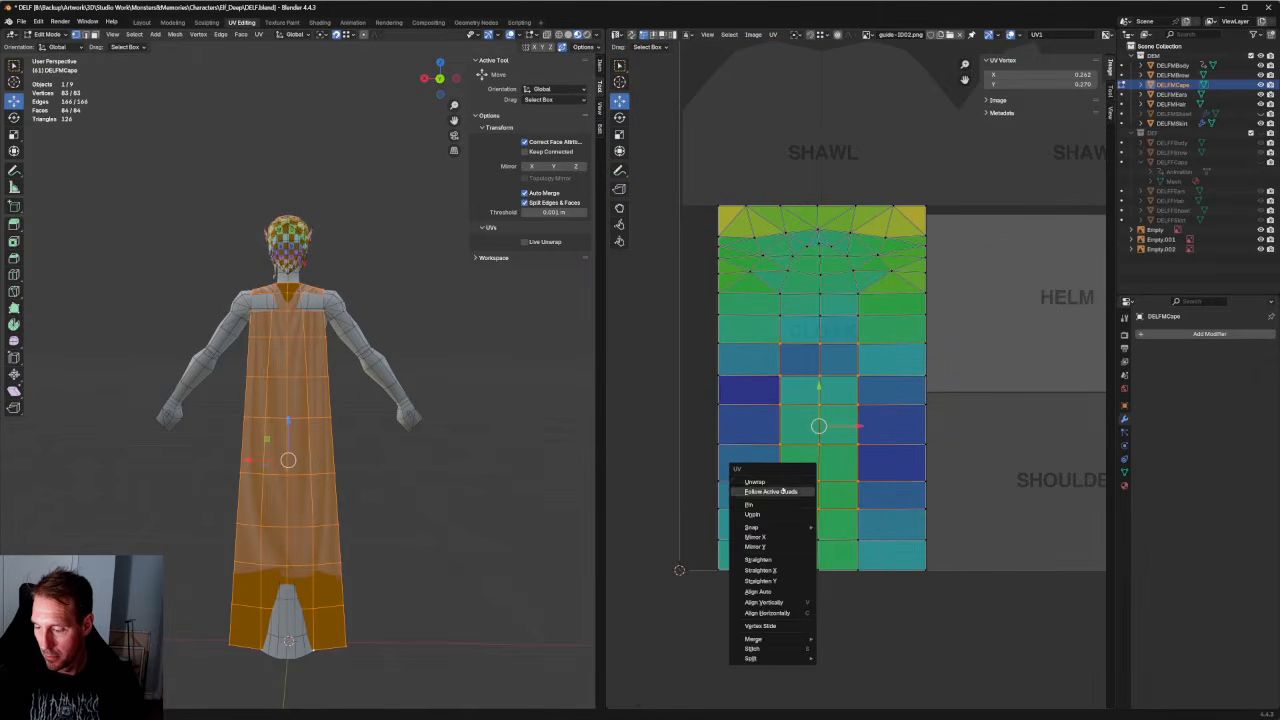
click(771, 491)
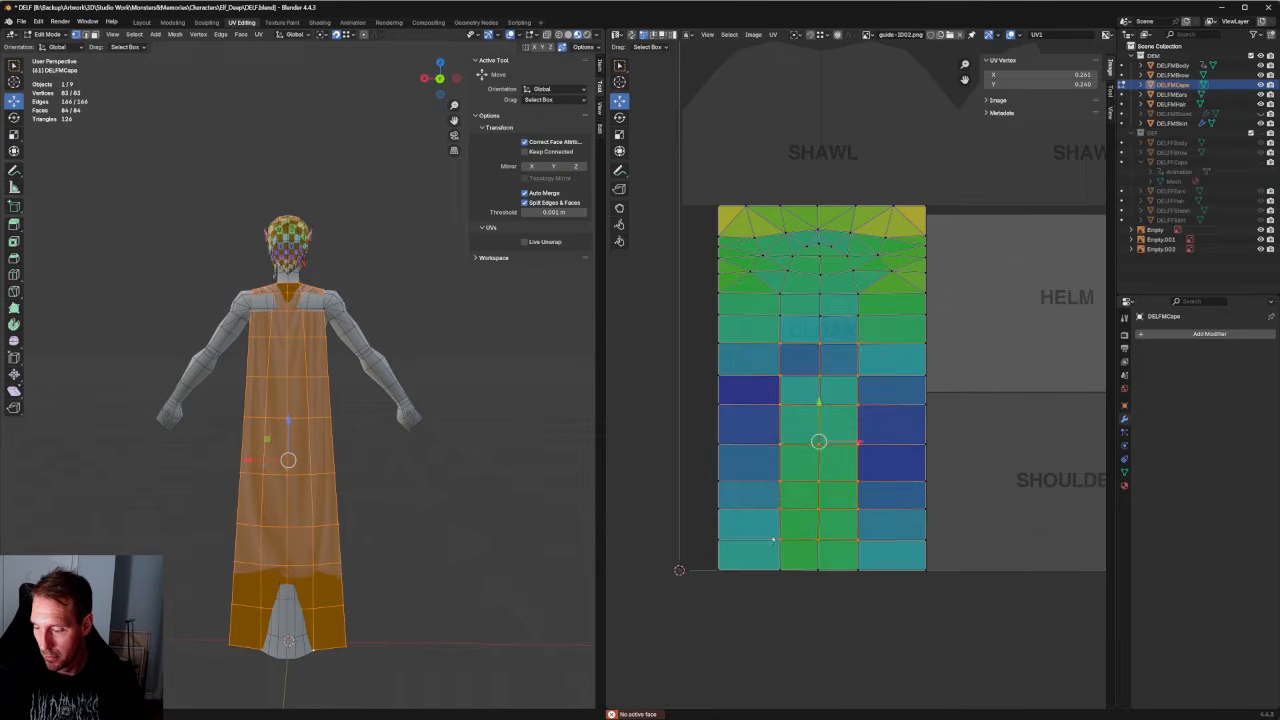
right_click(773, 538)
click(752, 532)
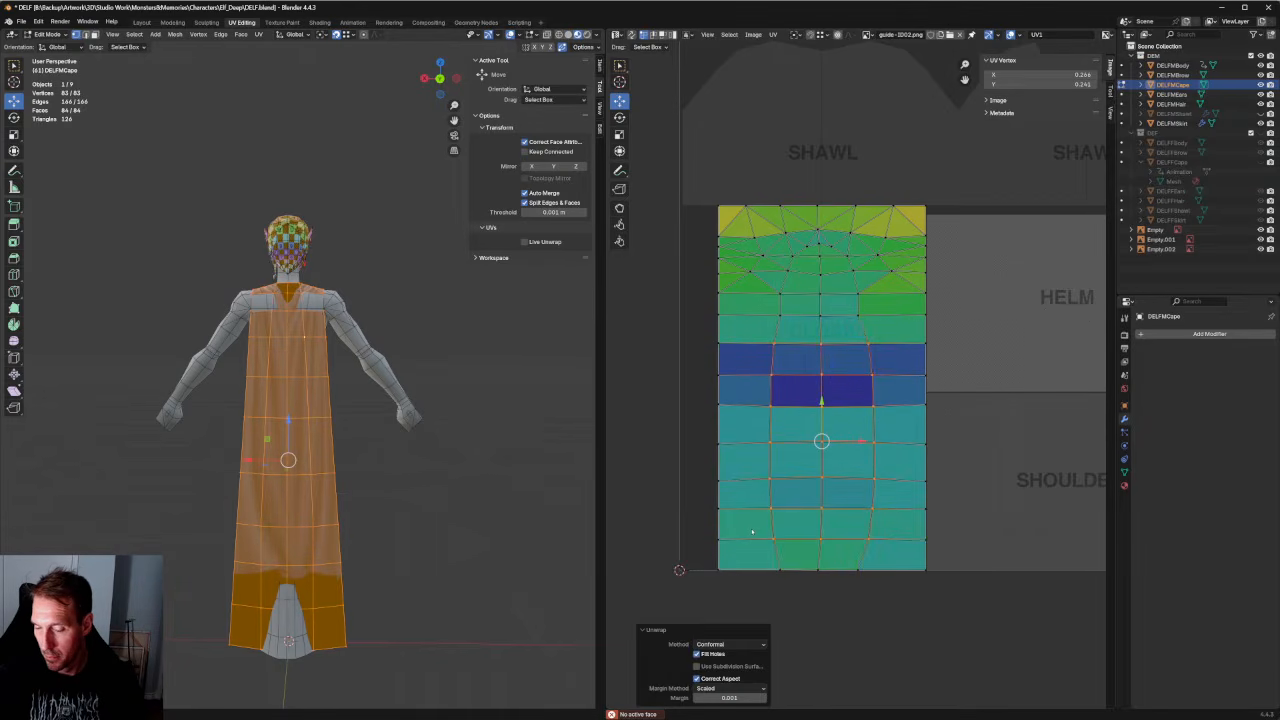
Select the cape island's whole centre column from collar to hem and align it vertically.
middle_drag(752, 532, 752, 483)
drag(760, 503, 808, 150)
click(869, 589)
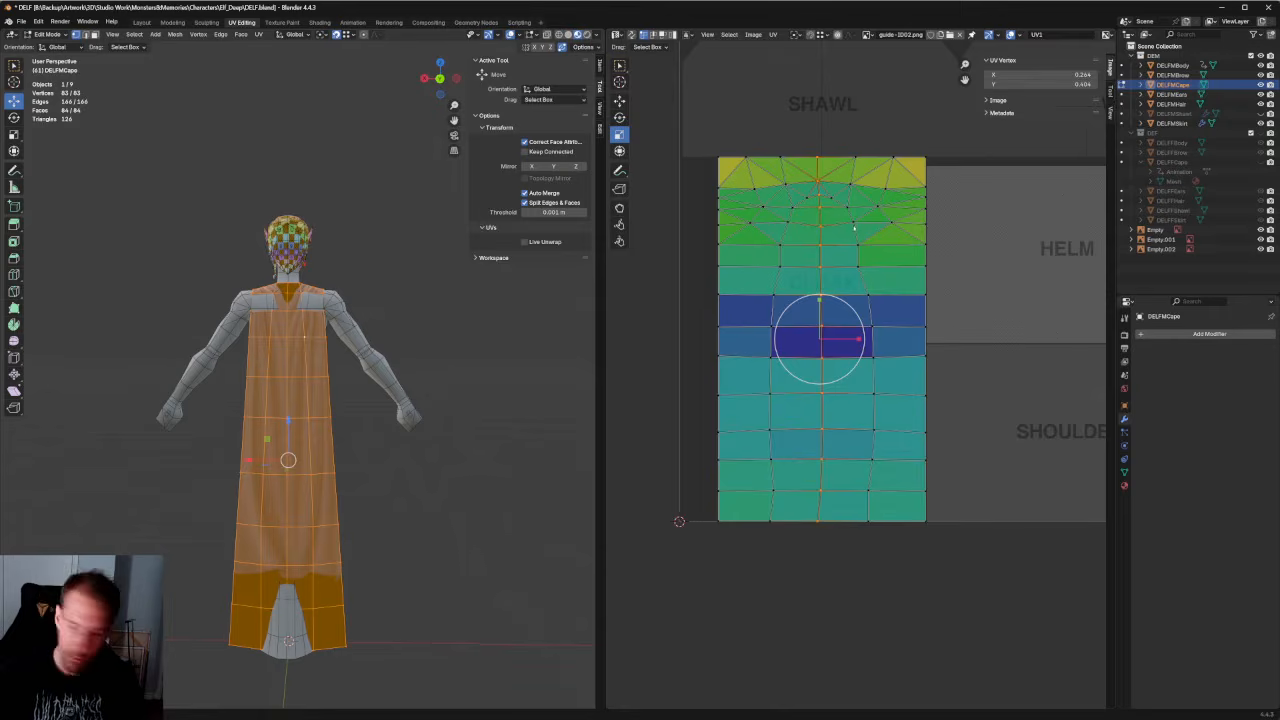
key(shift+w)
scroll(828, 173, up, 2)
scroll(828, 173, up, 1)
middle_drag(828, 173, 876, 423)
scroll(861, 375, up, 1)
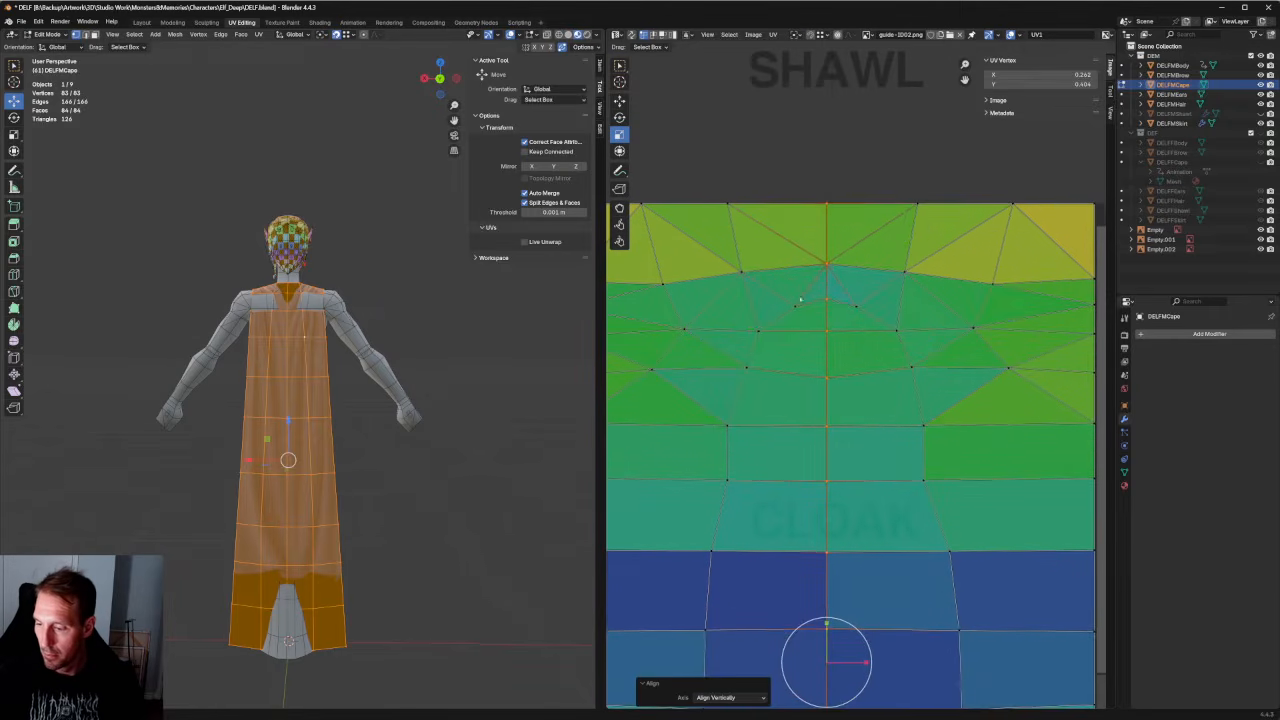
Unwrap the upper cape's inner vertices on either side of the centre line, followed by the inner vertices just below them.
drag(809, 288, 705, 459)
right_click(749, 416)
click(749, 413)
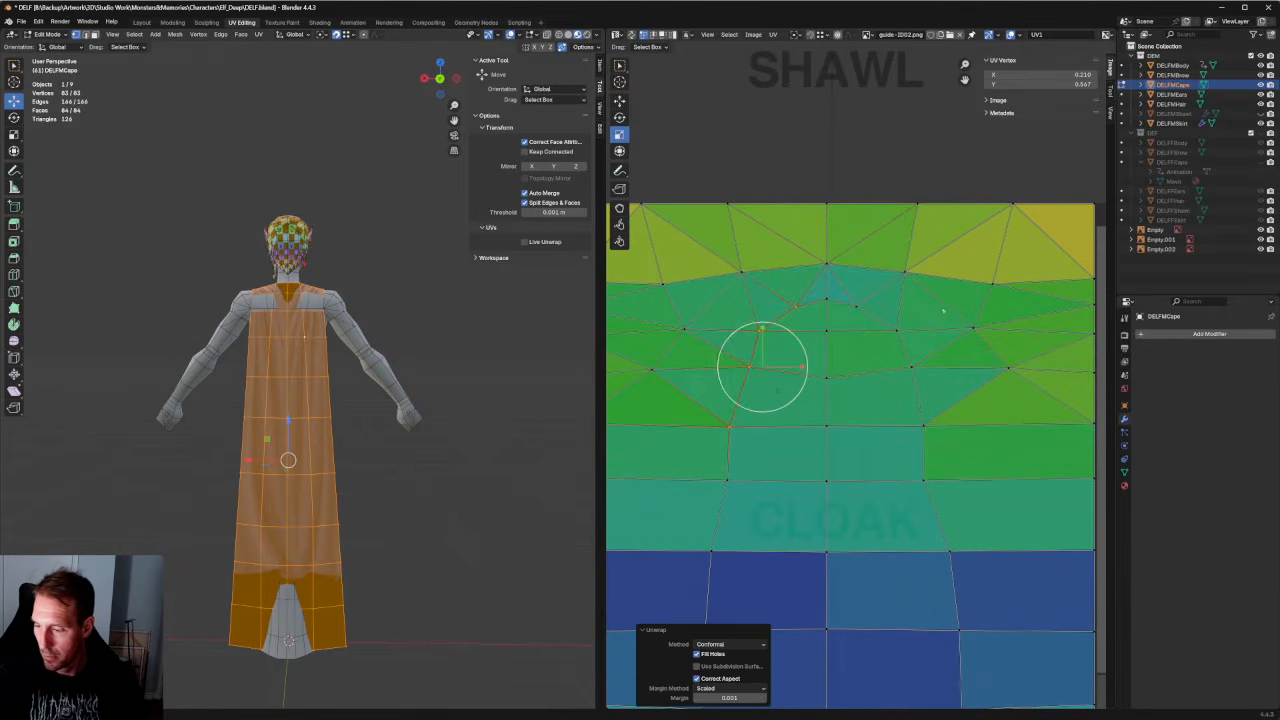
drag(841, 461, 841, 461)
right_click(870, 425)
click(842, 429)
drag(1001, 456, 701, 511)
right_click(757, 501)
click(750, 502)
scroll(834, 487, down, 4)
scroll(833, 487, down, 1)
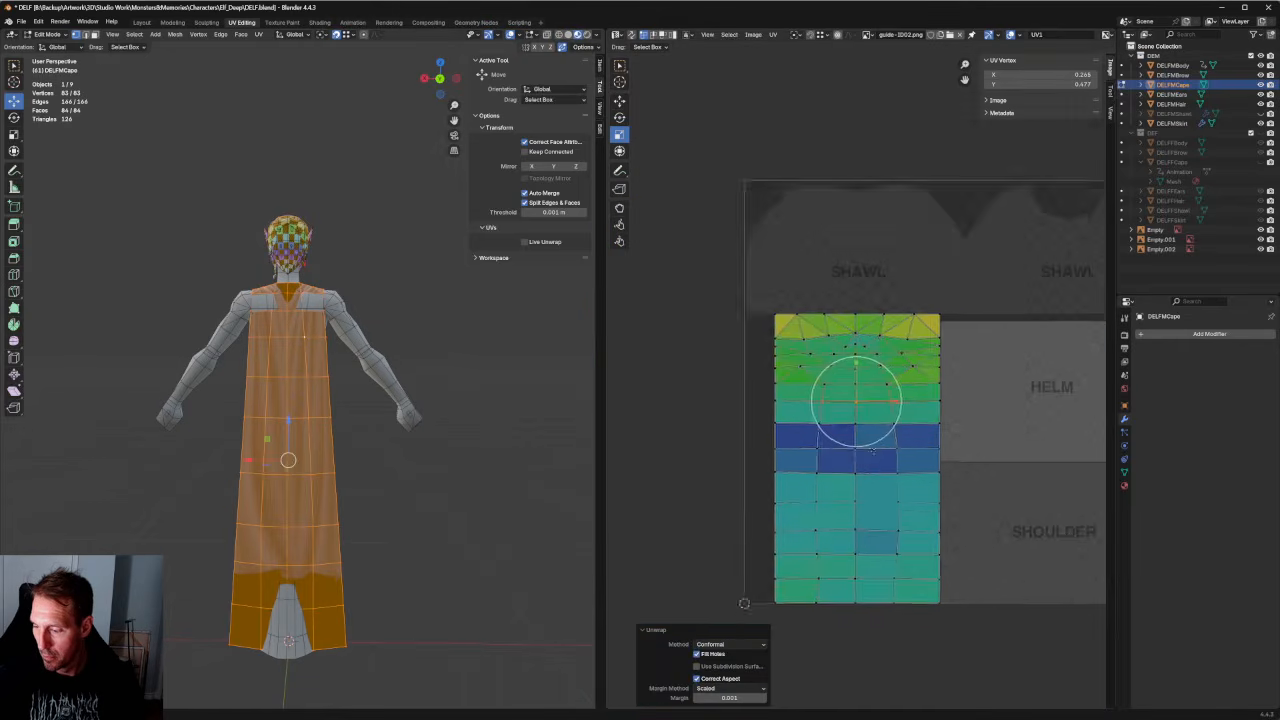
Move the cape island's vertex rows around and just below the CLOAK label up slightly to even out the stretching.
scroll(900, 450, up, 2)
drag(786, 421, 690, 446)
key(g)
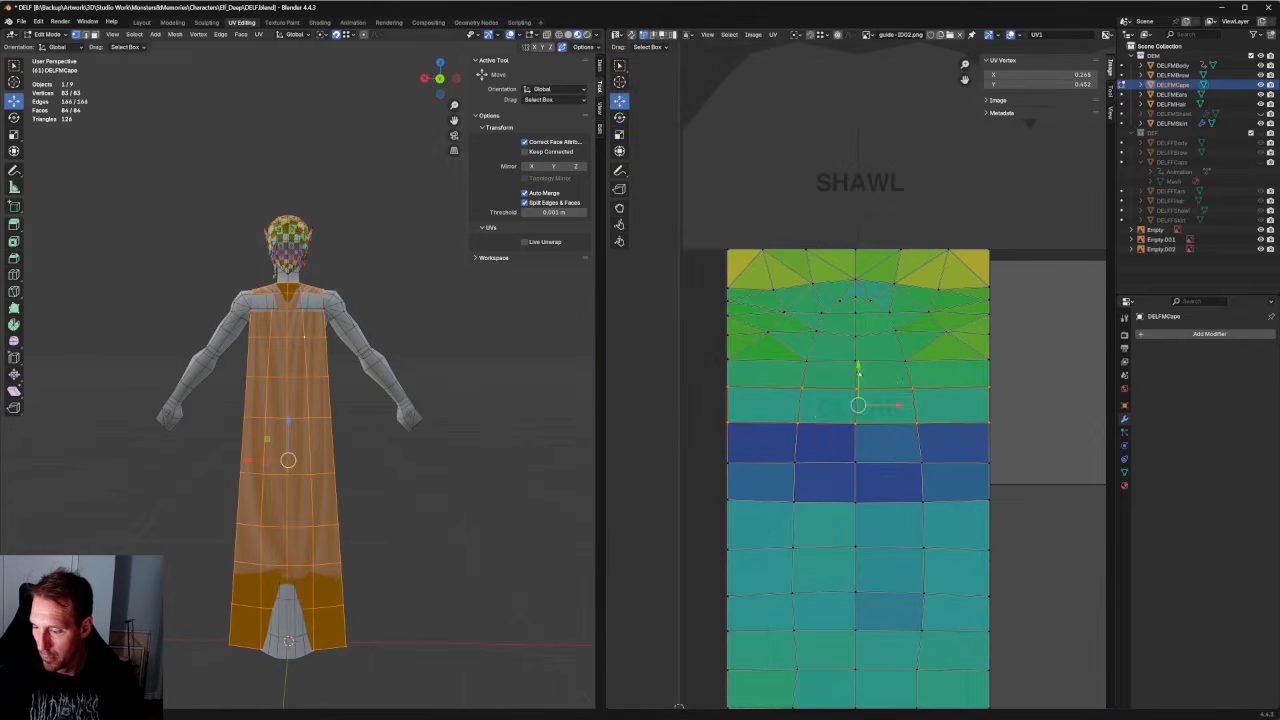
drag(858, 370, 862, 367)
drag(1035, 406, 680, 444)
scroll(941, 440, down, 2)
drag(928, 470, 749, 571)
scroll(881, 458, up, 2)
drag(859, 520, 861, 513)
Raise the row beneath the dark blue middle faces, align it horizontally and move it back down about 0.007 m.
middle_drag(989, 481, 949, 374)
drag(978, 366, 672, 408)
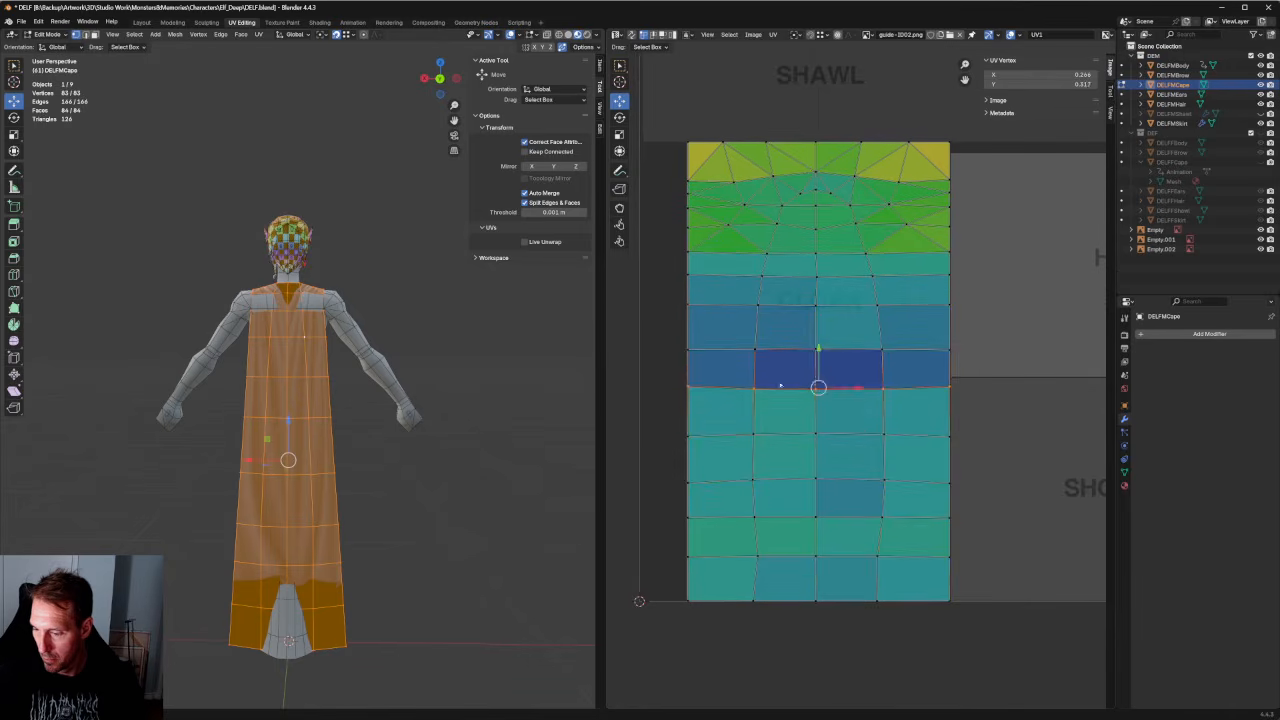
drag(818, 372, 820, 361)
drag(985, 368, 879, 397)
drag(1032, 370, 614, 405)
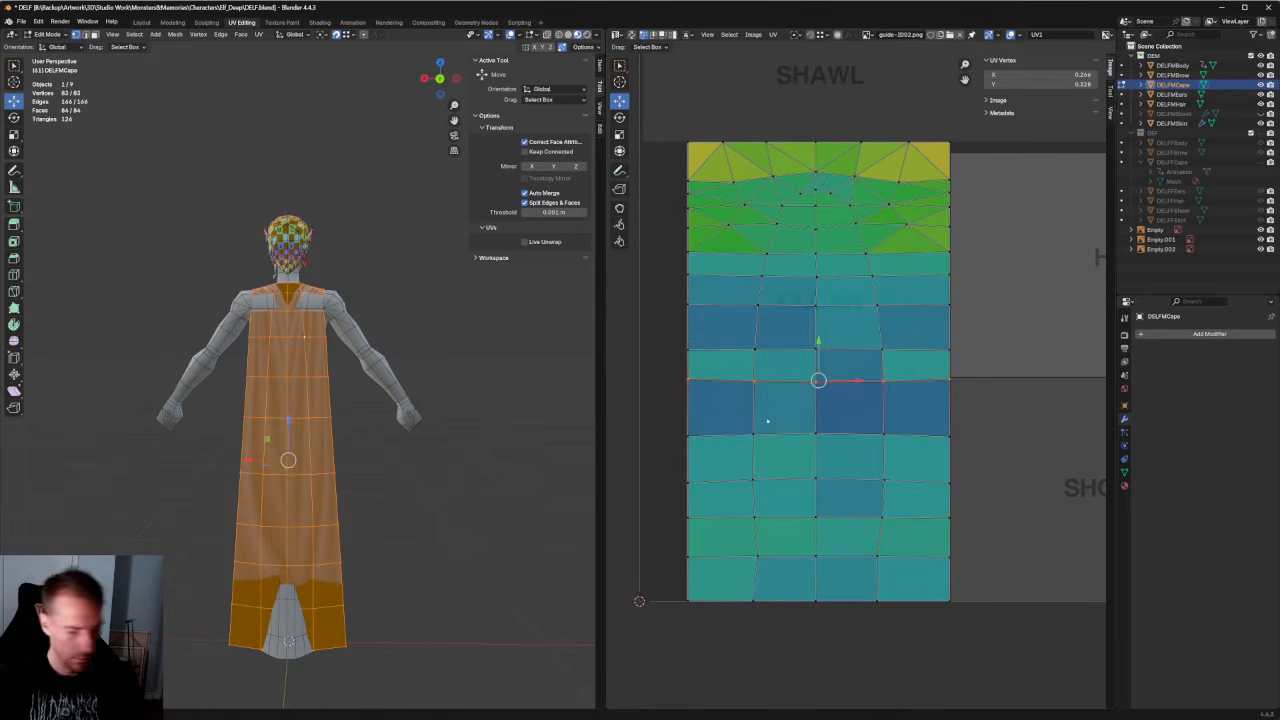
key(shift+w)
drag(818, 353, 817, 360)
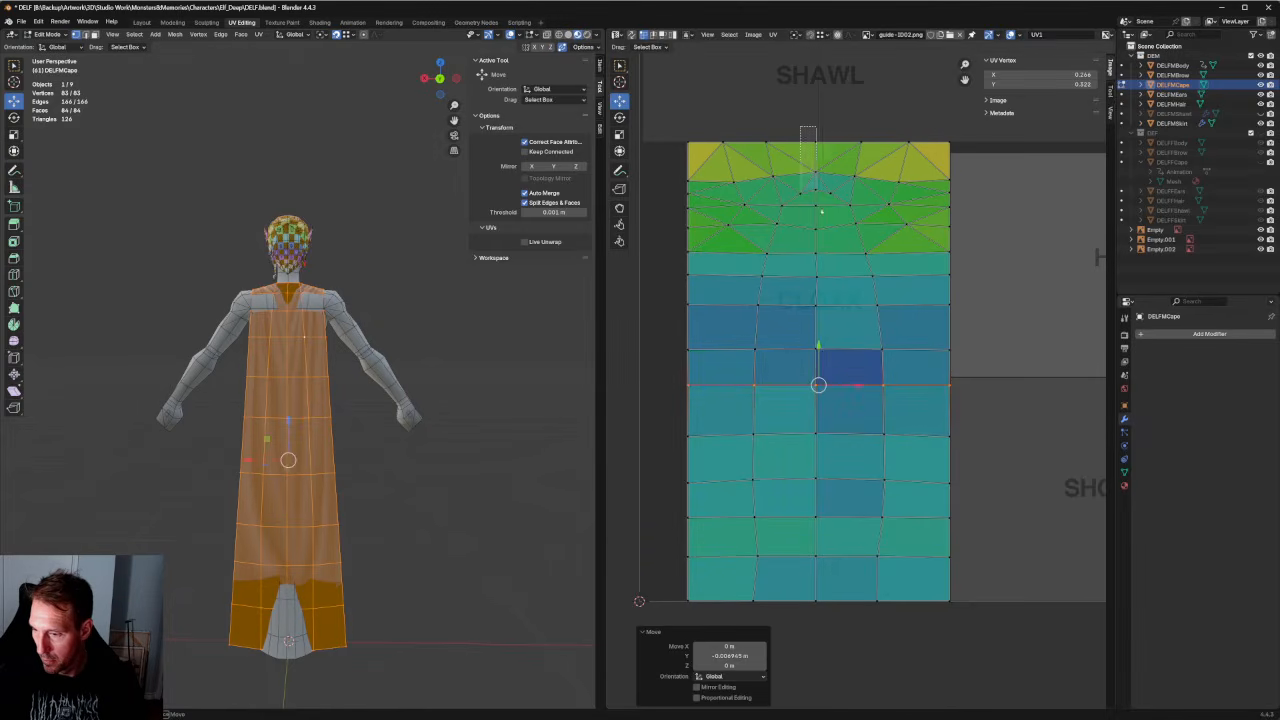
Select the cape island's centre column and move it right about 0.004 m to the island's middle.
drag(818, 145, 840, 620)
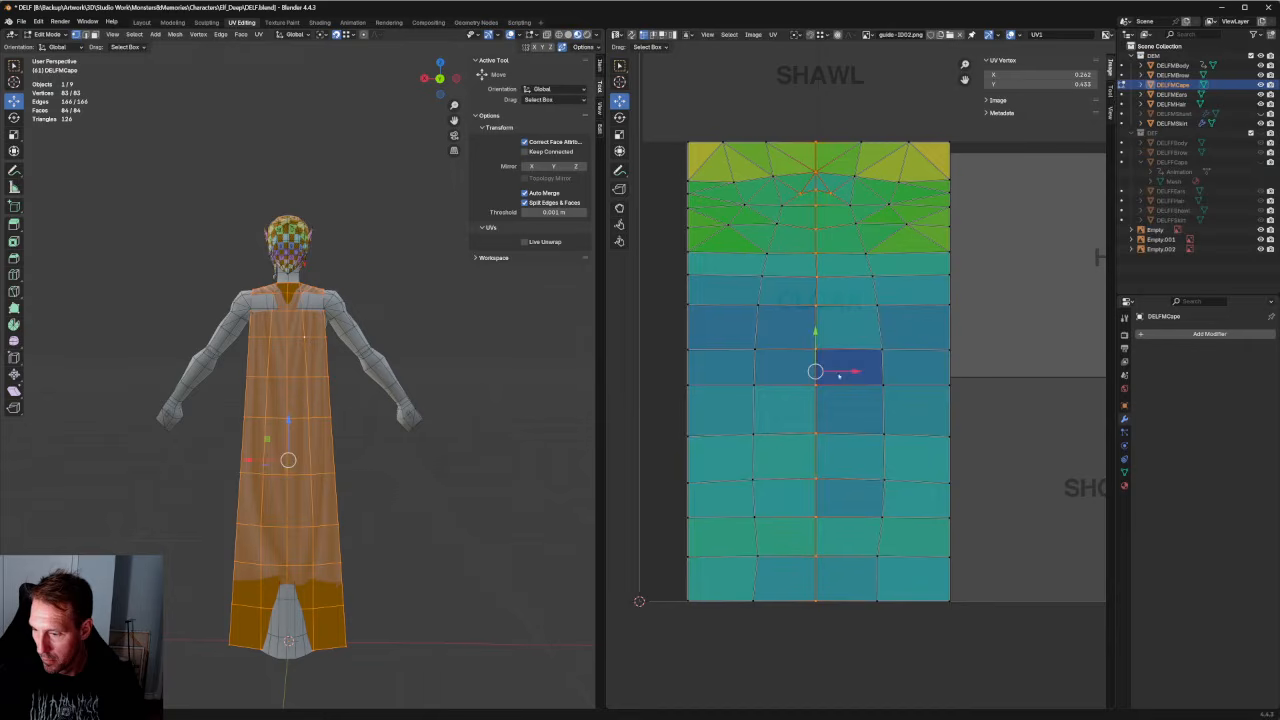
key(g)
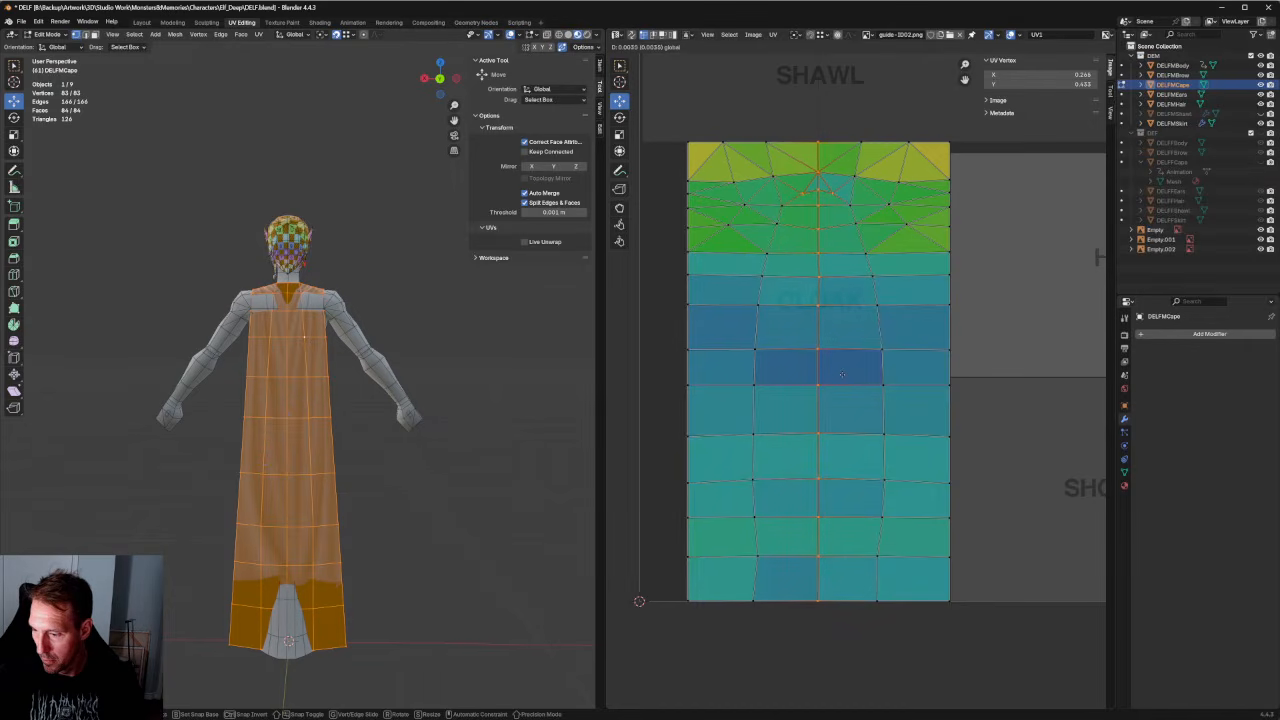
click(843, 375)
click(950, 305)
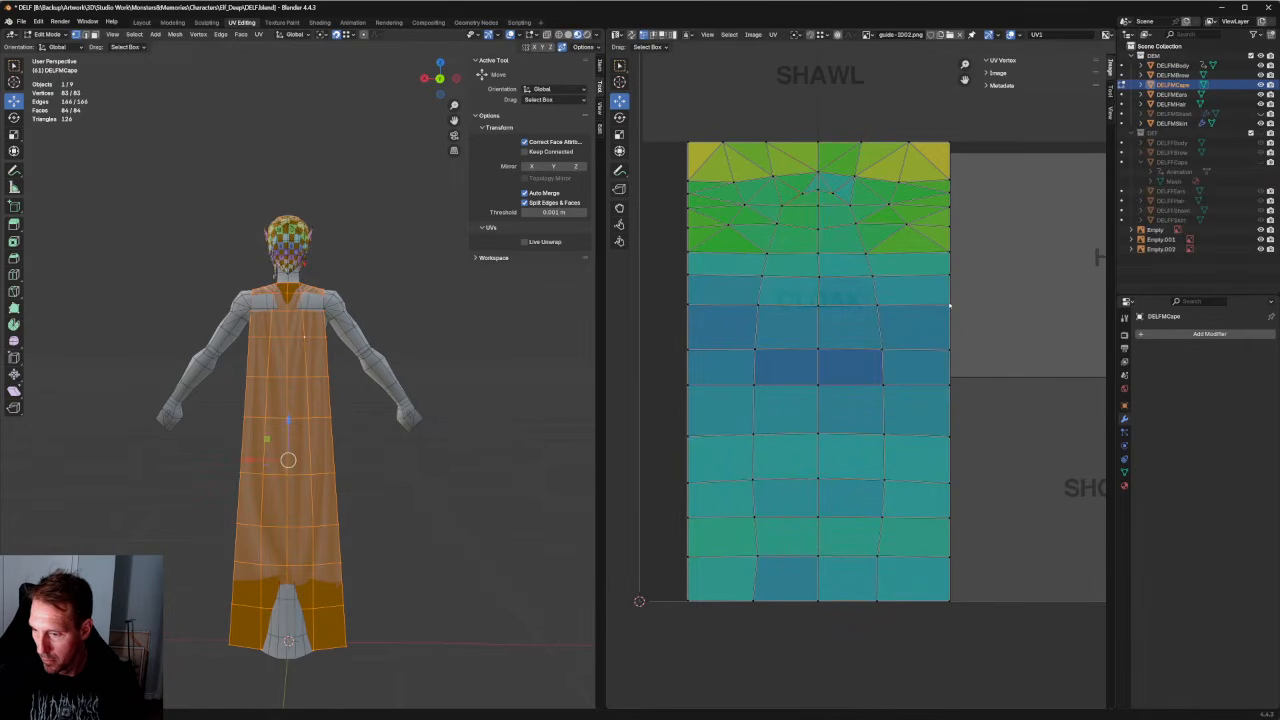
Align the next vertex row down, the fourth above the cape island's hem, horizontally.
drag(984, 414, 686, 452)
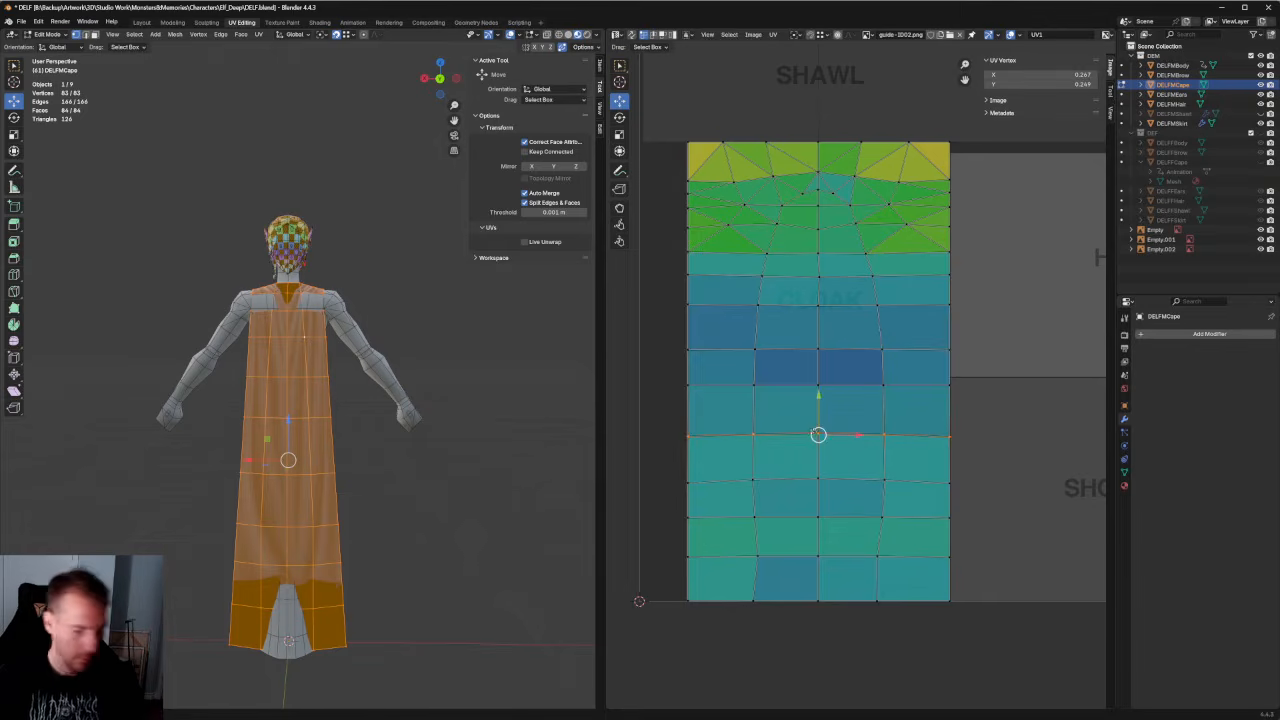
key(shift+w)
click(828, 422)
key(ctrl+z)
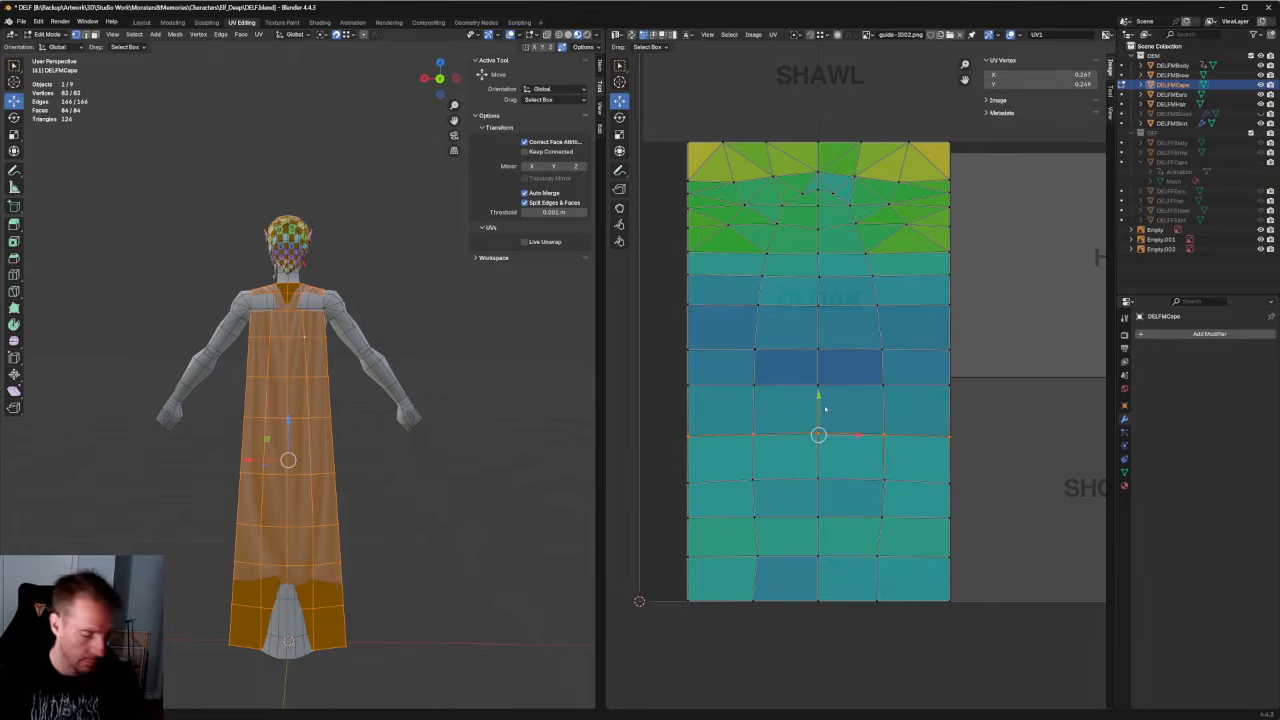
key(shift+w)
click(897, 418)
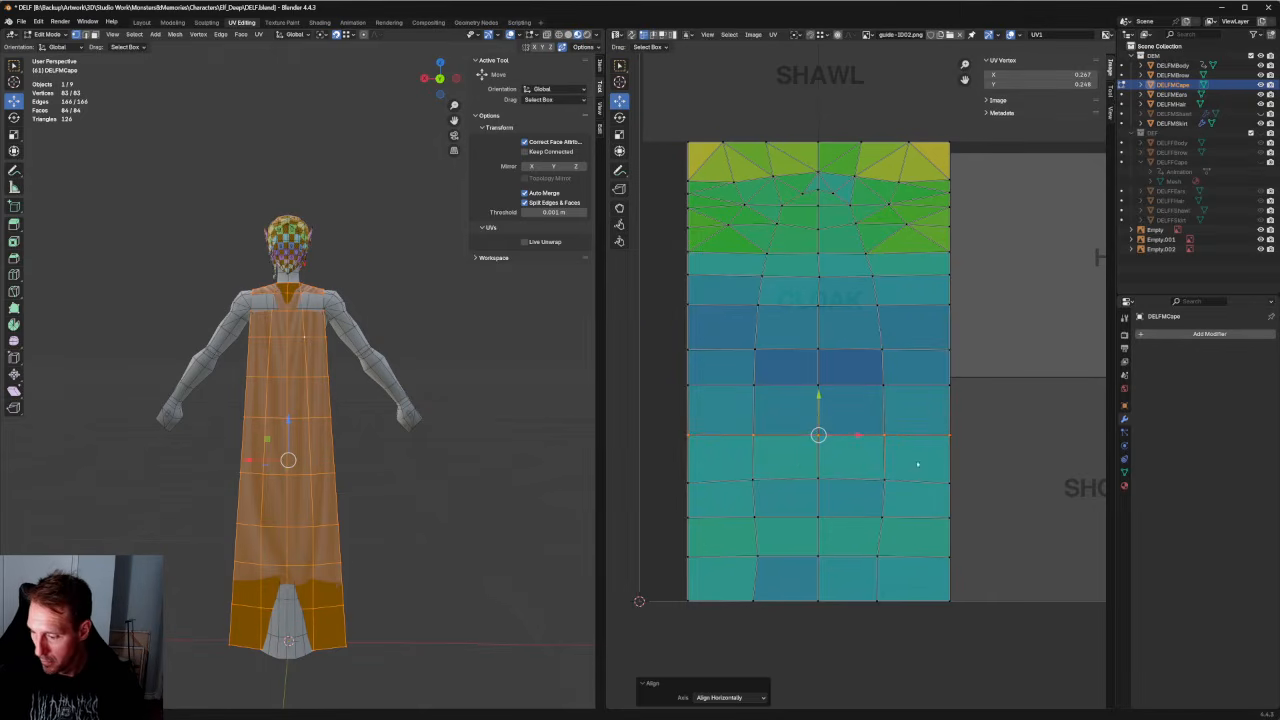
Align the three remaining vertex rows above the cape island's hem horizontally, one after another.
drag(994, 473, 639, 522)
key(shift+r)
drag(986, 497, 625, 542)
key(shift+r)
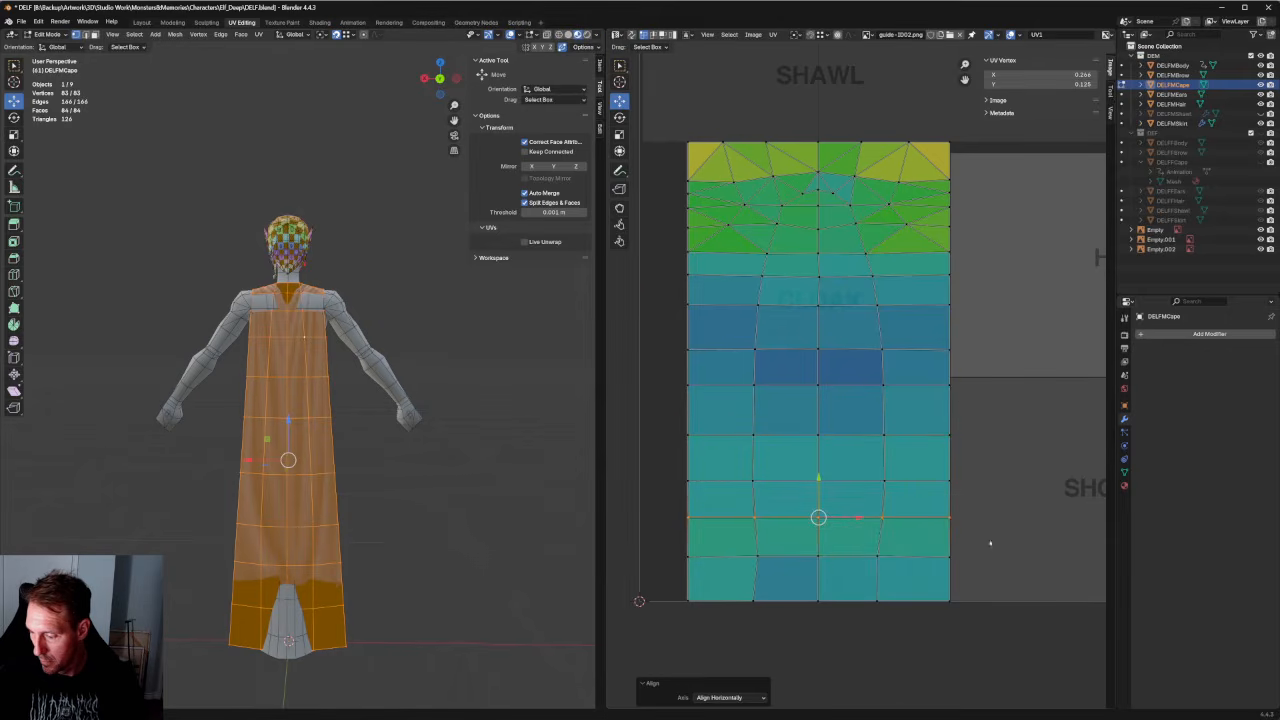
drag(1012, 540, 677, 586)
key(shift+r)
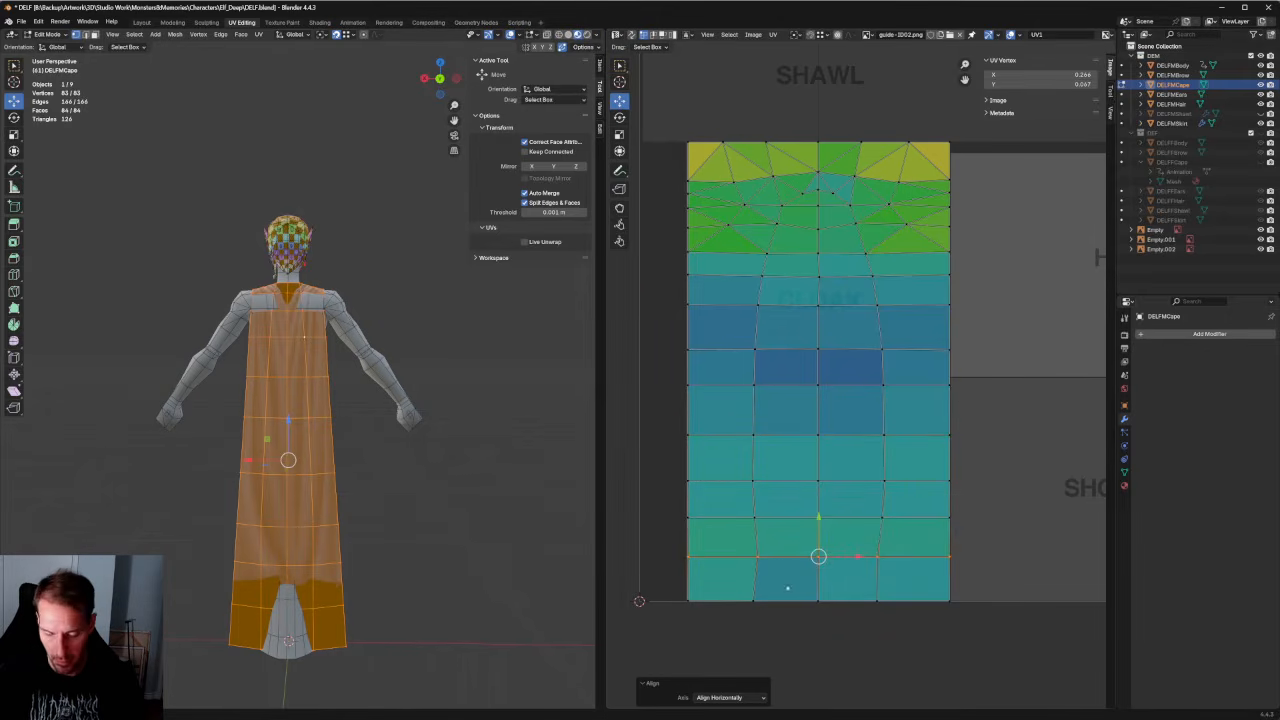
Align the lower parts of the cape island's left and right inner columns vertically and select all three inner columns there.
drag(791, 635, 723, 312)
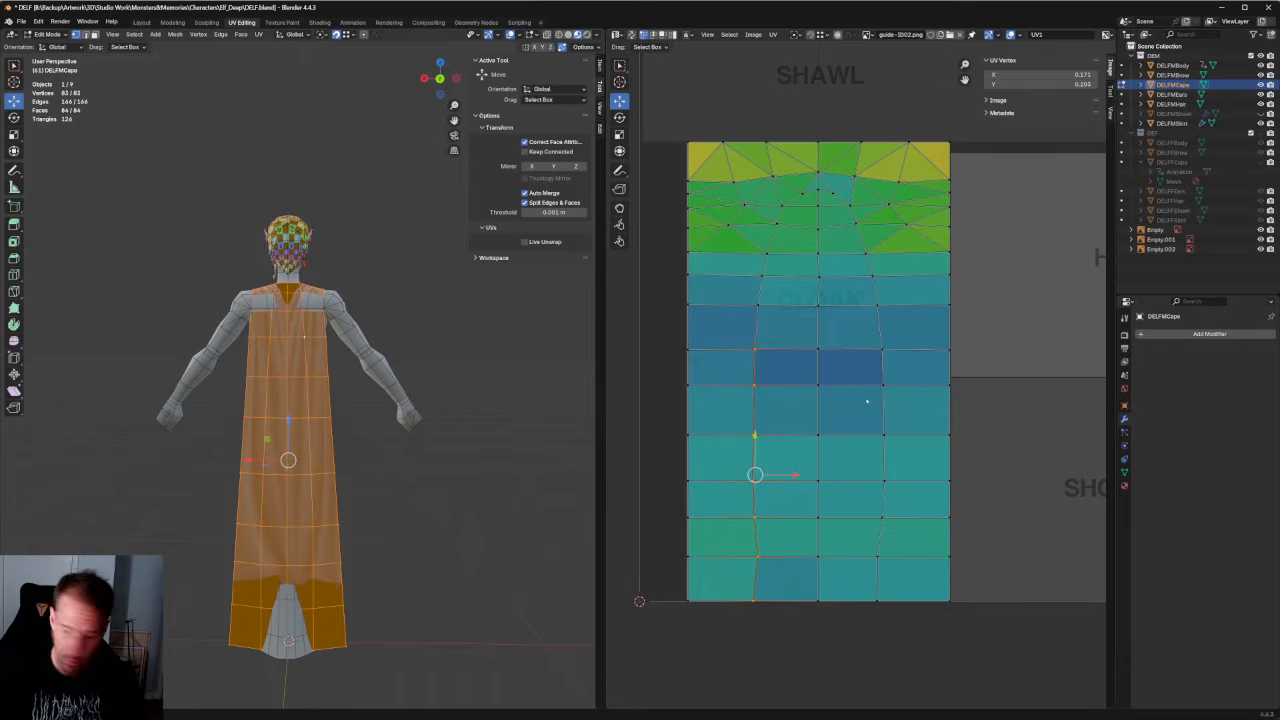
key(shift+r)
drag(918, 656, 720, 632)
key(shift+r)
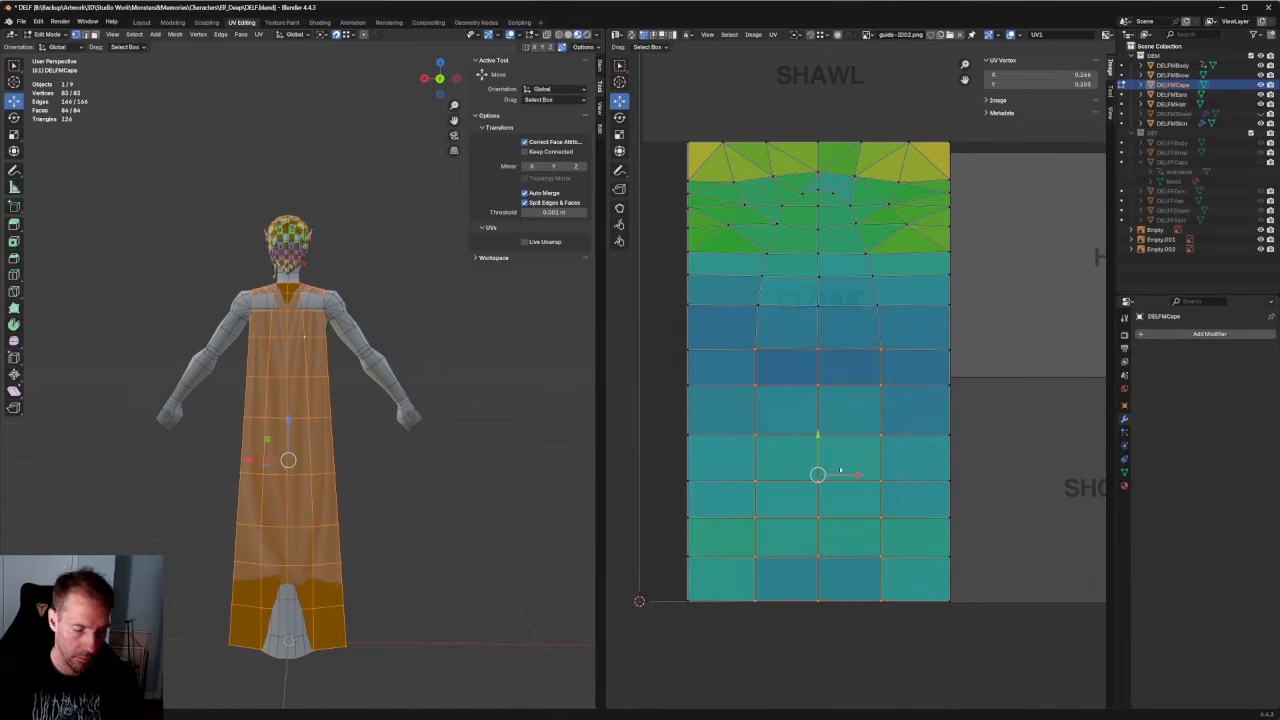
Scale the lower part of the three inner columns slightly inward along X.
key(s)
scroll(845, 474, up, 3)
key(x)
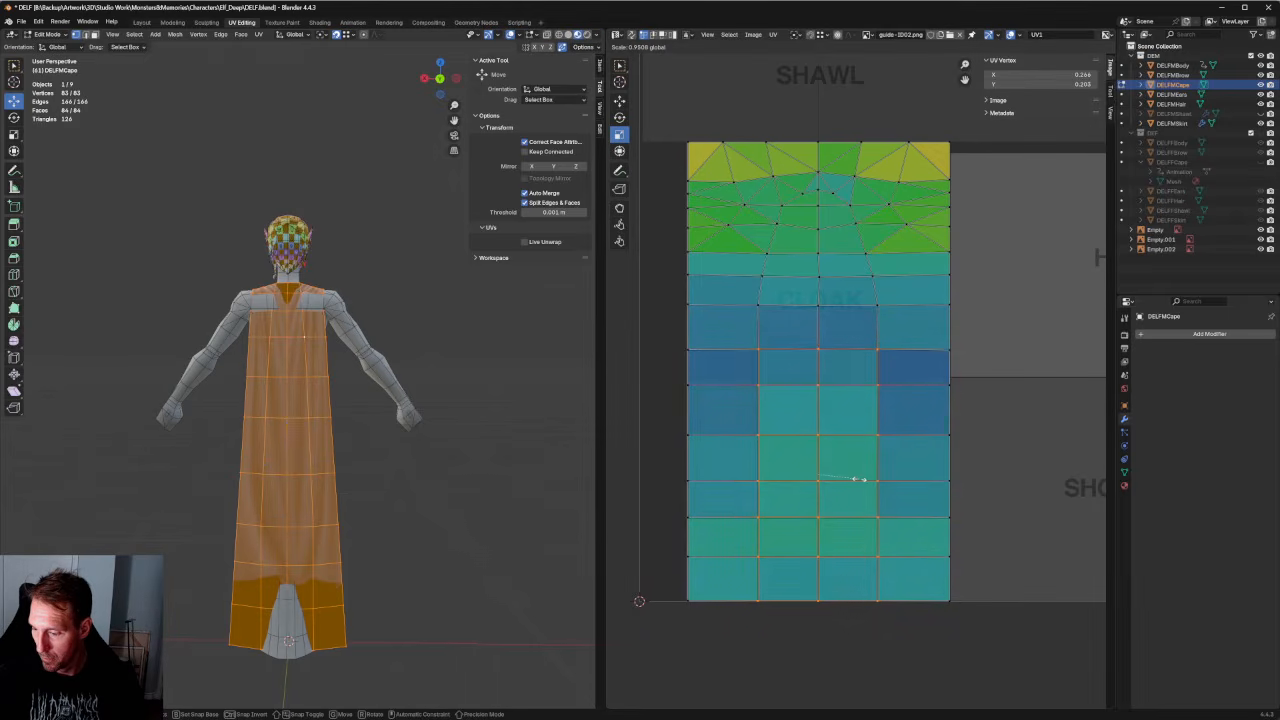
click(857, 479)
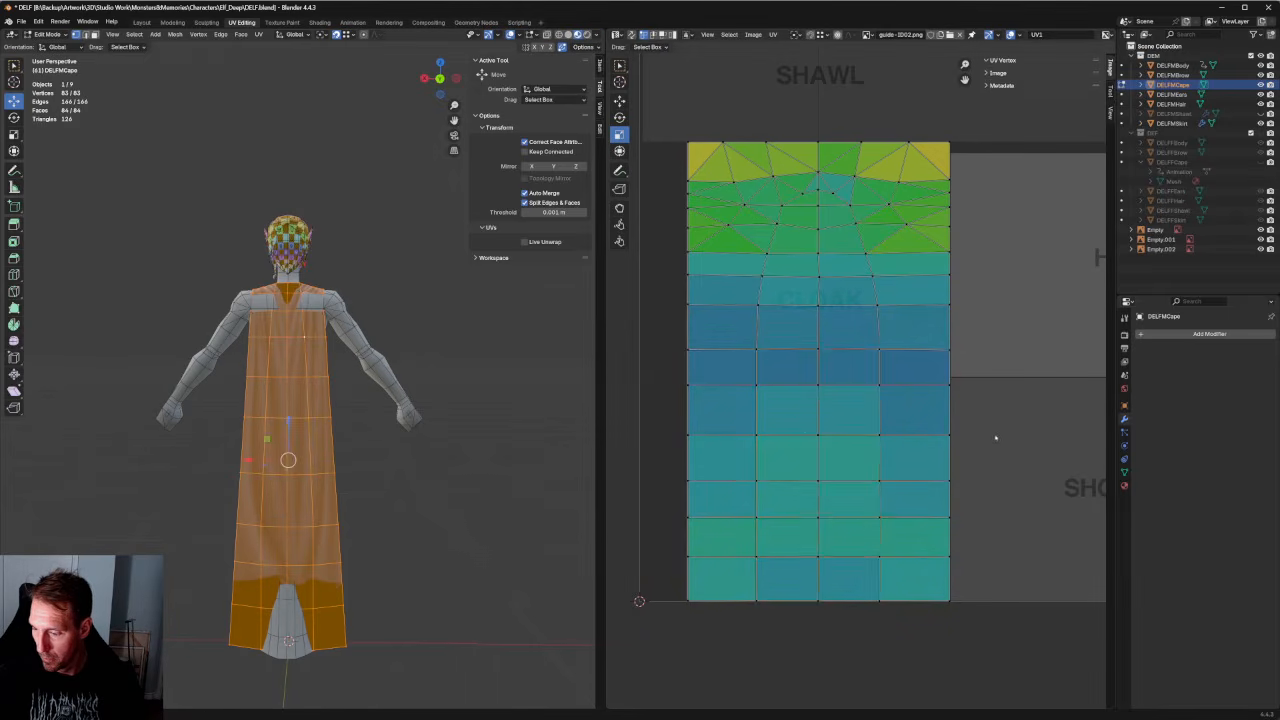
Scale the four rows above the hem by about 1.1 along Y and move them down about 0.012 m.
drag(994, 437, 686, 557)
key(s)
key(o)
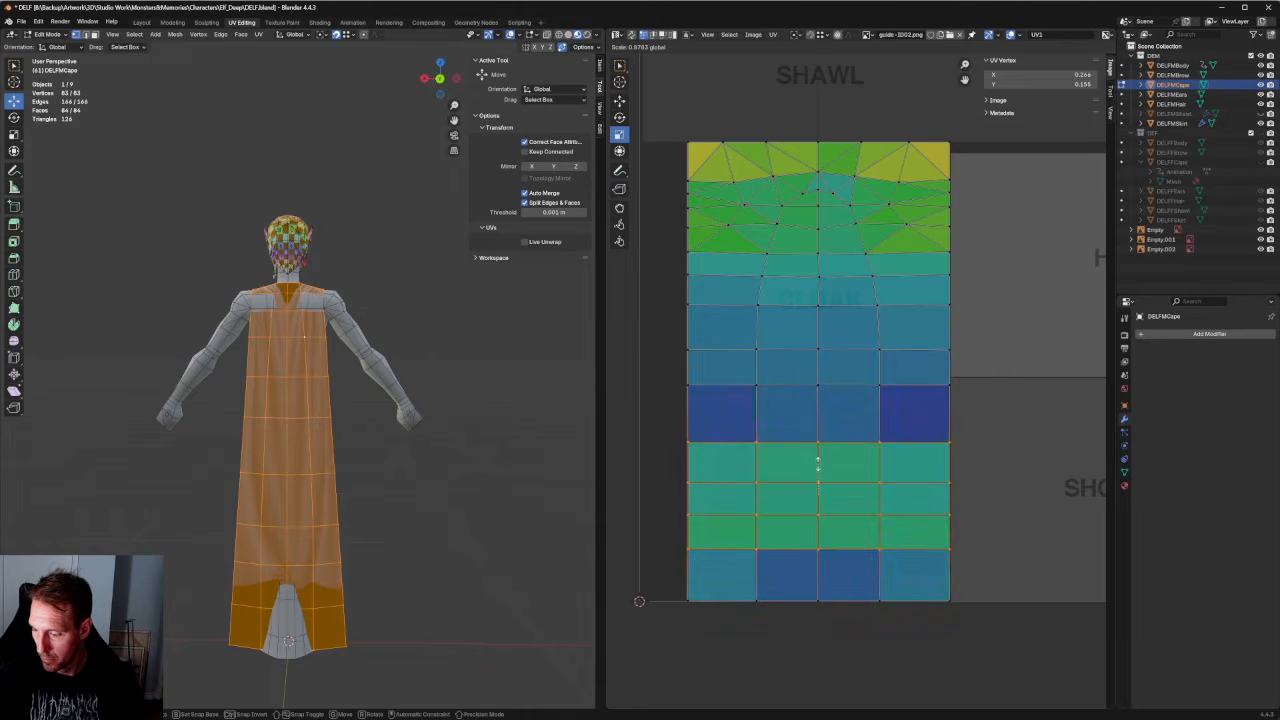
key(y)
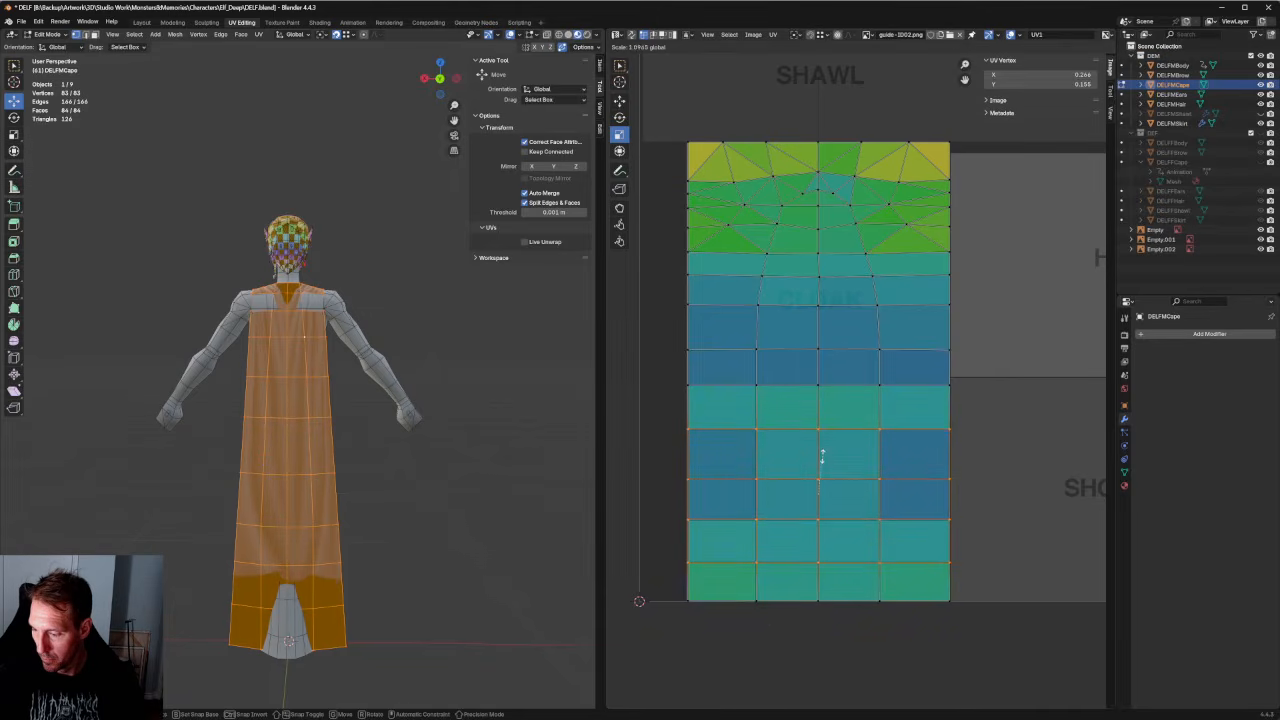
click(821, 455)
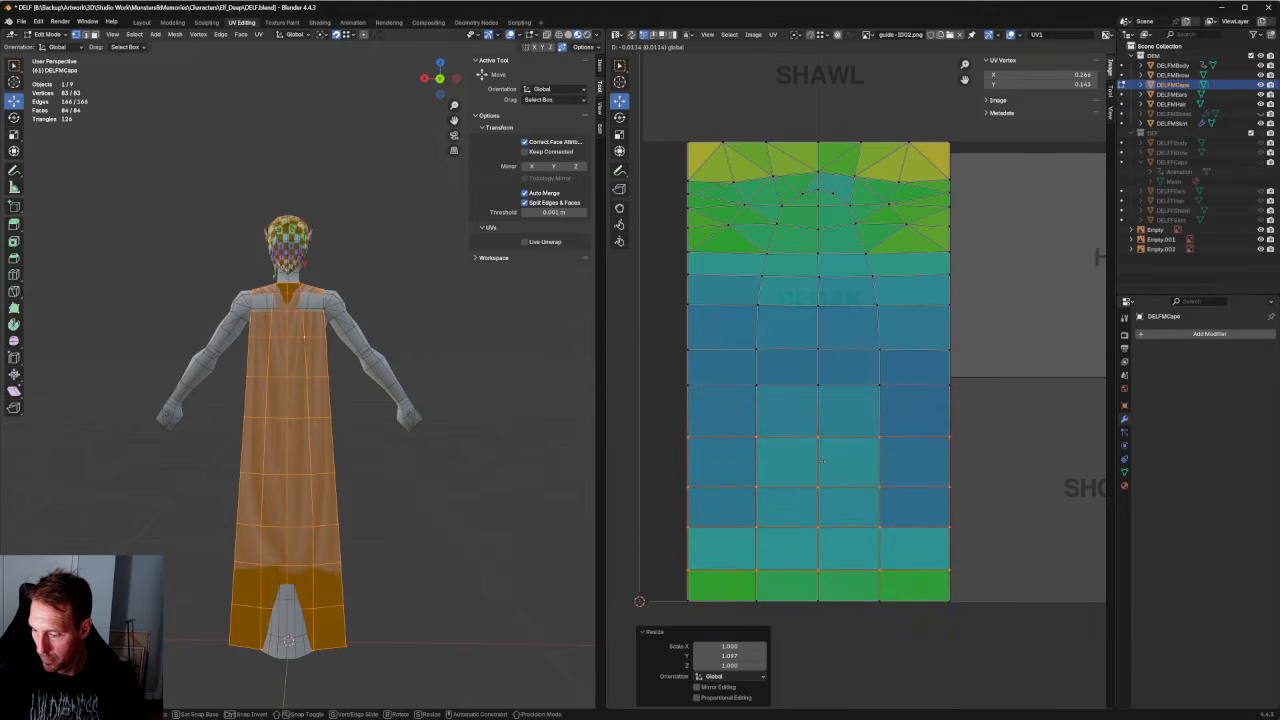
click(826, 488)
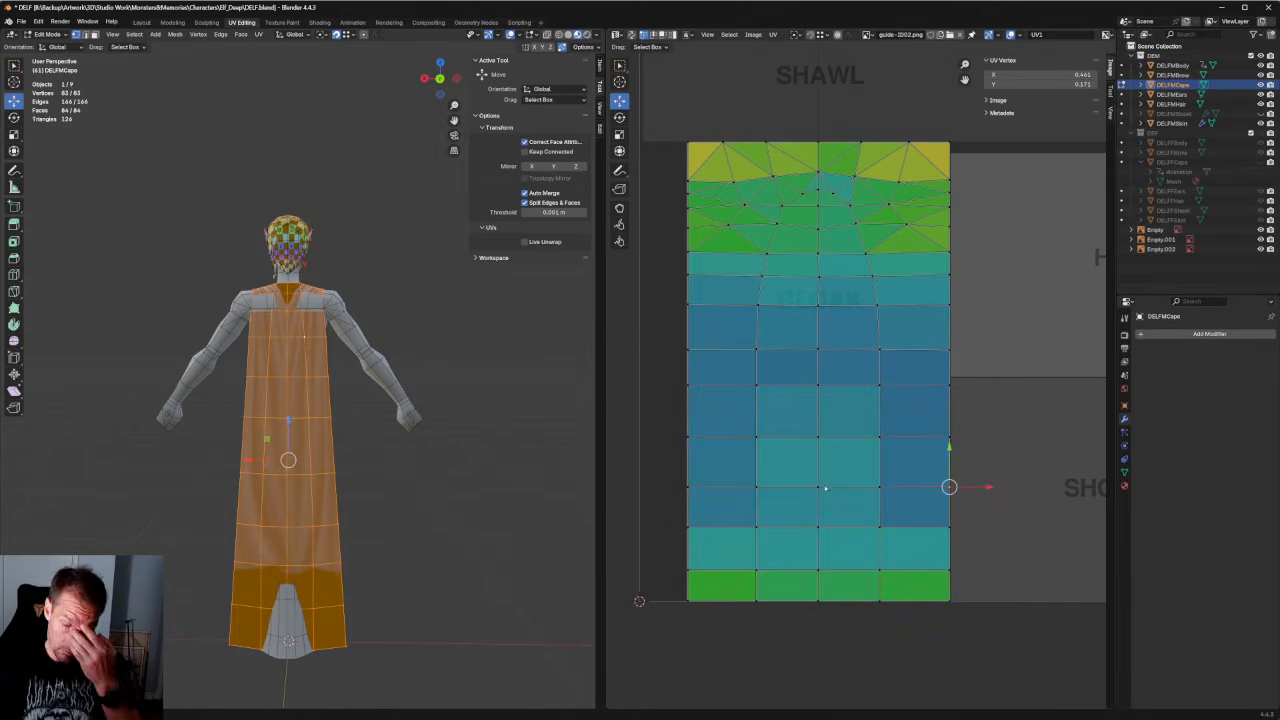
Align the two vertex rows just above the CLOAK label horizontally.
middle_drag(826, 488, 843, 556)
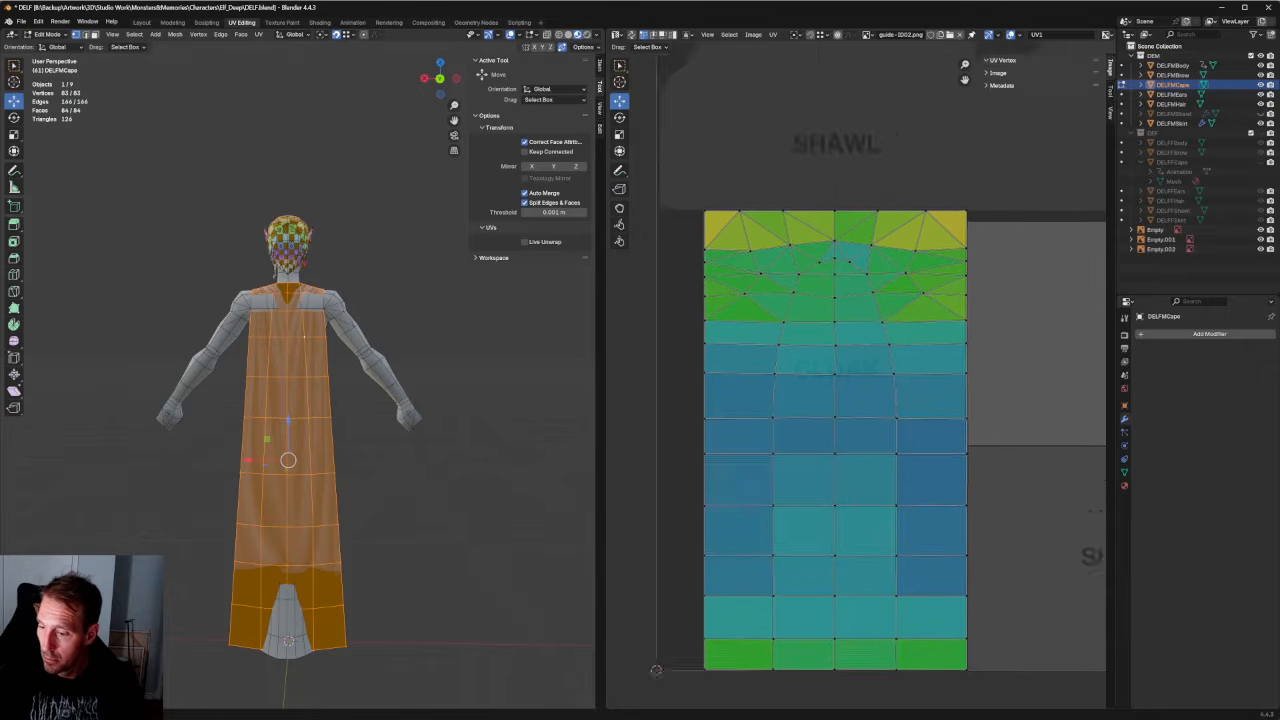
scroll(855, 400, up, 1)
drag(840, 381, 657, 380)
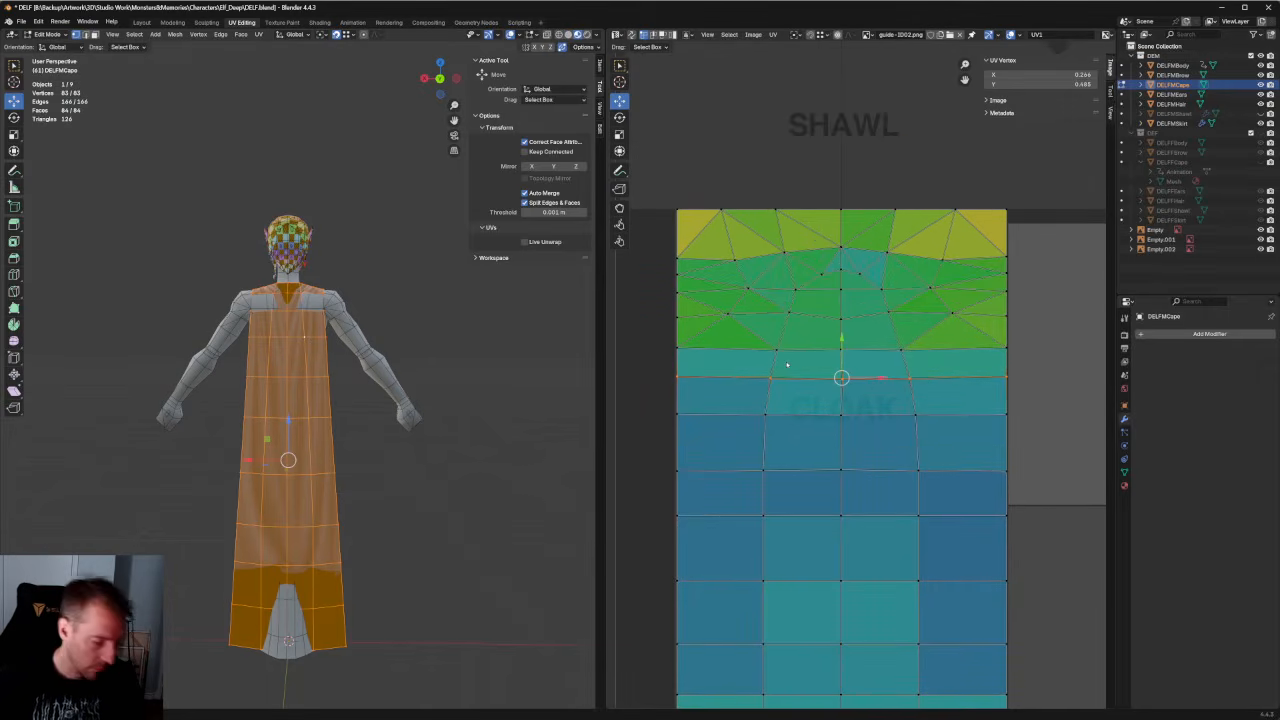
key(shift+w)
drag(1050, 334, 661, 363)
key(shift+w)
Align the opposite outer-edge vertices of the upper cape rows horizontally in pairs, then align the island's top edge.
click(1006, 316)
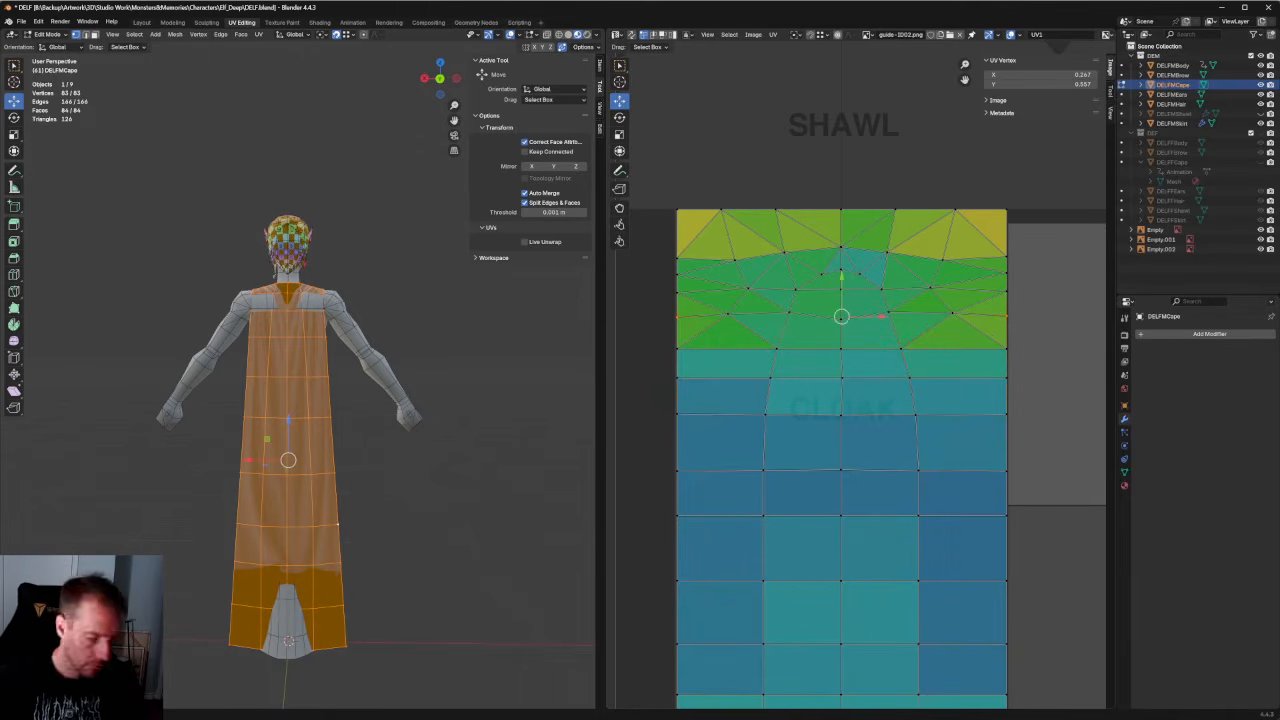
key(ctrl+z)
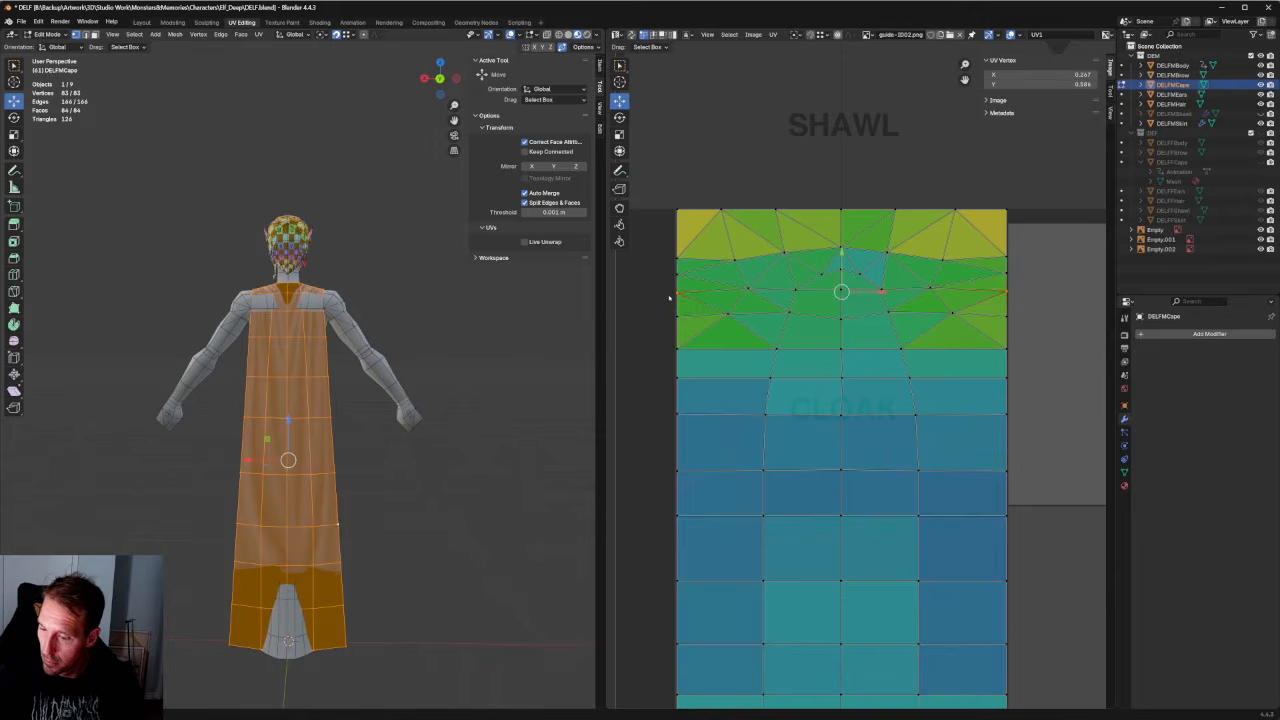
click(677, 274)
click(975, 265)
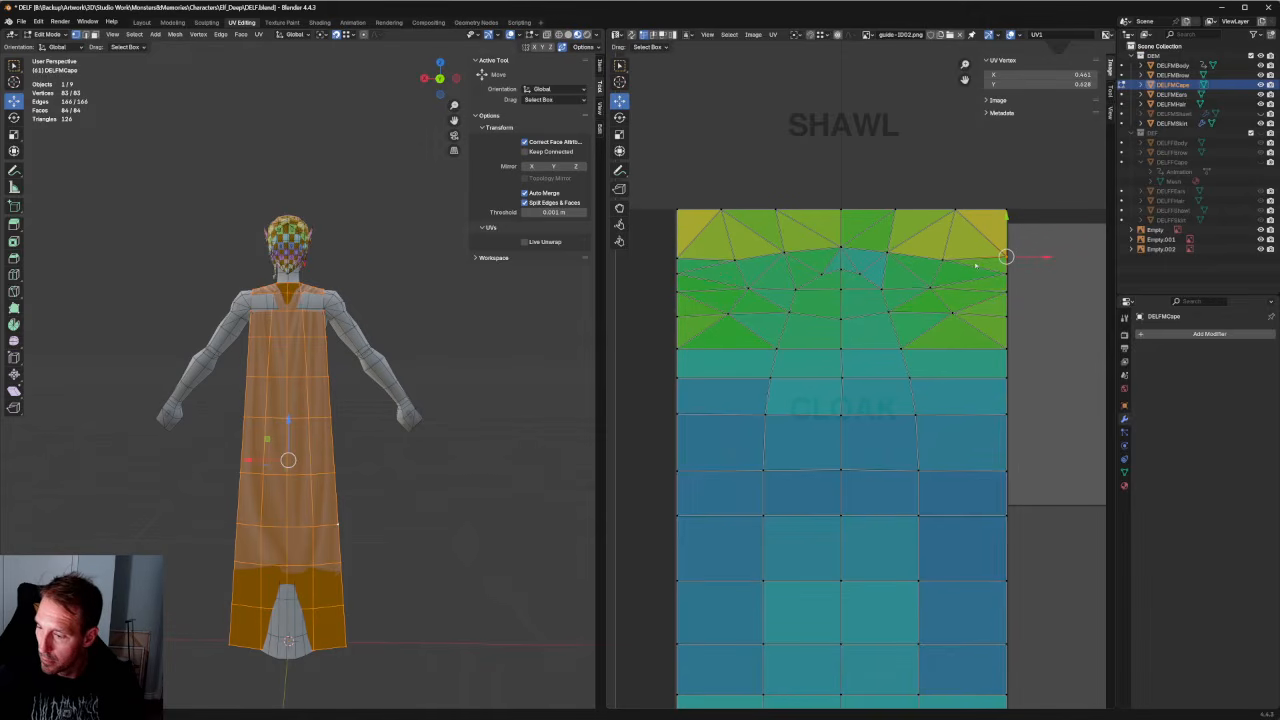
shift+drag(704, 245, 659, 271)
key(shift+w)
drag(1051, 182, 667, 236)
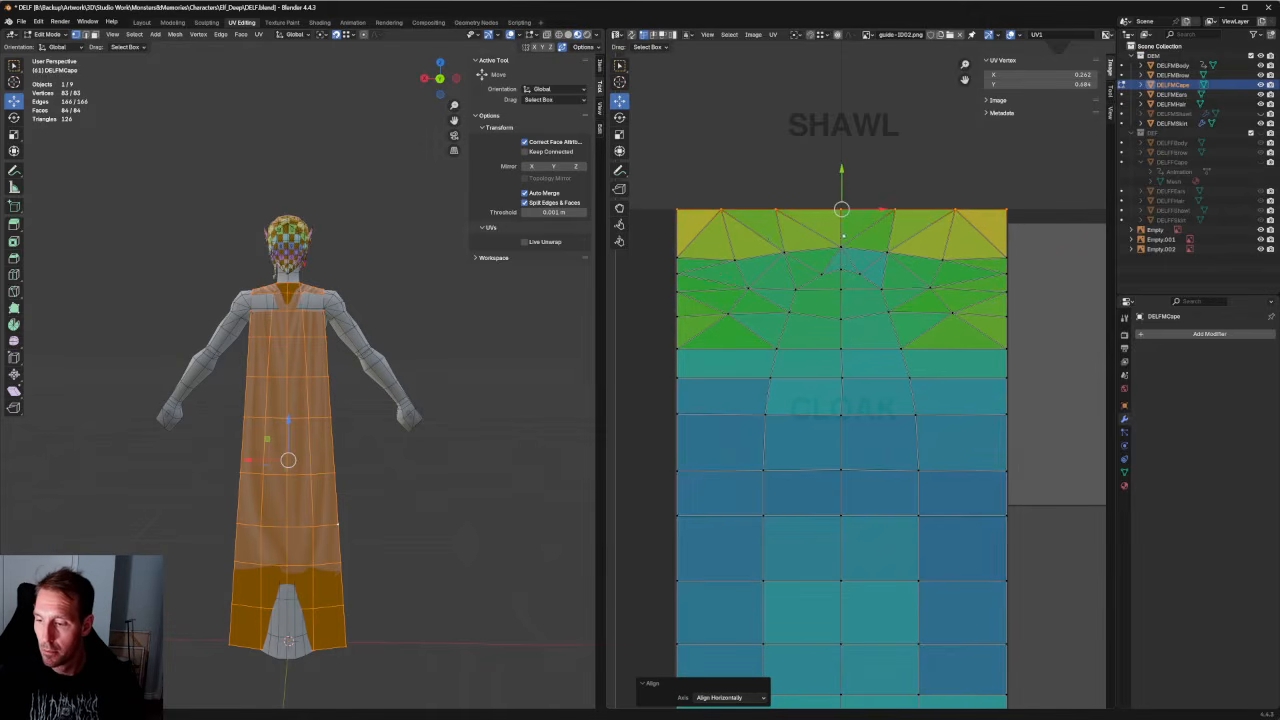
click(925, 244)
Unwrap the shoulder vertices between the outer edge and the neckline in the upper cape rows, one side after the other.
scroll(840, 278, down, 3)
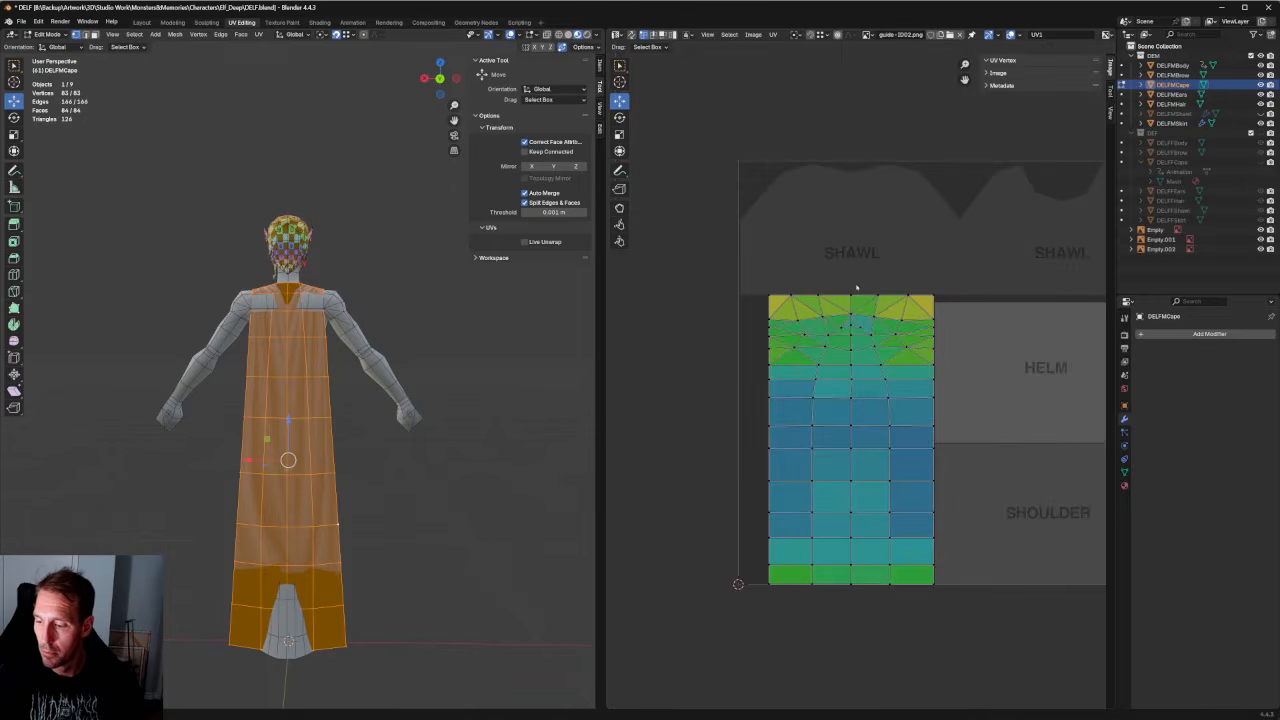
scroll(855, 289, up, 4)
drag(735, 207, 660, 307)
key(u)
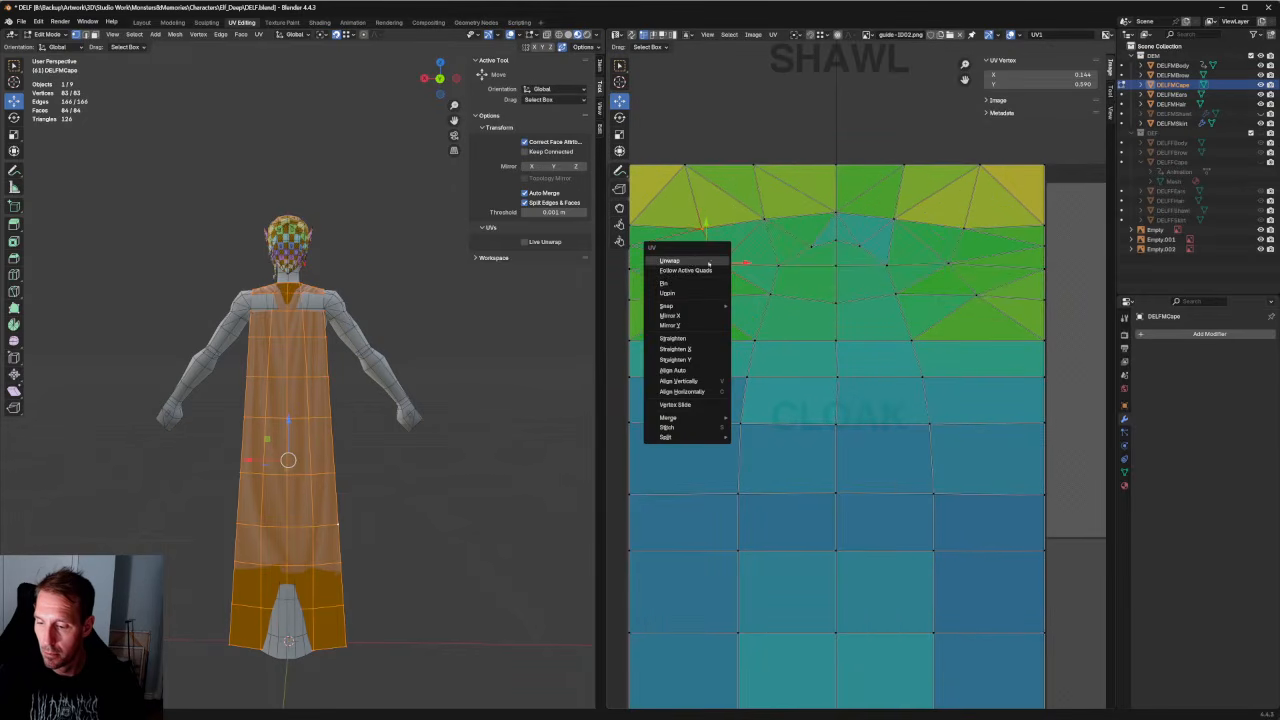
click(665, 262)
drag(932, 307, 932, 307)
key(u)
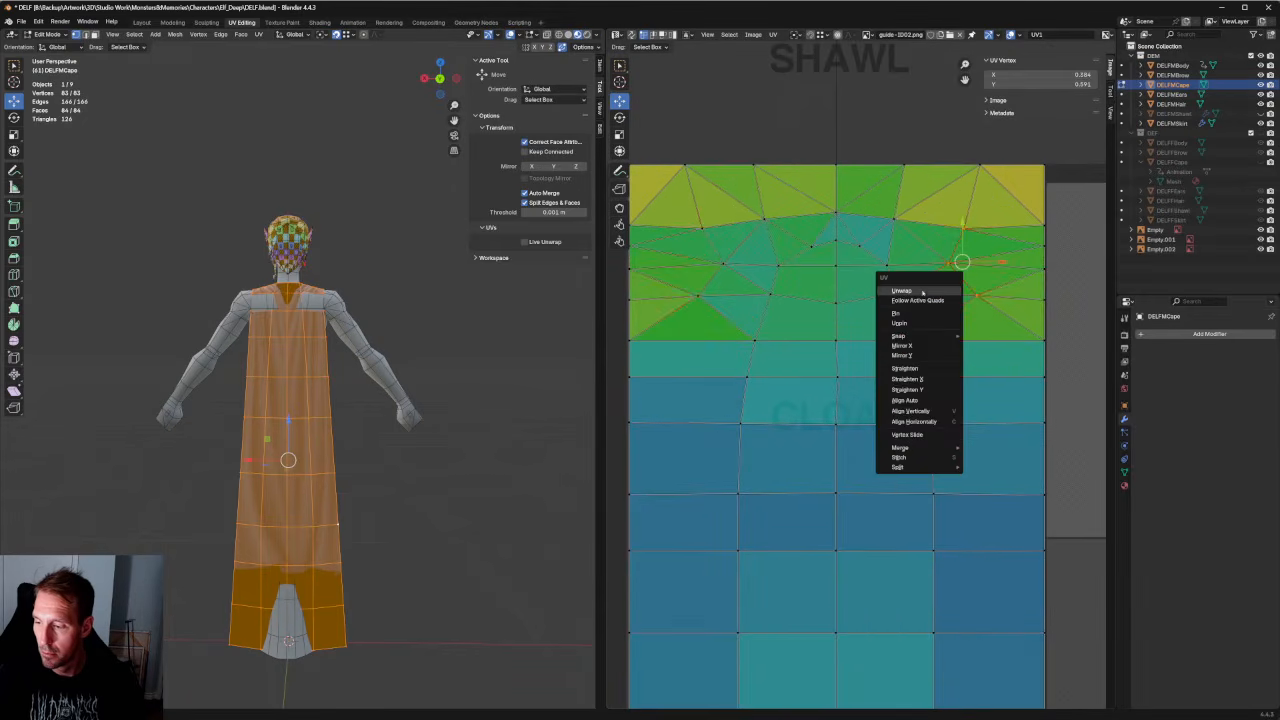
click(930, 290)
Move the triangulated upper cape rows below the top edge down about 0.007 m.
scroll(335, 499, up, 5)
middle_drag(335, 499, 500, 502)
middle_drag(890, 187, 921, 240)
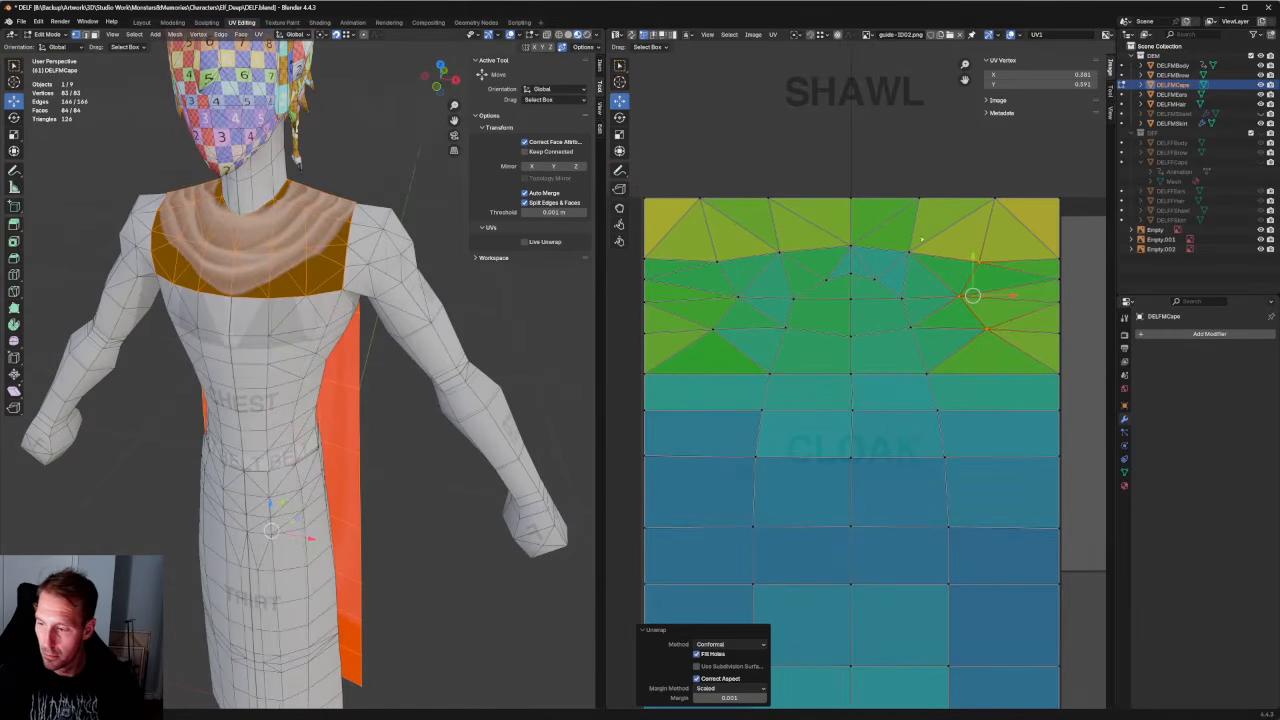
drag(857, 282, 752, 291)
scroll(860, 290, down, 2)
click(1027, 296)
drag(1050, 290, 676, 392)
scroll(836, 405, up, 1)
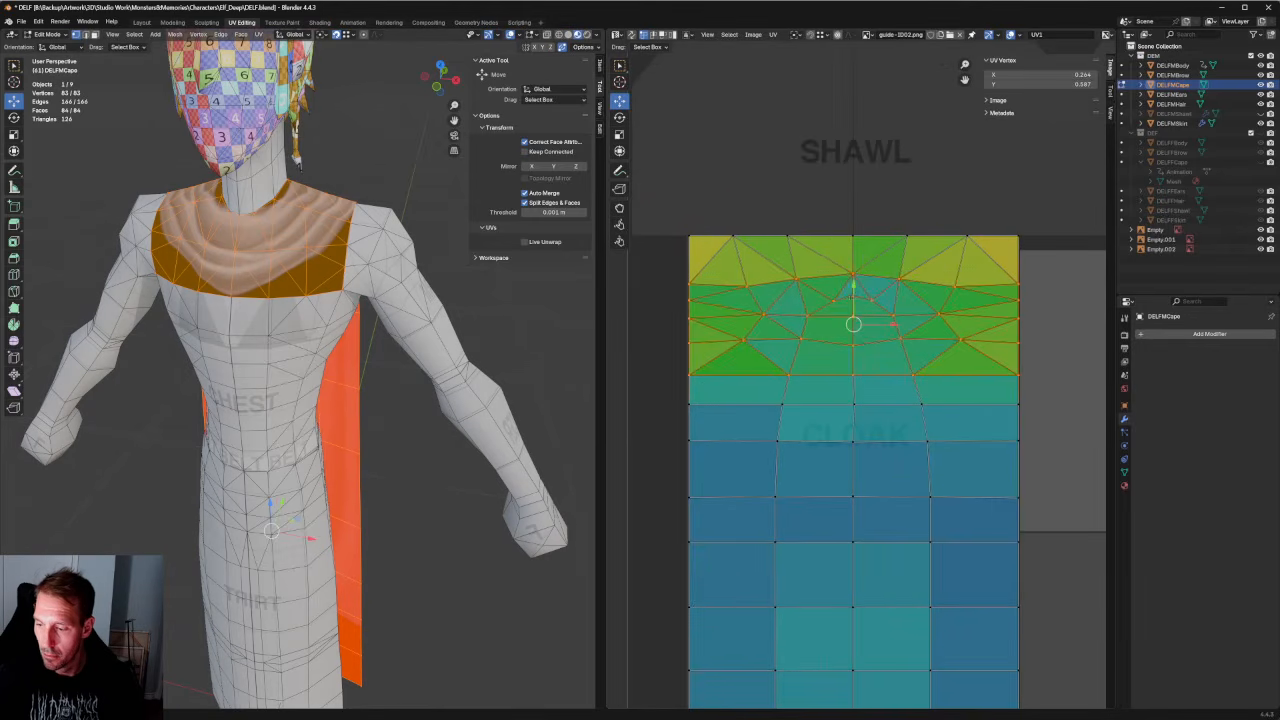
key(g)
click(901, 259)
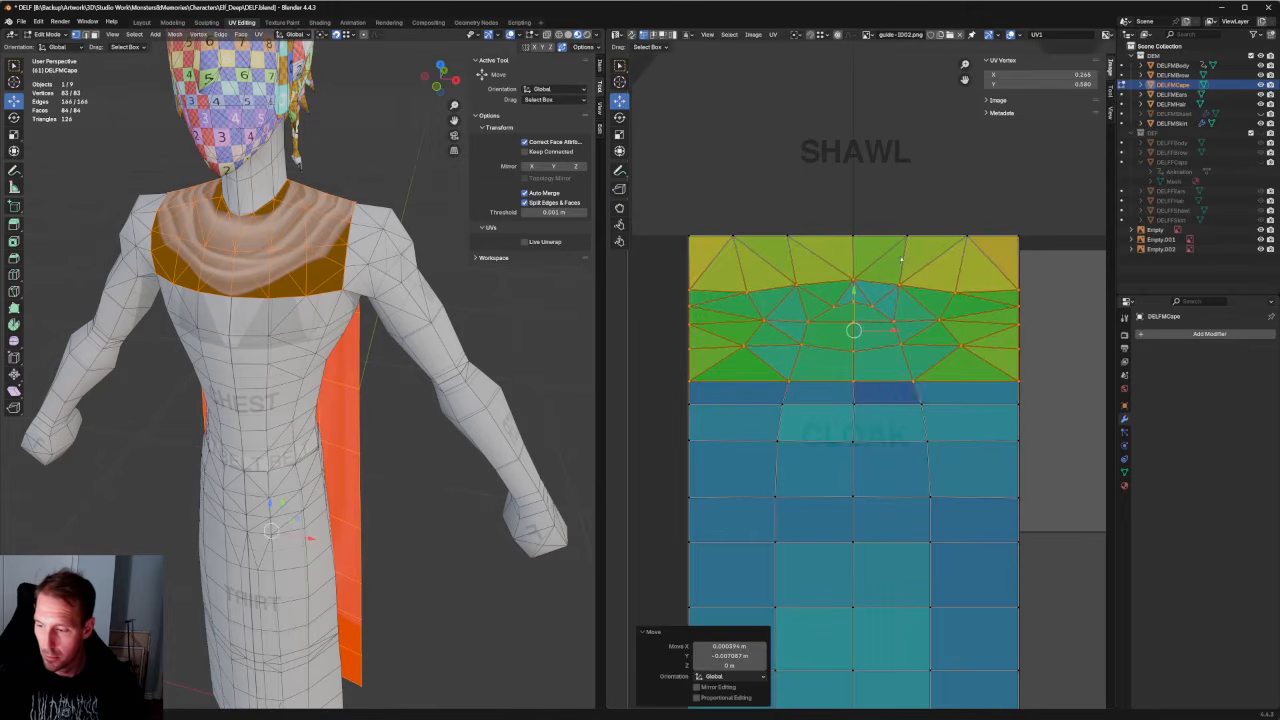
click(901, 259)
Scale the vertices around the neckline arch slightly along X.
scroll(947, 242, up, 2)
drag(935, 273, 753, 356)
key(s)
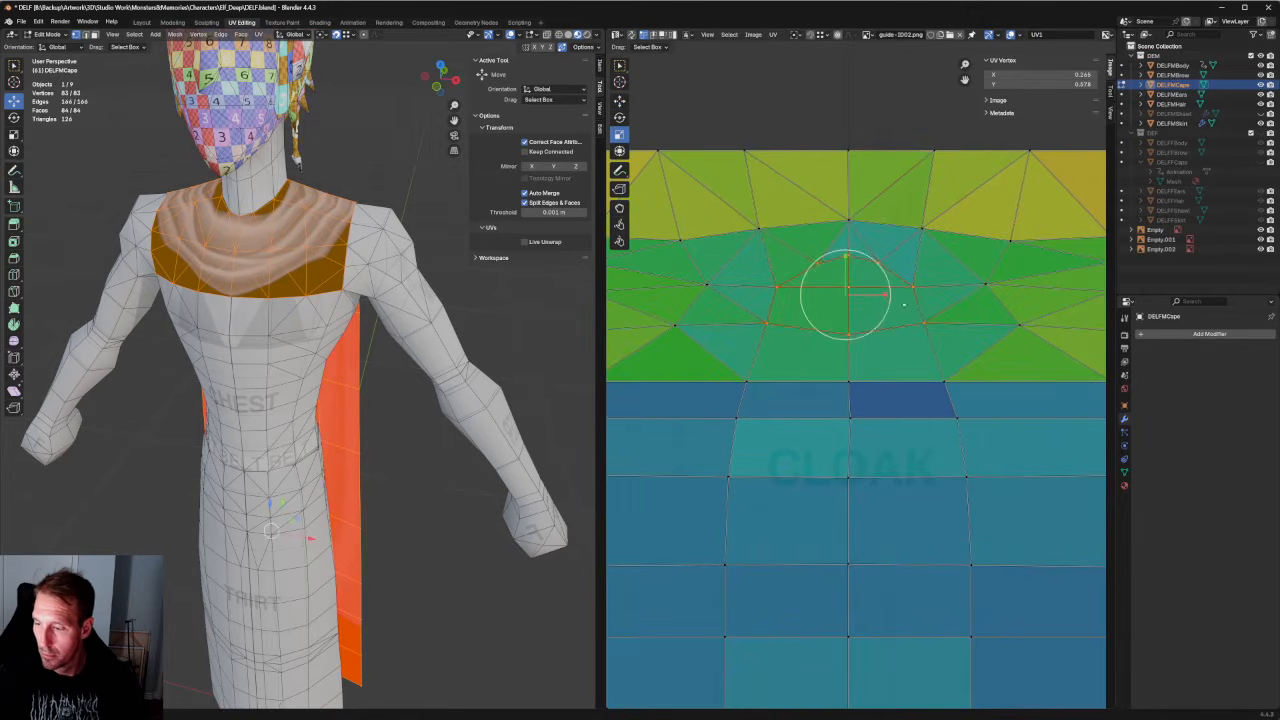
drag(885, 295, 892, 296)
Move the three inner vertex columns of the cape island about 0.0028 m along X.
middle_drag(205, 240, 437, 268)
scroll(277, 241, up, 5)
scroll(323, 257, down, 4)
scroll(392, 255, up, 4)
scroll(800, 200, down, 5)
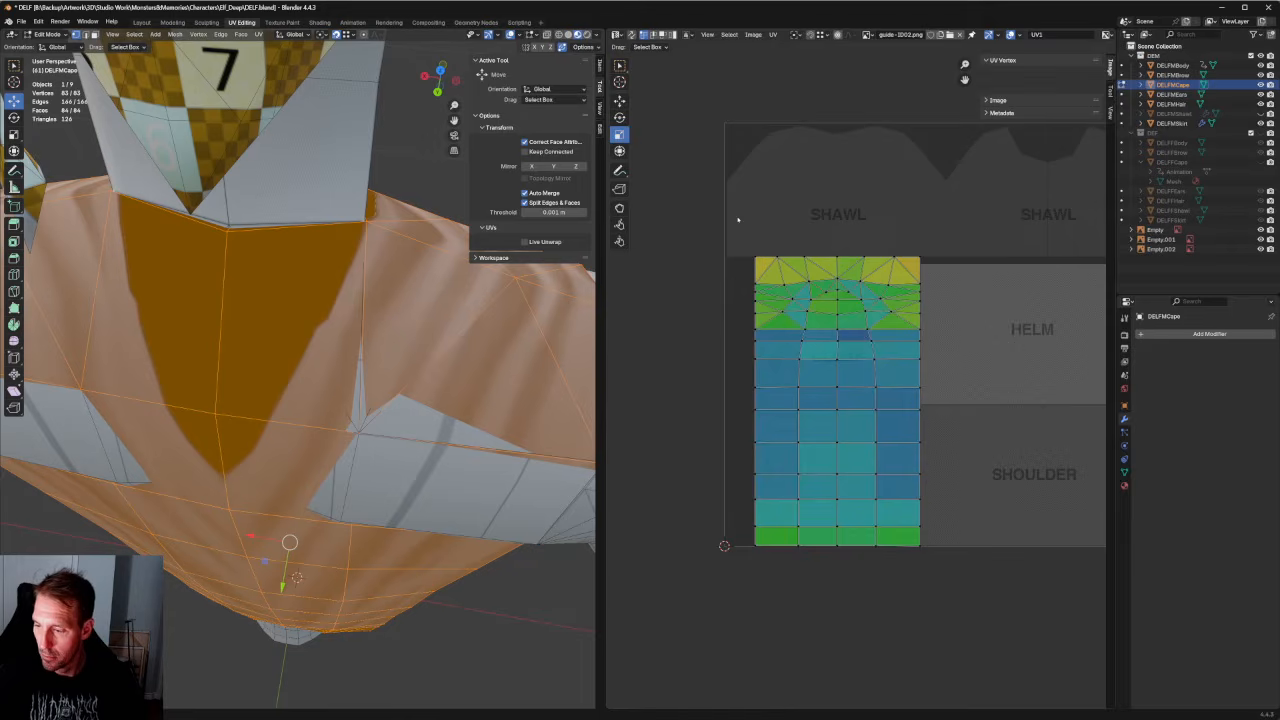
drag(706, 216, 914, 498)
key(c)
drag(798, 243, 876, 597)
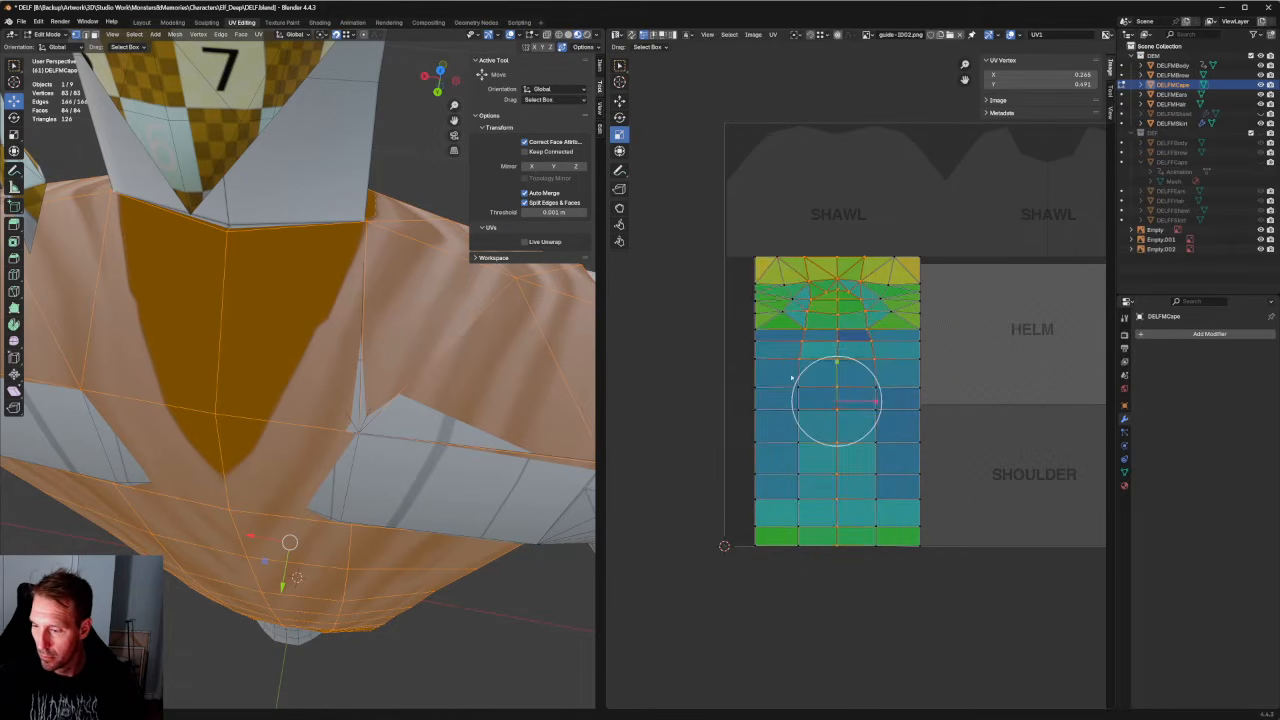
scroll(810, 360, up, 3)
key(w)
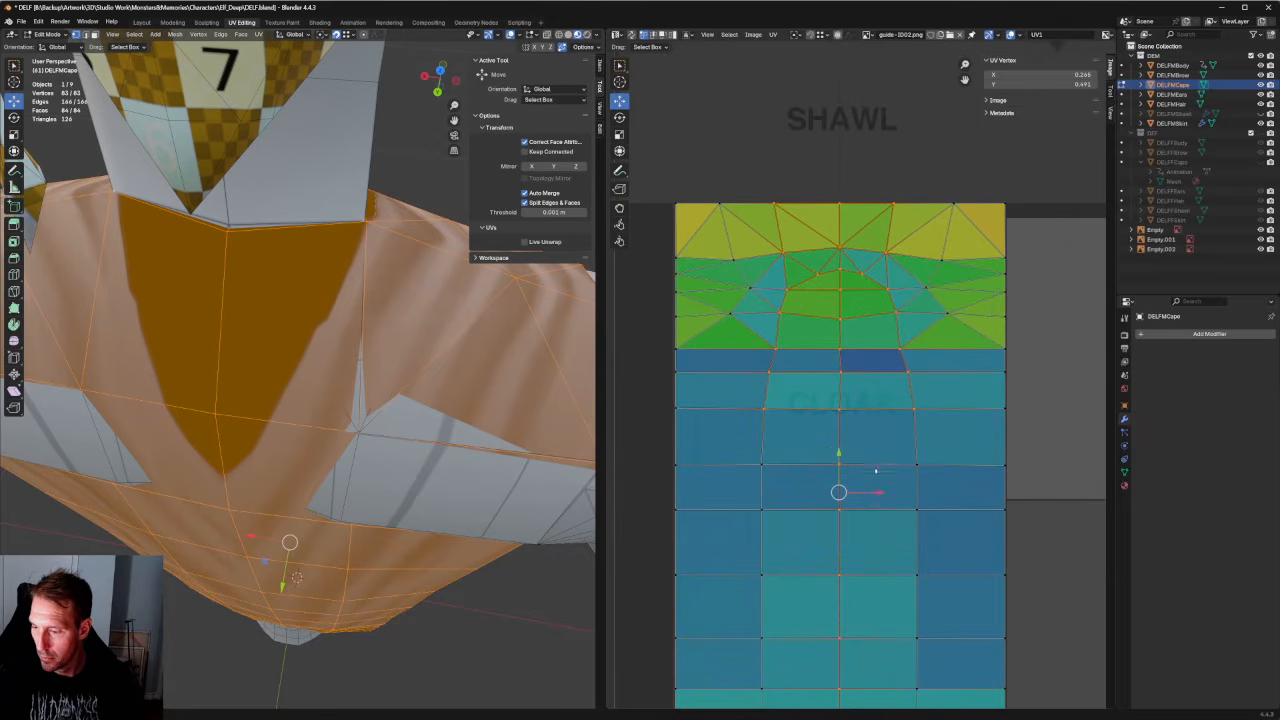
key(g)
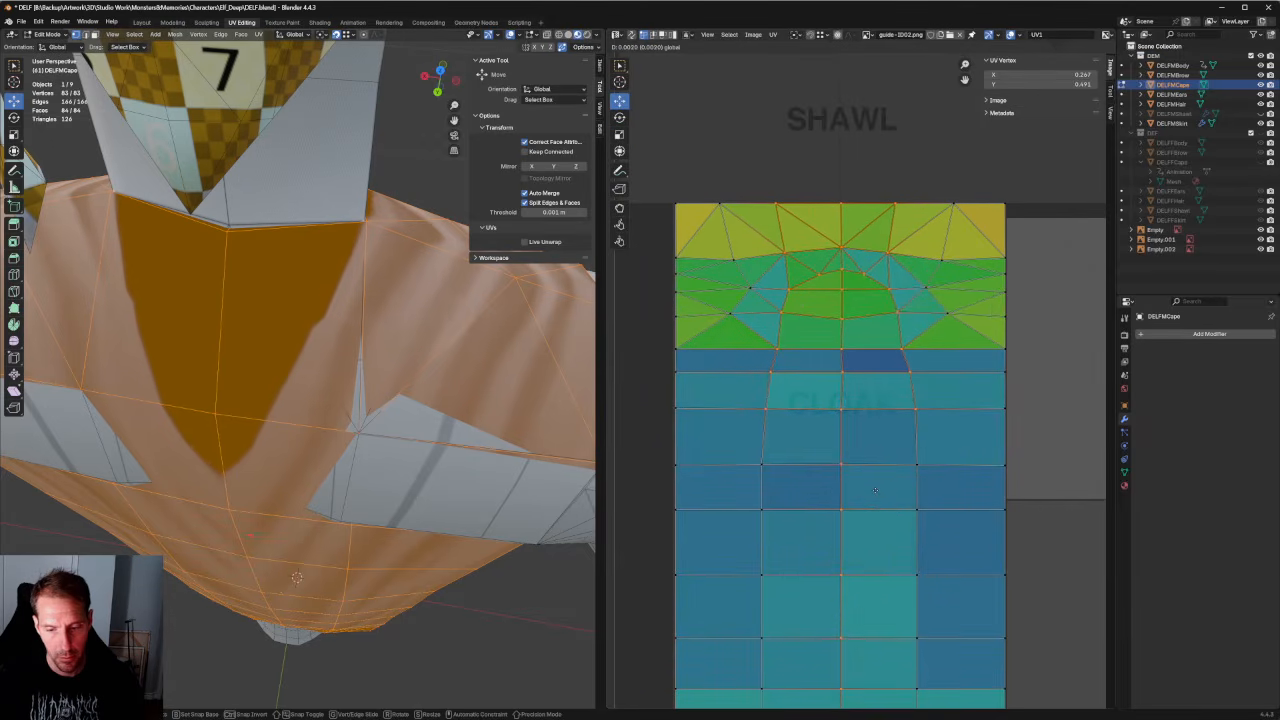
click(876, 490)
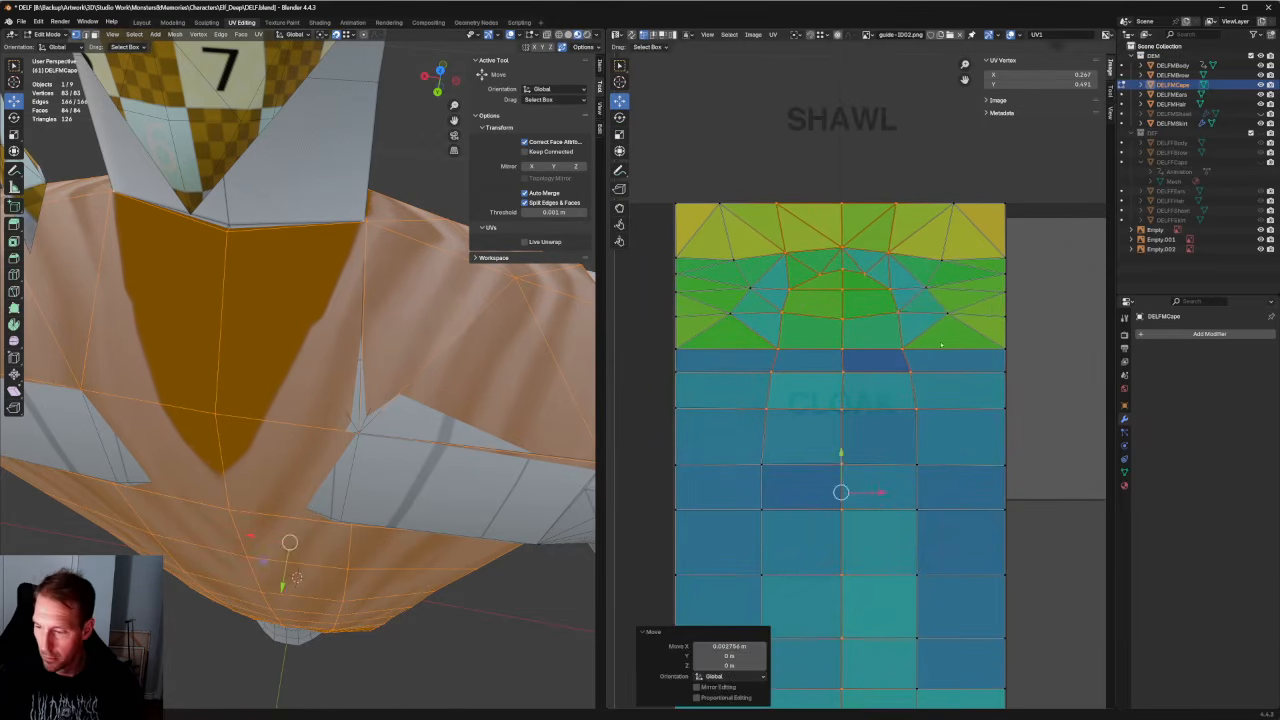
Align the island's centre vertex column vertically.
scroll(859, 383, down, 1)
scroll(845, 385, up, 3)
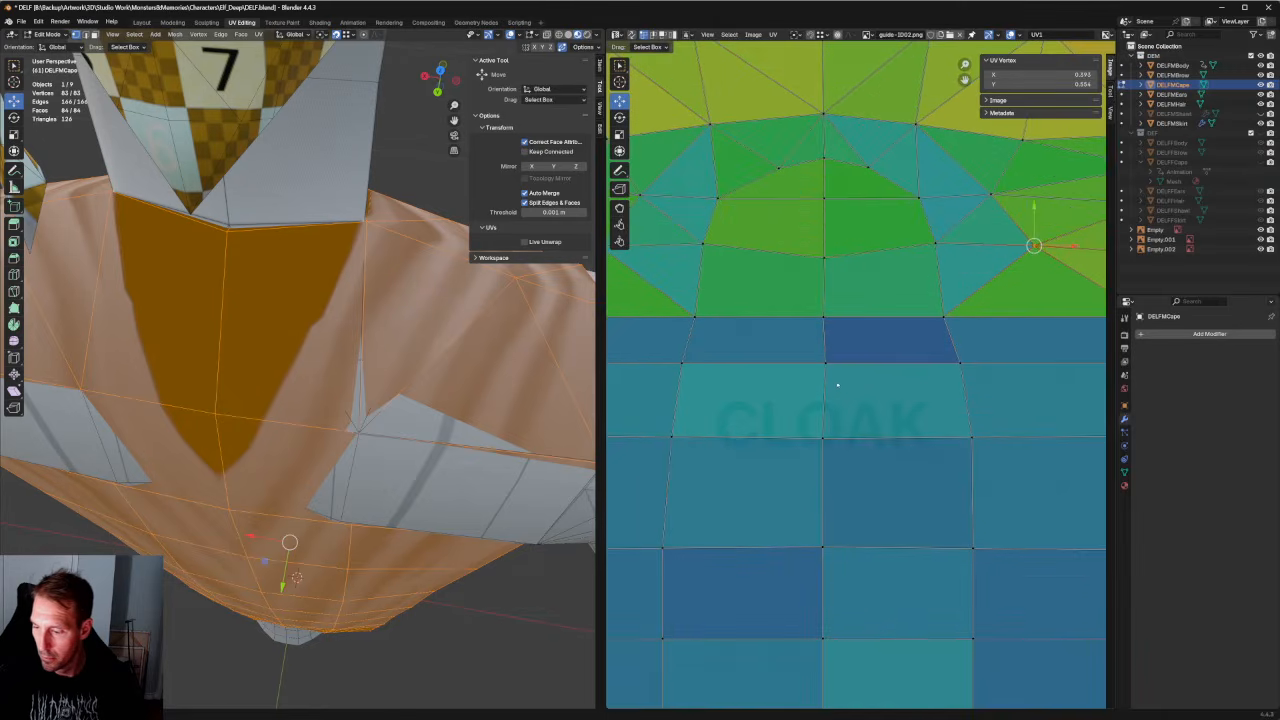
scroll(845, 335, down, 4)
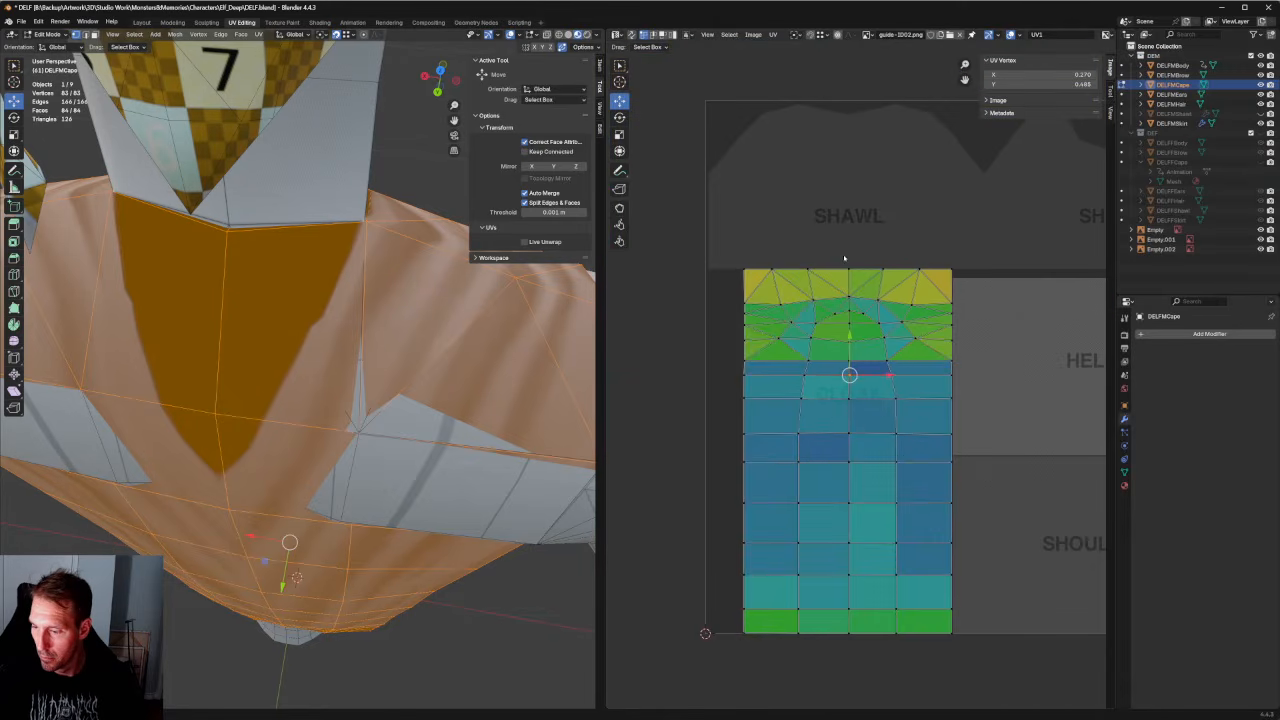
drag(844, 258, 852, 646)
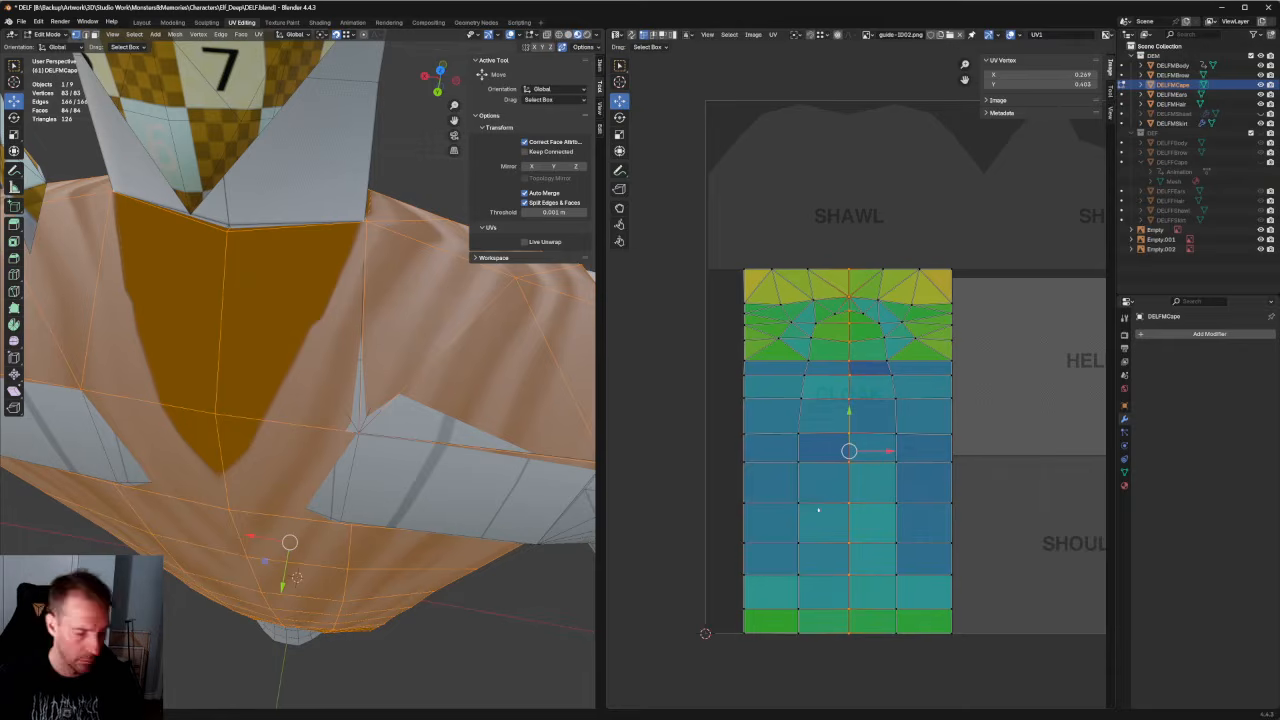
key(shift+w)
key(v)
Move the neckline arch vertex beside the centre column about 0.002 m along X.
scroll(861, 381, up, 4)
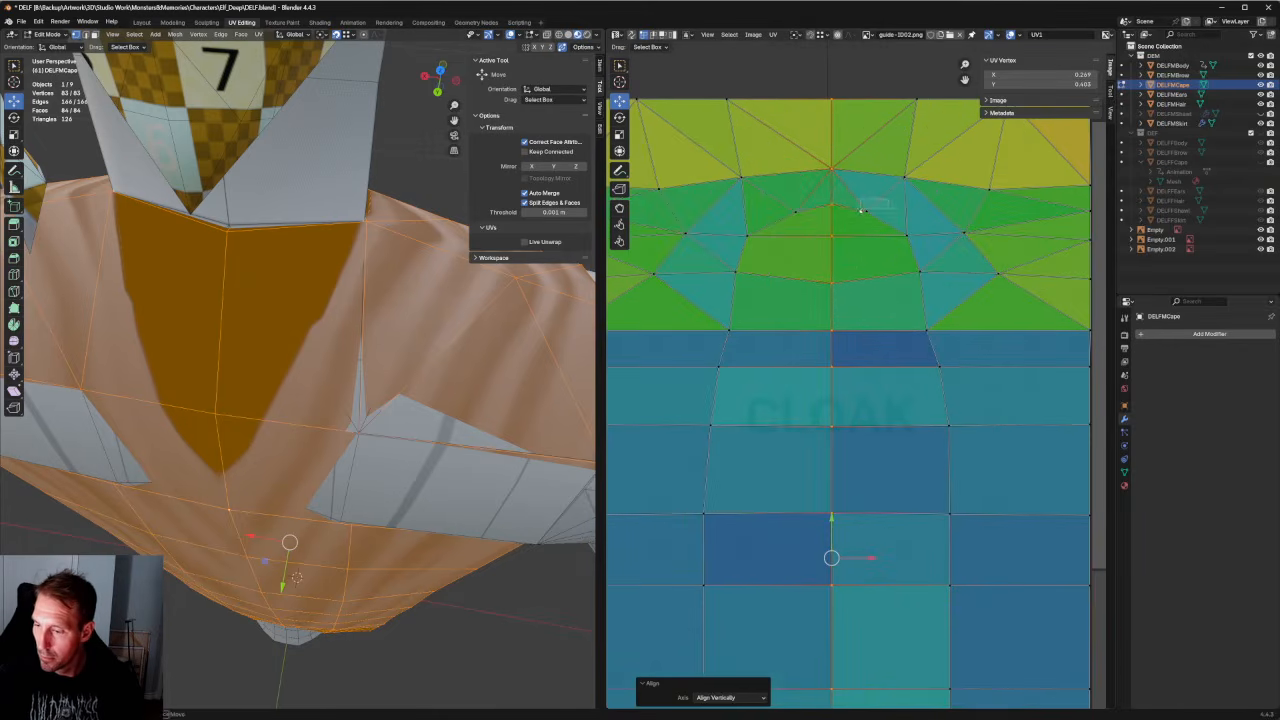
right_click(781, 219)
mouse_move(862, 210)
mouse_down()
mouse_move(779, 220)
mouse_move(869, 203)
mouse_up()
click(781, 217)
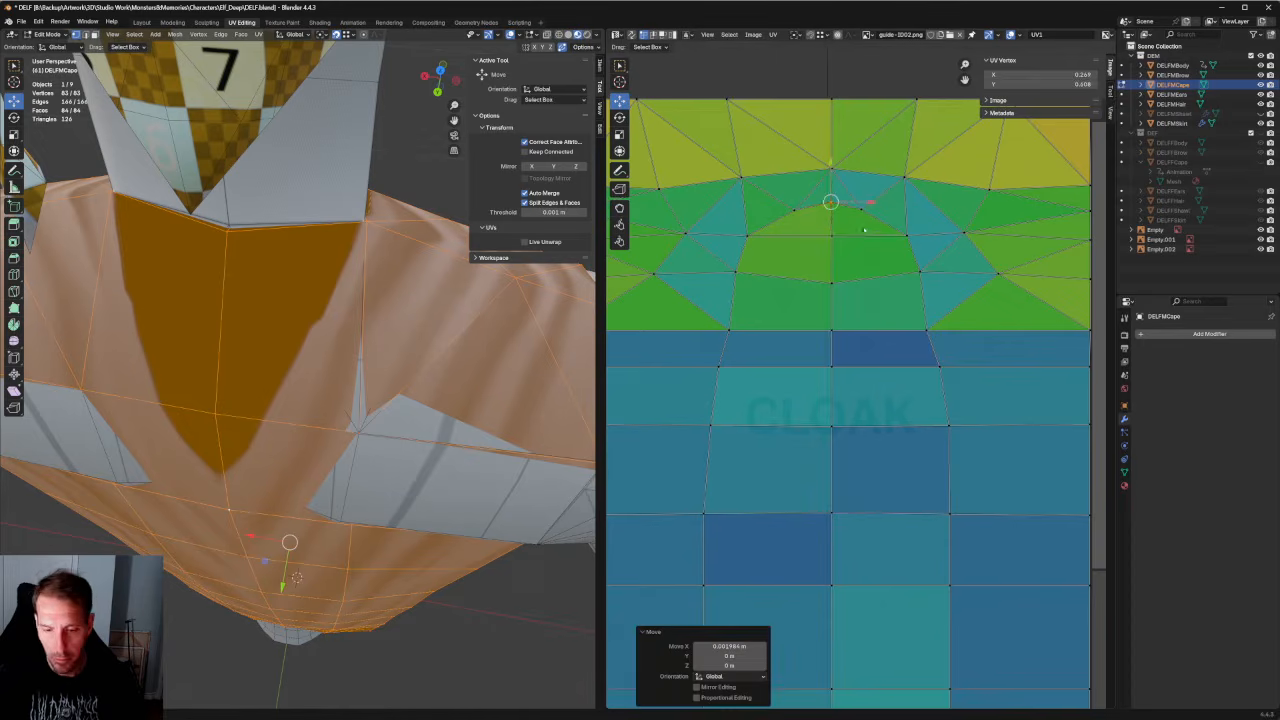
Unwrap the inner vertex pairs of the two rows directly below the neckline arch, one row at a time.
middle_drag(880, 240, 878, 290)
drag(889, 300, 888, 302)
shift+drag(763, 266, 711, 298)
right_click(713, 294)
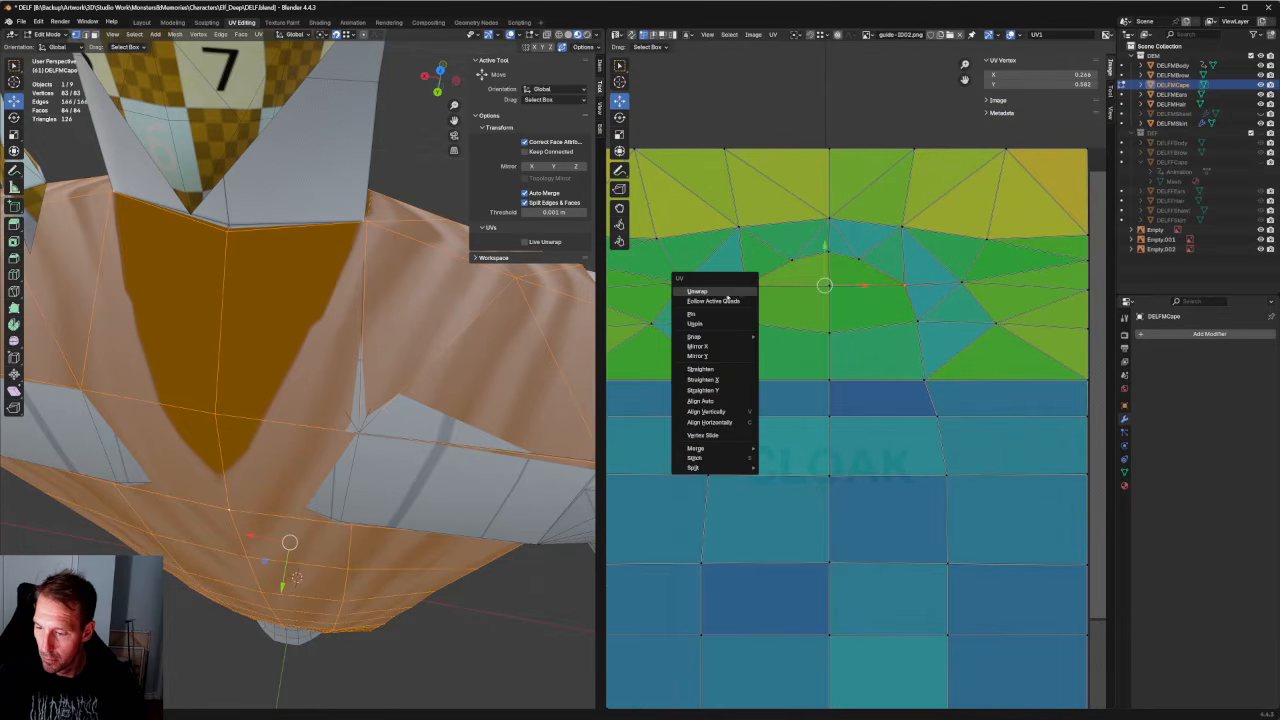
click(714, 292)
drag(956, 309, 886, 329)
right_click(725, 331)
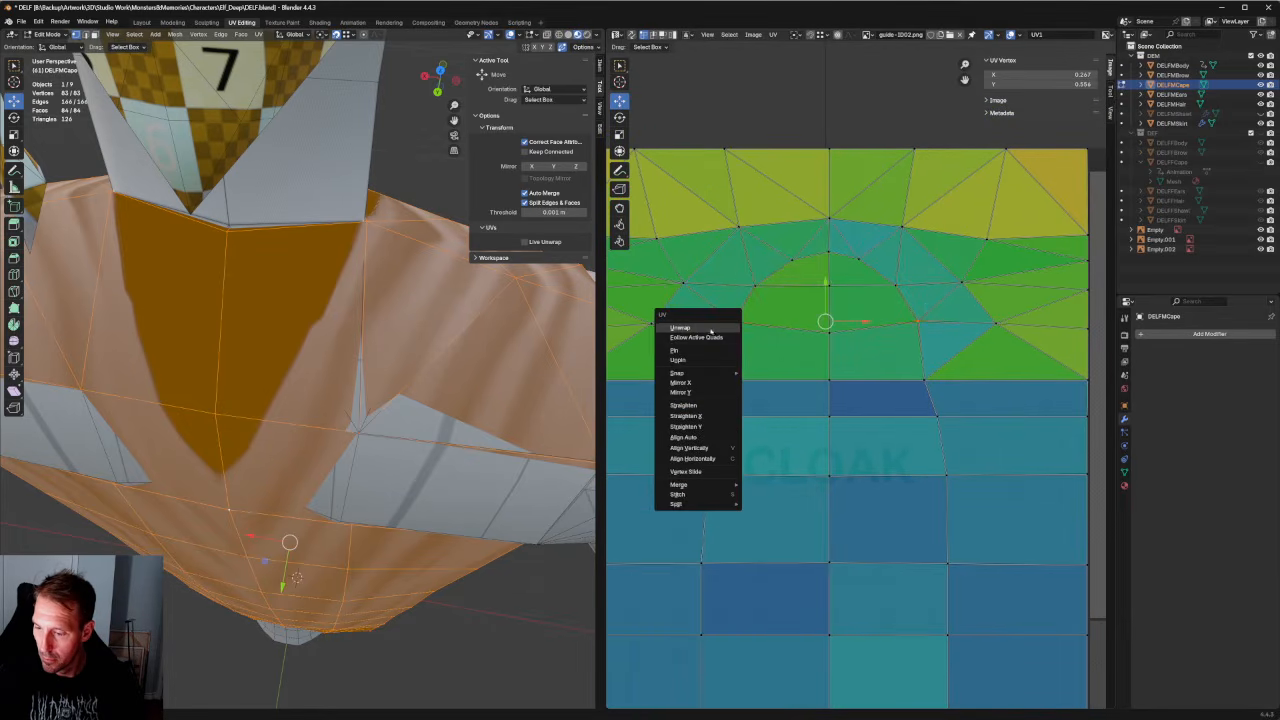
click(725, 331)
Unwrap the inner vertex pairs of the three rows from the base of the triangulated area to the CLOAK label.
drag(958, 349, 890, 397)
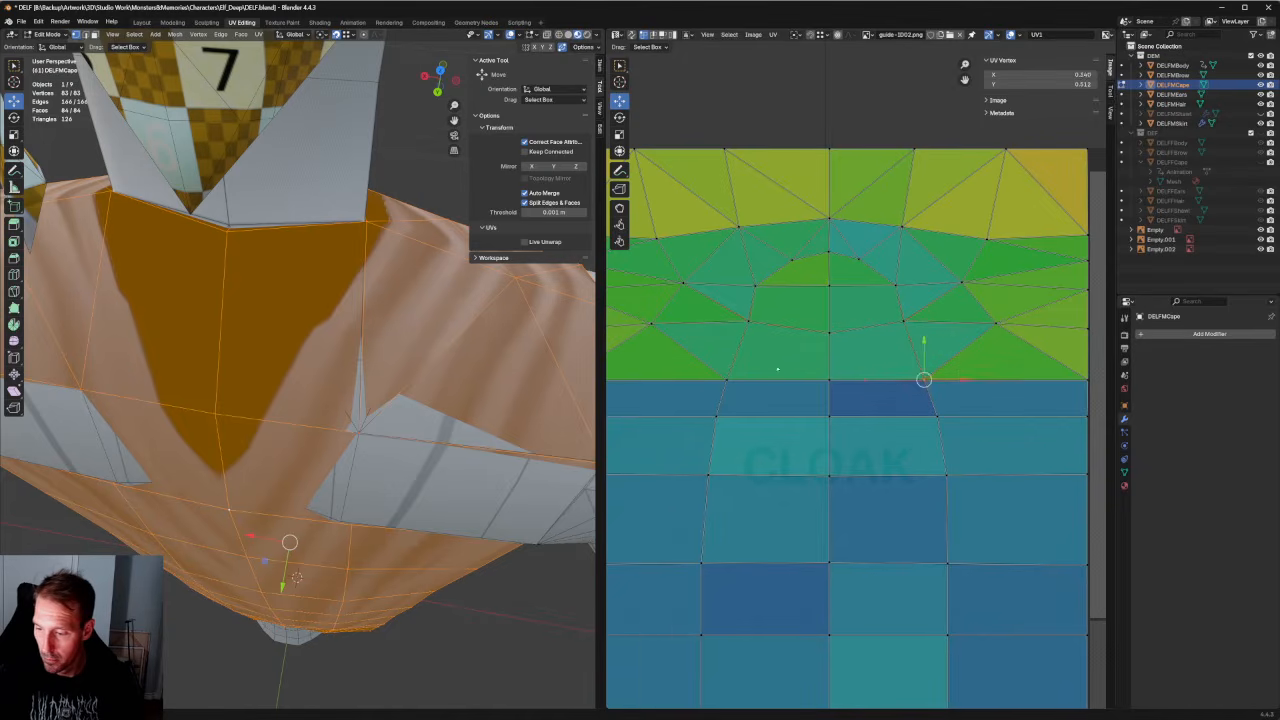
shift+drag(777, 366, 714, 394)
right_click(723, 384)
click(723, 384)
drag(960, 400, 895, 428)
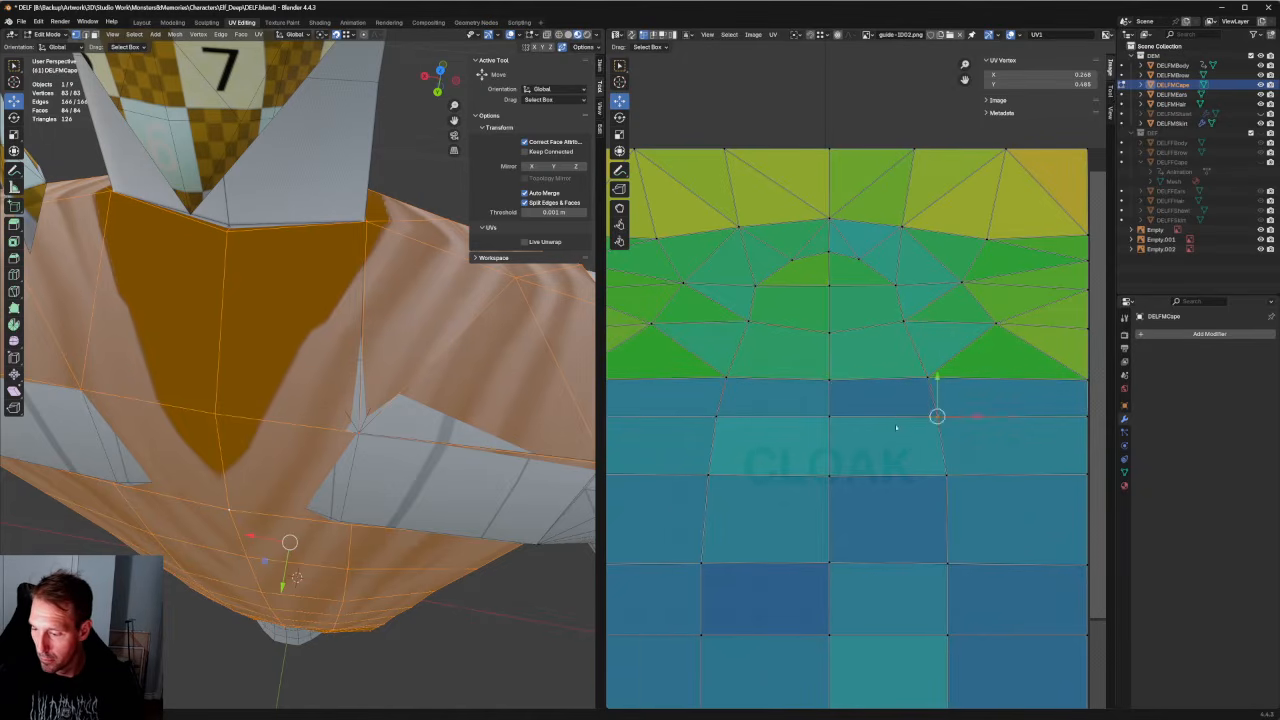
right_click(693, 437)
click(700, 422)
drag(1005, 461, 700, 490)
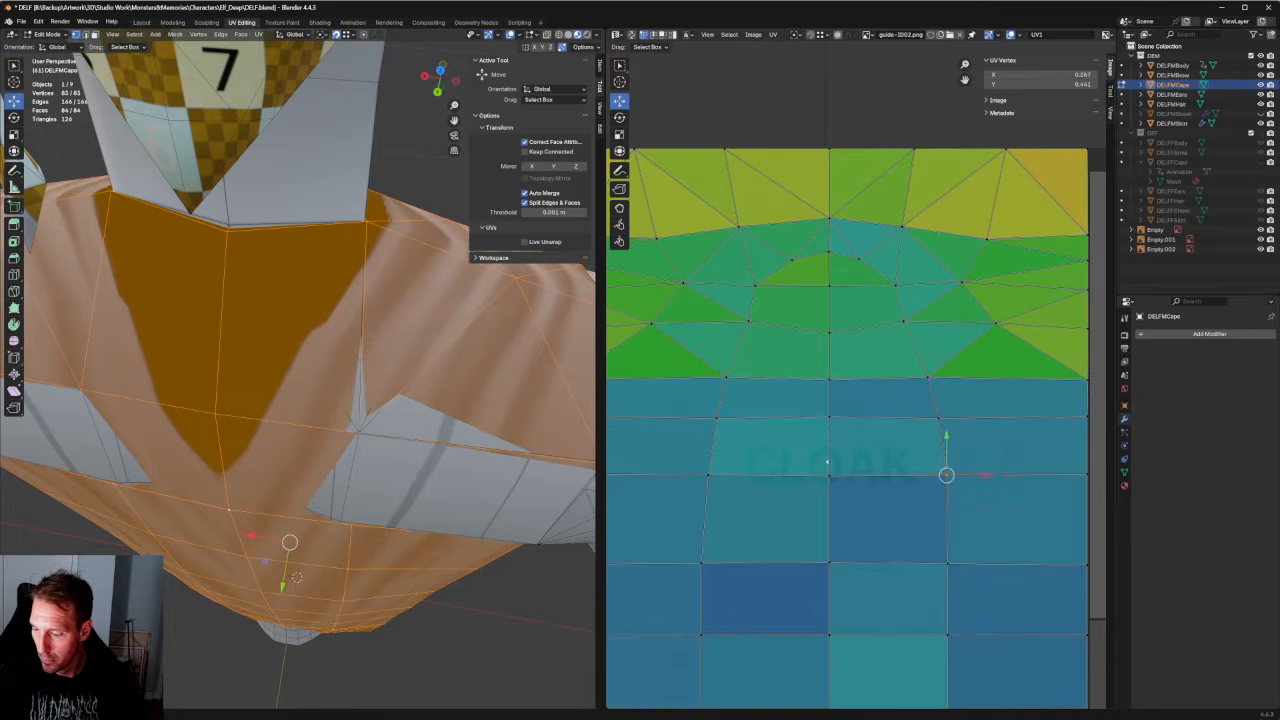
right_click(720, 485)
click(713, 483)
Align the full vertex row at the CLOAK label horizontally.
scroll(904, 430, down, 3)
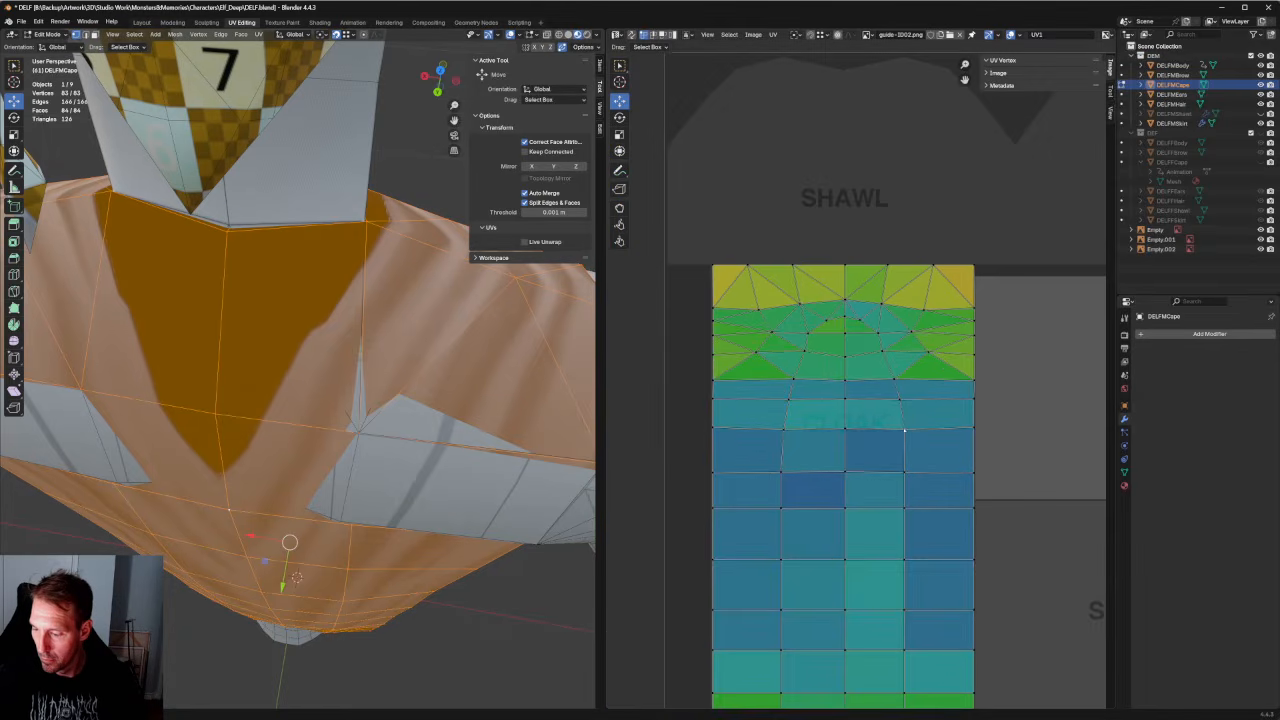
drag(966, 427, 671, 457)
right_click(800, 423)
click(800, 423)
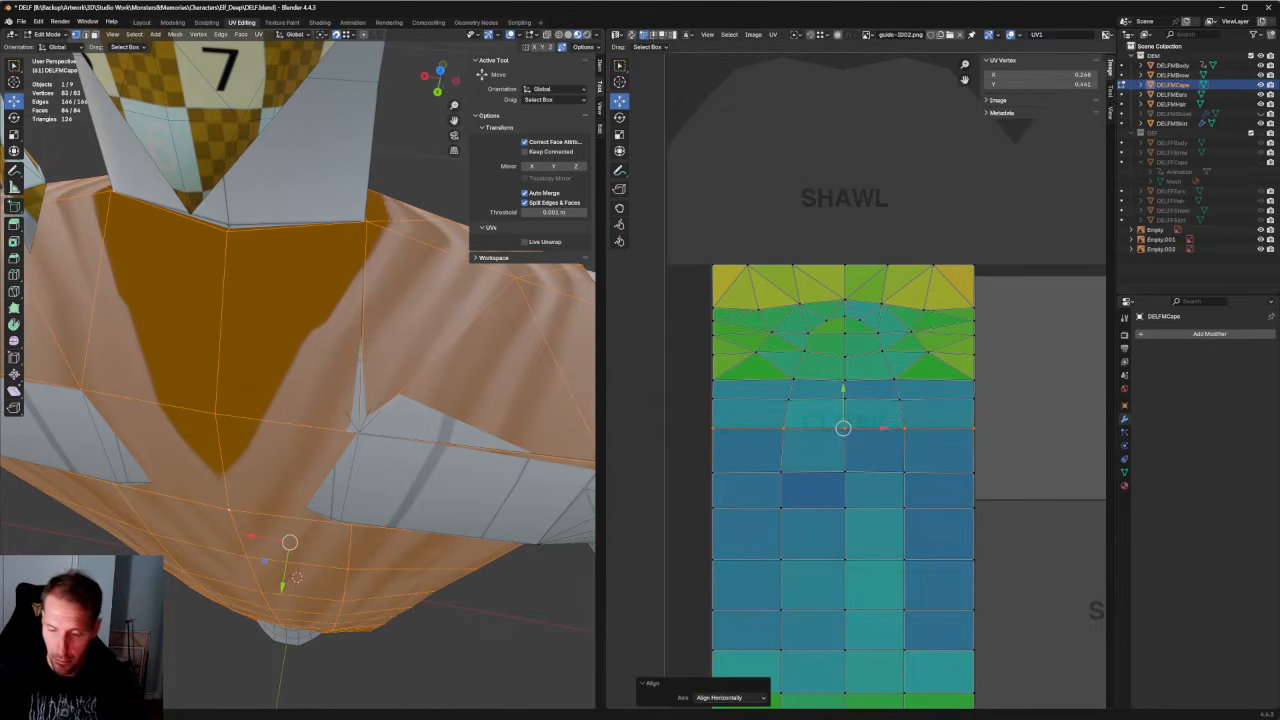
Deselect the cape and examine its texture on the model from behind and around the shawl at the front.
scroll(371, 534, down, 5)
key(alt+a)
scroll(371, 534, down, 3)
middle_drag(371, 534, 374, 294)
scroll(384, 406, down, 3)
scroll(374, 294, up, 3)
mouse_move(460, 316)
middle_down()
mouse_move(392, 326)
mouse_move(466, 334)
middle_up()
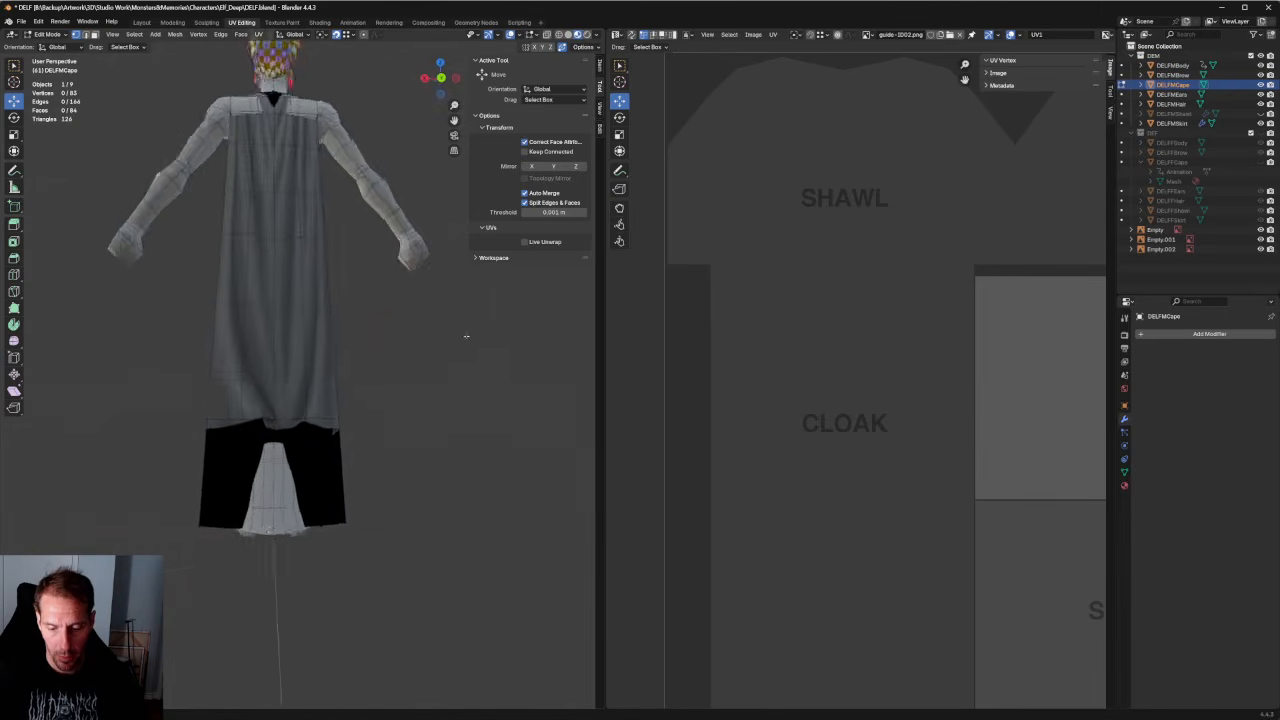
shift+middle_drag(370, 362, 407, 492)
scroll(407, 492, up, 4)
scroll(385, 390, down, 4)
middle_drag(270, 375, 458, 388)
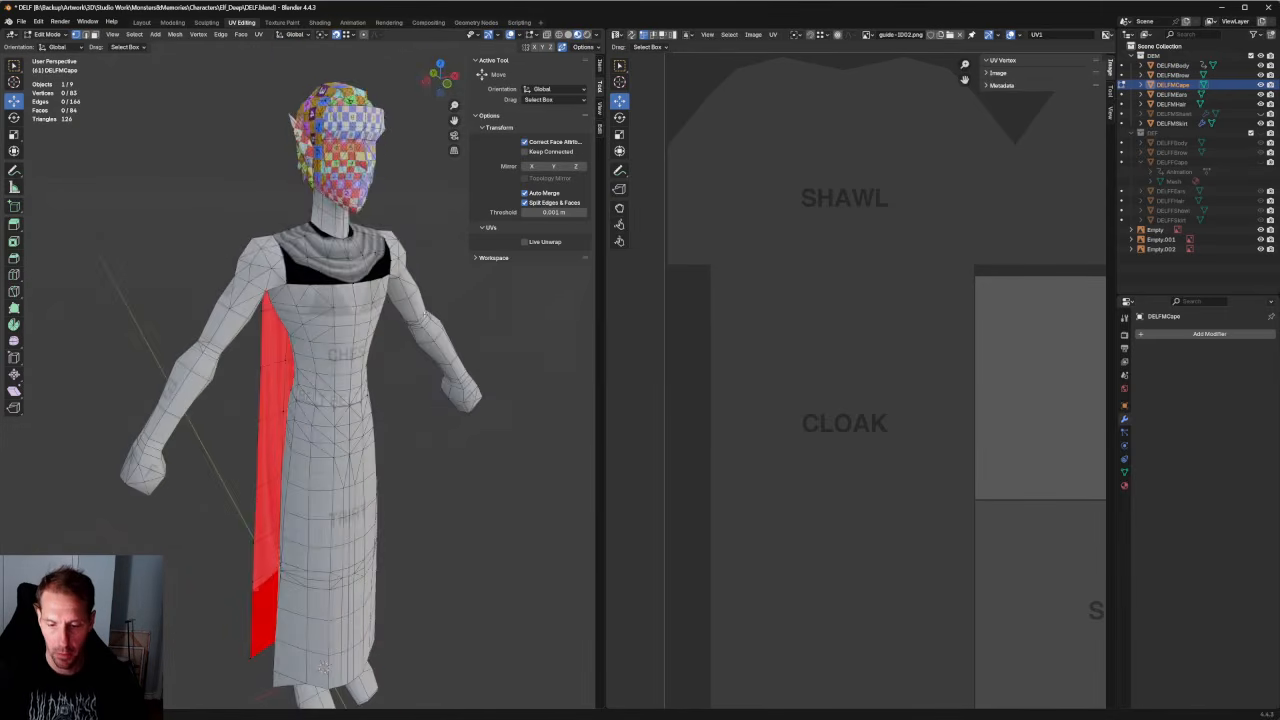
scroll(389, 402, up, 7)
shift+middle_drag(450, 300, 411, 434)
scroll(389, 402, down, 2)
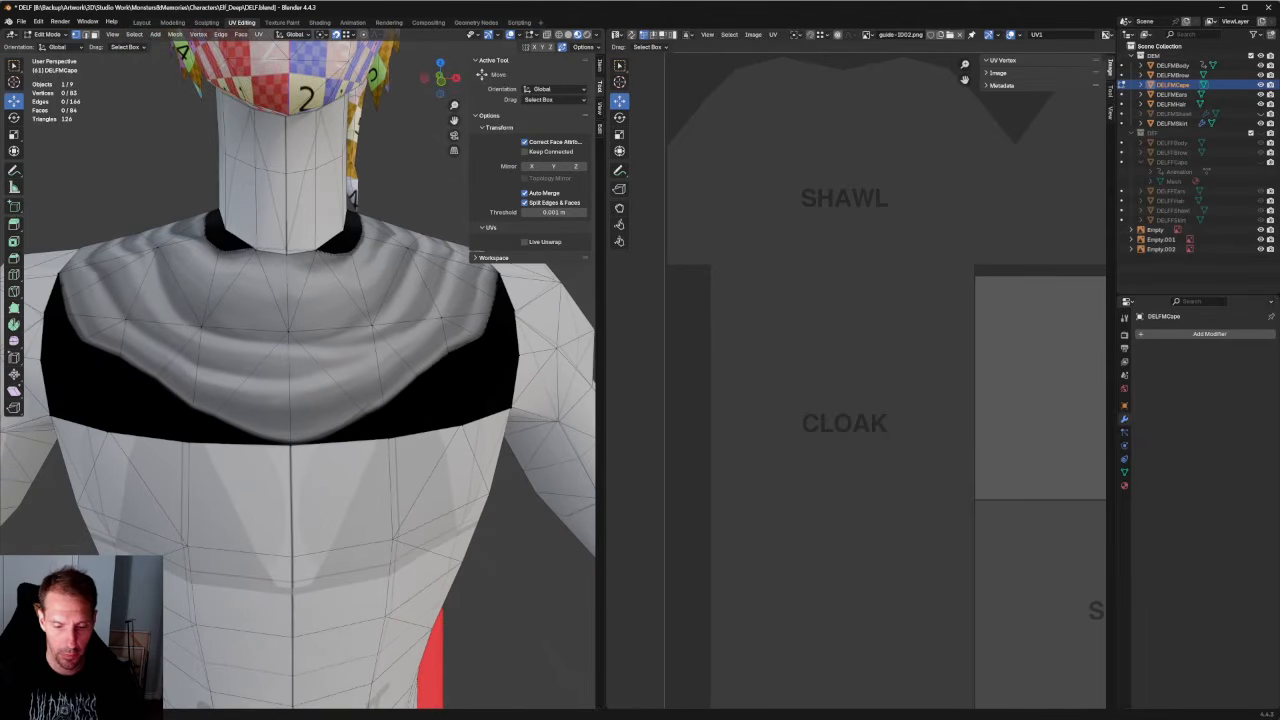
Select the whole cape and move one inner vertex pair beside the centre of the top two rows slightly along X.
key(a)
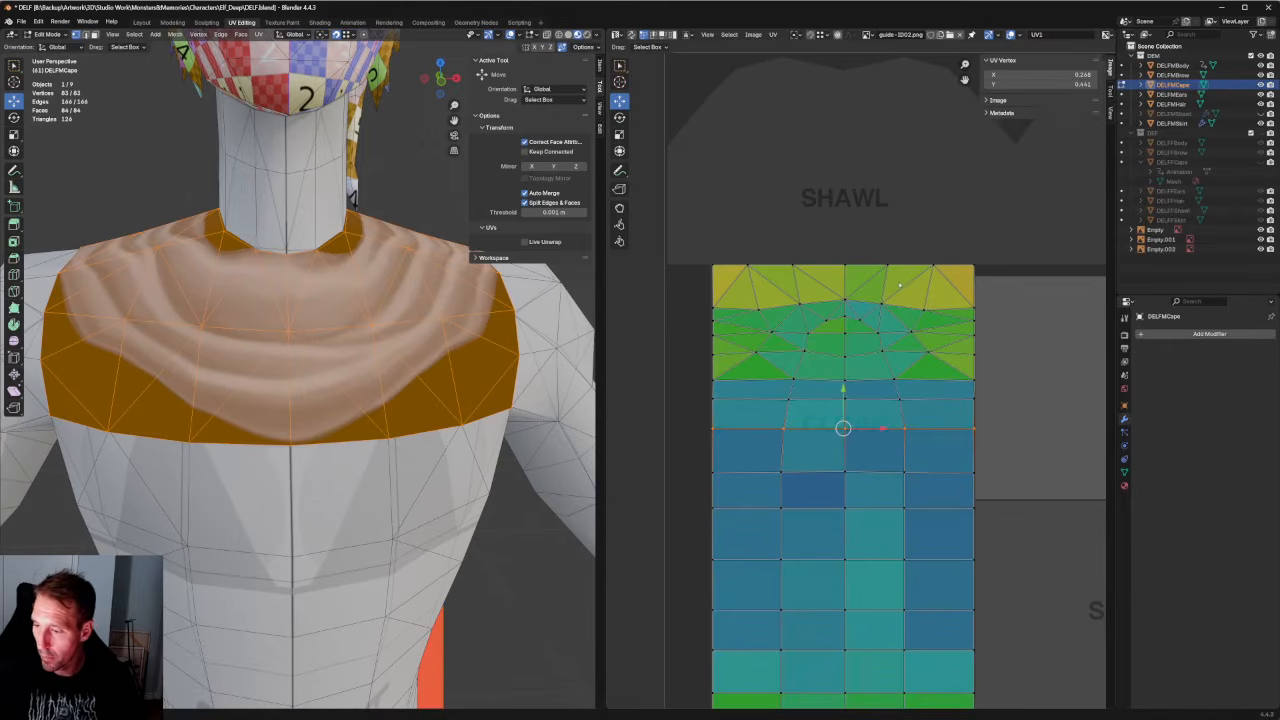
middle_drag(899, 286, 907, 344)
drag(883, 328, 780, 348)
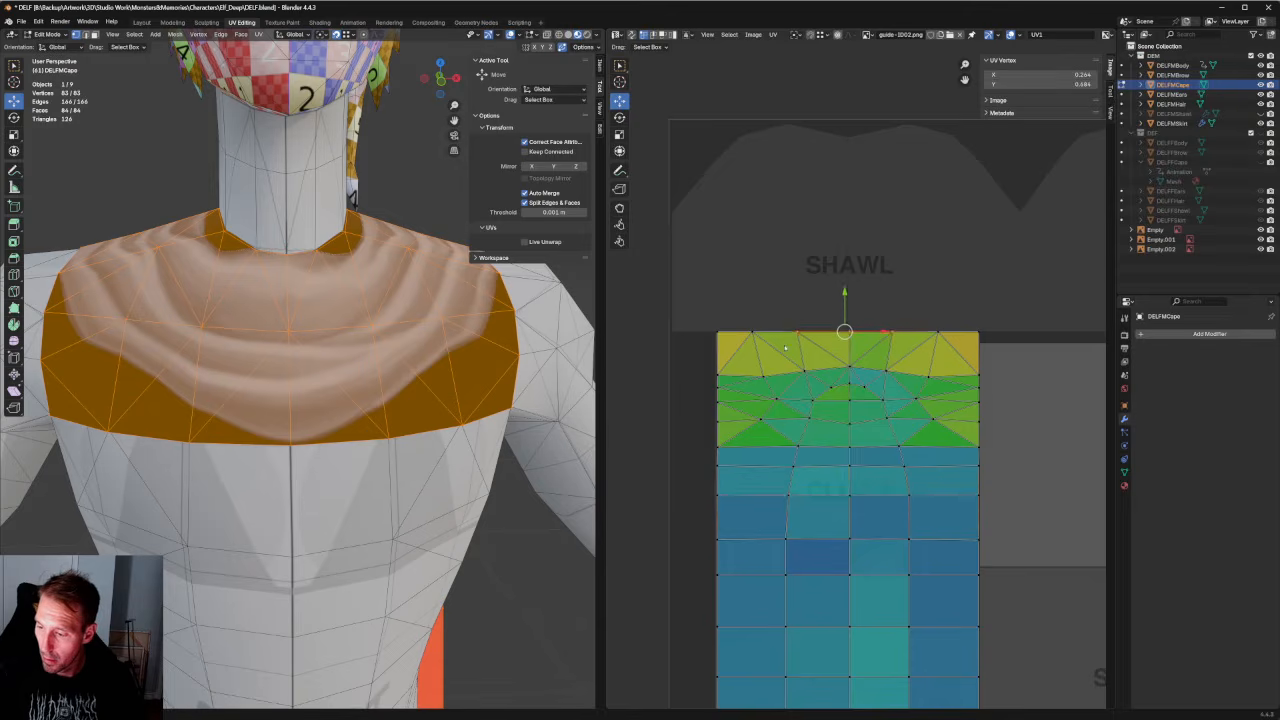
scroll(775, 325, up, 2)
drag(738, 259, 802, 380)
key(g)
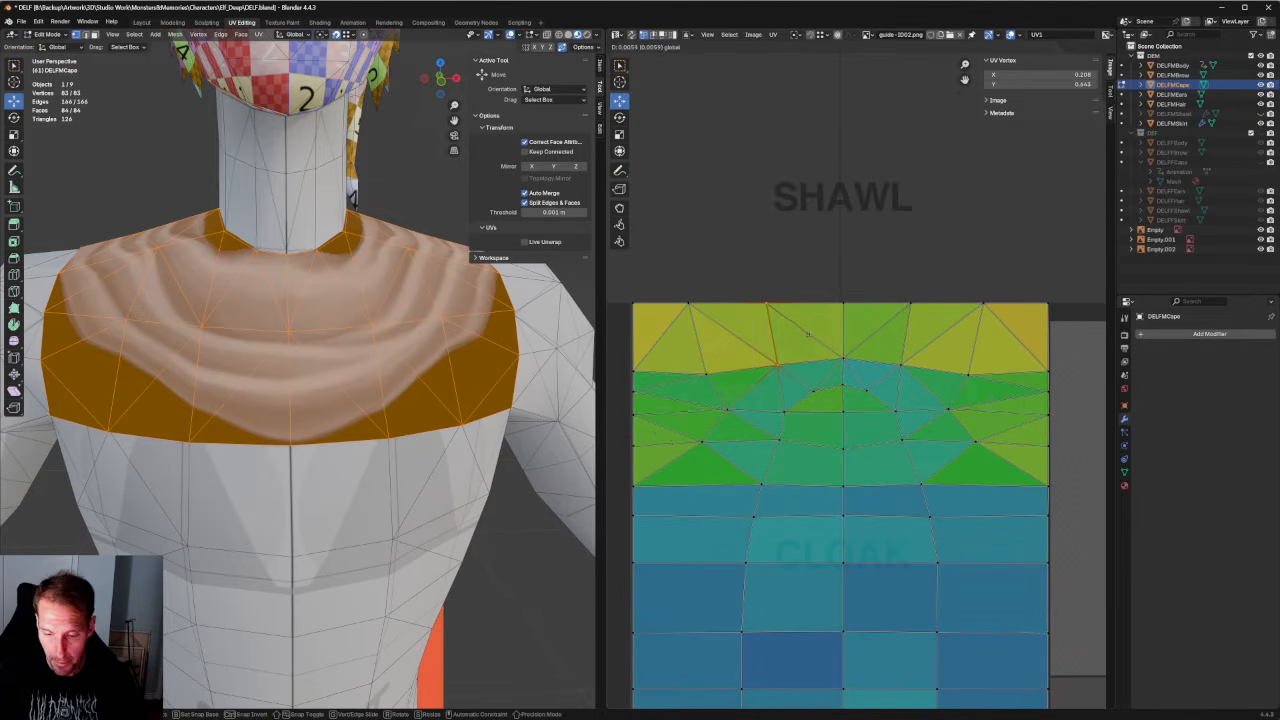
click(809, 334)
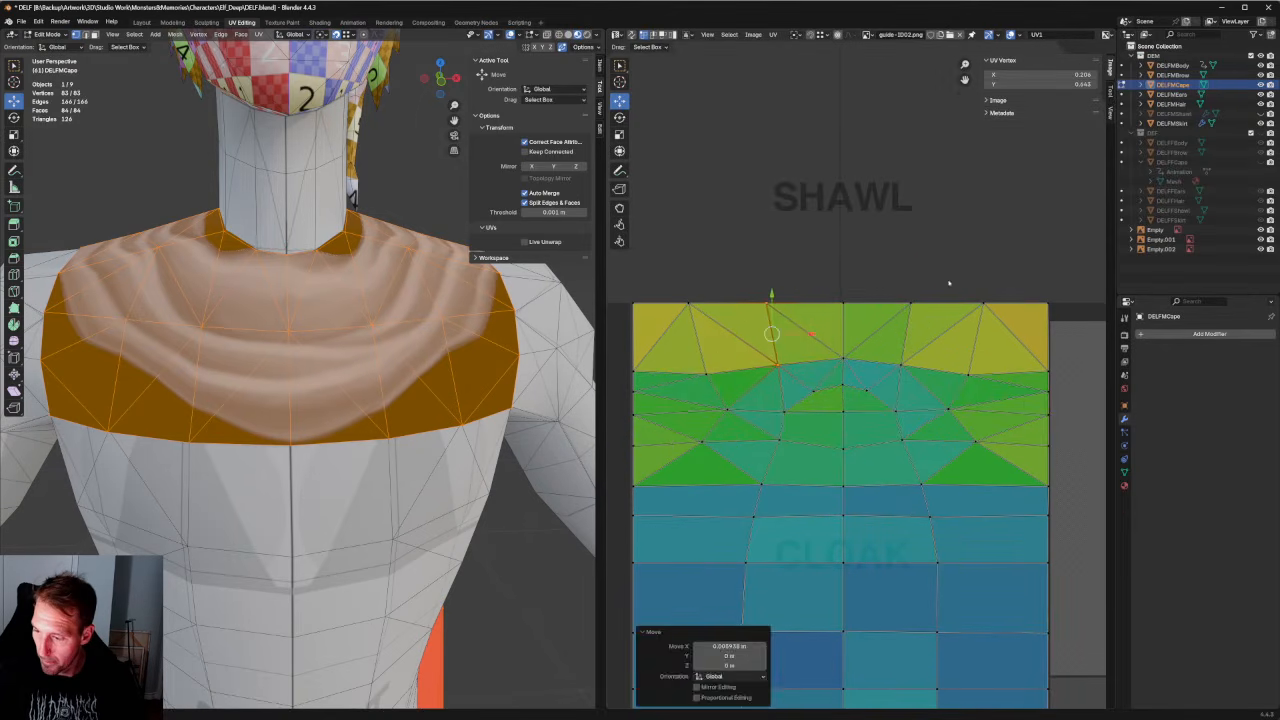
Scale the top edge's inner vertices to about 0.84 along X and the next pair outward to 0.88.
drag(962, 279, 860, 321)
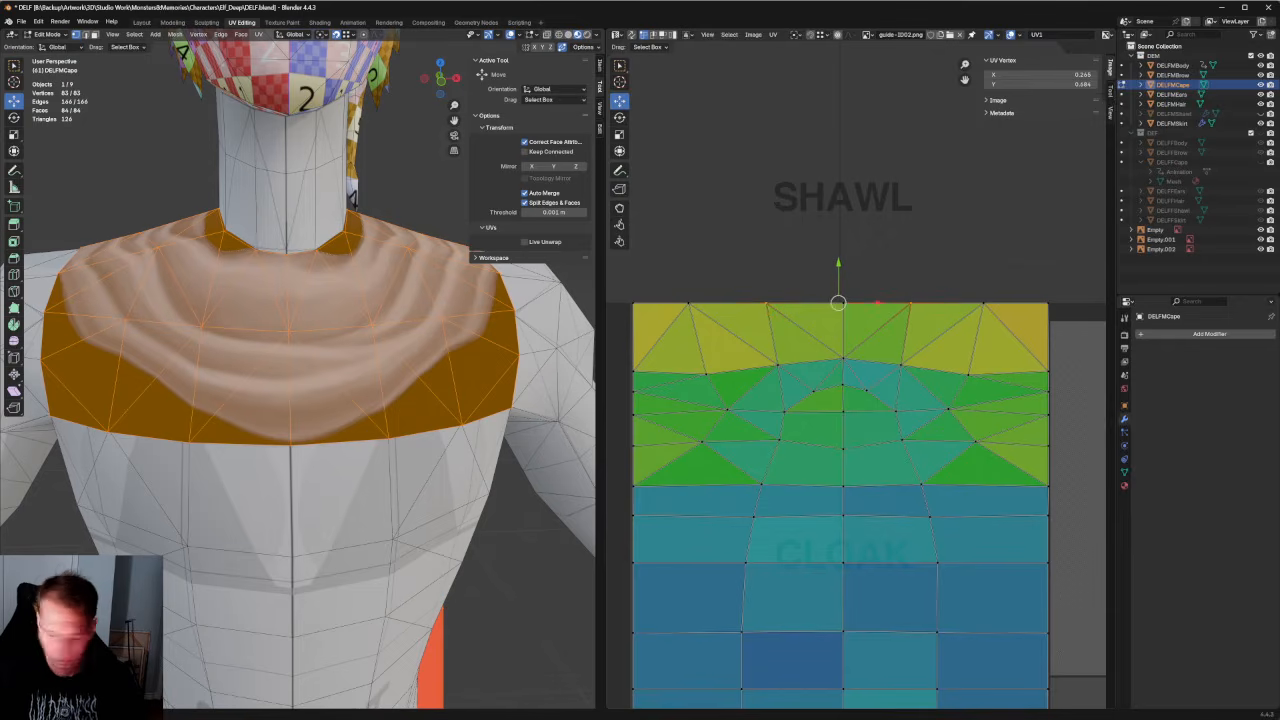
key(shift+space)
key(s)
drag(876, 302, 874, 298)
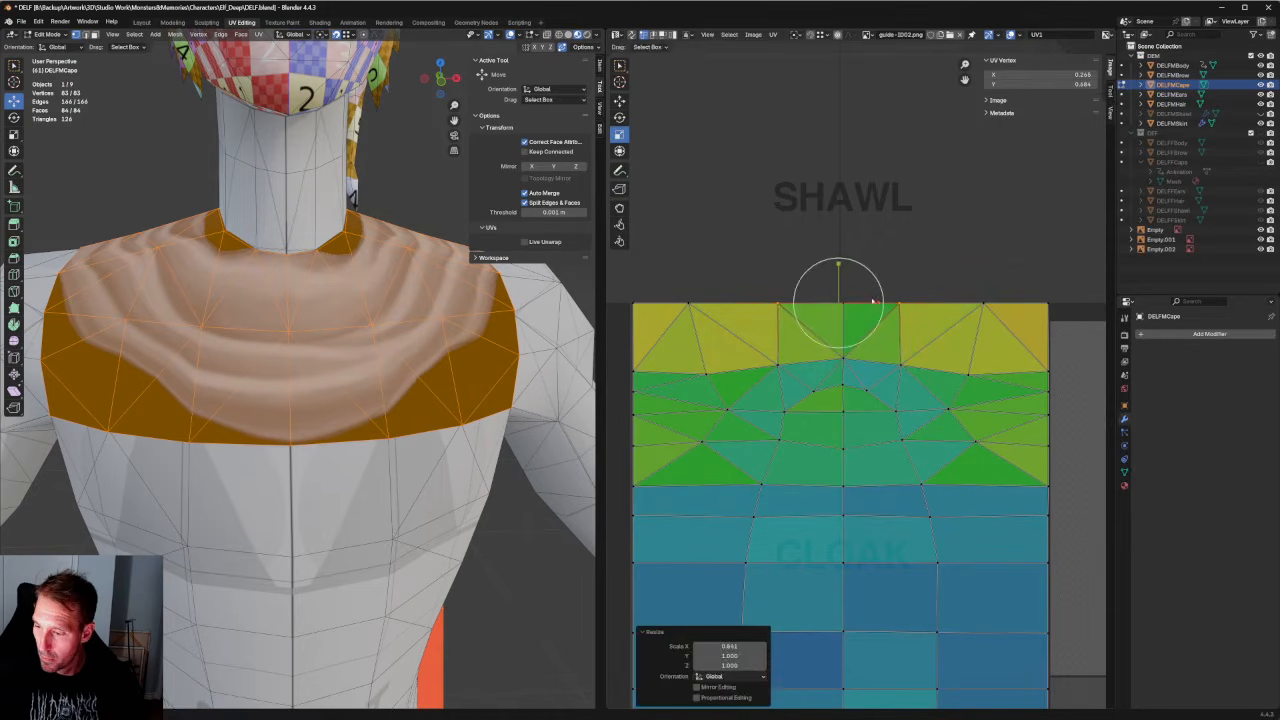
drag(1014, 281, 870, 302)
click(853, 290)
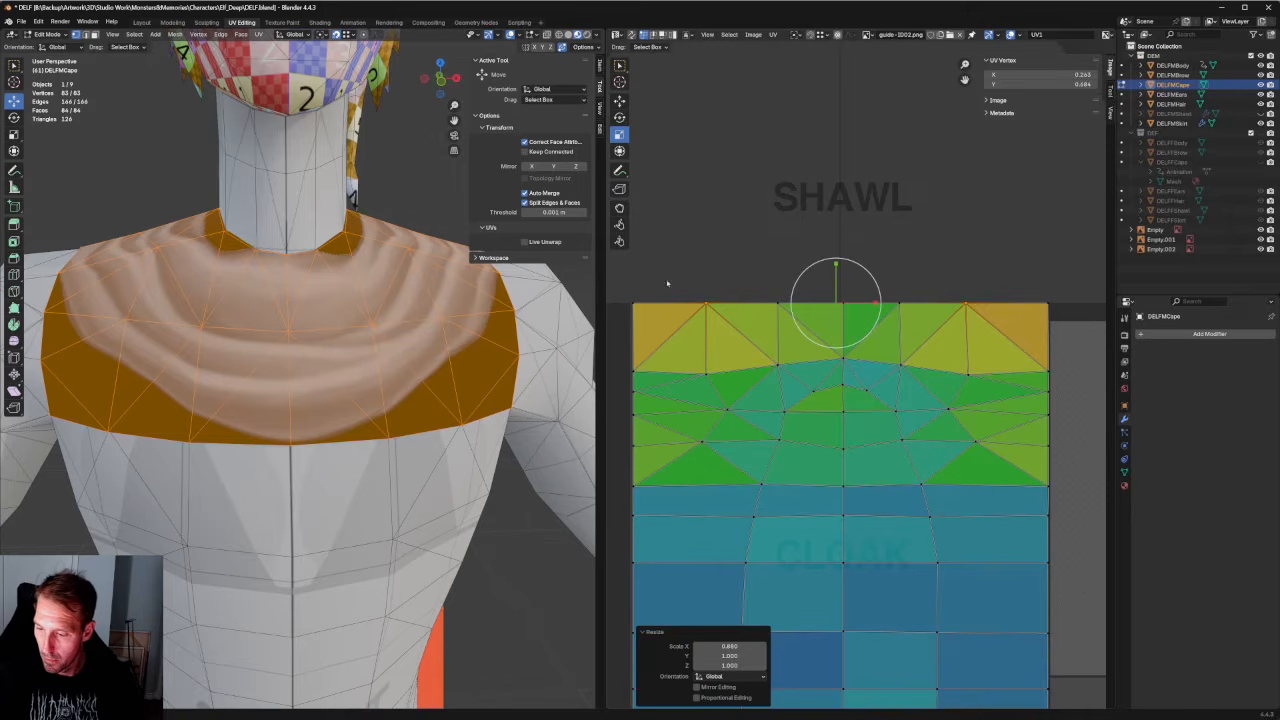
Spread the outer pair of inner vertices in the cape's top two rows slightly outward along X.
drag(720, 380, 720, 380)
shift+drag(981, 313, 948, 384)
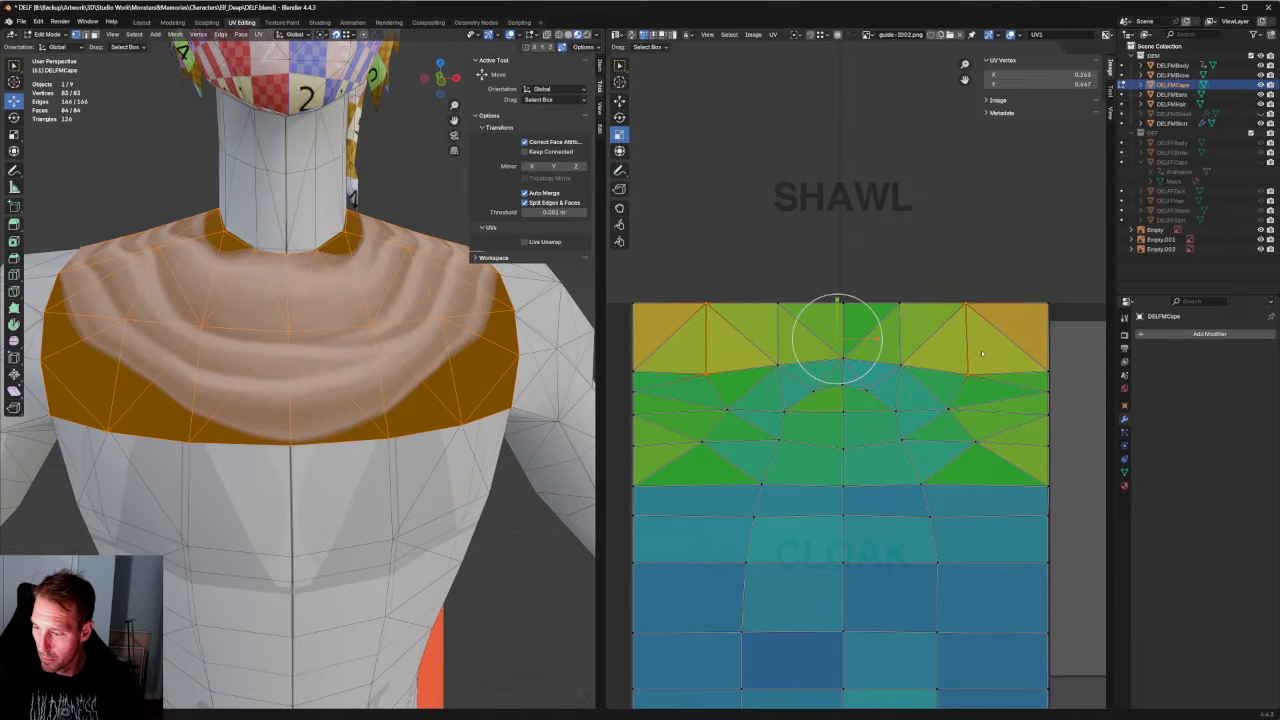
drag(878, 339, 838, 343)
click(978, 374)
shift+click(698, 374)
Raise the second row's inner vertices slightly along Y and lower the vertex pair of the neck arc beneath them.
key(w)
drag(919, 353, 889, 377)
shift+drag(791, 351, 746, 378)
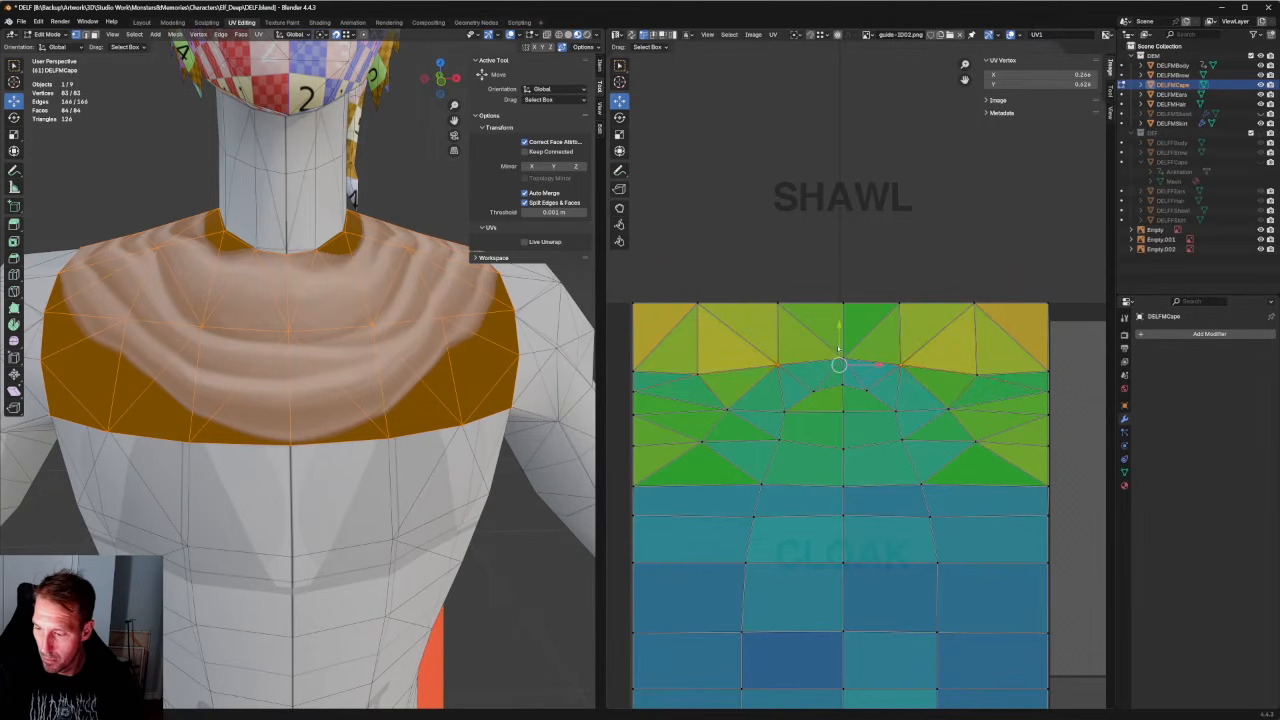
drag(839, 348, 838, 334)
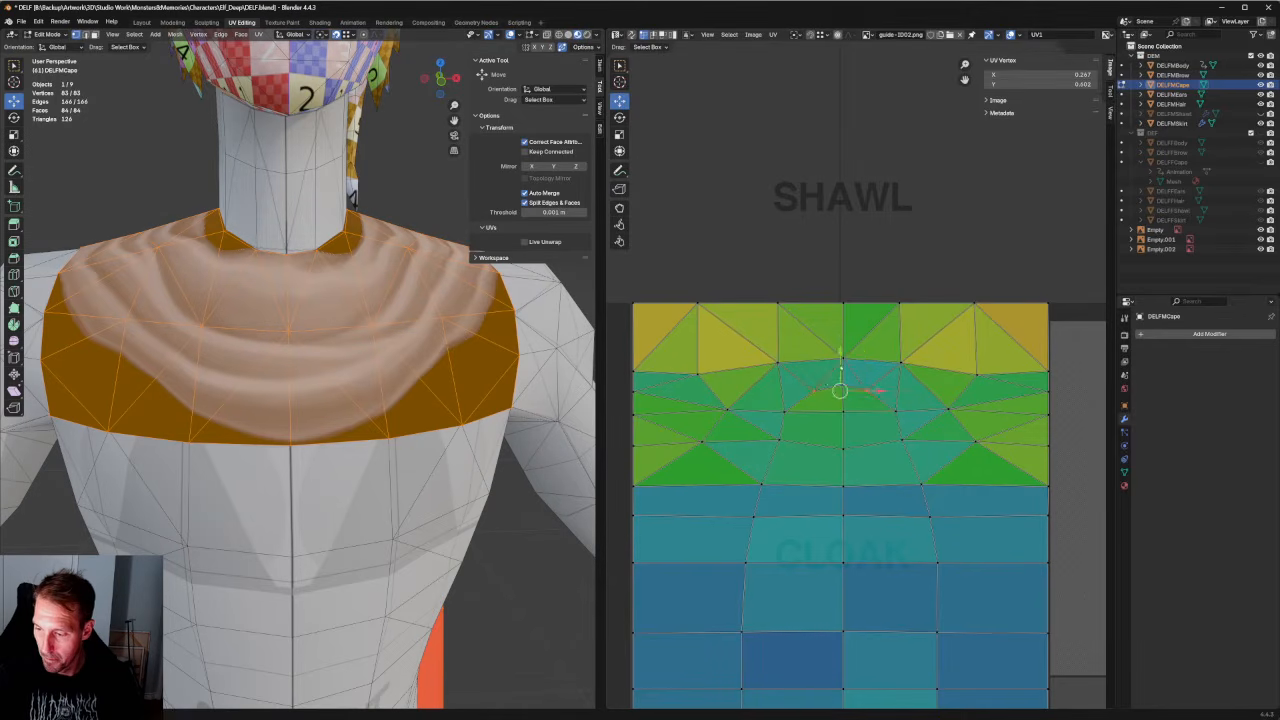
drag(841, 363, 843, 368)
click(841, 385)
click(868, 394)
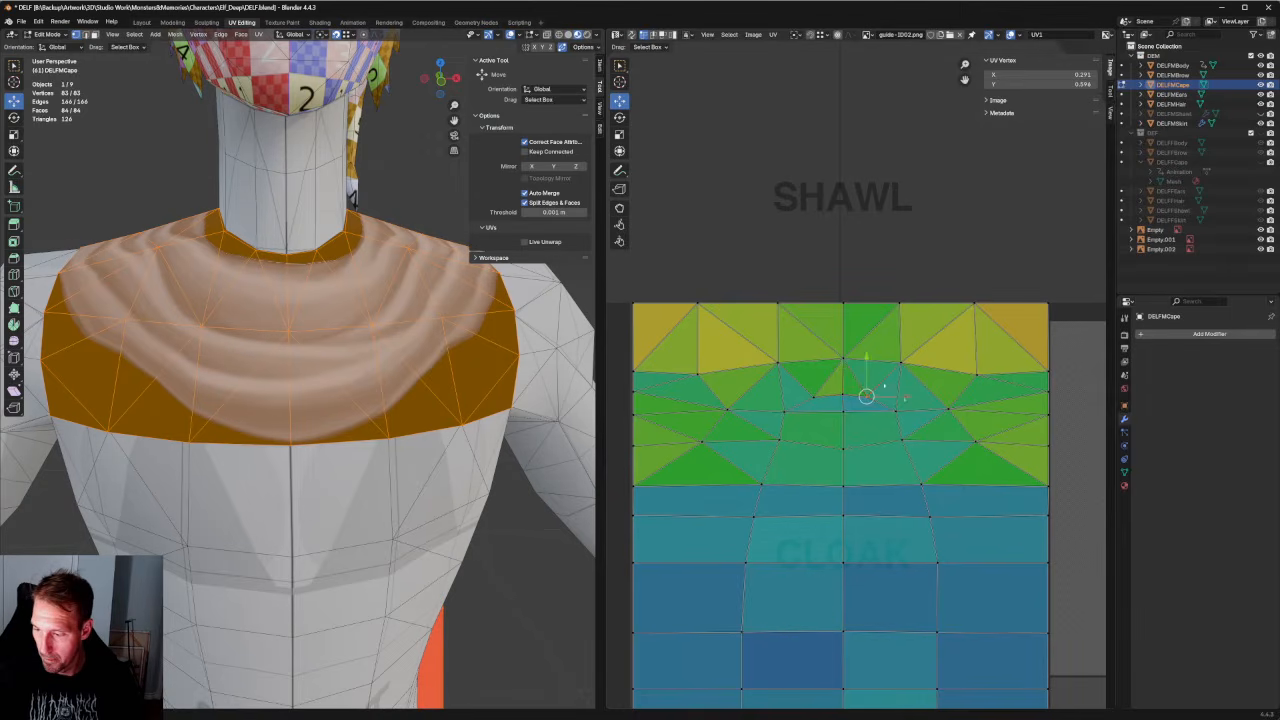
Raise the inner vertices of the row below the neck arc about 0.003 m and those of the next row about 0.006 m along Y.
drag(829, 427, 830, 427)
drag(840, 378, 842, 375)
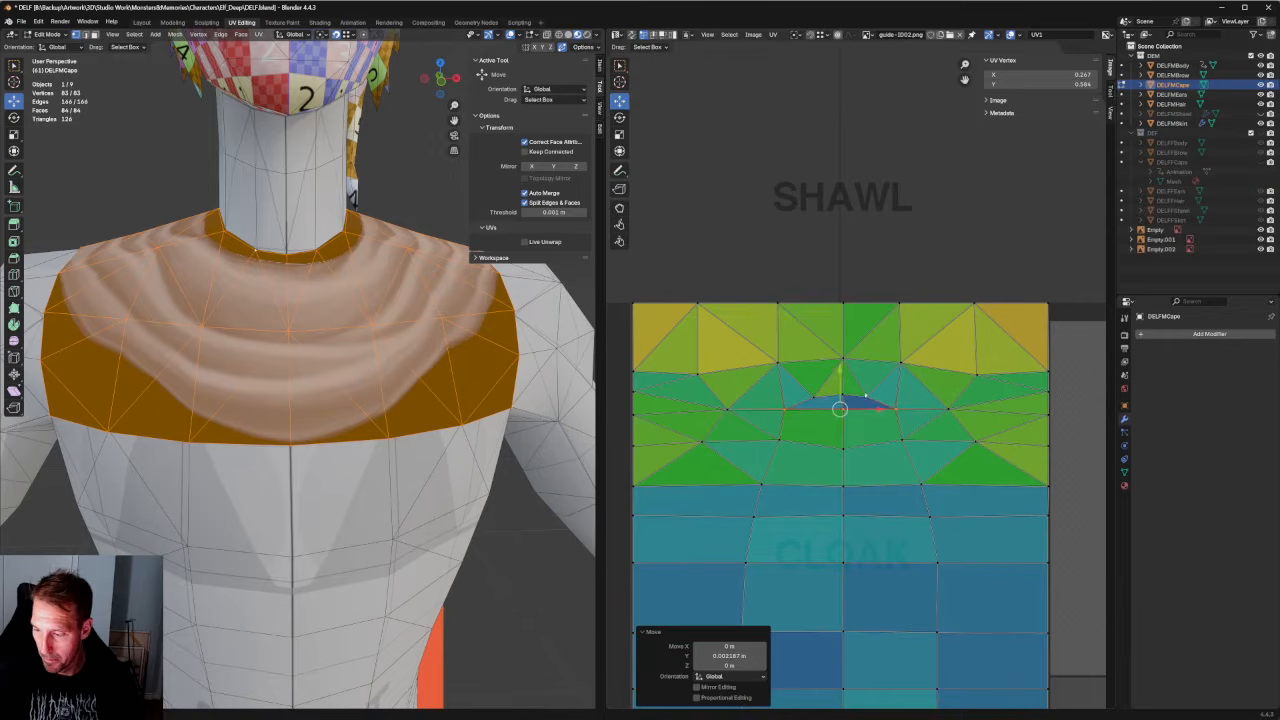
drag(922, 421, 797, 465)
drag(909, 436, 746, 462)
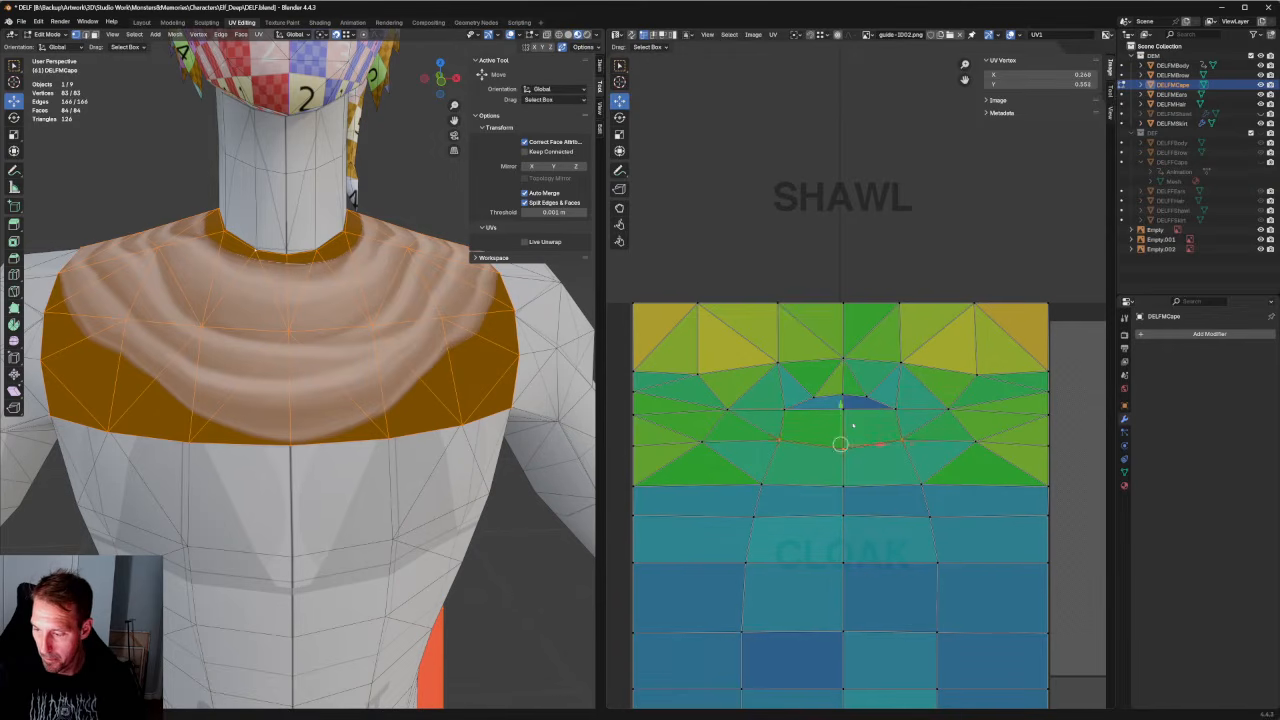
drag(841, 410, 841, 404)
middle_drag(420, 350, 310, 428)
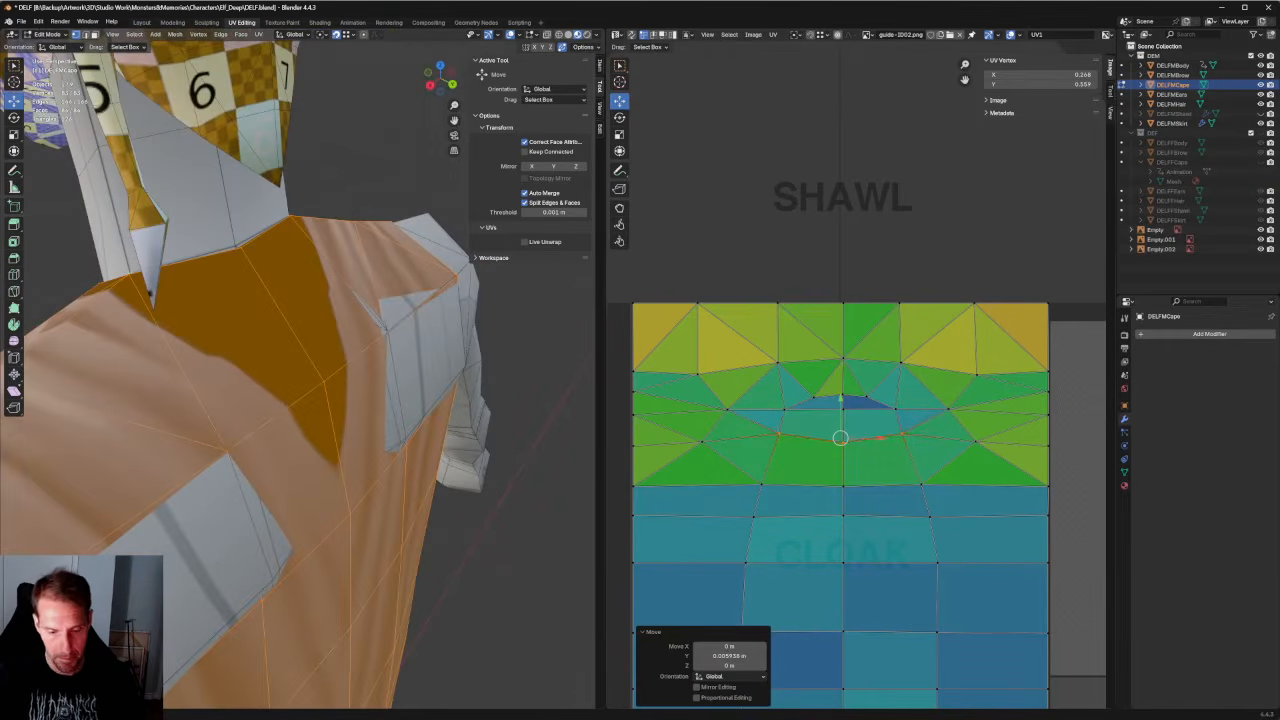
drag(841, 408, 841, 407)
Align the full vertex row just above the CLOAK label horizontally and raise it about 0.0067 m along Y.
scroll(864, 385, down, 1)
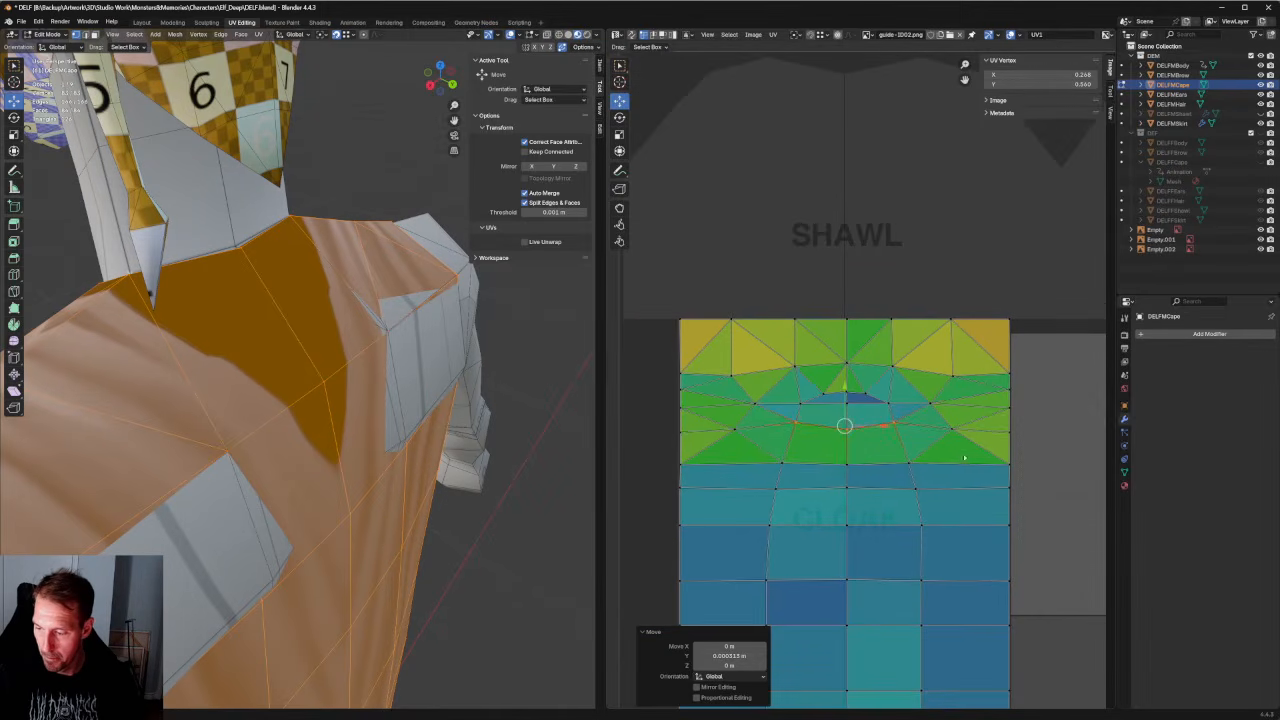
drag(1038, 450, 638, 478)
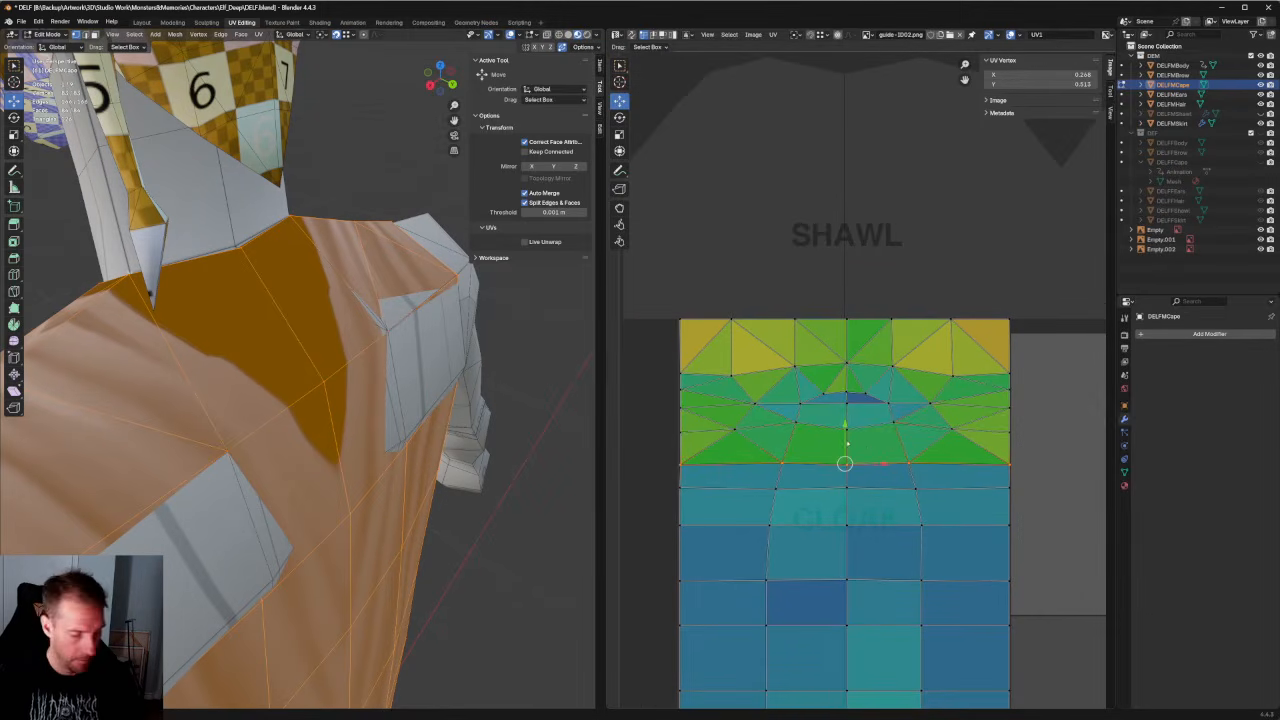
key(shift+w)
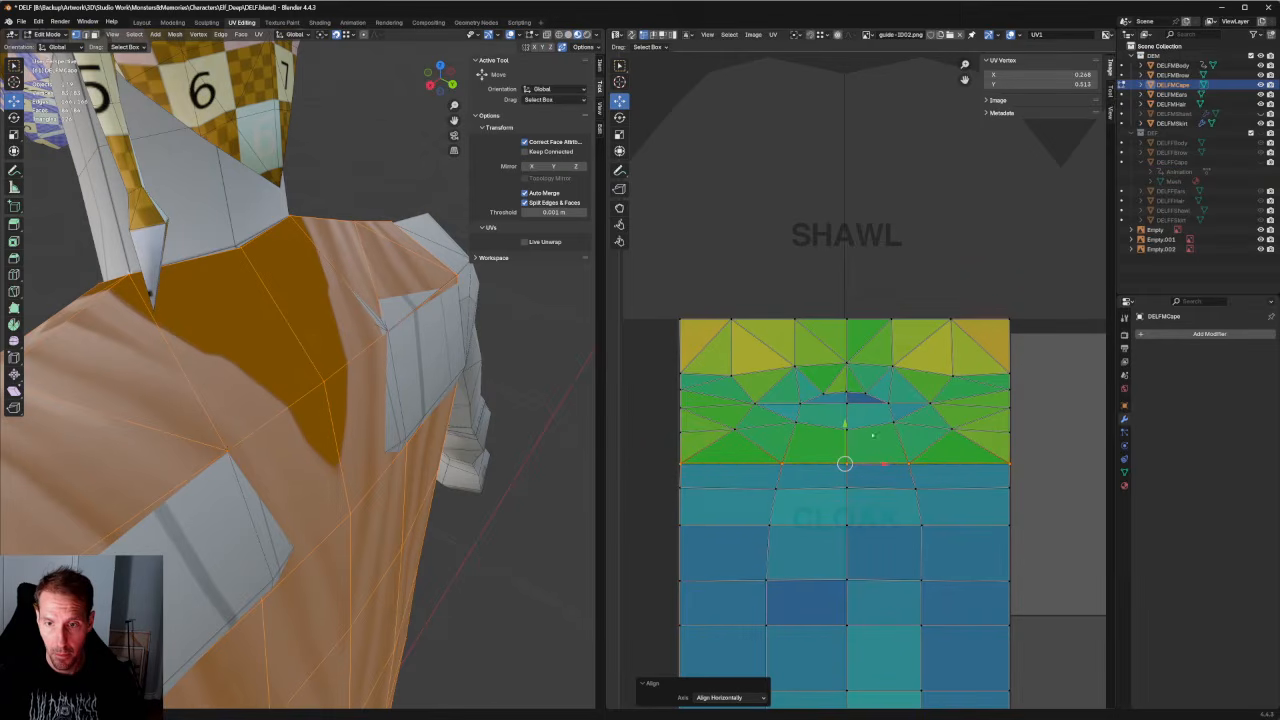
scroll(873, 435, up, 2)
drag(834, 487, 834, 478)
scroll(909, 441, down, 2)
middle_drag(909, 441, 887, 439)
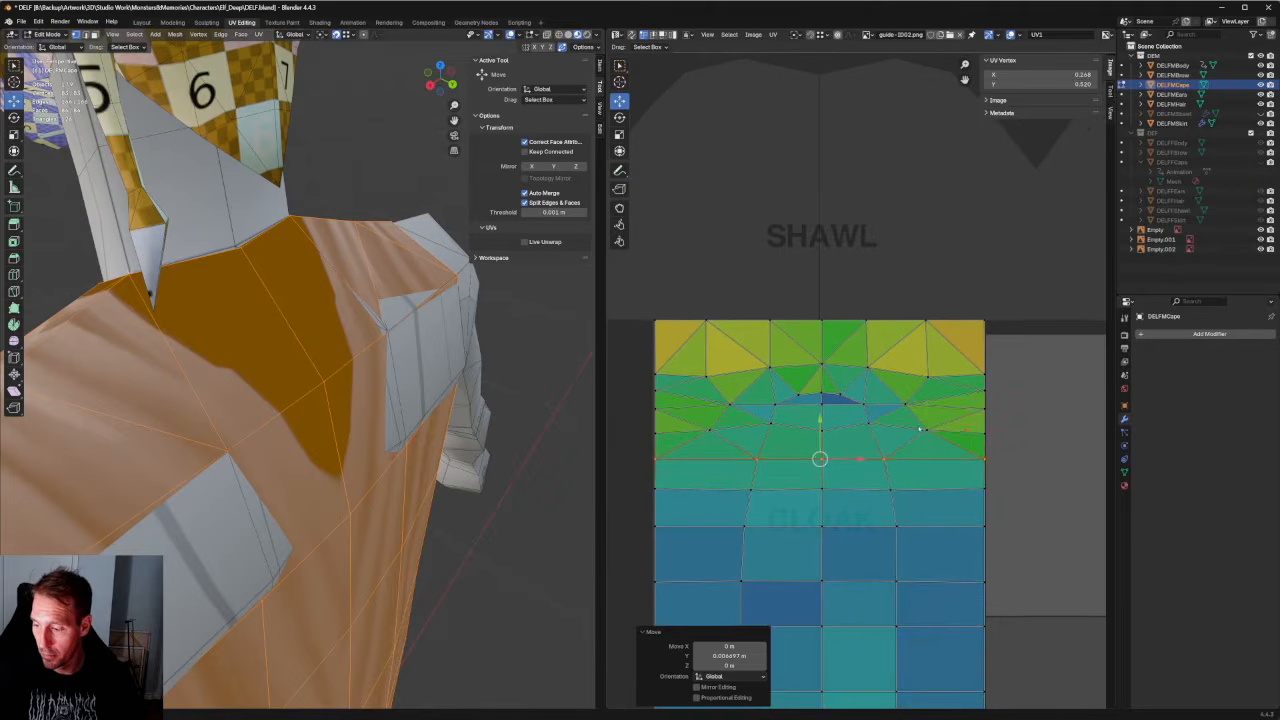
Adjust the outer inner-vertex pair above that row and raise the matching side-edge pair about 0.009 m along Y.
click(927, 430)
shift+click(722, 429)
right_click(726, 428)
click(728, 427)
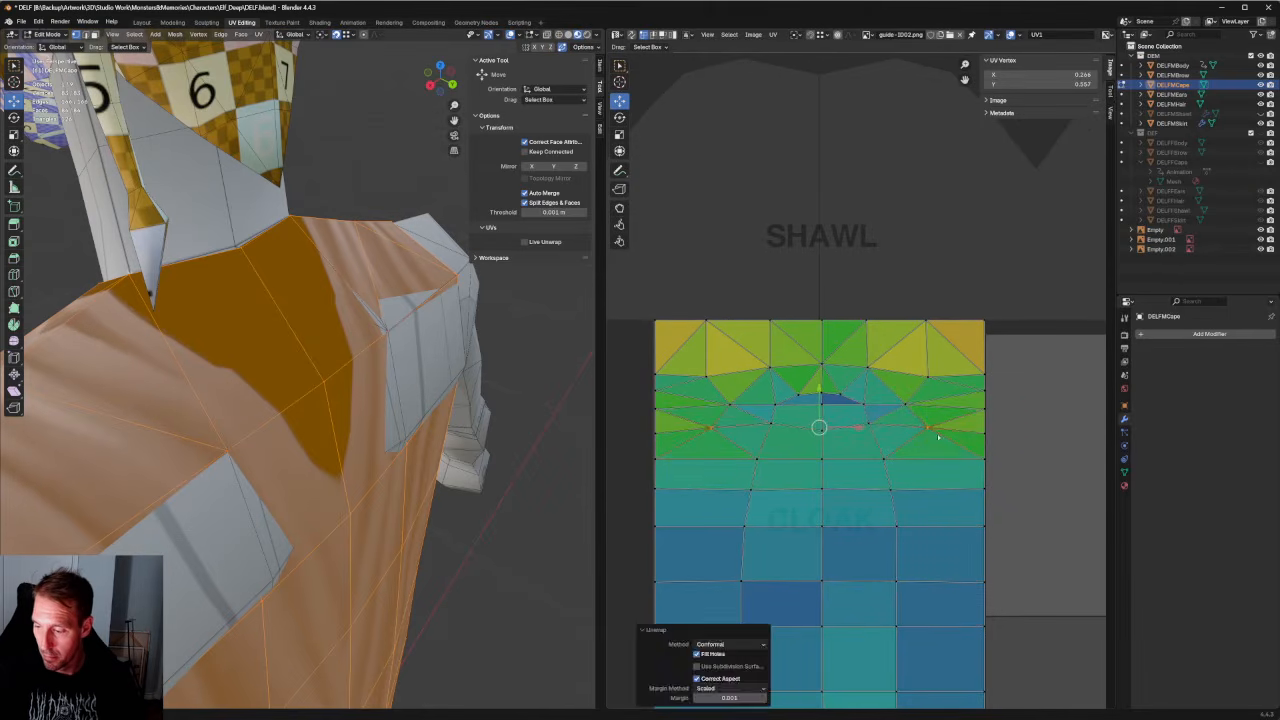
click(970, 440)
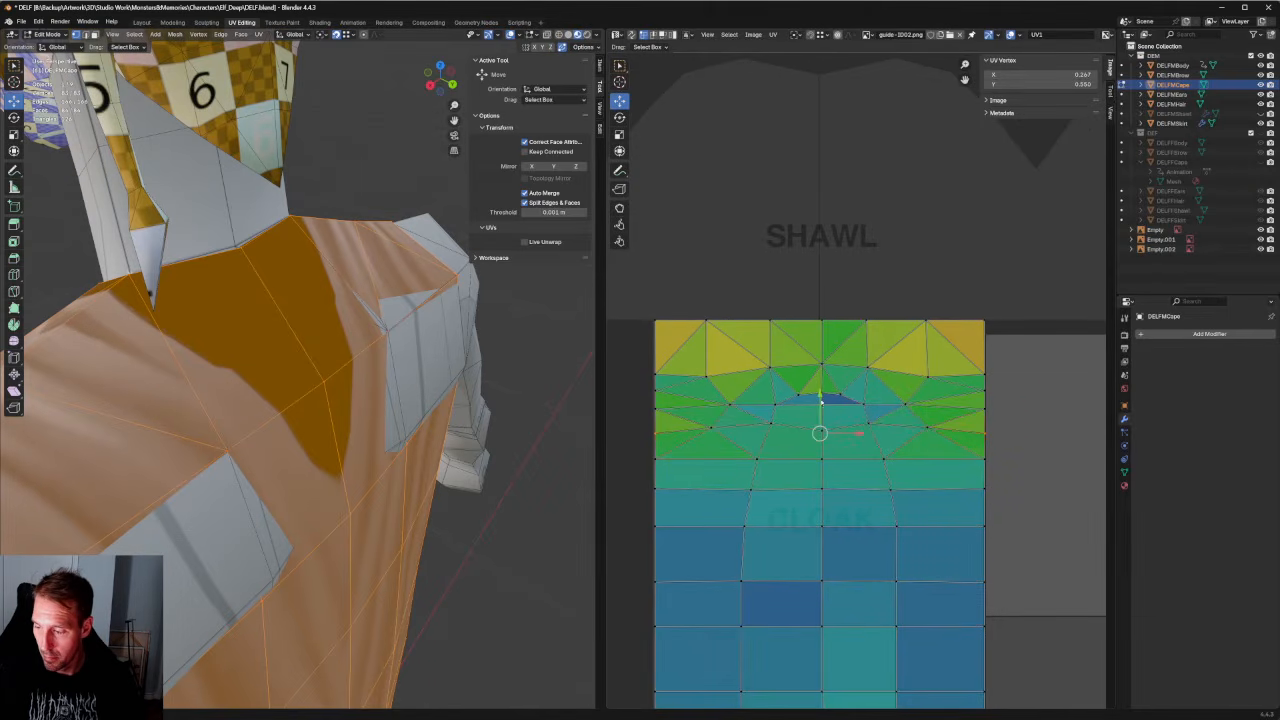
key(g)
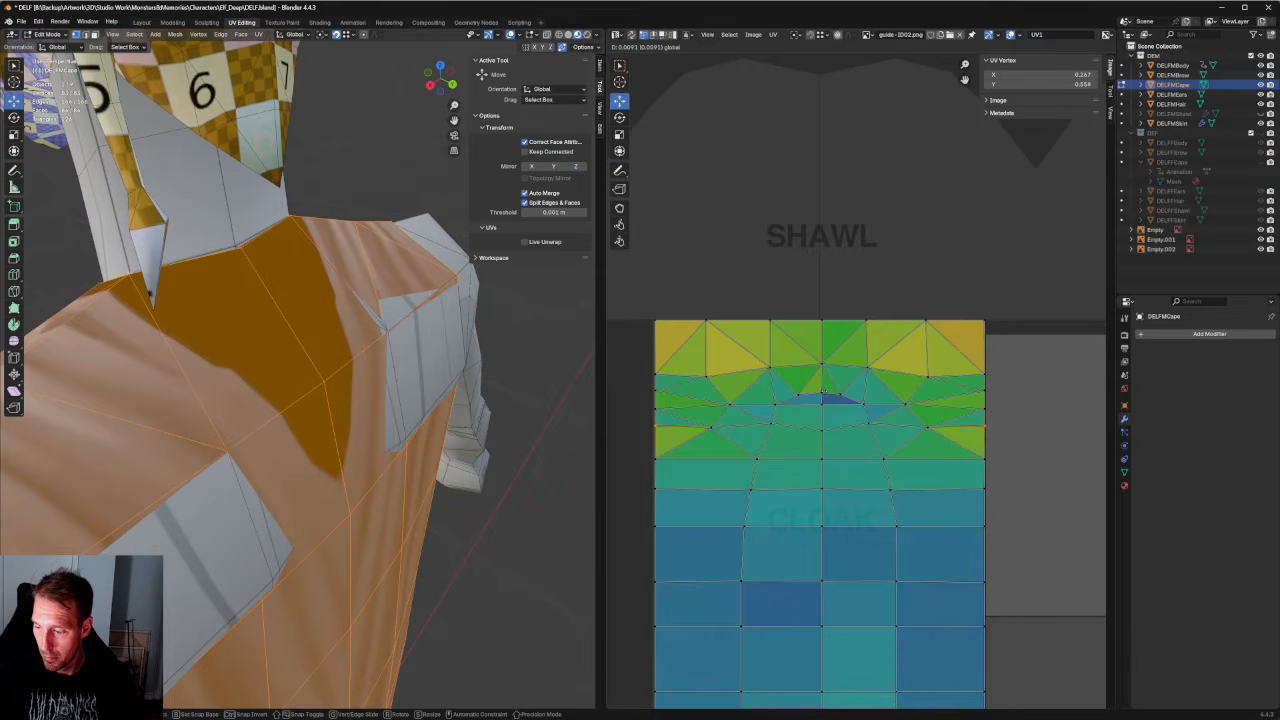
Align the next two side-edge vertex pairs horizontally and shift each along Y to even out the row spacing.
click(919, 394)
shift+click(652, 410)
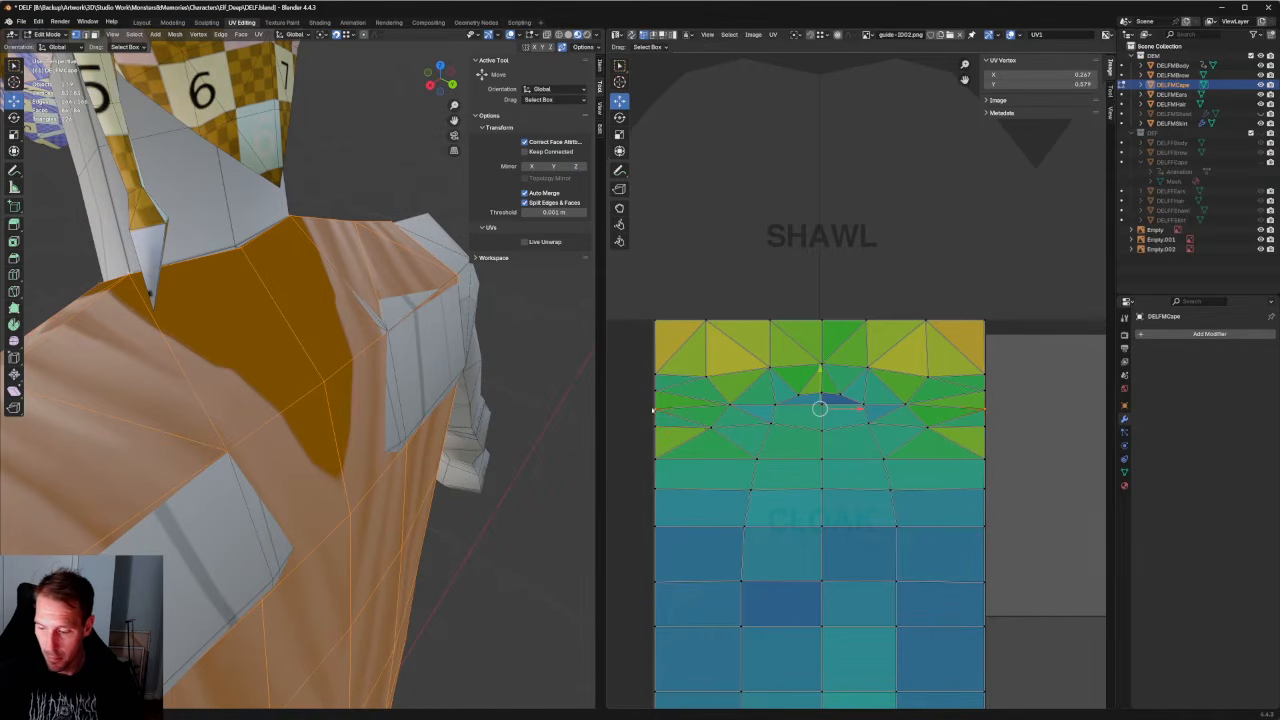
key(shift+w)
click(806, 409)
drag(819, 408, 819, 390)
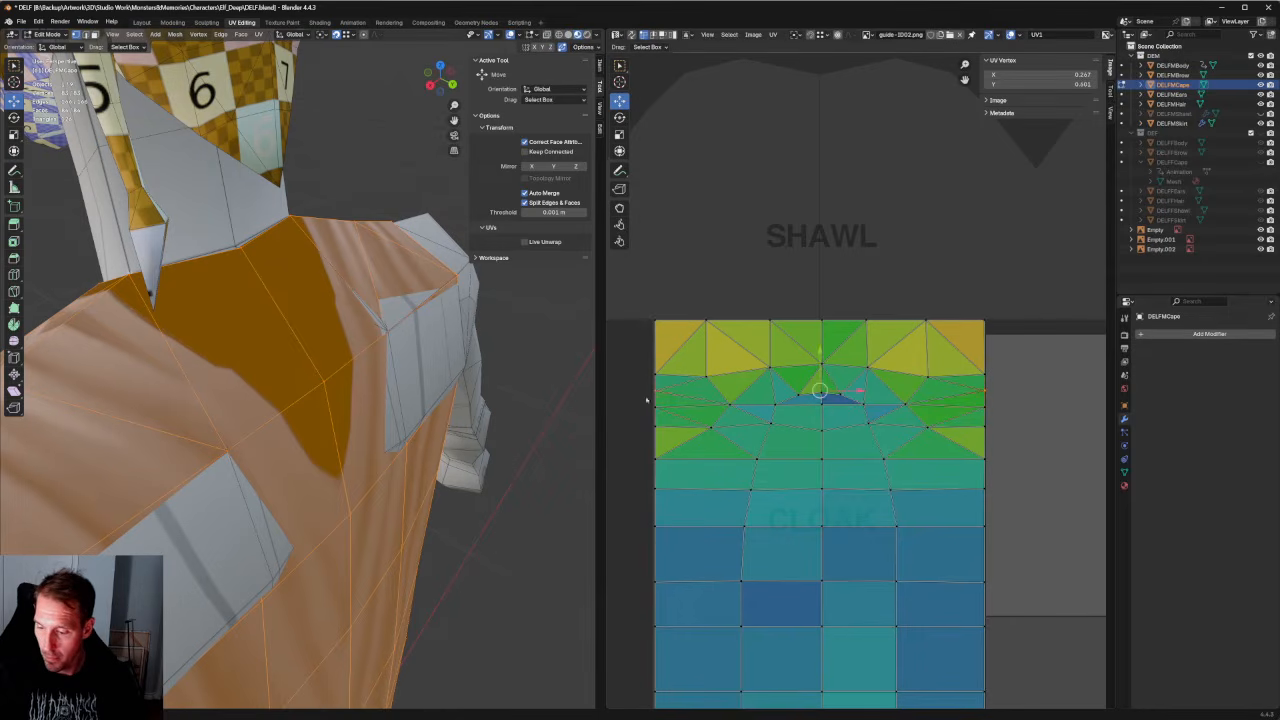
key(shift+w)
click(819, 390)
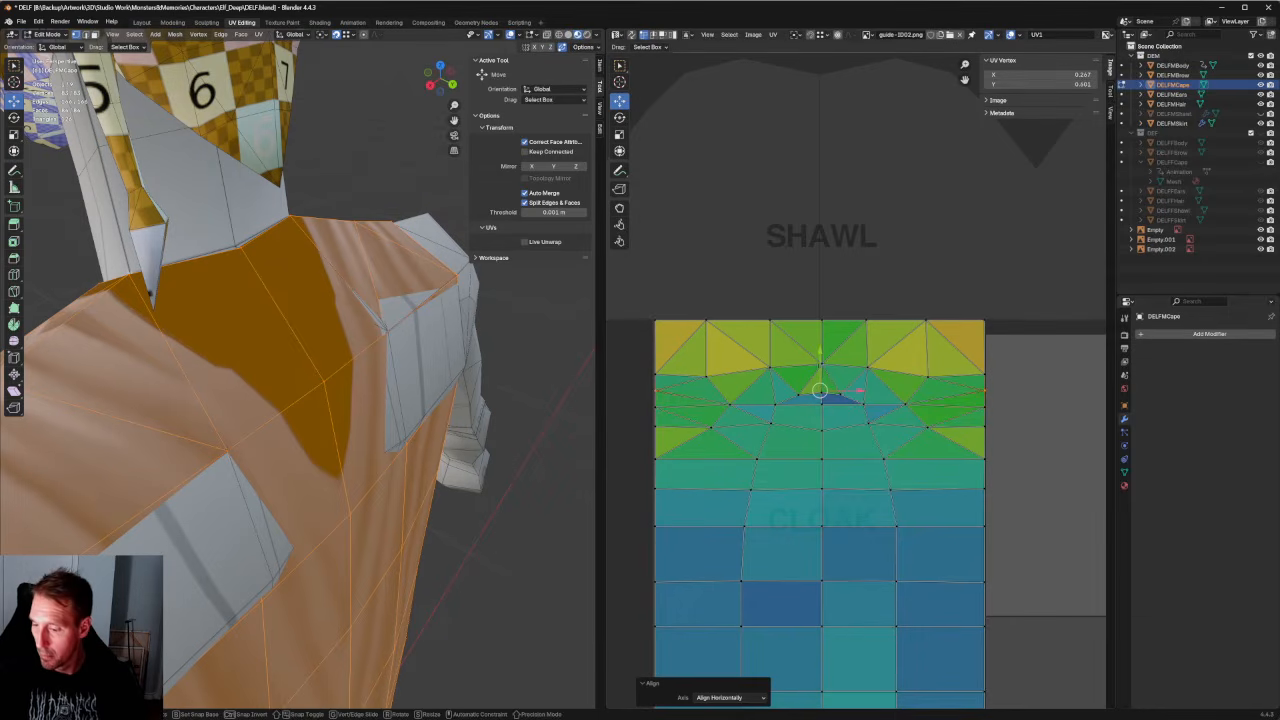
drag(819, 390, 821, 368)
Try to connect the second row's outer vertices on both sides, and examine the cape's texture from the back round to the front.
drag(1016, 362, 948, 389)
shift+drag(684, 354, 622, 387)
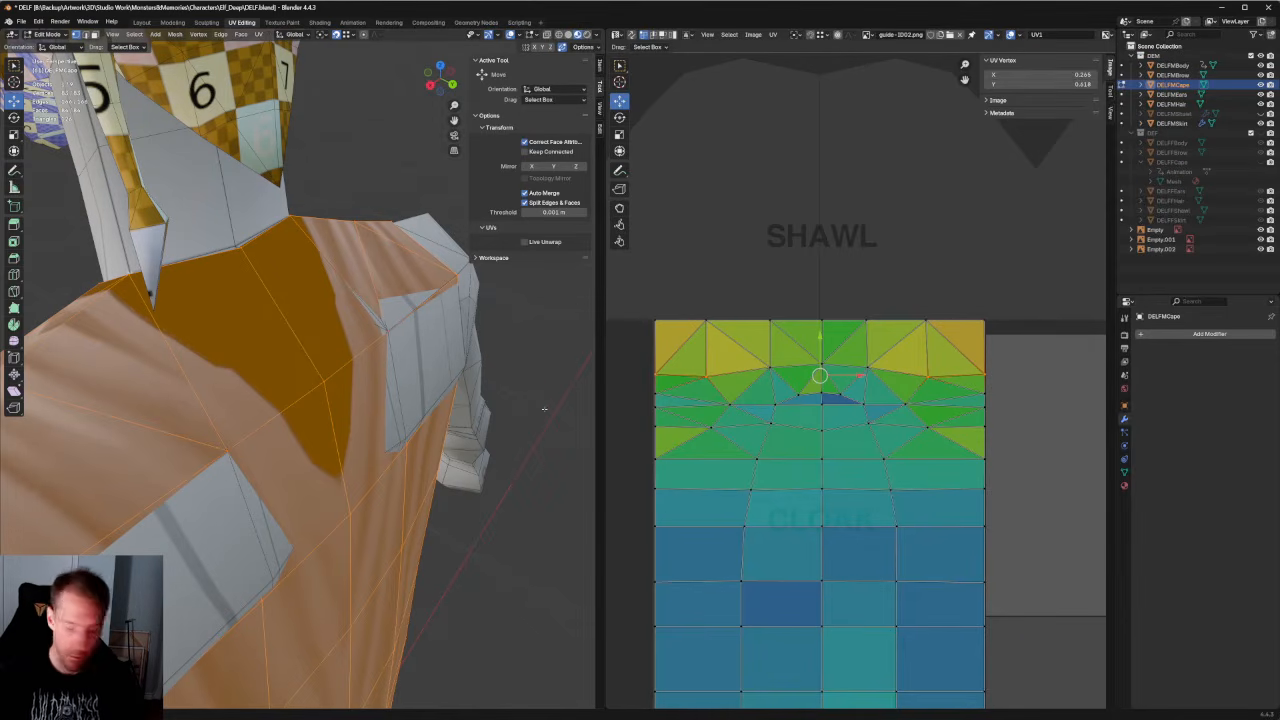
key(j)
scroll(470, 400, down, 5)
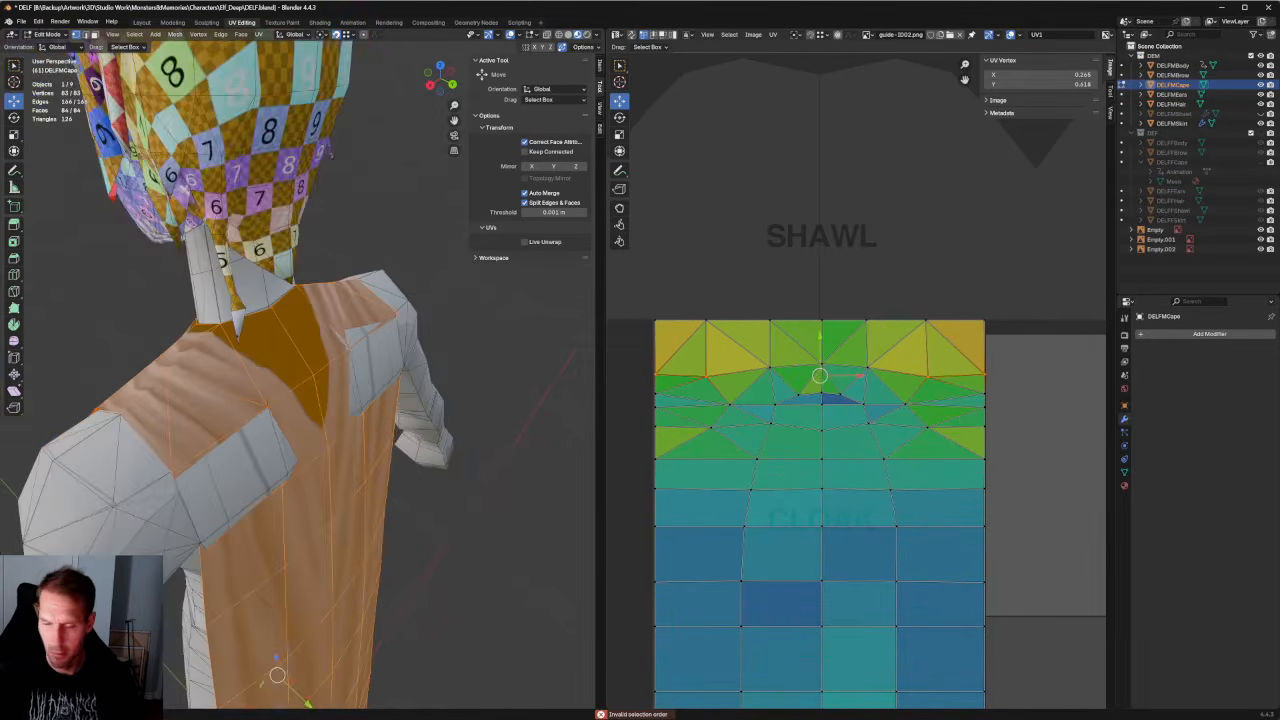
middle_drag(400, 400, 530, 396)
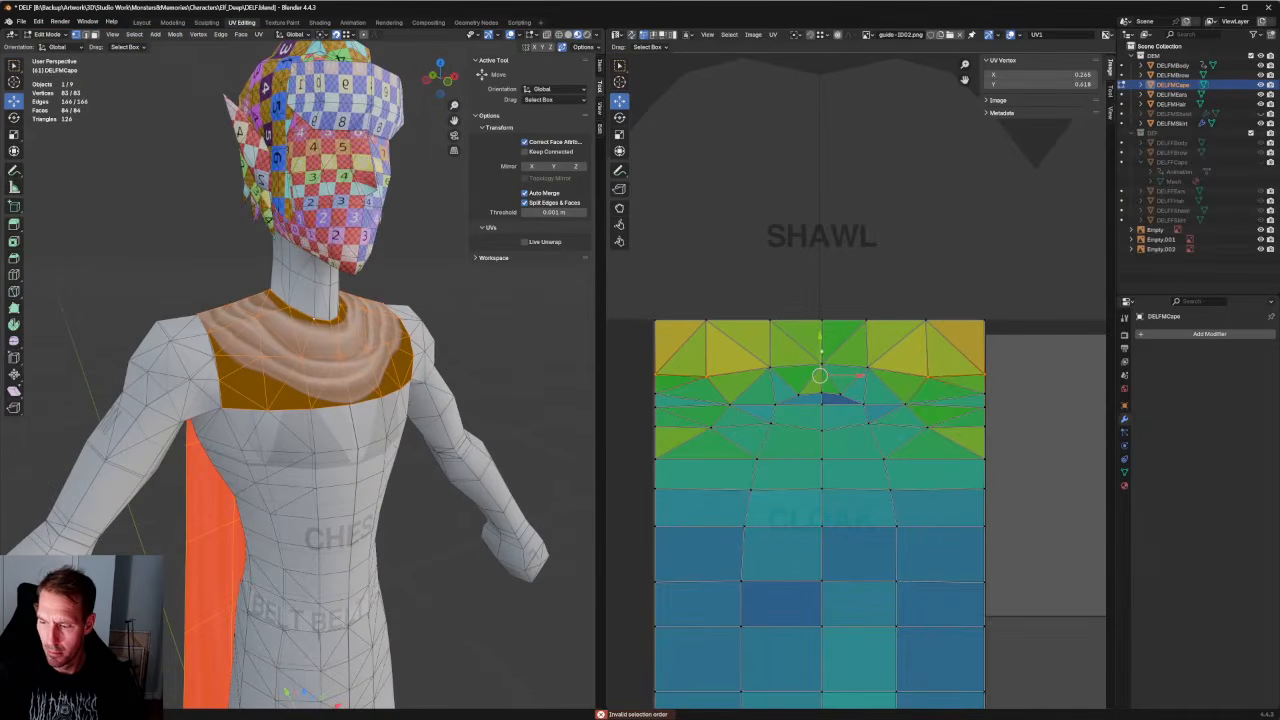
Move the second row of the cape's UV vertices up by about 0.0055.
key(g)
click(397, 379)
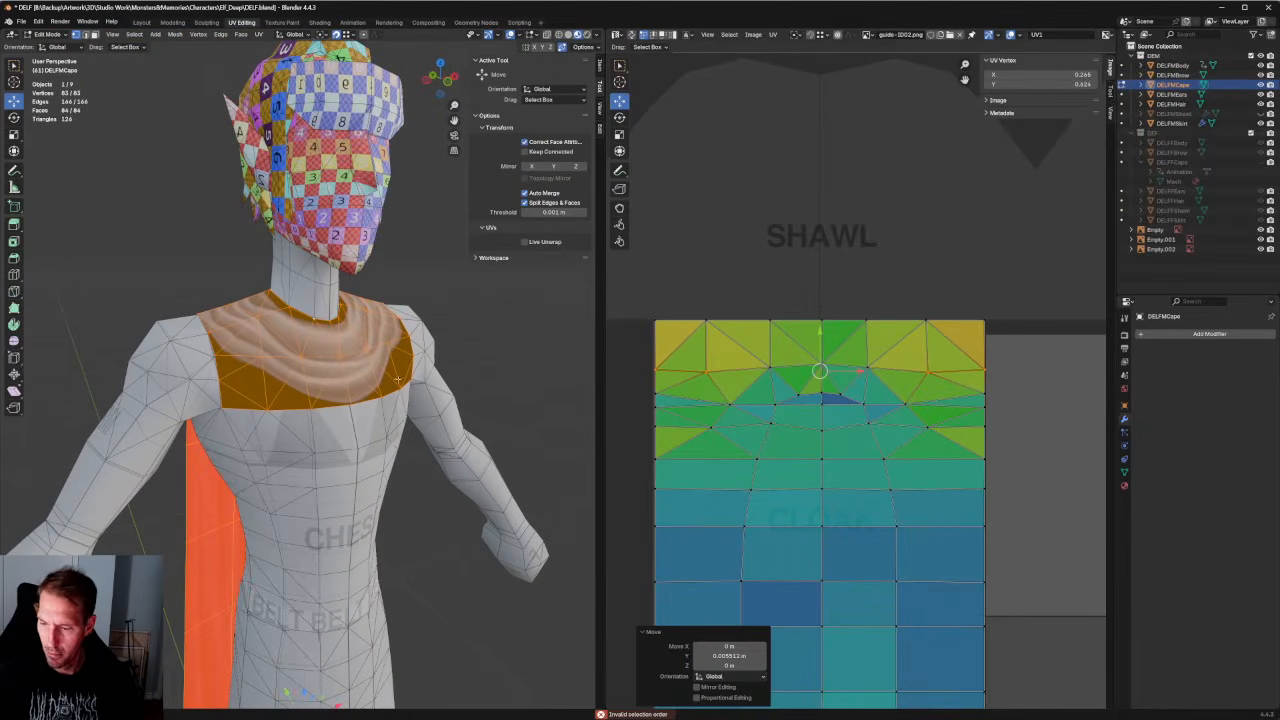
middle_drag(397, 379, 413, 356)
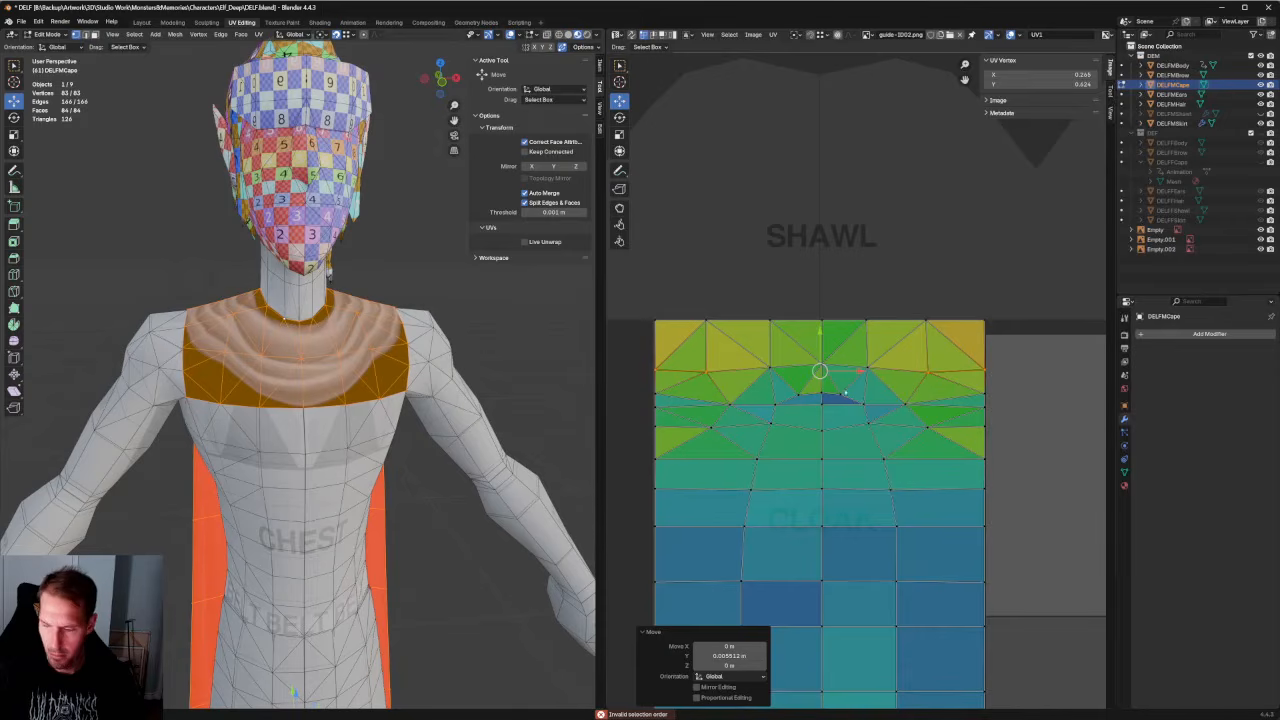
Nudge the inner vertices and then the two outer edge vertices of the second cape UV row slightly down.
click(925, 372)
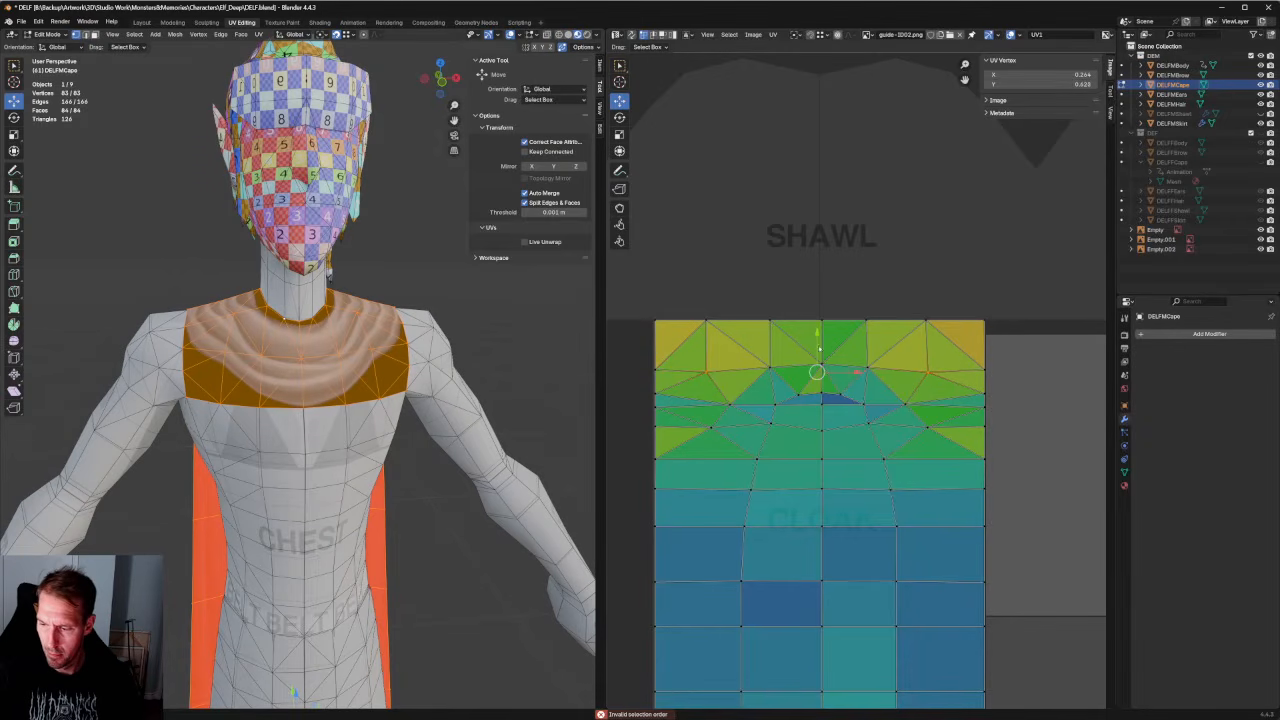
key(g)
key(Escape)
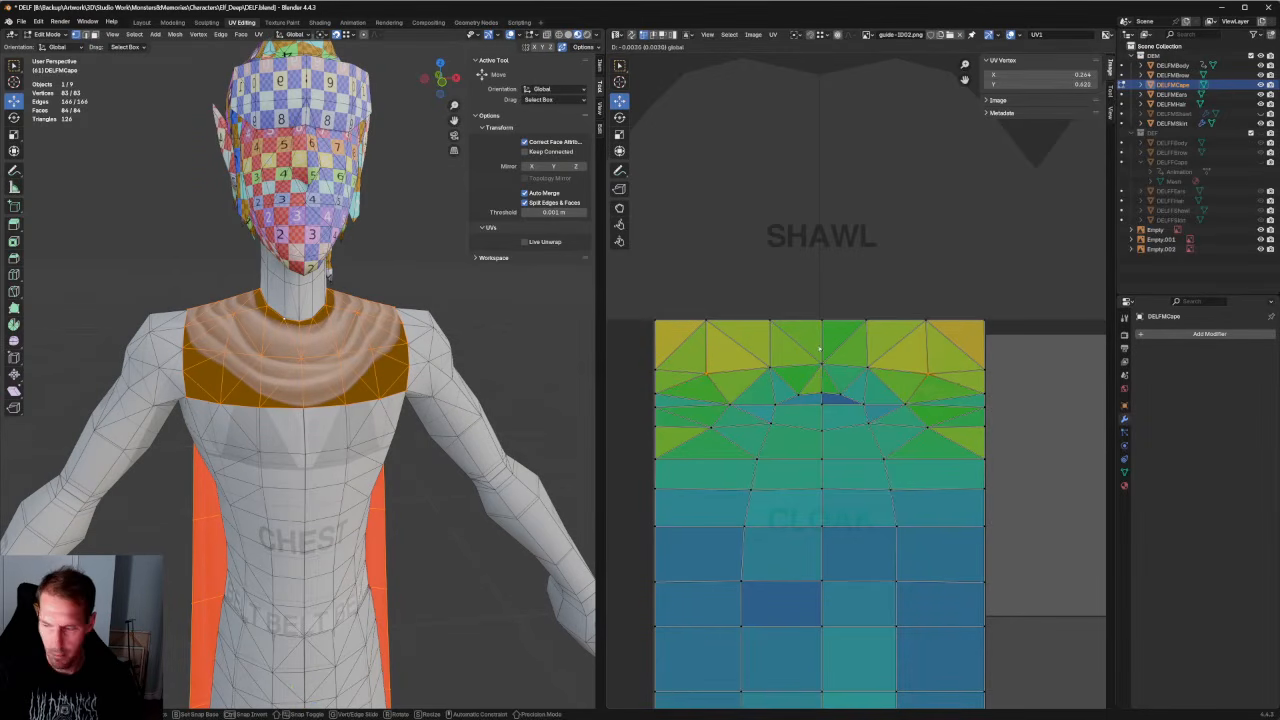
click(963, 343)
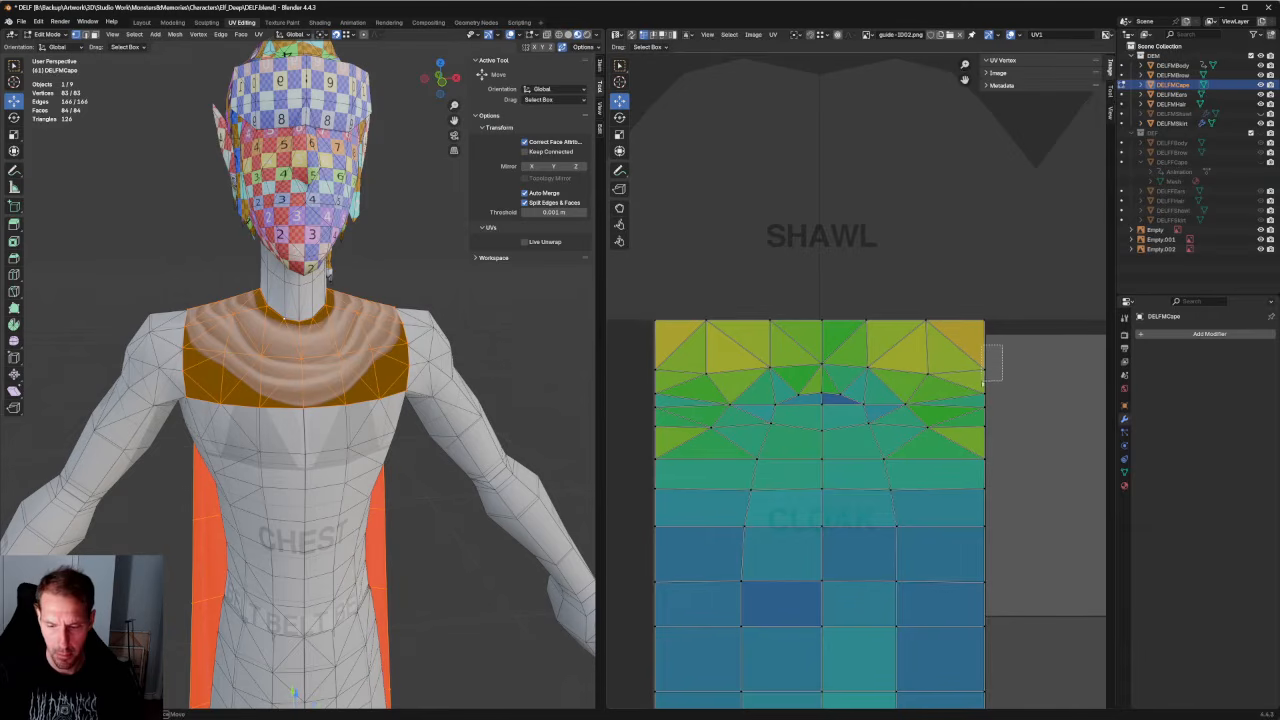
click(984, 370)
shift+click(656, 370)
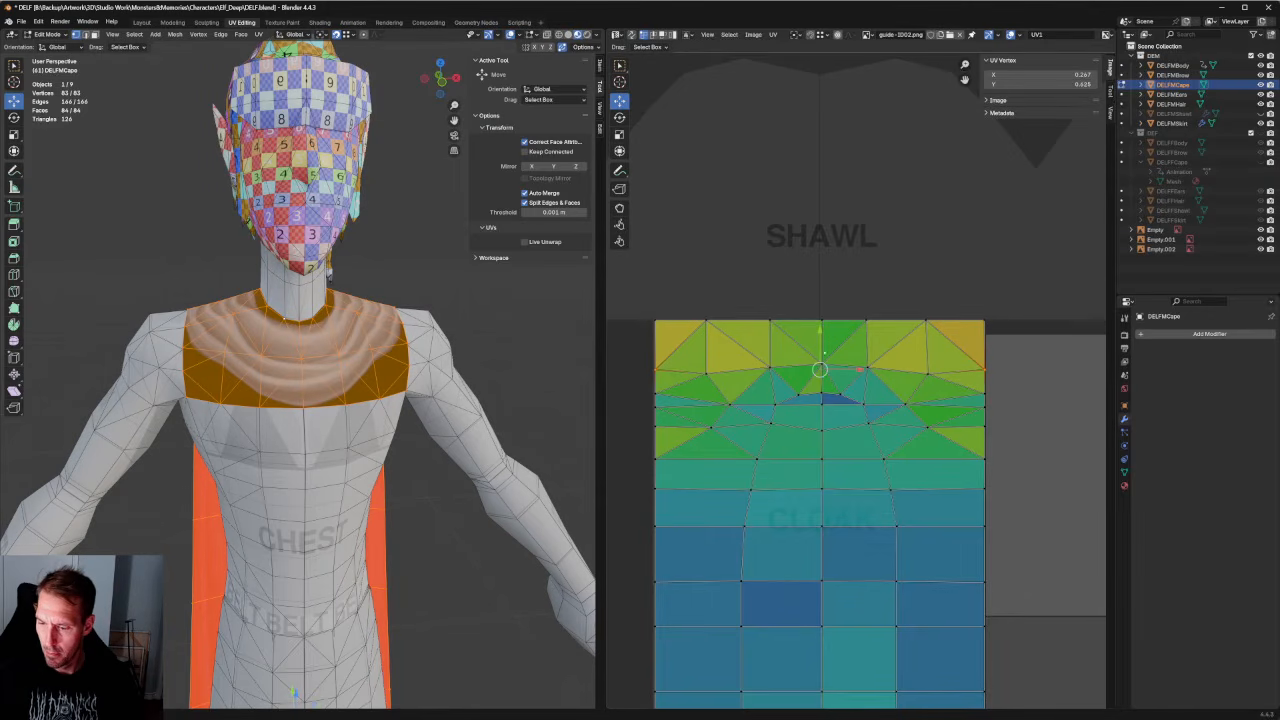
drag(819, 341, 825, 348)
click(954, 367)
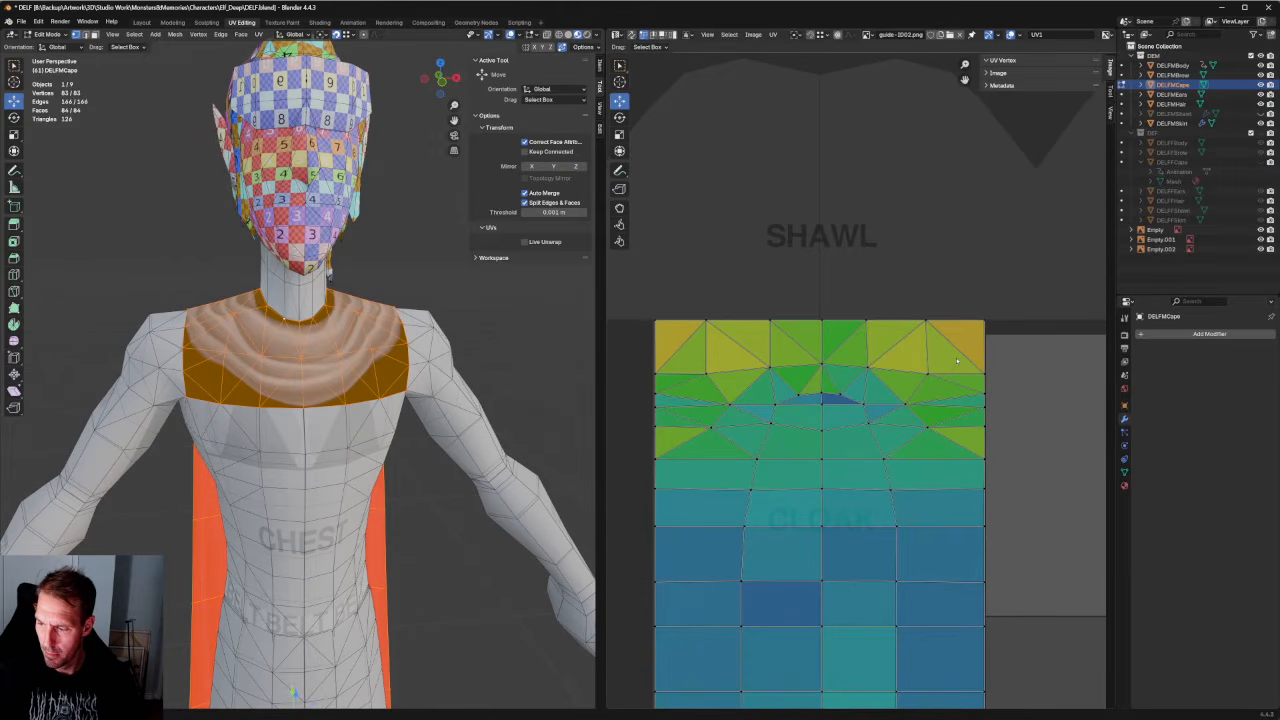
Move the UV row bordering the lowest triangulated band of the cape slightly down.
drag(935, 418, 696, 452)
drag(1030, 422, 640, 460)
drag(819, 427, 819, 430)
Raise the UV row below the triangulated band slightly, then shift it up together with the row above it.
drag(1010, 442, 691, 474)
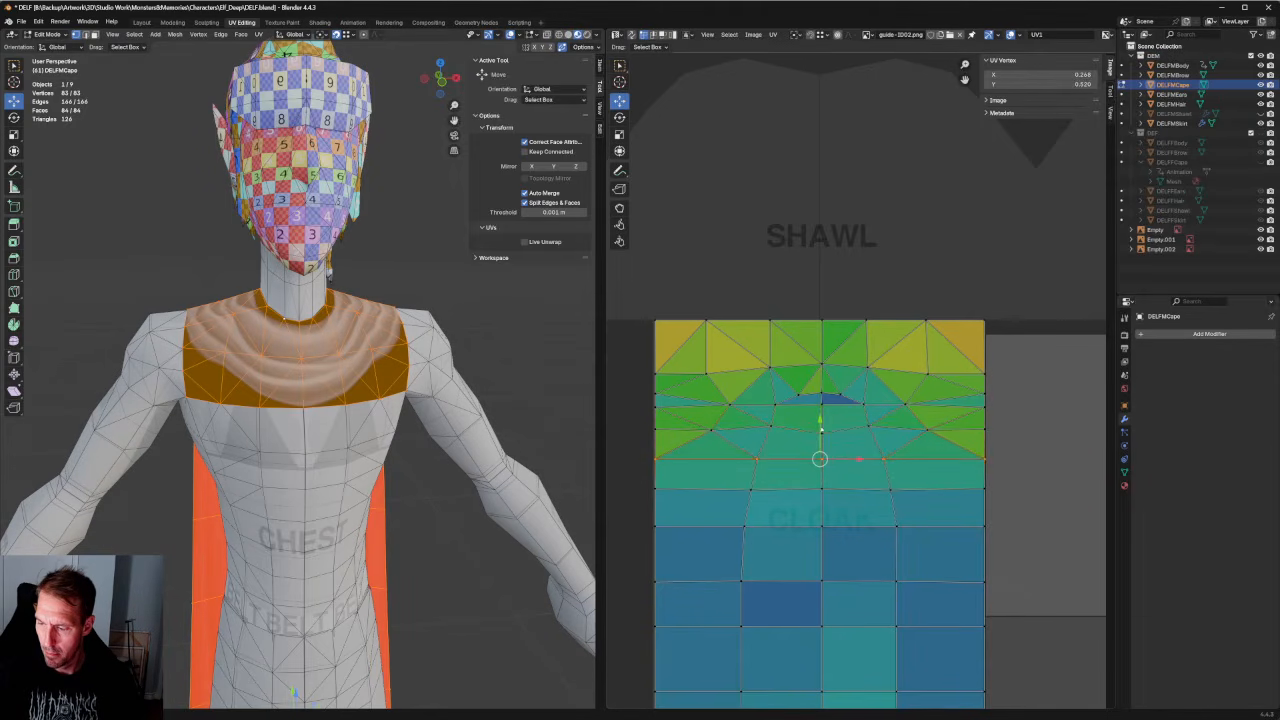
key(g)
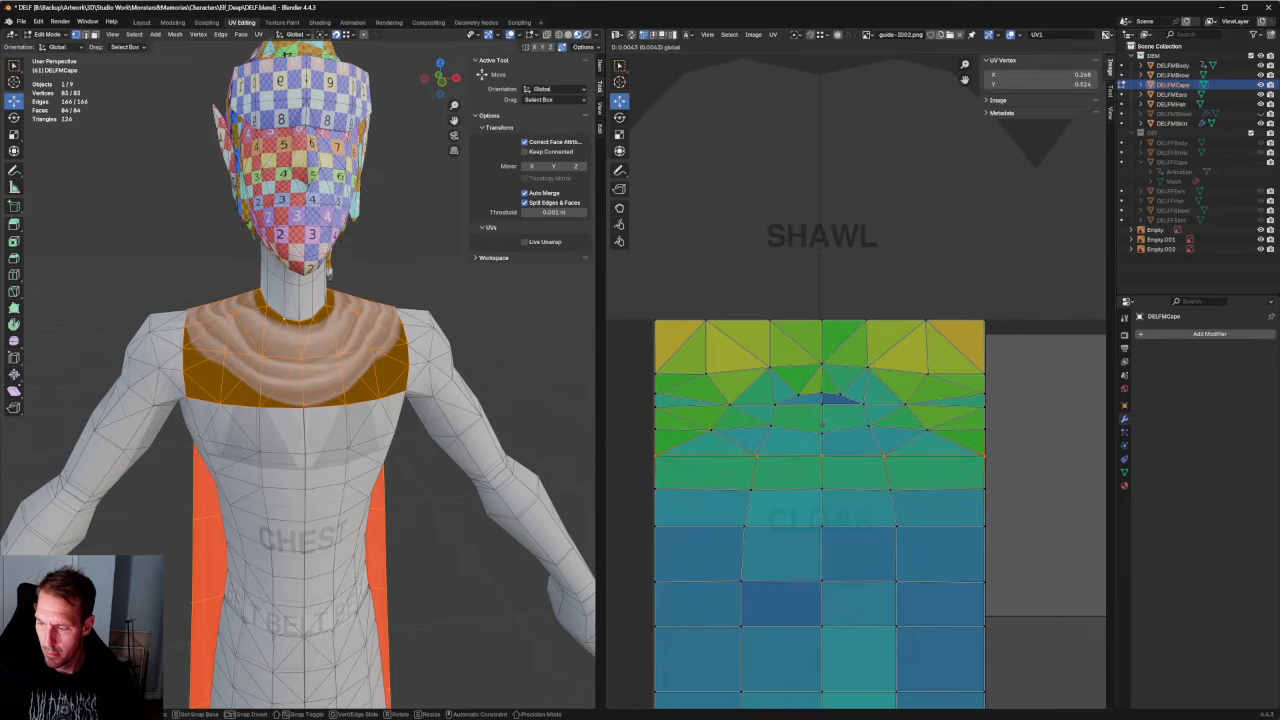
drag(822, 425, 822, 425)
drag(1024, 416, 580, 472)
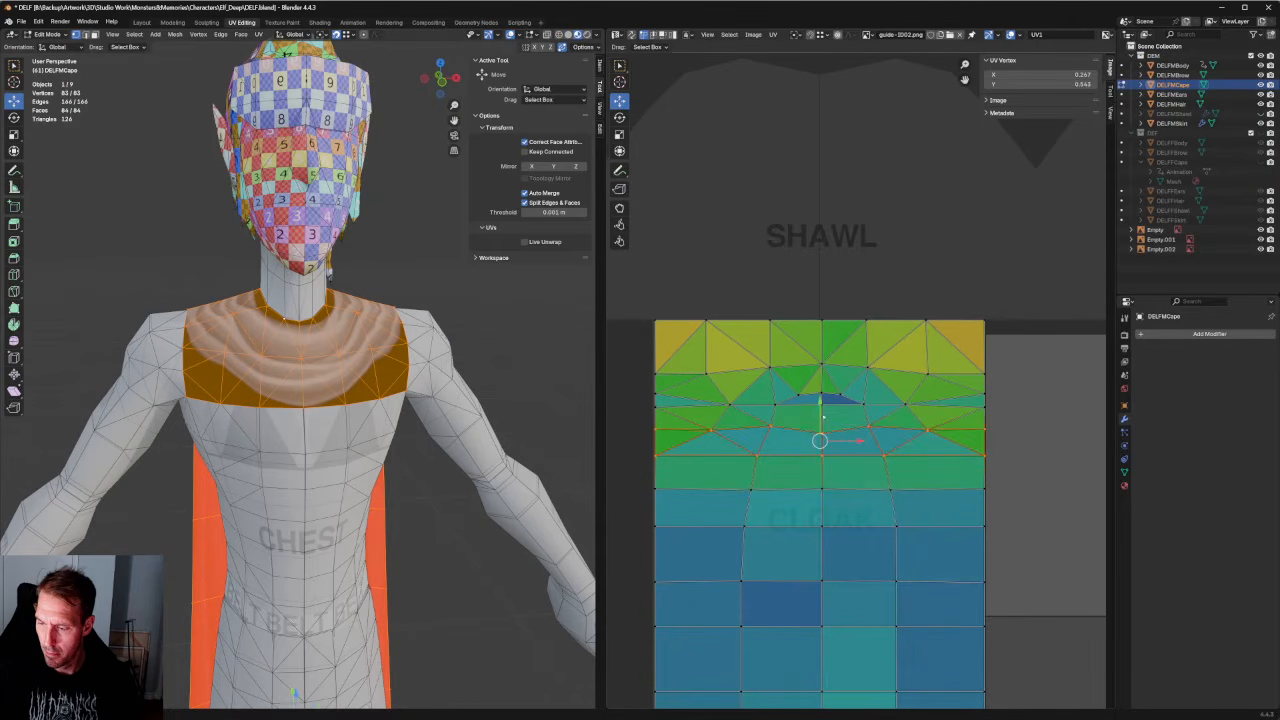
drag(824, 417, 824, 414)
click(1020, 464)
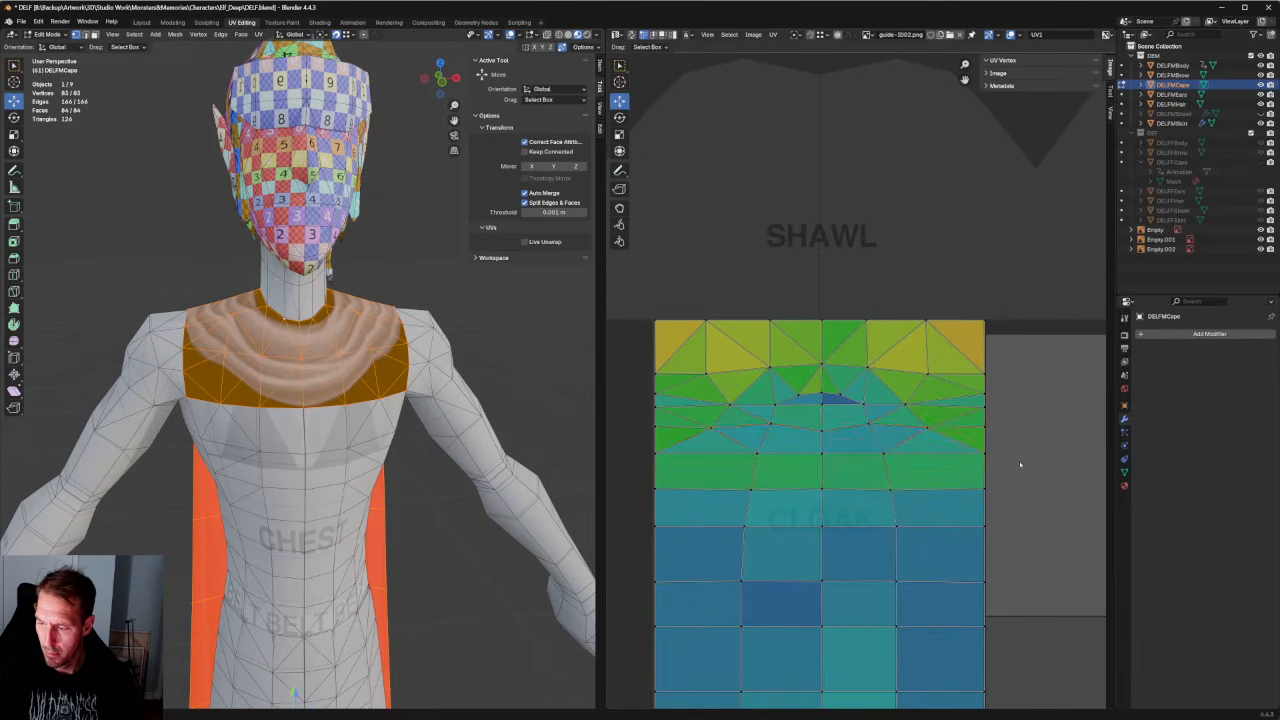
Raise the next two cape UV rows along Y, moving the upper one by about 0.0077.
drag(1016, 476, 600, 514)
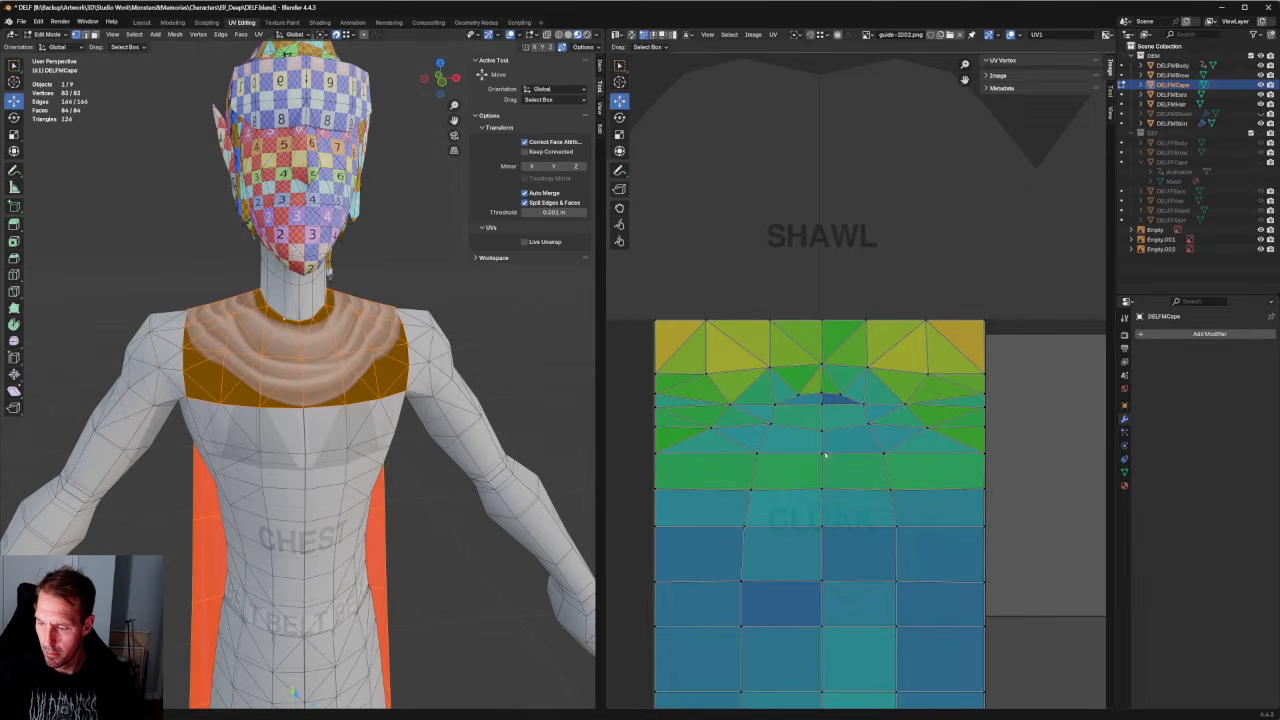
drag(819, 458, 819, 452)
scroll(867, 457, down, 2)
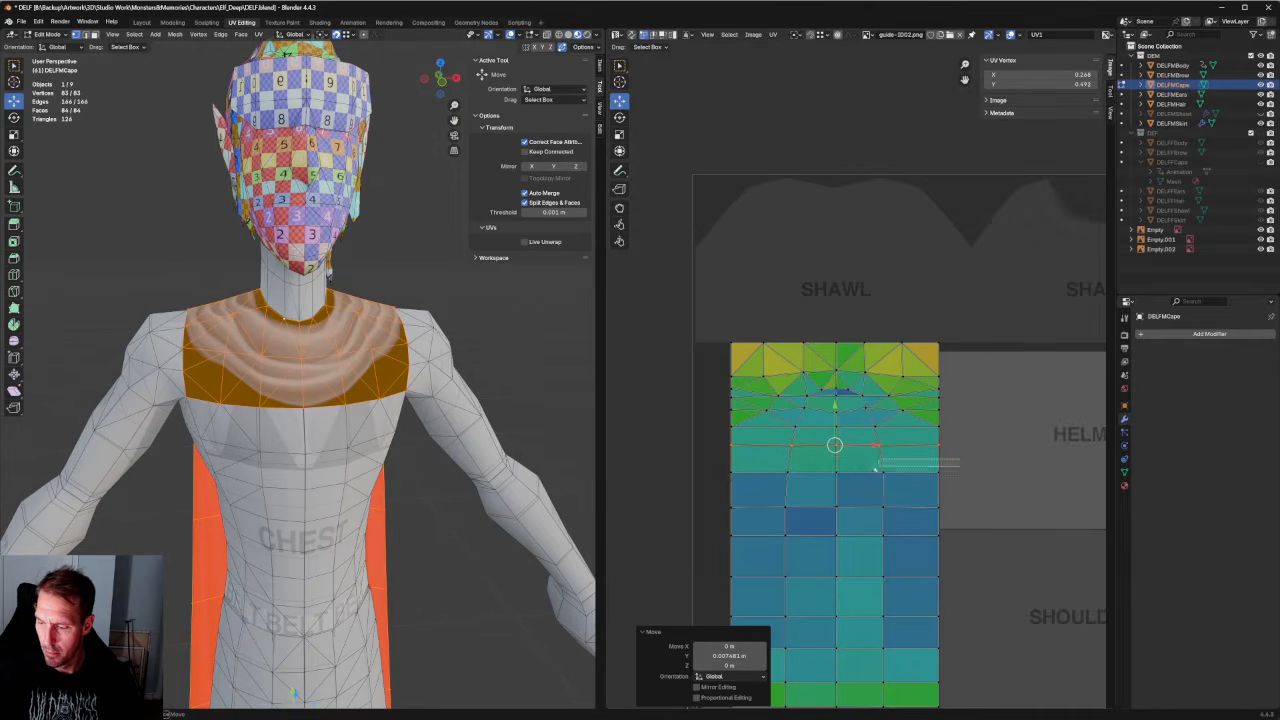
key(g)
key(y)
key(Return)
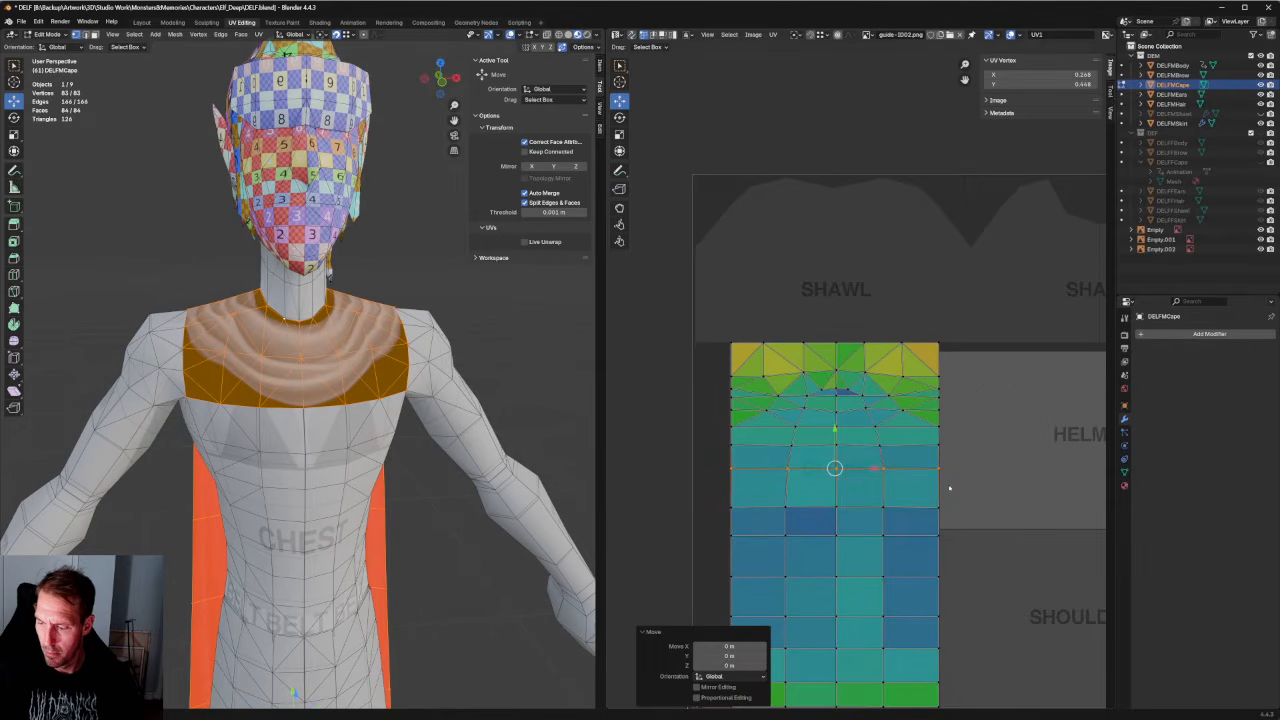
Move the following cape UV row down by 0.0025 along Y and clear the selection.
drag(949, 479, 656, 536)
key(g)
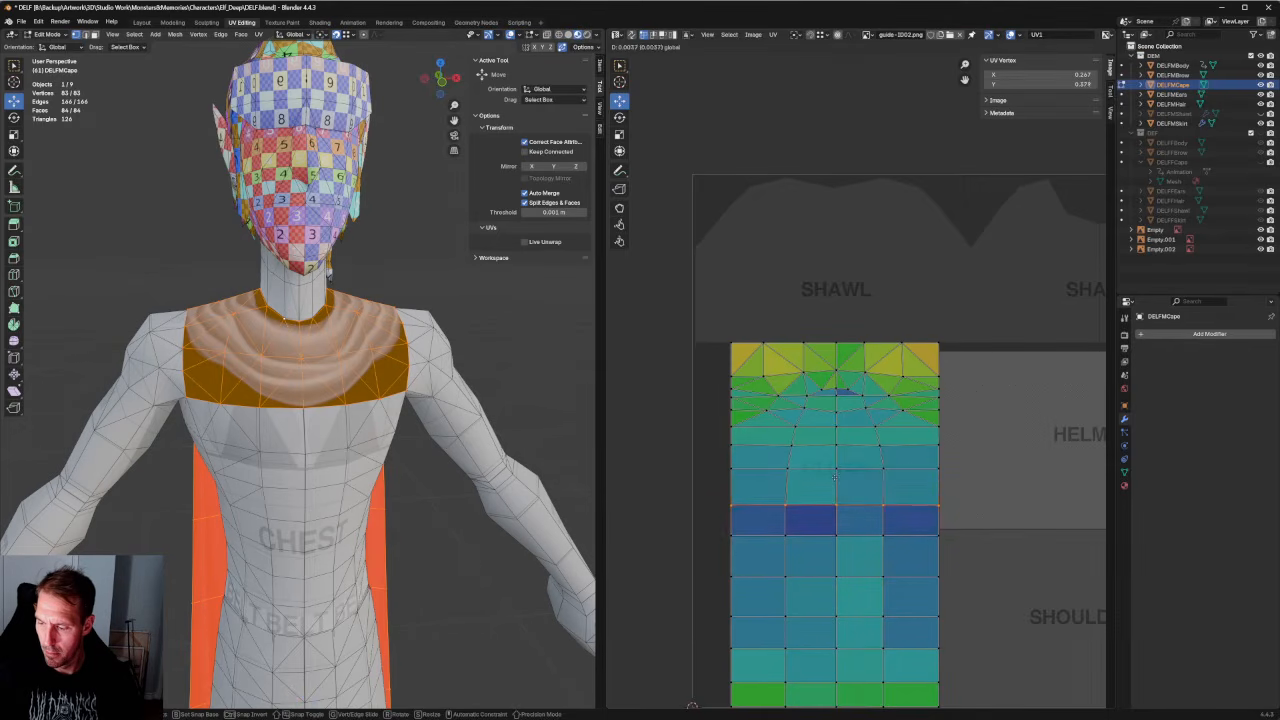
drag(835, 482, 835, 482)
middle_drag(980, 551, 956, 451)
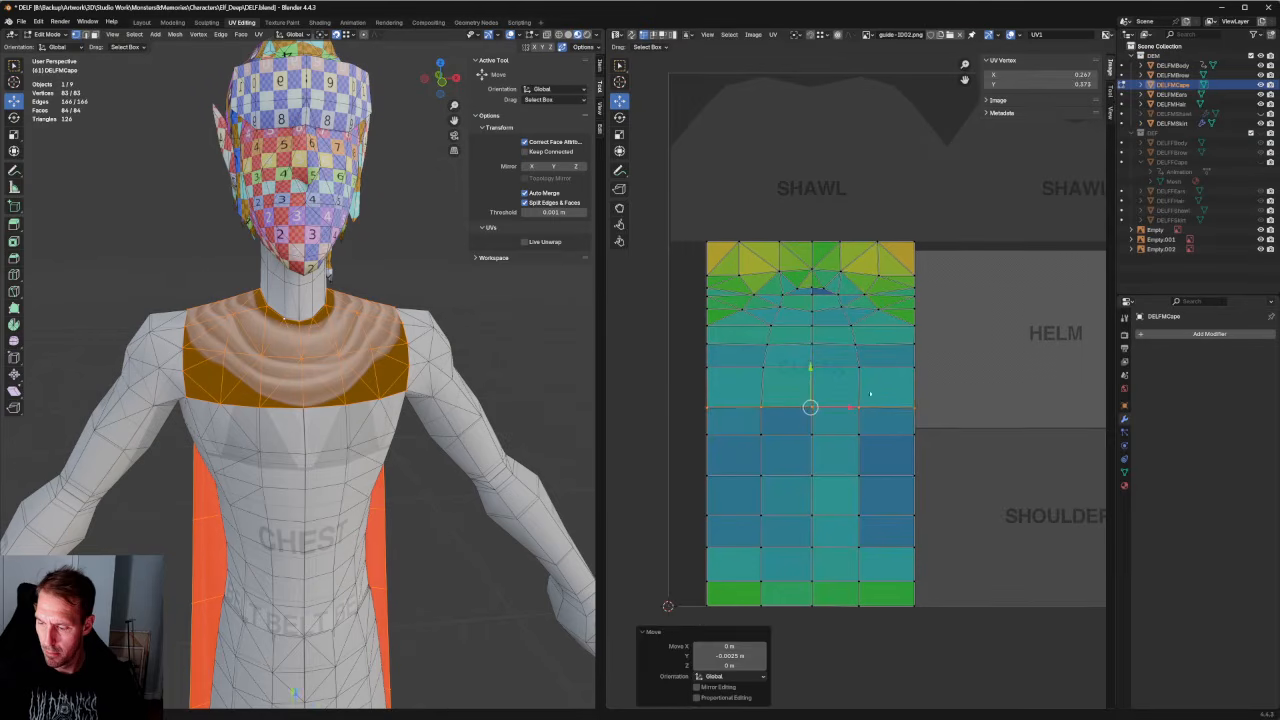
click(956, 451)
Align the top row of the cape's UVs with the boundary between the shawl and cloak areas of the guide.
scroll(950, 452, down, 4)
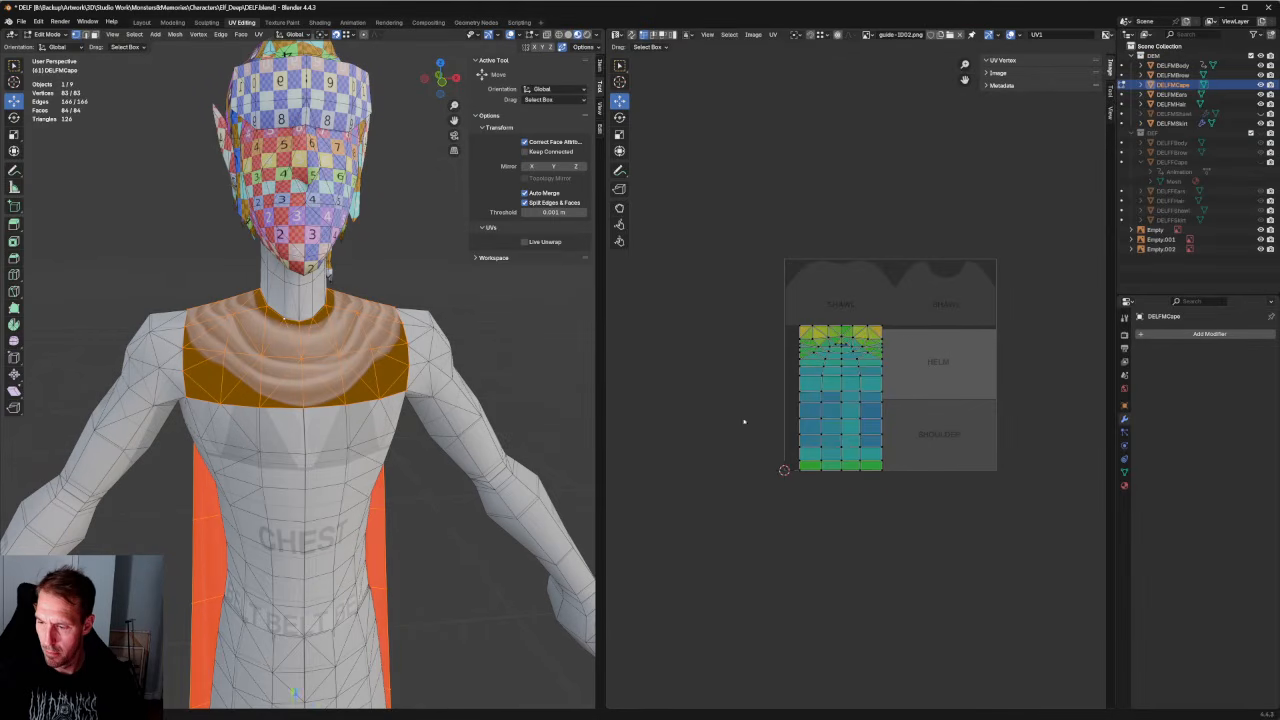
middle_drag(480, 400, 466, 386)
scroll(874, 335, up, 1)
scroll(874, 335, up, 3)
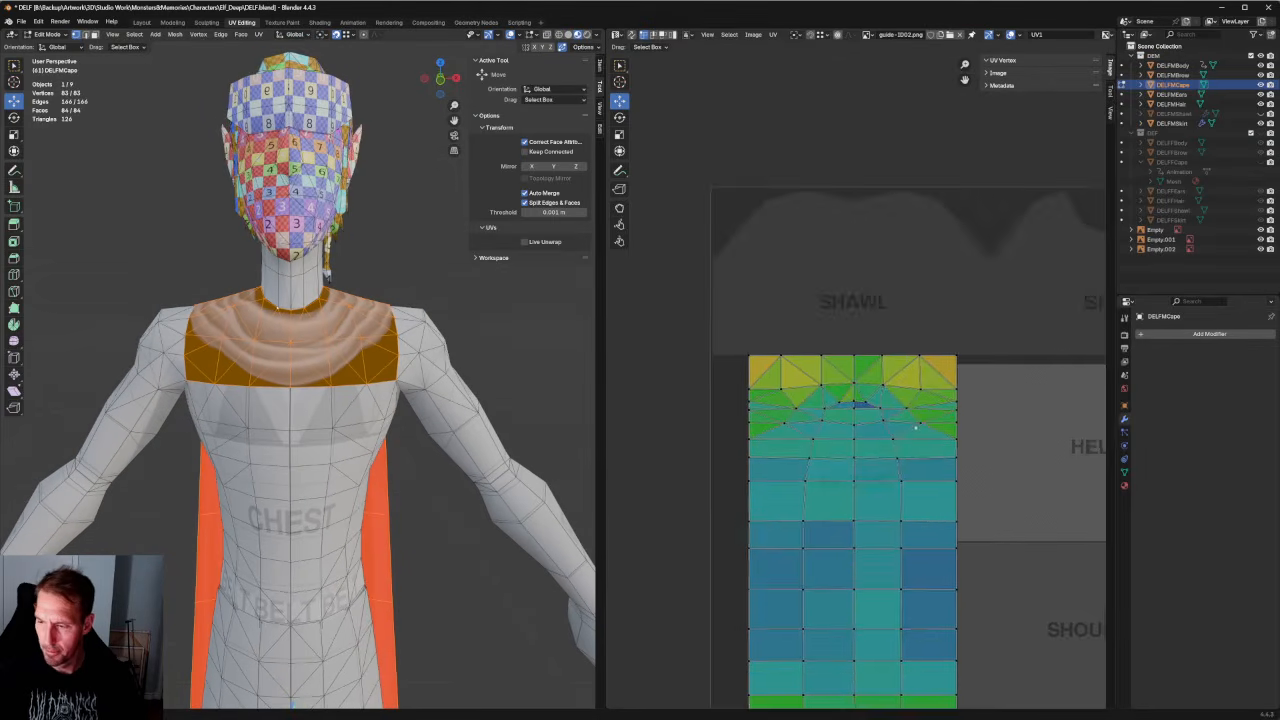
drag(1034, 314, 733, 370)
key(g)
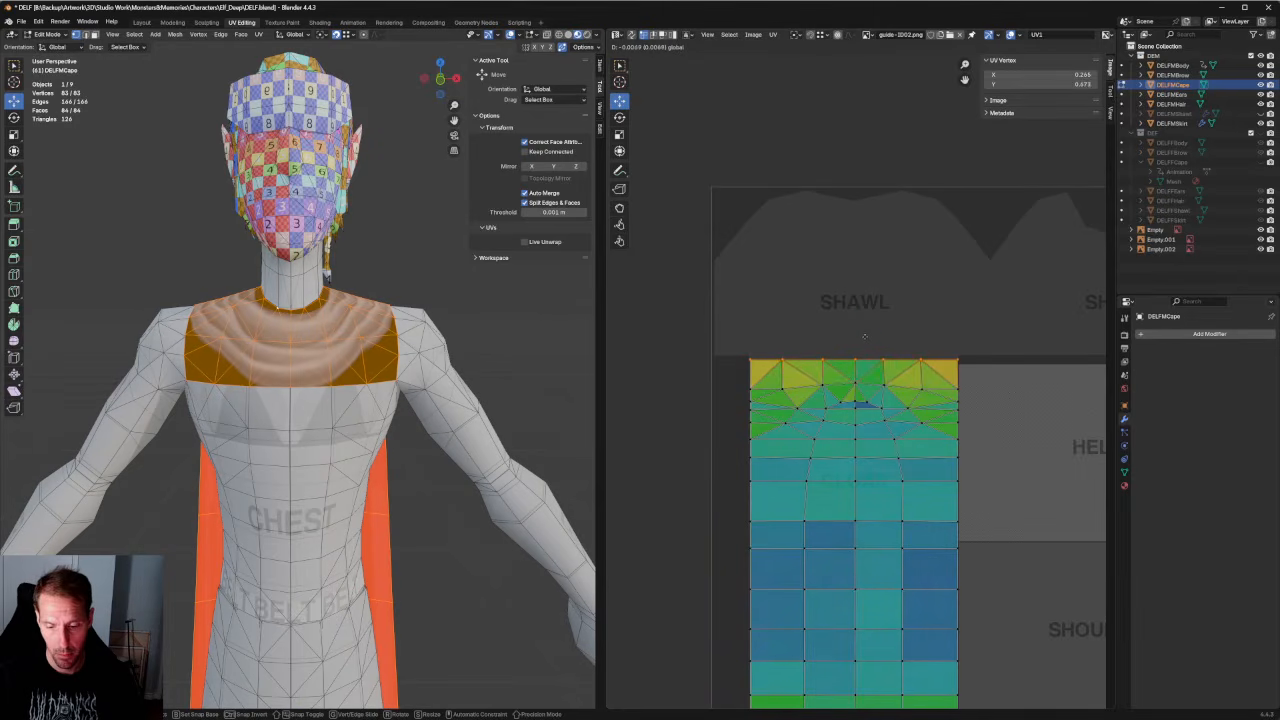
click(866, 333)
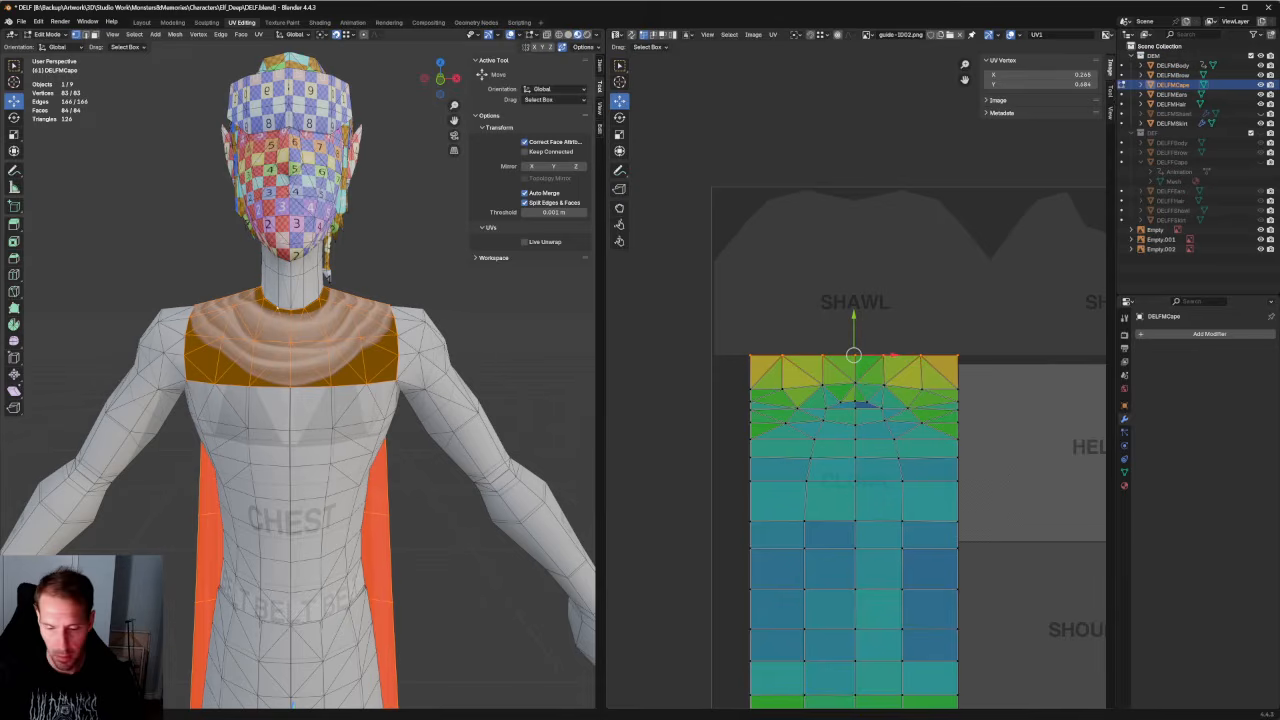
Examine the cape on the character from close up, from behind and from the front.
scroll(306, 361, up, 8)
scroll(306, 361, down, 6)
middle_drag(306, 361, 248, 378)
click(448, 288)
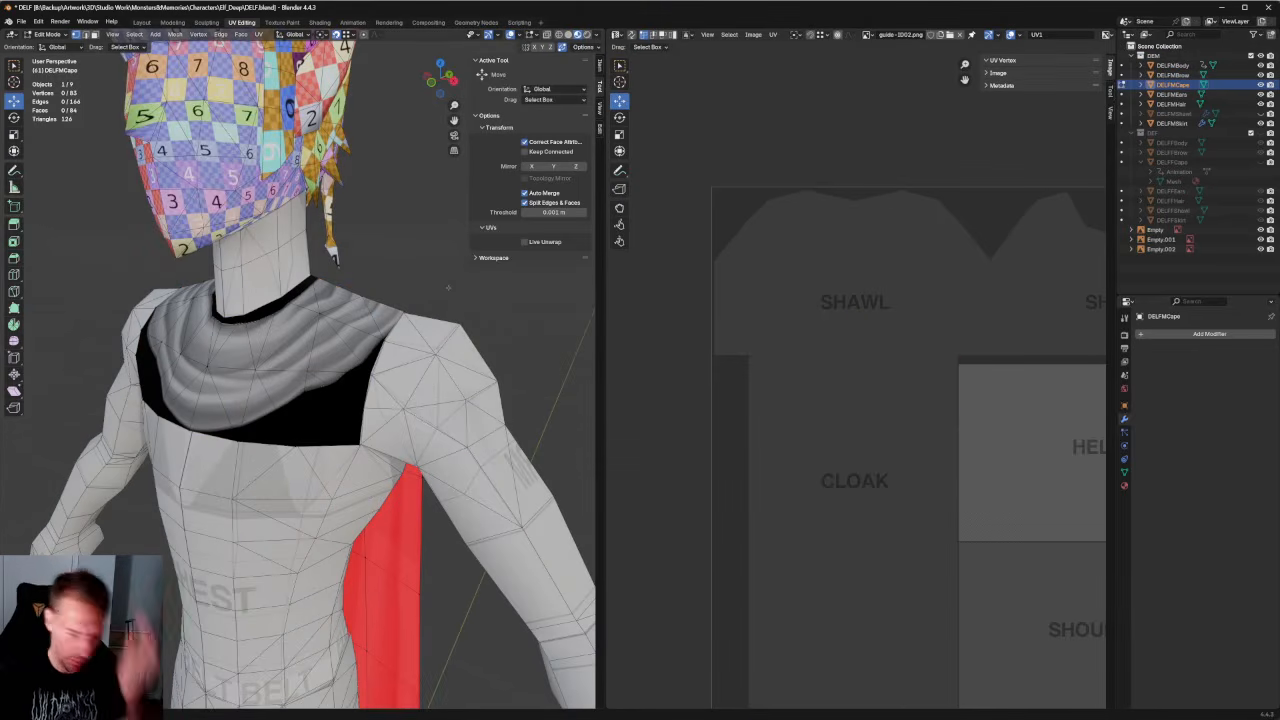
scroll(410, 325, down, 6)
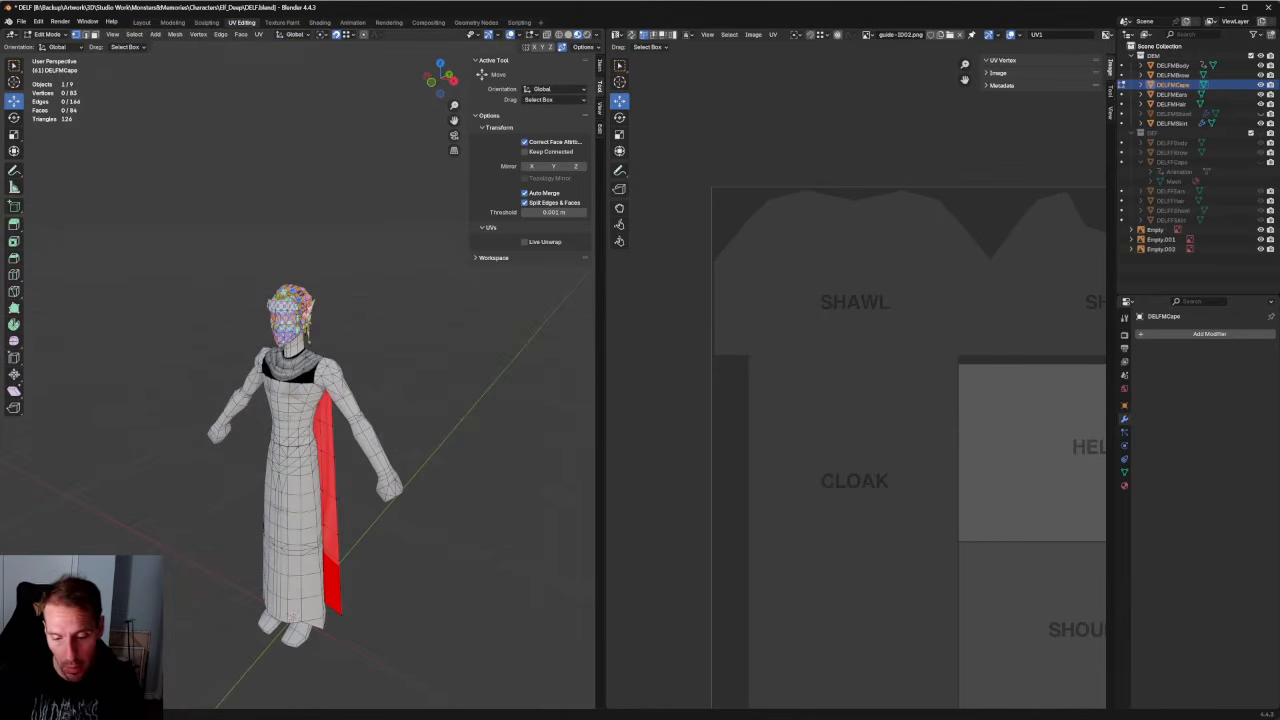
middle_drag(410, 330, 190, 412)
key(KP_1)
scroll(402, 346, up, 8)
scroll(446, 370, down, 6)
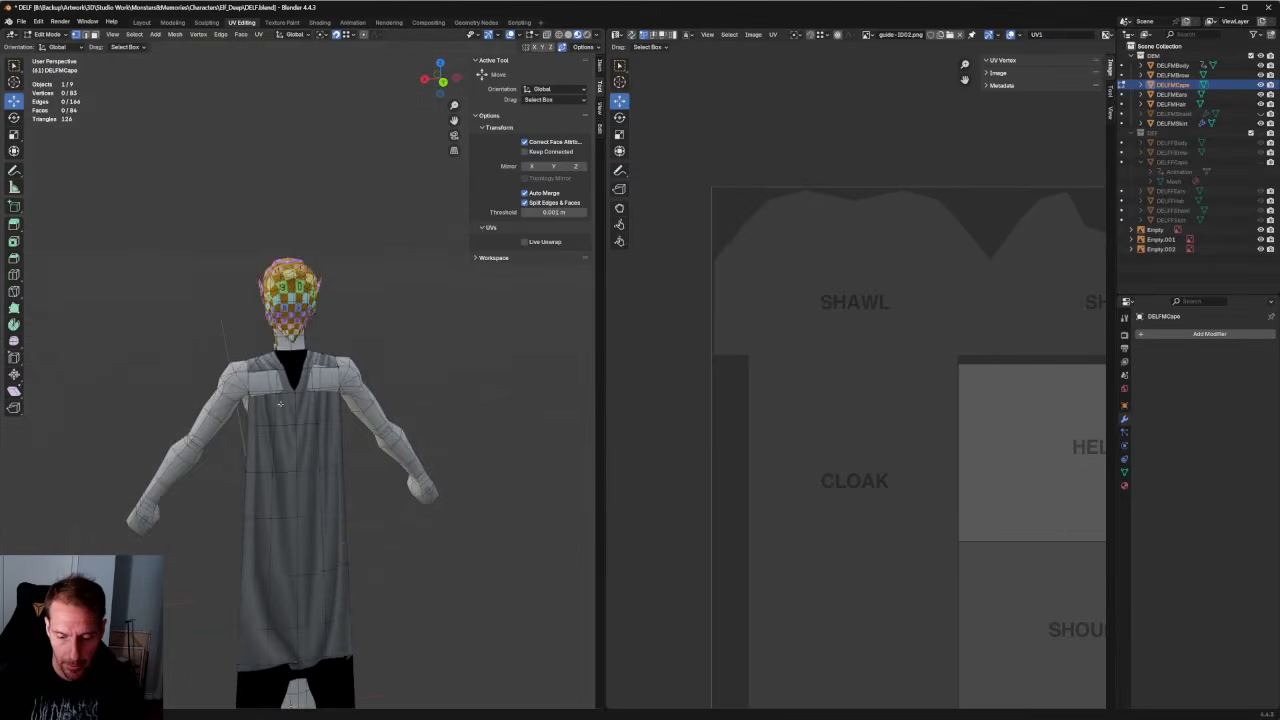
middle_drag(400, 370, 446, 370)
key(KP_1)
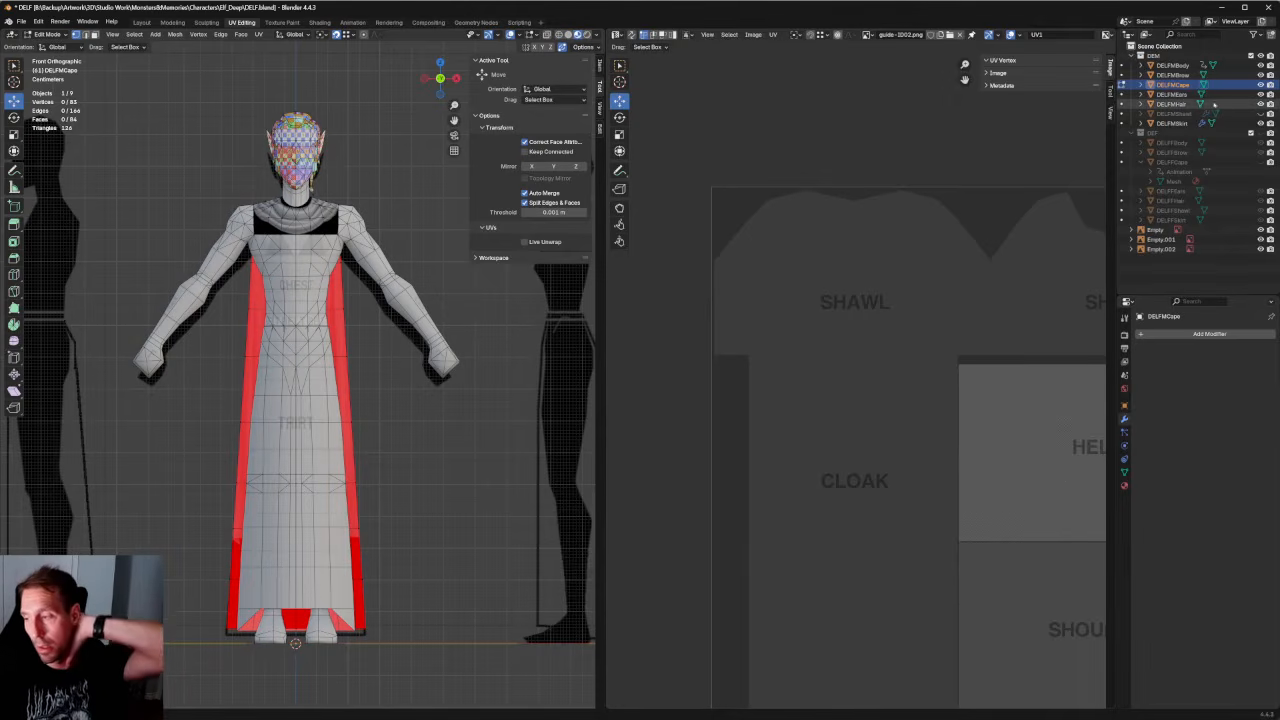
Unhide the DELFMShawl object and switch mesh editing from the cape to it.
click(1260, 113)
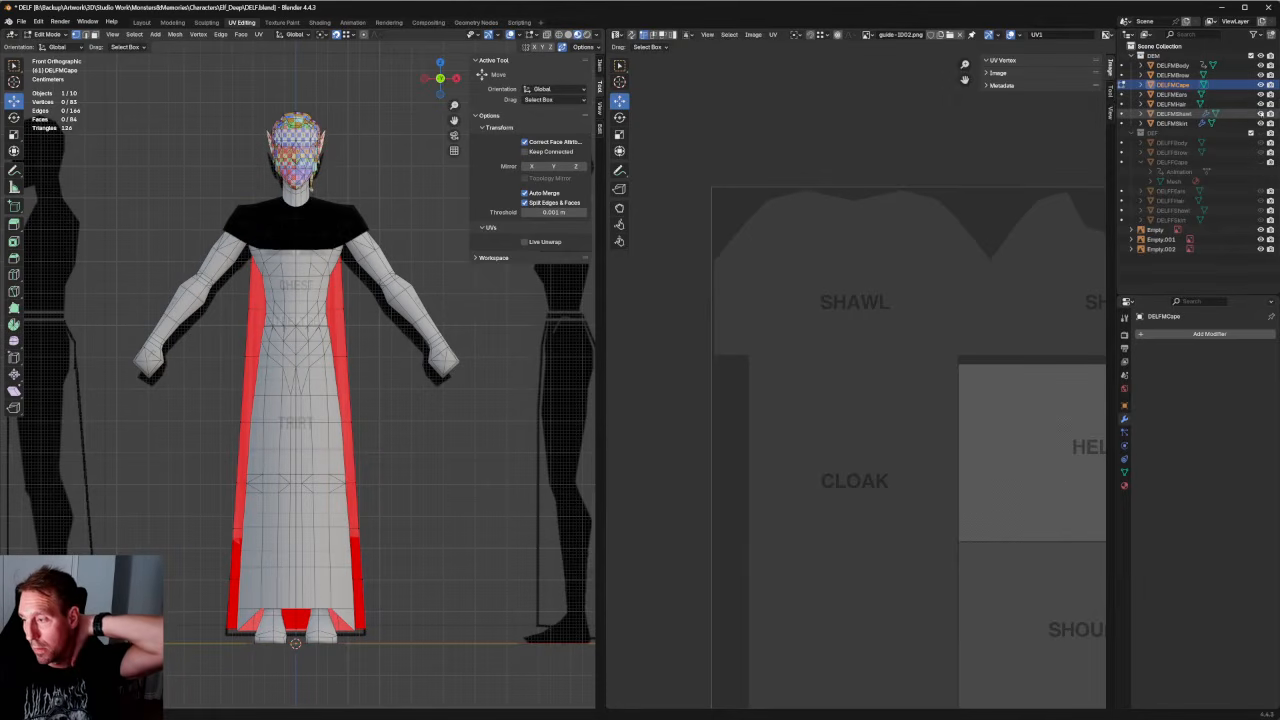
click(1172, 113)
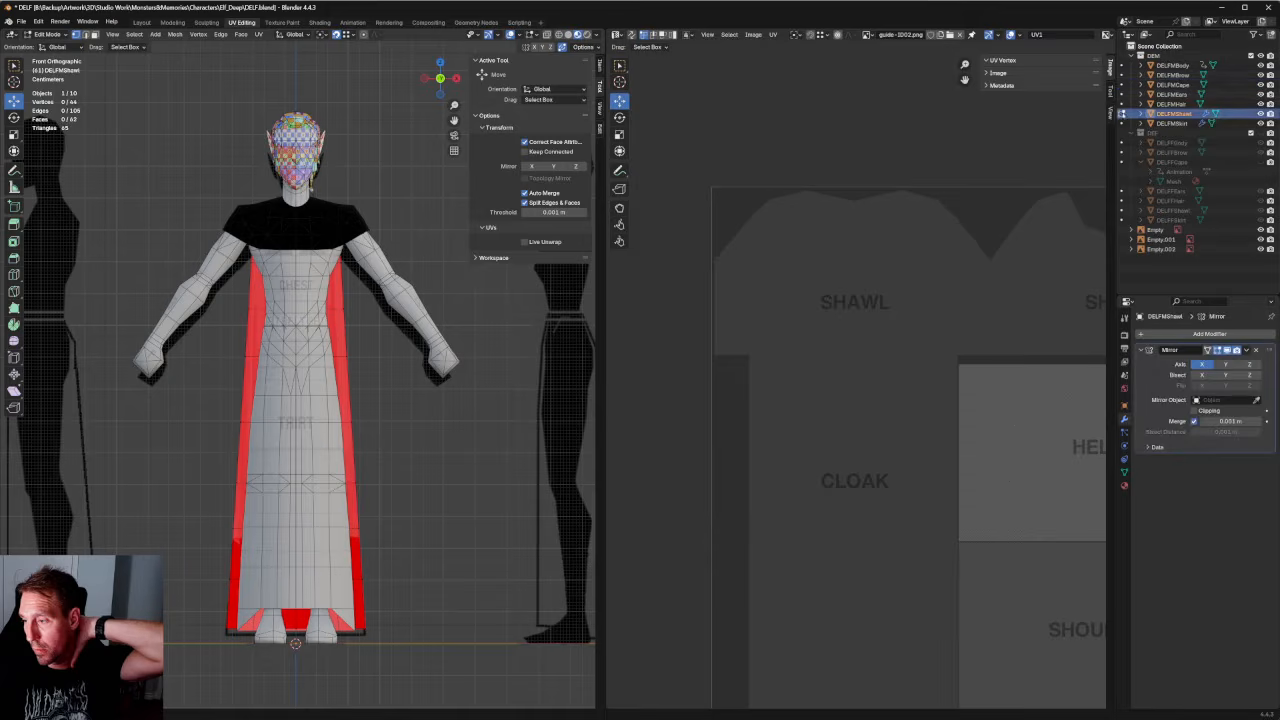
scroll(363, 280, up, 4)
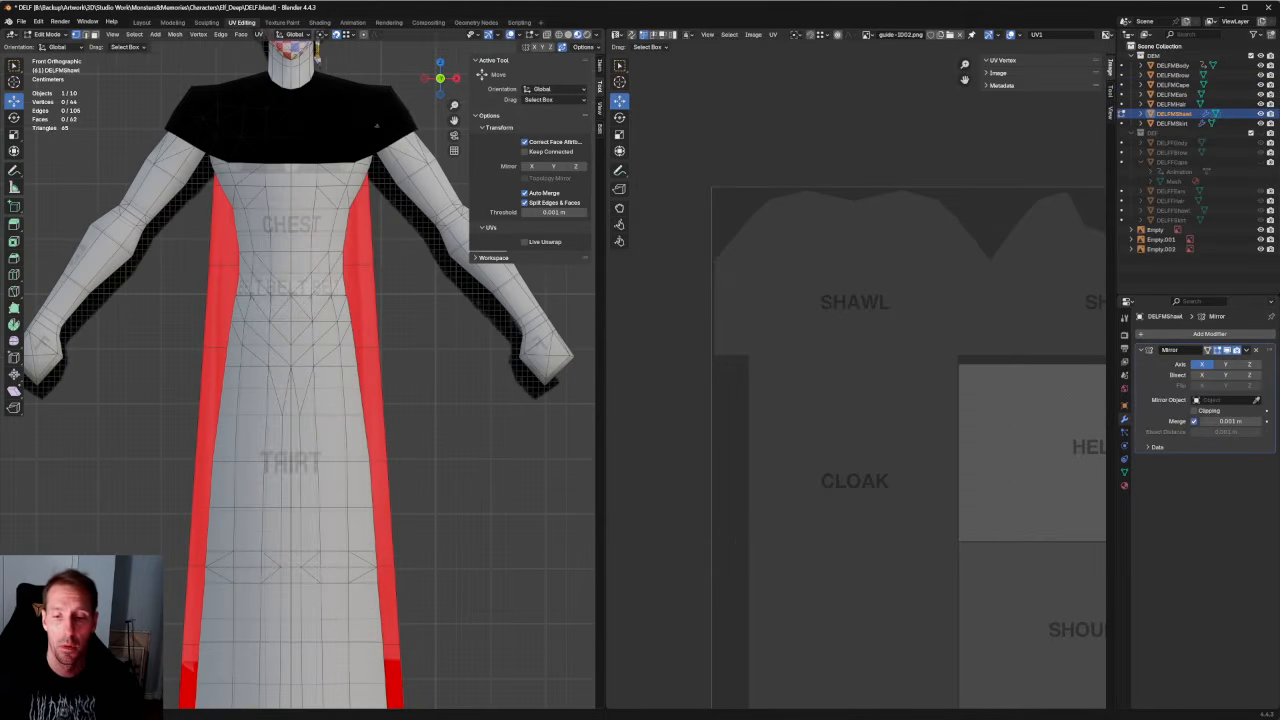
scroll(363, 280, down, 2)
key(KP_7)
key(KP_1)
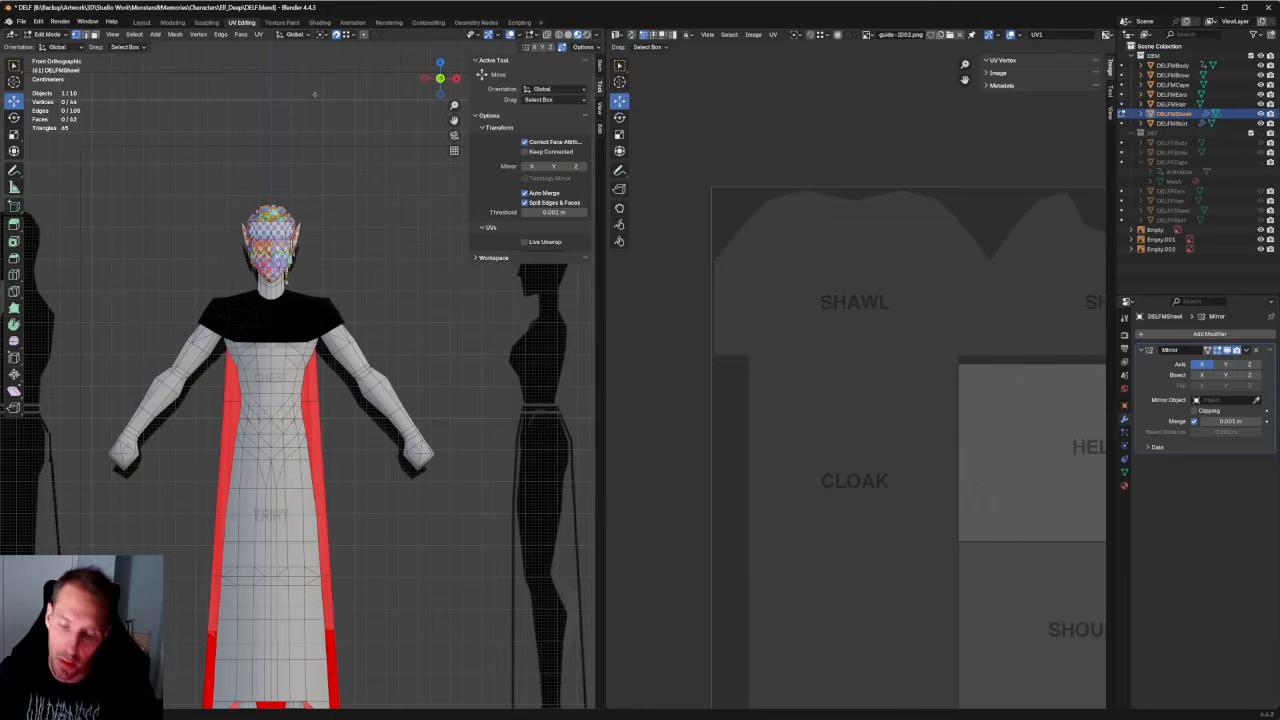
Show the character in solid shading with X-ray enabled to see through the shawl mesh at the shoulder.
scroll(285, 185, up, 6)
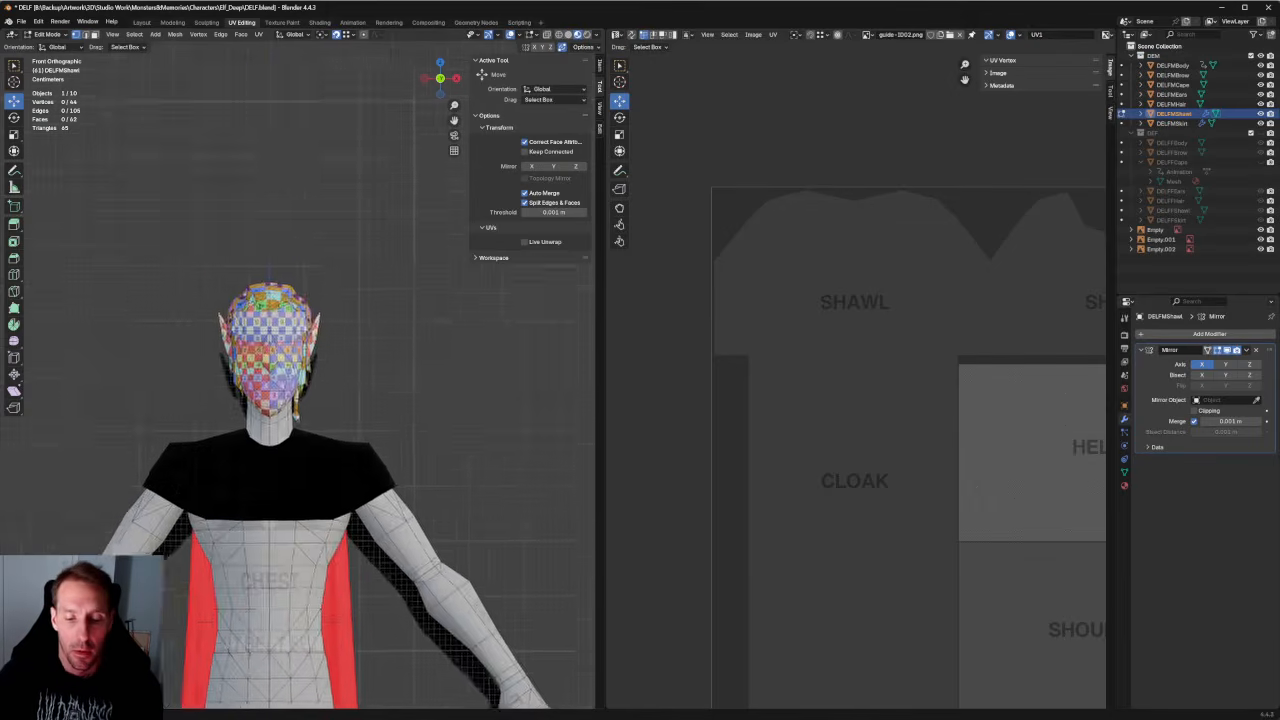
scroll(338, 384, down, 3)
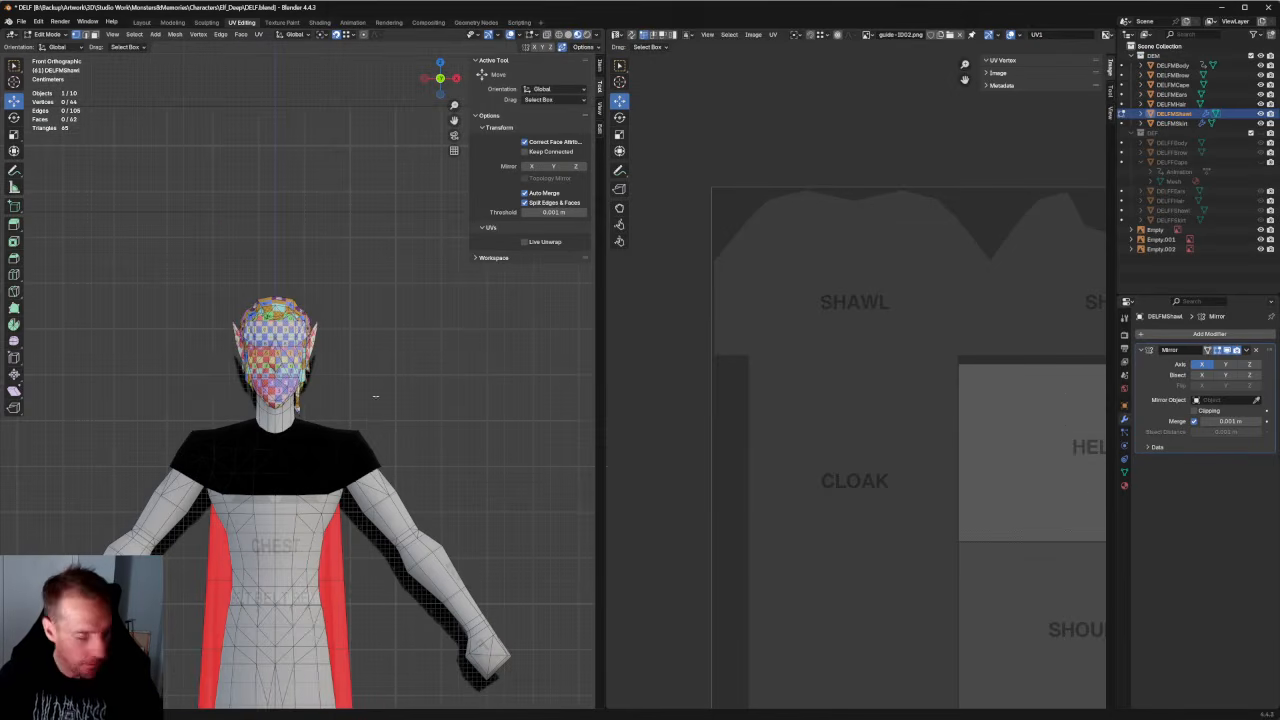
shift+middle_drag(375, 396, 364, 340)
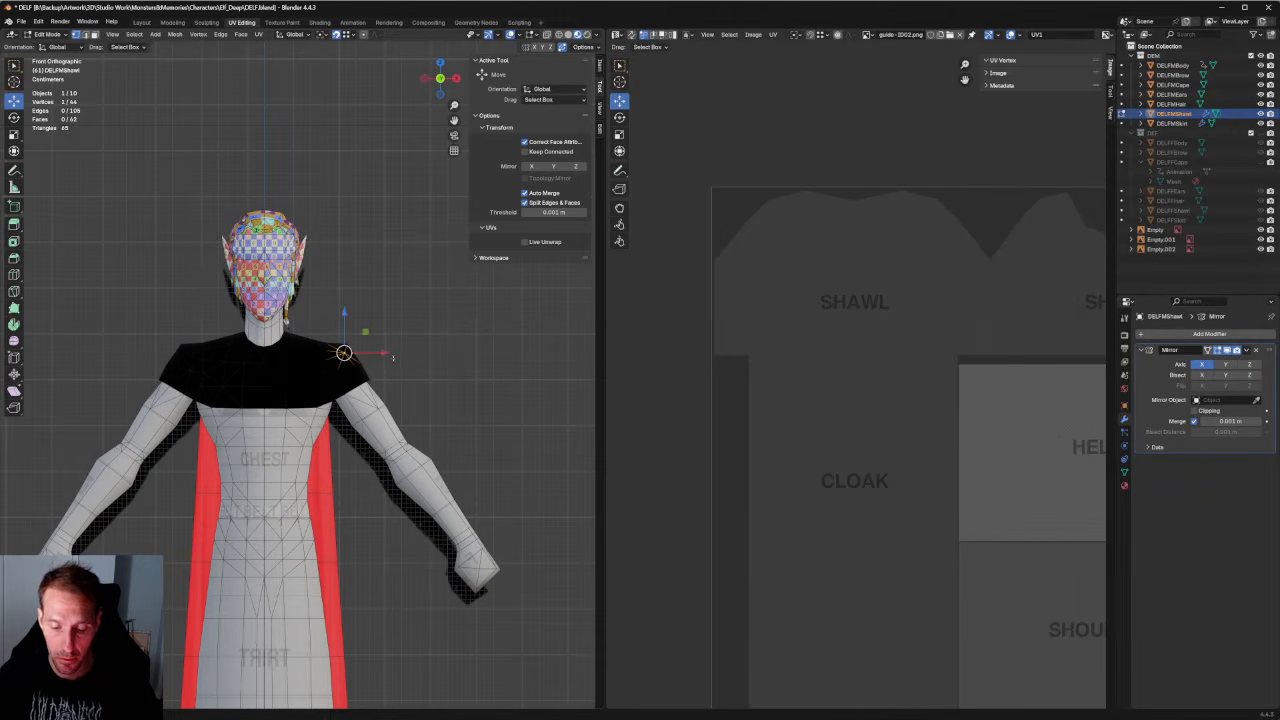
scroll(300, 405, up, 3)
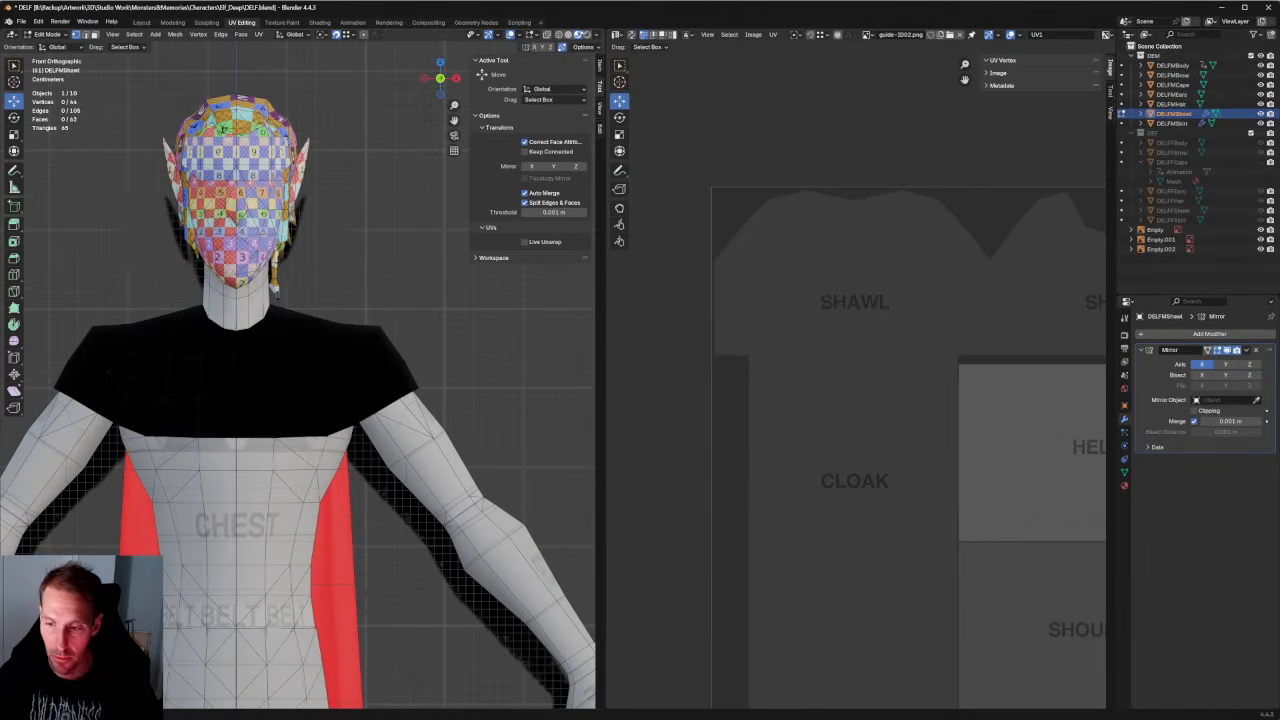
click(569, 35)
shift+middle_drag(340, 400, 359, 321)
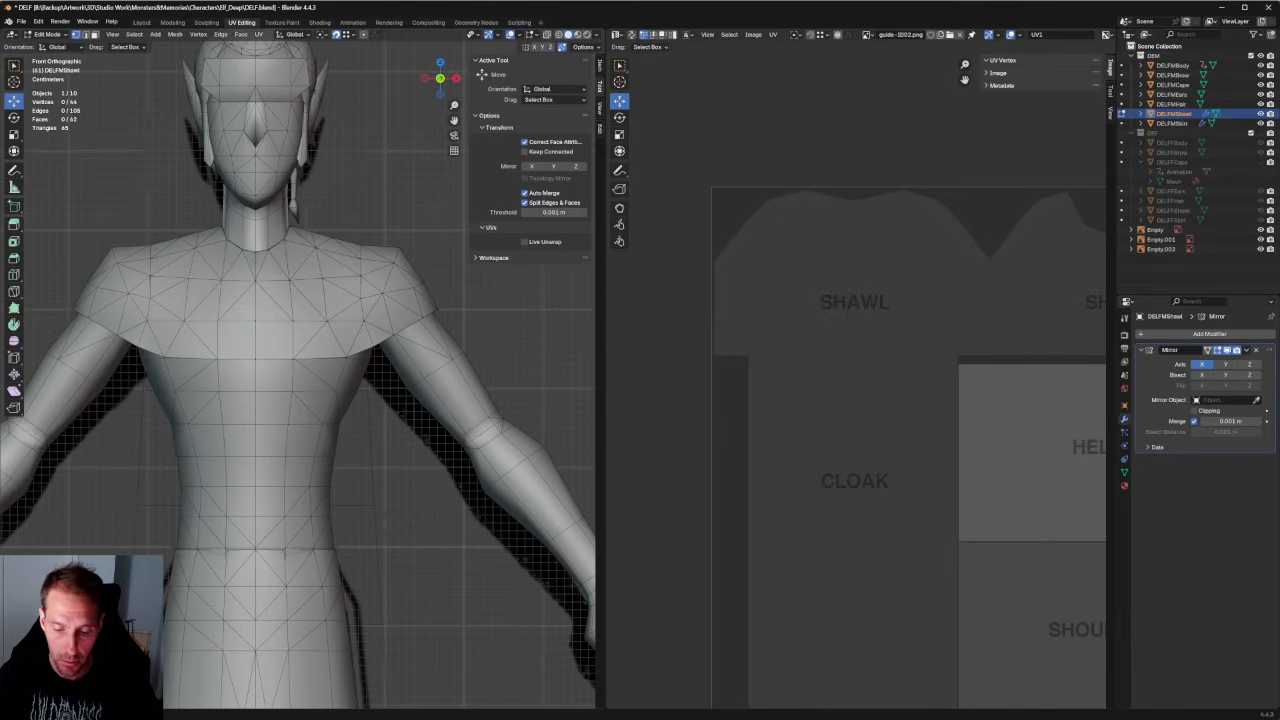
scroll(346, 331, down, 6)
scroll(348, 329, up, 6)
key(alt+z)
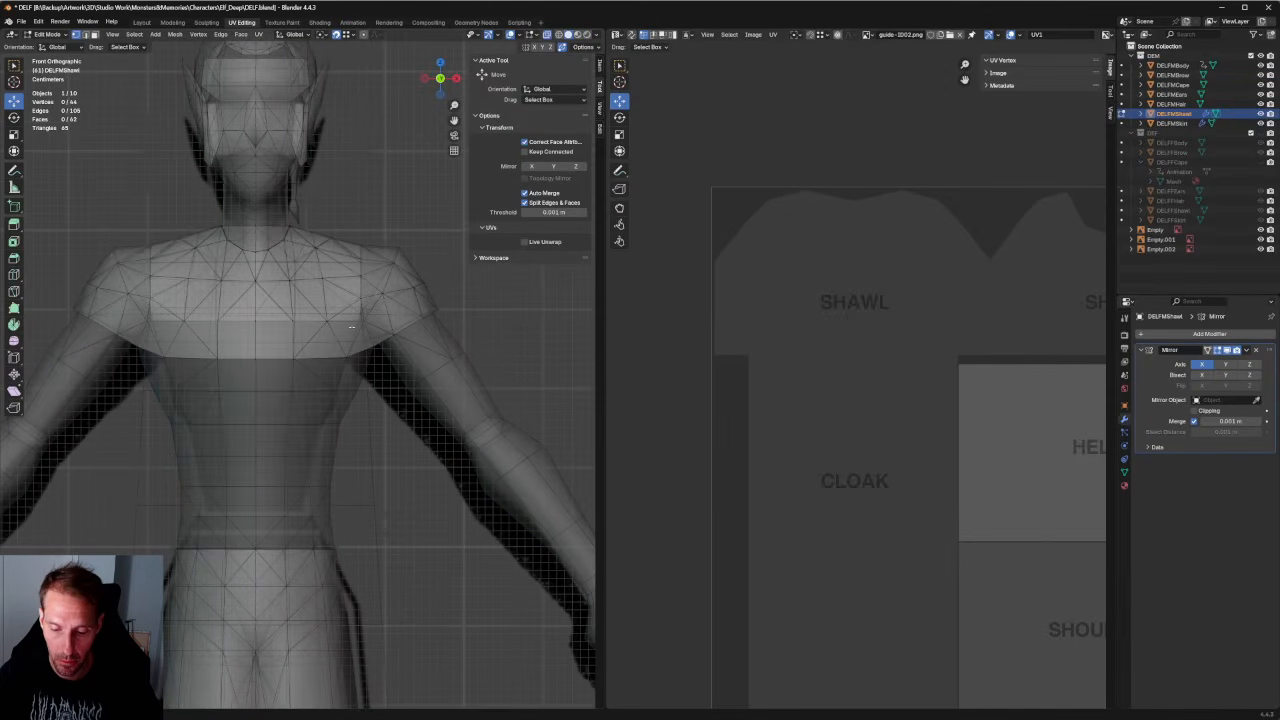
scroll(352, 326, up, 7)
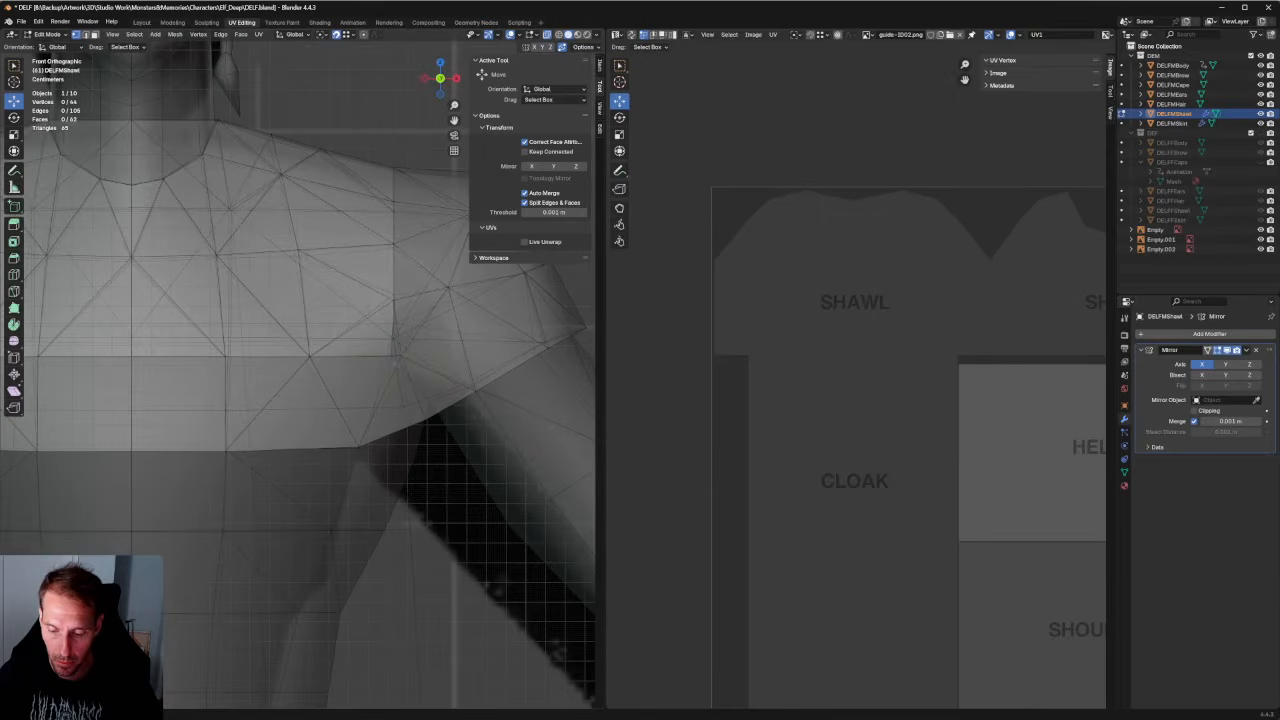
Adjust the position of the shawl's front underarm vertex in the front view, undoing the first sideways attempt.
click(401, 353)
key(g)
key(x)
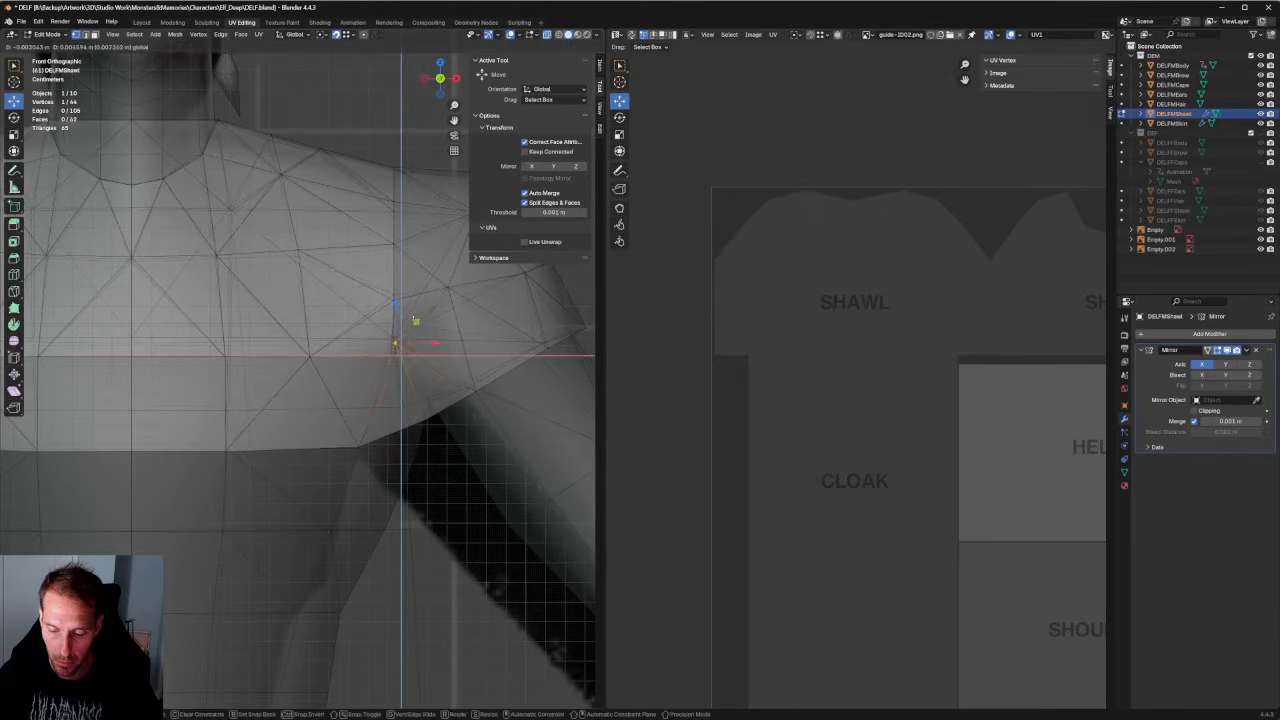
drag(413, 319, 411, 322)
key(ctrl+z)
scroll(400, 328, down, 4)
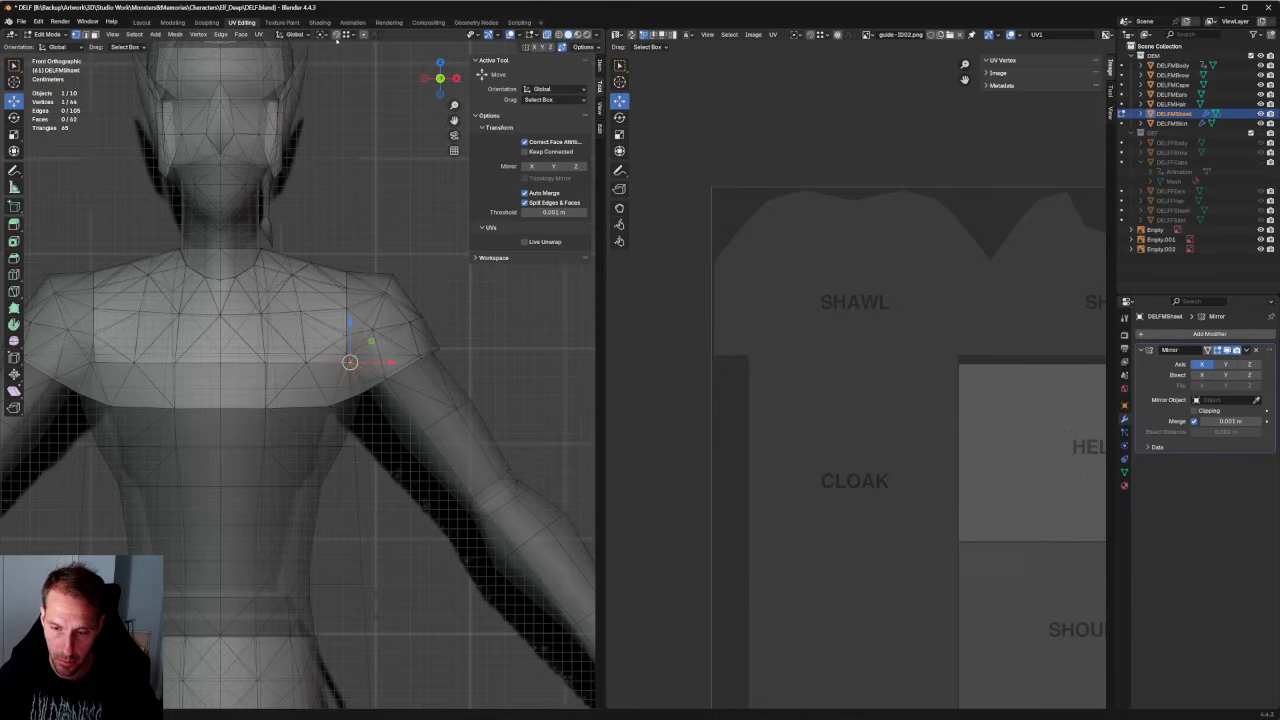
drag(349, 323, 382, 354)
key(alt+a)
Try to raise the shawl's rear underarm vertex from behind with X-ray off, and undo the move.
middle_drag(381, 354, 285, 393)
key(alt+z)
scroll(450, 373, down, 6)
scroll(240, 395, up, 4)
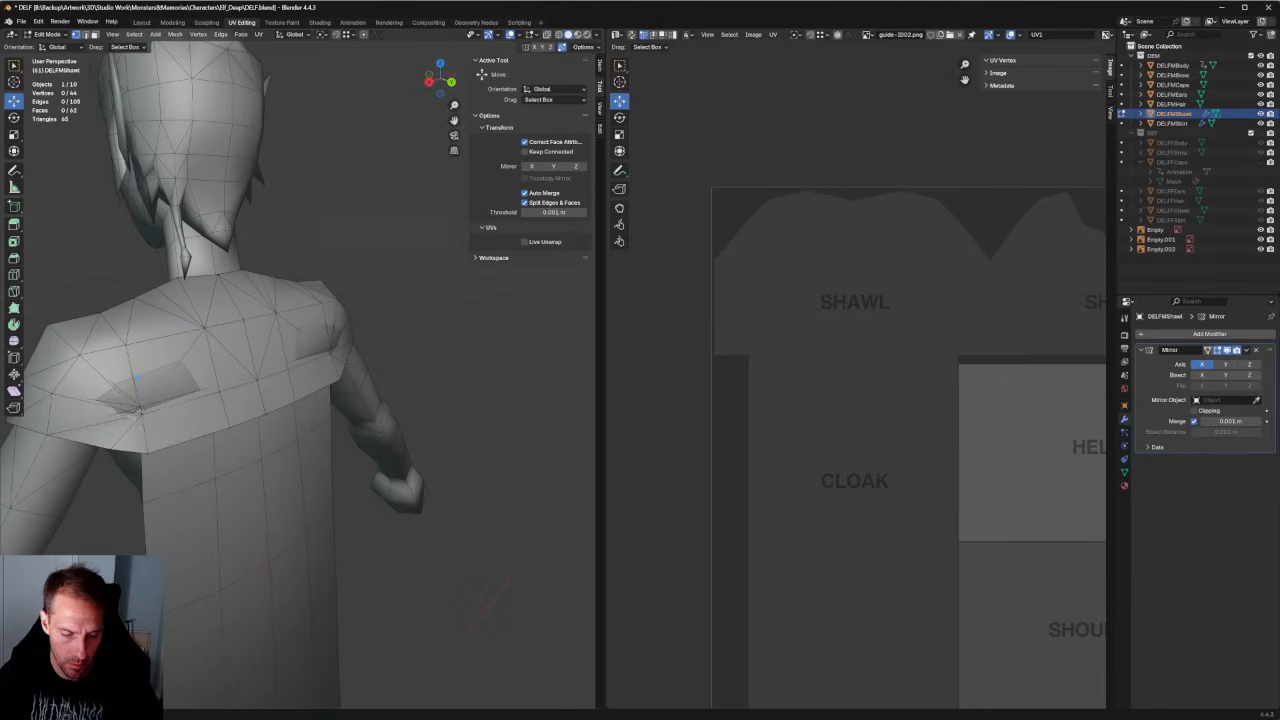
click(141, 414)
drag(137, 378, 135, 357)
key(ctrl+z)
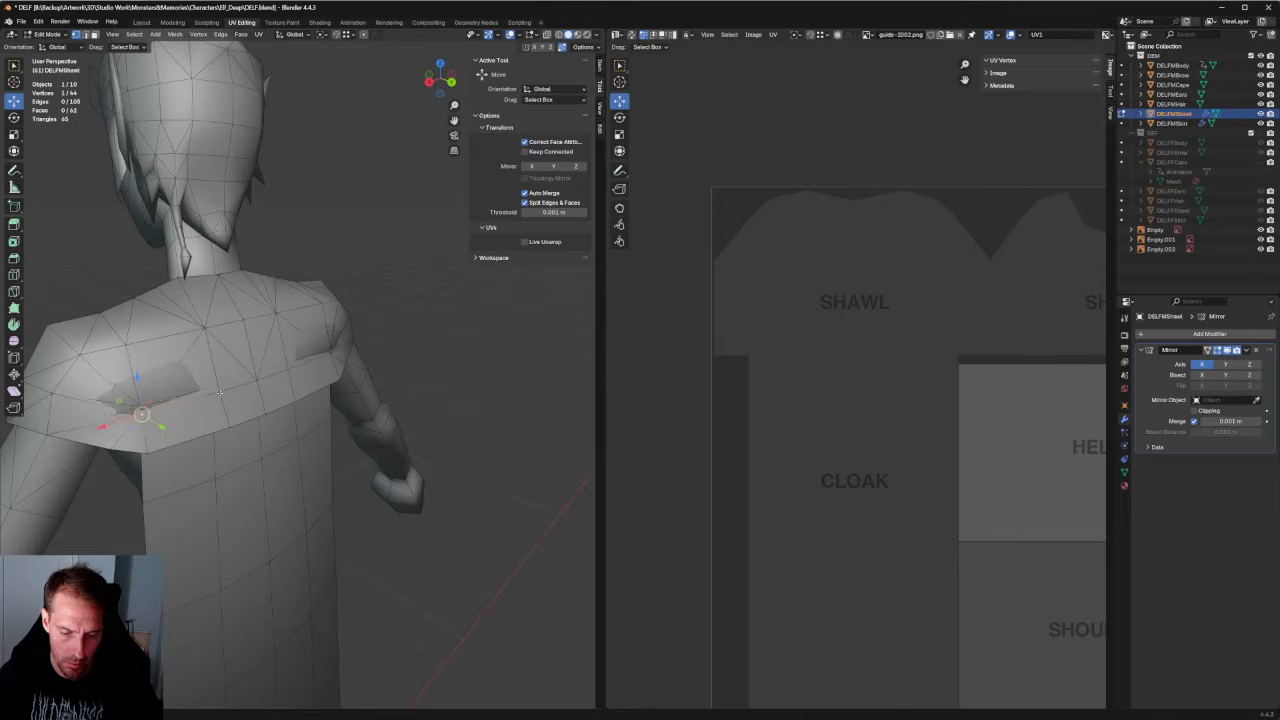
Reposition the shawl's rear underarm vertex from a side-rear angle and clear the selection.
middle_drag(219, 397, 196, 380)
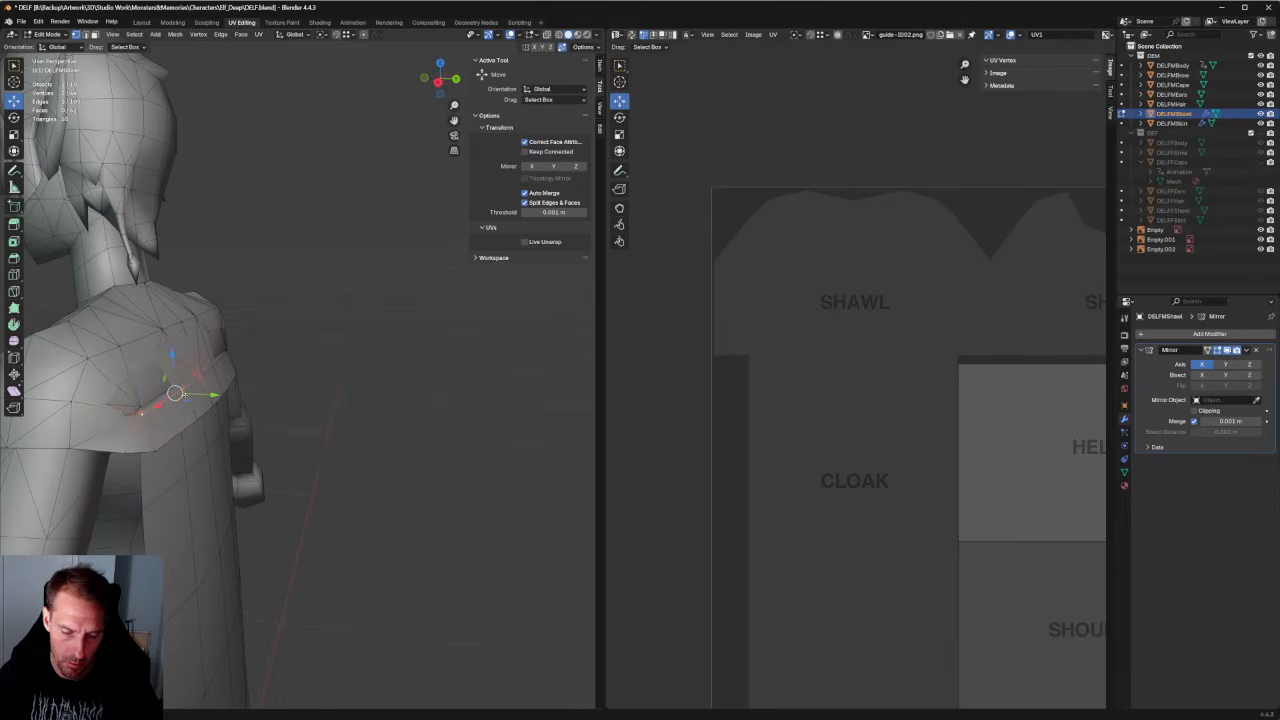
drag(174, 369, 224, 387)
click(290, 395)
Compare the shawl in the front view with the female elf by briefly showing the collection of DELFF objects.
scroll(290, 395, down, 8)
middle_drag(290, 395, 180, 388)
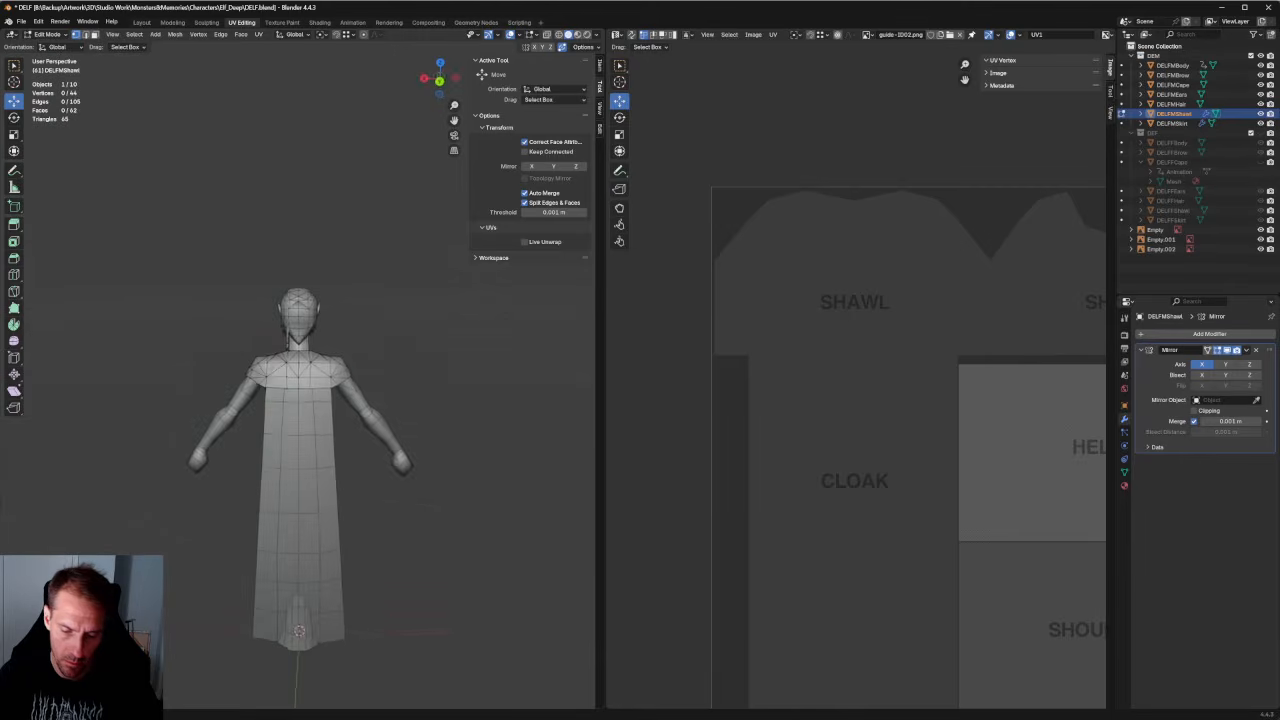
key(KP_1)
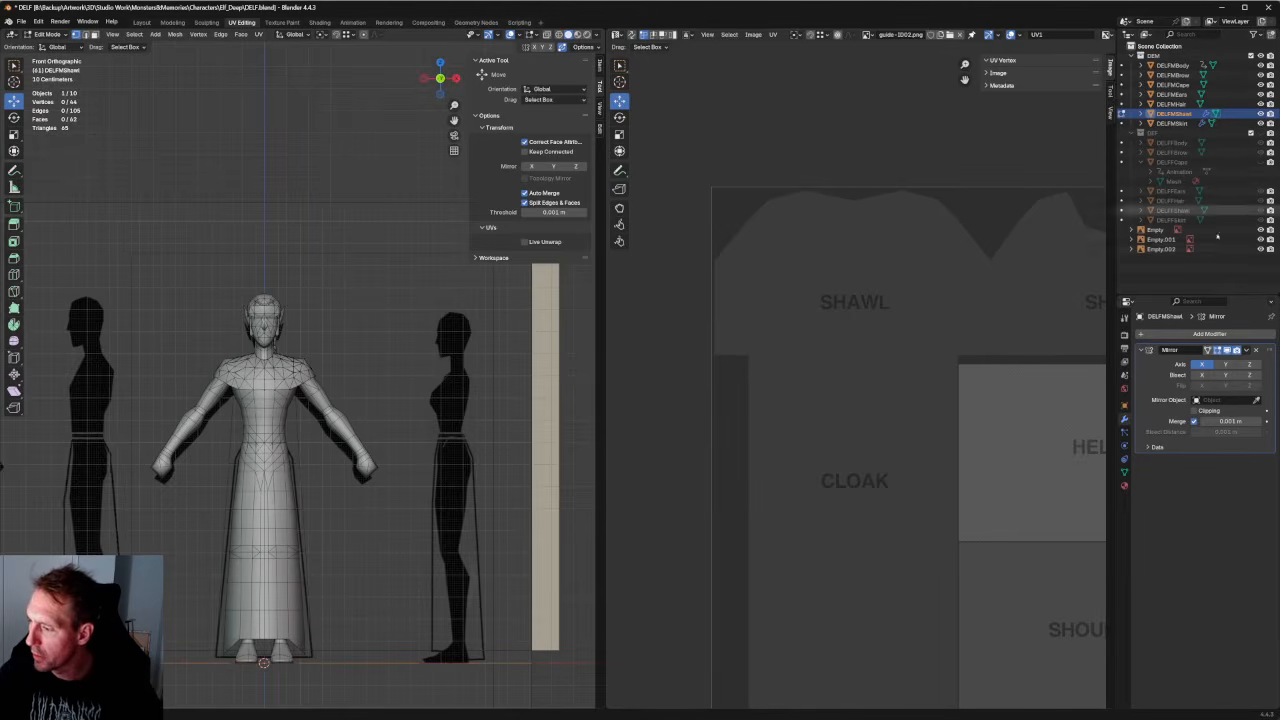
click(1260, 132)
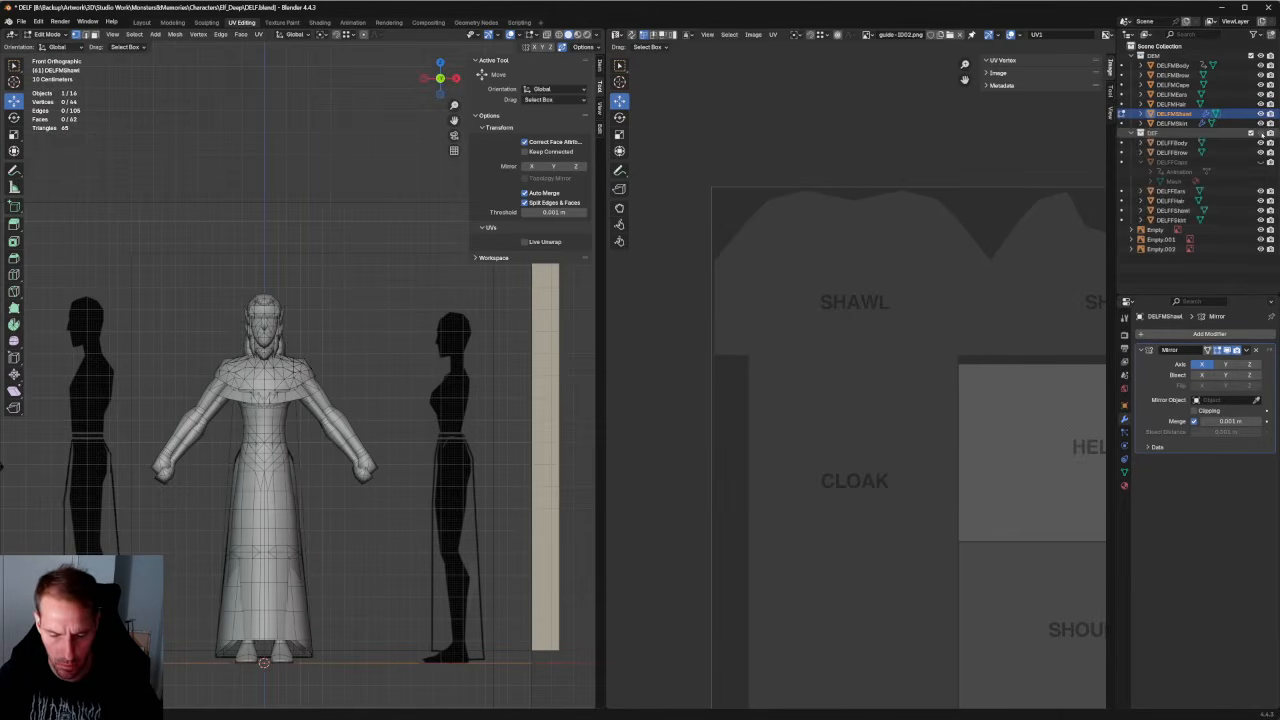
click(1260, 132)
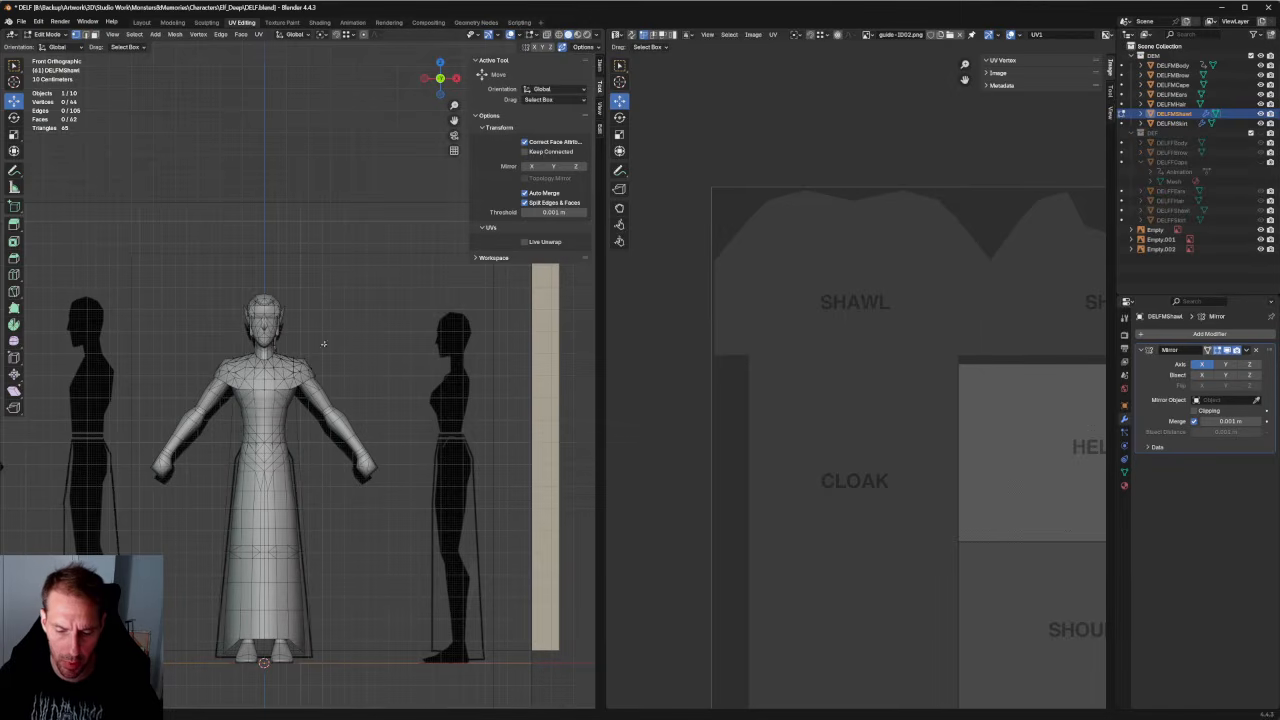
Shift the shawl's lower-edge vertex over the inner upper arm slightly, using X-ray to see through the mesh.
scroll(347, 388, up, 6)
scroll(347, 388, up, 3)
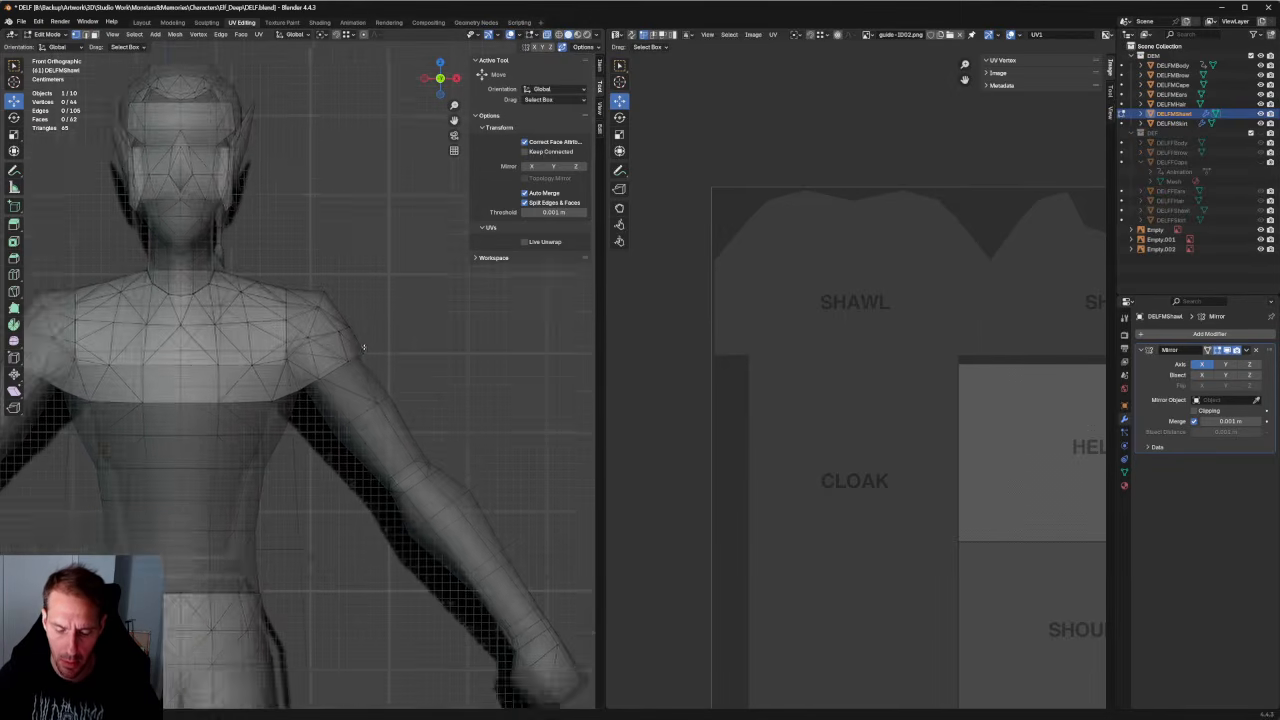
click(360, 365)
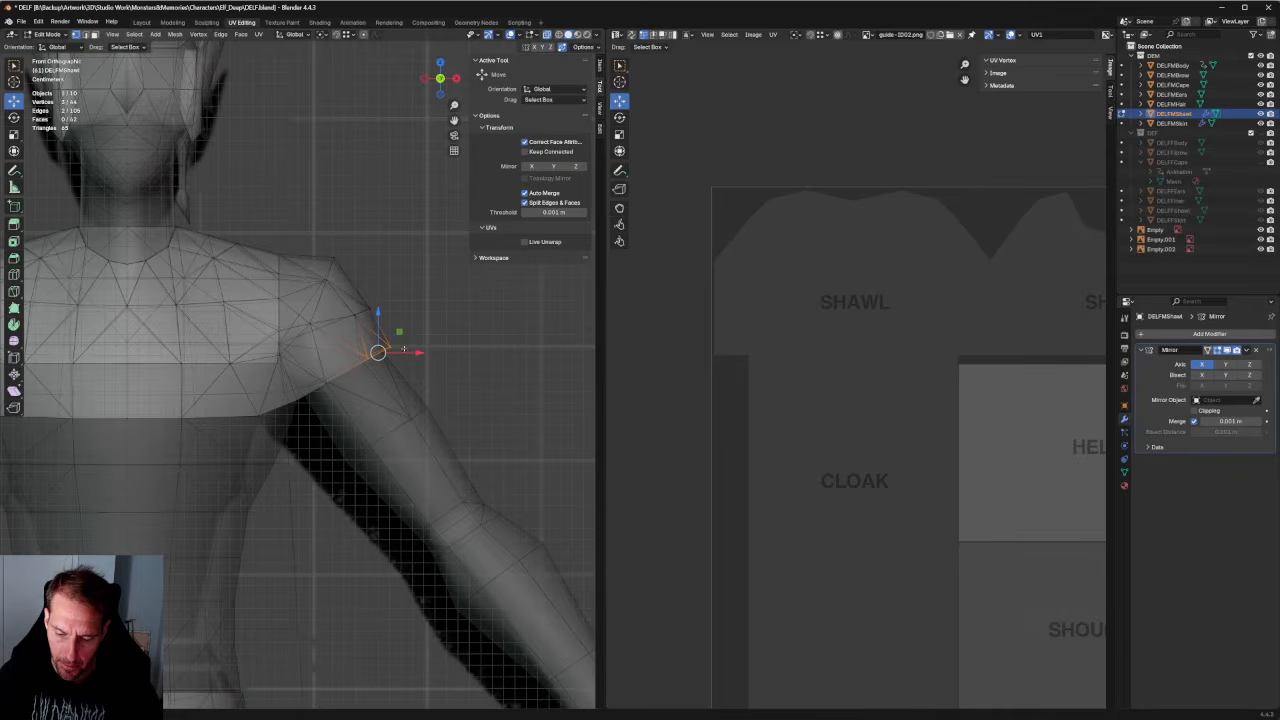
key(alt+z)
key(alt+a)
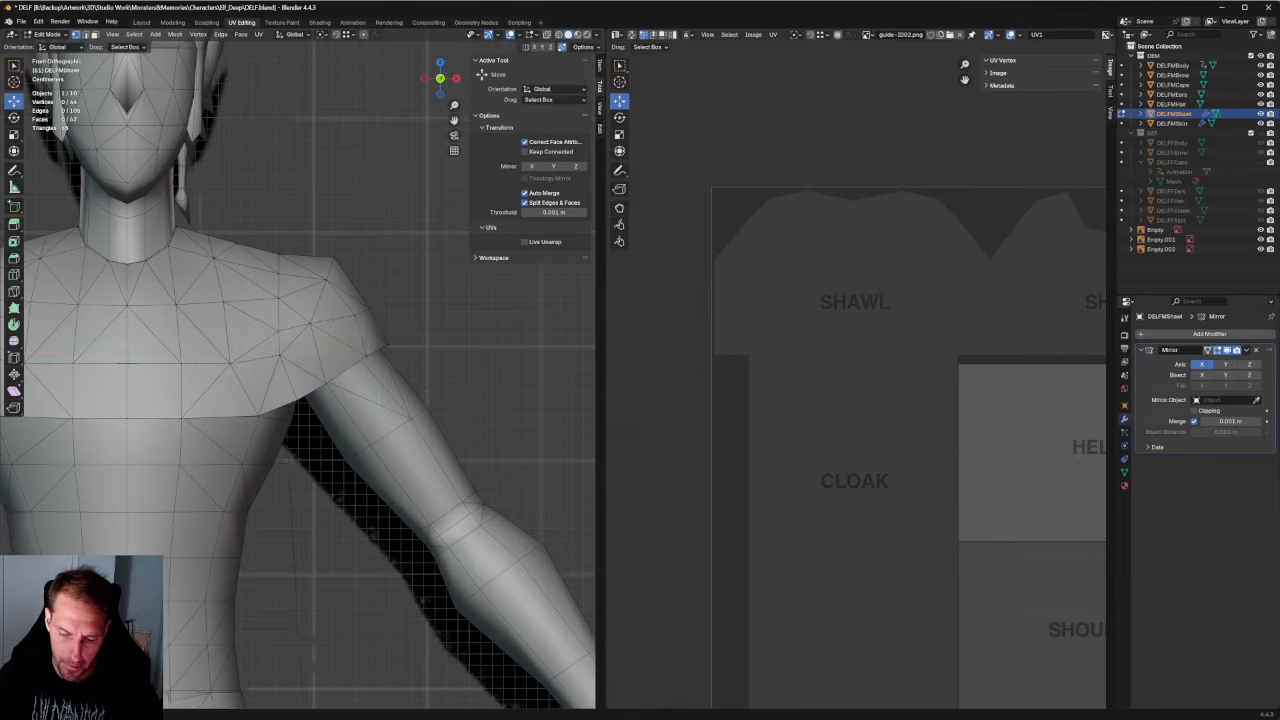
click(325, 383)
key(alt+z)
key(g)
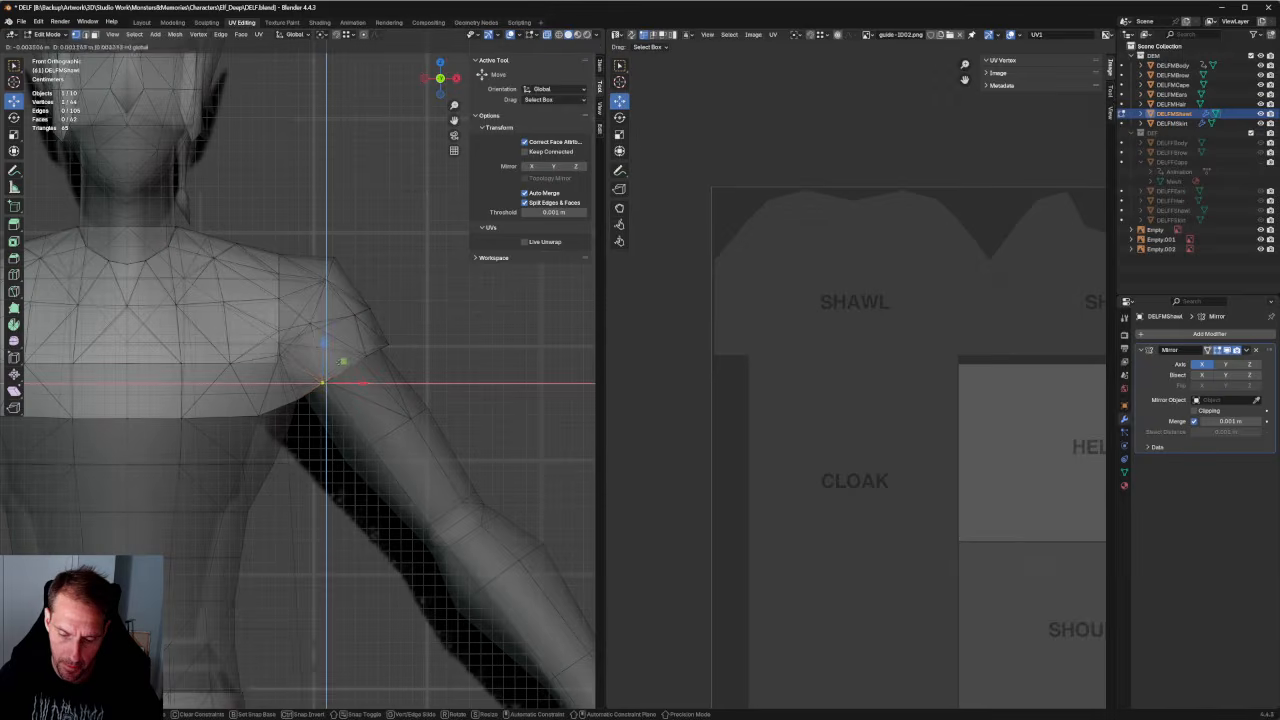
drag(341, 361, 342, 361)
Nudge the neighbouring lower-edge vertex closer to the armpit slightly inward and clear the selection.
key(alt+z)
click(296, 399)
drag(296, 399, 291, 400)
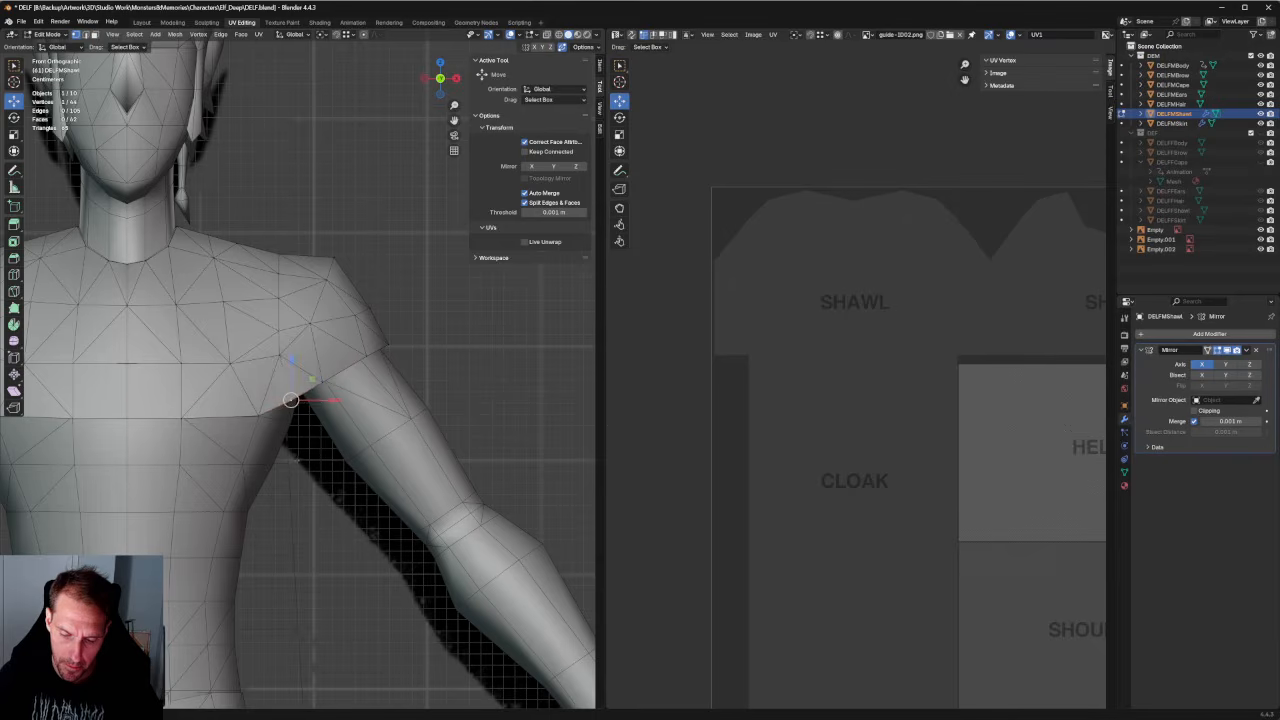
key(alt+a)
scroll(290, 400, down, 2)
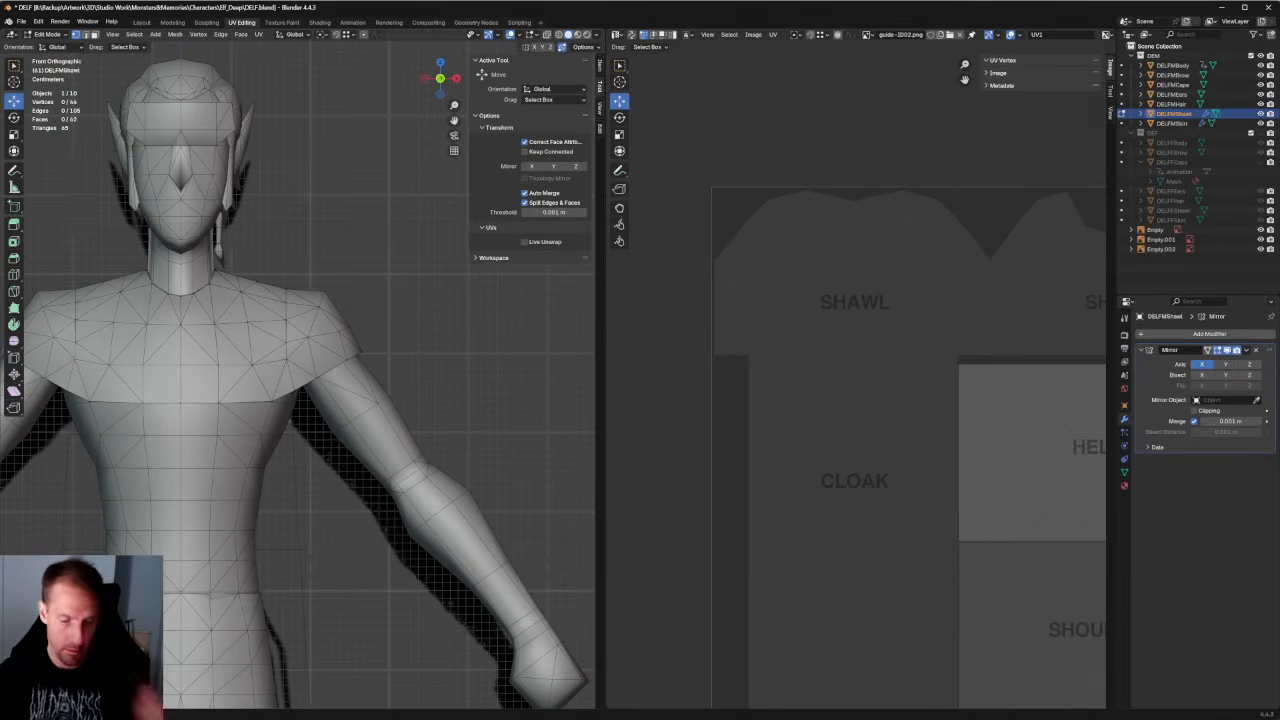
Extrude the front bottom edges of the shawl, from the centre line to the outer arm, downward along the Z axis.
key(2)
click(199, 403)
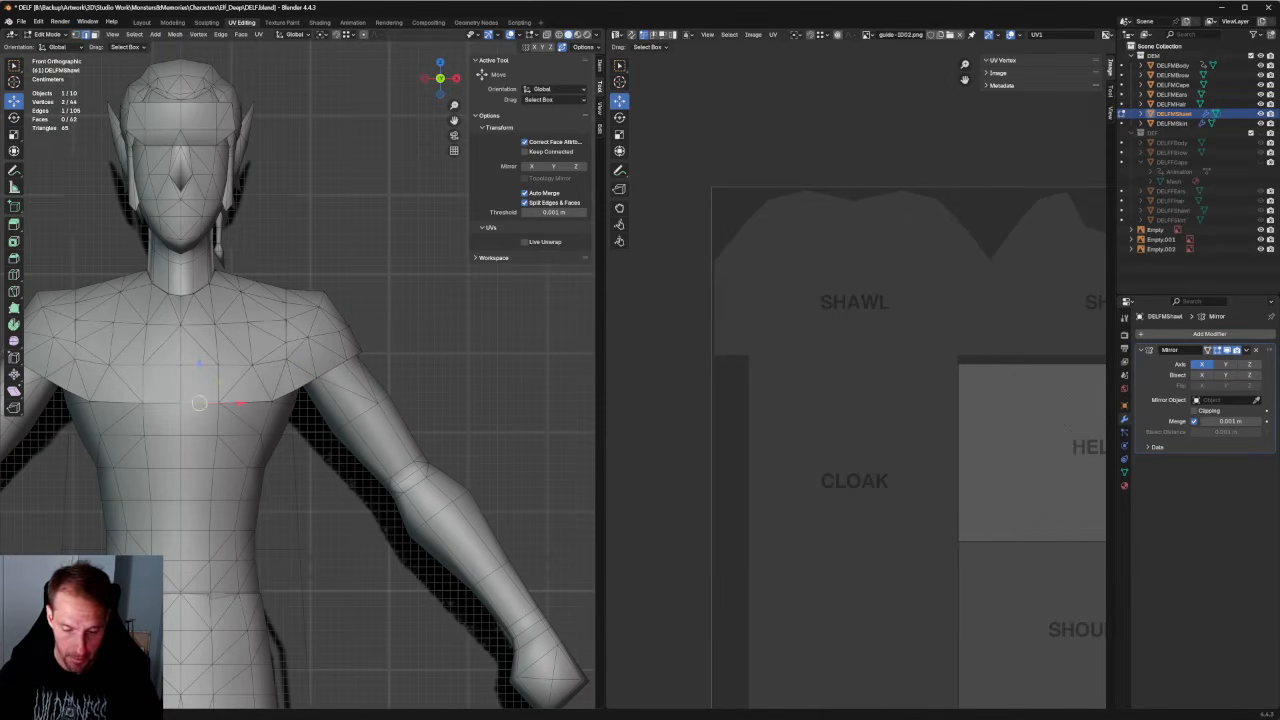
shift+click(255, 400)
shift+click(300, 386)
shift+click(332, 369)
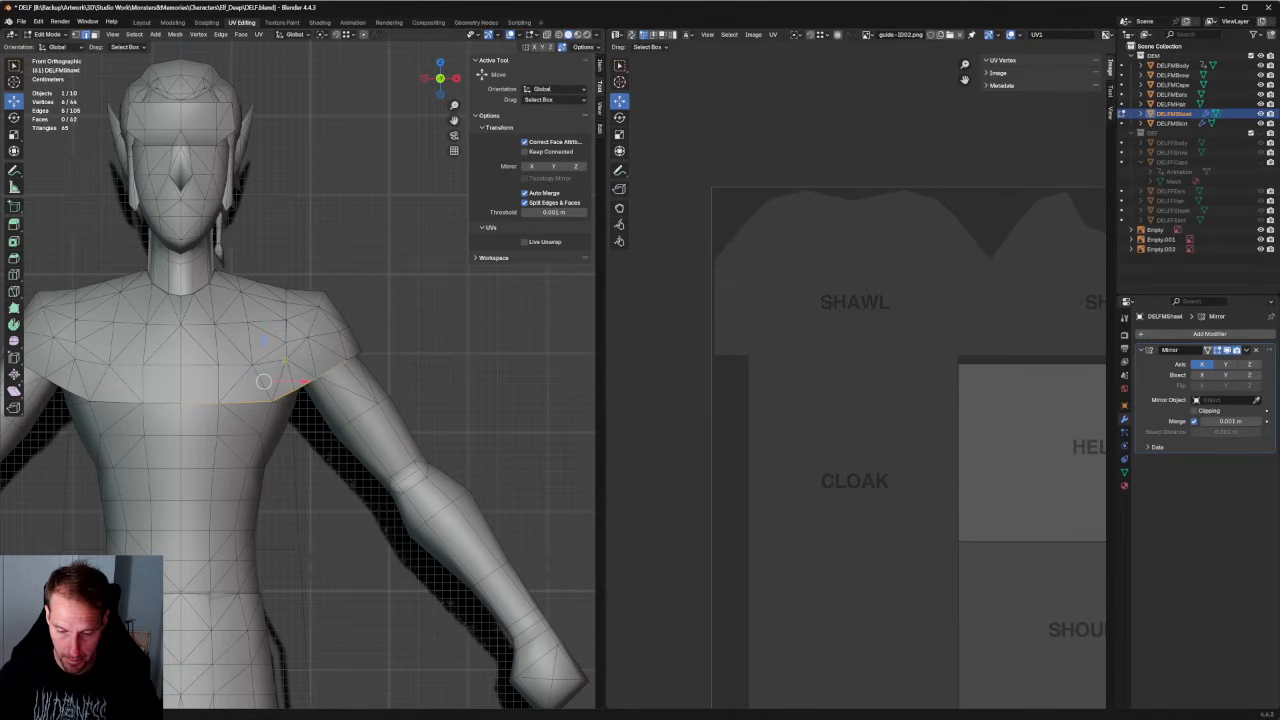
shift+click(354, 356)
middle_drag(354, 356, 385, 350)
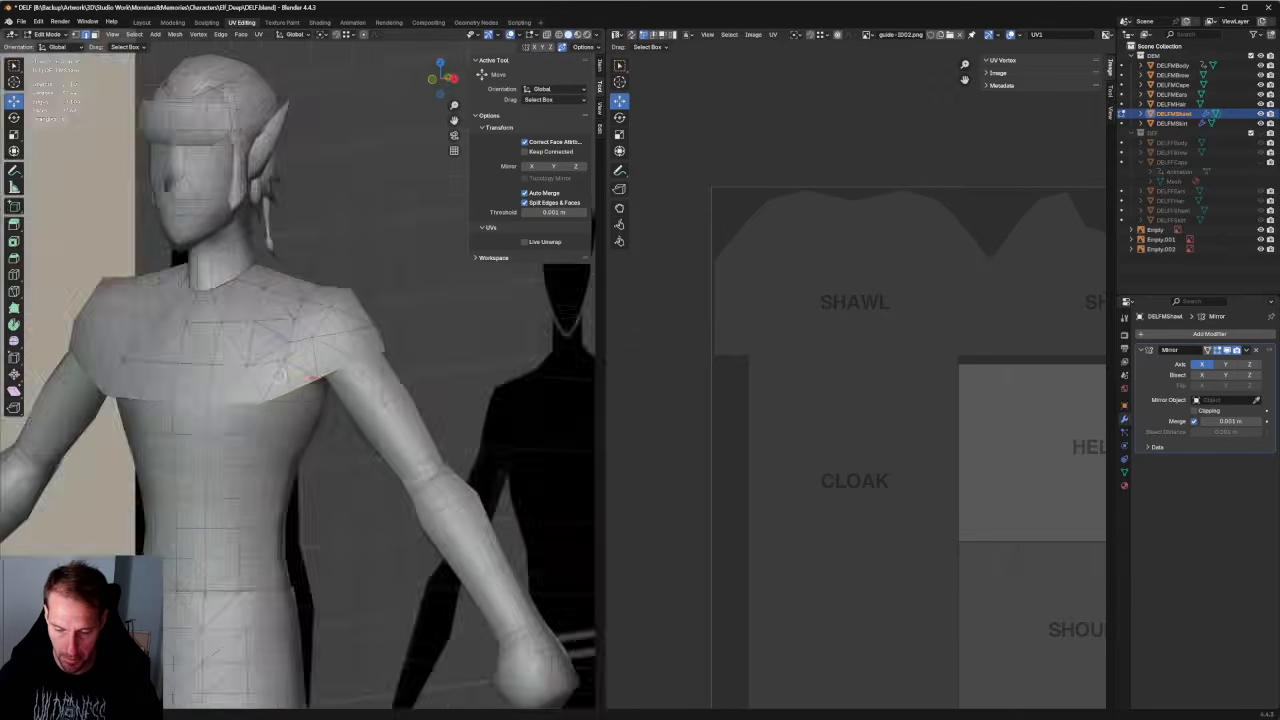
key(KP_1)
key(e)
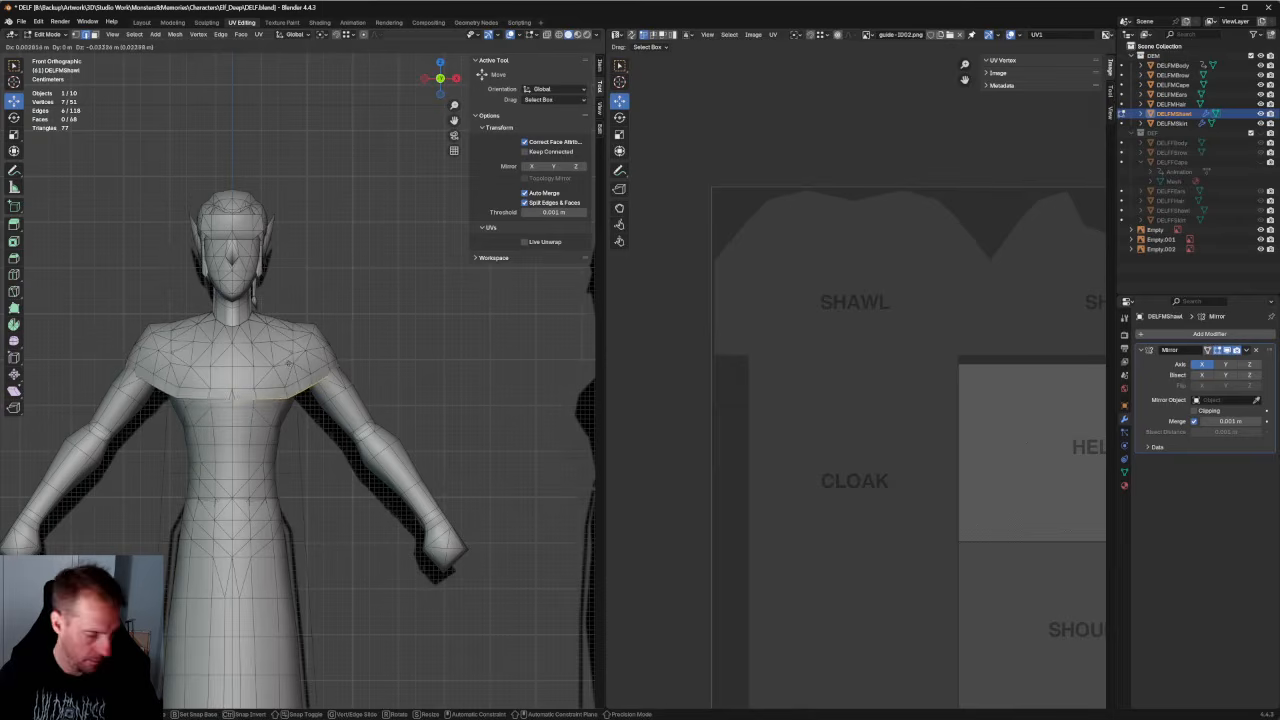
key(z)
click(290, 385)
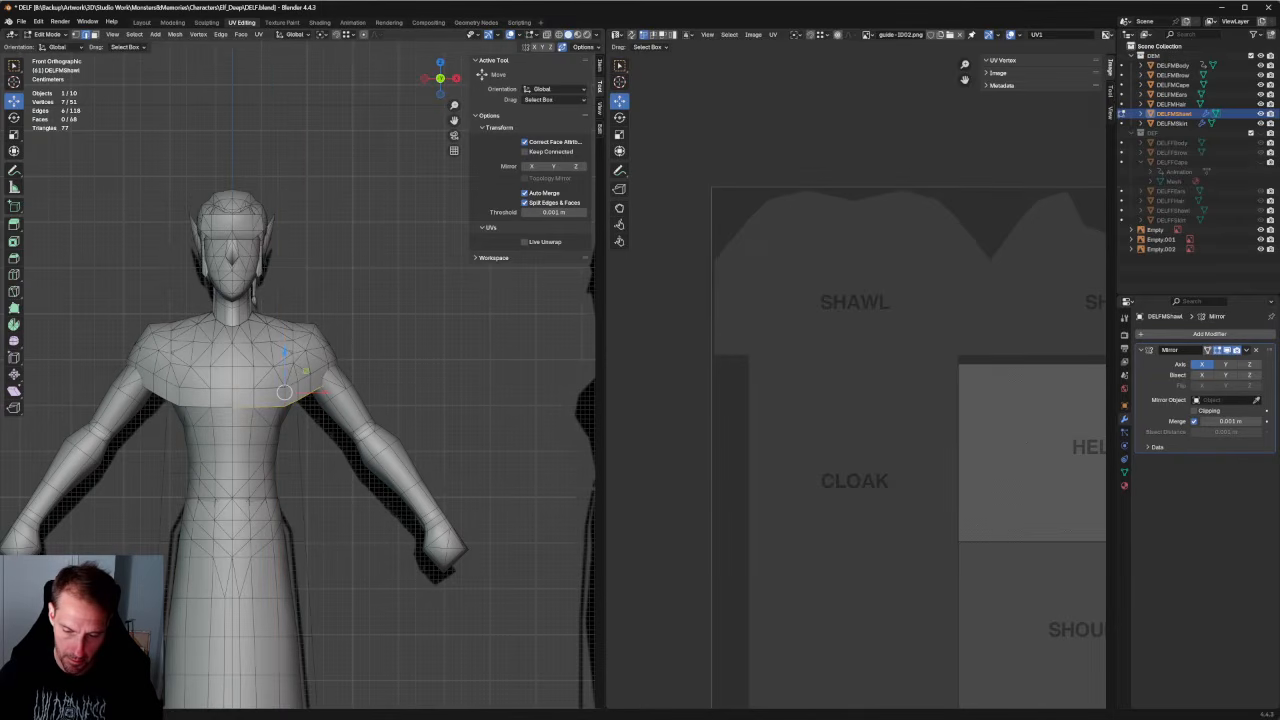
Move the extruded hem's outer edges outward along X and slightly down over the upper arm, leaving out the centre edges.
scroll(295, 395, up, 4)
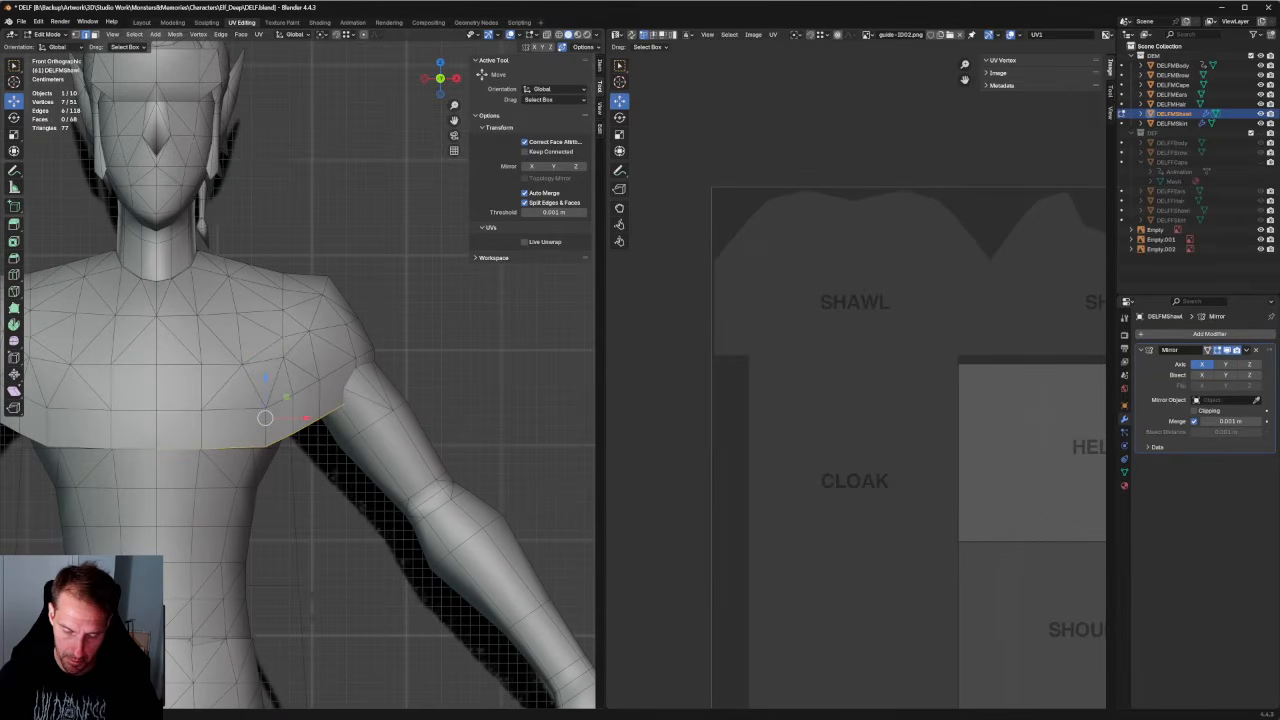
shift+click(159, 449)
shift+click(240, 452)
key(g)
key(x)
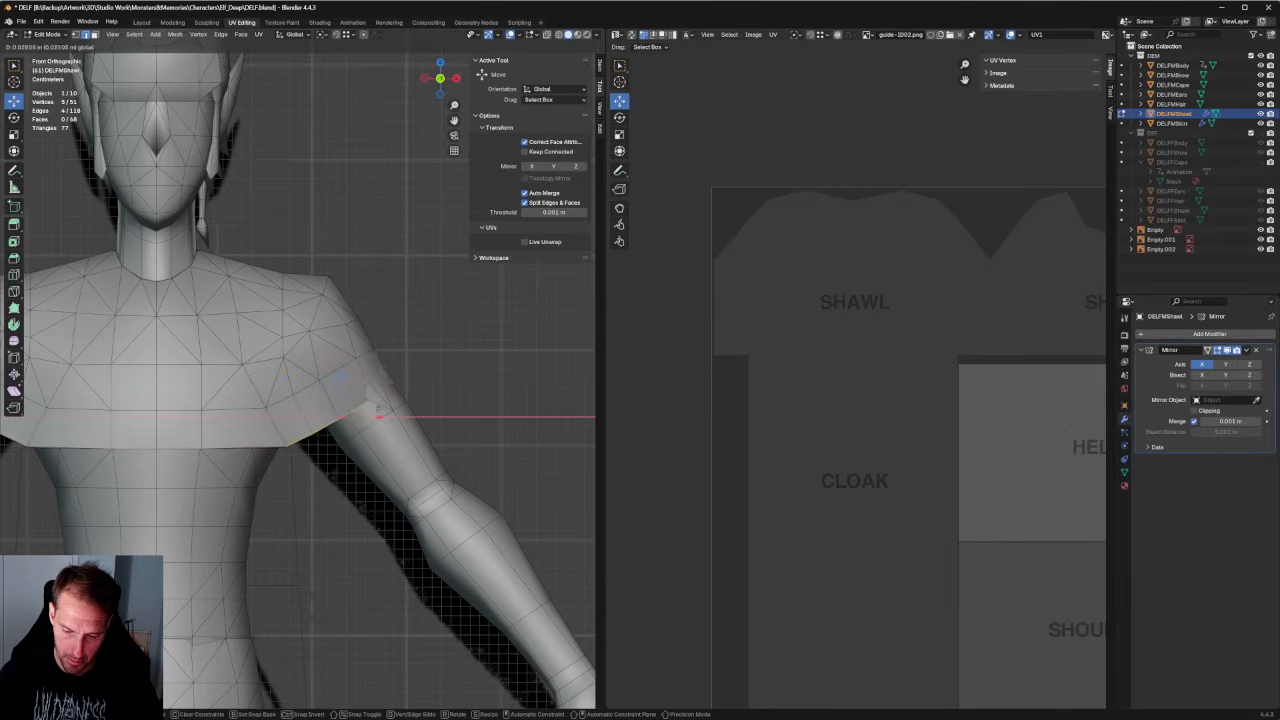
click(346, 416)
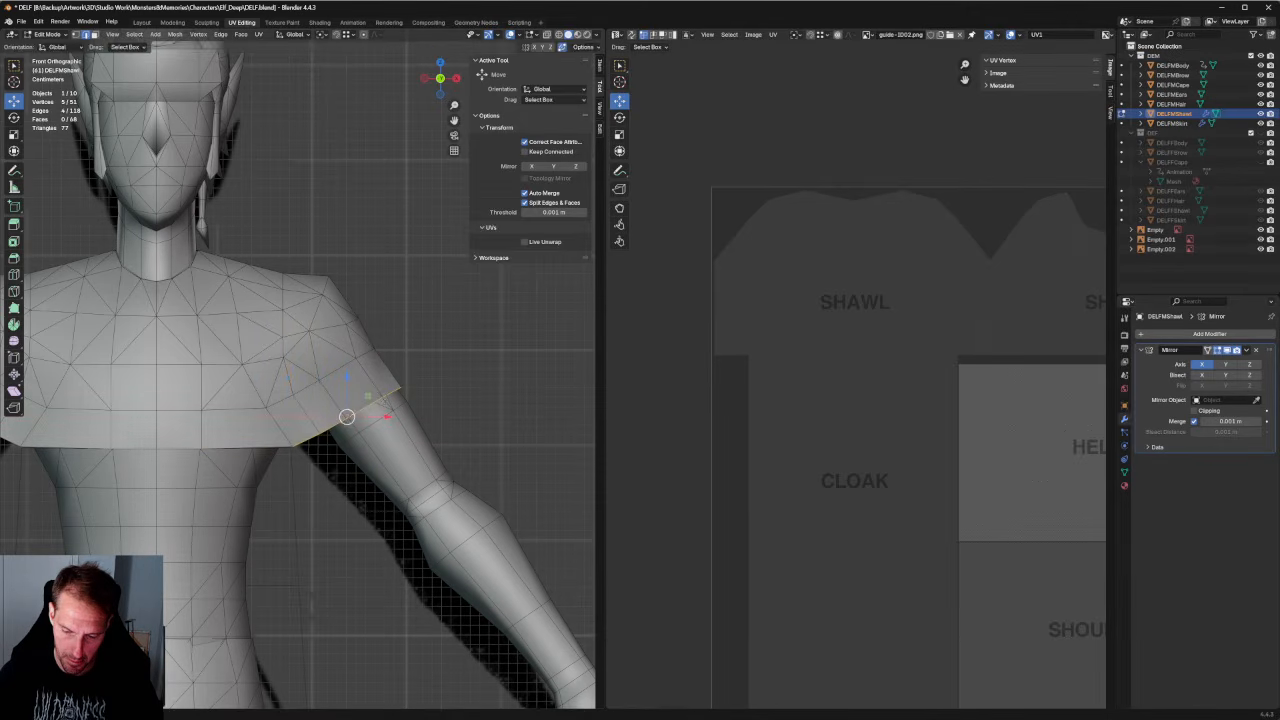
drag(368, 396, 379, 405)
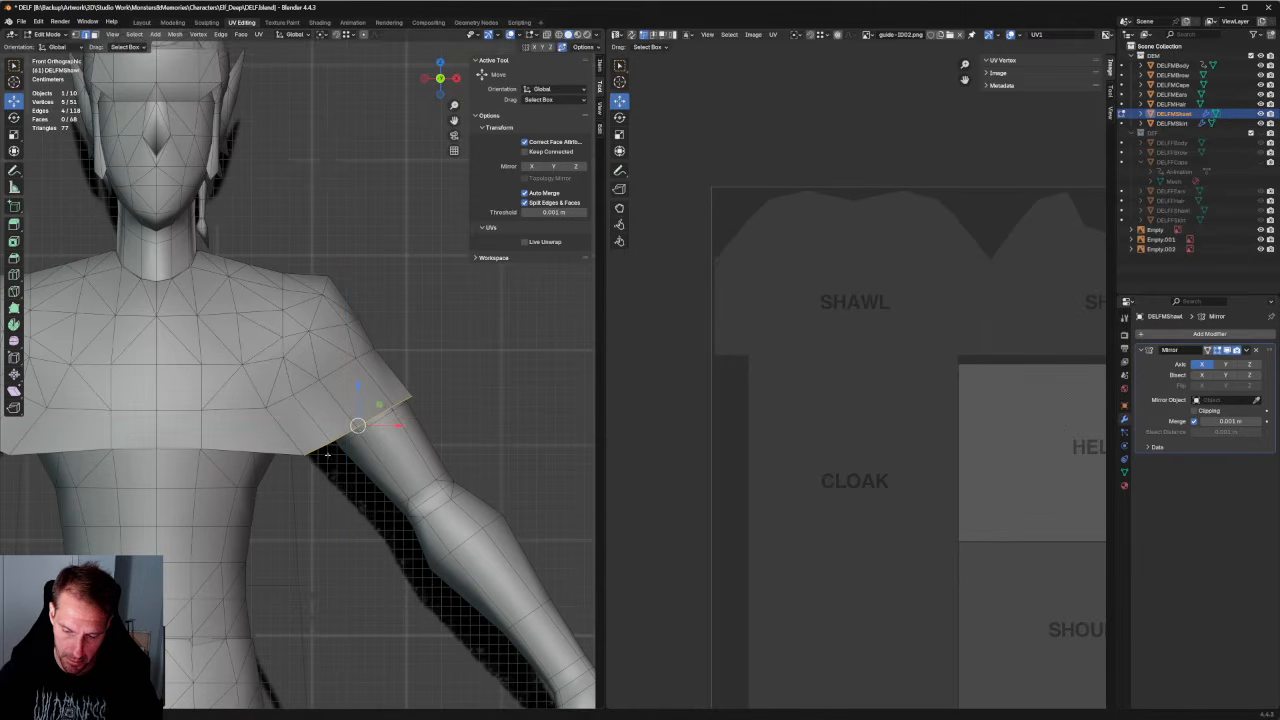
Reposition the new hem's corner vertex and the vertices in the row above it to even out the shawl's front faces.
click(304, 455)
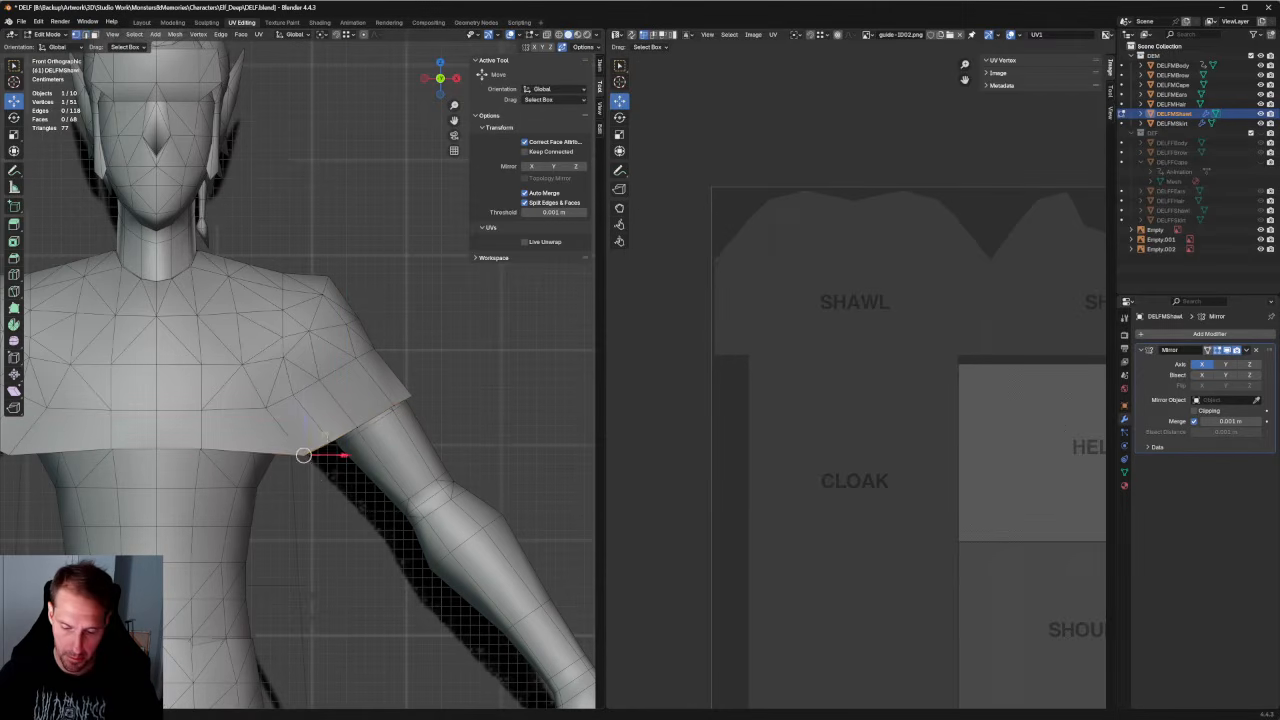
drag(304, 455, 241, 449)
click(201, 410)
key(alt+z)
key(alt+z)
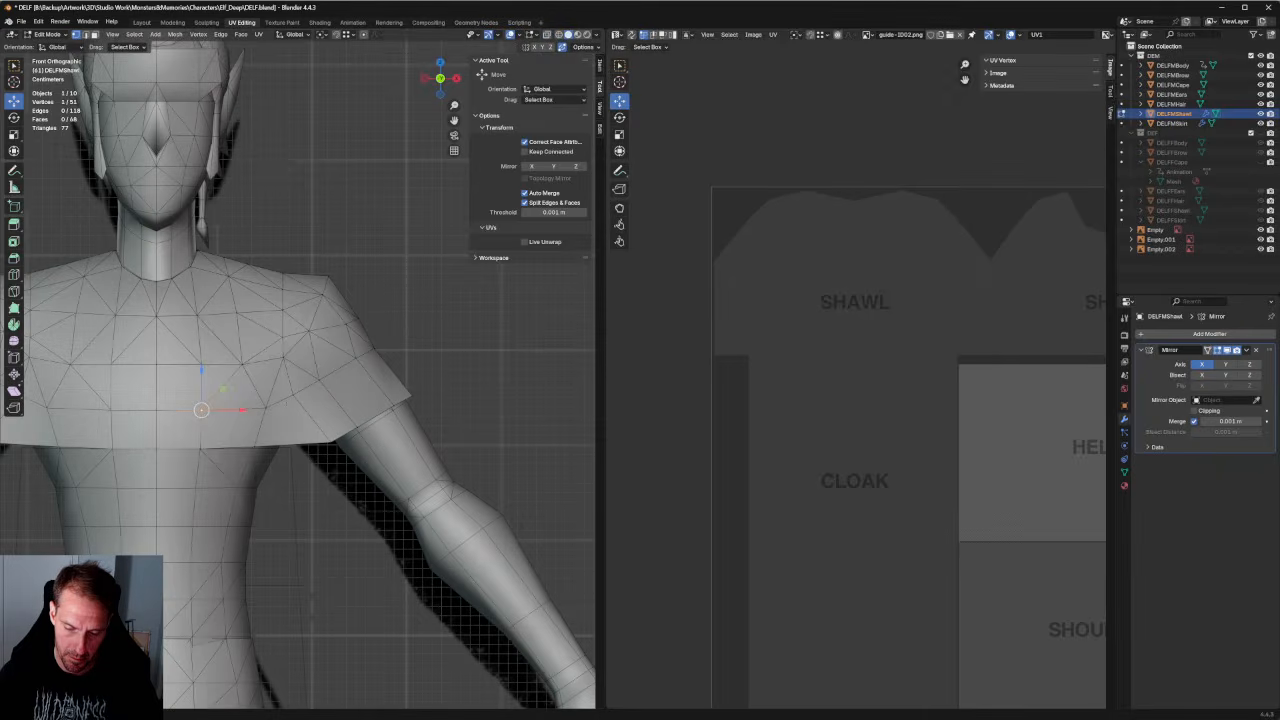
key(g)
drag(320, 389, 320, 388)
click(319, 381)
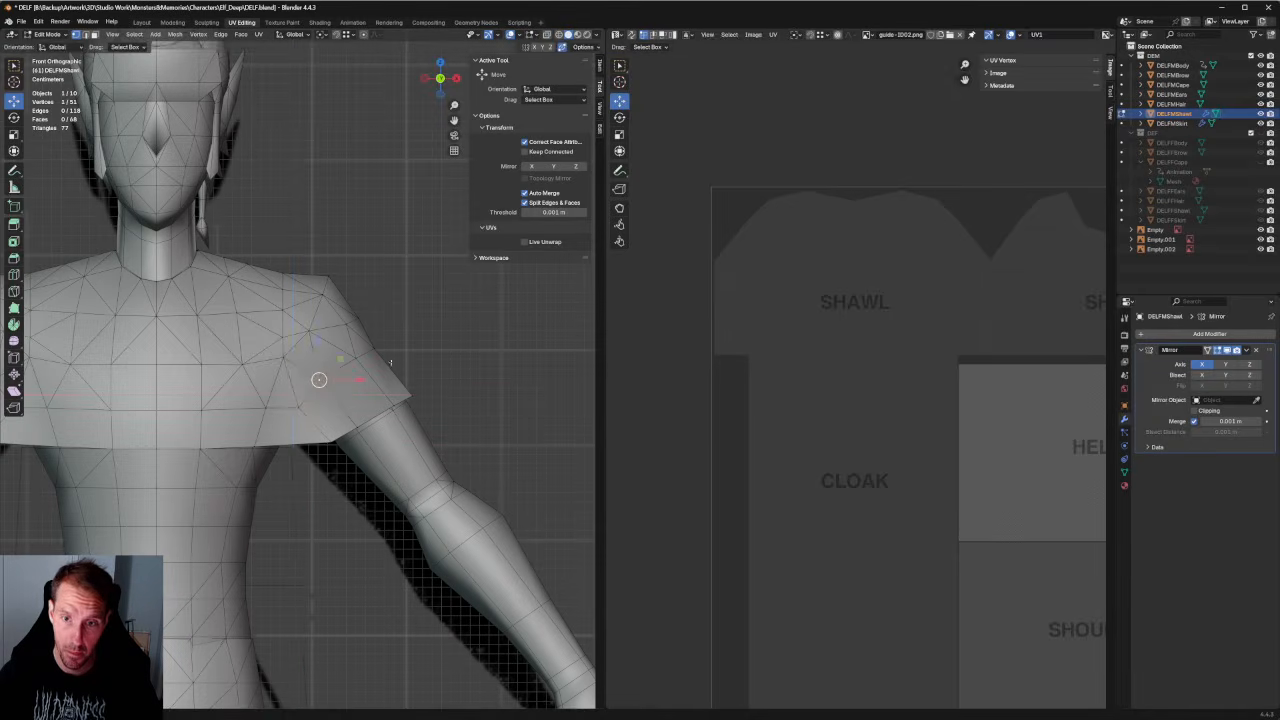
key(alt+z)
key(alt+z)
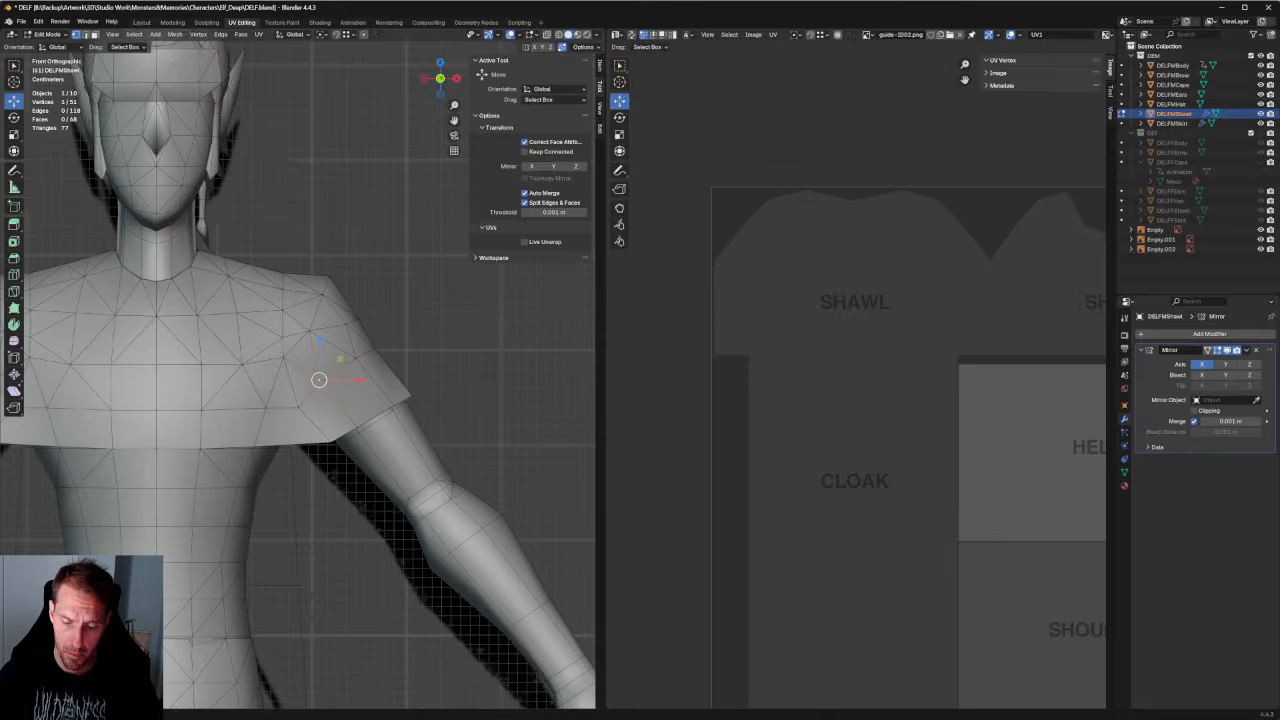
Slide the hem vertices near the armpit inward and shift the vertex above them up and inward to match.
click(332, 441)
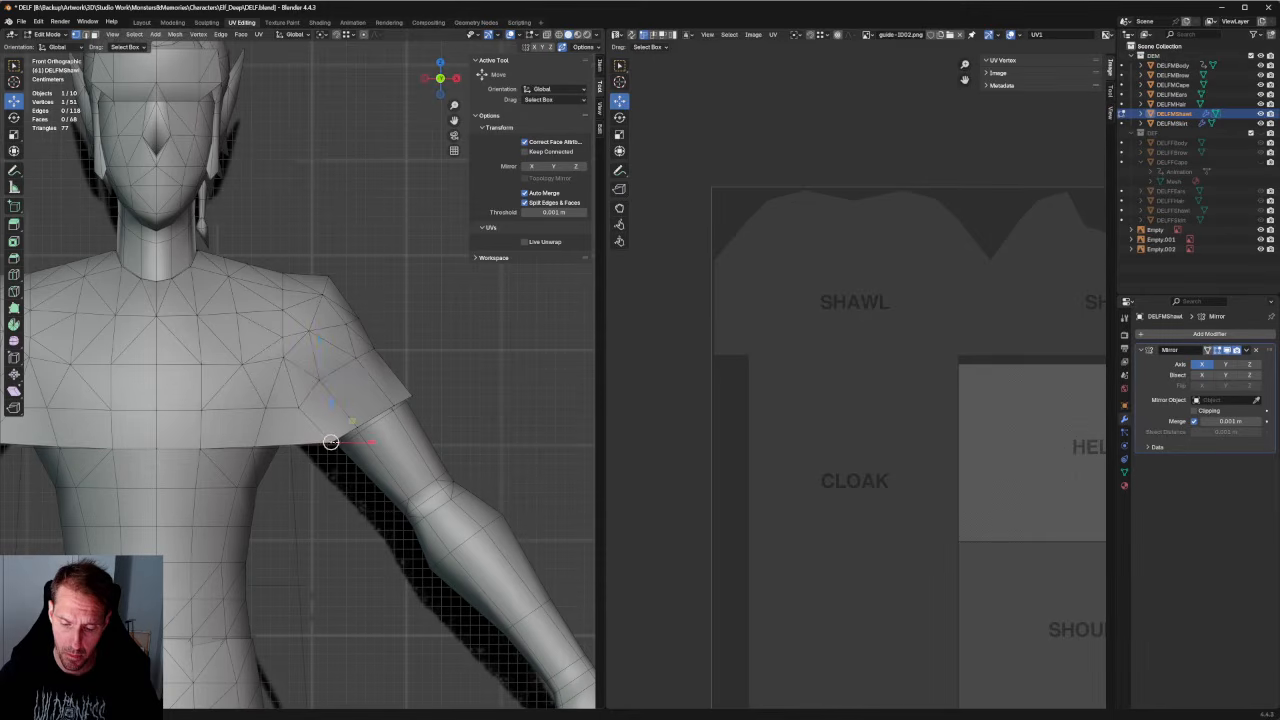
drag(357, 442, 328, 443)
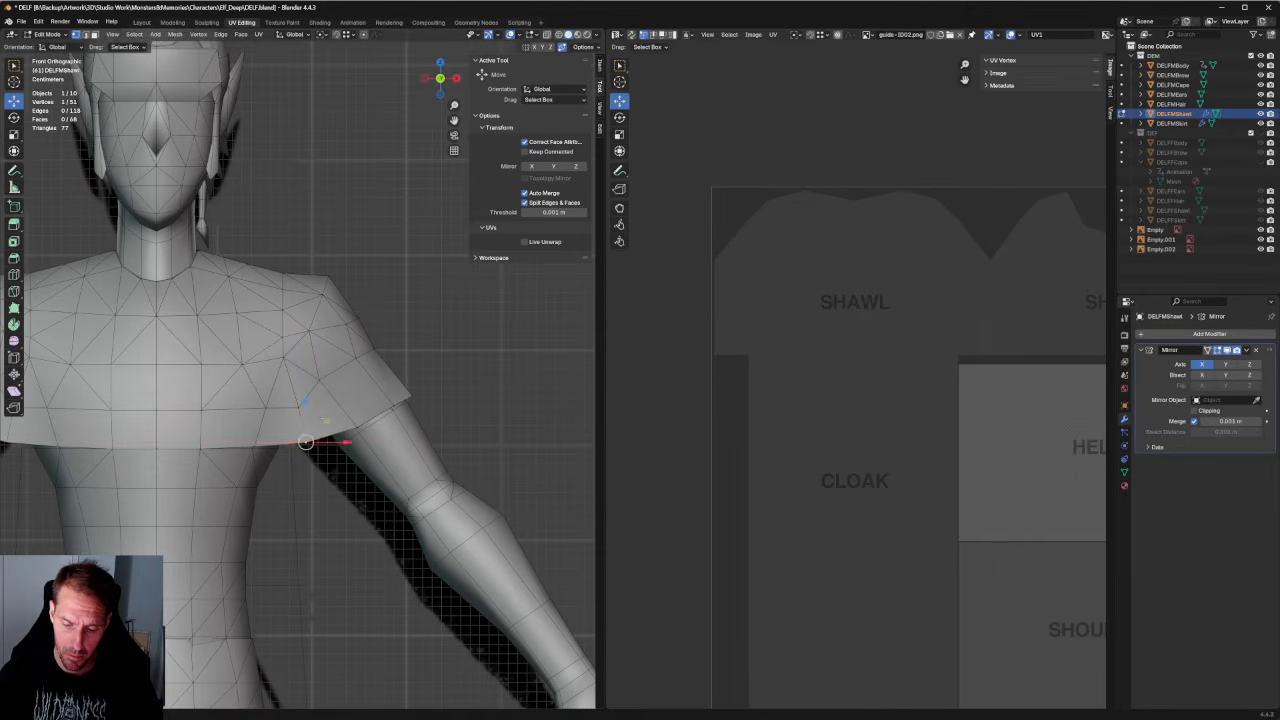
click(300, 407)
drag(320, 386, 318, 384)
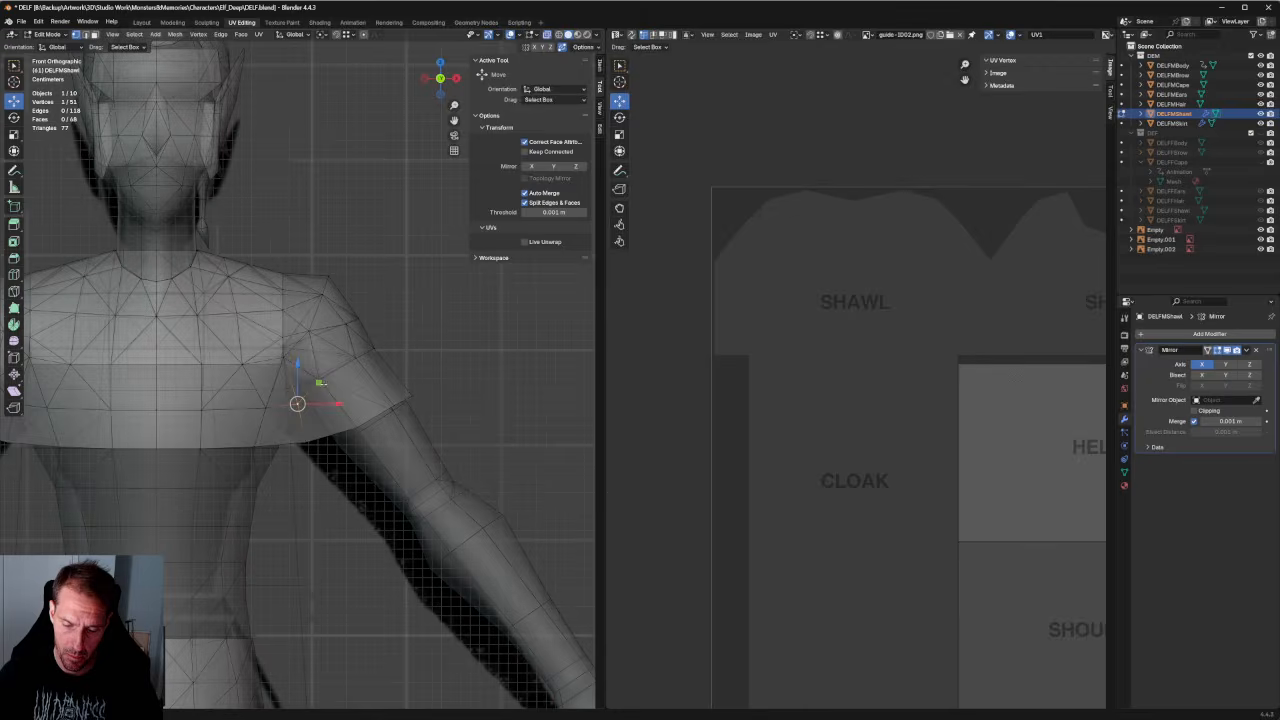
click(320, 383)
drag(322, 382, 318, 380)
key(alt+z)
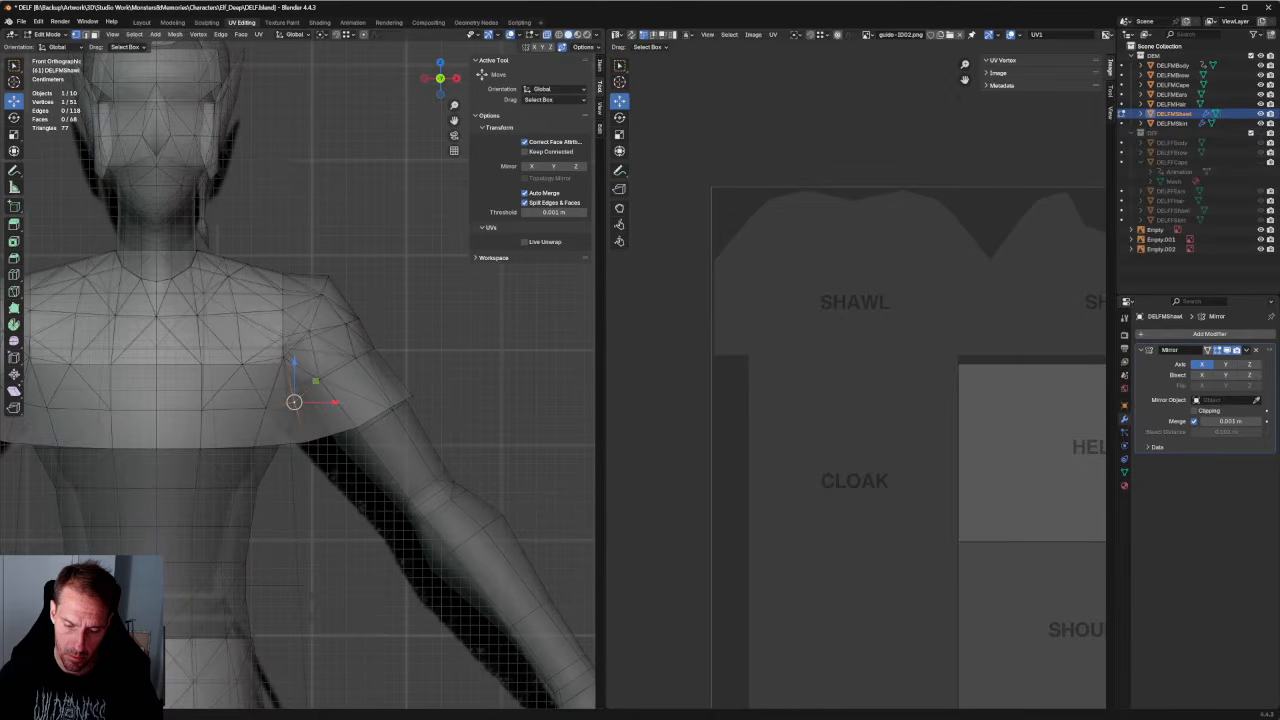
key(alt+z)
drag(294, 446, 289, 446)
key(alt+a)
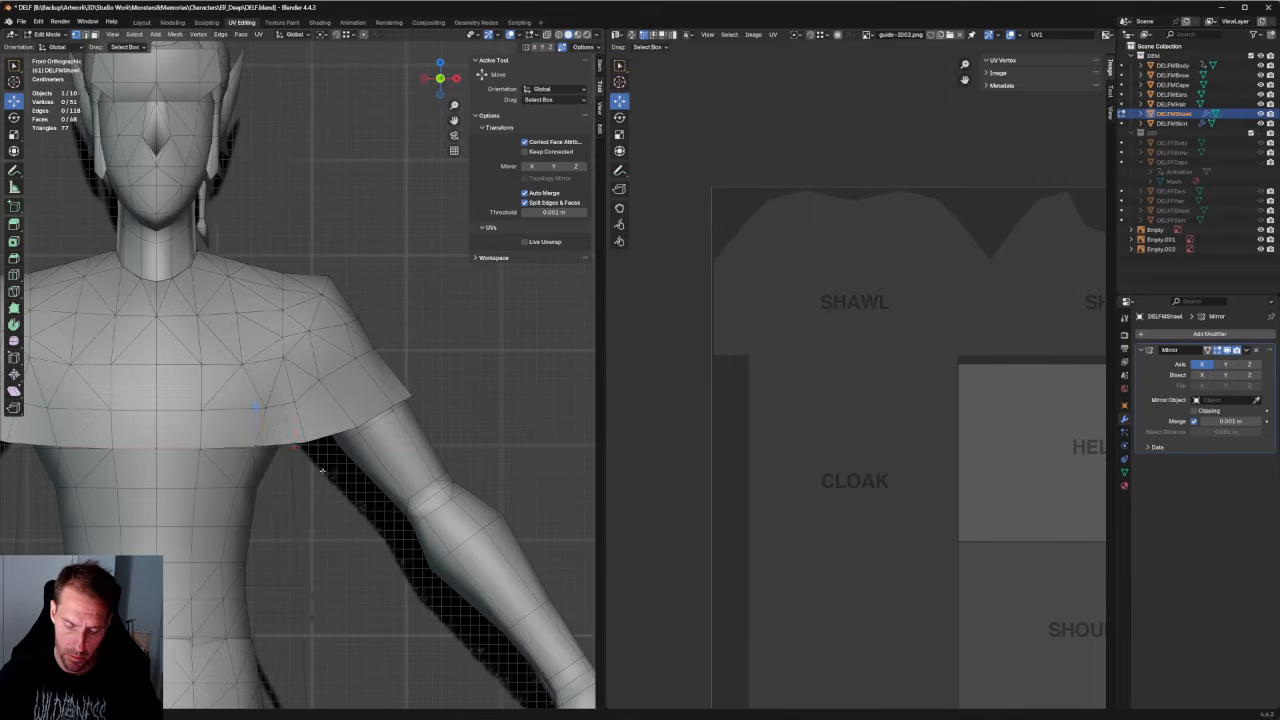
In the right side view, move the shawl vertex on the front of the shoulder above the armpit along Y.
middle_drag(330, 430, 265, 465)
scroll(265, 465, down, 5)
middle_drag(283, 613, 251, 423)
key(grave)
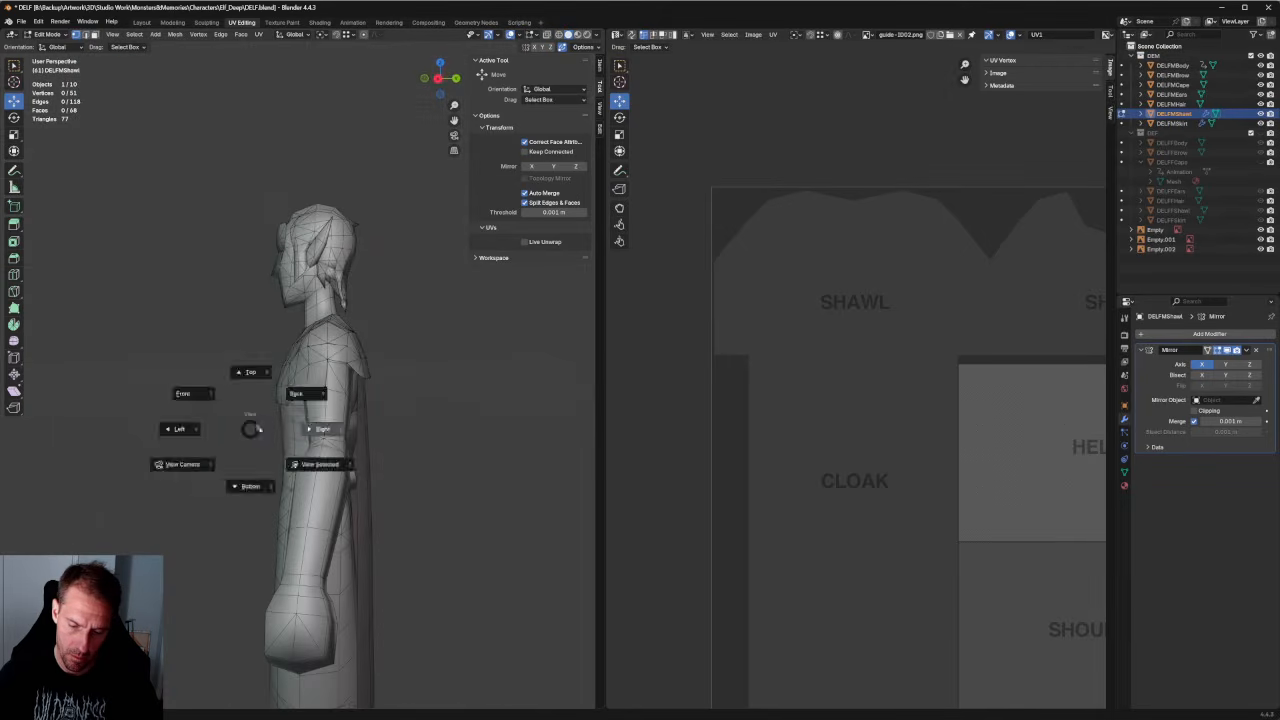
click(320, 430)
key(shift+space)
key(s)
scroll(298, 410, up, 4)
key(g)
key(y)
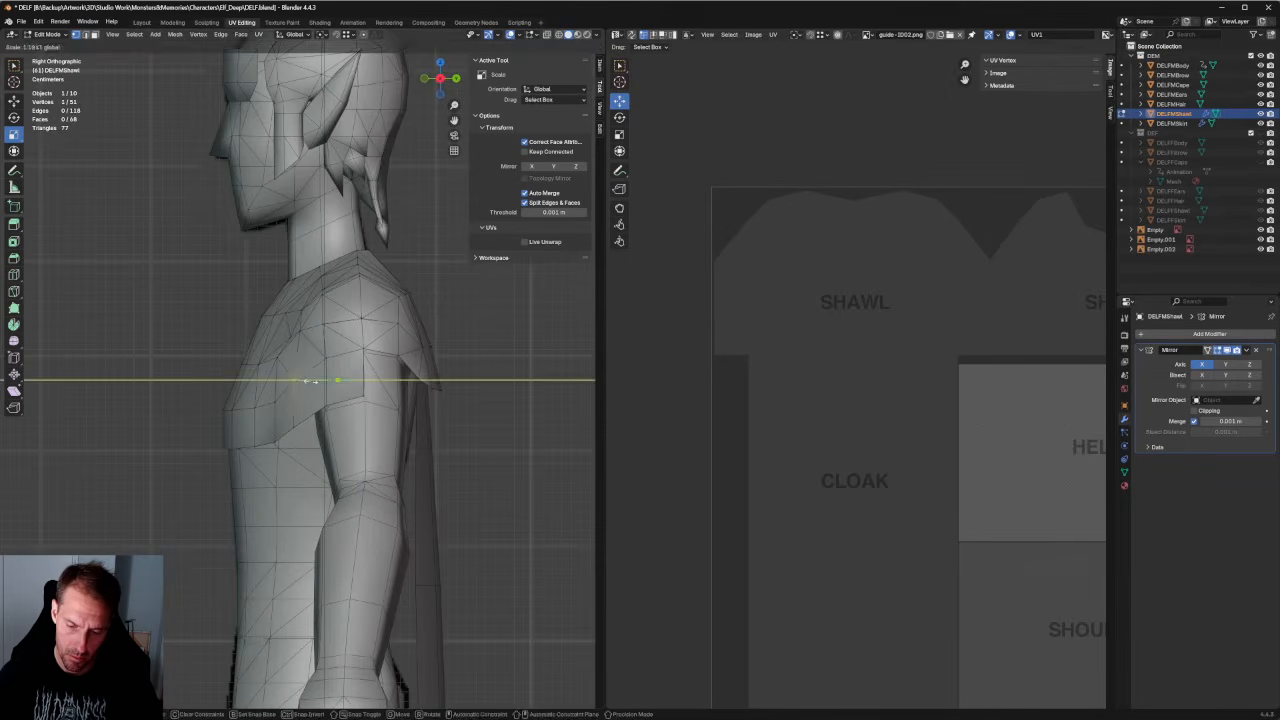
key(Escape)
key(g)
key(y)
key(Return)
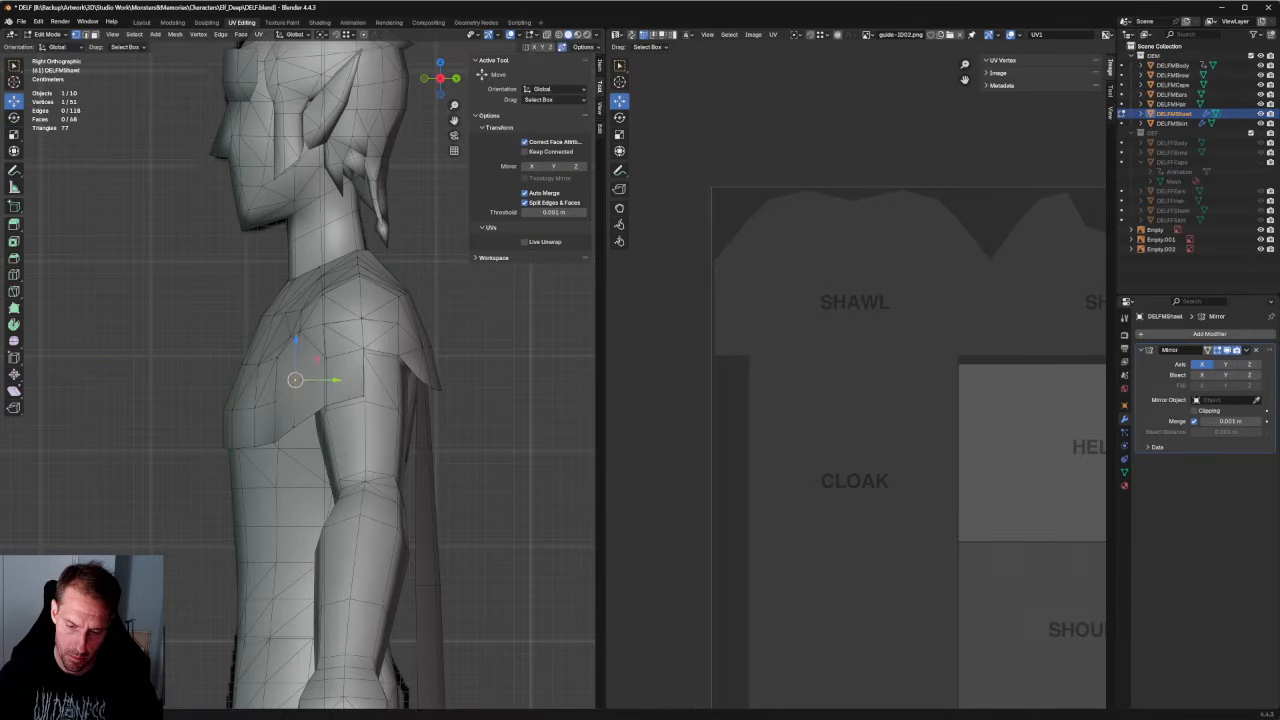
Adjust the next two shawl vertices higher up the front of the chest along Y to smooth the side profile.
key(g)
key(y)
key(Return)
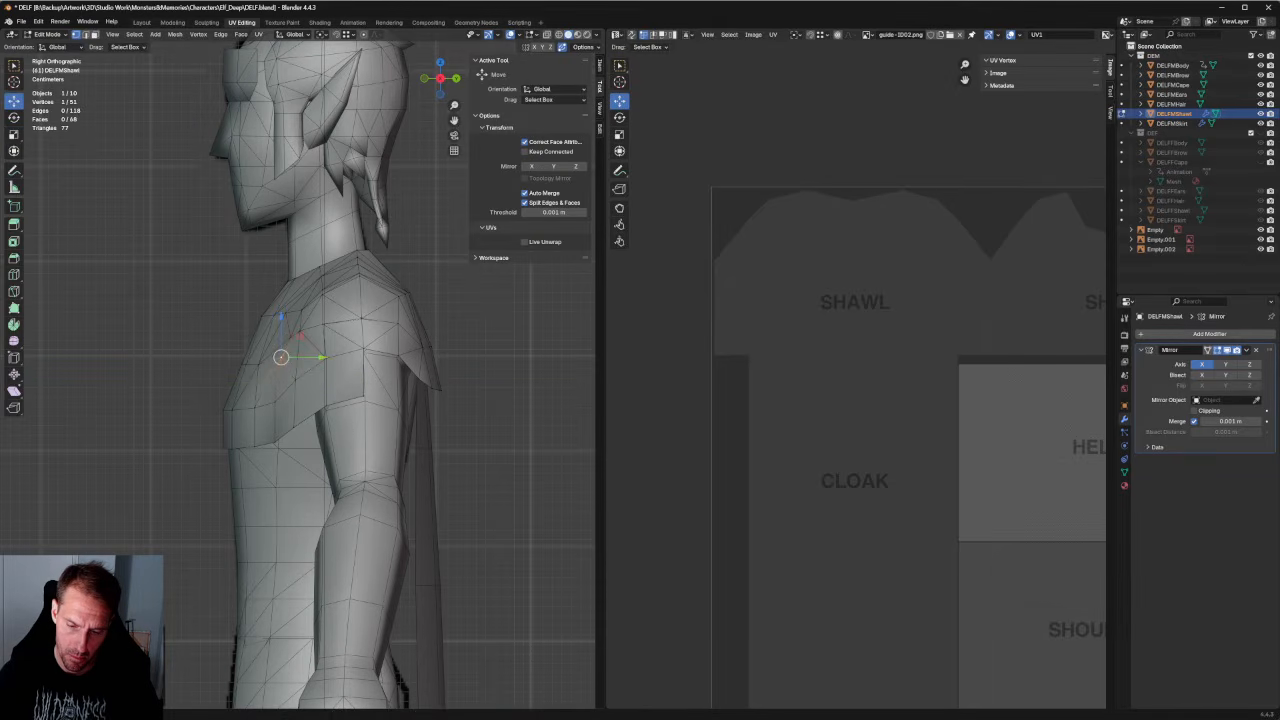
key(g)
key(y)
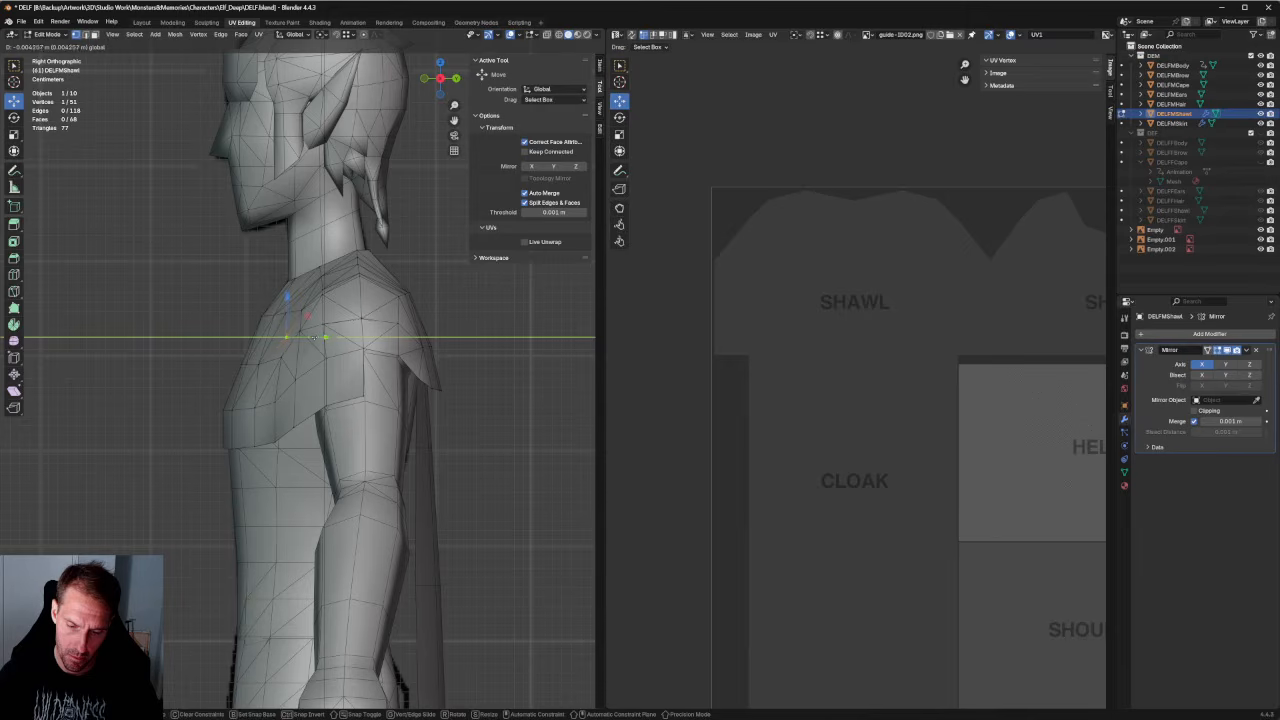
key(Return)
scroll(449, 306, down, 3)
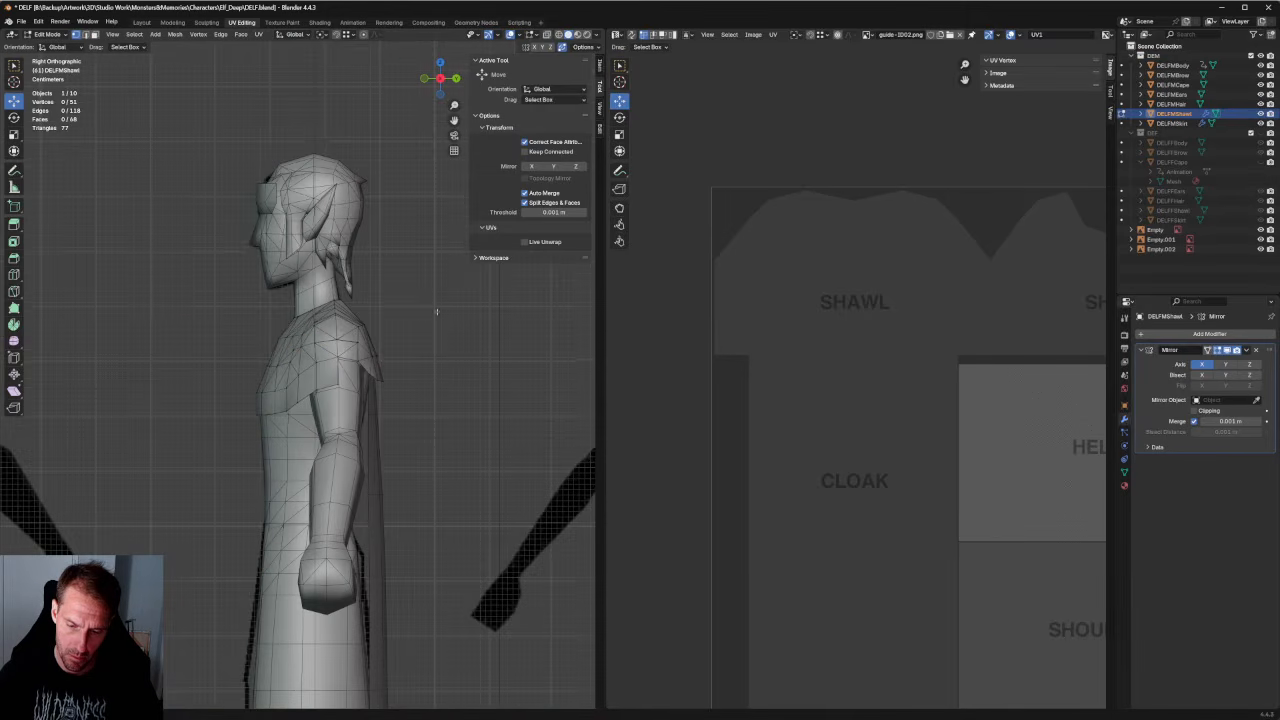
With X-ray shading, adjust the shawl's centre-front vertex below the neckline along Y to refine the side silhouette.
scroll(380, 357, up, 4)
scroll(375, 402, down, 4)
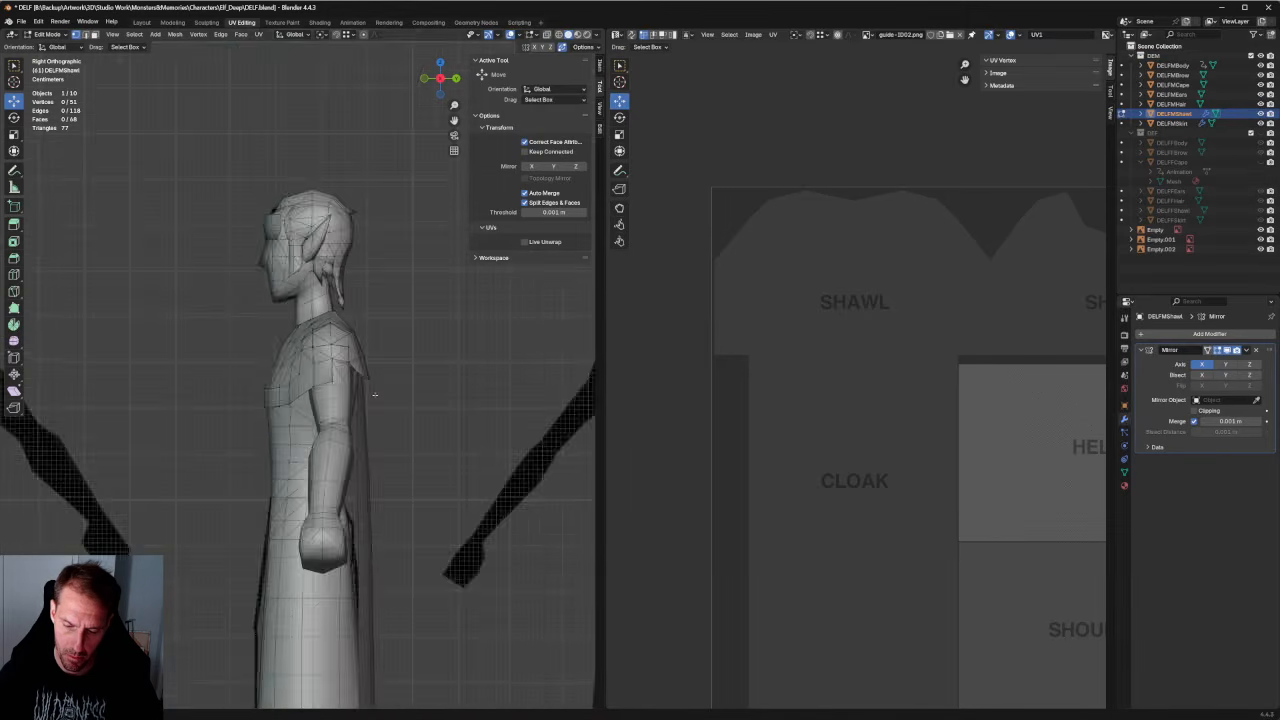
scroll(290, 403, up, 6)
key(alt+z)
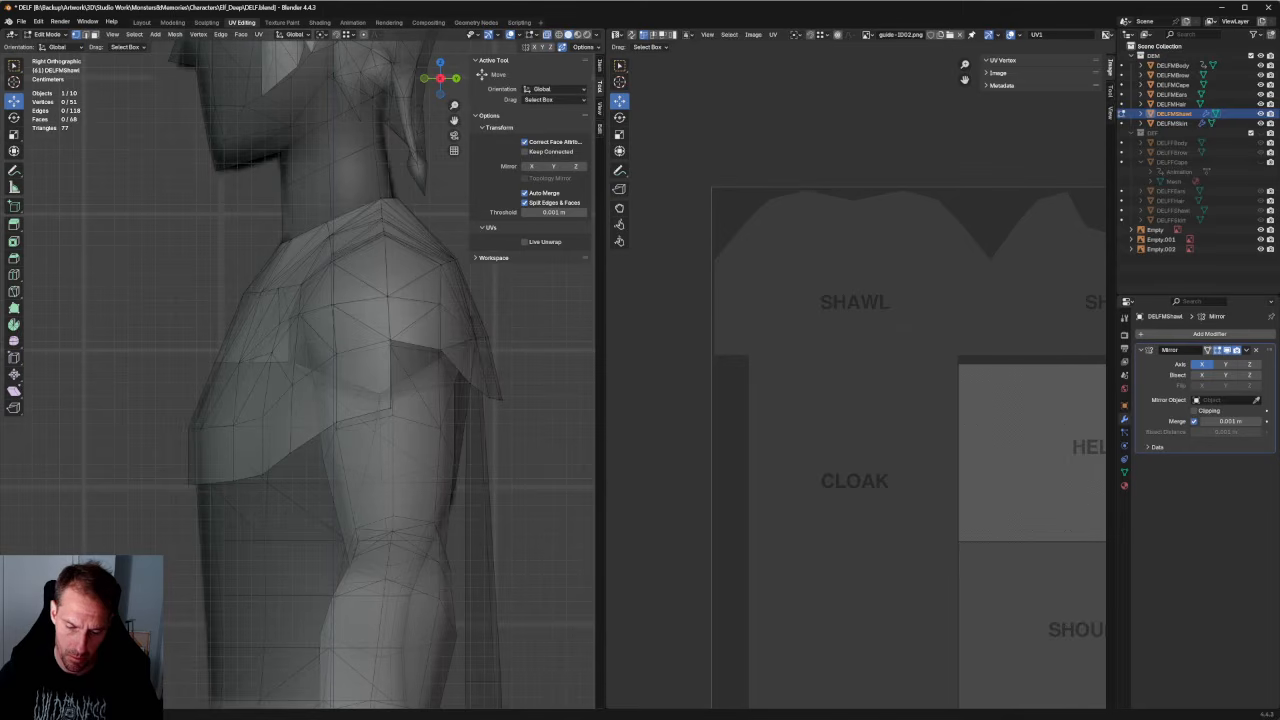
drag(199, 406, 198, 402)
drag(200, 404, 140, 420)
drag(278, 288, 292, 323)
middle_drag(292, 323, 216, 332)
scroll(230, 325, down, 5)
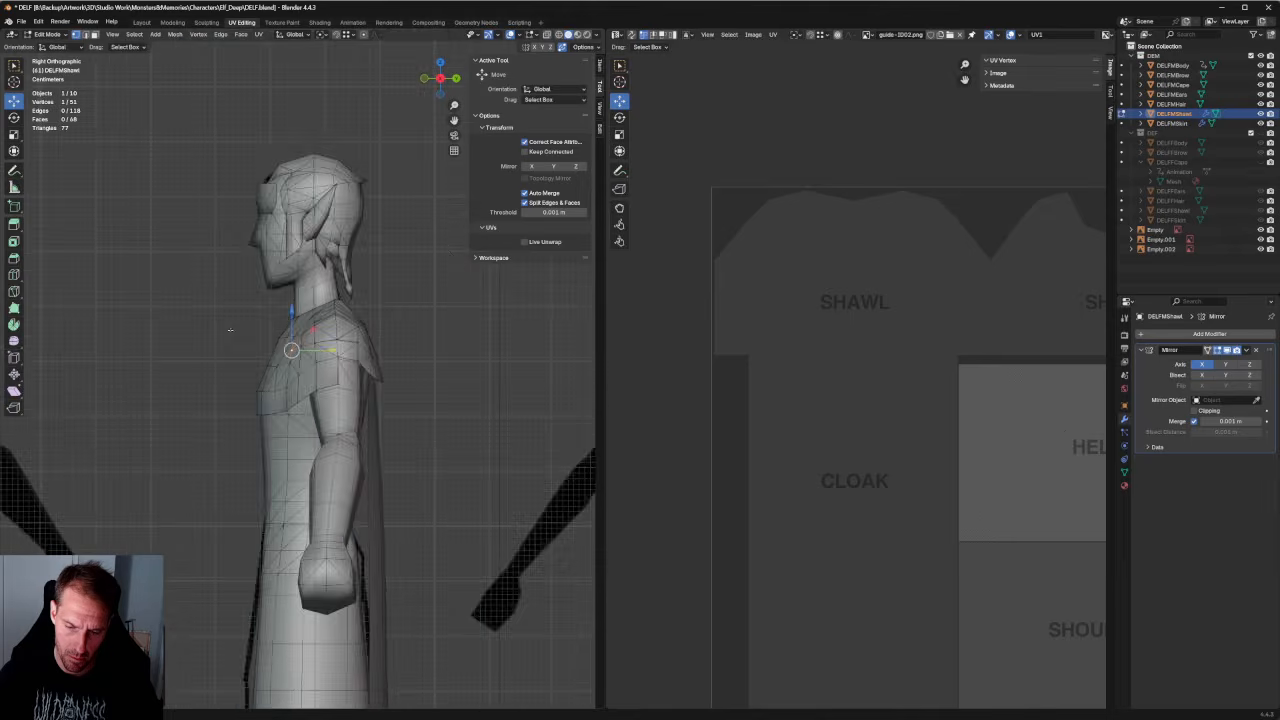
scroll(251, 311, up, 5)
scroll(251, 311, up, 3)
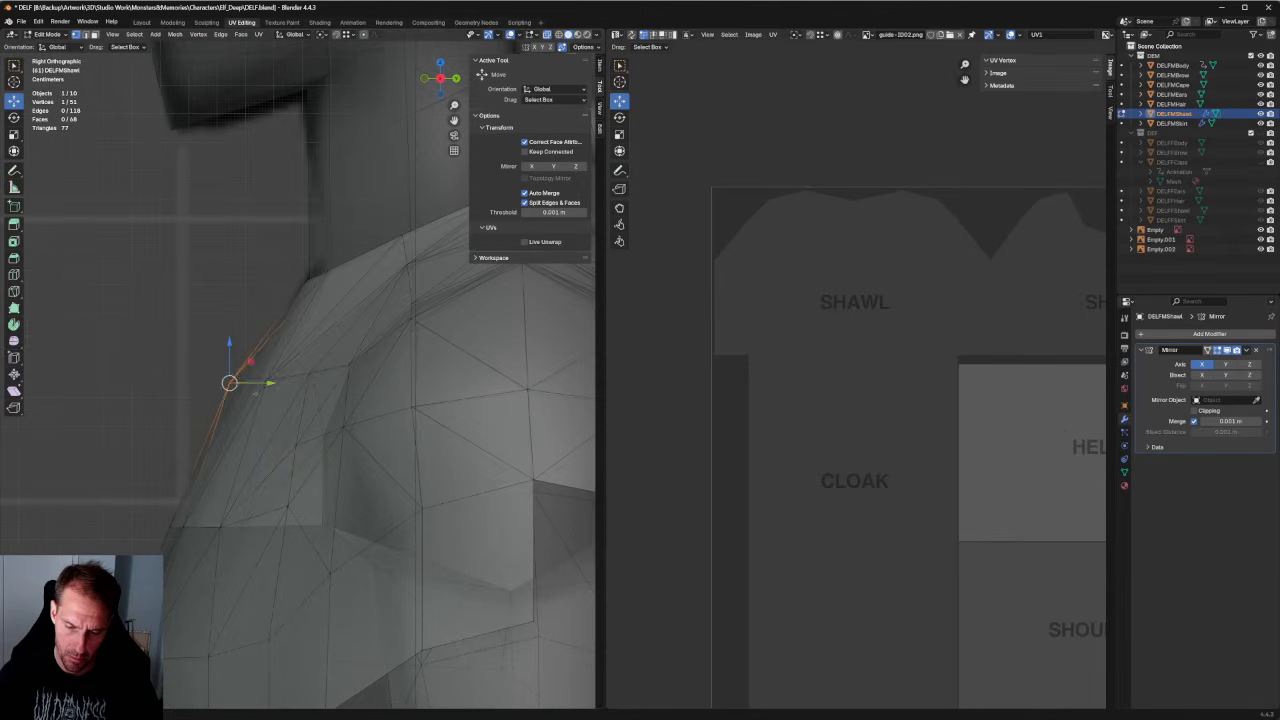
drag(266, 383, 258, 383)
key(alt+z)
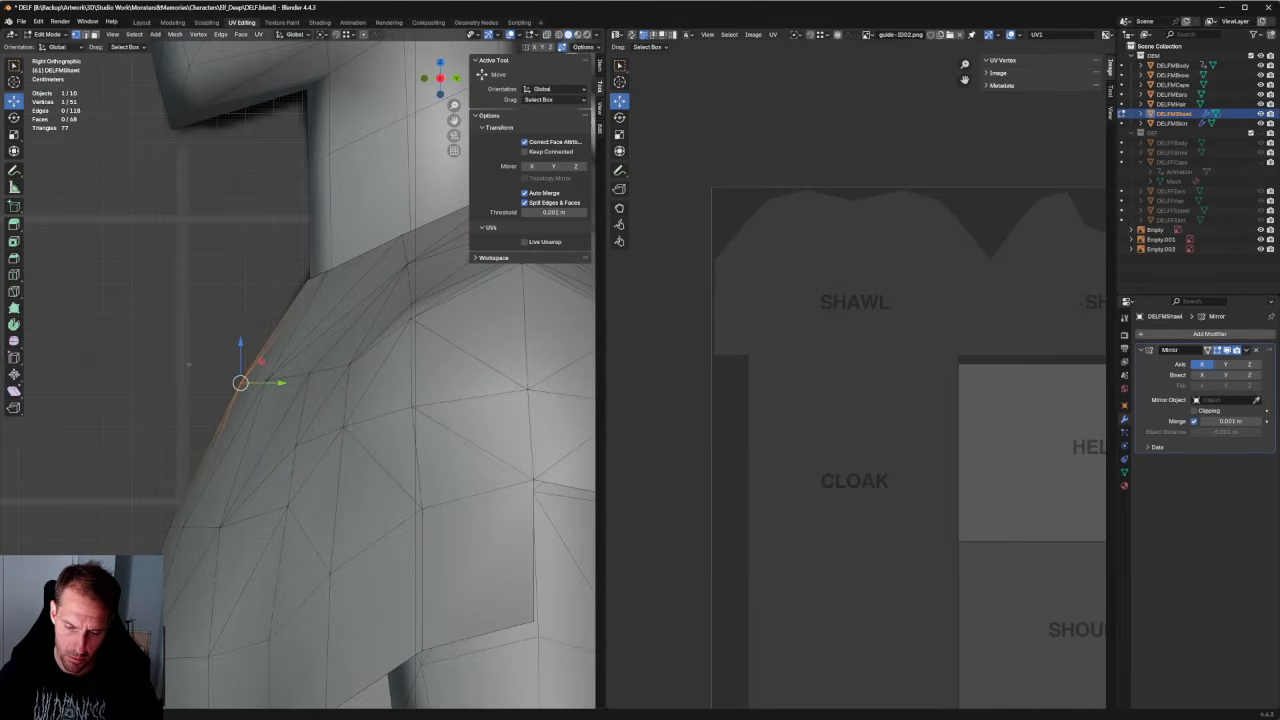
Shift the shawl's back vertices beside the centre line, on the hem and the row above, along X.
scroll(218, 362, down, 6)
middle_drag(218, 362, 590, 330)
middle_drag(250, 497, 289, 463)
key(1)
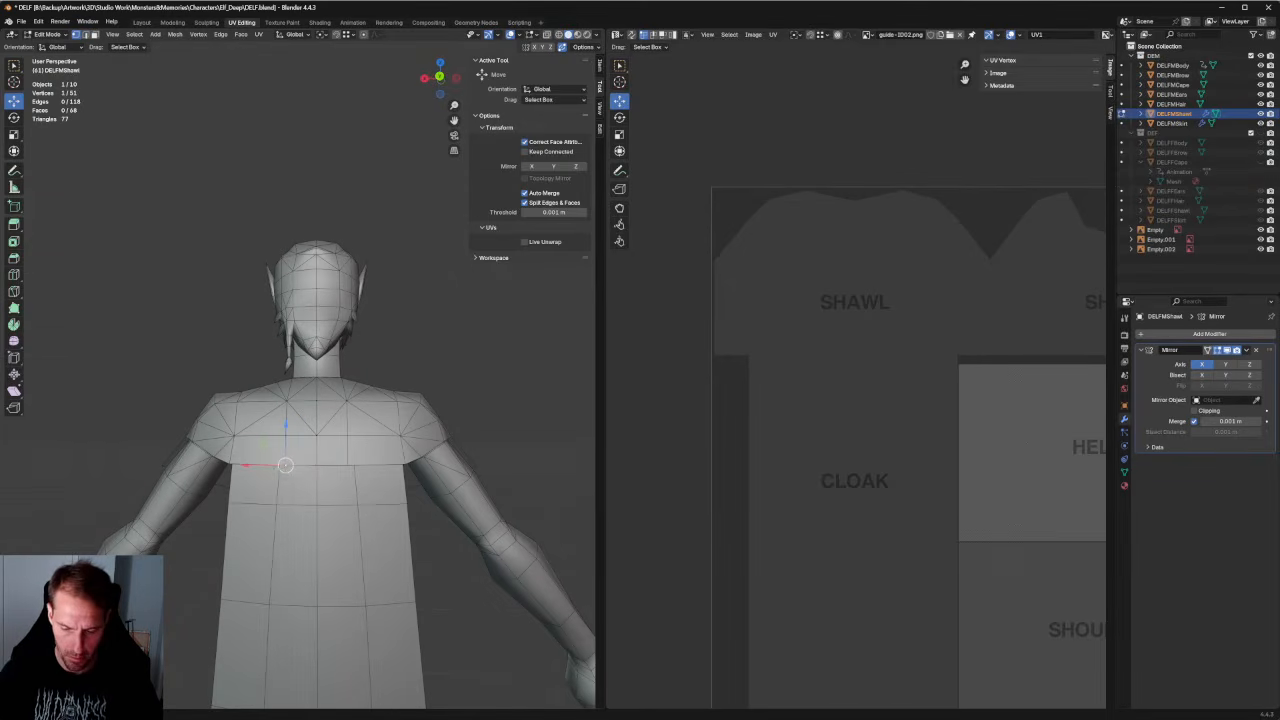
key(g)
key(x)
click(285, 430)
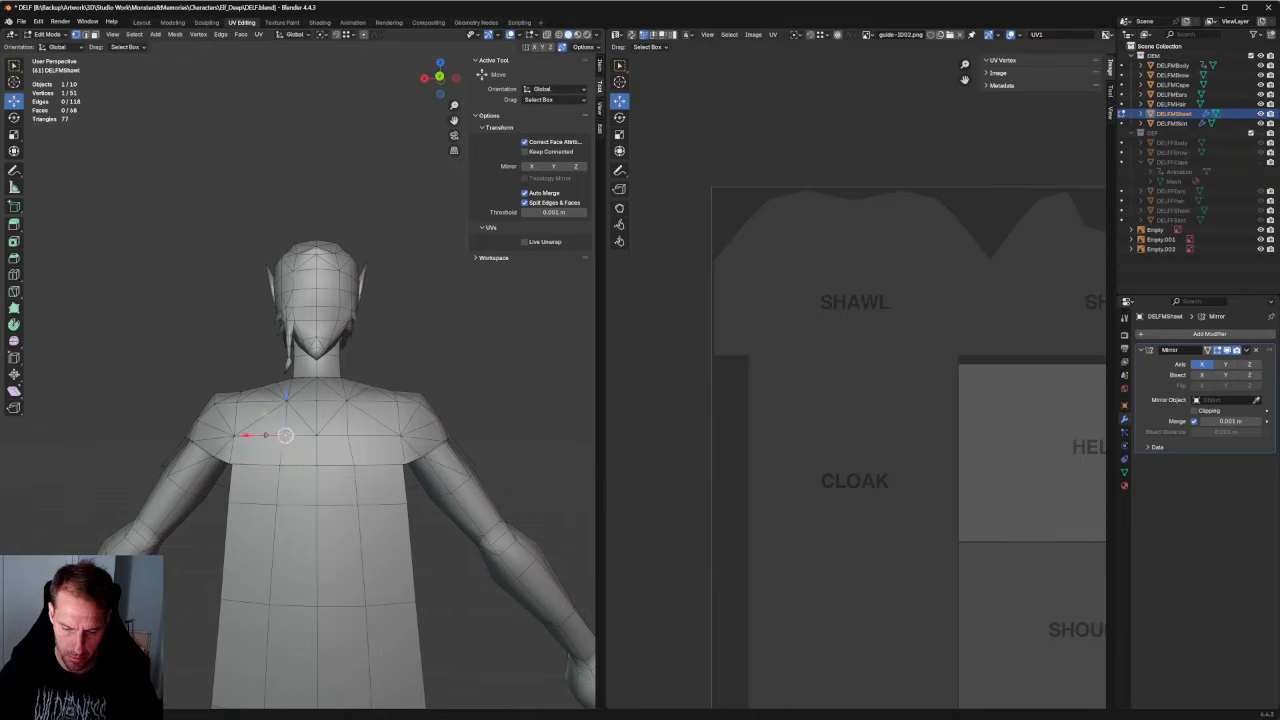
Raise the front shawl vertex above the armpit slightly along Z, using X-ray shading to compare it with the body.
key(alt+z)
middle_drag(285, 432, 440, 475)
key(alt+z)
scroll(304, 450, up, 3)
scroll(304, 450, up, 1)
scroll(304, 450, down, 3)
key(alt+z)
key(alt+z)
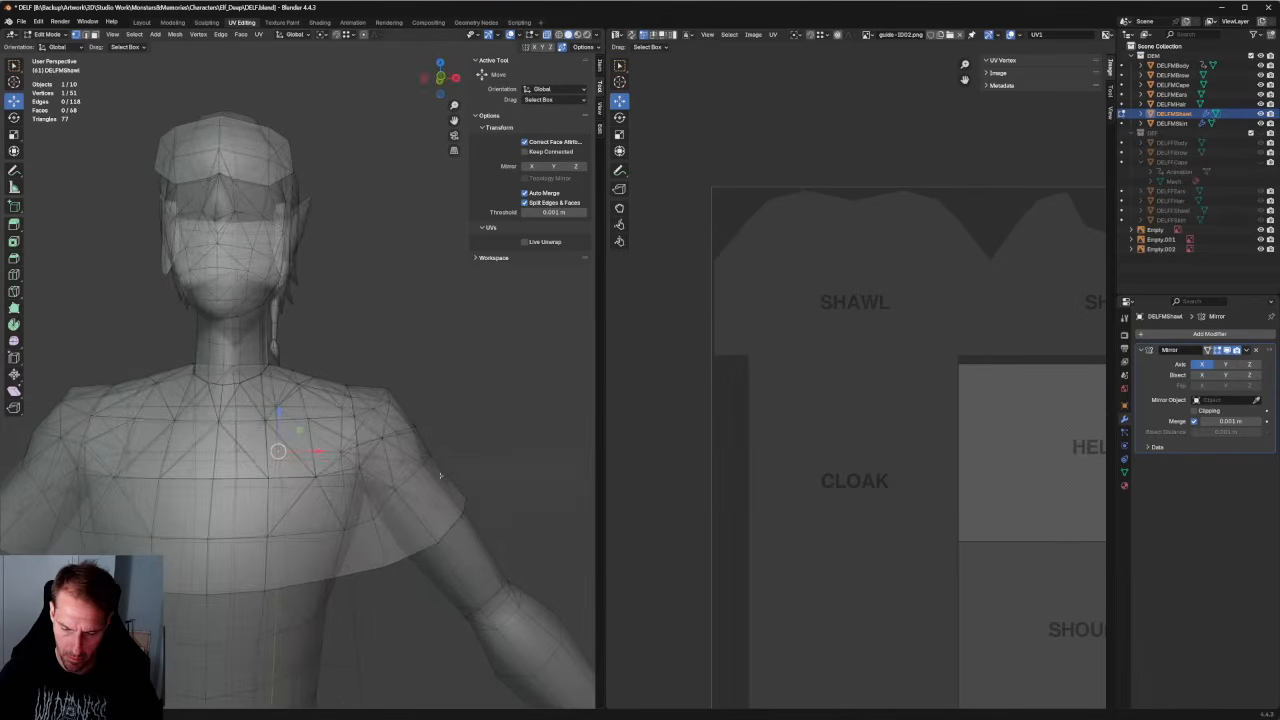
drag(357, 405, 357, 401)
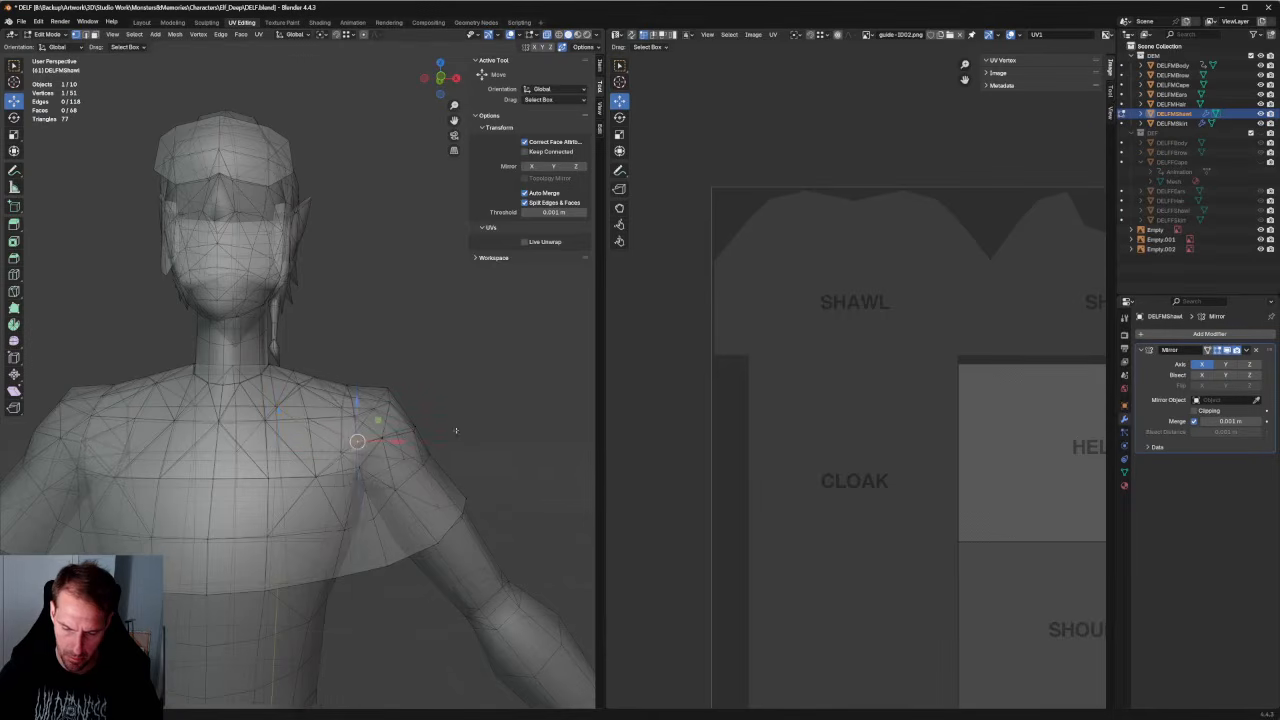
middle_drag(454, 430, 452, 477)
scroll(378, 432, down, 3)
scroll(450, 476, up, 3)
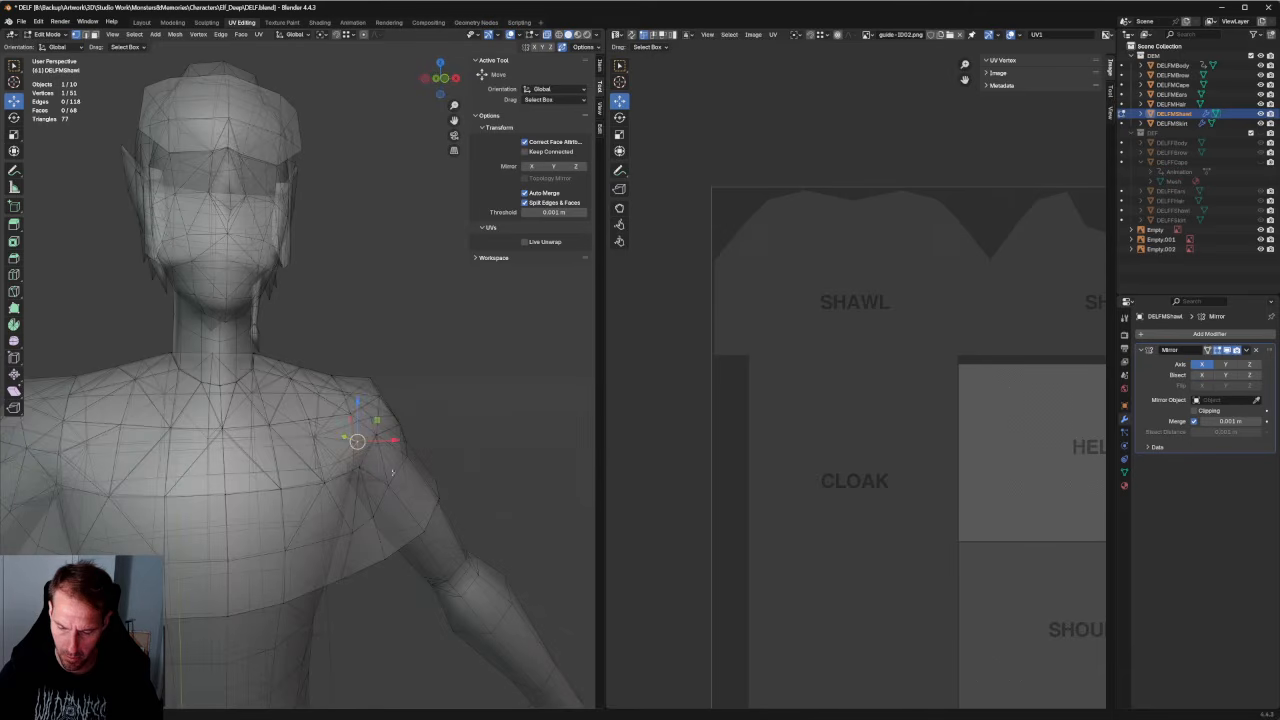
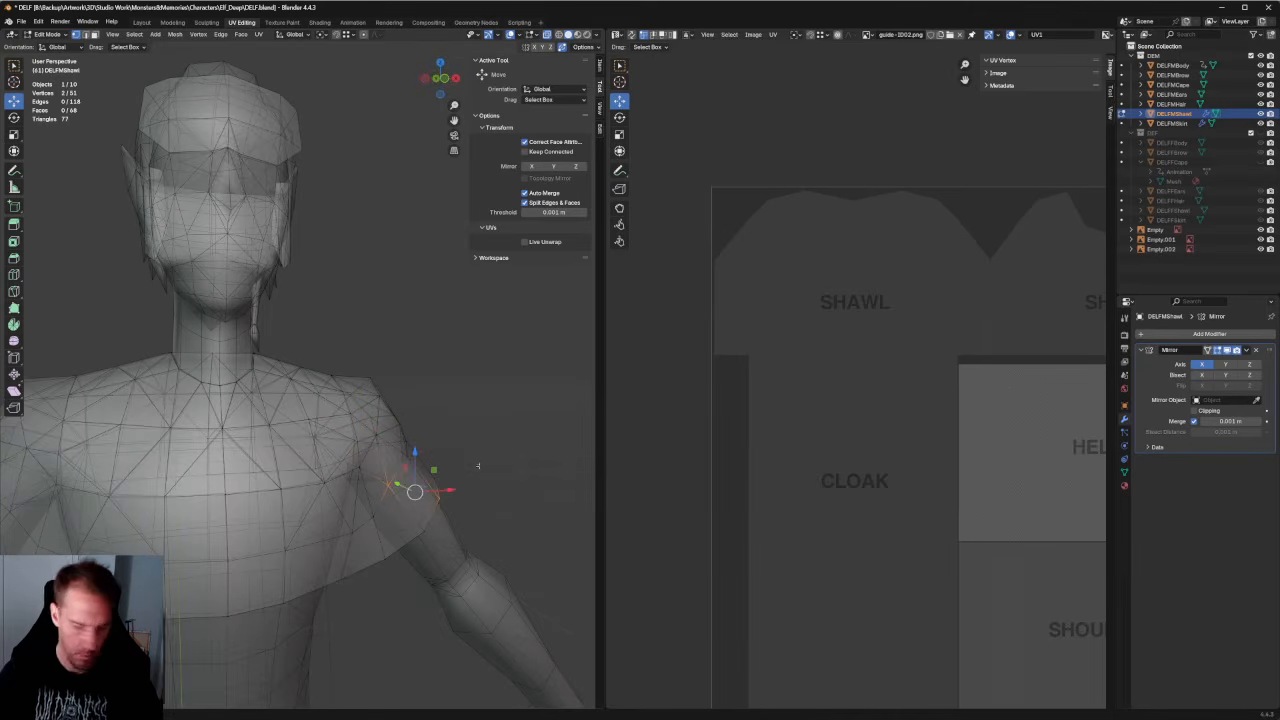
Connect opposite vertices of the shawl's upper-arm faces with new edges to split them.
middle_drag(514, 451, 493, 436)
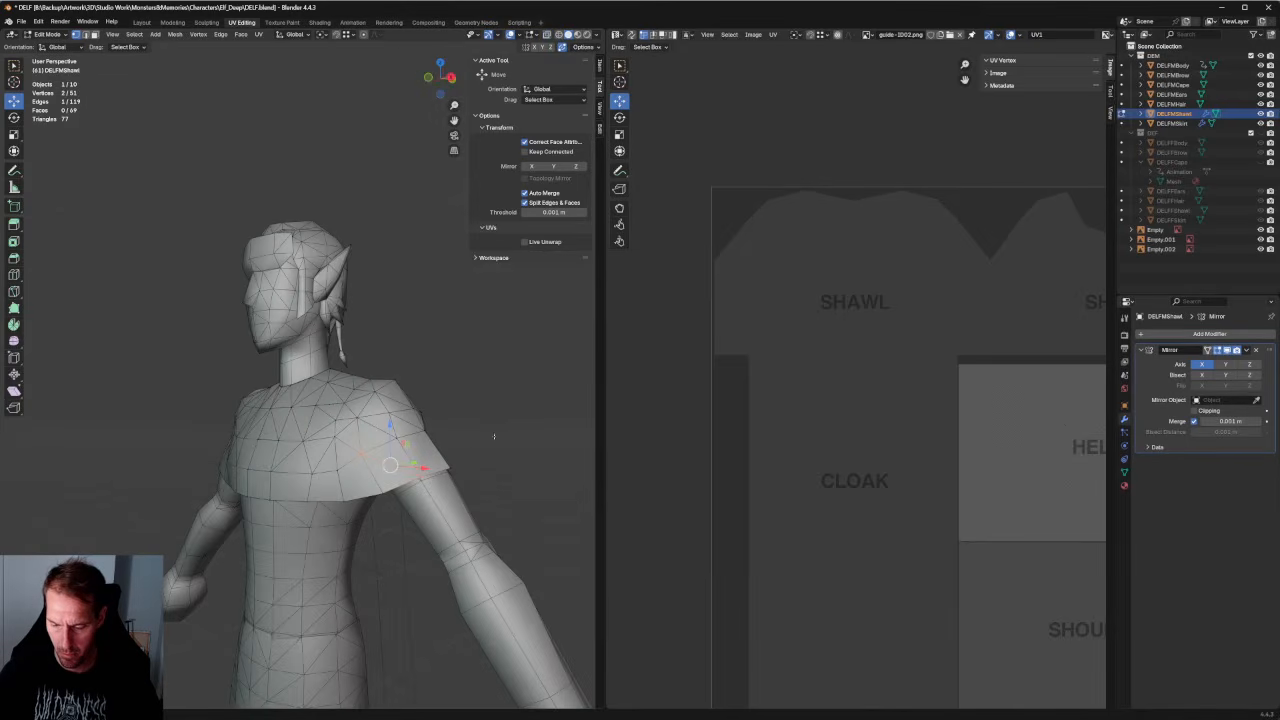
key(alt+z)
shift+click(421, 477)
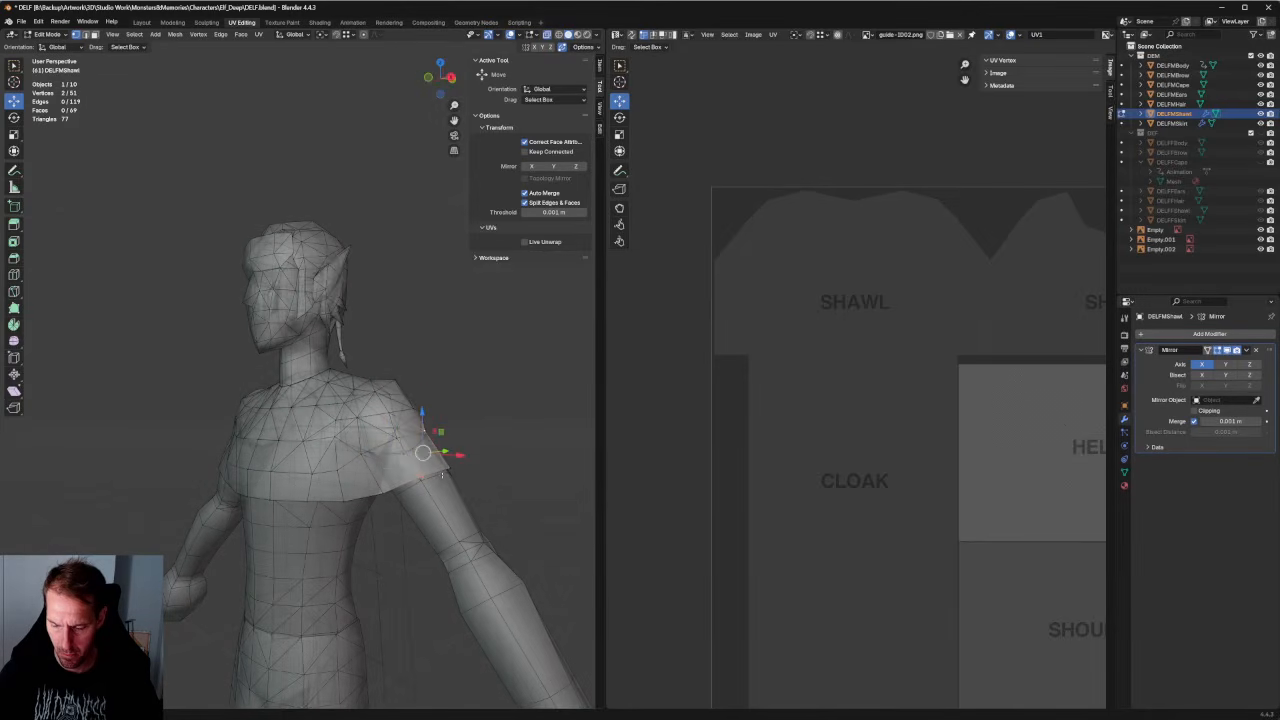
key(j)
key(alt+z)
Nudge a front chest vertex of the shawl slightly with X-ray shading on, and clear the selection.
middle_drag(421, 477, 367, 431)
scroll(390, 452, up, 5)
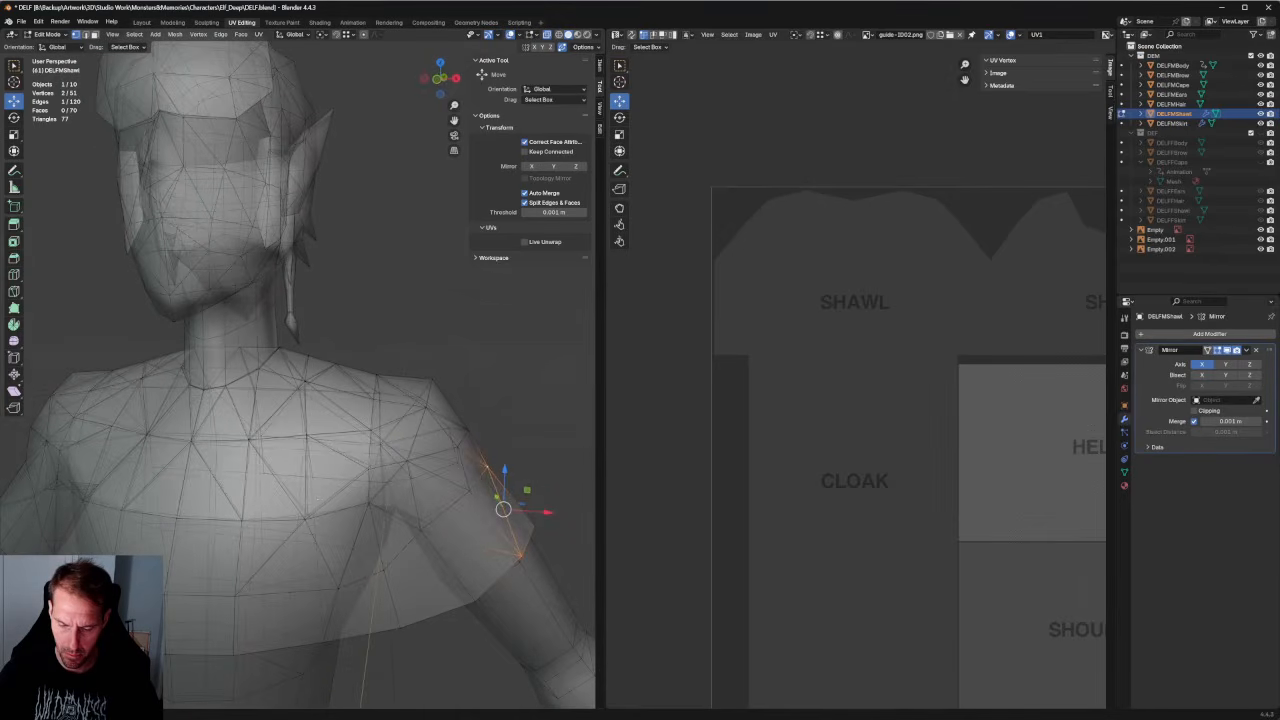
middle_drag(307, 549, 316, 532)
drag(328, 498, 330, 496)
click(505, 417)
scroll(490, 436, down, 3)
middle_drag(483, 446, 480, 410)
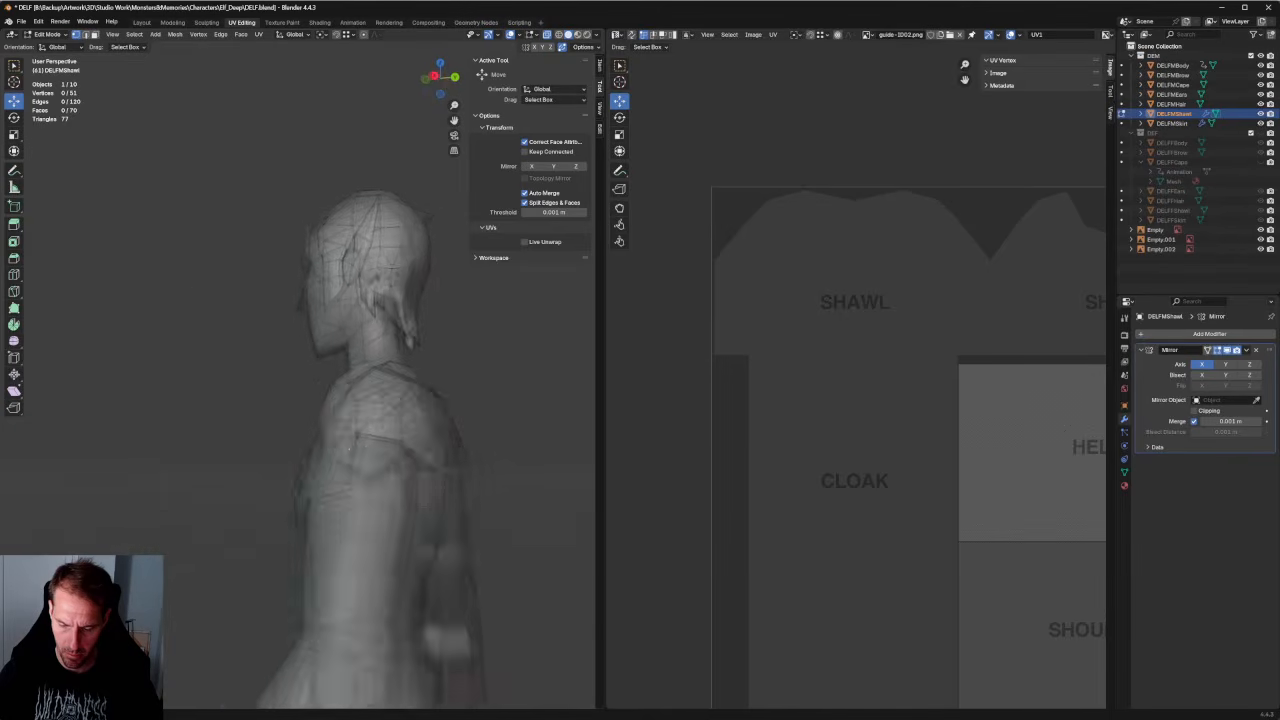
Shift the shawl's front hem vertex slightly along Y as seen from the side, clear the selection and restore solid shading.
middle_drag(354, 440, 356, 446)
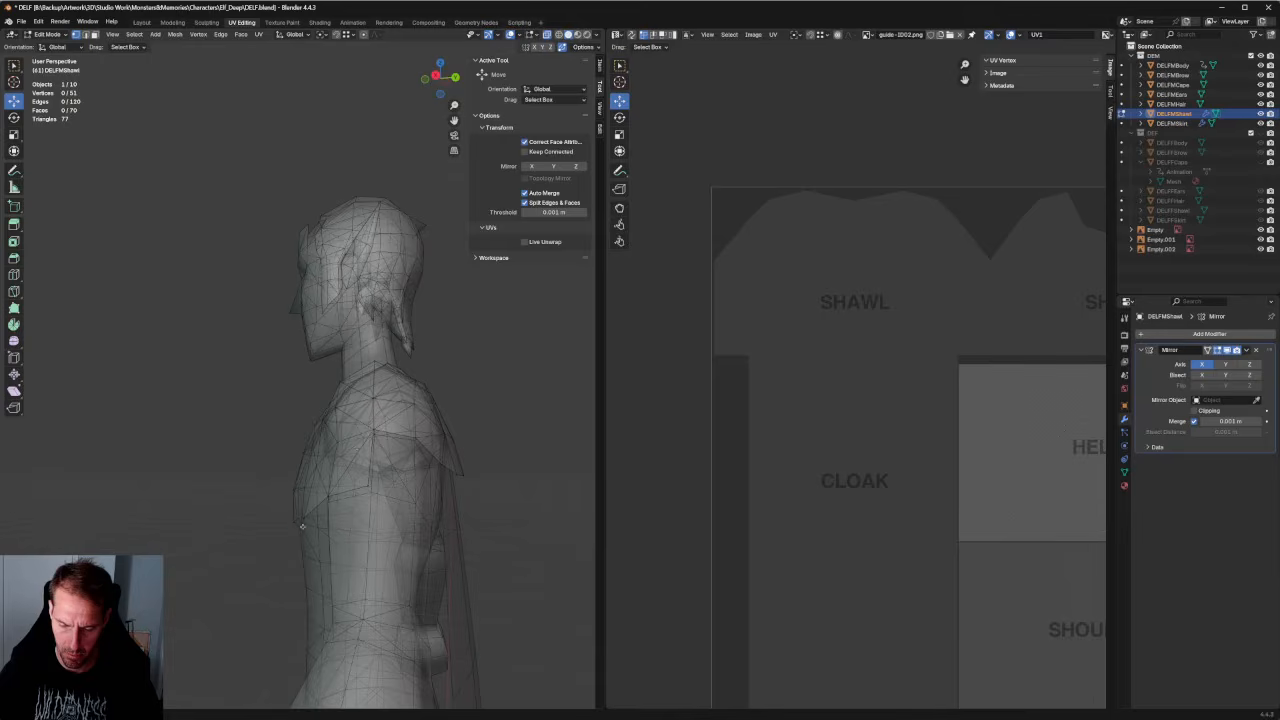
drag(343, 518, 340, 518)
click(237, 497)
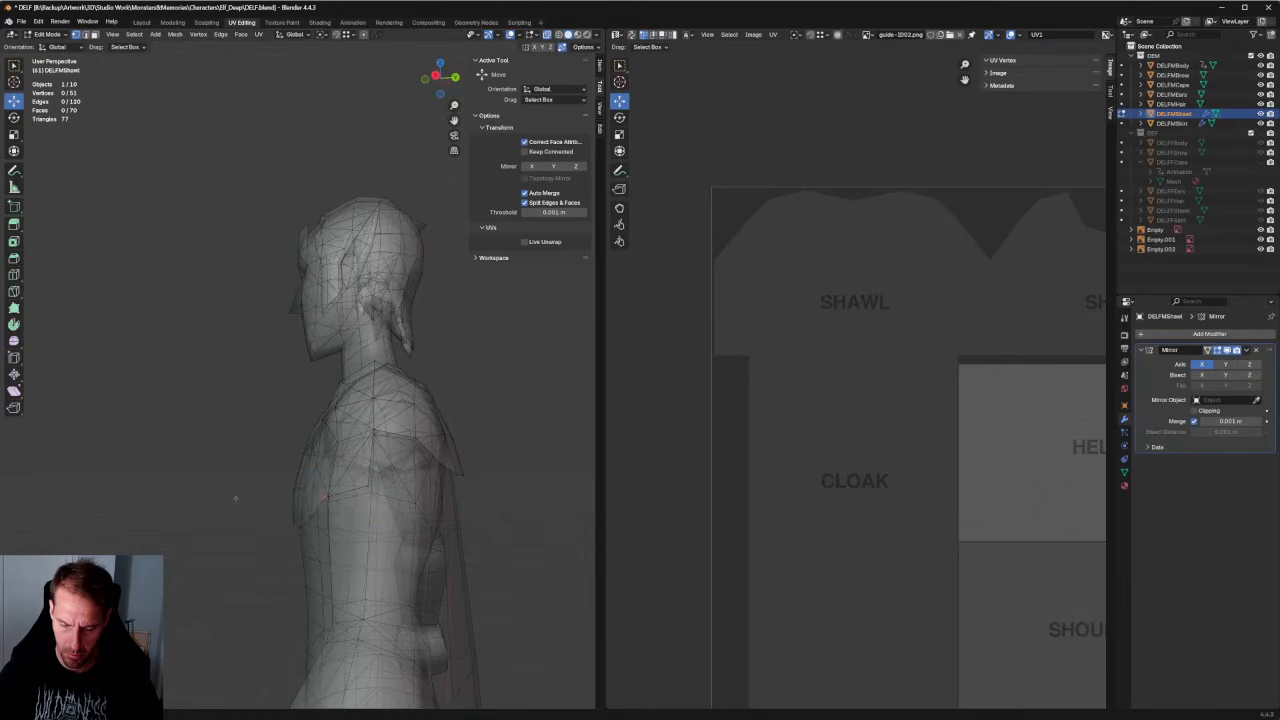
scroll(248, 497, down, 3)
middle_drag(251, 497, 264, 493)
key(alt+z)
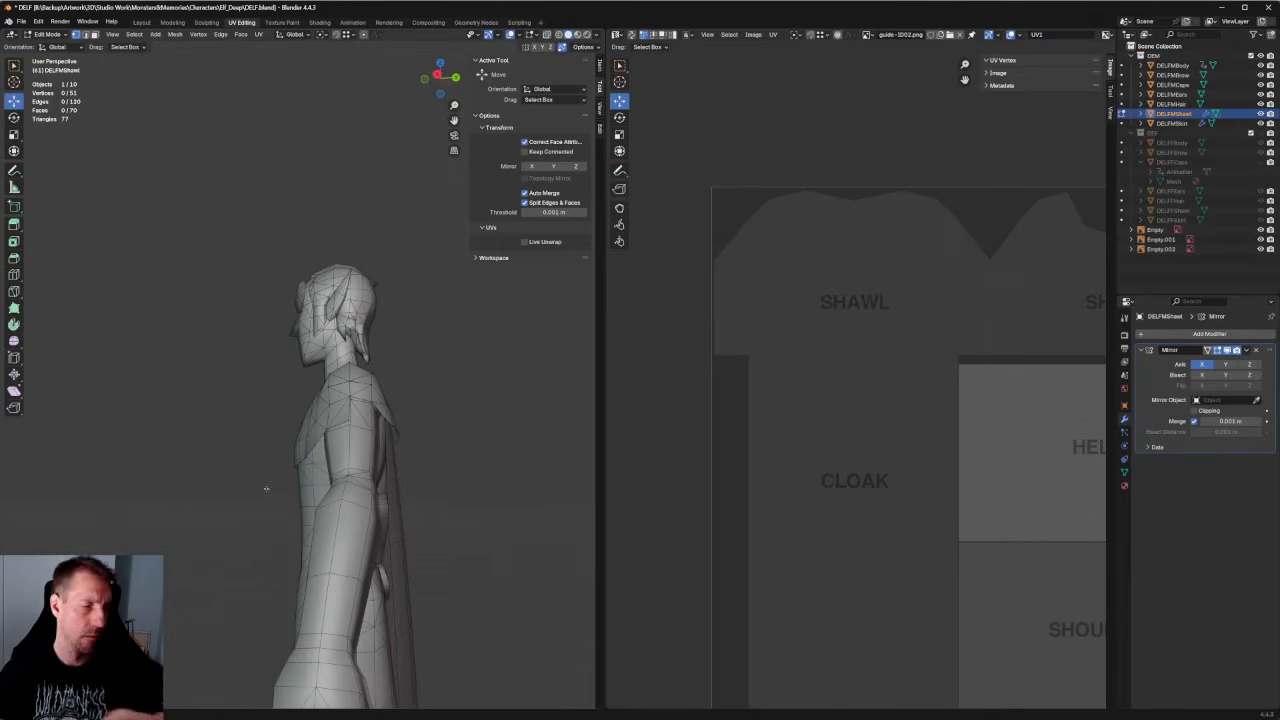
scroll(454, 403, up, 2)
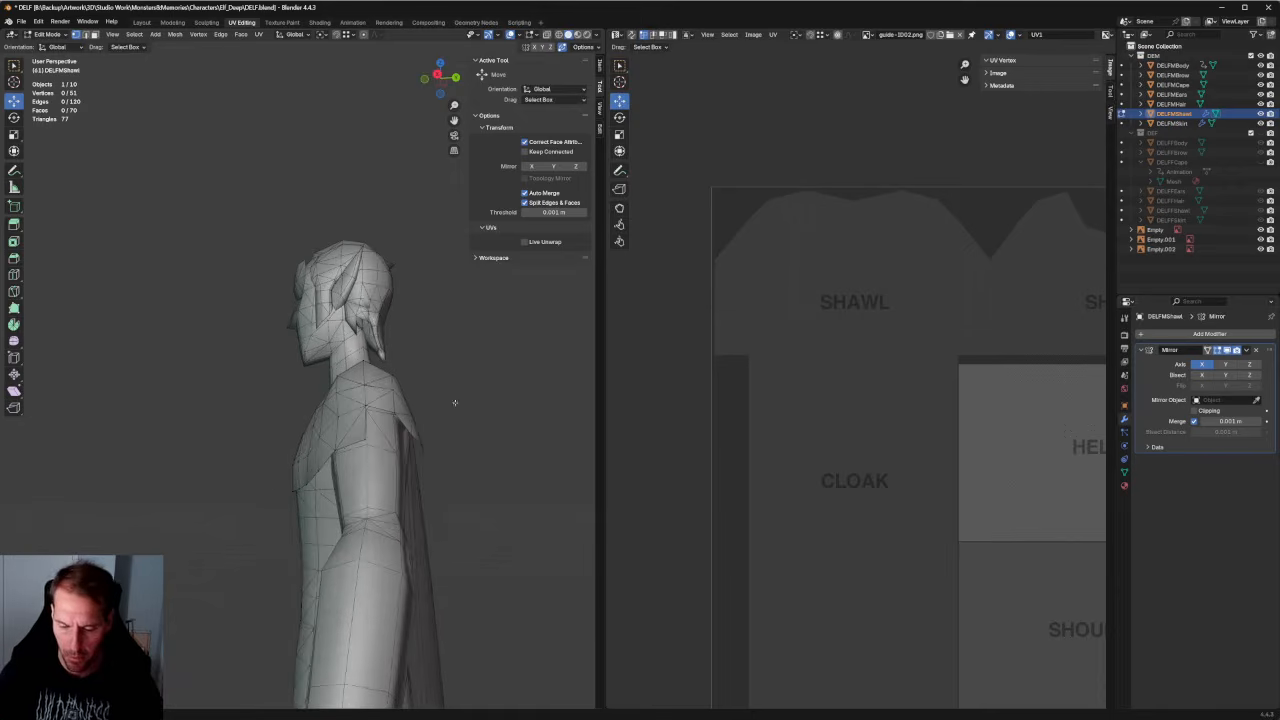
Extrude the shawl's back bottom edges, from the outer arm to the centre line, downward along the Z axis.
middle_drag(454, 403, 360, 474)
click(328, 443)
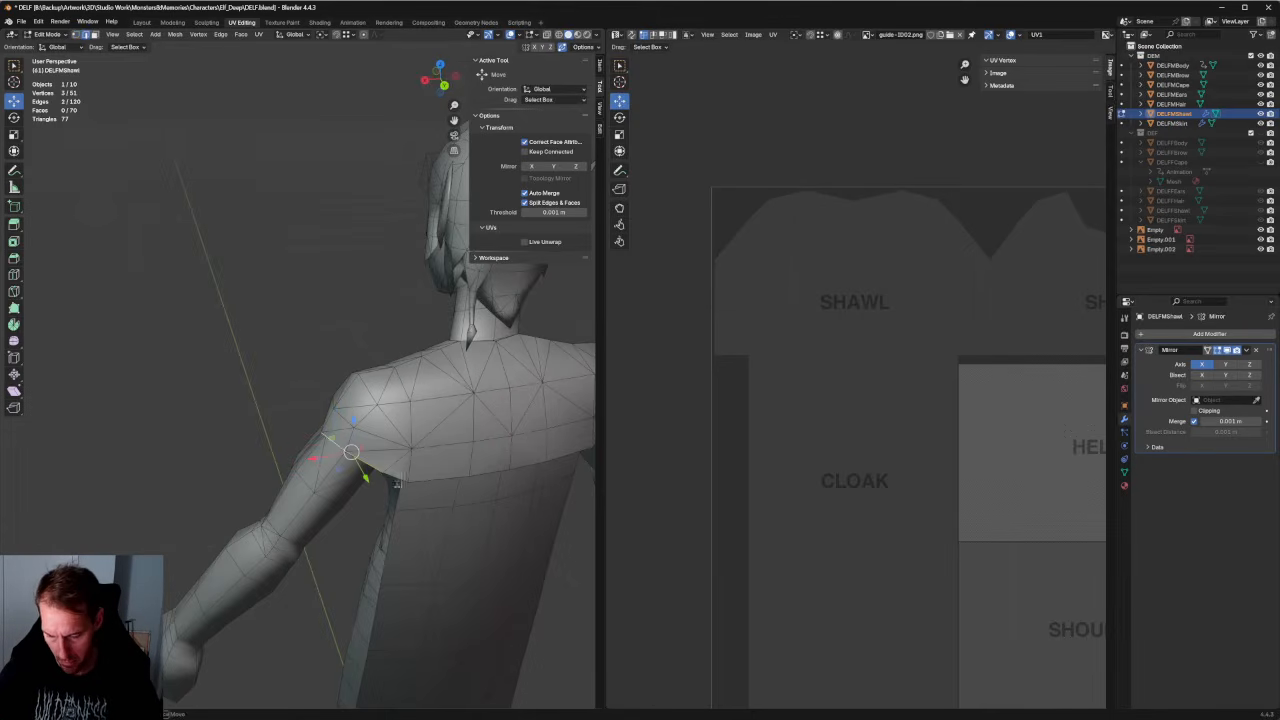
scroll(497, 470, down, 5)
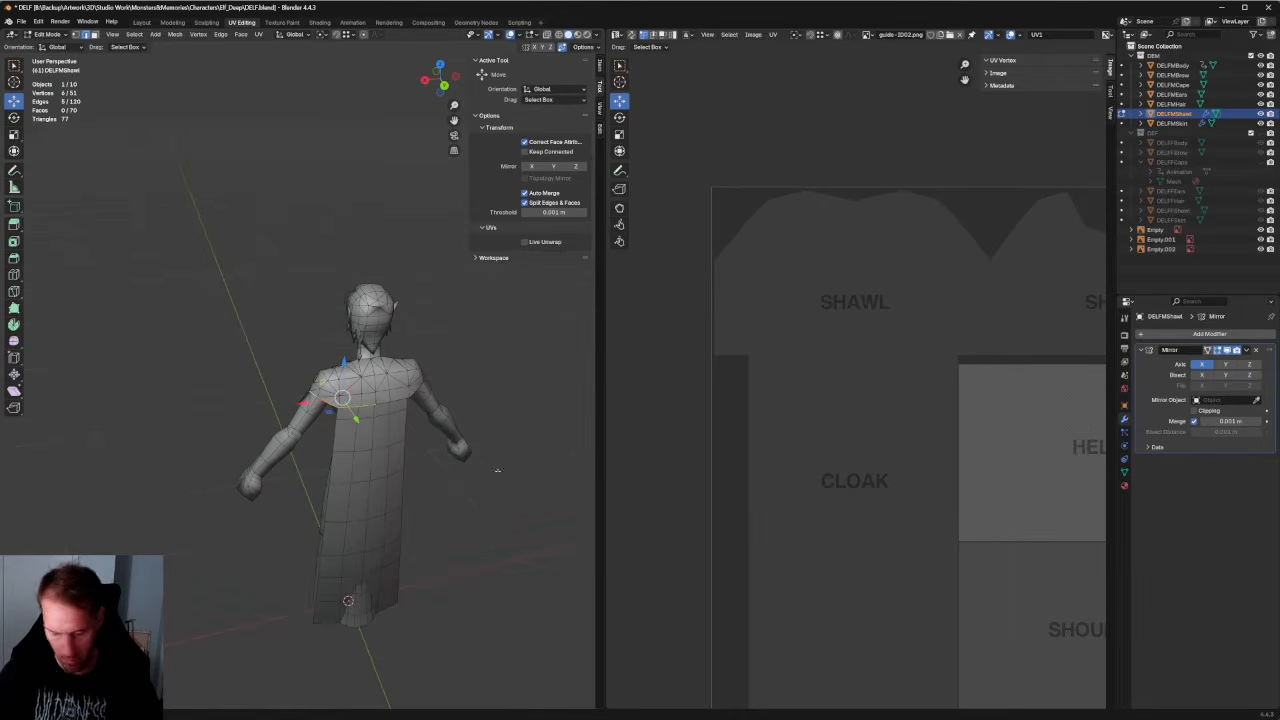
key(grave)
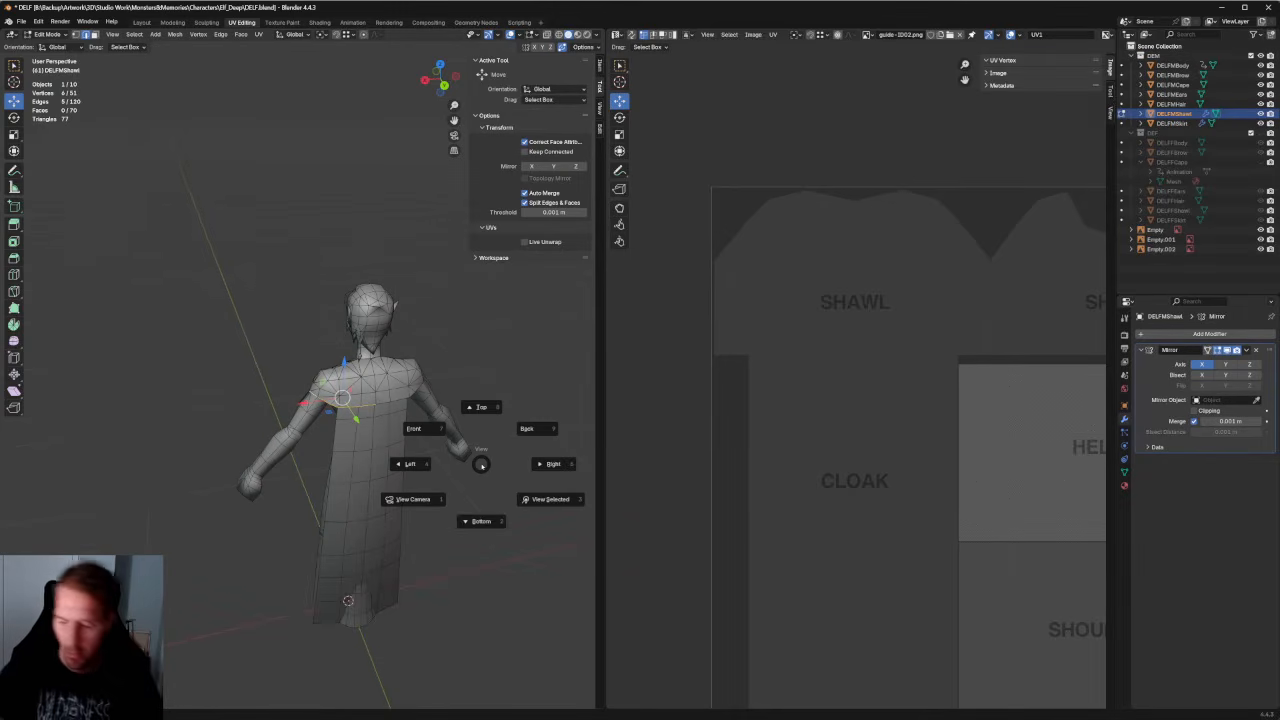
click(536, 427)
scroll(536, 427, up, 4)
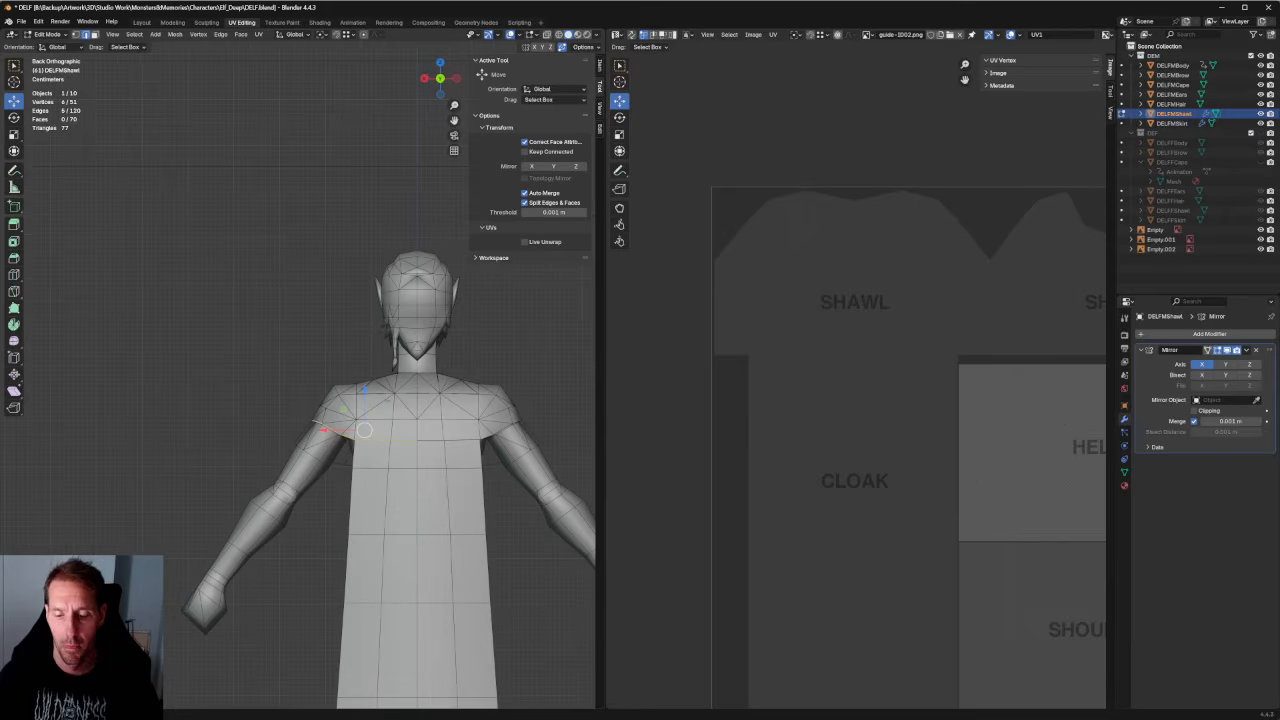
key(e)
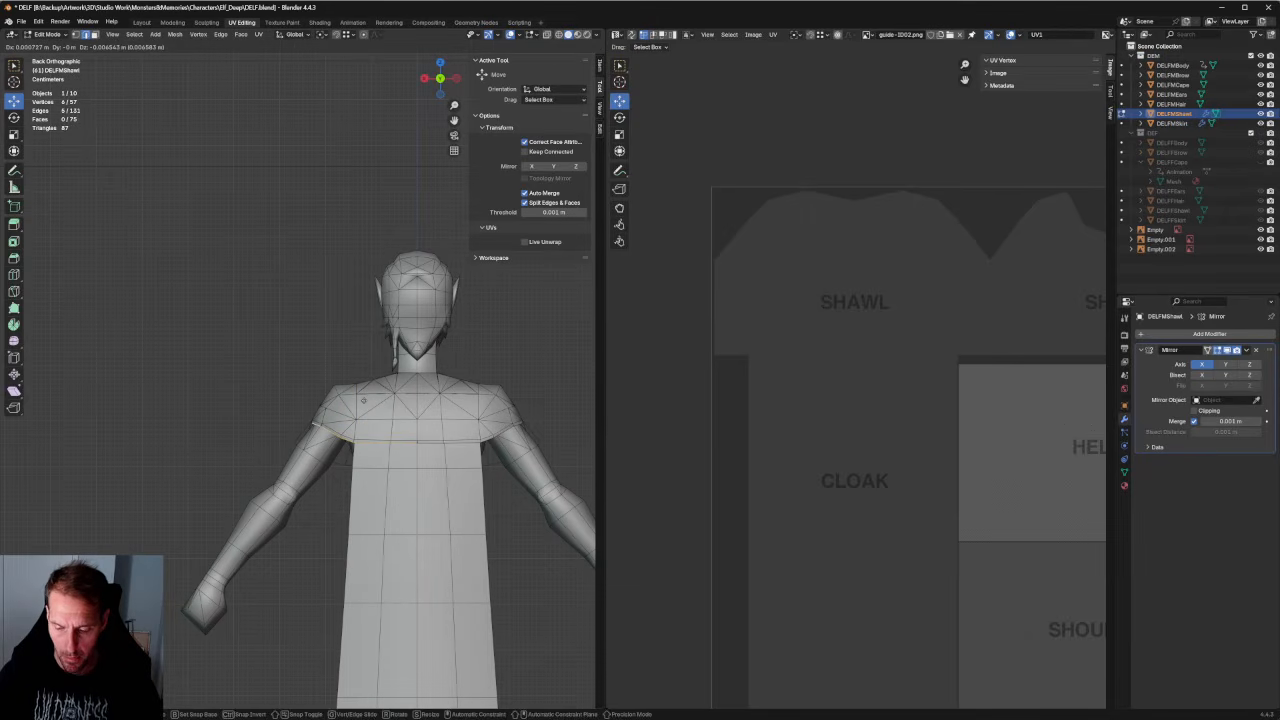
key(z)
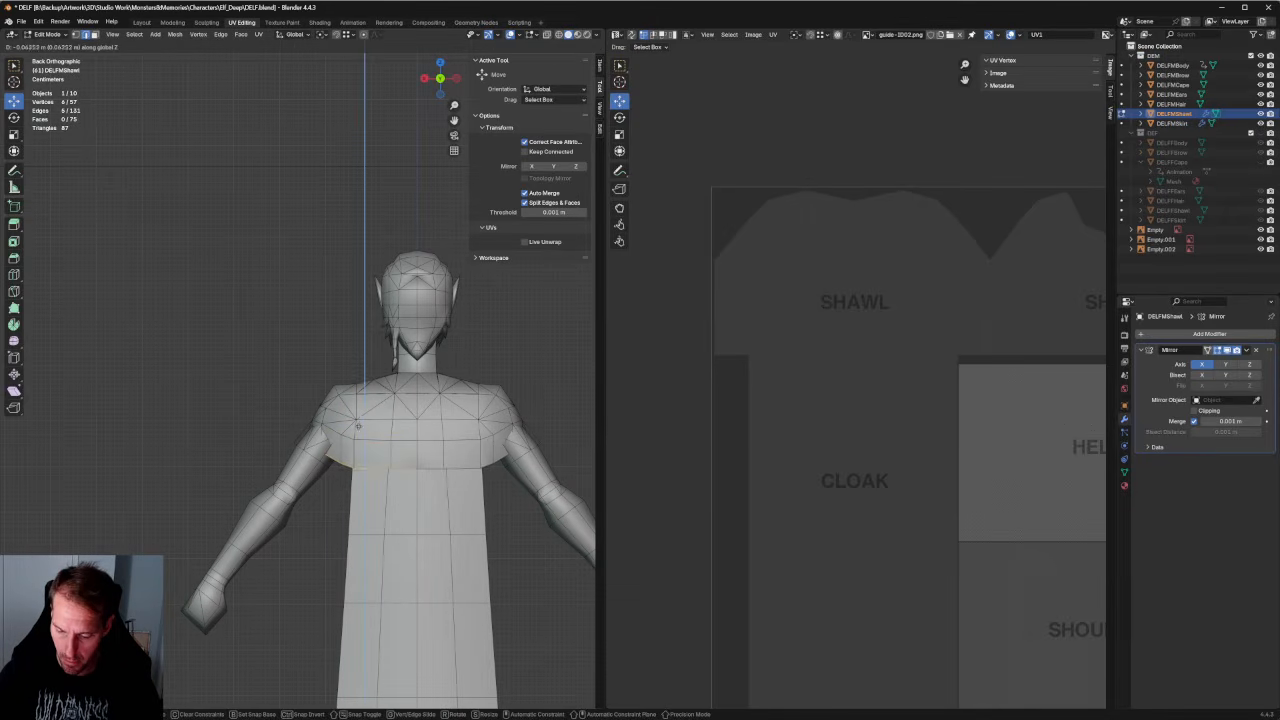
click(357, 425)
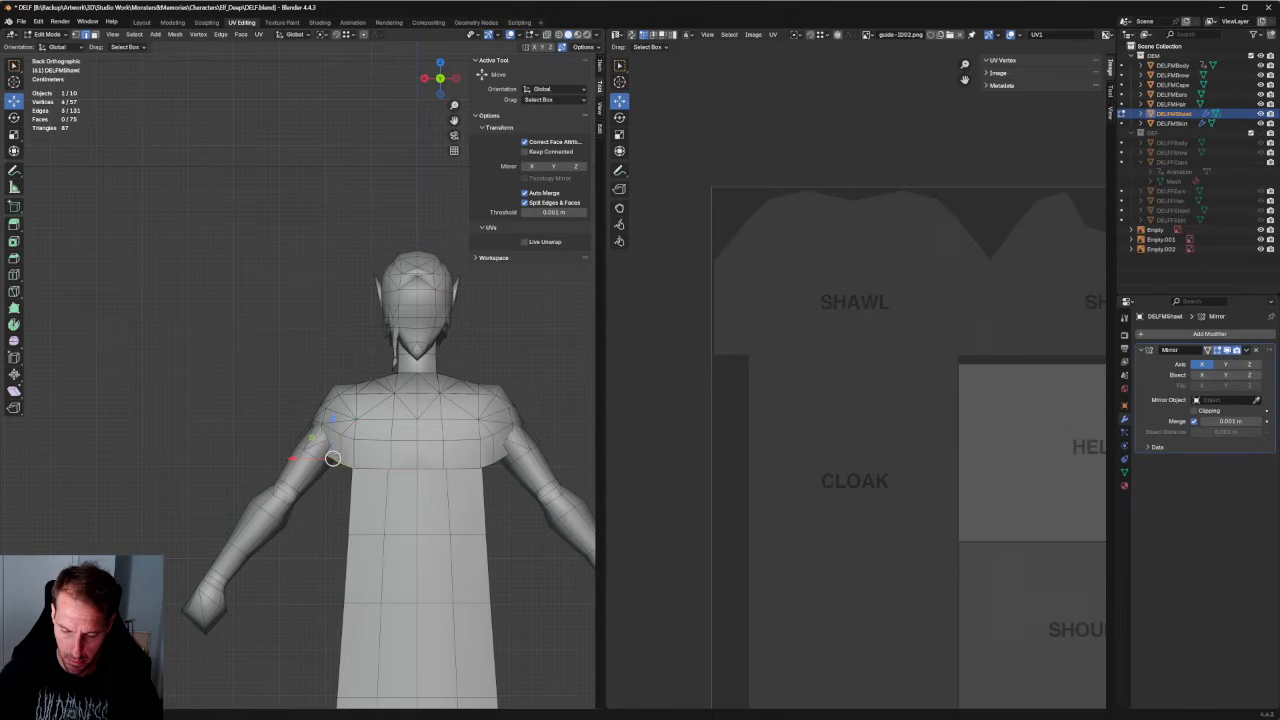
Move the new back hem's outer edges outward and up over the upper arm, and reposition its inner vertices.
drag(333, 458, 324, 454)
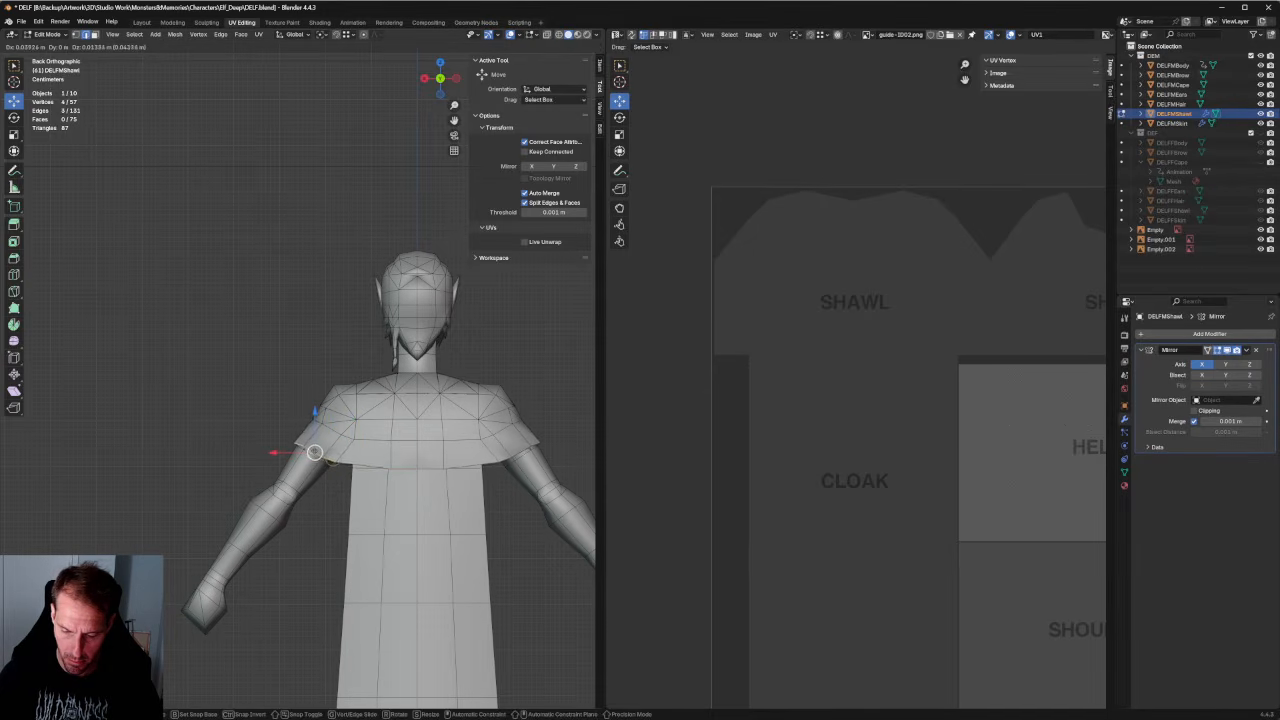
drag(324, 454, 326, 456)
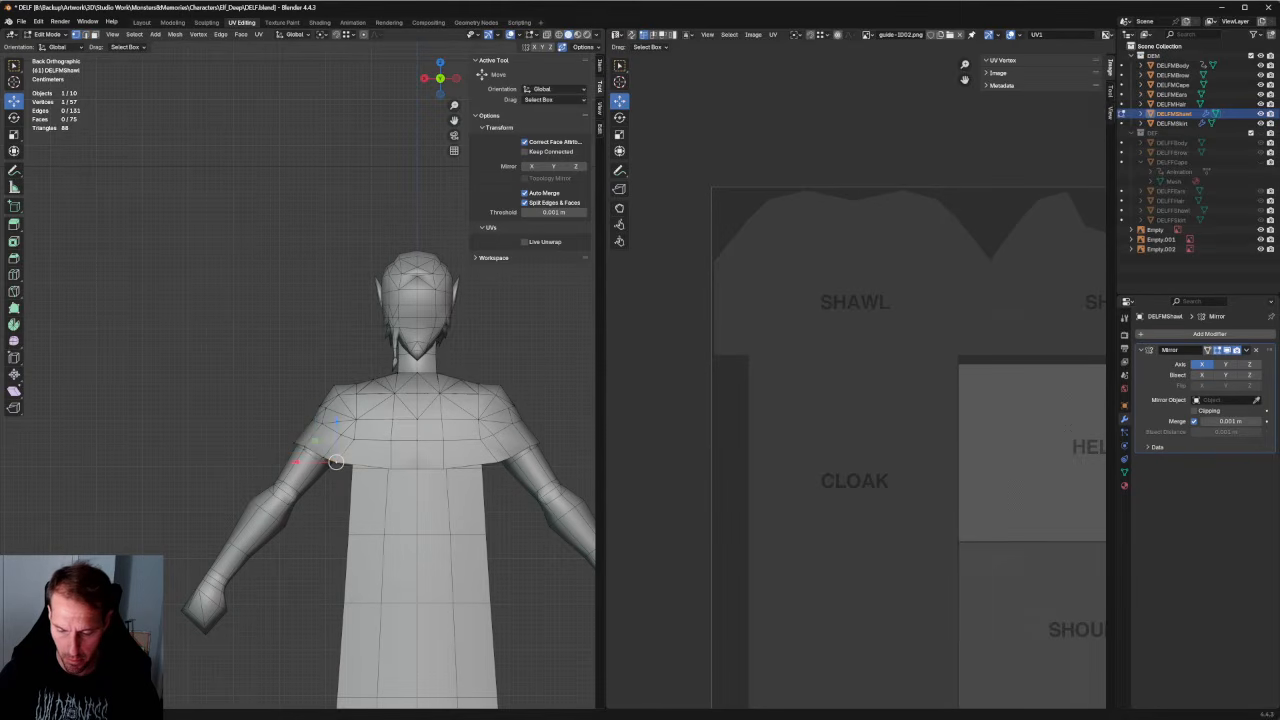
drag(336, 462, 387, 468)
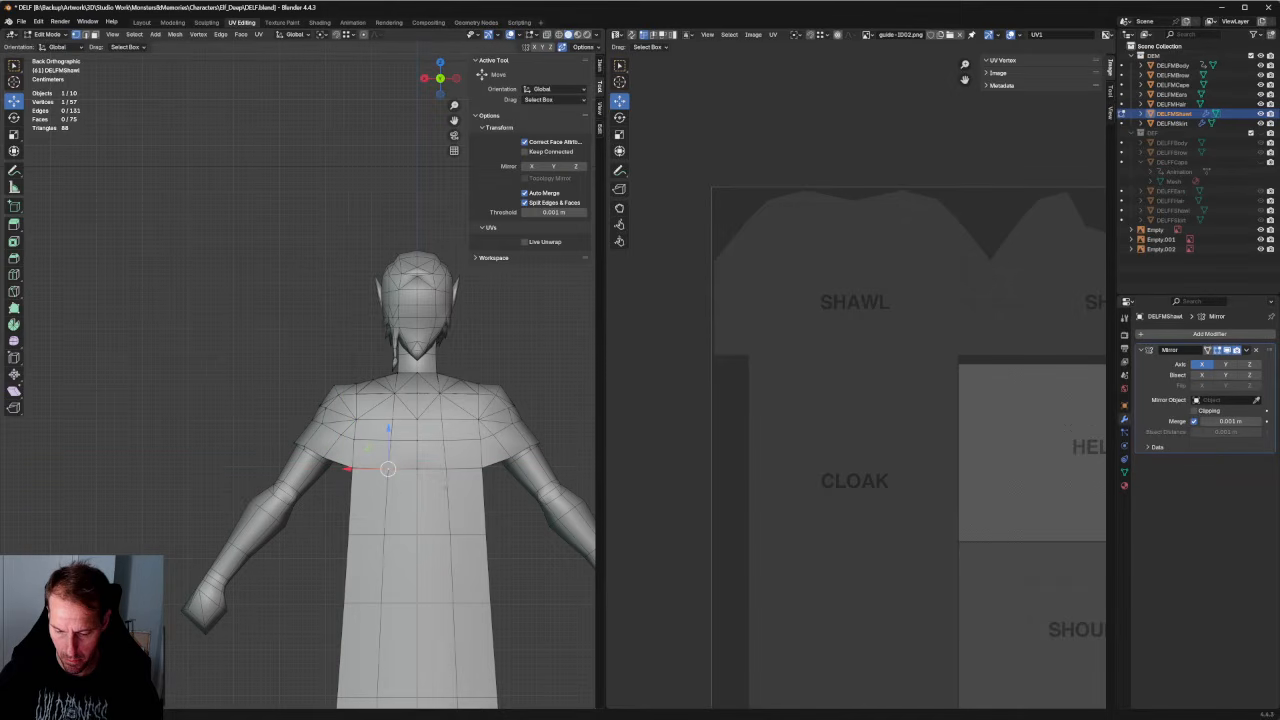
Adjust the shawl's outer back hem vertices over the upper arm.
scroll(330, 403, up, 5)
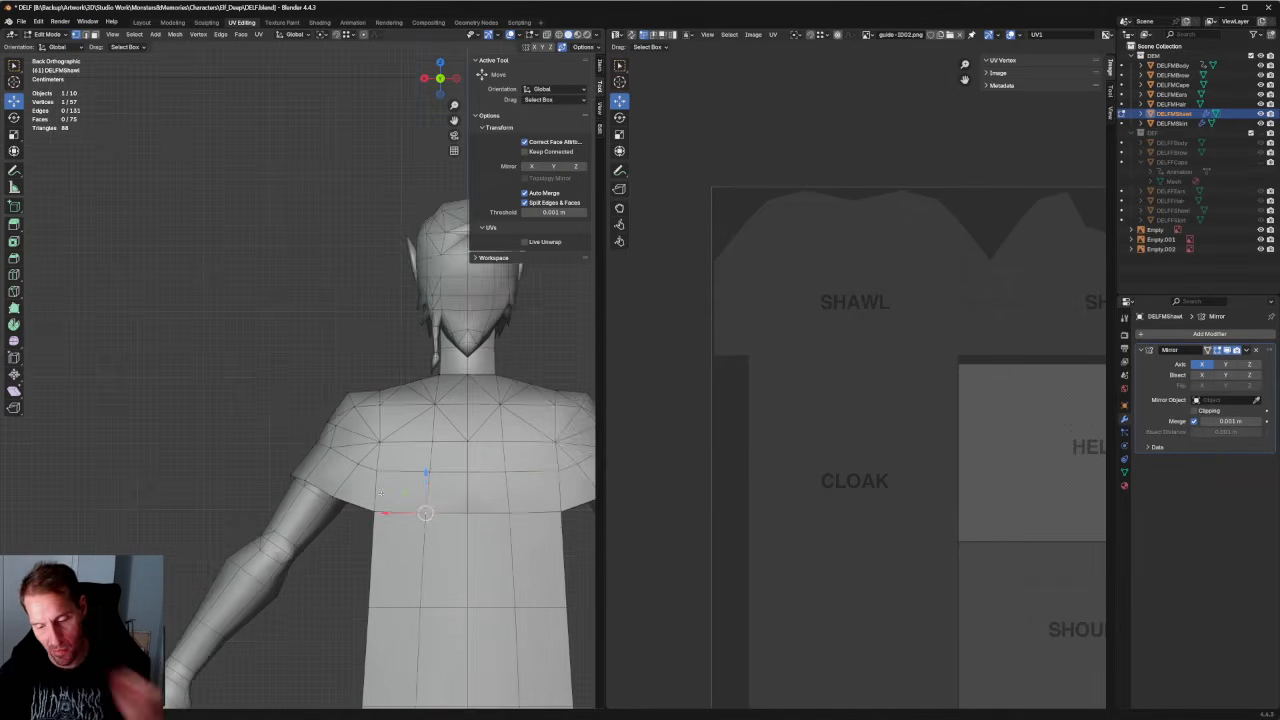
key(alt+z)
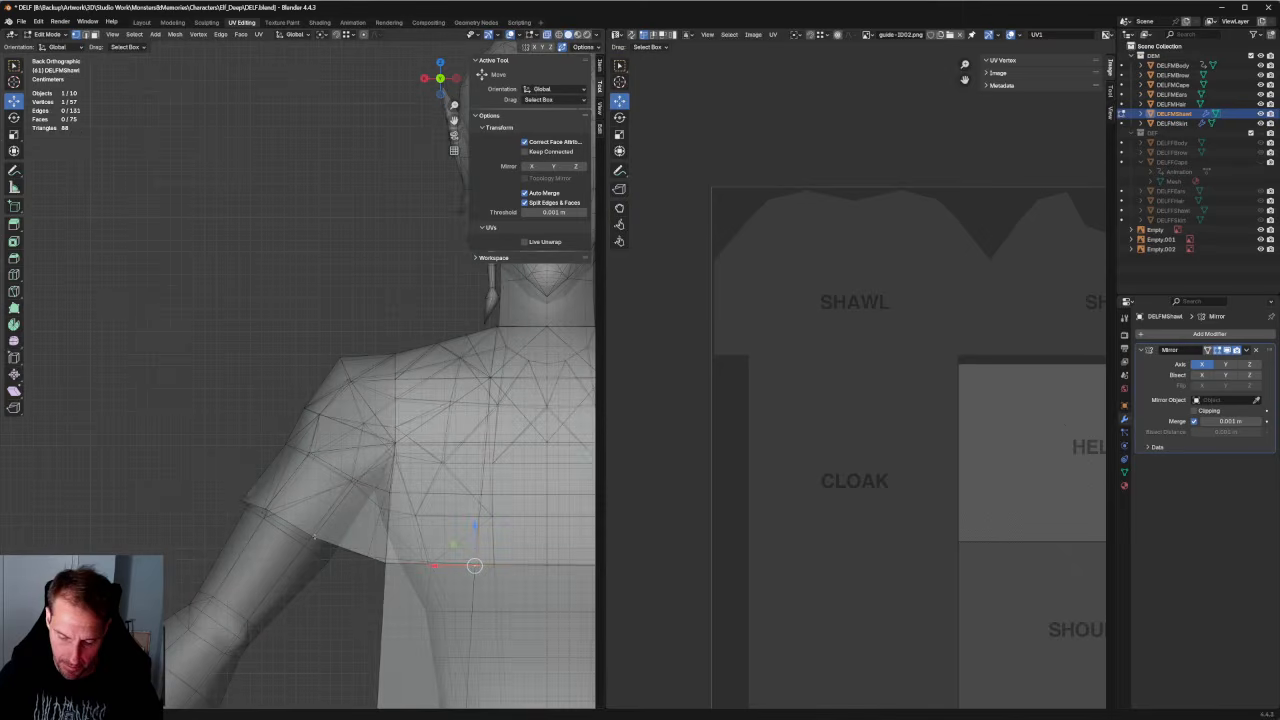
key(alt+z)
drag(313, 537, 243, 496)
click(240, 423)
Move the shawl's outer upper-arm vertex slightly outward and up in the XZ plane.
scroll(240, 423, down, 6)
mouse_move(262, 430)
middle_down()
mouse_move(320, 508)
mouse_move(372, 462)
mouse_move(281, 427)
mouse_move(285, 440)
mouse_move(448, 418)
mouse_move(357, 392)
mouse_move(338, 412)
mouse_move(451, 414)
mouse_move(360, 408)
mouse_move(441, 488)
mouse_move(419, 468)
mouse_move(341, 456)
mouse_move(538, 448)
mouse_move(390, 449)
mouse_move(425, 448)
middle_up()
key(alt+z)
scroll(367, 447, up, 2)
middle_drag(557, 449, 415, 480)
middle_drag(337, 432, 275, 458)
scroll(258, 445, up, 4)
click(290, 473)
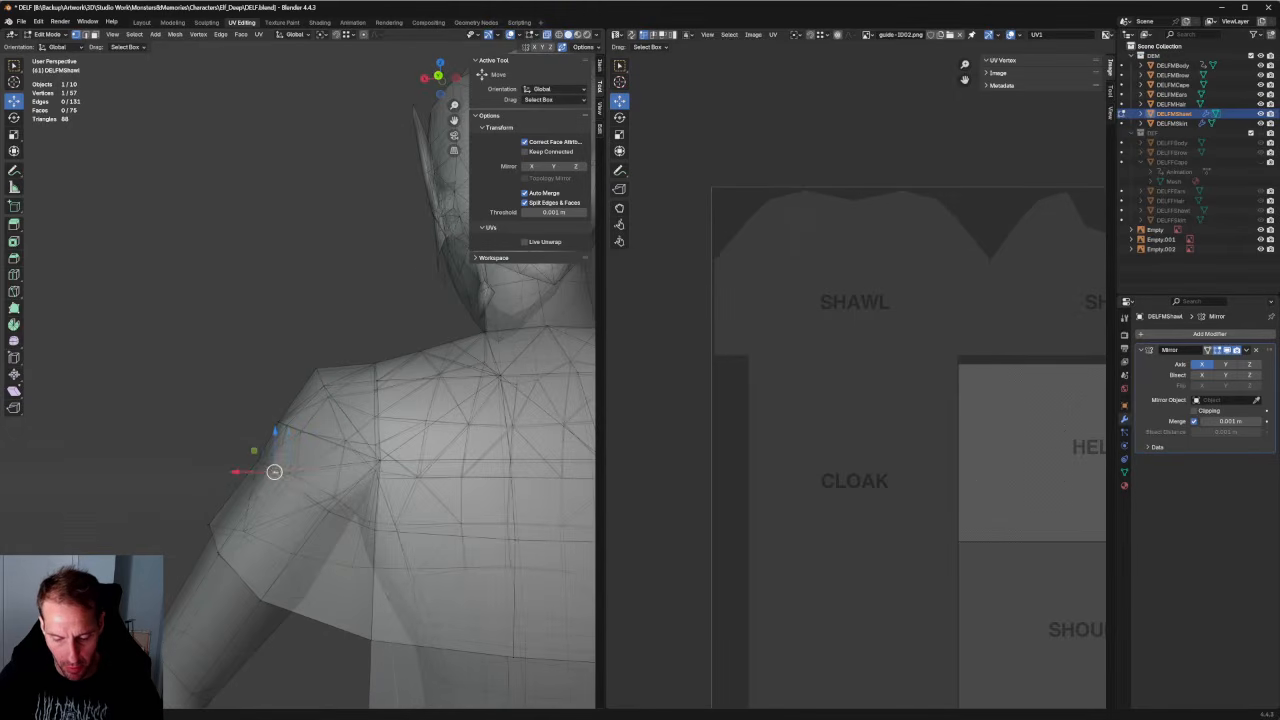
key(alt+z)
drag(254, 450, 249, 447)
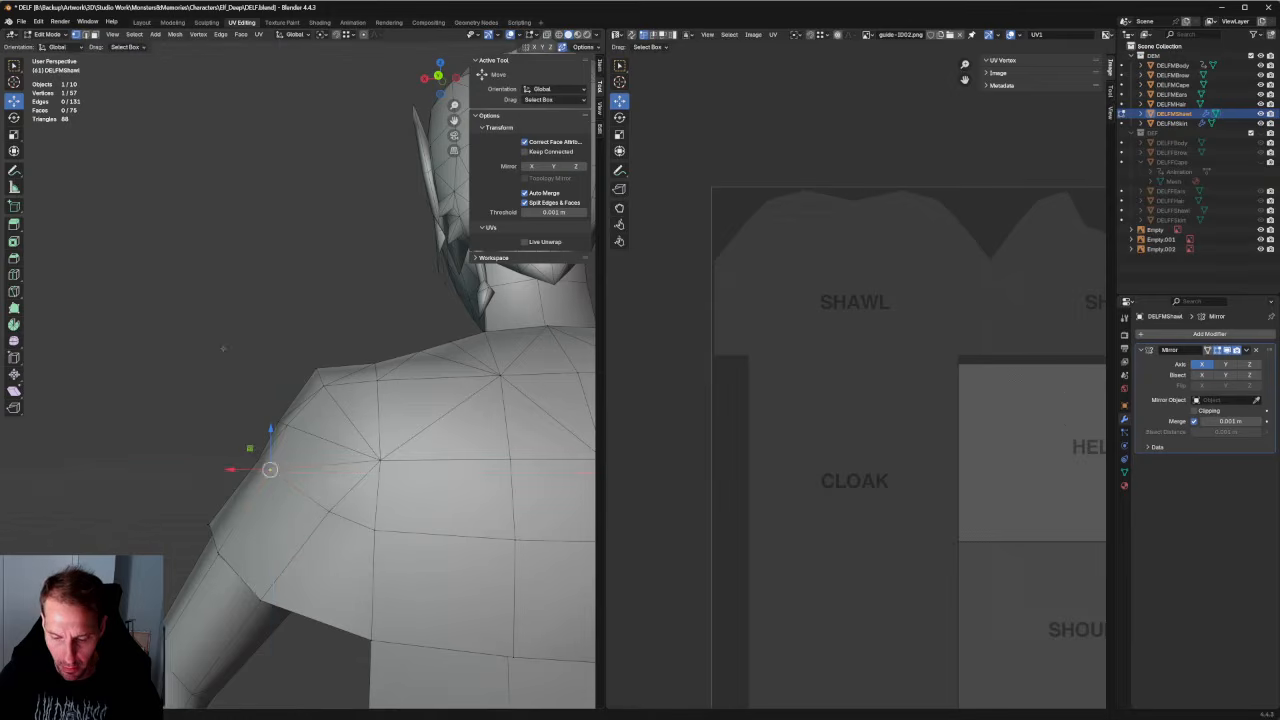
Examine the shawl's drape over the back and arms from several angles, with X-ray shading on and off.
scroll(248, 385, down, 4)
key(alt+z)
mouse_move(243, 386)
middle_down()
mouse_move(274, 406)
mouse_move(223, 432)
mouse_move(216, 418)
mouse_move(295, 404)
middle_up()
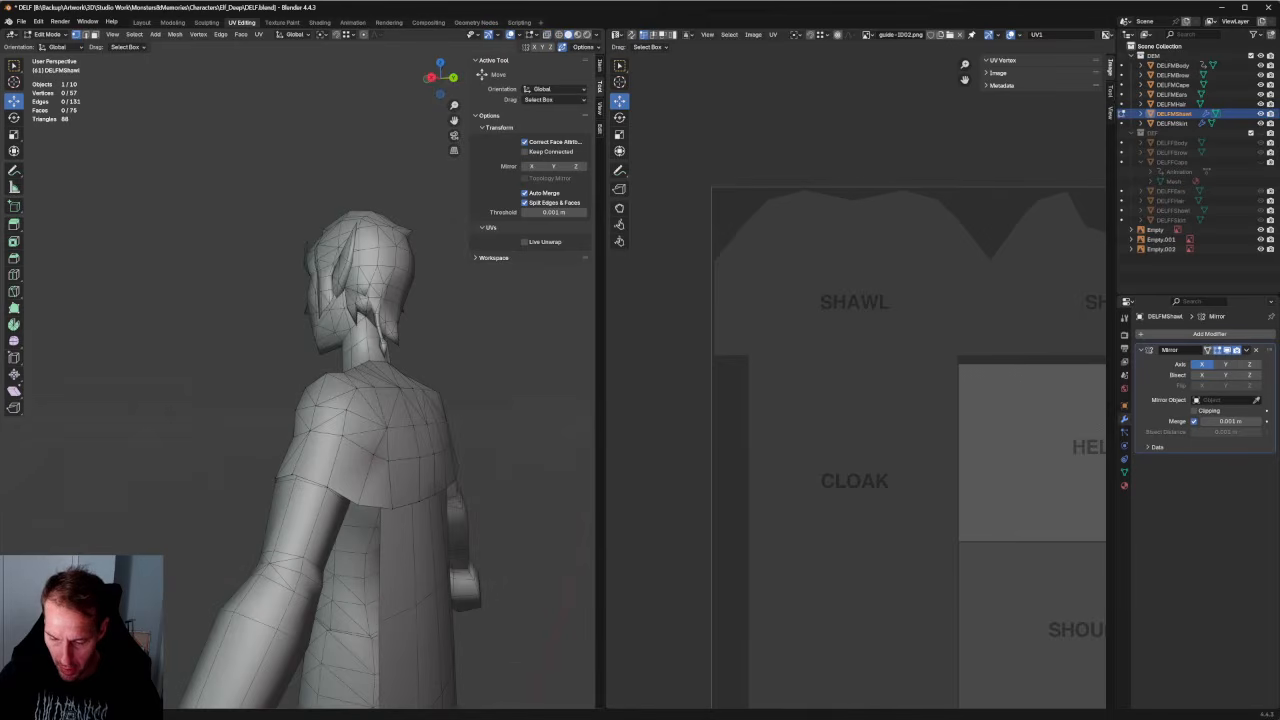
scroll(263, 403, up, 3)
mouse_move(425, 421)
middle_down()
mouse_move(263, 403)
mouse_move(267, 422)
mouse_move(364, 443)
mouse_move(316, 420)
mouse_move(316, 368)
mouse_move(270, 396)
mouse_move(163, 408)
mouse_move(255, 432)
middle_up()
key(alt+z)
scroll(316, 420, down, 3)
scroll(255, 432, up, 2)
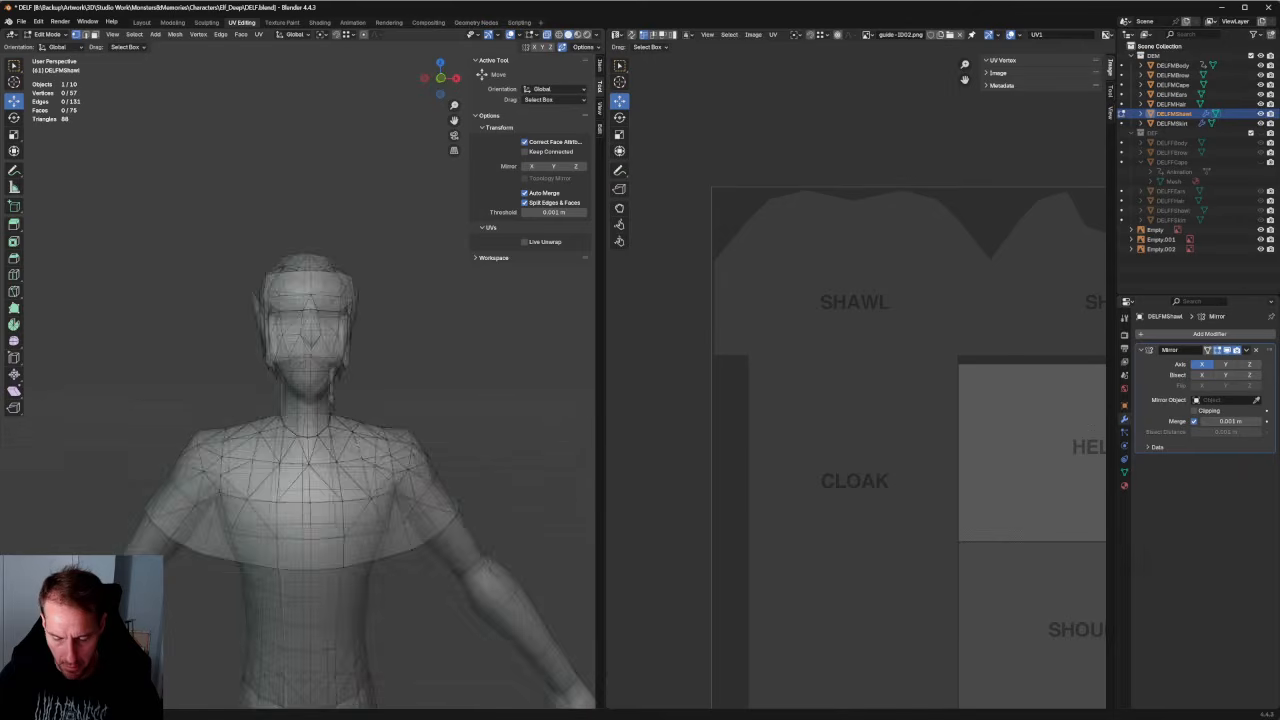
middle_drag(165, 425, 365, 442)
shift+middle_drag(465, 455, 332, 469)
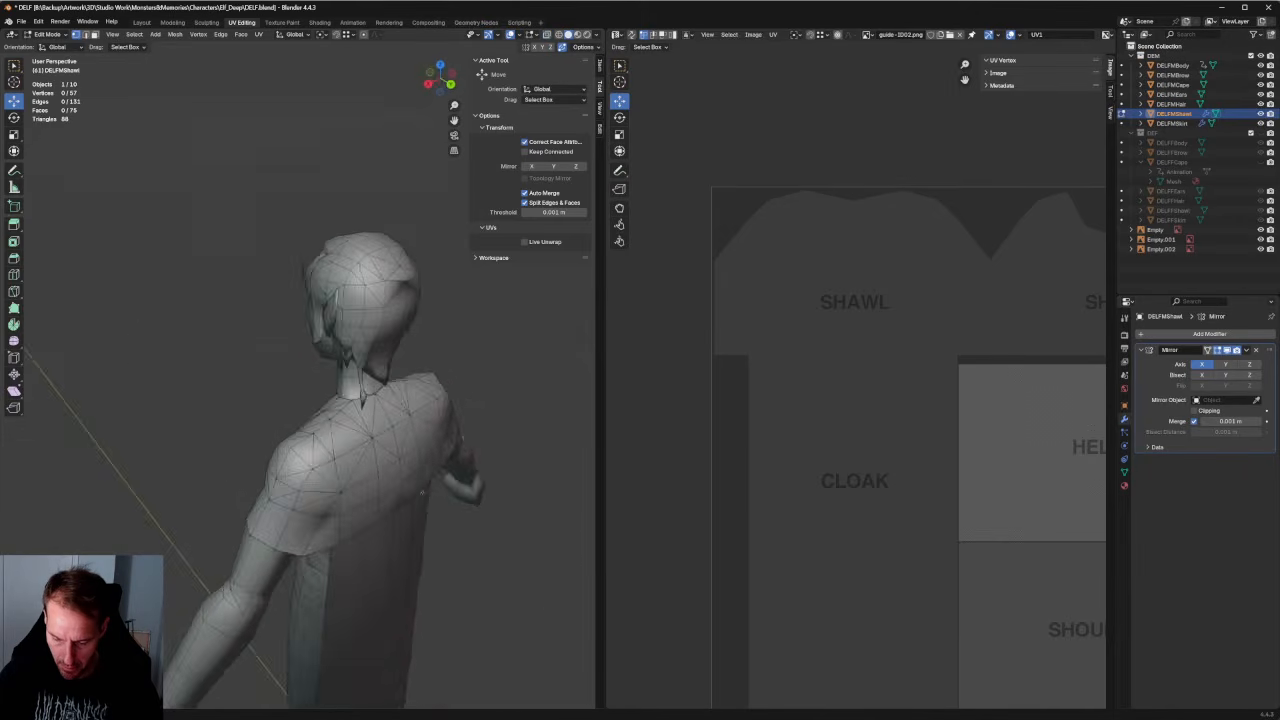
middle_drag(428, 450, 361, 445)
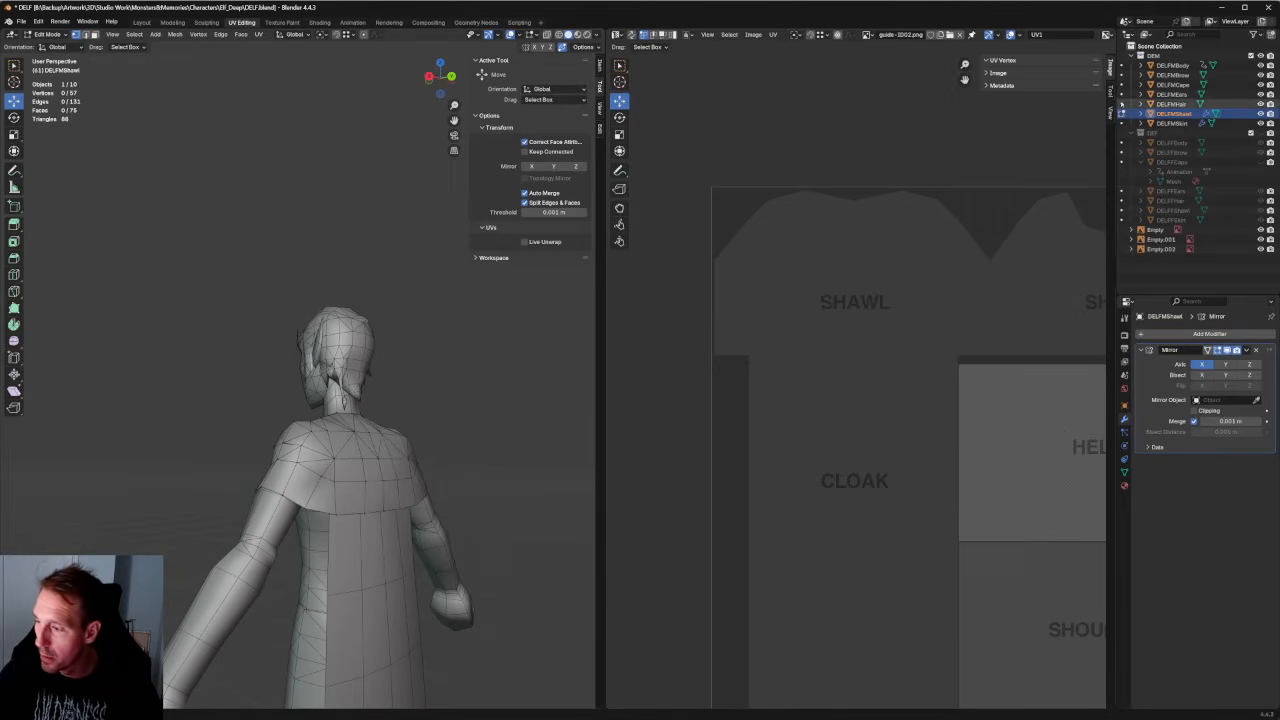
Hide the shawl and switch mesh editing to the cape DELFMCape.
click(1260, 114)
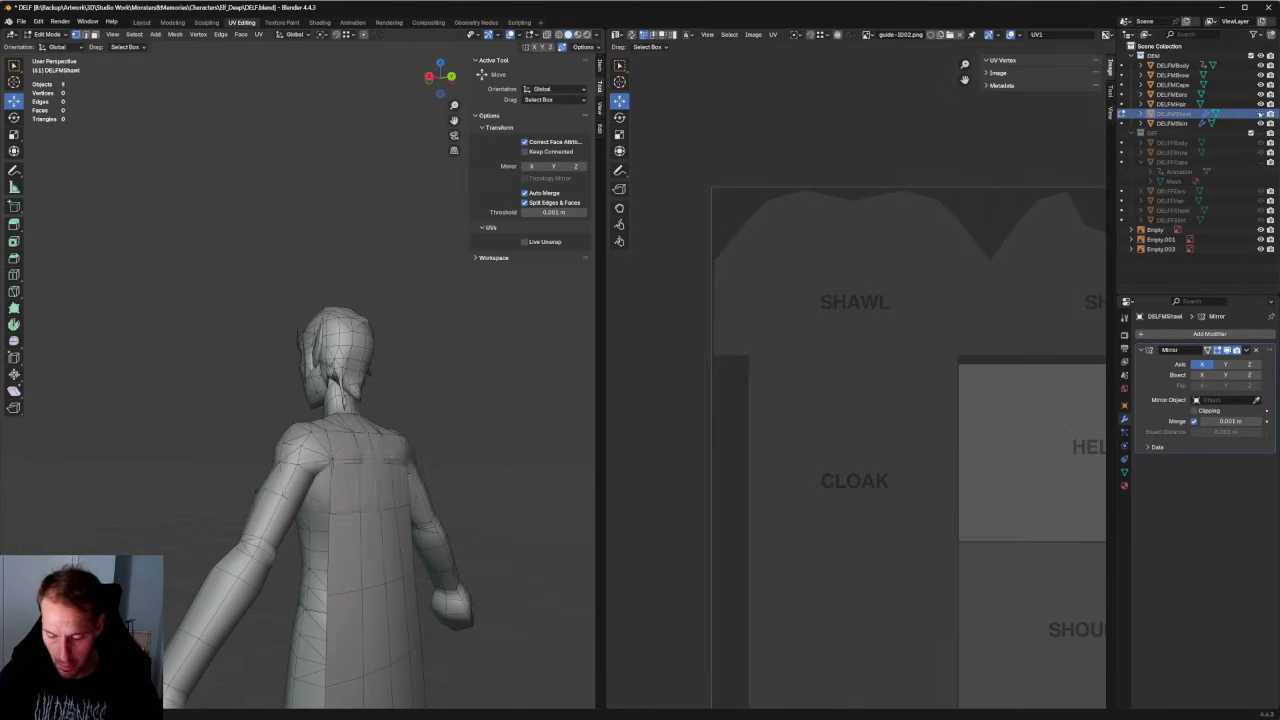
click(1260, 114)
click(1260, 114)
click(1260, 114)
click(1260, 114)
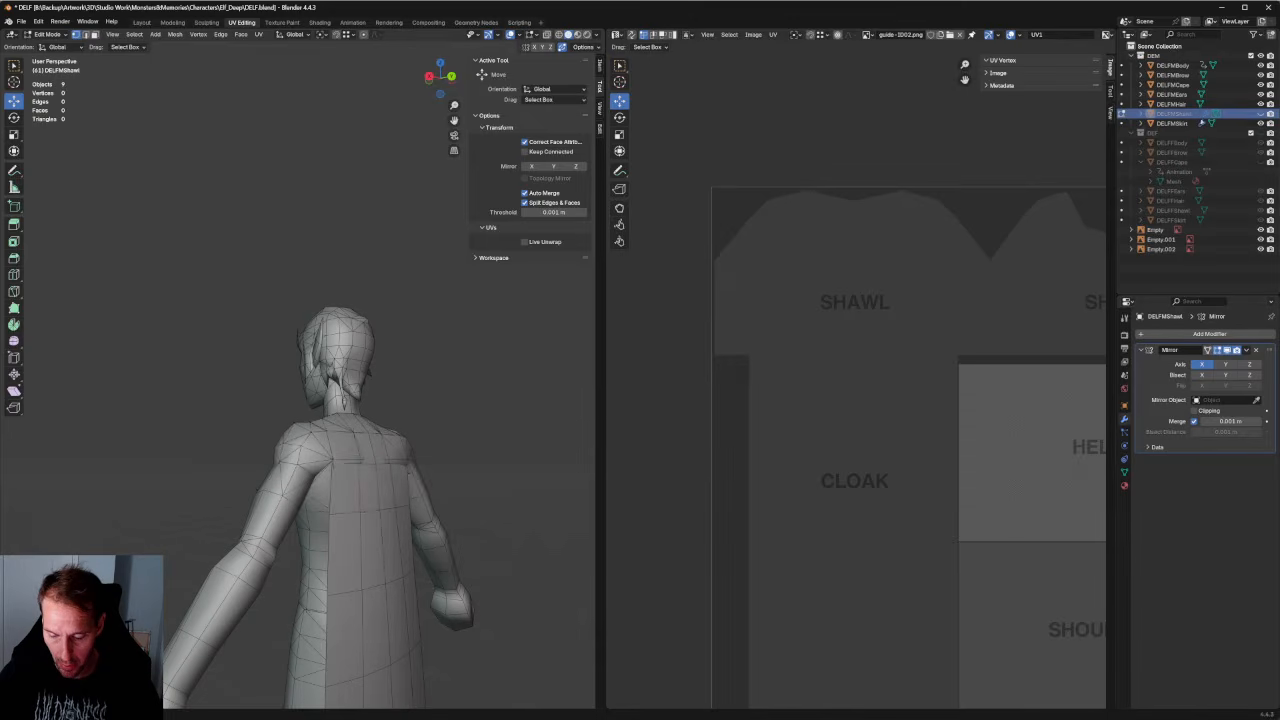
middle_drag(566, 322, 514, 331)
scroll(558, 348, up, 2)
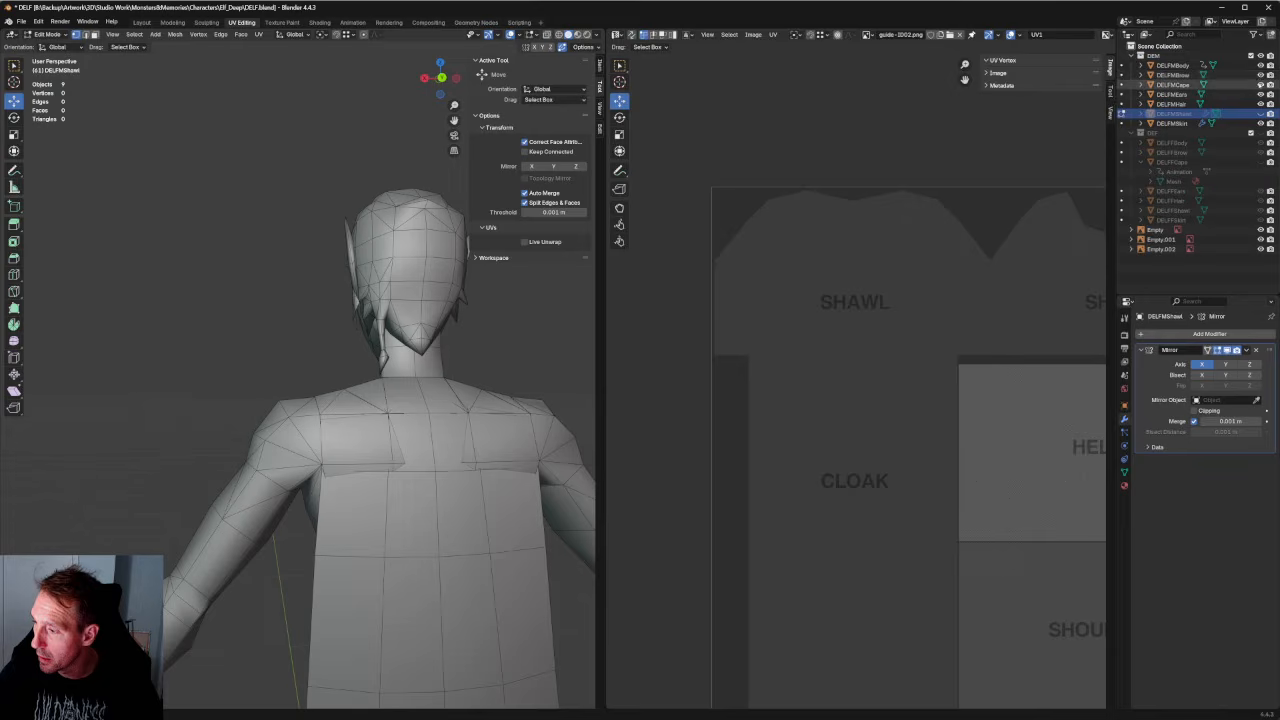
click(1122, 87)
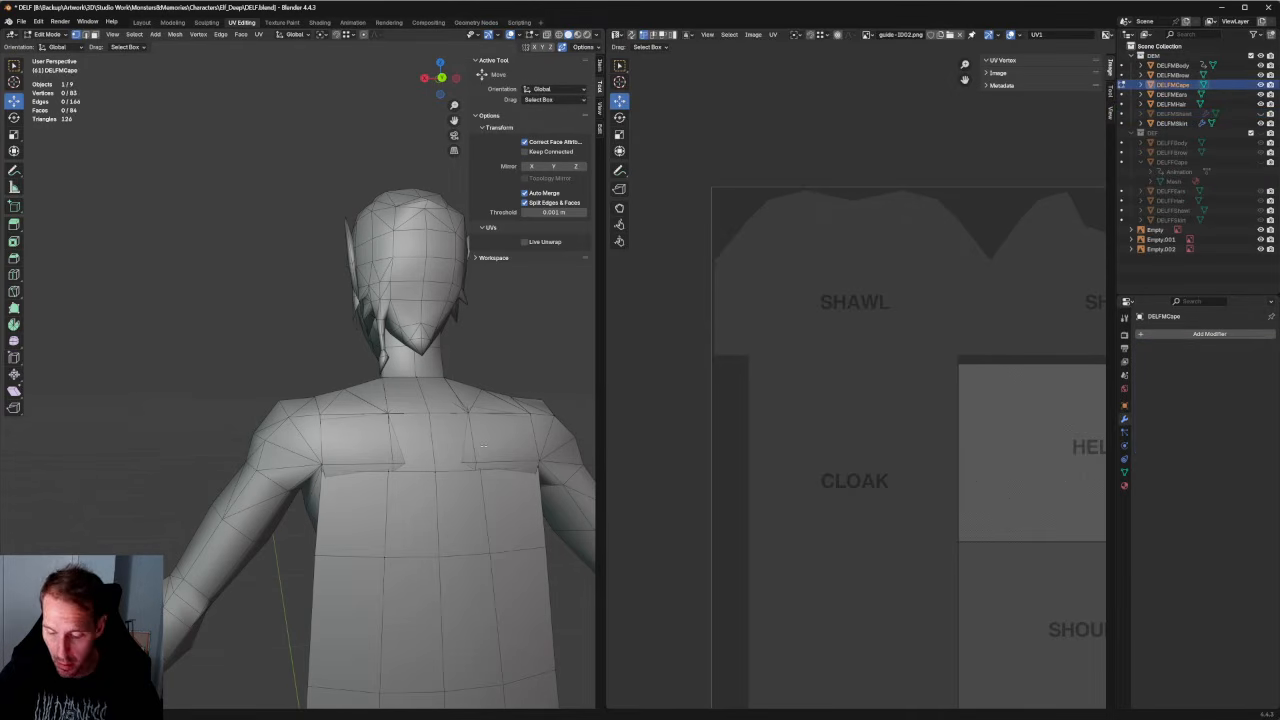
Raise the cape's horizontal edge row across the shoulder blades slightly and shift it along Y.
click(490, 471)
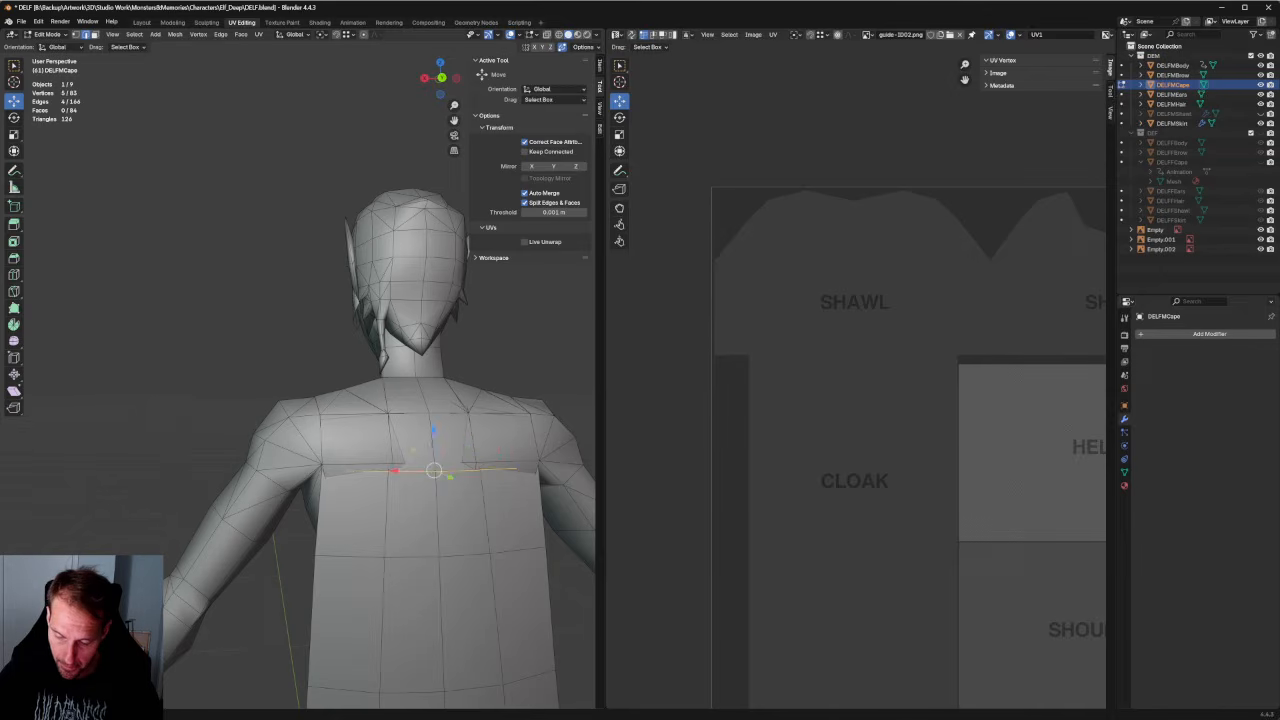
drag(434, 436, 434, 429)
middle_drag(434, 430, 496, 462)
drag(457, 477, 460, 479)
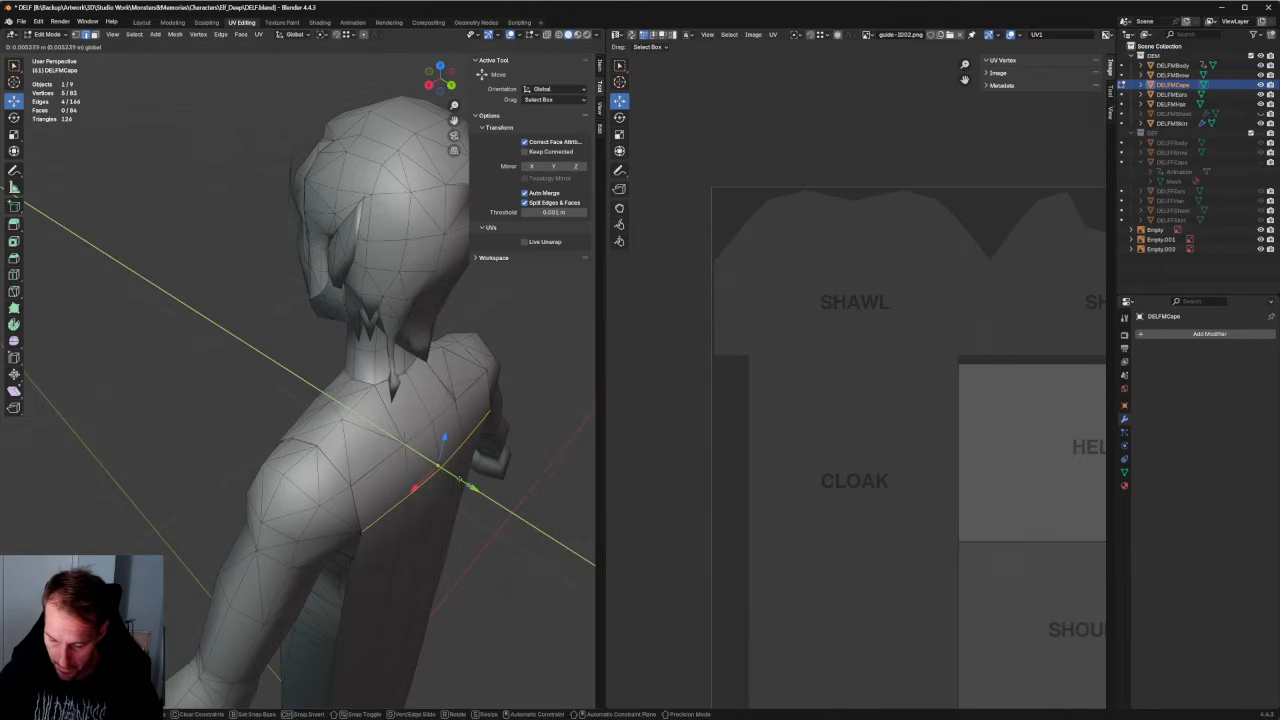
click(458, 478)
middle_drag(458, 478, 437, 468)
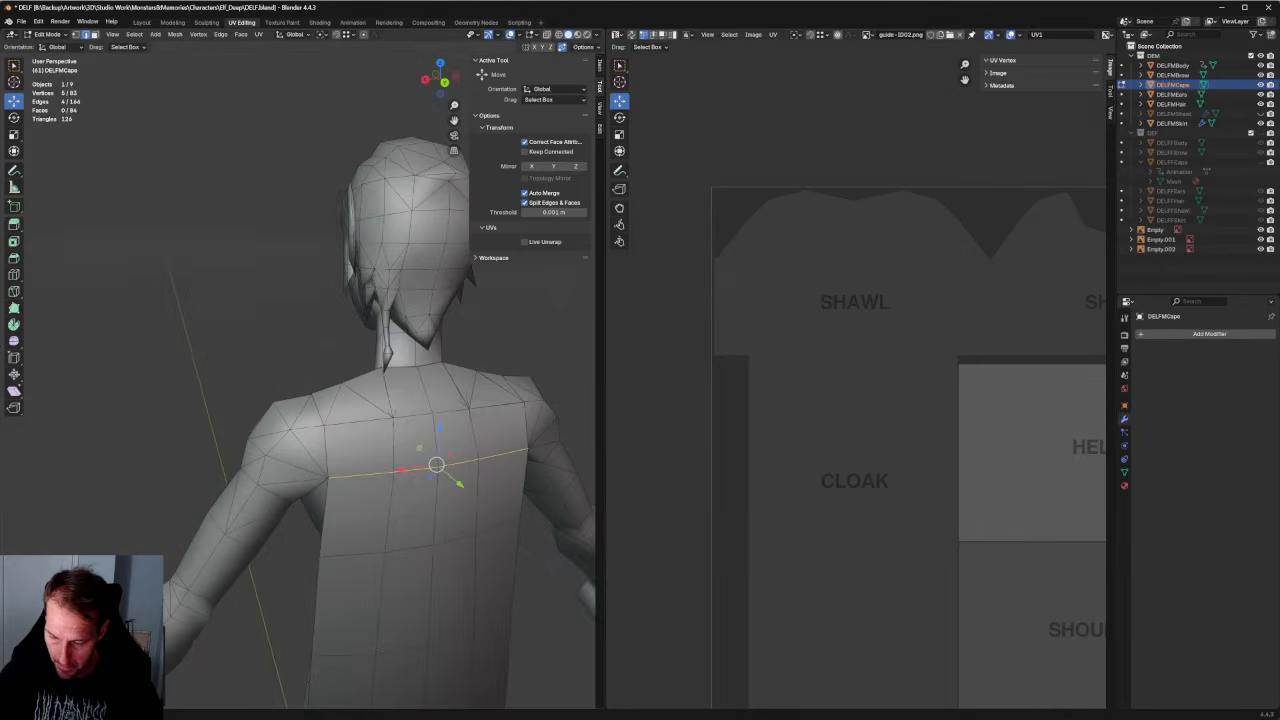
Select the cape's whole top edge row and adjust its height along the Z axis.
click(497, 407)
key(a)
key(ctrl+z)
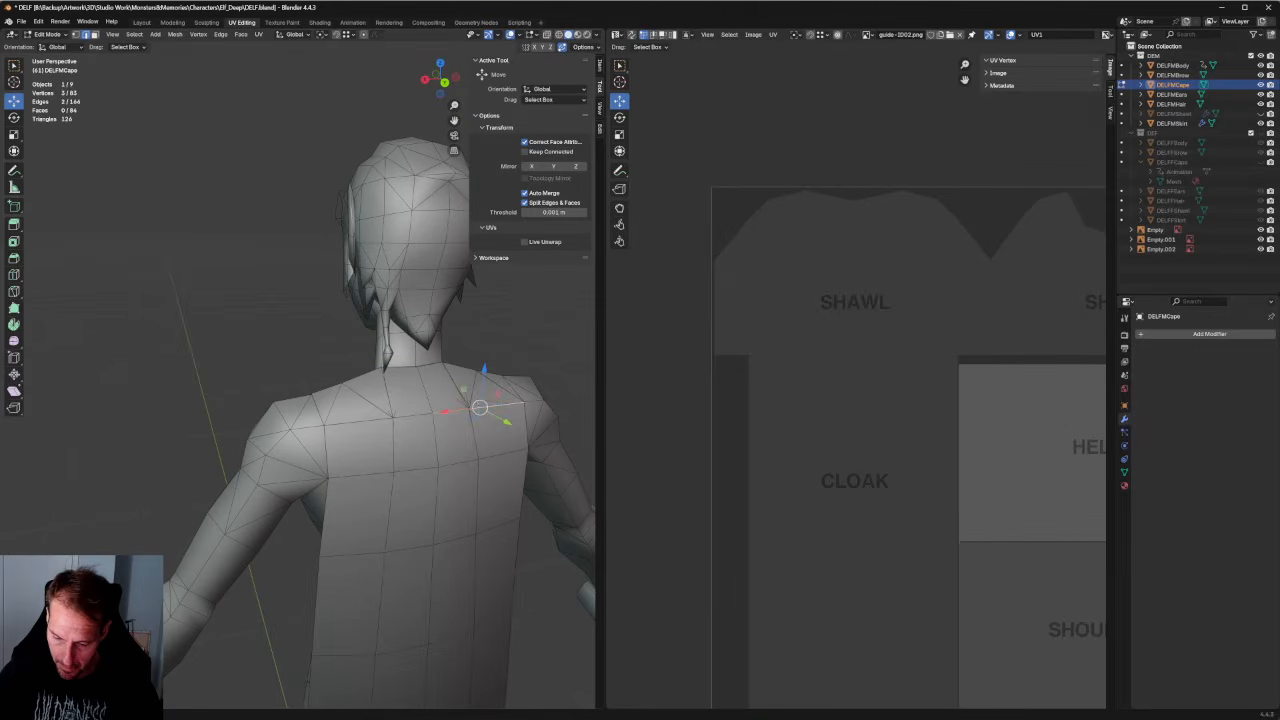
key(g)
key(z)
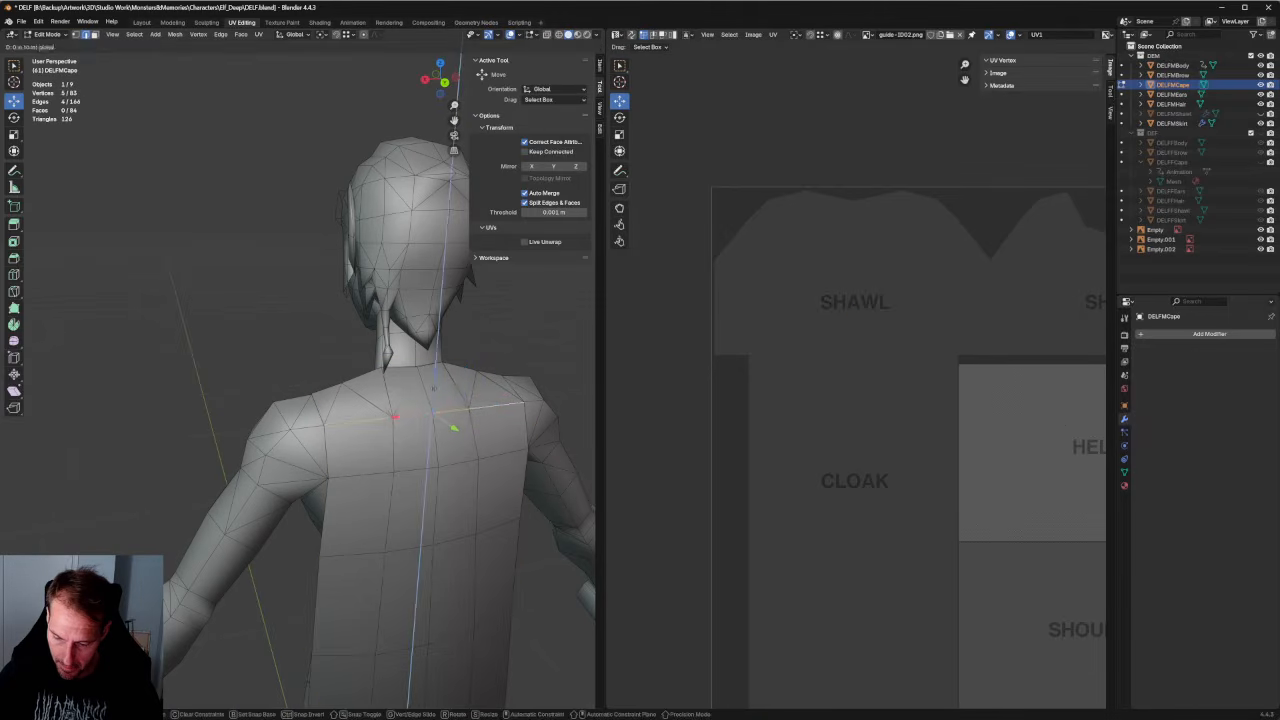
click(433, 387)
middle_drag(433, 387, 440, 470)
key(g)
key(y)
key(Escape)
Subdivide the ring of vertical edges below the cape's shoulder-blade row to add a horizontal edge row.
scroll(508, 414, down, 3)
scroll(458, 468, up, 2)
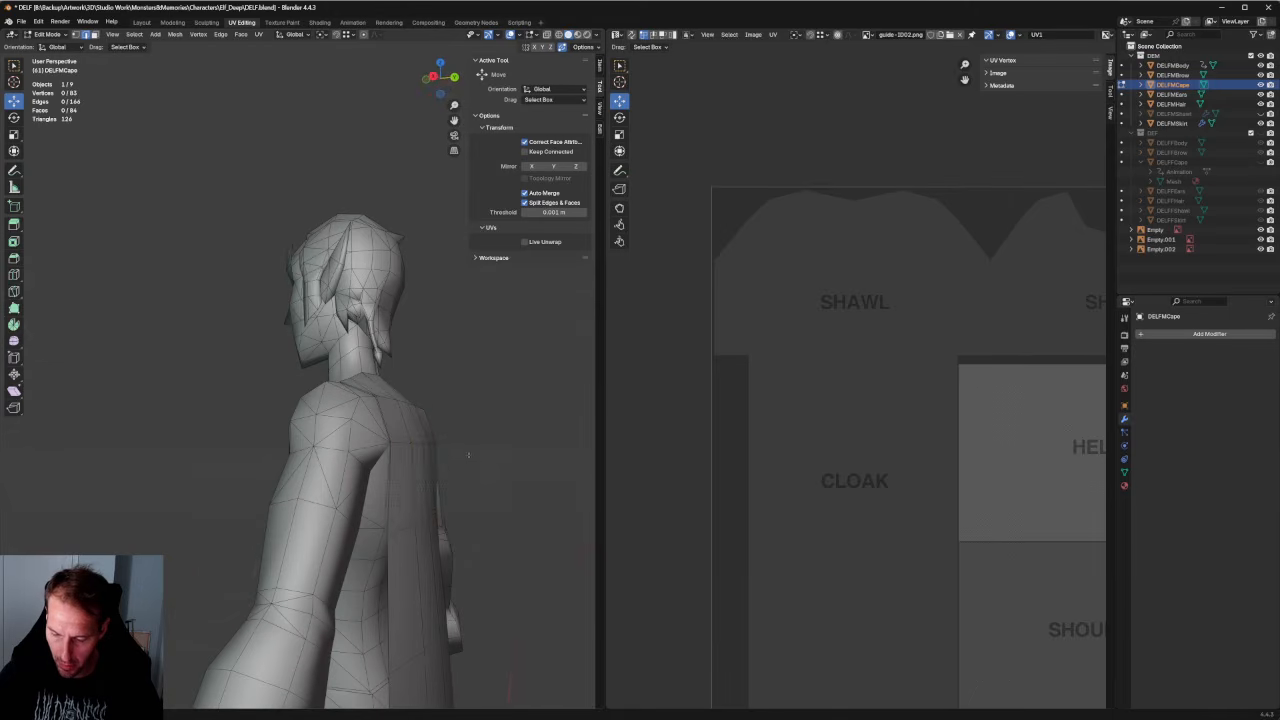
click(422, 475)
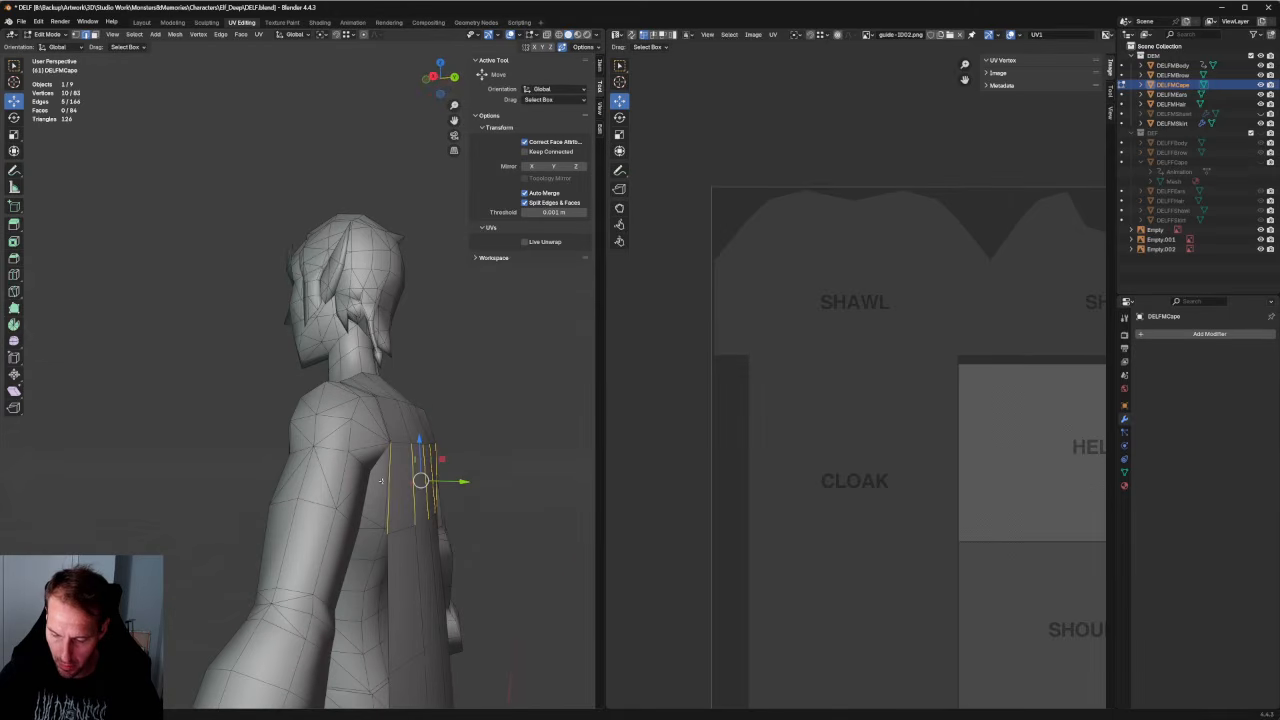
click(529, 486)
scroll(529, 486, down, 2)
middle_drag(529, 486, 460, 486)
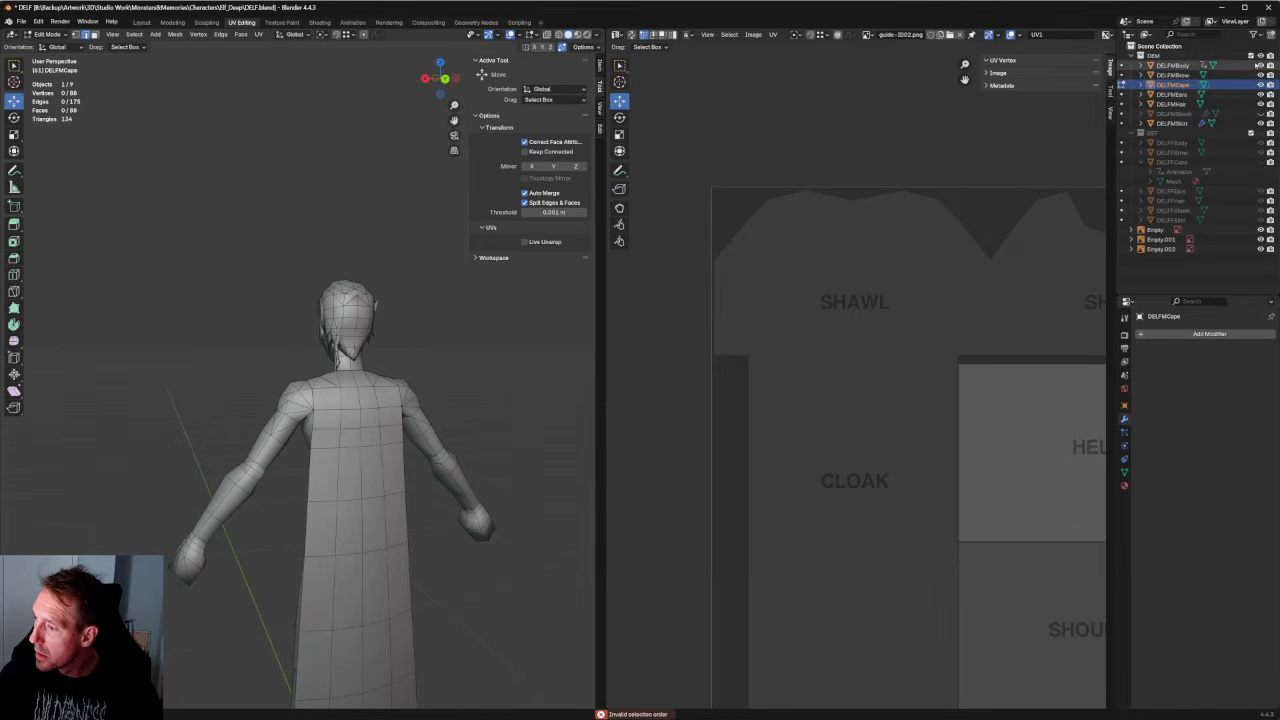
Show the shawl again and adjust the cape's new horizontal edge row beneath it along Z and with Vertex Slide.
click(1260, 113)
key(alt+z)
middle_drag(506, 377, 500, 465)
scroll(540, 460, up, 6)
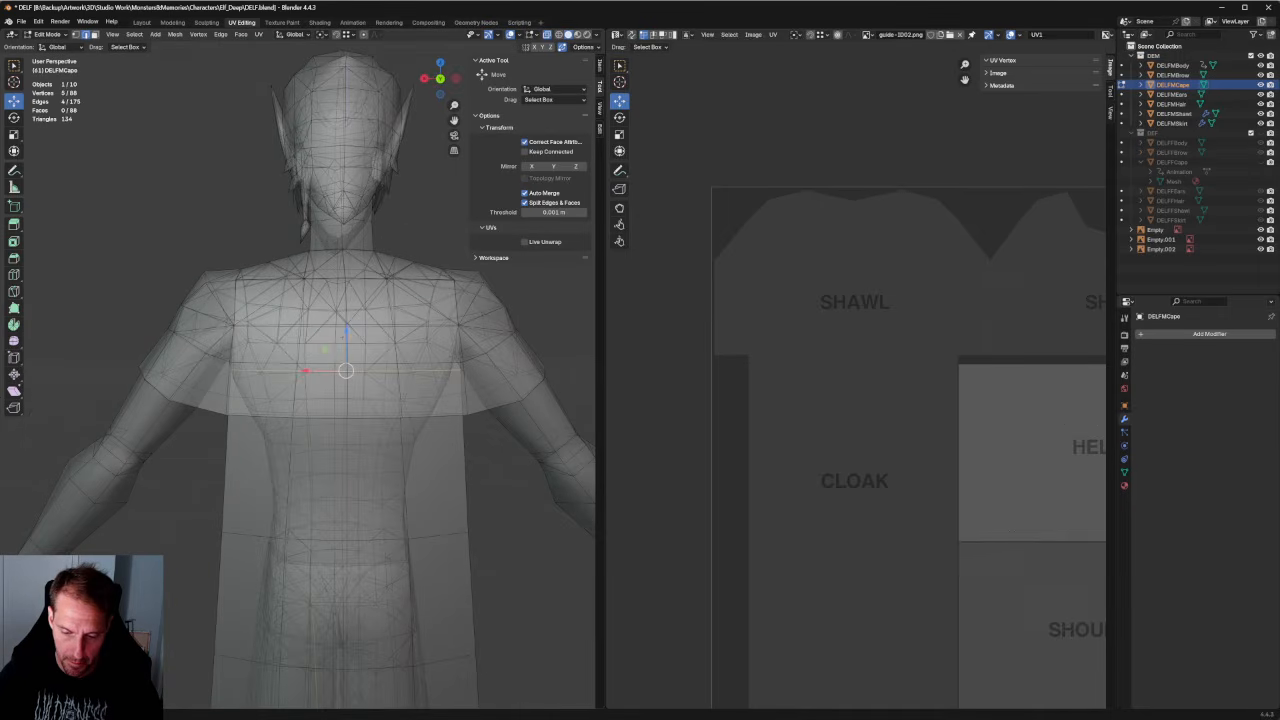
drag(346, 332, 346, 371)
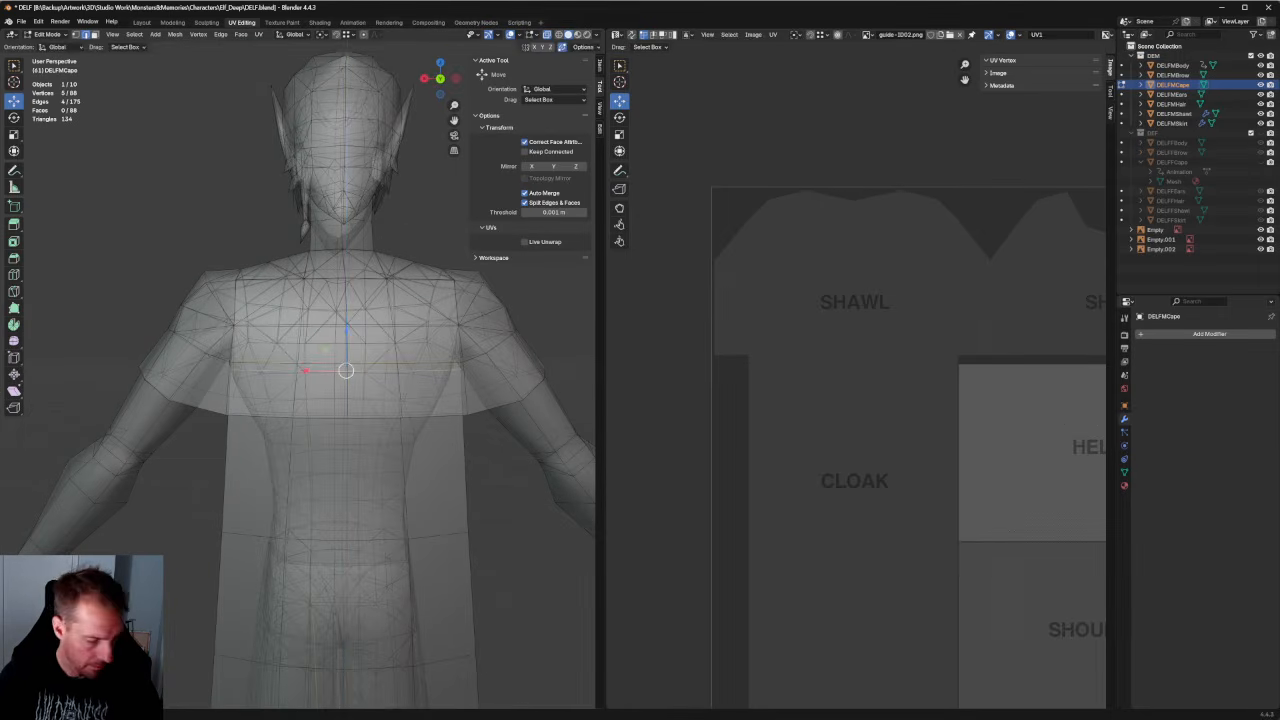
key(shift+v)
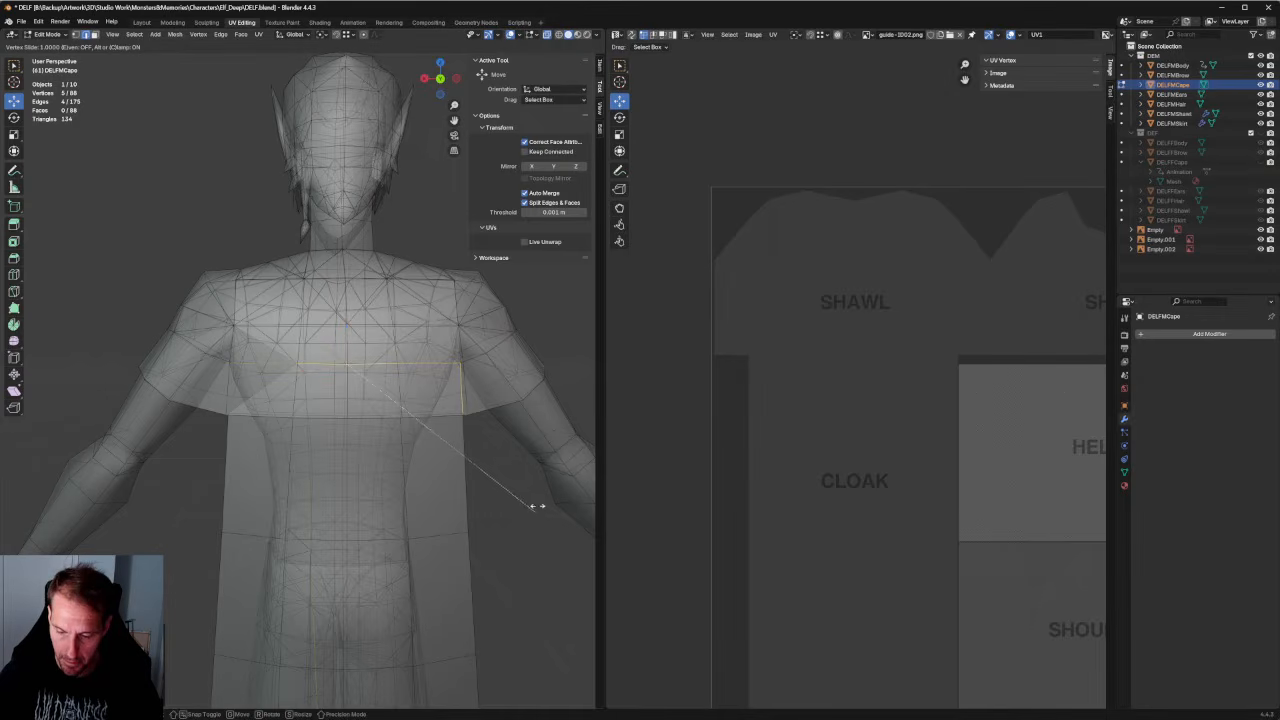
click(537, 506)
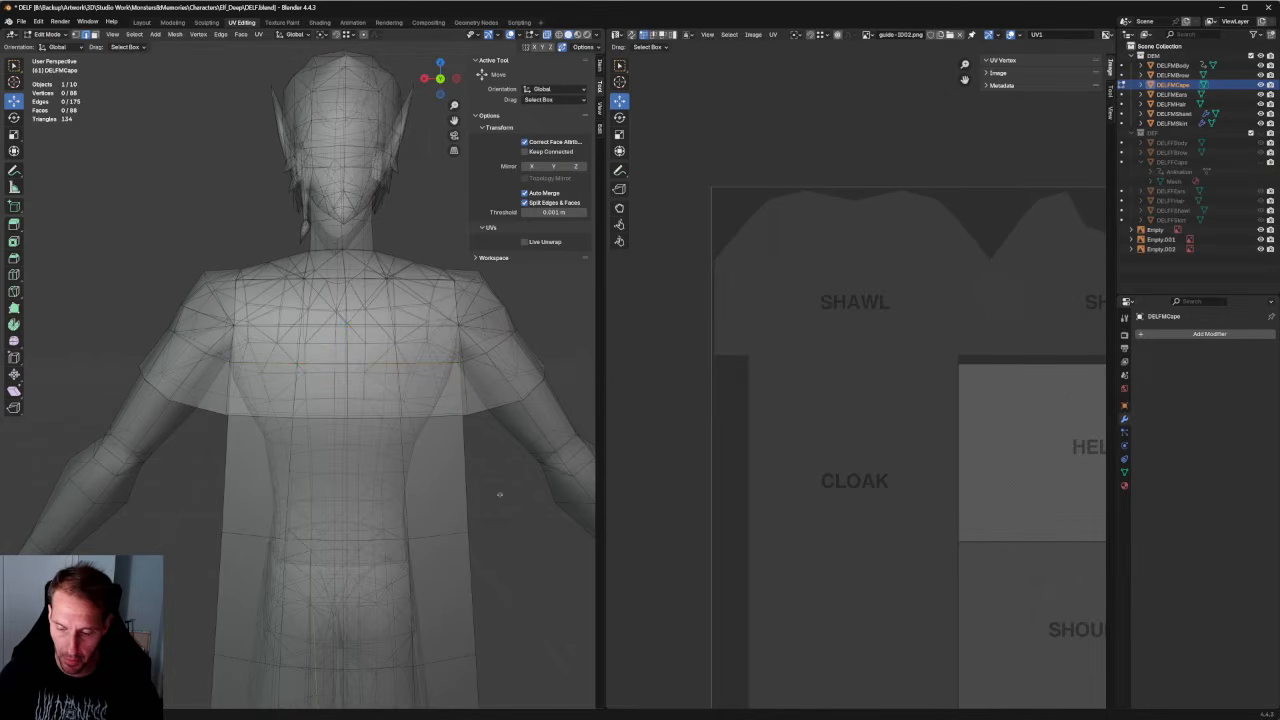
Switch mesh editing from the cape to the shawl DELFMShawl in the right orthographic view.
scroll(499, 494, down, 4)
middle_drag(400, 440, 448, 379)
scroll(352, 366, up, 4)
key(s)
key(grave)
click(374, 364)
scroll(363, 394, up, 5)
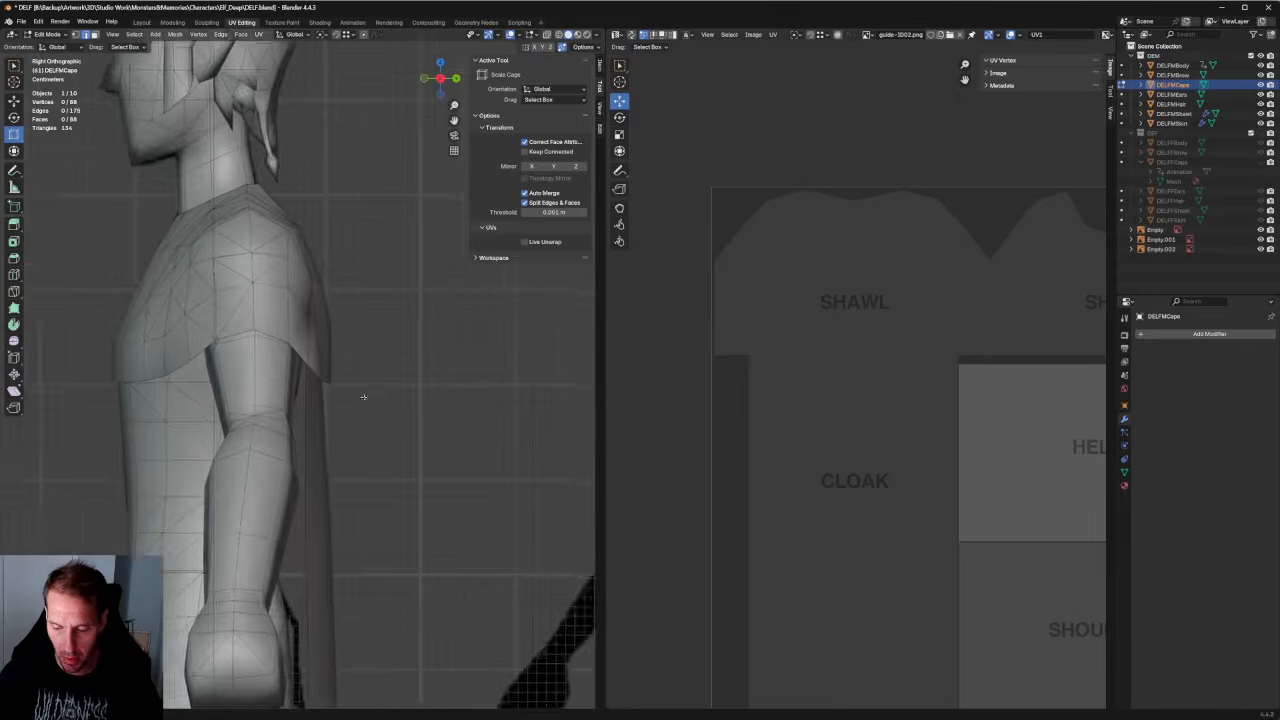
scroll(363, 397, up, 2)
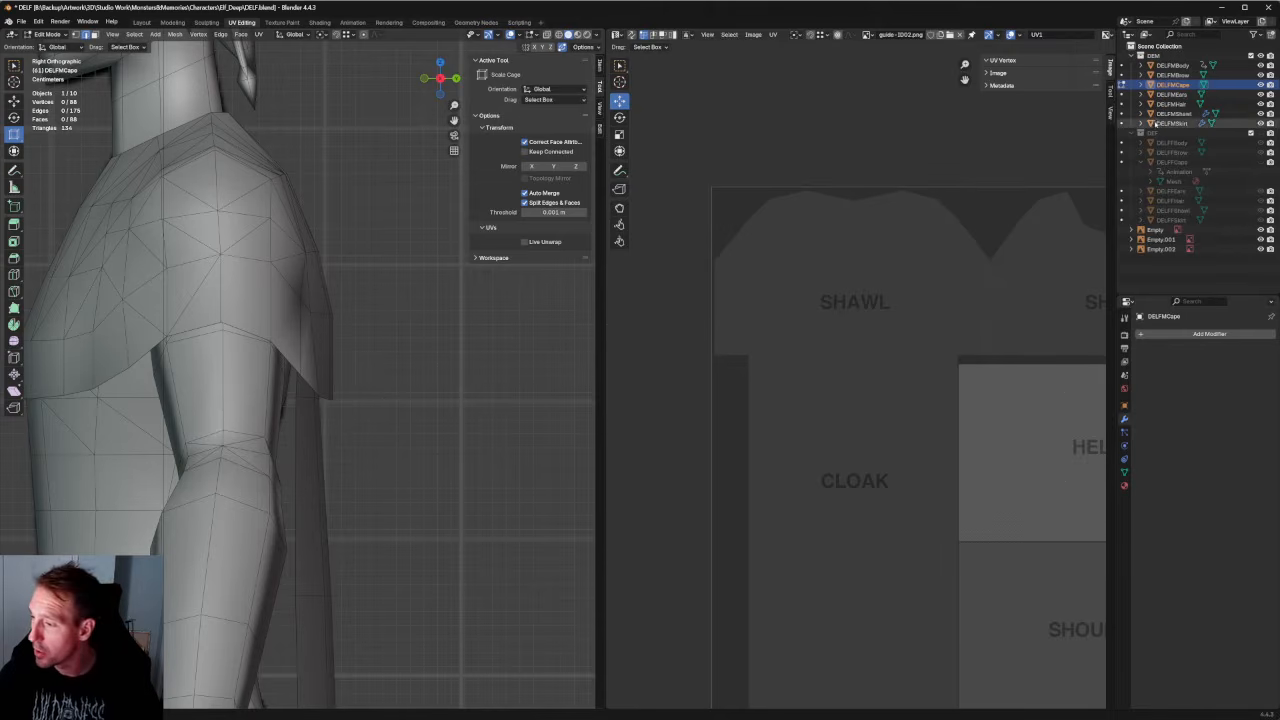
click(1175, 113)
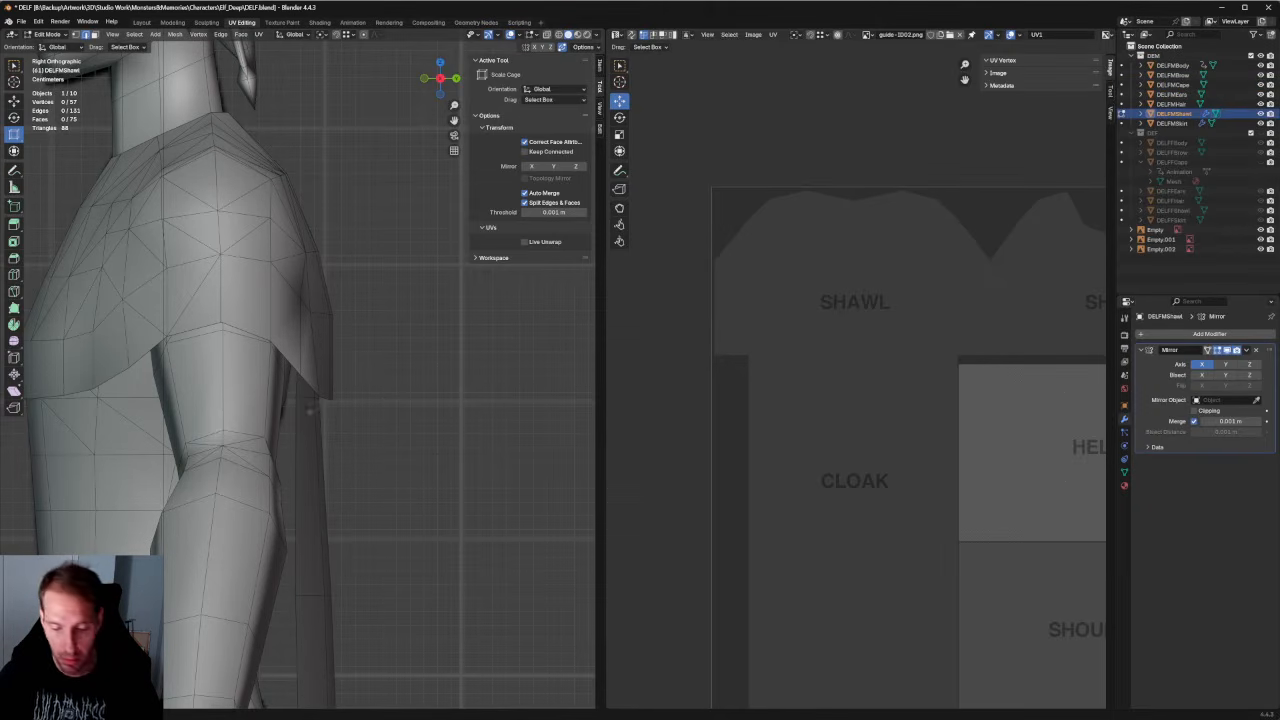
Move the shawl's rearmost back hem vertex farther backward and adjust the vertex above it, as seen from the side.
drag(375, 368, 352, 396)
key(w)
mouse_move(379, 303)
mouse_down()
mouse_move(321, 328)
mouse_move(362, 316)
mouse_move(345, 315)
mouse_up()
key(alt+z)
key(alt+z)
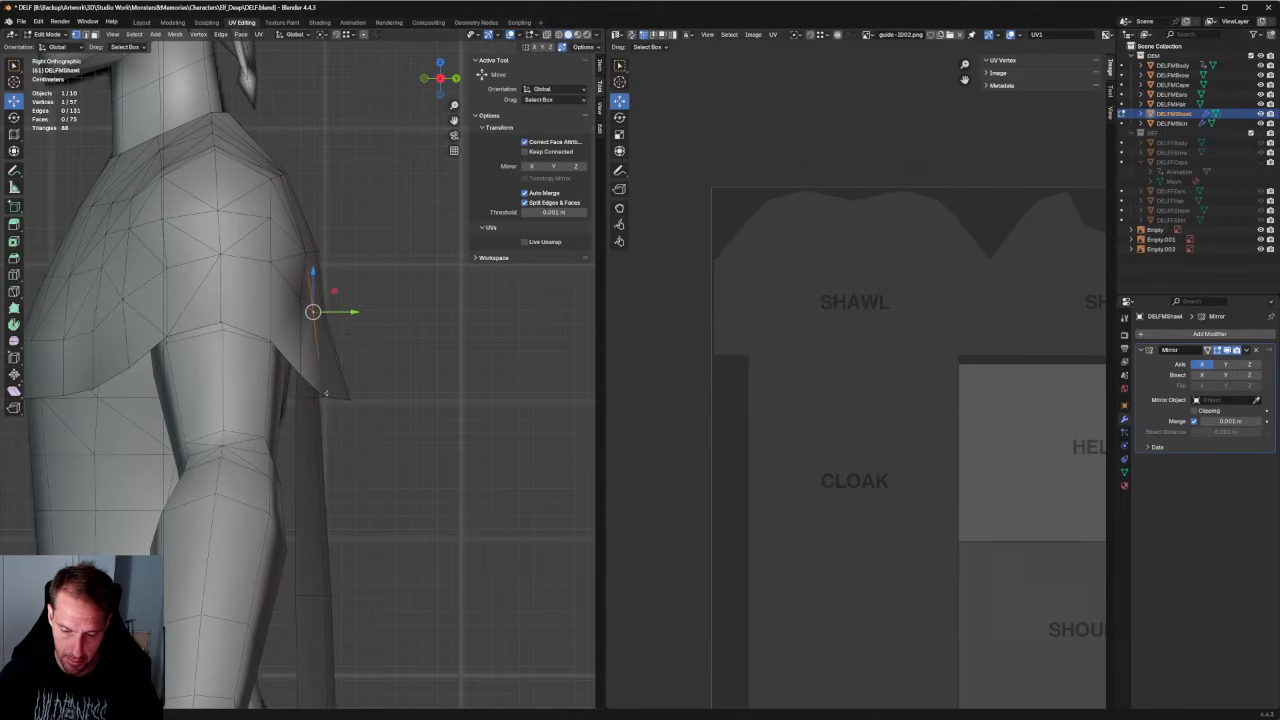
Shift the neighbouring back hem vertex of the shawl along Y and clear the selection.
click(322, 396)
drag(349, 397, 344, 397)
drag(382, 369, 376, 400)
click(420, 400)
Reposition the shawl's hem vertex just behind the upper arm and clear the selection.
scroll(420, 400, down, 8)
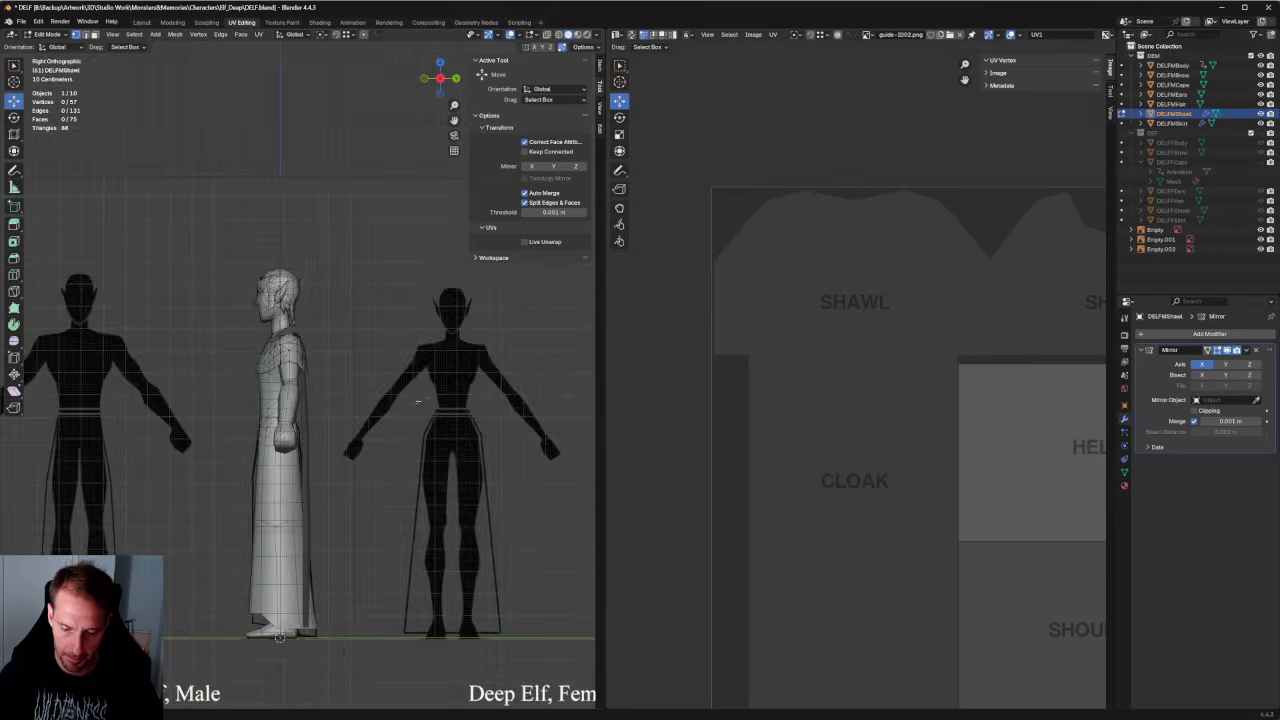
middle_drag(420, 400, 330, 430)
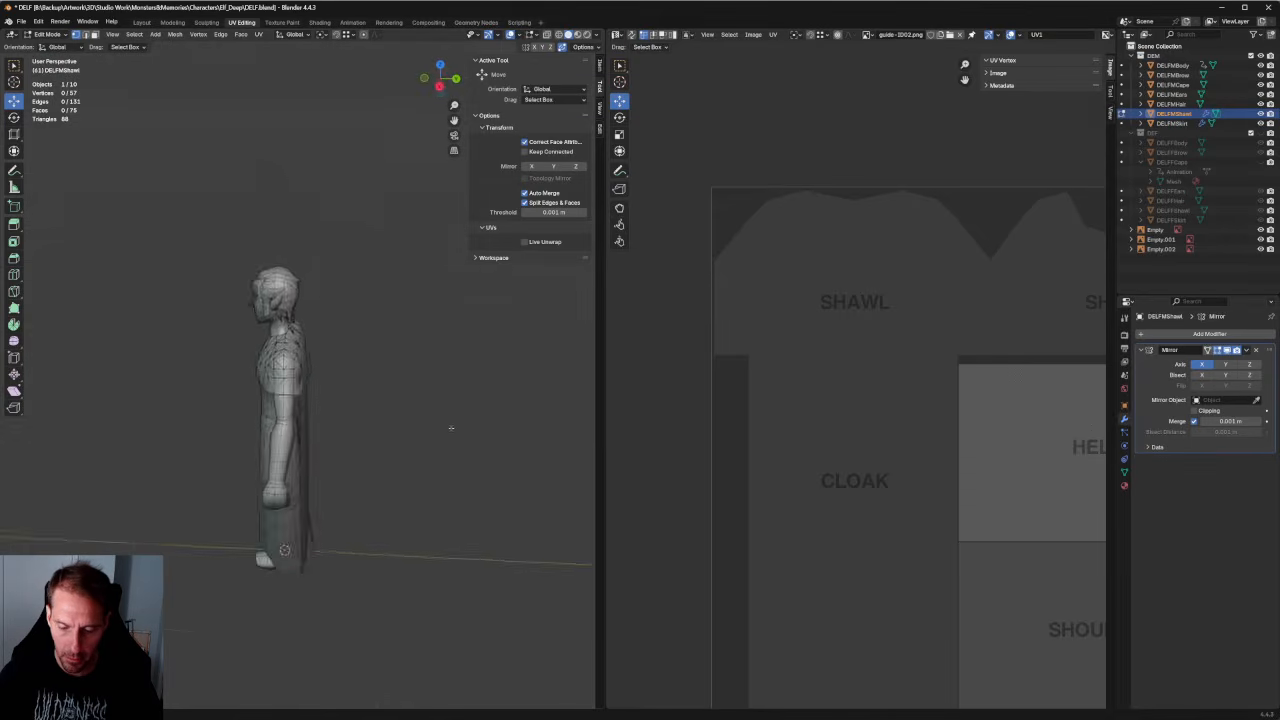
scroll(300, 390, up, 6)
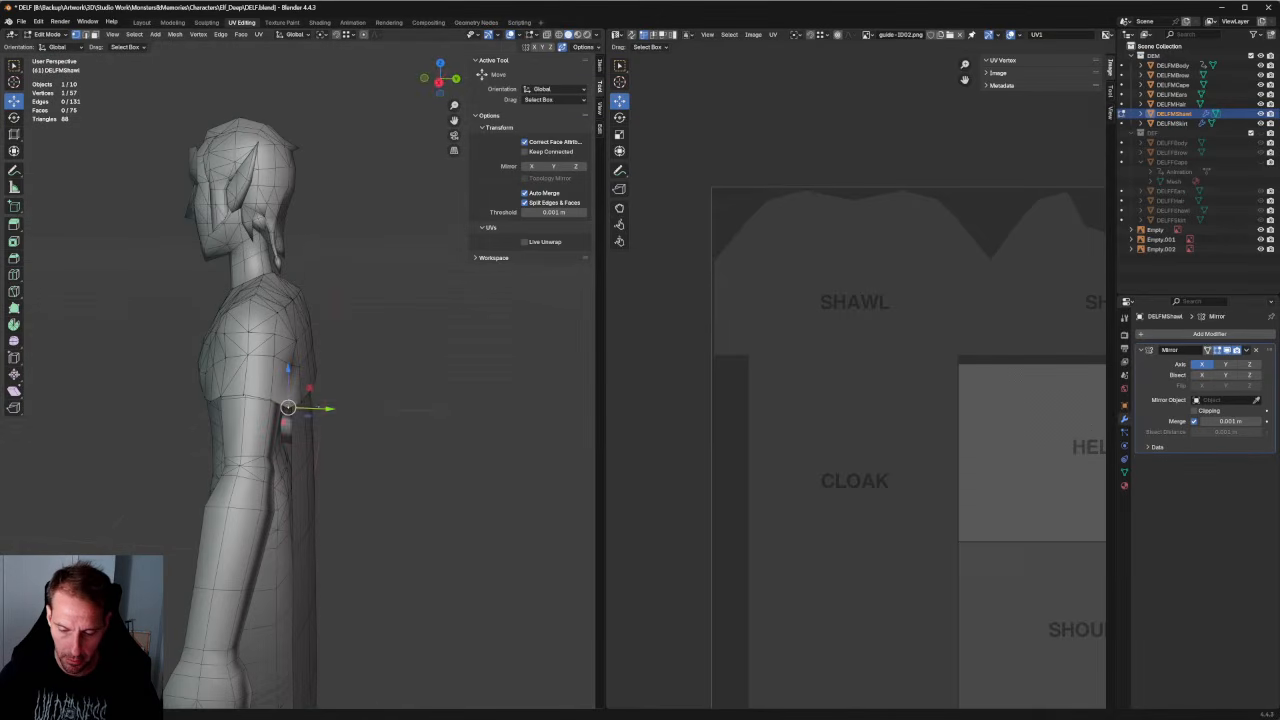
drag(318, 408, 332, 366)
click(357, 377)
Raise the shawl's upper back vertices beside the neck and near the outer shoulder slightly along Z.
scroll(375, 360, down, 5)
middle_drag(391, 346, 265, 350)
scroll(306, 700, up, 7)
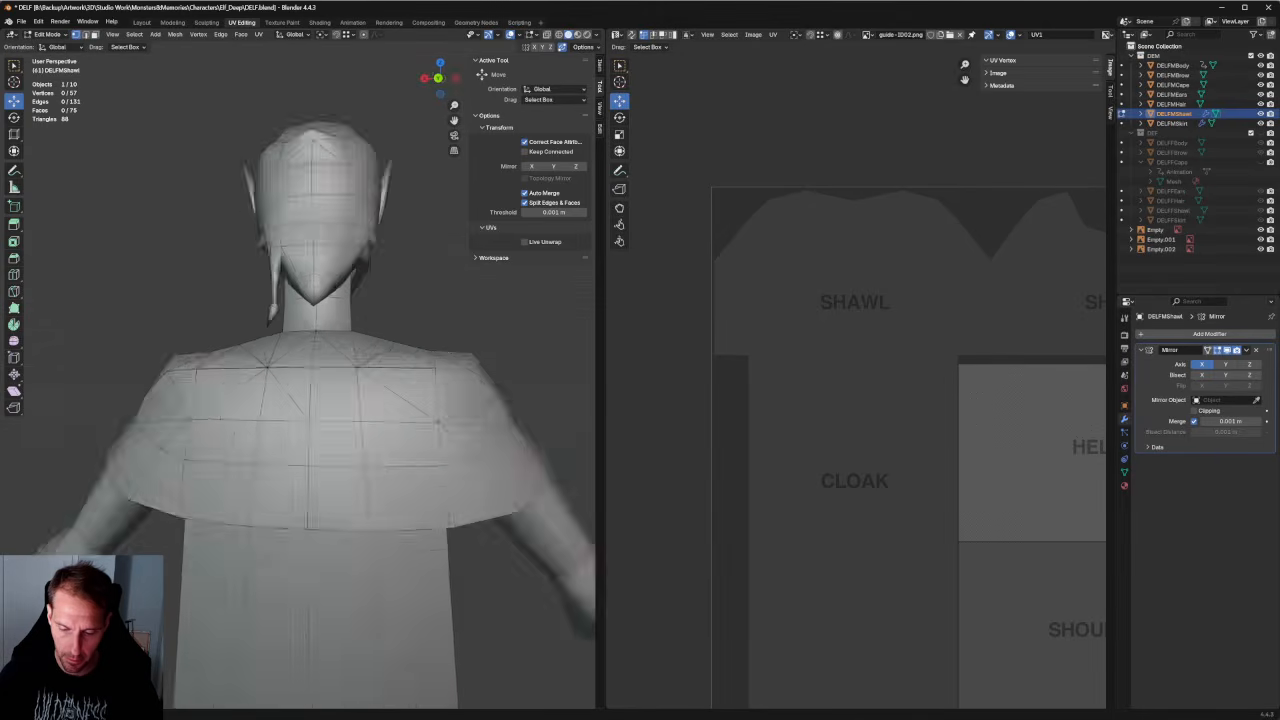
drag(249, 328, 249, 325)
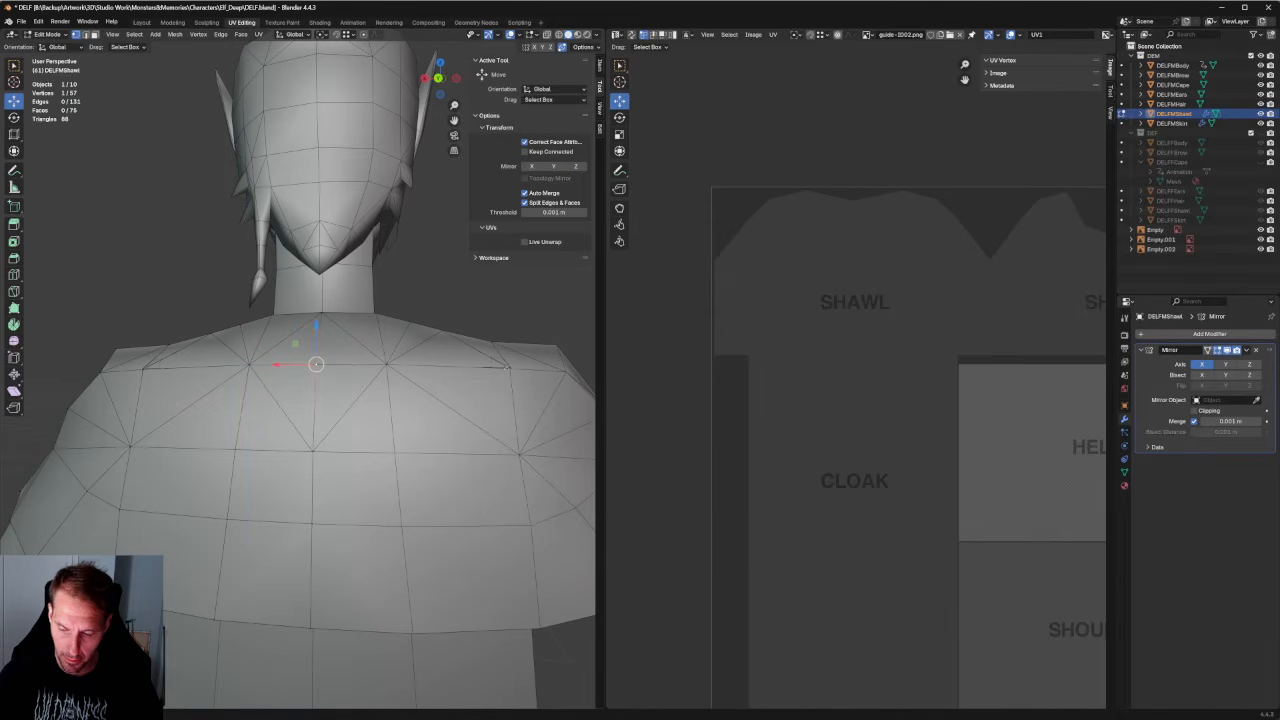
drag(143, 331, 143, 328)
Select two adjacent vertices on top of the shawl's shoulder and nudge them slightly along Z.
middle_drag(185, 386, 246, 668)
scroll(410, 394, down, 5)
scroll(305, 540, up, 2)
click(323, 338)
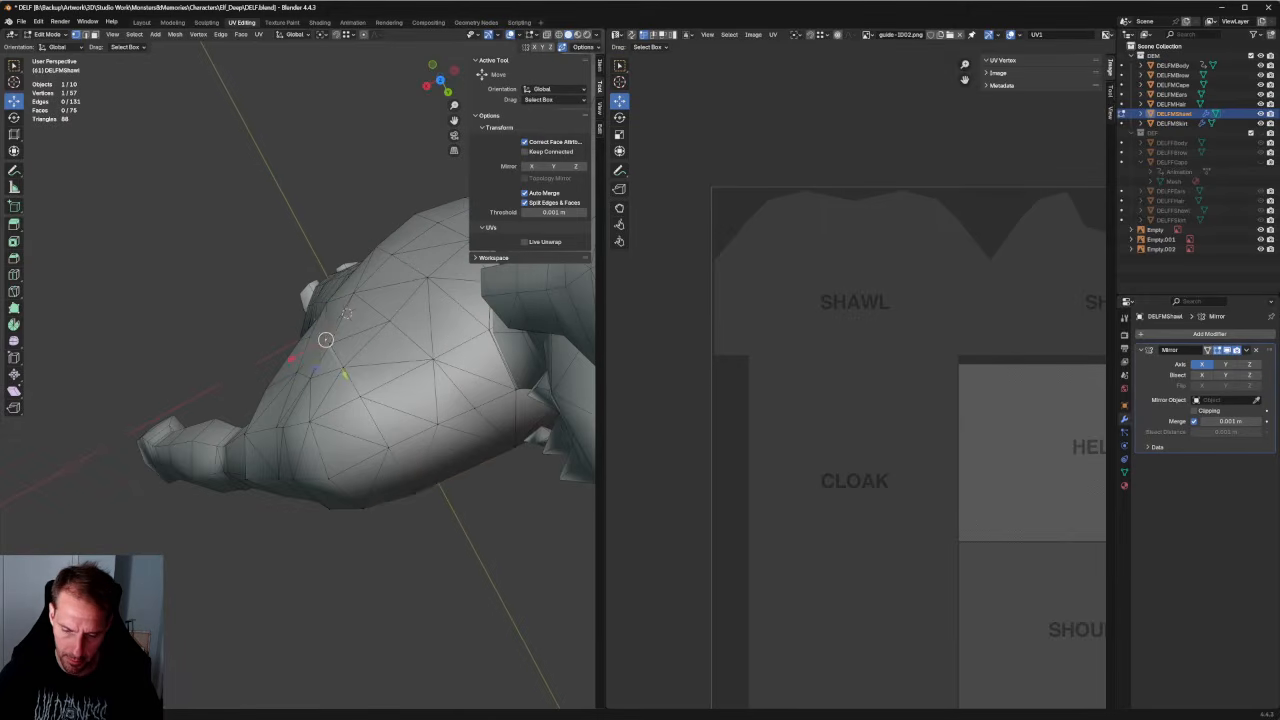
scroll(327, 335, up, 2)
shift+click(320, 320)
scroll(320, 320, down, 1)
middle_drag(320, 320, 325, 338)
drag(315, 361, 313, 365)
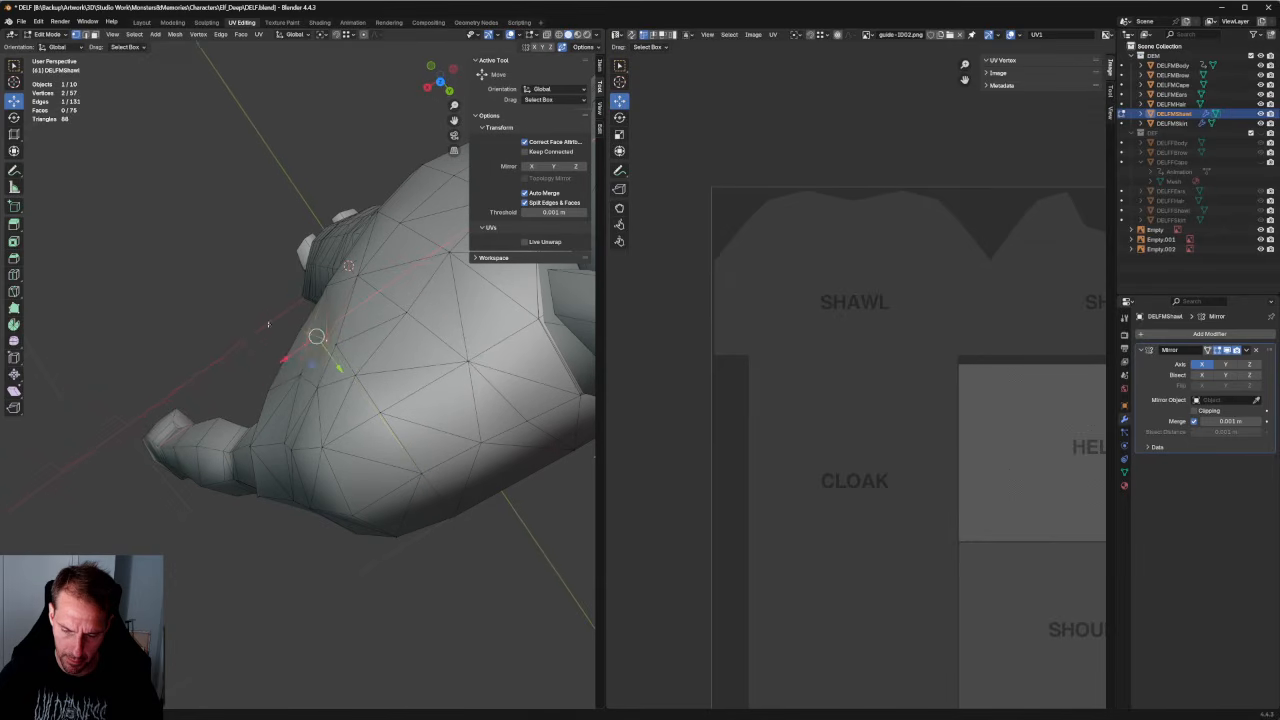
Nudge the shawl's chest vertex near the front of the armpit slightly and clear the selection.
middle_drag(311, 352, 289, 299)
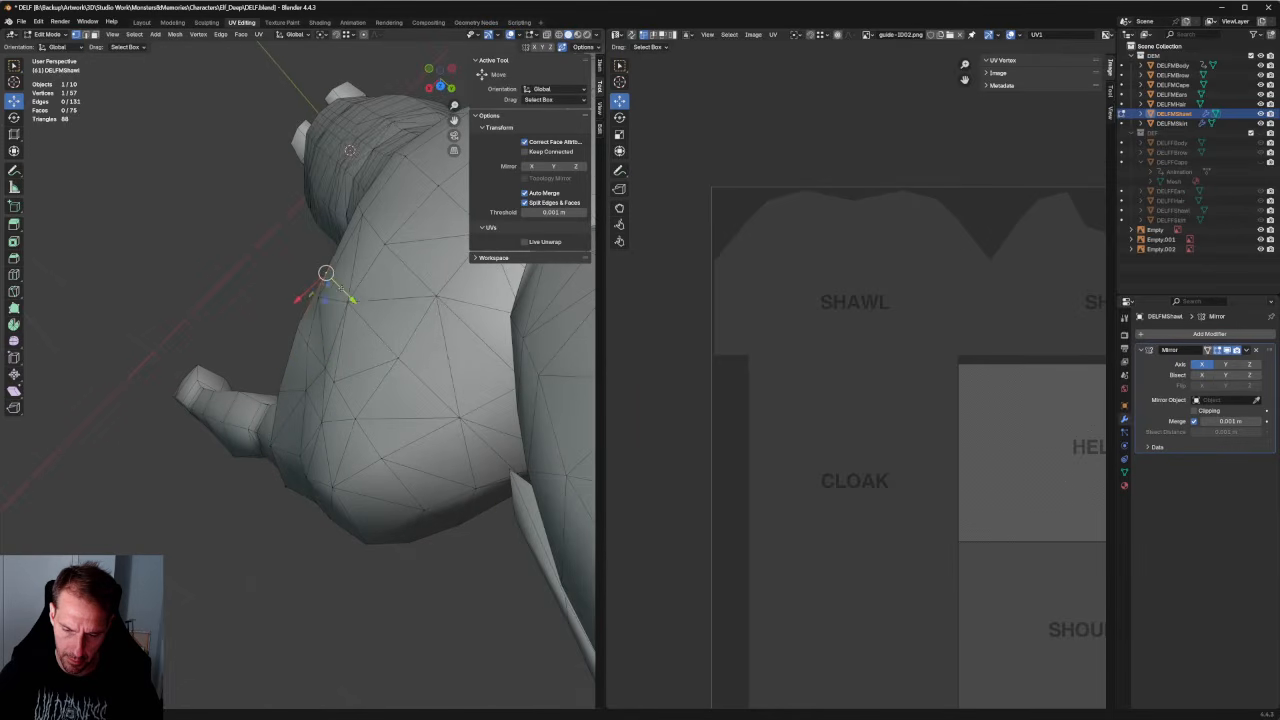
key(KP_3)
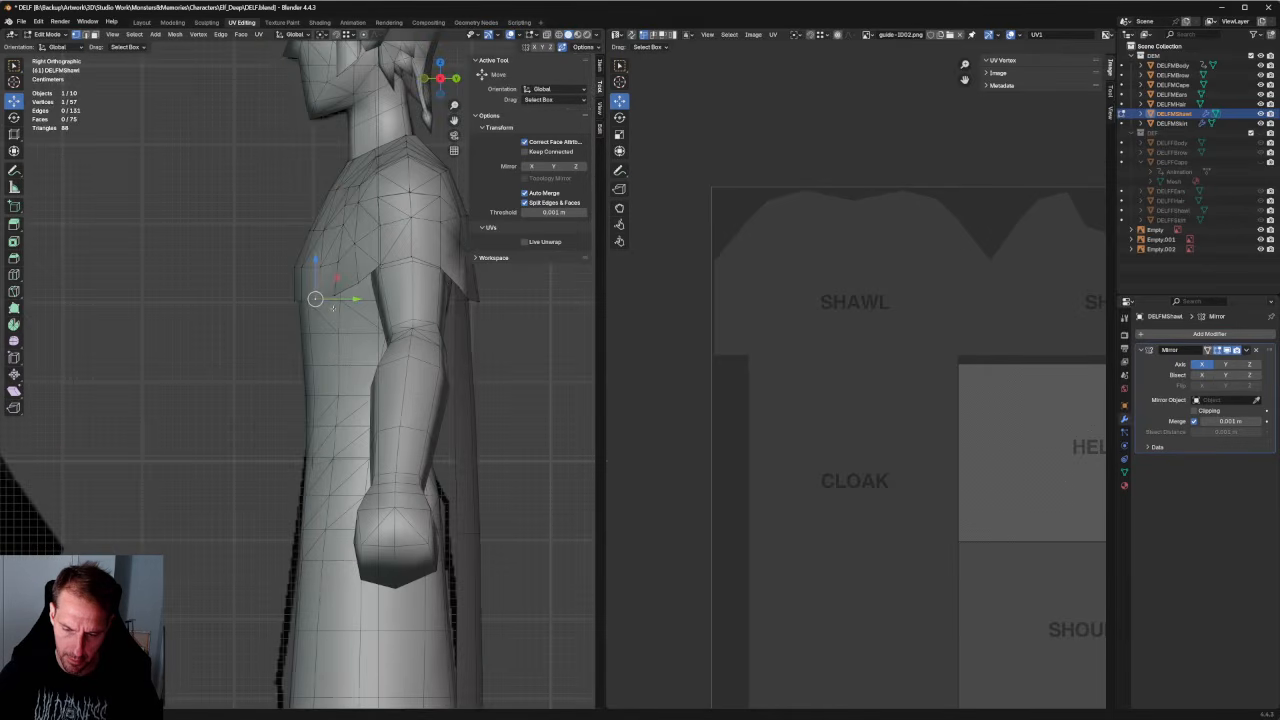
key(KP_1)
drag(337, 299, 344, 303)
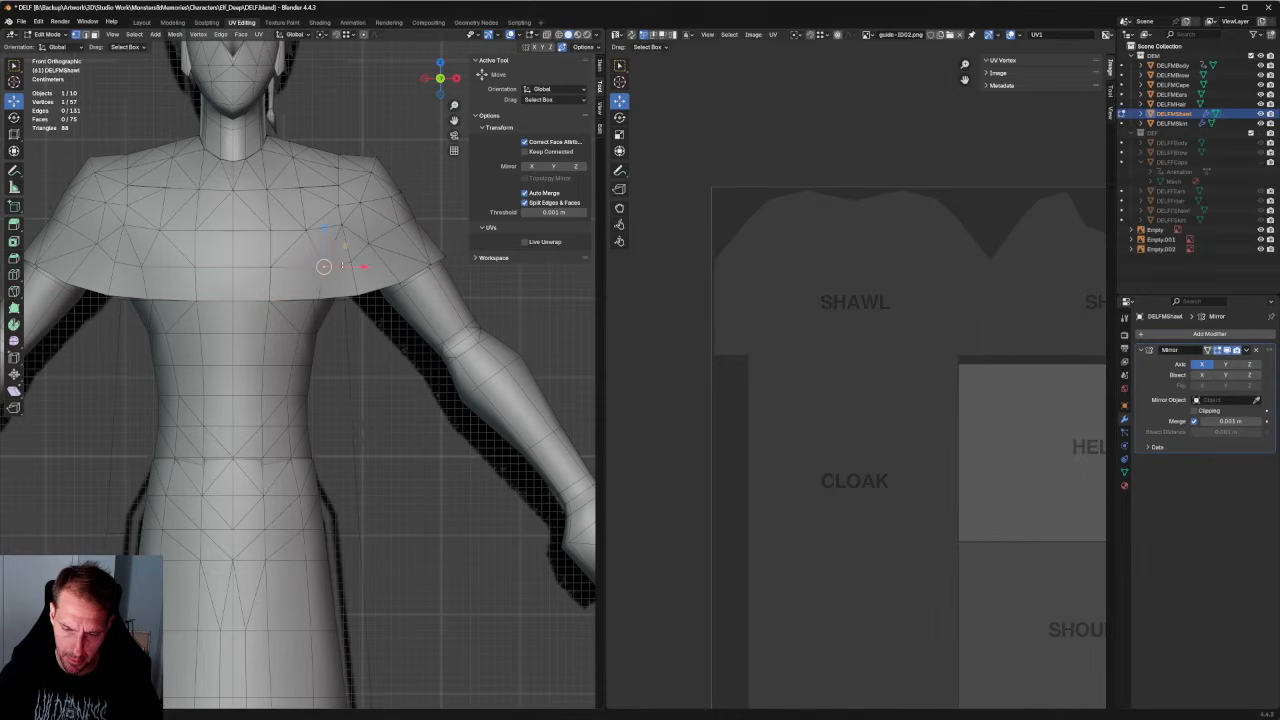
key(alt+z)
key(alt+z)
key(alt+a)
Select four vertices on the shawl's shoulder through the mesh, adjust them slightly and clear the selection.
shift+middle_drag(386, 140, 366, 254)
scroll(365, 254, up, 2)
key(alt+z)
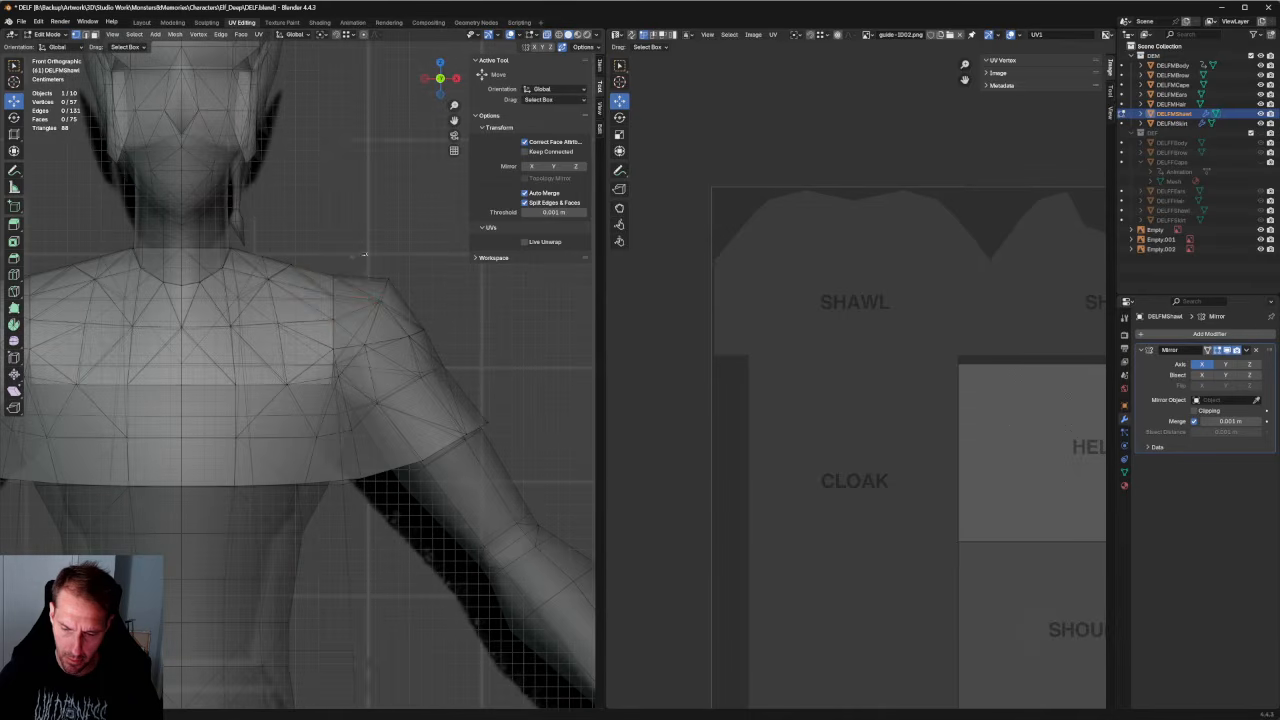
drag(329, 306, 330, 304)
scroll(380, 283, down, 3)
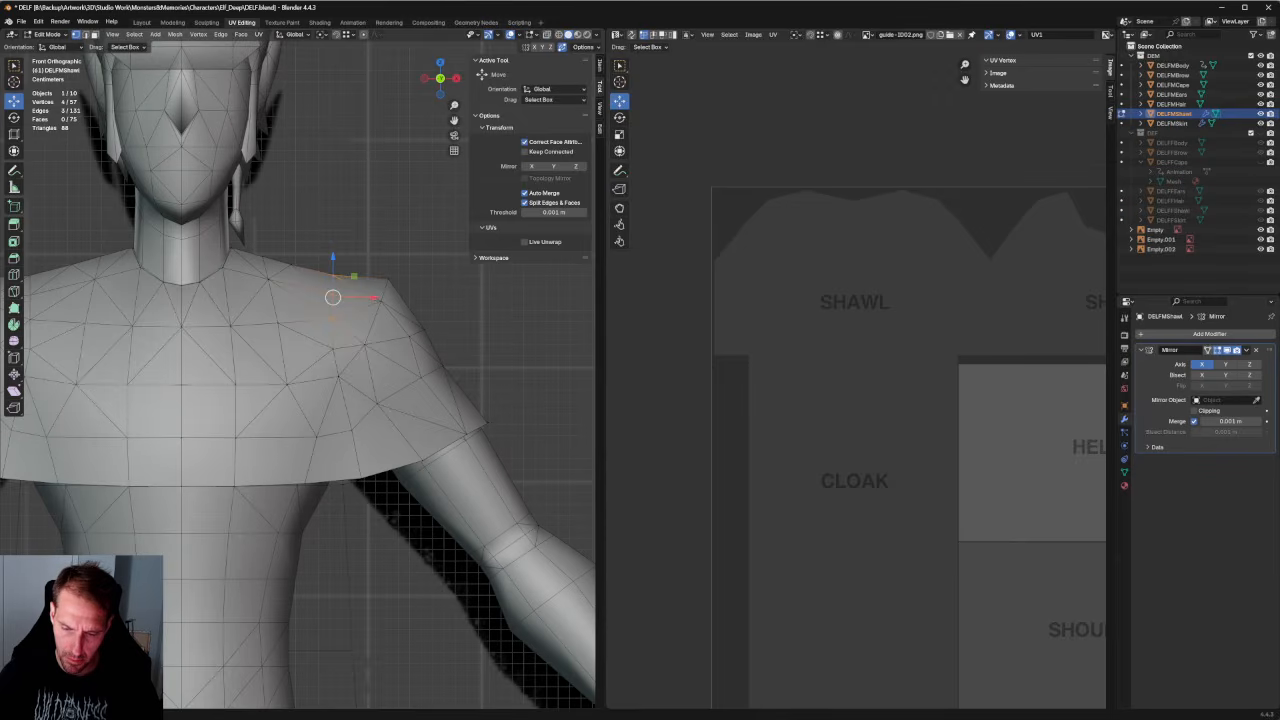
key(alt+a)
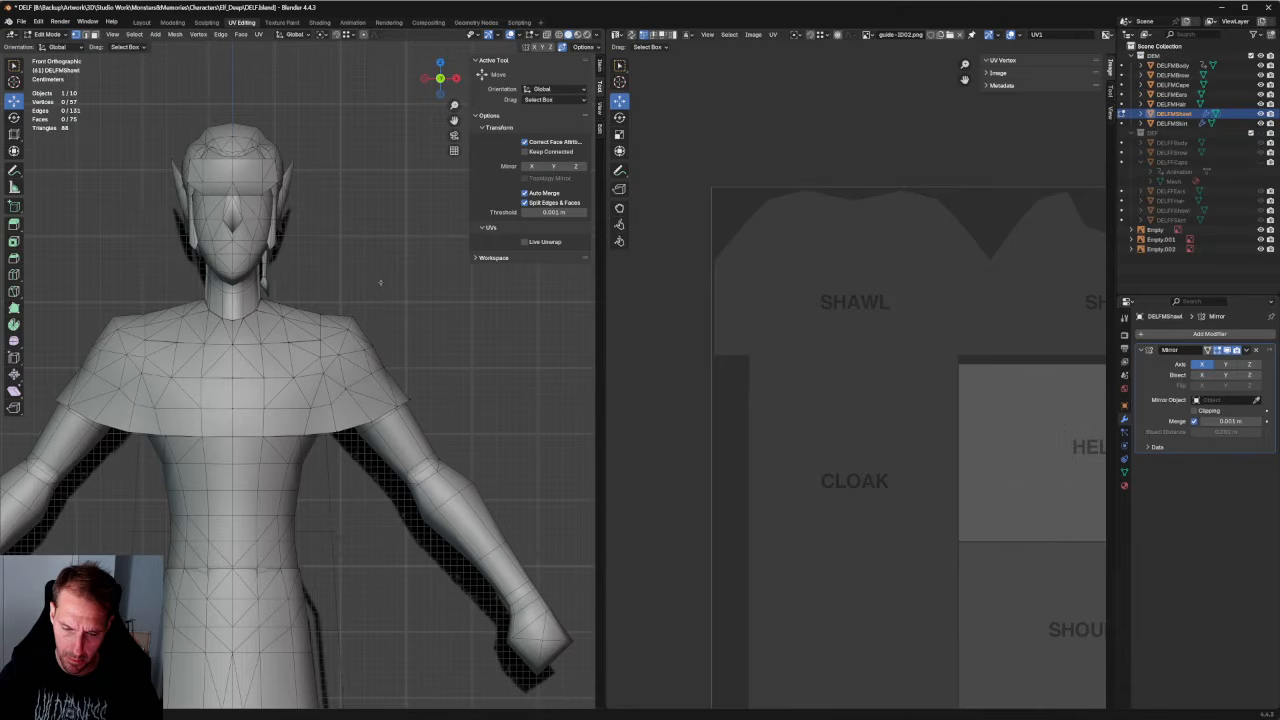
Raise the shawl's upper shoulder vertices beside the neck slightly along Z and clear the selection.
scroll(314, 276, up, 3)
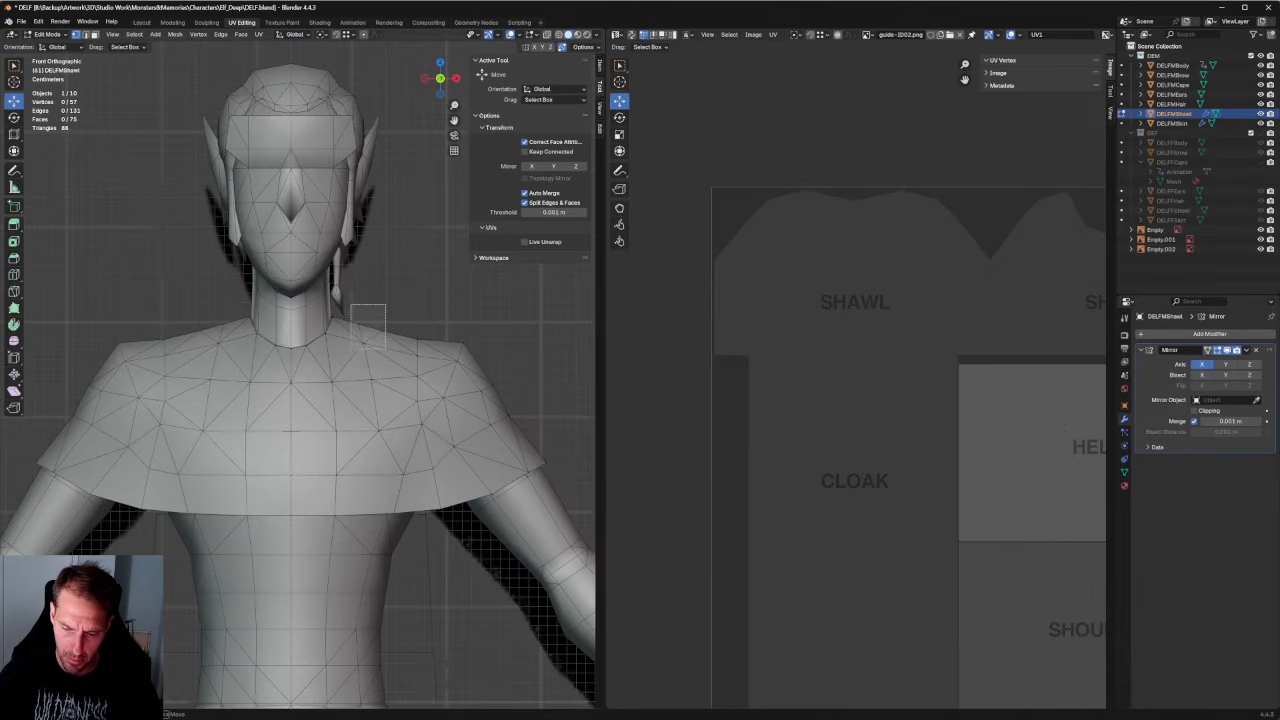
drag(386, 349, 387, 349)
drag(370, 297, 370, 291)
click(434, 282)
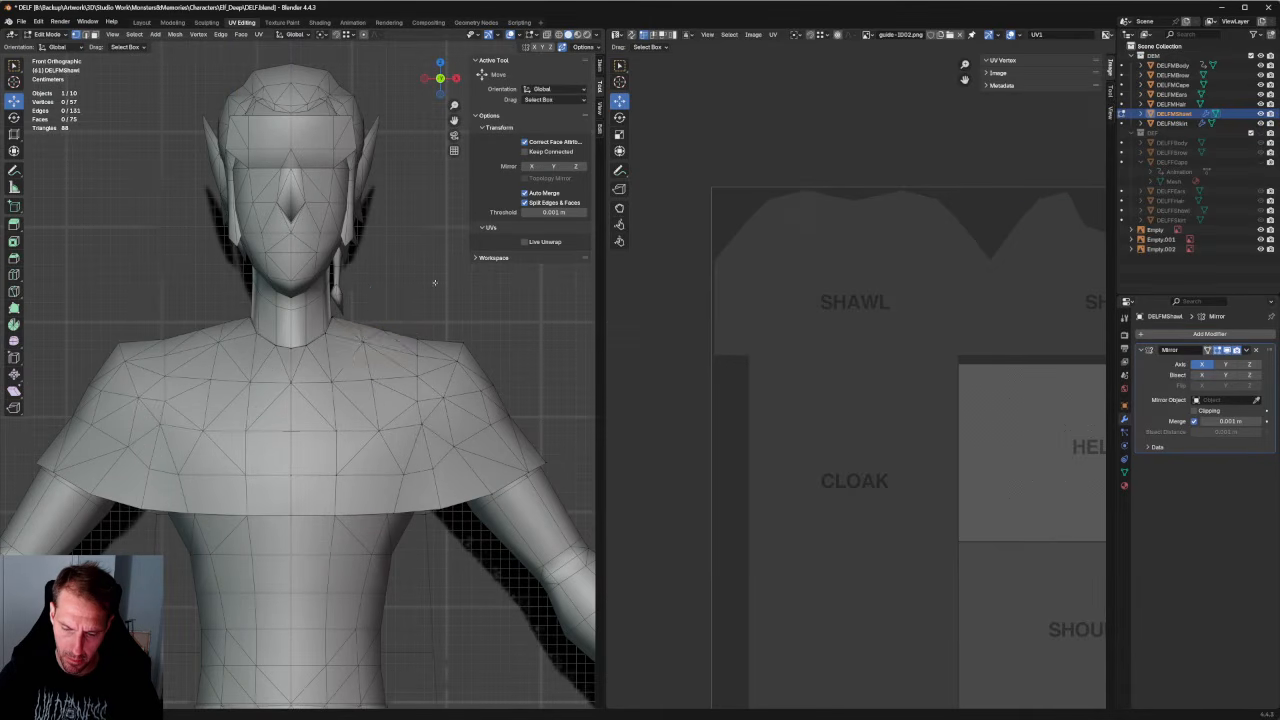
Nudge the vertex on the front of the shawl's shoulder slightly along Y and clear the selection.
scroll(431, 320, down, 3)
scroll(430, 322, up, 4)
click(371, 378)
middle_drag(380, 379, 288, 409)
drag(409, 383, 405, 382)
click(300, 377)
scroll(300, 377, down, 4)
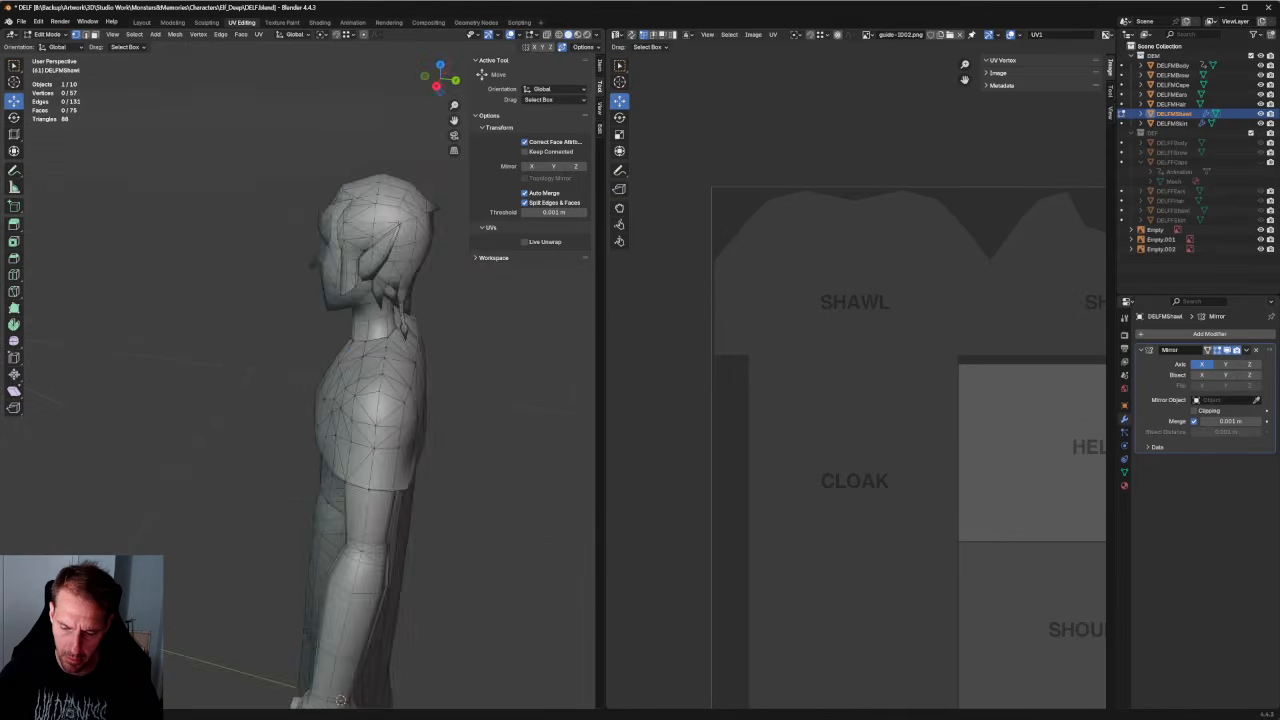
Connect two vertices with a new edge on the back of the shawl, just above the hem behind the upper arm.
middle_drag(420, 312, 386, 356)
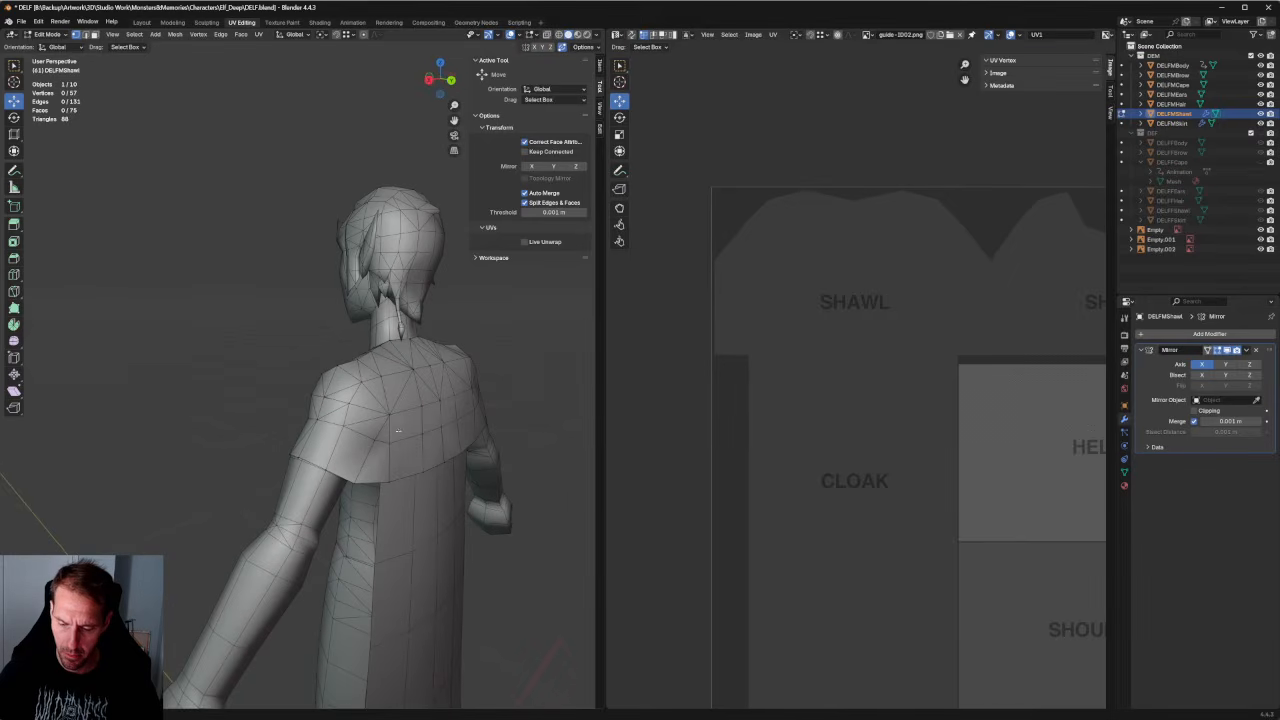
shift+middle_drag(398, 431, 346, 379)
scroll(346, 379, up, 2)
shift+click(369, 444)
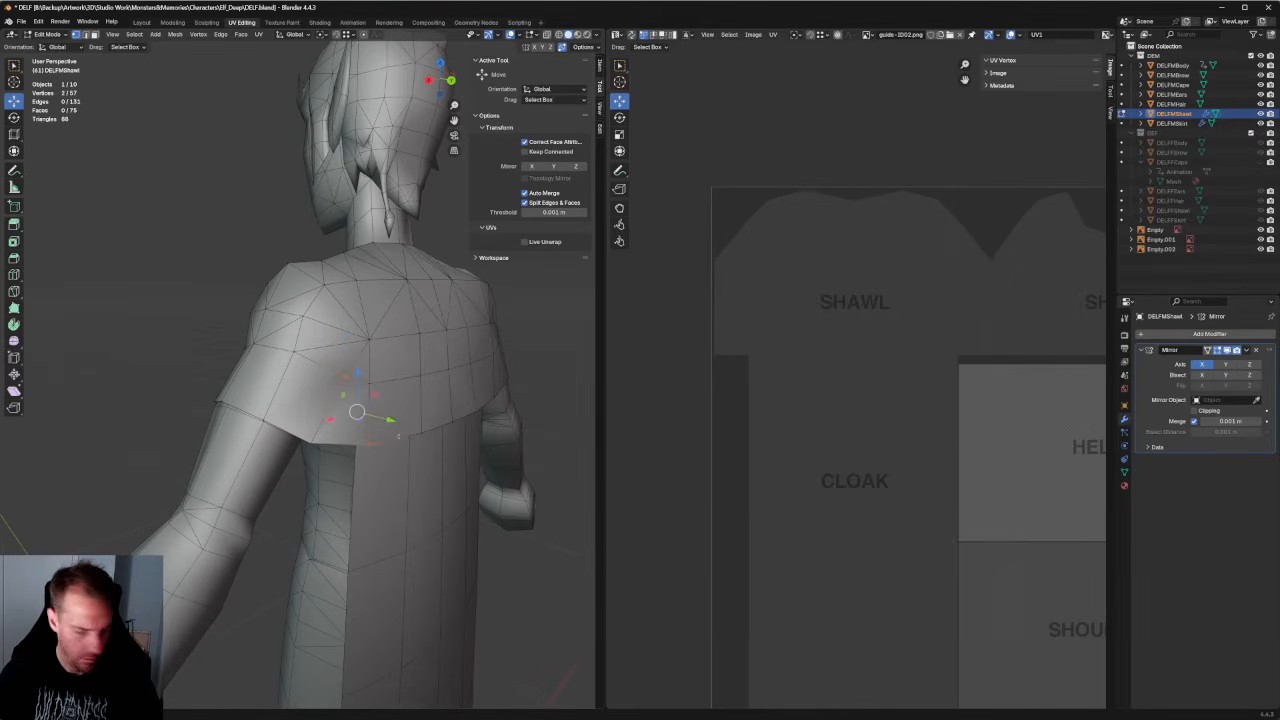
key(j)
Connect the shawl's front vertex above the armpit to the hem vertex on the upper arm with a new edge and clear the selection.
scroll(540, 370, down, 3)
middle_drag(540, 370, 86, 348)
scroll(84, 357, up, 2)
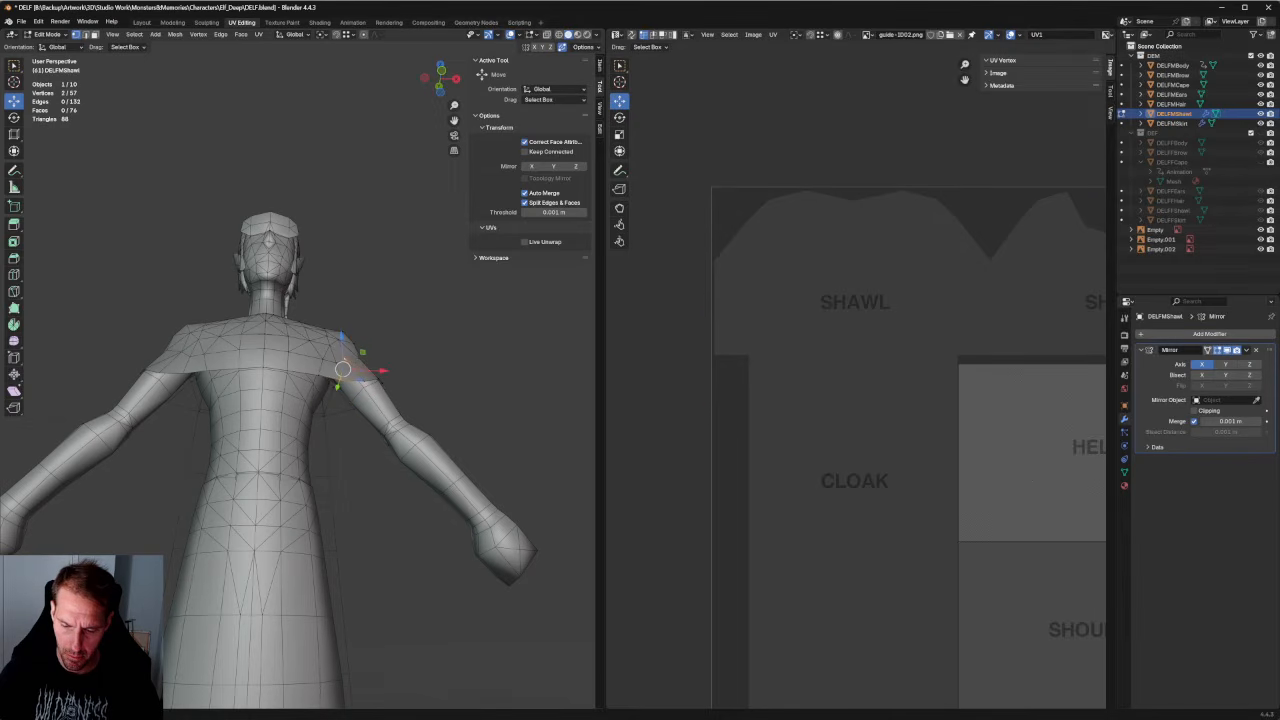
scroll(457, 363, down, 3)
middle_drag(423, 423, 295, 395)
scroll(285, 382, up, 6)
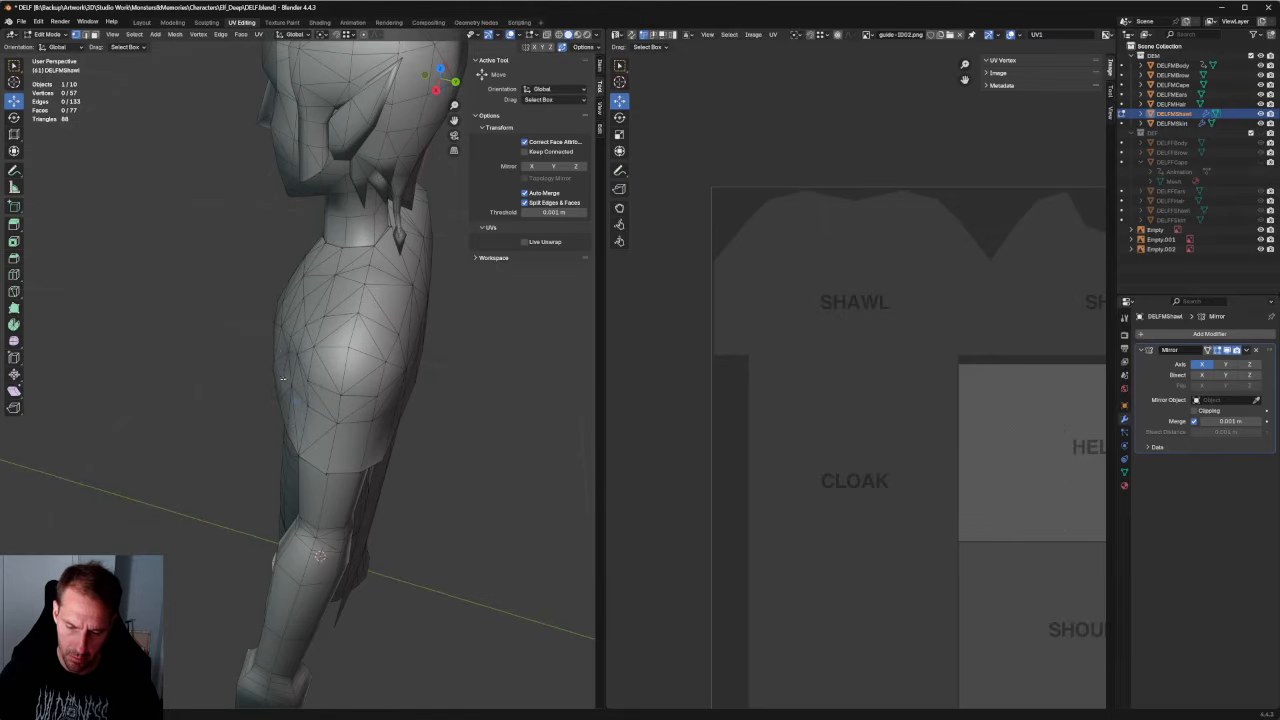
drag(320, 388, 322, 389)
middle_drag(304, 382, 325, 400)
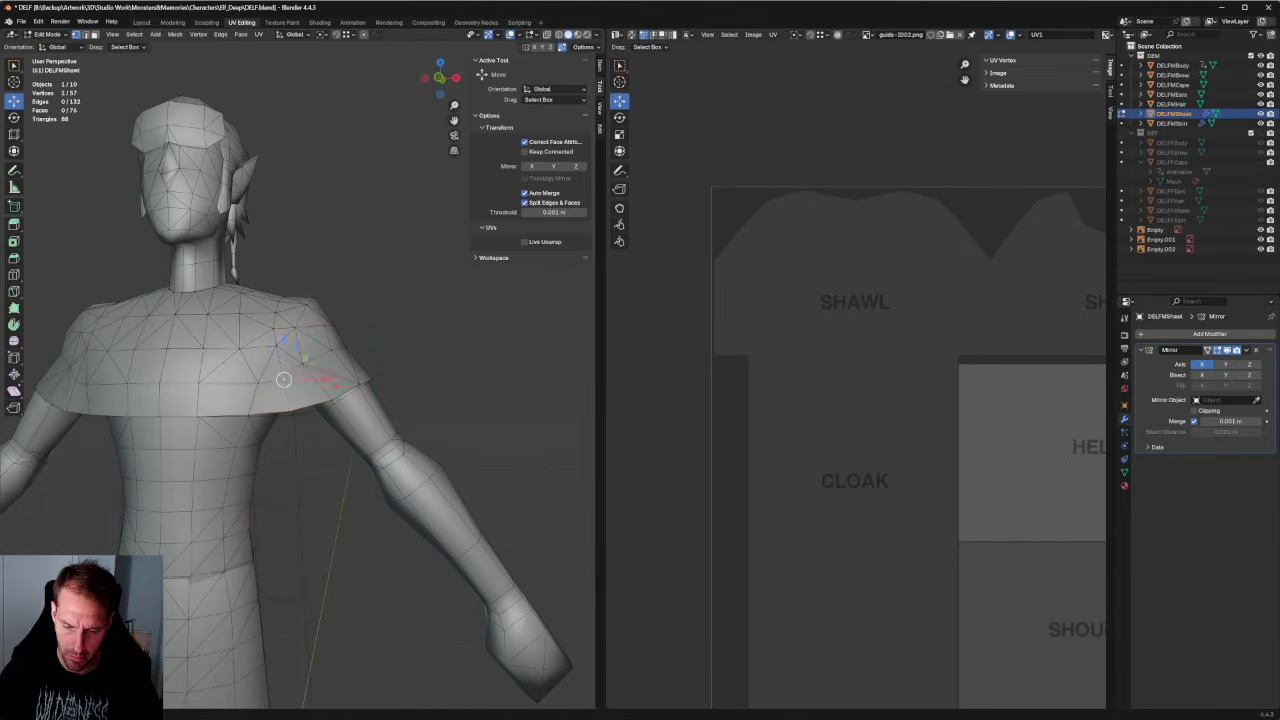
shift+click(331, 400)
key(j)
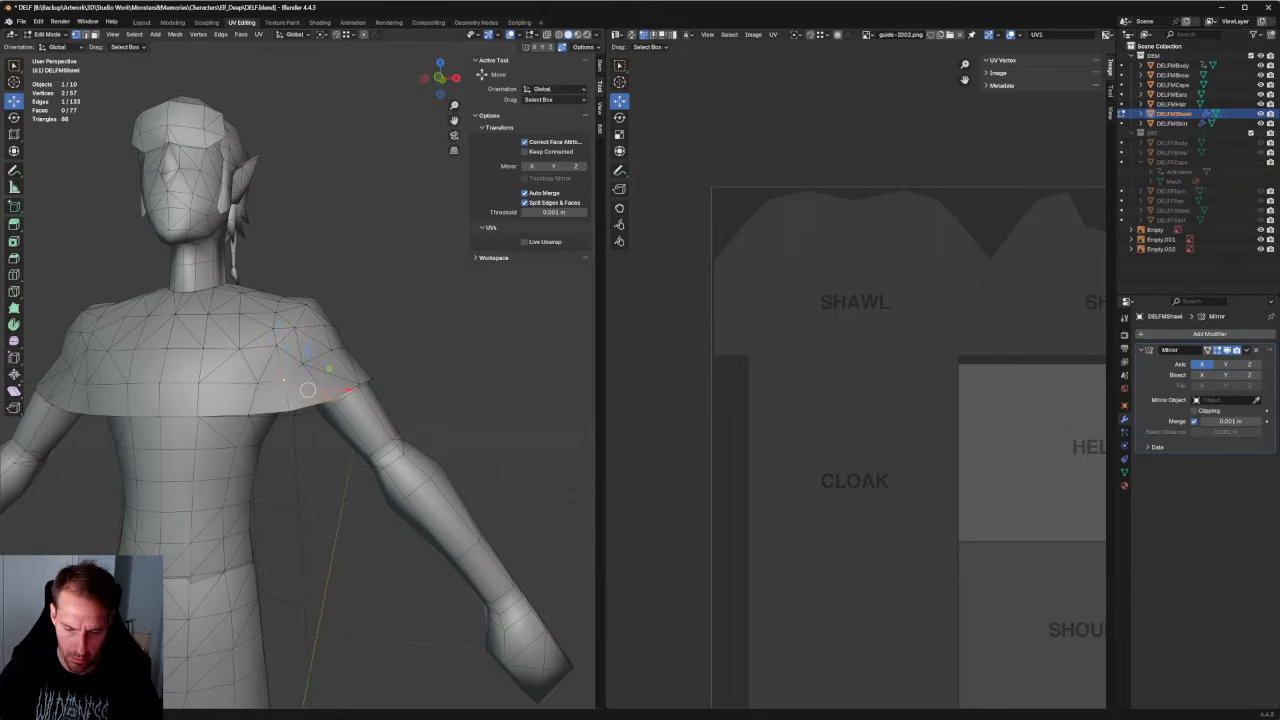
middle_drag(377, 389, 268, 401)
drag(324, 380, 308, 411)
click(214, 390)
Adjust the shawl's front vertices at the hem and just above it slightly along Y and clear the selection.
scroll(263, 423, down, 3)
middle_drag(263, 423, 263, 404)
key(KP_3)
key(s)
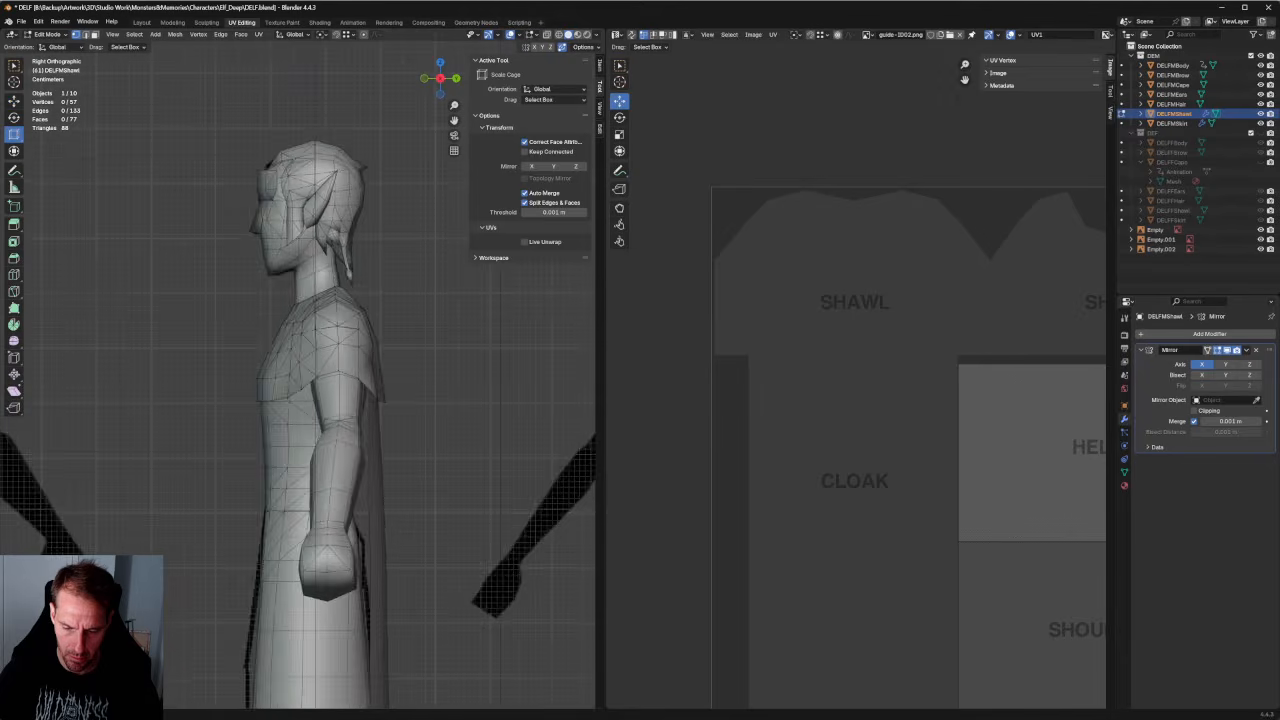
scroll(236, 406, up, 5)
drag(169, 429, 211, 458)
key(shift+space)
key(g)
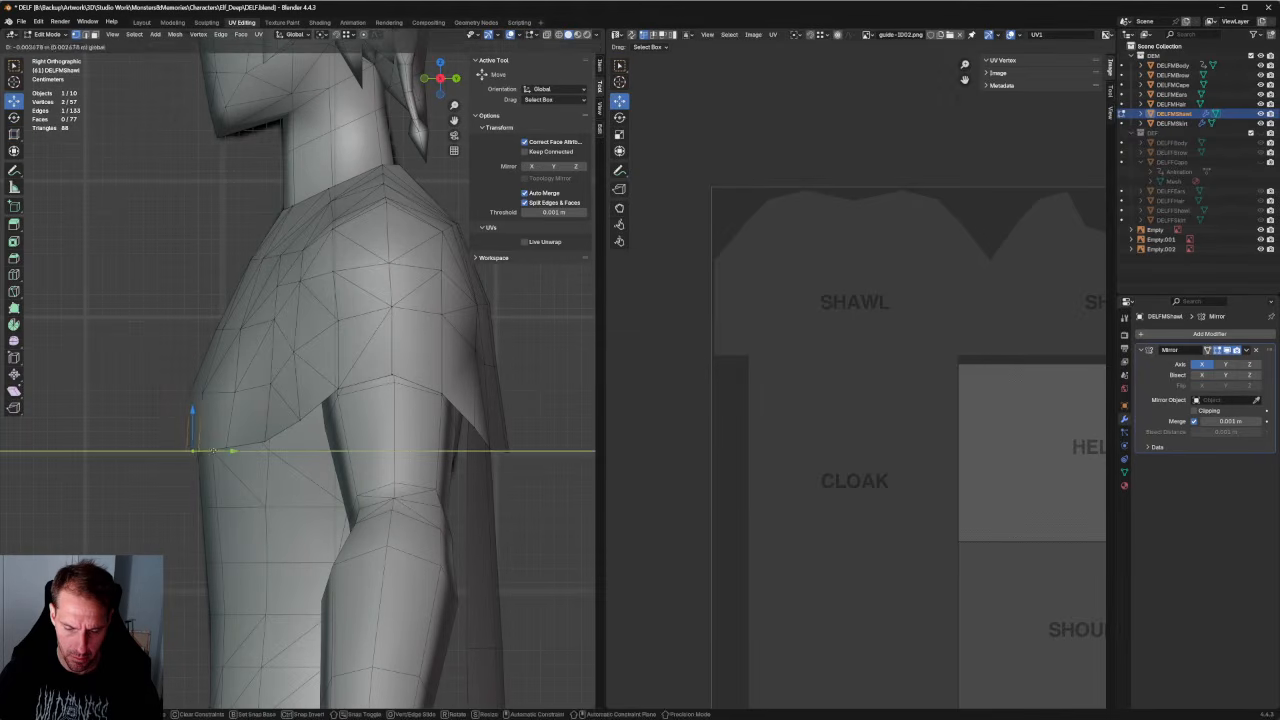
key(alt+z)
key(alt+z)
drag(178, 377, 232, 392)
scroll(213, 437, down, 3)
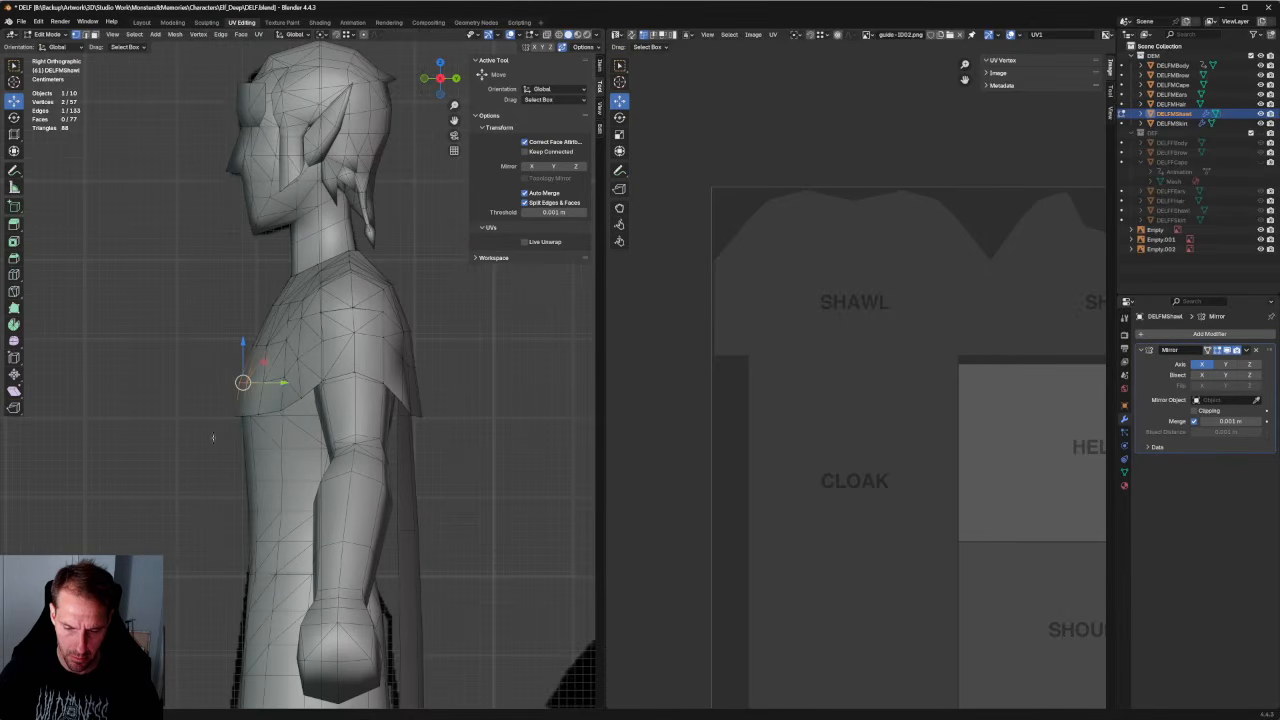
click(472, 386)
Examine the whole character's shawl and cape from the side, back and front against the reference silhouettes.
scroll(446, 428, down, 6)
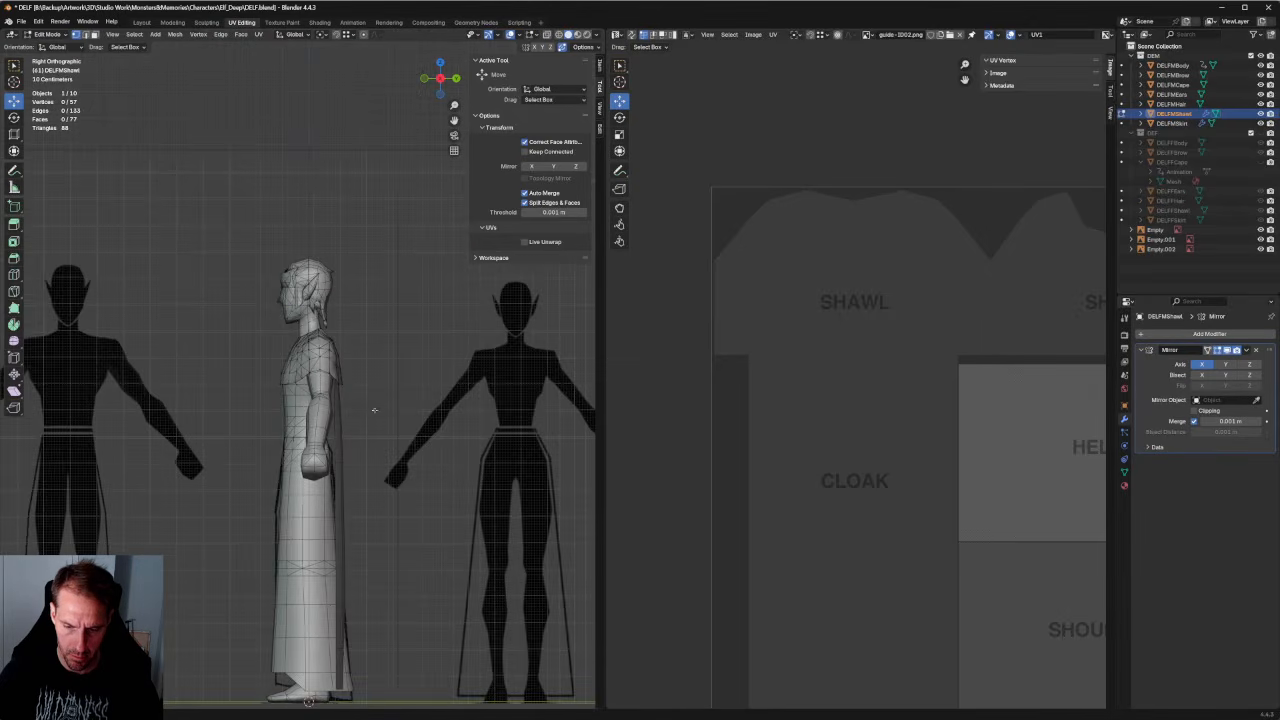
middle_drag(374, 409, 255, 414)
scroll(255, 414, down, 3)
scroll(346, 412, up, 2)
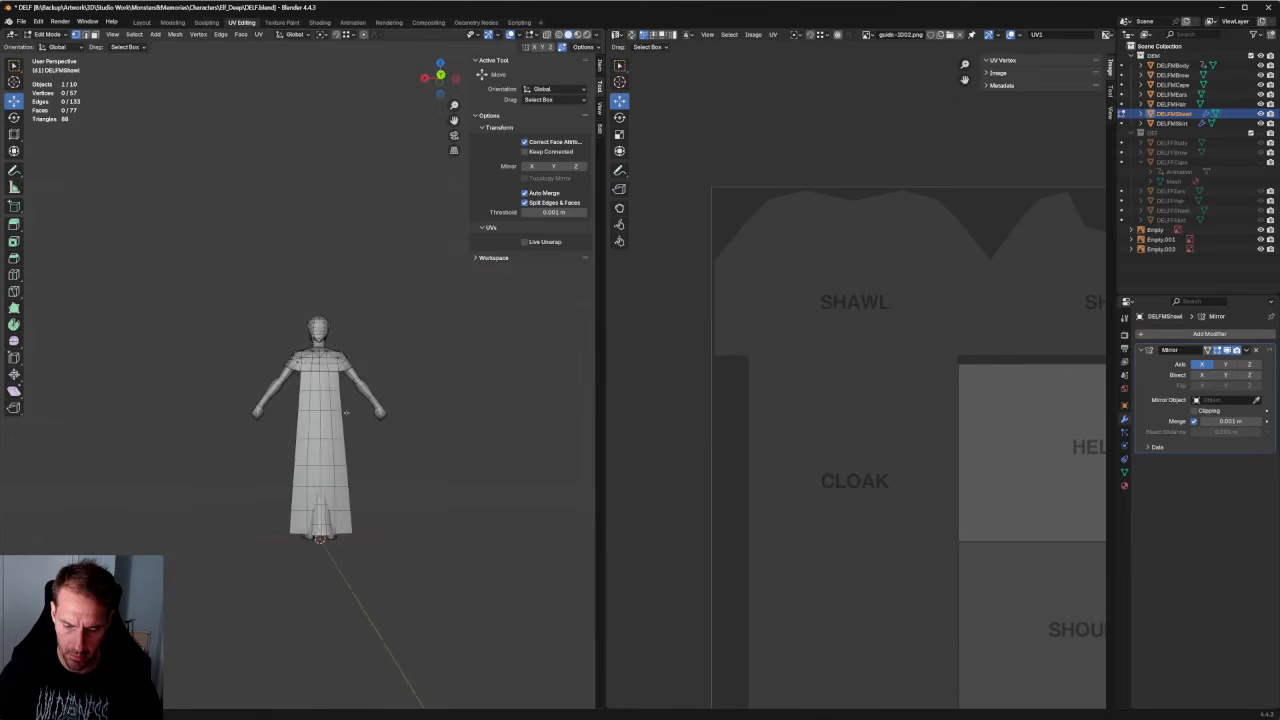
middle_drag(346, 412, 123, 422)
key(KP_1)
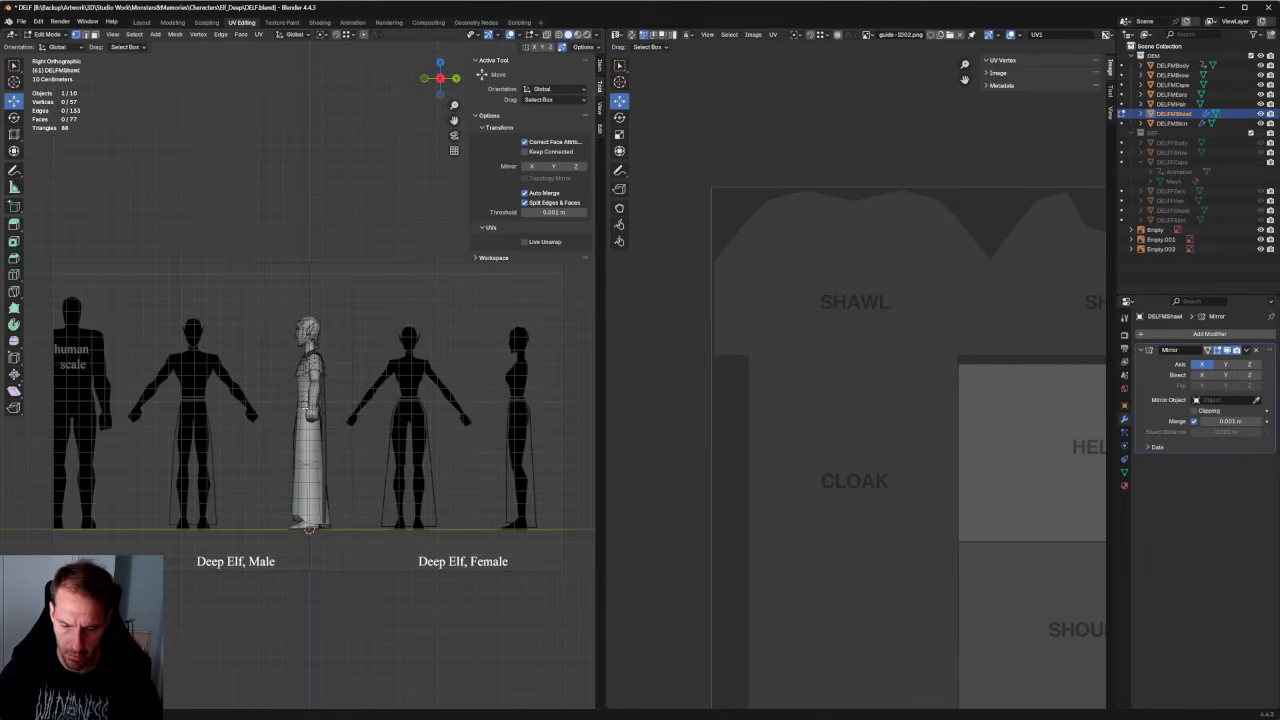
scroll(312, 323, up, 6)
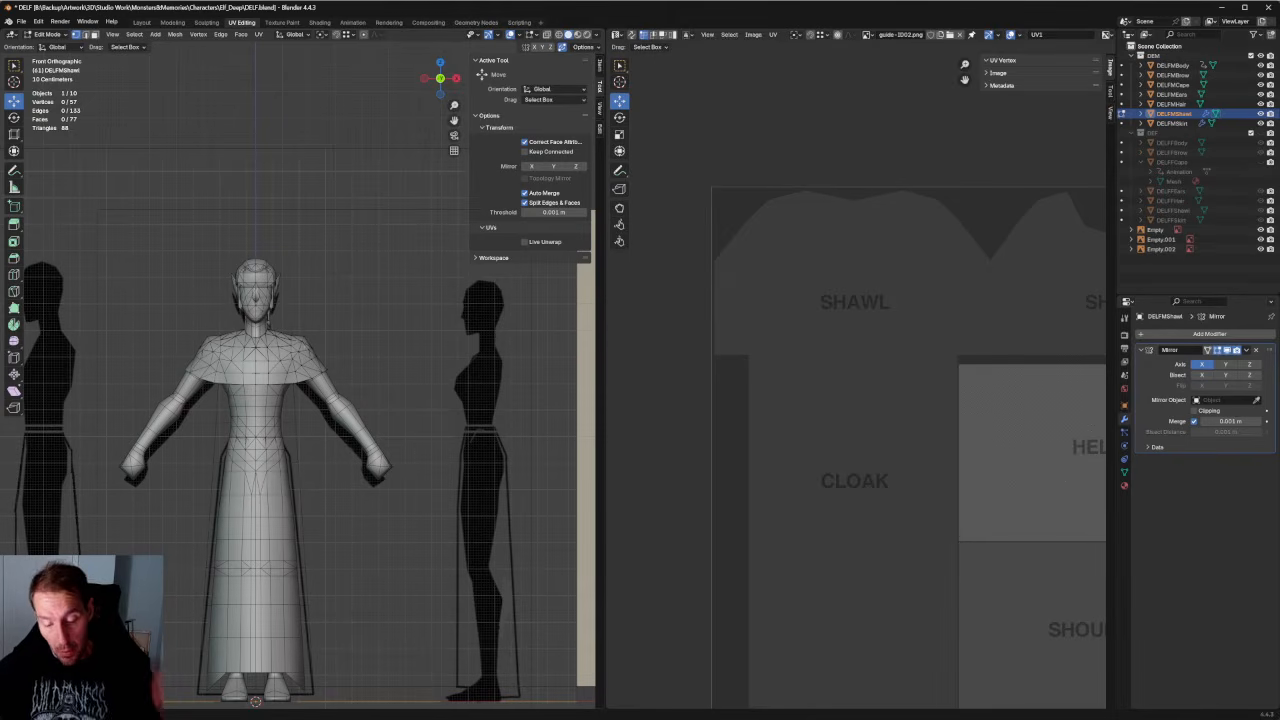
scroll(330, 345, down, 4)
scroll(359, 341, up, 4)
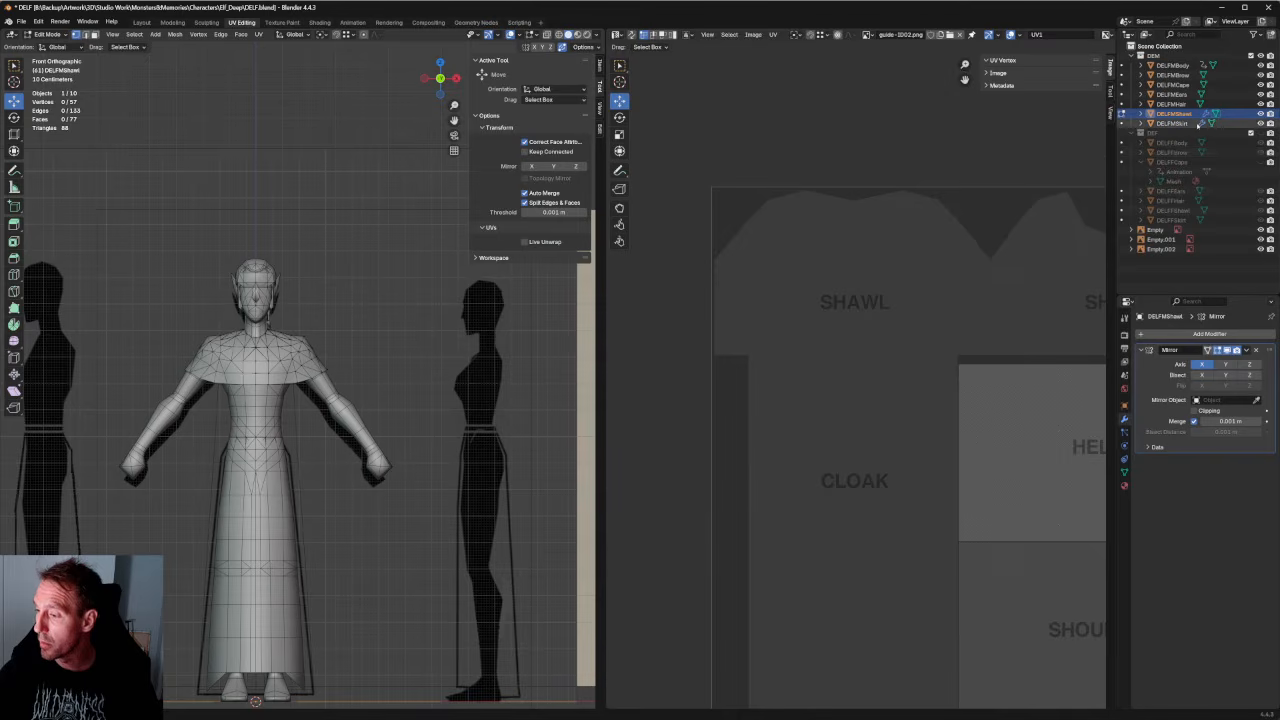
Select the entire shawl mesh to display its UV layout over the texture guide.
click(46, 34)
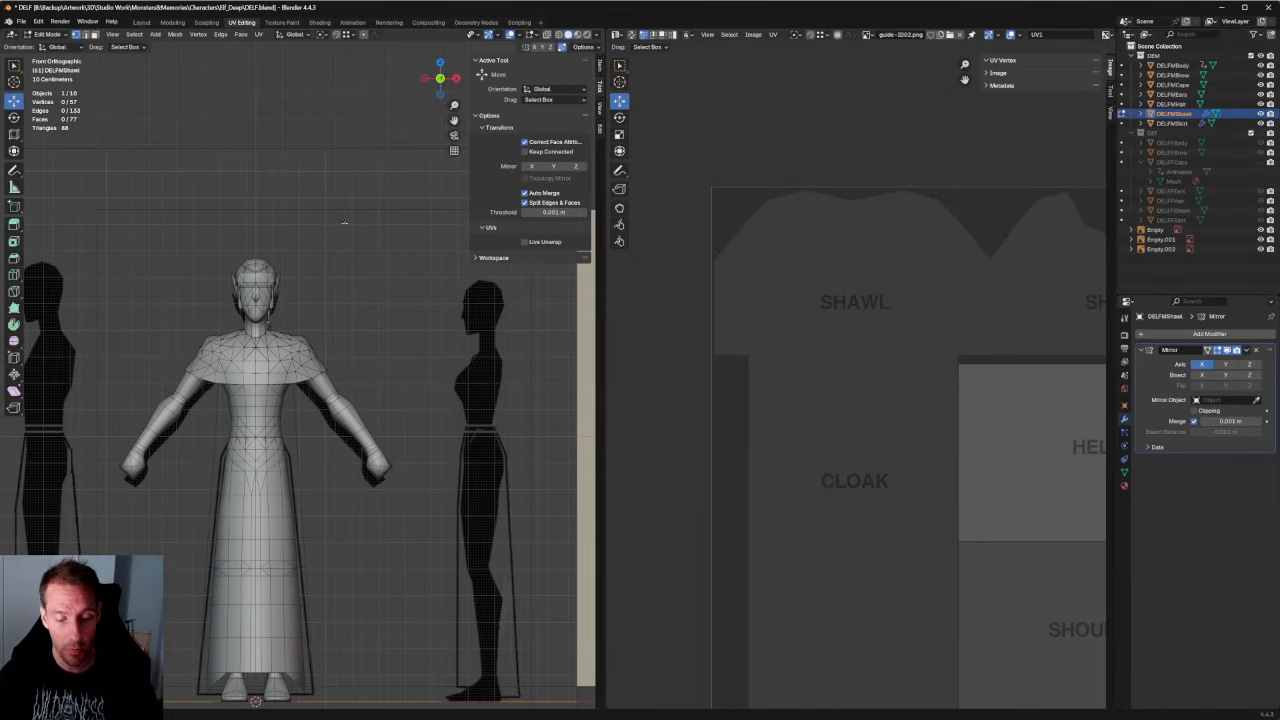
key(a)
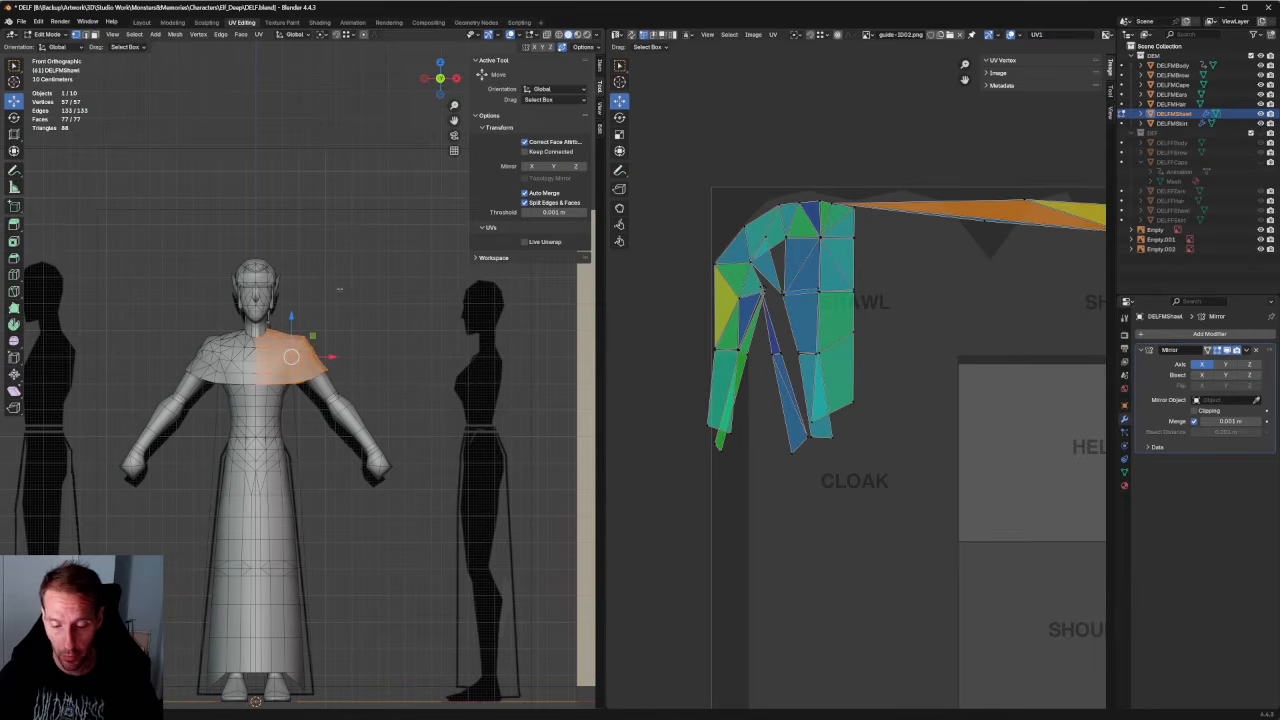
scroll(862, 316, down, 4)
scroll(906, 309, up, 3)
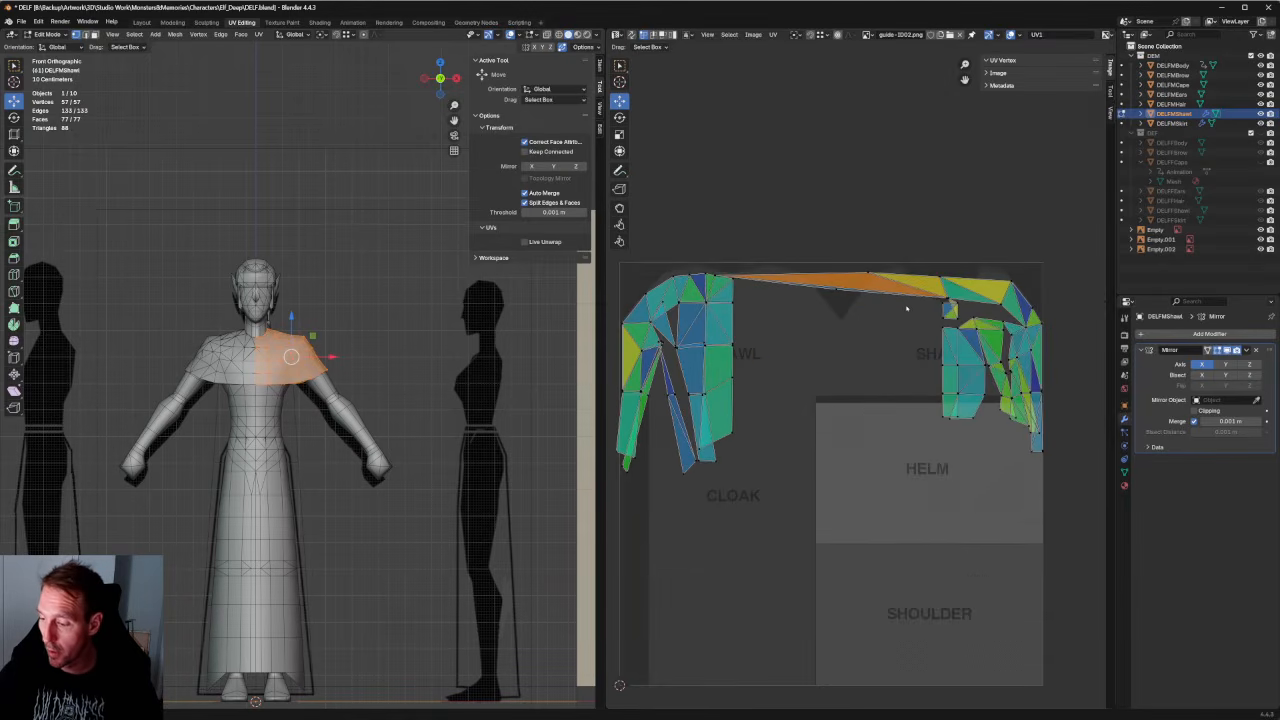
Try to unwrap only the shawl UVs lying over the second SHAWL area of the texture guide.
scroll(906, 309, down, 2)
drag(1026, 265, 826, 430)
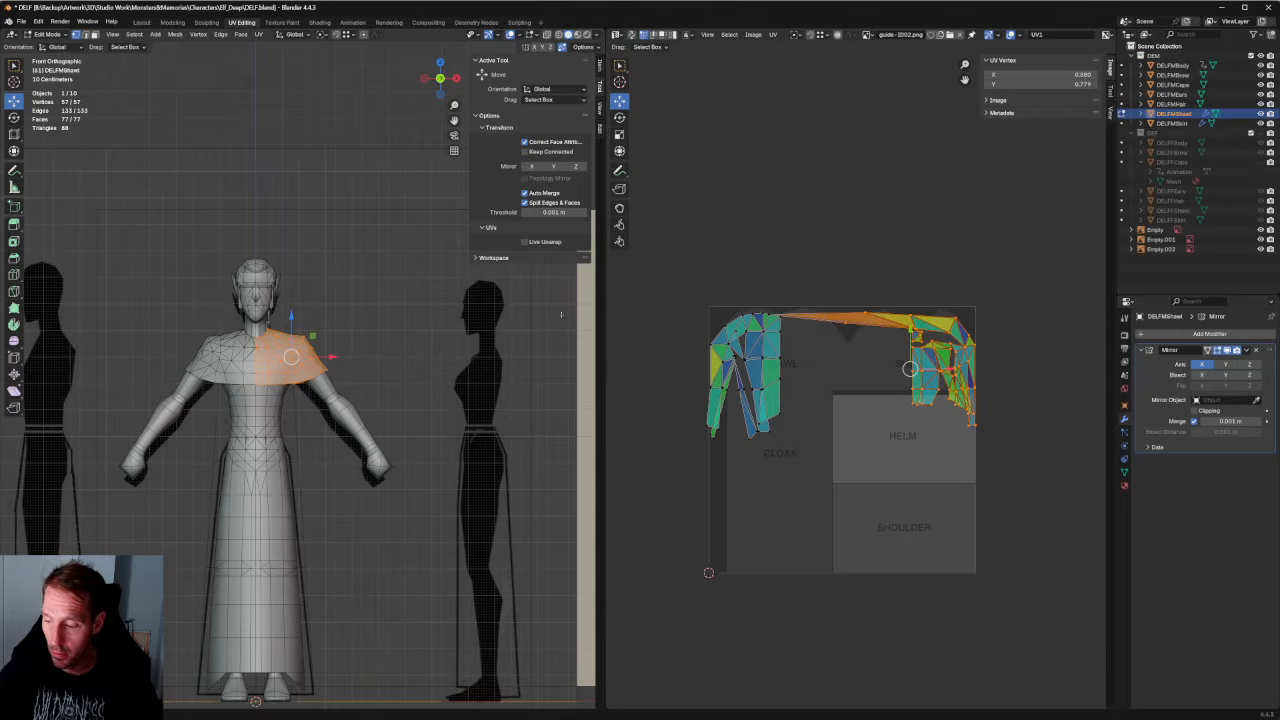
middle_drag(354, 316, 470, 325)
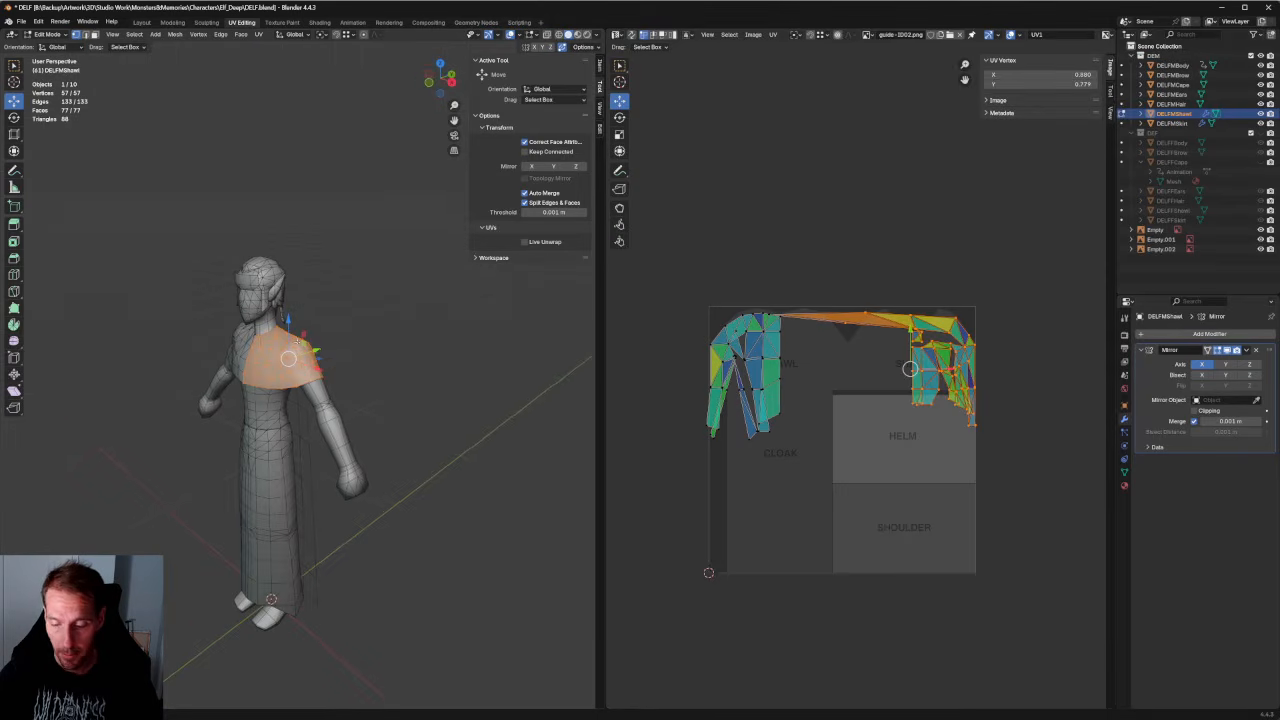
key(u)
click(805, 358)
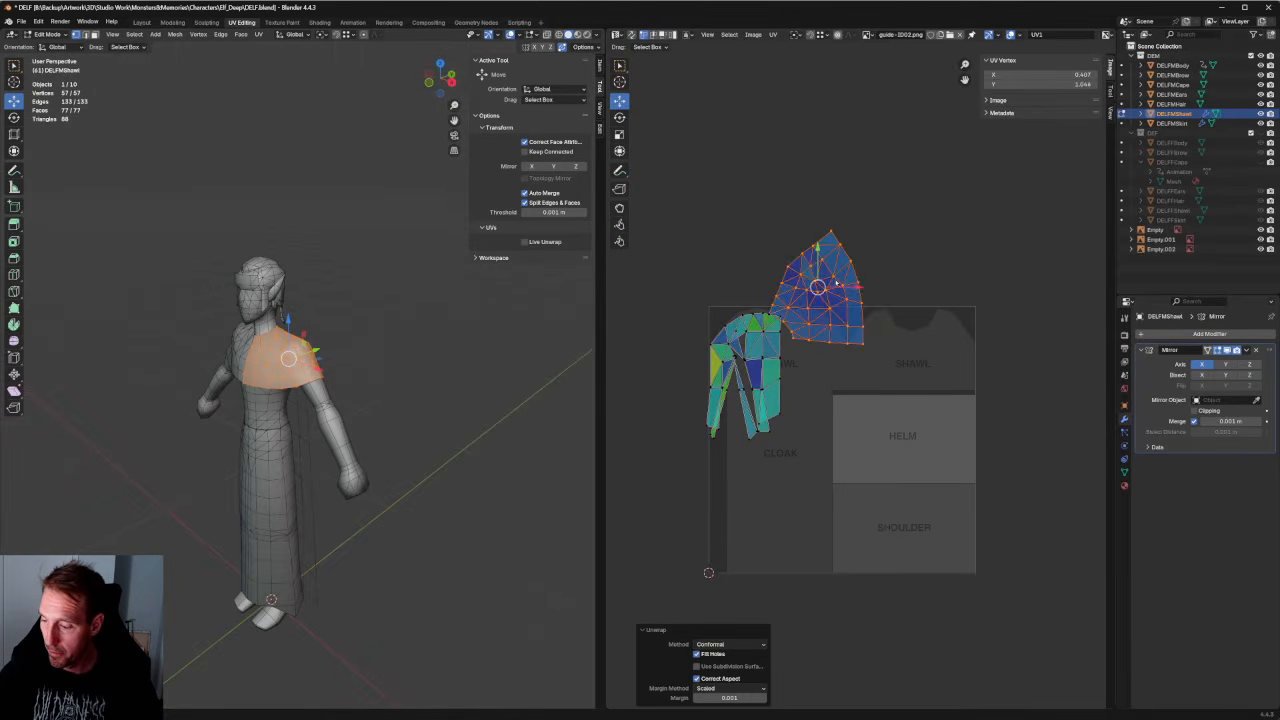
key(r)
right_click(928, 355)
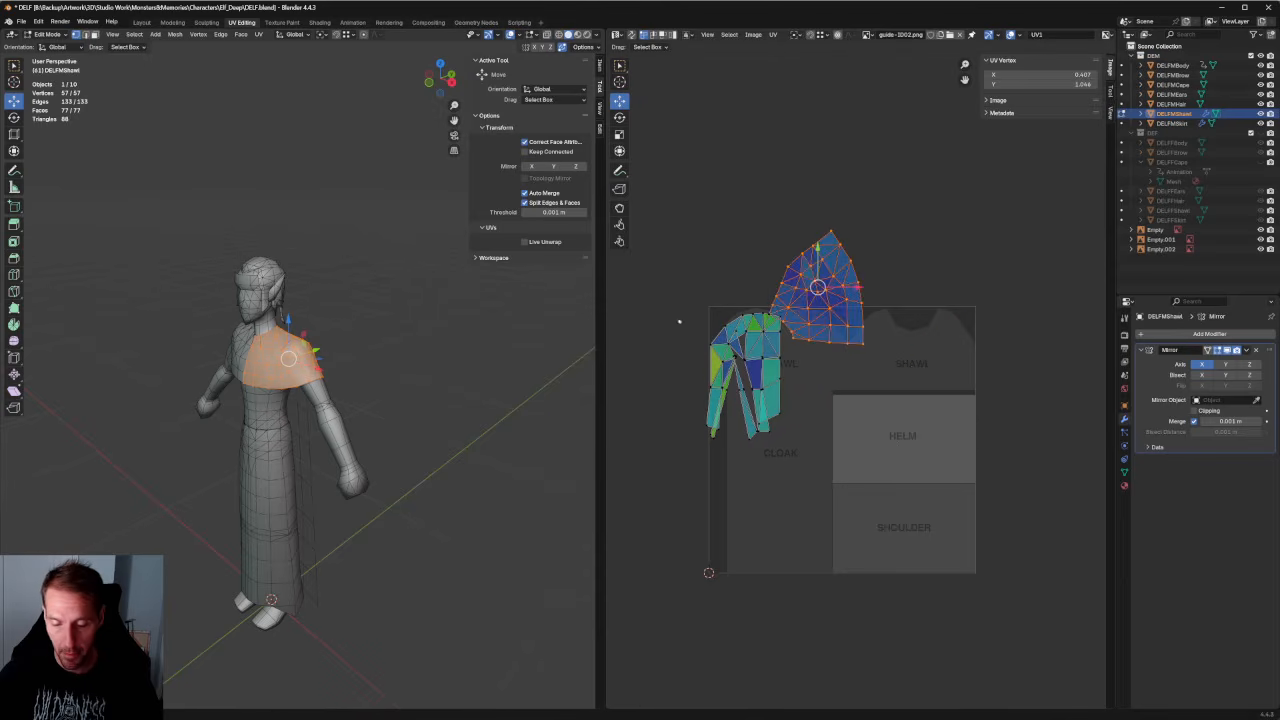
Undo the partial unwrap of the shawl.
key(KP_1)
key(KP_Decimal)
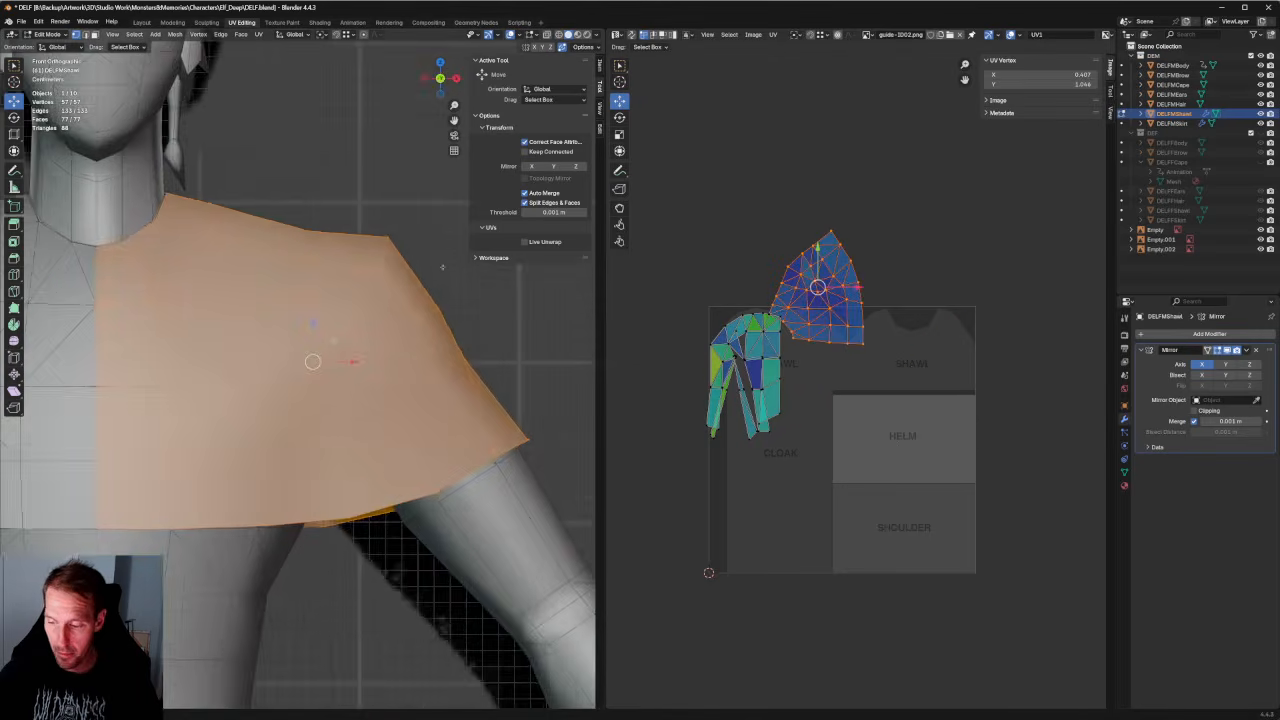
scroll(442, 267, down, 5)
key(ctrl+z)
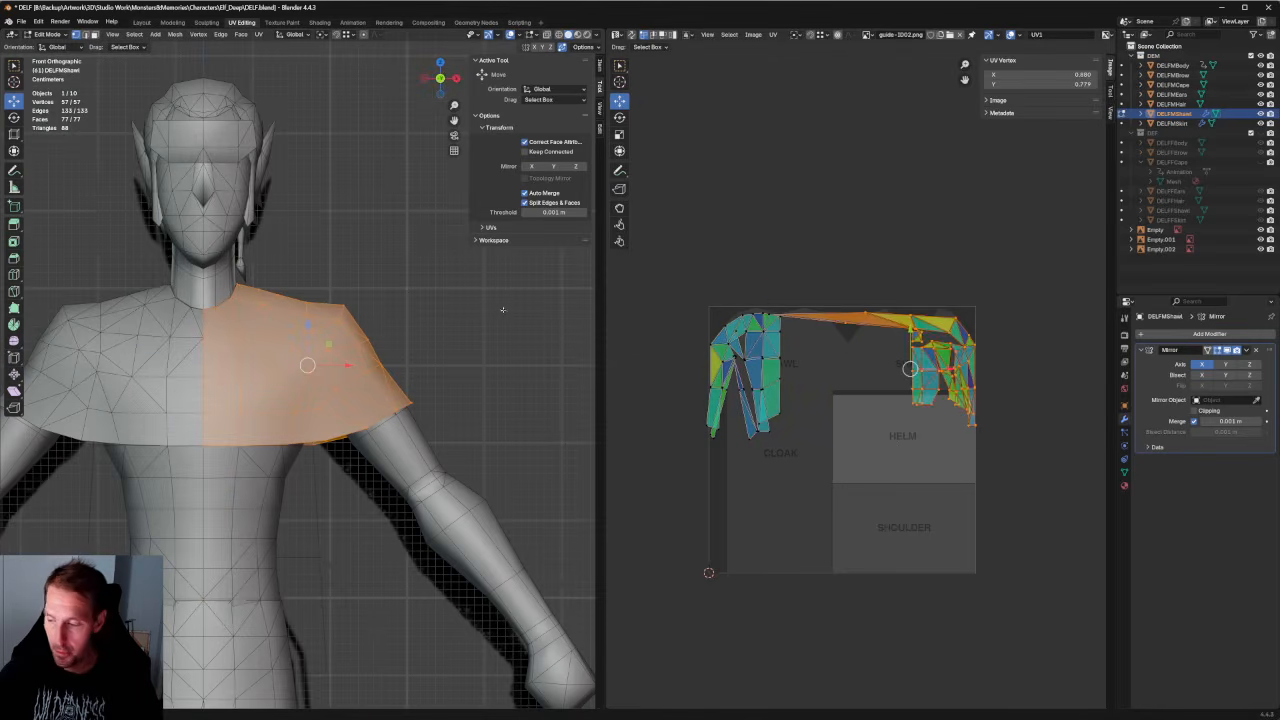
Select all of the shawl's UVs and unwrap them together with the Conformal method.
scroll(500, 325, down, 3)
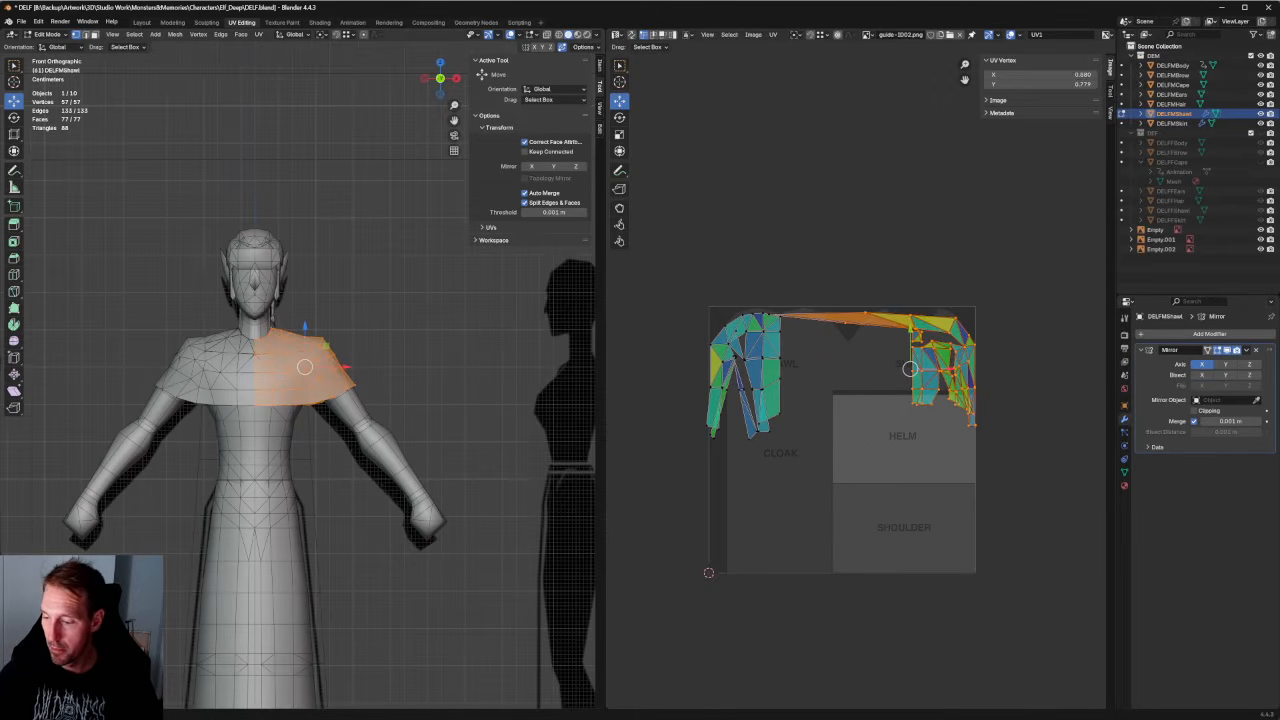
key(a)
key(u)
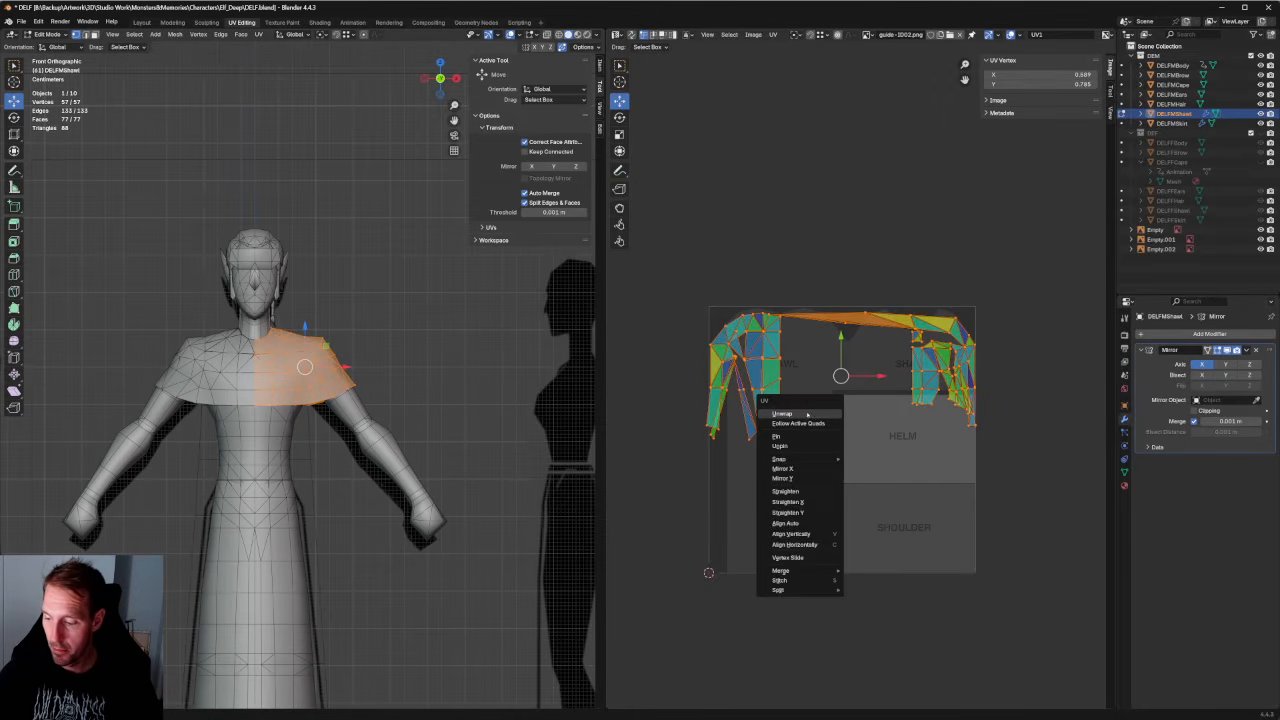
click(807, 414)
scroll(858, 410, up, 3)
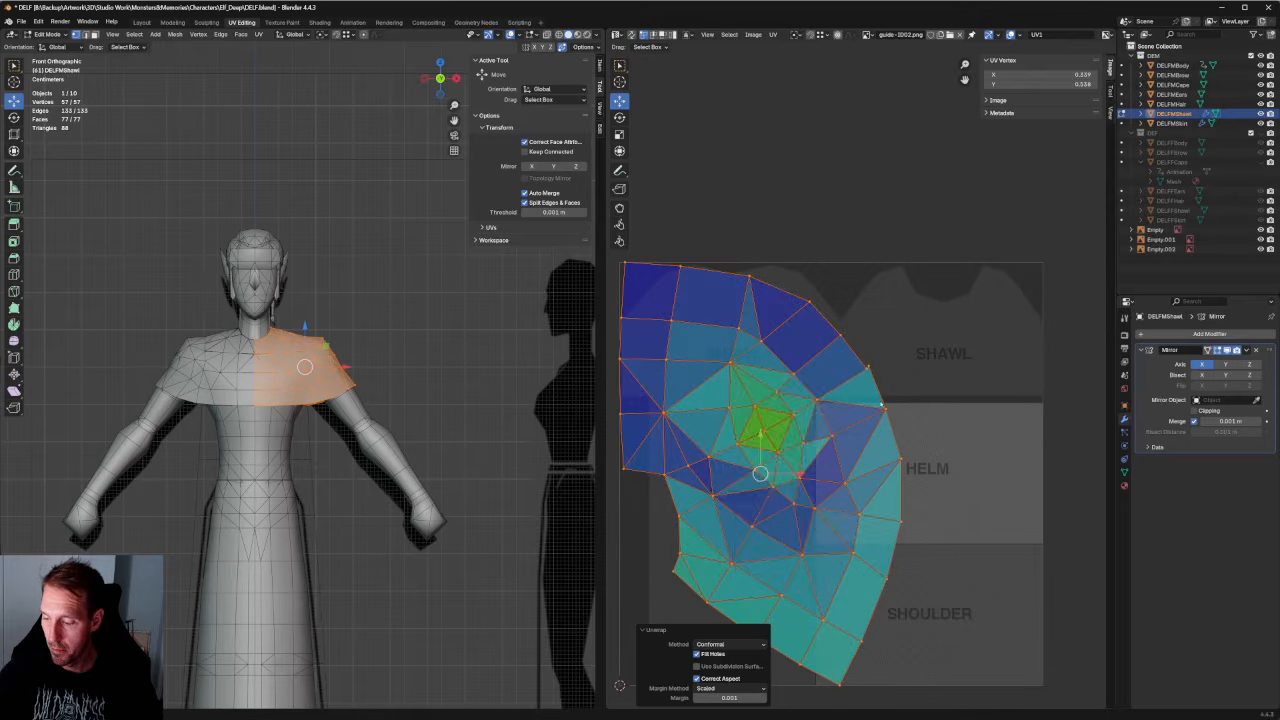
Re-unwrap the shawl, deselect everything, and snap the vertex at its outer shoulder hem onto its neighbour to merge them.
key(u)
click(792, 400)
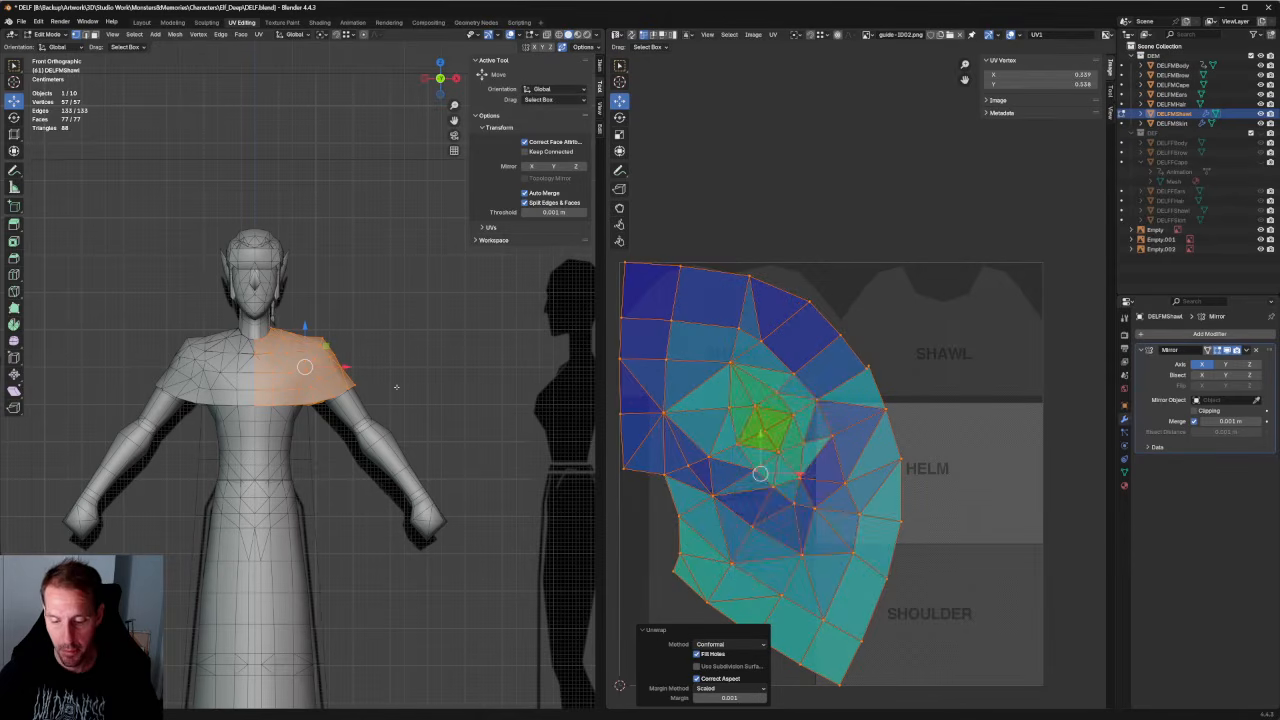
key(alt+a)
scroll(415, 375, up, 4)
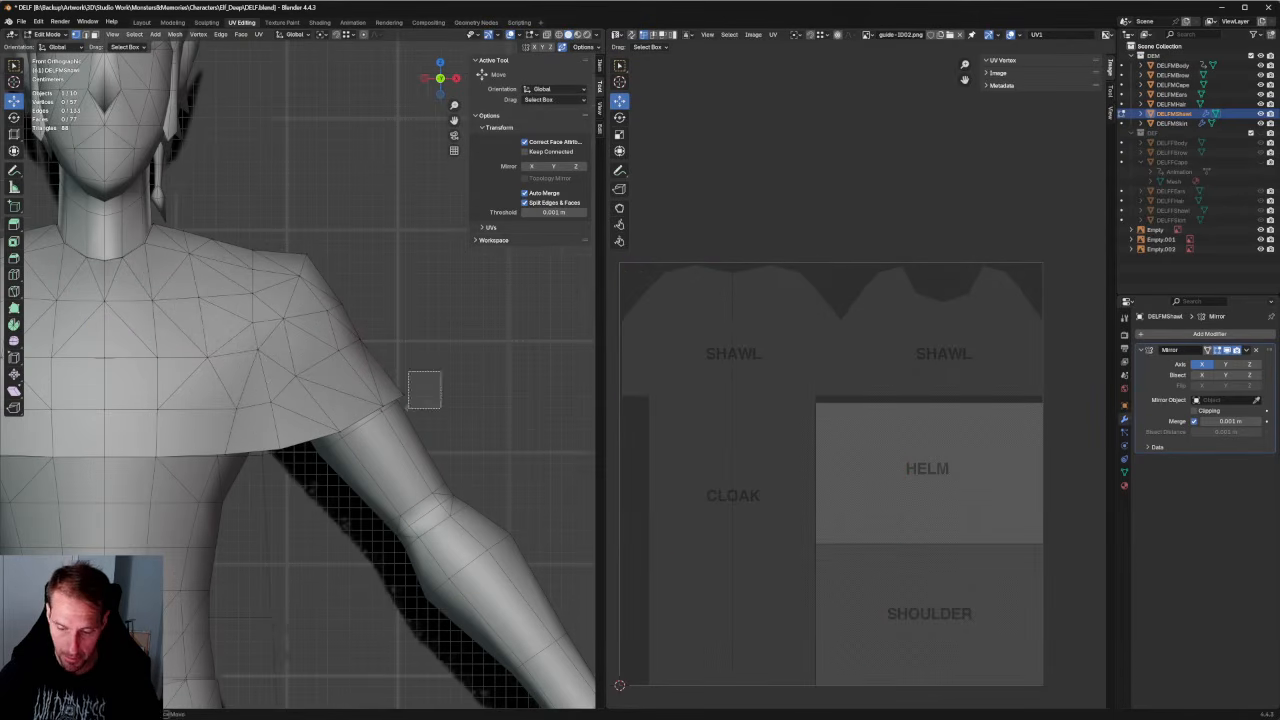
drag(408, 407, 396, 408)
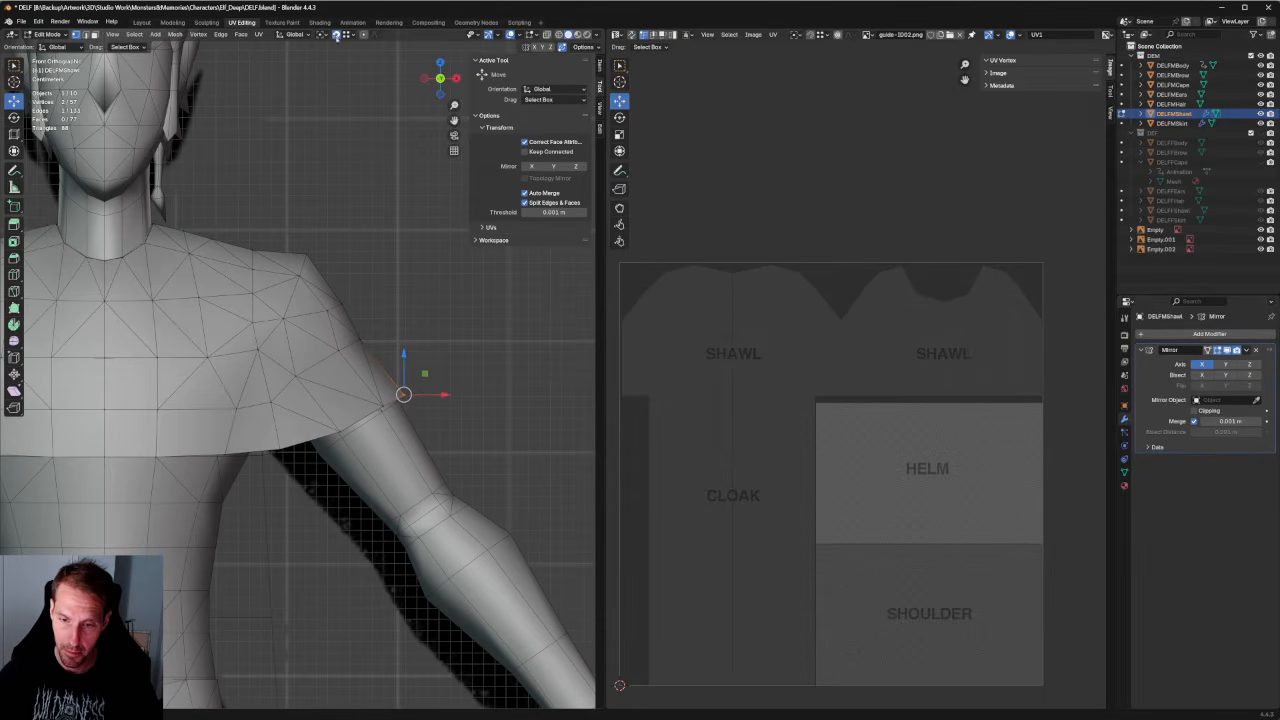
drag(404, 394, 400, 398)
middle_drag(400, 398, 389, 432)
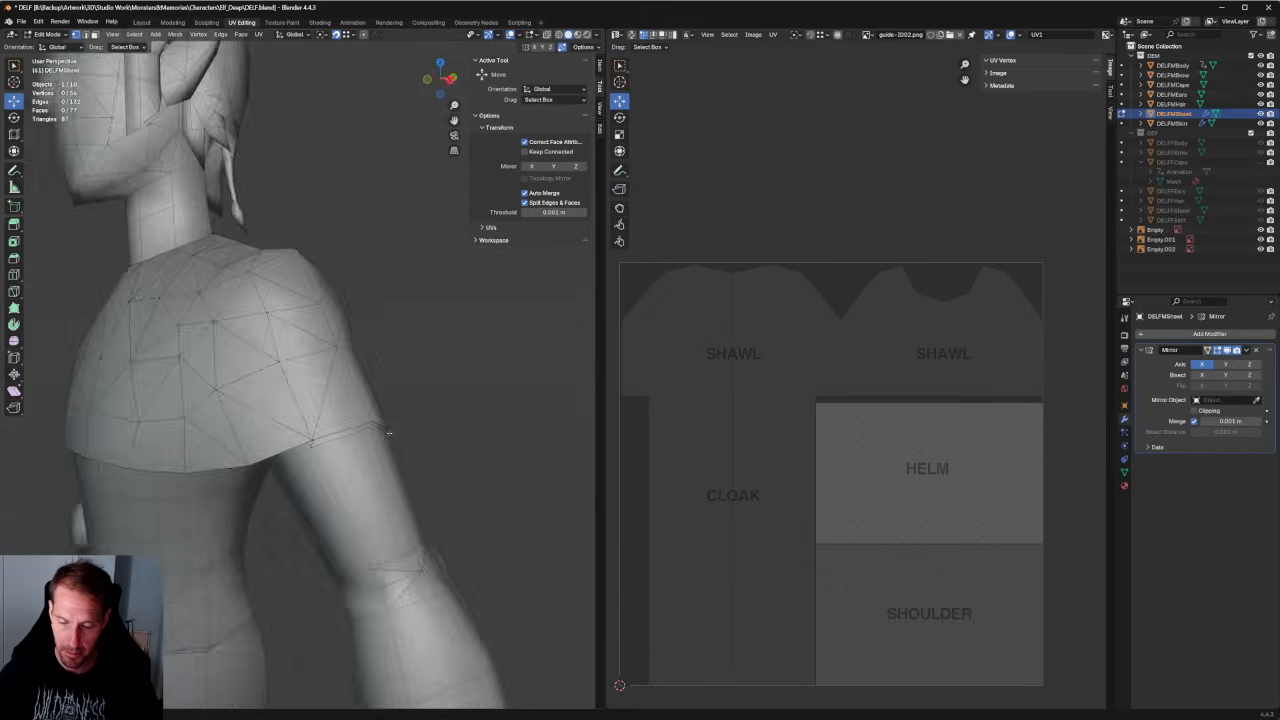
Select the whole shawl mesh in front view and unwrap it again with the Conformal method.
scroll(389, 432, down, 6)
key(grave)
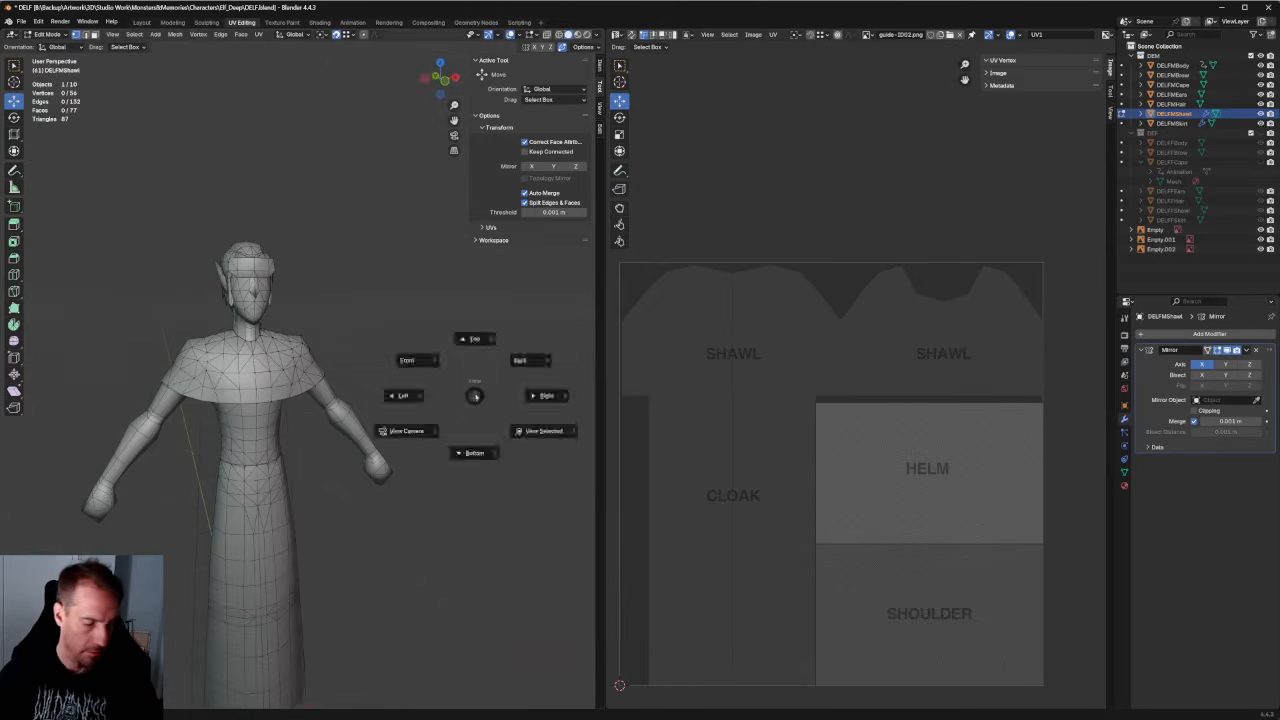
click(406, 360)
key(a)
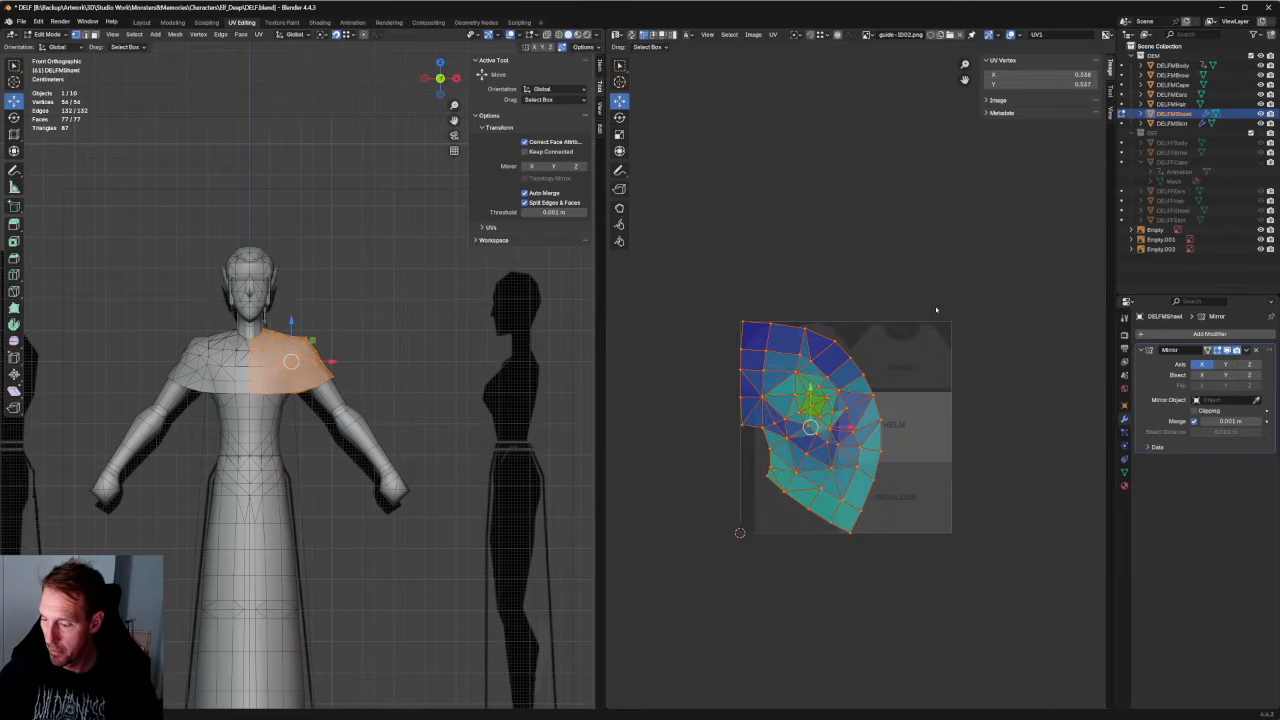
key(u)
click(778, 453)
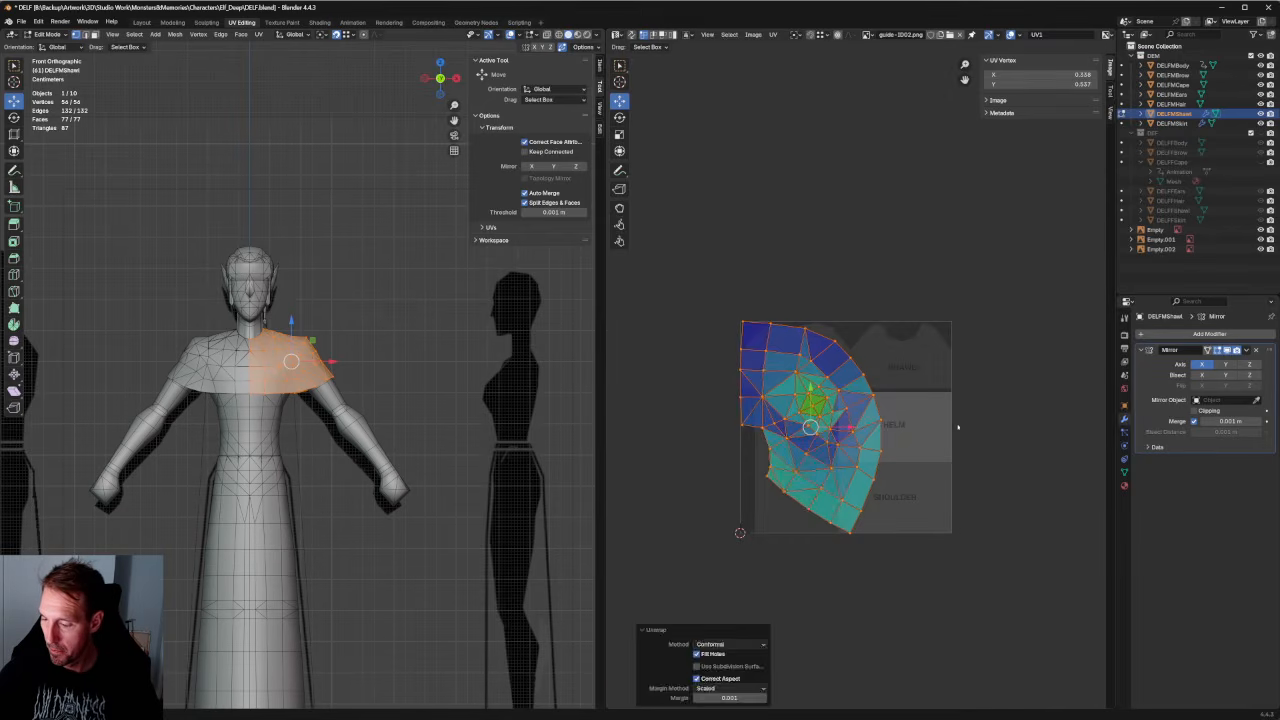
Rotate the entire shawl UV island counterclockwise until the dividing line between its front and back halves runs vertically.
key(alt+a)
scroll(846, 437, up, 2)
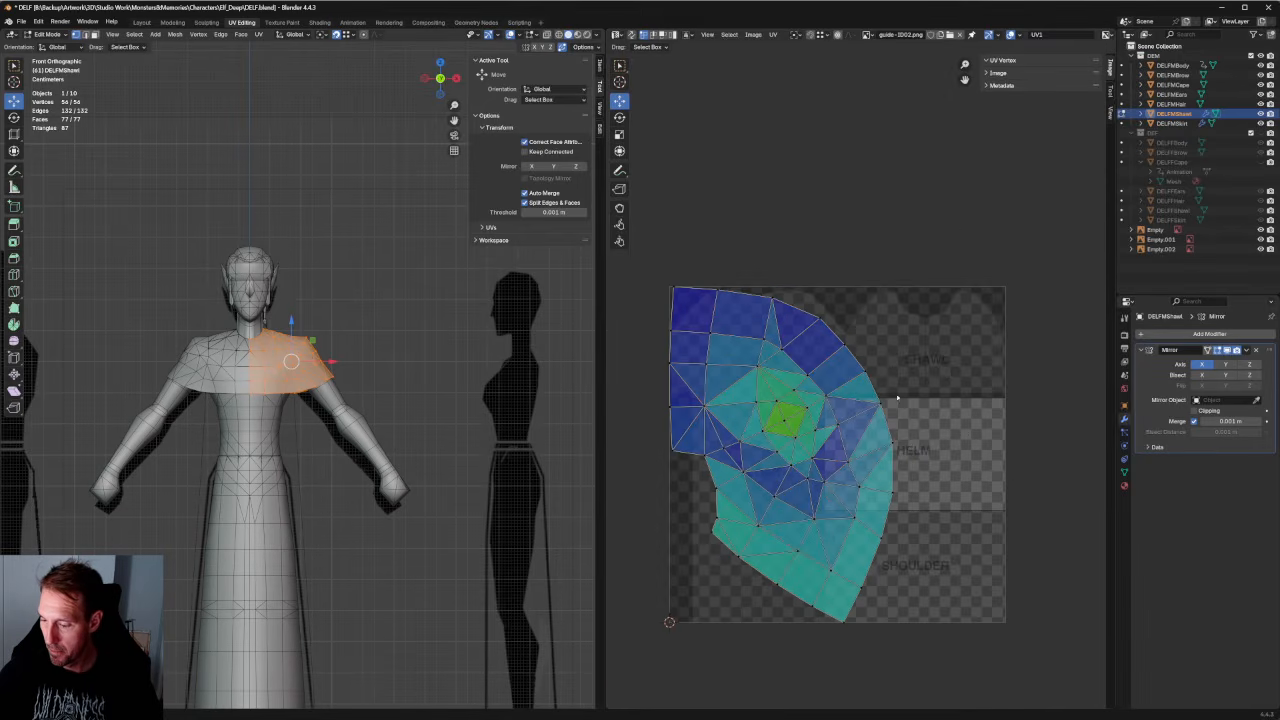
drag(960, 234, 660, 624)
key(shift+space)
key(r)
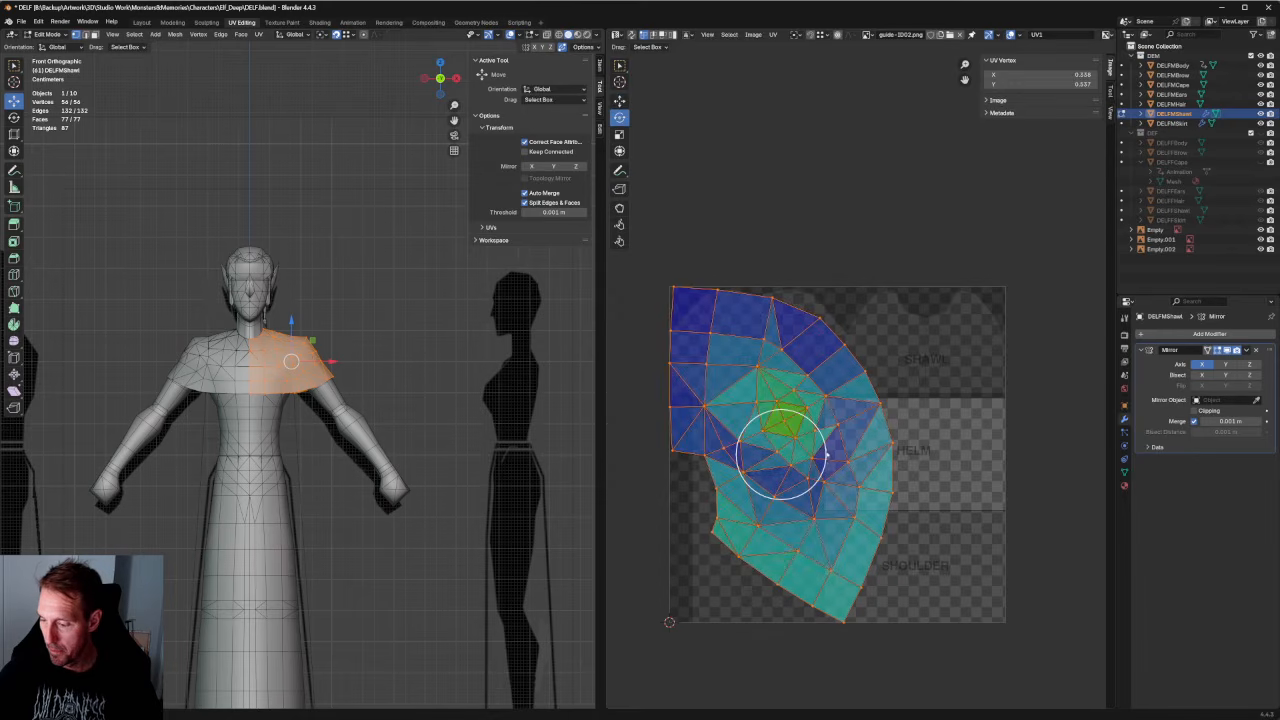
ctrl+drag(823, 437, 789, 404)
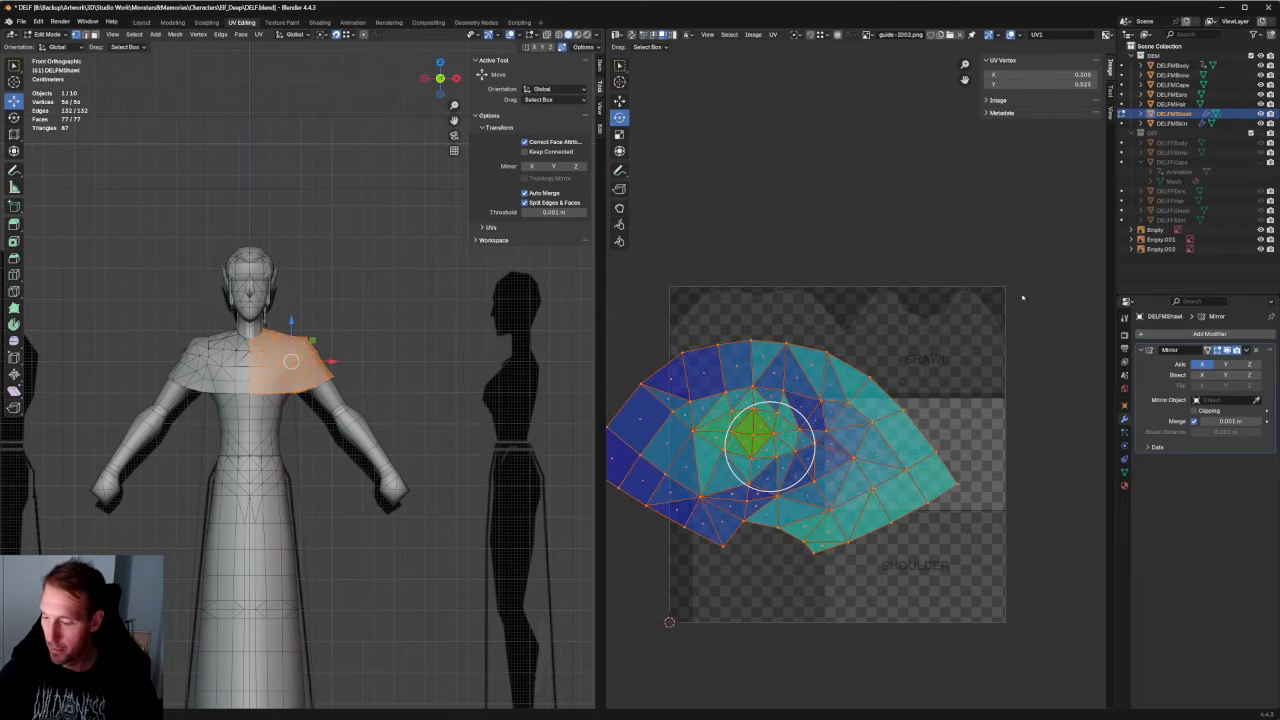
Split the faces of the shawl UVs' right half from the island and move them away toward the right.
drag(1009, 289, 755, 625)
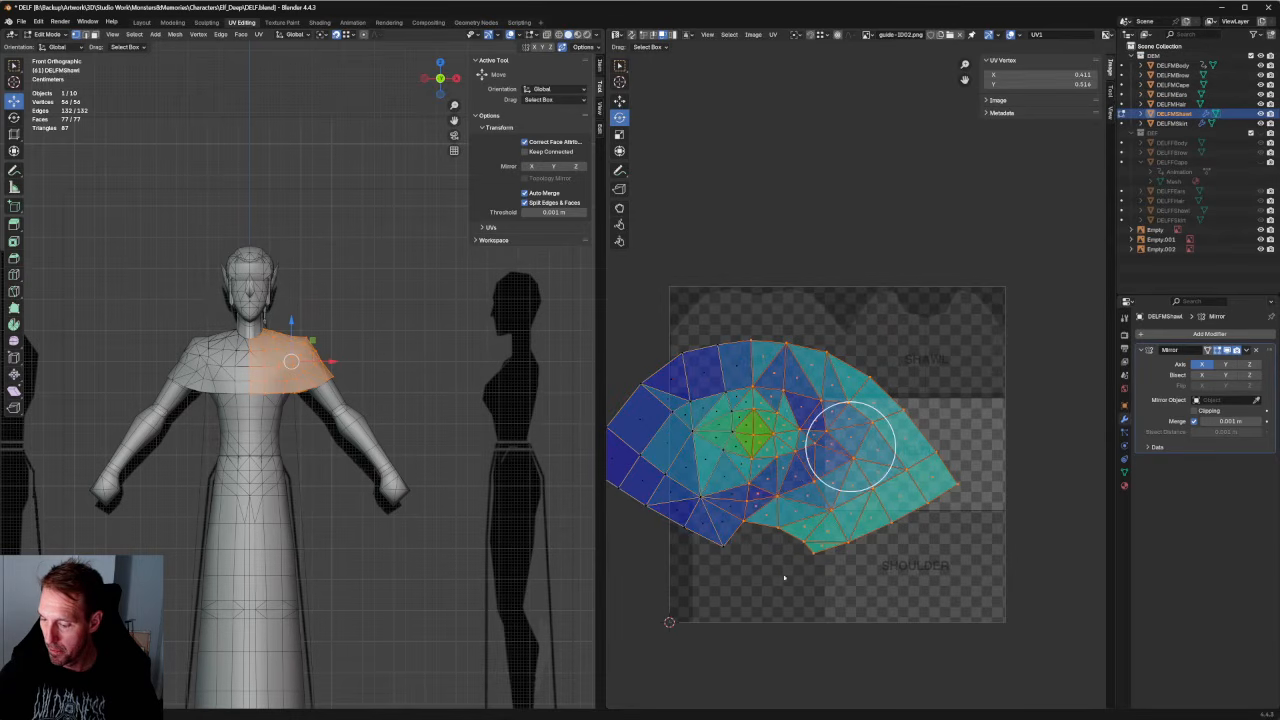
key(u)
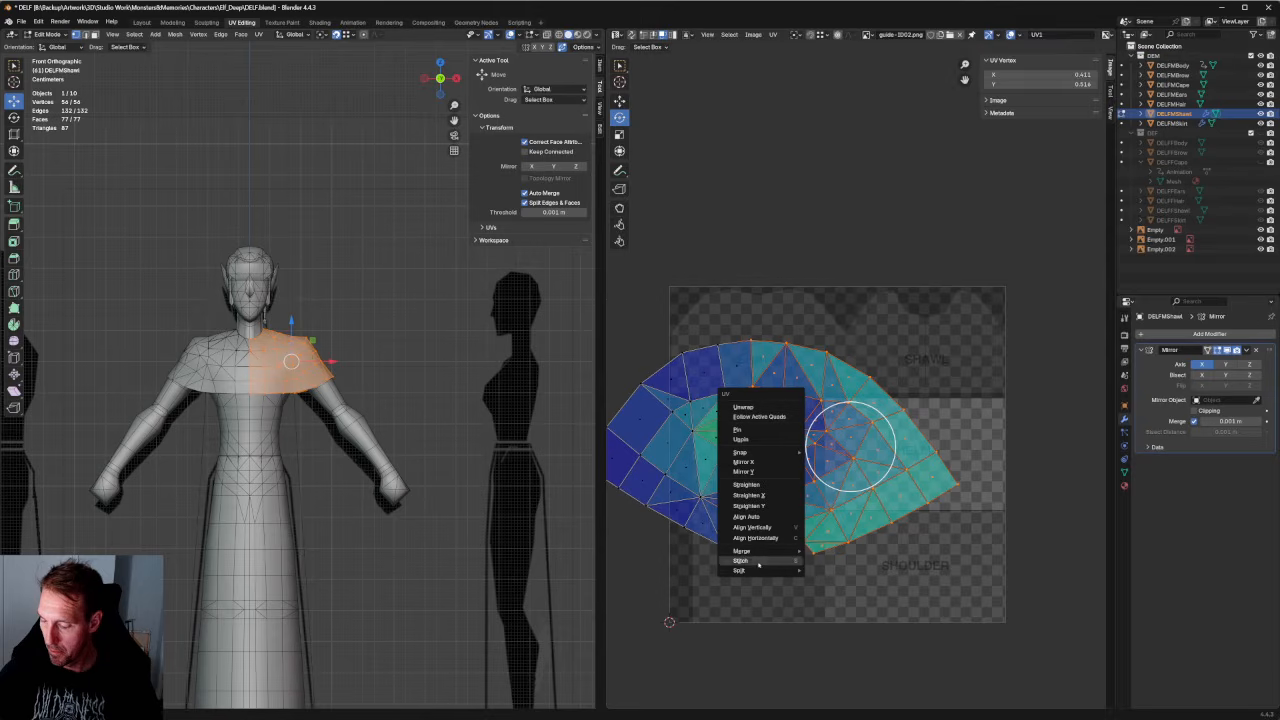
click(841, 572)
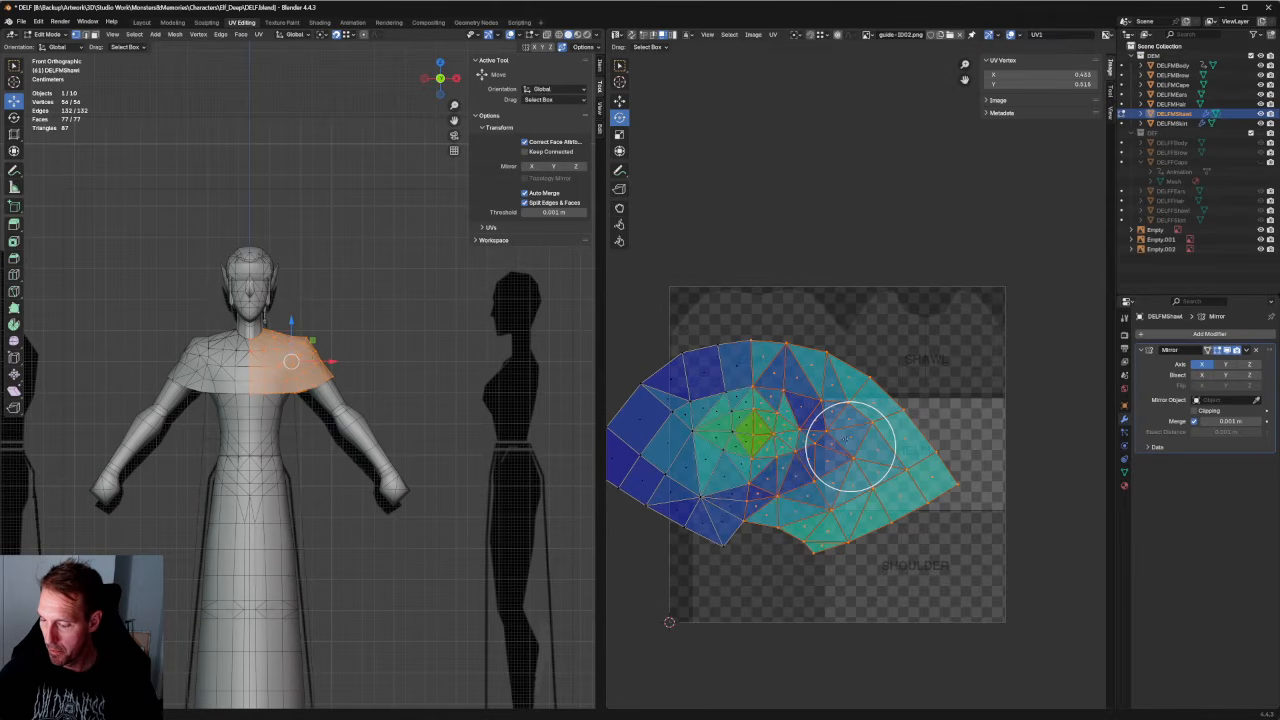
key(r)
right_click(893, 369)
key(g)
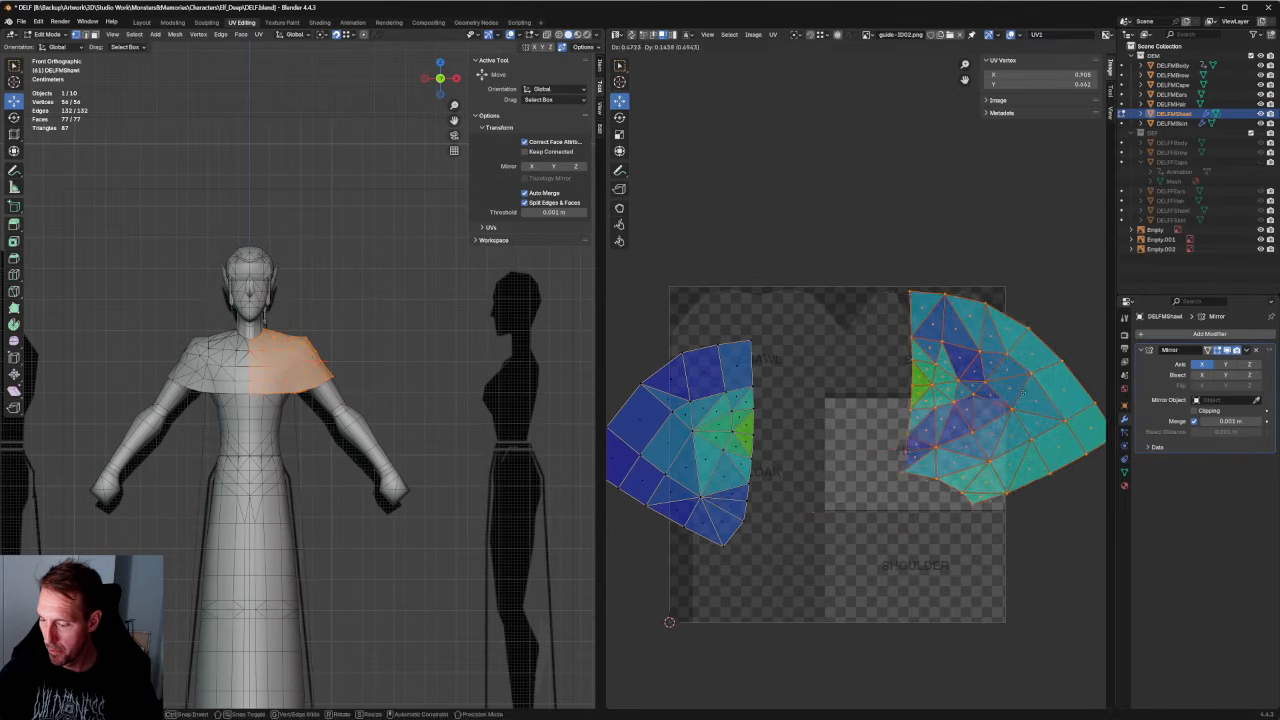
click(938, 405)
Unwrap the detached shawl half on its own and move it beyond the upper right of the texture guide.
key(u)
click(926, 221)
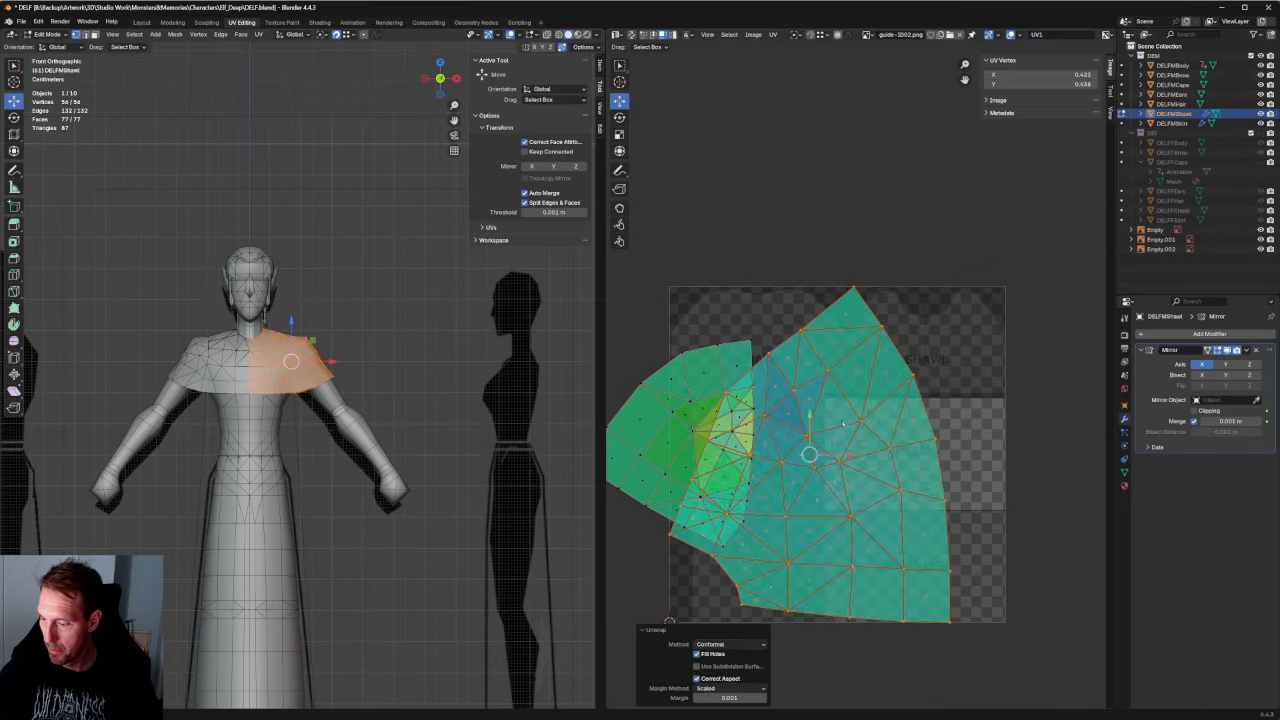
key(g)
click(1015, 320)
Unwrap the remaining shawl half, move it to the guide's upper left, and rotate it until its straight centre edge is vertical.
scroll(861, 335, down, 2)
drag(831, 321, 631, 538)
key(u)
click(690, 423)
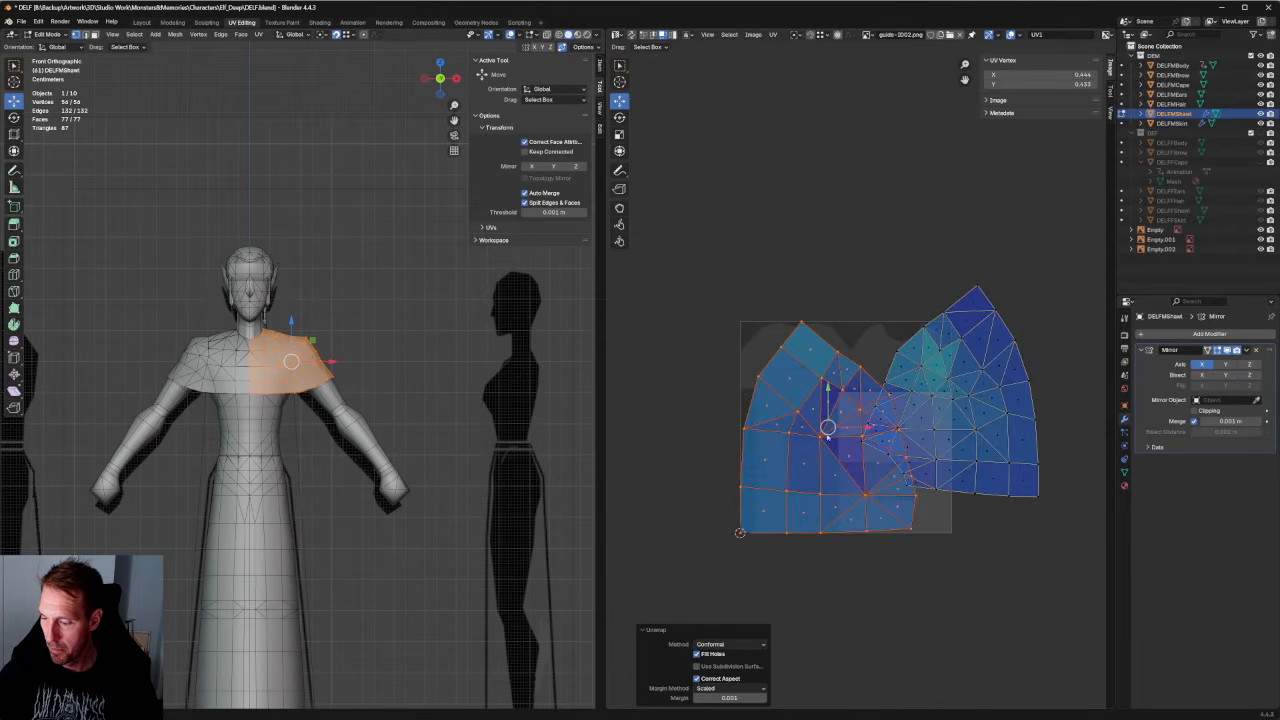
drag(828, 433, 716, 329)
key(e)
key(ctrl+z)
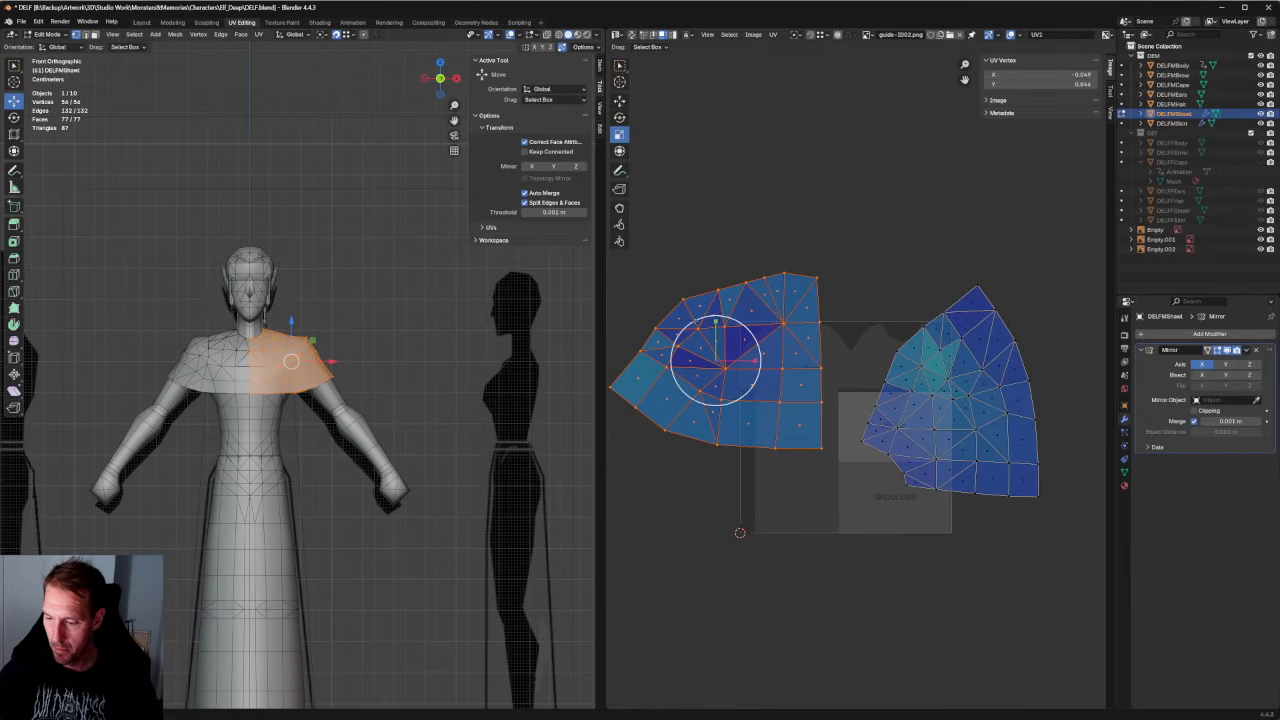
Scale both shawl UV islands down together to roughly the size of the guide's SHAWL areas.
drag(1059, 237, 600, 556)
drag(862, 357, 836, 375)
key(w)
scroll(835, 322, up, 3)
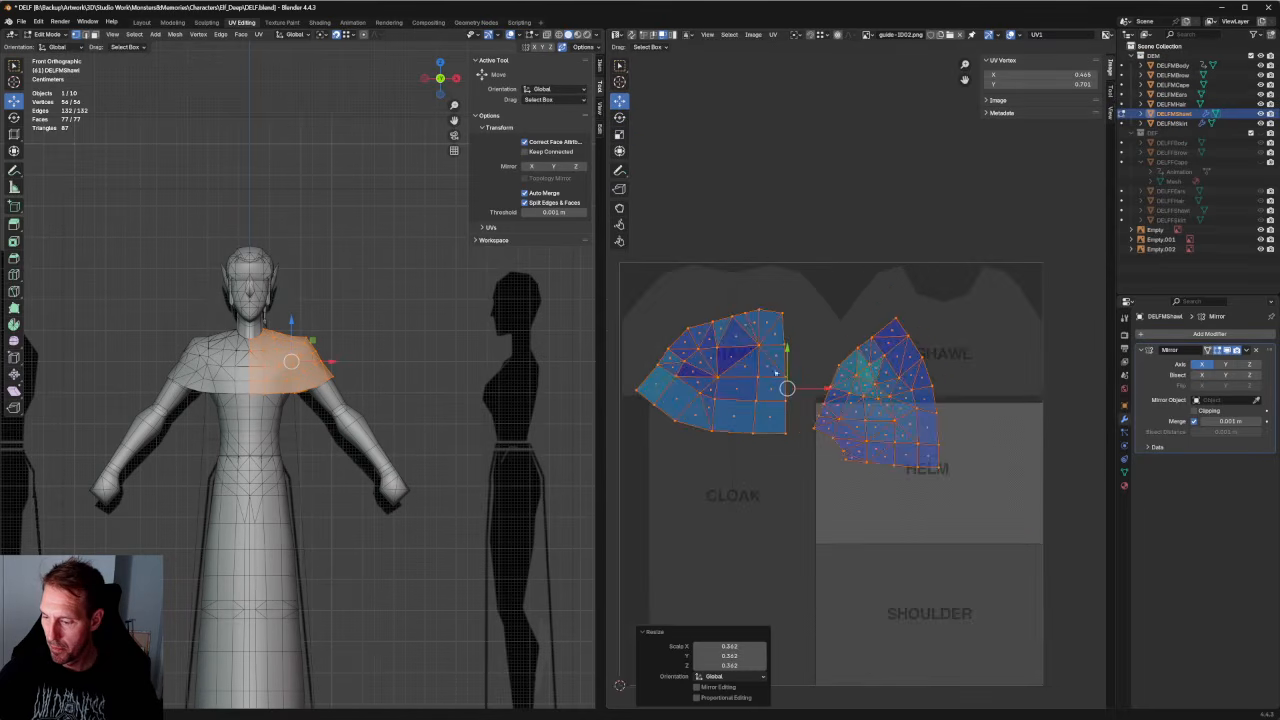
Move the left shawl island against the boundary between the SHAWL areas and place the right island directly beside it.
drag(836, 320, 630, 512)
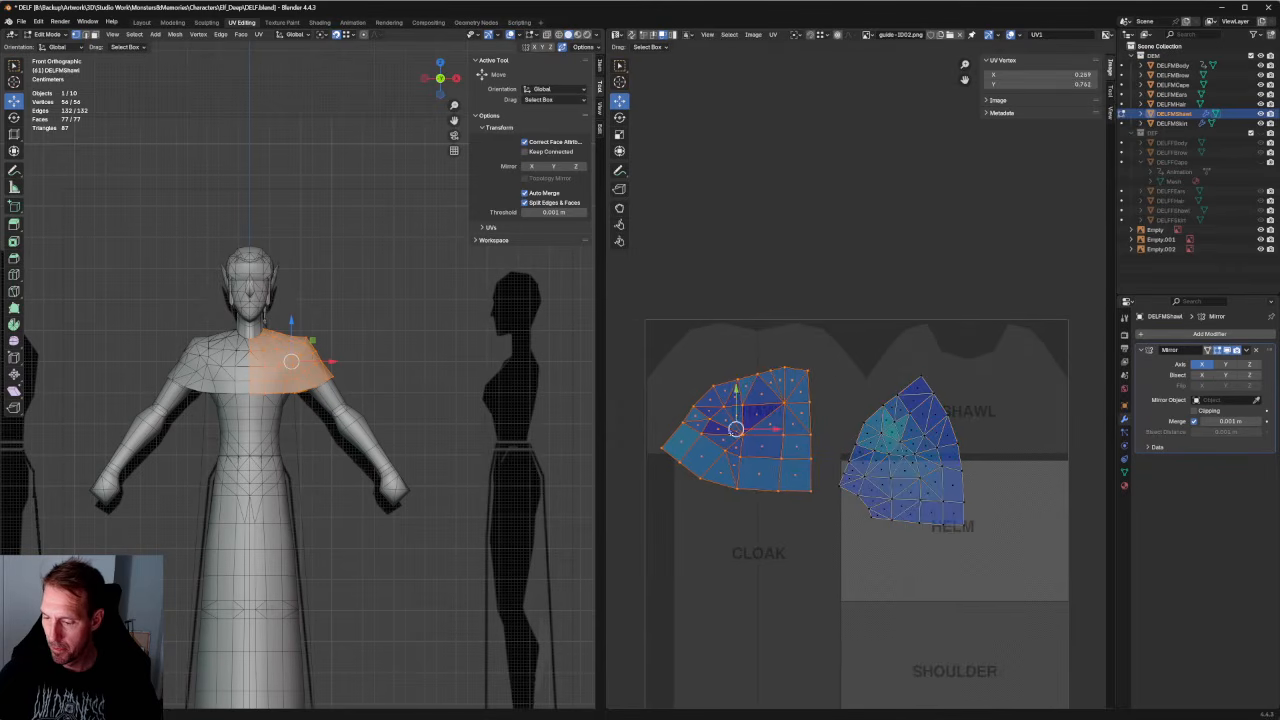
drag(735, 429, 758, 413)
drag(968, 356, 838, 557)
drag(894, 429, 885, 393)
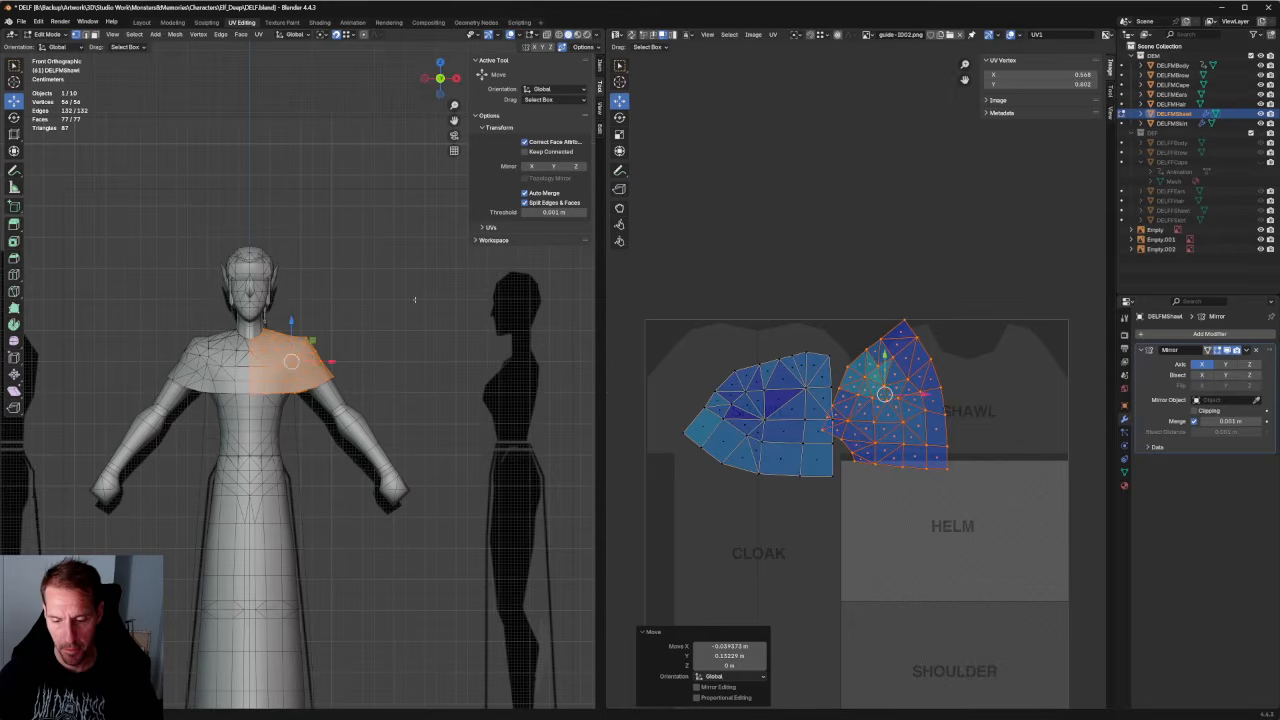
Rotate the right shawl island clockwise by about 90° and shift it right until its centre edge faces the left island.
middle_drag(415, 300, 201, 326)
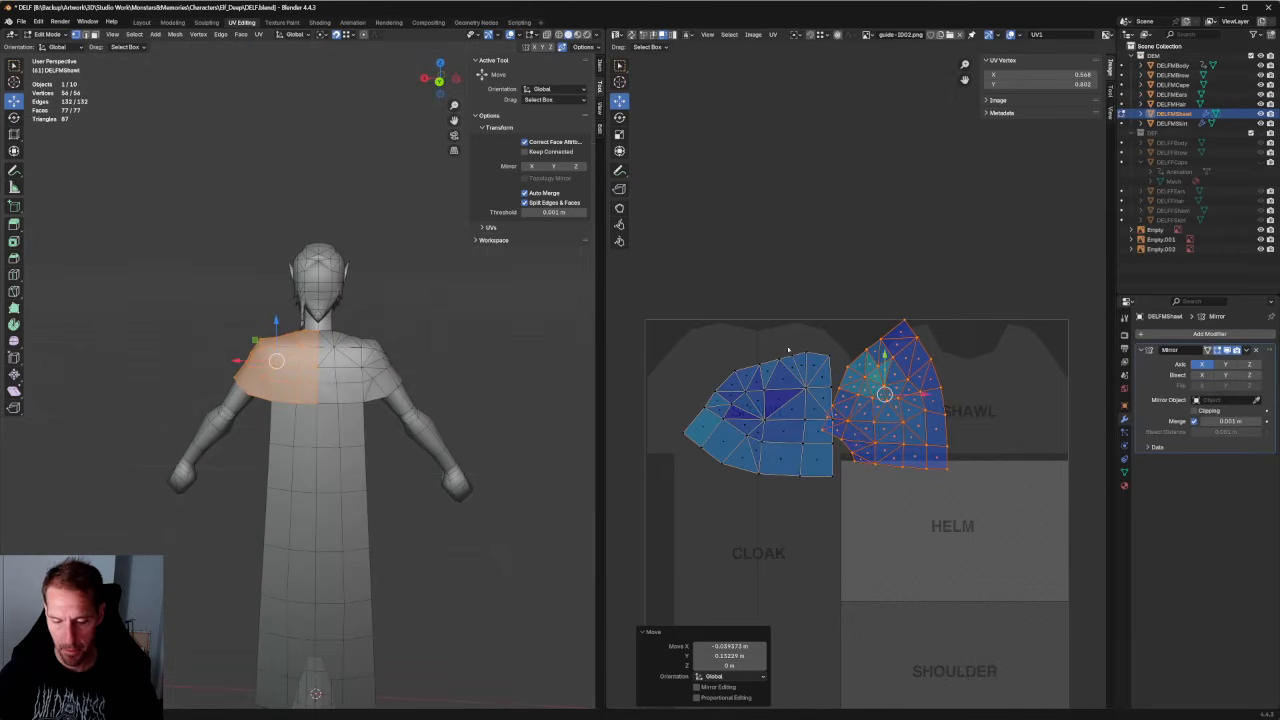
middle_drag(462, 343, 540, 376)
key(r)
ctrl+drag(927, 378, 912, 449)
key(g)
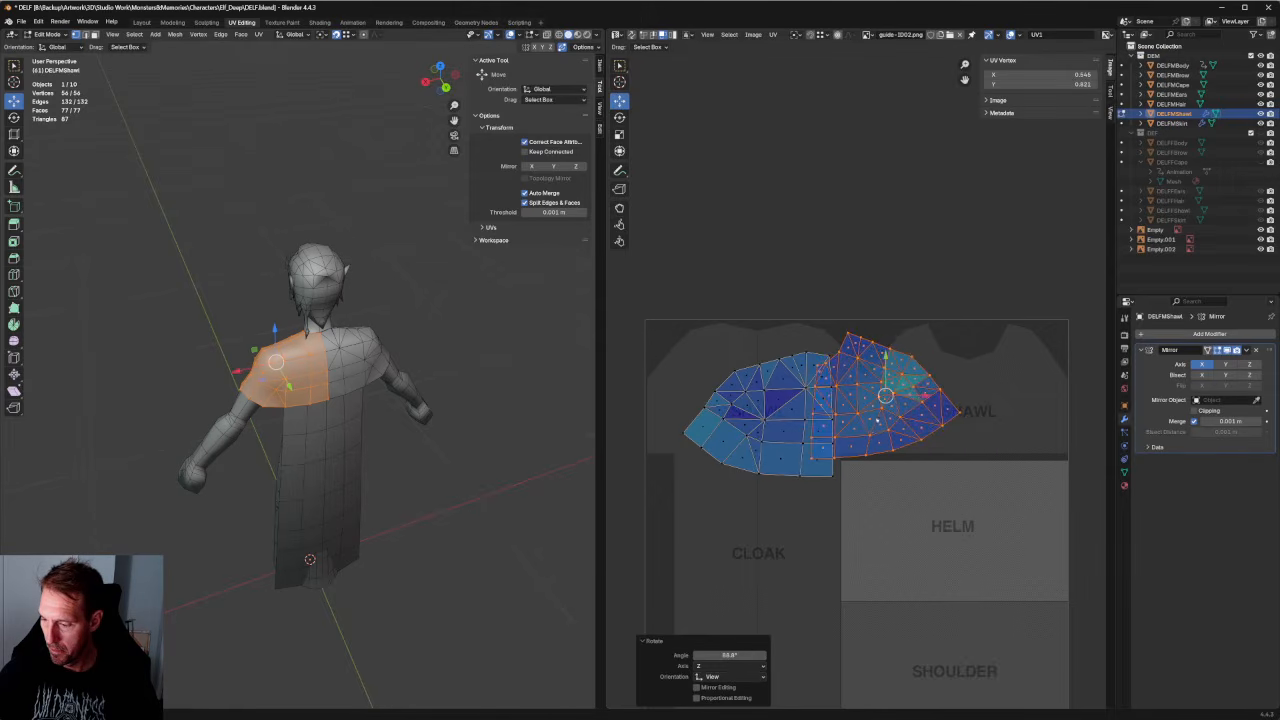
drag(889, 394, 914, 399)
right_click(925, 393)
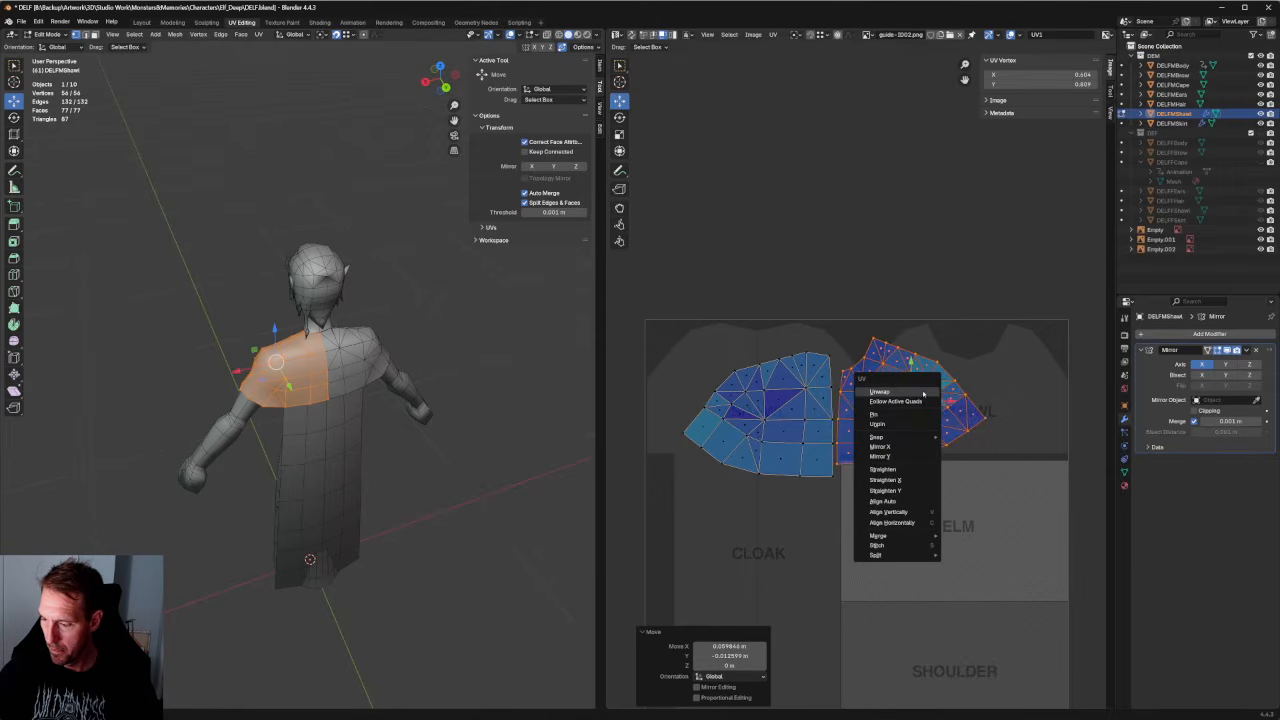
click(923, 393)
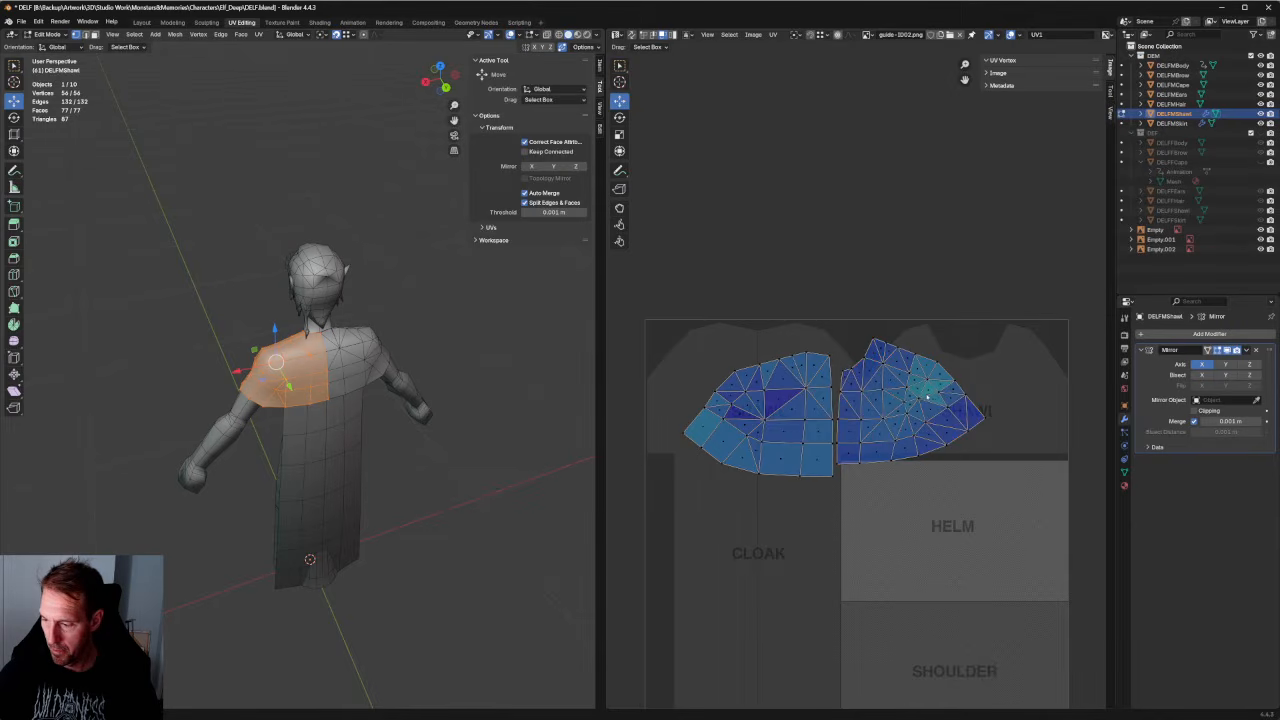
Select the whole right shawl island and move it out past the left edge of the texture guide.
key(l)
key(g)
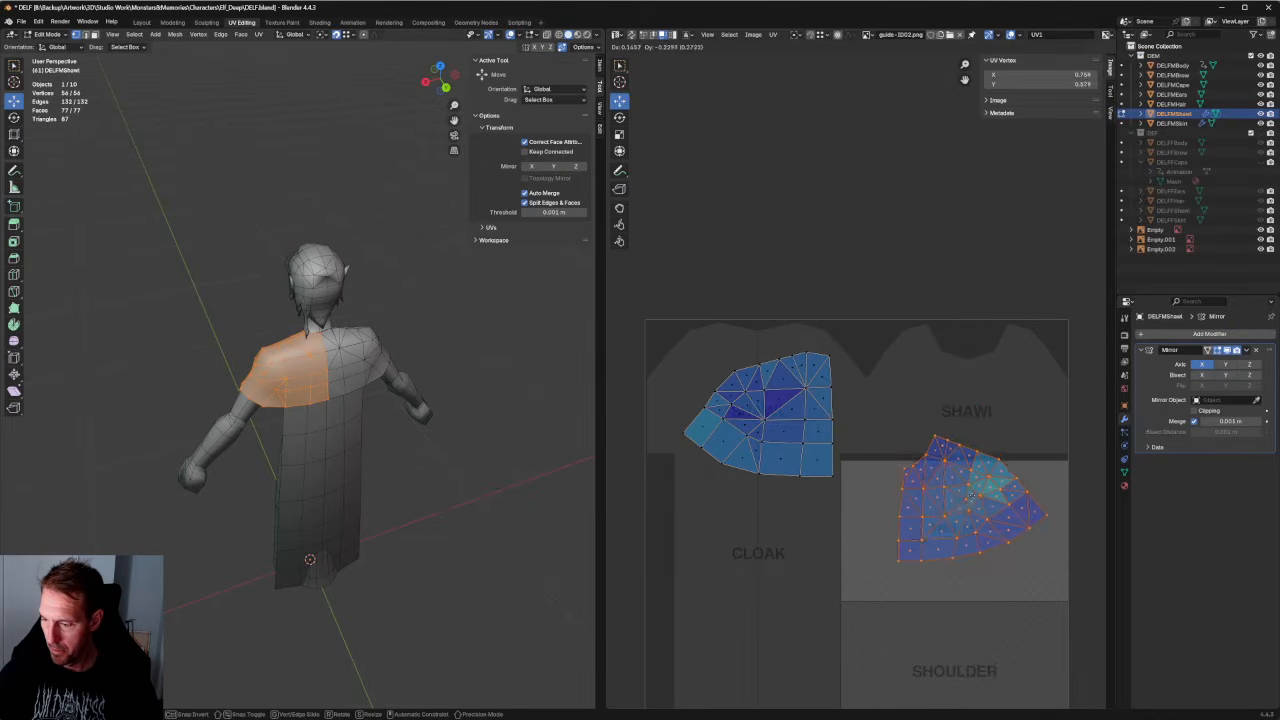
click(608, 346)
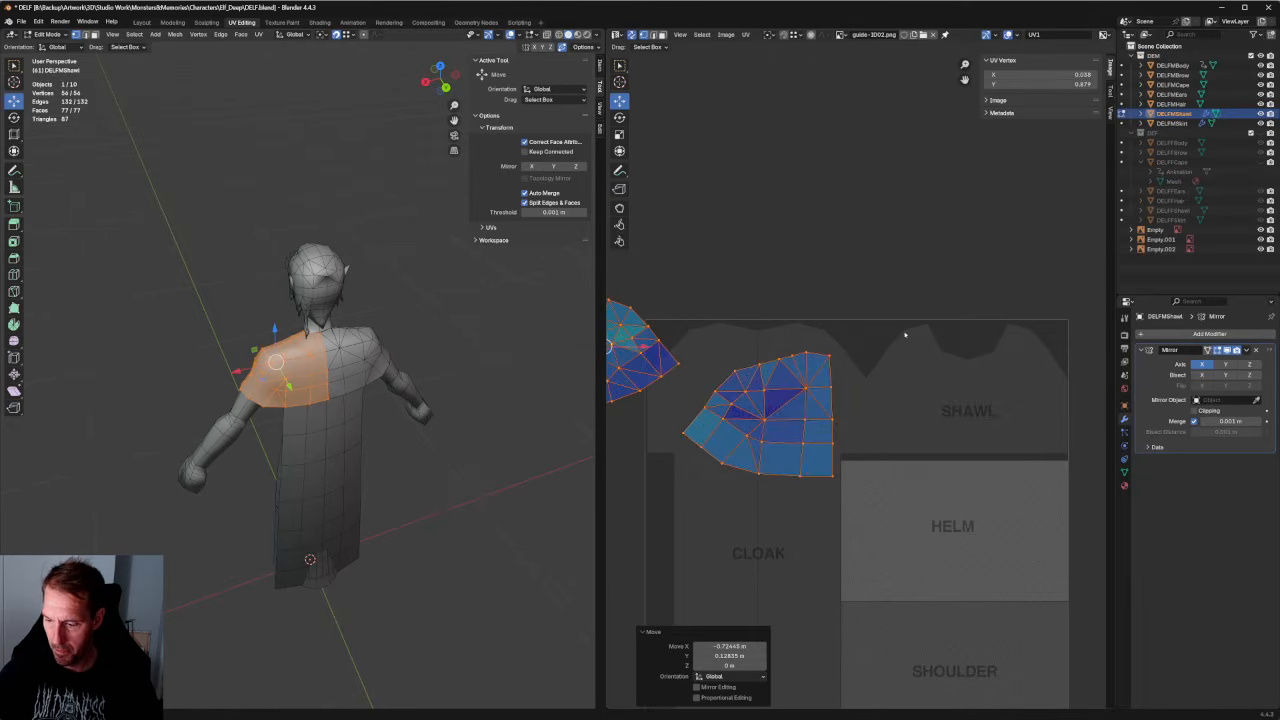
Raise the shawl island remaining on the guide into the first SHAWL area, mirror it in X, and shift it right.
drag(906, 330, 700, 492)
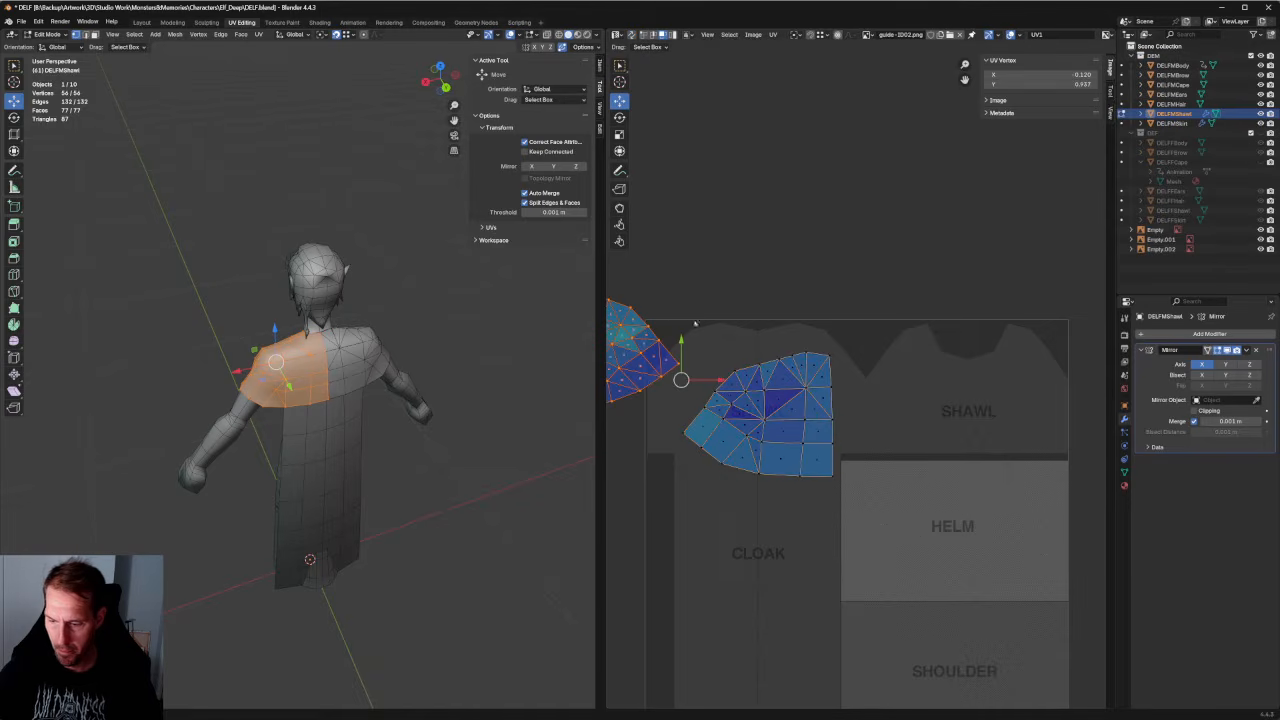
drag(906, 330, 719, 495)
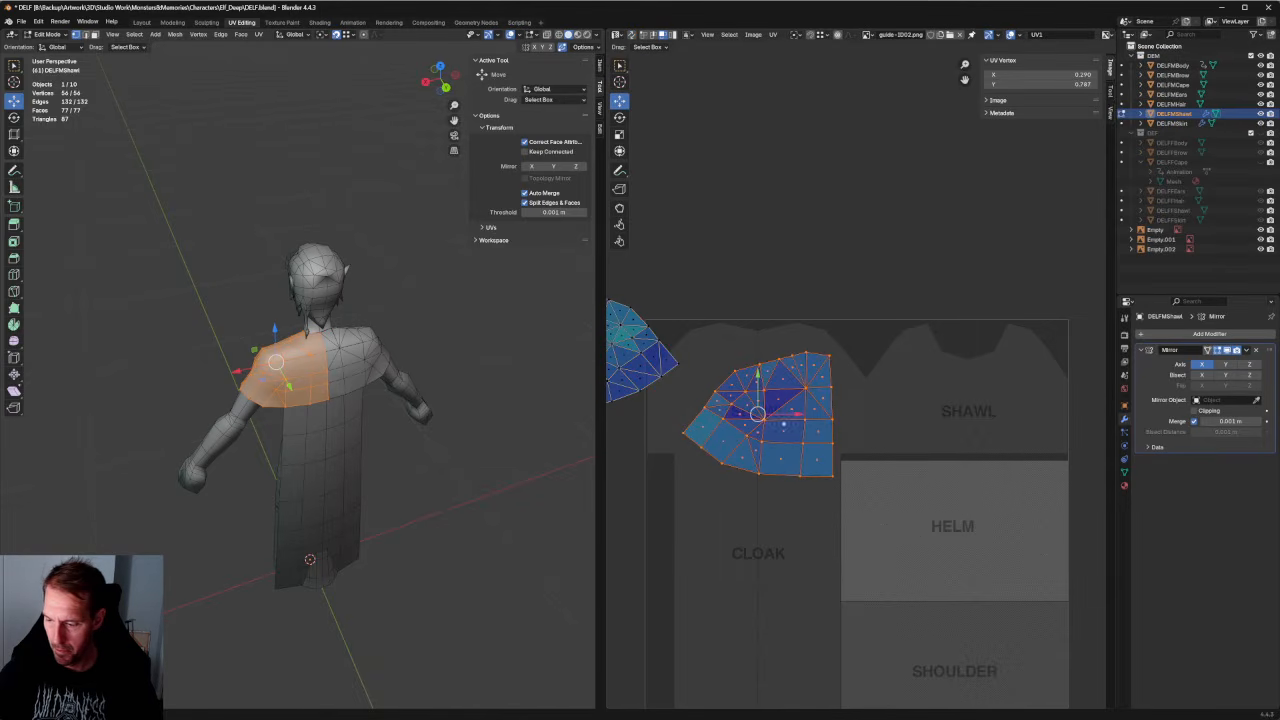
drag(758, 413, 762, 392)
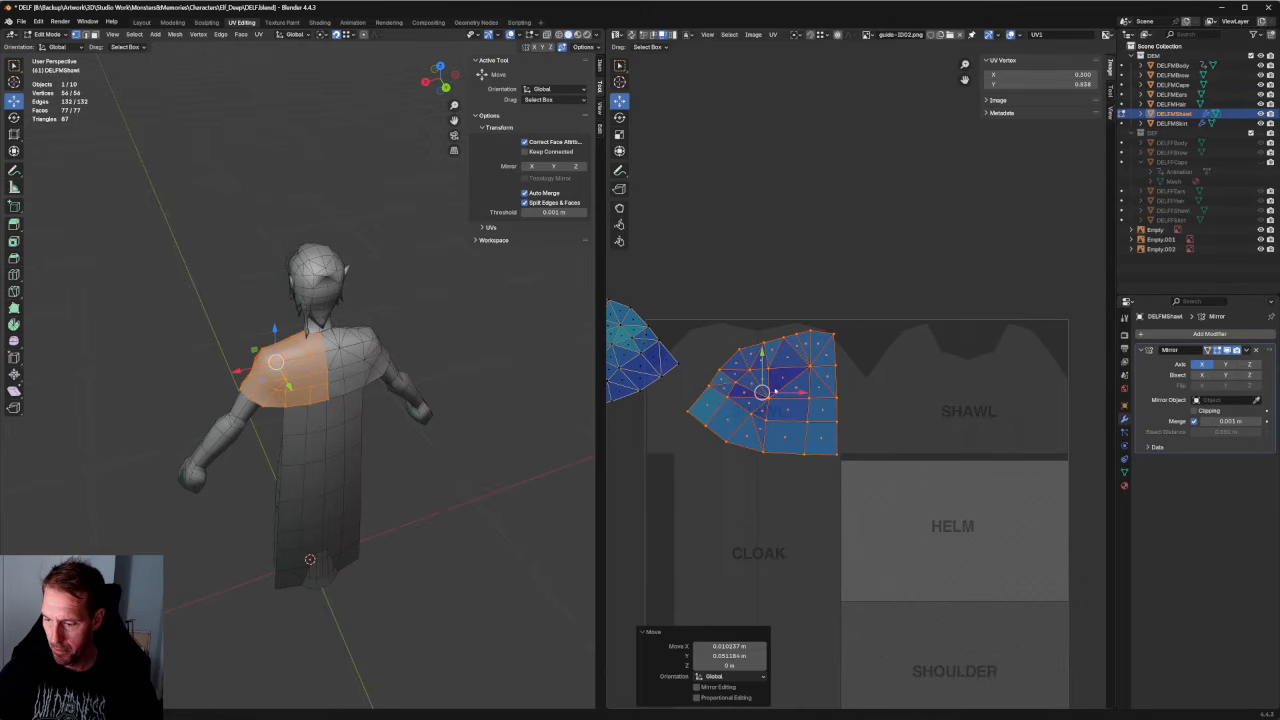
right_click(775, 392)
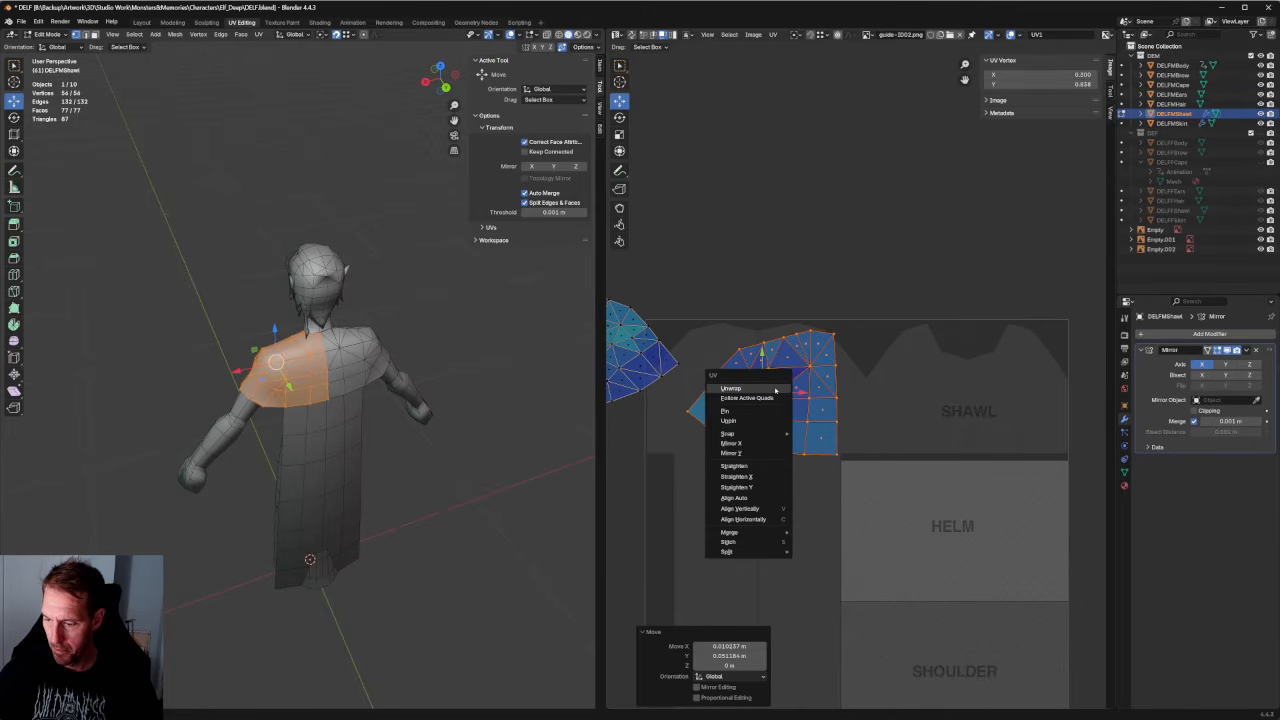
click(760, 443)
drag(762, 392, 824, 386)
scroll(765, 363, down, 2)
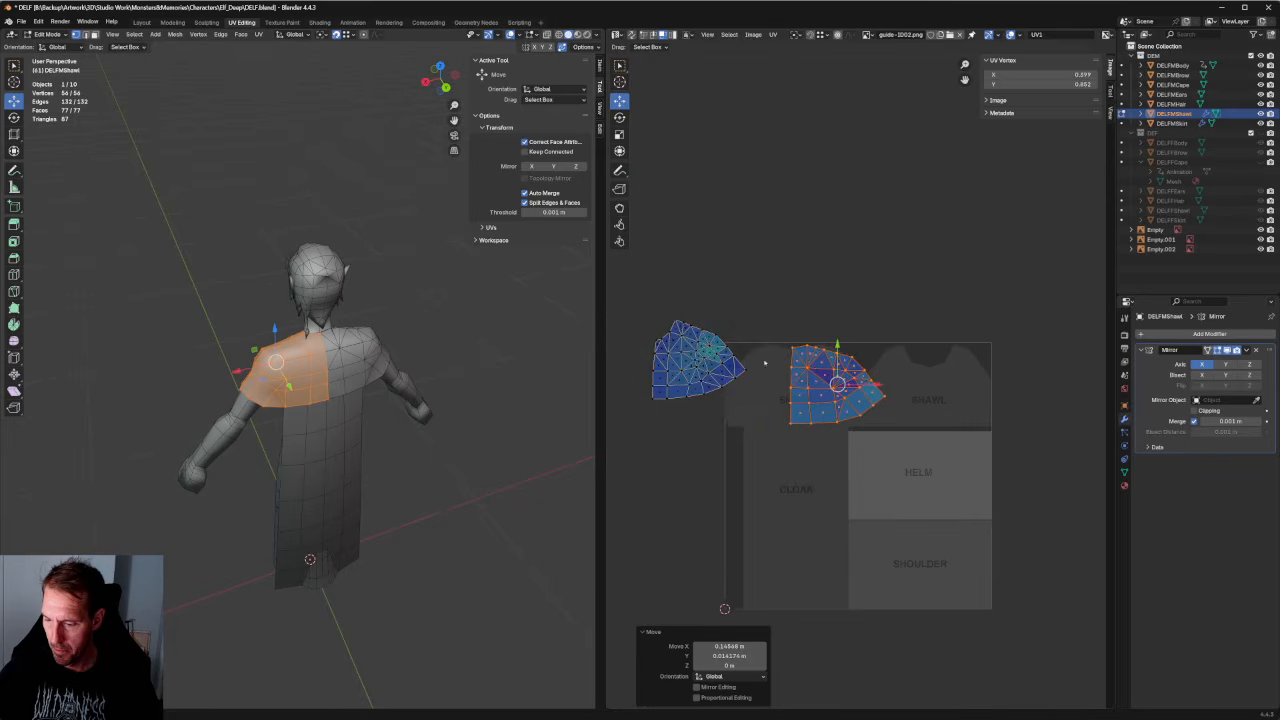
Mirror the shawl island outside the guide in X and move it over the second SHAWL area.
drag(766, 300, 630, 430)
right_click(676, 308)
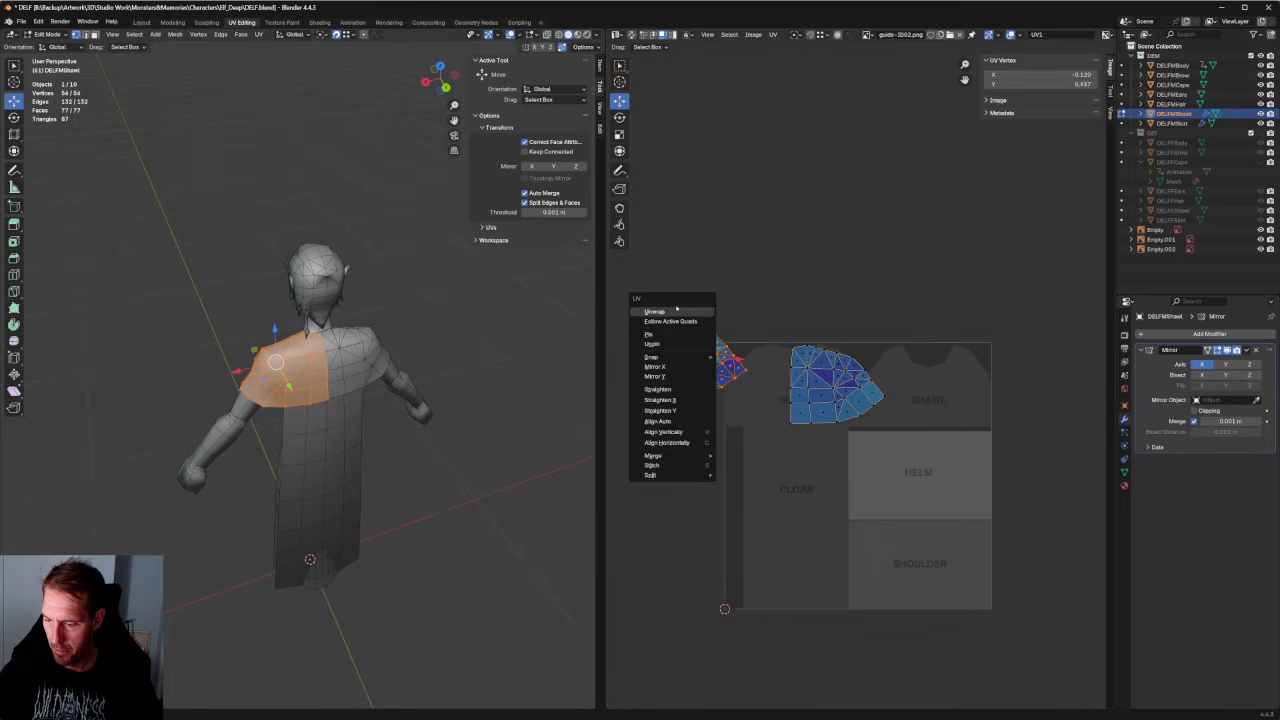
click(671, 367)
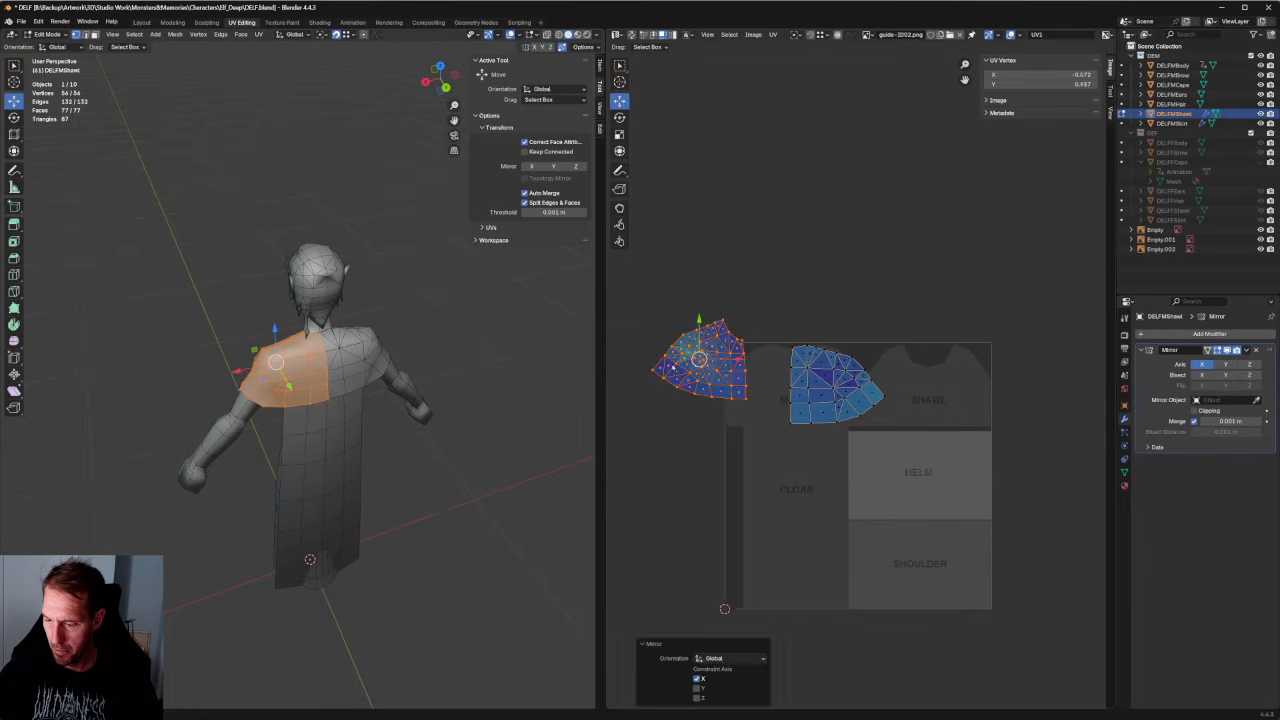
drag(706, 354, 931, 385)
key(ctrl+z)
Select both shawl islands and narrow them together in X, using the Transform tool, over the centre of the SHAWL areas.
scroll(898, 371, up, 4)
scroll(820, 400, down, 3)
drag(1062, 314, 709, 508)
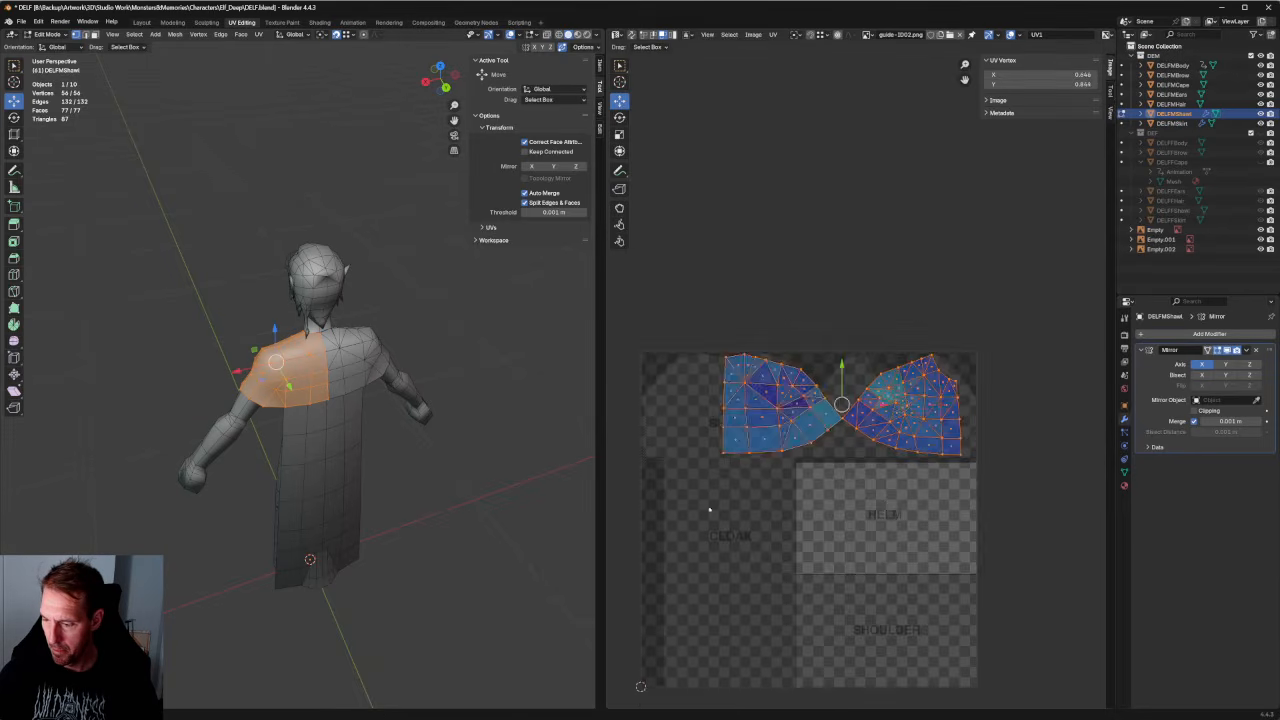
scroll(830, 420, up, 2)
key(t)
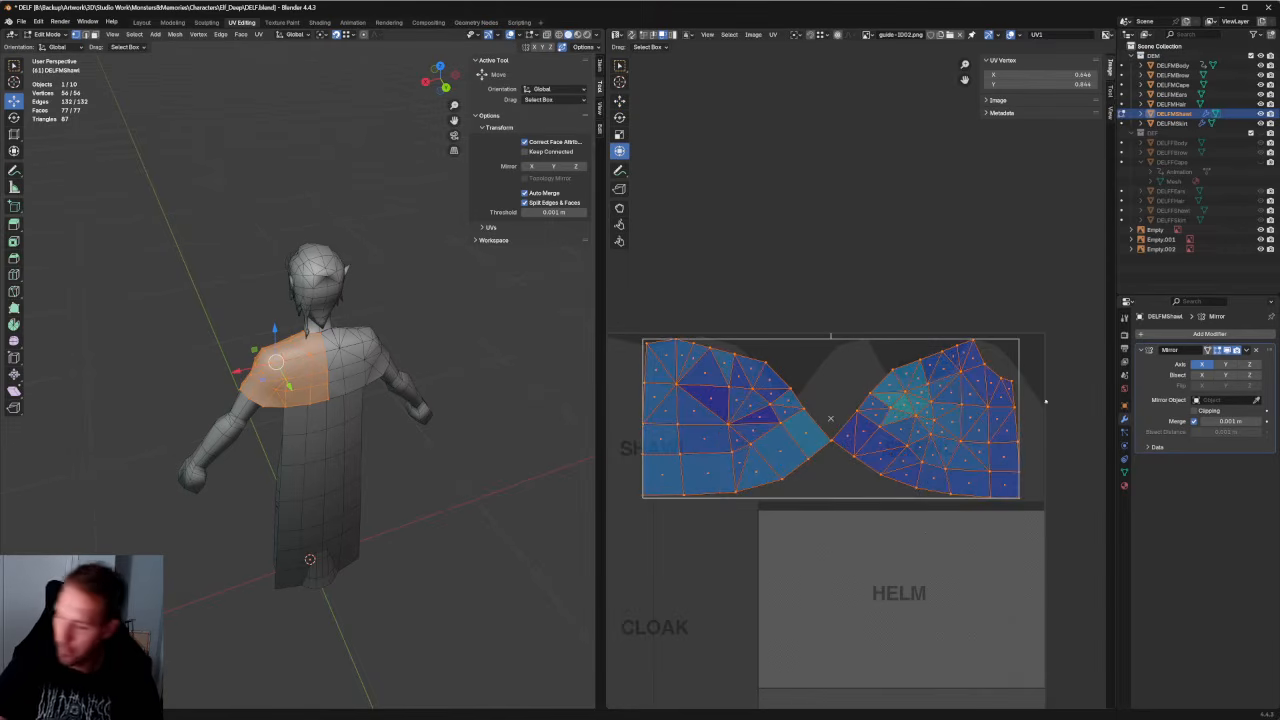
drag(1018, 426, 921, 432)
drag(644, 405, 658, 407)
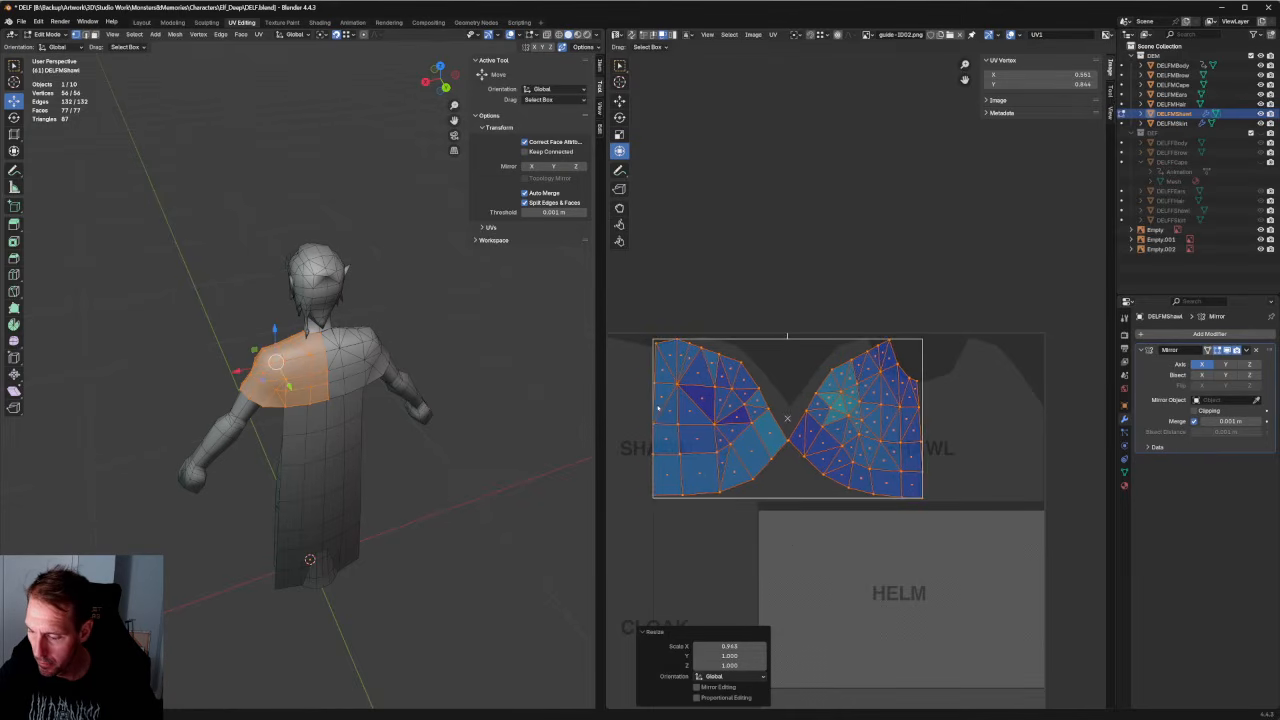
Widen each shawl island toward the other, scaling the right one by 1.141 in X, and shift it left until their tips overlap.
click(797, 411)
drag(645, 322, 752, 494)
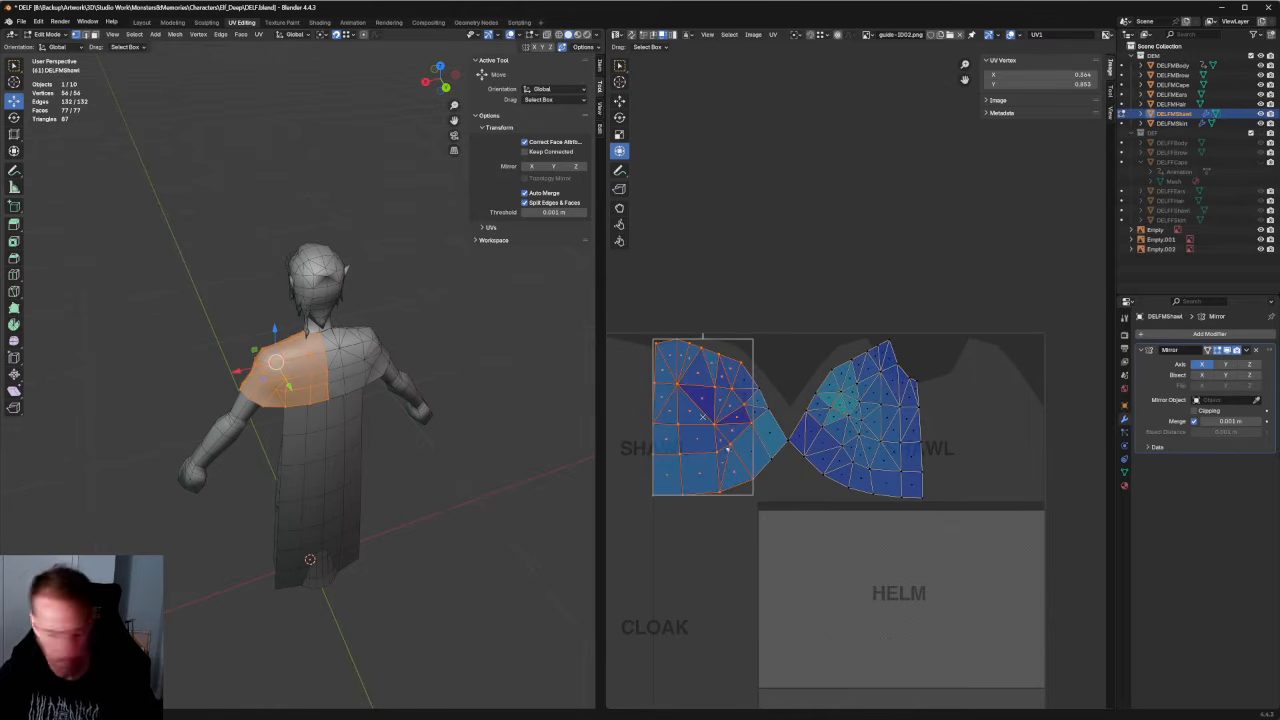
click(767, 376)
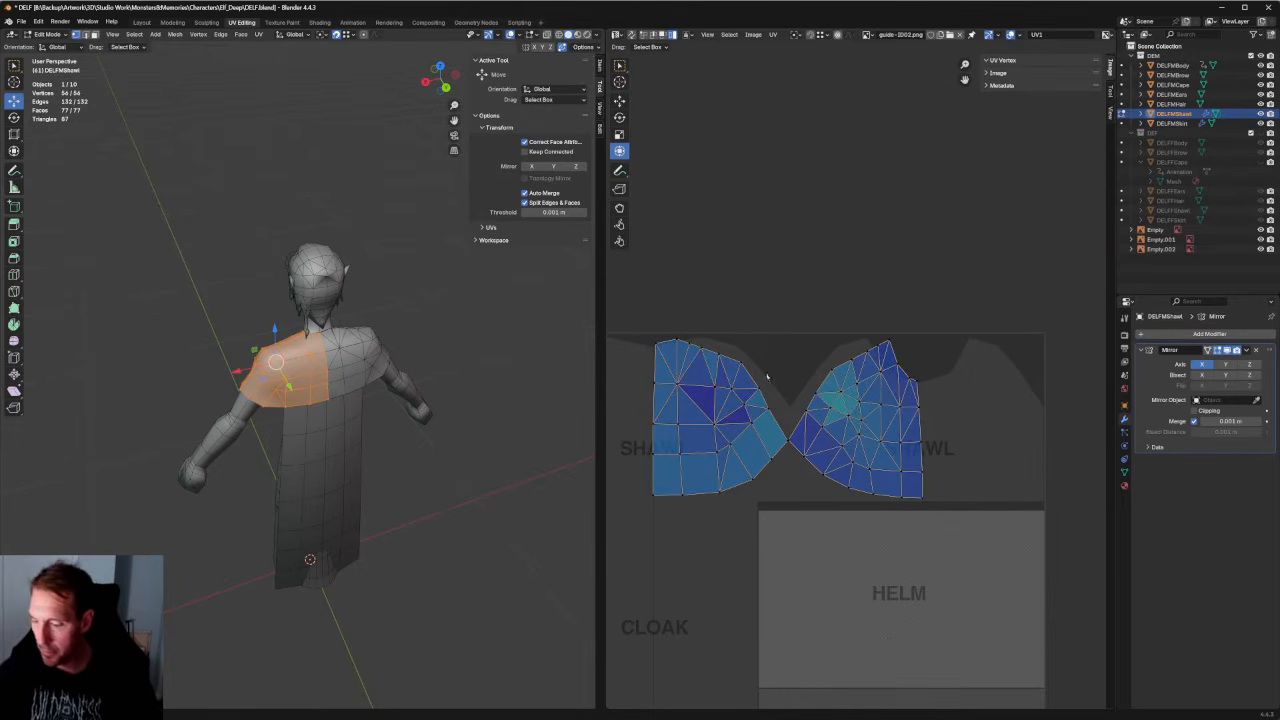
click(749, 386)
scroll(760, 420, up, 2)
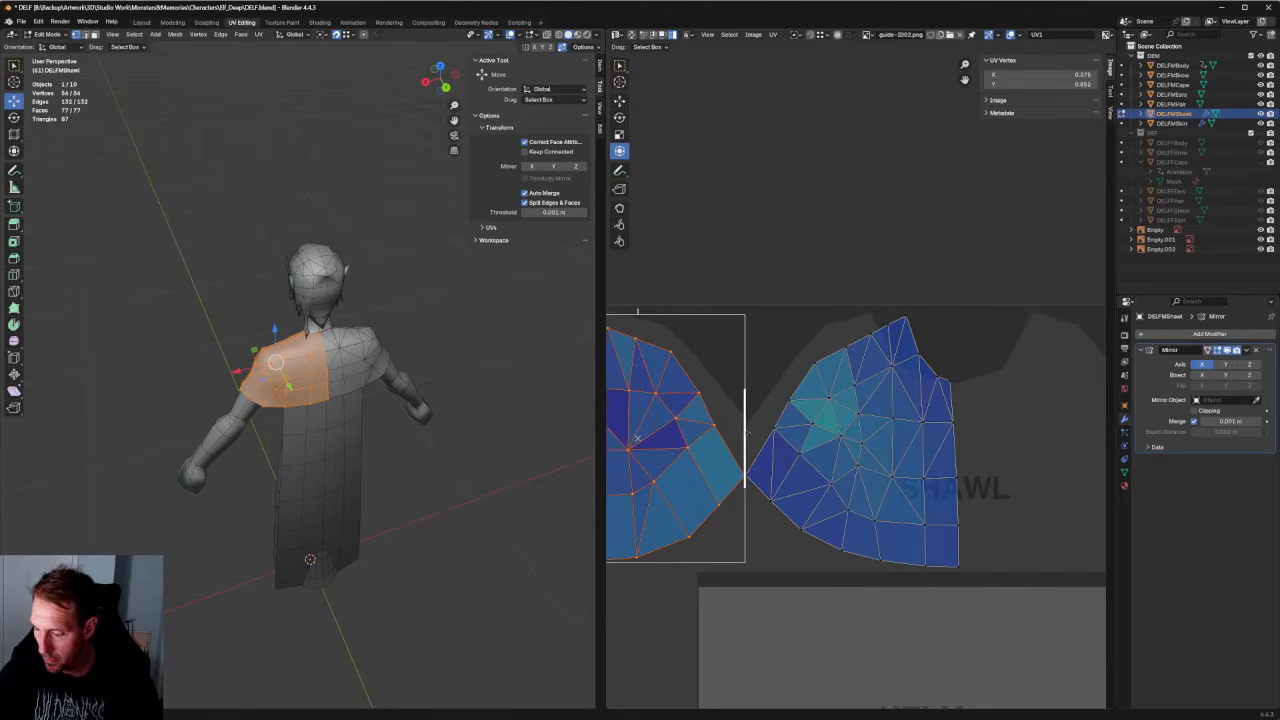
click(809, 411)
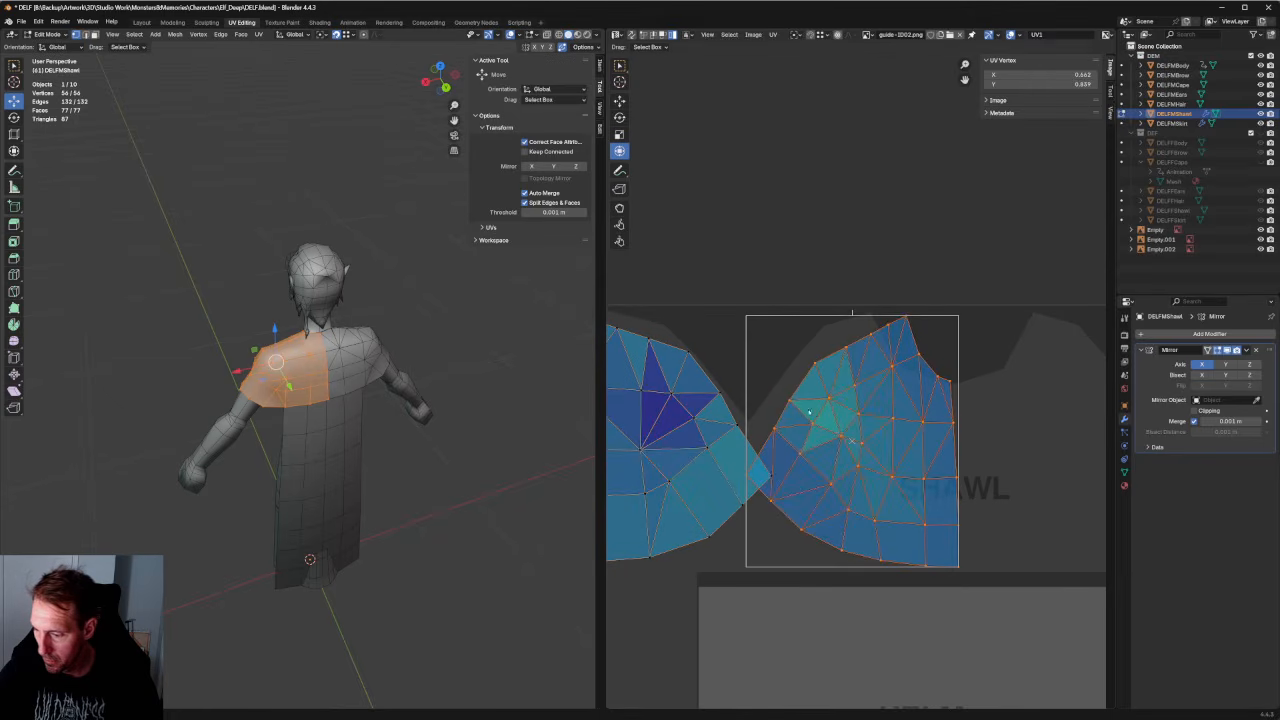
drag(747, 450, 717, 446)
key(w)
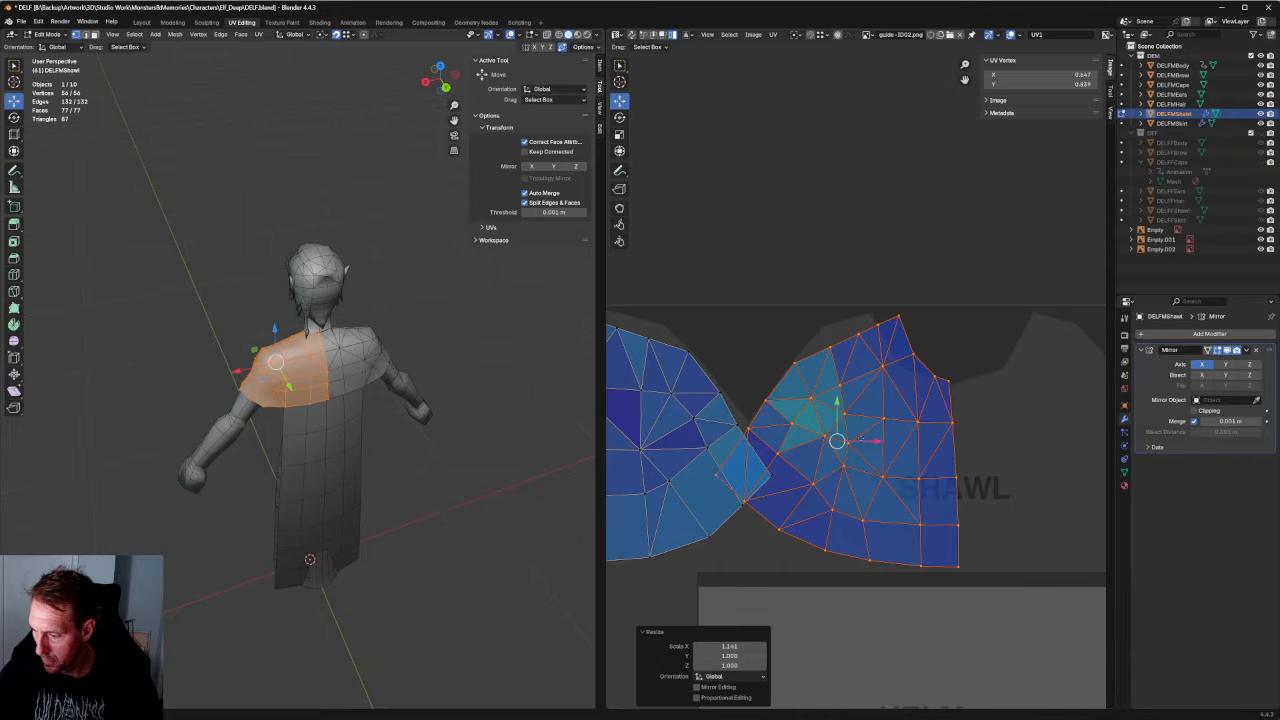
drag(860, 438, 838, 438)
click(957, 351)
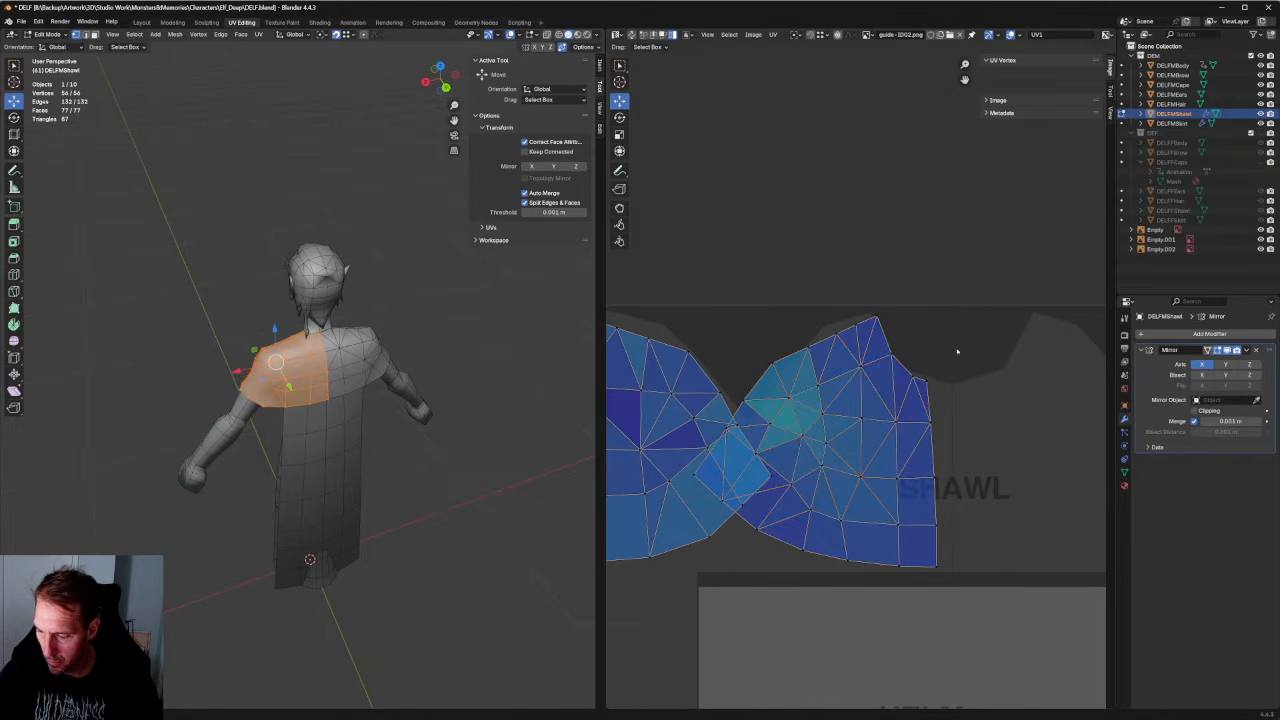
Bring matching inner vertices of the two overlapping shawl islands together pair by pair, aligning them at the tip and upper notch.
scroll(795, 486, up, 2)
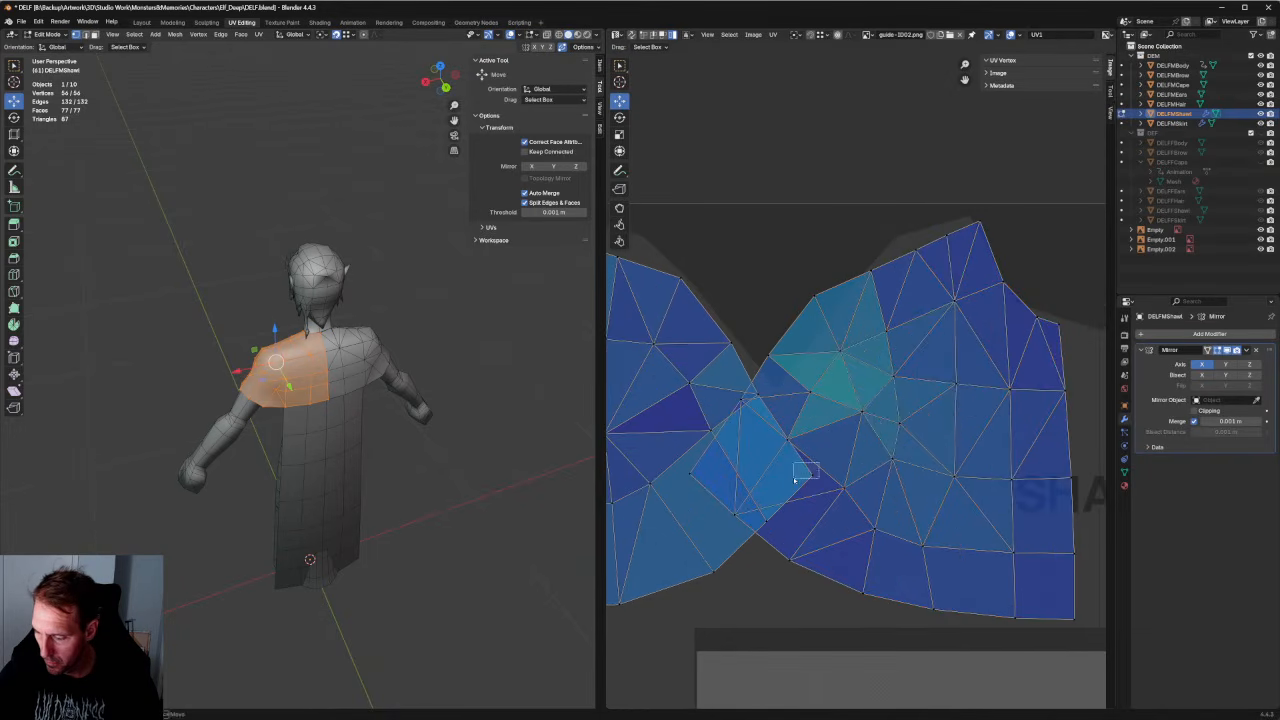
click(797, 478)
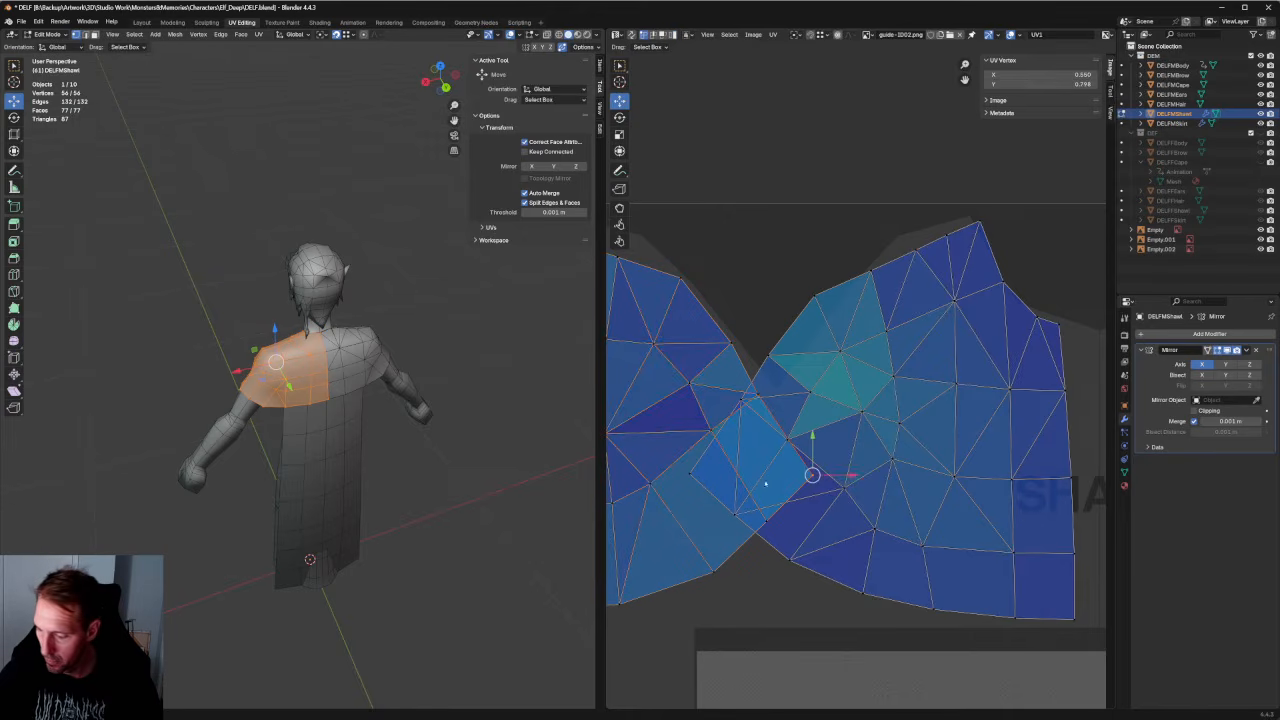
shift+click(702, 469)
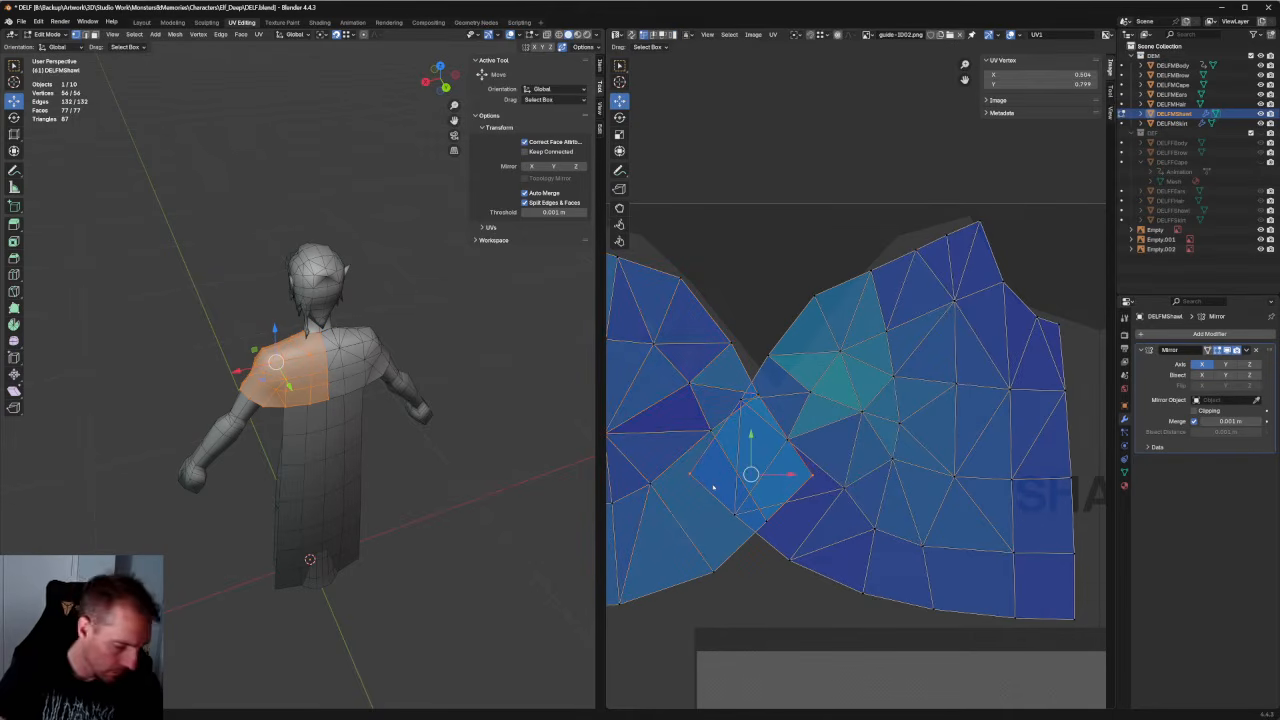
key(shift+w)
click(748, 397)
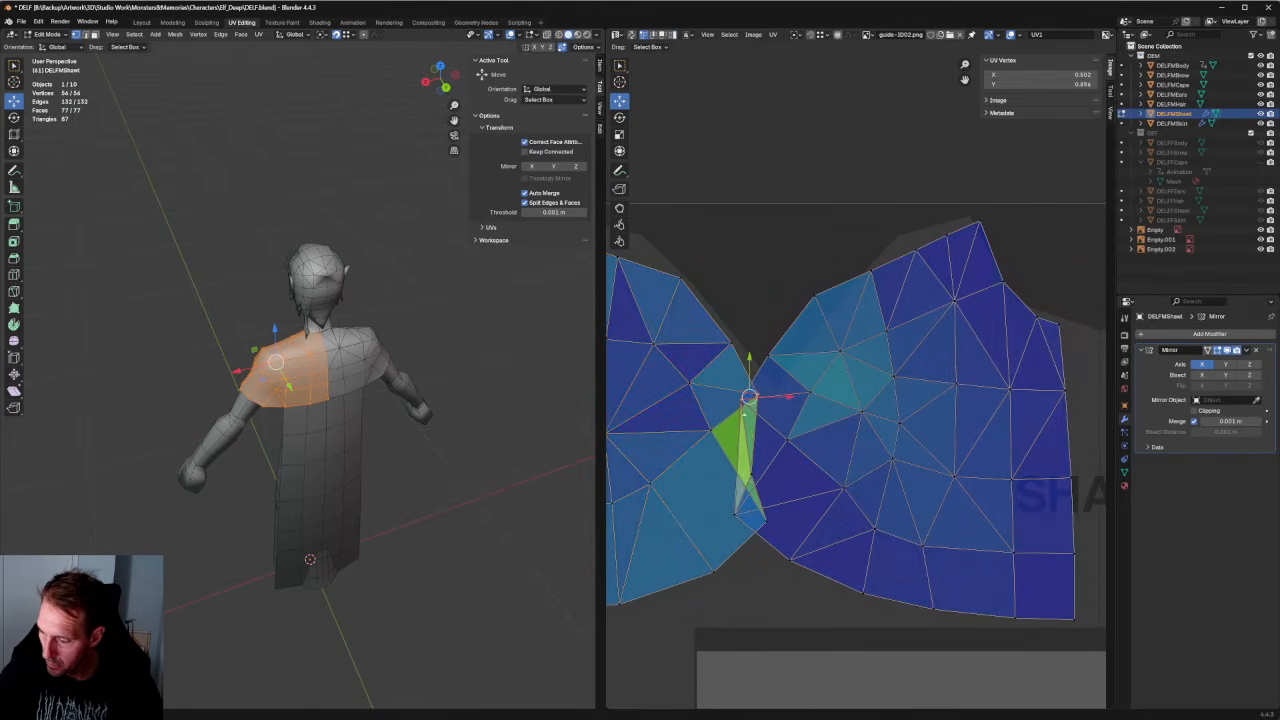
key(shift+w)
drag(787, 337, 720, 369)
key(shift+w)
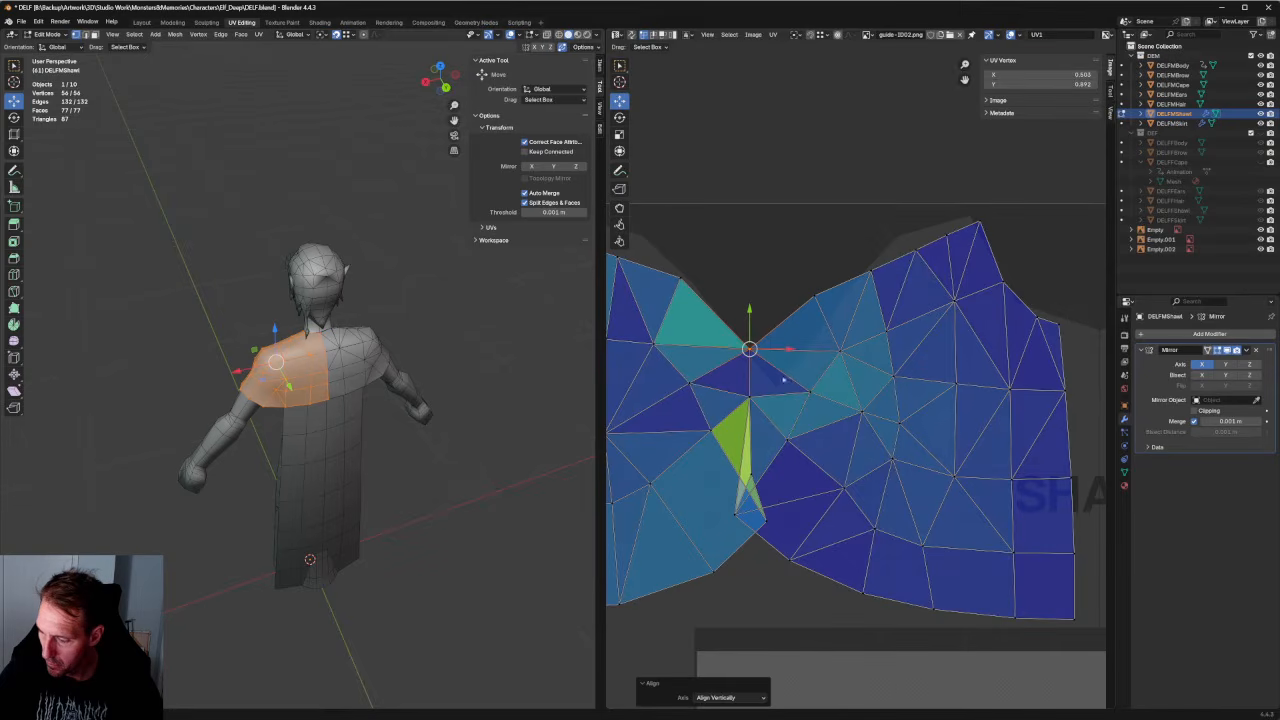
Select the UV vertices below the central notch where the islands meet and unwrap them again.
drag(797, 385, 705, 574)
right_click(726, 543)
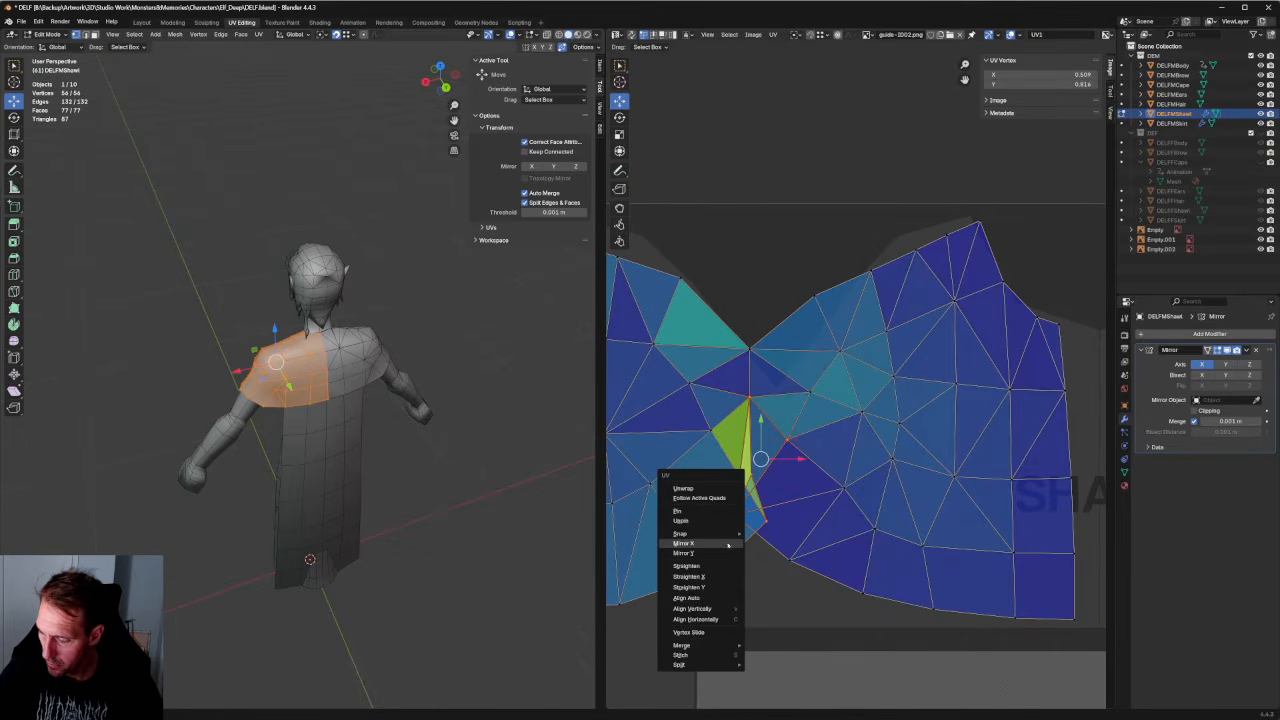
click(686, 488)
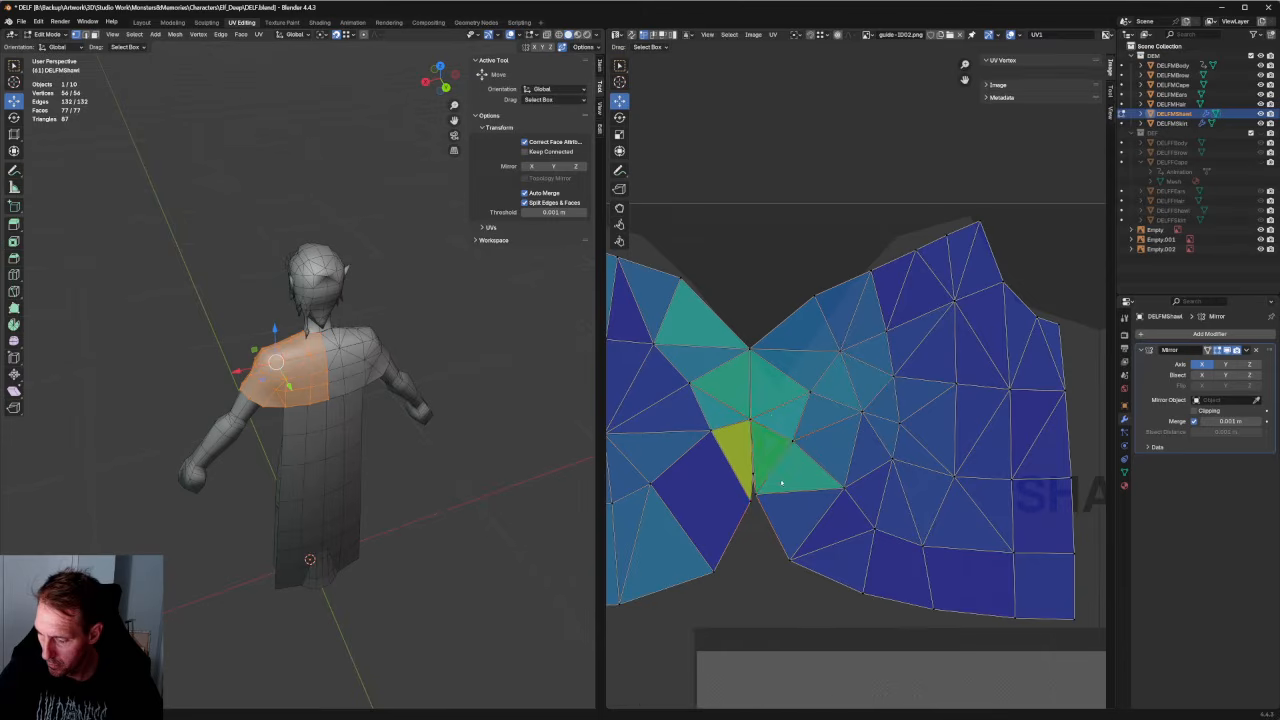
Spread the lower seam vertices apart at the centre and unwrap the selected faces just right of the seam.
click(748, 500)
mouse_move(748, 500)
mouse_down()
mouse_move(727, 510)
mouse_move(745, 493)
mouse_up()
click(753, 476)
click(811, 474)
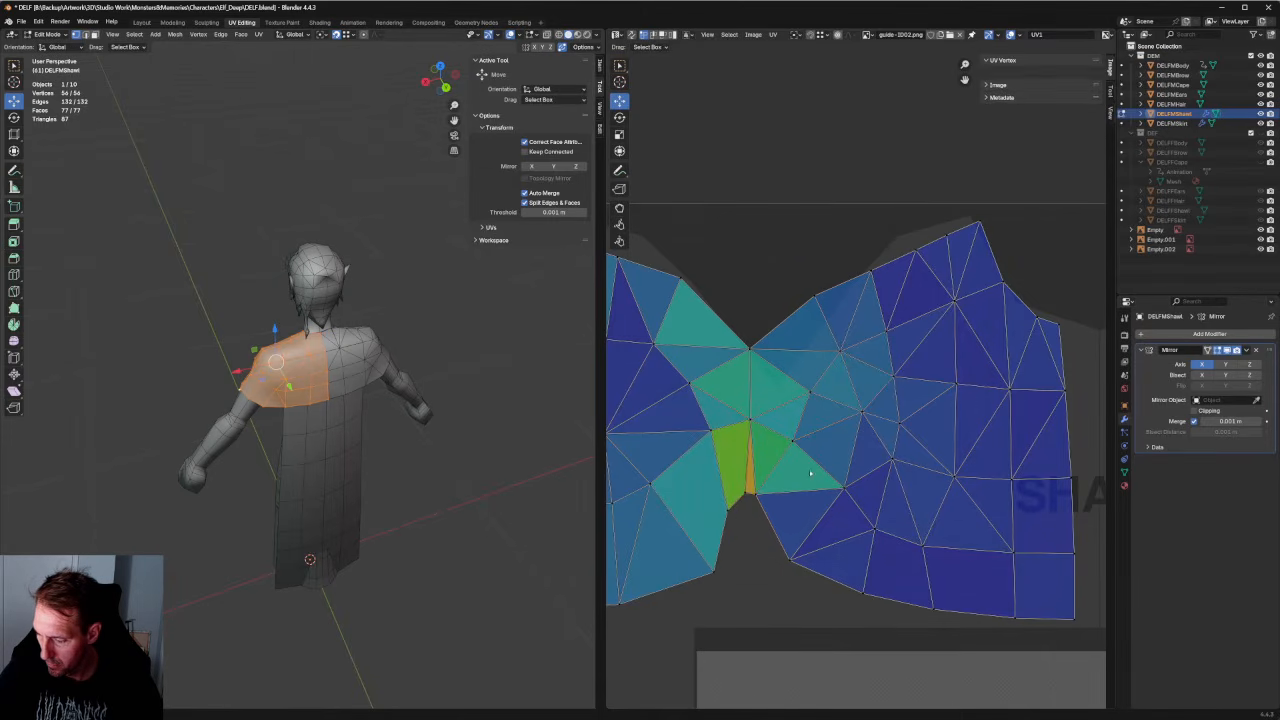
click(755, 496)
mouse_move(755, 495)
mouse_down()
mouse_move(769, 493)
mouse_move(748, 497)
mouse_up()
click(747, 492)
drag(855, 424, 764, 597)
right_click(770, 520)
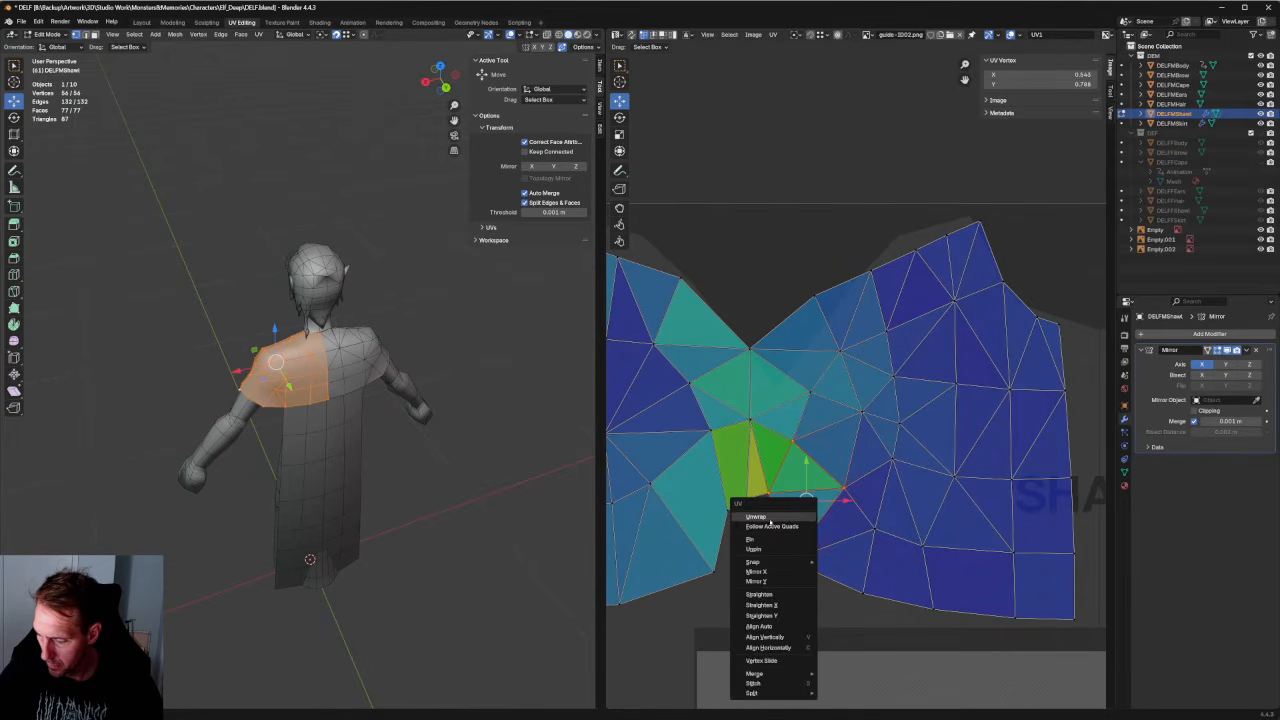
click(756, 517)
Select all the shawl UVs and mirror them in X.
scroll(825, 516, down, 5)
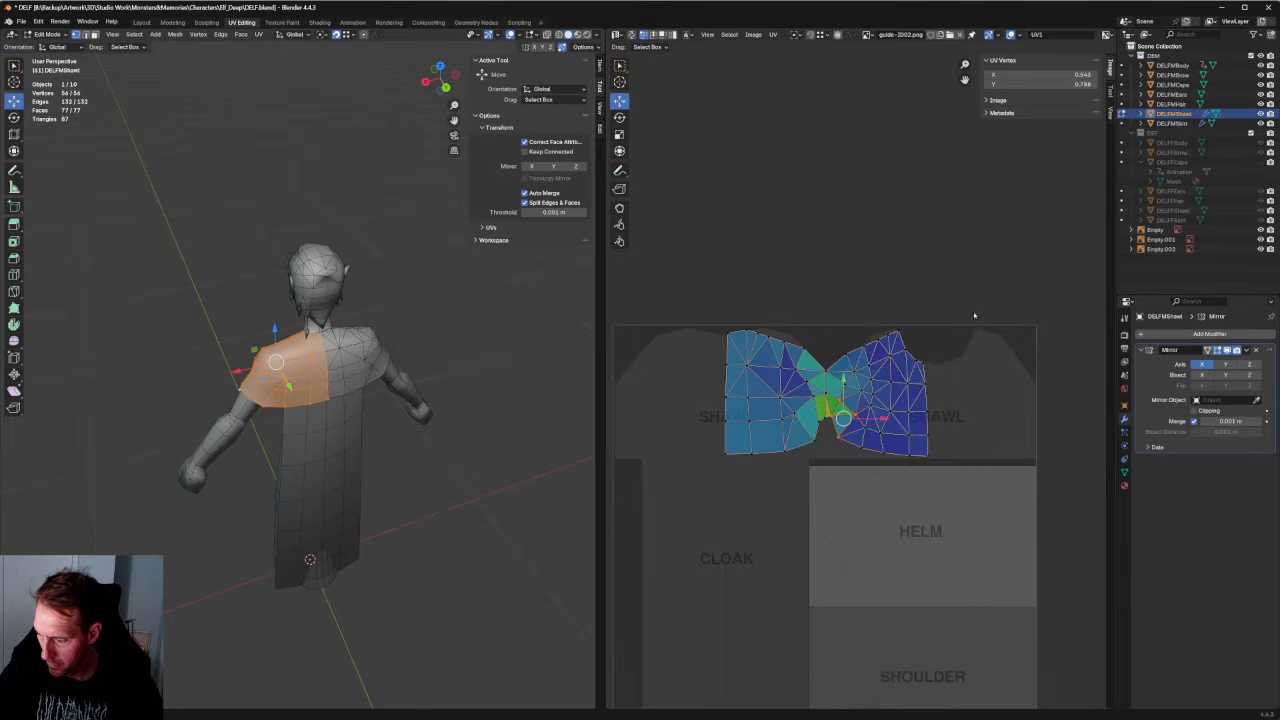
key(a)
right_click(803, 418)
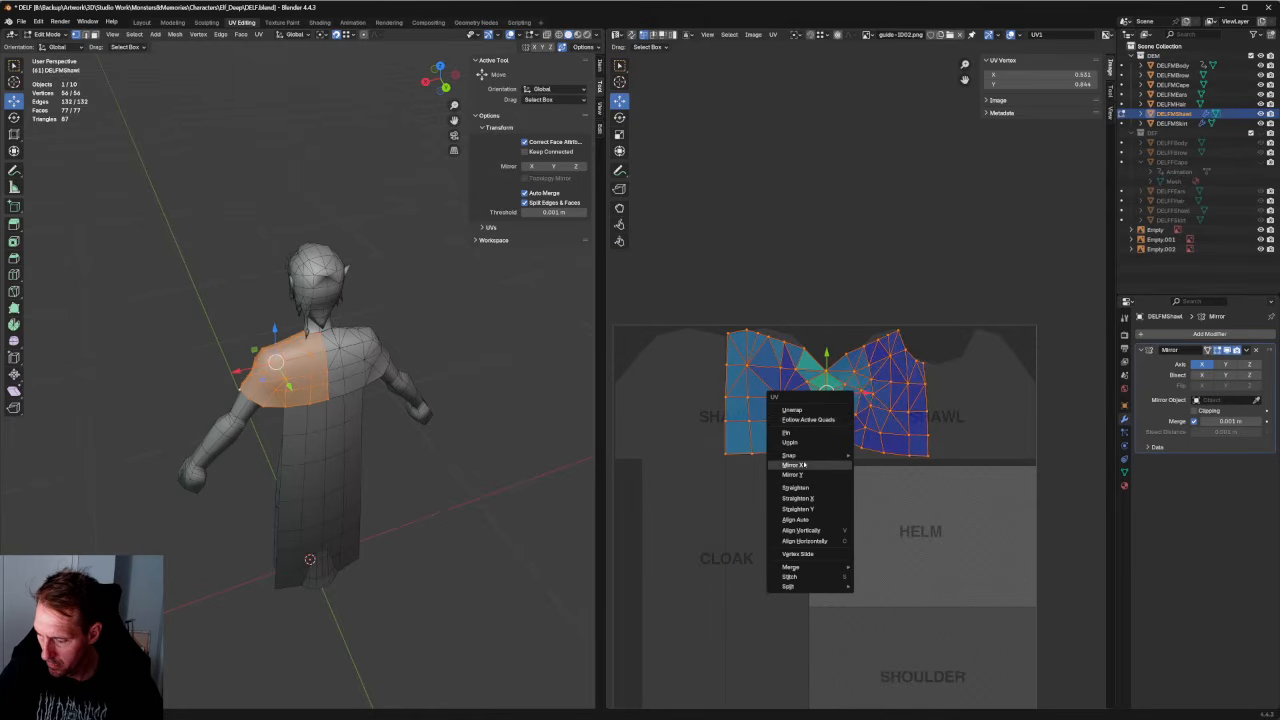
click(792, 465)
Unwrap the lower centre section of the mirrored shawl on both sides of the seam.
key(alt+a)
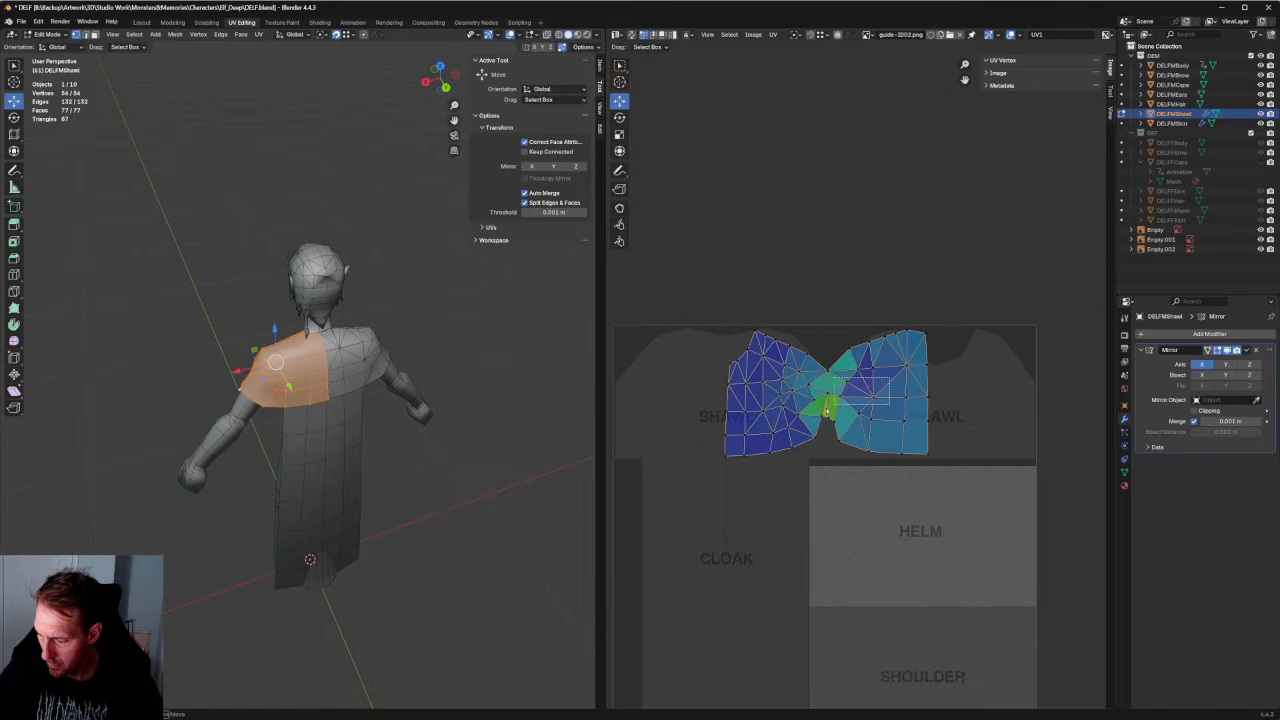
drag(827, 411, 780, 485)
right_click(803, 436)
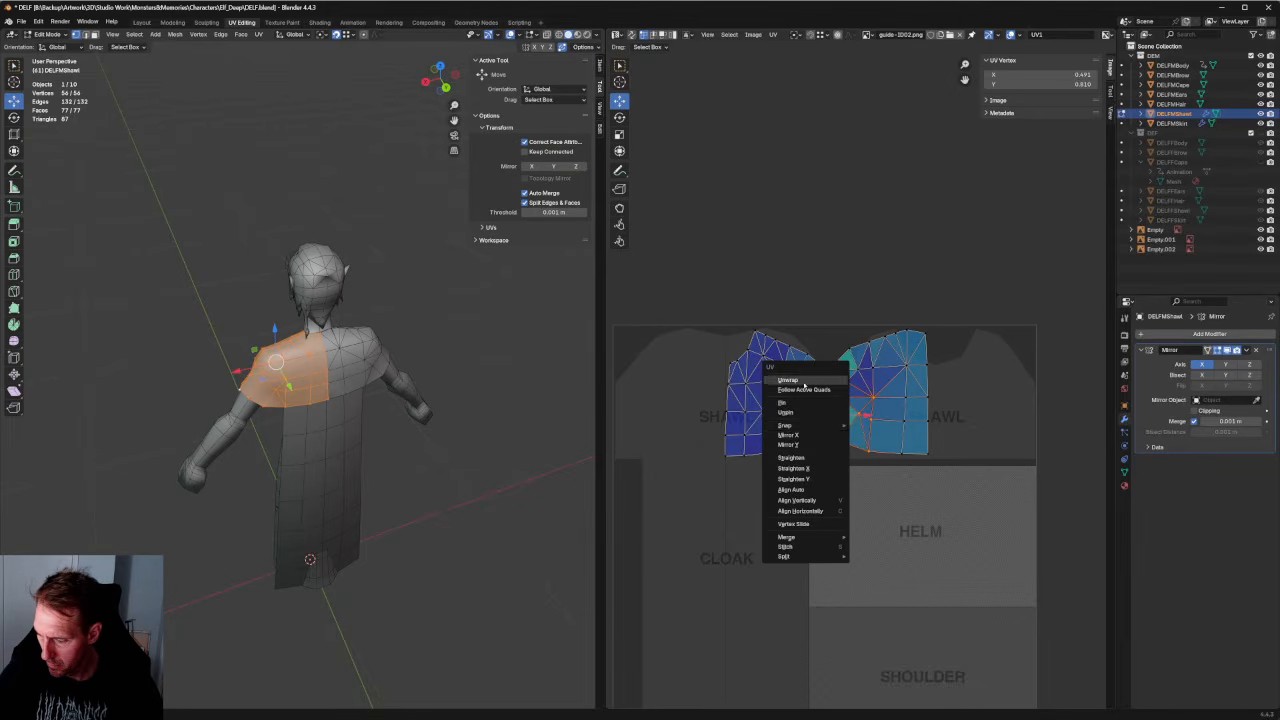
click(804, 381)
Move the lower seam vertices at the shawl's centre downward one group at a time to stretch the faces and fill the gap.
key(alt+a)
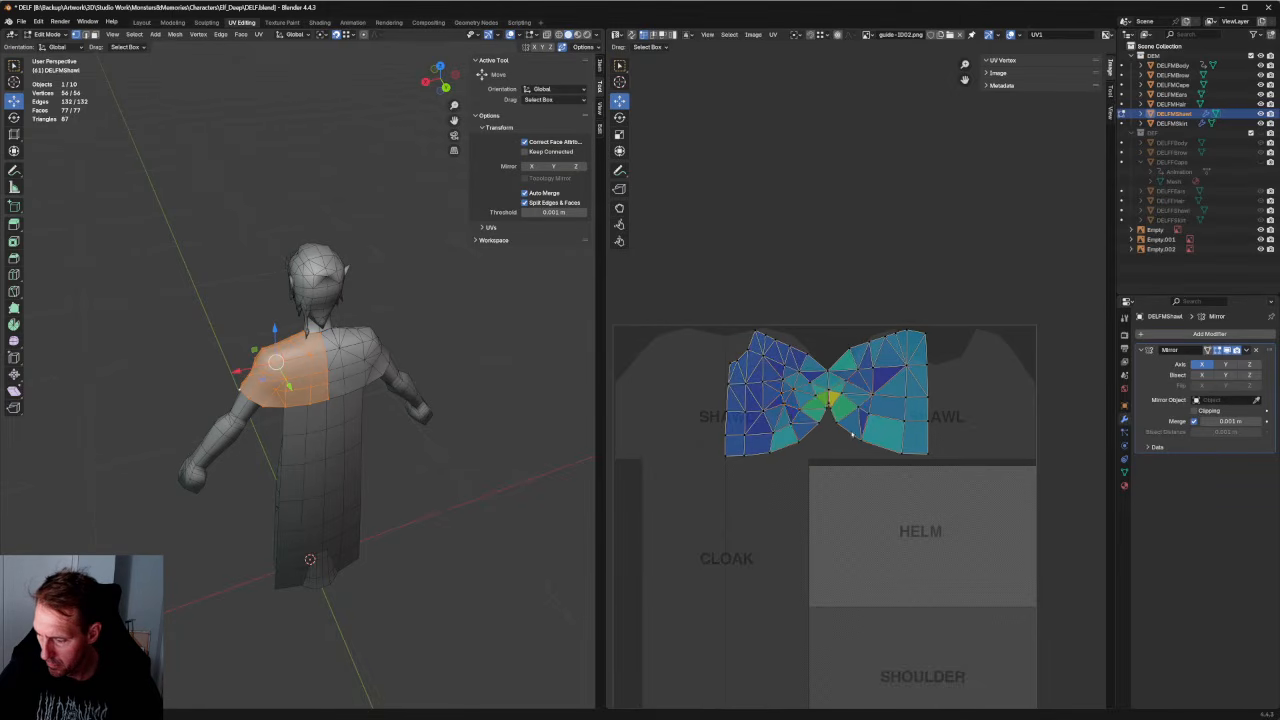
scroll(800, 448, up, 4)
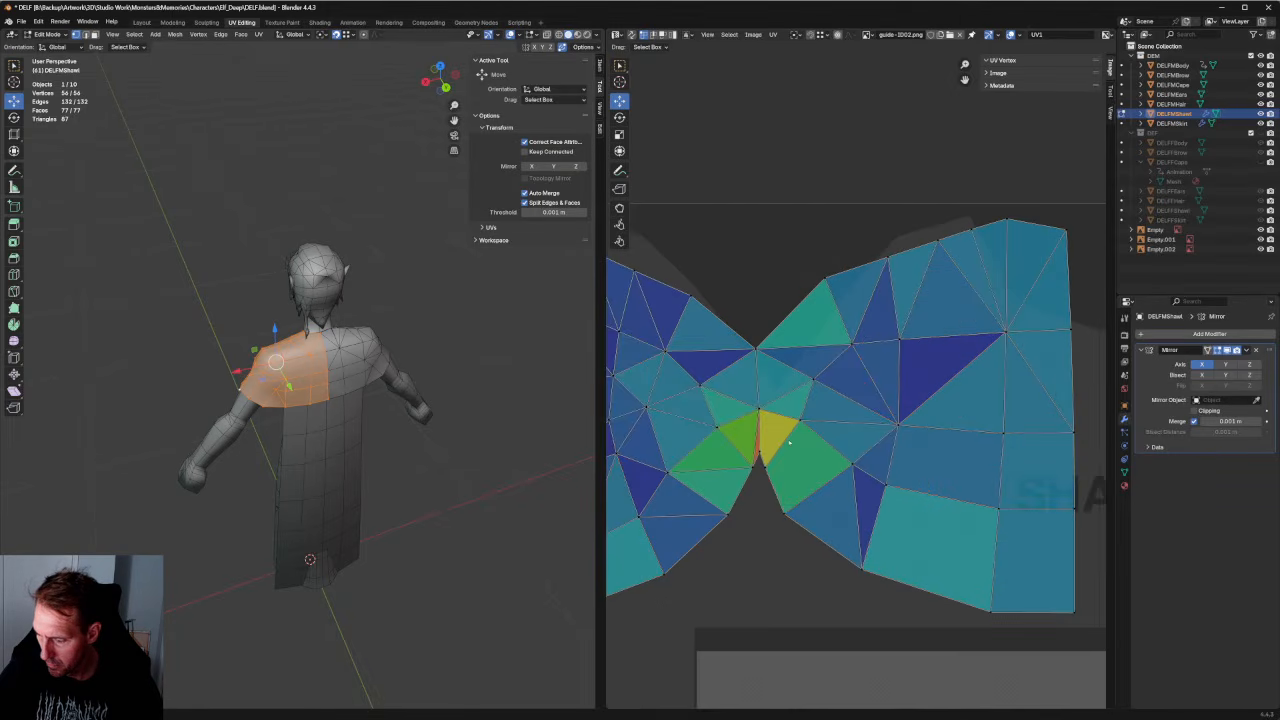
click(770, 491)
key(g)
click(796, 516)
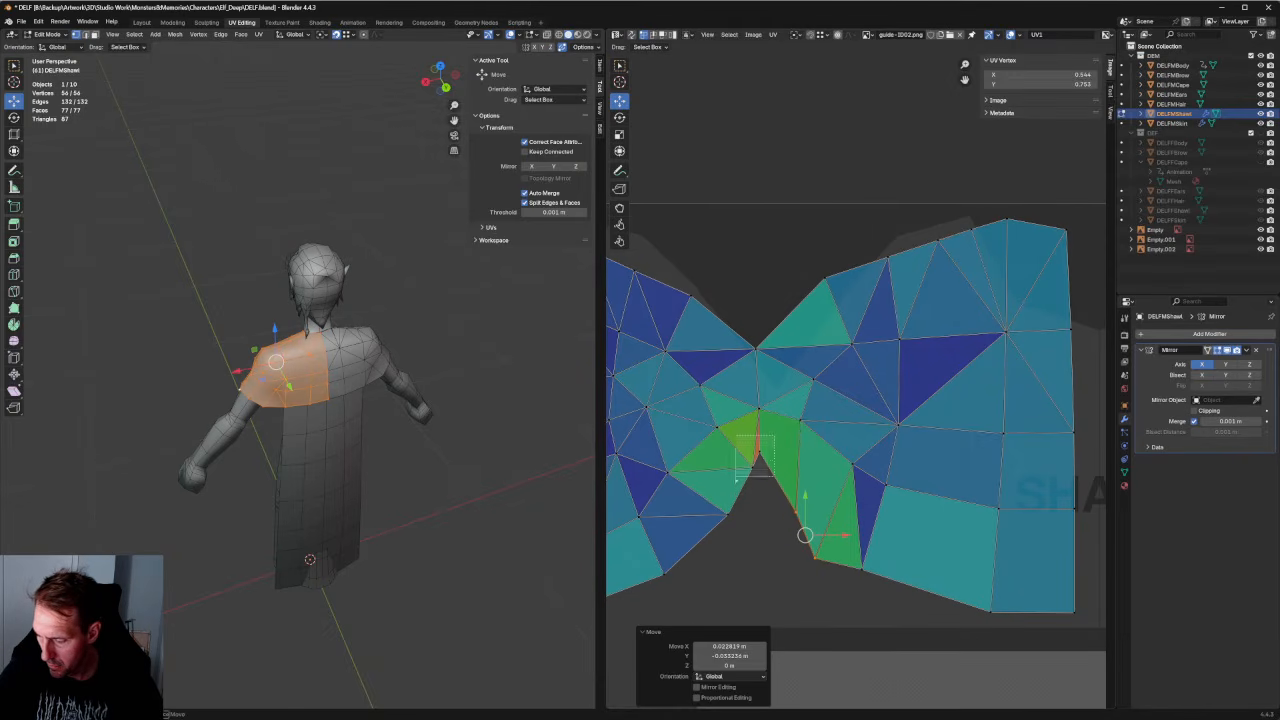
click(752, 448)
key(g)
click(730, 530)
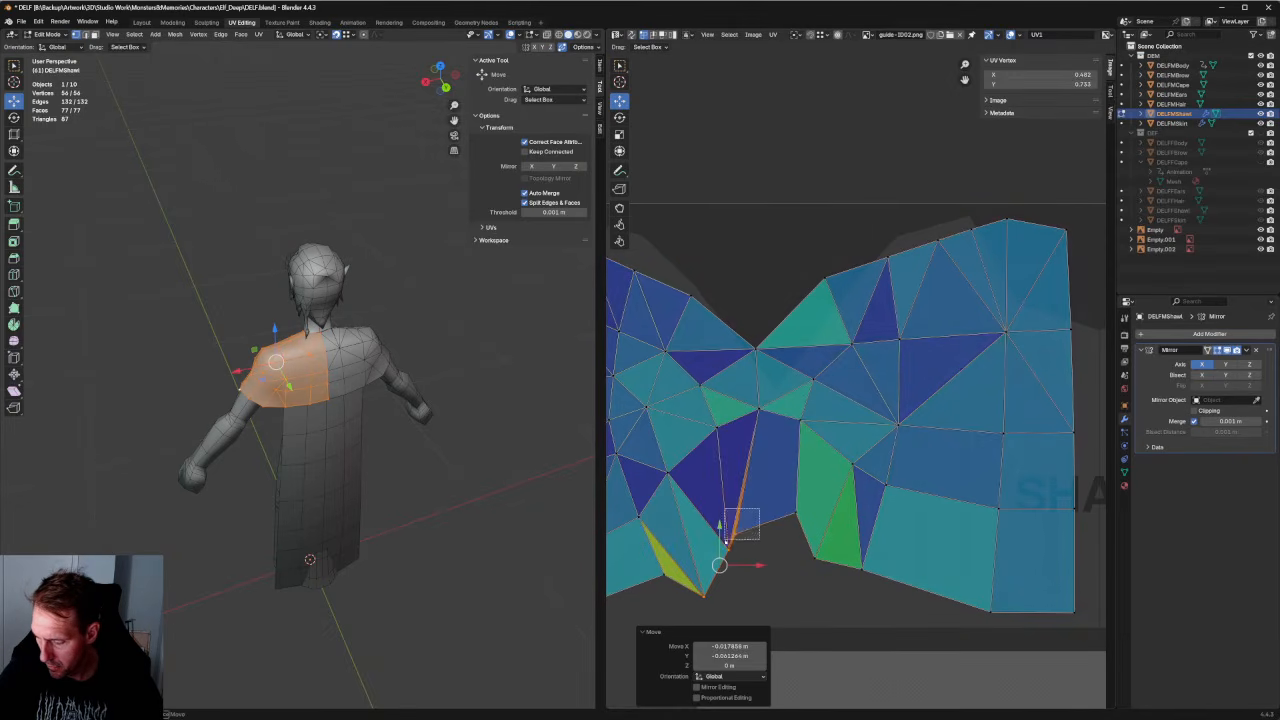
drag(726, 541, 724, 543)
key(g)
click(772, 571)
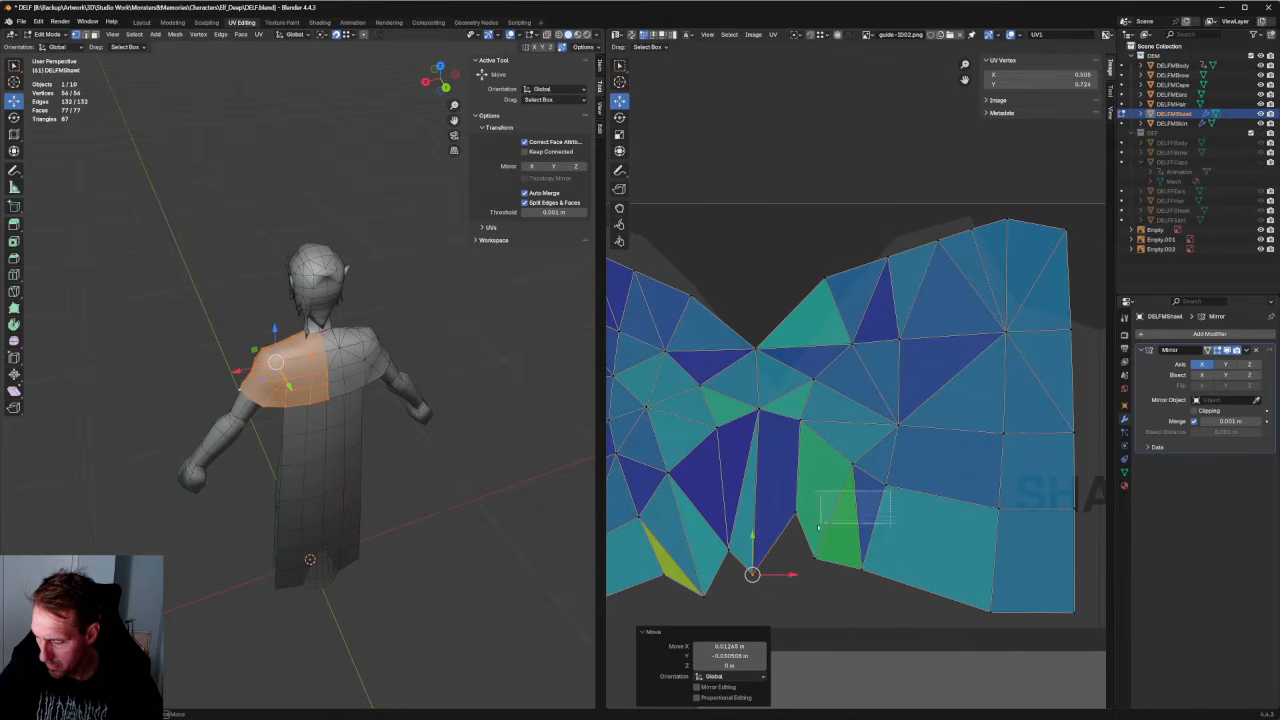
Unwrap the distorted faces right of the centre seam, first the lower vertices and then a larger surrounding selection.
drag(819, 526, 819, 527)
key(u)
click(800, 533)
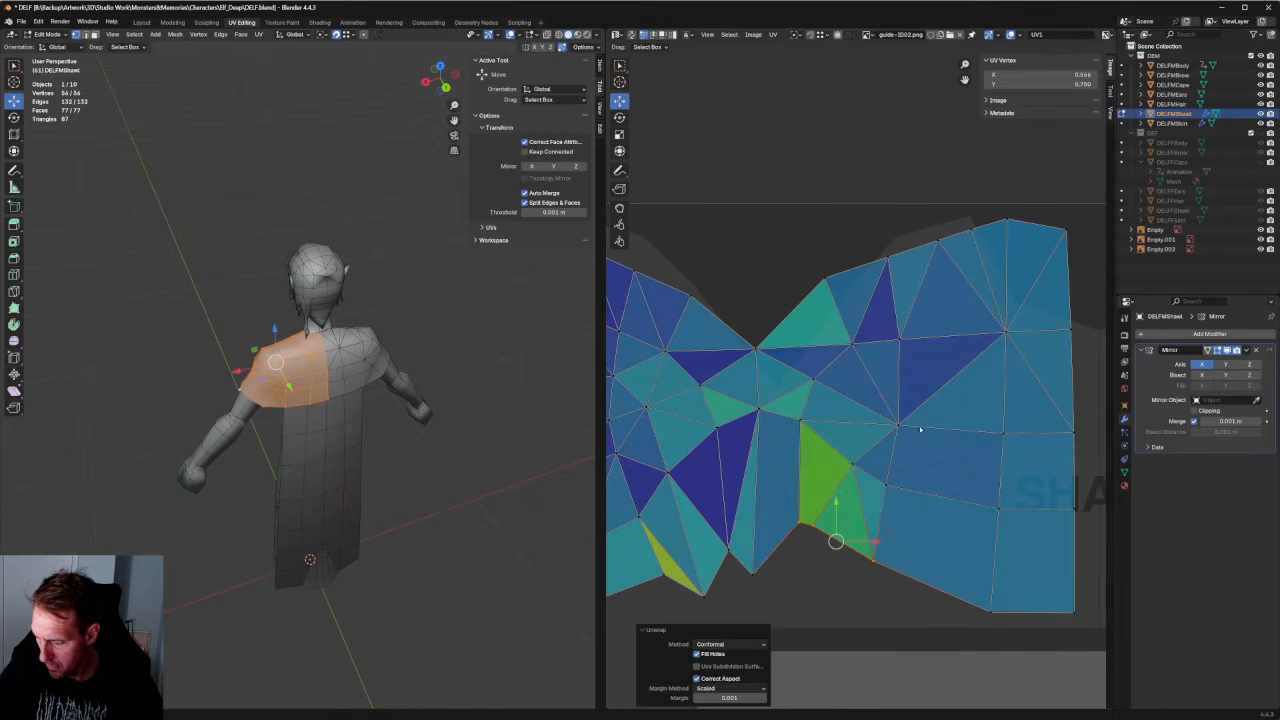
drag(784, 402, 914, 598)
drag(790, 327, 945, 620)
key(u)
click(854, 489)
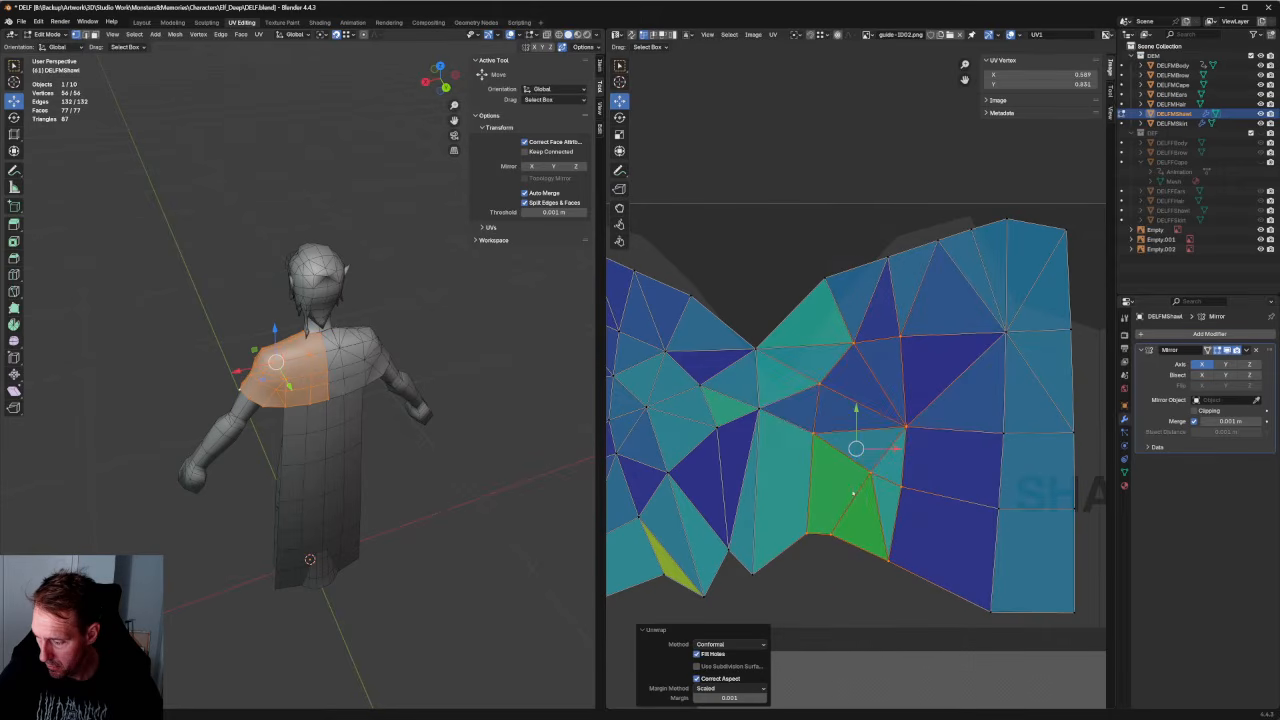
Select the distorted lower faces left of the centre seam, try Follow Active Quads, and unwrap them.
scroll(857, 388, down, 2)
middle_drag(857, 387, 905, 385)
drag(837, 385, 741, 537)
right_click(768, 469)
click(765, 477)
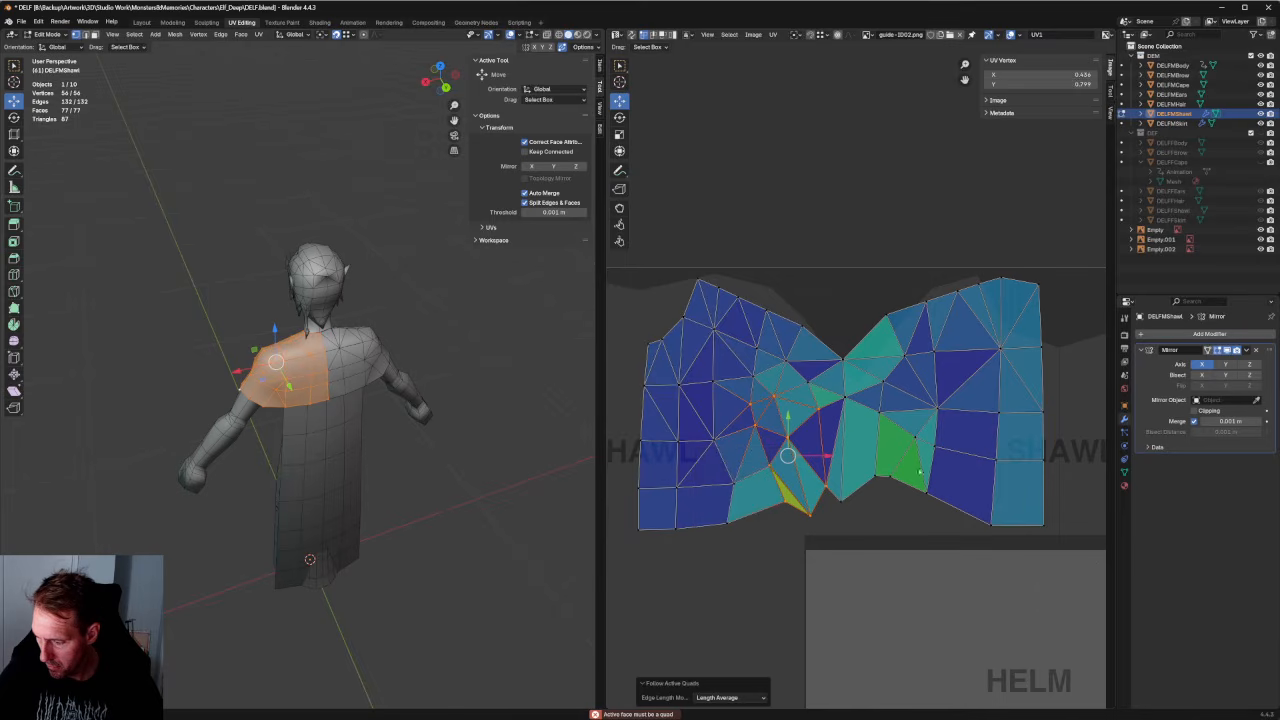
right_click(803, 426)
click(775, 415)
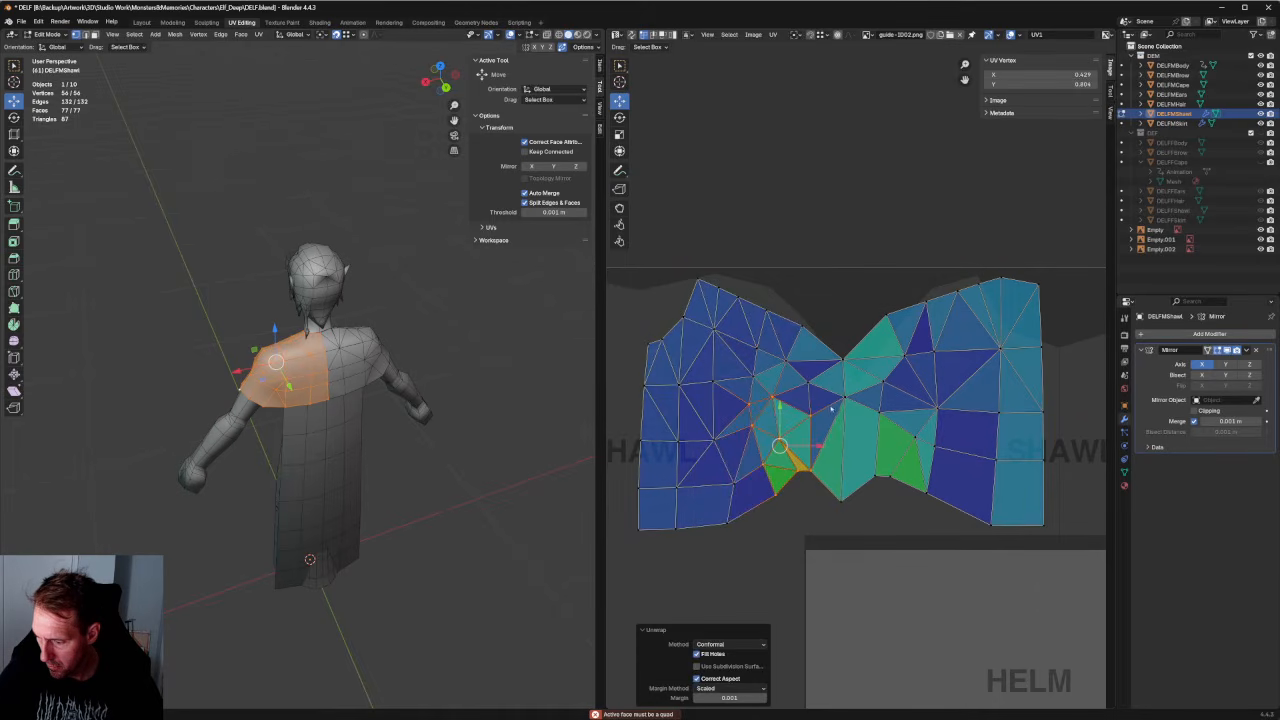
Lower the bottom vertices left of the seam, and align them and the bottom vertices right of it horizontally.
drag(779, 445, 793, 505)
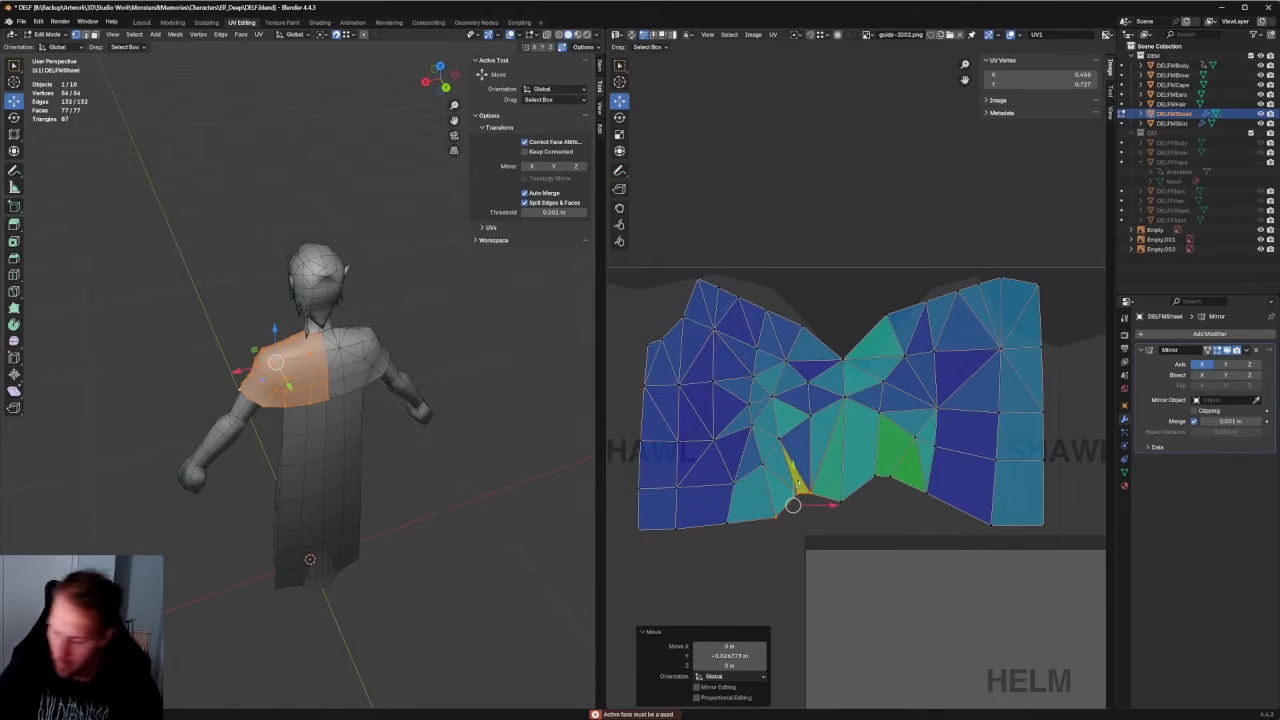
key(shift+w)
drag(951, 462, 829, 512)
key(shift+w)
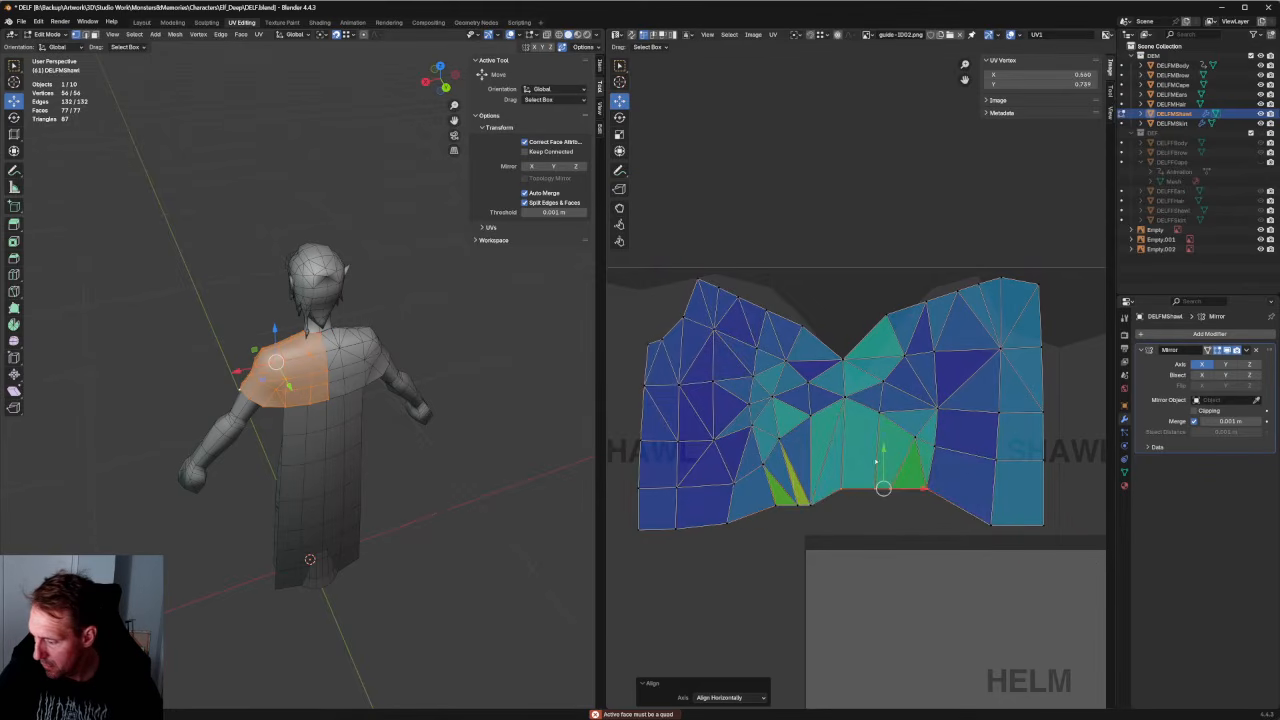
Unwrap the distorted lower faces just left of the shawl's centre seam.
drag(883, 452, 749, 517)
right_click(778, 515)
click(776, 513)
click(785, 501)
click(764, 527)
drag(733, 462, 742, 473)
scroll(890, 543, down, 4)
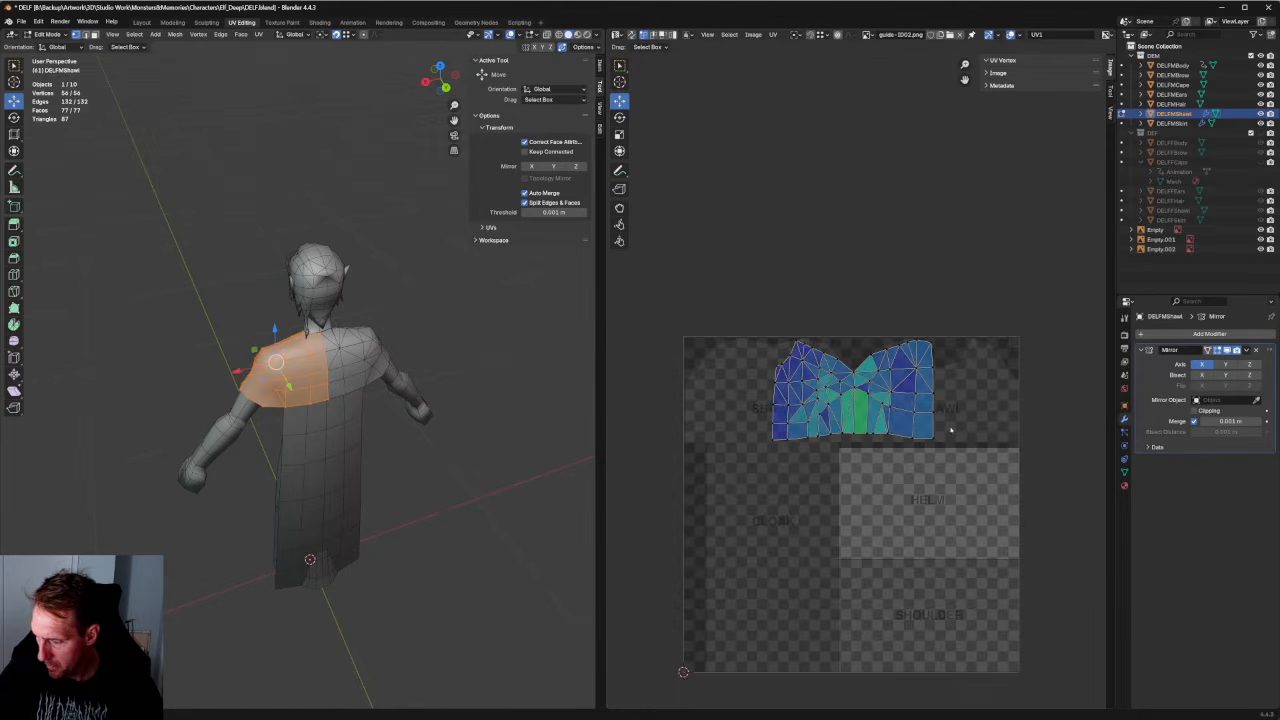
Align all the vertices of the shawl's bottom edge horizontally, and shift the whole UV island slightly right and down.
drag(936, 424, 733, 472)
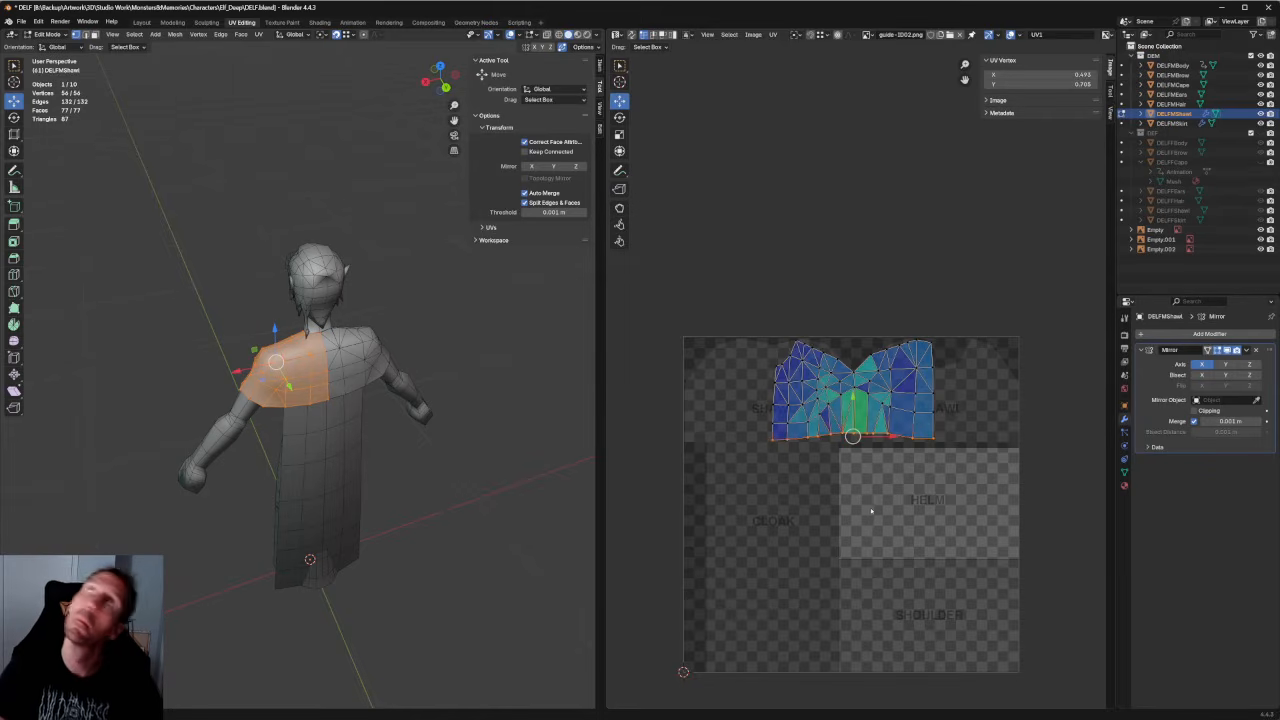
key(shift+w)
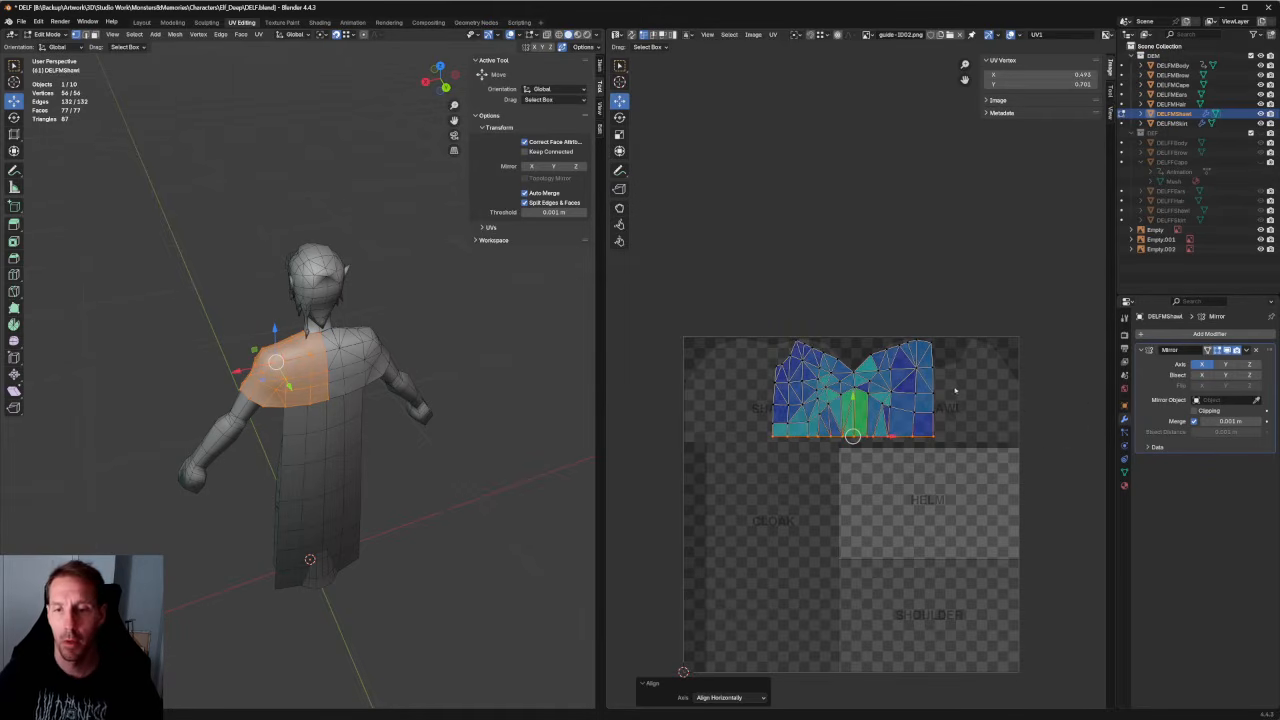
middle_drag(898, 408, 891, 400)
scroll(880, 398, up, 2)
scroll(855, 362, down, 1)
drag(991, 280, 709, 464)
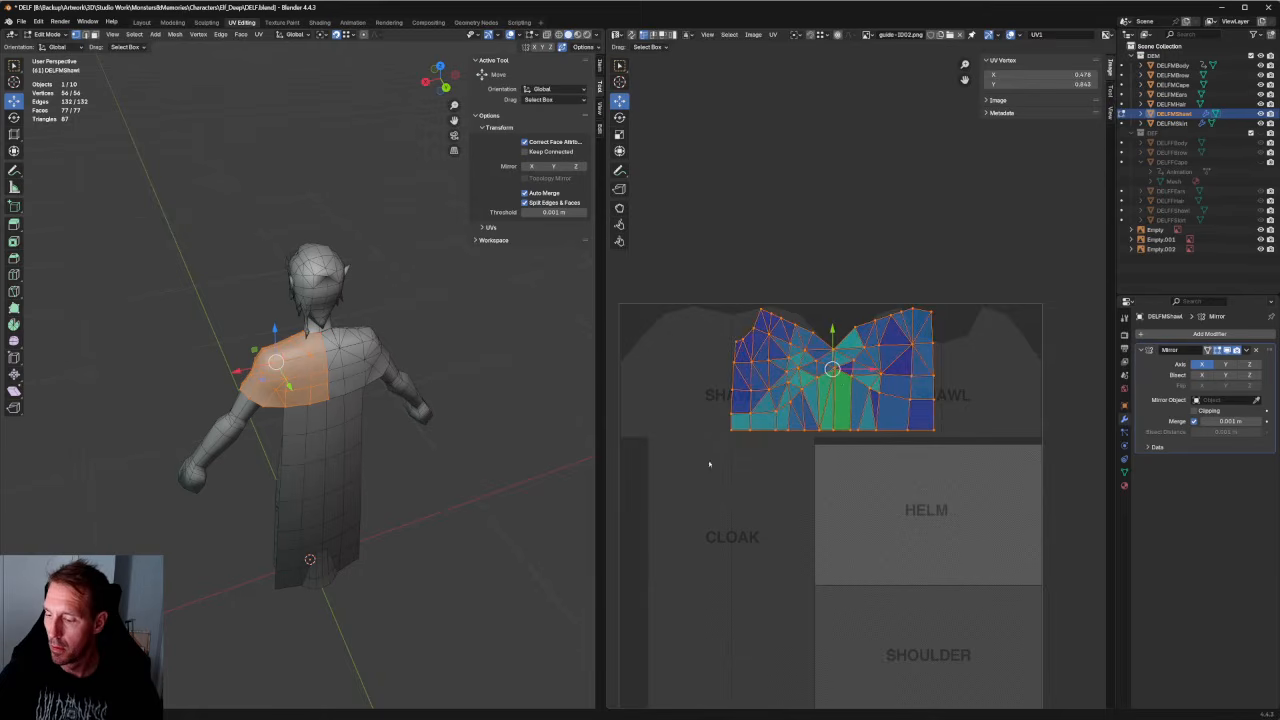
drag(832, 369, 837, 374)
Try to split the UVs at the top centre vertex and at the short seam edge below it.
scroll(864, 385, up, 3)
click(853, 382)
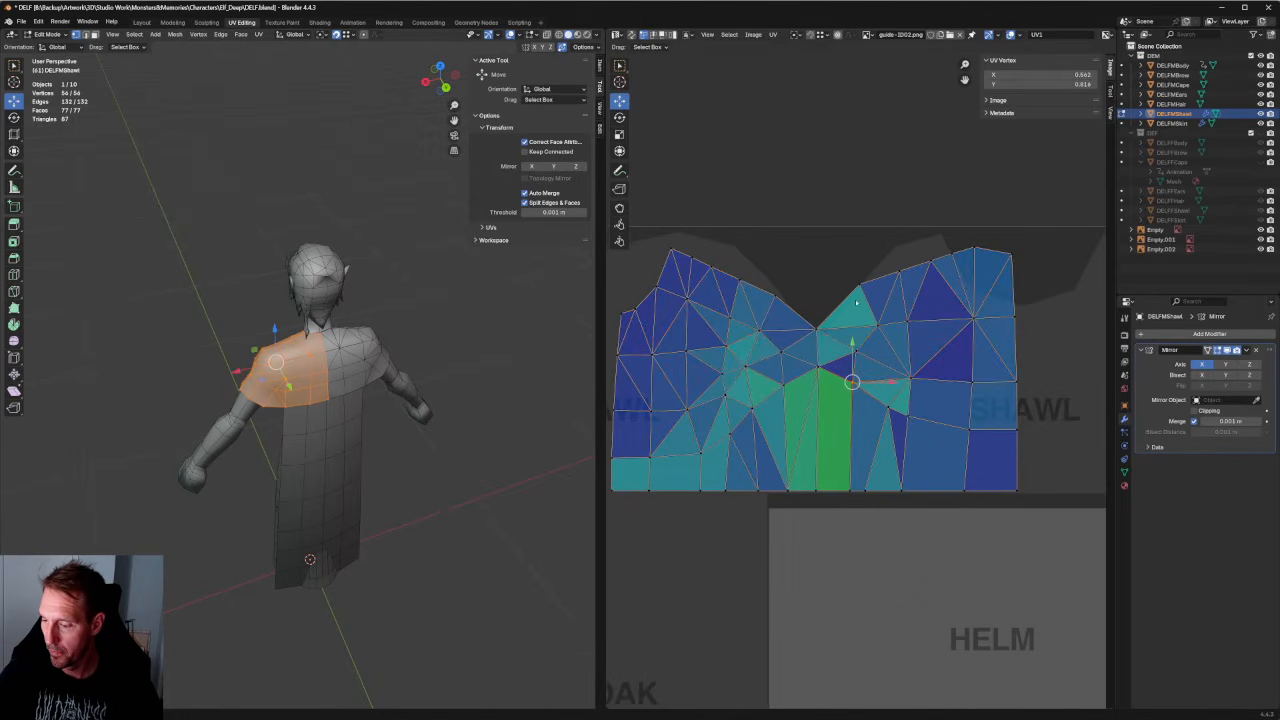
scroll(851, 381, up, 2)
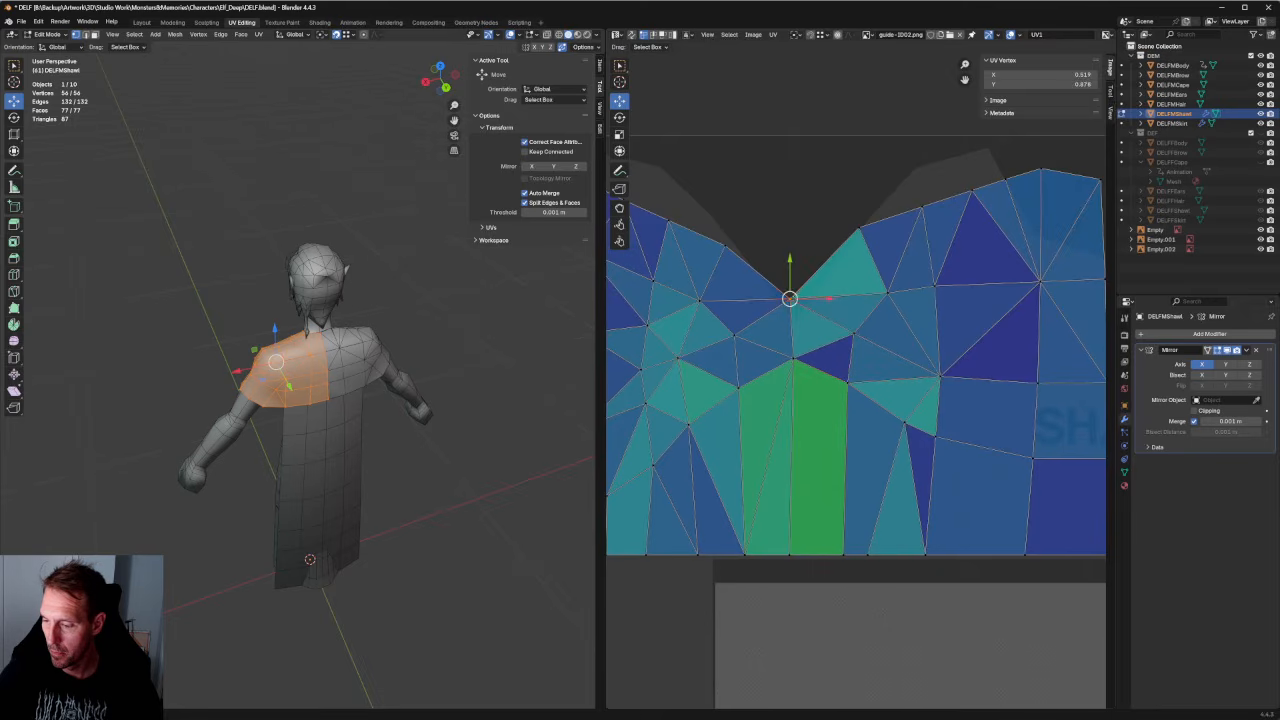
key(u)
mouse_move(767, 473)
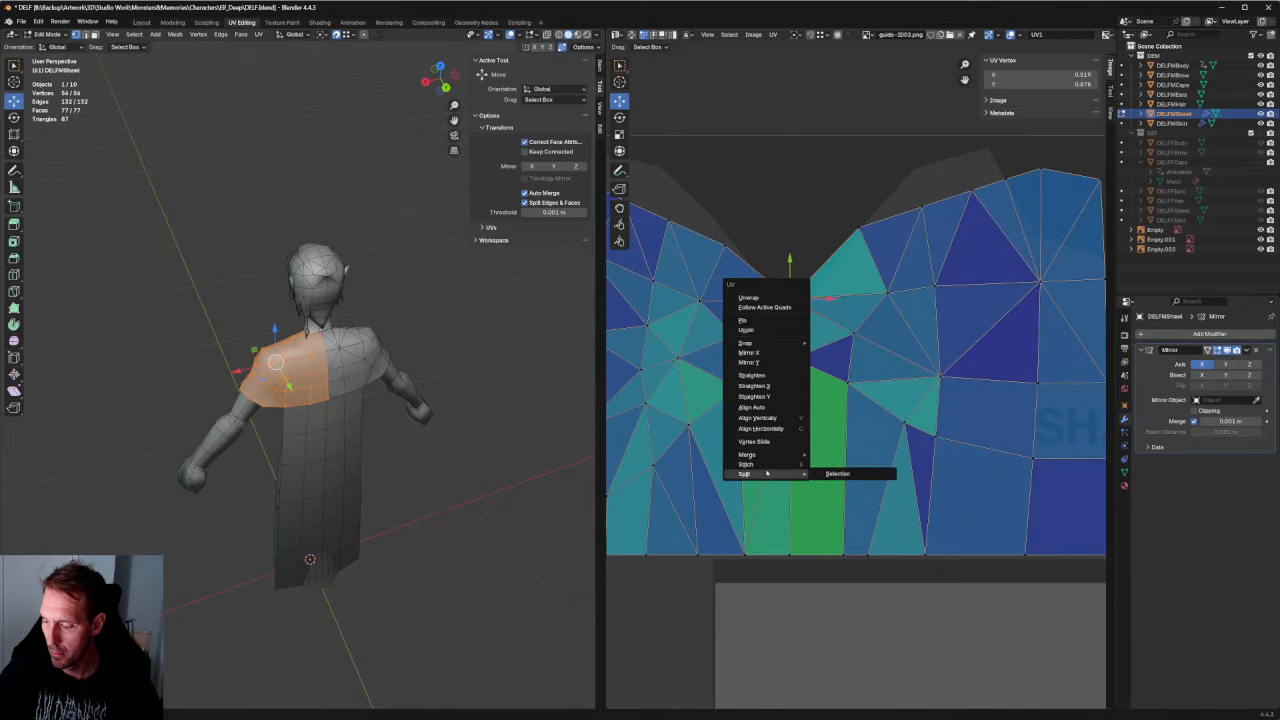
click(857, 473)
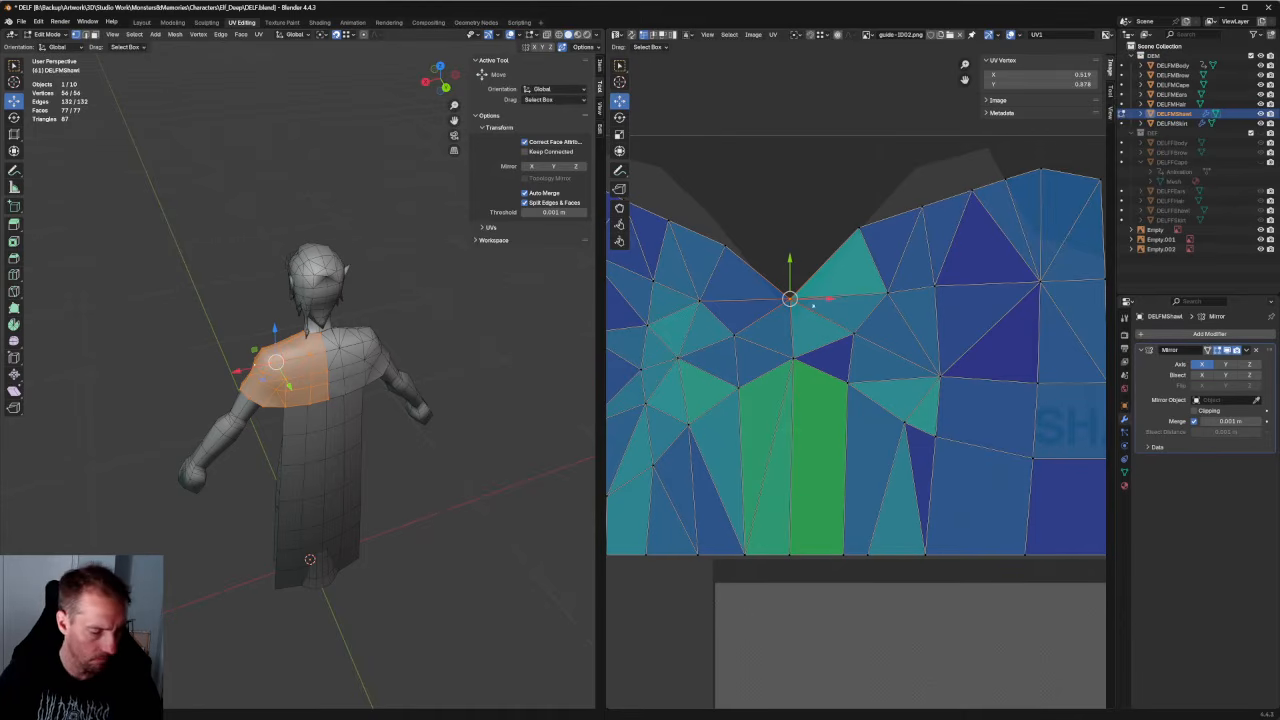
click(790, 328)
key(u)
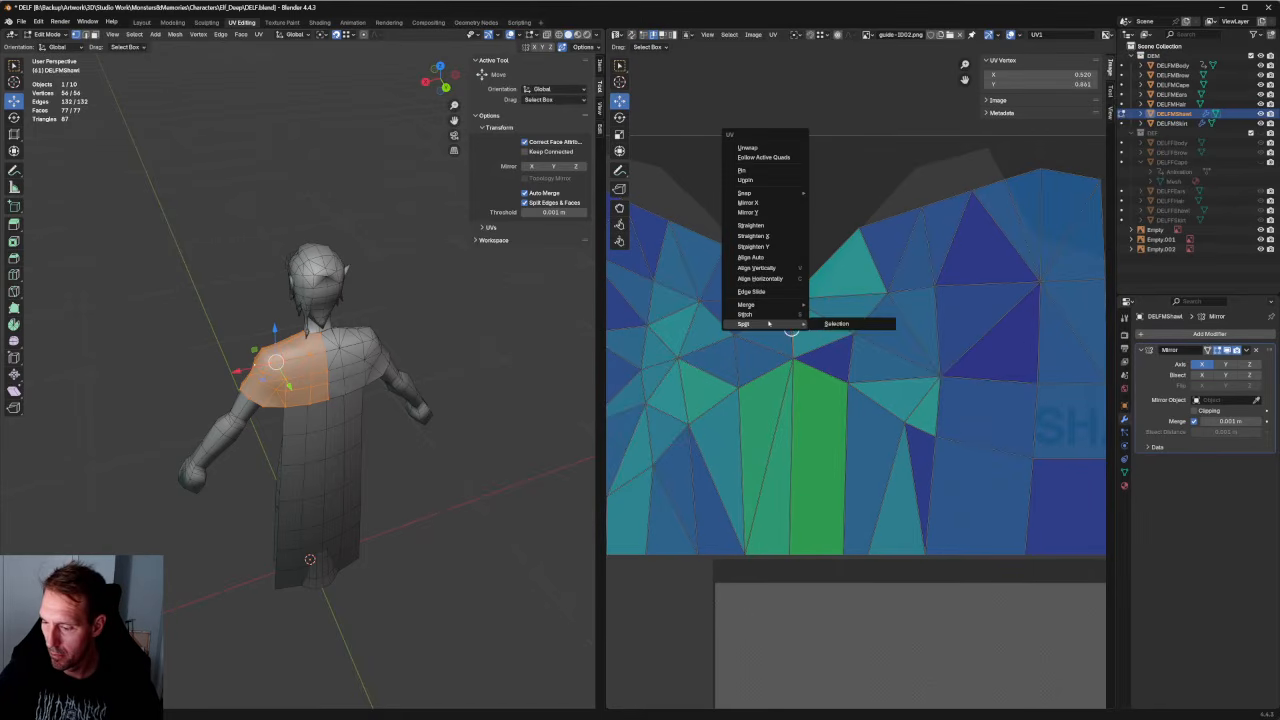
click(840, 323)
Move the upper seam edge slightly right and up, and try splitting it from its neighbouring faces again.
click(797, 313)
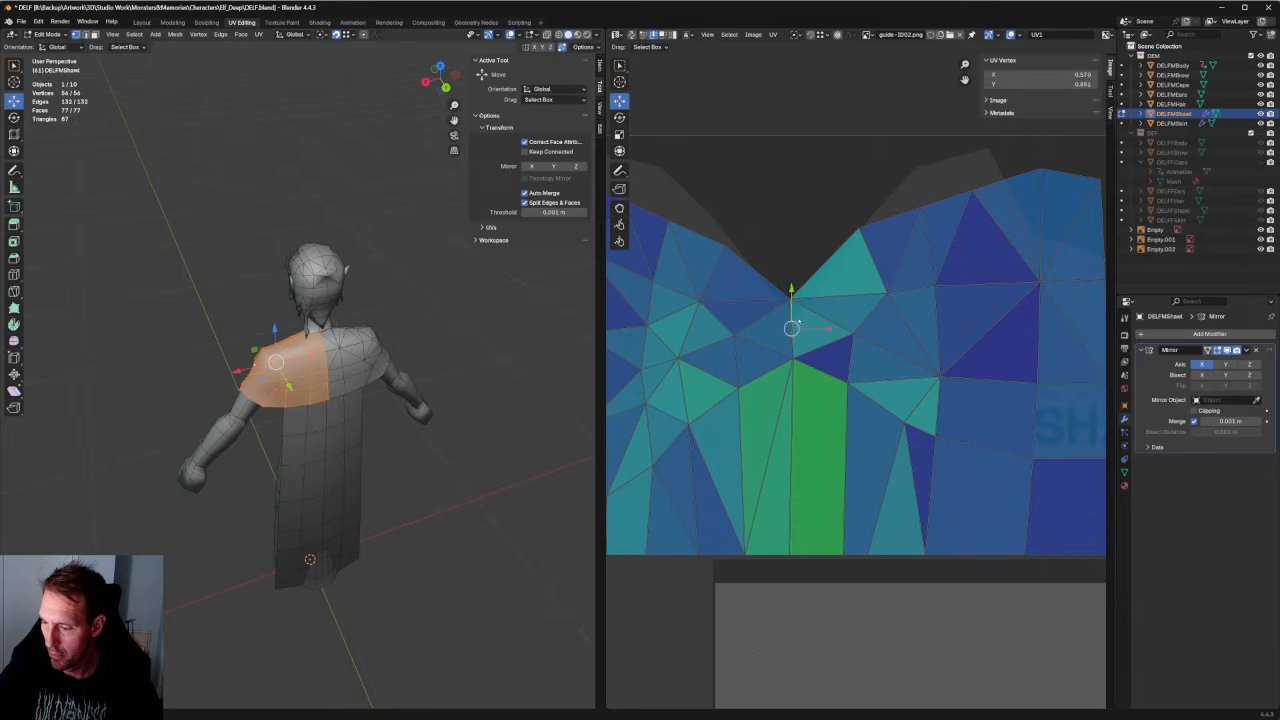
key(g)
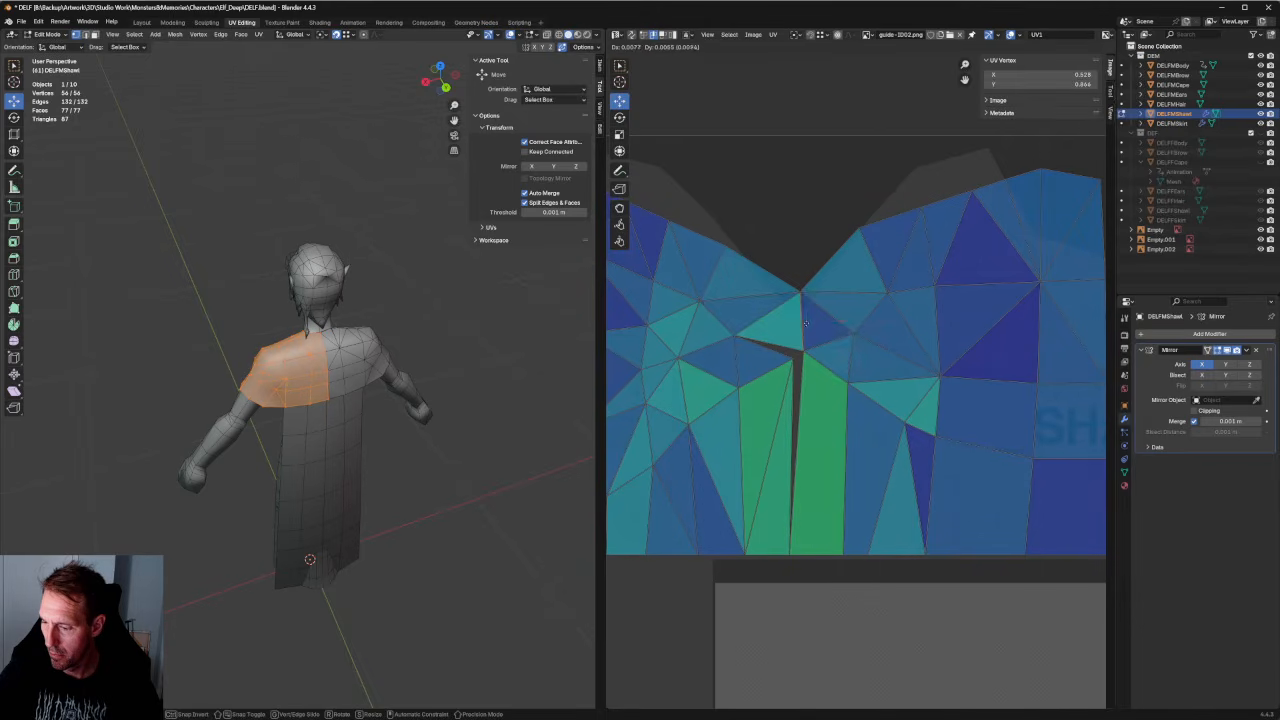
click(801, 326)
key(u)
mouse_move(806, 320)
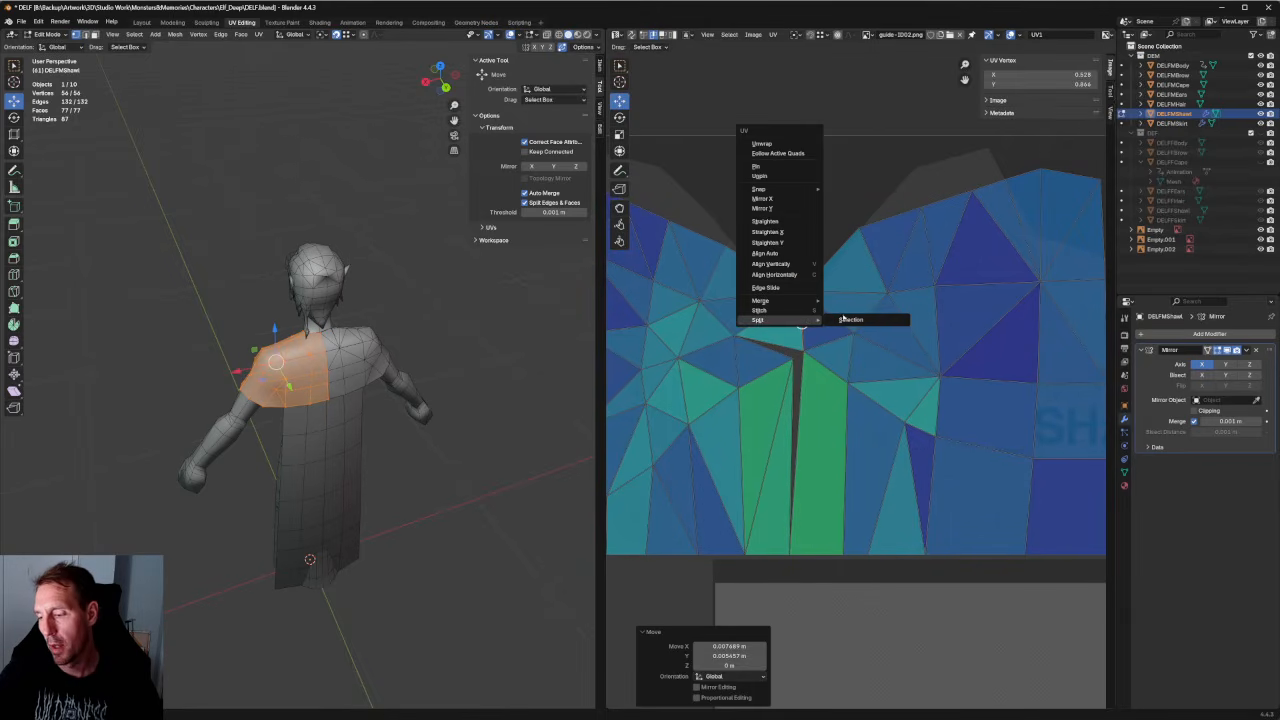
click(848, 320)
click(801, 314)
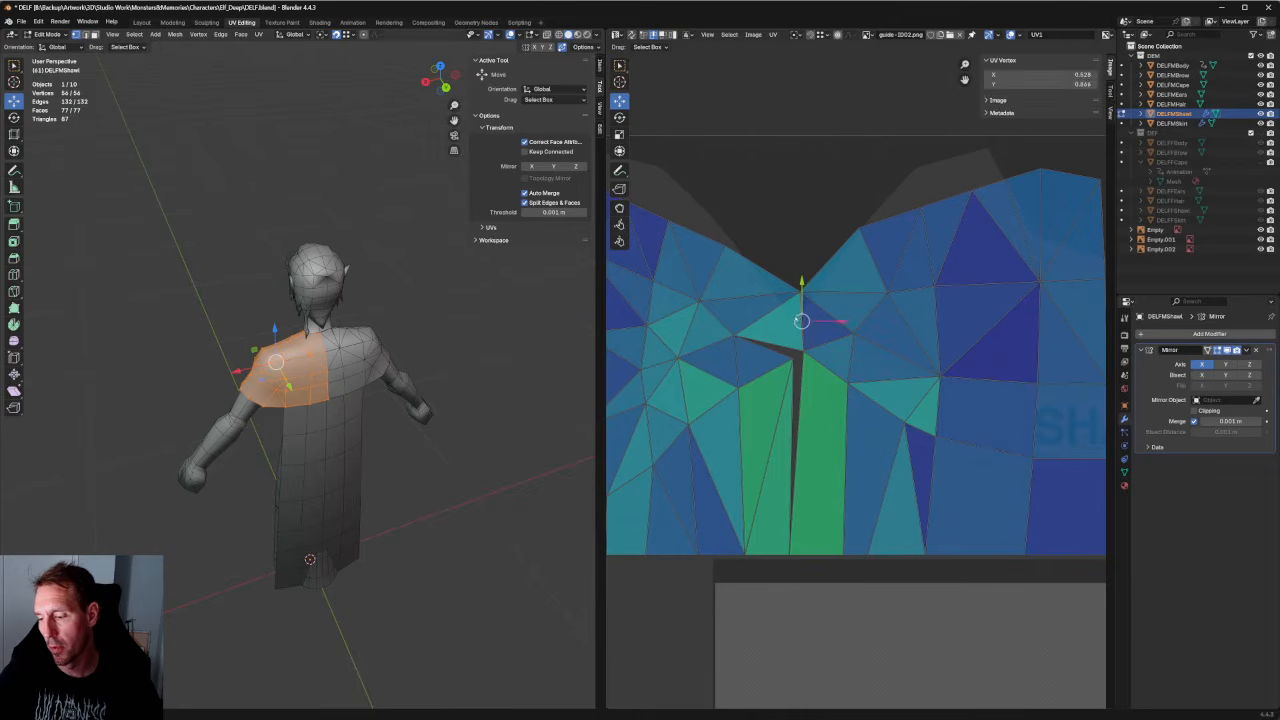
key(g)
right_click(838, 326)
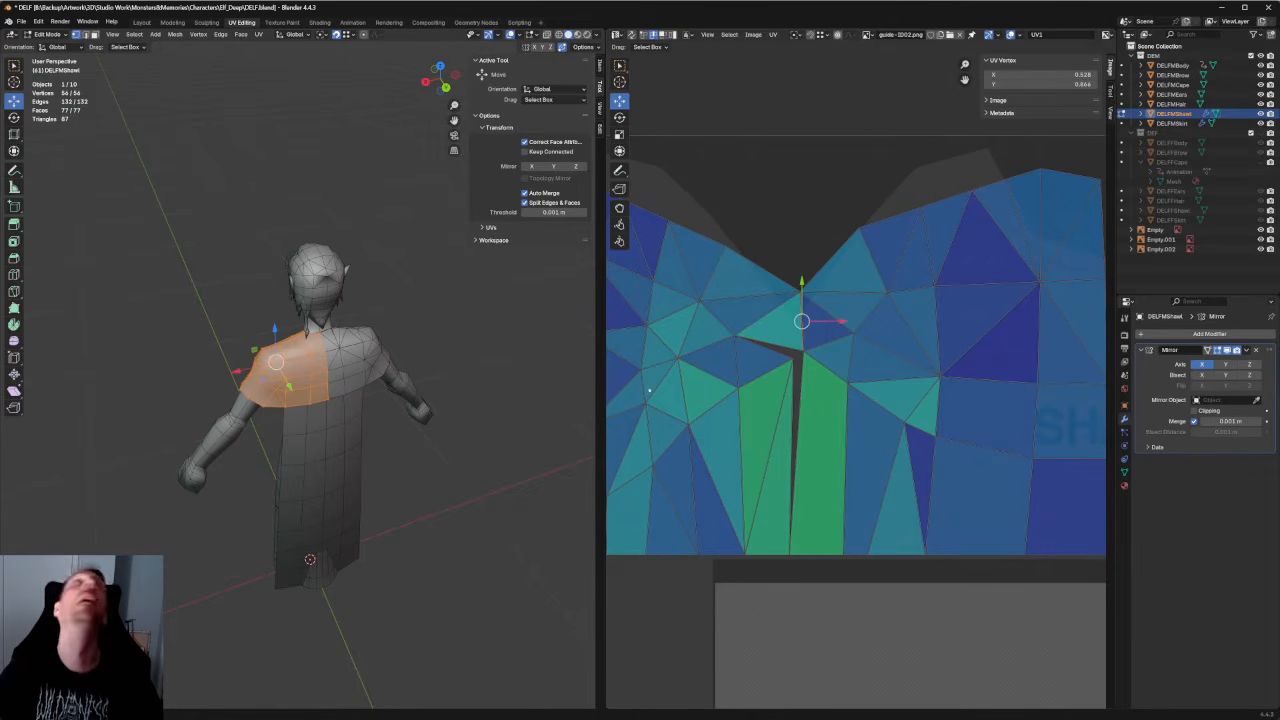
Undo the seam edge move and the split attempts.
key(ctrl+z)
key(ctrl+z)
key(ctrl+z)
key(ctrl+z)
key(ctrl+z)
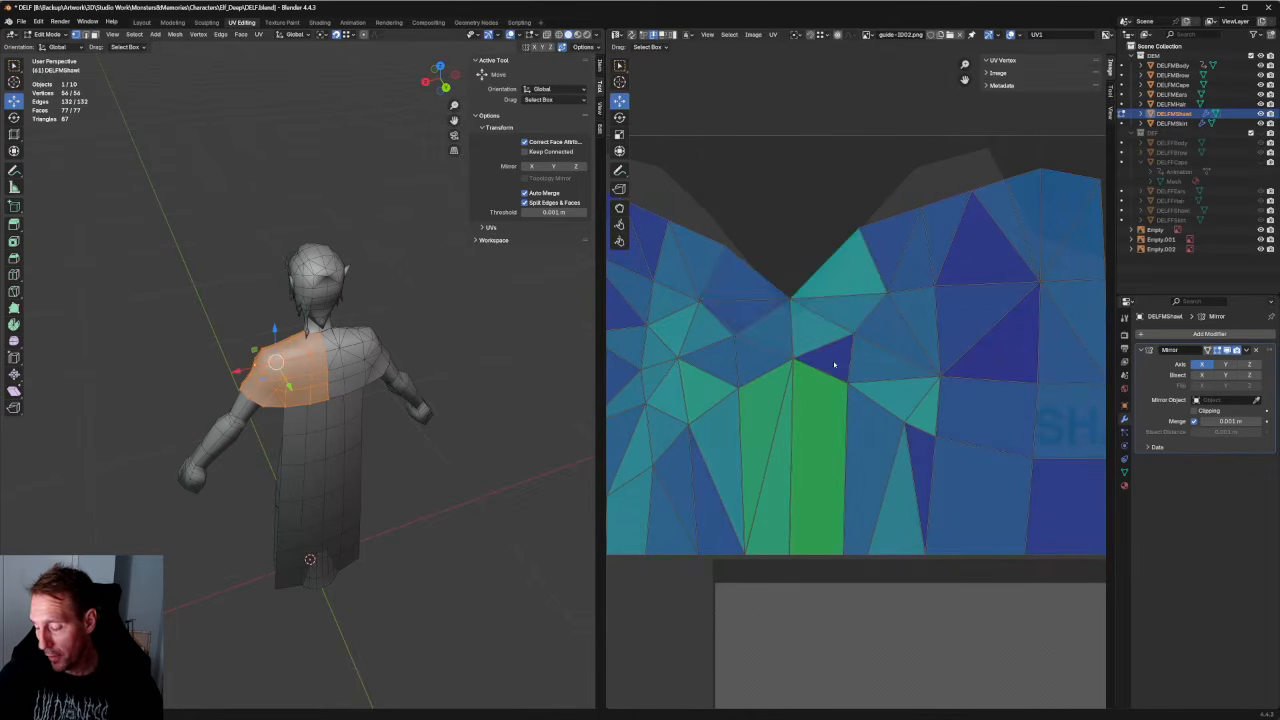
Split the faces left of the centre seam from the rest, and move them about 0.008 to the left.
scroll(833, 368, down, 4)
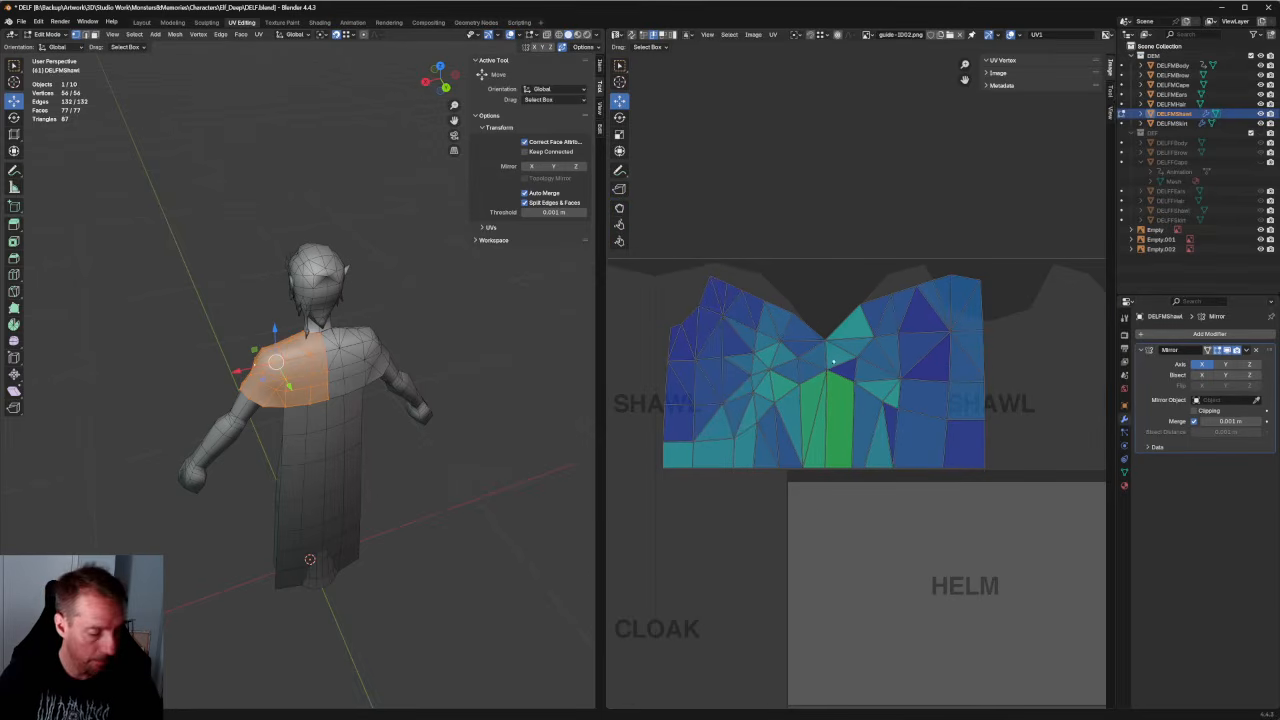
key(a)
drag(640, 253, 834, 520)
right_click(804, 422)
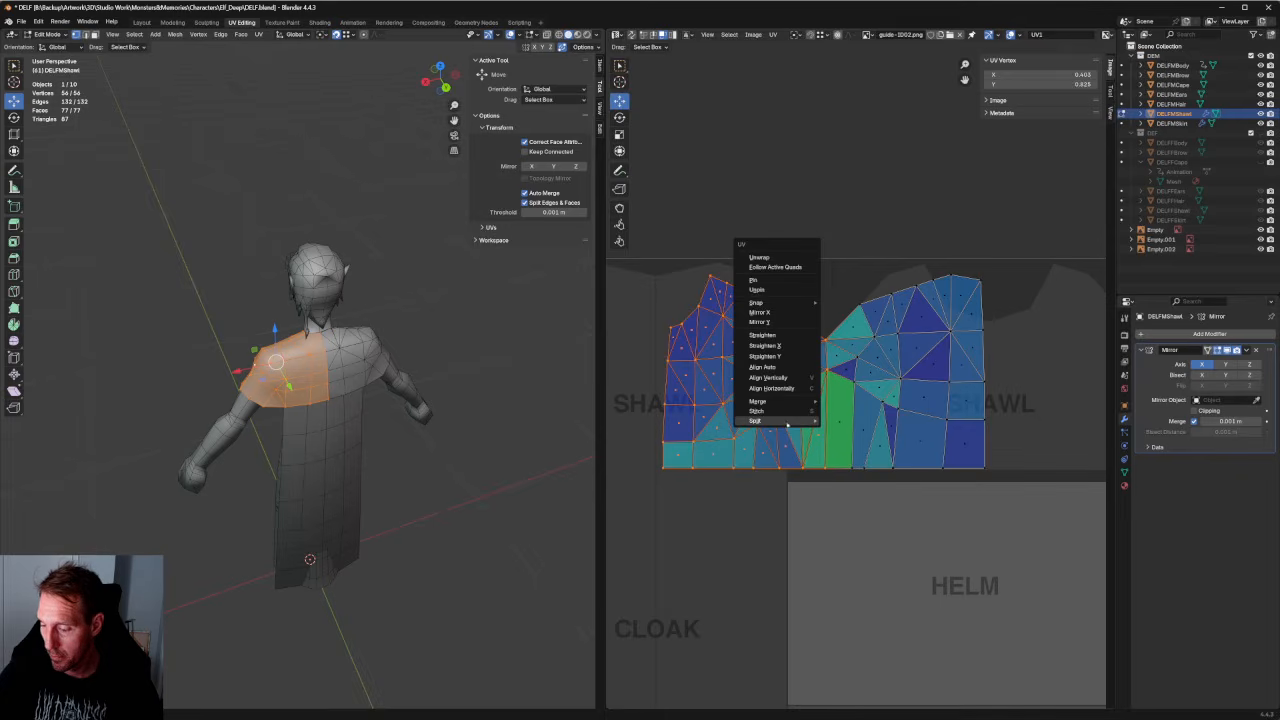
click(847, 421)
drag(745, 371, 739, 371)
scroll(763, 351, up, 5)
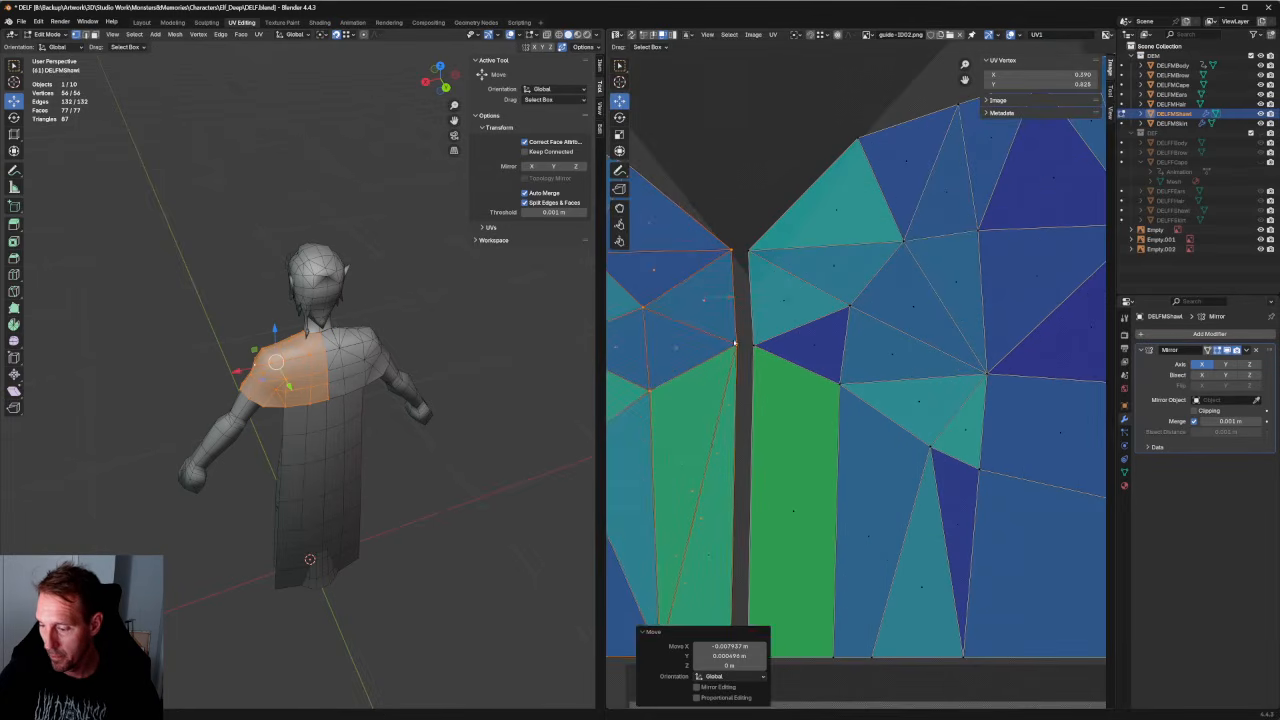
Rejoin the middle and bottom seam vertices of the two halves, leaving the neck vertex at the top split open.
click(734, 344)
click(747, 368)
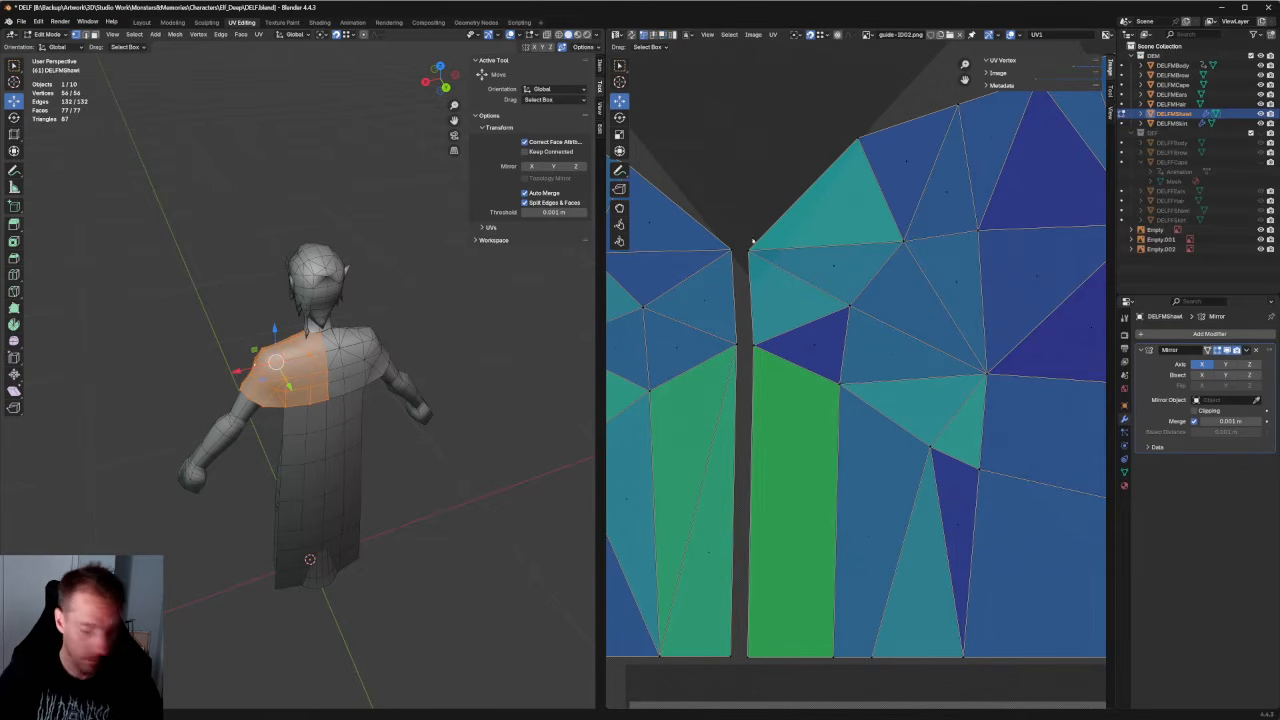
click(746, 347)
drag(731, 352, 748, 352)
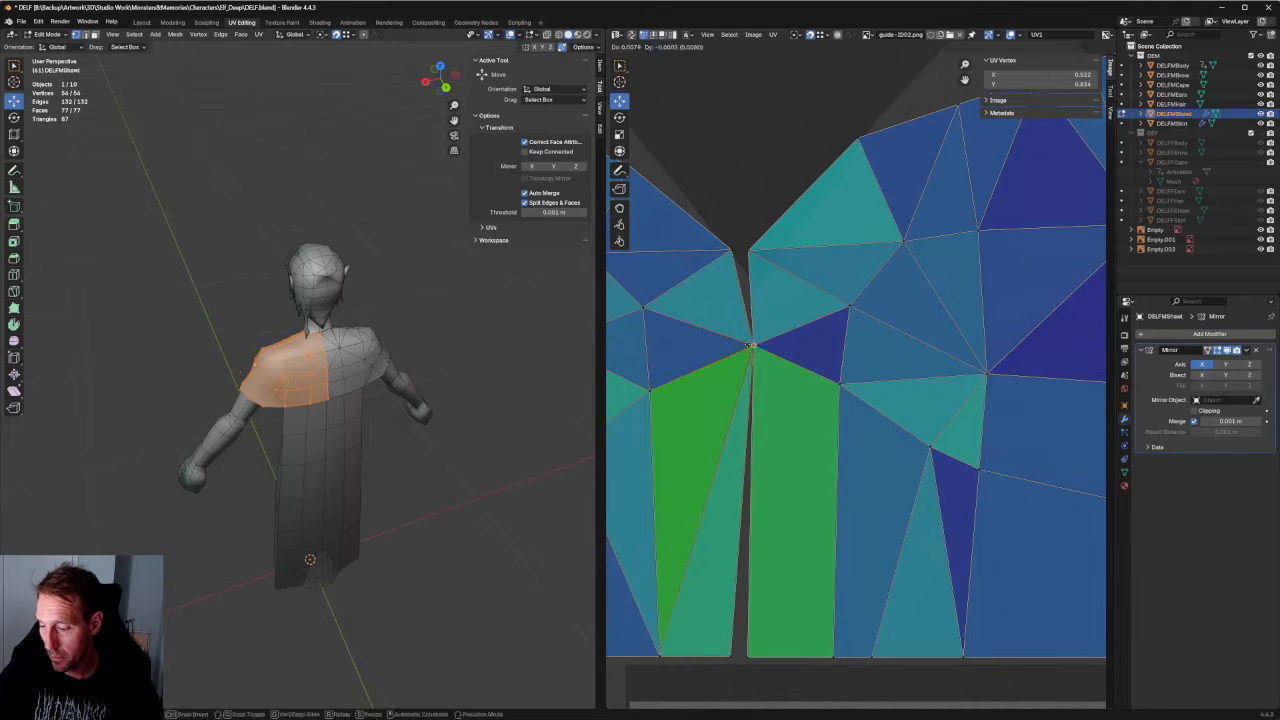
click(766, 543)
drag(745, 629, 749, 656)
click(723, 229)
Try unwrapping the vertices around the whole neck notch at the top of the centre seam.
scroll(748, 268, down, 3)
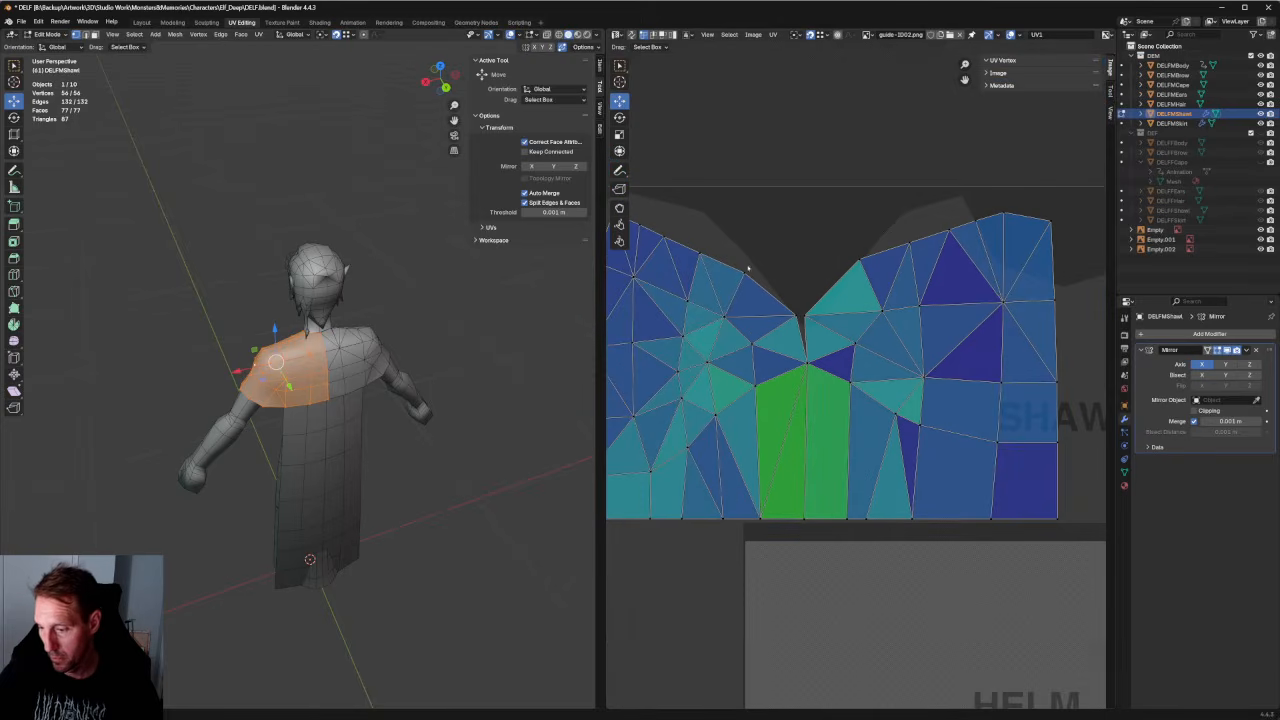
drag(879, 238, 712, 354)
key(u)
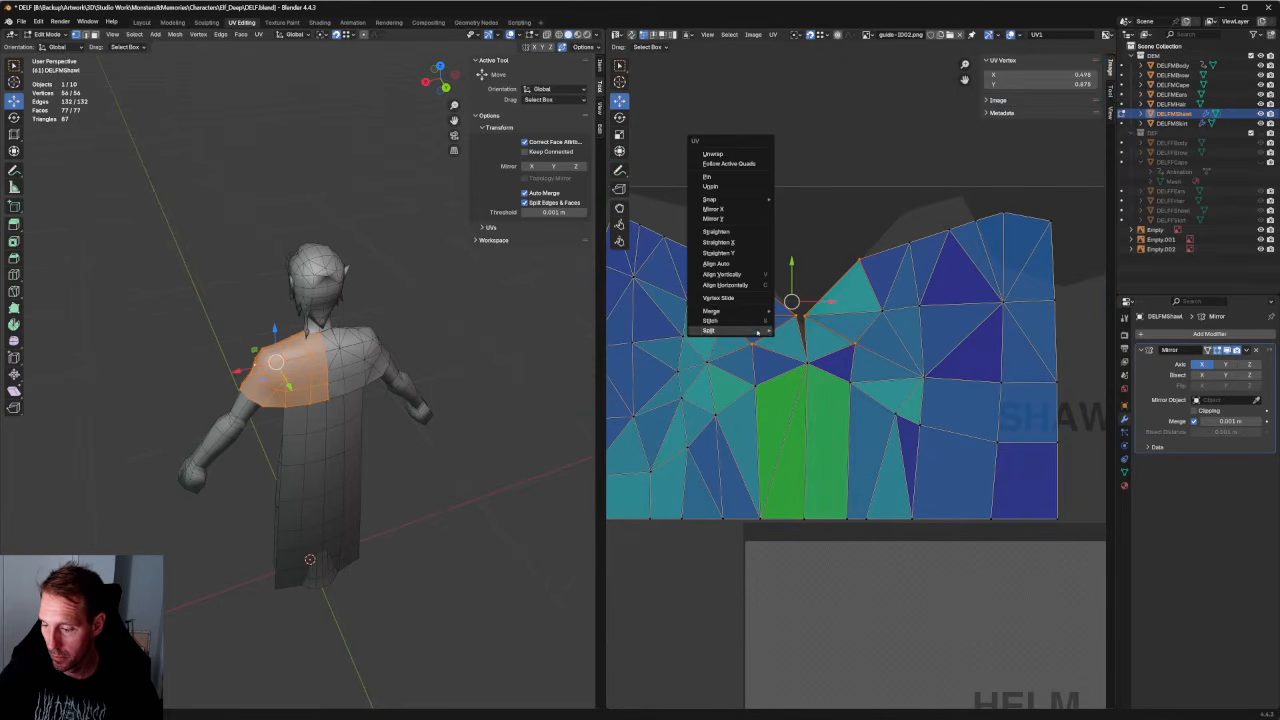
click(728, 155)
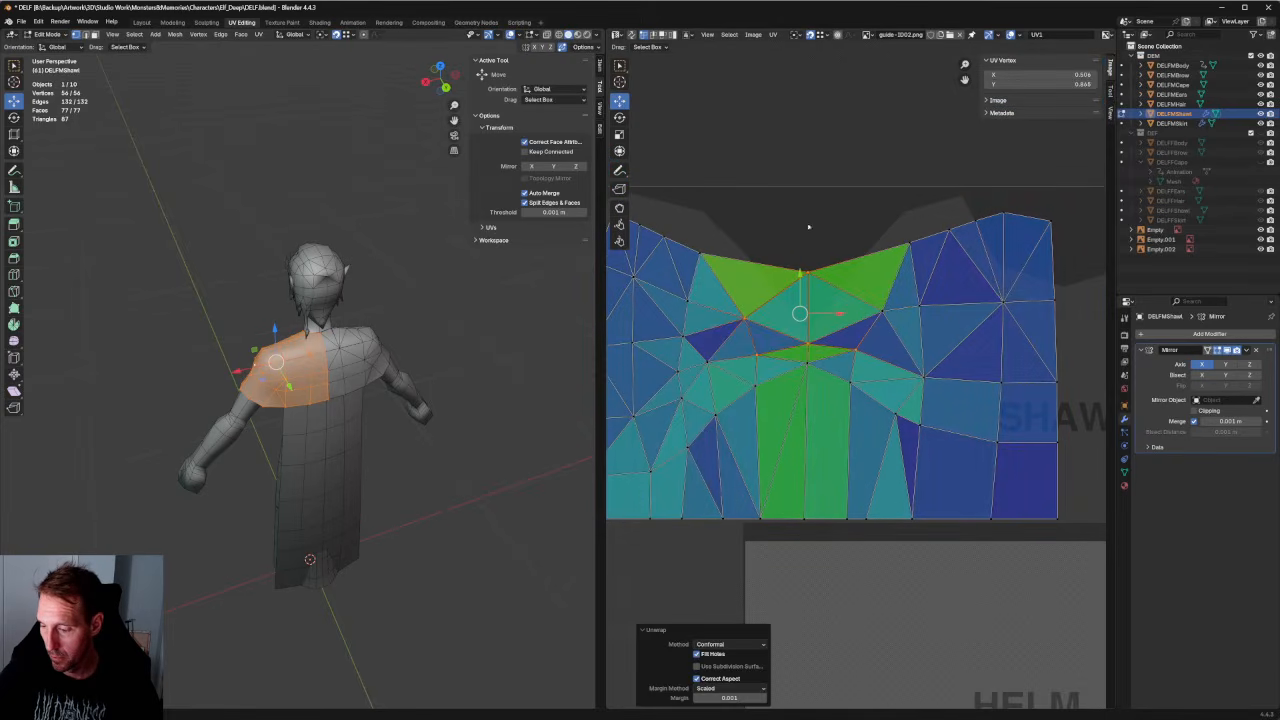
key(ctrl+z)
Unwrap the vertices right of the neck notch, followed by the two split vertices at its base.
drag(906, 249, 847, 335)
right_click(823, 344)
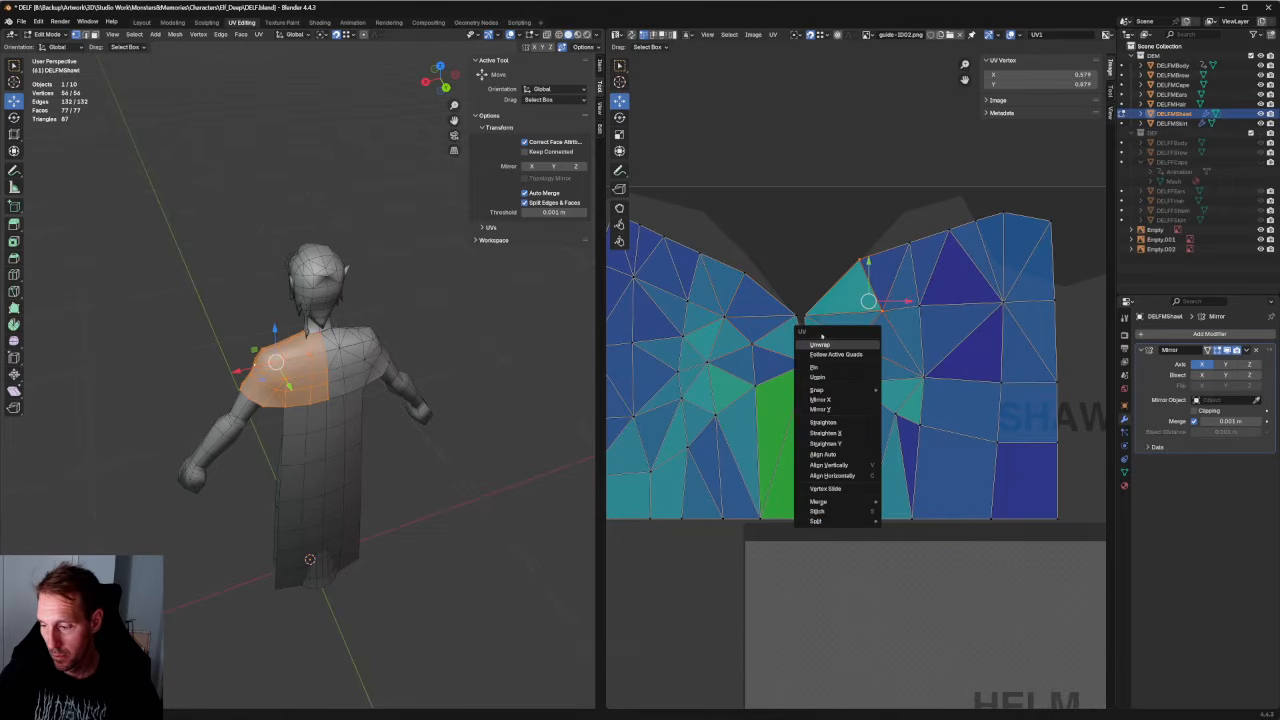
click(821, 344)
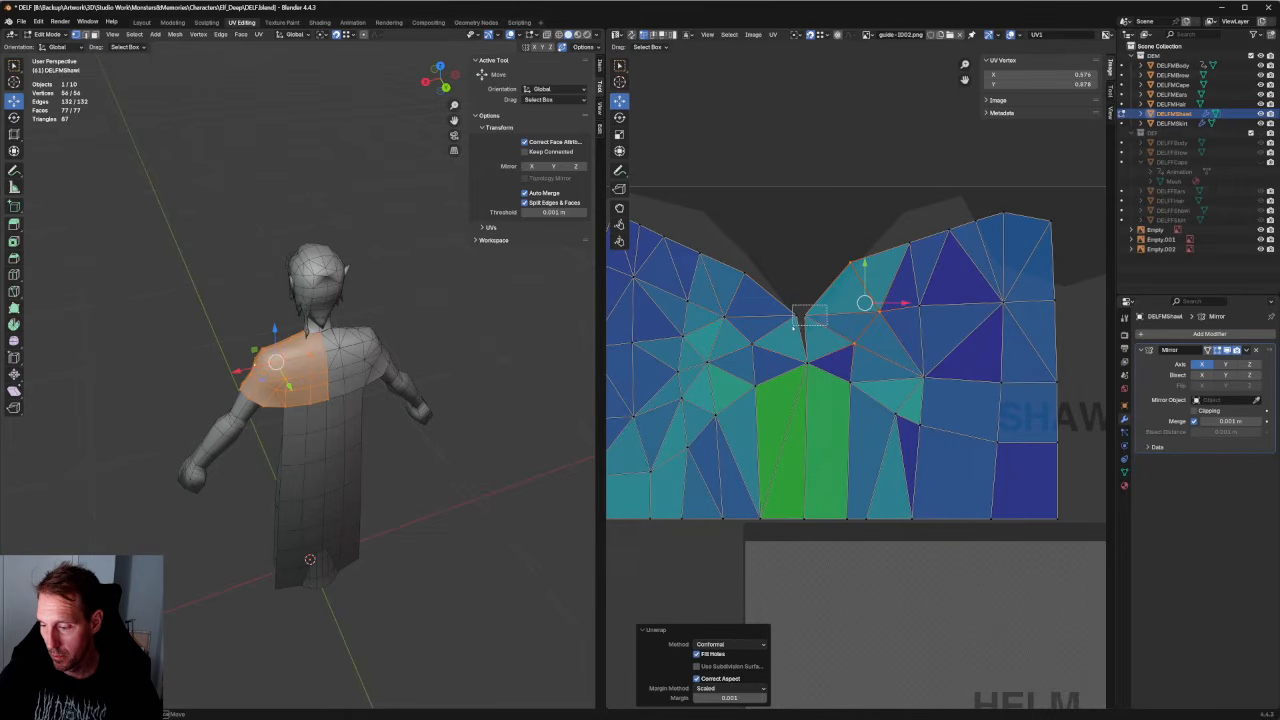
drag(793, 326, 792, 326)
right_click(792, 323)
click(792, 322)
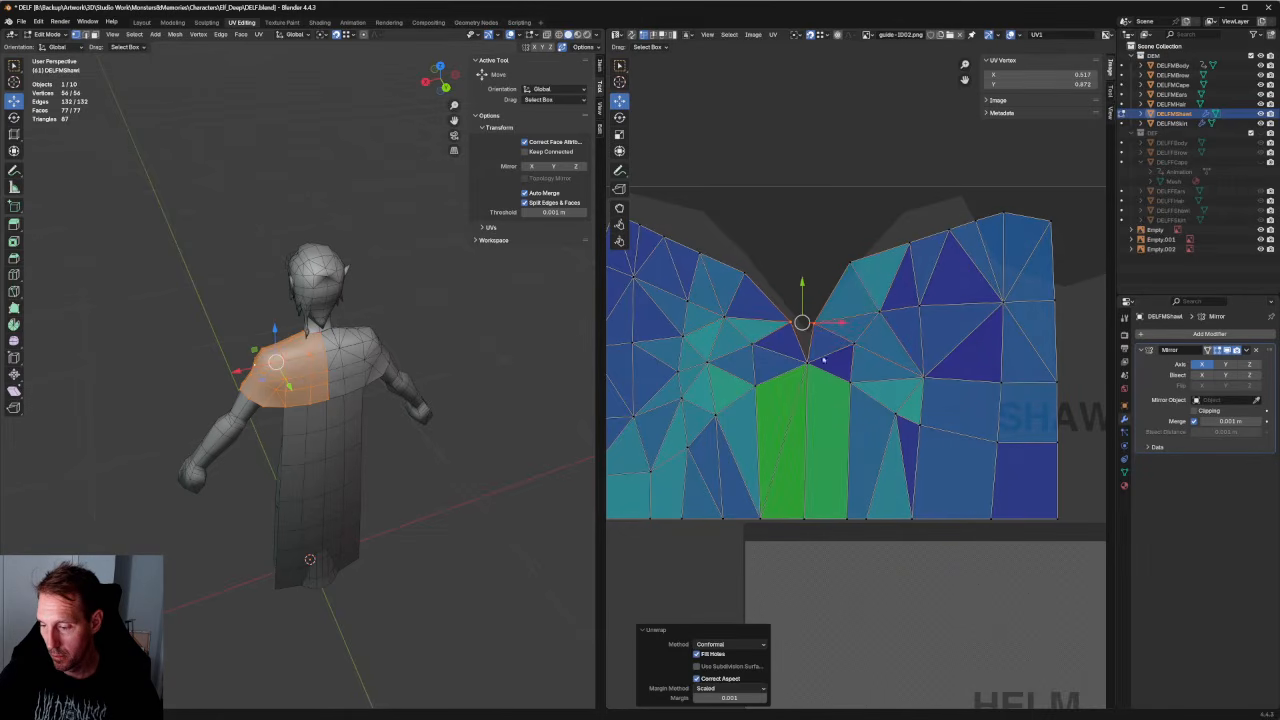
Unwrap the vertices around the middle seam point, and lower the two split neck vertices by about 0.0175.
drag(880, 340, 738, 415)
right_click(766, 380)
click(766, 380)
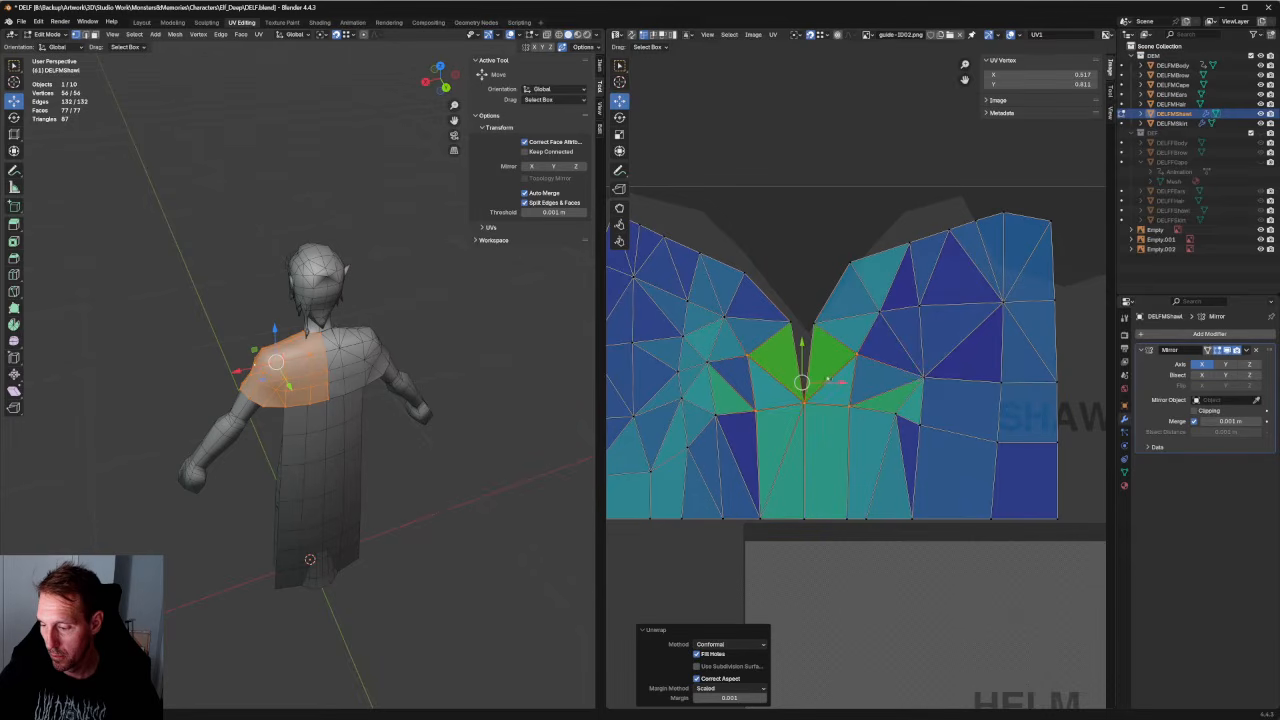
click(858, 357)
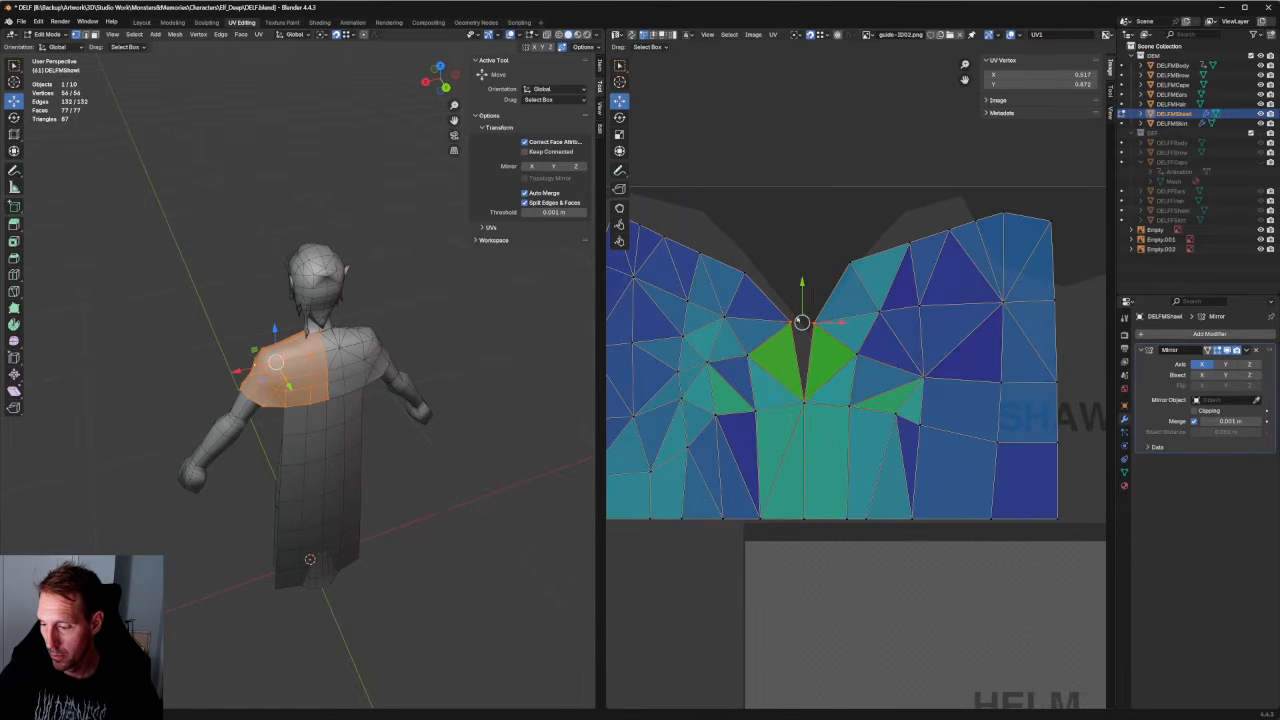
key(g)
click(805, 321)
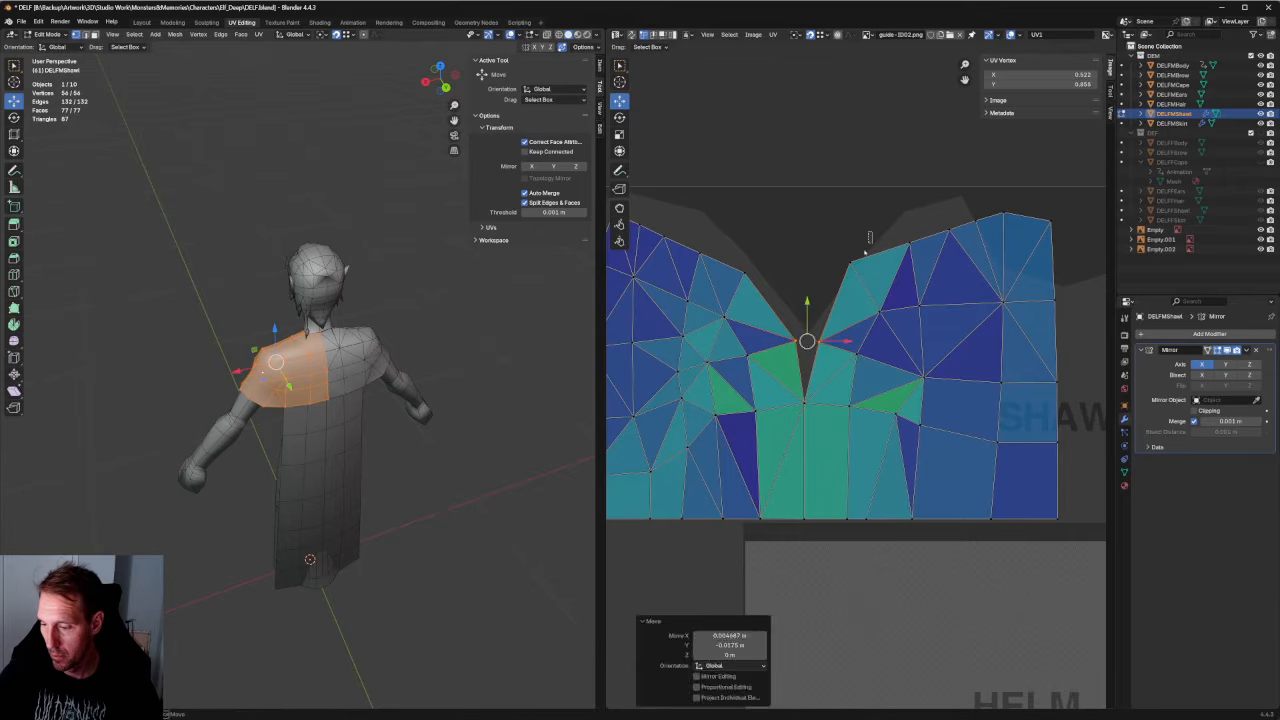
Lower the neckline vertices on both sides of the neck notch to smooth its curve.
key(ctrl+z)
drag(799, 250, 796, 260)
scroll(798, 280, down, 4)
click(903, 283)
scroll(845, 430, up, 4)
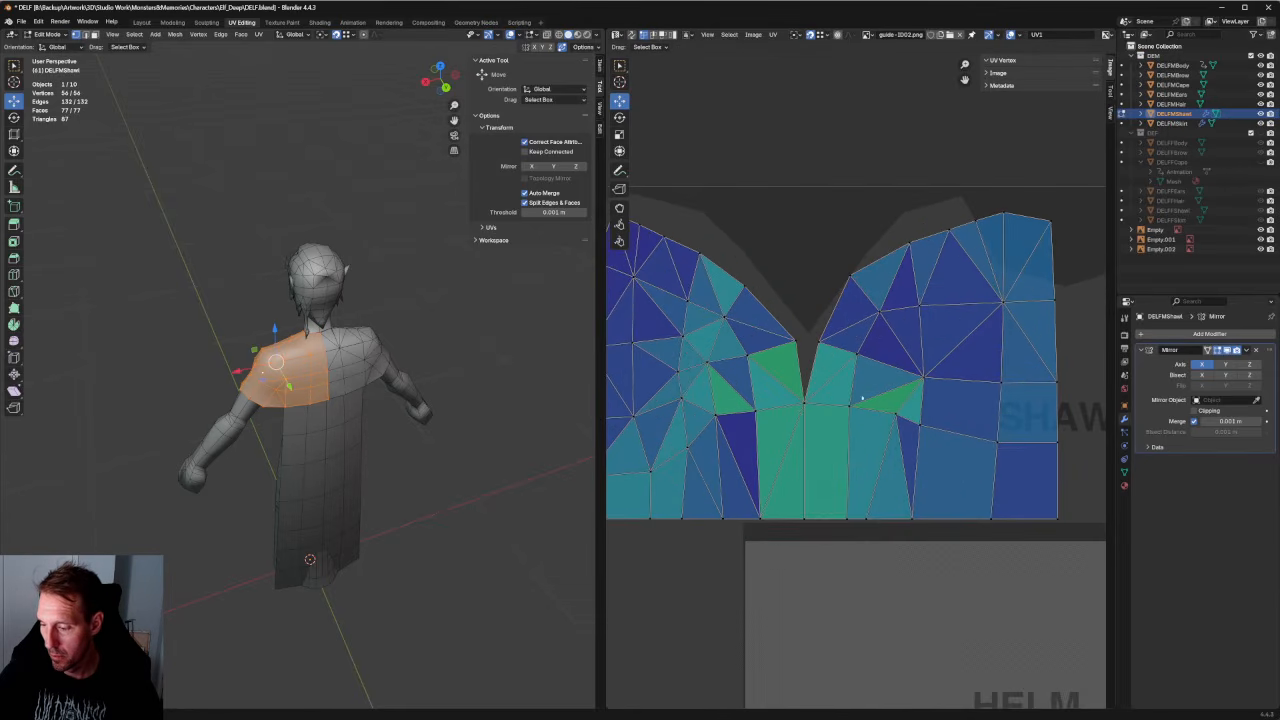
Scale the centre faces below the neck notch narrower horizontally.
drag(870, 330, 728, 552)
key(shift+space)
key(s)
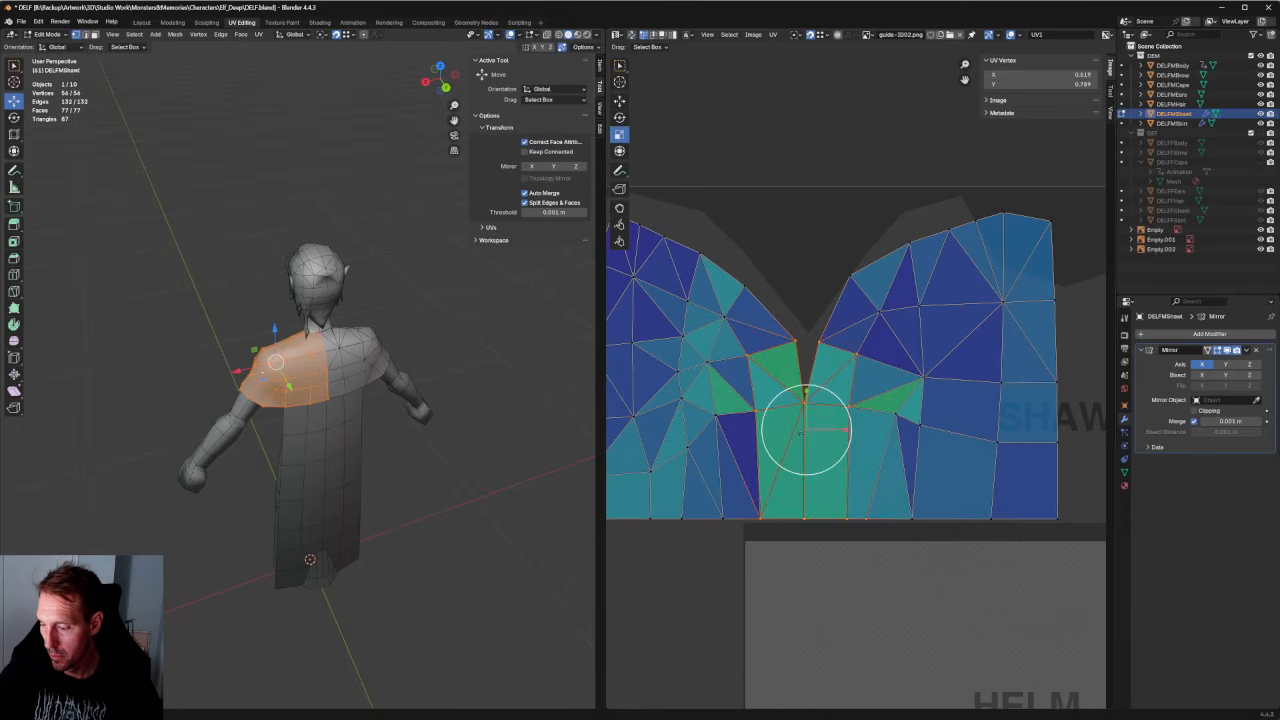
drag(840, 440, 841, 427)
click(774, 554)
Unwrap the interior vertices in the middle of the shawl's left half.
scroll(774, 554, down, 2)
middle_drag(774, 554, 849, 498)
drag(823, 353, 741, 458)
key(u)
click(783, 410)
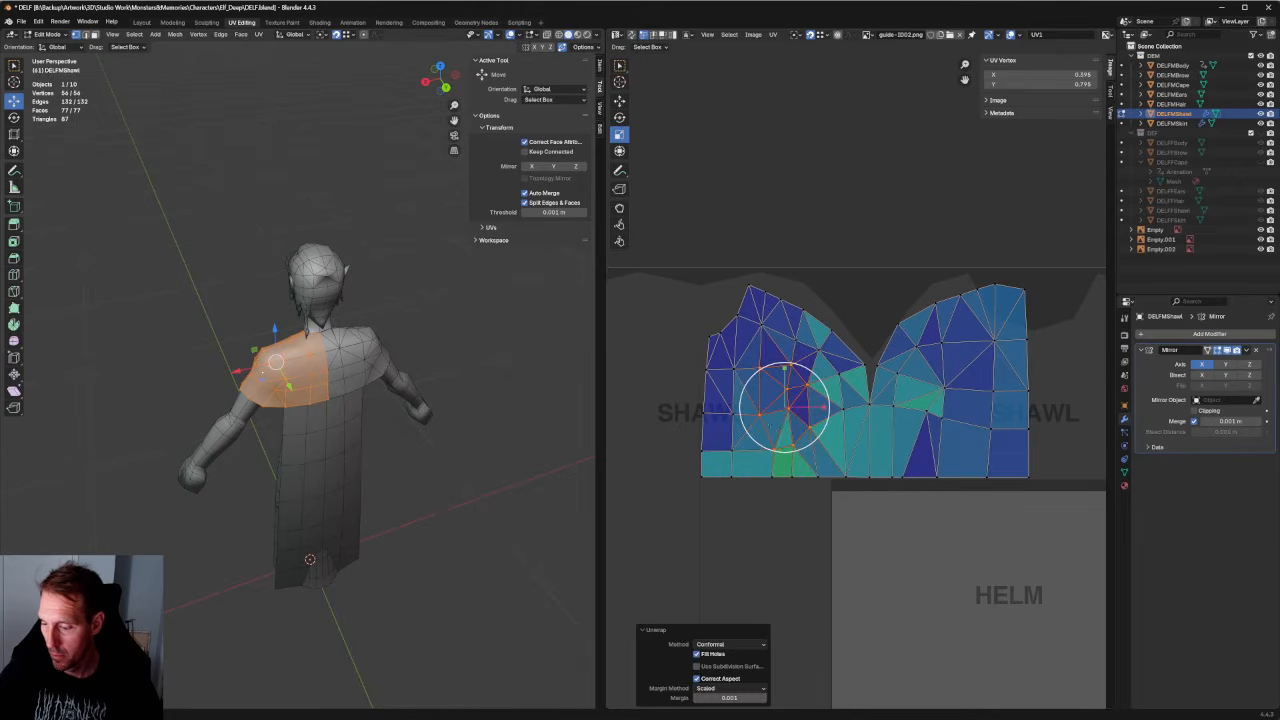
Slide the bottom-edge vertices left of the centre sideways to even out their spacing.
click(815, 479)
scroll(814, 480, up, 3)
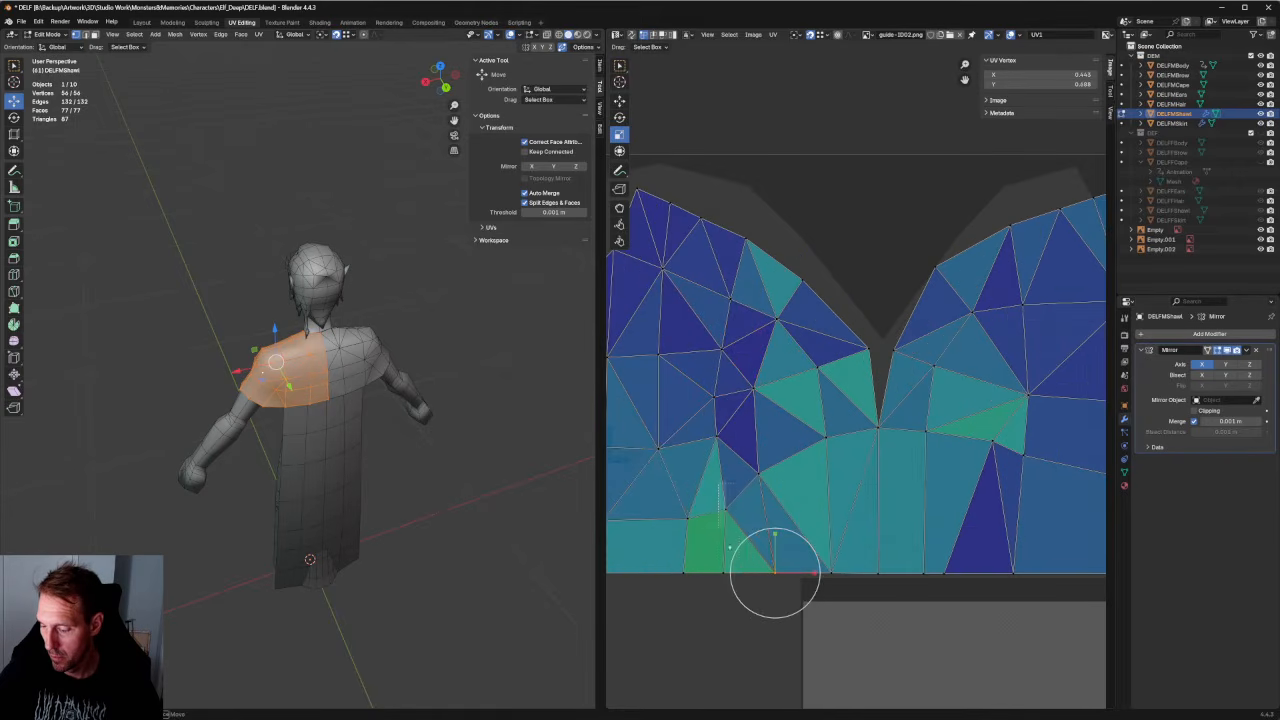
drag(730, 547, 739, 608)
key(g)
drag(755, 542, 764, 584)
click(757, 566)
click(733, 573)
drag(794, 573, 776, 572)
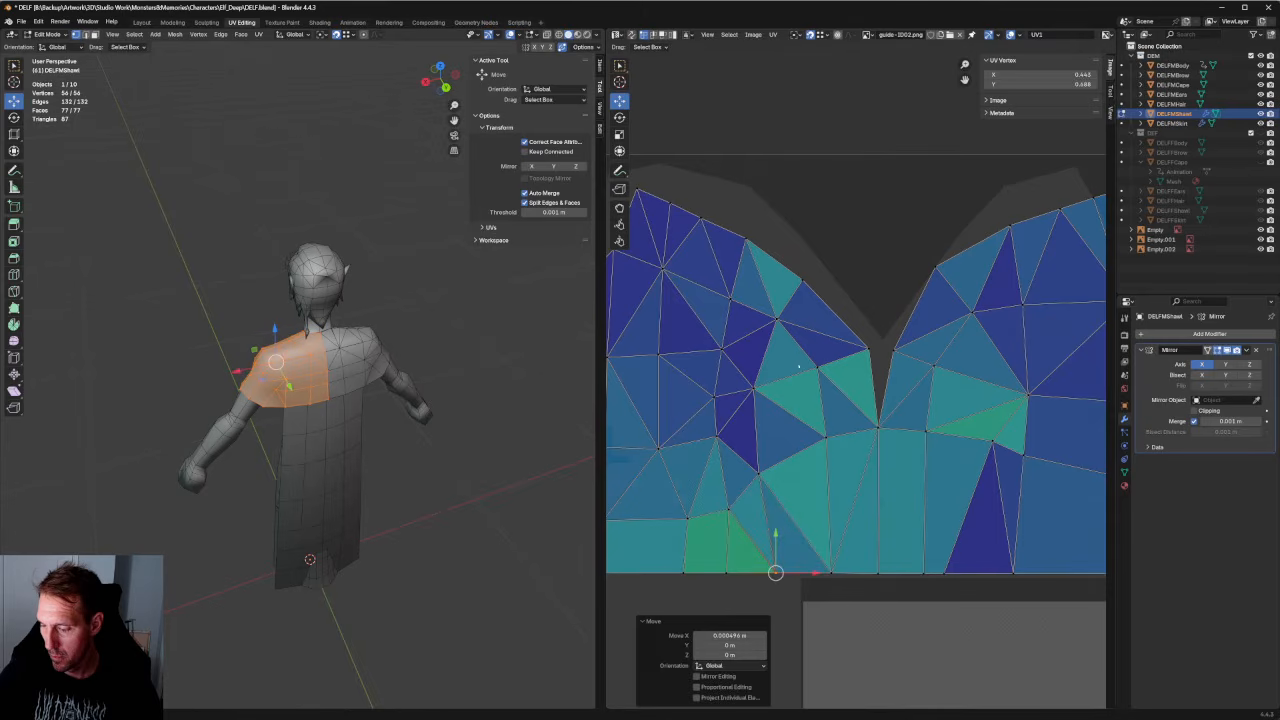
Unwrap the interior vertices between the left half's middle and the centre seam, above the bottom rows.
drag(845, 343, 707, 476)
right_click(746, 443)
click(747, 443)
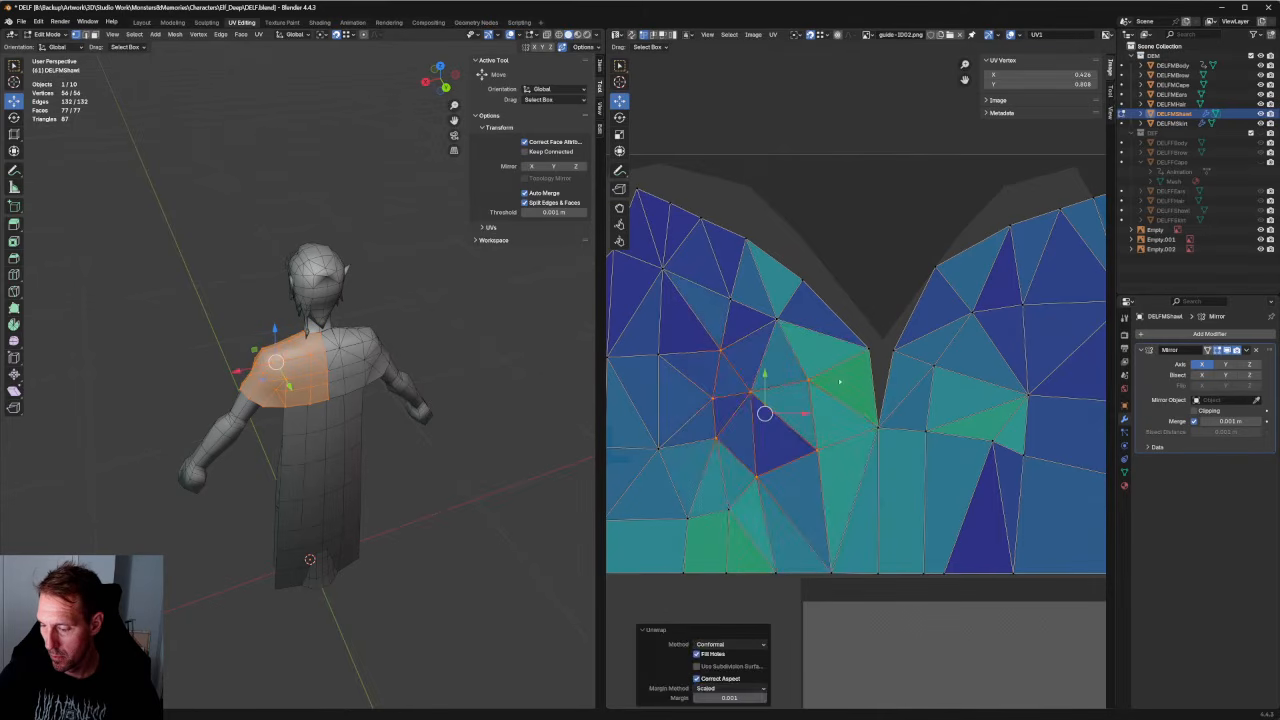
Unwrap the interior vertices in the upper part of the shawl's left half, below the slope toward the neck notch.
drag(818, 301, 694, 428)
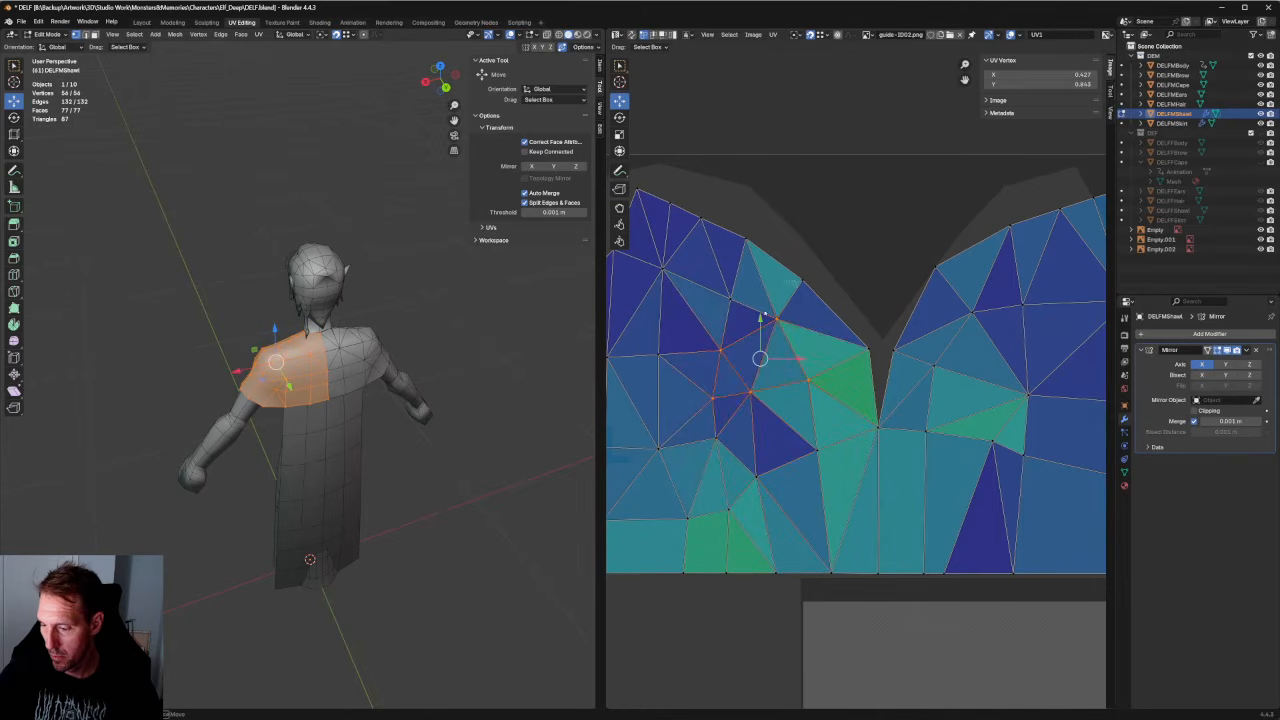
drag(796, 281, 660, 410)
drag(808, 291, 691, 413)
right_click(766, 369)
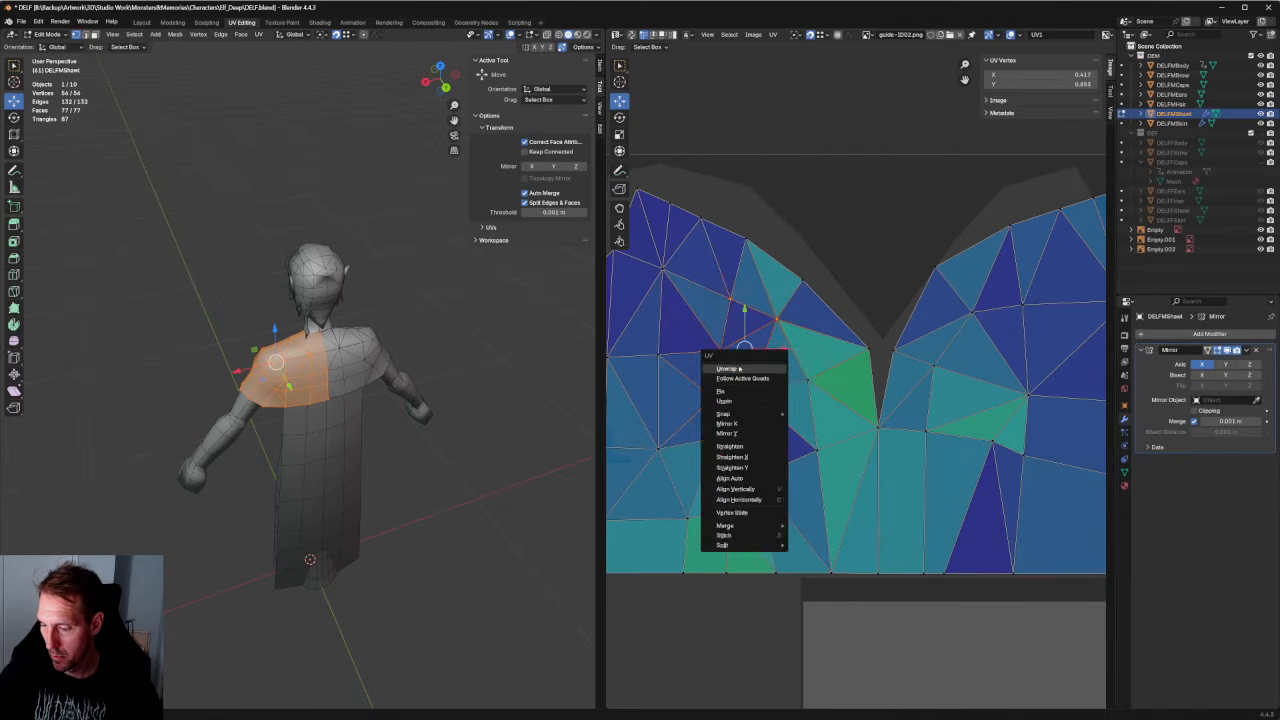
click(766, 369)
Unwrap the interior vertices of the right half beside the centre seam and slide the bottom-edge vertex below them slightly outward.
scroll(880, 370, down, 3)
middle_drag(958, 371, 865, 380)
scroll(865, 380, up, 2)
drag(941, 321, 754, 490)
right_click(800, 440)
click(805, 443)
click(846, 422)
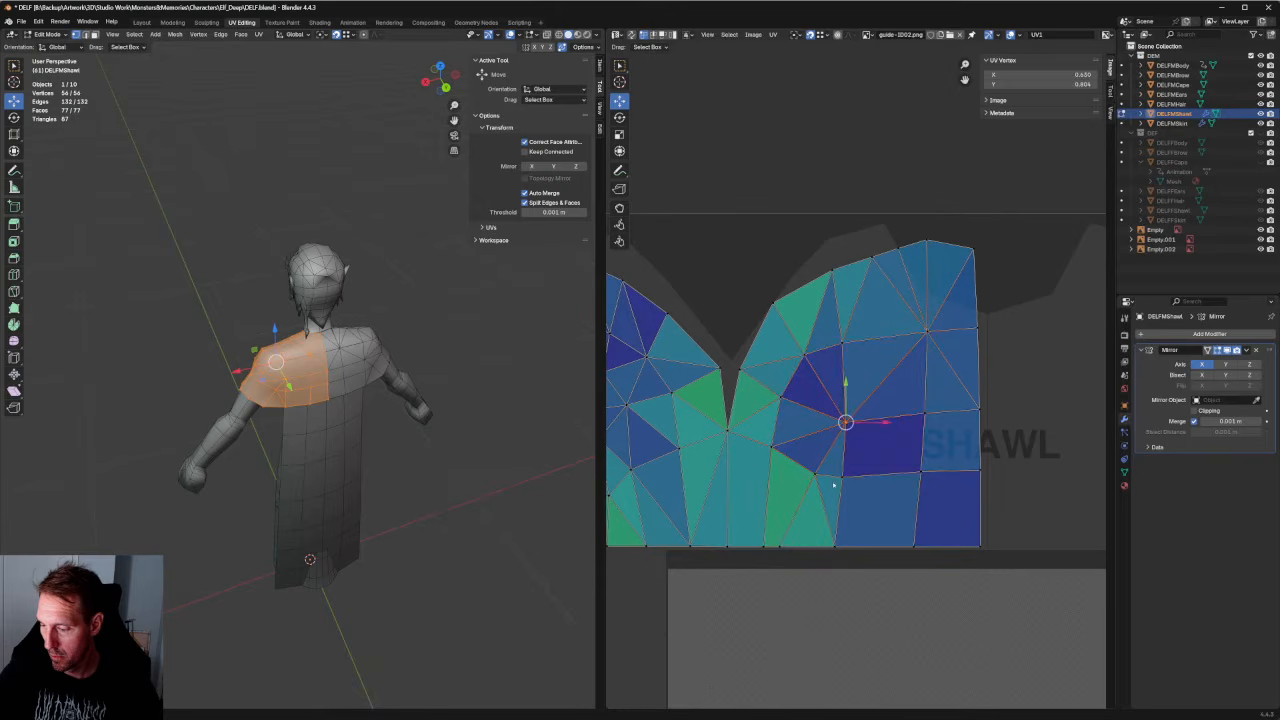
drag(857, 547, 867, 547)
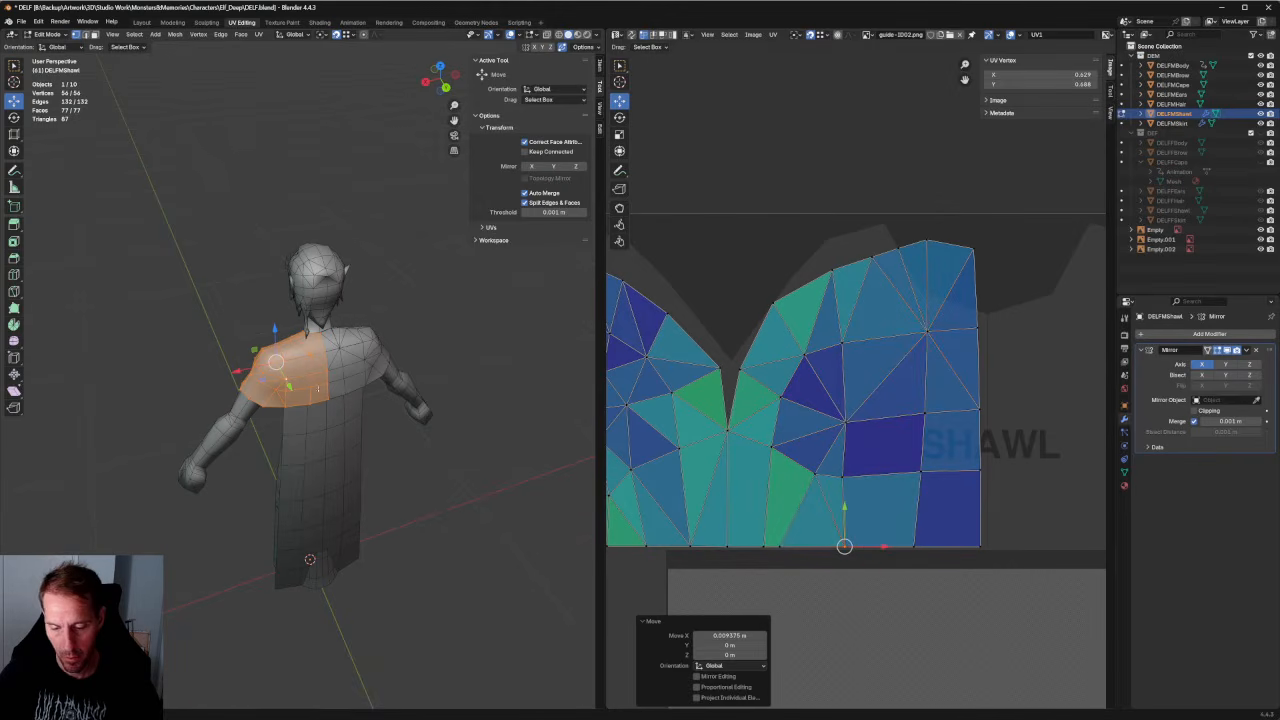
Set the shawl material's base colour image to guide-ID02.png and show it in Material Preview from the front.
scroll(429, 360, up, 5)
key(KP_1)
key(KP_Decimal)
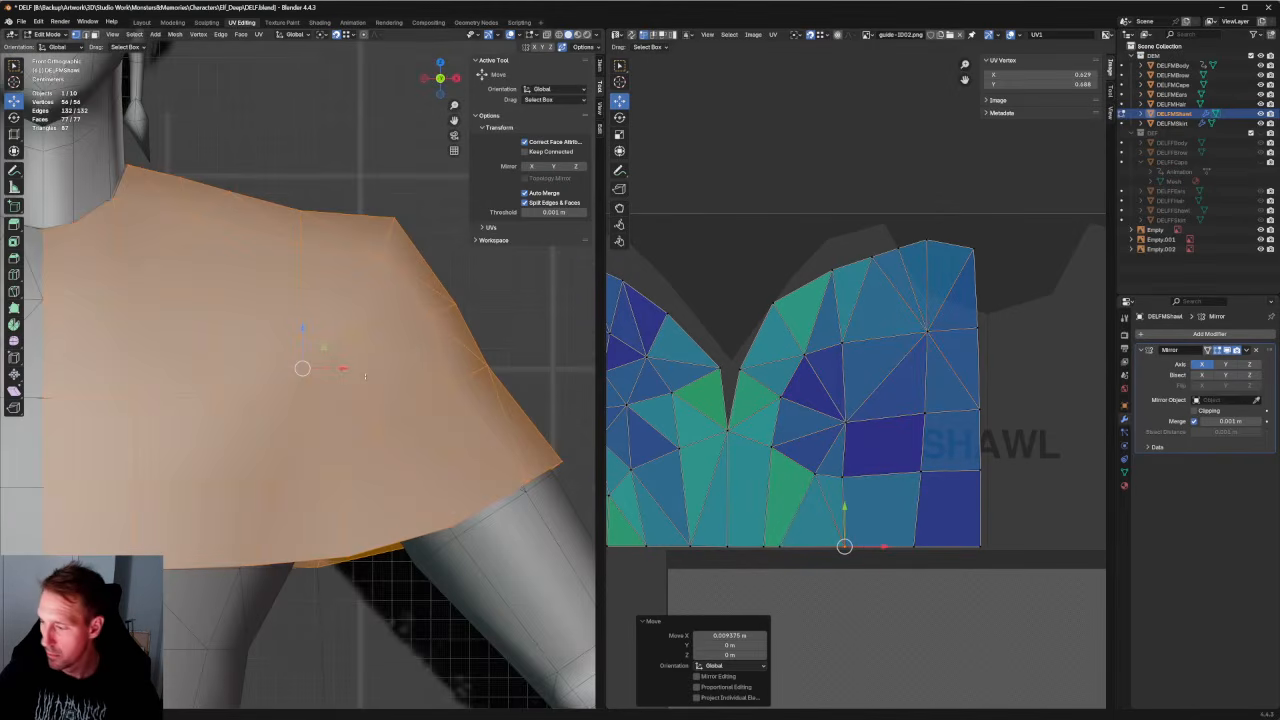
scroll(429, 360, down, 3)
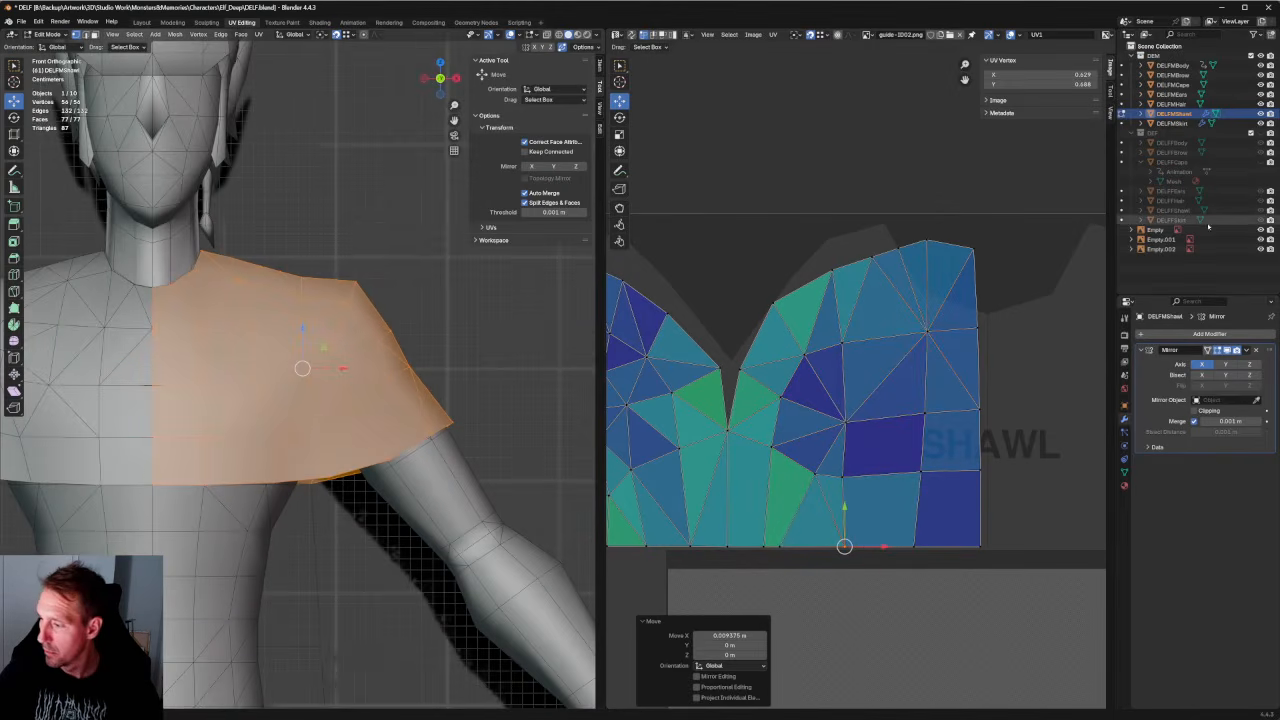
click(1124, 485)
click(1145, 458)
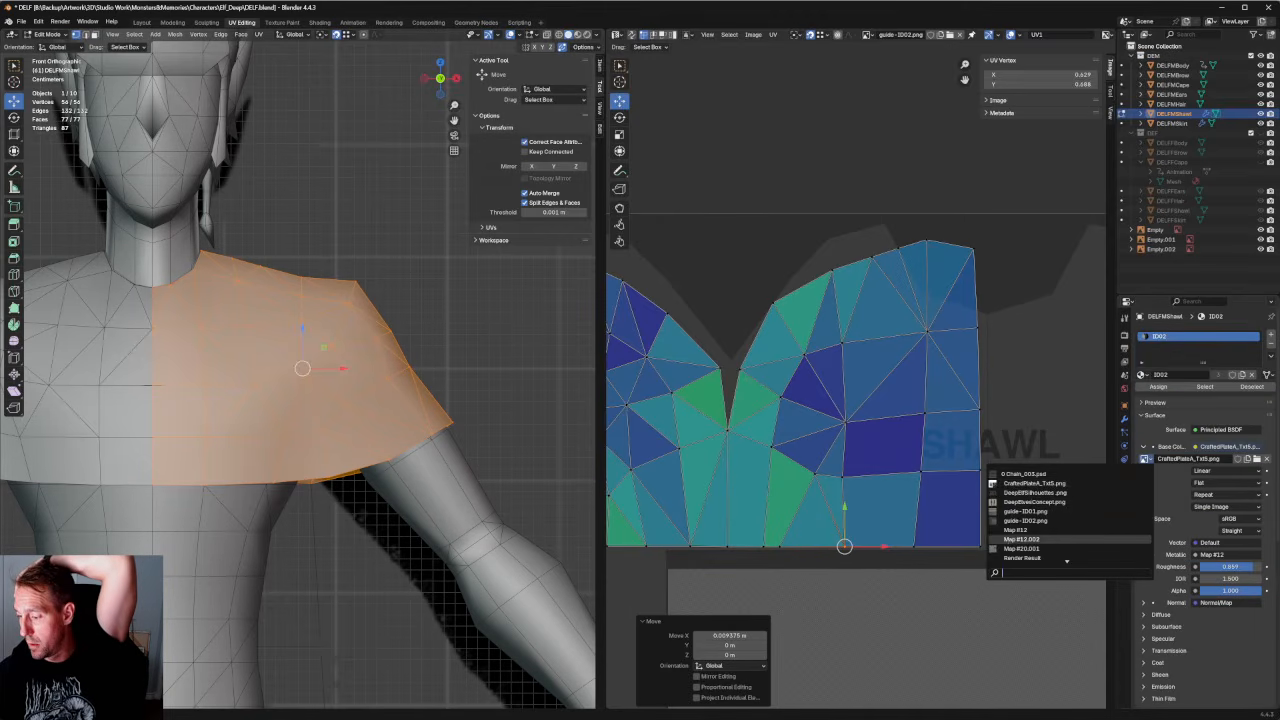
mouse_move(1040, 548)
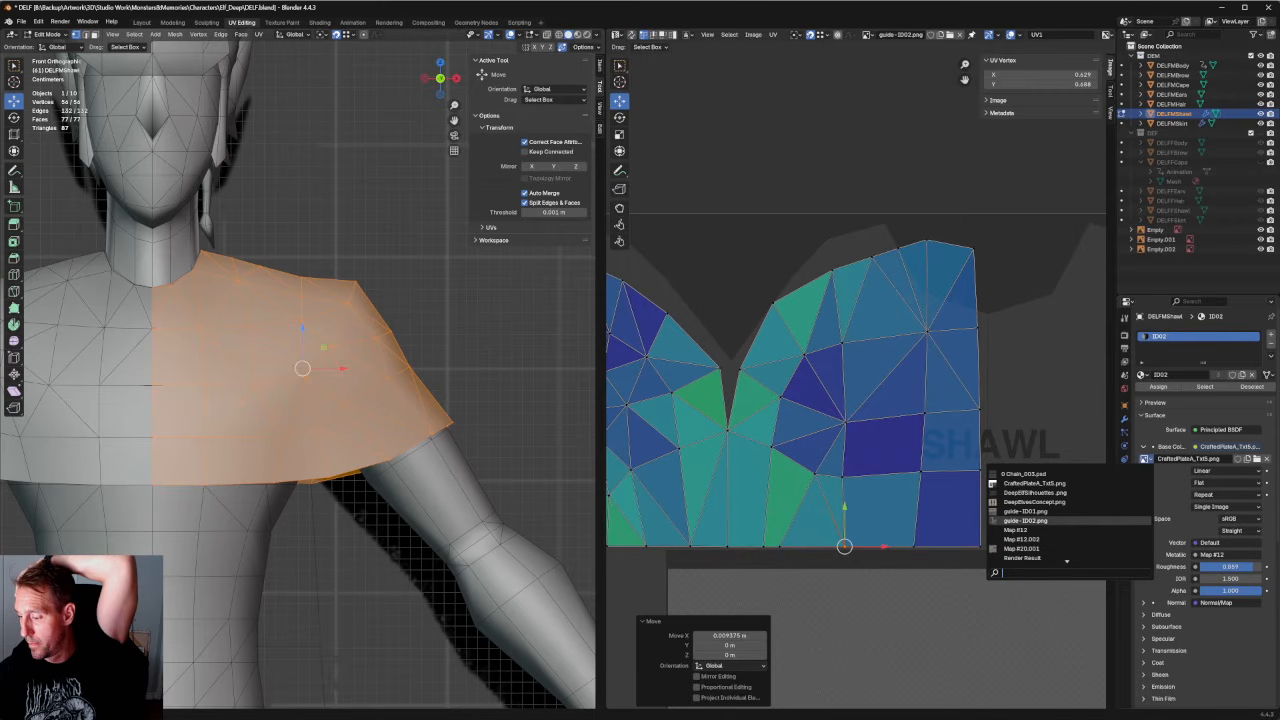
click(995, 520)
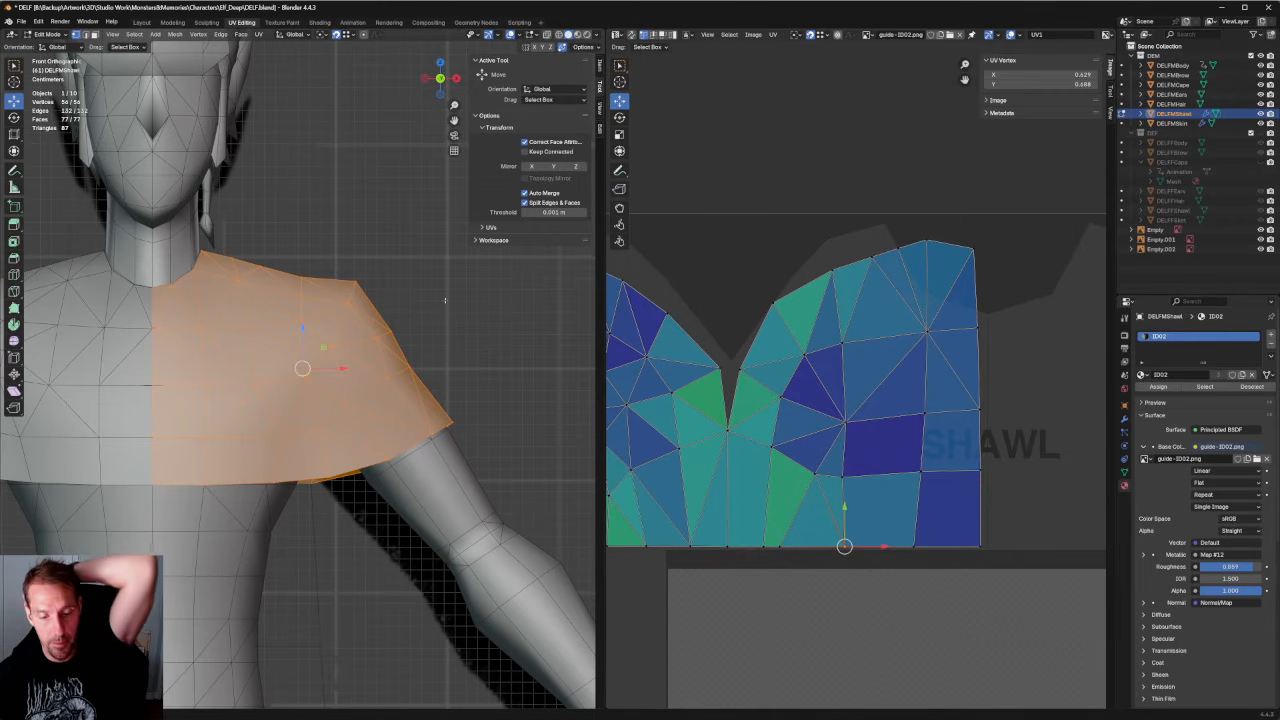
click(577, 34)
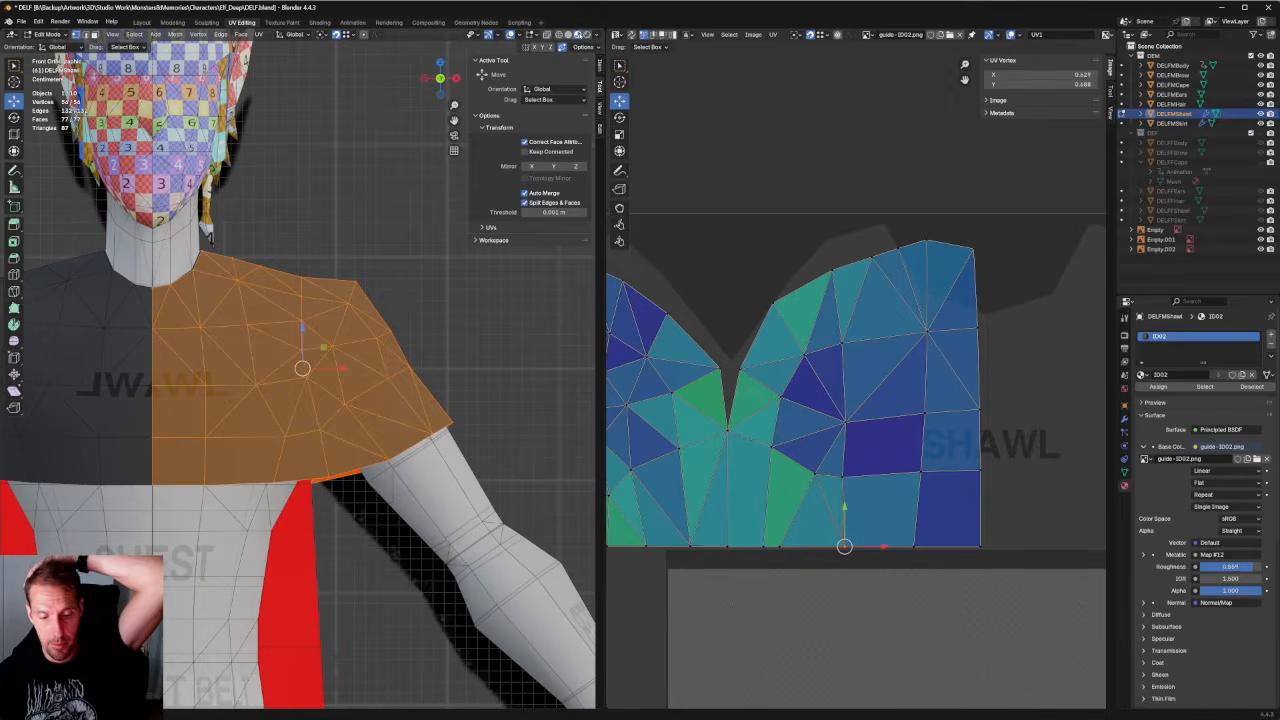
scroll(298, 369, up, 5)
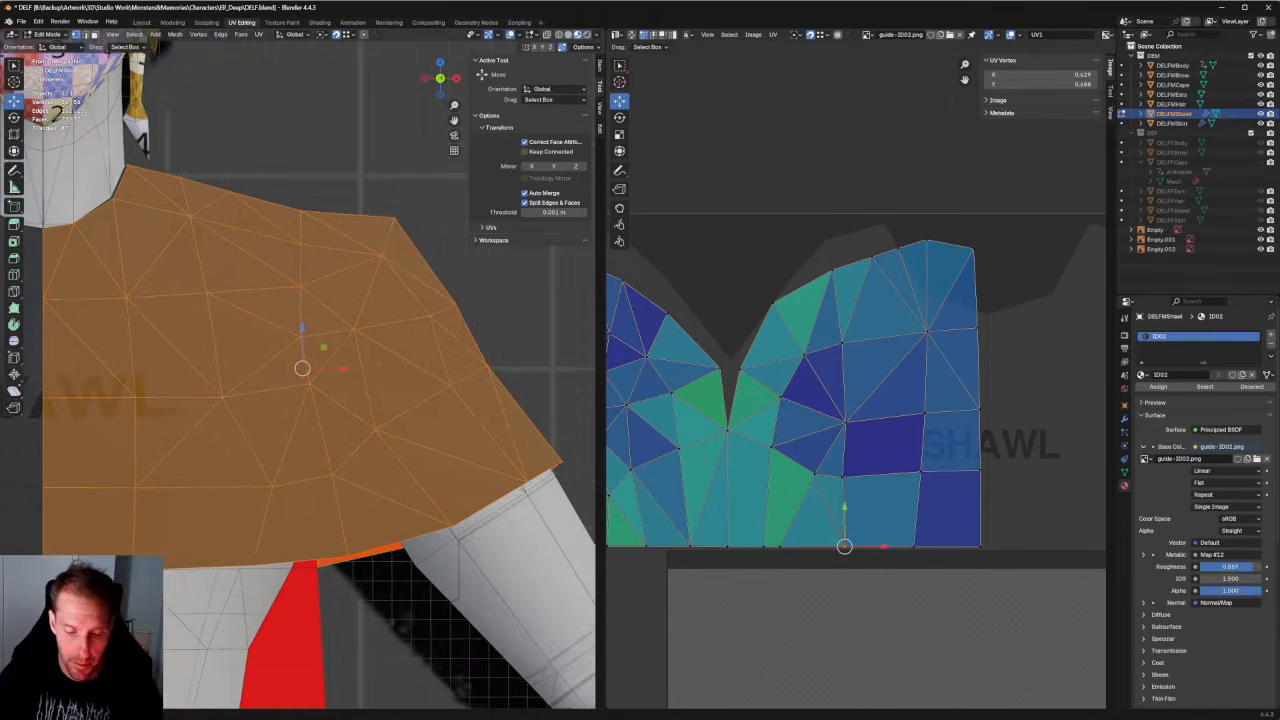
Unwrap the interior vertices near the outer edge of the shawl's left half.
middle_drag(778, 385, 1002, 313)
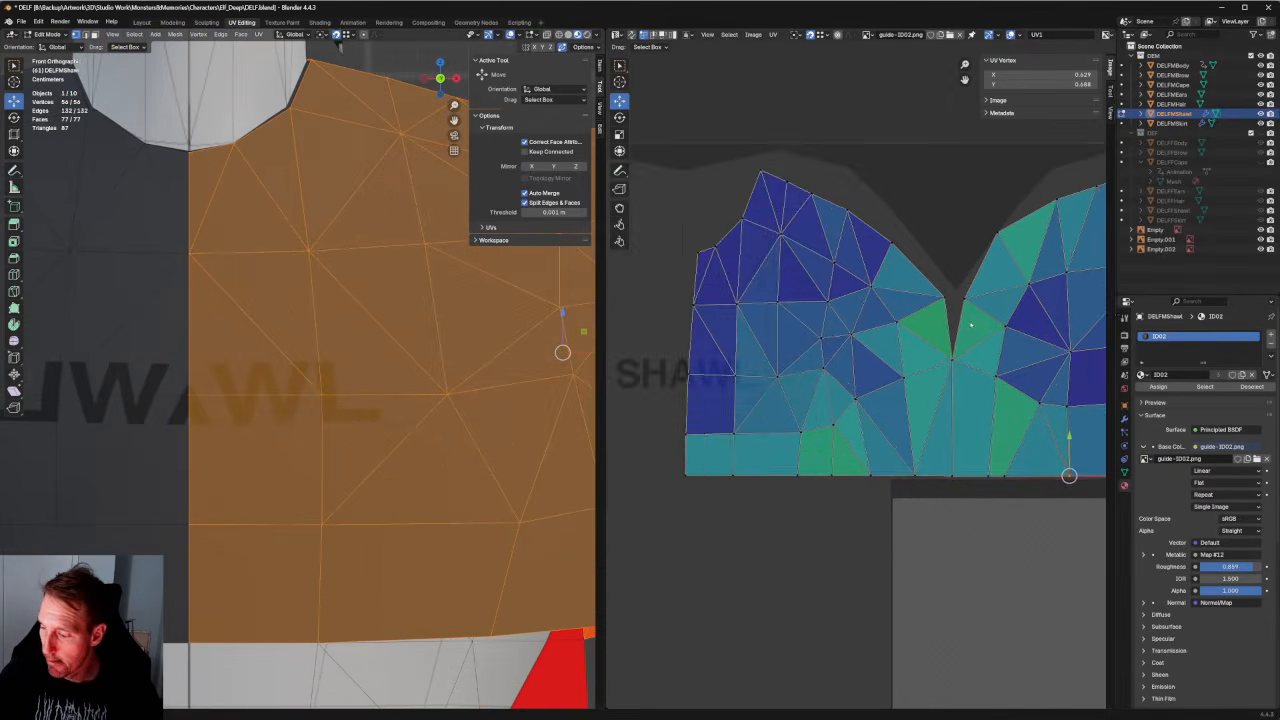
scroll(900, 330, down, 2)
scroll(845, 330, up, 2)
drag(803, 284, 718, 391)
key(u)
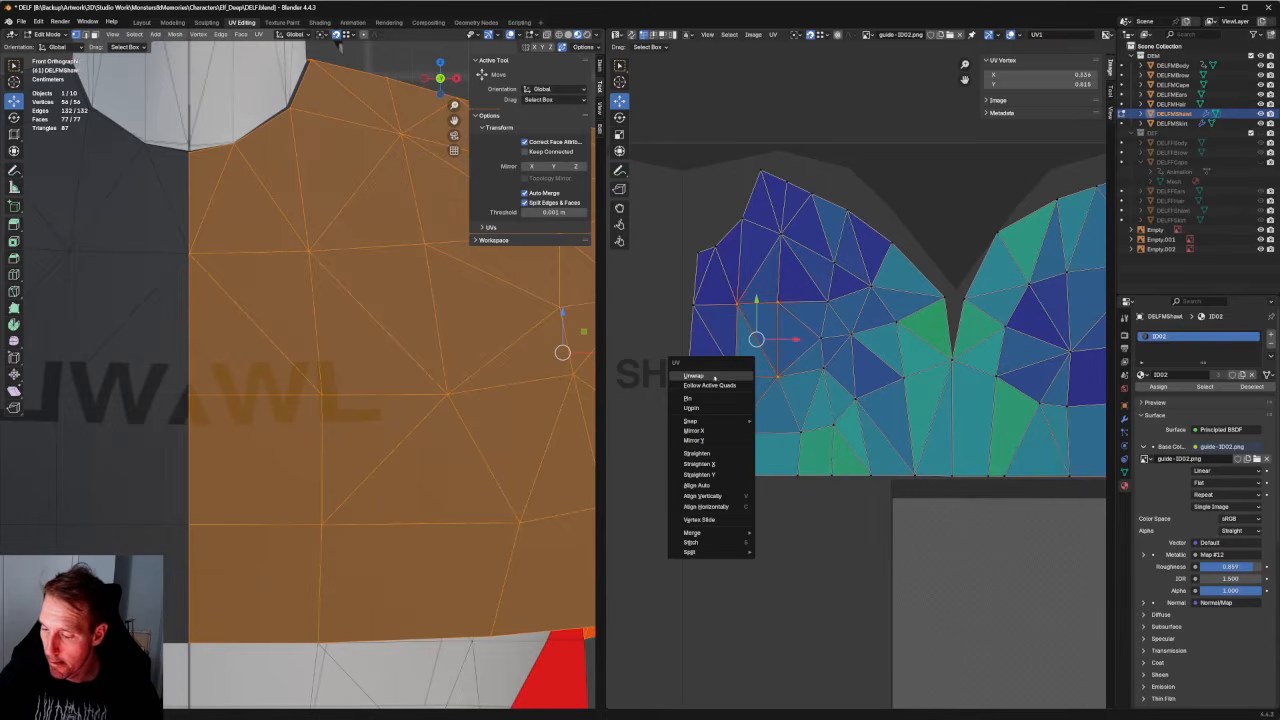
click(718, 376)
Align the outer-edge vertices of the left half vertically and move them outward by about 0.0078 m.
drag(666, 232, 704, 508)
key(shift+w)
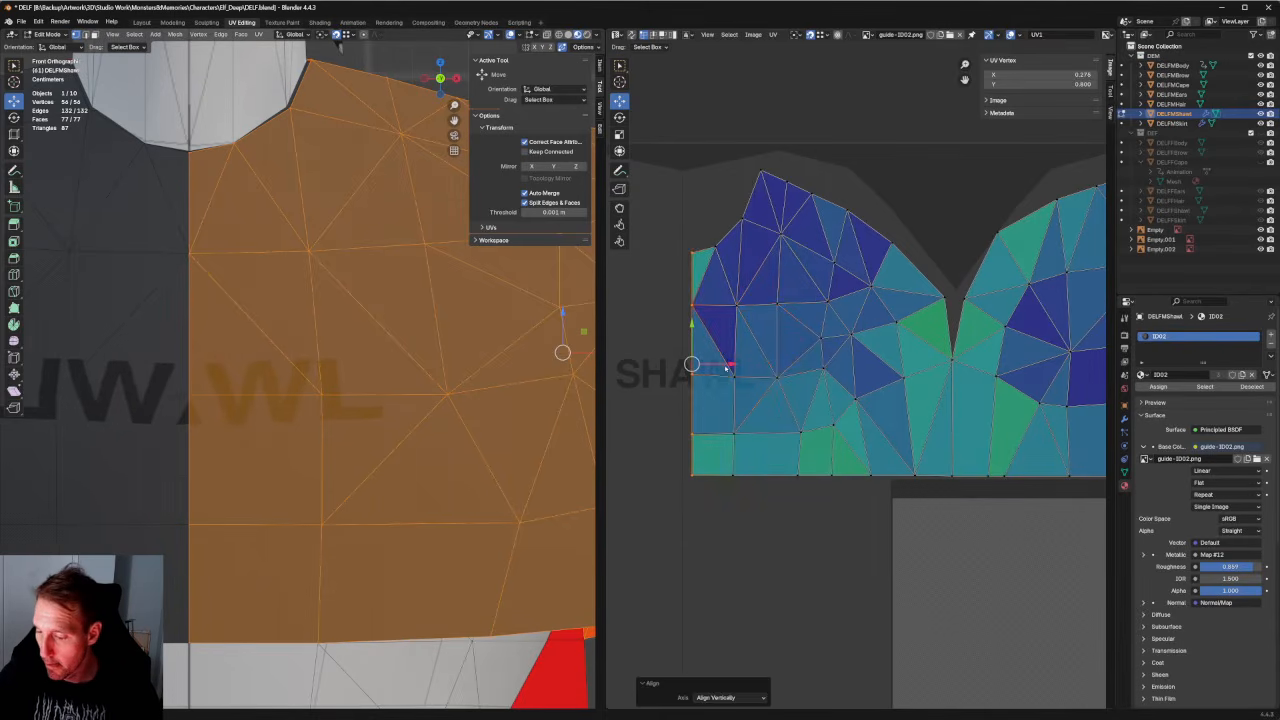
drag(724, 365, 713, 365)
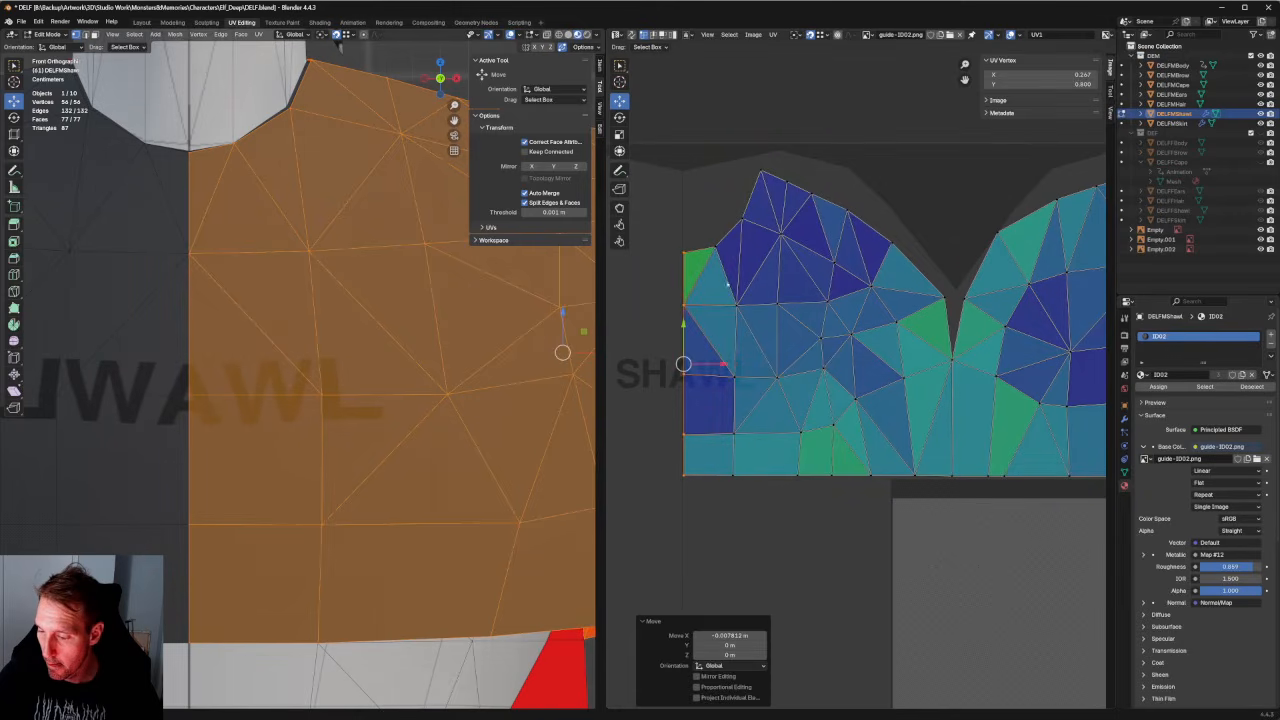
Unwrap the interior vertices beside the straightened outer edge, and again with the interior vertices across the left half included.
drag(722, 278, 798, 411)
right_click(741, 371)
click(745, 381)
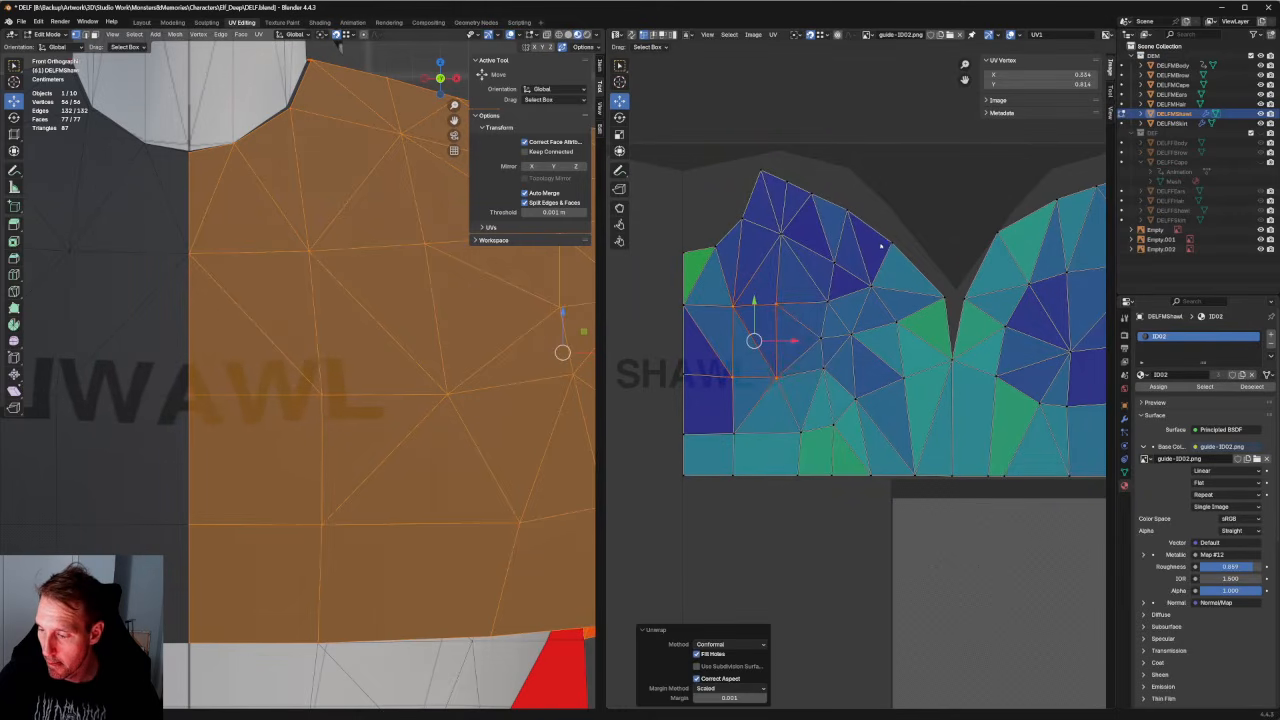
drag(903, 257, 720, 416)
right_click(740, 372)
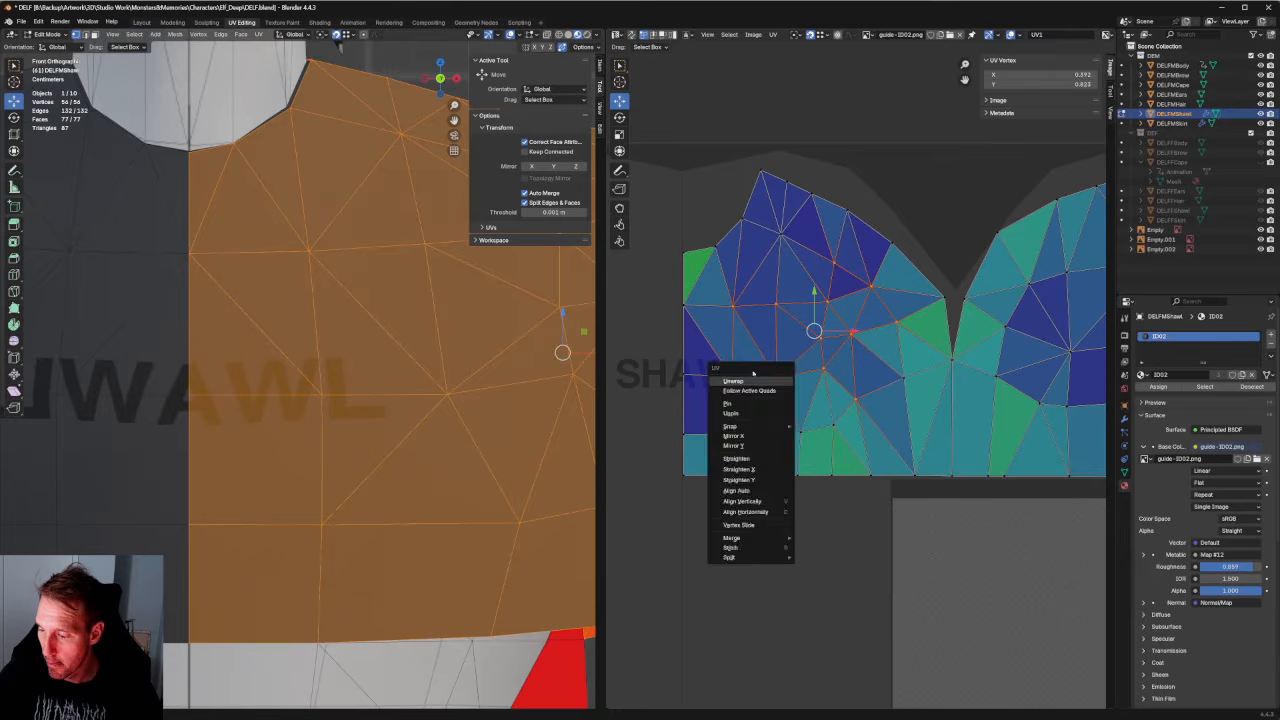
click(743, 382)
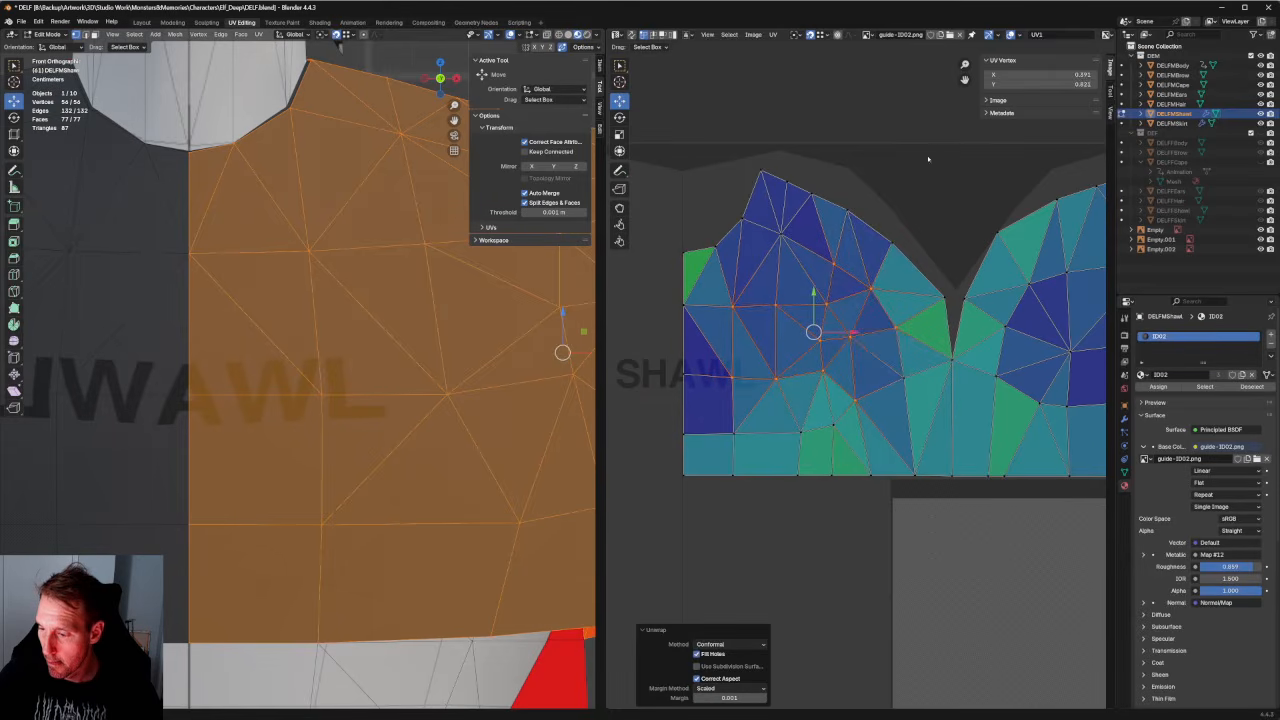
Unwrap the upper-edge vertices of the left half, and again only those along the slope toward the neck notch.
drag(928, 158, 722, 248)
right_click(780, 232)
click(744, 232)
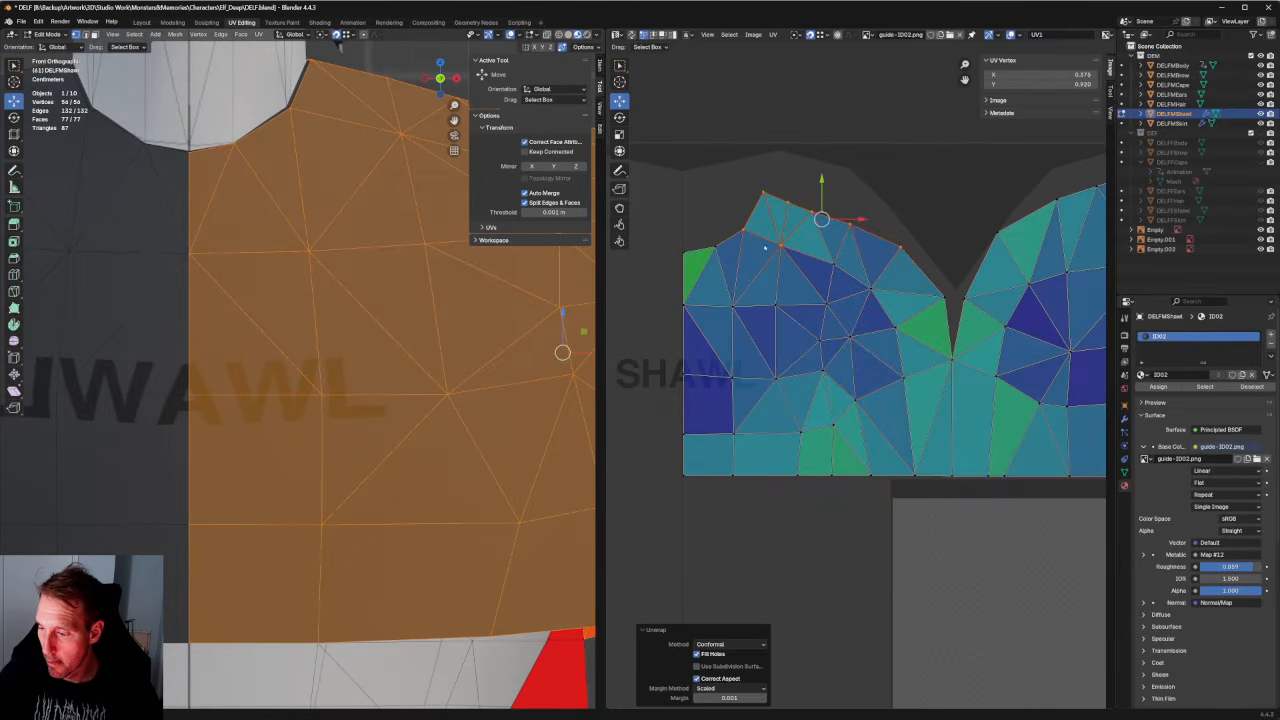
drag(943, 188, 789, 285)
right_click(836, 250)
click(837, 250)
Unwrap the upper-edge vertices of the shawl's right half and clear the UV selection.
scroll(938, 244, down, 2)
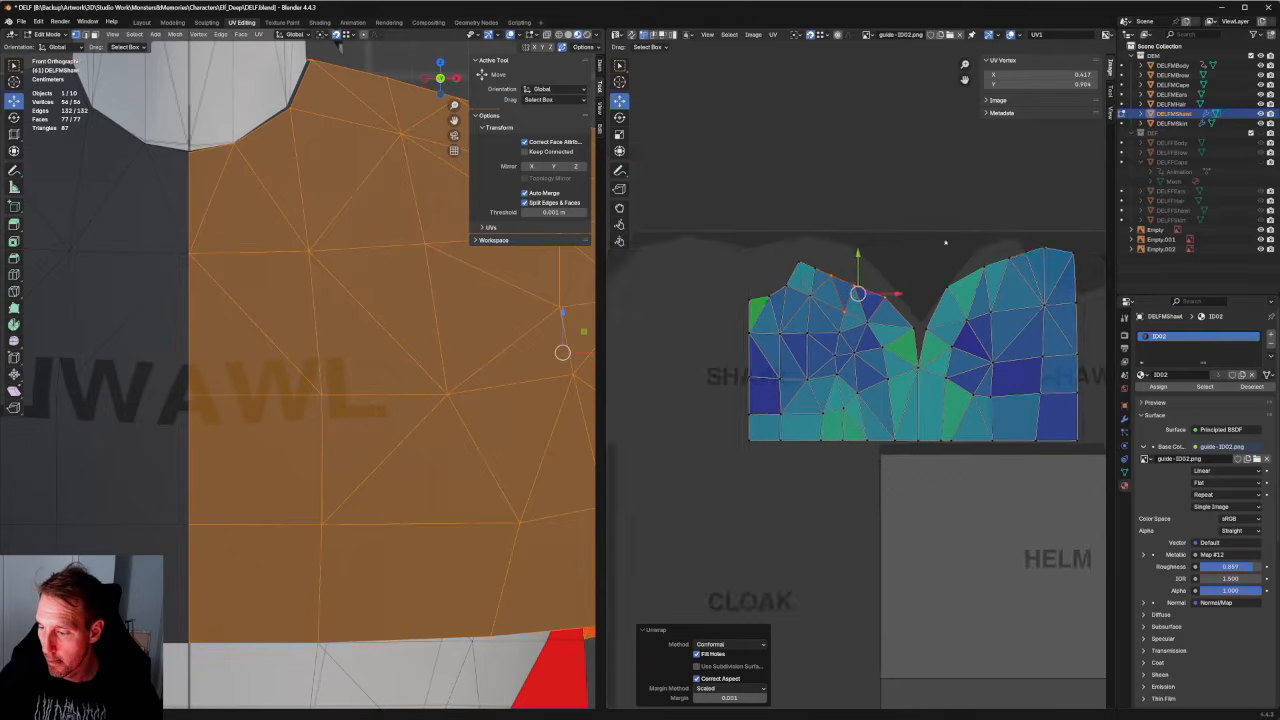
middle_drag(1008, 253, 866, 258)
scroll(866, 258, up, 1)
drag(931, 224, 770, 312)
right_click(766, 275)
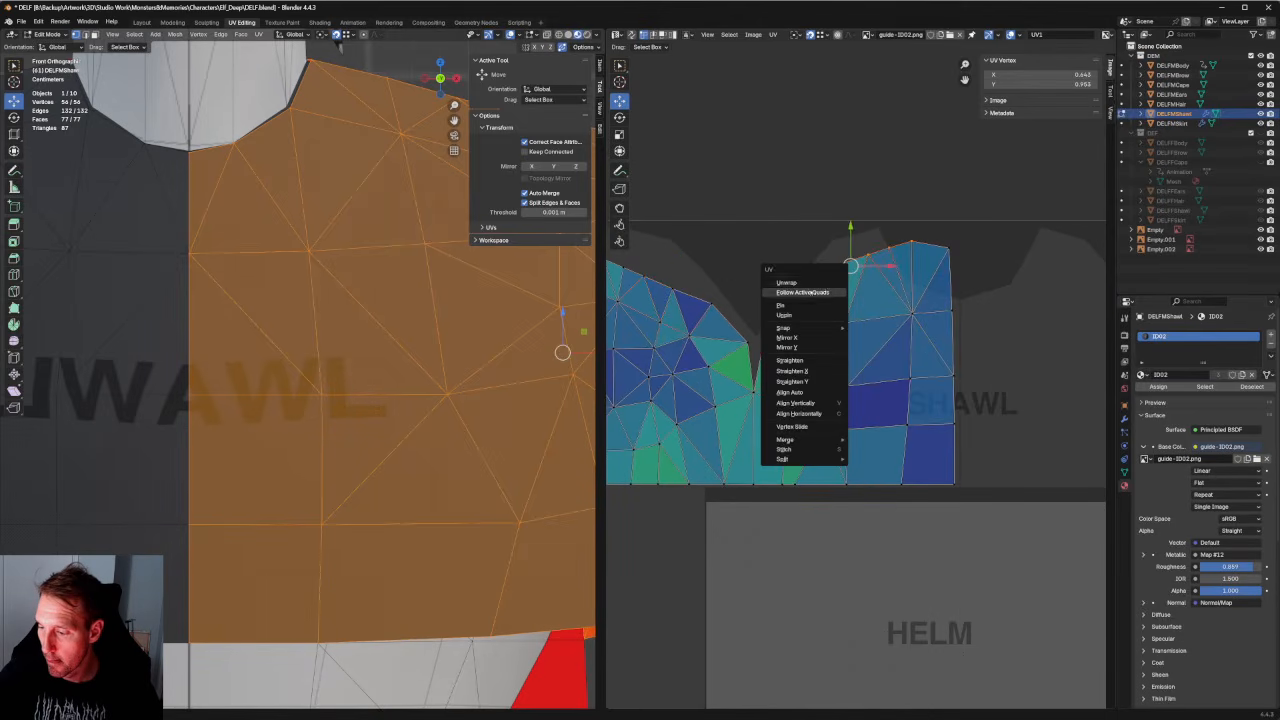
click(767, 277)
click(875, 316)
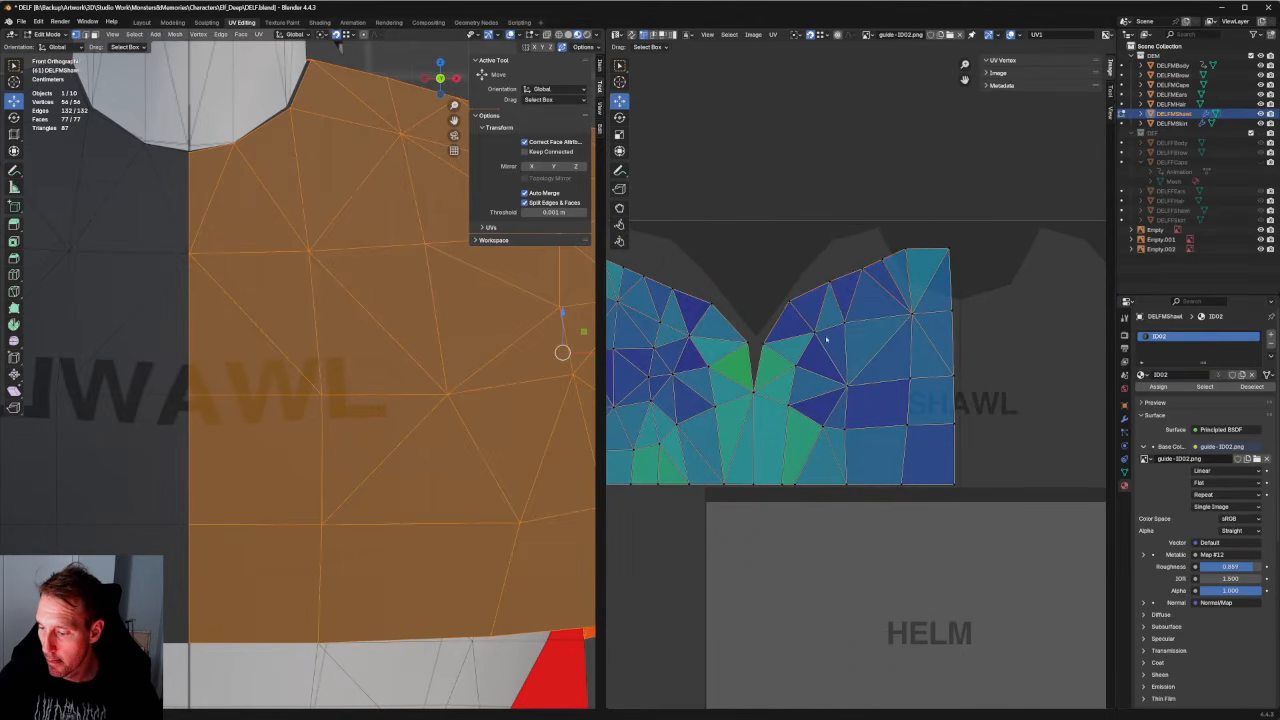
Unwrap the vertices around the base of the neck notch, and again with a wider selection on both sides of the seam.
drag(822, 347, 696, 409)
right_click(763, 381)
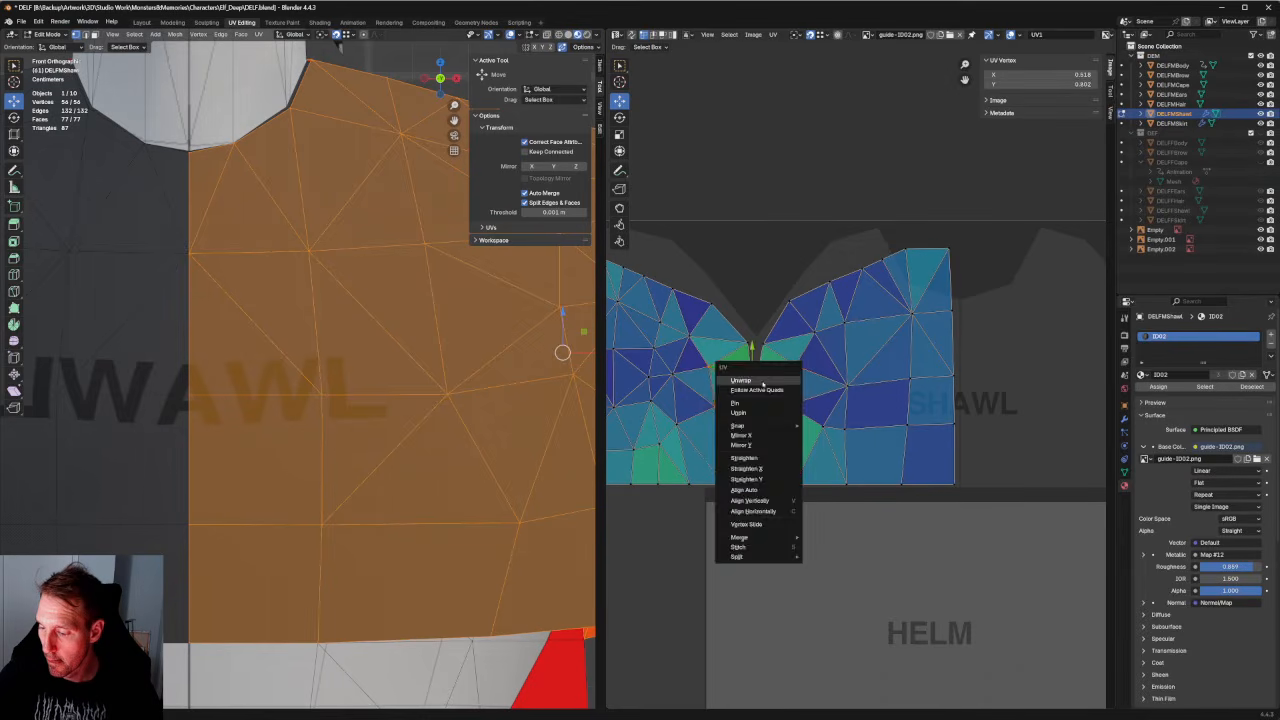
click(764, 382)
click(870, 361)
drag(880, 356, 650, 442)
right_click(700, 408)
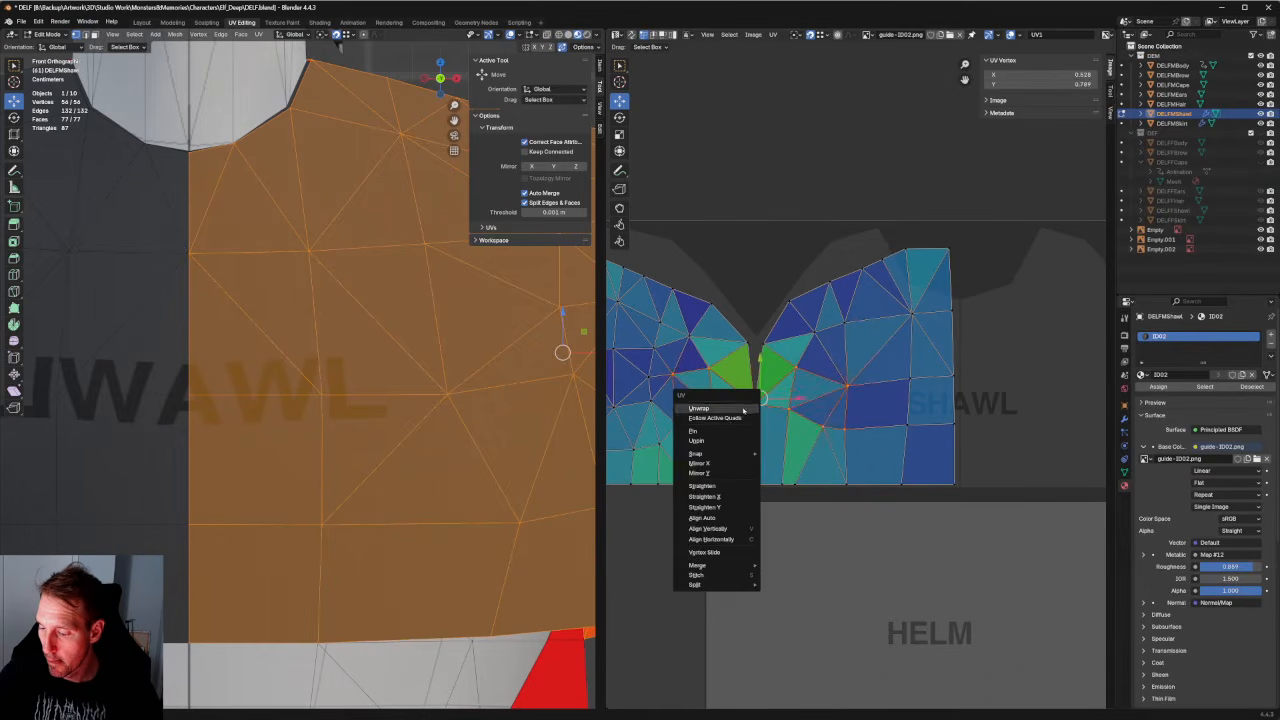
click(700, 408)
click(769, 243)
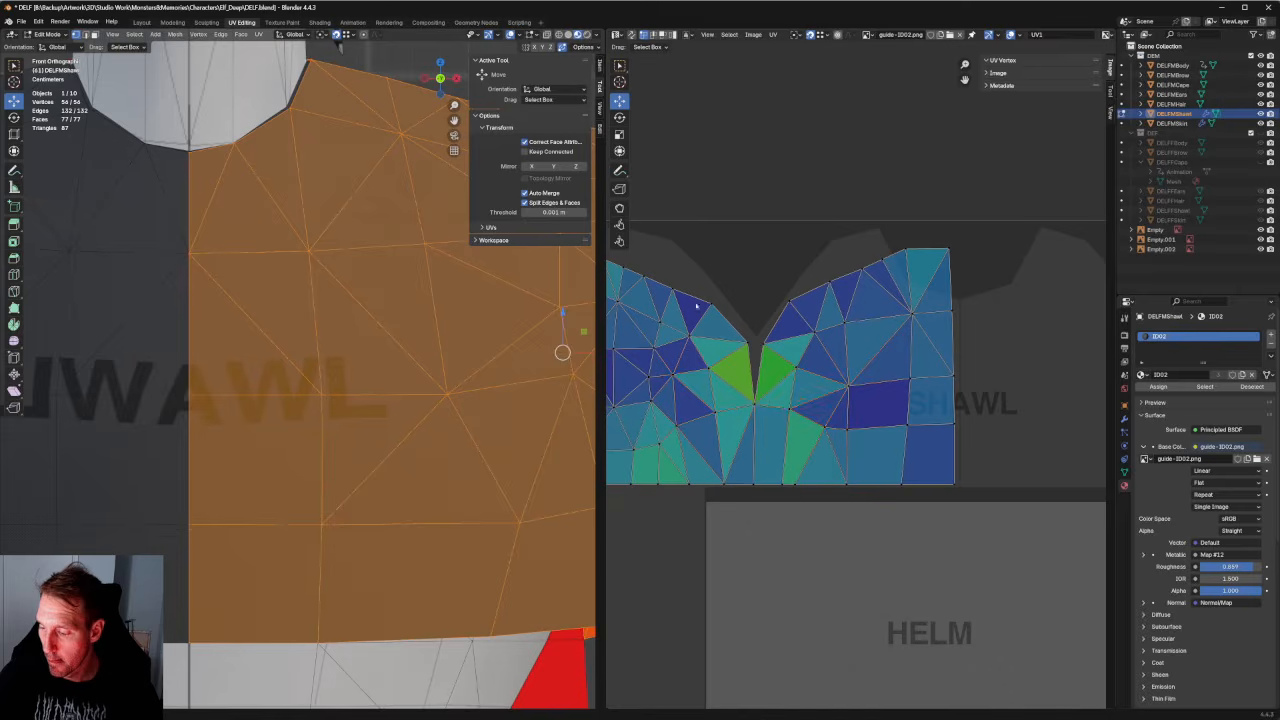
Set the shawl material's base colour image to Chain_003.psd and inspect the pattern over the shoulder.
scroll(410, 315, down, 3)
middle_drag(400, 320, 256, 363)
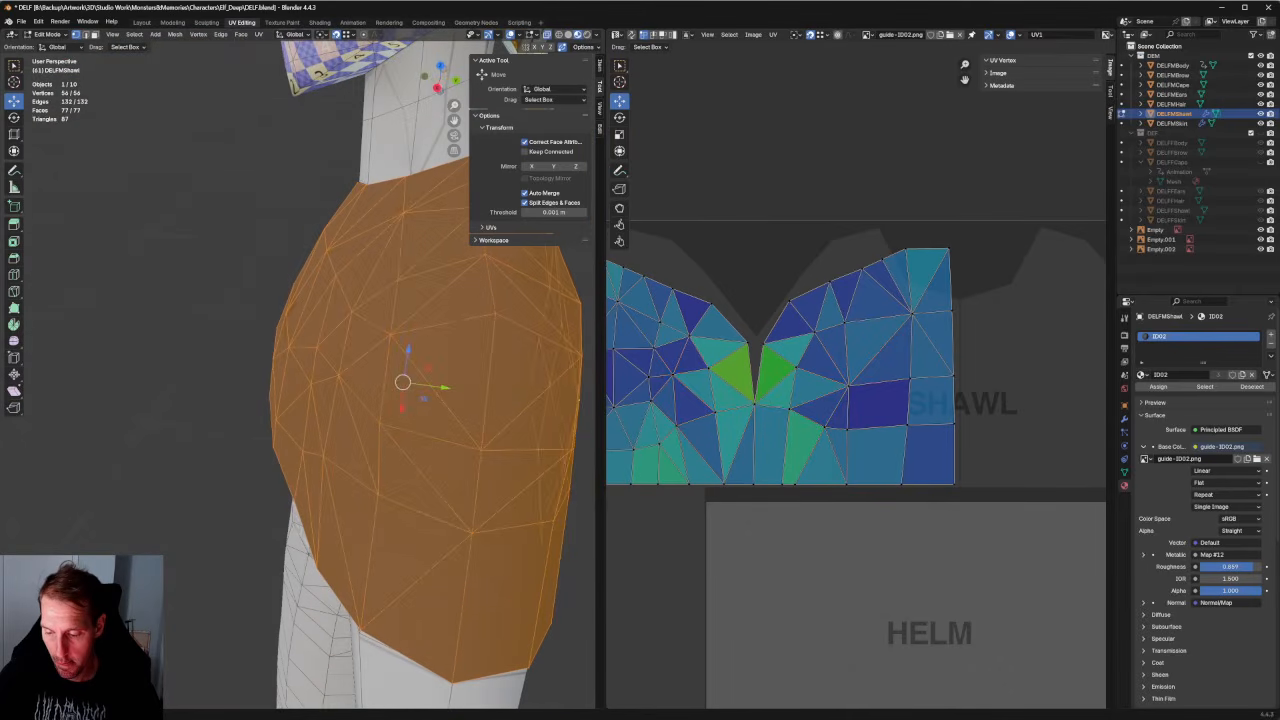
click(222, 366)
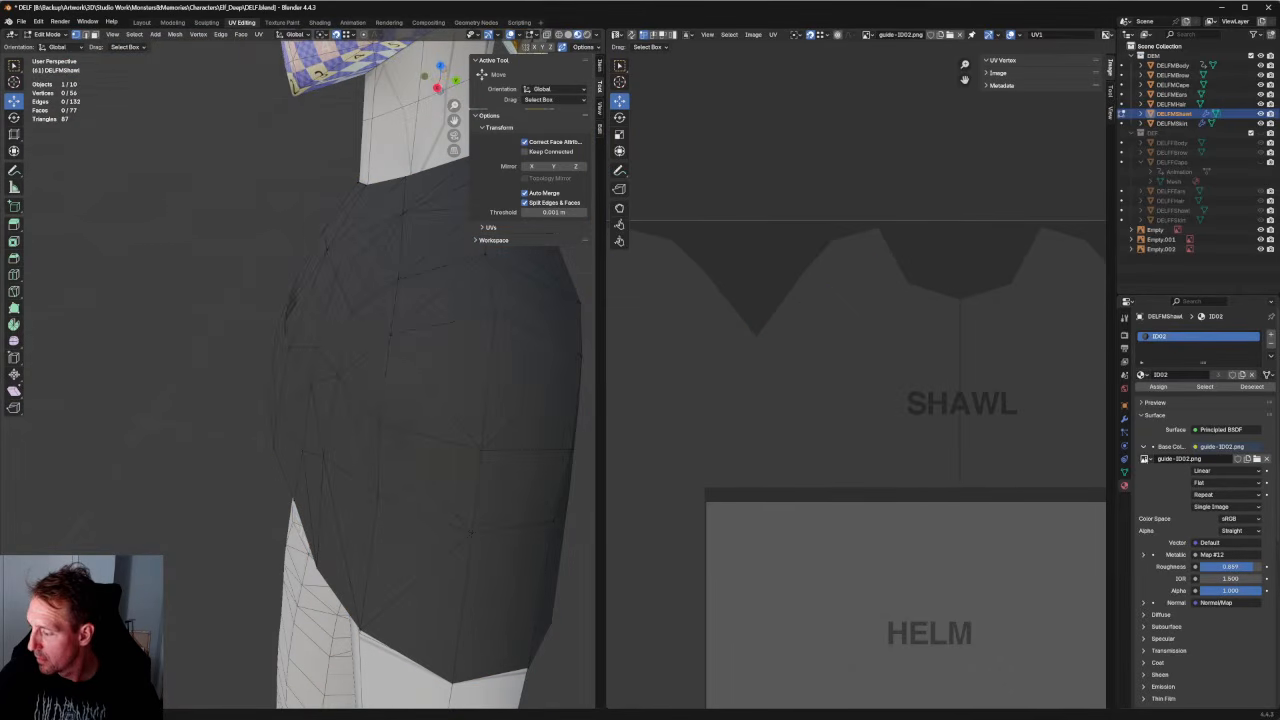
click(1145, 459)
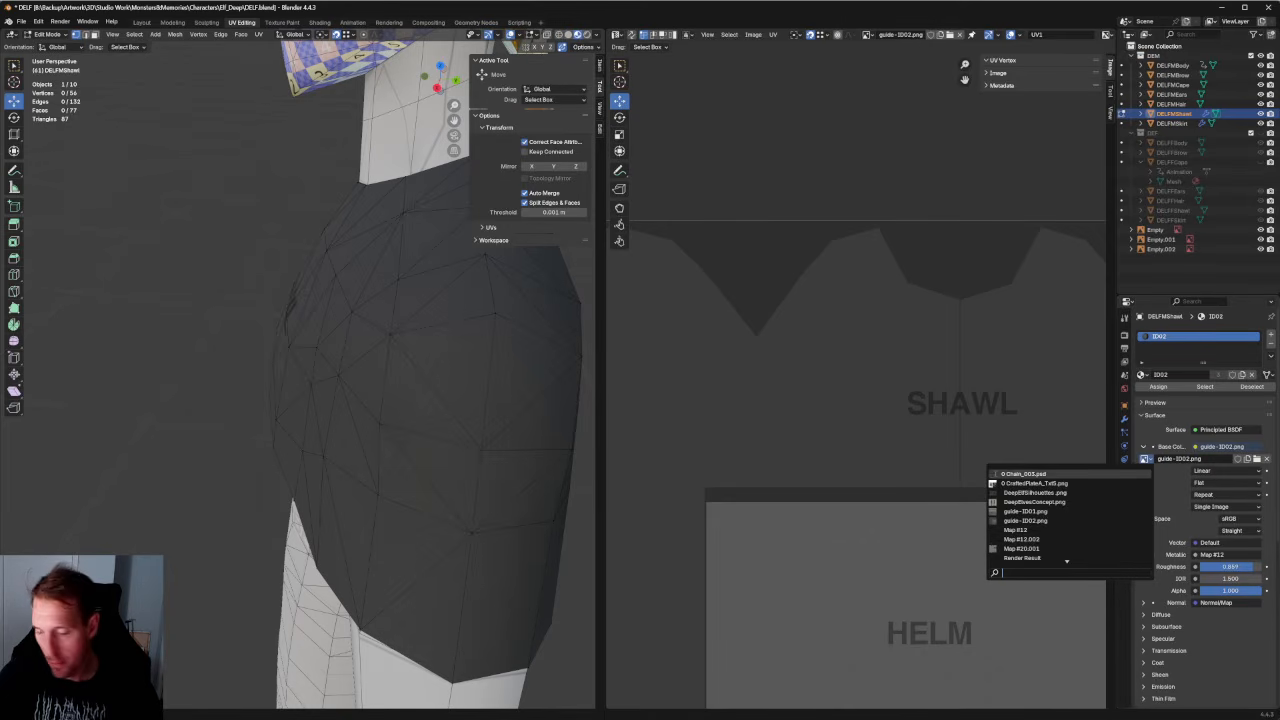
click(1023, 473)
scroll(418, 402, down, 2)
middle_drag(417, 403, 416, 372)
scroll(460, 390, up, 5)
scroll(468, 380, down, 5)
scroll(385, 410, up, 5)
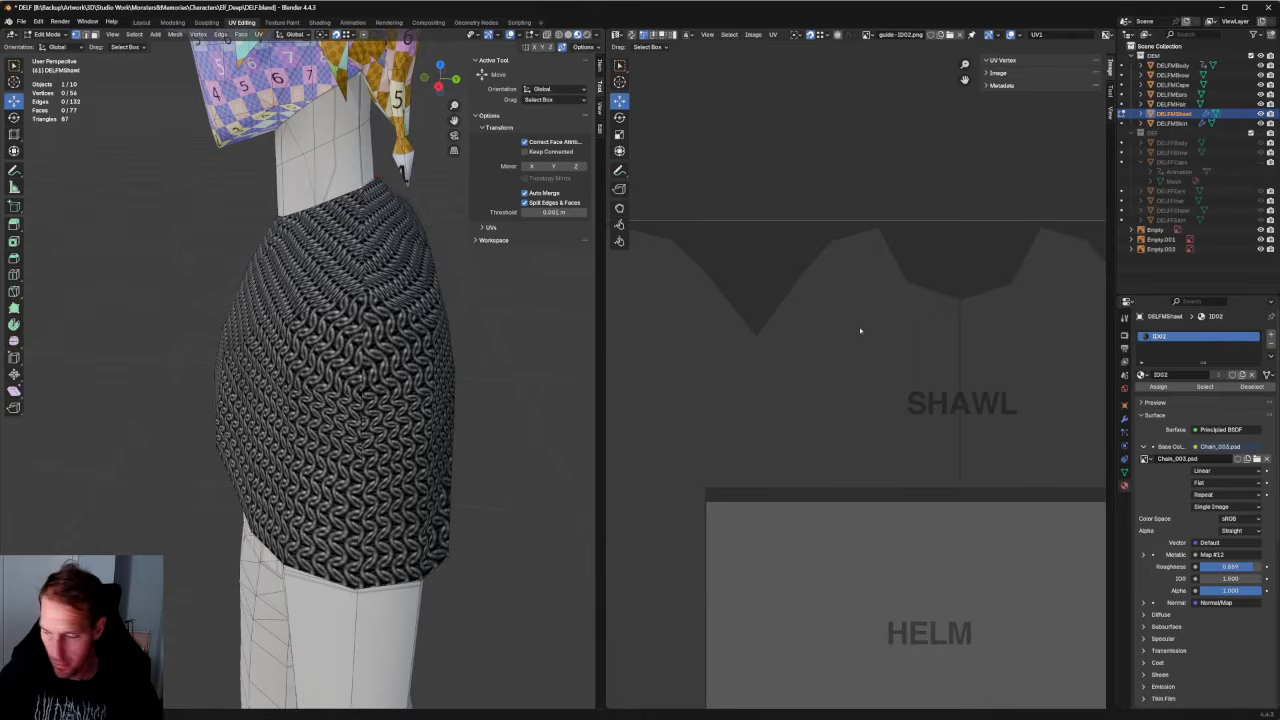
Select the whole shawl UV island, mirror it along X, and recentre it on the neck notch of the guide's SHAWL area.
key(a)
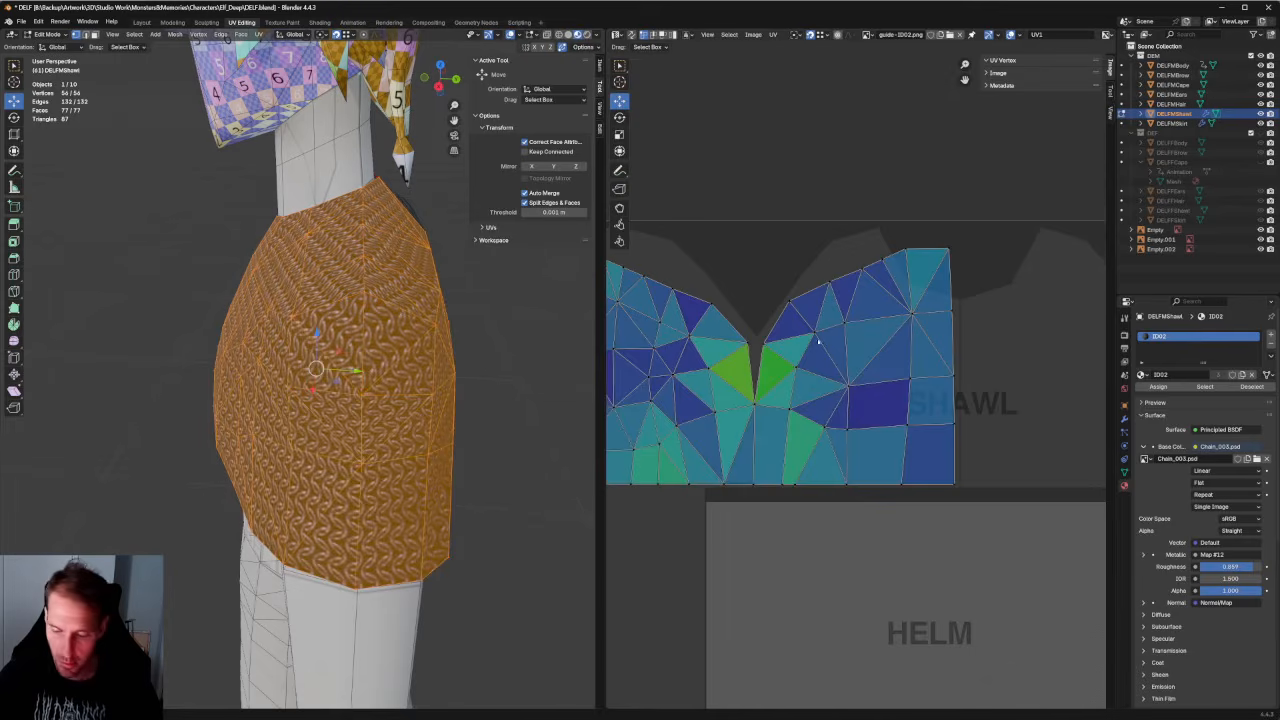
scroll(818, 341, up, 3)
scroll(924, 392, down, 5)
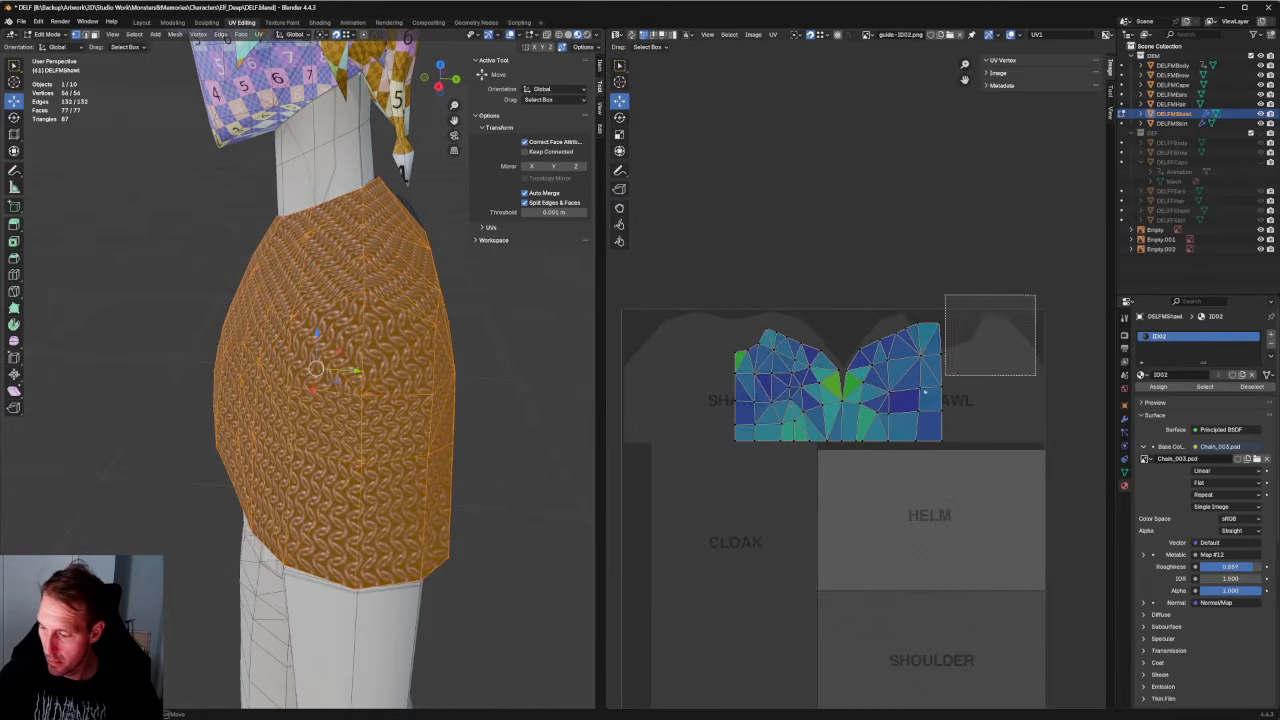
key(a)
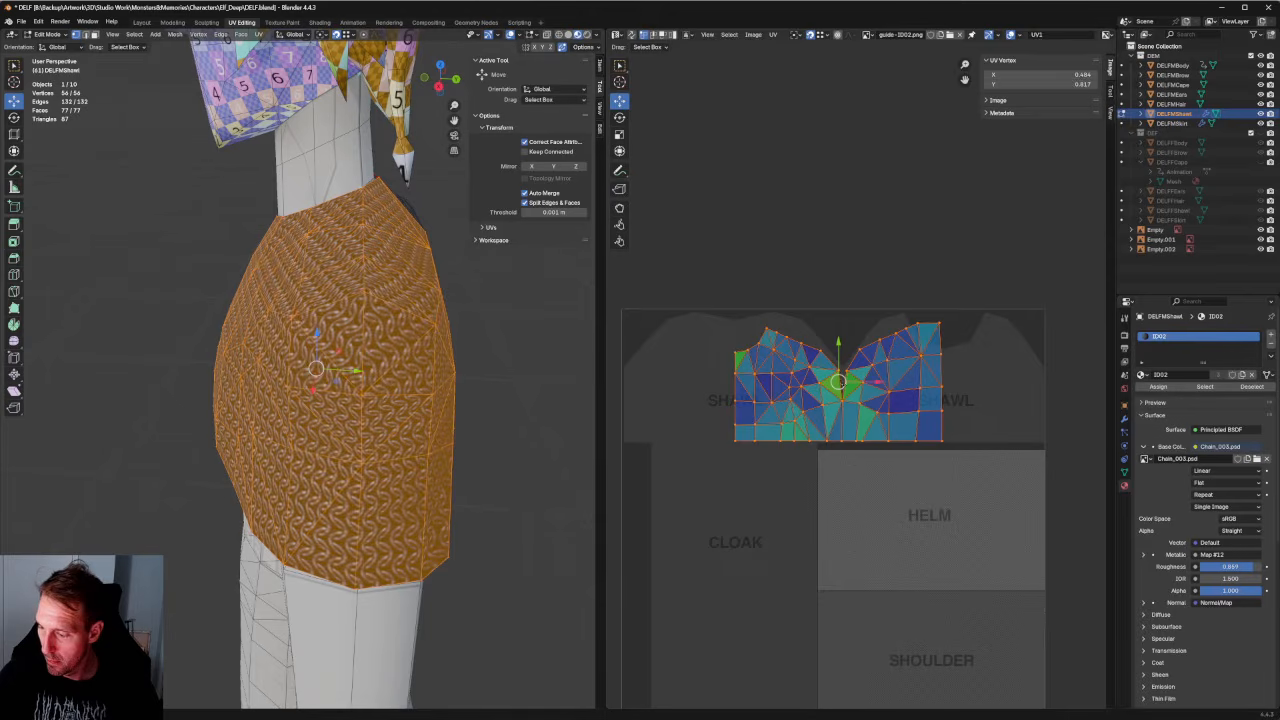
drag(838, 381, 842, 376)
right_click(843, 377)
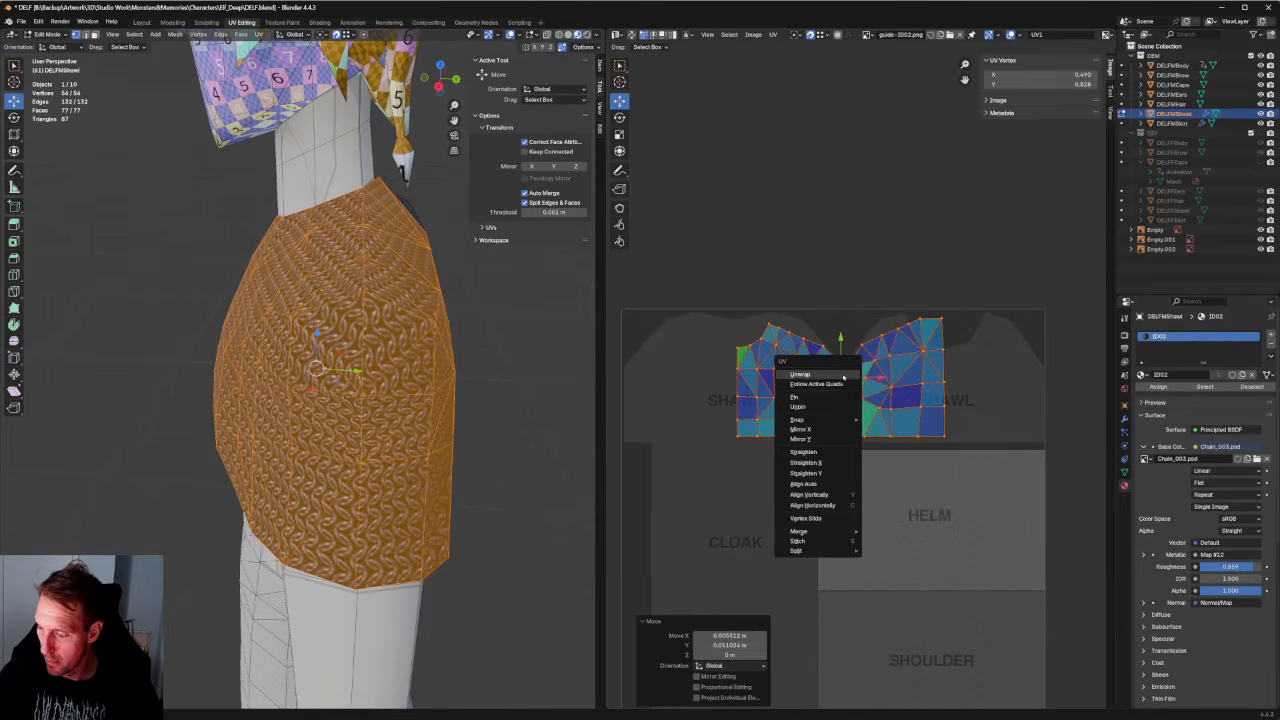
click(823, 431)
drag(846, 374, 848, 375)
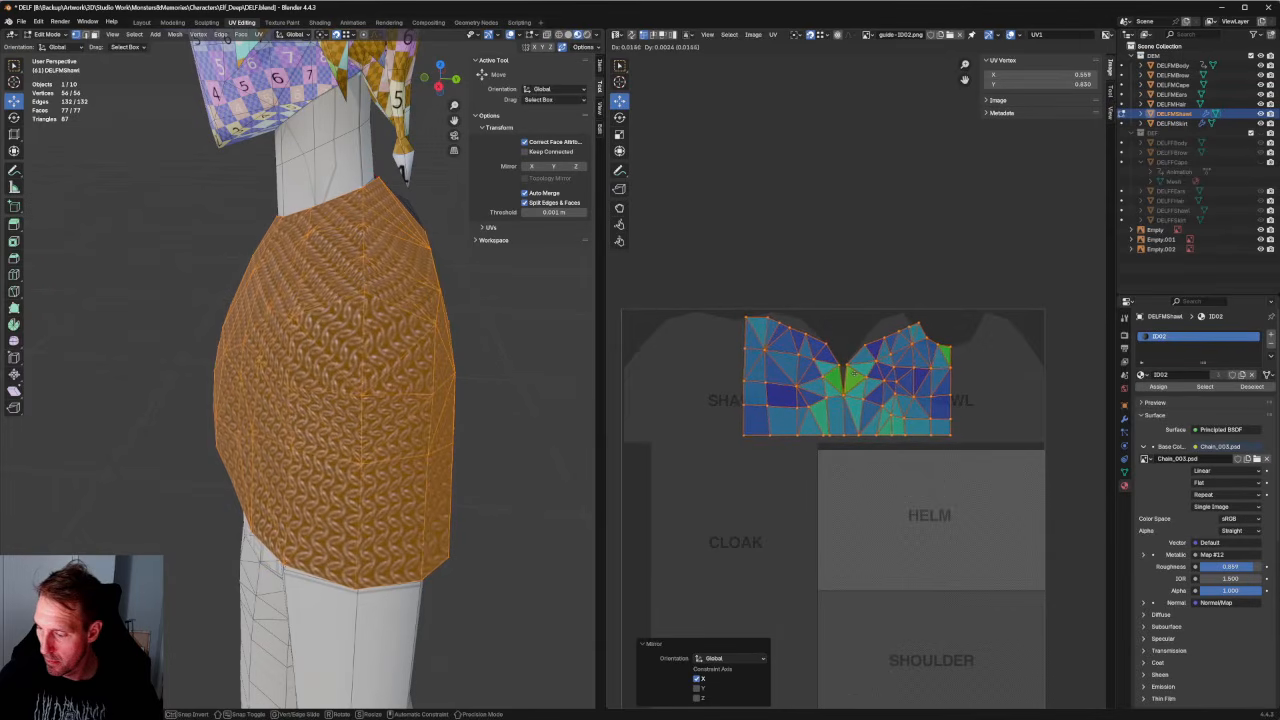
scroll(848, 375, up, 9)
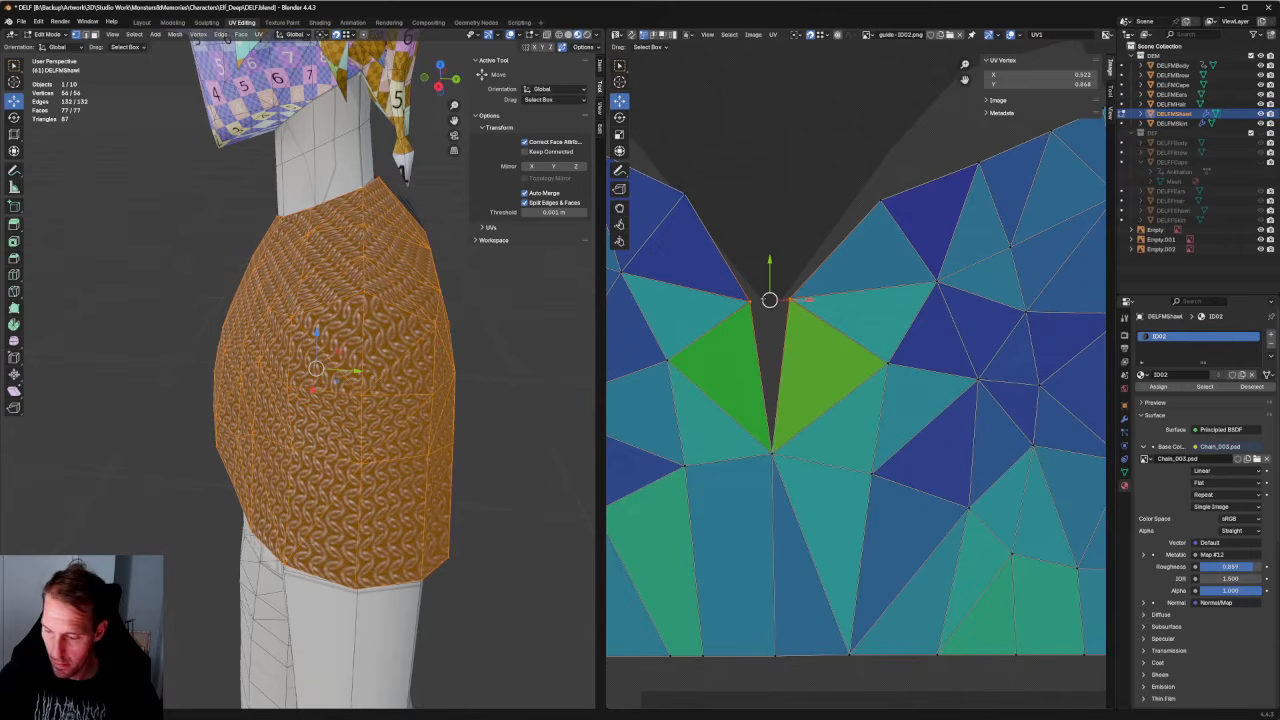
Align the two split notch vertices vertically and move them down onto the notch point of the guide.
key(shift+w)
click(790, 315)
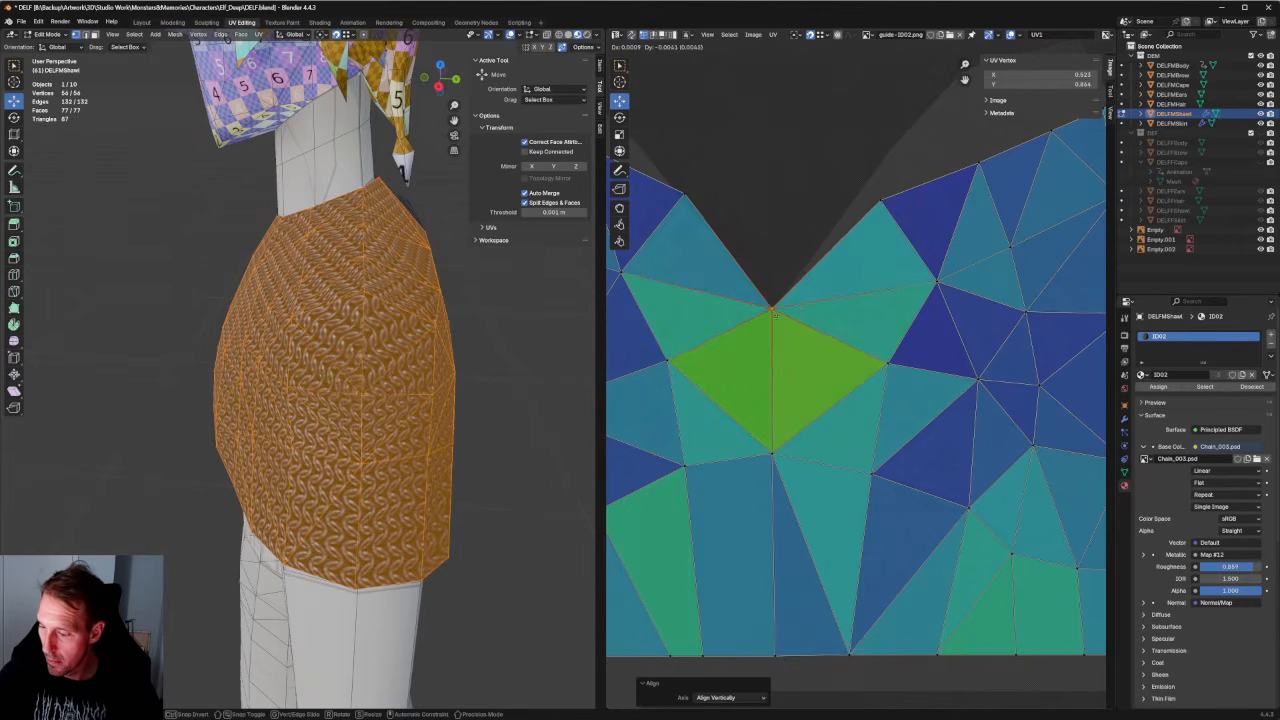
drag(790, 302, 790, 339)
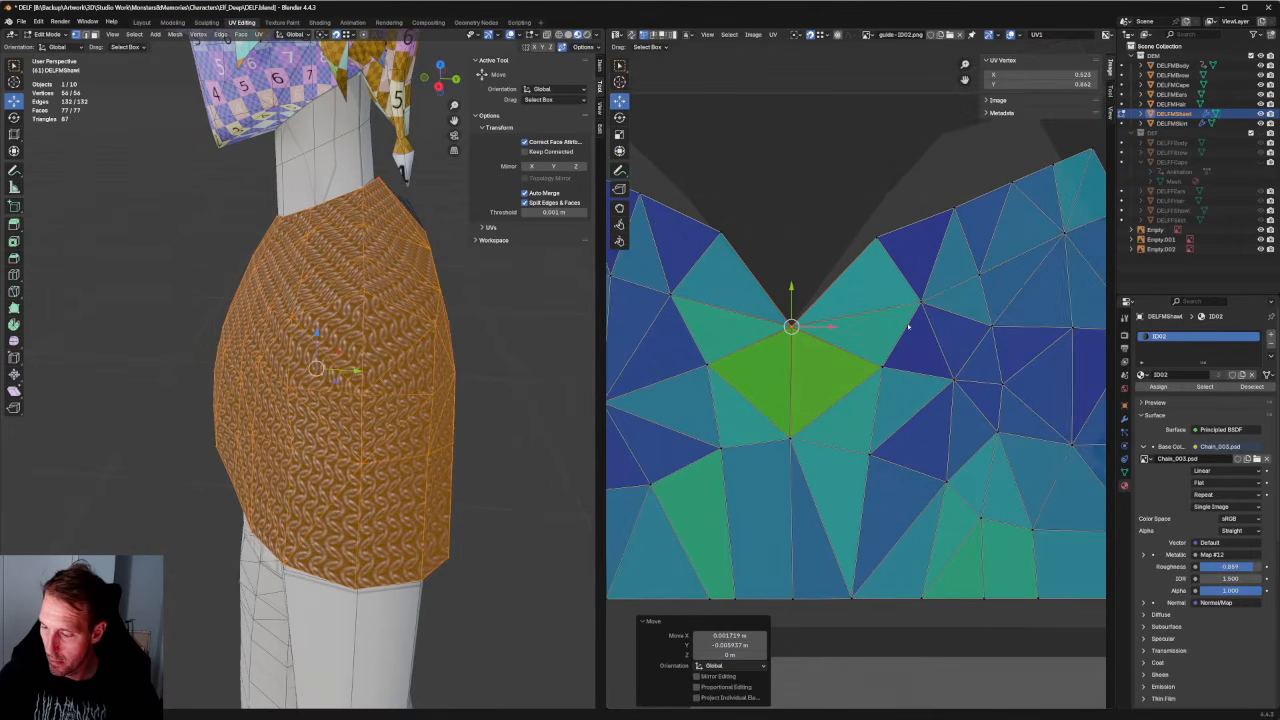
Select the vertices around the base of the neck notch and unwrap them.
drag(912, 324, 664, 486)
right_click(748, 423)
click(748, 423)
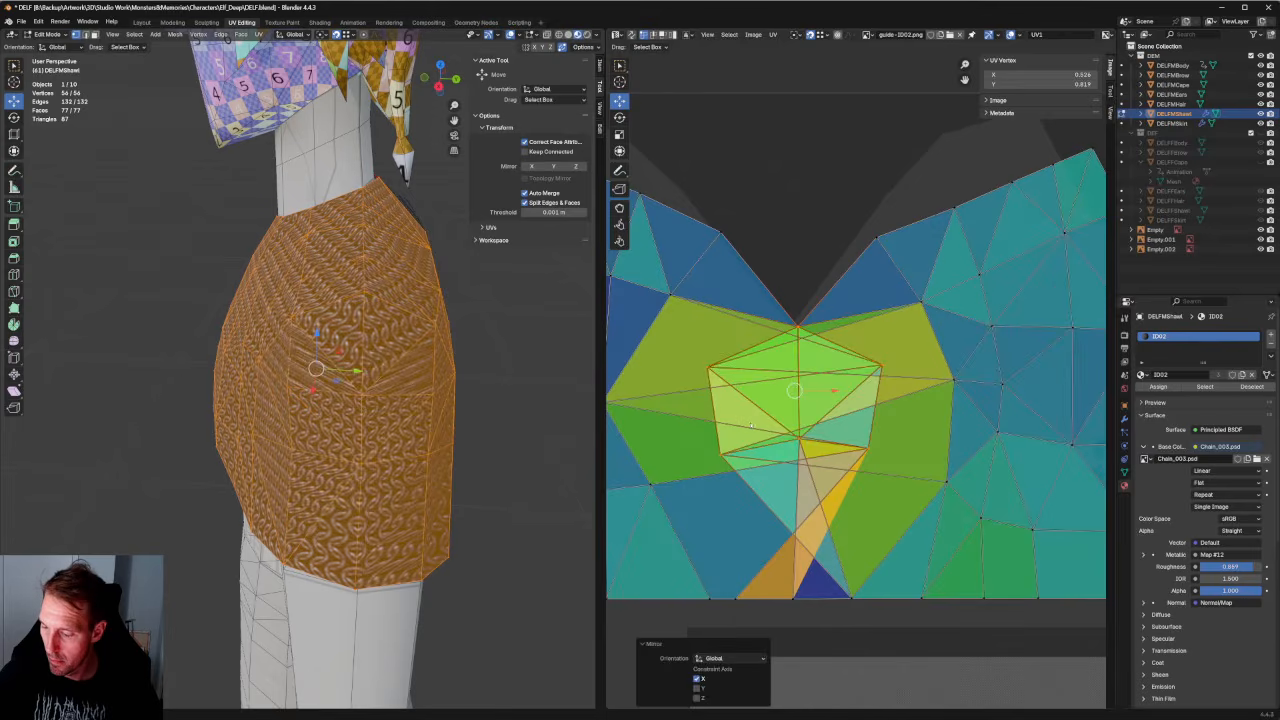
key(ctrl+z)
right_click(752, 397)
click(753, 343)
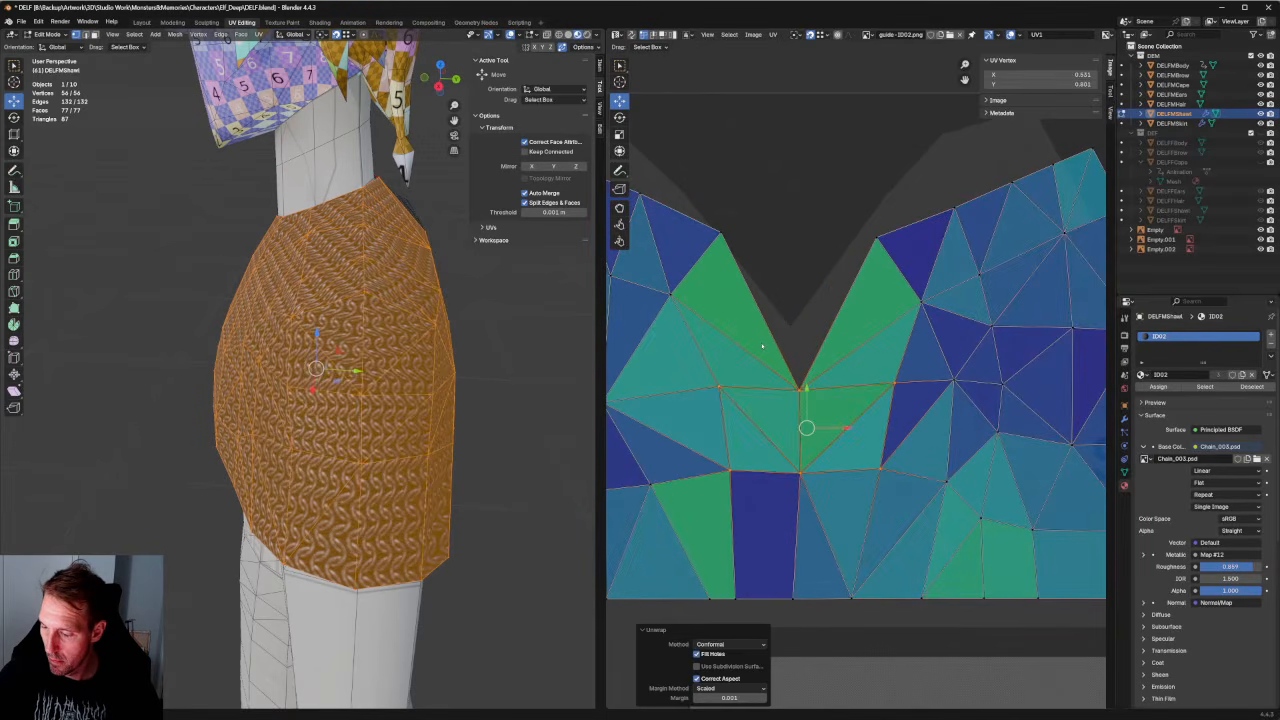
Move the notch vertex back up to the guide's notch point and unwrap the vertices just below it.
click(796, 372)
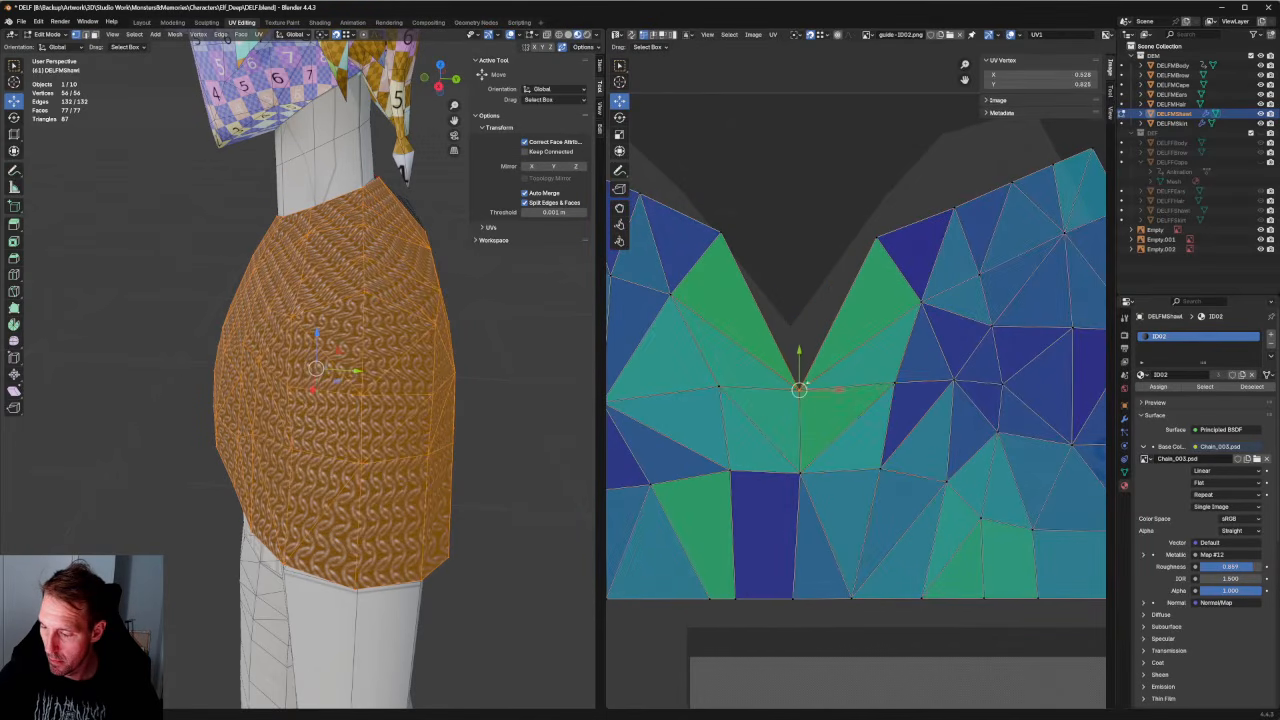
key(g)
click(788, 318)
drag(912, 366, 674, 512)
right_click(783, 443)
click(743, 440)
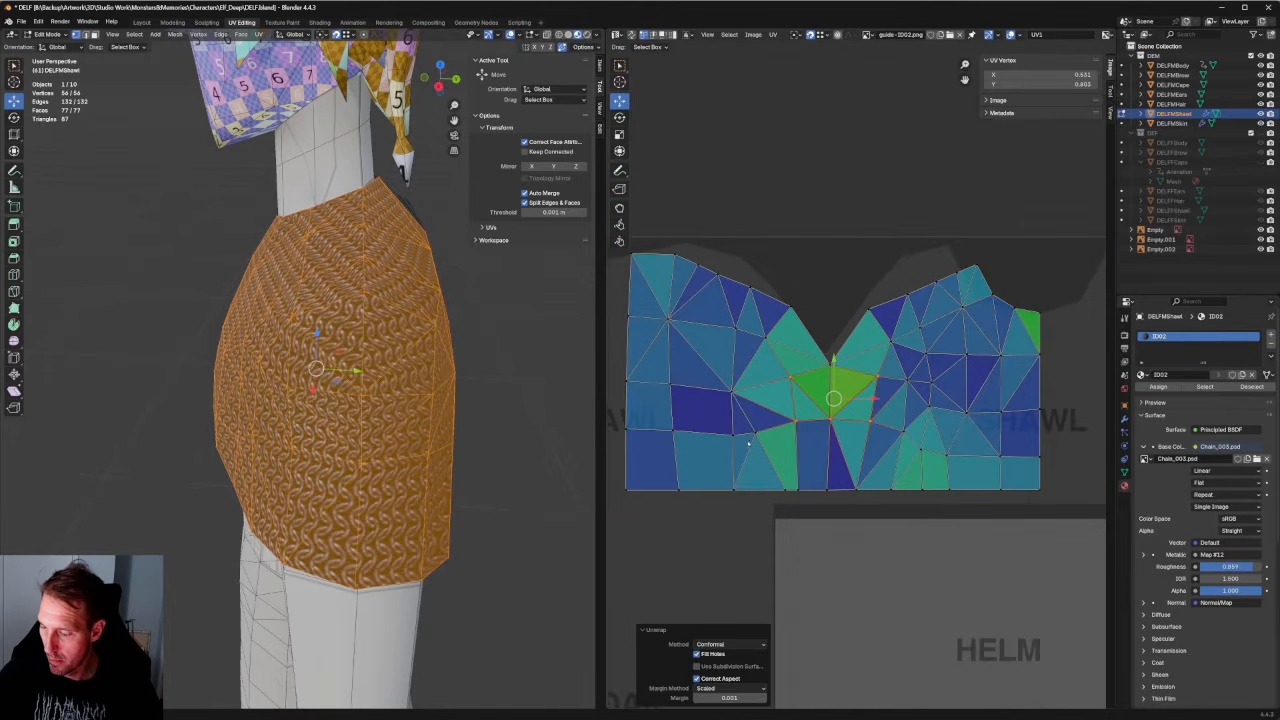
Unwrap three small groups of vertices beside the notch: right of its base, left of its base, and along its left slope.
right_click(814, 418)
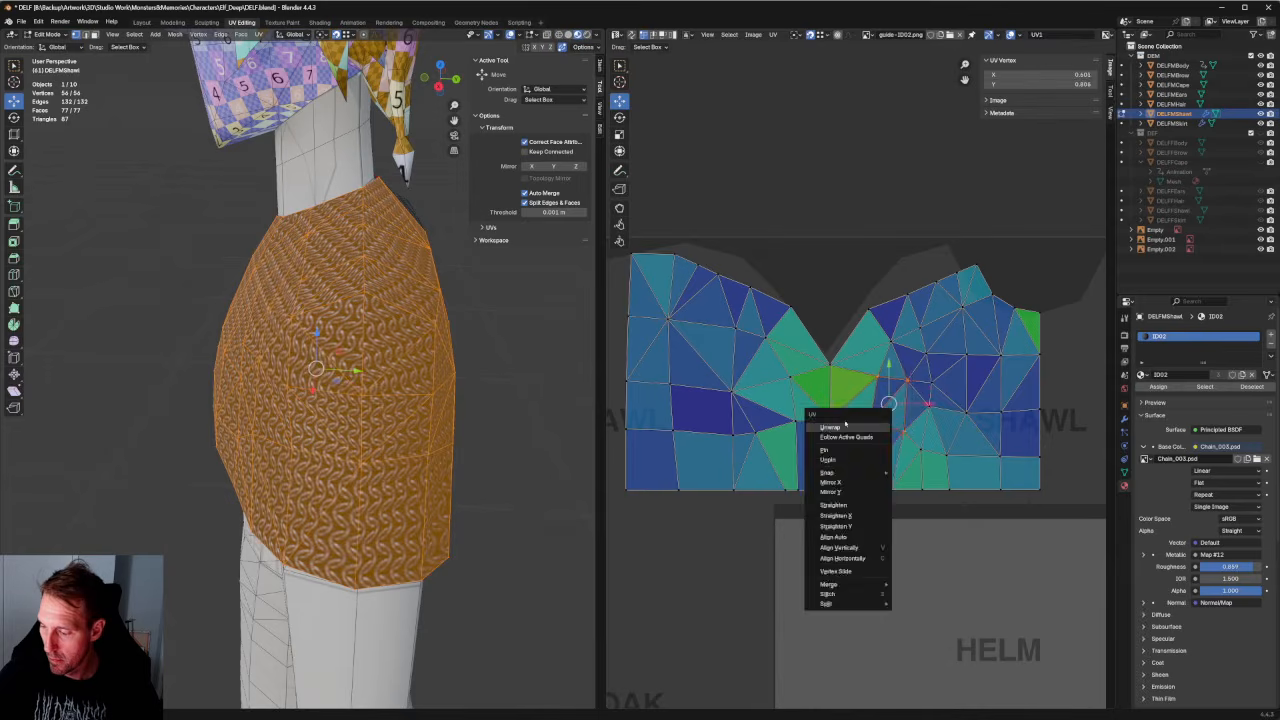
click(840, 430)
click(758, 398)
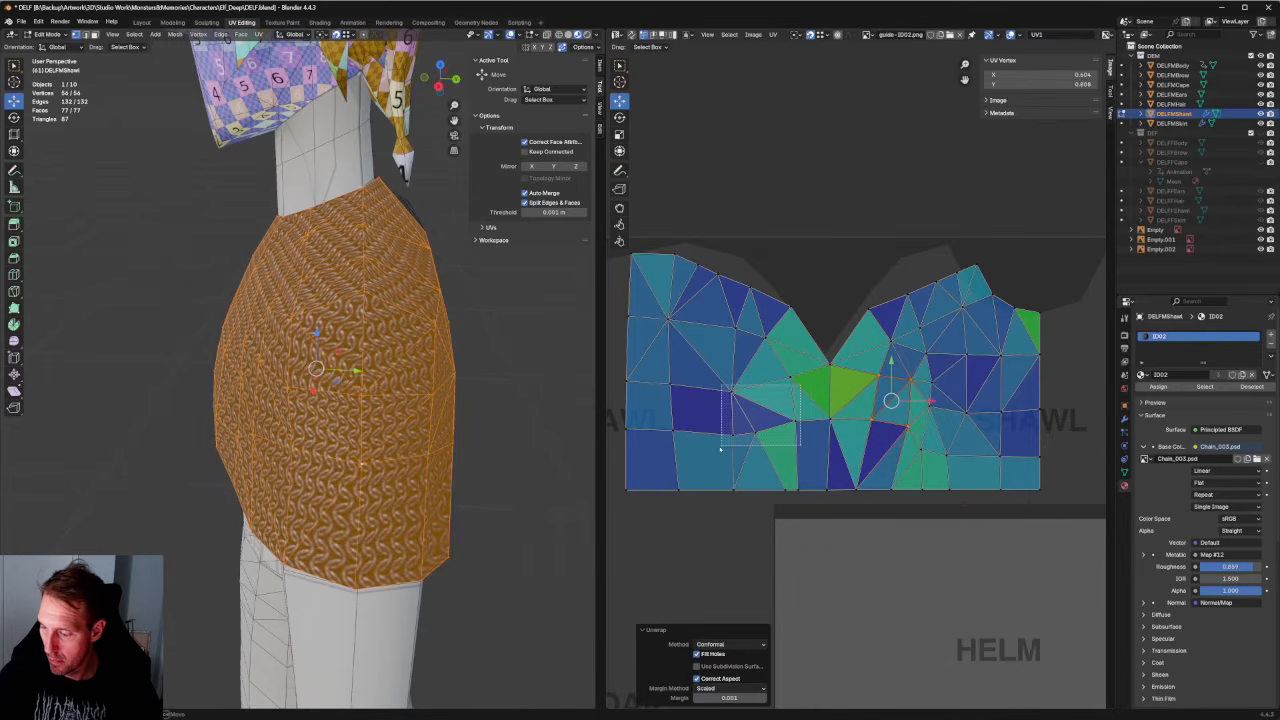
right_click(744, 424)
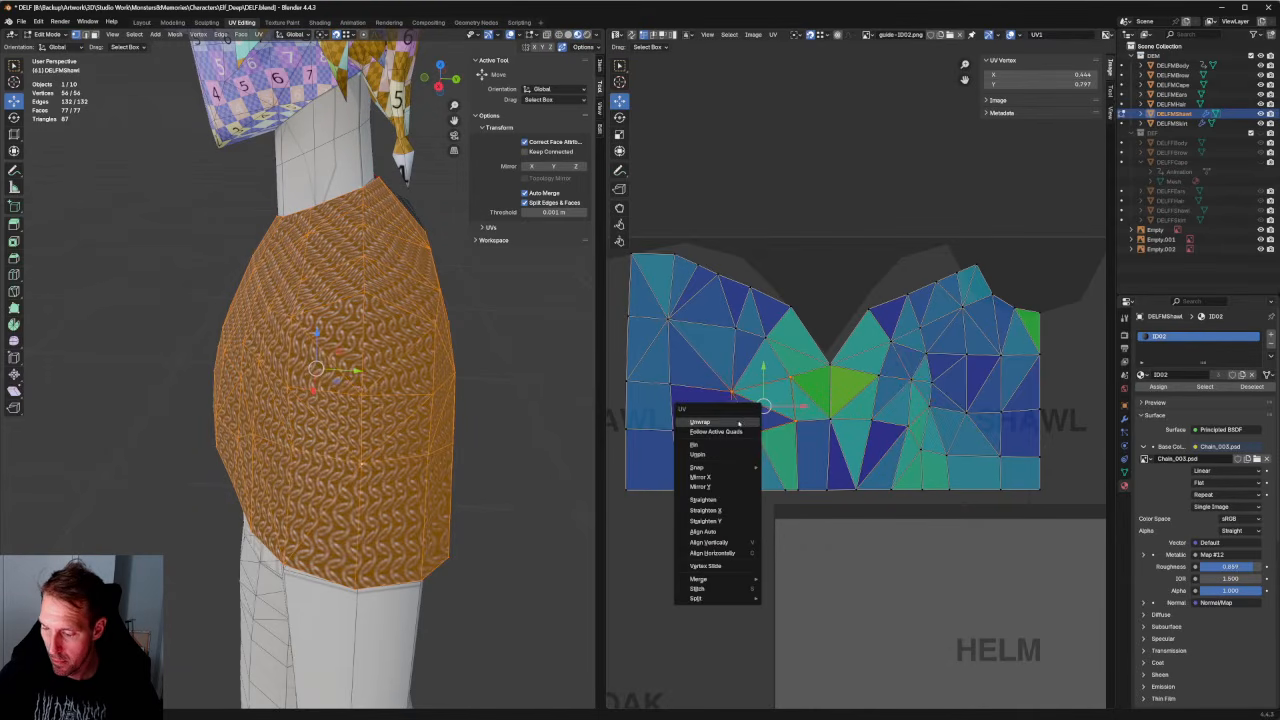
click(744, 424)
click(760, 359)
right_click(760, 359)
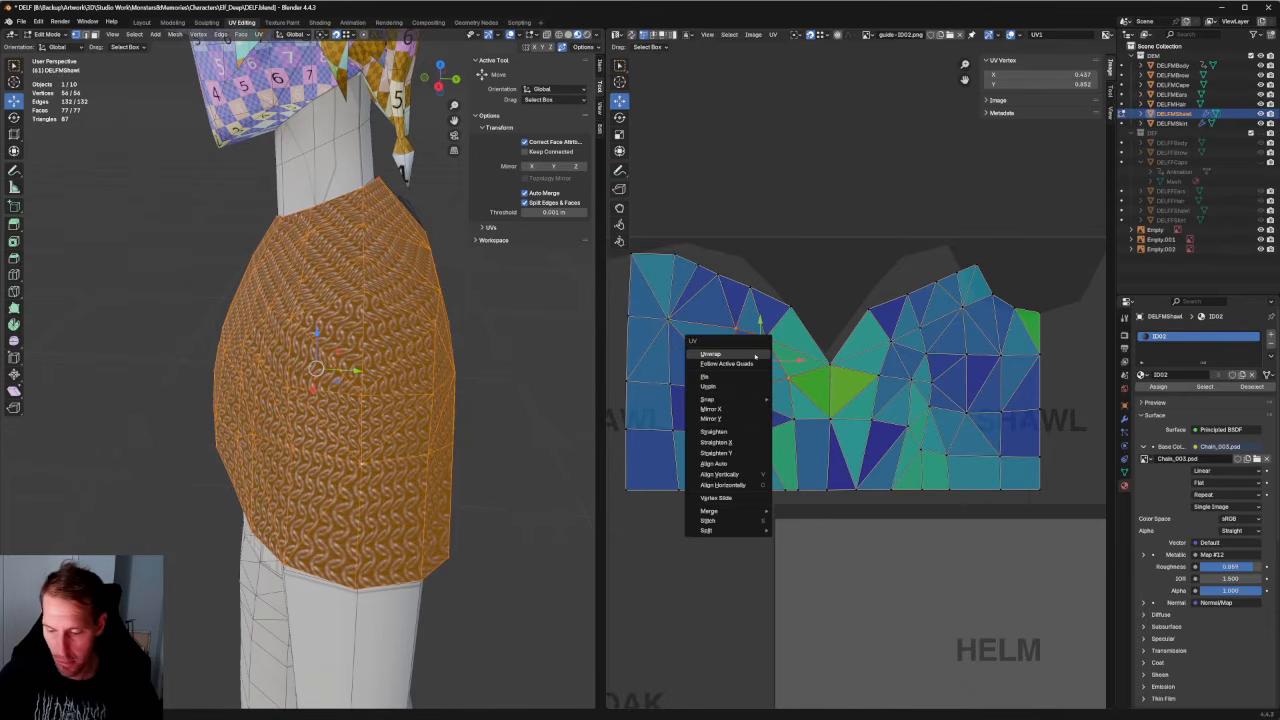
click(760, 359)
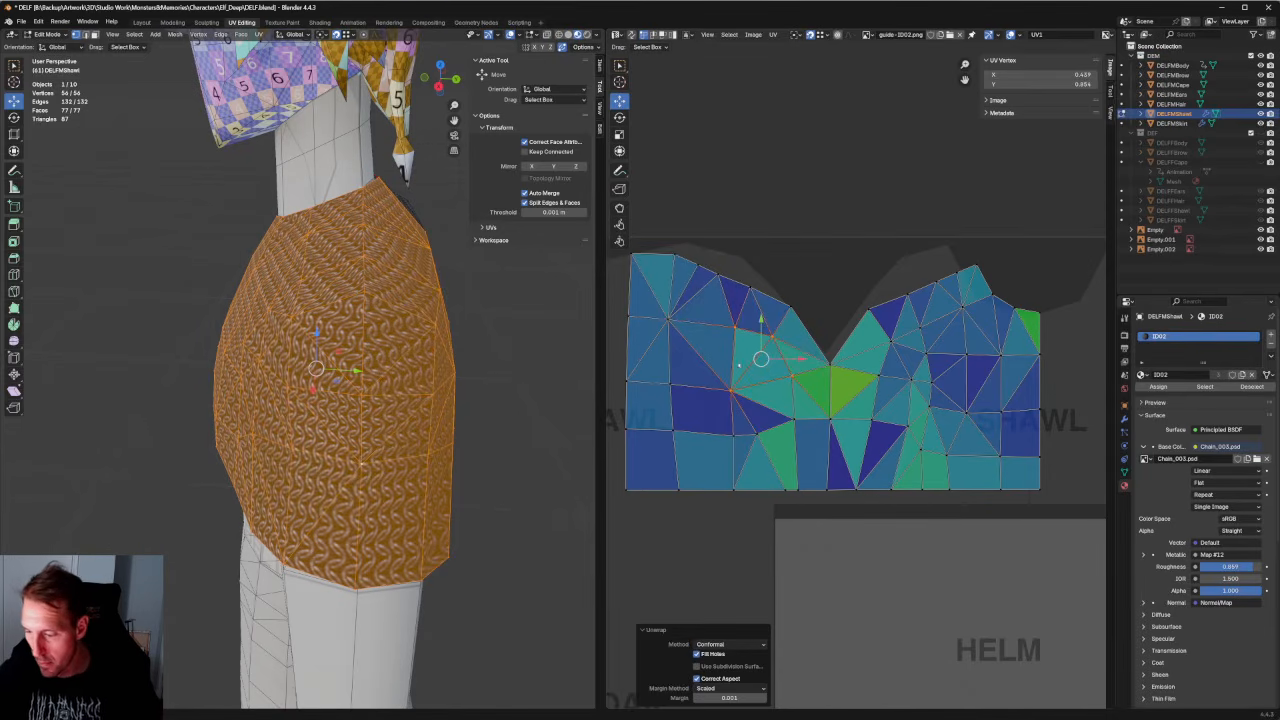
Align the two upper-edge vertices nearest the notch, one on each slope, horizontally.
middle_drag(817, 283, 863, 340)
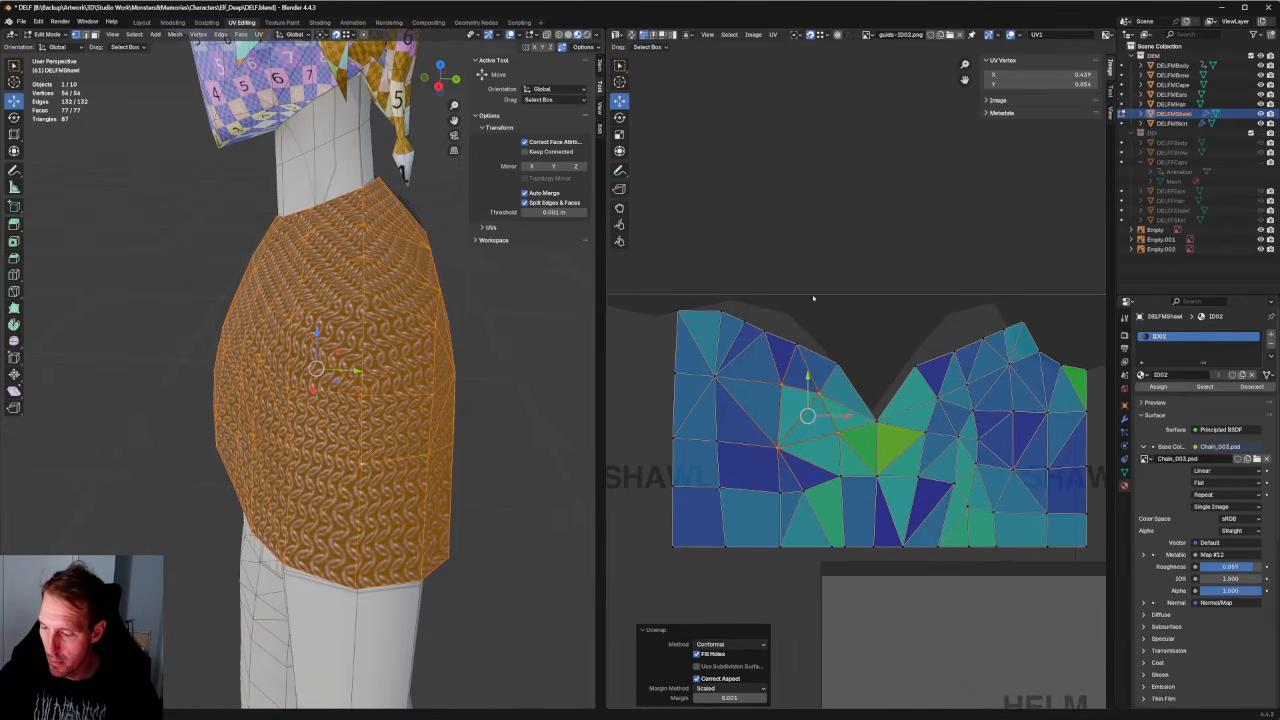
click(766, 334)
scroll(766, 334, up, 4)
drag(680, 255, 680, 235)
scroll(897, 358, down, 3)
scroll(897, 358, up, 2)
click(830, 358)
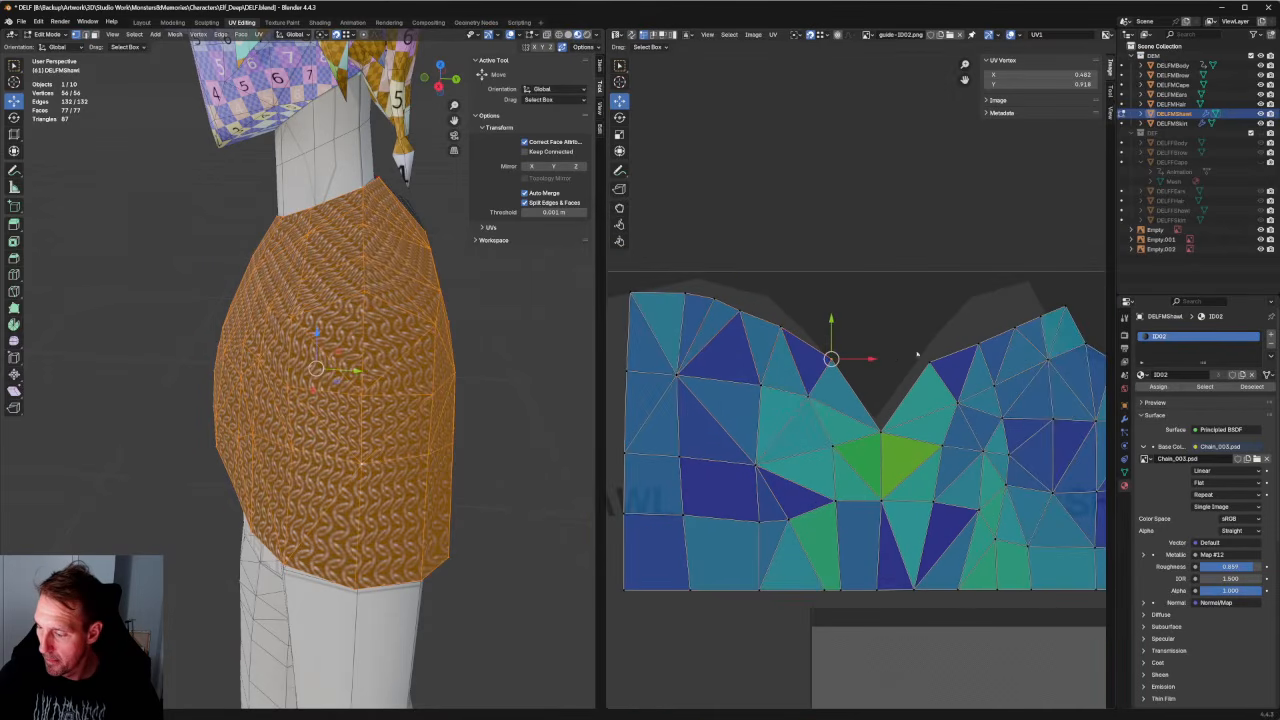
shift+click(930, 364)
scroll(838, 402, down, 1)
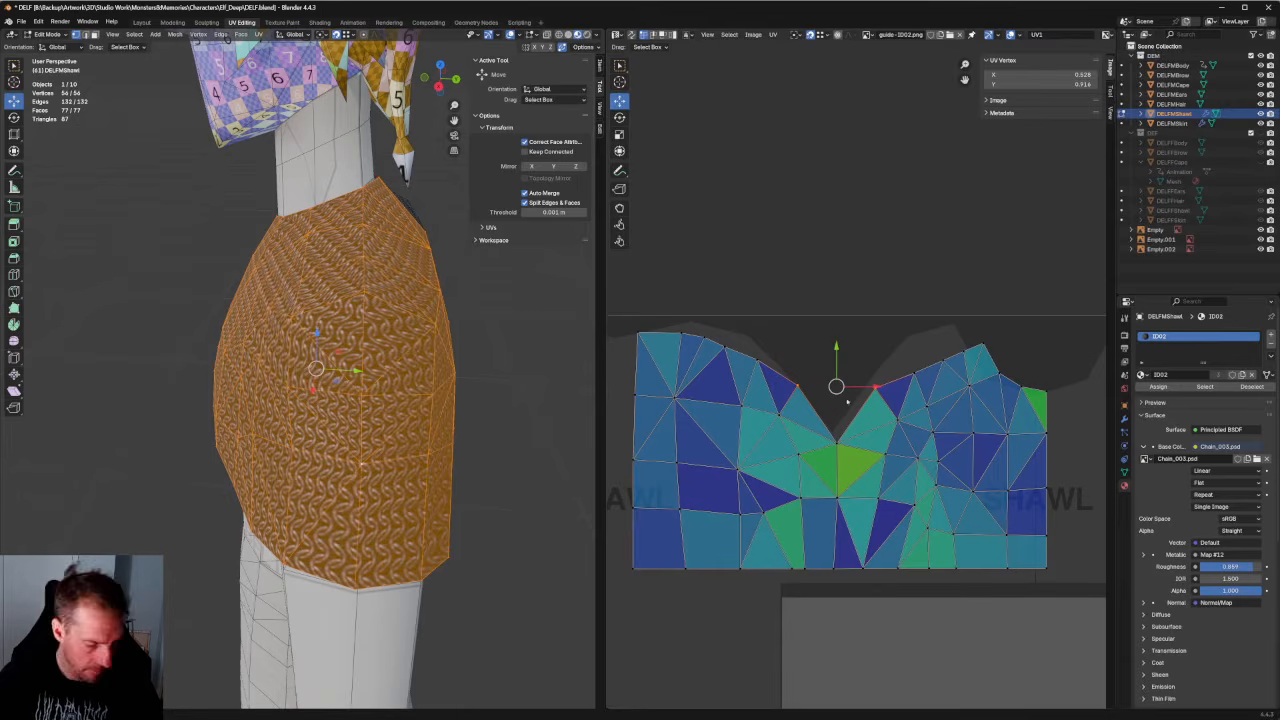
key(shift+w)
click(905, 381)
Align the next four matching pairs of upper-edge vertices on both sides of the notch horizontally.
drag(928, 364, 762, 380)
key(shift+w)
click(935, 364)
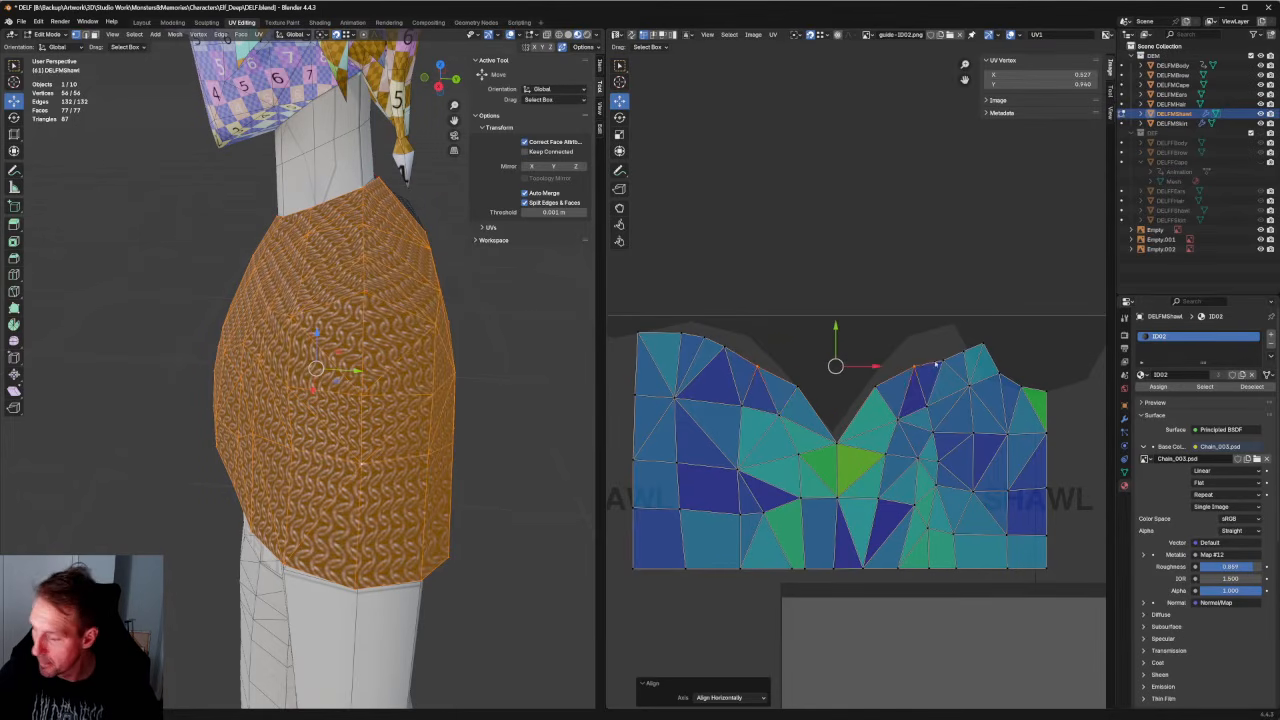
drag(921, 368, 920, 367)
key(shift+w)
click(882, 349)
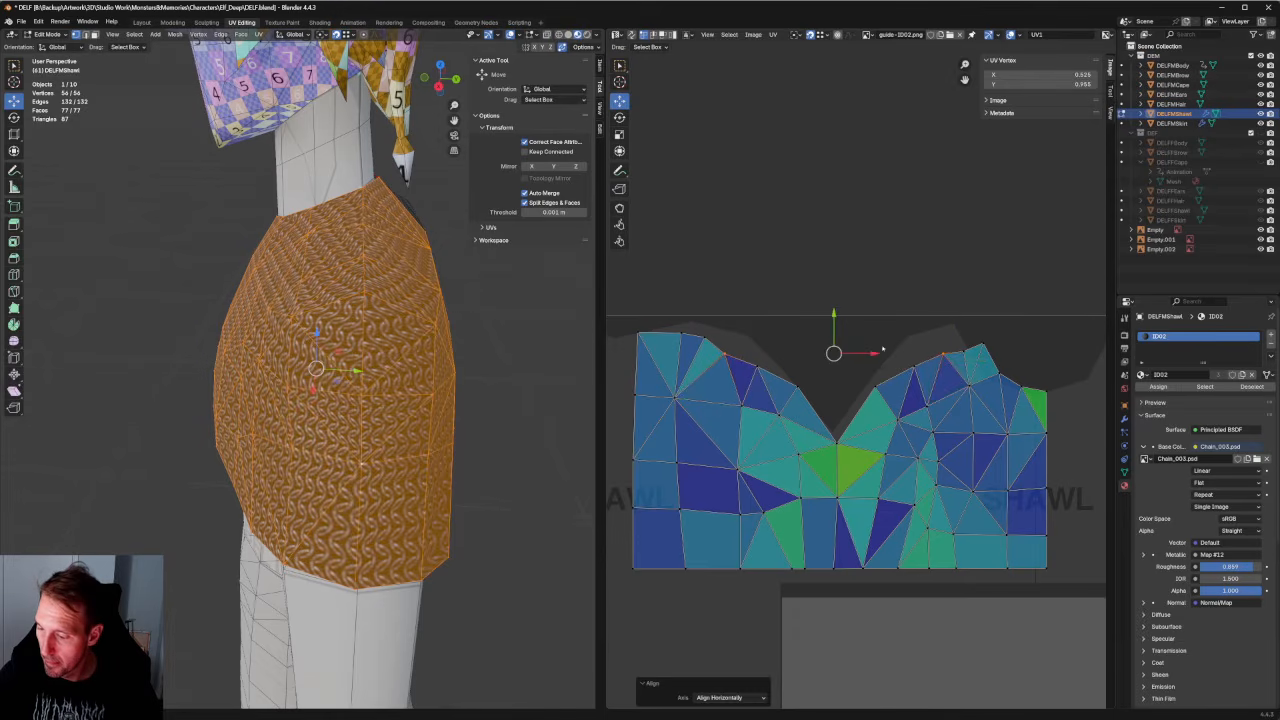
click(965, 348)
key(shift+w)
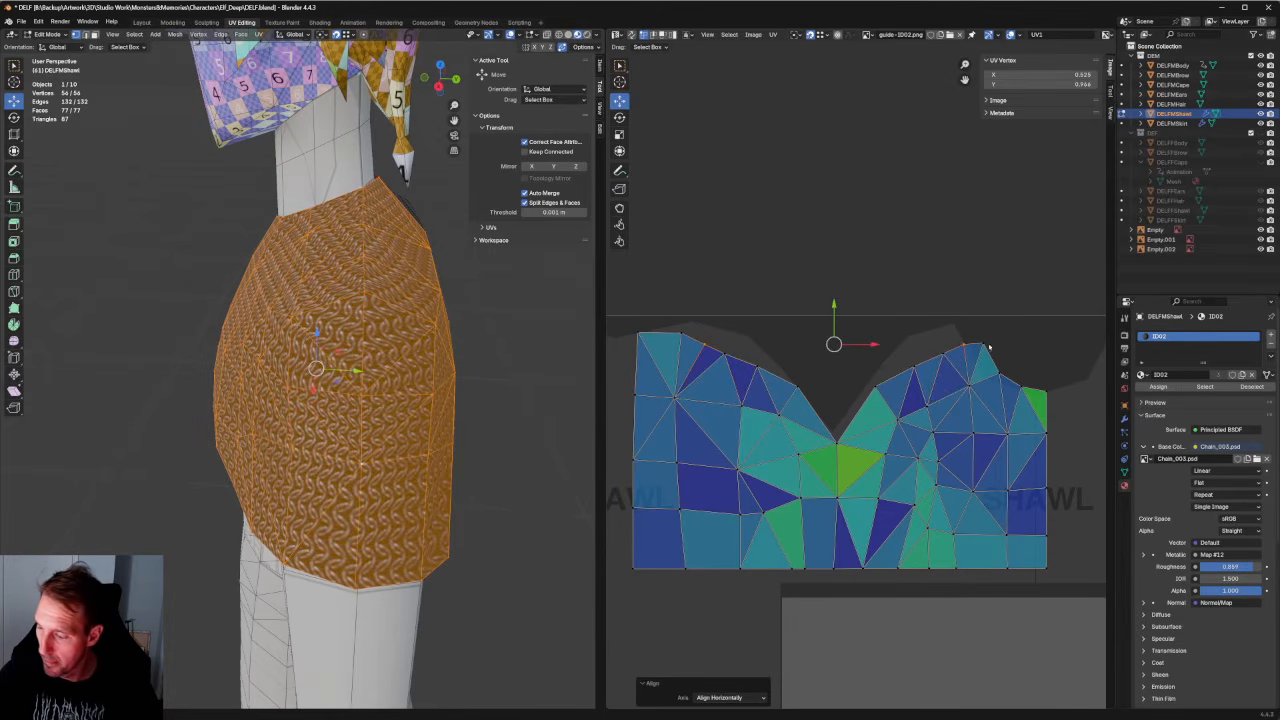
click(979, 351)
shift+click(675, 329)
key(shift+w)
click(981, 349)
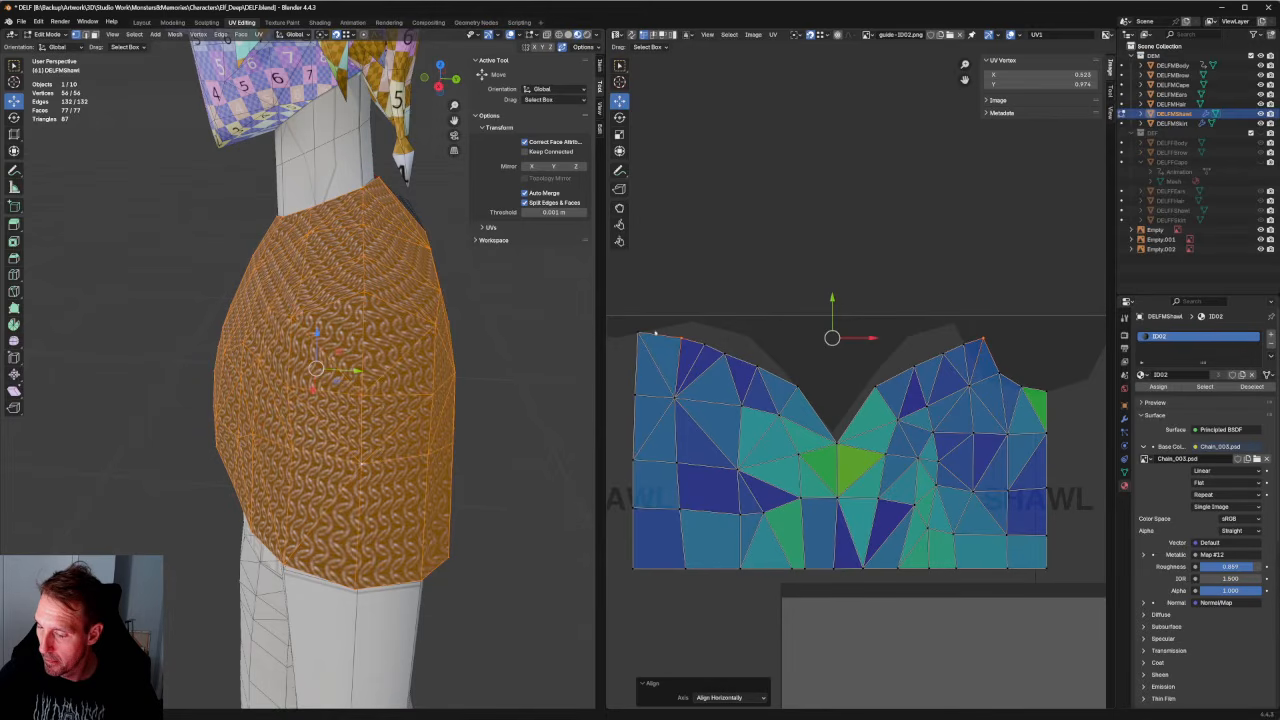
Level the island's upper-left corner with its neighbouring vertex and align the left-edge vertices vertically.
drag(624, 348, 625, 348)
middle_drag(473, 312, 613, 318)
drag(637, 297, 638, 303)
drag(708, 324, 657, 577)
key(shift+w)
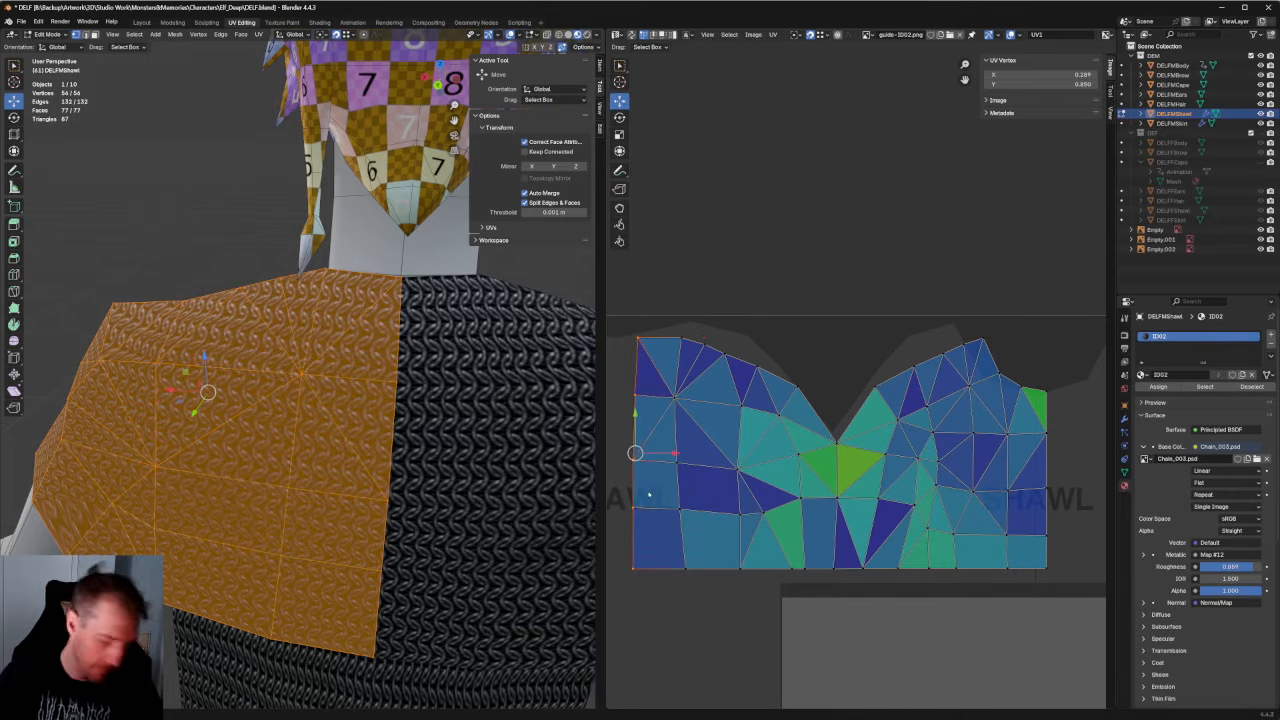
key(shift+w)
Select the whole shawl UV island and move it down by about 0.005 m within the guide's SHAWL area.
scroll(877, 441, down, 3)
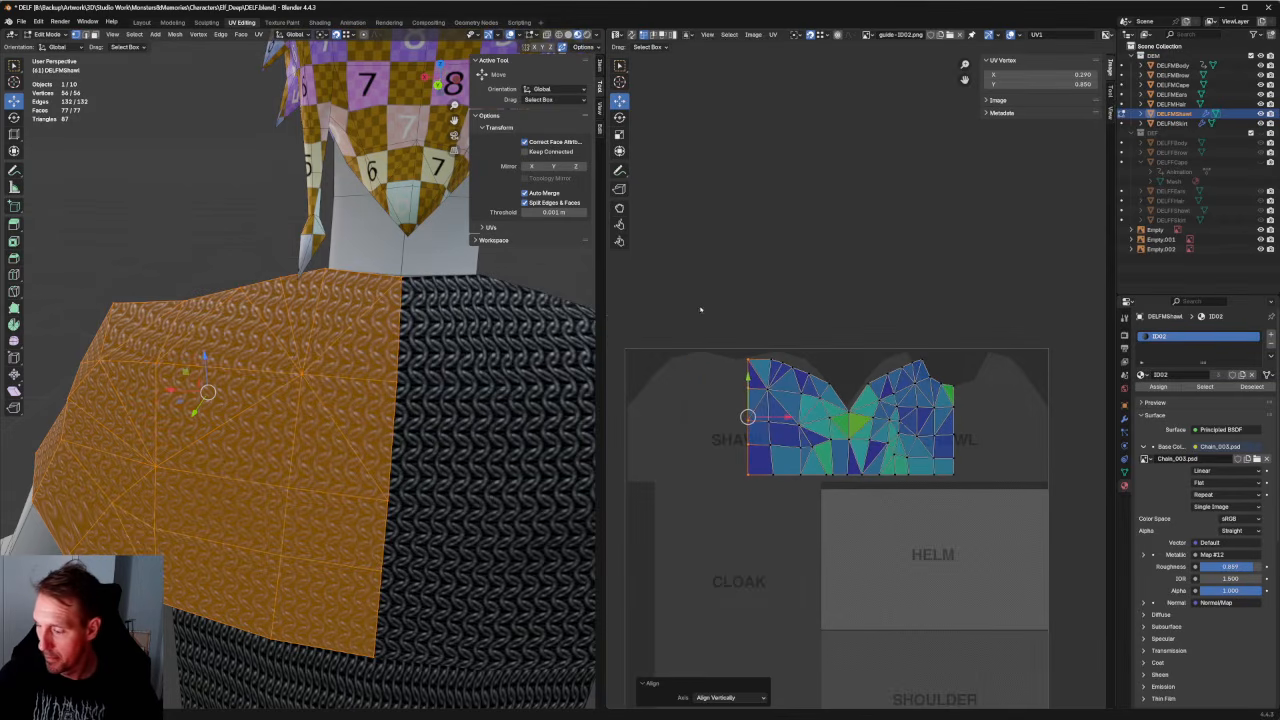
key(shift+b)
drag(700, 308, 1086, 549)
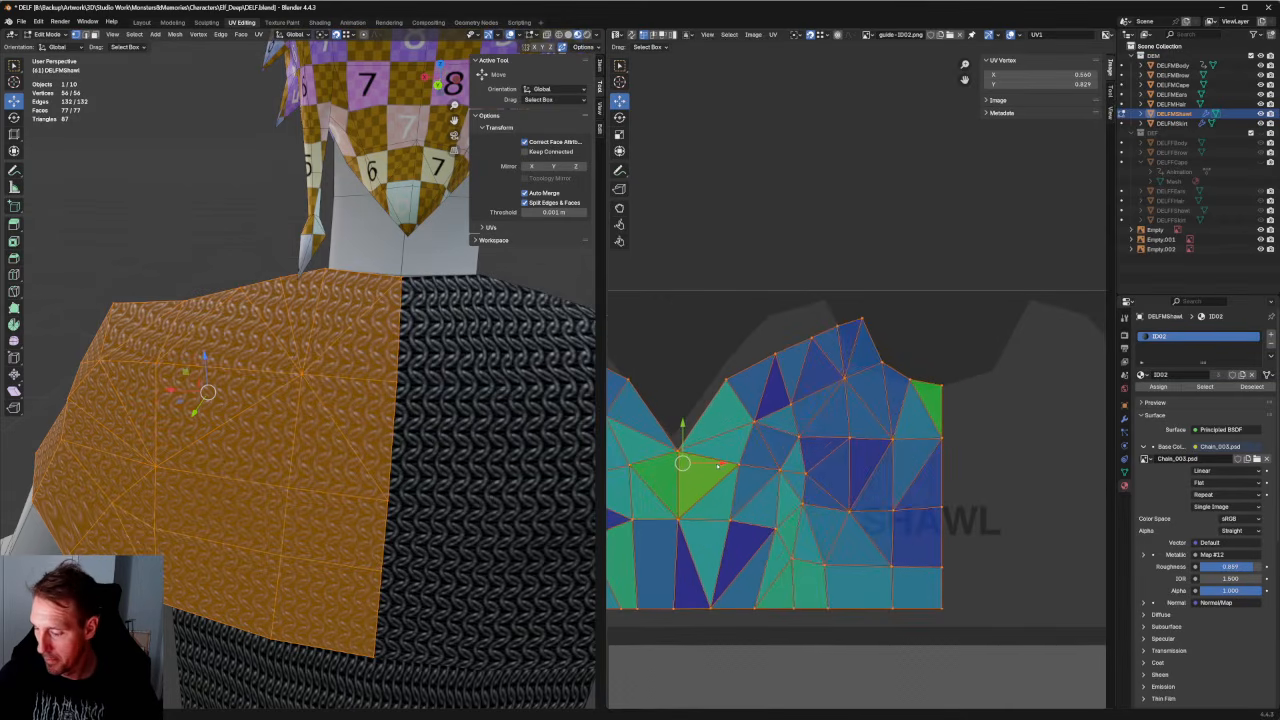
mouse_move(681, 462)
mouse_down()
mouse_move(668, 462)
mouse_move(670, 441)
mouse_up()
scroll(782, 488, down, 3)
middle_drag(782, 488, 805, 491)
scroll(804, 491, up, 2)
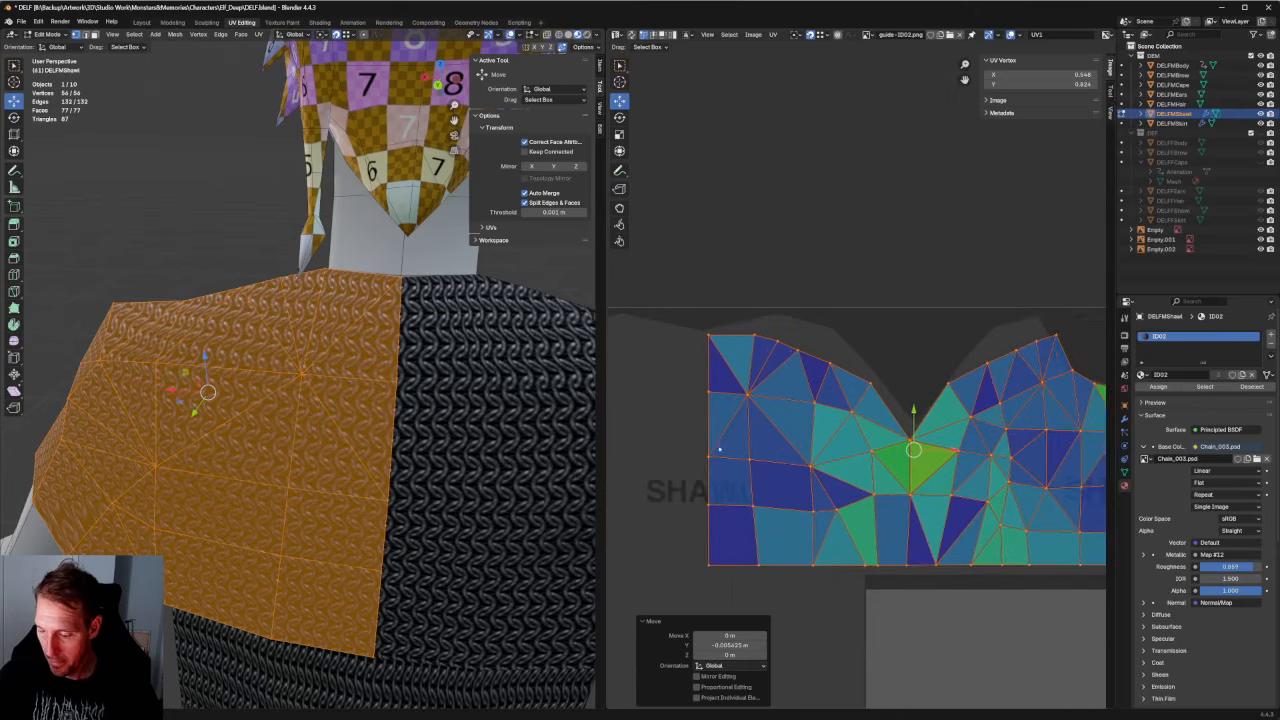
Scale the island to 1.022 in X towards the guide's border and stretch it slightly in Y.
scroll(880, 487, up, 5)
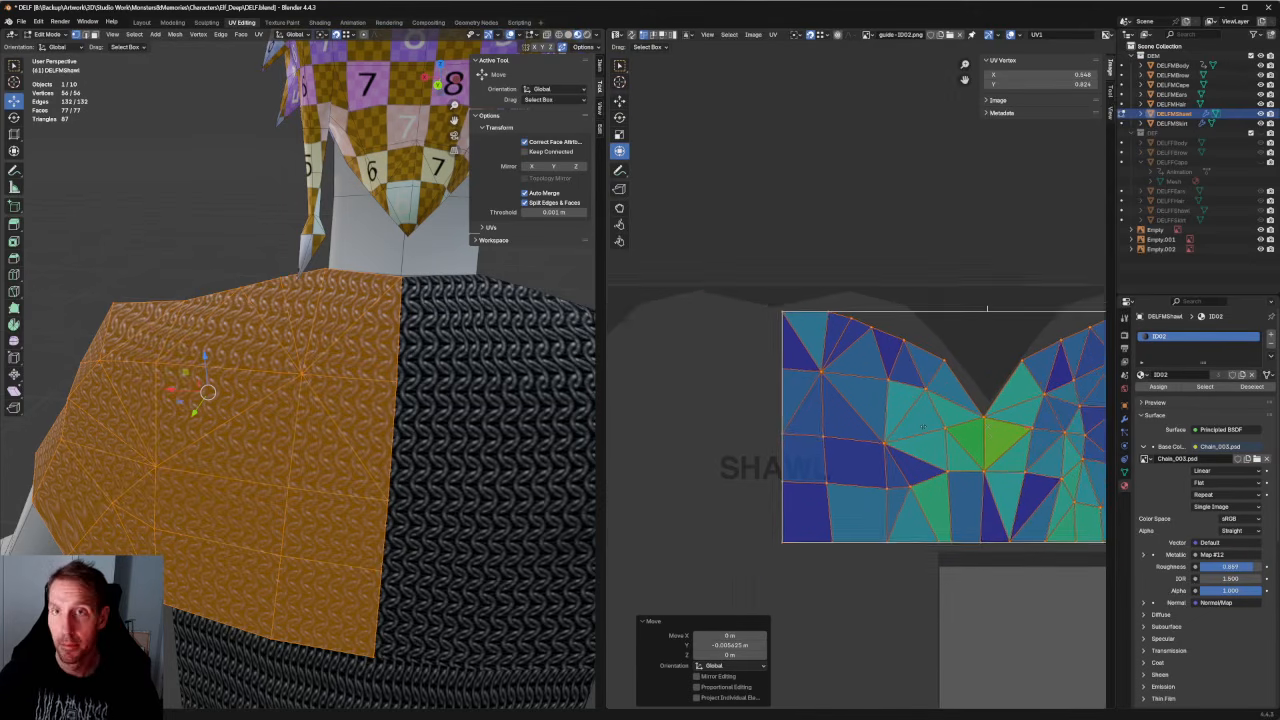
scroll(857, 496, up, 1)
key(s)
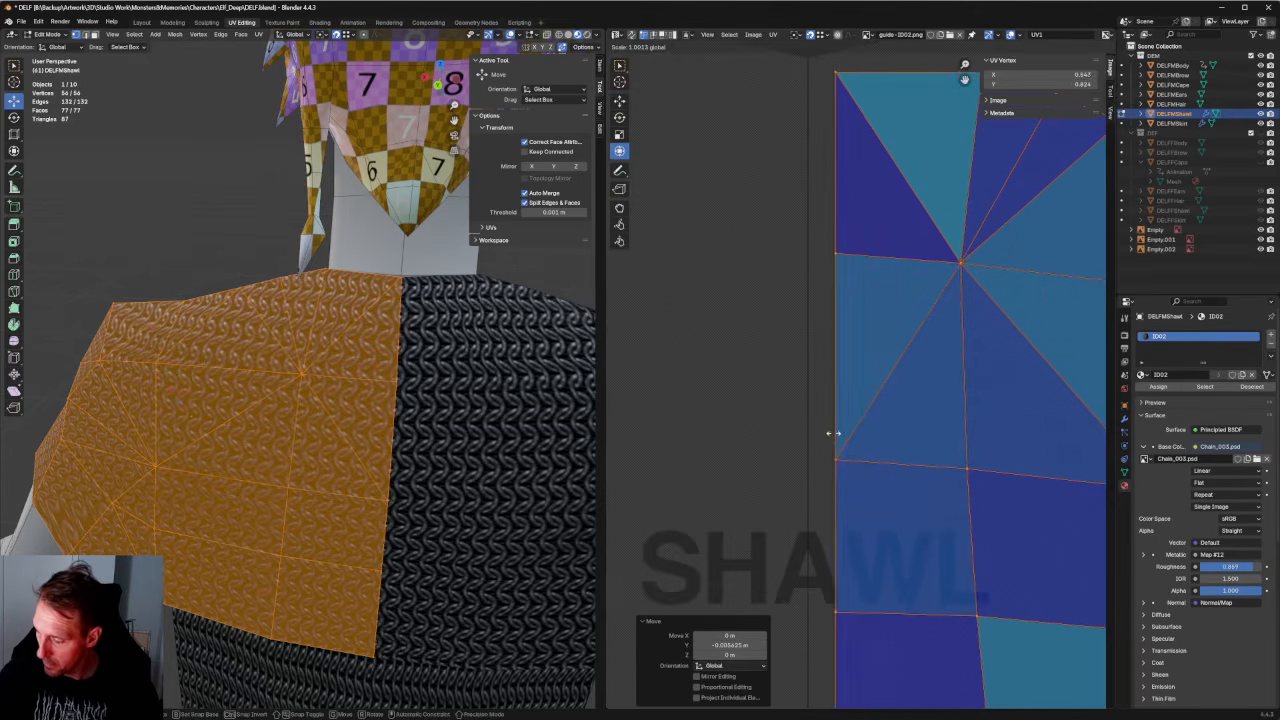
click(808, 432)
scroll(808, 432, down, 6)
scroll(887, 383, up, 4)
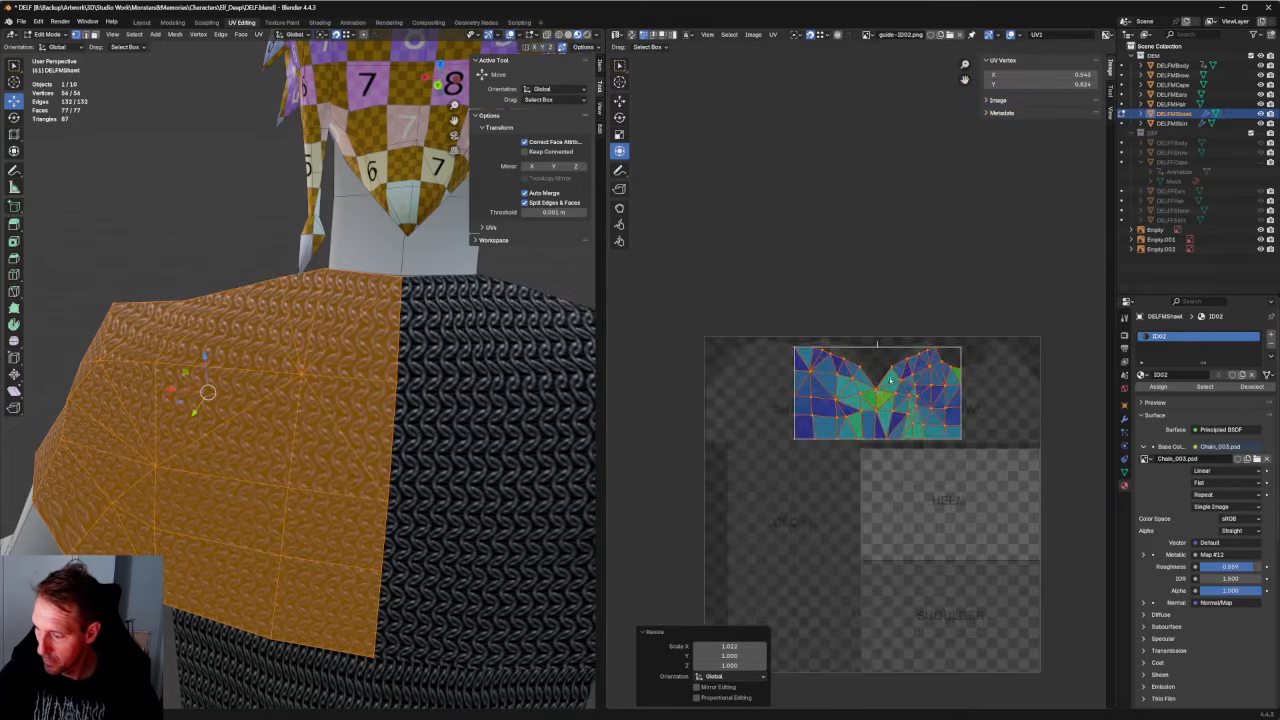
key(s)
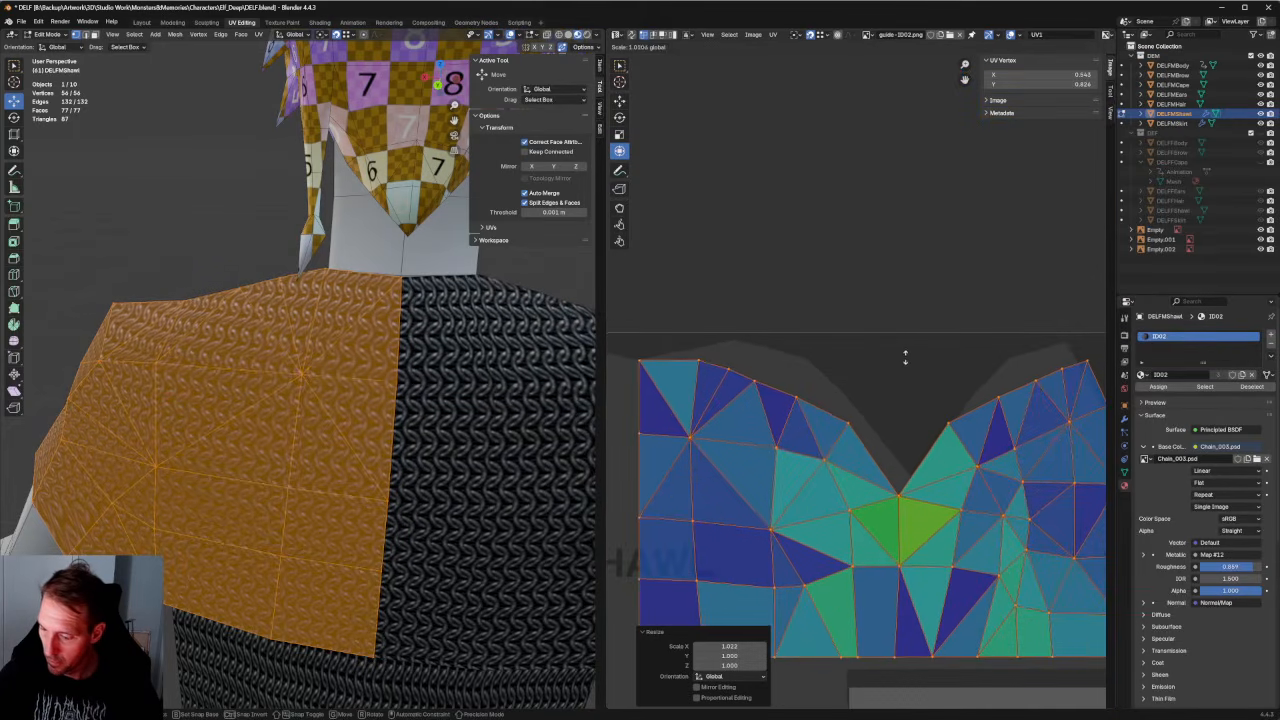
click(903, 358)
Try to raise the upper-edge vertices left of the notch group by group to follow the guide's curved outline.
click(887, 317)
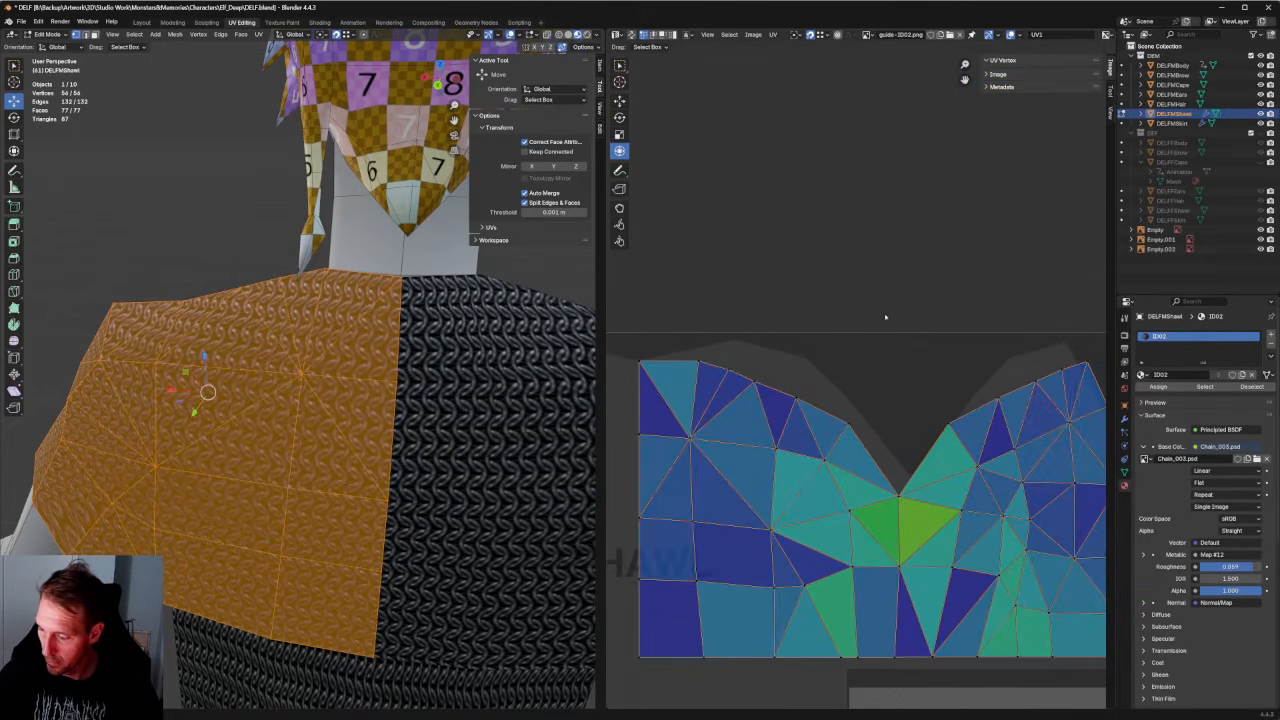
drag(889, 315, 683, 408)
key(g)
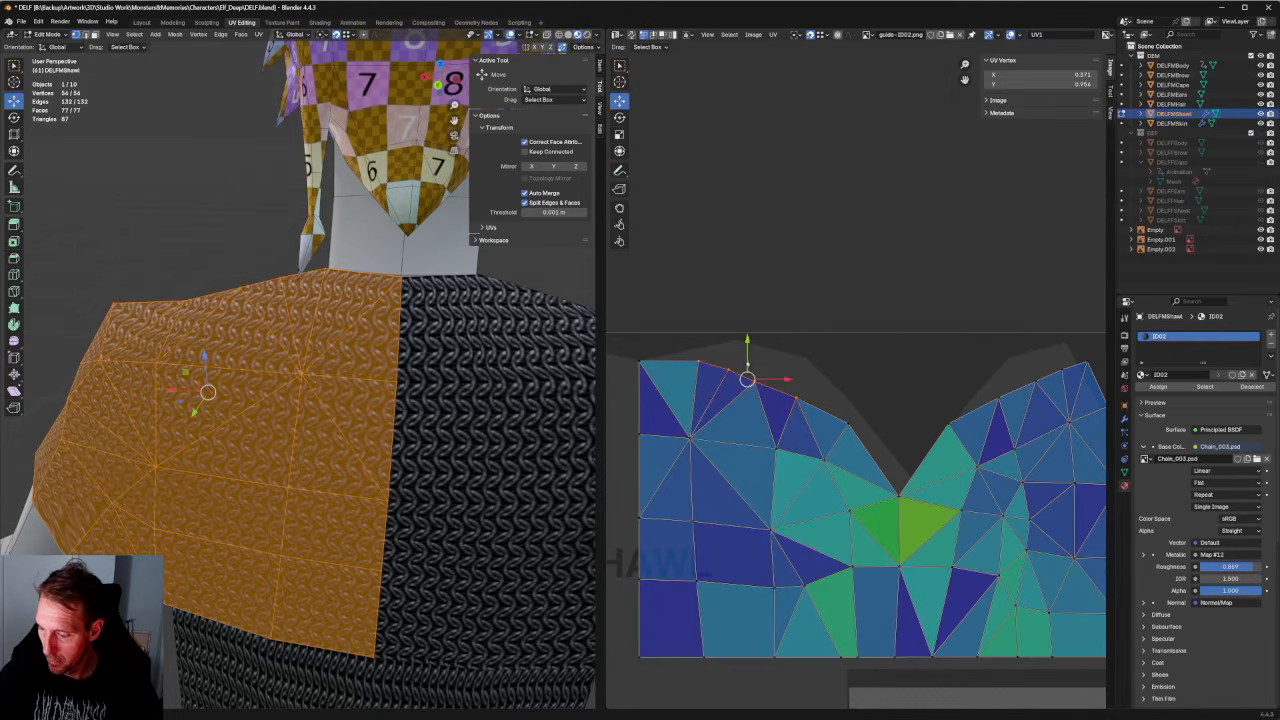
click(743, 347)
drag(826, 330, 703, 408)
drag(761, 352, 763, 343)
drag(820, 331, 744, 388)
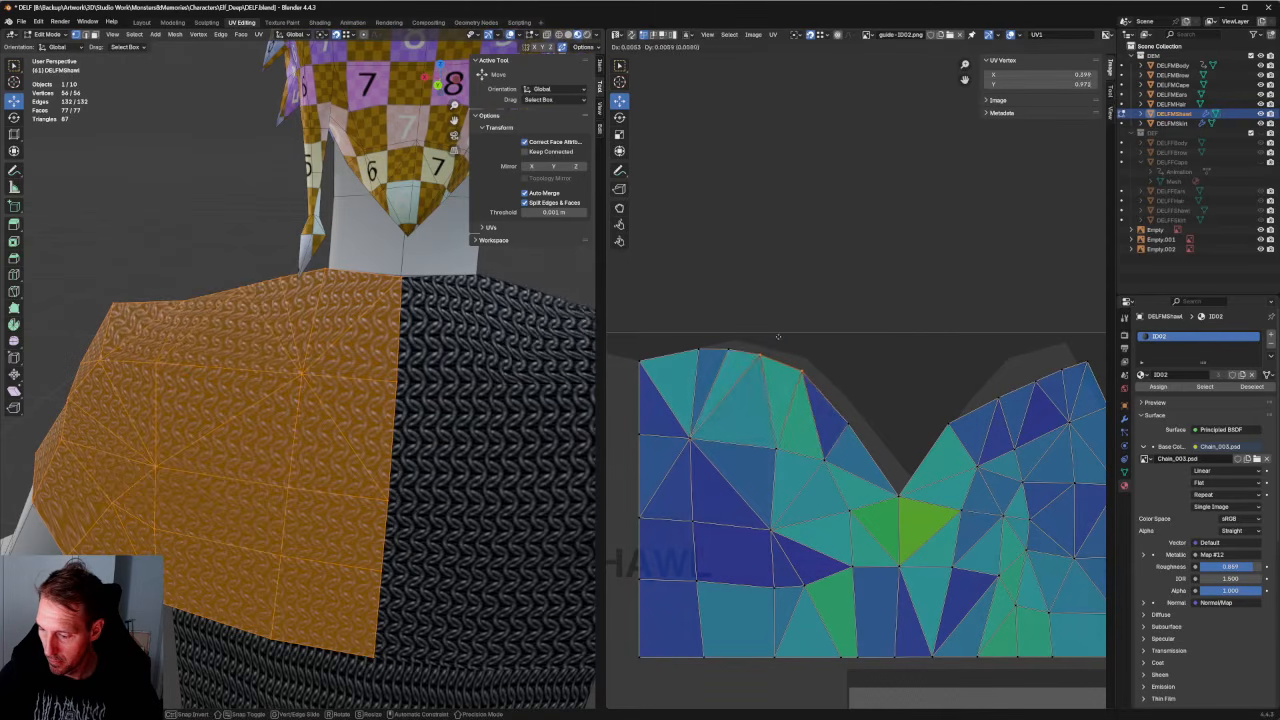
drag(774, 348, 774, 340)
click(872, 360)
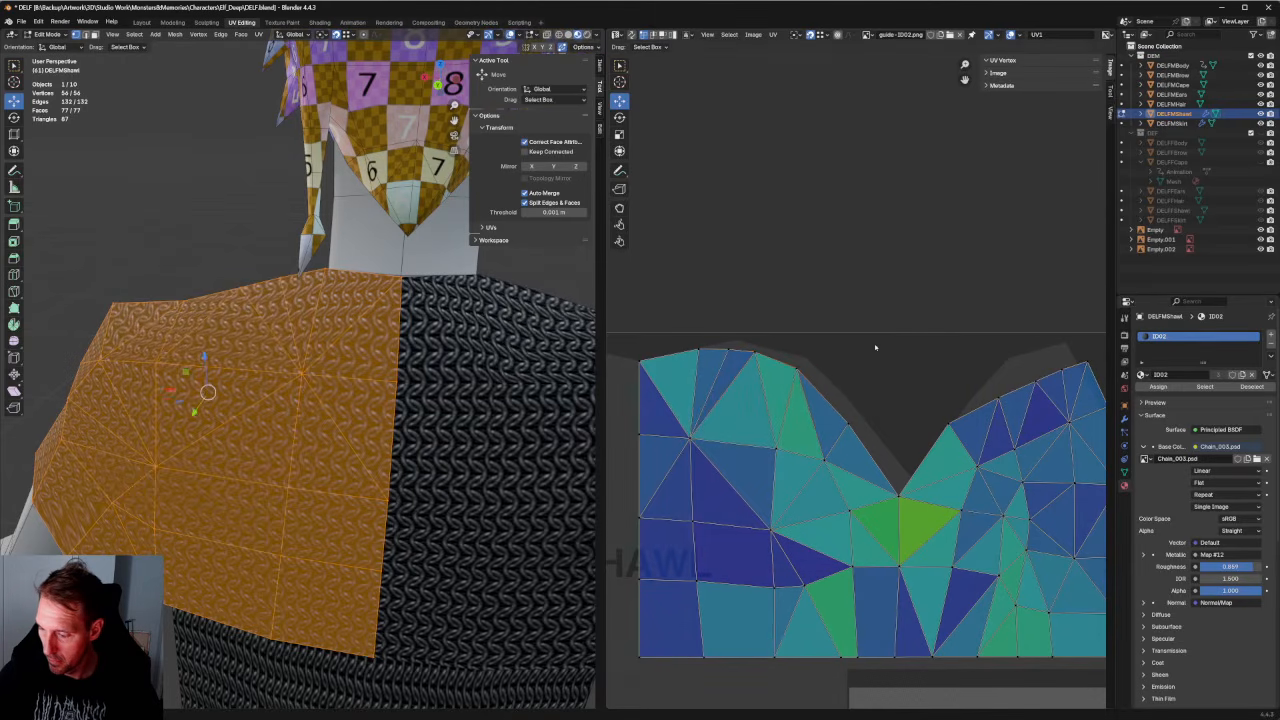
drag(872, 363, 784, 438)
scroll(870, 407, down, 1)
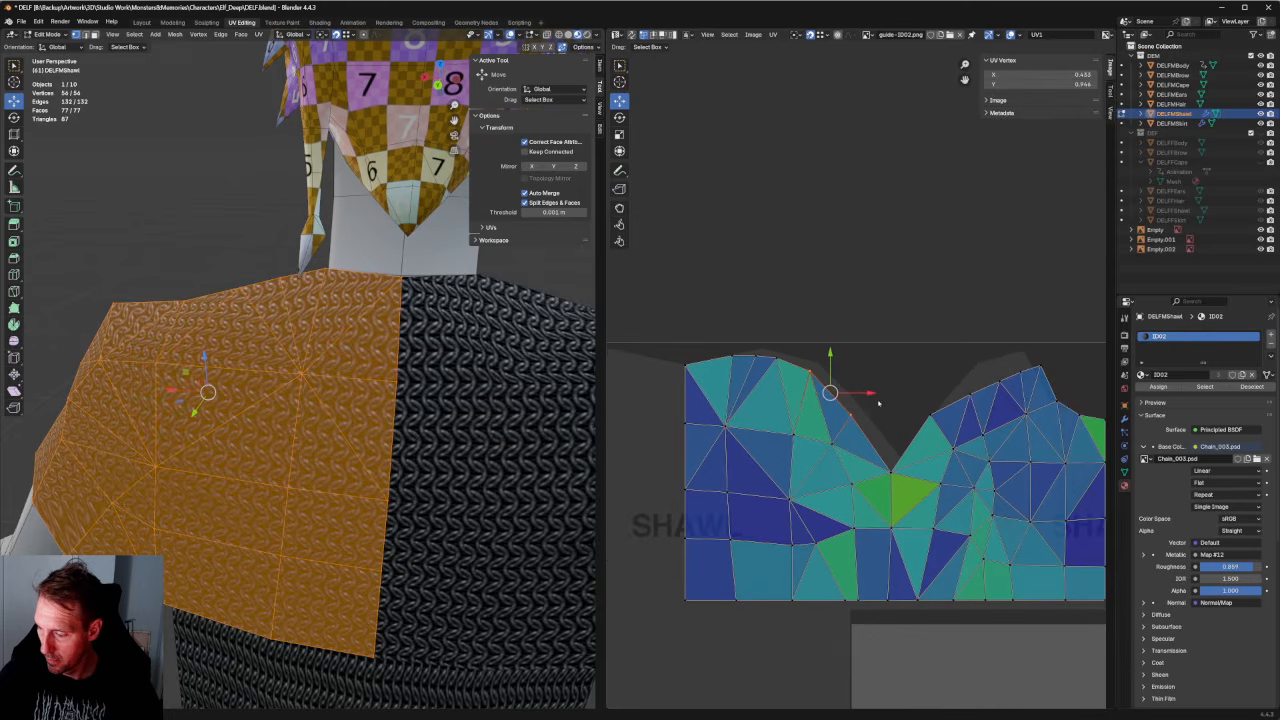
Undo the upward moves of the upper-edge vertices left of the notch.
key(ctrl+z)
key(ctrl+z)
key(ctrl+z)
key(ctrl+z)
key(ctrl+z)
key(ctrl+z)
key(ctrl+z)
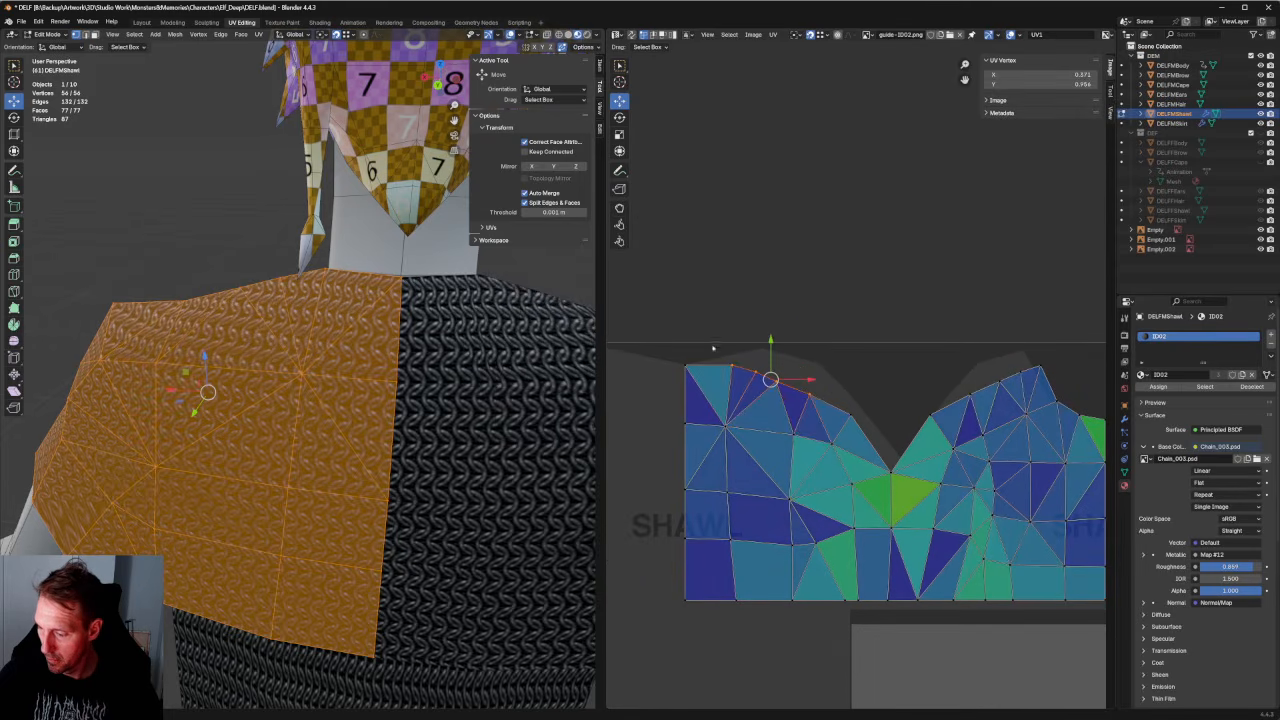
Add the upper-edge vertices right of the notch to the selection and move both sides slightly up together.
drag(722, 345, 1022, 407)
drag(876, 389, 885, 377)
scroll(926, 409, down, 1)
middle_drag(926, 409, 778, 373)
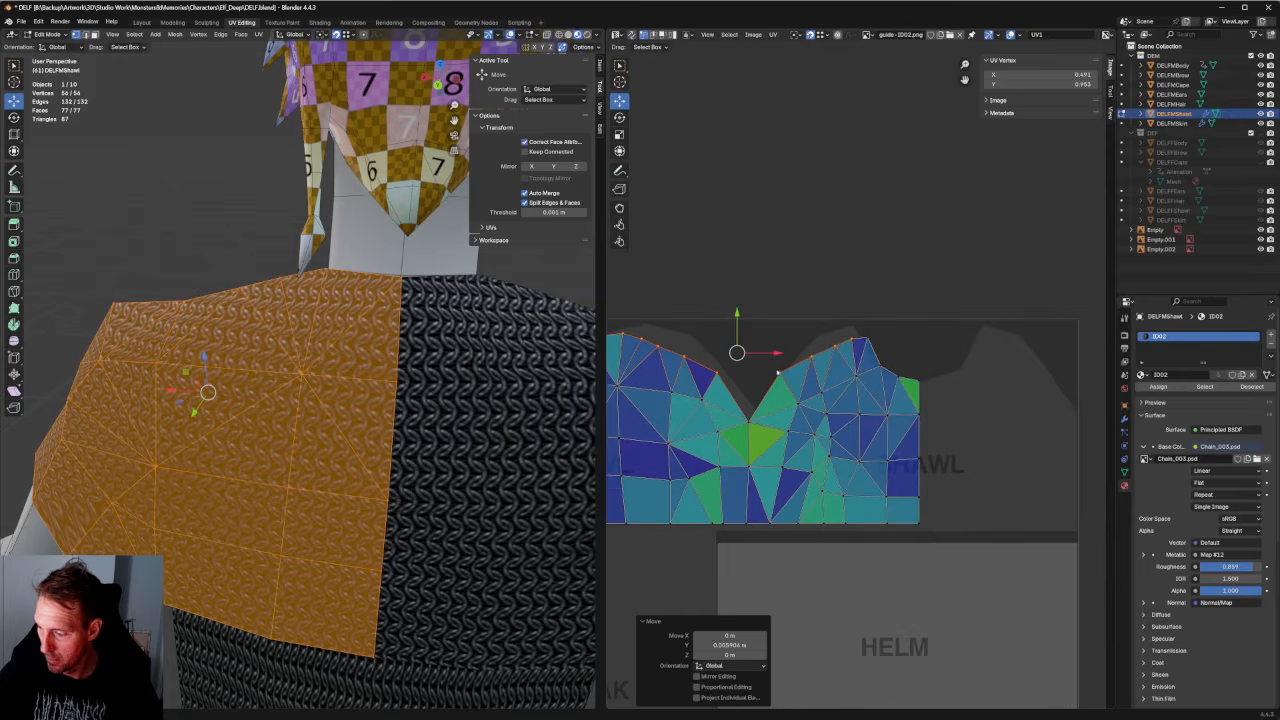
Select the island's part right of the notch and scale it to 0.940 in X, narrowing it from the notch side.
click(761, 392)
drag(741, 355, 832, 576)
drag(746, 331, 885, 588)
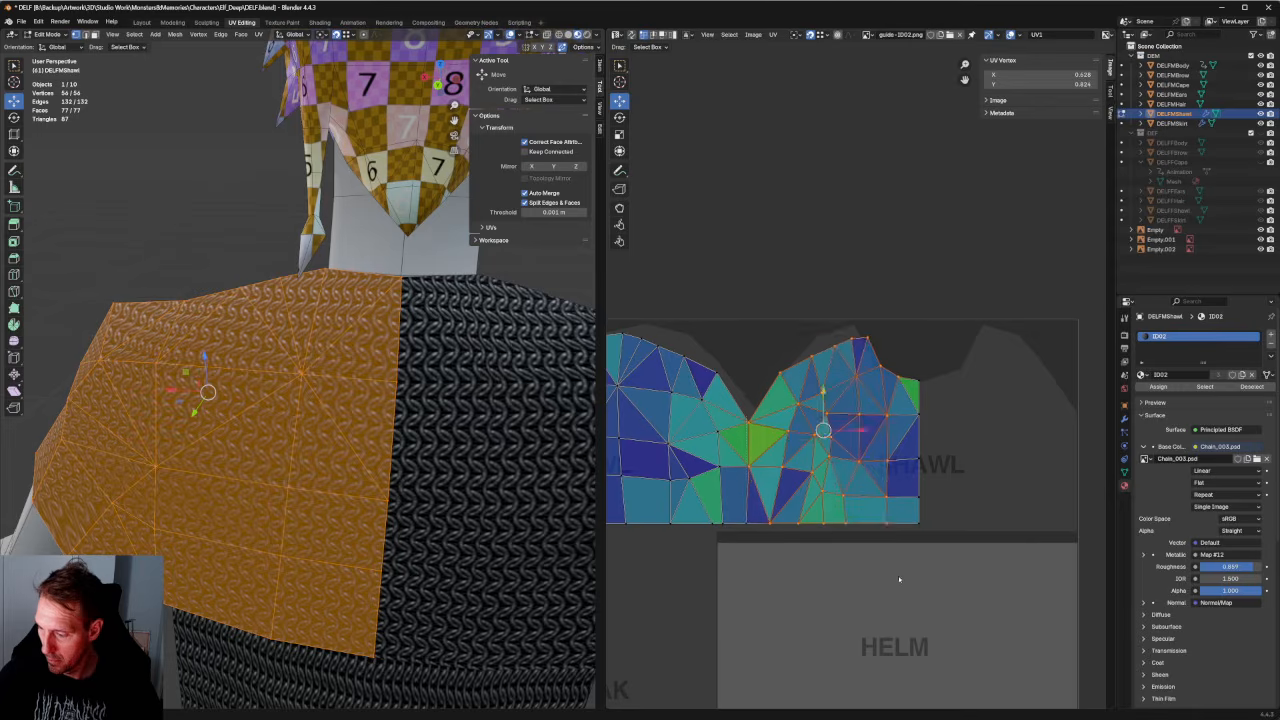
scroll(813, 498, up, 3)
key(t)
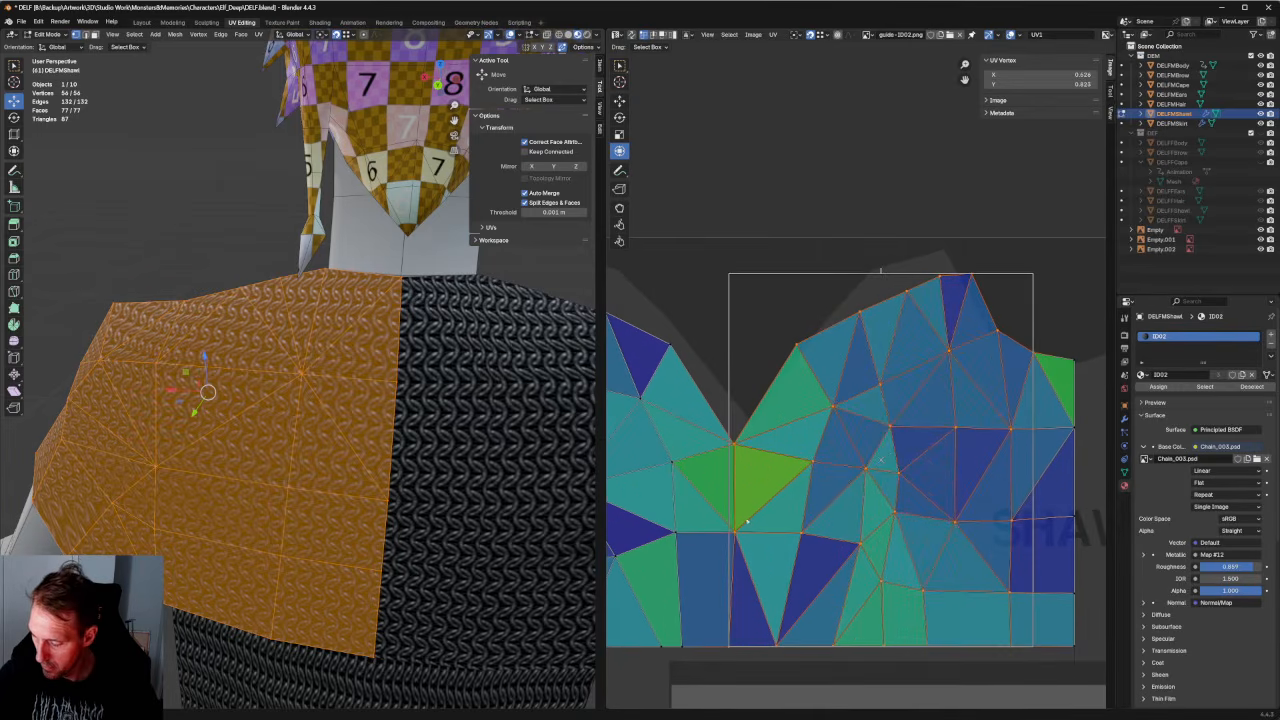
drag(730, 524, 748, 524)
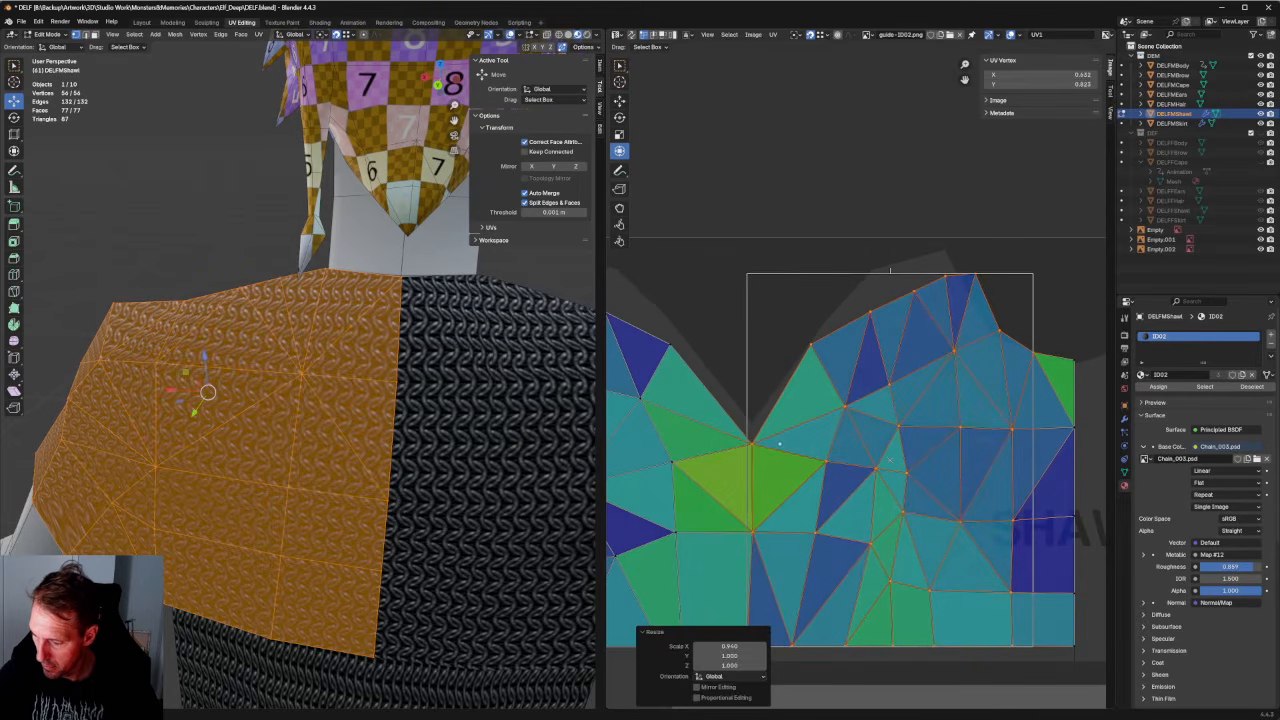
Move the notch's tip vertices slightly up and unwrap the inner vertices directly below the notch in place.
click(754, 405)
click(752, 441)
key(w)
drag(755, 415, 757, 413)
drag(841, 520, 655, 564)
right_click(699, 539)
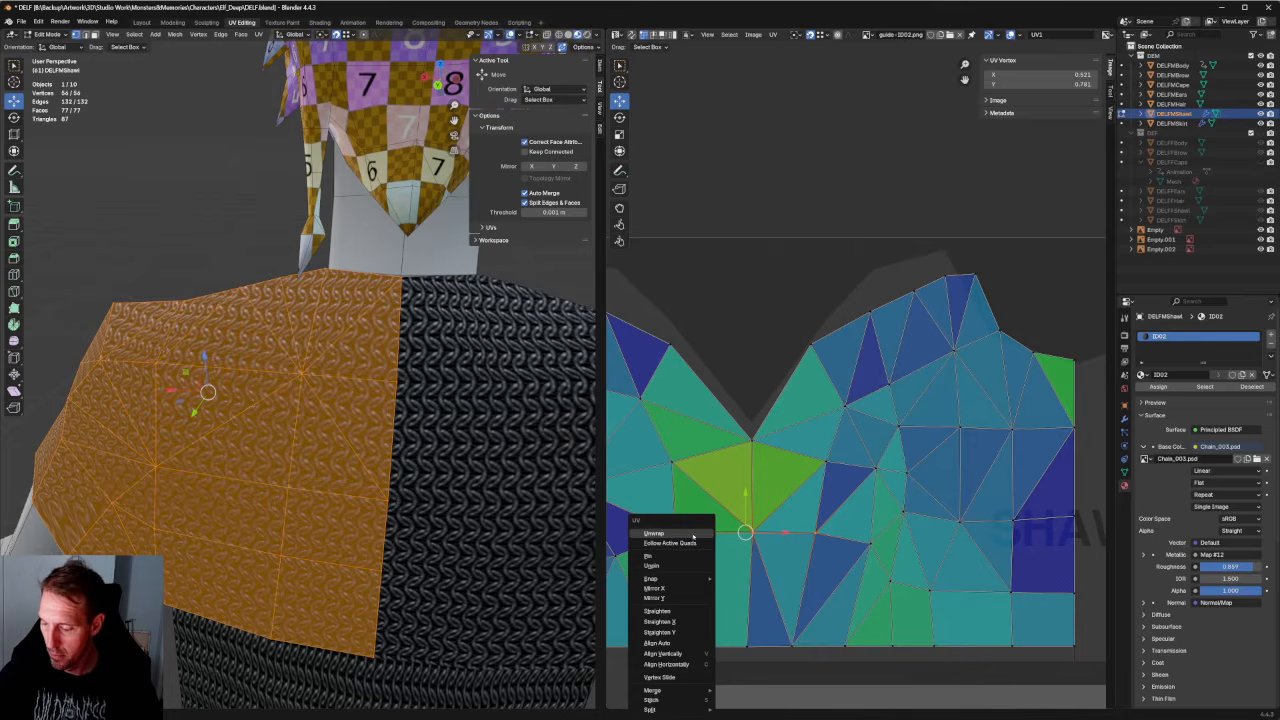
click(699, 535)
Try to unwrap the vertices around the notch's tip, and undo that unwrap.
drag(847, 417, 664, 484)
right_click(735, 463)
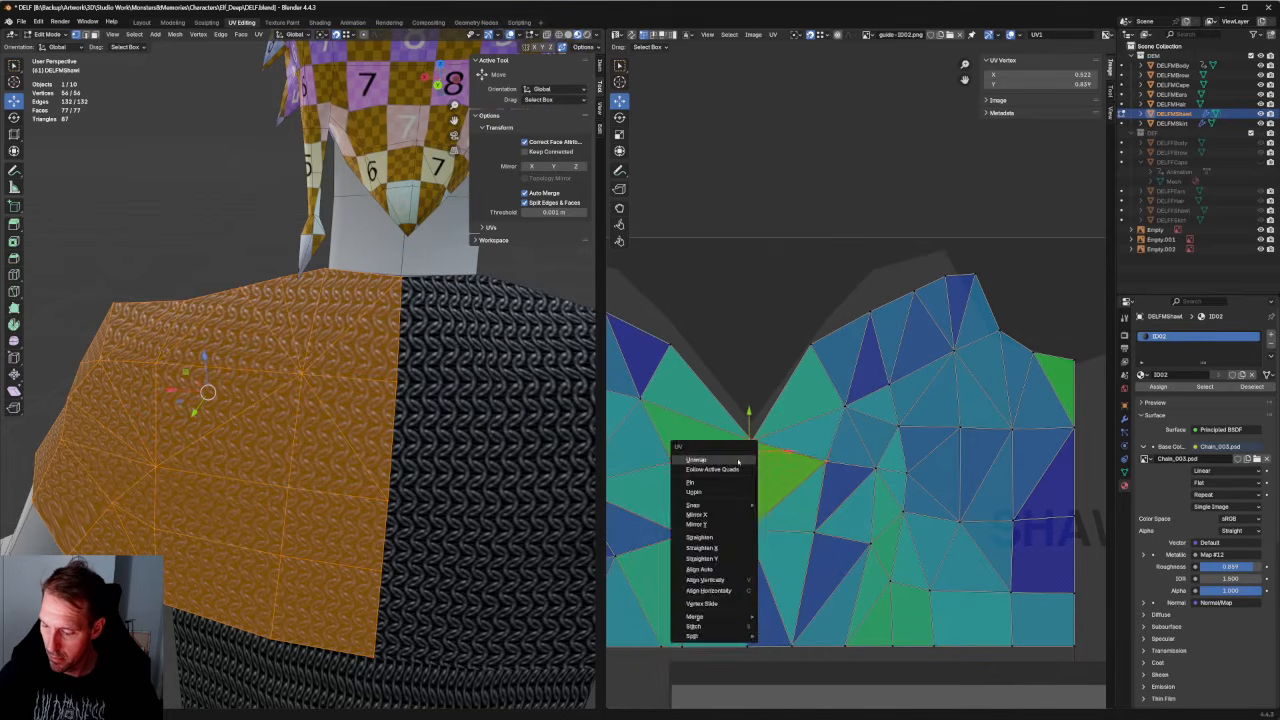
click(733, 461)
key(ctrl+z)
Raise the notch's tip vertex slightly in Y and check the chain texture from the shawl's side.
mouse_move(780, 421)
mouse_down()
mouse_move(734, 453)
mouse_move(757, 413)
mouse_up()
scroll(205, 425, down, 1)
middle_drag(205, 425, 390, 430)
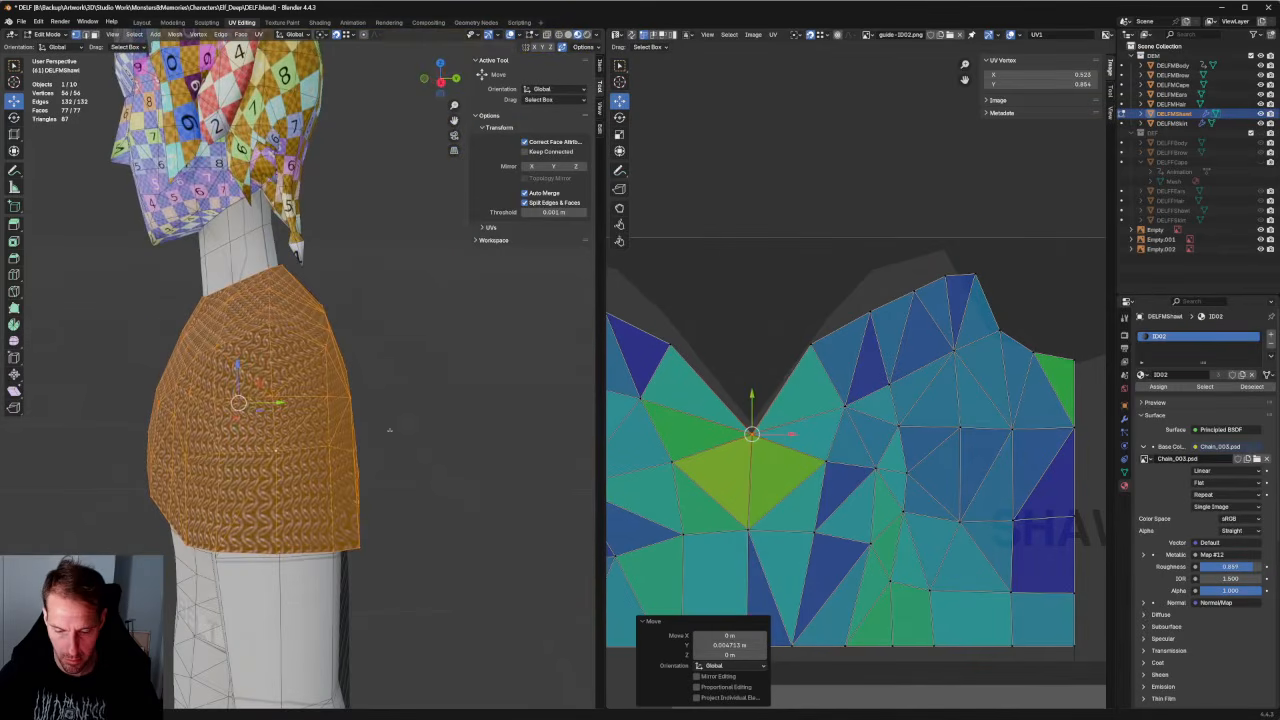
key(alt+a)
key(a)
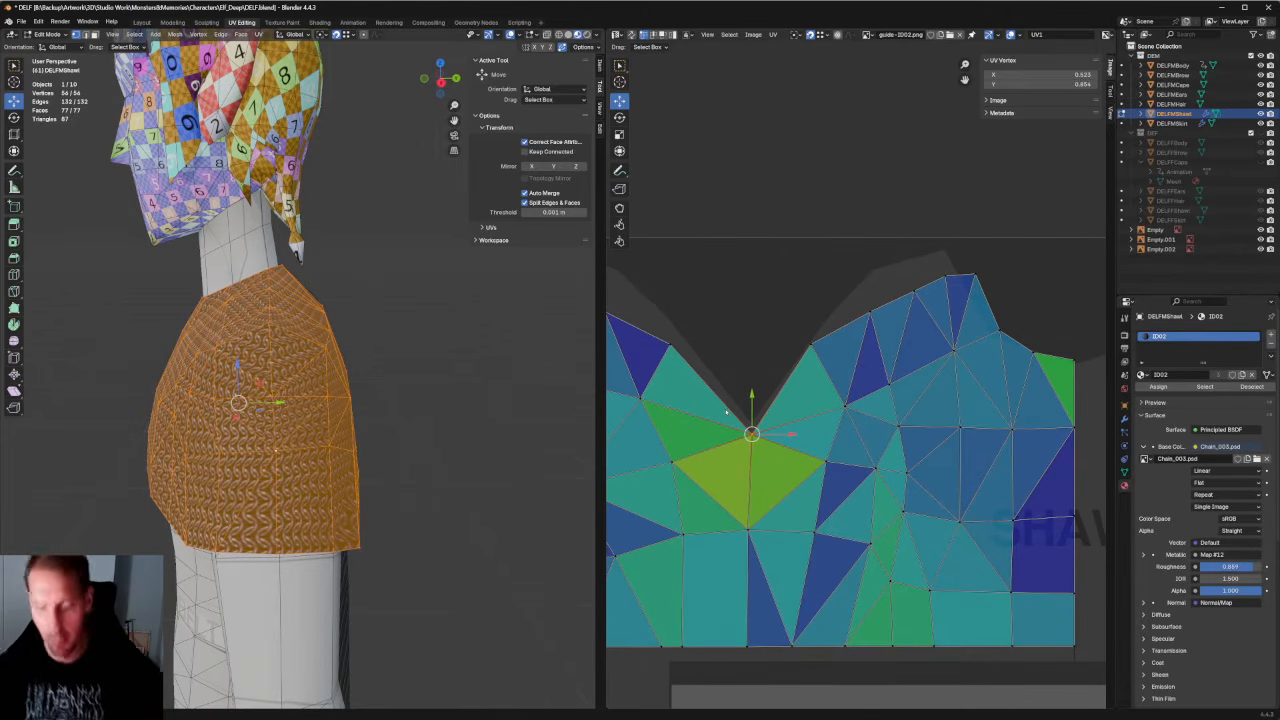
Align the matching upper-edge vertices on both sides of the notch horizontally, pair by pair, and raise the outermost pair 0.0035 m.
drag(836, 318, 656, 374)
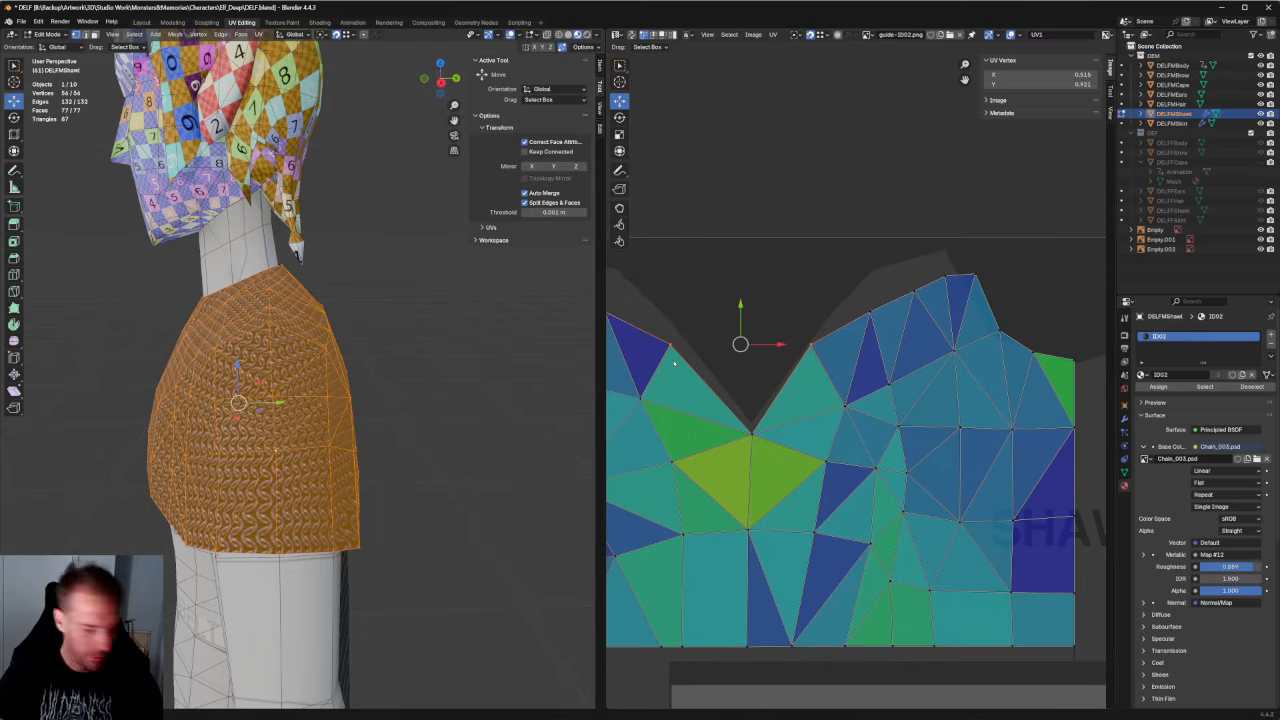
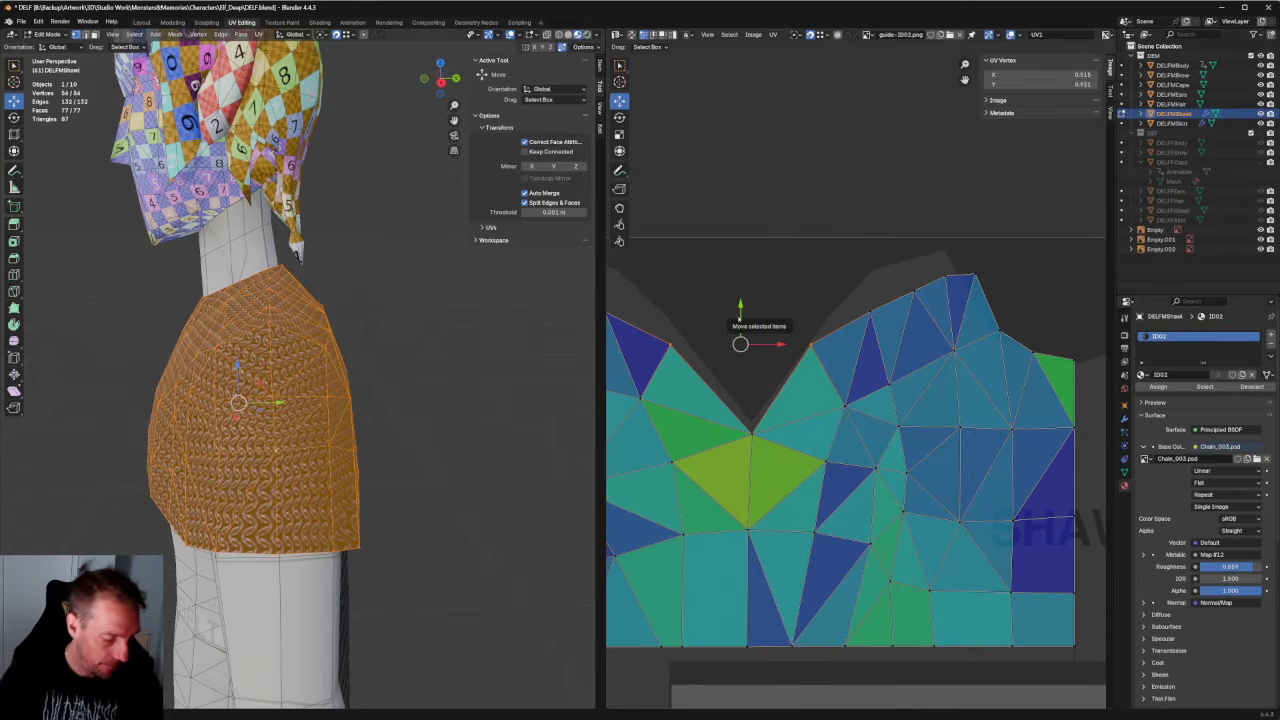
scroll(862, 336, down, 1)
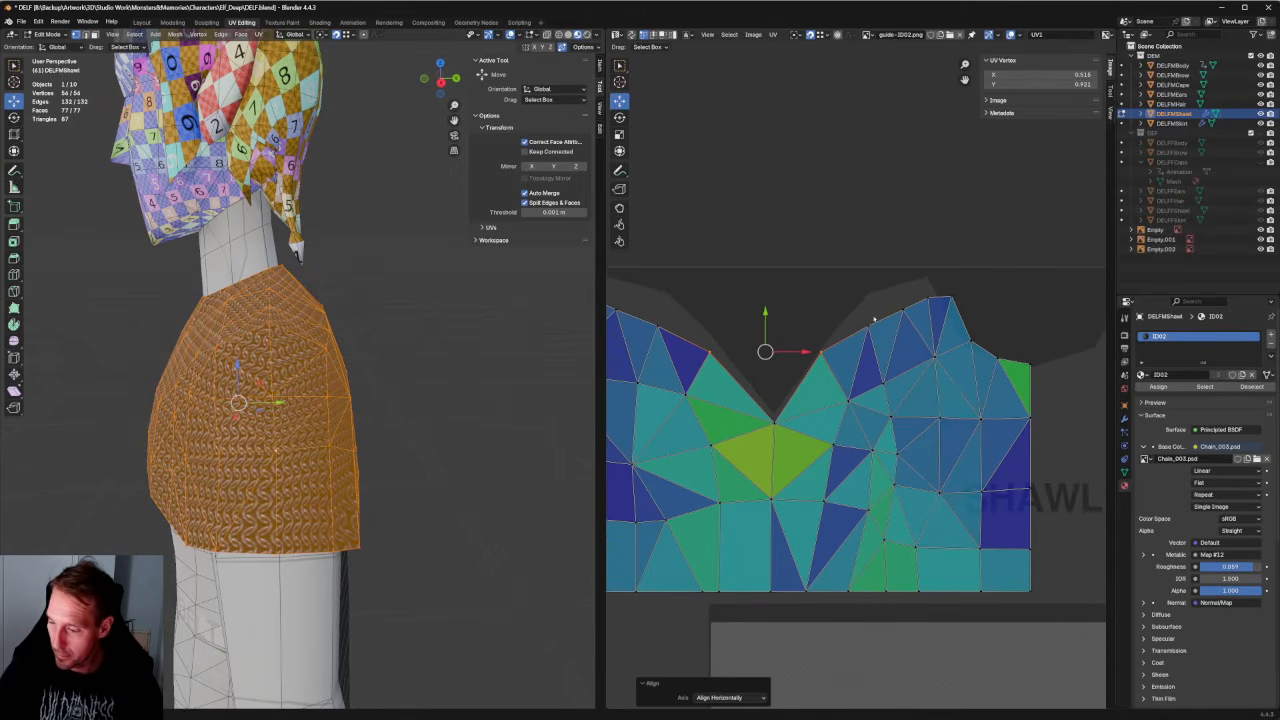
drag(874, 319, 645, 335)
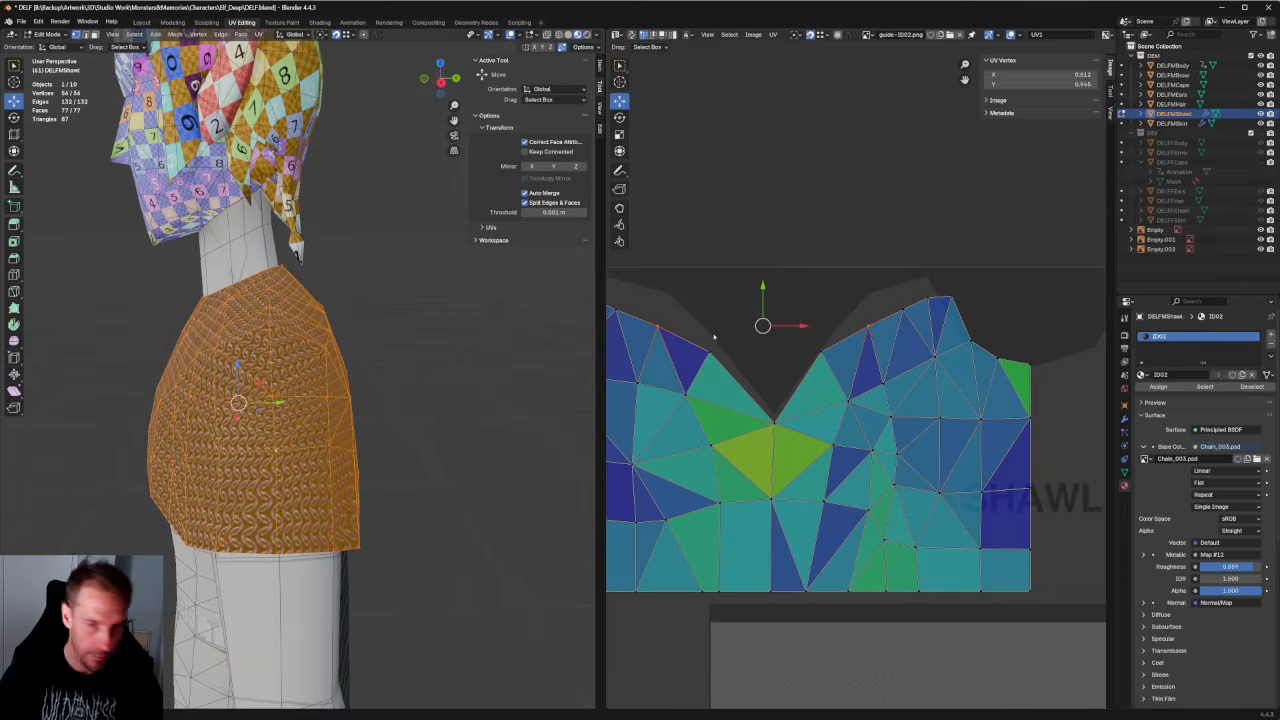
middle_drag(743, 331, 822, 361)
drag(1006, 325, 678, 350)
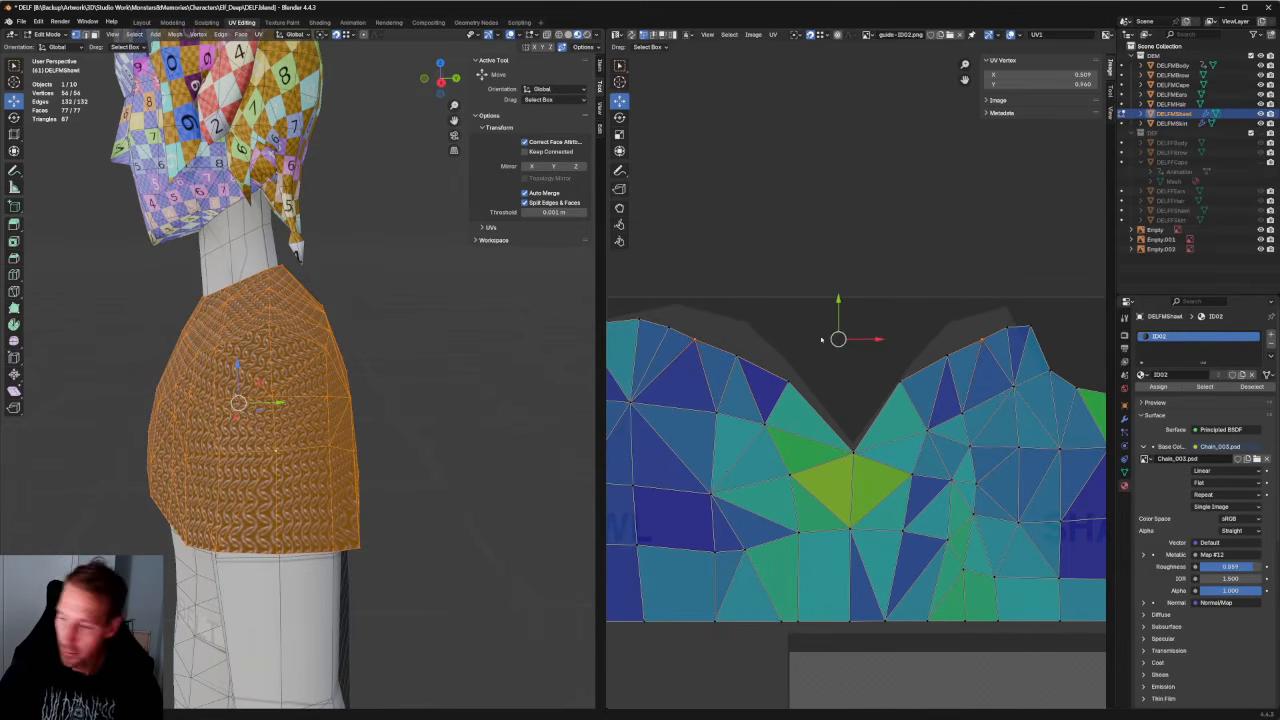
key(shift+w)
drag(838, 300, 839, 305)
Select the island's right half and scale it slightly narrower in X at its outer edge.
scroll(975, 376, down, 2)
middle_drag(990, 380, 952, 382)
scroll(950, 380, up, 2)
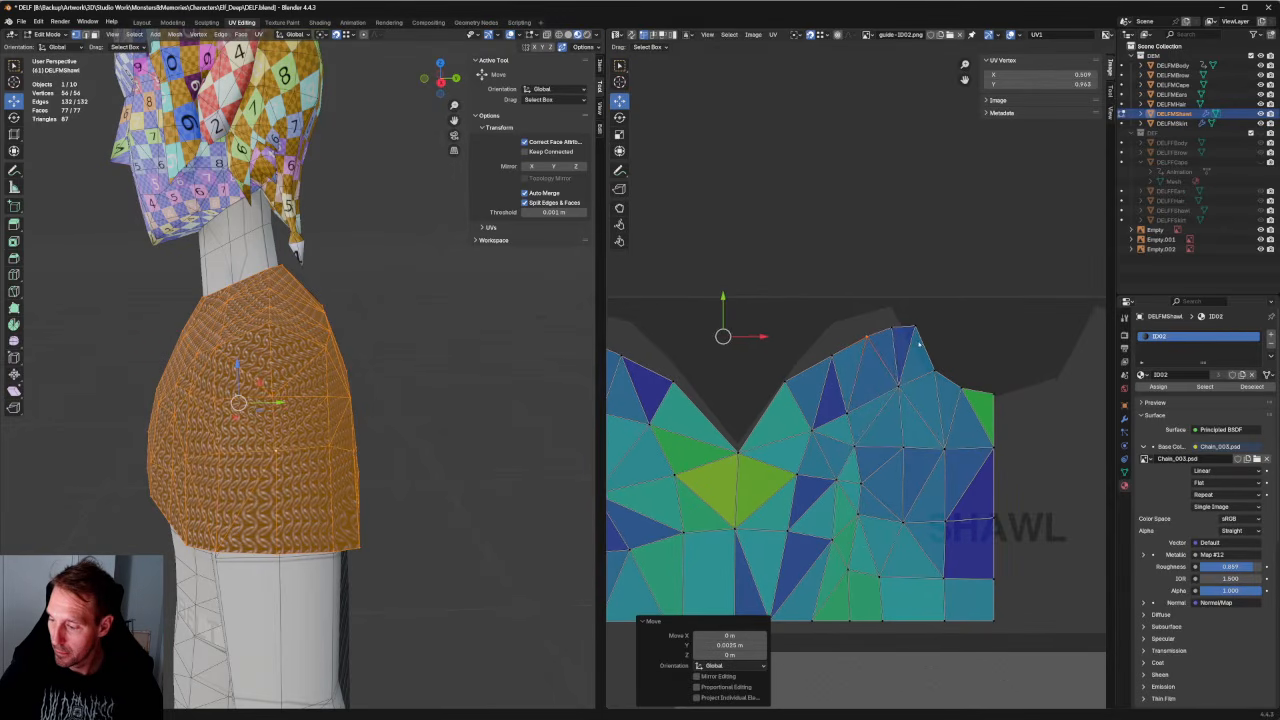
scroll(919, 346, down, 1)
drag(1014, 315, 748, 608)
scroll(972, 456, up, 3)
middle_drag(972, 456, 863, 437)
scroll(852, 423, up, 1)
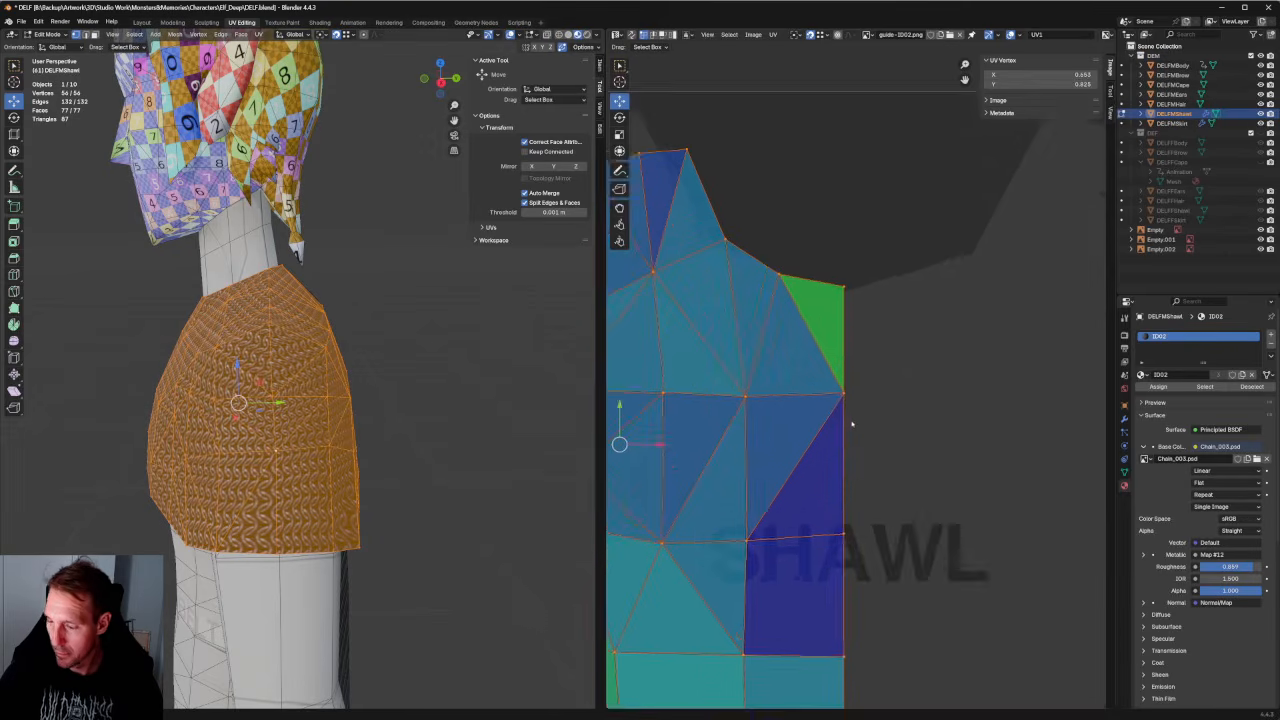
scroll(851, 423, down, 1)
key(t)
scroll(852, 423, up, 1)
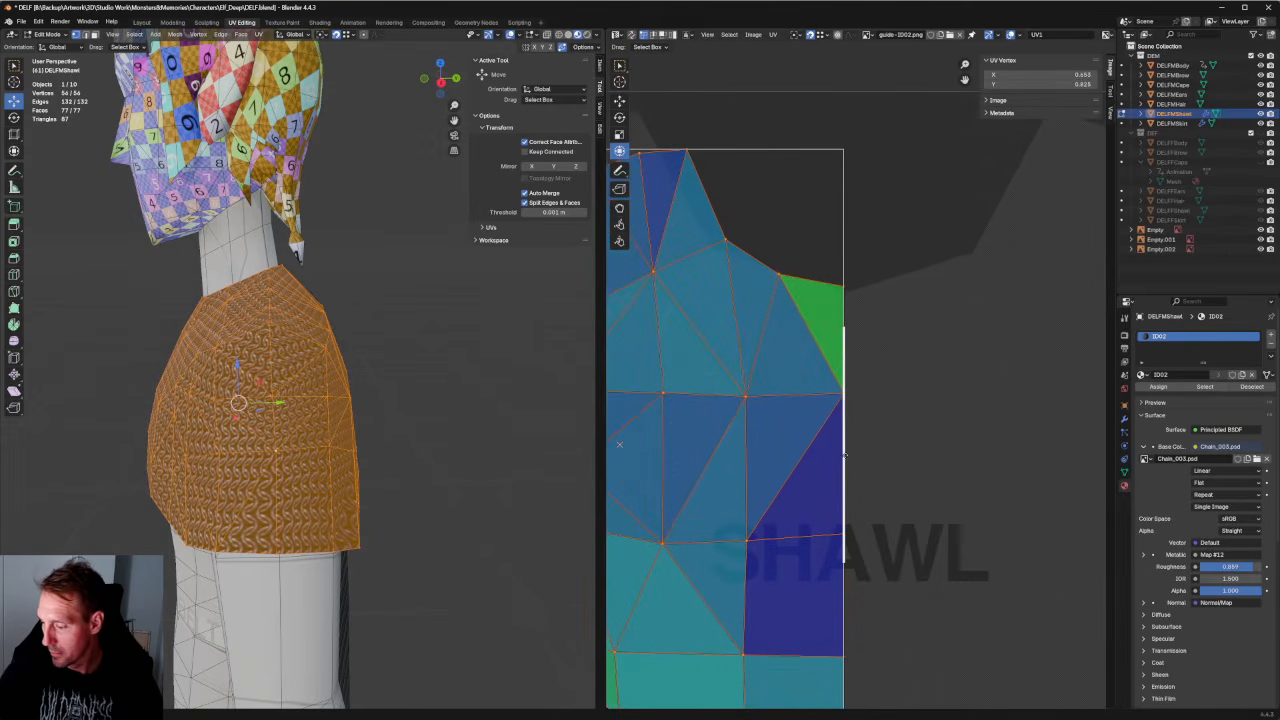
mouse_move(846, 445)
mouse_down()
mouse_move(811, 449)
mouse_move(843, 452)
mouse_up()
Lower the upper corner vertex of the island's right edge slightly in Y towards the guide's outline.
drag(884, 257, 812, 311)
key(w)
drag(844, 266, 843, 273)
Shift the upper-edge vertices at the right peak and the first vertex on its outer slope to the left.
scroll(850, 300, down, 4)
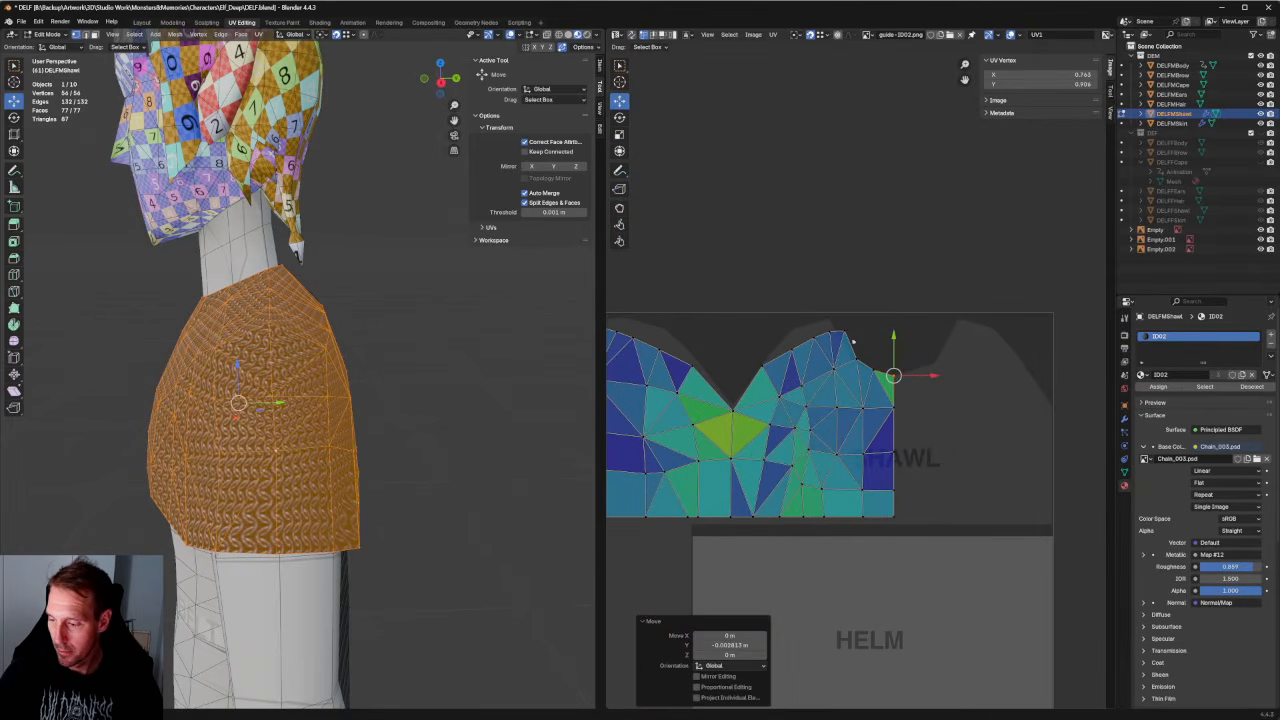
drag(836, 331, 770, 366)
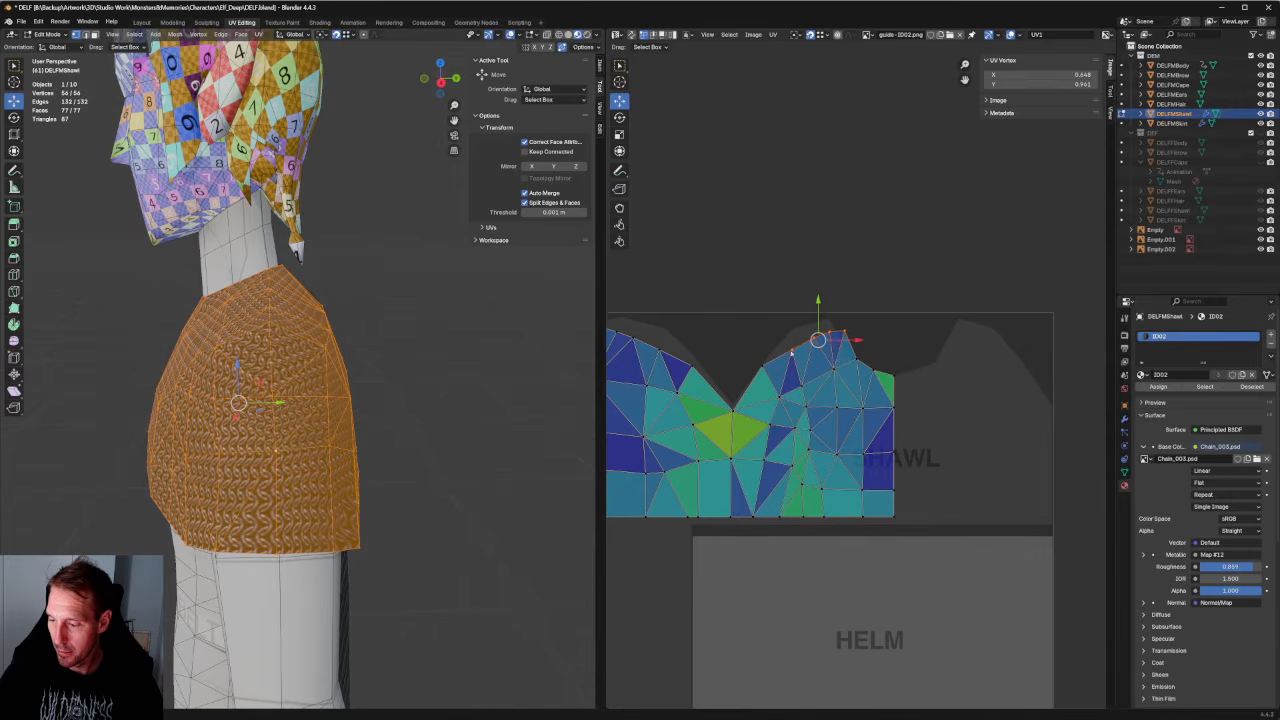
scroll(799, 354, up, 4)
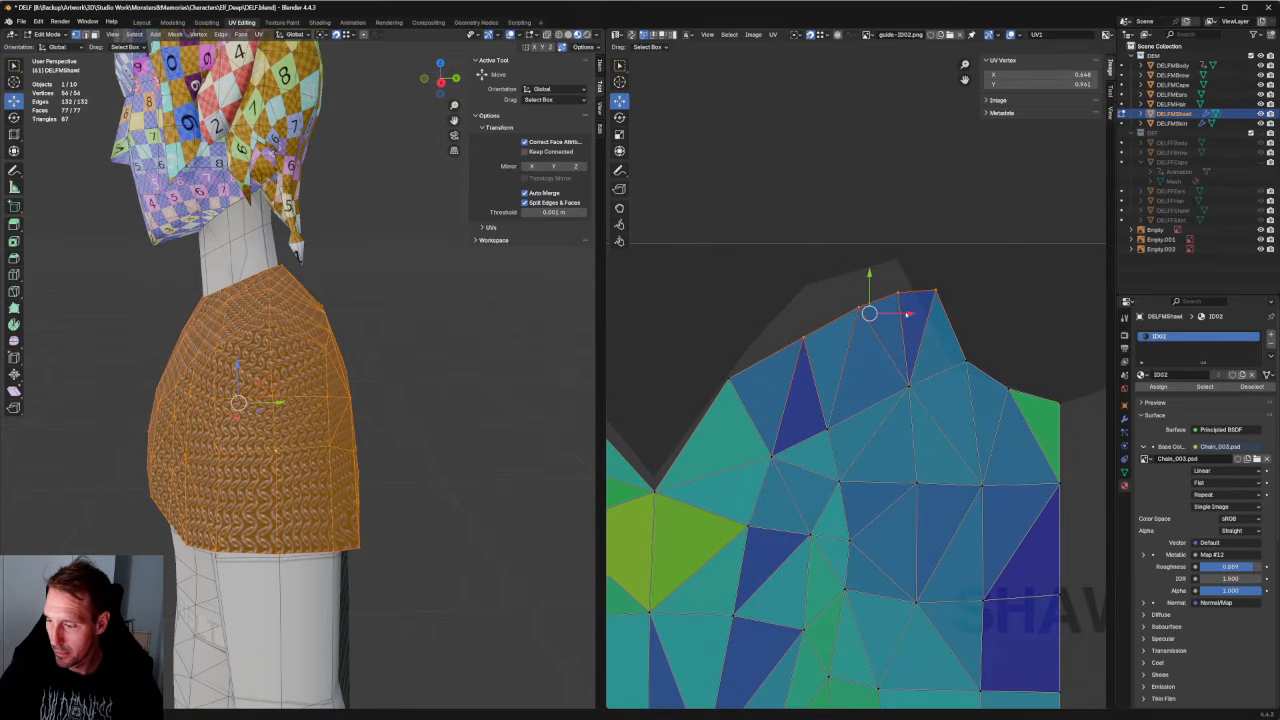
drag(908, 314, 882, 314)
click(965, 362)
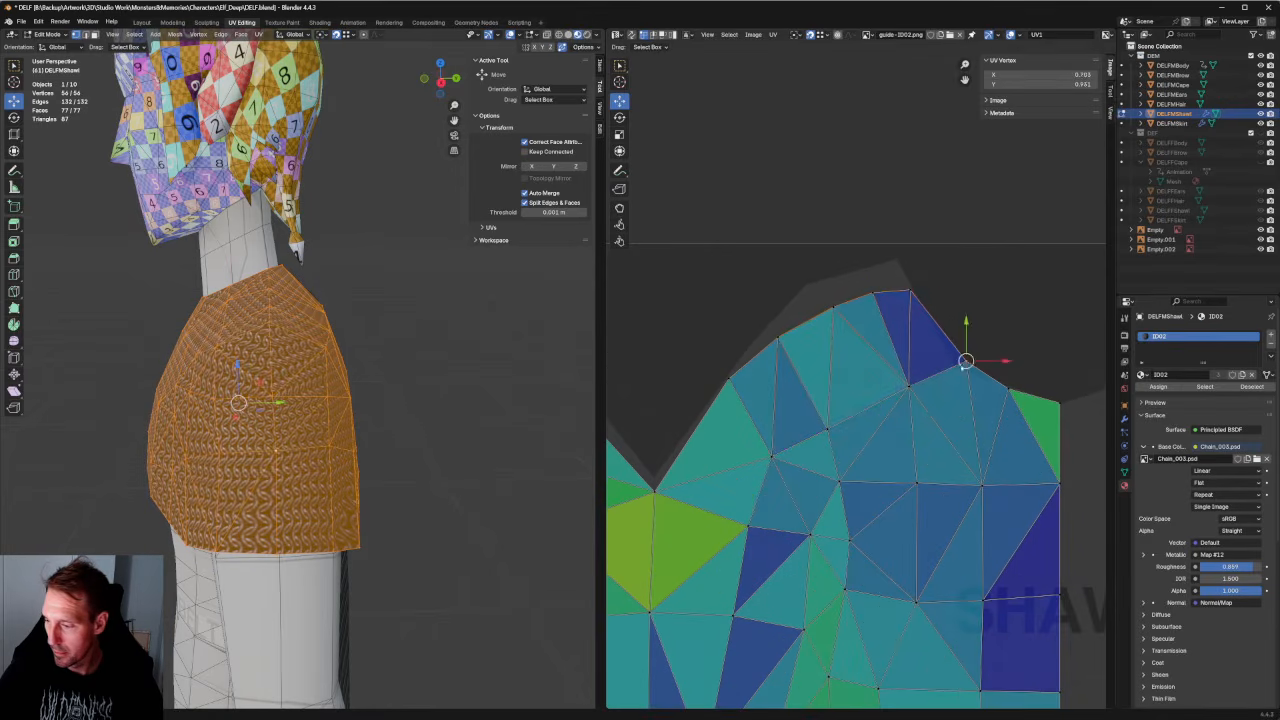
drag(997, 362, 899, 408)
click(1038, 341)
Try to unwrap the outer slope vertices together with the inner vertex below the right peak, and undo it.
right_click(902, 416)
click(902, 417)
key(ctrl+z)
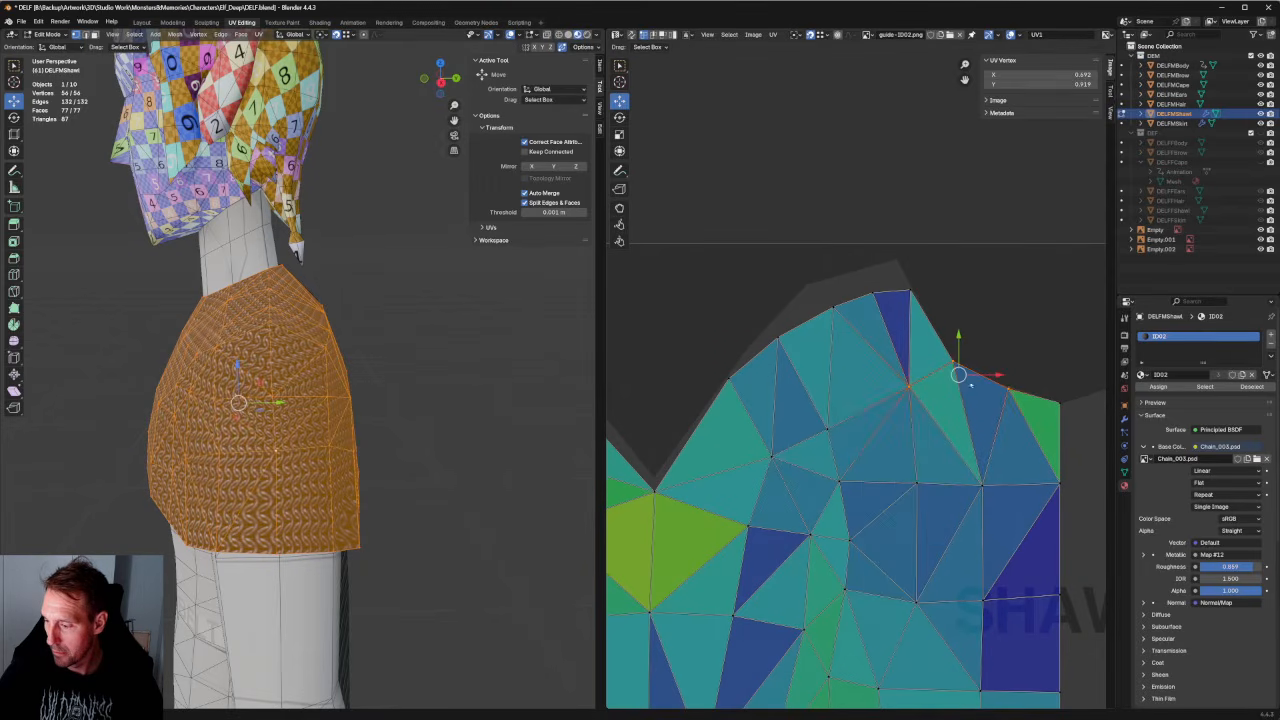
Unwrap the single inner vertex below the right peak in place and nudge it slightly up.
right_click(930, 423)
click(933, 408)
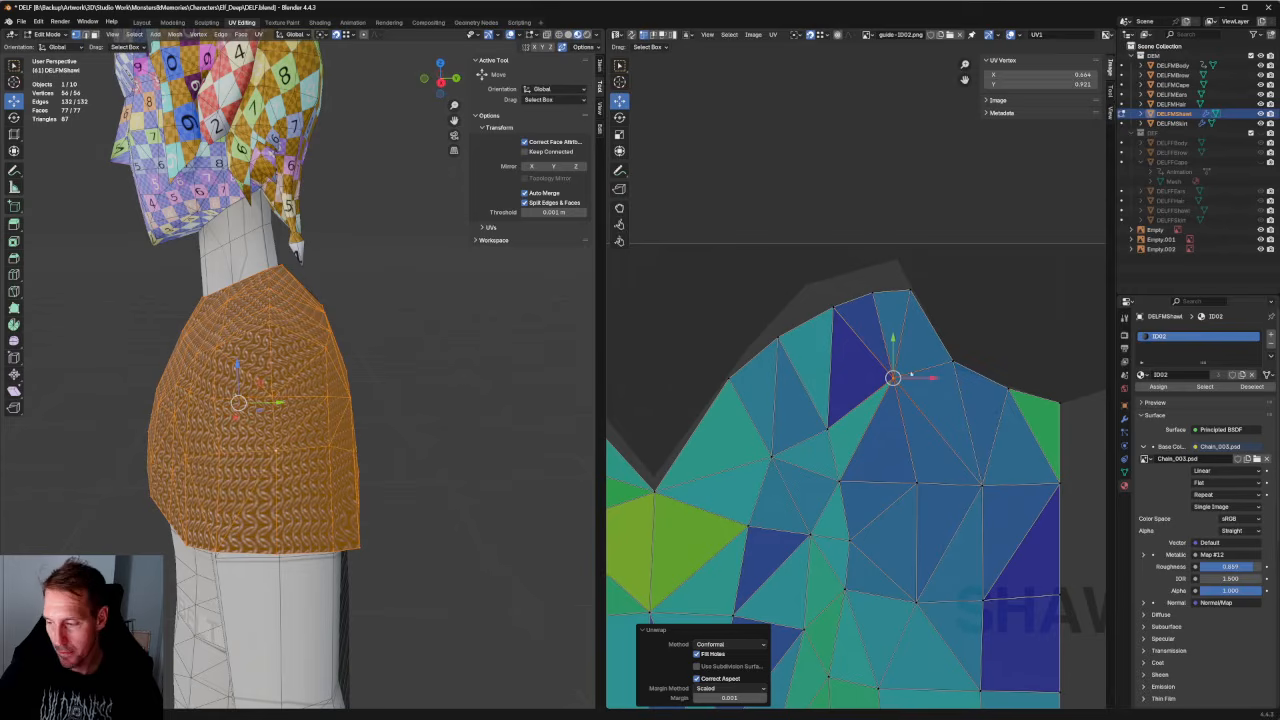
drag(892, 354, 891, 351)
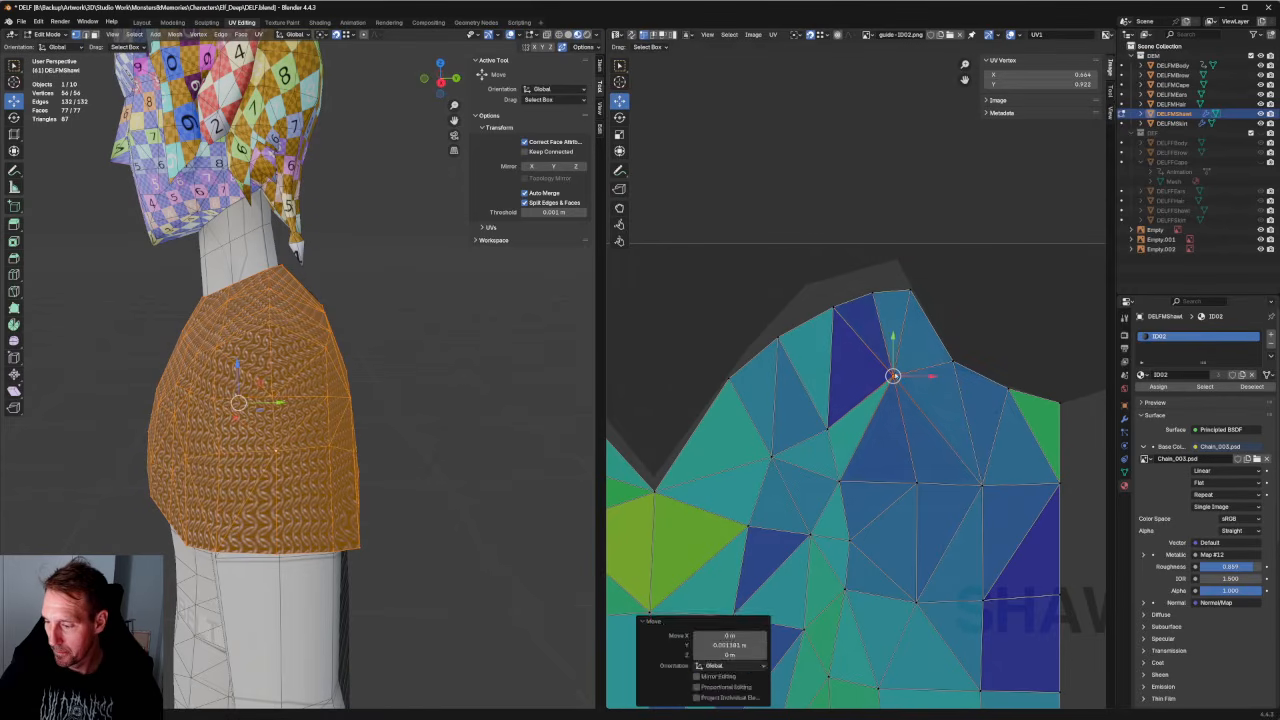
key(ctrl+z)
Unwrap the neighbouring inner vertex on the notch side of the right peak to even out its stretch.
drag(808, 349, 912, 459)
right_click(846, 428)
click(845, 429)
click(824, 425)
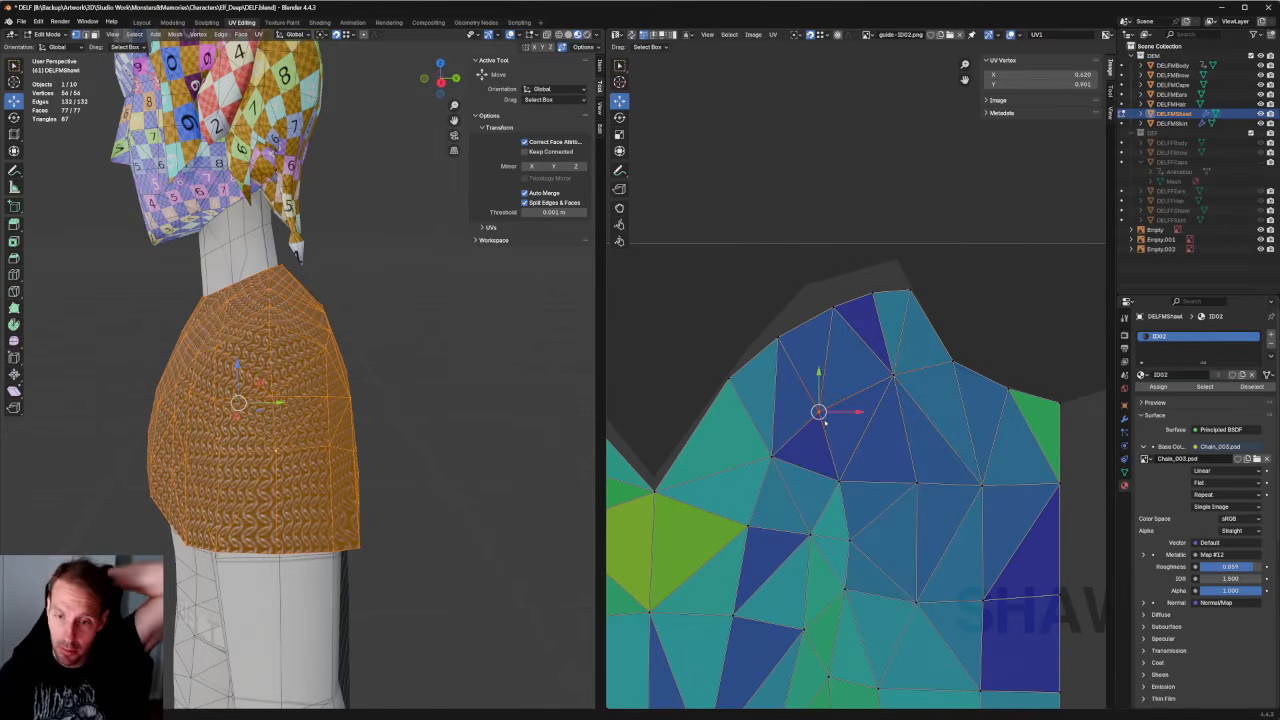
drag(820, 412, 754, 450)
key(ctrl+z)
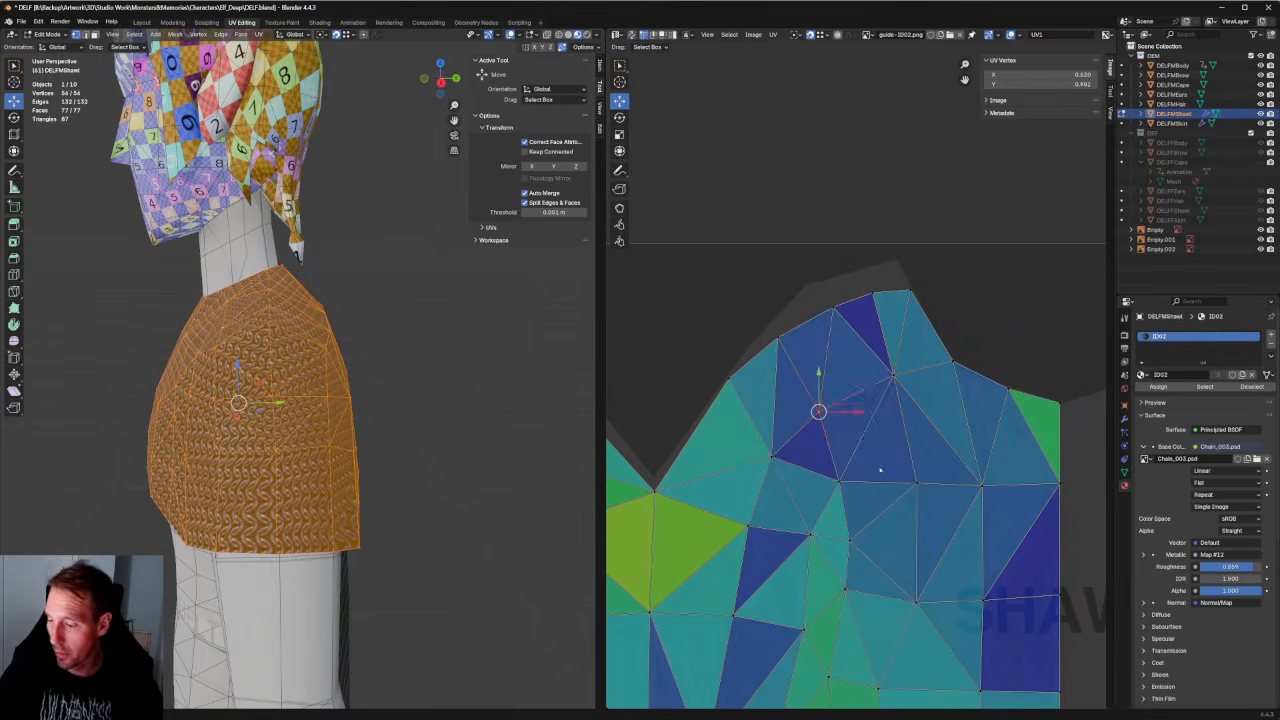
Unwrap three overlapping groups of inner vertices in the middle of the right half to even out the stretch.
drag(759, 396, 900, 514)
right_click(792, 458)
click(792, 460)
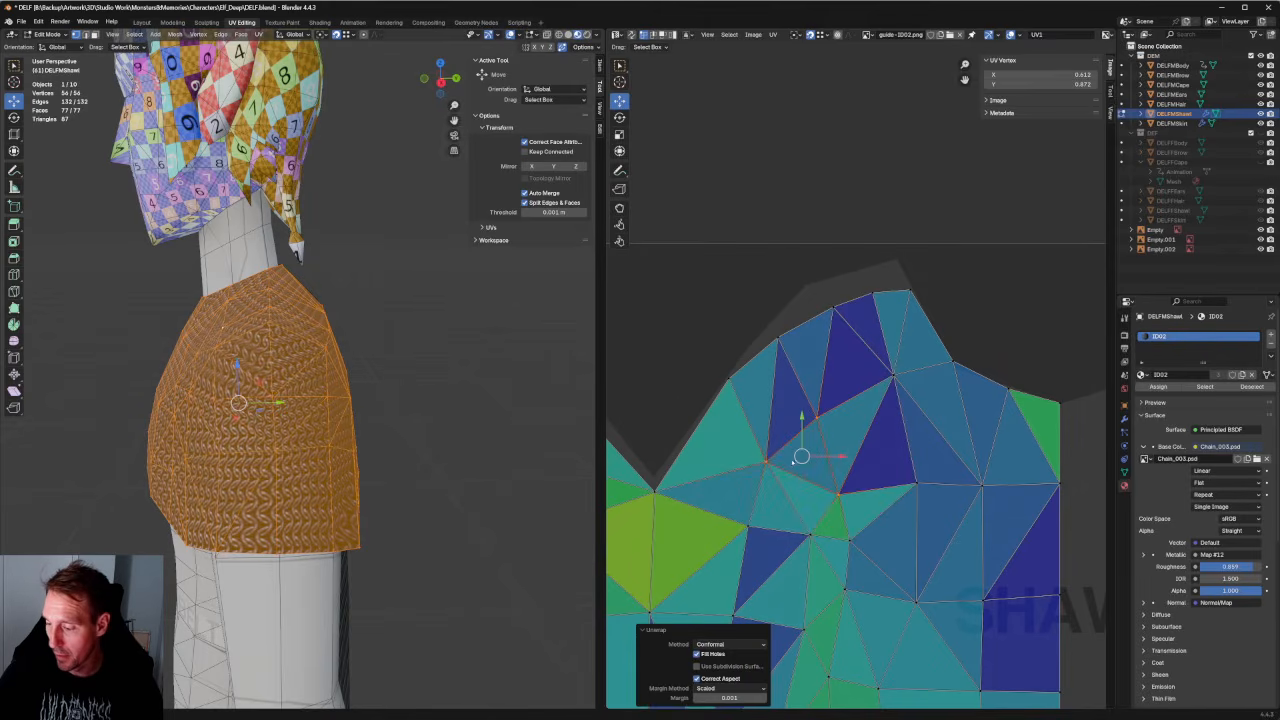
middle_drag(820, 474, 858, 332)
drag(922, 336, 785, 428)
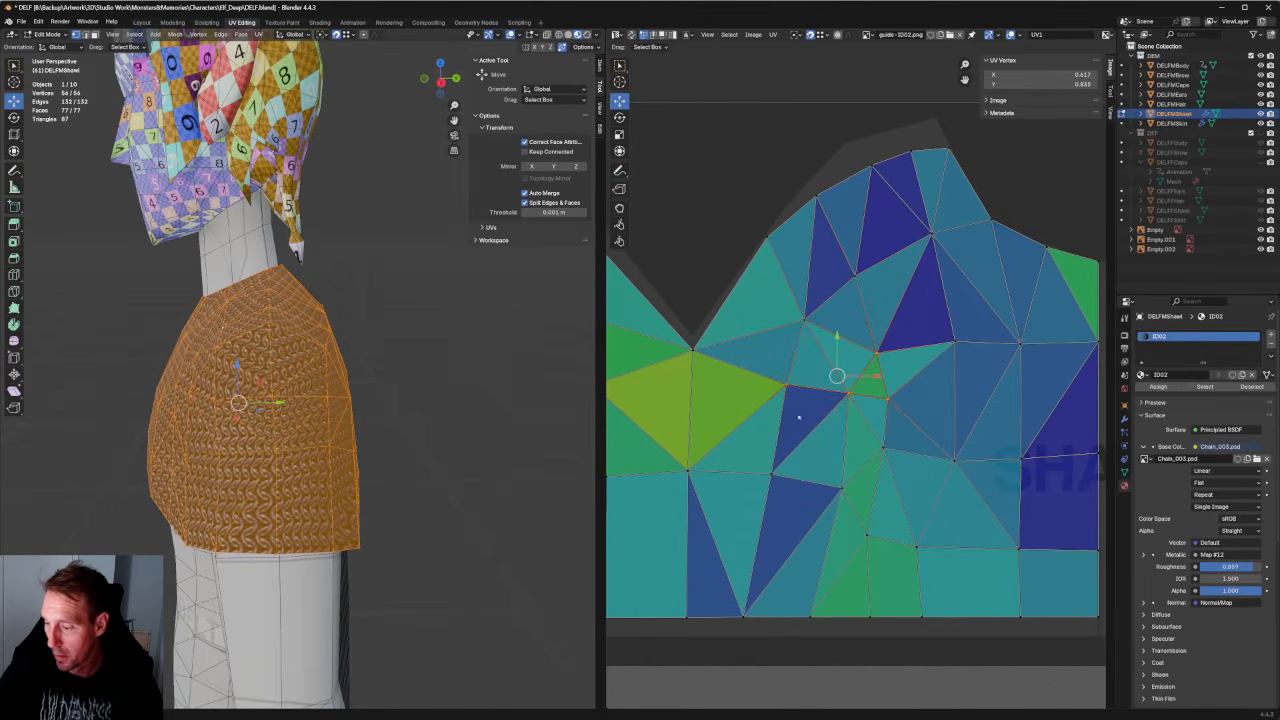
right_click(802, 400)
click(806, 400)
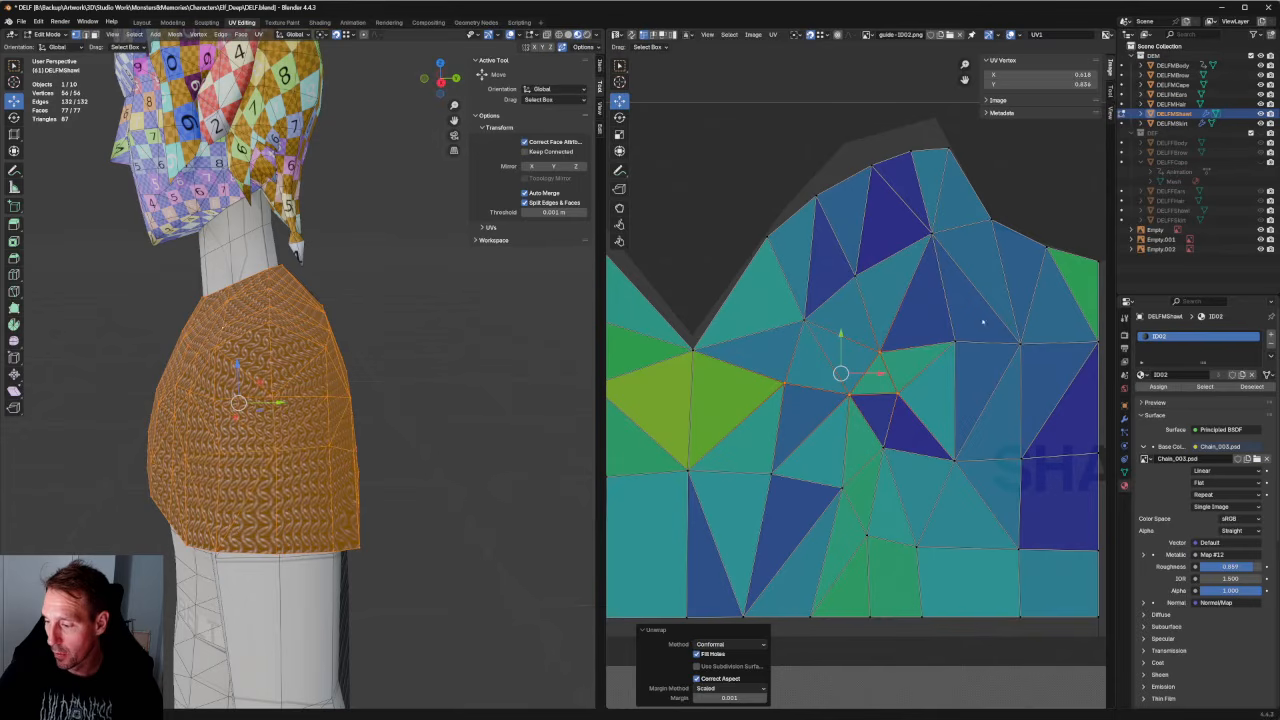
drag(983, 322, 840, 486)
right_click(853, 440)
click(843, 450)
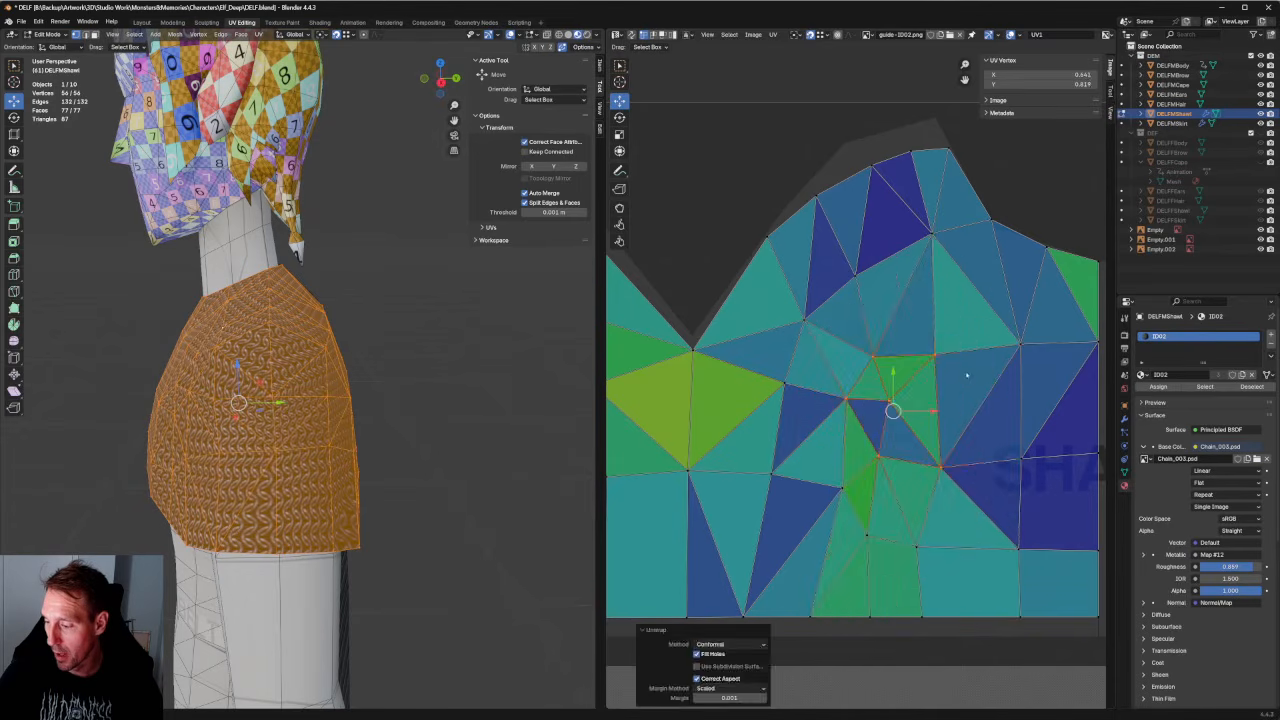
click(966, 374)
Move the two stacked vertices near the right half's lower edge about 0.0103 m to the right.
scroll(958, 390, down, 3)
scroll(940, 440, up, 1)
middle_drag(931, 470, 865, 439)
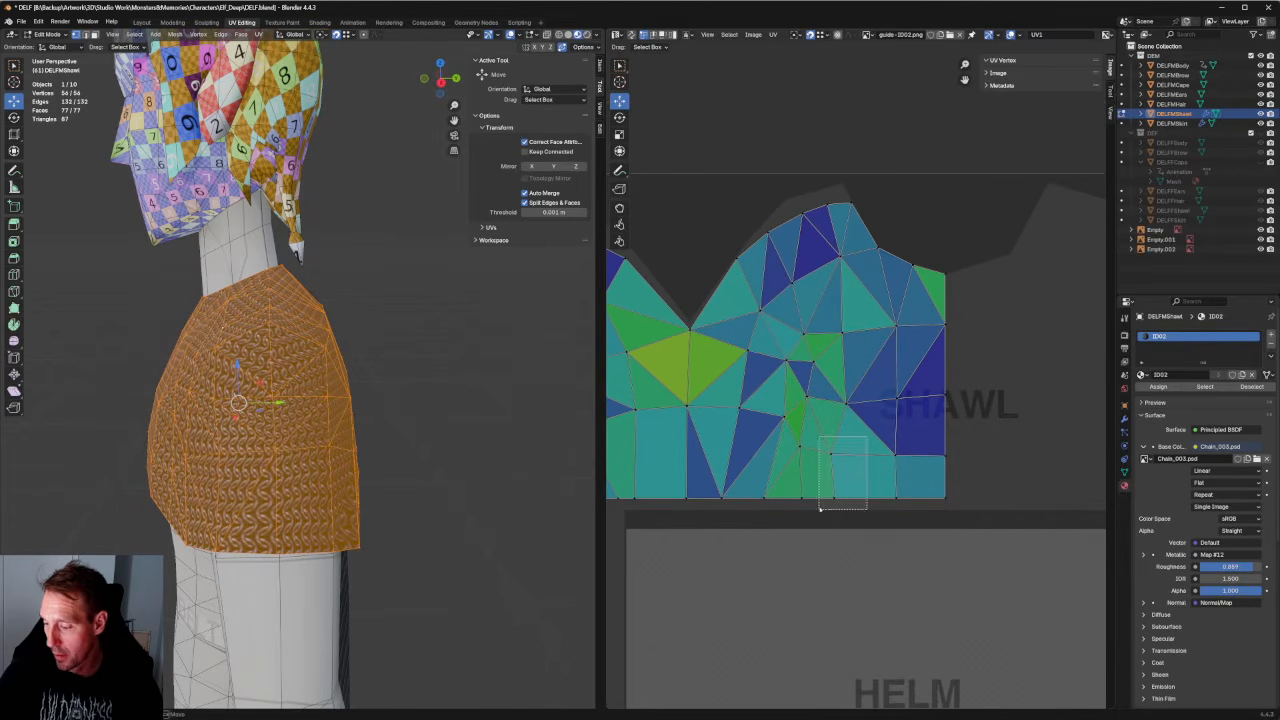
drag(820, 508, 820, 508)
key(g)
drag(869, 473, 871, 473)
Select the island's whole lower edge, move it down about 0.0103 m in Y, and align it horizontally.
scroll(874, 468, down, 2)
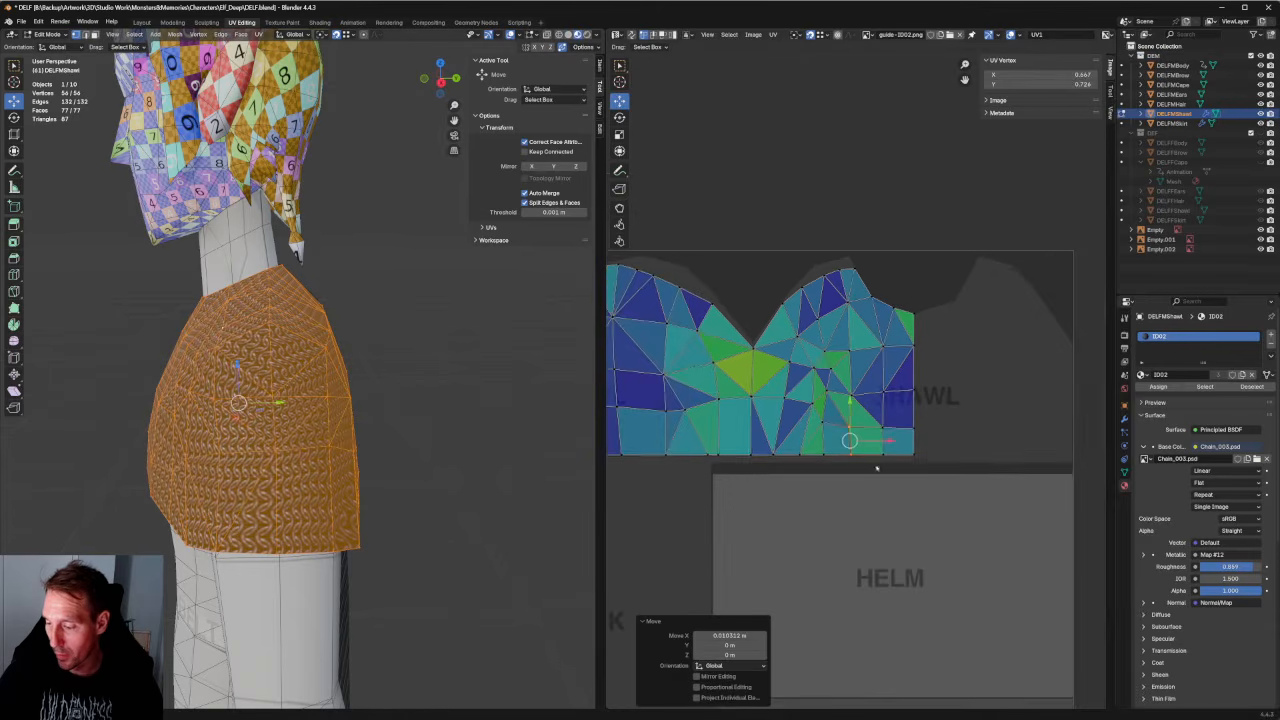
middle_drag(877, 466, 974, 468)
drag(1022, 443, 661, 495)
scroll(749, 437, up, 5)
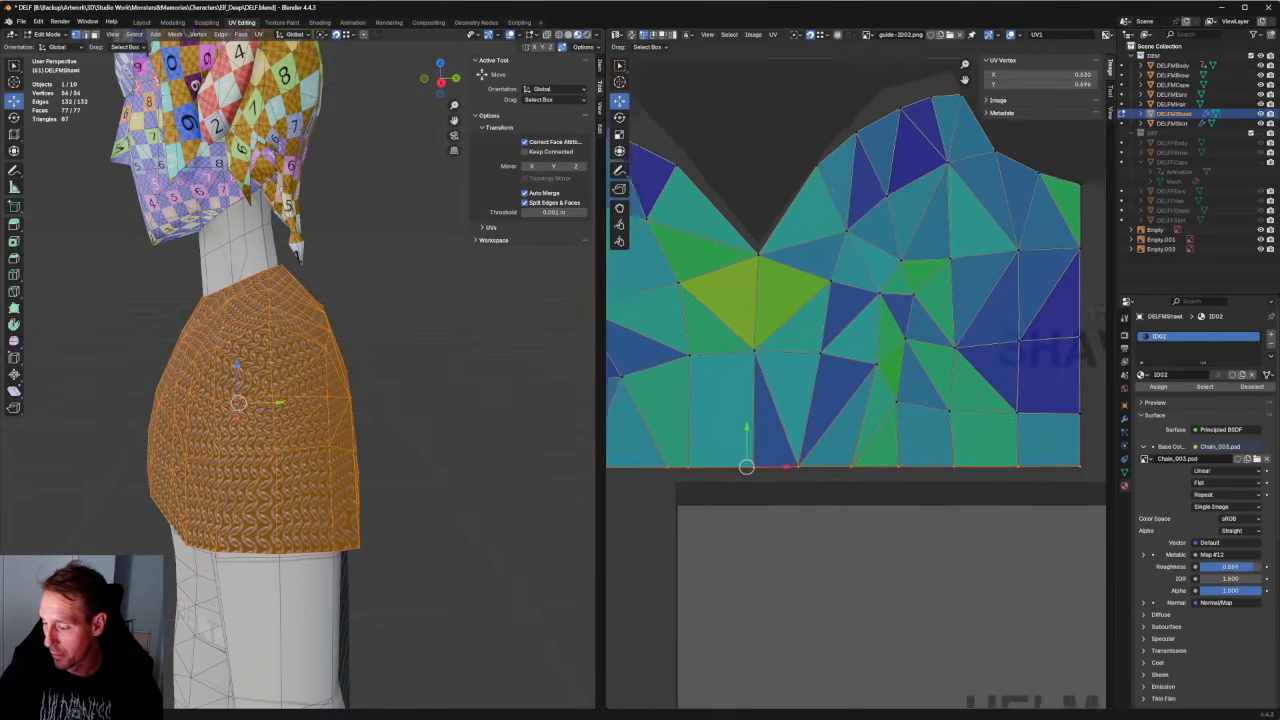
scroll(749, 420, down, 3)
scroll(659, 443, up, 4)
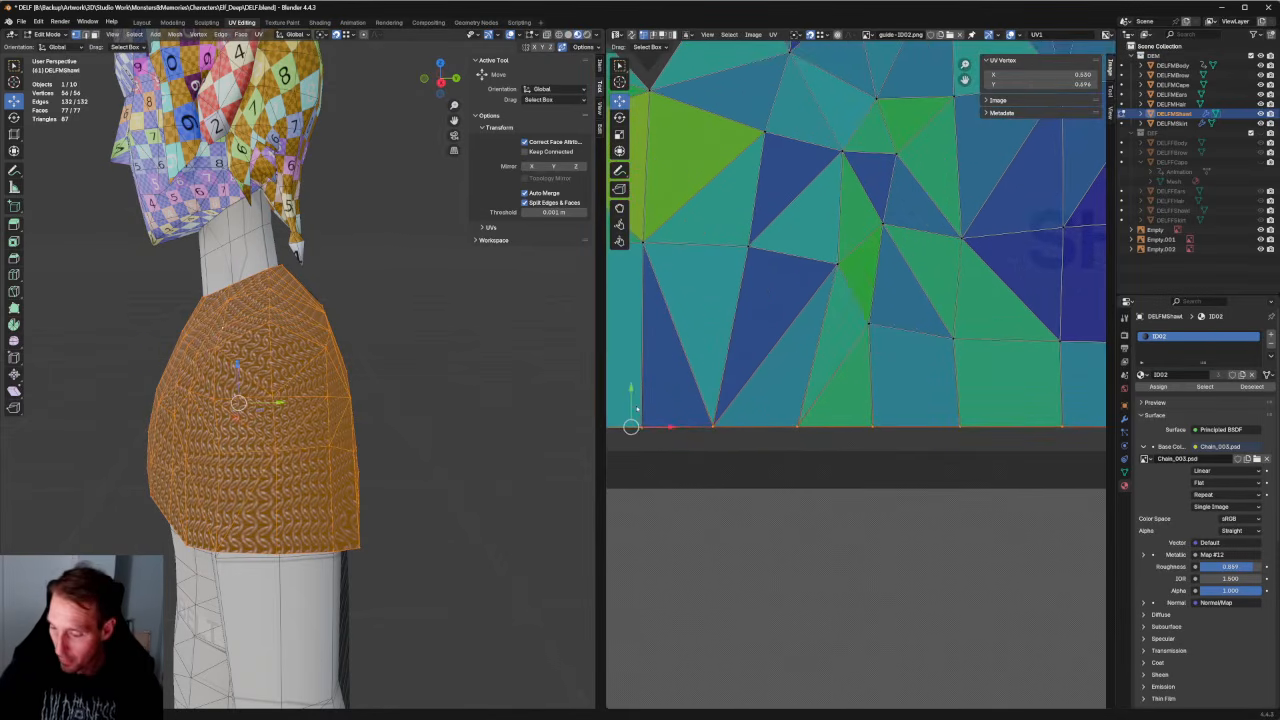
key(g)
key(y)
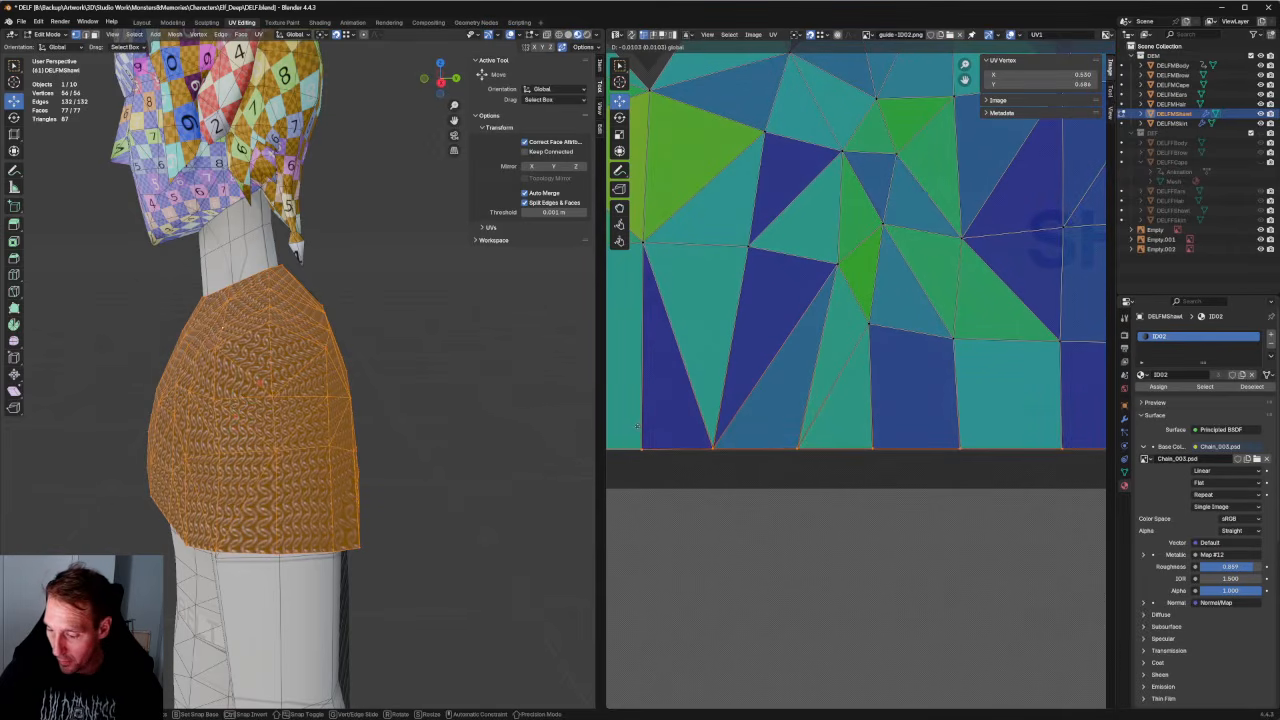
click(637, 425)
scroll(745, 428, down, 3)
key(shift+w)
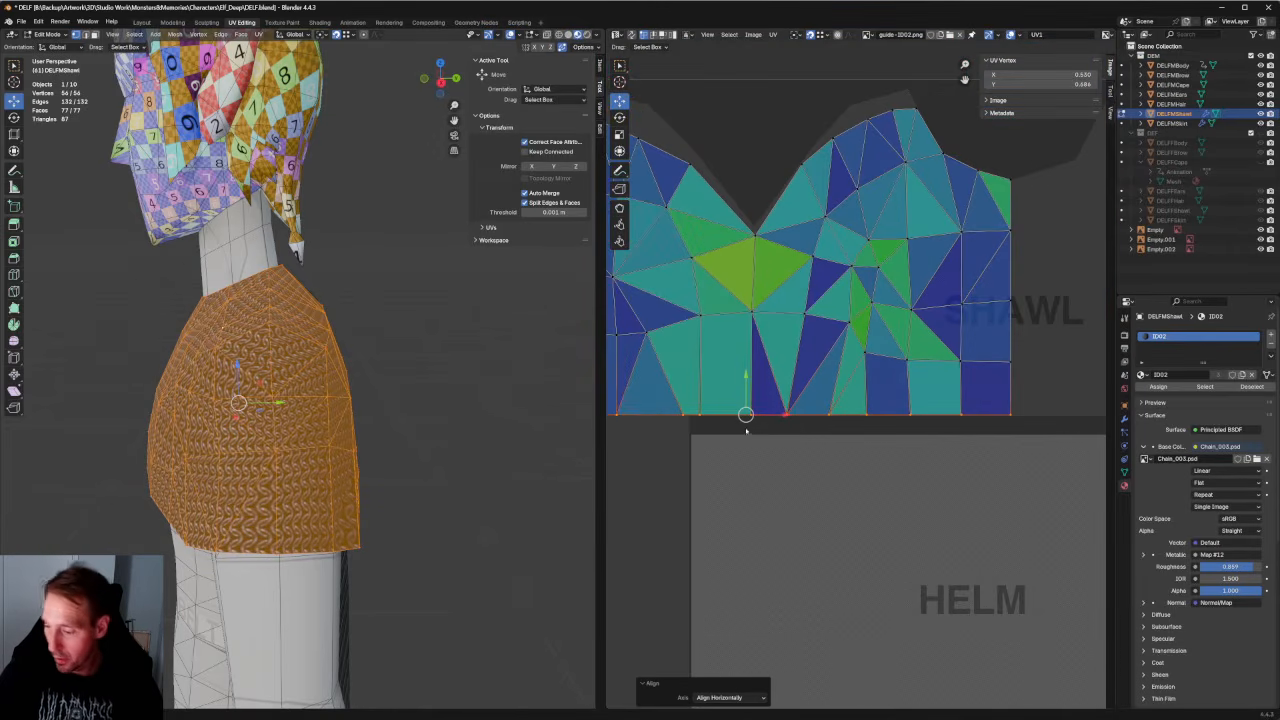
Unwrap two neighbouring groups of inner vertices in the left half of the shawl island to even out the stretch.
middle_drag(727, 241, 880, 362)
drag(880, 362, 741, 489)
right_click(776, 446)
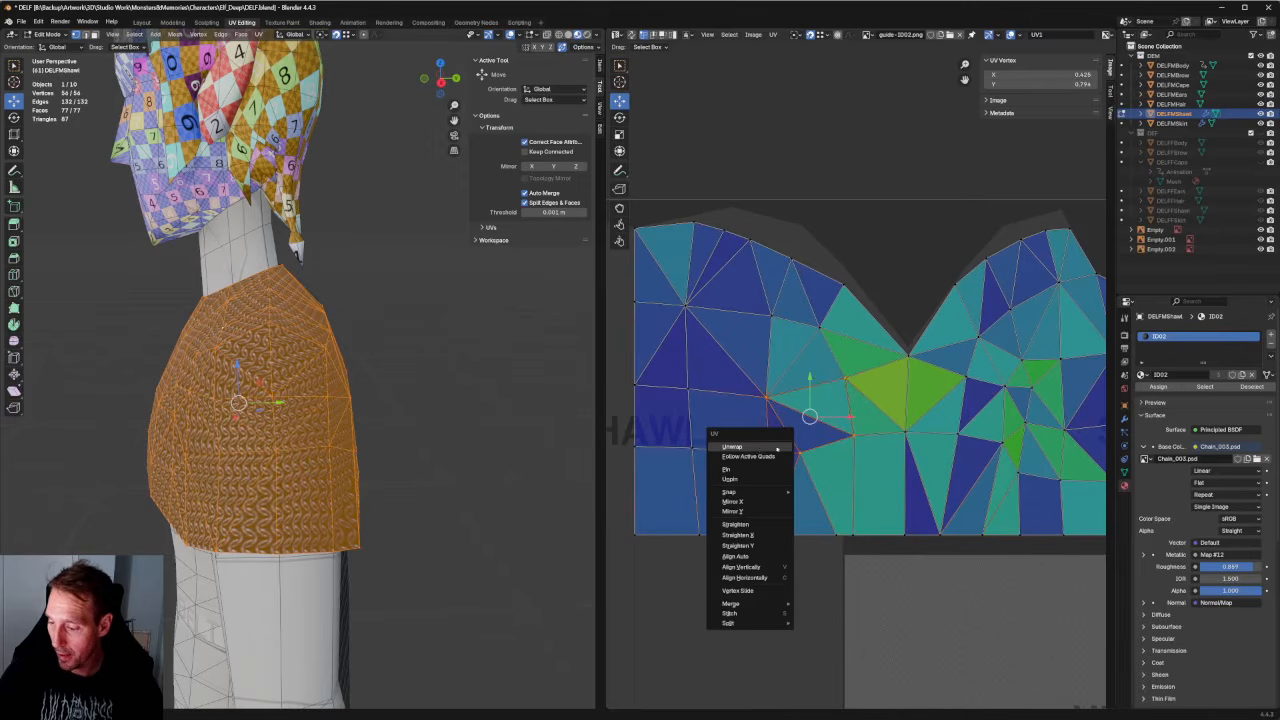
click(760, 447)
click(860, 434)
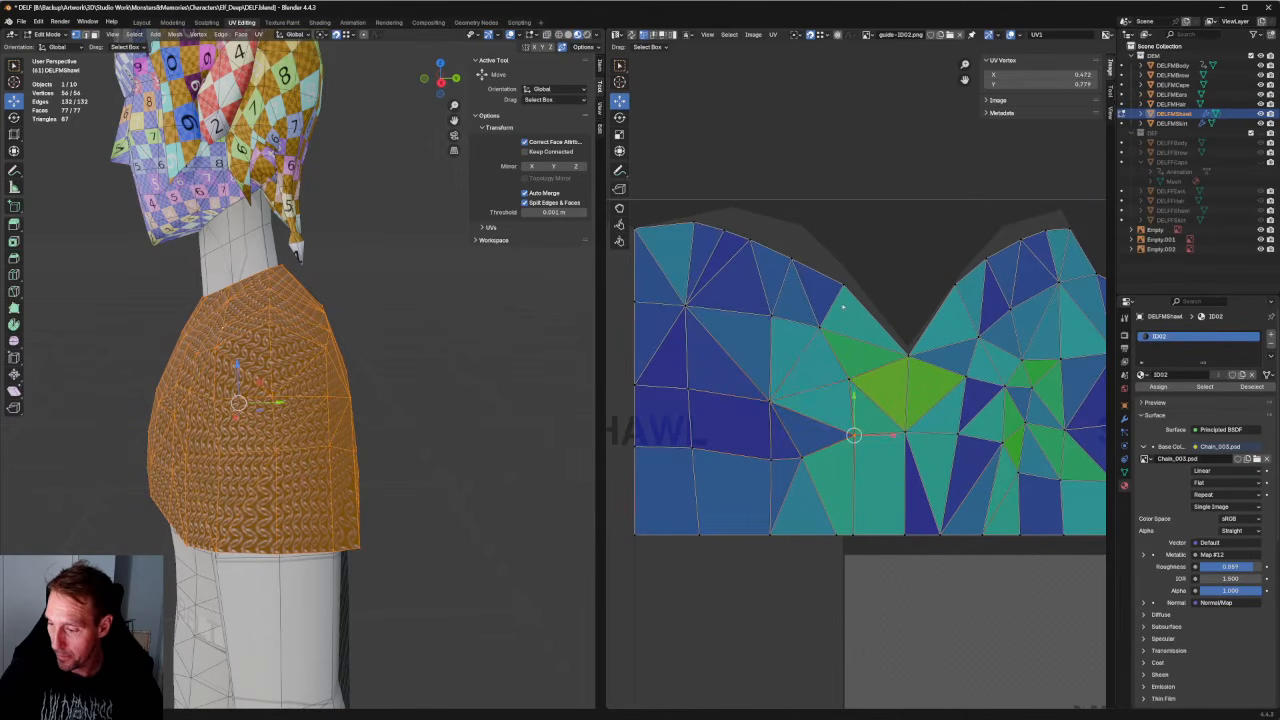
drag(860, 306, 724, 426)
right_click(748, 373)
click(748, 373)
Move the upper-edge vertices on the notch sides of both peaks outward to follow the guide's SHAWL outline.
middle_drag(875, 270, 870, 340)
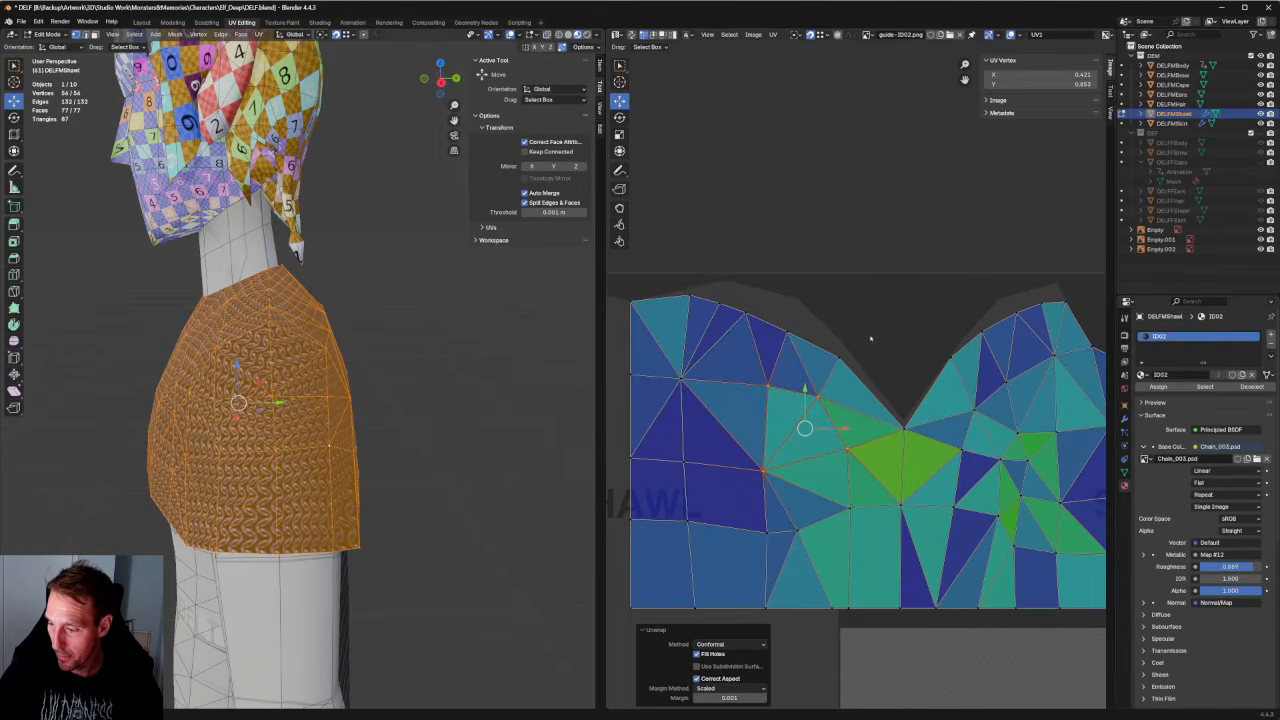
drag(852, 290, 704, 366)
drag(818, 331, 831, 331)
drag(841, 258, 1022, 318)
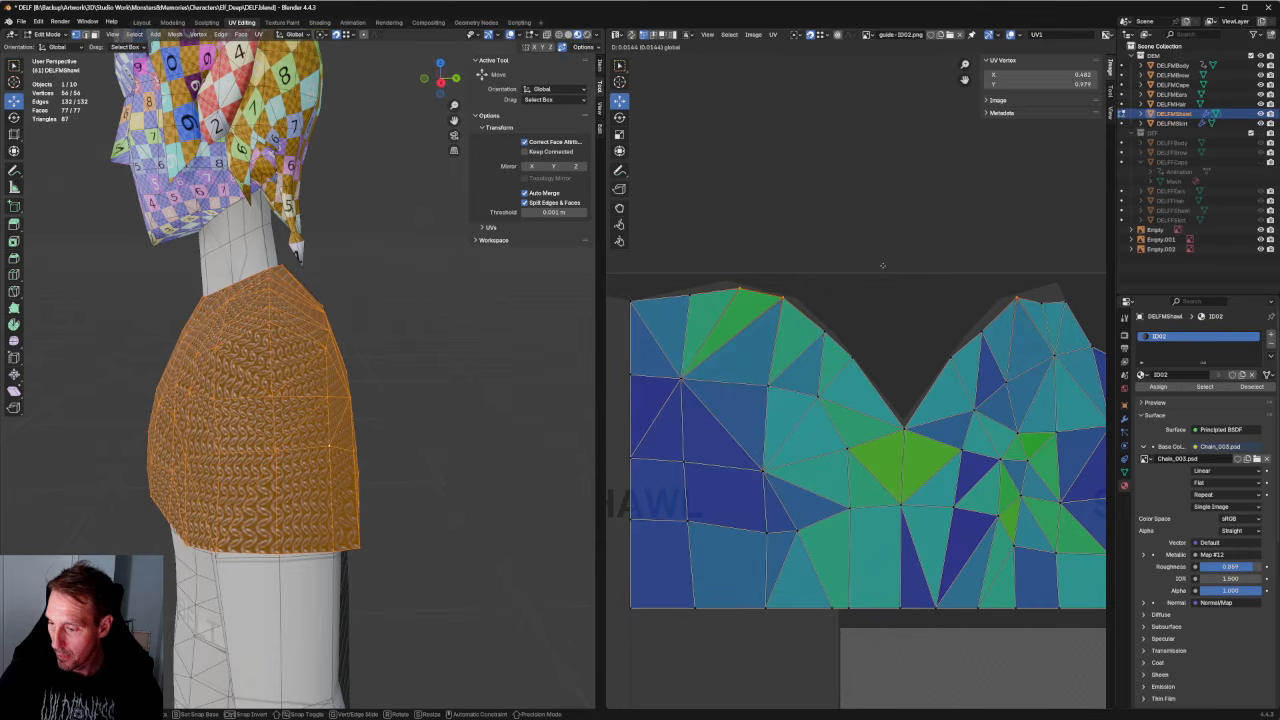
shift+click(982, 329)
drag(885, 308, 882, 285)
Raise the matching top vertices of the left and right peaks in Y and align them horizontally.
drag(1009, 284, 1076, 322)
shift+click(700, 288)
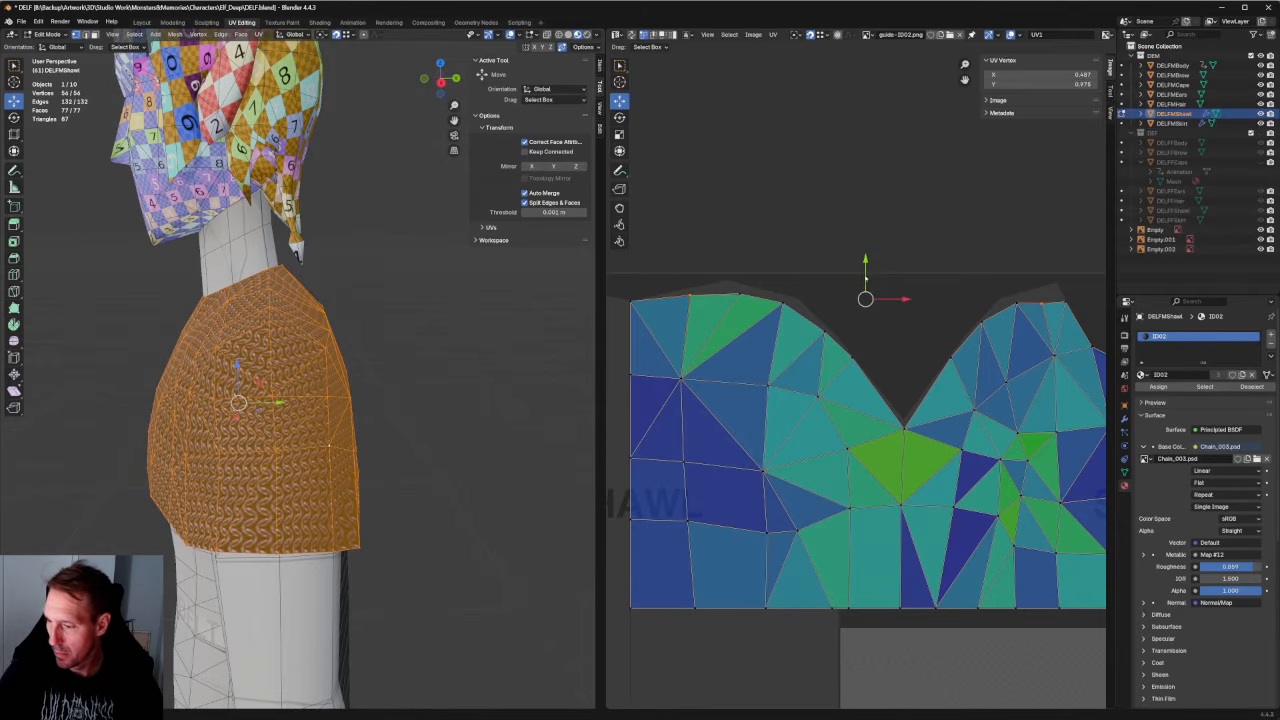
drag(866, 272, 865, 269)
drag(1058, 273, 1055, 311)
key(a)
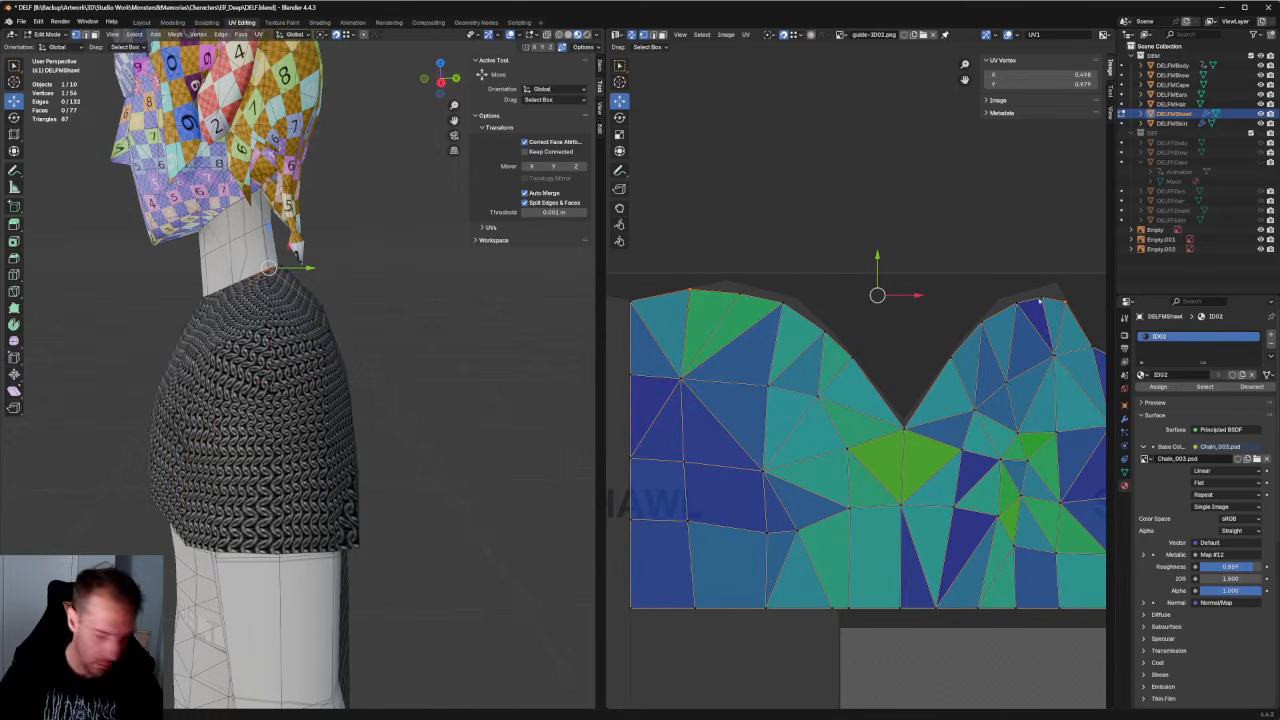
key(shift+w)
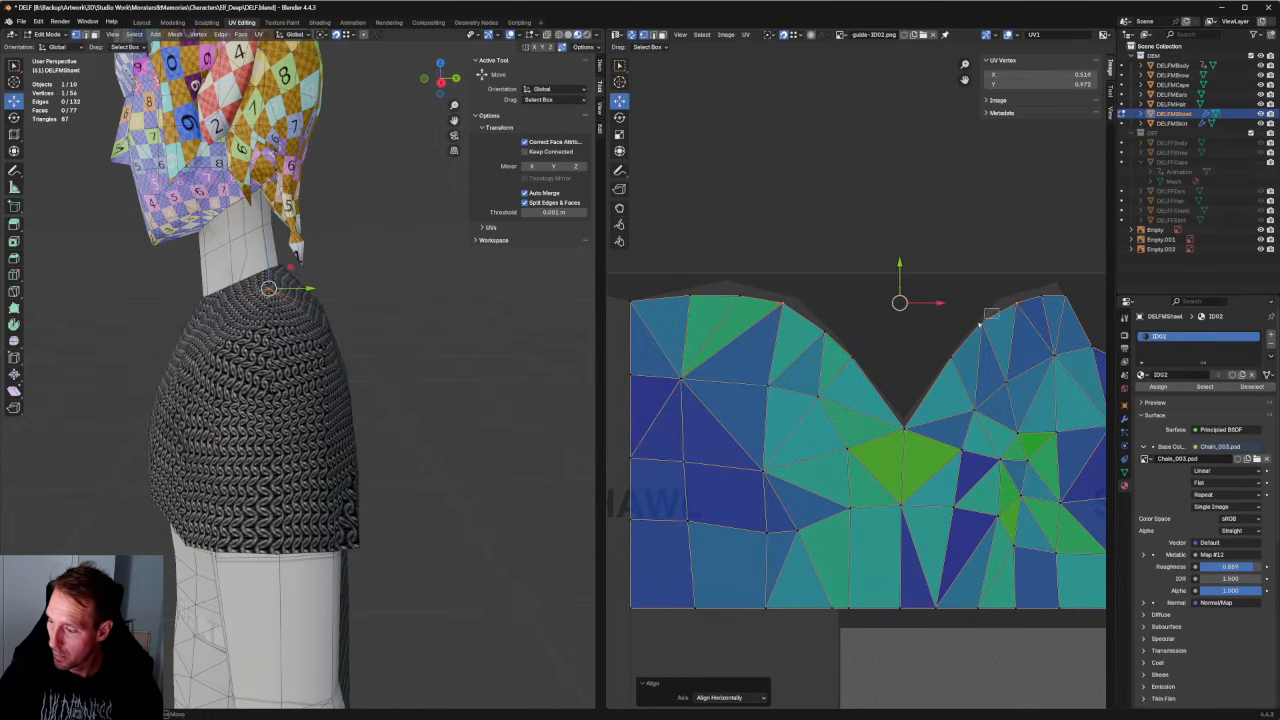
Move the matching crest vertices of both peaks, pair by pair, up in Y to the guide outline.
click(967, 345)
click(940, 368)
click(826, 296)
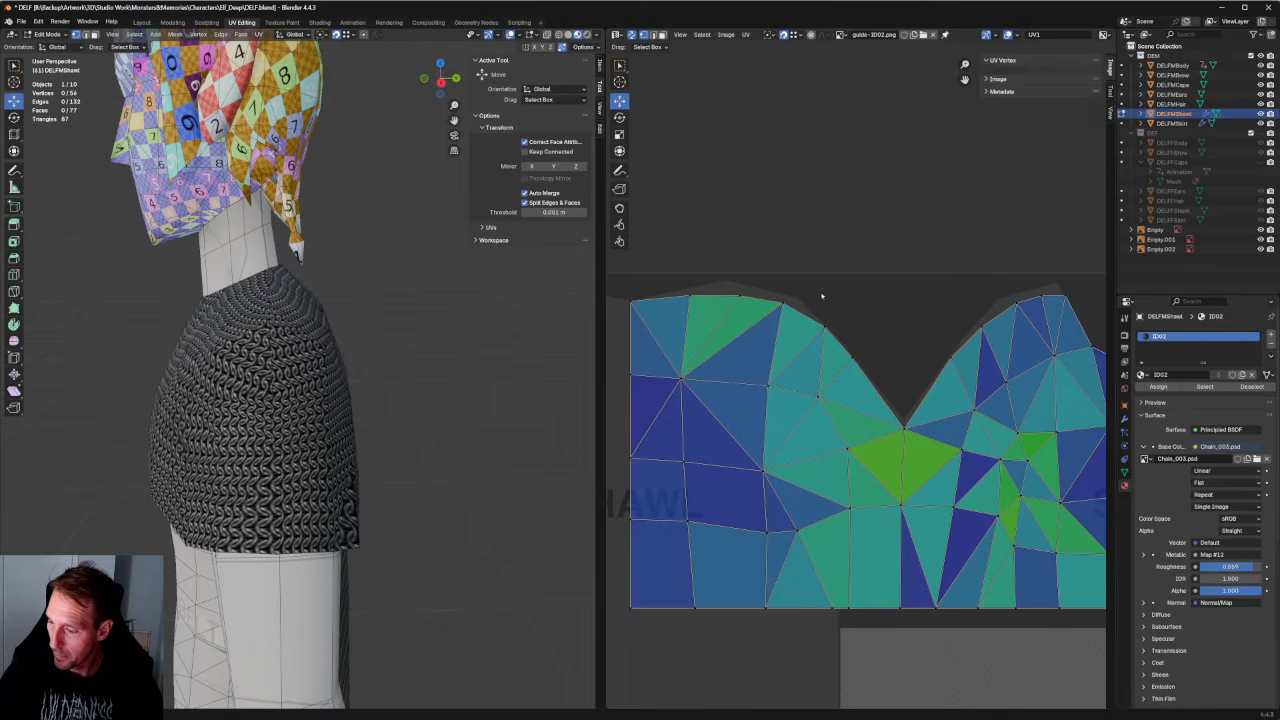
drag(775, 281, 731, 317)
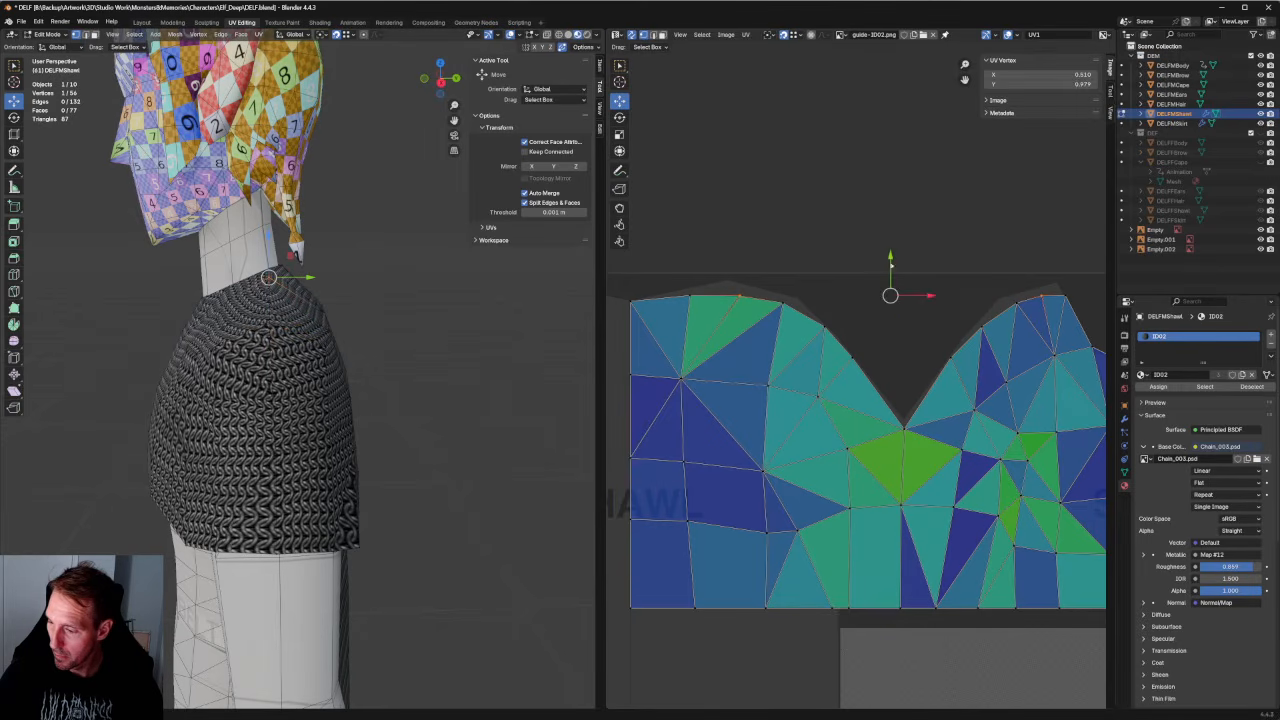
drag(891, 266, 886, 252)
click(845, 273)
click(704, 288)
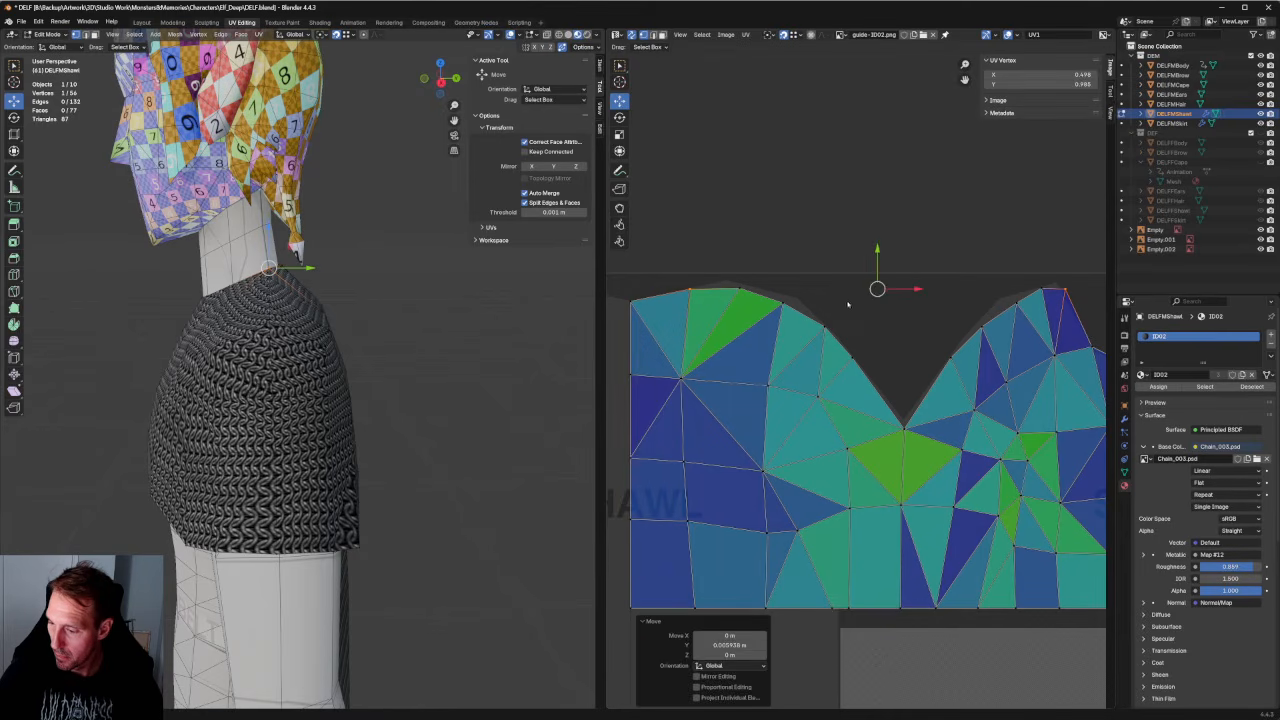
Adjust the matching vertex pairs on both slopes of the notch in Y so they follow the guide outline.
click(837, 314)
drag(907, 295, 892, 281)
click(1006, 311)
click(857, 297)
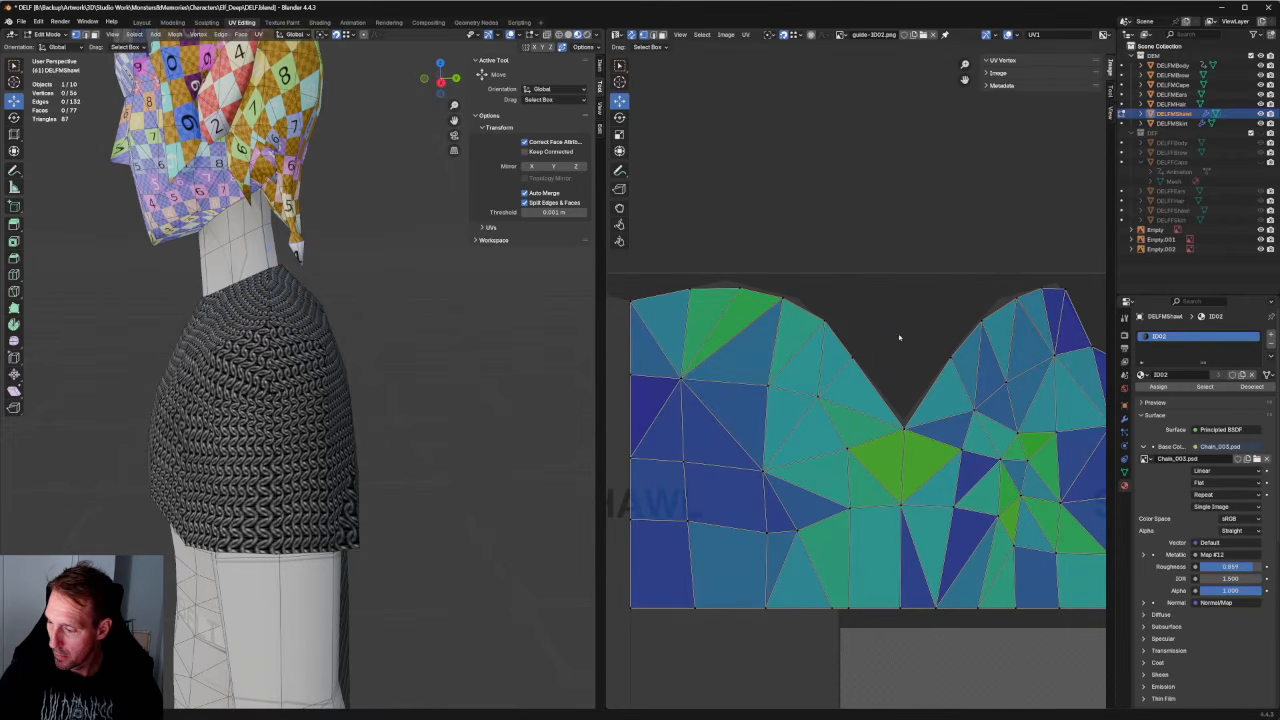
drag(888, 345, 845, 366)
drag(901, 328, 905, 332)
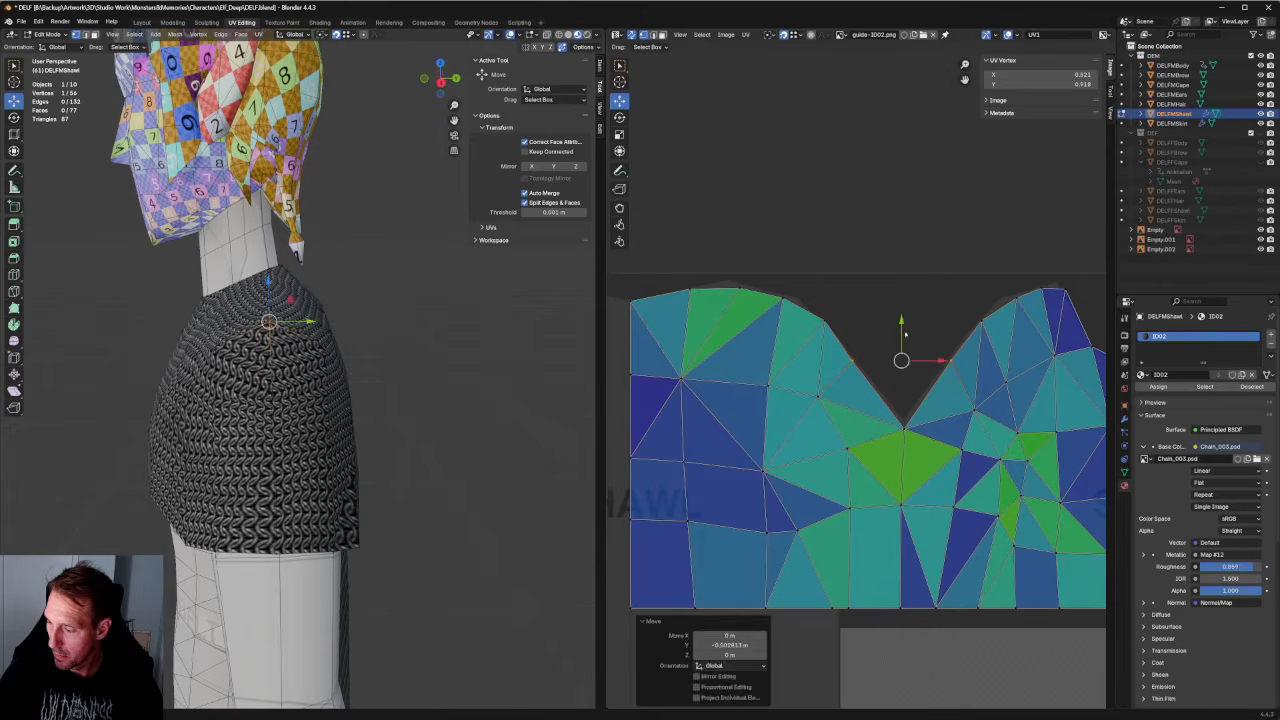
click(876, 345)
Unwrap the group of inner vertices in the middle of the right half, and turn off UV sync selection.
middle_drag(937, 349, 790, 285)
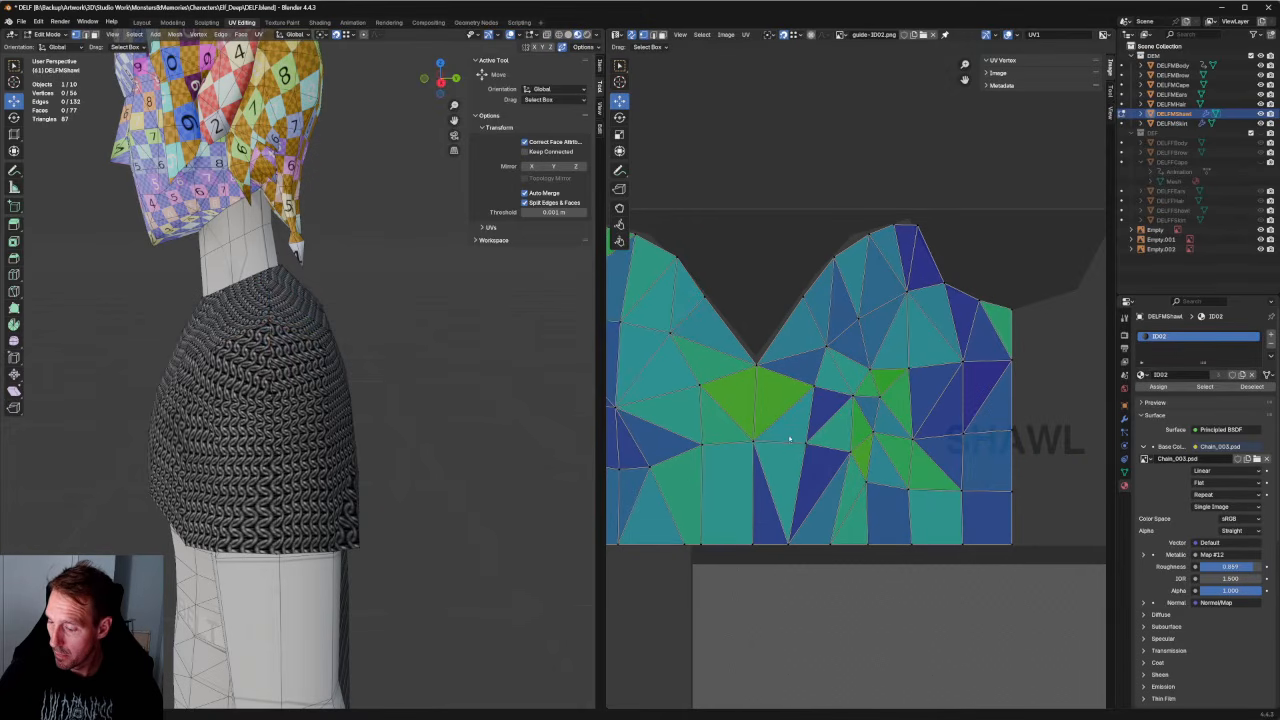
scroll(789, 438, down, 1)
middle_drag(780, 429, 867, 450)
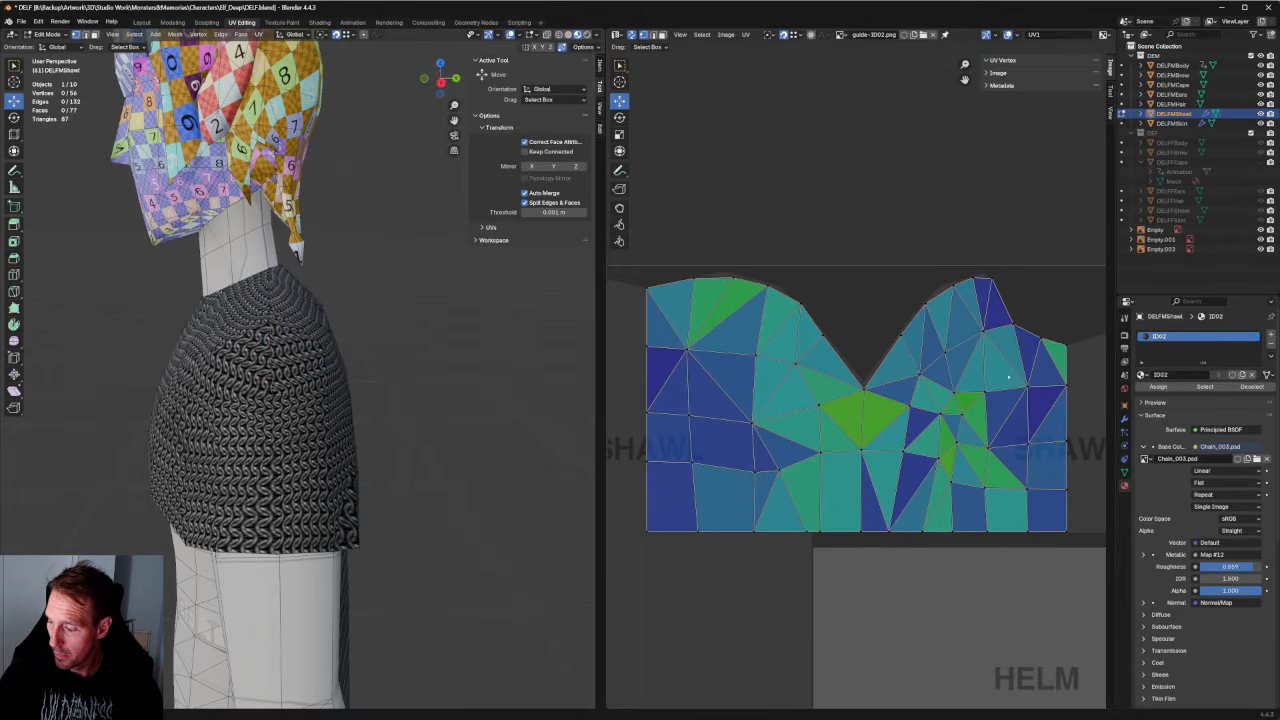
drag(1010, 376, 886, 504)
right_click(922, 457)
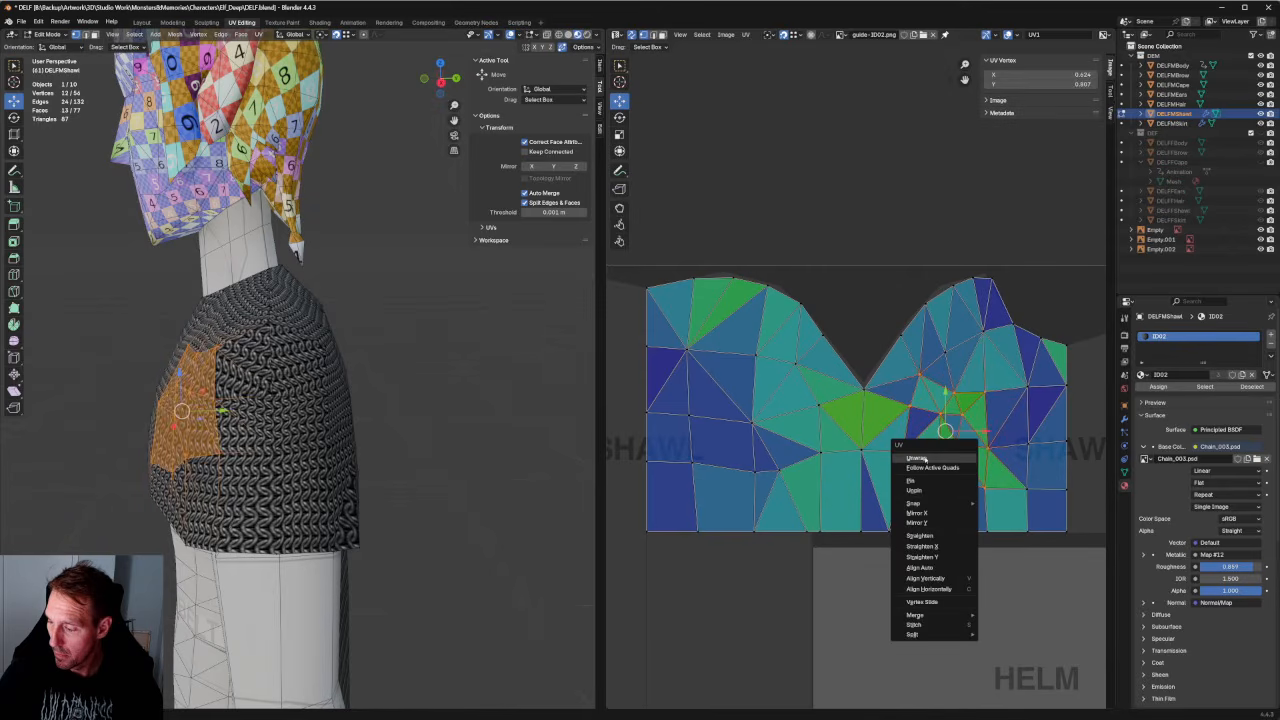
click(918, 458)
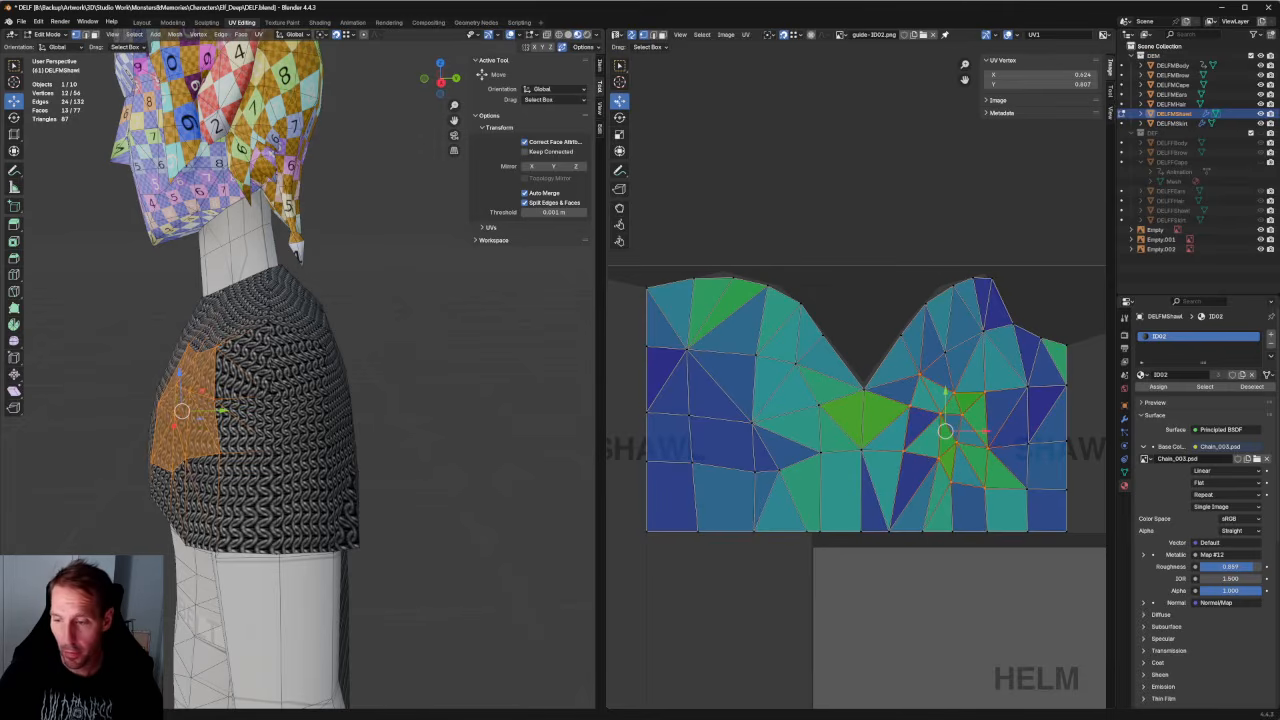
click(644, 35)
key(alt+a)
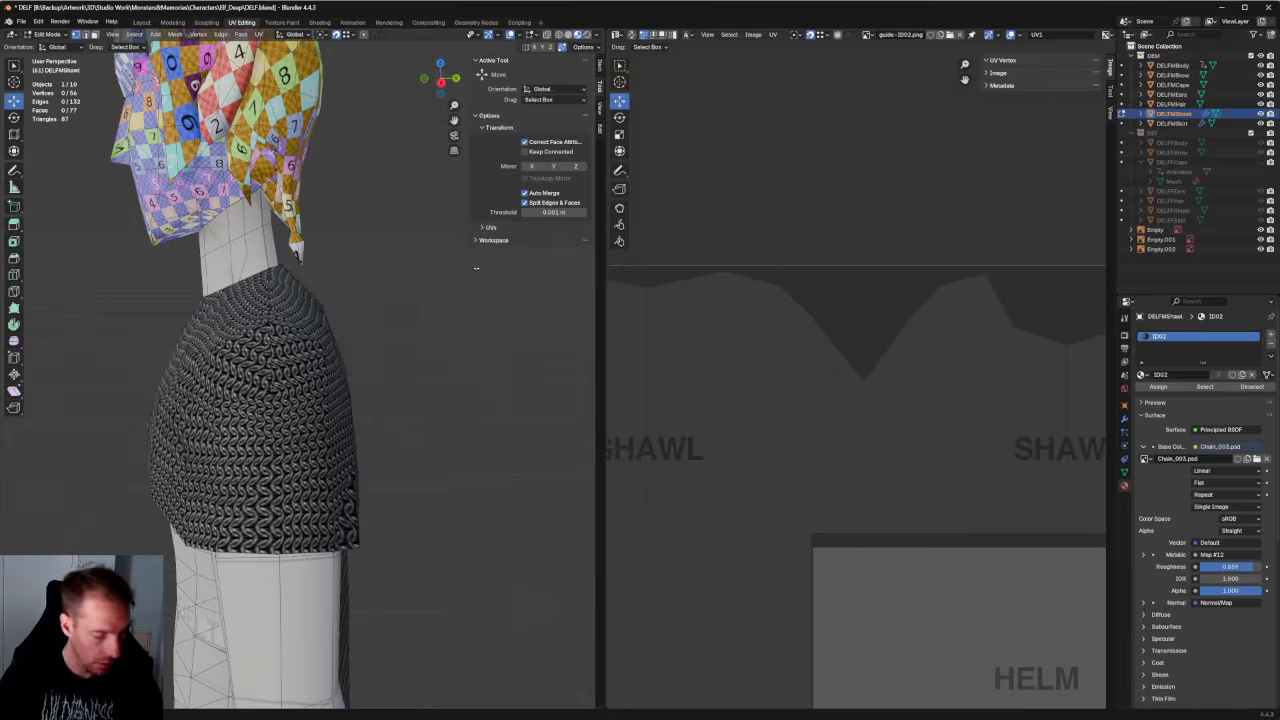
Select the whole shawl mesh and relax the interior UV vertices in the right half of its island.
key(a)
drag(1046, 372, 916, 520)
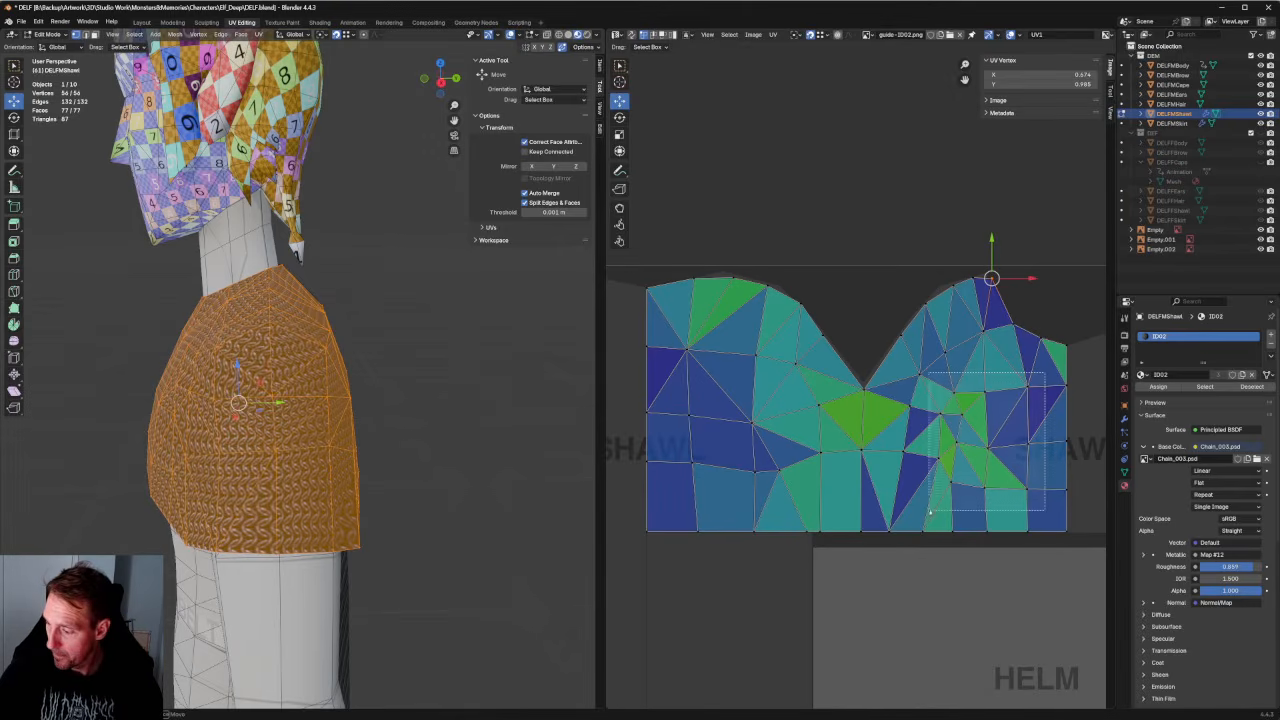
right_click(930, 440)
click(946, 442)
click(993, 387)
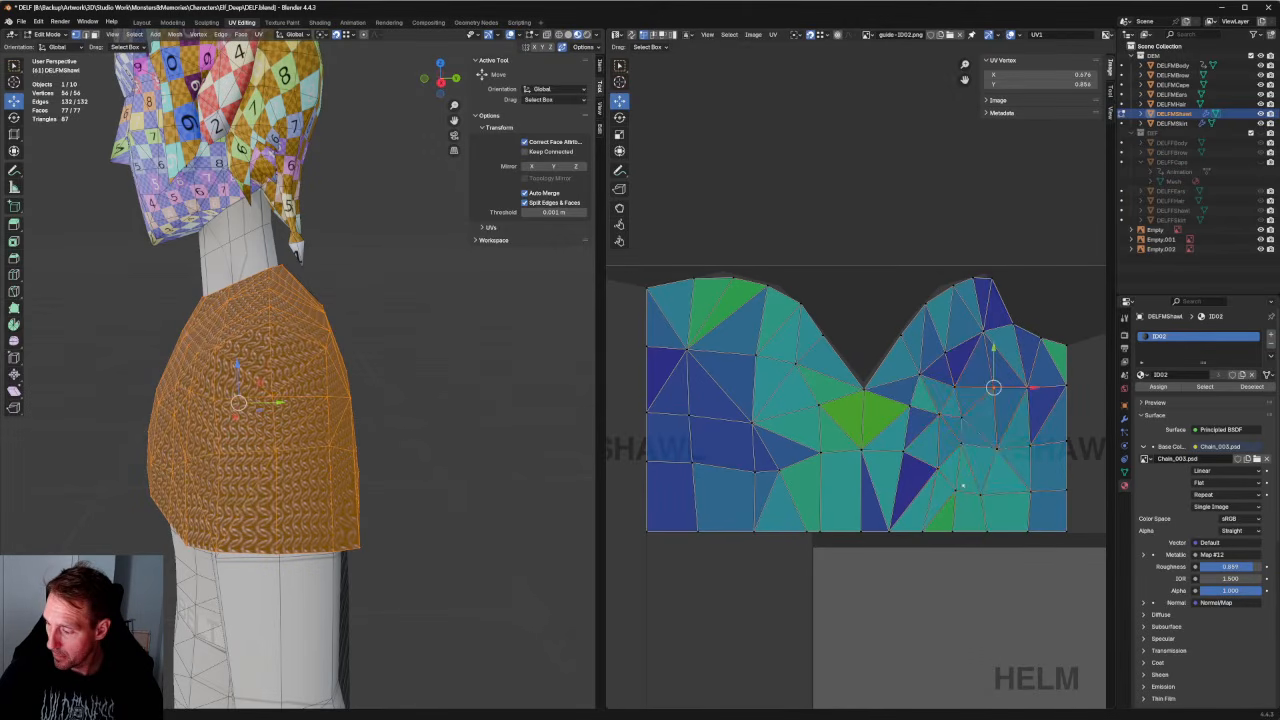
click(986, 530)
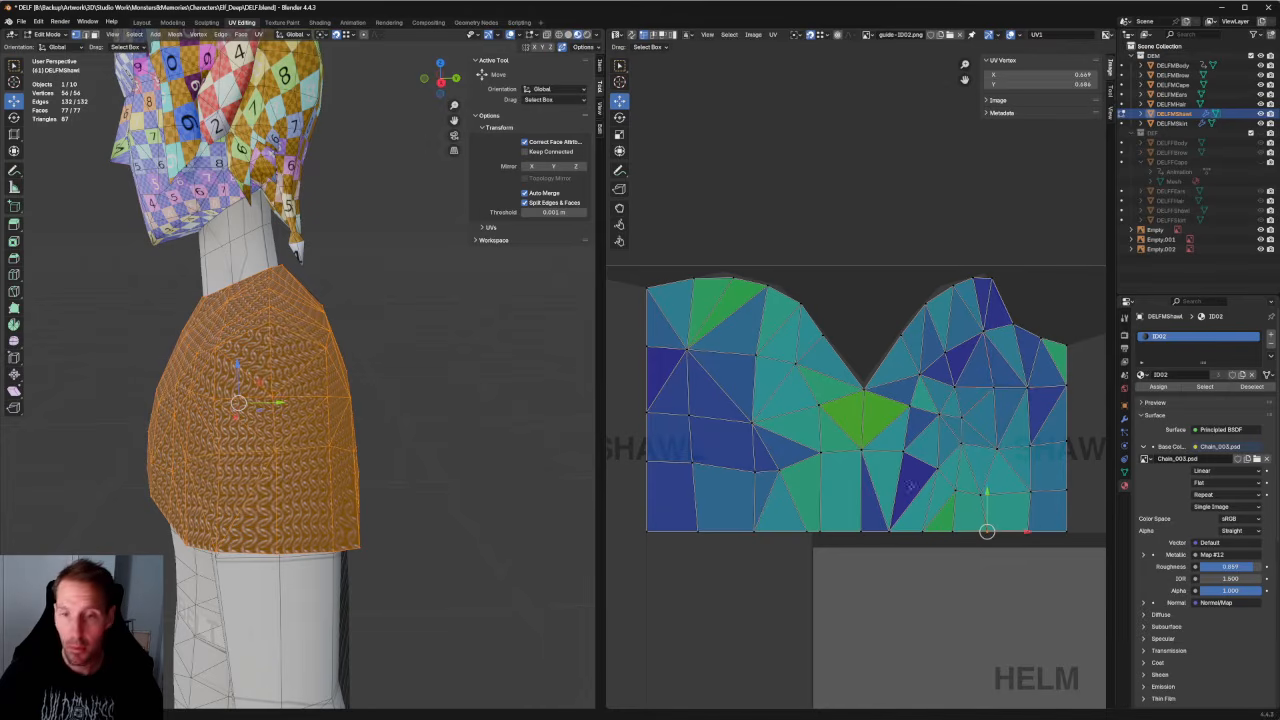
Unwrap the central UV vertex row below the V-shaped notch and scale it horizontally to about 0.895.
scroll(905, 483, up, 2)
scroll(854, 470, down, 1)
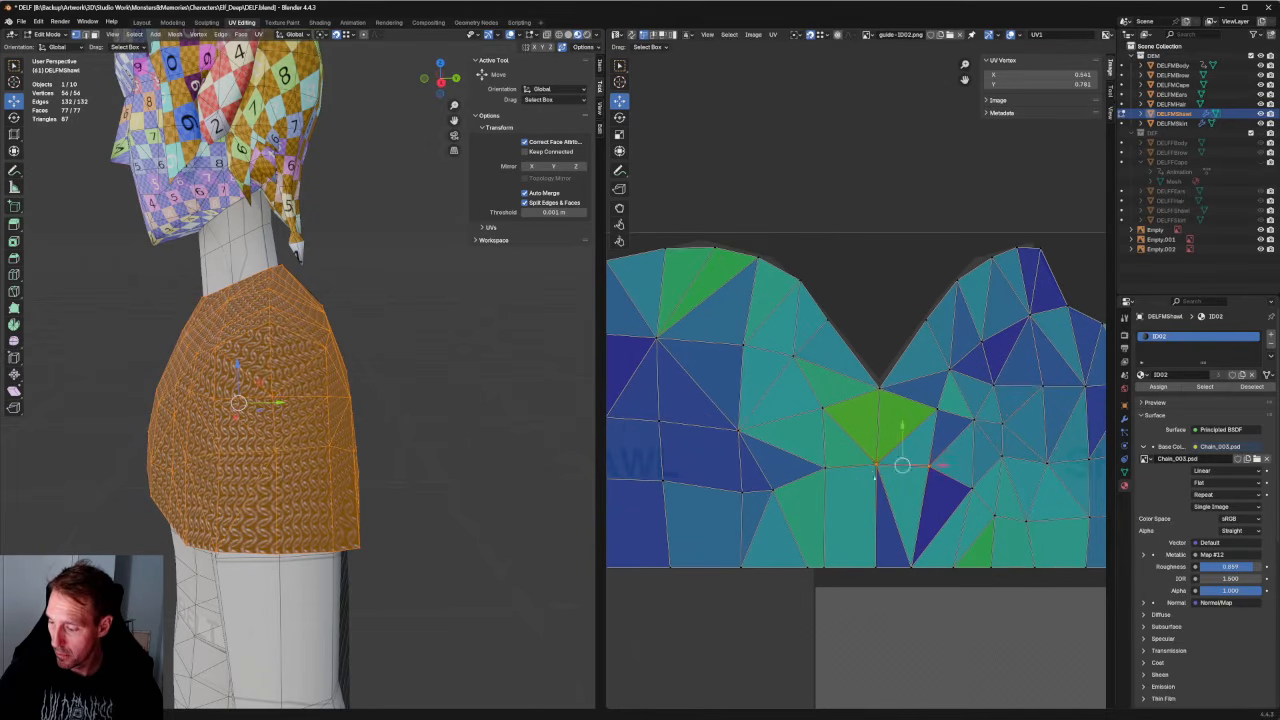
click(874, 467)
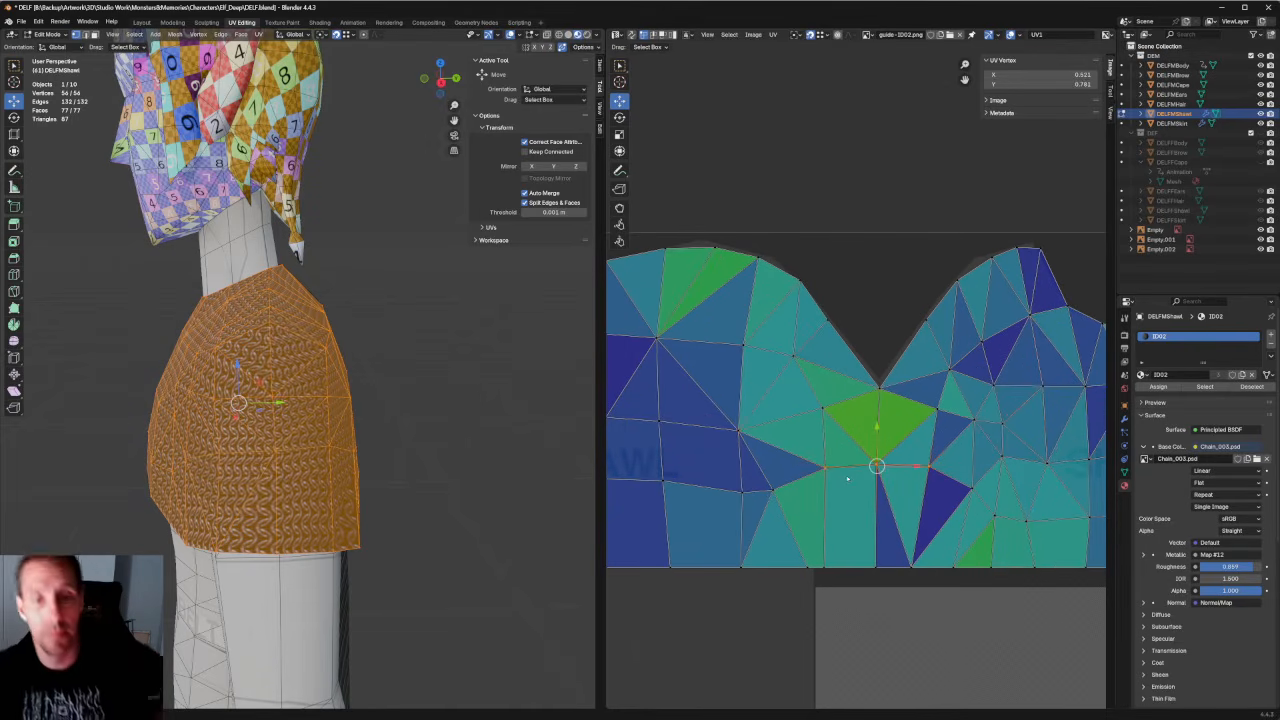
key(u)
click(858, 466)
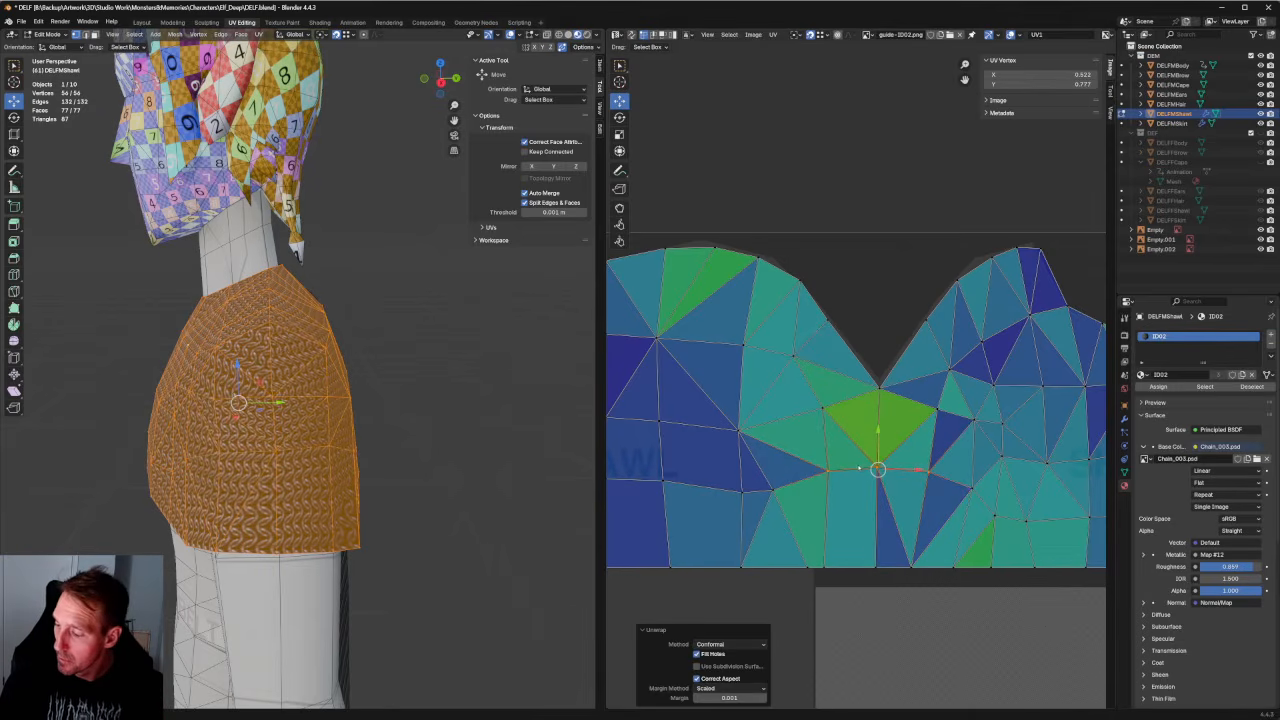
key(r)
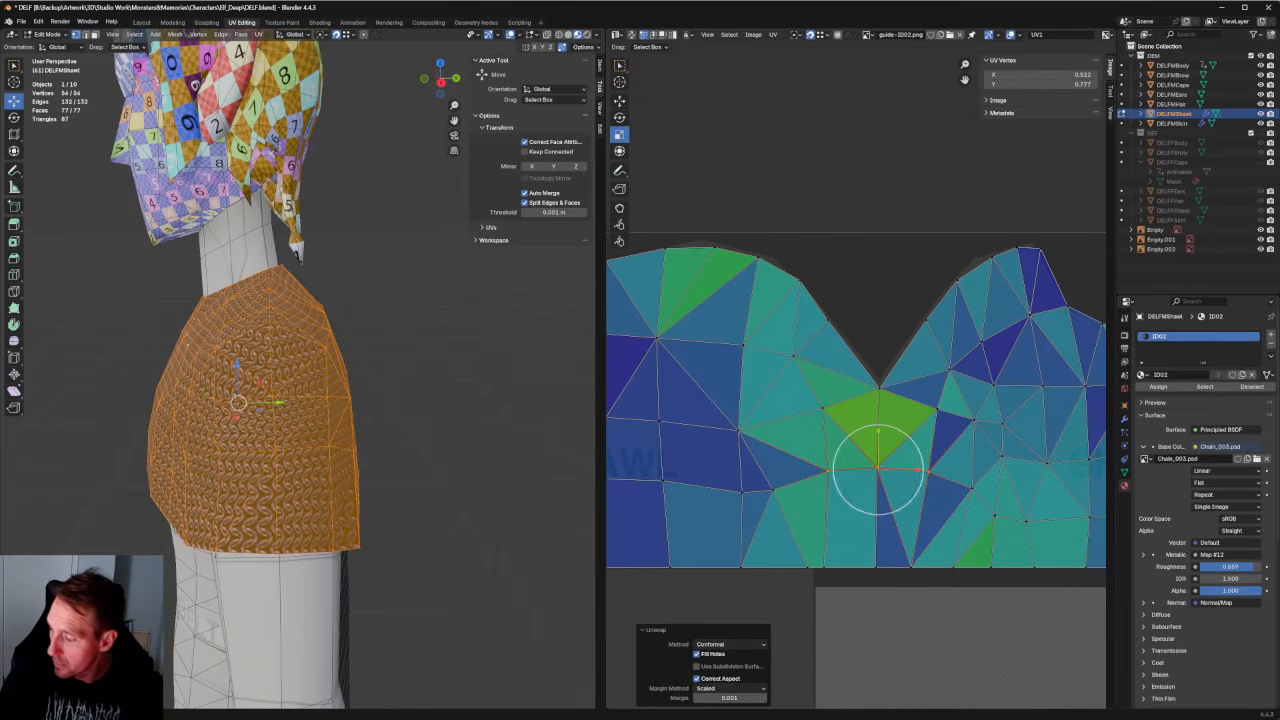
drag(916, 467, 911, 467)
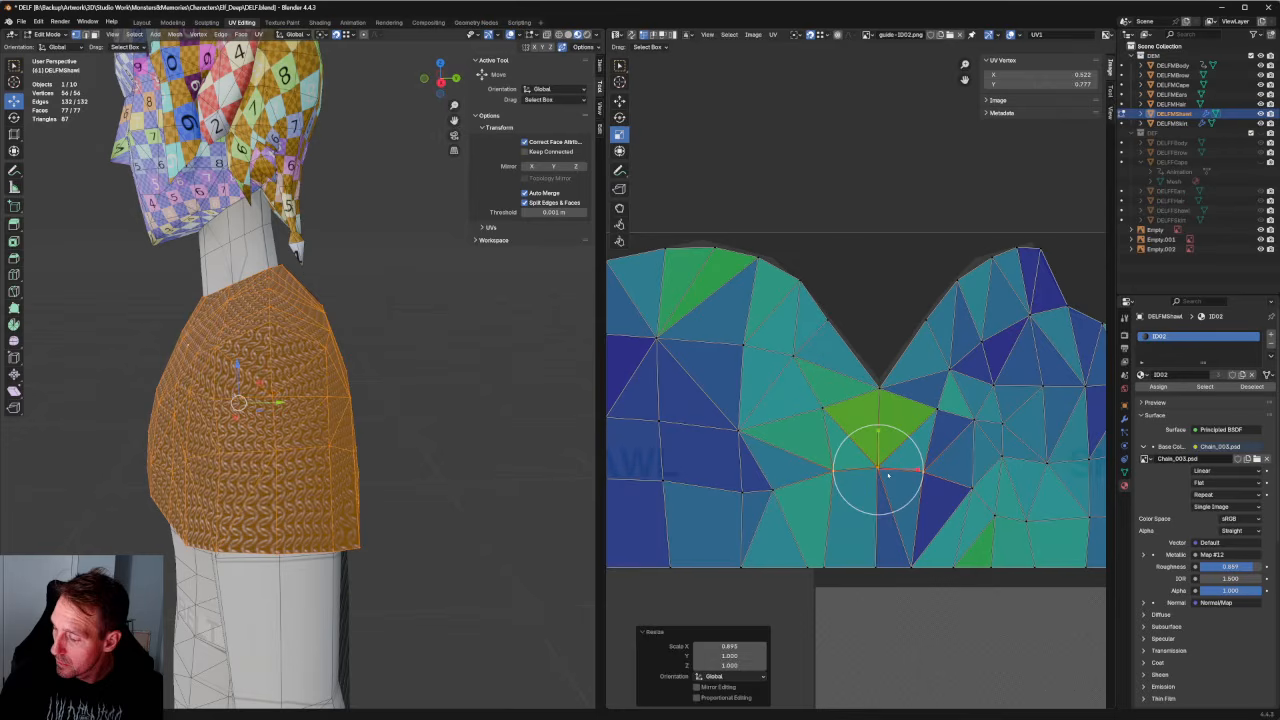
Move the lower interior UV vertex left of the island's centre about 0.0066 m to the right along X.
click(778, 488)
key(w)
drag(804, 488, 812, 488)
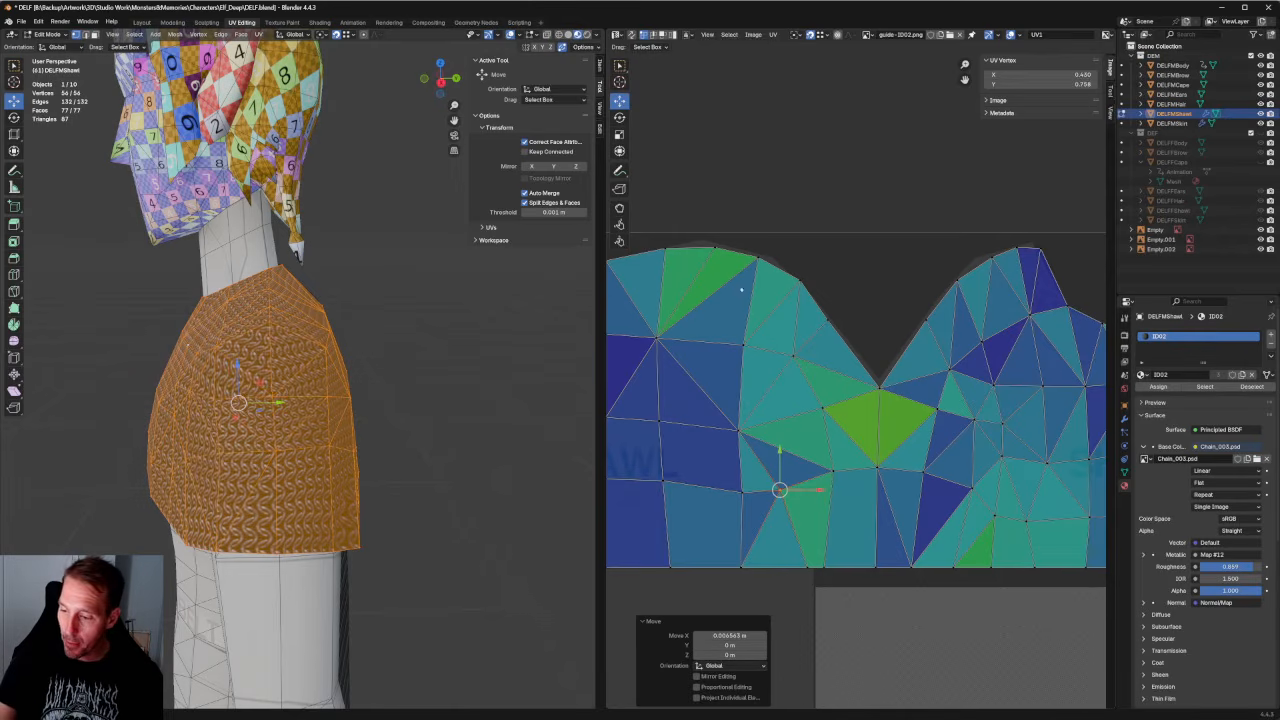
Shift the left hump's two top UV vertices right along X by about 0.0055 m and 0.0122 m.
scroll(820, 400, up, 2)
middle_drag(768, 286, 825, 382)
scroll(822, 400, down, 2)
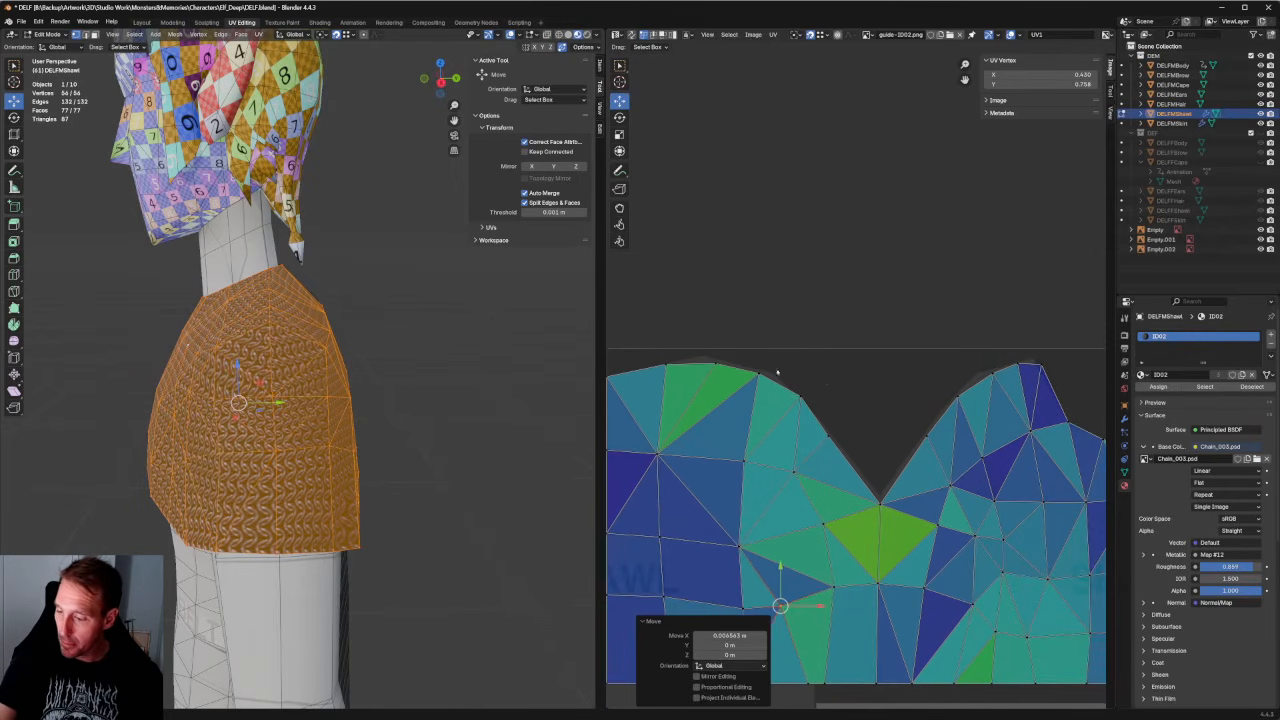
click(715, 364)
drag(736, 366, 741, 367)
scroll(741, 367, down, 1)
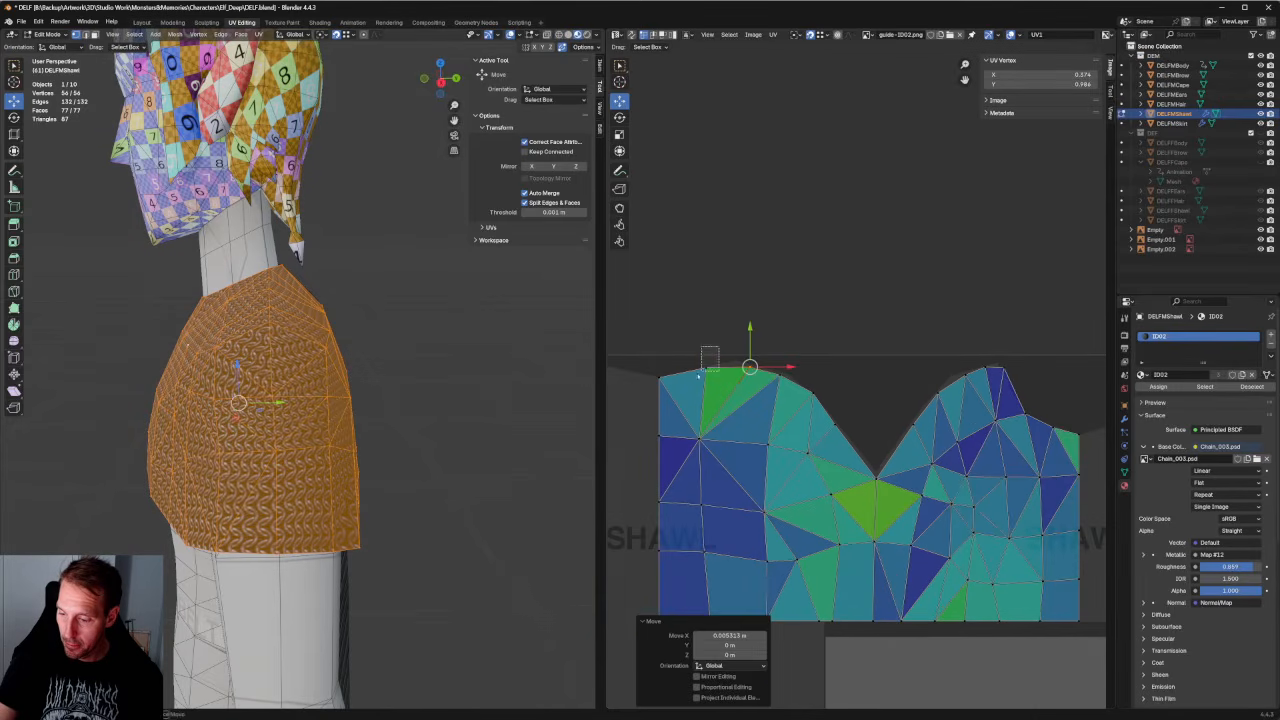
key(alt+a)
click(706, 368)
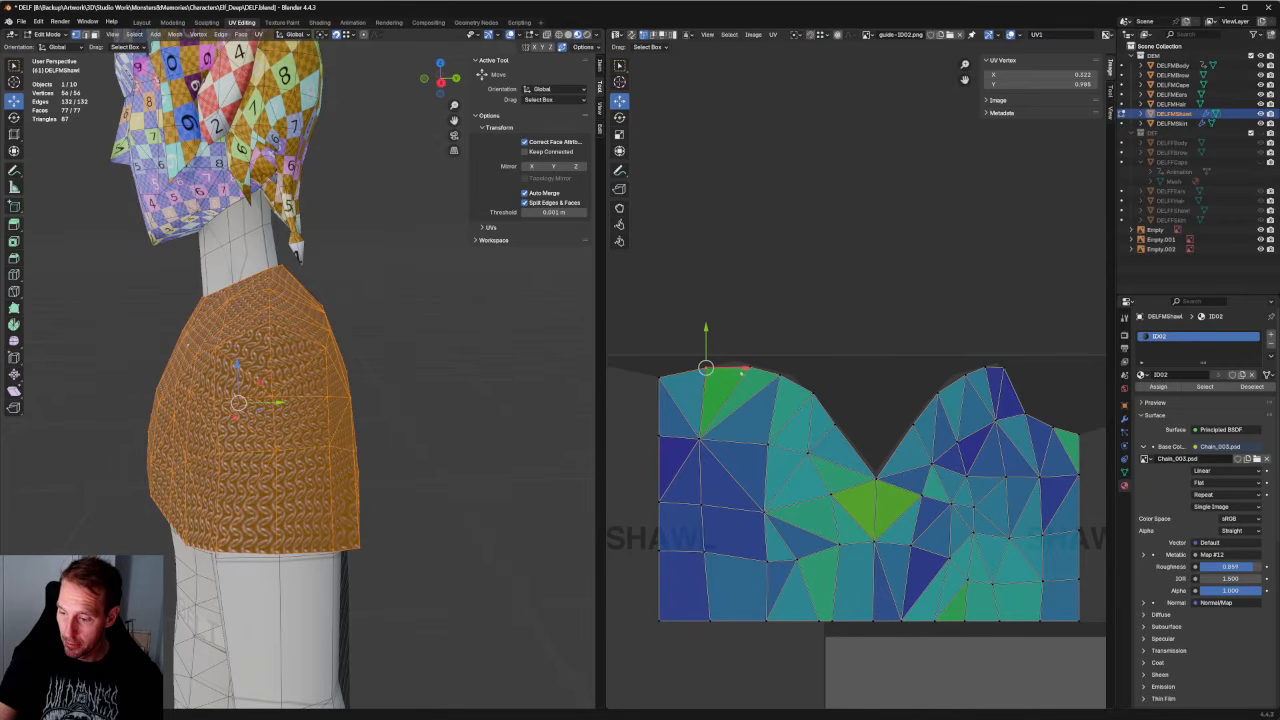
key(g)
click(749, 366)
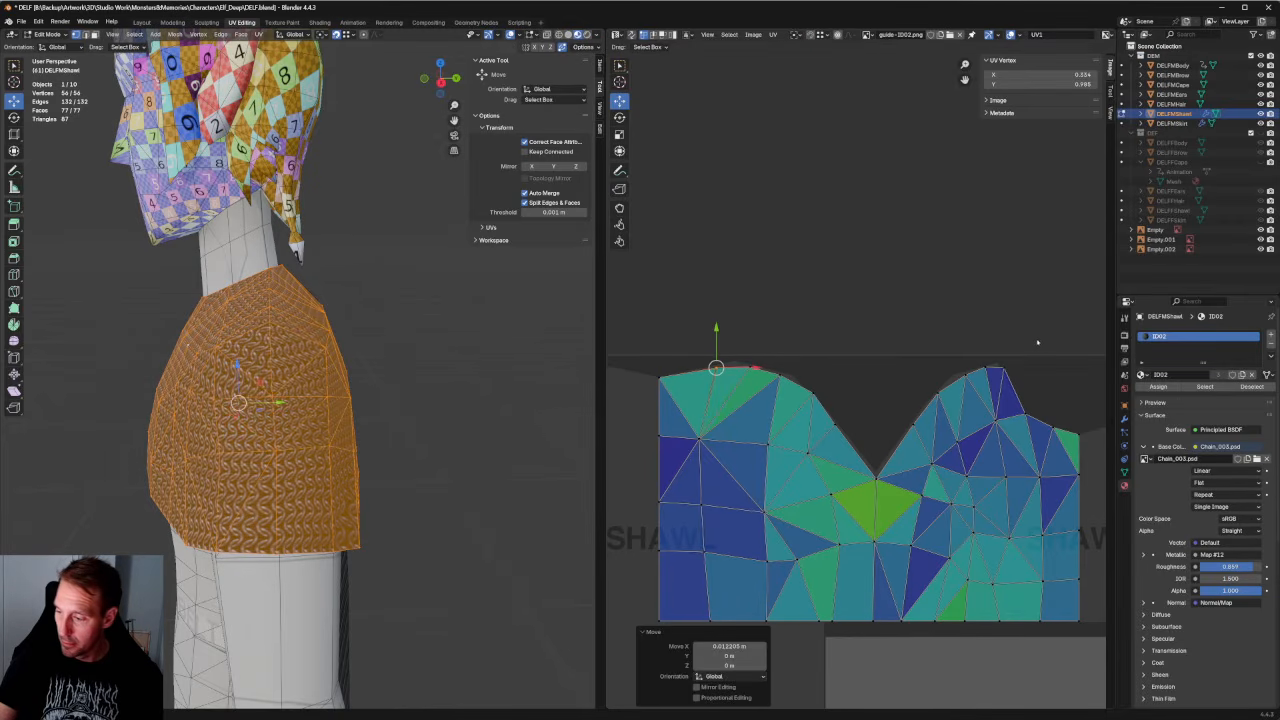
Shift the right hump's top UV vertices left, then move the middle one back right by about 0.0022 m.
drag(1025, 347, 990, 378)
scroll(990, 378, up, 5)
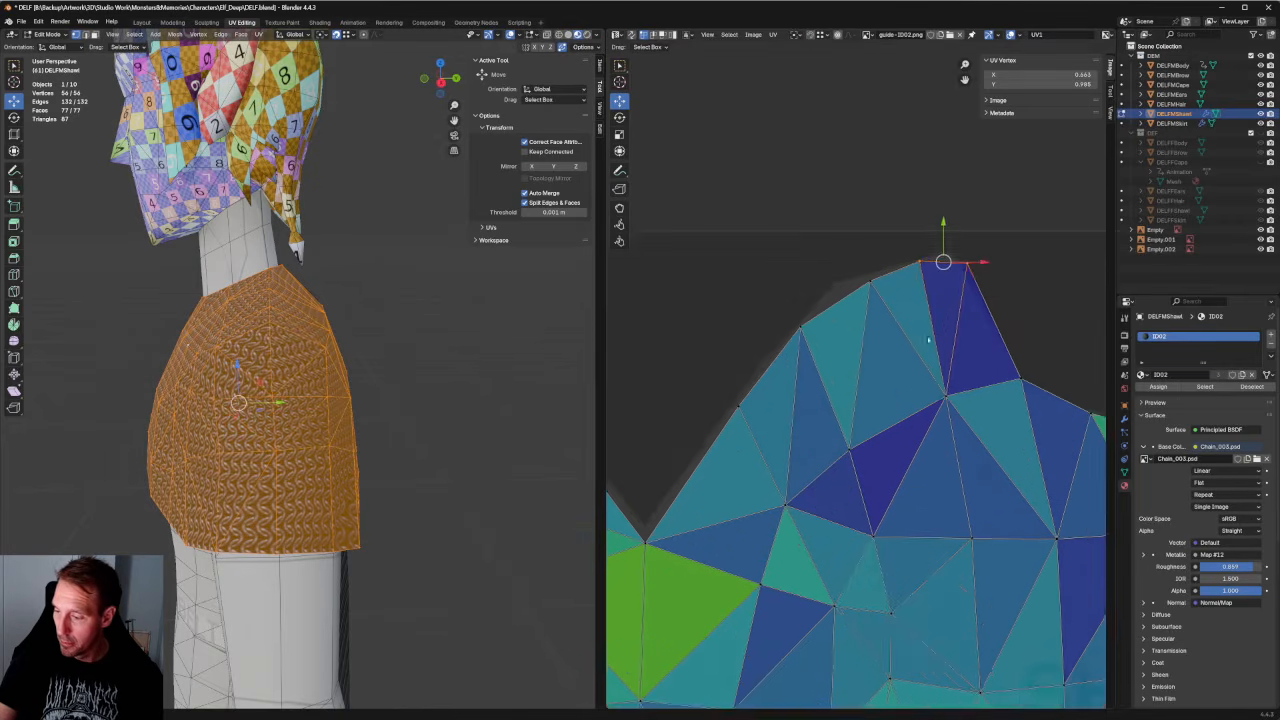
scroll(926, 361, up, 1)
drag(1000, 244, 718, 388)
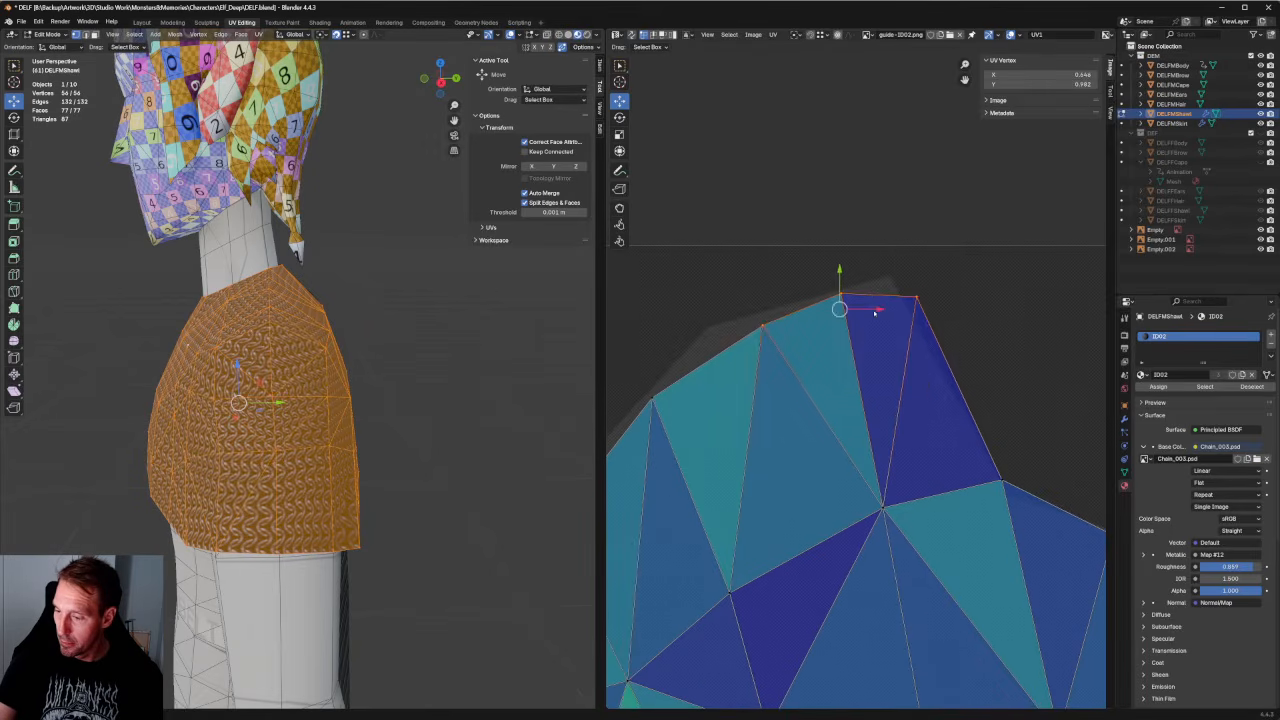
drag(874, 313, 857, 312)
drag(863, 266, 812, 317)
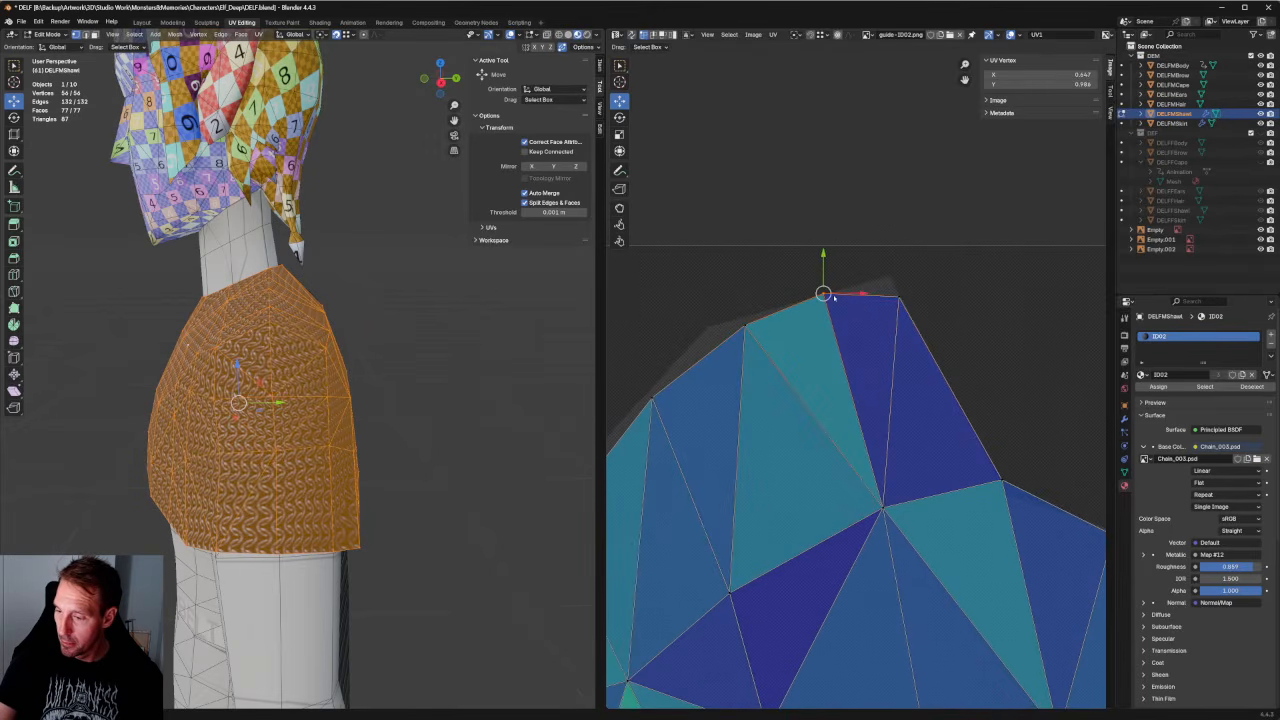
key(g)
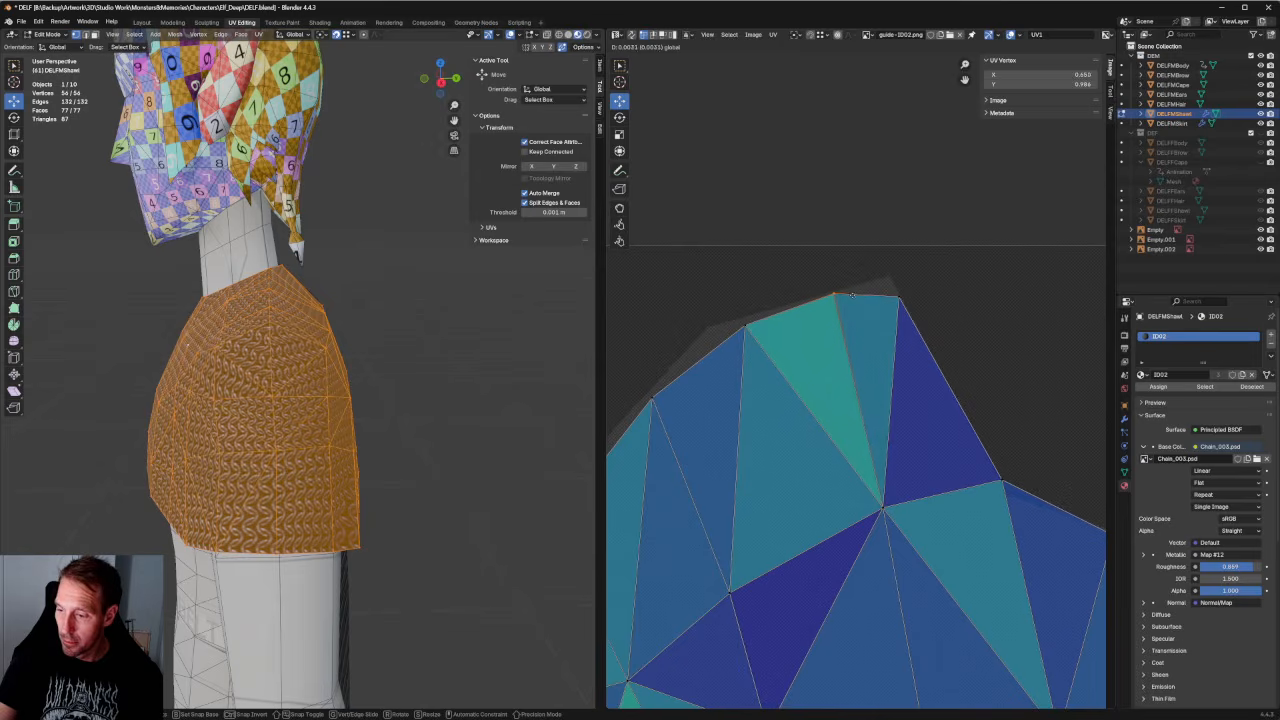
click(851, 297)
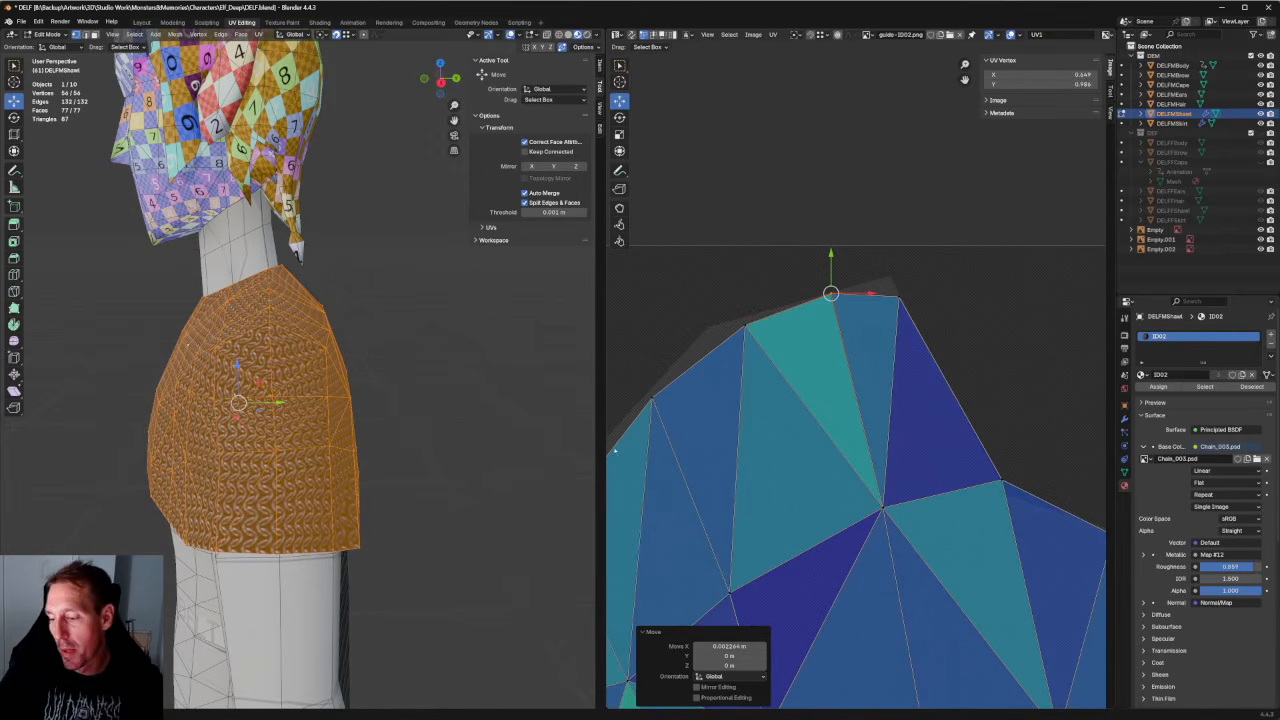
Move the right hump's shoulder vertex left by about 0.0045 m and nudge the left hump's shoulder vertex left along X.
click(745, 325)
drag(783, 323, 763, 325)
scroll(762, 325, down, 5)
middle_drag(762, 325, 883, 431)
scroll(756, 325, up, 4)
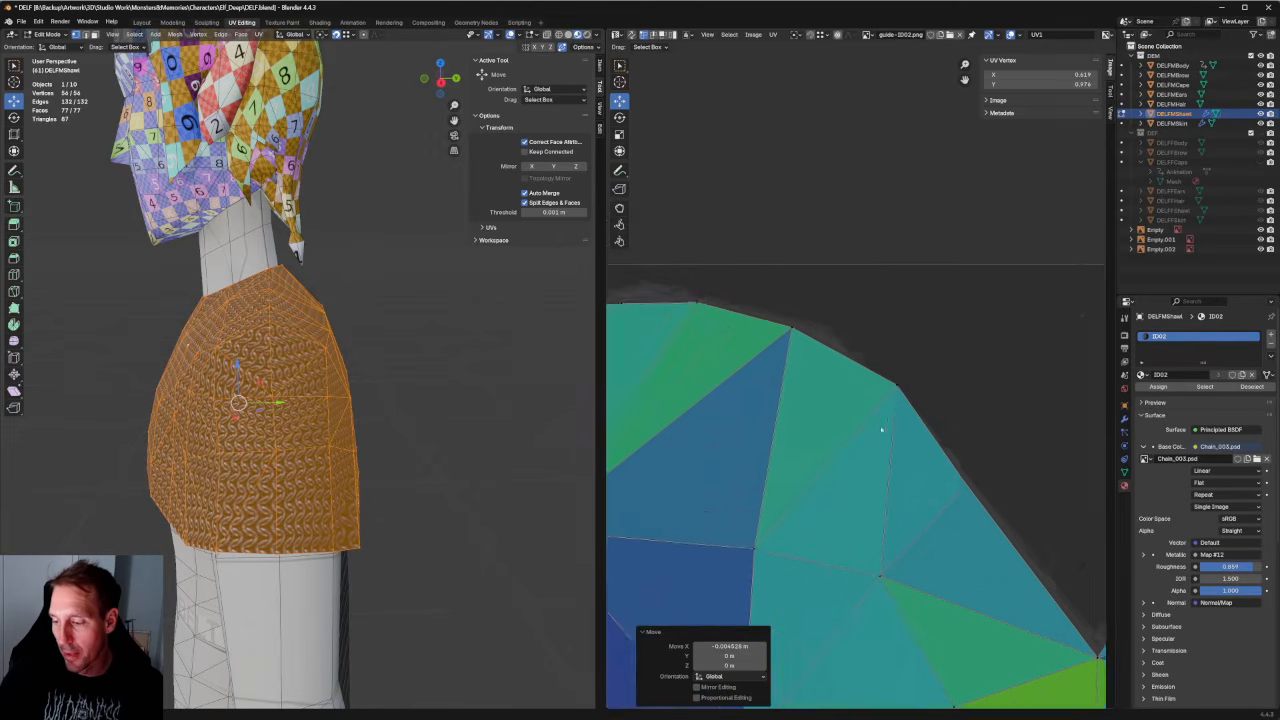
scroll(937, 330, up, 1)
middle_drag(937, 330, 795, 307)
click(747, 375)
drag(783, 371, 764, 368)
scroll(764, 366, down, 8)
scroll(749, 343, up, 5)
middle_drag(748, 343, 905, 391)
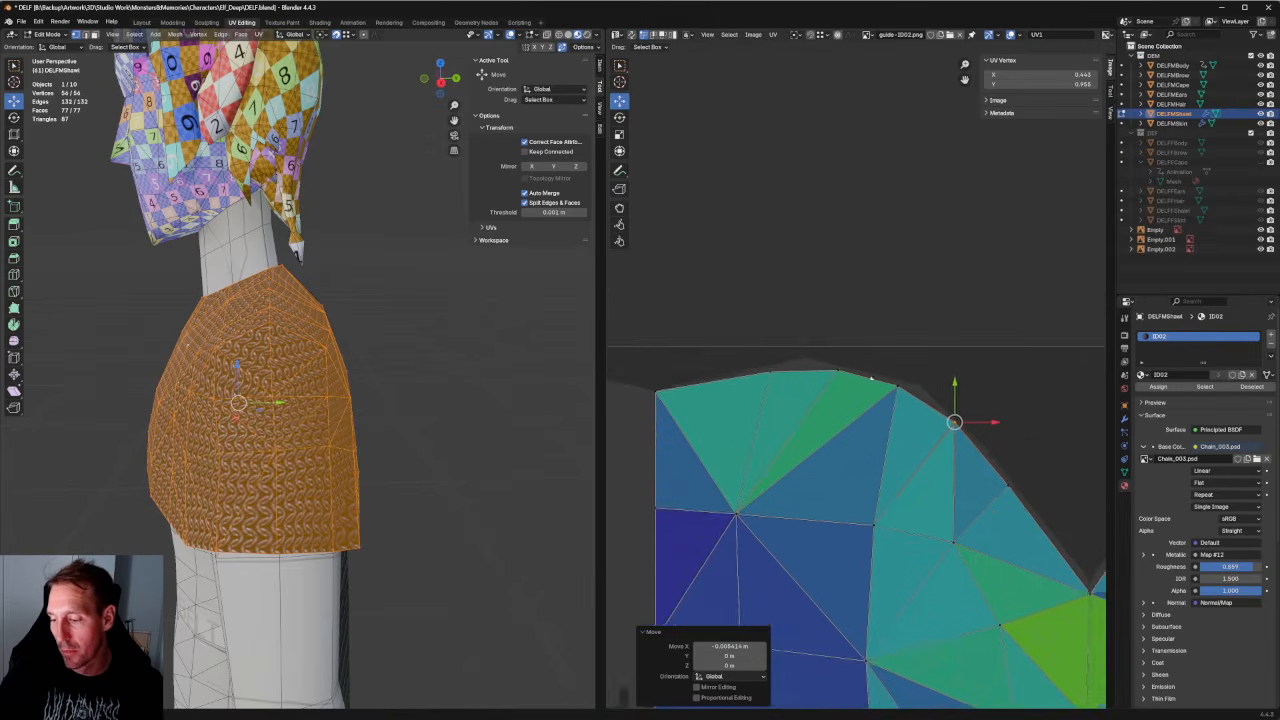
Select the peak UV vertices of both humps and move them up together by about 0.0035.
scroll(866, 345, up, 2)
click(770, 371)
scroll(760, 374, down, 1)
click(751, 376)
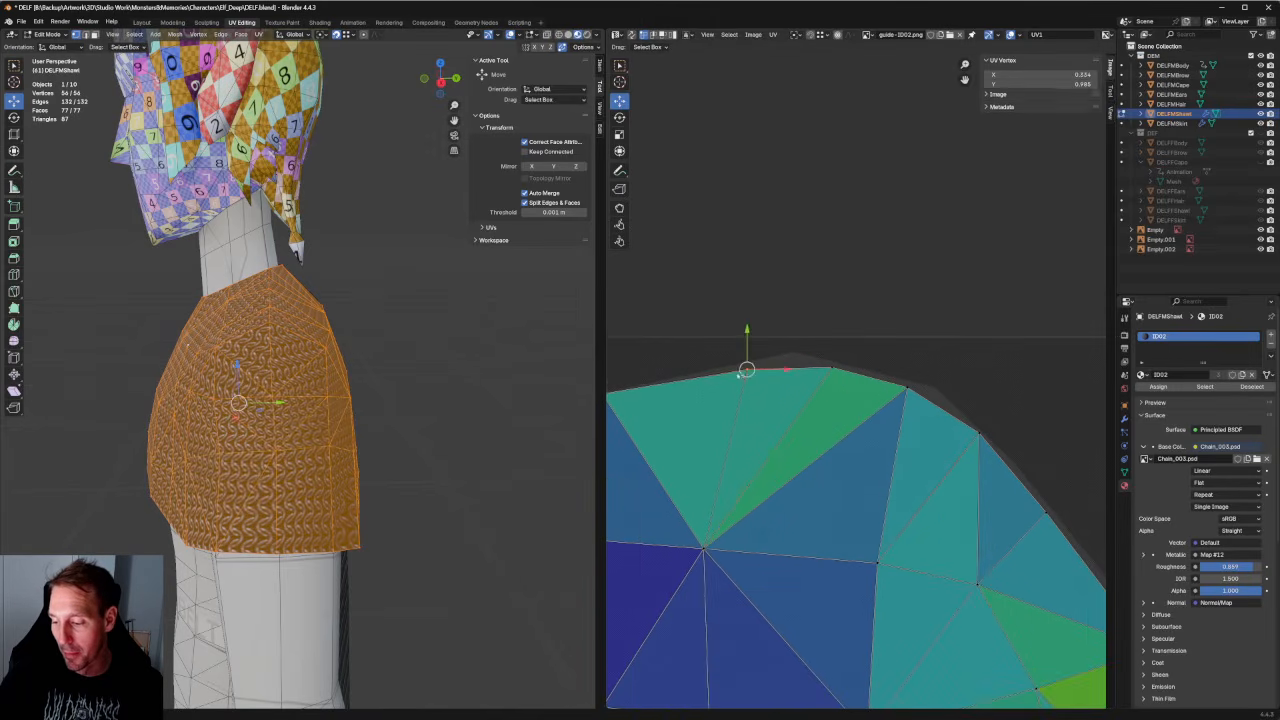
scroll(800, 365, down, 4)
middle_drag(891, 349, 773, 360)
drag(1004, 365, 964, 406)
scroll(945, 383, up, 1)
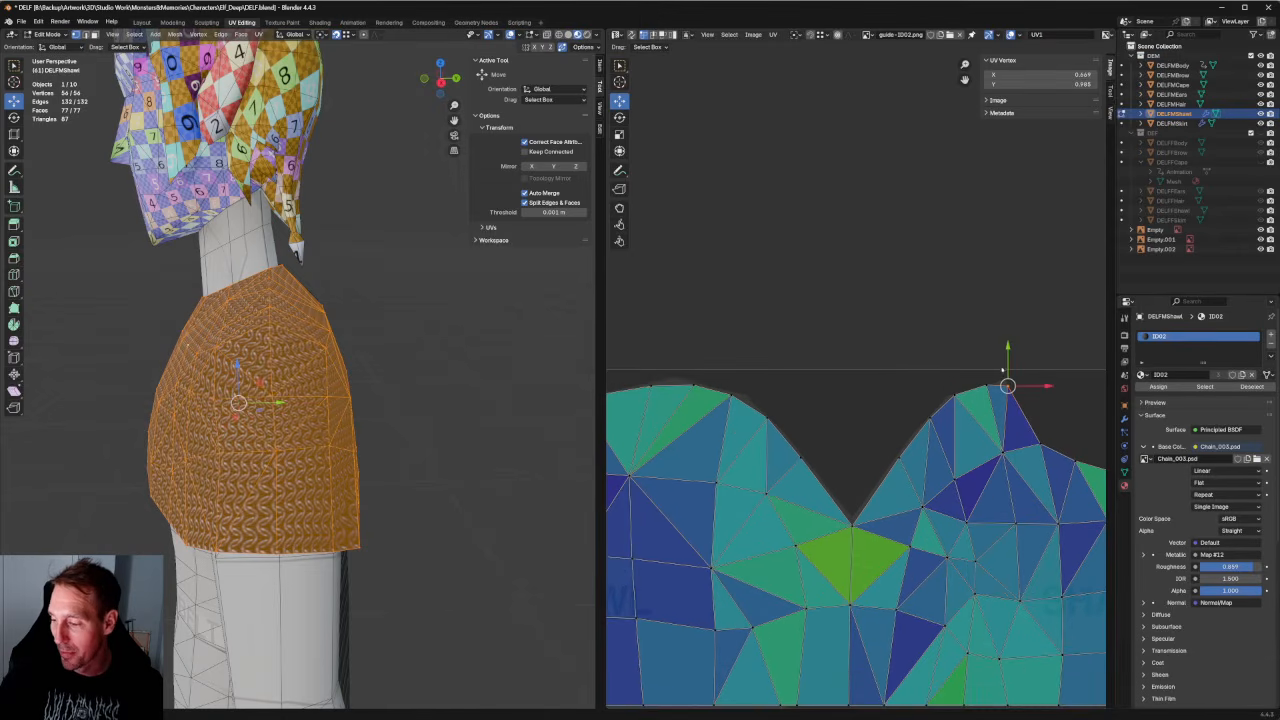
scroll(760, 392, down, 2)
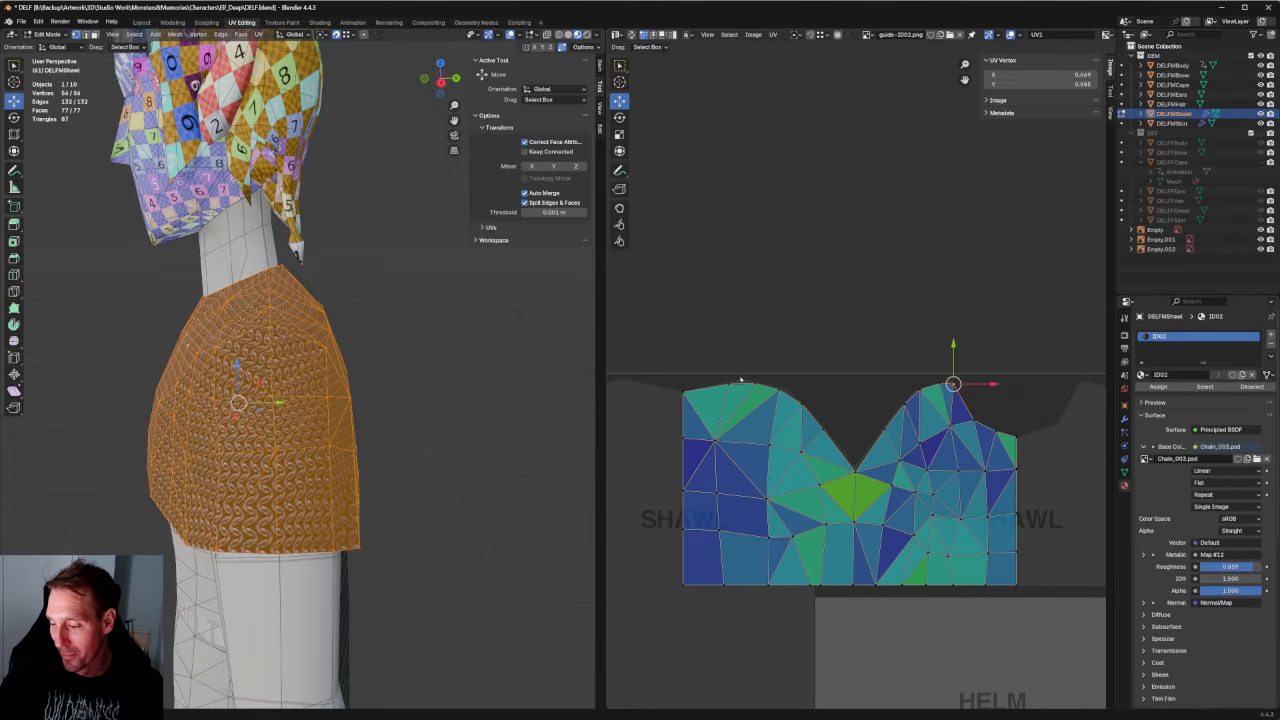
shift+click(736, 381)
key(g)
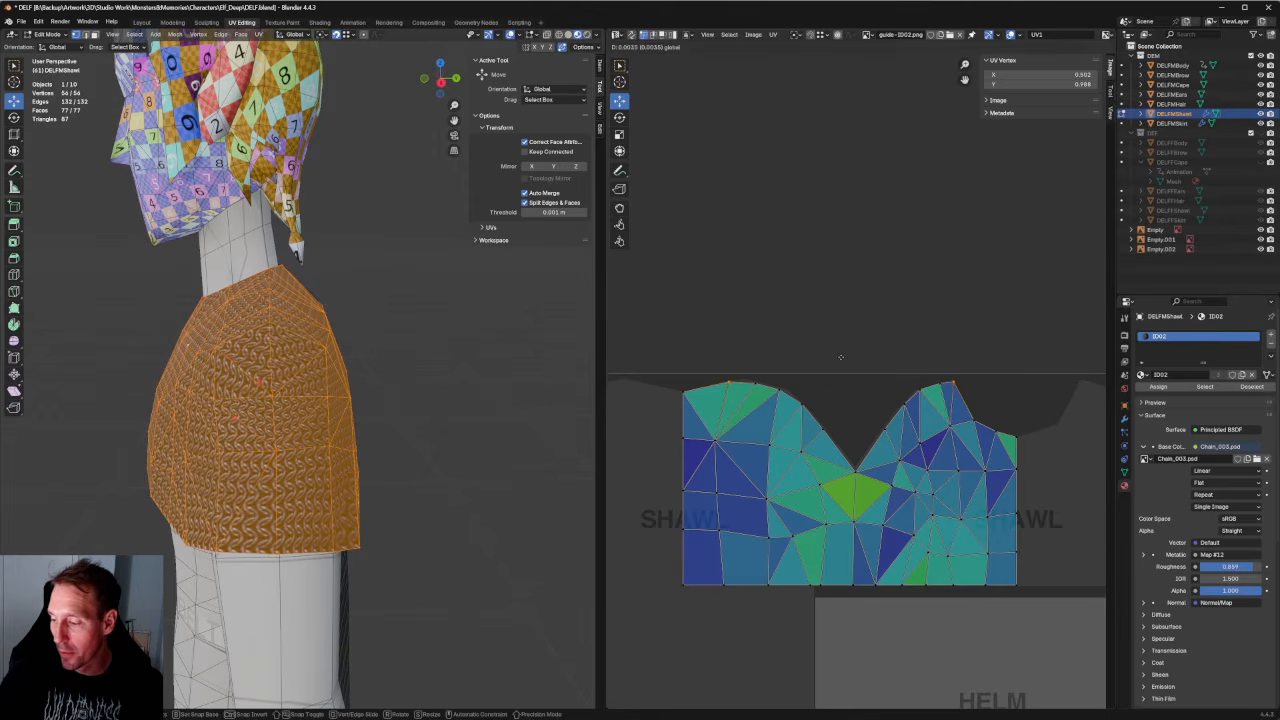
click(841, 358)
Move the UV vertex at the foot of the right hump's outer slope left along X.
scroll(860, 378, up, 3)
scroll(1040, 376, up, 3)
middle_drag(1050, 380, 818, 362)
drag(882, 325, 831, 364)
middle_drag(948, 482, 857, 346)
drag(861, 341, 755, 403)
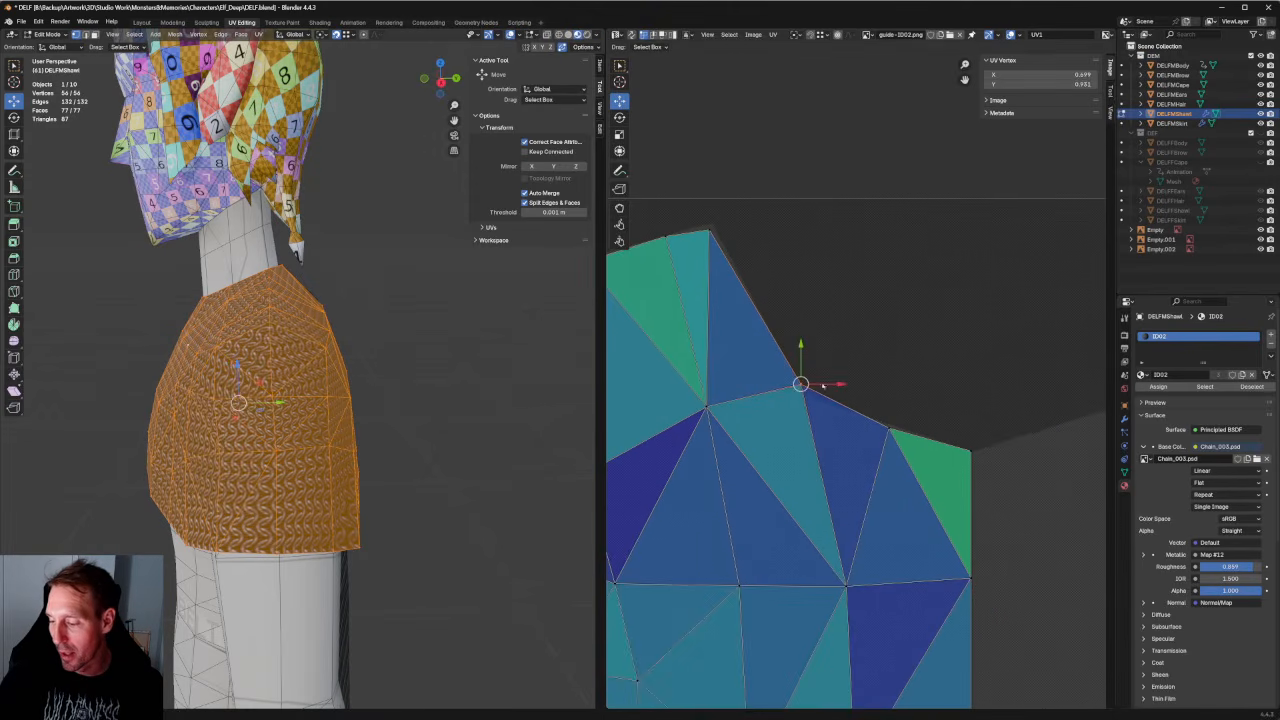
key(g)
key(Escape)
key(g)
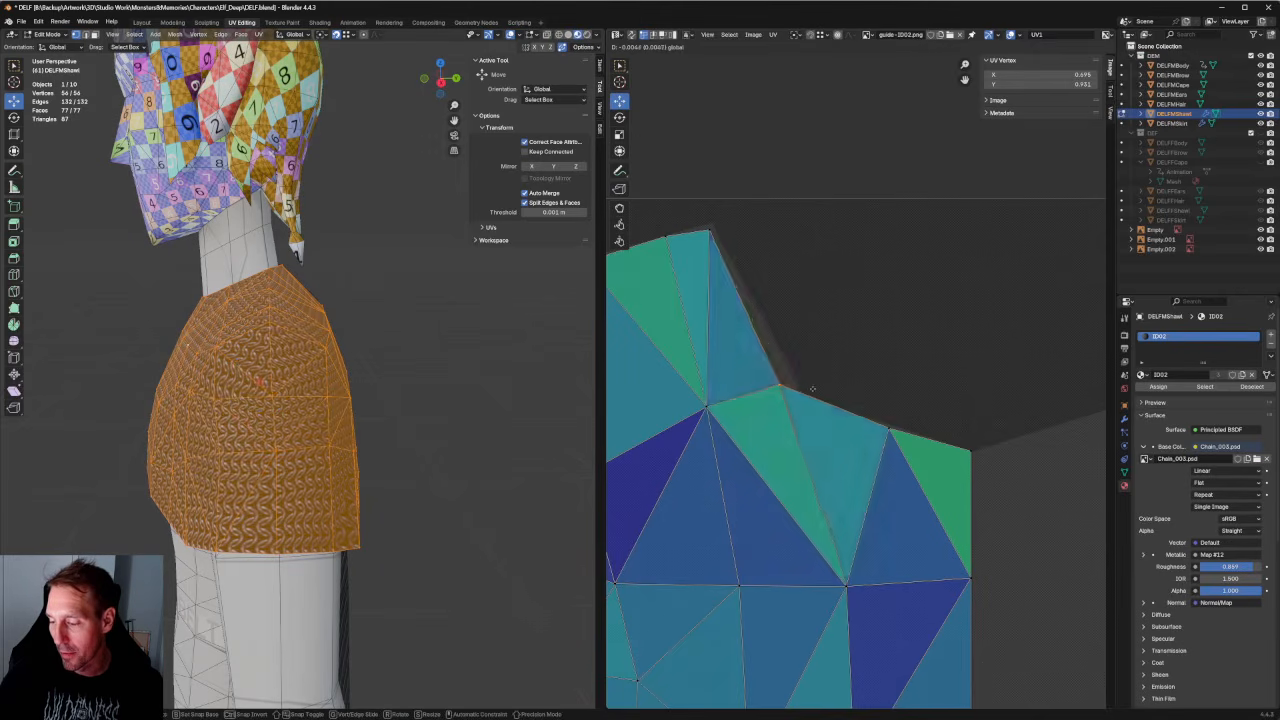
click(792, 381)
Lower the slope-foot vertex and its inner neighbour, then shift the slope-foot vertex right by about 0.0055 m.
drag(794, 379, 650, 445)
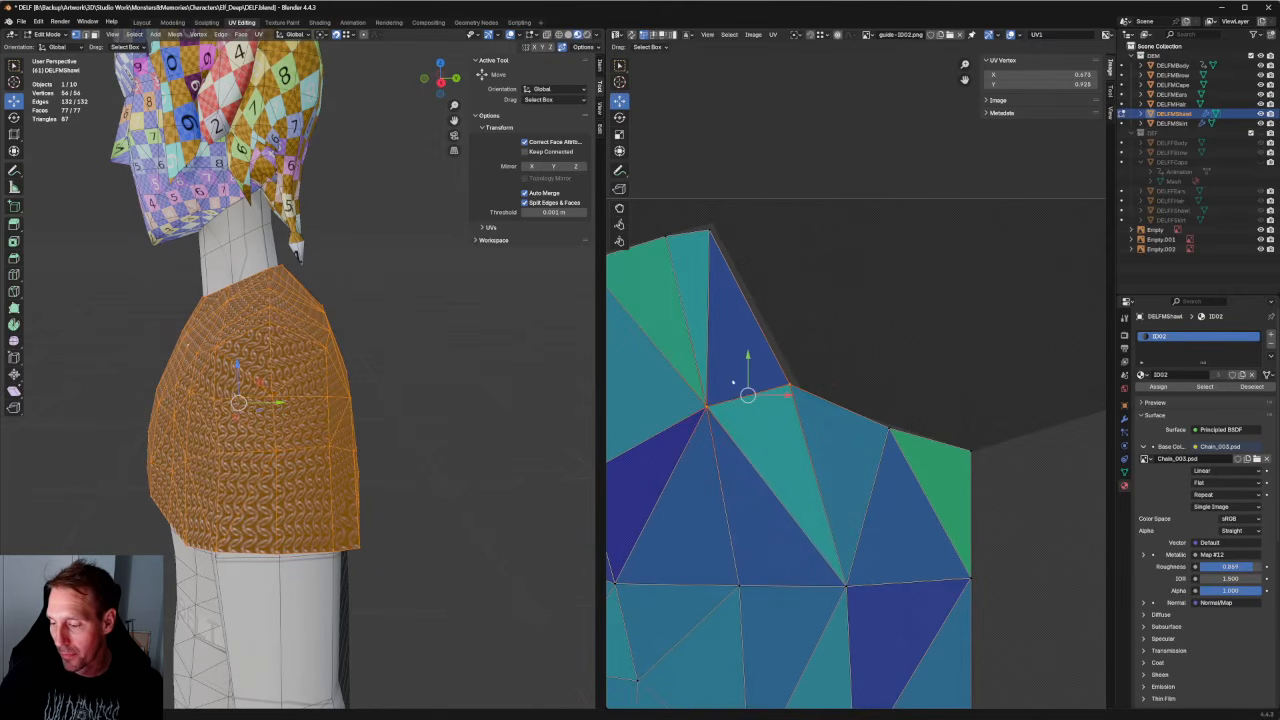
drag(746, 366, 821, 398)
click(789, 396)
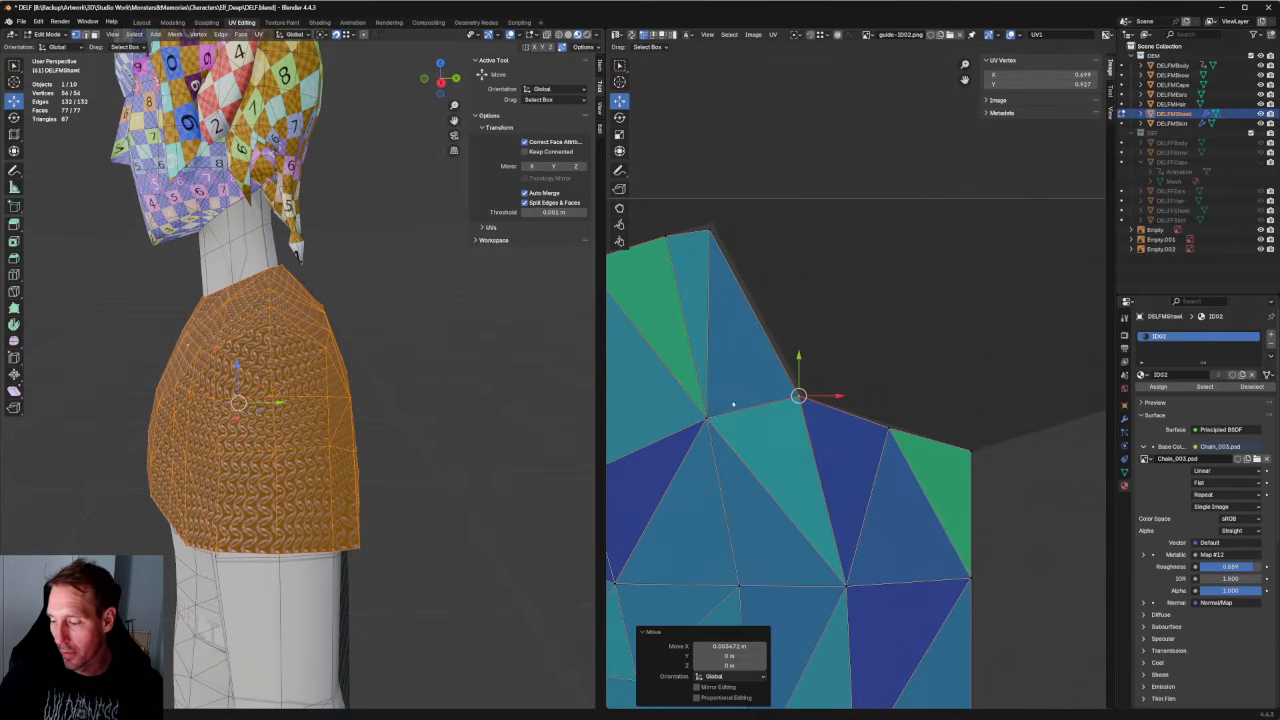
Move the right hump's inner shoulder vertex slightly left and lower the next top vertex by about 0.0011 m.
scroll(736, 393, down, 3)
middle_drag(735, 388, 766, 388)
scroll(795, 395, up, 2)
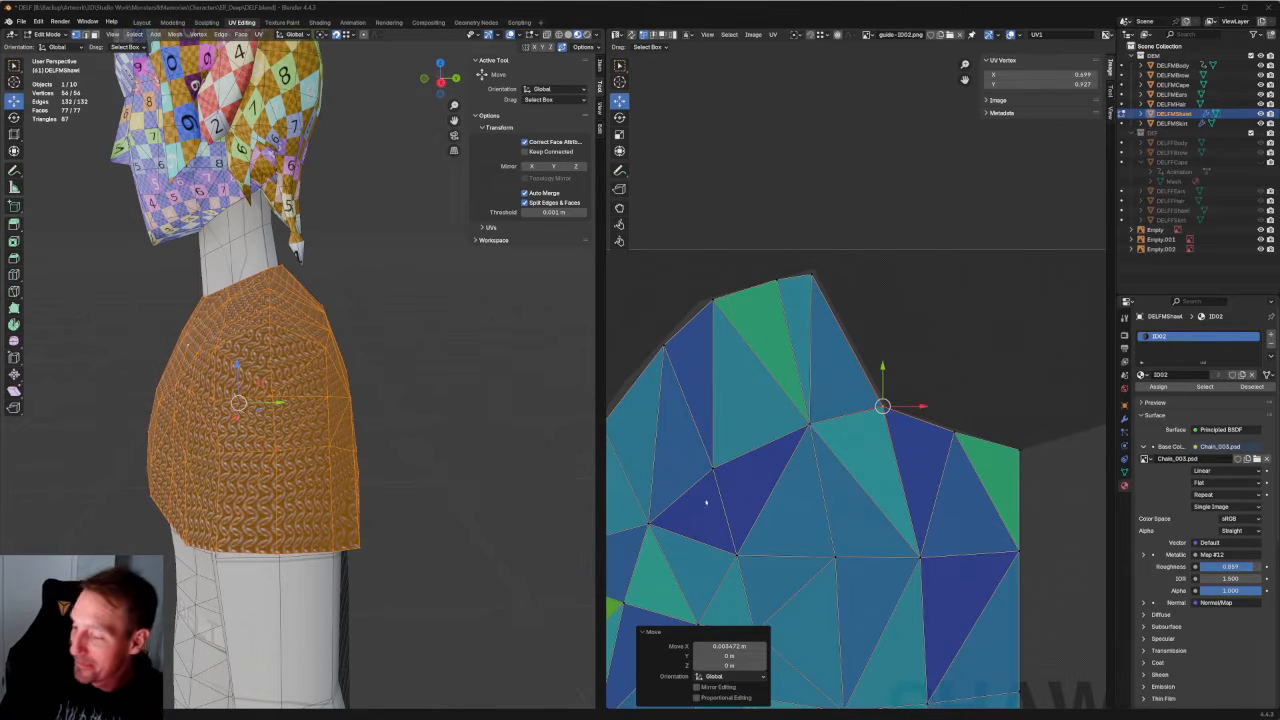
middle_drag(746, 314, 908, 337)
scroll(908, 337, up, 1)
click(870, 322)
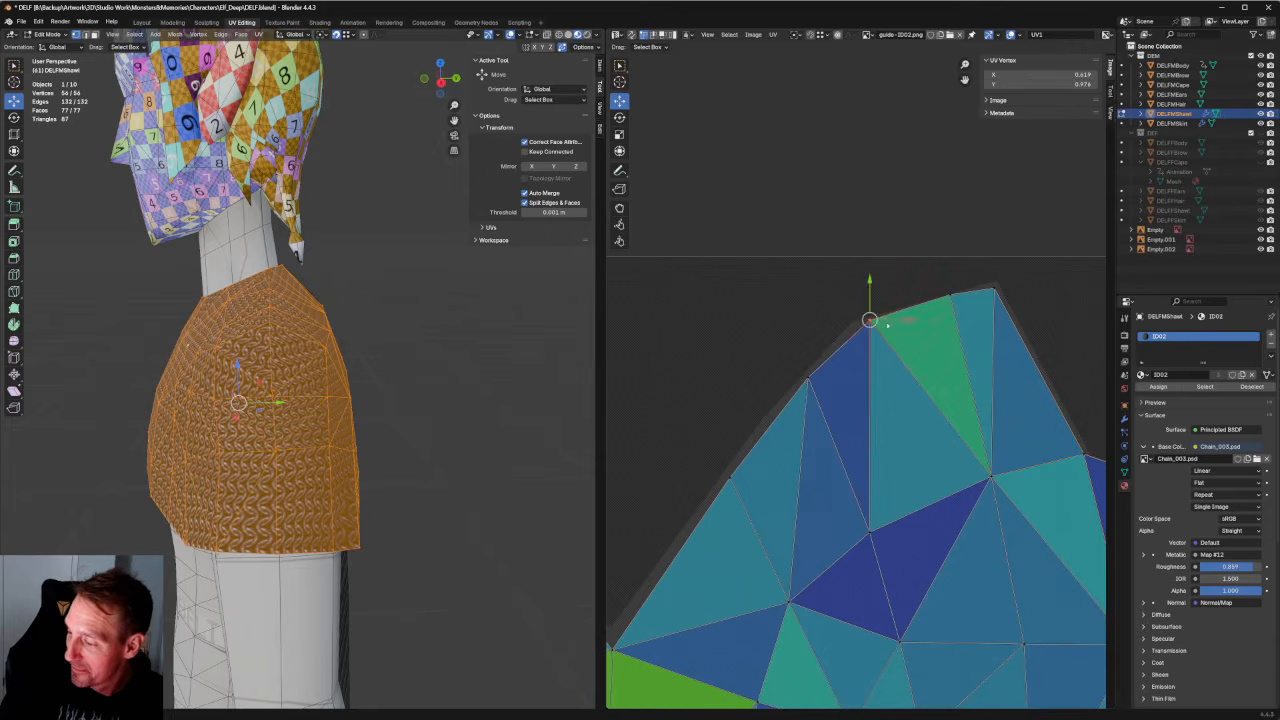
drag(891, 321, 864, 294)
drag(907, 284, 979, 325)
drag(949, 273, 950, 276)
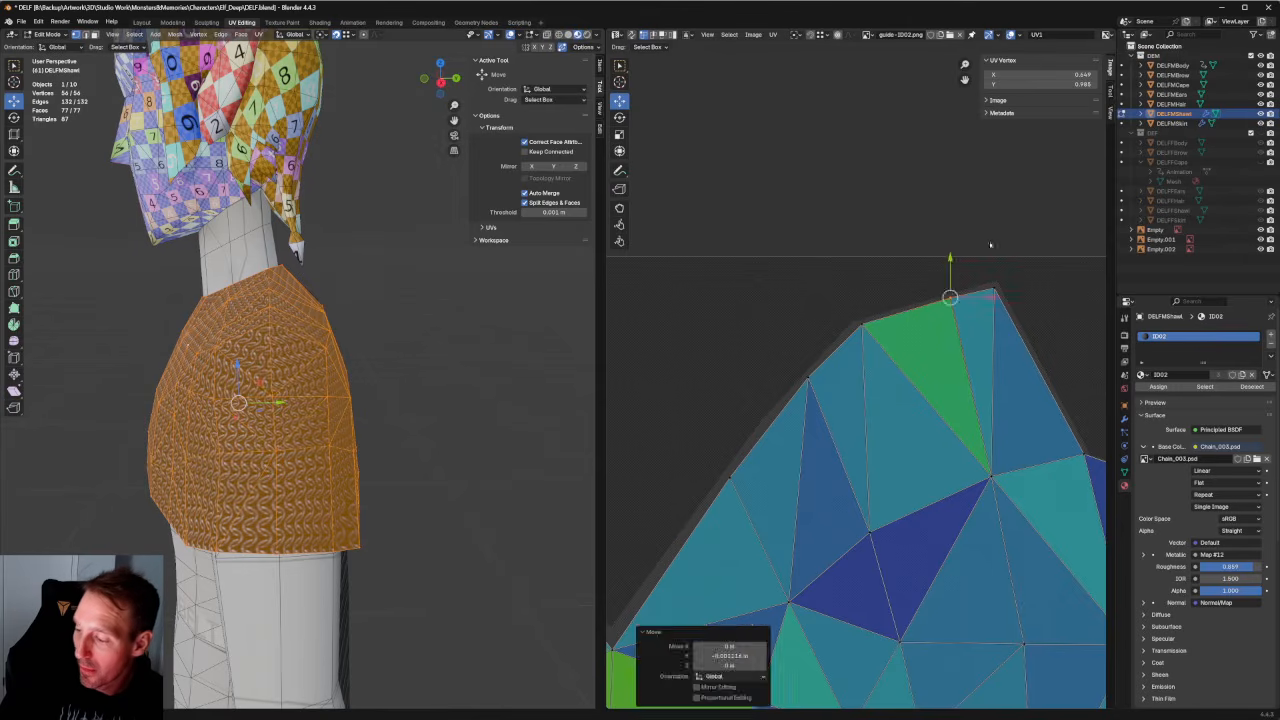
Pair up the matching inner-slope and shoulder UV vertices of both humps and align each of the three pairs horizontally.
click(991, 246)
scroll(937, 283, down, 8)
scroll(885, 310, up, 6)
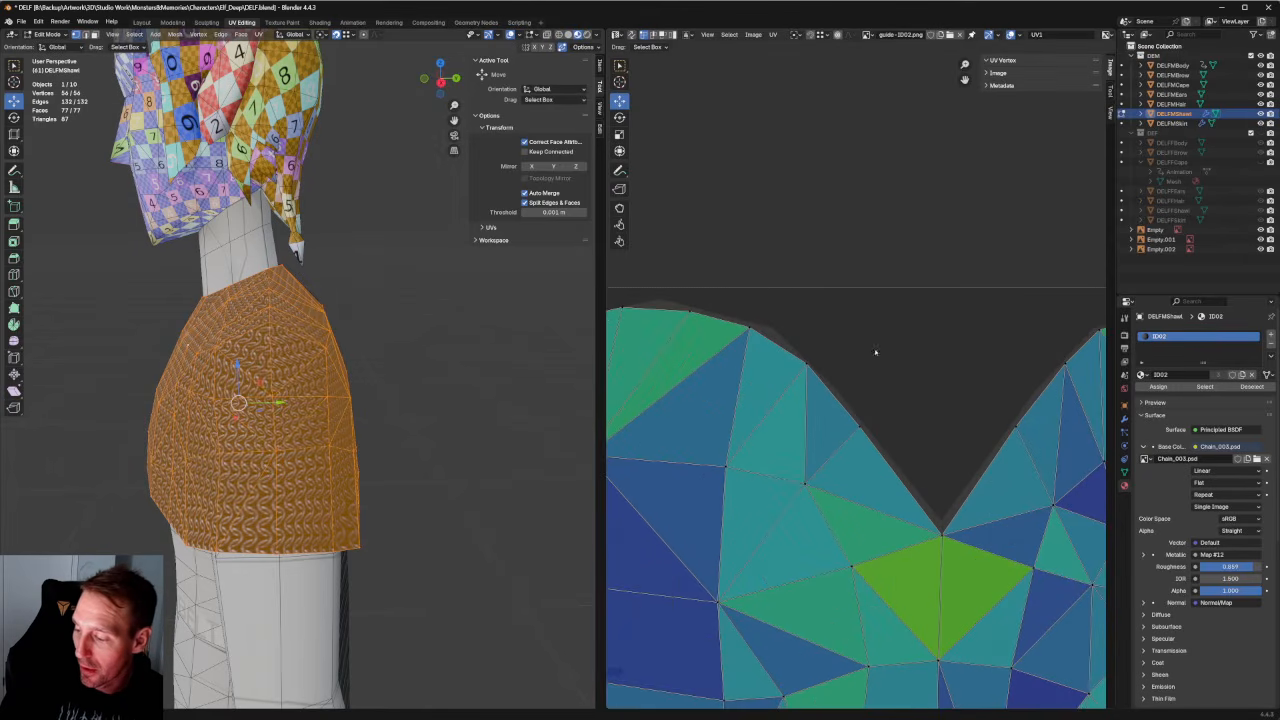
drag(980, 338, 678, 394)
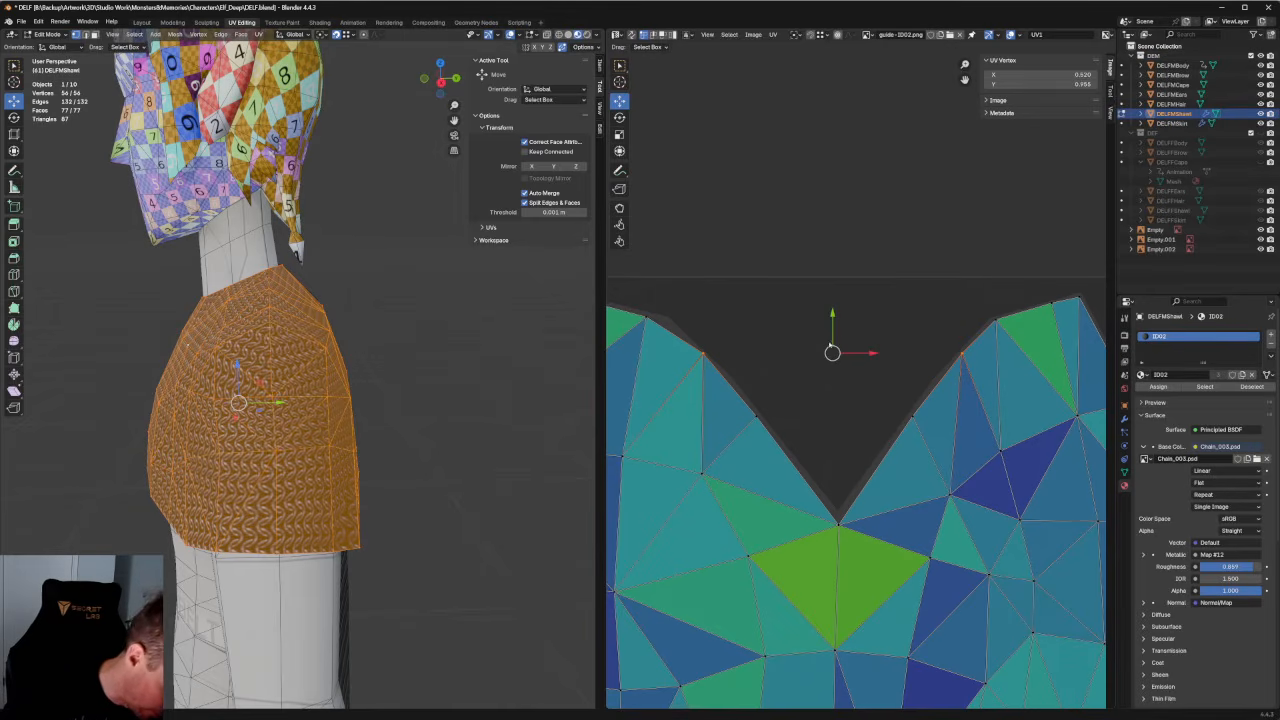
key(shift+w)
drag(941, 394, 720, 457)
key(shift+w)
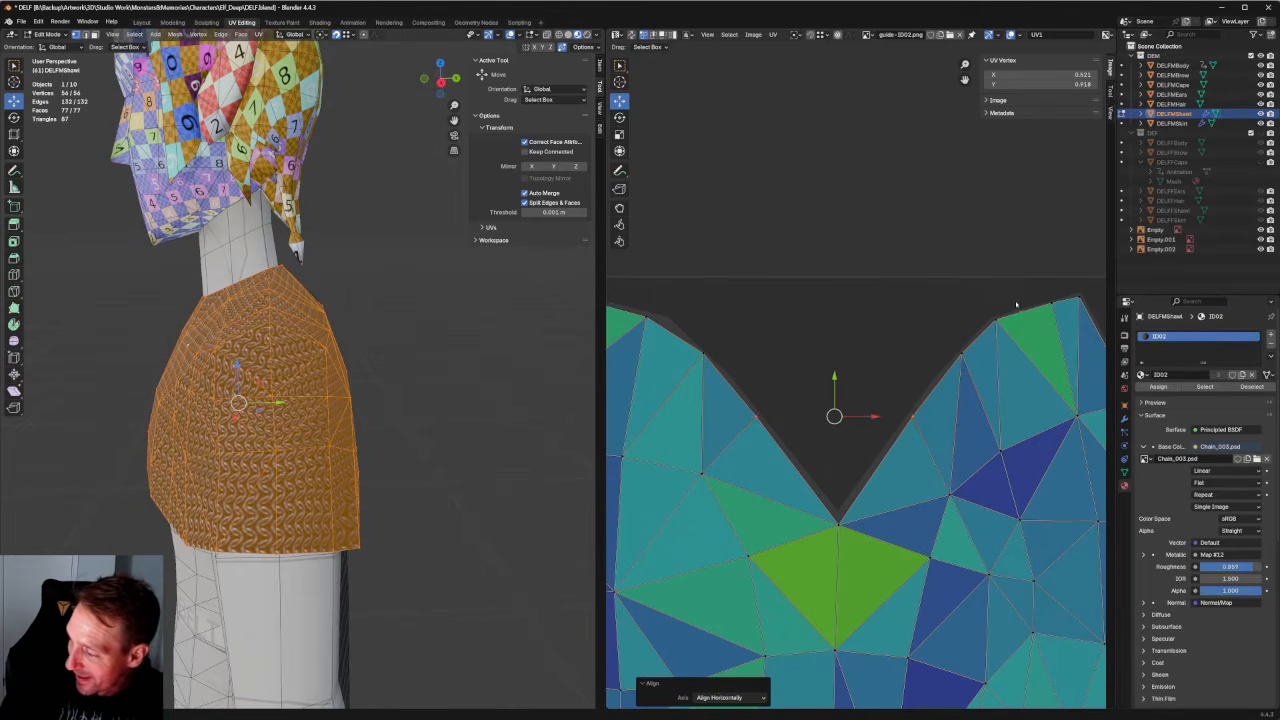
drag(1017, 301, 646, 345)
scroll(864, 420, down, 1)
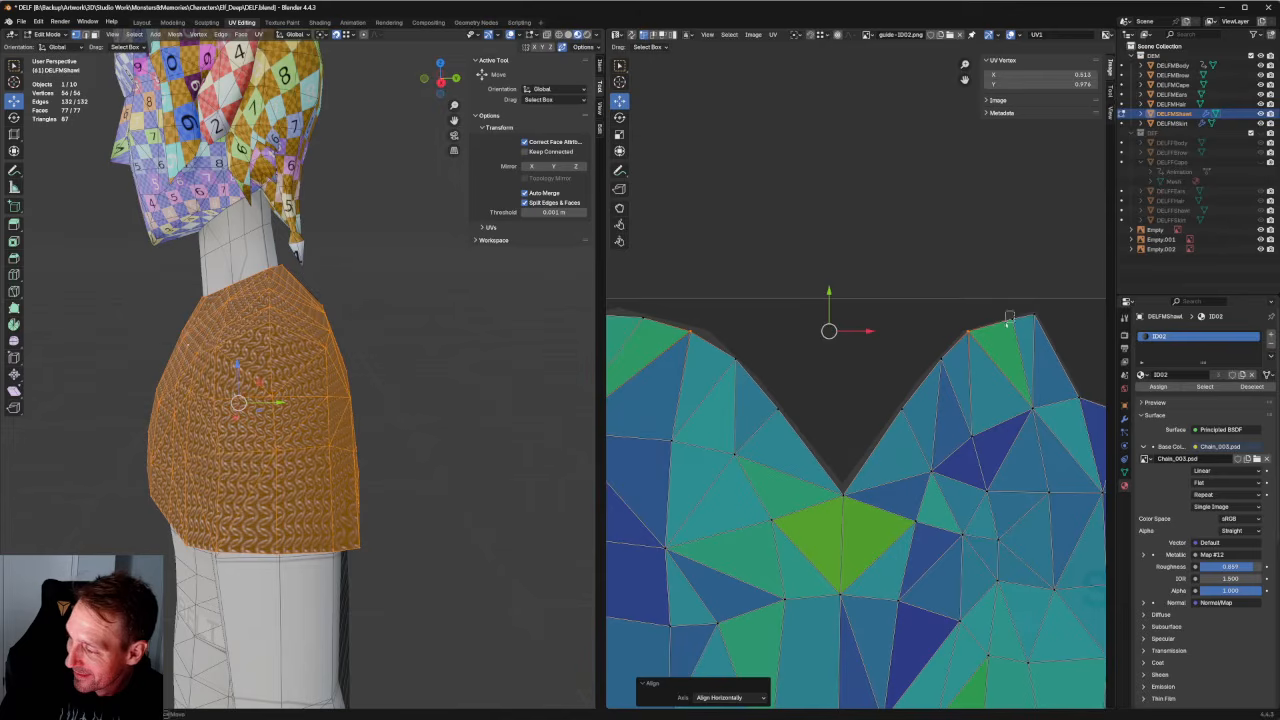
Select the top UV vertices between peak and inner shoulder on both humps, align them horizontally, and lower them slightly together.
click(1012, 320)
middle_drag(812, 310, 864, 314)
shift+click(680, 336)
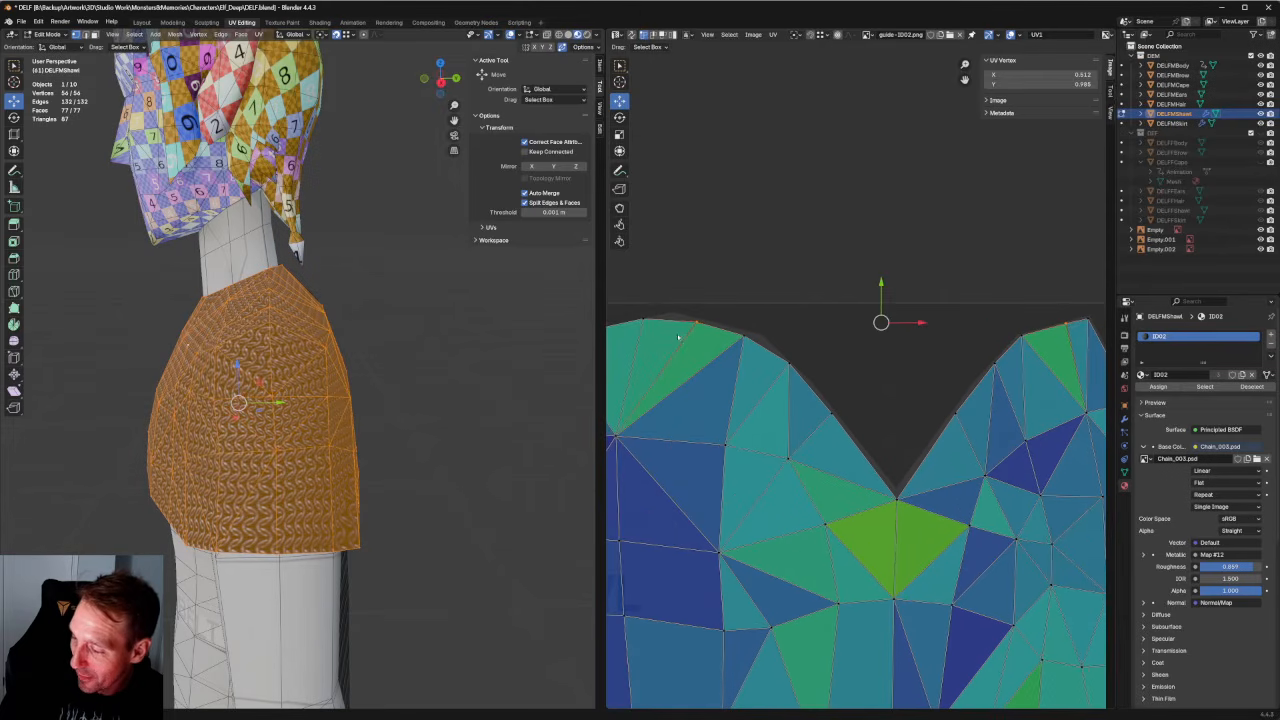
key(shift+w)
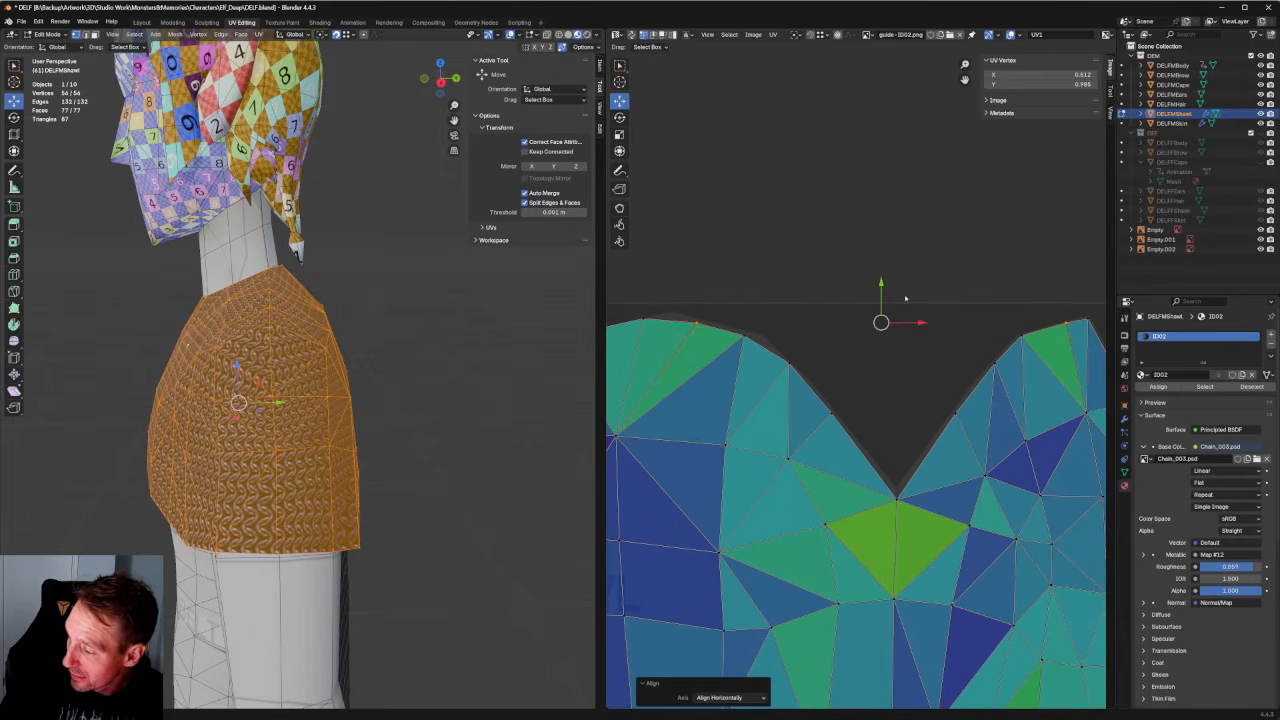
key(g)
click(886, 300)
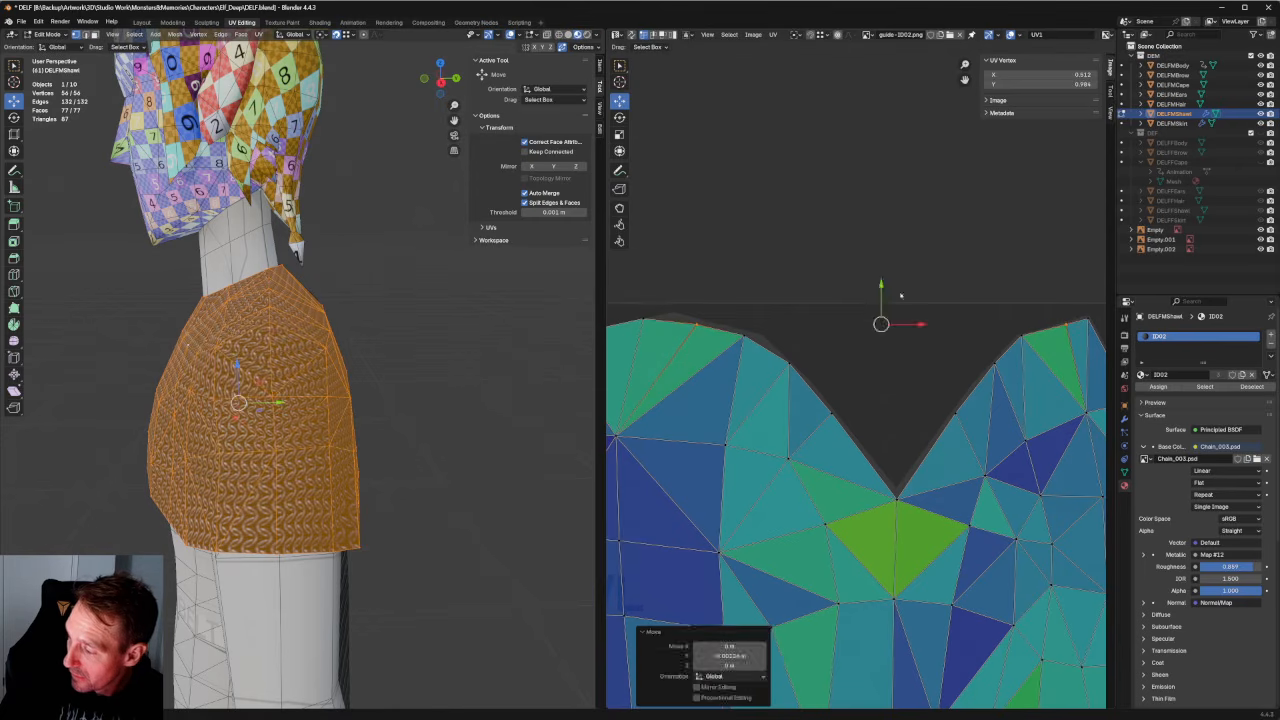
scroll(817, 316, down, 1)
click(692, 330)
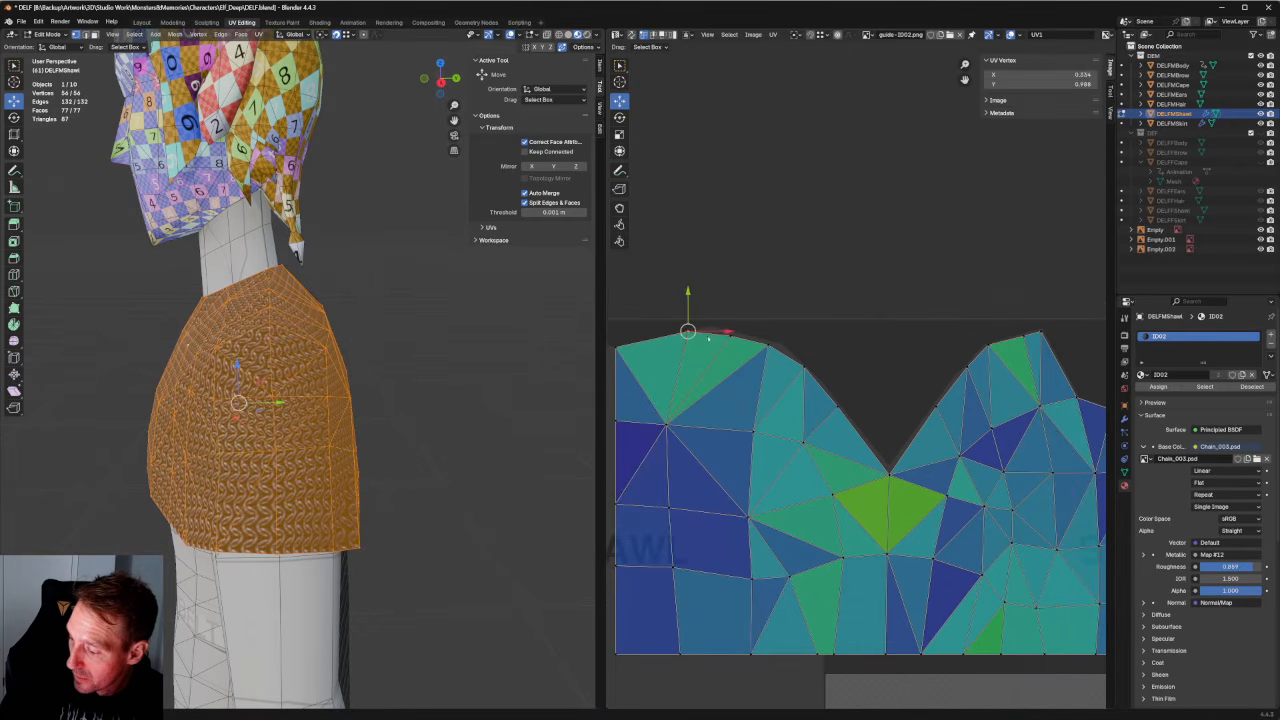
key(g)
key(Escape)
scroll(852, 332, down, 2)
shift+drag(987, 337, 971, 361)
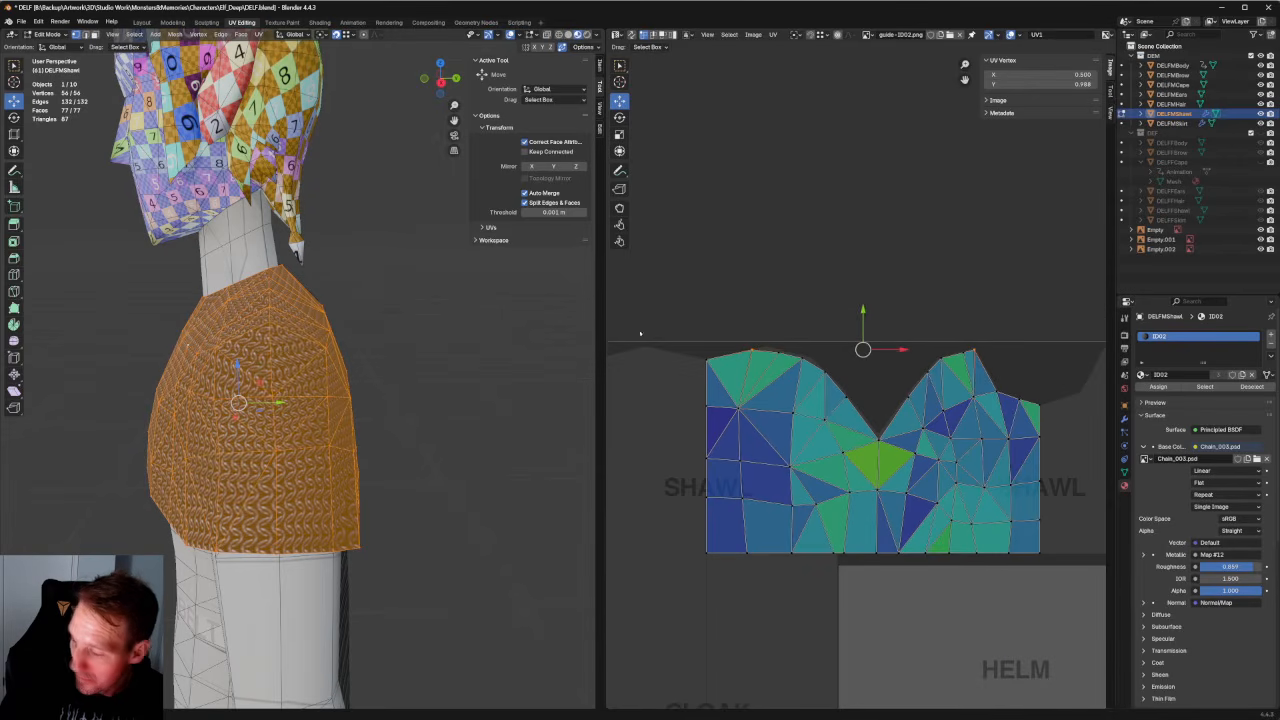
key(j)
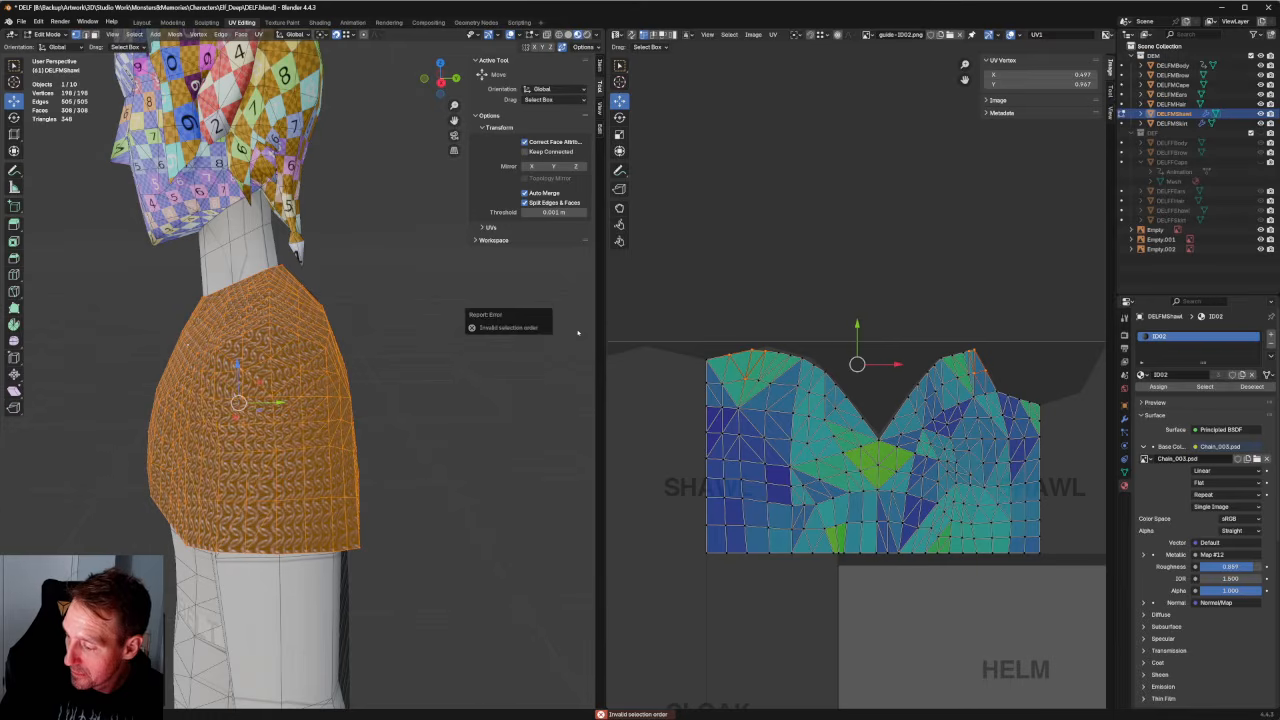
key(ctrl+z)
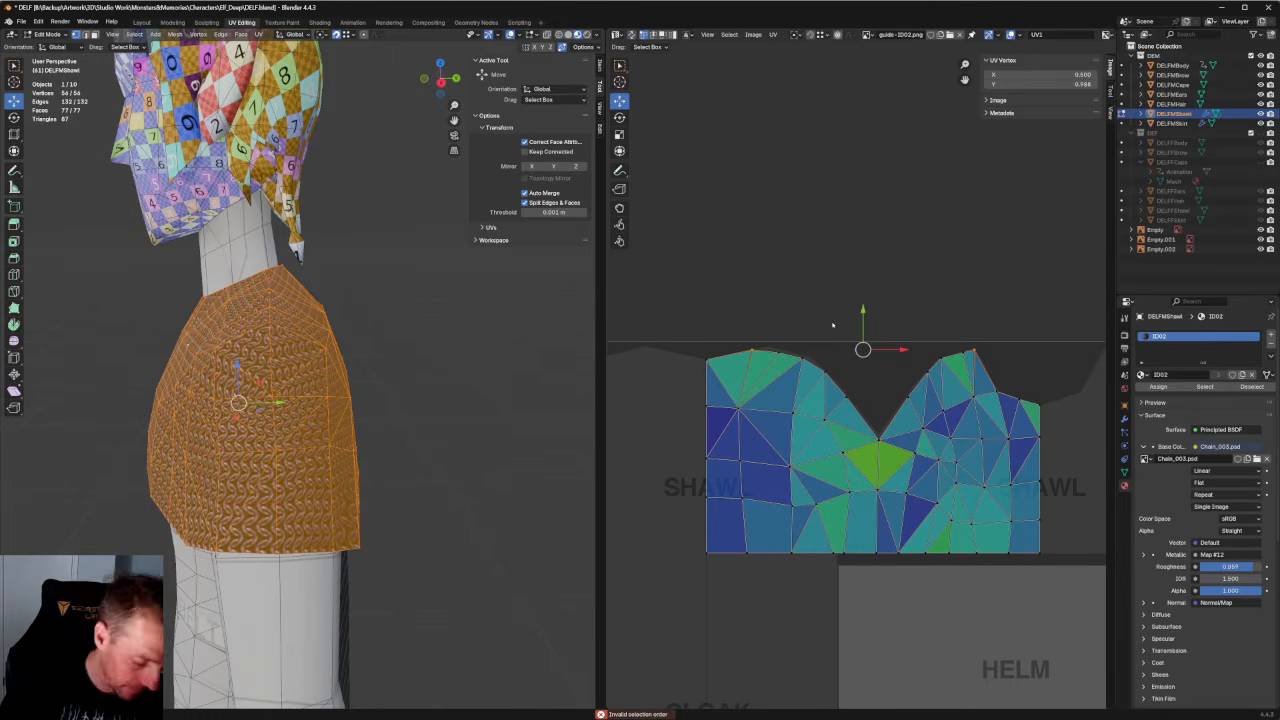
Select both hump peak vertices plus the left hump's outer edge vertex and lower all three by about 0.0012 m.
scroll(831, 330, up, 4)
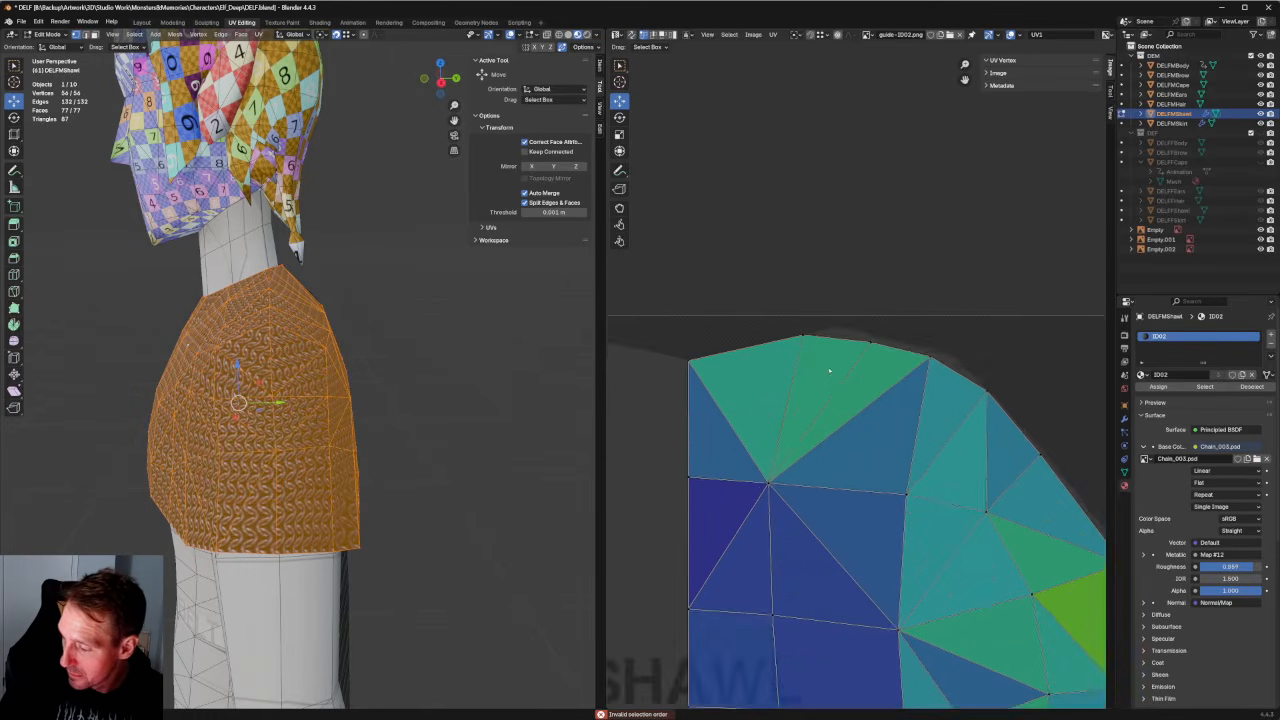
scroll(829, 371, up, 3)
middle_drag(740, 293, 932, 340)
click(928, 336)
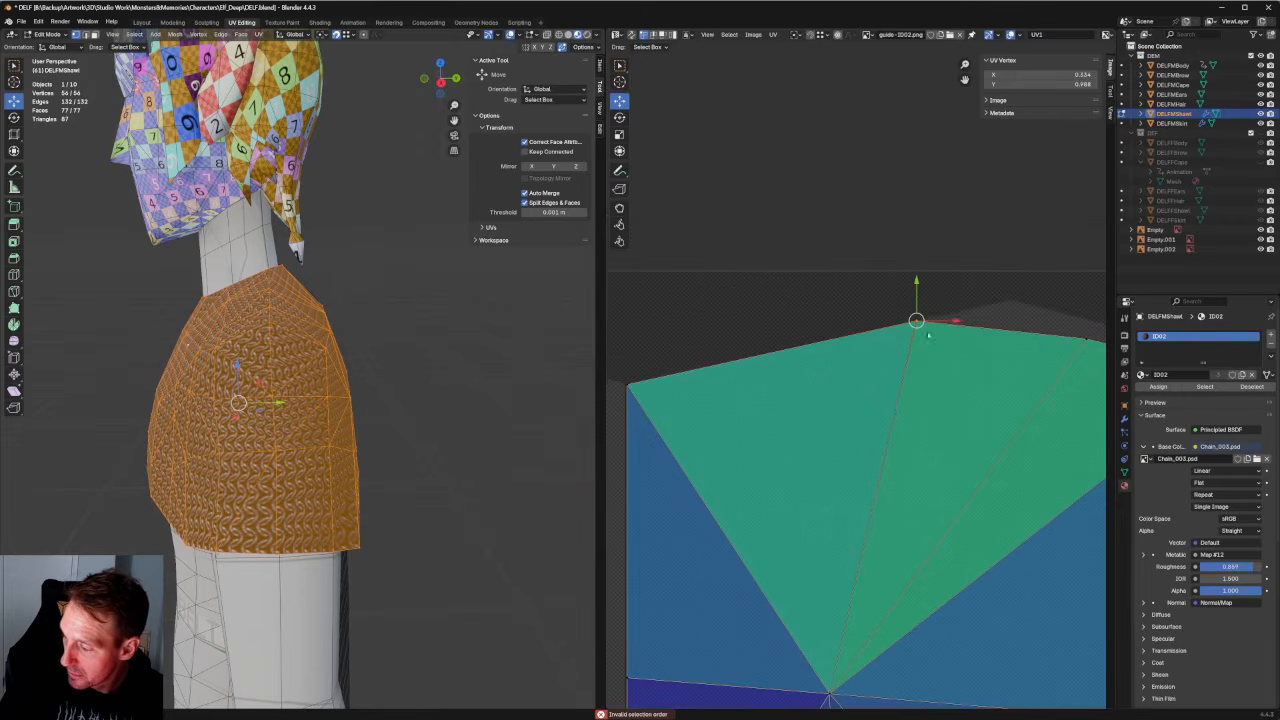
drag(969, 291, 629, 431)
scroll(810, 375, down, 6)
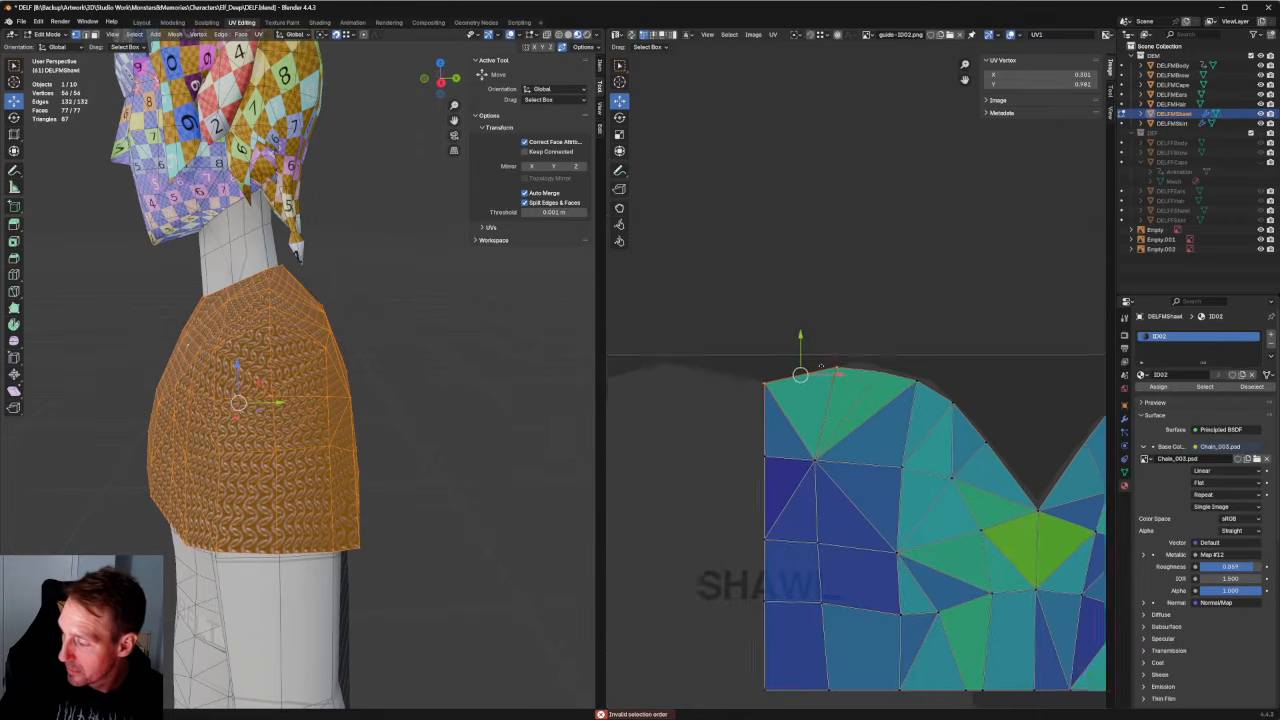
scroll(984, 374, up, 1)
middle_drag(984, 374, 696, 357)
shift+drag(980, 308, 936, 352)
scroll(943, 349, down, 2)
middle_drag(943, 349, 1050, 366)
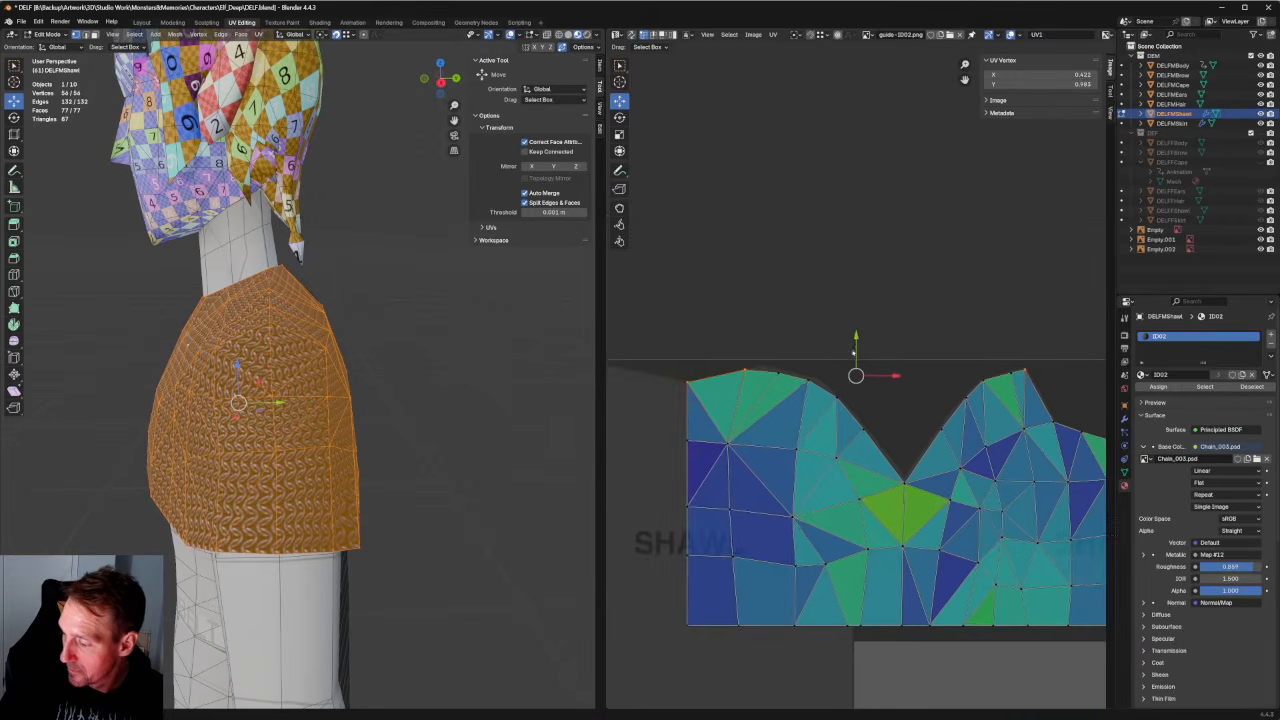
drag(857, 341, 855, 356)
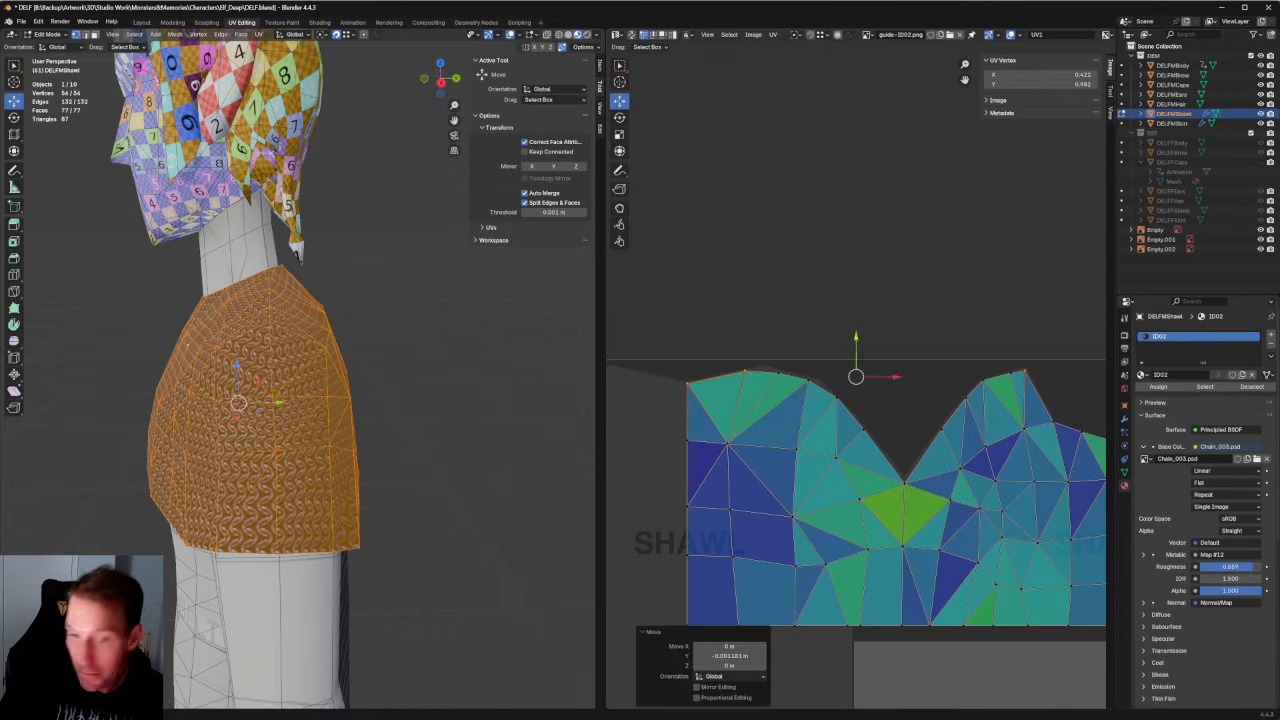
click(789, 294)
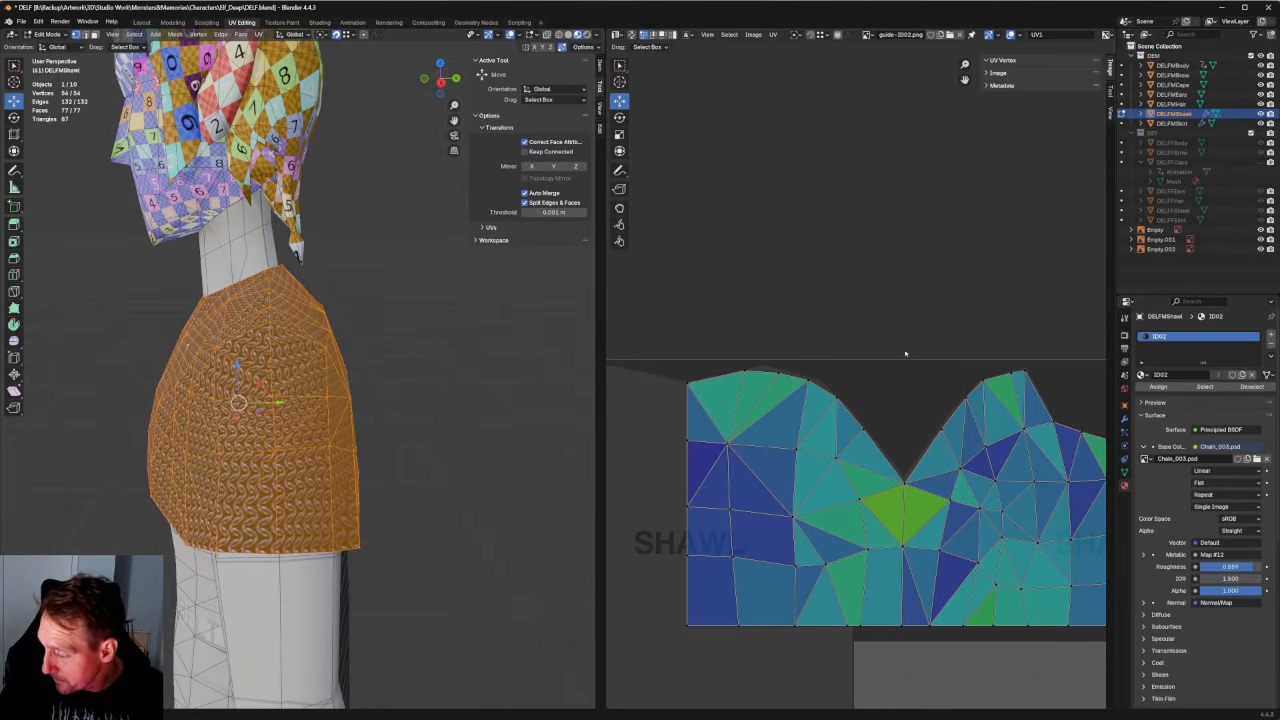
Examine the shawl's chain texture in the front view with its mesh deselected, checking the whole figure and the chest close up.
scroll(974, 334, down, 3)
scroll(974, 334, up, 2)
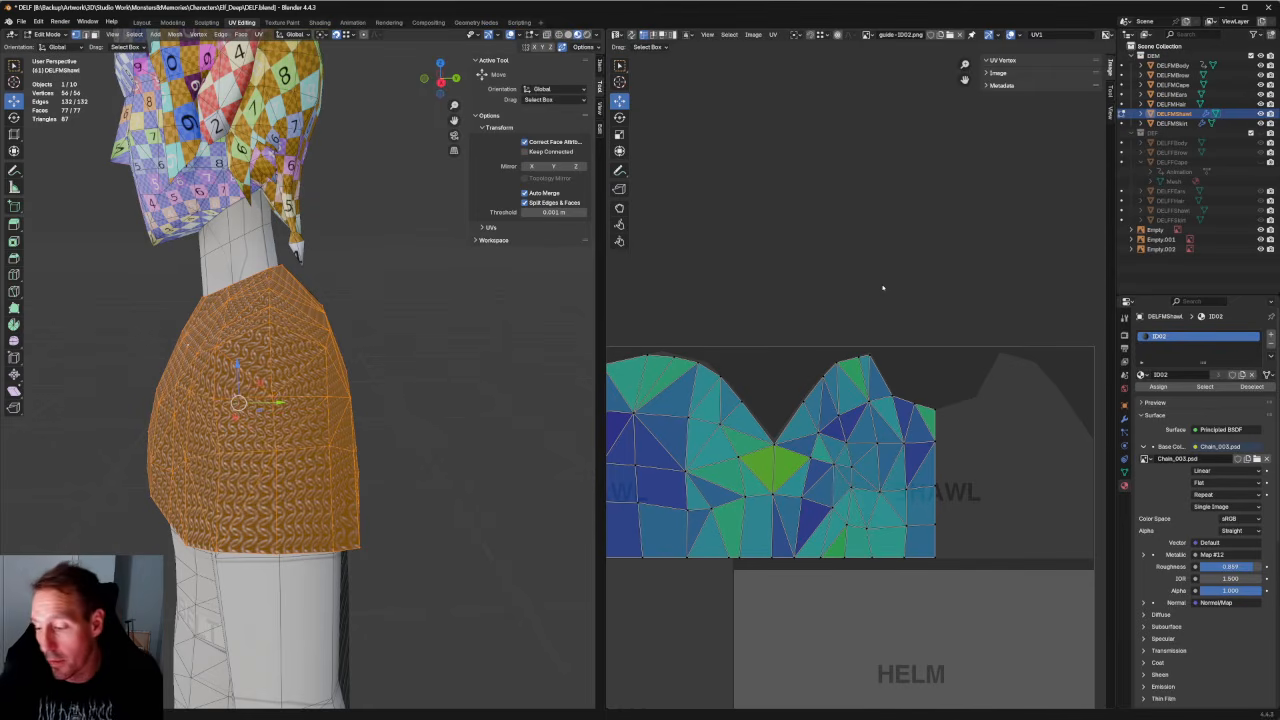
scroll(326, 254, down, 5)
middle_drag(326, 256, 400, 277)
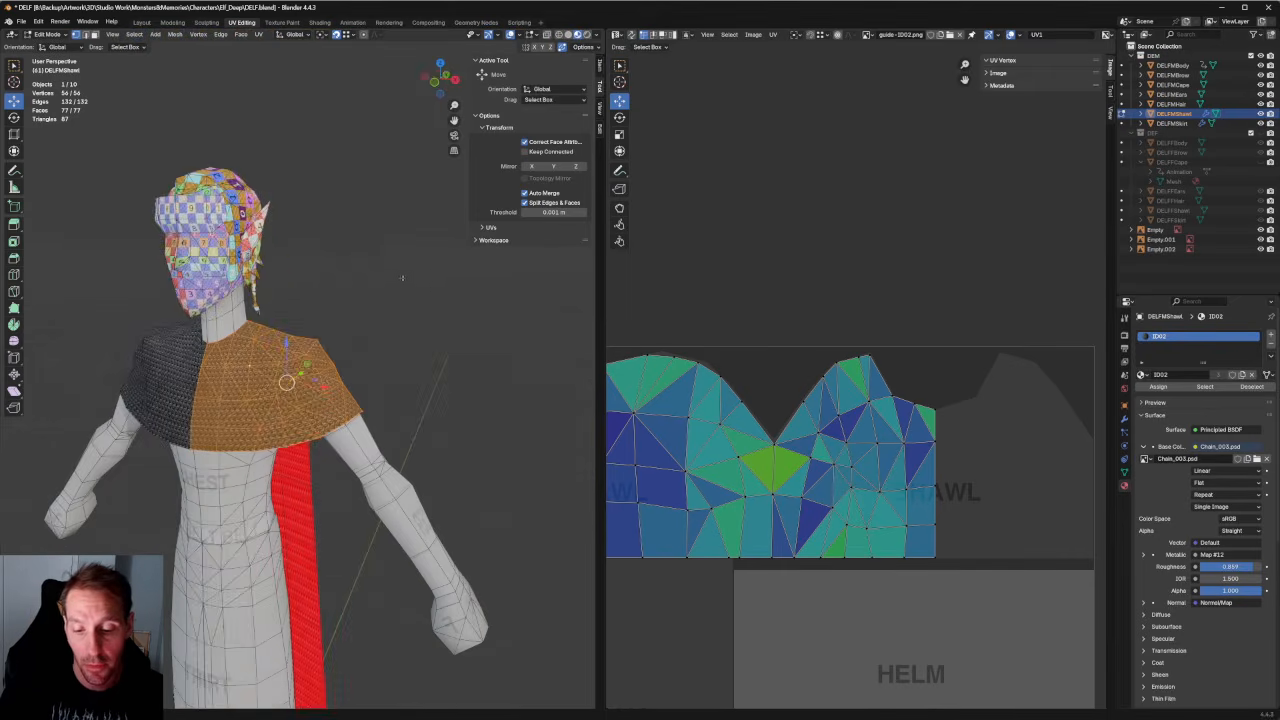
key(KP_1)
scroll(315, 302, down, 2)
middle_drag(315, 302, 357, 280)
key(KP_1)
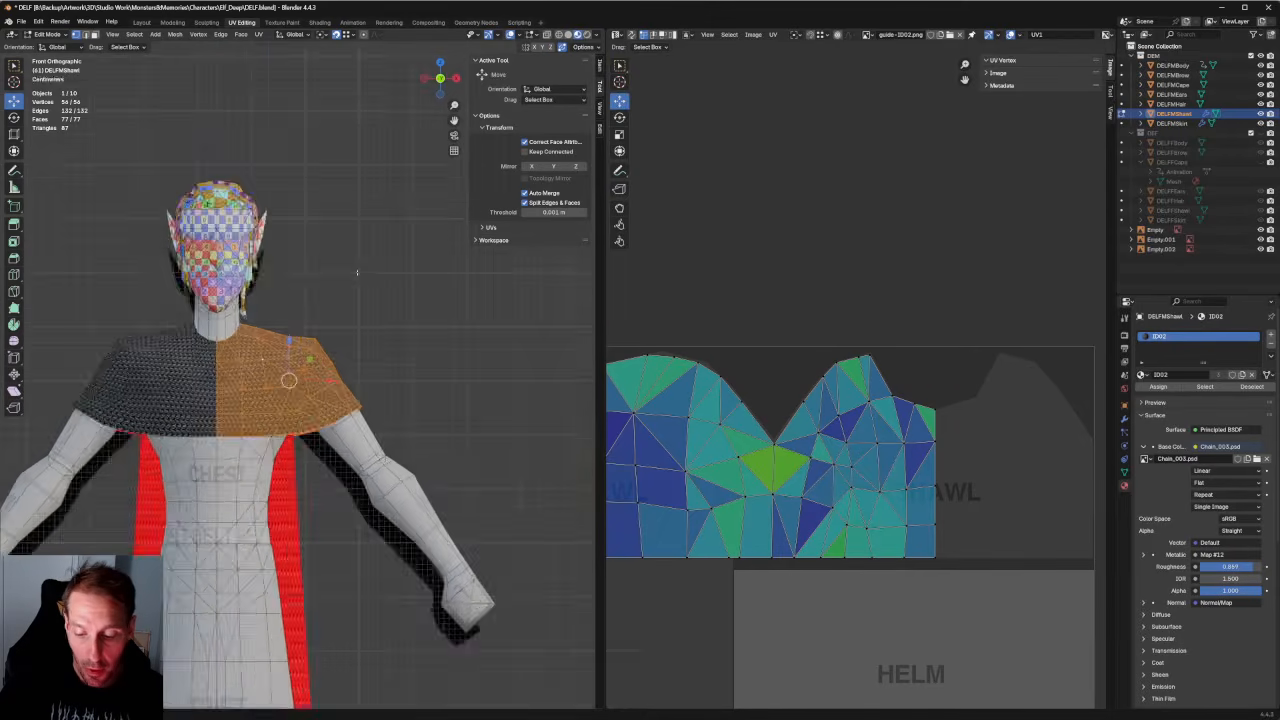
scroll(393, 275, down, 5)
key(g)
right_click(371, 284)
scroll(300, 354, down, 2)
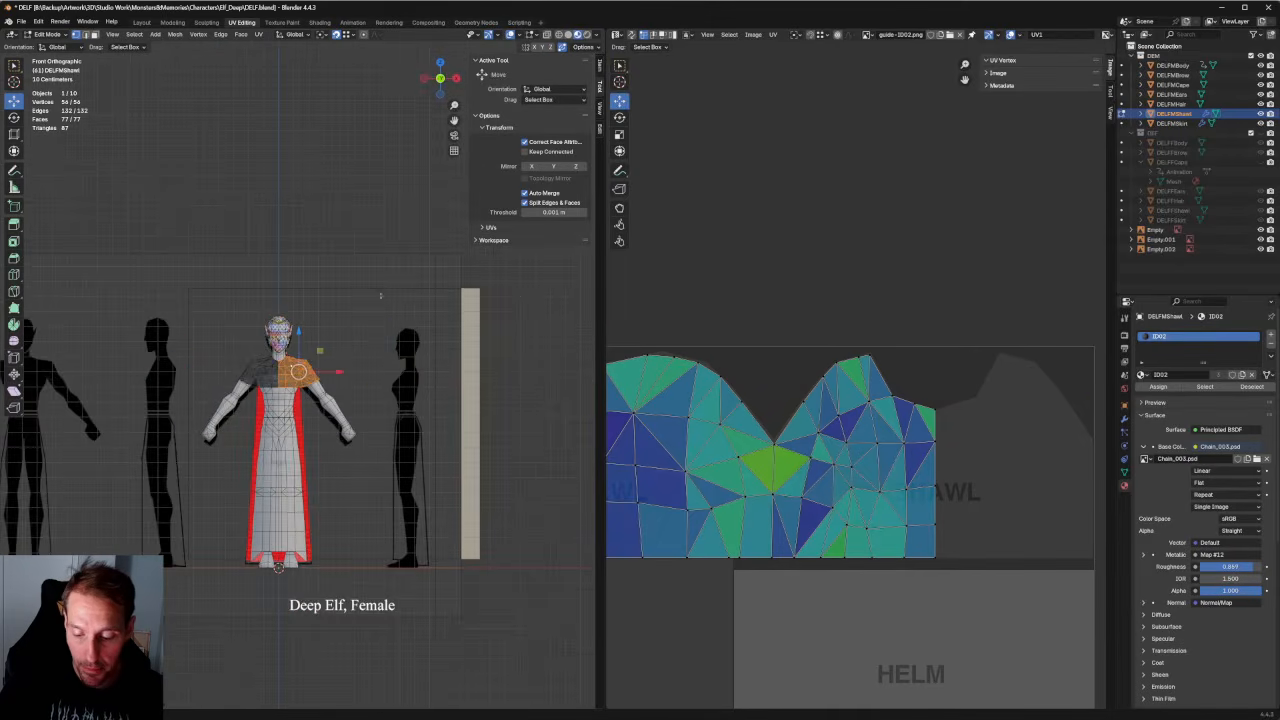
key(alt+a)
scroll(297, 355, up, 5)
scroll(268, 326, up, 5)
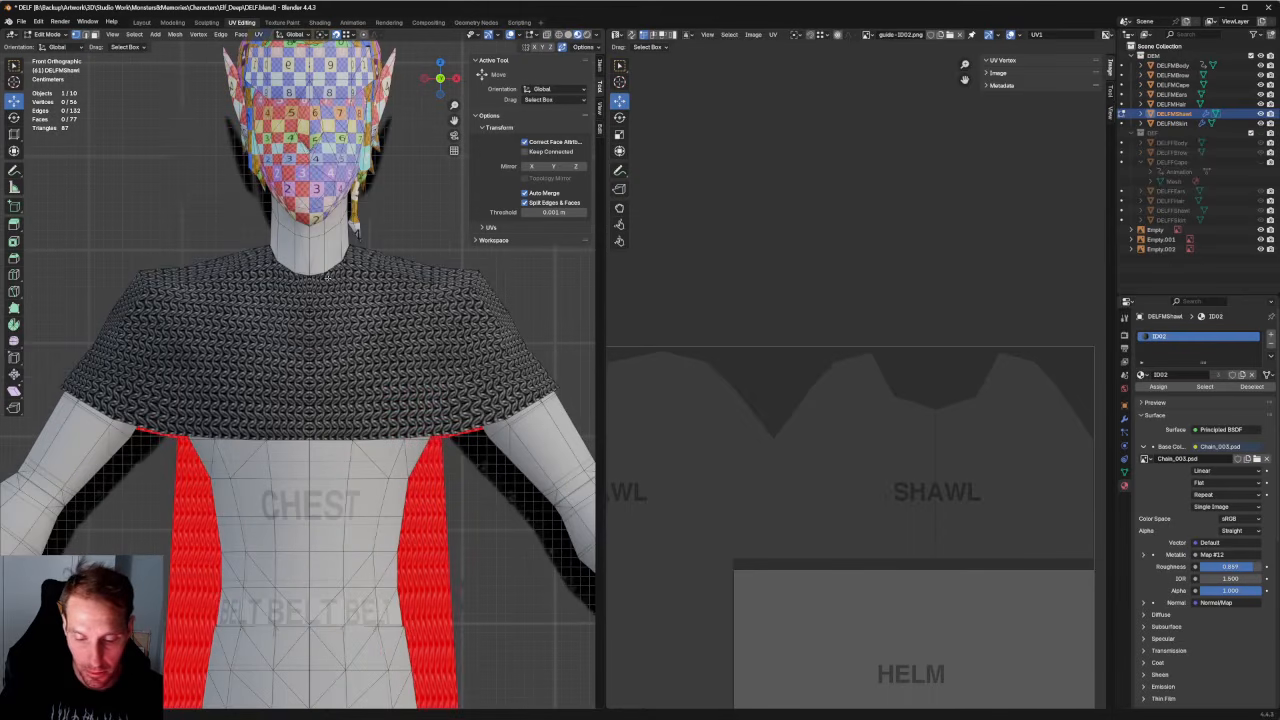
scroll(350, 205, up, 3)
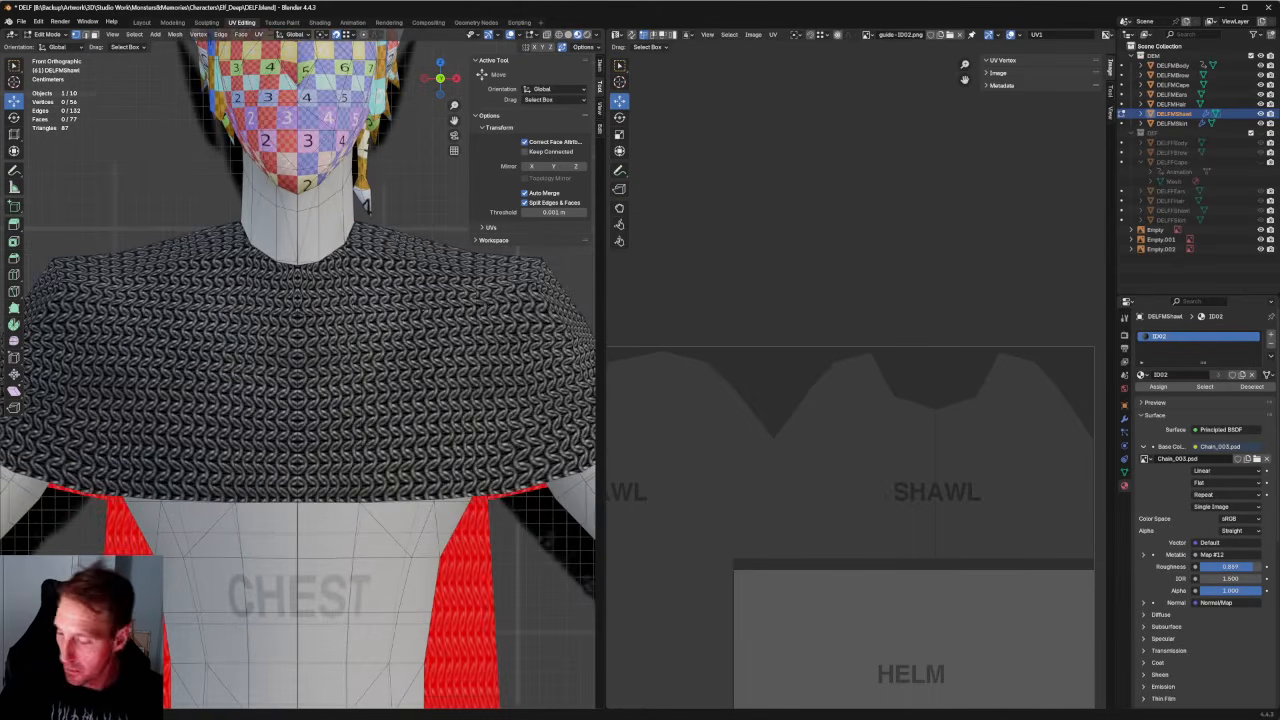
Select the whole shawl mesh, then move the UV vertex midway along the neckline right and slightly down onto the guide outline.
key(a)
middle_drag(793, 400, 838, 369)
middle_drag(942, 389, 857, 371)
scroll(857, 371, up, 4)
click(894, 337)
middle_drag(943, 388, 865, 376)
scroll(865, 376, up, 2)
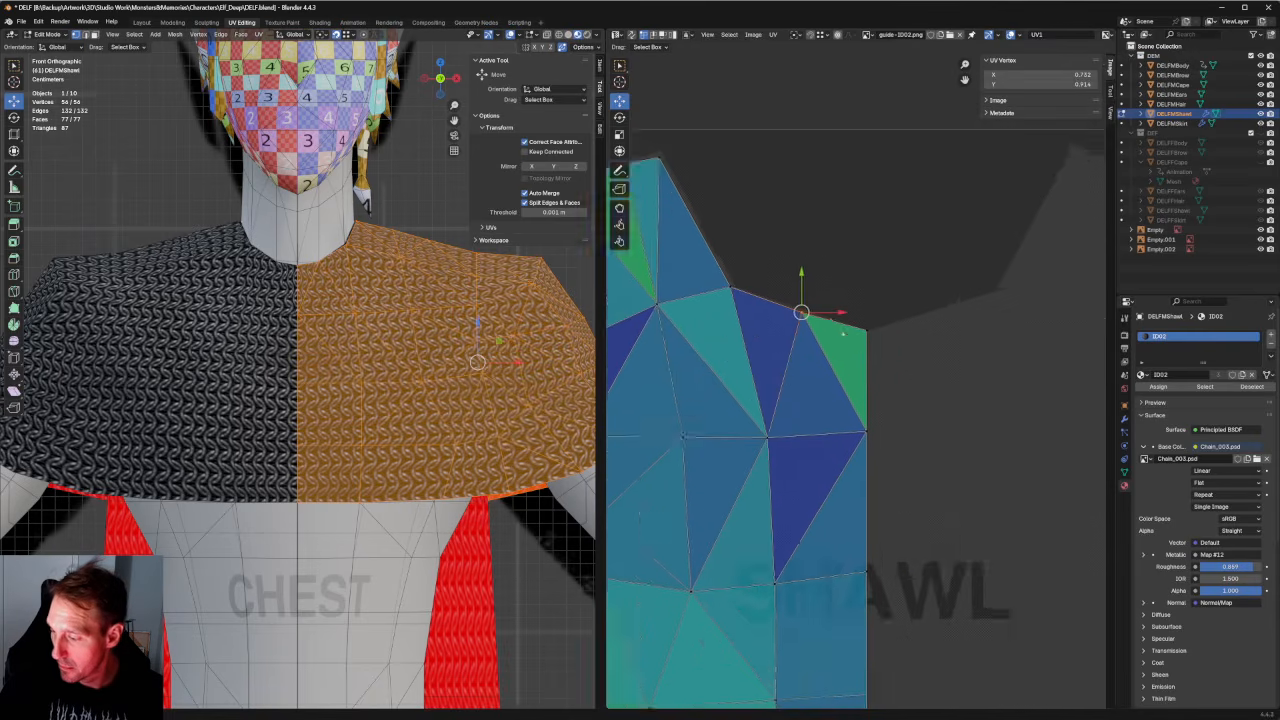
drag(786, 294, 833, 304)
Move the right hump's slope-foot vertex about 0.003 m right and down, and shift the interior vertex below it left by about 0.0045 m.
click(694, 262)
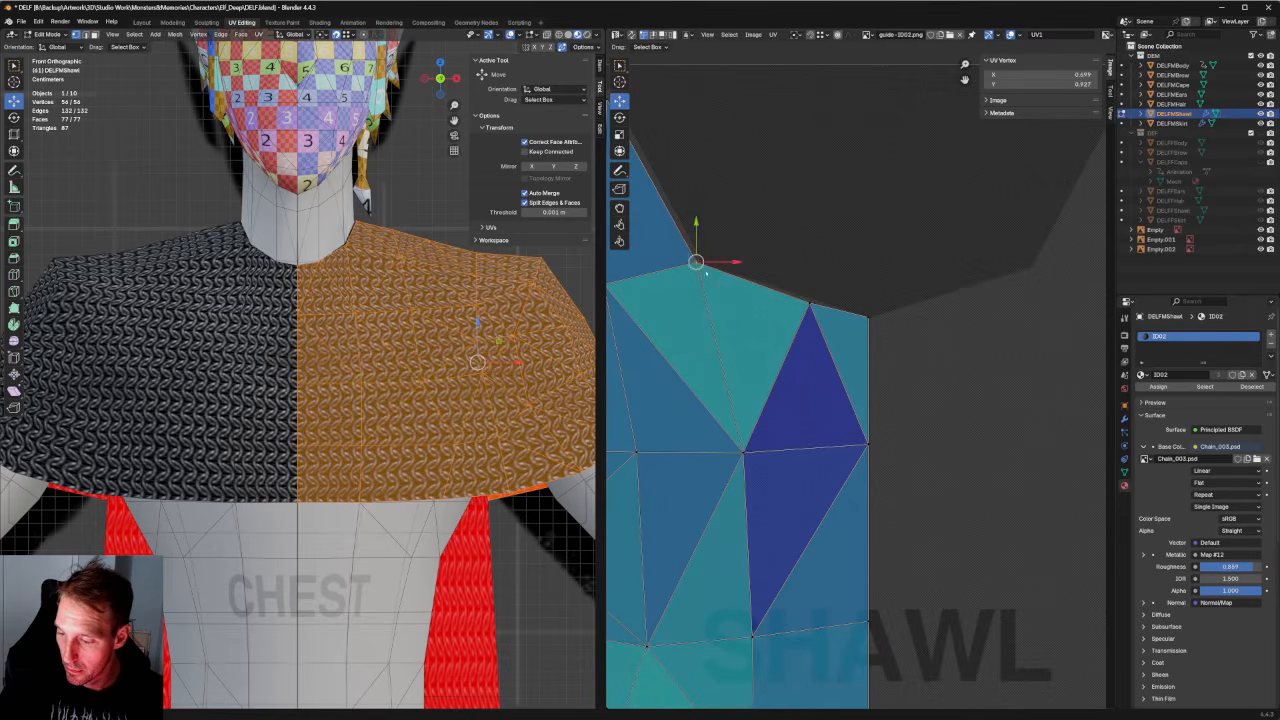
key(g)
drag(711, 269, 704, 269)
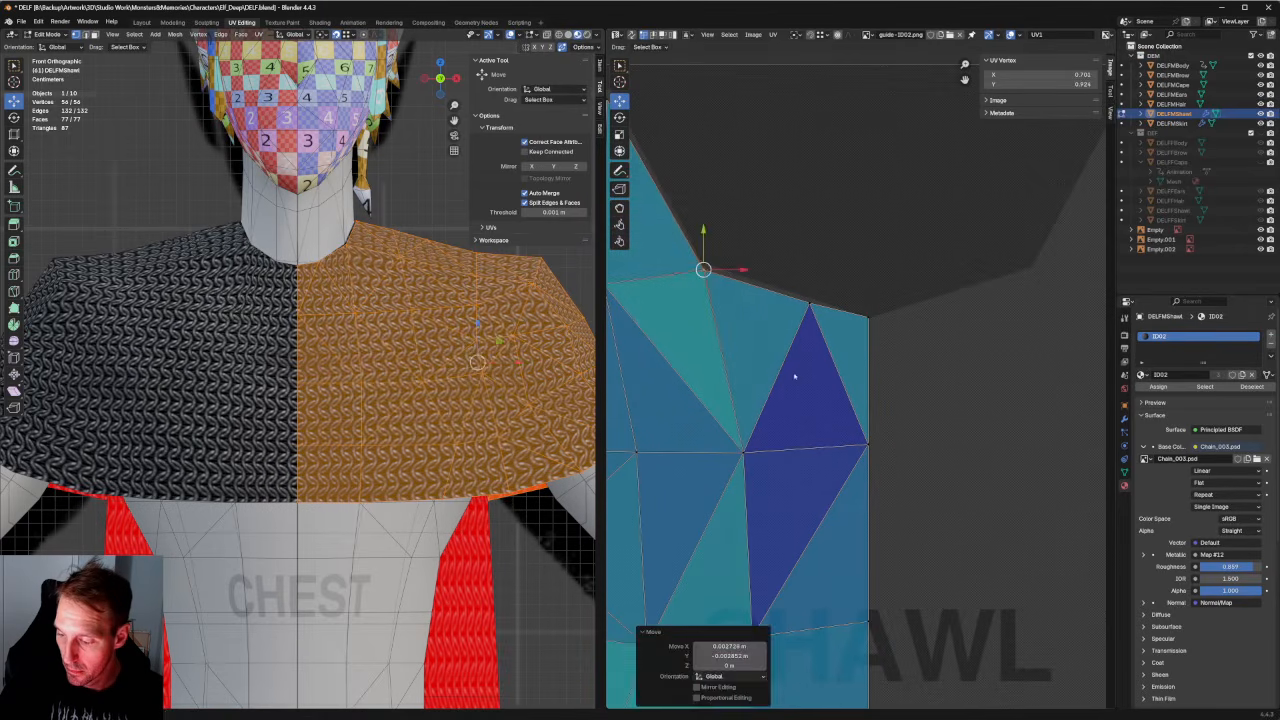
drag(723, 429, 772, 478)
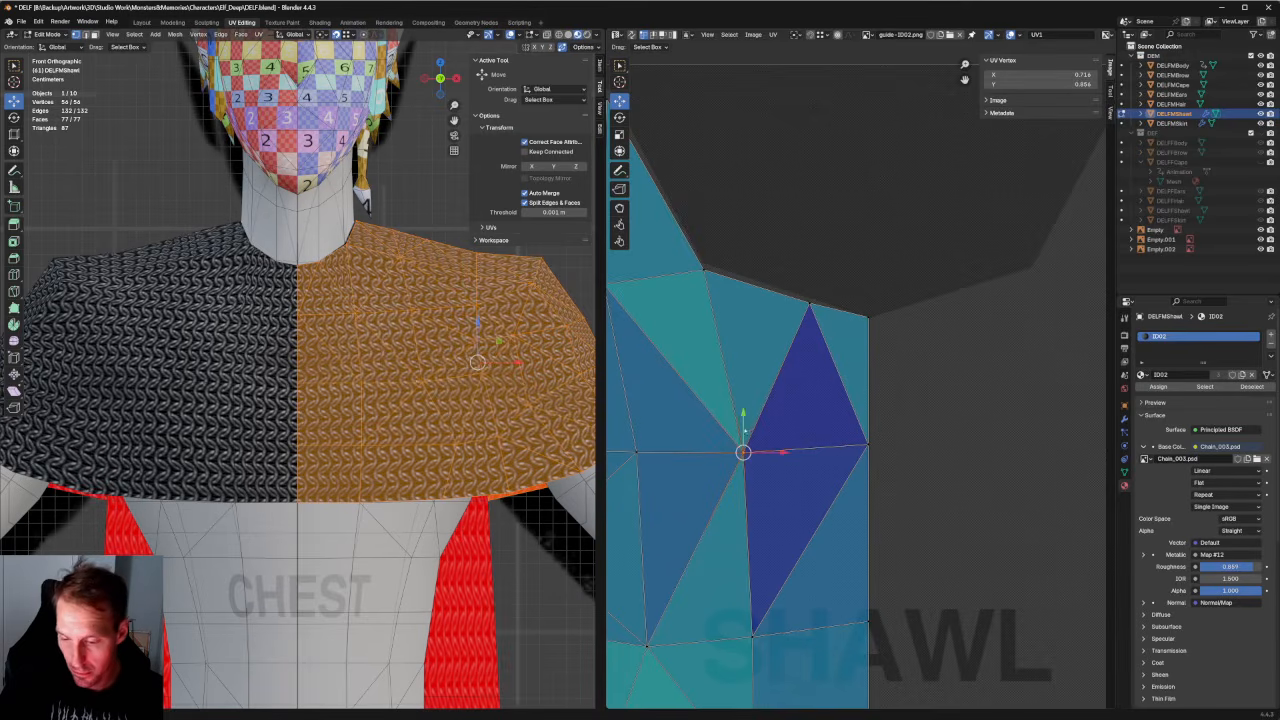
key(g)
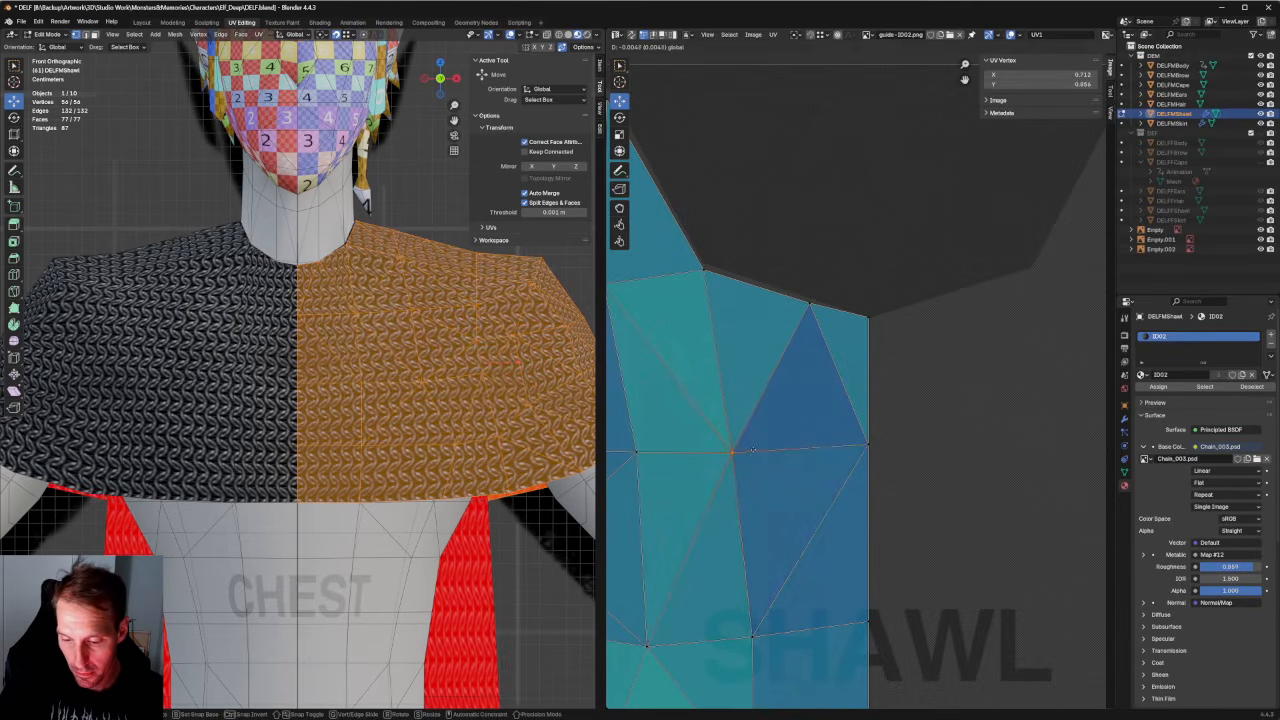
click(750, 450)
scroll(763, 401, down, 3)
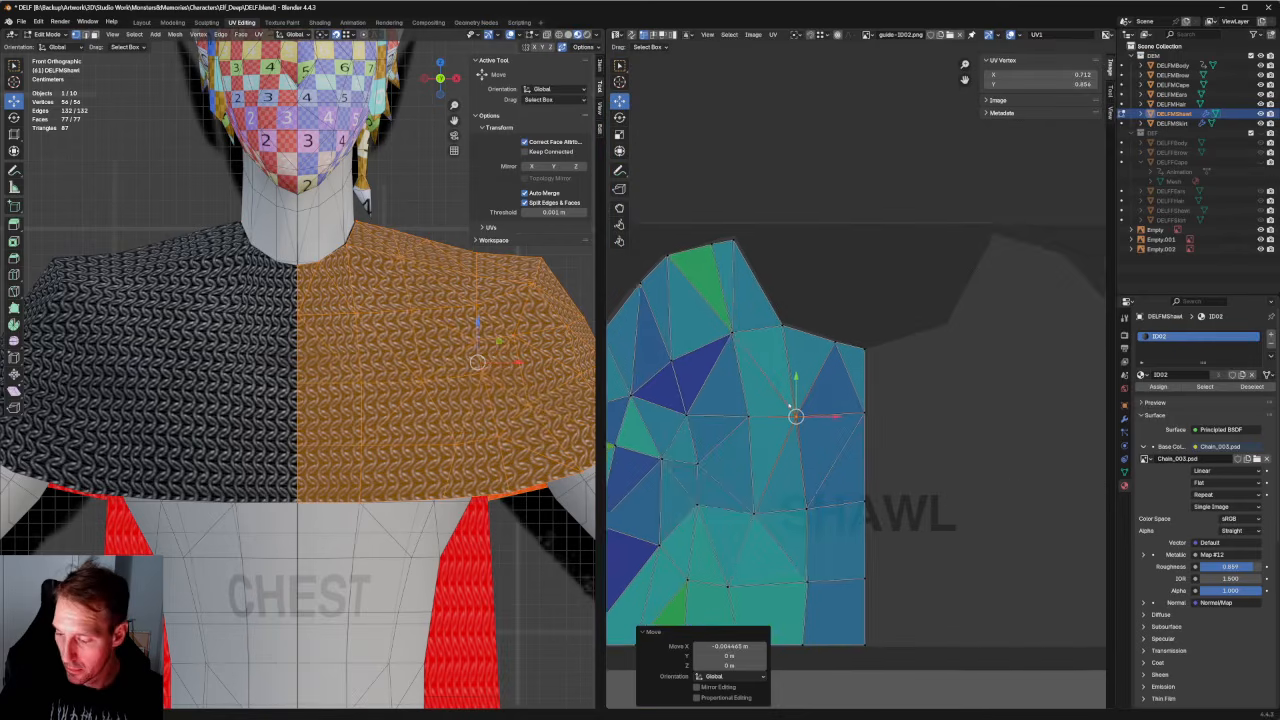
Select the row of three interior UV vertices beneath the right hump and move them up by about 0.003 m.
middle_drag(785, 400, 894, 386)
drag(936, 374, 752, 431)
scroll(868, 401, up, 2)
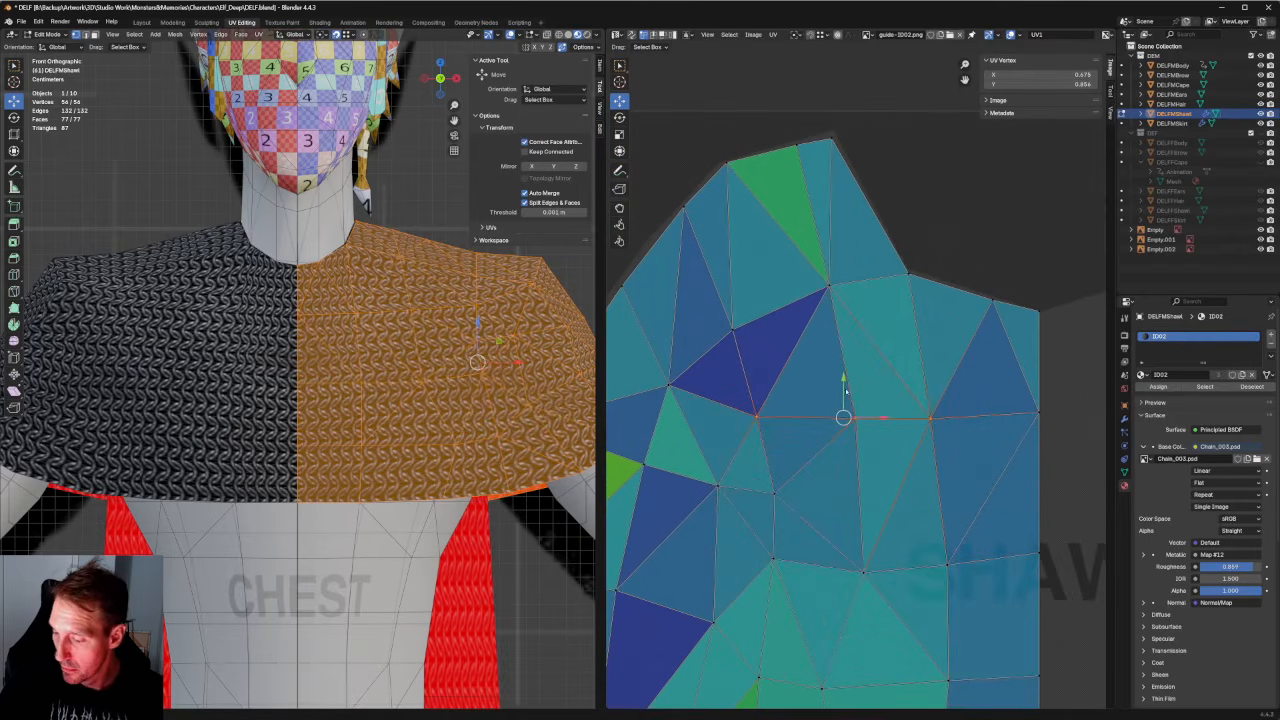
key(g)
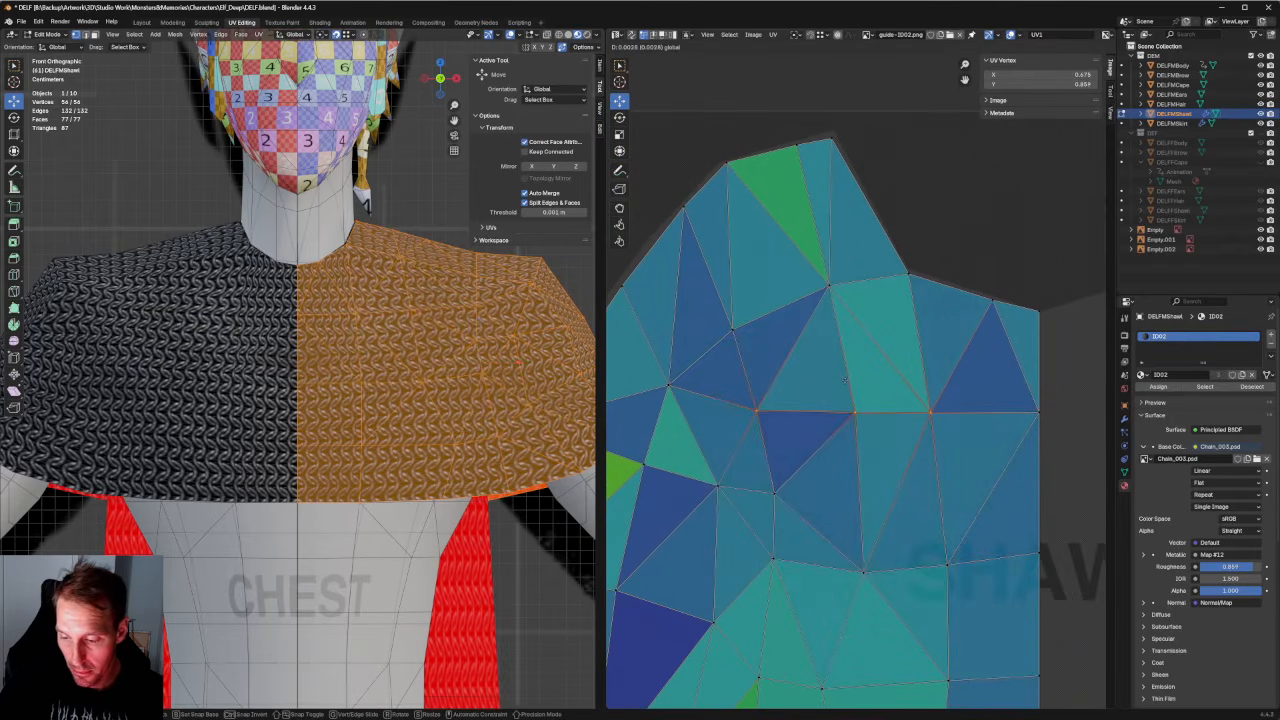
click(845, 380)
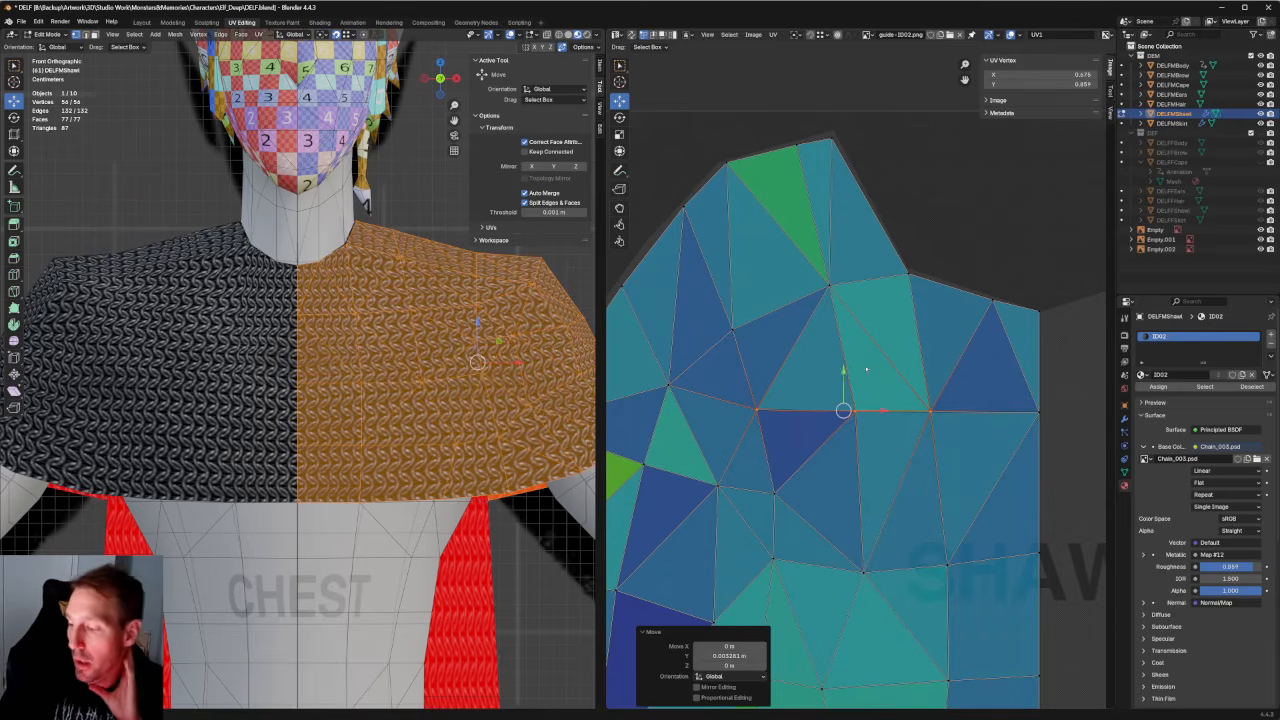
Select the two neighbouring interior UV vertices just below that row and lower them by about 0.007 m.
scroll(845, 405, down, 2)
scroll(845, 400, up, 1)
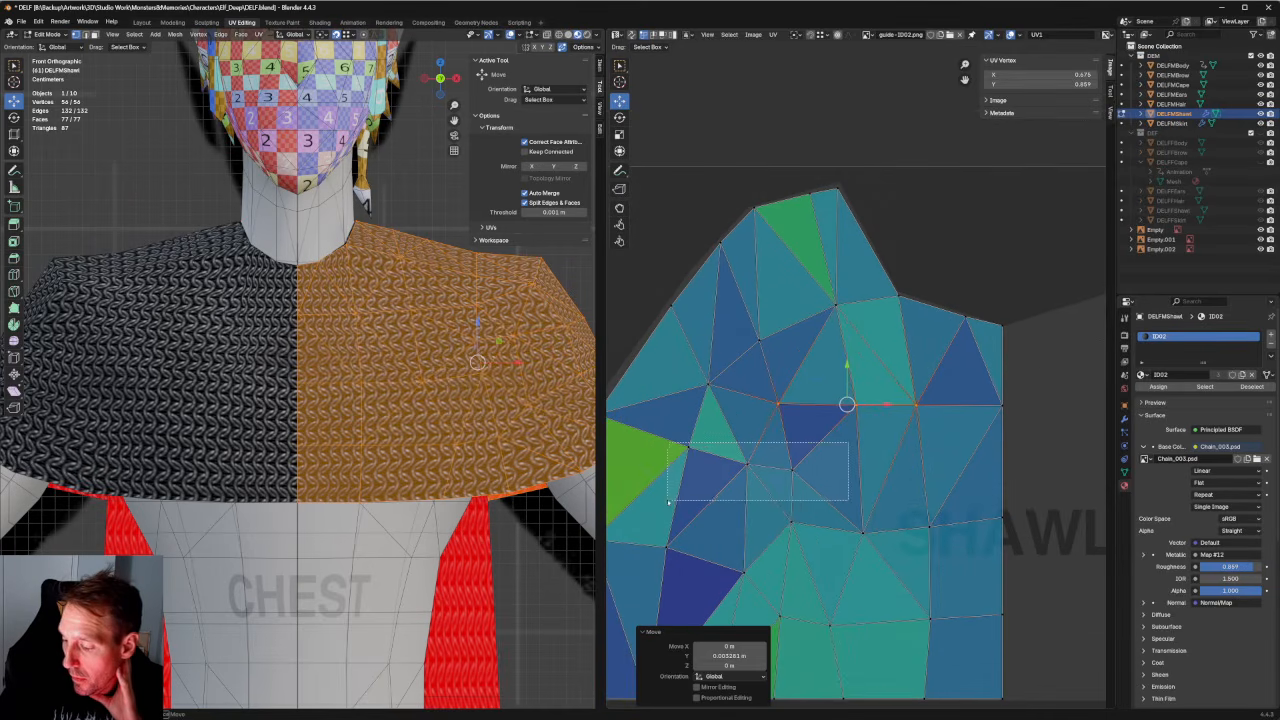
click(765, 445)
key(g)
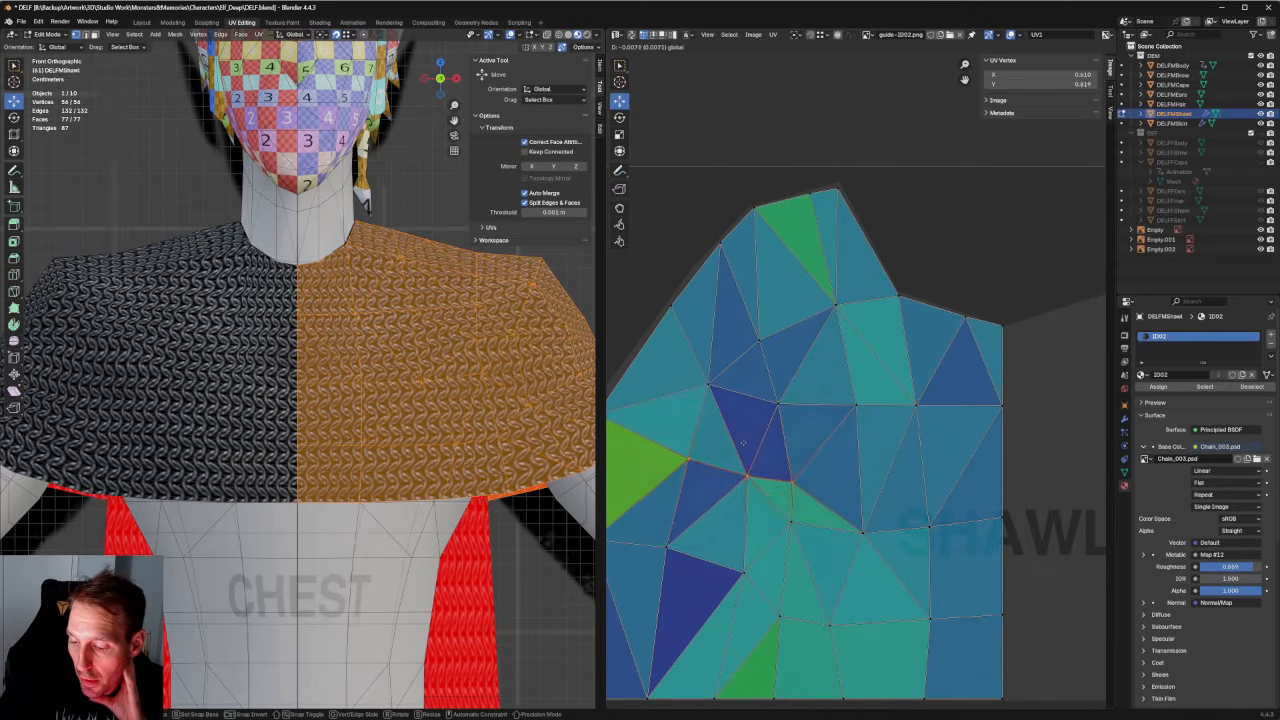
click(741, 450)
Move the interior UV vertex just left of the neckline valley slightly to the right.
middle_drag(510, 351, 292, 322)
middle_drag(699, 435, 889, 345)
scroll(889, 345, up, 1)
drag(892, 346, 872, 373)
click(639, 369)
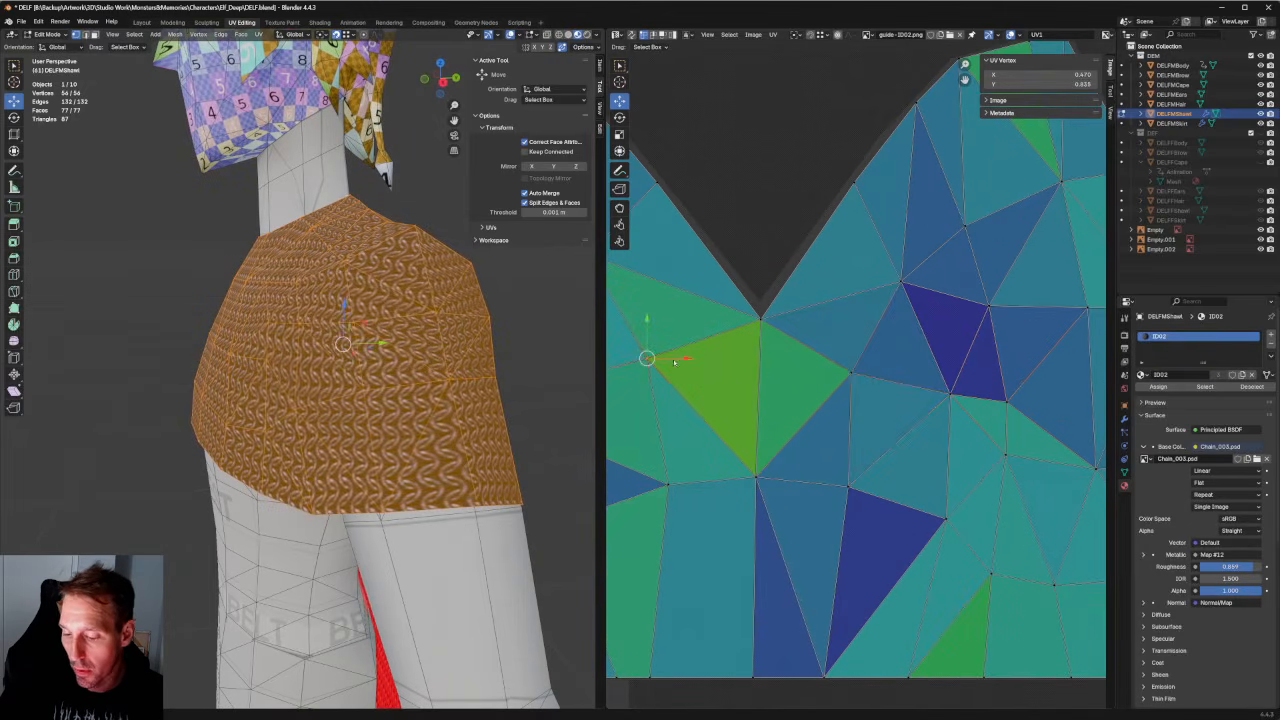
drag(674, 363, 693, 363)
Scale the two interior UV vertices flanking the neckline valley's base closer together horizontally.
drag(870, 341, 637, 390)
key(u)
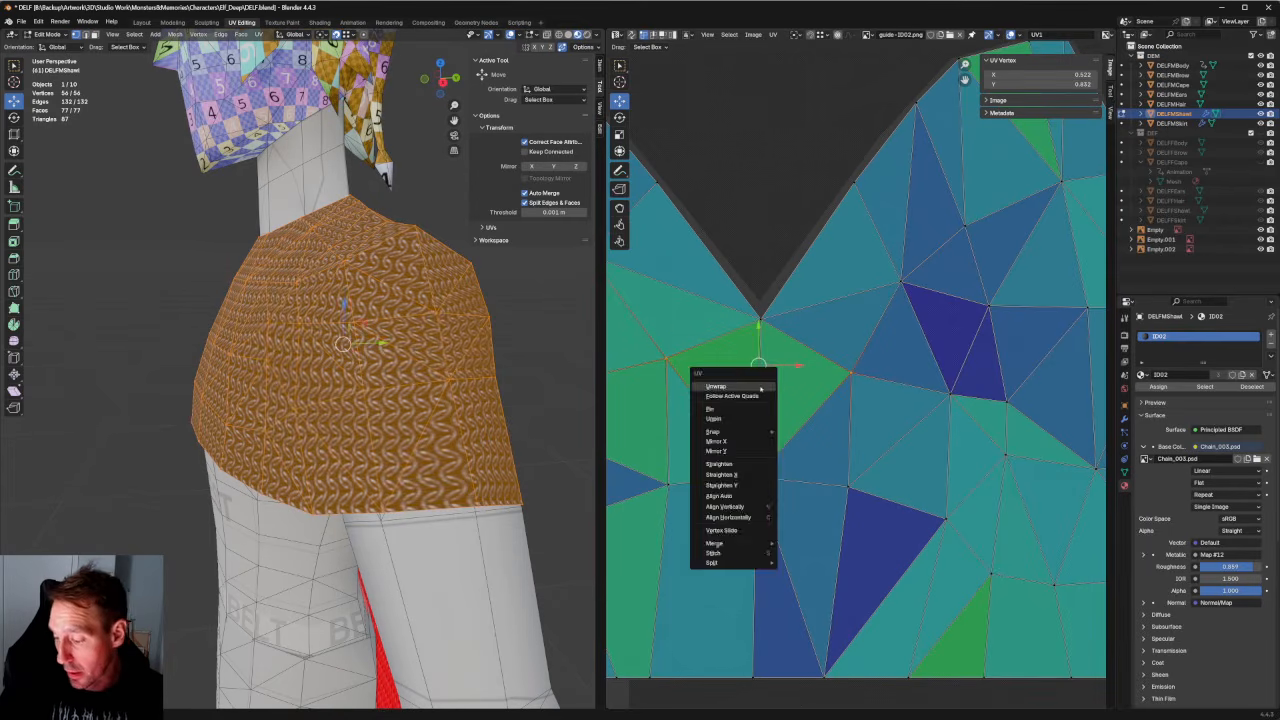
click(737, 383)
key(ctrl+z)
key(r)
drag(797, 366, 793, 366)
Select the row of three interior UV vertices below the neckline valley and move them up by about 0.008 m.
middle_drag(529, 362, 486, 370)
click(866, 392)
drag(824, 446, 719, 499)
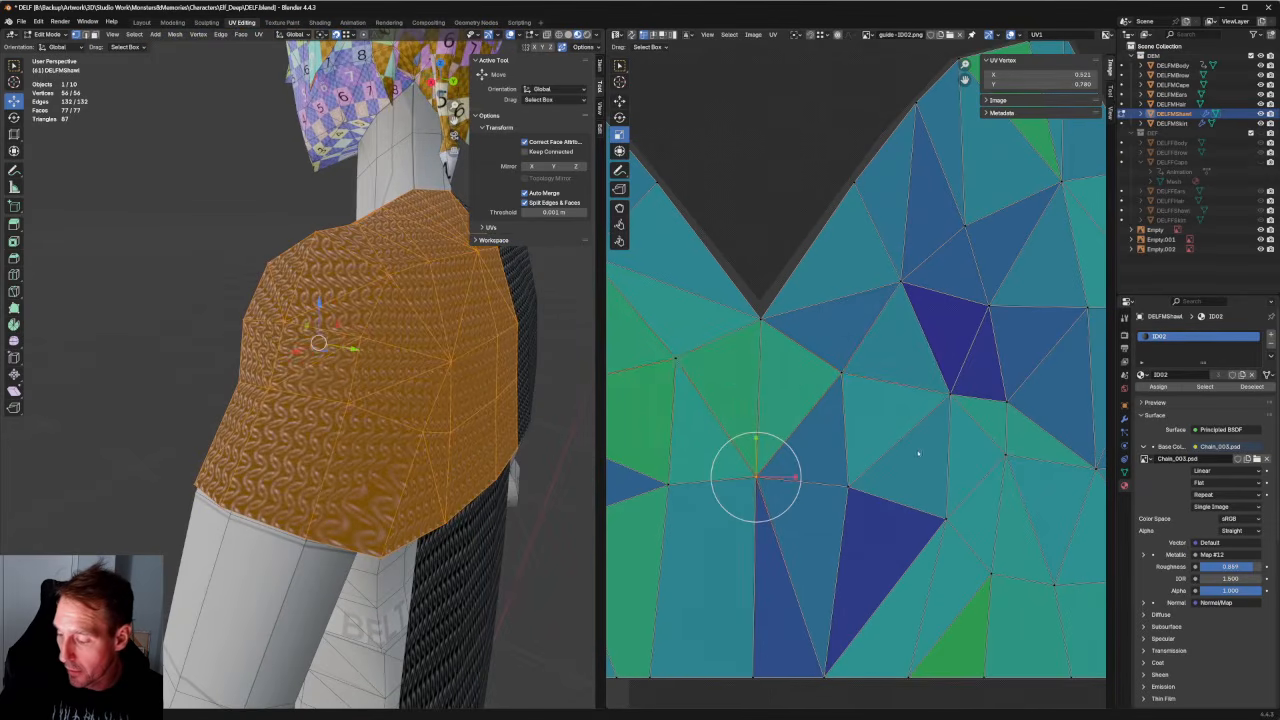
drag(903, 449, 617, 537)
key(w)
drag(758, 448, 758, 427)
Shift the bottom-edge UV vertex beneath the narrow quad left of the valley to the left, widening that quad.
scroll(732, 427, down, 3)
scroll(720, 428, up, 4)
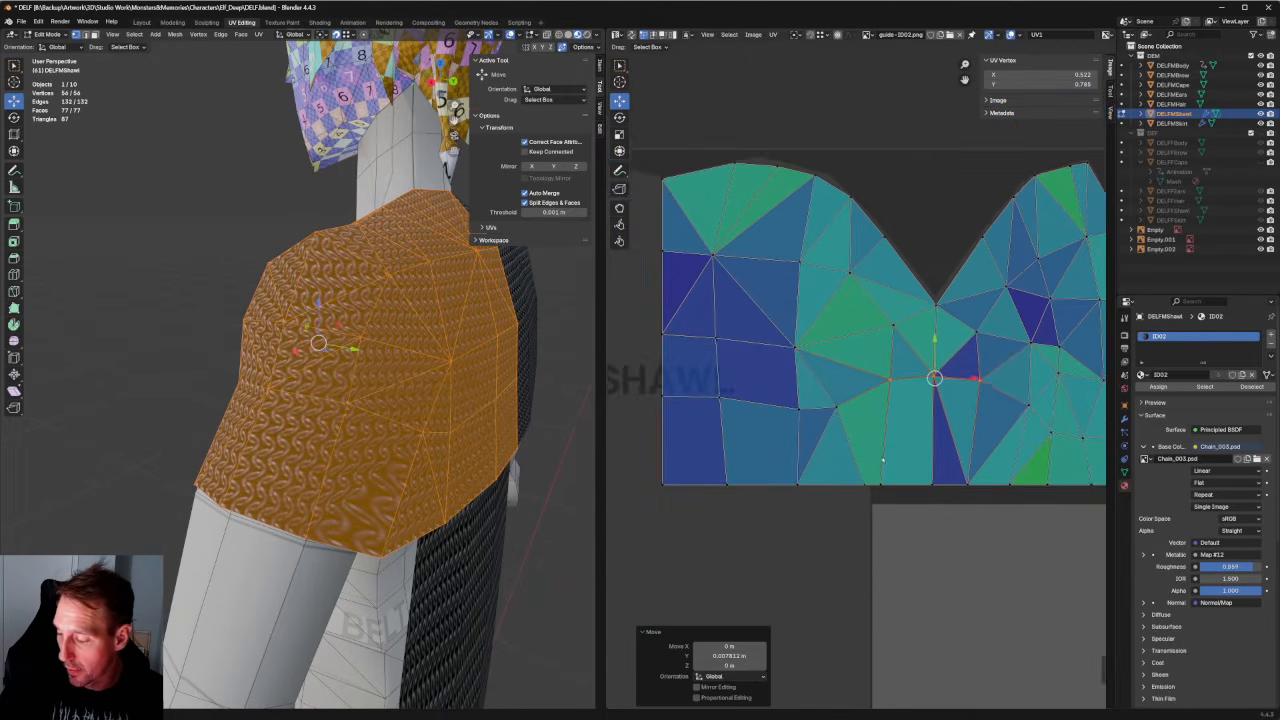
key(g)
drag(869, 513, 856, 513)
Unwrap the two neighbouring interior vertices above that bottom edge, then move the right one about 0.007 m right.
drag(800, 387, 759, 457)
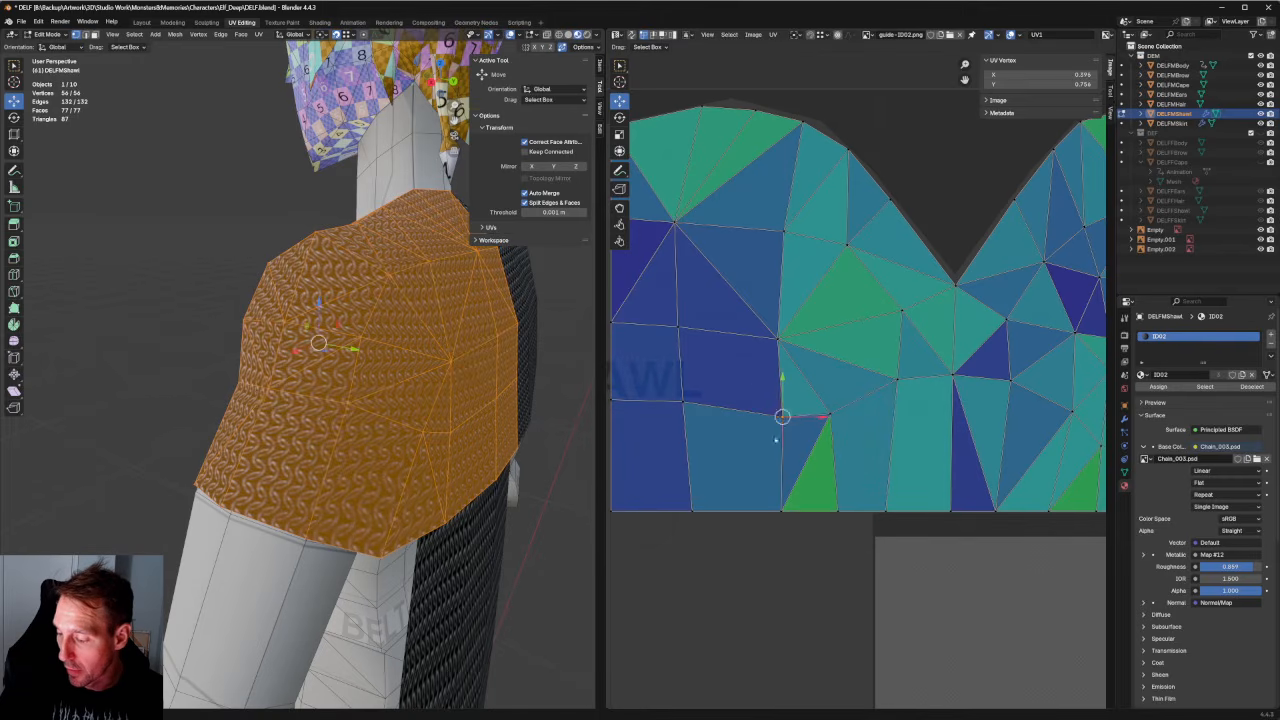
right_click(792, 422)
click(791, 414)
drag(881, 377, 712, 451)
right_click(786, 428)
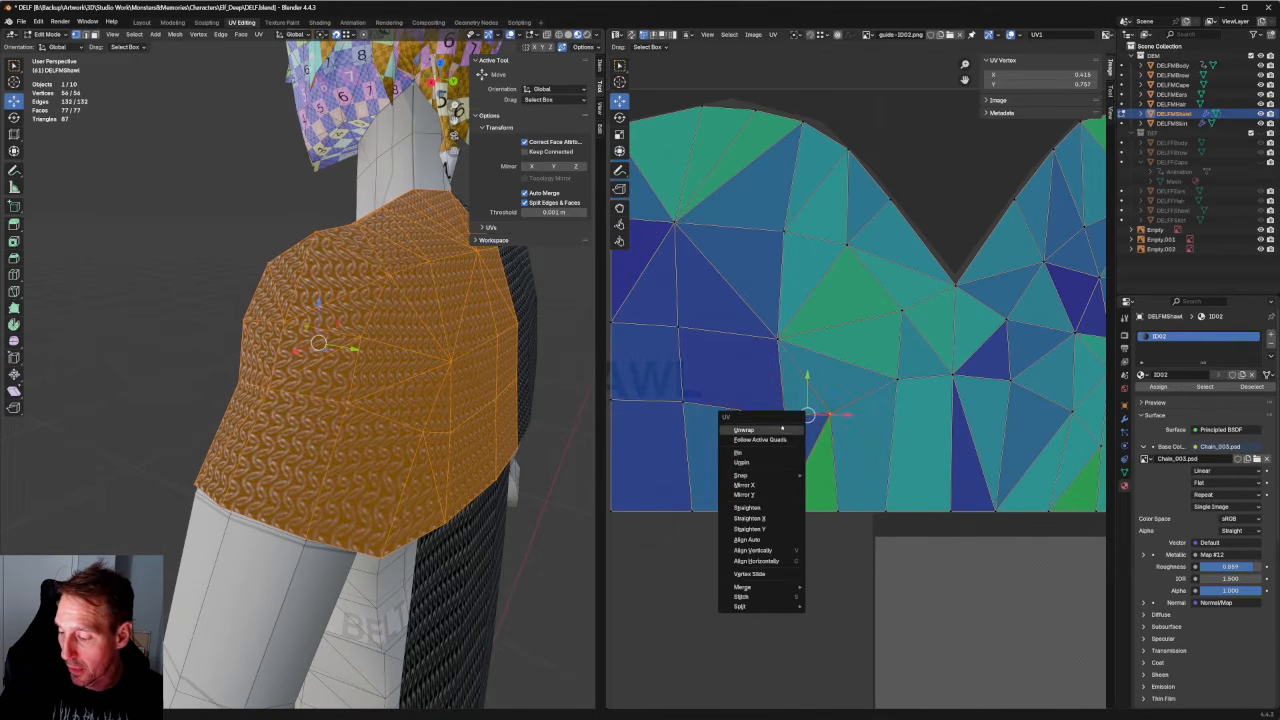
click(787, 428)
drag(856, 382, 792, 443)
drag(857, 412, 868, 412)
Nudge the bottom-edge vertex below them right by about 0.002 m, then shift the next two bottom-edge vertices left.
middle_drag(500, 450, 394, 468)
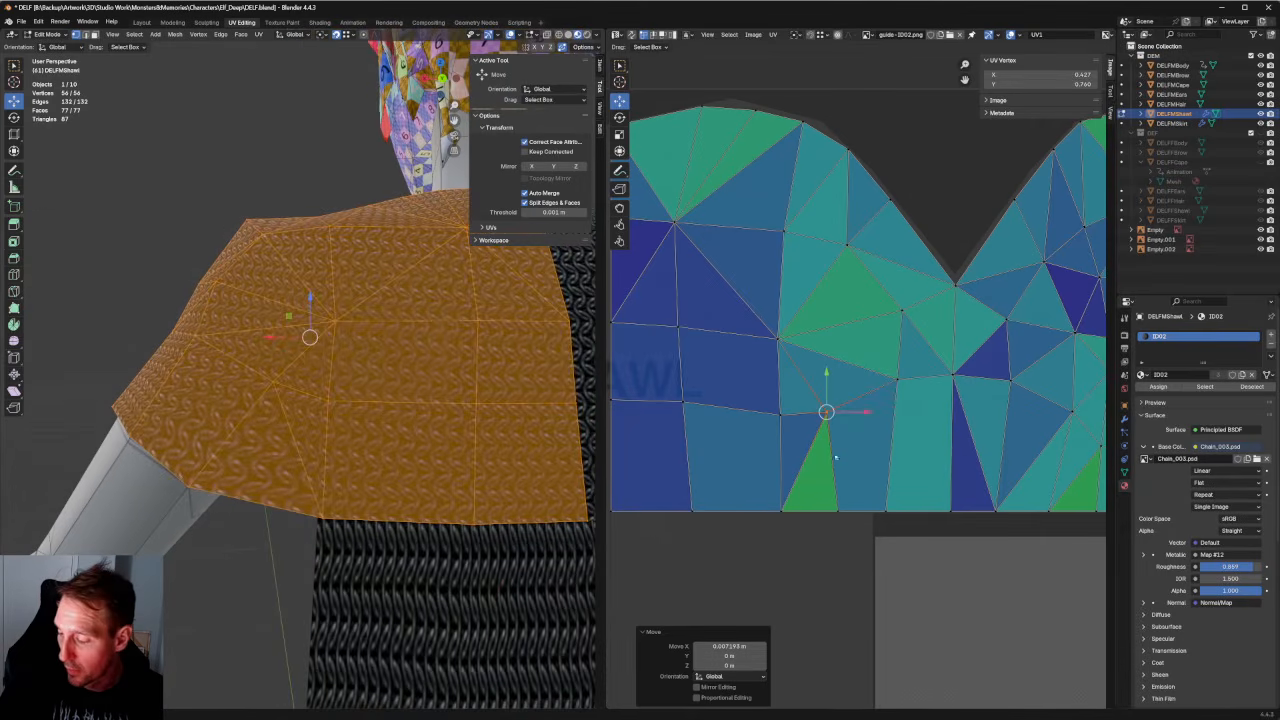
drag(880, 465, 884, 511)
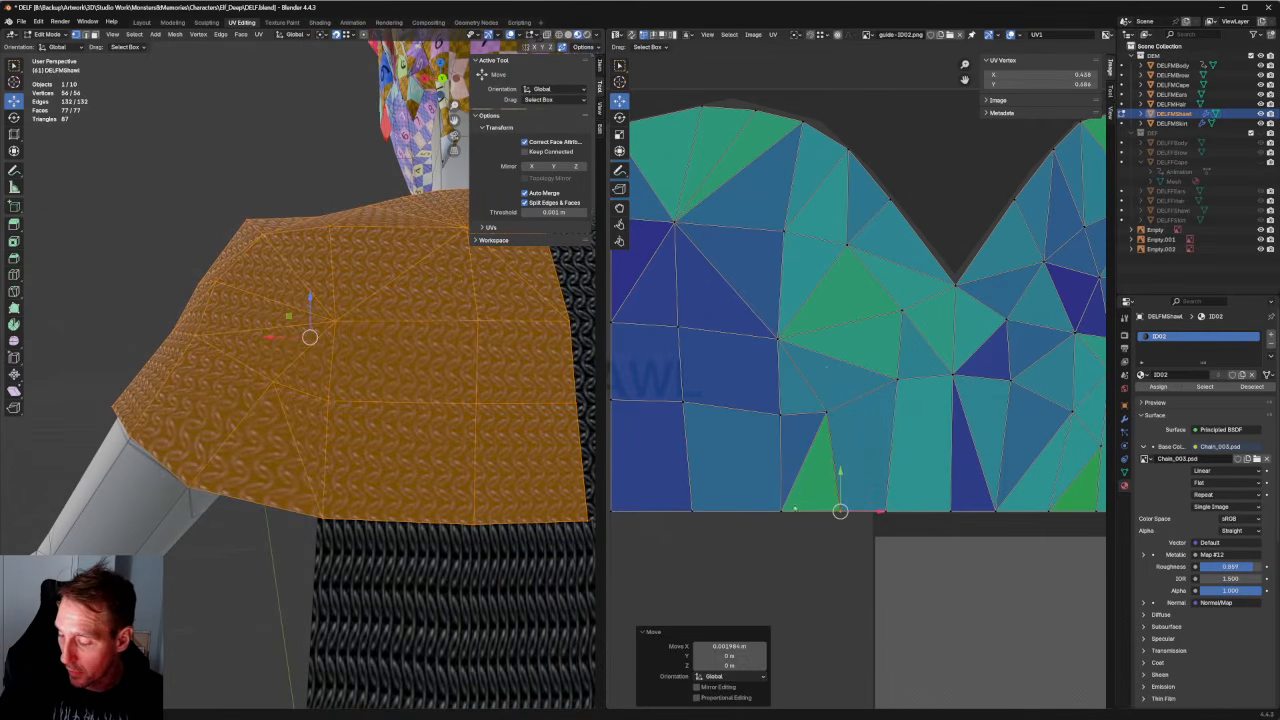
drag(804, 488, 672, 530)
middle_drag(692, 520, 732, 527)
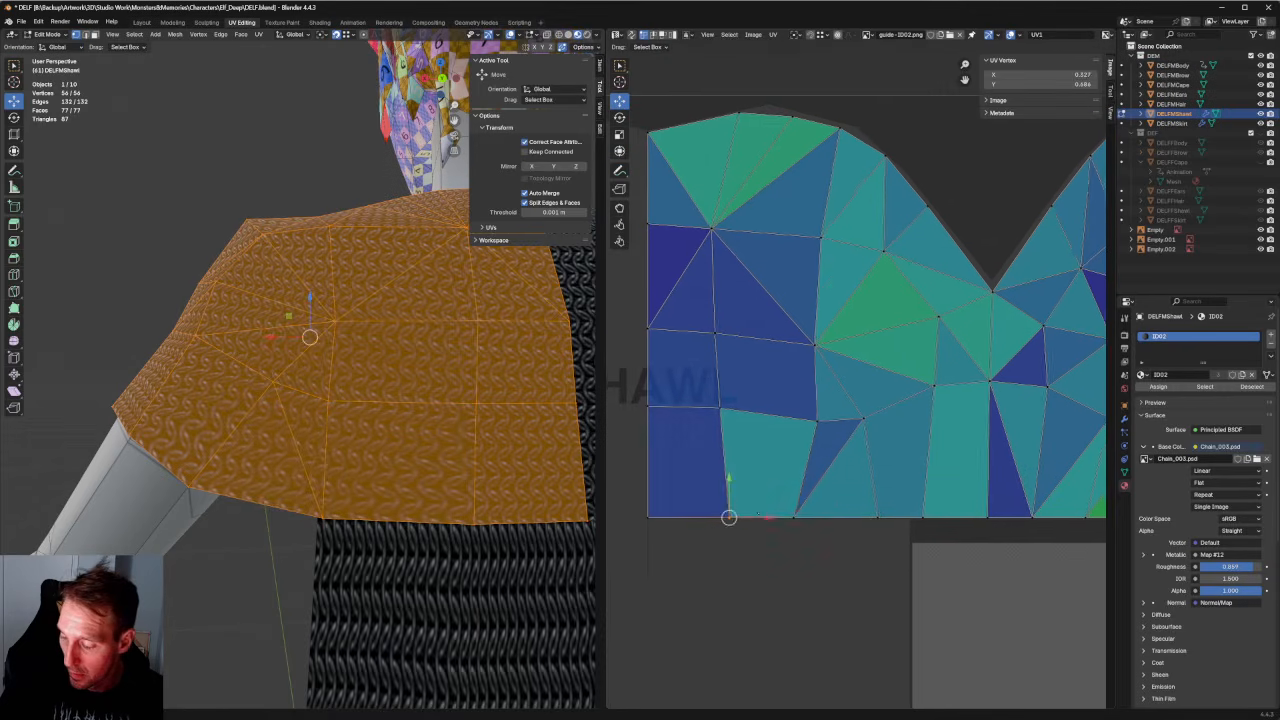
drag(761, 519, 750, 523)
drag(742, 386, 752, 410)
Select the lower column of three vertices beside the island's left edge and move it left by about 0.007 m.
drag(745, 548, 704, 297)
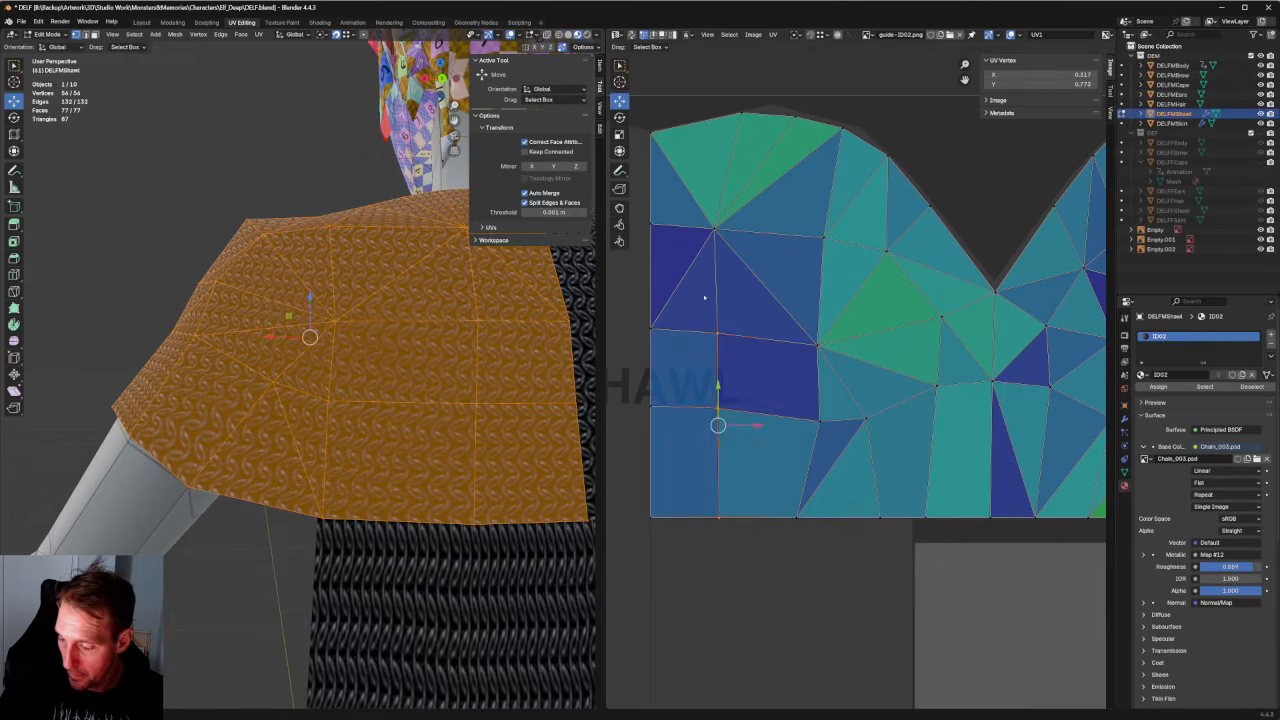
drag(752, 426, 557, 375)
scroll(557, 375, down, 4)
middle_drag(557, 375, 360, 420)
scroll(378, 415, up, 3)
scroll(835, 393, down, 5)
scroll(917, 362, up, 5)
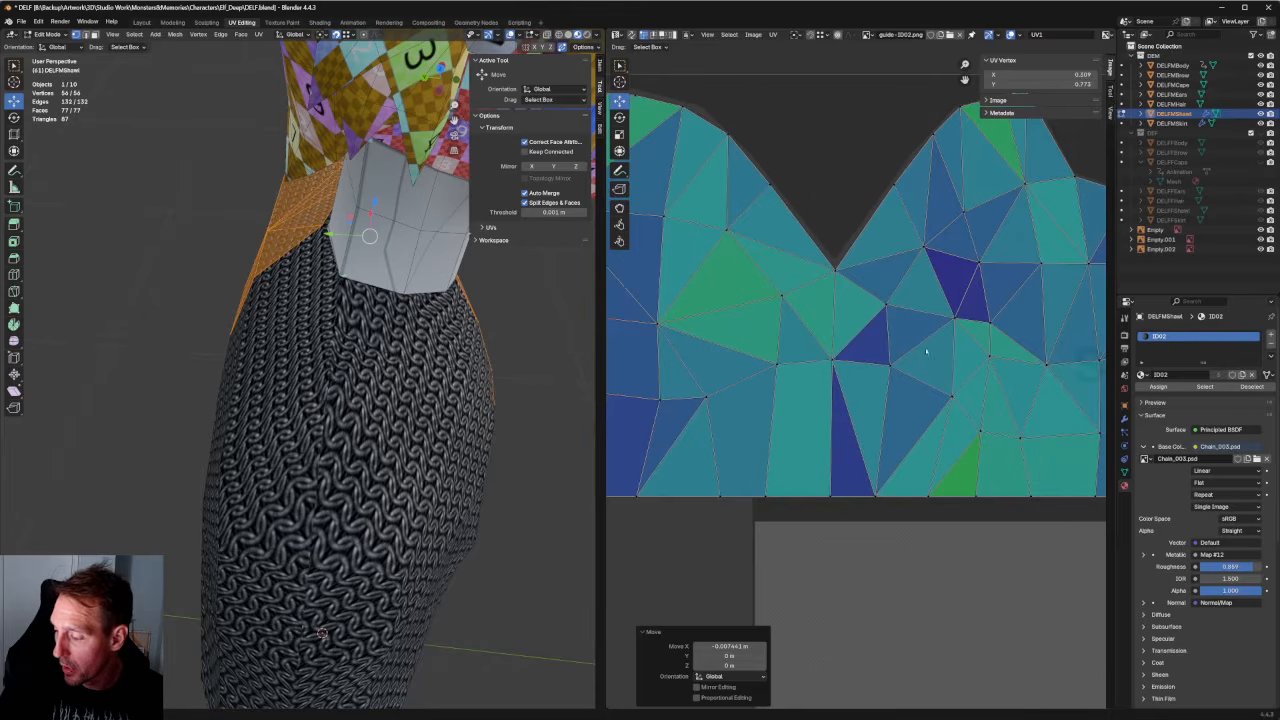
Align the lower column of three UV vertices beside the island's right edge vertically.
scroll(926, 350, down, 3)
scroll(884, 366, up, 2)
middle_drag(953, 347, 814, 371)
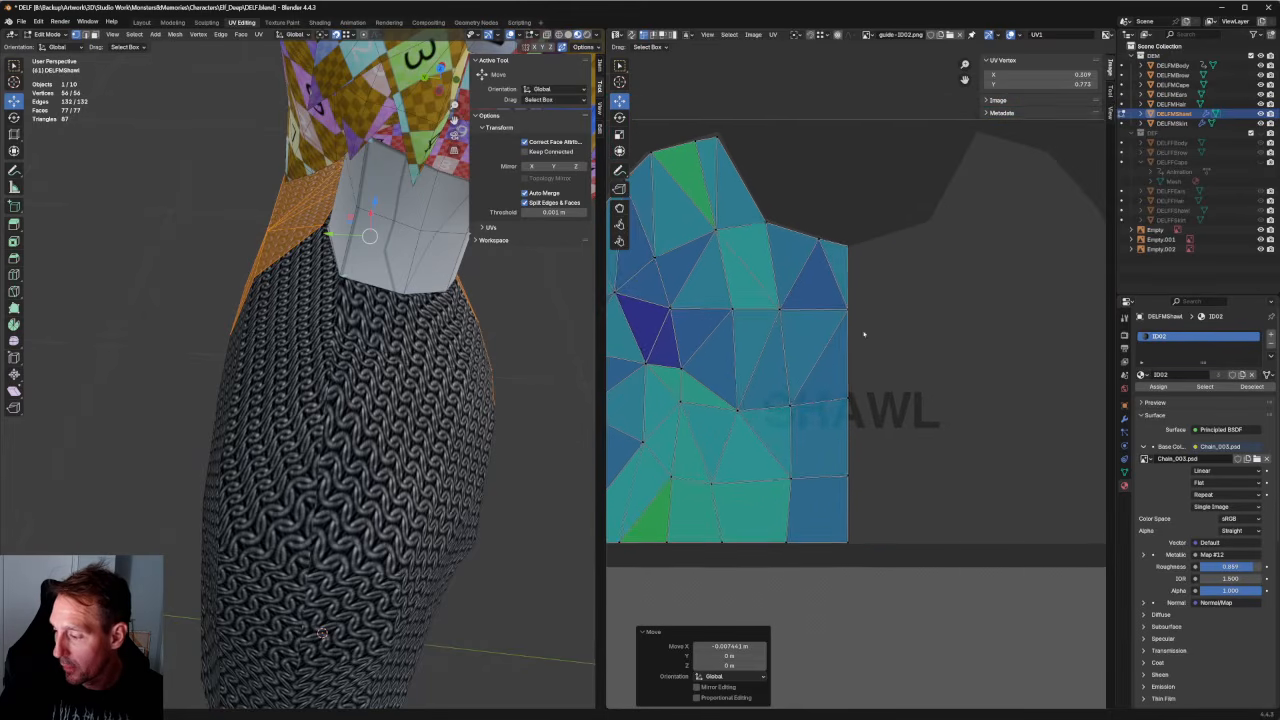
drag(949, 201, 815, 576)
shift+drag(820, 366, 769, 563)
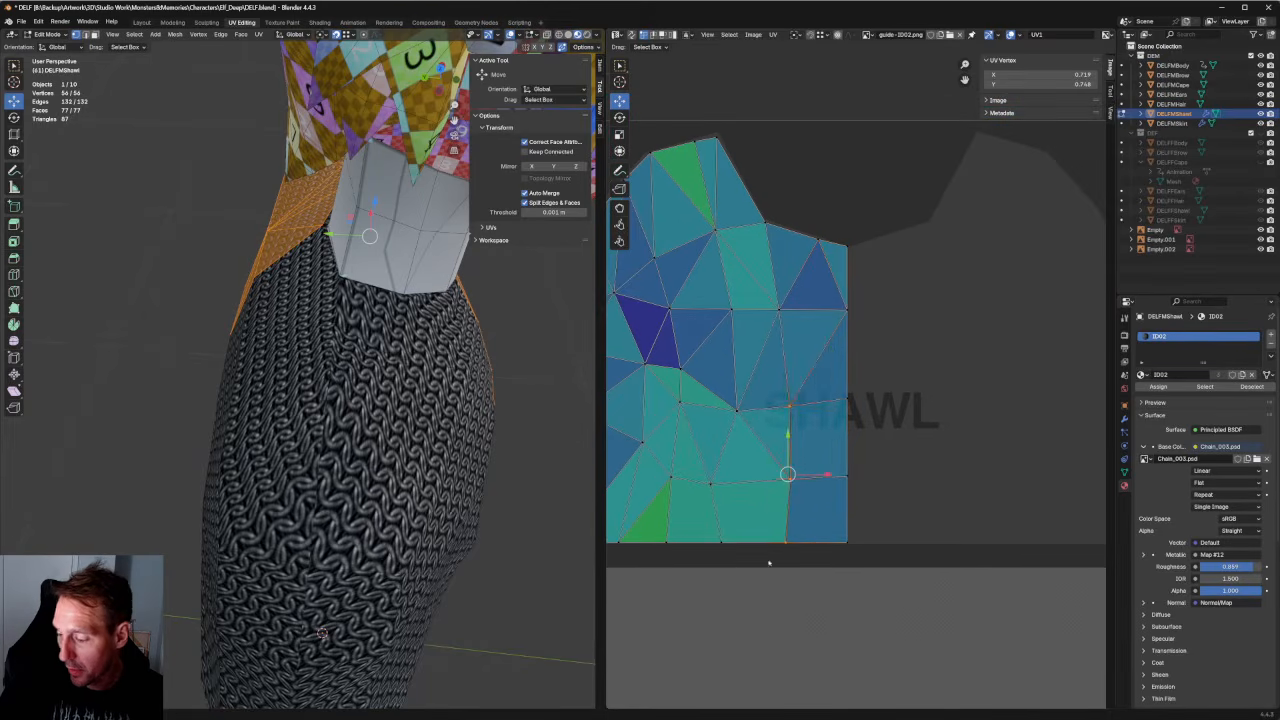
right_click(853, 424)
click(886, 449)
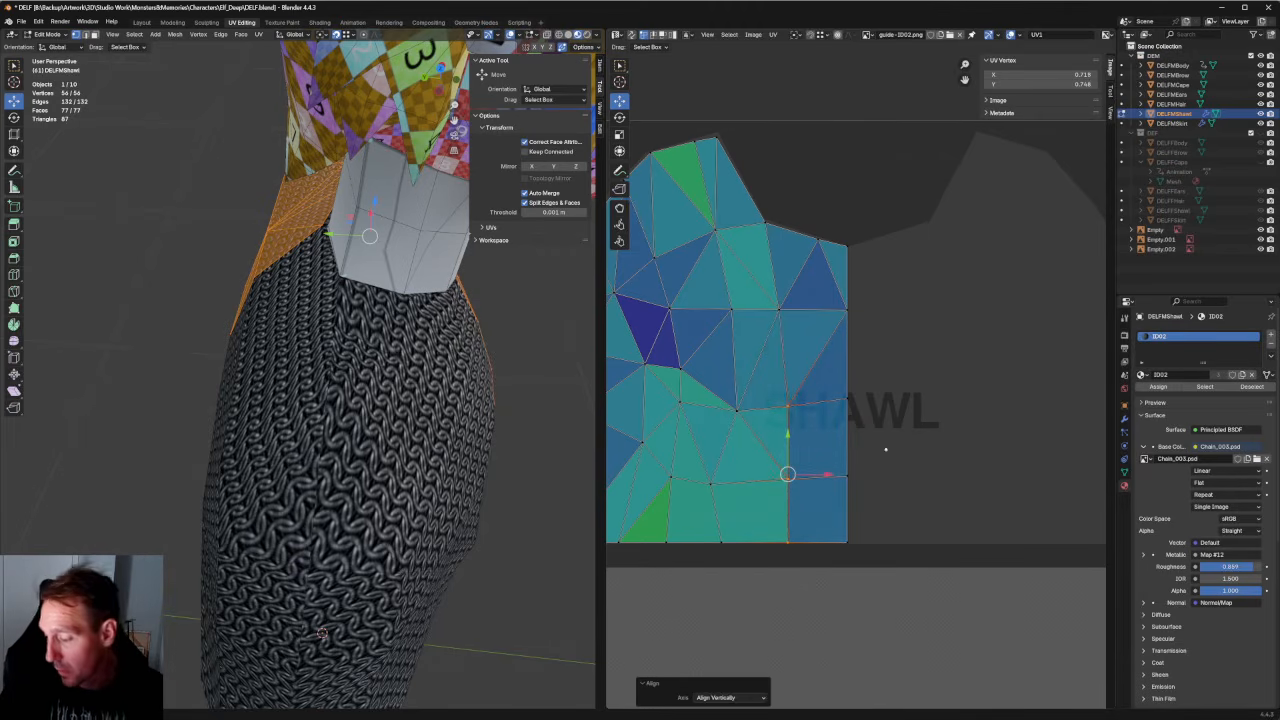
Move the two lowest vertices of each of the next two columns inward from the right edge slightly right.
middle_drag(742, 461, 851, 451)
drag(804, 447, 863, 557)
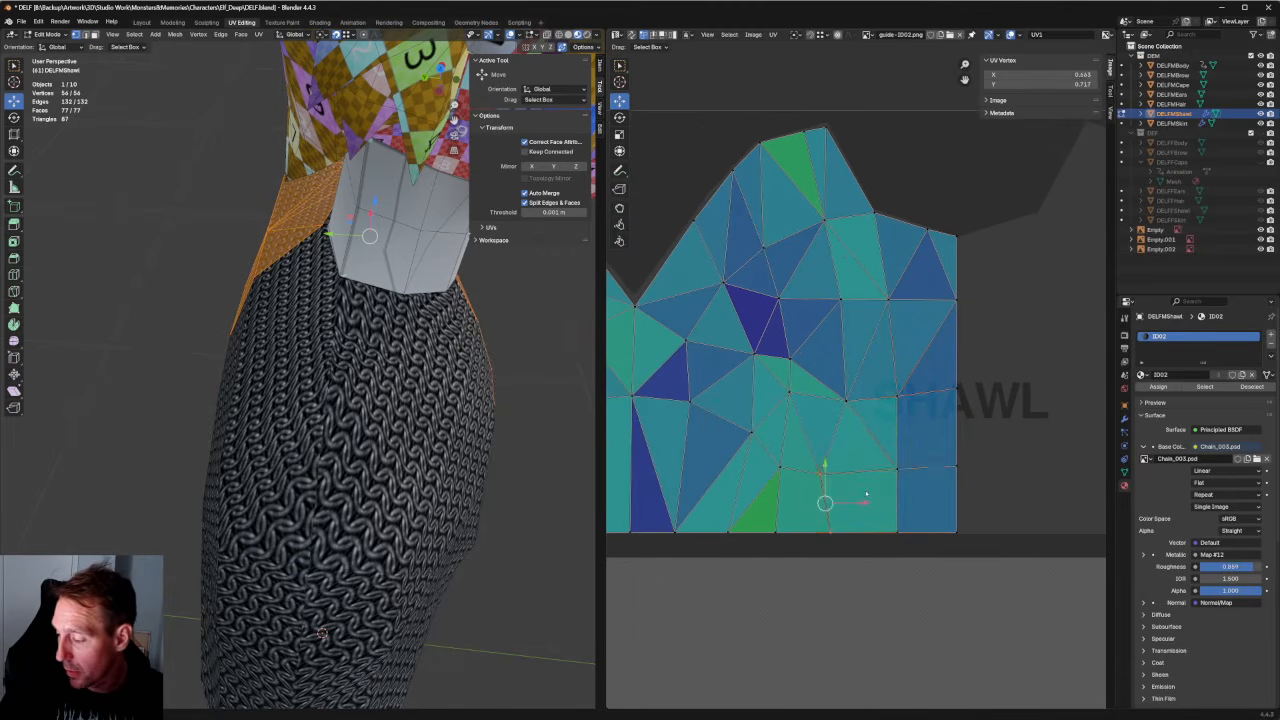
drag(863, 502, 877, 502)
drag(826, 447, 763, 552)
drag(805, 499, 811, 500)
Select the cluster of interior UV vertices beneath the right hump and unwrap it.
click(800, 345)
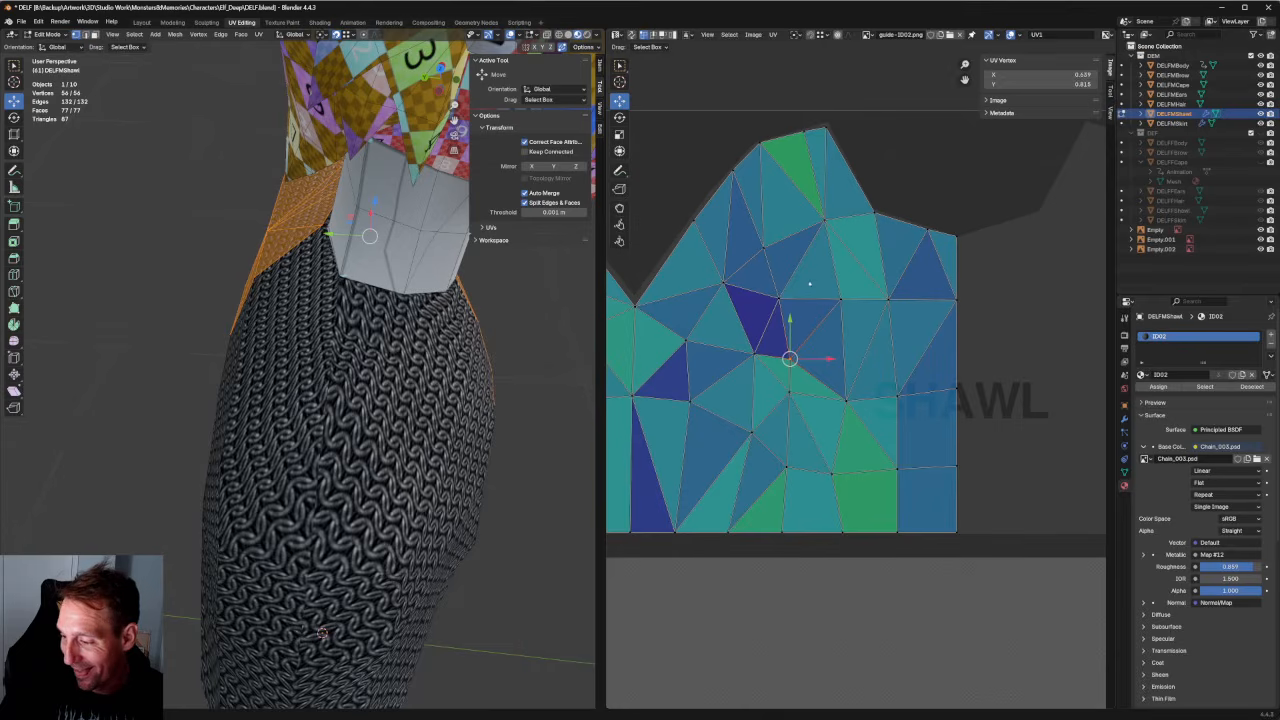
drag(815, 272, 692, 368)
key(u)
click(771, 354)
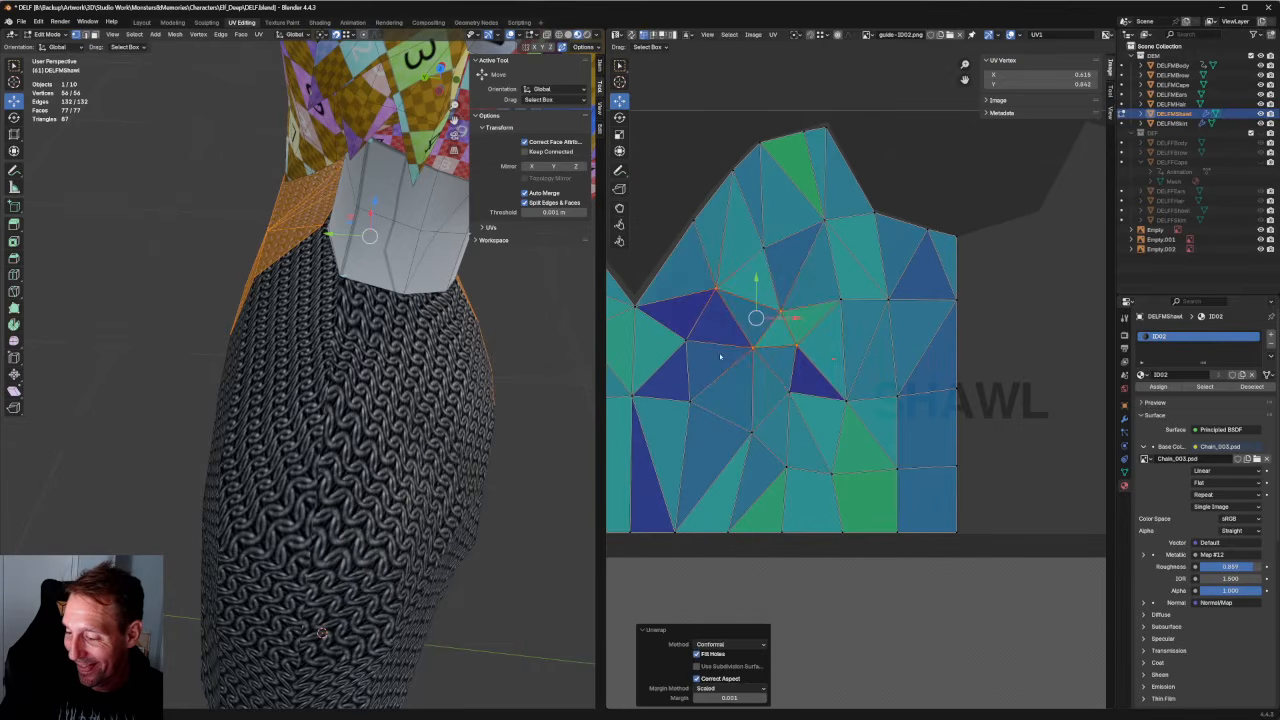
Try unwrapping a wider group of interior vertices extending toward the right edge, and undo it.
click(840, 330)
drag(898, 270, 736, 388)
key(u)
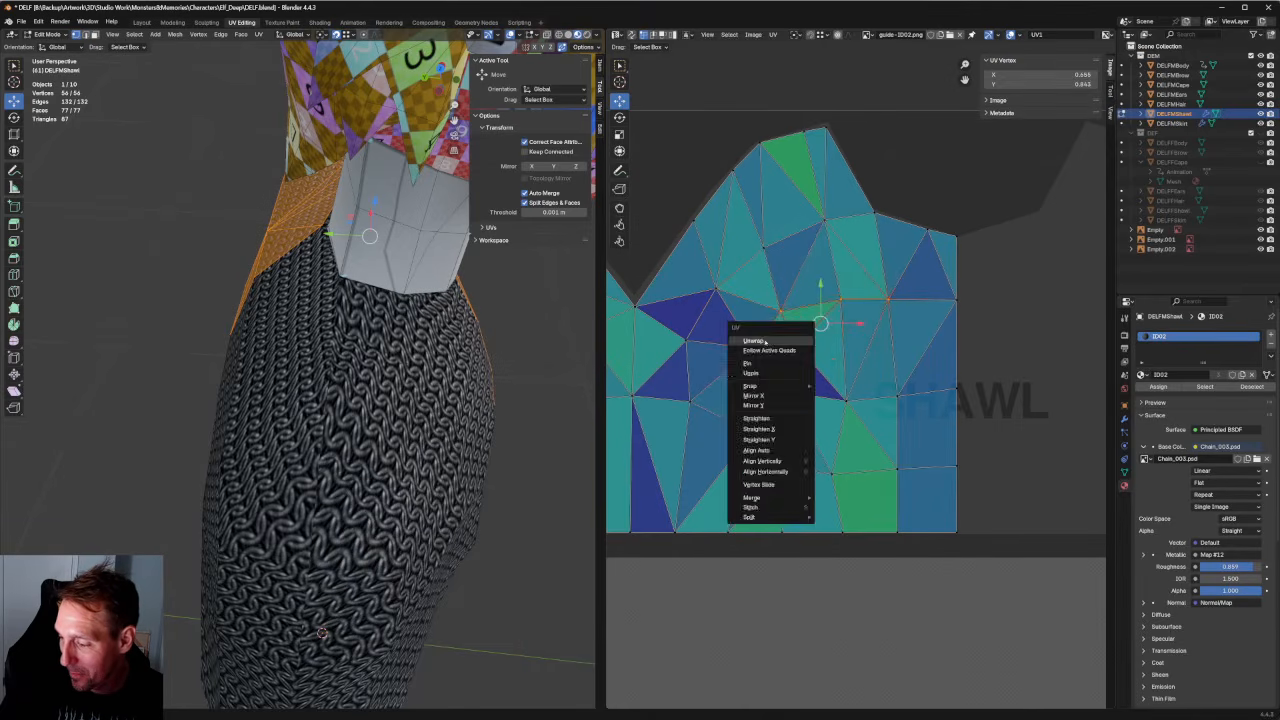
click(766, 342)
key(ctrl+z)
Select the interior vertices beneath the right hump together with the two below them and unwrap them.
drag(872, 278, 750, 371)
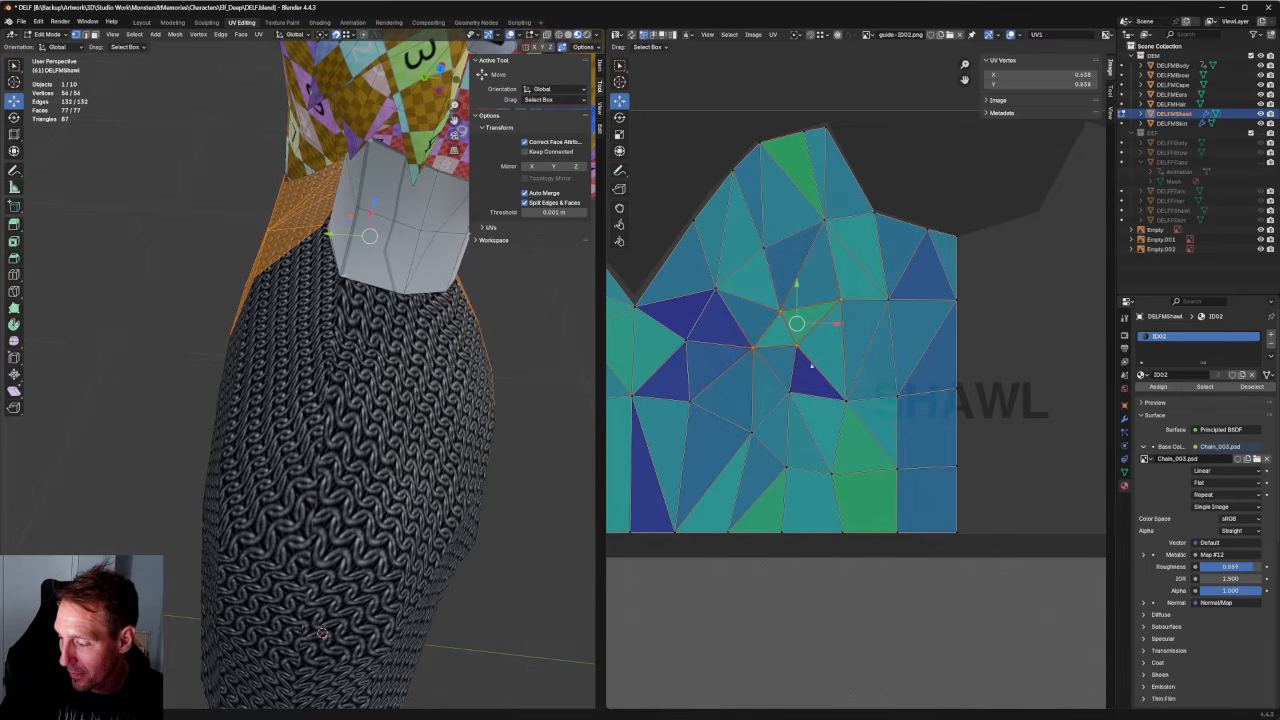
drag(874, 278, 732, 428)
key(u)
click(746, 398)
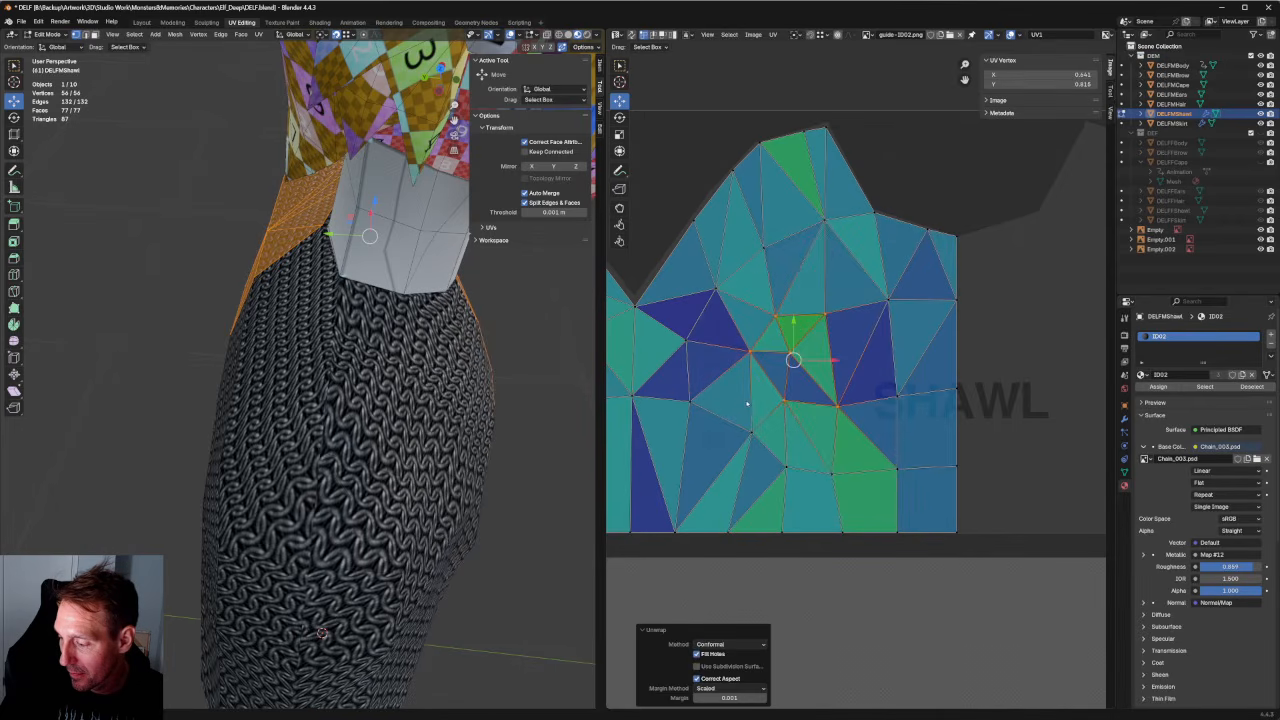
Move the unwrapped group's two right-hand vertices slightly right, then raise its upper pair of vertices.
drag(856, 297, 802, 414)
key(g)
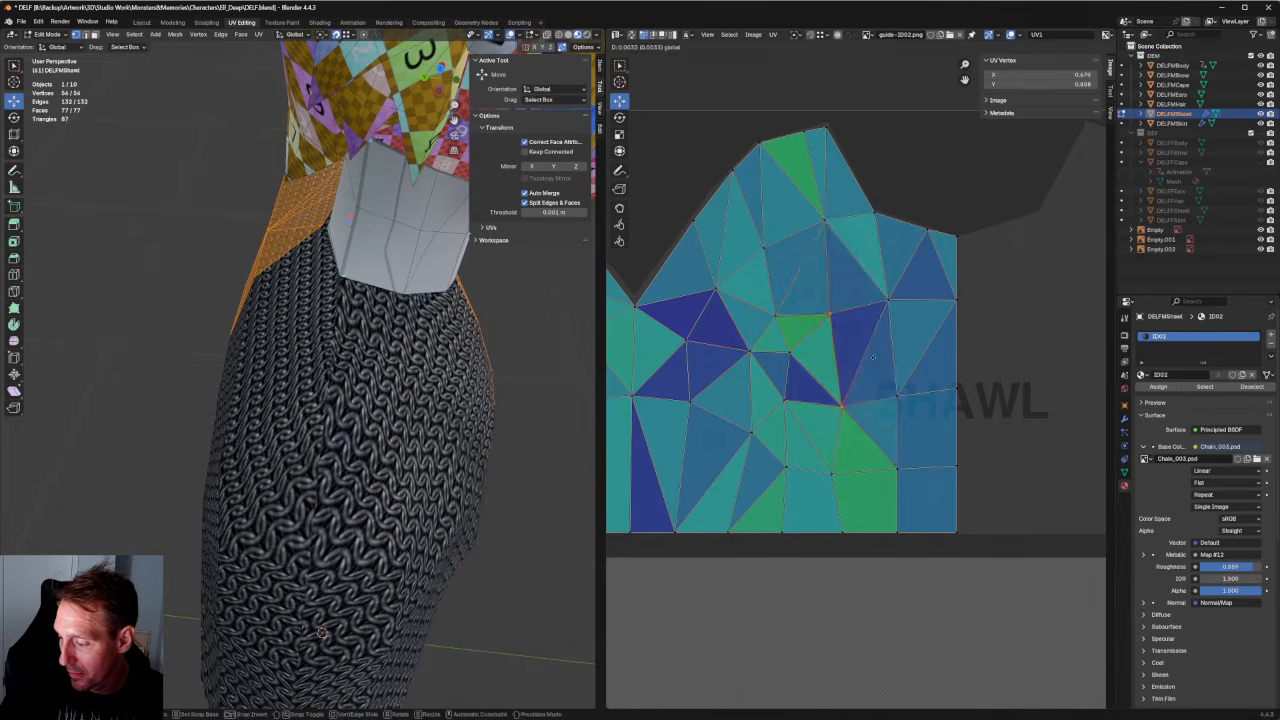
click(875, 354)
drag(863, 284, 762, 333)
key(g)
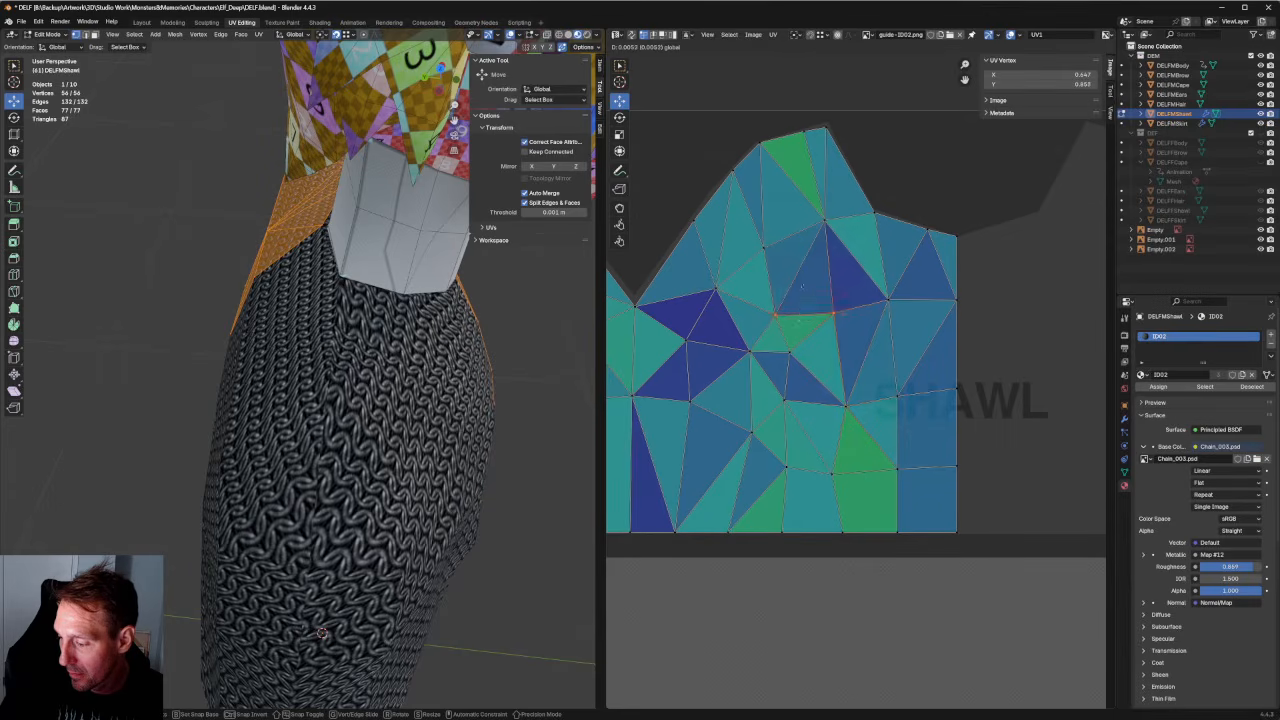
click(807, 279)
click(878, 382)
drag(871, 383, 752, 432)
key(g)
right_click(838, 402)
Lower the three interior vertices nearest the bottom edge slightly, then move the rightmost one about 0.007 m right.
drag(856, 423, 721, 478)
key(g)
click(779, 437)
drag(894, 460, 816, 510)
key(g)
click(841, 477)
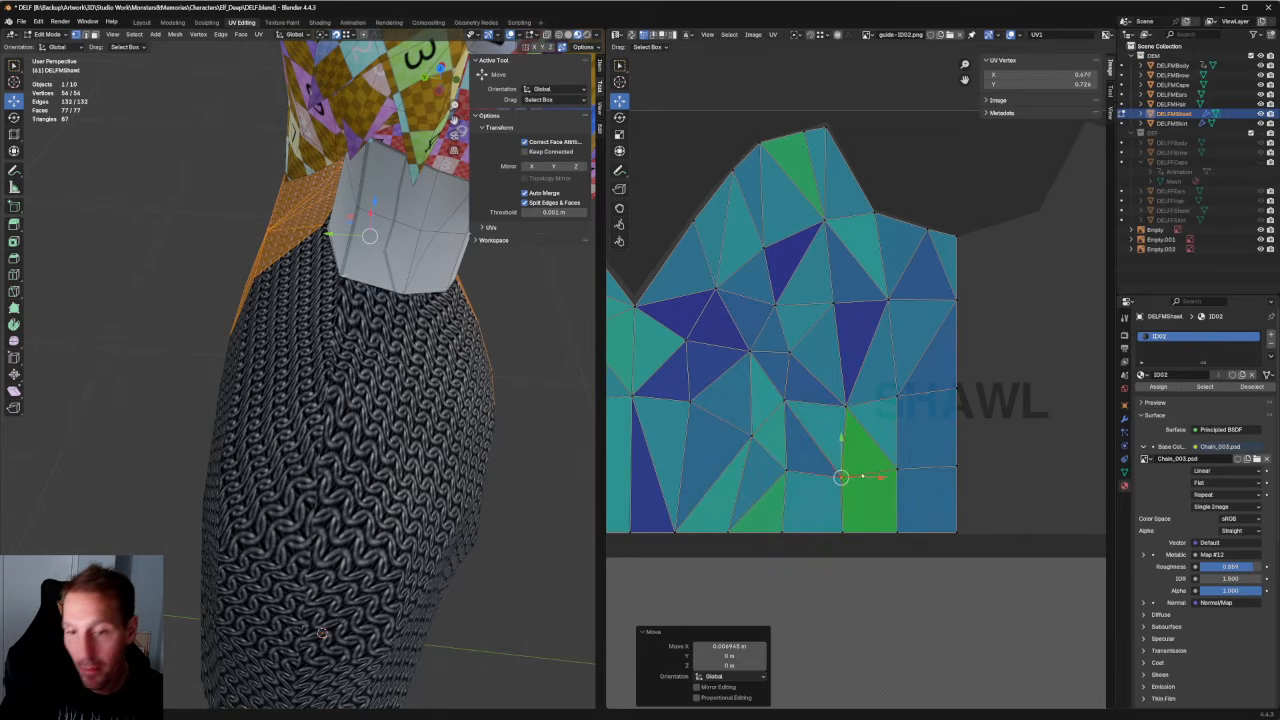
Select the middle row of three interior UV vertices to the right of the neckline valley and unwrap it.
click(773, 437)
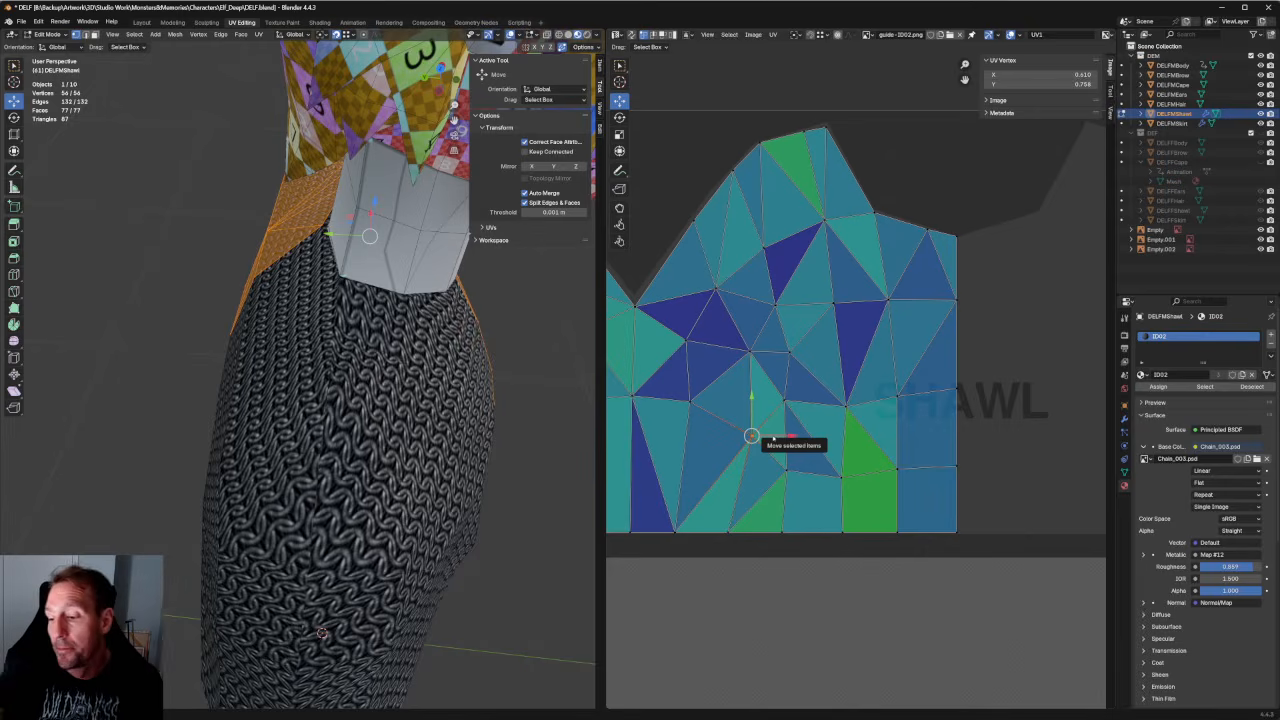
scroll(735, 213, up, 3)
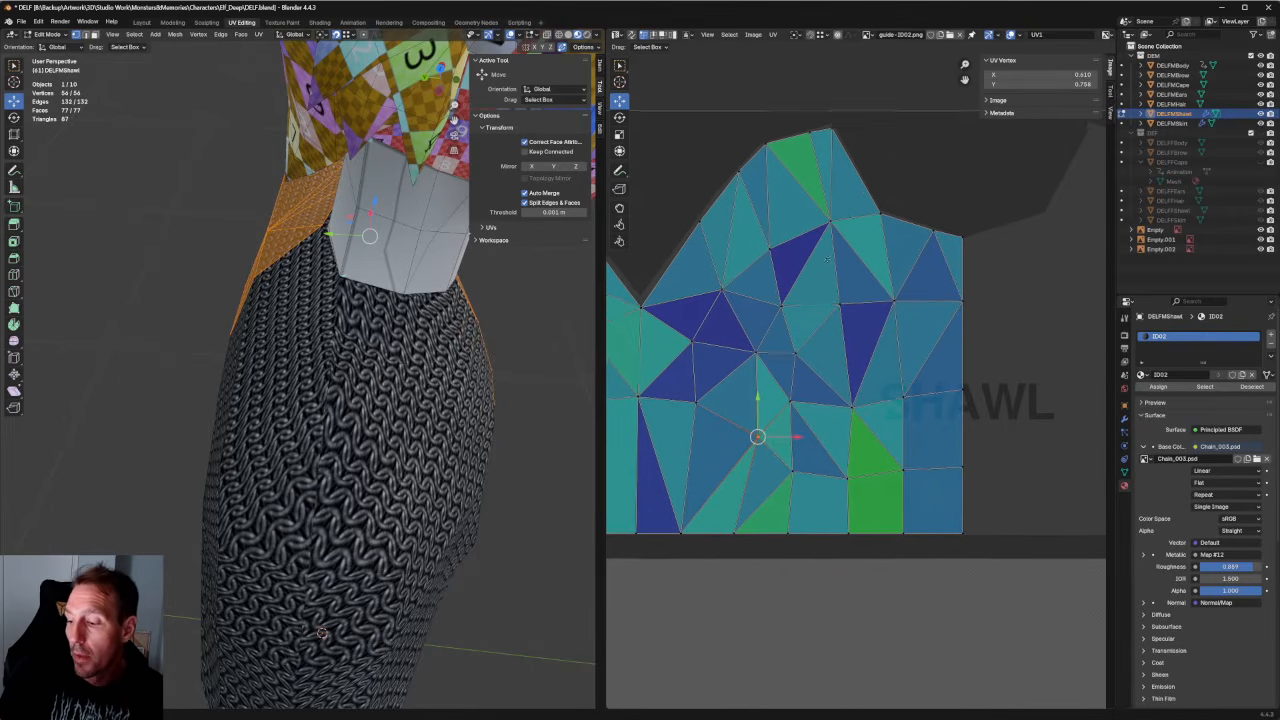
drag(720, 298, 928, 378)
key(u)
click(806, 352)
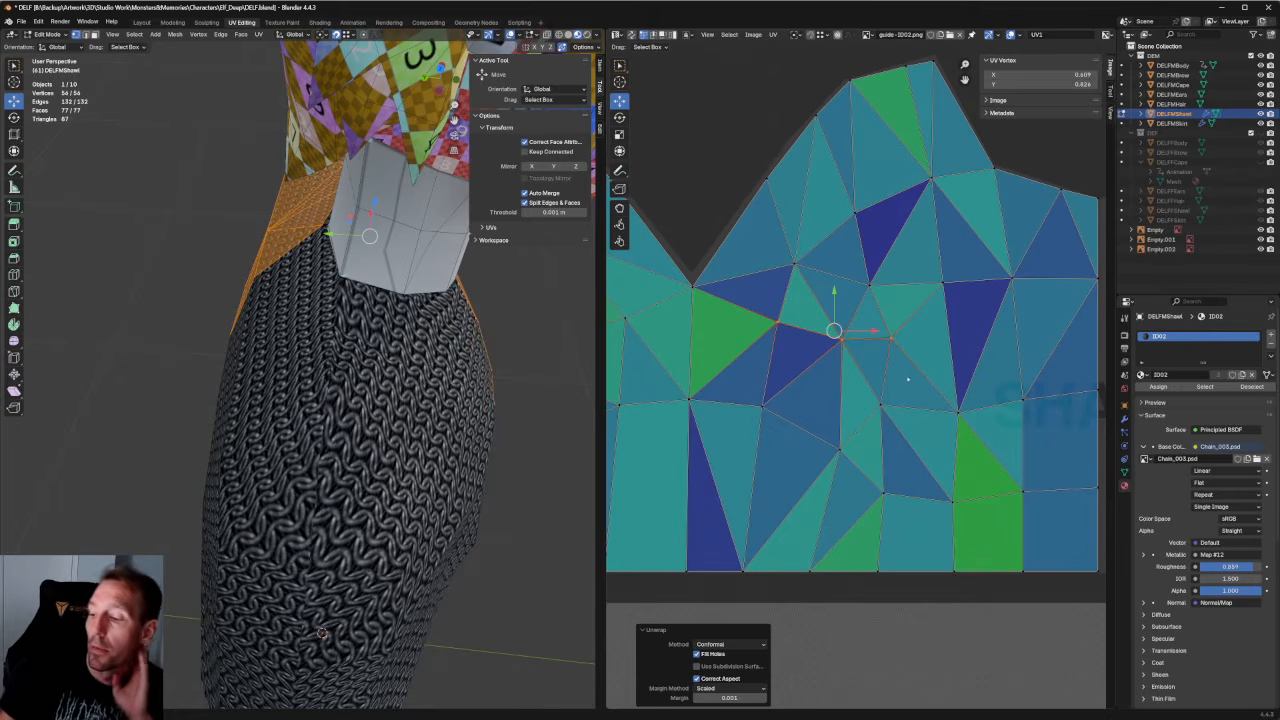
Unwrap the next row of three interior vertices below, then lower its right-hand vertex slightly.
drag(907, 378, 728, 472)
key(u)
click(780, 427)
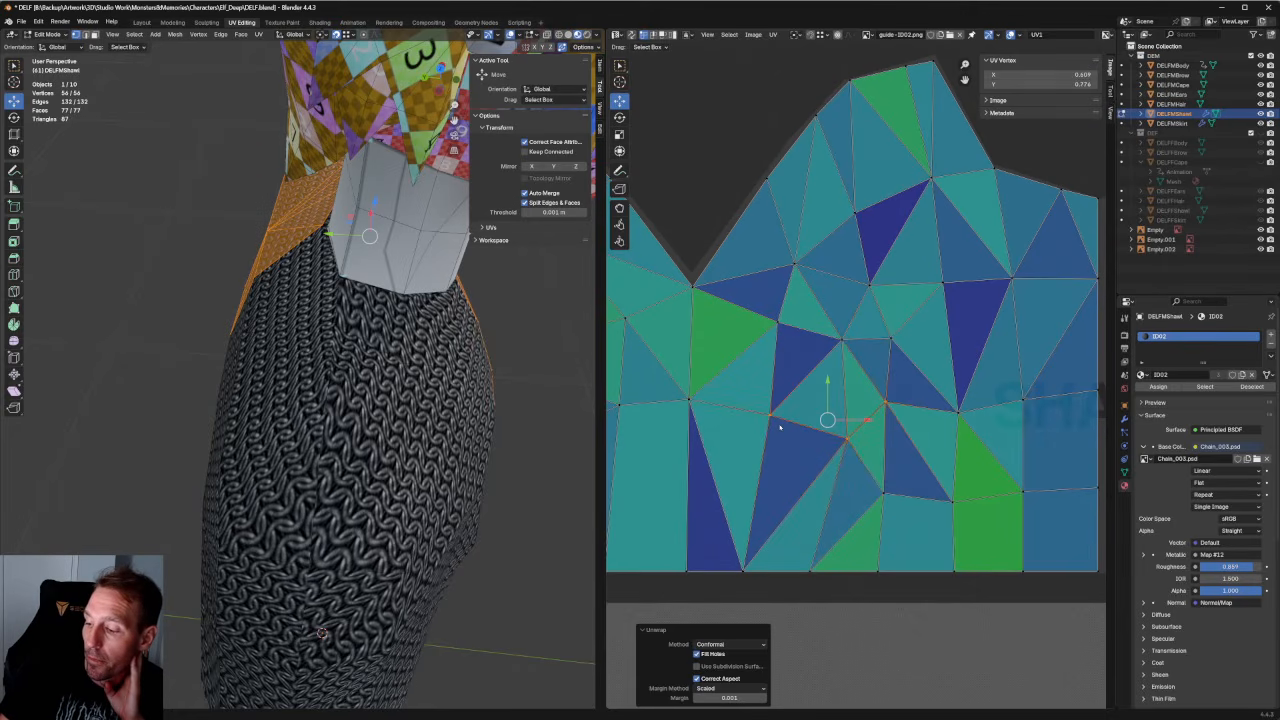
drag(909, 390, 878, 416)
drag(885, 372, 885, 382)
Move that row's middle vertex about 0.01 m left, then shift the two-vertex column beside it about 0.005 m left.
click(847, 439)
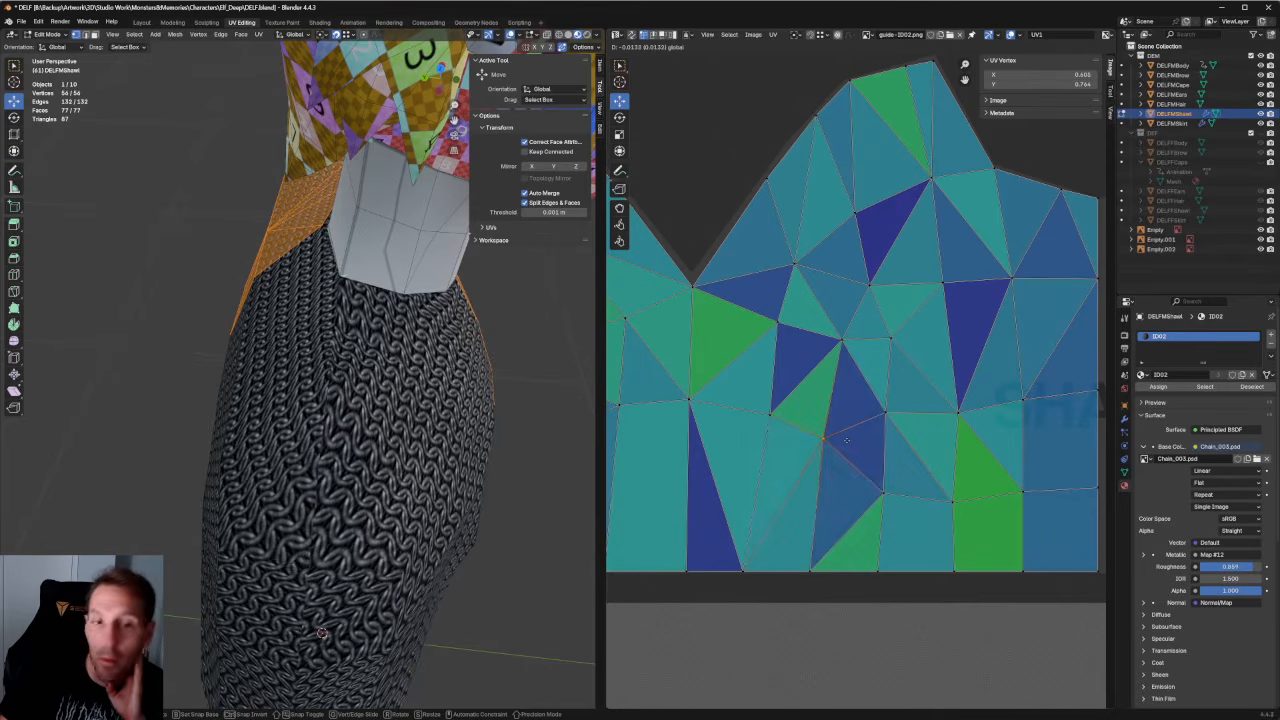
key(g)
key(x)
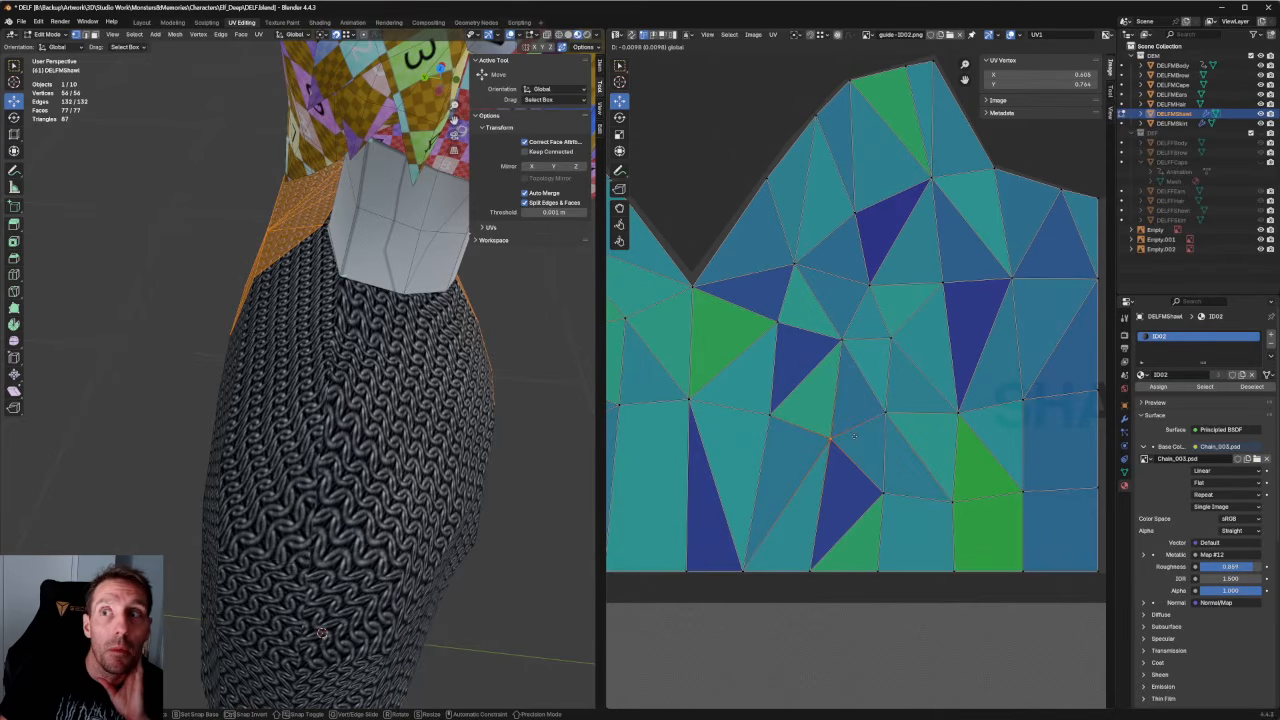
drag(854, 436, 852, 446)
drag(814, 293, 748, 446)
drag(808, 369, 798, 369)
Select the two interior vertices just above the bottom edge beside the green faces and raise them slightly.
middle_drag(896, 366, 780, 289)
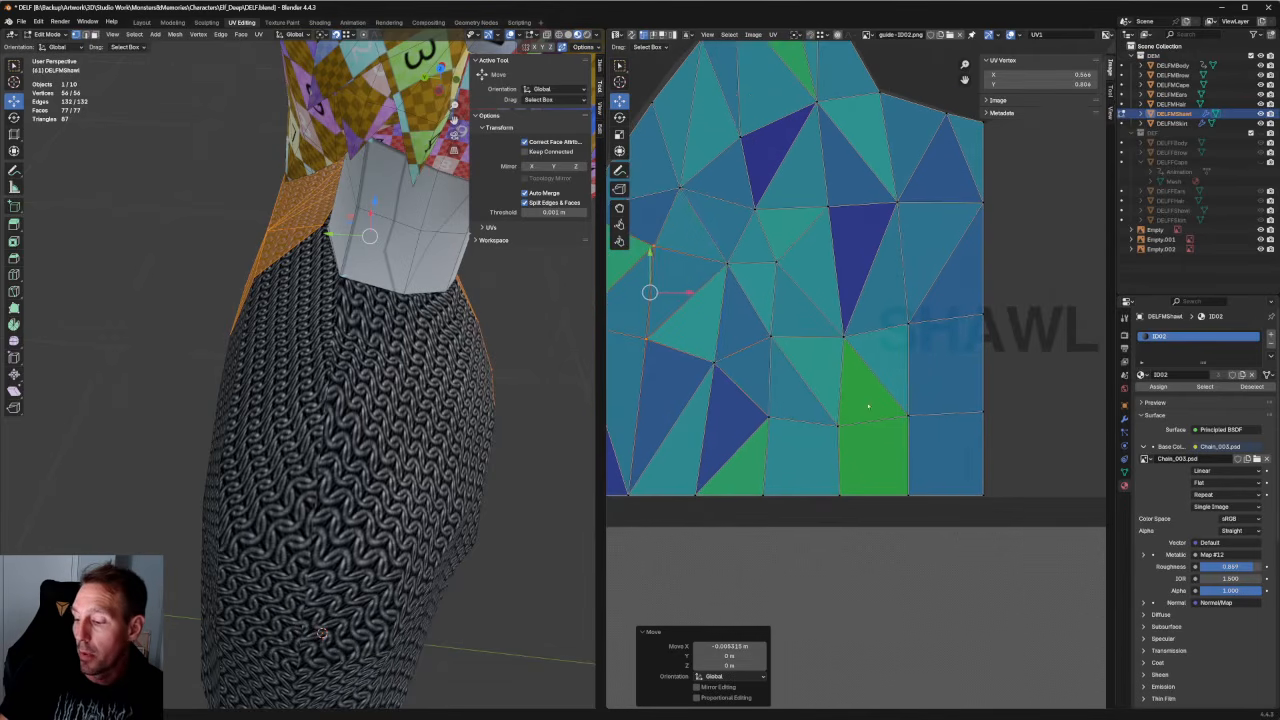
drag(870, 402, 756, 455)
scroll(807, 418, up, 1)
drag(788, 394, 788, 385)
Move the right vertex of that pair and the bottom-edge vertex beneath it left by about 0.006 m.
middle_drag(872, 397, 819, 366)
drag(819, 366, 752, 526)
scroll(790, 450, up, 1)
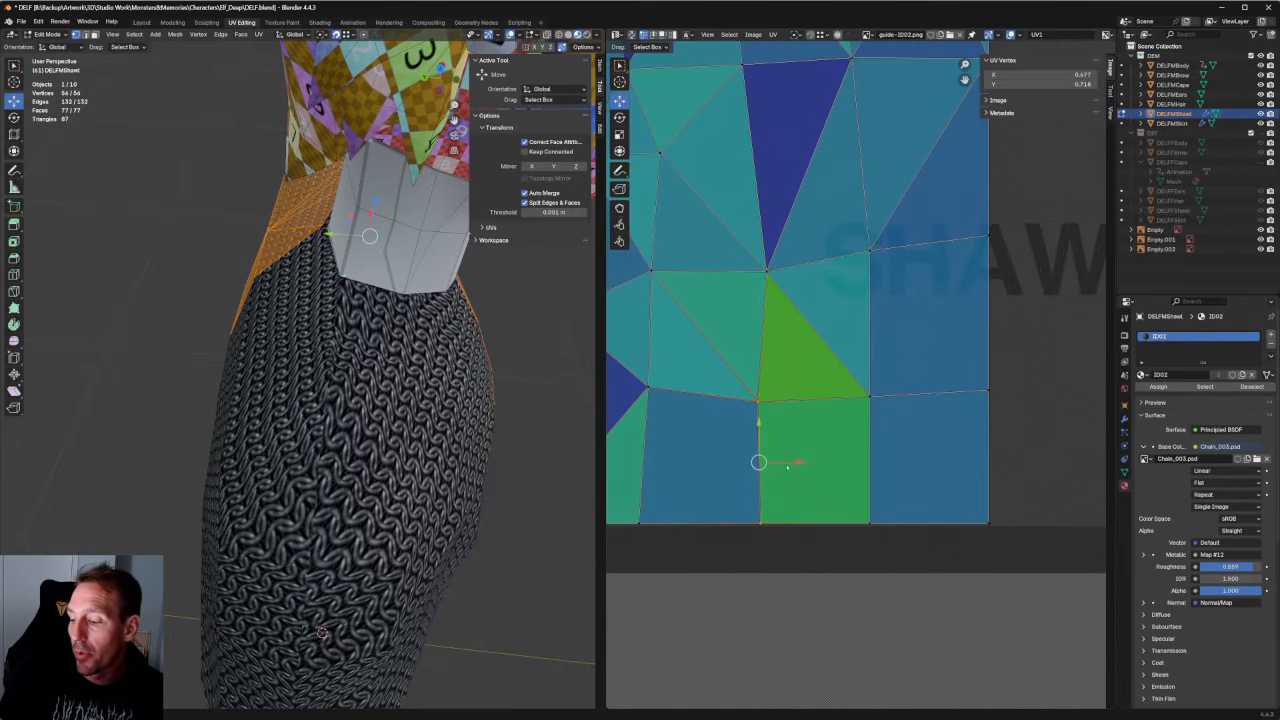
key(g)
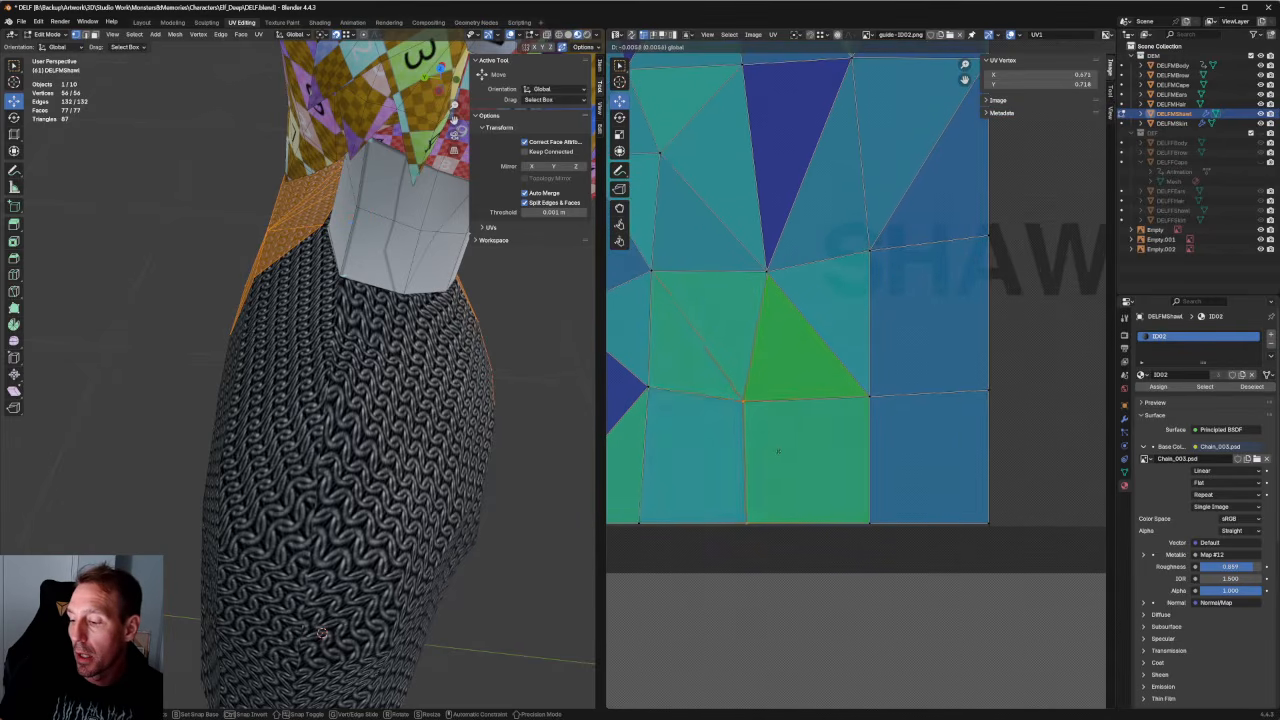
click(775, 457)
Shift the bottom-edge vertex further left and nudge the vertex above it right by about 0.001 m.
drag(789, 500, 707, 557)
drag(782, 523, 770, 523)
drag(763, 380, 785, 402)
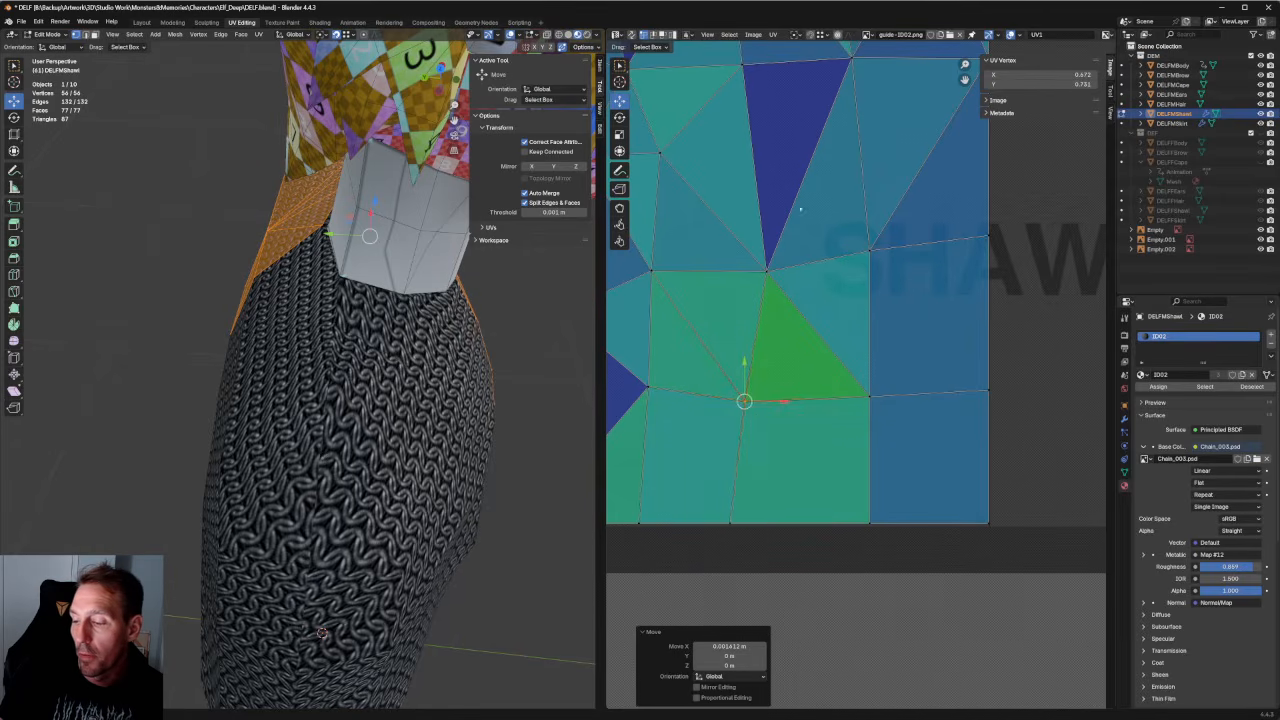
Raise the two interior vertices in the row above the green face by about 0.007 m.
middle_drag(798, 213, 809, 320)
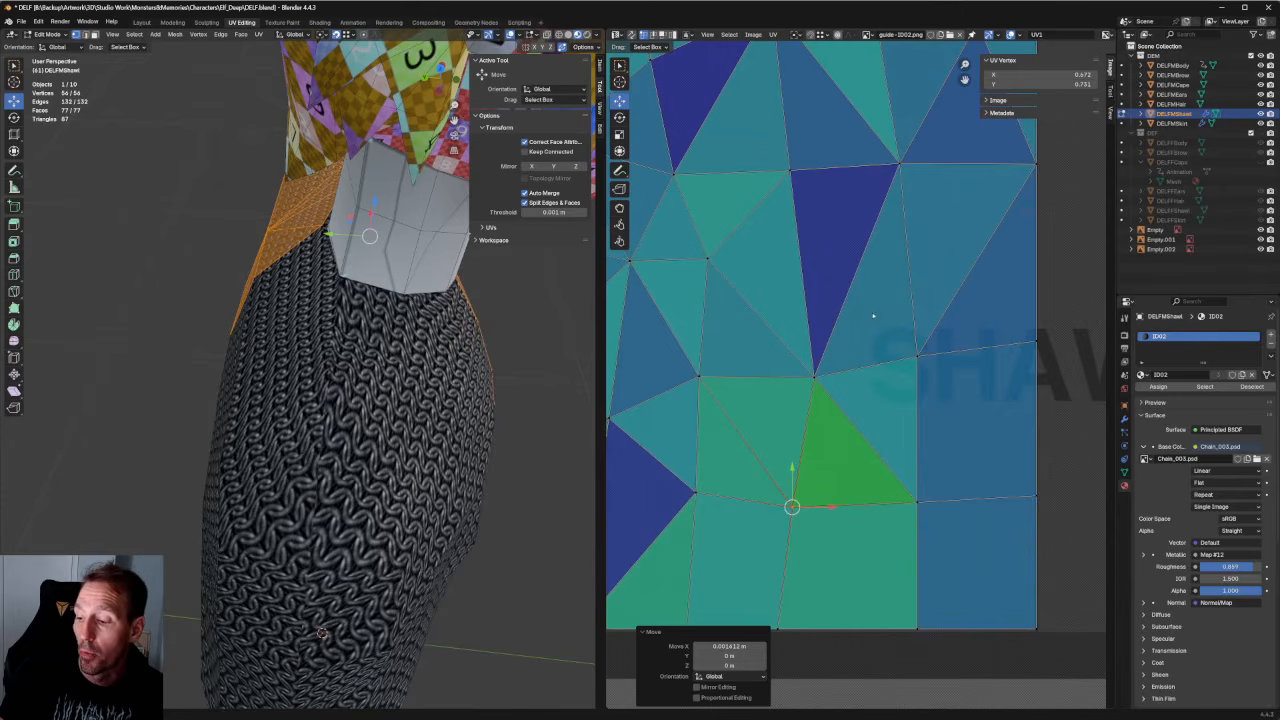
drag(873, 316, 684, 413)
key(g)
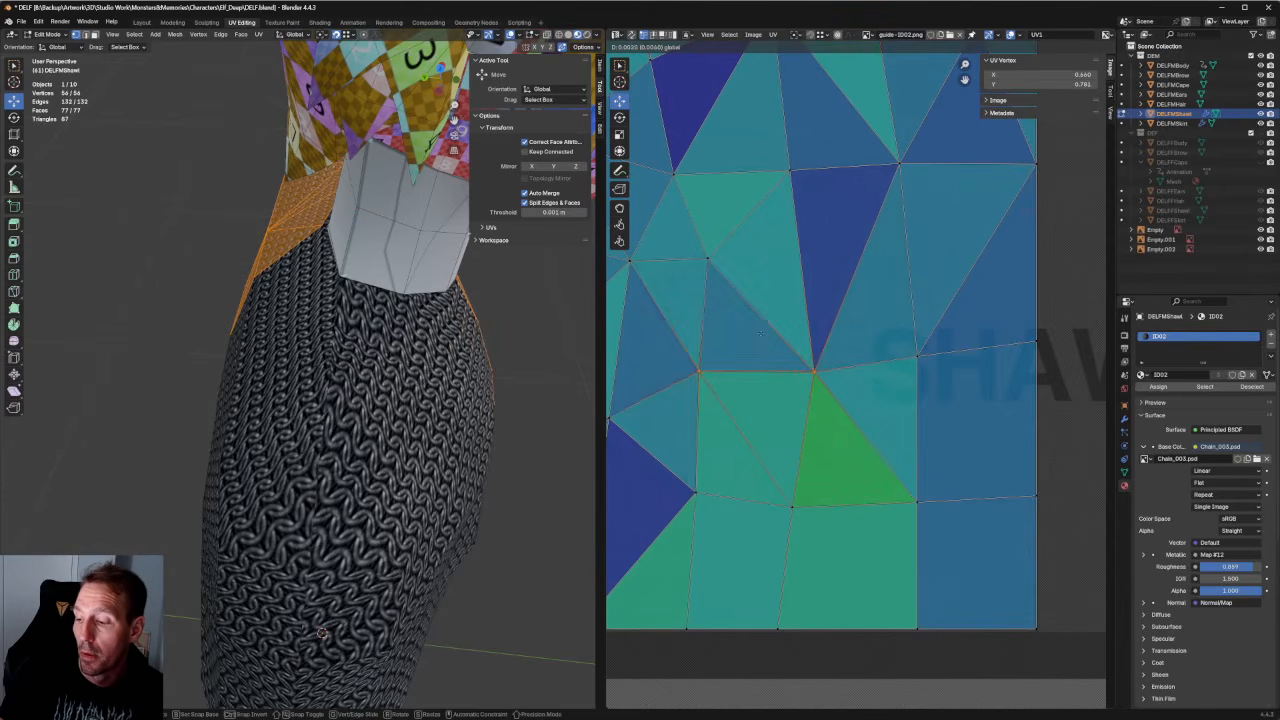
click(761, 335)
Raise the interior vertex at the lower tip of the dark blue face about 0.005 m and nudge it left by about 0.0006 m.
middle_drag(681, 195, 791, 405)
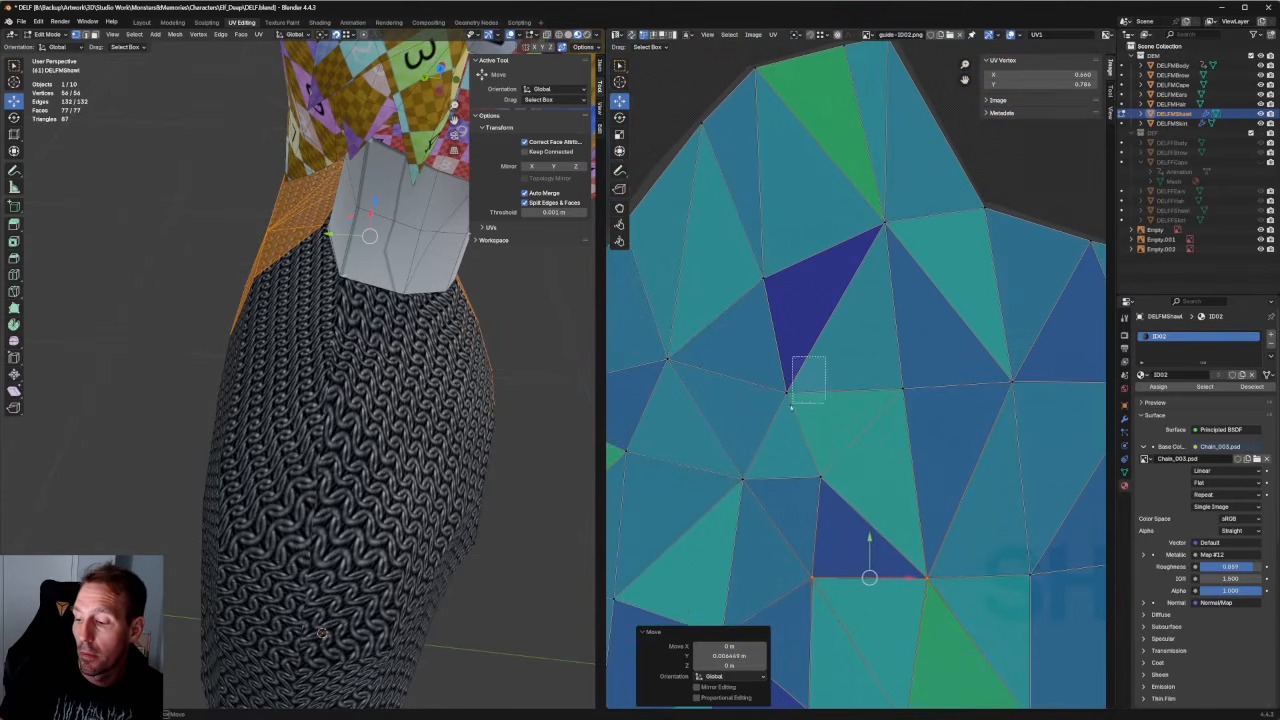
drag(791, 405, 791, 405)
key(g)
click(815, 395)
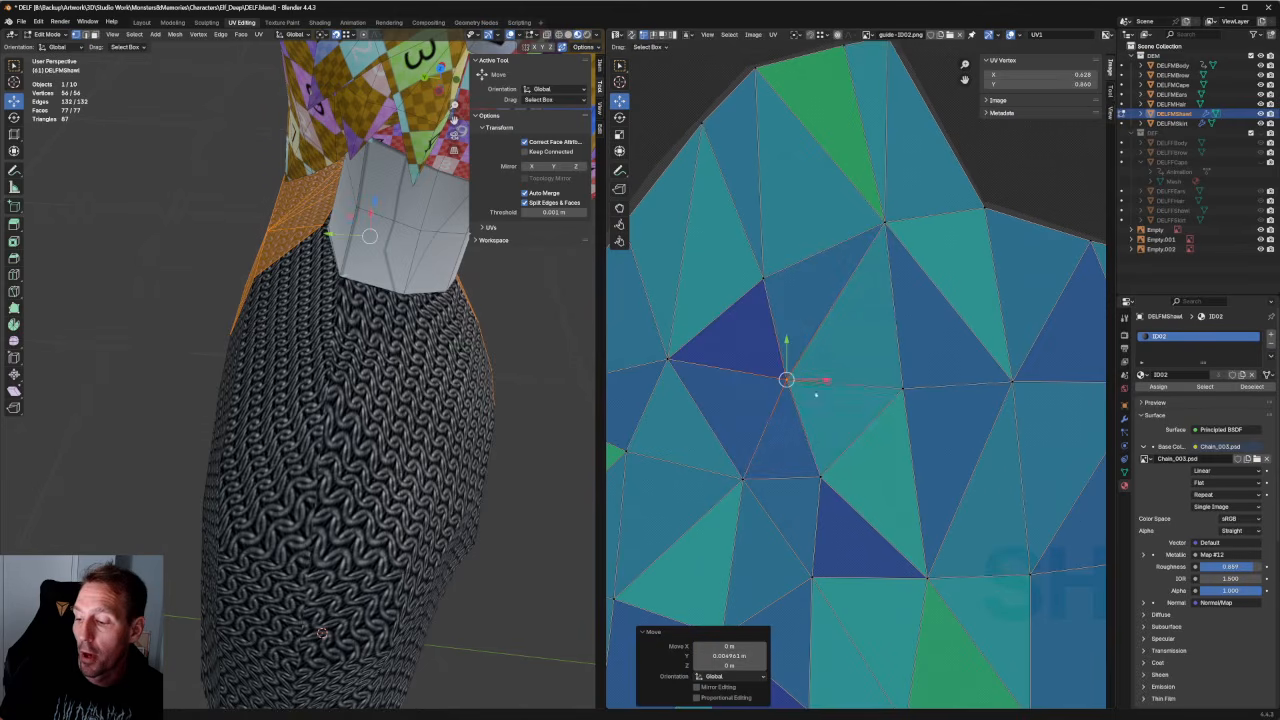
key(g)
key(x)
click(830, 234)
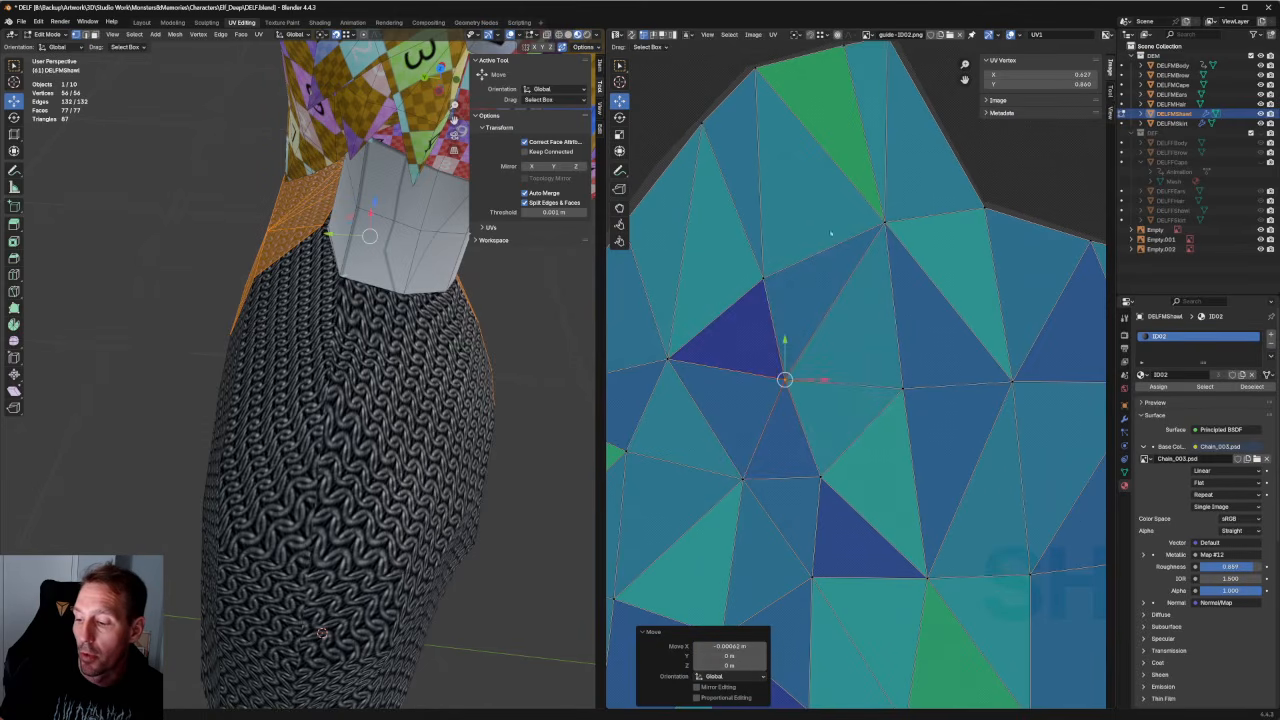
Shift the interior vertex just above that one left by about 0.001 m and clear the selection.
click(764, 277)
key(g)
key(x)
click(758, 277)
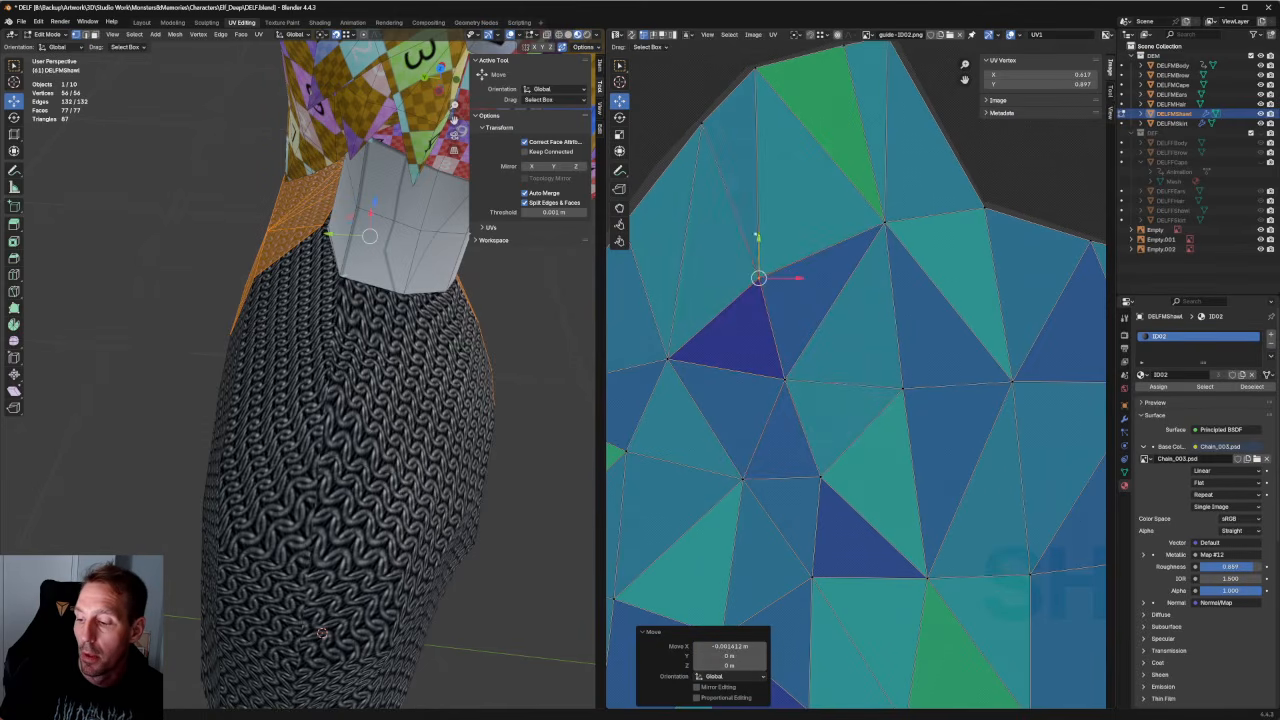
key(alt+a)
Shift the two-vertex column beside the lower dark face right by about 0.0009 m, then the interior vertex above it right by about 0.0008 m.
scroll(840, 320, down, 5)
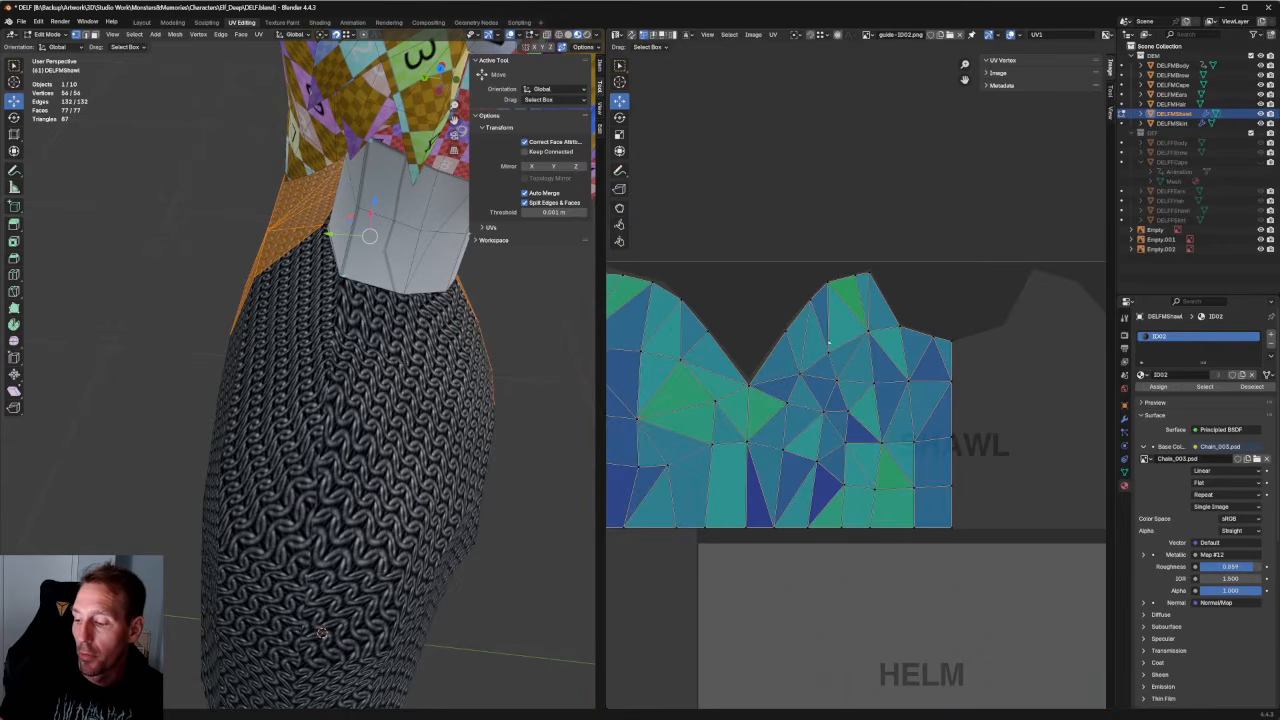
scroll(828, 343, up, 6)
drag(721, 279, 803, 568)
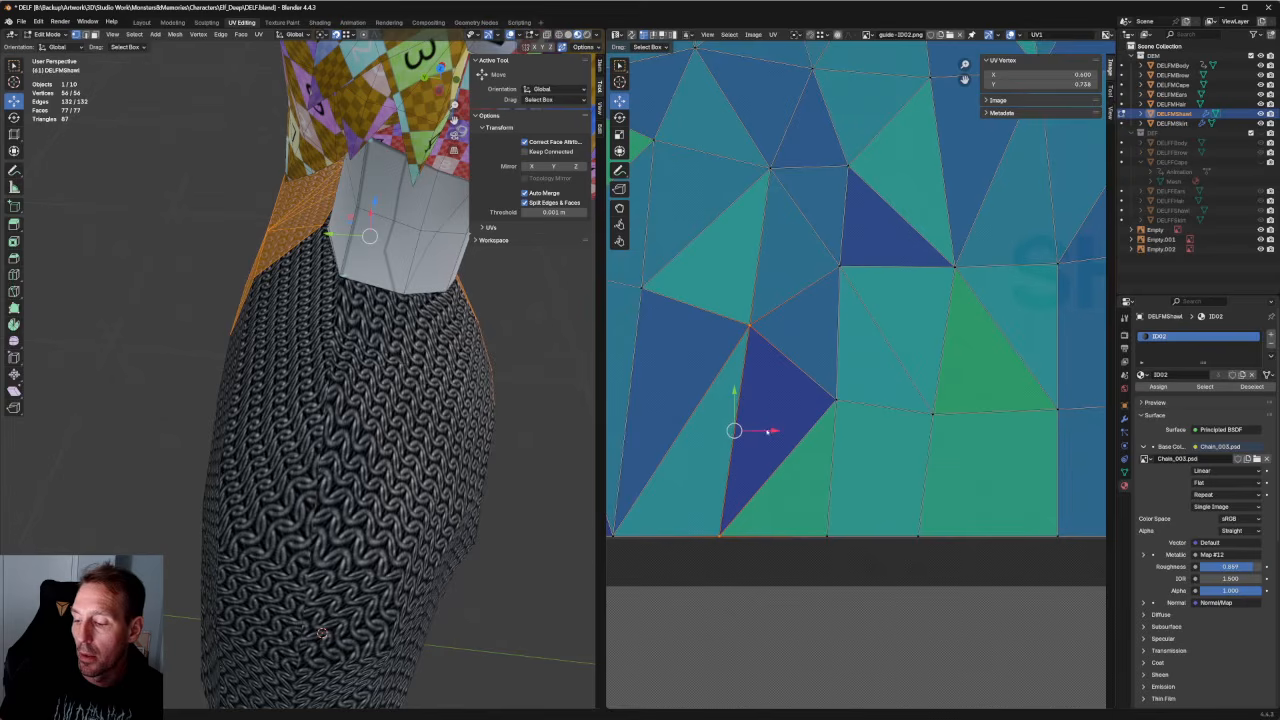
mouse_move(769, 432)
mouse_down()
mouse_move(800, 432)
mouse_move(772, 432)
mouse_up()
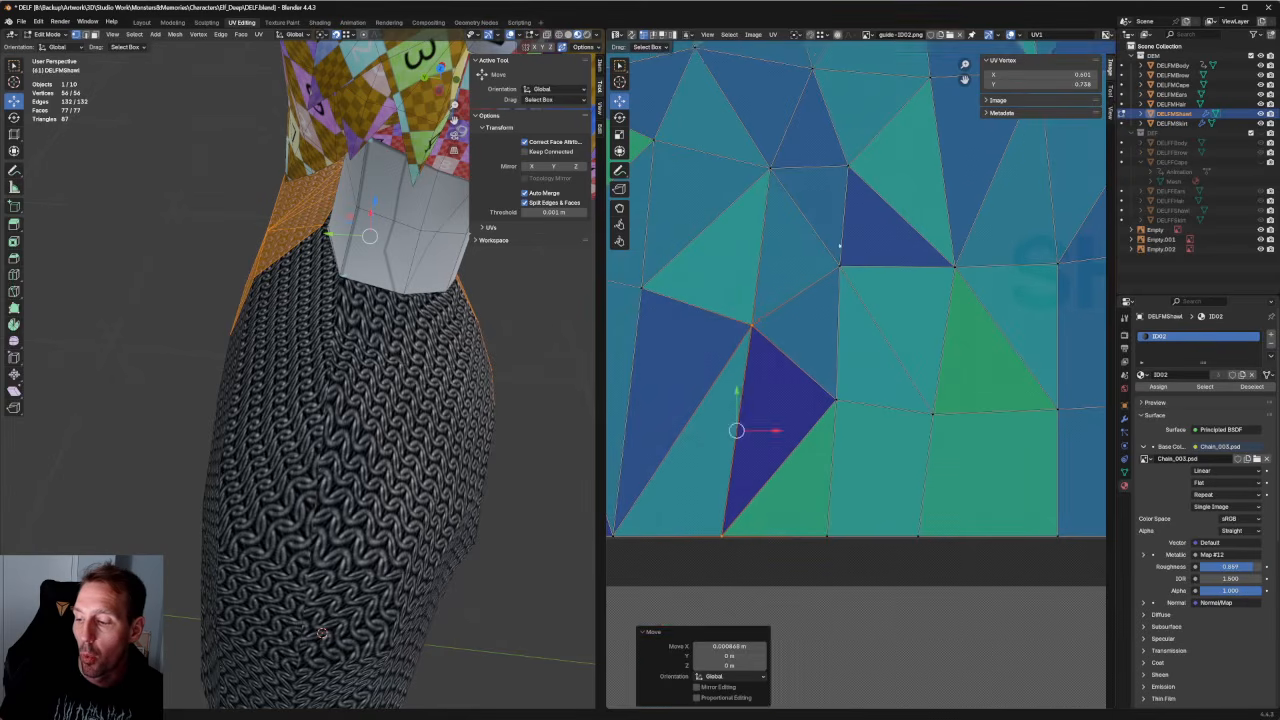
scroll(840, 246, up, 2)
click(822, 370)
key(g)
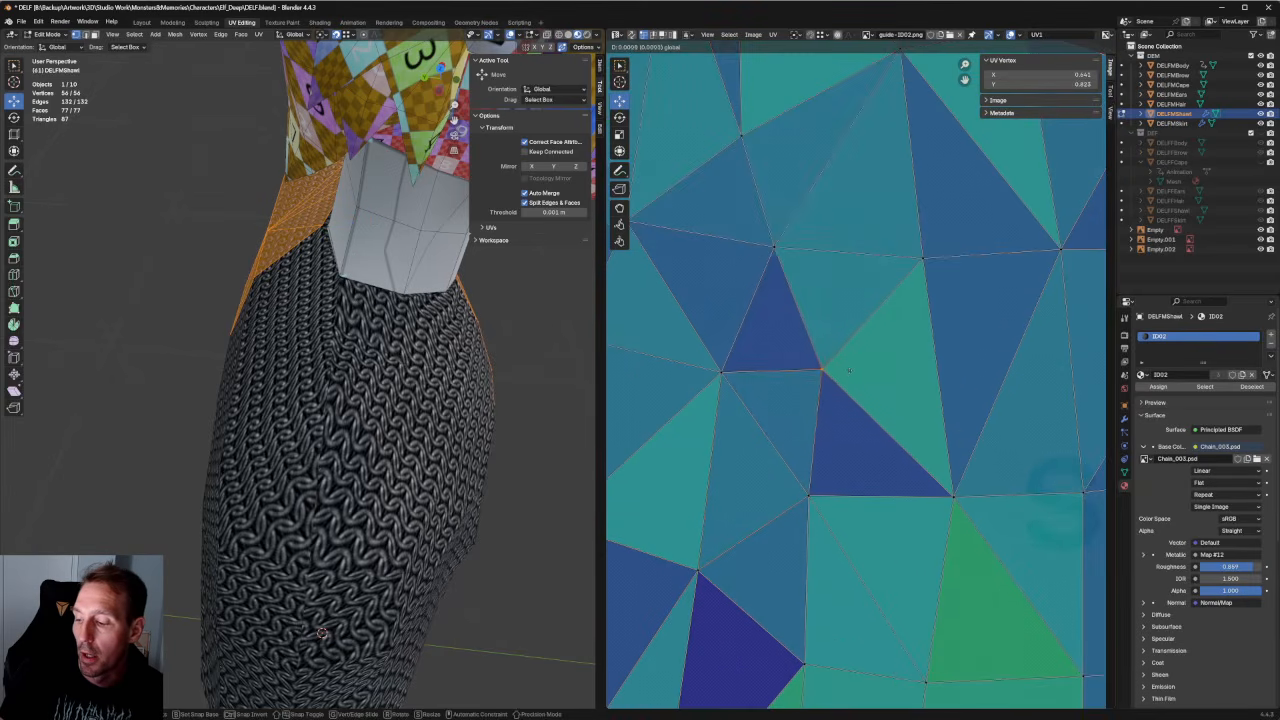
click(849, 370)
Shift the two neighbouring bottom-edge vertices beneath the dark triangles slightly to the right, one after the other.
scroll(849, 376, down, 6)
scroll(752, 432, up, 2)
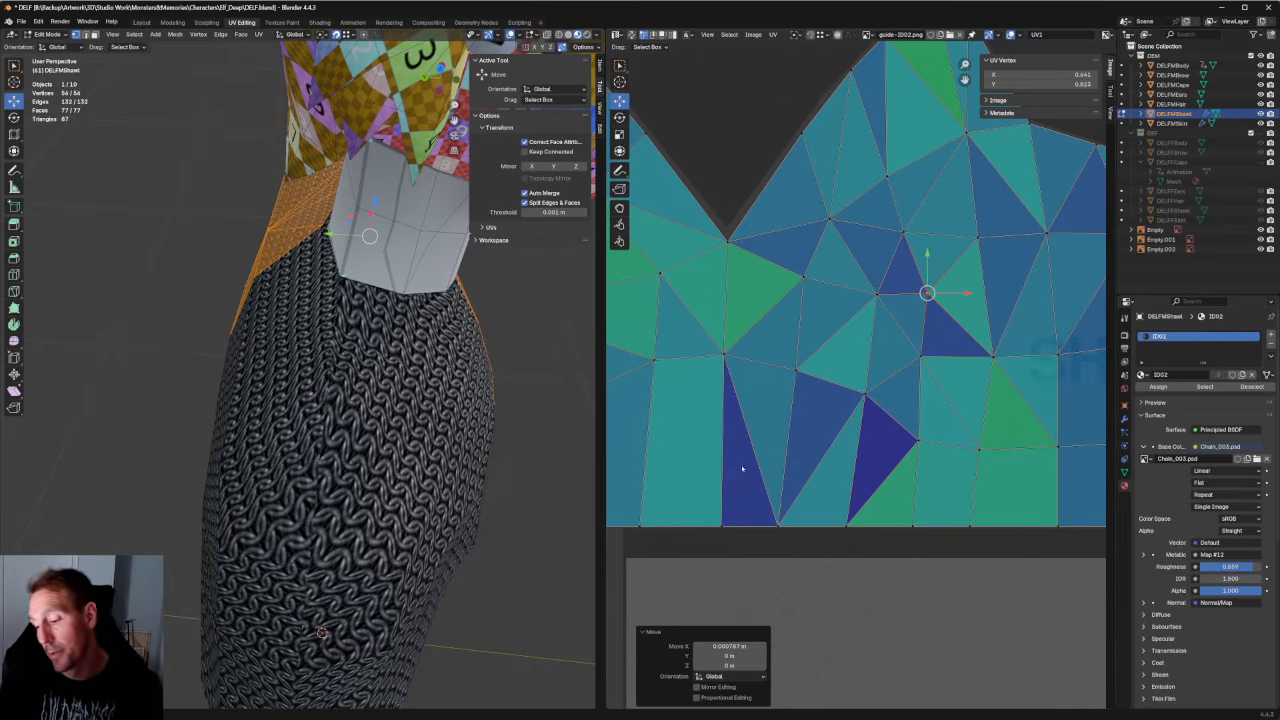
click(777, 523)
key(g)
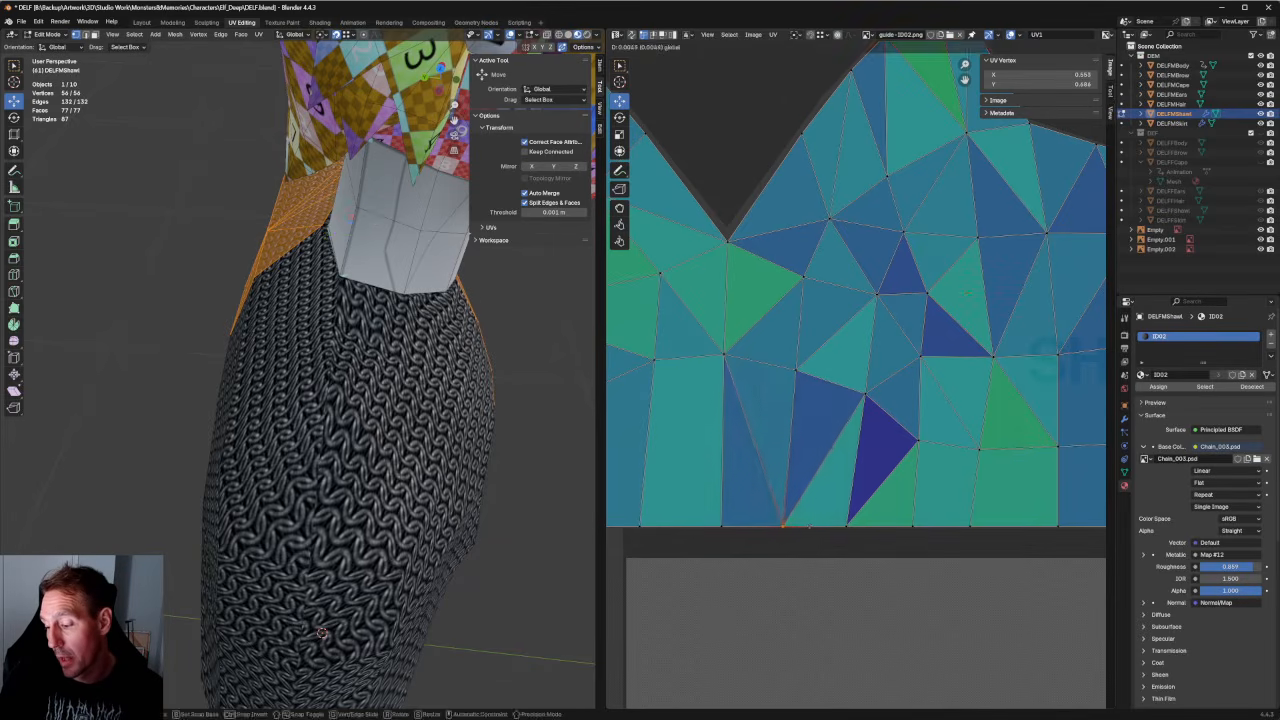
click(900, 500)
click(850, 522)
key(g)
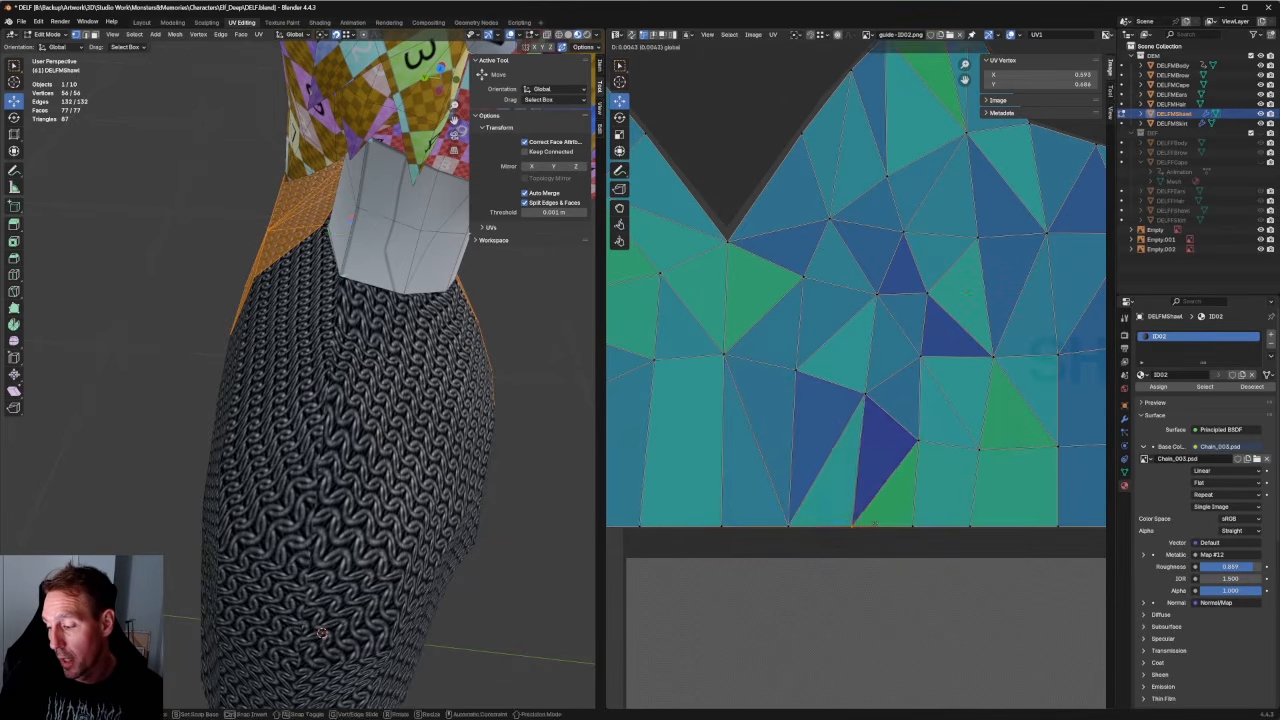
click(878, 520)
Move the next bottom-edge vertex and the interior vertex above it right by about 0.004 m.
drag(944, 414, 886, 529)
key(g)
click(960, 438)
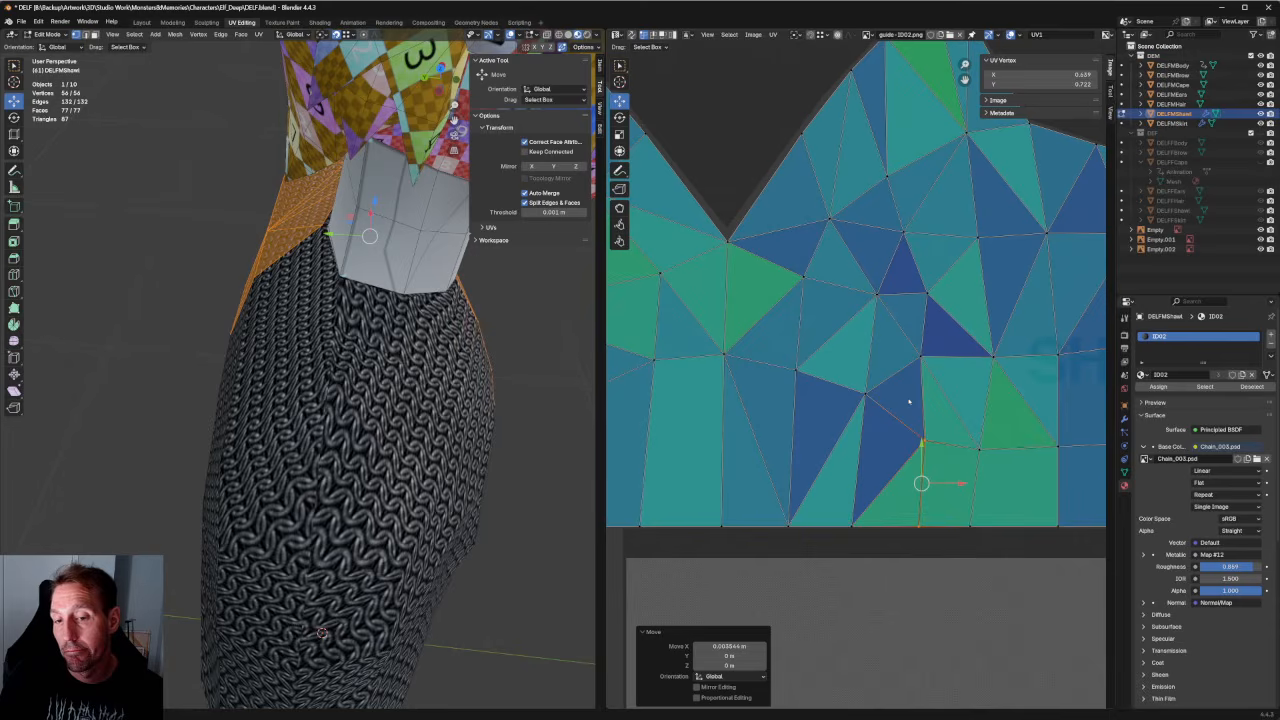
Unwrap the two upper interior vertices in the island's left part with the Conformal method and raise them about 0.011 m.
scroll(903, 404, down, 3)
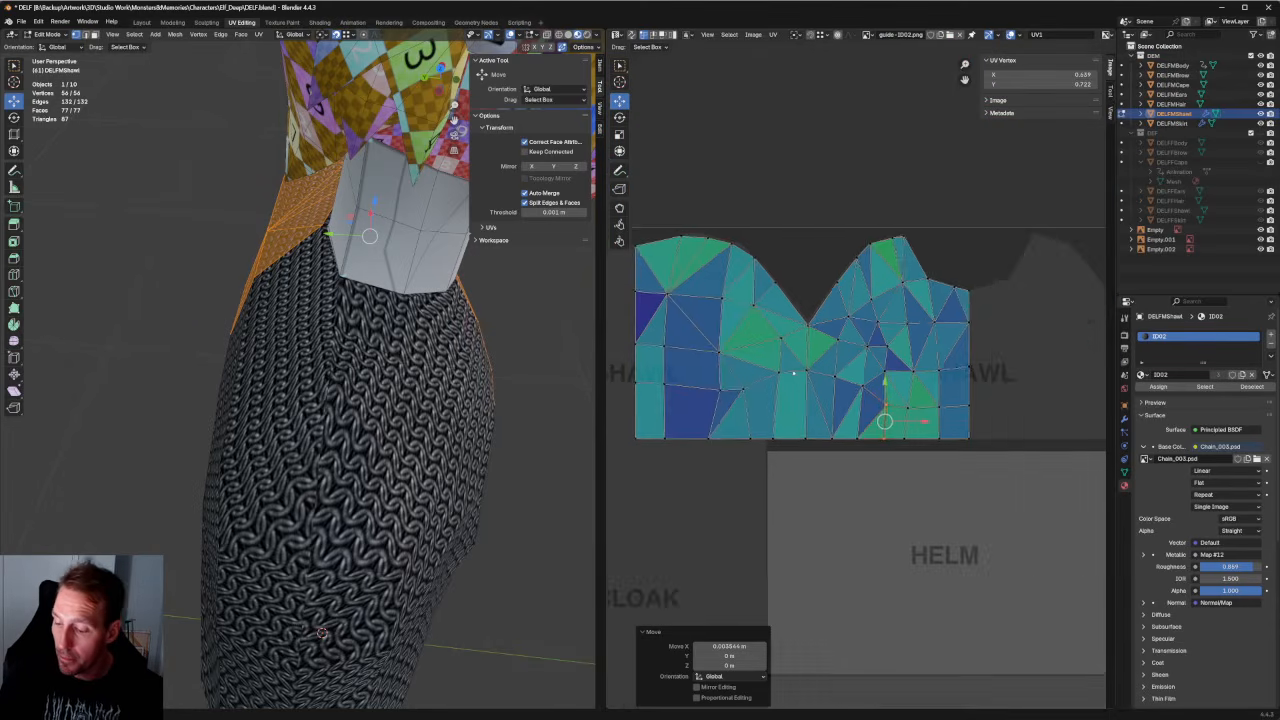
scroll(937, 334, up, 5)
drag(918, 310, 740, 408)
key(u)
click(772, 367)
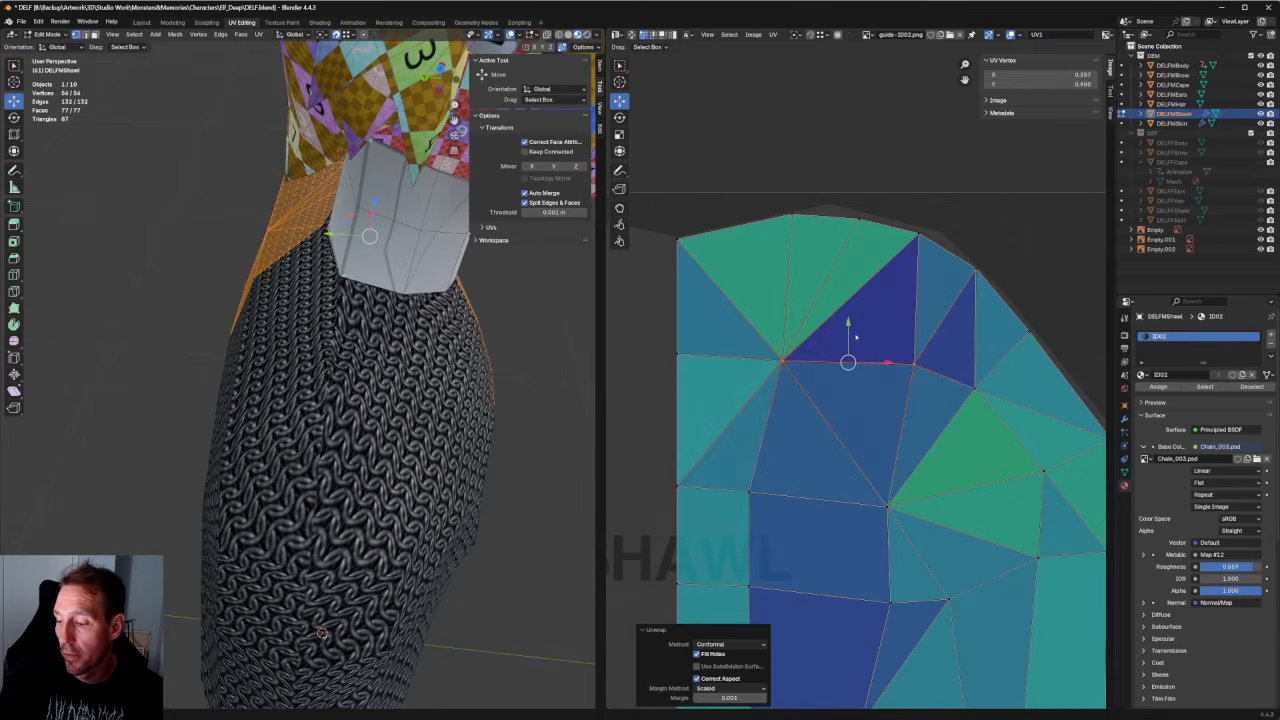
drag(847, 339, 847, 320)
Unwrap the next two interior vertices toward the V-notch with the Conformal method and shift them left by about 0.004 m.
scroll(436, 357, down, 4)
middle_drag(300, 378, 354, 406)
scroll(354, 406, up, 5)
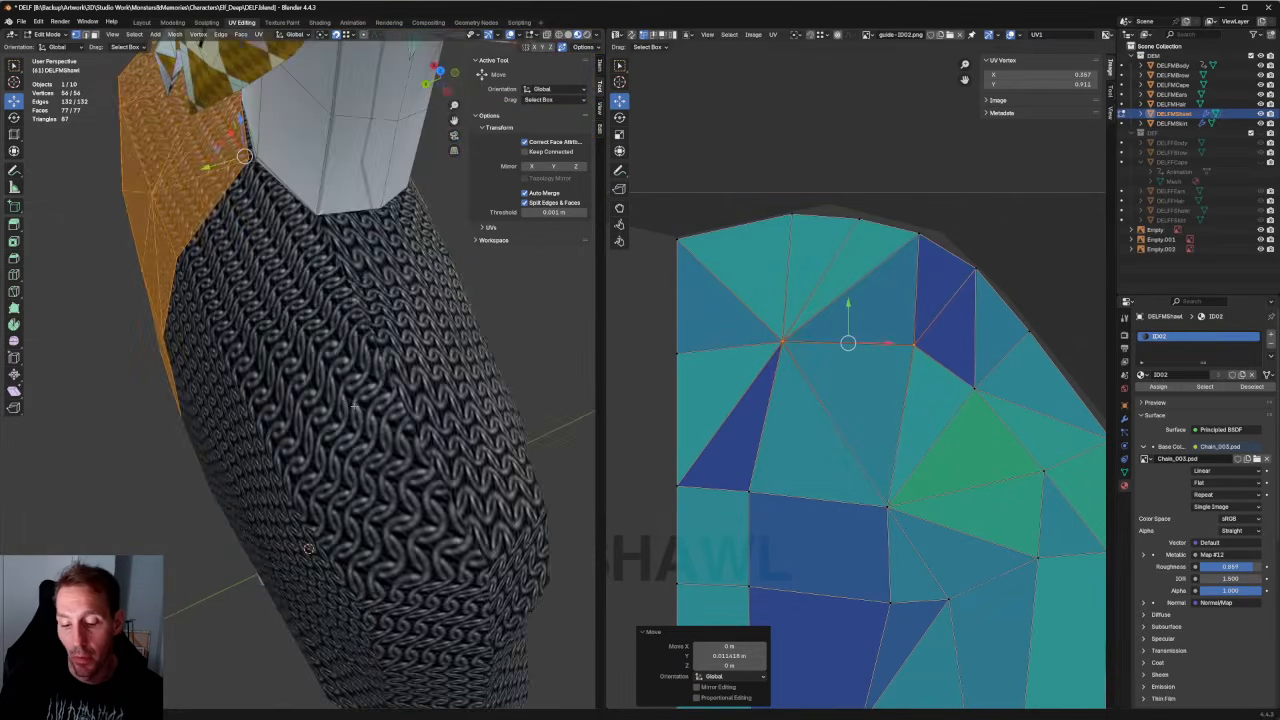
drag(1002, 324, 884, 440)
key(u)
click(930, 385)
middle_drag(882, 415, 730, 402)
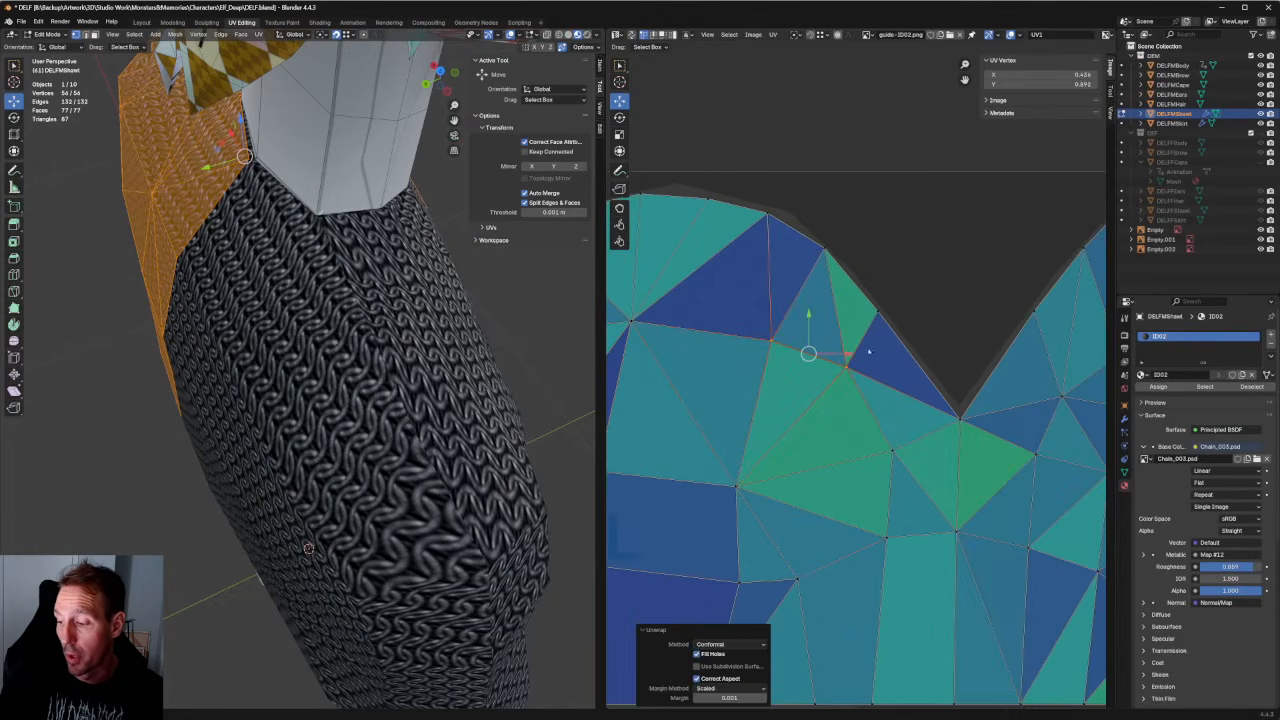
drag(836, 358, 829, 358)
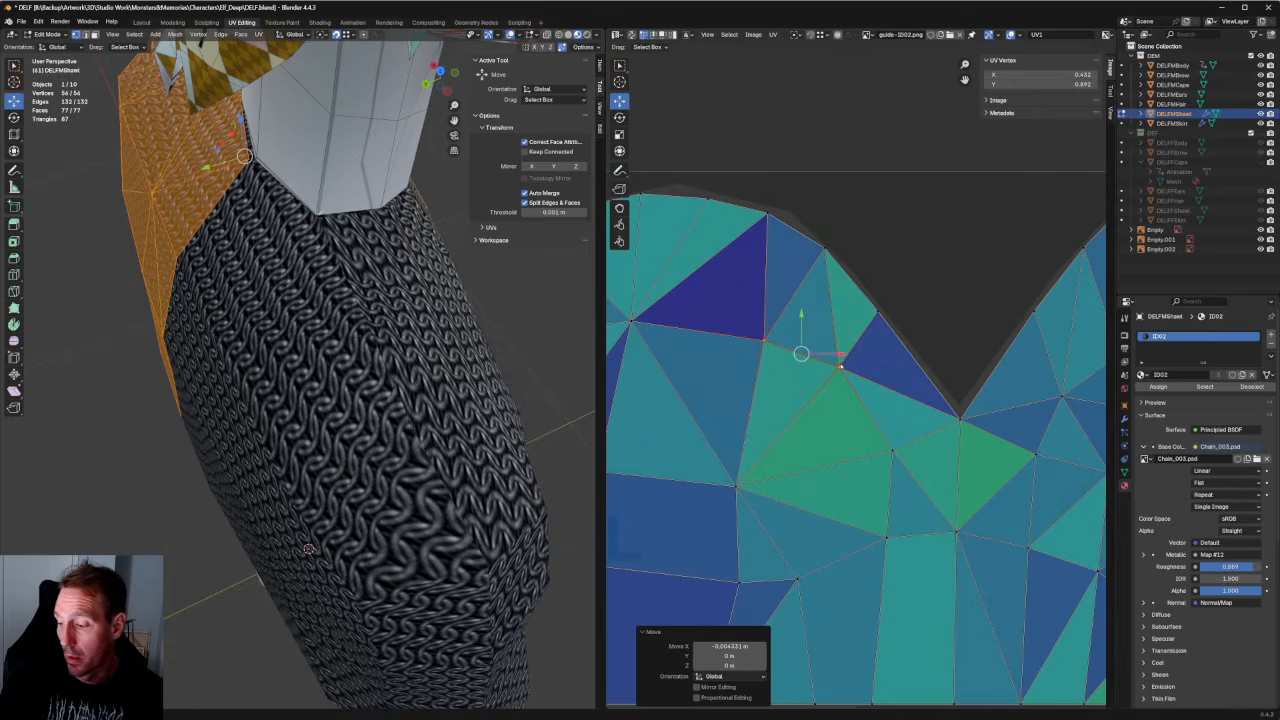
Unwrap the two interior vertices just left of the V-notch's tip with the Conformal method.
drag(922, 365, 804, 490)
key(u)
click(806, 461)
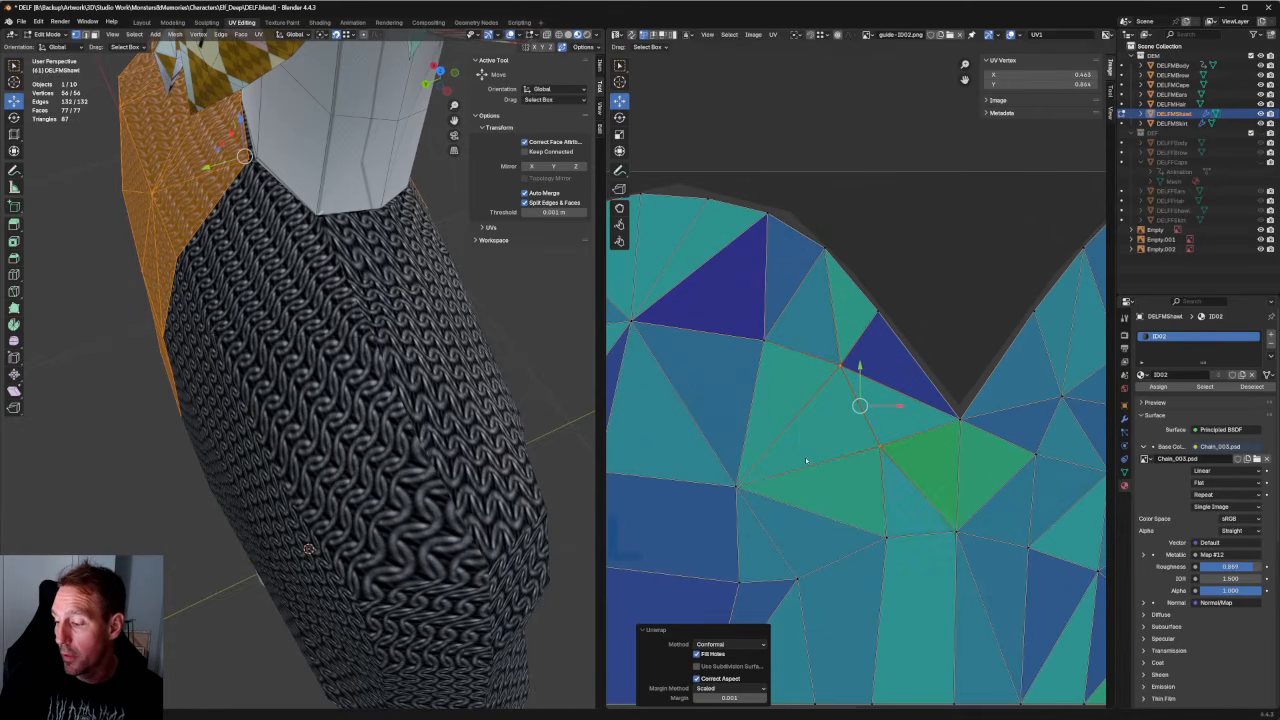
Shift the lower vertex of that pair right by about 0.007 m after checking the chain texture on the model.
scroll(839, 451, down, 1)
middle_drag(839, 451, 797, 351)
scroll(854, 356, up, 1)
drag(852, 328, 811, 380)
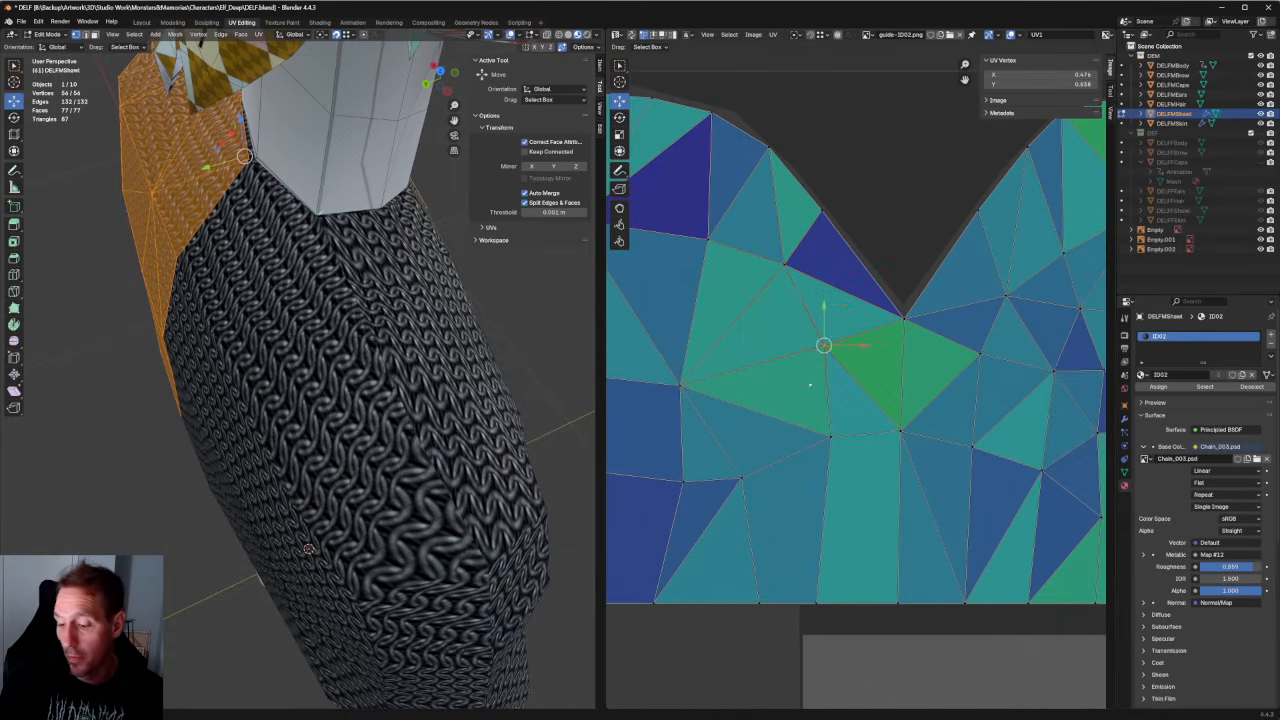
scroll(300, 388, down, 2)
middle_drag(335, 372, 292, 305)
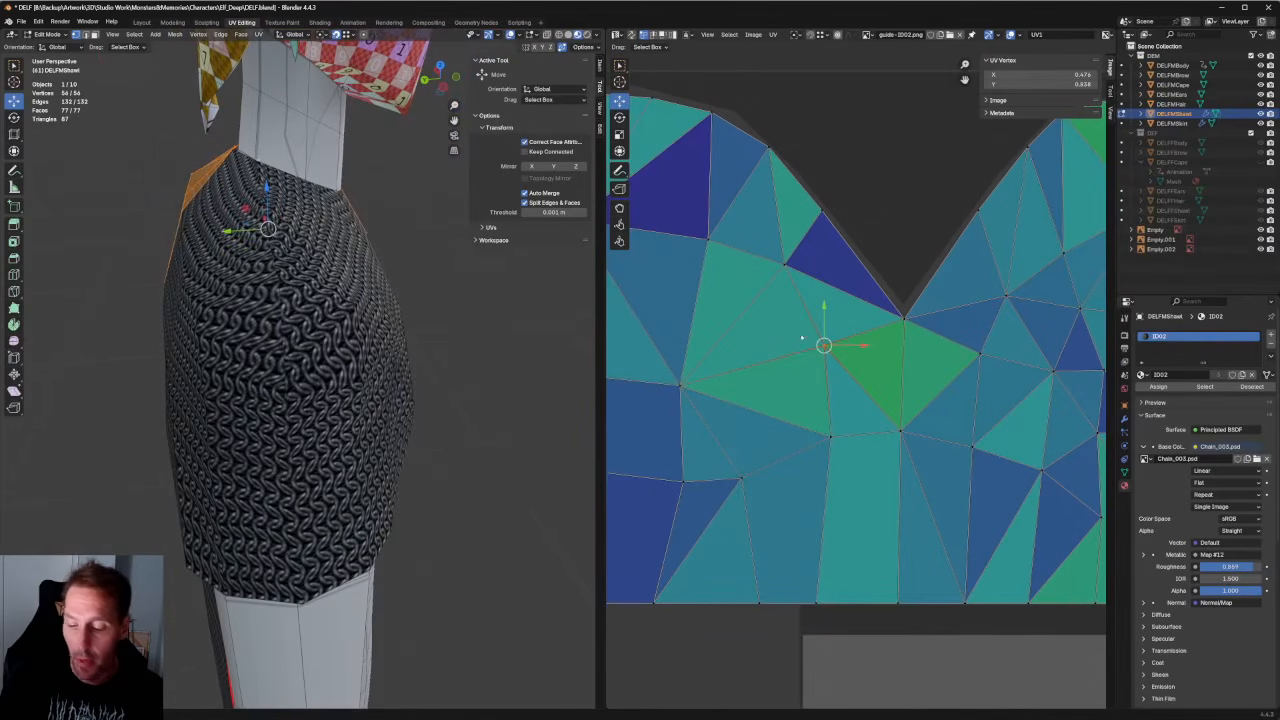
key(g)
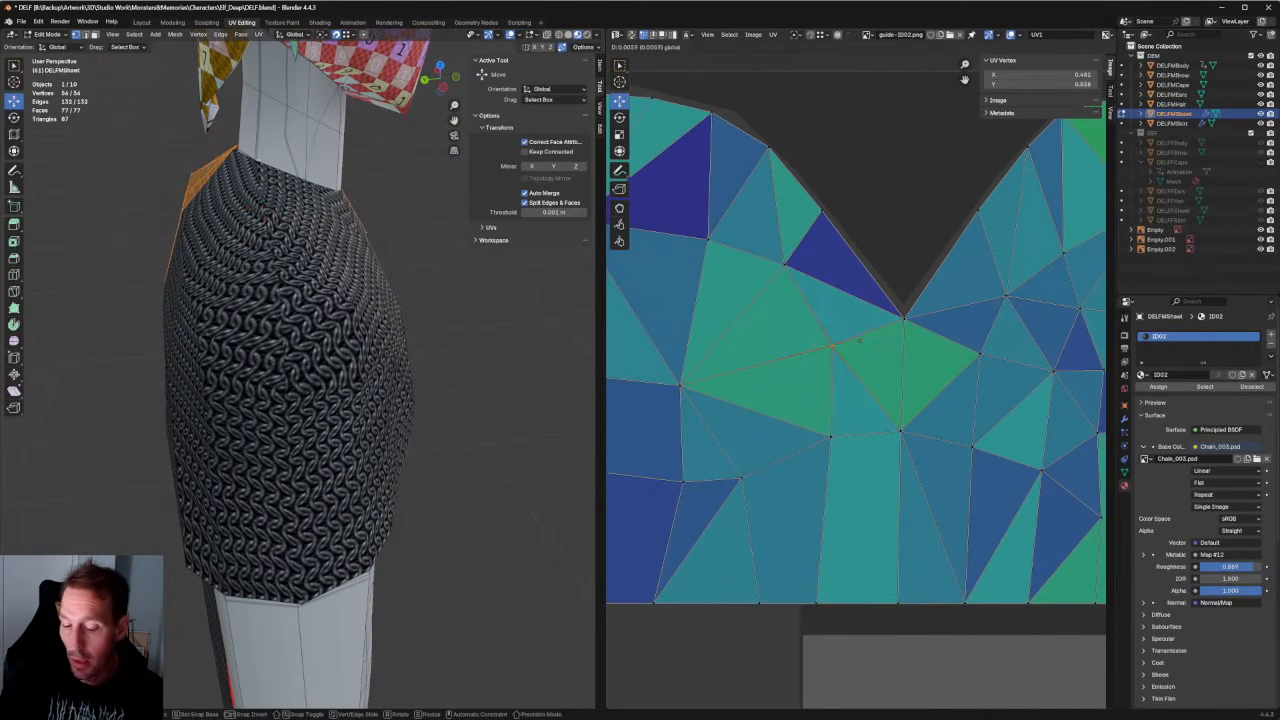
click(863, 337)
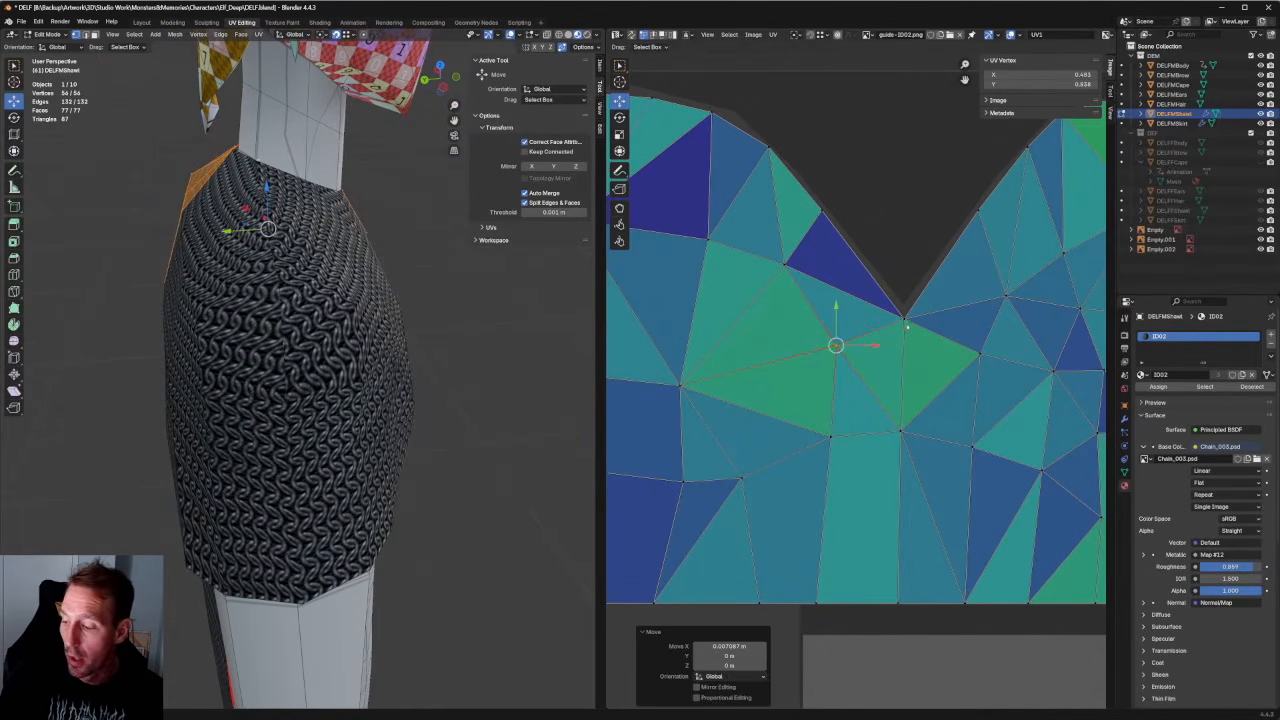
Align the two facing vertices on the V-notch's sides horizontally, lower them slightly, and scale them together to about 0.902 in X.
click(822, 213)
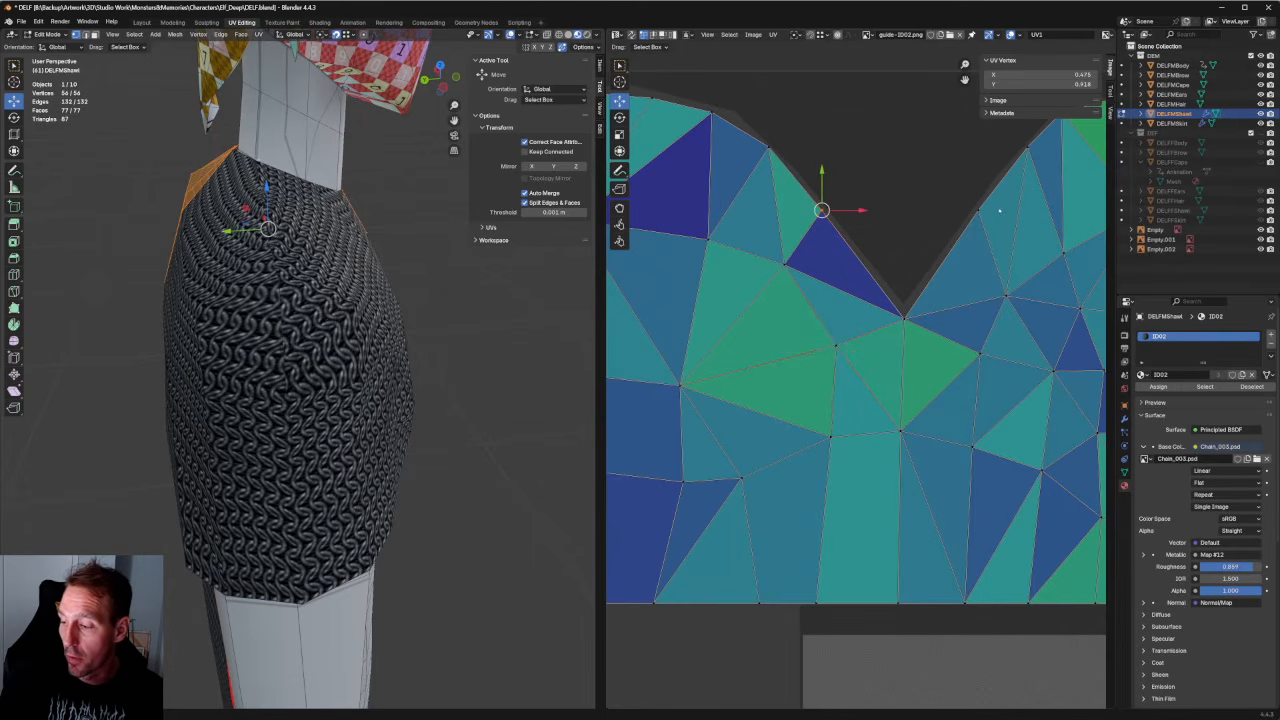
drag(999, 210, 765, 240)
key(shift+w)
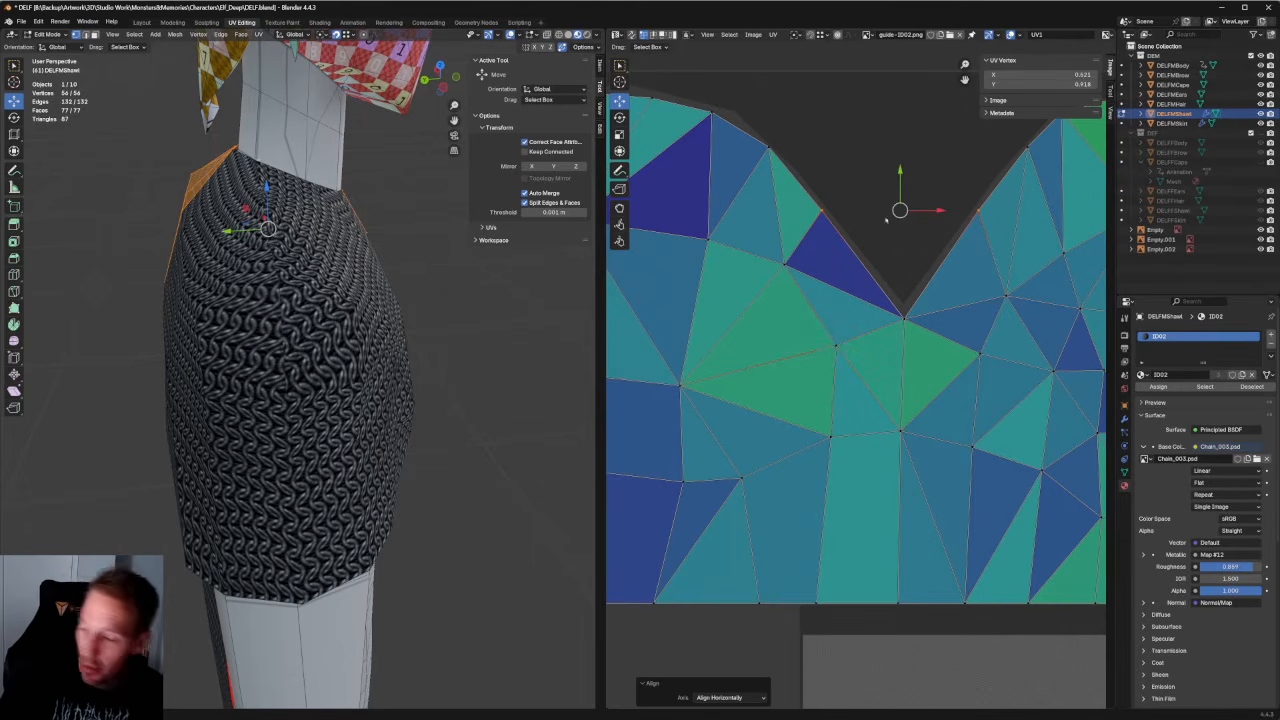
drag(901, 187, 936, 222)
key(r)
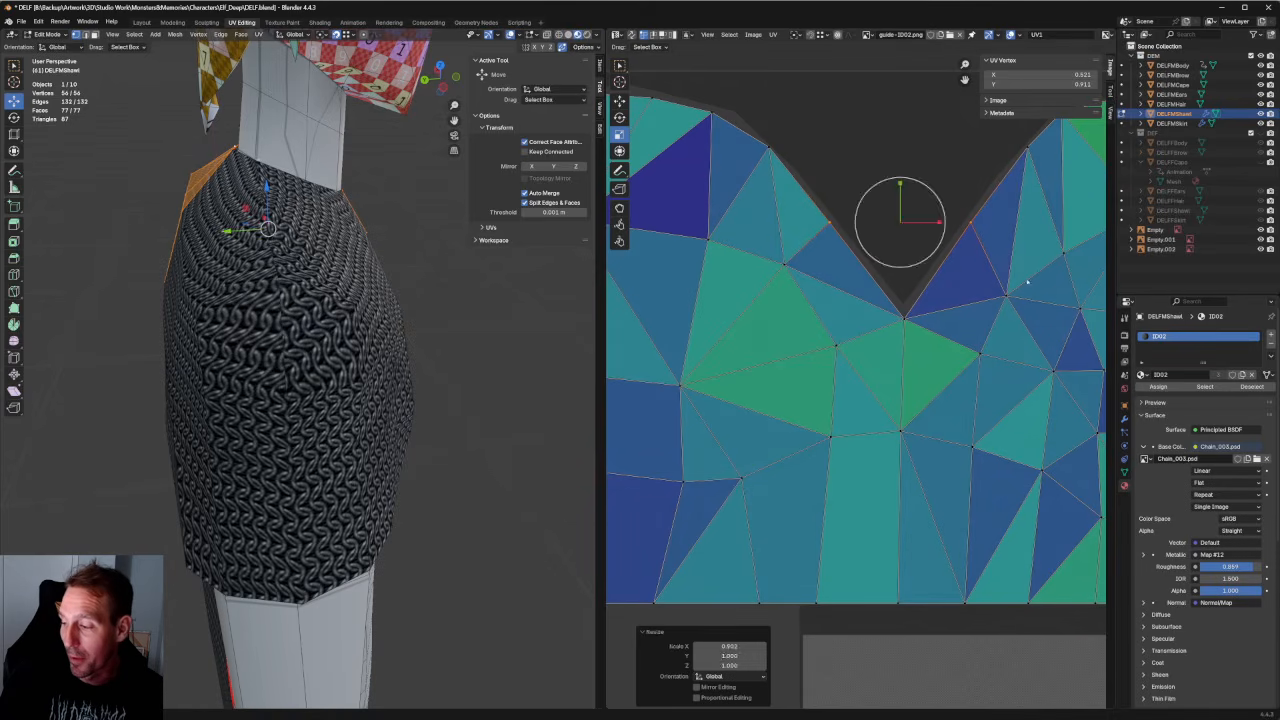
Raise the interior vertex just right of the V-notch slightly and clear the selection.
click(1006, 288)
key(g)
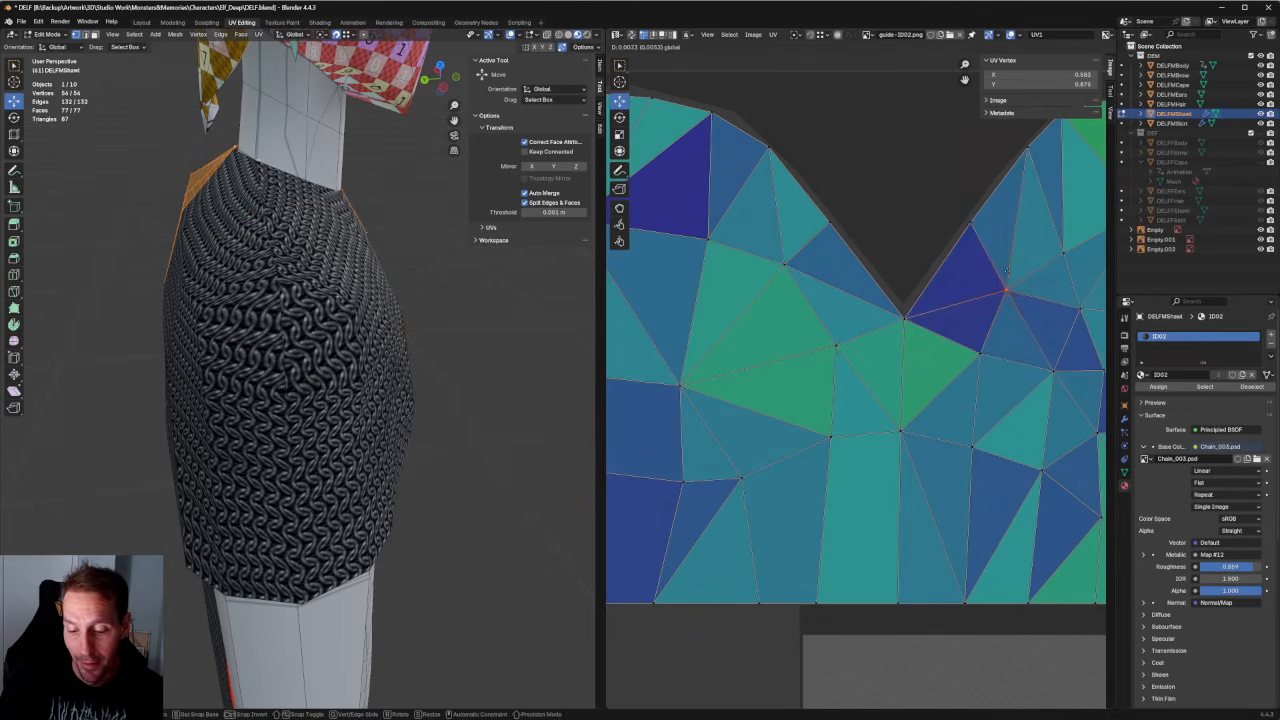
drag(1007, 270, 1007, 268)
click(914, 372)
Select the entire shawl mesh and average its normals by face area.
scroll(480, 315, down, 3)
middle_drag(490, 315, 305, 300)
click(434, 335)
key(a)
scroll(434, 331, down, 2)
scroll(318, 321, up, 2)
click(175, 34)
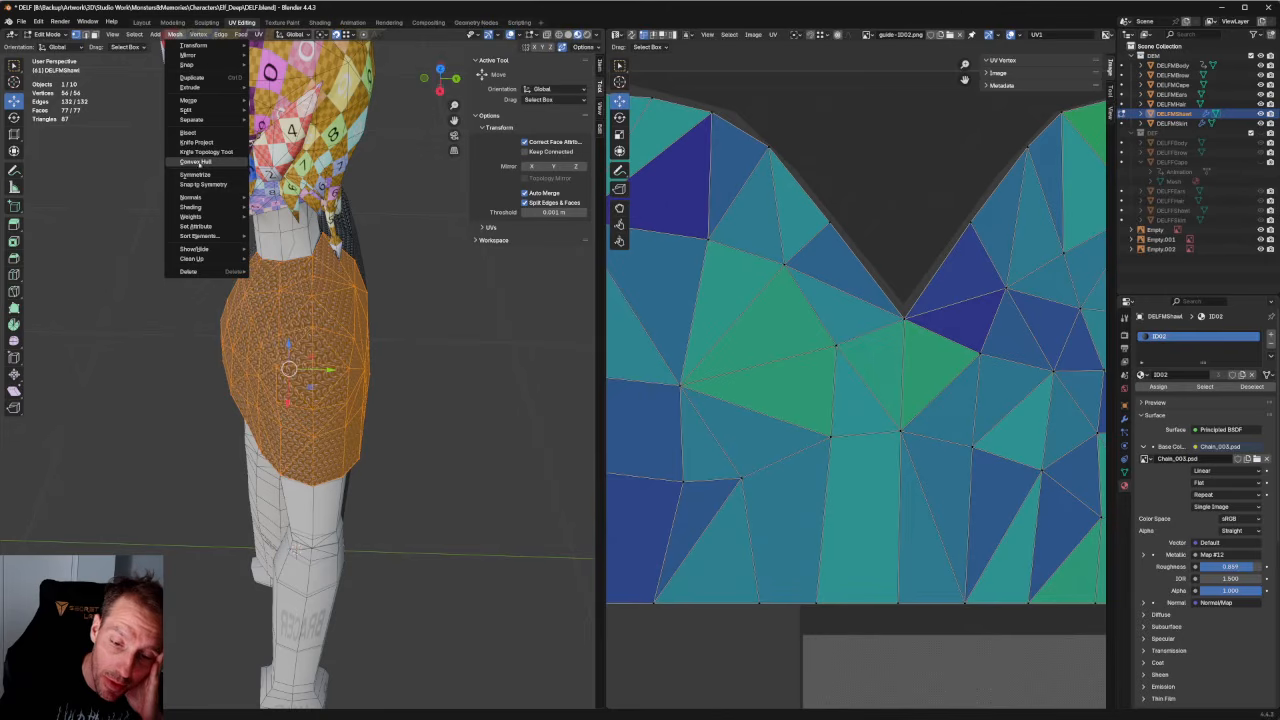
mouse_move(190, 198)
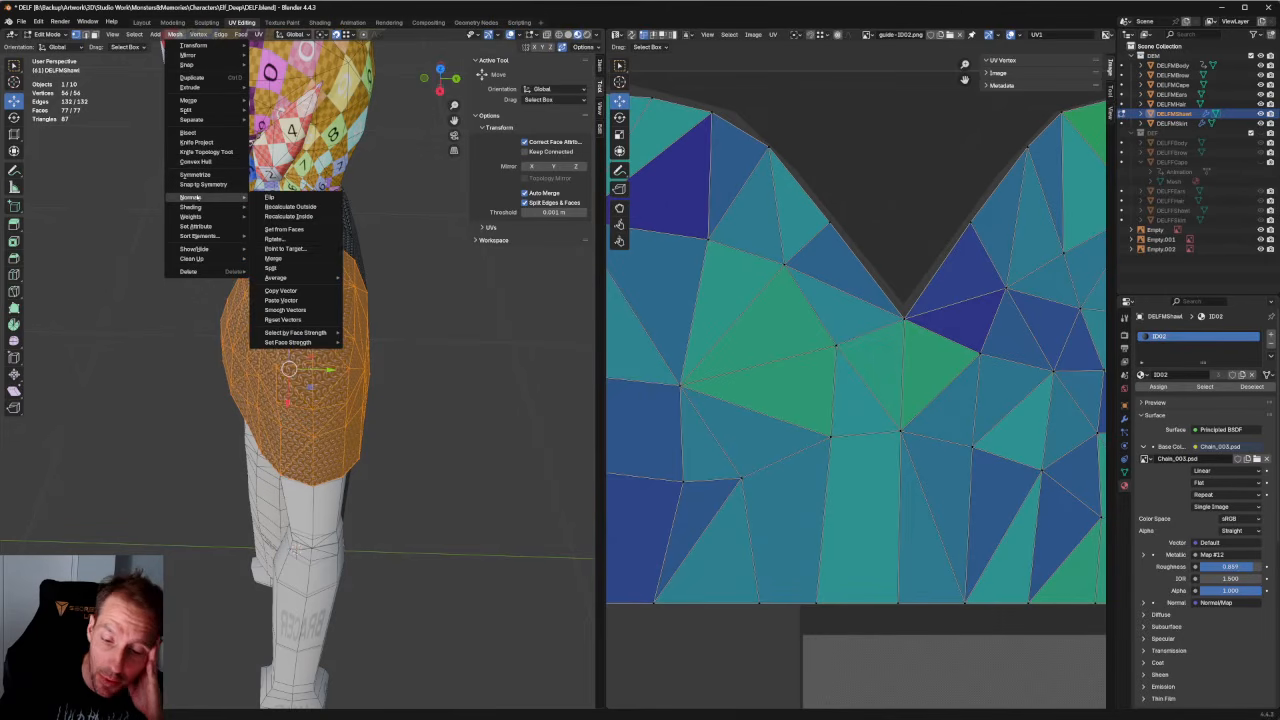
mouse_move(318, 277)
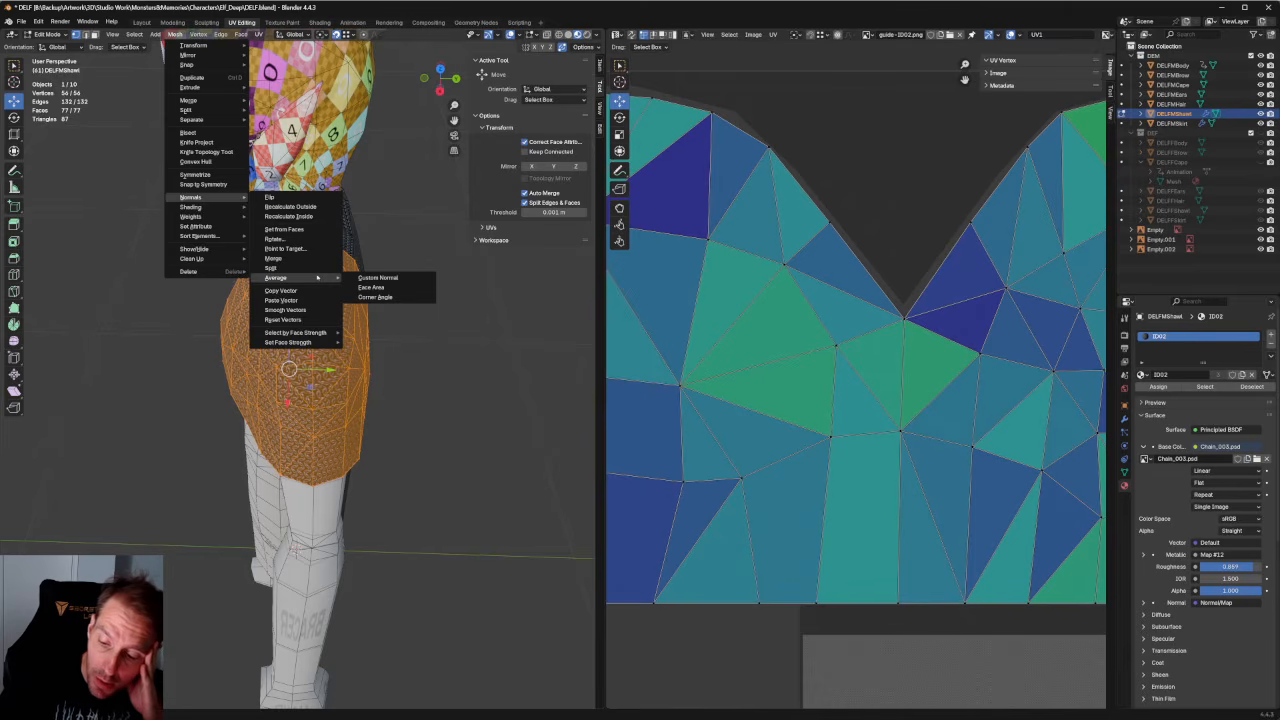
click(371, 287)
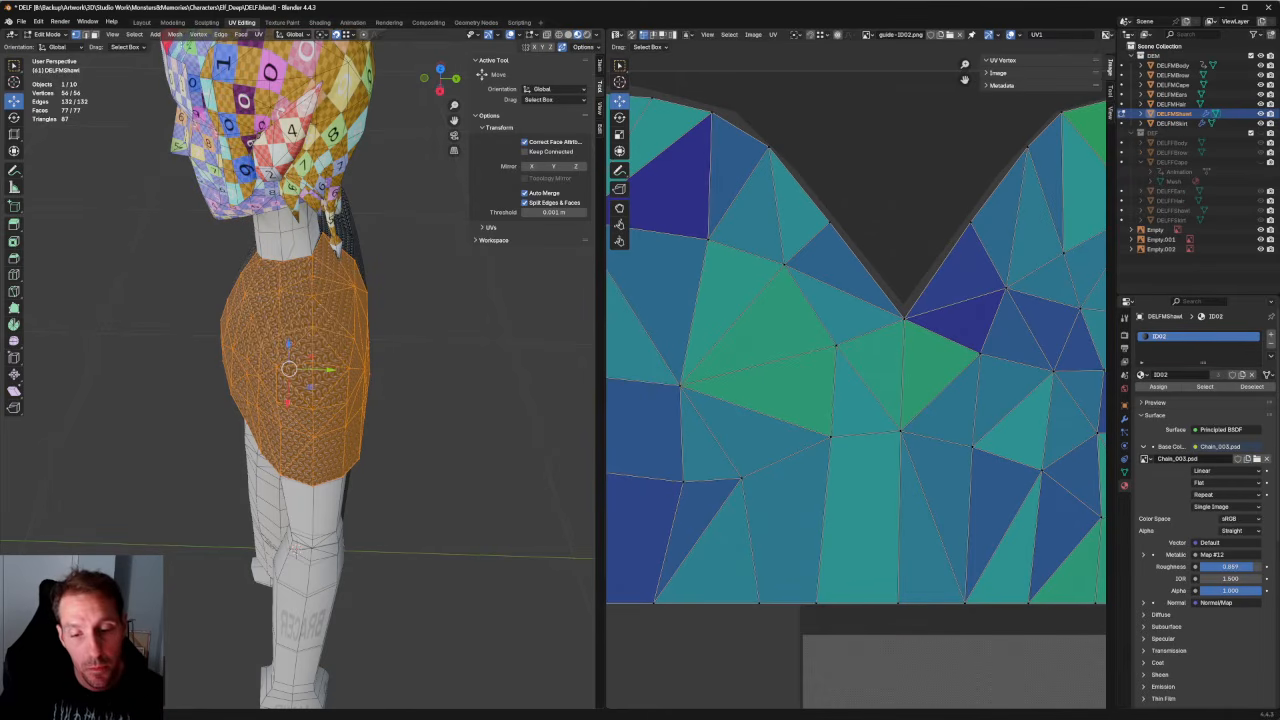
click(175, 35)
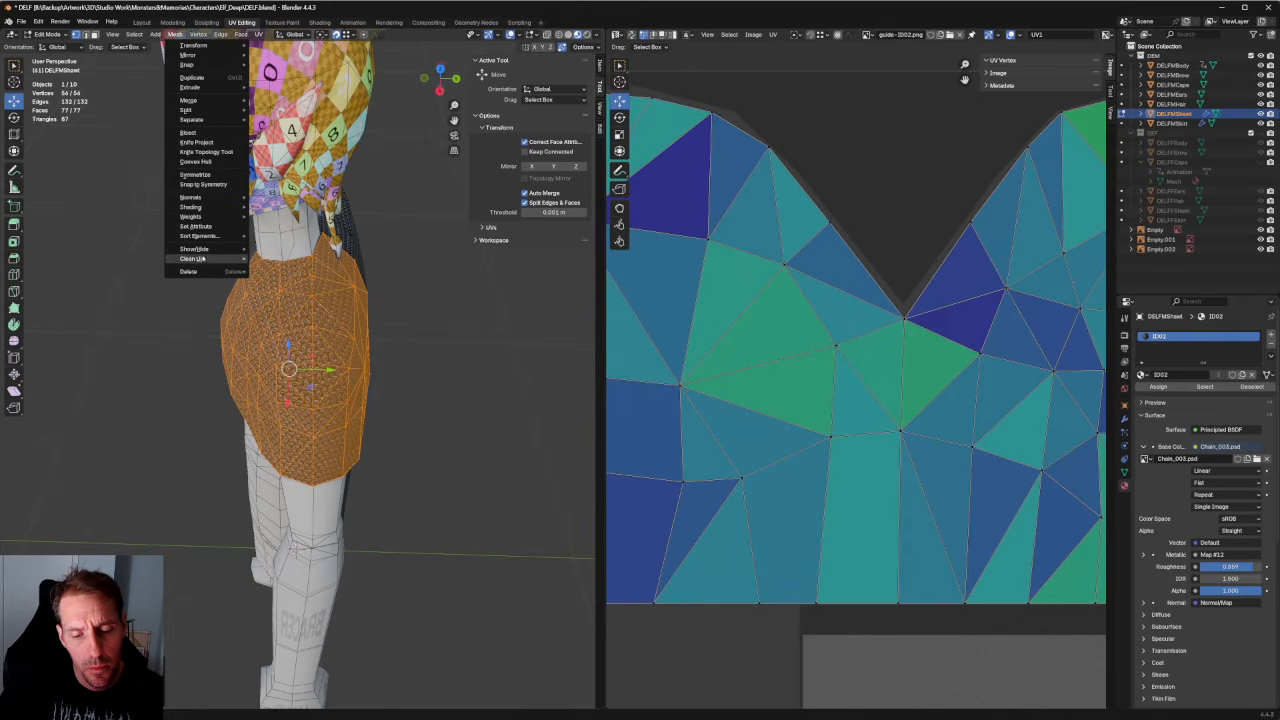
mouse_move(200, 45)
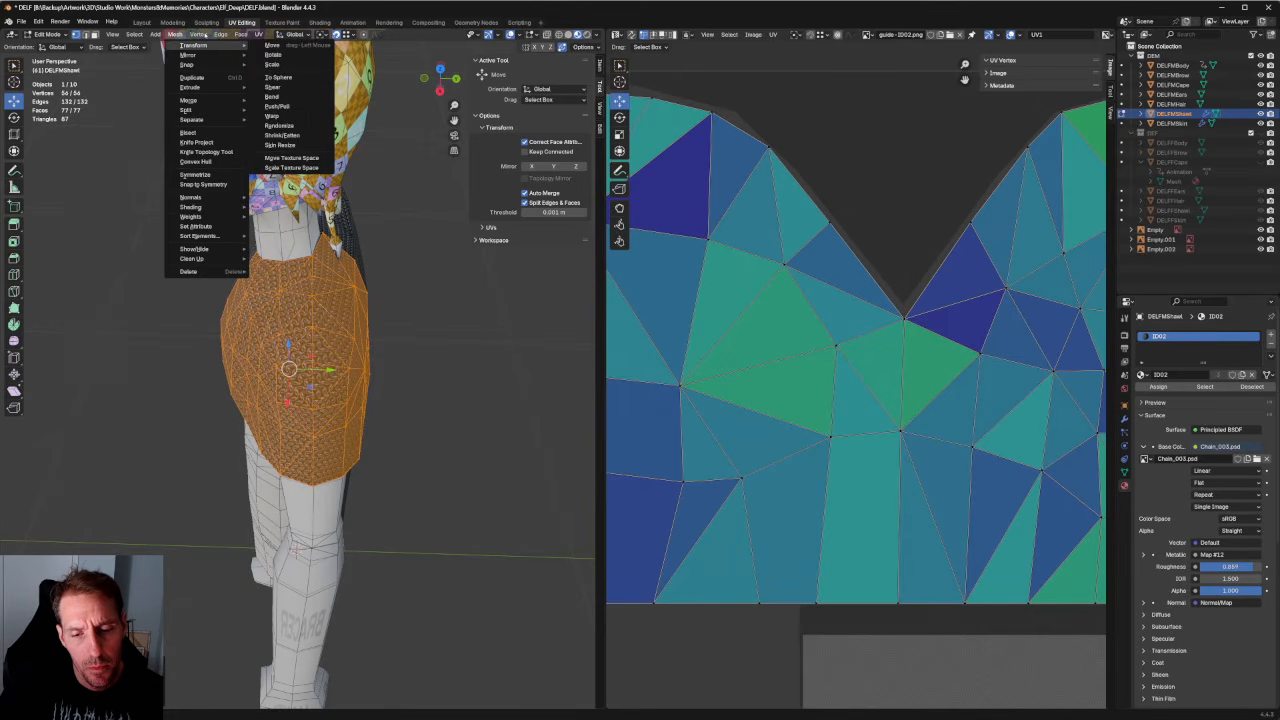
click(241, 35)
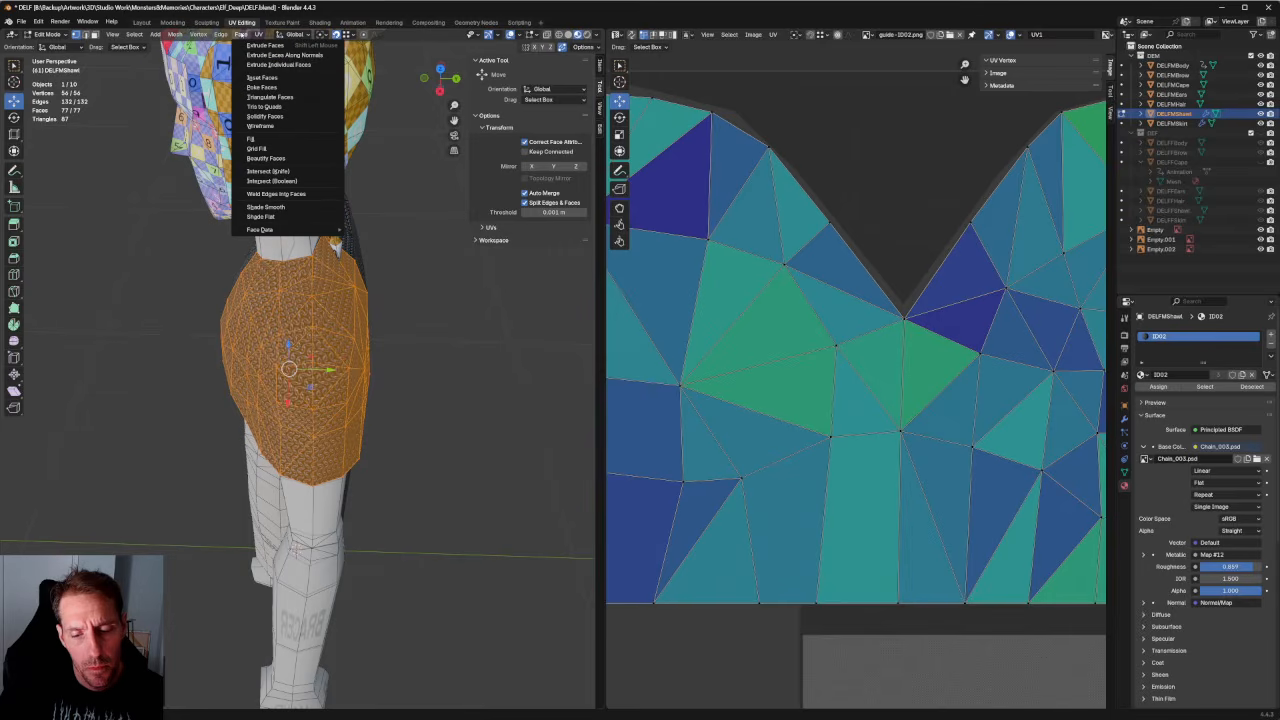
Apply smooth shading to all the shawl's faces and clear the selection.
click(287, 208)
click(400, 332)
scroll(400, 332, down, 4)
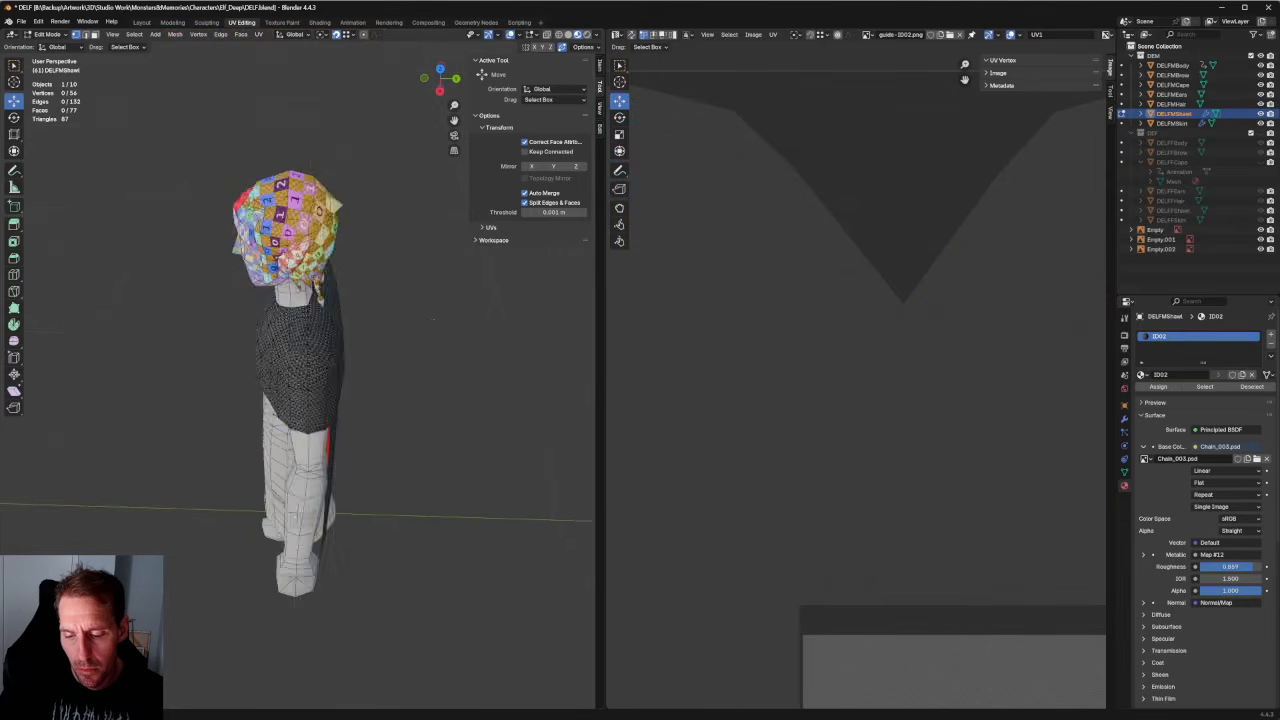
middle_drag(398, 335, 429, 336)
key(KP_1)
scroll(356, 320, up, 4)
scroll(436, 308, up, 3)
Select the whole shawl and shift the interior UV vertex below the upper-left hump's right end right by about 0.0117 m.
key(a)
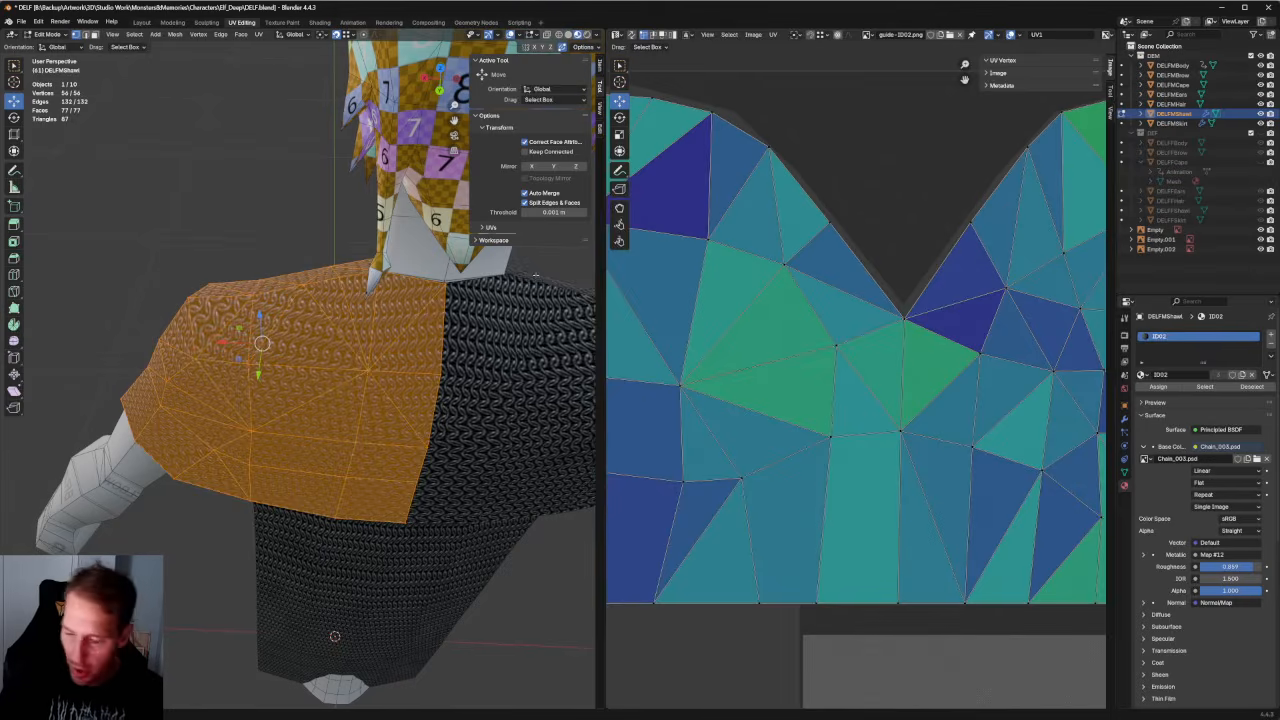
scroll(889, 299, up, 2)
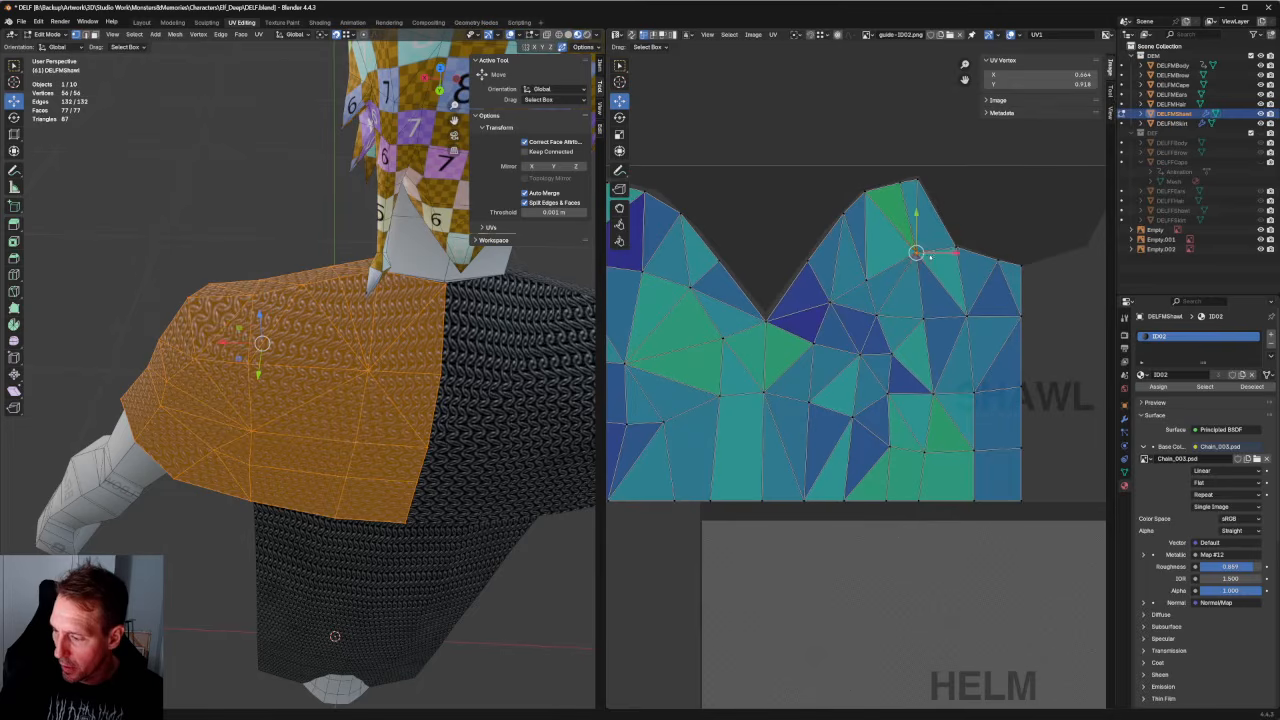
drag(933, 256, 932, 256)
middle_drag(630, 287, 860, 302)
scroll(860, 302, up, 1)
click(871, 274)
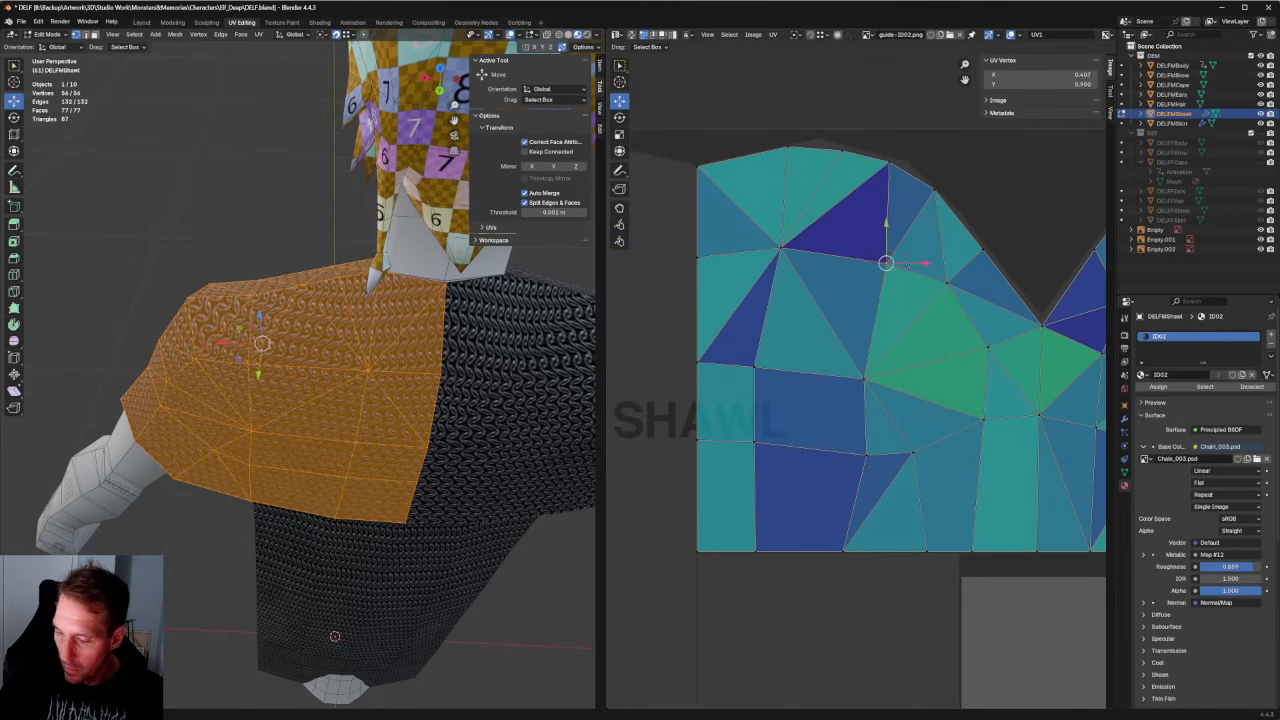
drag(885, 263, 919, 260)
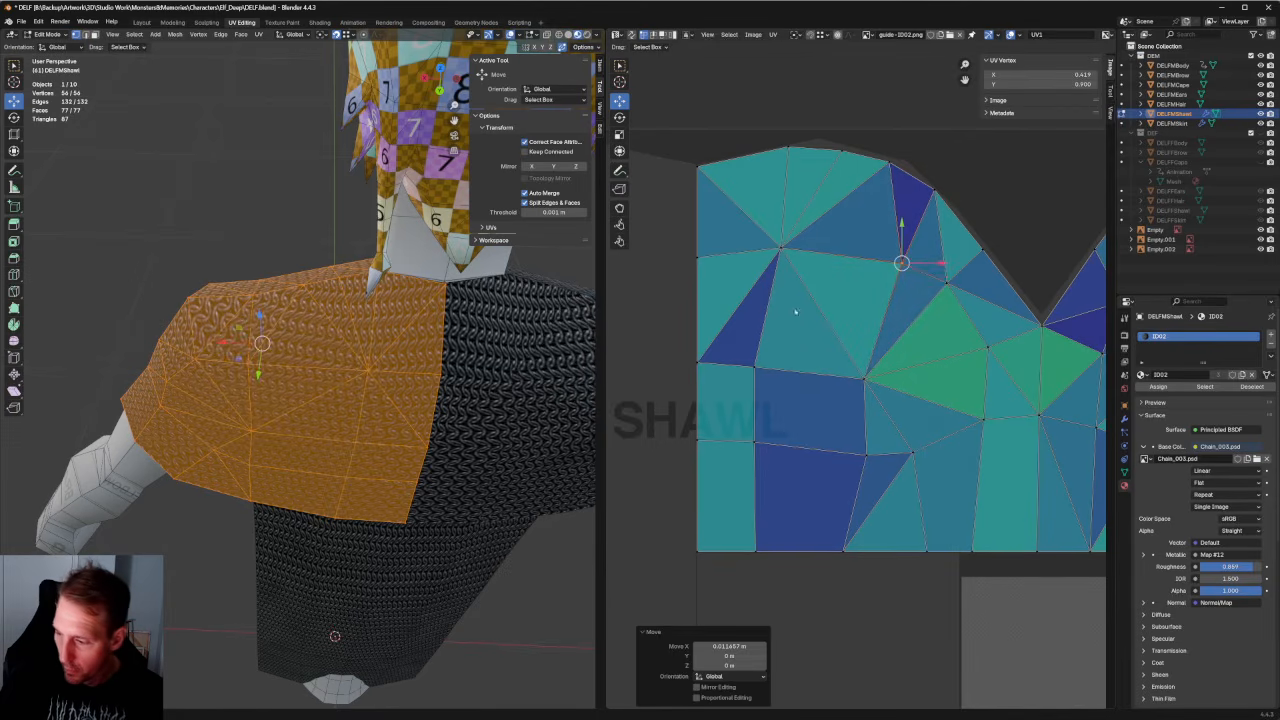
Nudge the two neighbouring boundary vertices on the upper-left hump right, the second by about 0.0025 m, and clear the selection.
click(887, 157)
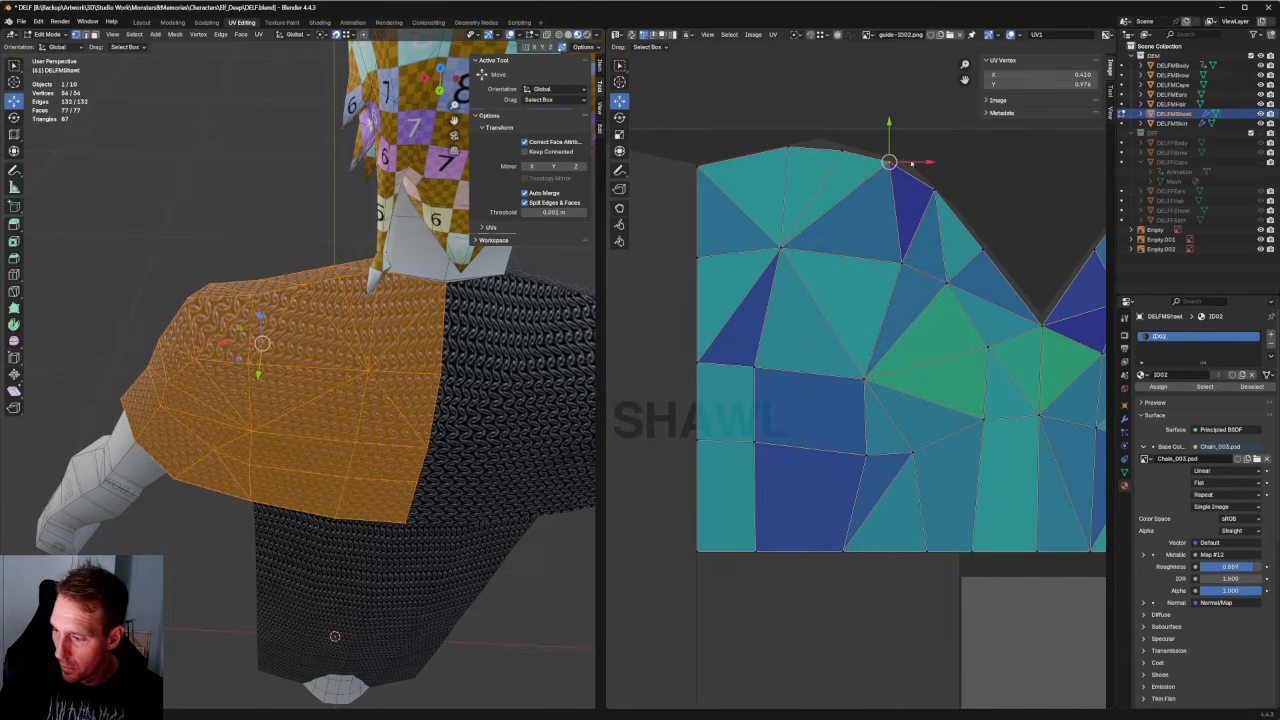
key(g)
drag(923, 163, 880, 155)
click(838, 149)
key(g)
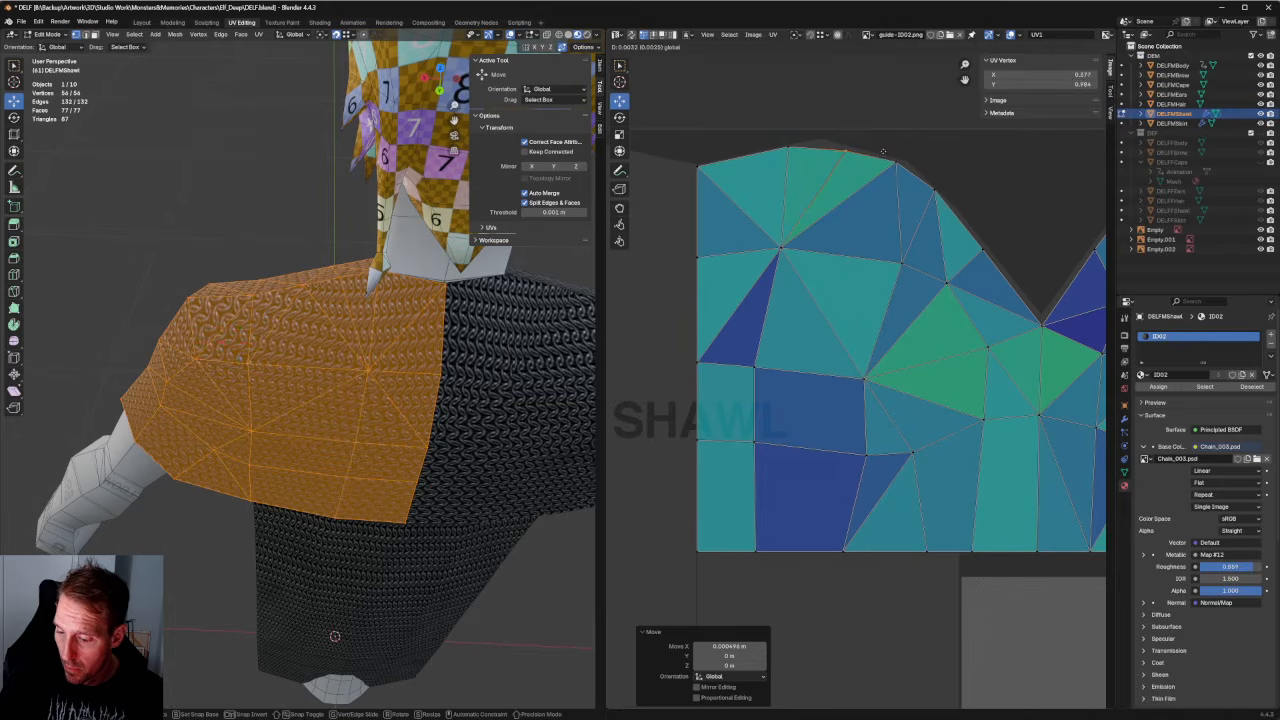
click(883, 152)
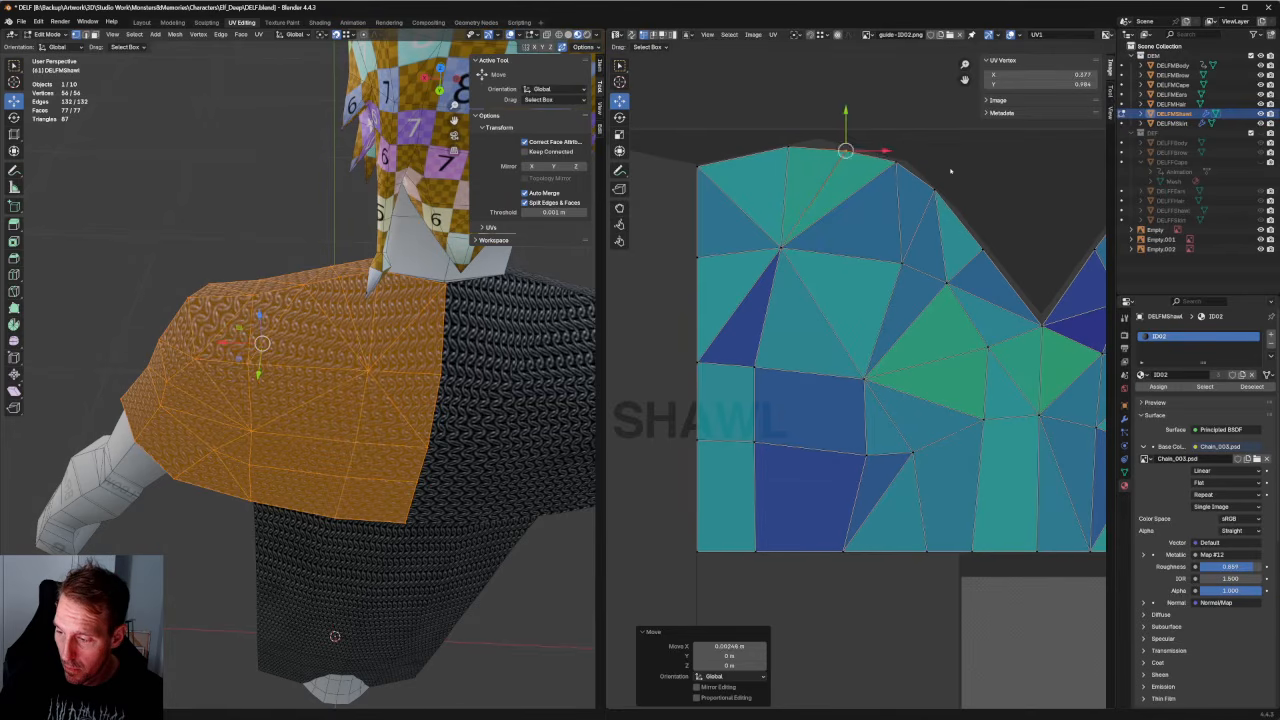
click(951, 170)
Shift the right-hand vertex shared by the two stacked quads near the island's left side left by about 0.009 m.
scroll(856, 216, down, 3)
middle_drag(811, 287, 811, 212)
scroll(823, 265, up, 2)
scroll(823, 265, up, 1)
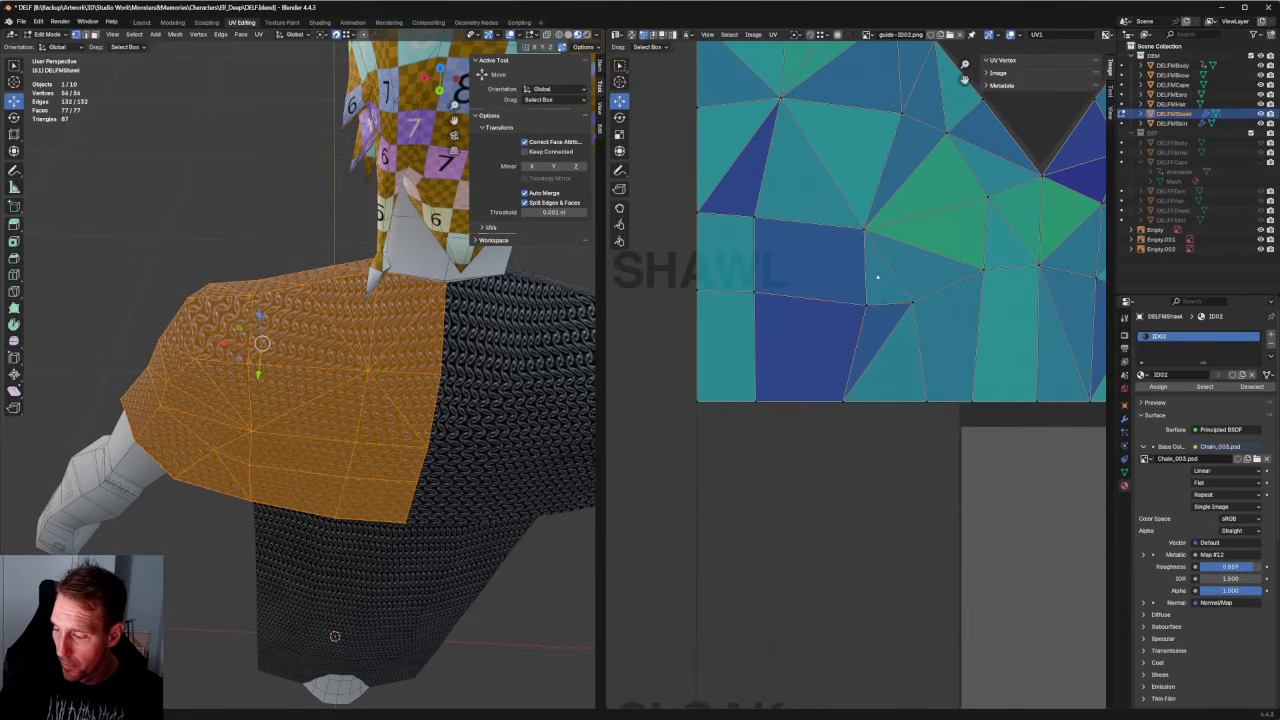
click(866, 300)
key(g)
drag(870, 302, 869, 302)
middle_drag(440, 398, 463, 323)
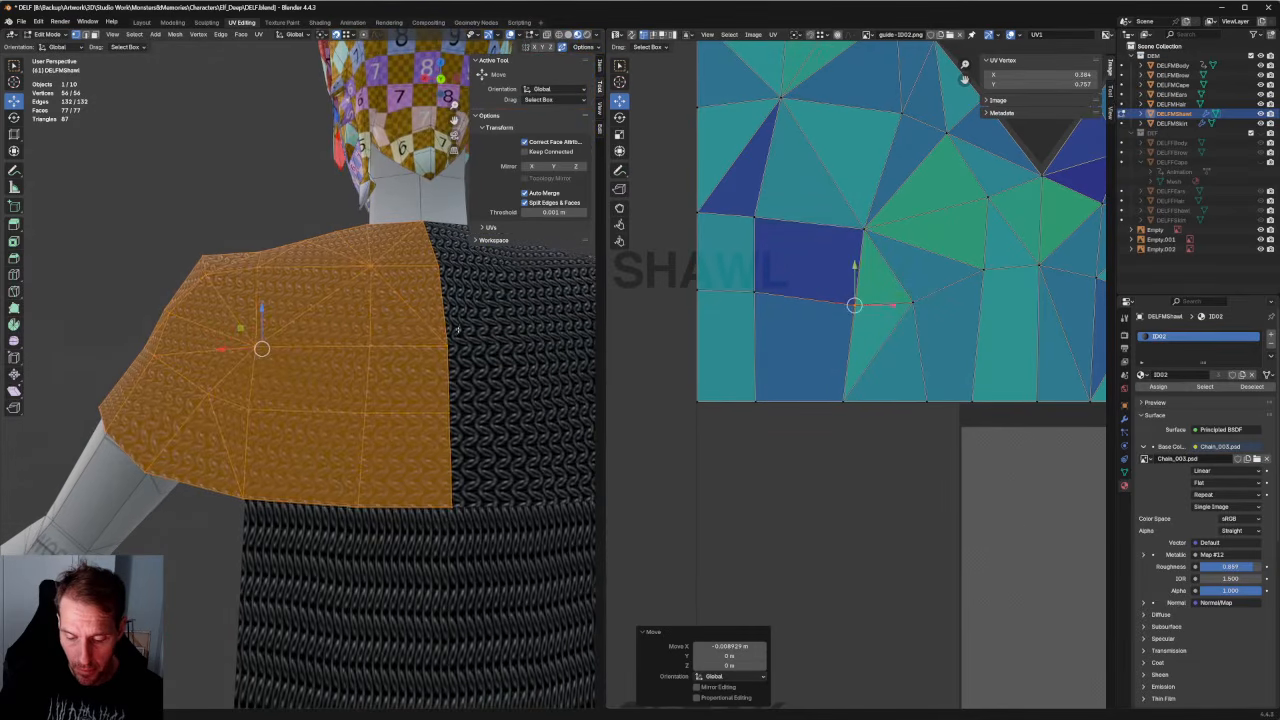
Shift the interior vertex just right of the stacked quads' shared corner slightly left along X.
middle_drag(926, 300, 848, 297)
click(837, 299)
key(g)
key(x)
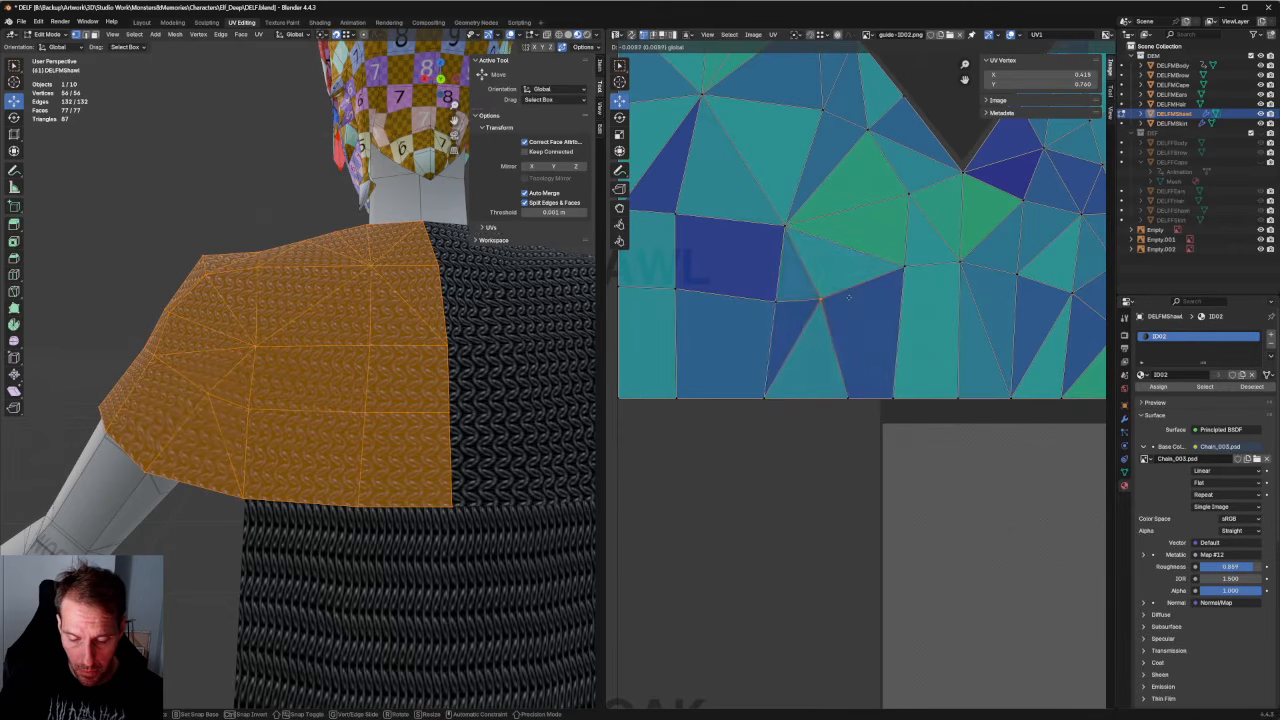
click(808, 380)
Shift the bottom-edge vertex at the lower stacked quad's right corner slightly left along X.
click(766, 395)
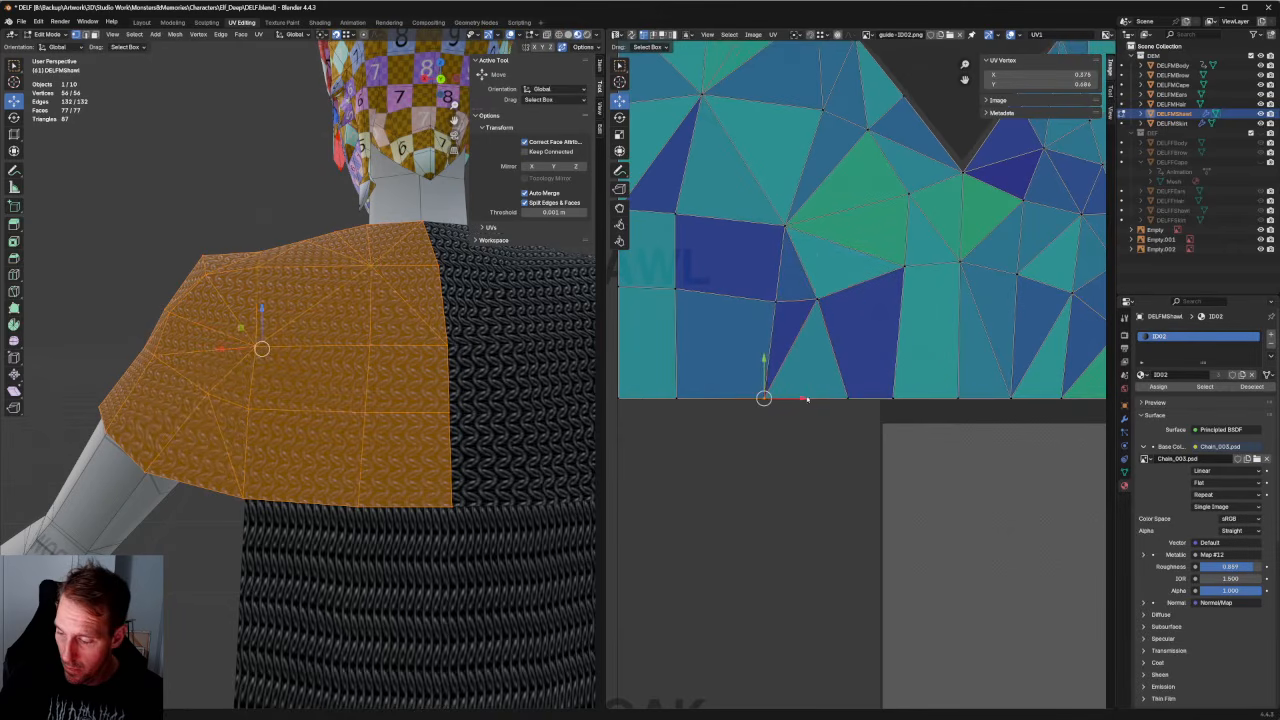
key(g)
key(x)
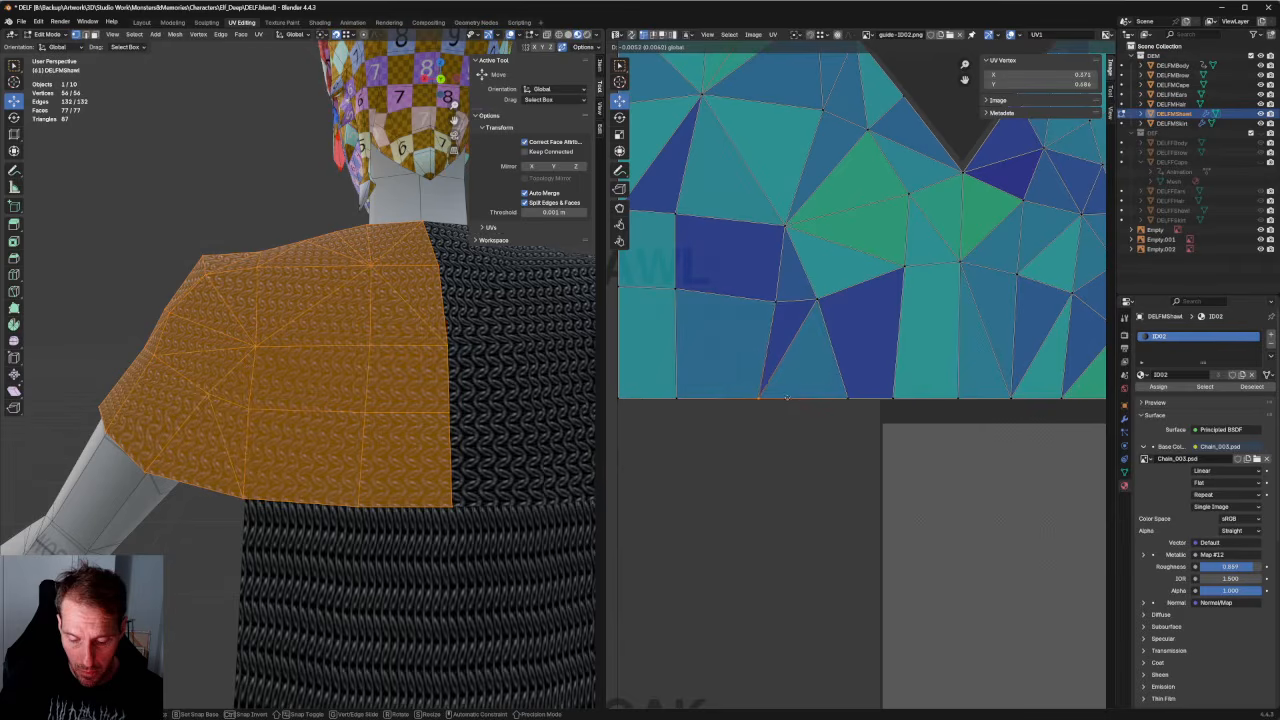
click(890, 378)
Fine-tune the lower stacked quad's two bottom-edge corner vertices horizontally.
middle_drag(770, 366, 836, 366)
click(742, 398)
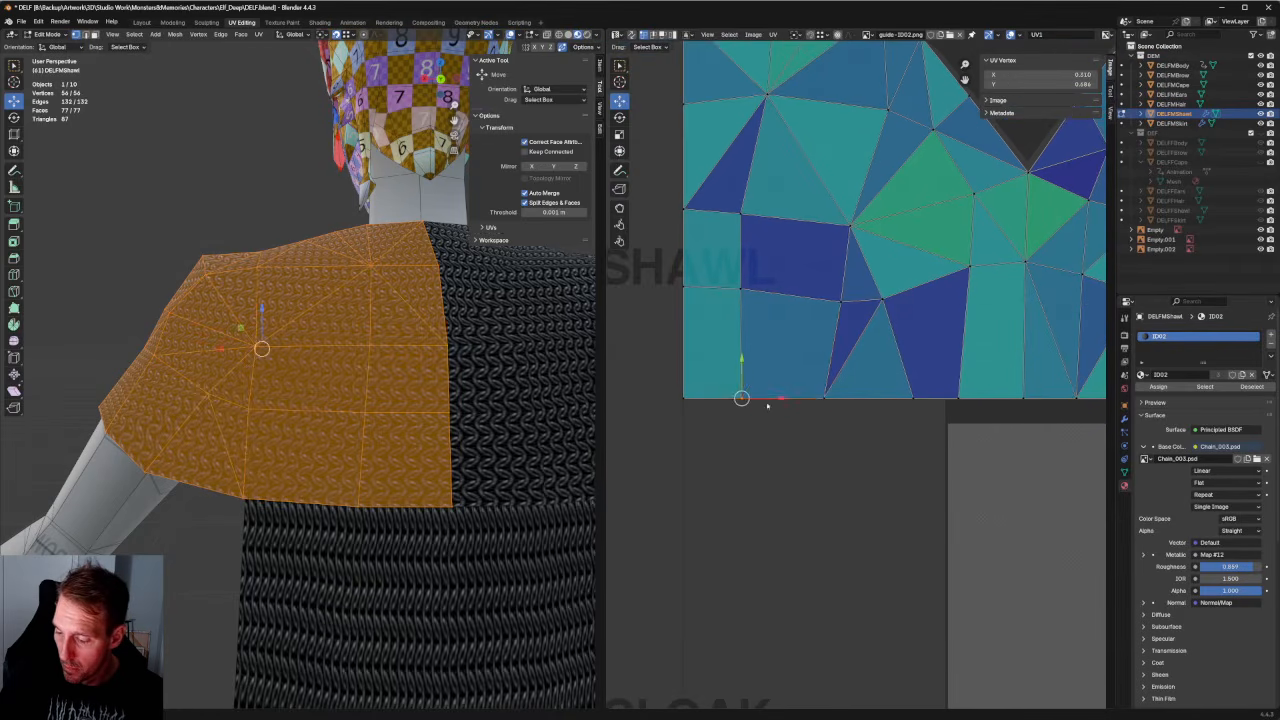
key(g)
key(x)
click(771, 395)
drag(851, 372, 798, 408)
key(g)
key(x)
click(843, 400)
Shift the lower stacked quad's upper-right vertex left by about 0.0035 m and raise it slightly.
drag(860, 252, 832, 308)
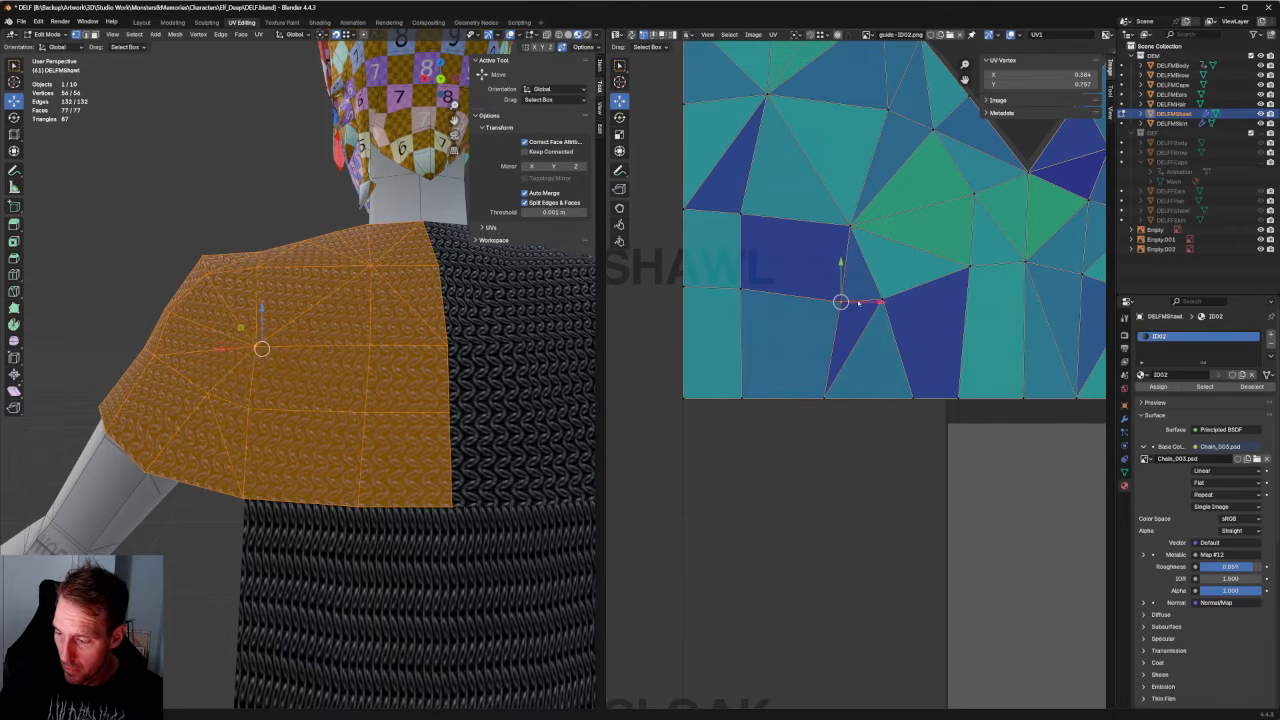
key(g)
key(x)
click(835, 273)
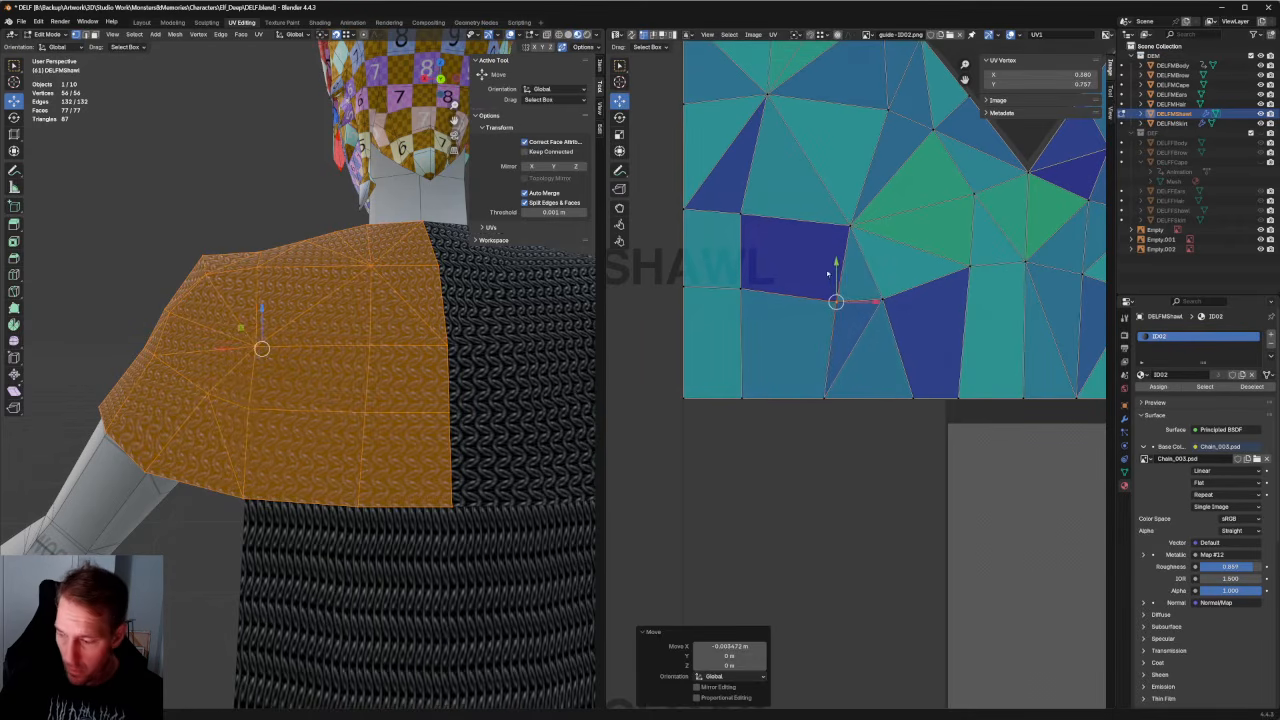
key(g)
key(x)
click(835, 268)
Select that vertex together with its right-hand neighbour and lower both by about 0.0017 m.
drag(896, 277, 800, 323)
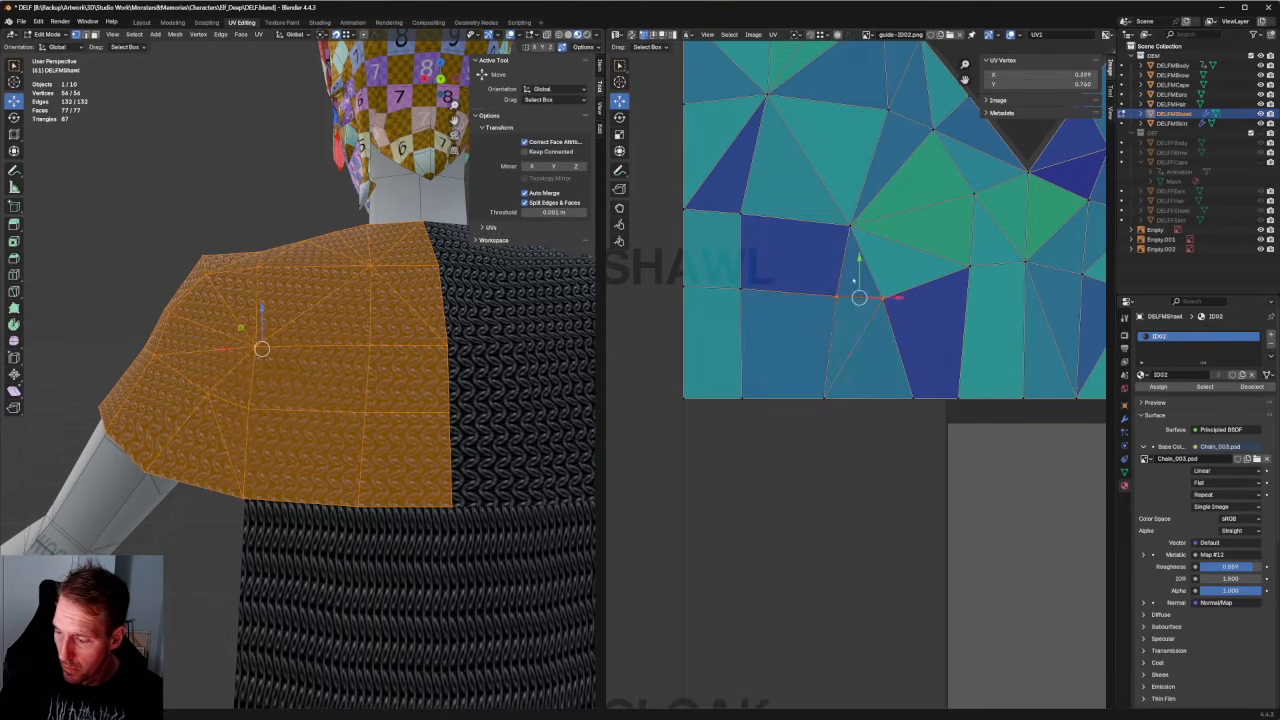
key(g)
key(y)
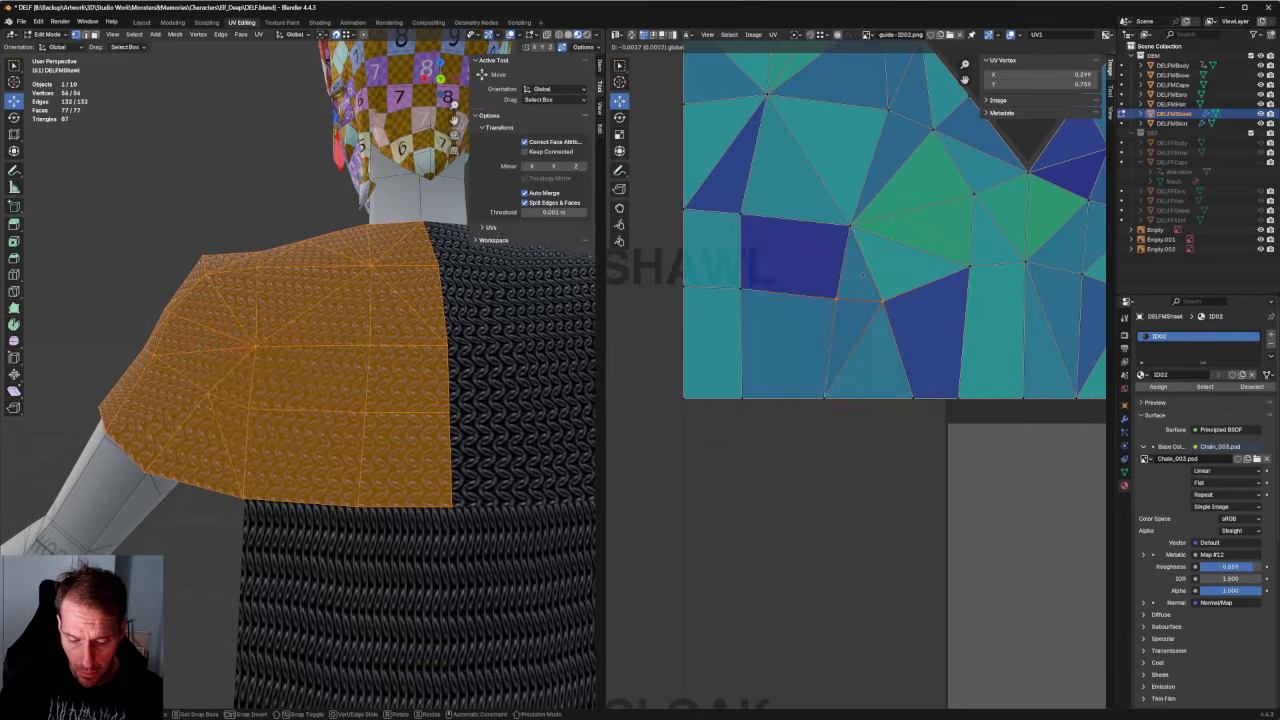
click(864, 278)
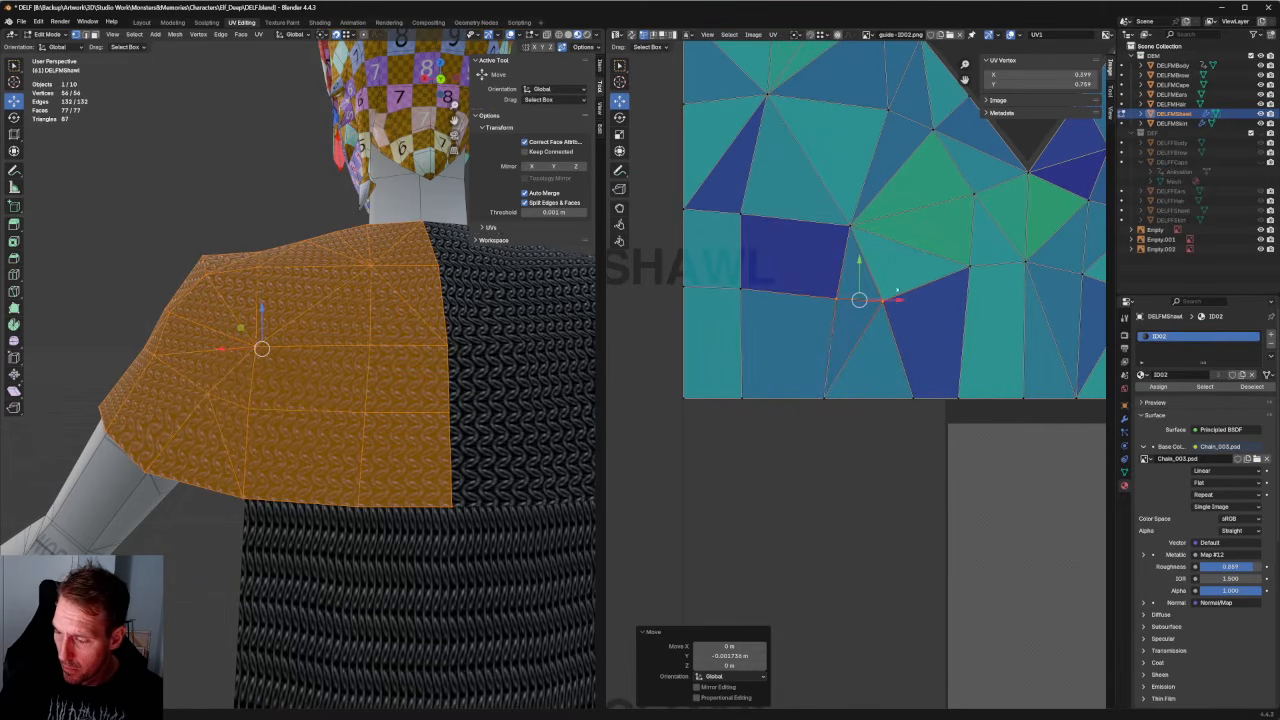
Try unwrapping the small lower triangle's vertices and then the adjacent quad's vertices, undoing each unwrap.
drag(898, 275, 805, 440)
key(u)
click(813, 376)
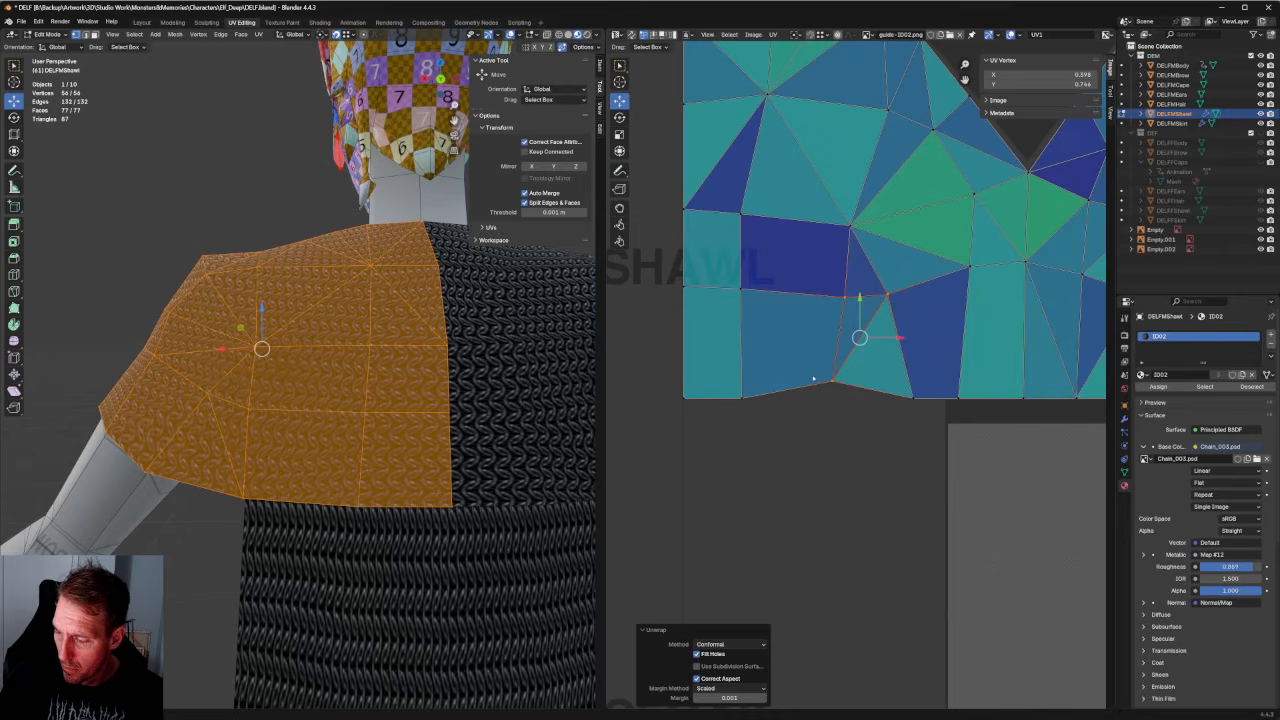
key(ctrl+z)
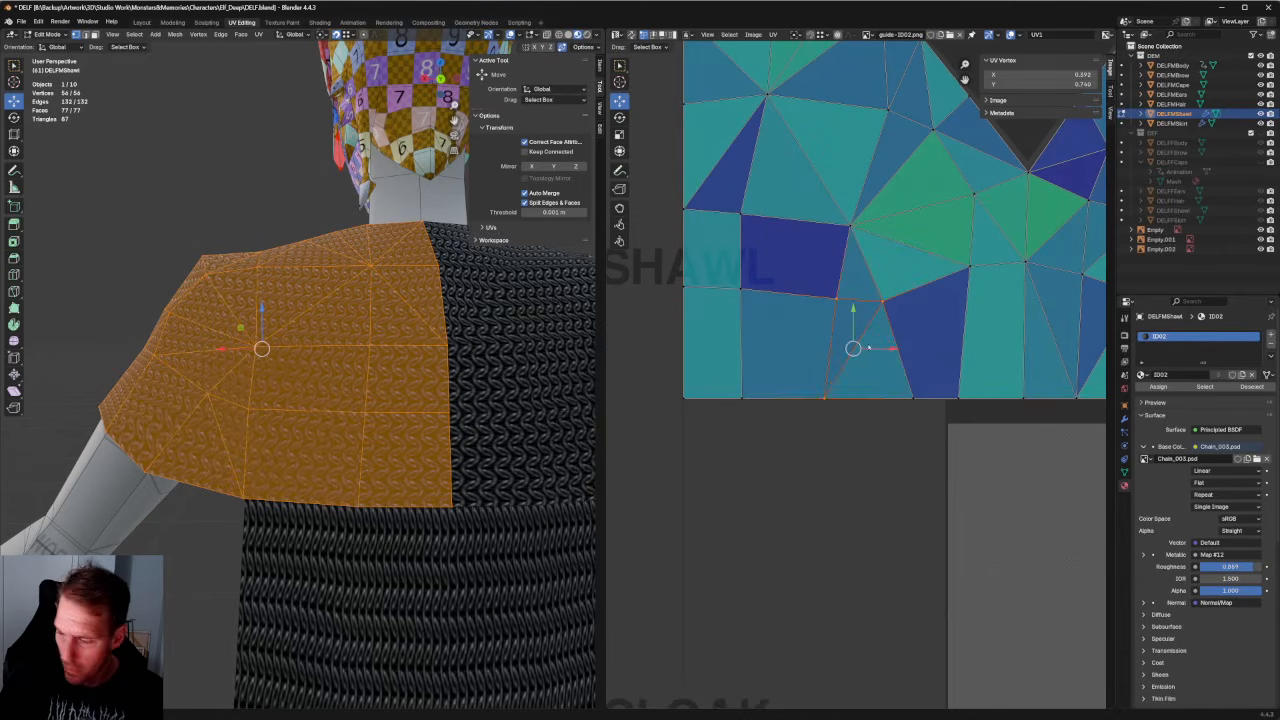
drag(714, 272, 848, 432)
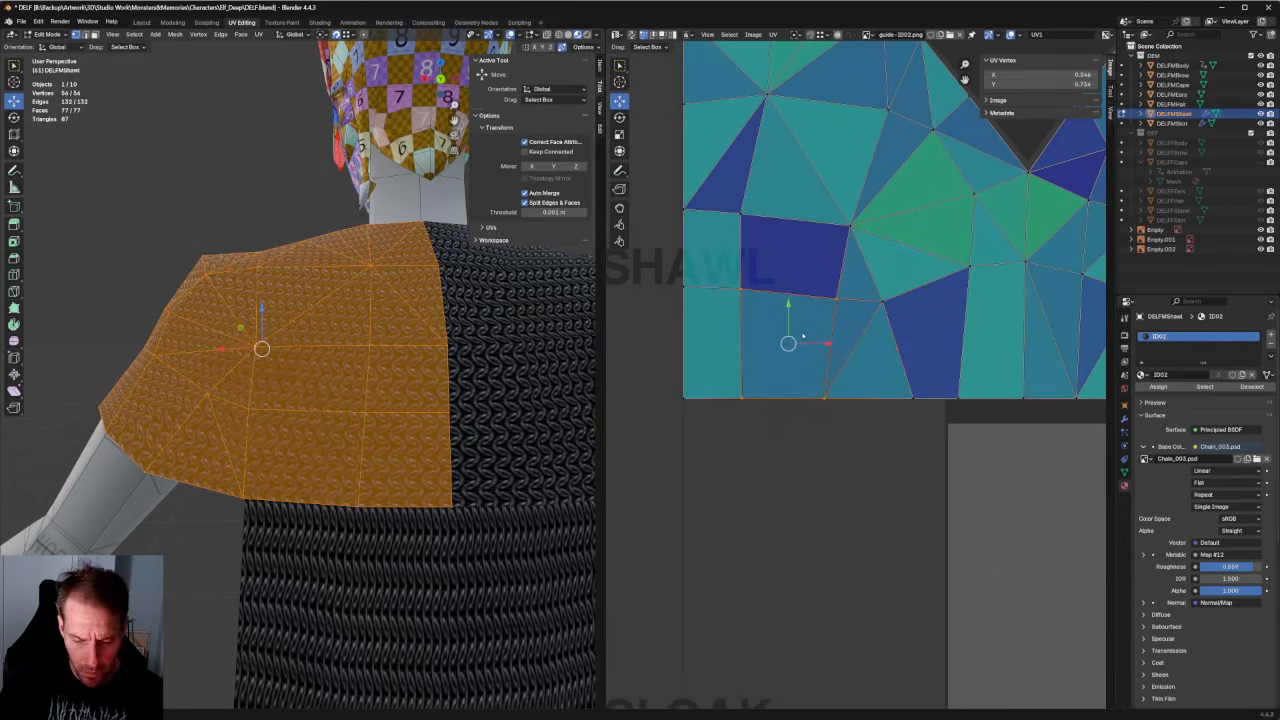
key(u)
click(785, 333)
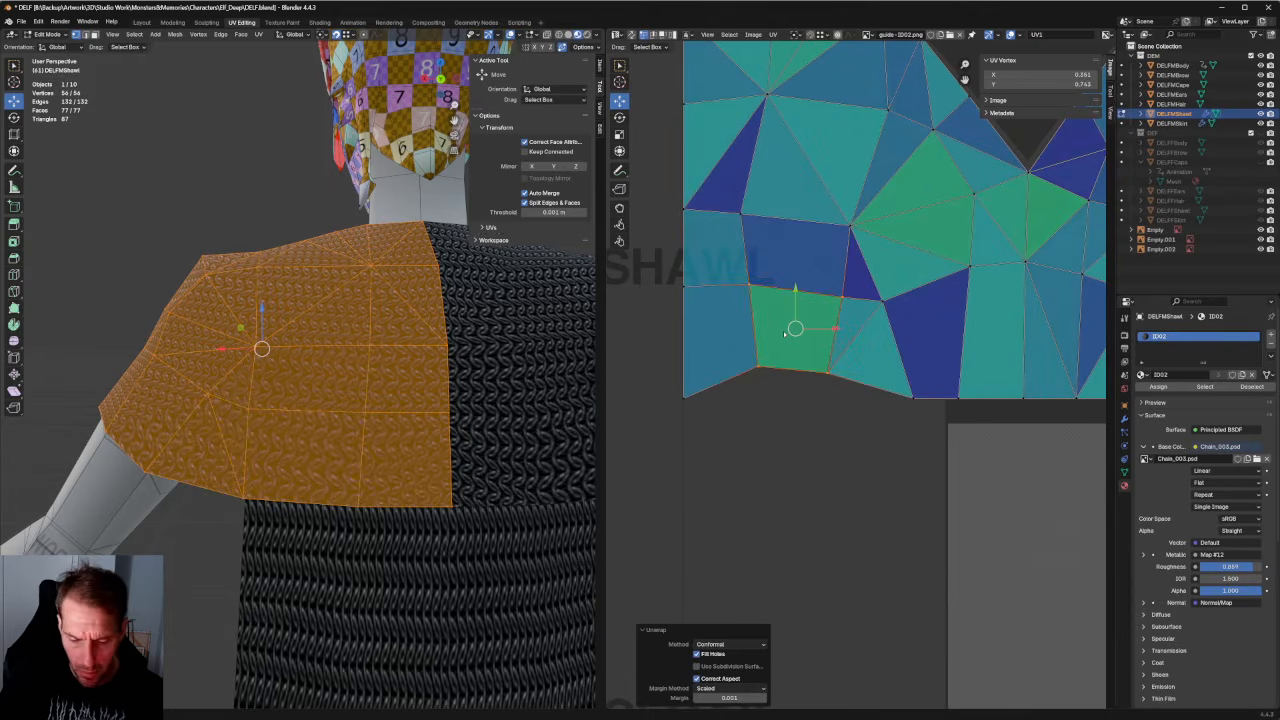
key(ctrl+z)
drag(716, 271, 786, 442)
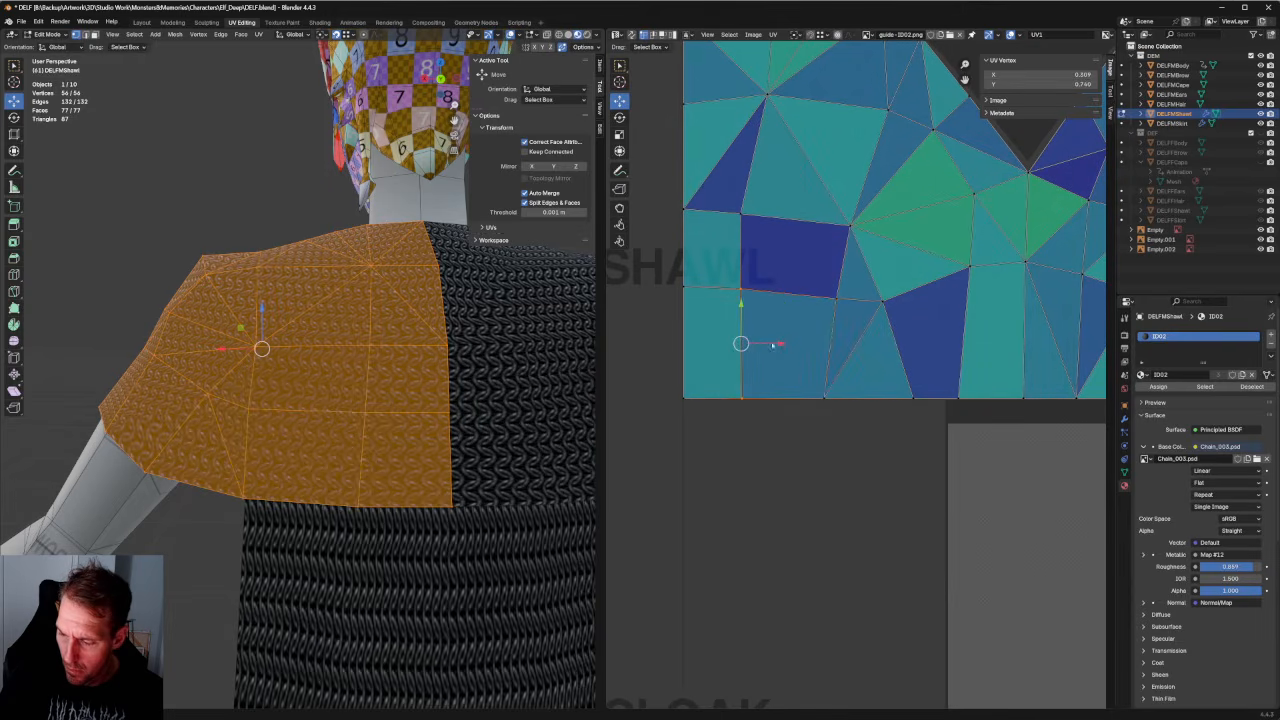
key(g)
right_click(786, 344)
Try unwrapping the four corner vertices of the dark lower quad left of the V-notch and undo the unwrap.
middle_drag(930, 348, 806, 360)
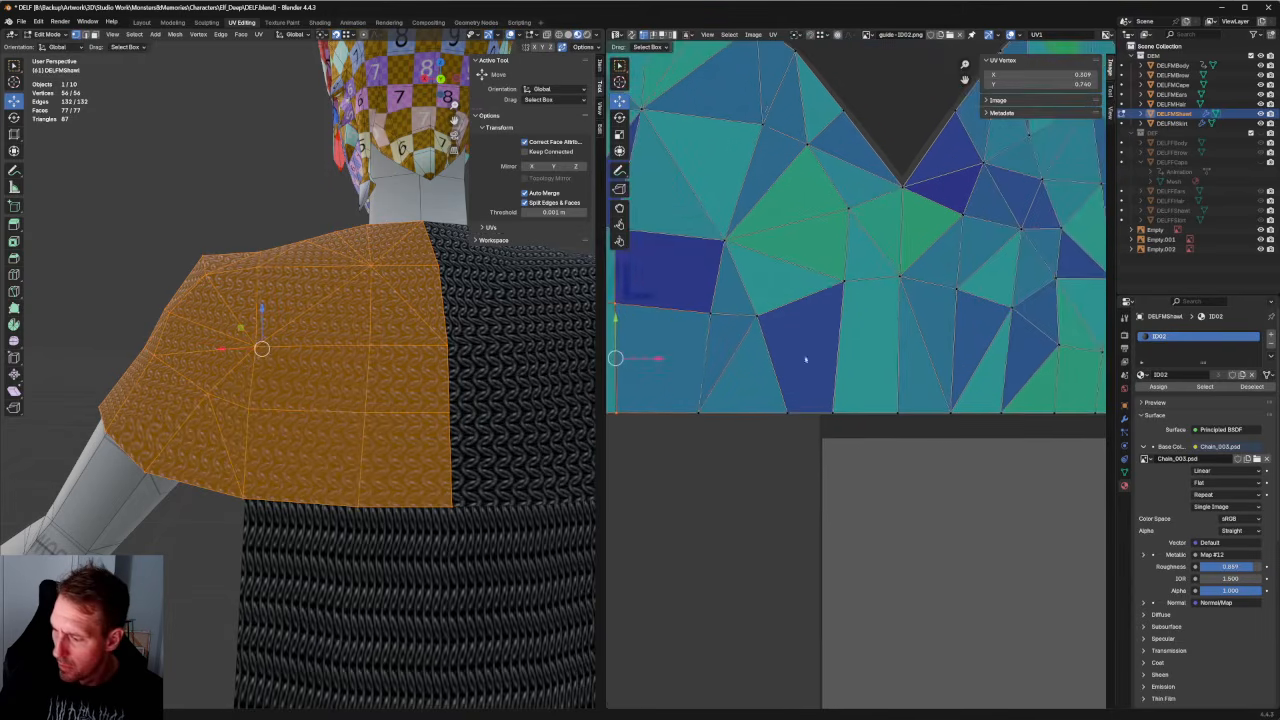
drag(869, 283, 742, 460)
key(u)
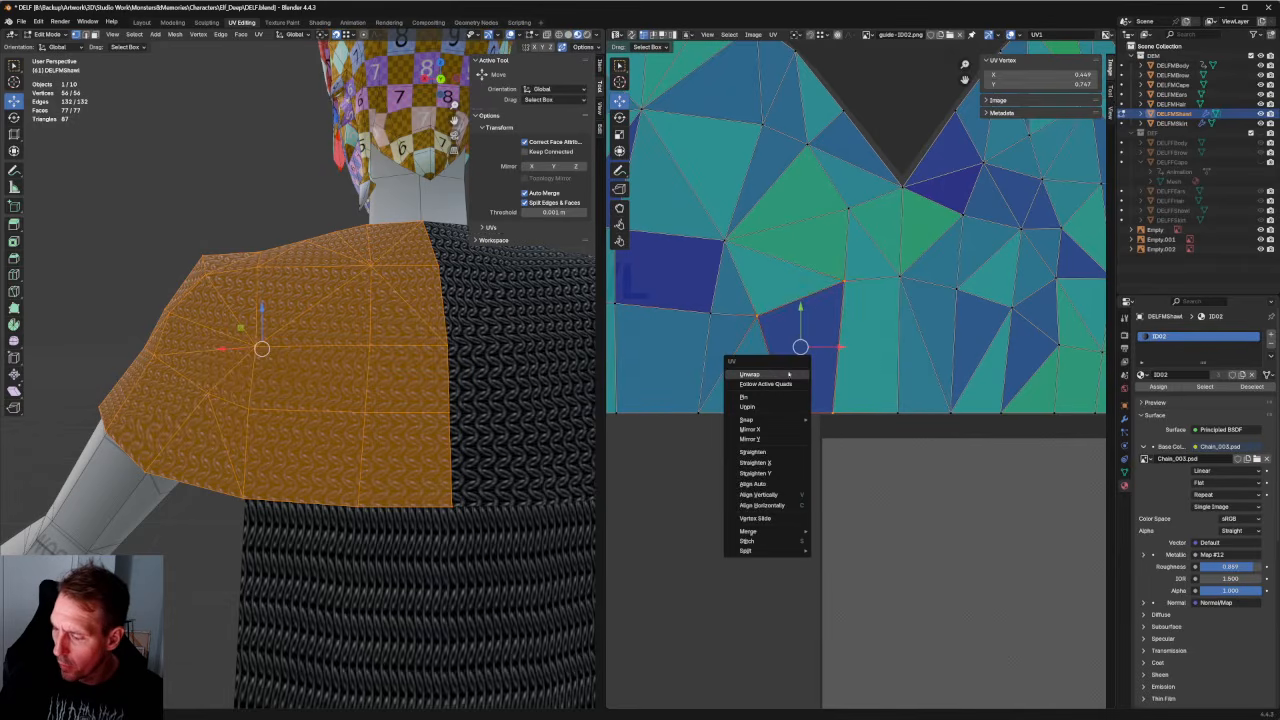
click(775, 374)
key(ctrl+z)
Shift the dark quad's bottom-left vertex left by about 0.010 m and lower its upper-right vertex slightly.
click(797, 410)
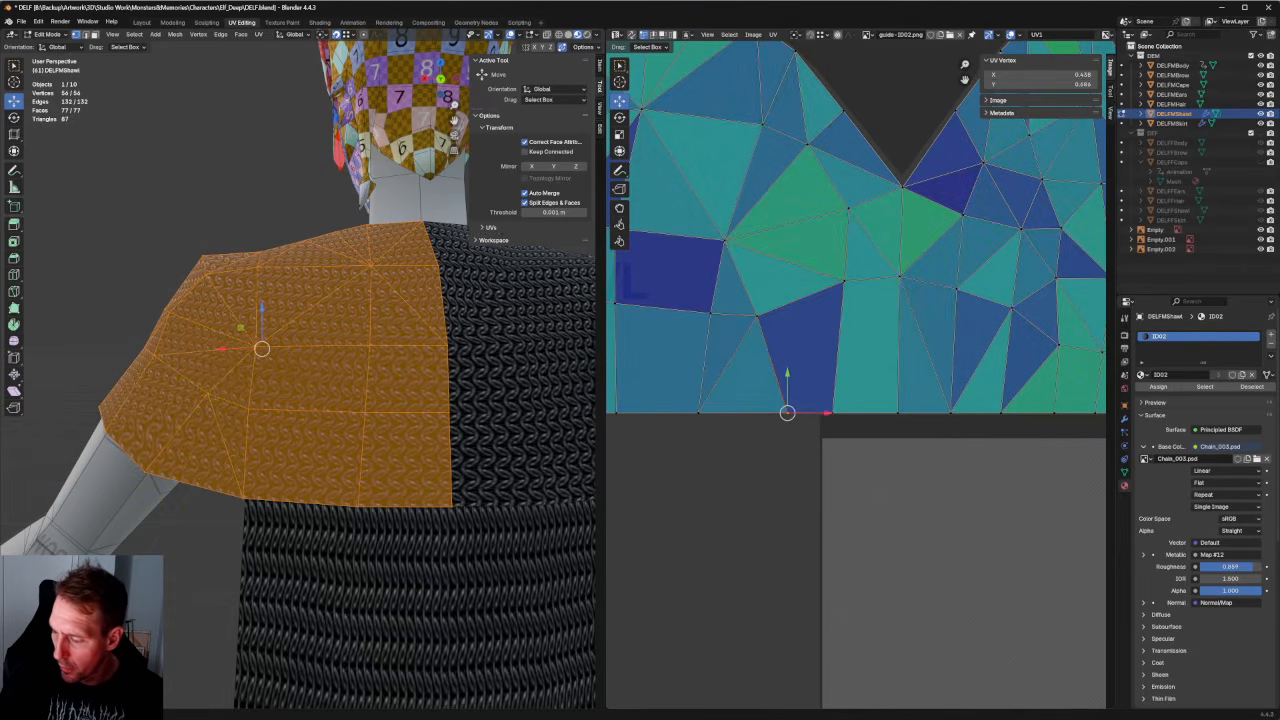
key(g)
click(793, 411)
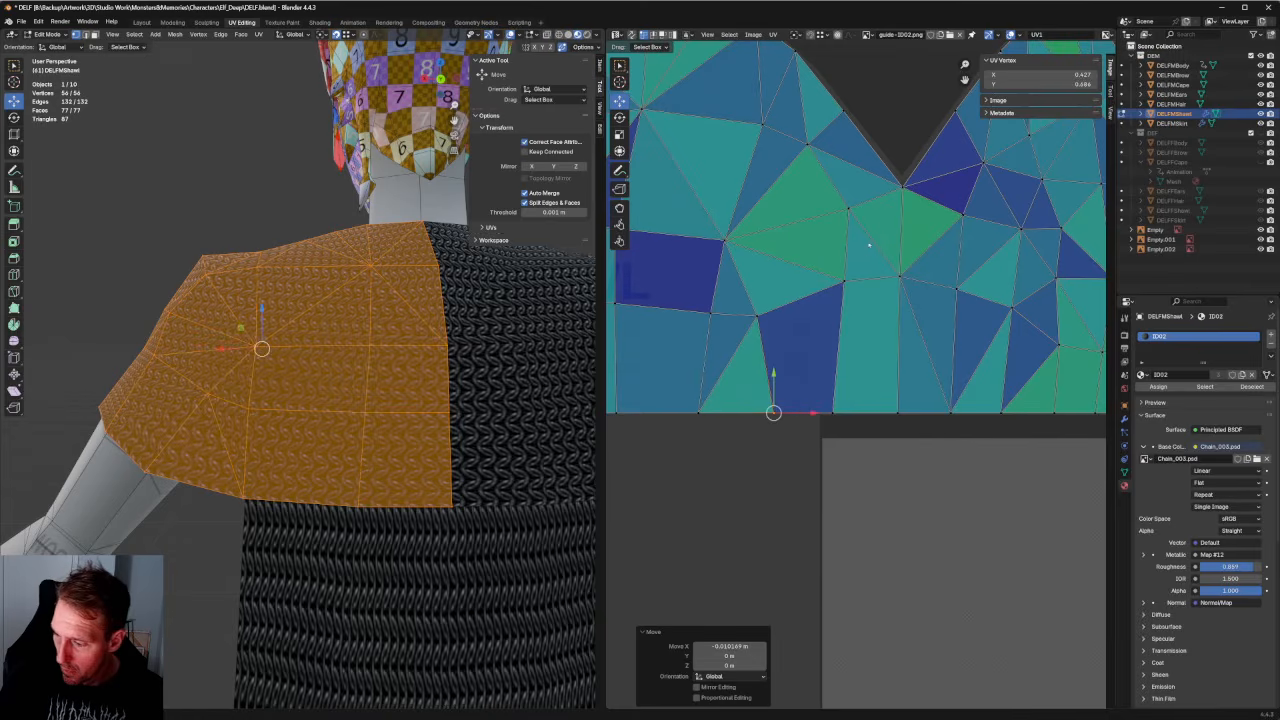
click(842, 284)
key(g)
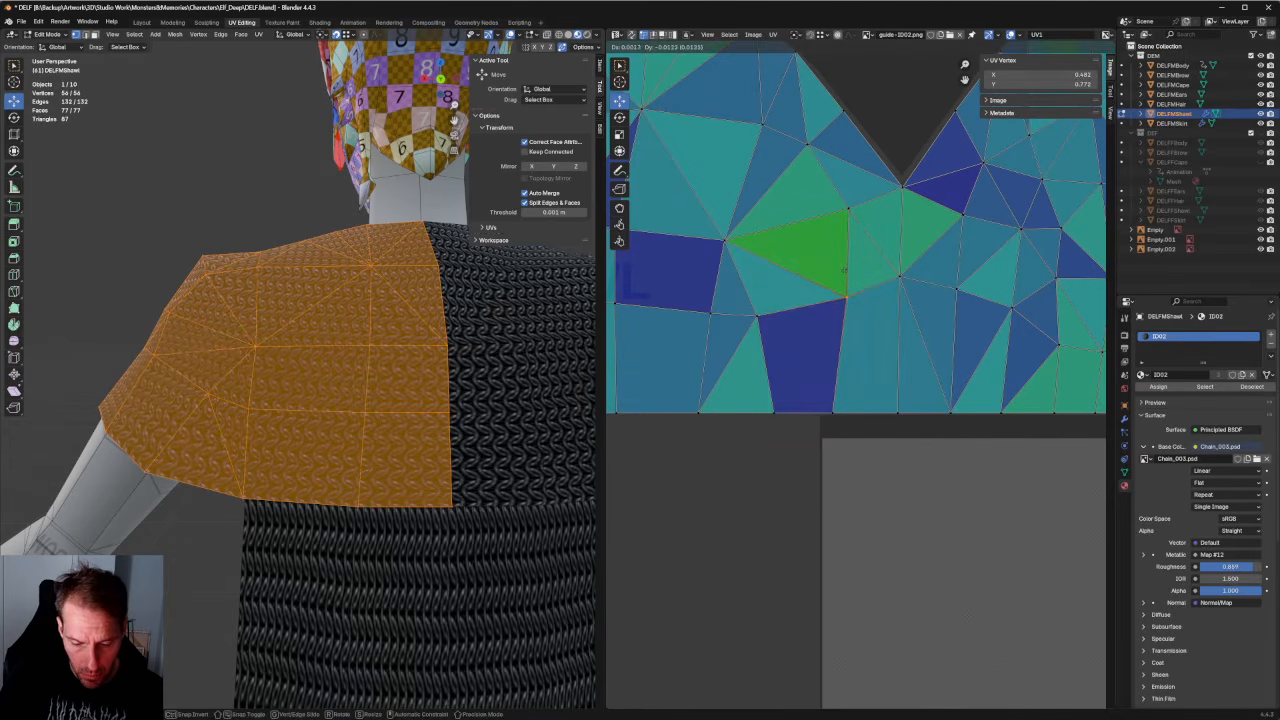
drag(845, 268, 846, 266)
Move the same quad's upper-left vertex slightly right and shift its bottom-left vertex right along the lower edge.
click(760, 315)
drag(788, 321, 799, 324)
click(785, 421)
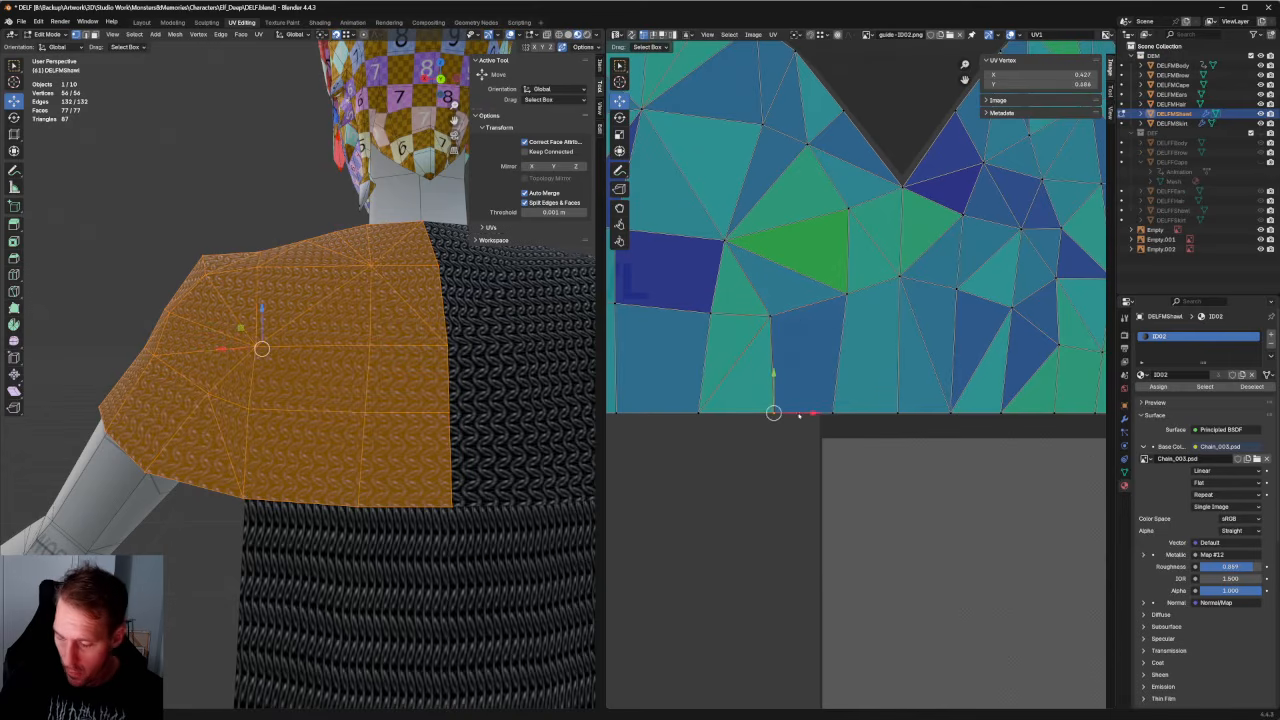
key(g)
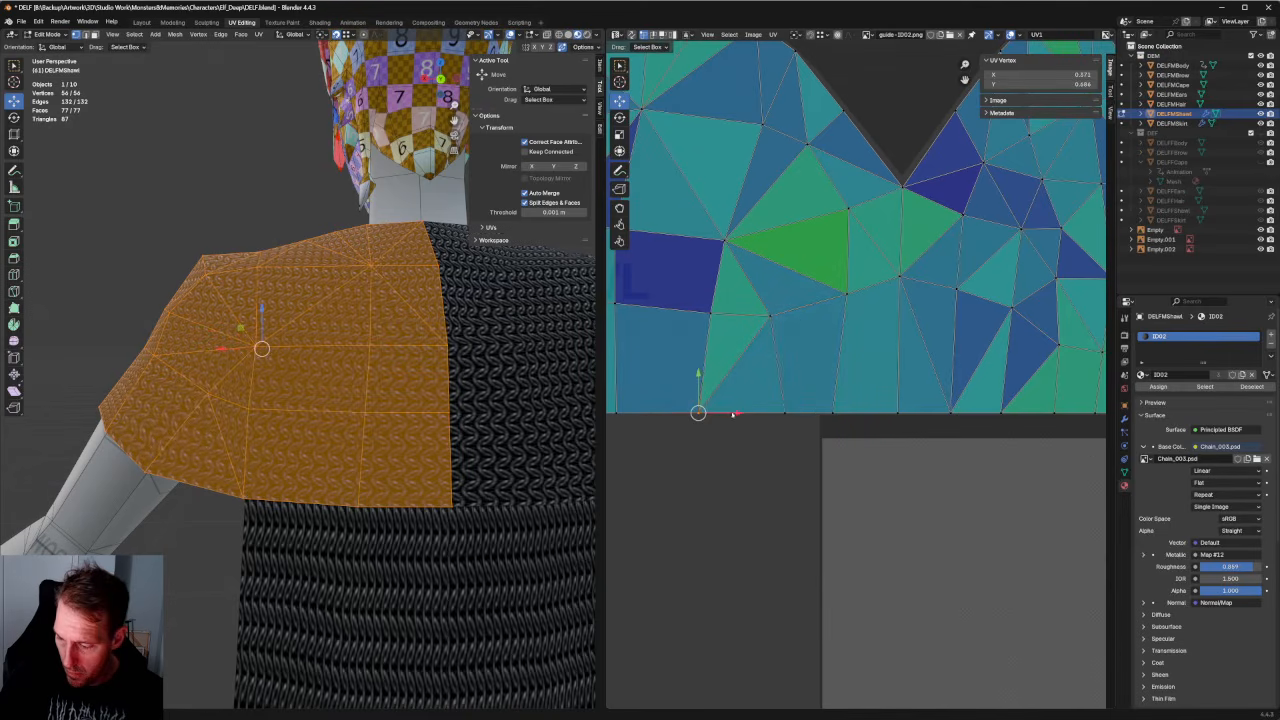
Shift the next bottom-edge vertex to the left rightward by about 0.003 m and the interior vertex above it by about 0.0084 m.
key(g)
click(703, 411)
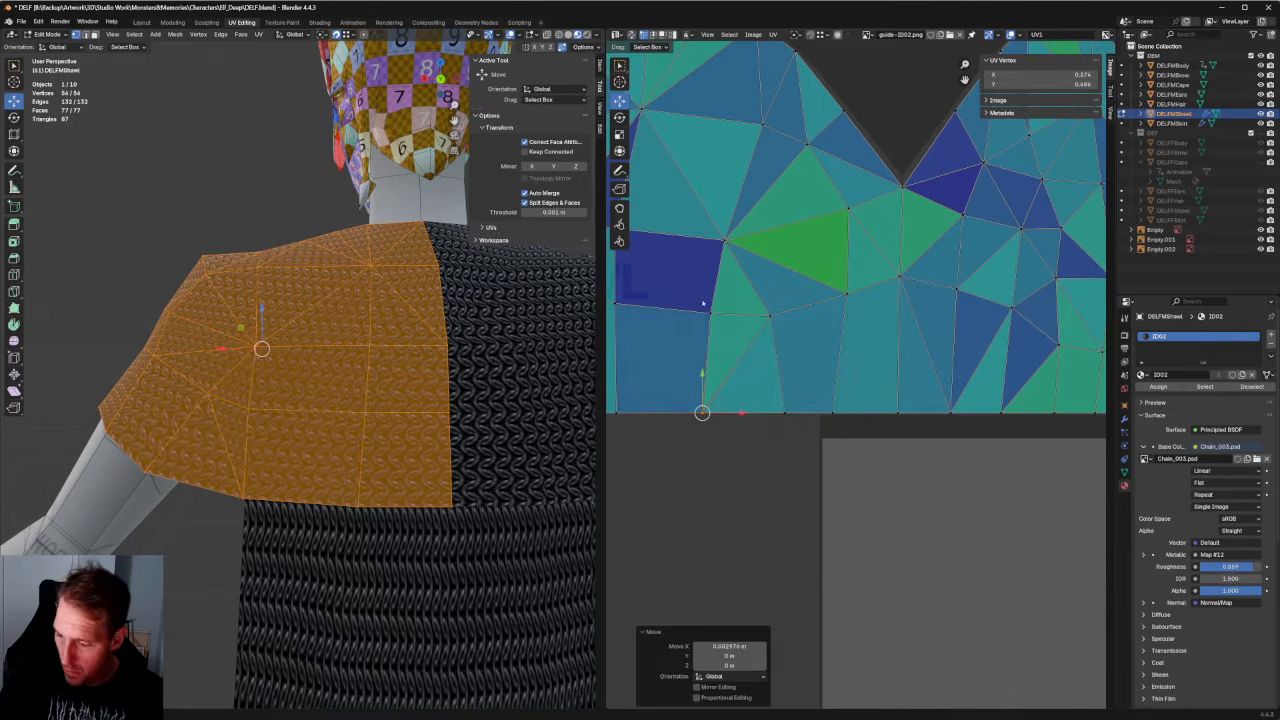
drag(703, 411, 745, 325)
key(g)
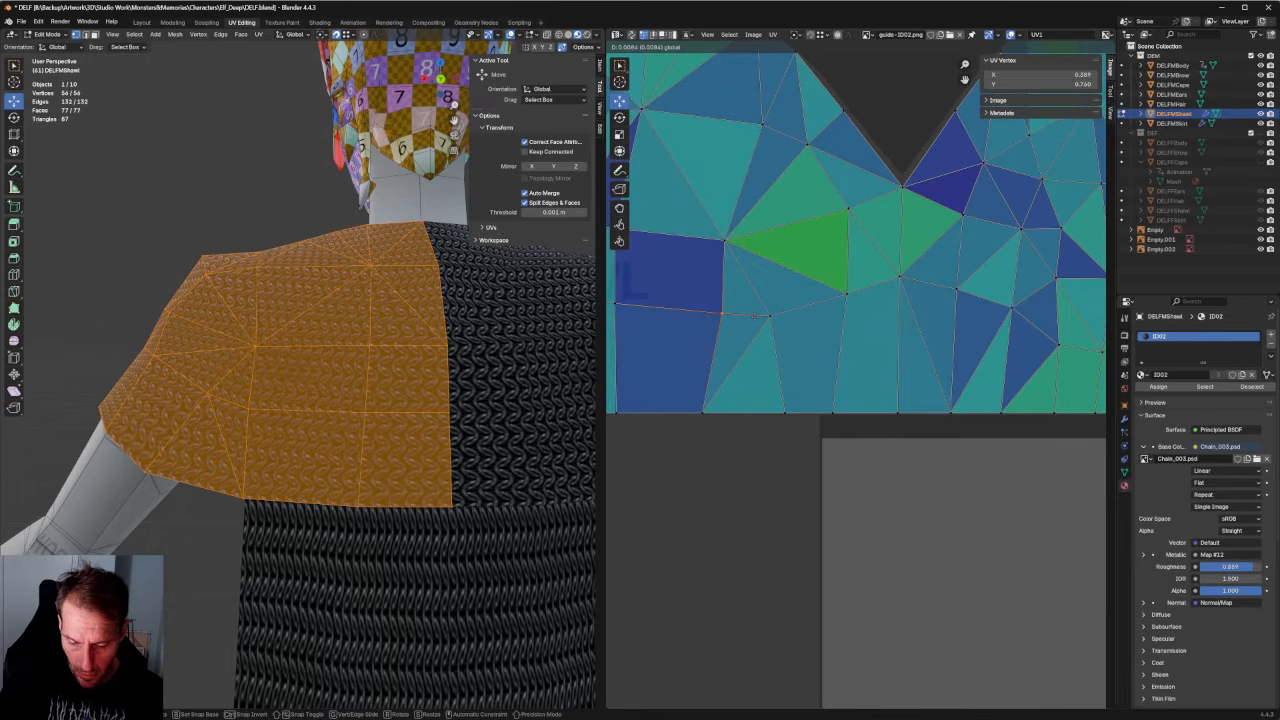
click(720, 312)
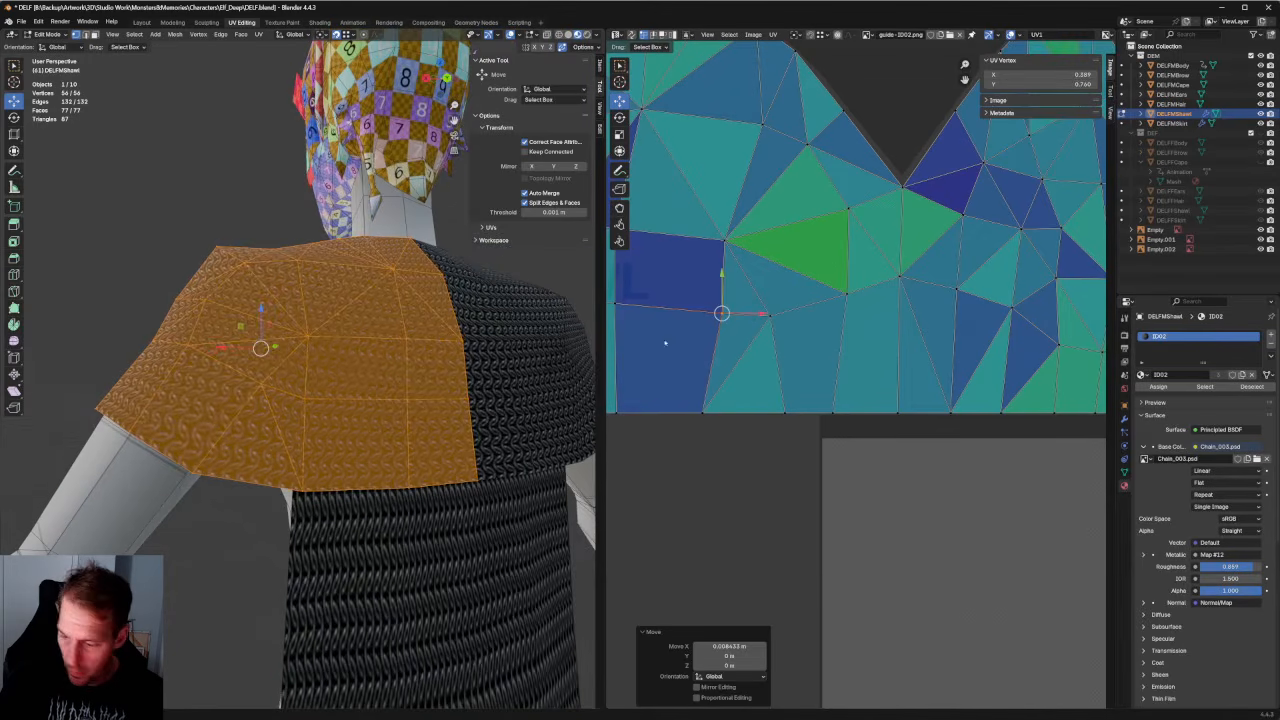
Shift the three-vertex column along the dark lower quad's left edge right by about 0.009 m.
drag(752, 254, 700, 204)
middle_drag(740, 311, 800, 331)
drag(692, 240, 664, 446)
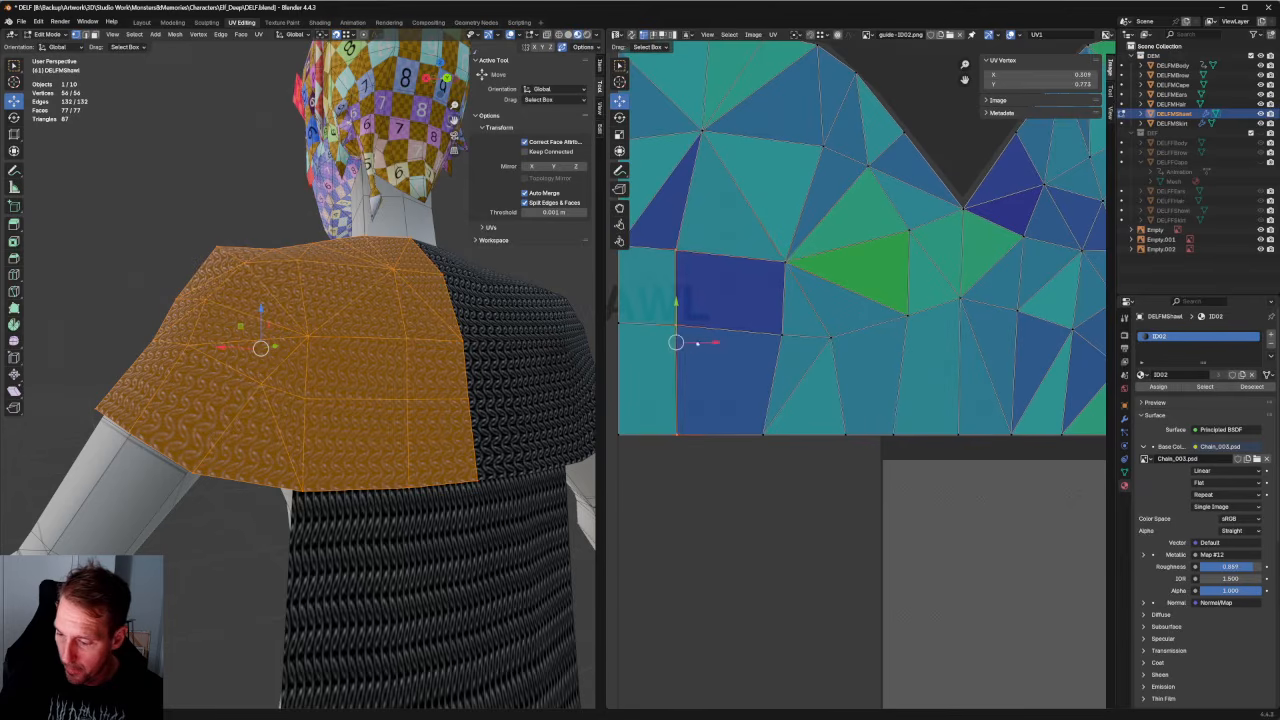
key(g)
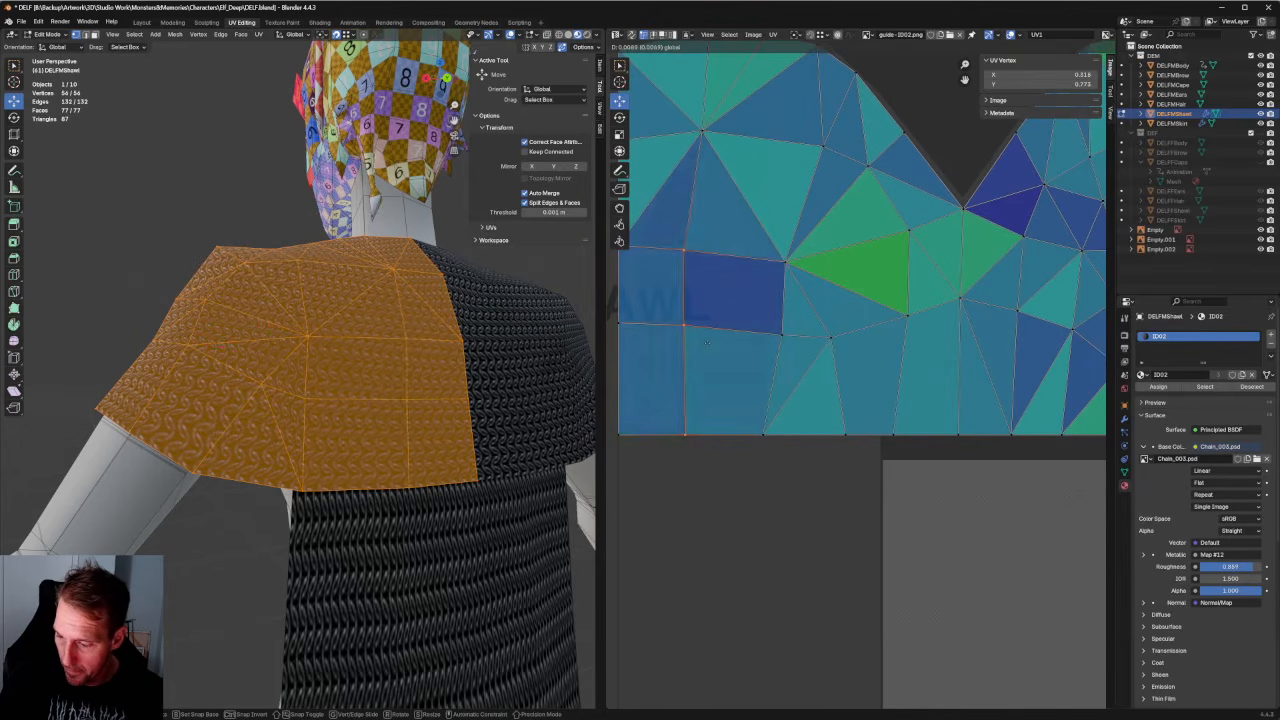
click(706, 341)
click(734, 338)
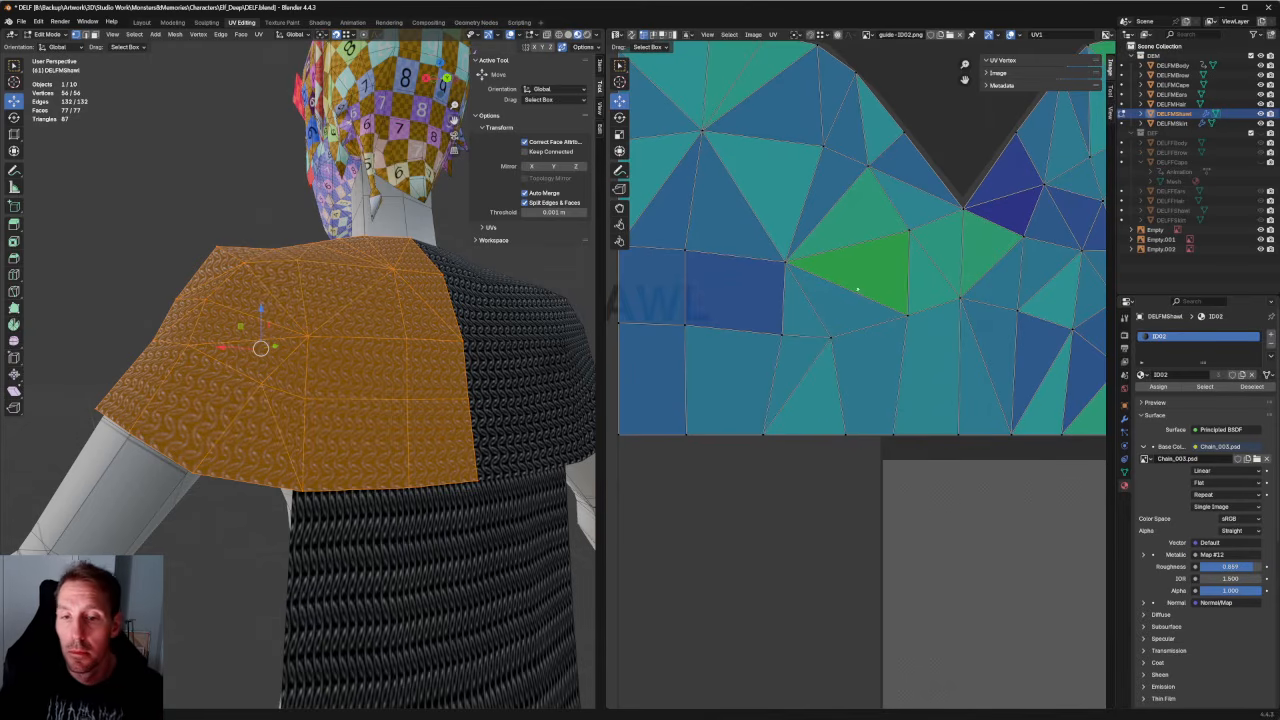
Move the green triangle's left tip vertex right by about 0.0033 m and lower it by about 0.0018 m.
scroll(800, 315, up, 2)
click(722, 245)
key(g)
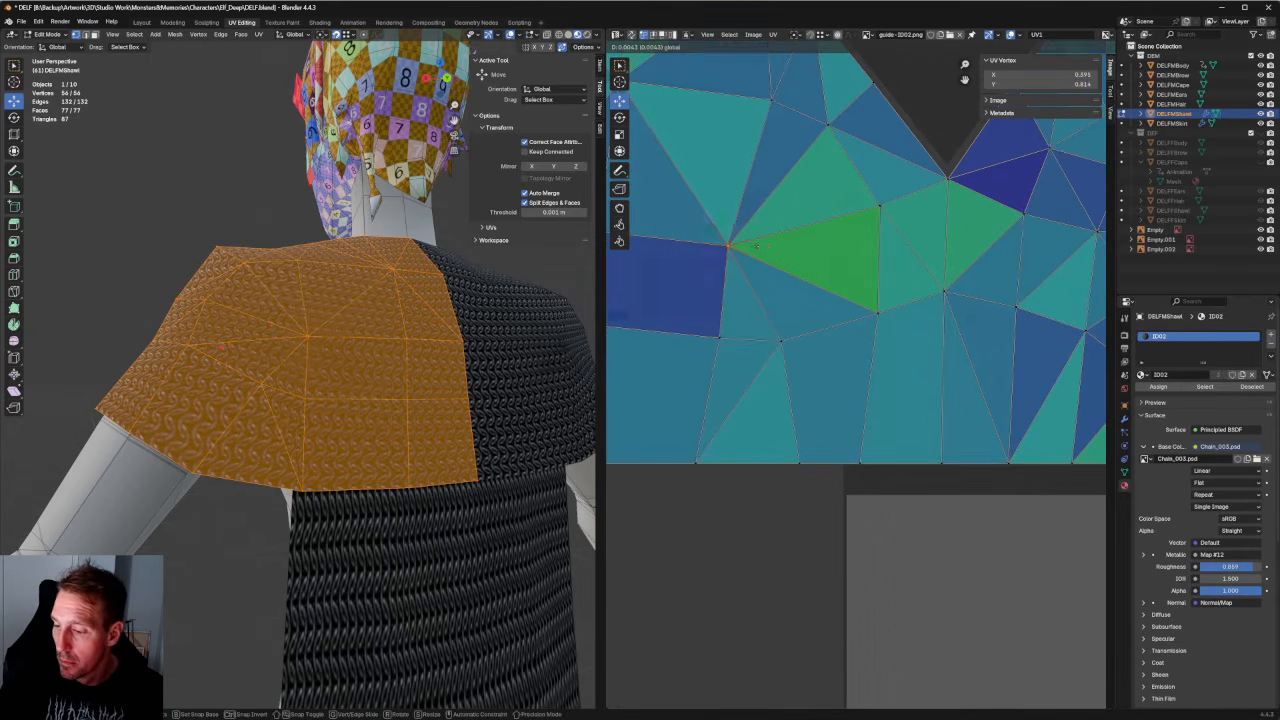
click(756, 243)
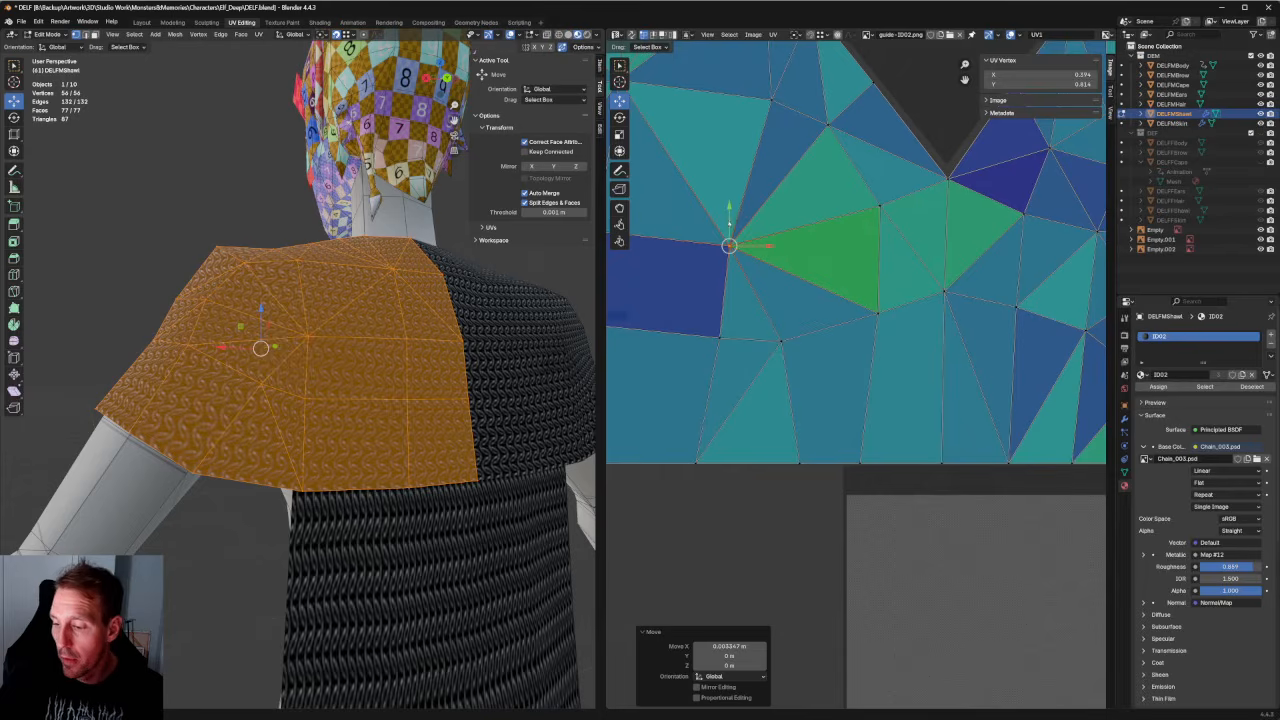
key(g)
key(y)
click(776, 211)
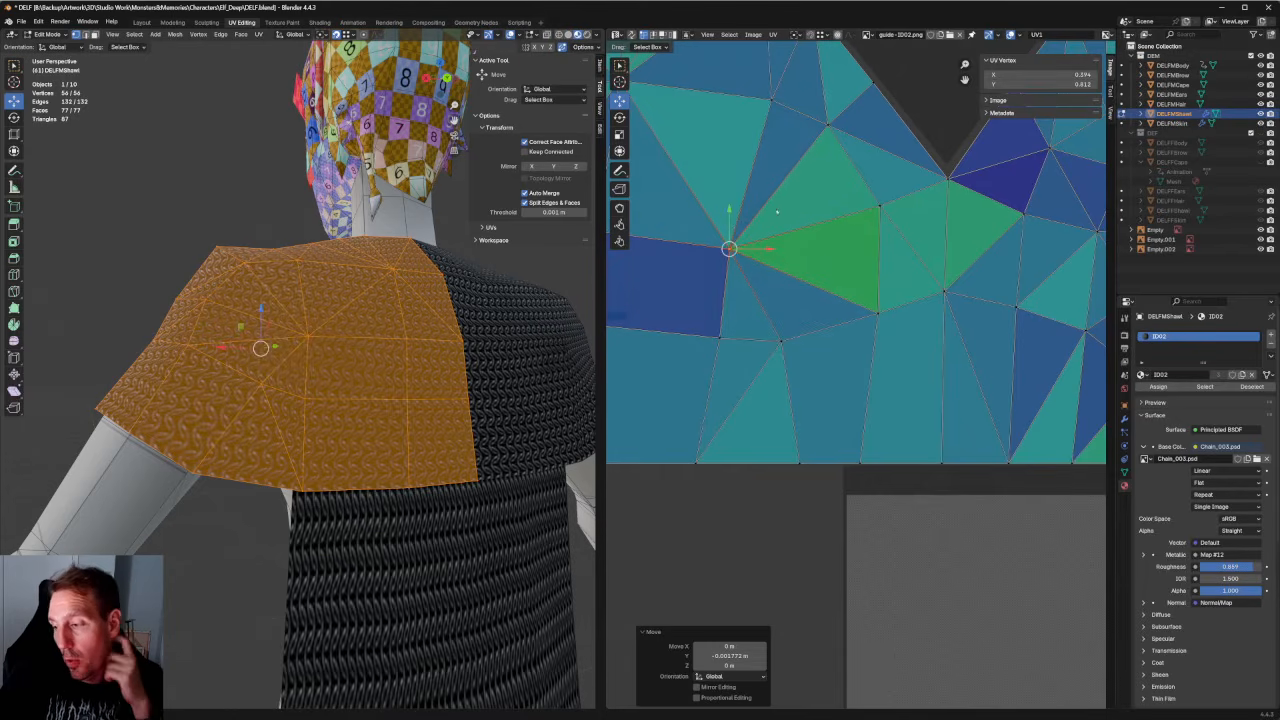
Shift the green triangle's upper-right vertex horizontally left by about 0.0033 m.
click(880, 200)
key(g)
key(x)
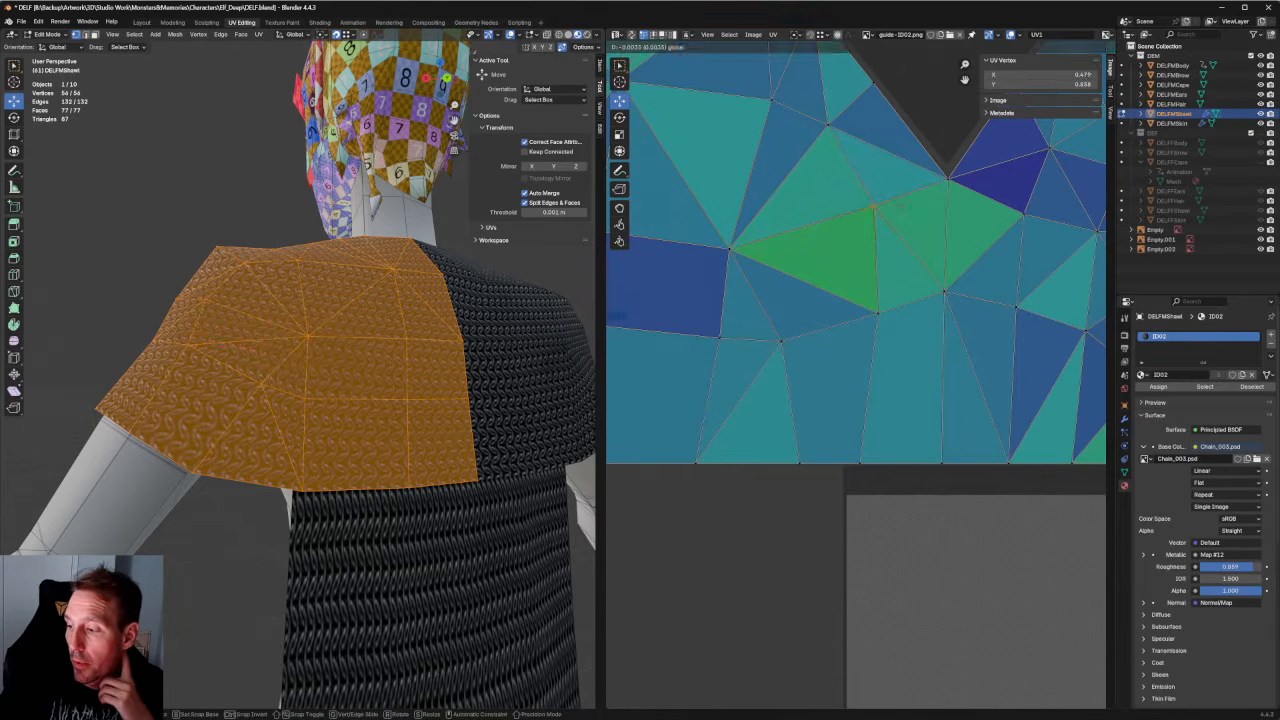
click(905, 205)
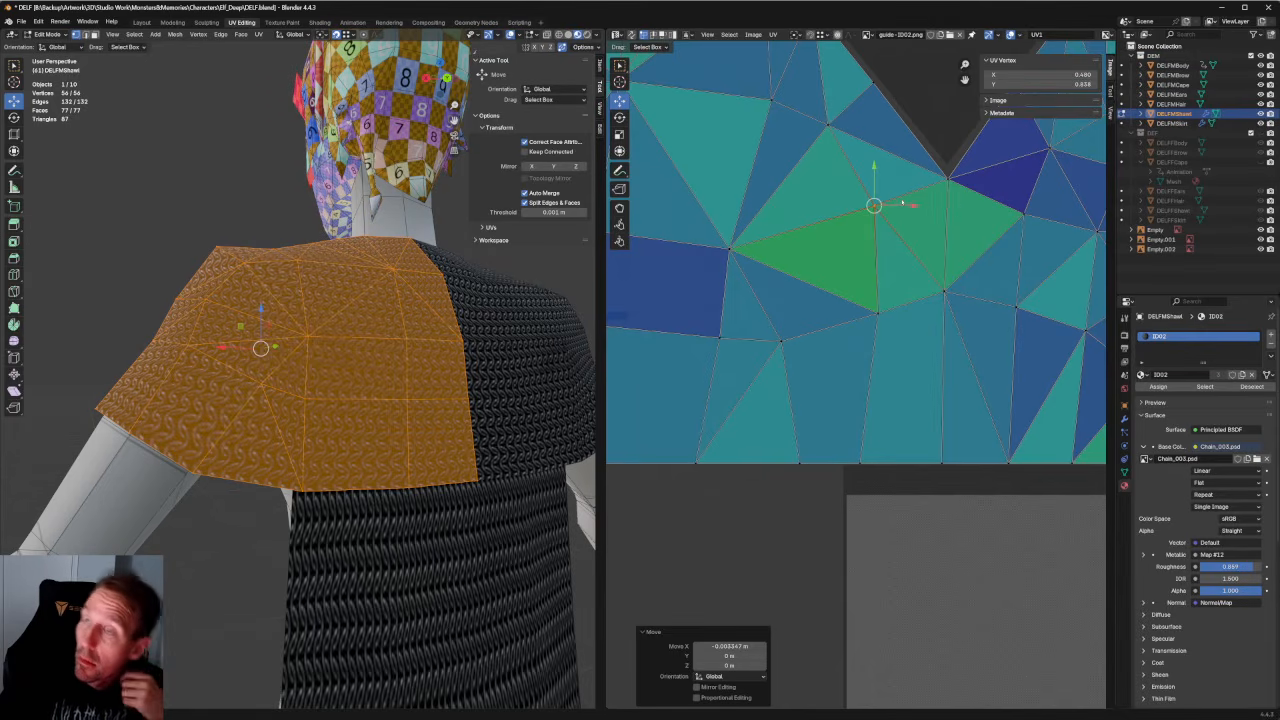
Raise the two neighbouring interior vertices below the V-notch slightly and shift the left one left by about 0.0043 m.
middle_drag(951, 255, 828, 298)
drag(858, 294, 733, 383)
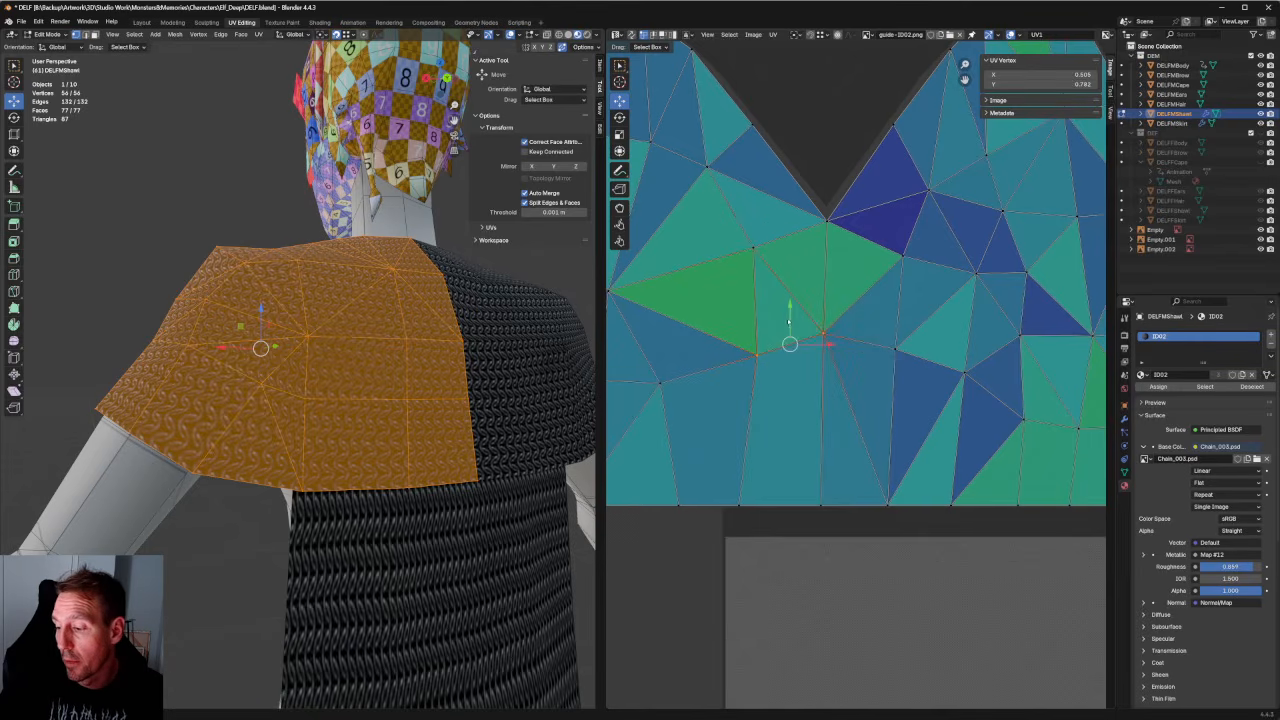
drag(789, 312, 783, 345)
key(ctrl+z)
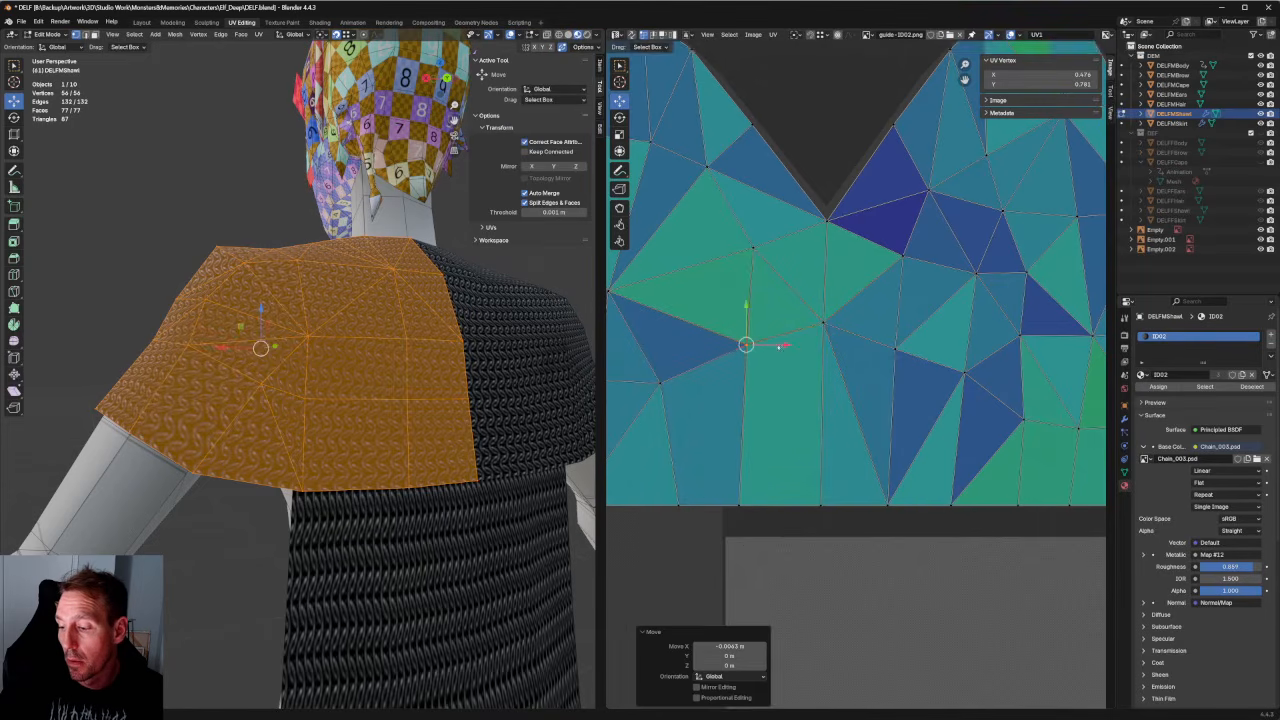
Align the three-vertex column just left of the V-notch tip vertically and move it slightly right.
scroll(792, 349, down, 3)
scroll(810, 382, up, 1)
drag(781, 278, 808, 490)
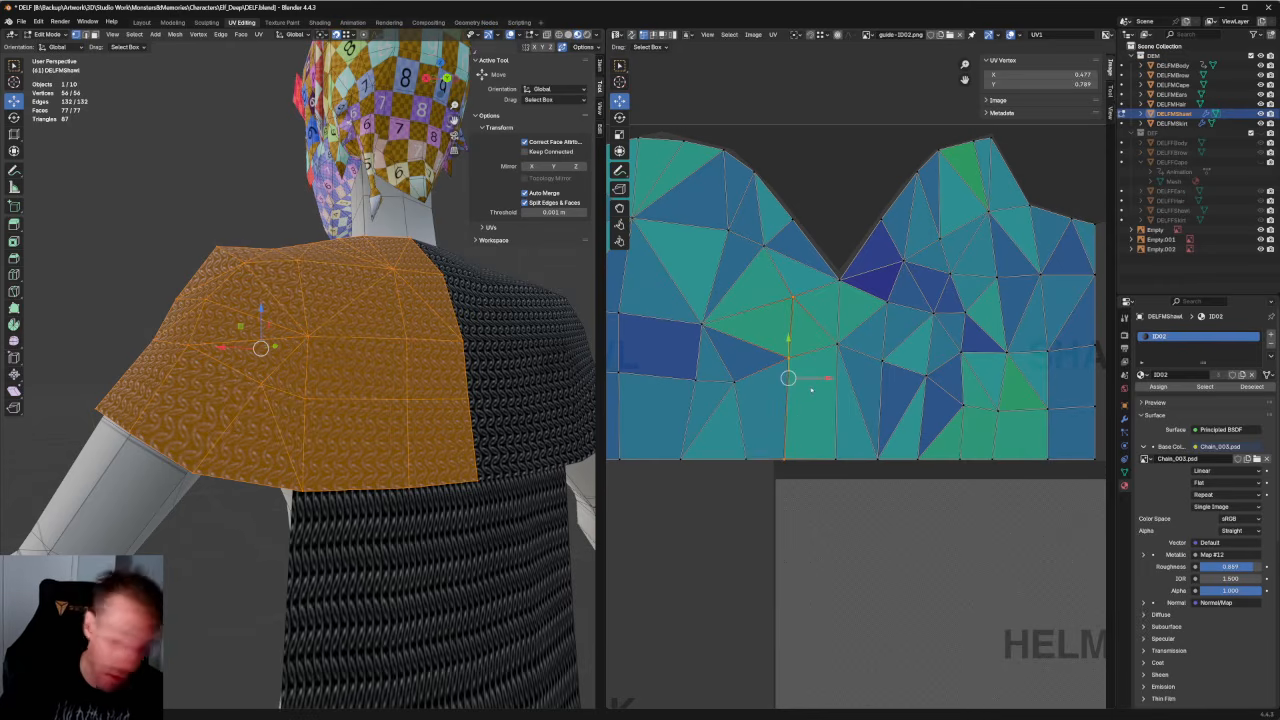
key(shift+w)
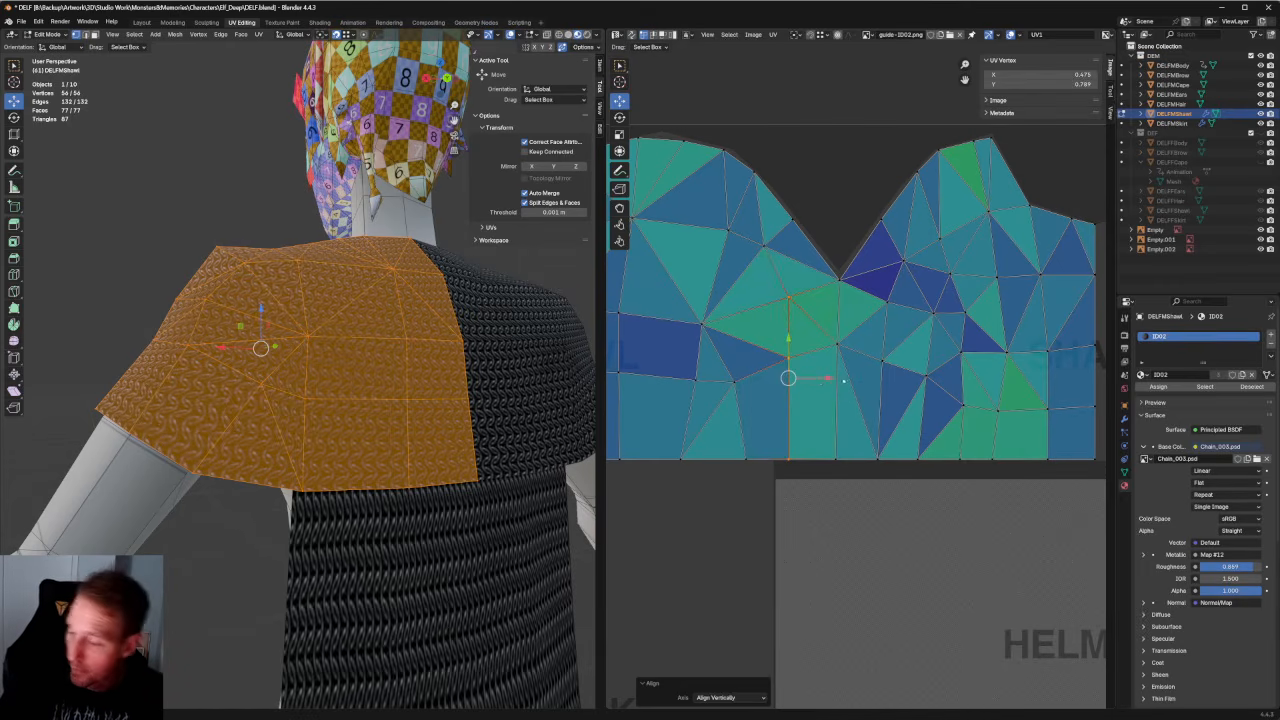
key(g)
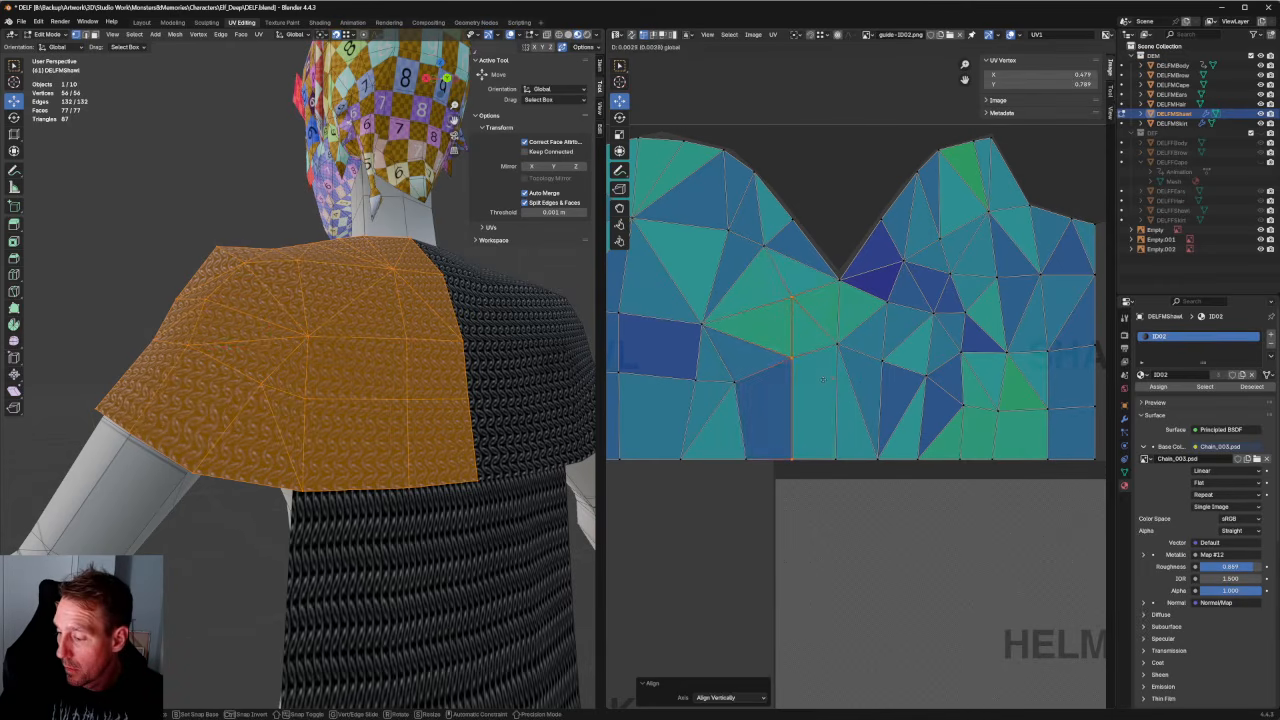
click(822, 380)
Nudge the interior and bottom-edge vertices left of the aligned column, and move the column right by about 0.0028 m.
click(734, 382)
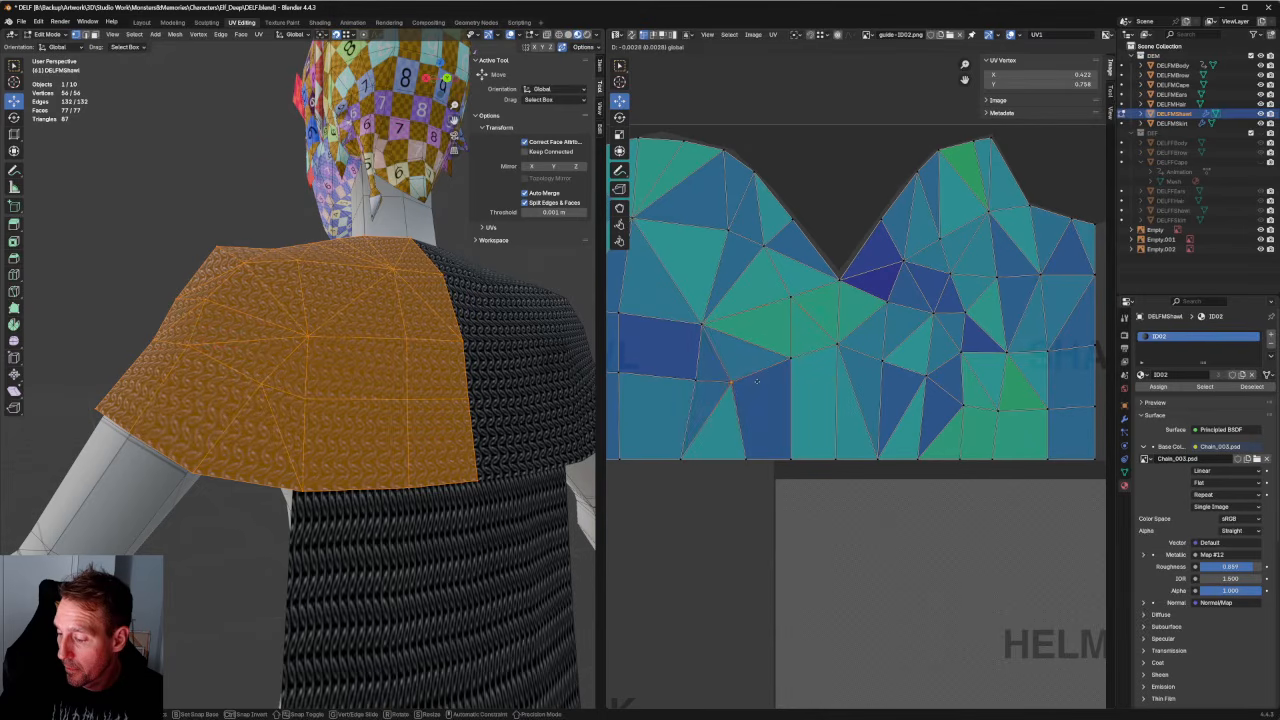
key(g)
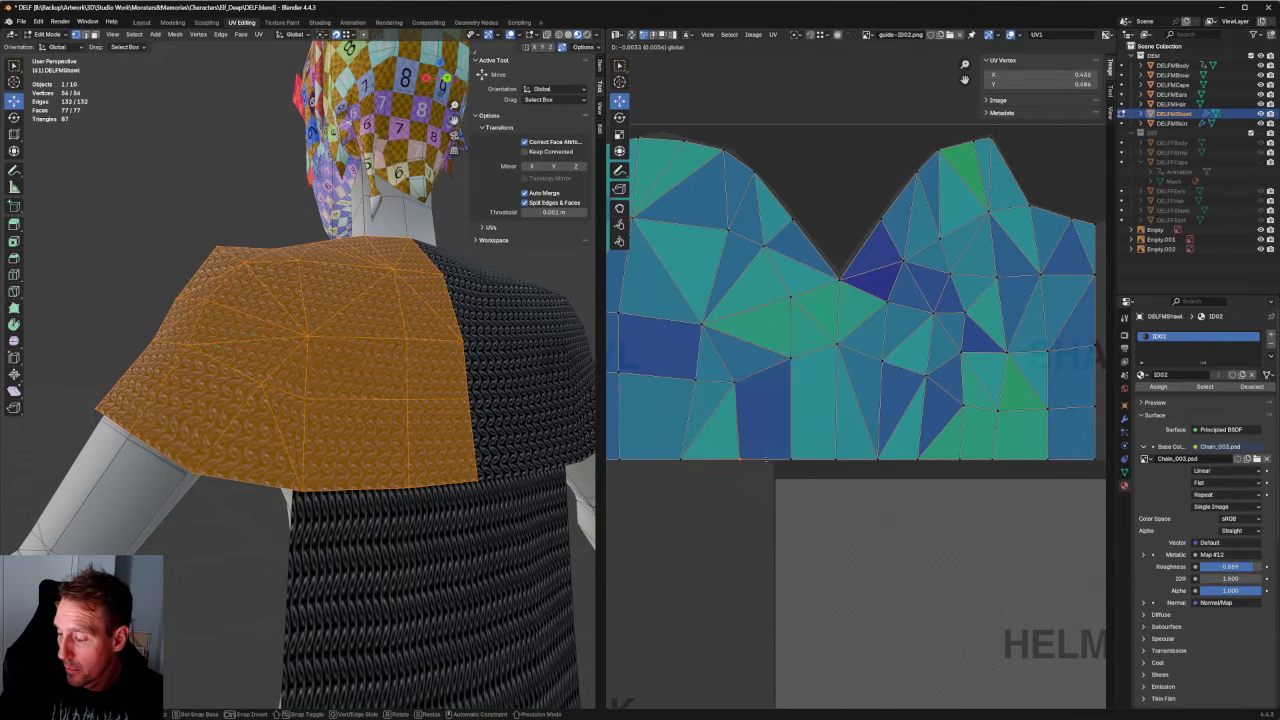
drag(781, 457, 781, 457)
drag(814, 276, 774, 480)
drag(819, 376, 824, 376)
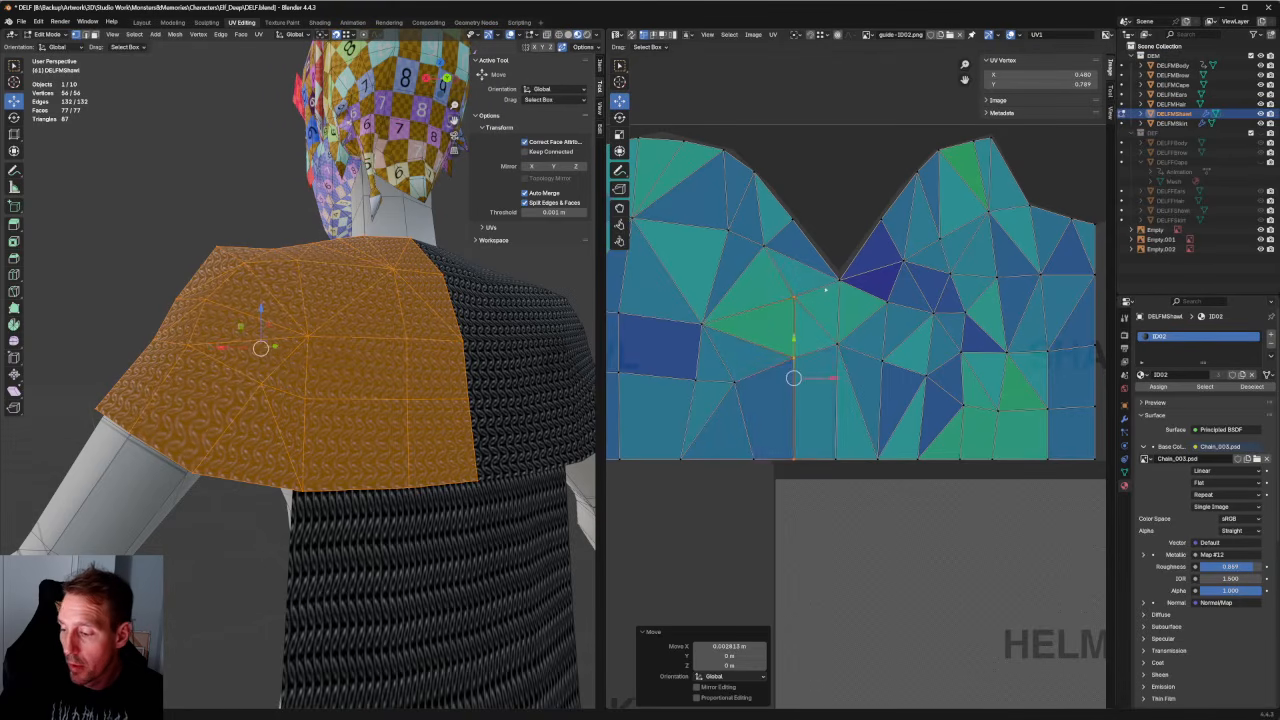
Shift the aligned column's top vertex left by 0.00375 m.
scroll(830, 268, up, 2)
drag(789, 305, 721, 342)
middle_drag(775, 339, 832, 365)
scroll(832, 365, up, 1)
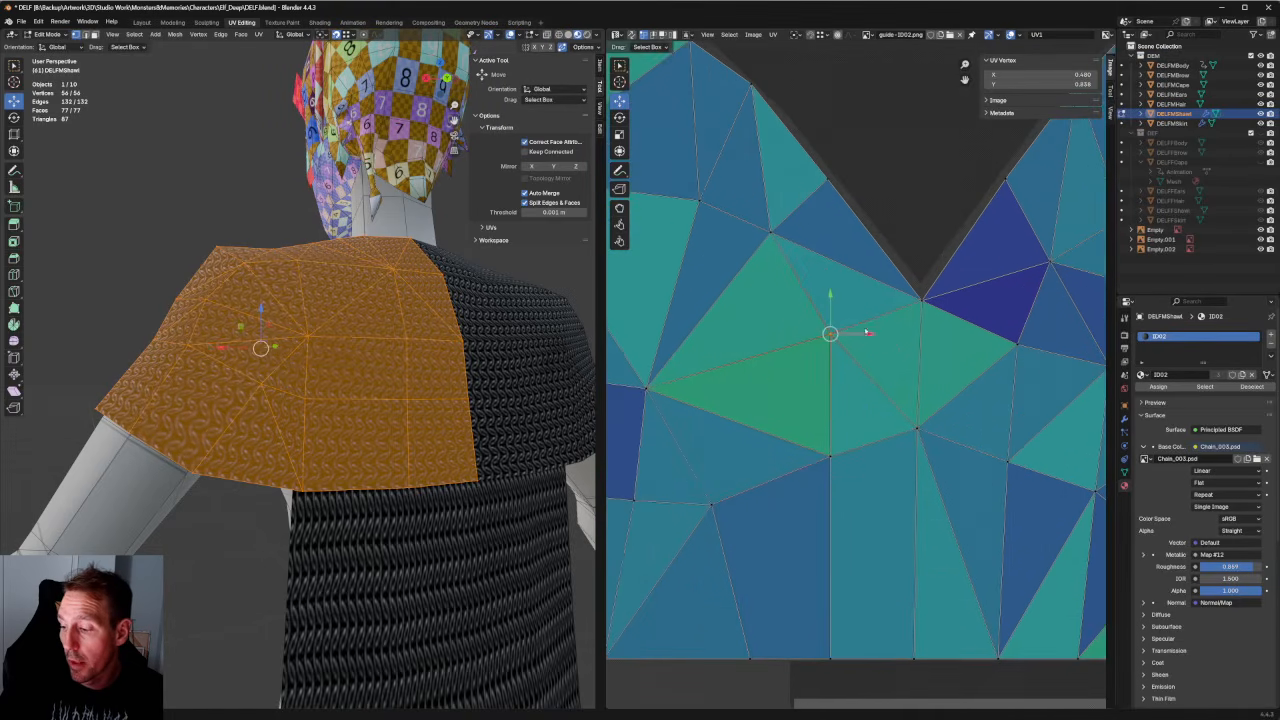
drag(867, 332, 857, 333)
scroll(846, 362, down, 5)
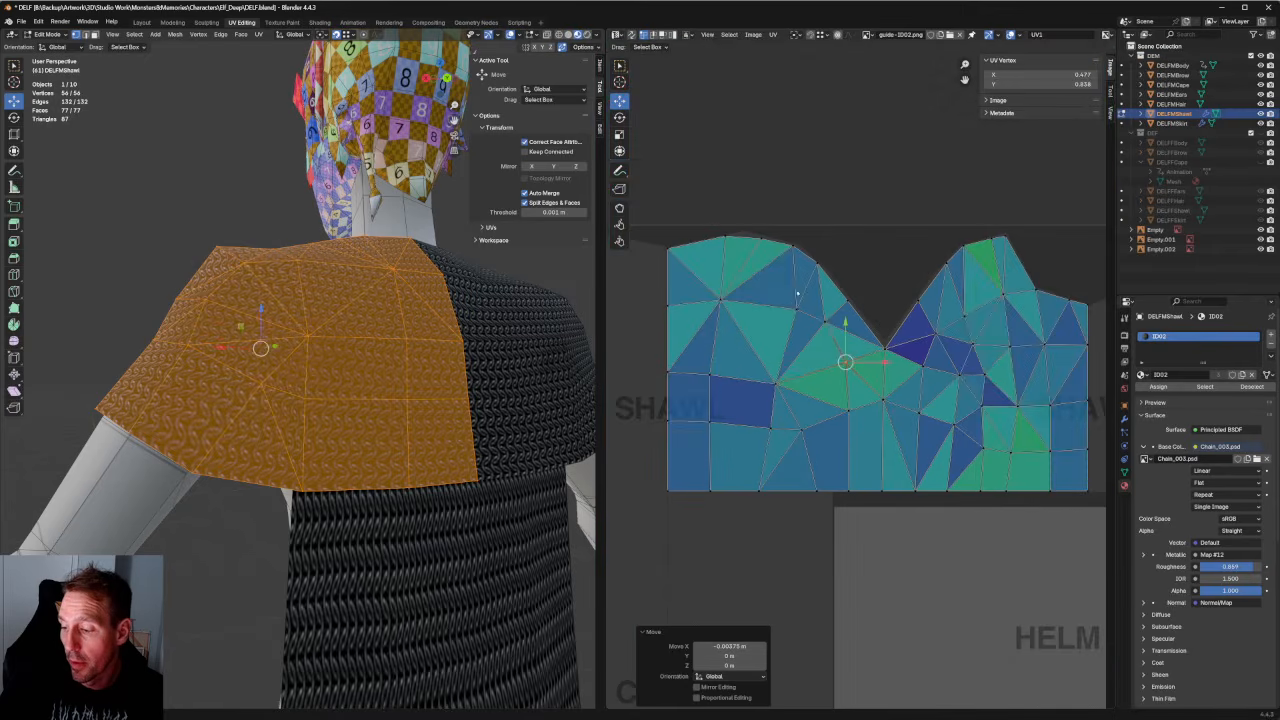
Align the lowest pair of border vertices on opposite sides of the V-notch horizontally.
scroll(799, 291, up, 5)
middle_drag(874, 104, 901, 272)
drag(896, 284, 833, 334)
scroll(861, 341, down, 3)
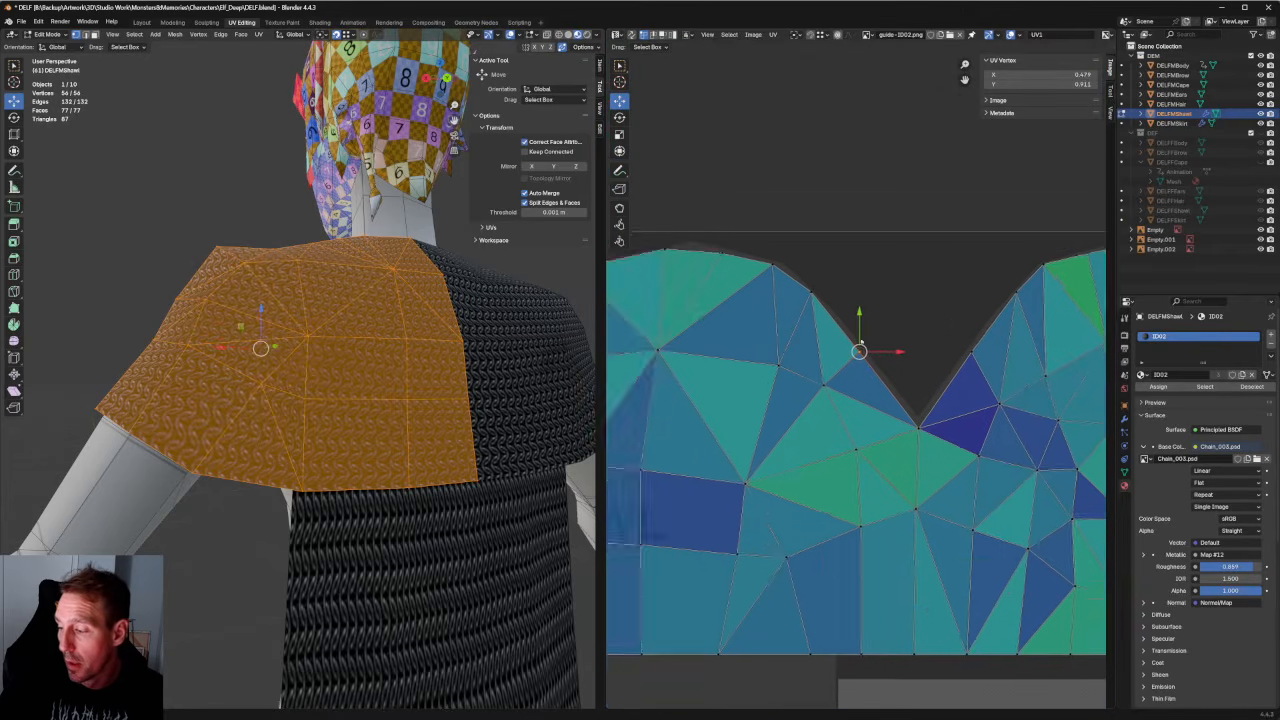
middle_drag(981, 326, 894, 329)
drag(913, 343, 711, 404)
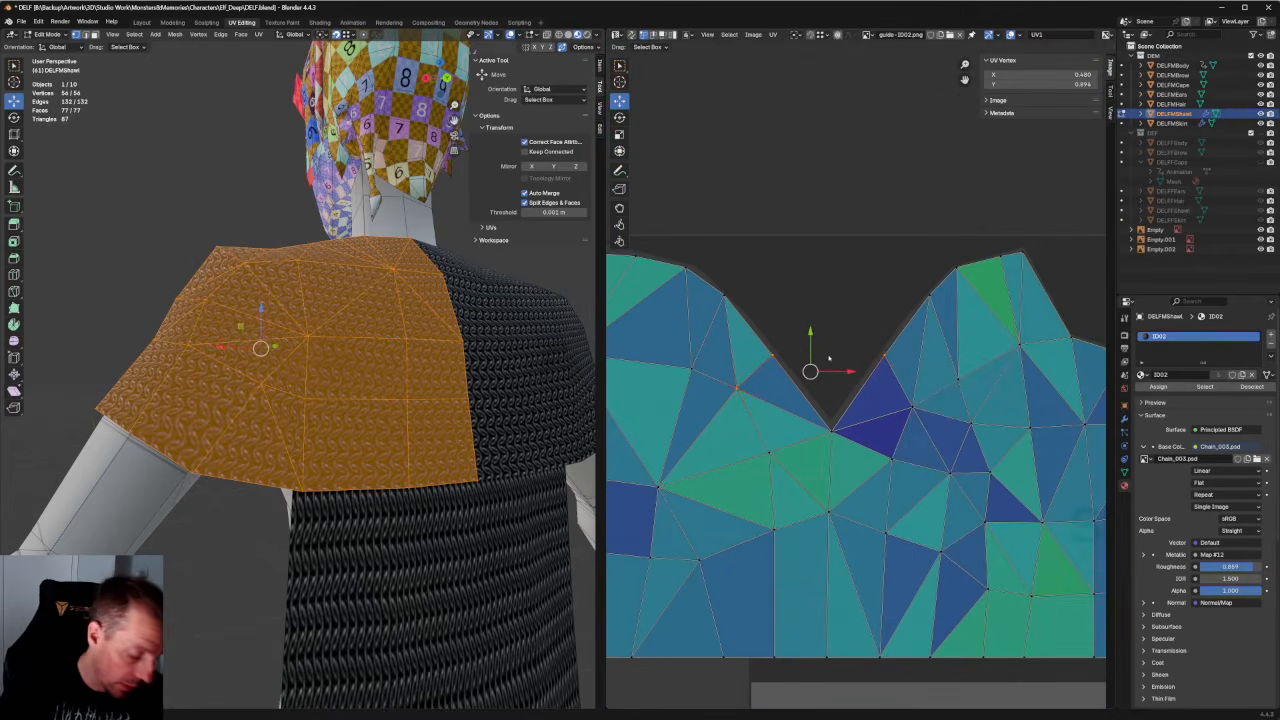
key(shift+w)
click(867, 352)
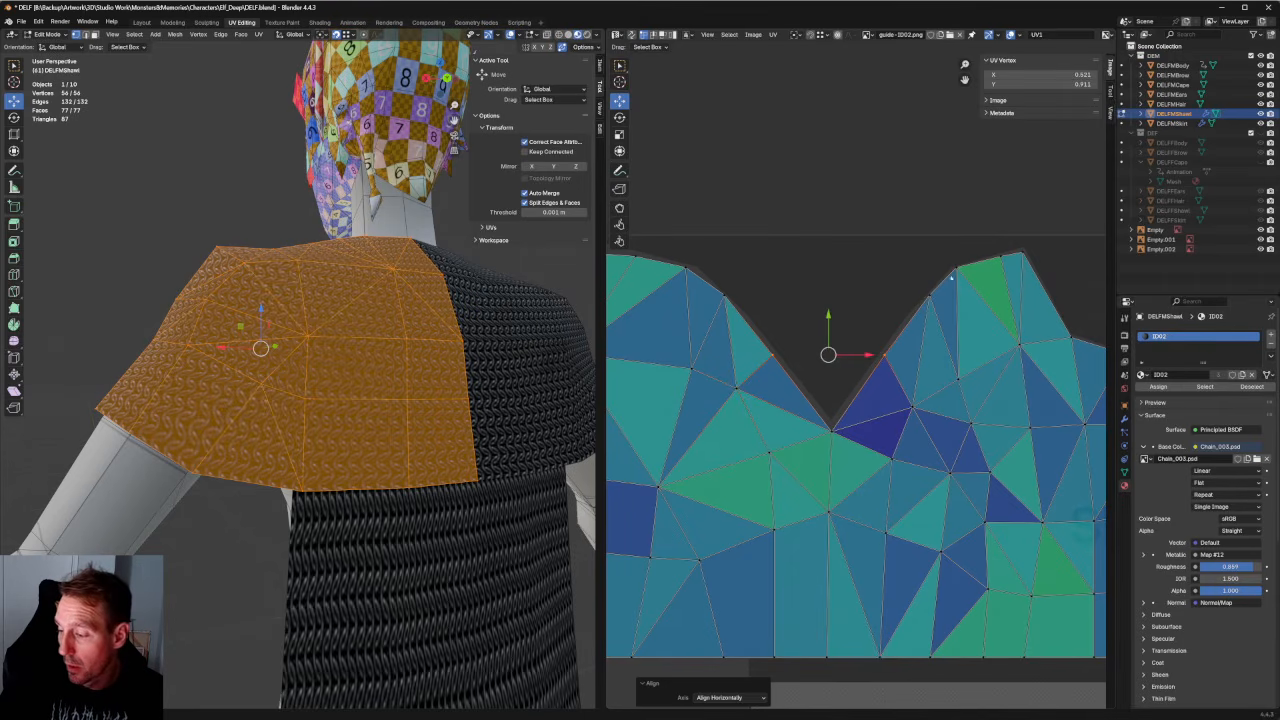
Align the next higher pairs of opposing border vertices on both V-notch slopes horizontally and clear the selection.
drag(951, 277, 703, 334)
key(shift+r)
drag(975, 247, 663, 286)
key(shift+r)
drag(1009, 245, 621, 279)
key(alt+a)
Raise the dark lower quad's upper-right vertex slightly.
scroll(1007, 259, down, 1)
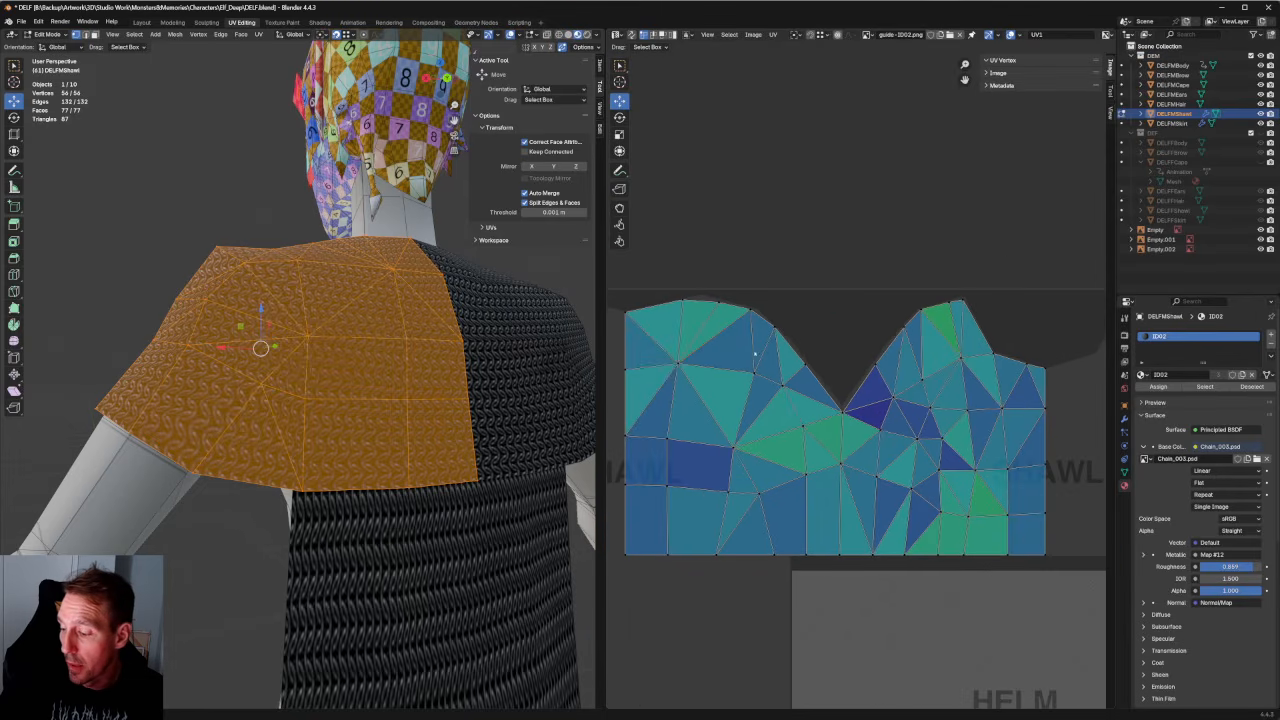
scroll(755, 352, up, 4)
click(810, 372)
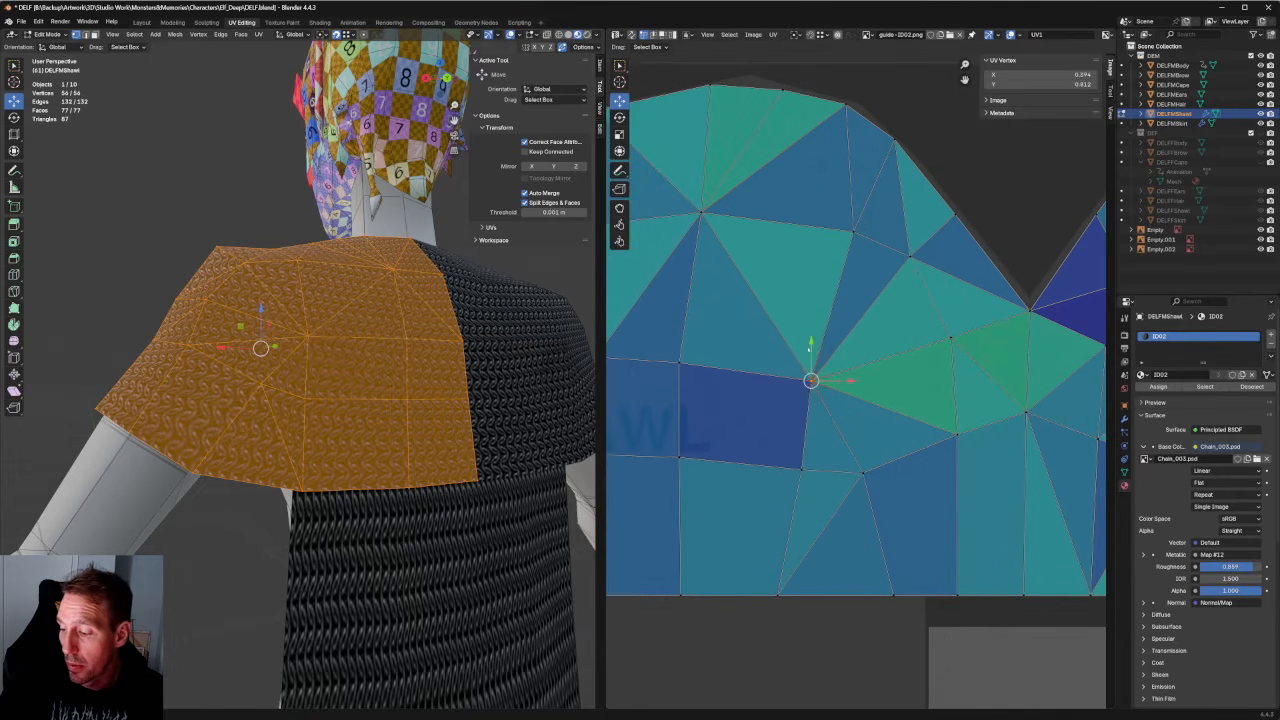
key(g)
click(810, 370)
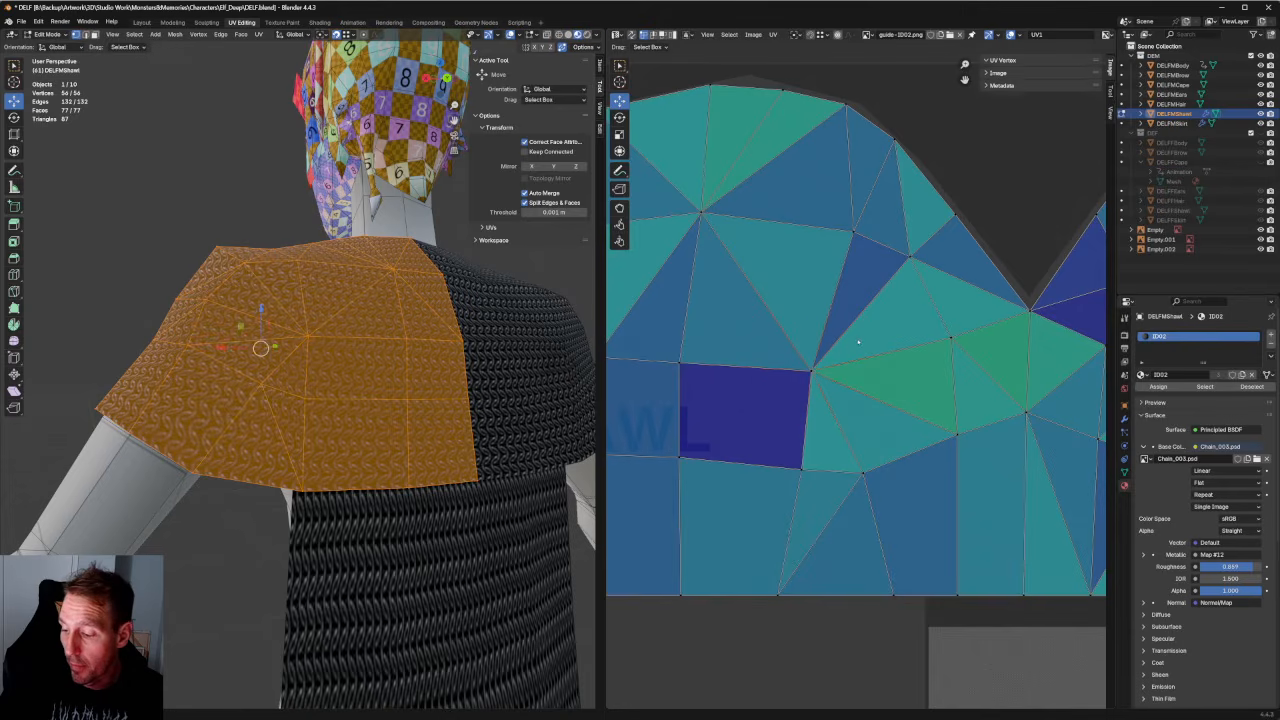
Align the vertices along the dark quad's top edge horizontally, out to the island's left border.
scroll(849, 343, down, 1)
drag(886, 330, 660, 387)
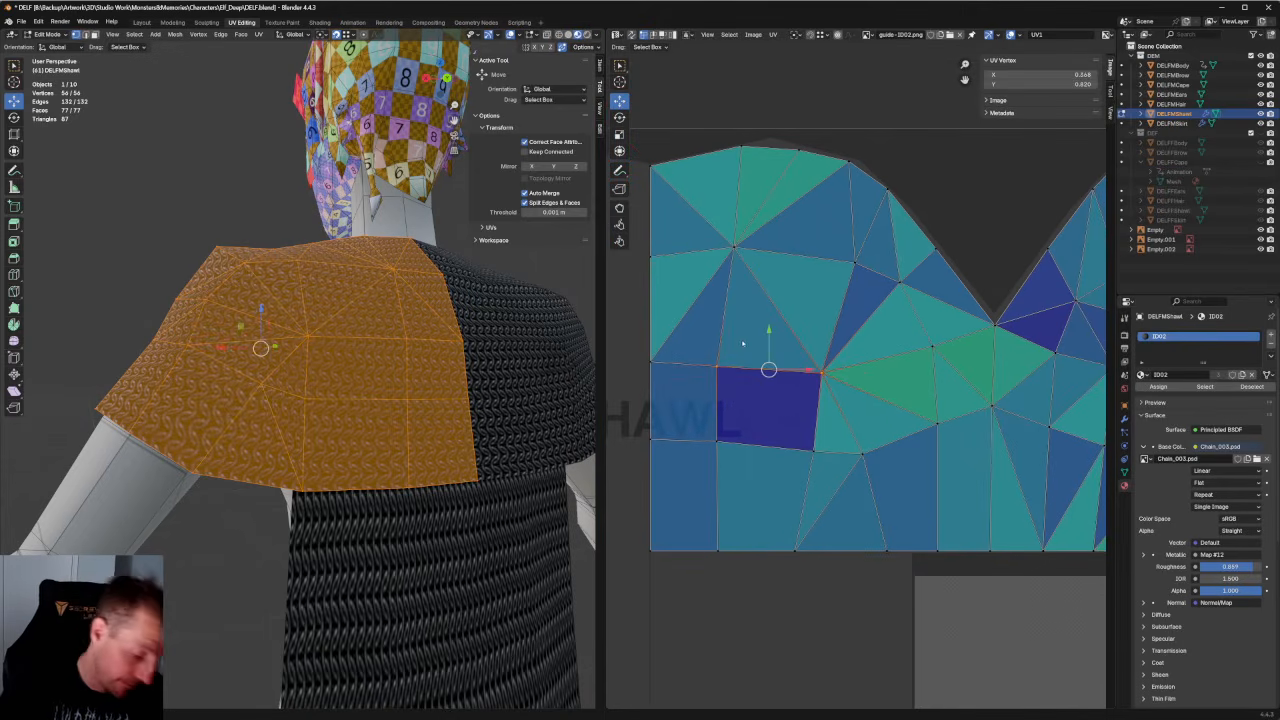
key(shift+w)
drag(880, 340, 638, 397)
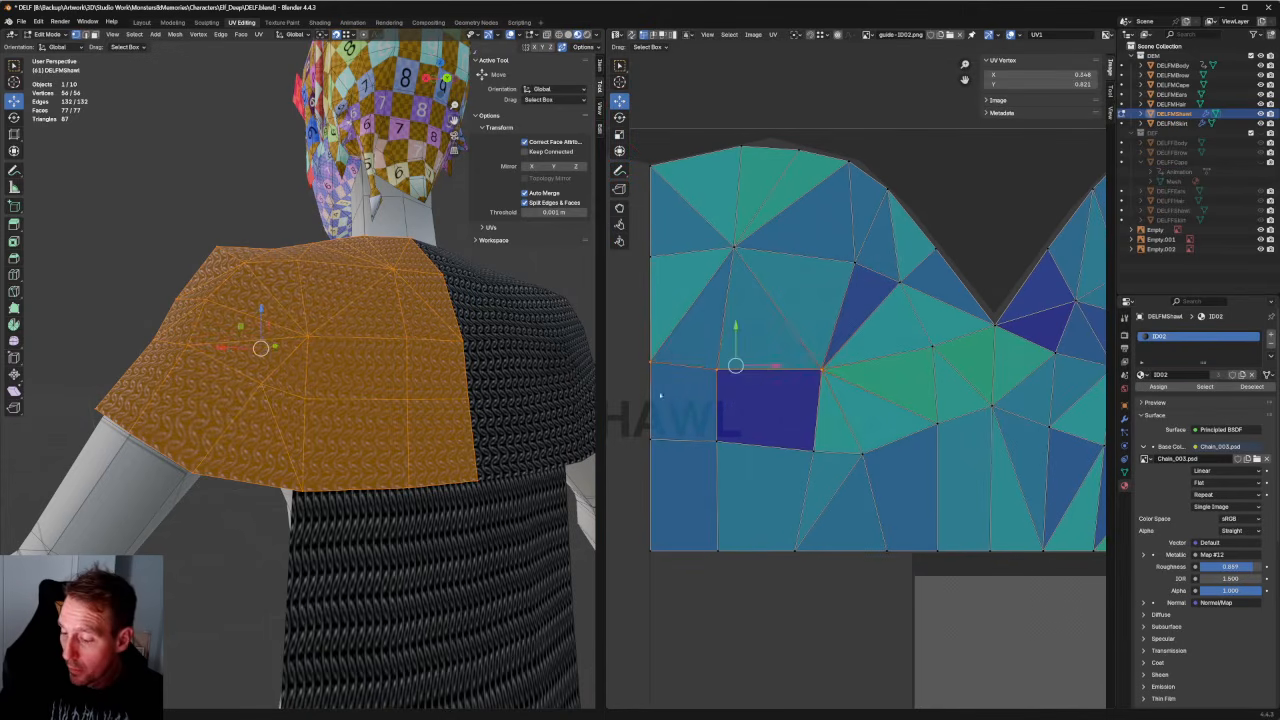
key(shift+w)
Align the row along the dark quad's bottom edge horizontally, from the left border to the next interior vertex on the right.
drag(838, 416, 644, 488)
key(shift+w)
drag(920, 403, 634, 492)
key(shift+w)
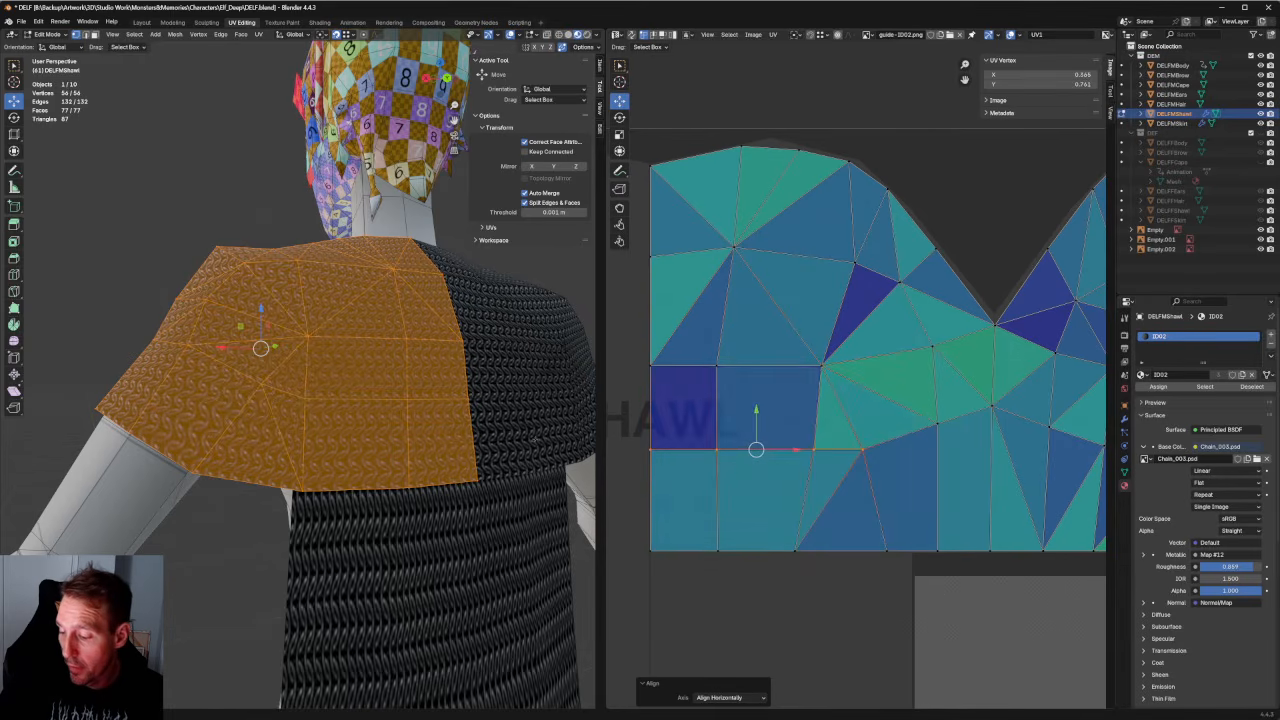
Examine the chain texture on the shawl from the back and the front of the character.
scroll(520, 385, down, 1)
middle_drag(525, 385, 415, 403)
scroll(480, 392, up, 1)
scroll(370, 404, up, 1)
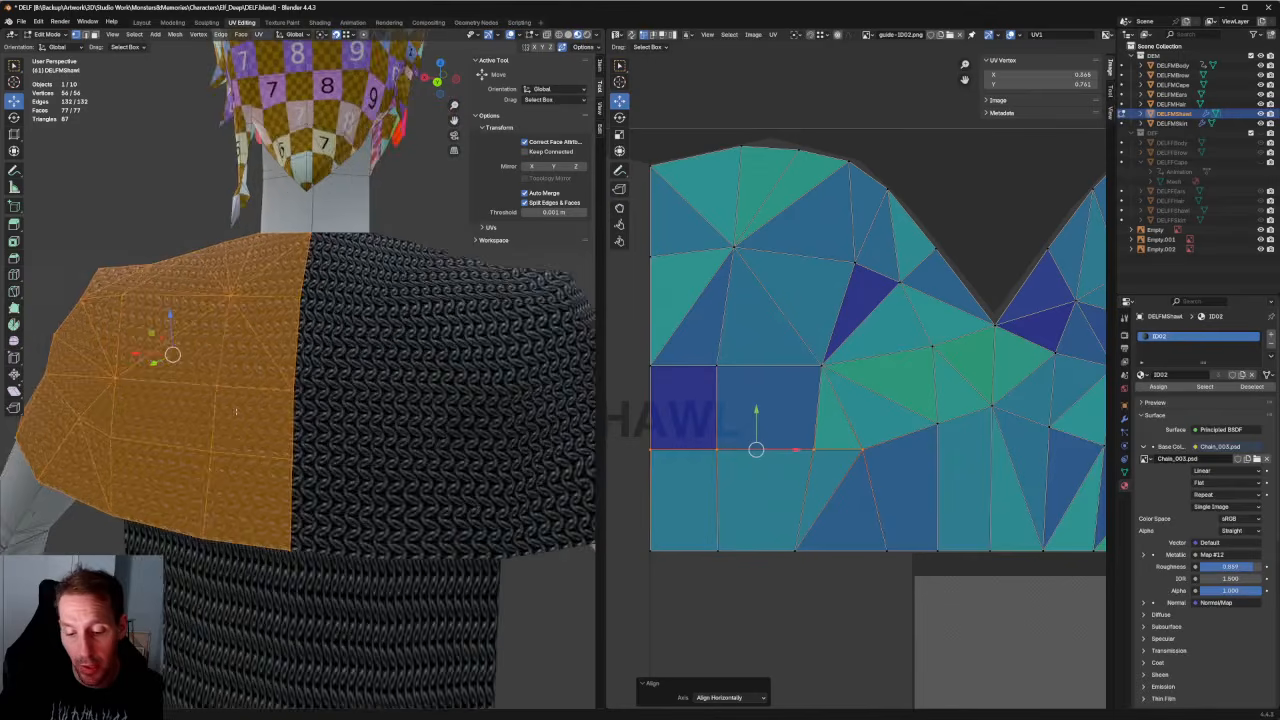
middle_drag(252, 405, 284, 407)
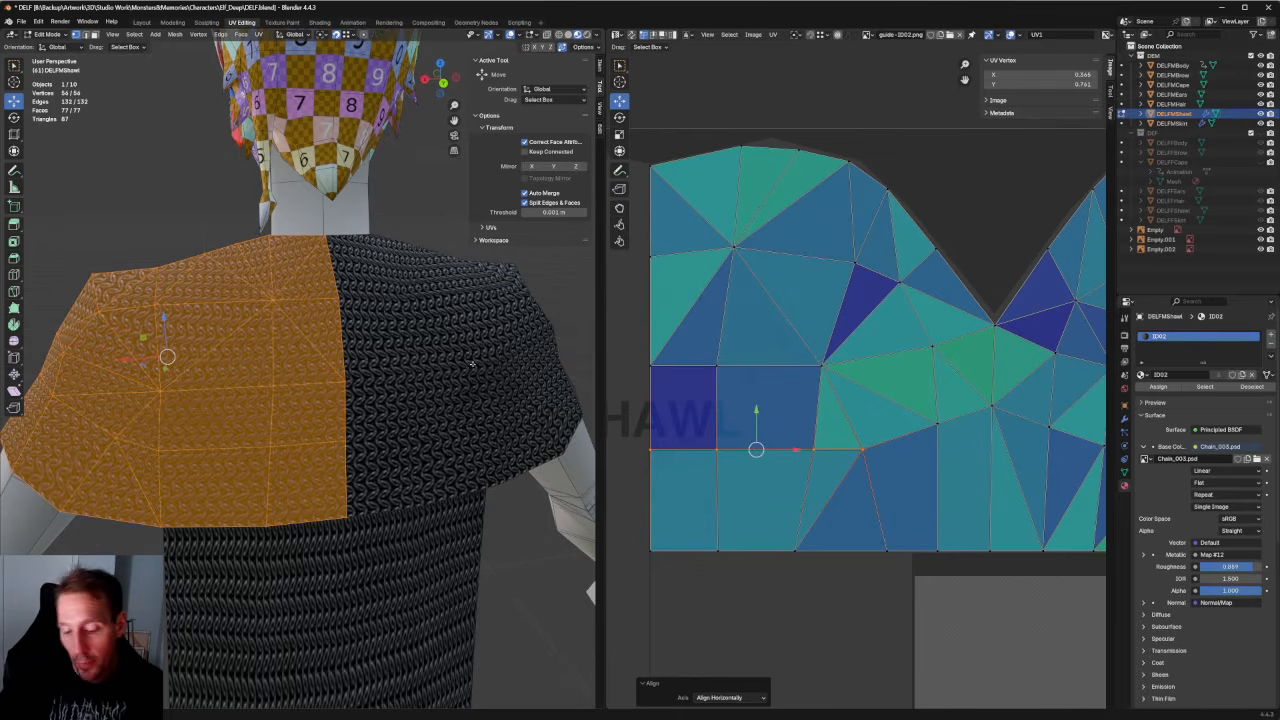
scroll(472, 364, down, 2)
scroll(472, 380, up, 1)
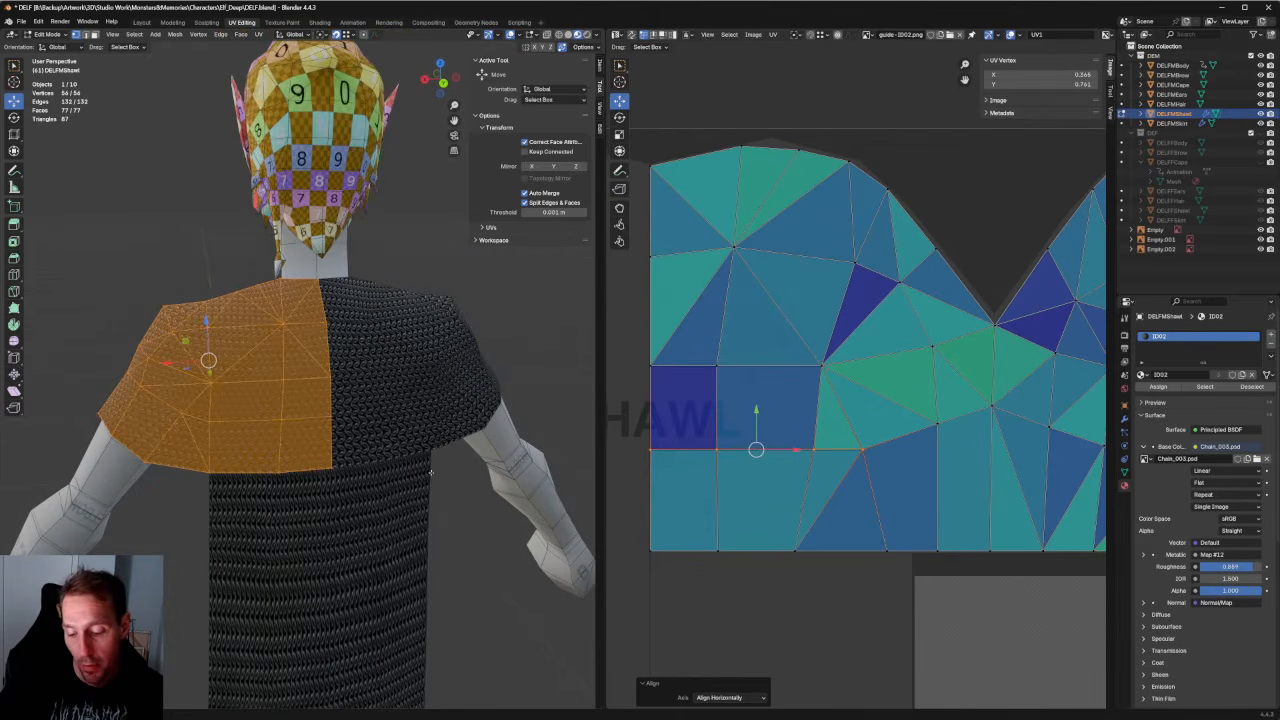
scroll(431, 471, down, 3)
scroll(401, 467, up, 5)
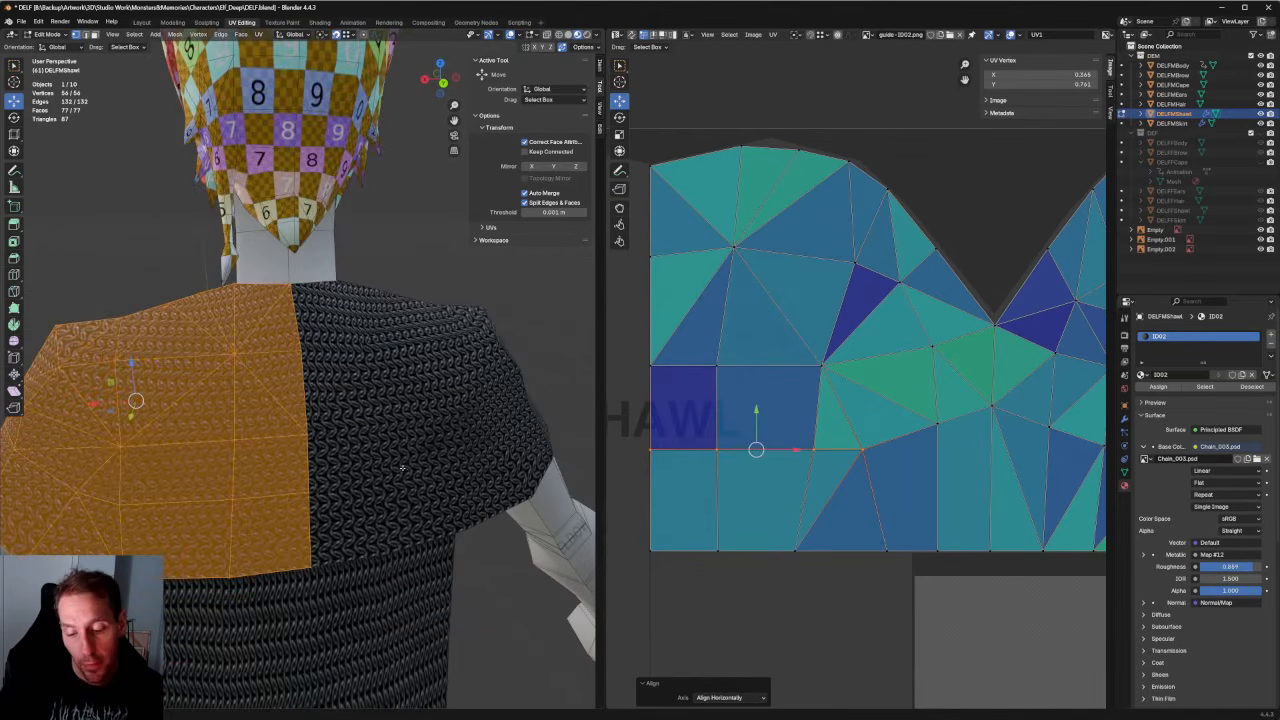
scroll(364, 452, down, 2)
key(KP_1)
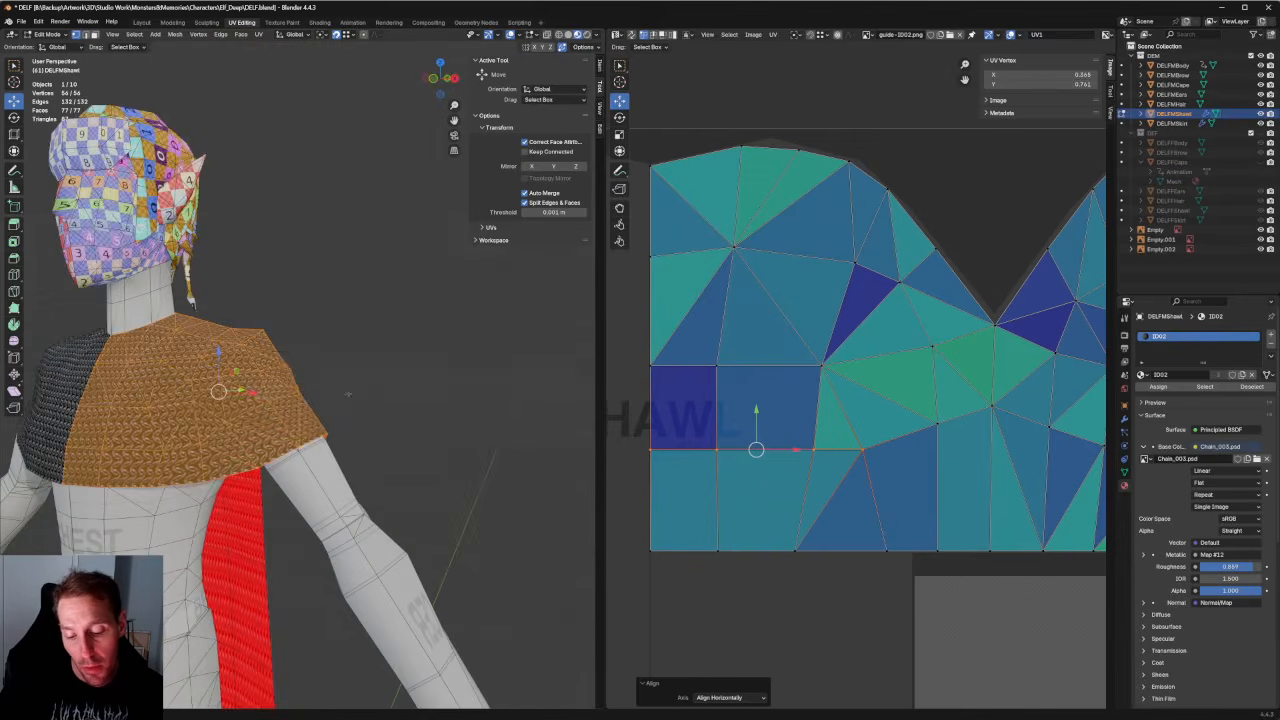
scroll(348, 392, up, 4)
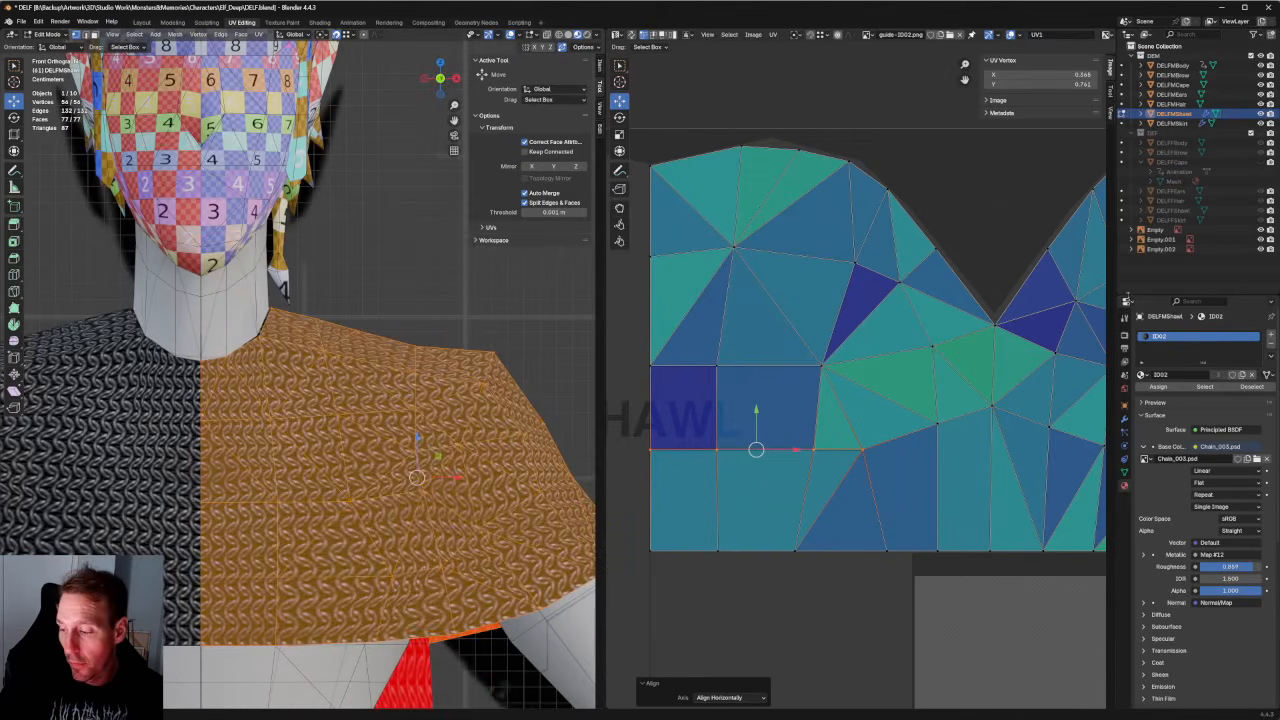
Align the three interior vertex rows beside the island's right border horizontally, one row at a time.
scroll(1001, 336, up, 1)
middle_drag(1001, 336, 542, 375)
drag(996, 320, 740, 380)
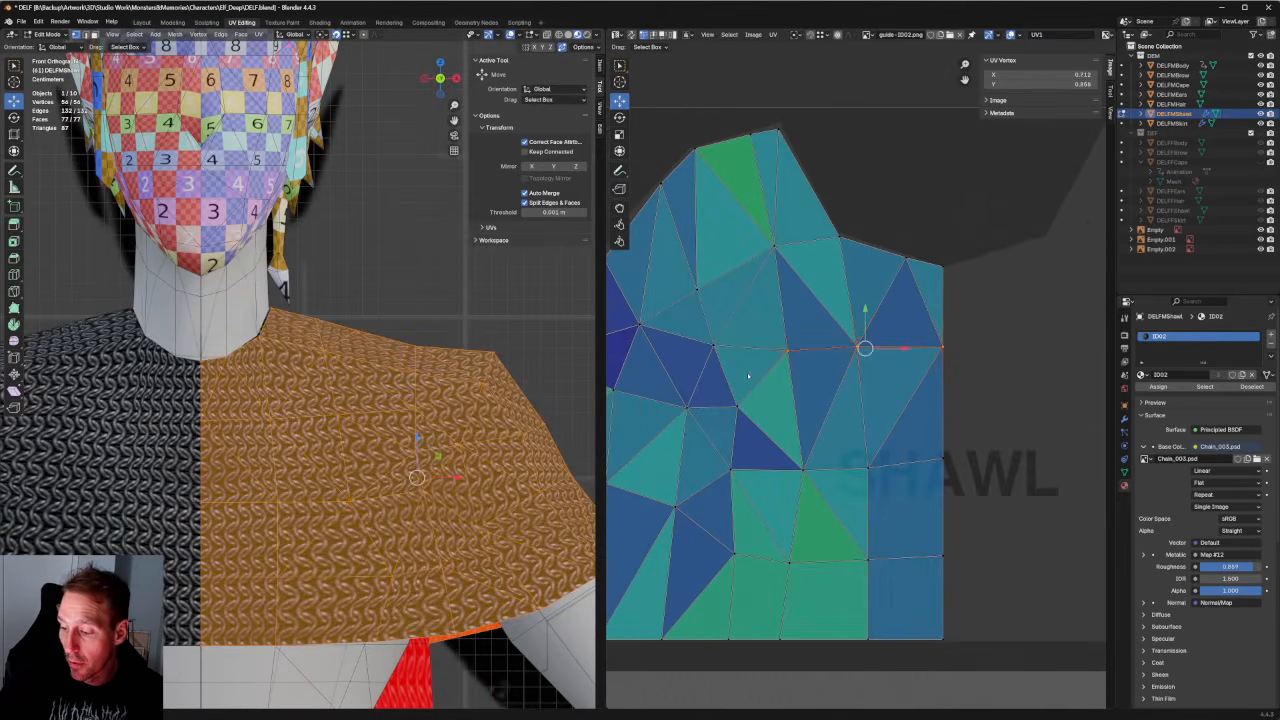
key(shift+w)
drag(979, 433, 708, 491)
key(shift+w)
drag(977, 505, 708, 594)
key(shift+w)
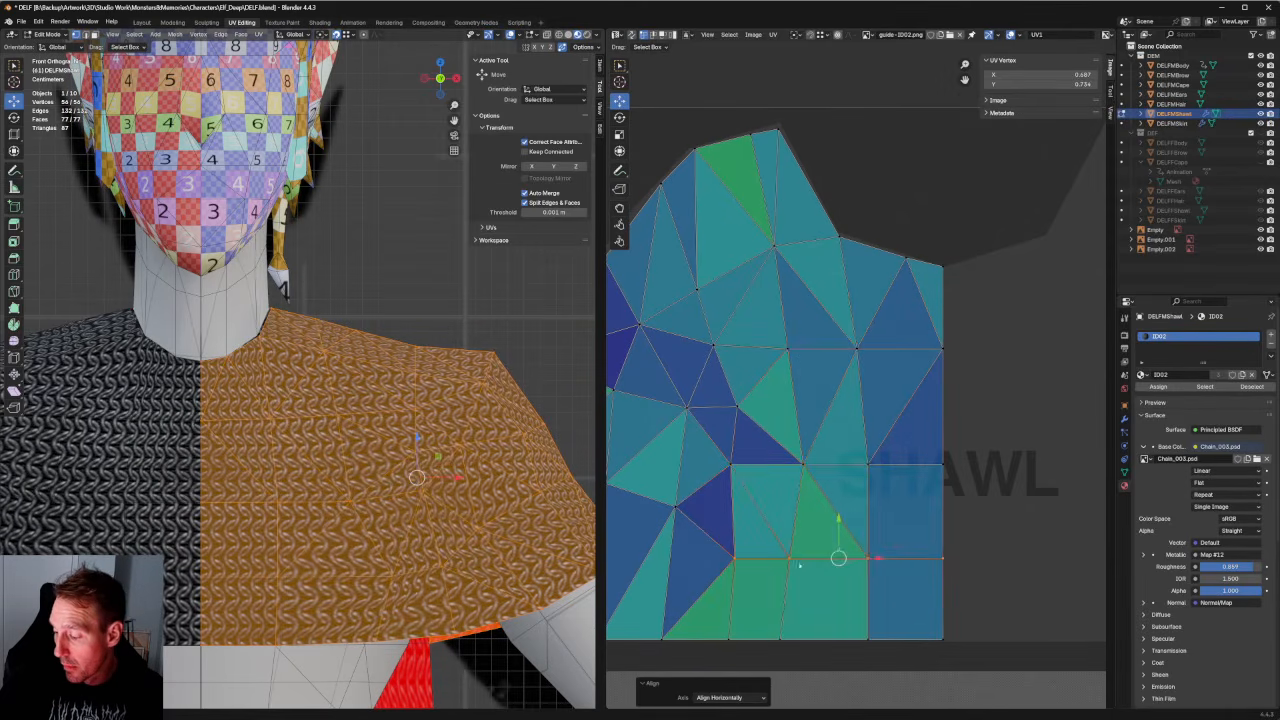
Lower the lowest interior vertex row about 0.005 m and straighten the second interior column from the right border vertically, shifting it slightly right.
drag(835, 537, 834, 547)
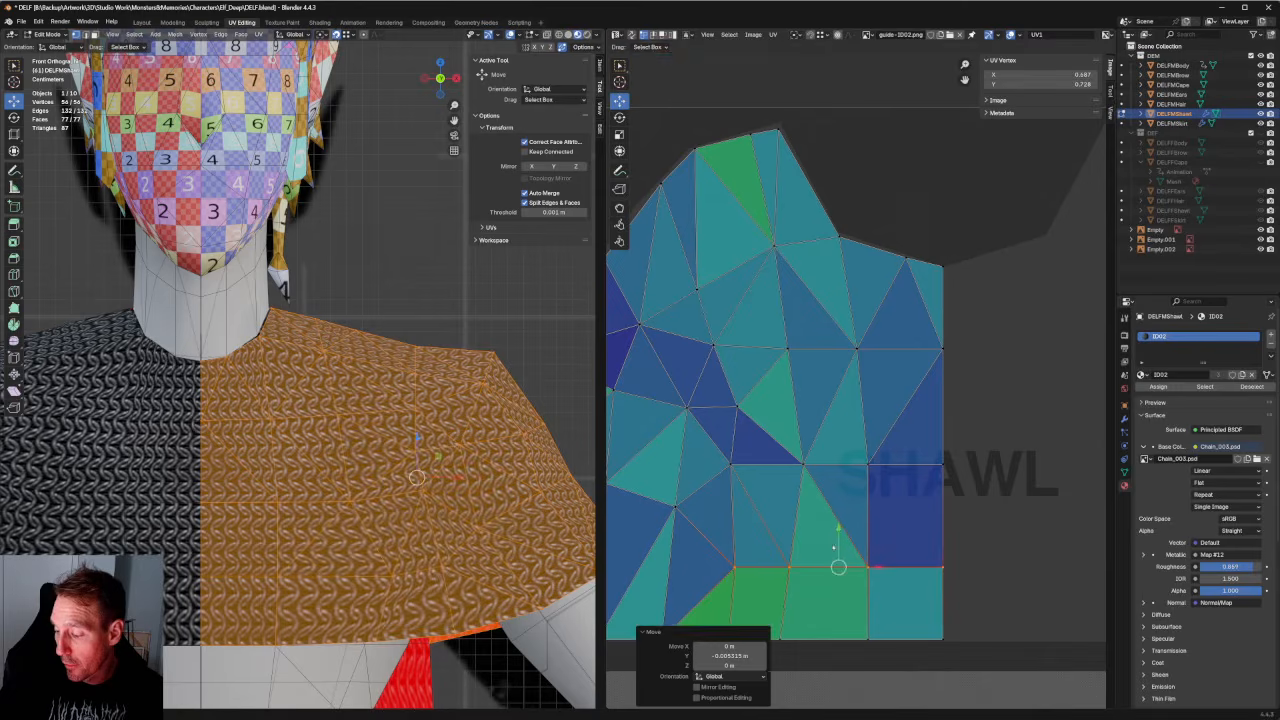
middle_drag(834, 547, 780, 409)
drag(713, 288, 791, 557)
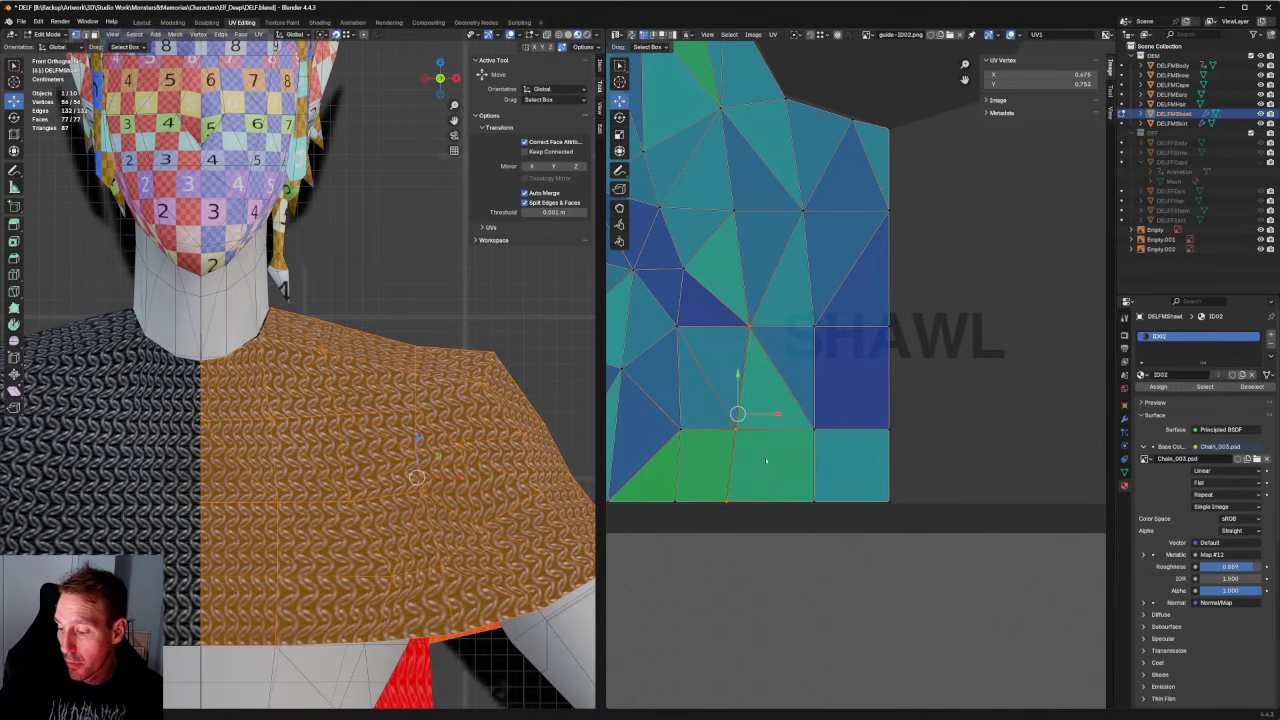
key(shift+w)
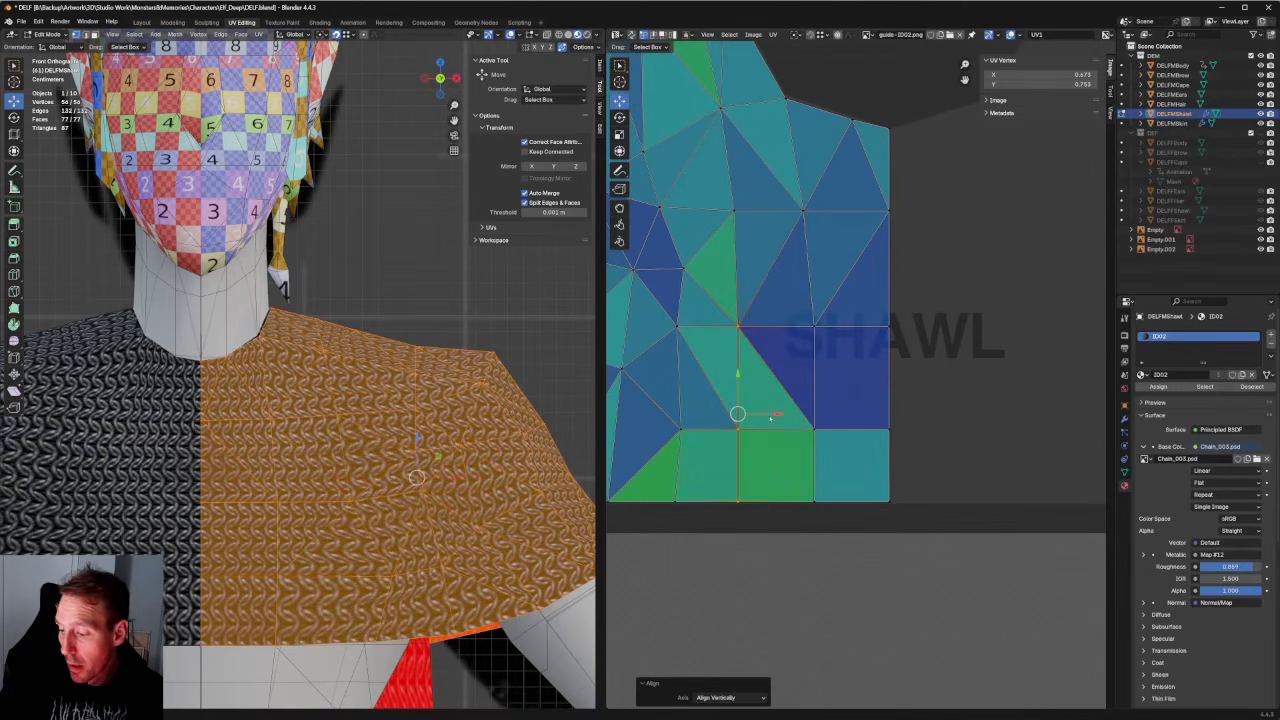
drag(770, 418, 781, 418)
Align the first interior vertex column beside the island's right border vertically, from the bottom edge up to the uppermost straightened row.
drag(850, 266, 784, 528)
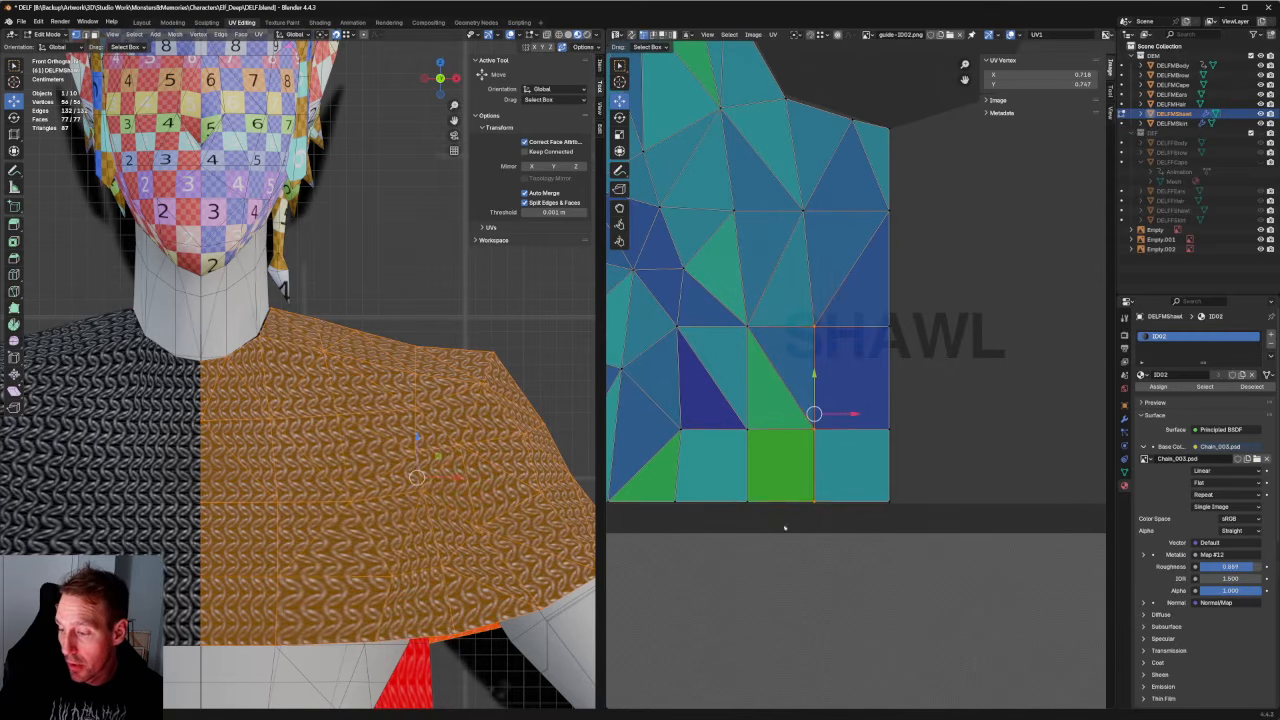
drag(838, 190, 786, 514)
key(shift+w)
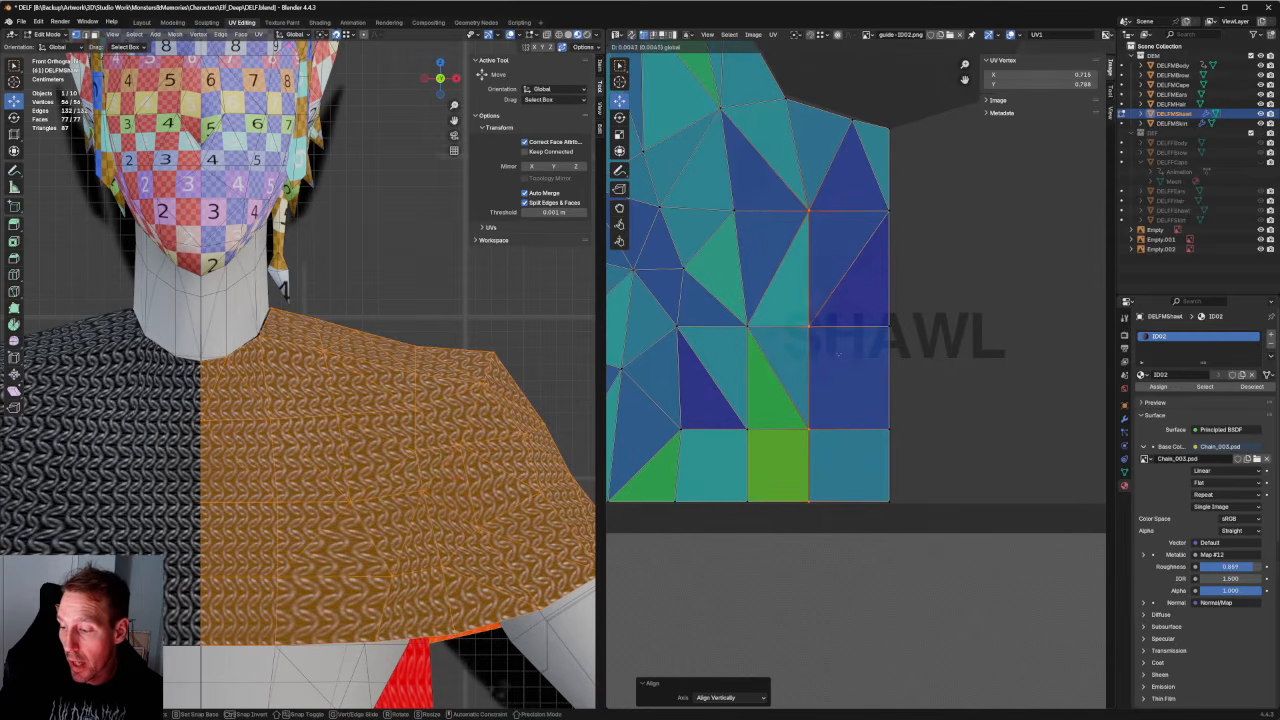
click(845, 354)
Raise the lowest interior vertex row beside the right border by about 0.005 m.
drag(929, 408, 672, 460)
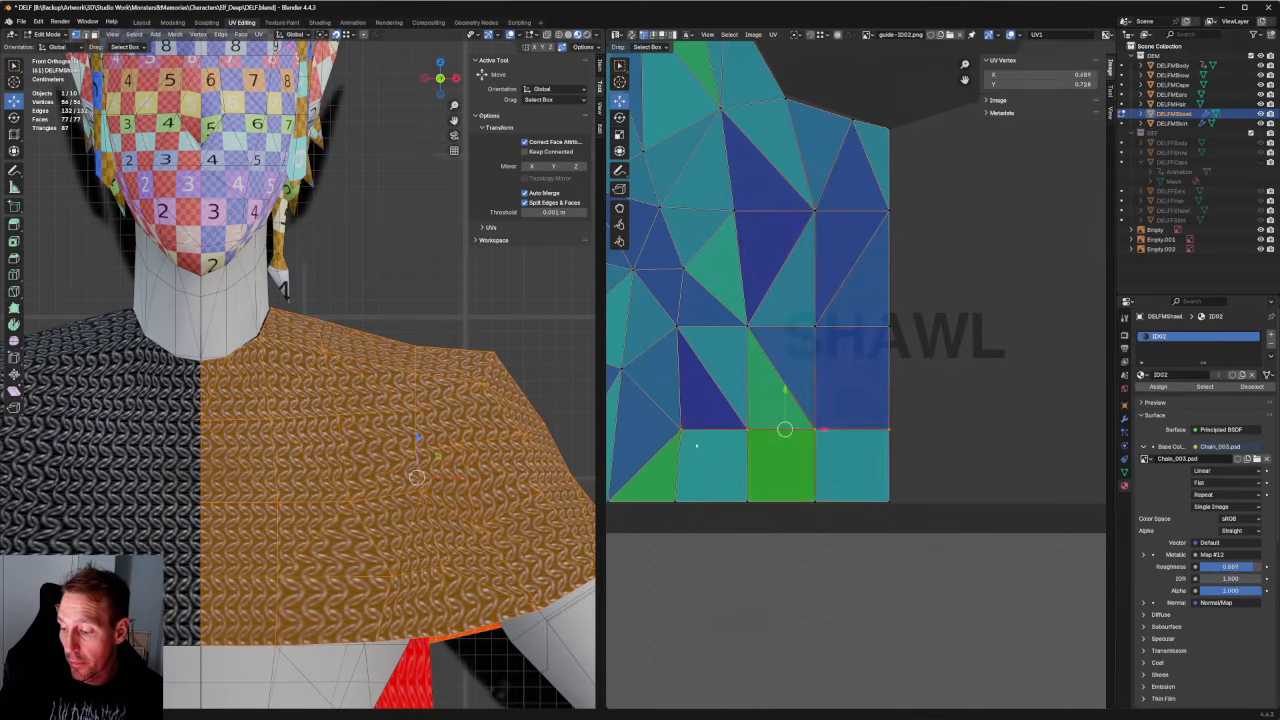
key(g)
key(y)
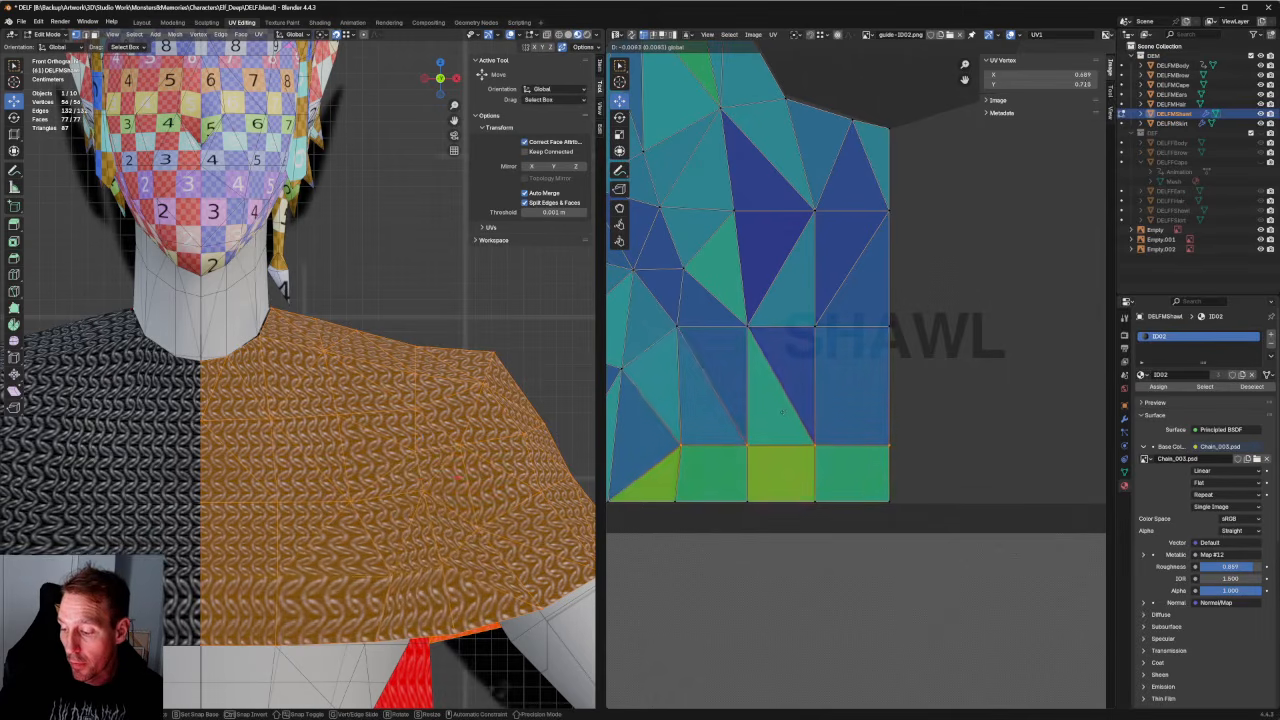
click(784, 420)
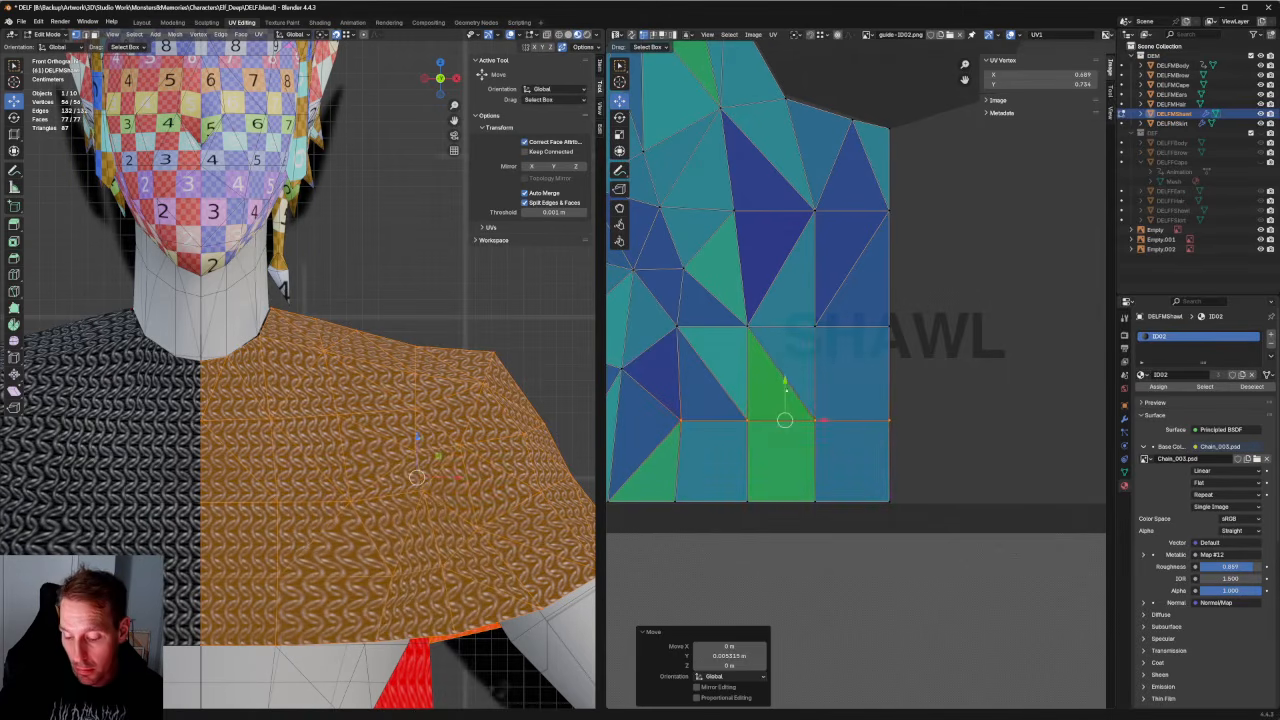
Align the third interior vertex column from the right border vertically and shift it right by about 0.004 m.
drag(704, 404, 641, 544)
drag(704, 233, 671, 507)
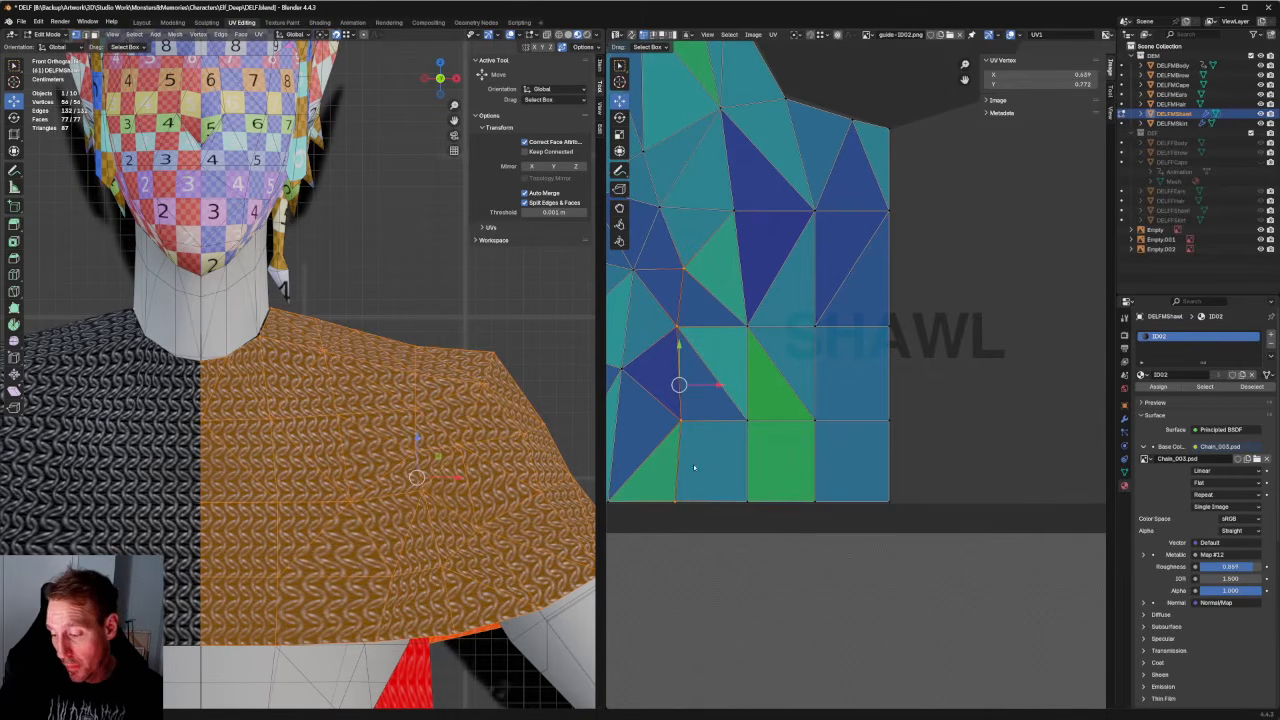
key(shift+w)
key(v)
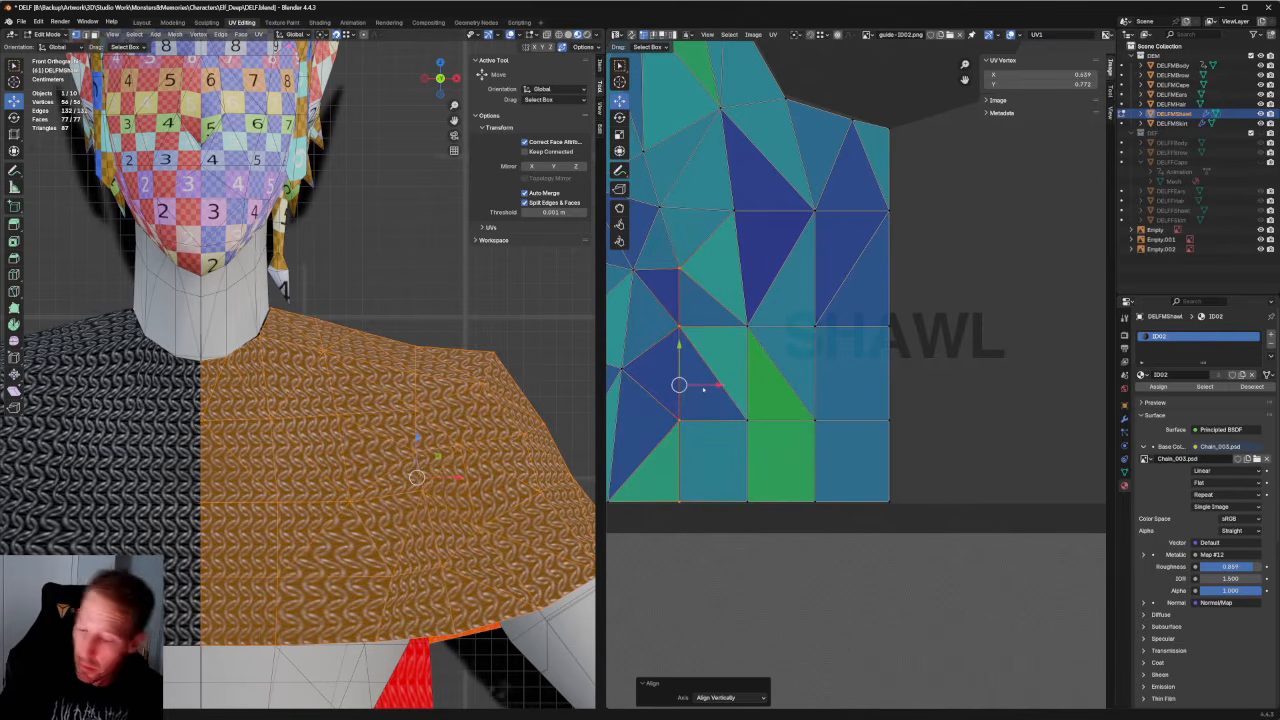
drag(706, 384, 712, 384)
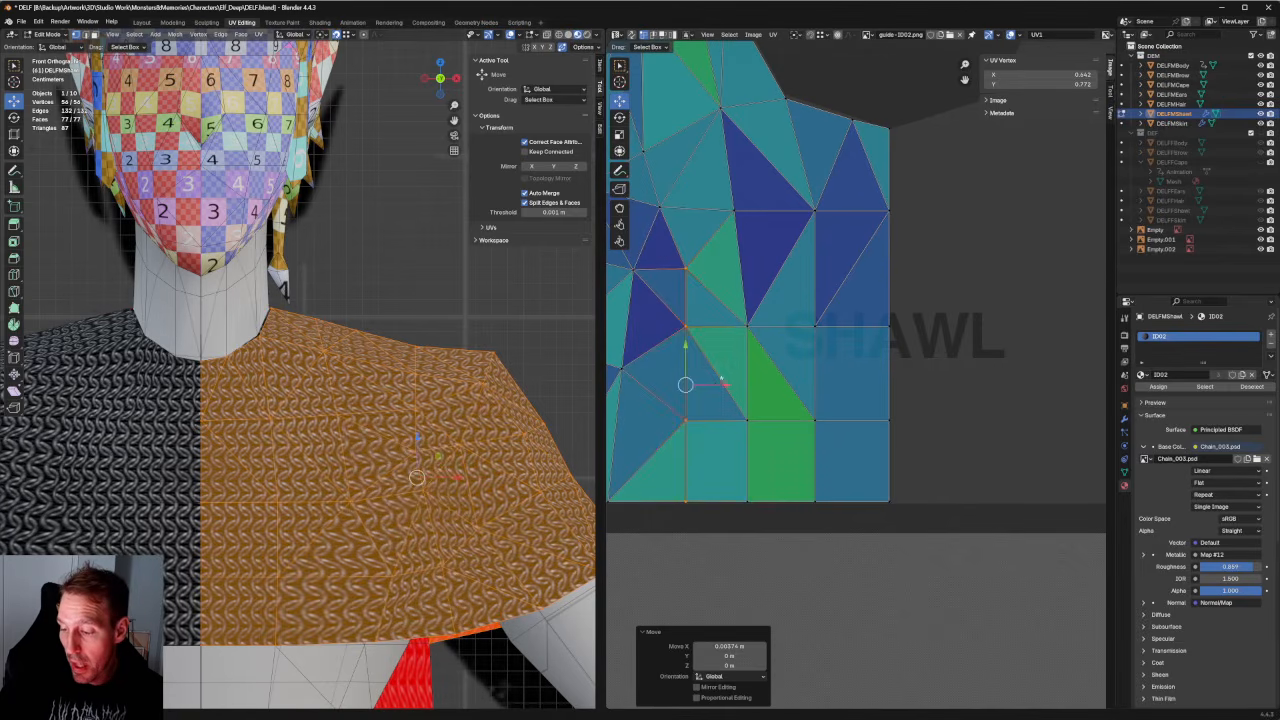
Lower the lowest interior vertex row beside the right border by about 0.001 m.
drag(775, 275, 780, 413)
scroll(845, 406, down, 1)
drag(915, 381, 685, 451)
key(g)
key(y)
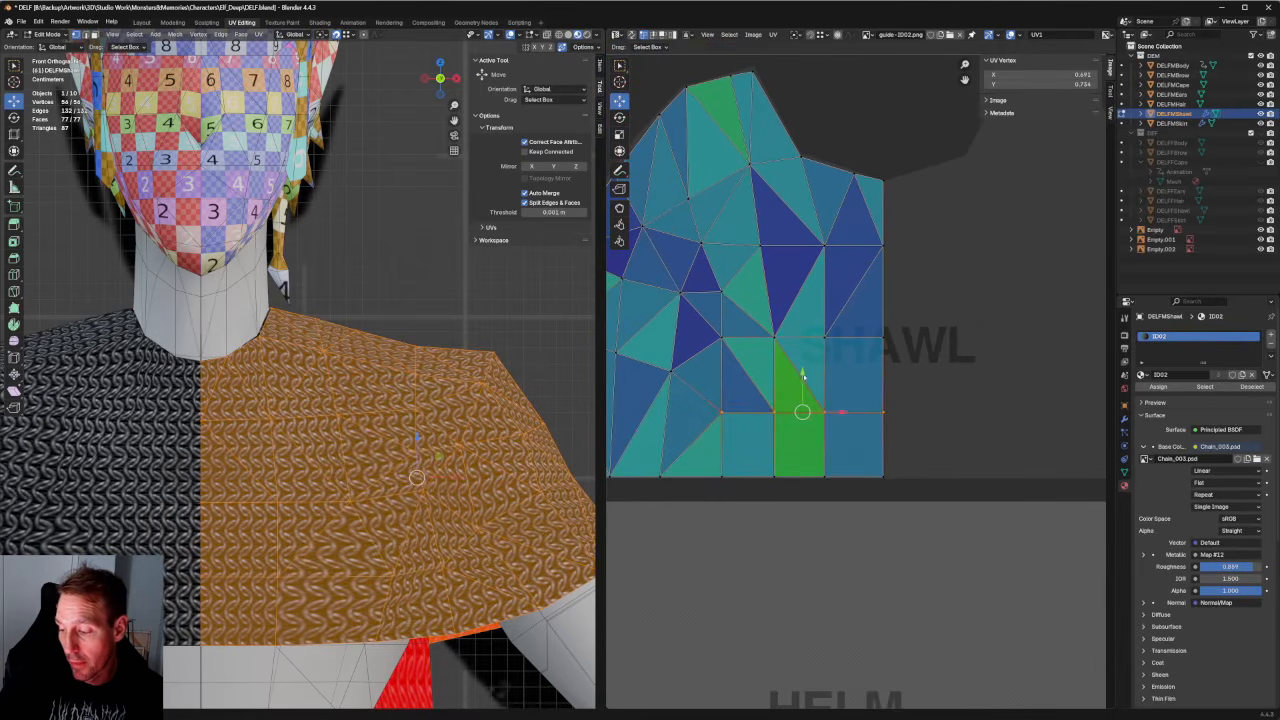
click(845, 381)
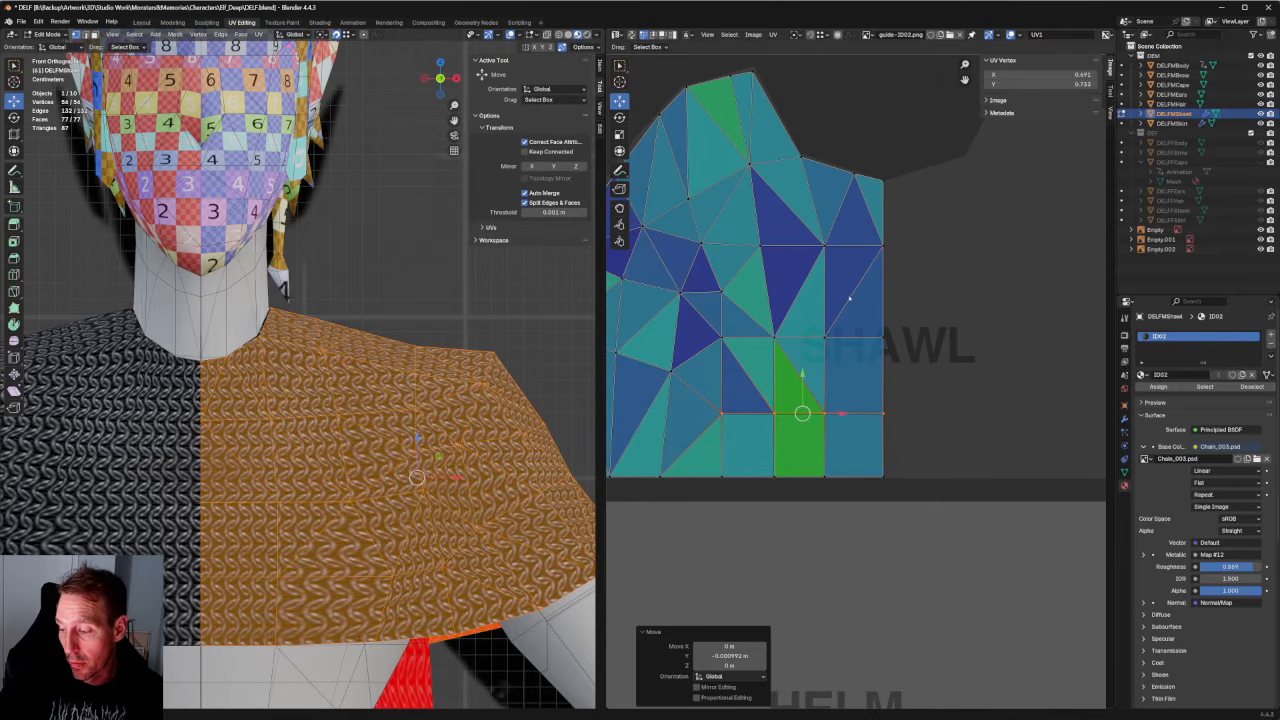
Move the interior vertex just lower left of the V-notch's tip right by about 0.004 m.
middle_drag(785, 328, 880, 445)
middle_drag(770, 364, 919, 322)
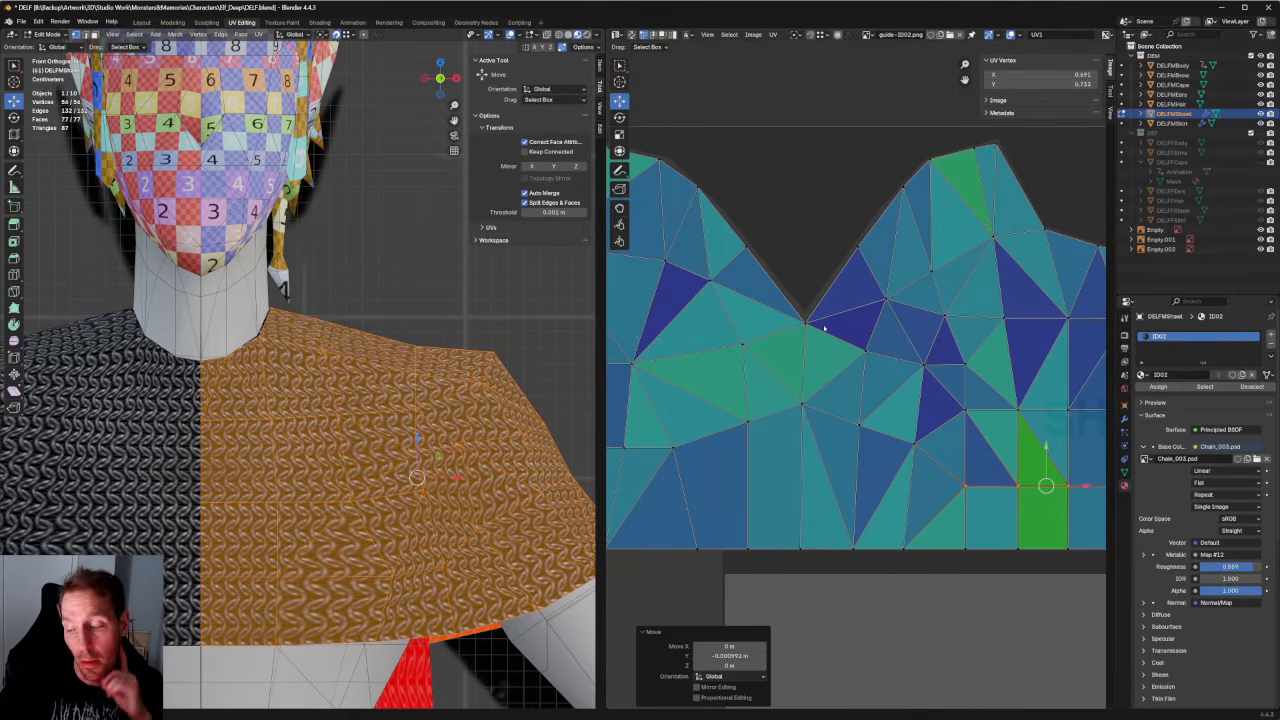
click(760, 346)
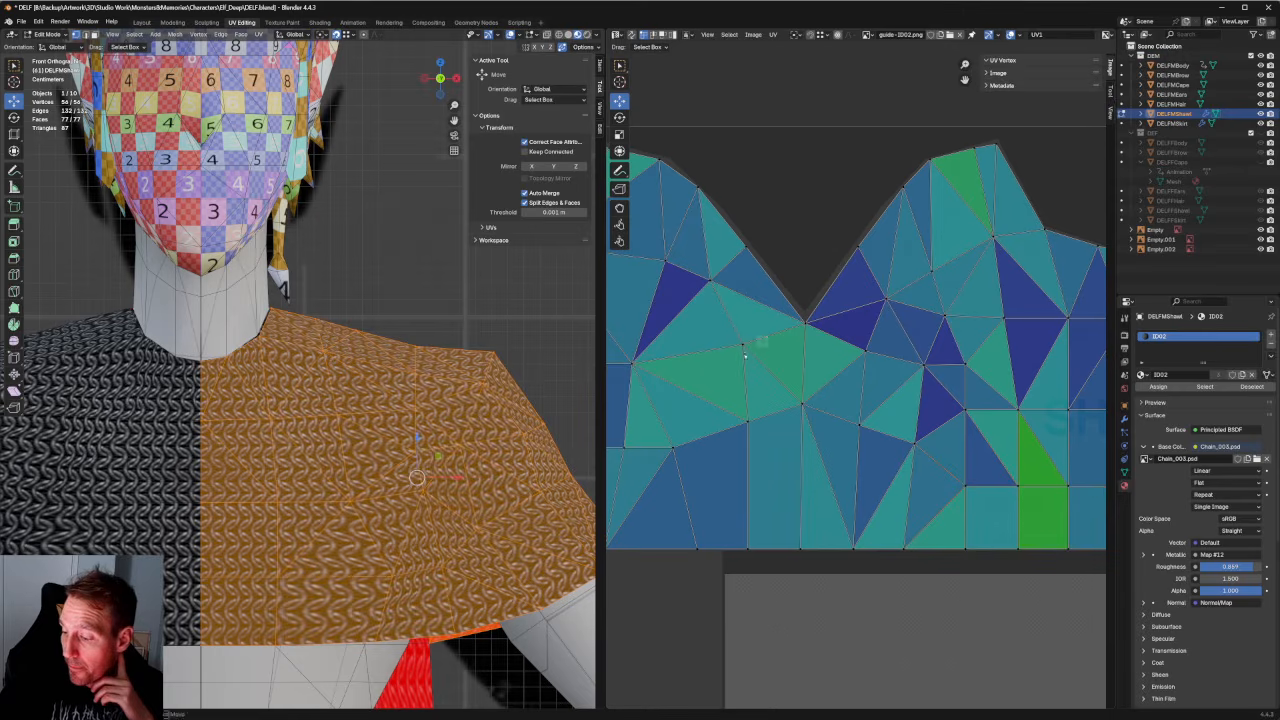
key(g)
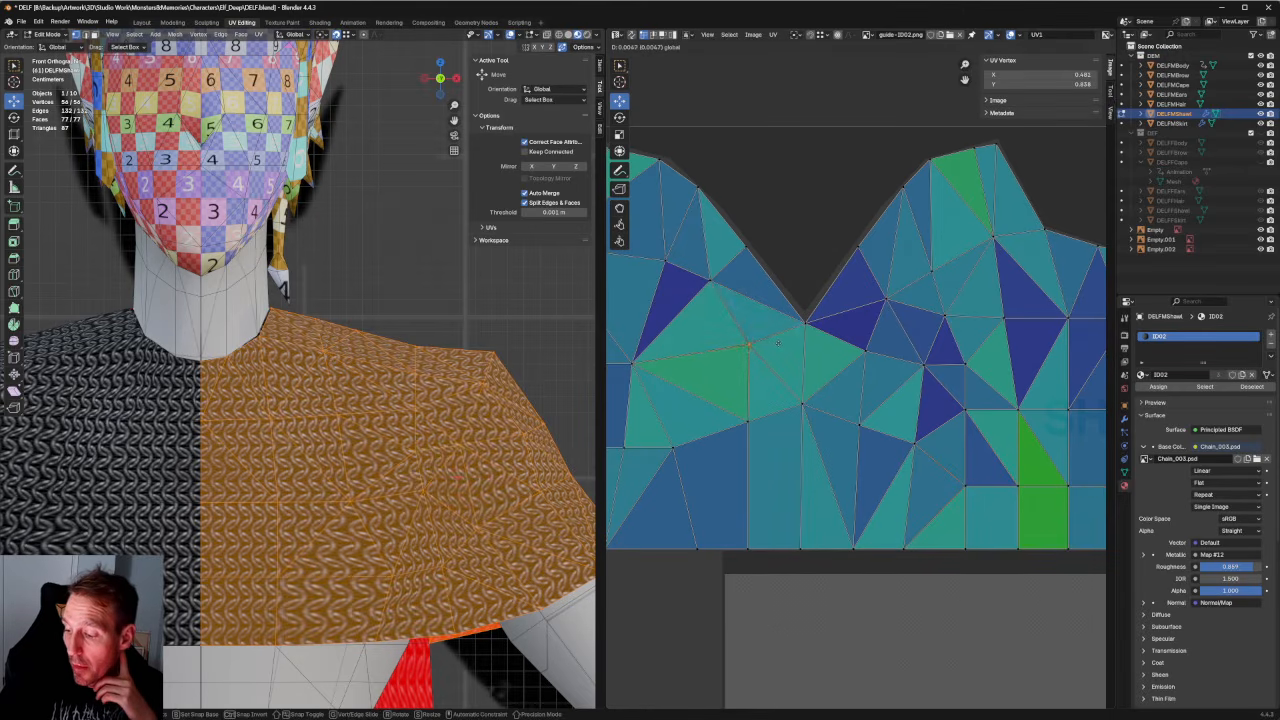
click(778, 343)
Move the interior vertex behind the notch's left edge to the left by about 0.004 m.
middle_drag(730, 284, 815, 349)
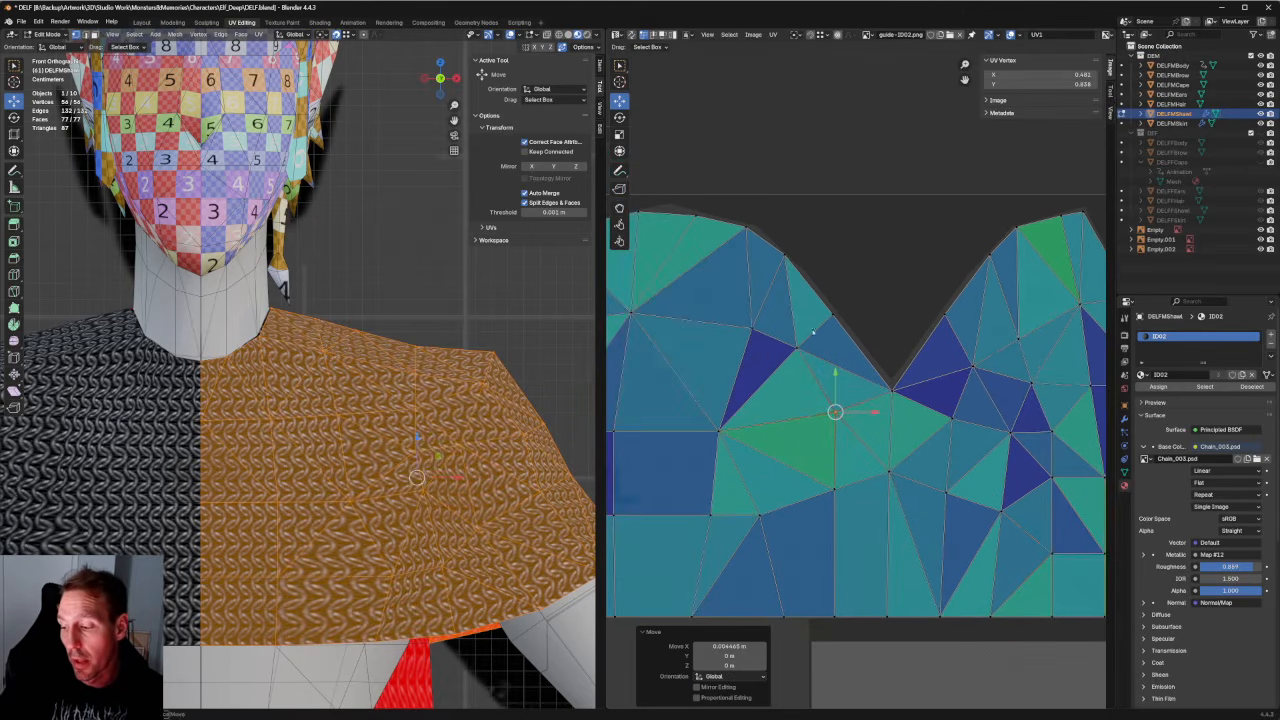
click(792, 347)
key(g)
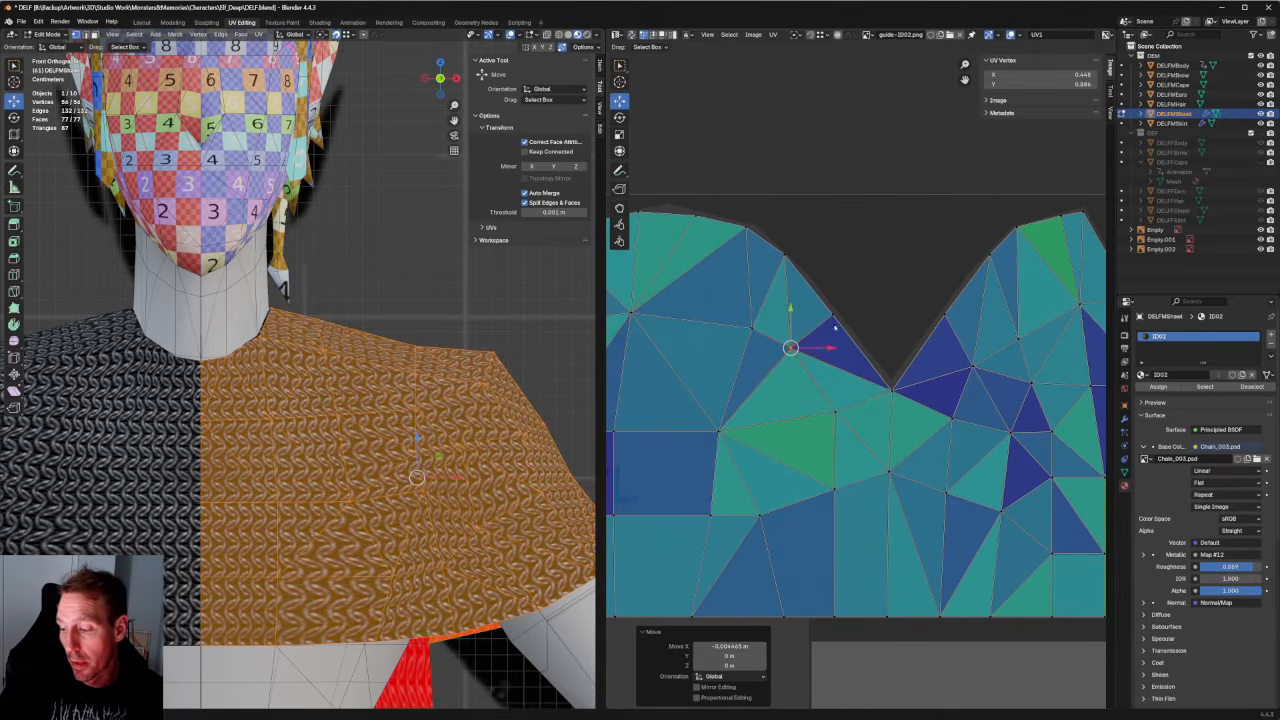
Adjust the border vertex midway along the V-notch's left edge so it follows the guide outline.
click(831, 310)
scroll(817, 271, up, 2)
key(g)
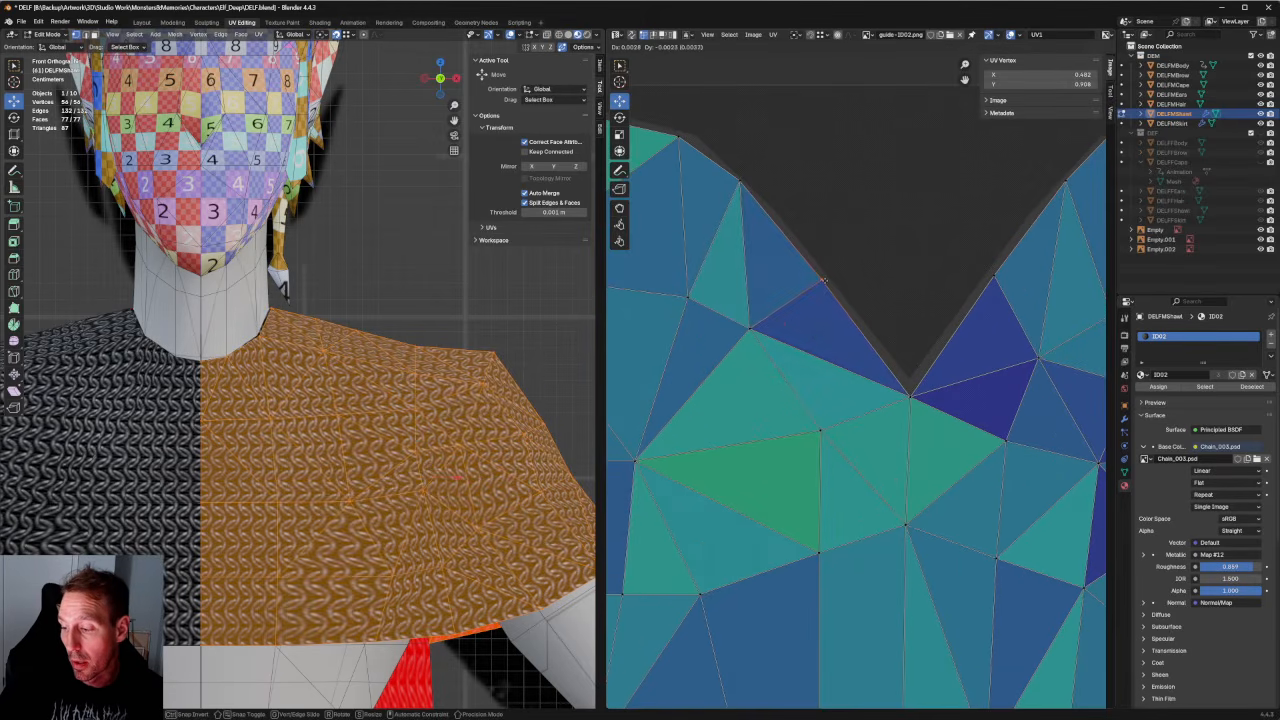
click(823, 285)
scroll(826, 411, down, 3)
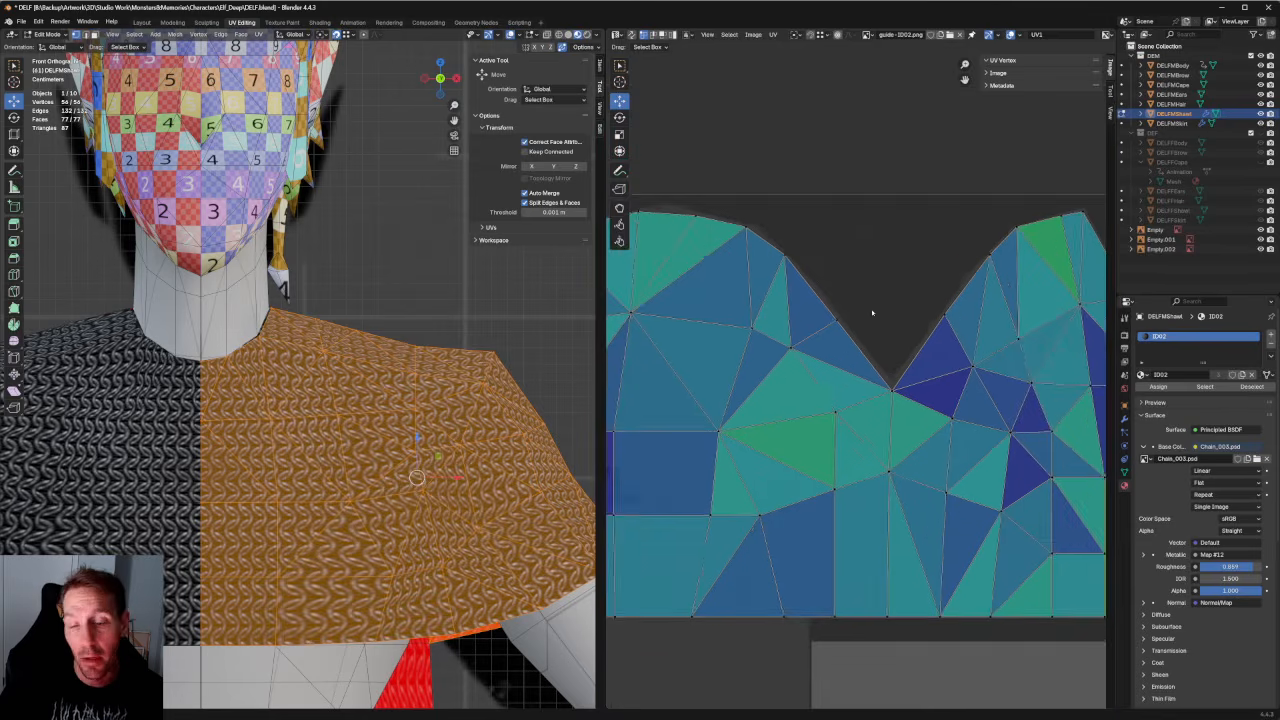
Raise the upper vertex on the island's left border until it is level with the neighbouring interior vertex.
click(840, 345)
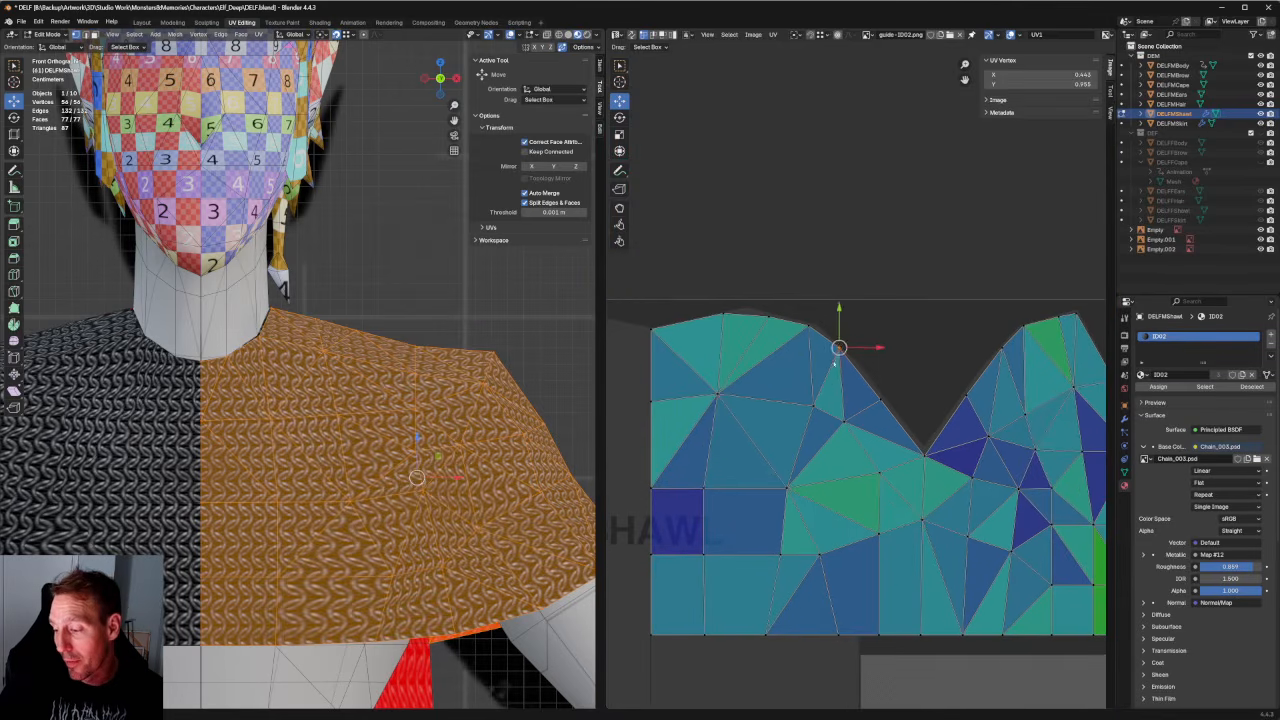
scroll(838, 340, up, 4)
scroll(828, 317, down, 5)
scroll(826, 390, up, 2)
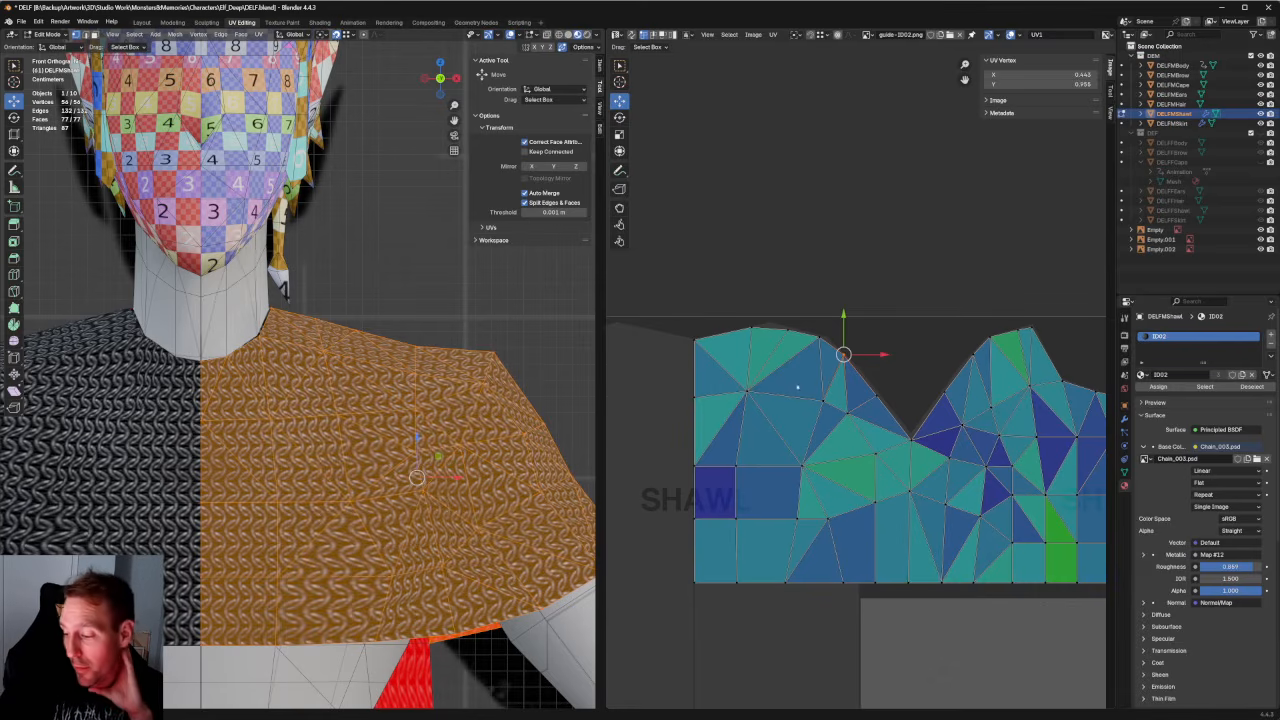
click(712, 394)
scroll(690, 380, up, 1)
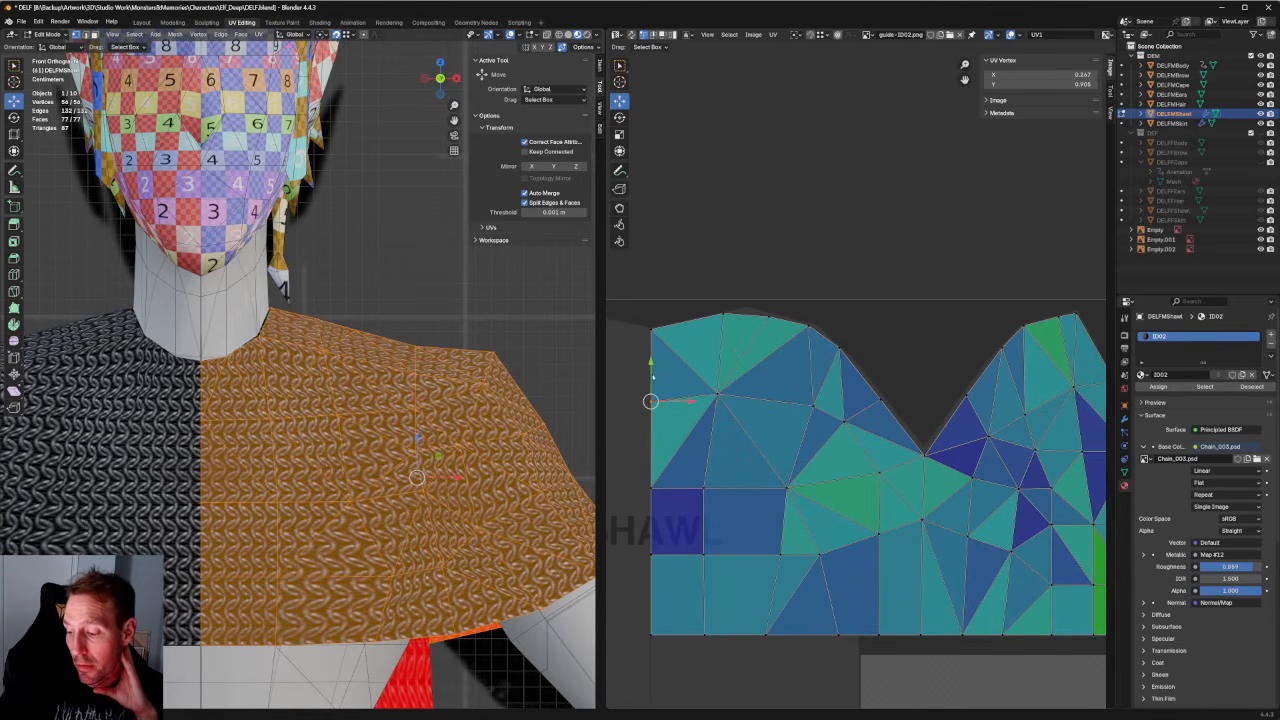
key(g)
drag(652, 363, 720, 369)
Shift the interior vertex beside the upper left border vertex left by about 0.003 m.
click(717, 396)
click(744, 396)
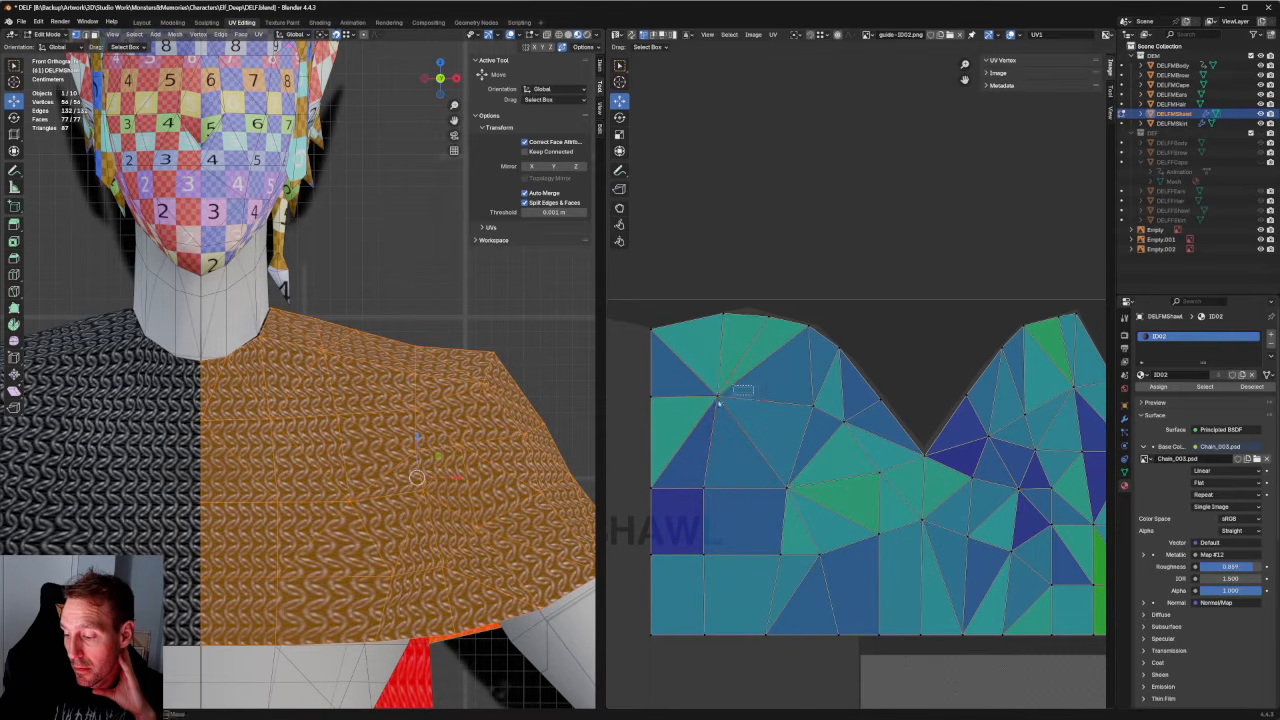
key(g)
click(752, 395)
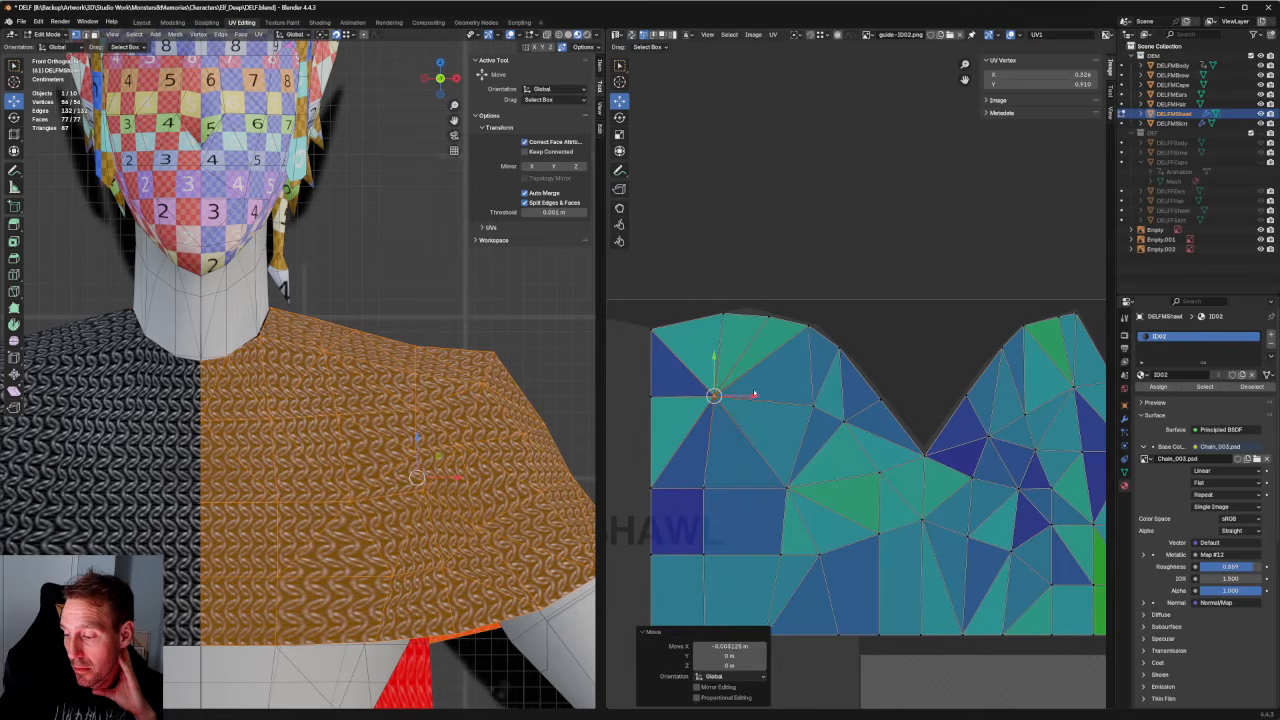
Align the left hump's top-edge vertex right of its peak horizontally with the right hump's upper-left border vertex.
click(795, 292)
click(768, 317)
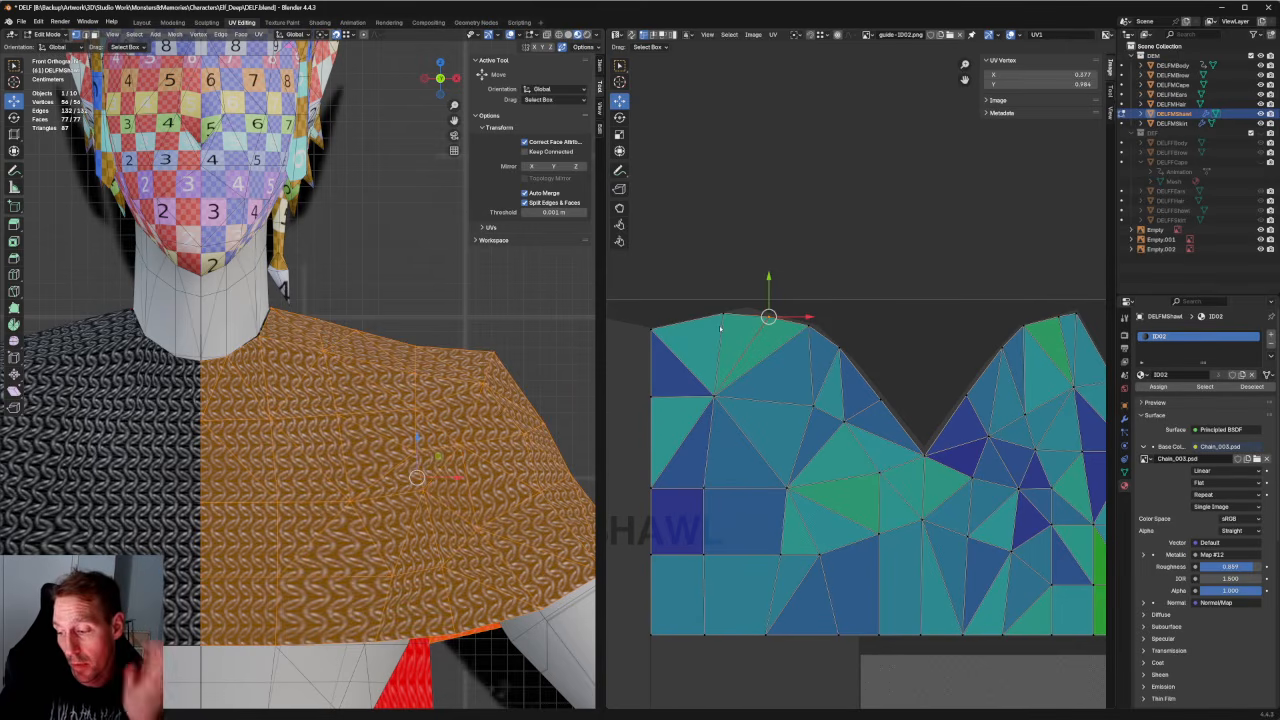
scroll(758, 320, up, 6)
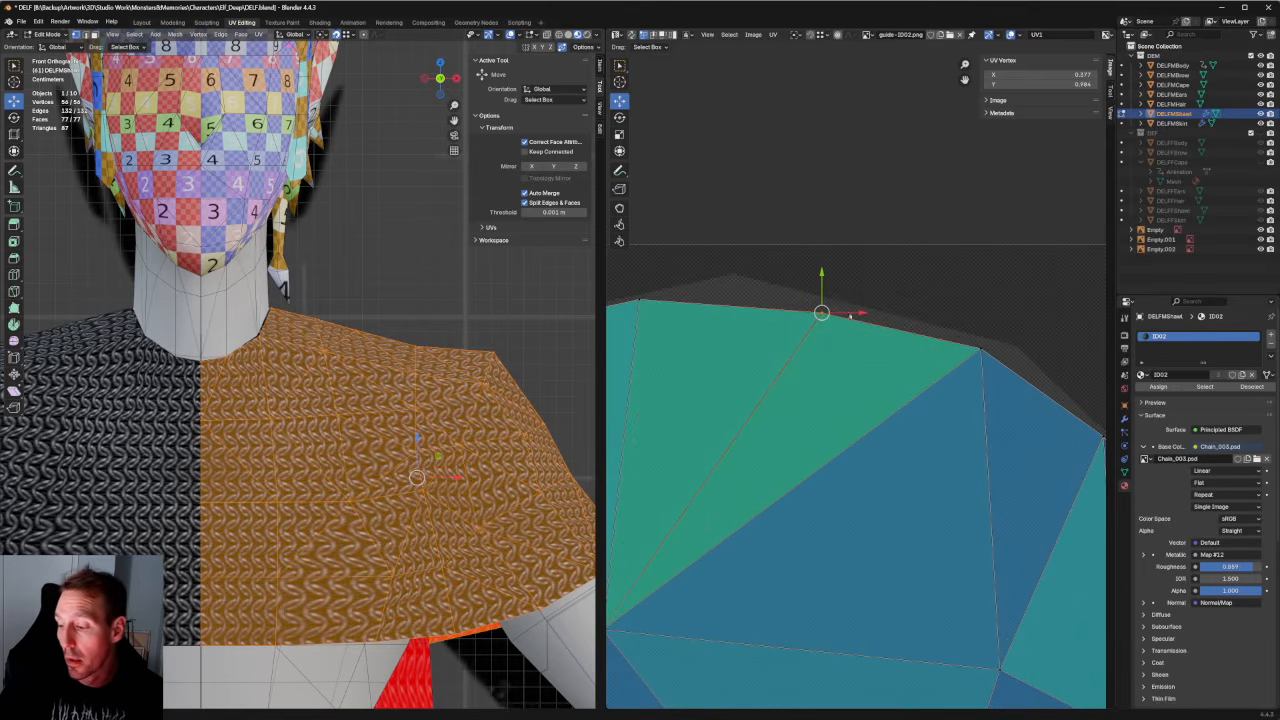
scroll(885, 331, down, 4)
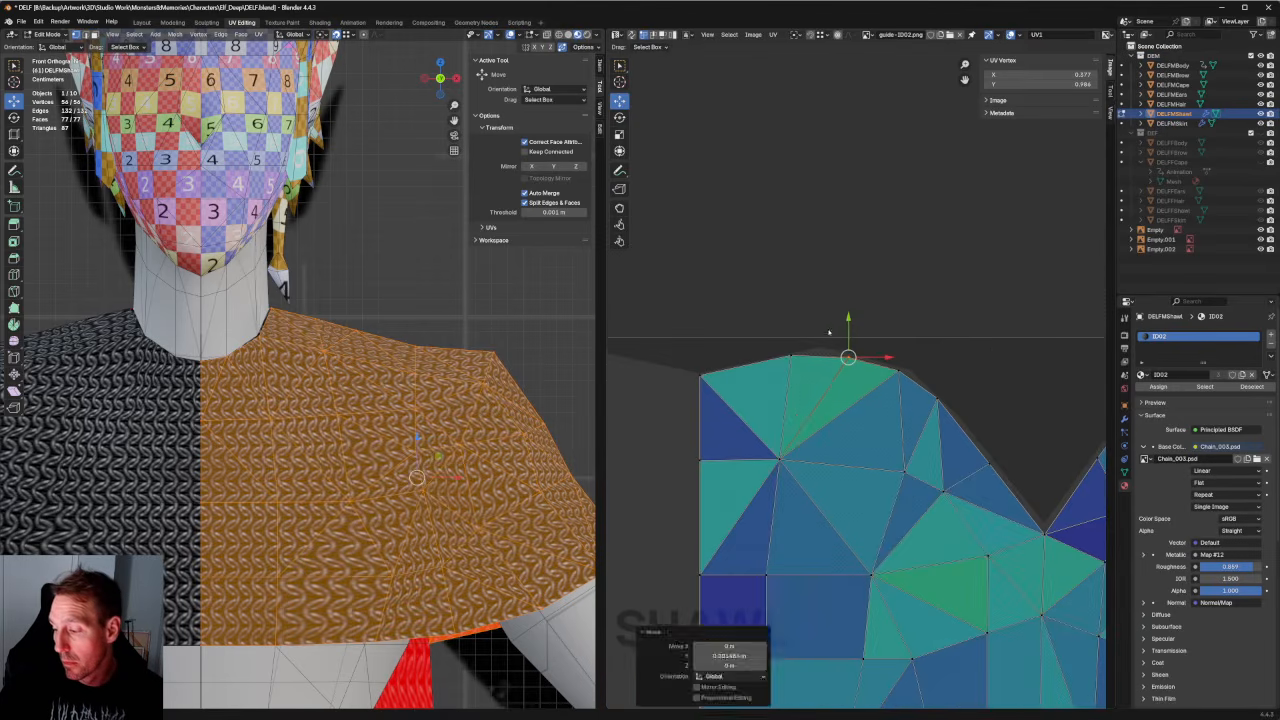
scroll(1000, 338, down, 2)
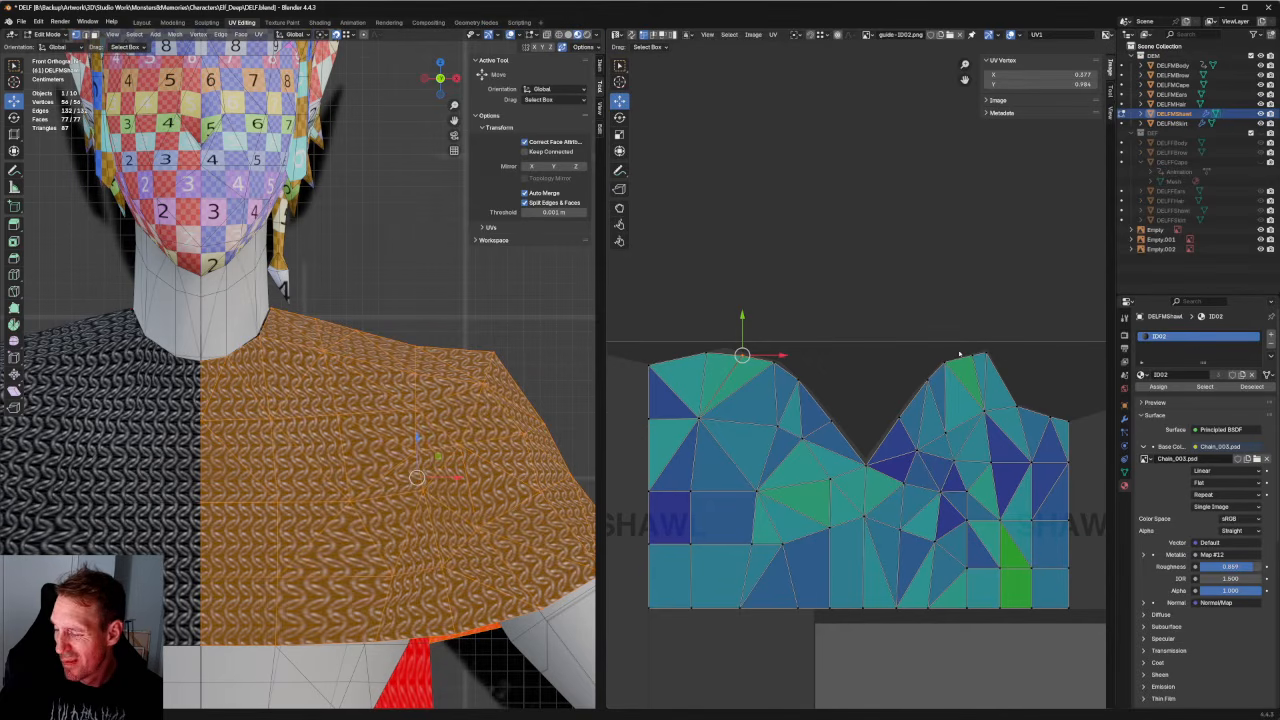
shift+click(941, 357)
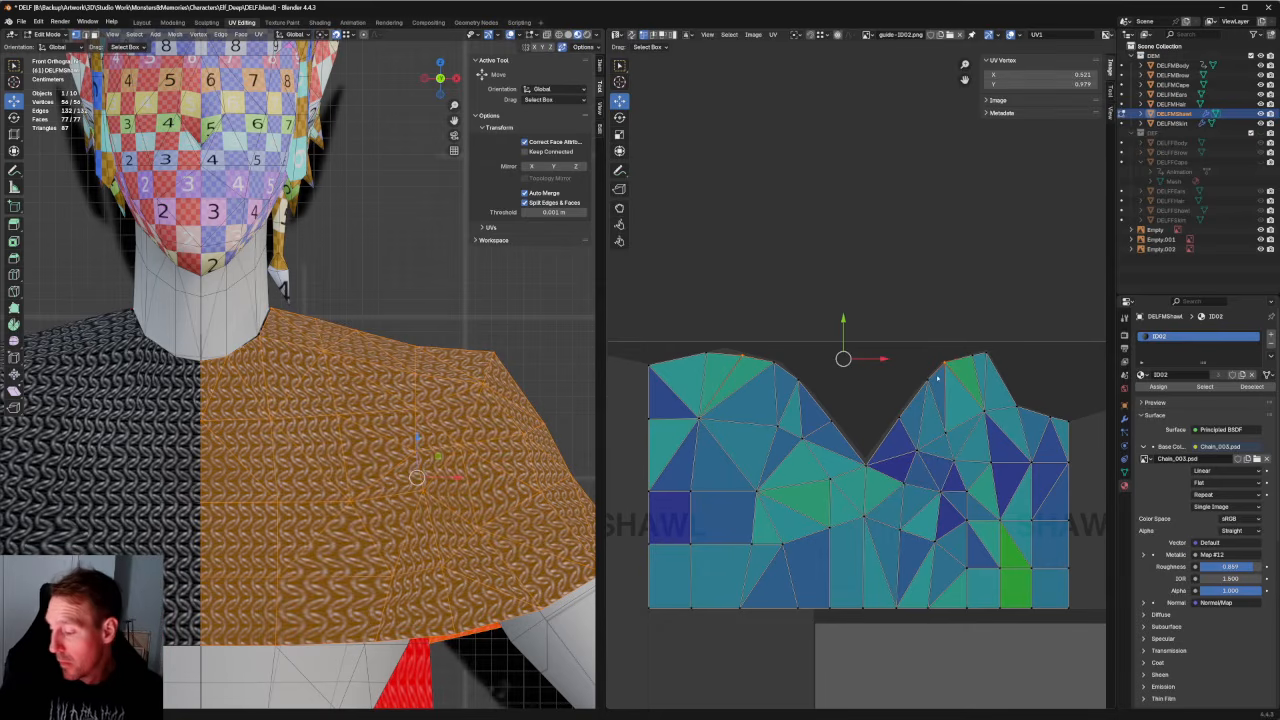
key(shift+w)
click(925, 364)
key(ctrl+z)
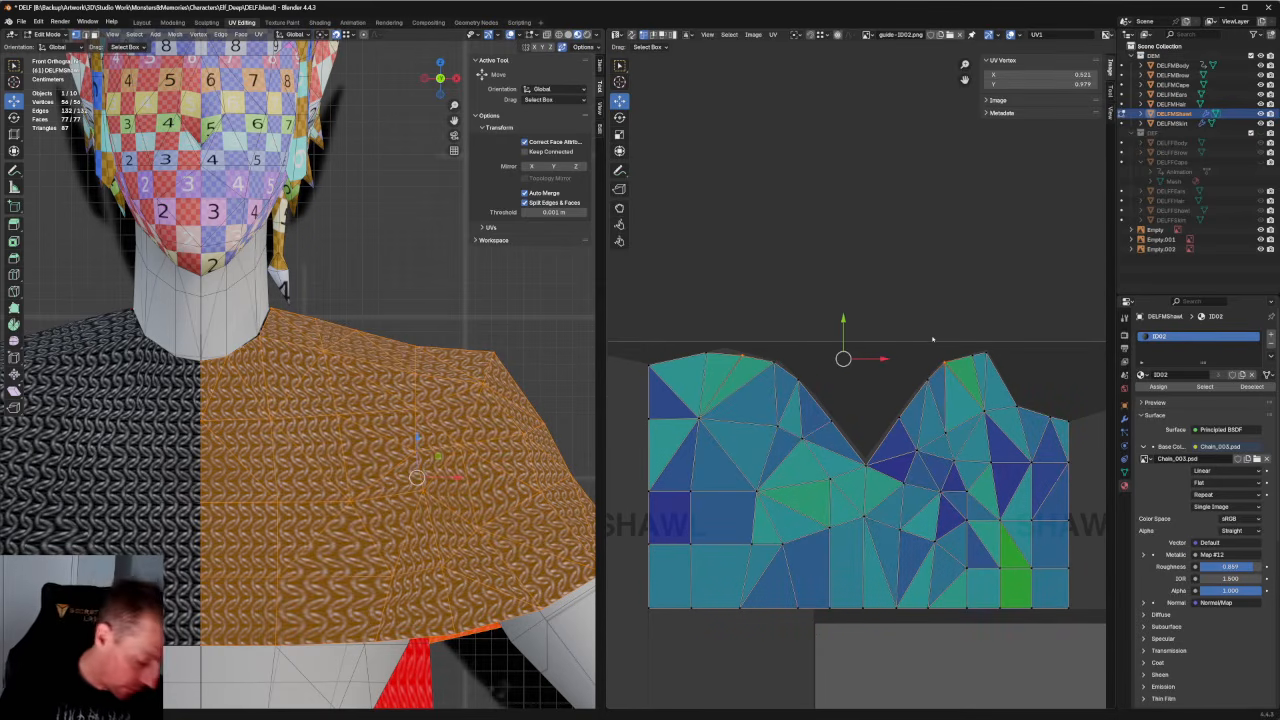
key(shift+w)
click(923, 354)
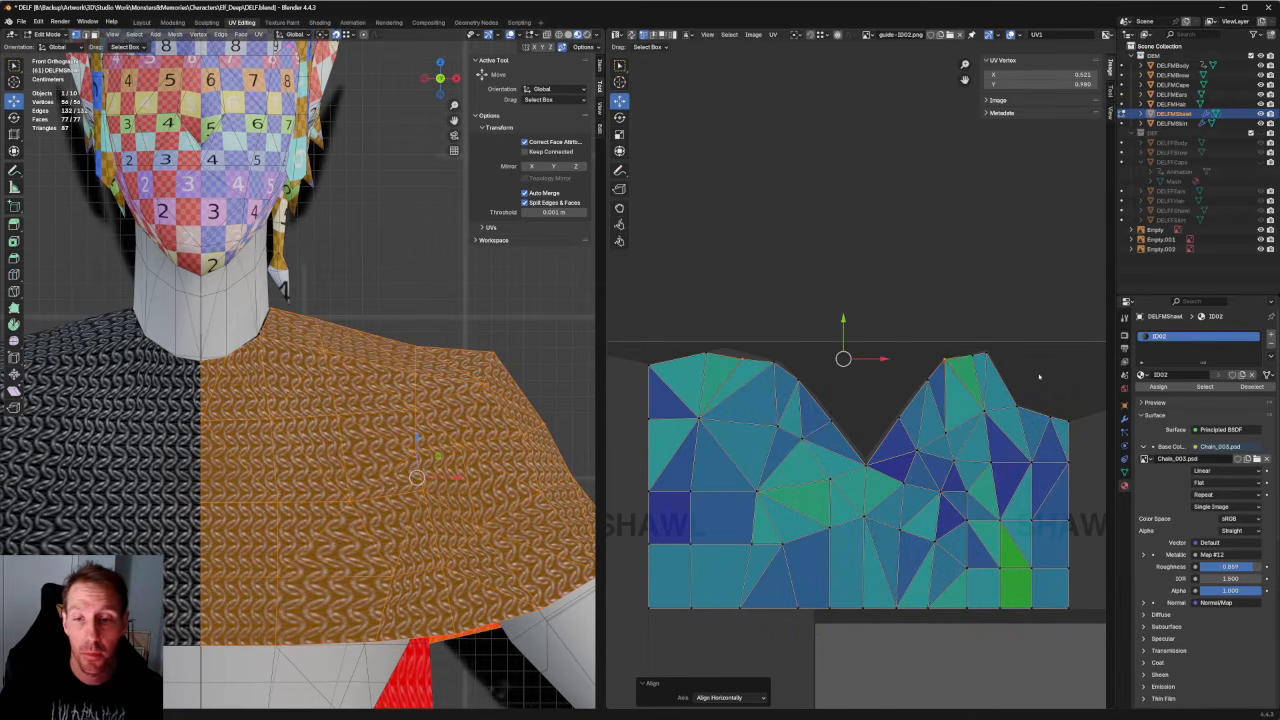
Lower the aligned pair of hump vertices together by about 0.004 m.
scroll(1000, 381, up, 3)
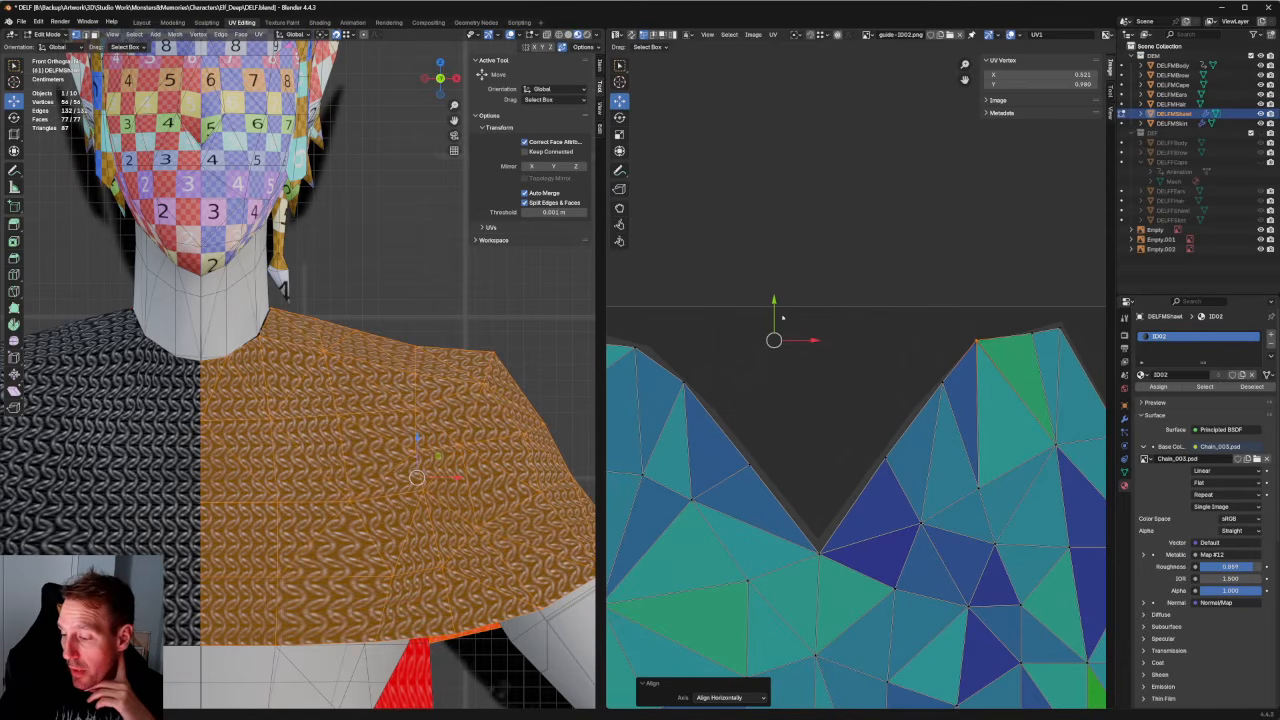
key(g)
key(y)
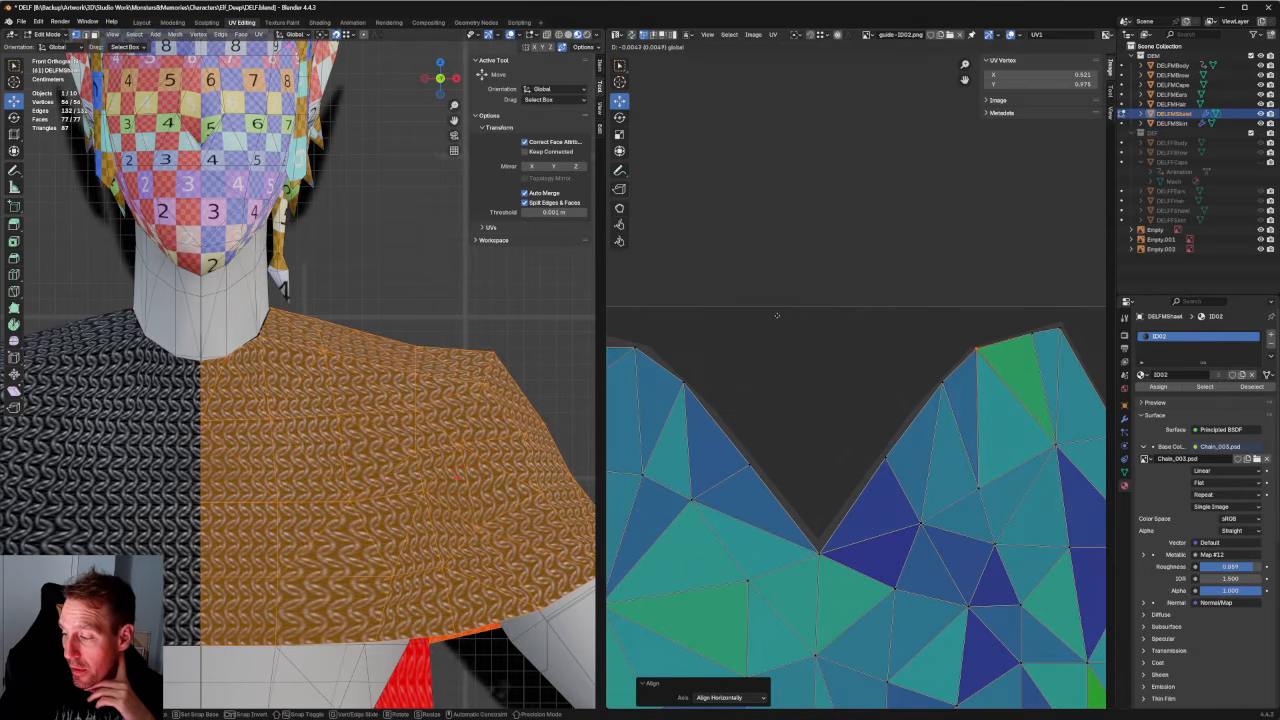
click(775, 320)
scroll(770, 335, down, 3)
scroll(770, 335, up, 2)
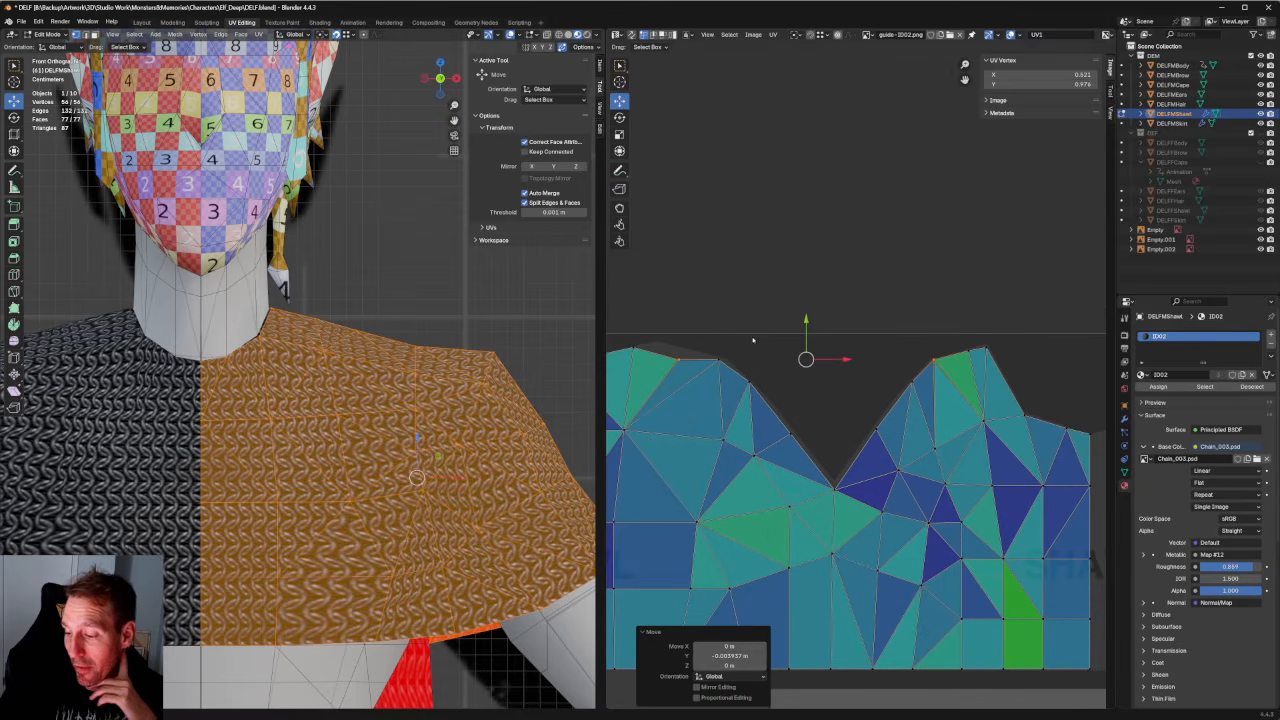
Undo the last hump alignment and move, and align the left hump's upper-right border vertex horizontally with the right hump's upper-left border vertex.
key(ctrl+z)
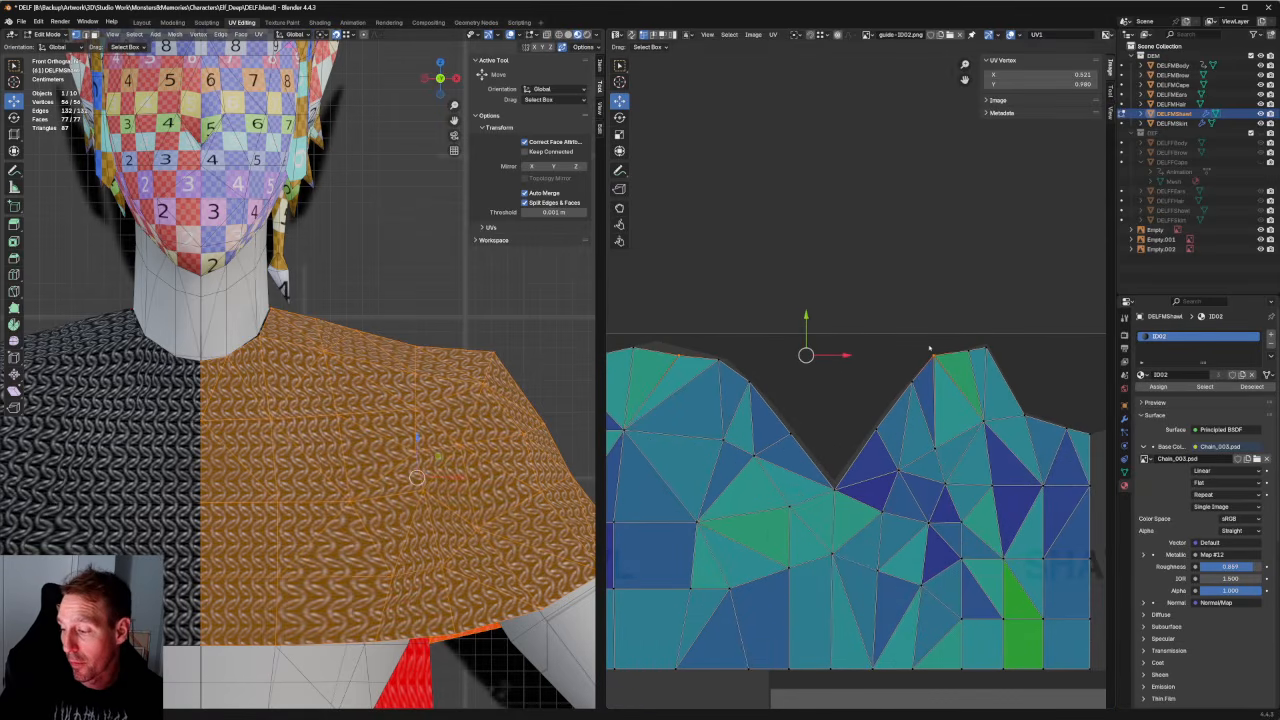
middle_drag(748, 380, 834, 392)
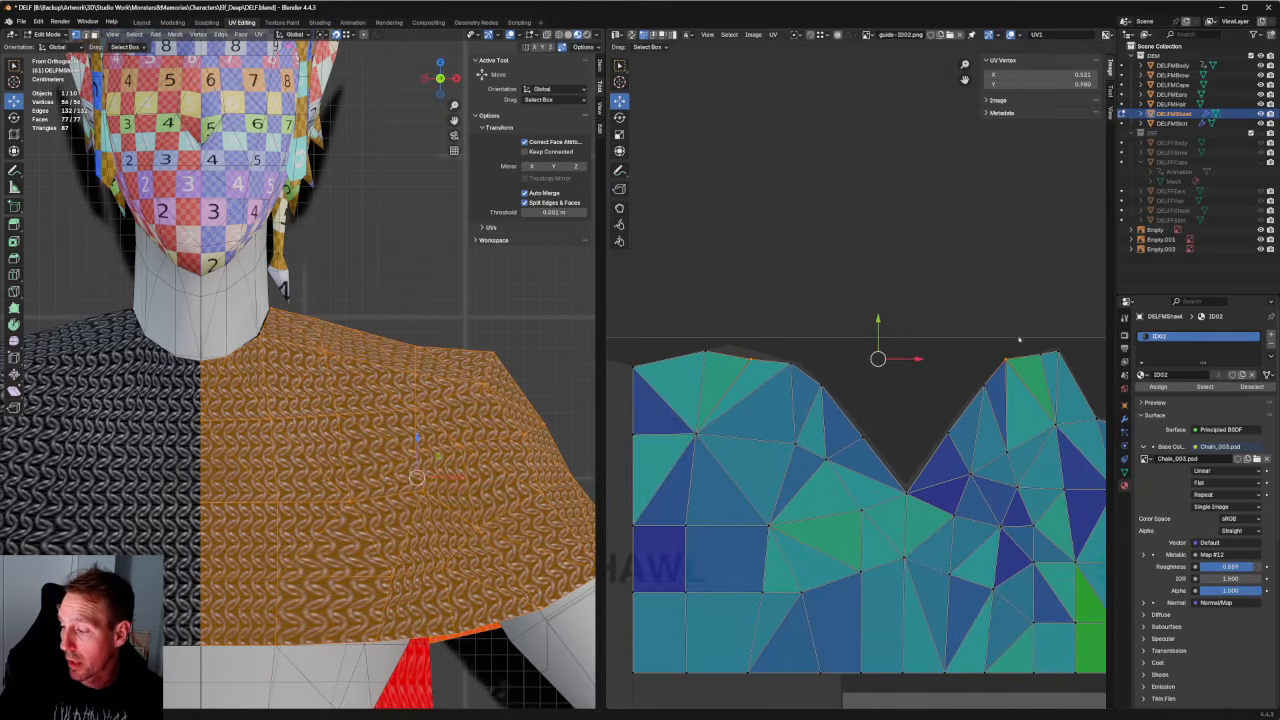
key(ctrl+z)
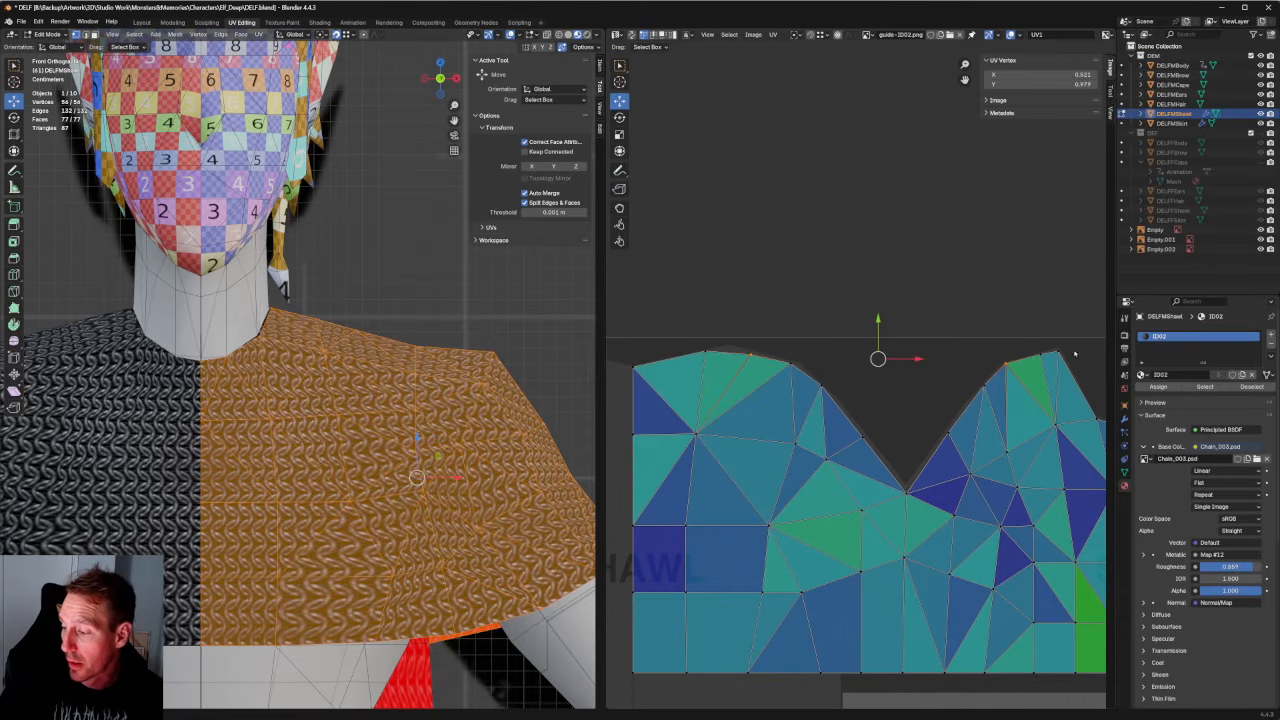
key(ctrl+z)
drag(1021, 351, 769, 375)
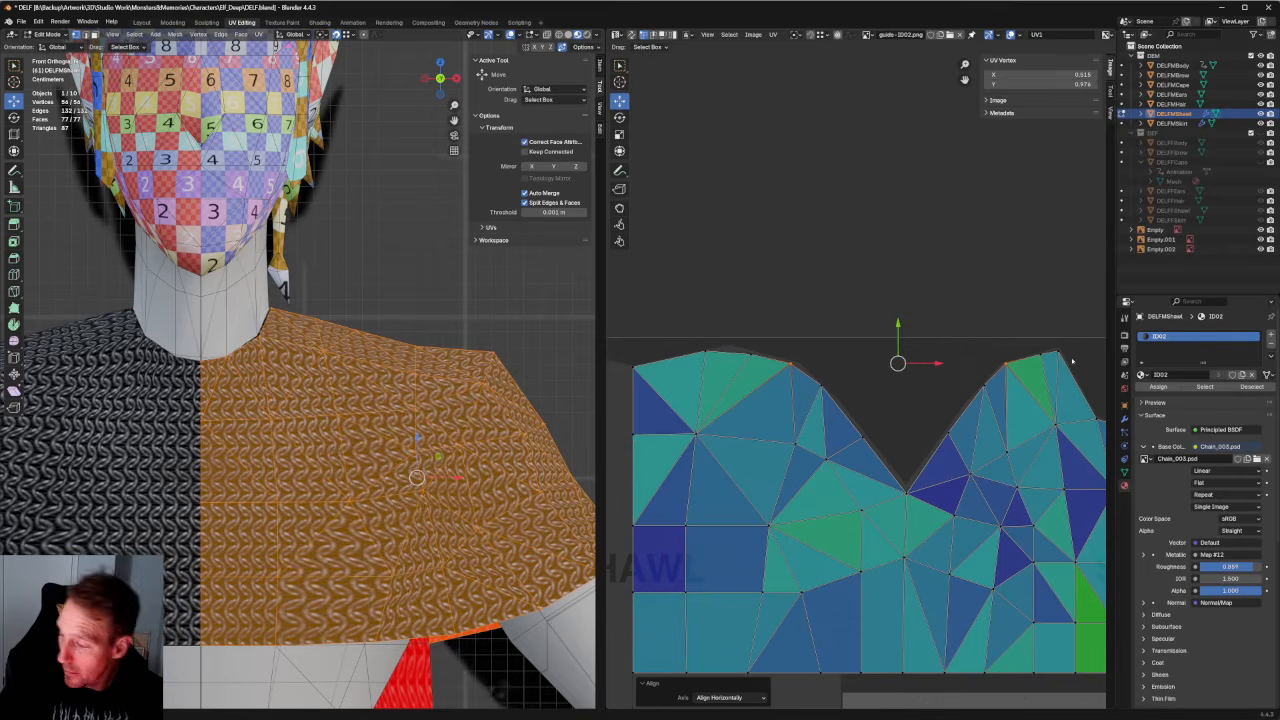
Align the vertices midway along both humps' top edges horizontally and raise the pair by about 0.002 m.
click(1040, 355)
mouse_move(770, 339)
mouse_down()
mouse_move(740, 360)
mouse_move(771, 357)
mouse_up()
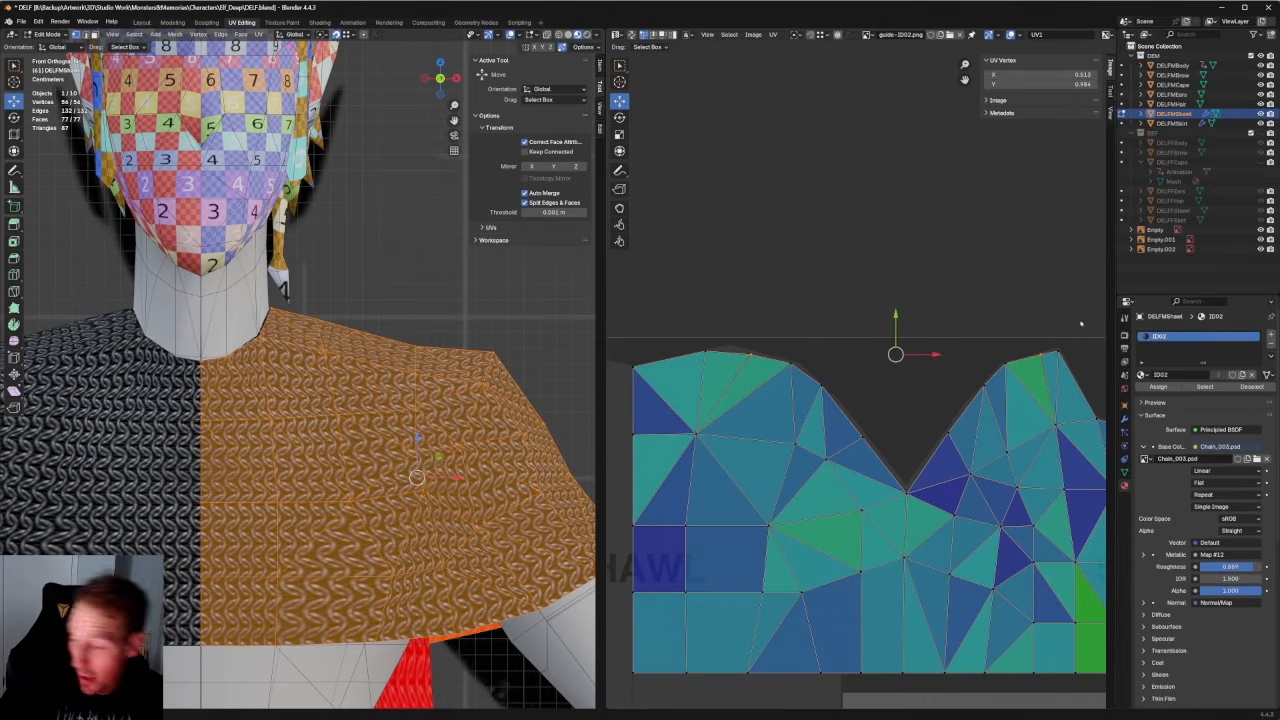
key(shift+w)
scroll(996, 347, up, 4)
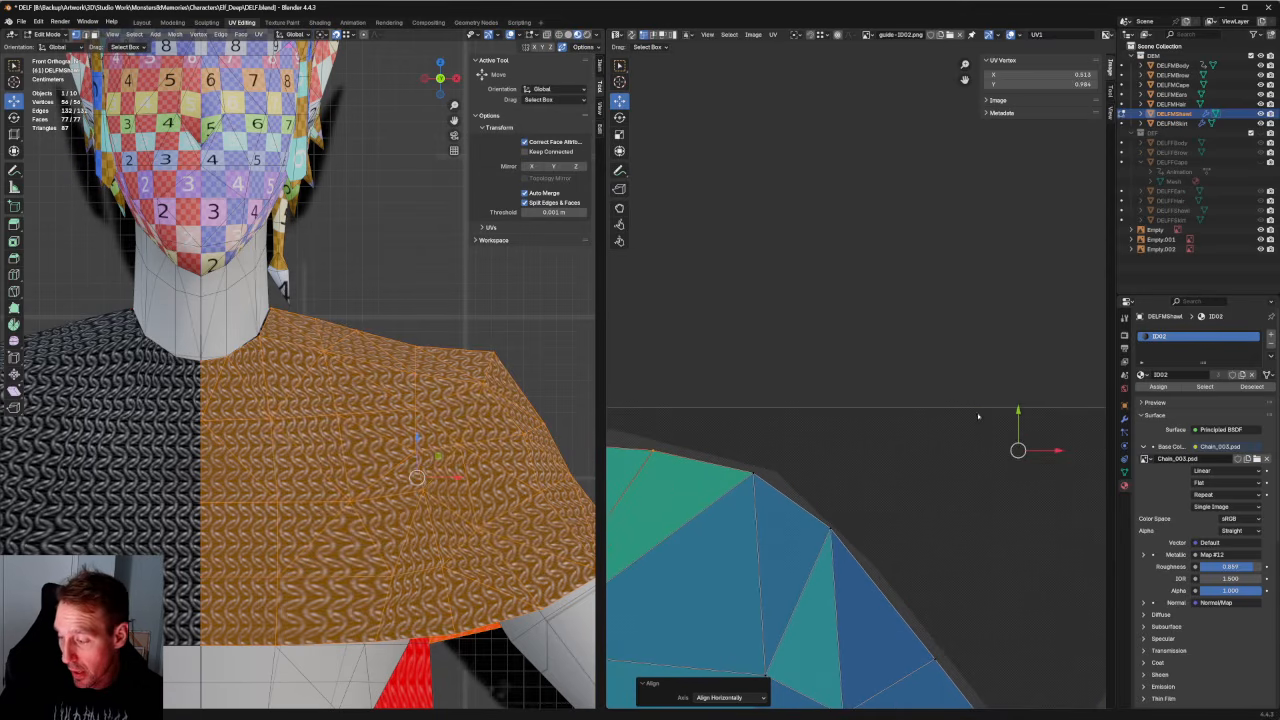
drag(1018, 408, 1017, 402)
scroll(876, 420, down, 6)
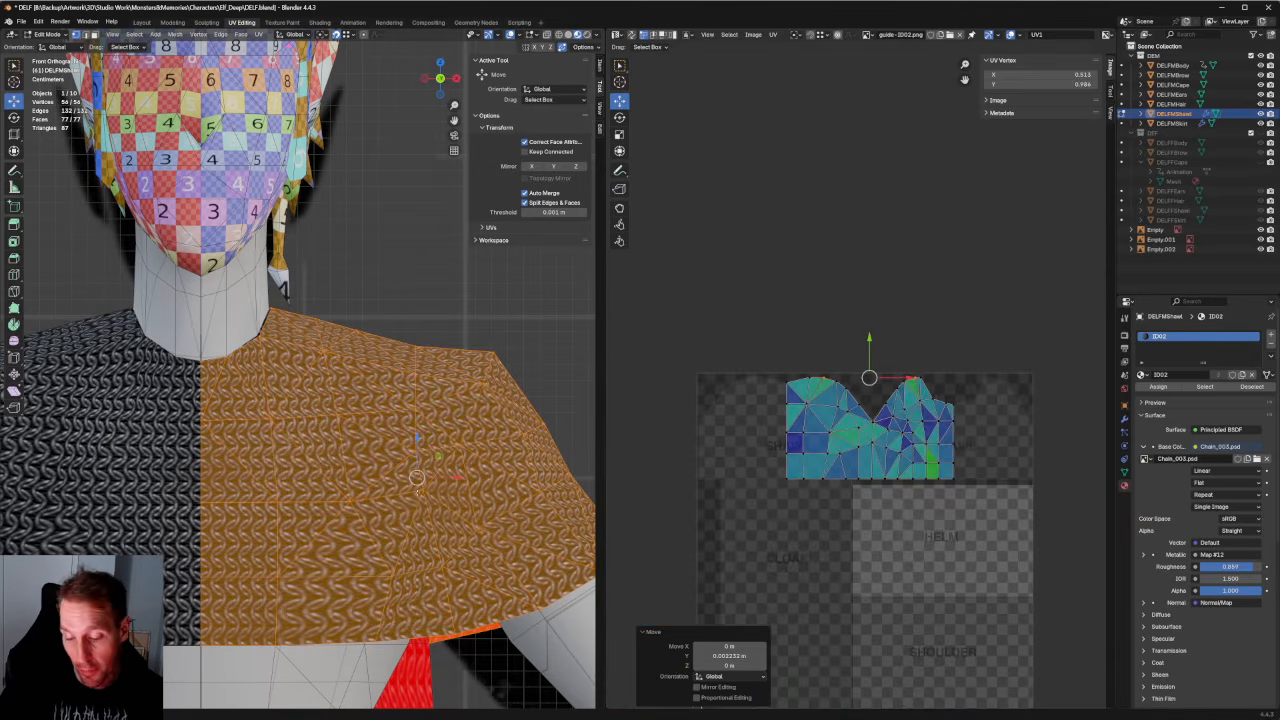
Unwrap the two interior vertices under the left hump with the Conformal method.
scroll(373, 318, down, 6)
middle_drag(400, 350, 232, 374)
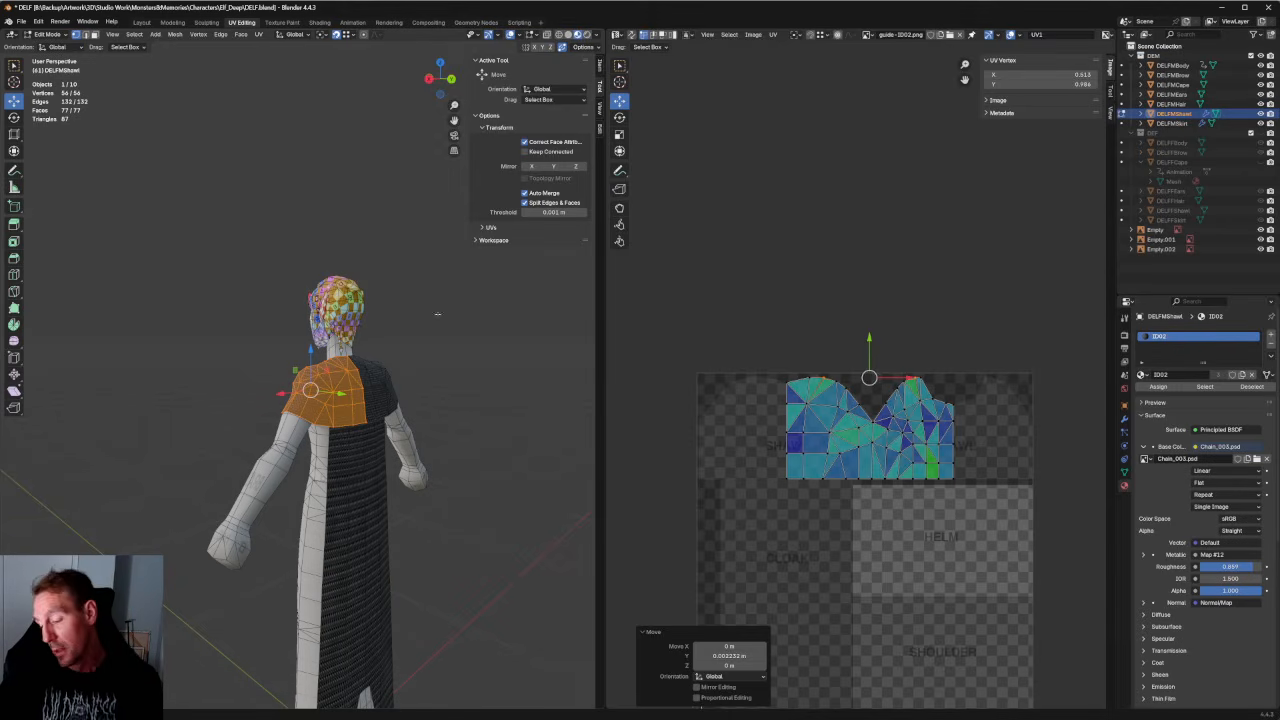
scroll(437, 314, up, 2)
scroll(949, 386, up, 6)
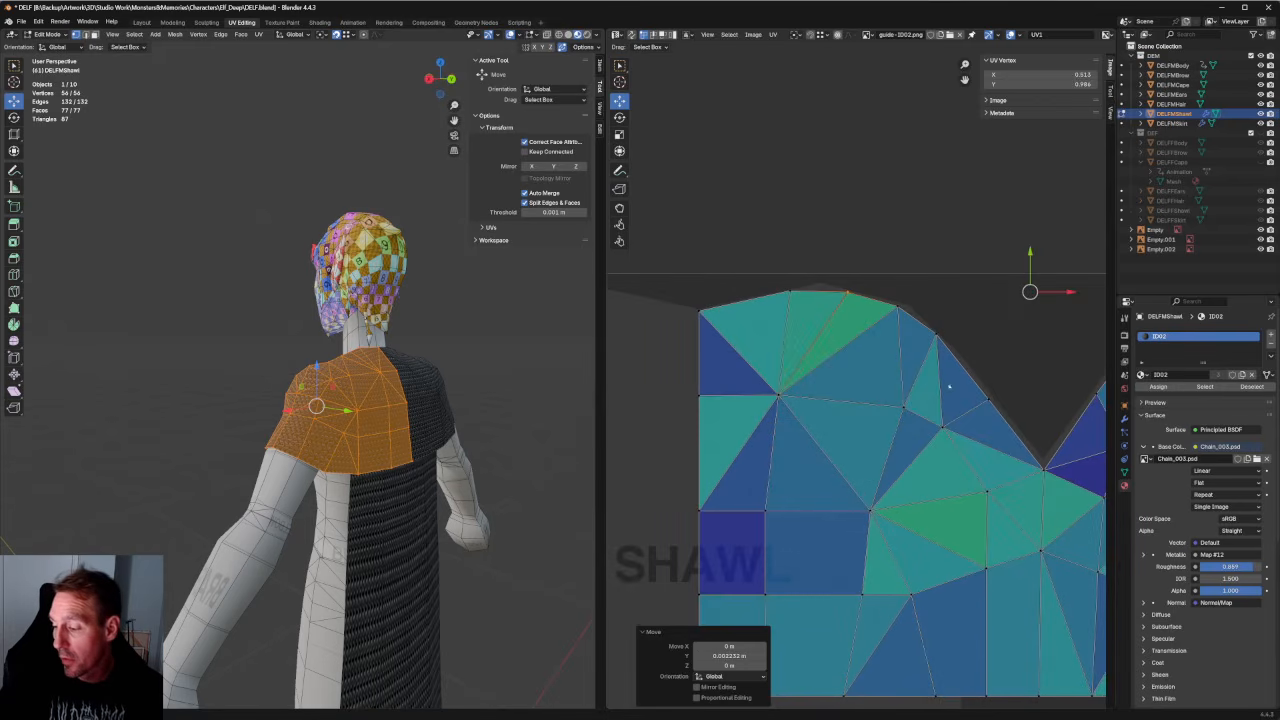
drag(928, 375, 746, 448)
right_click(815, 411)
click(788, 418)
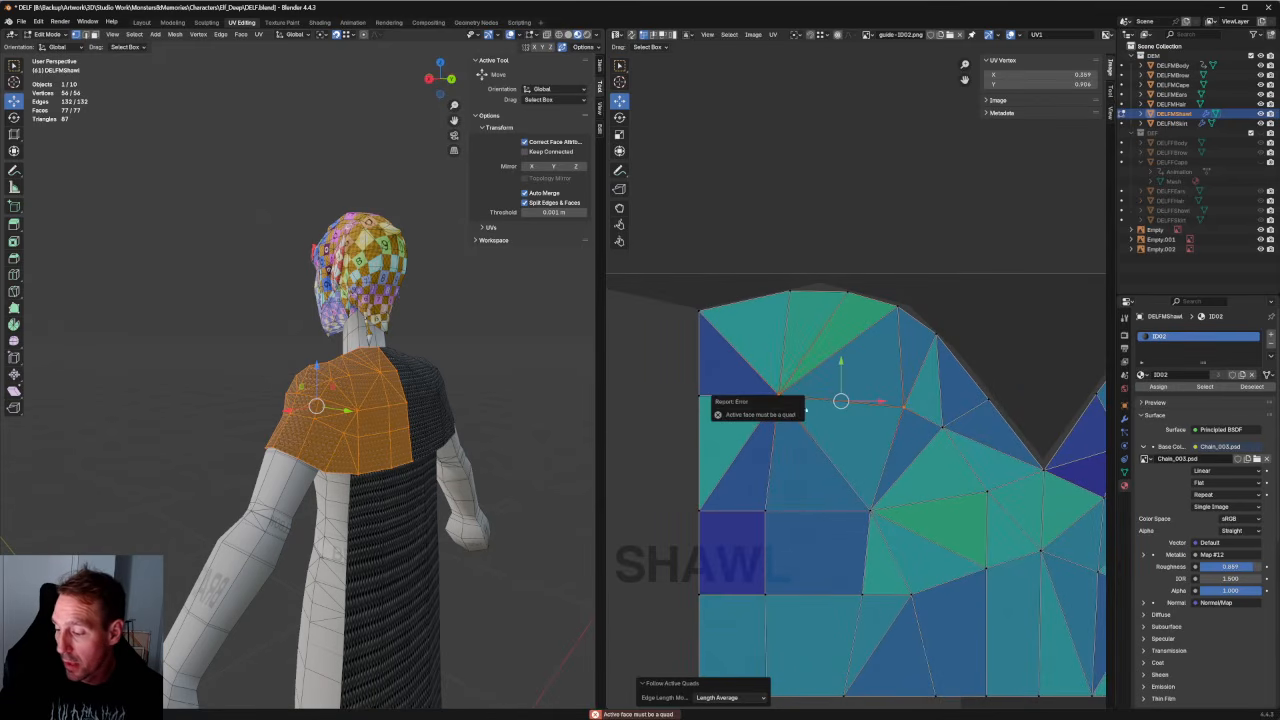
key(u)
click(850, 391)
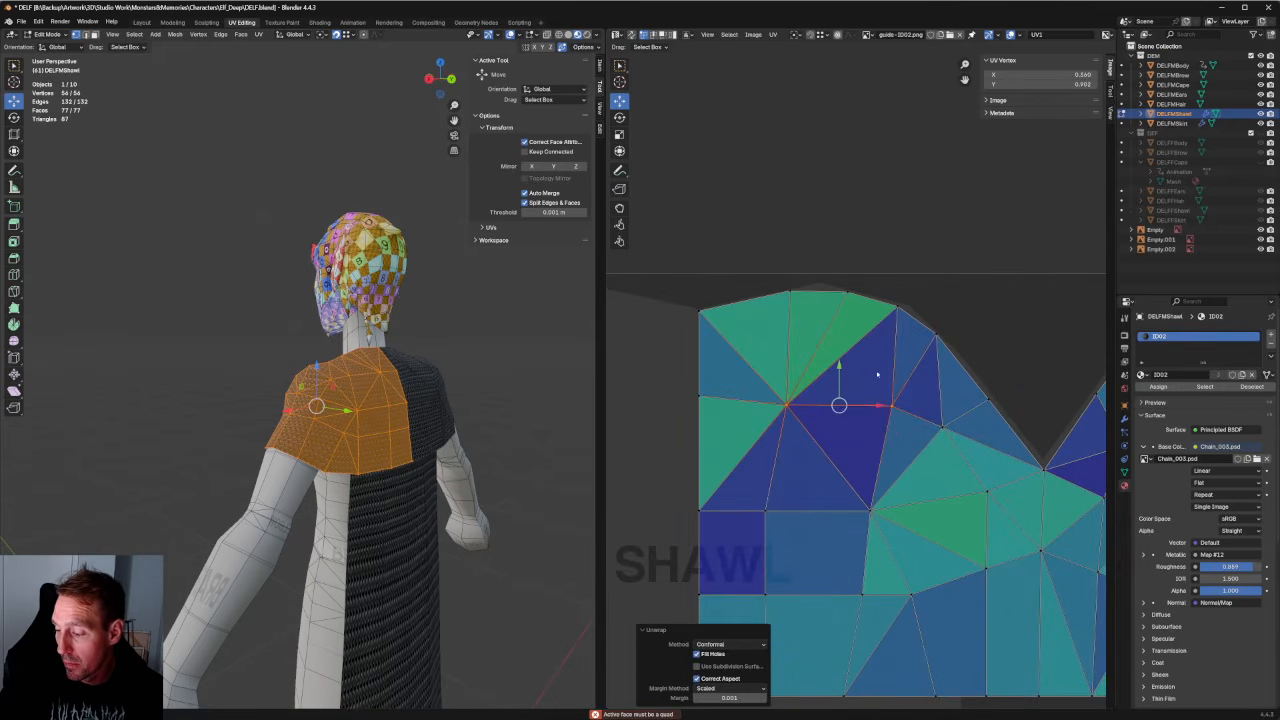
Raise the left hump's interior vertex row and align it horizontally with the upper left border vertex.
drag(840, 376, 658, 429)
drag(794, 373, 796, 360)
key(shift+w)
scroll(797, 358, down, 3)
scroll(805, 355, up, 4)
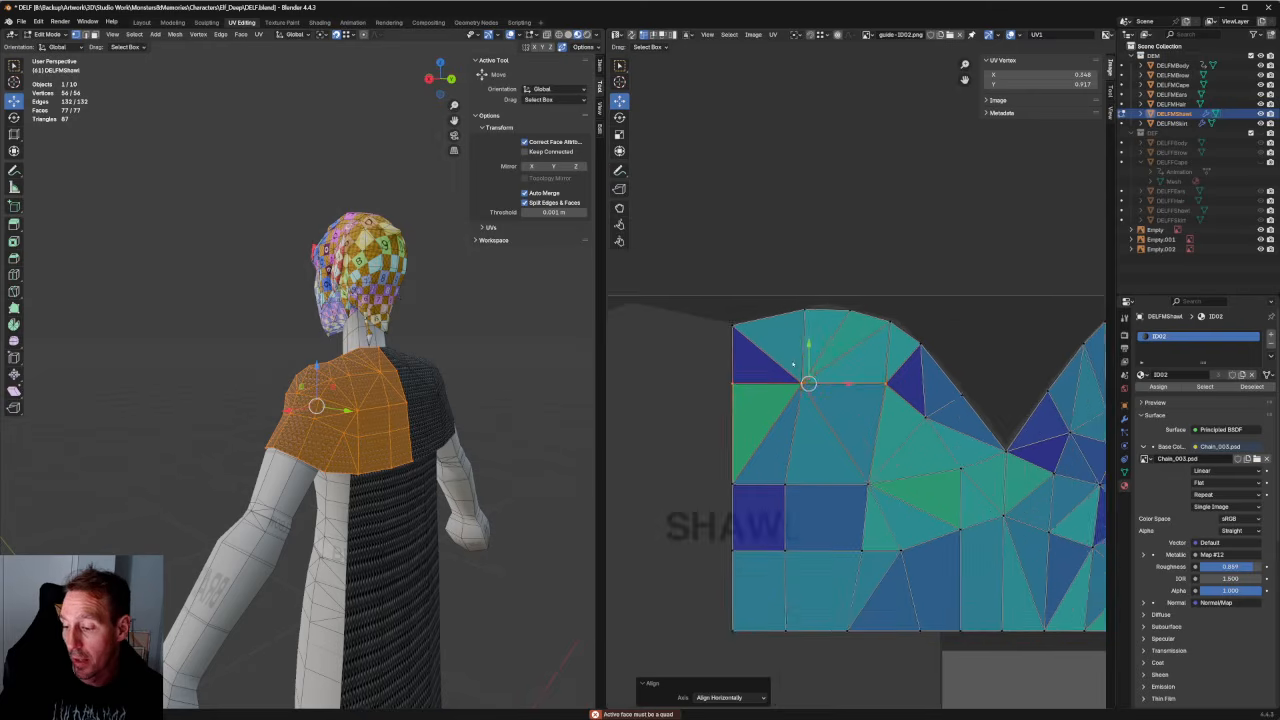
Shift the left hump's central interior vertex left by about 0.010 m.
key(g)
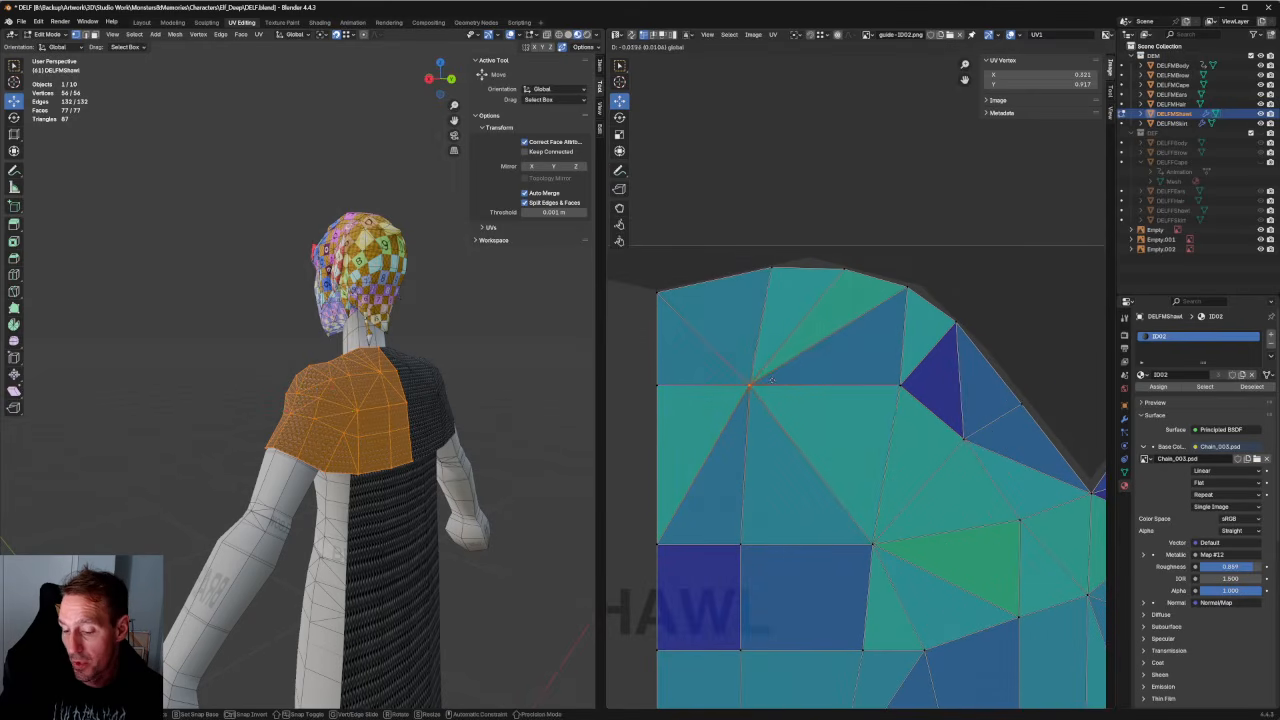
click(771, 381)
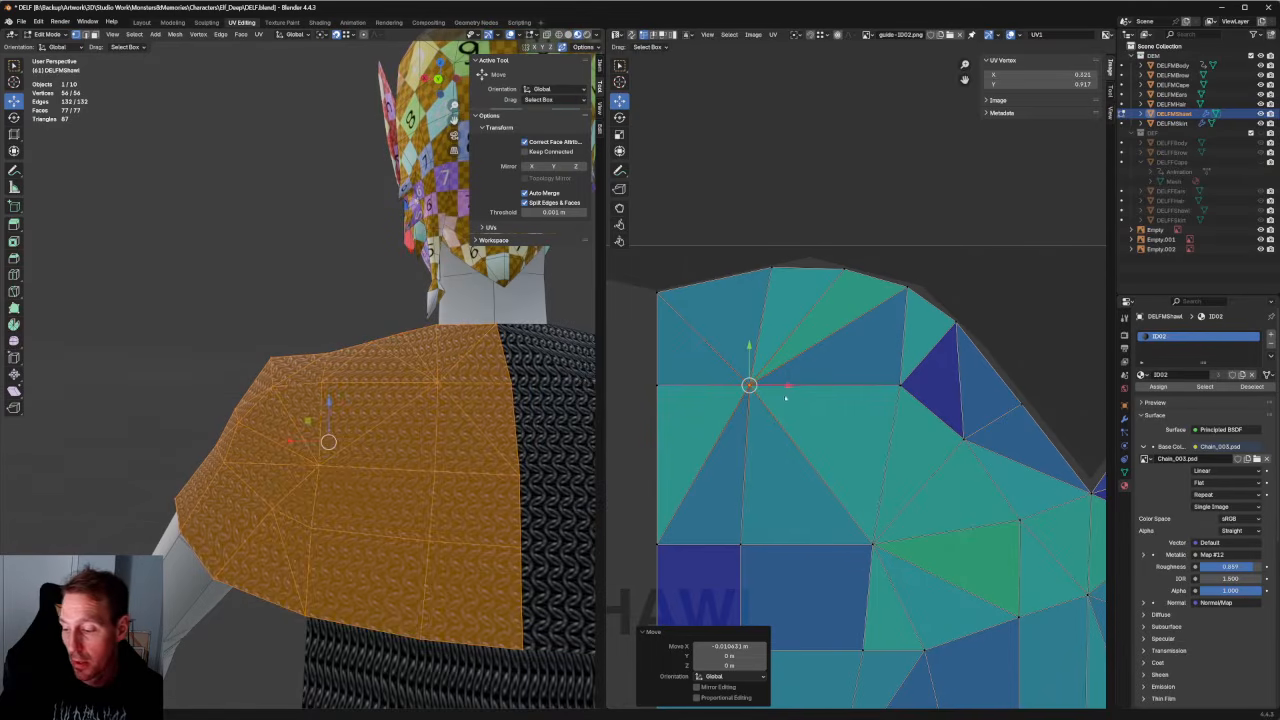
drag(787, 387, 785, 387)
Shift the right vertex of the left hump's interior row right until it sits directly below the upper-right border vertex.
middle_drag(860, 384, 734, 361)
mouse_move(811, 343)
mouse_down()
mouse_move(761, 384)
mouse_move(810, 360)
mouse_up()
key(g)
scroll(805, 385, down, 4)
click(872, 427)
scroll(790, 460, up, 4)
middle_drag(783, 478, 879, 407)
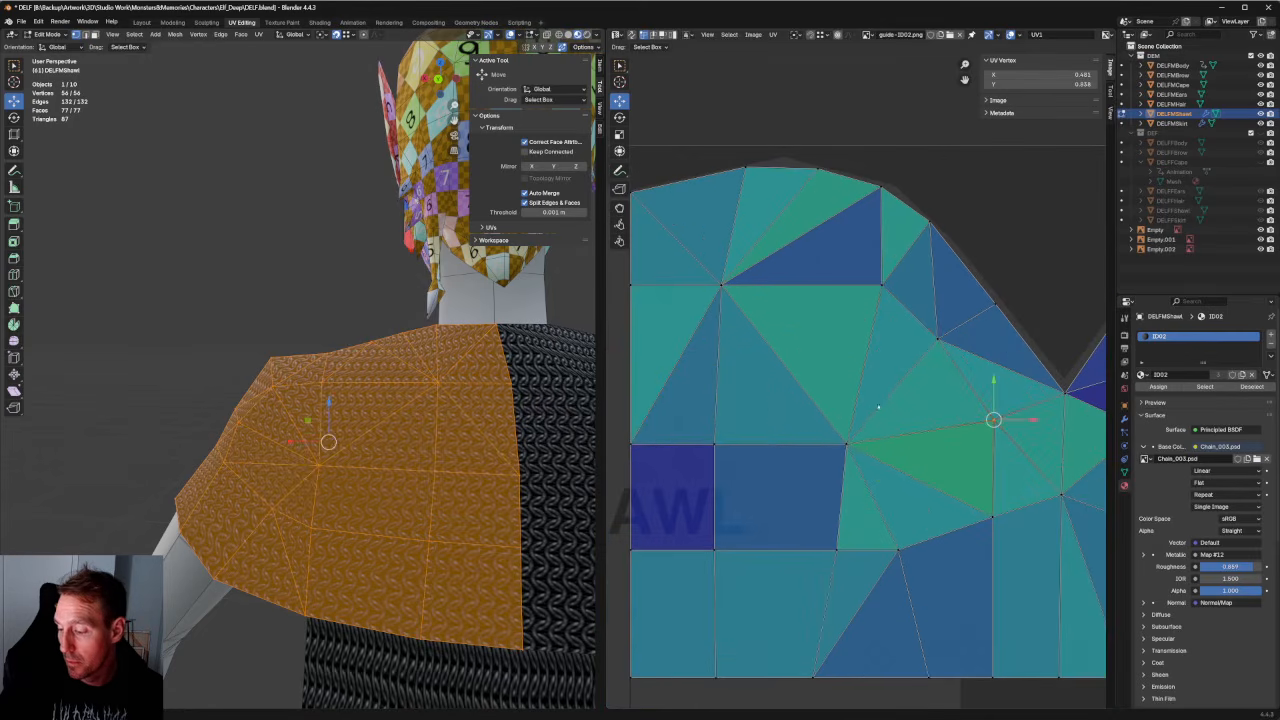
Raise the three leftmost vertices of the island's middle horizontal row together slightly.
drag(878, 407, 628, 466)
key(g)
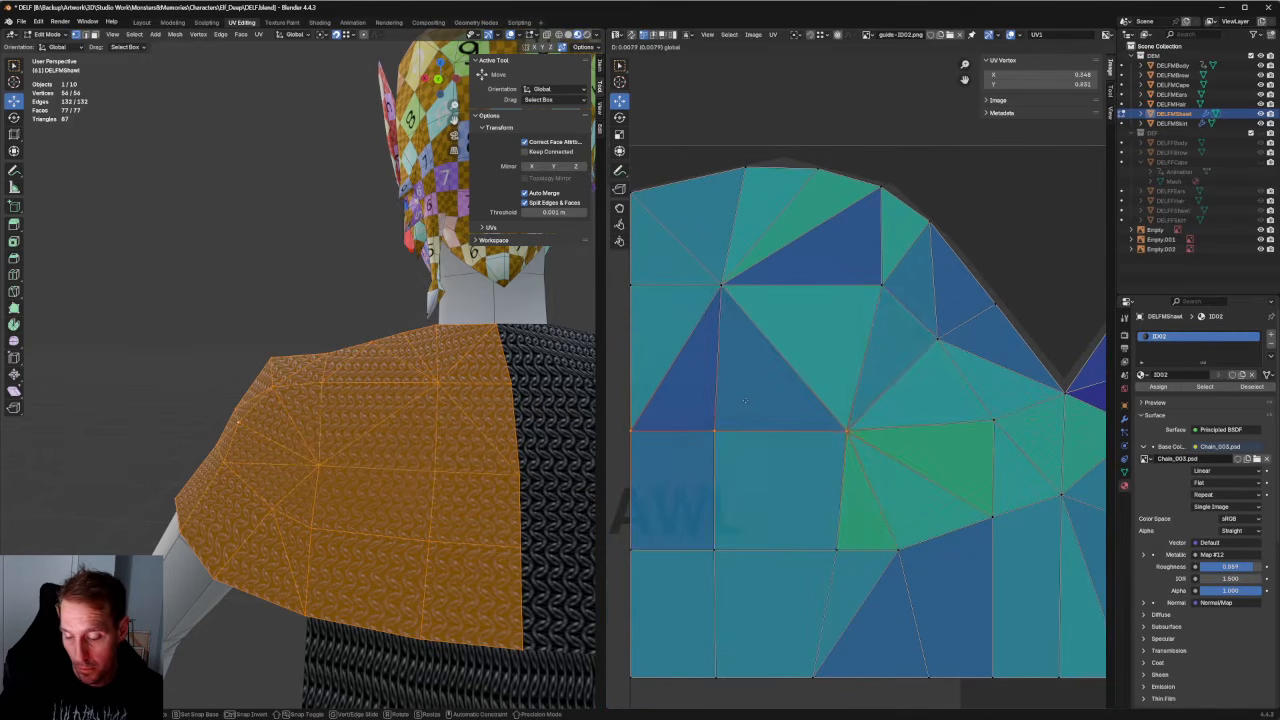
click(745, 403)
click(877, 417)
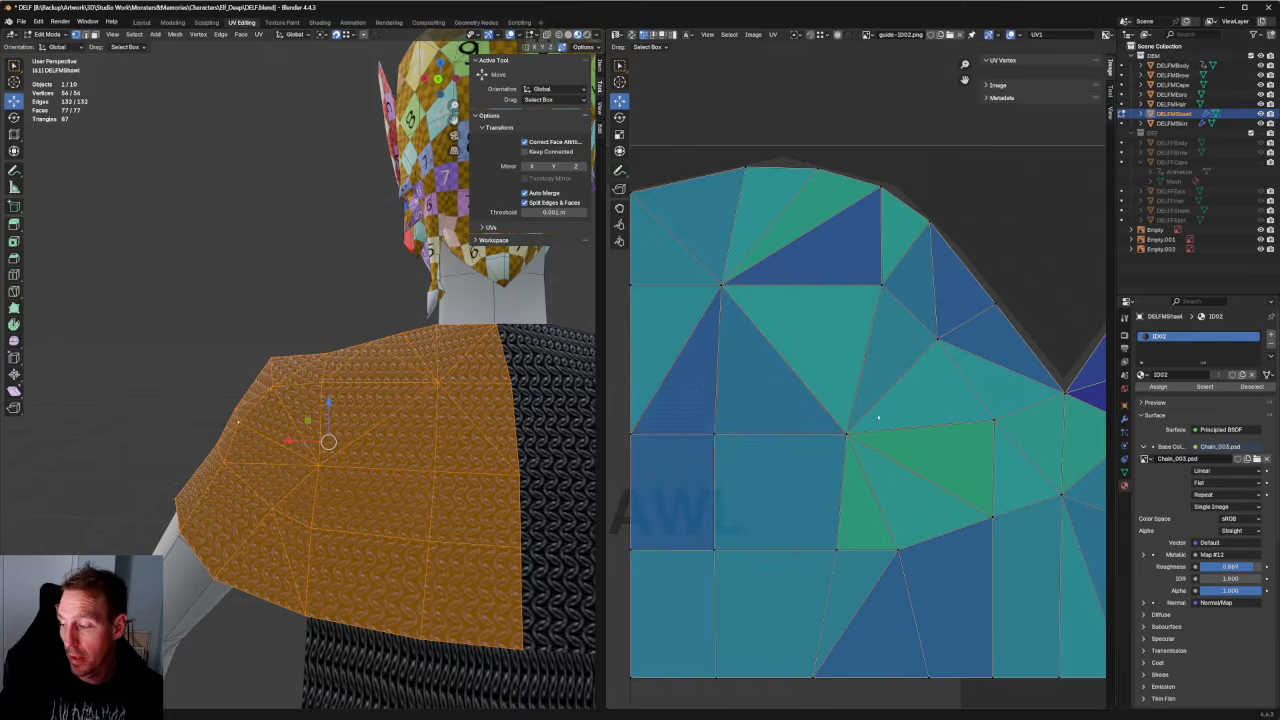
Raise the interior vertex just left of the V notch by about 0.003 m and shift its upper-left neighbour right by about 0.002 m.
middle_drag(1001, 411, 777, 383)
click(777, 386)
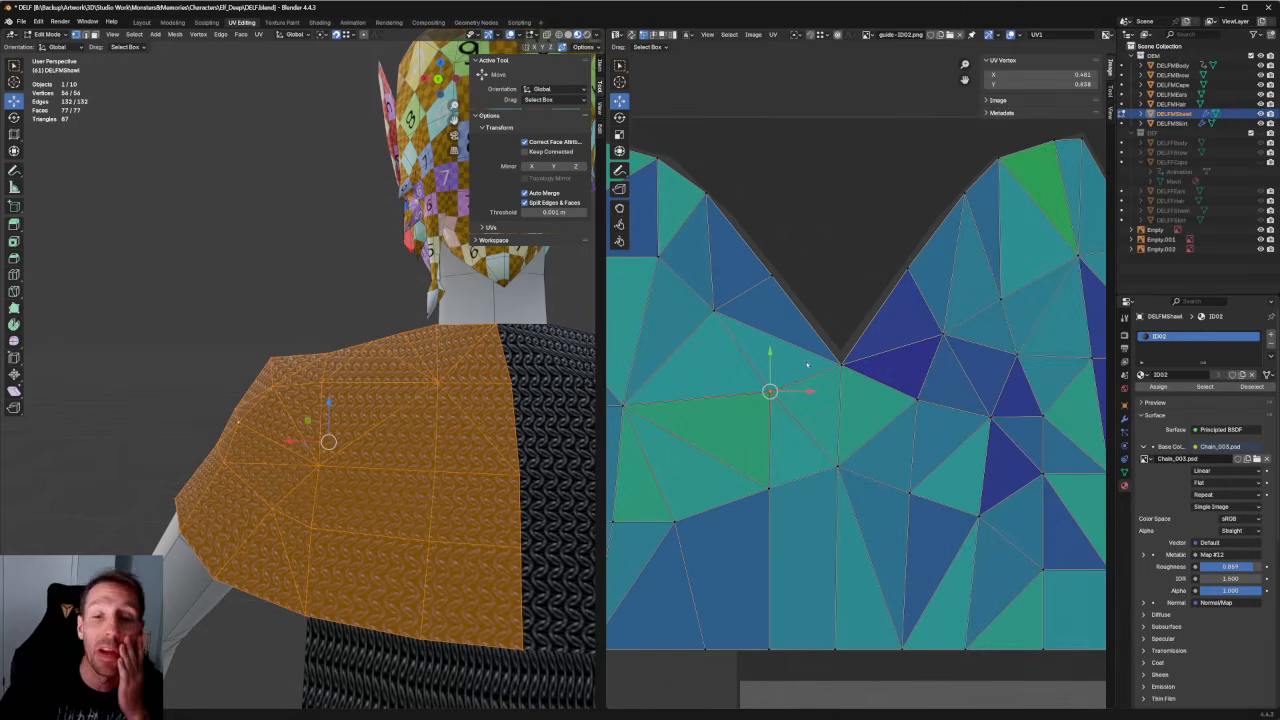
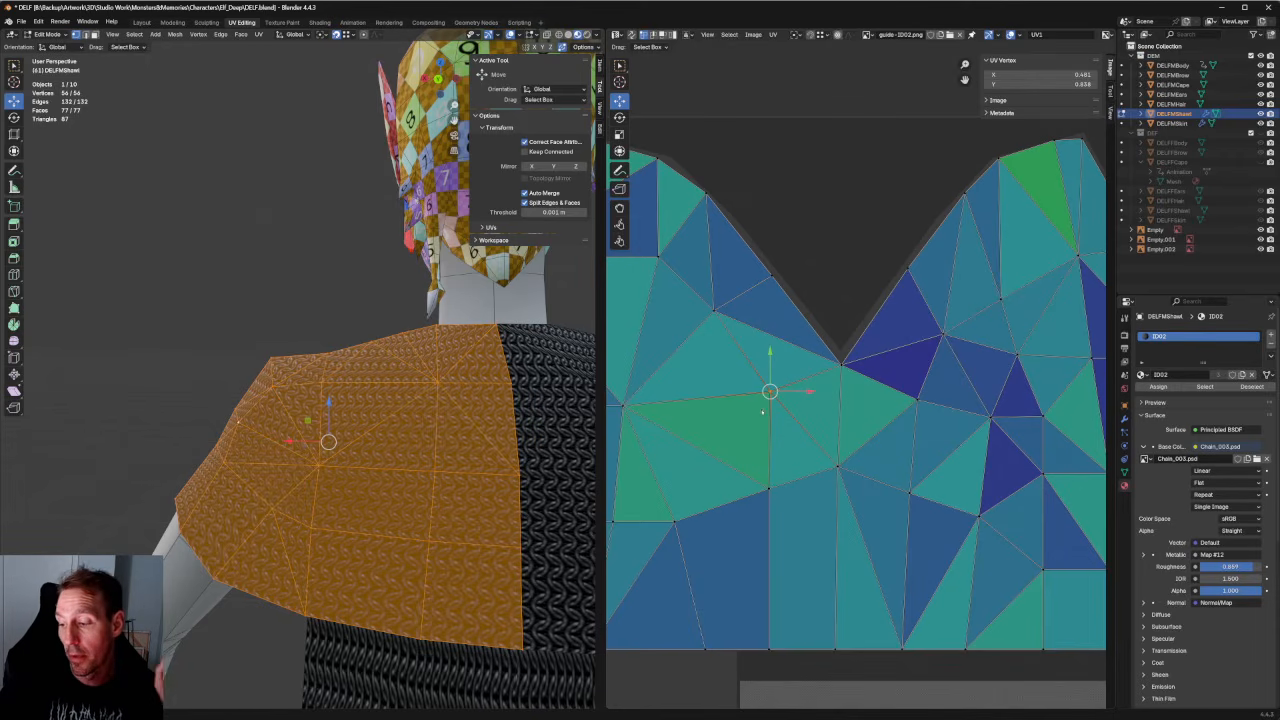
drag(770, 363, 773, 359)
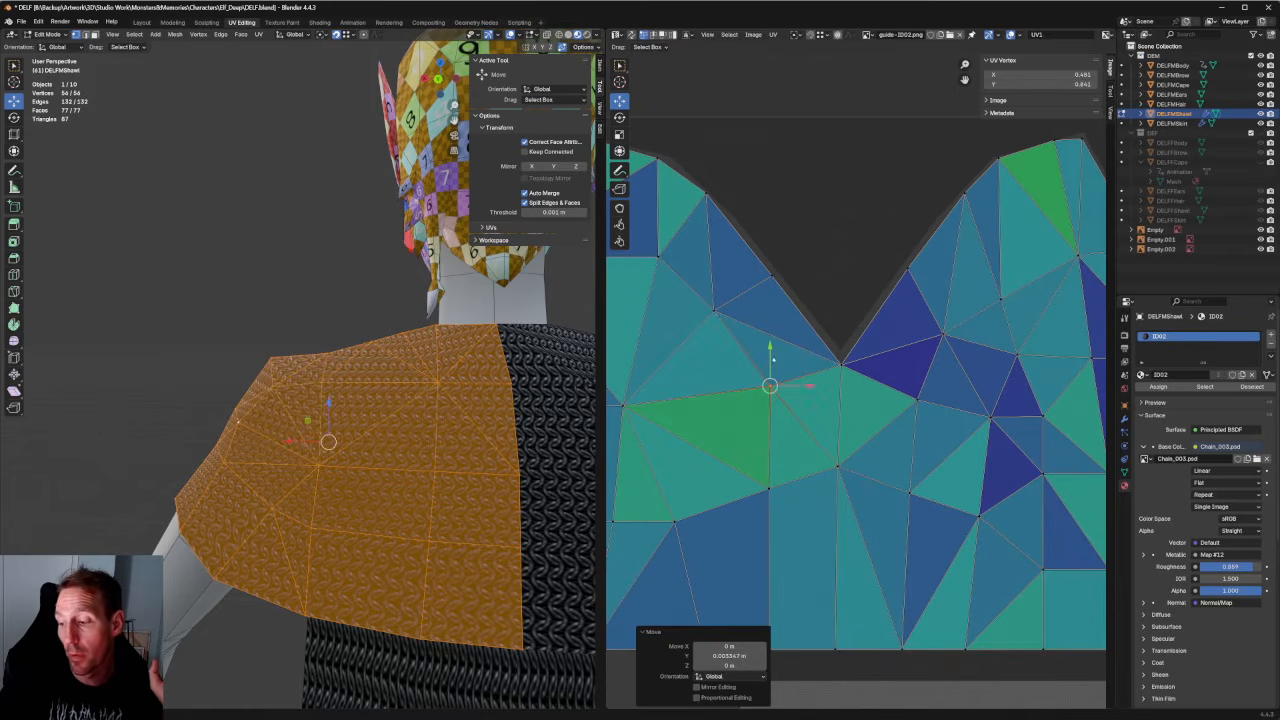
click(716, 310)
drag(740, 311, 741, 312)
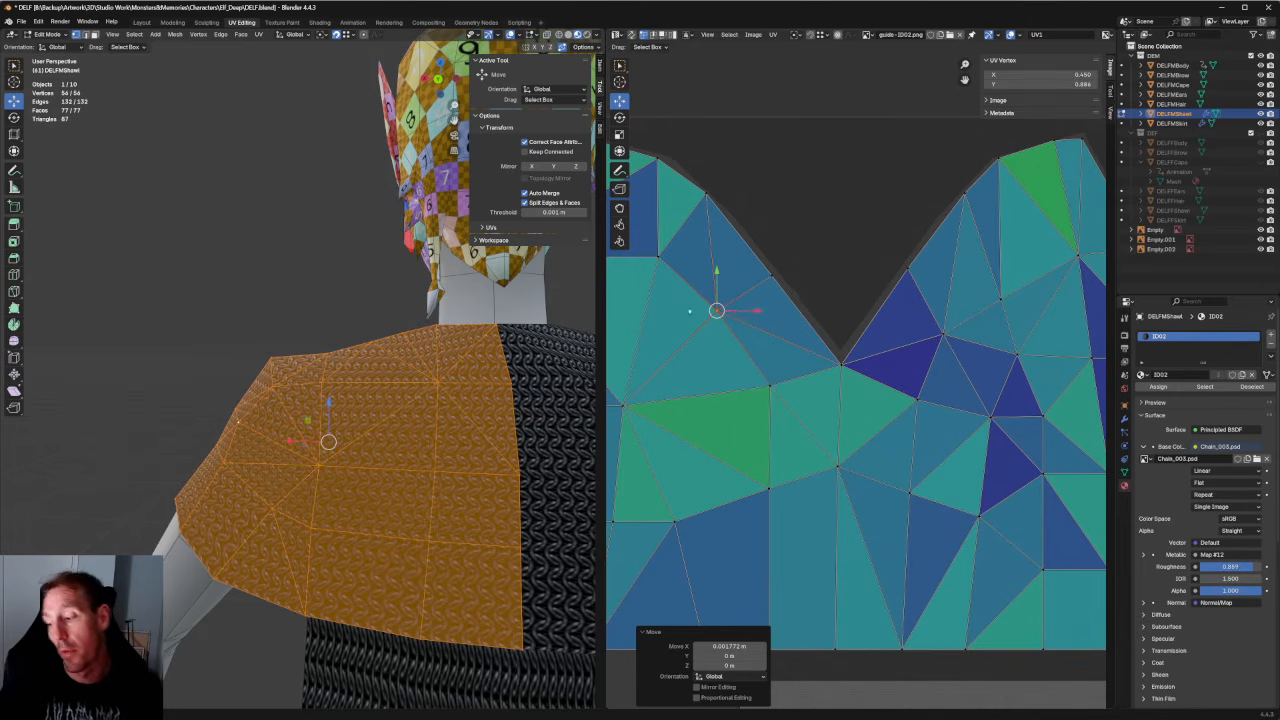
Raise the two interior vertices just right of the V notch and shift the next interior vertex to their right left by about 0.006 m.
scroll(935, 367, down, 2)
scroll(935, 367, up, 5)
click(773, 420)
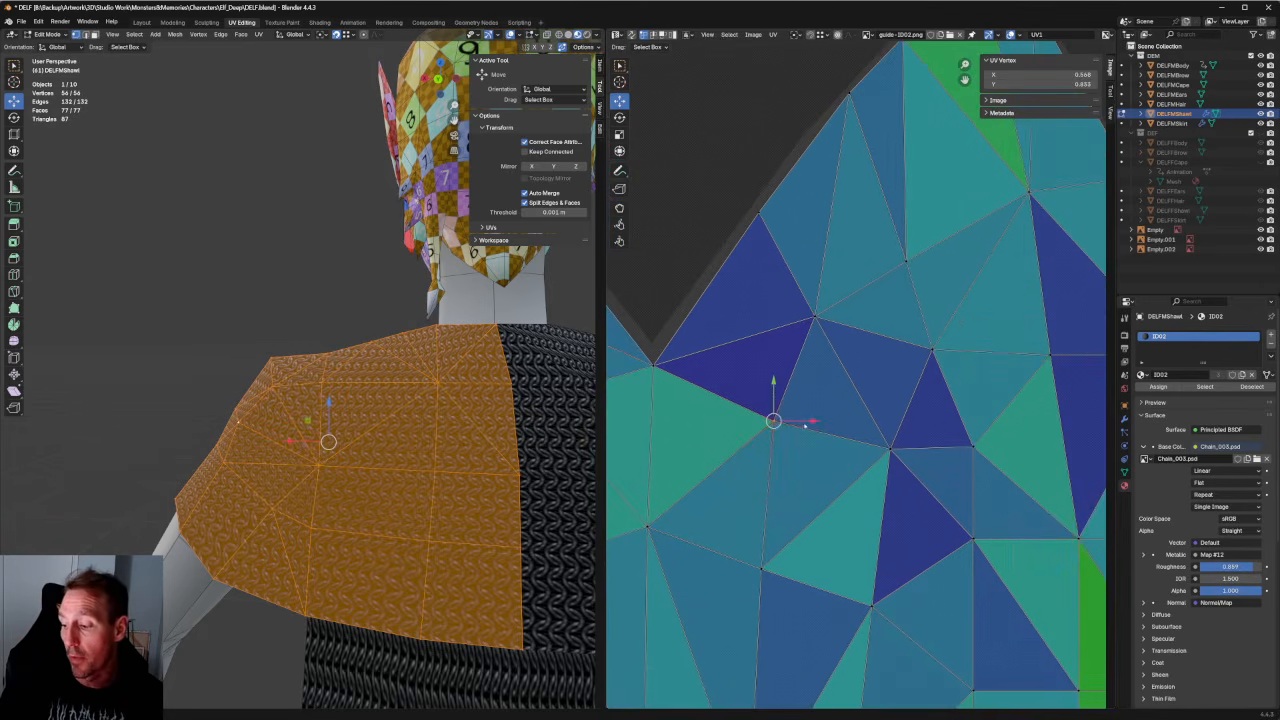
drag(773, 395, 774, 385)
drag(785, 273, 893, 343)
drag(818, 289, 818, 286)
drag(966, 323, 940, 346)
scroll(840, 347, down, 3)
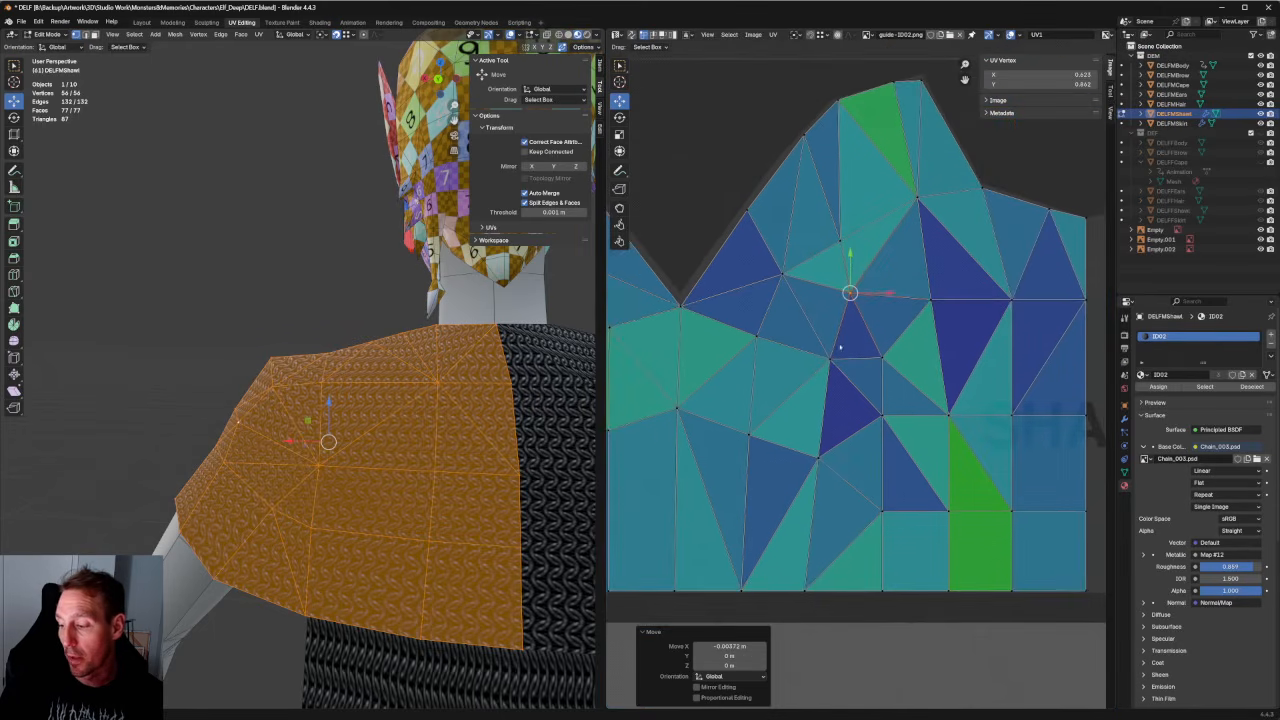
Align the two slanted vertex columns below the right hump vertically, each down to its bottom-edge vertex.
middle_drag(840, 347, 822, 318)
drag(769, 300, 835, 604)
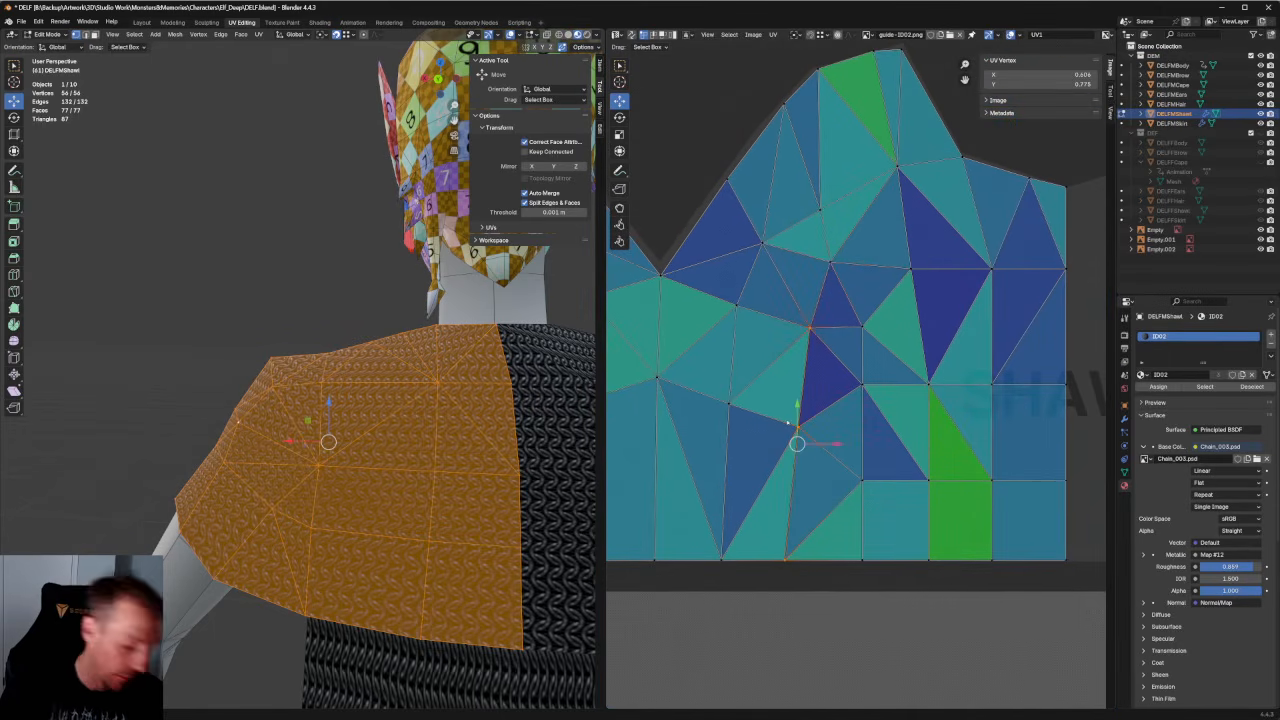
key(shift+w)
drag(767, 281, 692, 616)
key(shift+w)
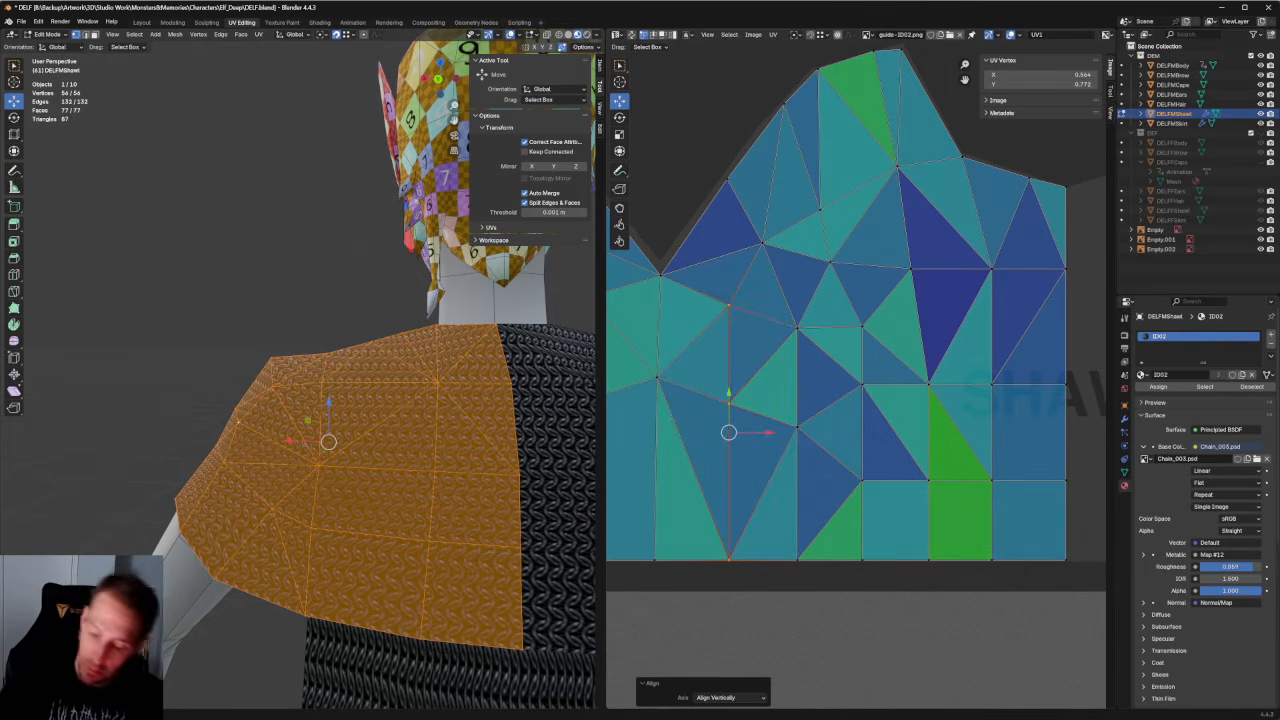
Shift two adjacent bottom-edge vertices below the right hump to the right, the left one by about 0.008 m.
scroll(350, 460, down, 4)
middle_drag(350, 460, 588, 464)
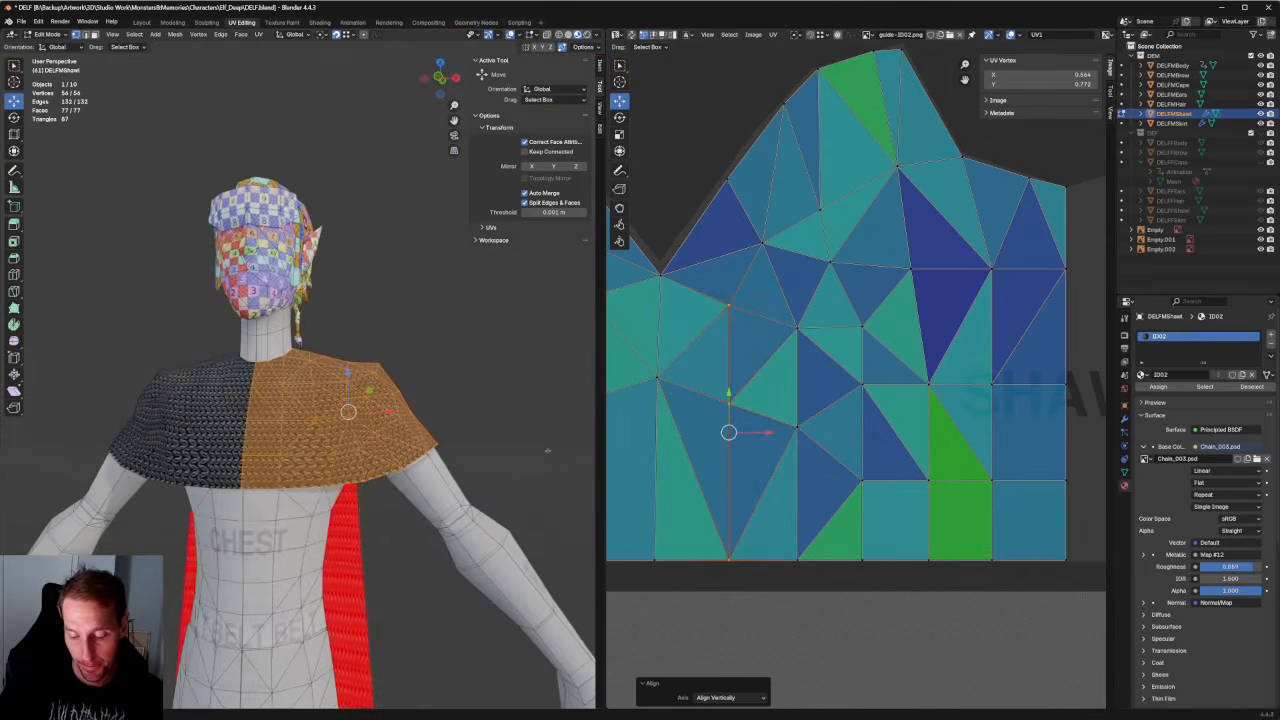
middle_drag(440, 466, 570, 466)
key(KP_Decimal)
key(KP_1)
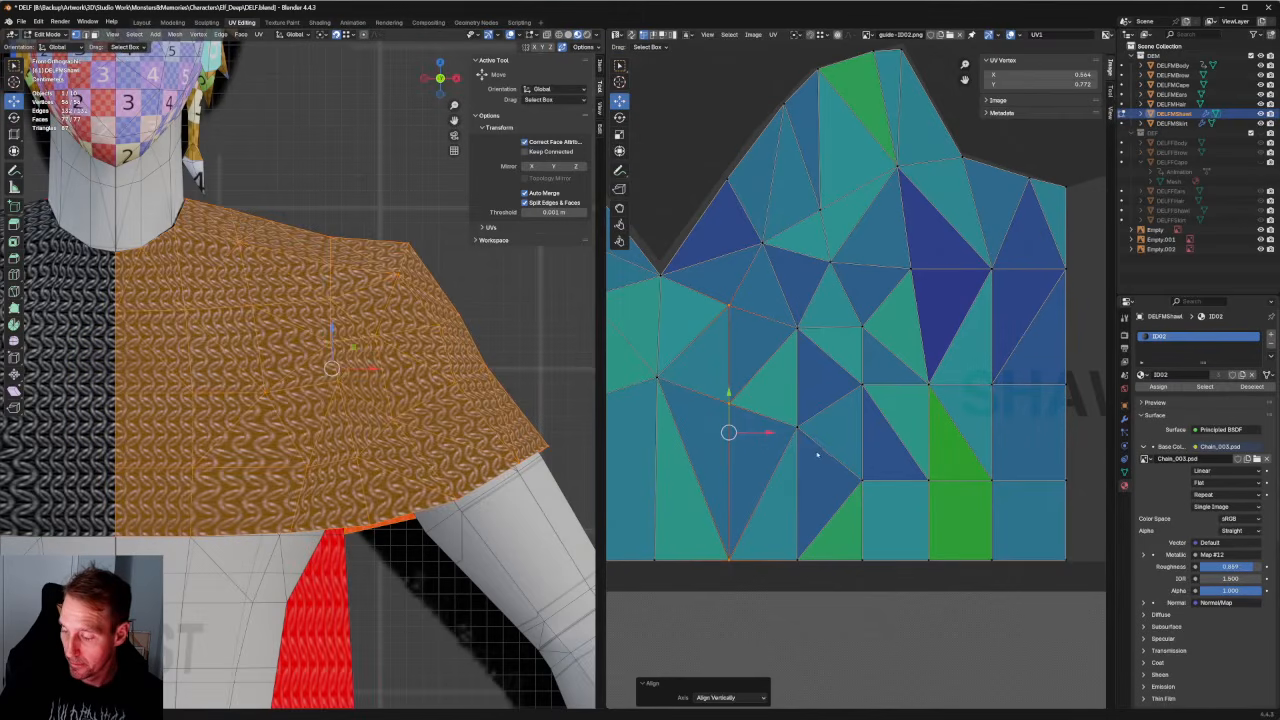
click(864, 482)
middle_drag(864, 482, 775, 445)
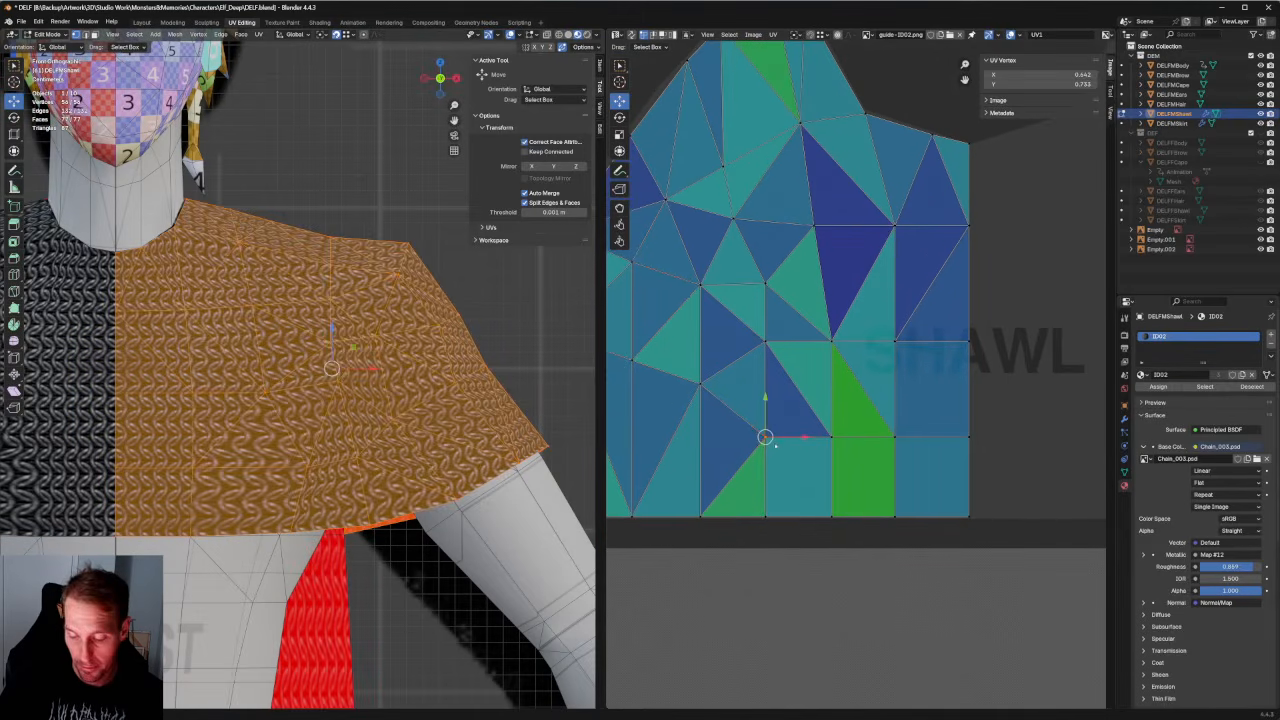
drag(797, 438, 792, 439)
click(765, 517)
key(g)
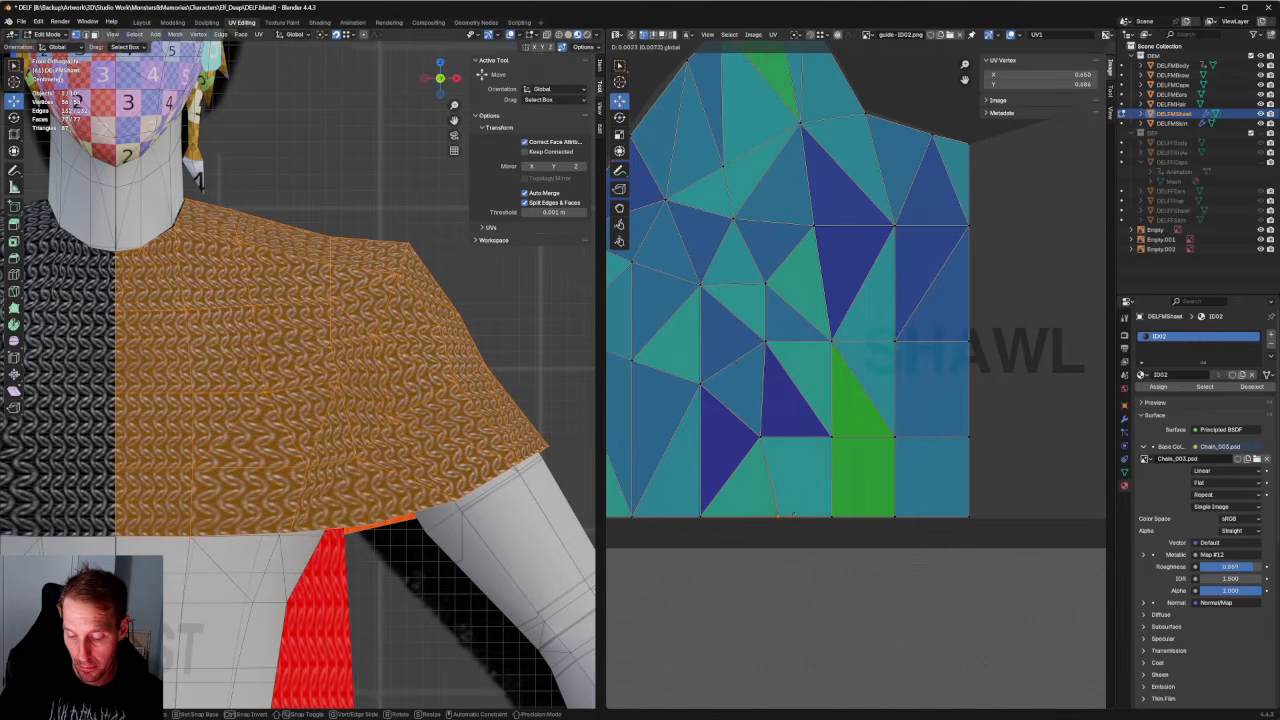
drag(802, 510, 743, 510)
click(702, 508)
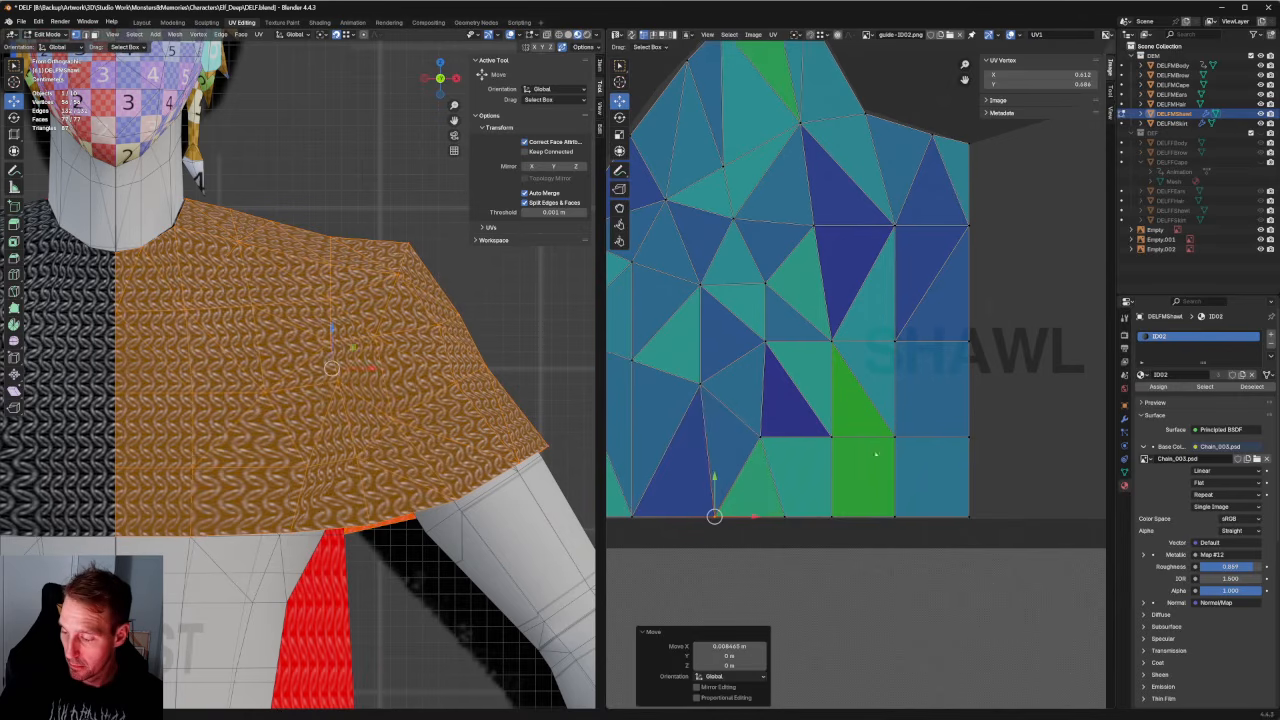
Shift the interior vertex just above the shifted bottom-edge vertices slightly right.
click(762, 436)
key(g)
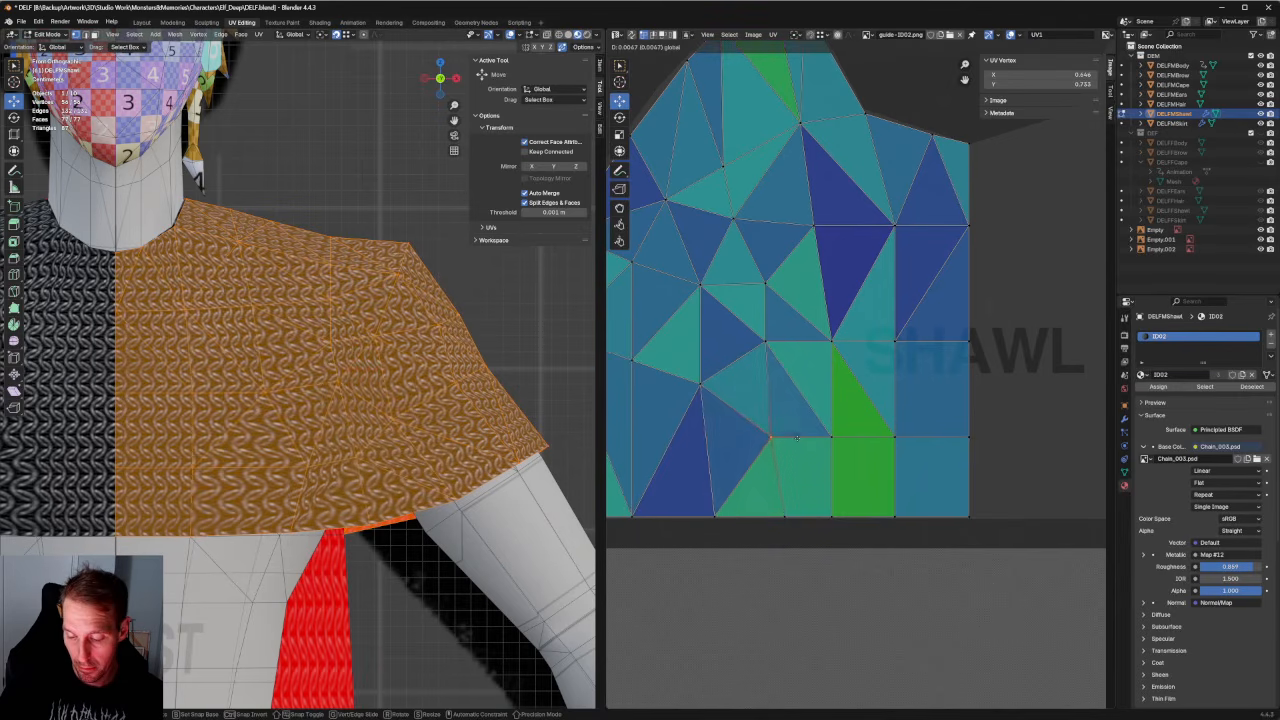
click(783, 496)
Try a Conformal unwrap on the shifted bottom-edge vertices and the vertex above them, and undo it.
drag(797, 437, 700, 553)
key(u)
click(717, 527)
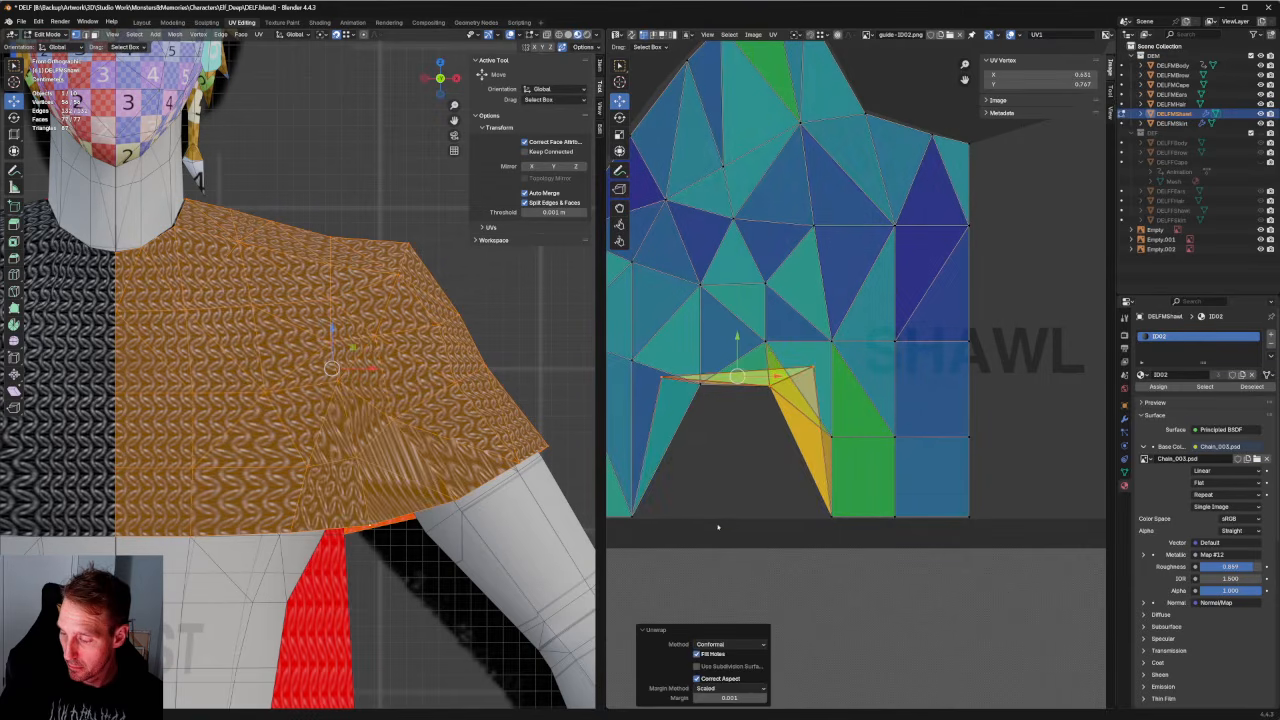
key(ctrl+z)
Shift the bottom-edge vertex at the stretched green face's left side and the vertex above it slightly right.
click(842, 501)
drag(851, 516, 860, 508)
click(825, 449)
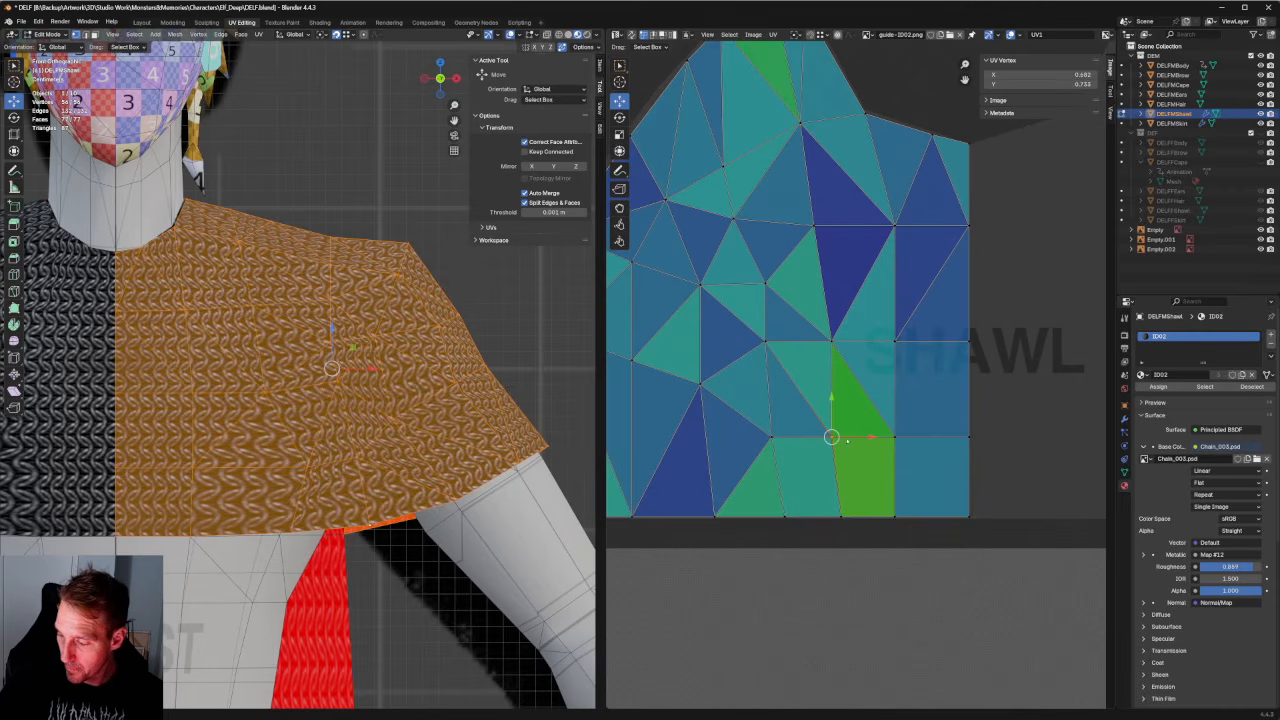
drag(868, 438, 874, 438)
Shift the vertex column beside the island's right border to the right, moving its lower pair farthest and the two upper vertices less.
drag(930, 404, 866, 577)
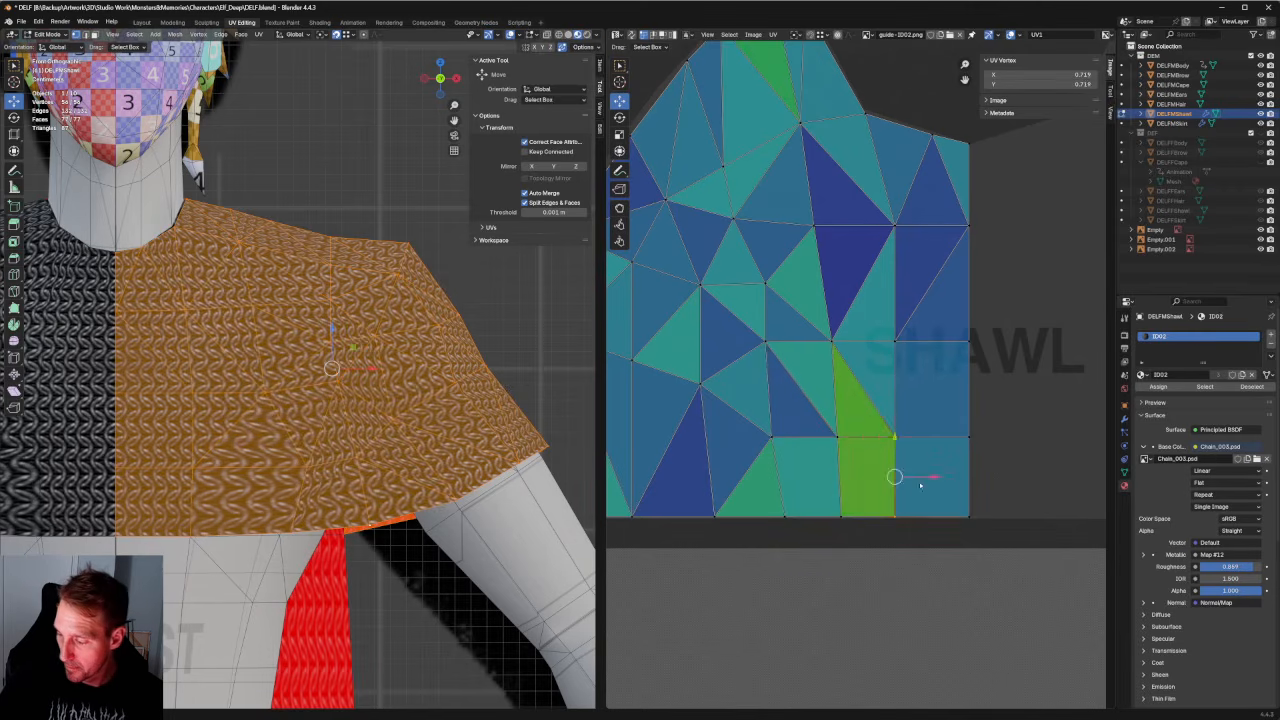
drag(922, 481, 949, 477)
key(ctrl+z)
mouse_move(935, 313)
mouse_down()
mouse_move(882, 356)
mouse_move(937, 338)
mouse_up()
drag(934, 188, 936, 227)
scroll(895, 322, up, 2)
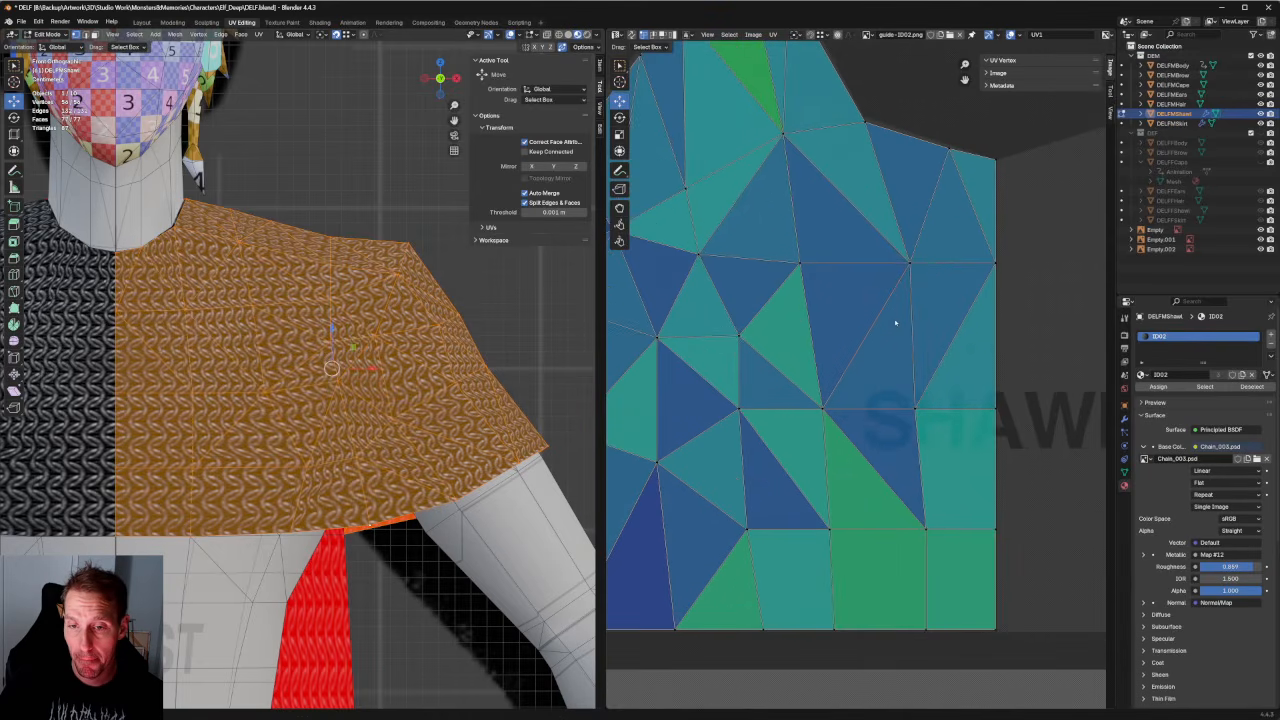
Shift the interior vertex at the green triangle's upper tip and the vertex above it slightly right.
scroll(895, 322, down, 1)
scroll(888, 340, up, 2)
middle_drag(889, 362, 852, 288)
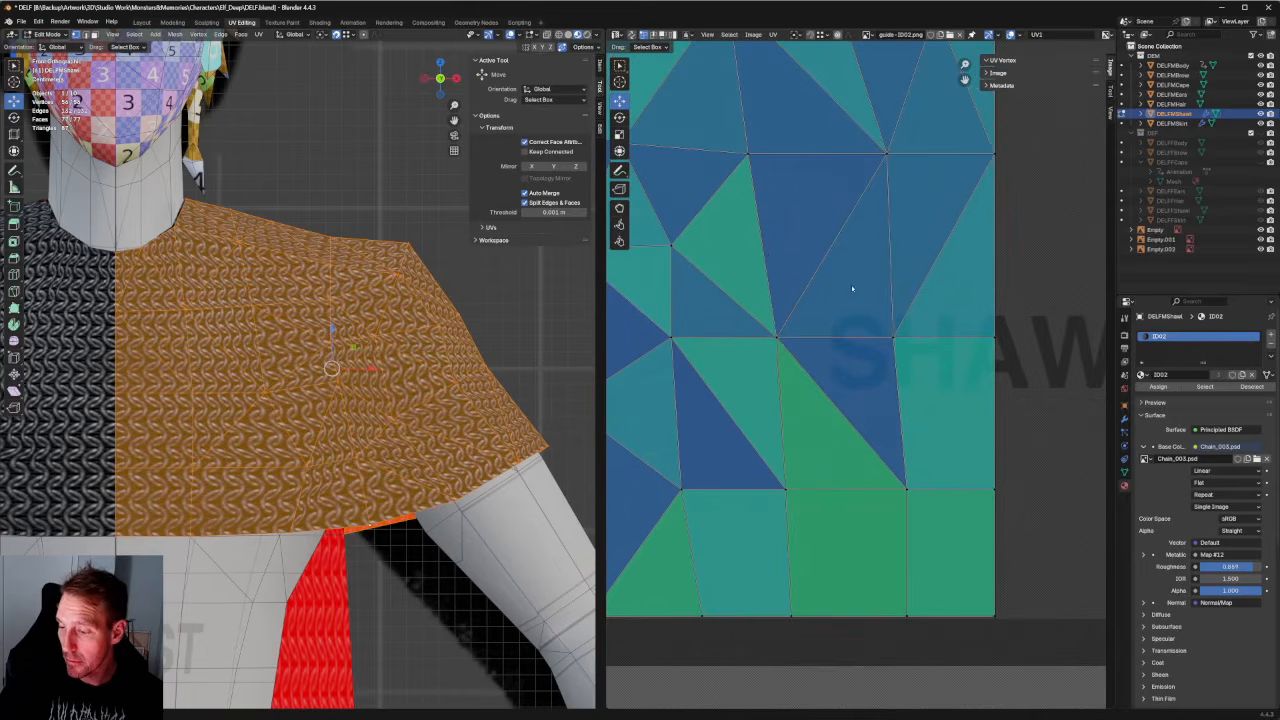
click(777, 337)
drag(809, 333, 819, 332)
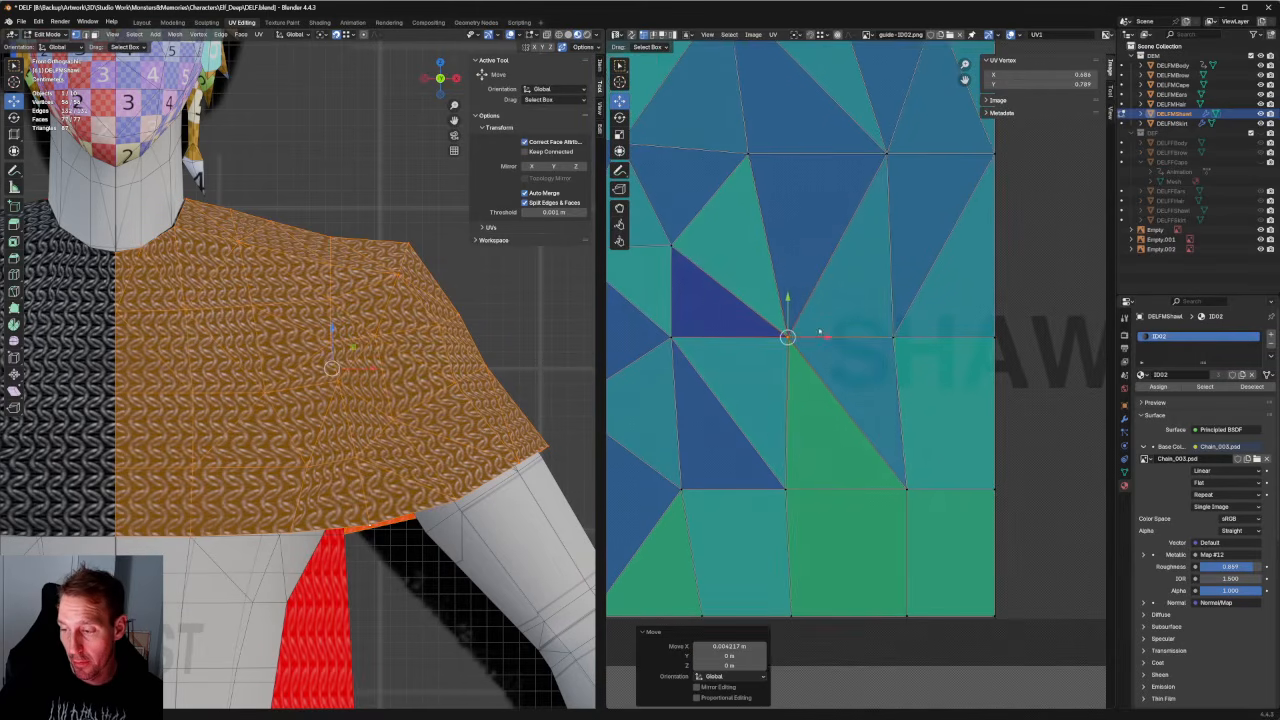
scroll(840, 355, down, 1)
scroll(812, 180, up, 1)
middle_drag(812, 176, 840, 260)
click(789, 292)
drag(815, 293, 820, 292)
scroll(856, 384, down, 2)
middle_drag(856, 384, 838, 307)
scroll(797, 305, up, 2)
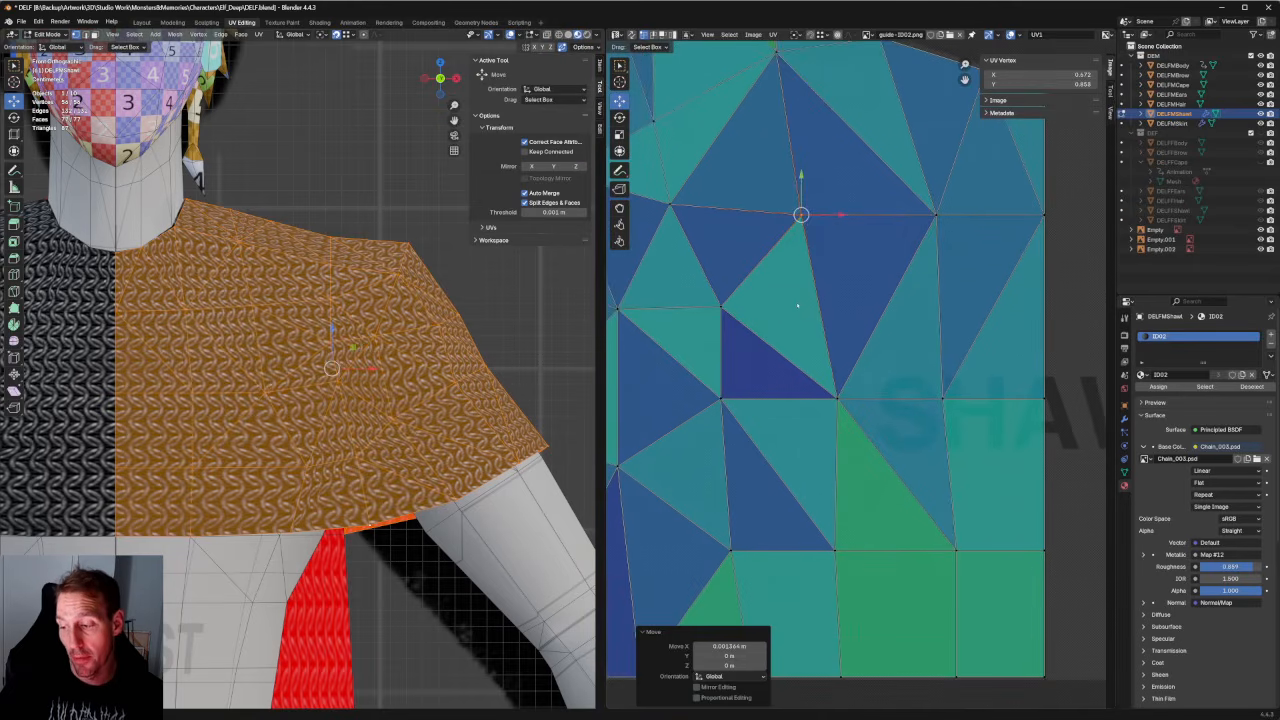
Shift the next three interior vertices to the left of that pair slightly right, one after another.
click(721, 305)
key(g)
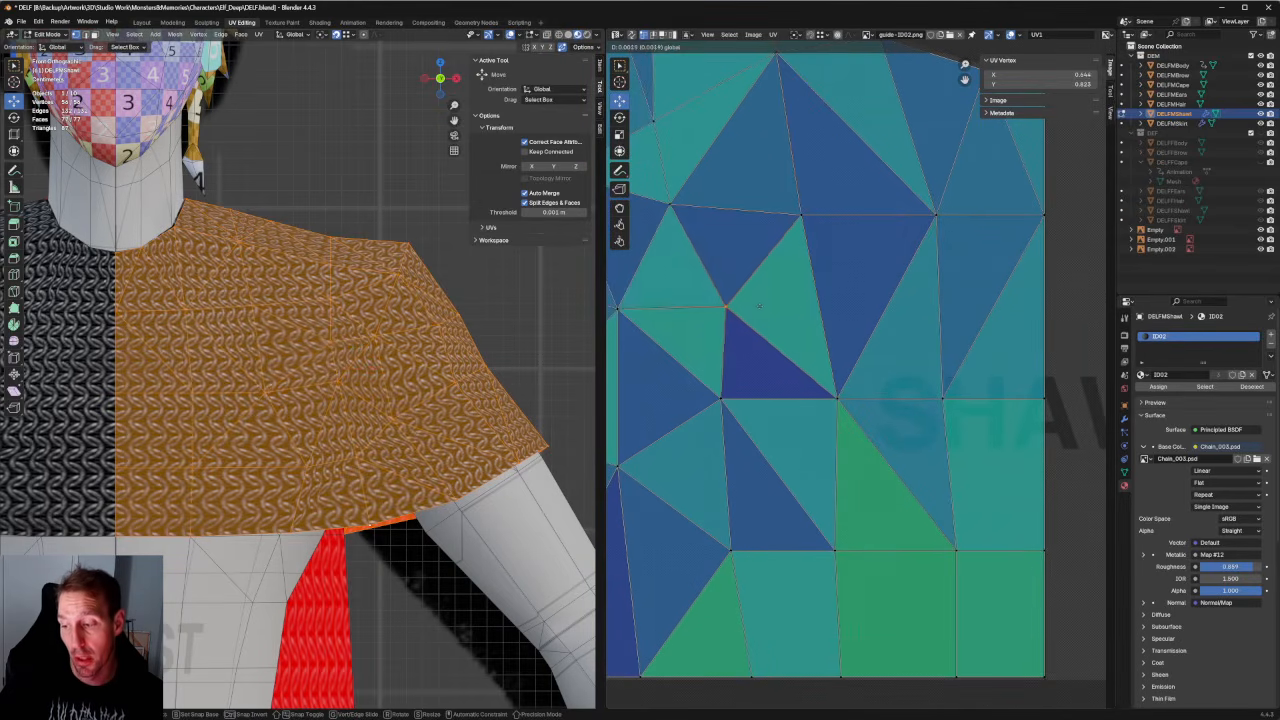
click(757, 302)
middle_drag(757, 302, 825, 471)
drag(718, 327, 786, 380)
scroll(786, 380, down, 3)
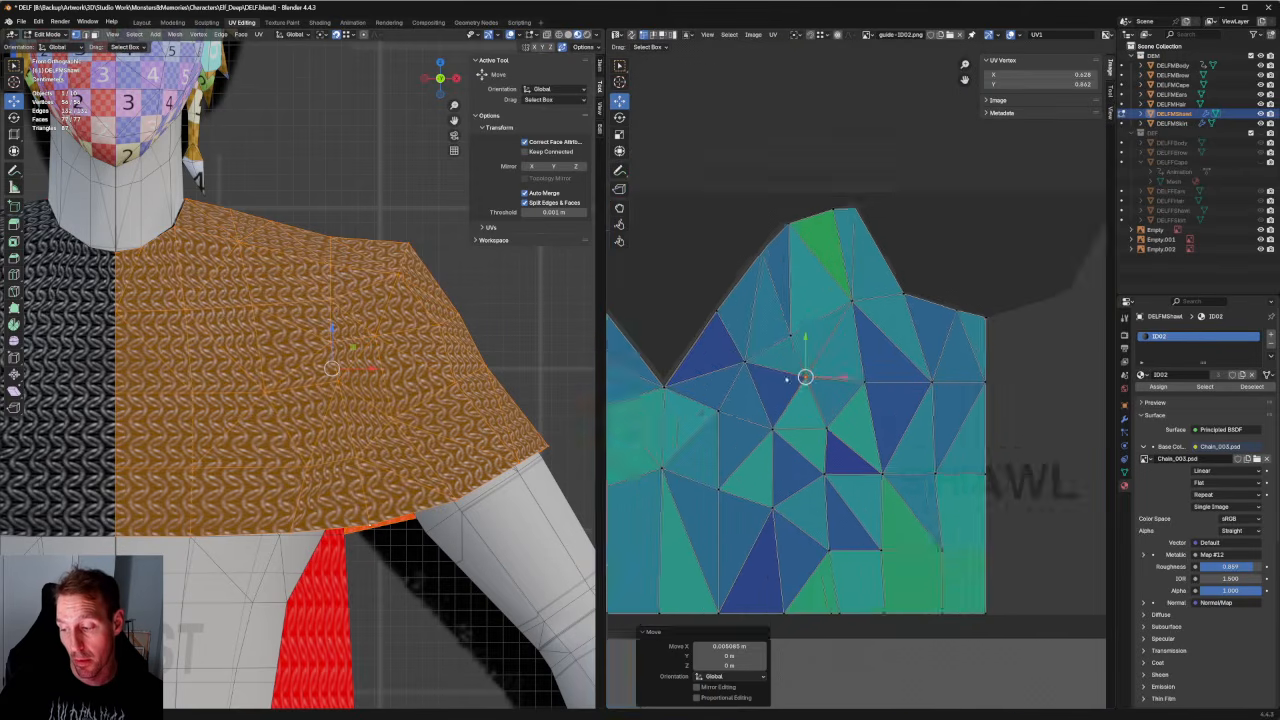
scroll(786, 380, down, 1)
middle_drag(786, 380, 812, 313)
scroll(872, 384, up, 4)
click(691, 301)
drag(719, 301, 727, 301)
Shift the bottom-edge vertex at the dark blue faces and the interior vertex above it left along X.
drag(757, 265, 841, 301)
middle_drag(841, 301, 779, 192)
drag(754, 270, 790, 434)
scroll(846, 384, down, 2)
middle_drag(758, 378, 826, 383)
scroll(824, 383, up, 1)
drag(816, 312, 737, 568)
key(g)
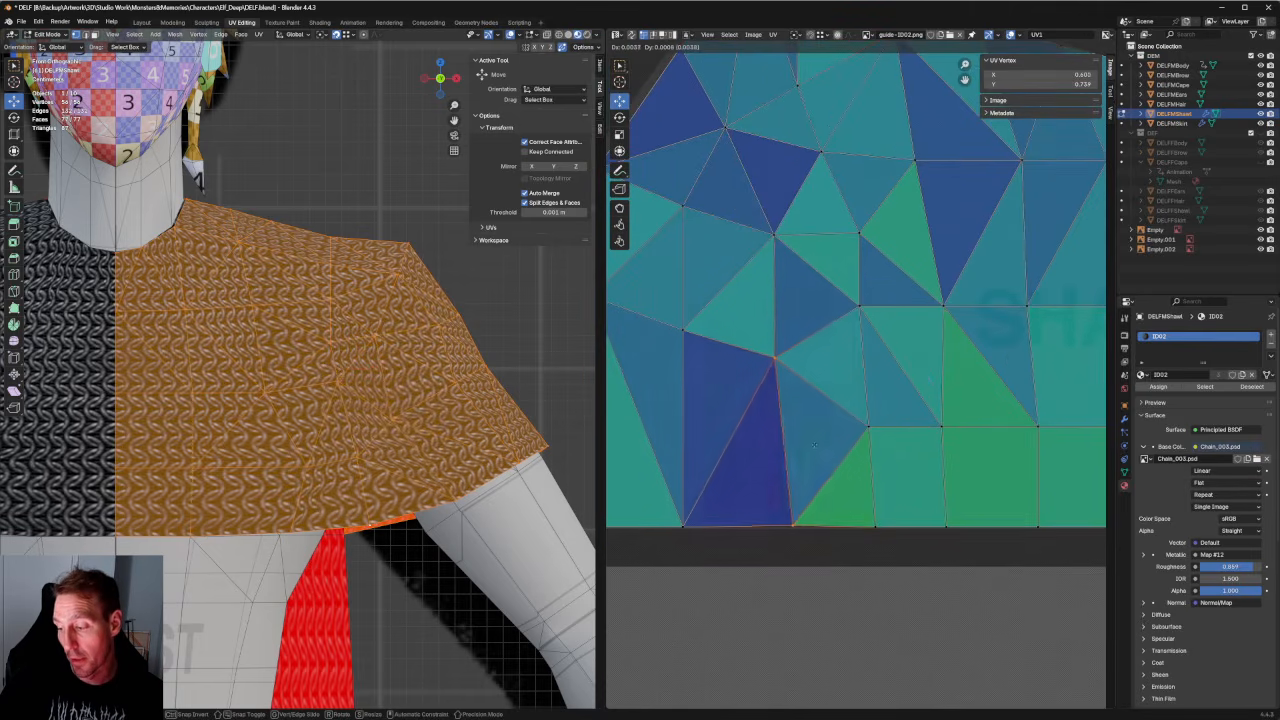
key(x)
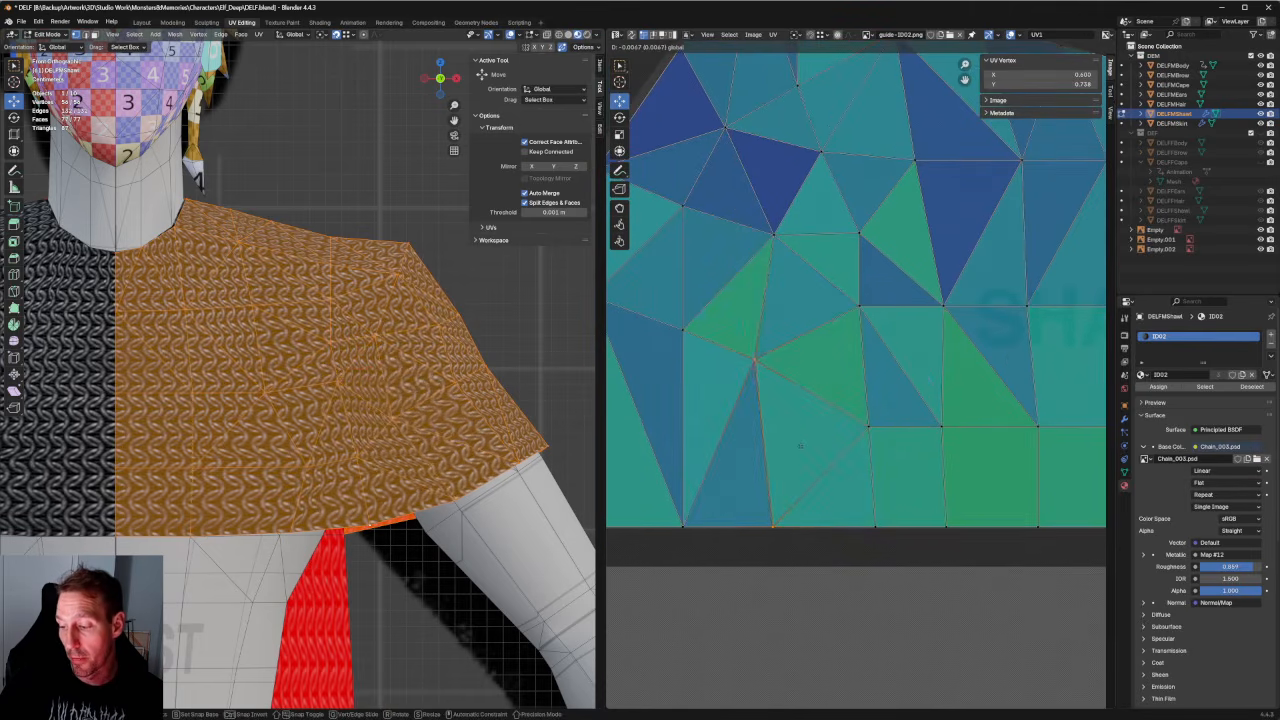
click(814, 308)
Raise the vertex at the dark blue triangle's lower tip by about 0.006 m and unwrap it together with its two neighbours.
middle_drag(814, 306, 848, 520)
drag(860, 408, 805, 452)
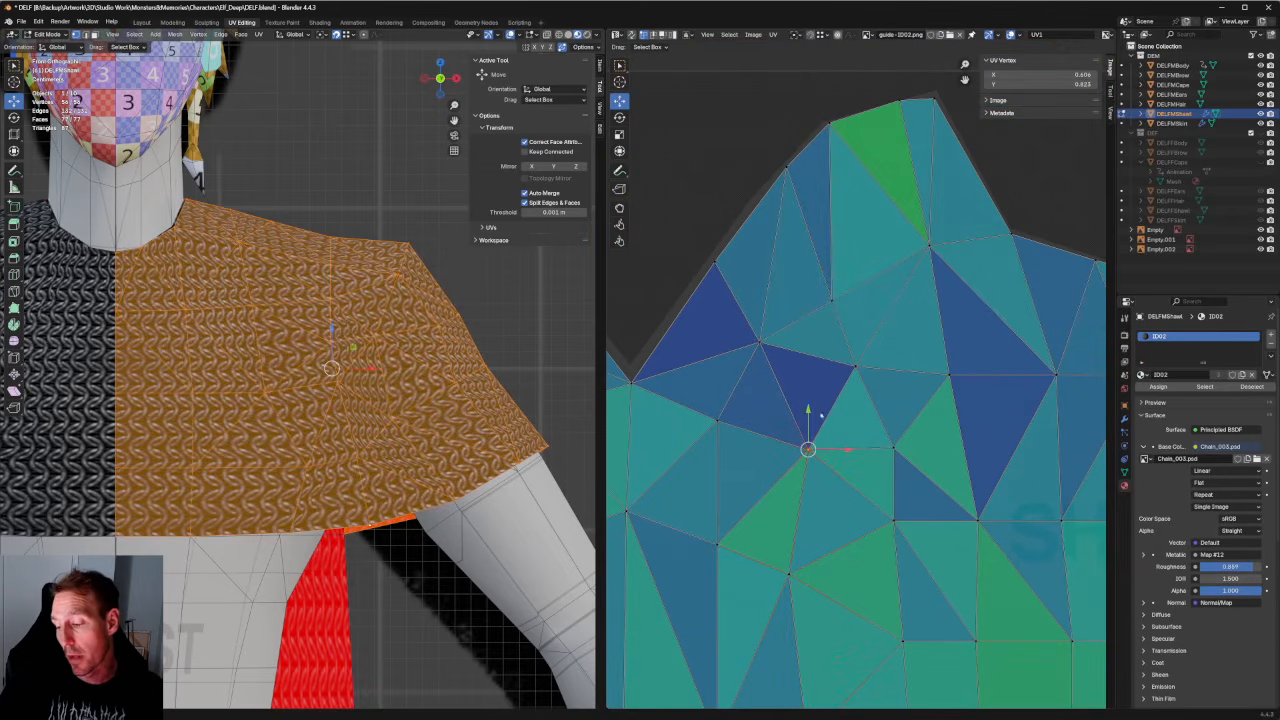
key(g)
click(808, 410)
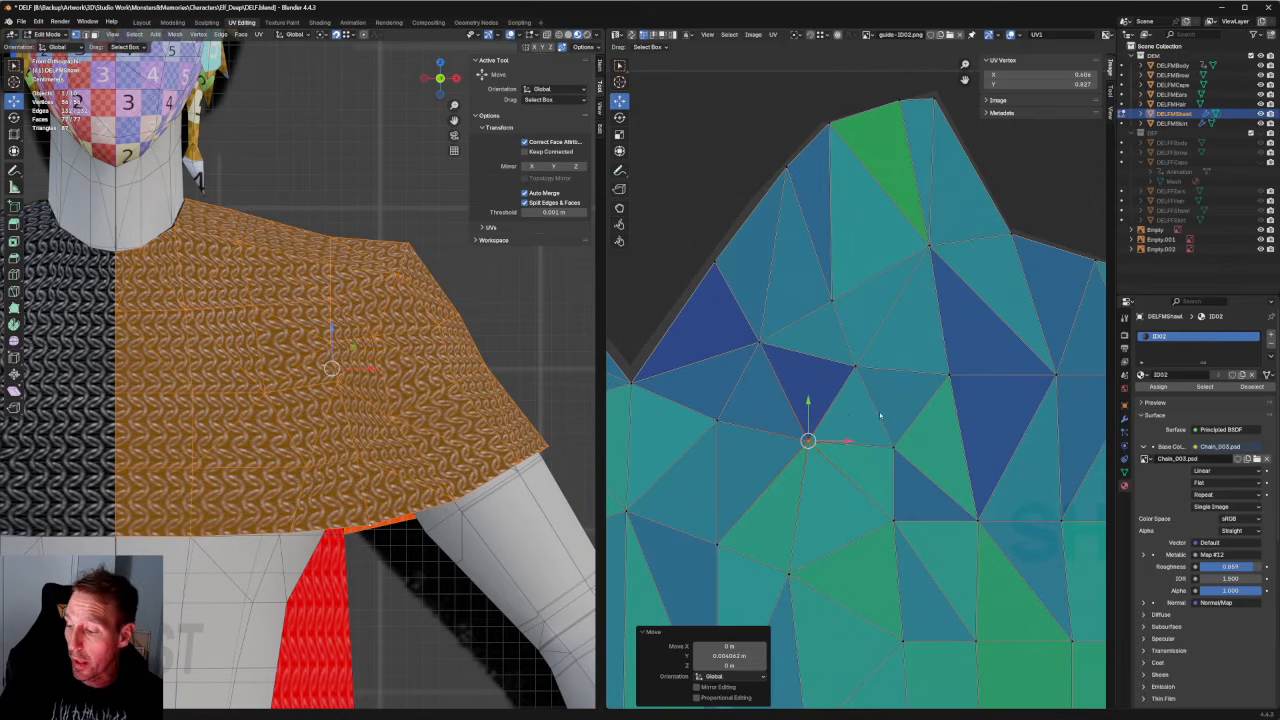
middle_drag(880, 415, 822, 395)
right_click(787, 418)
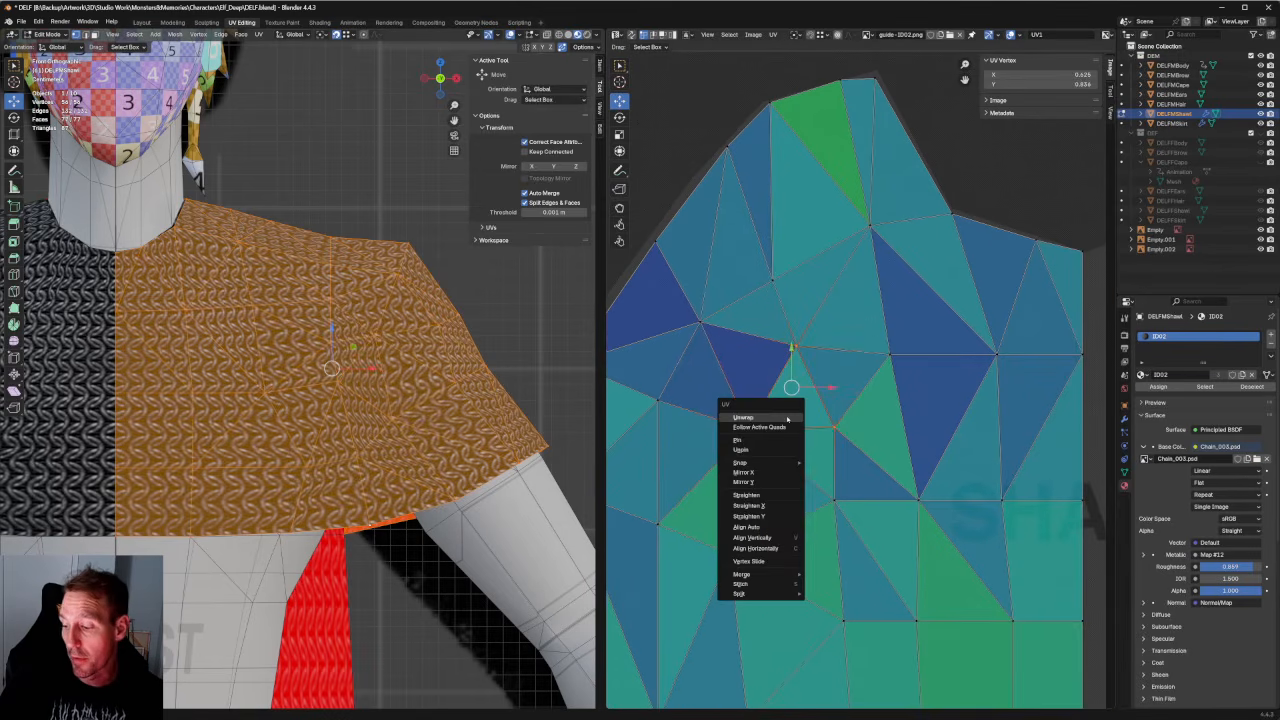
click(742, 418)
Shift the interior vertex just right of the unwrapped vertices to the right along its row.
drag(796, 397, 803, 331)
click(880, 365)
key(g)
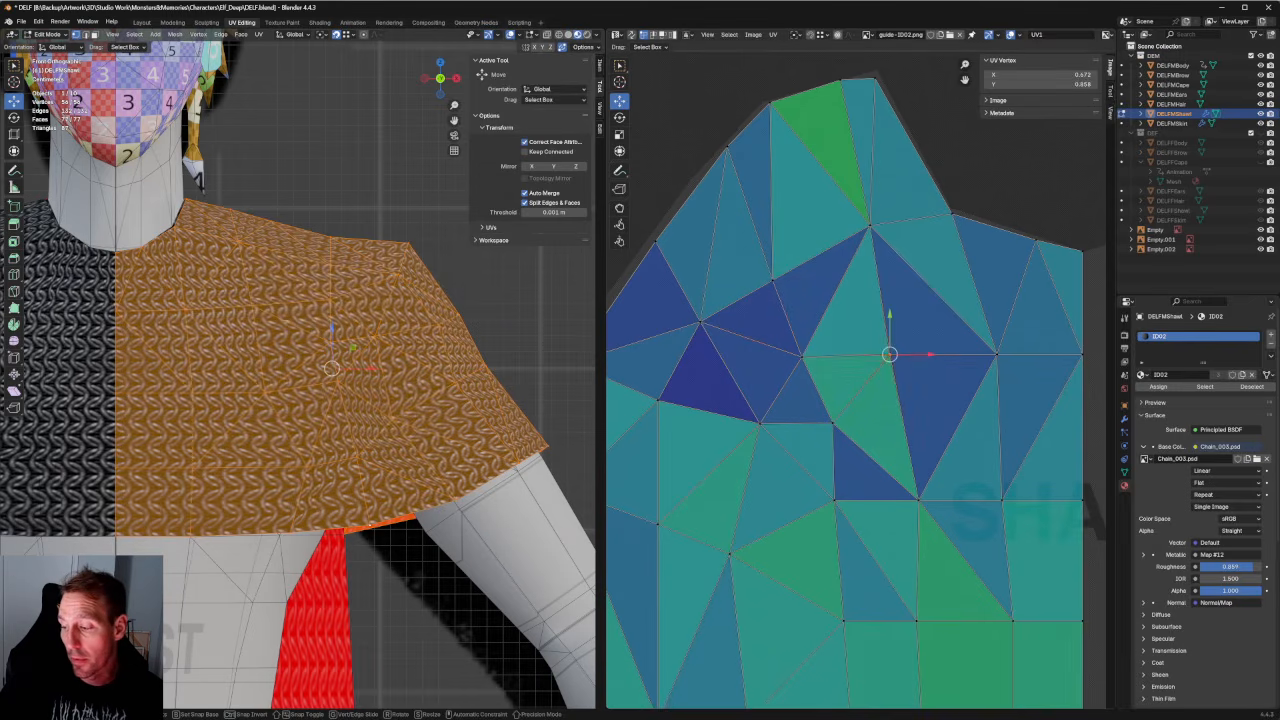
click(930, 344)
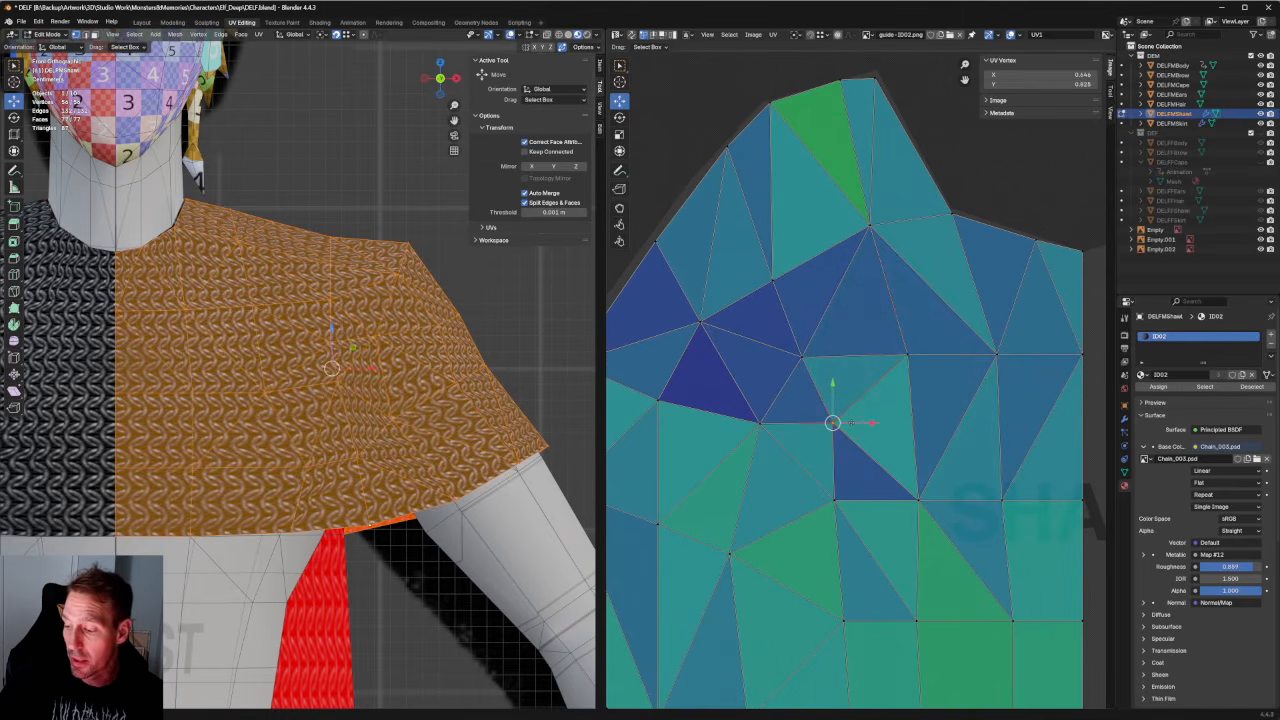
Lower the interior vertex diagonally below that one slightly along Y.
middle_drag(838, 420, 809, 351)
key(g)
key(y)
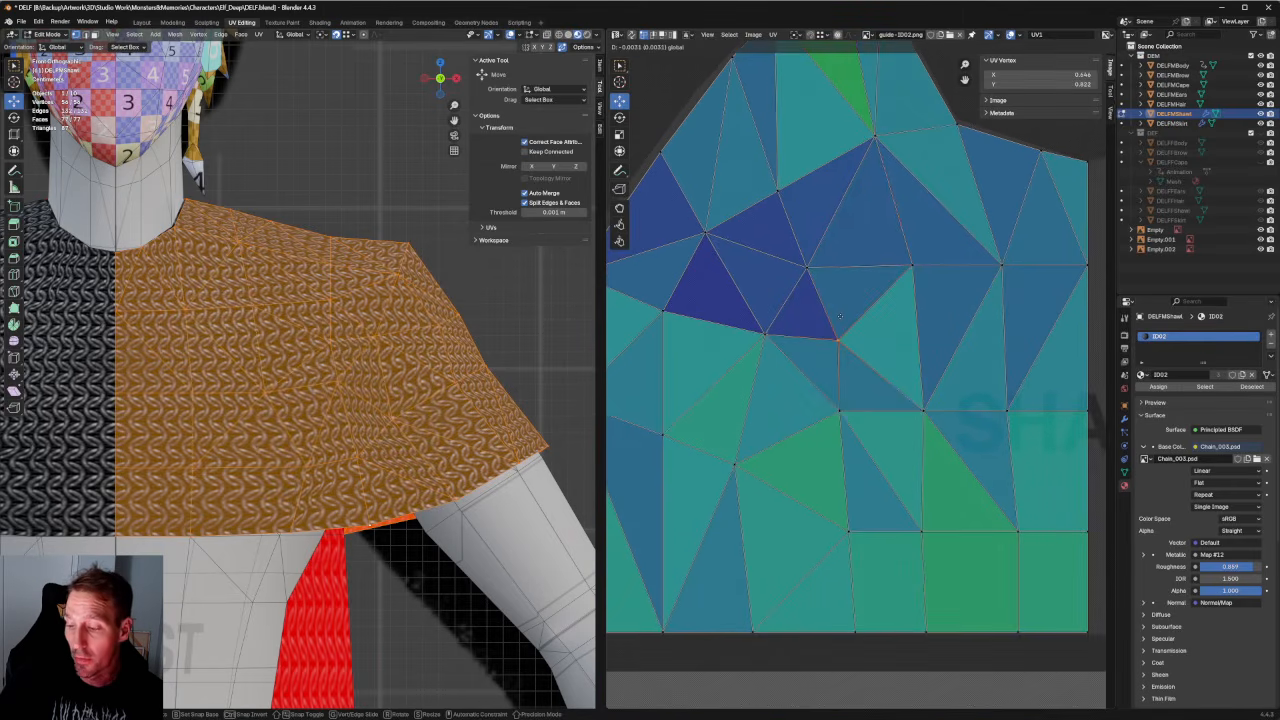
click(886, 368)
click(854, 391)
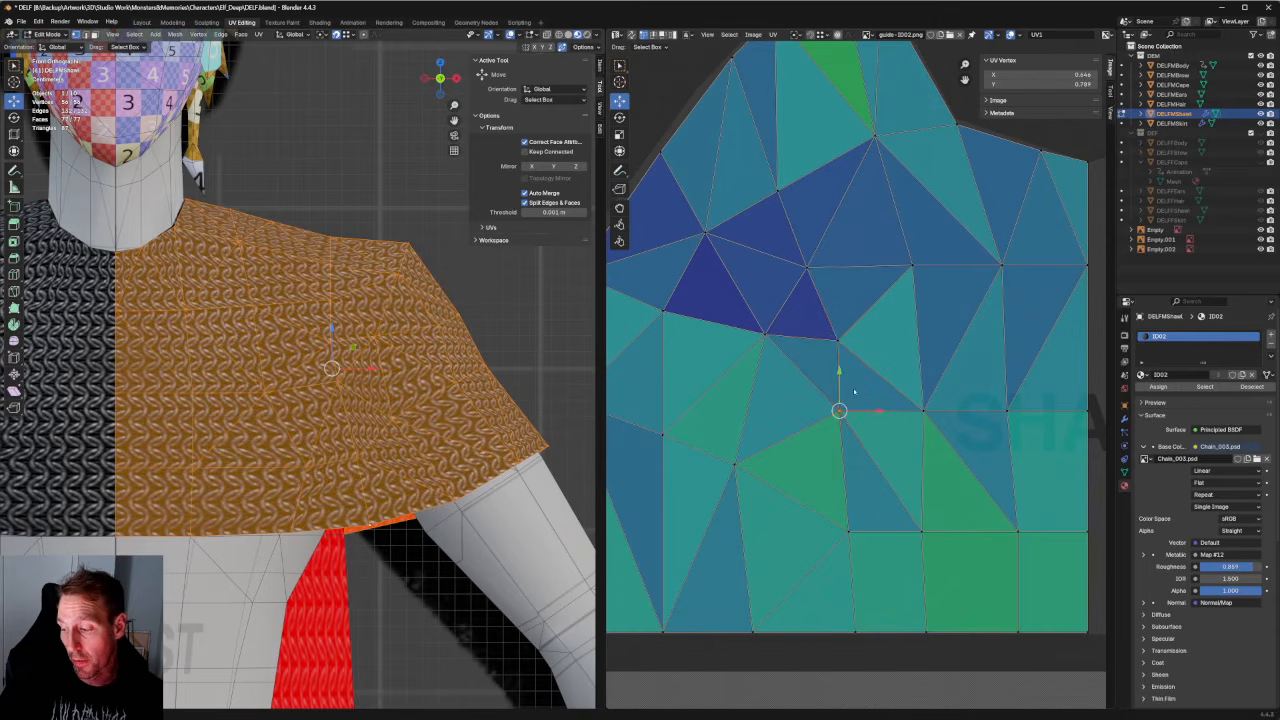
key(g)
key(Escape)
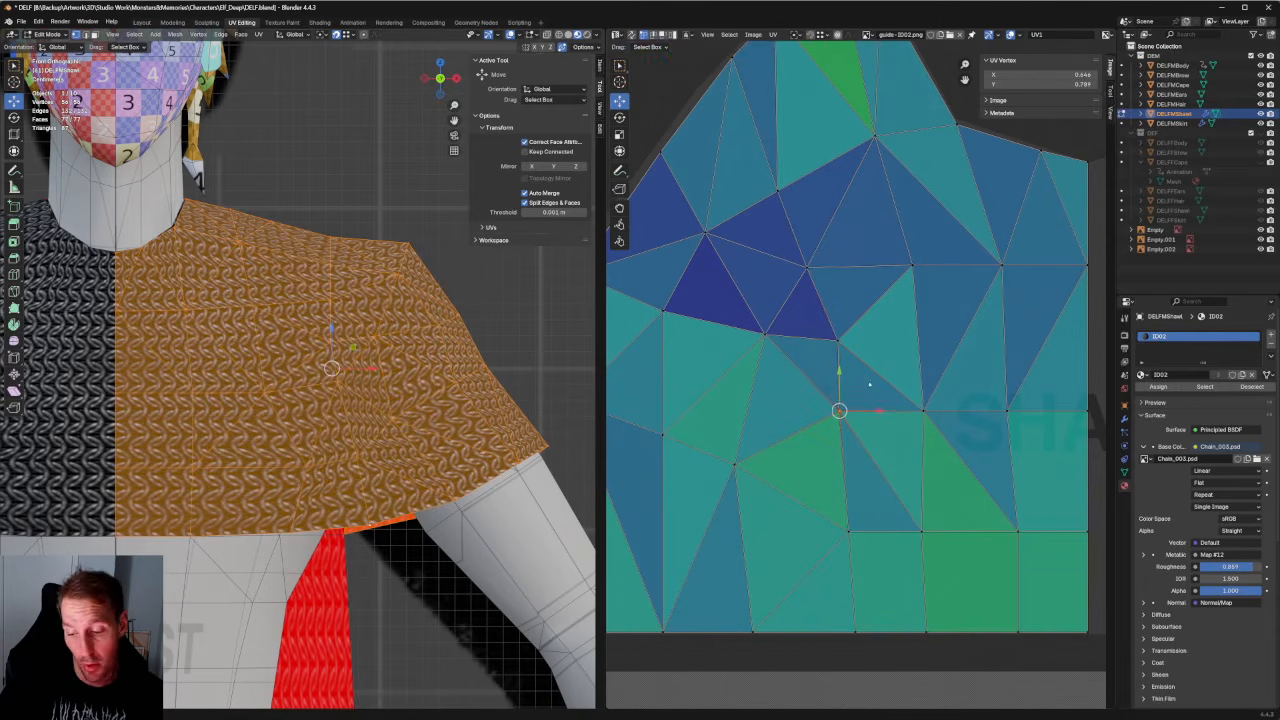
Unwrap the two neighbouring vertices along the dark blue faces' lower border with the Conformal method.
middle_drag(945, 378, 1033, 404)
drag(827, 313, 662, 427)
key(u)
click(728, 371)
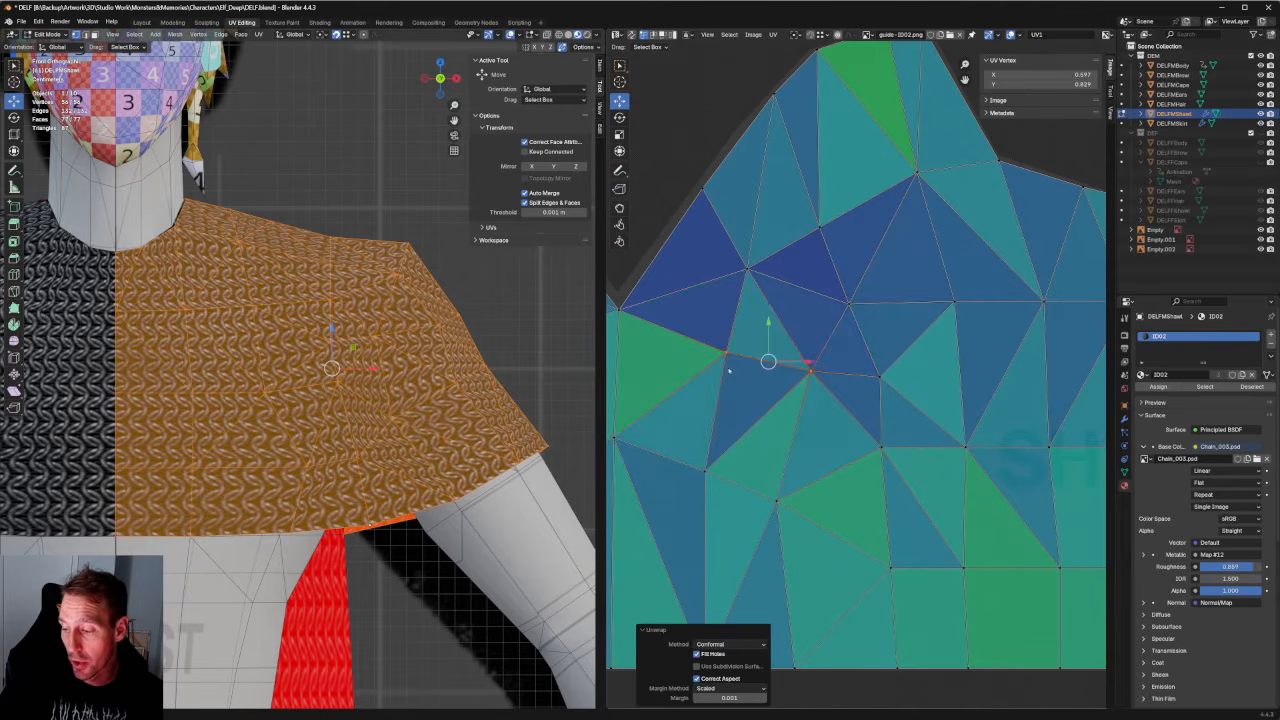
Nudge the two unwrapped vertices slightly down and left, moving the right one farther left.
drag(807, 361, 765, 332)
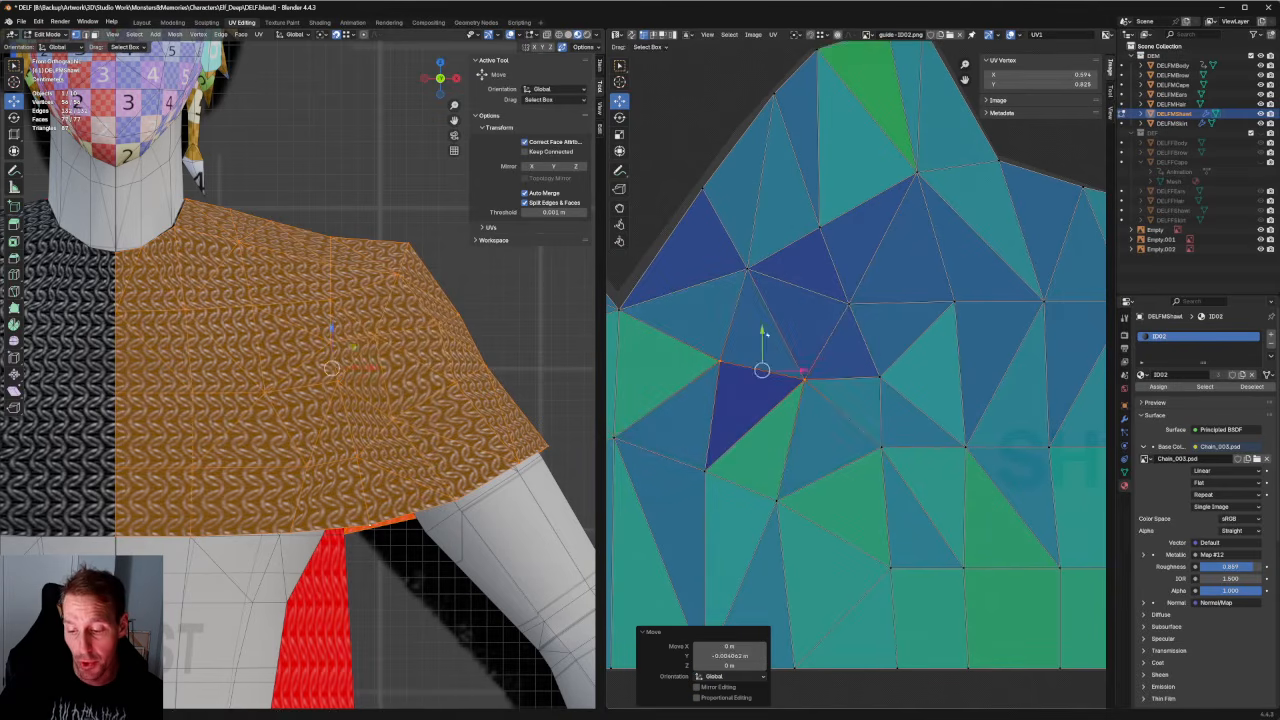
drag(803, 374, 795, 376)
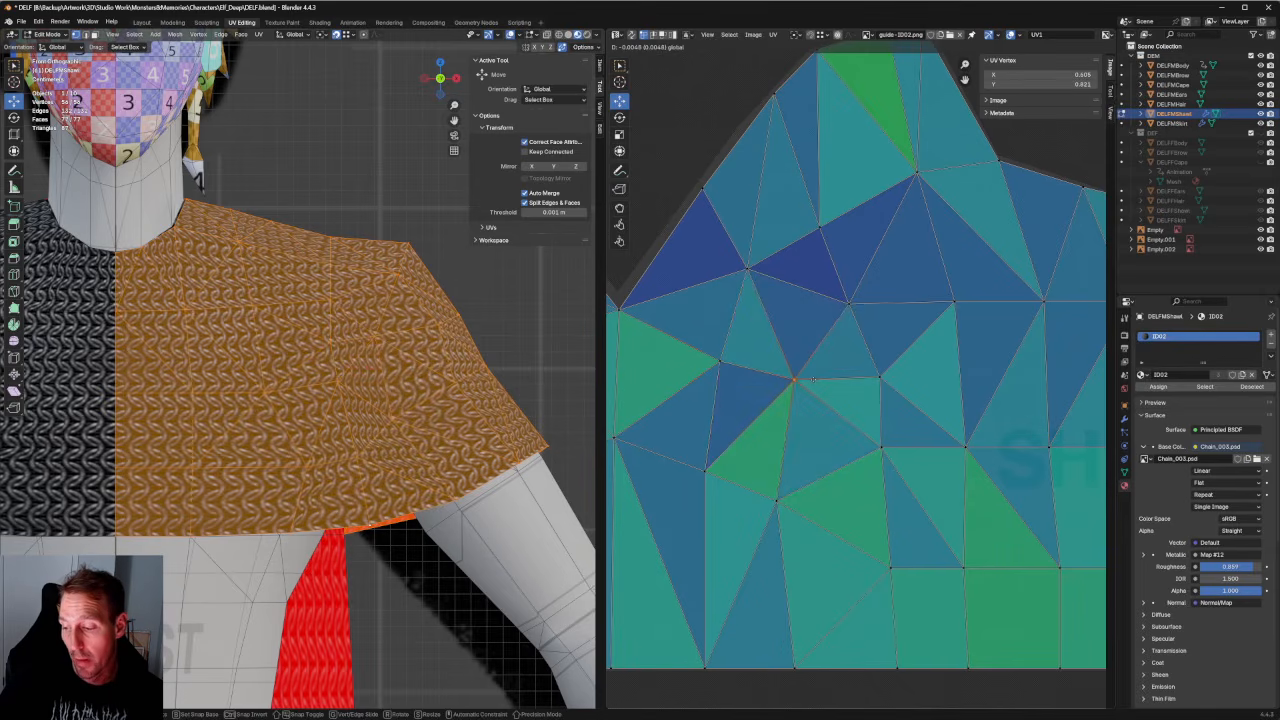
click(714, 374)
Shift the vertex at the right tip of the green face beside the notch and the vertex below it slightly left.
mouse_move(300, 380)
middle_down()
mouse_move(330, 365)
mouse_move(320, 372)
middle_up()
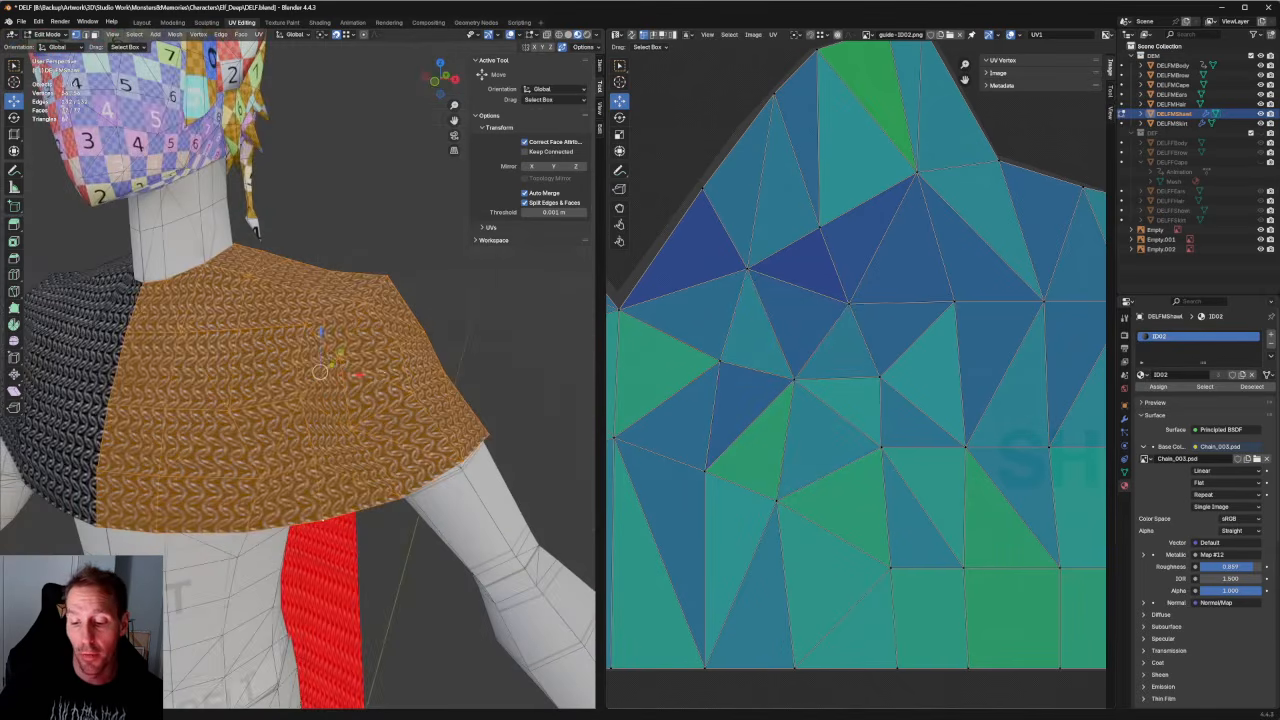
middle_drag(721, 371, 771, 371)
click(771, 364)
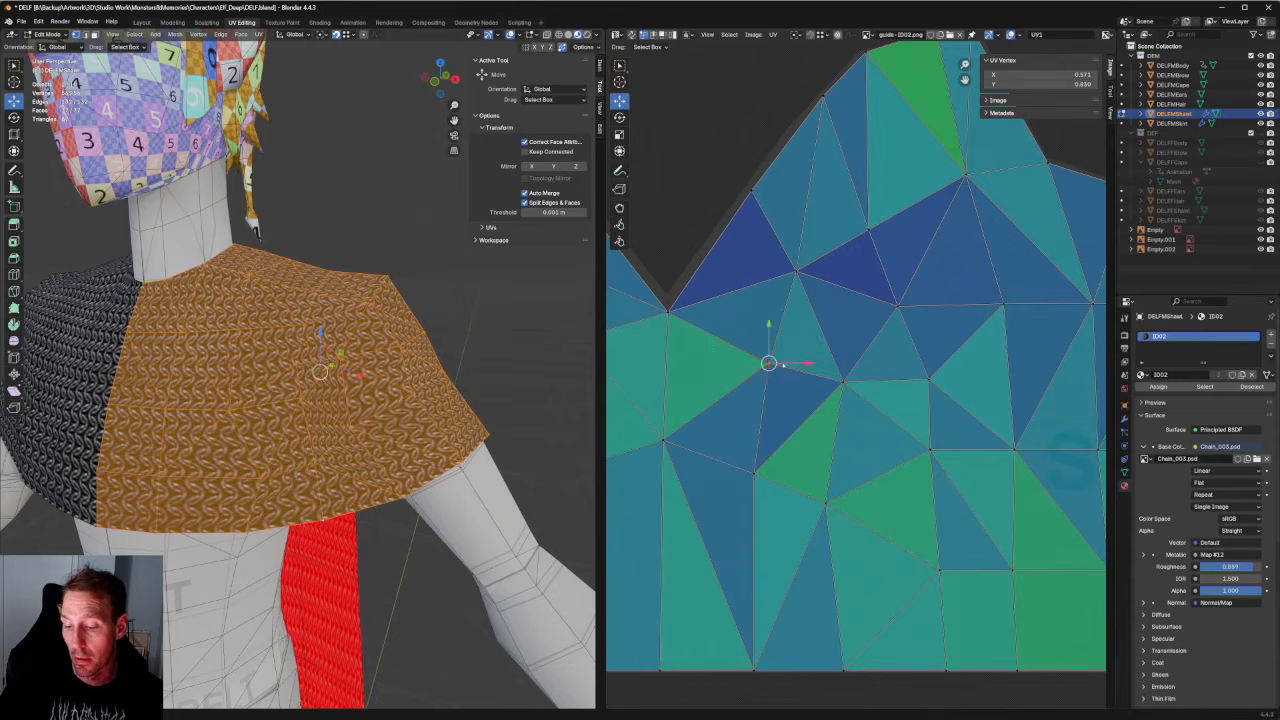
drag(771, 364, 769, 357)
middle_drag(820, 431, 816, 348)
click(745, 397)
drag(770, 390, 764, 390)
middle_drag(400, 385, 310, 372)
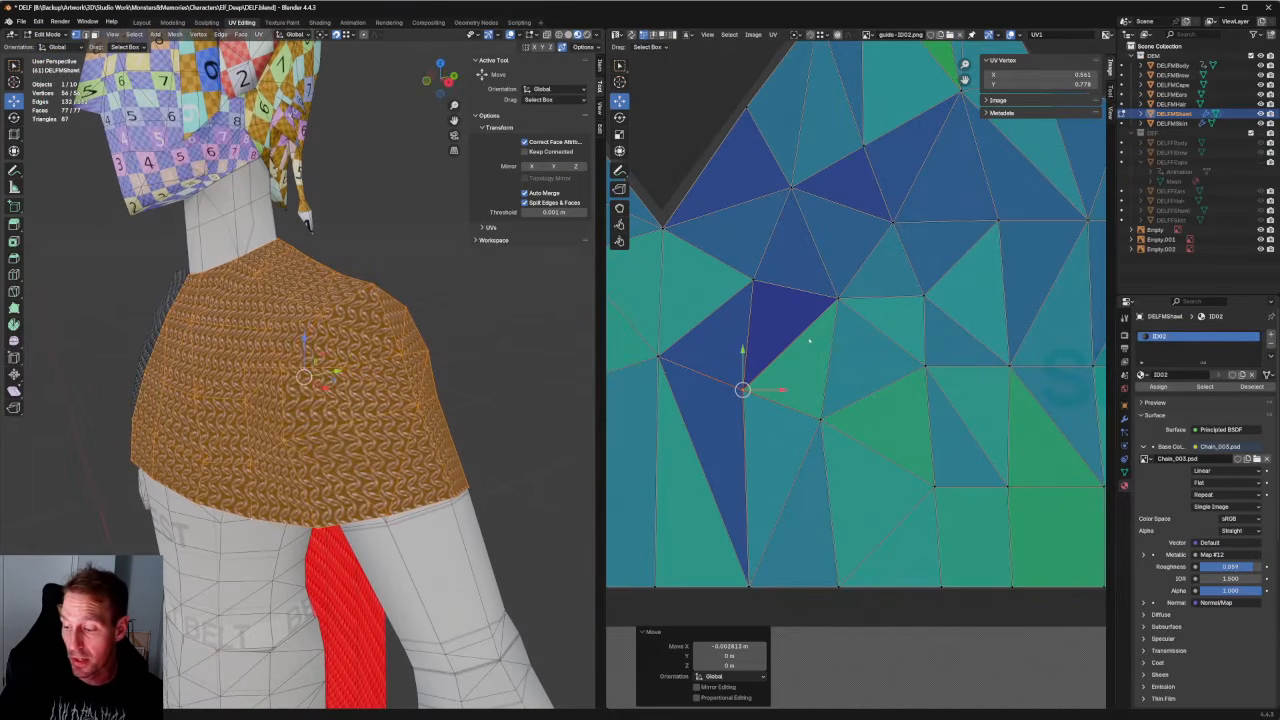
Move the bottom-edge vertex below that pair about 0.005 m left along X and check the shawl's back.
scroll(780, 310, down, 1)
shift+click(772, 304)
click(771, 543)
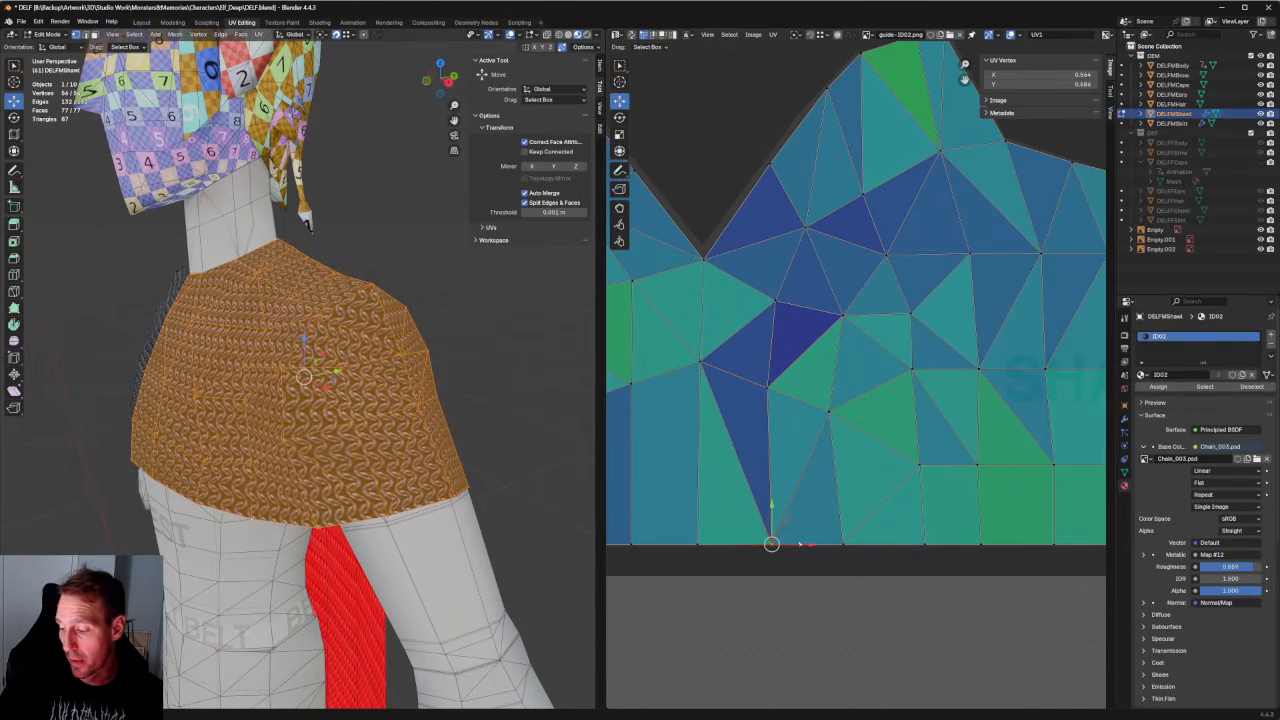
key(g)
key(x)
drag(789, 541, 790, 541)
scroll(380, 305, down, 1)
middle_drag(380, 305, 438, 298)
scroll(482, 300, up, 3)
scroll(438, 298, down, 1)
middle_drag(312, 322, 364, 328)
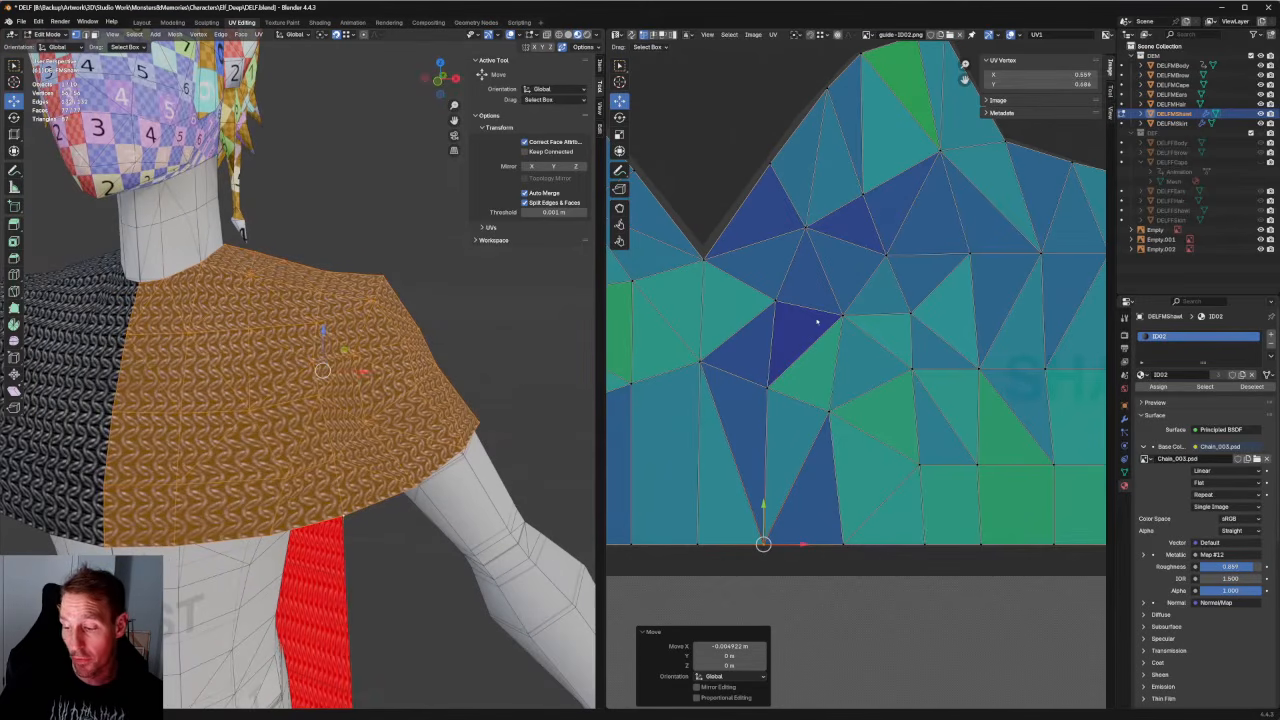
Try raising the interior vertex between the two lower green faces, and undo it.
mouse_move(848, 377)
middle_down()
mouse_move(703, 397)
mouse_move(863, 375)
middle_up()
scroll(863, 375, up, 2)
click(820, 426)
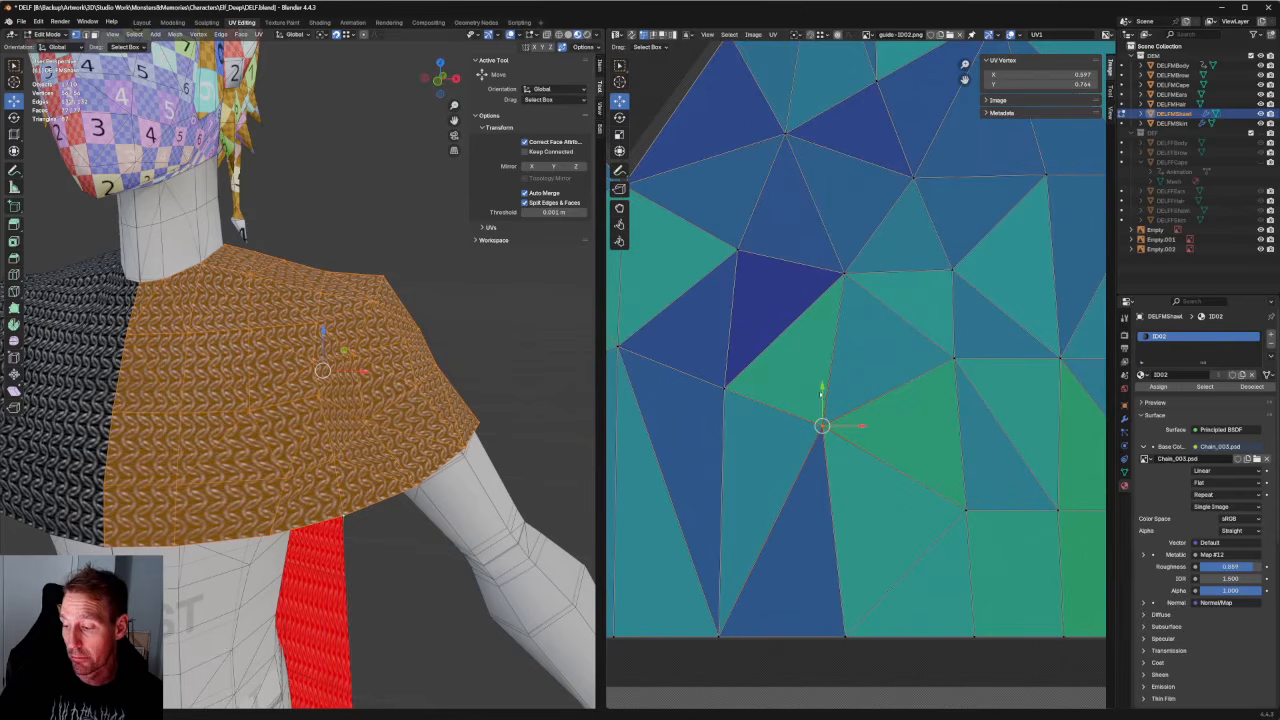
drag(821, 394, 821, 387)
key(ctrl+z)
Raise the vertex at the dark blue triangle's lower tip slightly and shift its lower right neighbour to the right.
drag(770, 344, 698, 403)
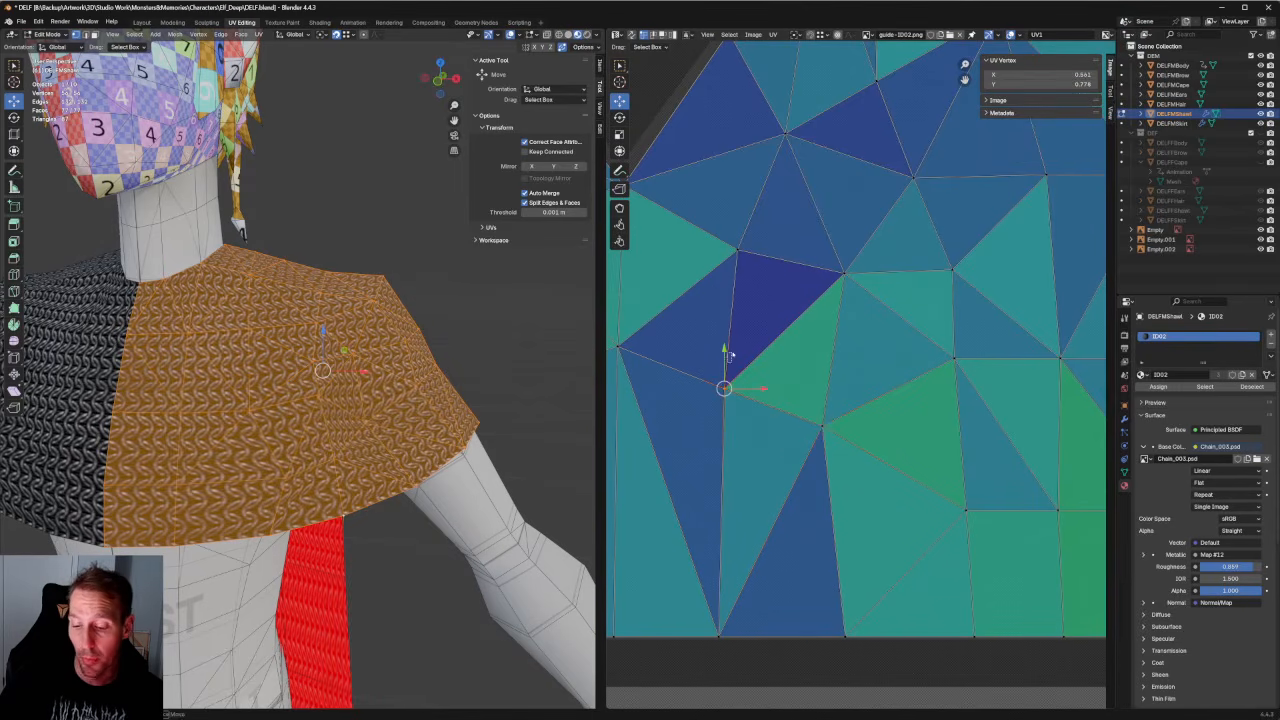
drag(730, 356, 732, 338)
scroll(859, 380, down, 2)
middle_drag(859, 380, 821, 390)
drag(851, 416, 785, 472)
drag(815, 423, 830, 415)
Shift the three lower vertices of the third column from the right border about 0.009 m left, and the next column's slightly left.
middle_drag(508, 376, 538, 362)
middle_drag(897, 419, 820, 336)
drag(846, 268, 799, 500)
mouse_move(842, 386)
mouse_down()
mouse_move(800, 384)
mouse_move(828, 377)
mouse_up()
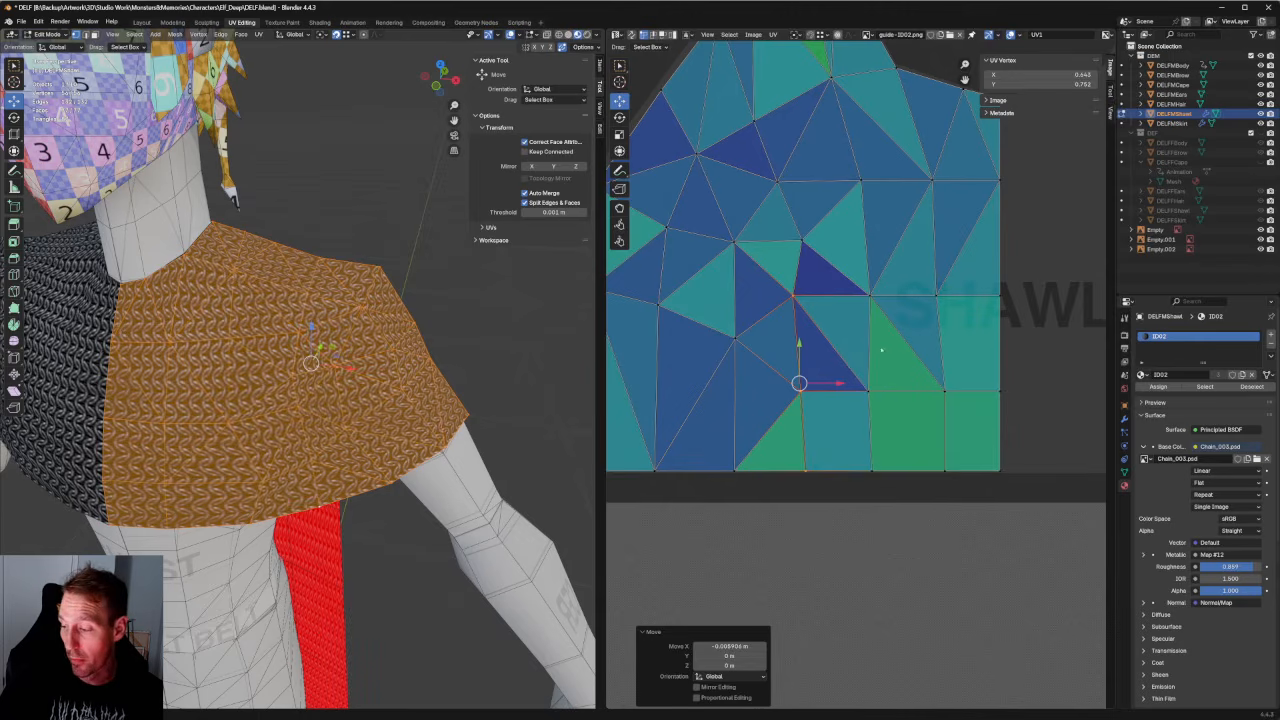
drag(907, 261, 833, 511)
drag(890, 382, 882, 380)
Straighten the three lower vertices of the column beside the right border vertically and shift them slightly left.
click(937, 296)
drag(957, 296, 910, 491)
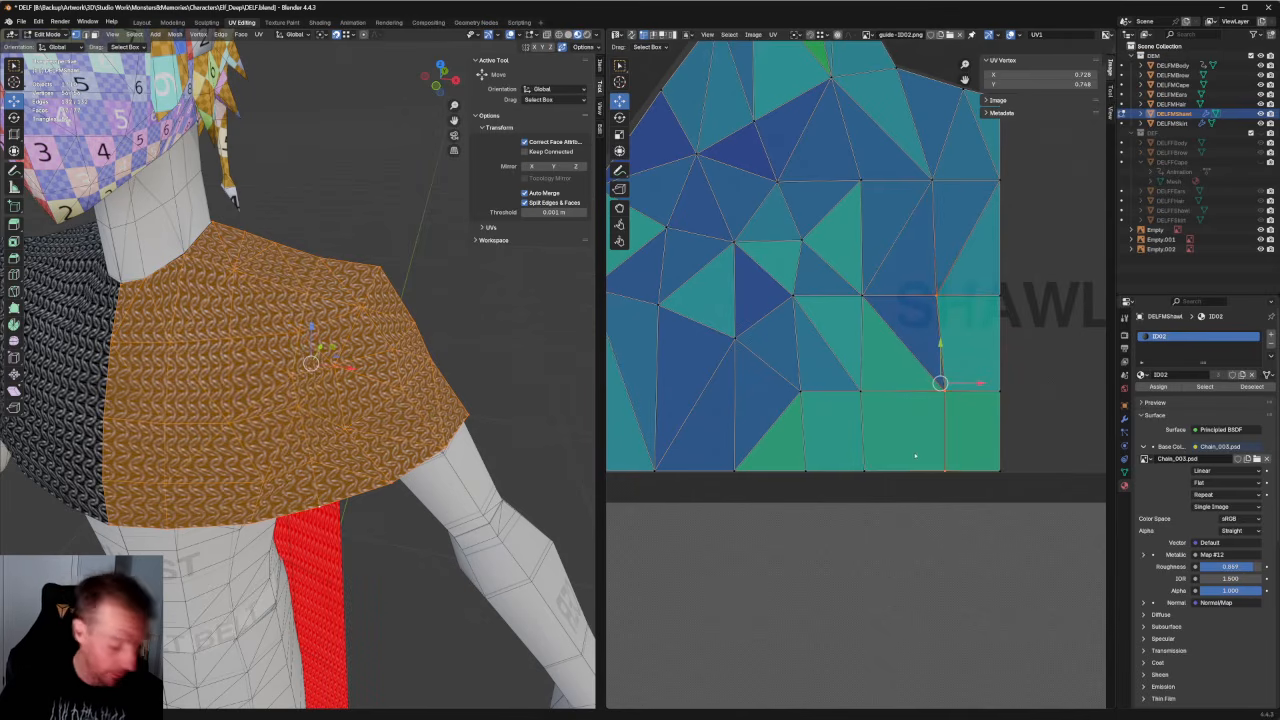
key(shift+w)
drag(967, 385, 960, 385)
Raise the horizontal row of four vertices just above the bottom edge at the island's right side.
click(1052, 356)
drag(1052, 356, 794, 420)
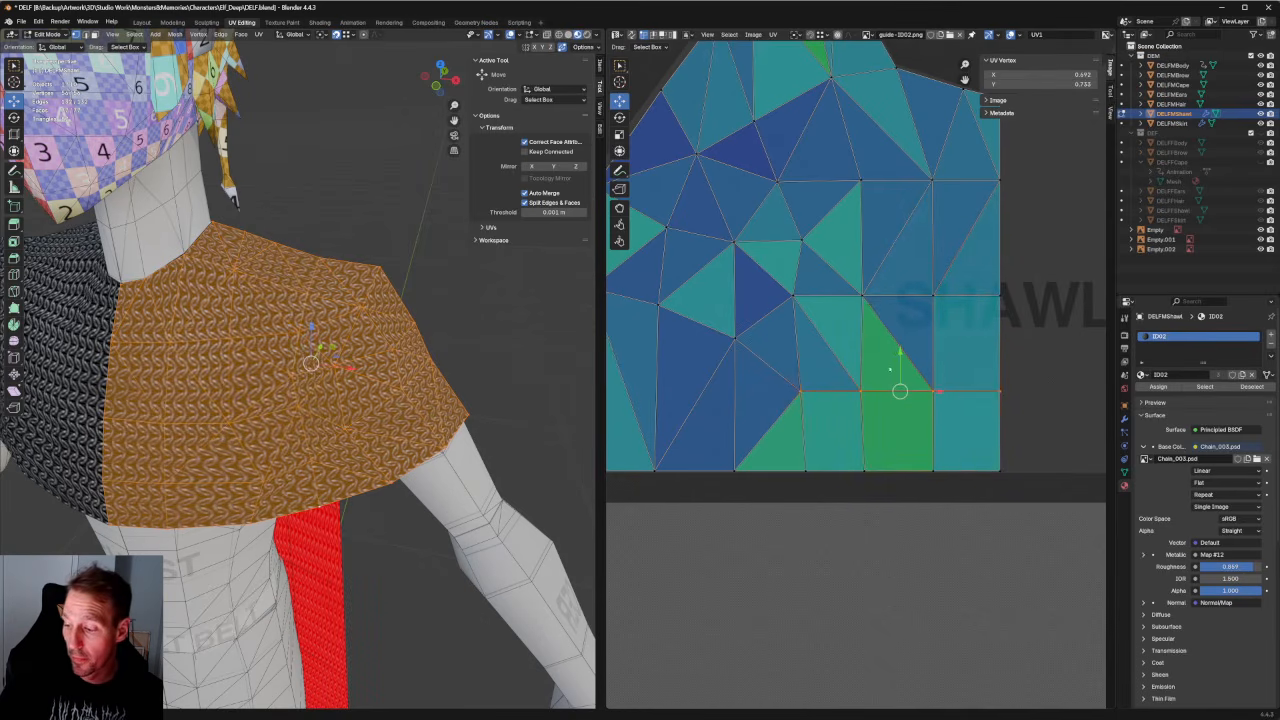
key(g)
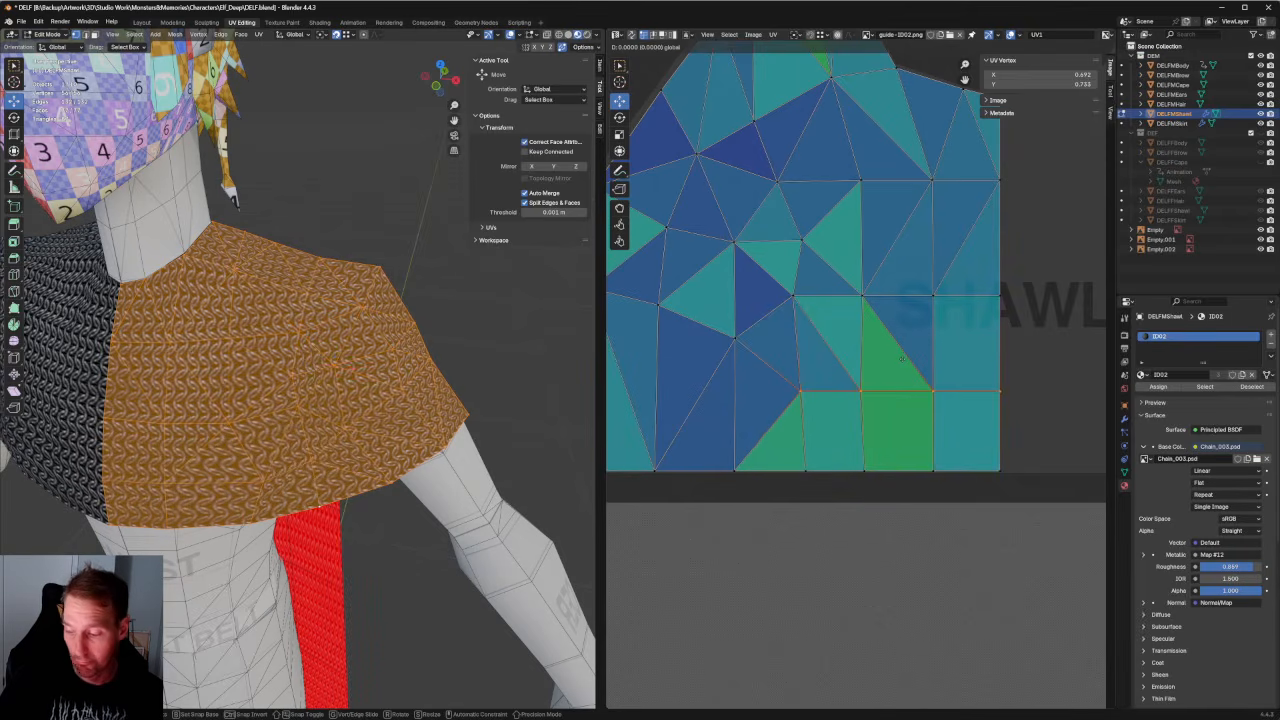
drag(900, 364, 900, 347)
Shift the interior vertex diagonally above the raised row's left end slightly right.
middle_drag(813, 408, 876, 461)
drag(855, 355, 757, 423)
drag(812, 391, 818, 391)
Align that interior vertex vertically with the bottom-edge vertex below it and move both about 0.0037 m right.
drag(761, 489, 820, 545)
drag(771, 365, 838, 546)
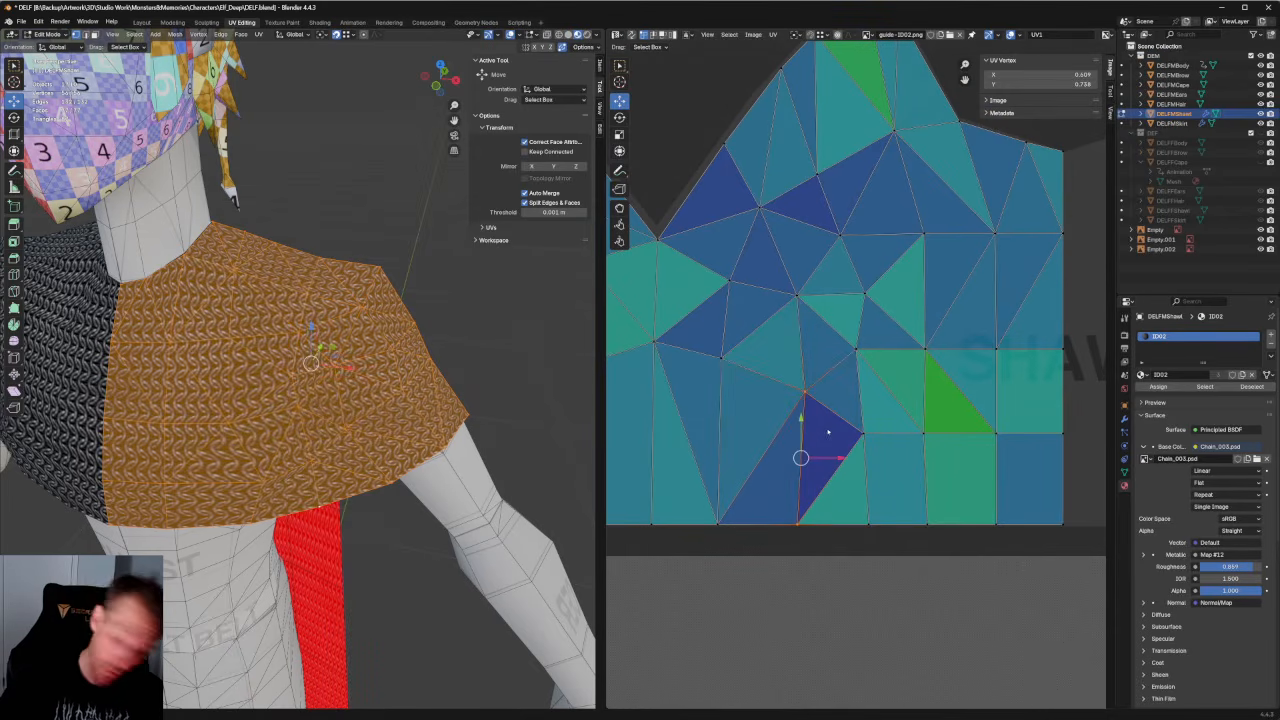
key(shift+w)
drag(838, 458, 846, 457)
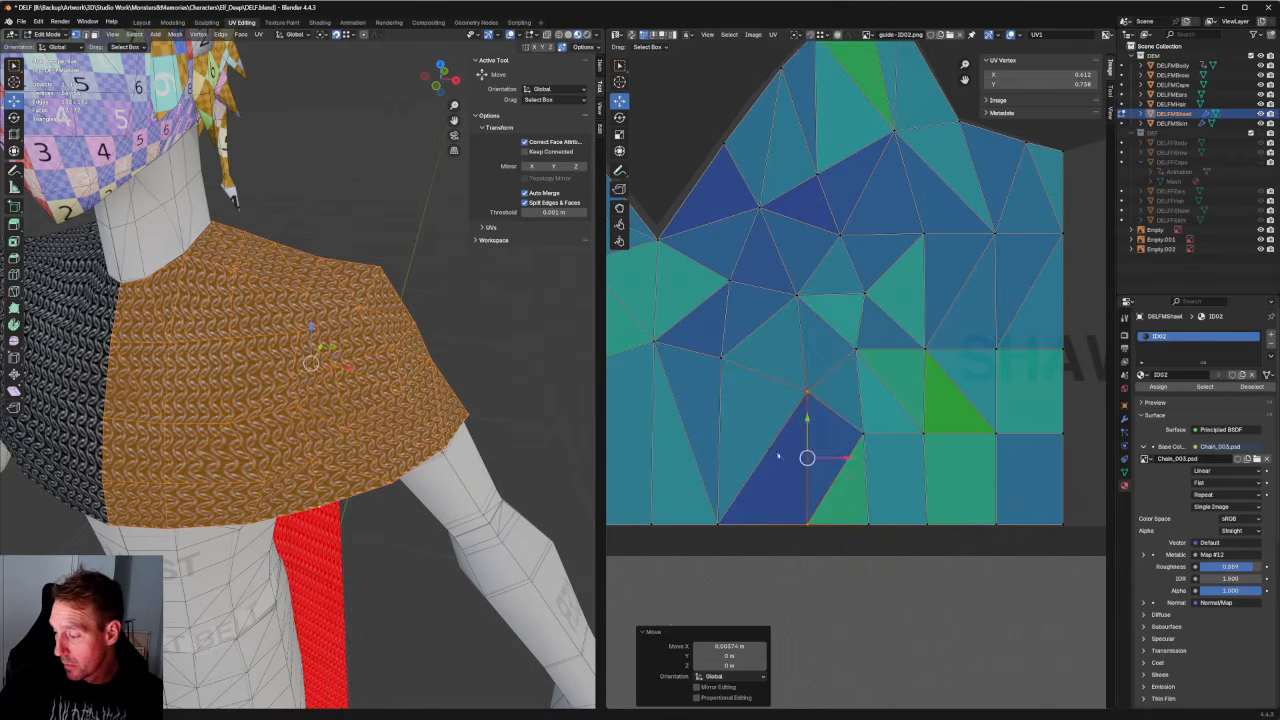
Unwrap the leftmost vertex of the raised row, at the right corner of the dark blue face.
scroll(762, 433, down, 2)
middle_drag(319, 402, 345, 378)
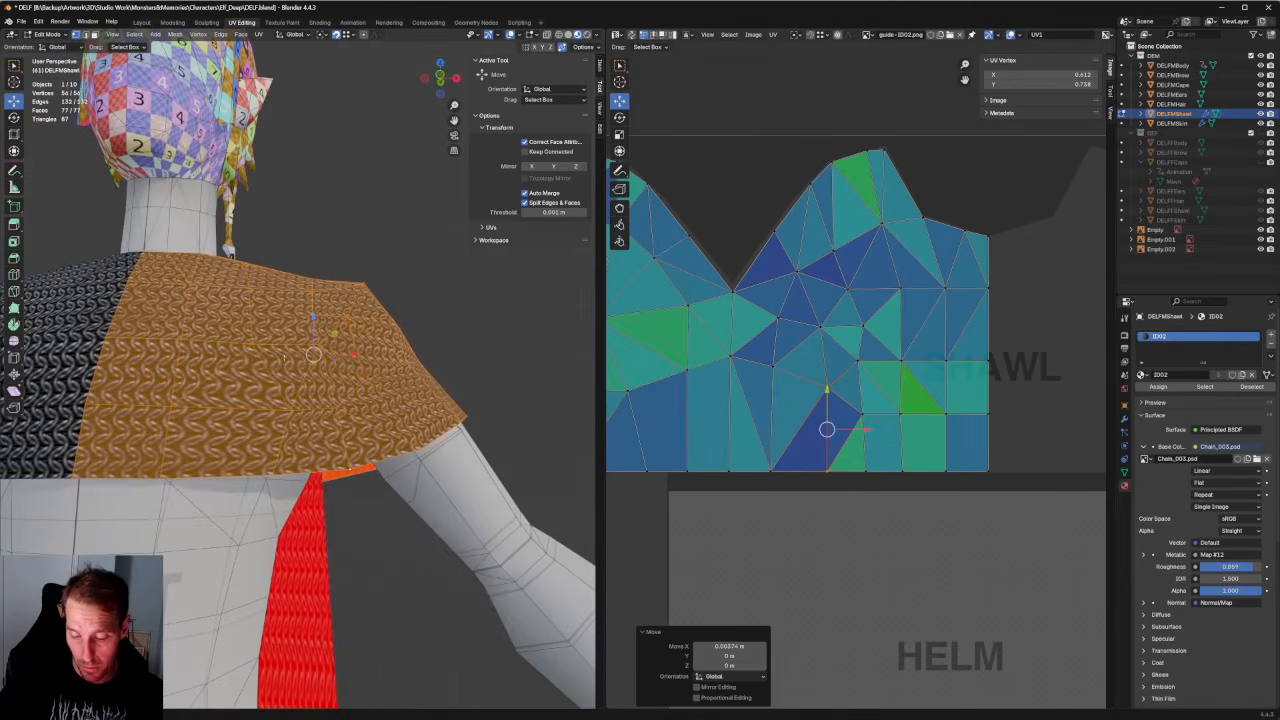
scroll(815, 549, up, 1)
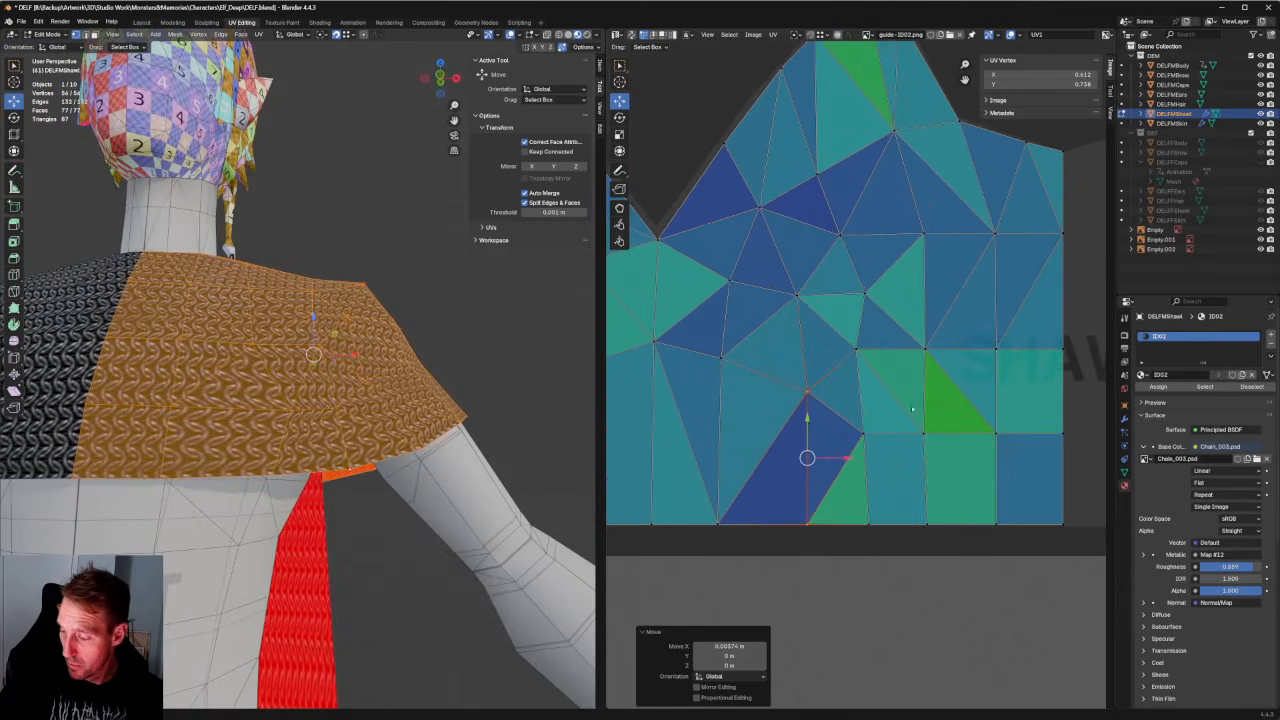
click(863, 434)
key(u)
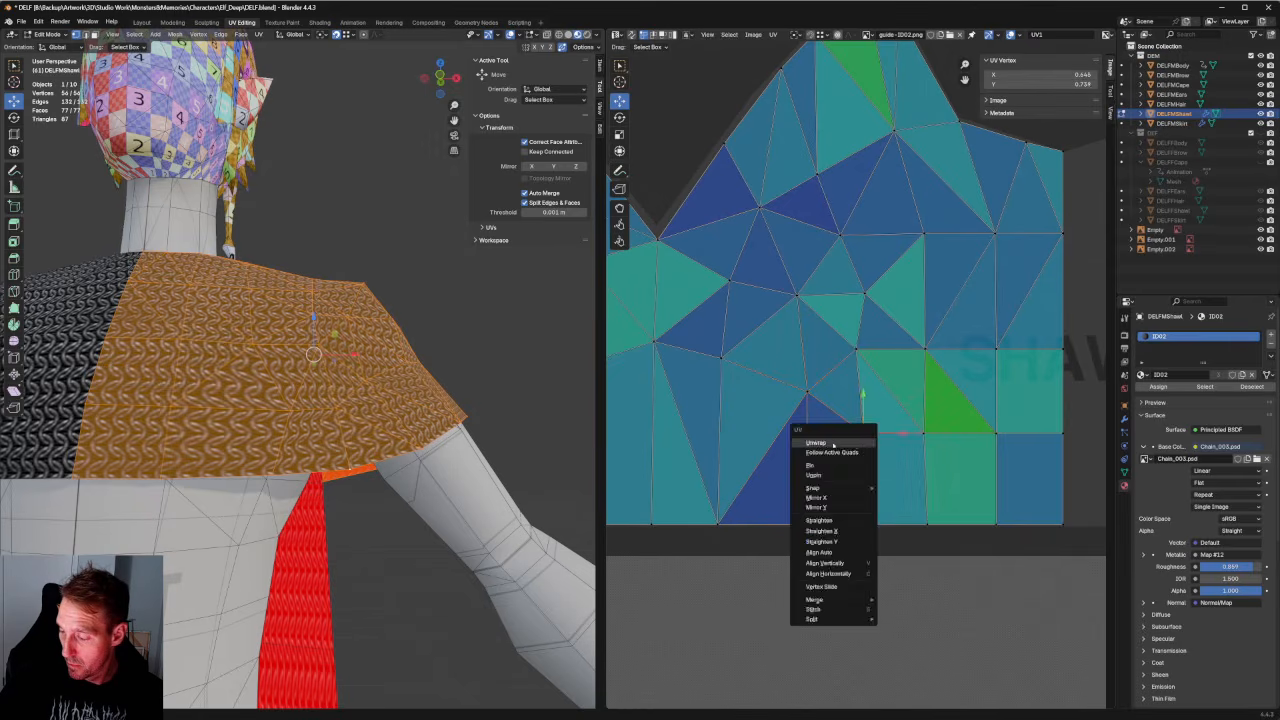
click(833, 445)
Try to unwrap the bottom-edge vertex at the lower right corner of the dark blue triangle.
drag(812, 504, 776, 542)
right_click(774, 519)
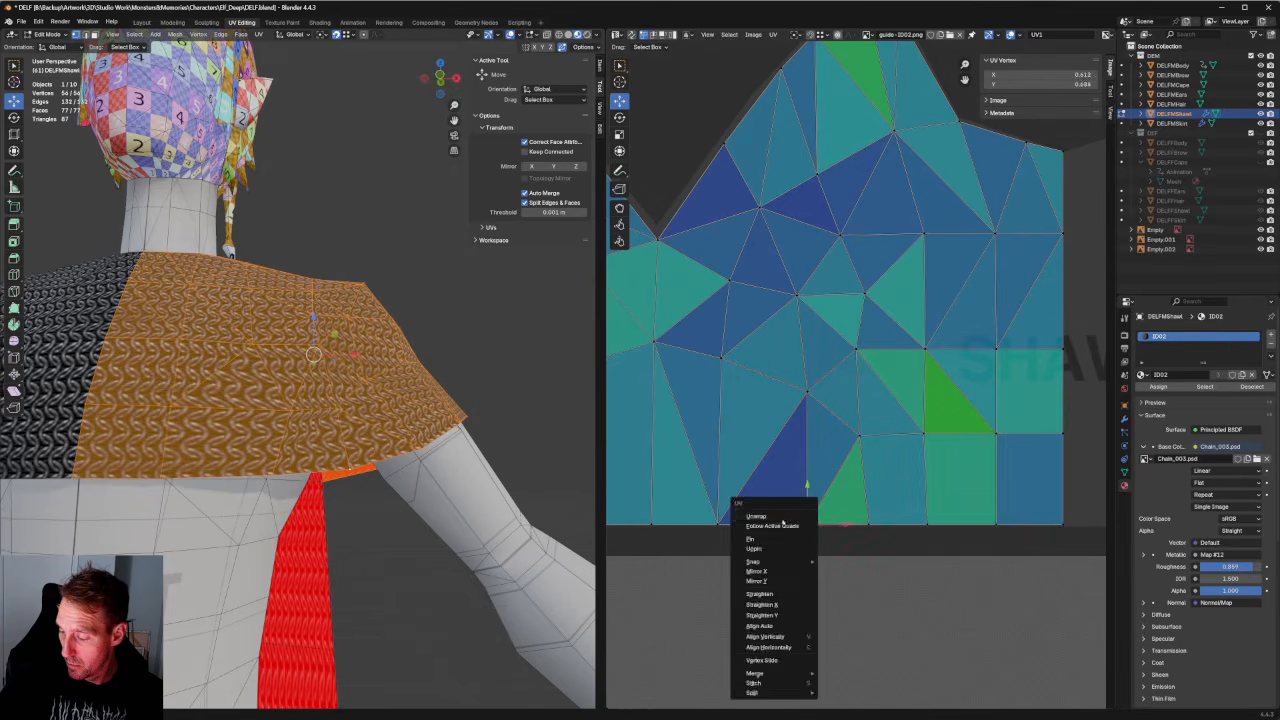
click(784, 517)
key(ctrl+z)
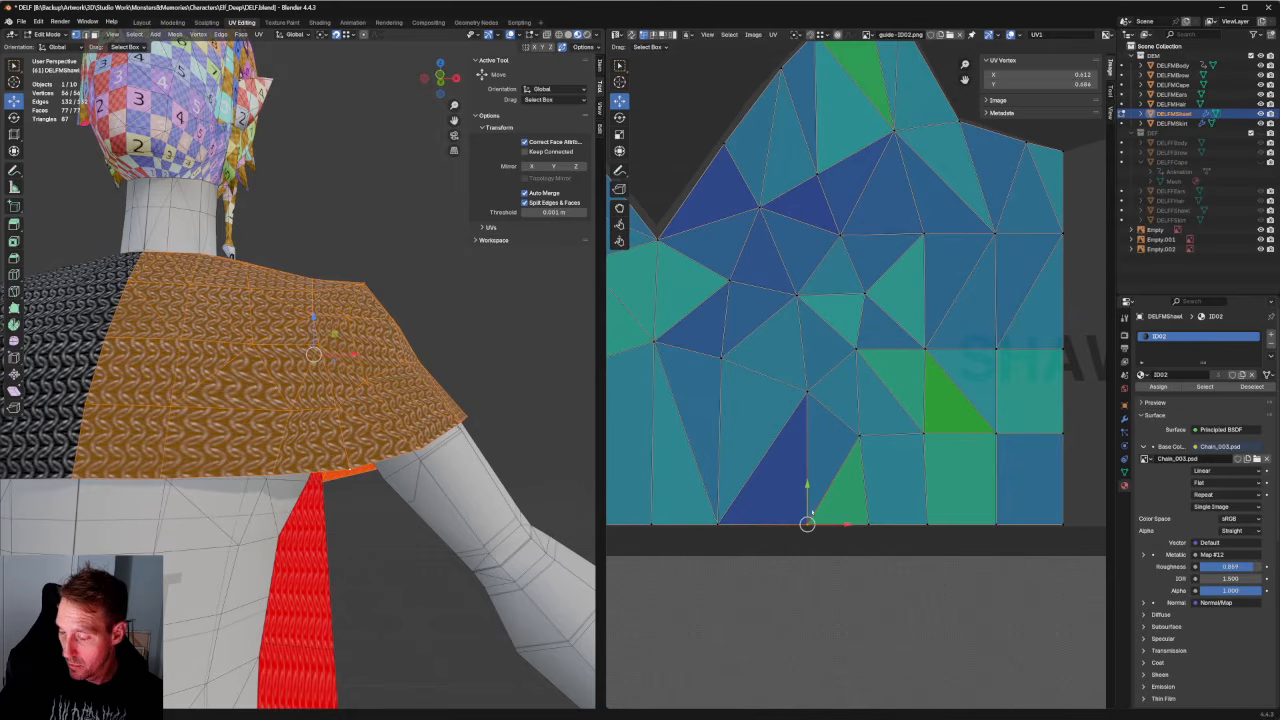
Try to unwrap the two vertically stacked interior vertices just below and right of the V notch's tip.
click(780, 476)
scroll(440, 425, down, 3)
mouse_move(440, 425)
middle_down()
mouse_move(468, 408)
mouse_move(430, 425)
mouse_move(446, 449)
middle_up()
middle_drag(829, 472, 907, 488)
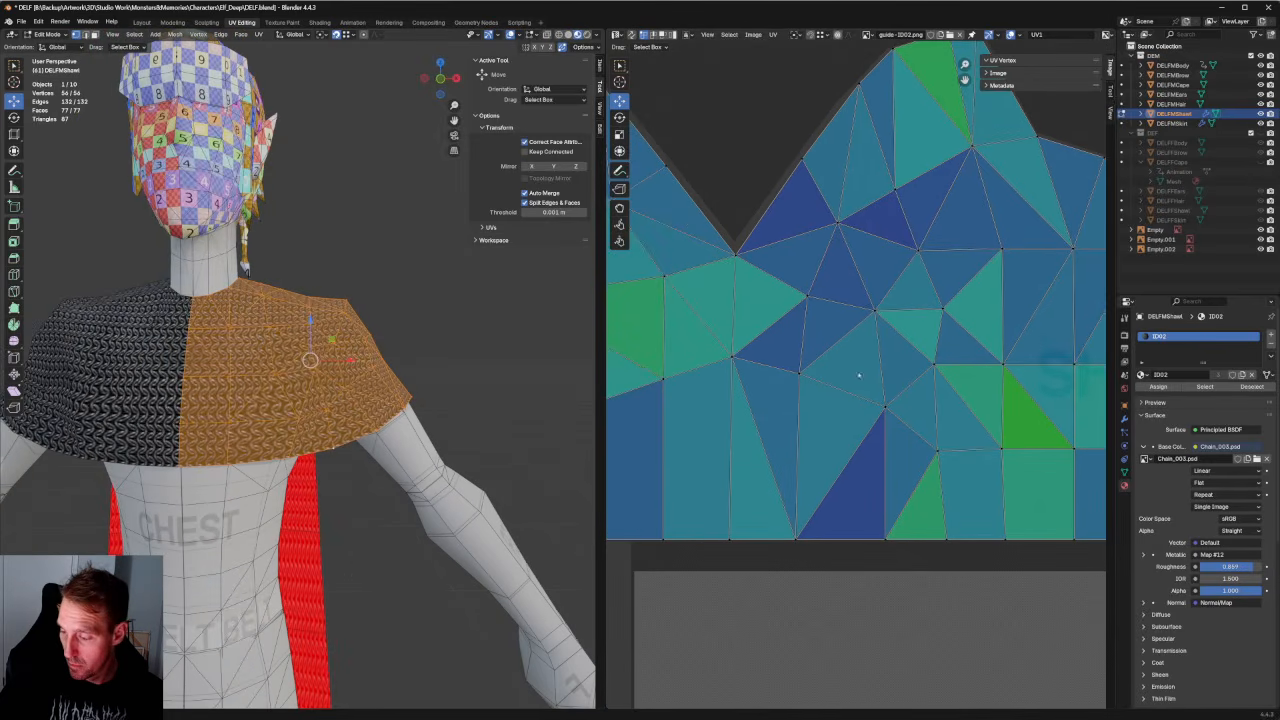
click(803, 334)
key(u)
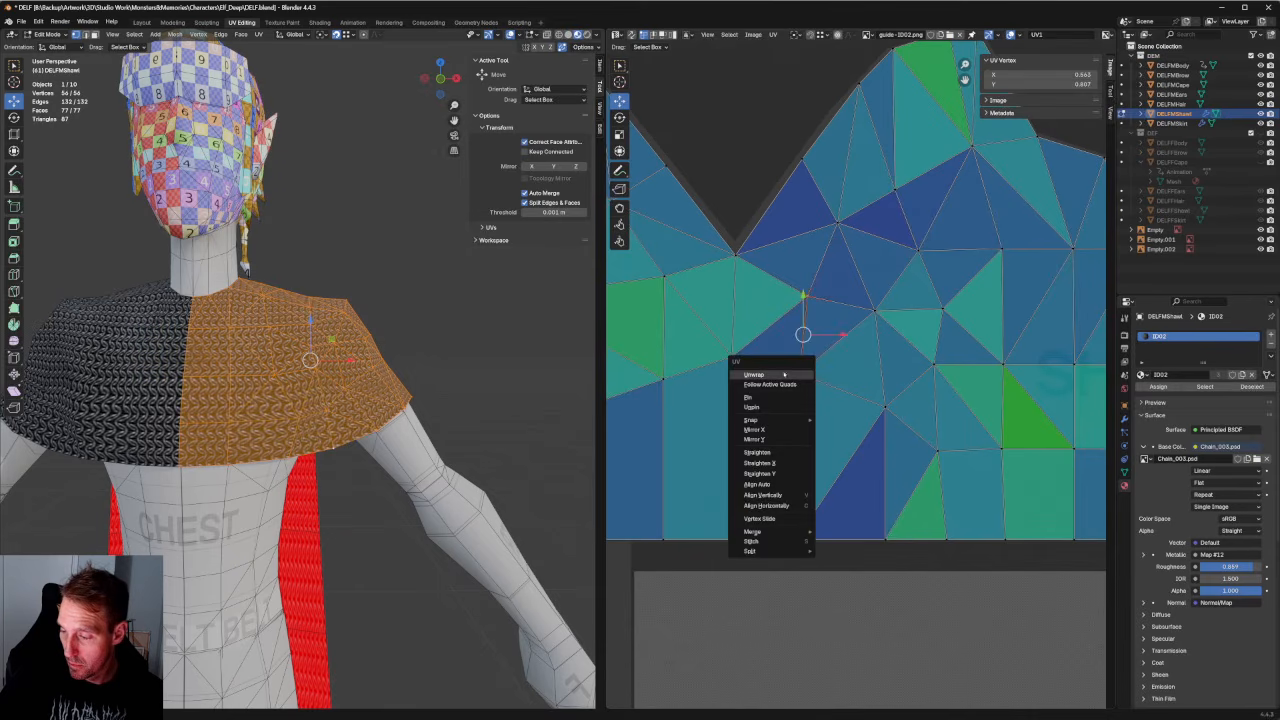
click(755, 375)
key(ctrl+z)
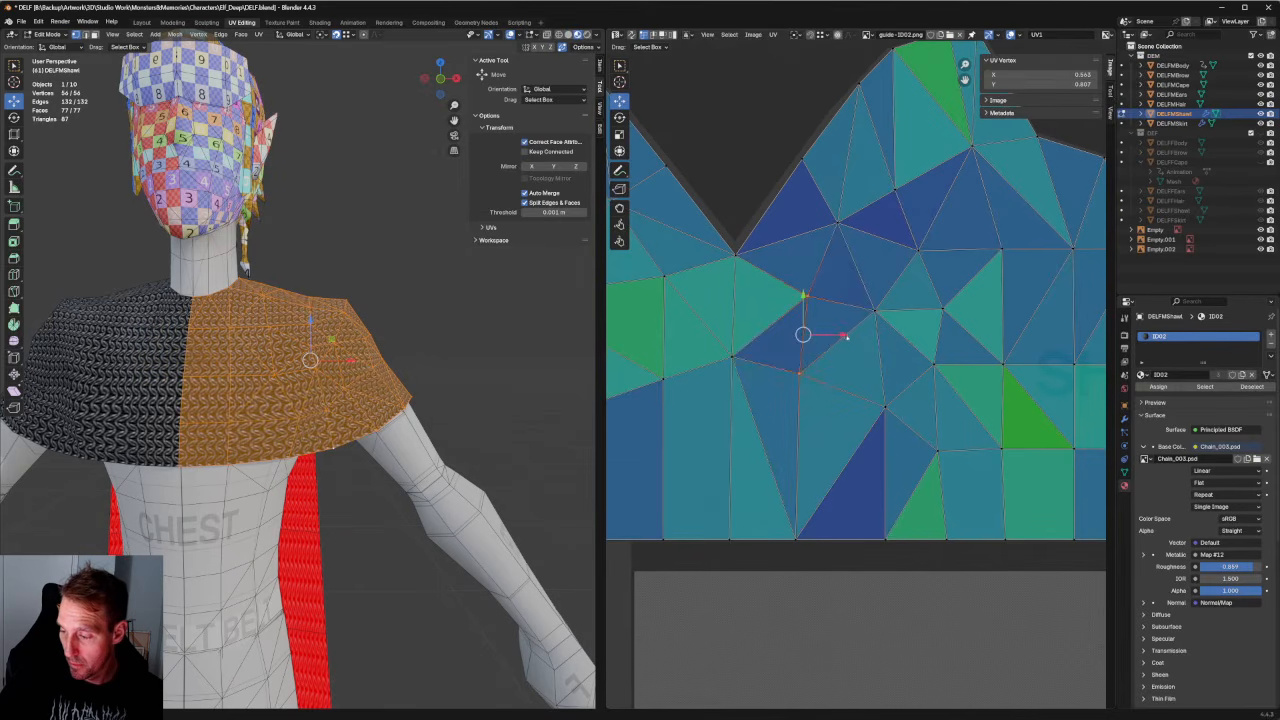
key(ctrl+z)
Unwrap the upper of those stacked vertices together with the interior vertex to its right.
click(840, 303)
key(u)
click(800, 320)
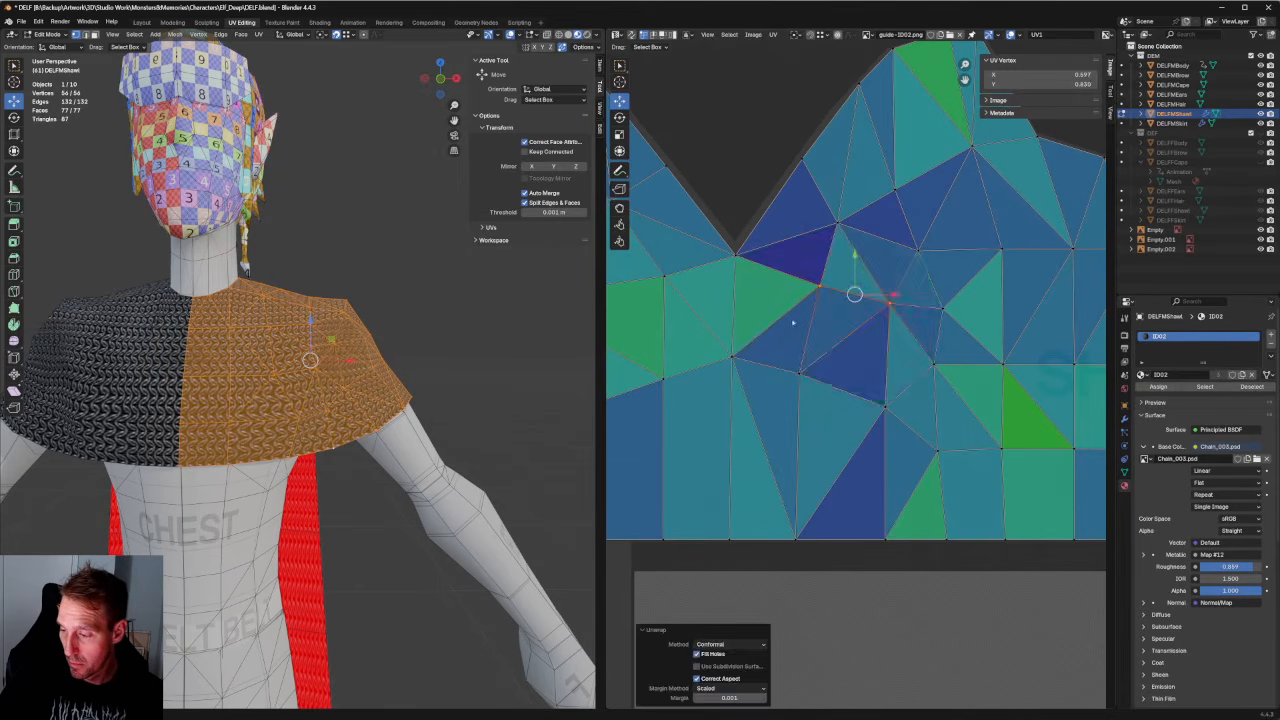
drag(883, 294, 822, 285)
key(ctrl+z)
Move the left vertex of the unwrapped pair about 0.0065 m left.
click(818, 288)
key(g)
middle_drag(403, 349, 322, 357)
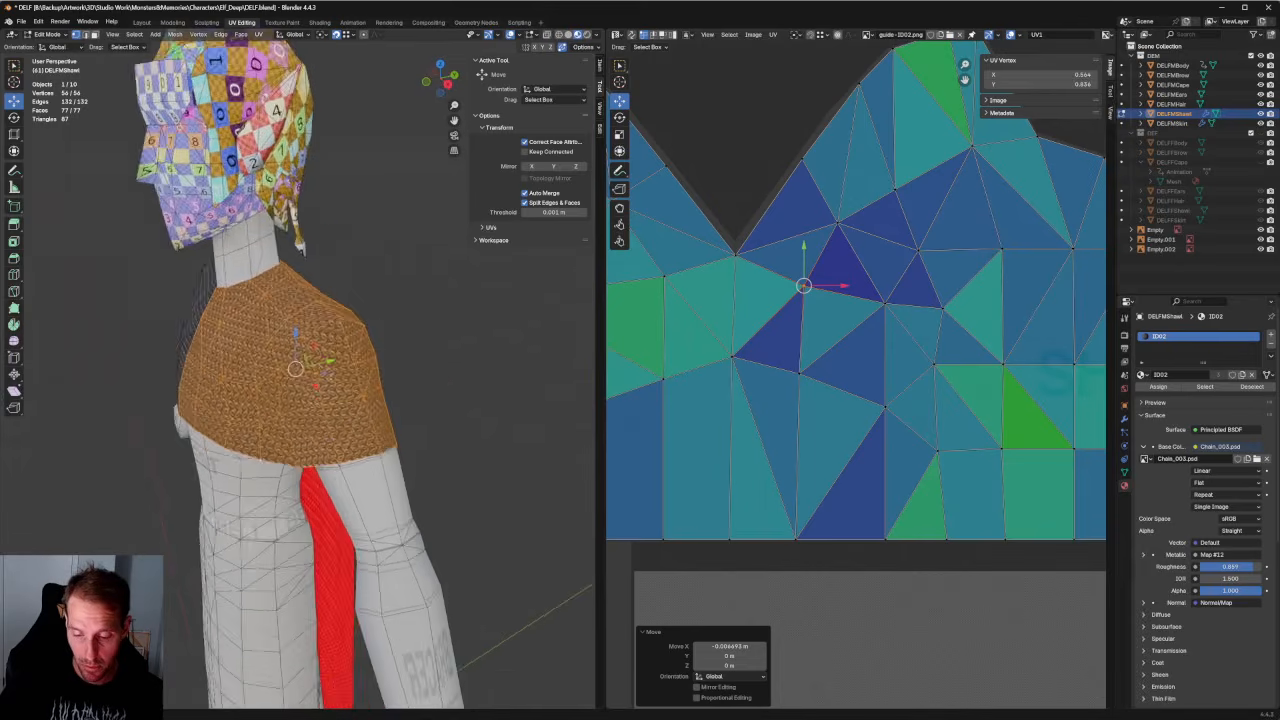
scroll(320, 360, up, 3)
click(866, 224)
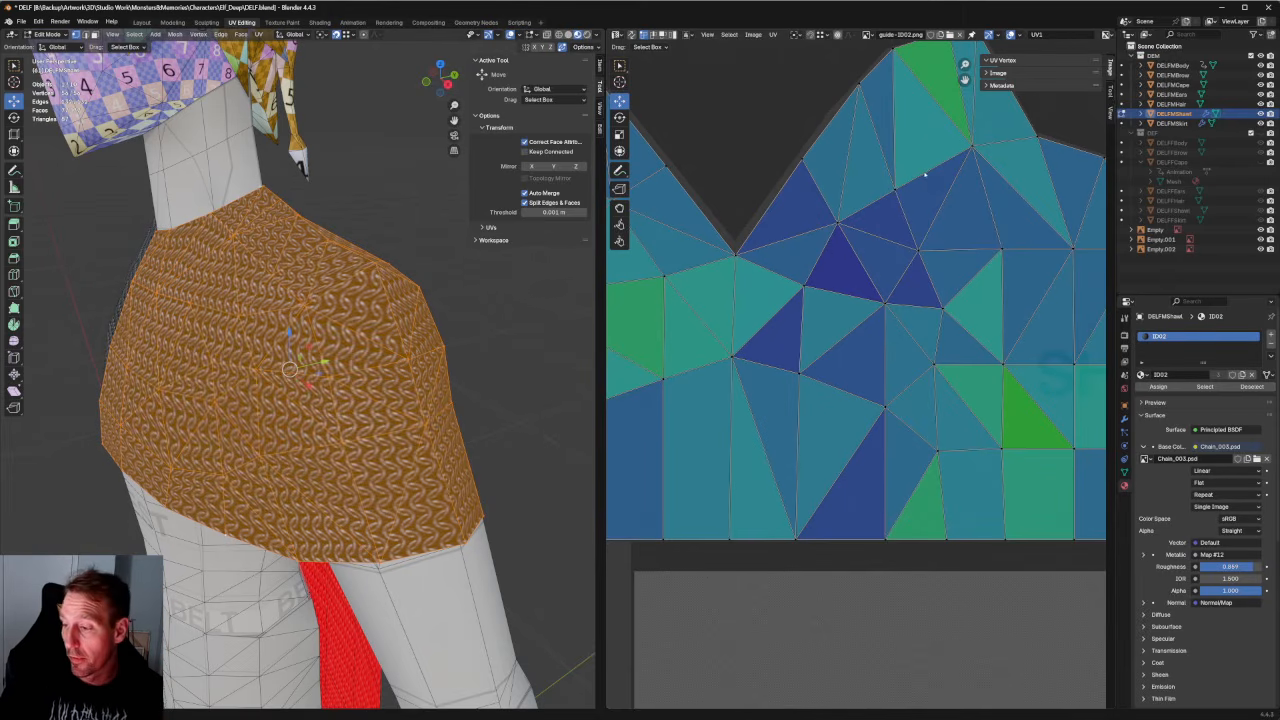
Unwrap the interior vertex beneath the right hump's peak, followed by the interior vertex to its lower left.
middle_drag(1004, 139, 900, 280)
scroll(900, 280, up, 1)
click(860, 291)
right_click(849, 306)
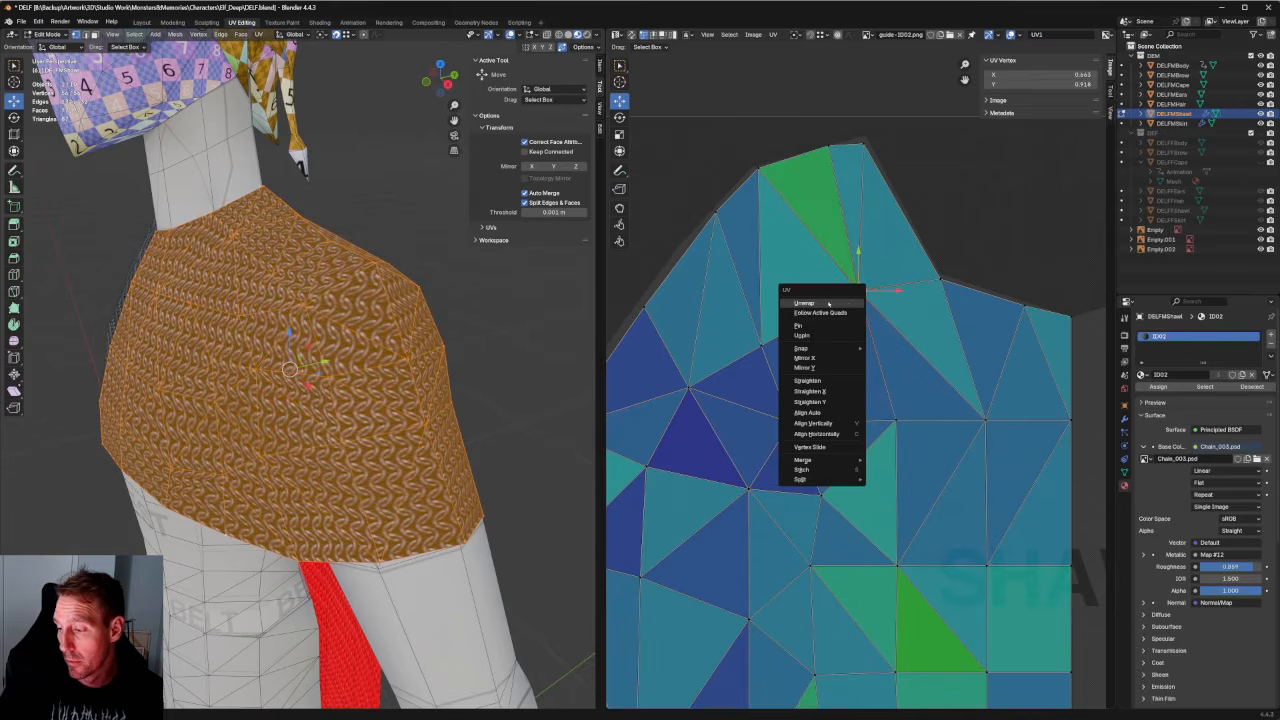
click(828, 303)
click(763, 343)
right_click(750, 338)
click(750, 340)
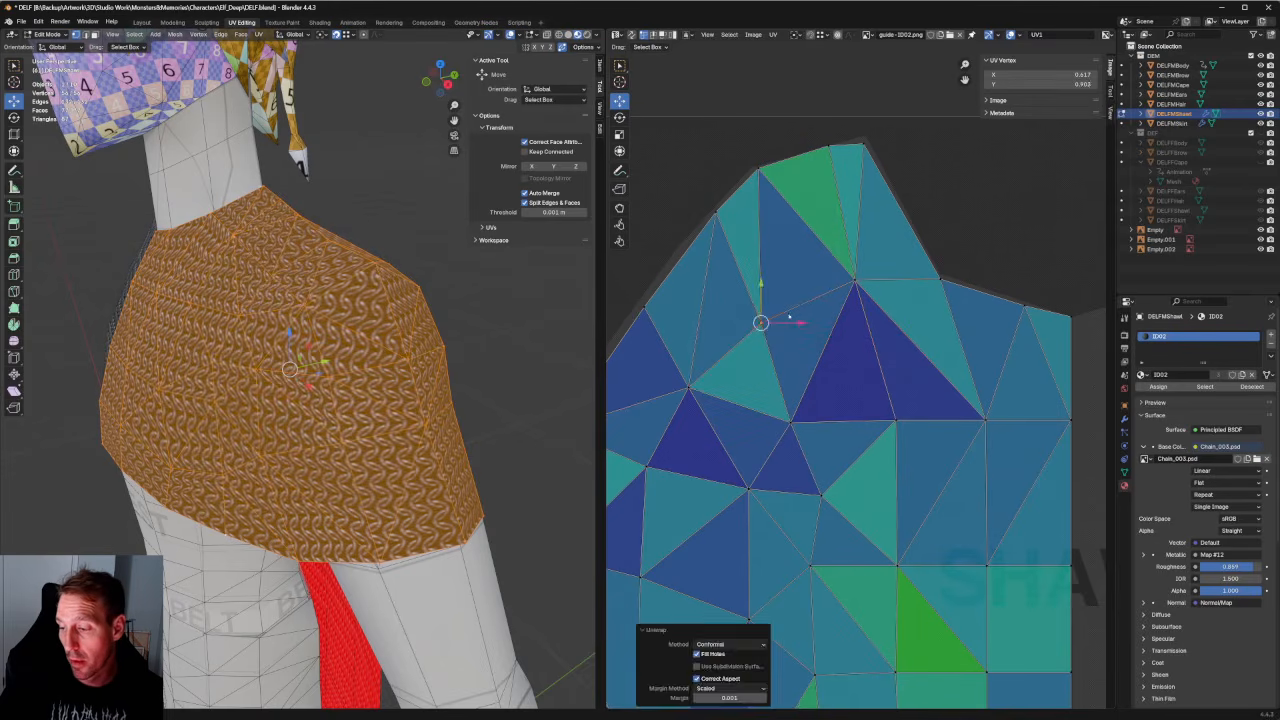
click(811, 303)
Unwrap the two interior vertices left of the V notch, along the left hump's slope.
scroll(818, 274, down, 4)
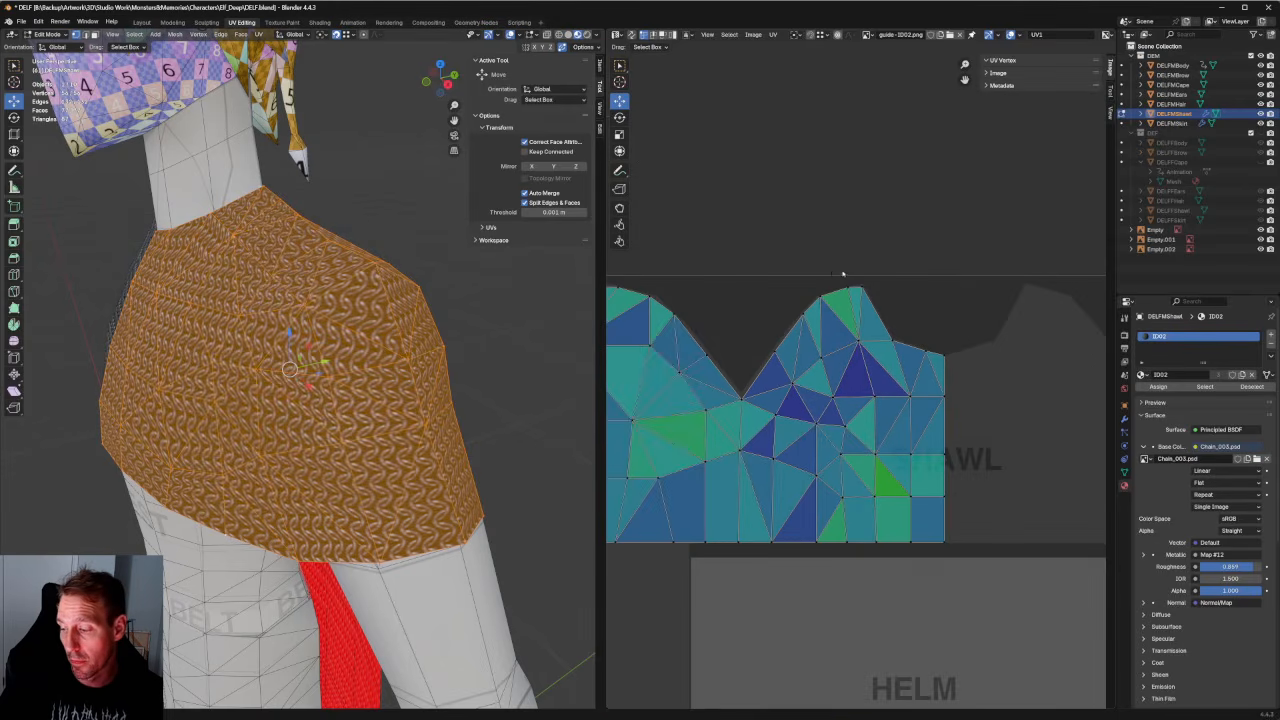
scroll(842, 273, up, 3)
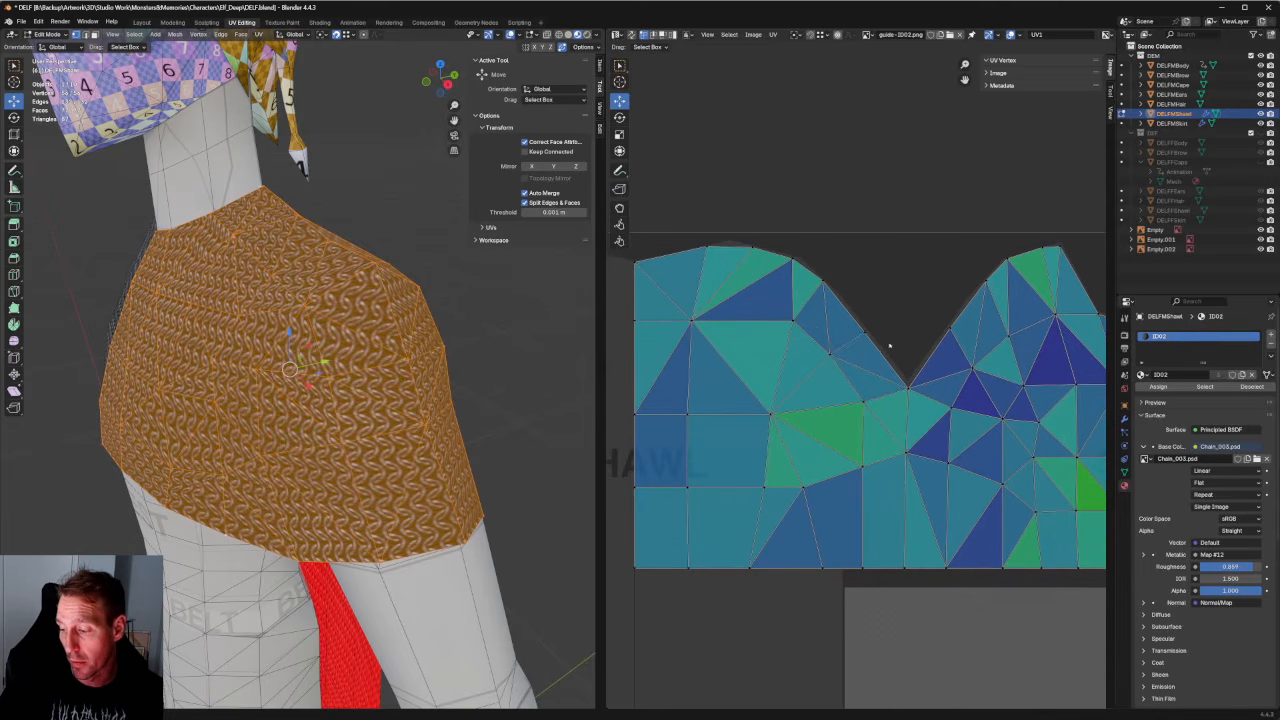
drag(875, 336, 816, 403)
key(u)
click(816, 404)
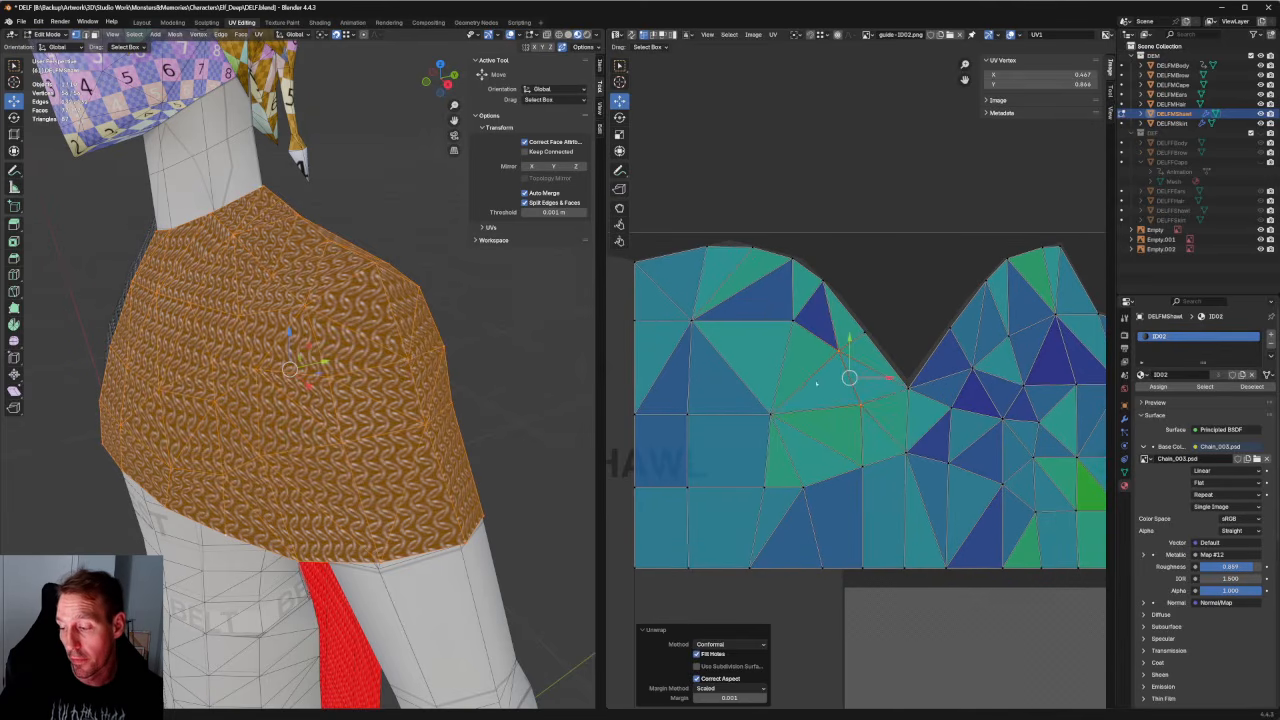
Unwrap the three interior vertices in the middle of the left hump.
drag(763, 367, 849, 430)
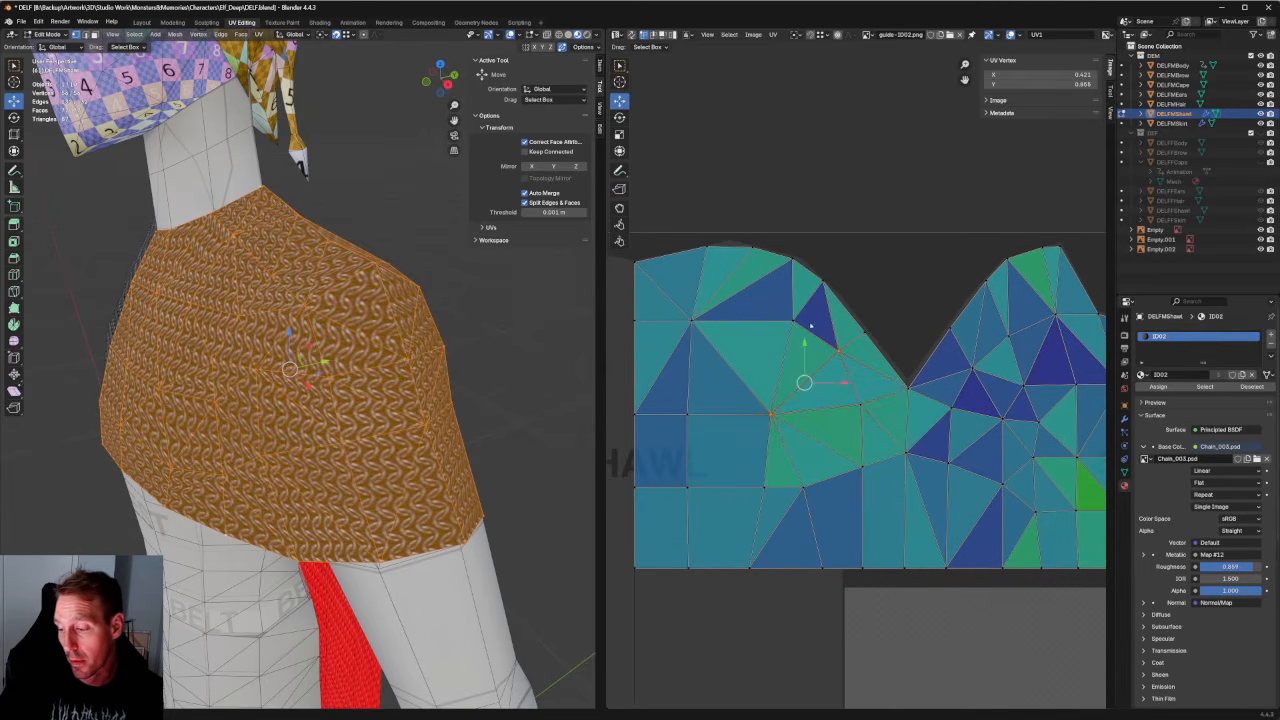
key(u)
click(772, 332)
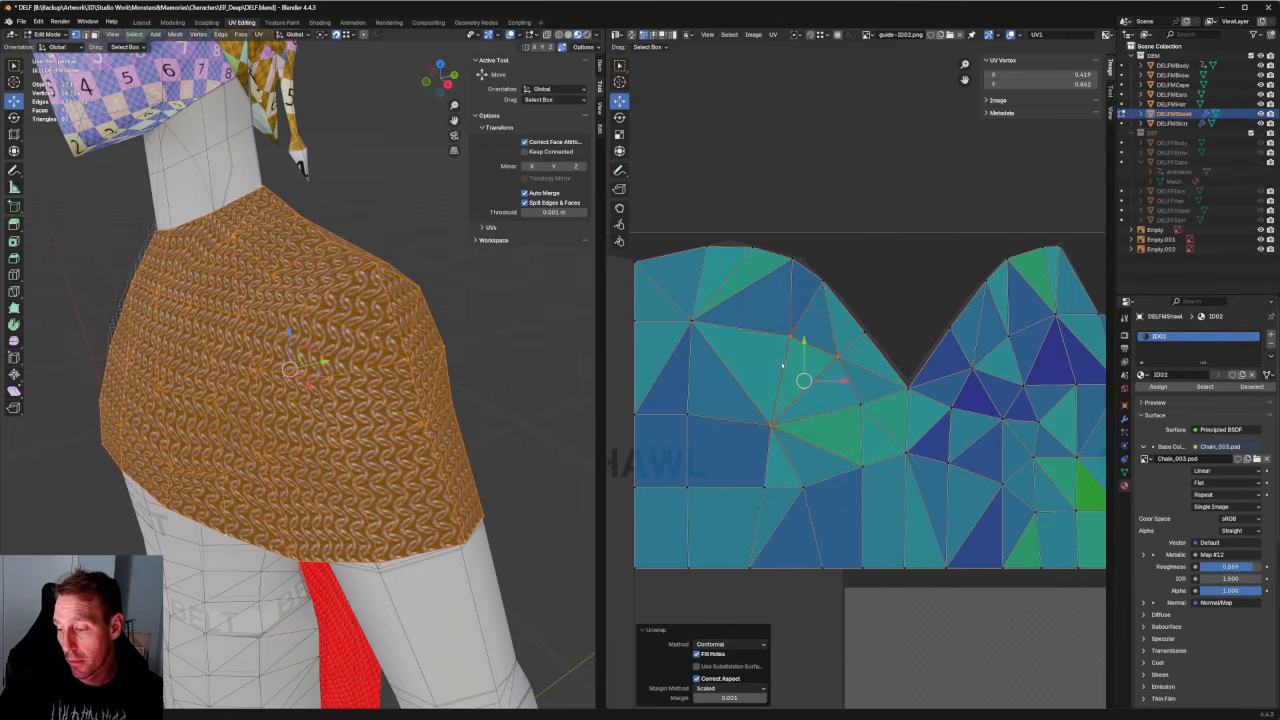
Unwrap the group of interior vertices around the green faces below the left hump.
drag(754, 380, 890, 520)
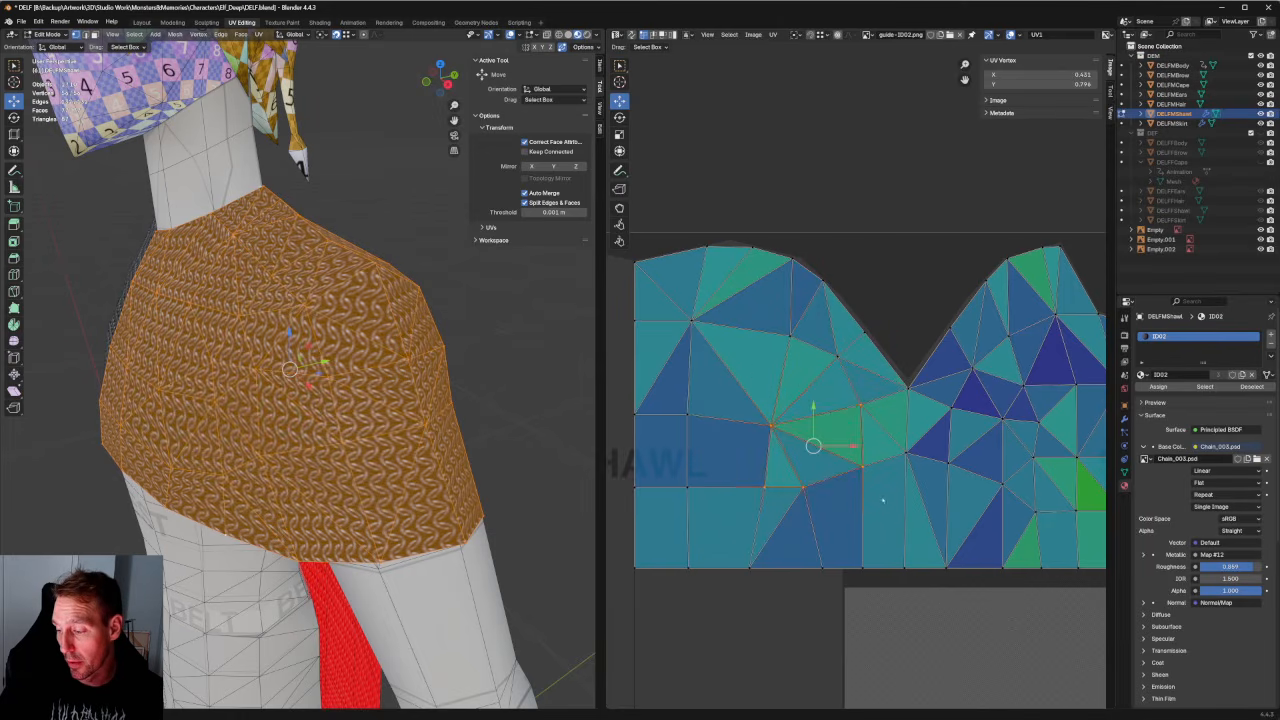
key(u)
click(800, 409)
click(817, 406)
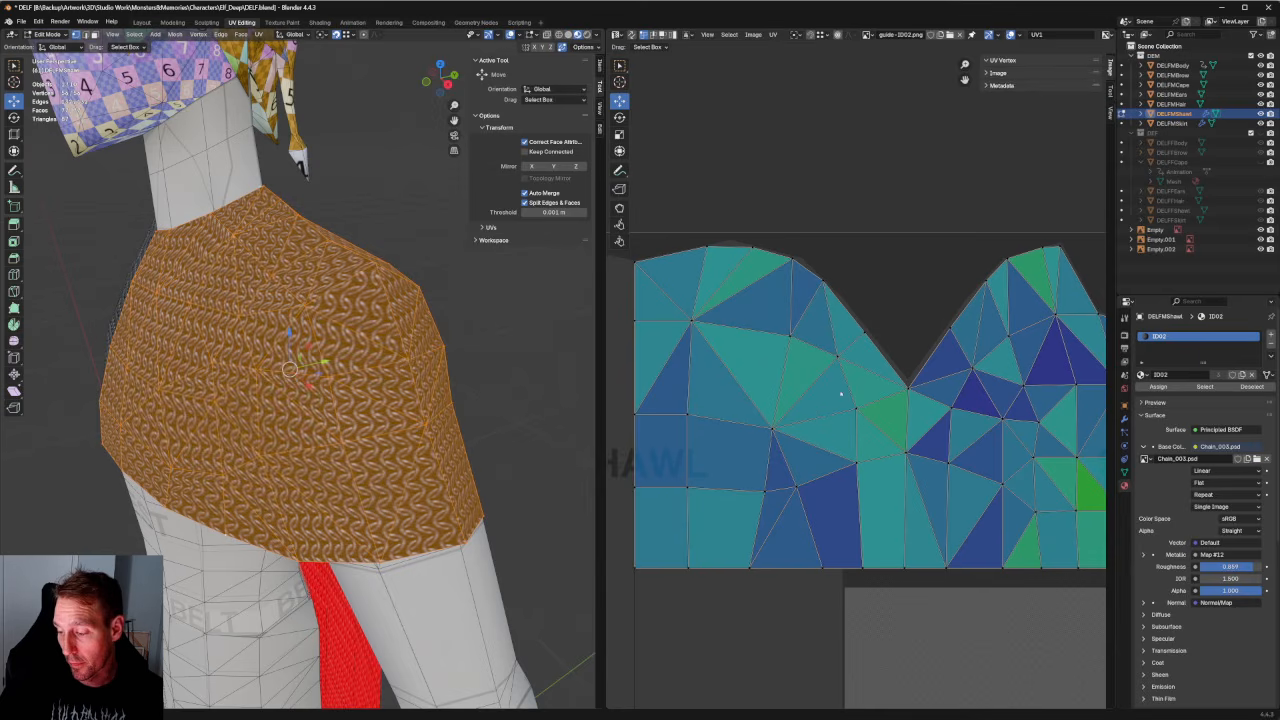
Raise the fan-shaped hub vertex below the left hump by about 0.0105 m and by another 0.0056 m.
drag(830, 397, 725, 444)
drag(772, 394, 772, 382)
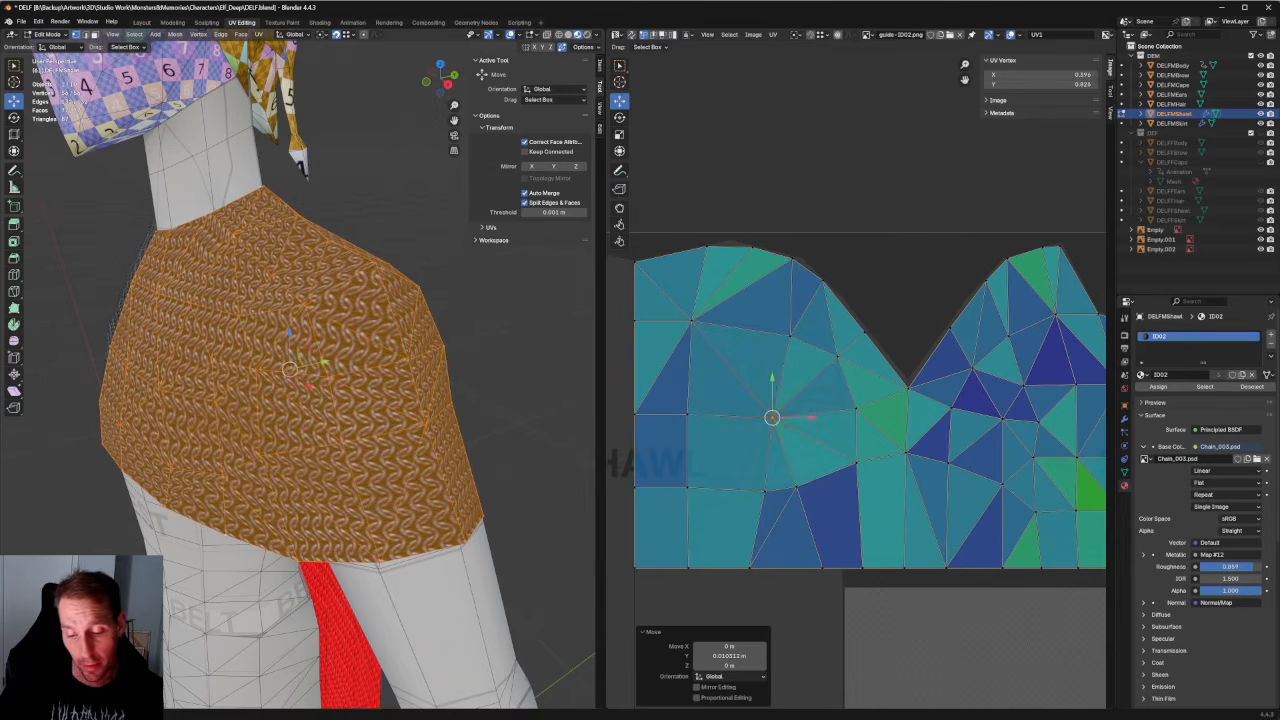
scroll(510, 336, down, 3)
middle_drag(510, 336, 384, 344)
scroll(384, 344, up, 4)
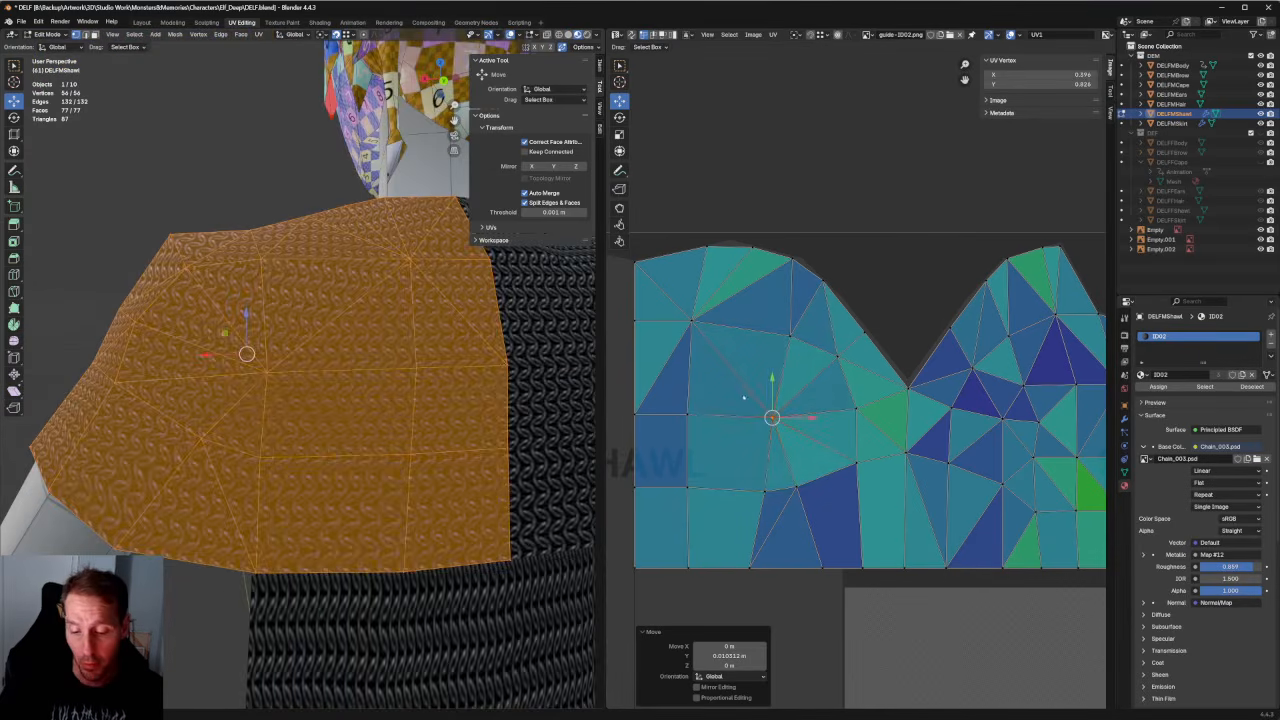
drag(773, 381, 773, 375)
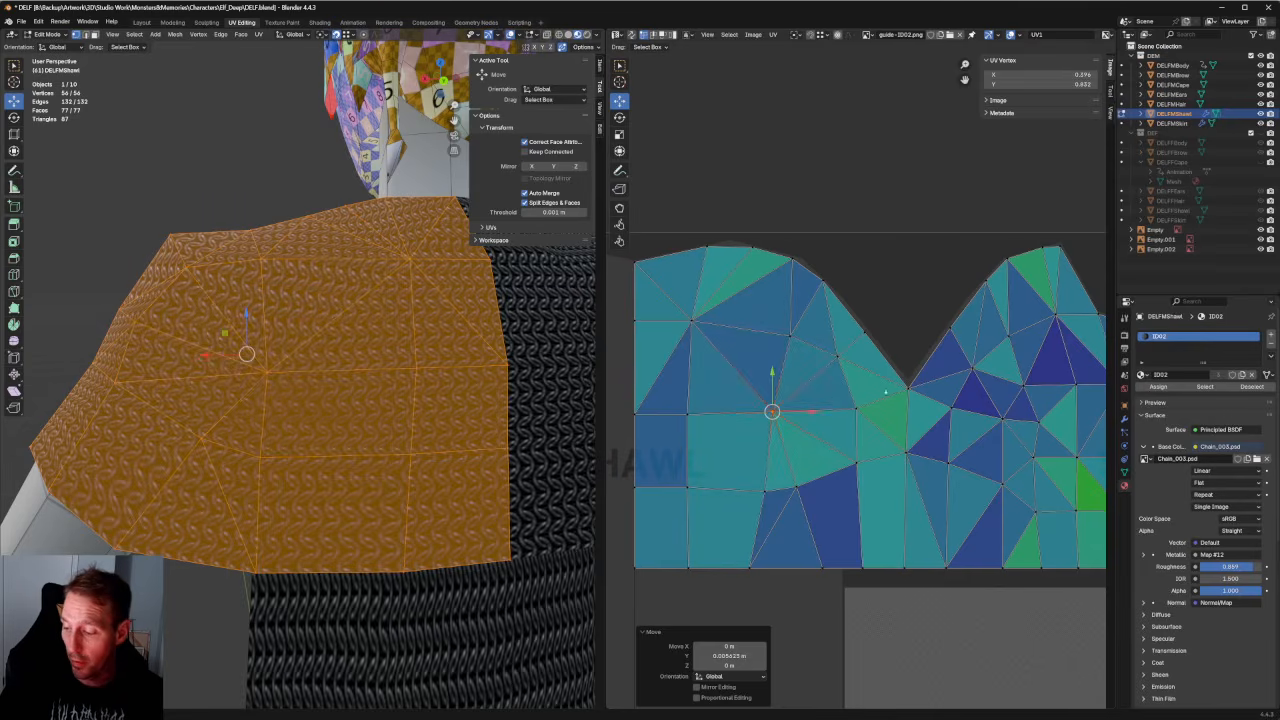
Align the hub vertex's four-vertex row horizontally and do the same with the four-vertex row beneath it.
drag(905, 388, 590, 441)
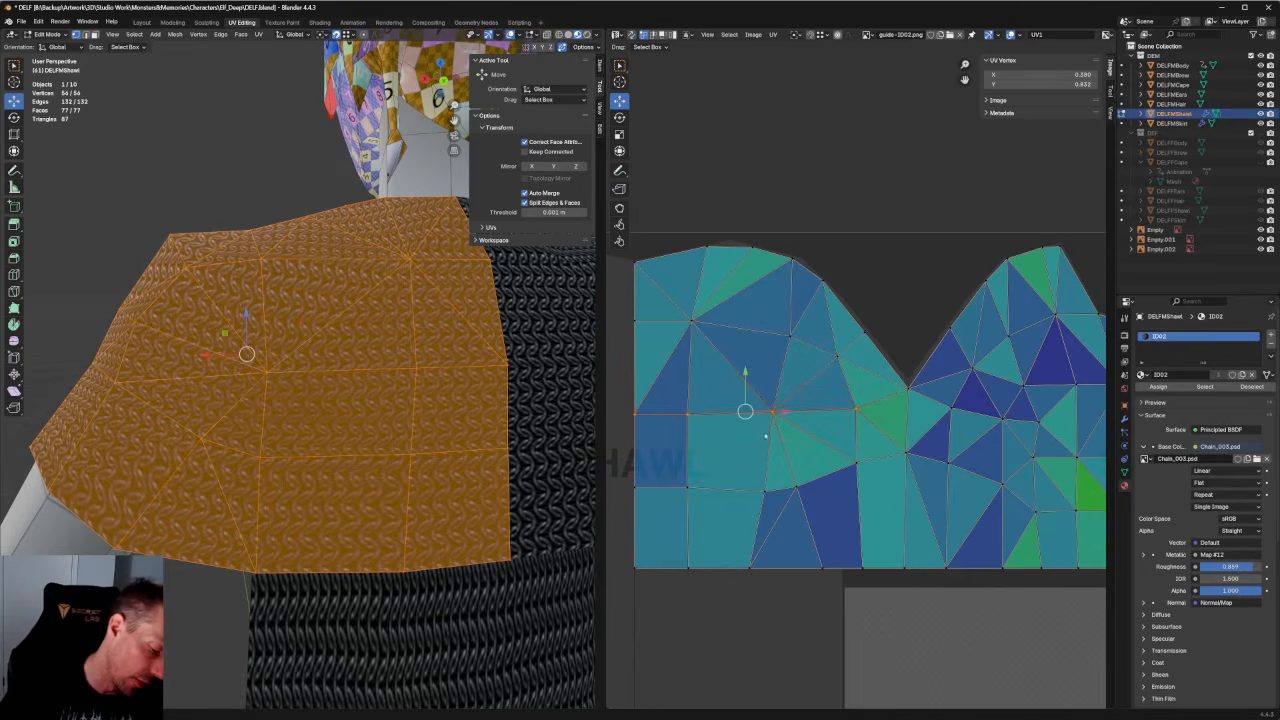
key(shift+w)
drag(840, 456, 626, 522)
key(shift+w)
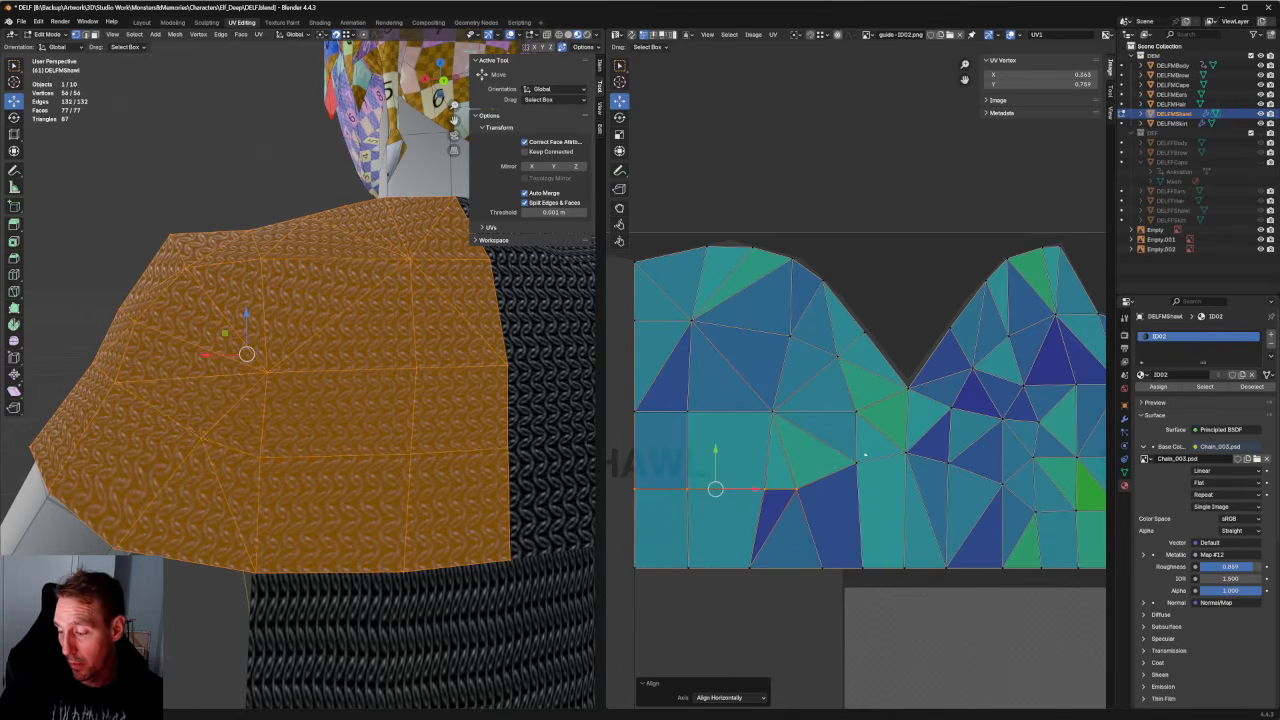
Unwrap the two vertices above the dark blue bottom faces left of the notch and nudge the left one slightly.
drag(870, 450, 785, 503)
right_click(784, 482)
click(784, 482)
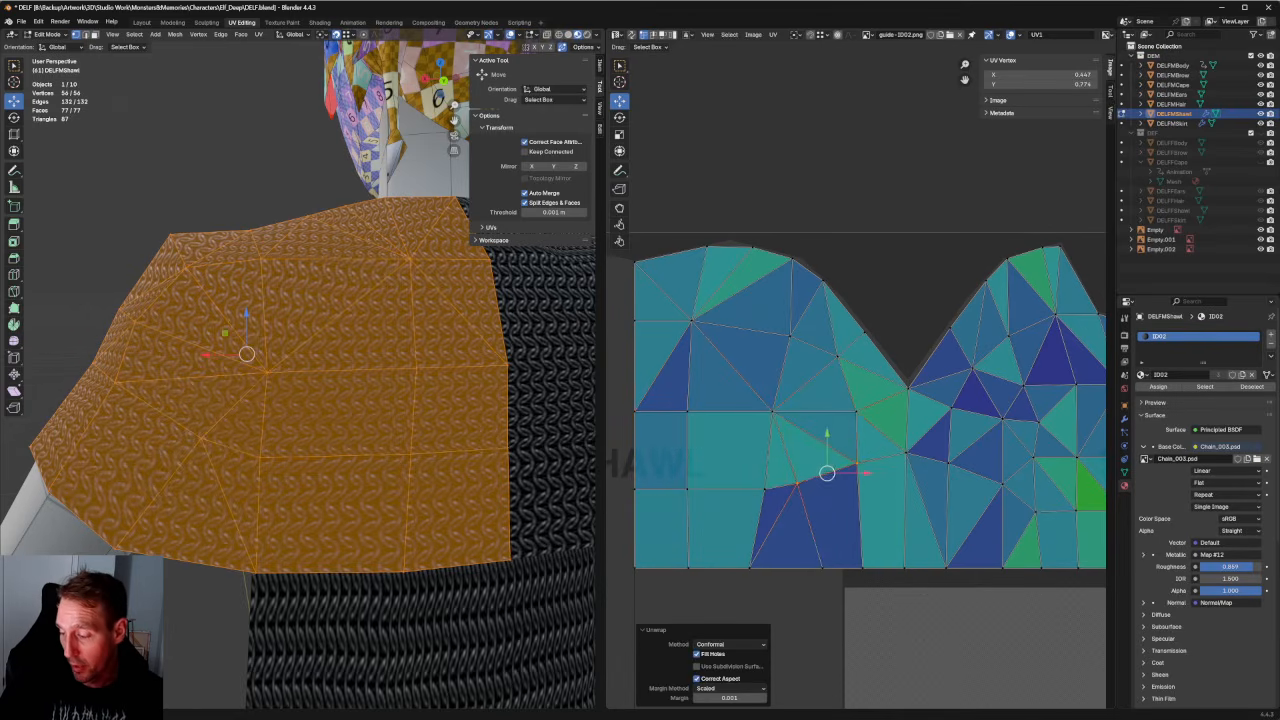
key(g)
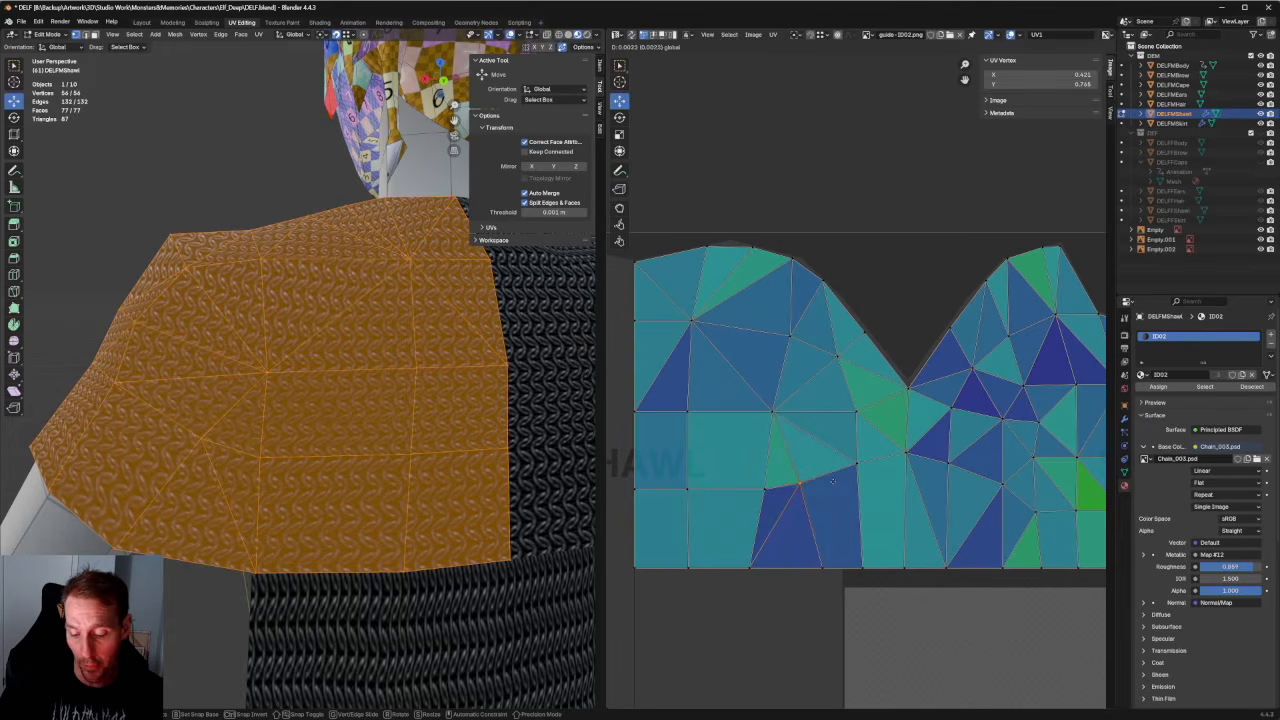
click(832, 480)
click(874, 487)
Unwrap the cluster of interior vertices just left of the SHAWL label.
middle_drag(864, 476, 822, 466)
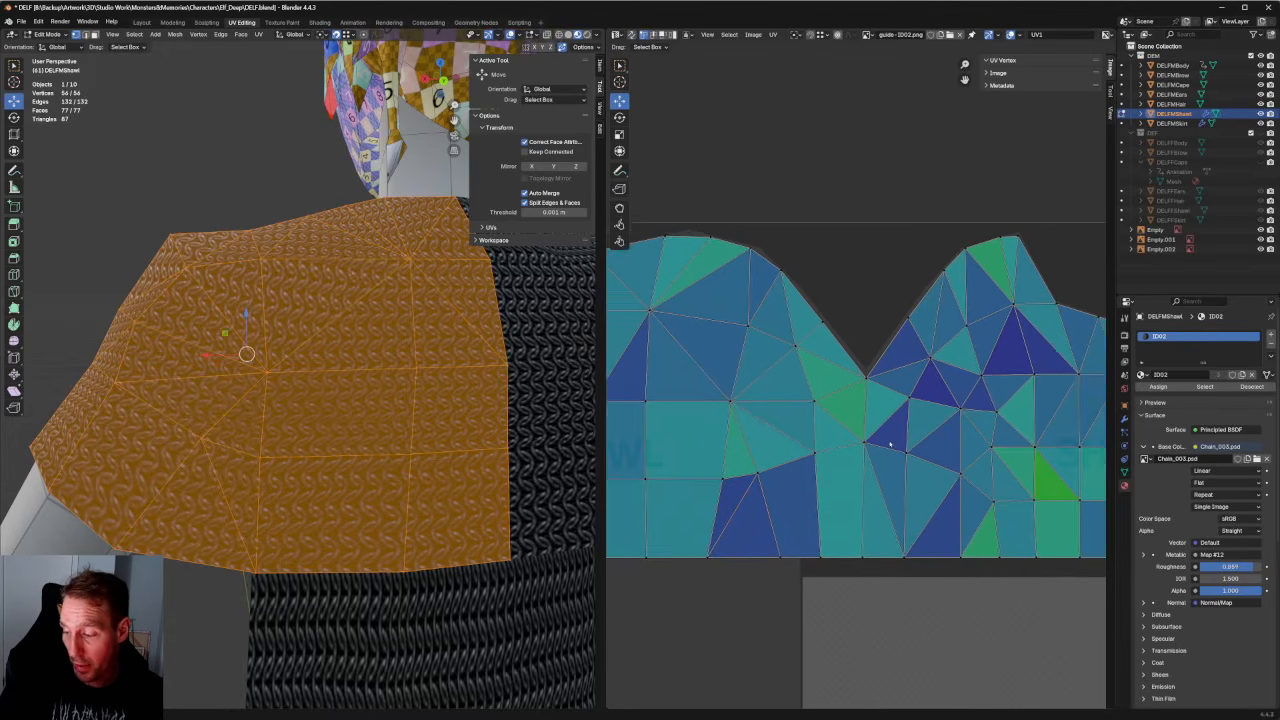
mouse_move(917, 436)
middle_down()
mouse_move(834, 446)
mouse_move(830, 411)
middle_up()
drag(864, 404, 766, 462)
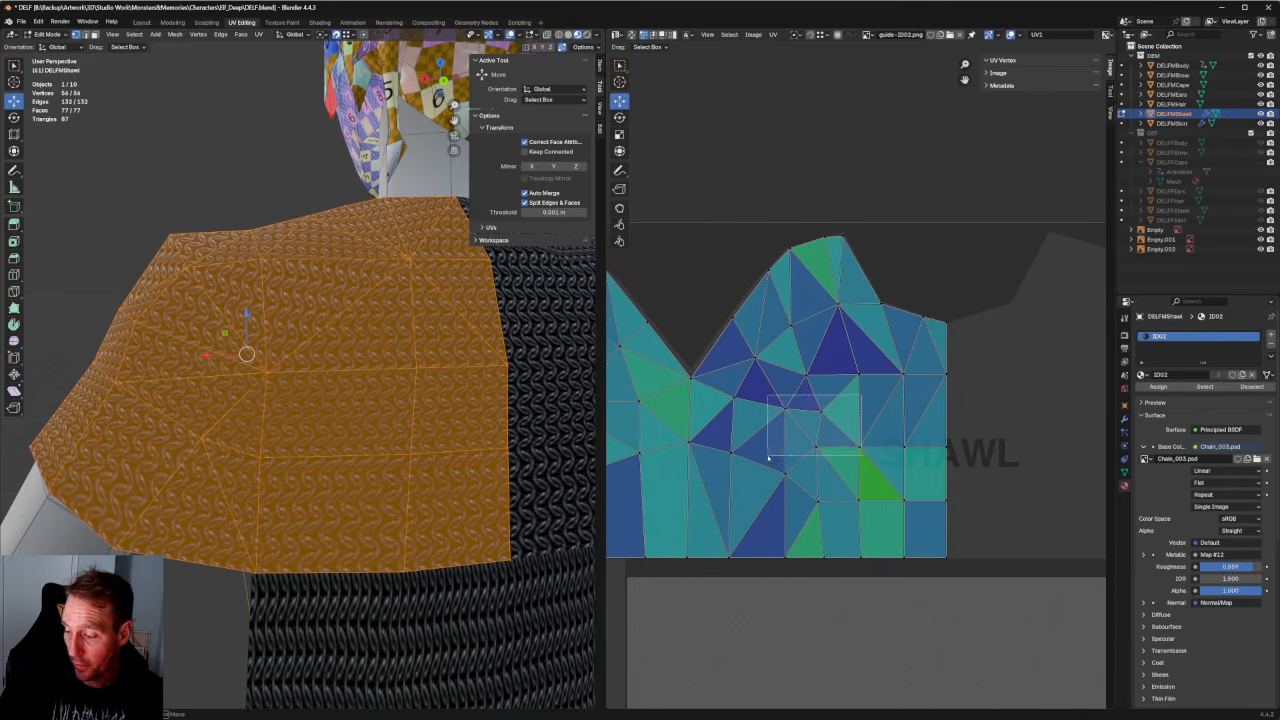
key(u)
click(774, 437)
Unwrap the horizontal vertex row above the SHAWL label, then try raising it about 0.0028 m and undo that move.
click(858, 373)
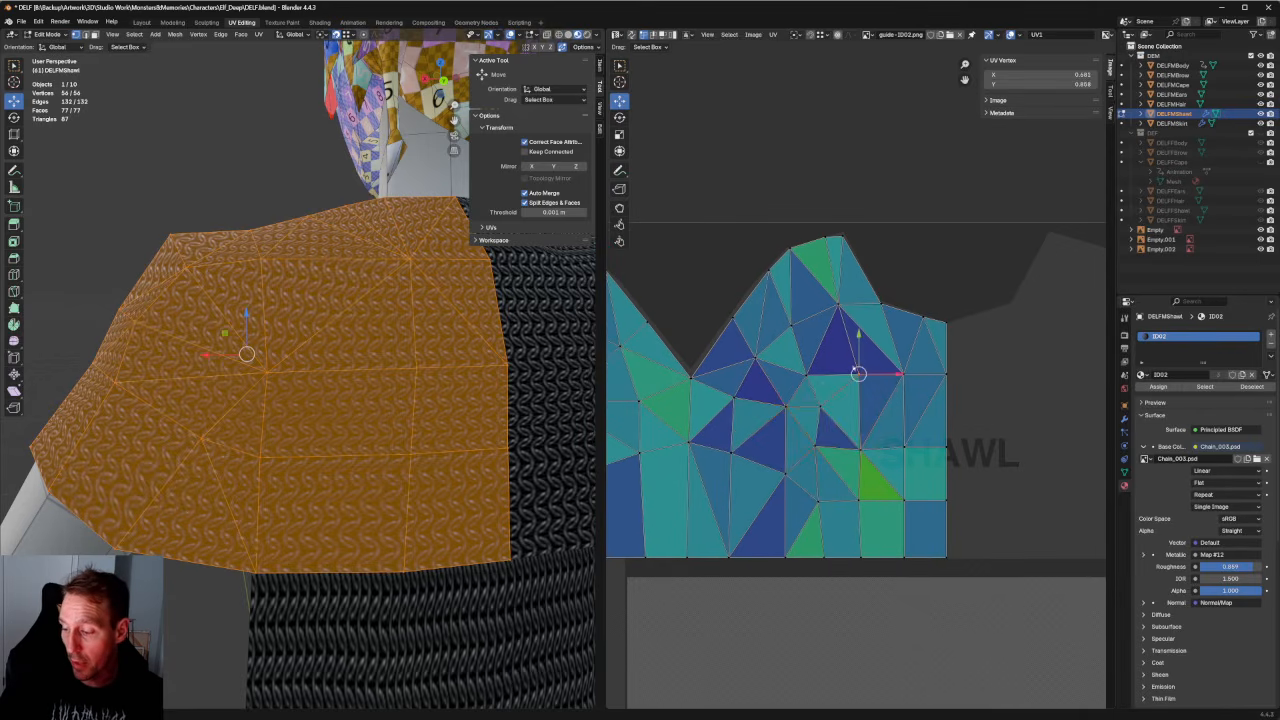
key(u)
click(823, 383)
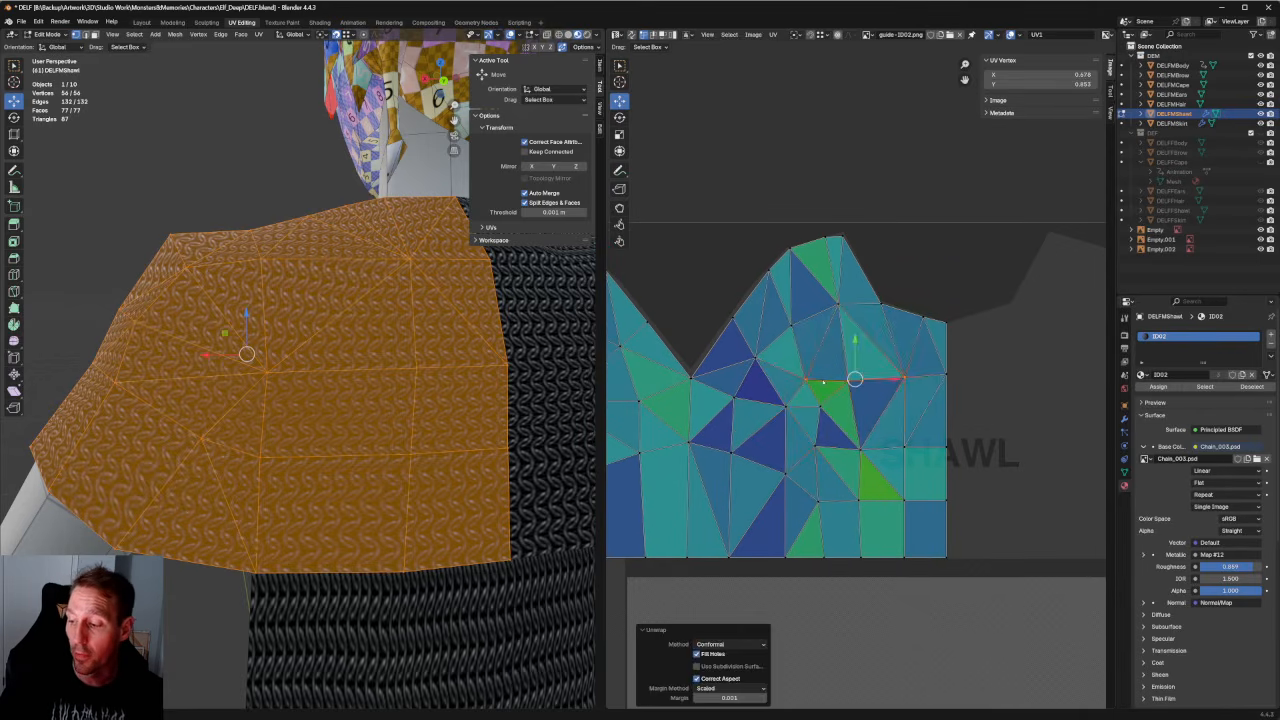
drag(855, 342, 855, 339)
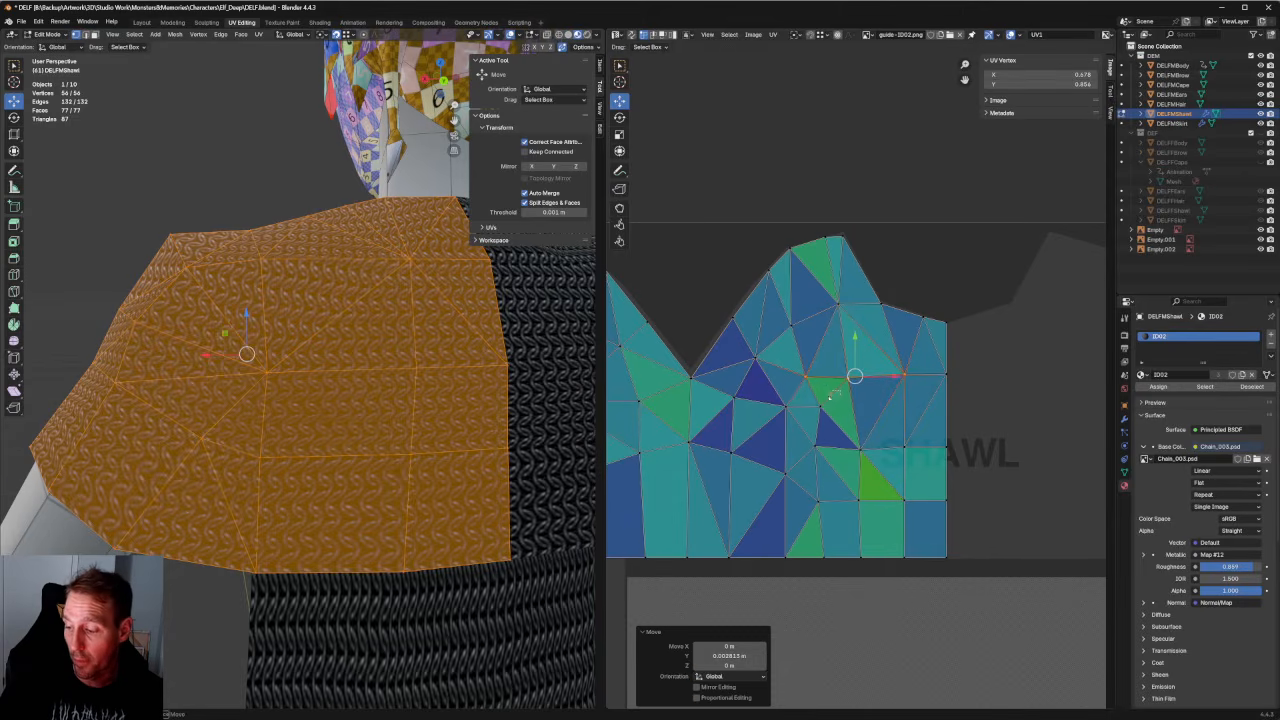
mouse_move(796, 419)
mouse_down()
mouse_move(838, 410)
mouse_move(807, 422)
mouse_up()
key(ctrl+z)
key(ctrl+z)
Unwrap the interior vertices between the V notch's tip and the row above the SHAWL label.
drag(831, 345, 717, 427)
right_click(719, 413)
click(719, 413)
click(805, 405)
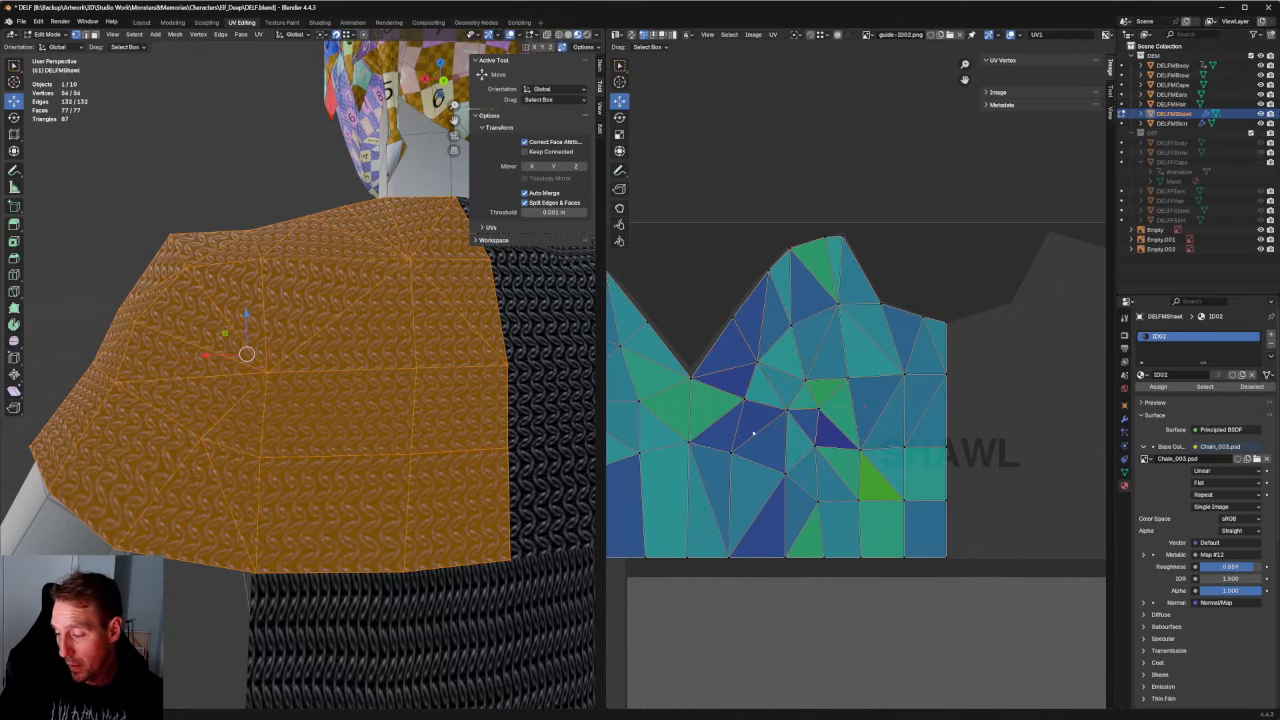
Try to unwrap the interior vertices around the blue faces below and right of the V notch.
drag(802, 404, 722, 478)
right_click(757, 453)
click(757, 453)
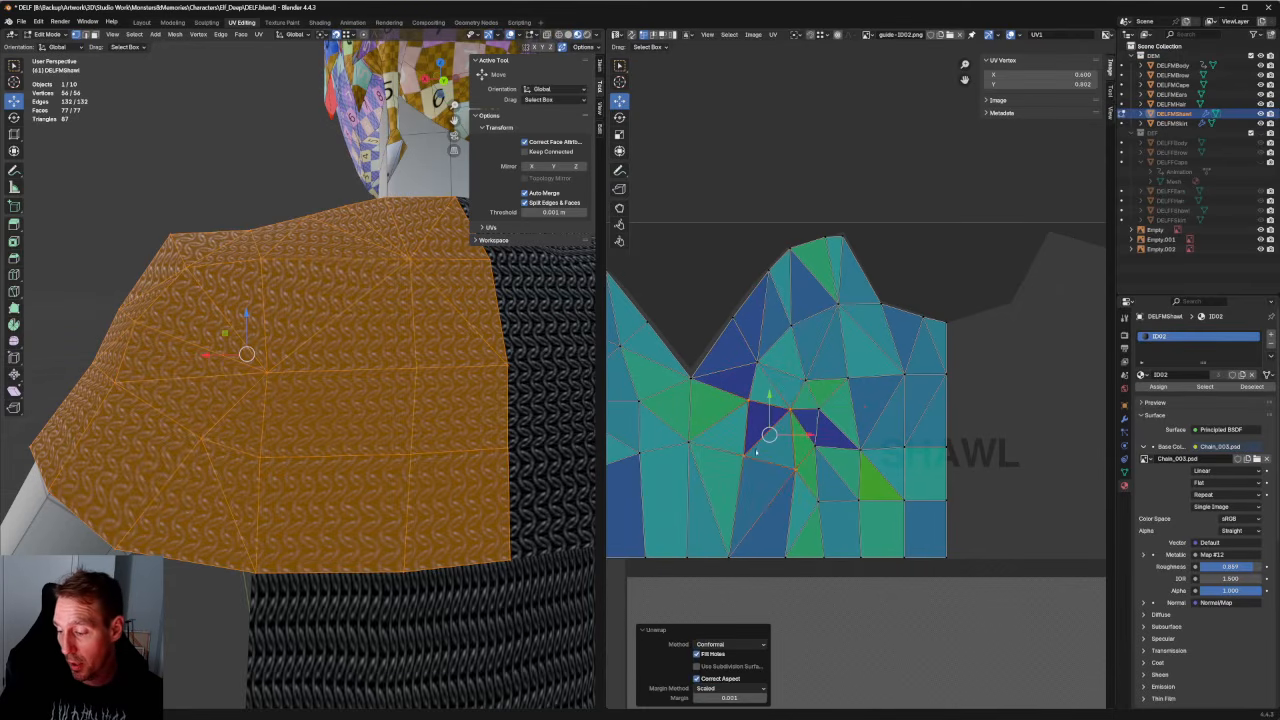
key(ctrl+z)
Unwrap the two vertices at the ends of the bright green triangle's vertical edge near the SHAWL label.
click(858, 473)
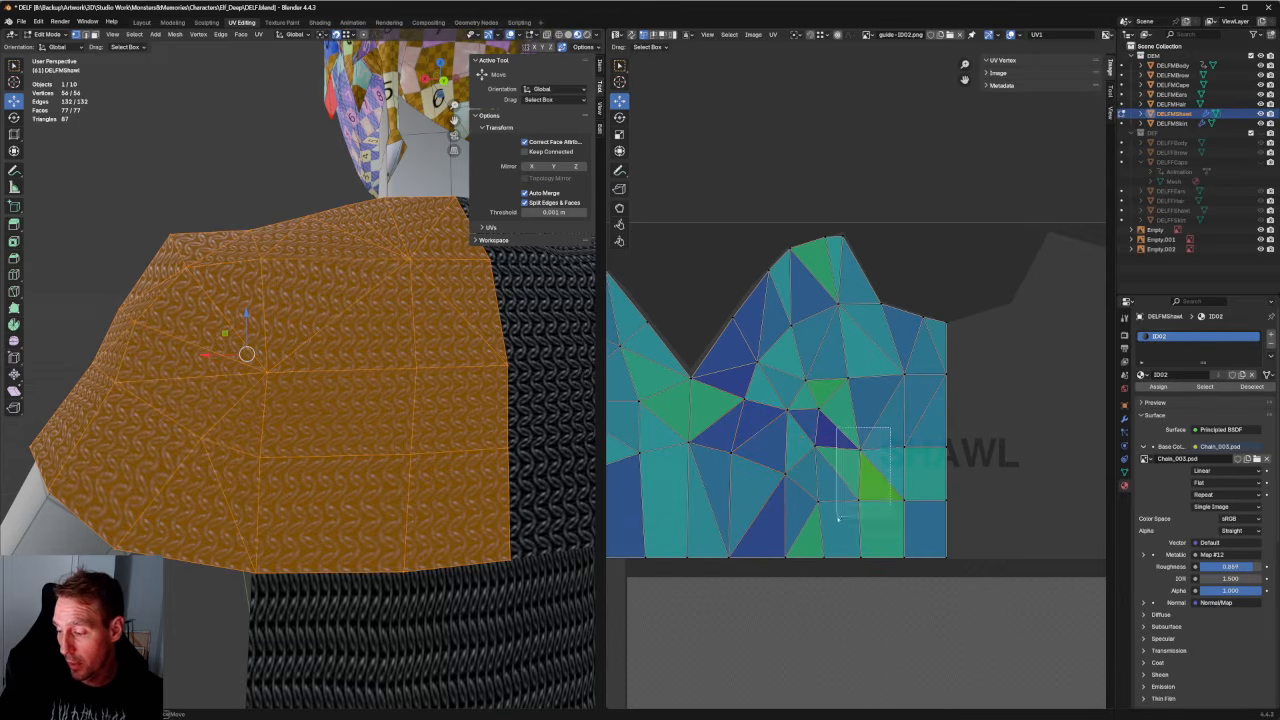
right_click(858, 490)
click(858, 493)
click(876, 481)
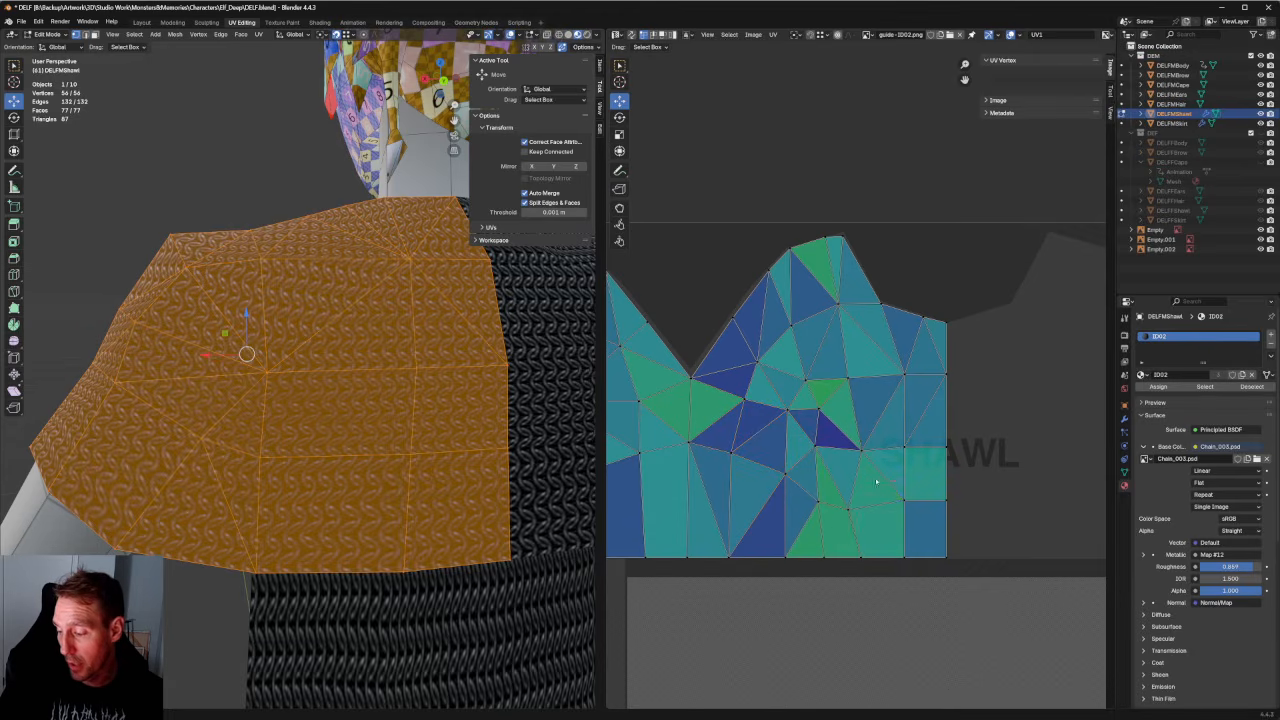
Slide the two bottom-edge vertices beneath the lower green faces horizontally, moving the one nearer the SHAWL label 0.000625 m along X.
click(842, 555)
drag(858, 558, 852, 558)
scroll(300, 392, down, 1)
middle_drag(300, 392, 419, 354)
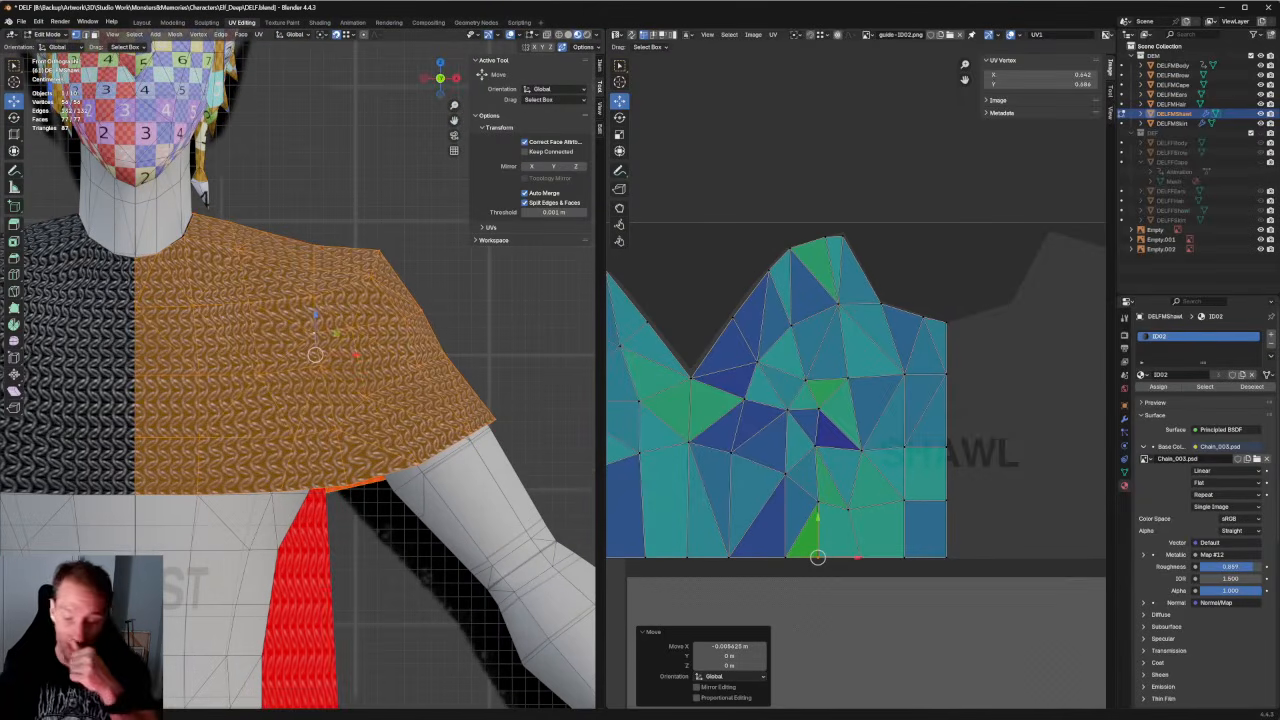
key(g)
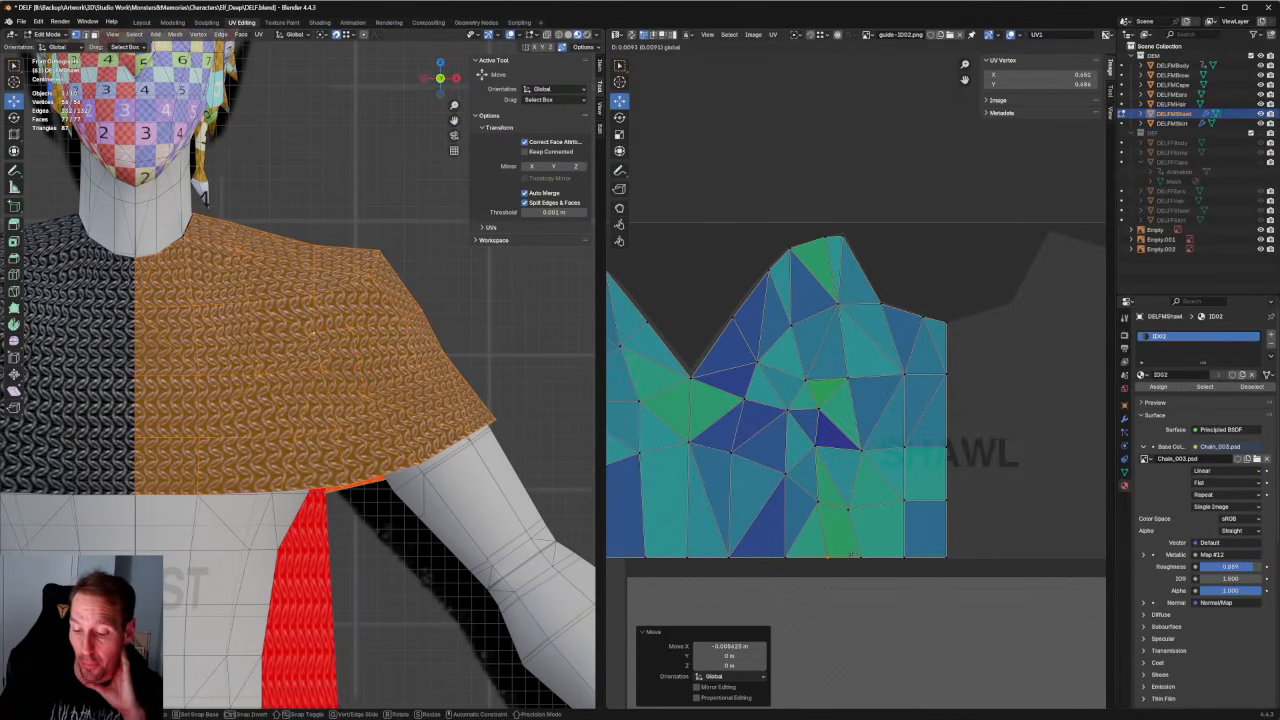
click(885, 560)
key(g)
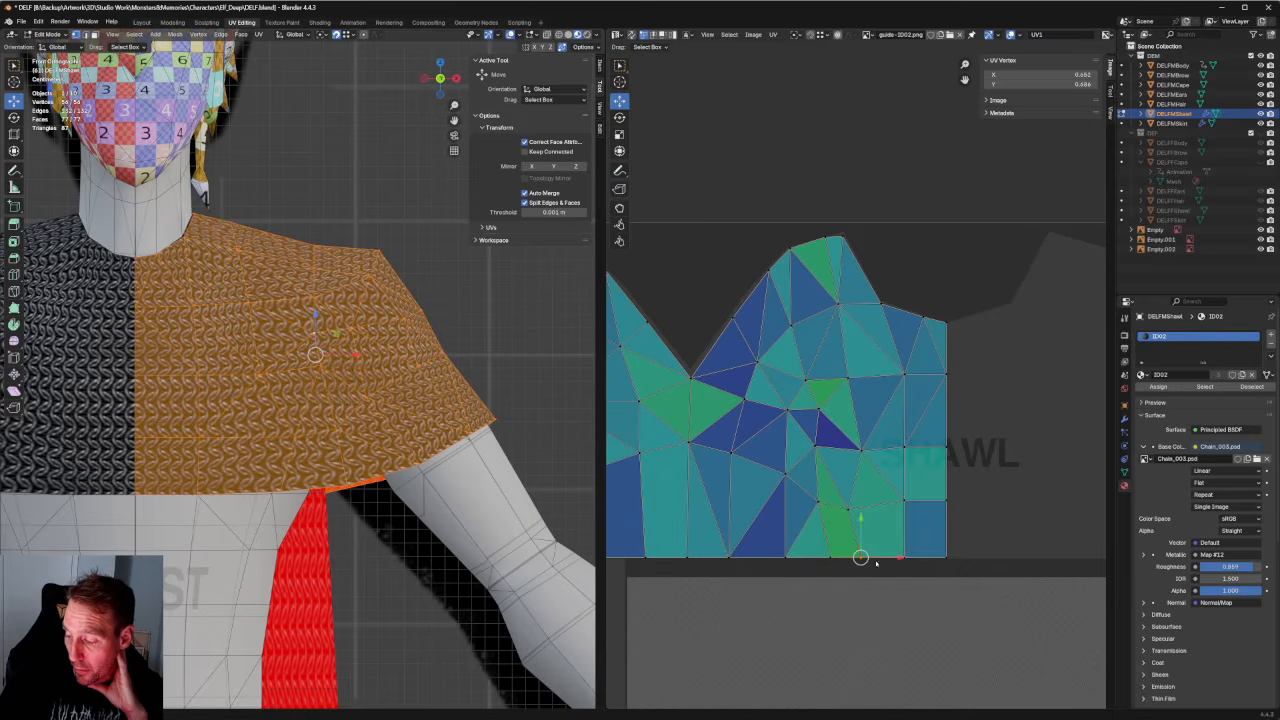
click(886, 556)
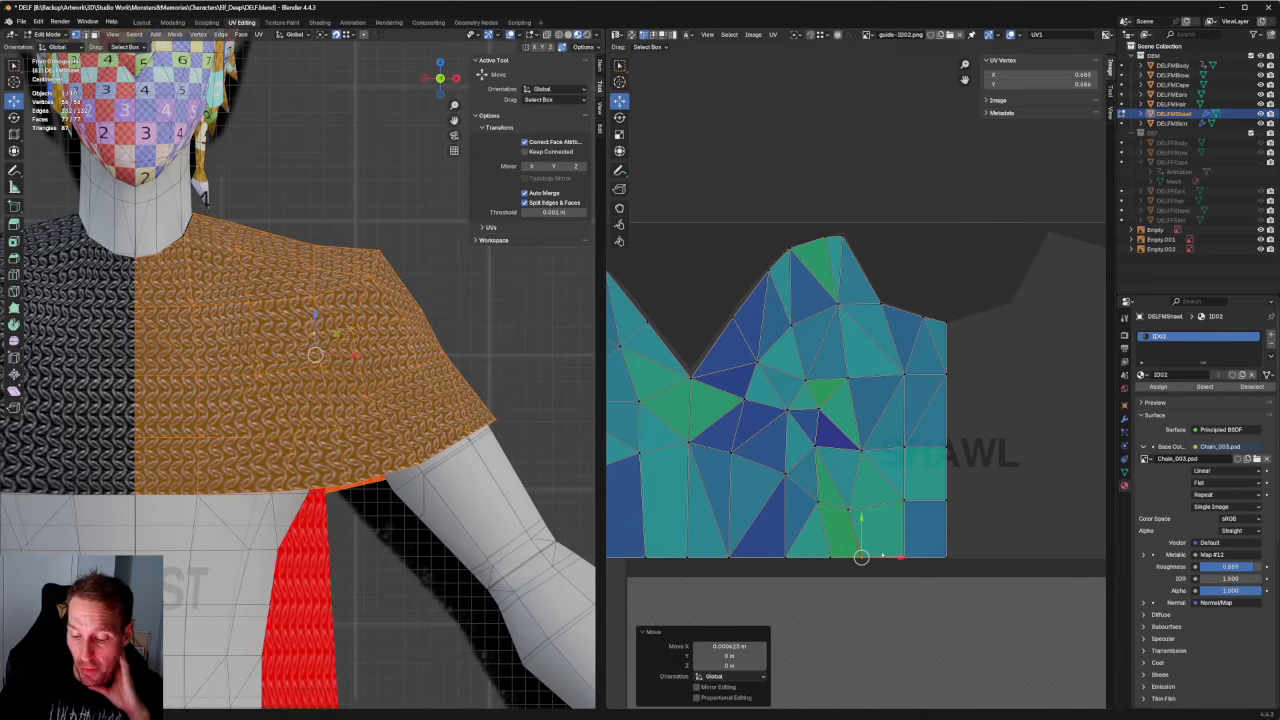
Nudge the interior vertices at the upper corners of the lower green strip to even out the faces around them.
key(g)
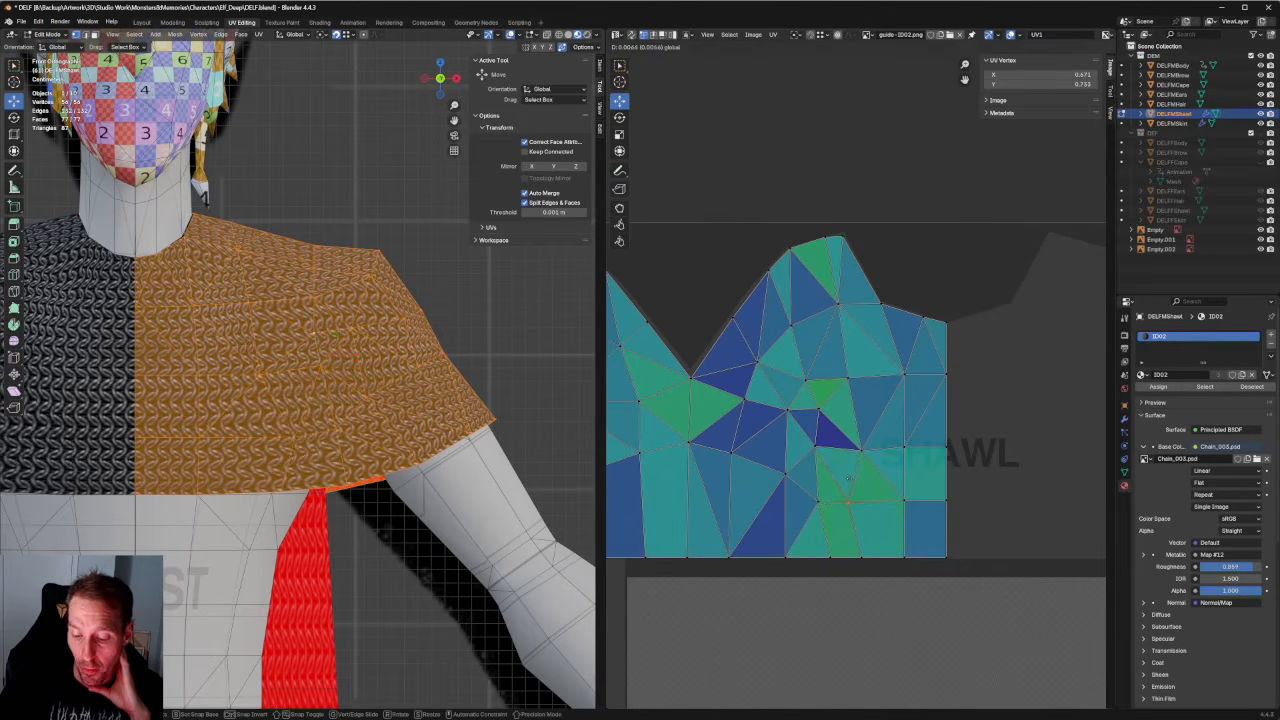
click(849, 484)
click(861, 450)
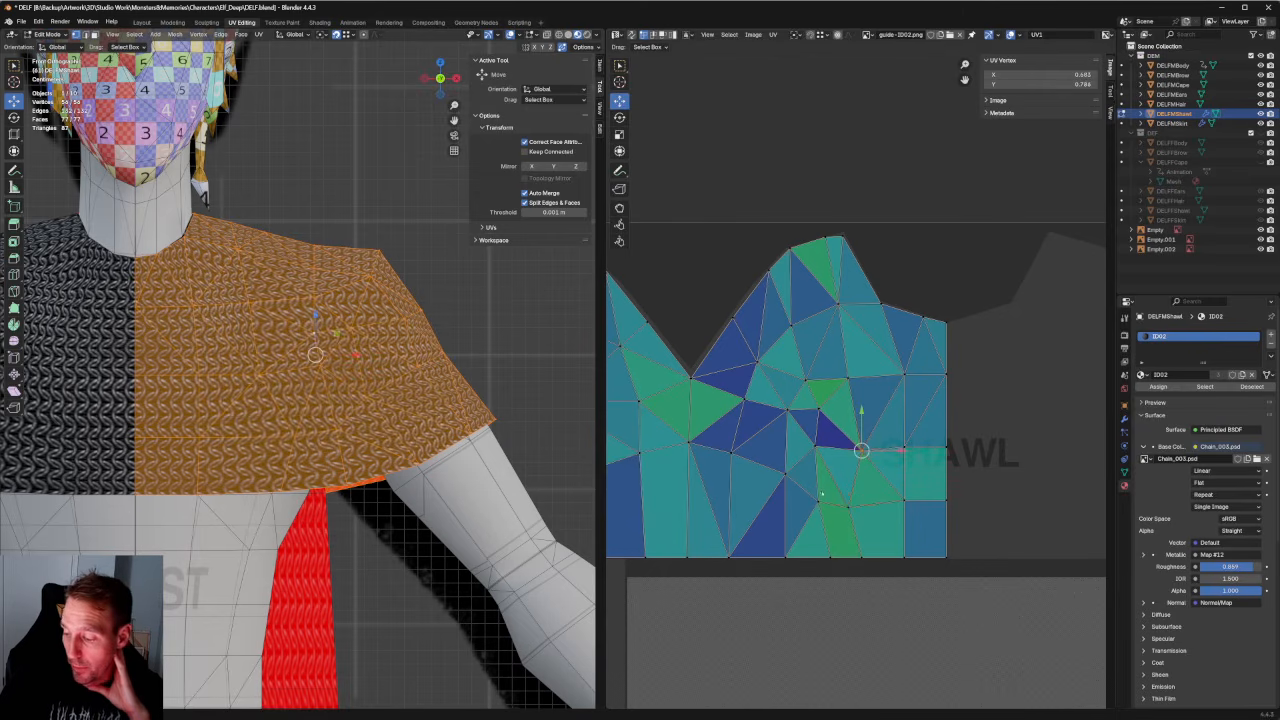
key(g)
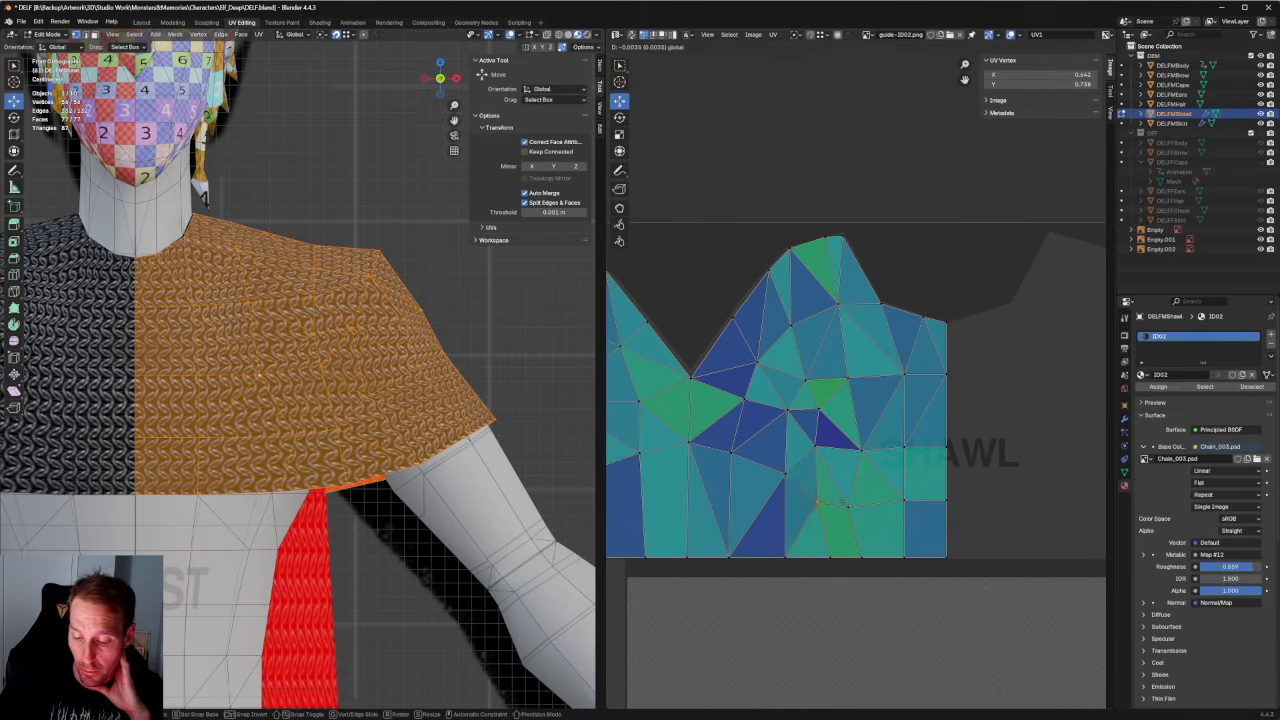
click(834, 500)
Unwrap the two interior vertices below the small triangles left of the SHAWL label, and shift the leftmost one slightly left.
click(785, 557)
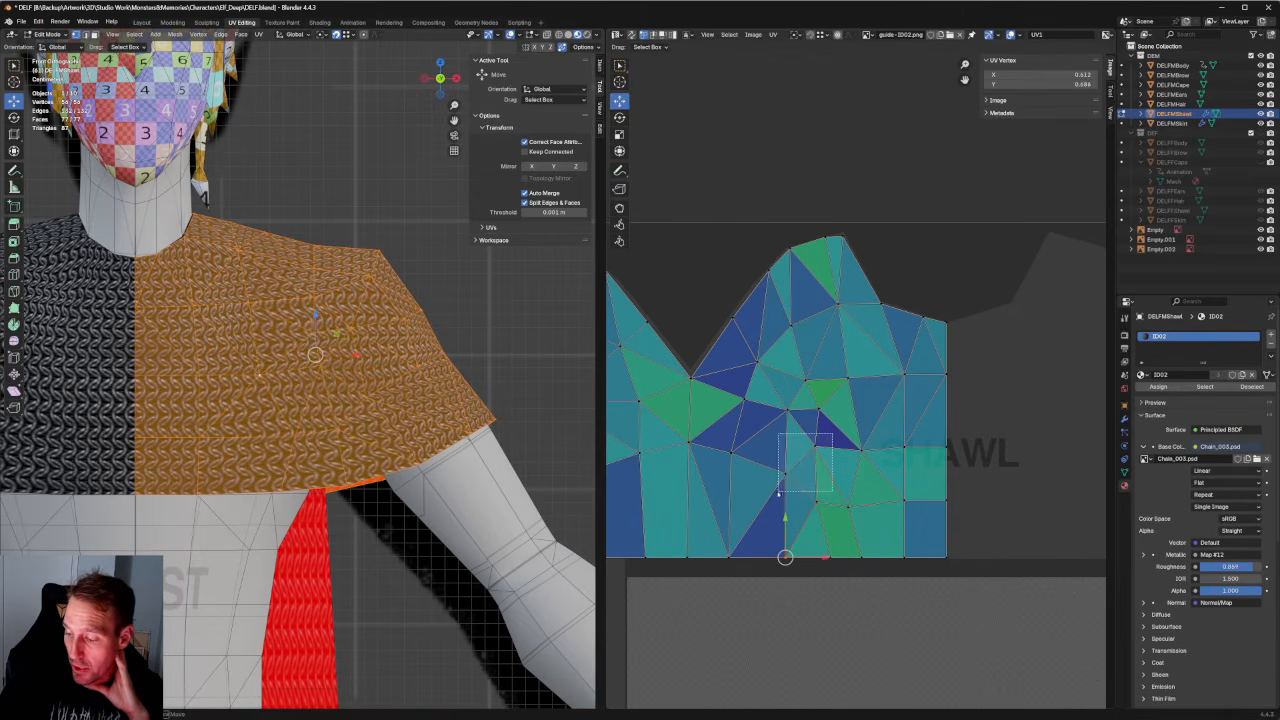
drag(779, 493, 780, 468)
key(u)
click(781, 468)
key(g)
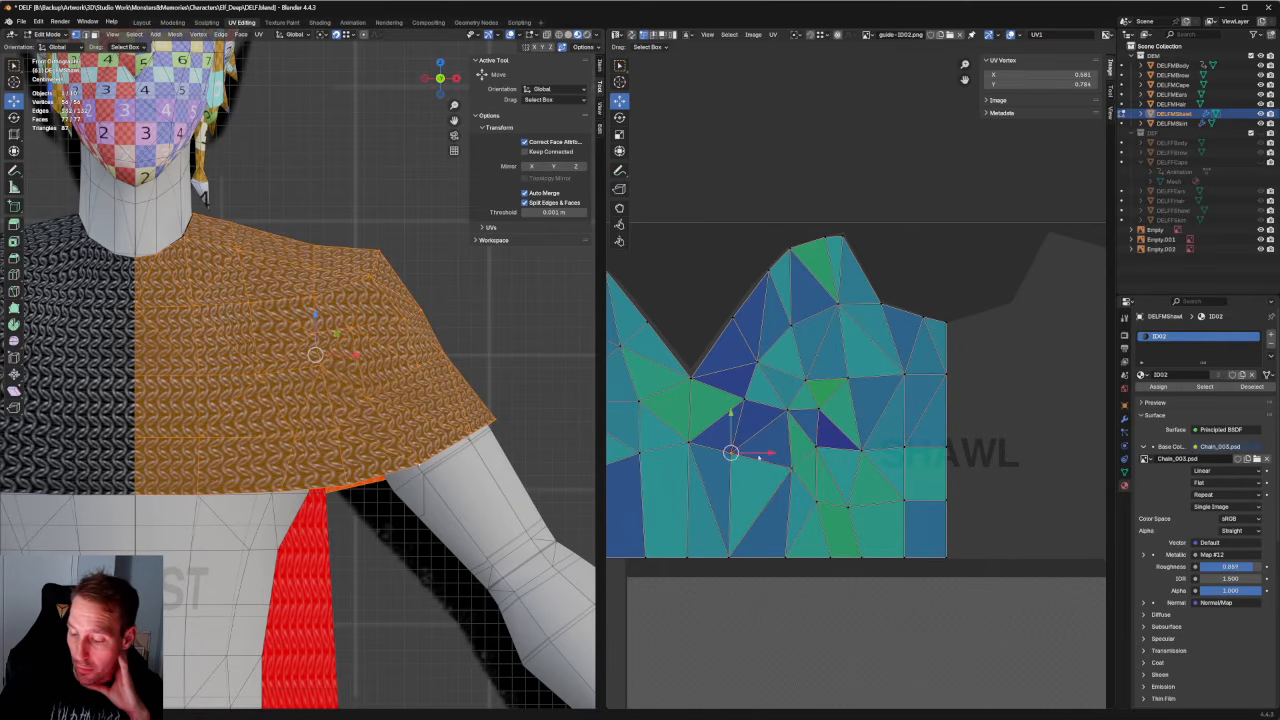
click(815, 484)
key(ctrl+z)
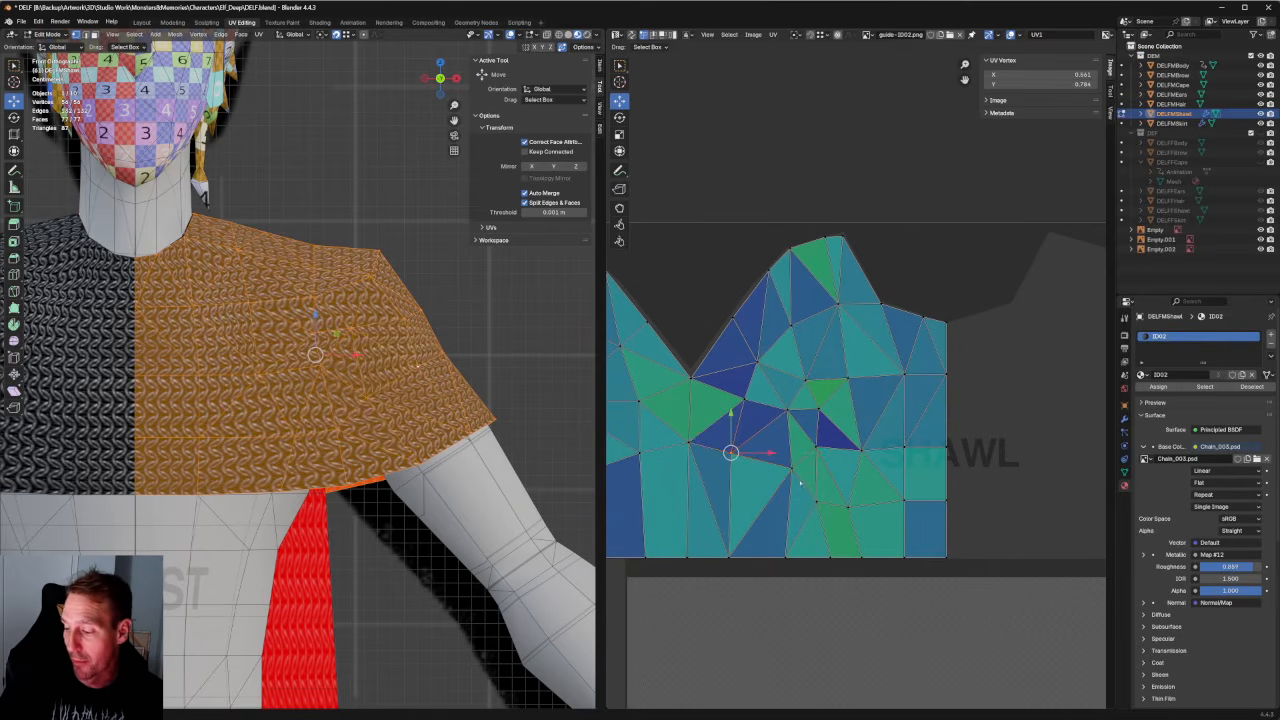
key(g)
click(805, 471)
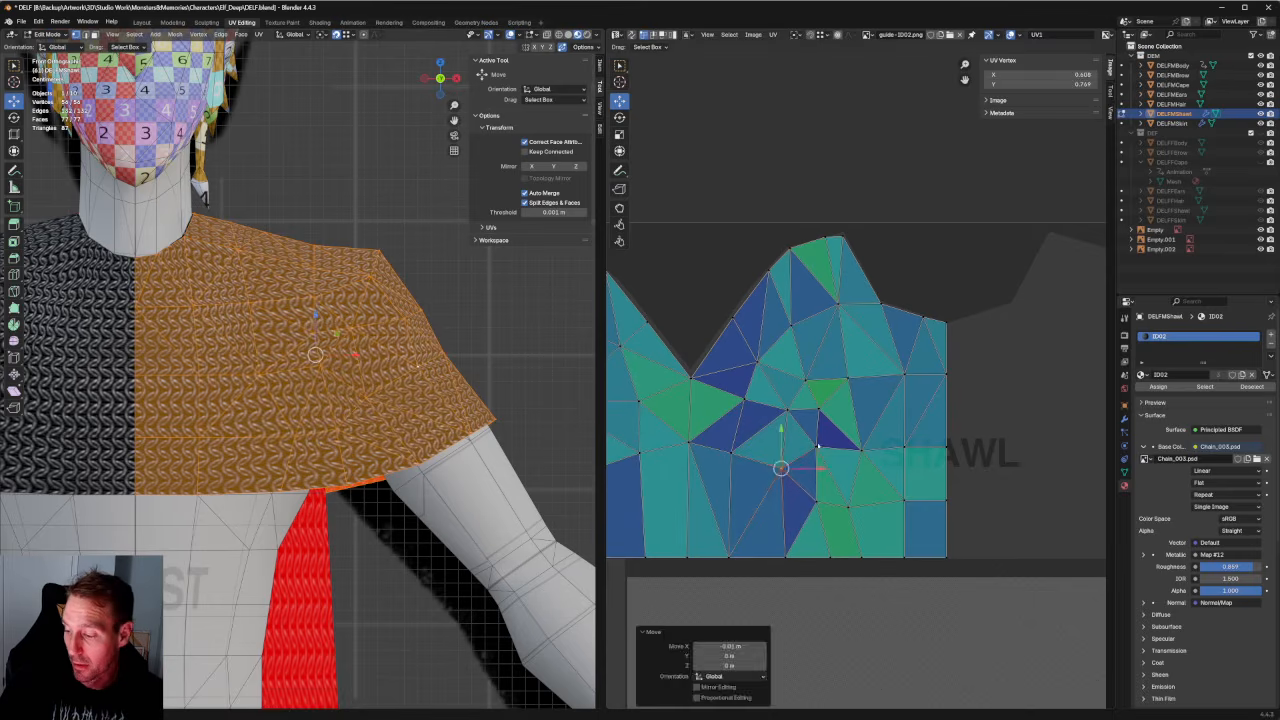
Unwrap the two vertices on the bright green triangle's upper edge and raise them 0.004375 m.
click(854, 394)
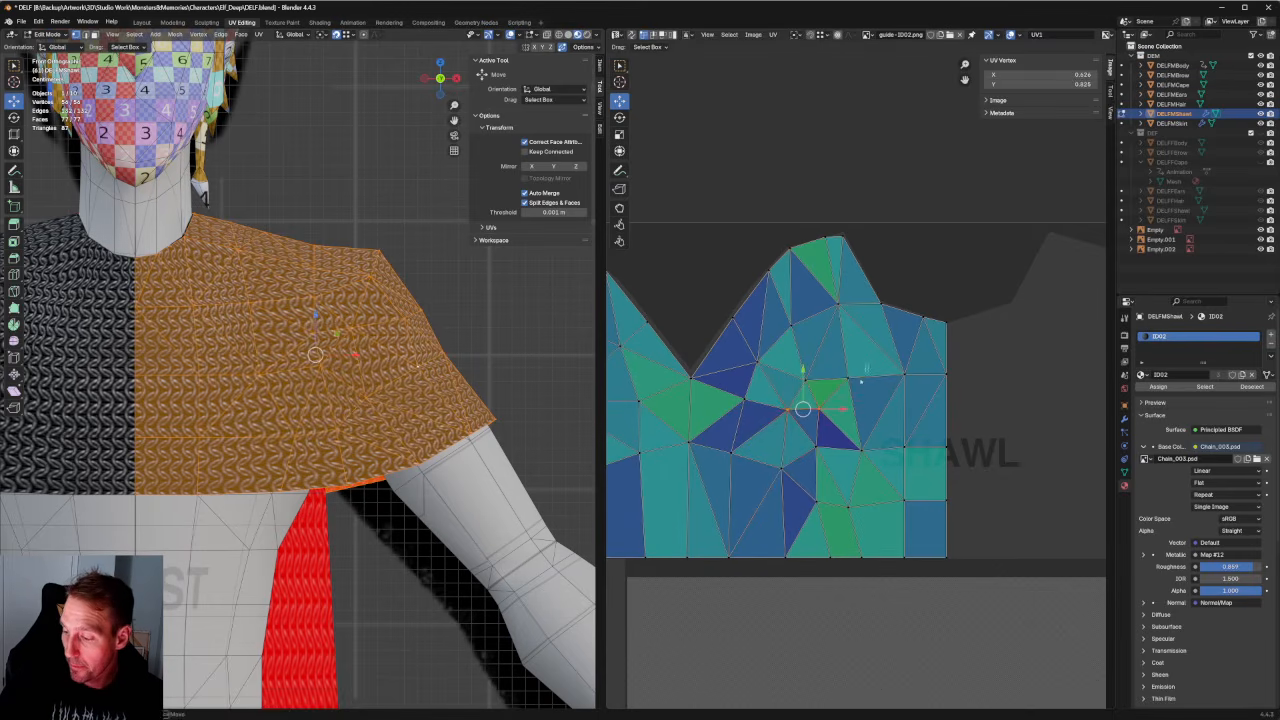
key(u)
click(815, 372)
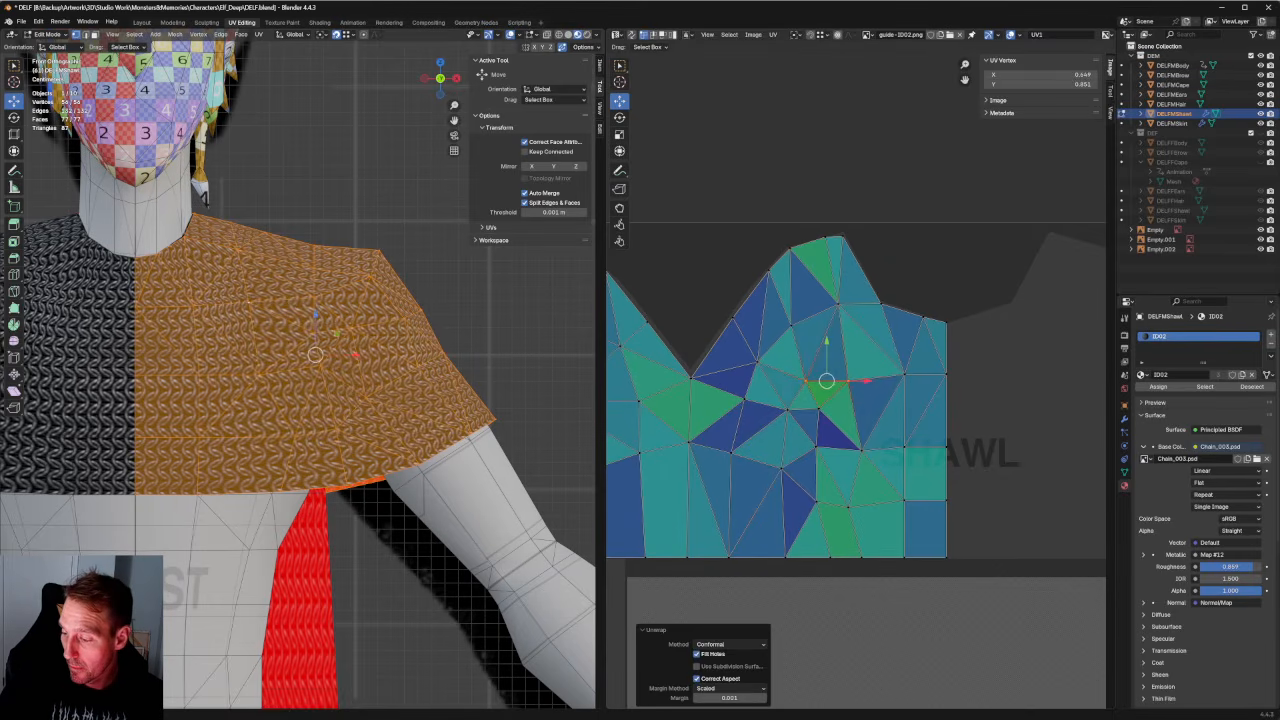
key(g)
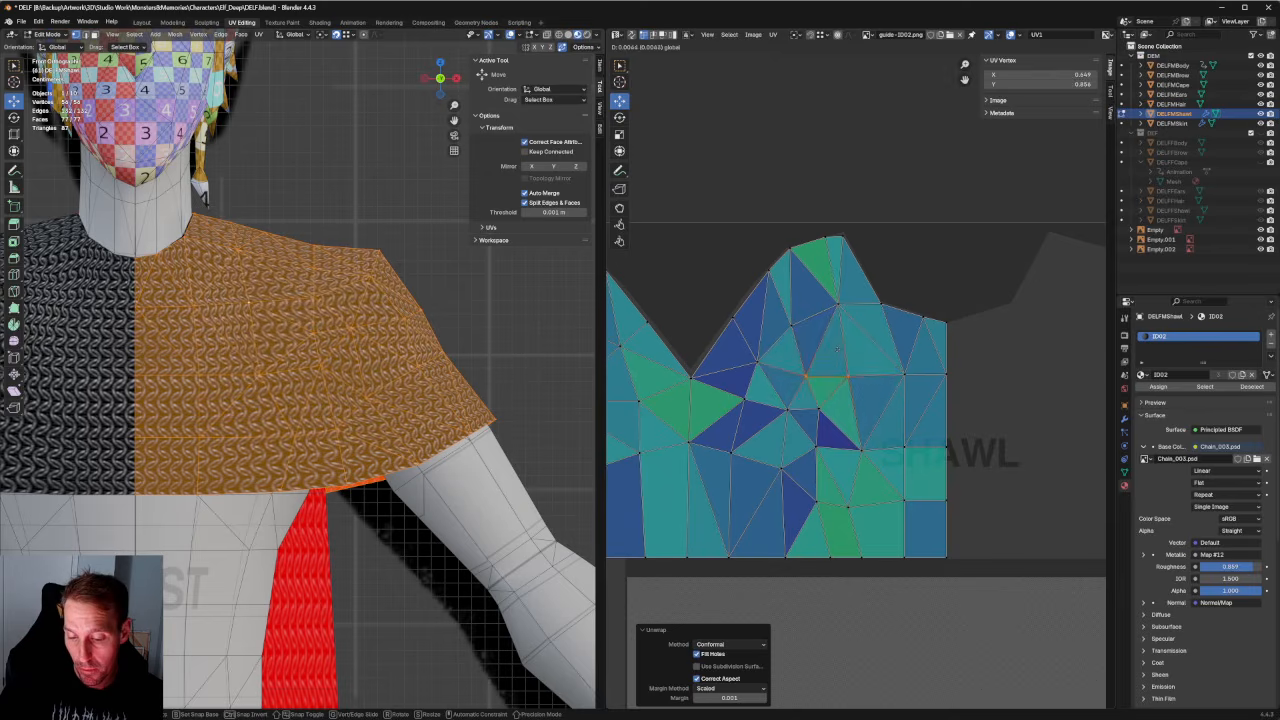
click(835, 348)
Show the model in solid shading around the shawl's shoulder and change to edge selection.
mouse_move(300, 380)
middle_down()
mouse_move(410, 362)
mouse_move(295, 360)
mouse_move(403, 347)
mouse_move(235, 357)
mouse_move(303, 342)
middle_up()
key(z)
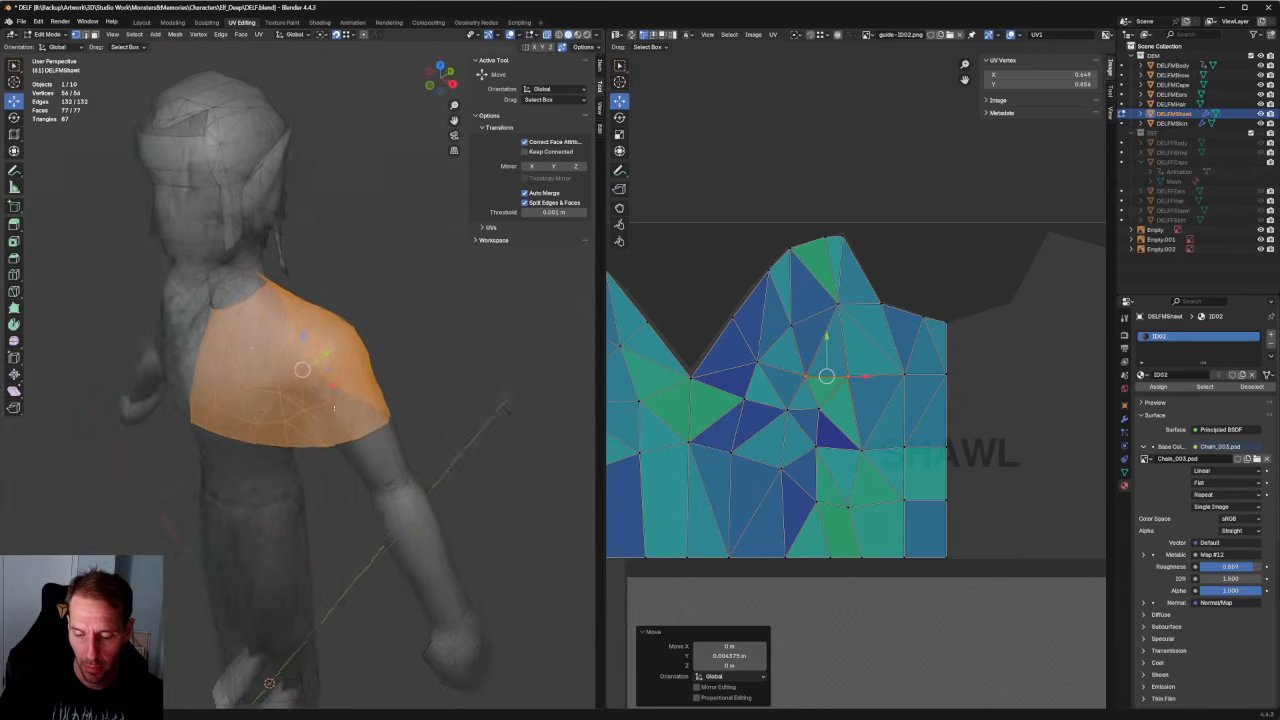
scroll(289, 355, up, 3)
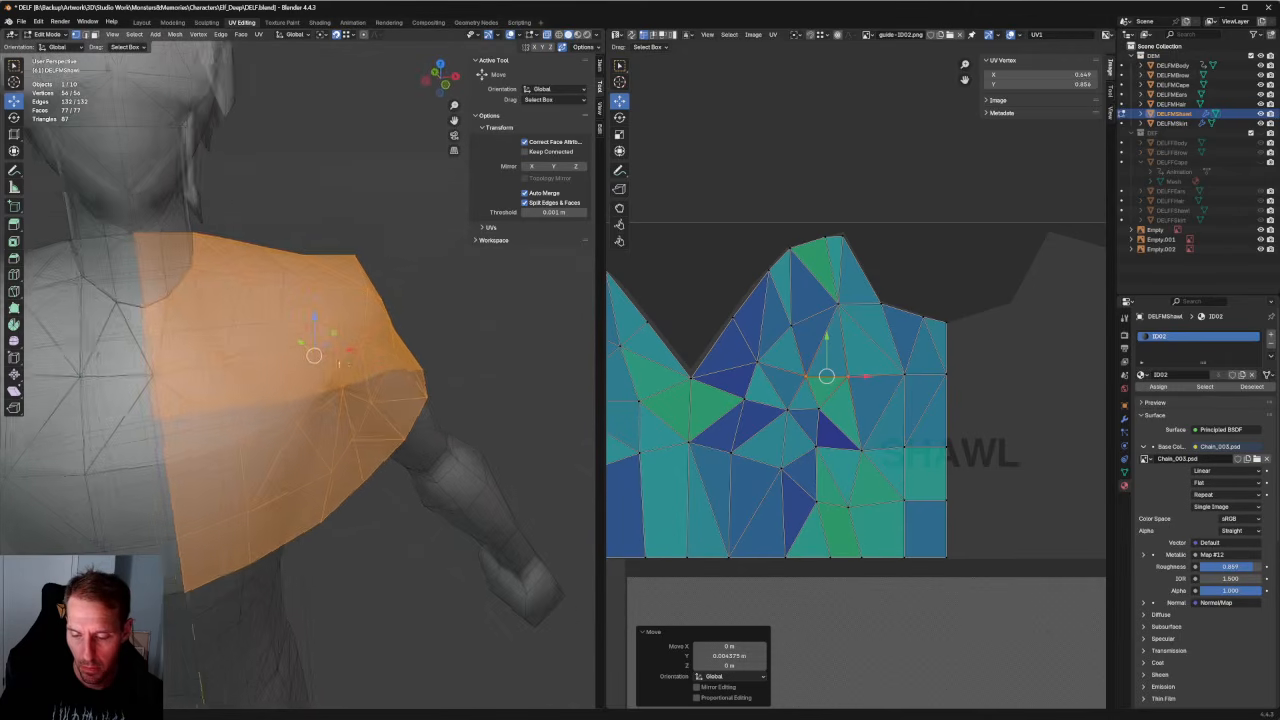
middle_drag(300, 355, 211, 327)
scroll(262, 362, up, 3)
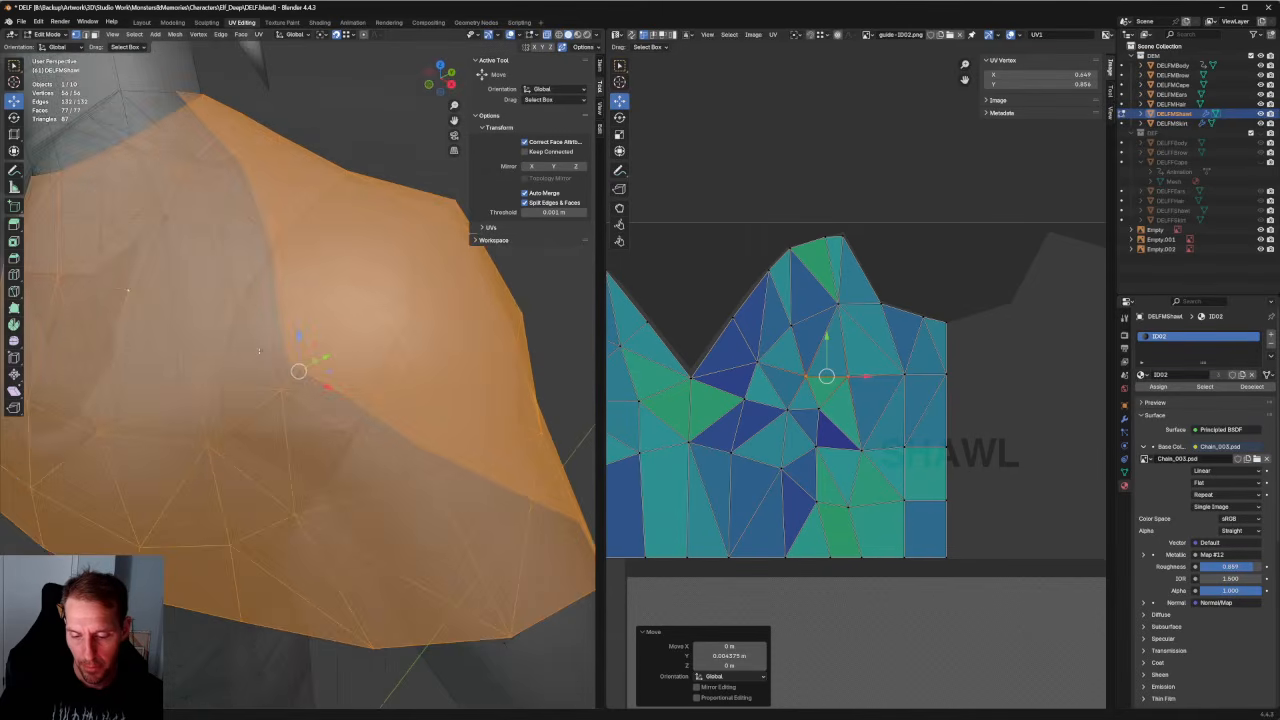
scroll(262, 362, down, 2)
key(2)
scroll(262, 362, down, 3)
Try collapsing the short edge on the shawl's front near the armpit and moving the adjacent vertex, and undo both.
click(260, 363)
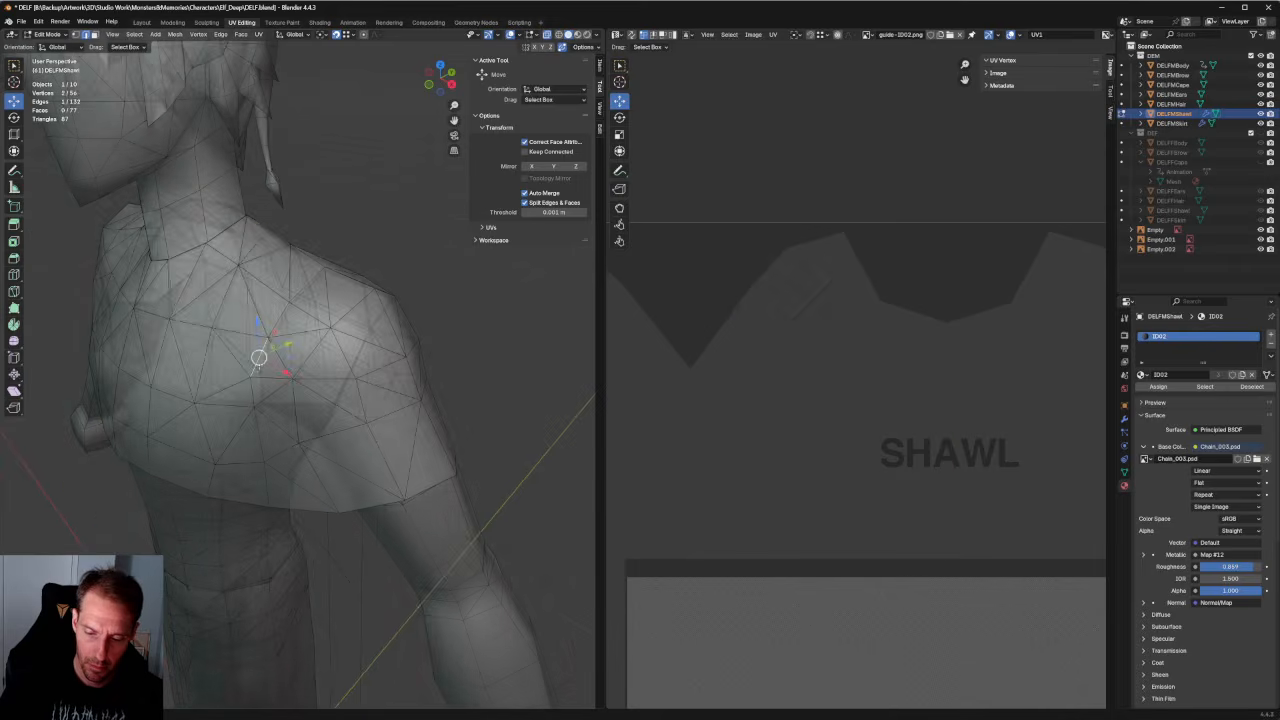
key(alt+z)
middle_drag(260, 363, 345, 360)
scroll(262, 360, down, 2)
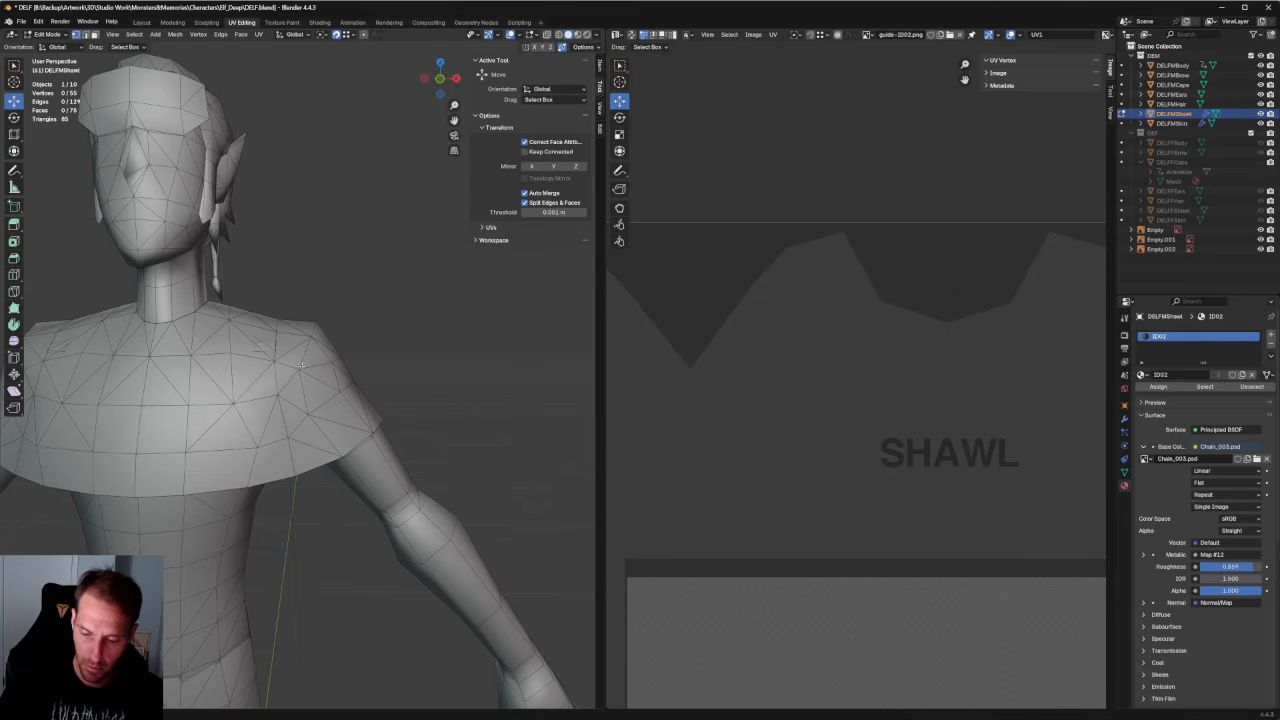
drag(300, 346, 302, 334)
key(ctrl+z)
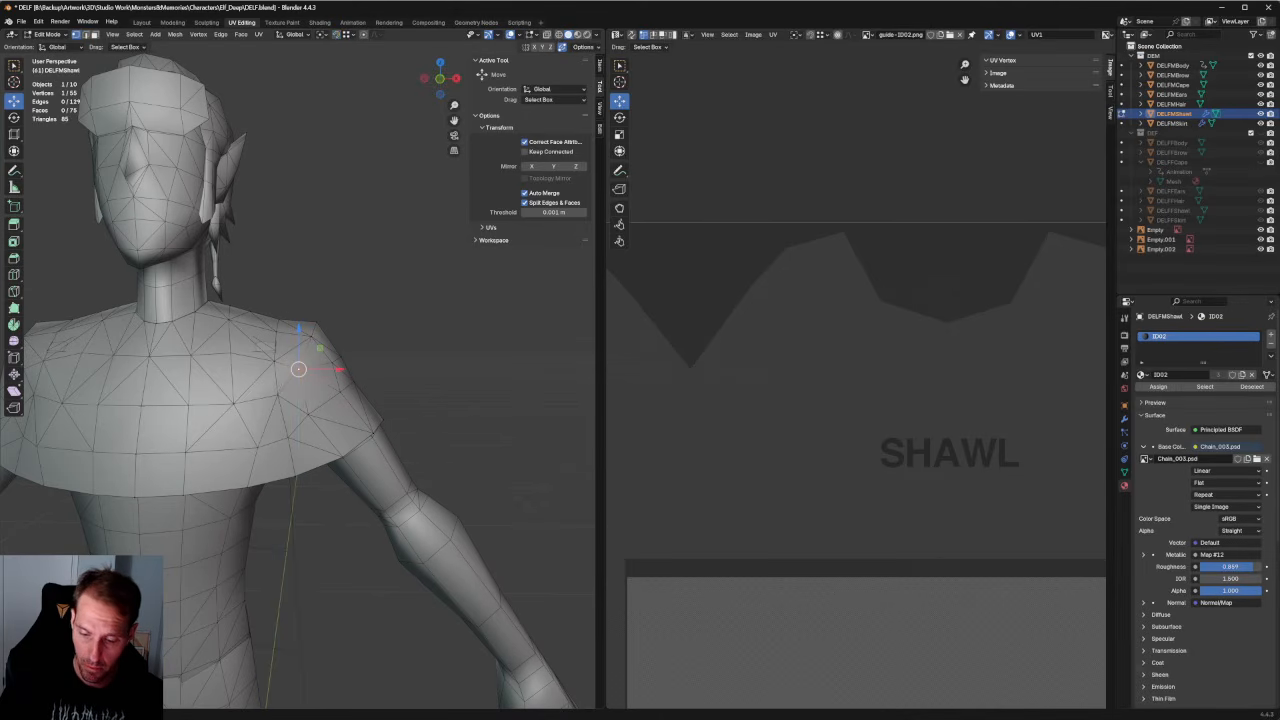
drag(300, 346, 300, 338)
middle_drag(300, 338, 307, 382)
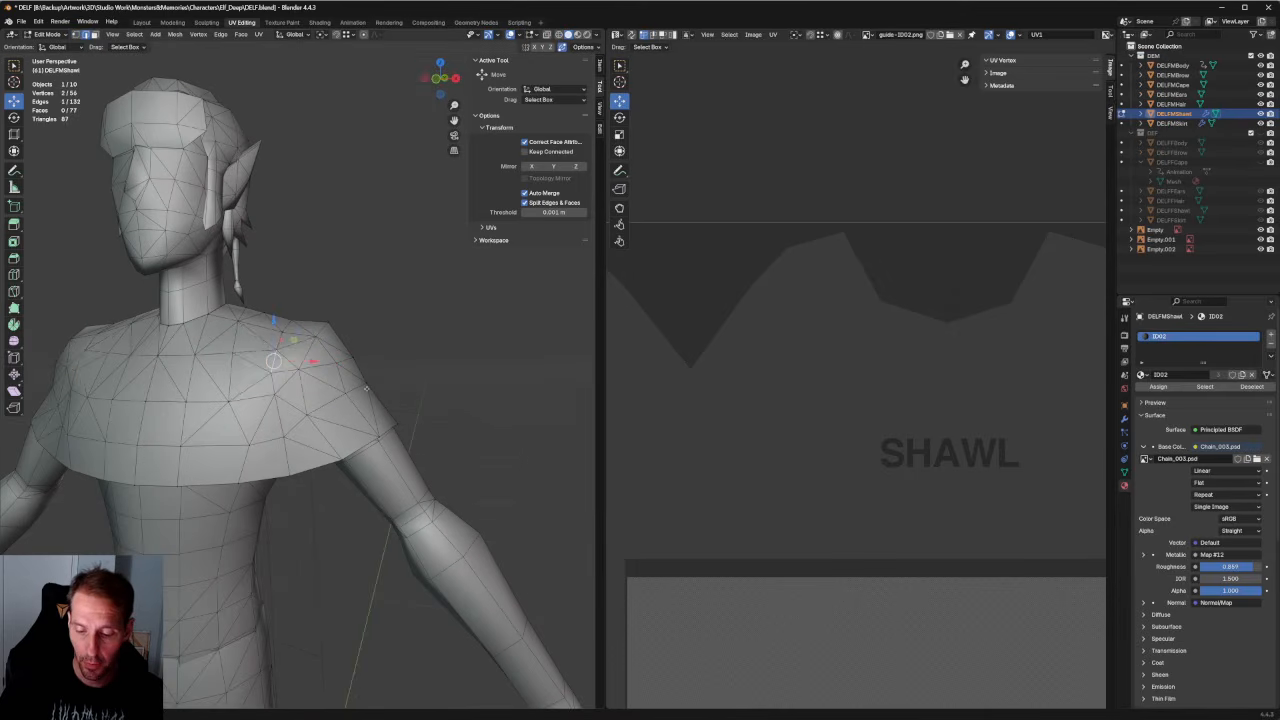
Collapse the short vertical edge on the shawl's front beside the shoulder, working from the front view.
key(a)
middle_drag(422, 324, 425, 372)
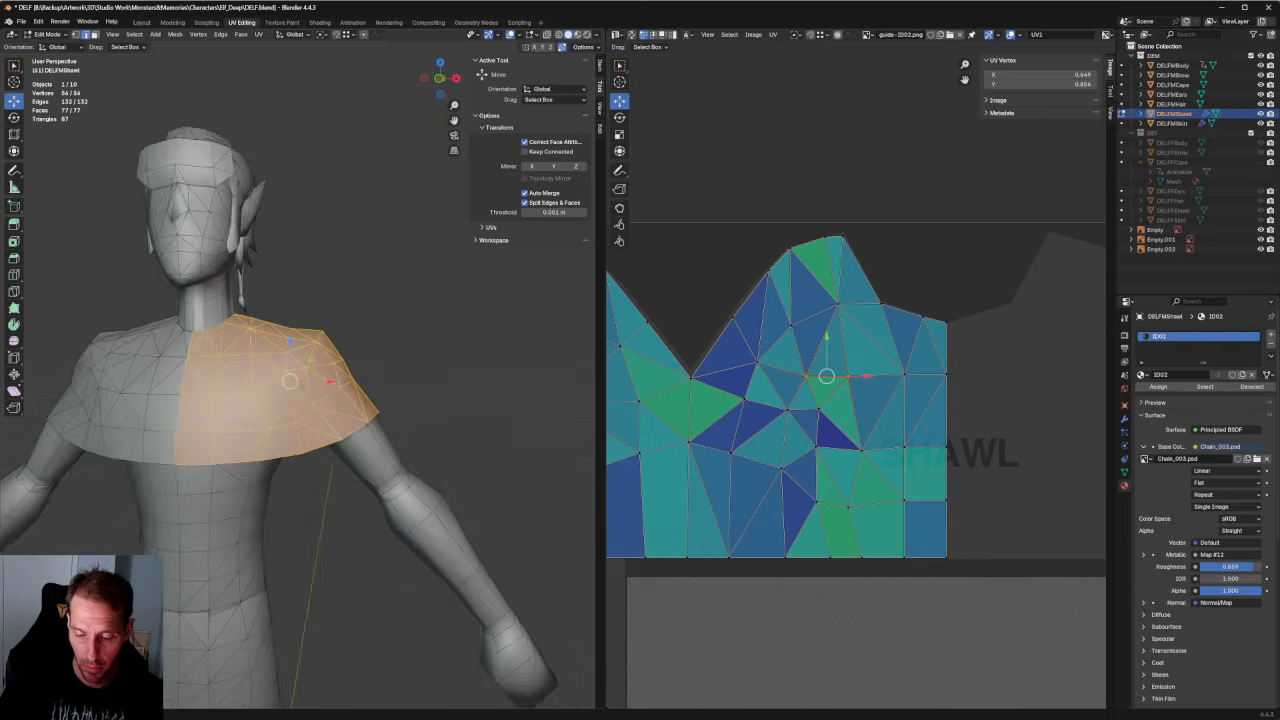
scroll(420, 400, up, 4)
key(KP_1)
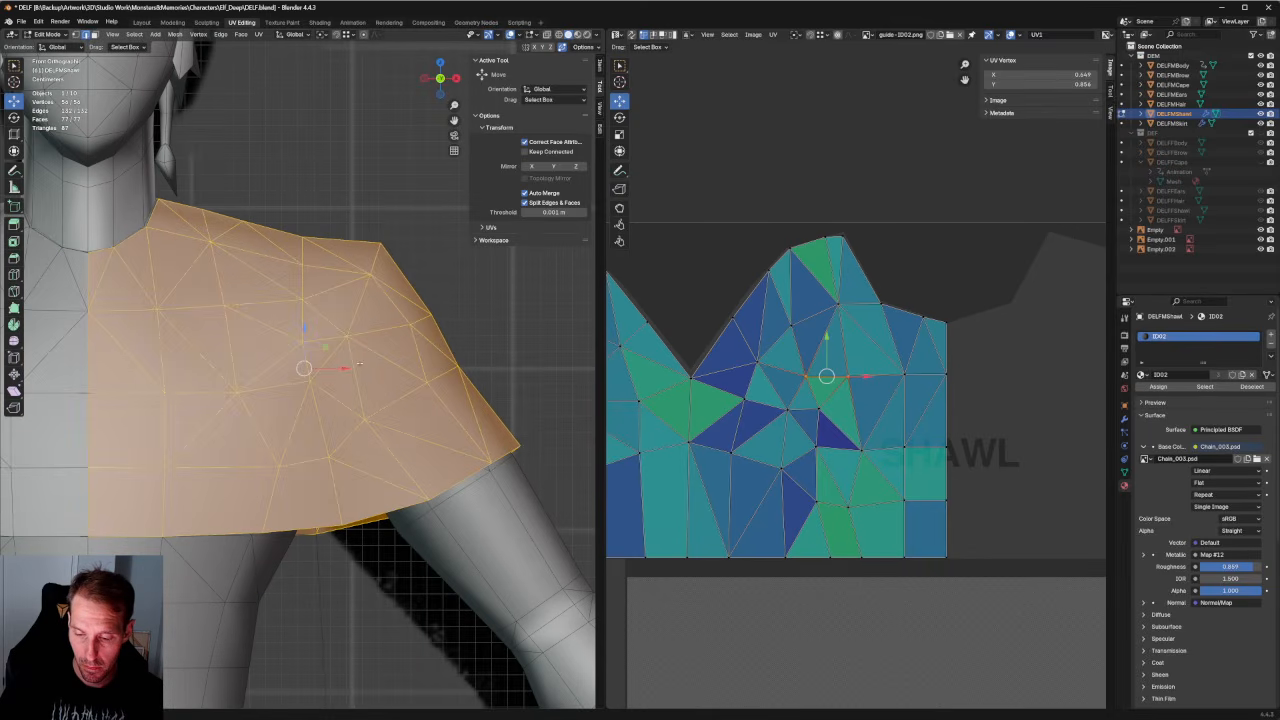
key(alt+a)
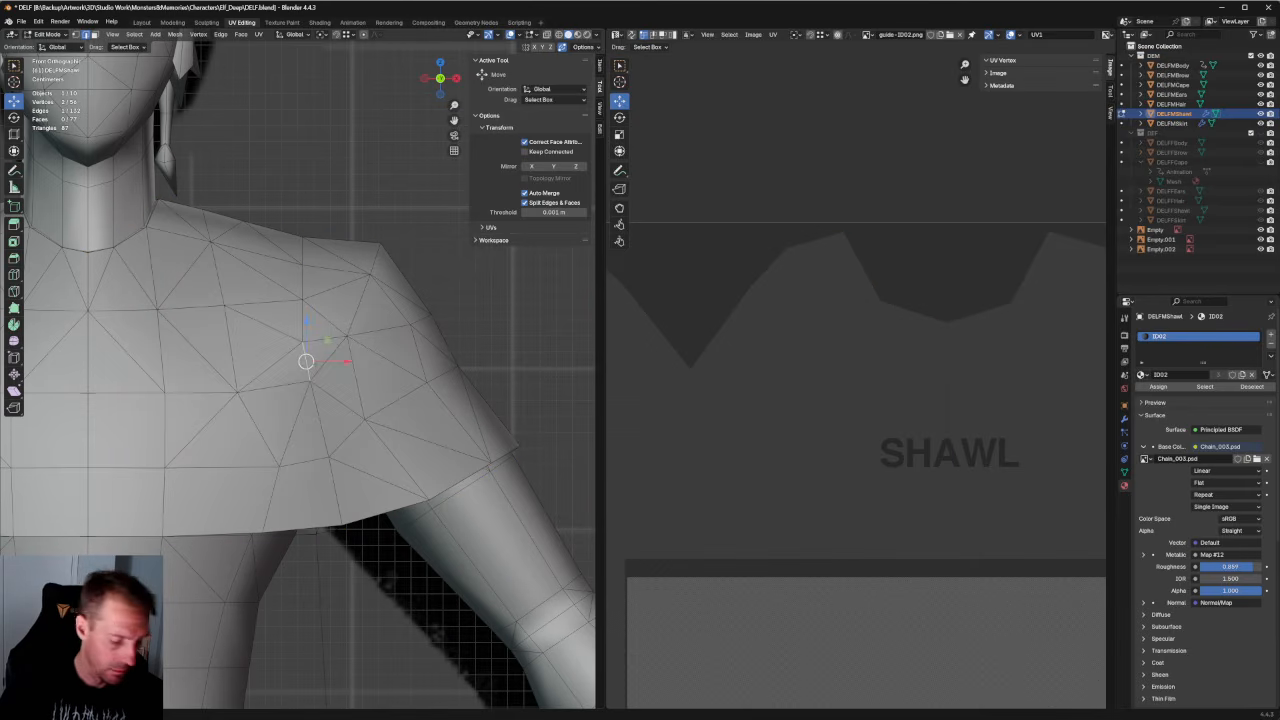
key(ctrl+x)
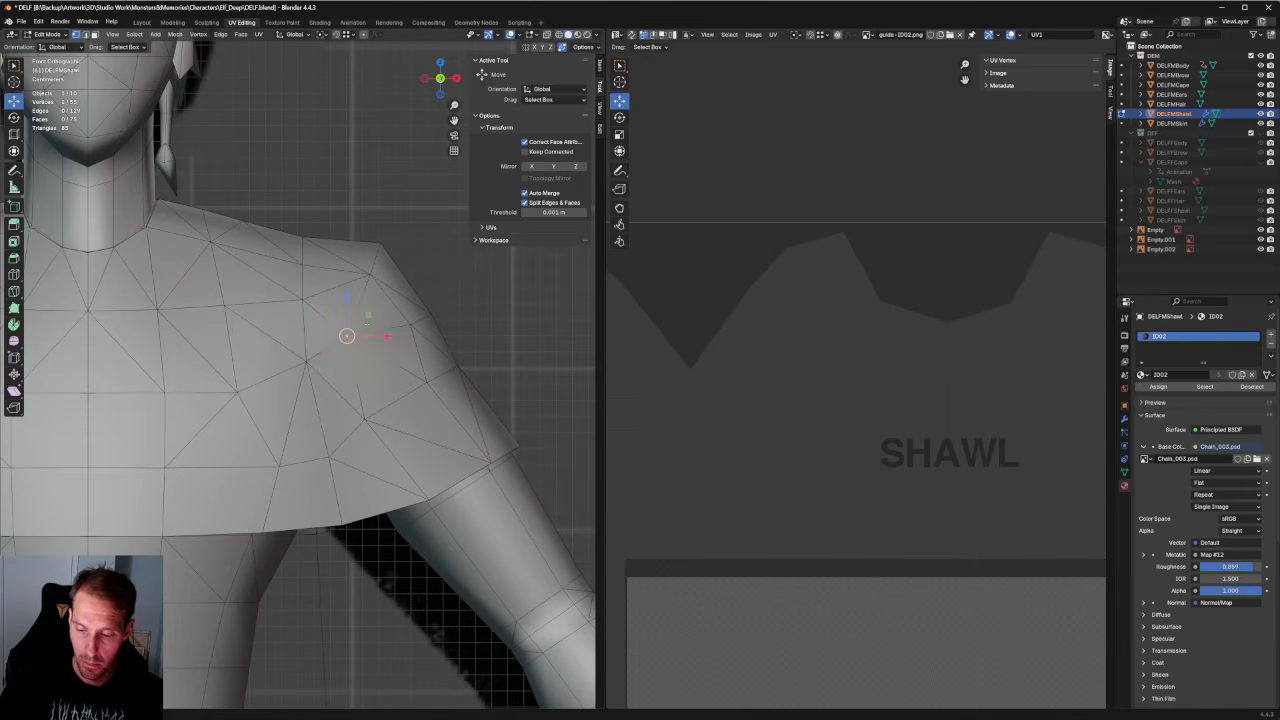
Move the vertex beside the collapsed edge slightly down and outward in the X-Z plane, and check the shoulder in X-ray.
key(g)
key(shift+y)
drag(374, 323, 375, 324)
key(alt+a)
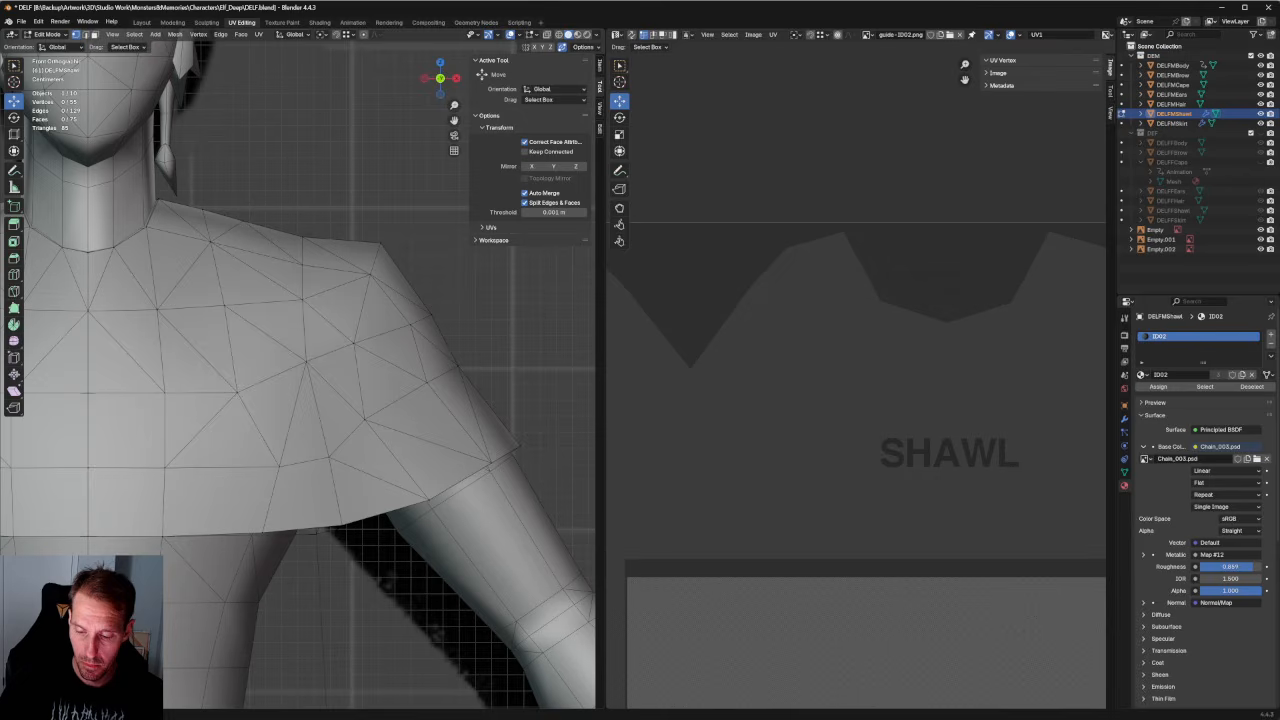
scroll(368, 443, down, 3)
scroll(367, 438, up, 4)
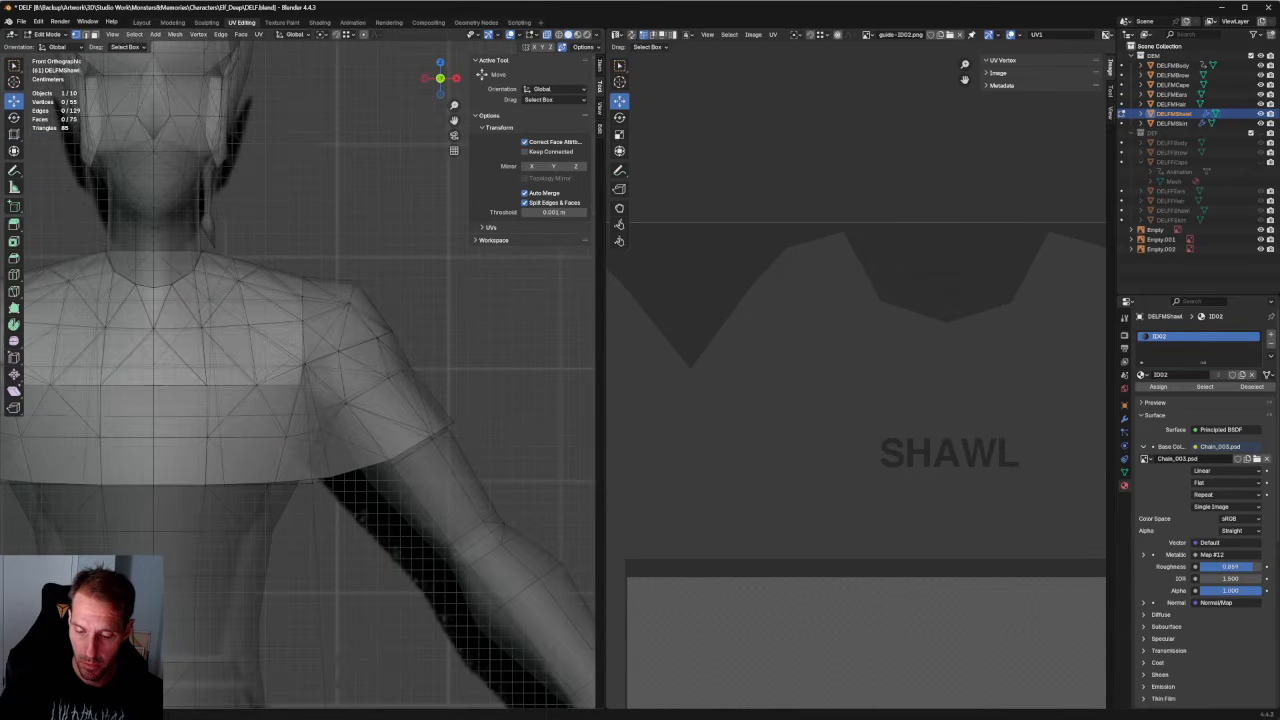
middle_drag(367, 438, 276, 390)
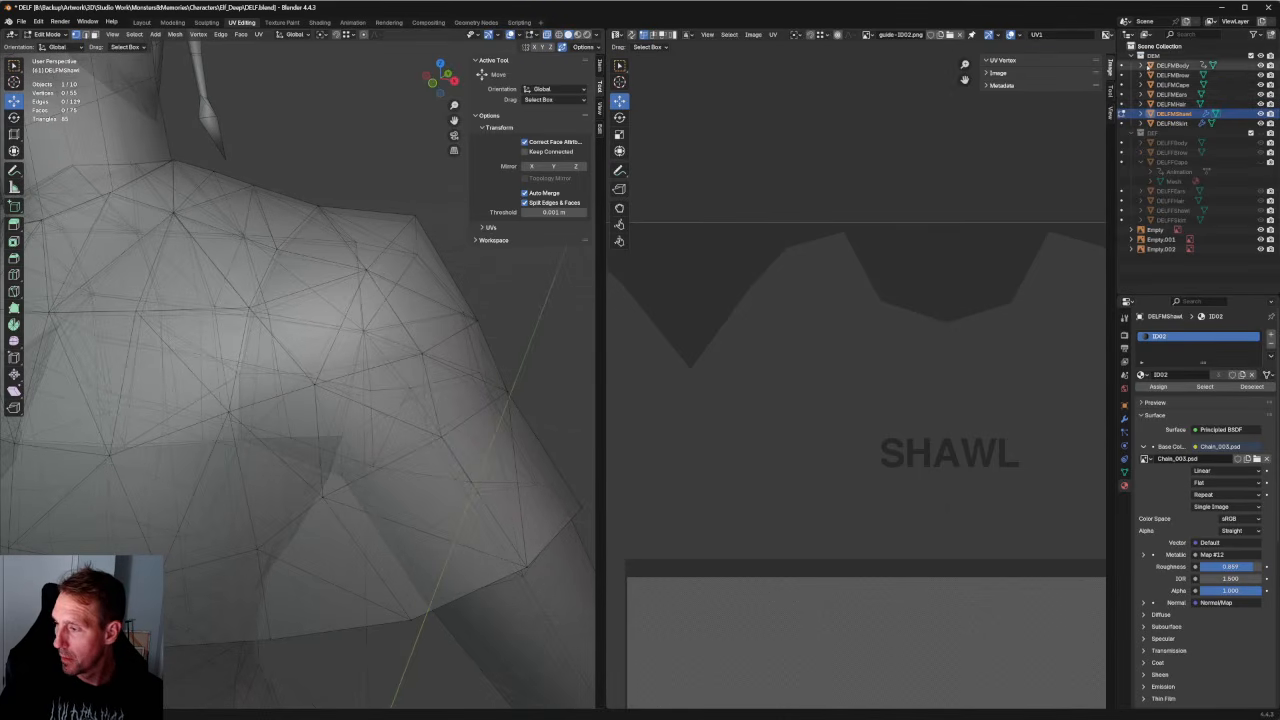
Switch editing to DELFMBody to examine its shoulder and armpit topology, and return to editing DELFMShawl.
click(1173, 65)
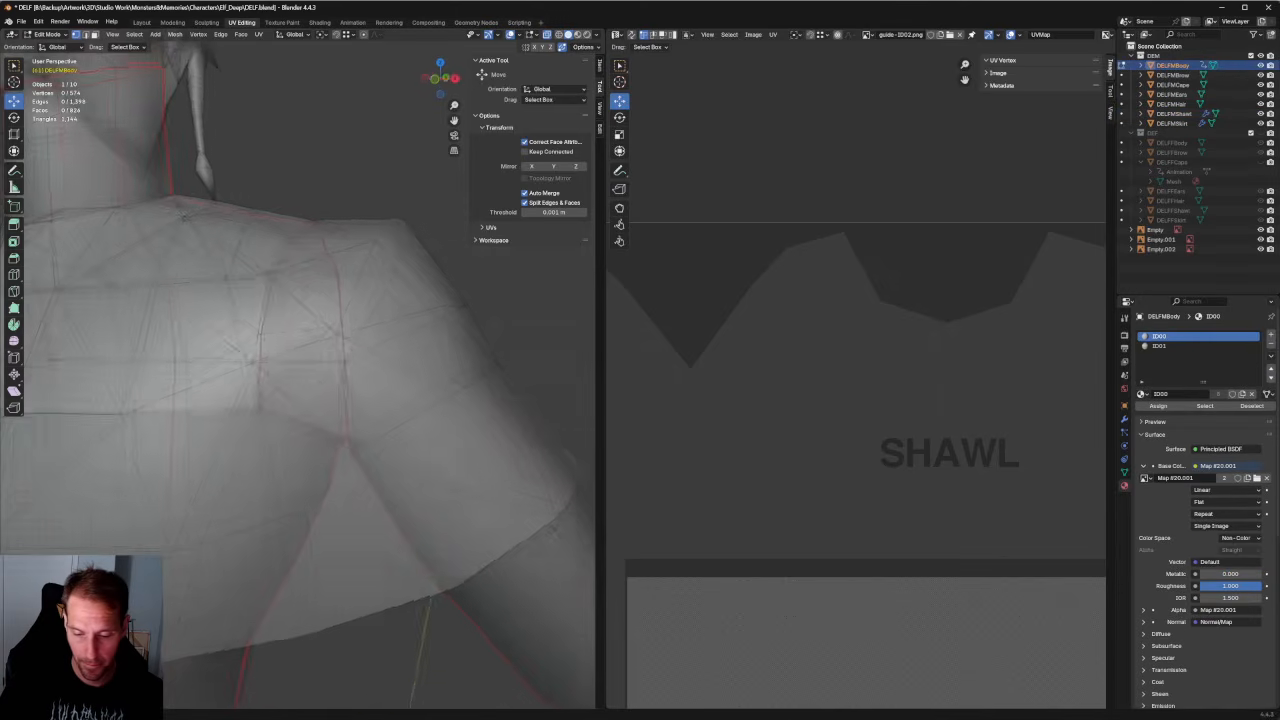
click(284, 340)
middle_drag(315, 352, 342, 374)
scroll(320, 380, down, 3)
click(1173, 113)
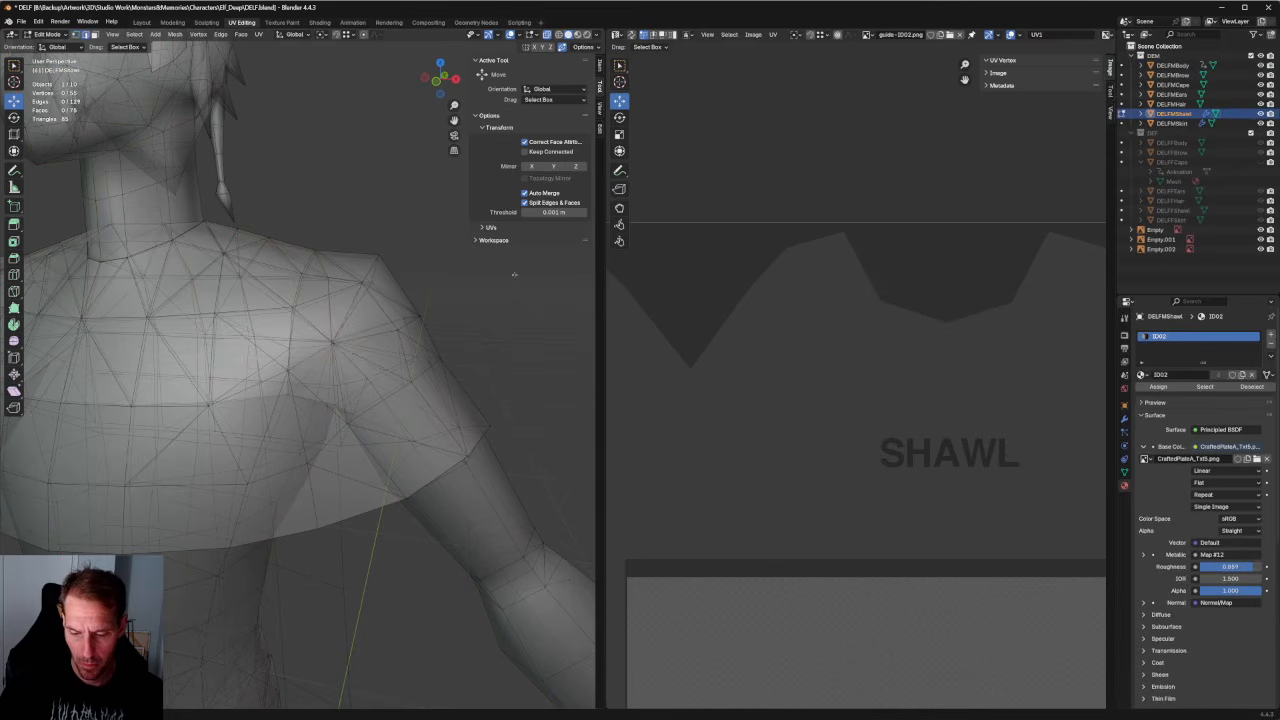
Undo the edge collapse and the vertex move on the shawl's front.
key(a)
key(ctrl+z)
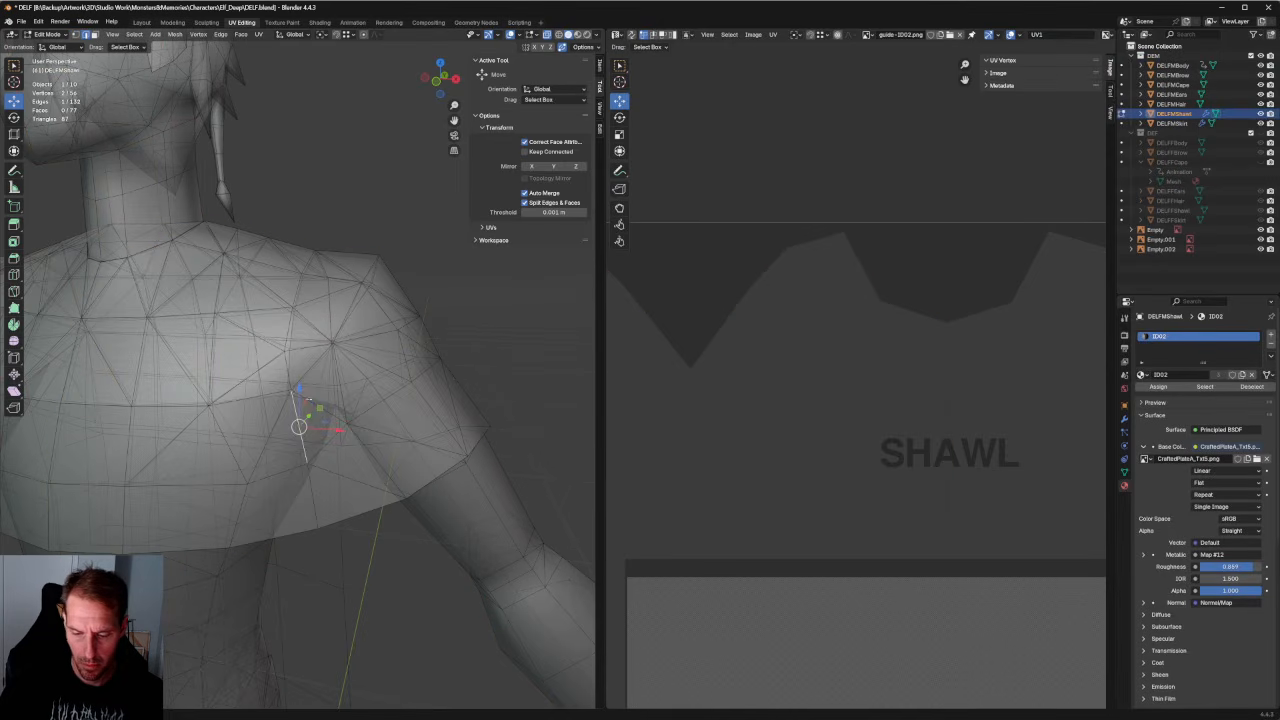
key(ctrl+z)
Move the shawl's front vertex above the armpit slightly down and inward in the front view.
middle_drag(320, 382, 342, 369)
key(KP_1)
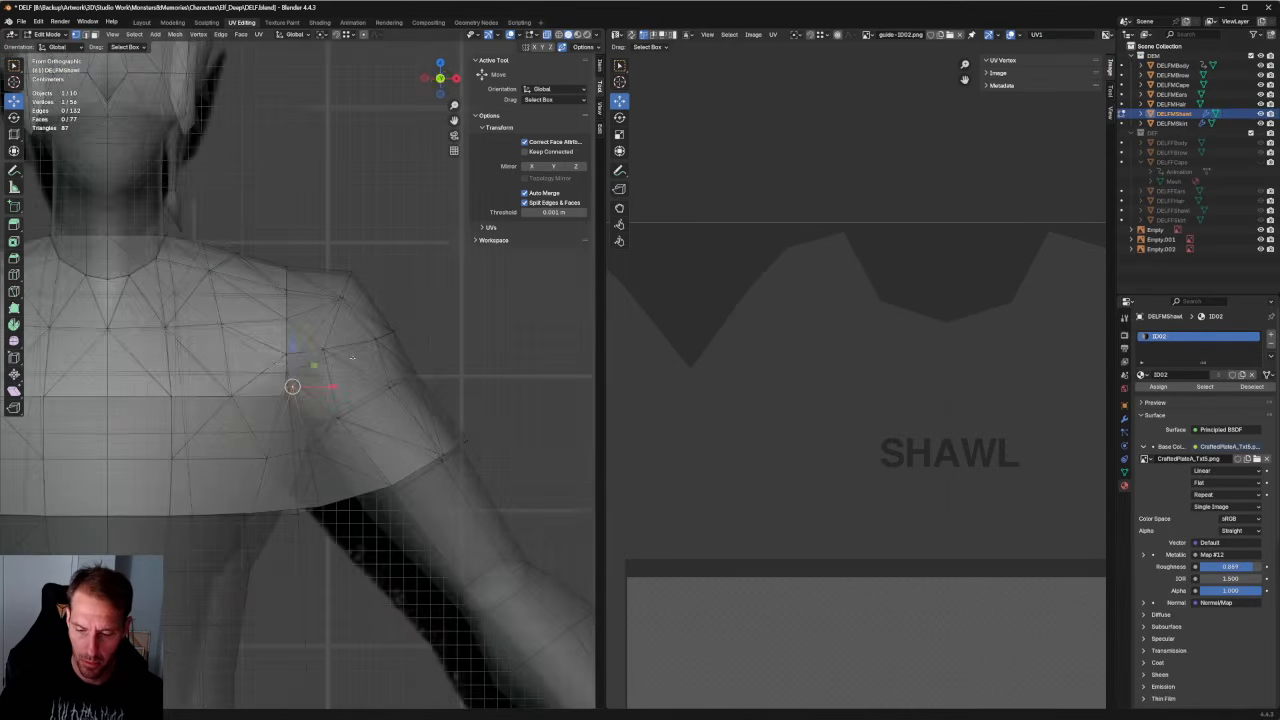
drag(292, 386, 308, 373)
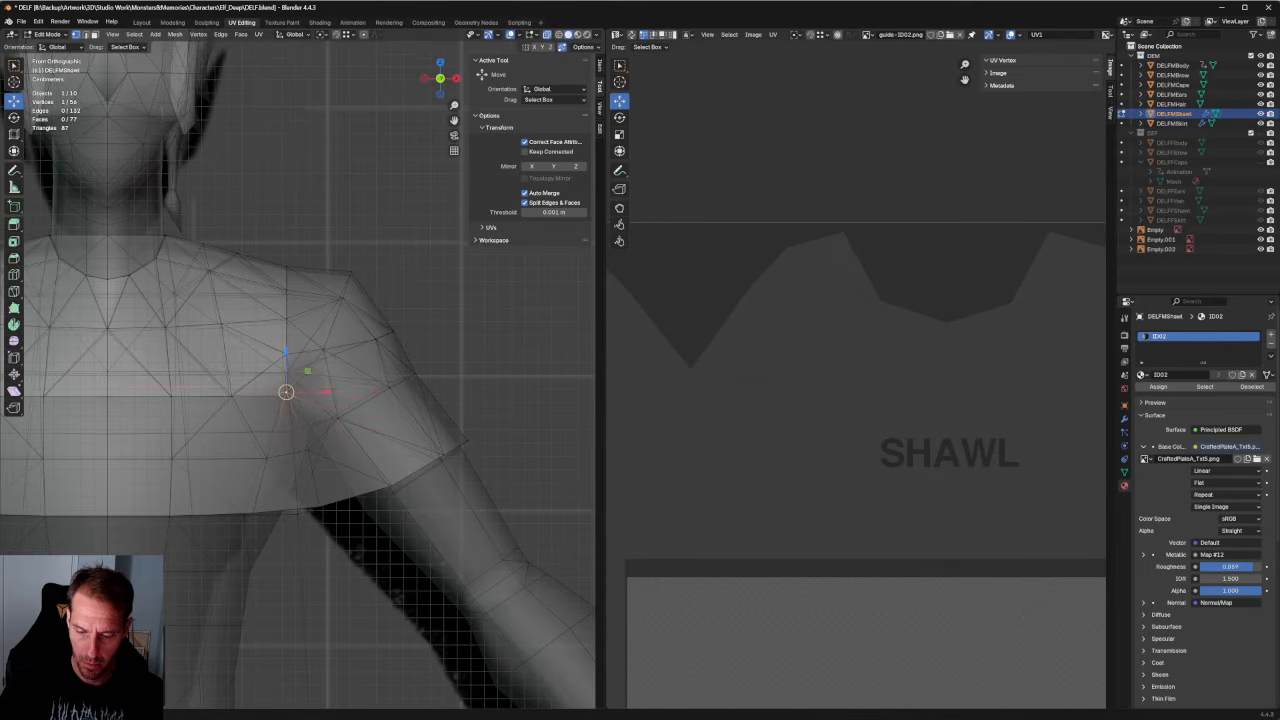
Hide the DELFMShawl object to expose the body's shoulder mesh underneath.
scroll(308, 373, down, 3)
mouse_move(308, 373)
middle_down()
mouse_move(208, 388)
mouse_move(254, 398)
mouse_move(333, 362)
mouse_move(248, 380)
mouse_move(390, 335)
mouse_move(250, 370)
mouse_move(315, 358)
middle_up()
scroll(208, 388, up, 2)
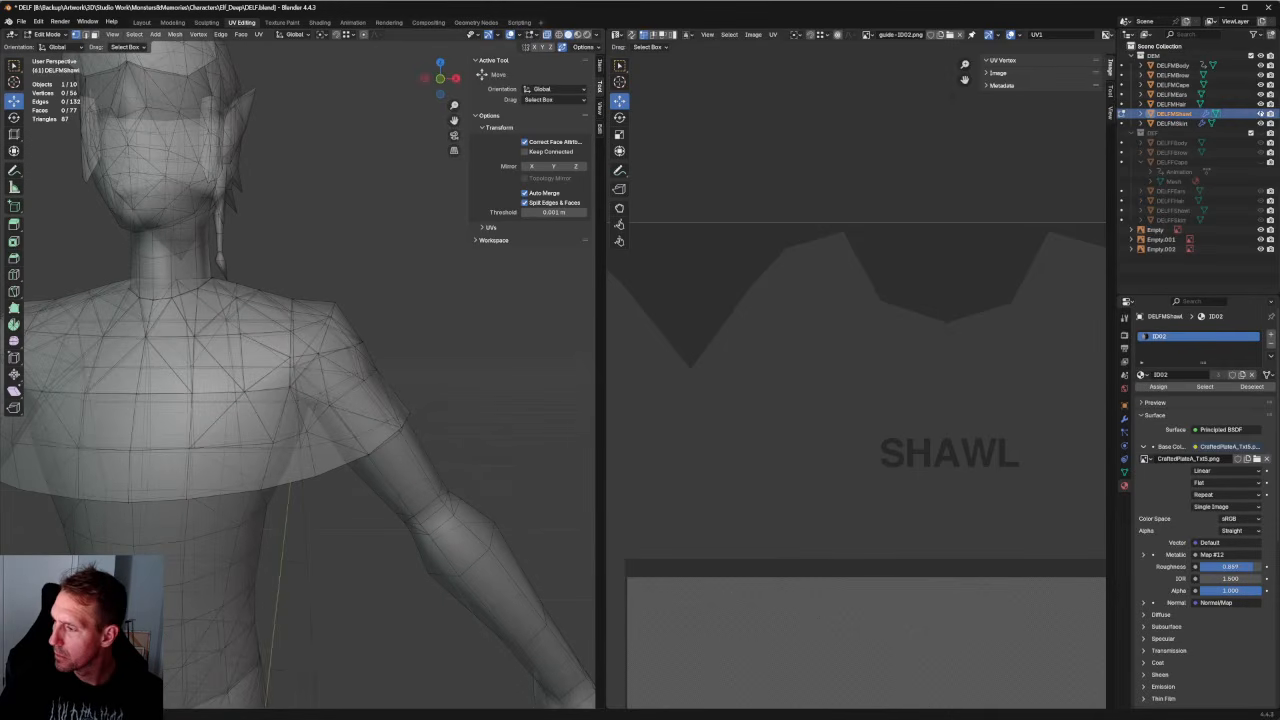
click(1261, 114)
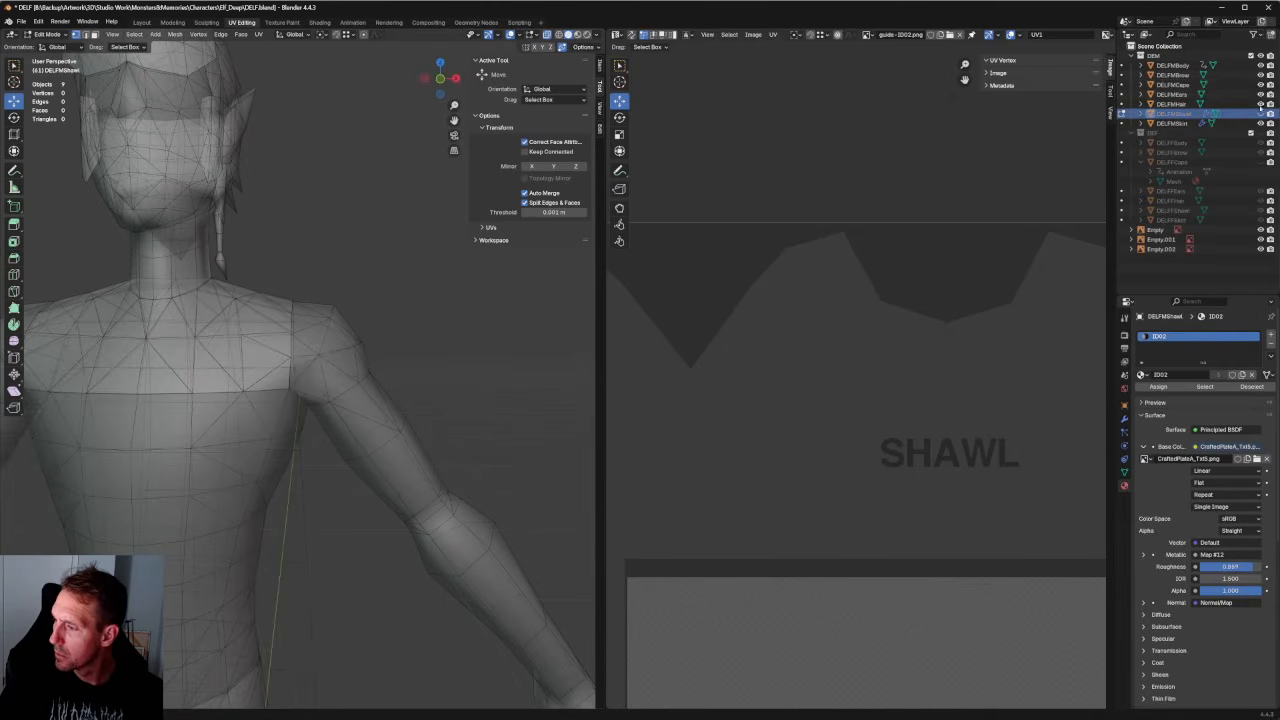
Hide DELFMCape and examine the body's shoulder and chest topology from the side and front.
click(1261, 84)
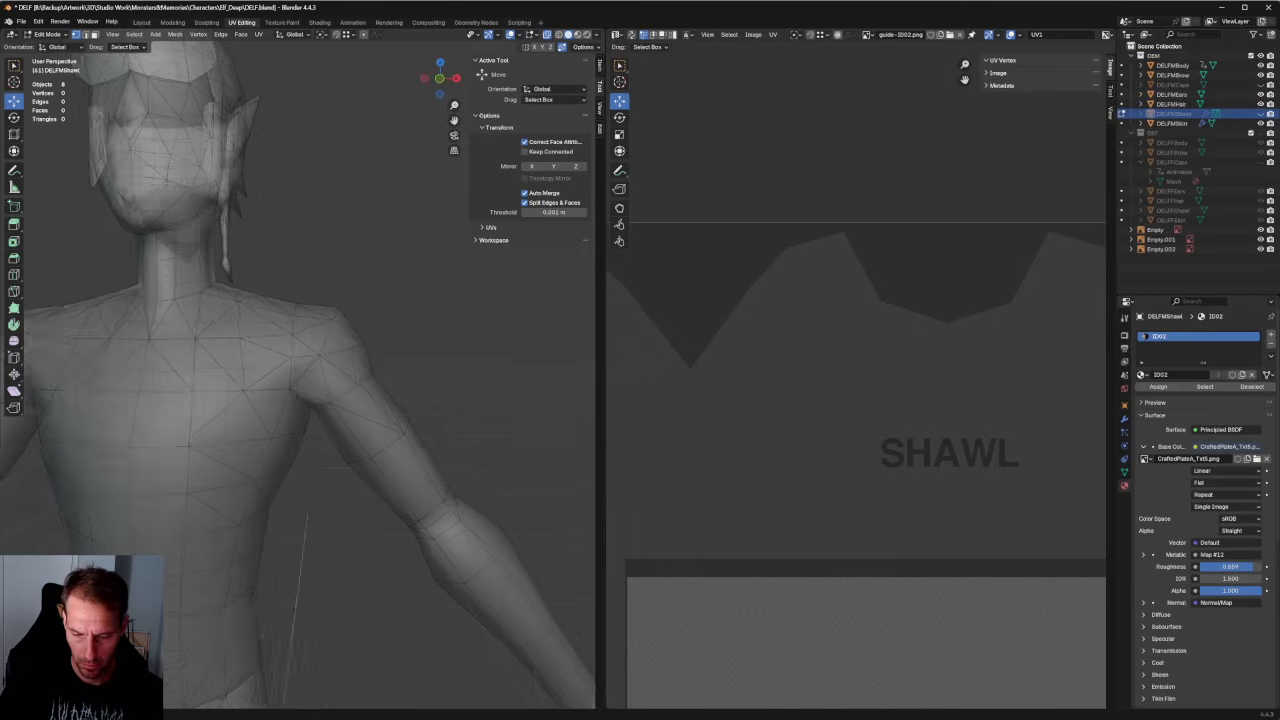
middle_drag(440, 328, 323, 358)
scroll(423, 326, down, 1)
scroll(437, 309, down, 5)
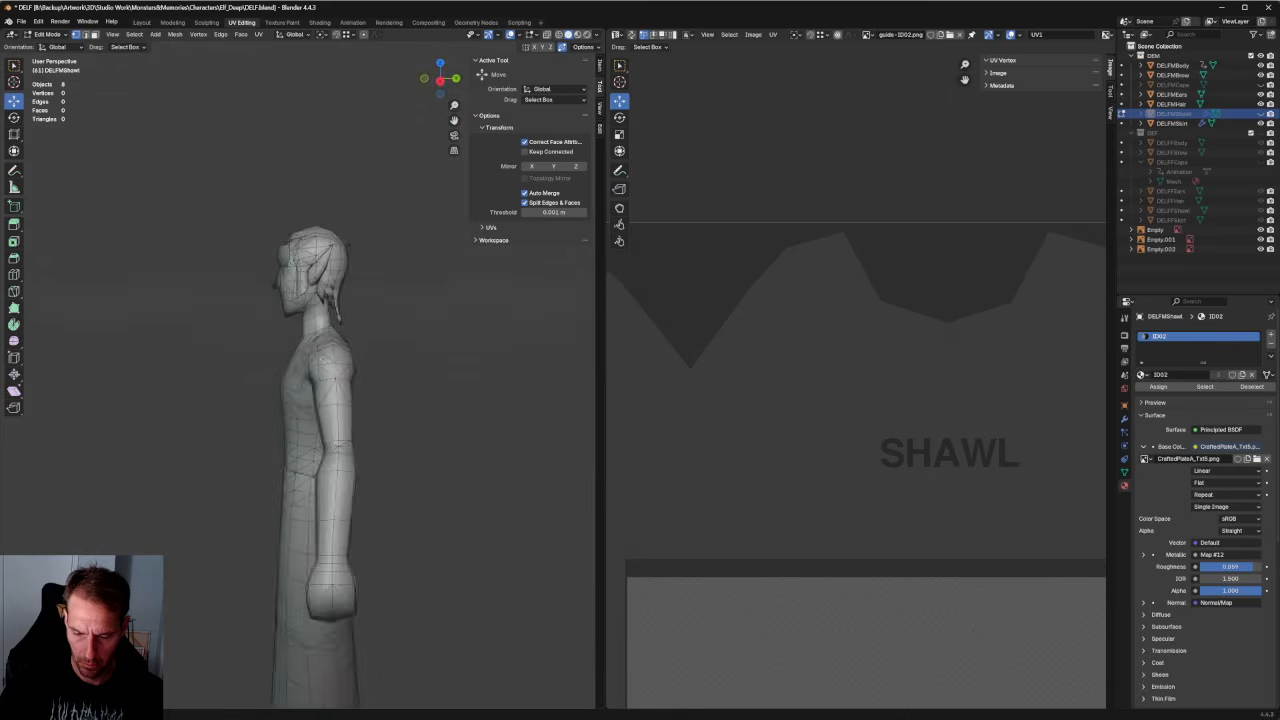
middle_drag(411, 349, 434, 337)
scroll(404, 345, up, 5)
scroll(411, 347, down, 3)
scroll(395, 355, down, 3)
scroll(469, 329, up, 3)
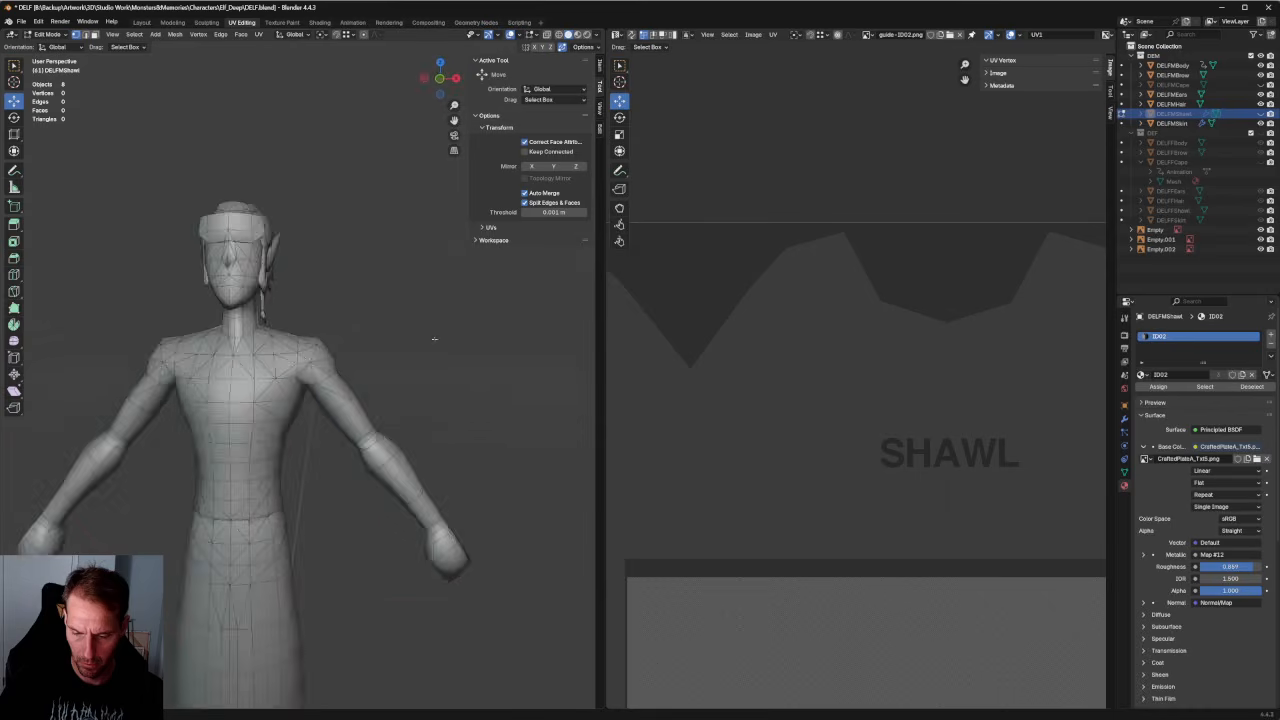
scroll(397, 338, down, 3)
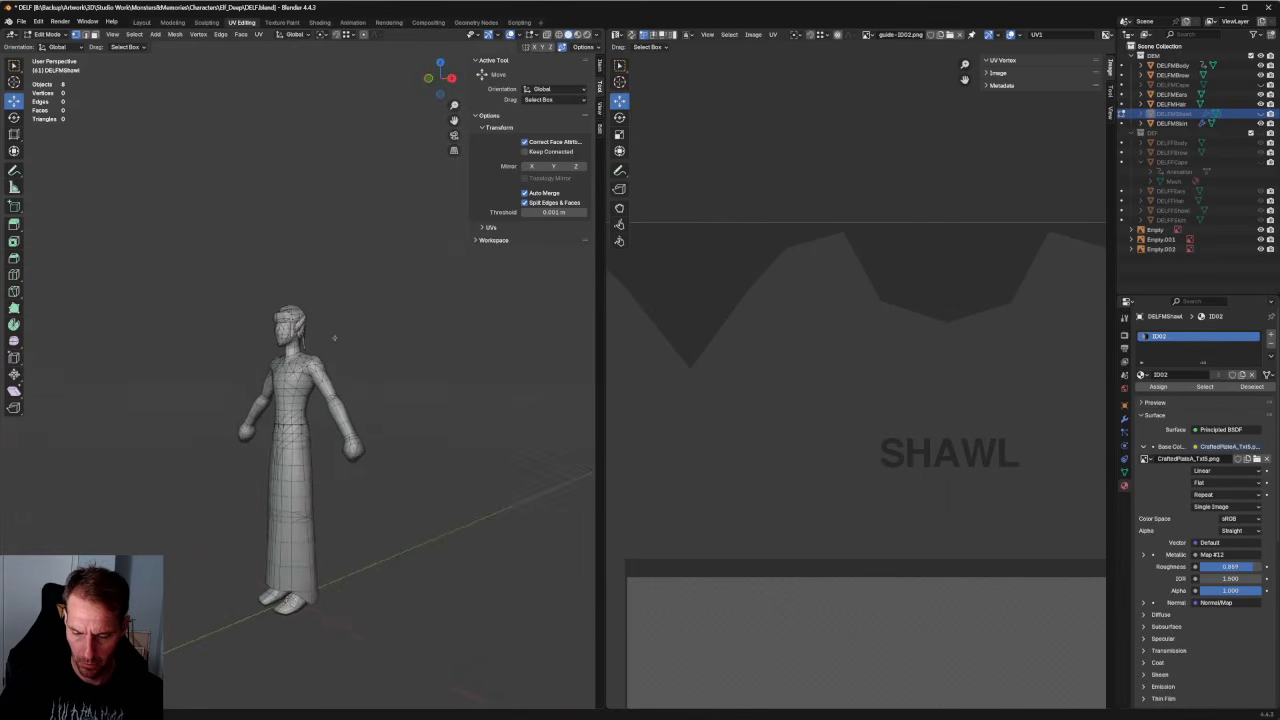
scroll(304, 350, up, 5)
middle_drag(279, 372, 300, 378)
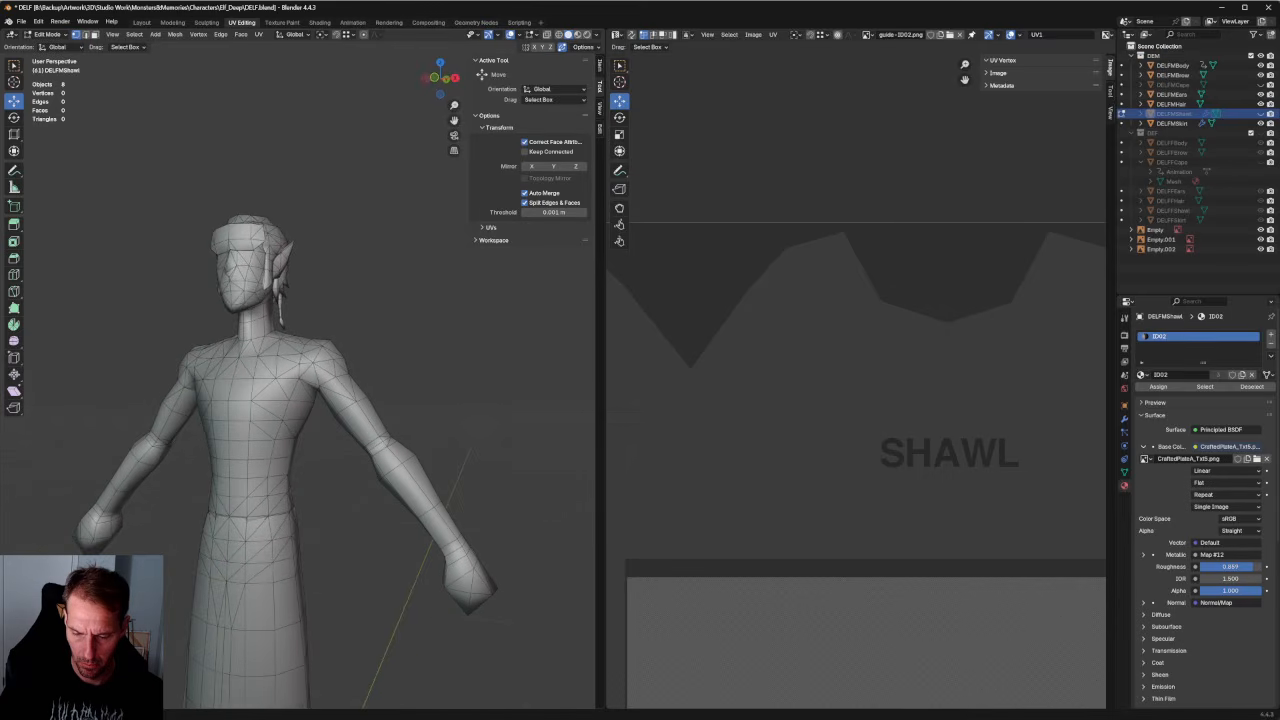
scroll(300, 378, up, 3)
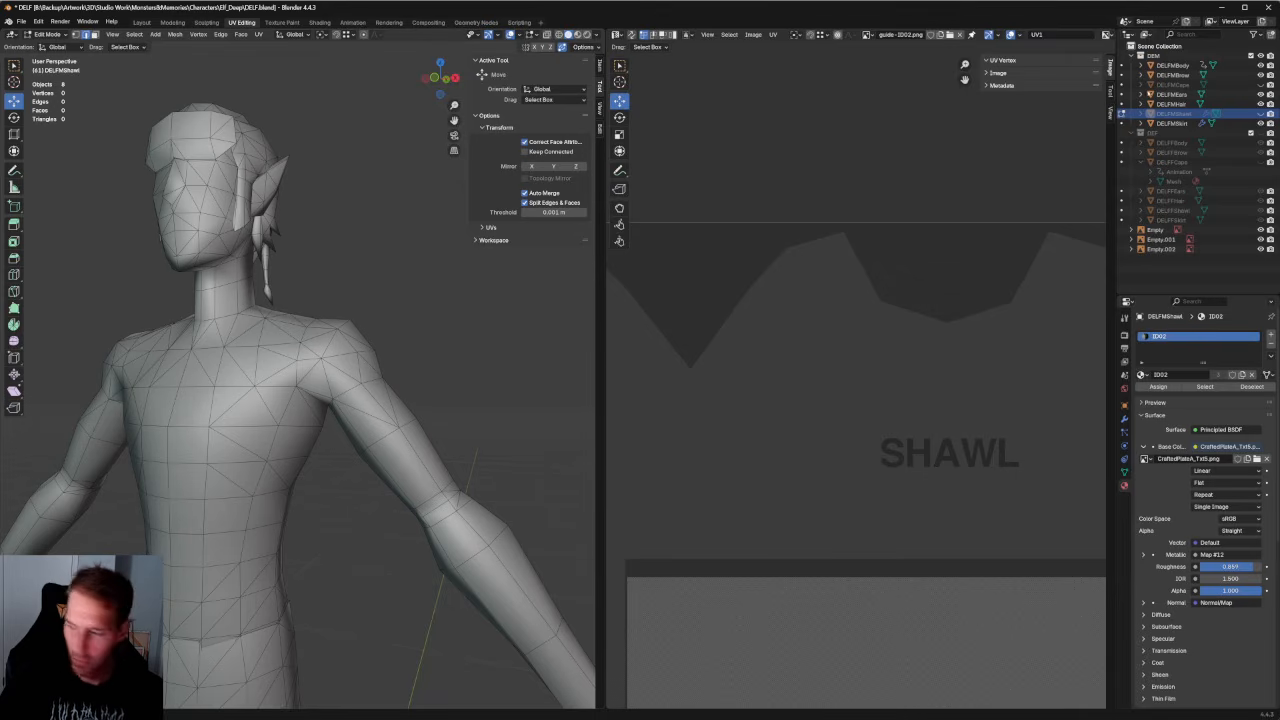
Switch editing to DELFMBody and collapse the short edge at the front of the left shoulder by its seam.
click(1123, 65)
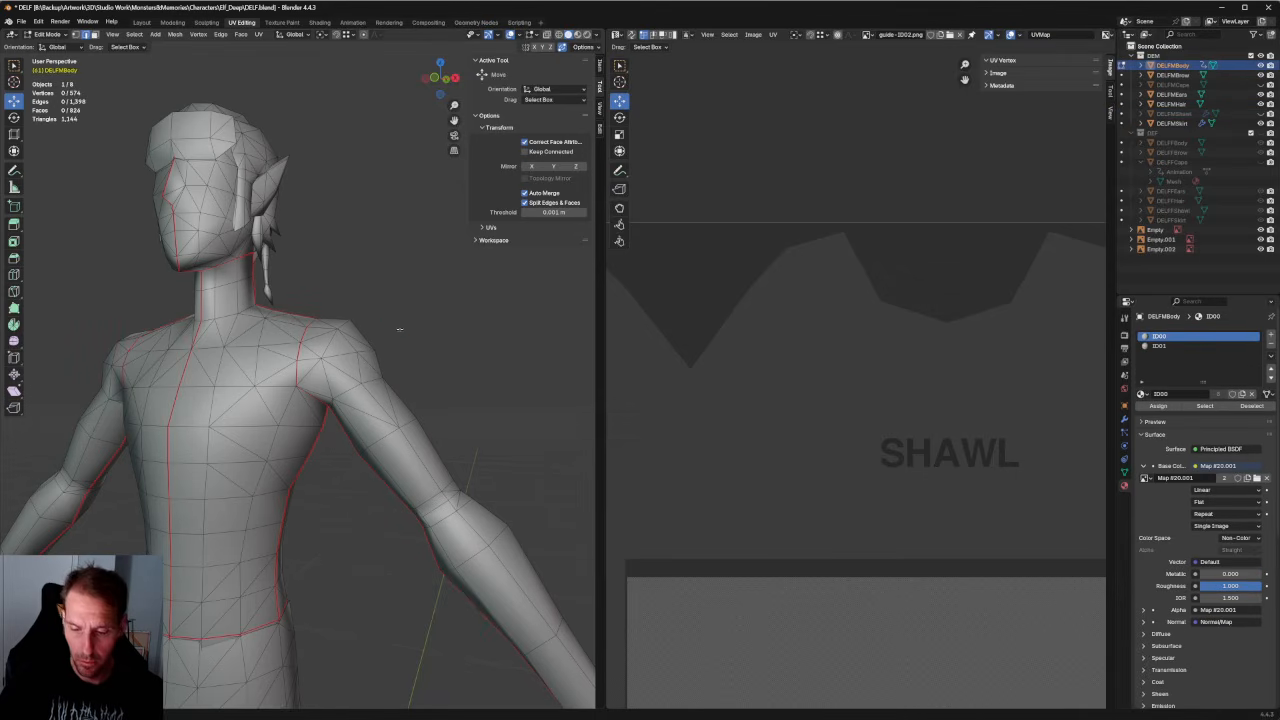
key(m)
key(c)
middle_drag(401, 332, 400, 291)
scroll(431, 291, down, 2)
scroll(437, 282, down, 2)
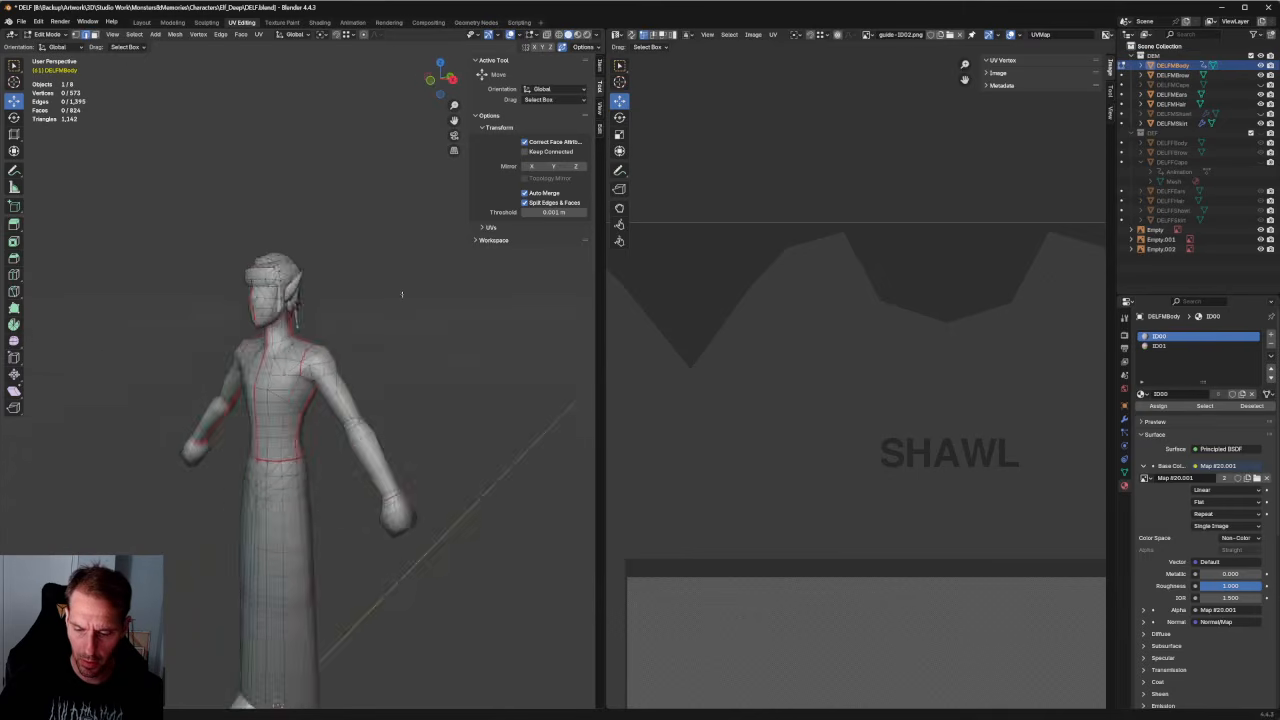
scroll(400, 291, up, 5)
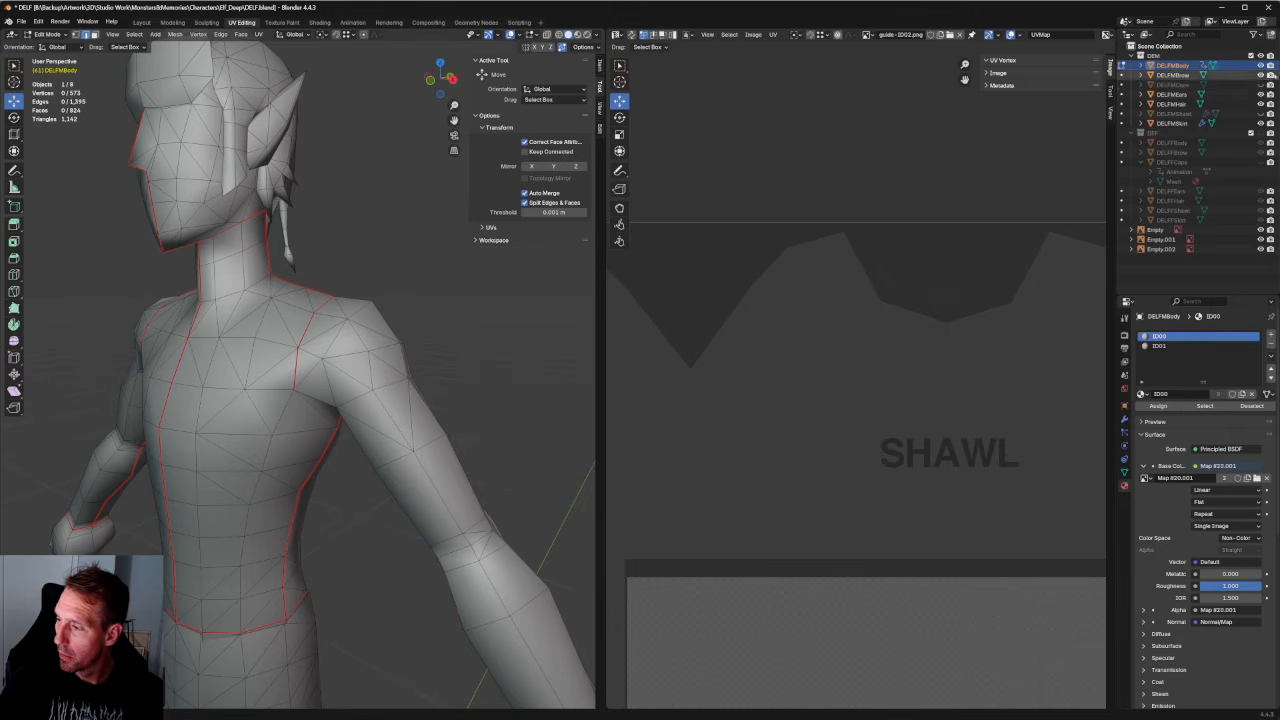
Show DELFMCape again, switch editing to it, and collapse its edge at the front of the right shoulder.
click(1122, 85)
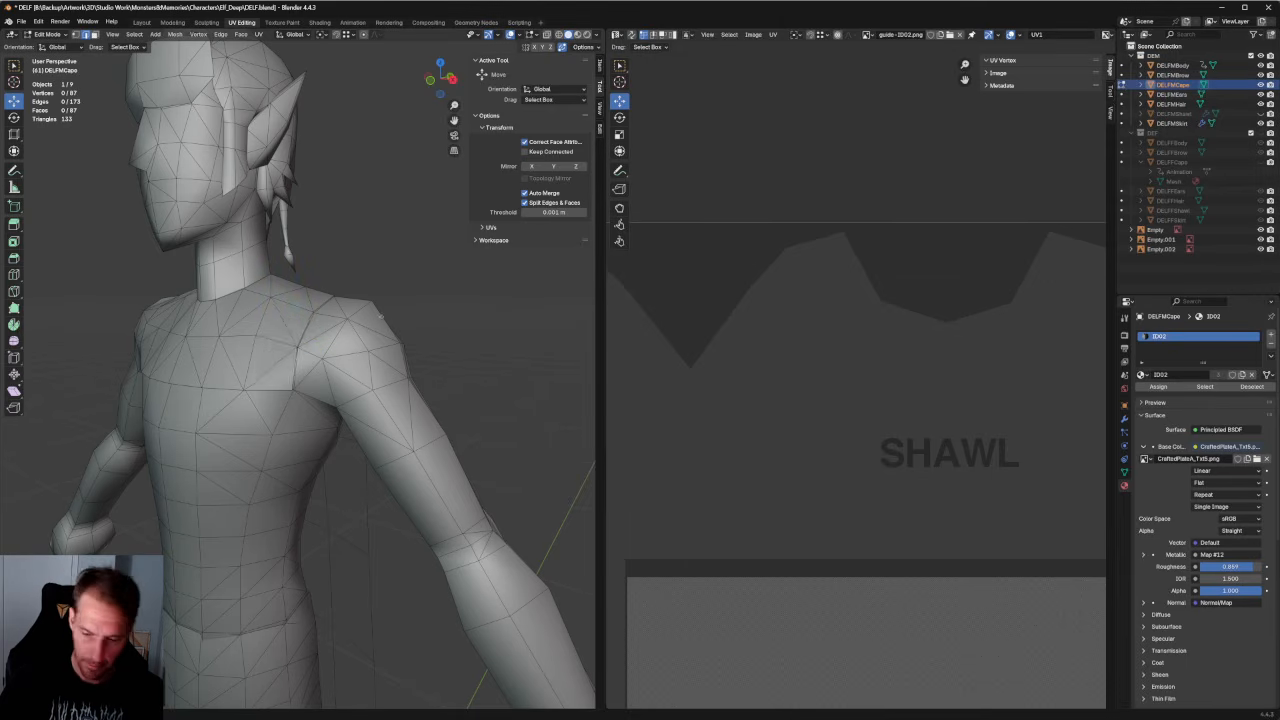
scroll(380, 318, down, 3)
middle_drag(380, 318, 423, 308)
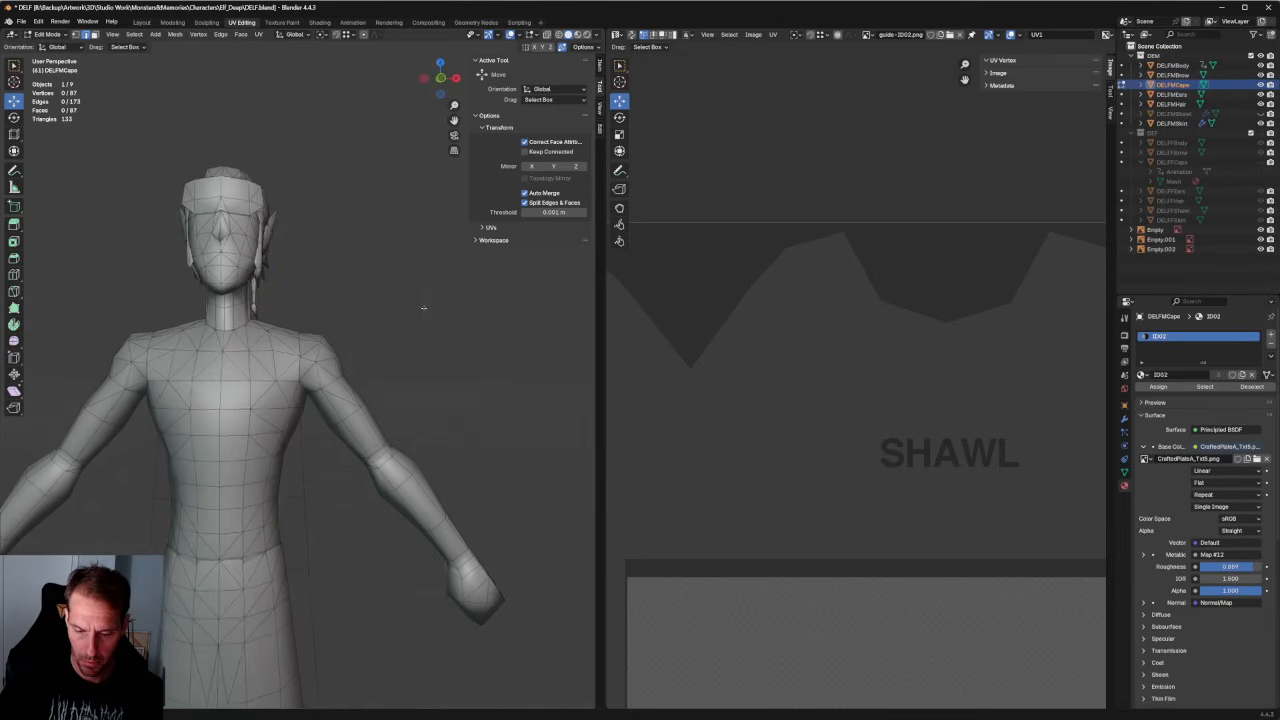
key(KP_1)
scroll(258, 317, up, 6)
scroll(258, 320, down, 5)
shift+middle_drag(150, 352, 322, 372)
scroll(257, 372, up, 2)
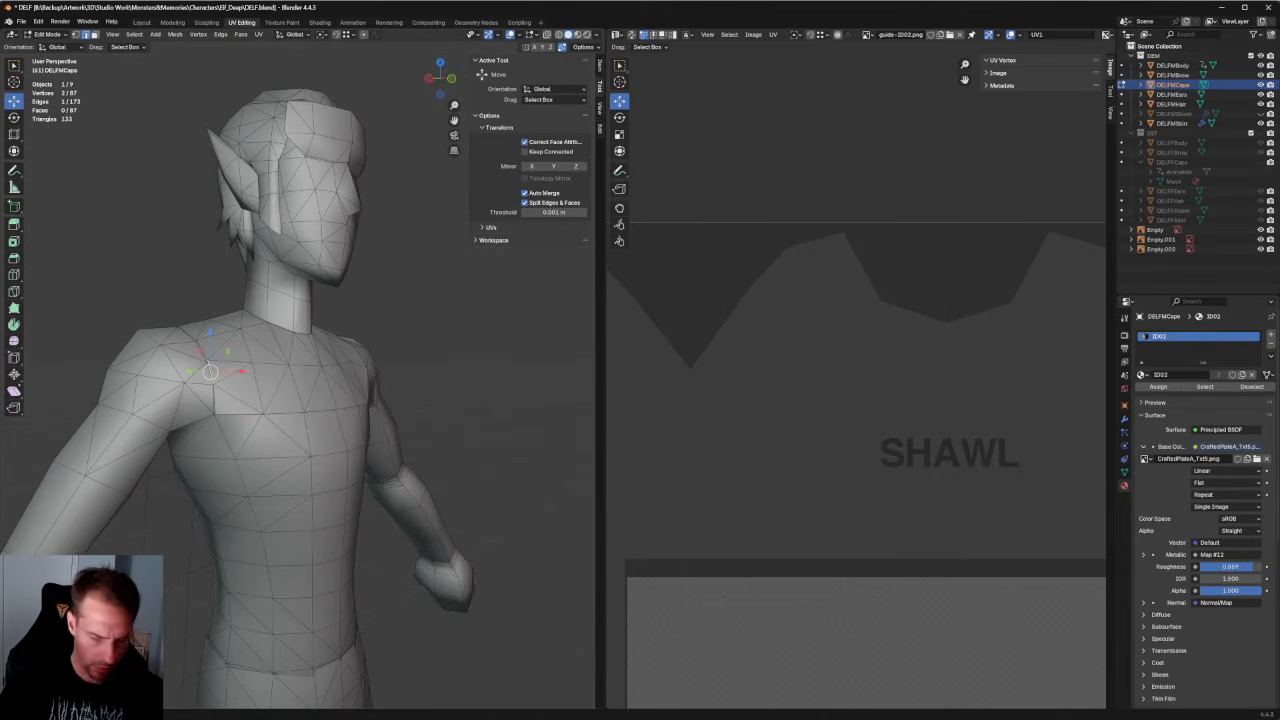
scroll(228, 372, up, 2)
middle_drag(228, 360, 200, 381)
key(ctrl+z)
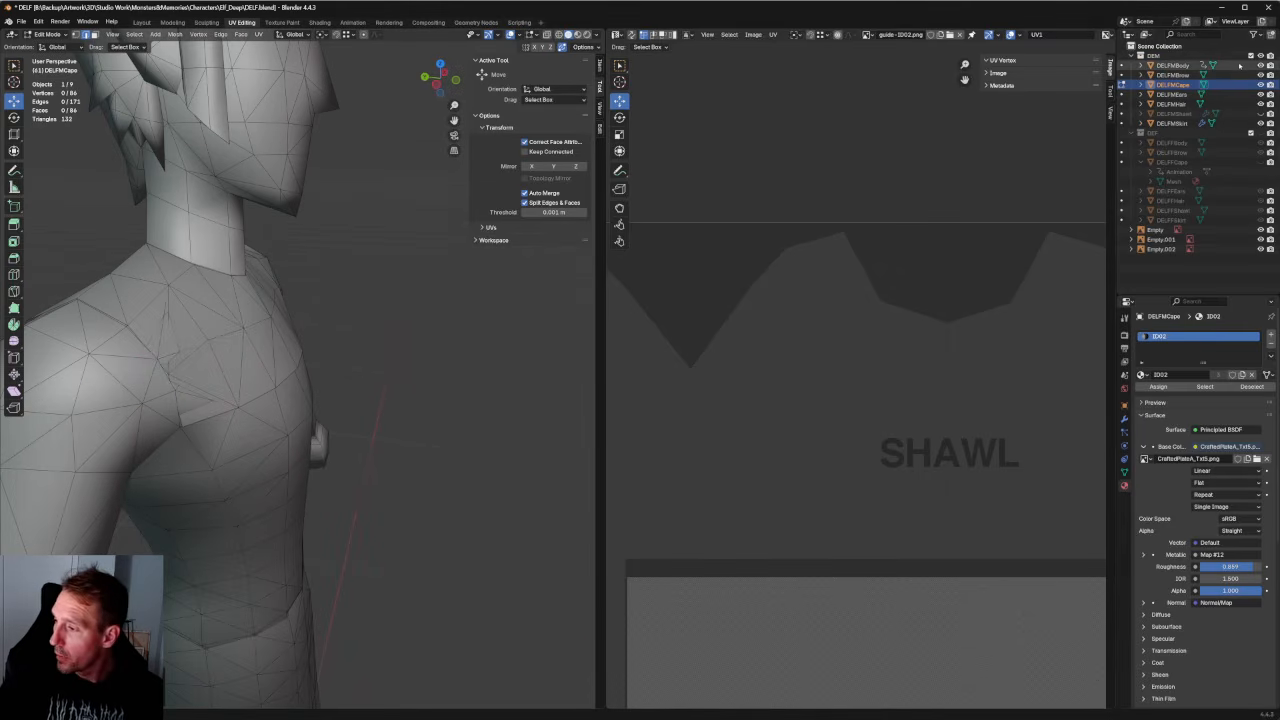
Switch editing back to DELFMBody and collapse the matching edge at the front of the right shoulder.
click(1173, 65)
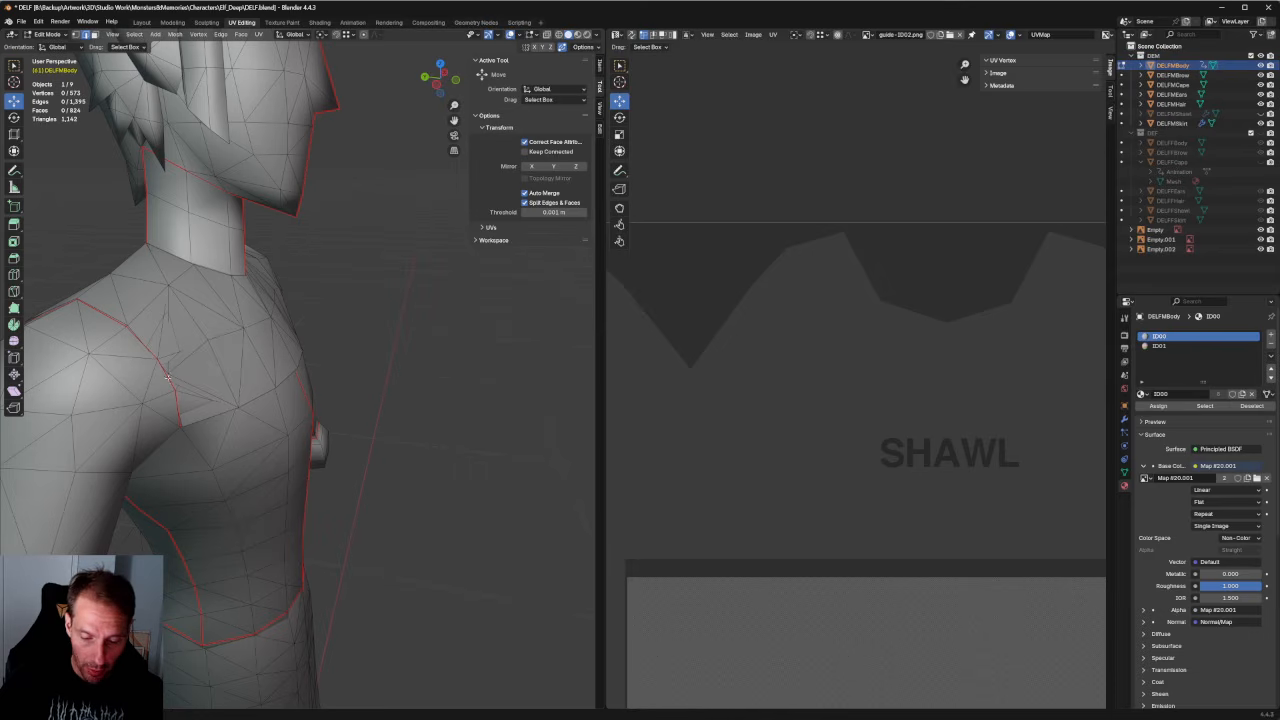
scroll(299, 375, down, 2)
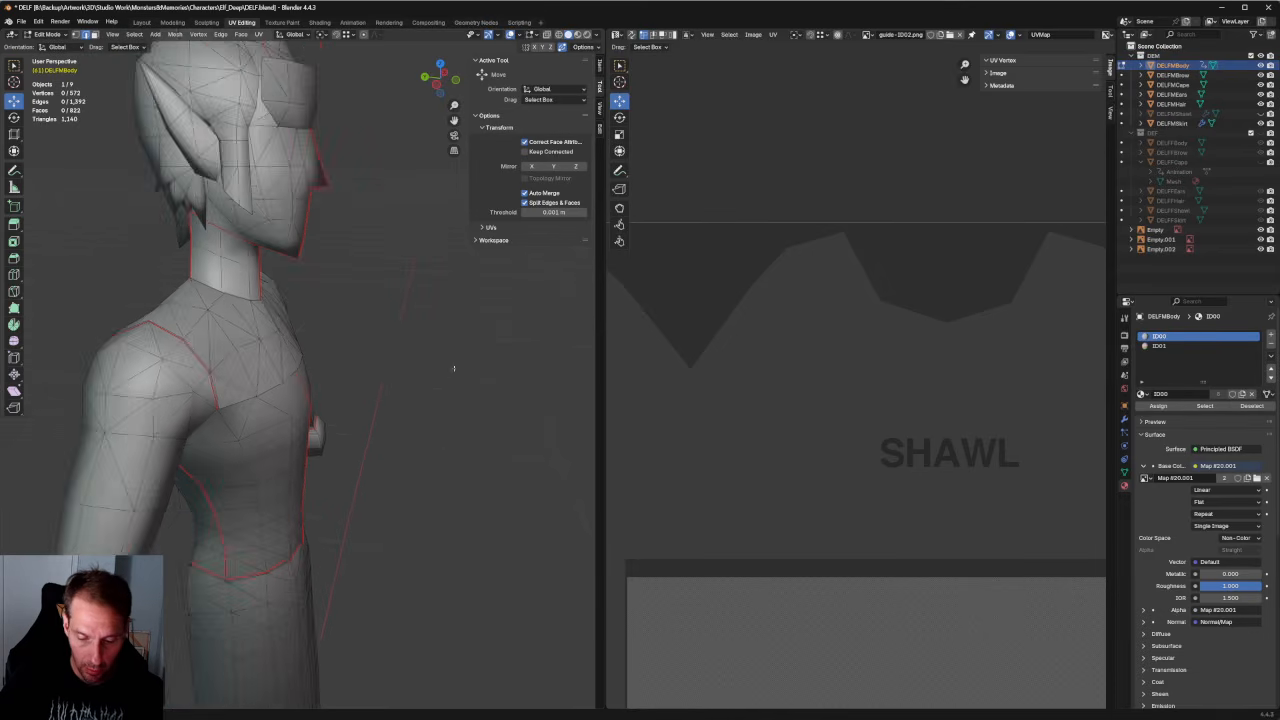
middle_drag(451, 366, 425, 346)
scroll(425, 346, down, 3)
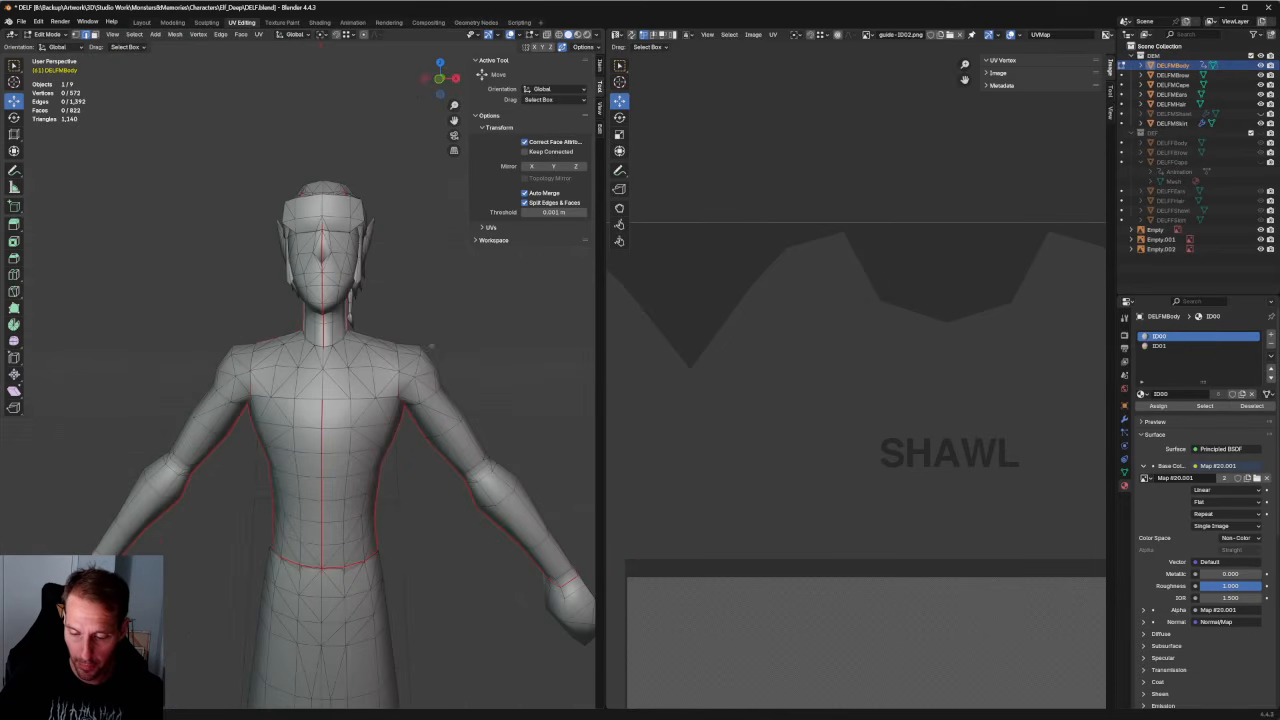
Turn off X-ray in the front view, select the body's left shoulder-front seam vertex, and edit DELFMCape and DELFMBody together.
key(KP_1)
scroll(430, 346, up, 5)
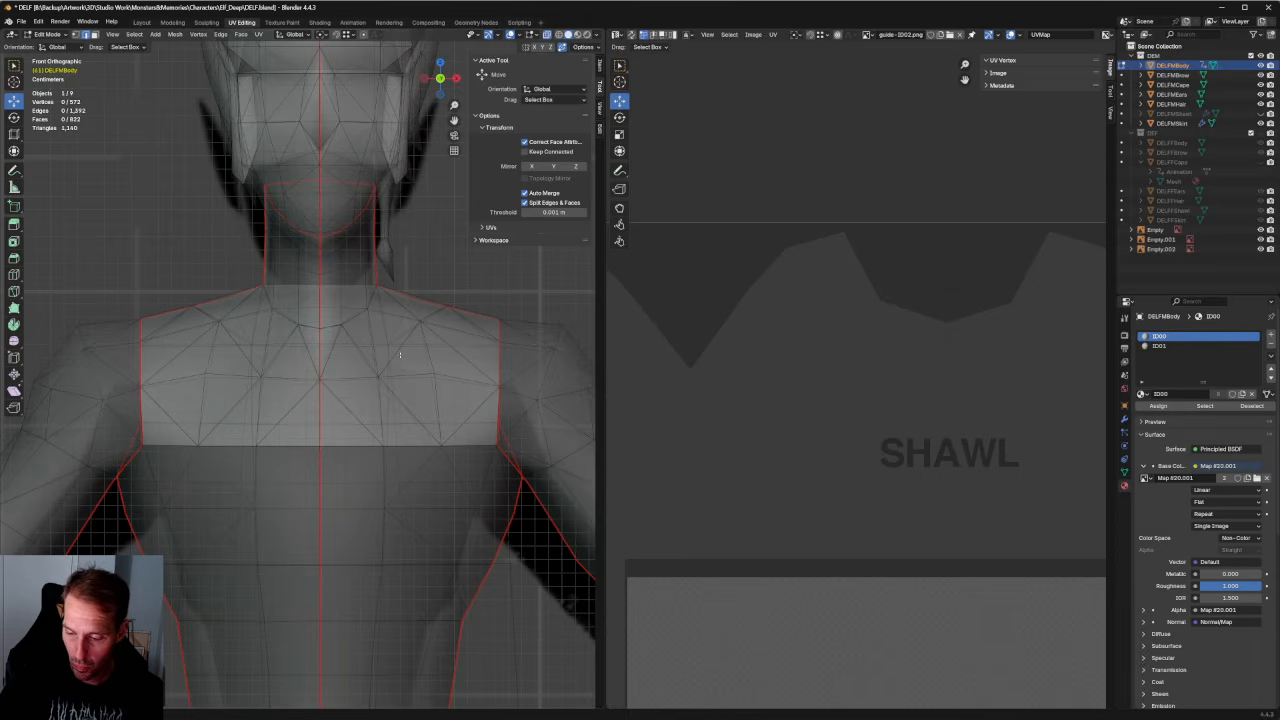
key(alt+z)
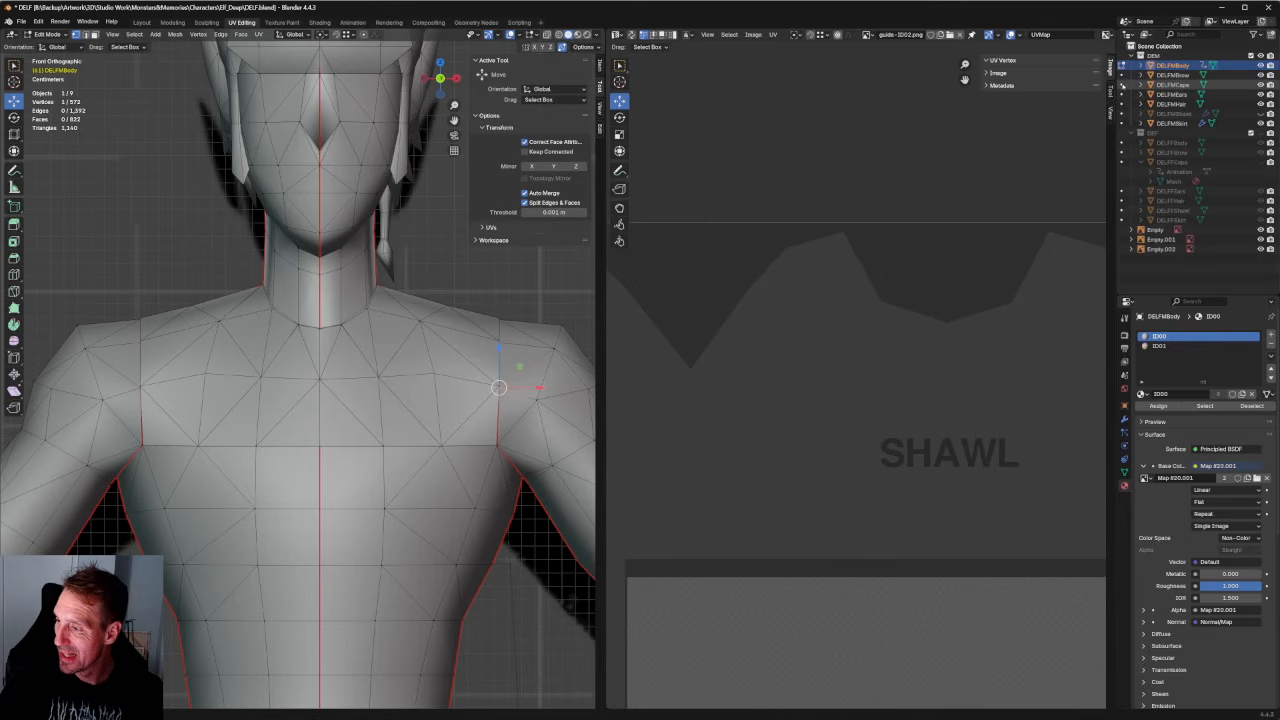
click(1122, 84)
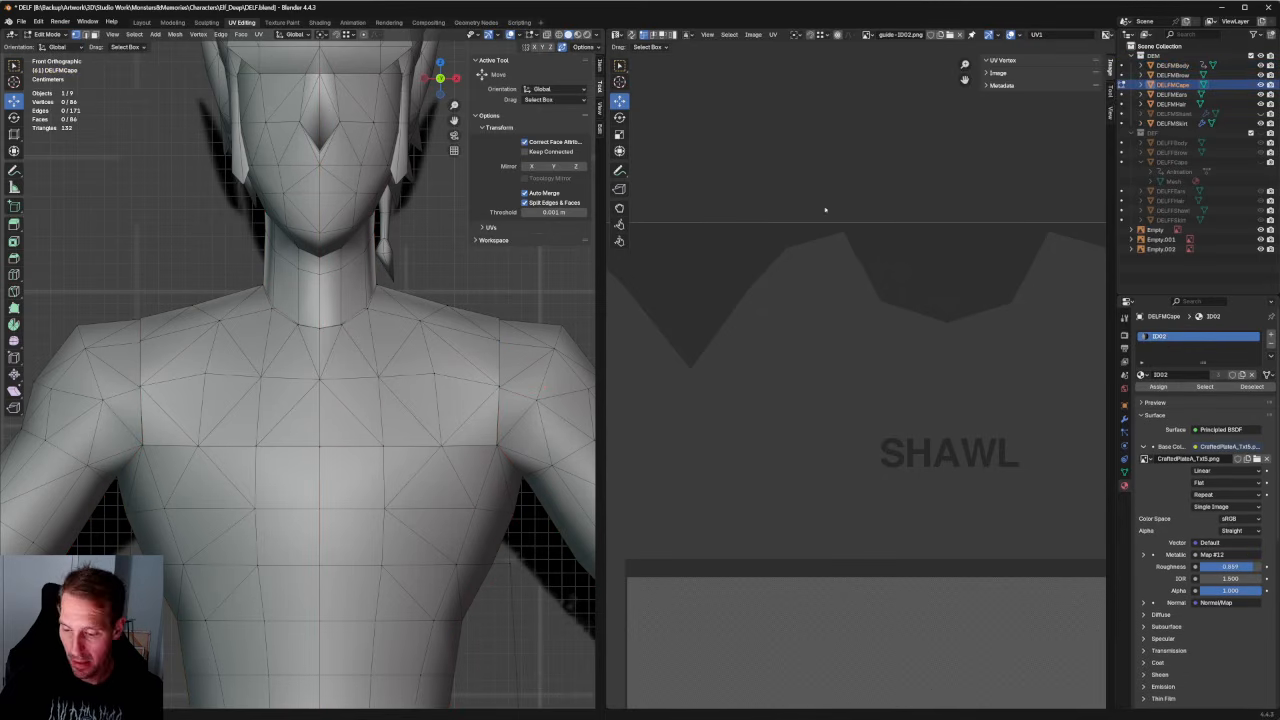
click(1122, 65)
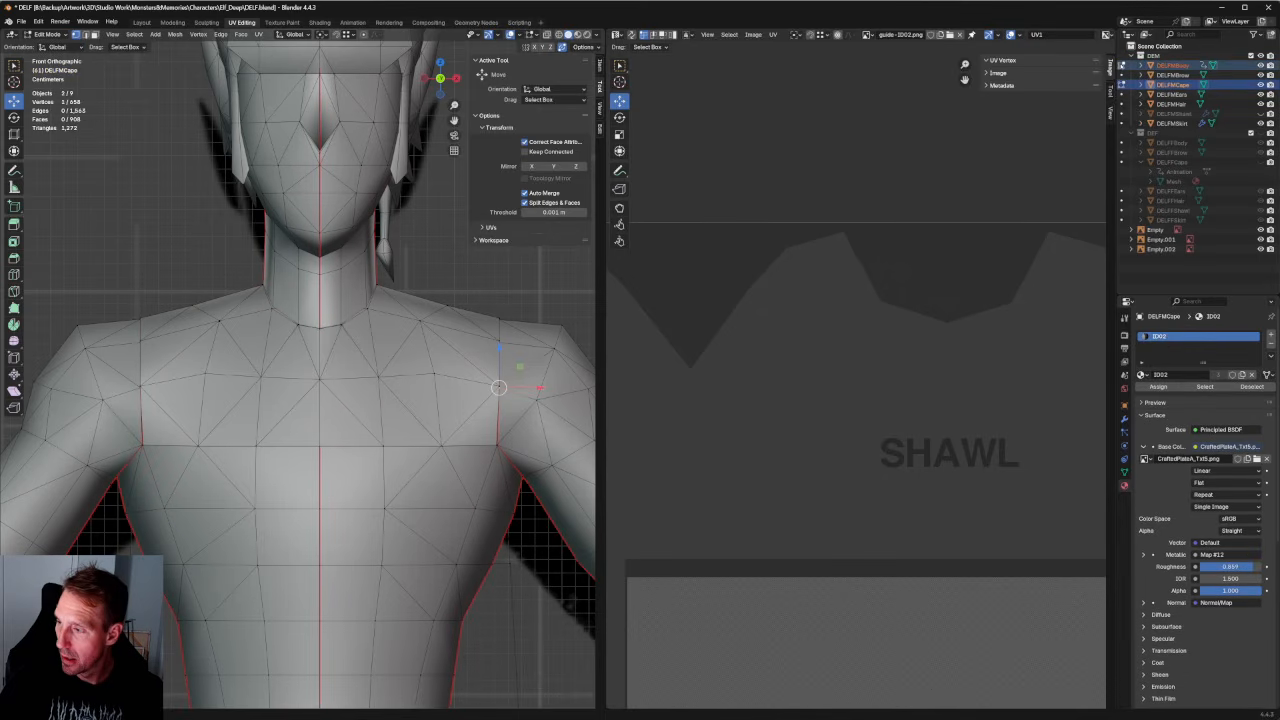
Select the matching front shoulder-seam vertices on both sides of the body and raise them slightly along the Z axis.
key(alt+z)
middle_drag(300, 400, 365, 384)
shift+click(112, 433)
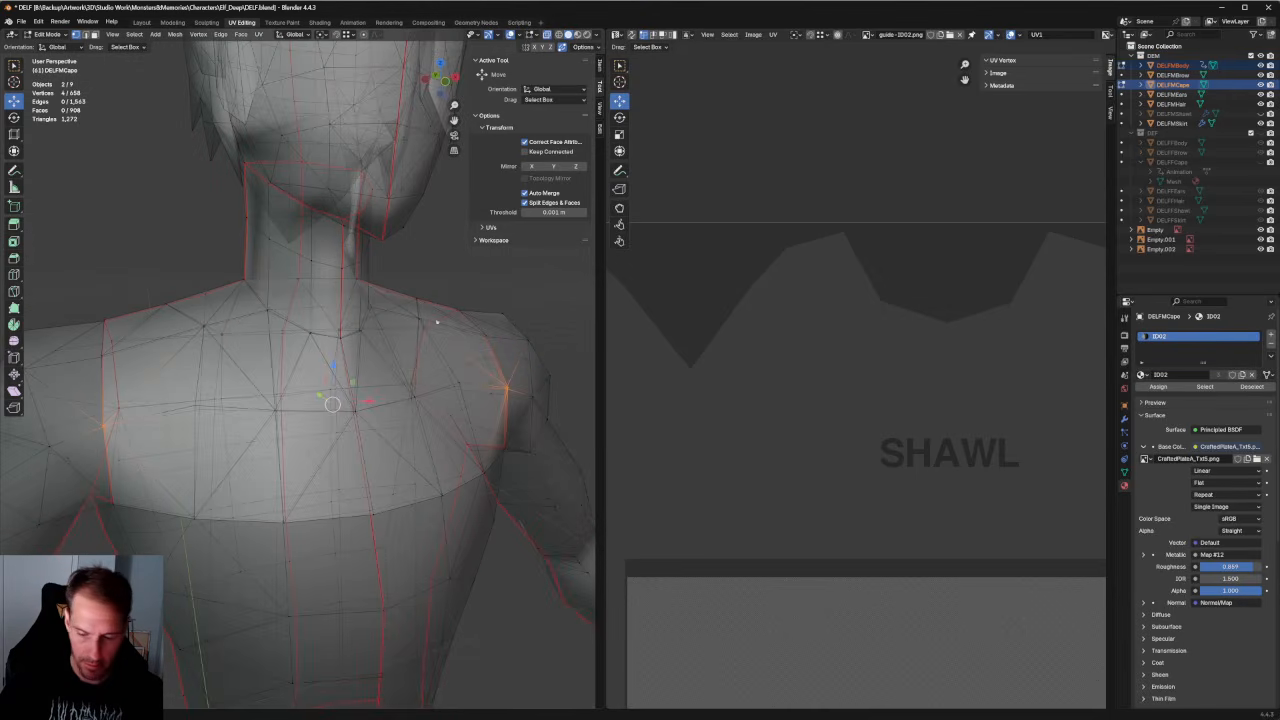
key(KP_3)
key(alt+z)
key(KP_1)
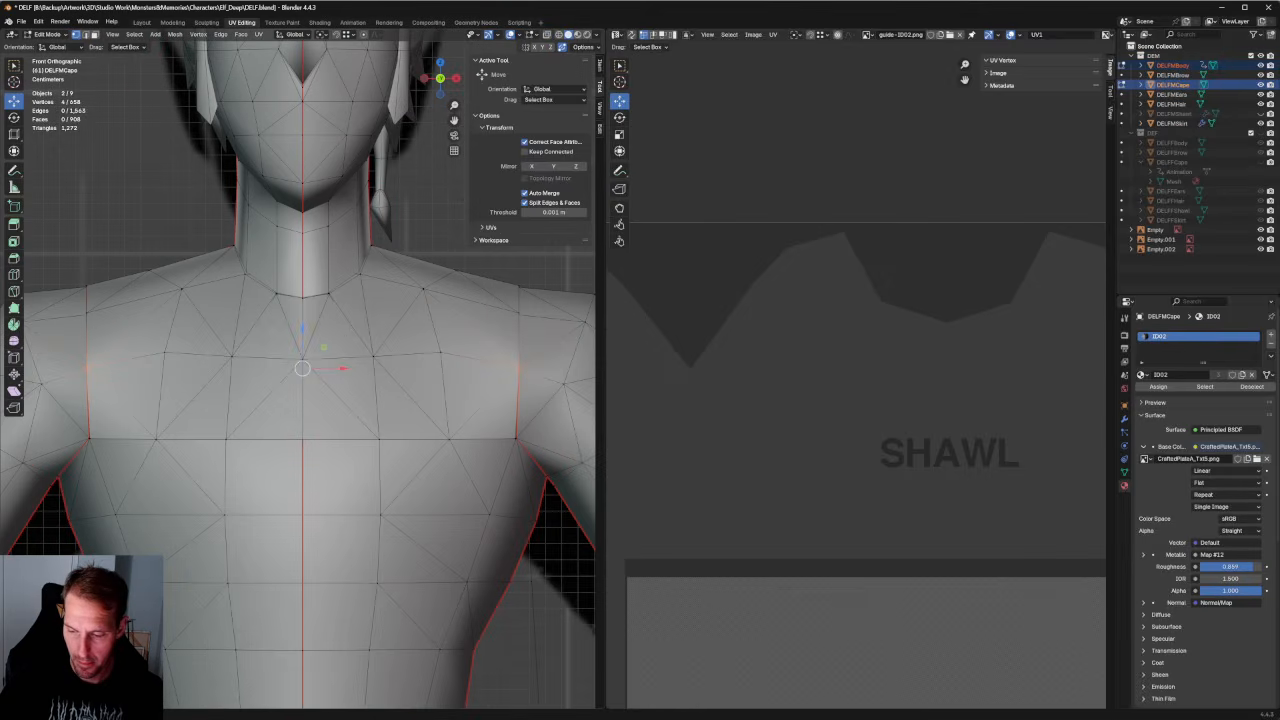
key(g)
key(z)
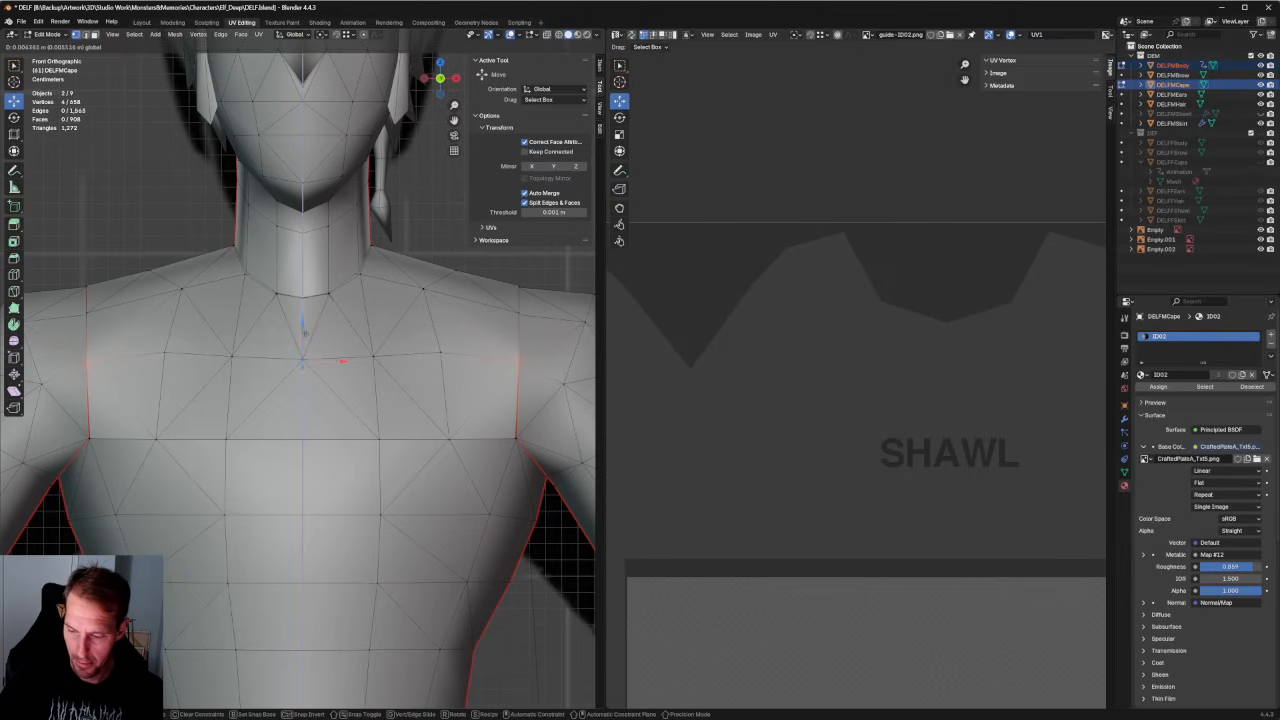
click(306, 326)
scroll(306, 326, down, 8)
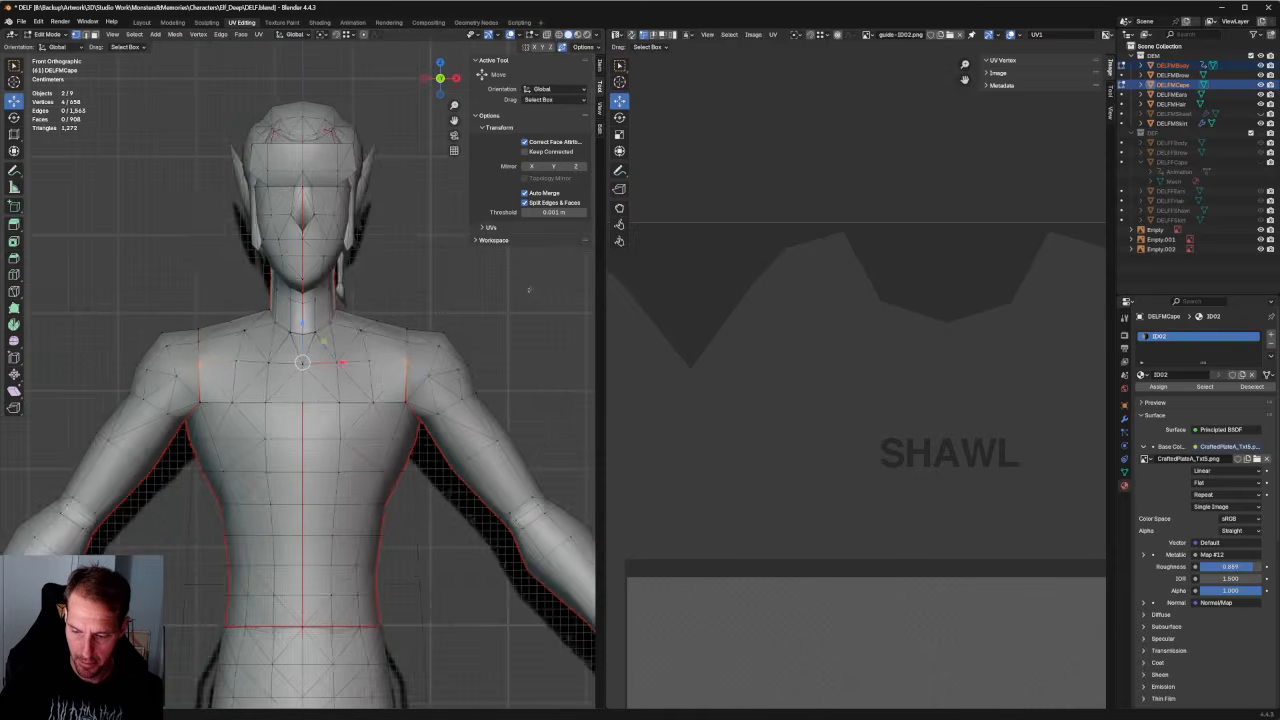
Unhide the DELFMShawl mesh and bring it into Edit Mode together with the body and cape.
mouse_move(400, 350)
middle_down()
mouse_move(474, 375)
mouse_move(383, 351)
mouse_move(385, 340)
middle_up()
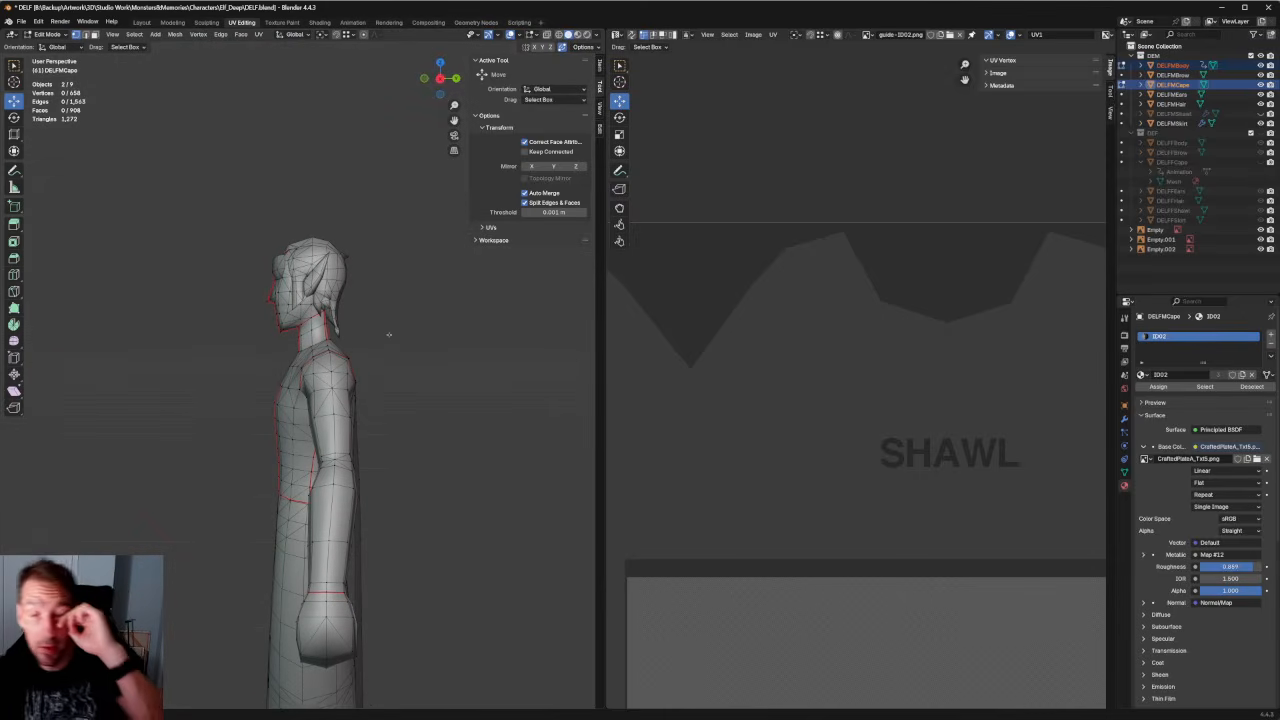
scroll(389, 333, up, 5)
middle_drag(389, 333, 444, 339)
scroll(437, 355, down, 2)
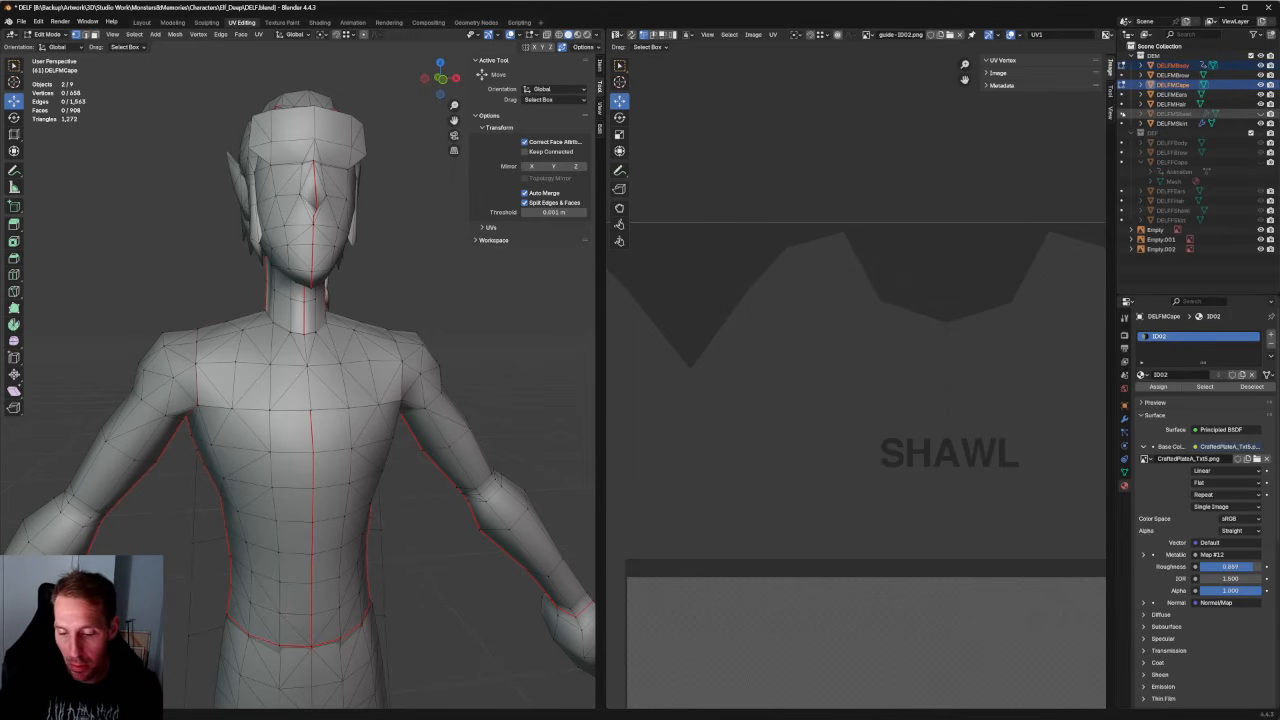
click(1261, 114)
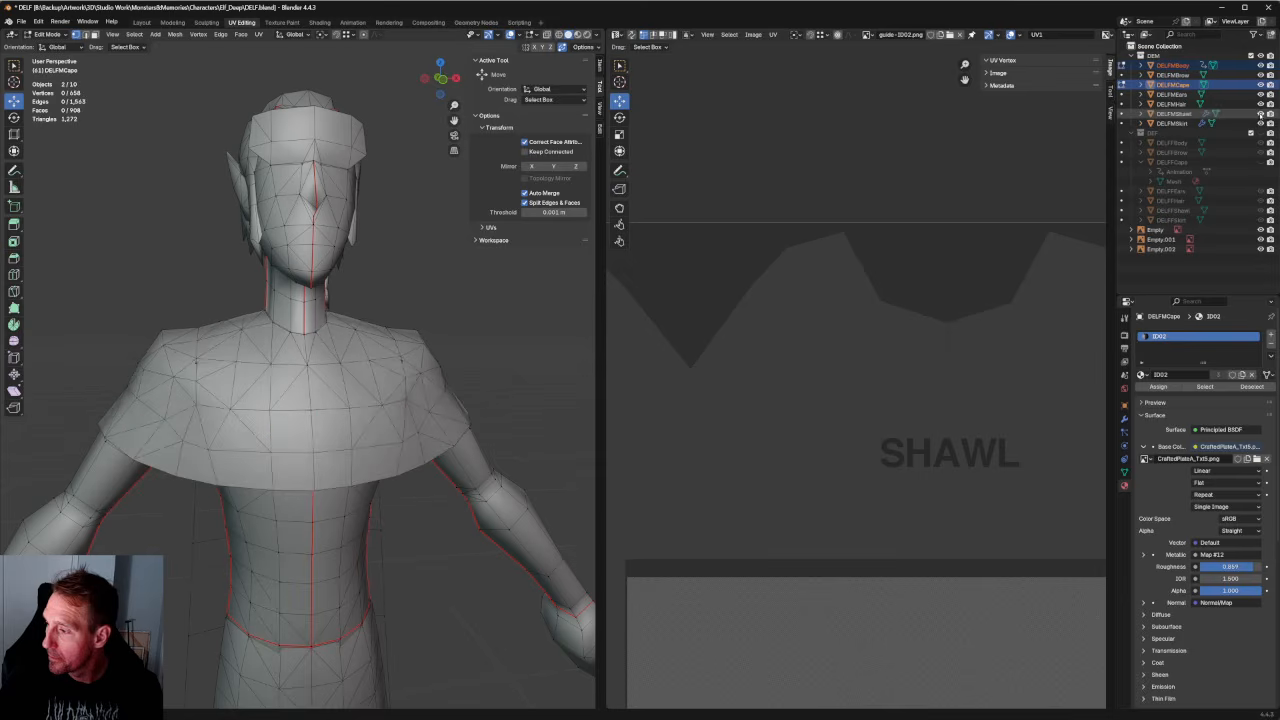
middle_drag(446, 354, 368, 356)
scroll(368, 356, up, 4)
key(alt+z)
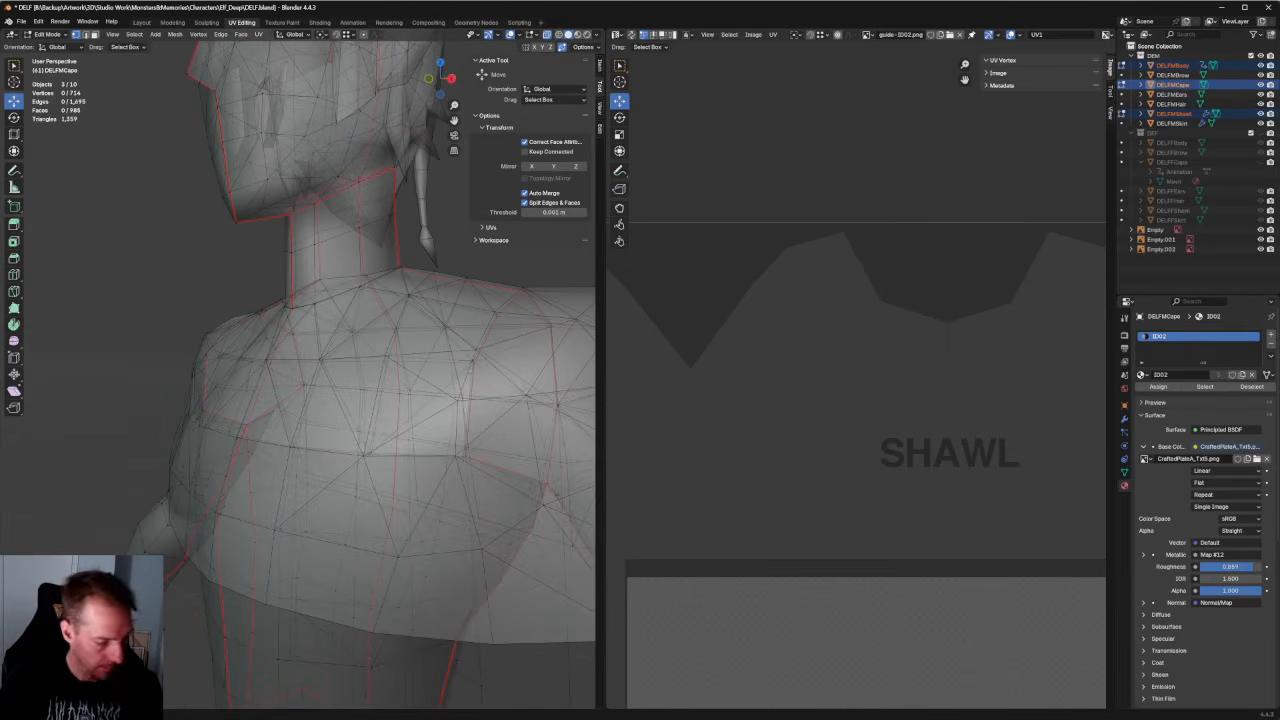
Merge the short edge on the front shoulder of the shawl into a single vertex.
click(467, 376)
middle_drag(467, 376, 534, 378)
key(alt+z)
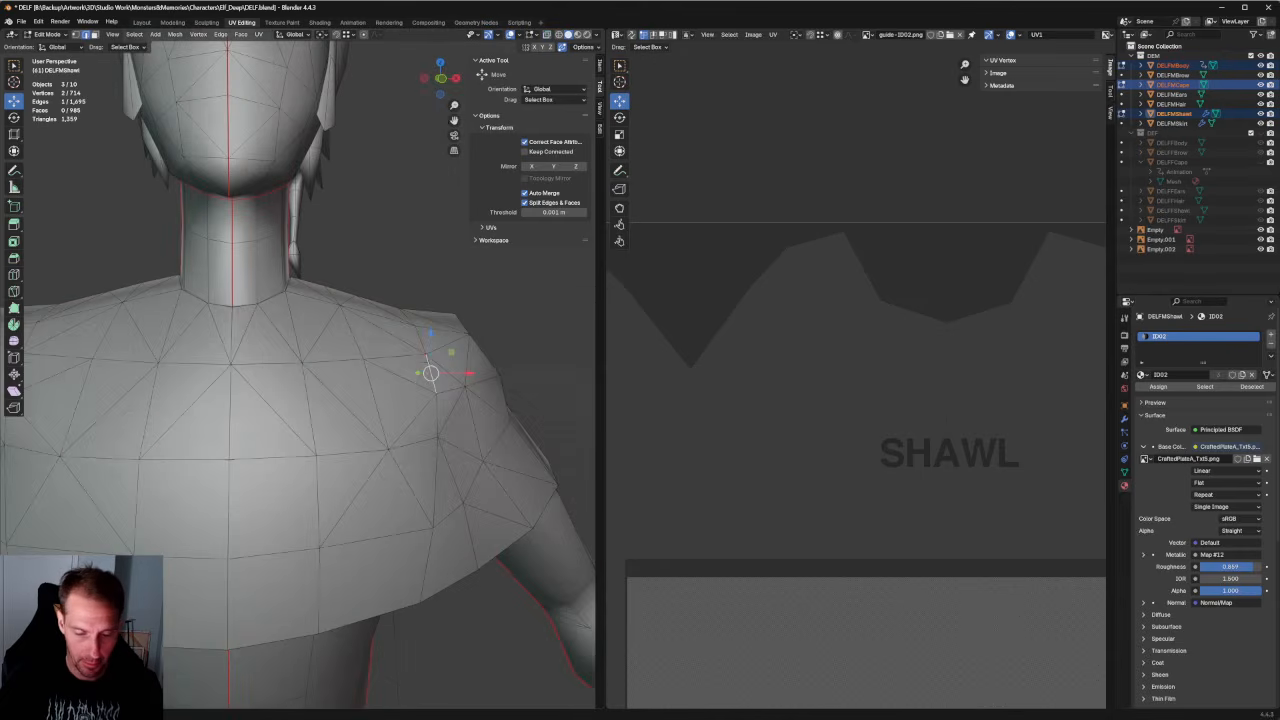
scroll(480, 376, down, 1)
middle_drag(150, 380, 170, 380)
key(ctrl+l)
key(ctrl+z)
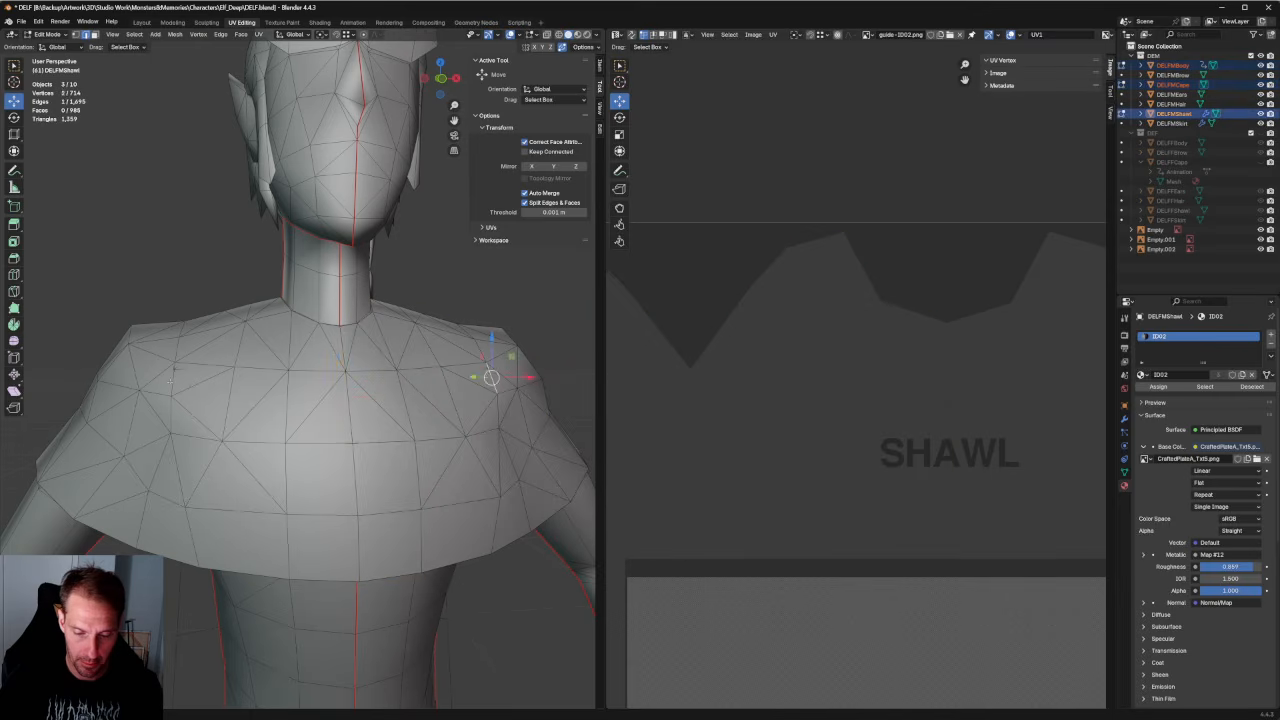
middle_drag(482, 376, 446, 372)
key(m)
key(c)
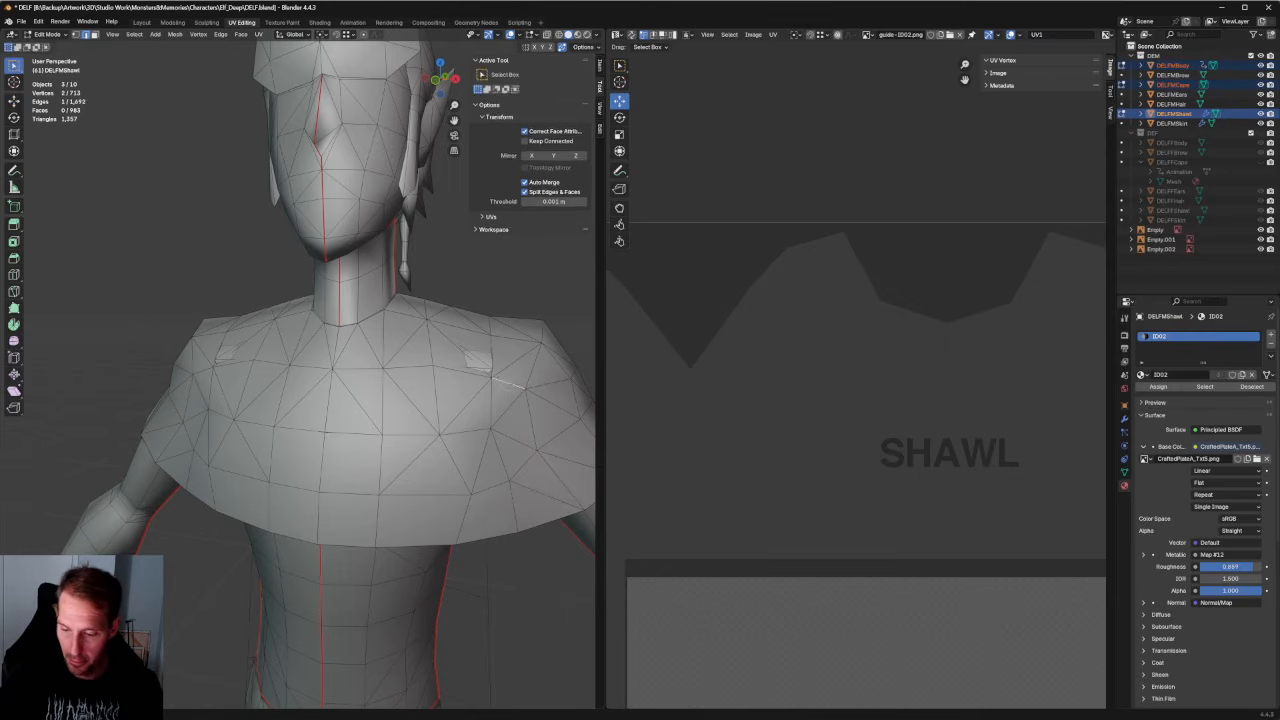
Select the merged vertex on the shawl's front shoulder and move it up slightly.
click(506, 382)
key(1)
click(490, 377)
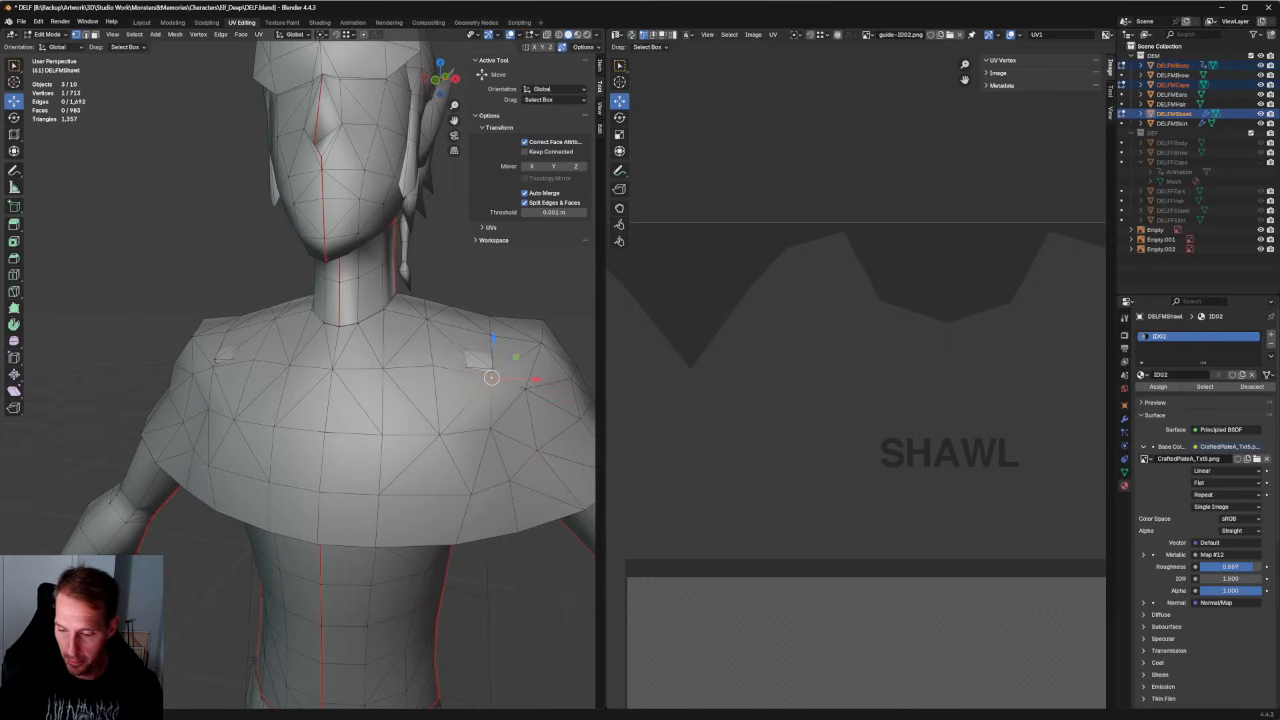
drag(493, 349, 521, 337)
key(alt+z)
key(KP_1)
scroll(520, 357, up, 2)
scroll(521, 337, down, 8)
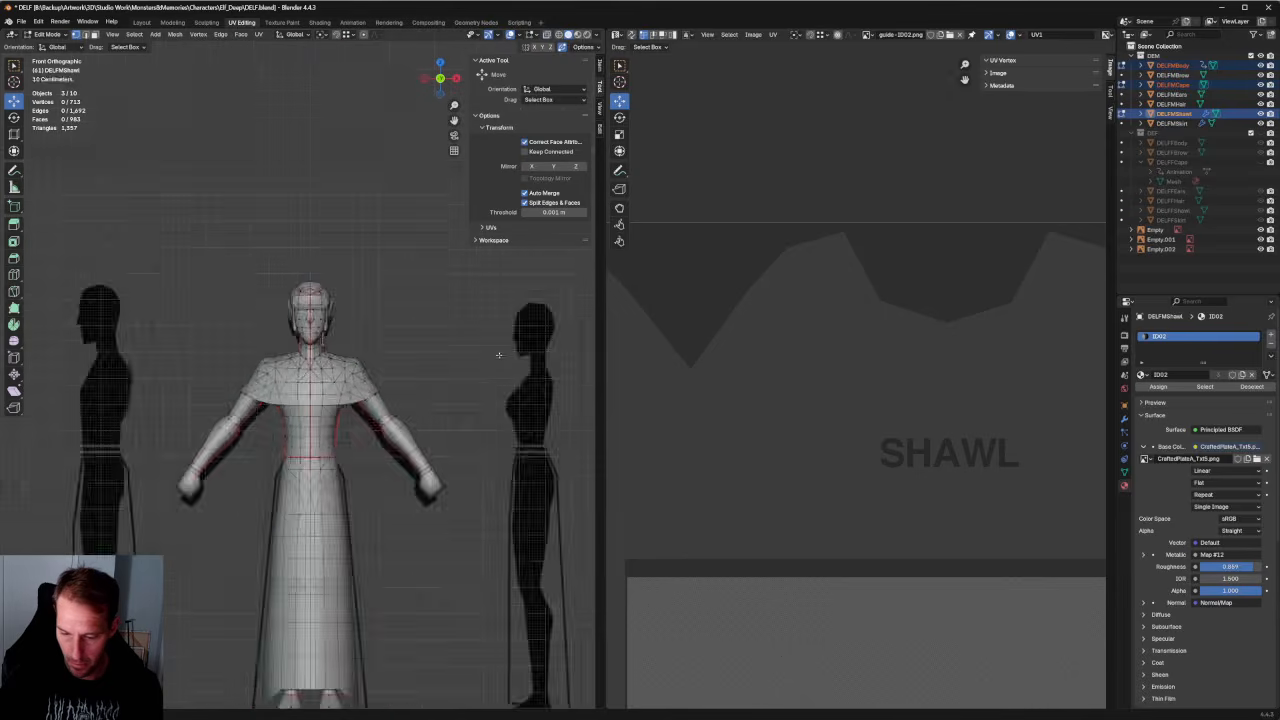
Inspect the shawl's shape from the front, side and back of the full character.
middle_drag(521, 337, 430, 378)
key(KP_1)
scroll(455, 372, up, 6)
scroll(450, 363, down, 5)
scroll(495, 365, up, 4)
scroll(390, 422, down, 5)
middle_drag(390, 422, 303, 350)
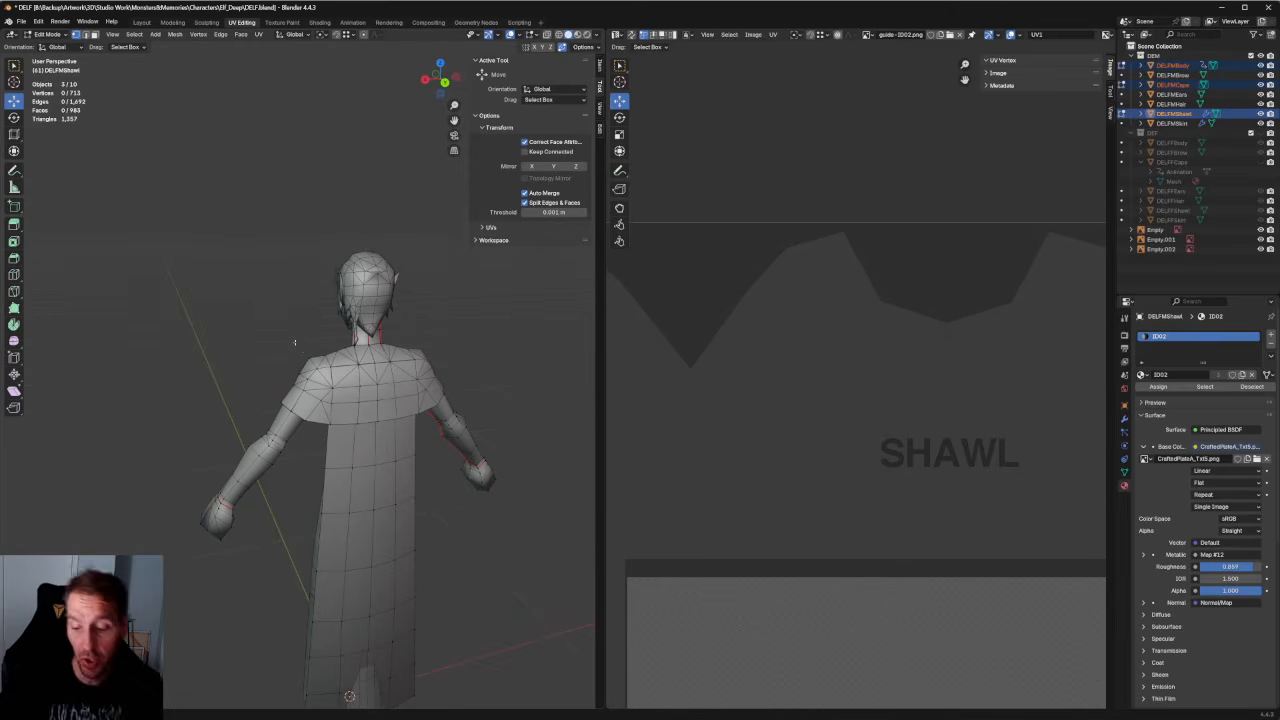
scroll(294, 342, up, 4)
key(KP_1)
scroll(460, 360, up, 3)
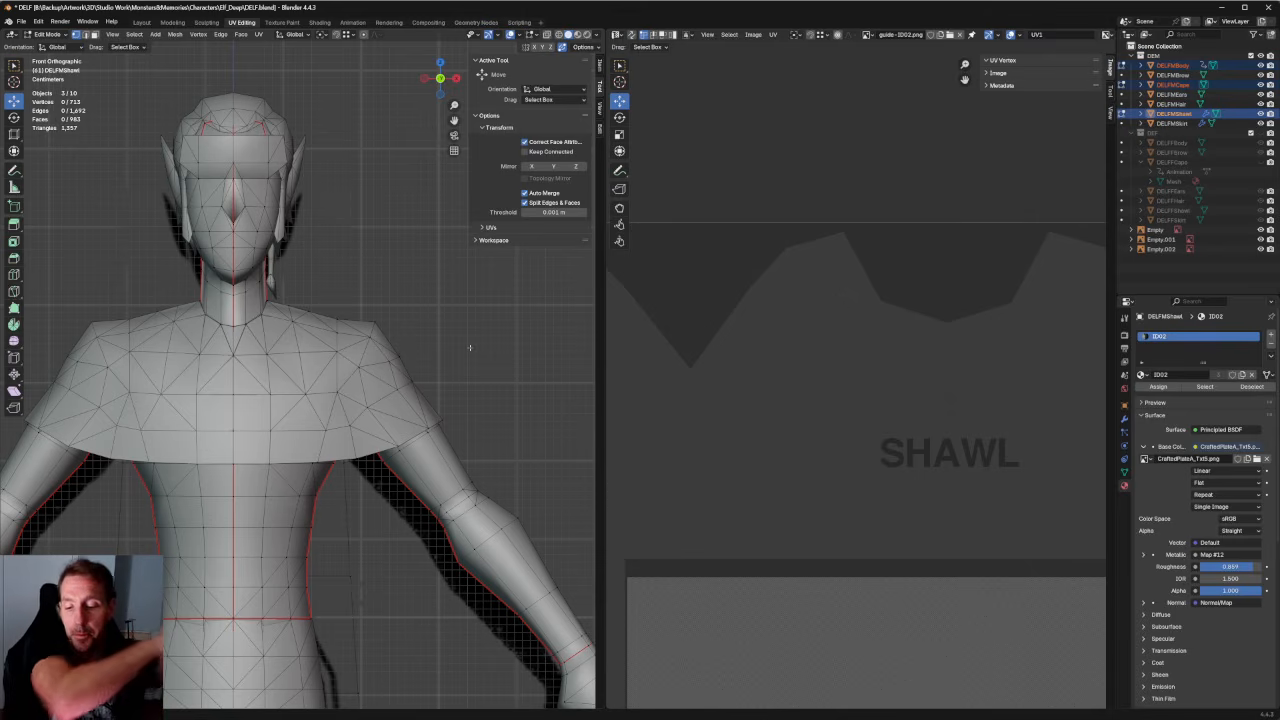
scroll(366, 324, up, 2)
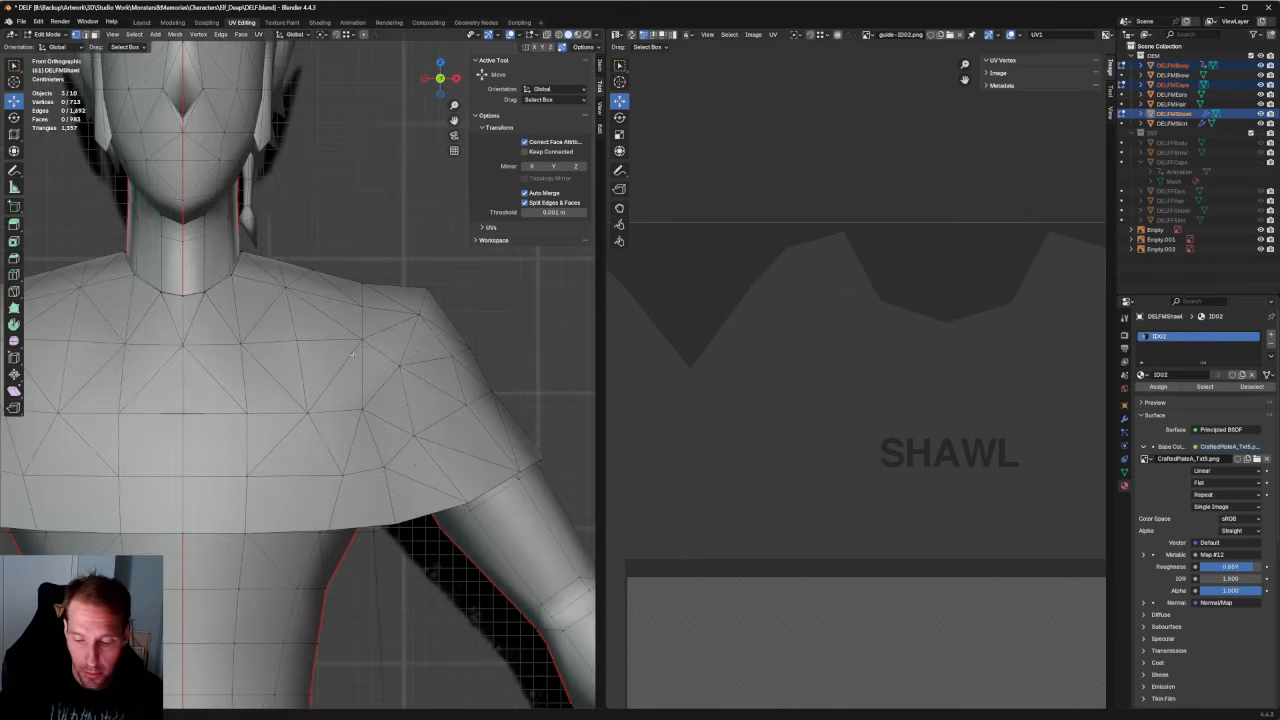
Select the shawl vertices on both outer front shoulders and lower them slightly along the Z axis.
key(alt+z)
drag(391, 358, 418, 376)
shift+middle_drag(418, 376, 502, 377)
scroll(502, 377, down, 1)
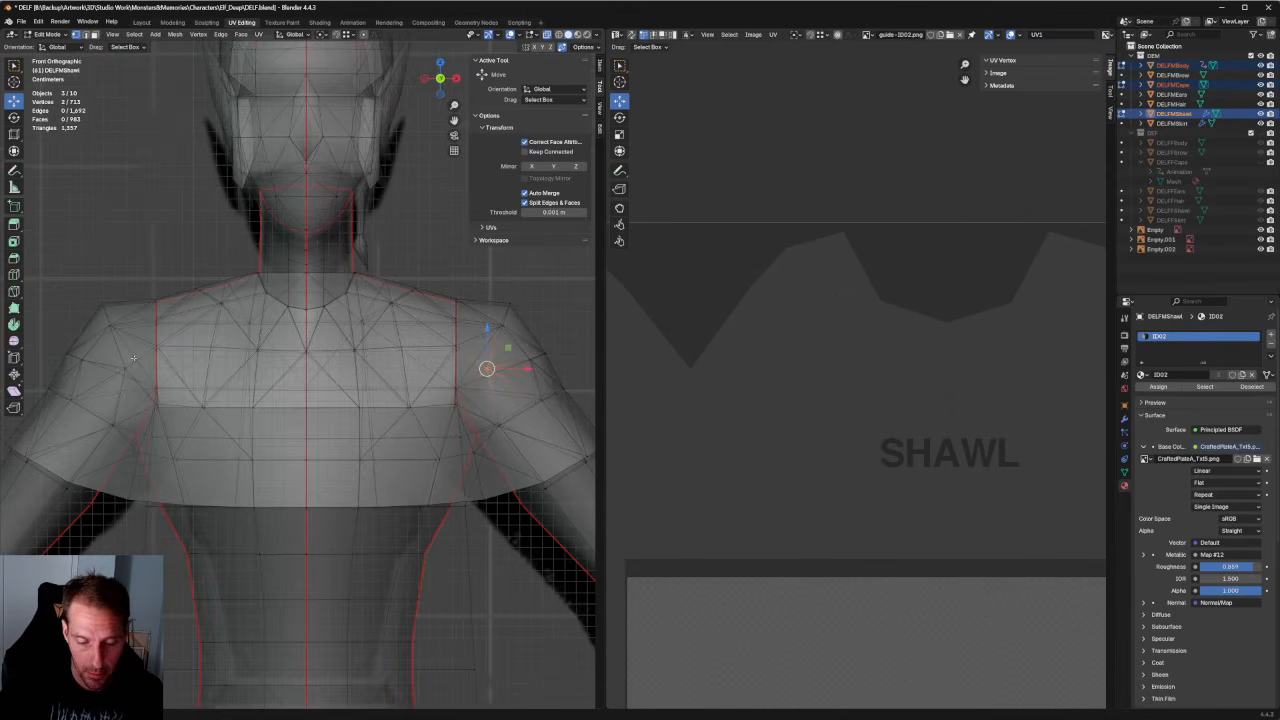
key(alt+z)
scroll(402, 351, up, 1)
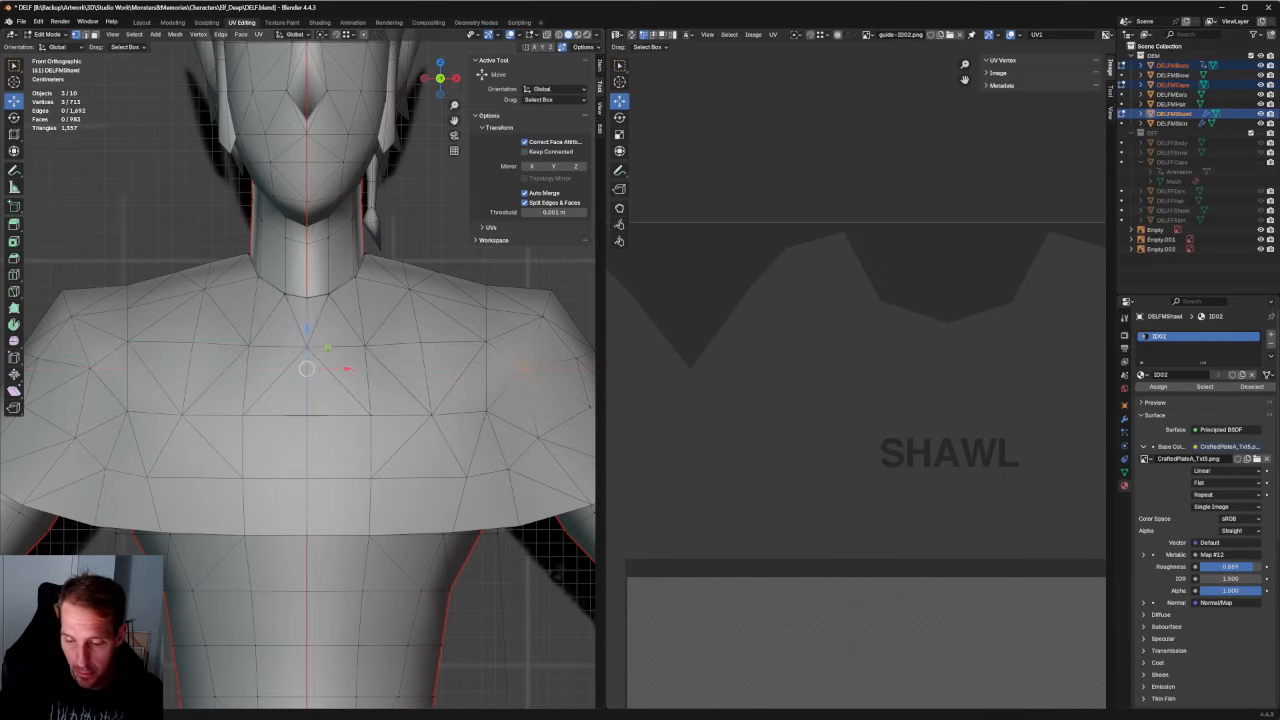
key(g)
key(z)
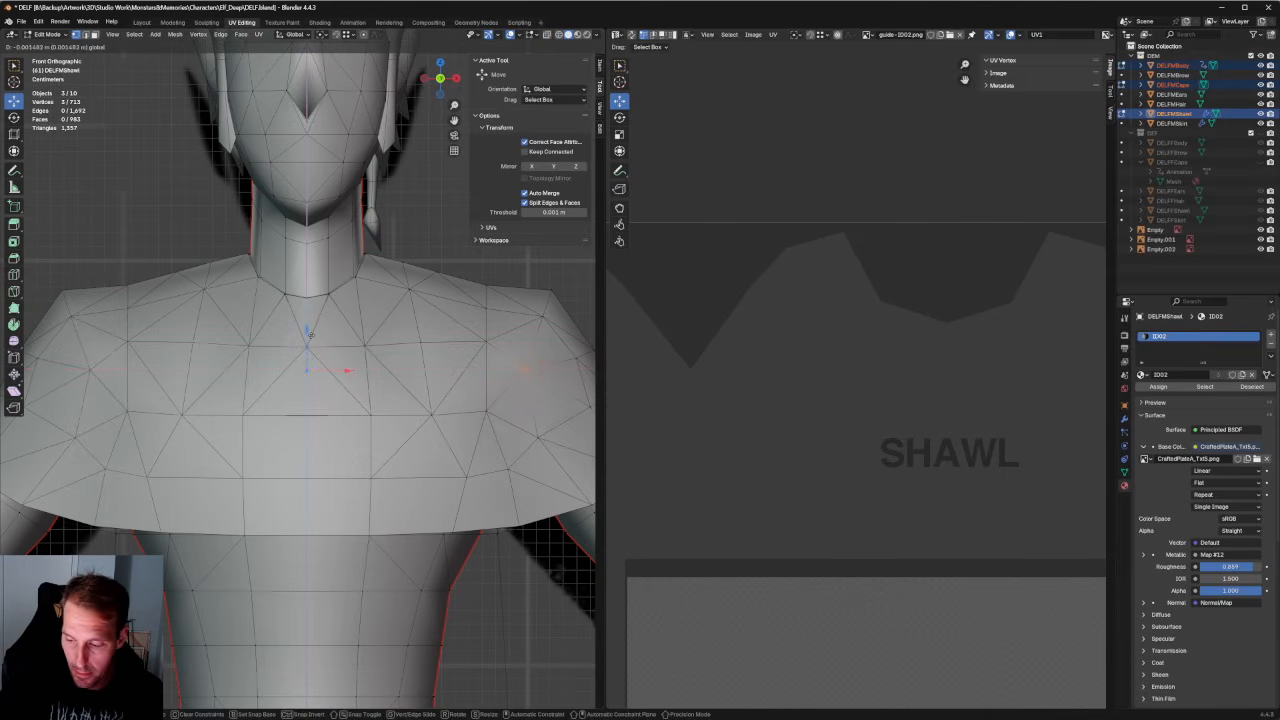
drag(314, 344, 315, 345)
Scale the selected outer shoulder vertices slightly outward from the center.
key(s)
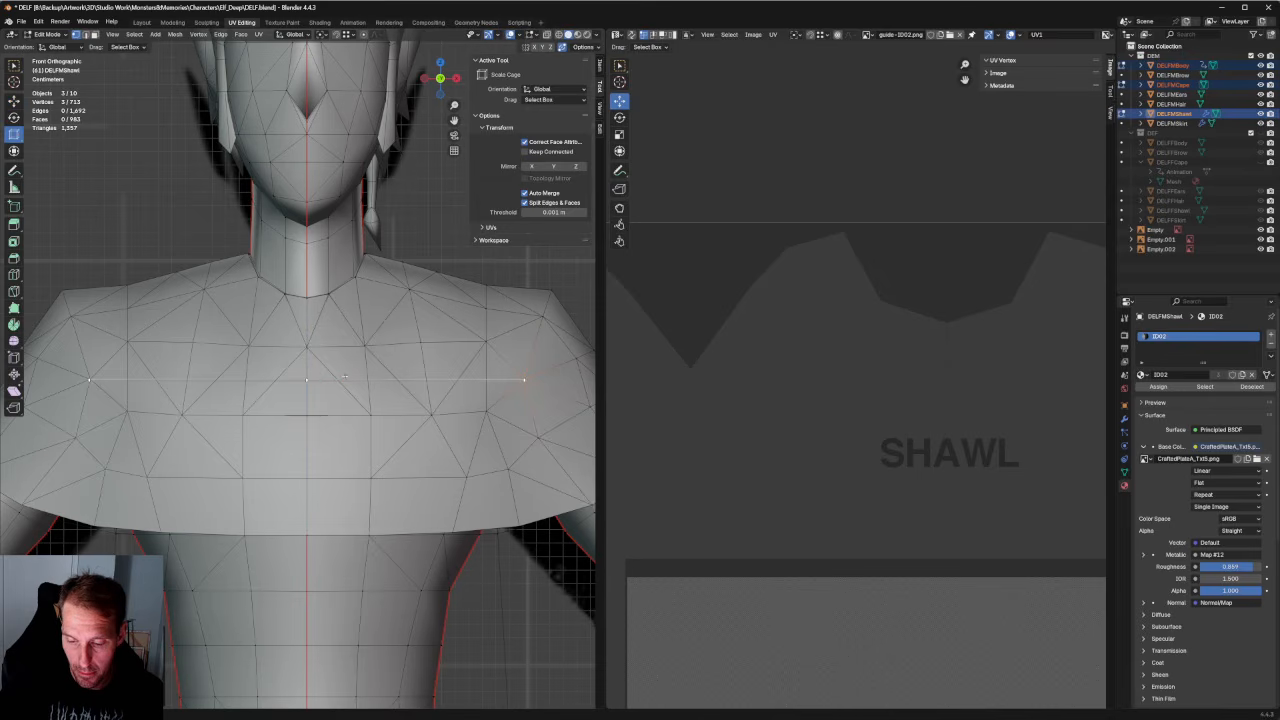
key(s)
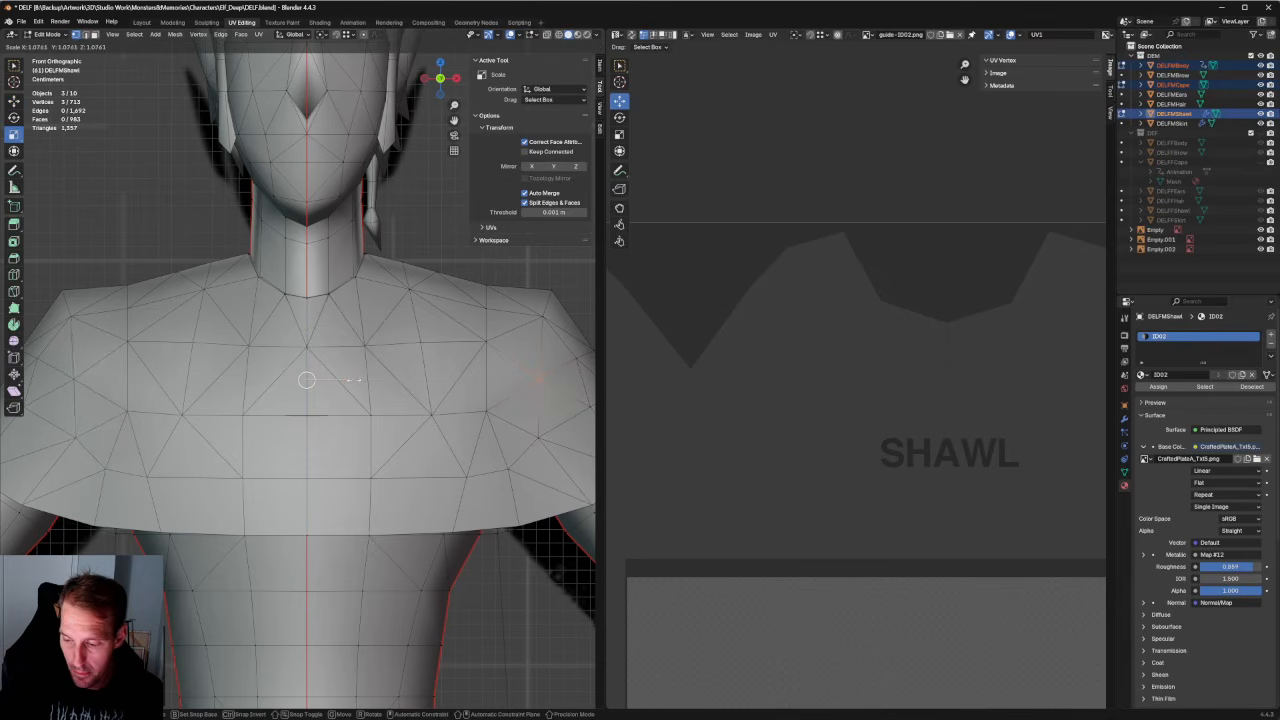
click(352, 379)
key(alt+z)
scroll(493, 327, down, 3)
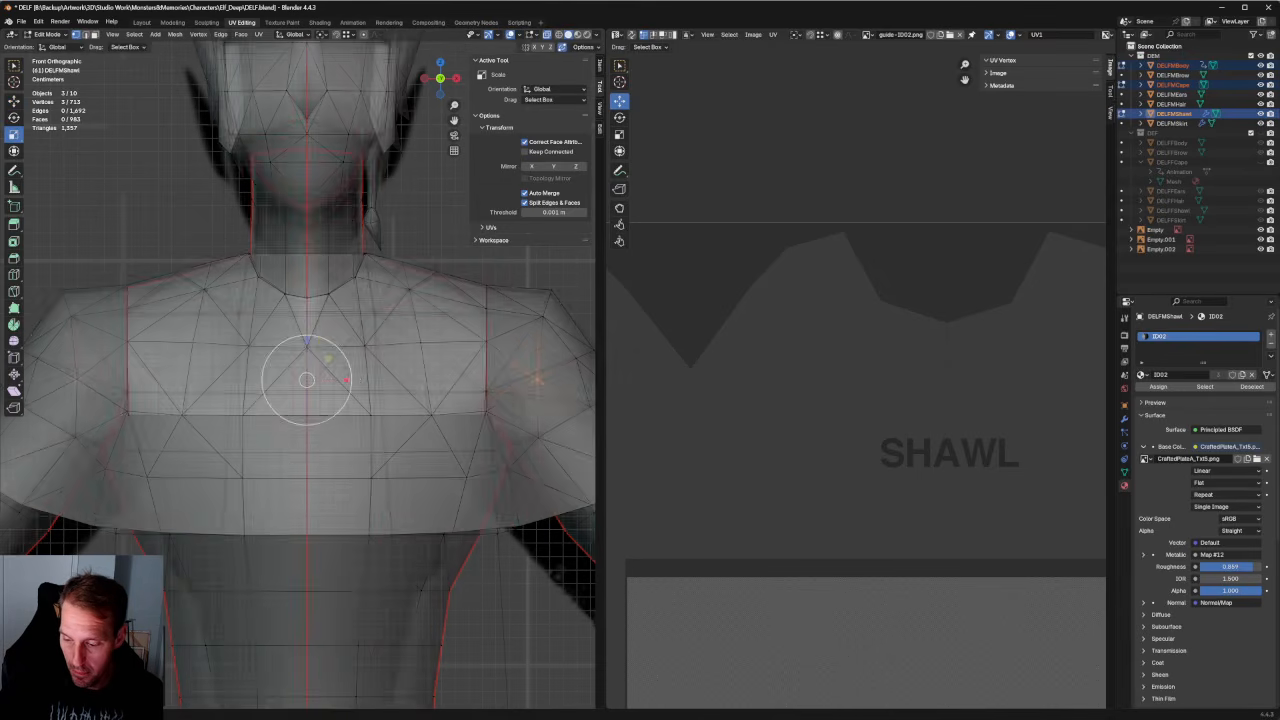
Check the reshaped shawl silhouette from the front and at an angle, and view the combined UV layout of the edited meshes.
middle_drag(493, 327, 467, 337)
key(KP_1)
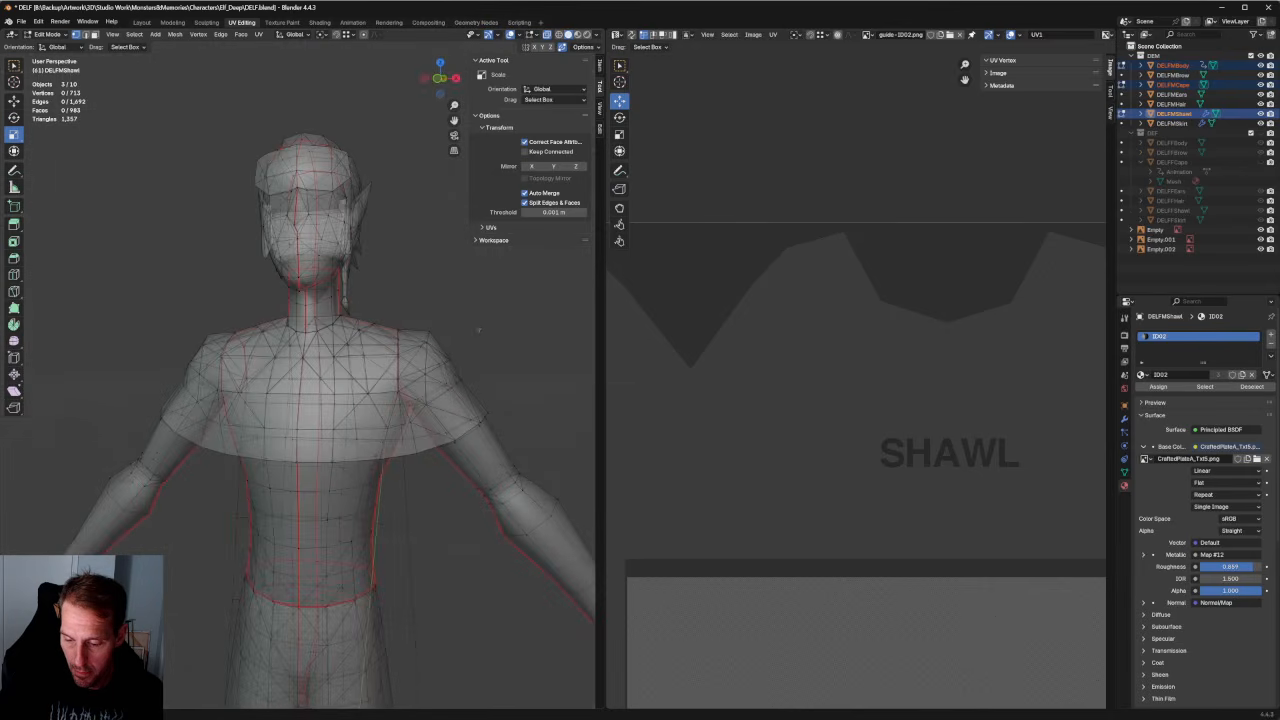
key(alt+z)
scroll(470, 330, down, 3)
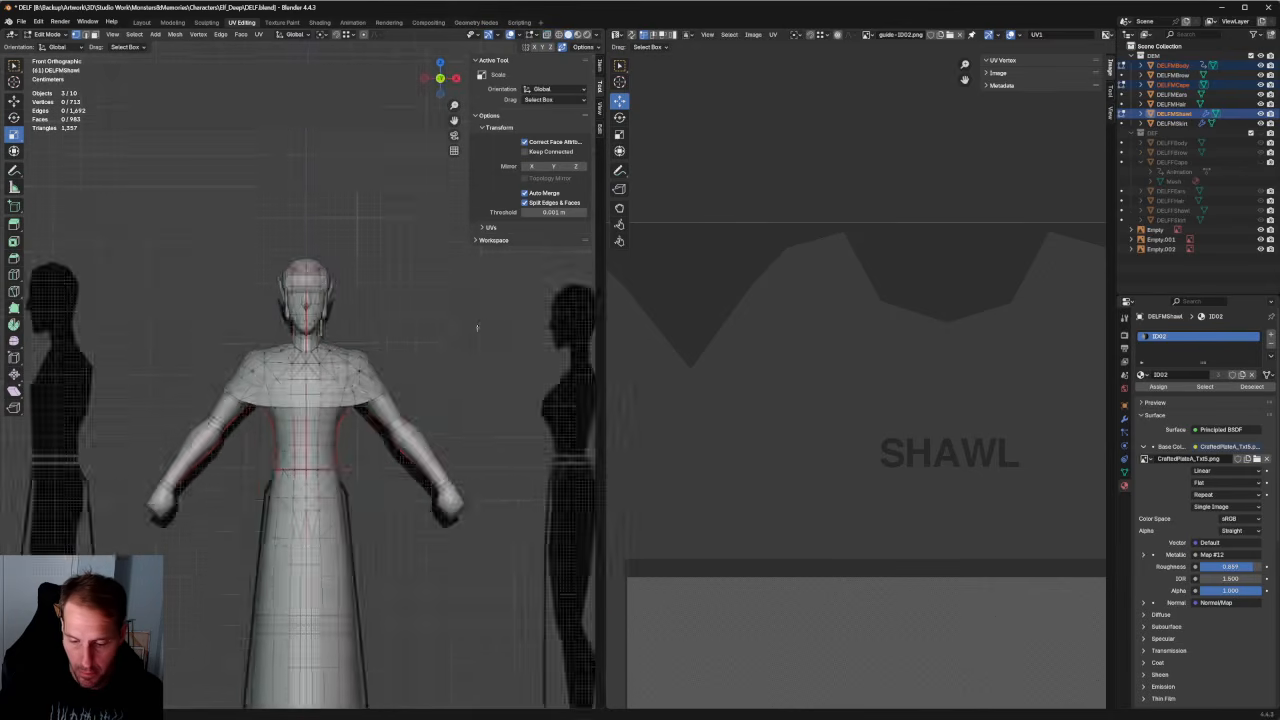
scroll(450, 330, up, 3)
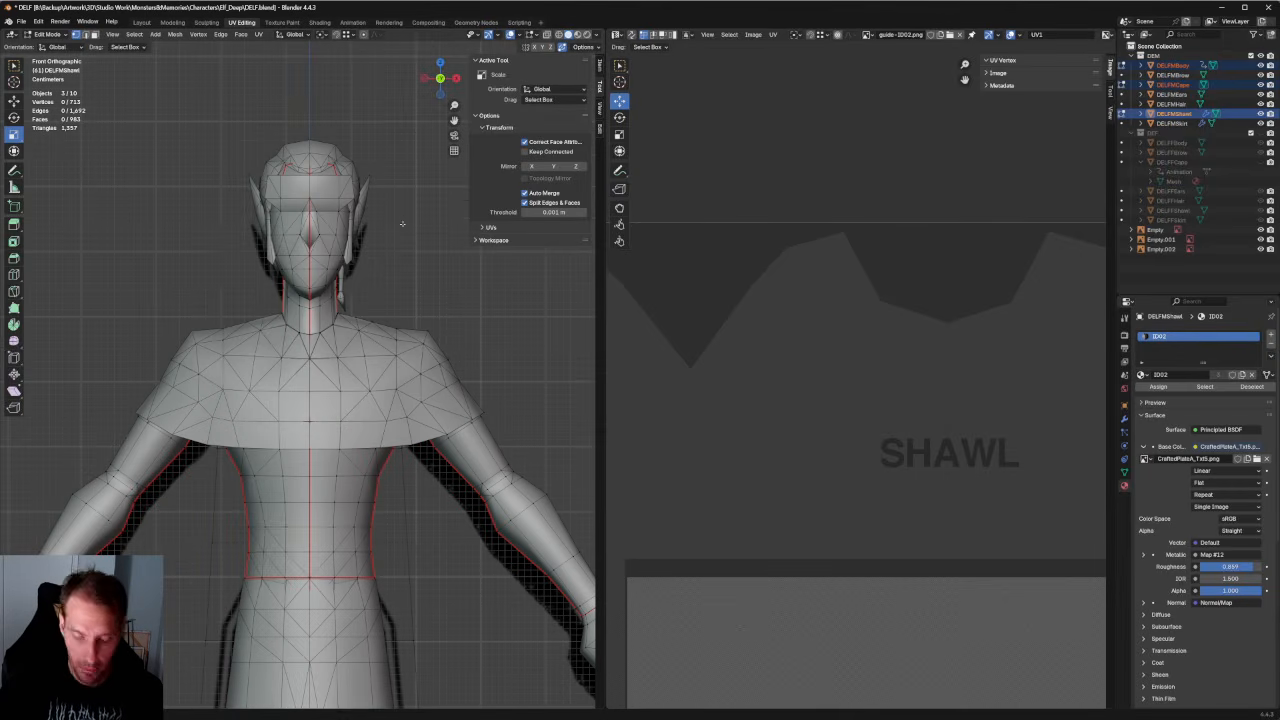
key(a)
scroll(395, 223, down, 4)
key(alt+a)
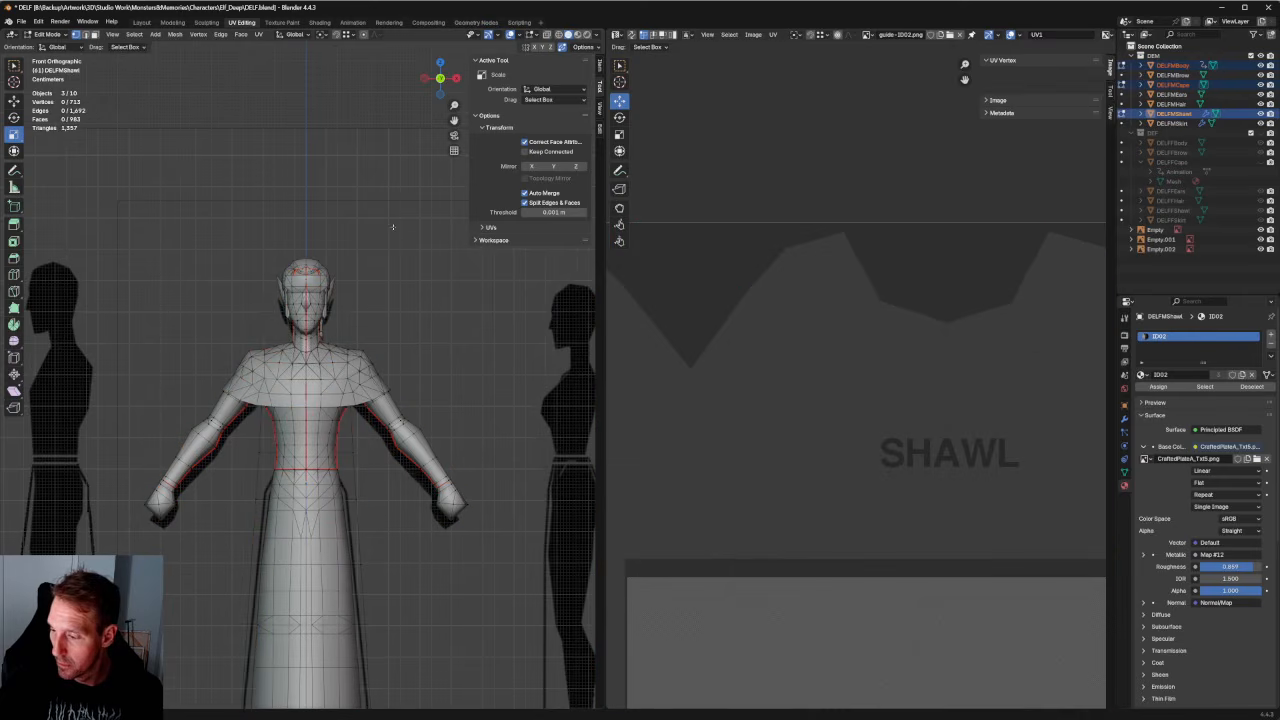
scroll(380, 300, up, 1)
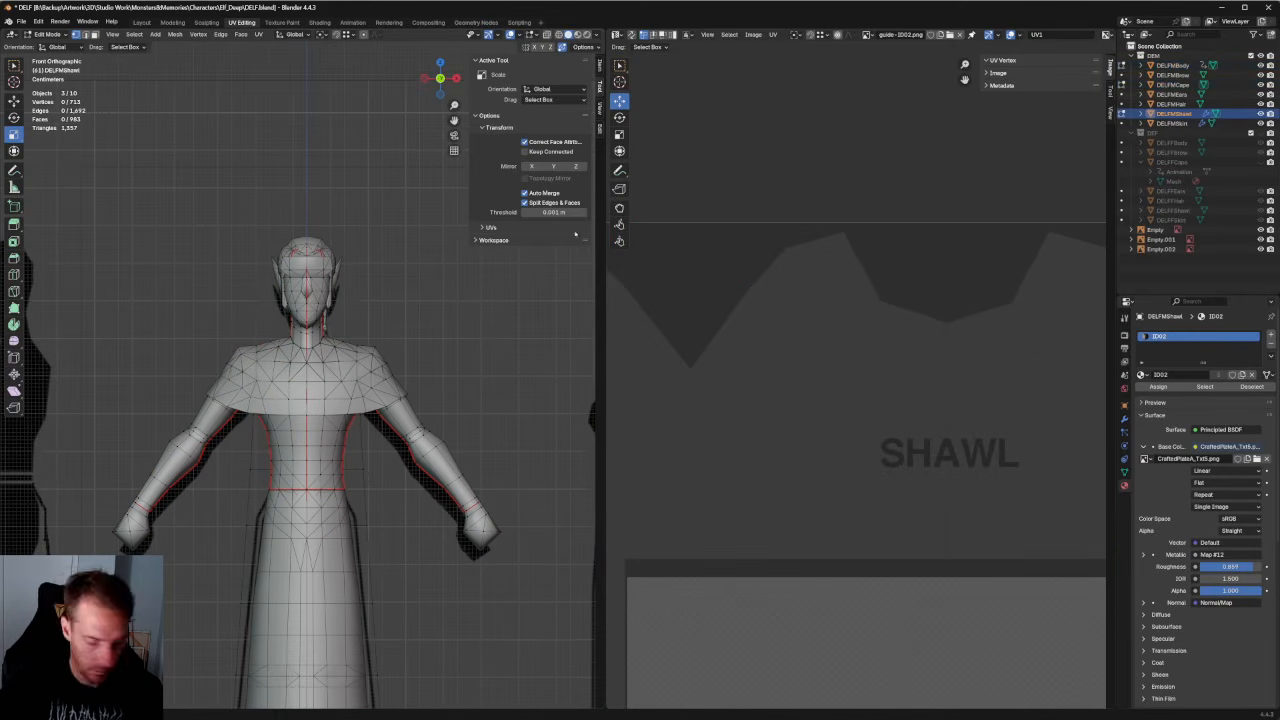
key(a)
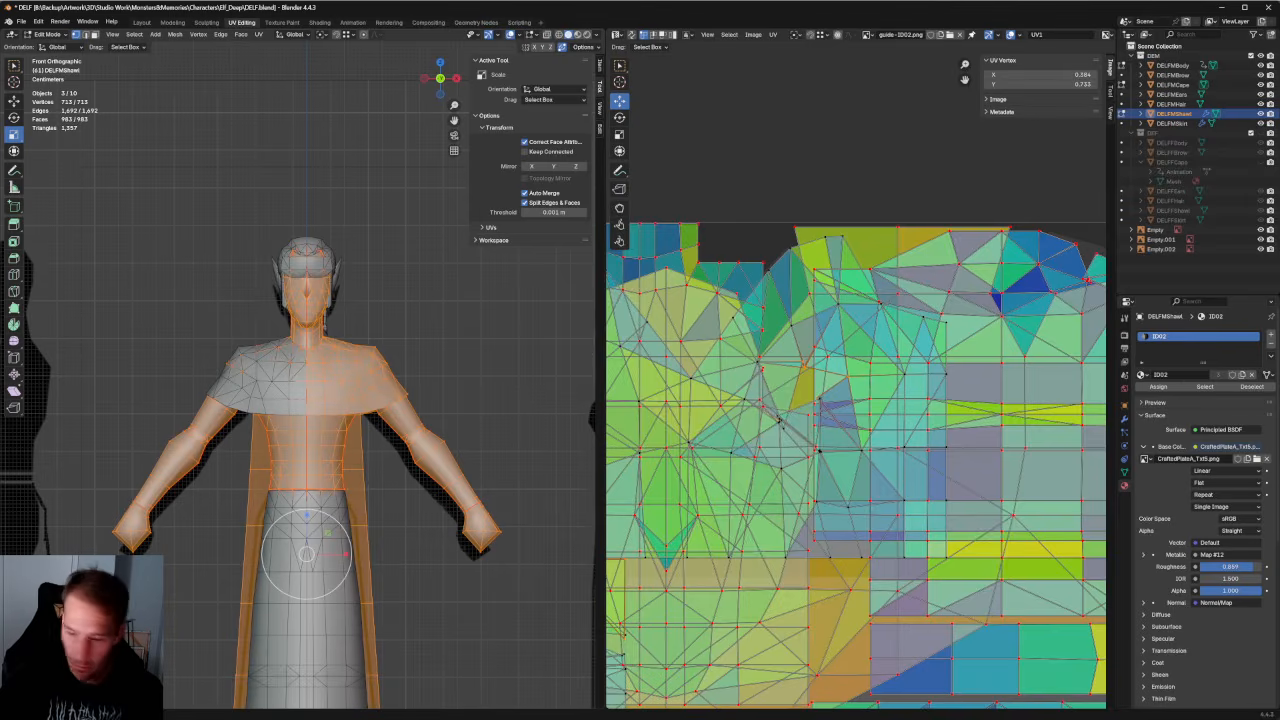
key(alt+a)
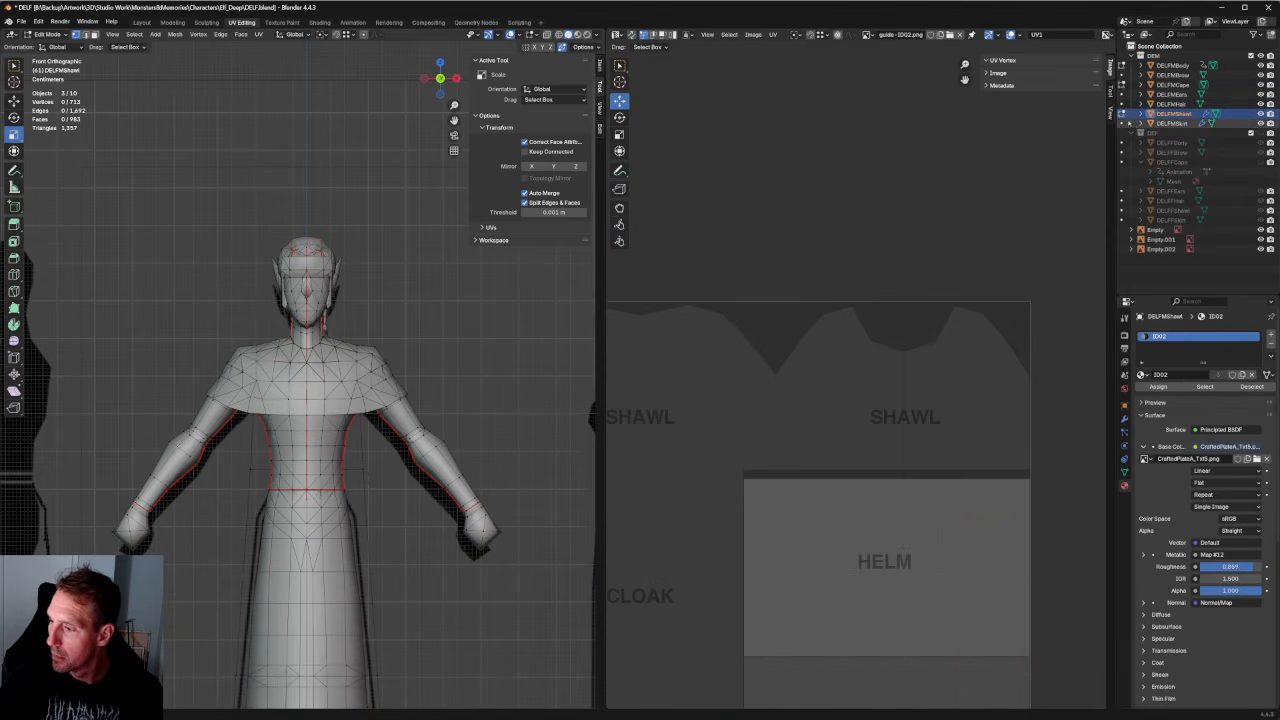
Switch editing to the DELFMShawl mesh alone and select all of its geometry to show its UVs.
click(1172, 85)
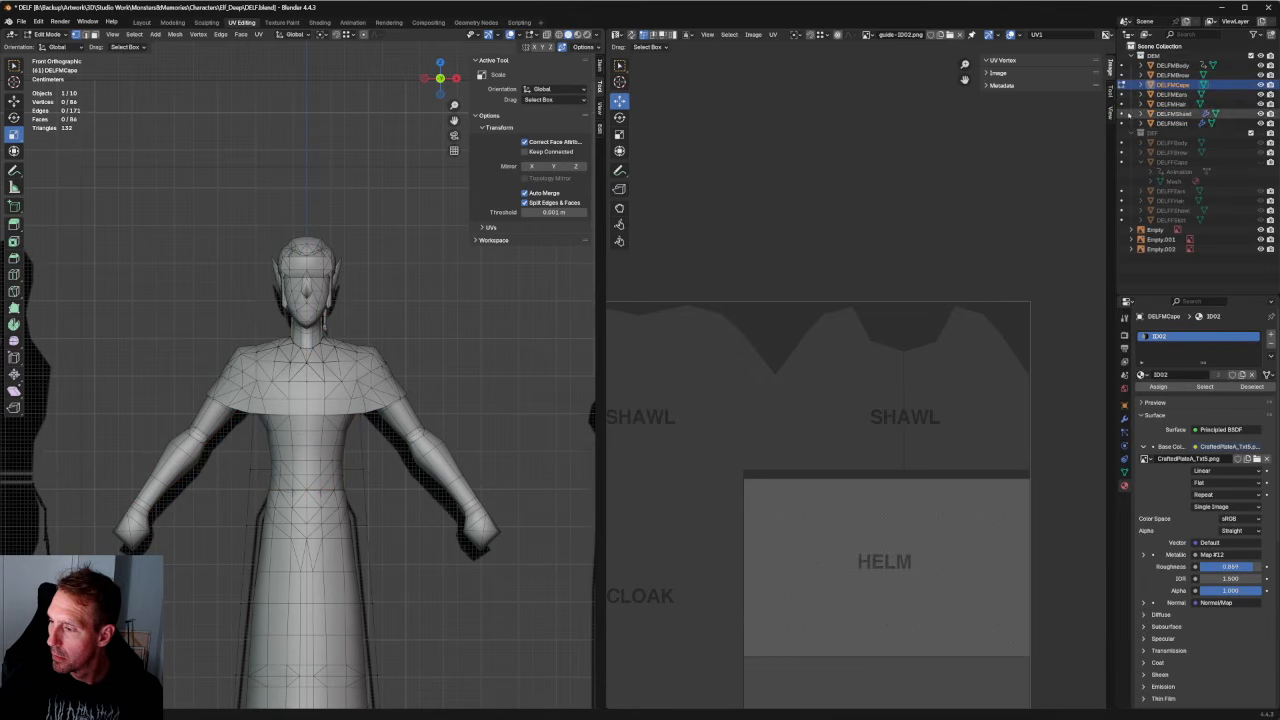
click(1123, 113)
key(a)
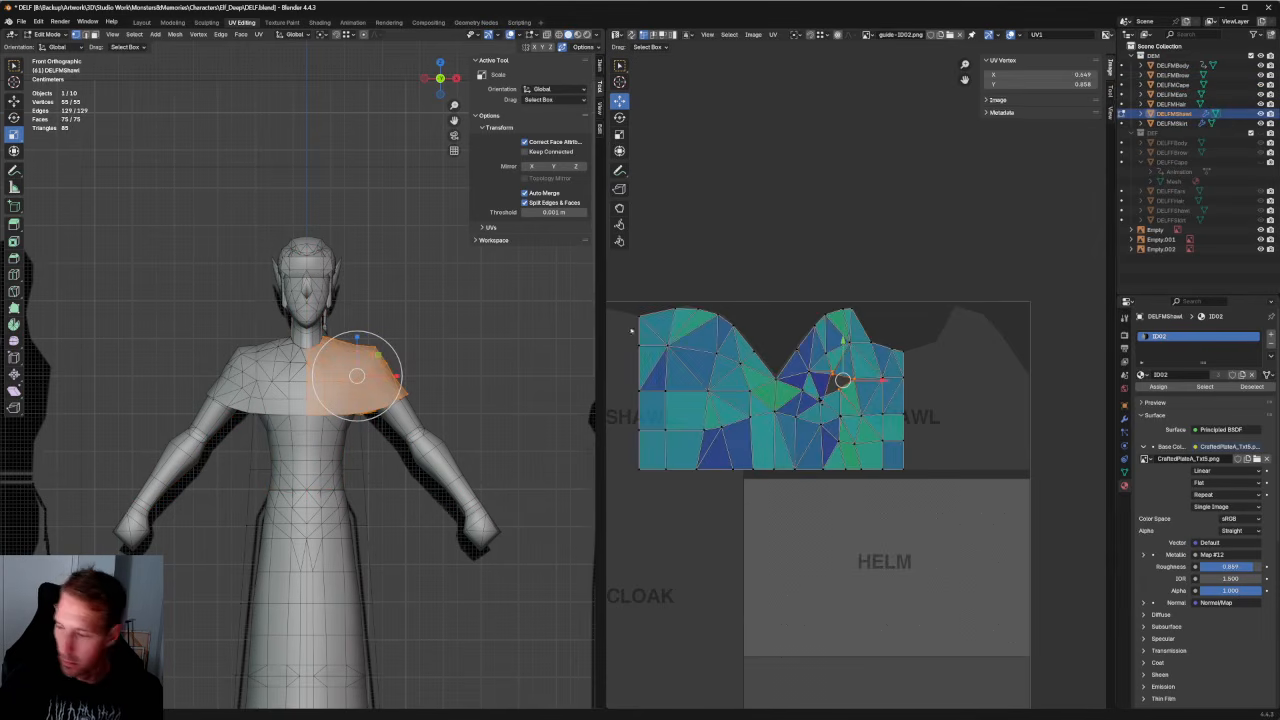
Align the split UV vertices at and below the lower corner of the gap in the shawl's UV island onto shared points.
scroll(834, 359, up, 8)
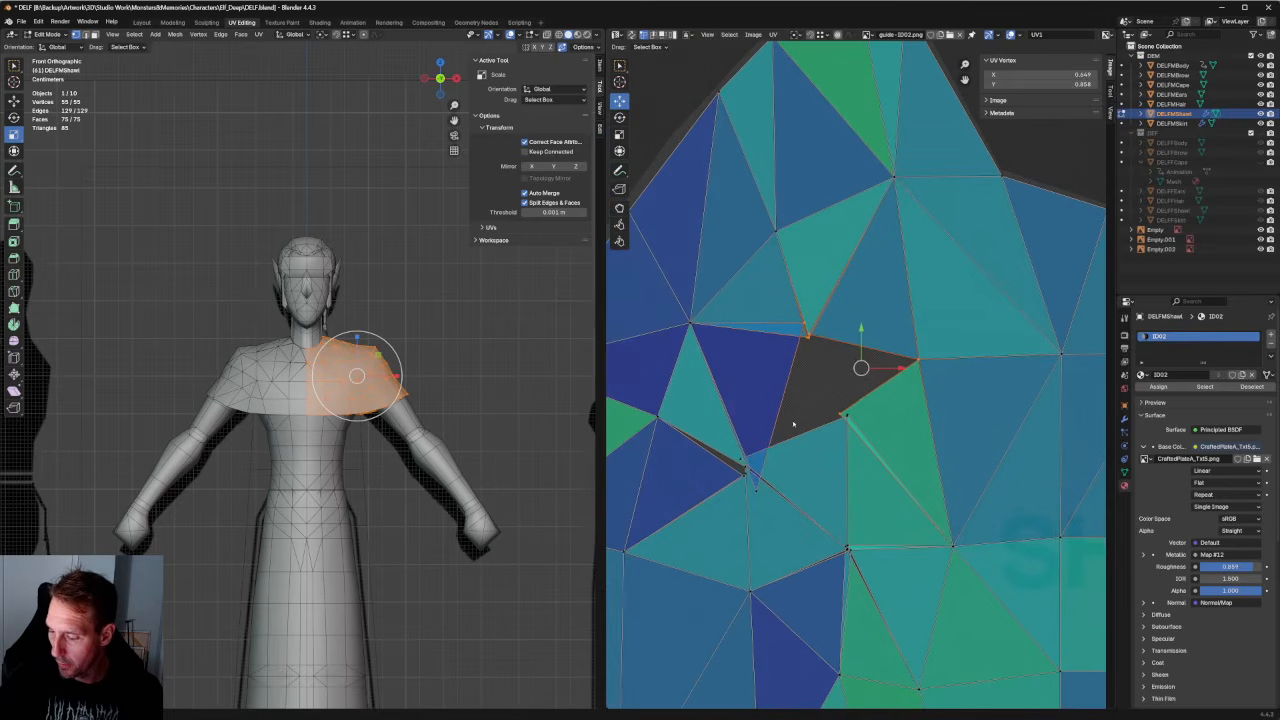
click(748, 474)
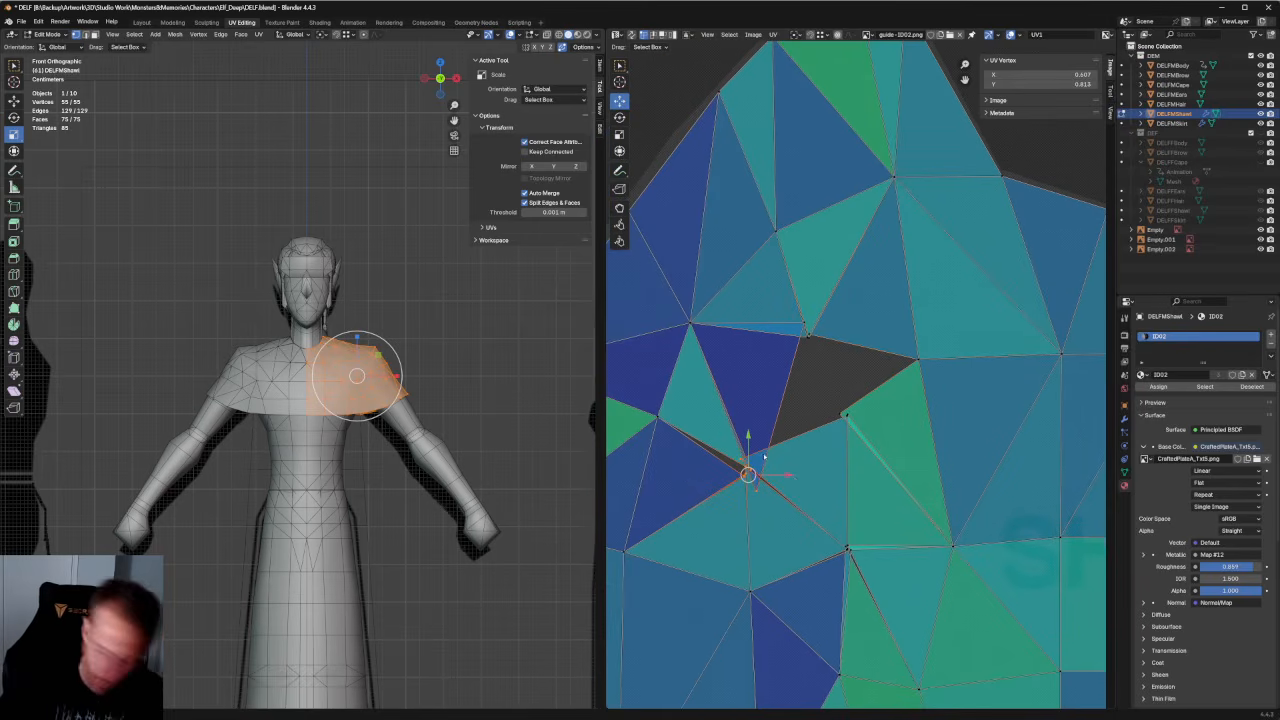
key(shift+w)
key(v)
click(848, 547)
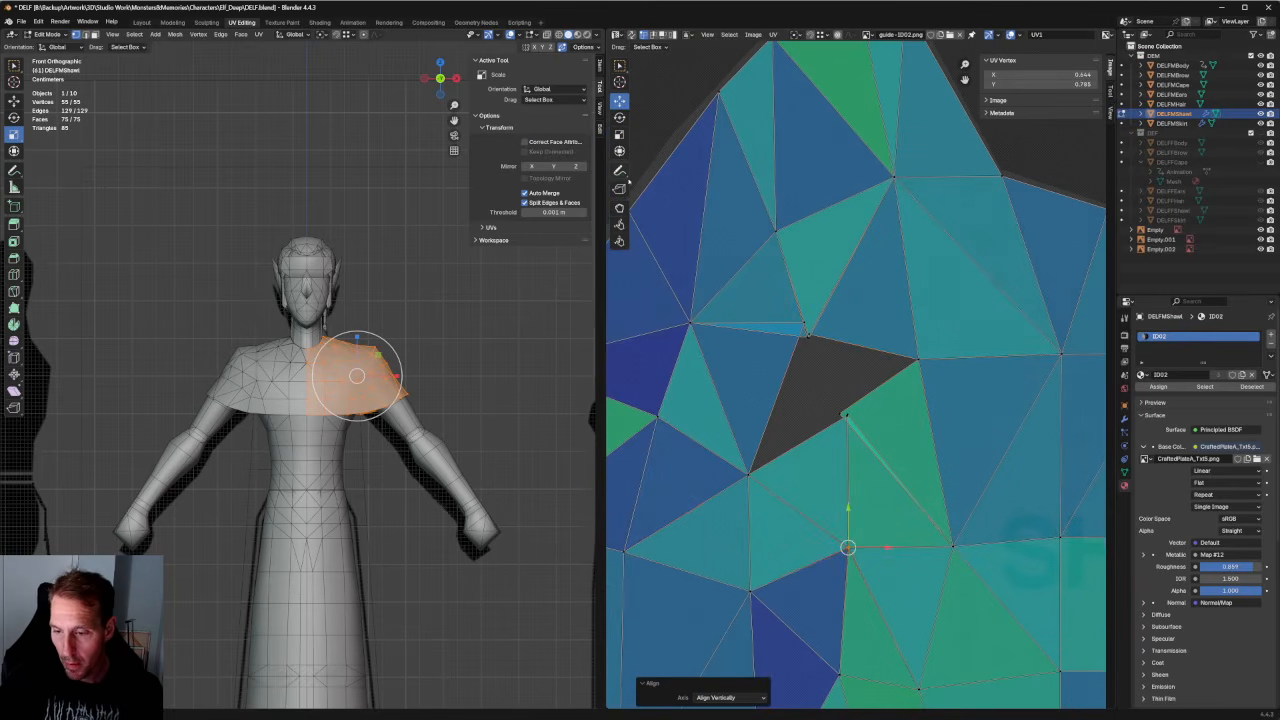
click(950, 543)
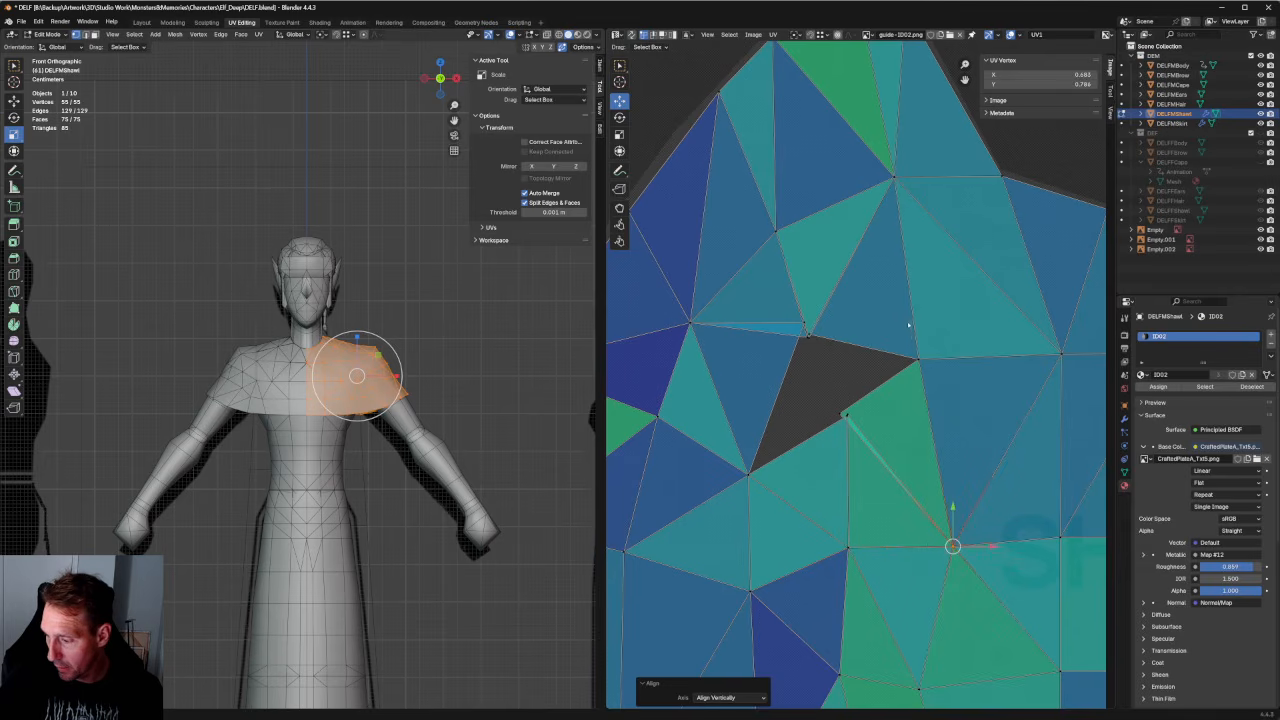
Align the split UV vertices around the shawl island's gap vertically and horizontally onto one point to close the gap.
drag(884, 296, 756, 440)
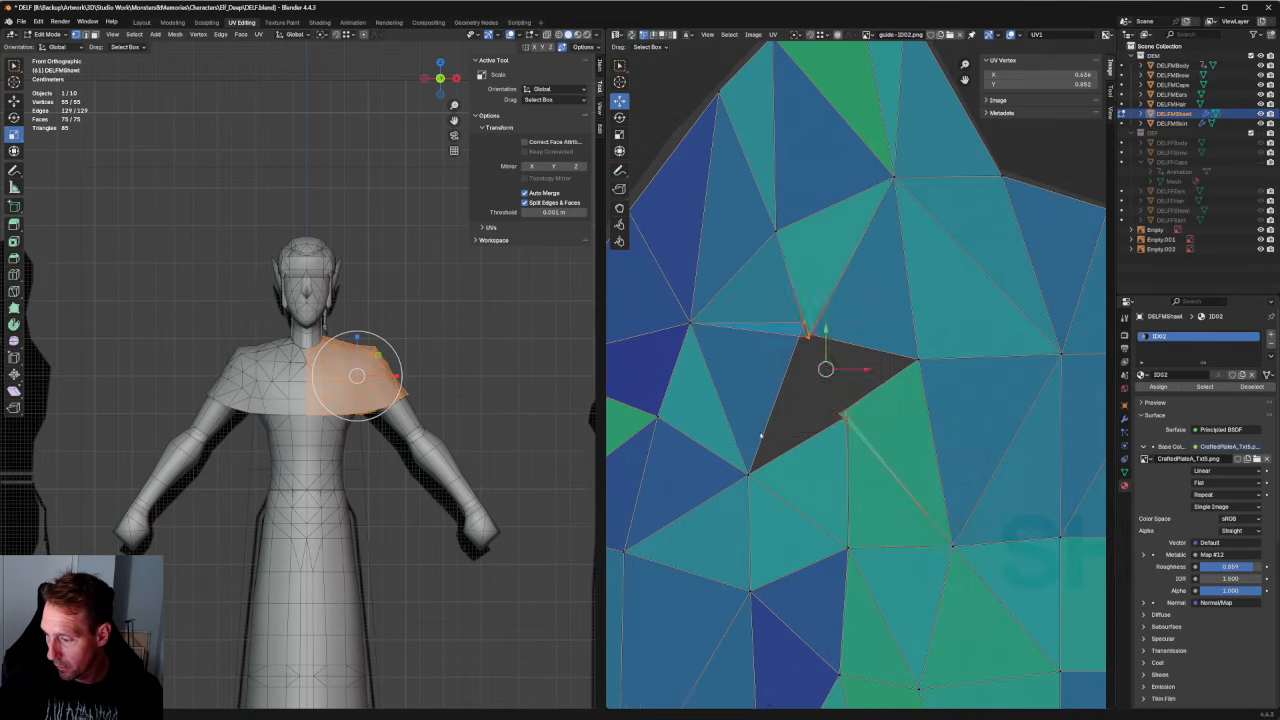
key(shift+w)
key(v)
click(915, 362)
click(824, 373)
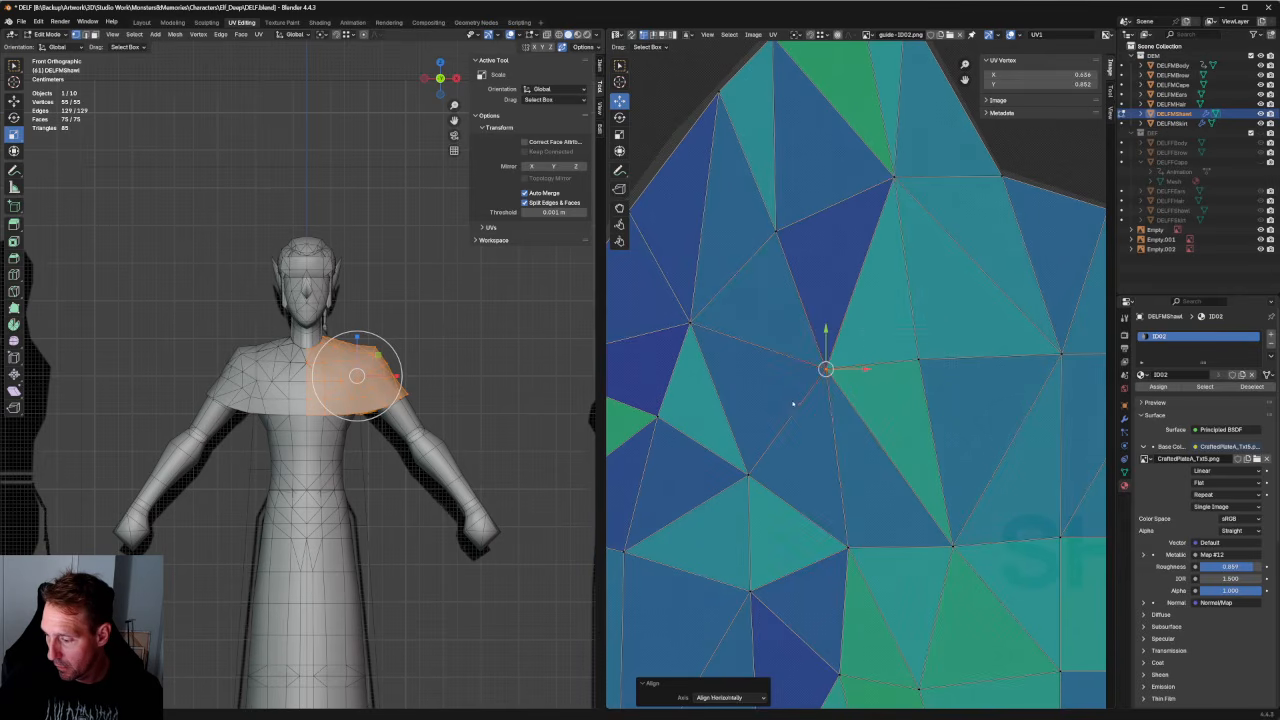
key(shift+w)
key(h)
click(746, 480)
click(826, 369)
Unwrap the interior UV vertices around the closed gap in the shawl's UV island to relax the surrounding faces.
right_click(804, 408)
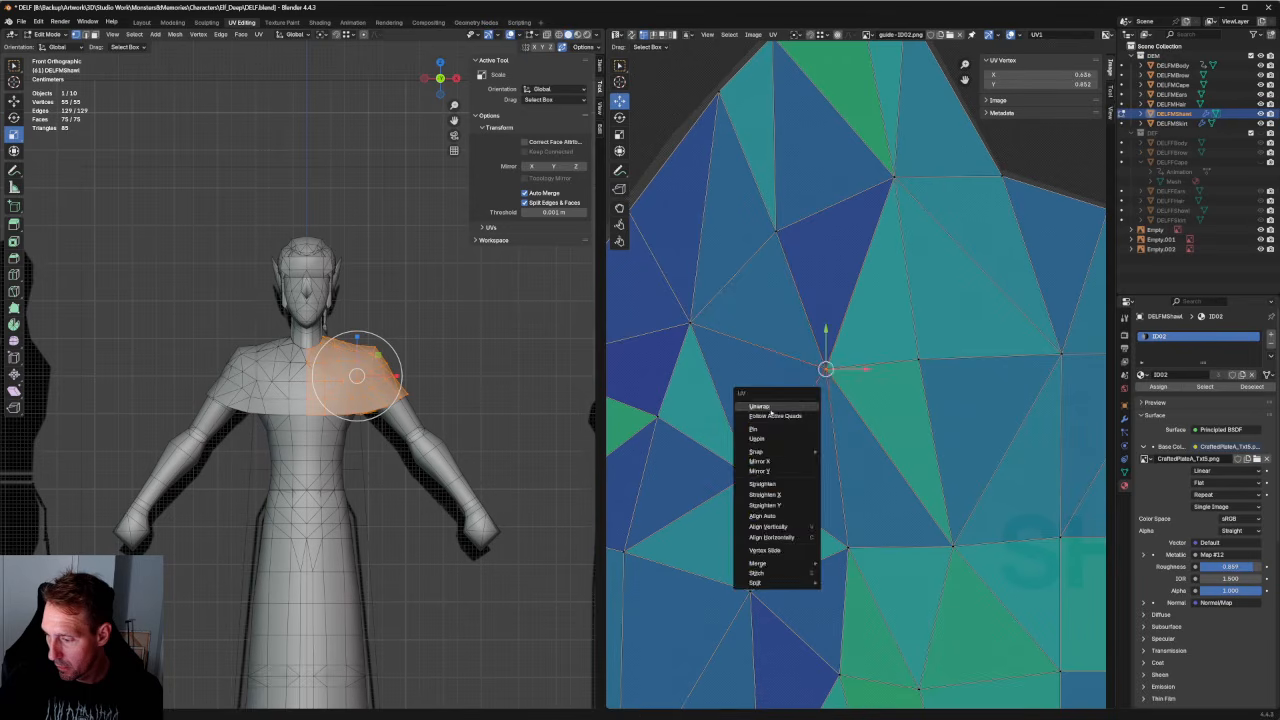
click(762, 407)
right_click(790, 446)
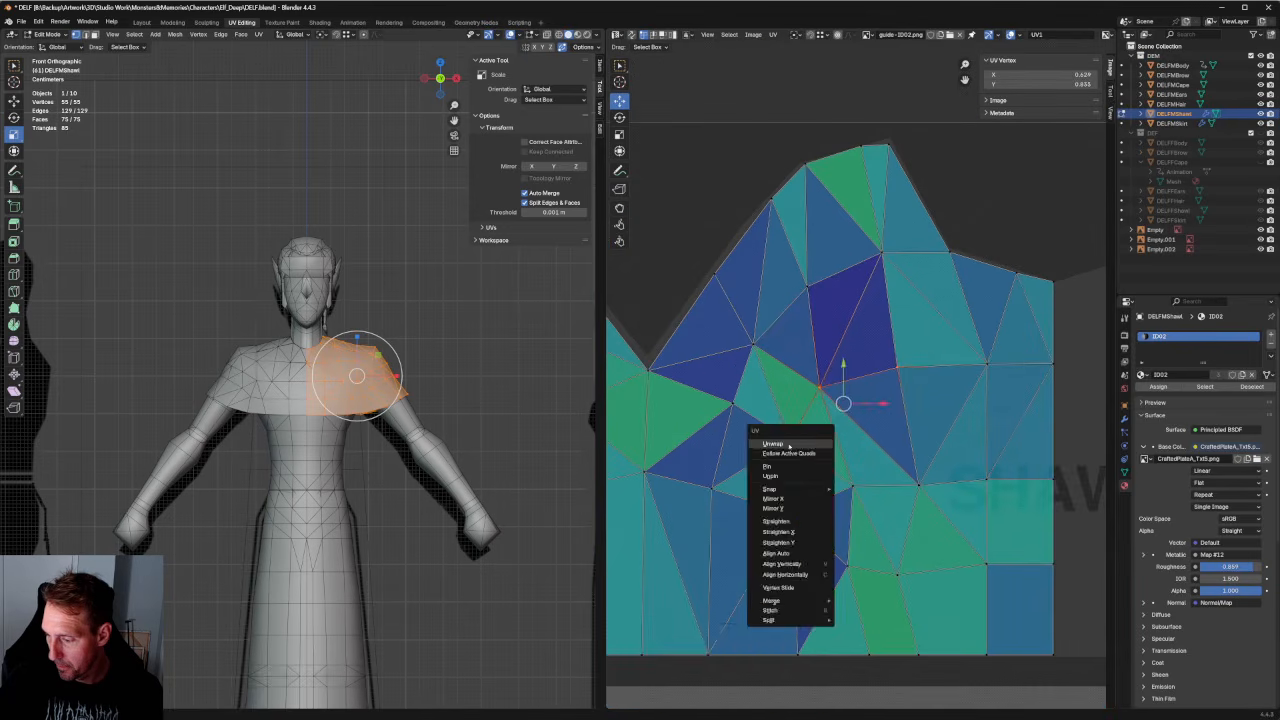
click(776, 444)
drag(920, 244, 728, 476)
right_click(737, 422)
click(739, 428)
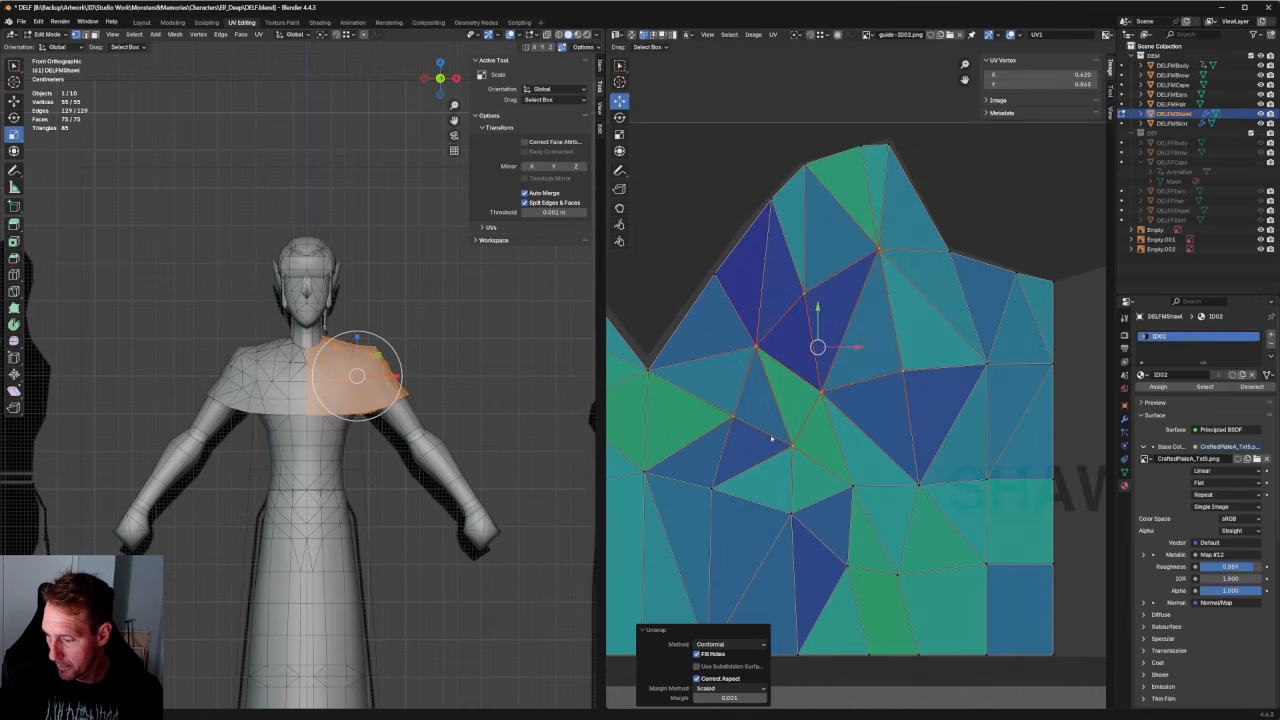
key(alt+a)
scroll(900, 425, down, 4)
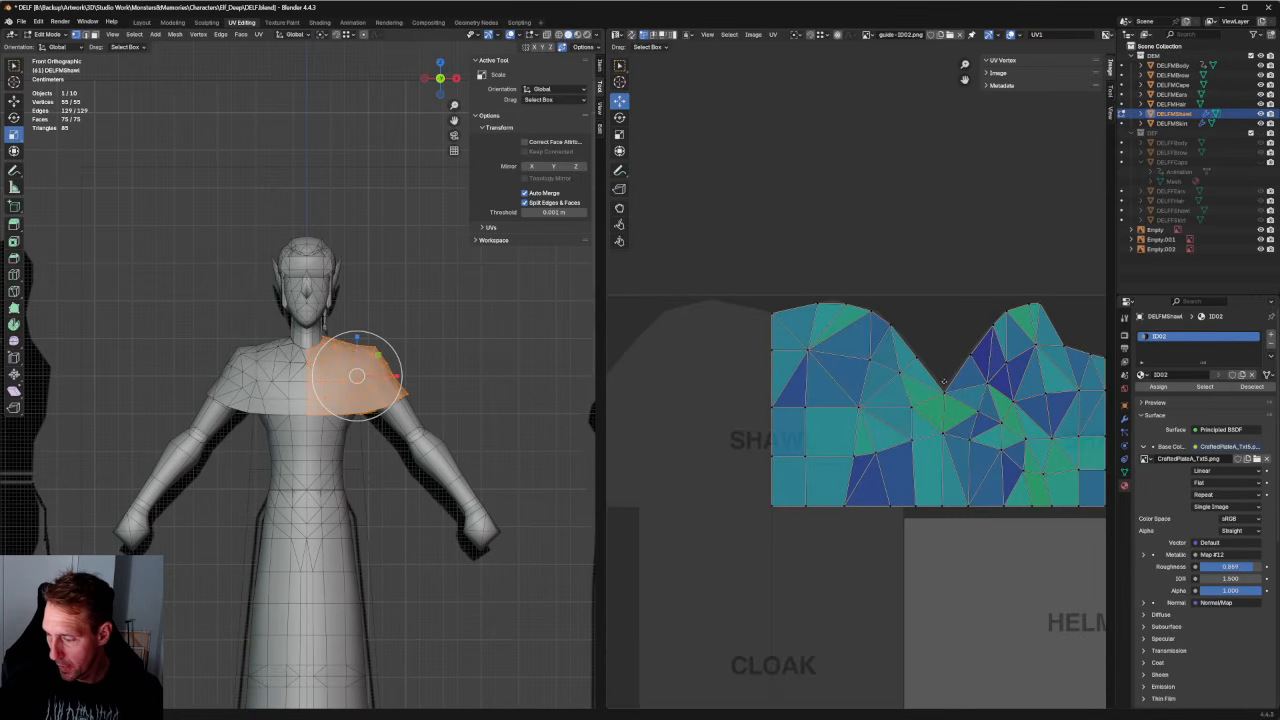
scroll(943, 381, up, 4)
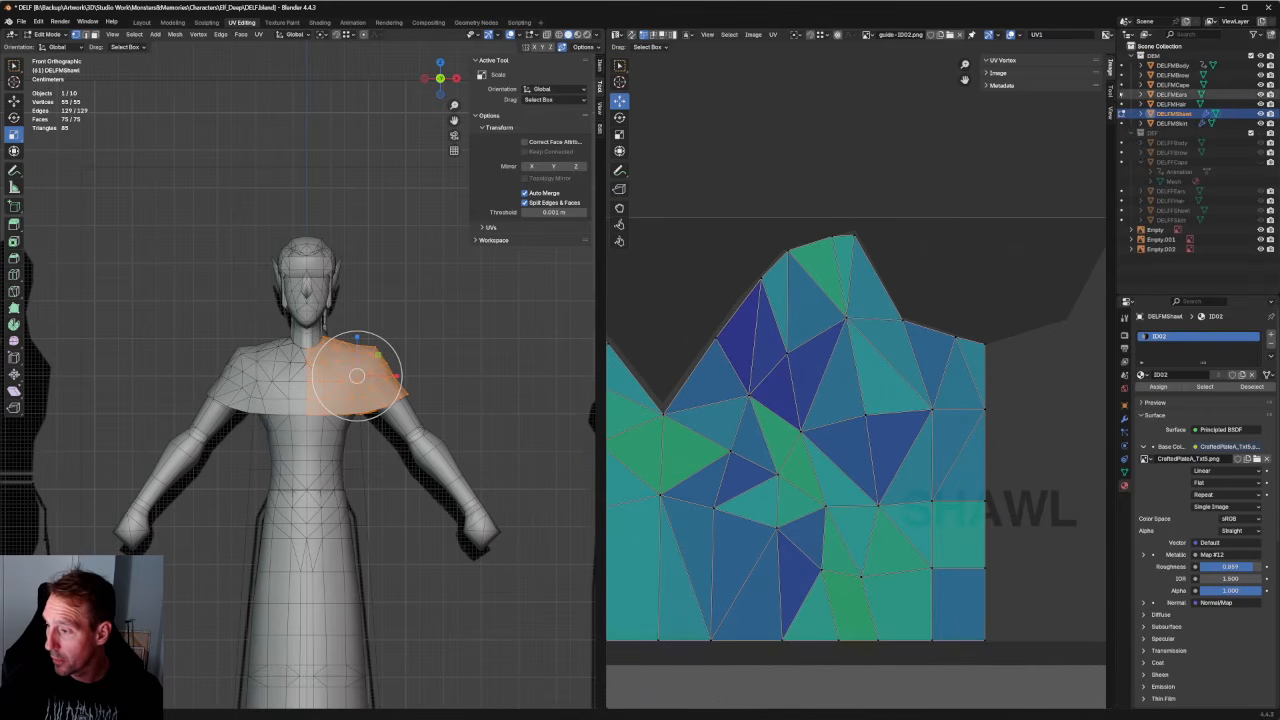
Switch editing to the DELFMCape mesh and select all of its geometry to show its UVs.
click(1122, 85)
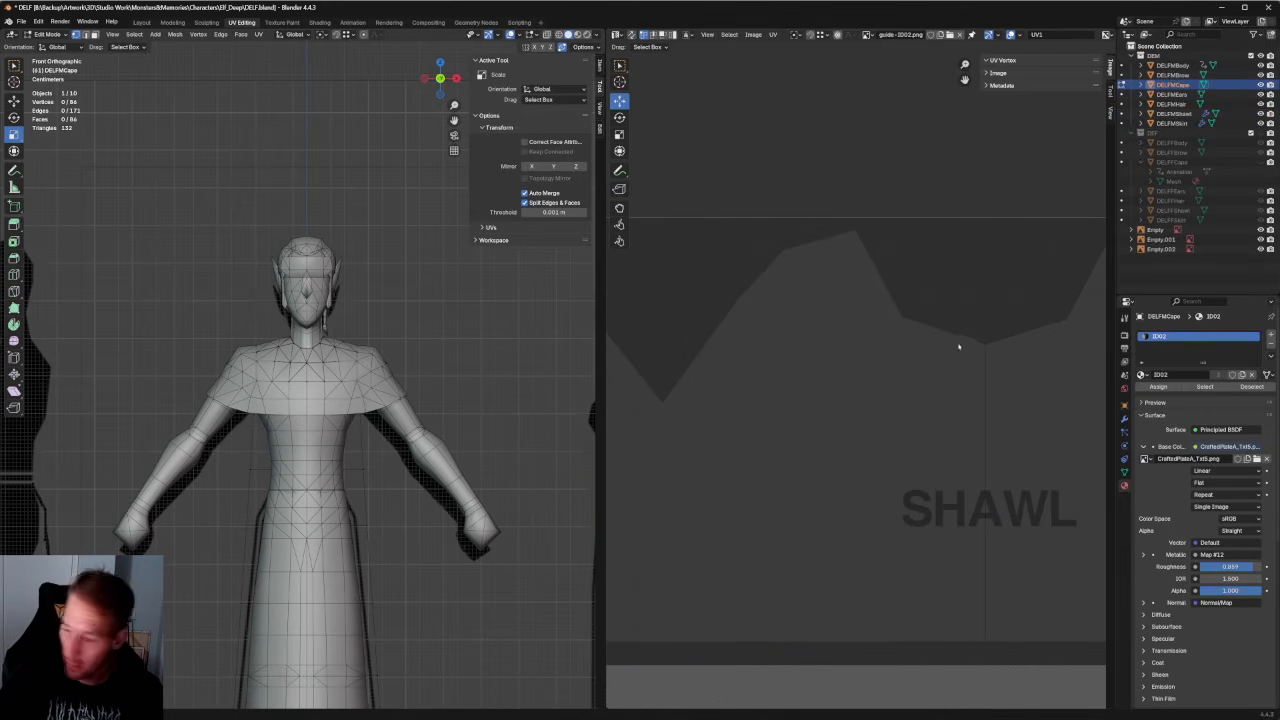
scroll(771, 336, down, 5)
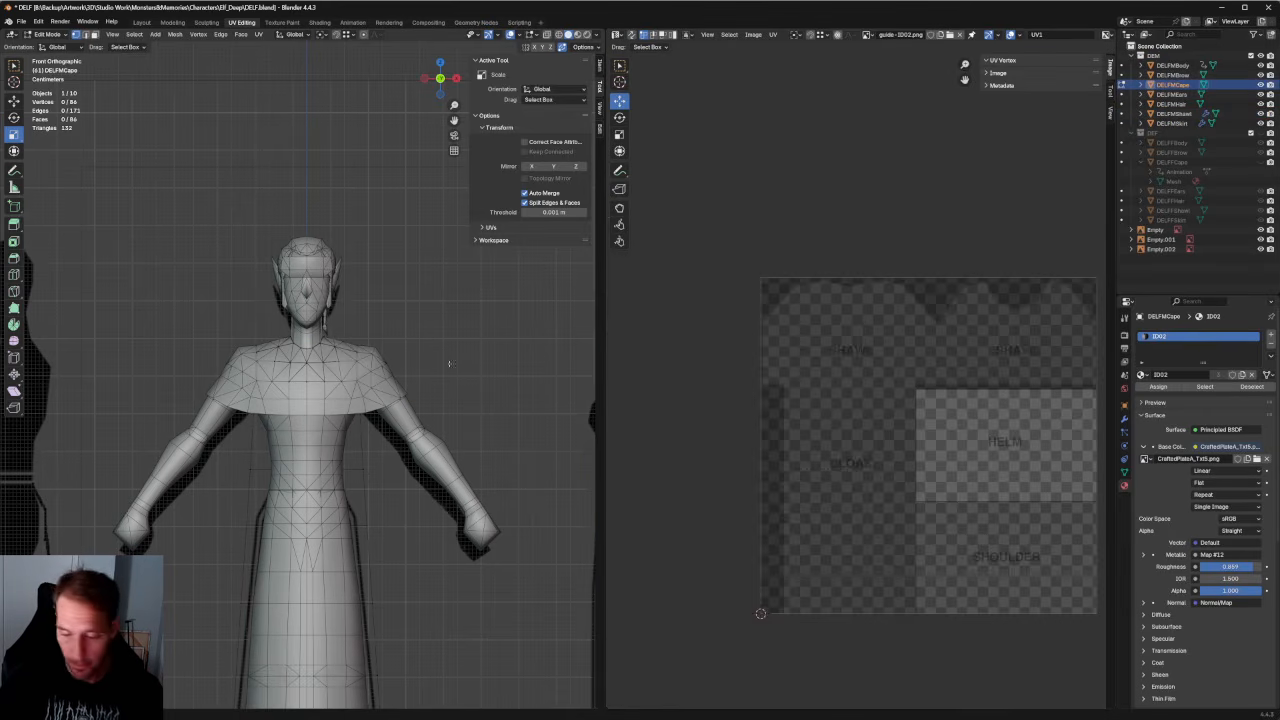
key(a)
Align the split UV vertices at the gaps on the left and right edges of the cape's UV island to close them.
scroll(860, 396, up, 6)
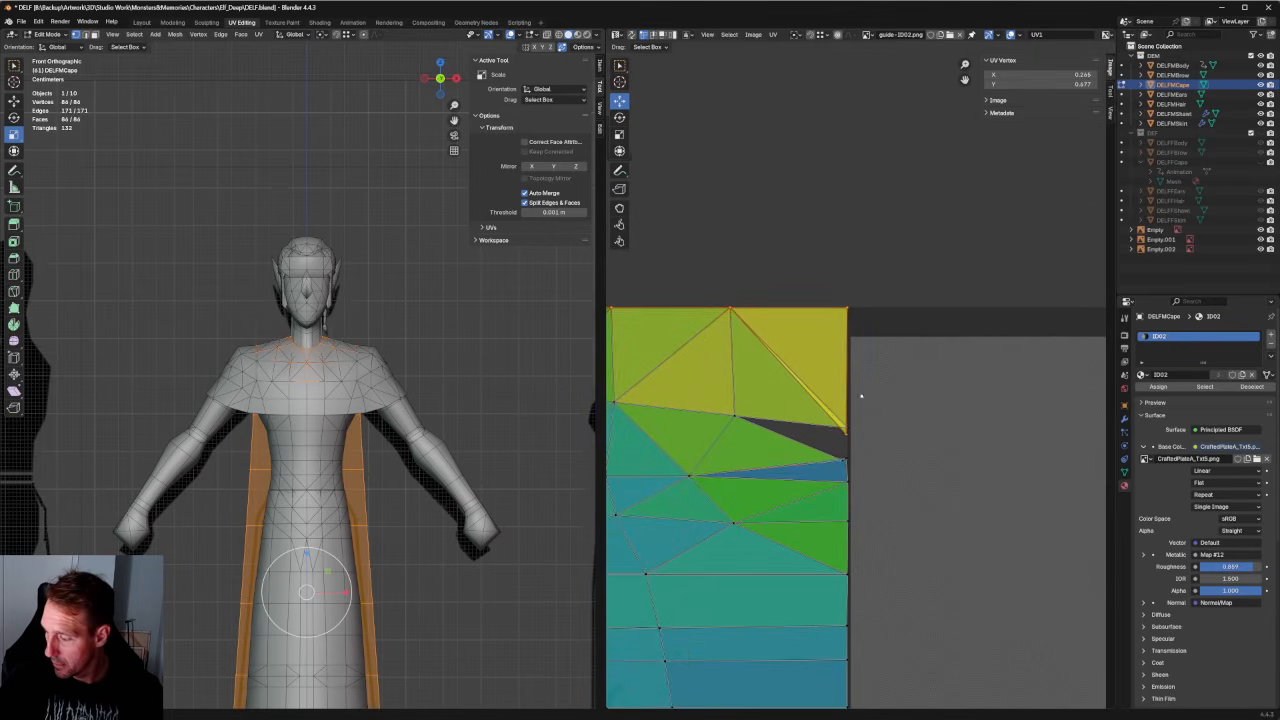
scroll(845, 447, down, 2)
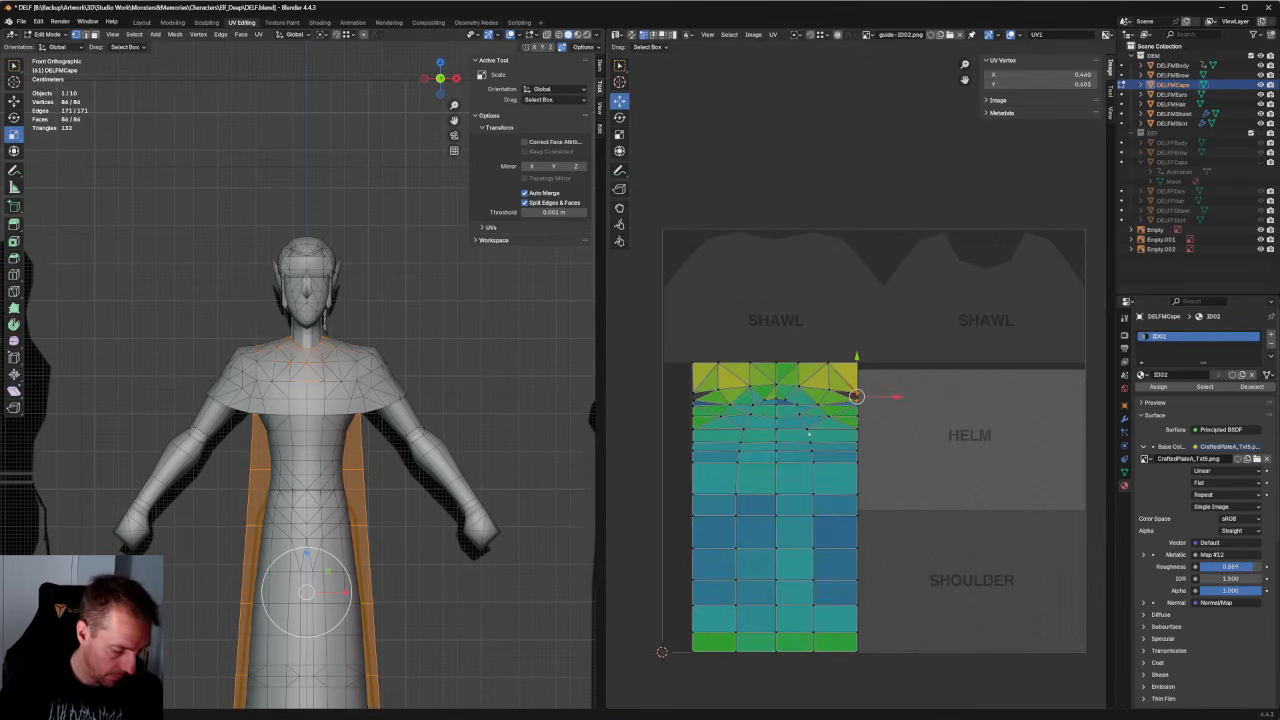
key(shift+r)
middle_drag(719, 371, 859, 380)
scroll(859, 380, up, 6)
drag(809, 437, 725, 531)
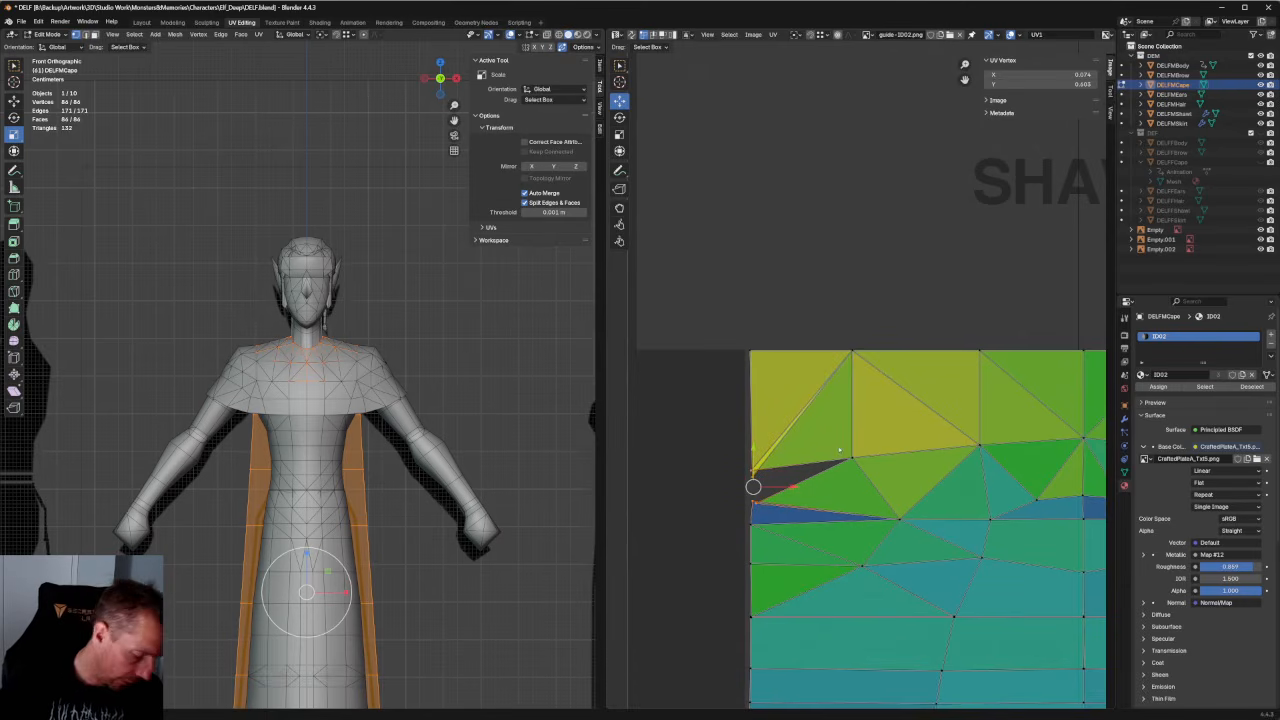
key(shift+r)
scroll(800, 455, up, 1)
scroll(774, 457, down, 5)
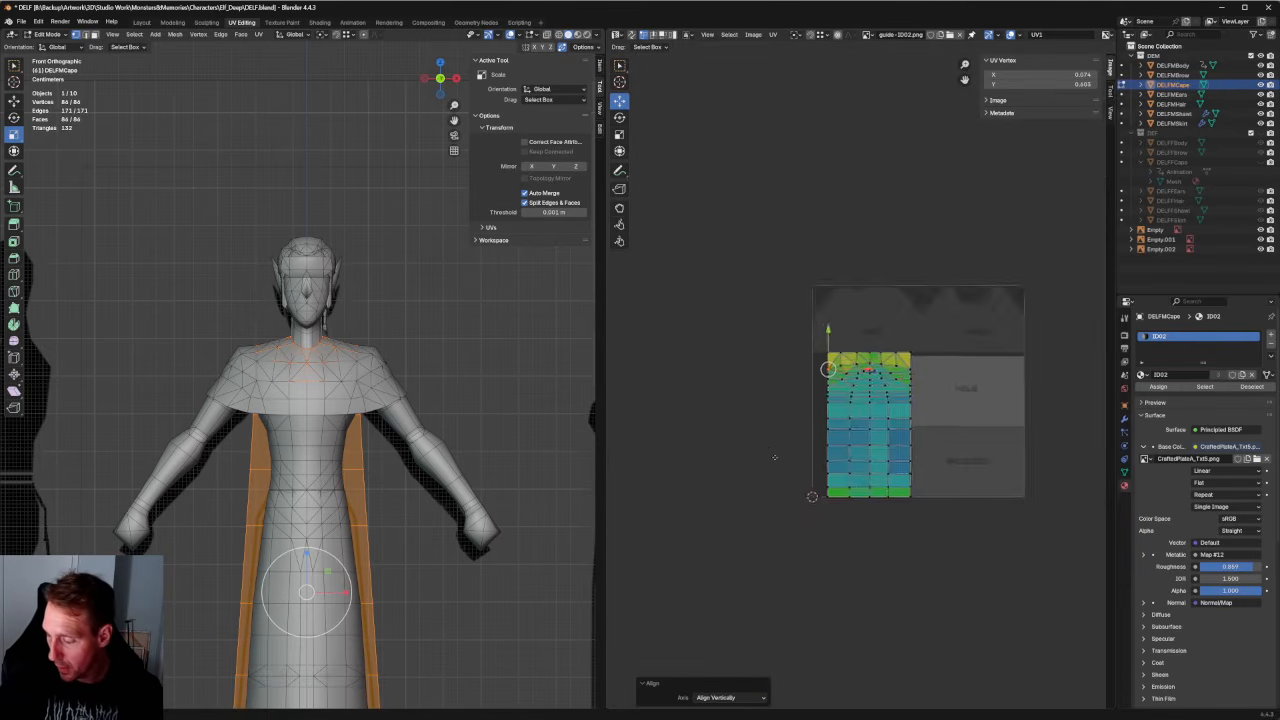
Examine the cape UV island's left and right edges against the cloak area of the guide texture.
scroll(774, 457, up, 3)
drag(812, 270, 726, 645)
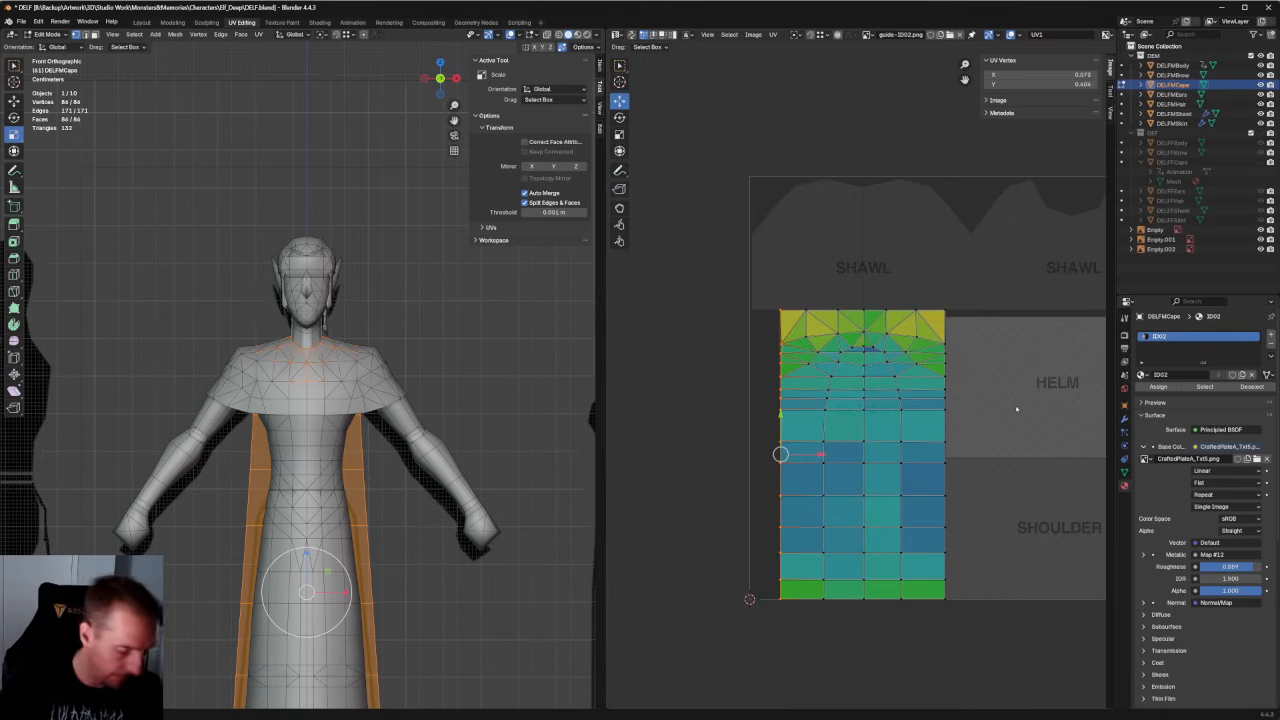
drag(992, 270, 926, 604)
scroll(1072, 541, up, 4)
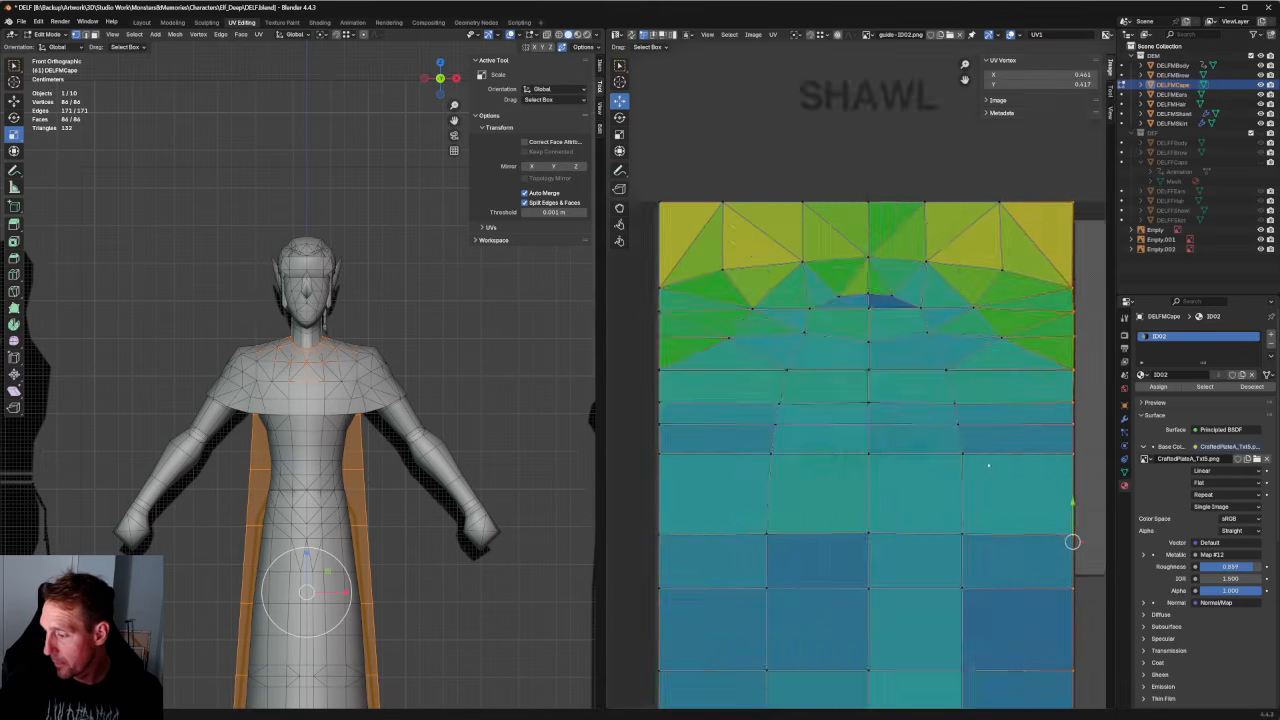
middle_drag(988, 465, 700, 317)
scroll(848, 451, up, 3)
middle_drag(848, 451, 971, 474)
scroll(823, 480, up, 5)
scroll(823, 480, down, 14)
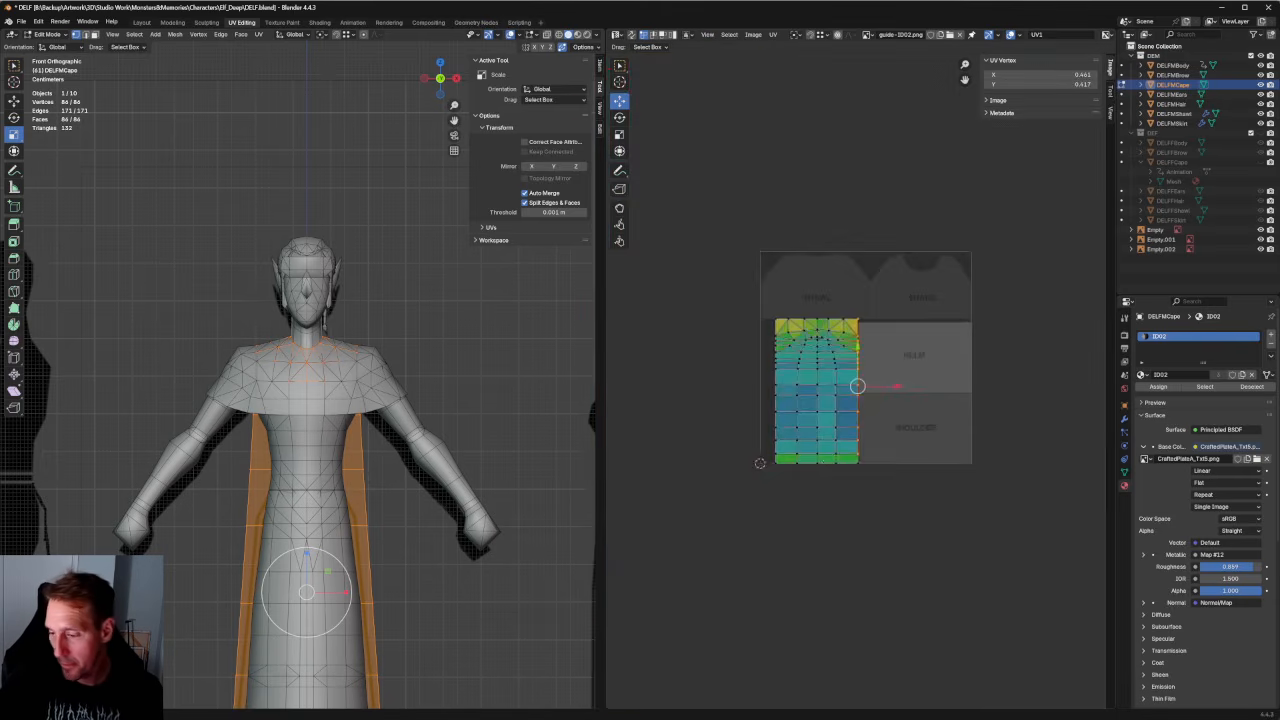
scroll(774, 363, up, 4)
middle_drag(774, 363, 749, 354)
scroll(891, 403, up, 4)
scroll(749, 354, down, 2)
click(767, 159)
scroll(790, 220, down, 2)
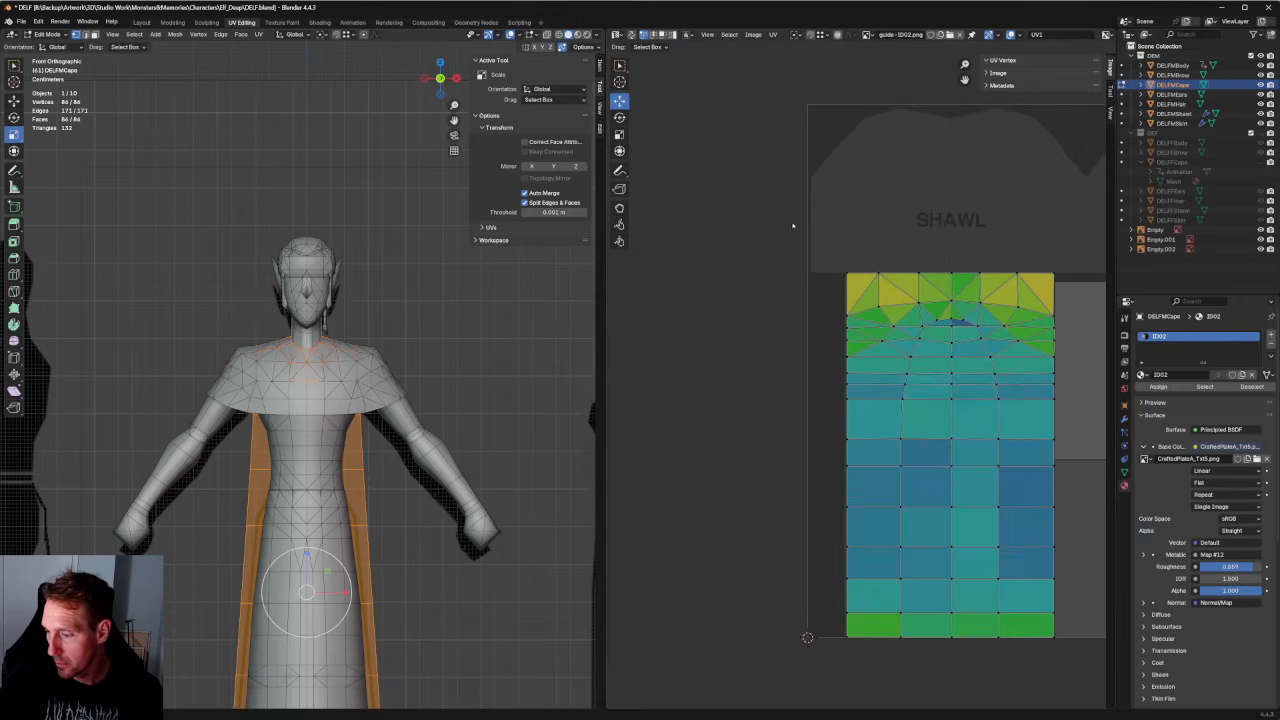
Move the cape UV island's left edge vertices slightly outward to X 0.070.
drag(783, 198, 886, 636)
scroll(851, 444, up, 5)
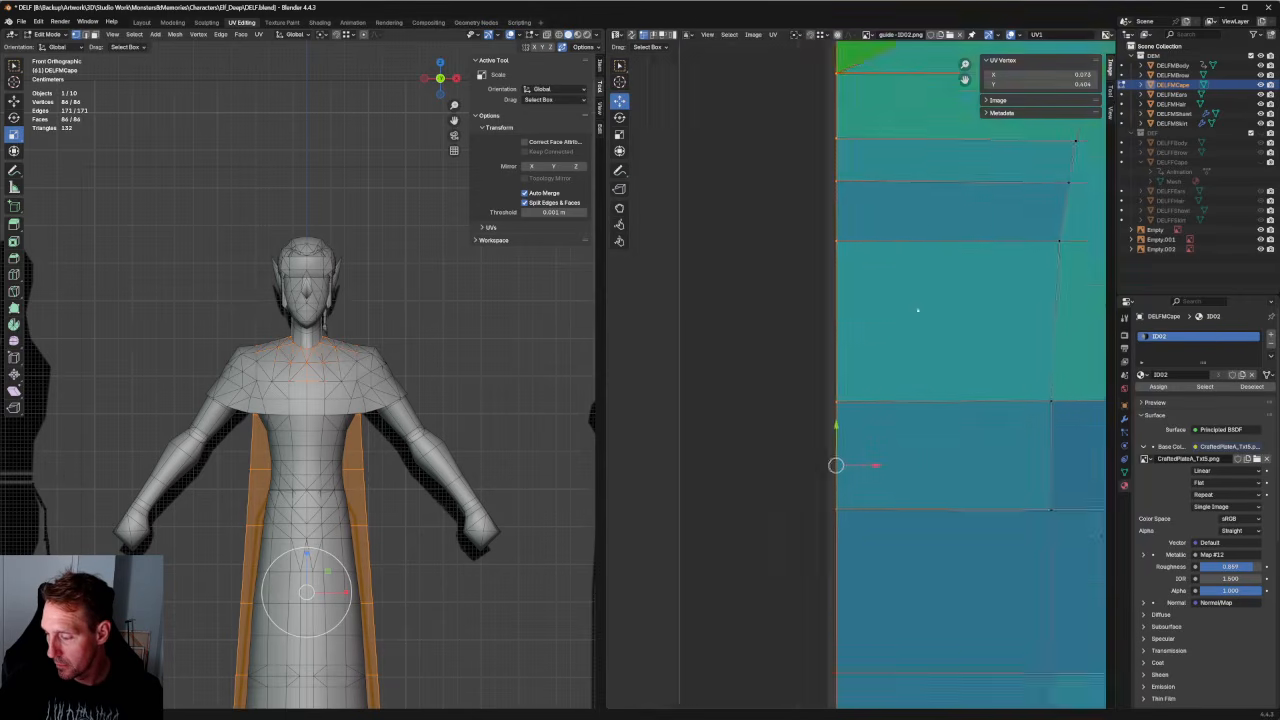
scroll(917, 310, up, 8)
key(g)
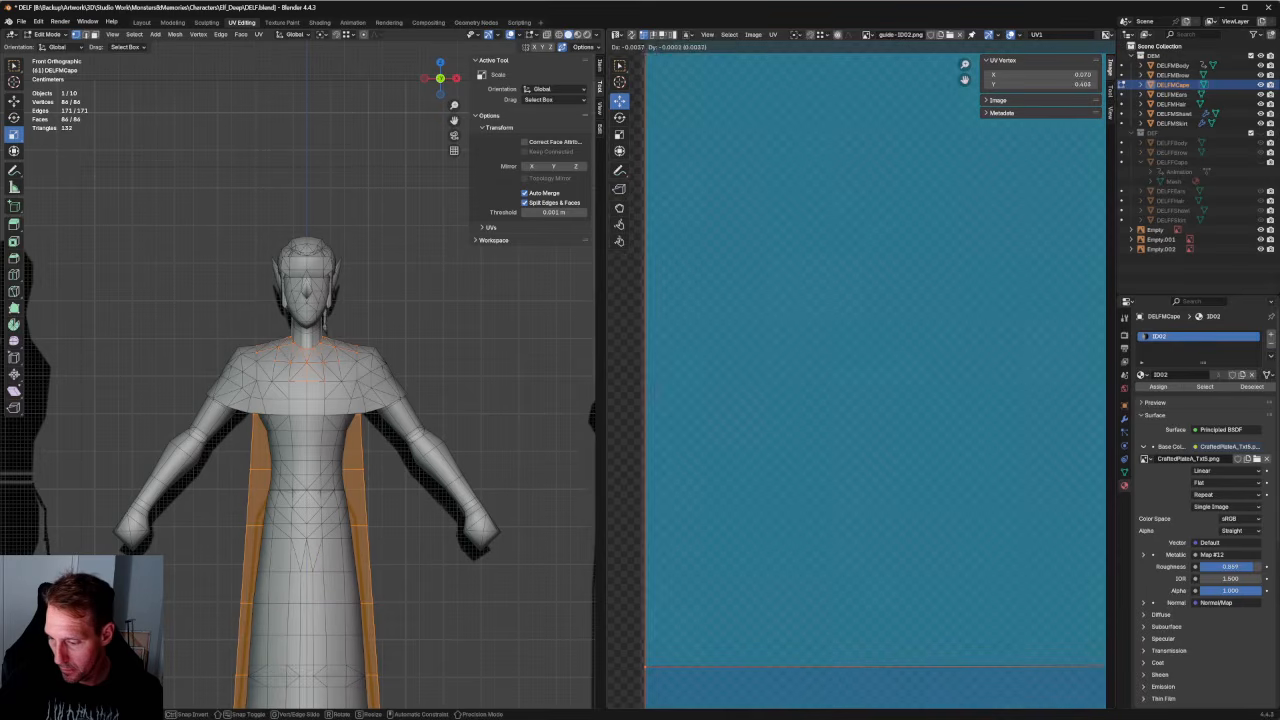
click(672, 388)
scroll(675, 402, down, 3)
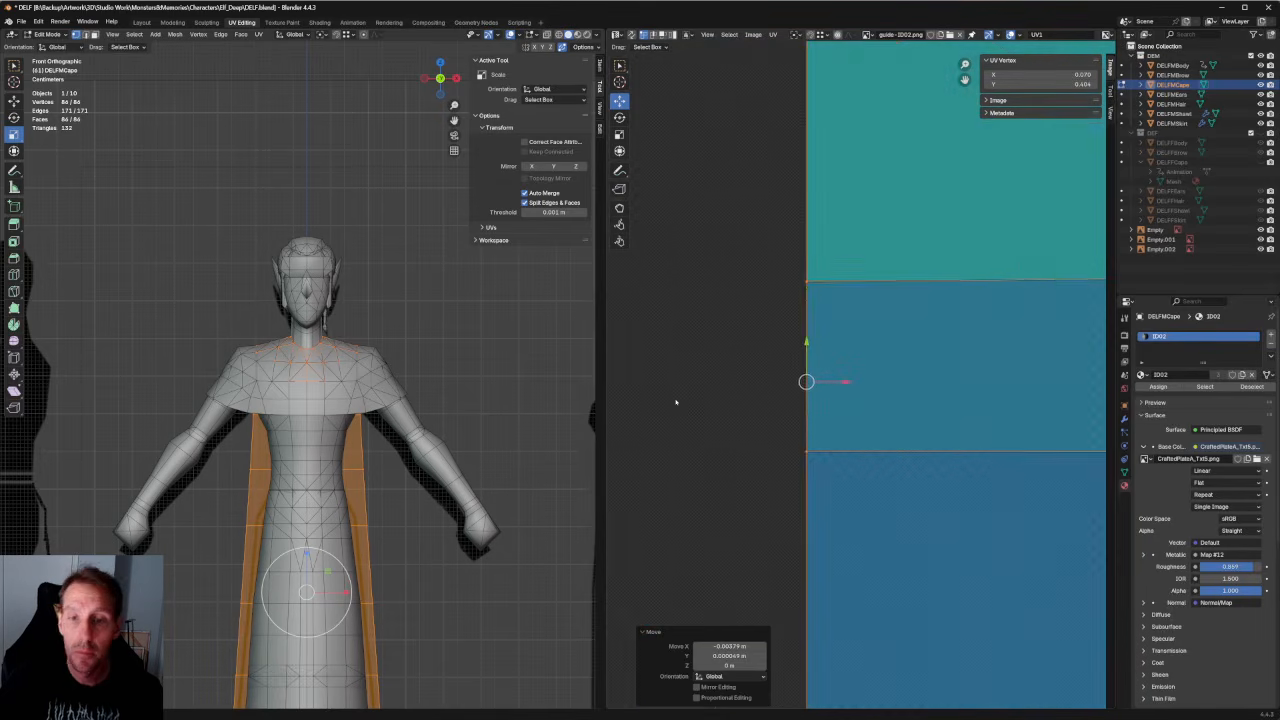
scroll(680, 403, down, 7)
click(735, 403)
middle_drag(929, 406, 720, 467)
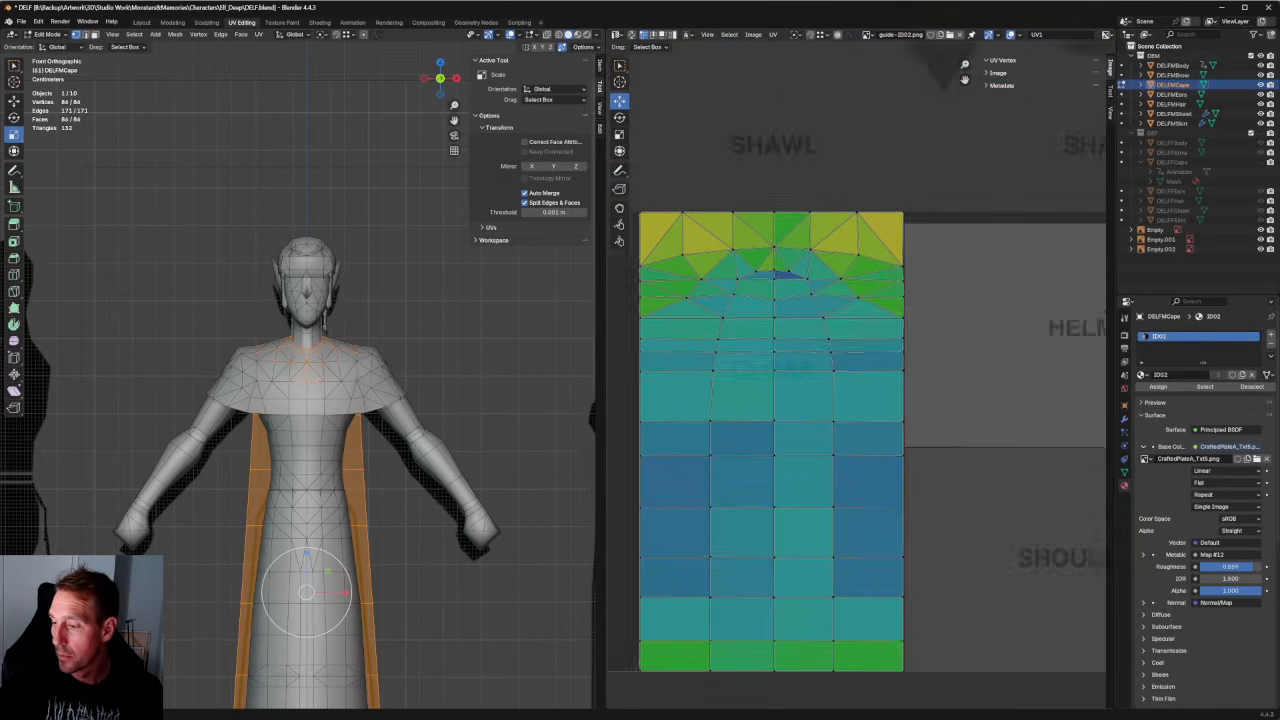
Unwrap the interior row of UV vertices just below the cape island's upper edge to relax it.
scroll(850, 383, up, 1)
middle_drag(858, 229, 938, 409)
drag(969, 383, 703, 406)
right_click(842, 392)
click(842, 392)
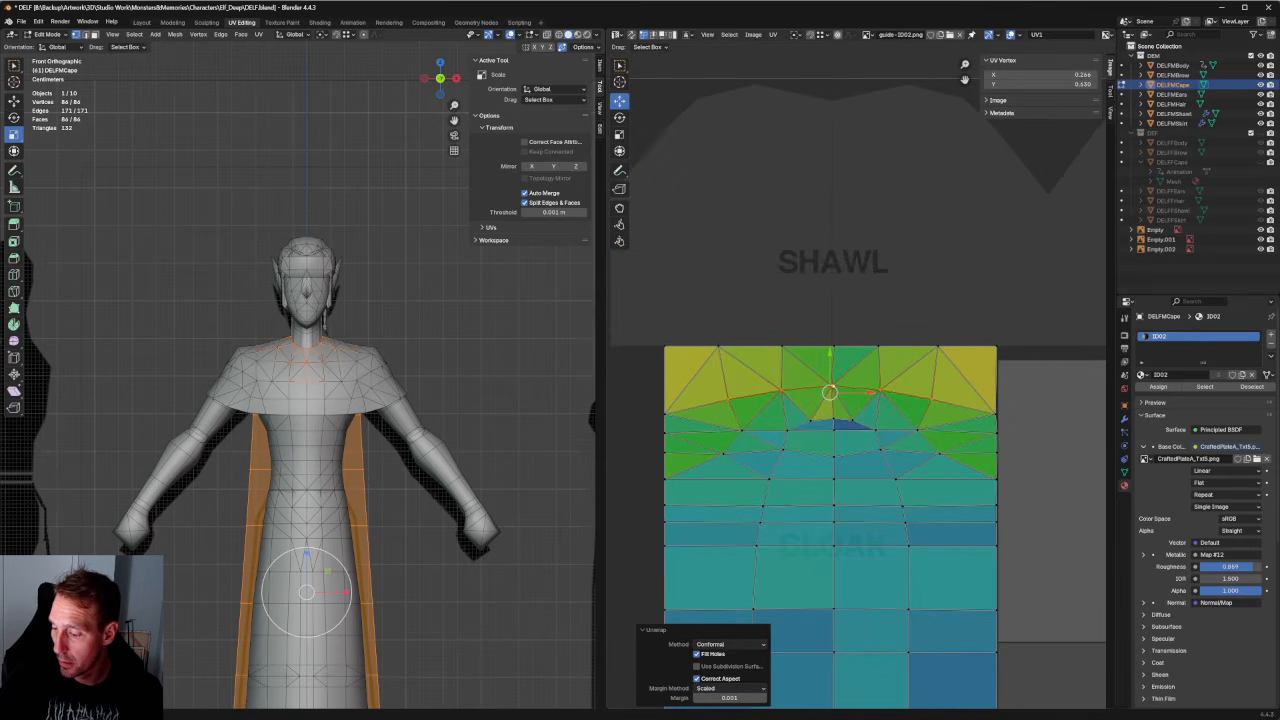
click(833, 386)
Try to relax the interior UV vertices on the cape island's upper left side by unwrapping them.
click(724, 453)
shift+click(742, 431)
shift+click(729, 401)
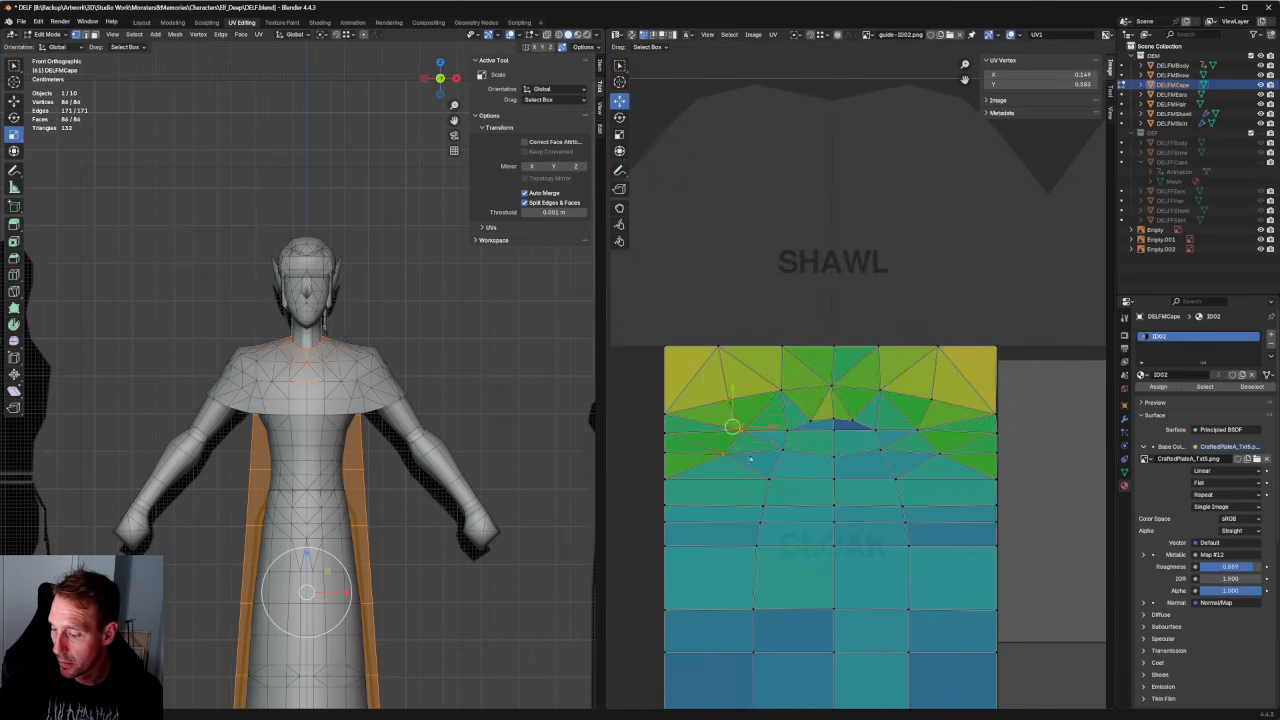
right_click(724, 441)
click(724, 441)
drag(911, 454, 912, 459)
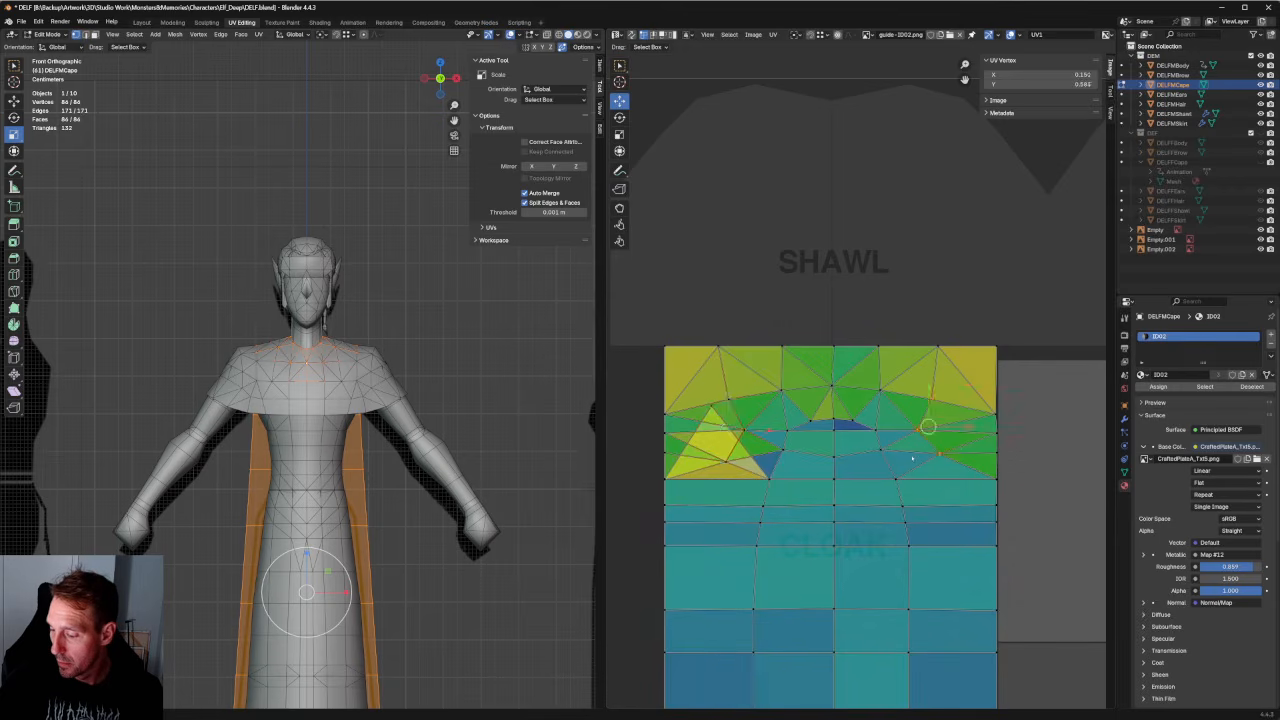
key(ctrl+z)
key(ctrl+z)
Align the overlapping UV vertices on the cape island's left edge and upper left interior so each group shares one point.
drag(703, 463, 657, 443)
key(shift+w)
key(shift+w)
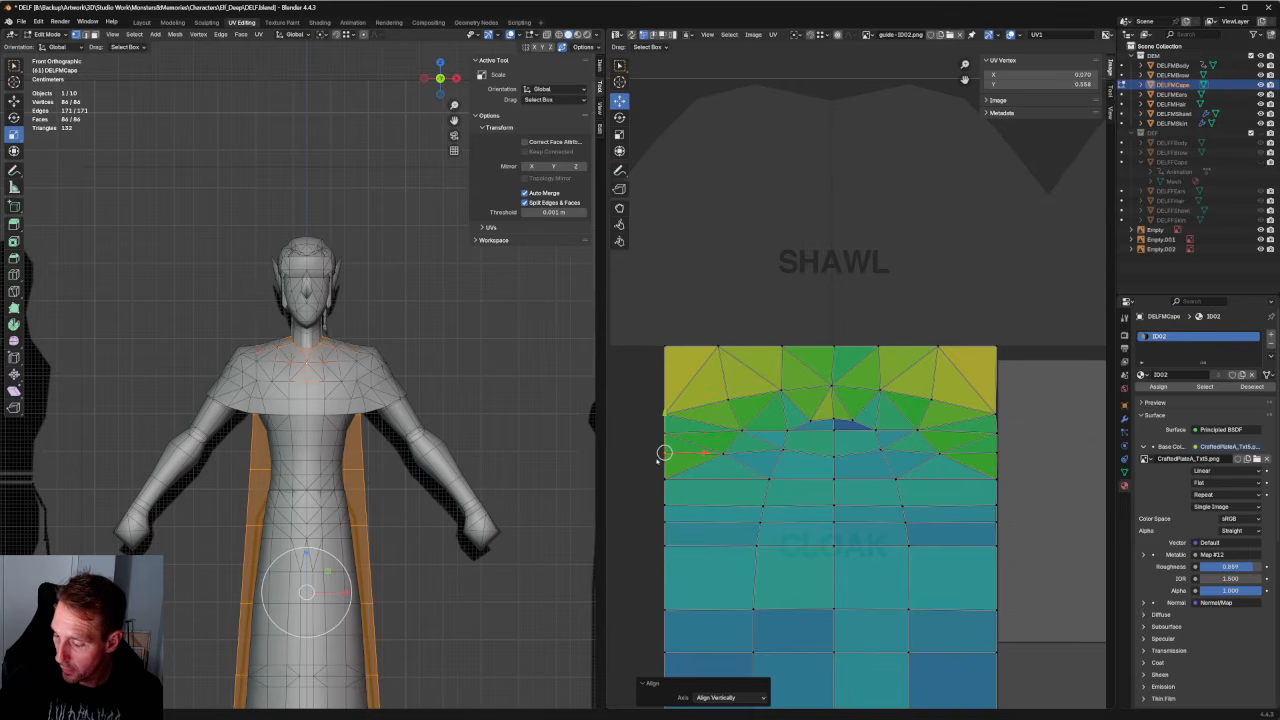
key(shift+w)
drag(793, 441, 761, 487)
key(shift+w)
drag(751, 421, 733, 439)
key(shift+w)
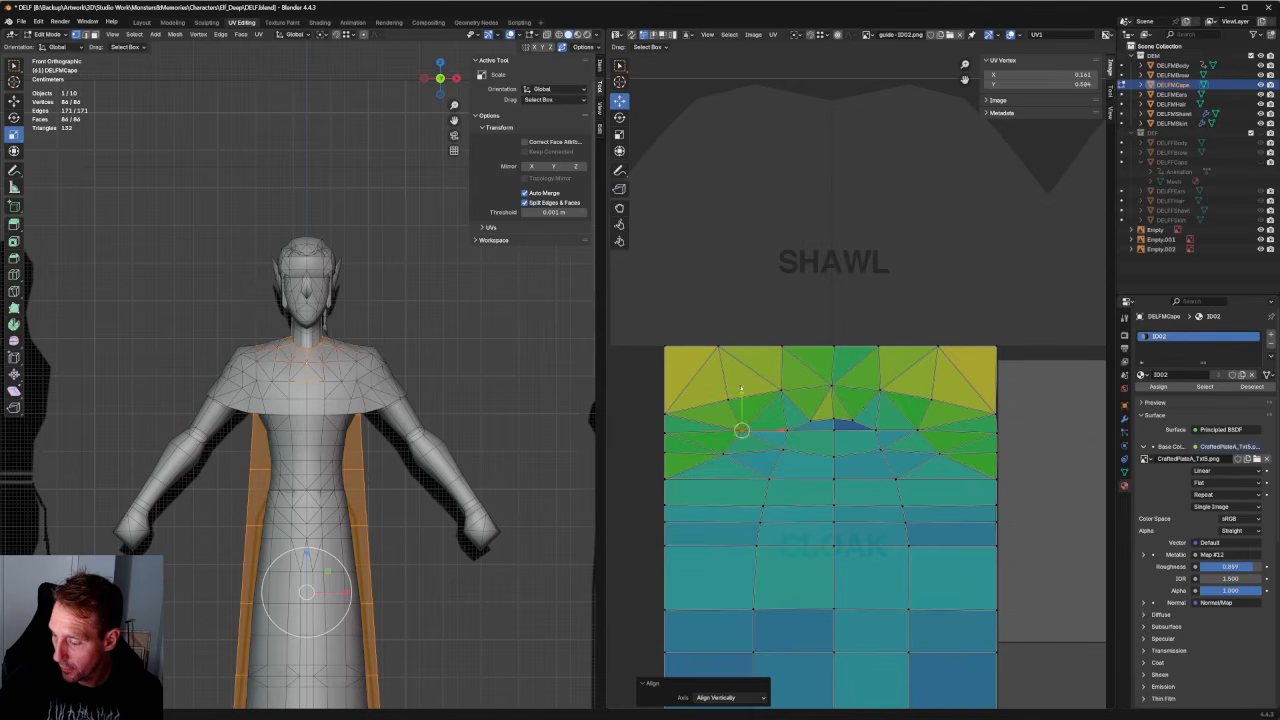
key(shift+w)
drag(741, 386, 718, 409)
key(ctrl+z)
key(ctrl+z)
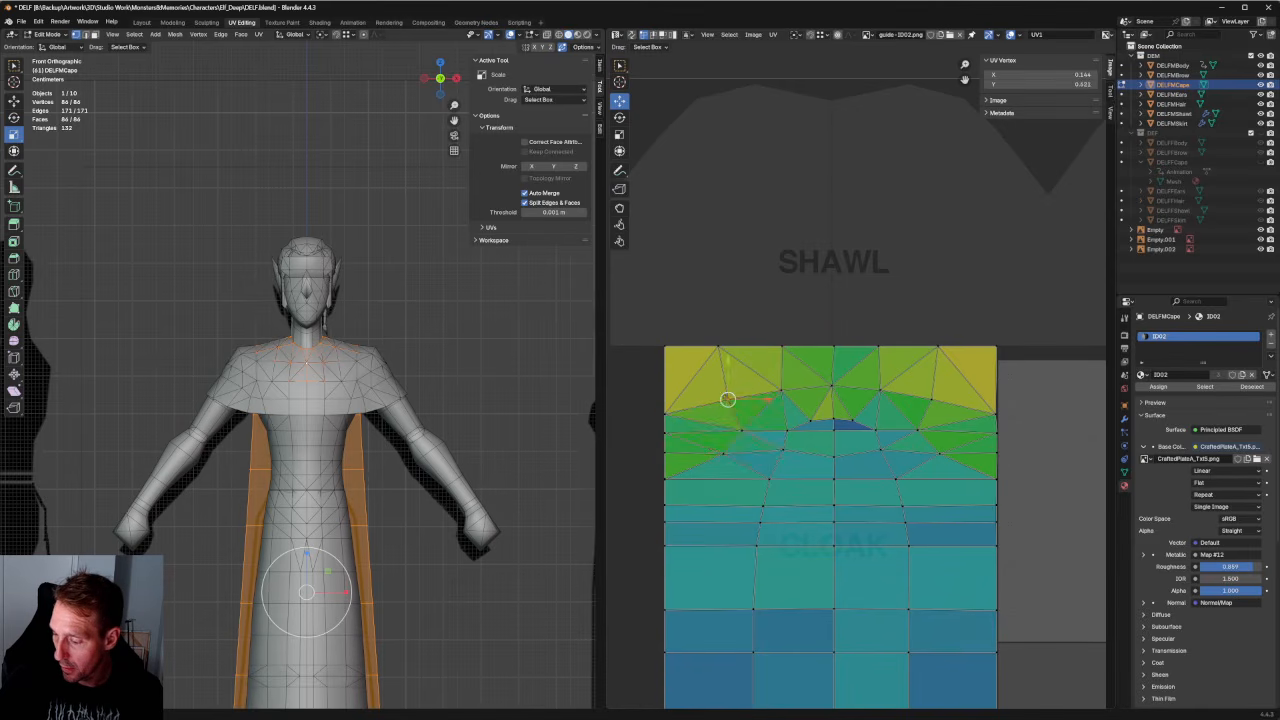
key(shift+w)
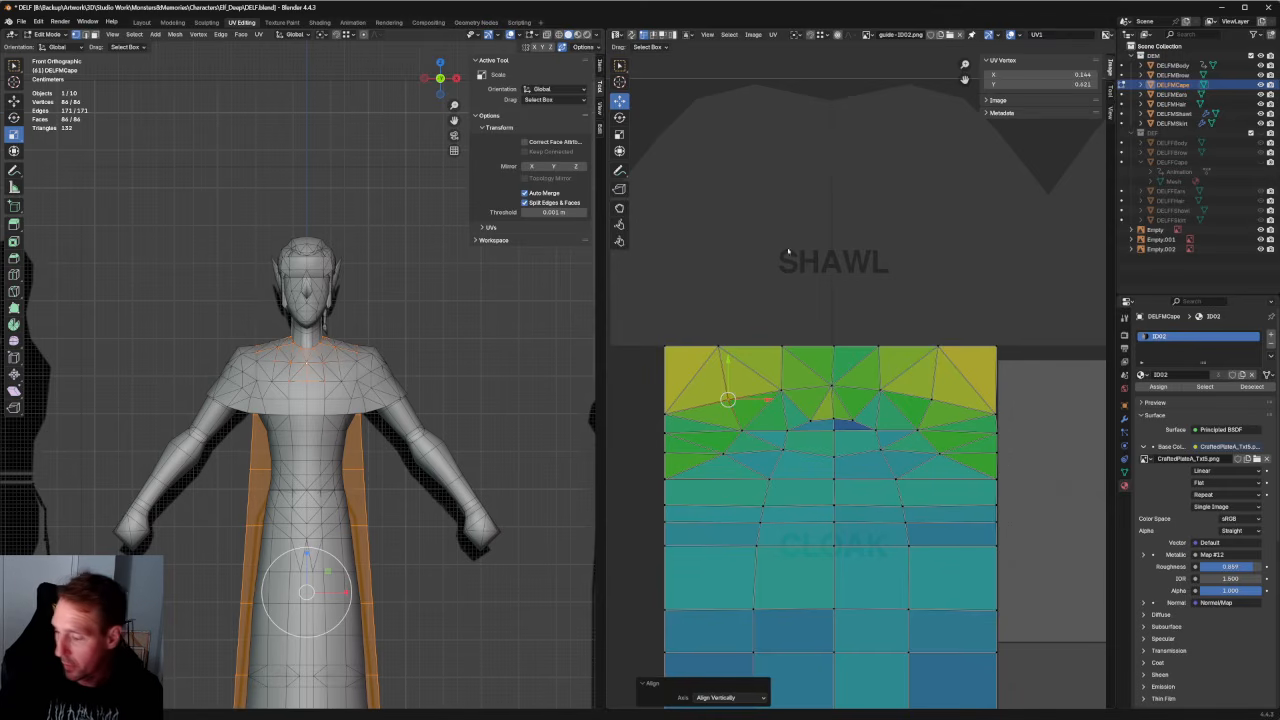
Unwrap the aligned interior UV vertices on the cape island's upper left side.
scroll(812, 451, down, 2)
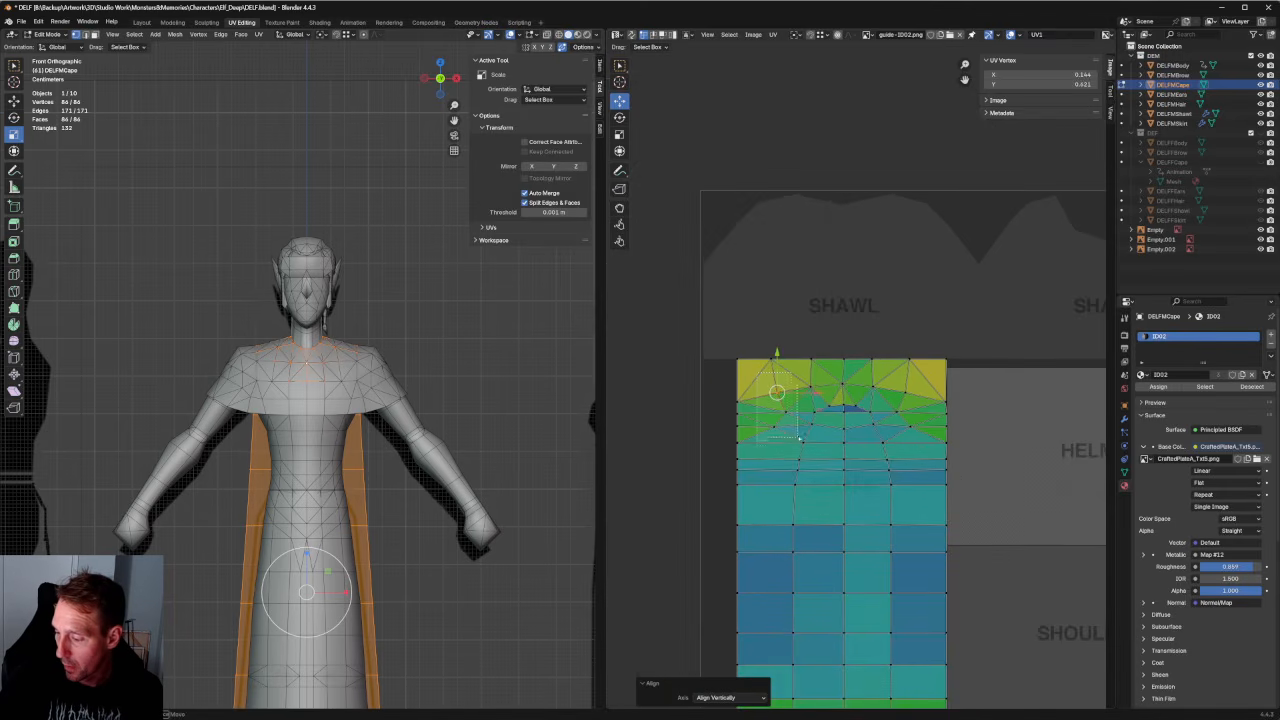
key(u)
click(750, 430)
Try to unwrap the matching interior UV vertices on the cape island's upper right side.
key(u)
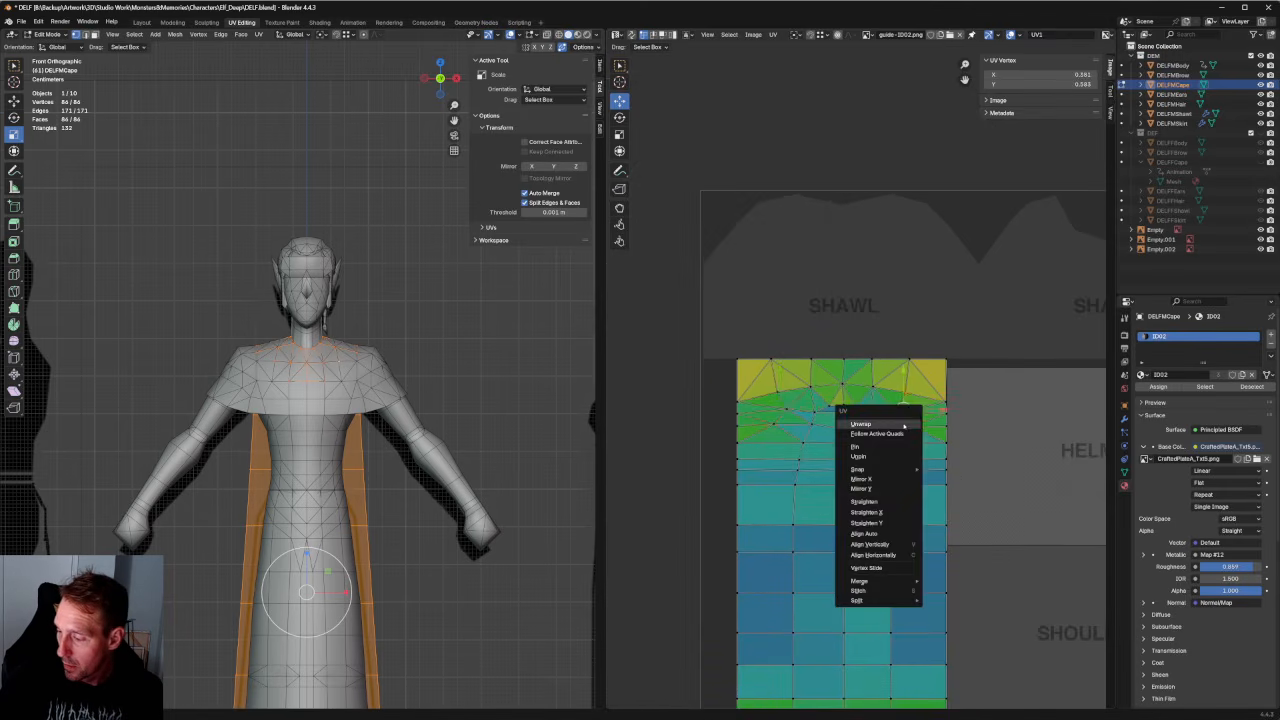
click(895, 430)
key(ctrl+z)
scroll(937, 434, up, 4)
click(987, 468)
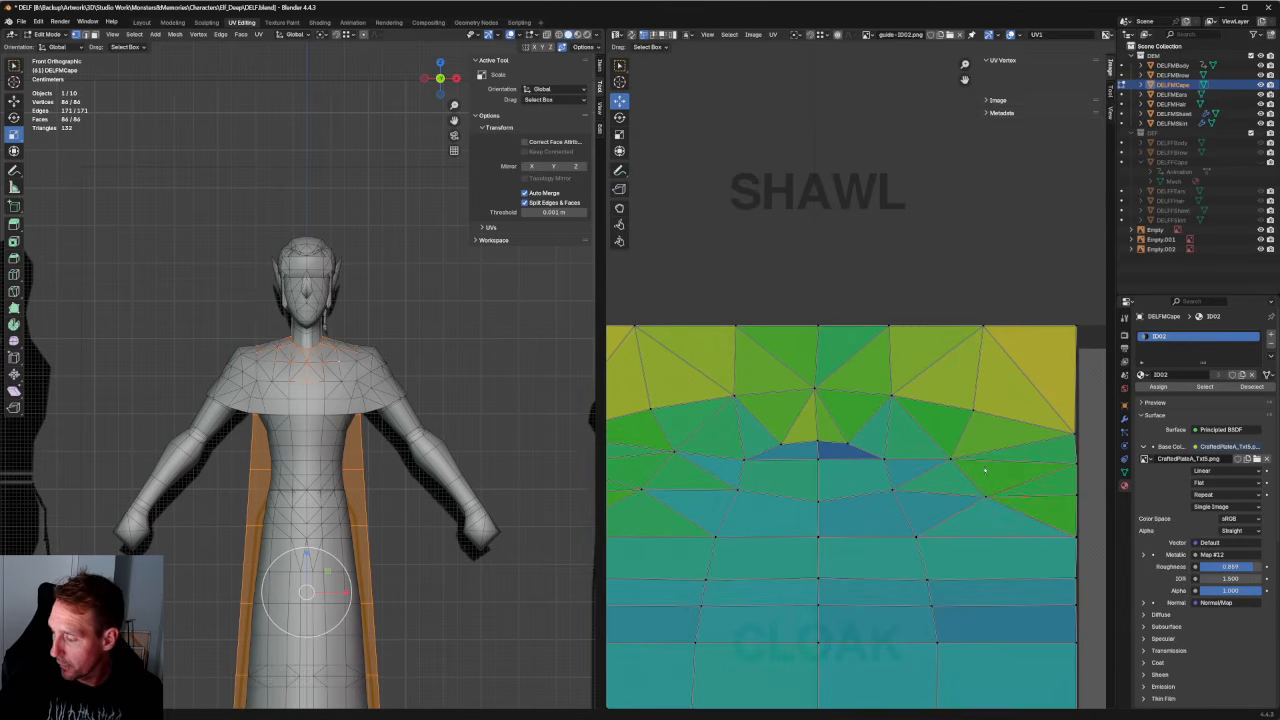
Align the overlapping UV vertices in the cape island's upper right interior so each group shares one point.
click(983, 504)
key(shift+w)
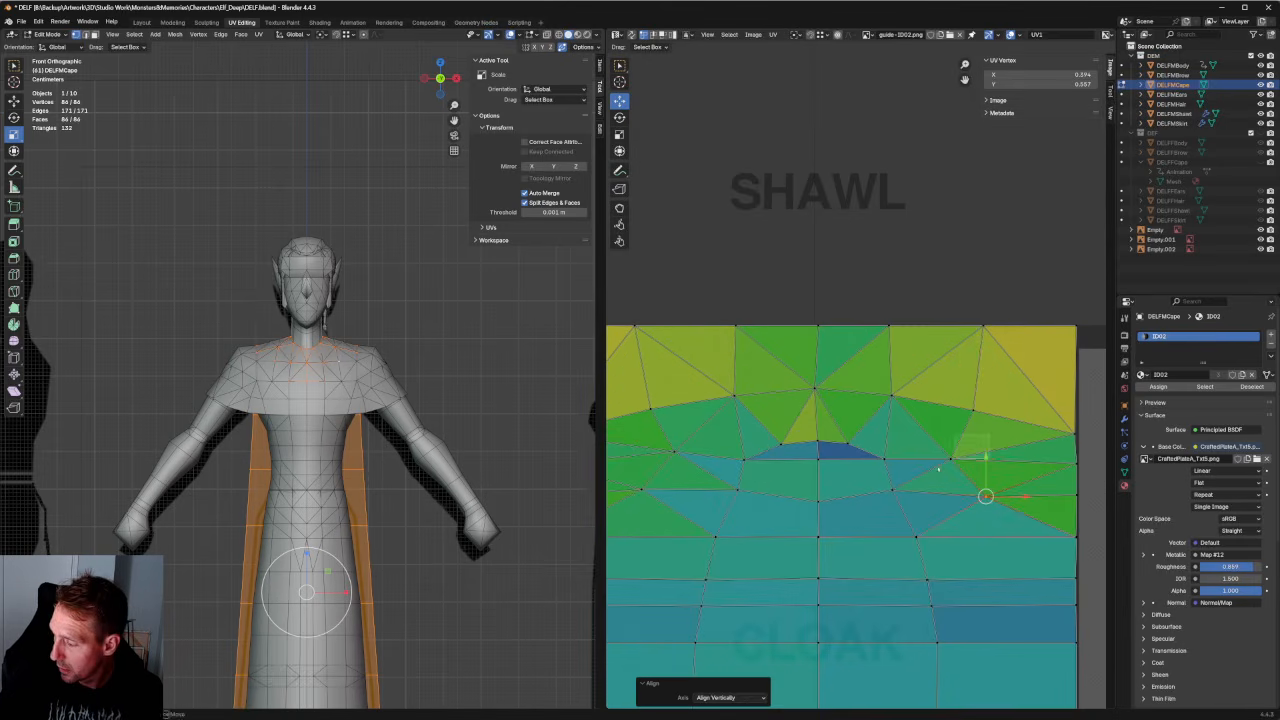
click(947, 463)
key(shift+r)
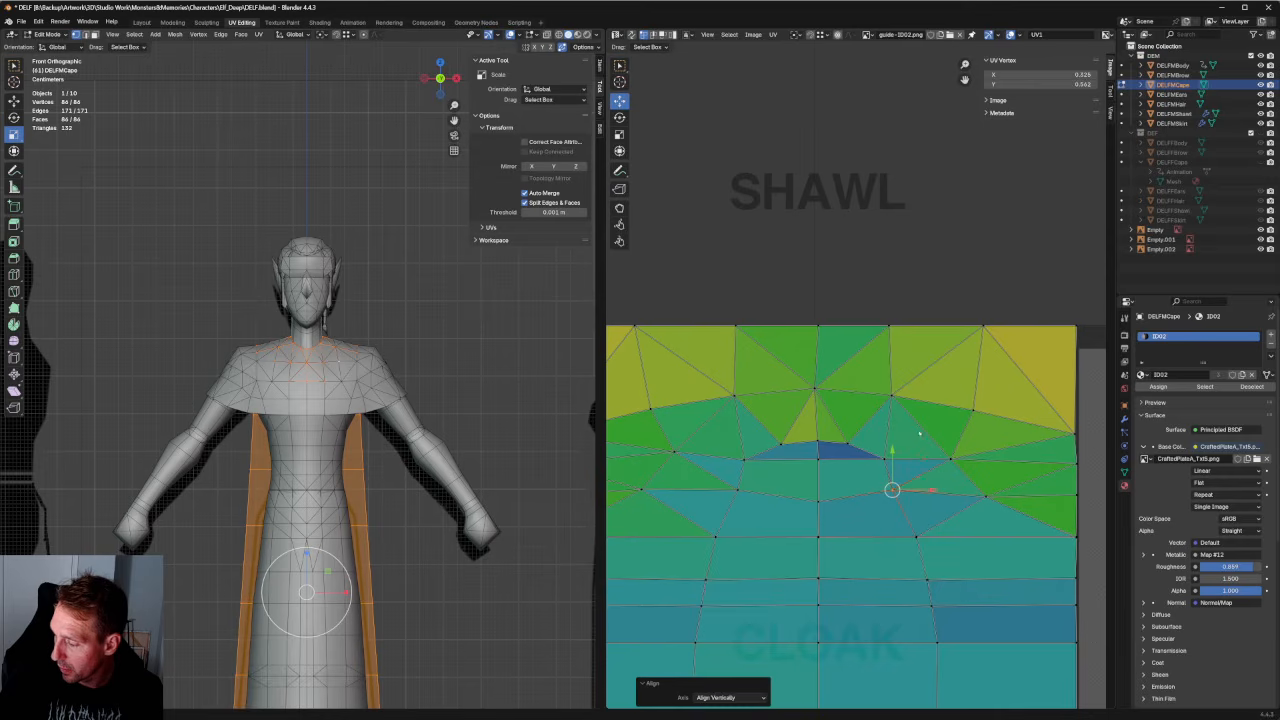
drag(922, 434, 874, 472)
key(shift+r)
Try to relax the aligned interior UV vertices on the cape island's upper right side by unwrapping them.
drag(1025, 523, 957, 400)
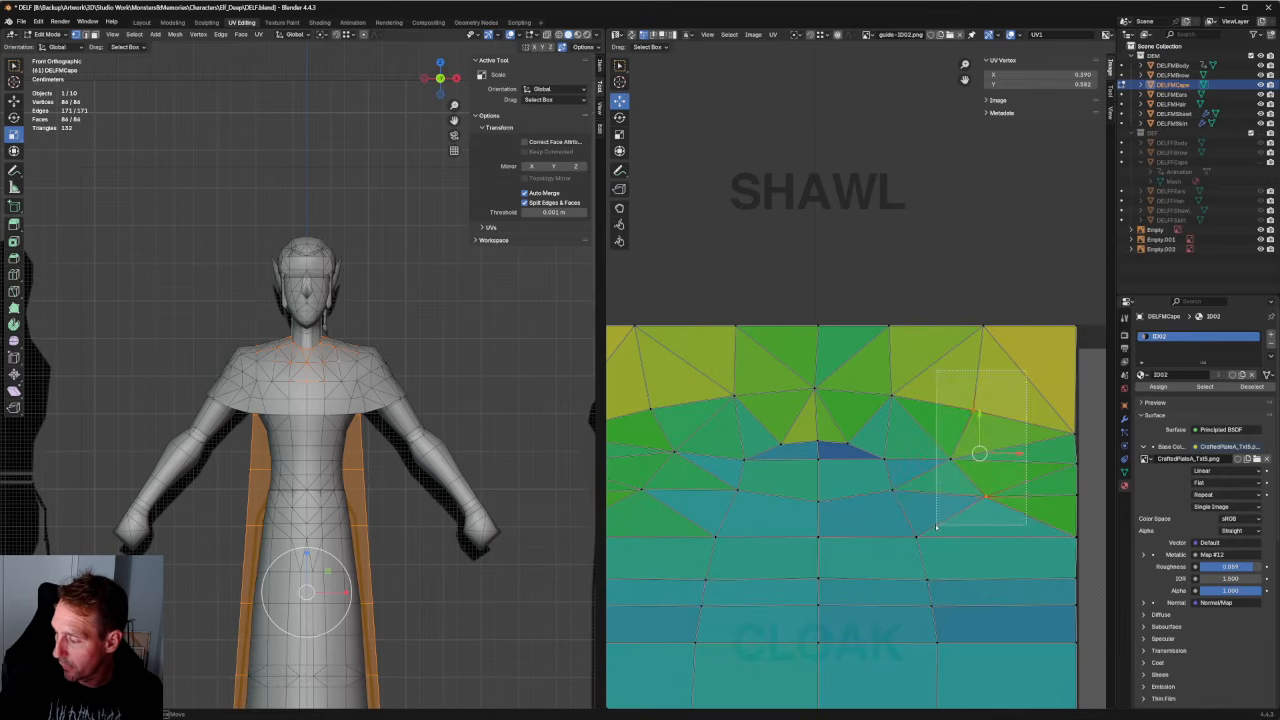
key(u)
click(965, 490)
key(ctrl+z)
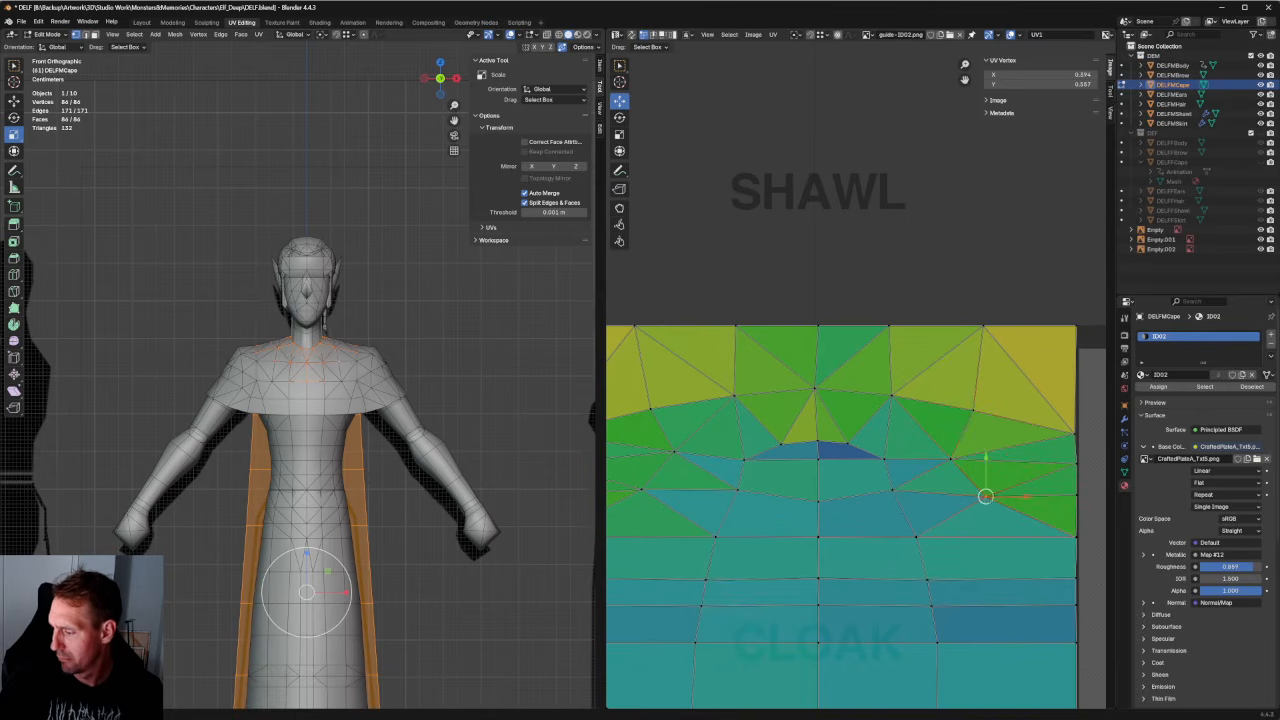
mouse_move(986, 496)
mouse_down()
mouse_move(920, 505)
mouse_move(1008, 481)
mouse_move(984, 491)
mouse_up()
key(u)
click(965, 497)
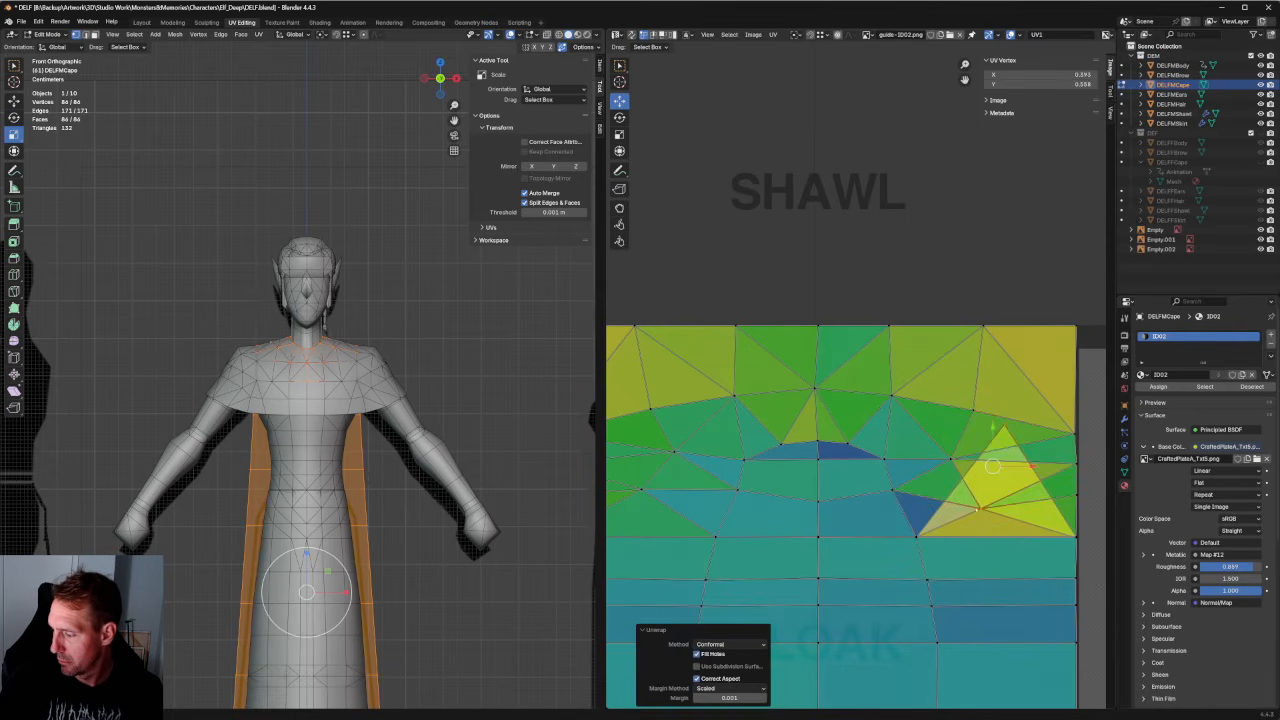
key(ctrl+z)
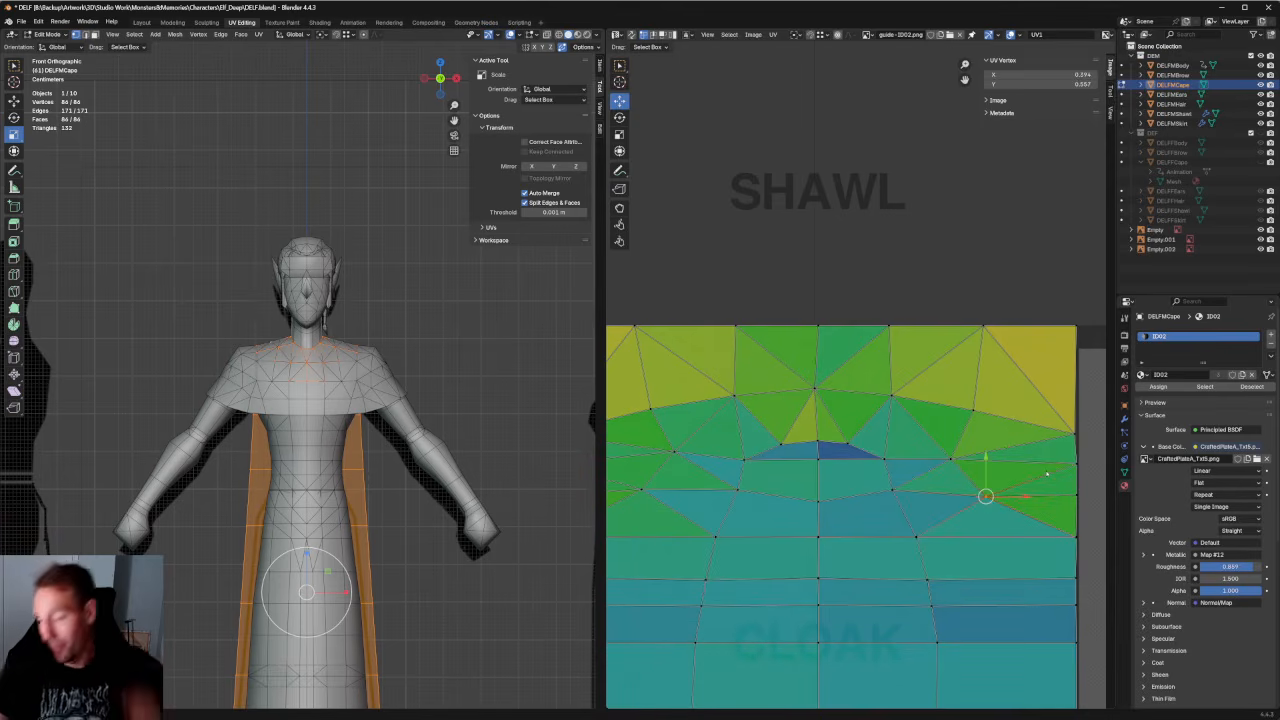
Switch editing to the DELFMBody mesh and select all its geometry below the head, front and back, to show its UVs.
scroll(854, 516, down, 2)
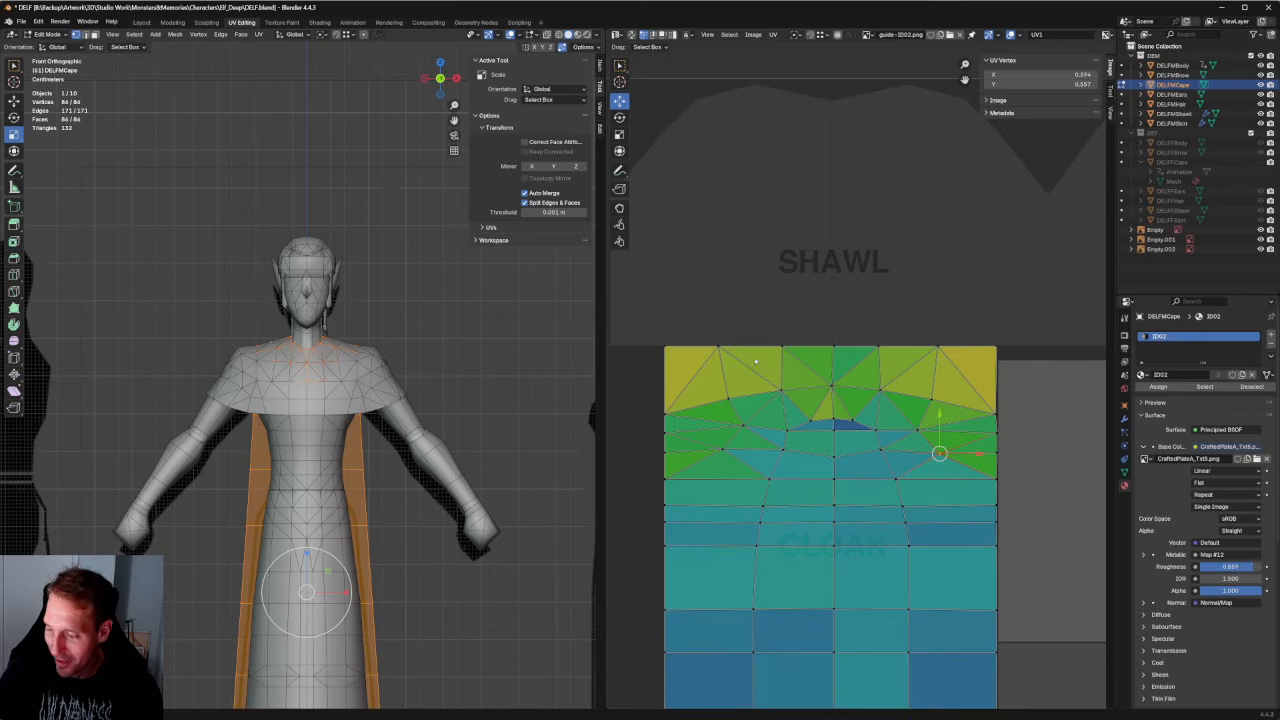
key(alt+a)
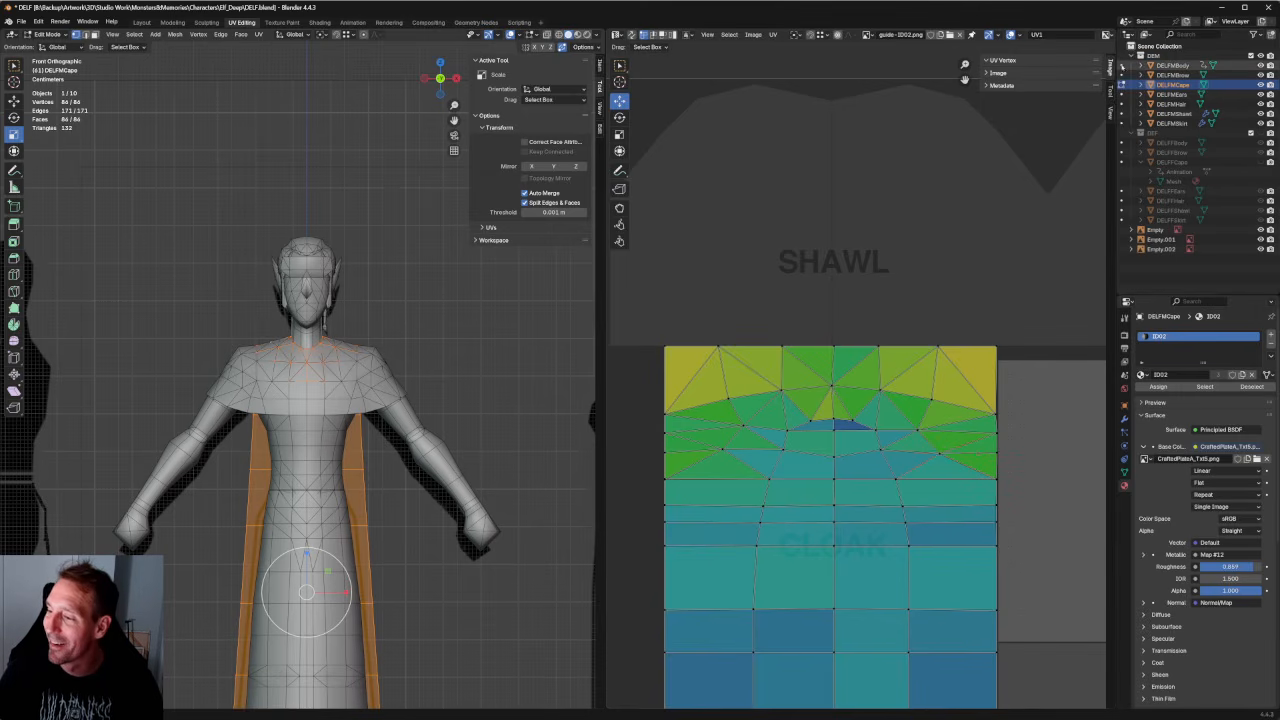
click(1172, 65)
scroll(415, 601, down, 4)
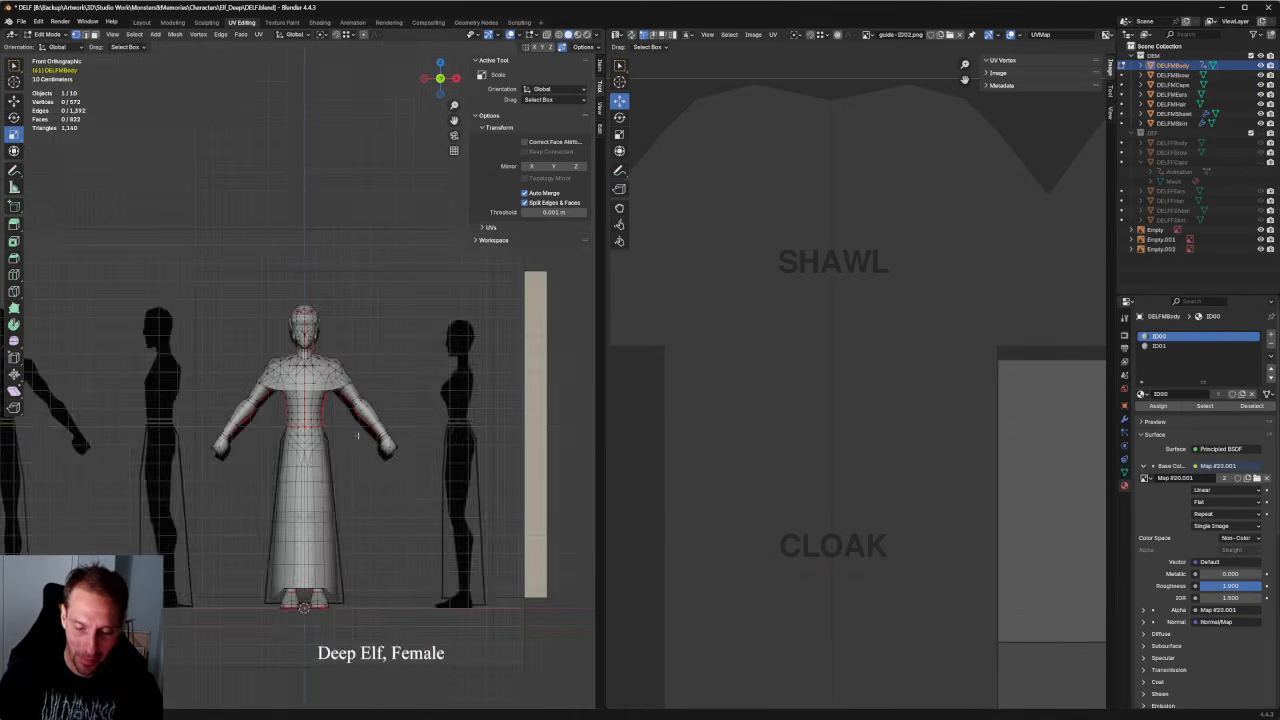
middle_drag(400, 590, 415, 601)
drag(474, 646, 82, 357)
scroll(996, 361, down, 5)
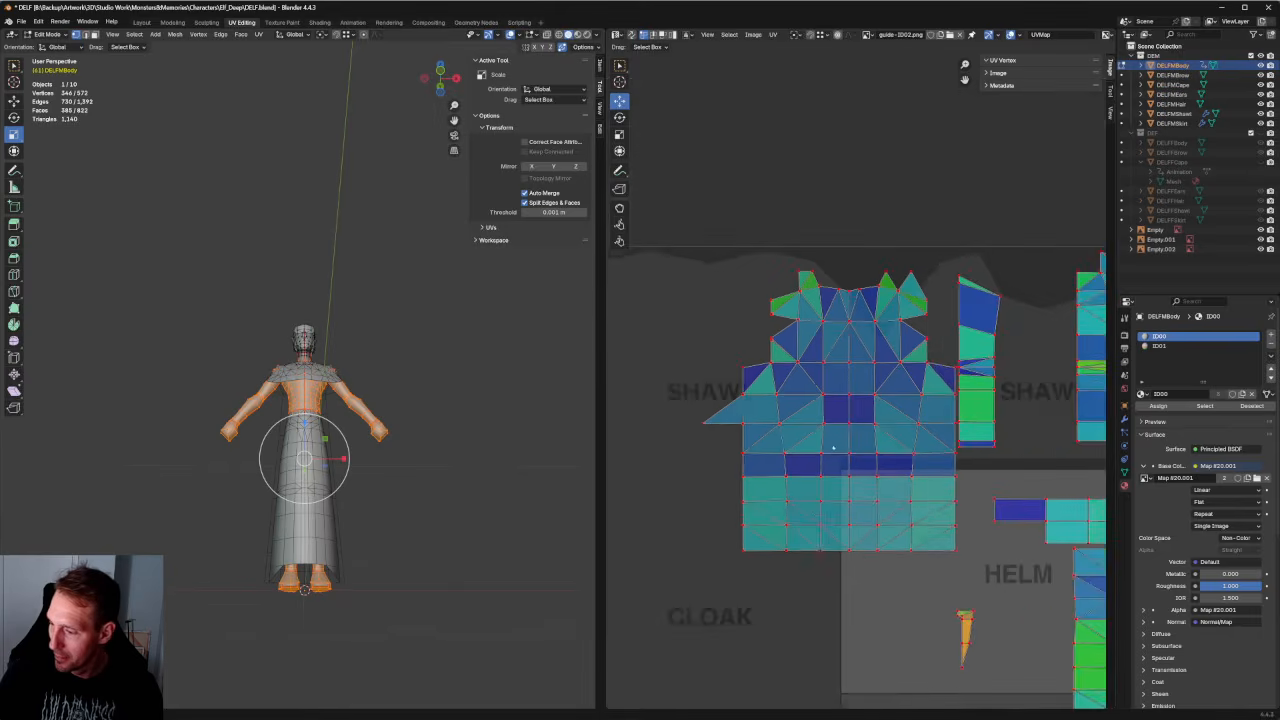
key(alt+a)
drag(506, 648, 120, 354)
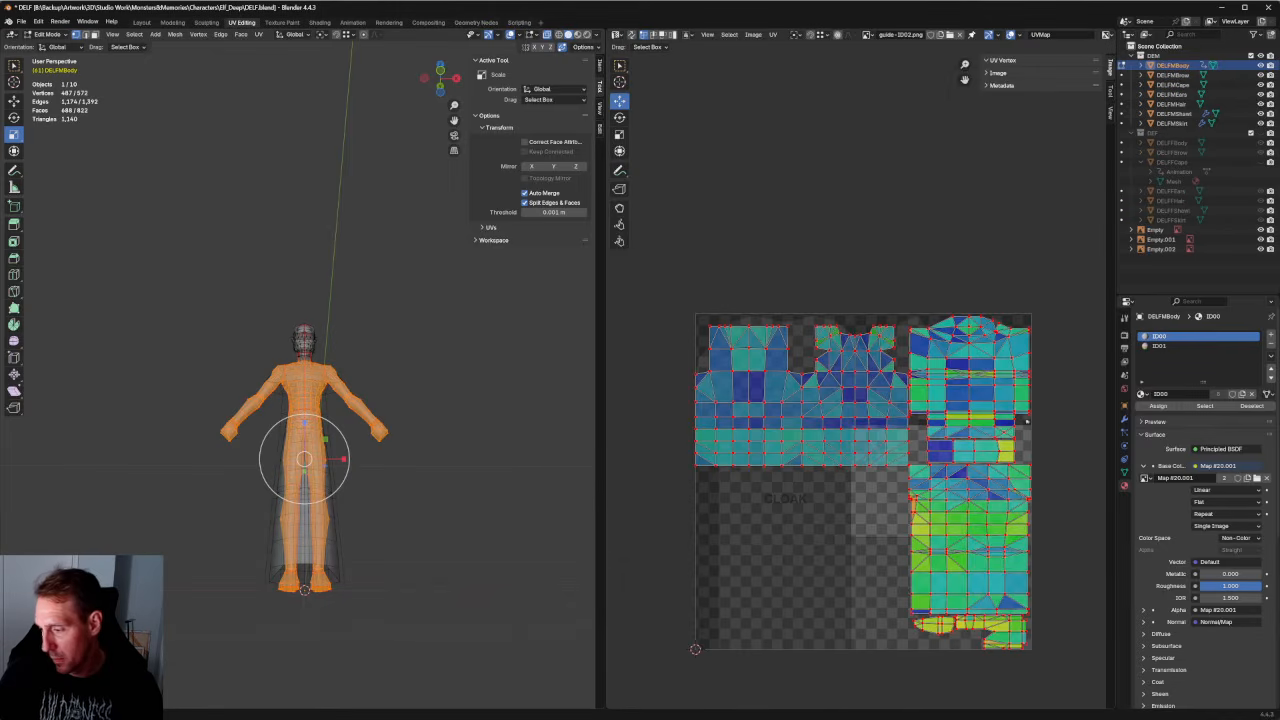
Align the split UV vertices near the upper right edge of the body's upper right UV island, joining the open seam point.
scroll(1026, 422, up, 10)
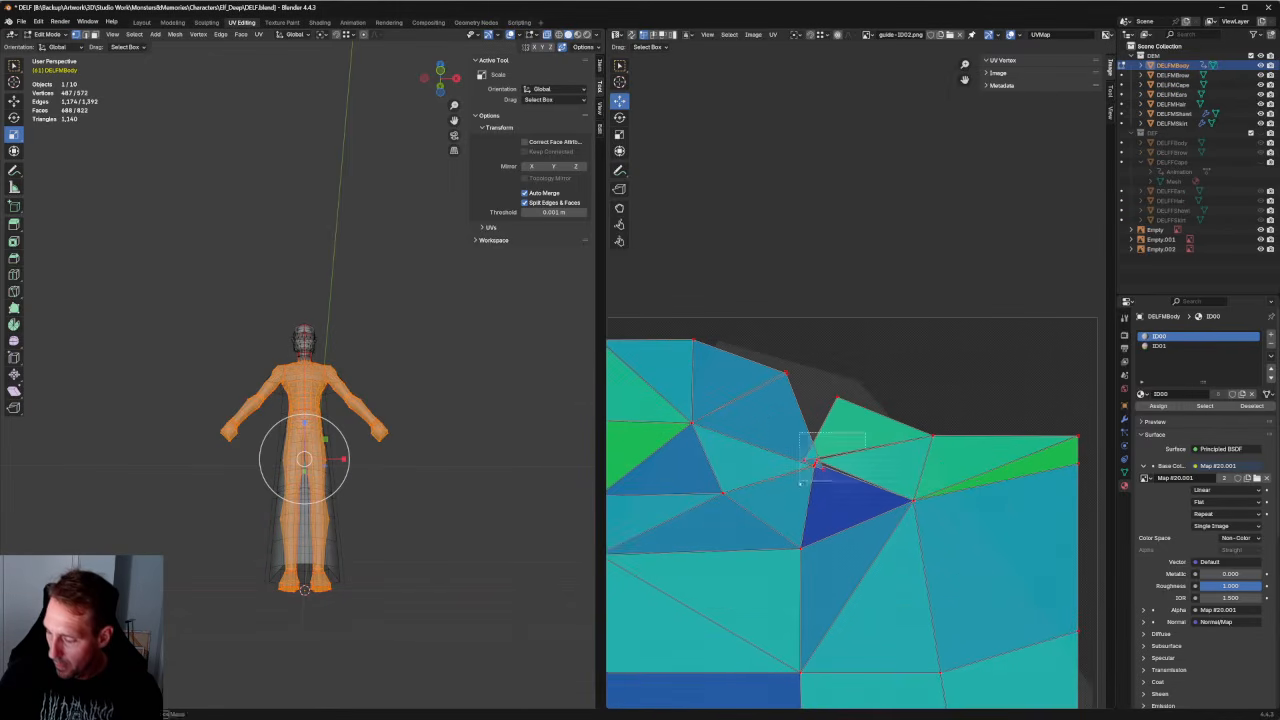
drag(865, 434, 802, 481)
key(shift+w)
click(880, 361)
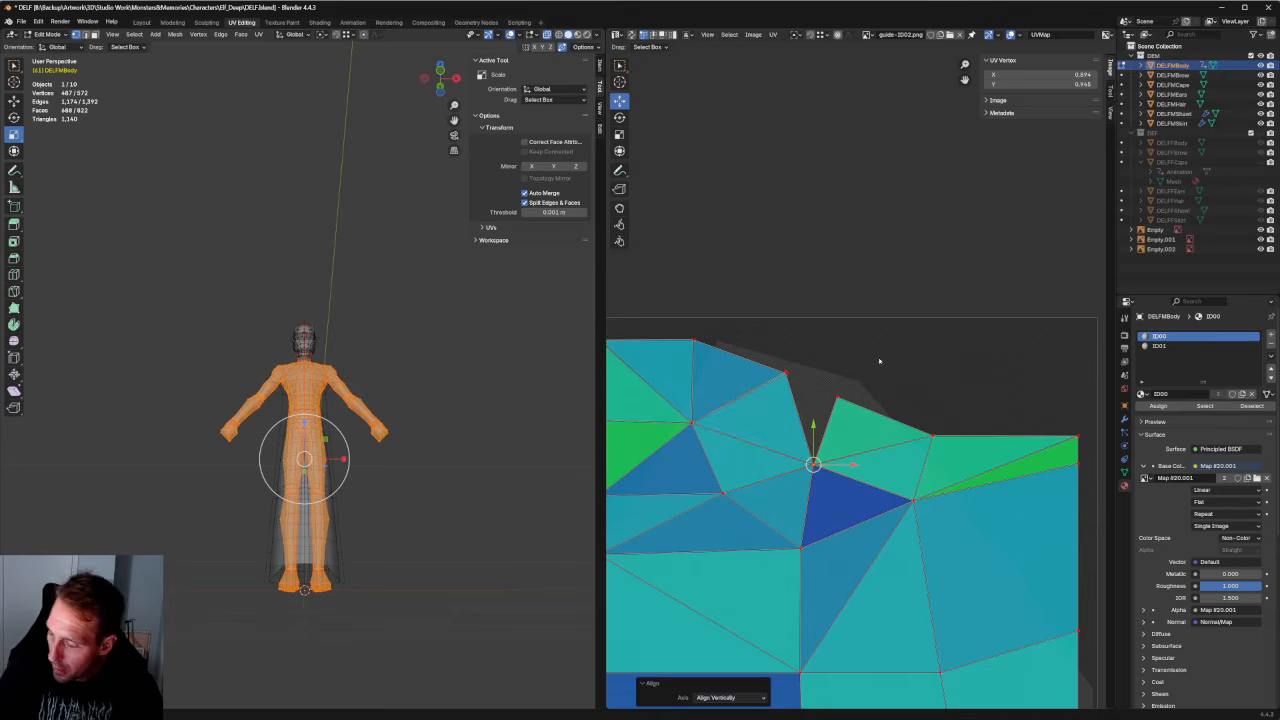
click(811, 383)
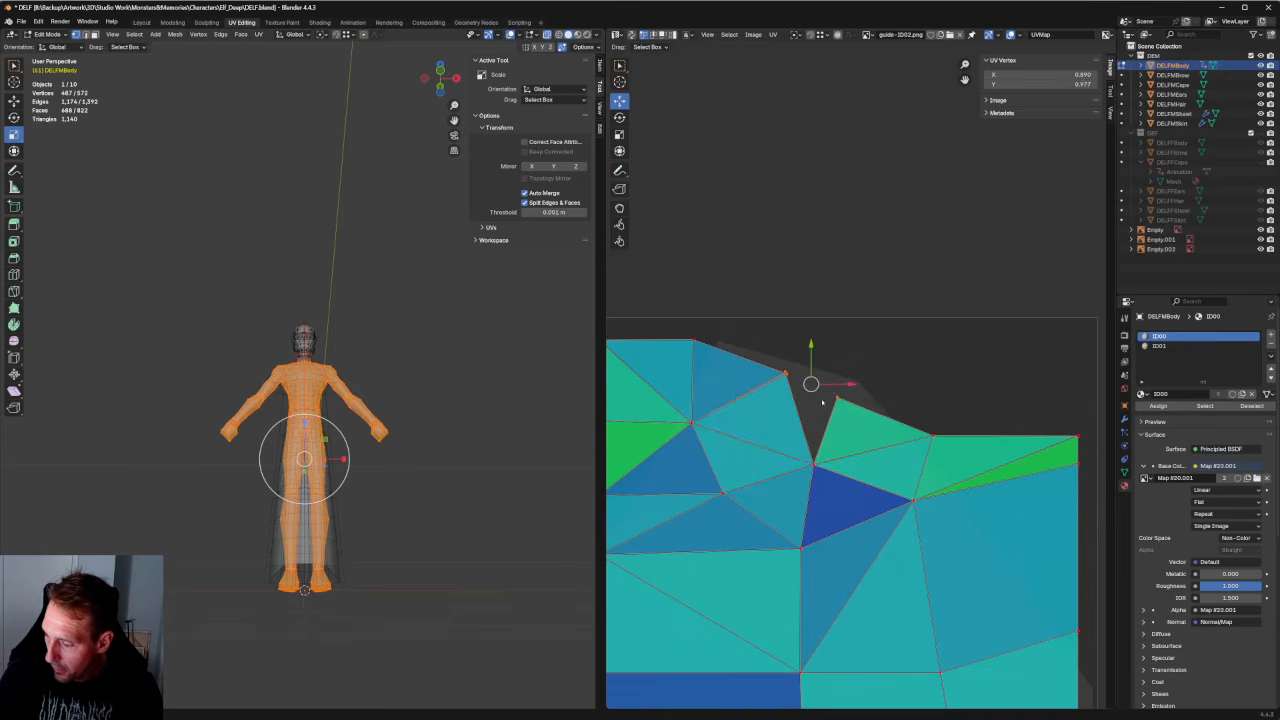
key(shift+r)
scroll(825, 409, down, 5)
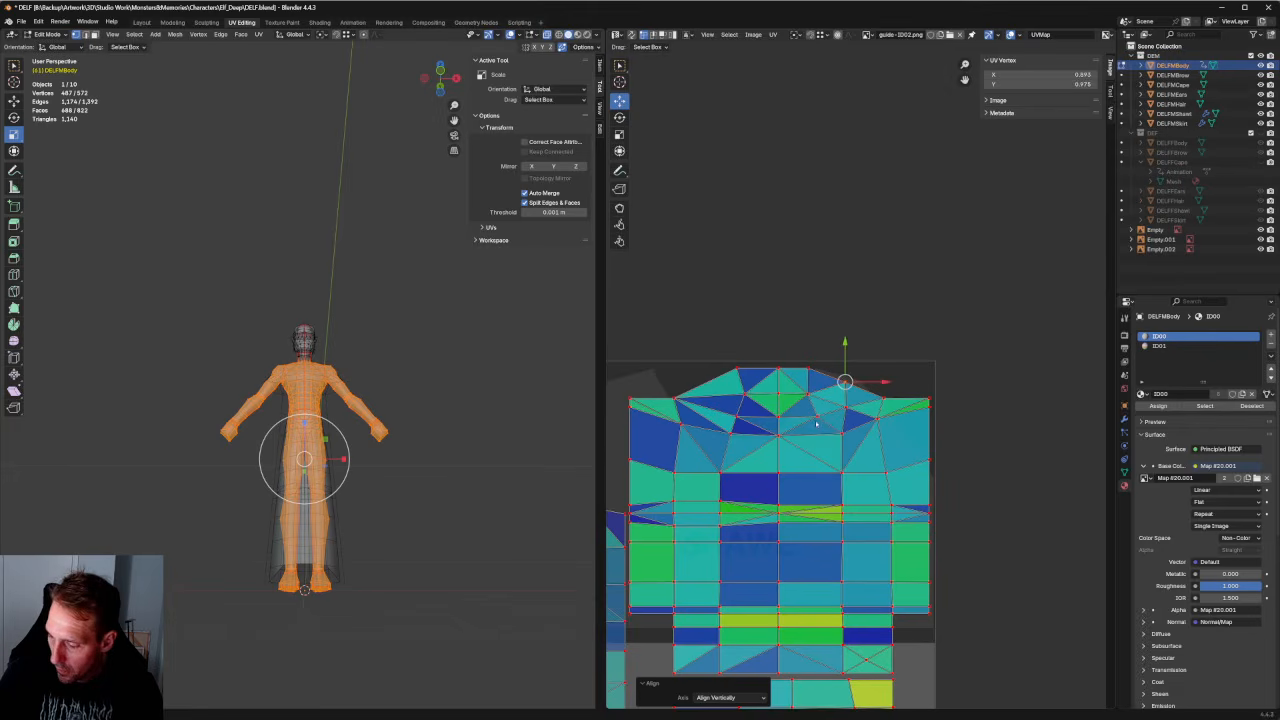
Align the overlapping interior UV vertices at the upper left corner of the same body island.
scroll(863, 457, up, 8)
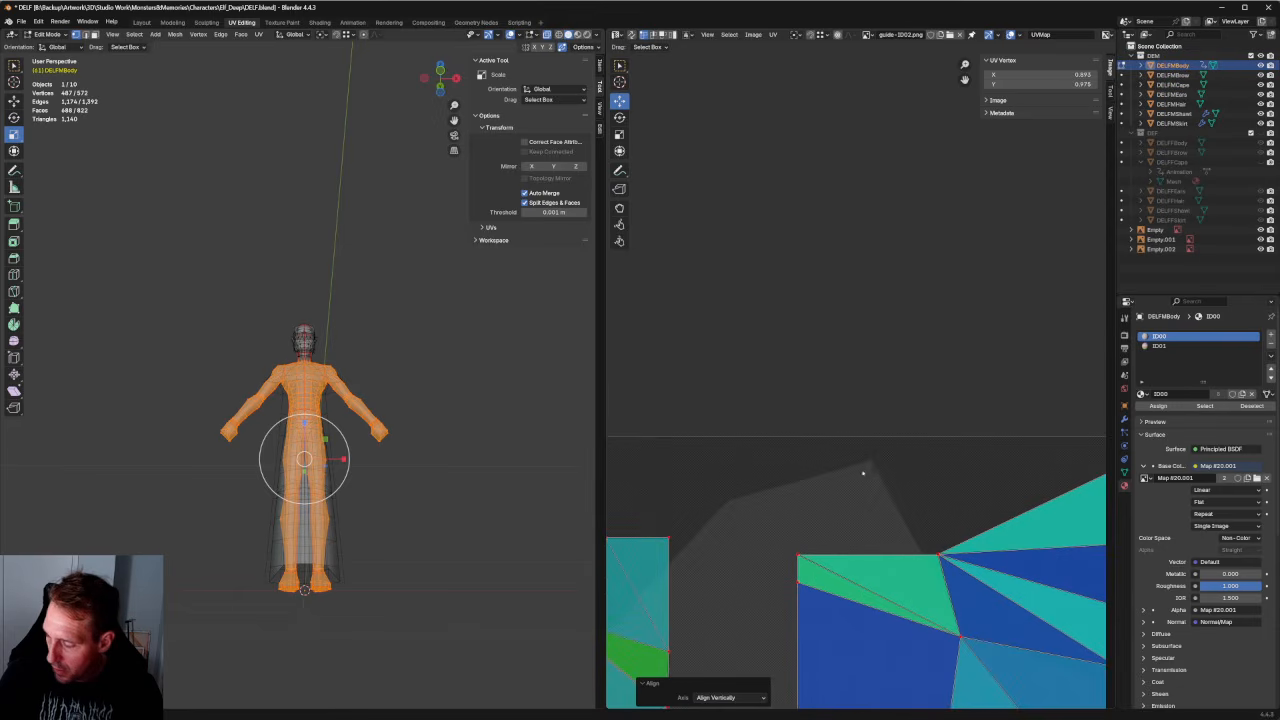
click(656, 334)
scroll(674, 372, down, 3)
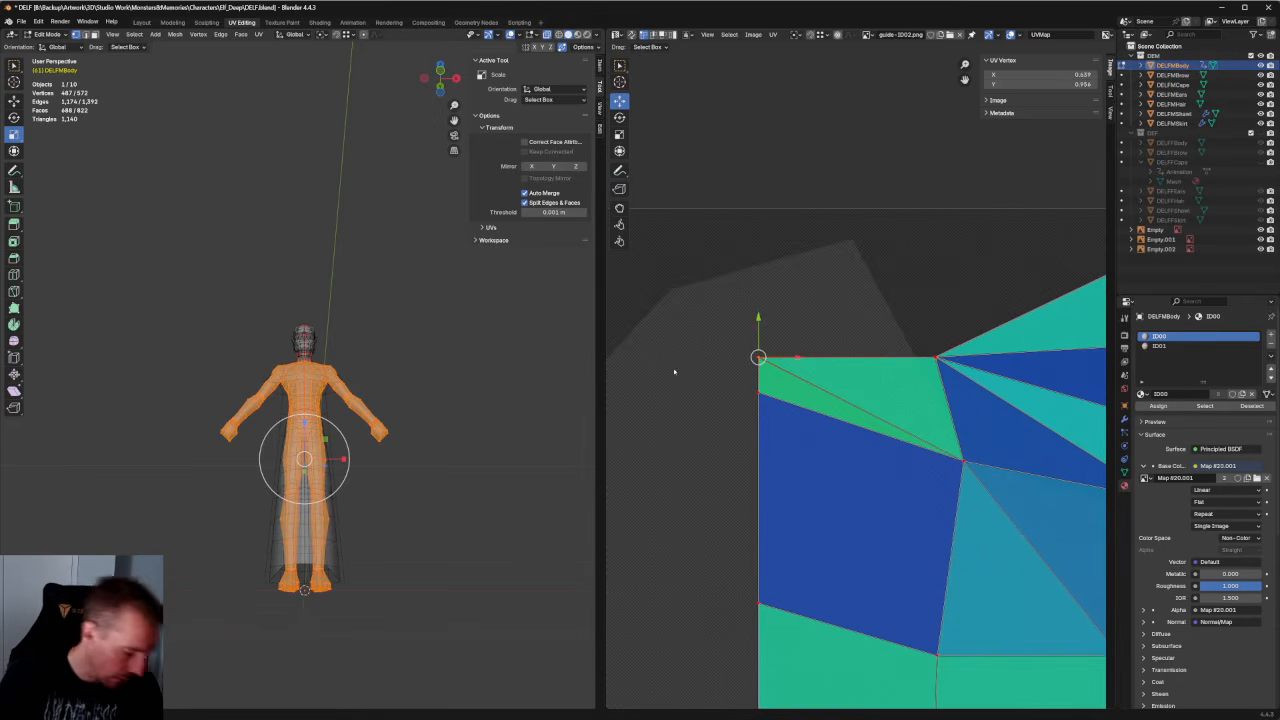
key(shift+w)
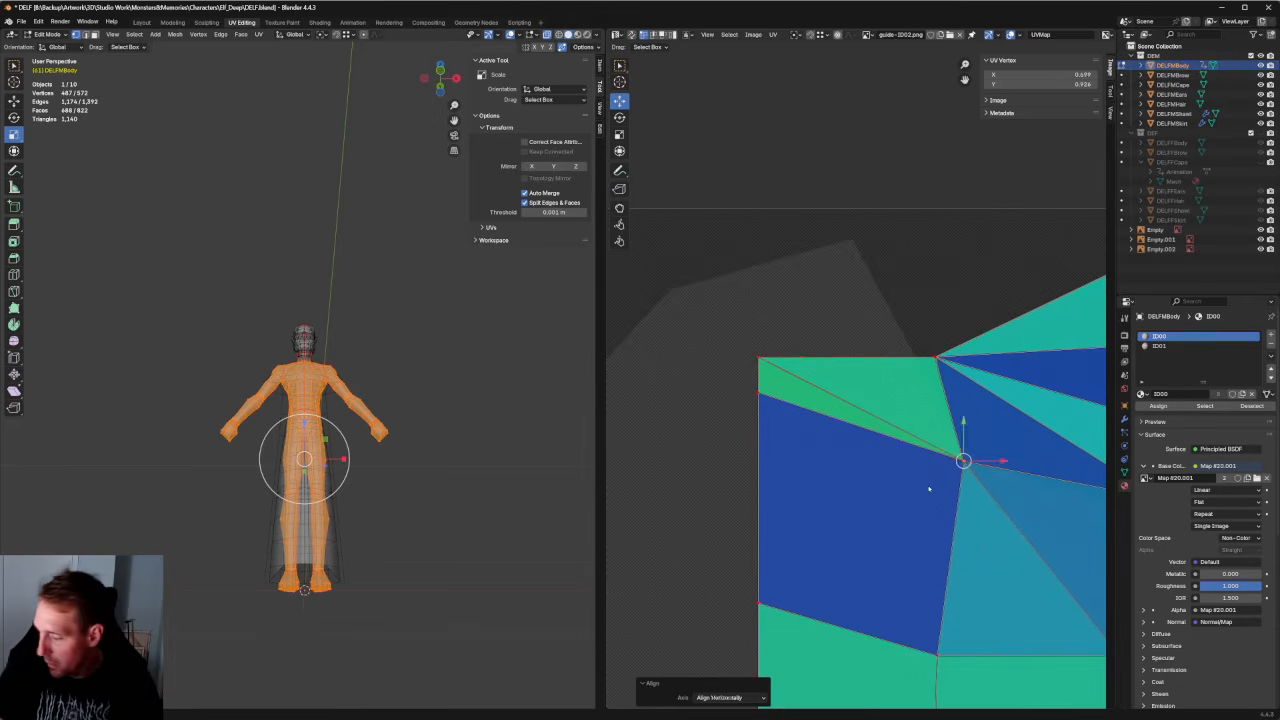
scroll(927, 490, down, 4)
scroll(878, 394, down, 2)
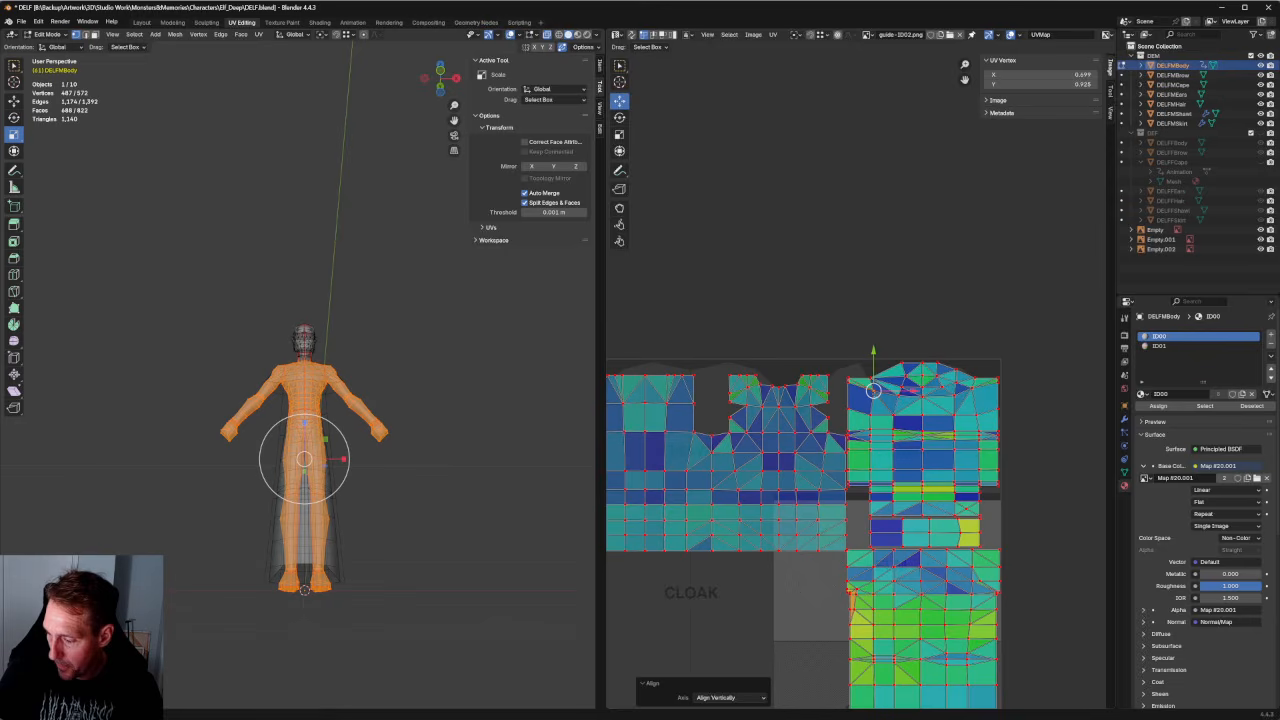
scroll(978, 357, up, 3)
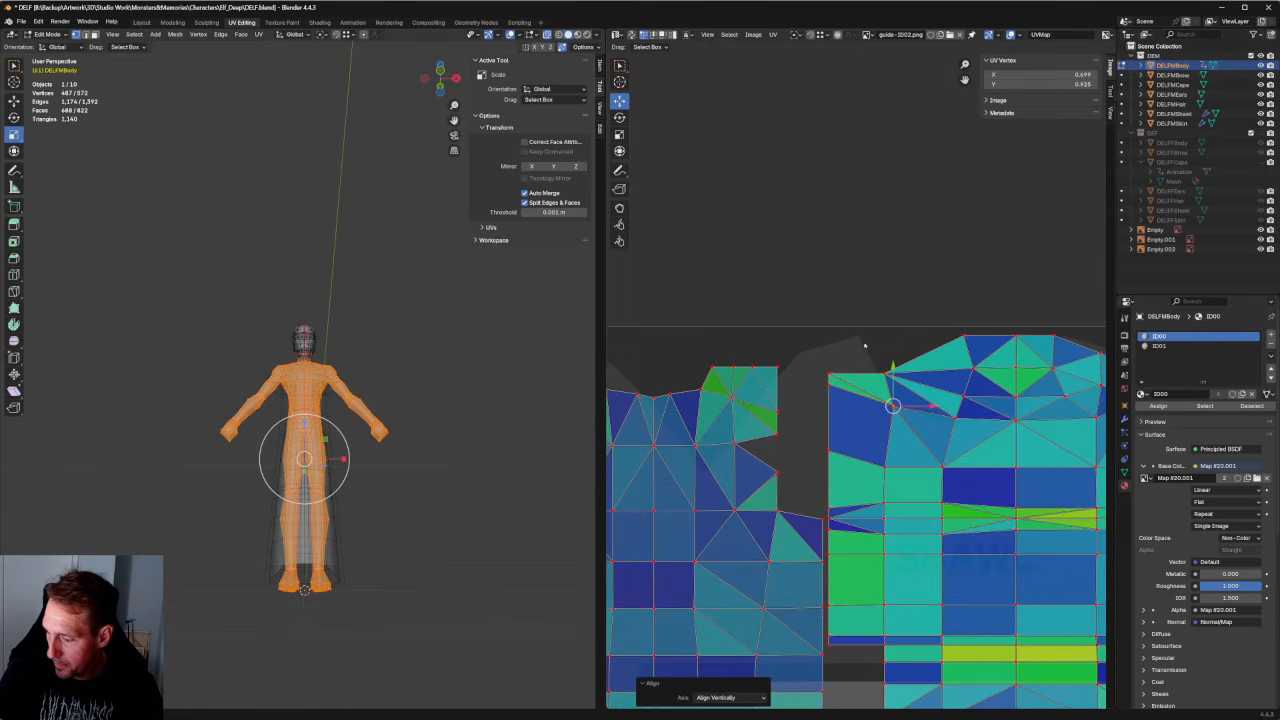
scroll(865, 346, down, 3)
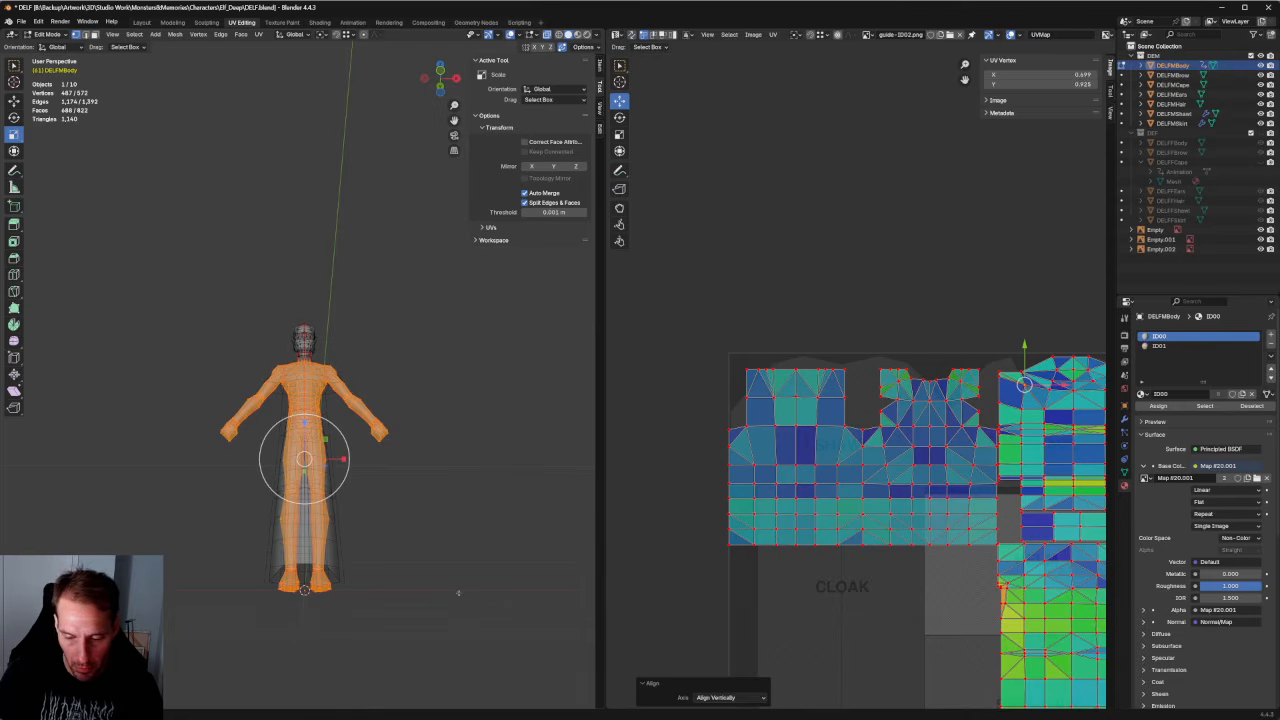
Align the overlapping UV vertices at the outer notch points on both sides of the notched torso island.
drag(527, 652, 124, 354)
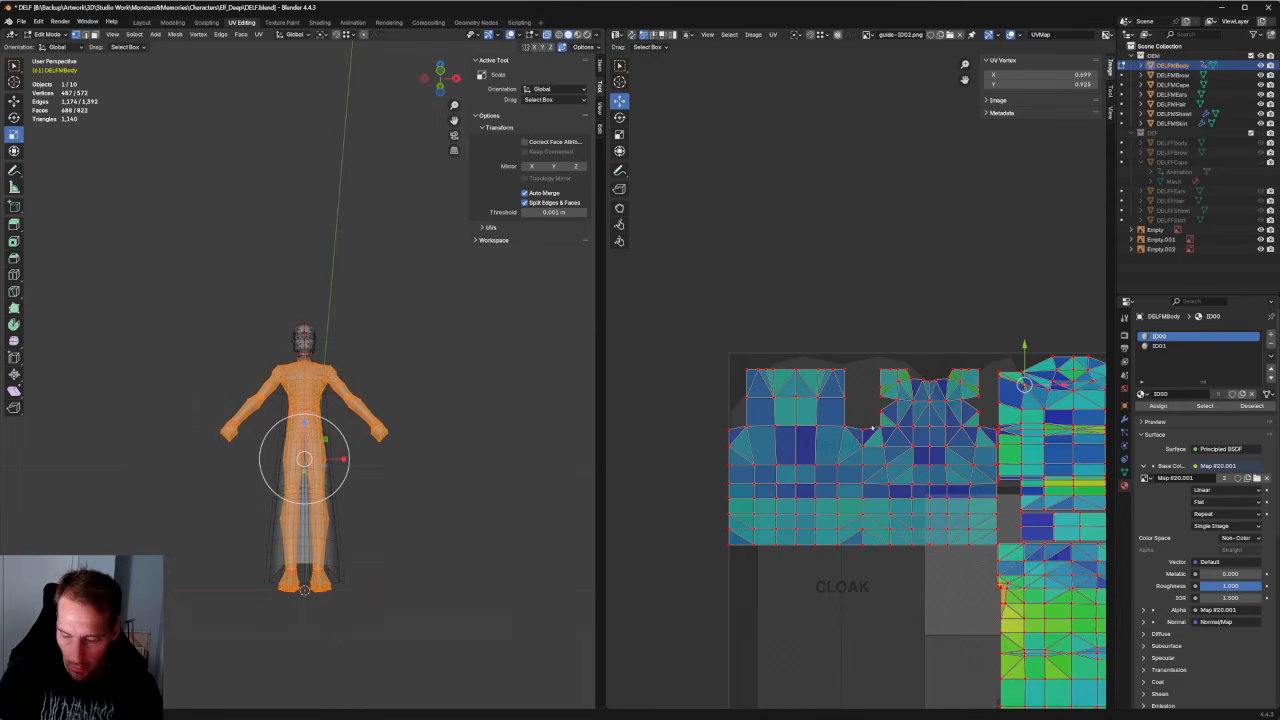
scroll(861, 381, up, 4)
middle_drag(1009, 400, 855, 389)
scroll(856, 386, up, 2)
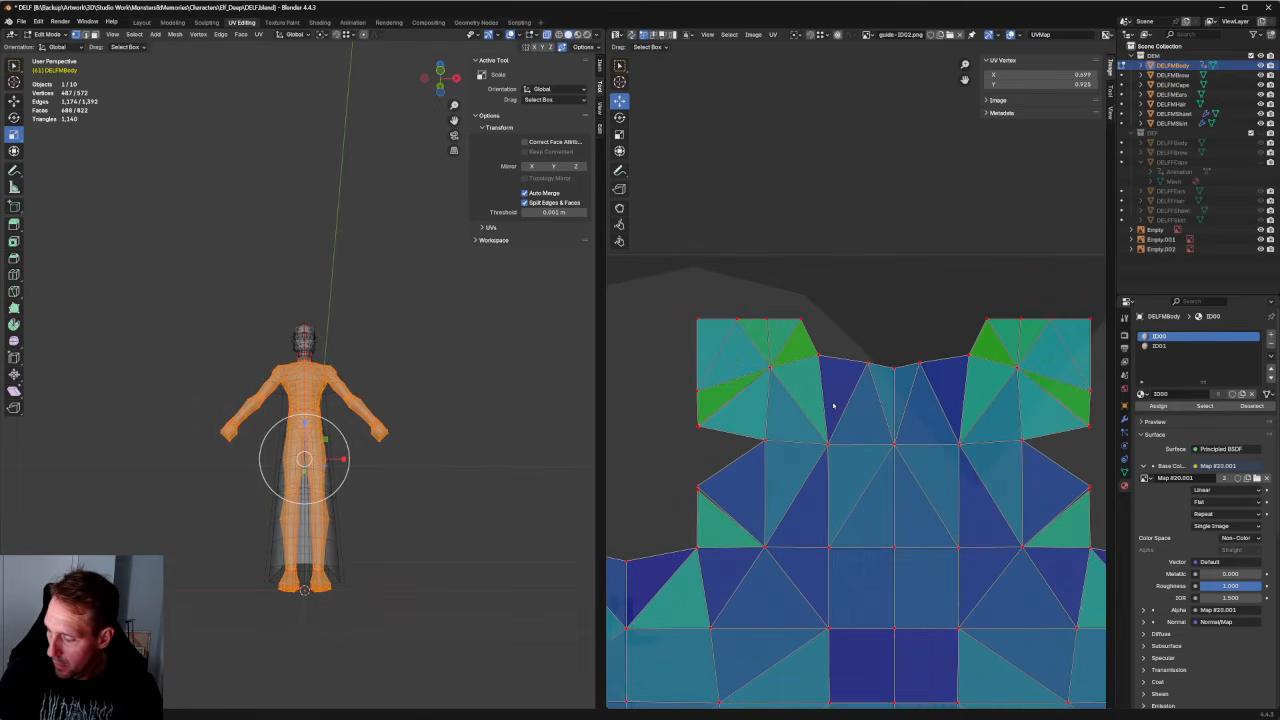
click(697, 487)
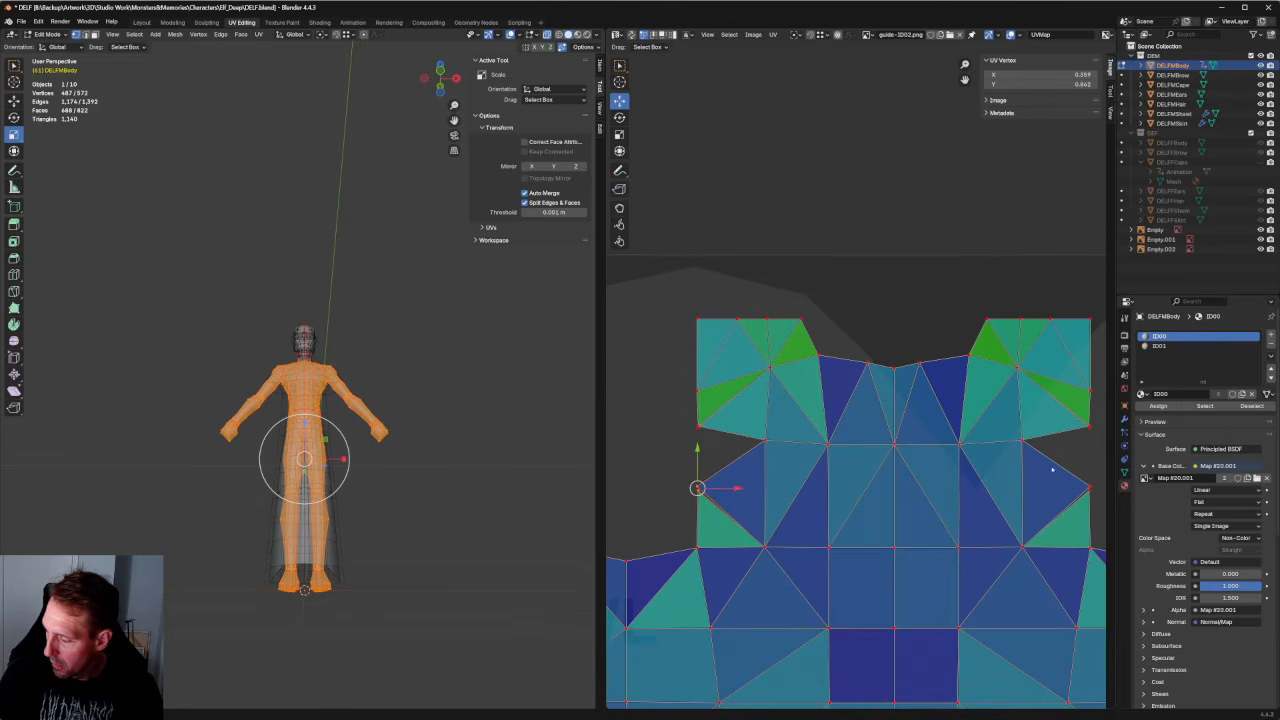
shift+click(1090, 487)
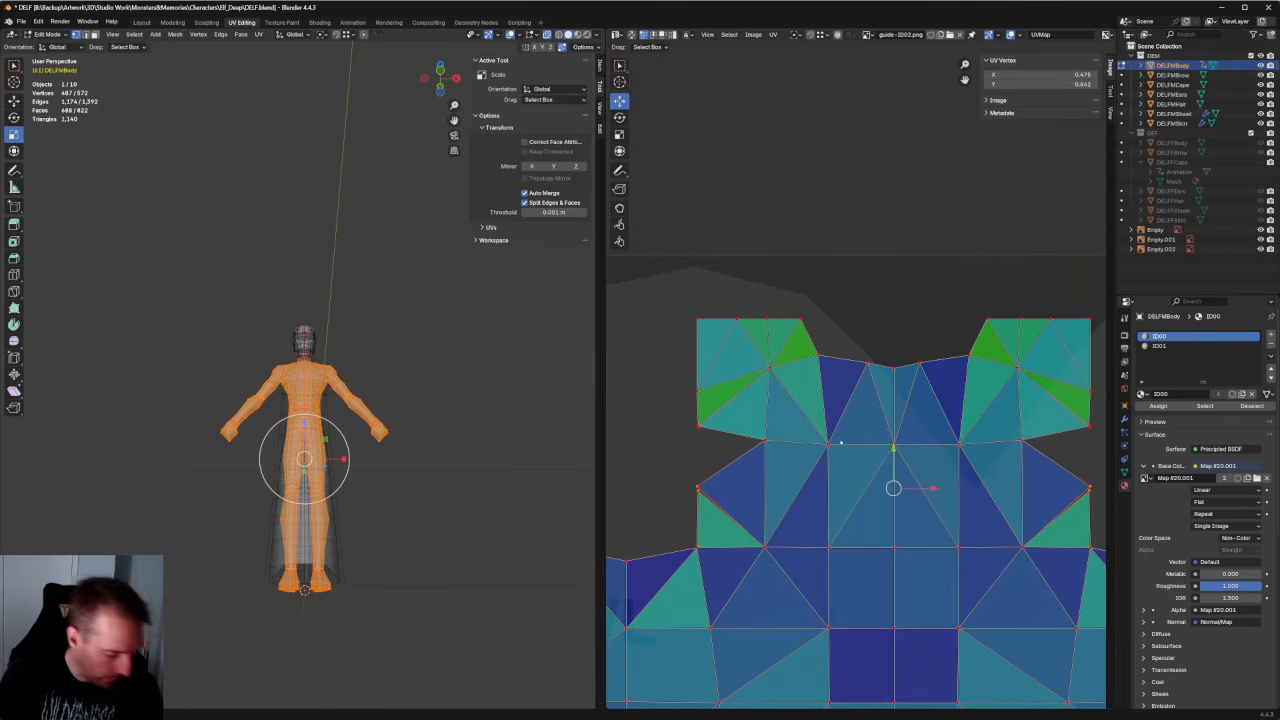
click(697, 487)
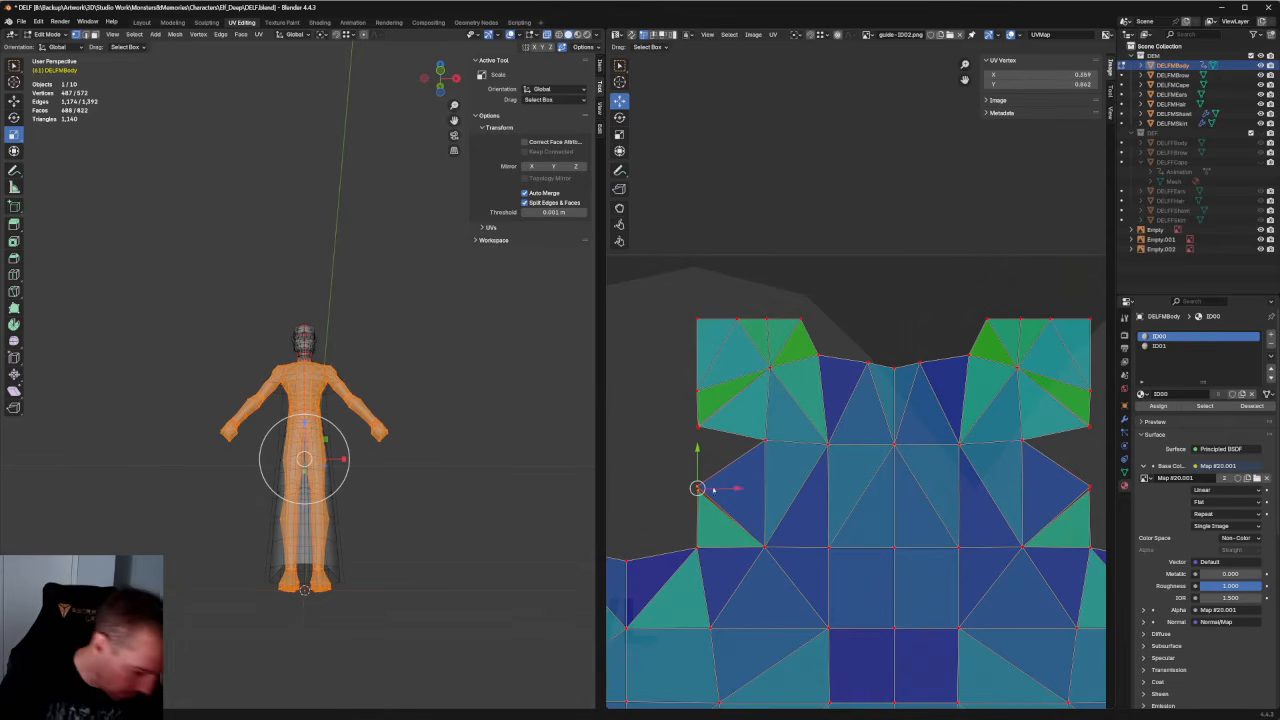
key(shift+r)
drag(1077, 468, 1103, 530)
key(shift+r)
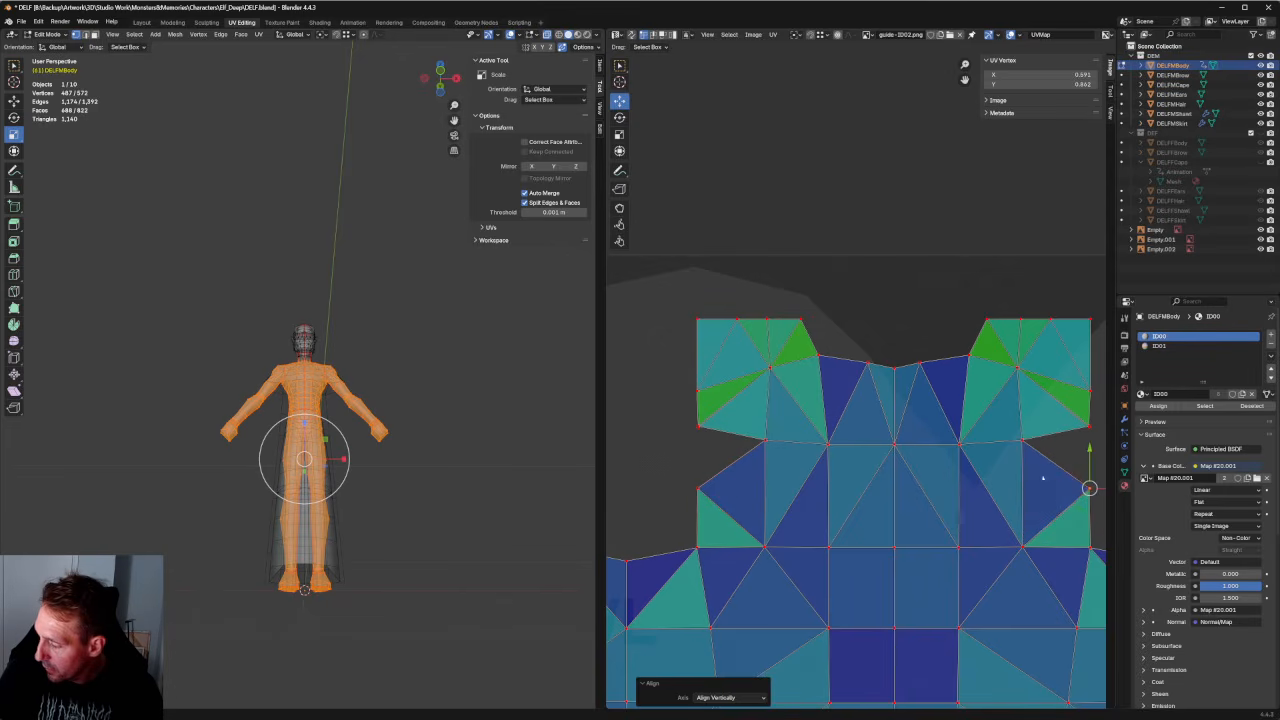
Raise the torso island's two outer notch vertices to a UV height of about 0.896, meeting the upper corner pieces.
scroll(900, 452, down, 5)
scroll(856, 448, up, 2)
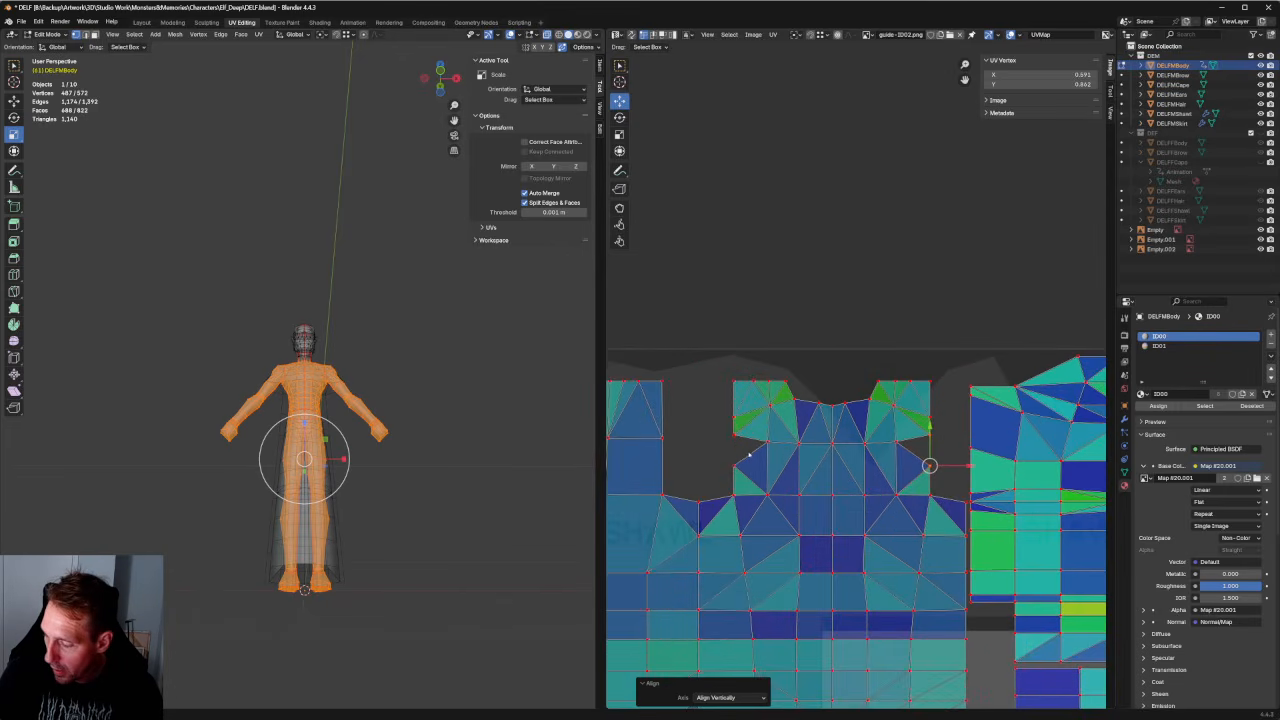
click(734, 465)
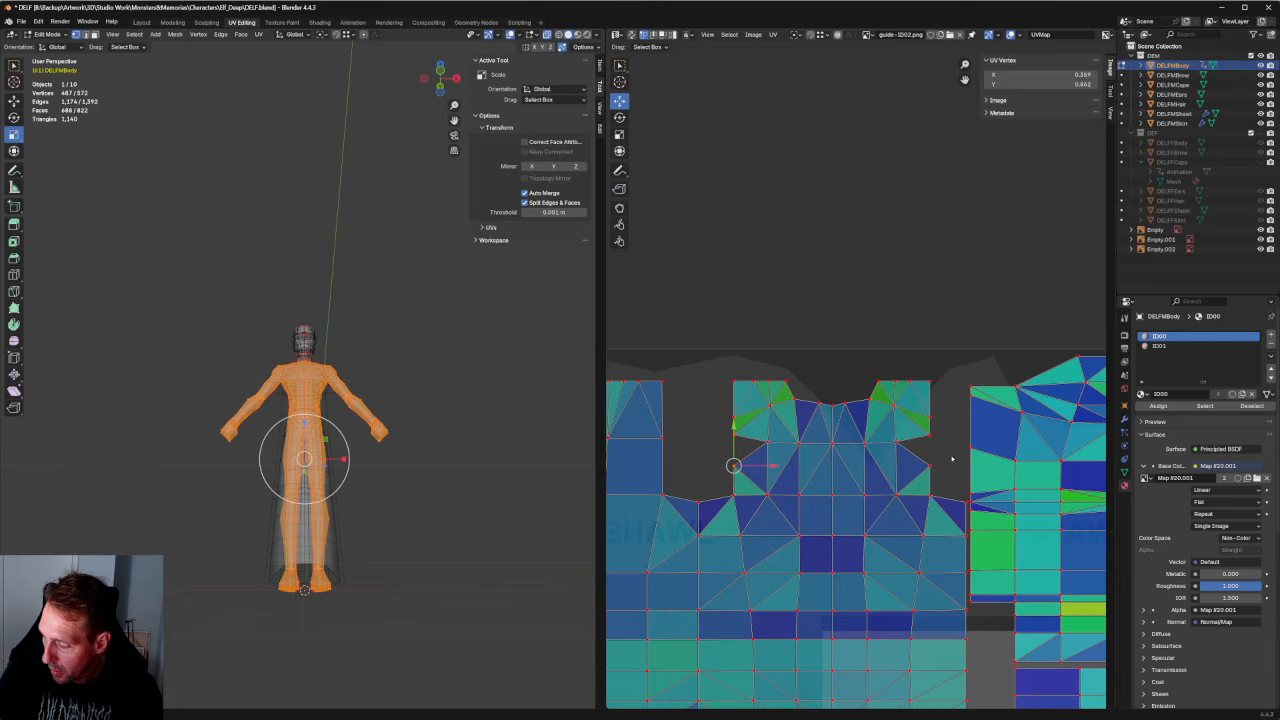
shift+click(933, 464)
drag(833, 445, 833, 420)
Align the UV vertices where the raised points meet the corner pieces on both sides of the torso island.
drag(939, 428, 913, 450)
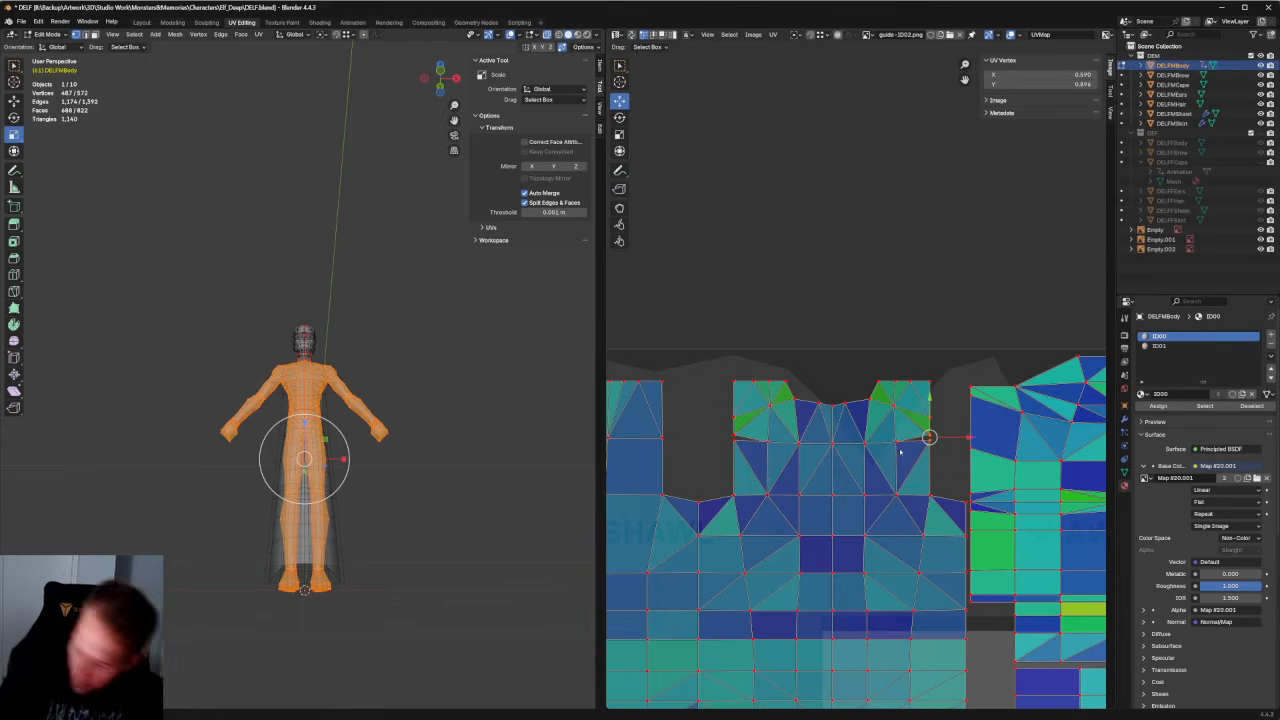
key(shift+w)
drag(766, 426, 705, 451)
key(shift+w)
scroll(756, 455, up, 4)
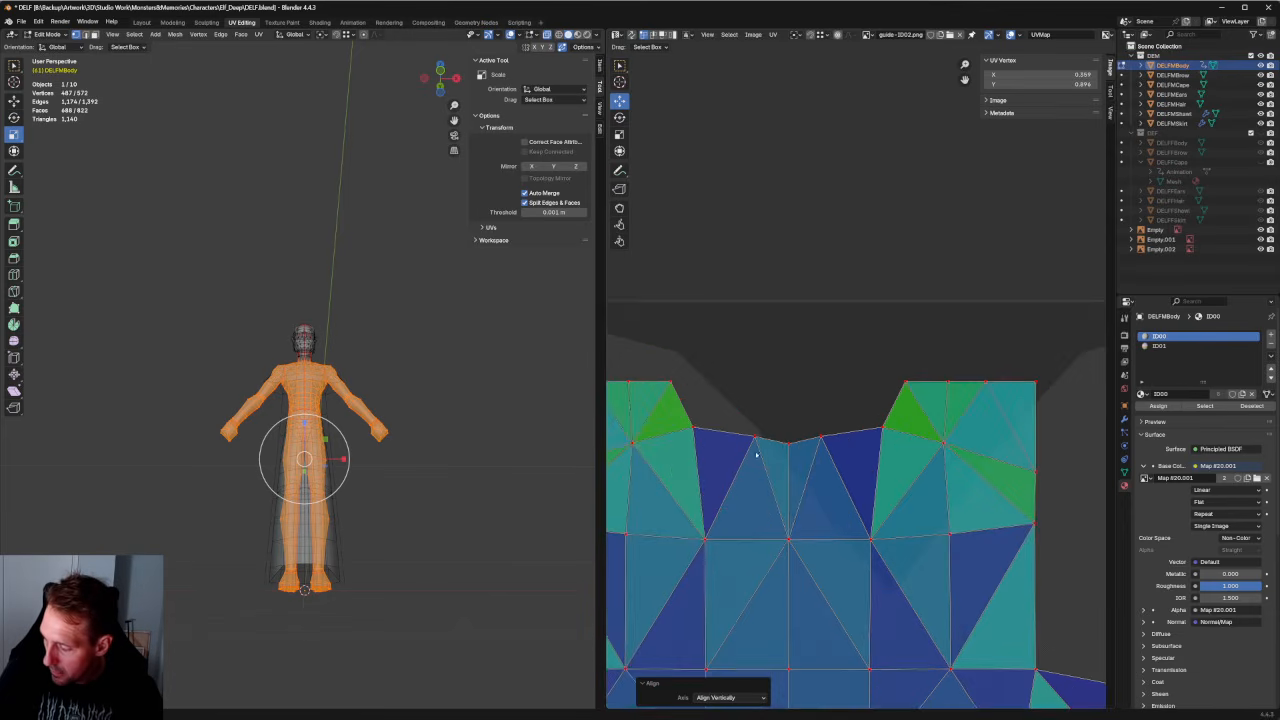
scroll(756, 455, down, 4)
Select the outer edge vertices on both sides of the notched torso island in the UV layout.
drag(942, 424, 913, 452)
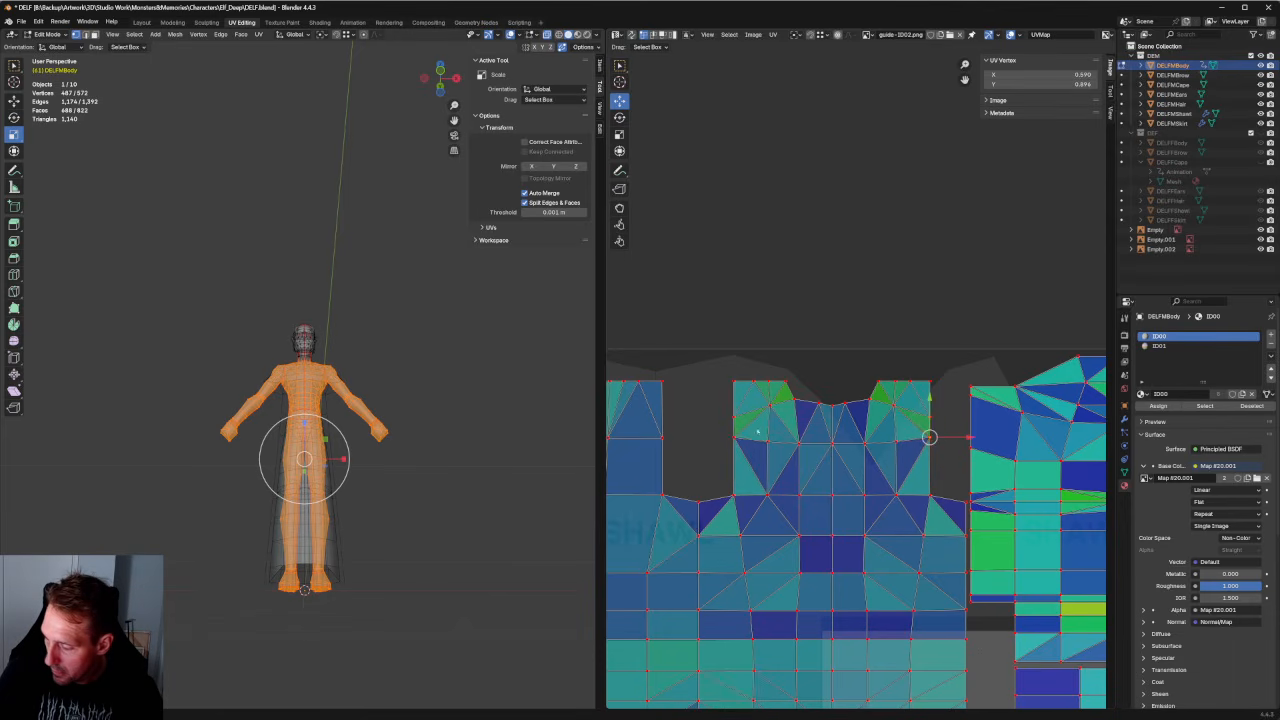
shift+drag(747, 429, 719, 448)
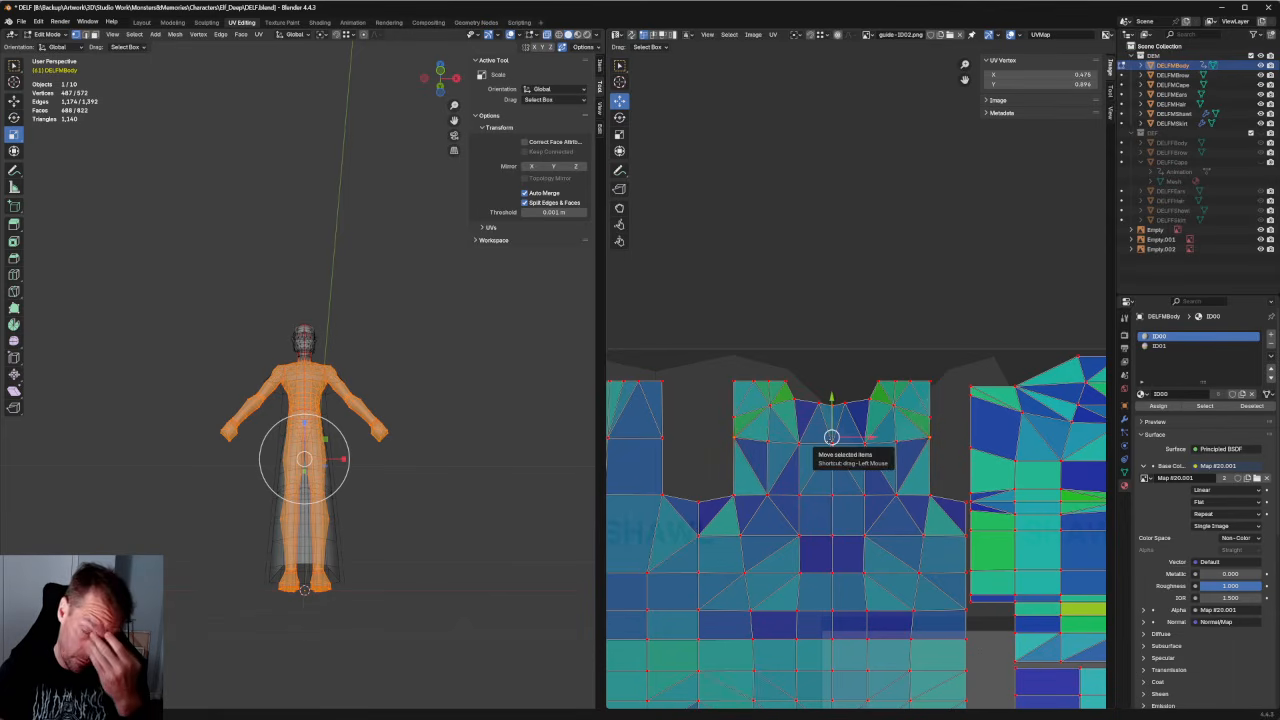
scroll(831, 437, up, 2)
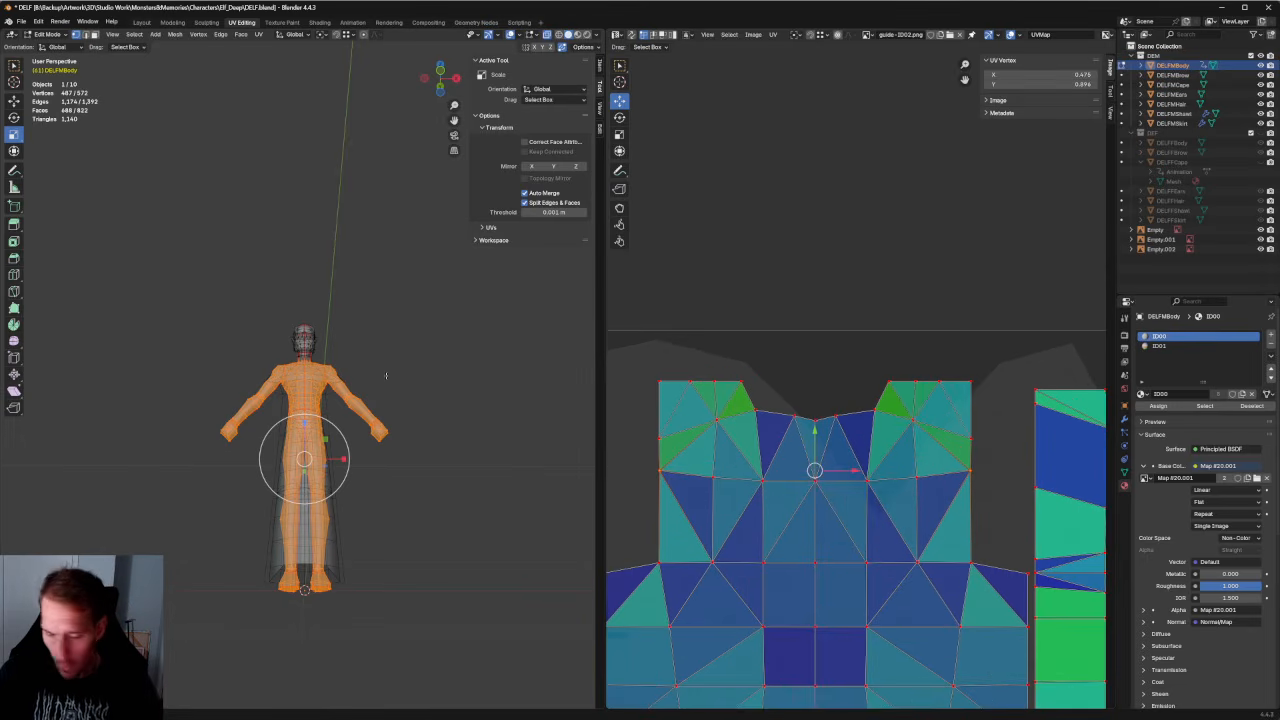
Leave mesh editing and hide every object except the body mesh.
middle_drag(383, 371, 409, 392)
key(KP_1)
scroll(409, 392, up, 8)
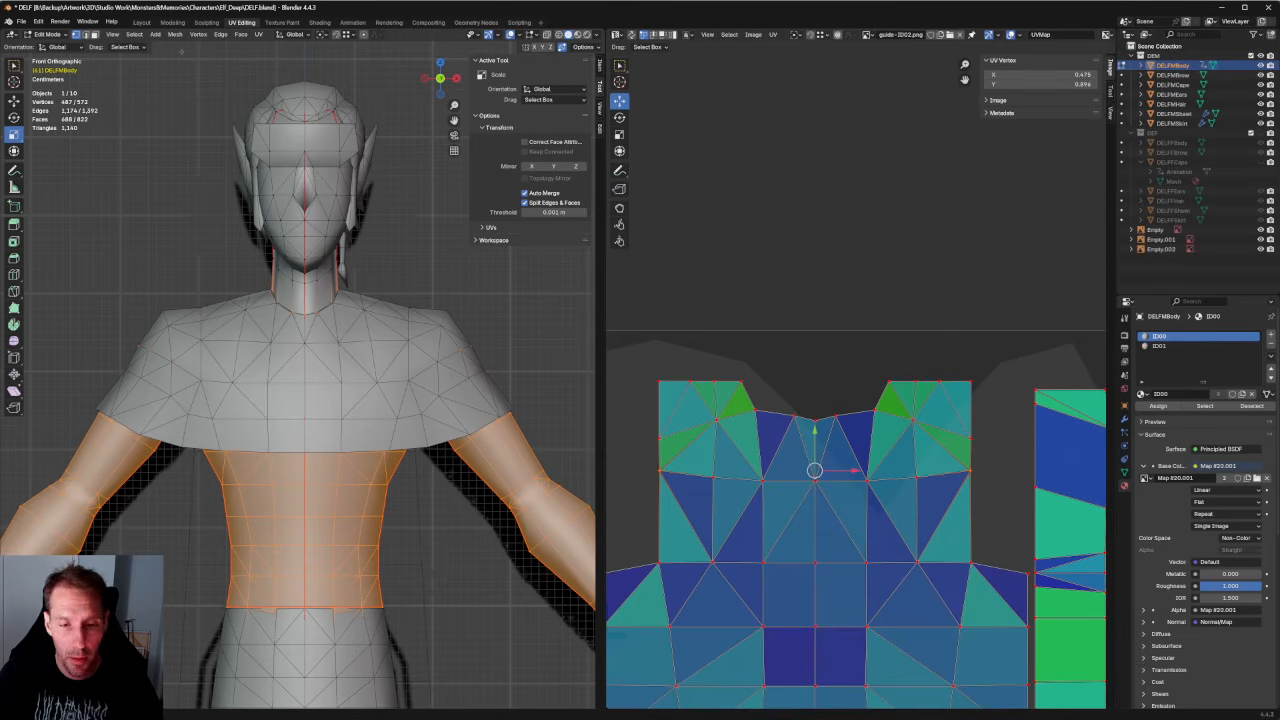
click(50, 34)
click(55, 45)
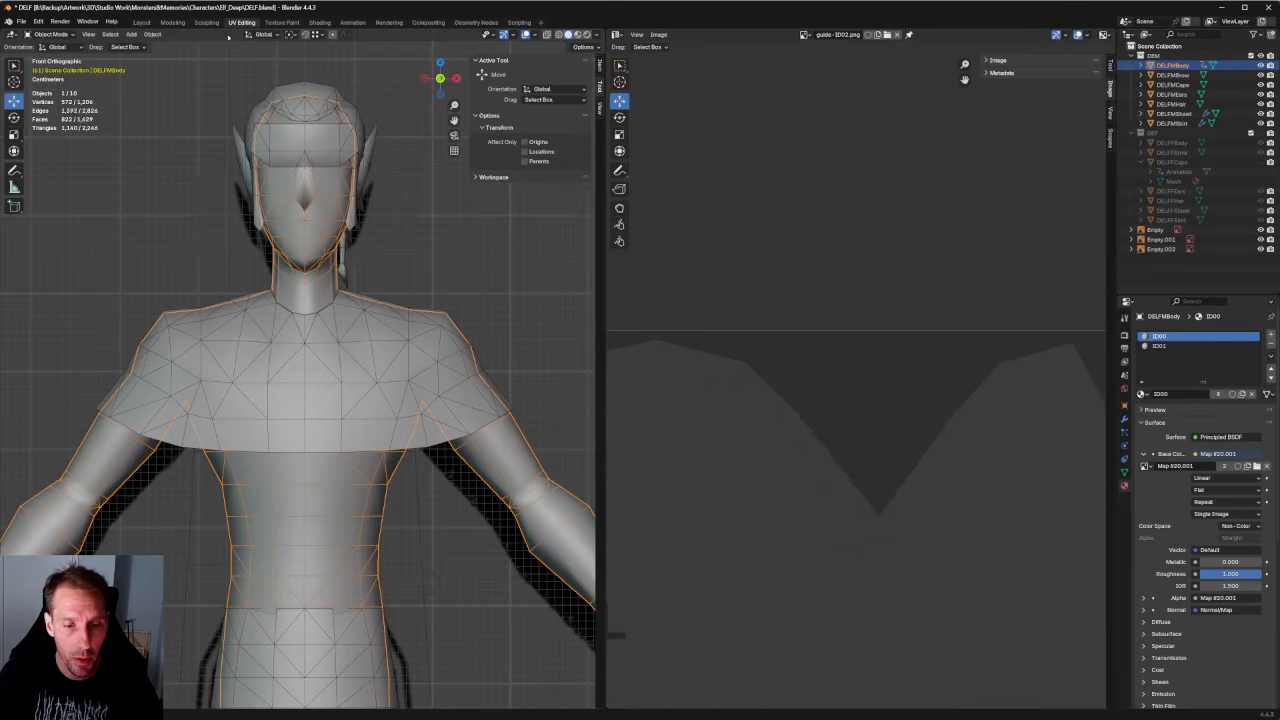
click(153, 34)
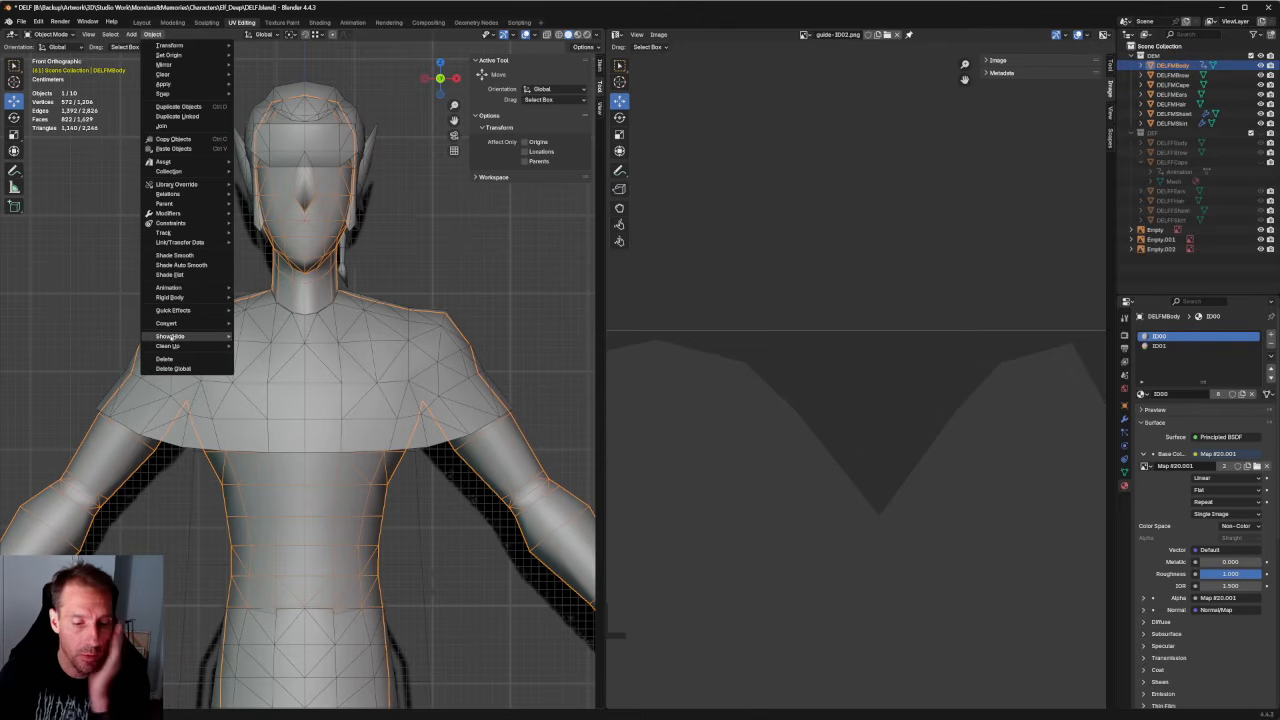
mouse_move(172, 336)
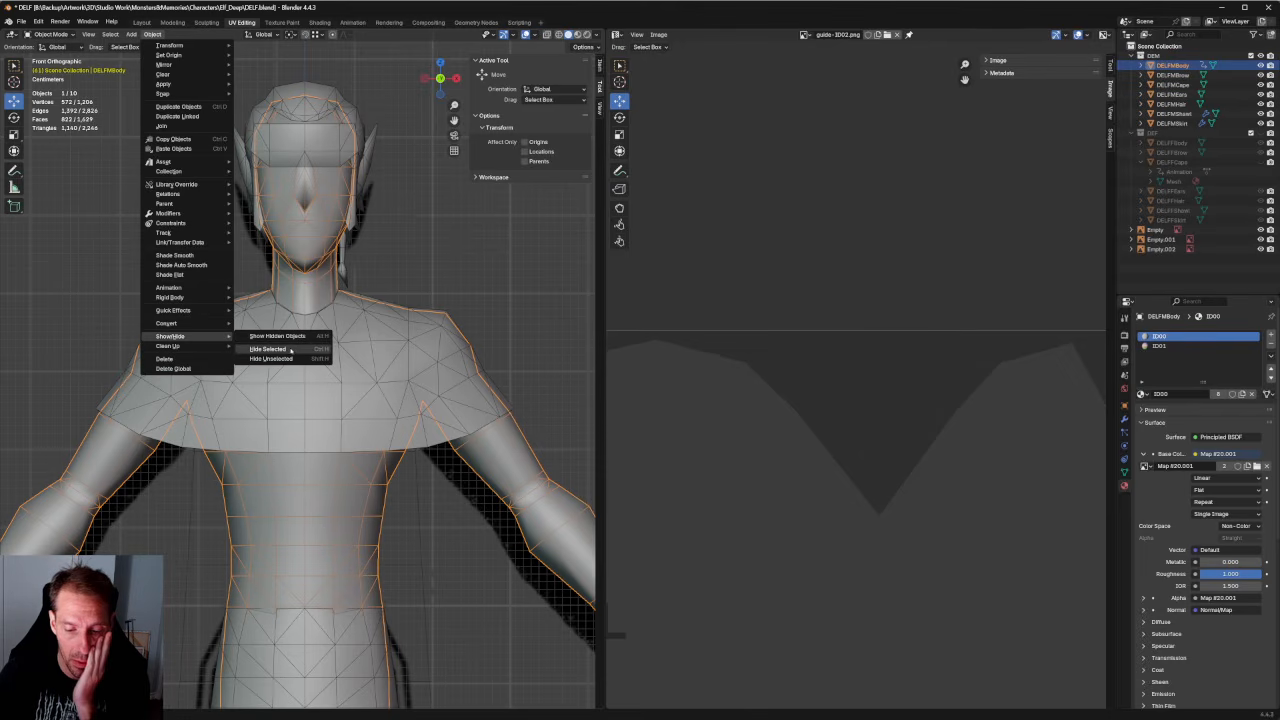
click(290, 350)
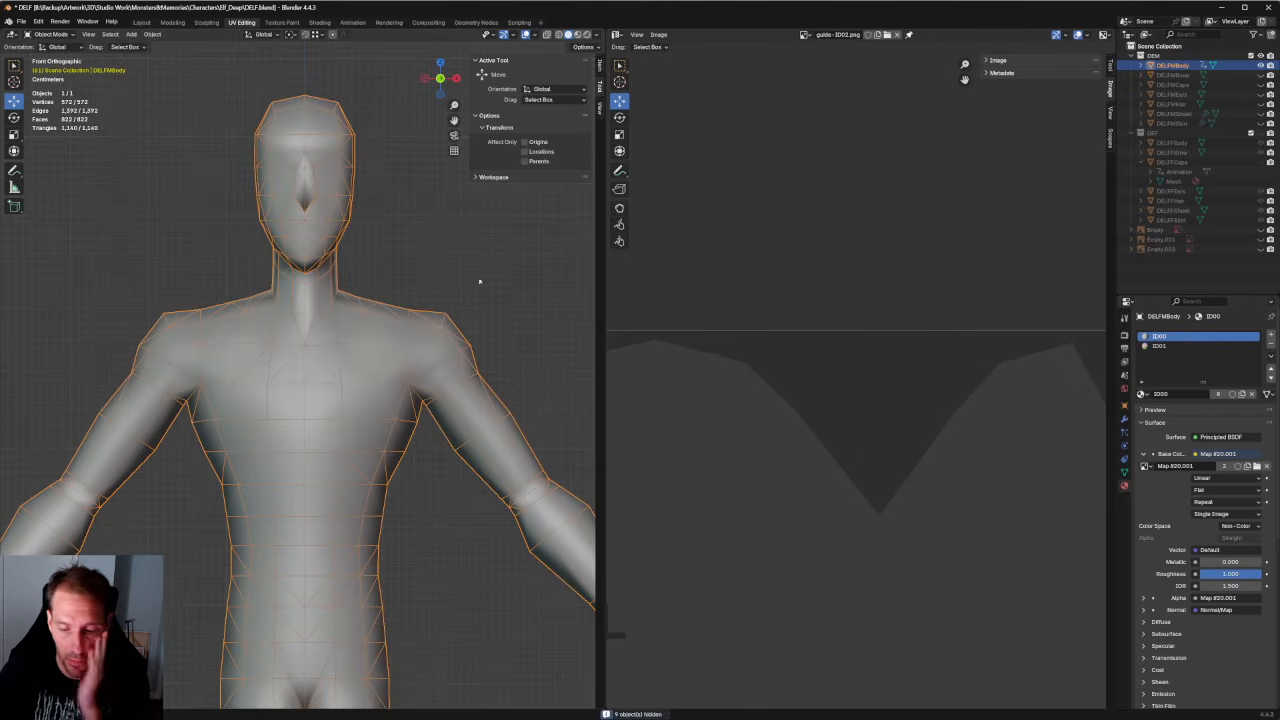
Show the body with its guide texture and examine how it falls across the head, shoulders and chest.
scroll(383, 283, up, 2)
scroll(383, 283, down, 2)
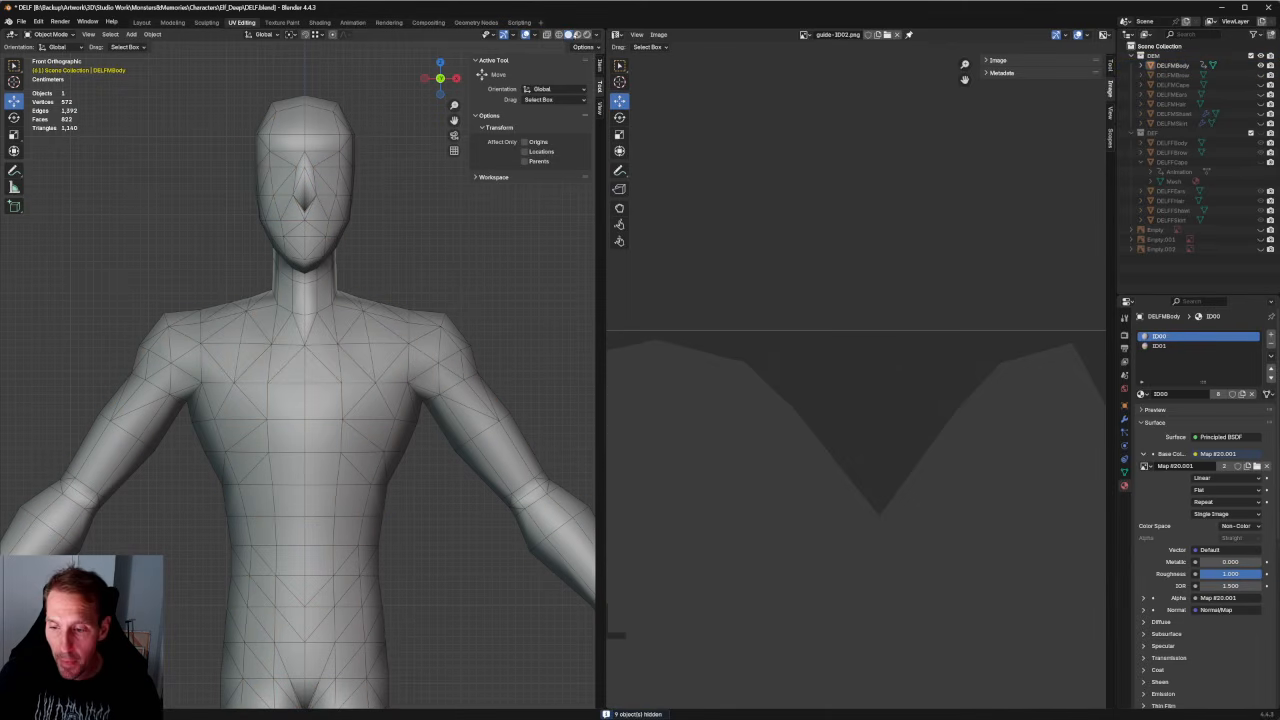
scroll(400, 291, up, 3)
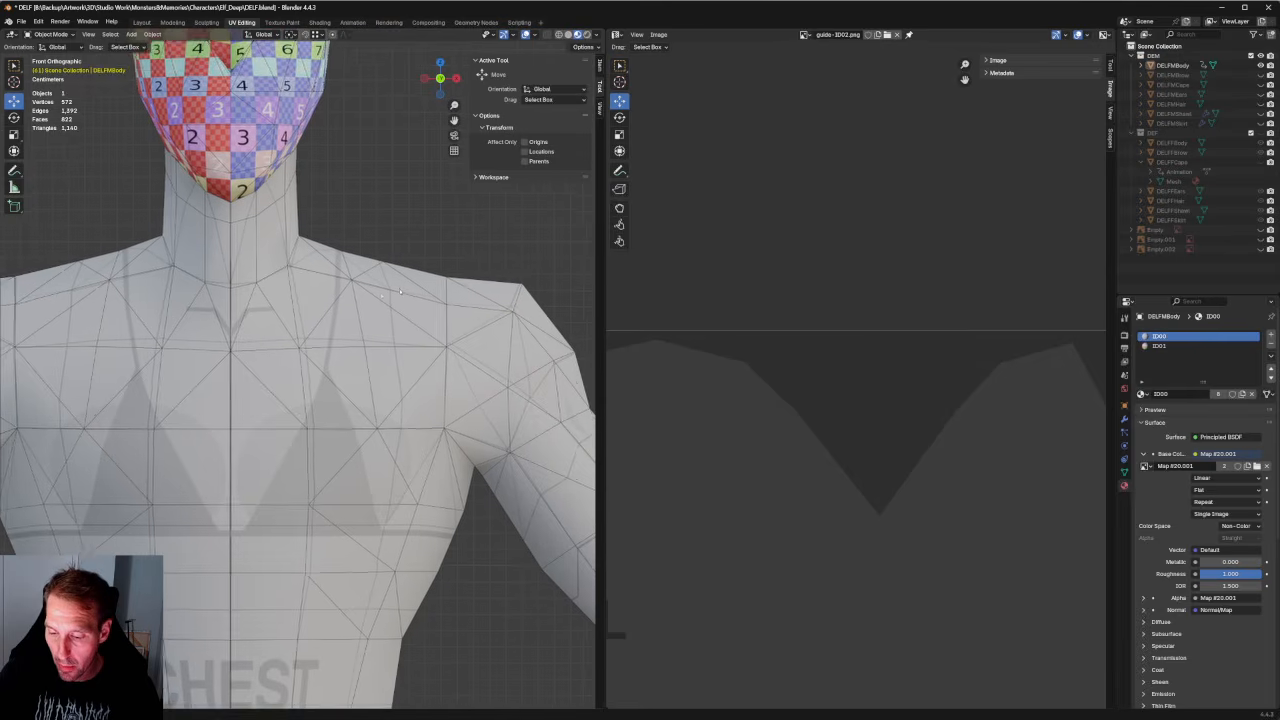
shift+middle_drag(400, 291, 456, 335)
scroll(447, 265, down, 8)
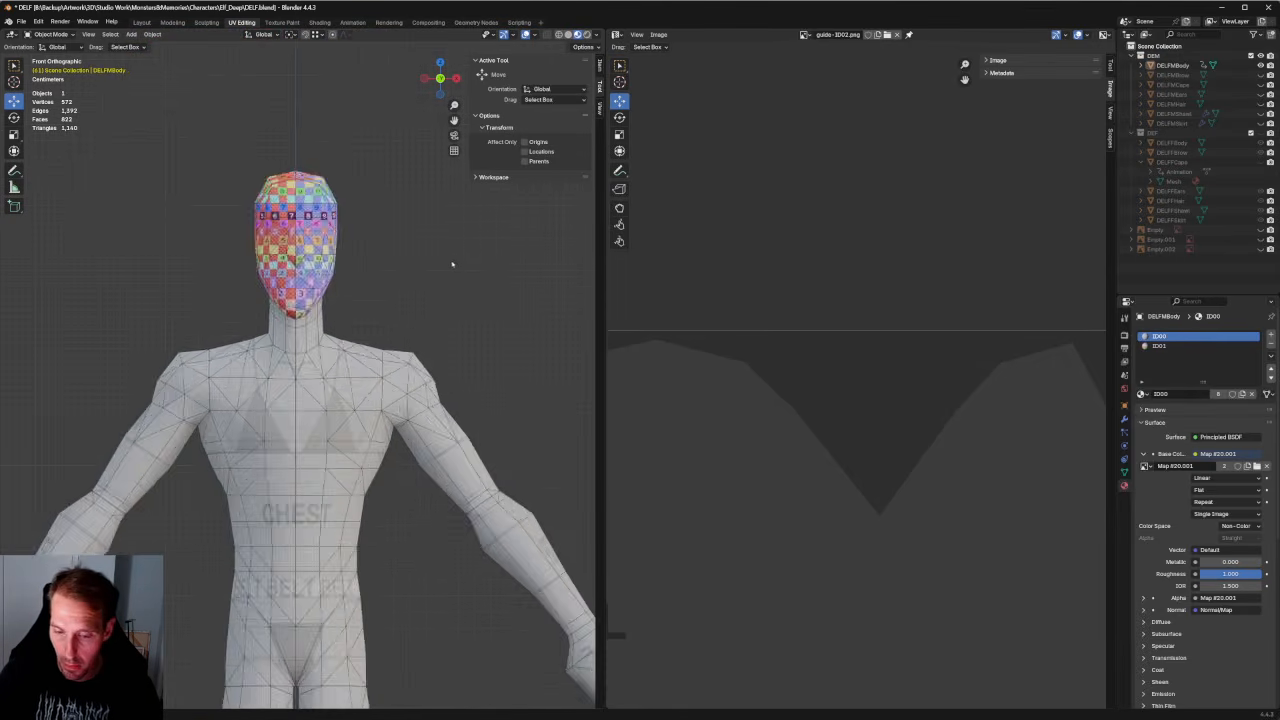
middle_drag(449, 289, 453, 385)
key(alt+z)
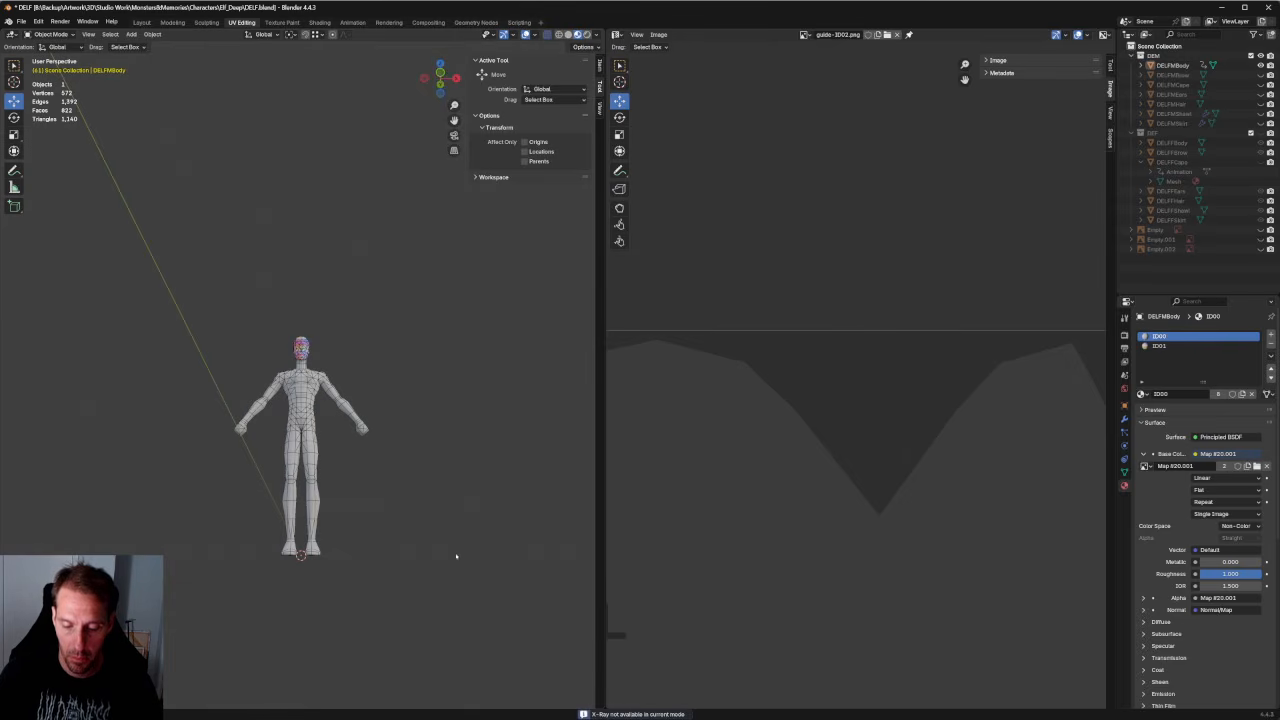
key(KP_1)
scroll(410, 428, up, 4)
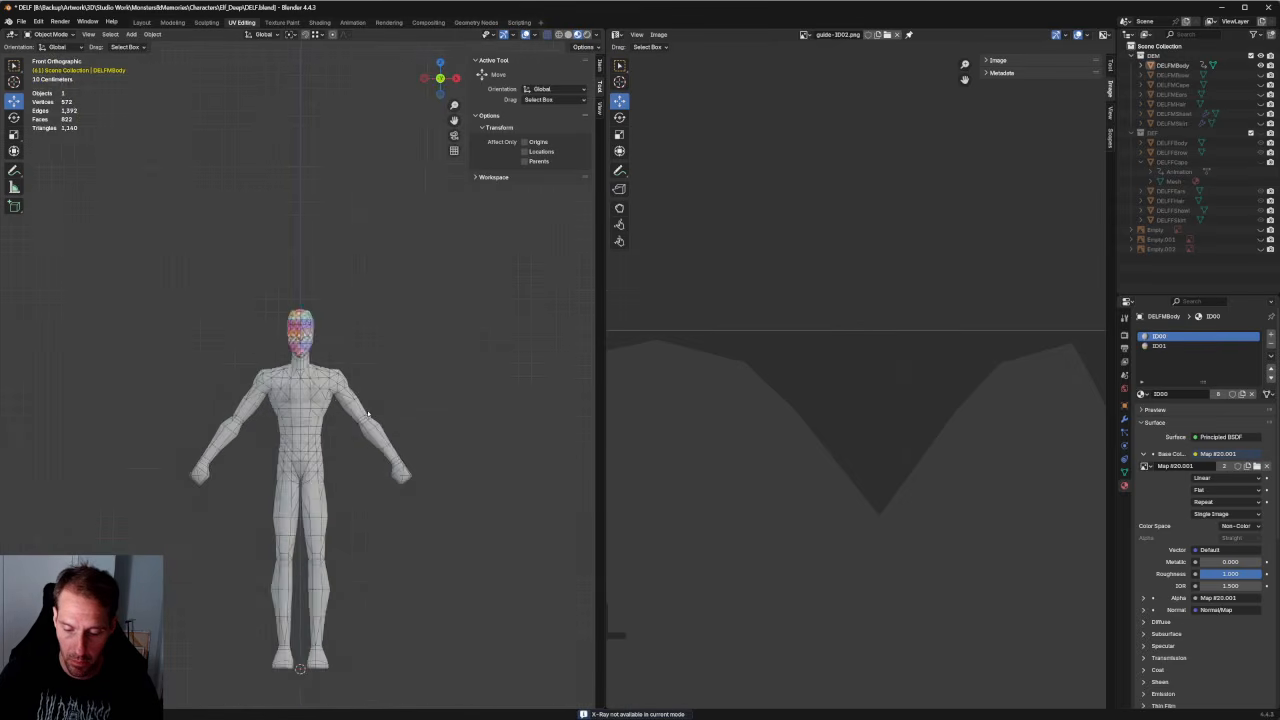
middle_drag(405, 362, 507, 407)
scroll(397, 403, down, 4)
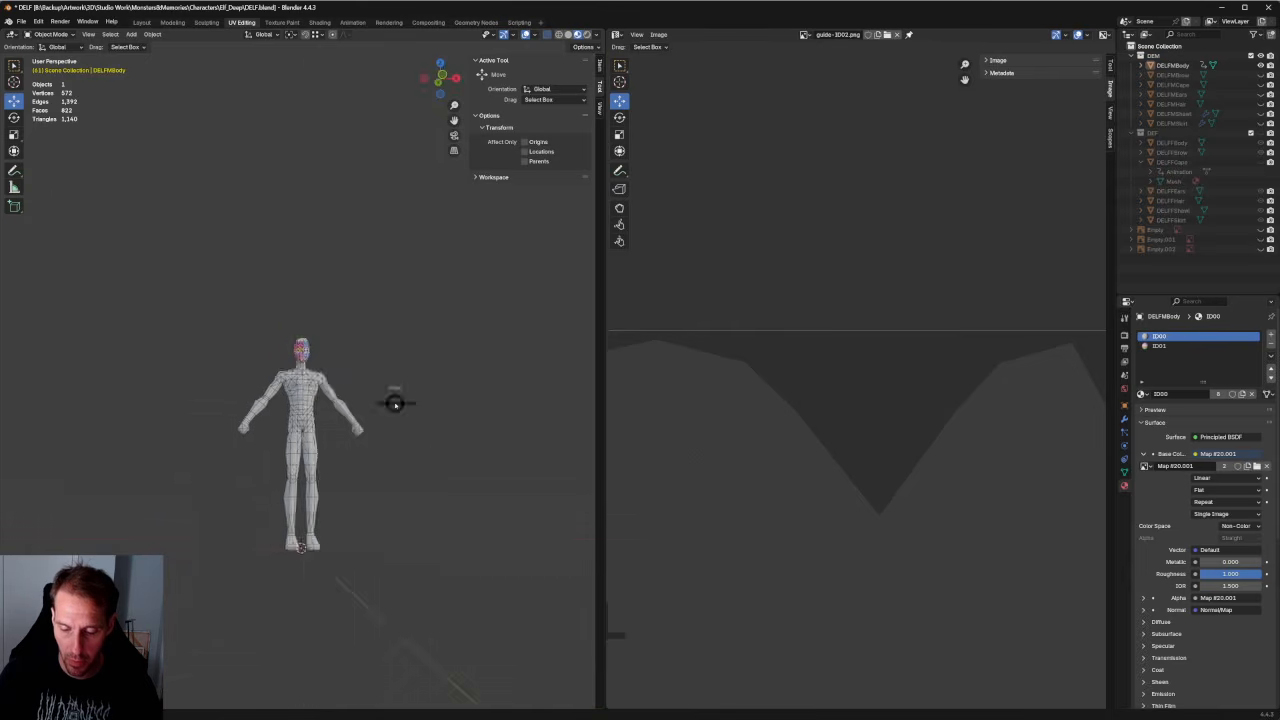
Return to editing the body mesh and select everything from the neck down.
middle_drag(386, 411, 392, 367)
key(Tab)
drag(436, 606, 194, 364)
drag(475, 612, 160, 362)
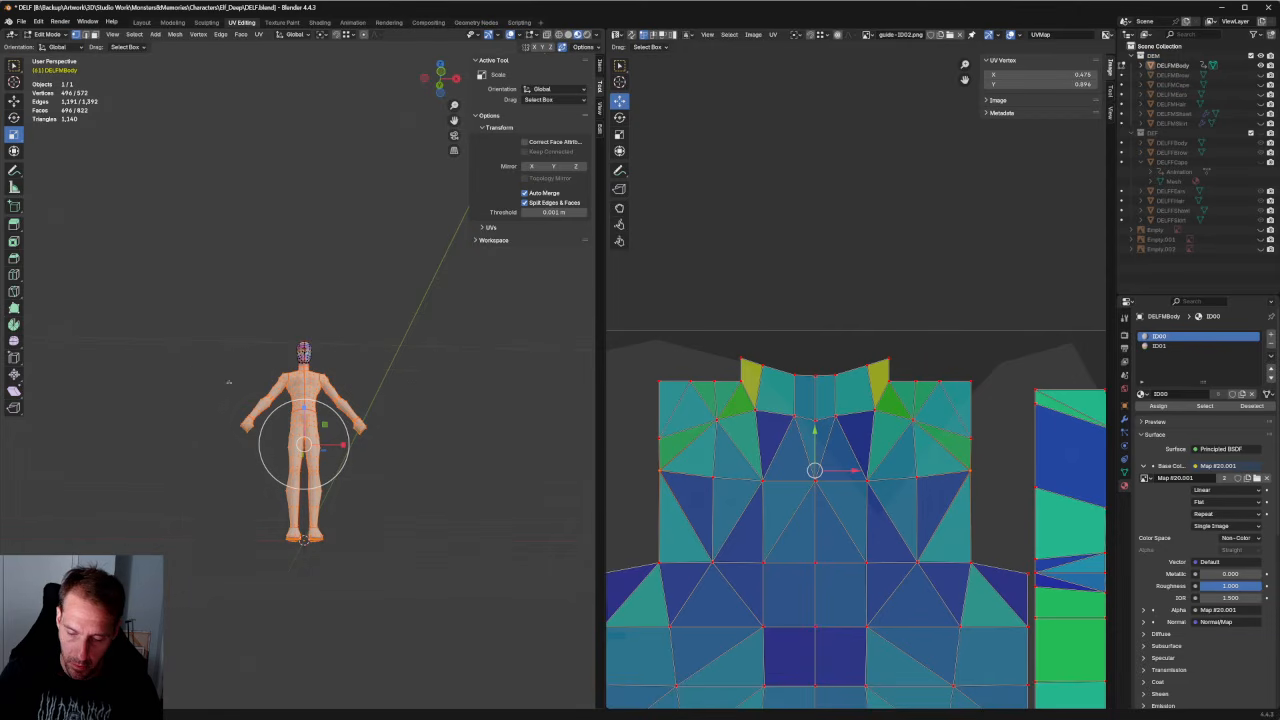
Try to unwrap the row of UV vertices across the chest of the notched torso island.
scroll(869, 399, down, 3)
middle_drag(870, 399, 1056, 393)
scroll(860, 379, up, 4)
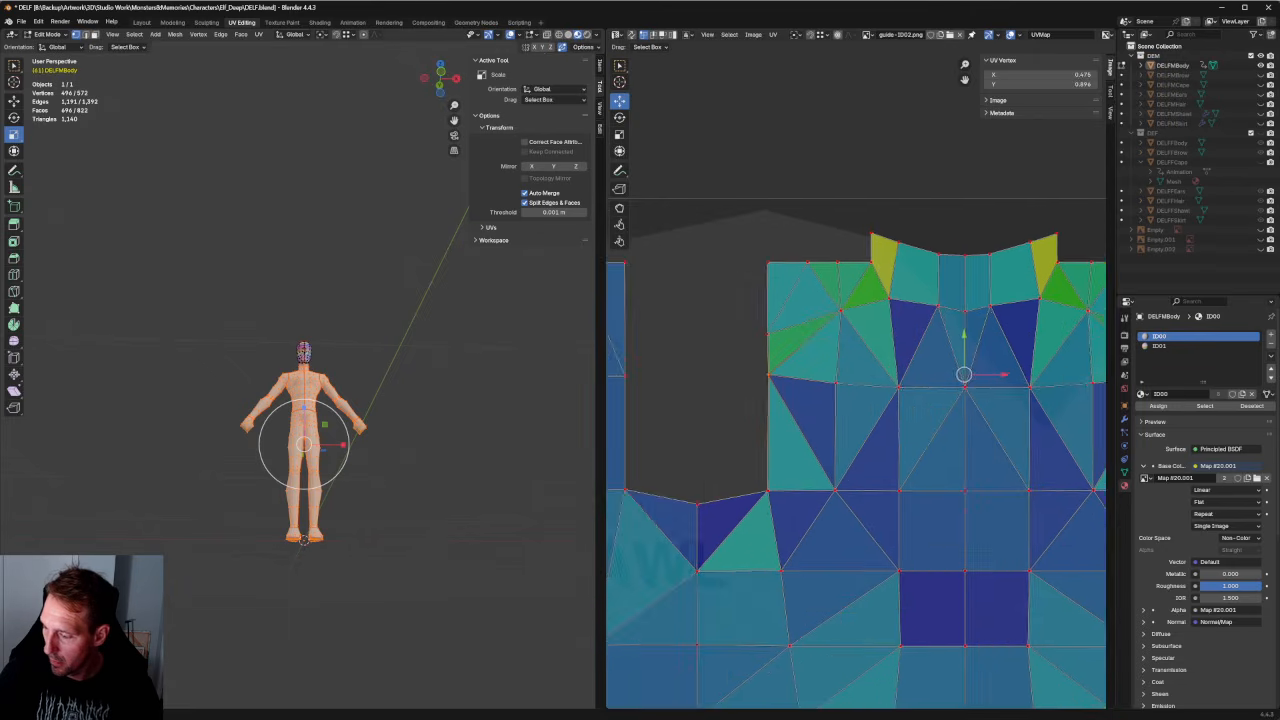
middle_drag(860, 379, 762, 392)
drag(1020, 376, 803, 414)
key(u)
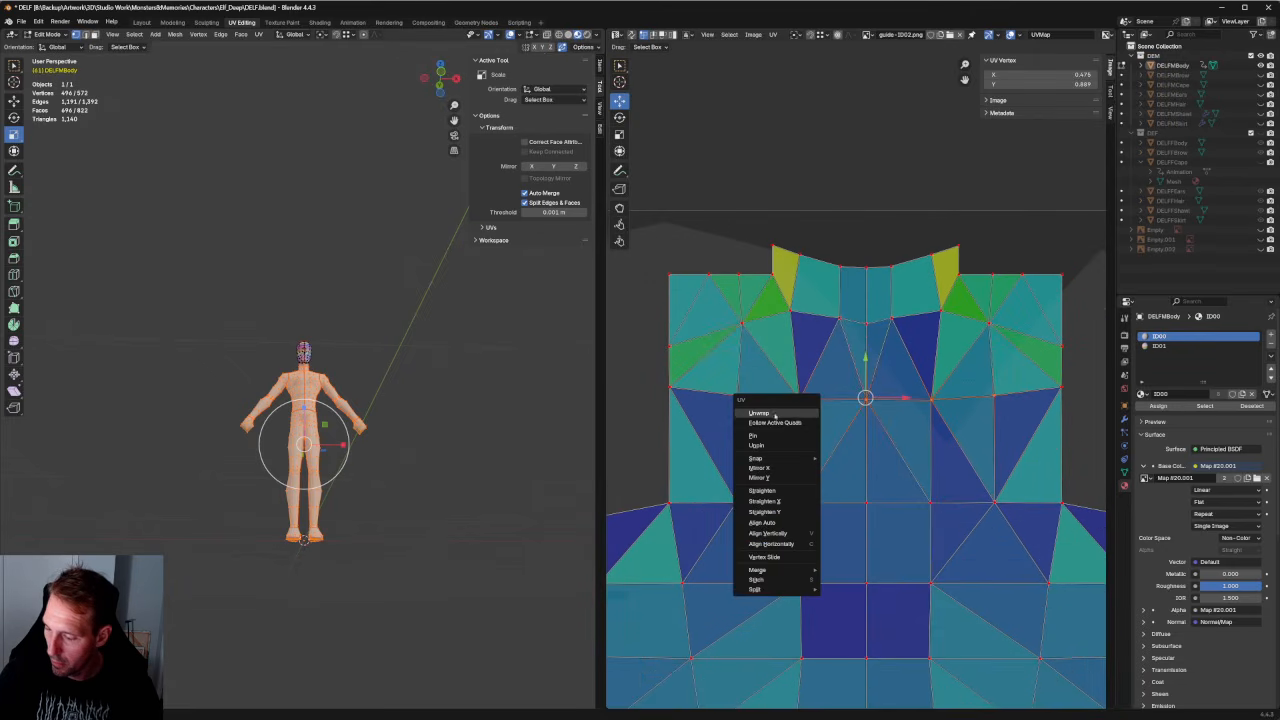
click(775, 413)
key(u)
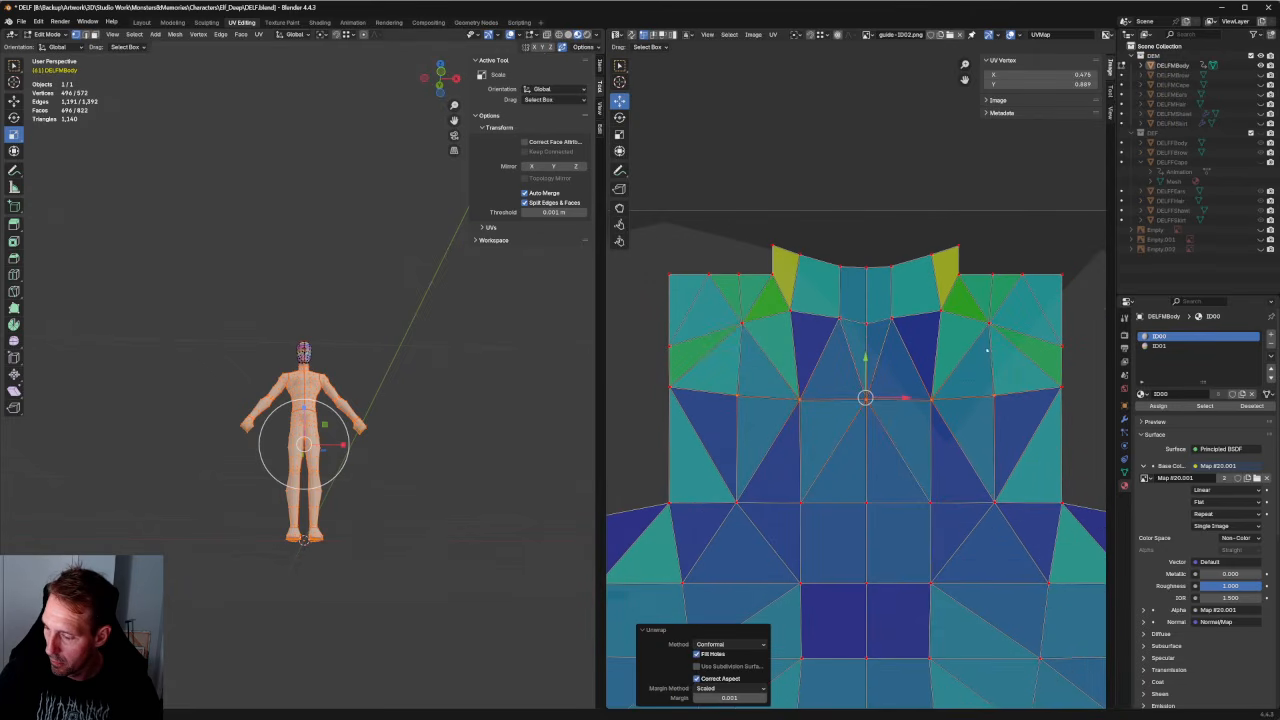
click(963, 305)
Unpin all the UVs of the body layout and clear the UV selection.
scroll(948, 343, down, 8)
scroll(900, 390, up, 2)
key(a)
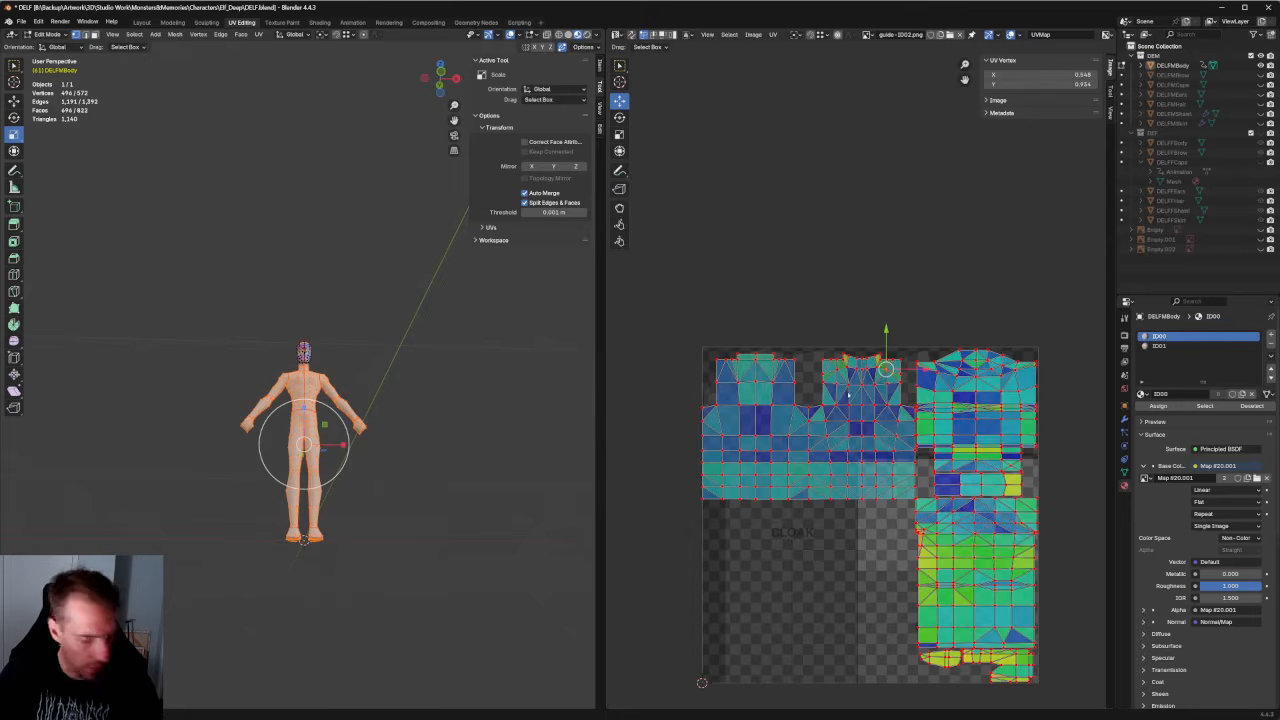
key(u)
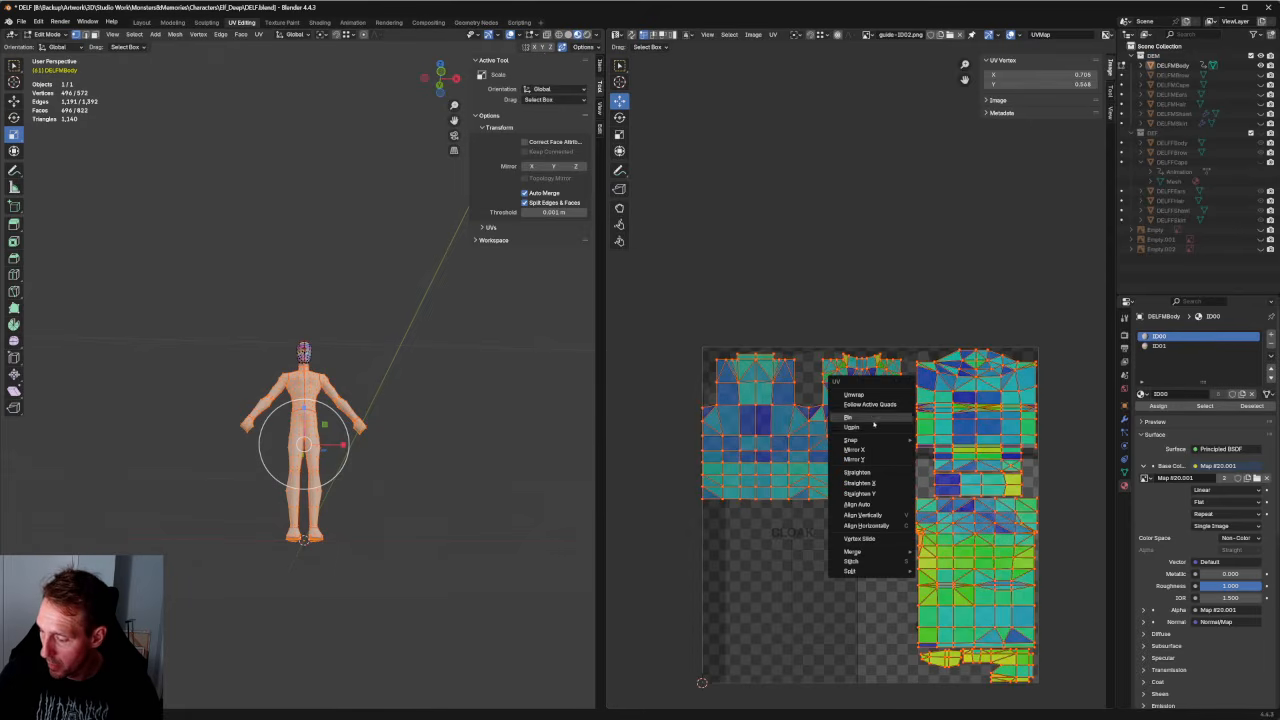
click(870, 427)
key(alt+a)
Try to unwrap only the central vertices of the torso island's chest row.
scroll(863, 403, up, 4)
click(898, 388)
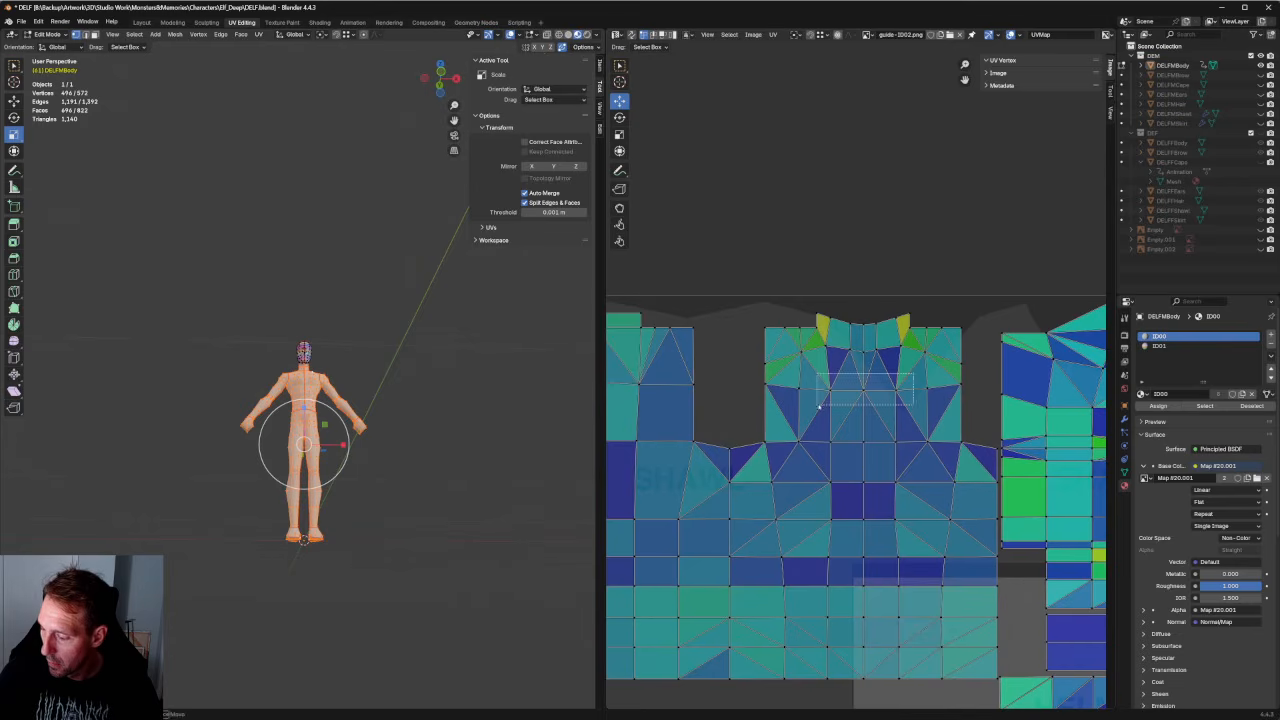
key(u)
click(812, 369)
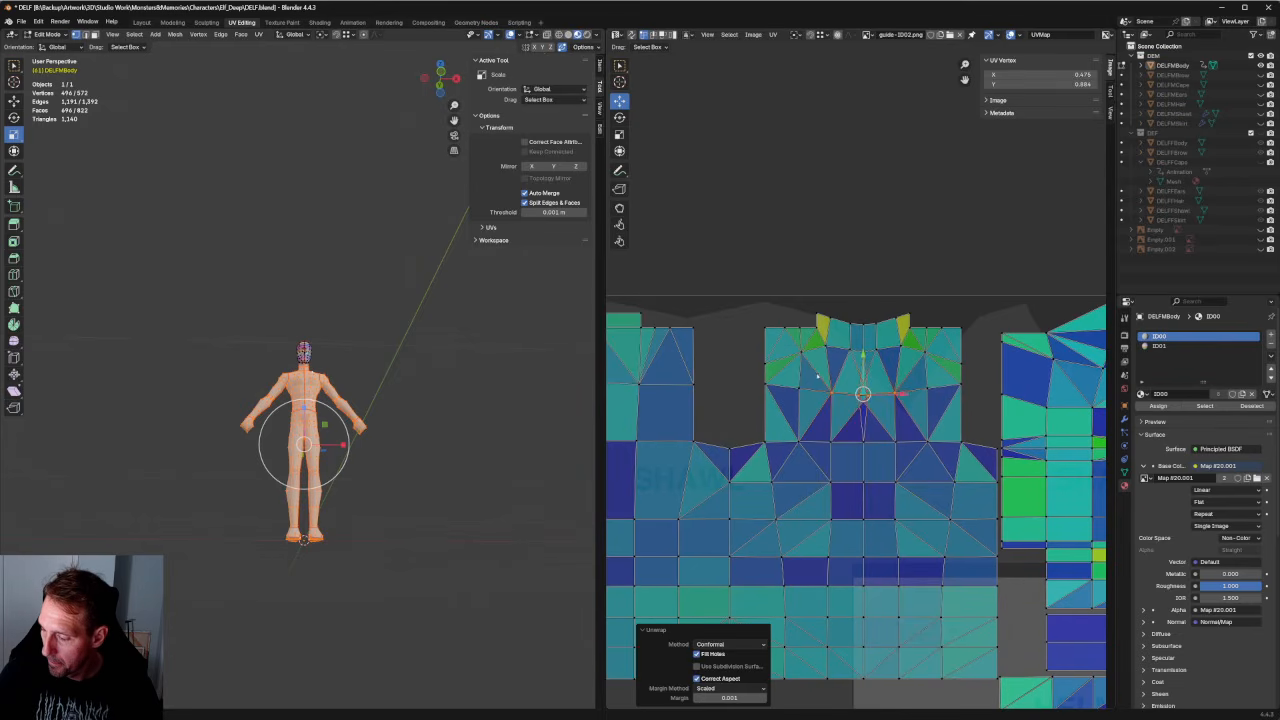
key(ctrl+z)
Unwrap a wider selection of the torso island's chest row, covering the vertices on both sides of the centre.
drag(943, 376, 780, 414)
right_click(853, 401)
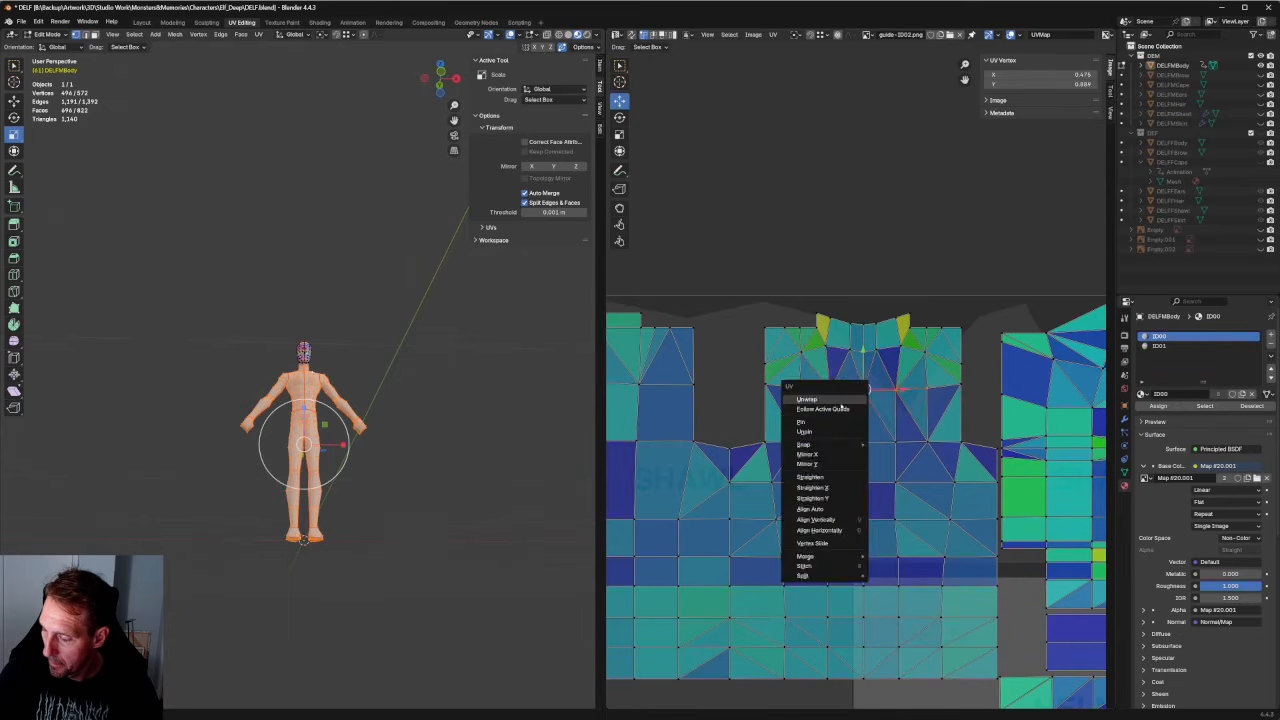
click(852, 401)
scroll(853, 411, up, 2)
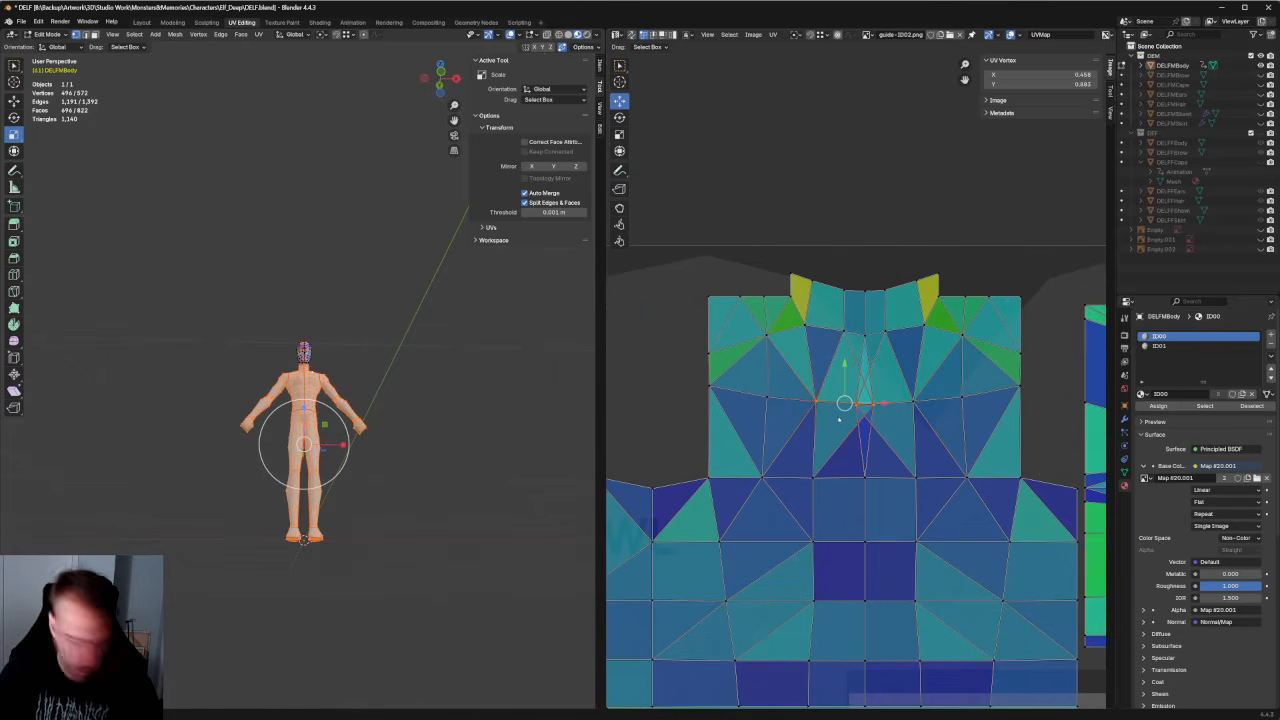
Align the split UV vertices at the centre of the chest row so they meet, and clear the UV selection.
drag(883, 389, 853, 413)
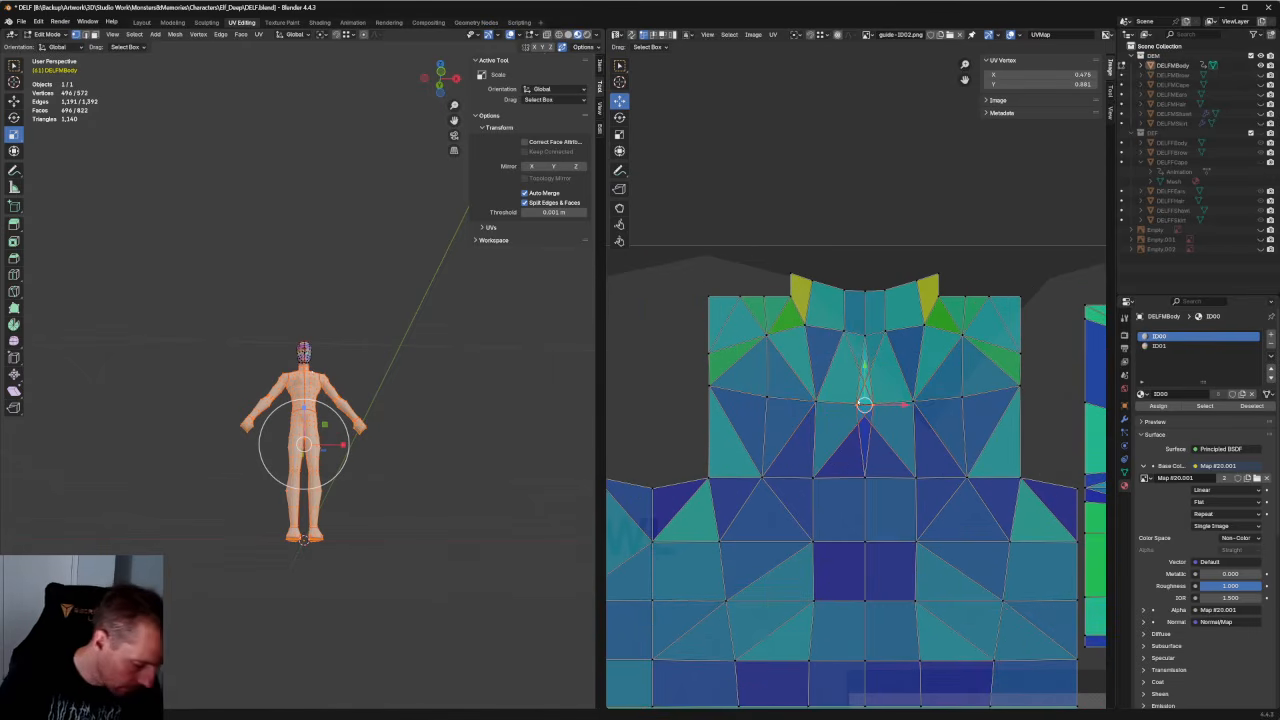
key(shift+w)
click(856, 402)
click(680, 361)
Examine the chest texture on the model, clear the mesh selection and inspect the body from behind.
scroll(446, 388, up, 12)
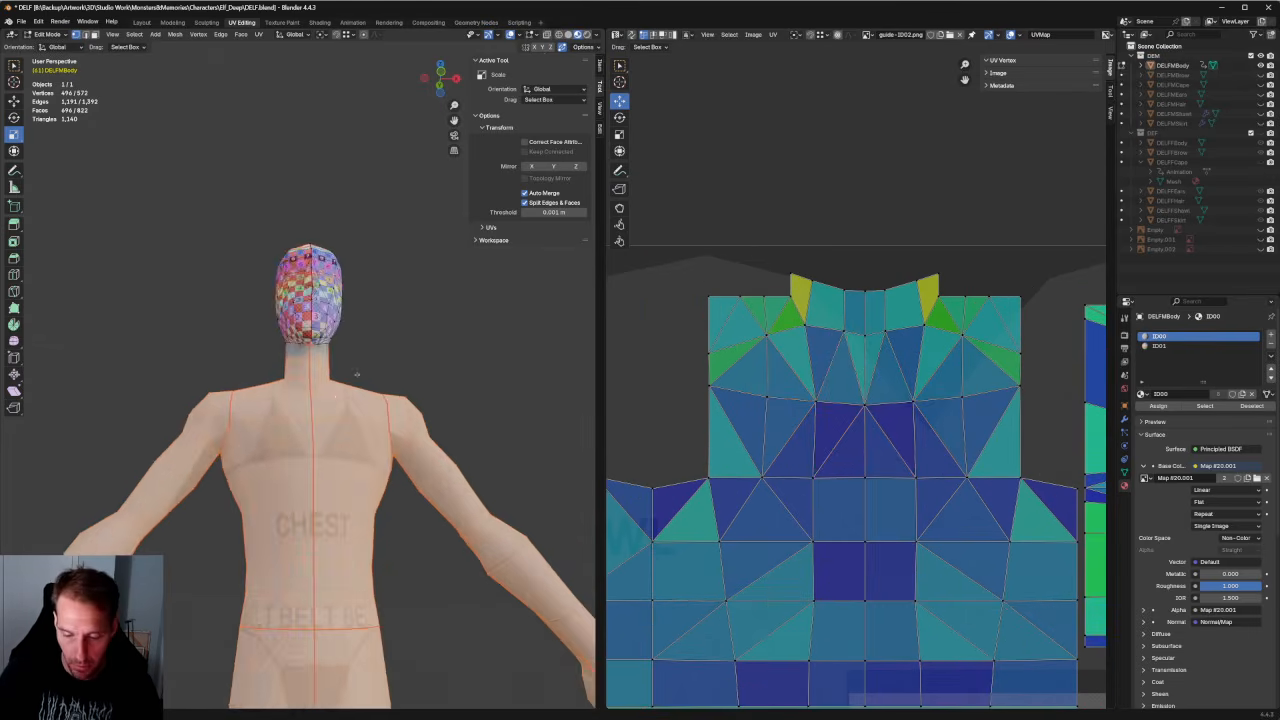
scroll(442, 345, down, 7)
click(440, 336)
scroll(438, 352, down, 3)
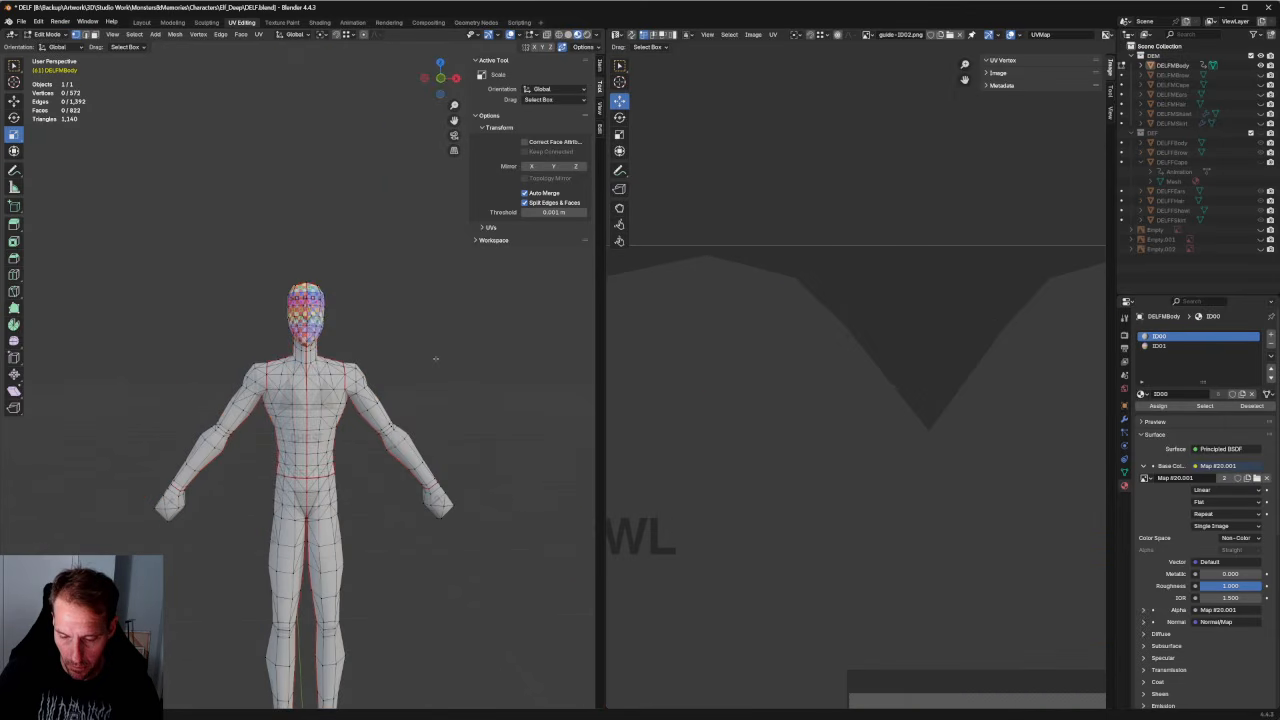
middle_drag(437, 357, 264, 354)
scroll(426, 355, down, 4)
key(grave)
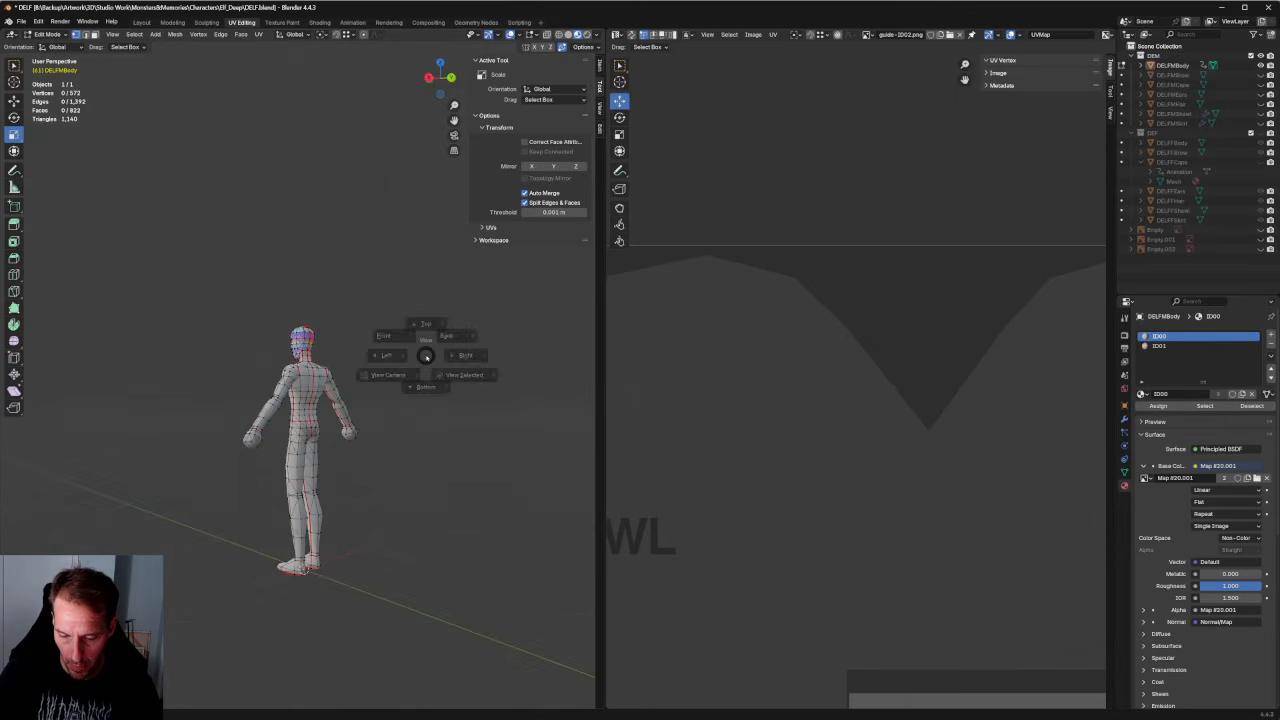
click(375, 355)
scroll(375, 355, up, 3)
middle_drag(375, 355, 423, 514)
scroll(396, 421, up, 4)
scroll(400, 420, down, 2)
scroll(432, 418, down, 6)
Select the body mesh below the head and the UV vertices across the centre of its upper back.
drag(434, 543, 190, 359)
scroll(871, 466, down, 1)
scroll(850, 440, up, 3)
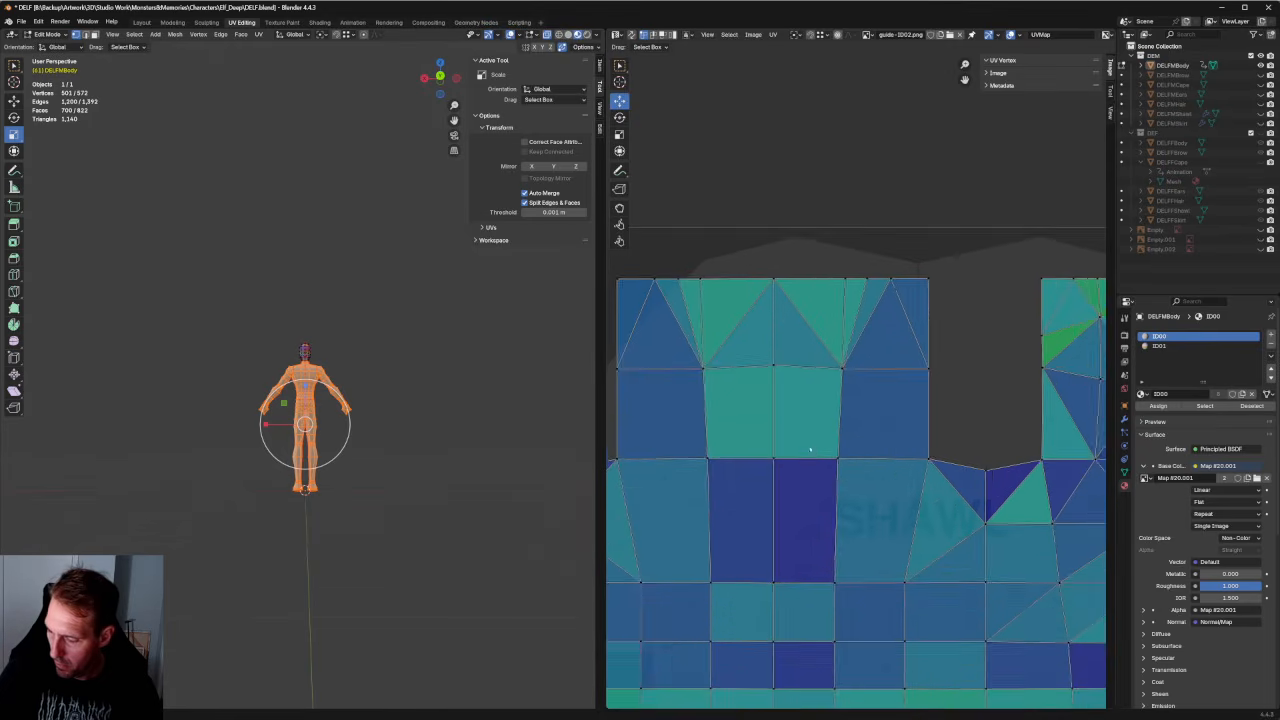
middle_drag(851, 428, 881, 422)
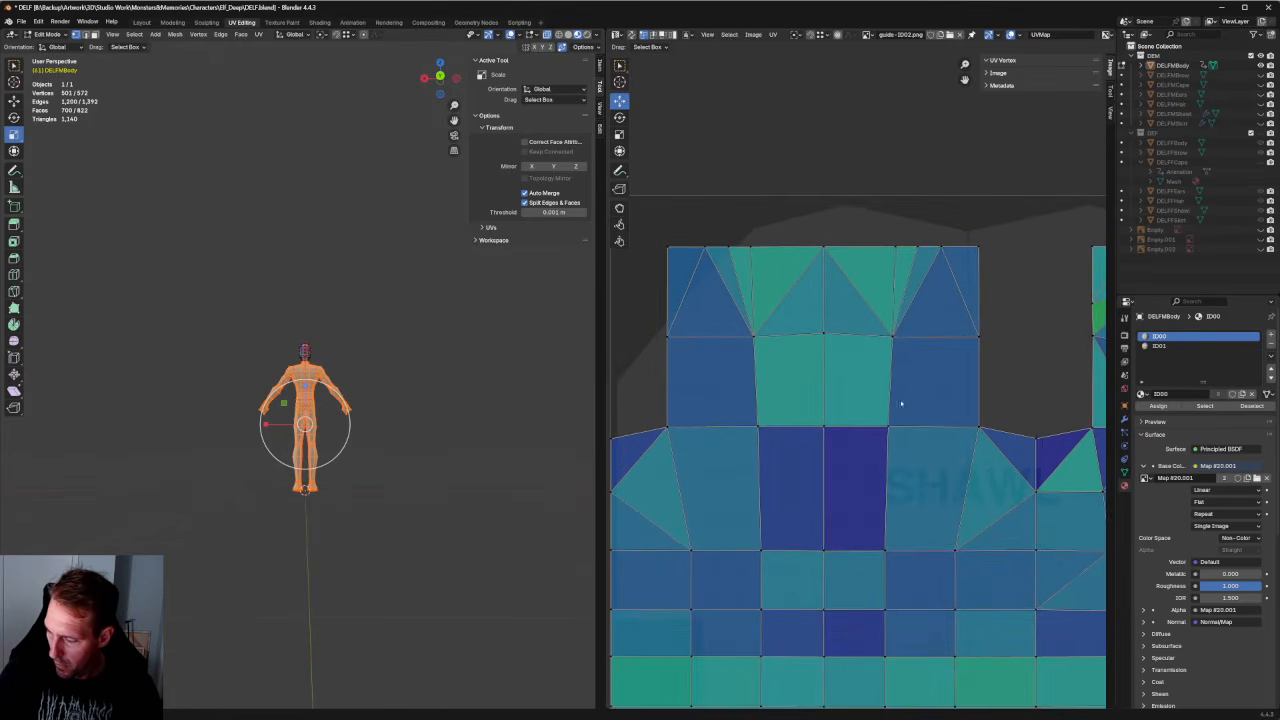
drag(914, 400, 750, 449)
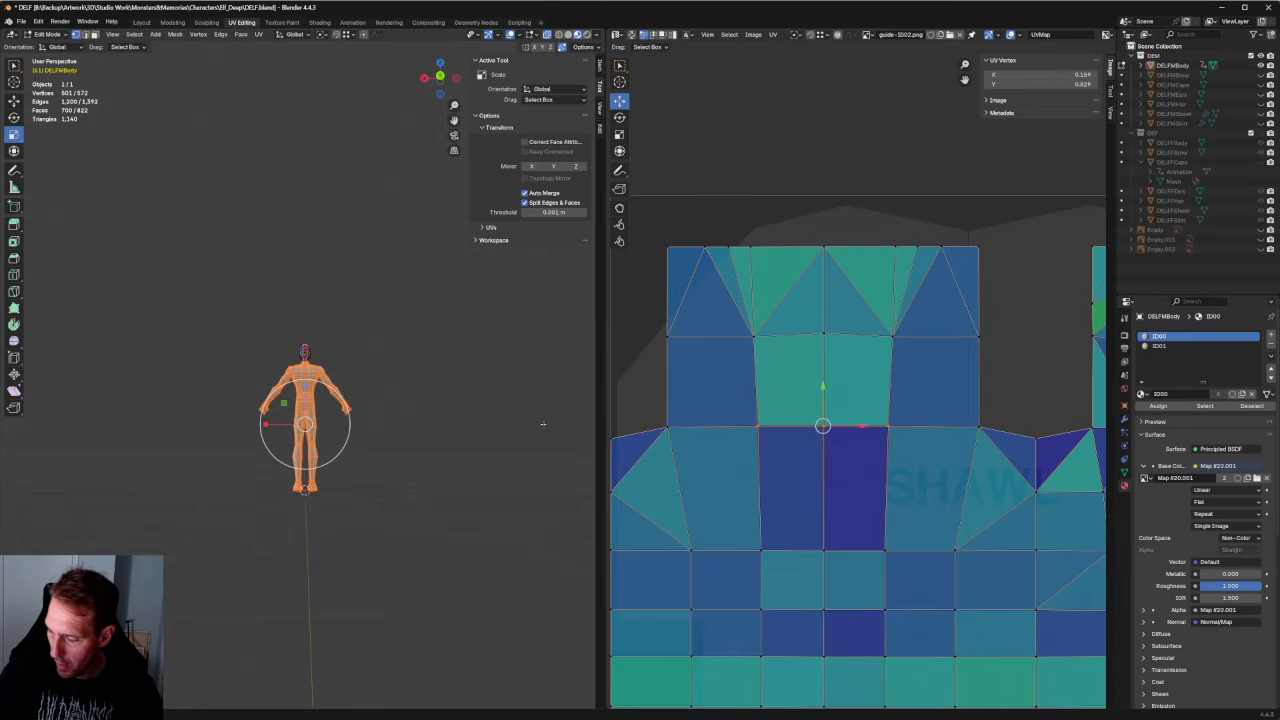
scroll(546, 426, up, 8)
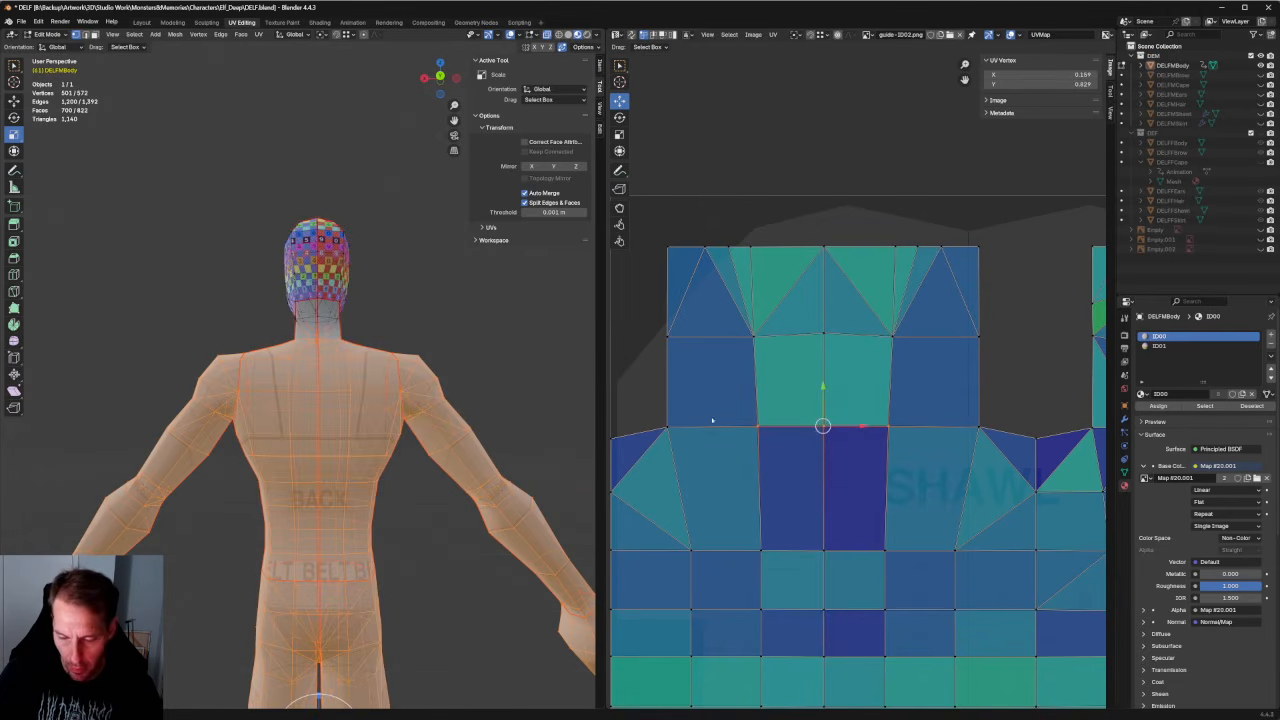
drag(823, 398, 830, 402)
scroll(830, 402, down, 3)
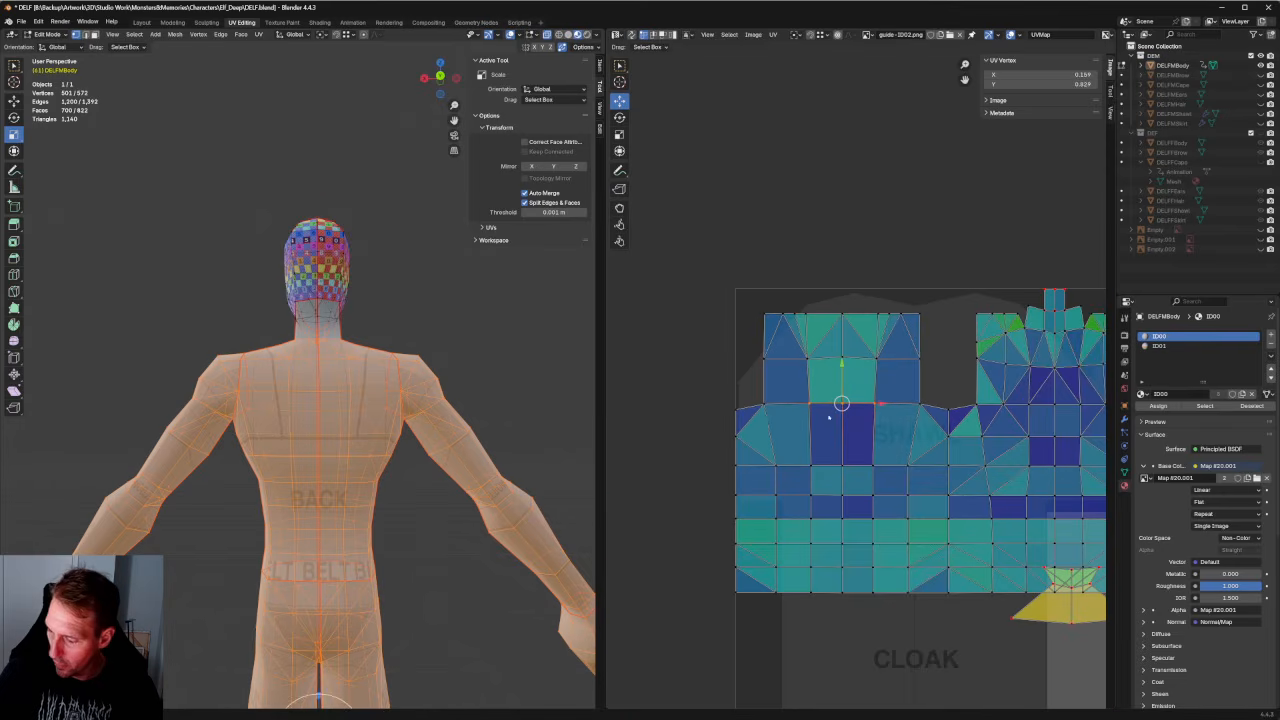
Align the vertices at both outer ends of the torso island's armpit row and the row below horizontally.
click(738, 410)
middle_drag(1104, 427, 993, 430)
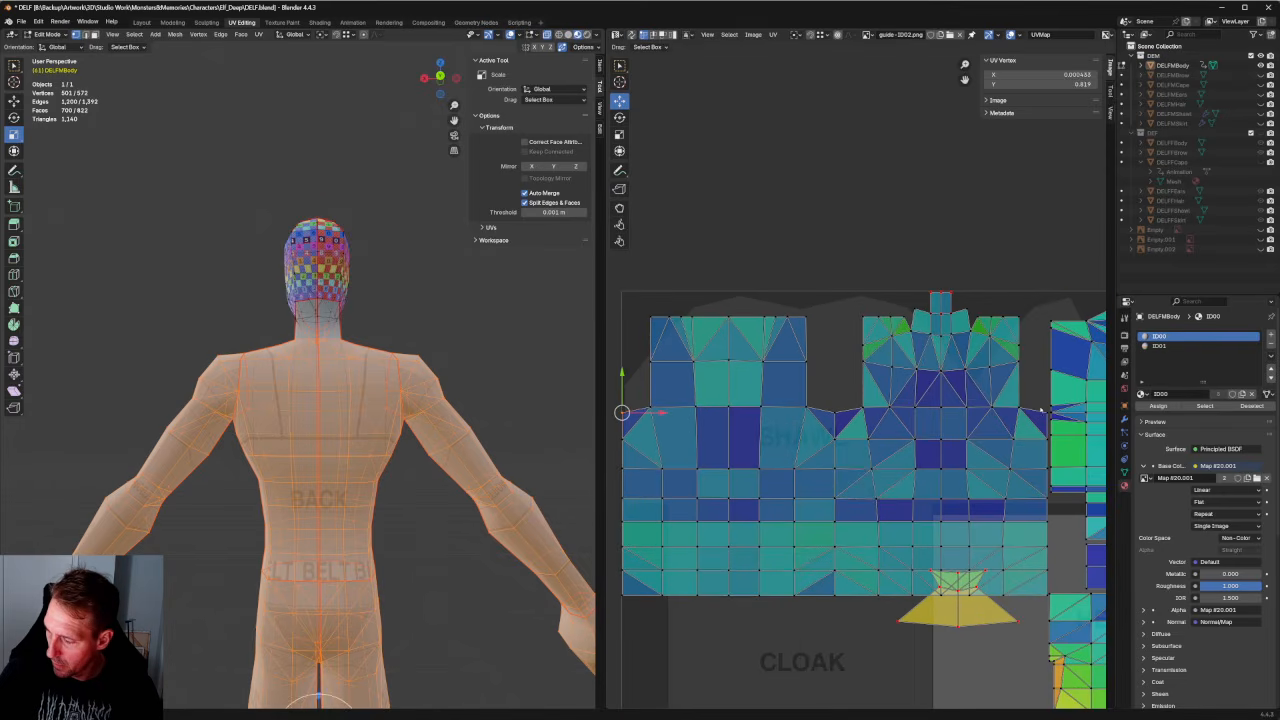
shift+drag(1048, 415, 1039, 421)
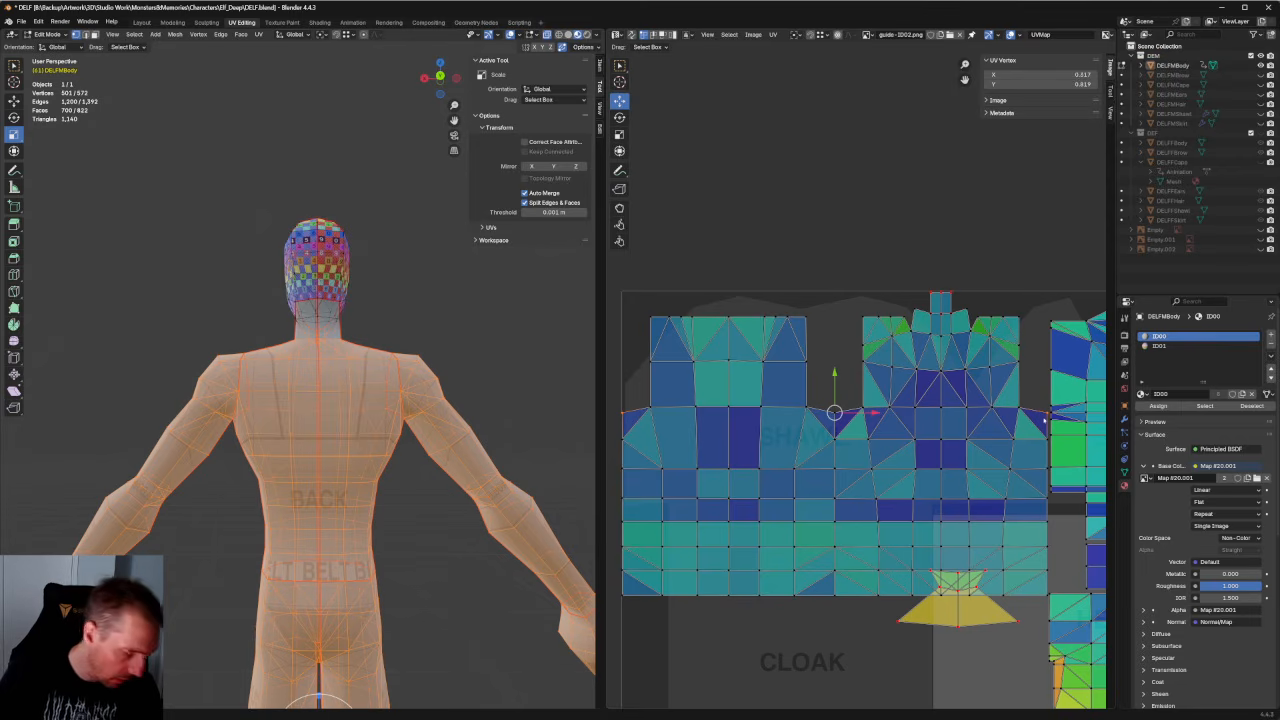
key(shift+w)
click(1050, 440)
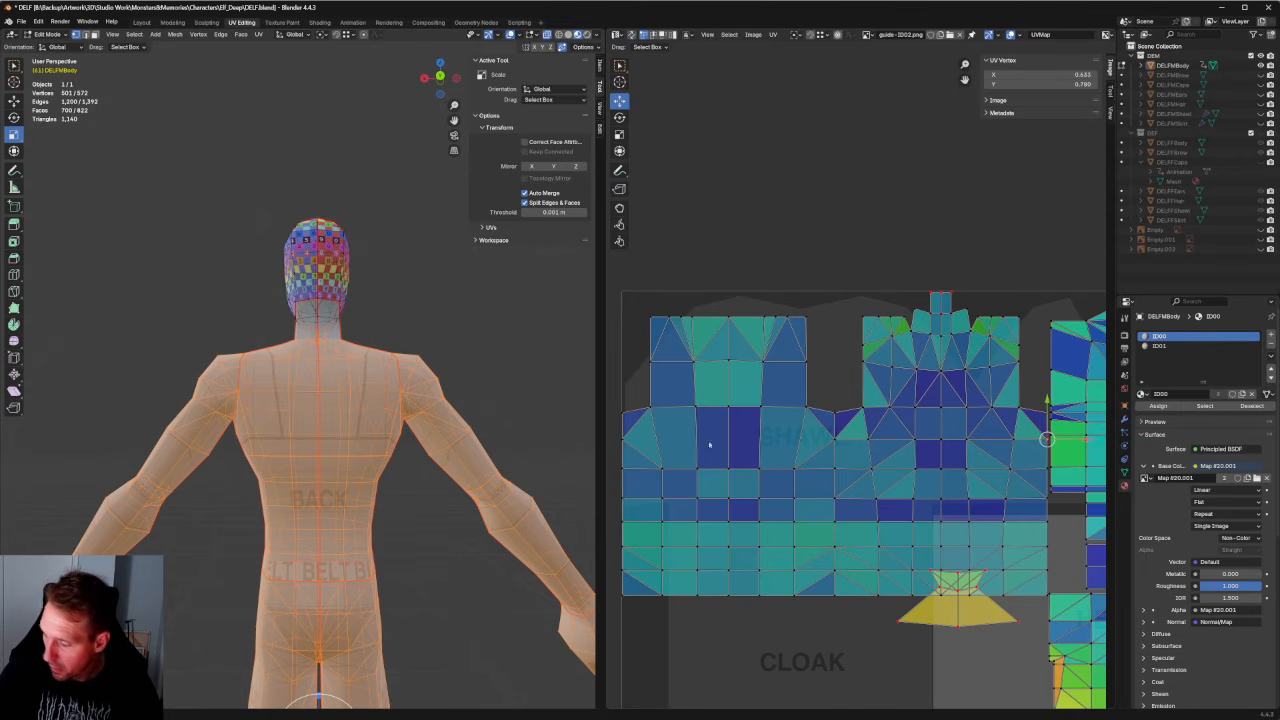
shift+click(625, 438)
key(shift+w)
Lower the side vertices of the row below the armpits by 0.005 in the UV layout, nudge them slightly further, and check the body's side.
scroll(864, 470, up, 3)
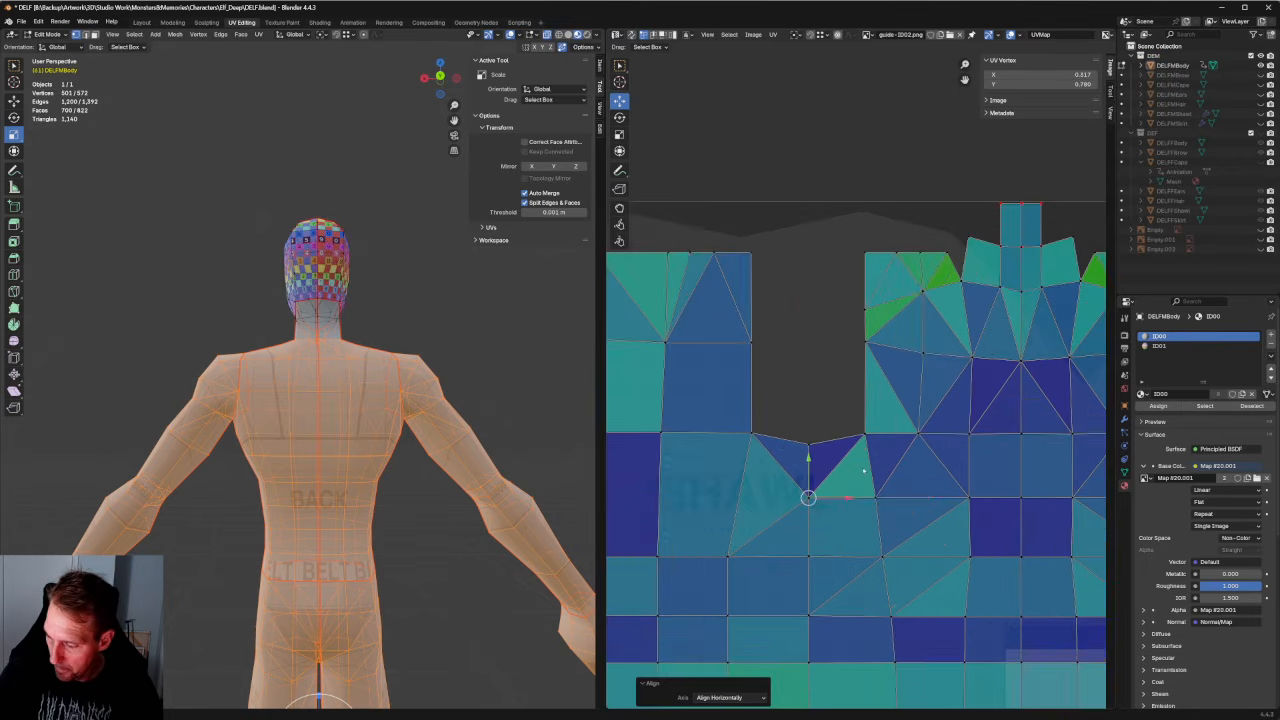
scroll(844, 474, down, 1)
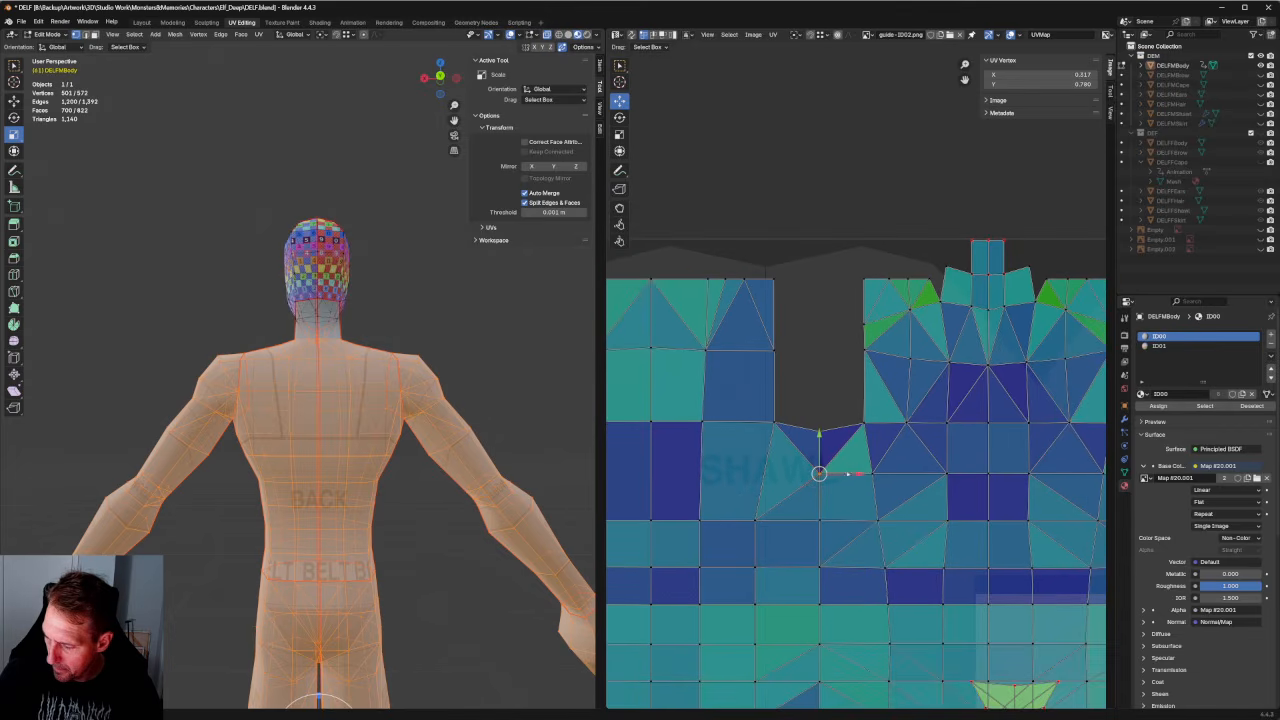
drag(820, 456, 820, 461)
middle_drag(230, 430, 301, 389)
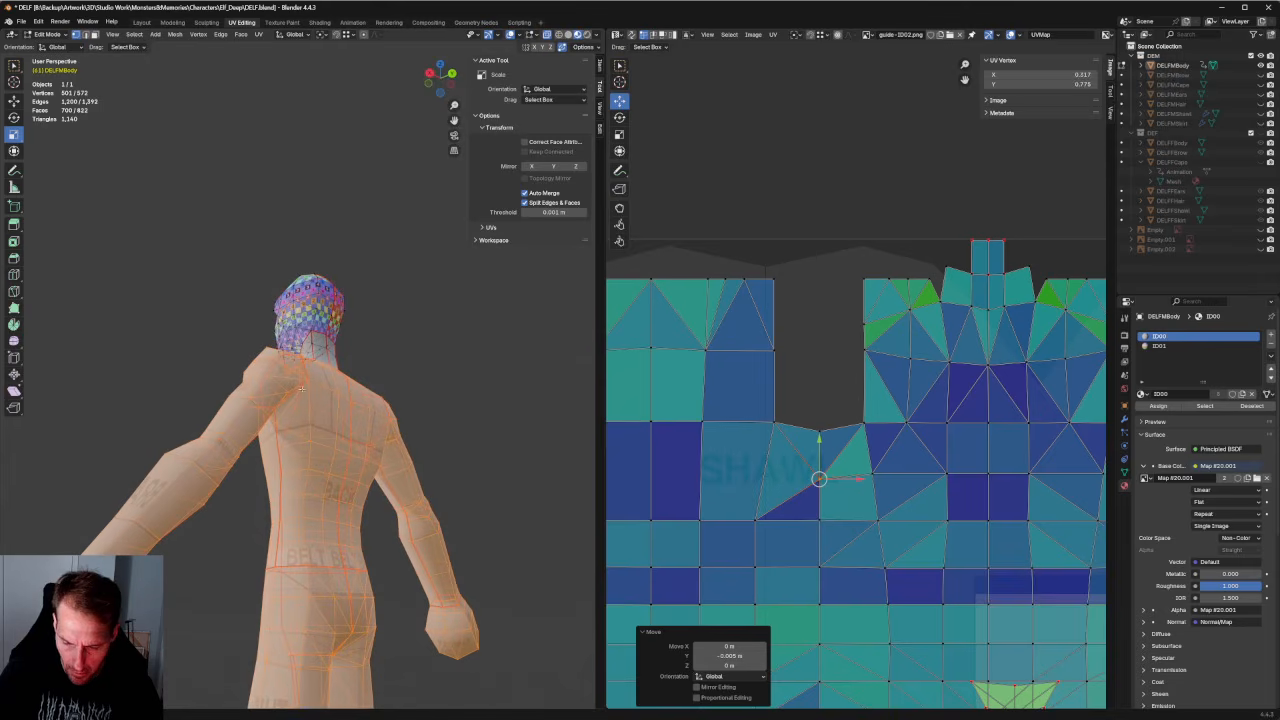
drag(822, 450, 822, 451)
mouse_move(345, 420)
middle_down()
mouse_move(242, 417)
mouse_move(362, 414)
middle_up()
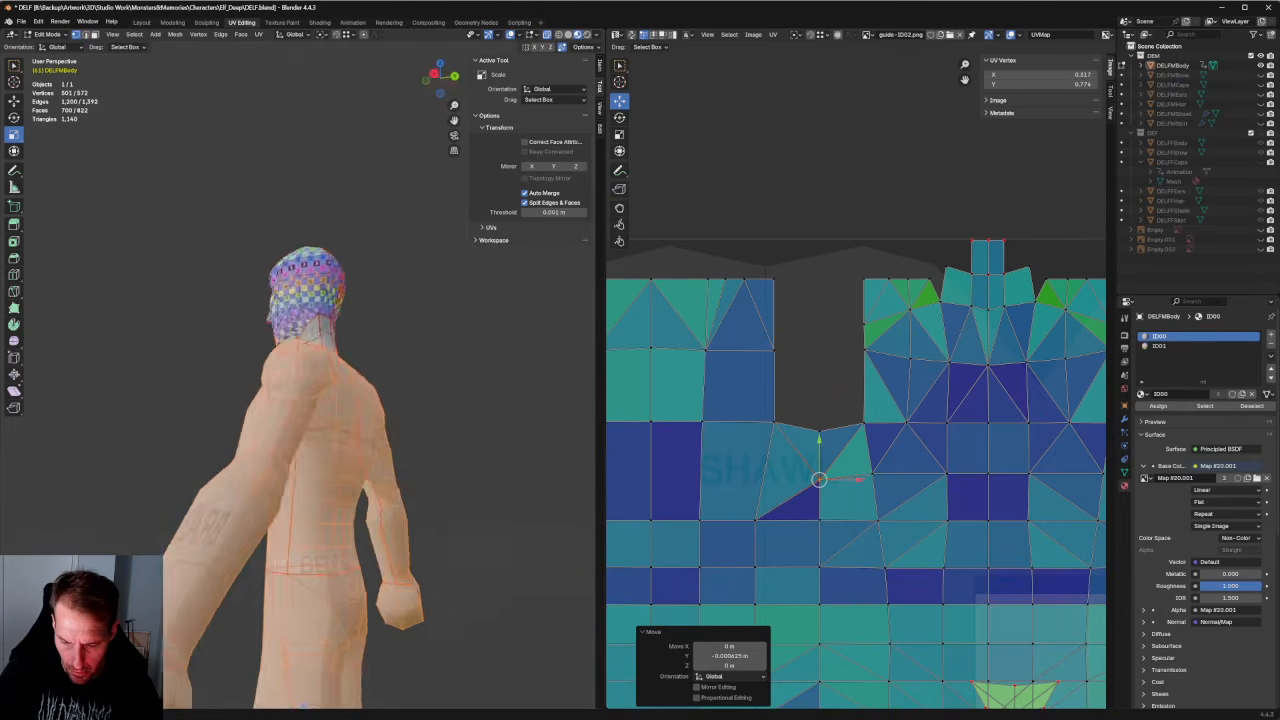
middle_drag(300, 600, 304, 578)
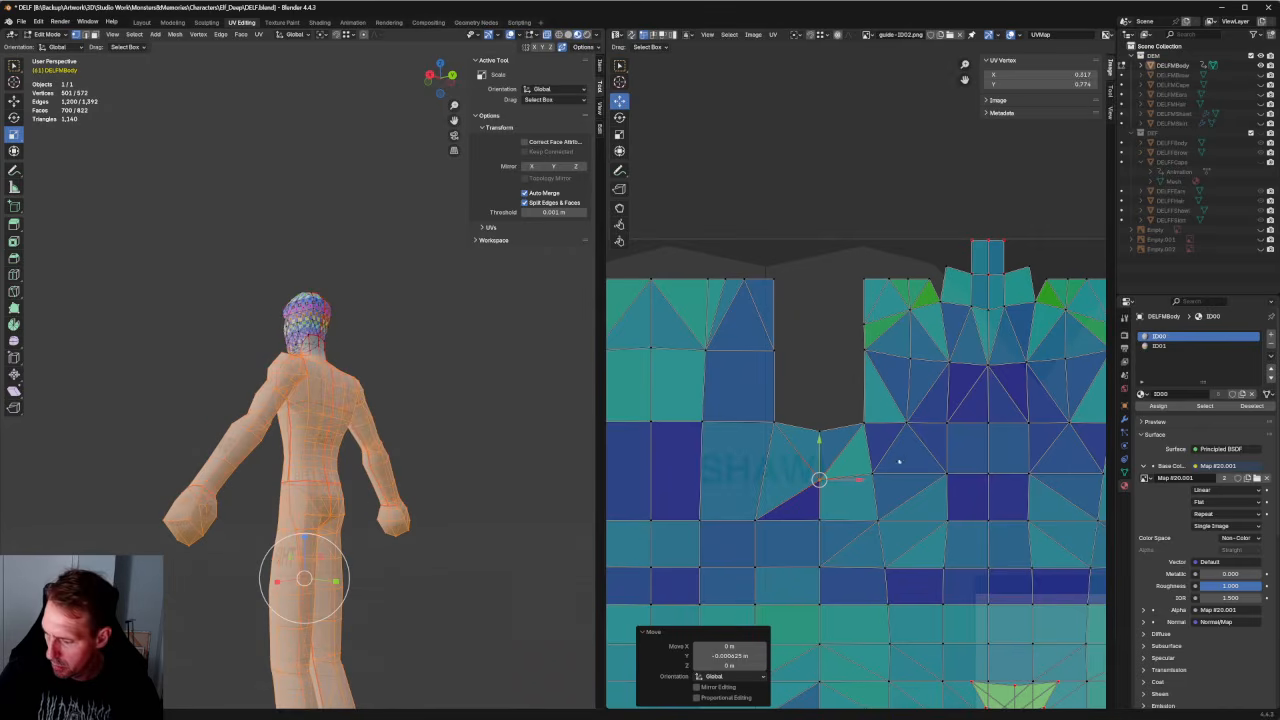
Try adjusting the chest row's UV vertices beside the armpits, undo the change and frame the whole UV layout.
scroll(905, 462, down, 1)
middle_drag(946, 471, 800, 451)
click(916, 450)
shift+click(729, 454)
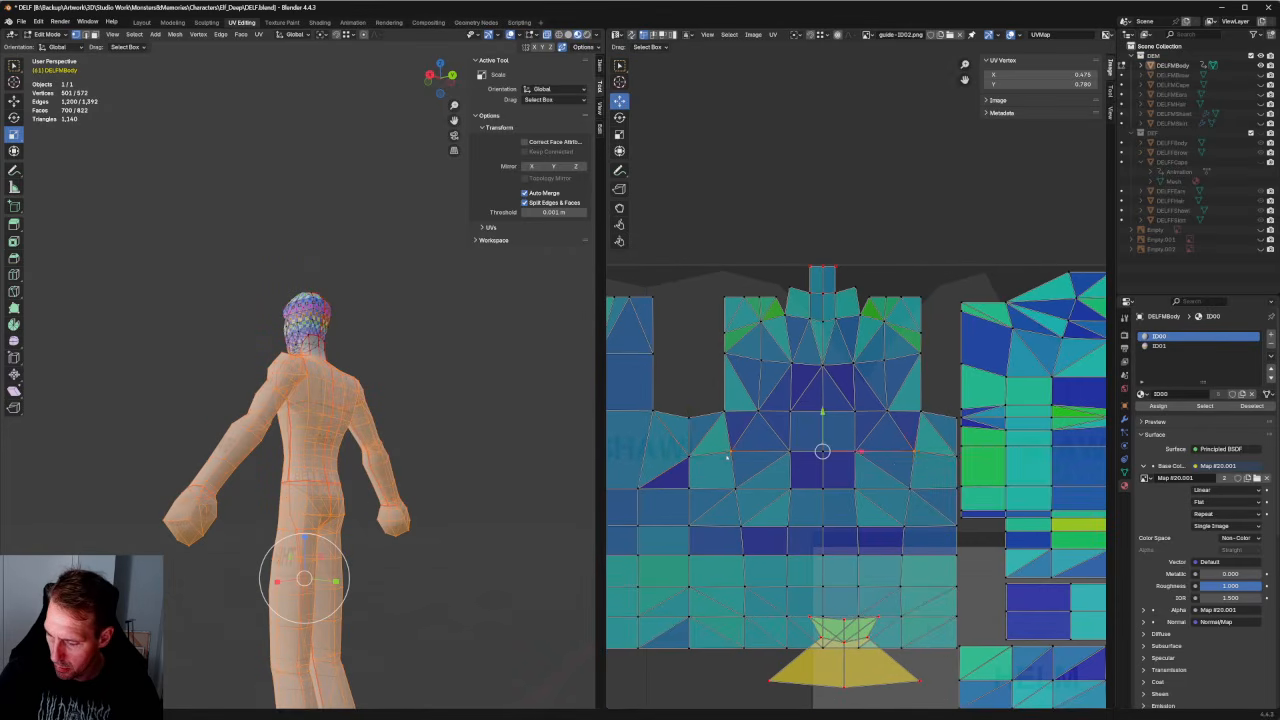
scroll(859, 380, up, 3)
shift+middle_drag(314, 434, 300, 422)
scroll(300, 410, up, 4)
middle_drag(215, 430, 339, 453)
drag(785, 488, 785, 487)
key(ctrl+z)
key(Home)
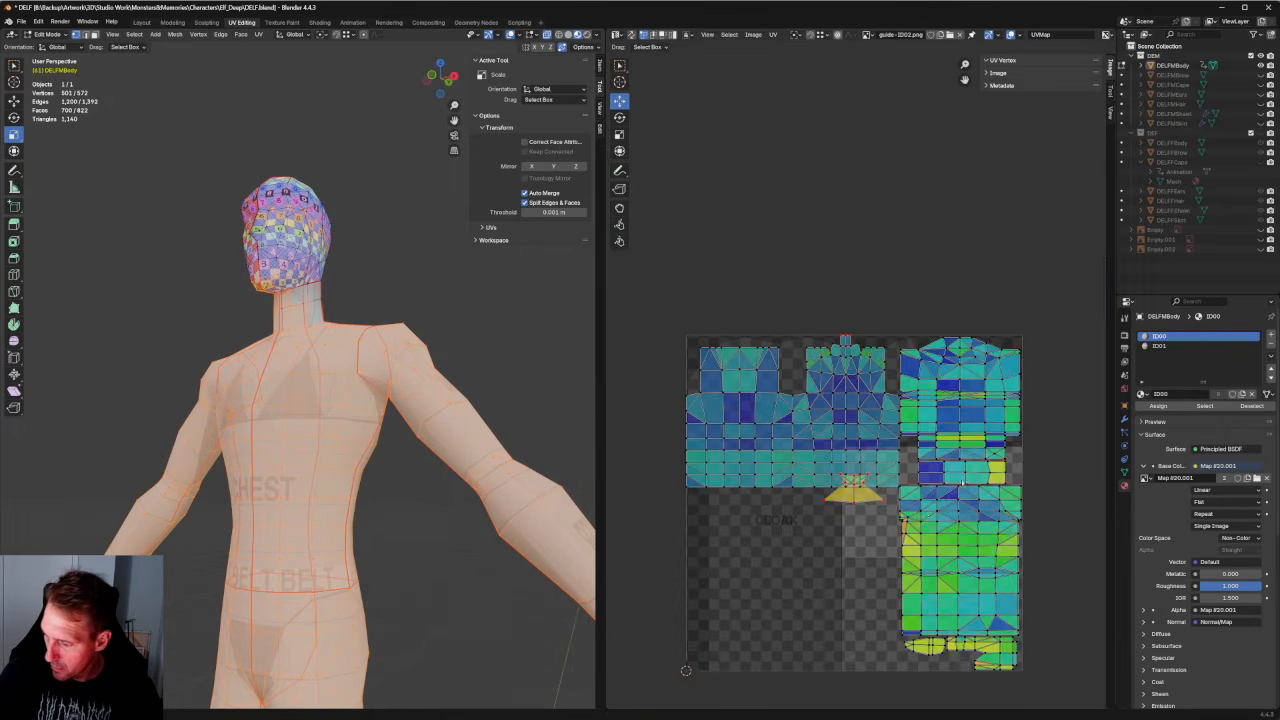
Clear the body's mesh selection and show the full figure from the front.
scroll(829, 557, up, 5)
scroll(765, 457, down, 4)
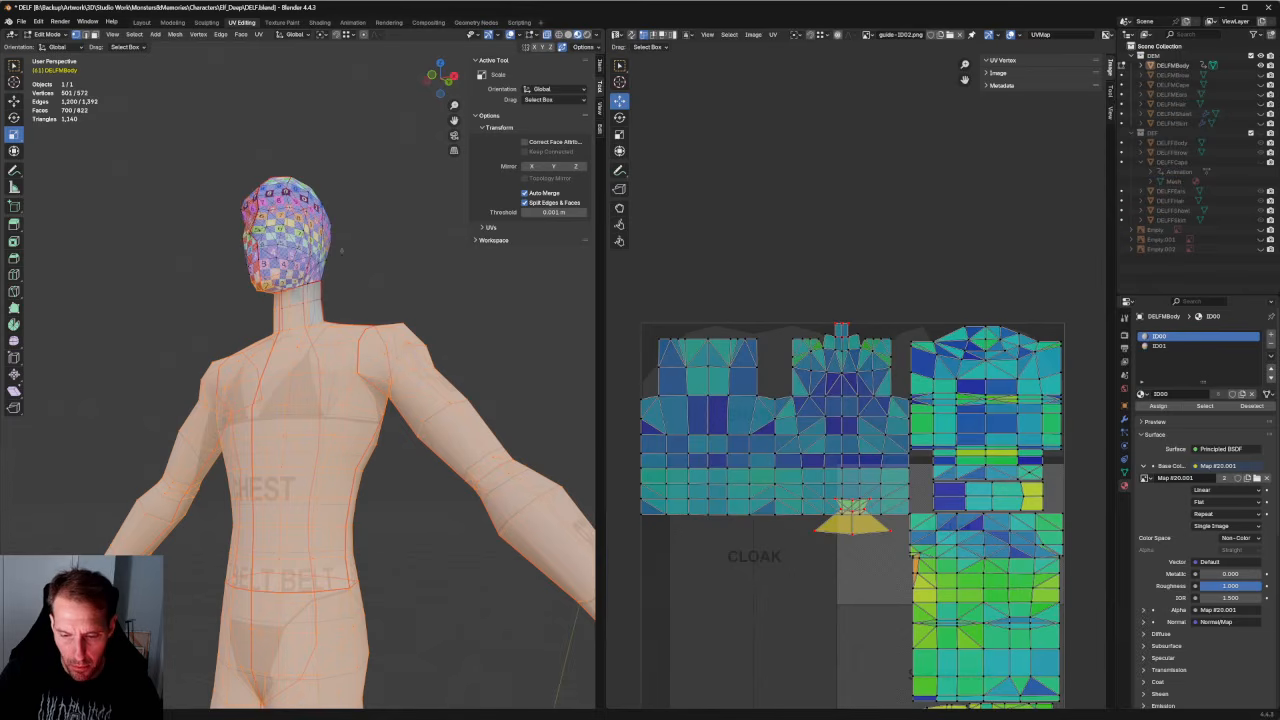
middle_drag(342, 251, 380, 240)
drag(390, 157, 169, 307)
key(c)
click(413, 227)
scroll(467, 370, down, 5)
key(grave)
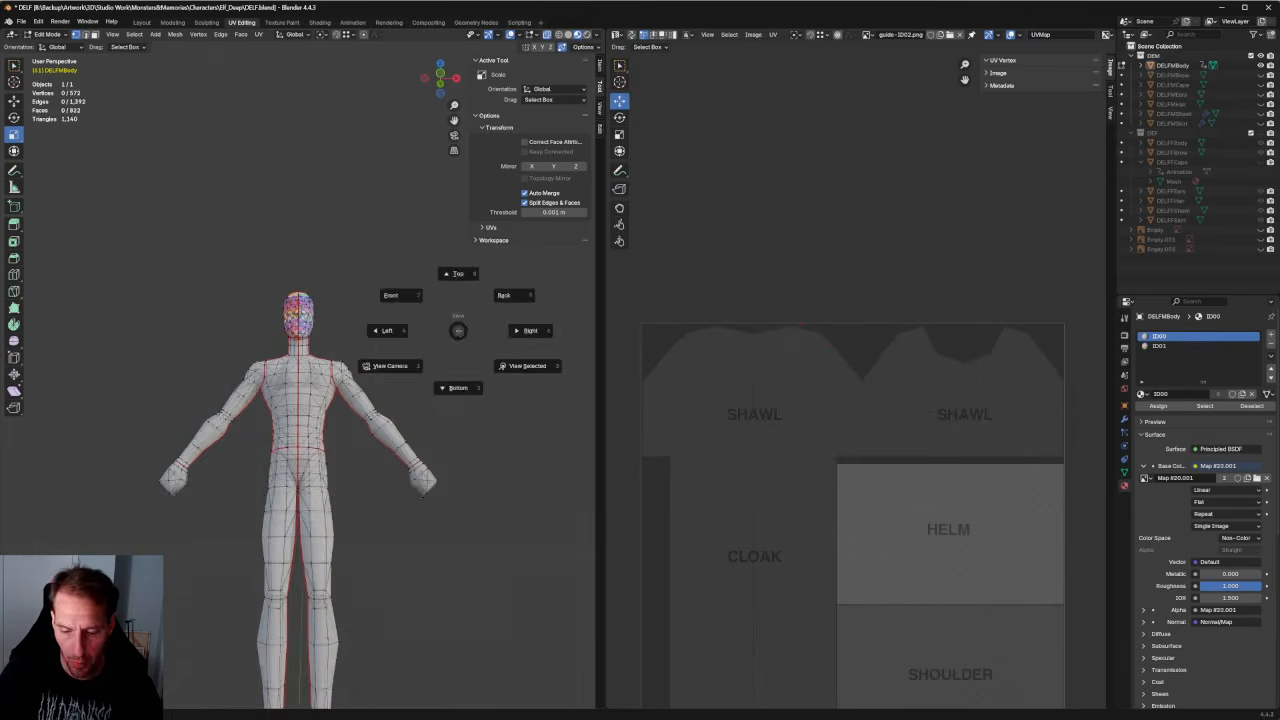
click(402, 298)
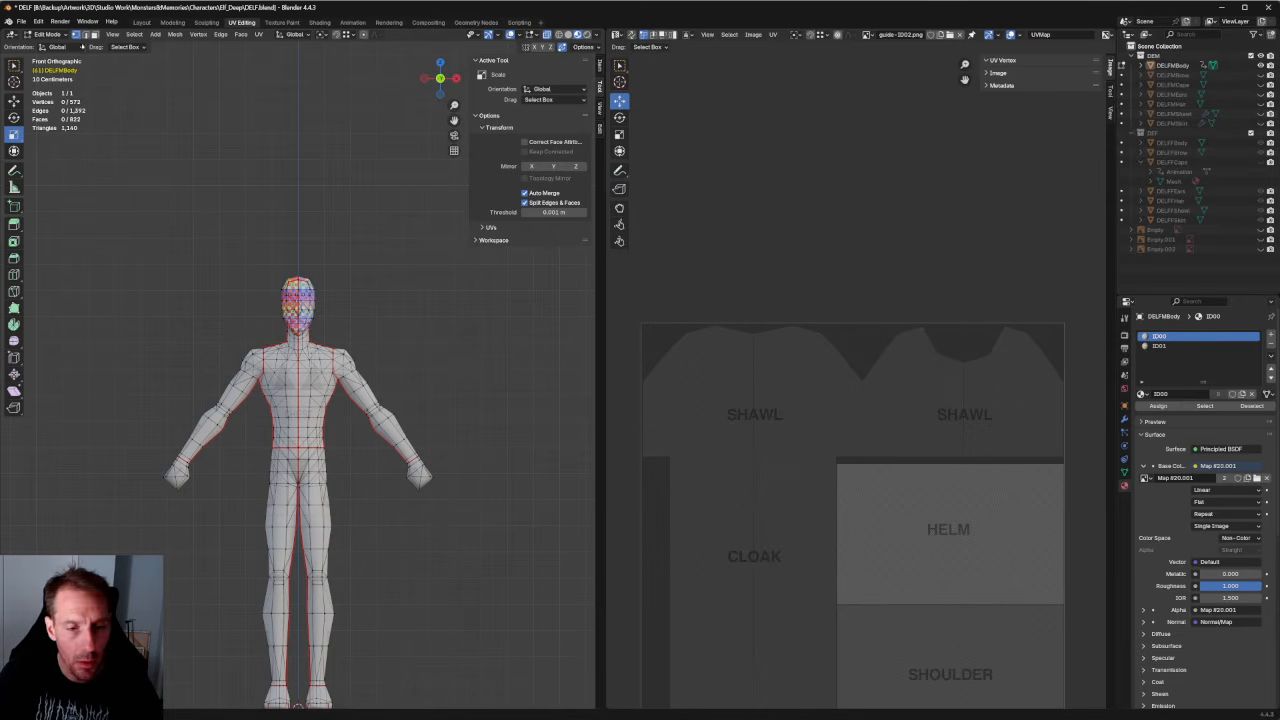
Return to Object Mode and reveal all hidden objects of the character.
click(46, 34)
click(46, 45)
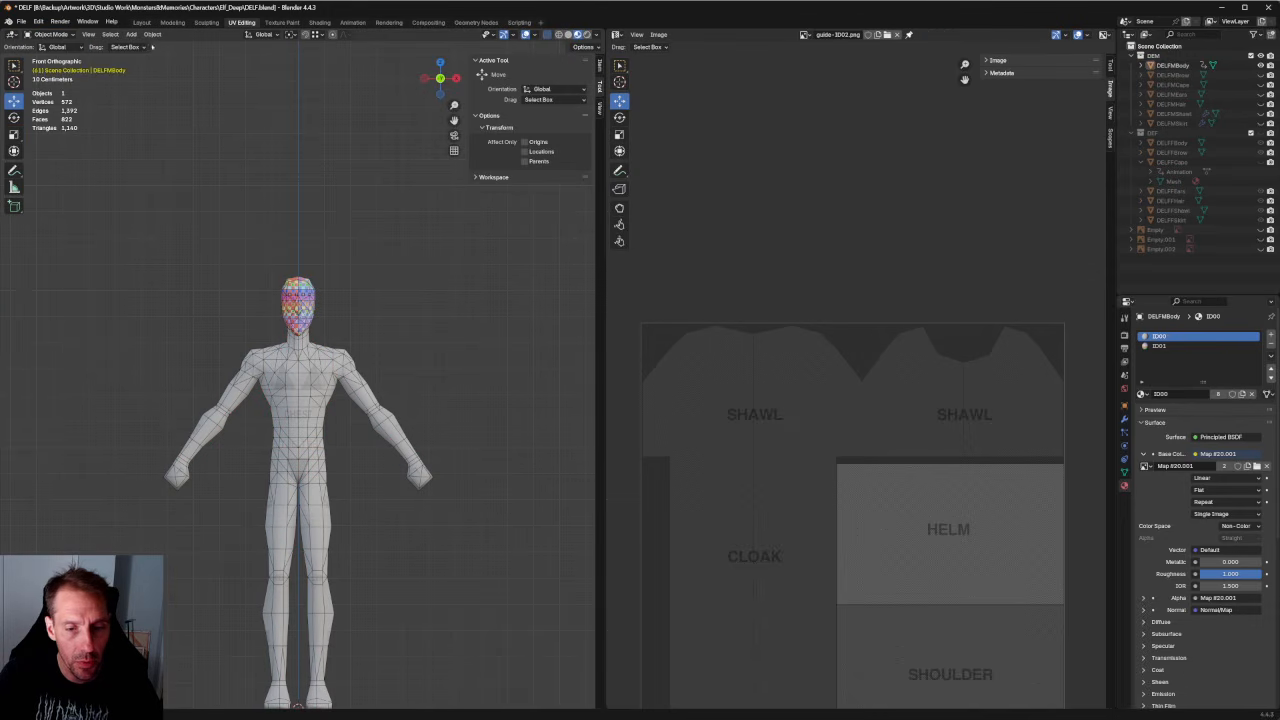
click(152, 34)
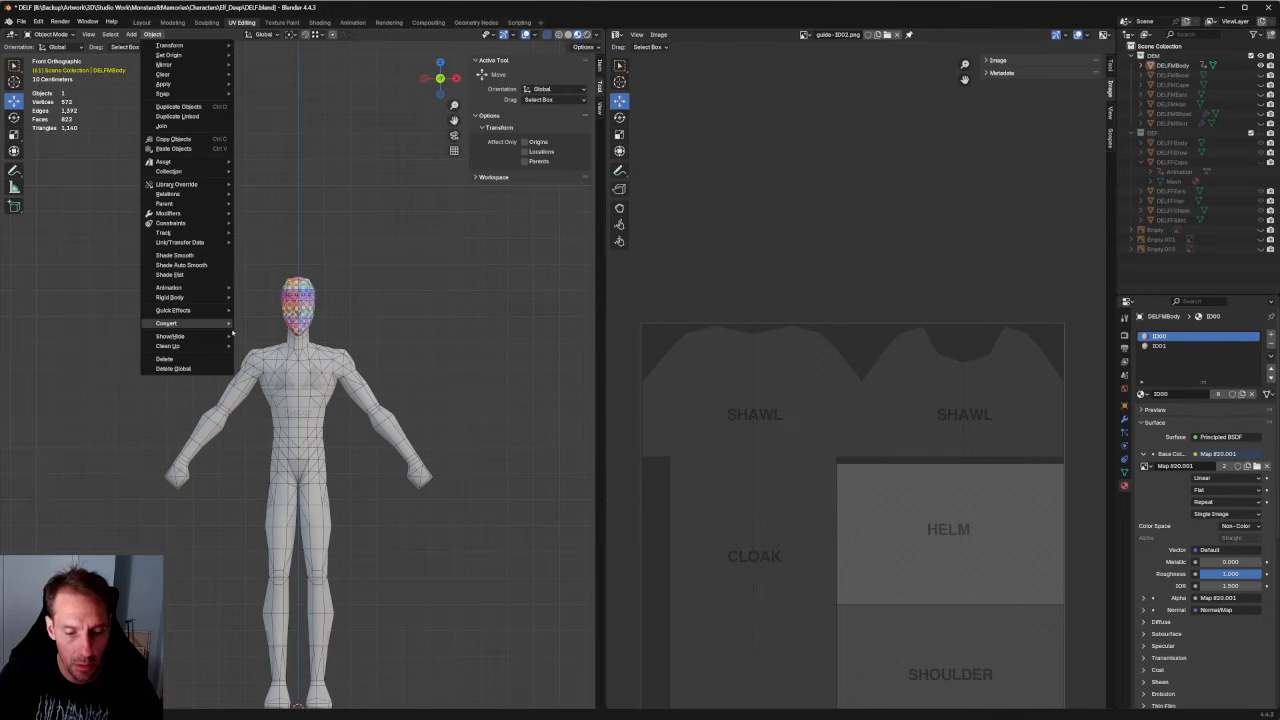
mouse_move(190, 338)
click(280, 336)
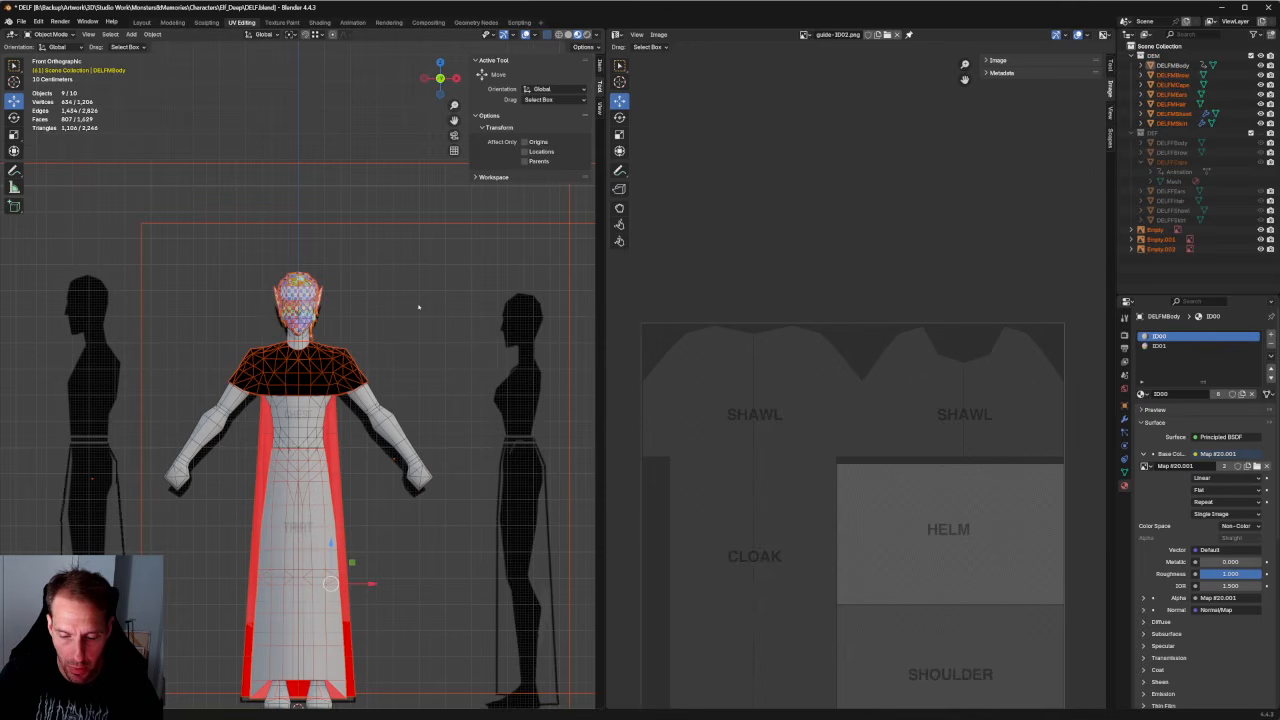
Examine the revealed character from the front and at an angle, and clear the object selection.
middle_drag(417, 303, 452, 312)
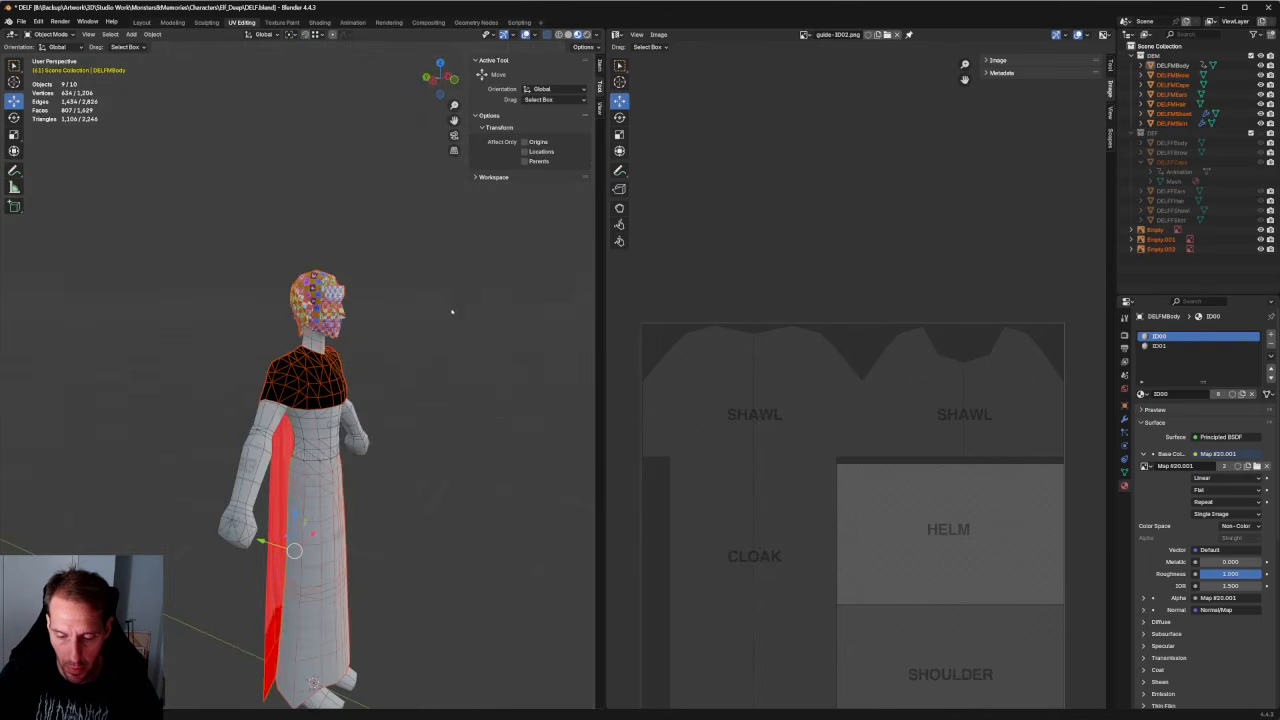
key(KP_1)
scroll(364, 318, down, 2)
scroll(366, 320, up, 2)
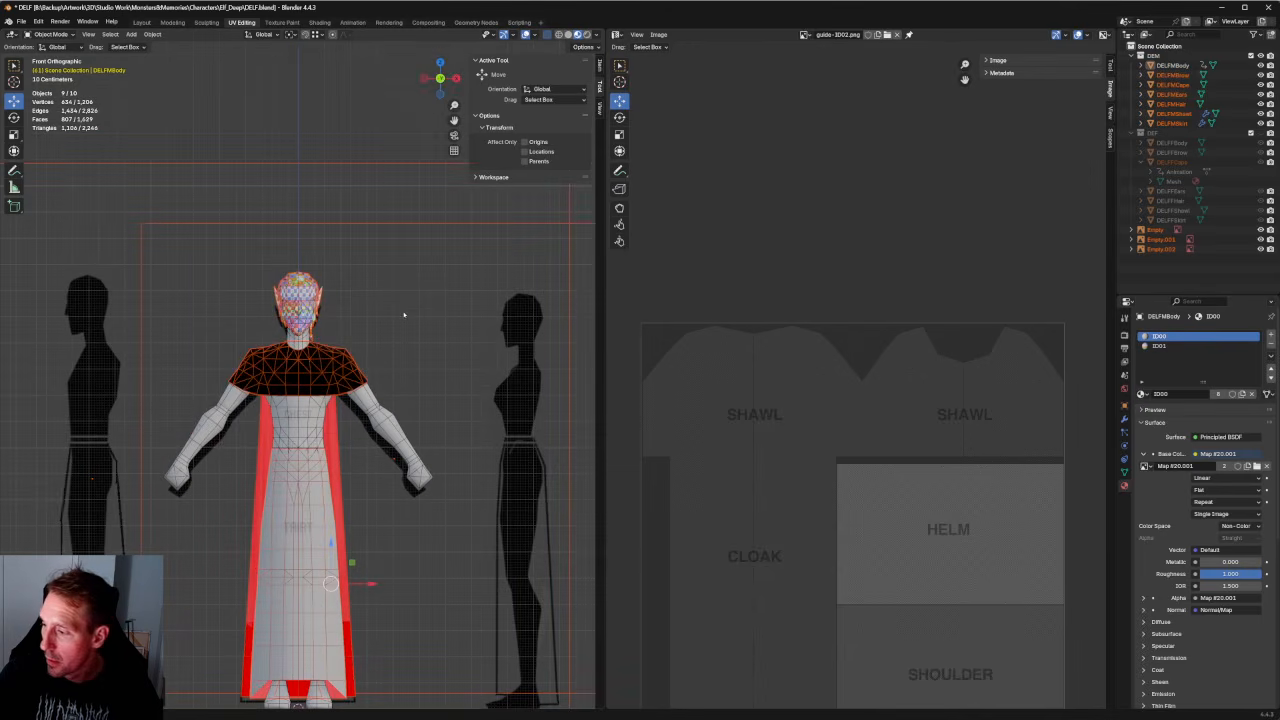
scroll(404, 325, down, 3)
scroll(403, 345, up, 5)
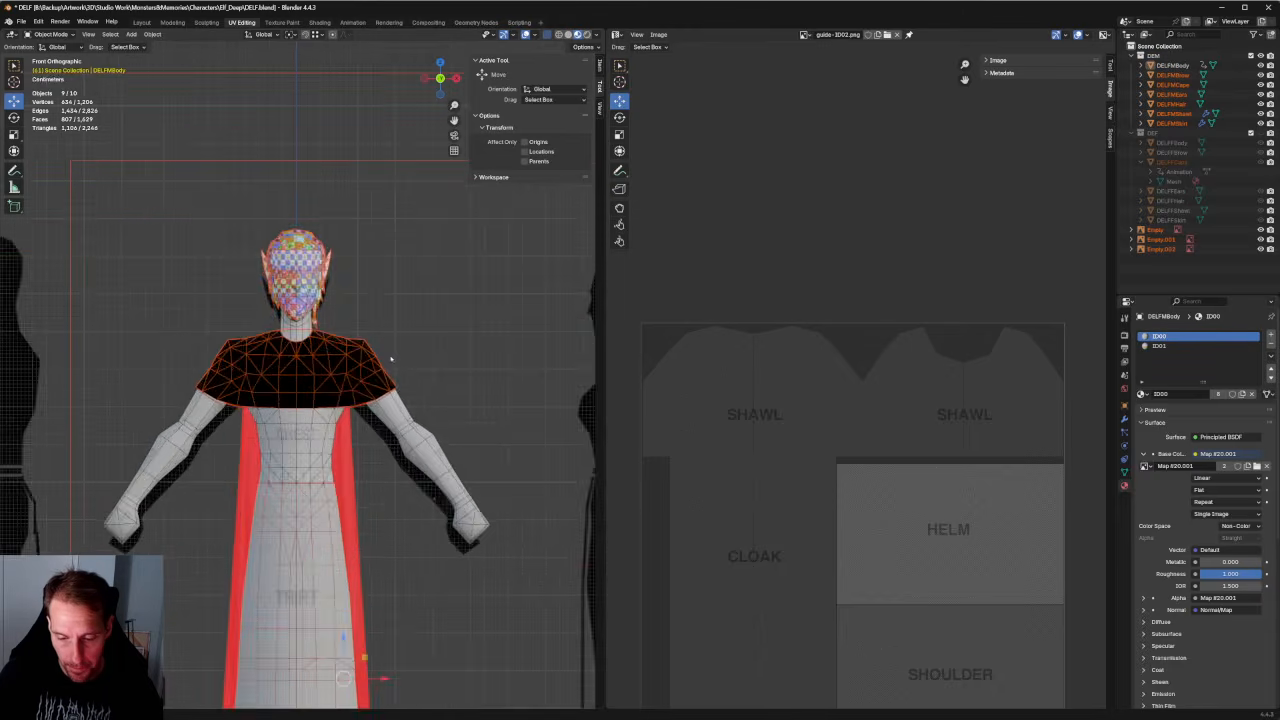
scroll(385, 330, down, 5)
click(364, 201)
scroll(380, 300, up, 6)
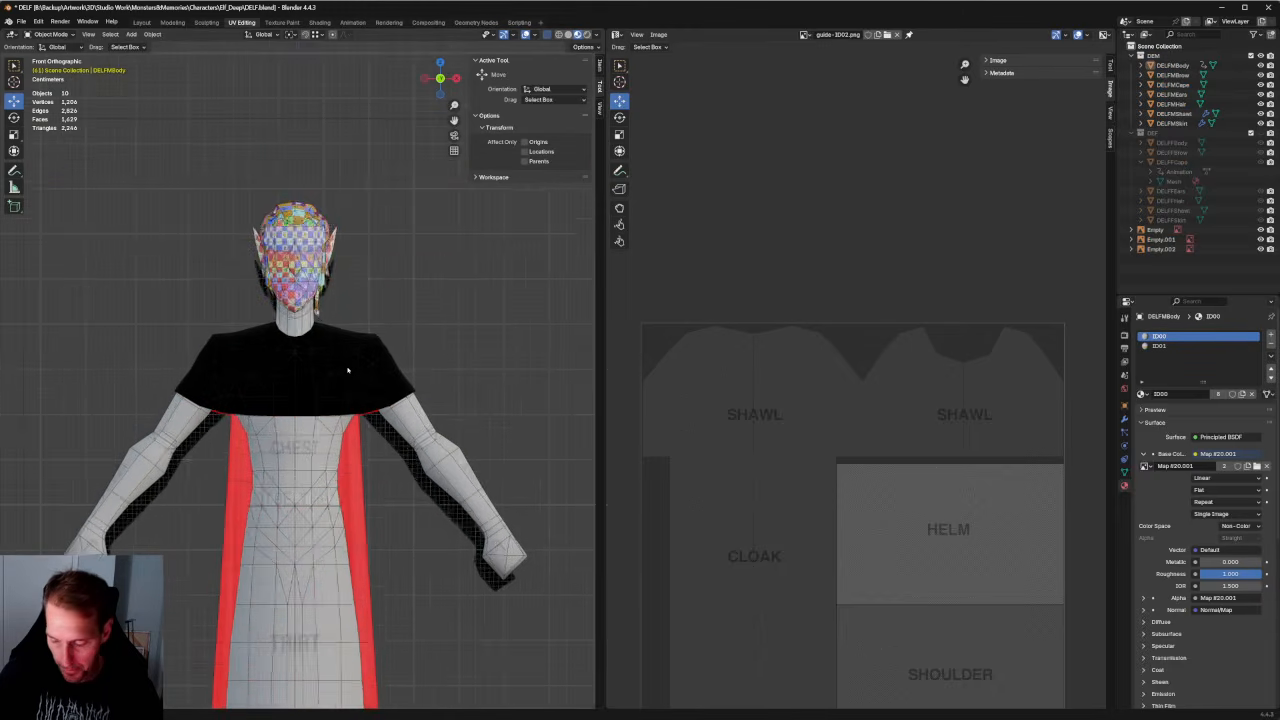
Inspect the shawl from the side and the front, making it the active object and clearing the selection.
middle_drag(430, 350, 340, 371)
key(KP_1)
key(ctrl+KP_3)
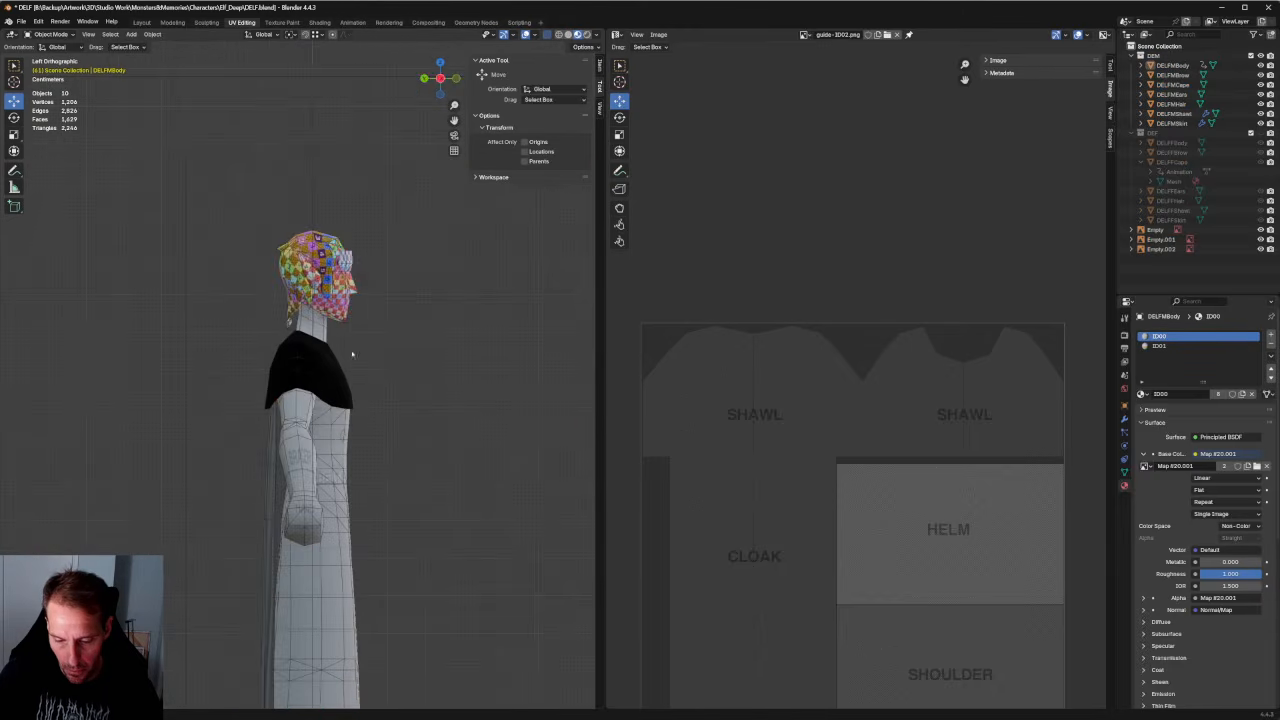
click(340, 364)
key(KP_1)
scroll(420, 335, up, 4)
key(alt+a)
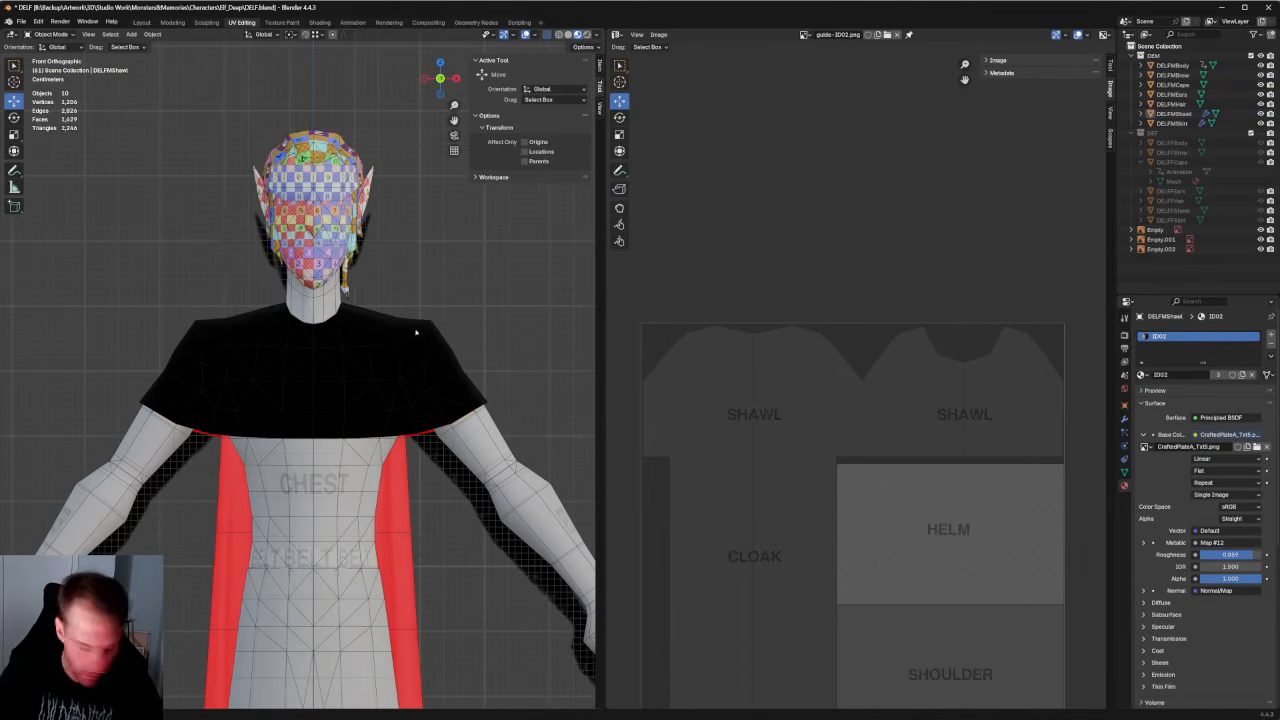
Open all visible character objects together in Edit Mode, view their combined UV layout and clear the mesh selection.
key(a)
scroll(713, 401, down, 4)
scroll(713, 401, up, 2)
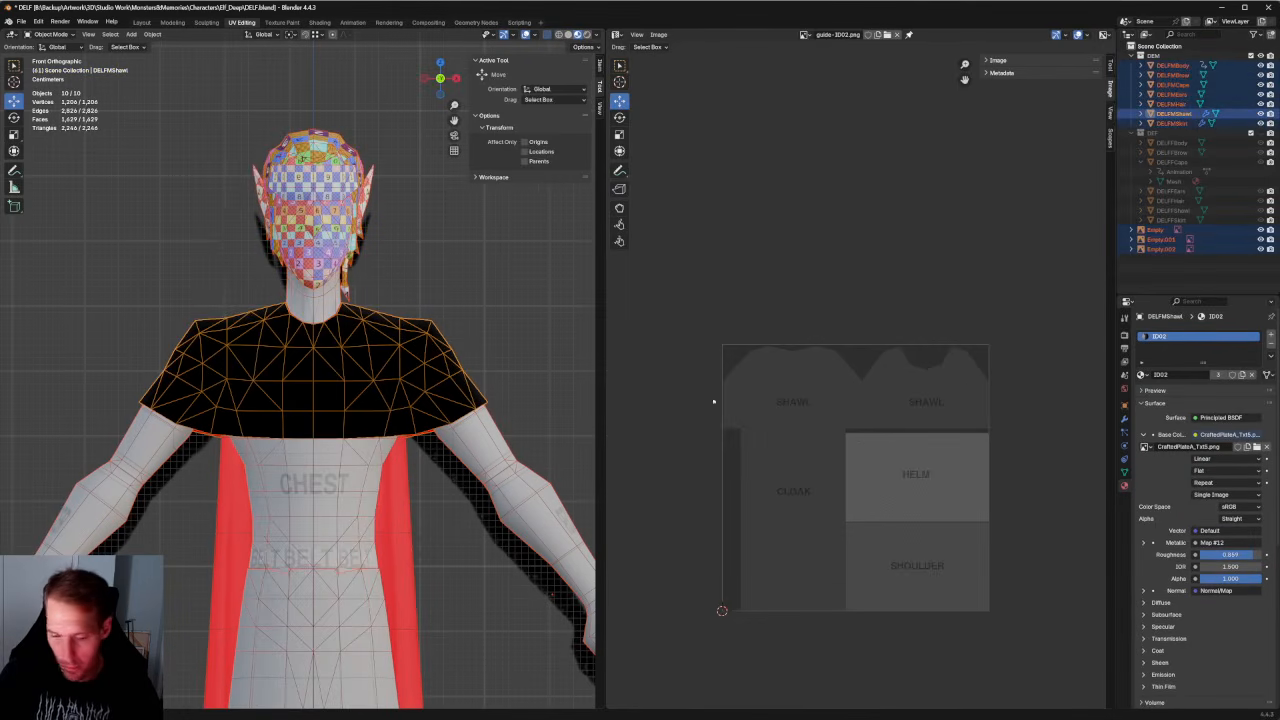
click(50, 34)
click(50, 57)
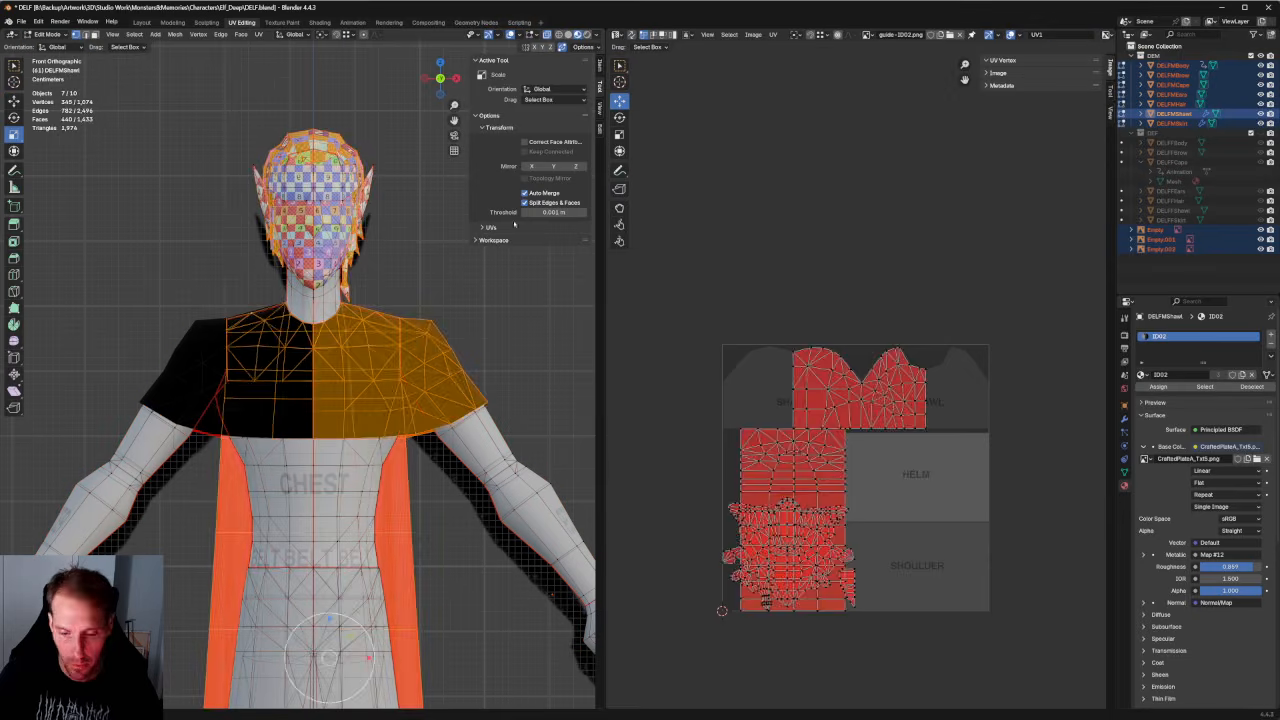
key(alt+a)
key(a)
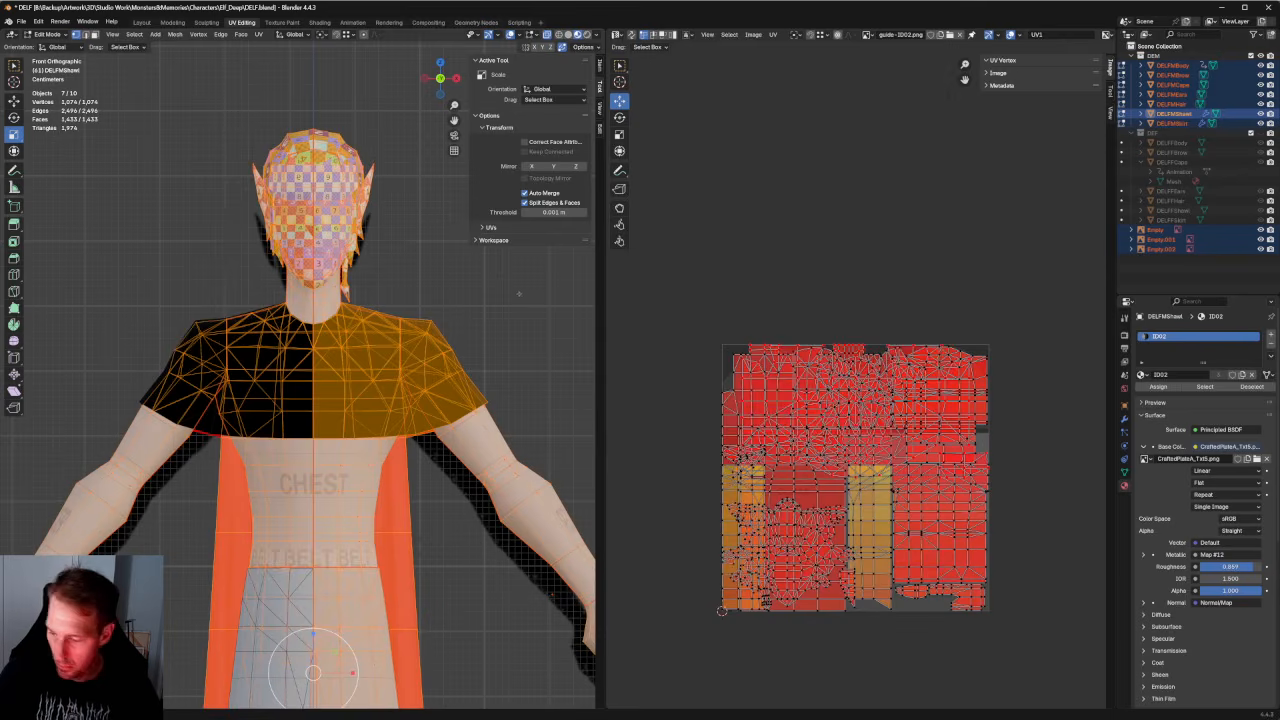
key(alt+a)
Switch mesh editing to the shawl alone, select its whole mesh and frame its UV island.
click(1172, 75)
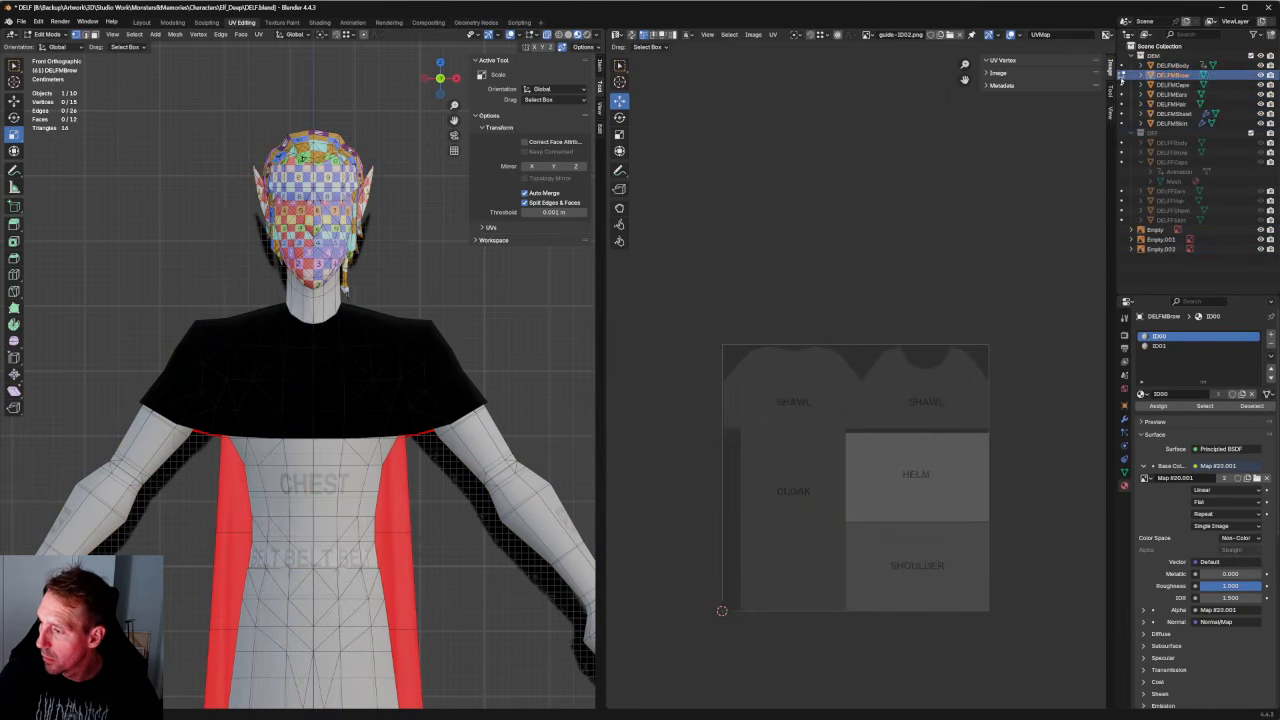
click(1172, 113)
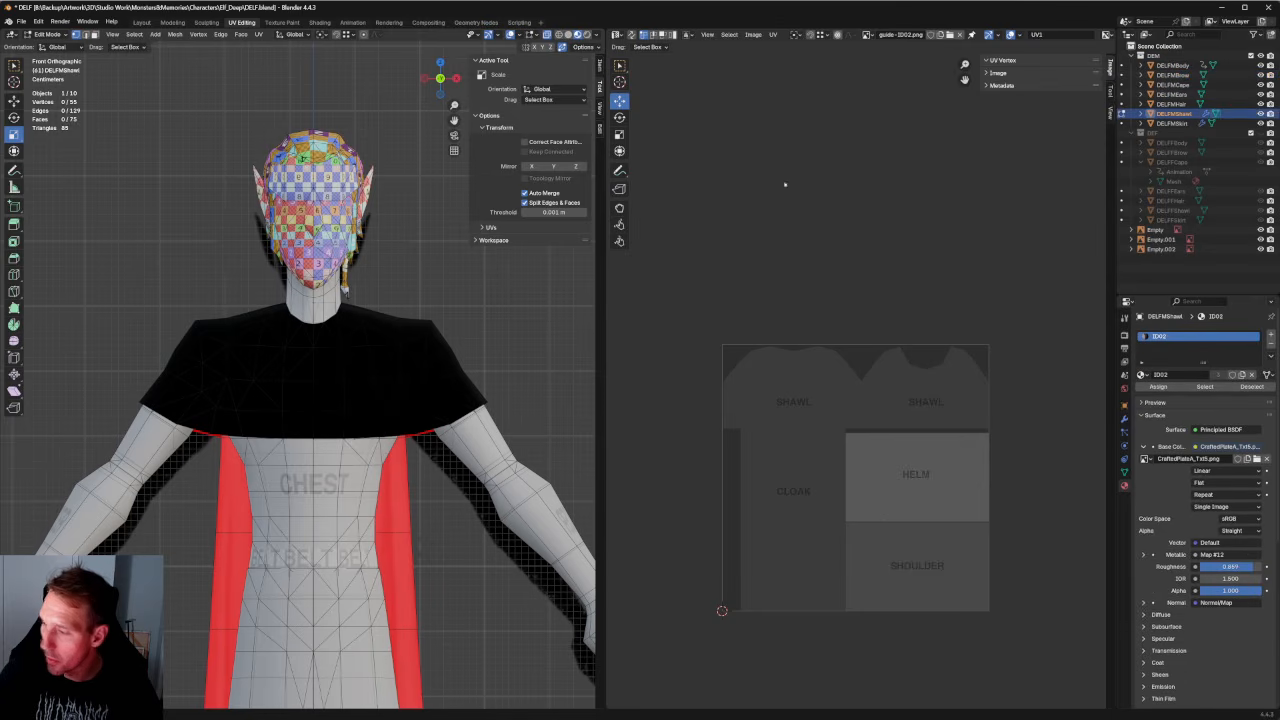
key(a)
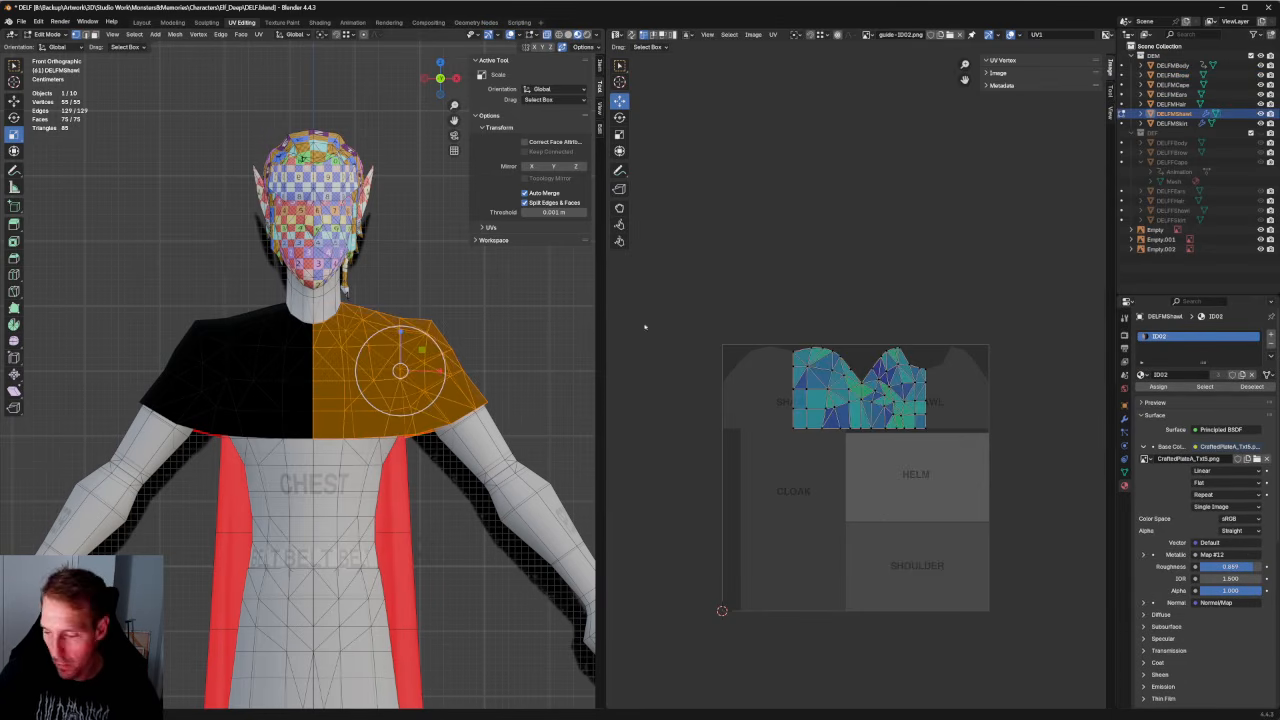
key(KP_Decimal)
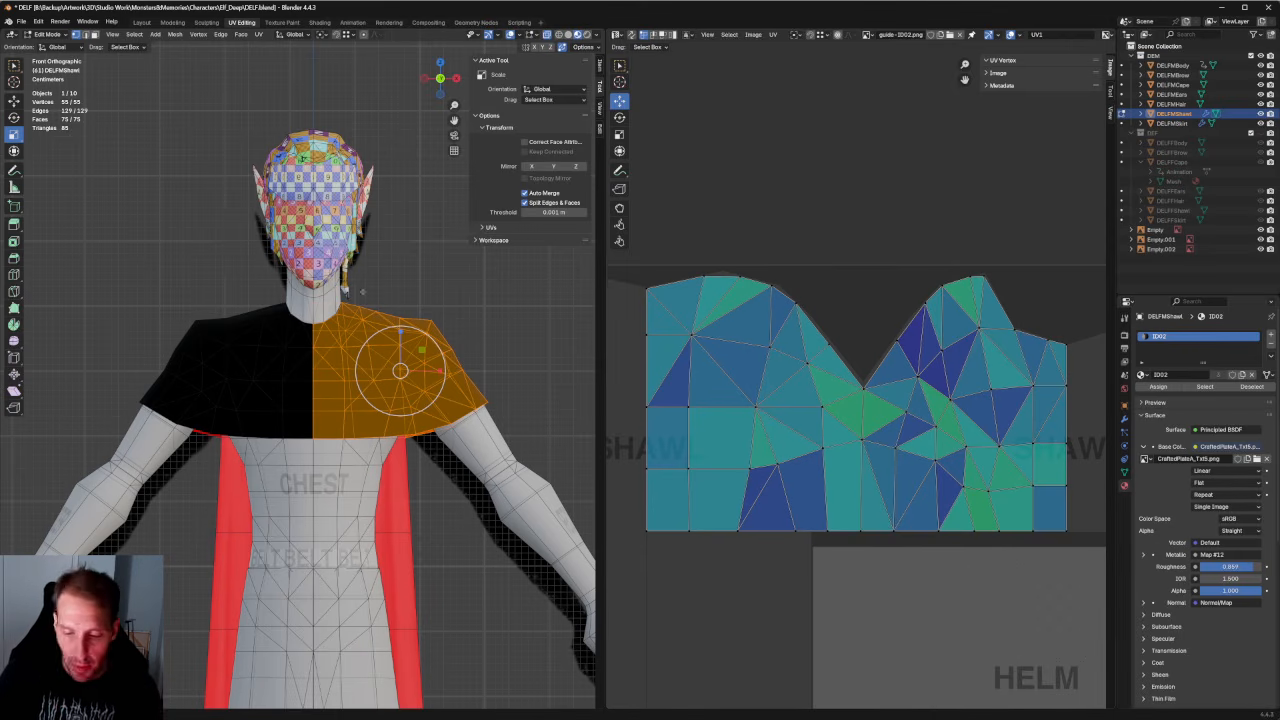
Activate the Move tool and clear the shawl's mesh selection.
key(shift+space)
key(g)
click(498, 281)
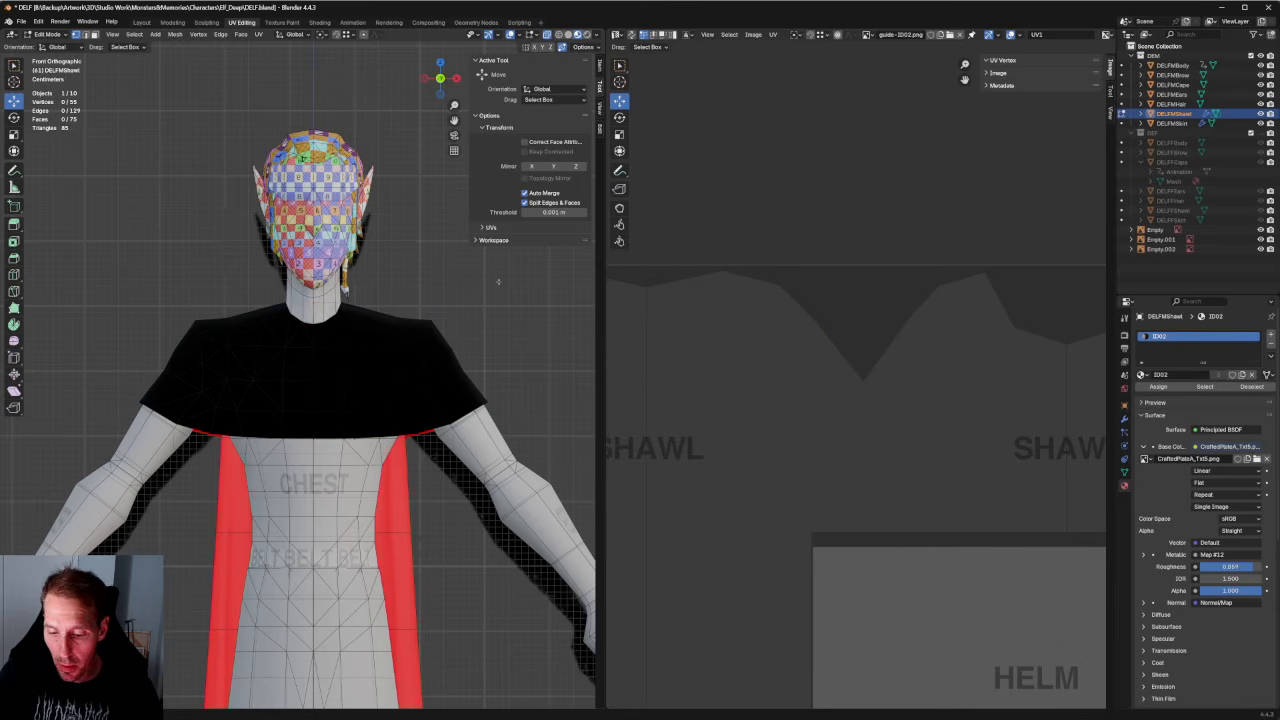
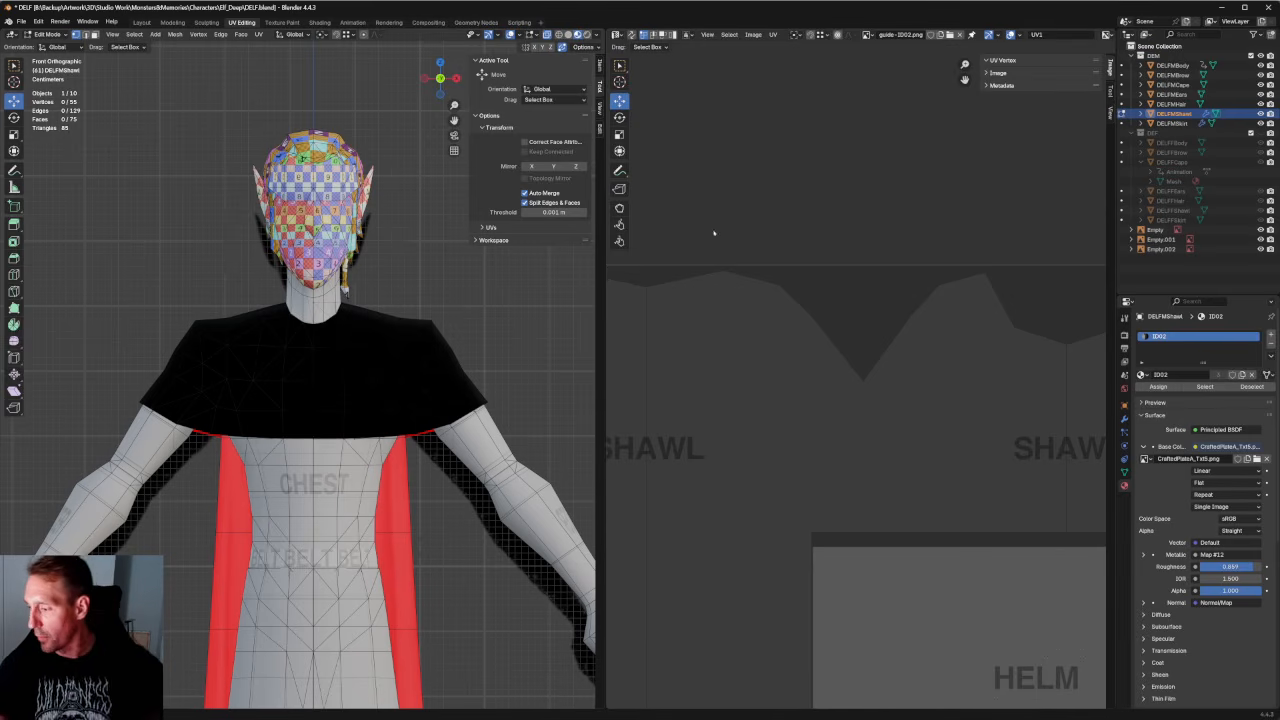
Leave the shawl's Edit Mode and select the body object DELFMBody.
click(1170, 85)
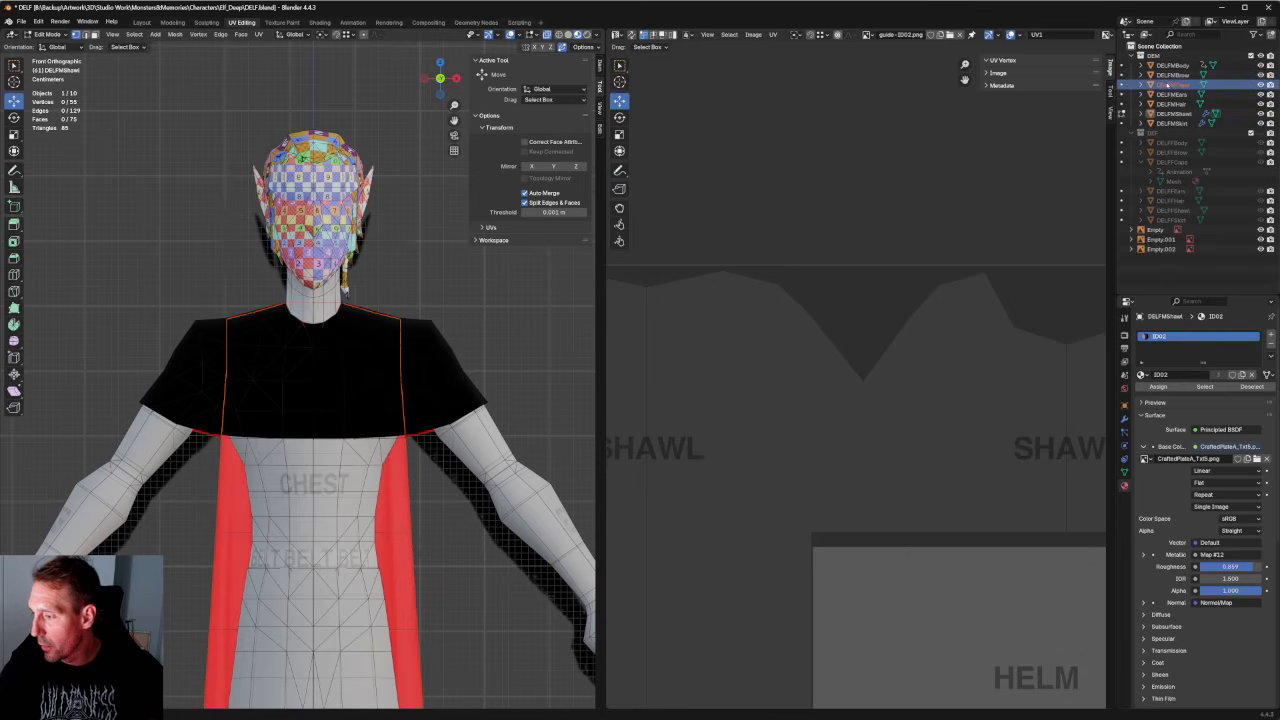
click(1170, 94)
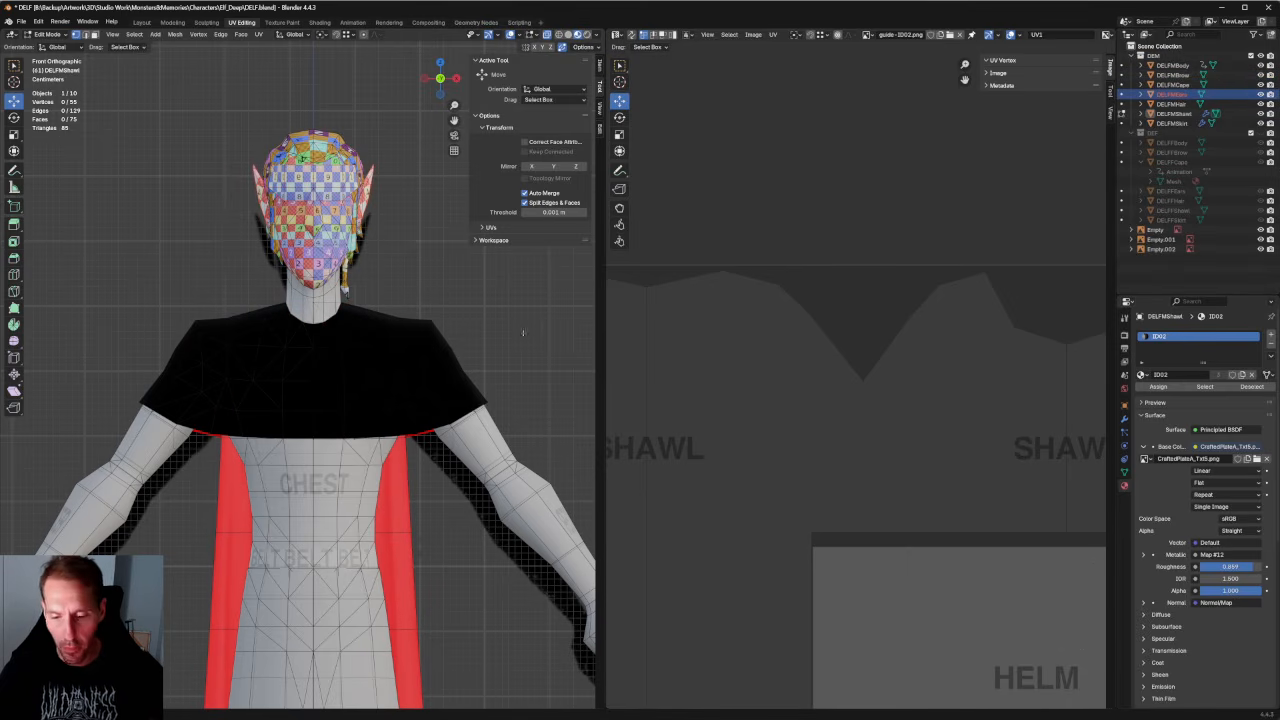
click(45, 34)
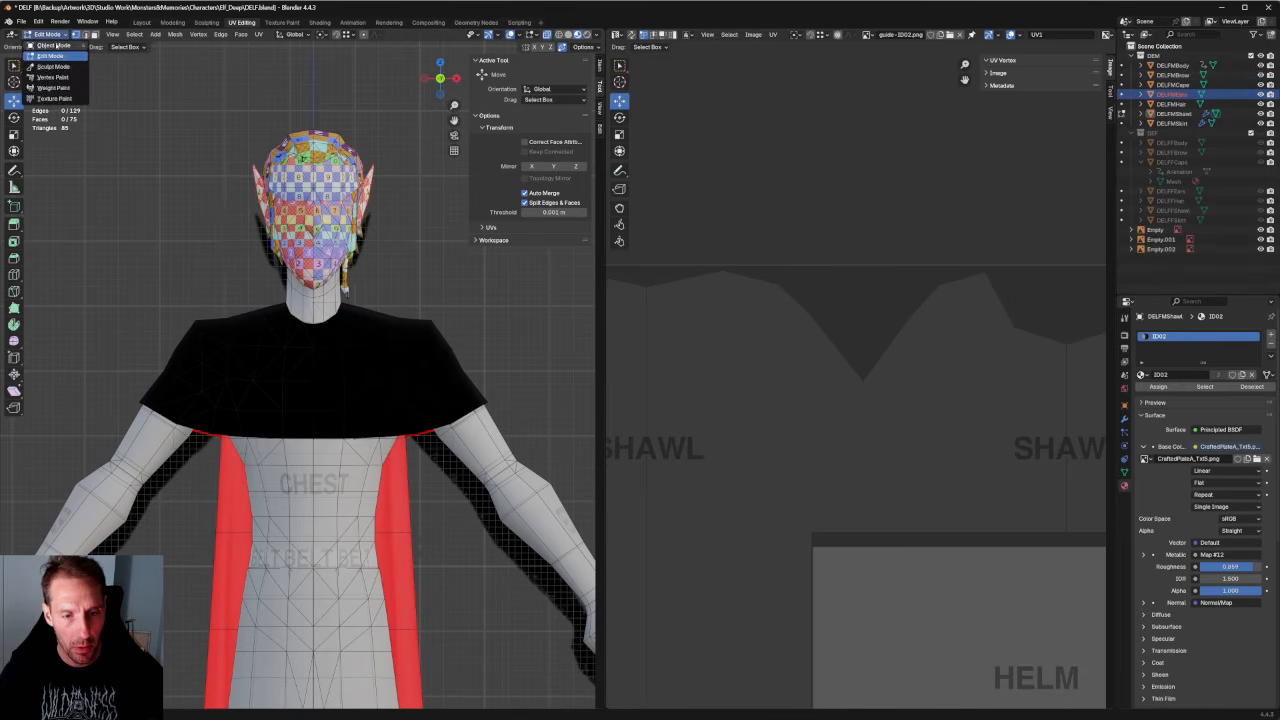
click(50, 44)
click(1174, 65)
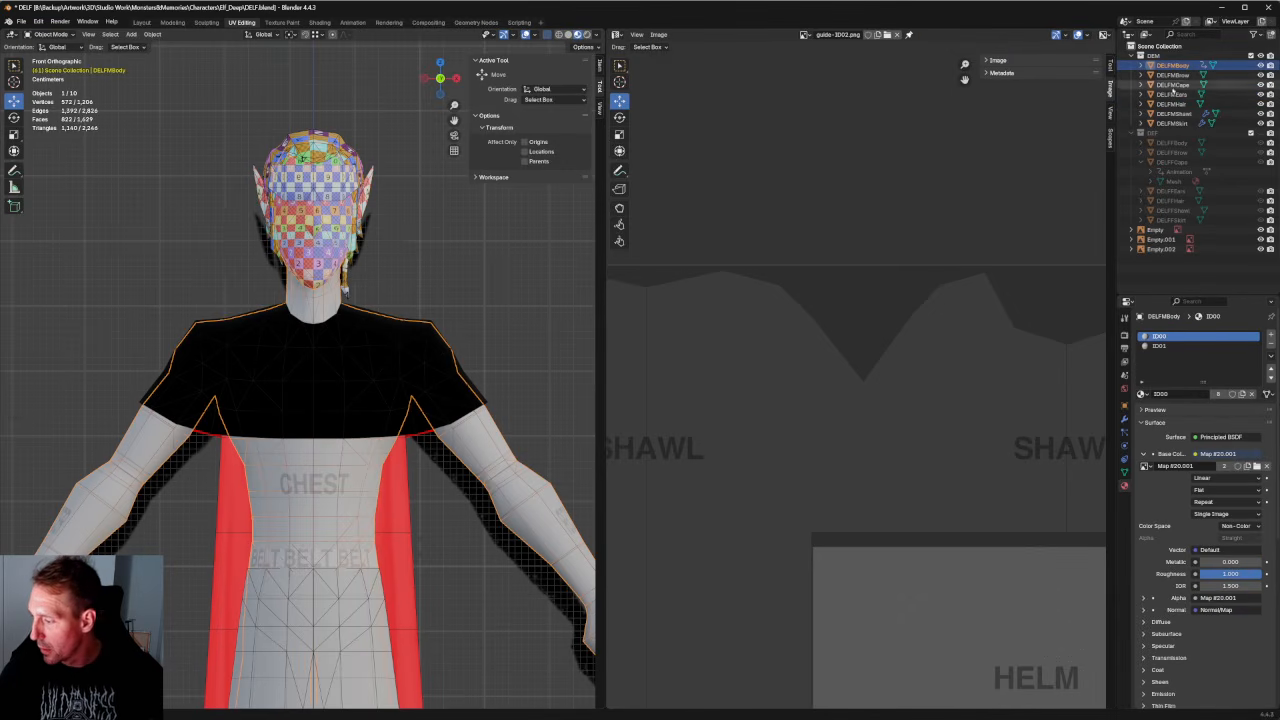
Check the materials assigned to the brow, cape, ears, hair, shawl and skirt objects of the DELFM set.
click(1170, 75)
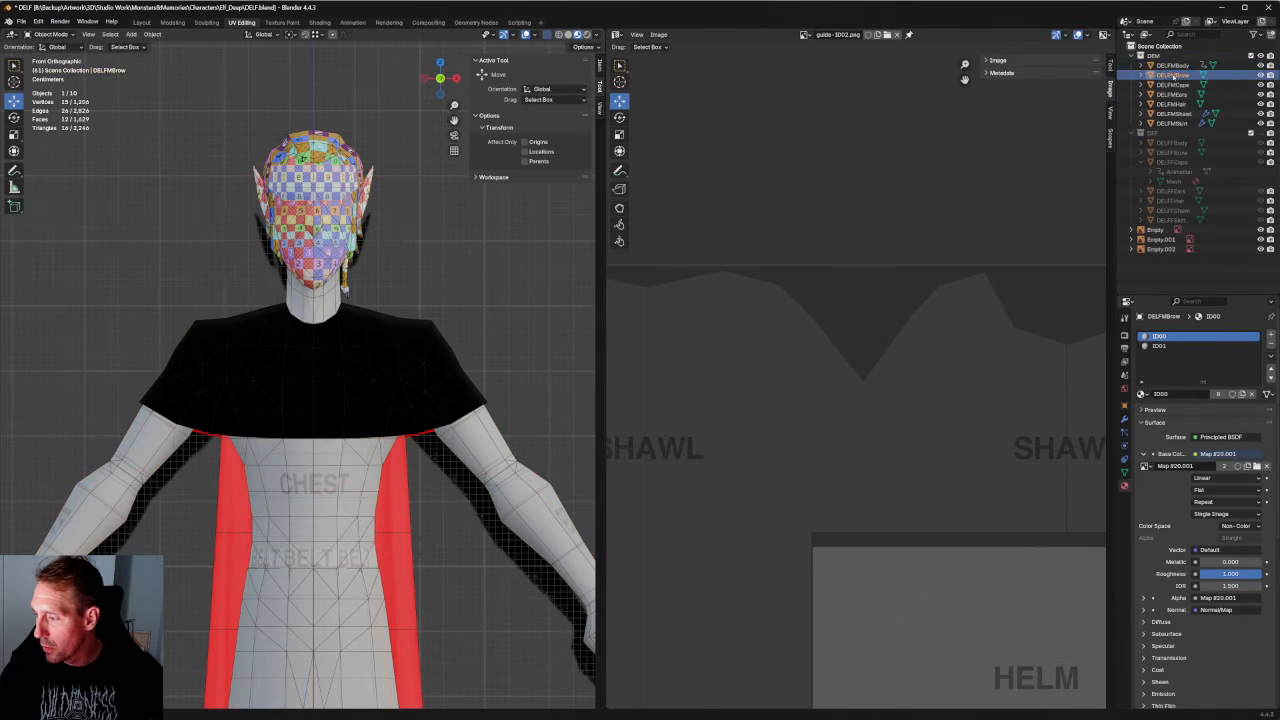
click(1172, 85)
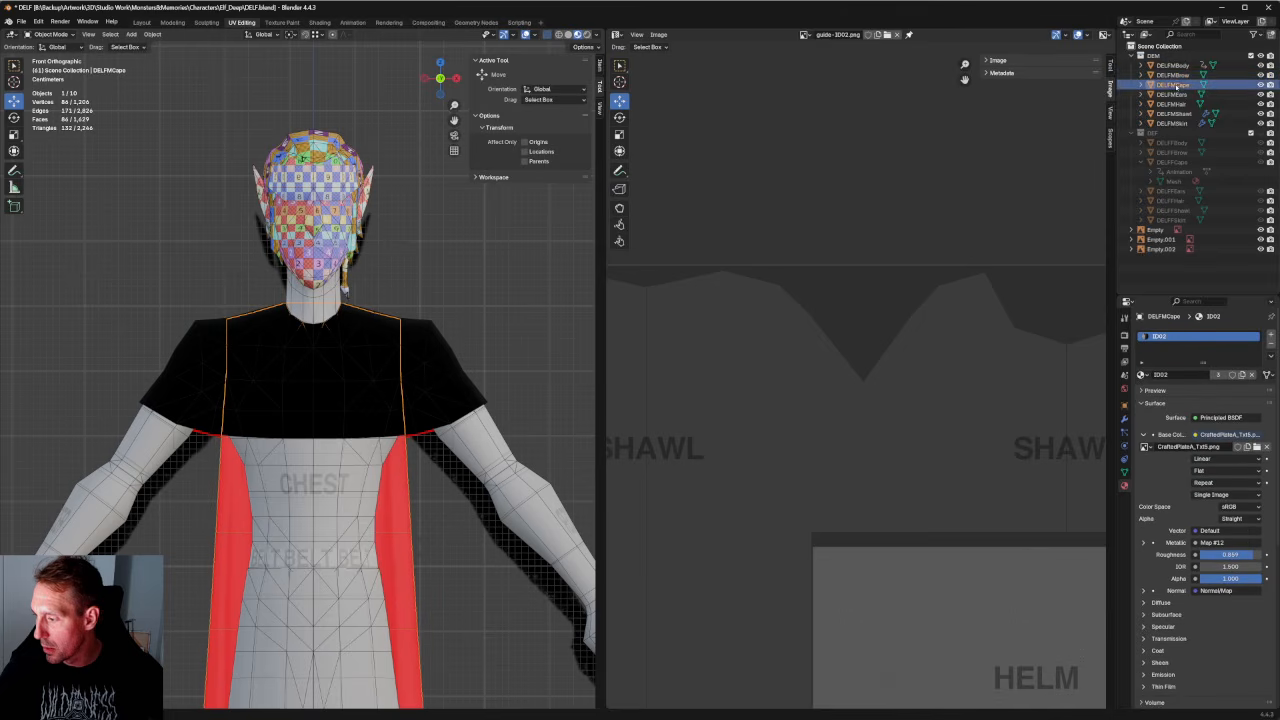
click(1173, 94)
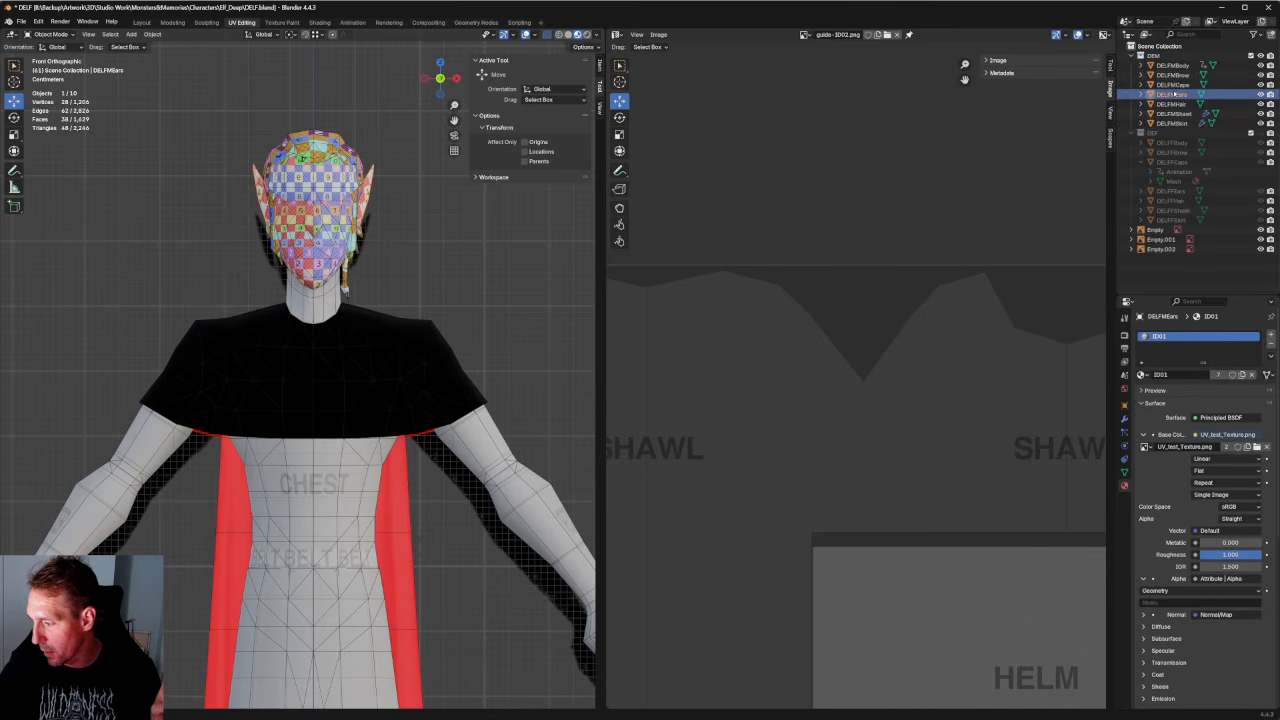
click(1180, 104)
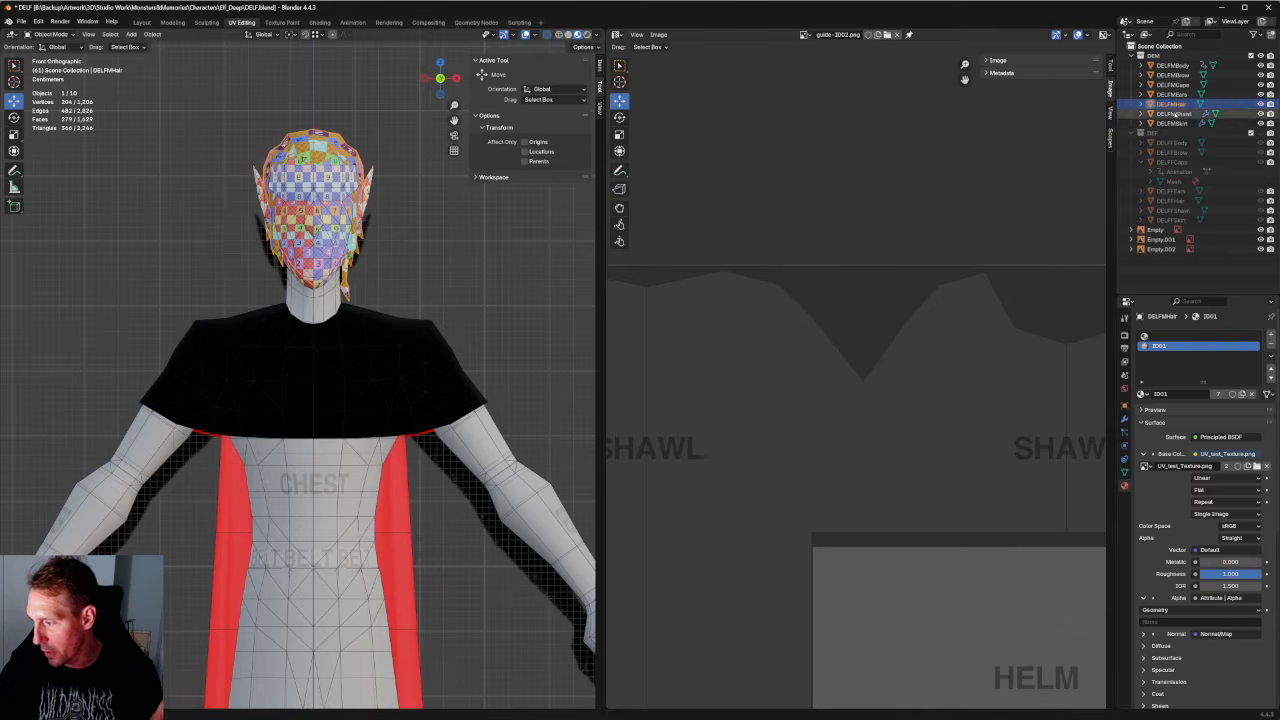
click(1174, 113)
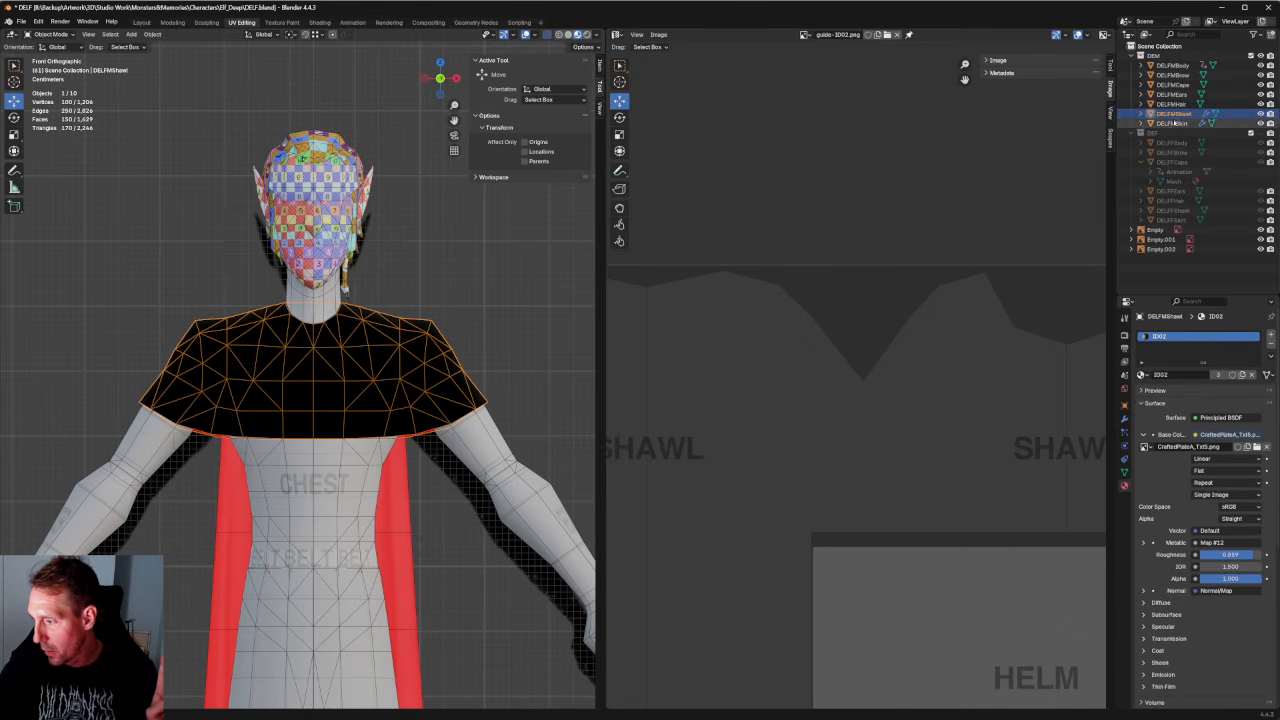
click(1175, 123)
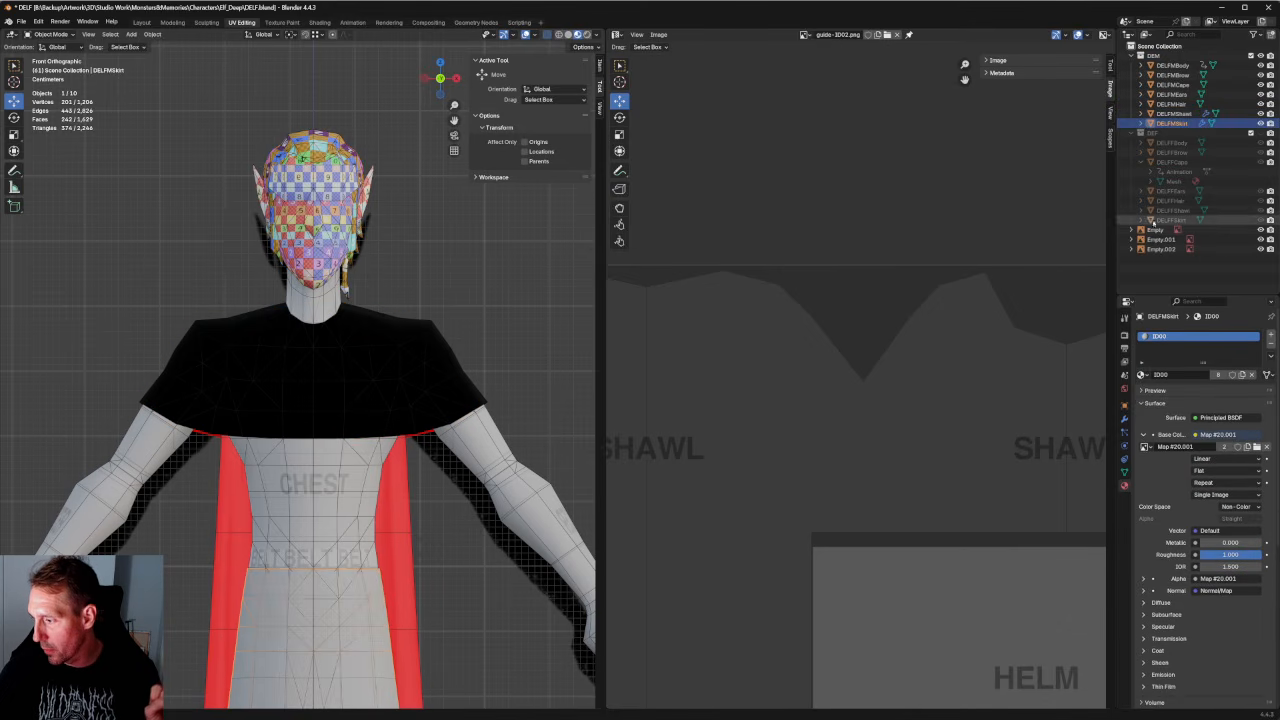
Select the body object DELFFBody and rename its first material to ID00.
click(1174, 143)
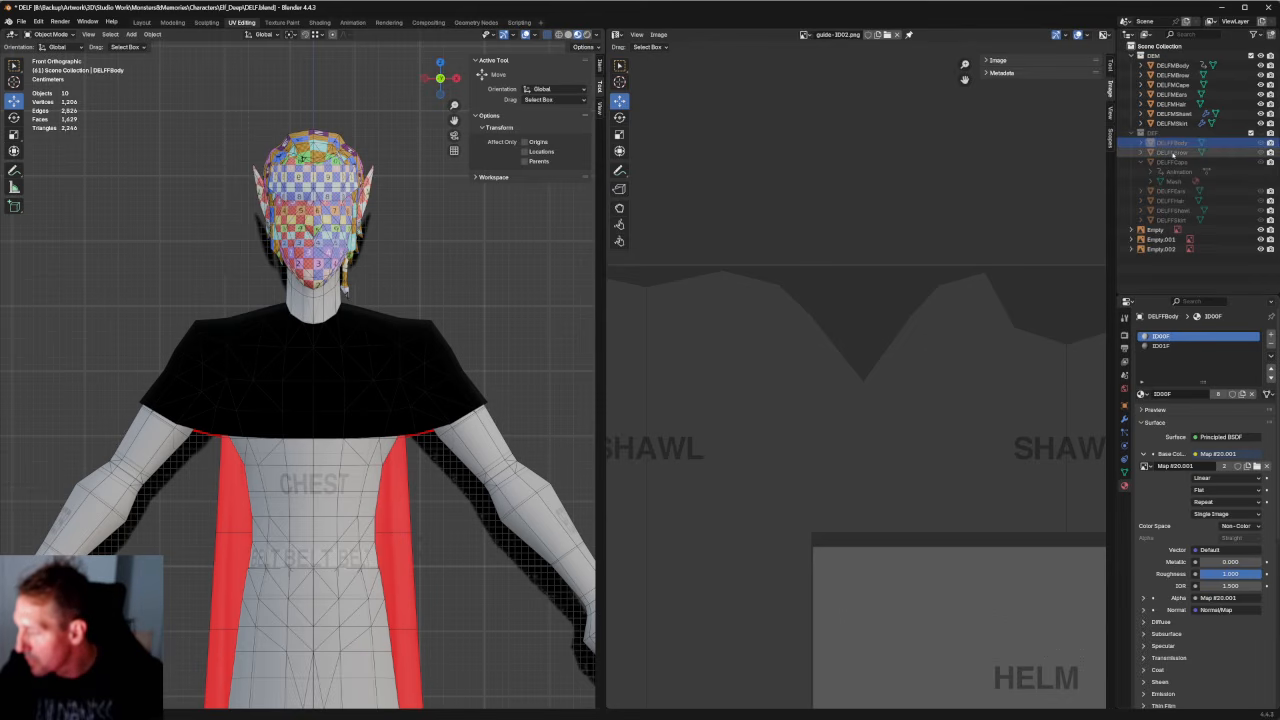
click(1141, 395)
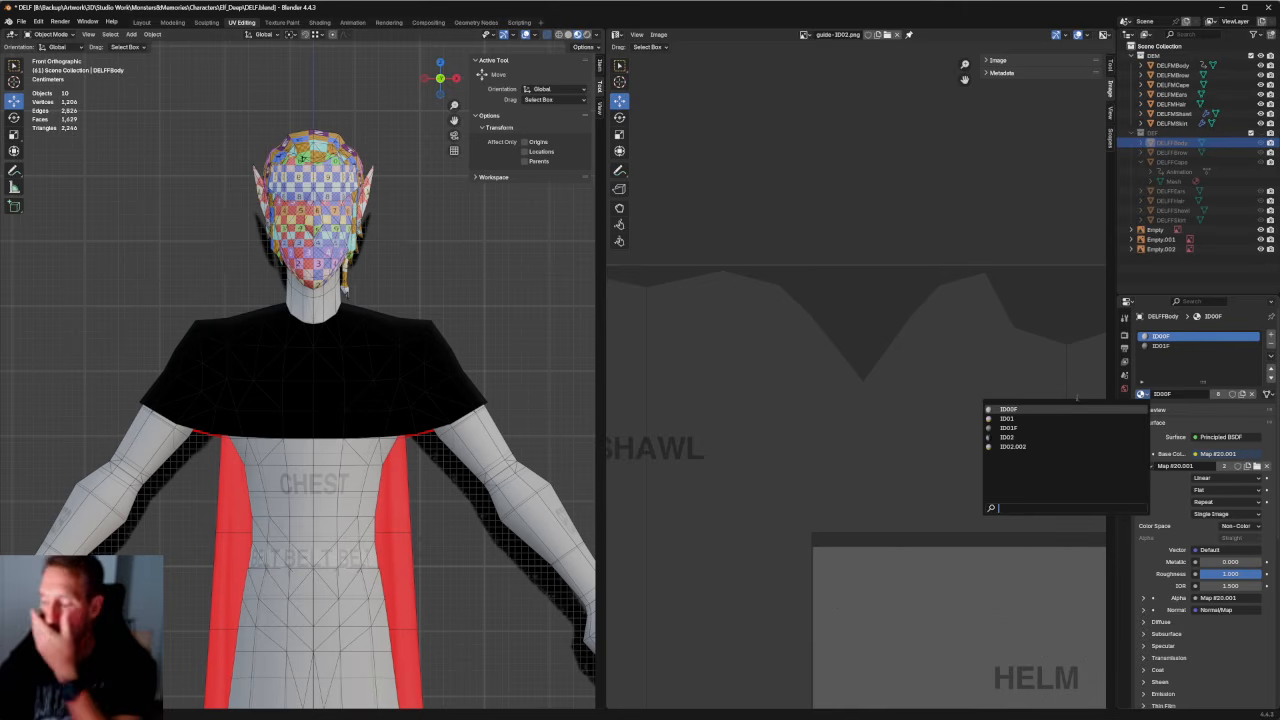
click(1163, 337)
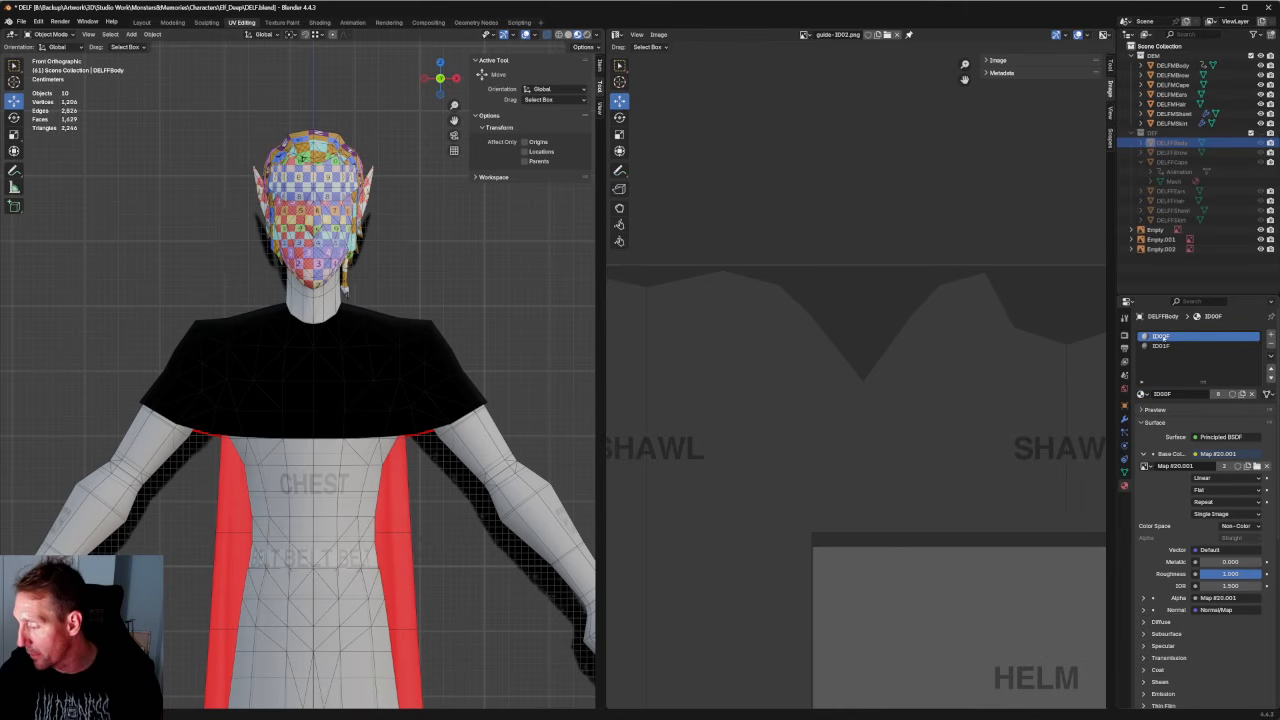
double_click(1163, 337)
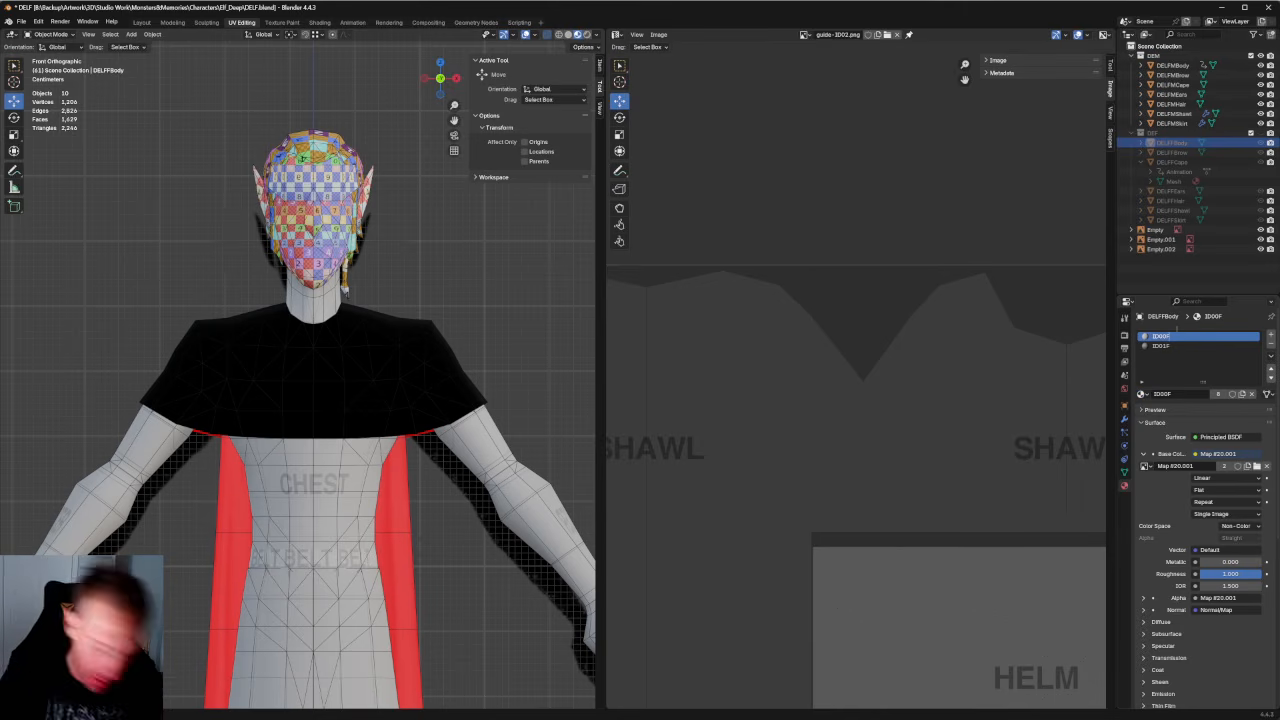
key(BackSpace)
key(Return)
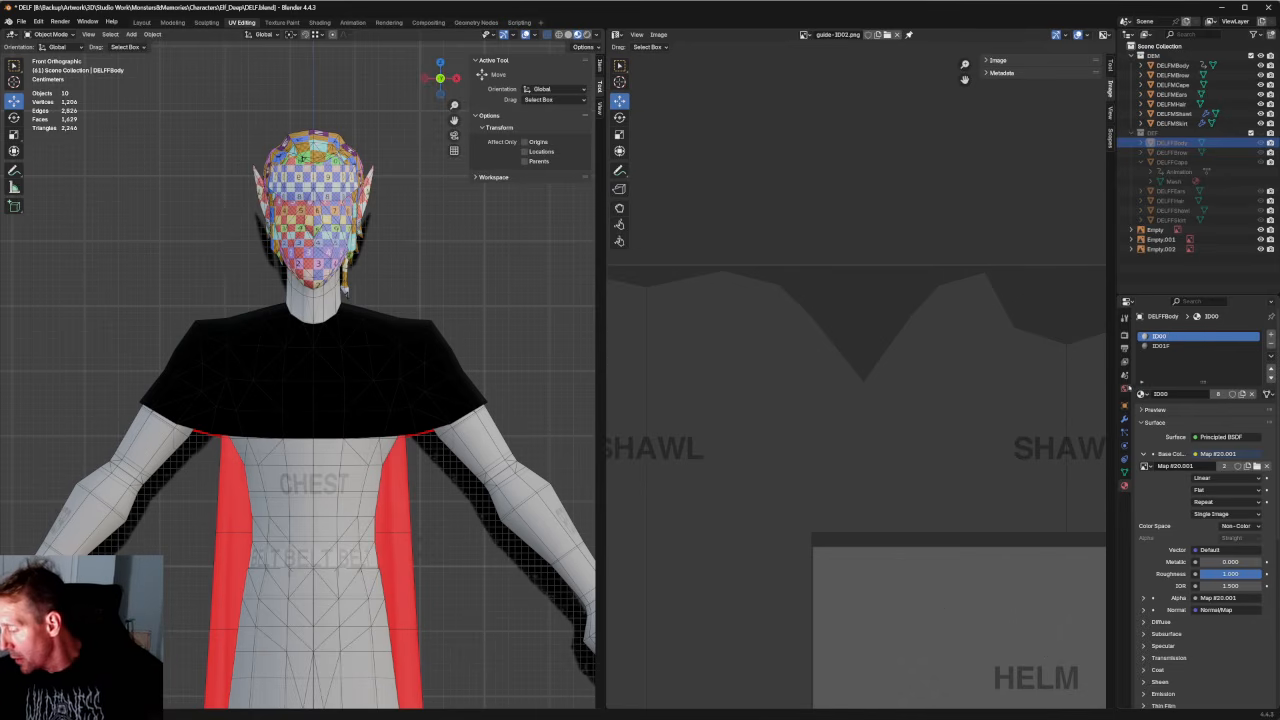
click(1141, 393)
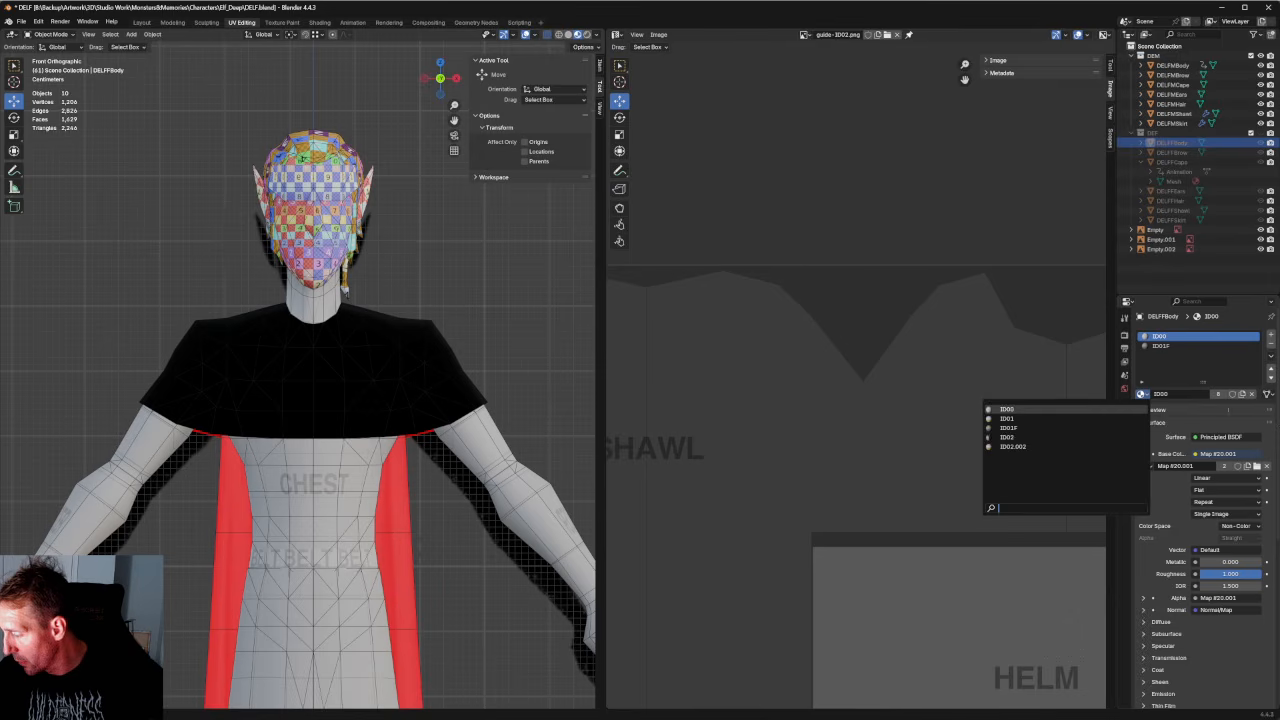
click(1229, 408)
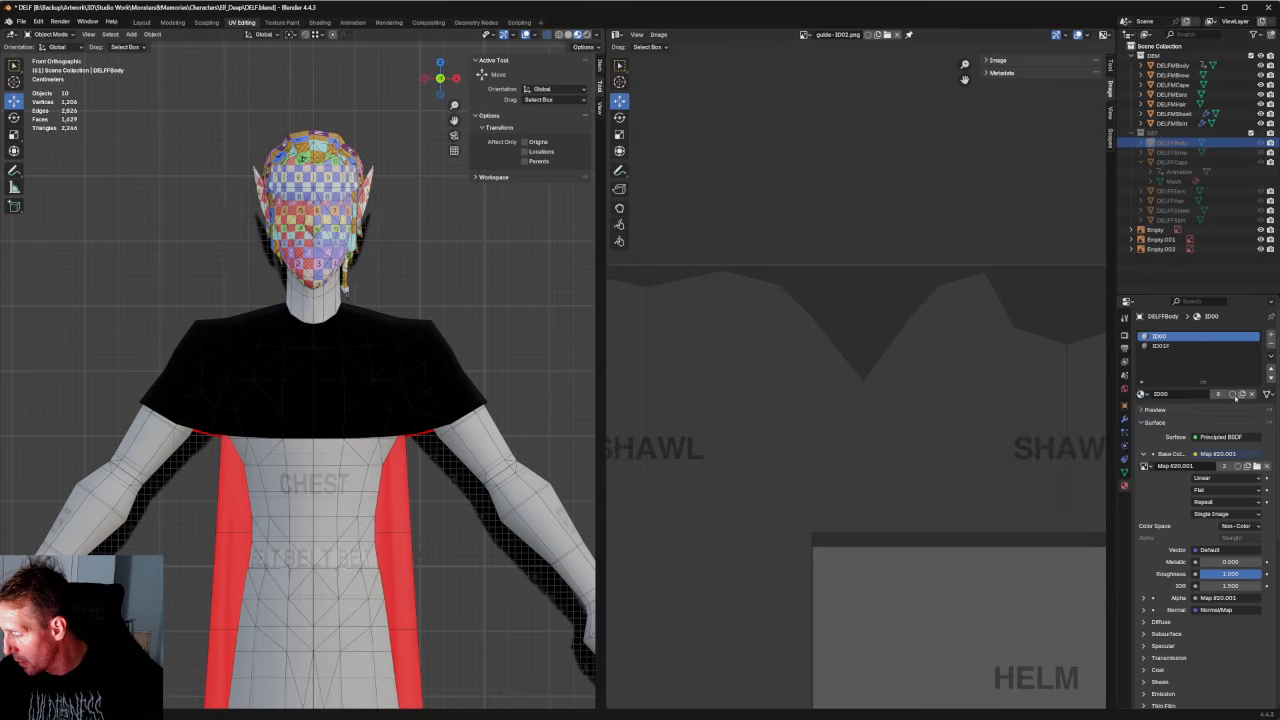
right_click(1165, 339)
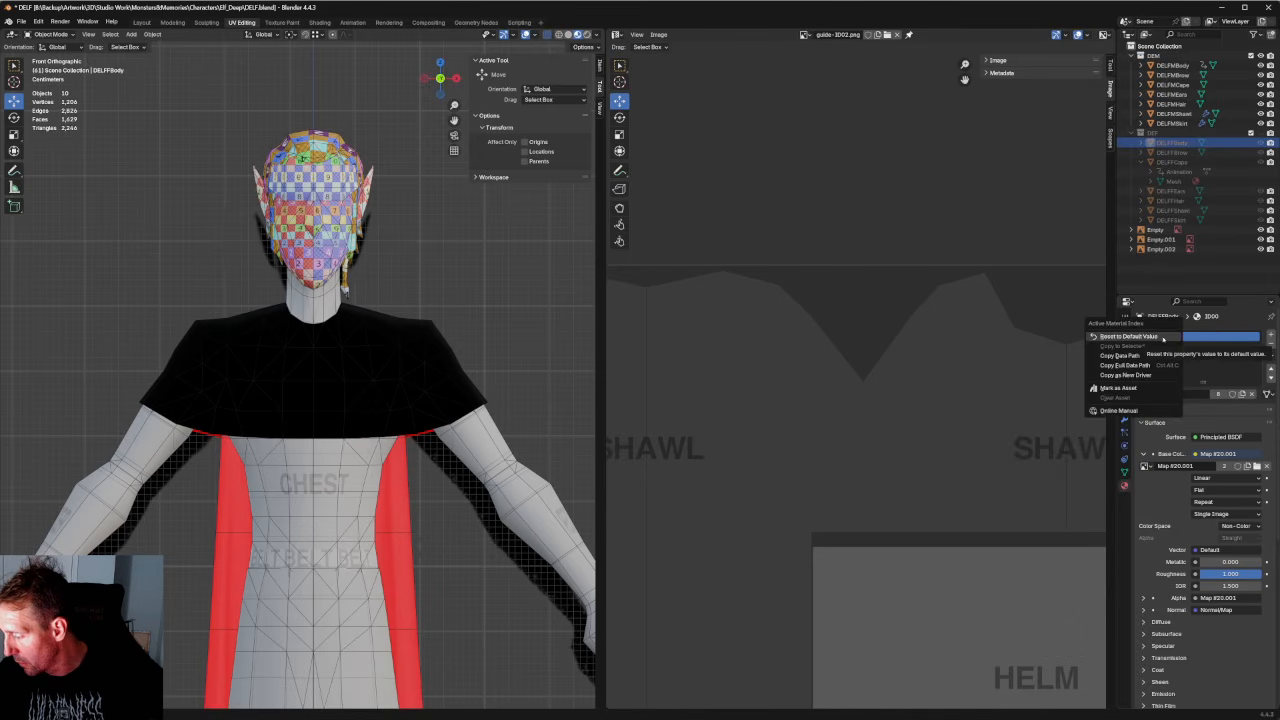
click(1141, 394)
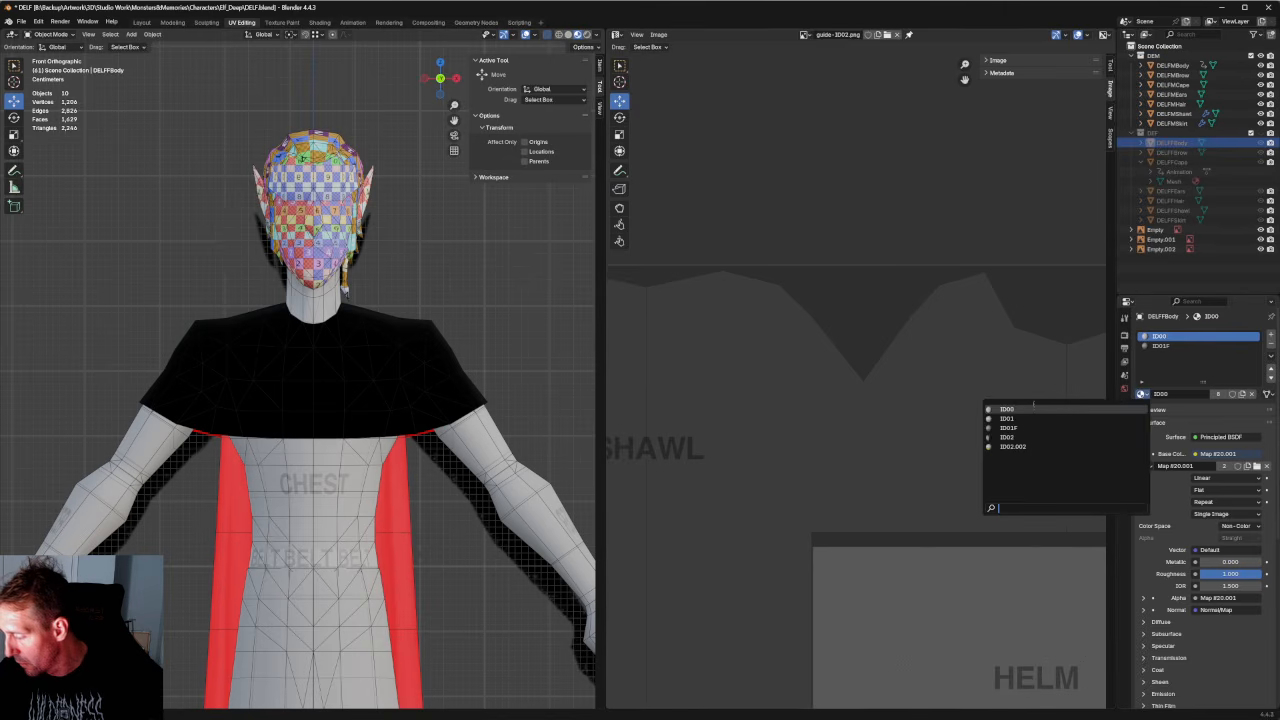
click(1021, 411)
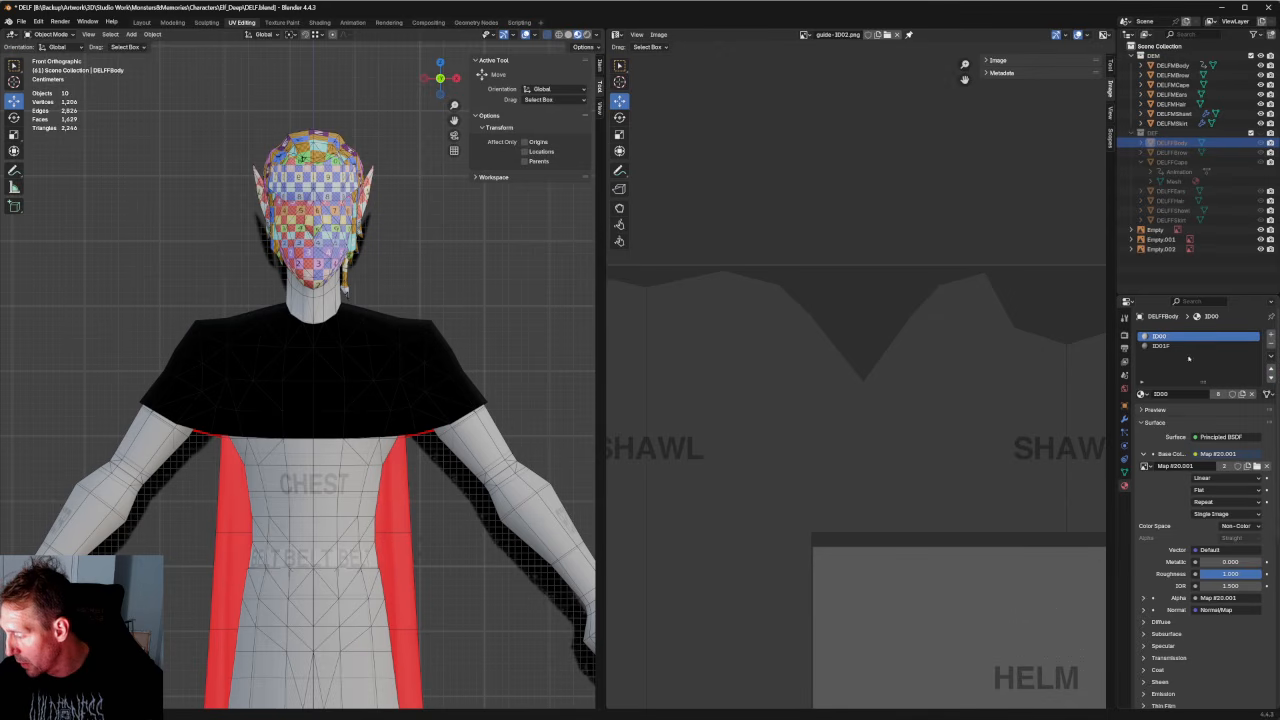
right_click(1161, 337)
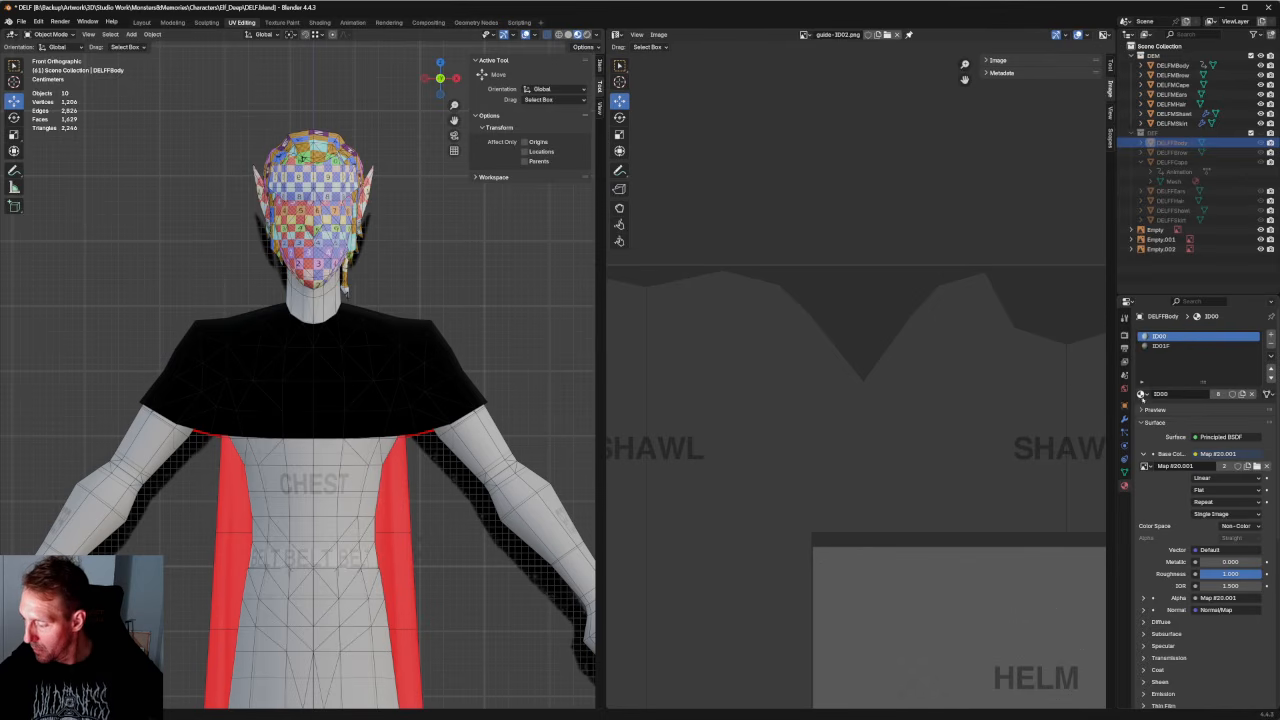
Assign material ID02.002 to DELFFBody's first slot and rename that material to ID02F.
click(1141, 394)
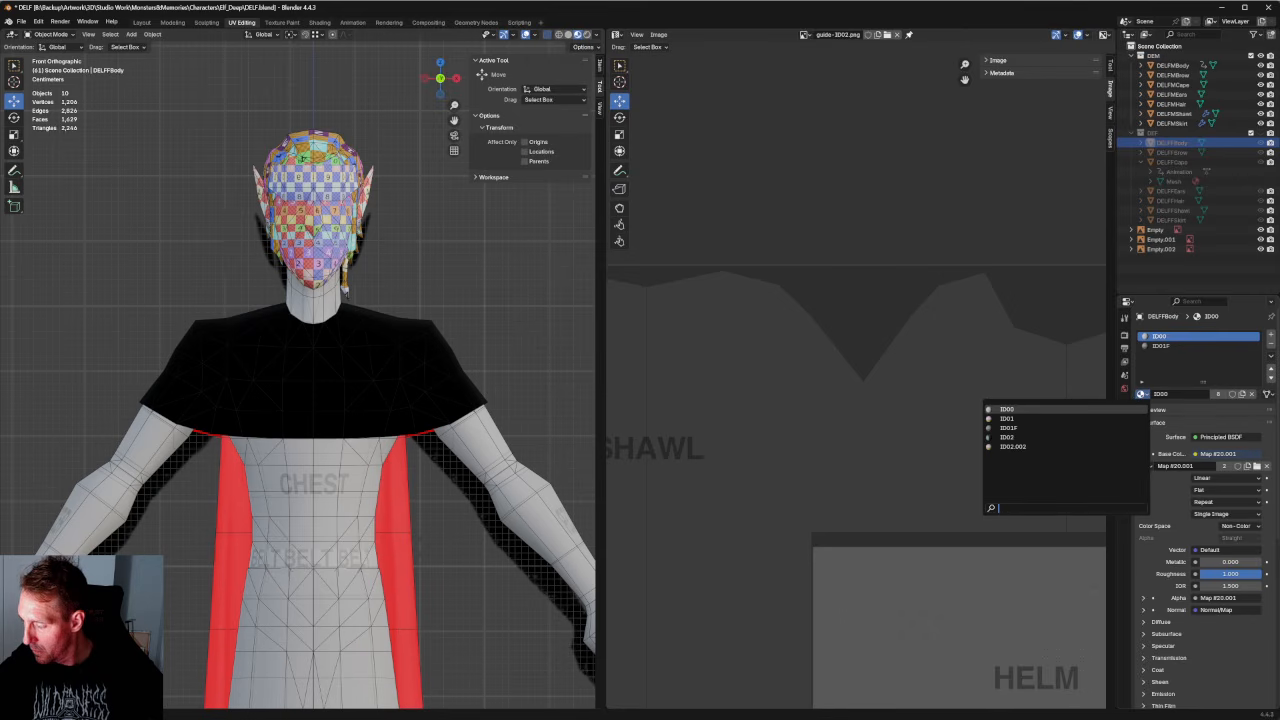
click(1035, 445)
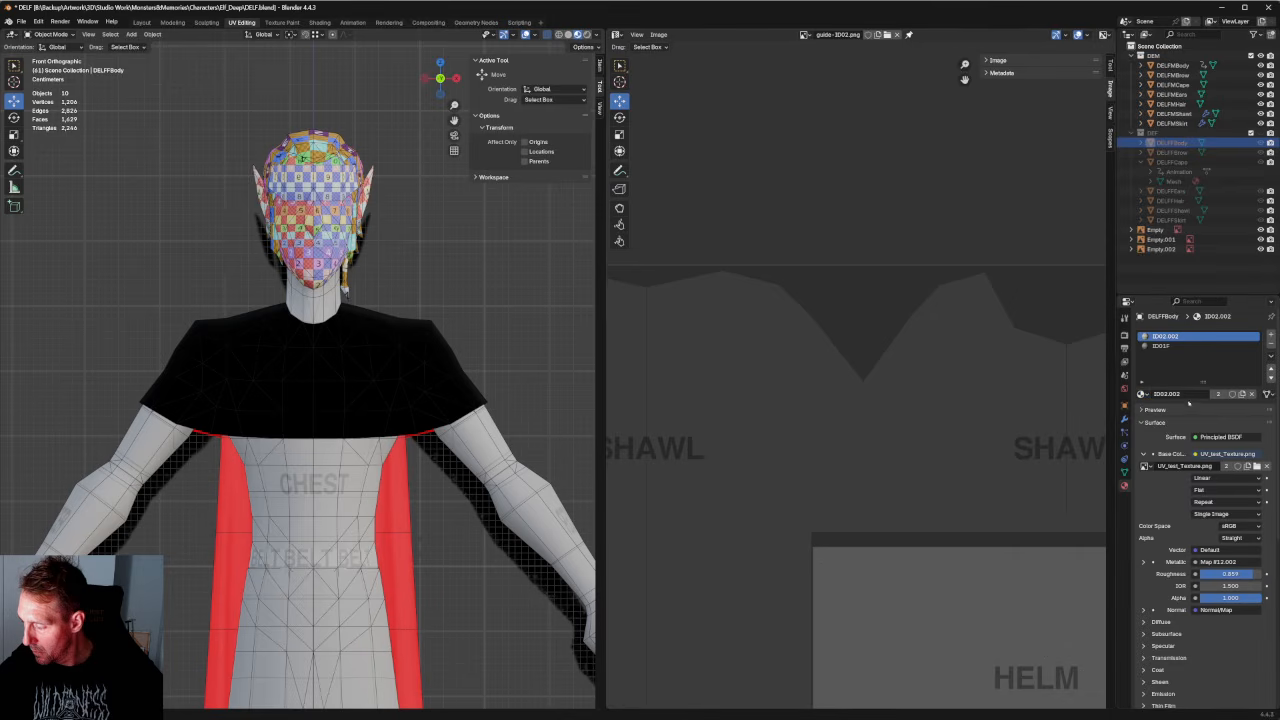
double_click(1190, 393)
click(1187, 393)
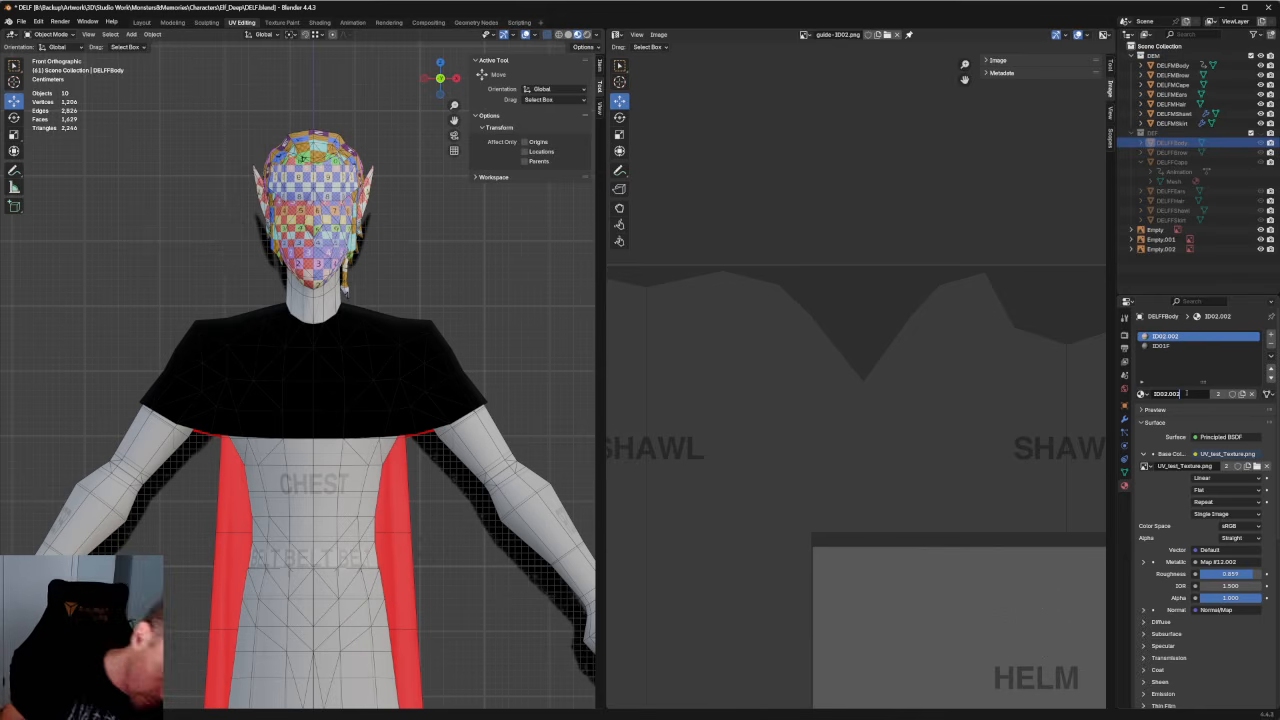
key(BackSpace)
key(BackSpace)
key(BackSpace)
key(BackSpace)
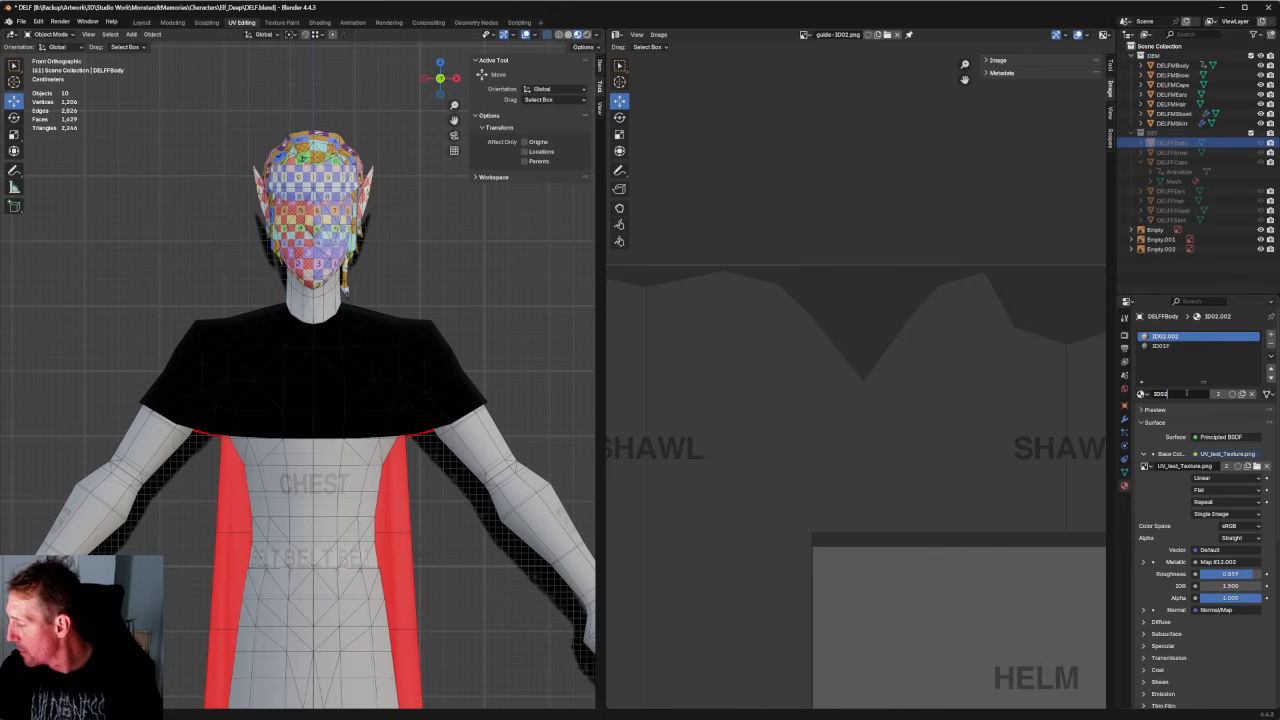
text(F)
key(Return)
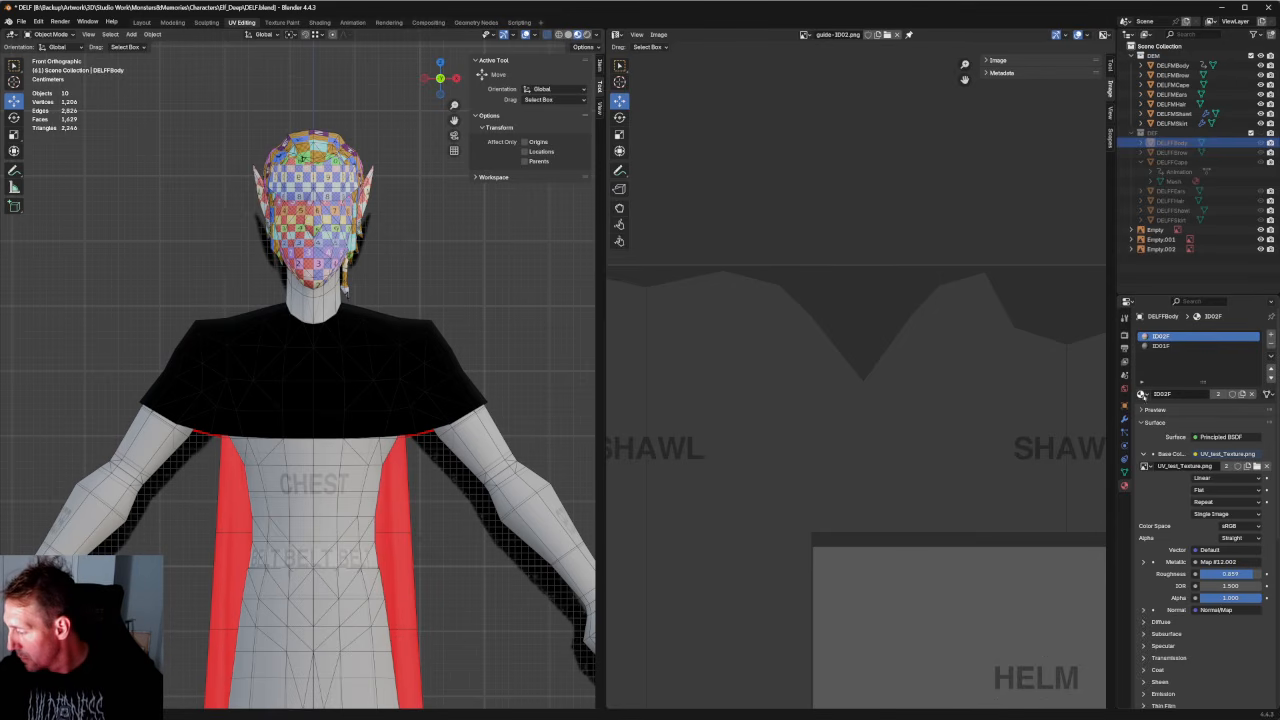
Reassign ID00 to DELFFBody's first slot, duplicate it as a new material and name the copy ID00F.
click(1141, 394)
click(1060, 409)
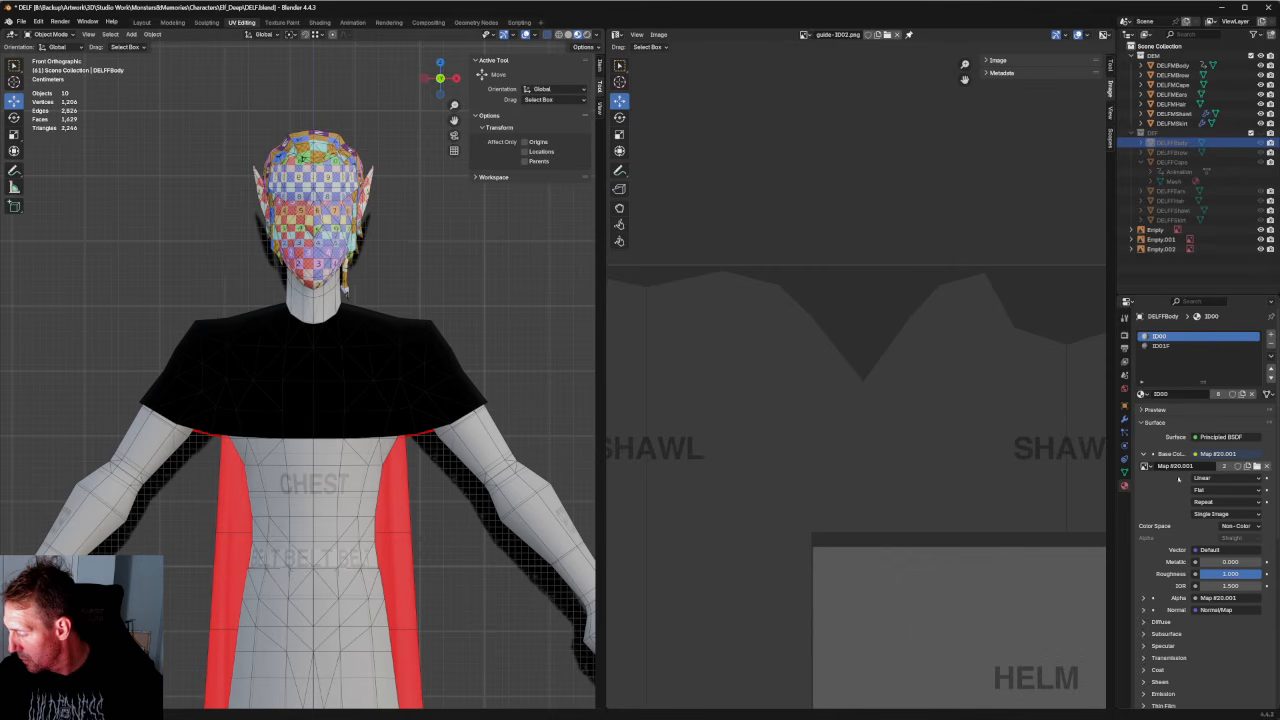
click(1145, 466)
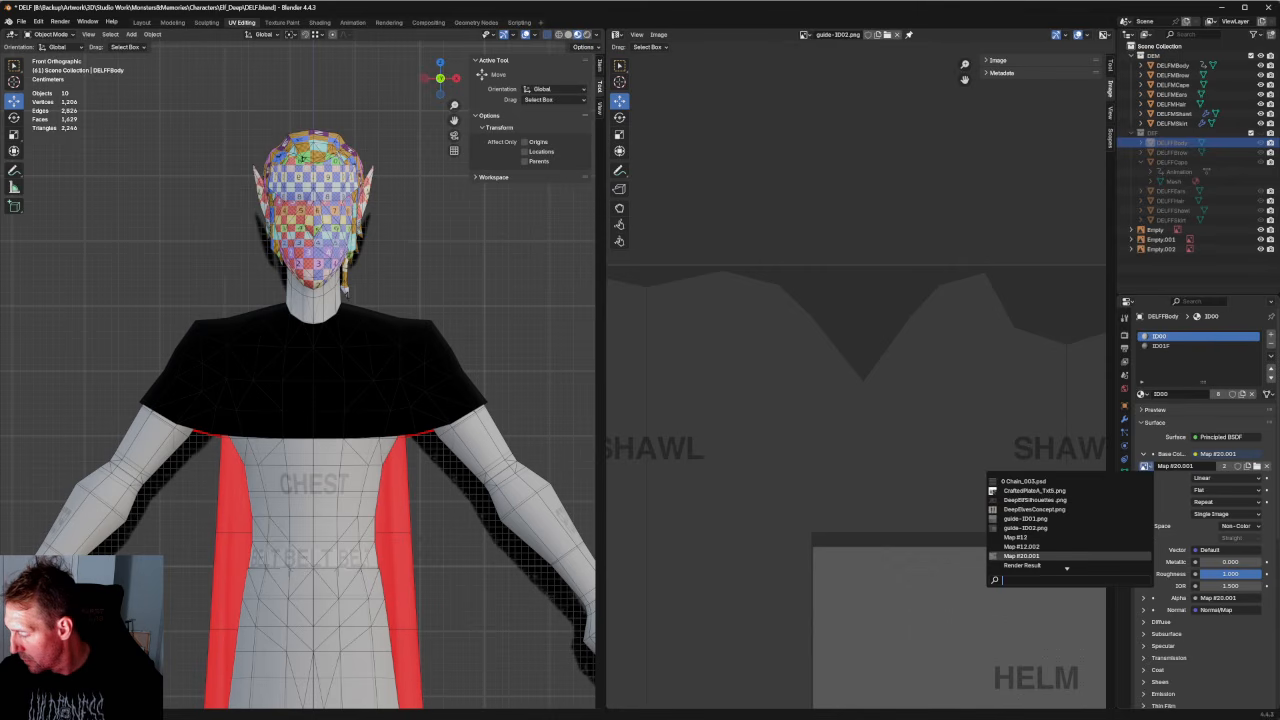
key(Escape)
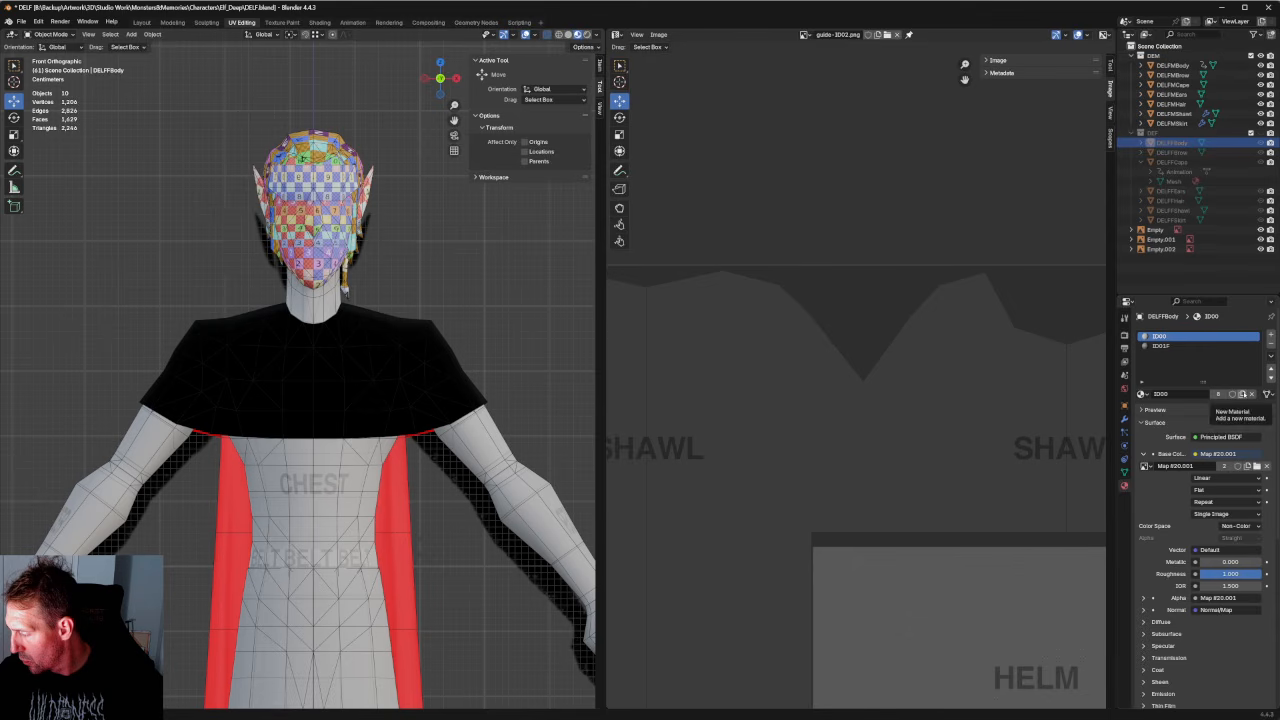
click(1232, 394)
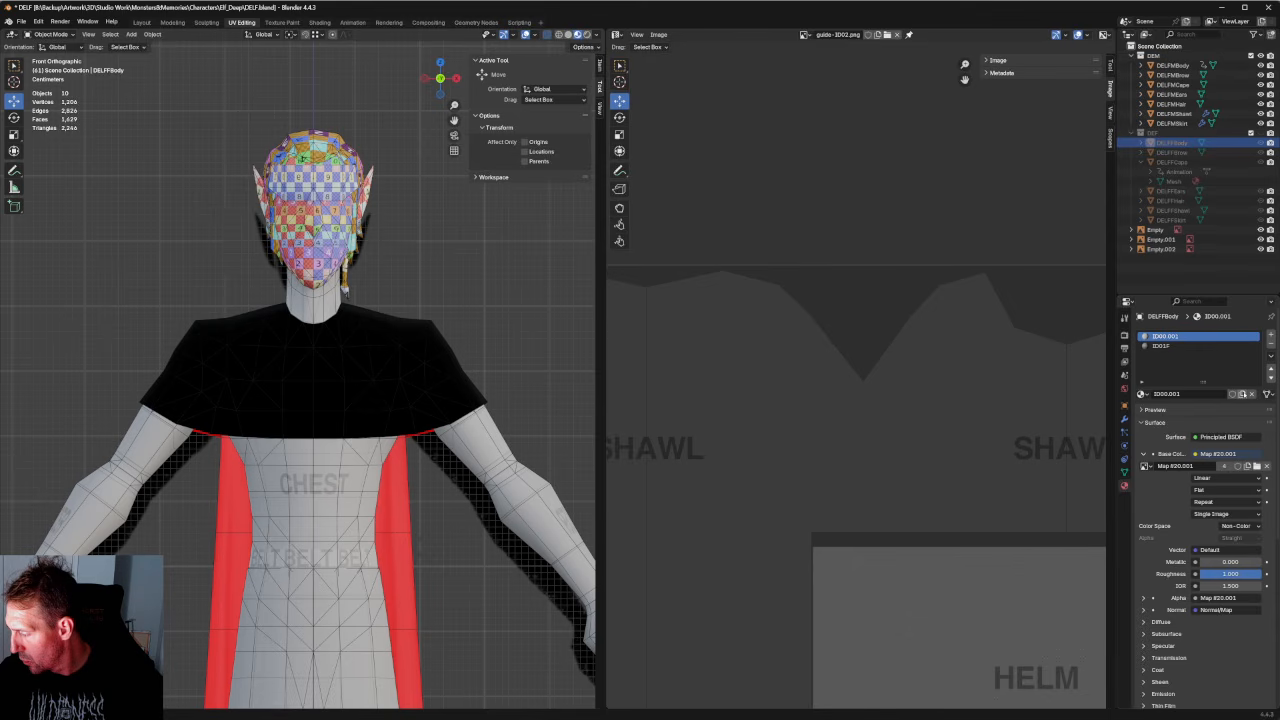
double_click(1166, 336)
text(ID00F)
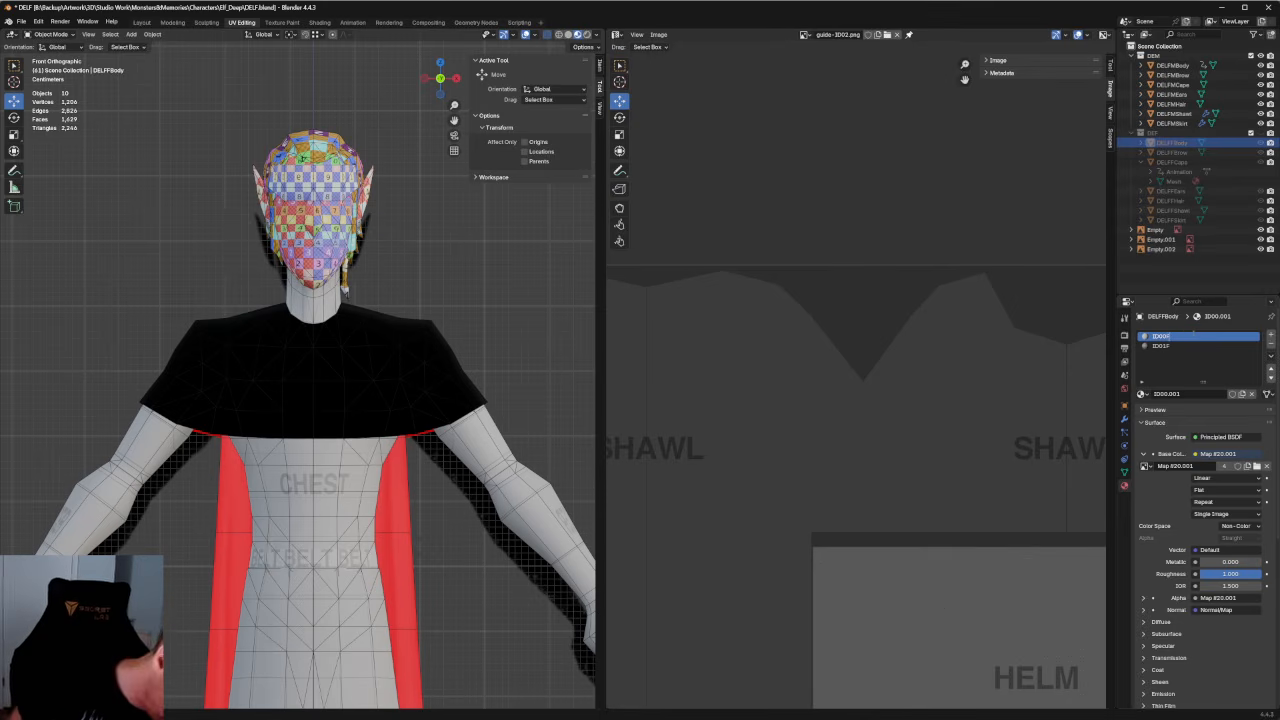
key(Return)
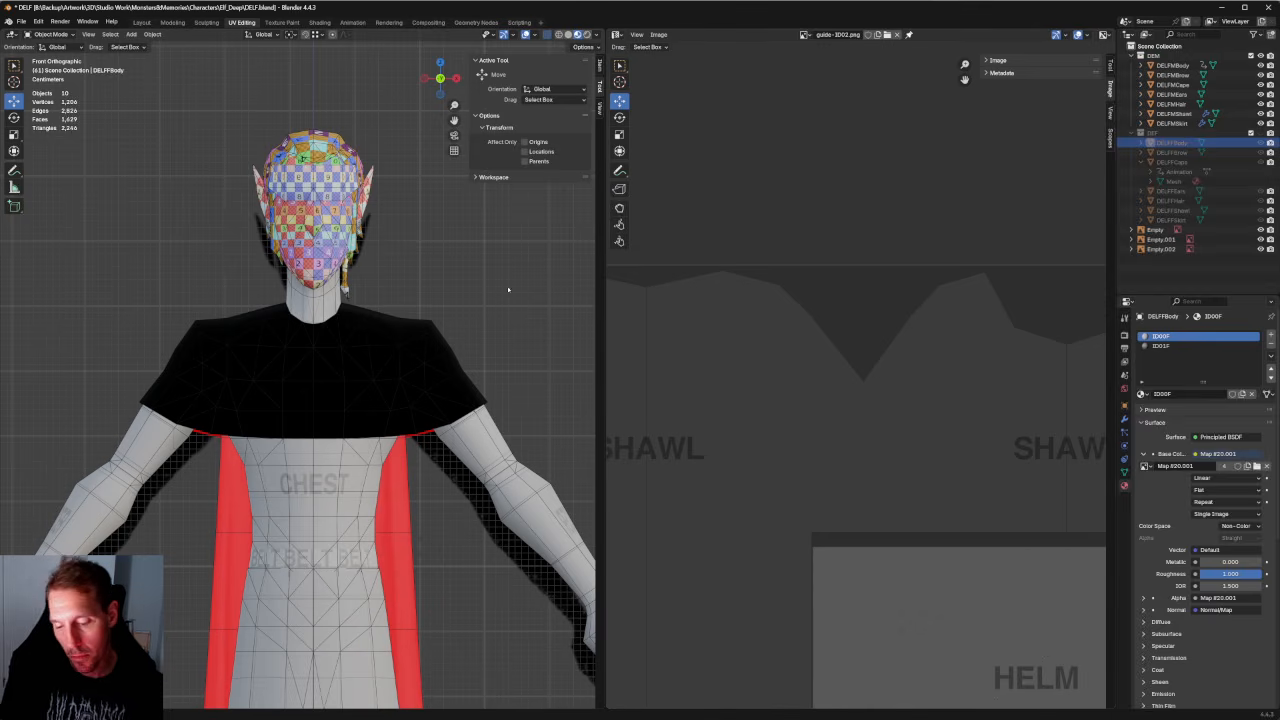
Enable the DEF collection that holds the DELFF character objects.
click(1155, 229)
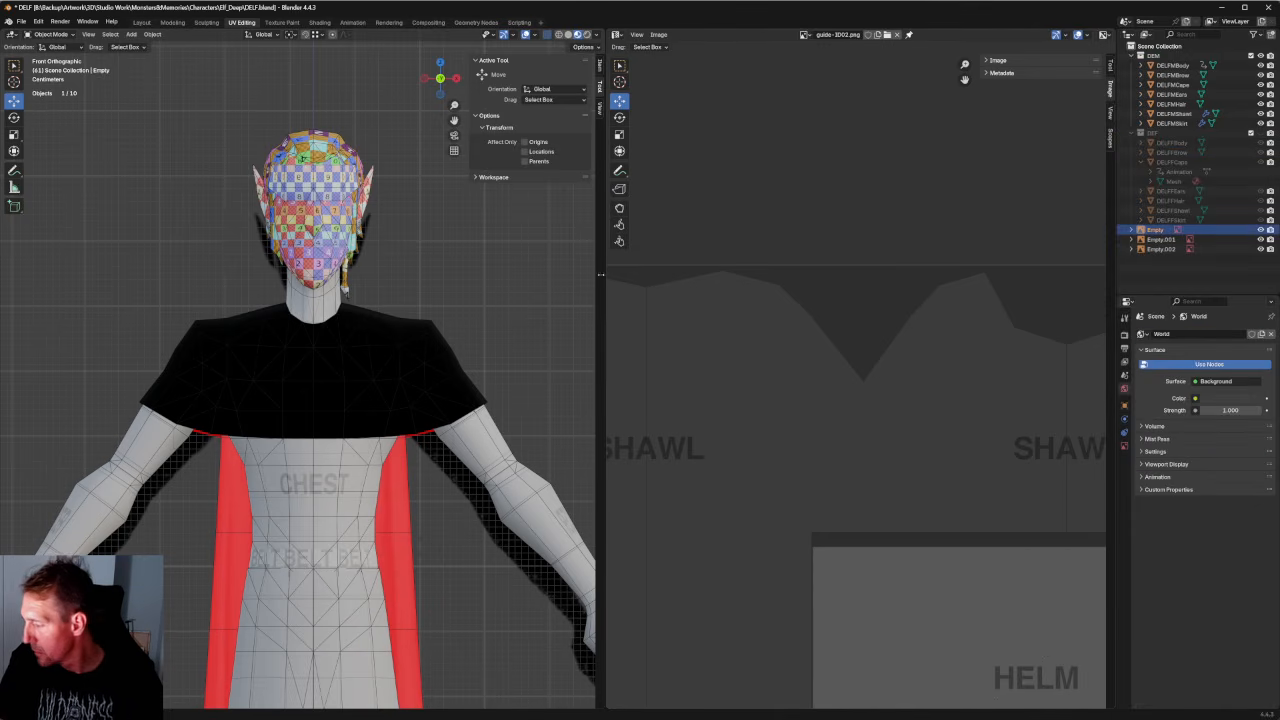
scroll(302, 368, down, 4)
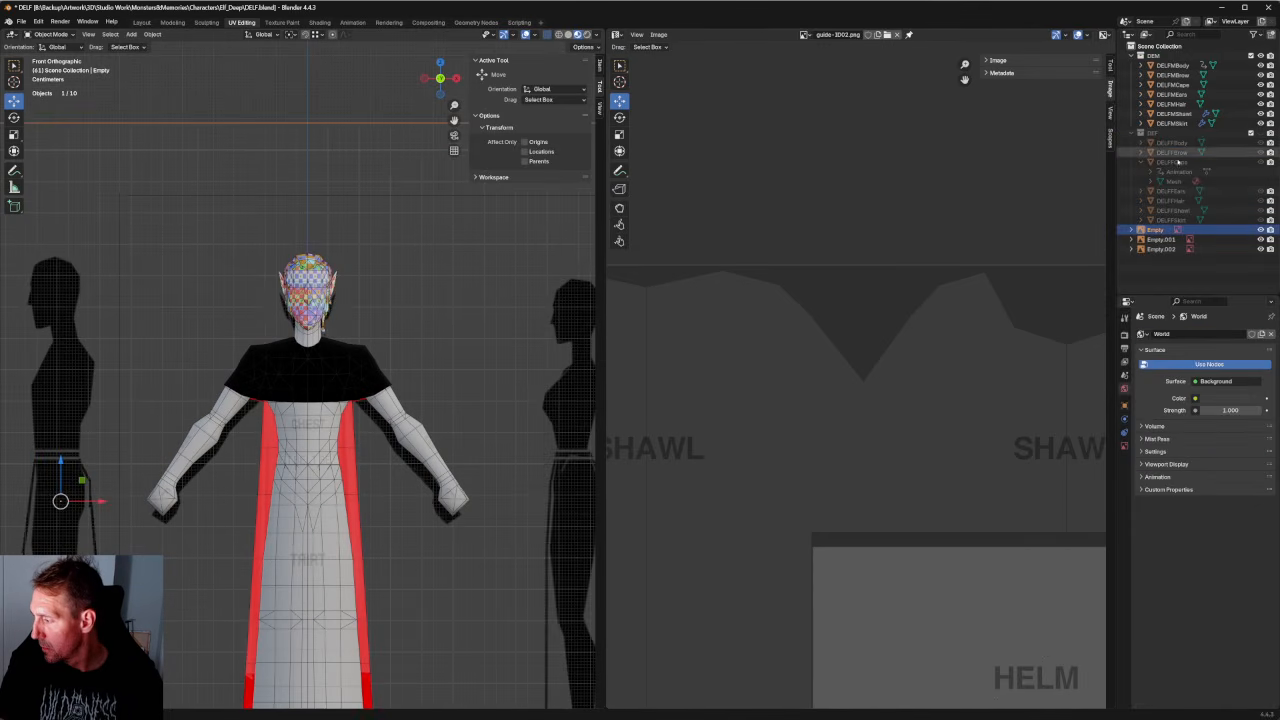
click(1251, 134)
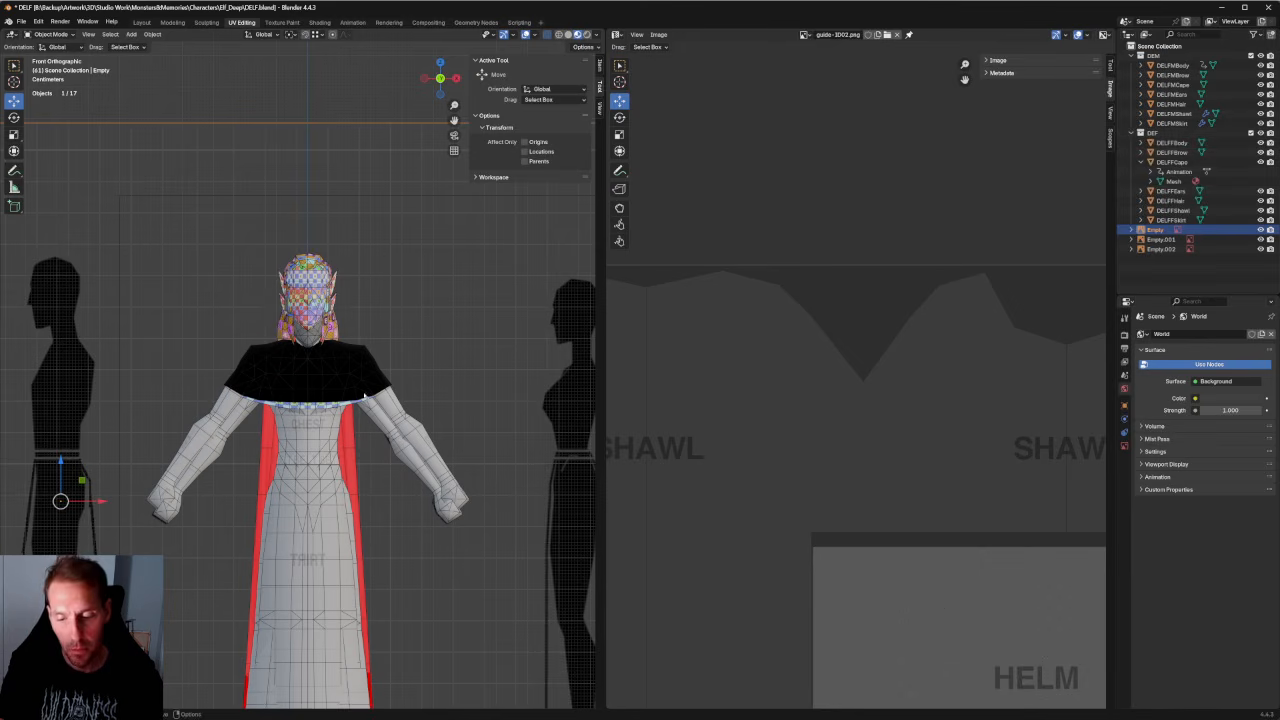
Review the material slots of DELFFBody, DELFFSkirt and DELFFShawl.
click(391, 432)
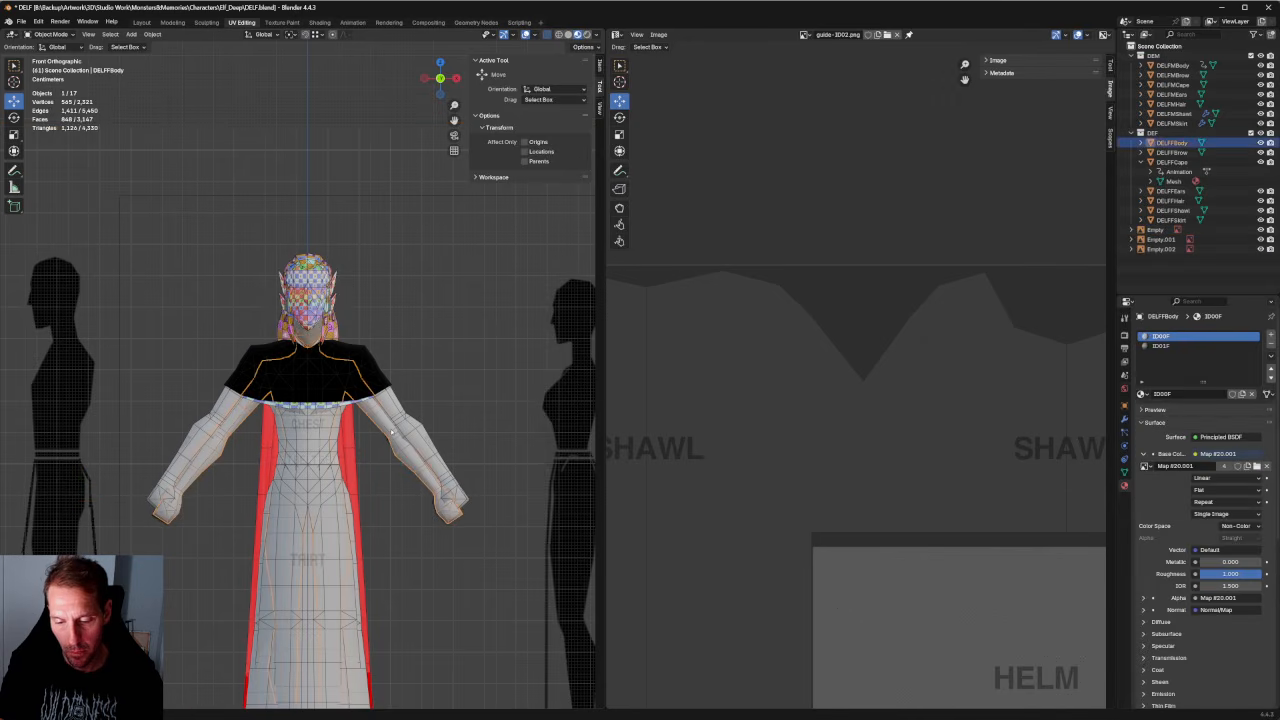
middle_drag(455, 433, 470, 332)
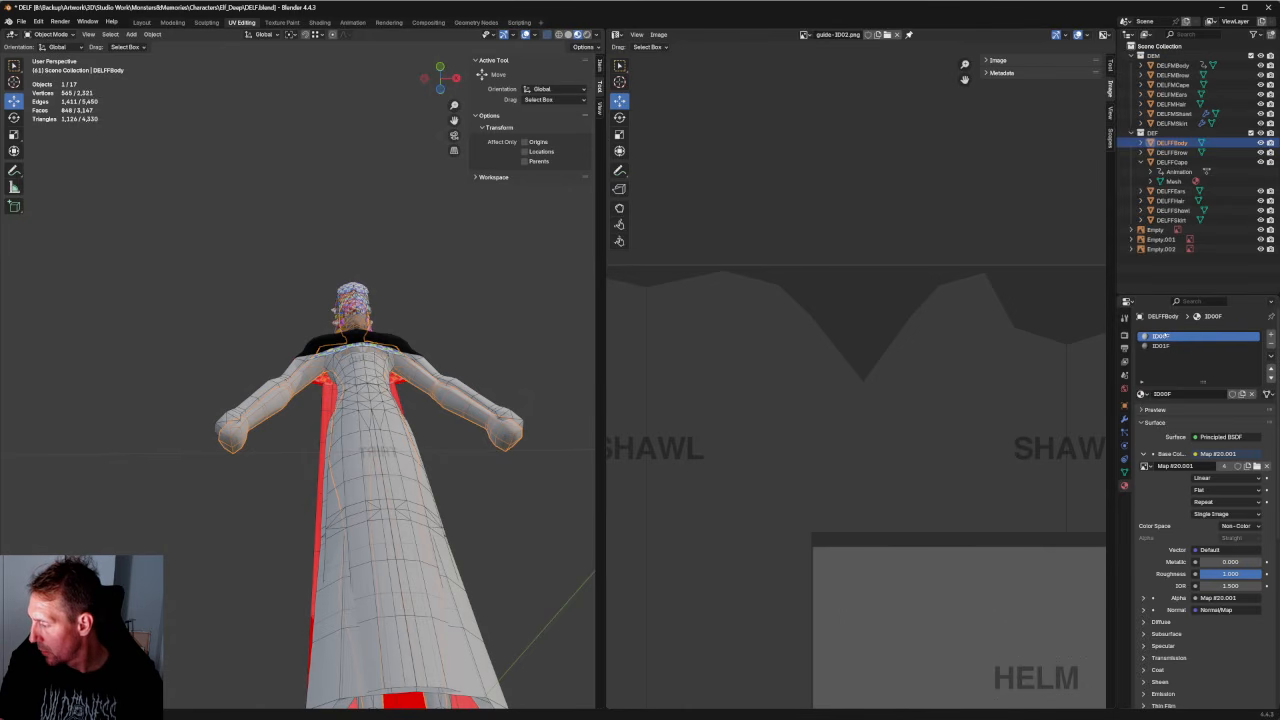
click(1141, 394)
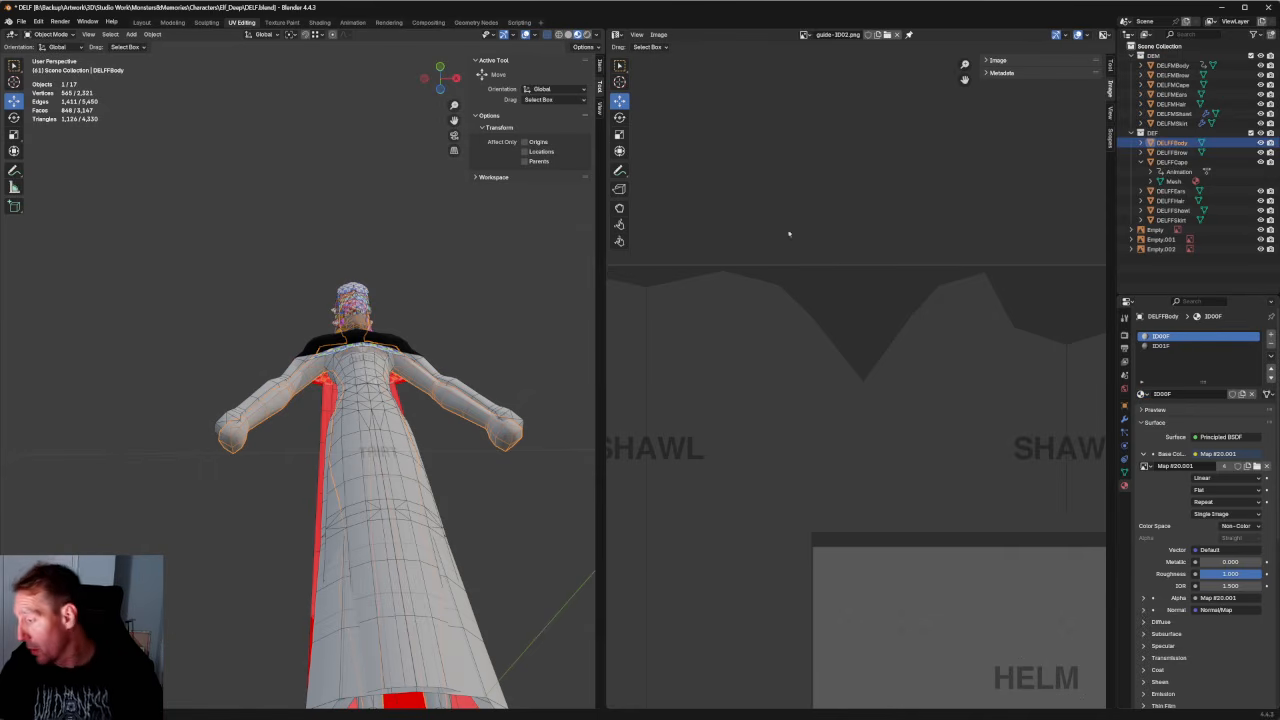
click(1170, 219)
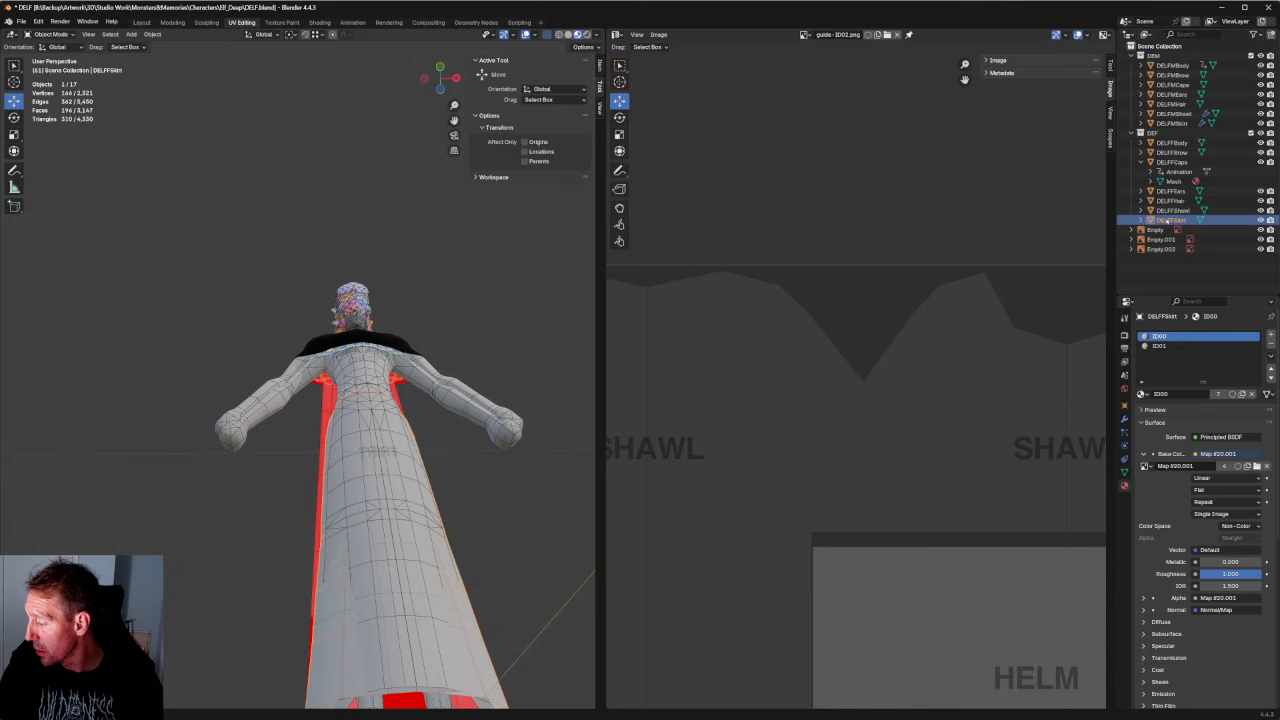
click(1170, 211)
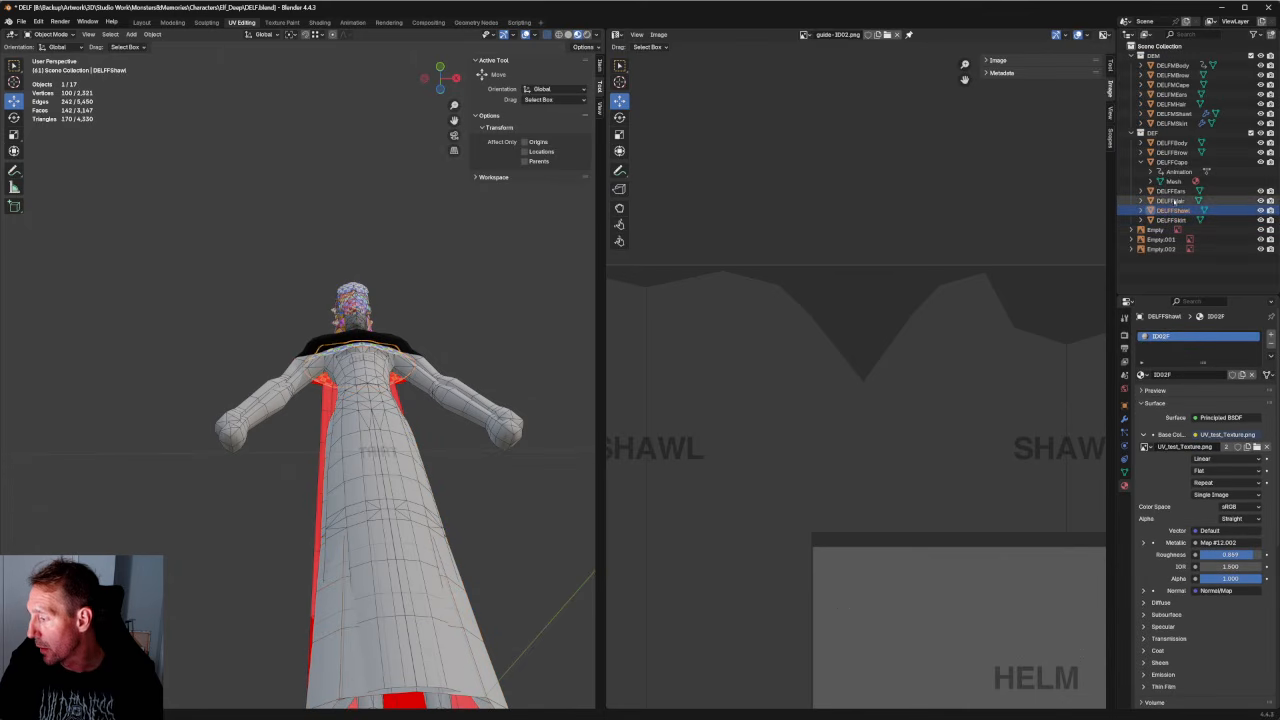
Try material ID02F on DELFFCape and switch its slot back to ID02.
click(1140, 162)
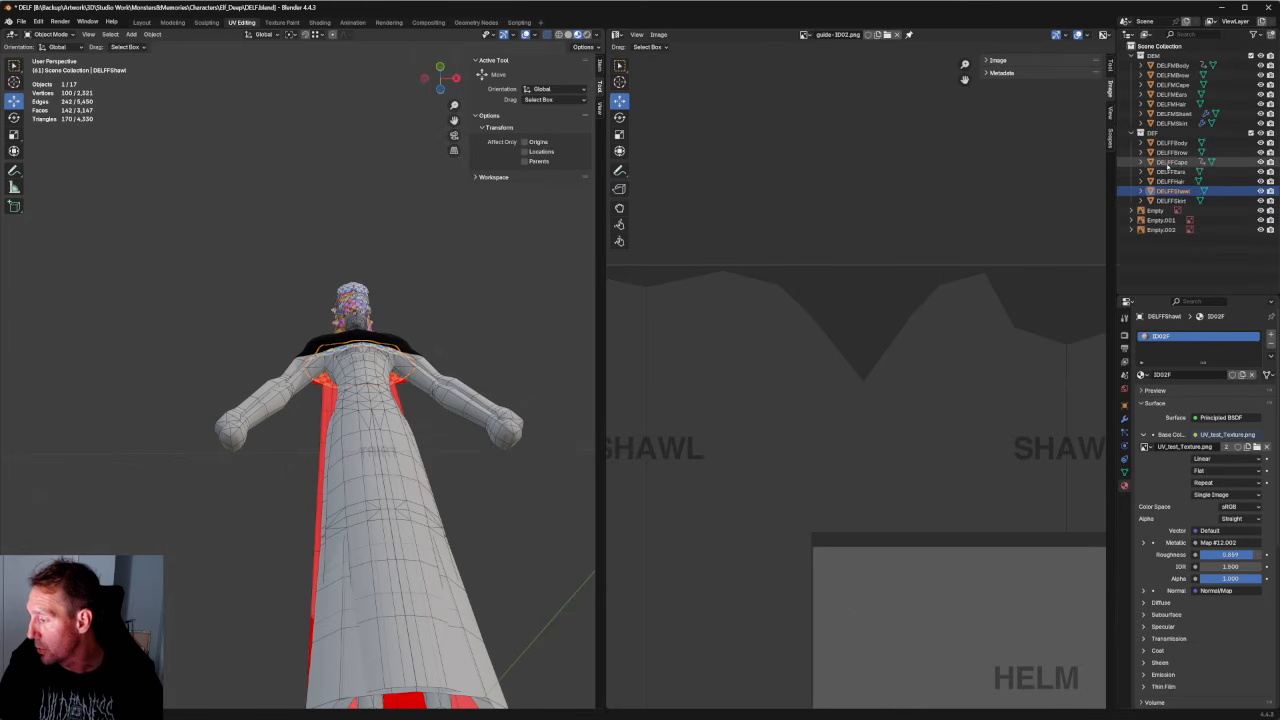
click(1172, 162)
click(1142, 374)
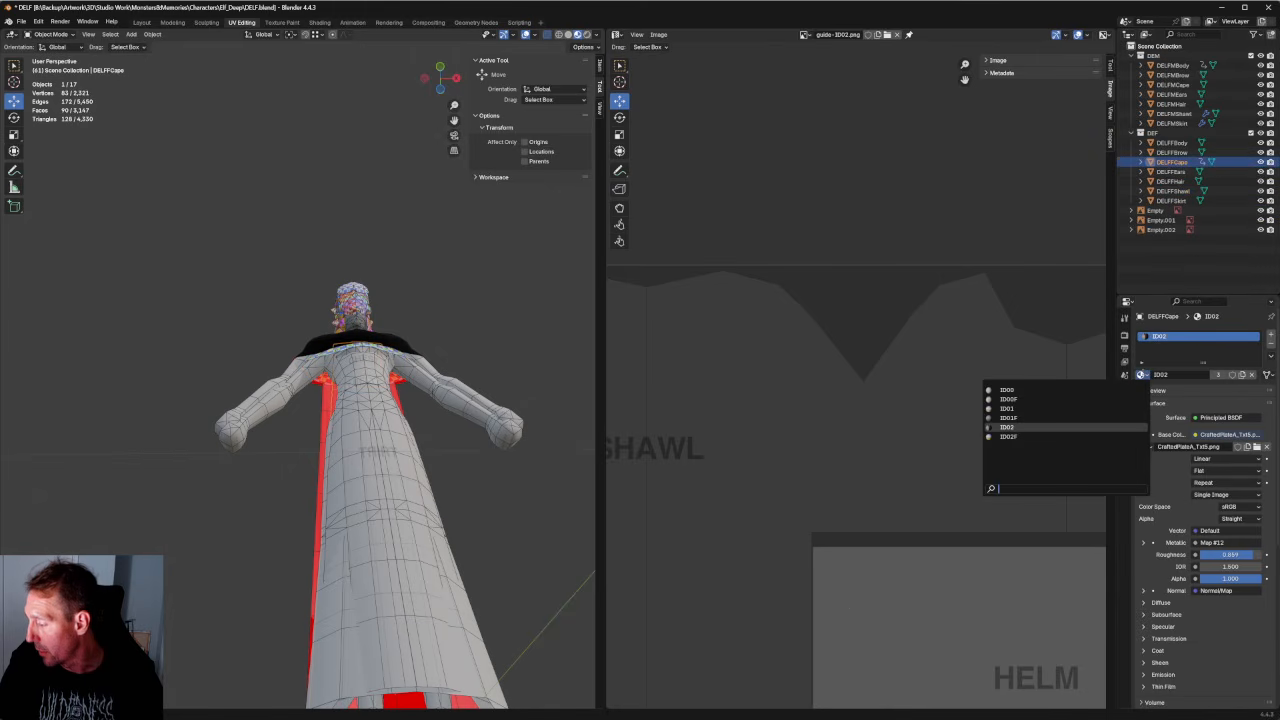
click(1040, 437)
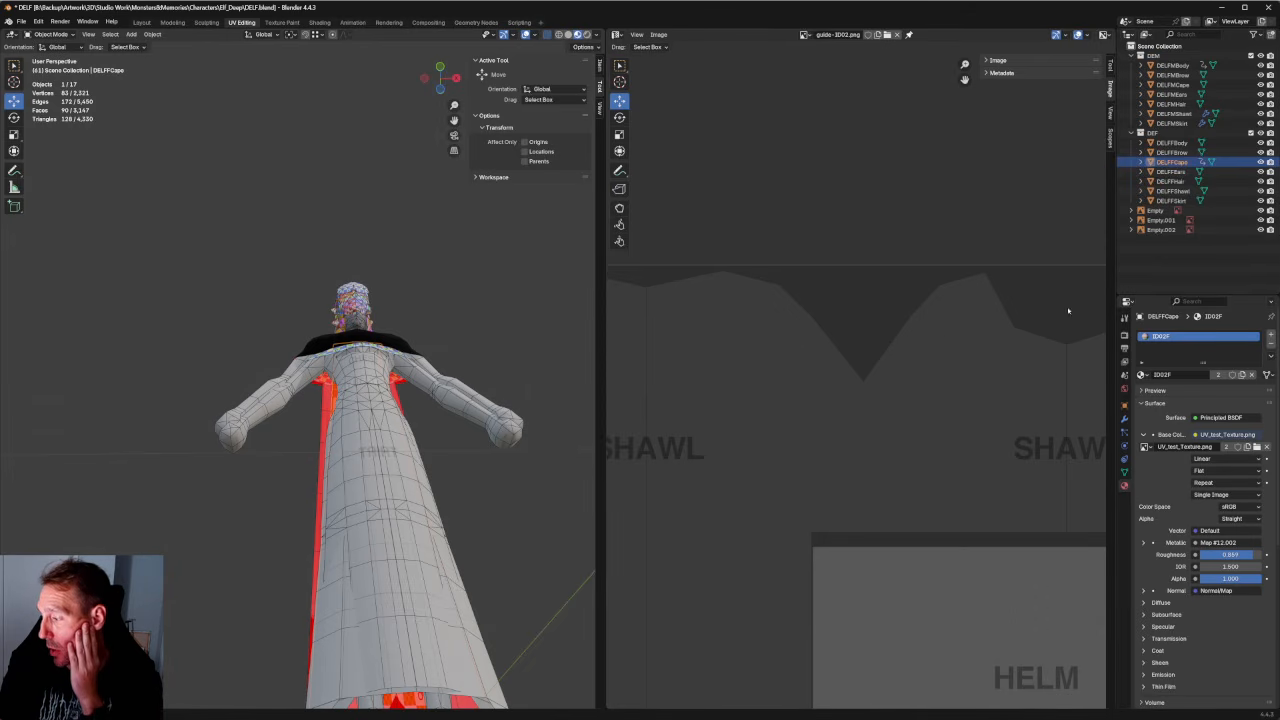
click(1141, 374)
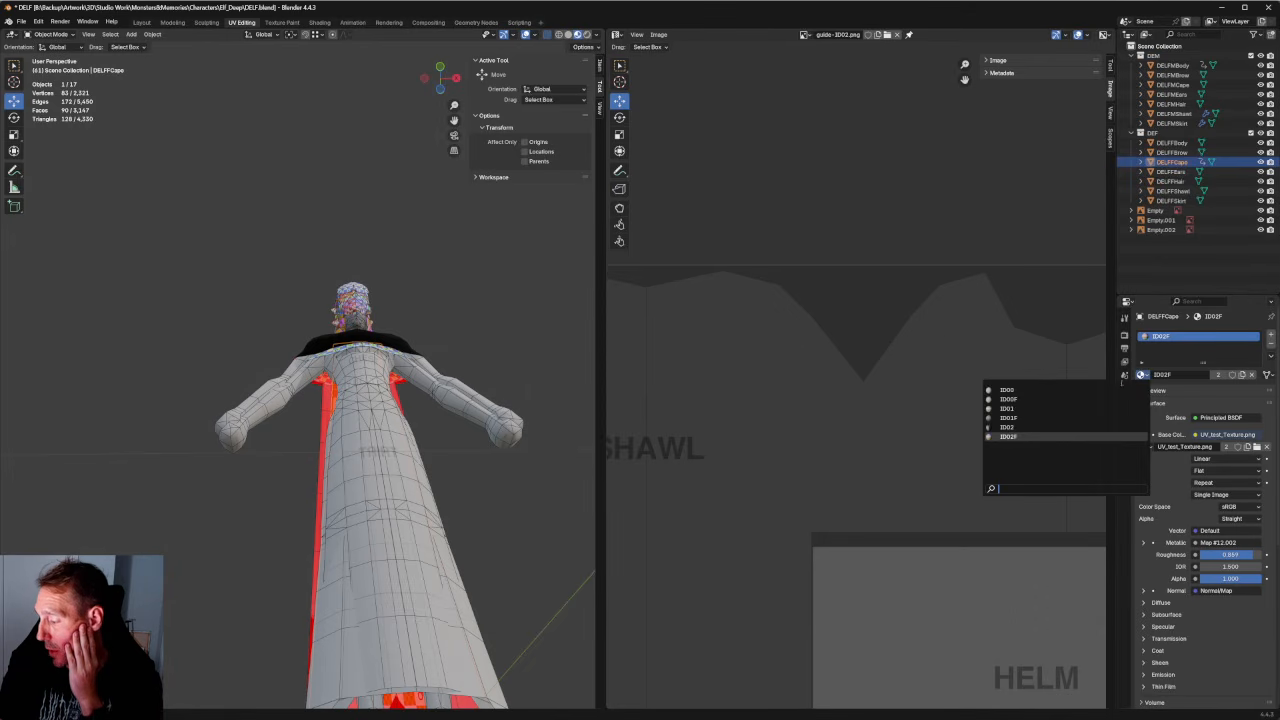
click(1021, 431)
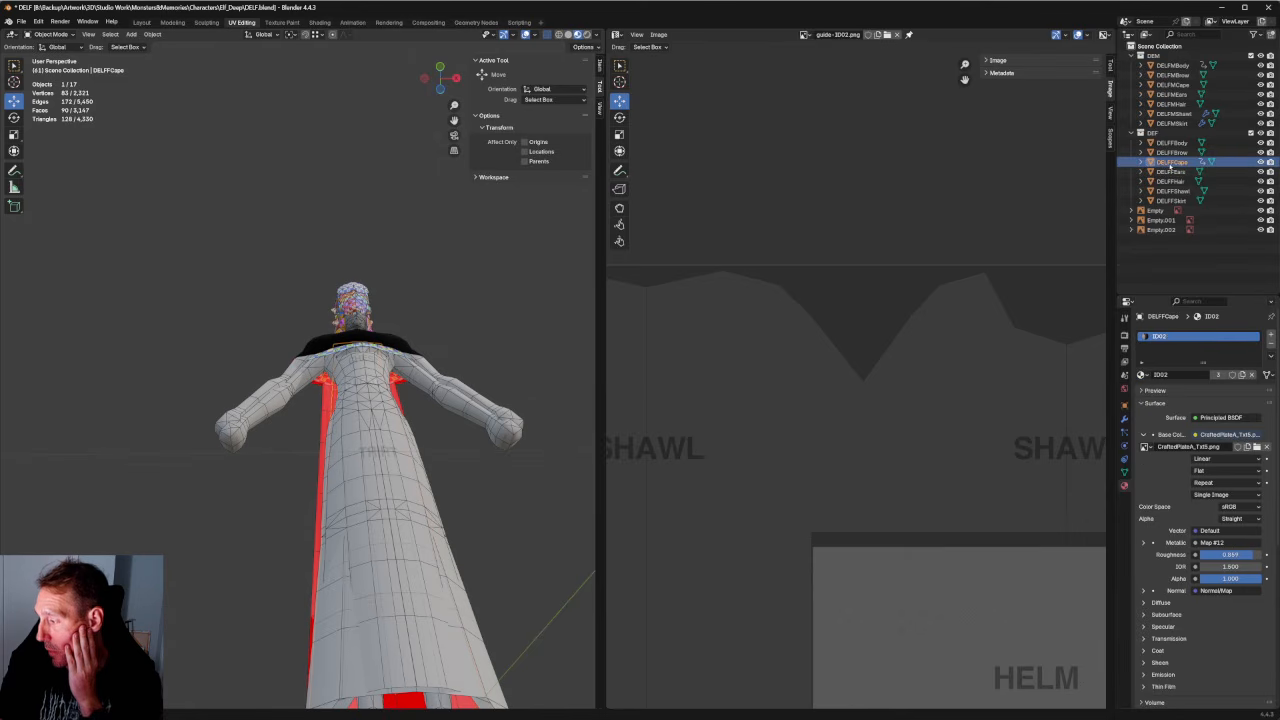
Assign material ID02 to DELFFShawl.
click(1176, 190)
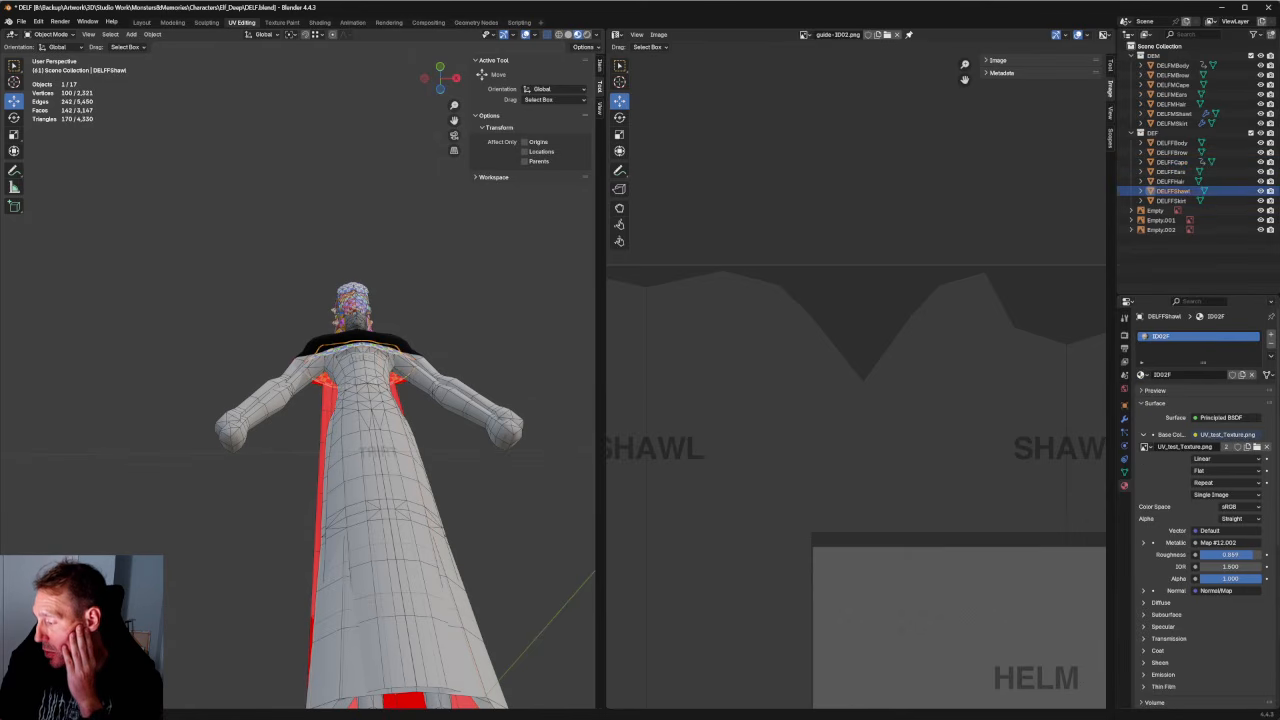
click(1141, 374)
click(1043, 426)
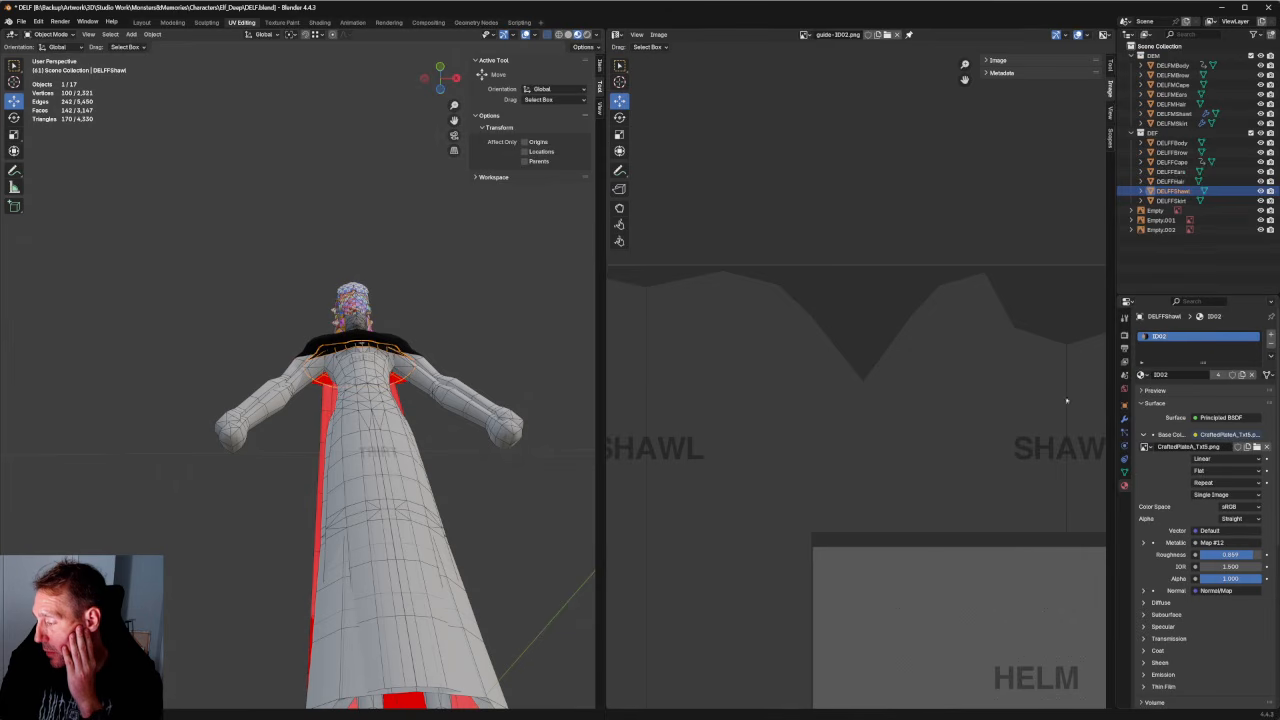
Assign material ID00F to DELFFSkirt's first slot and ID01F to its second slot.
click(1172, 200)
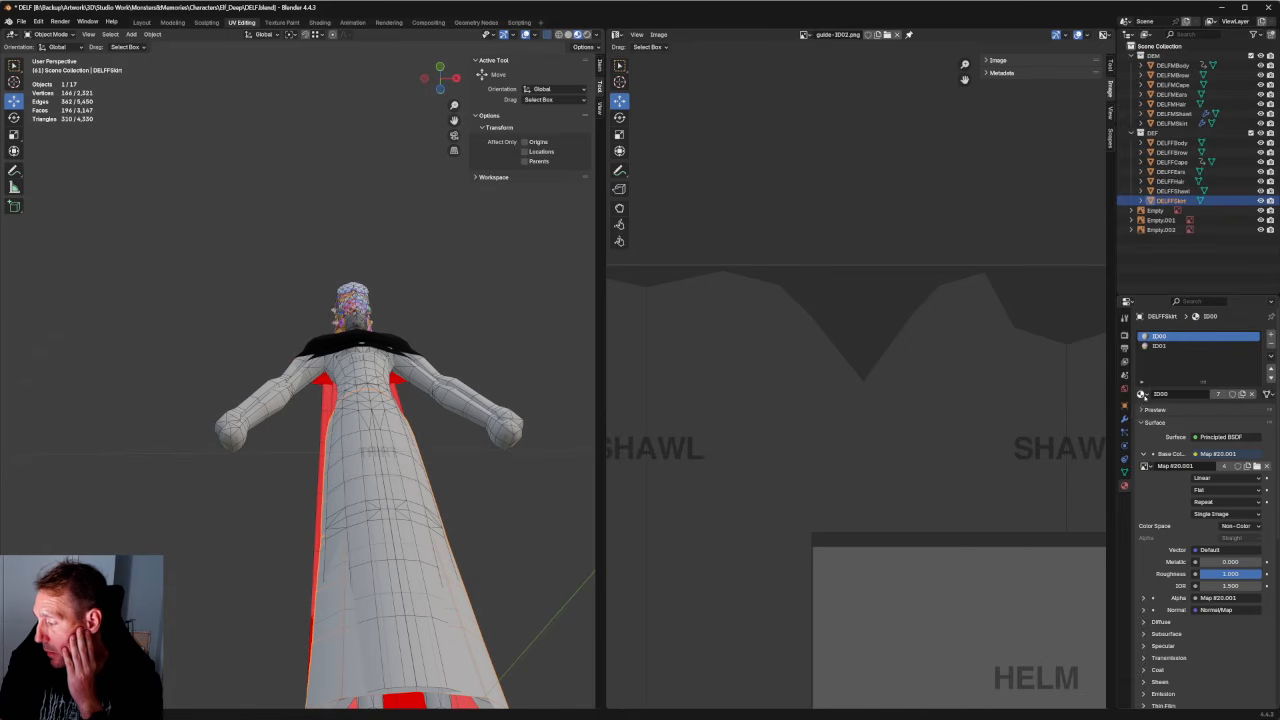
click(1141, 395)
click(1086, 419)
click(1165, 346)
click(1141, 394)
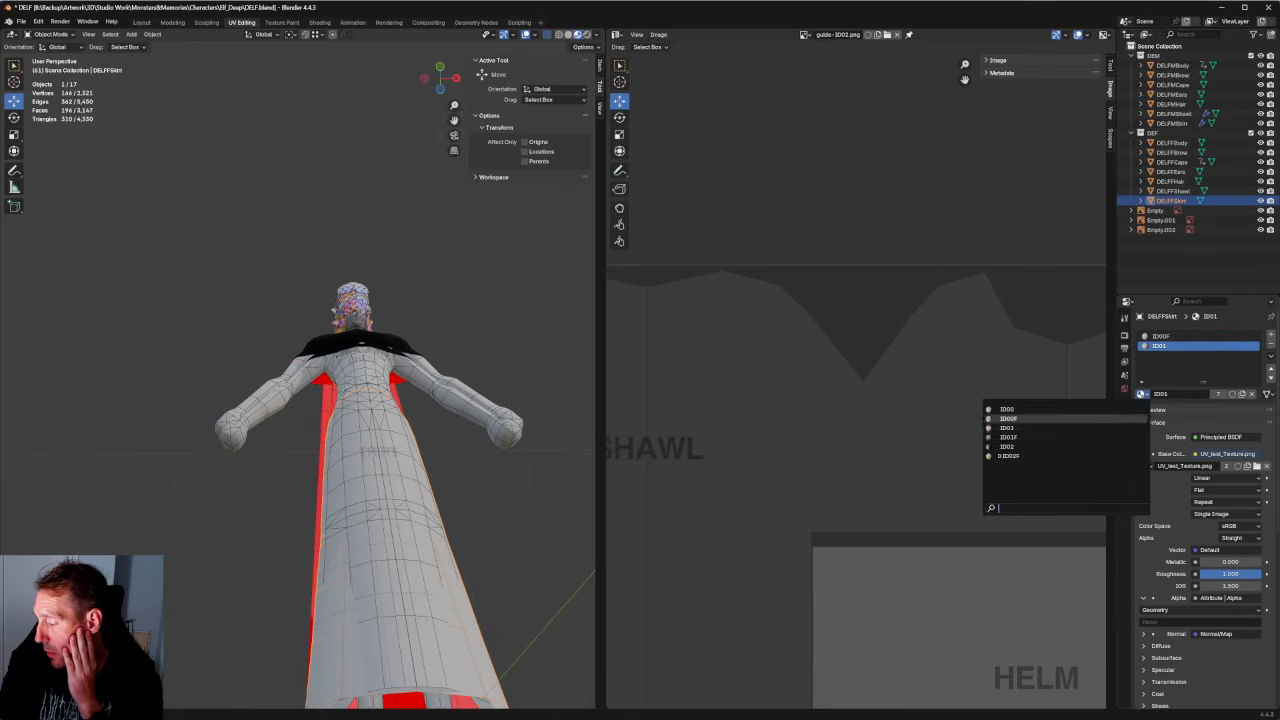
click(1100, 437)
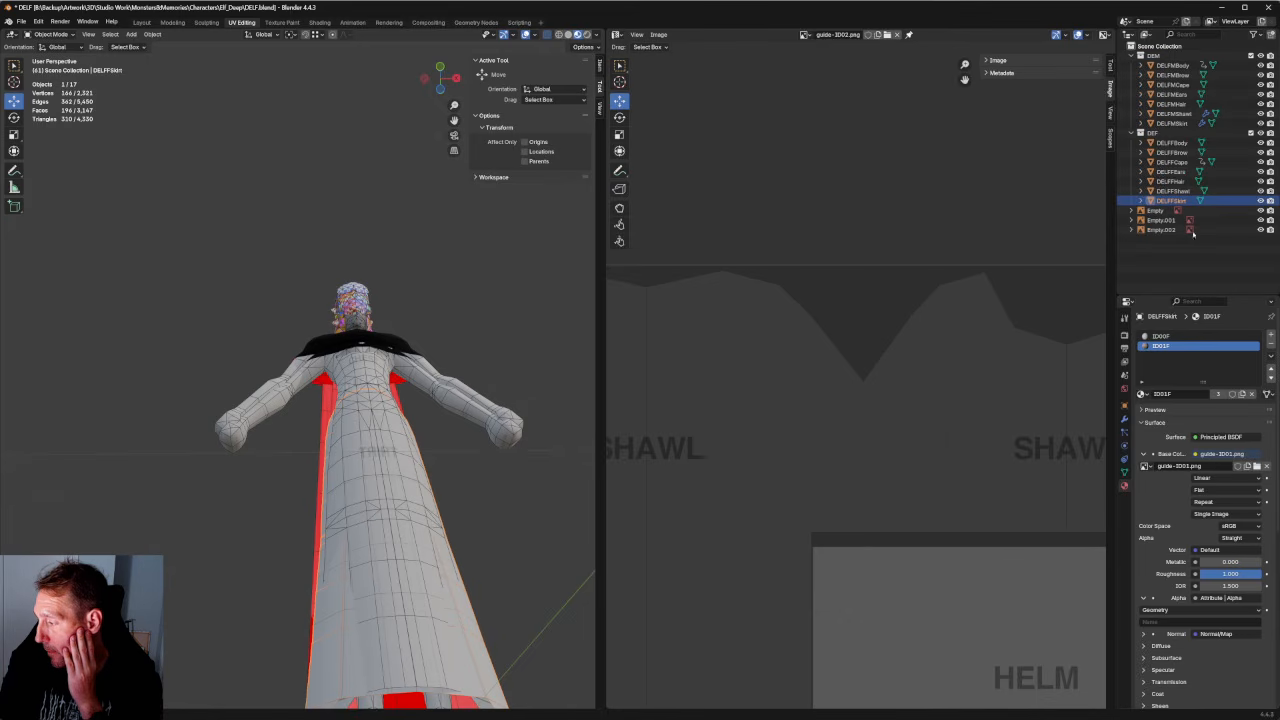
click(1173, 190)
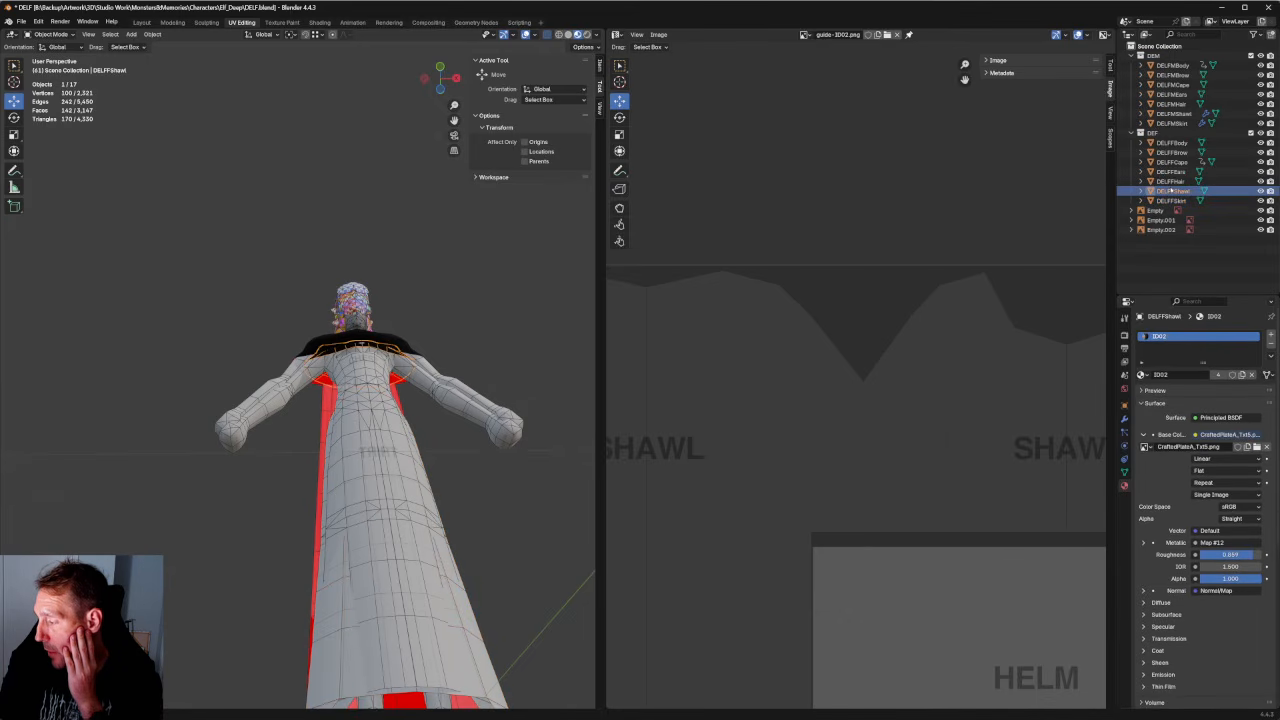
click(1171, 201)
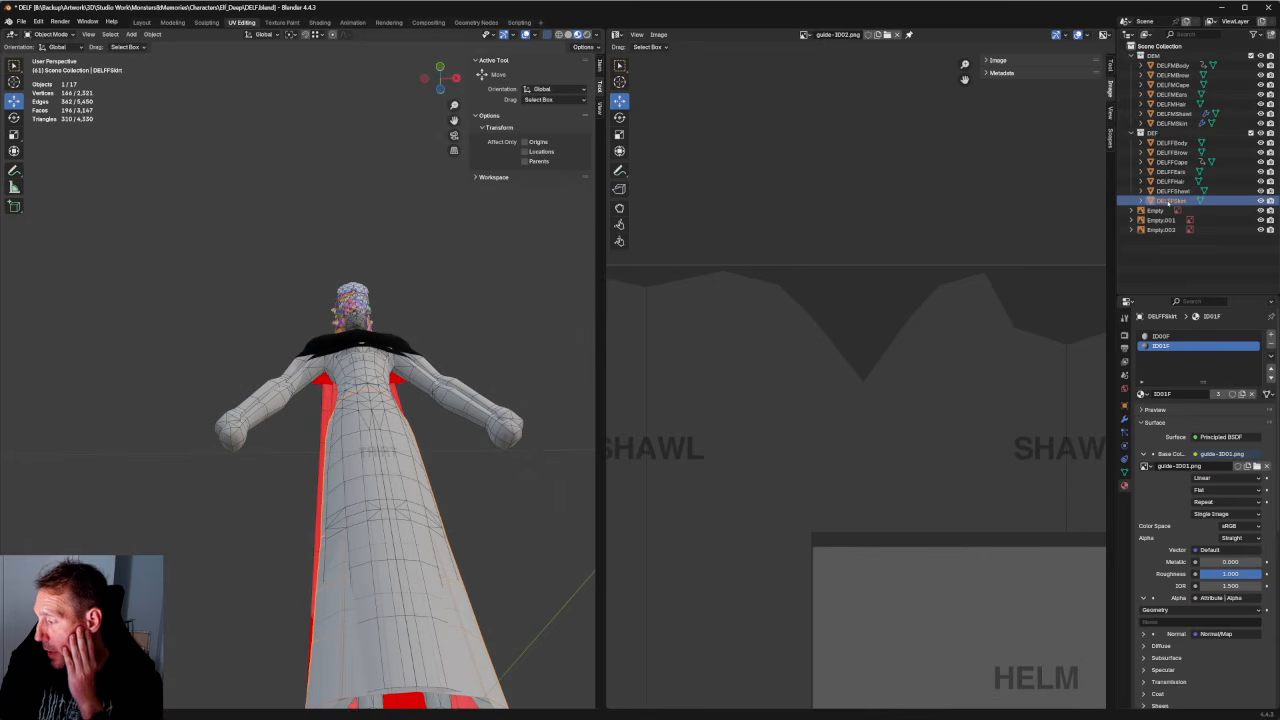
click(1170, 193)
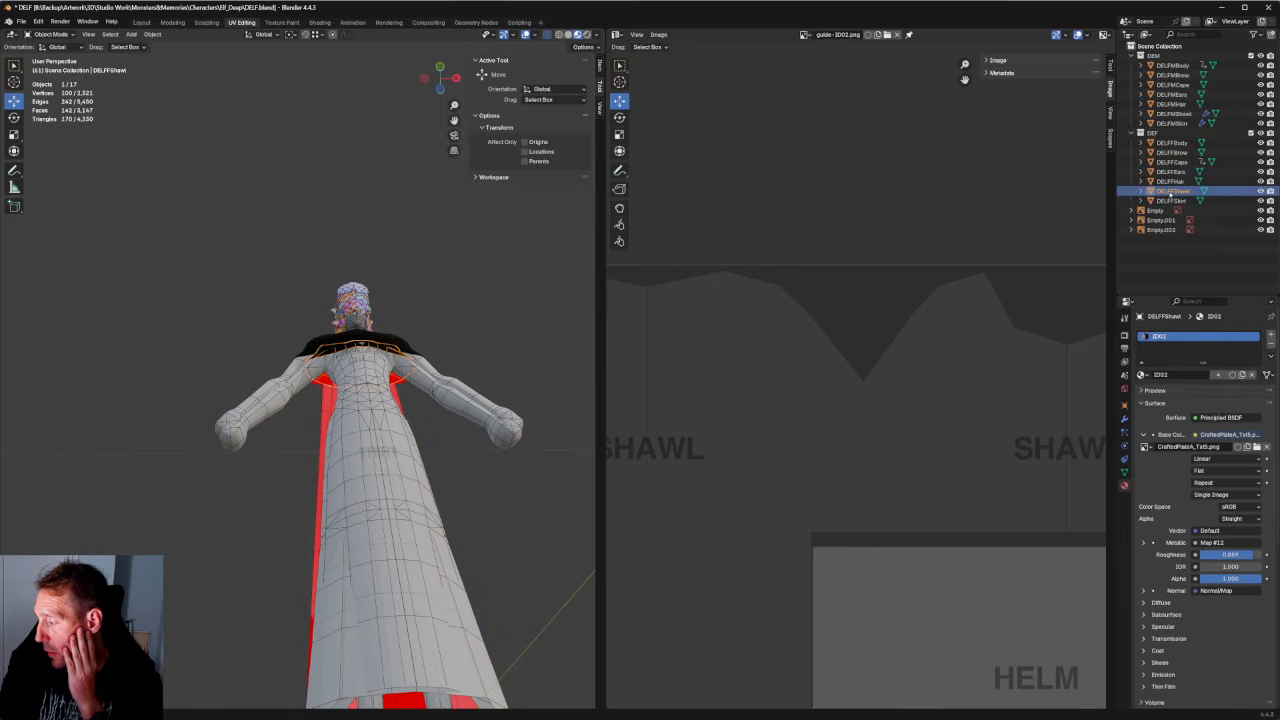
Replace DELFFHair's two materials with ID00F in the first slot and ID01F in the second.
click(1172, 181)
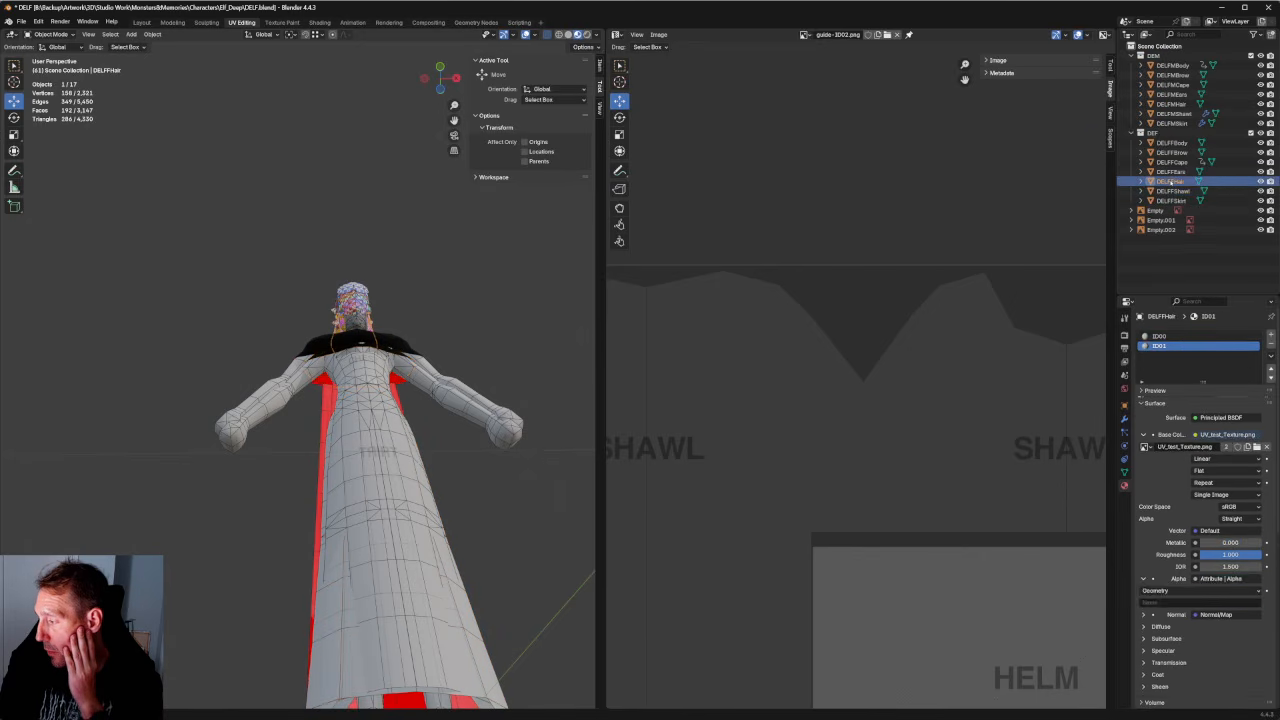
click(1160, 336)
click(1141, 394)
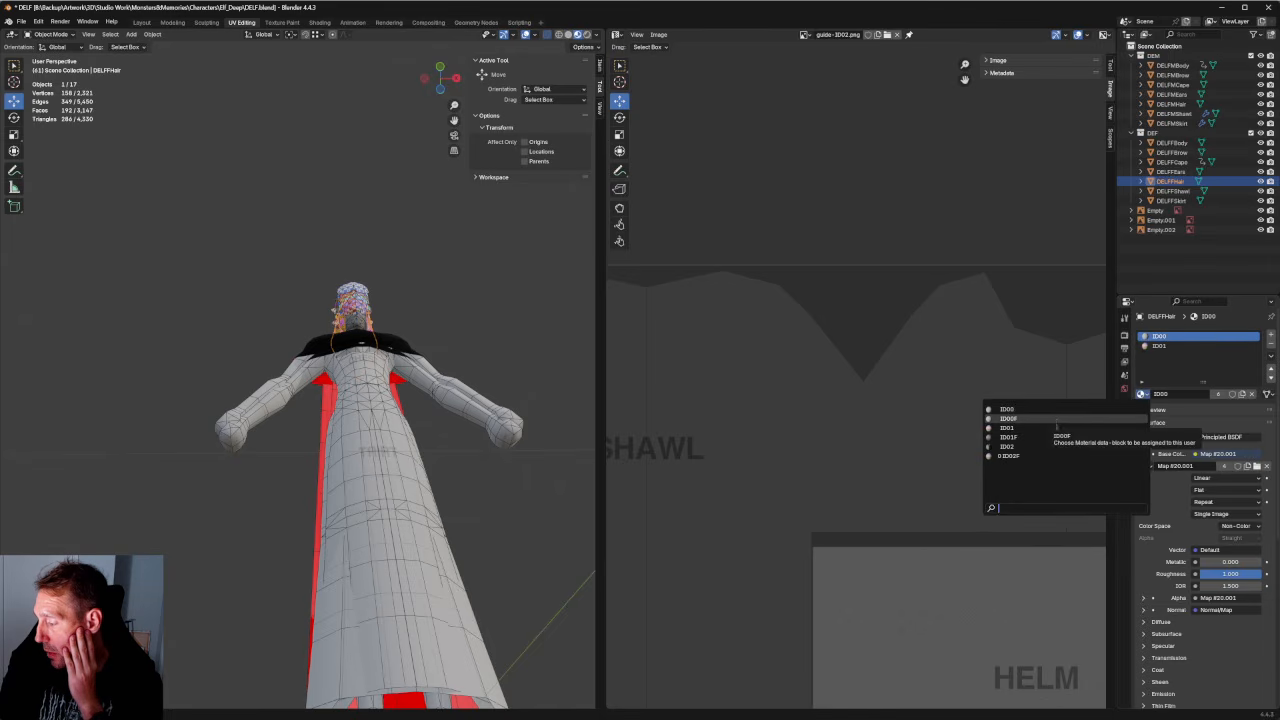
click(1040, 419)
click(1166, 346)
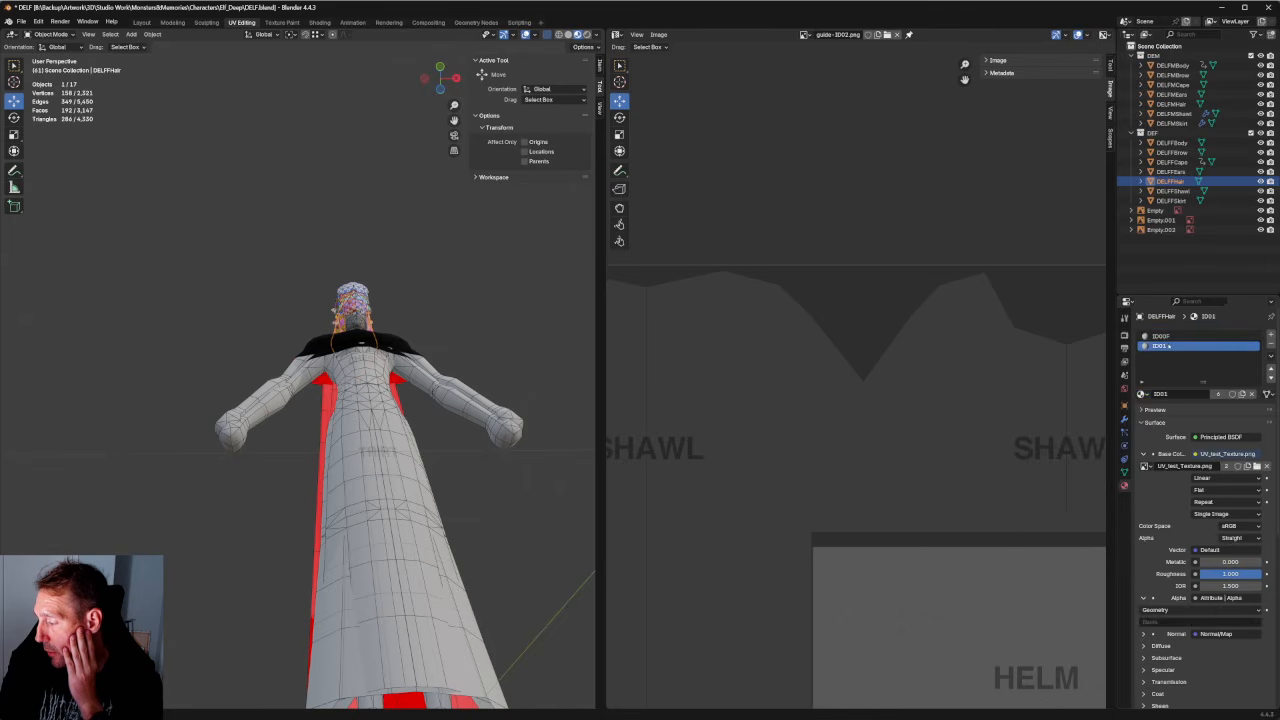
click(1141, 394)
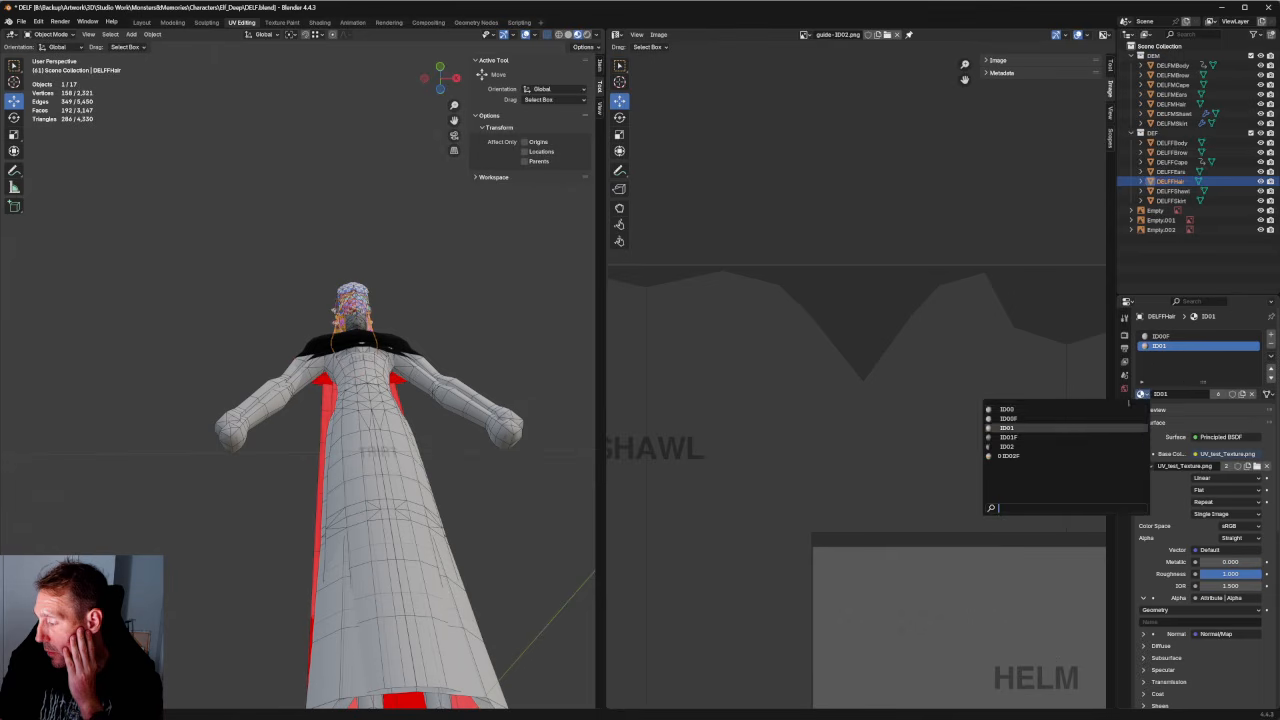
click(1046, 437)
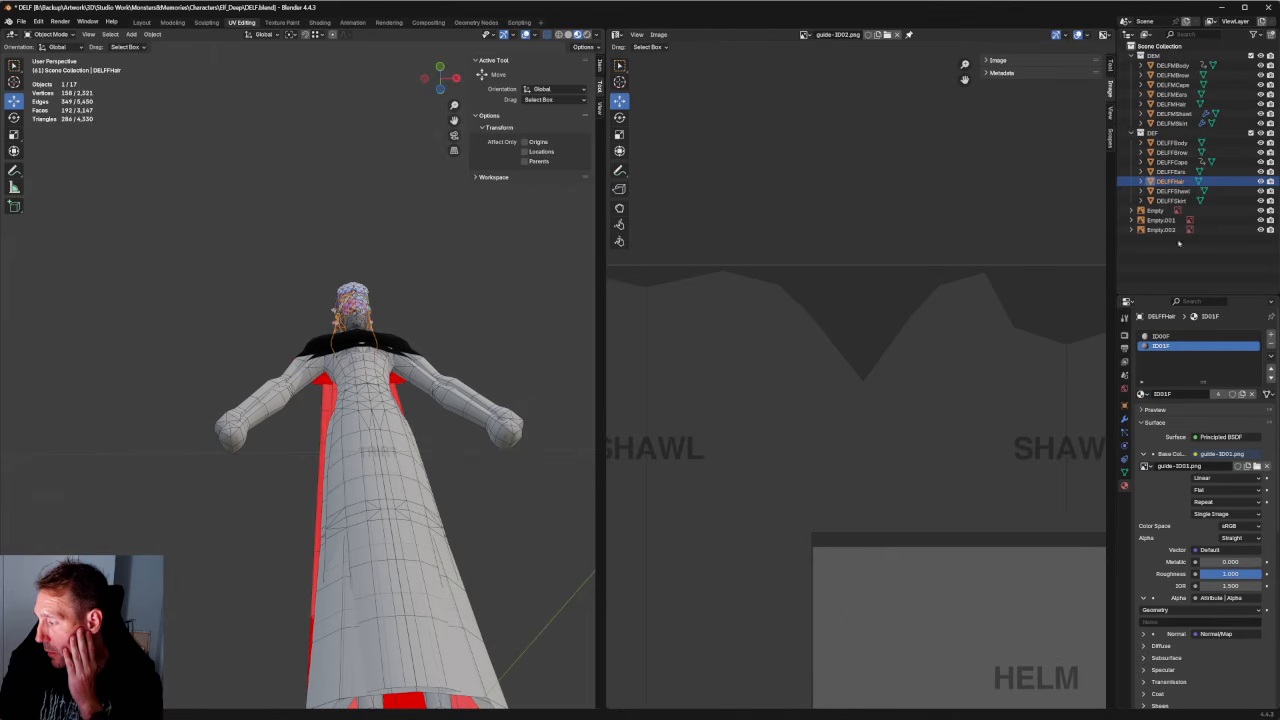
Set DELFFEars' first material slot to ID00F and its second to ID01F.
click(1172, 172)
click(1141, 394)
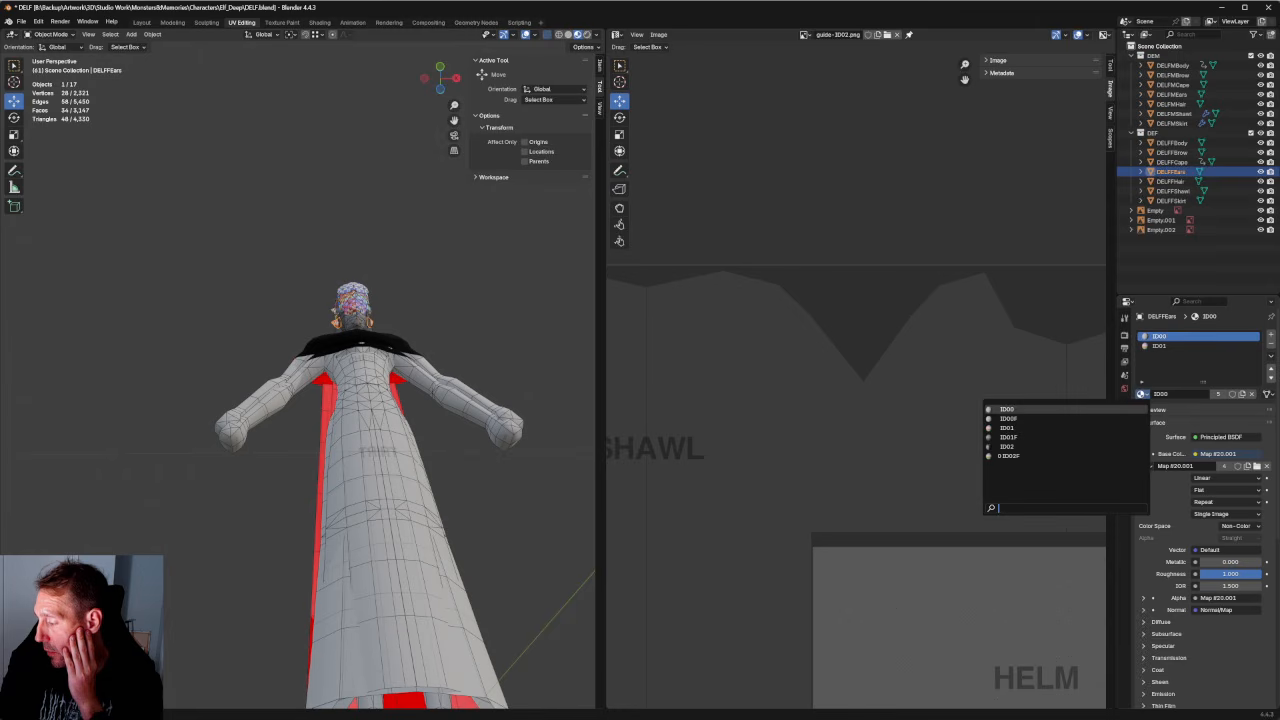
click(1041, 417)
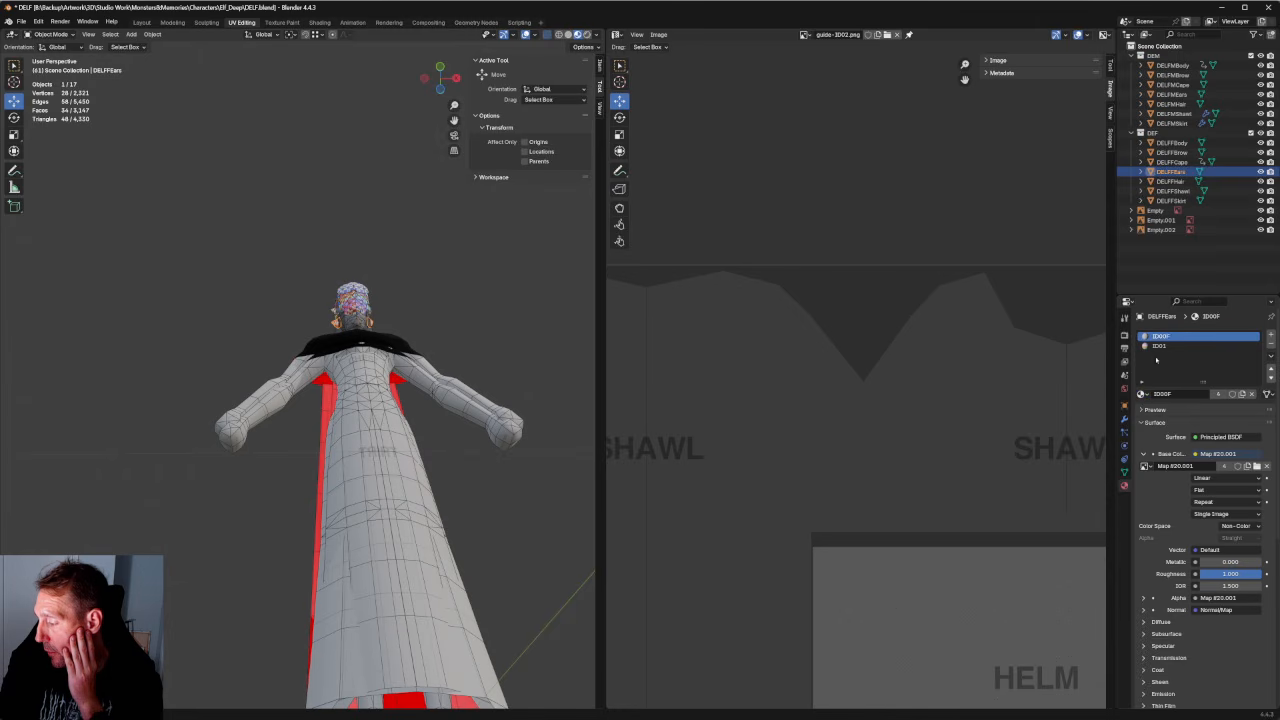
click(1160, 345)
click(1142, 394)
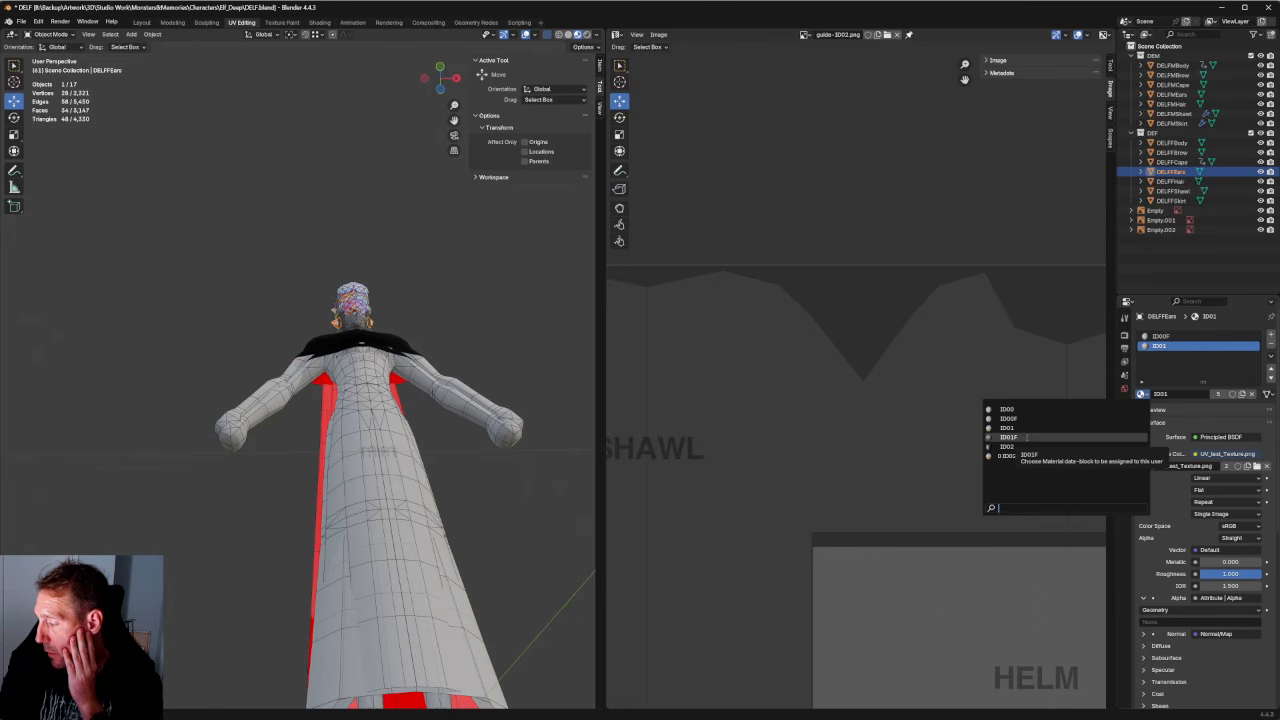
Assign material ID00F to the first slot of DELFFBrow.
click(1172, 161)
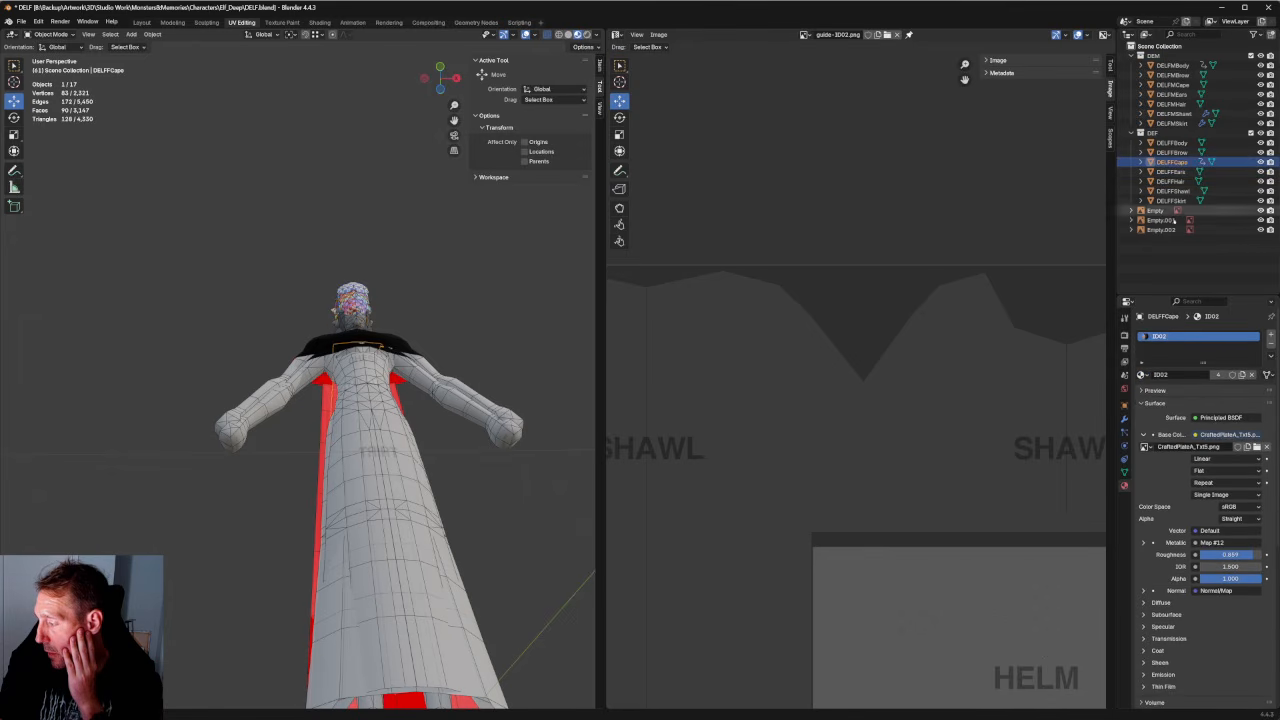
click(1172, 152)
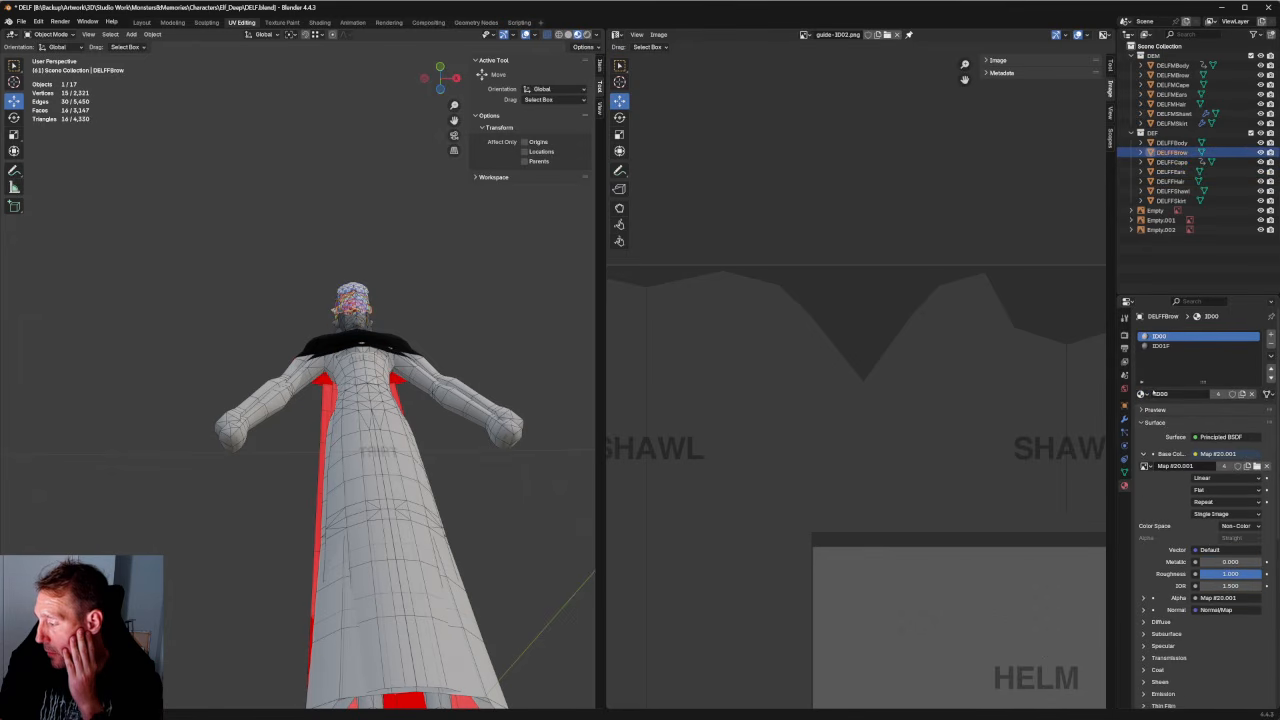
click(1142, 394)
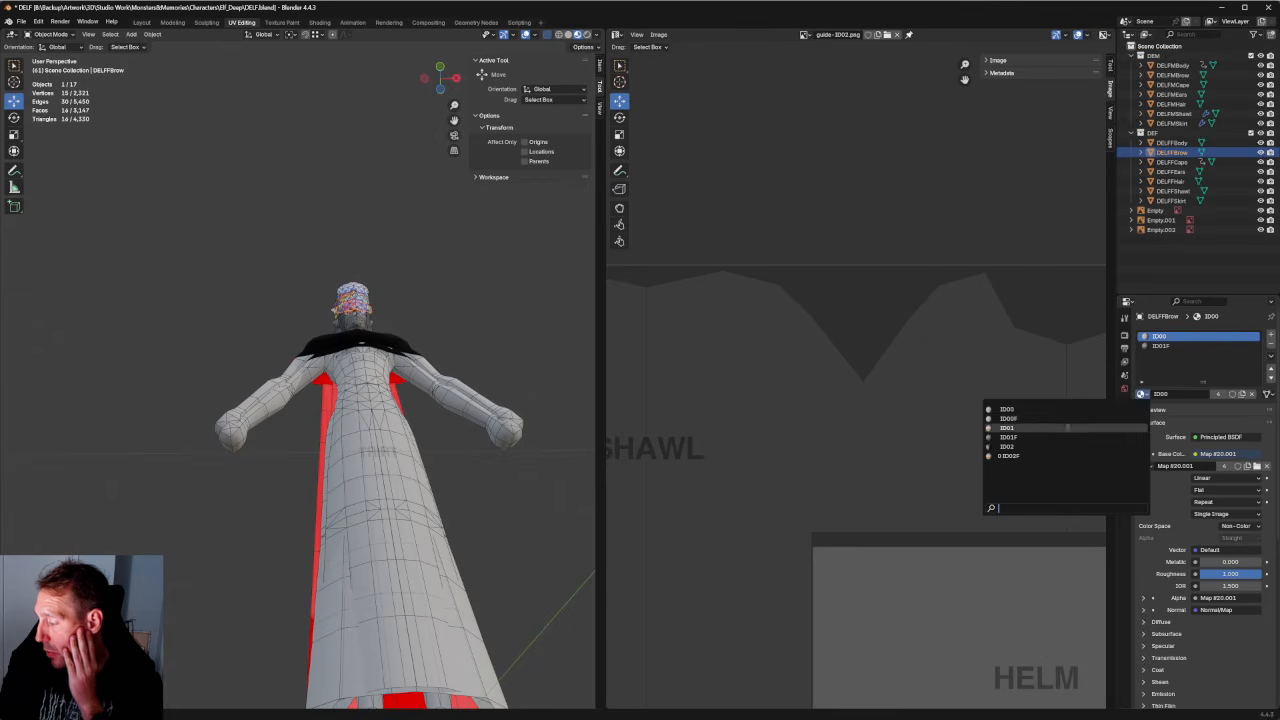
click(1010, 418)
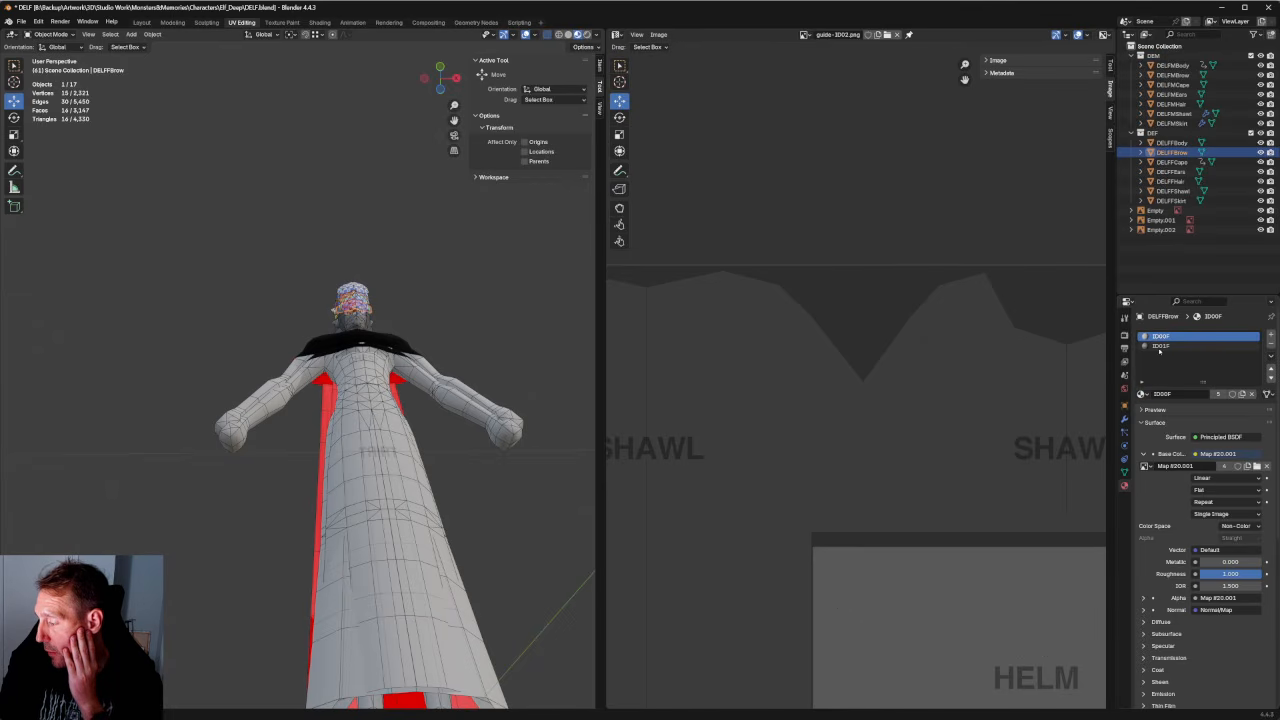
Compare the material slots of DELFFBody and DELFFBrow with those of the DELFM skirt, shawl, hair and ears.
click(1172, 143)
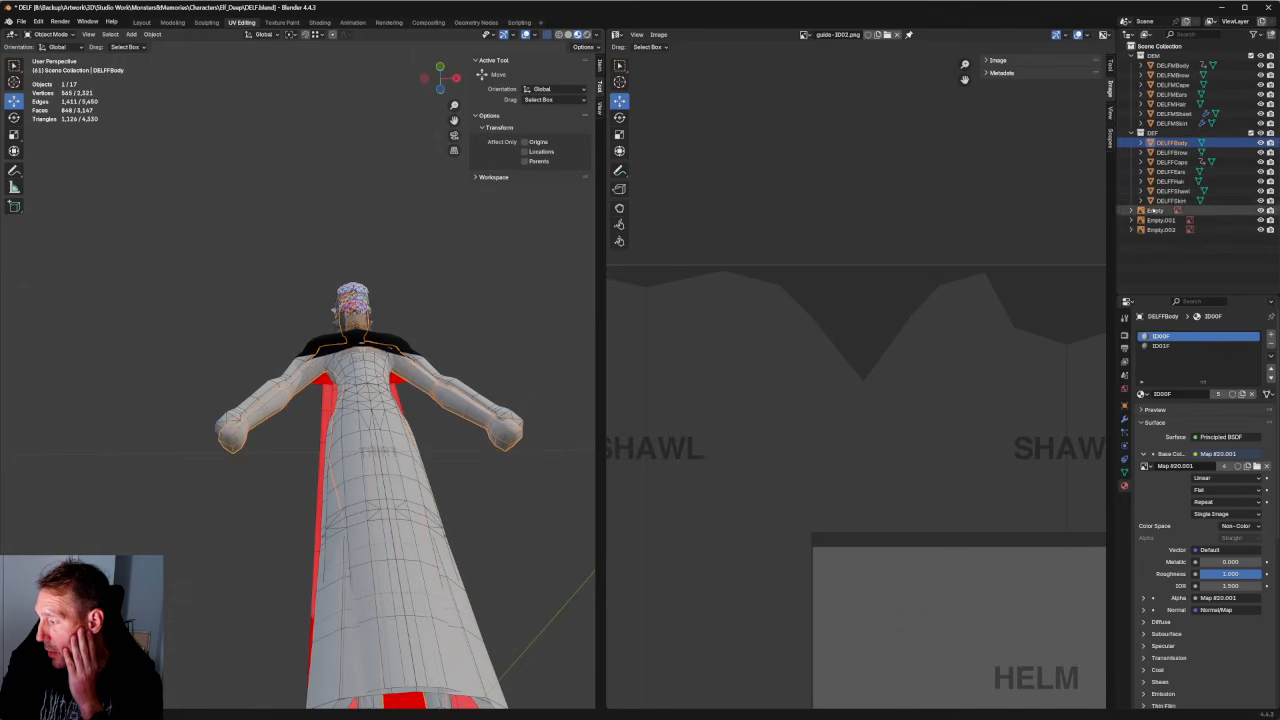
click(1172, 123)
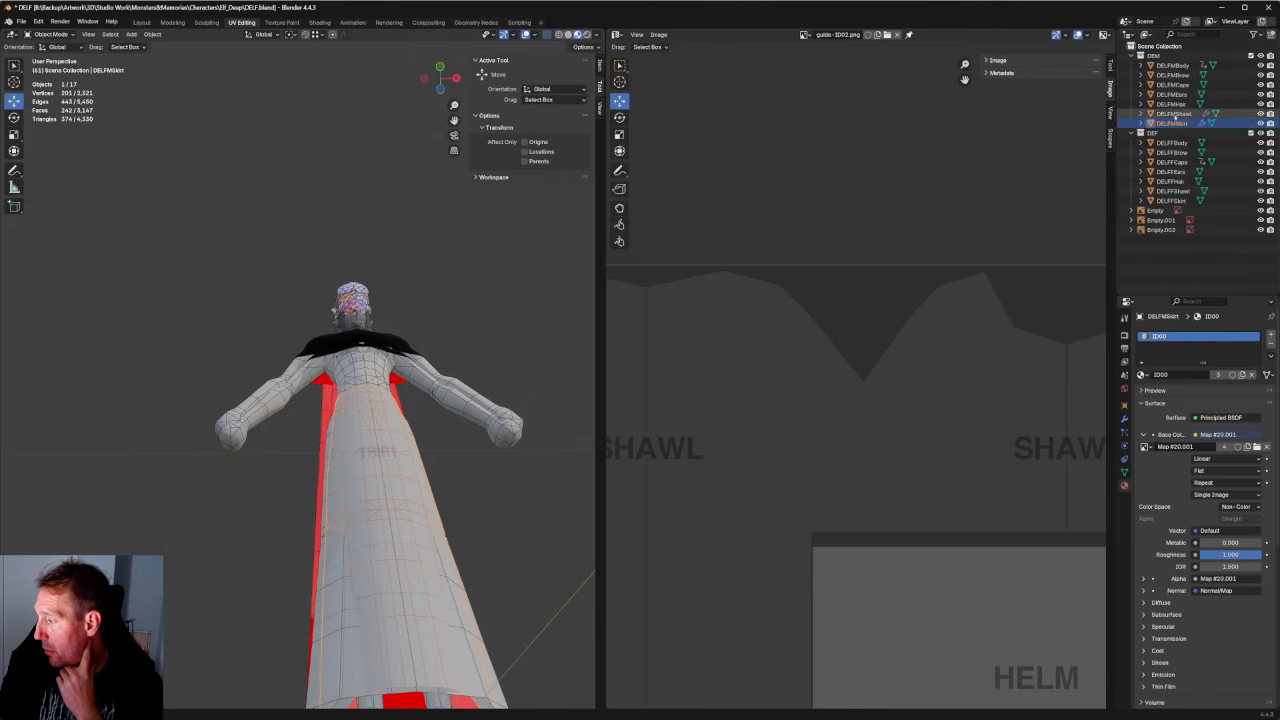
click(1175, 114)
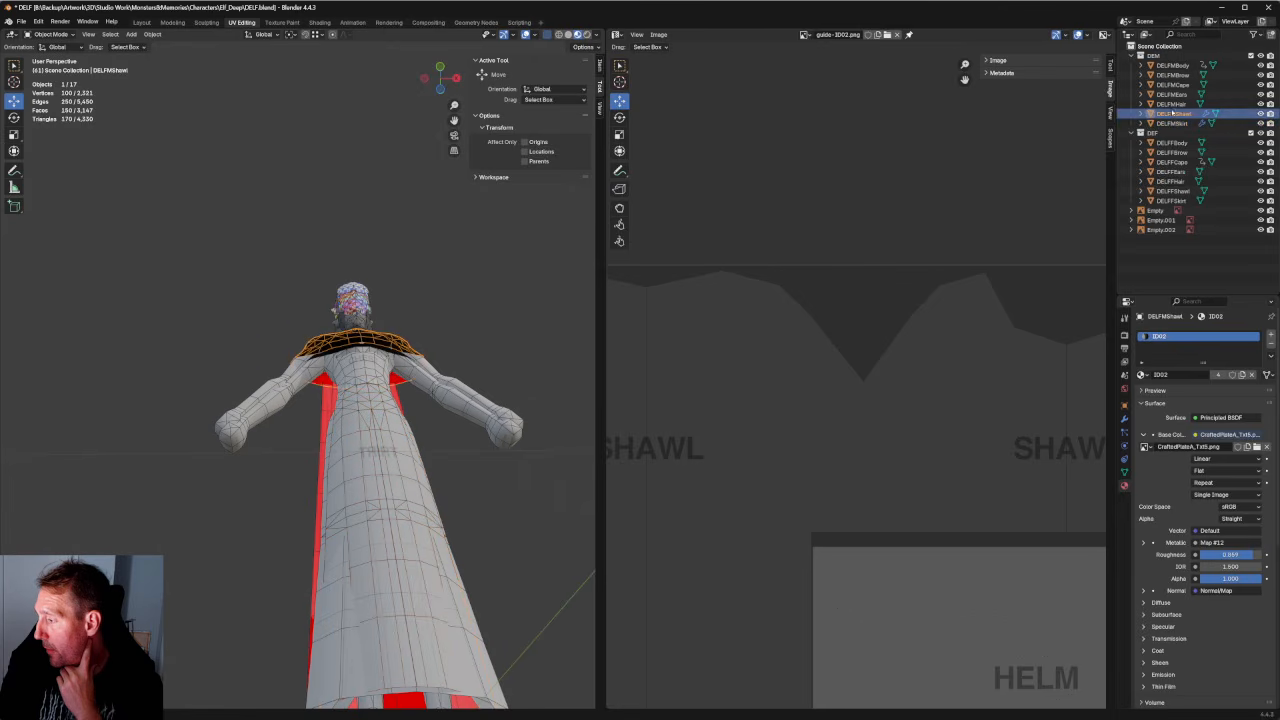
click(1172, 104)
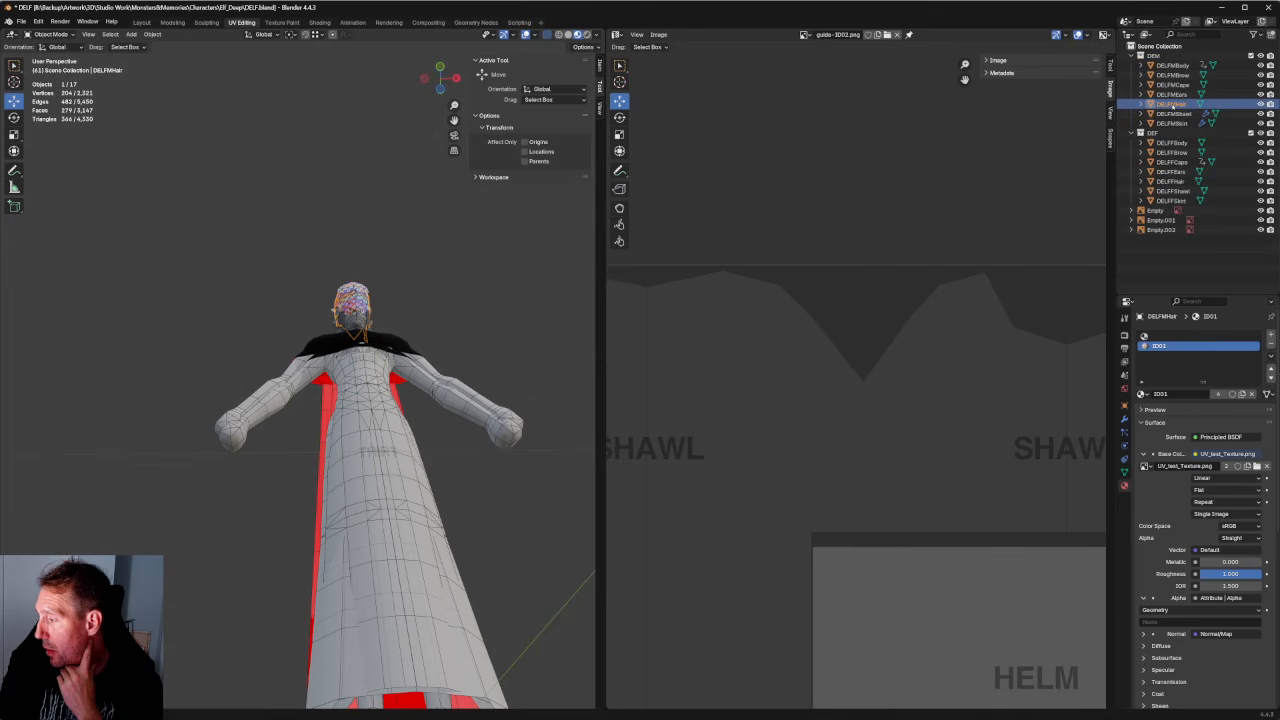
click(1172, 94)
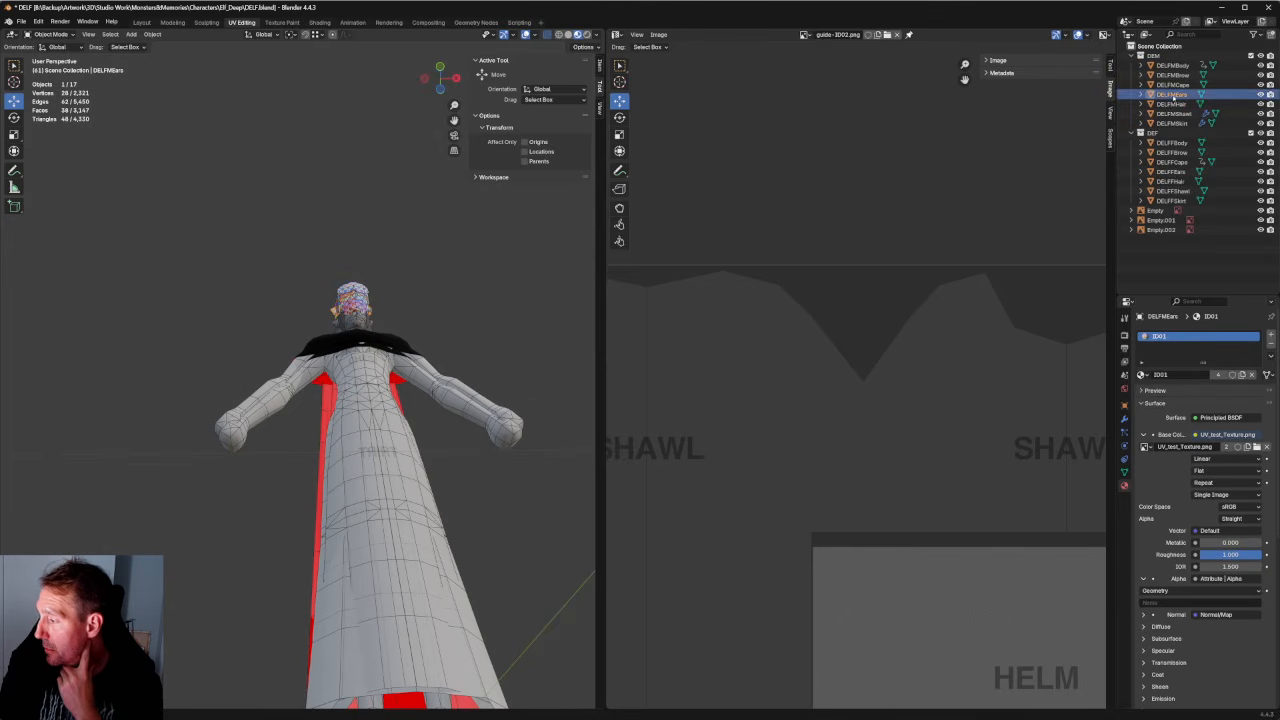
click(1172, 143)
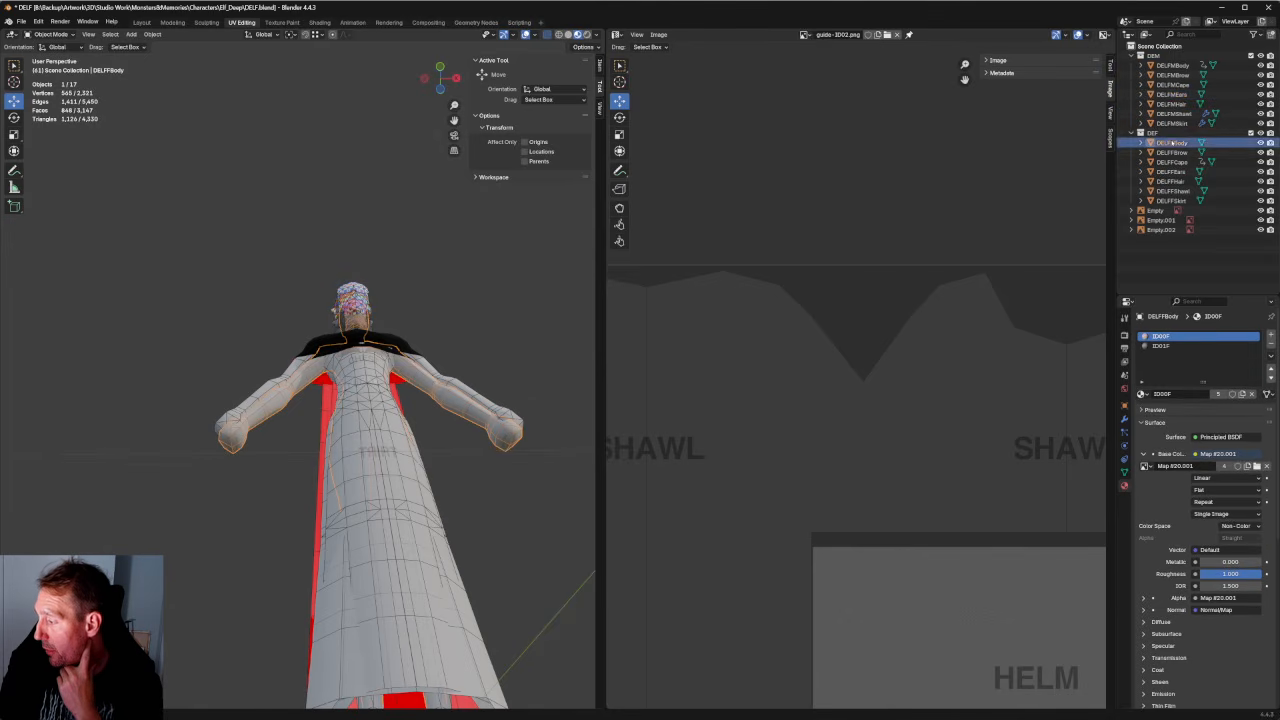
click(1178, 152)
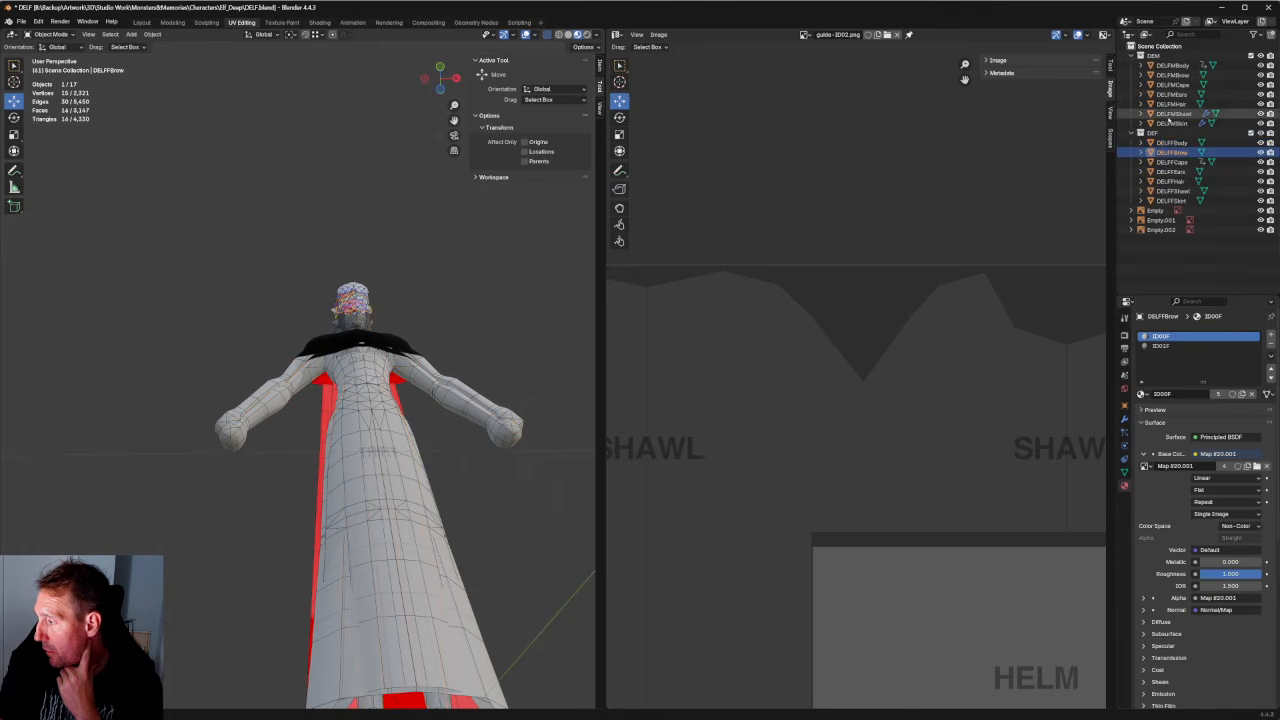
Display guide-ID01.png in the image editor and remove the ID00 material slot from DELFMBrow.
click(1173, 76)
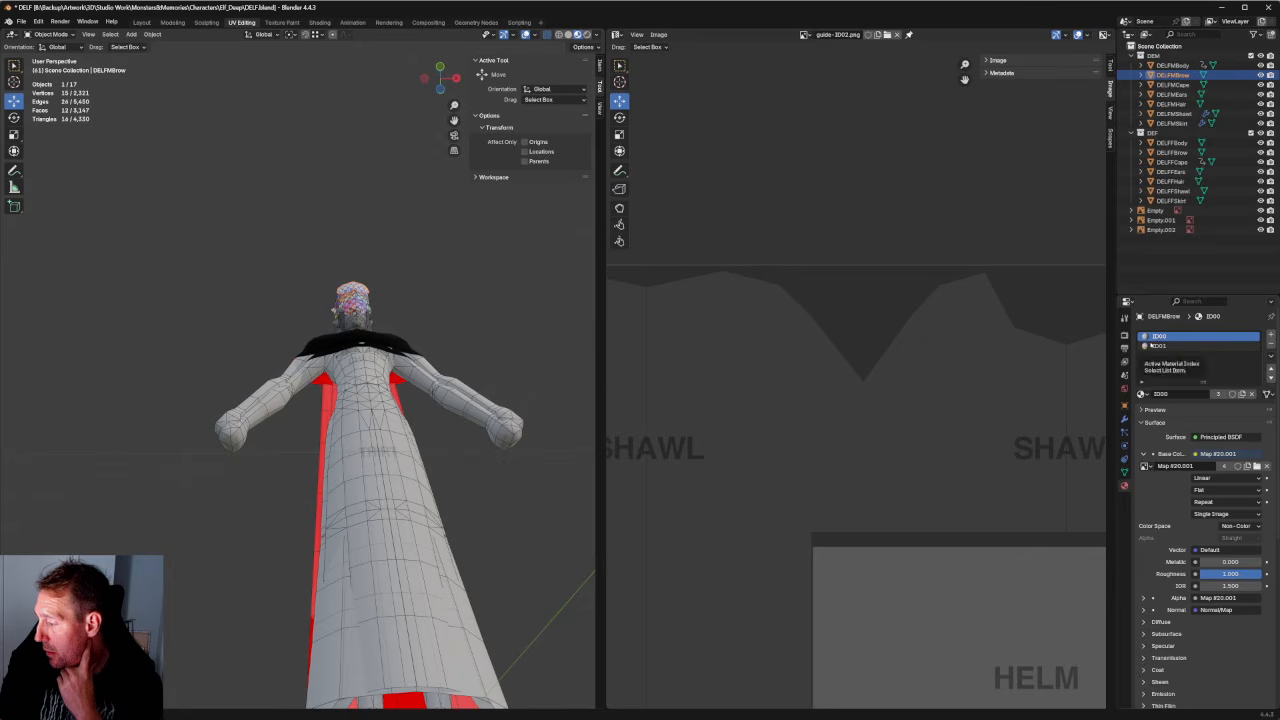
click(806, 35)
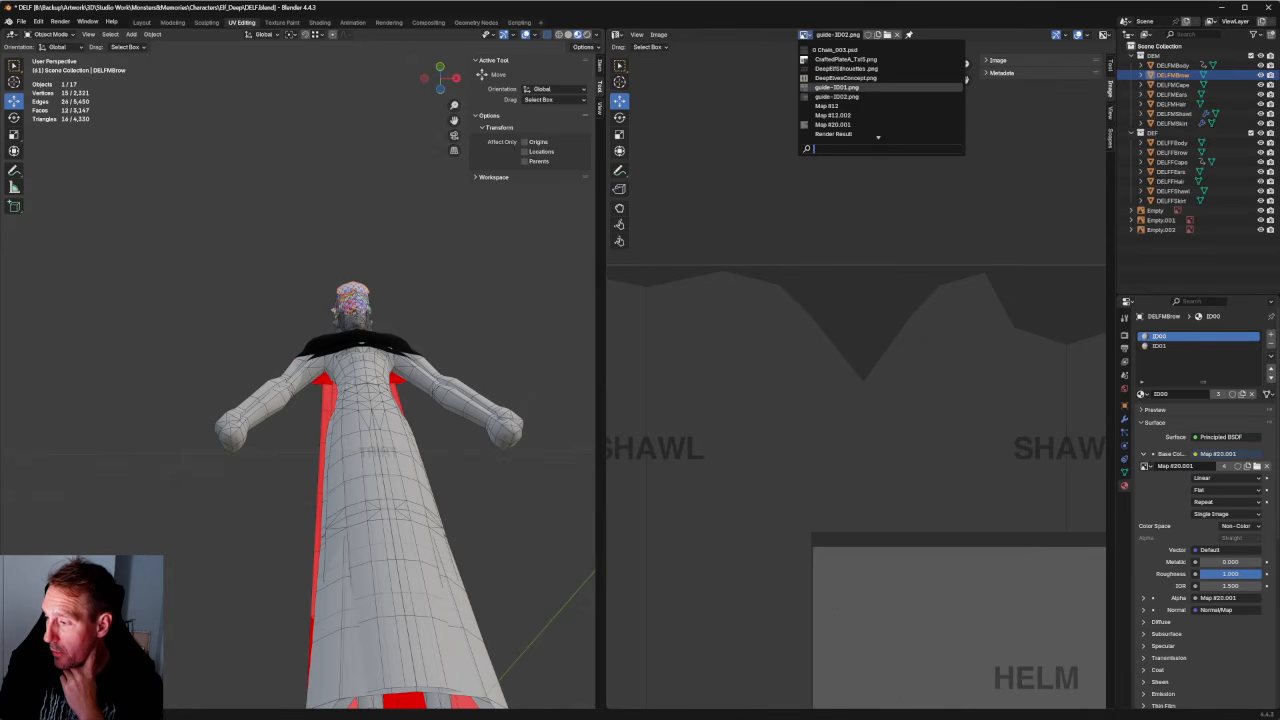
click(836, 87)
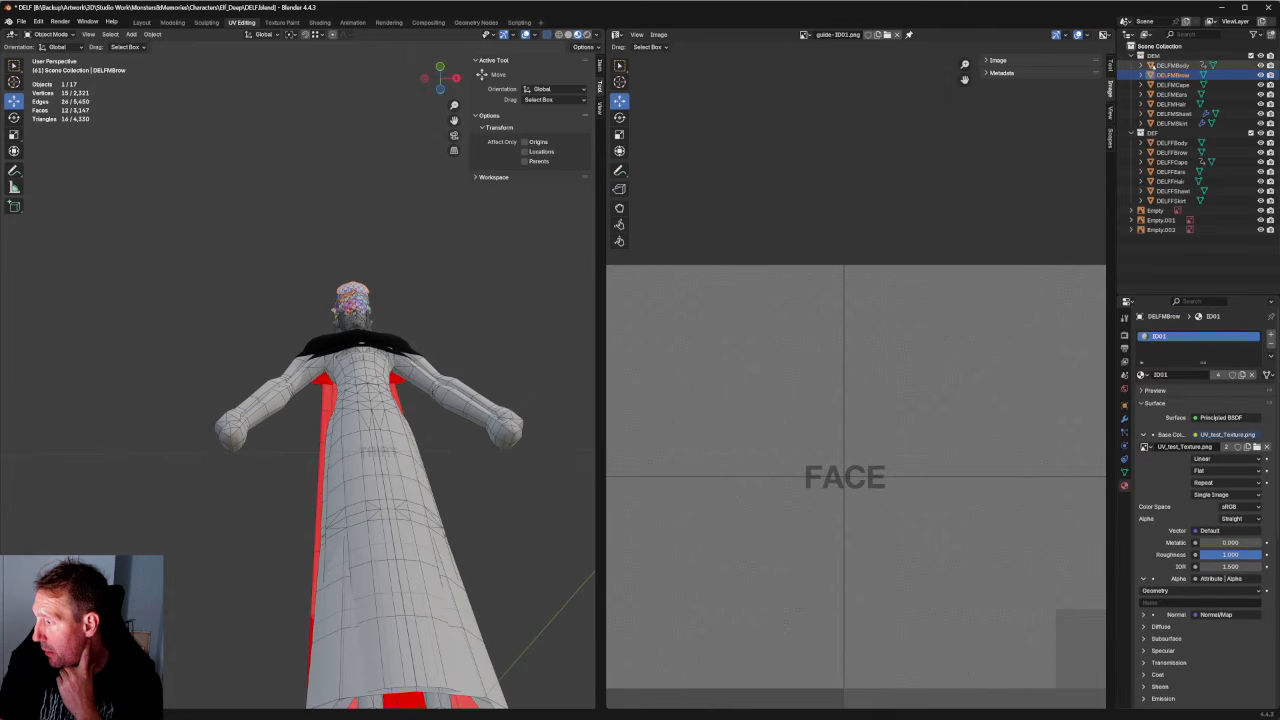
Check the material slots of the DELFM body, cape, ears, hair, shawl and skirt one after another.
click(1158, 66)
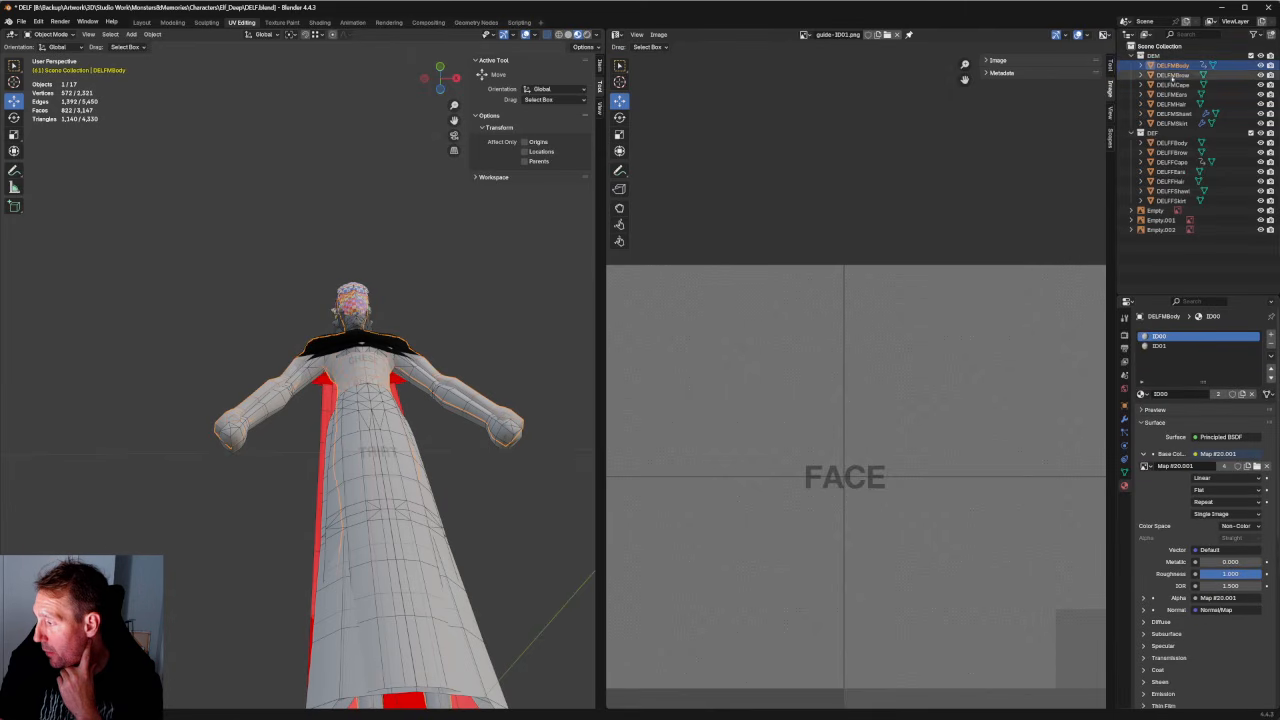
click(1173, 85)
click(1172, 94)
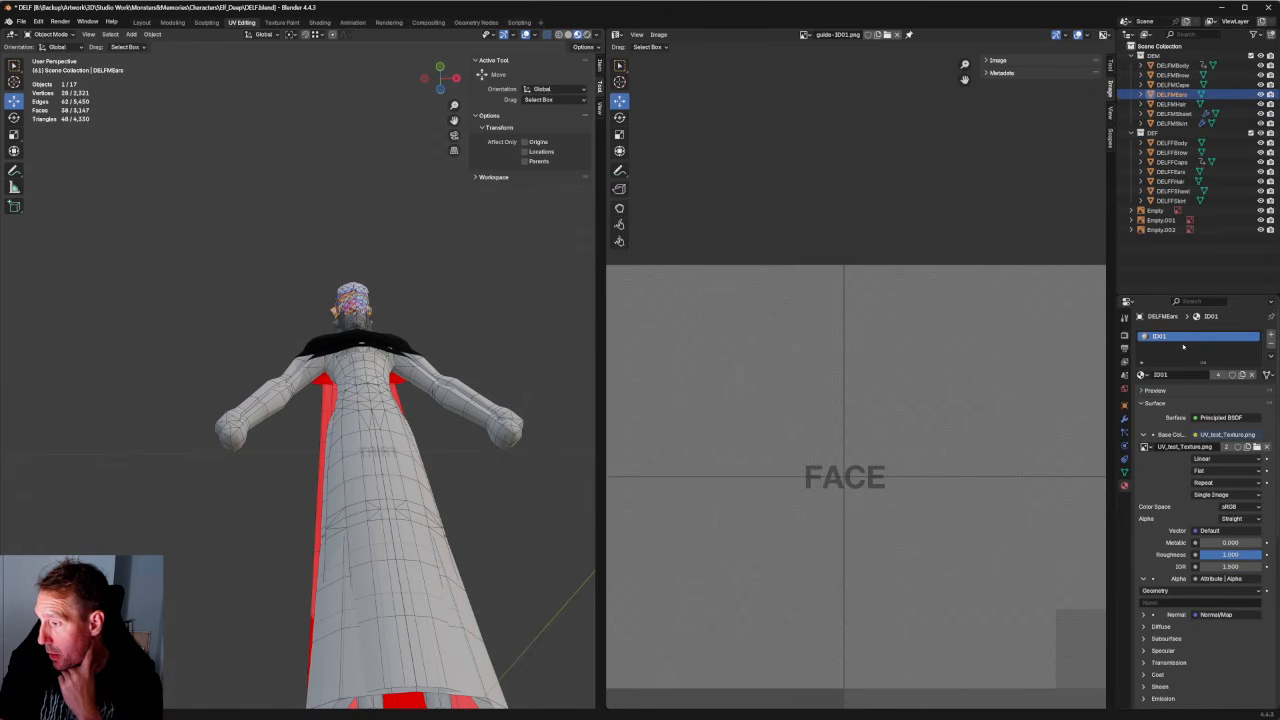
click(1172, 104)
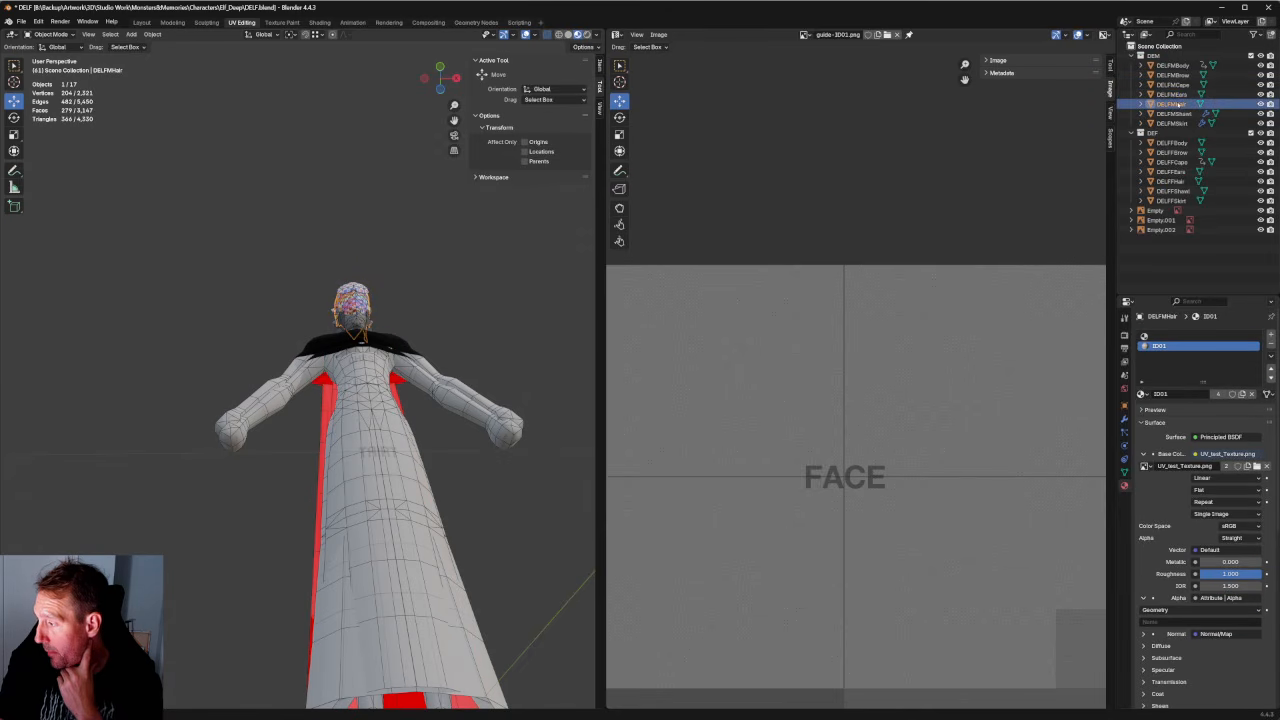
click(1175, 114)
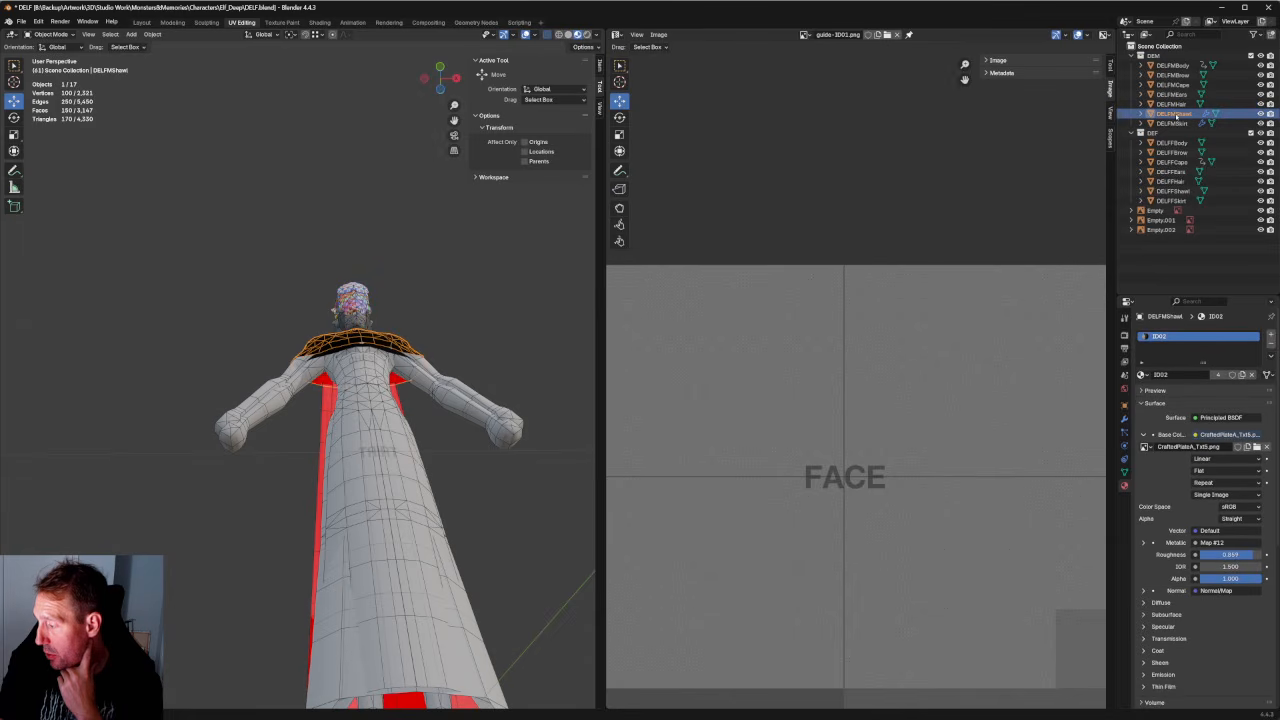
click(1172, 124)
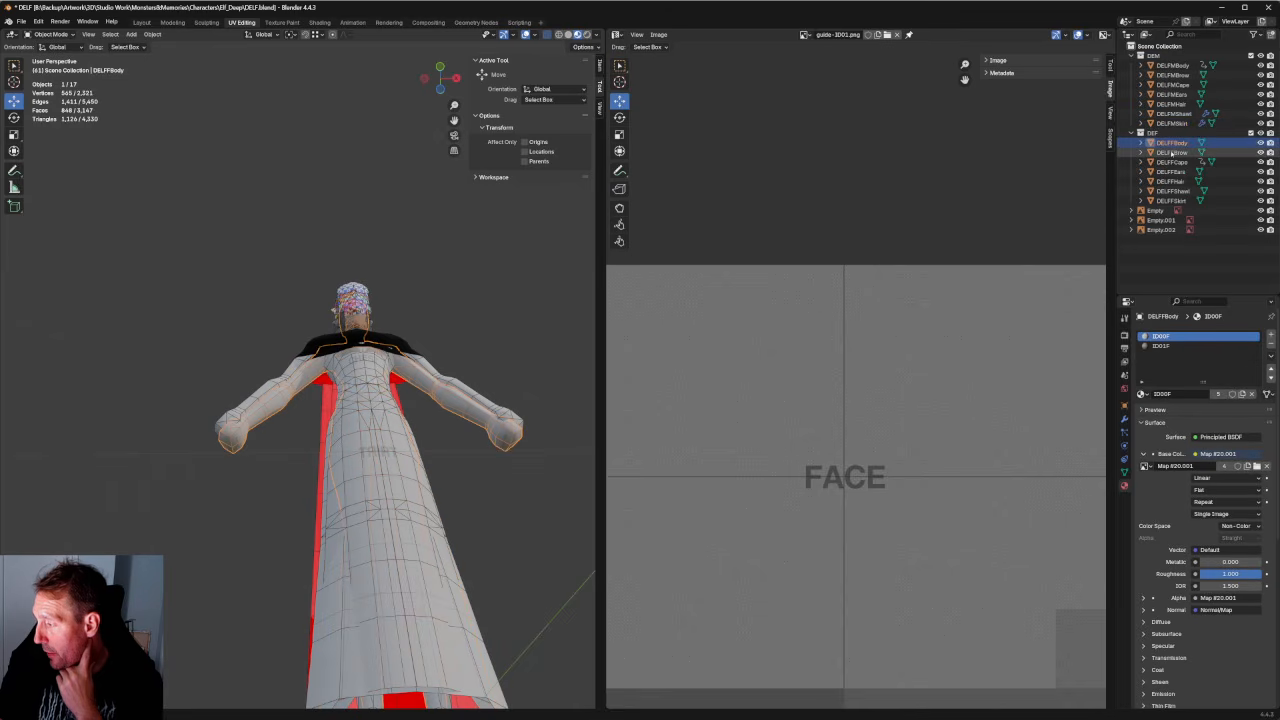
Remove the ID00F material slot from DELFFBrow, DELFFEars and DELFFHair, keeping only ID01F on each.
click(1172, 152)
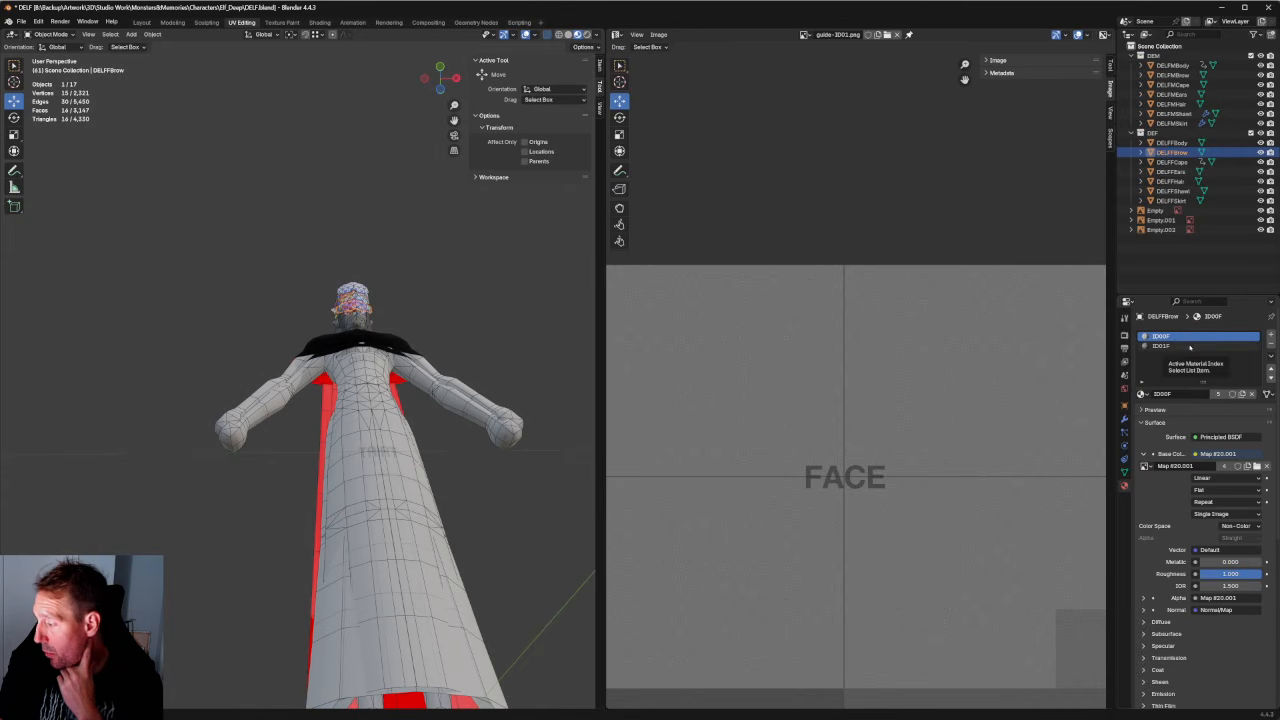
click(1170, 162)
click(1160, 172)
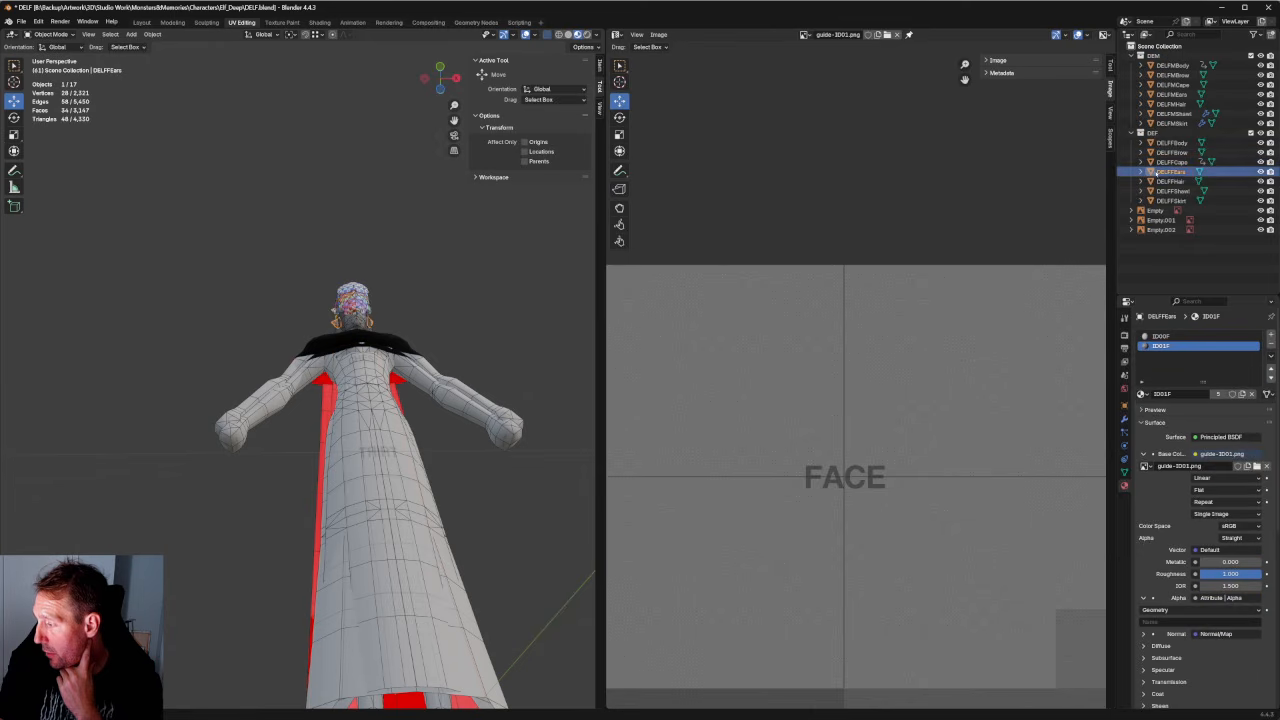
click(1185, 336)
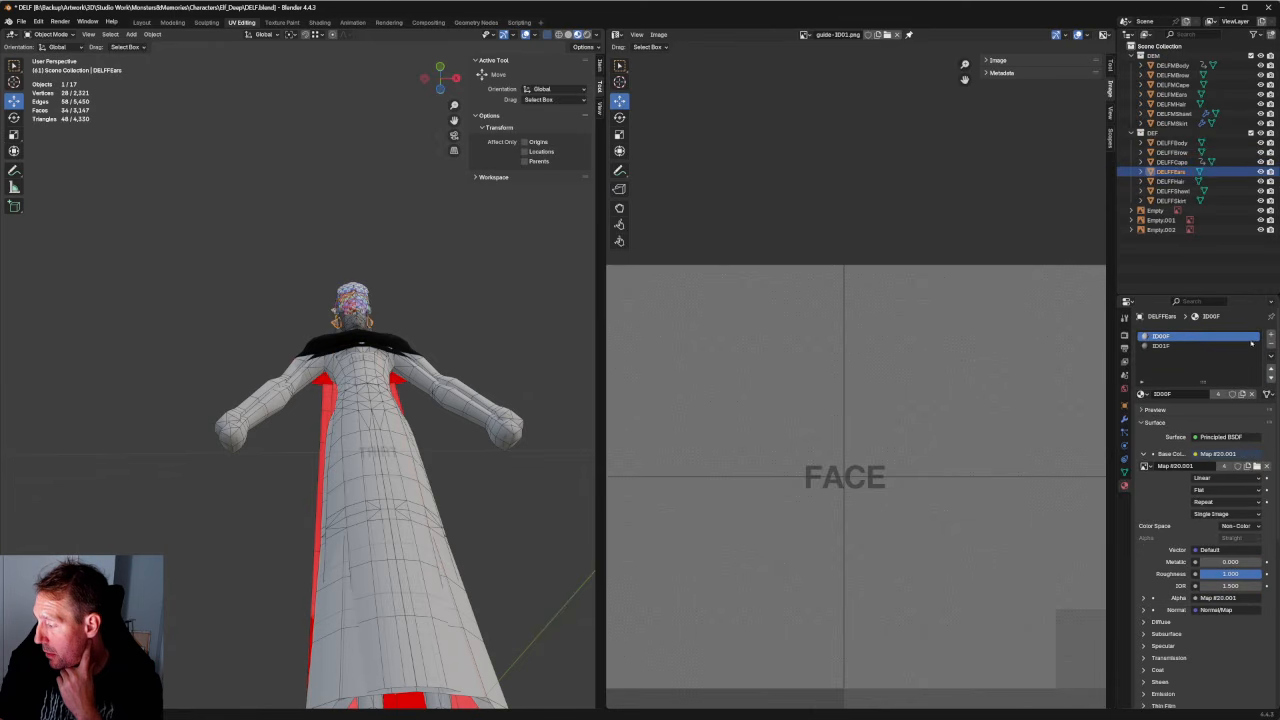
click(1271, 345)
click(1171, 182)
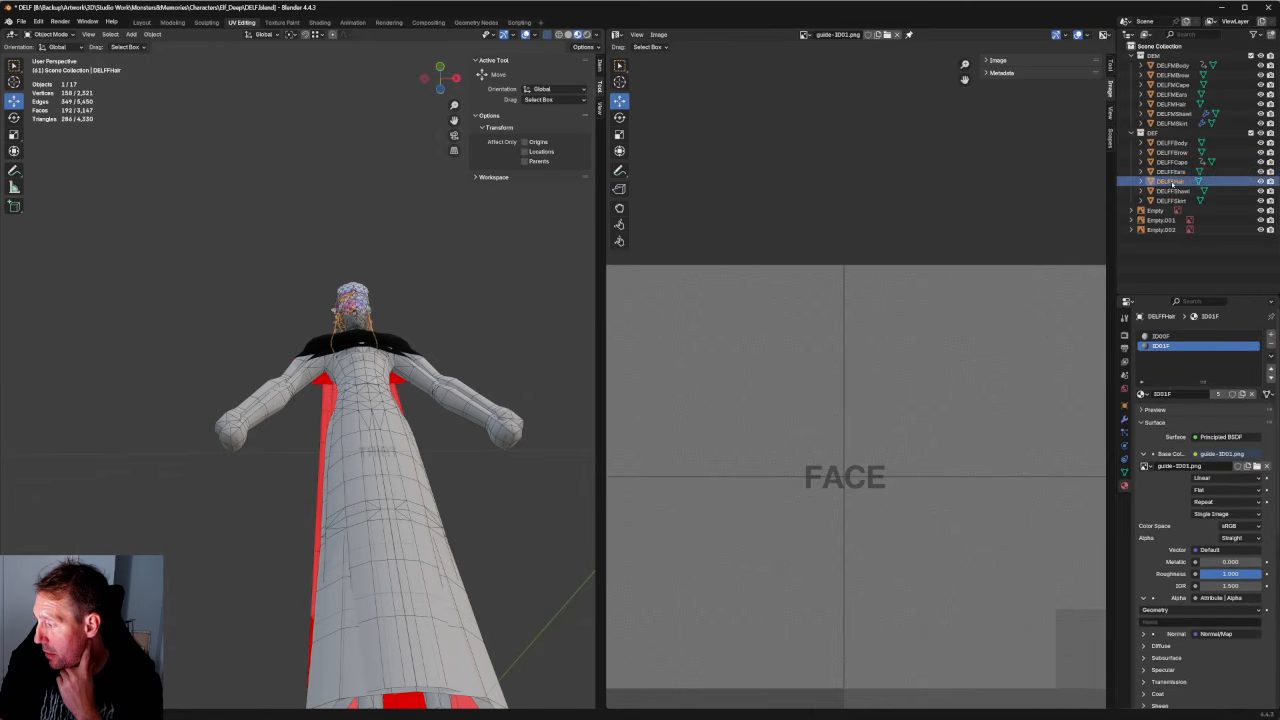
click(1192, 336)
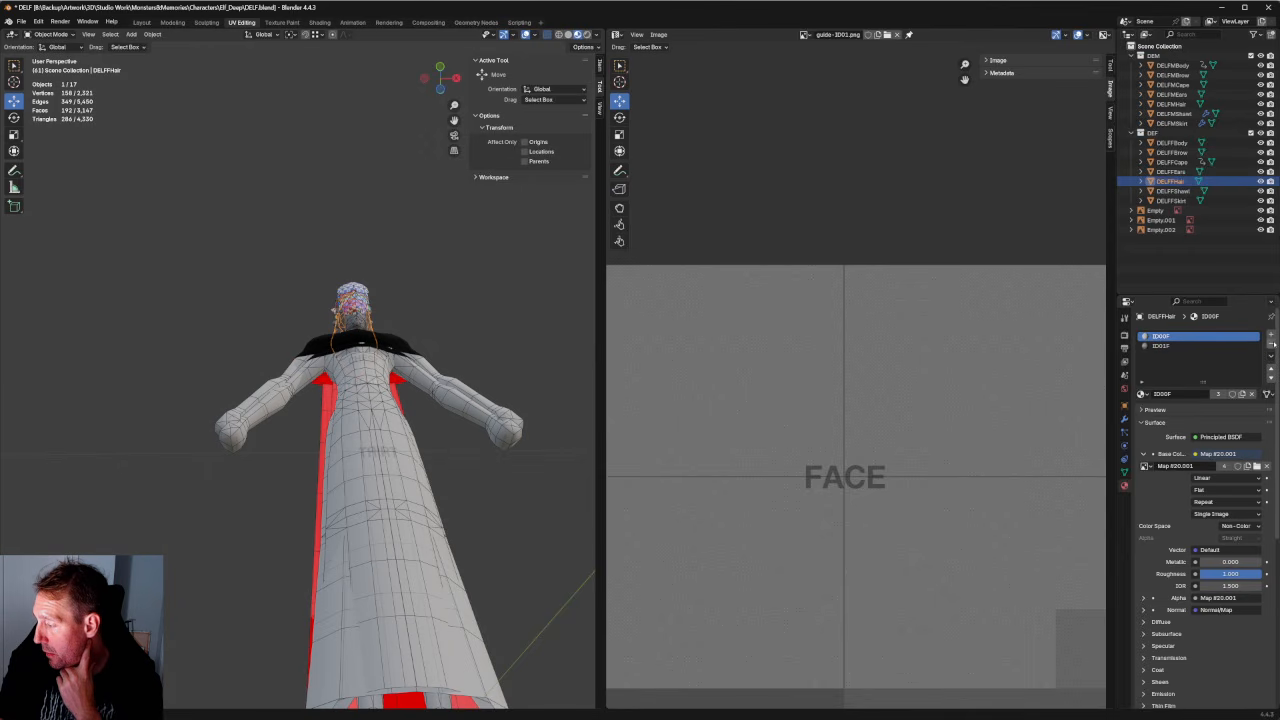
Remove the ID01F material slot from DELFFSkirt, keeping only ID00F.
click(1172, 191)
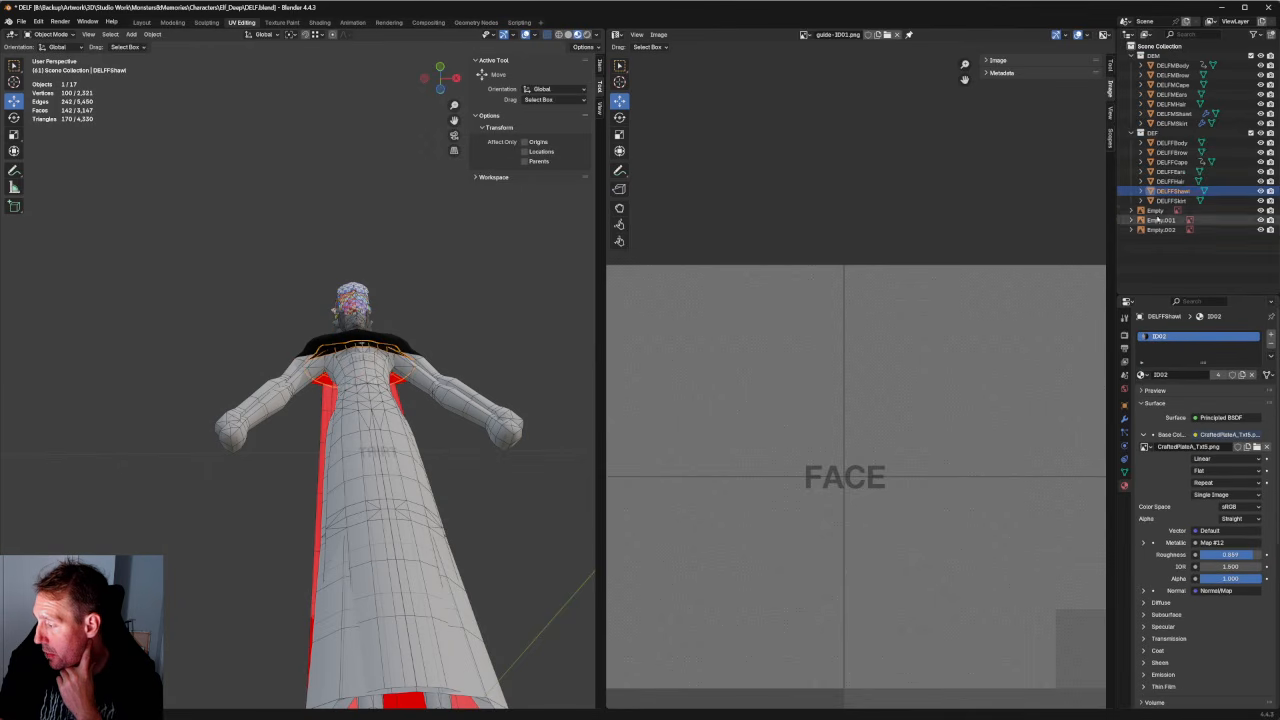
click(1172, 201)
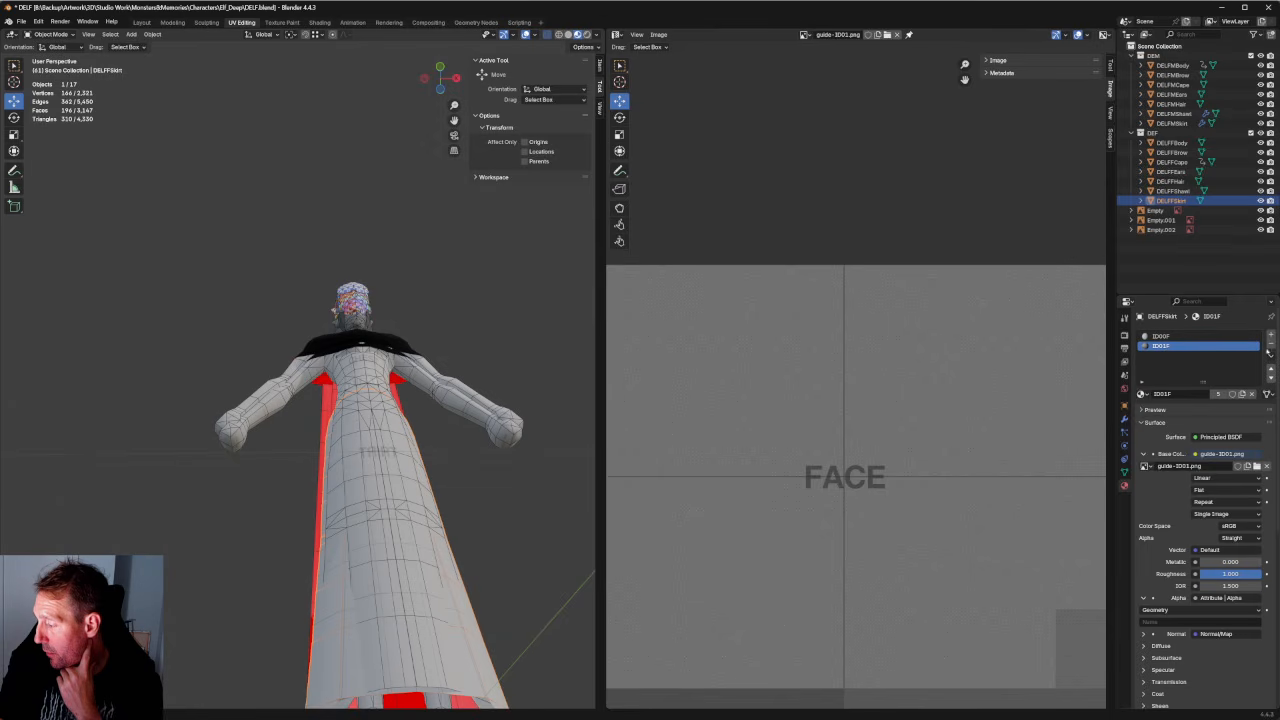
click(1272, 346)
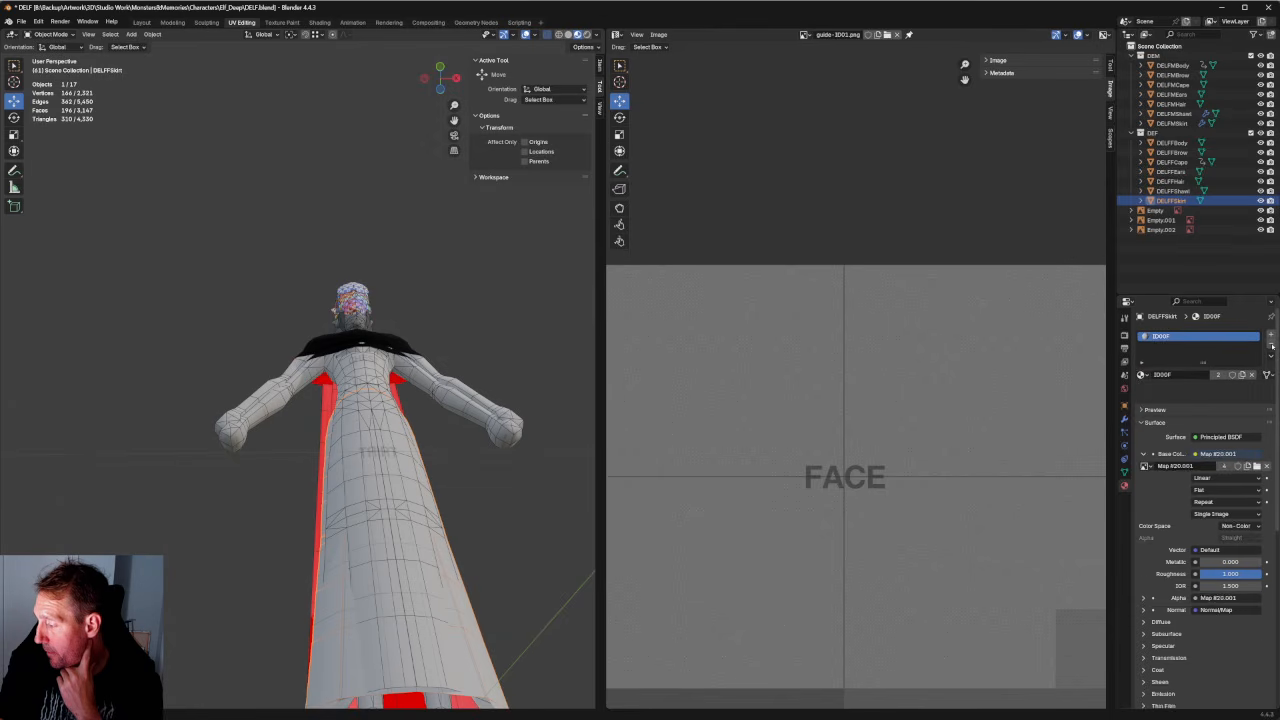
Review the material slots of the other DELFF parts, from DELFFShawl back up to DELFFBody.
click(1169, 194)
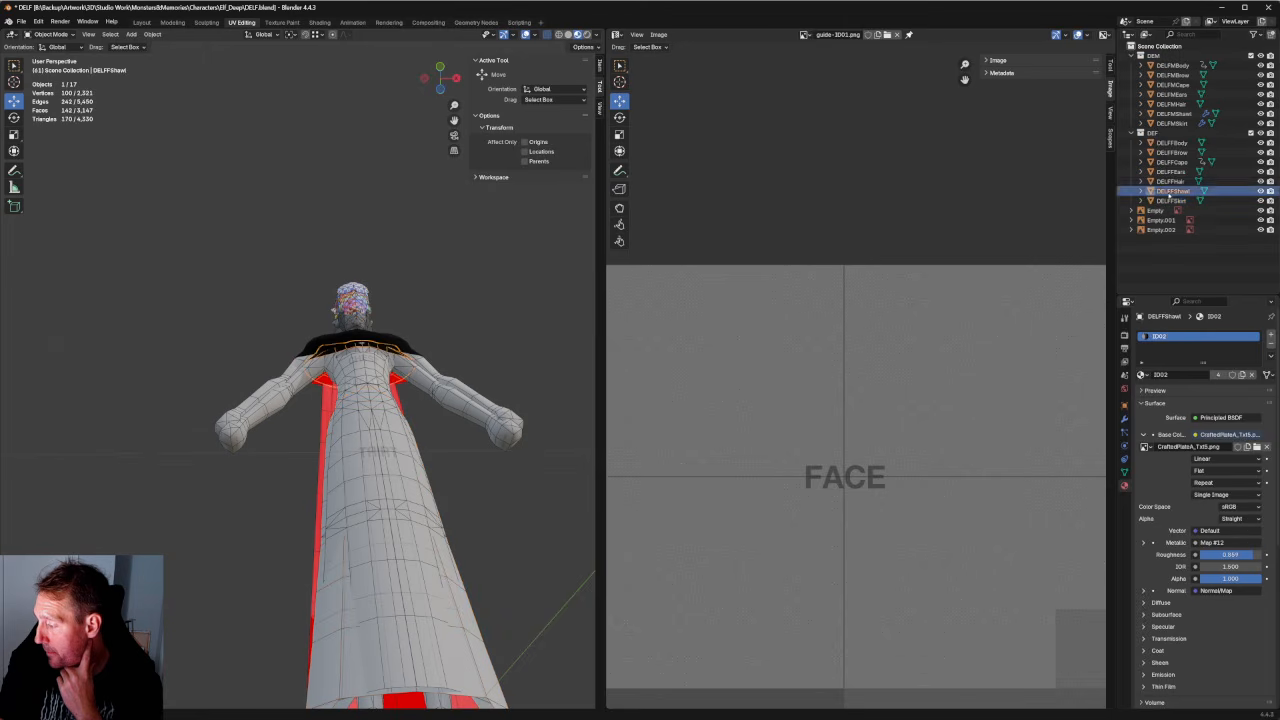
click(1170, 183)
click(1171, 172)
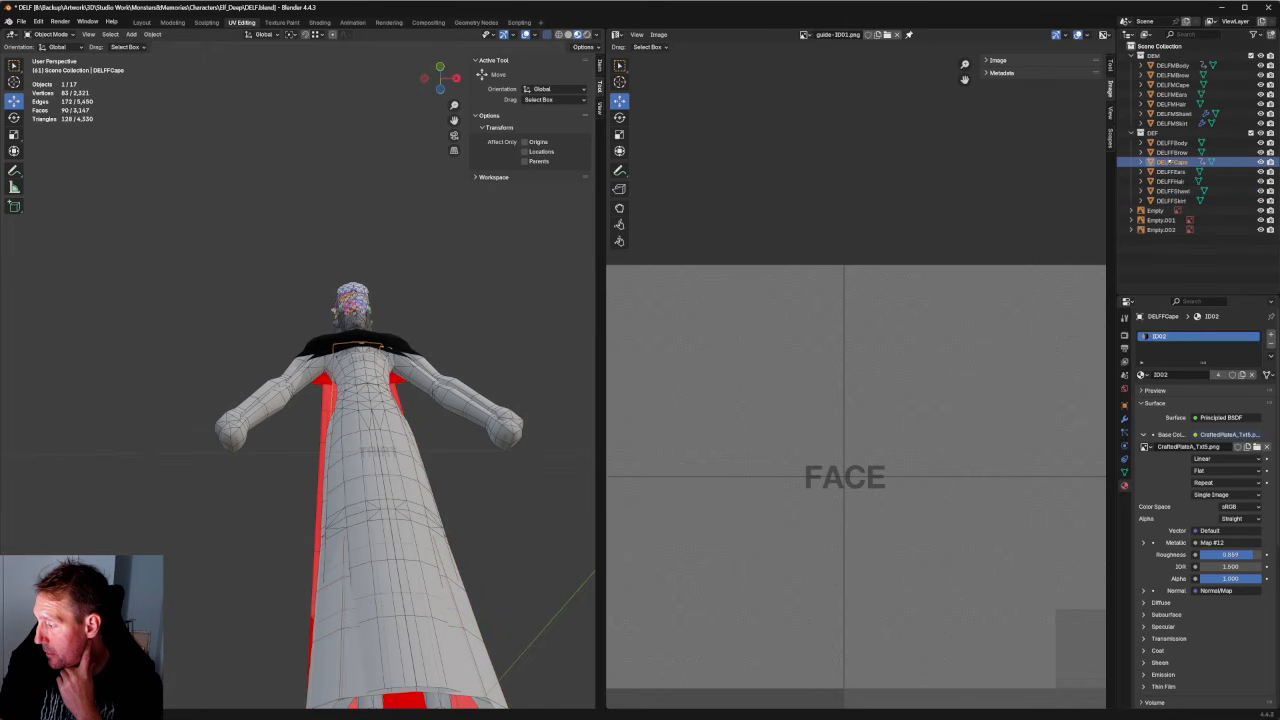
click(1169, 152)
click(1170, 143)
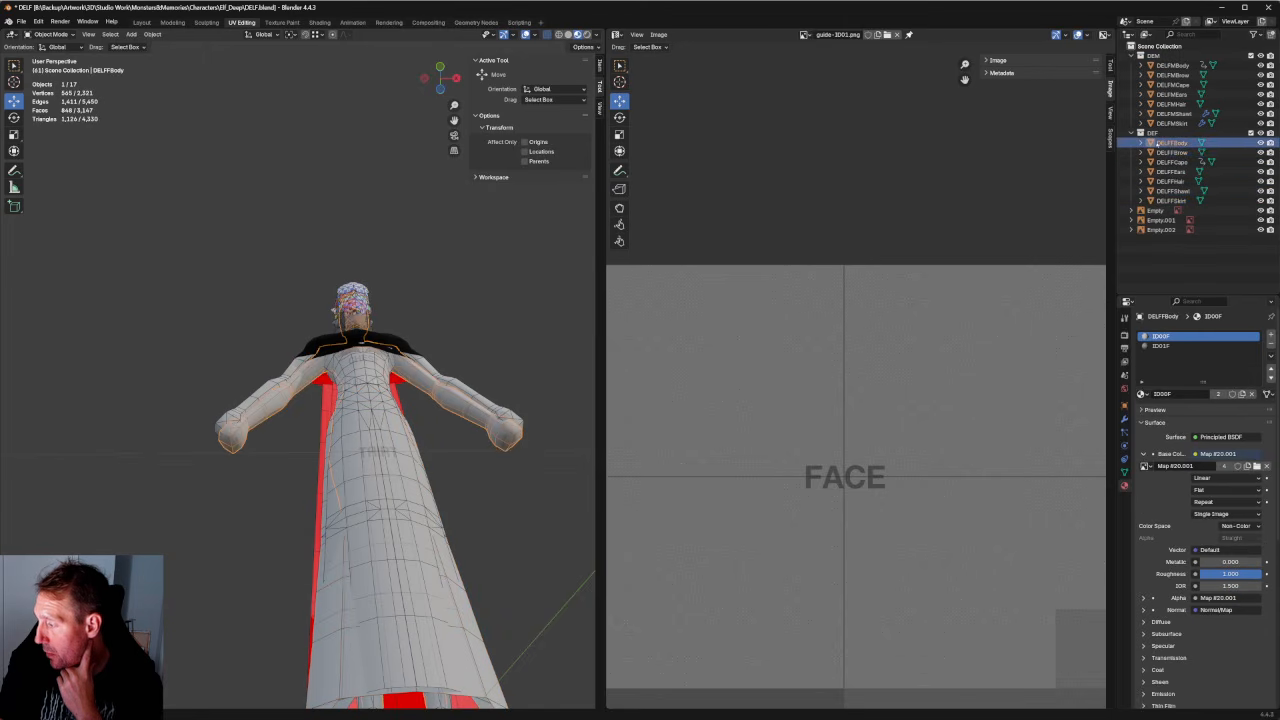
Rename the mesh data inside the DELFFBody object as DELFFBody.
click(1142, 143)
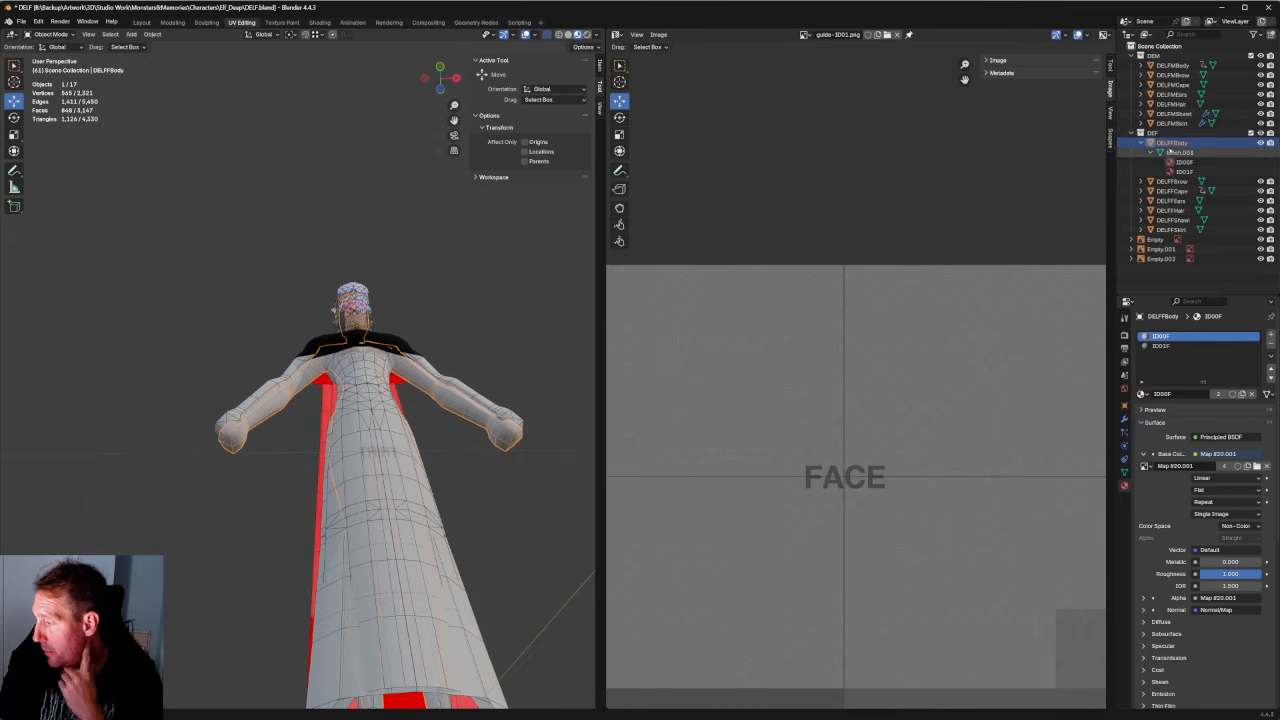
double_click(1175, 152)
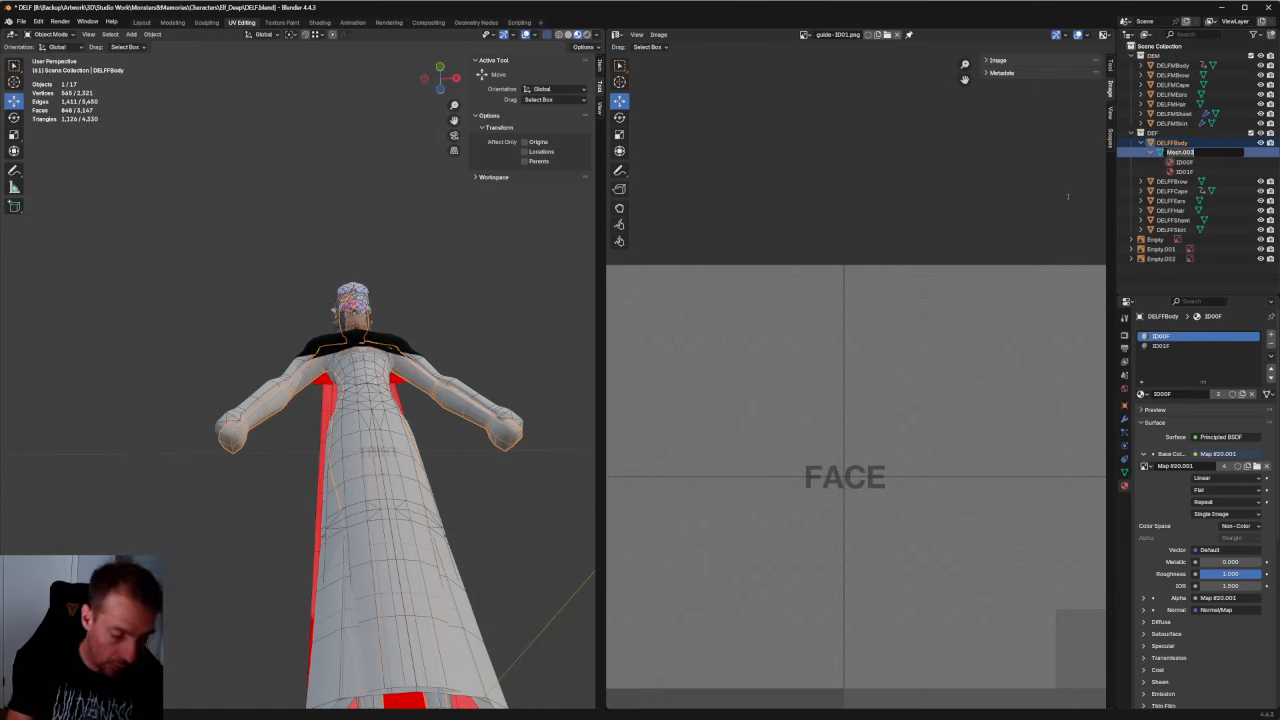
text(DE)
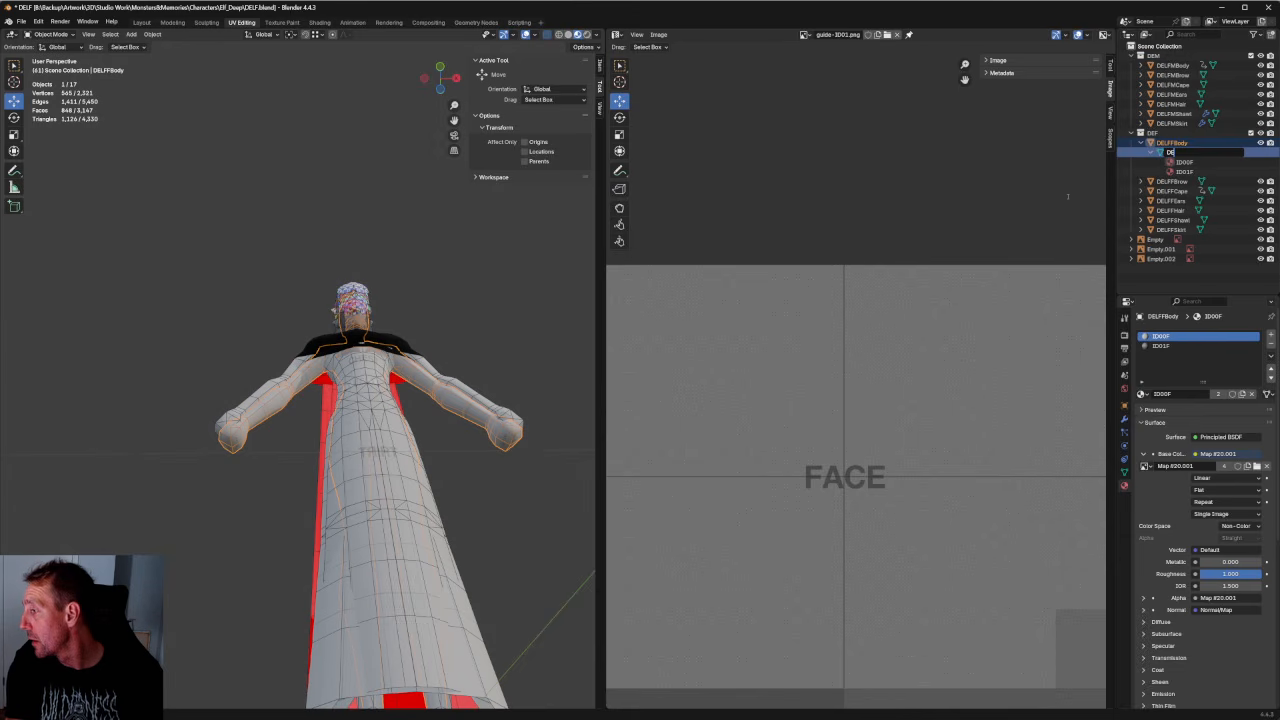
text(LFF)
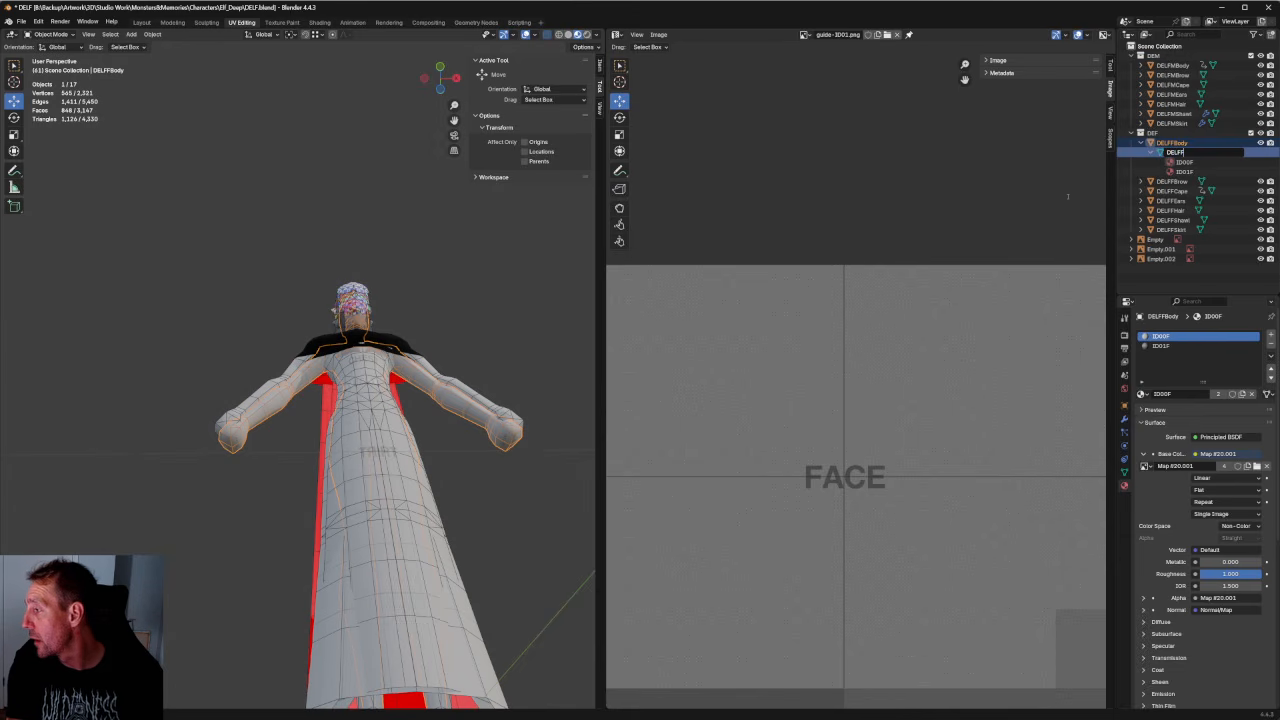
text(Body)
key(Return)
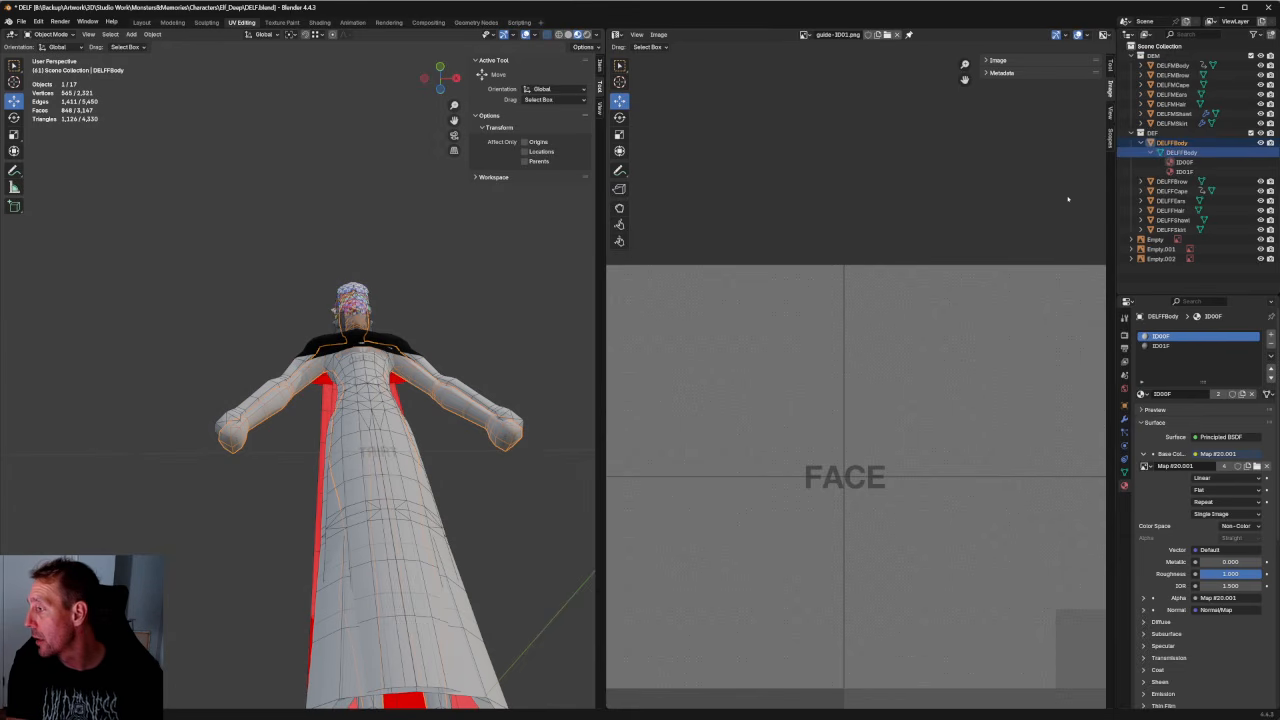
Rename the mesh data inside the DELFFBrow object as DELFFBrow.
click(1141, 181)
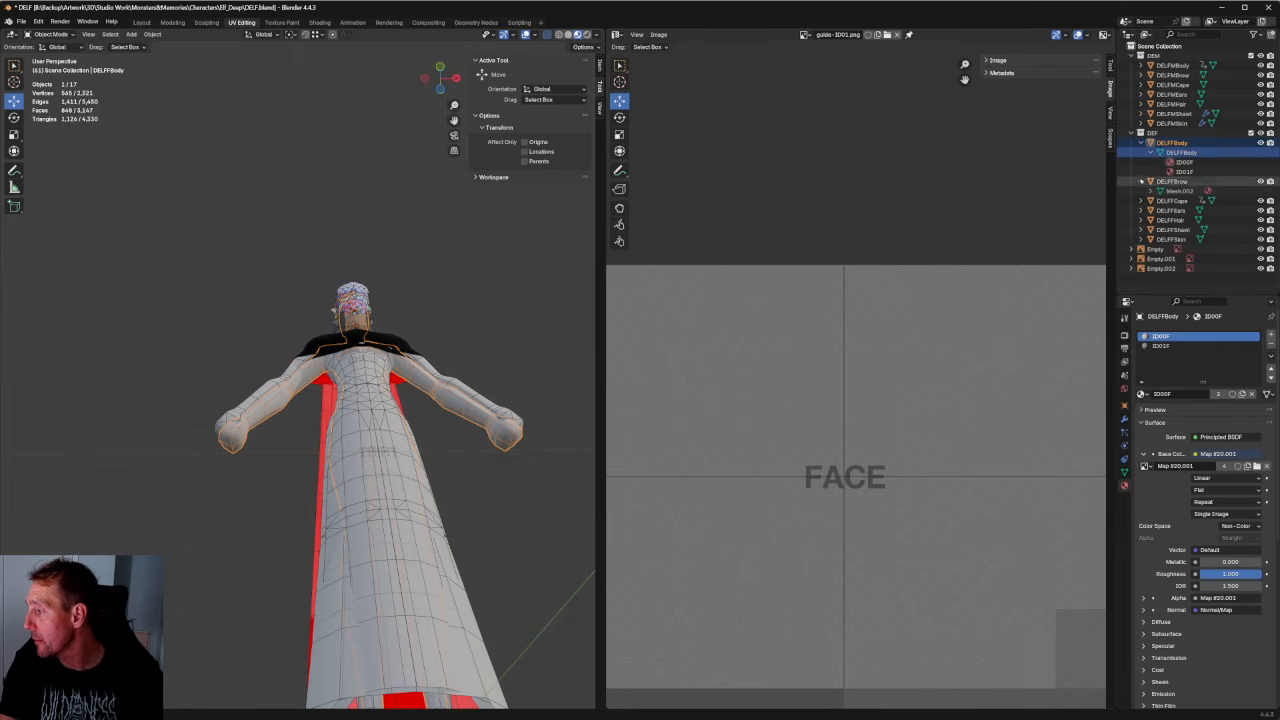
click(1186, 191)
double_click(1186, 191)
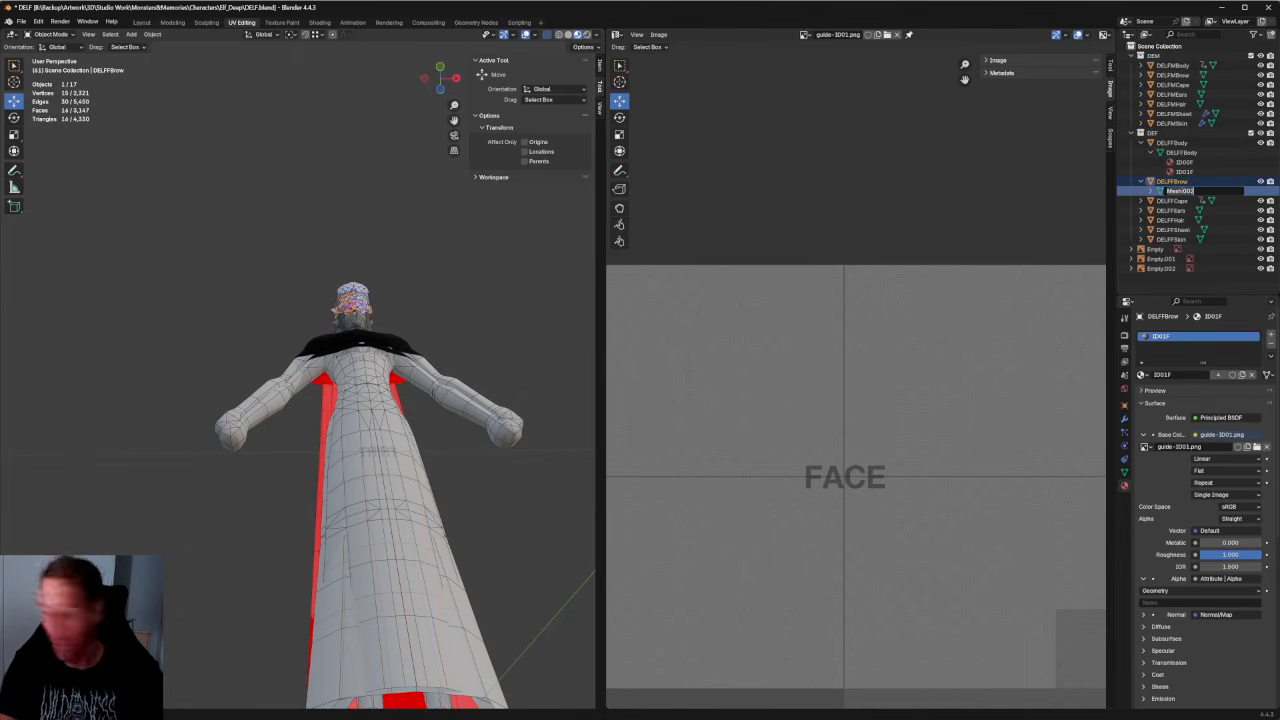
text(DELFF)
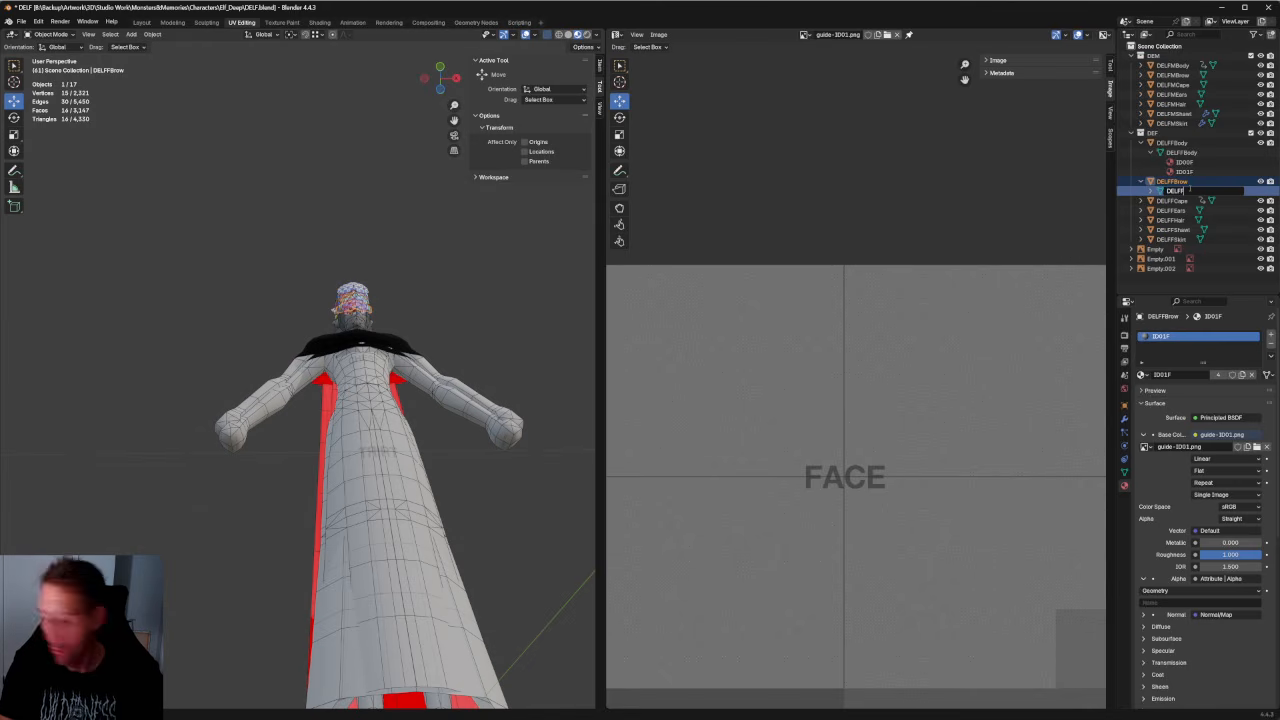
text(Brow)
key(Return)
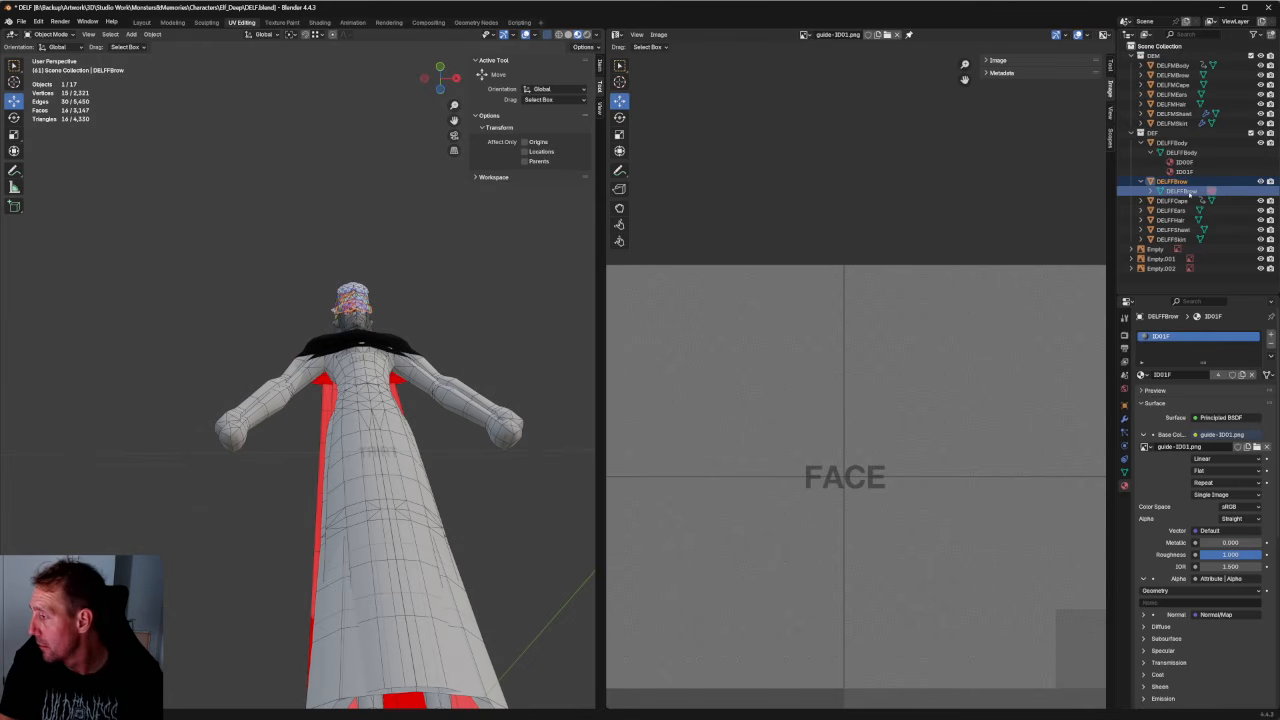
Rename the mesh data inside the DELFFCape object as DELFFCape.
click(1142, 201)
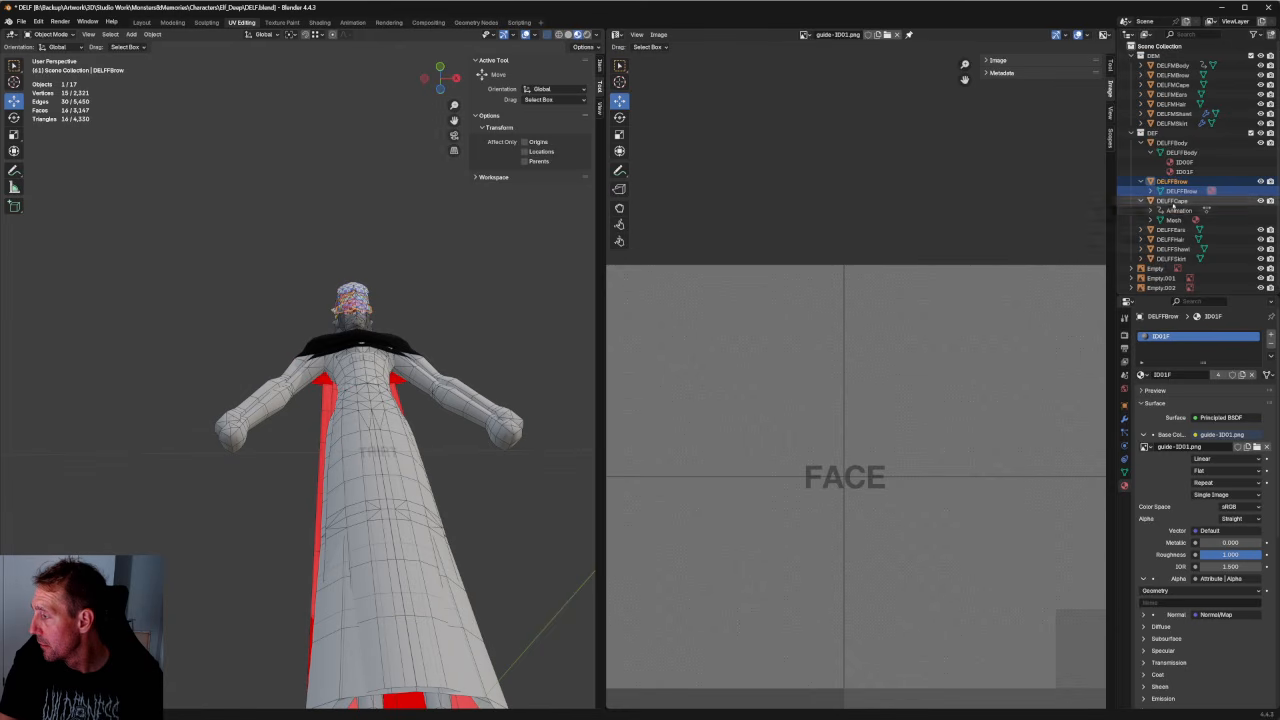
click(1175, 219)
double_click(1175, 219)
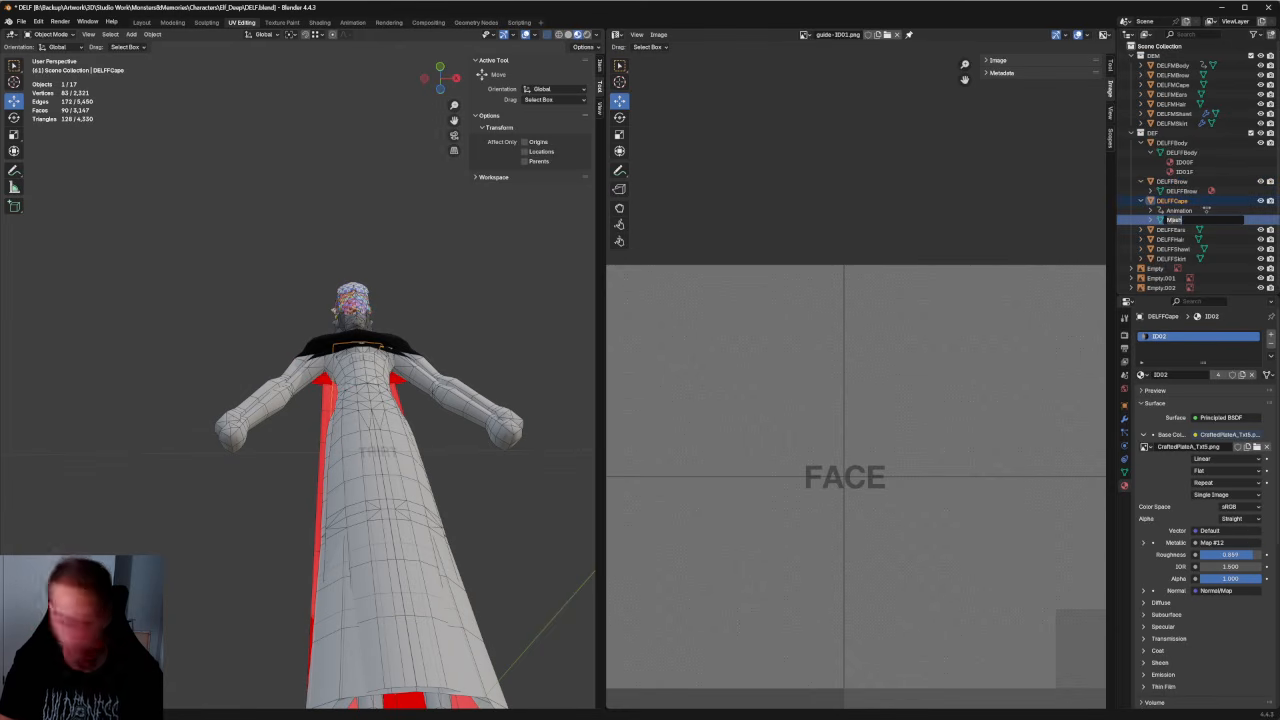
text(DELFF)
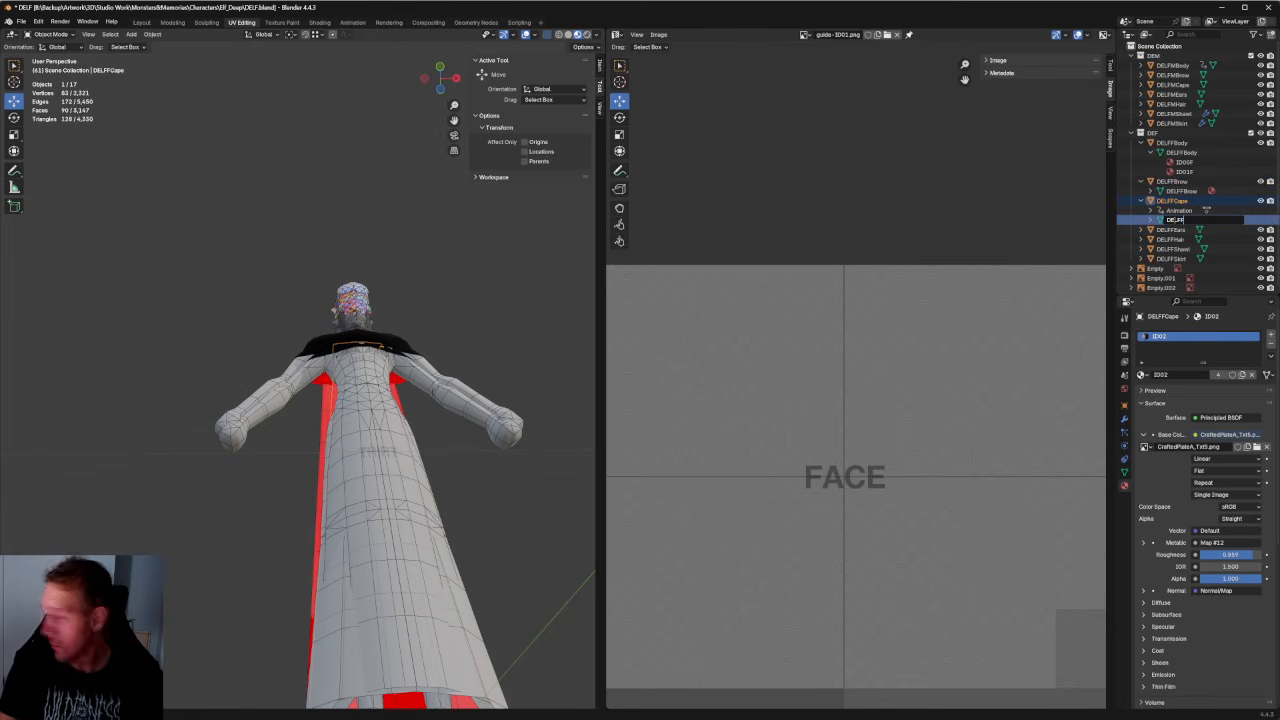
text(Cape)
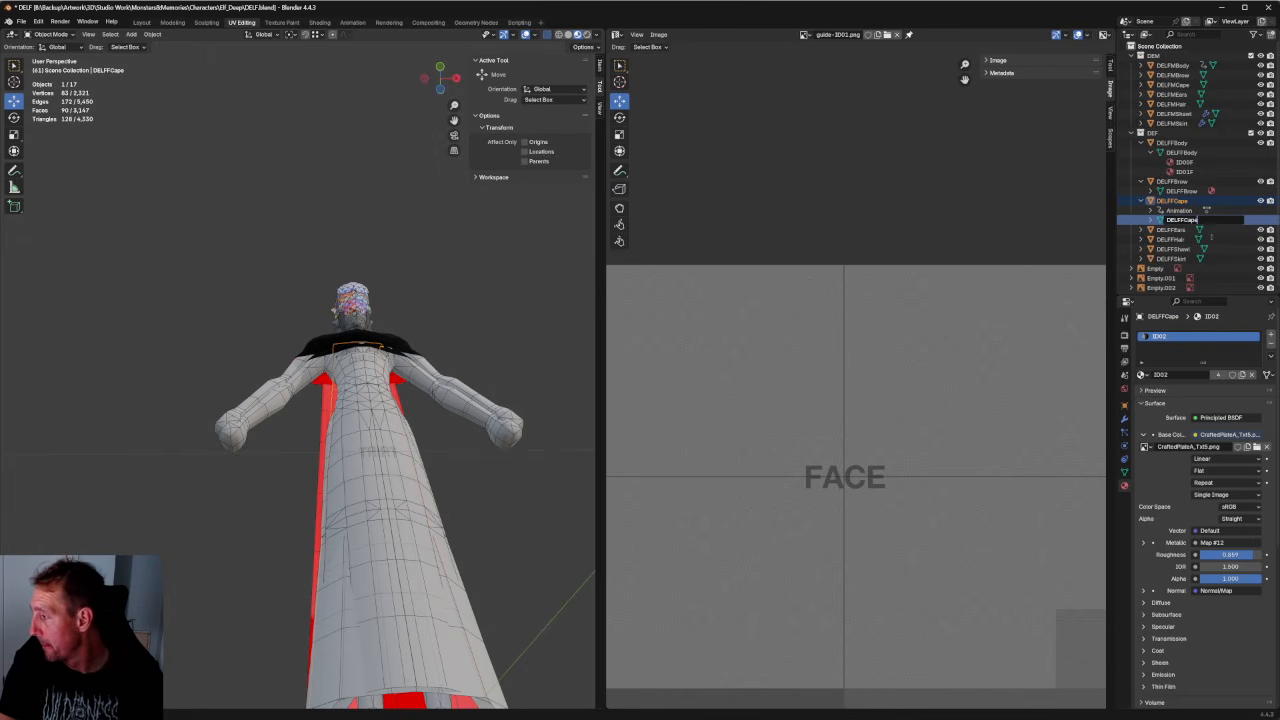
key(Return)
Rename the mesh data inside the DELFFEars object as DELFFEars.
click(1142, 230)
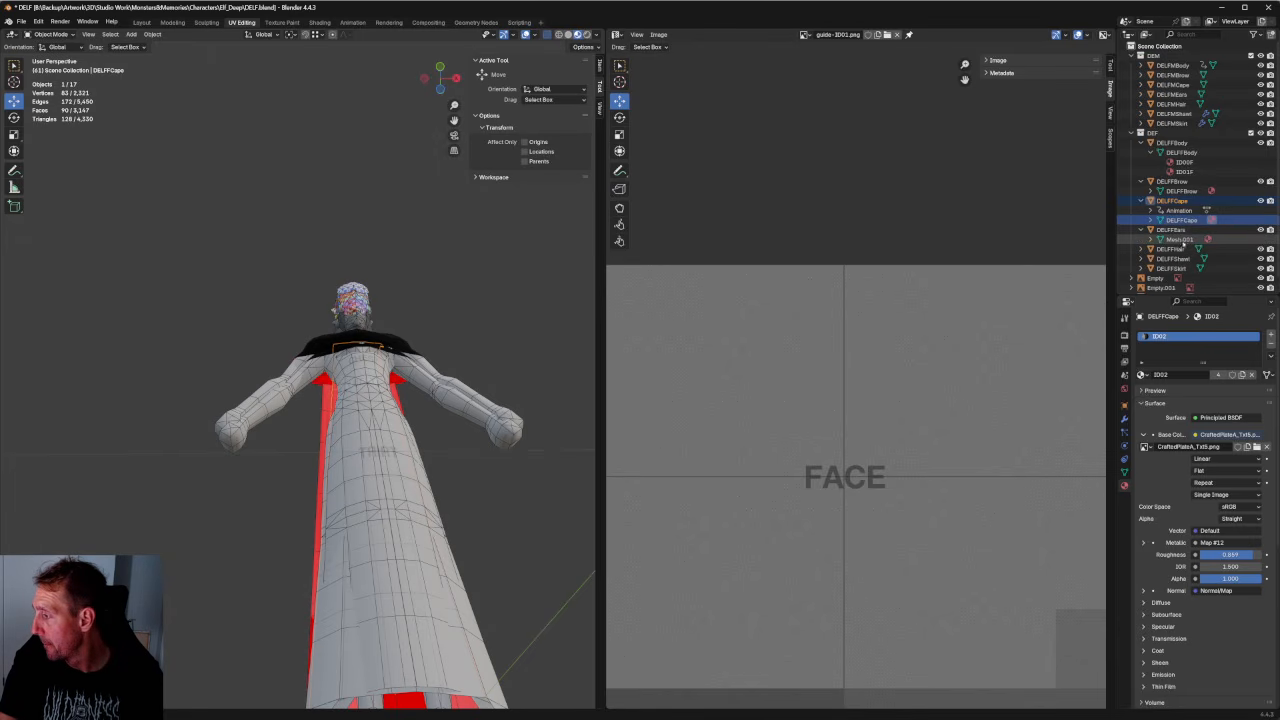
double_click(1180, 240)
text(DELFF)
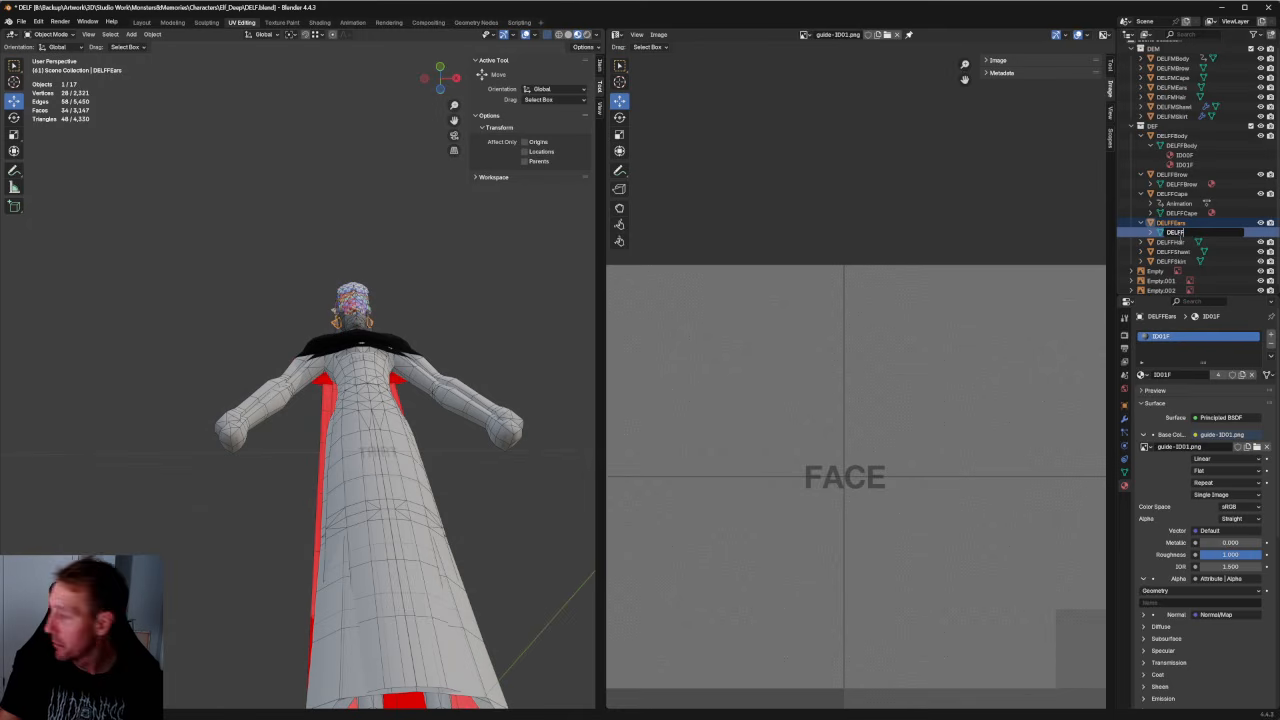
text(Ear)
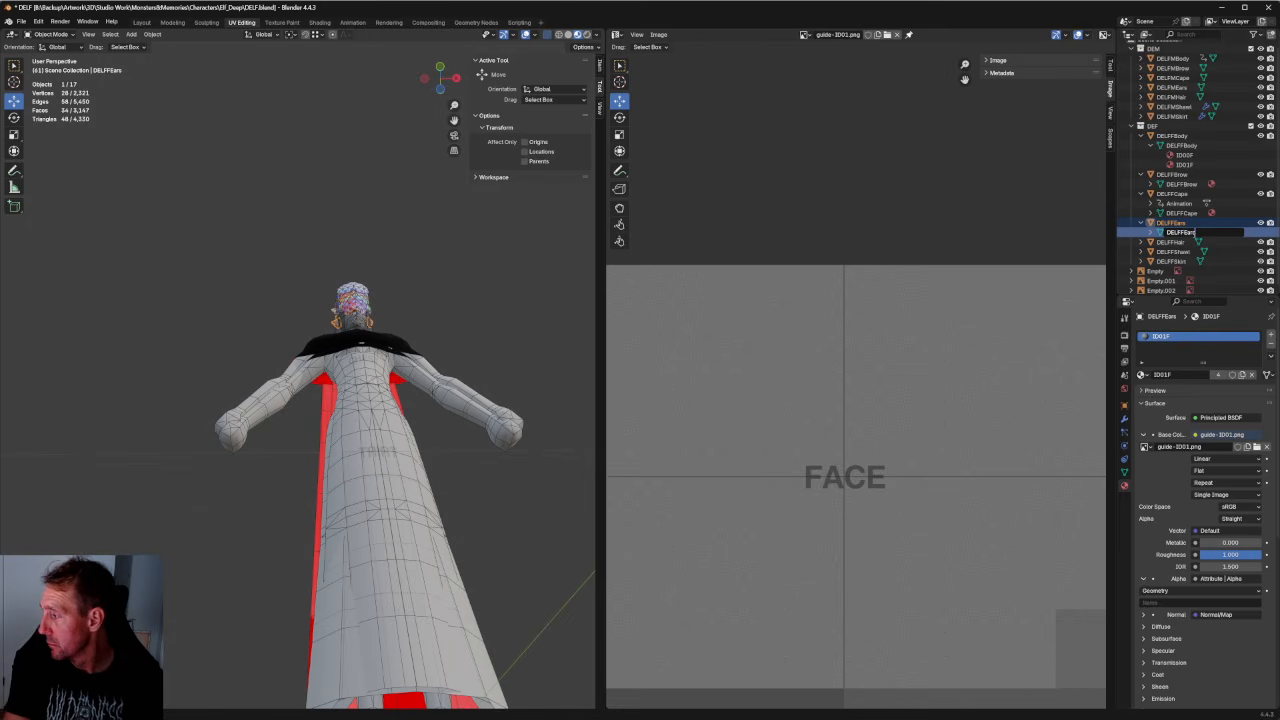
text(s)
key(Return)
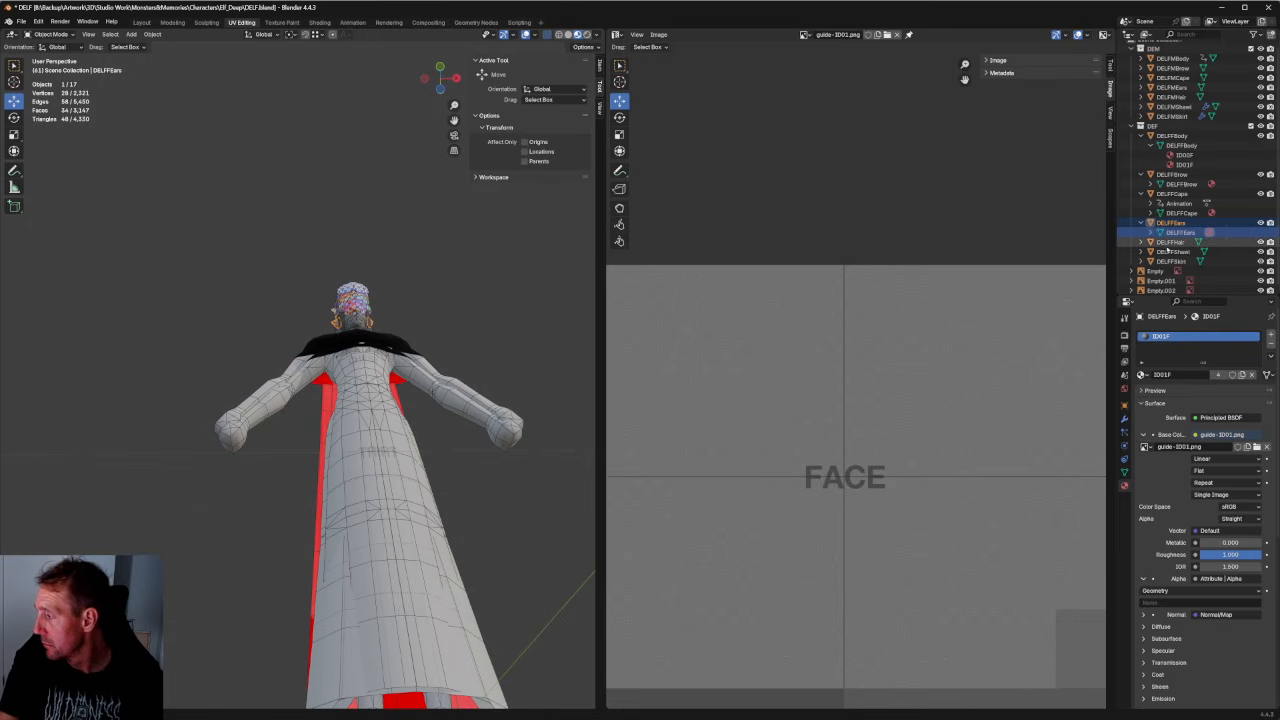
Rename the mesh data inside the DELFFHair object as DELFFHair.
click(1164, 243)
click(1141, 242)
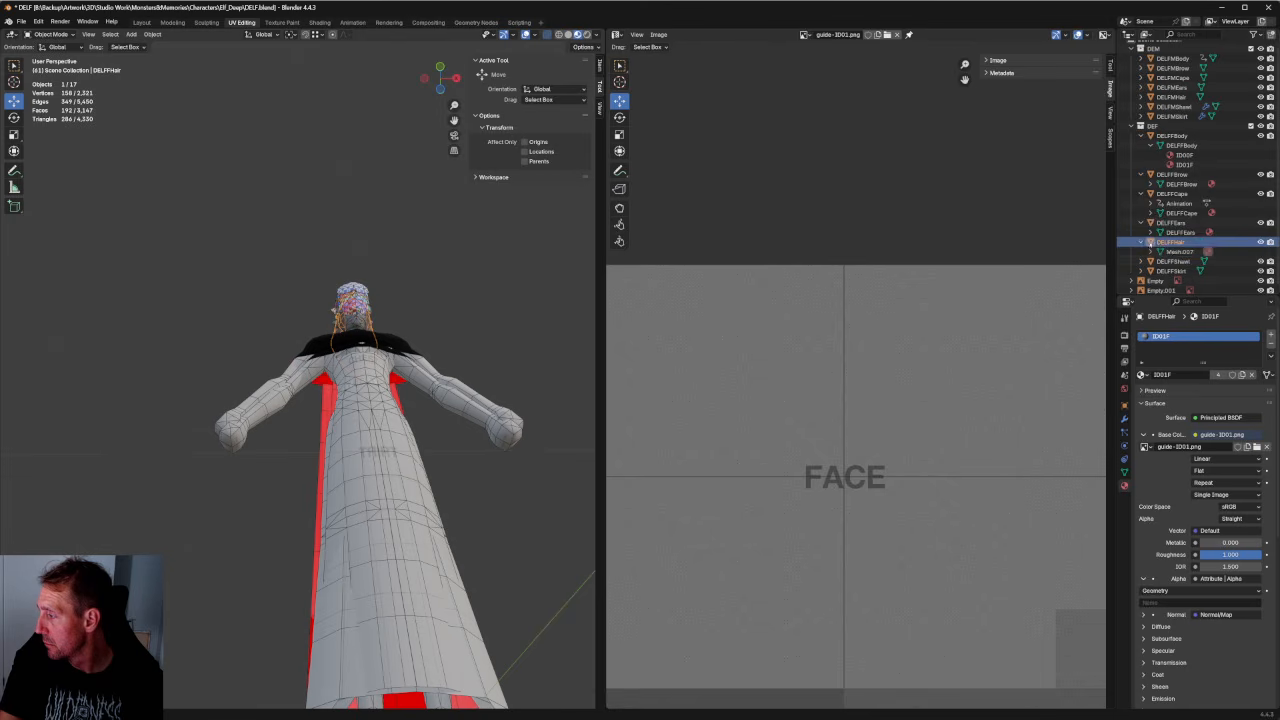
double_click(1171, 250)
text(DELFF)
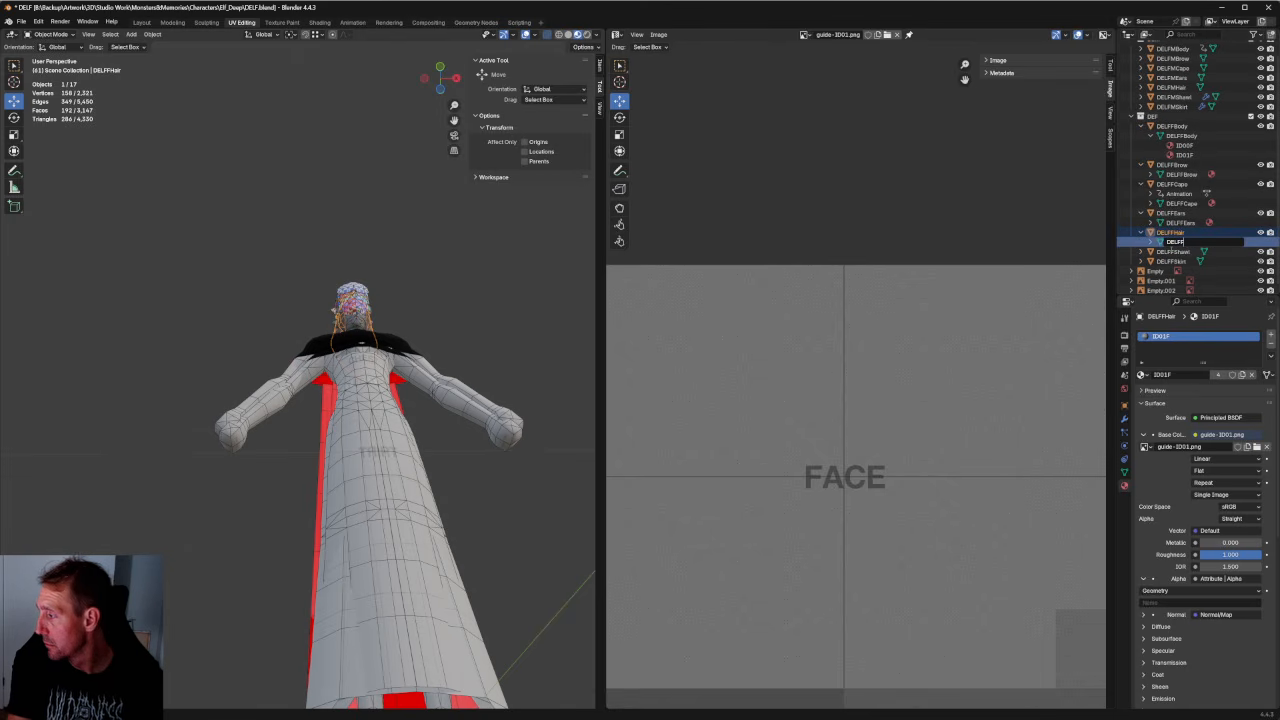
text(Hair)
key(Return)
Rename the mesh data inside the DELFFShawl object as DELFFShawl.
click(1172, 252)
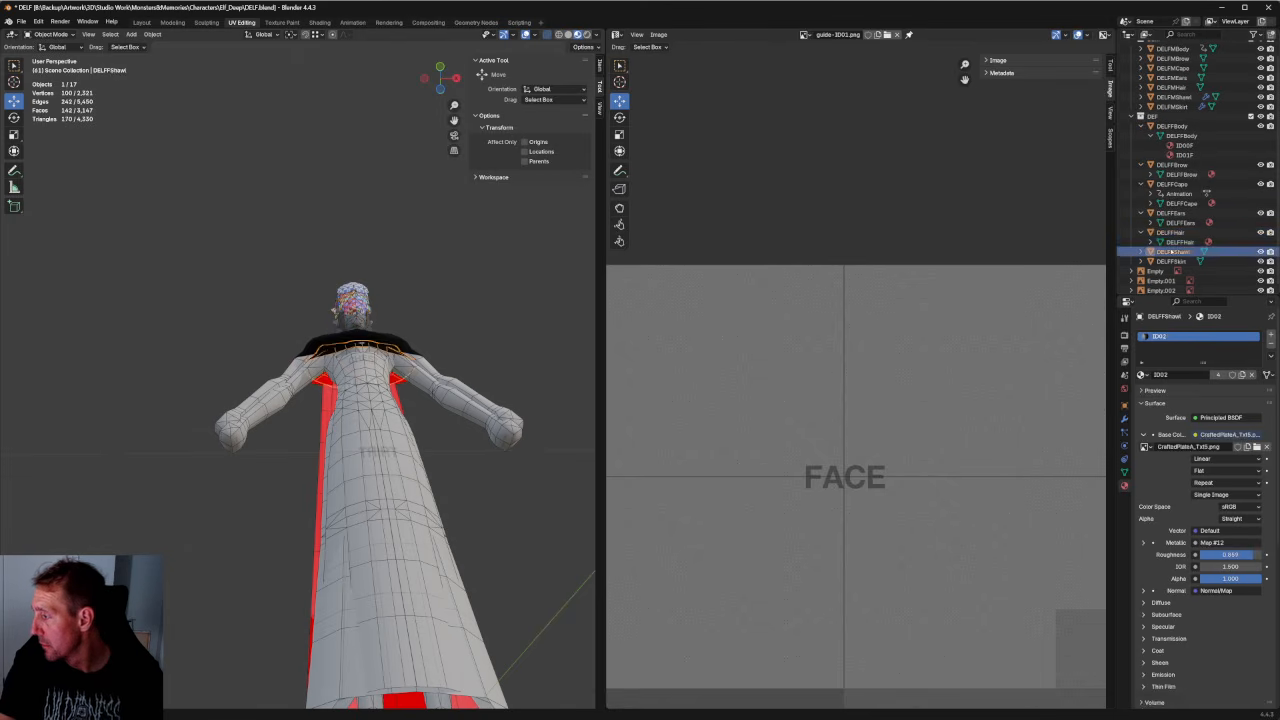
click(1141, 252)
scroll(1180, 260, down, 1)
double_click(1182, 251)
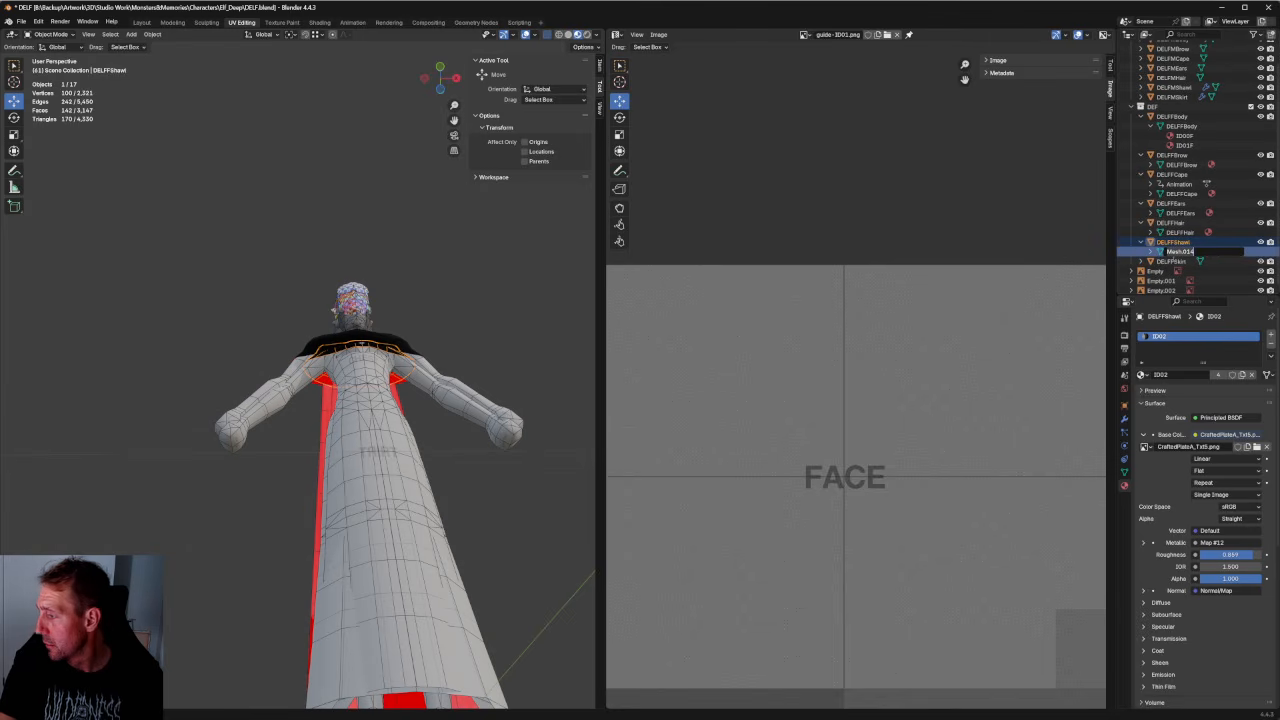
text(DELFFSh)
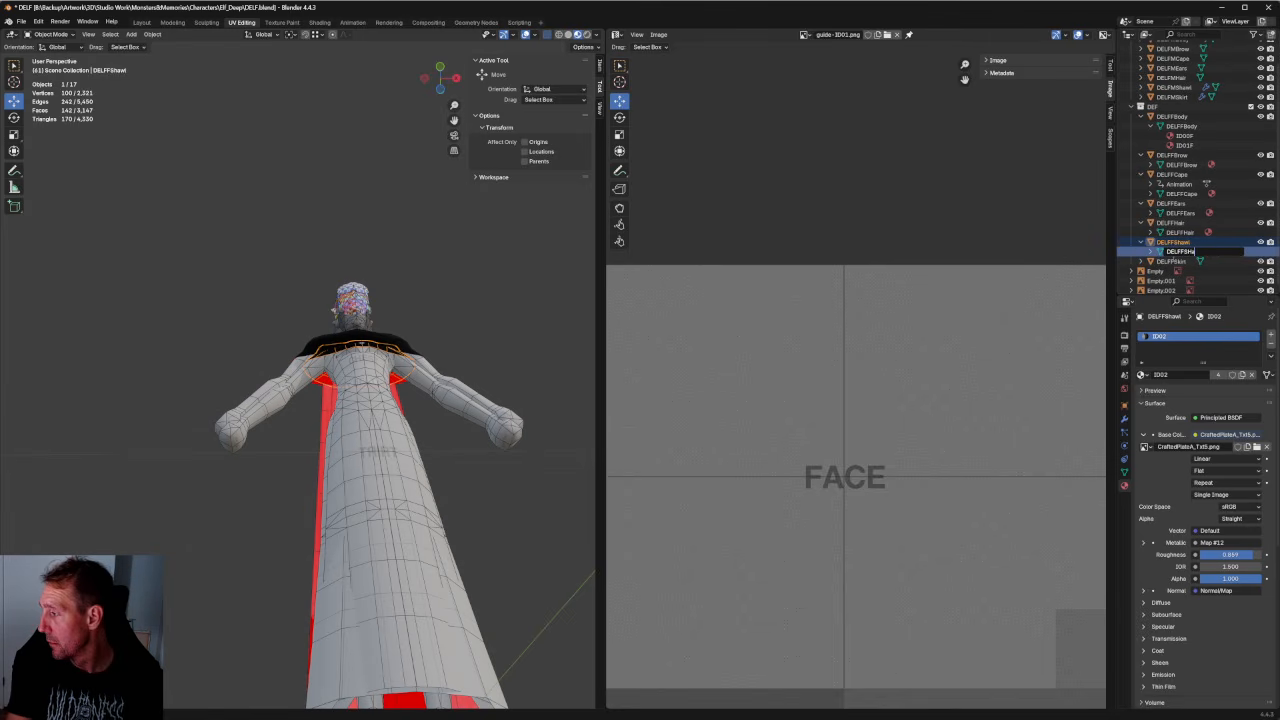
text(awl)
key(Return)
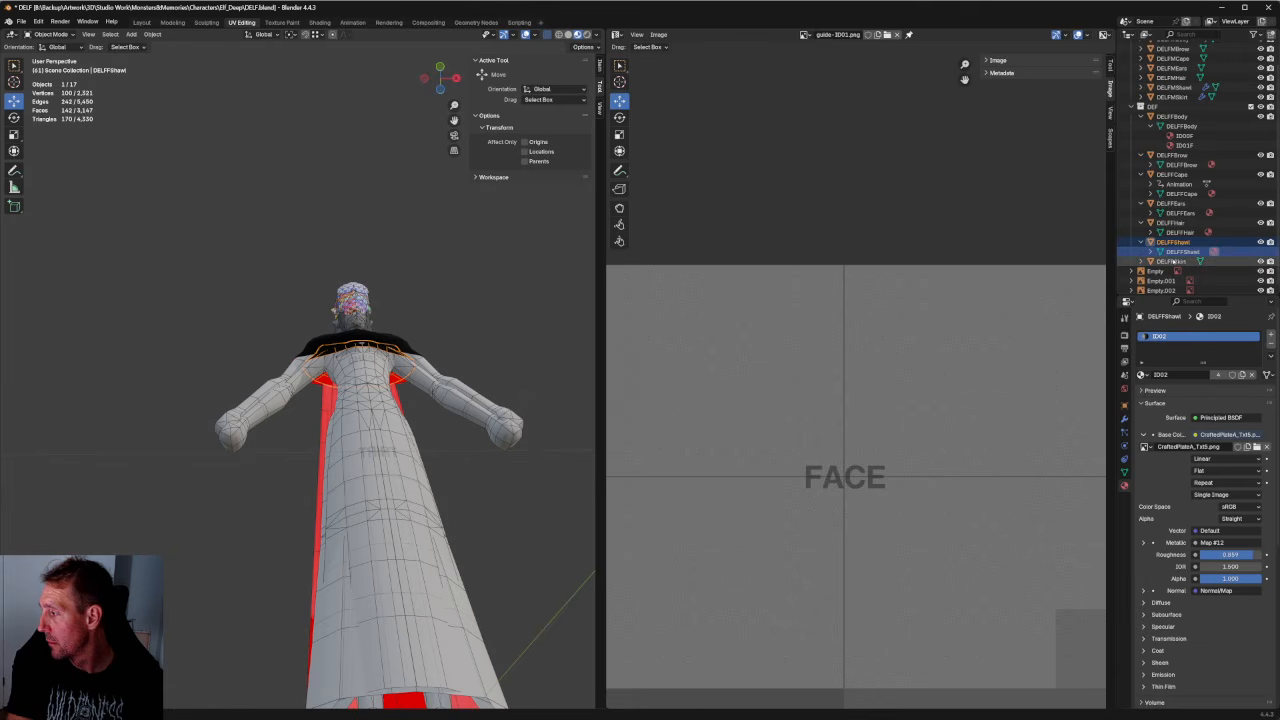
Rename the mesh data inside the DELFFSkirt object as DELFFSkirt.
click(1172, 261)
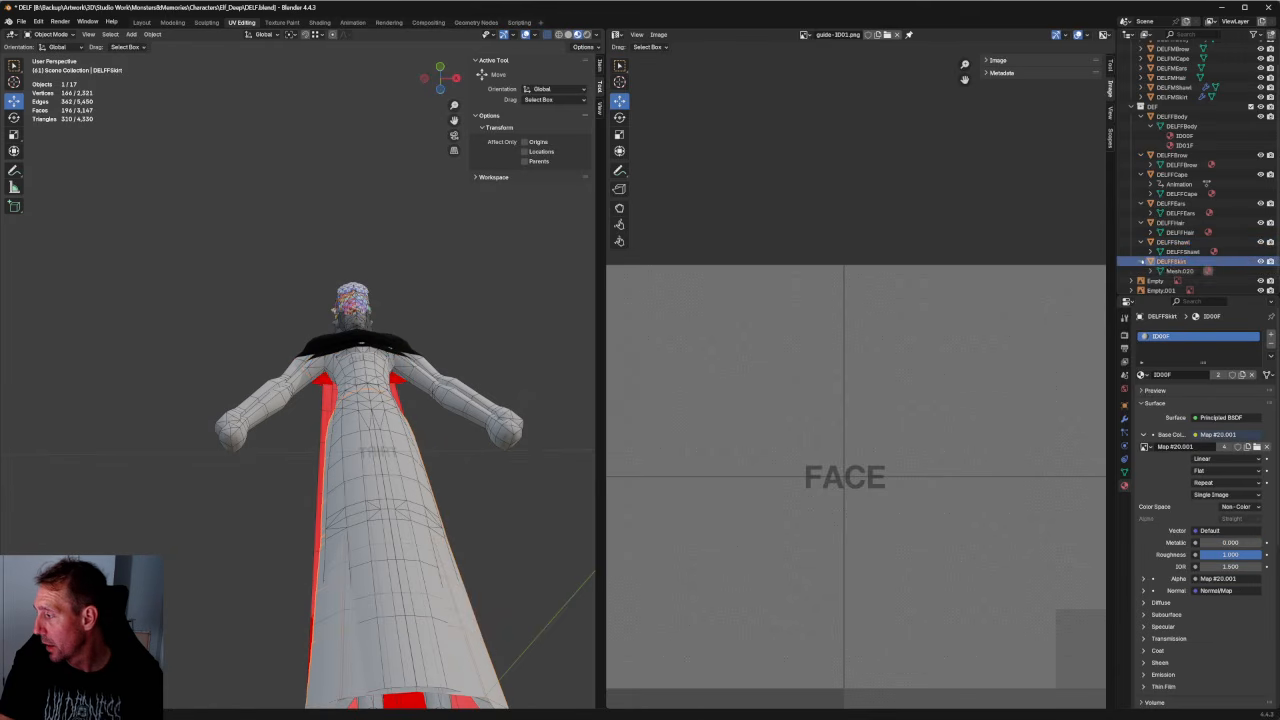
click(1141, 261)
scroll(1172, 265, down, 1)
double_click(1180, 261)
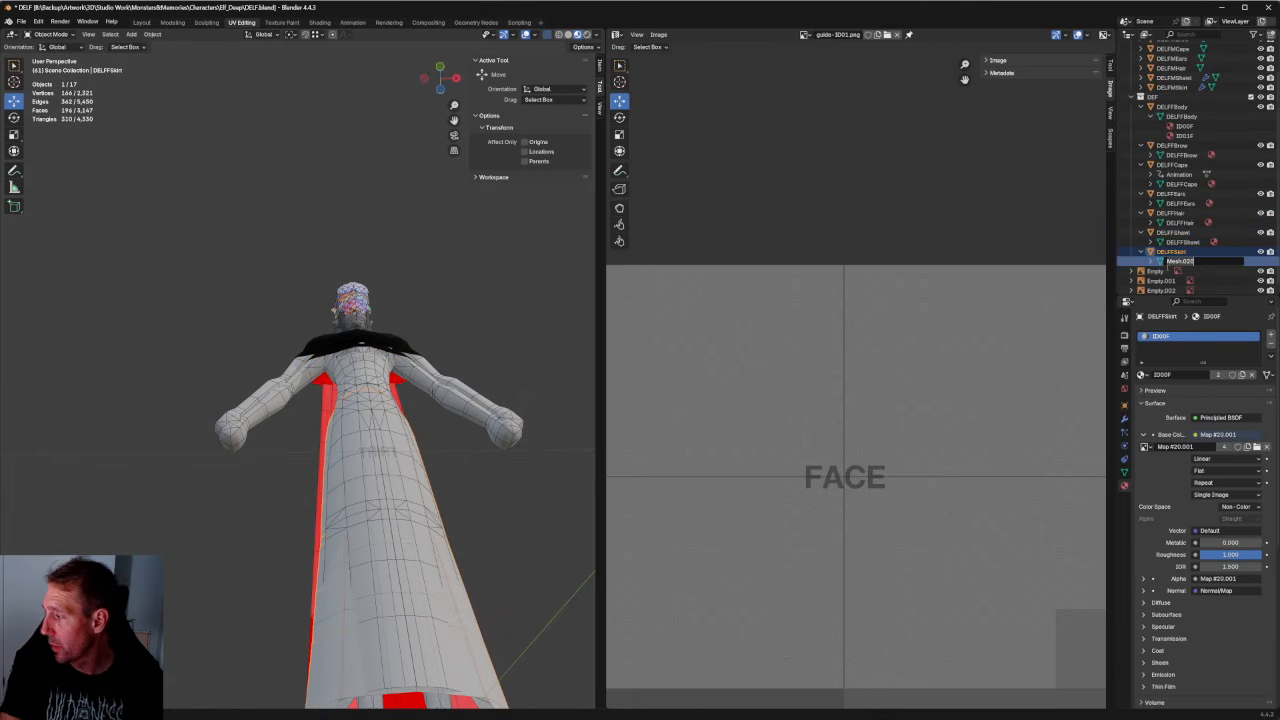
text(DELFF)
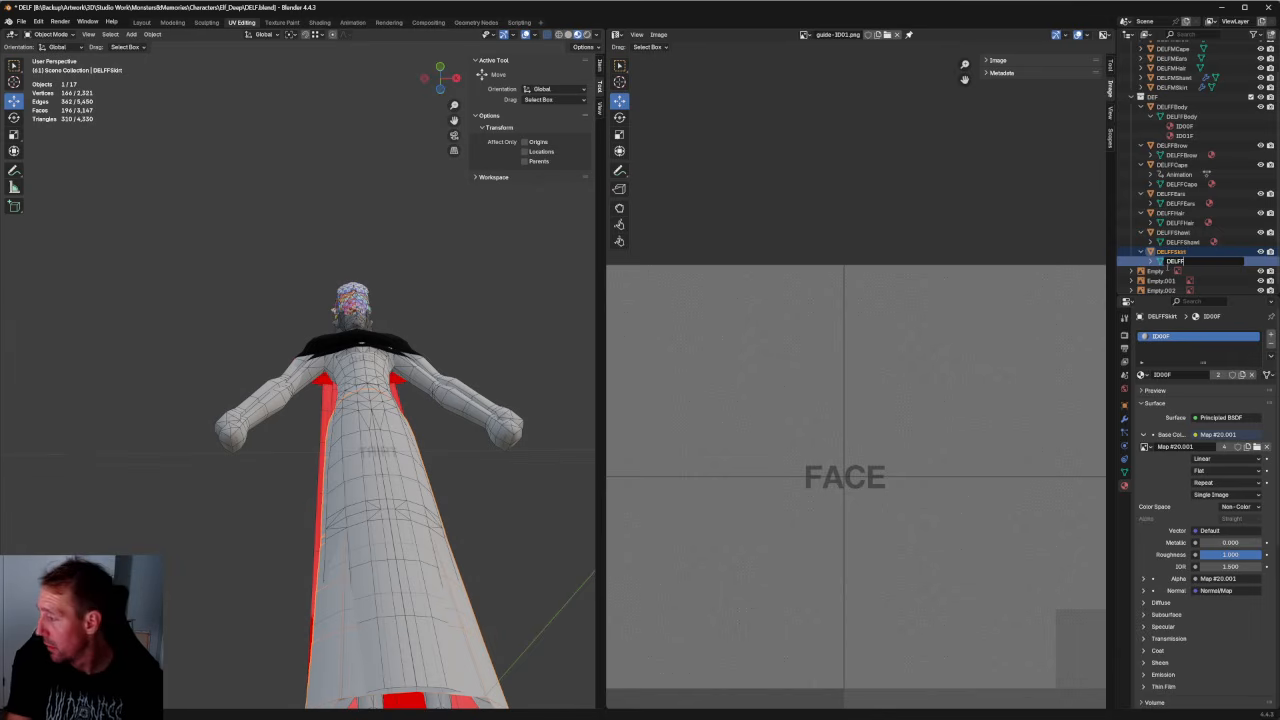
text(Skirt)
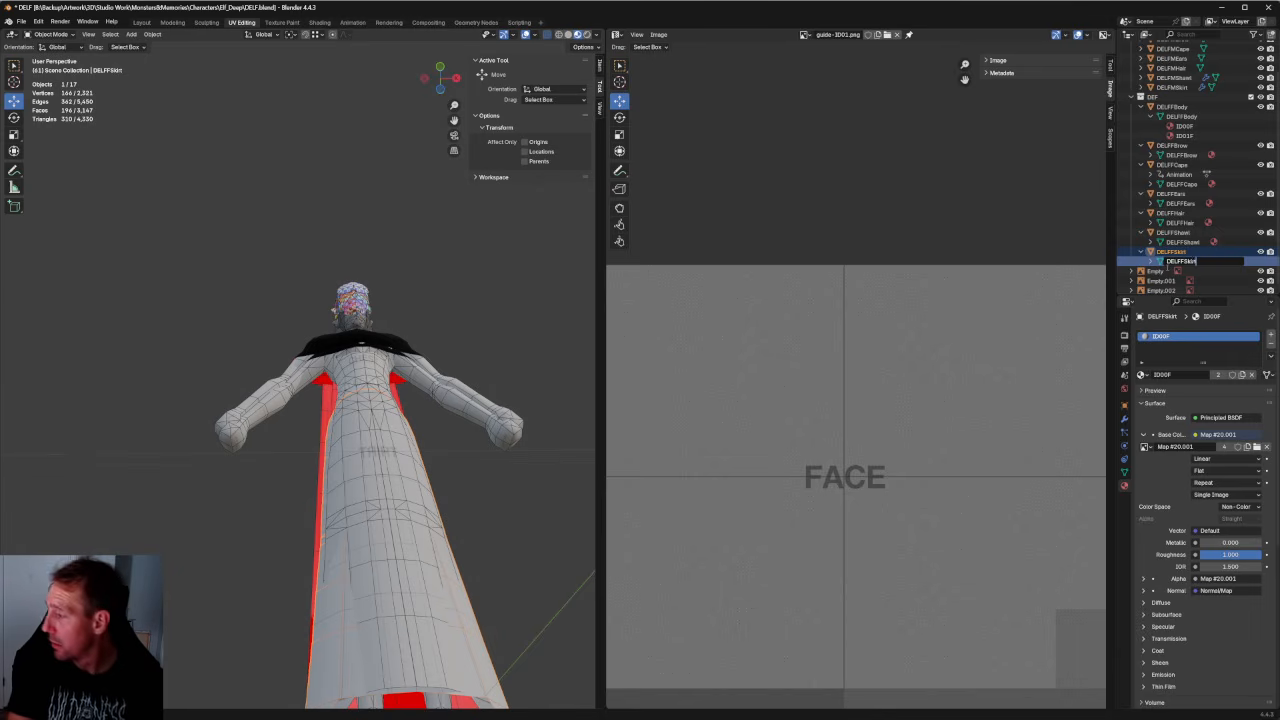
key(Return)
Check the mesh data name inside DELFMBody and rename the mesh data inside the DELFMBrow object as DELFMBrow.
scroll(1185, 230, up, 2)
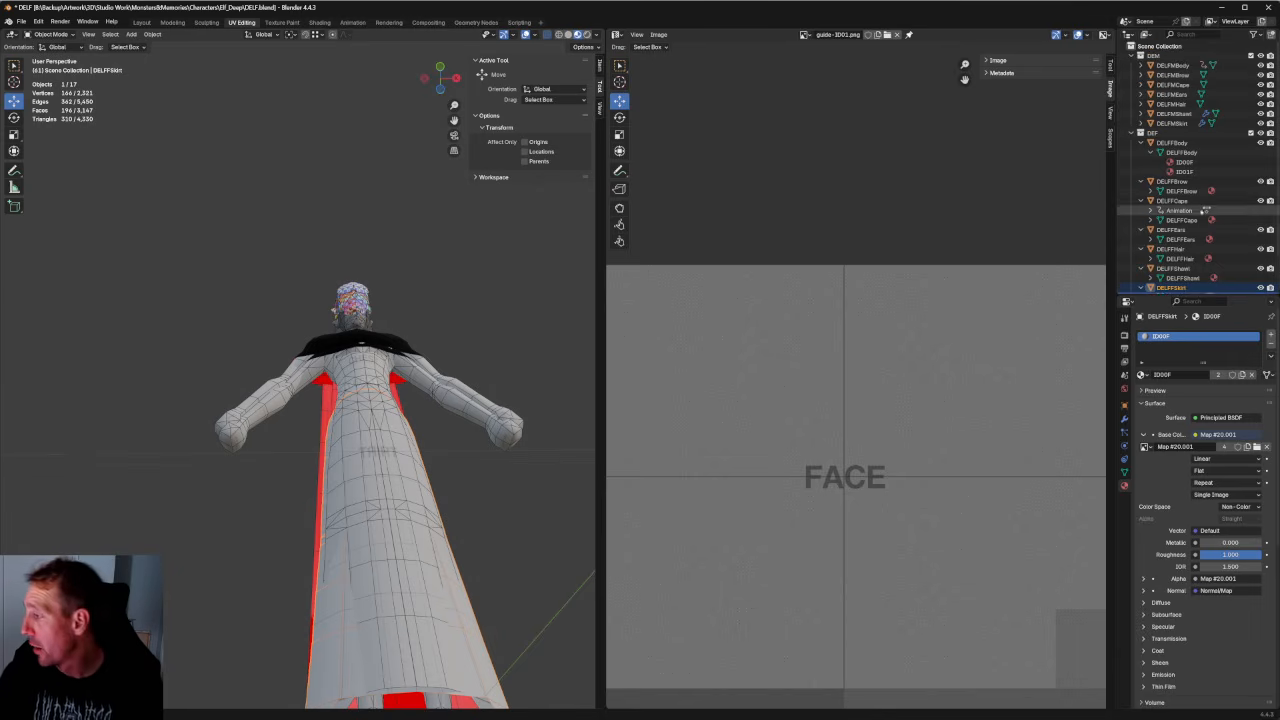
click(1142, 65)
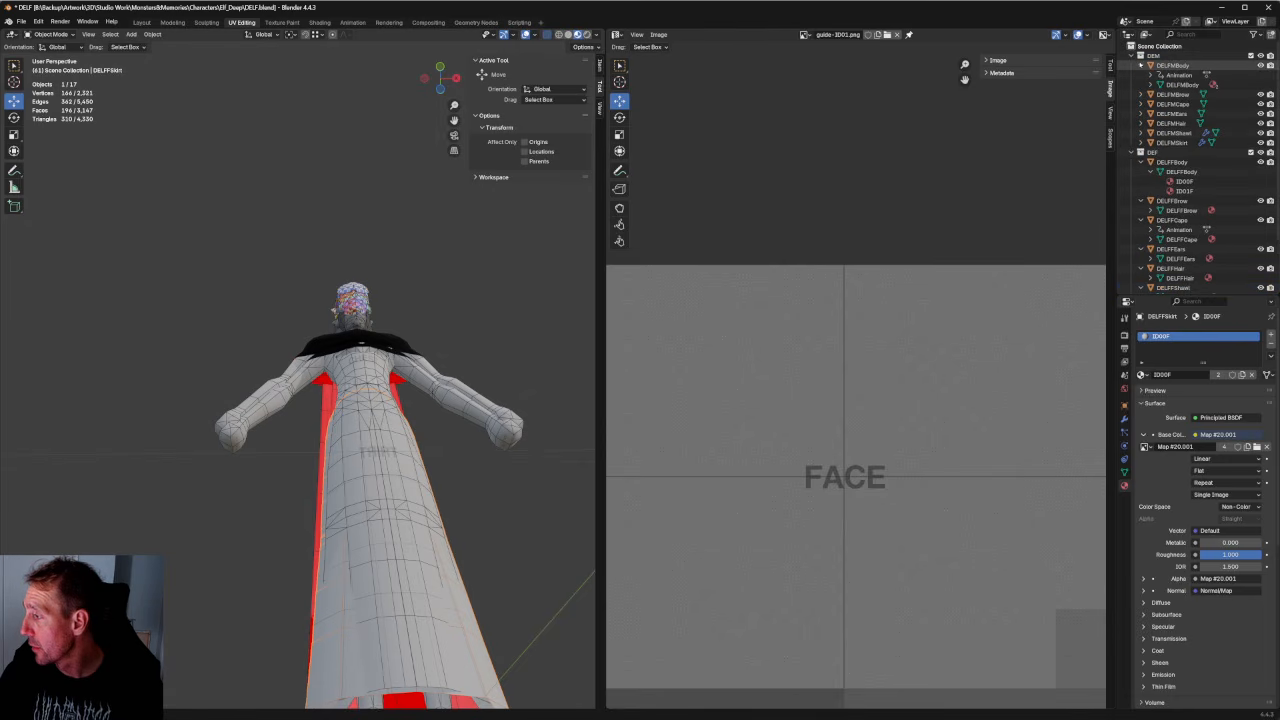
click(1142, 94)
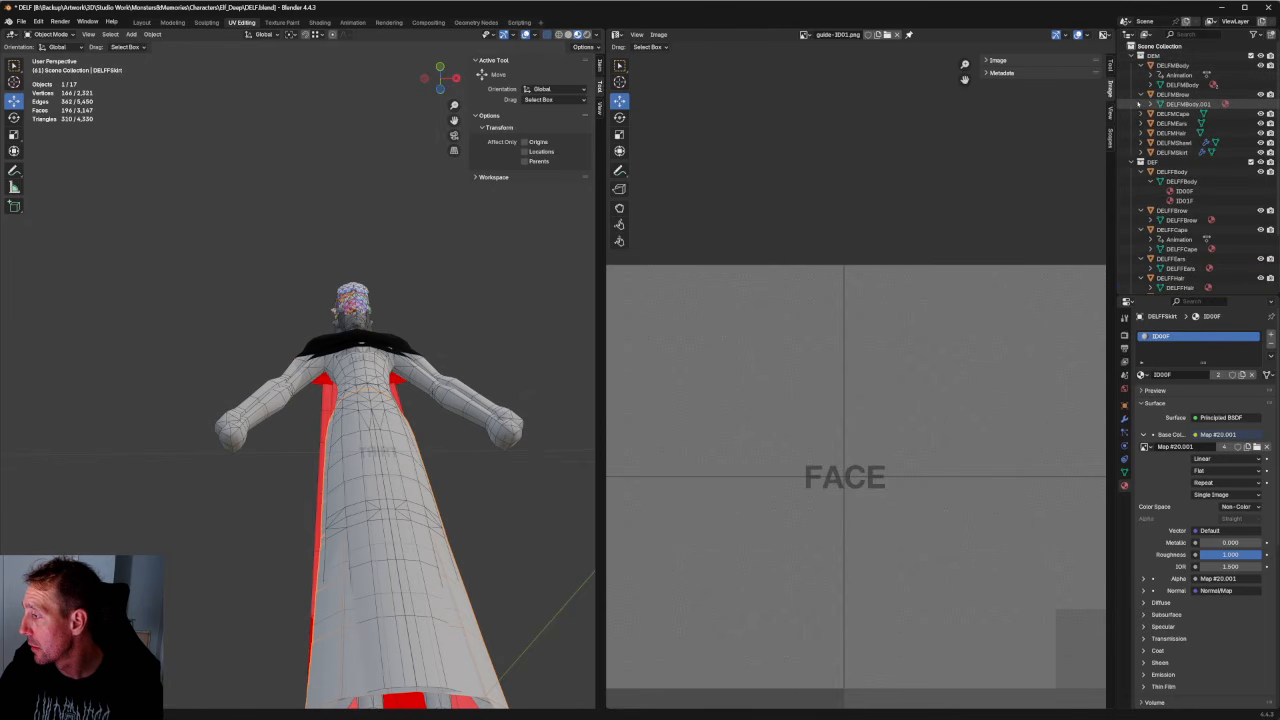
double_click(1174, 104)
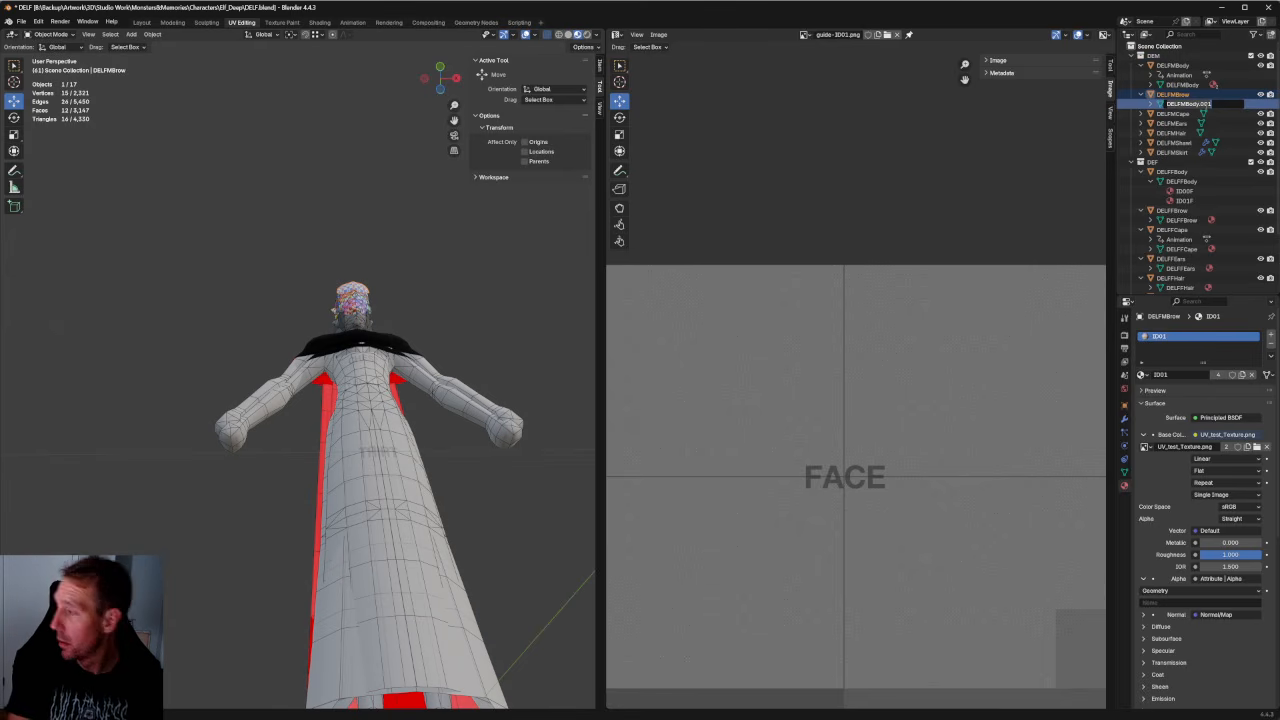
text(DELFM)
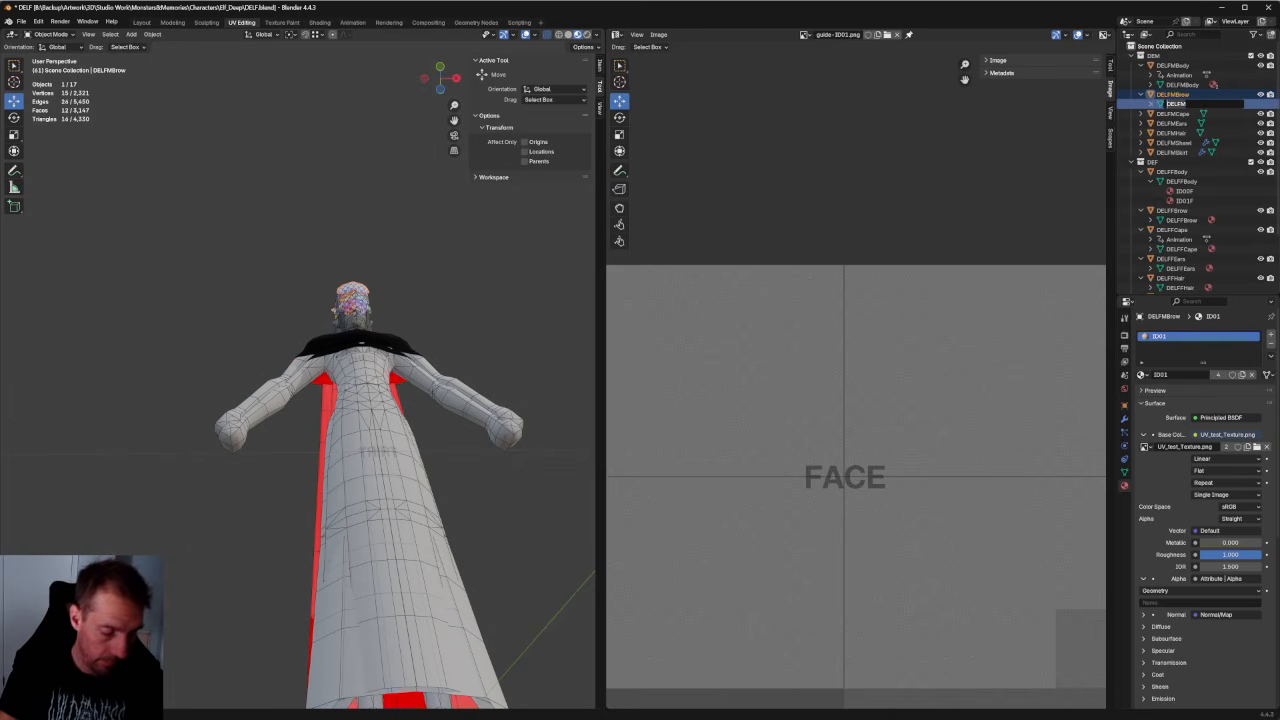
text(B)
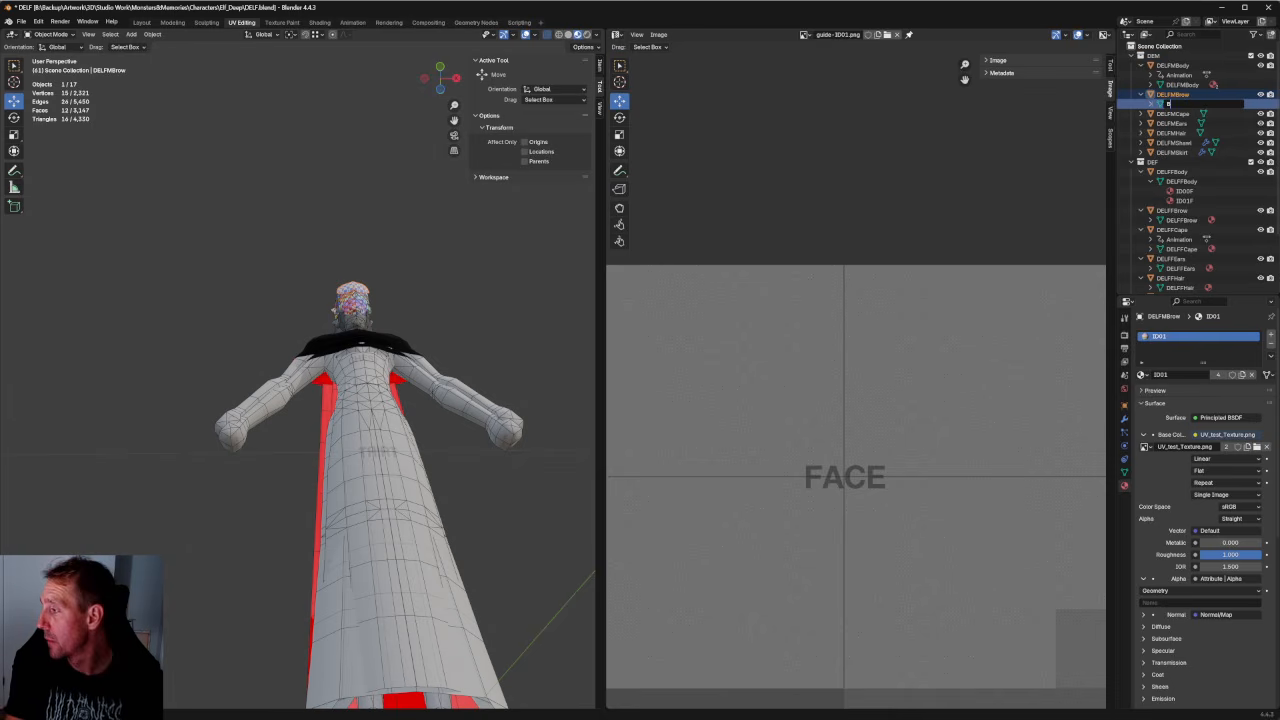
key(BackSpace)
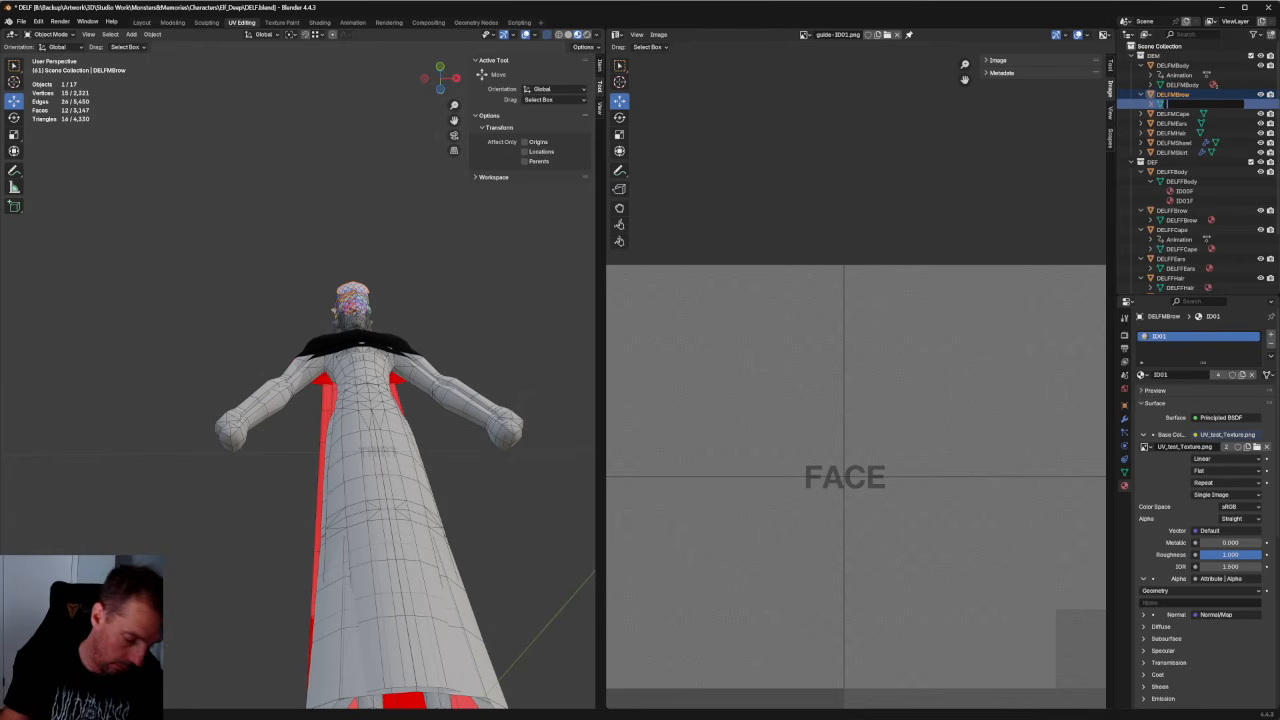
text(DELFM)
text(Brow)
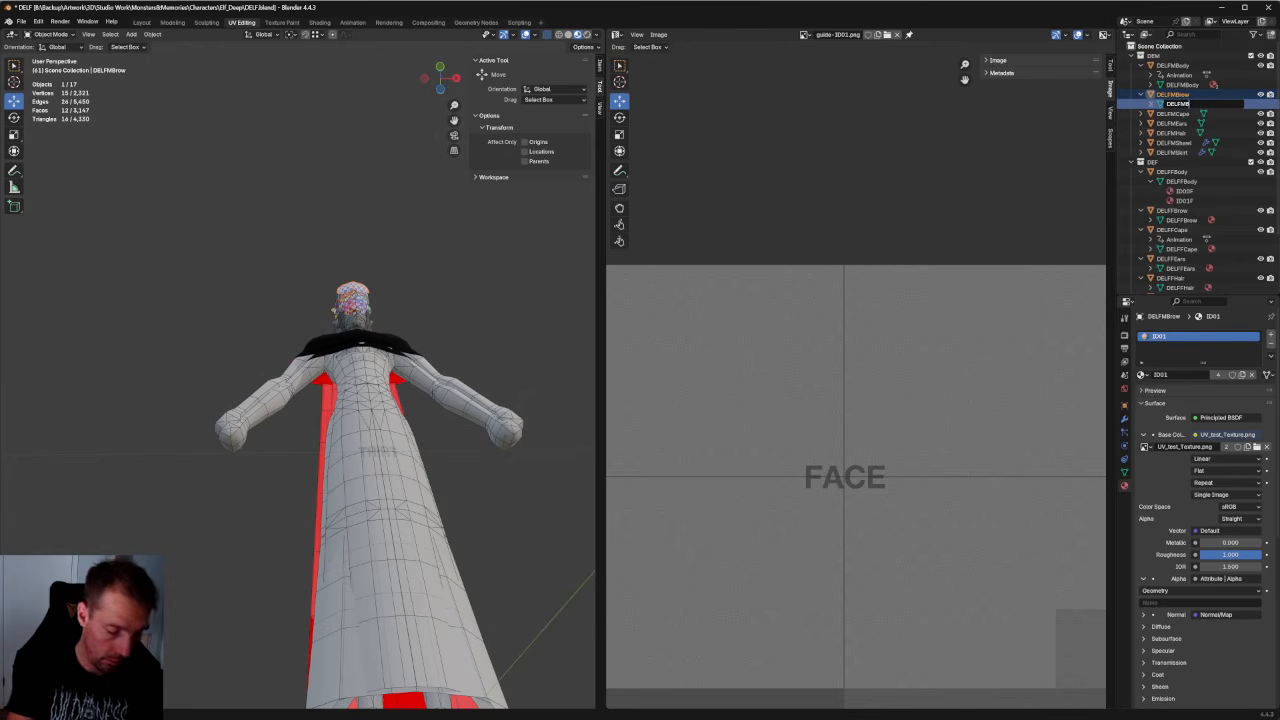
key(Return)
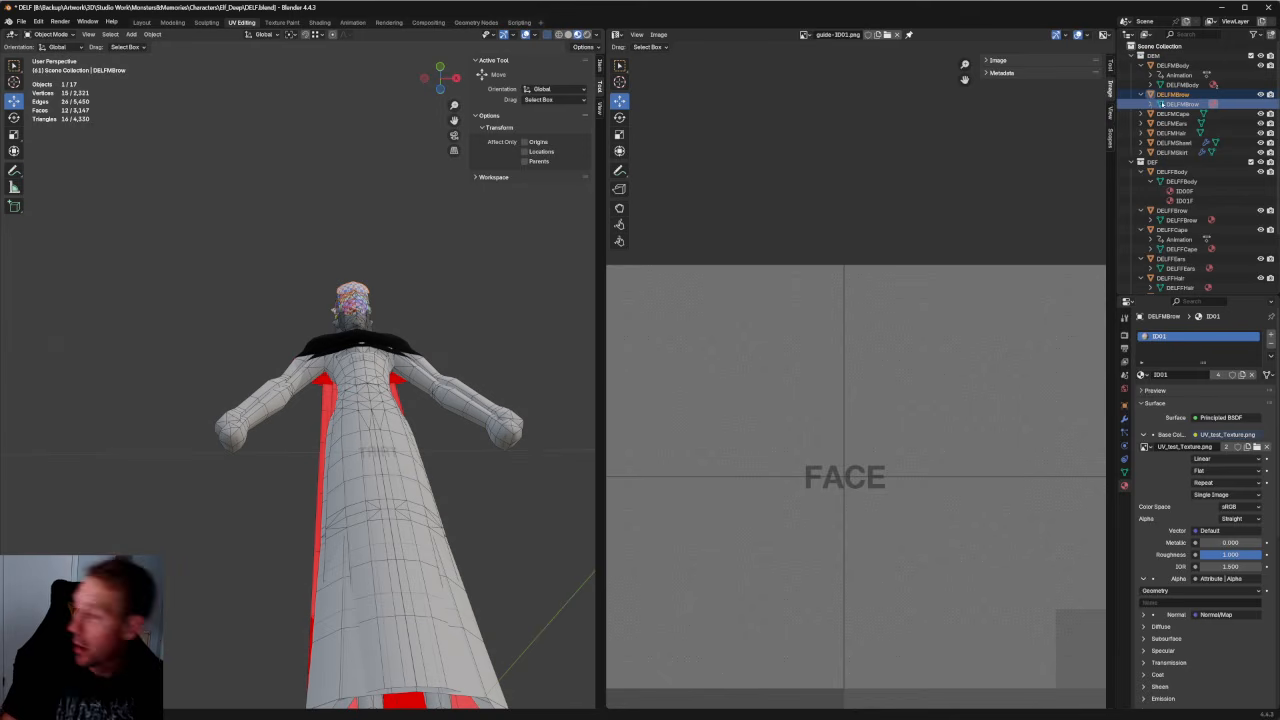
Check the mesh data name inside DELFMCape and rename the mesh data inside the DELFMEars object as DELFMEars.
click(1160, 114)
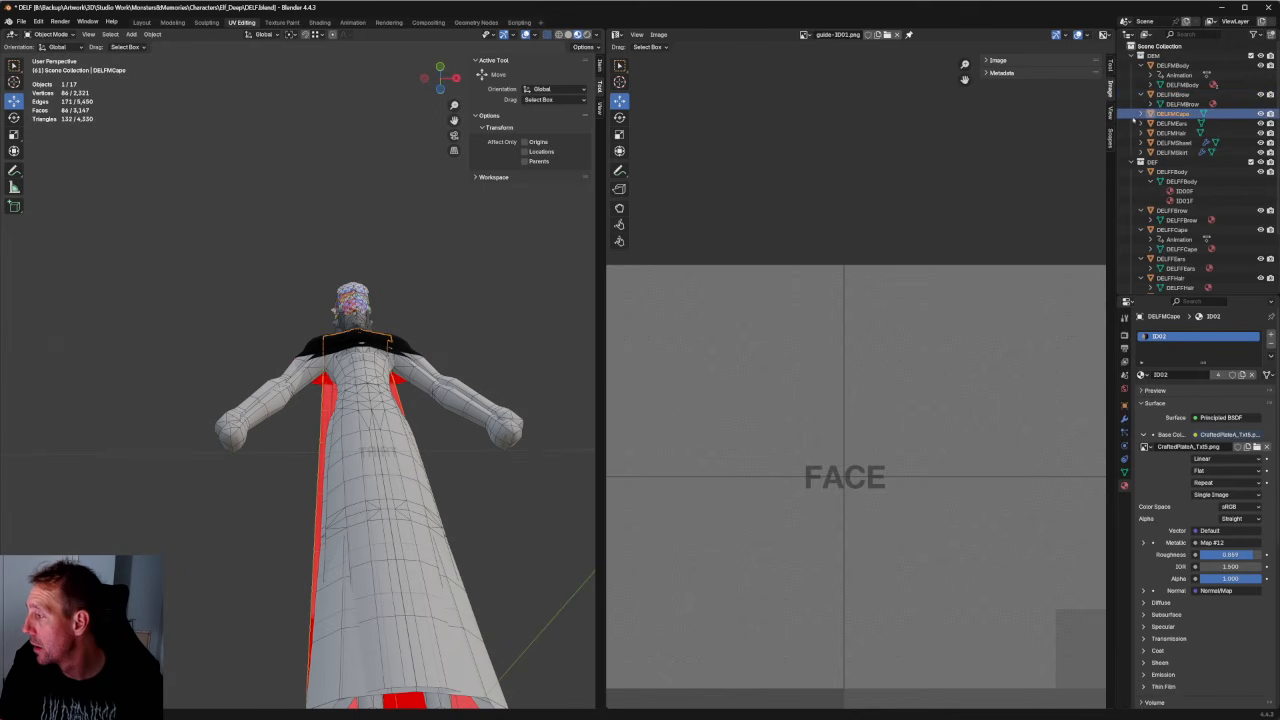
click(1141, 114)
click(1142, 143)
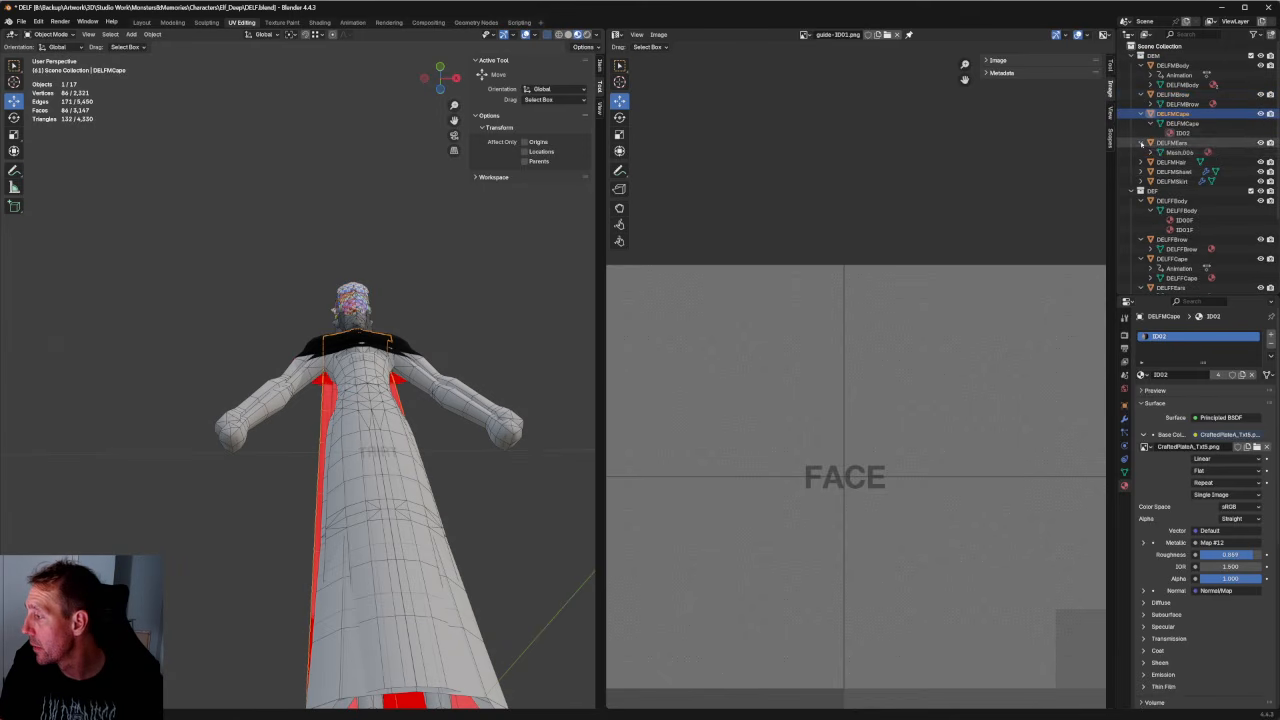
double_click(1180, 152)
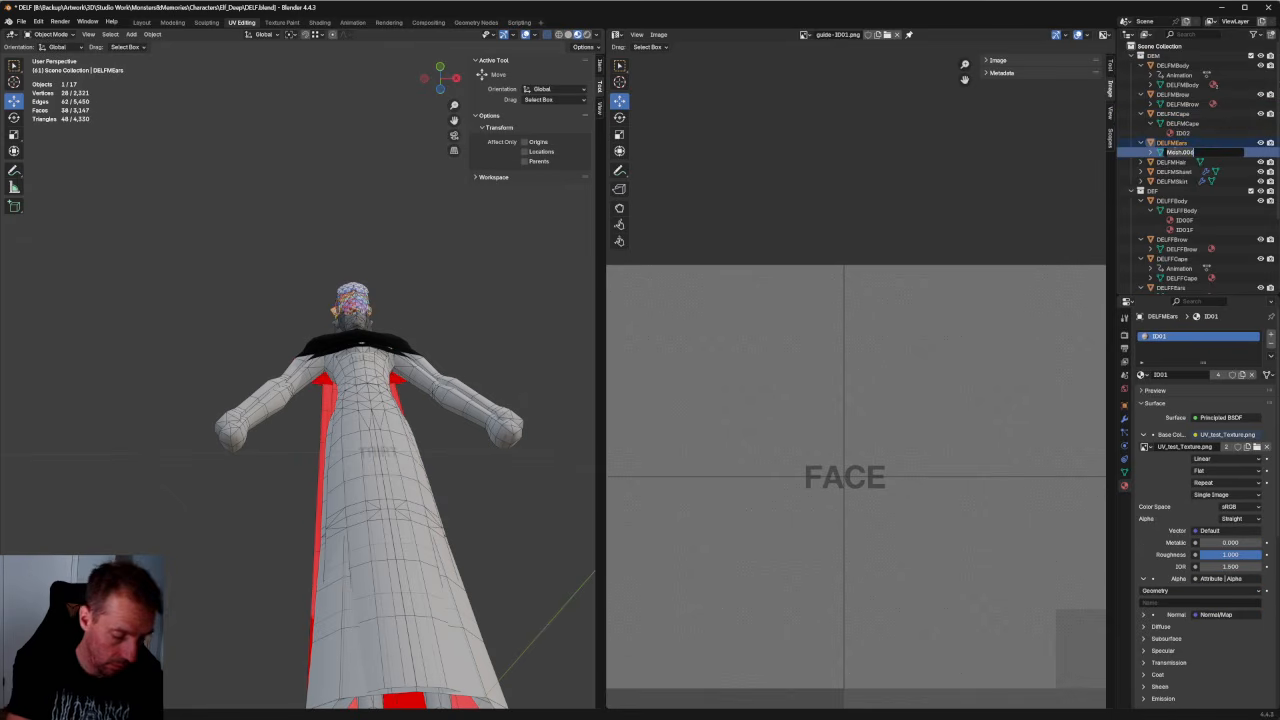
text(DELFMEars)
key(Return)
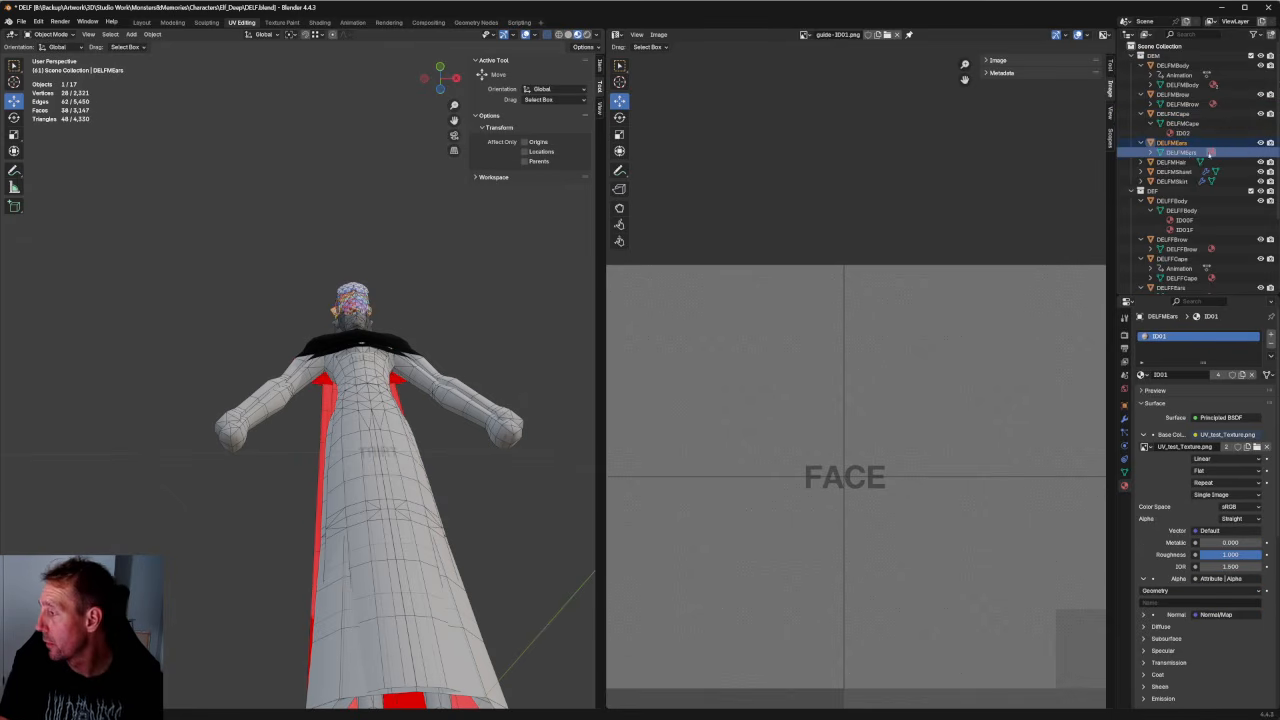
Rename the mesh data inside the DELFMHair object as DELFMHair, and select the DELFMShawl object.
click(1141, 162)
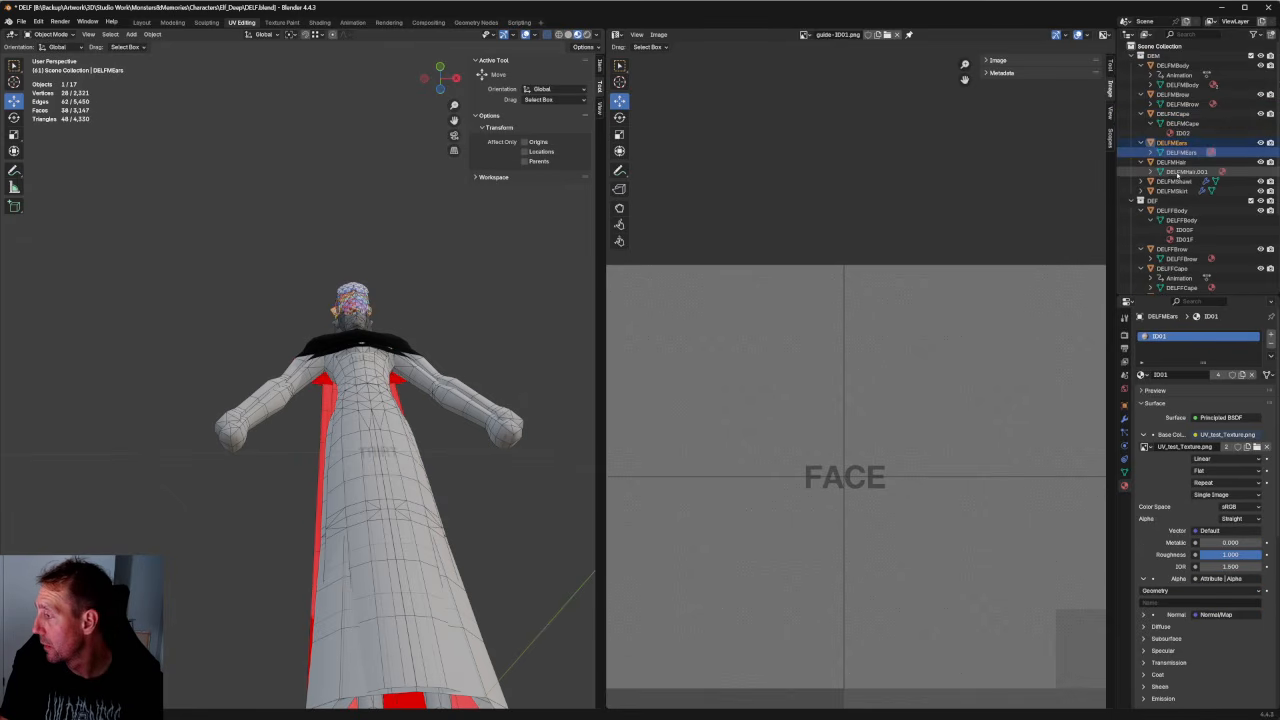
double_click(1178, 172)
text(DELFM)
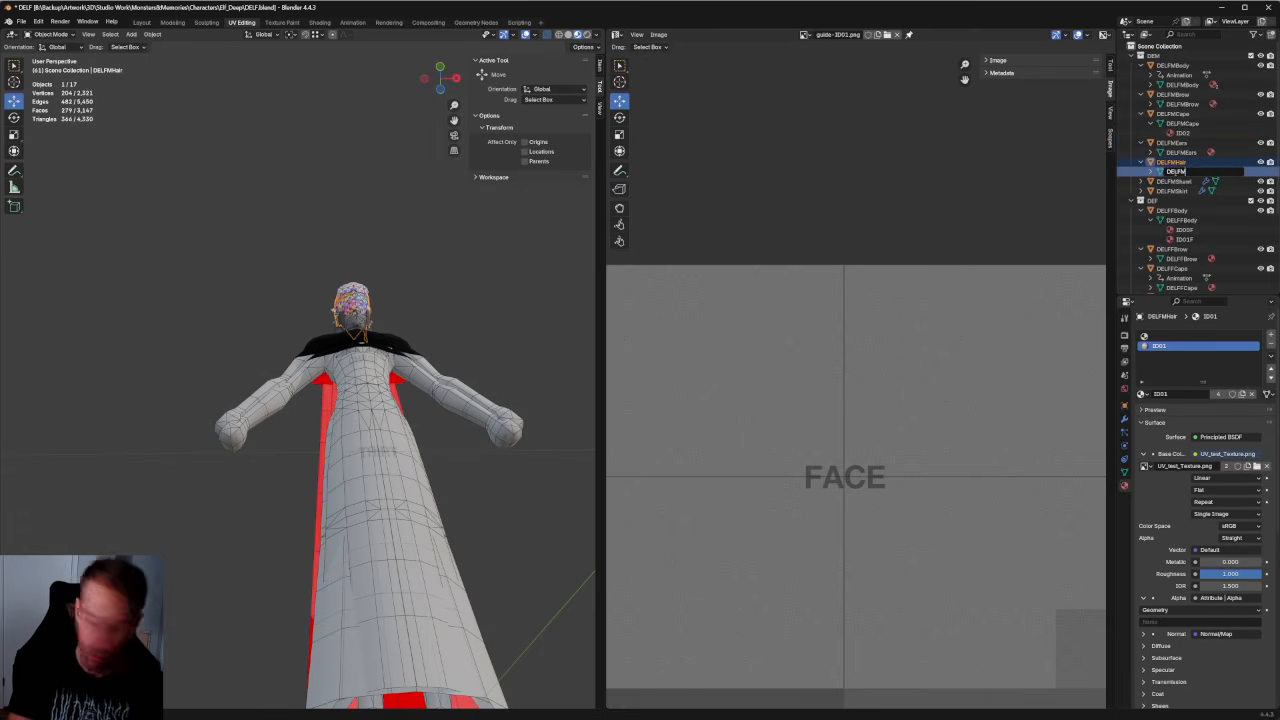
text(Hair)
key(Return)
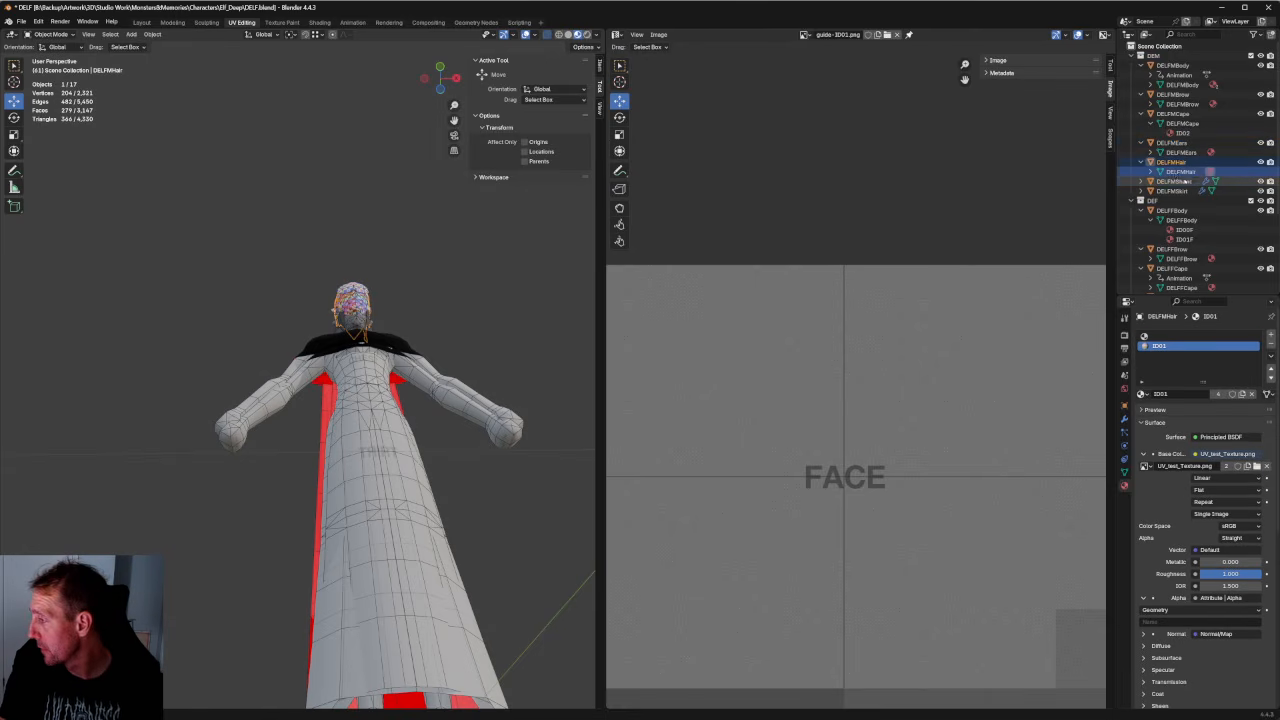
click(1185, 181)
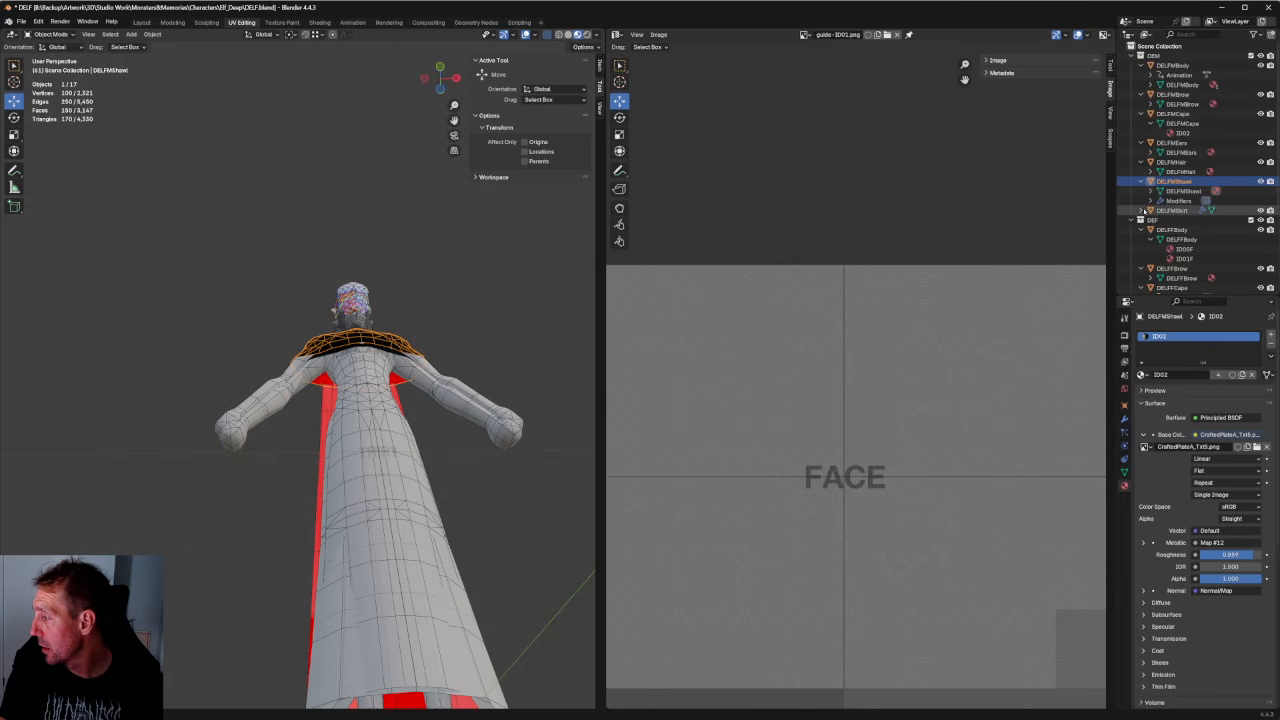
Collapse the expanded DELFM object entries and the DEF collection in the scene hierarchy, and save the file.
click(1145, 210)
click(1145, 210)
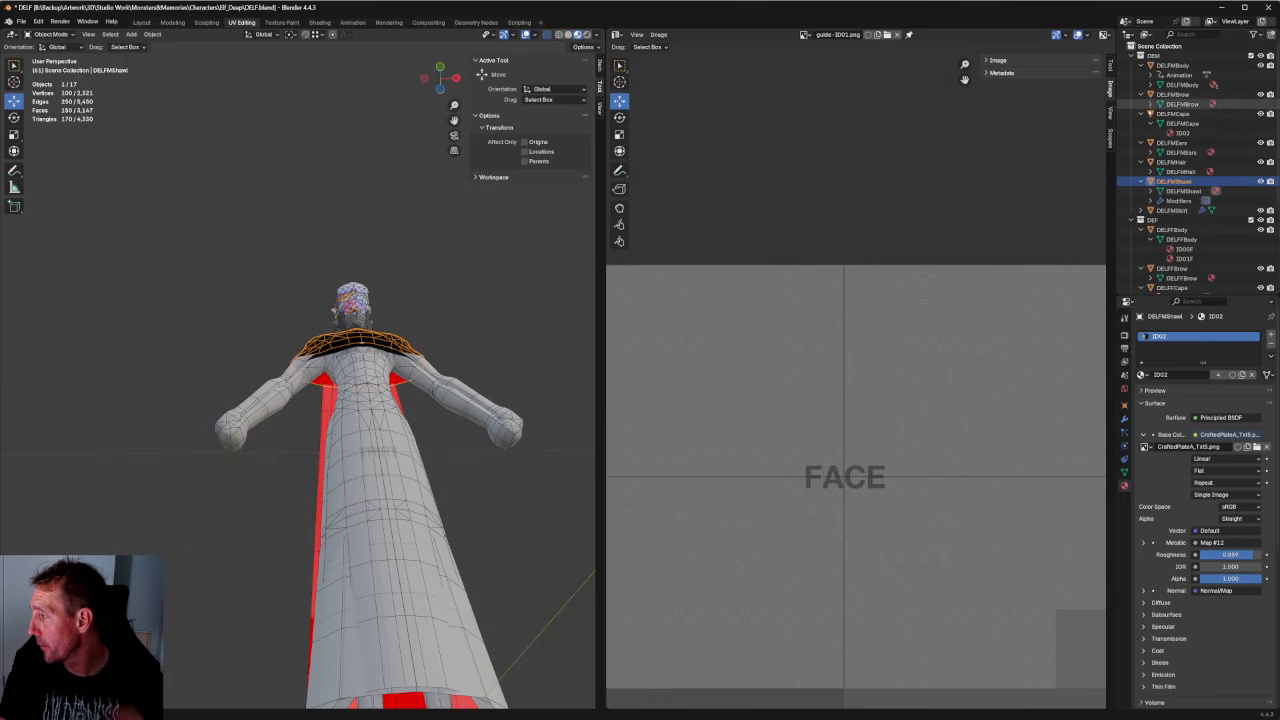
click(1144, 94)
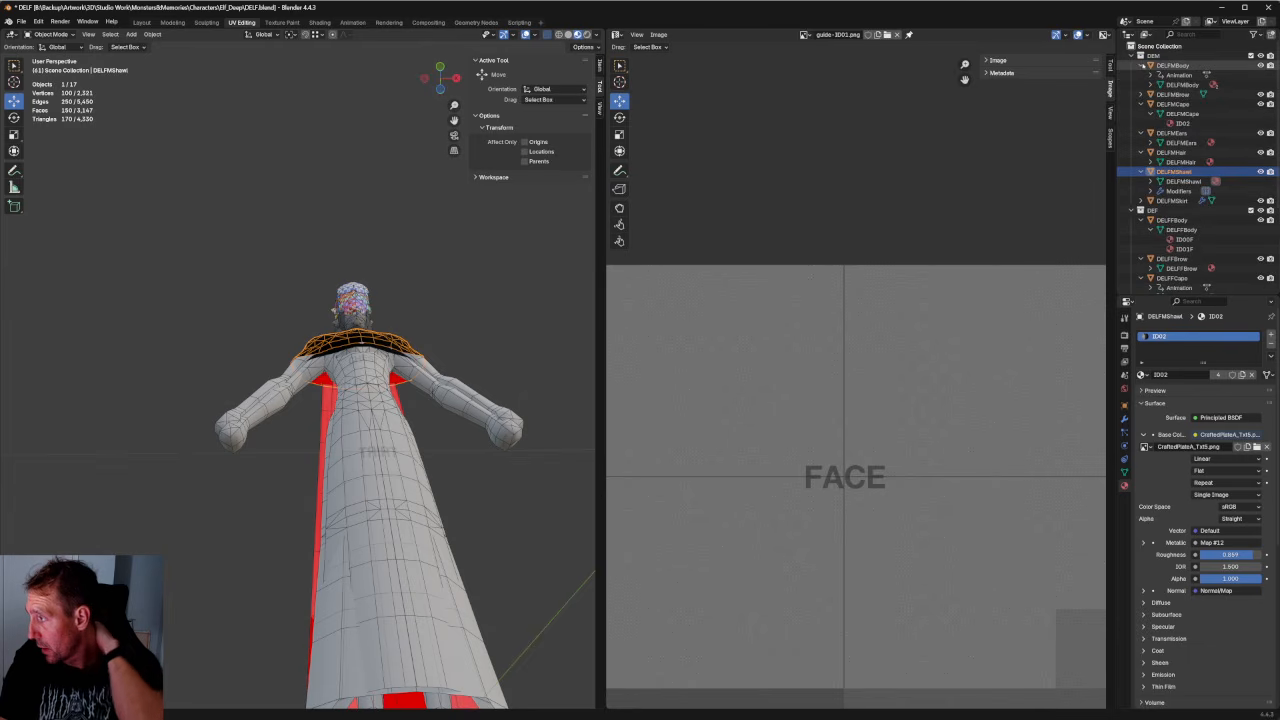
click(1141, 66)
click(1141, 85)
click(1141, 96)
click(1141, 104)
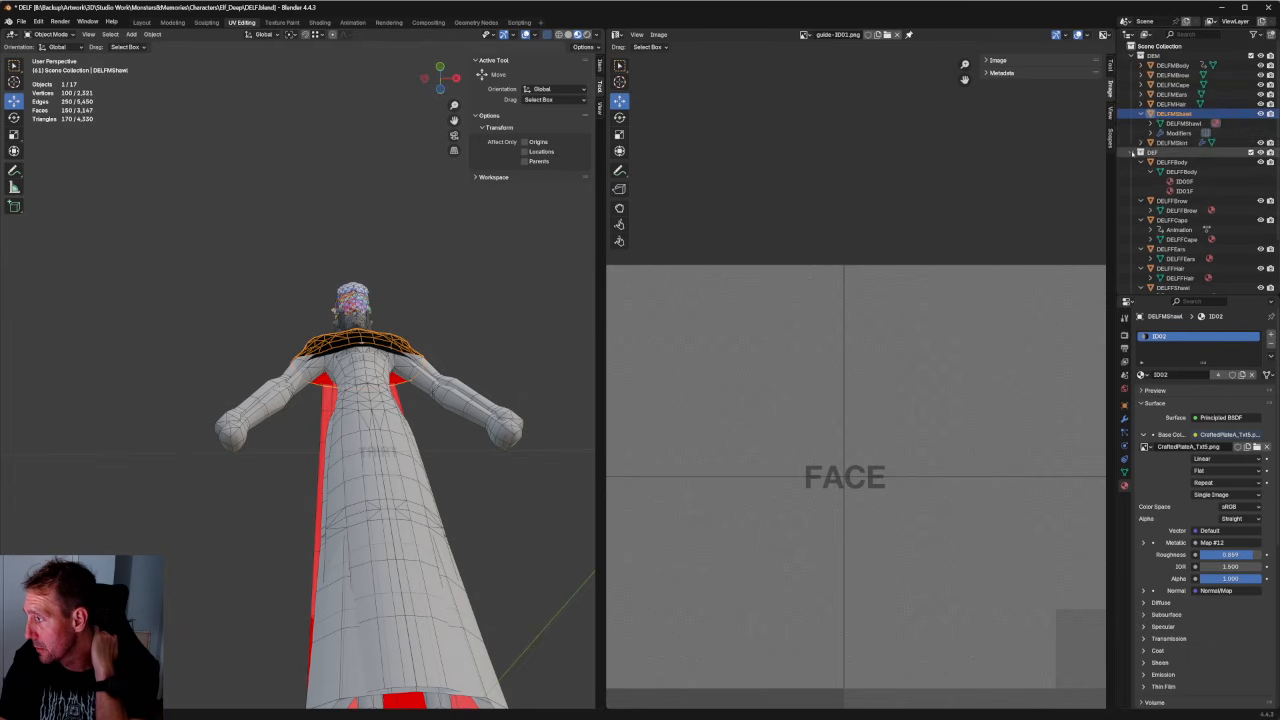
click(1131, 153)
click(1141, 114)
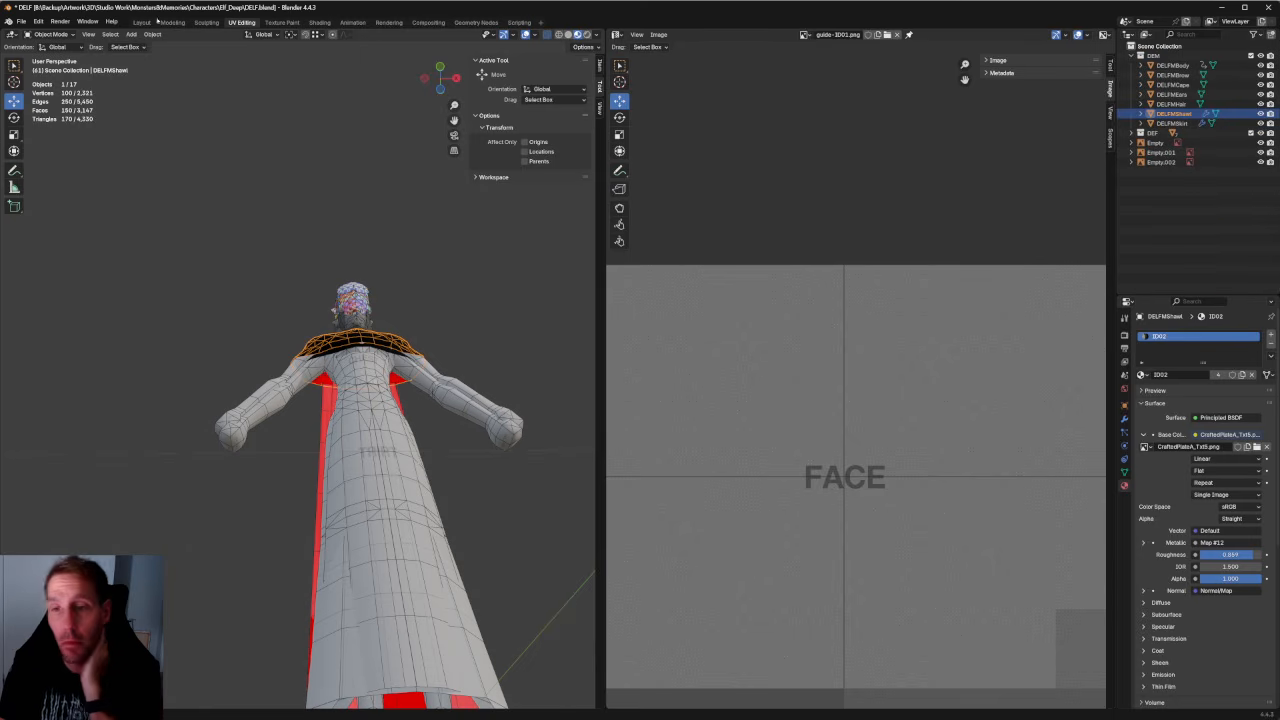
click(21, 21)
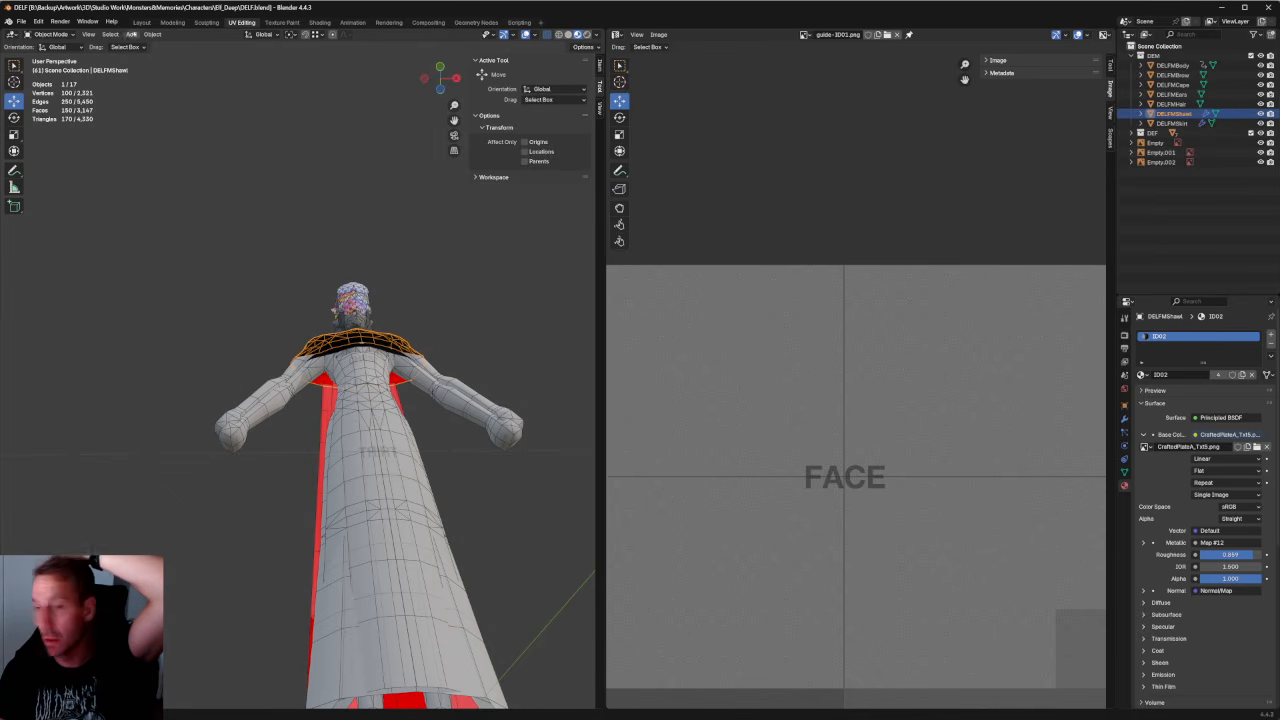
Edit the DELFMShawl mesh with all its geometry selected and show guide-ID02.png as the image behind its UVs.
click(50, 34)
click(45, 57)
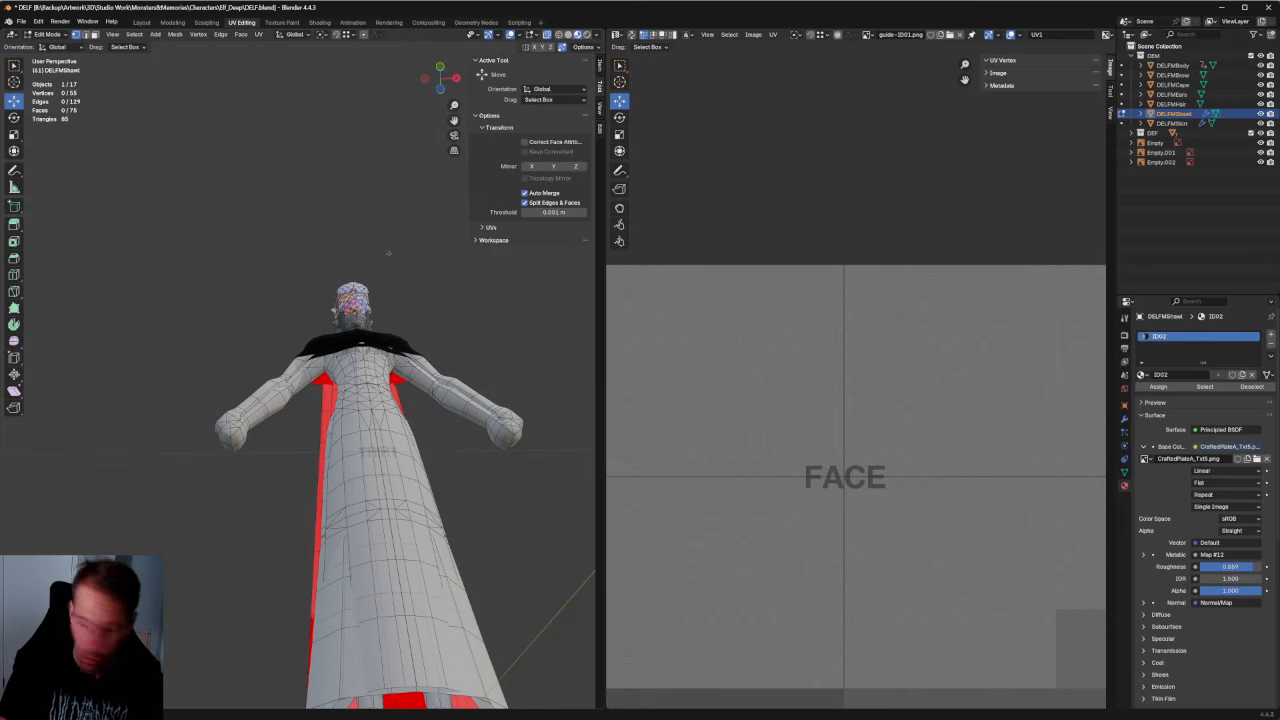
key(a)
middle_drag(381, 255, 381, 330)
scroll(833, 382, down, 2)
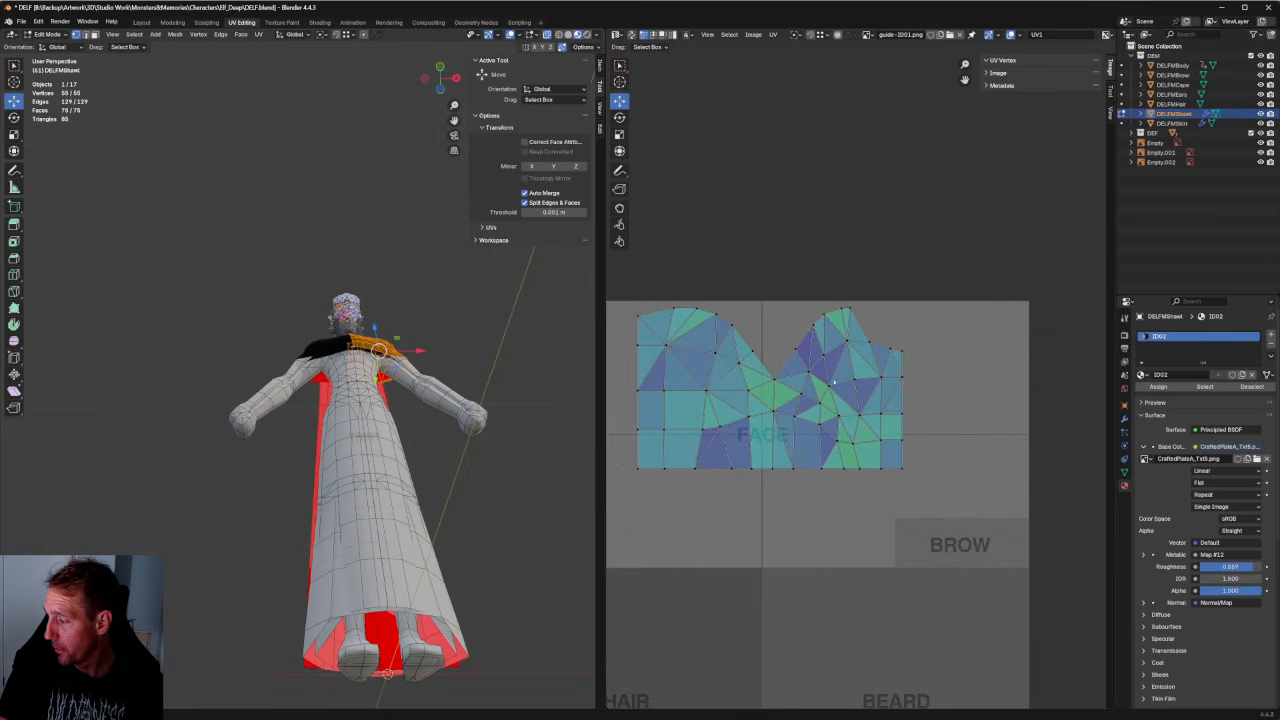
click(867, 34)
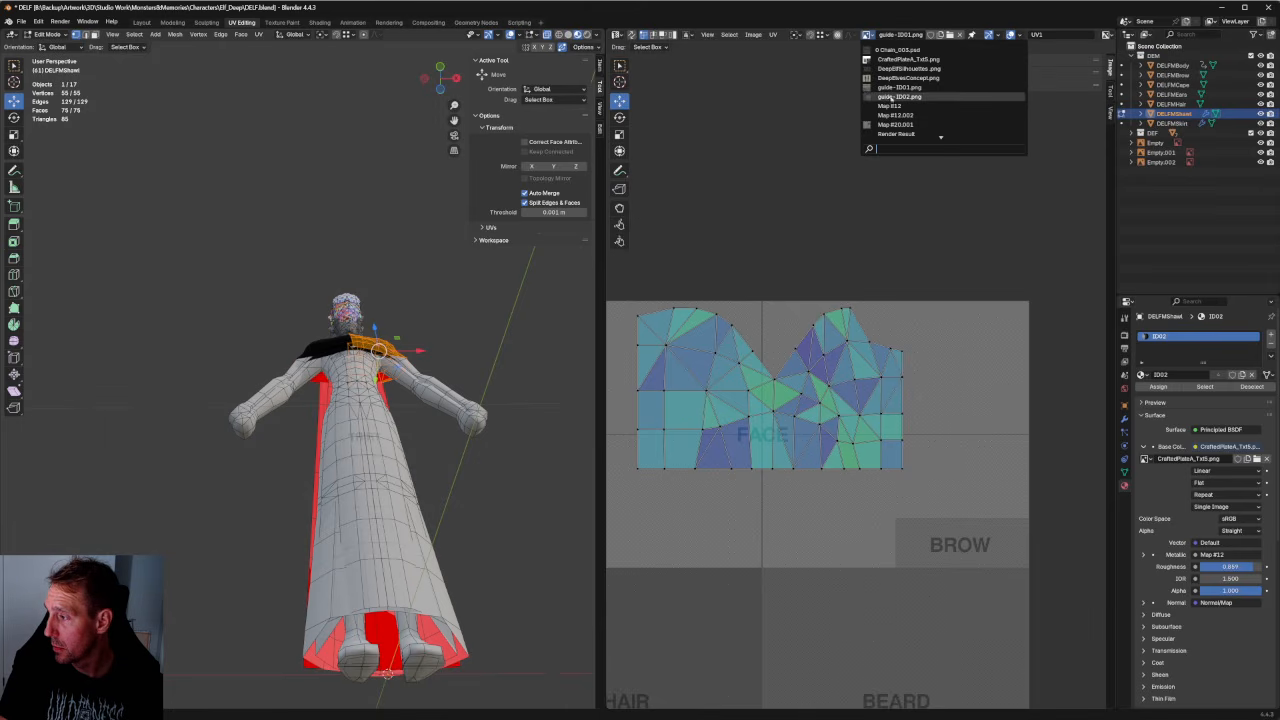
click(891, 97)
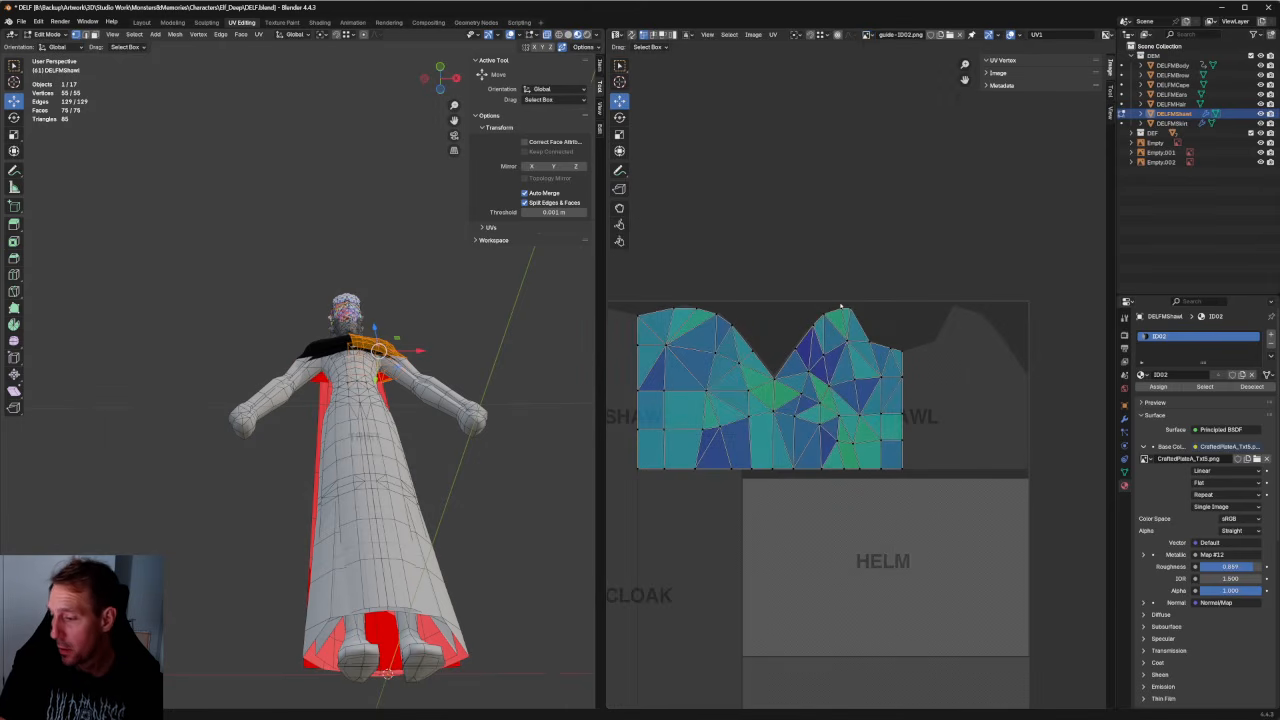
Return to Object Mode and apply the Mirror modifier on DELFMShawl.
middle_drag(430, 380, 615, 329)
key(grave)
click(495, 340)
scroll(596, 329, down, 4)
click(1124, 419)
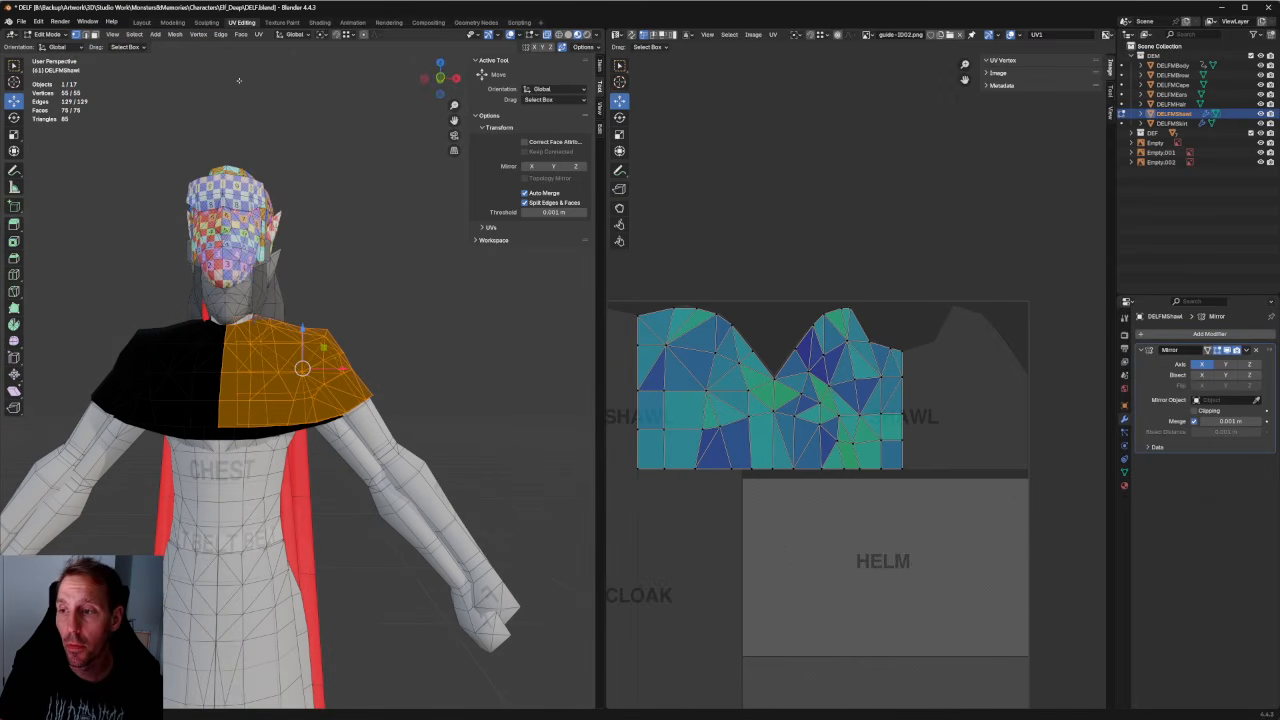
click(47, 34)
click(50, 45)
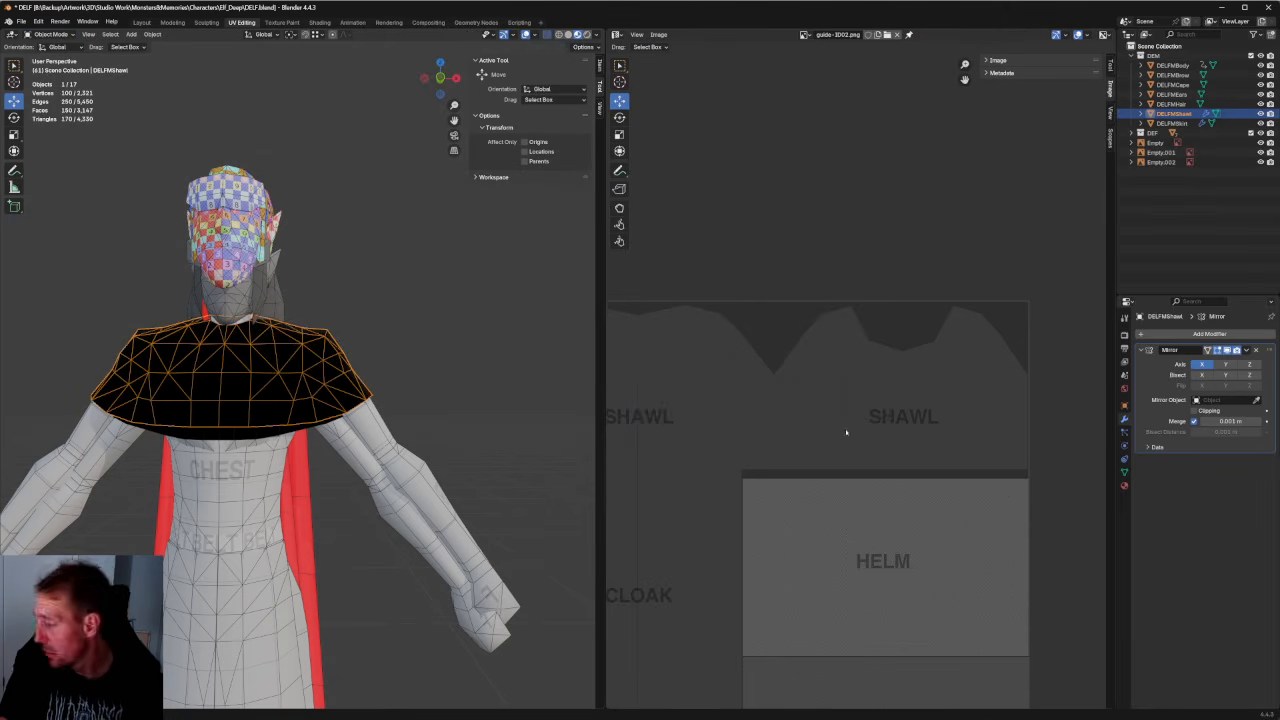
click(410, 301)
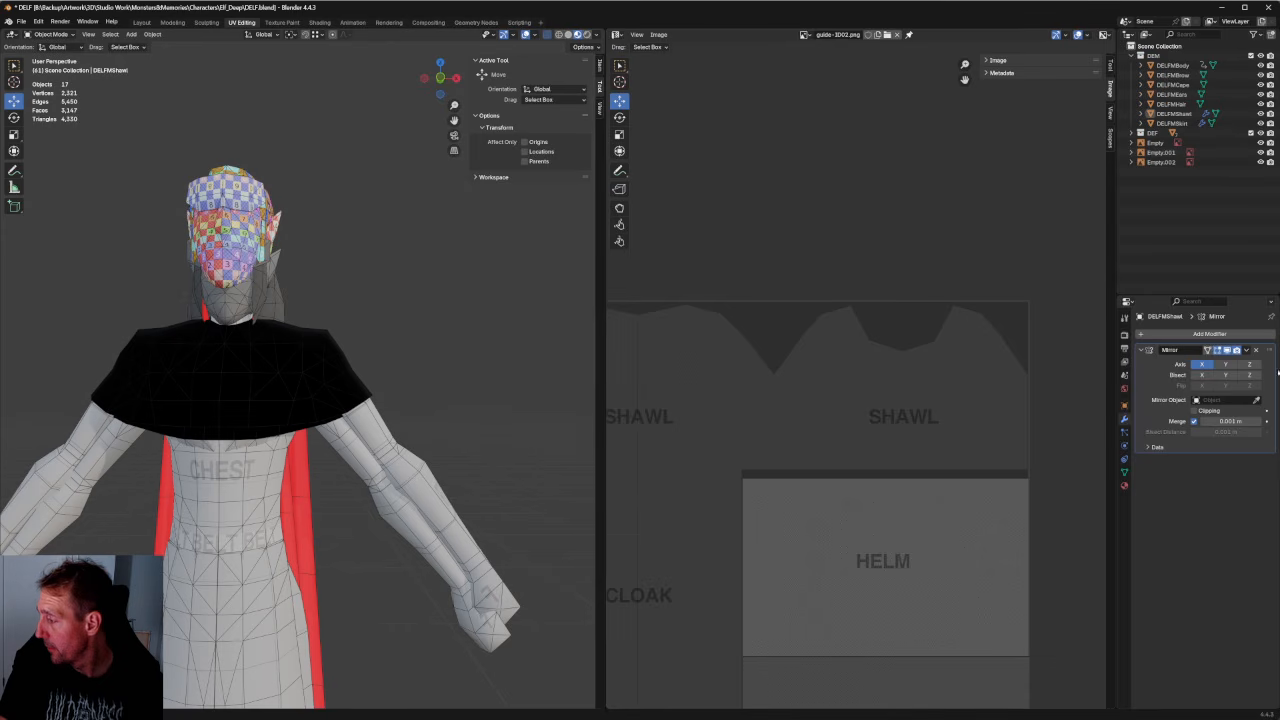
click(1246, 349)
click(1215, 359)
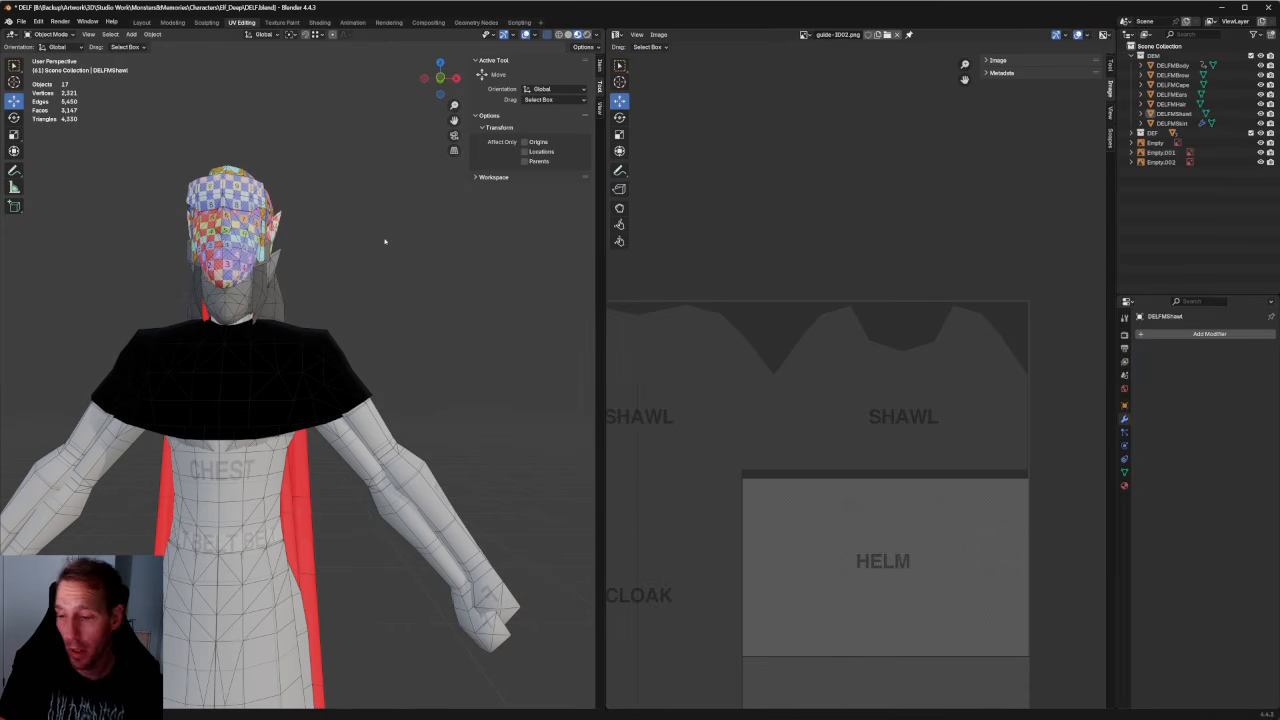
In Edit Mode with X-ray, select all front and back vertices of the shawl half on the character's right side.
key(KP_1)
key(alt+z)
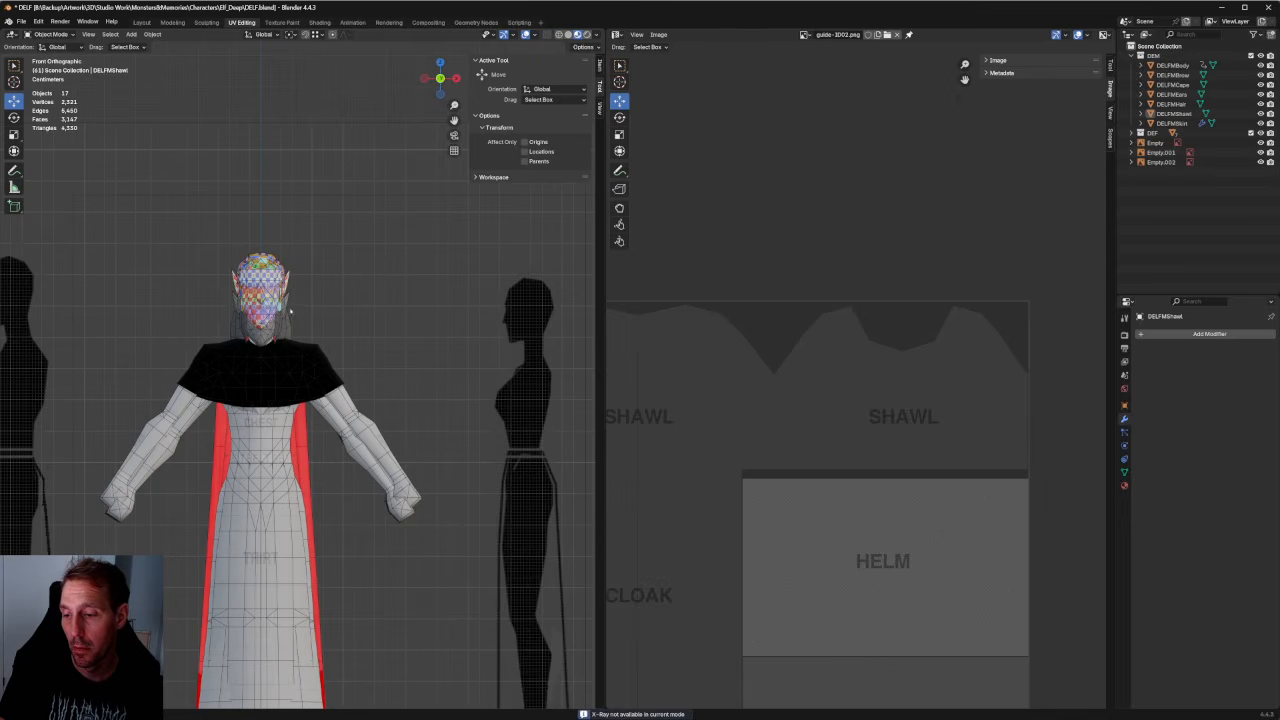
scroll(290, 313, up, 2)
click(354, 337)
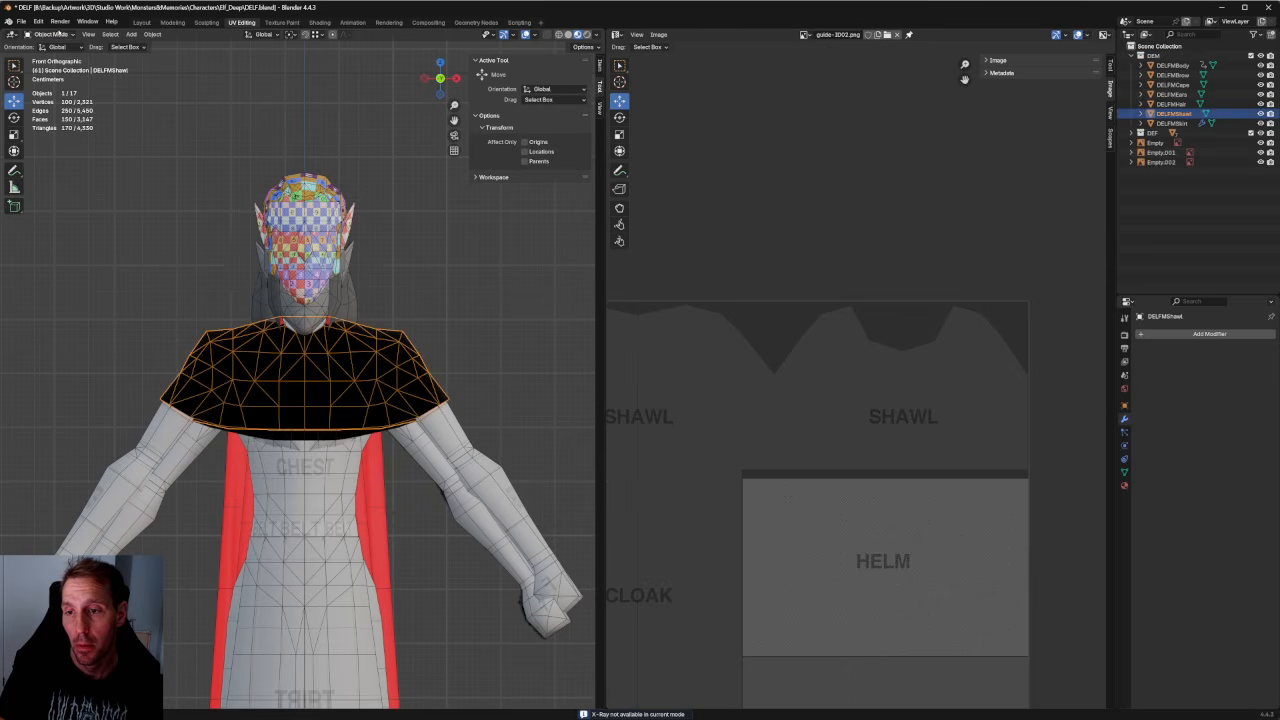
click(52, 34)
click(50, 57)
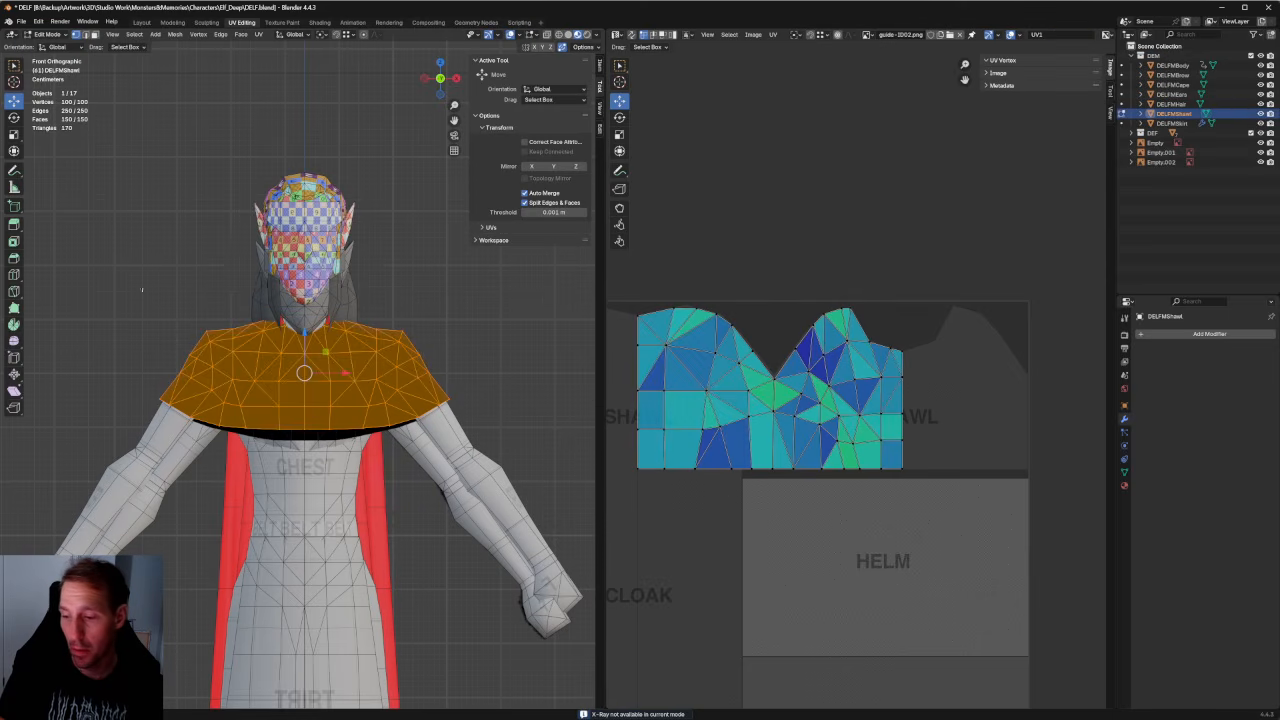
click(112, 266)
key(alt+z)
drag(87, 235, 314, 484)
click(162, 232)
drag(162, 230, 318, 516)
drag(120, 250, 306, 487)
scroll(965, 298, down, 2)
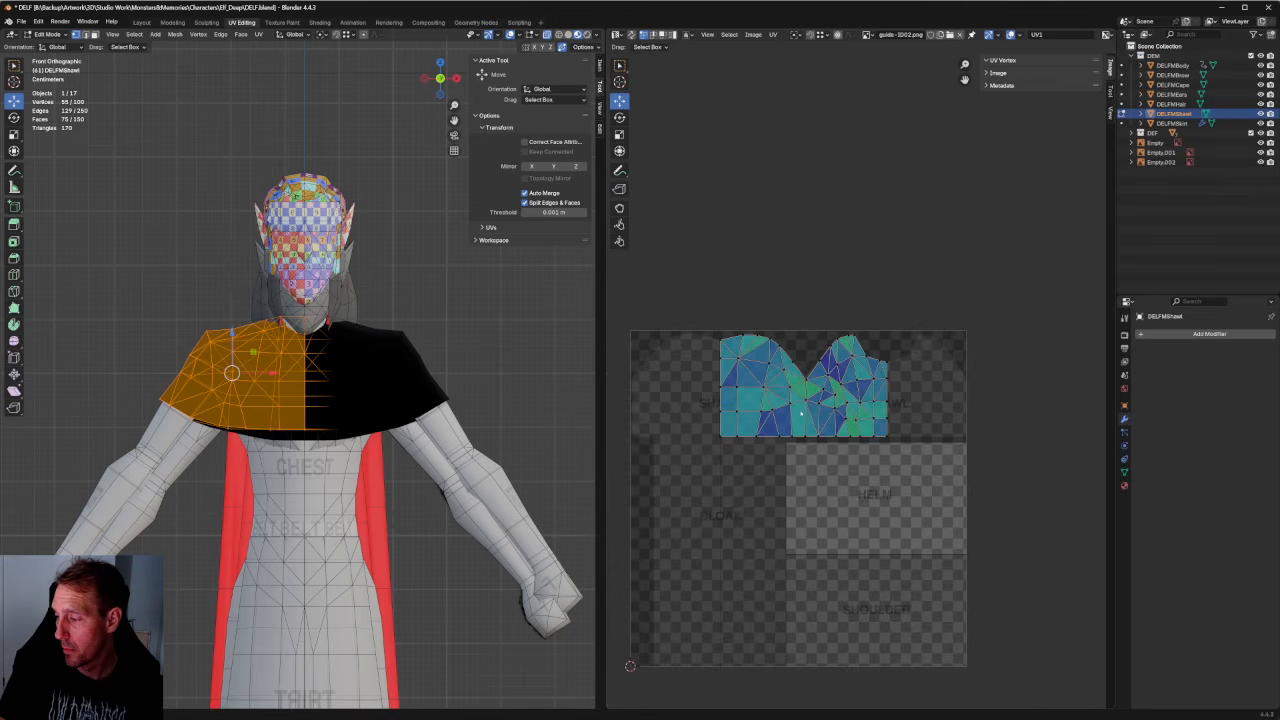
Move all UVs of the selected shawl half off the guide image to the empty space above it.
key(a)
key(g)
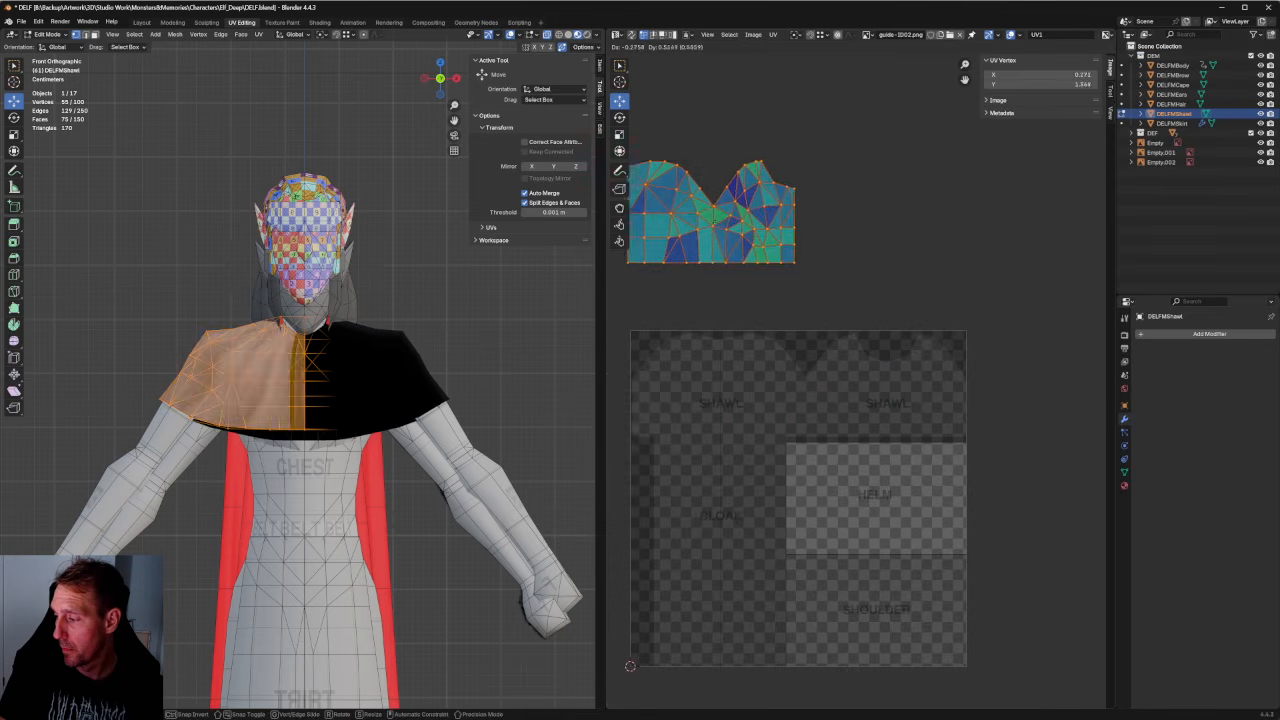
click(720, 265)
middle_drag(700, 250, 761, 273)
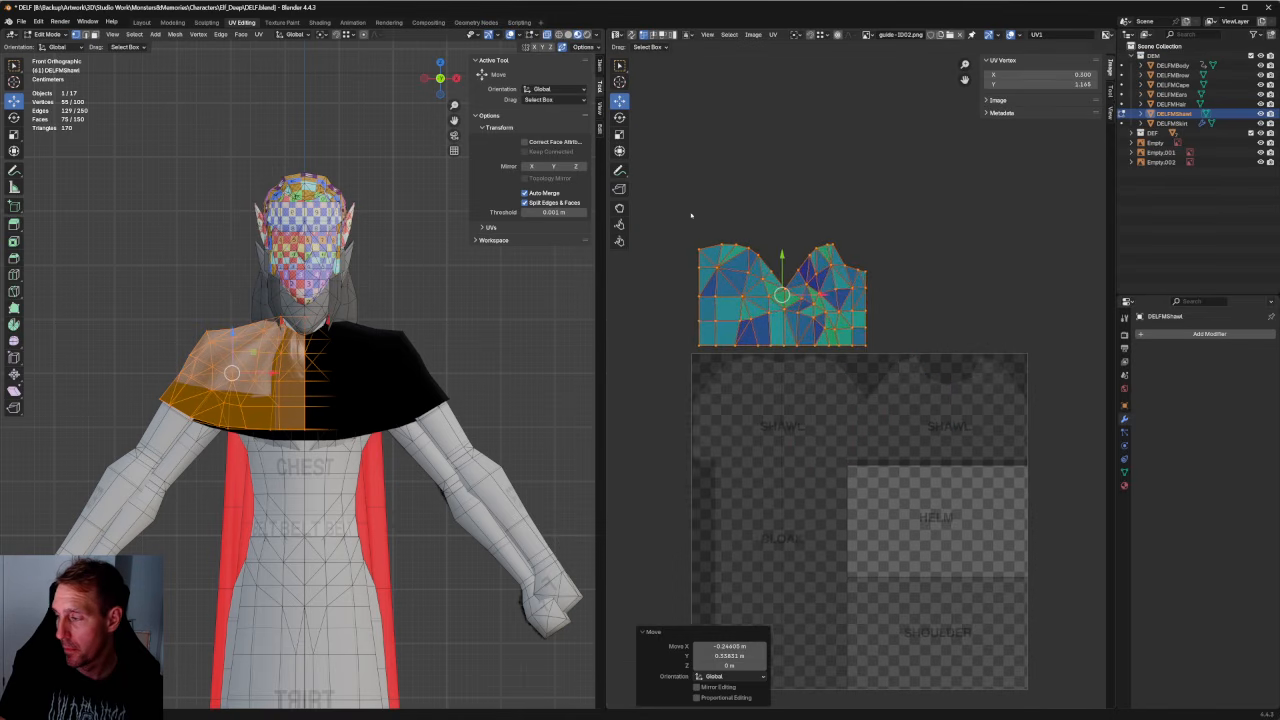
Split the larger left piece from the moved shawl UV island and place it beside the remaining piece, left of the guide.
drag(668, 199, 788, 376)
right_click(735, 302)
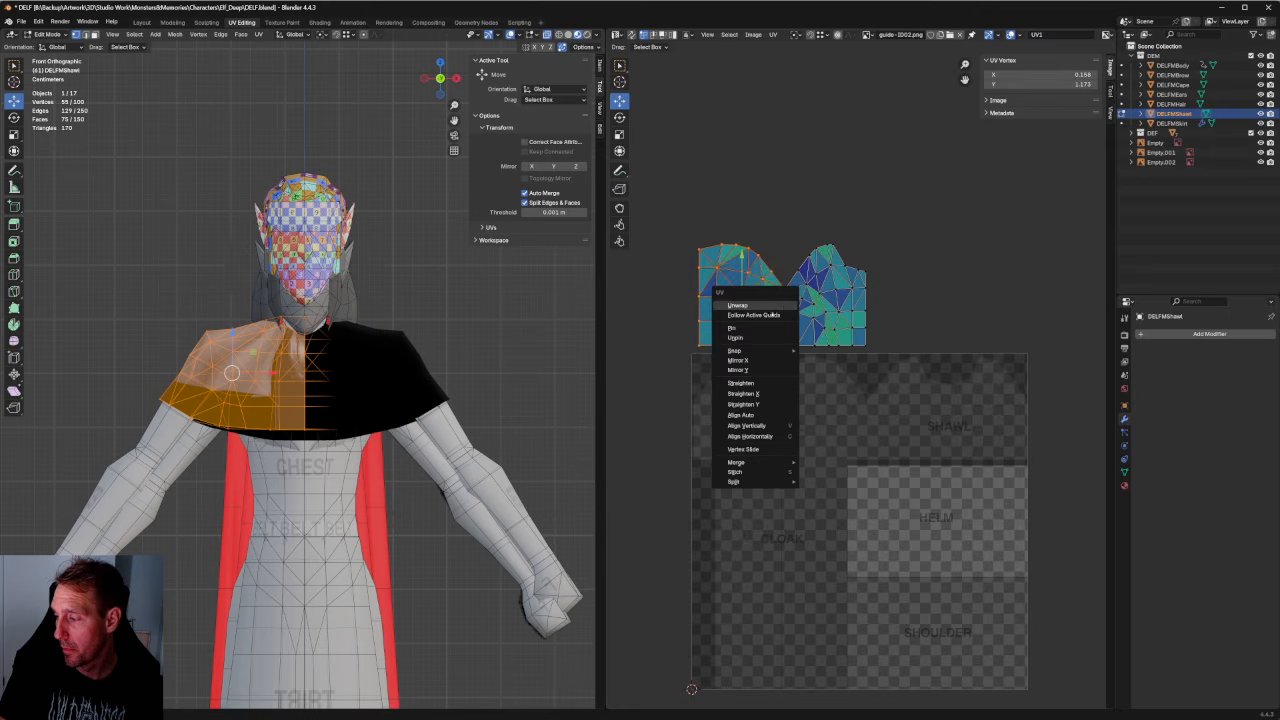
mouse_move(735, 482)
click(825, 481)
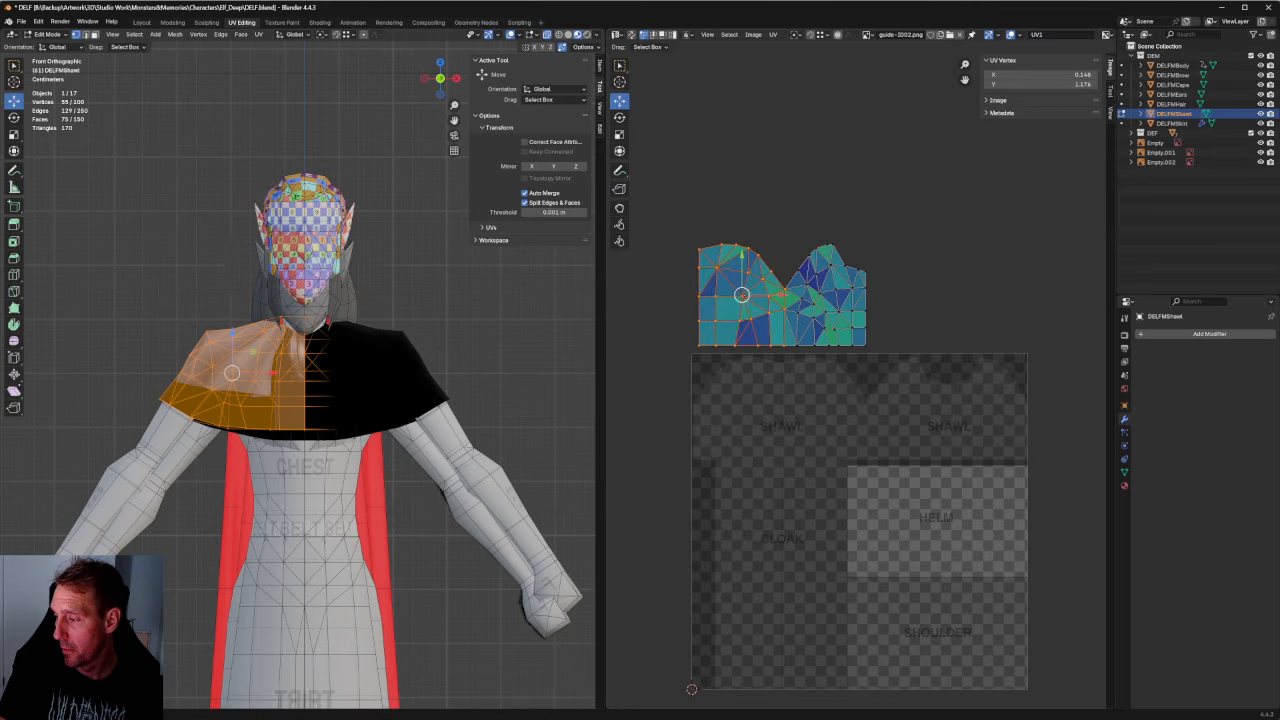
key(g)
click(664, 297)
click(831, 209)
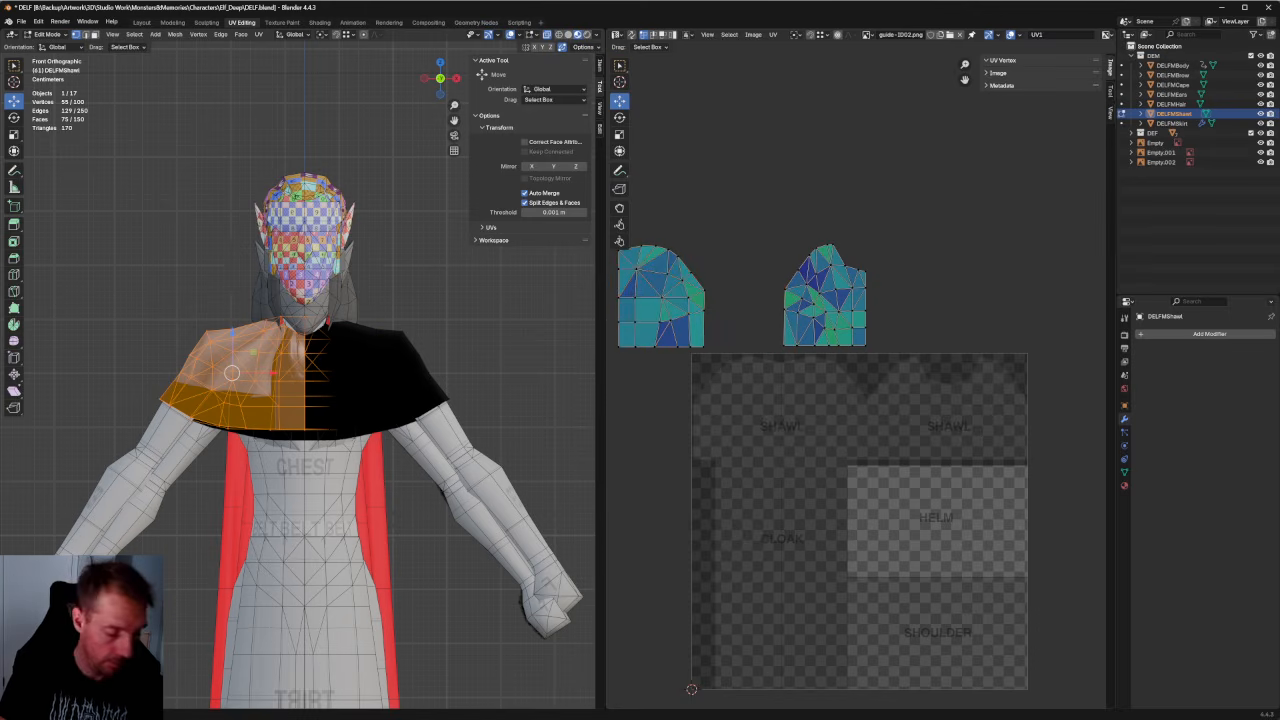
Select the whole shawl mesh and move the remaining UV piece above the guide farther to the right.
key(a)
drag(907, 203, 755, 350)
key(g)
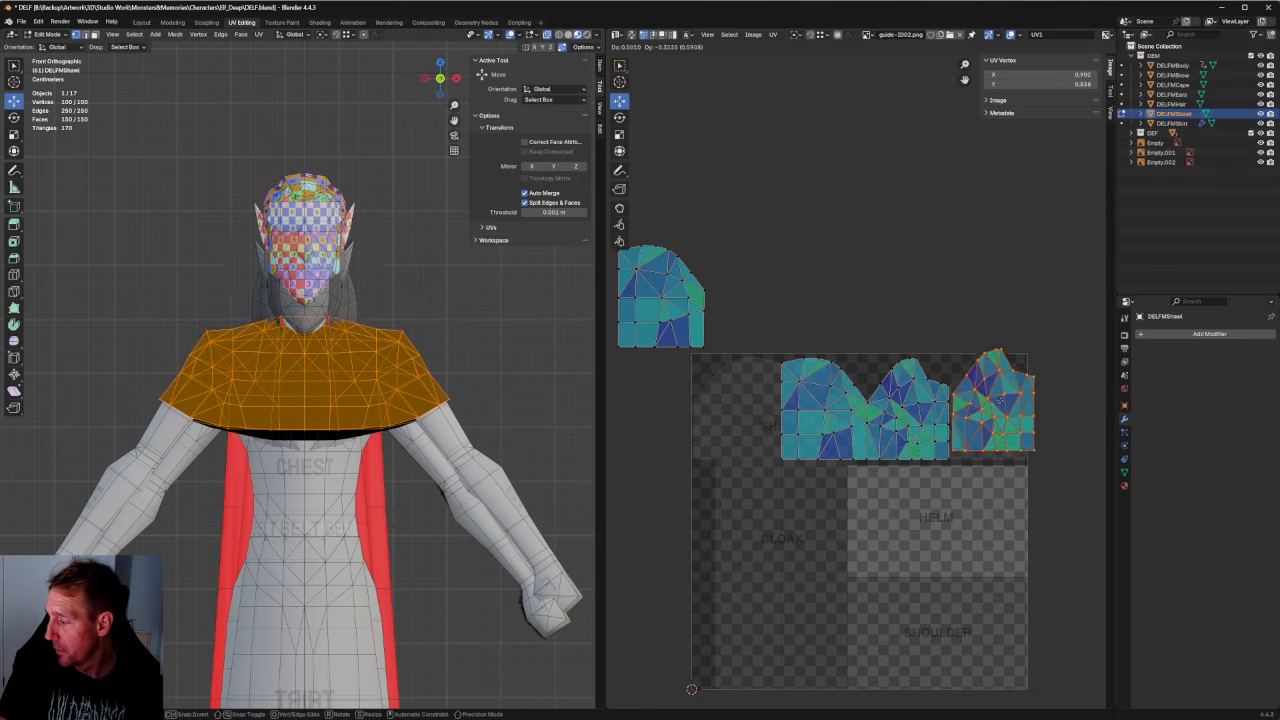
Split the right-hand piece from the shawl UV island still on the guide and move it past the guide's right edge.
drag(968, 340, 749, 480)
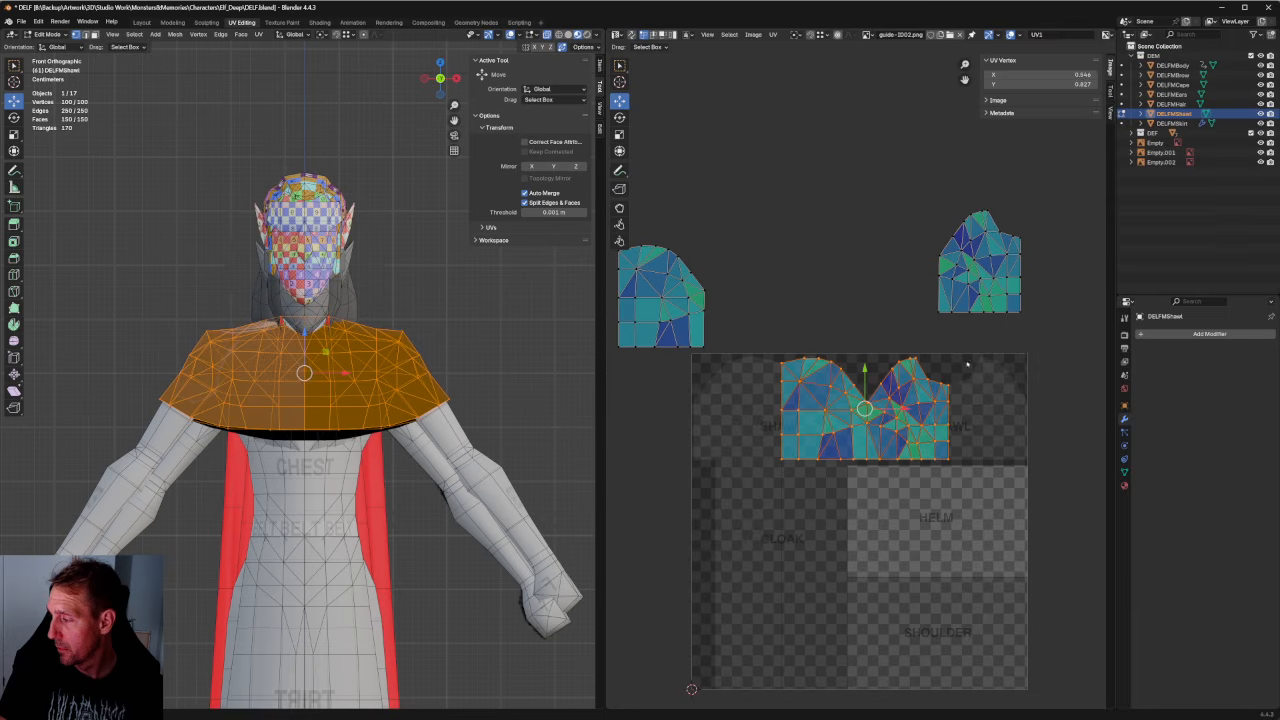
drag(977, 332, 862, 486)
right_click(867, 431)
mouse_move(867, 431)
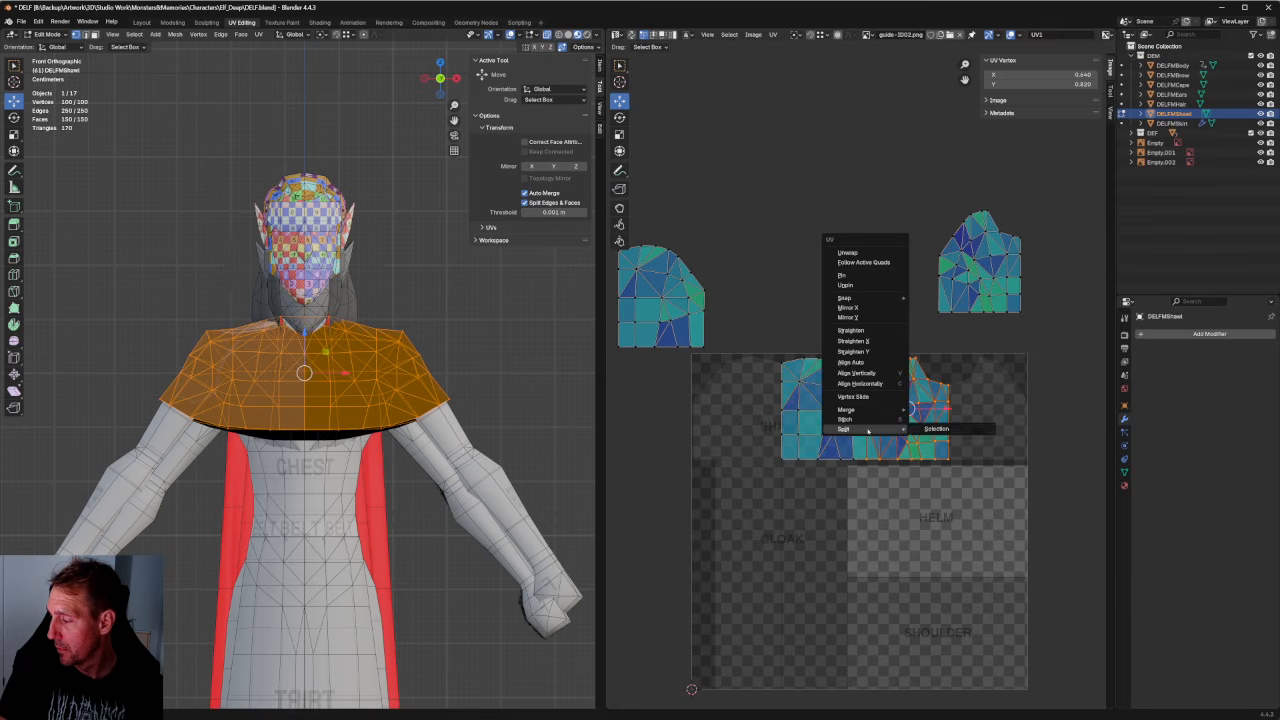
click(936, 428)
key(g)
click(1058, 413)
Move the small UV piece parked above the guide against the left shawl piece, filling the vacated spot.
drag(1060, 178, 912, 340)
key(g)
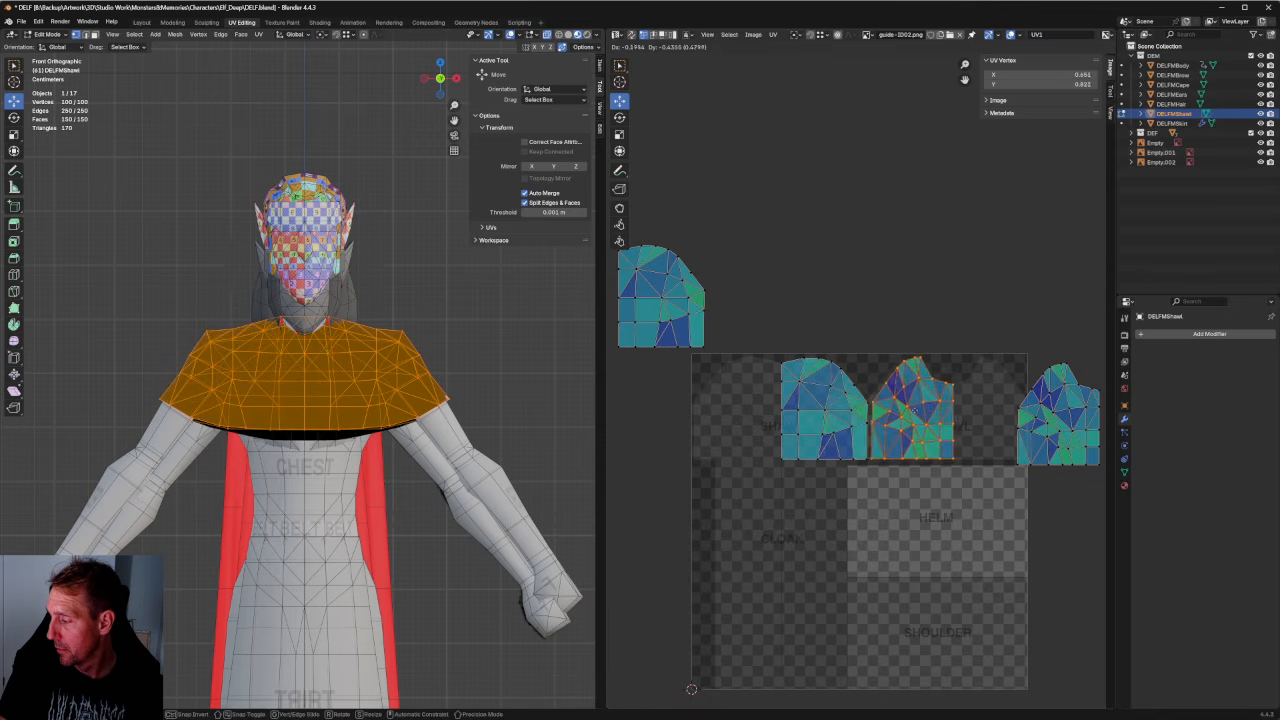
key(Return)
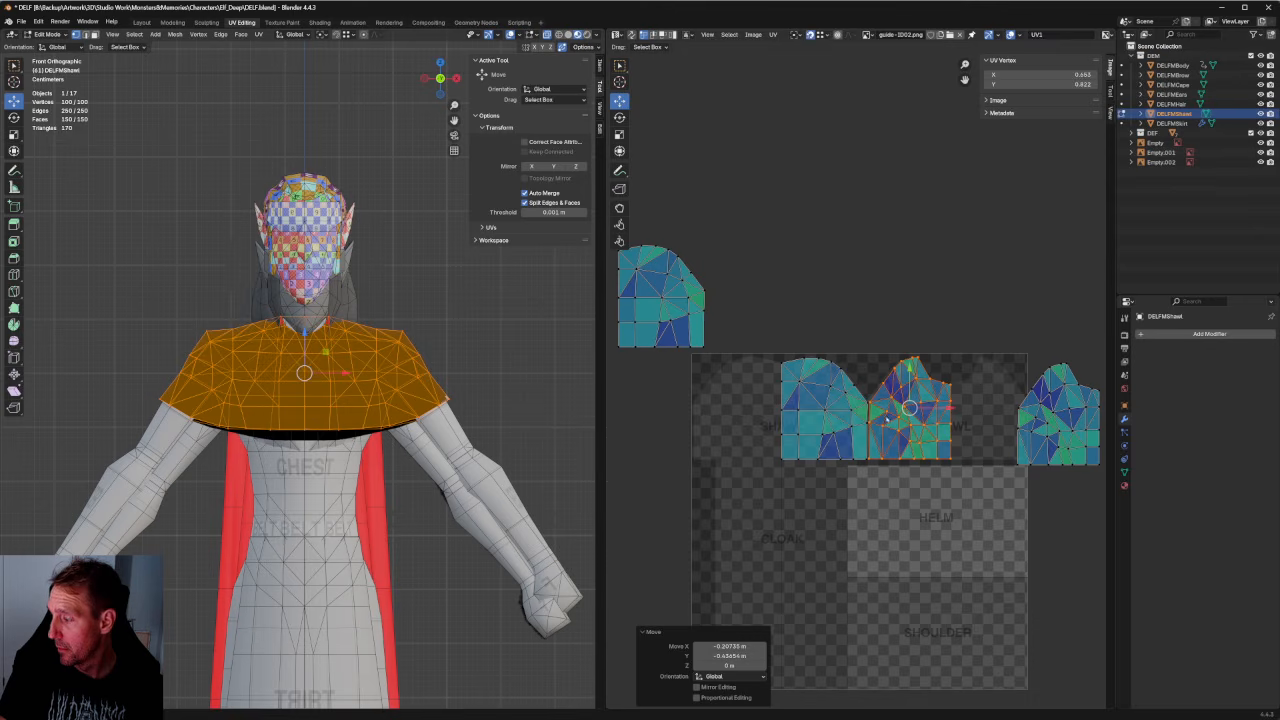
key(g)
click(865, 381)
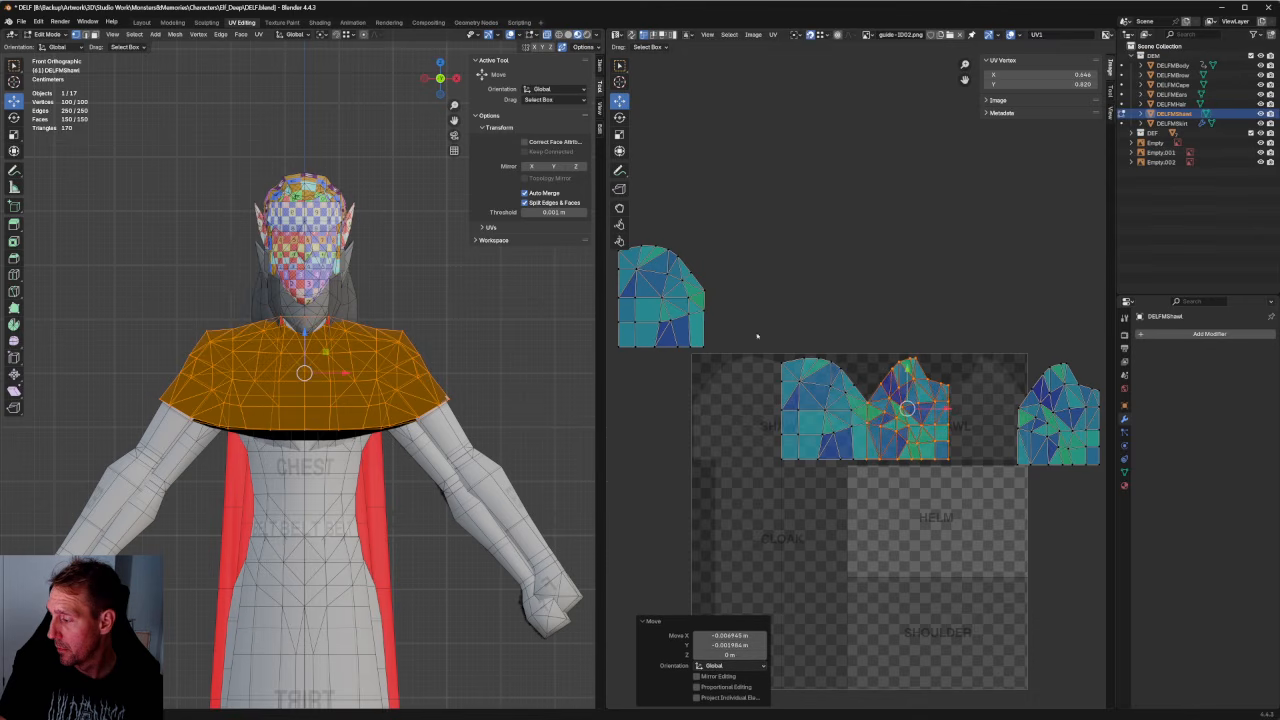
Split off the left shawl UV piece and move it left of the guide, replacing it with the matching piece parked above.
drag(757, 336, 860, 490)
key(u)
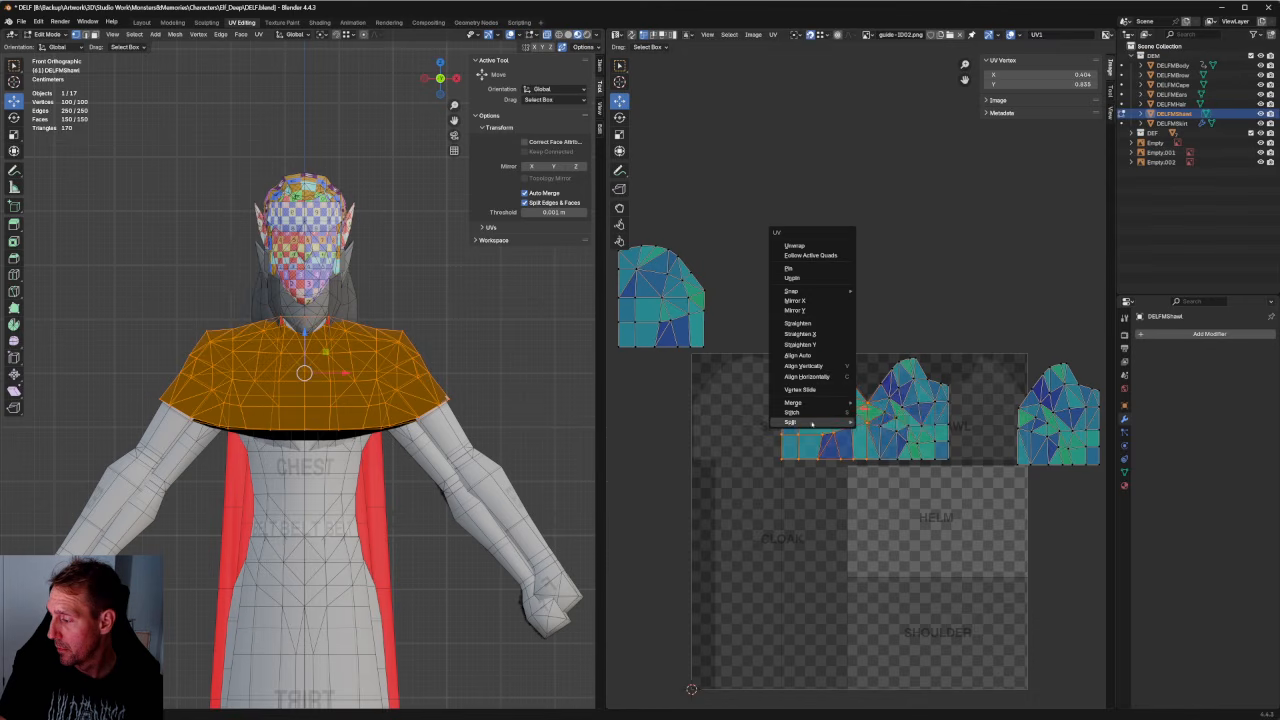
mouse_move(812, 424)
click(895, 422)
key(g)
click(662, 420)
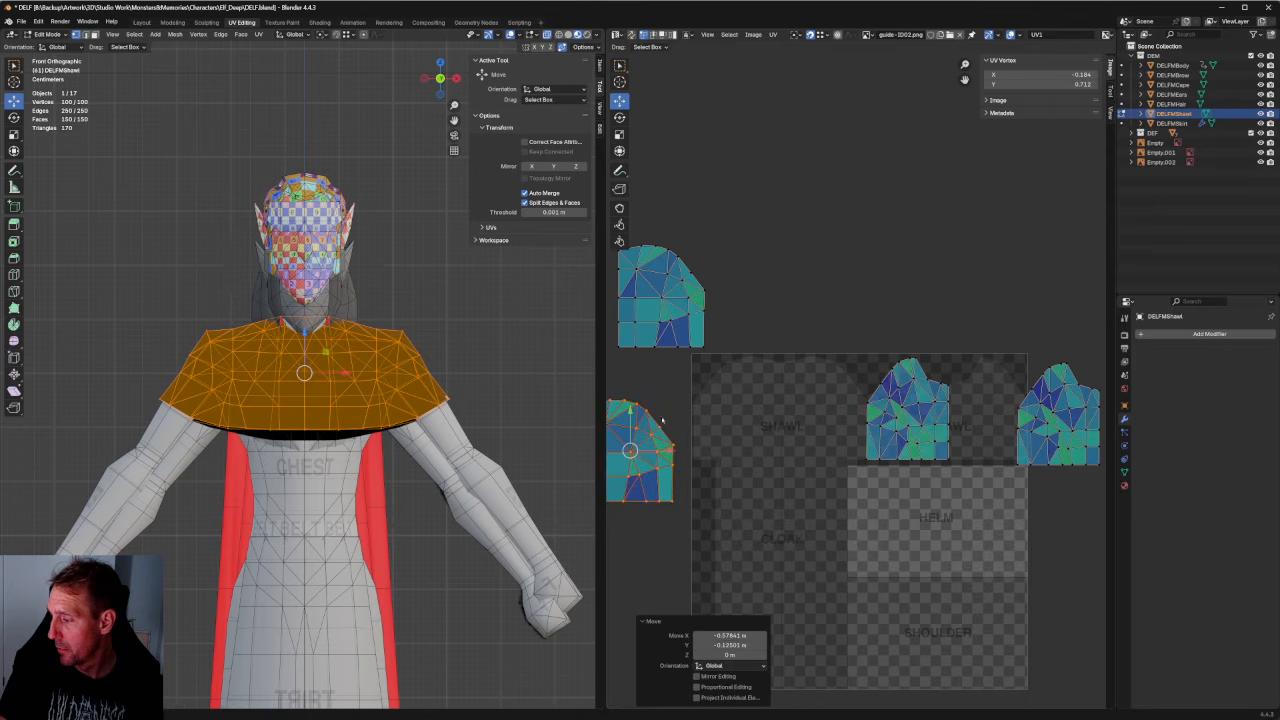
drag(764, 210, 610, 352)
drag(662, 296, 824, 408)
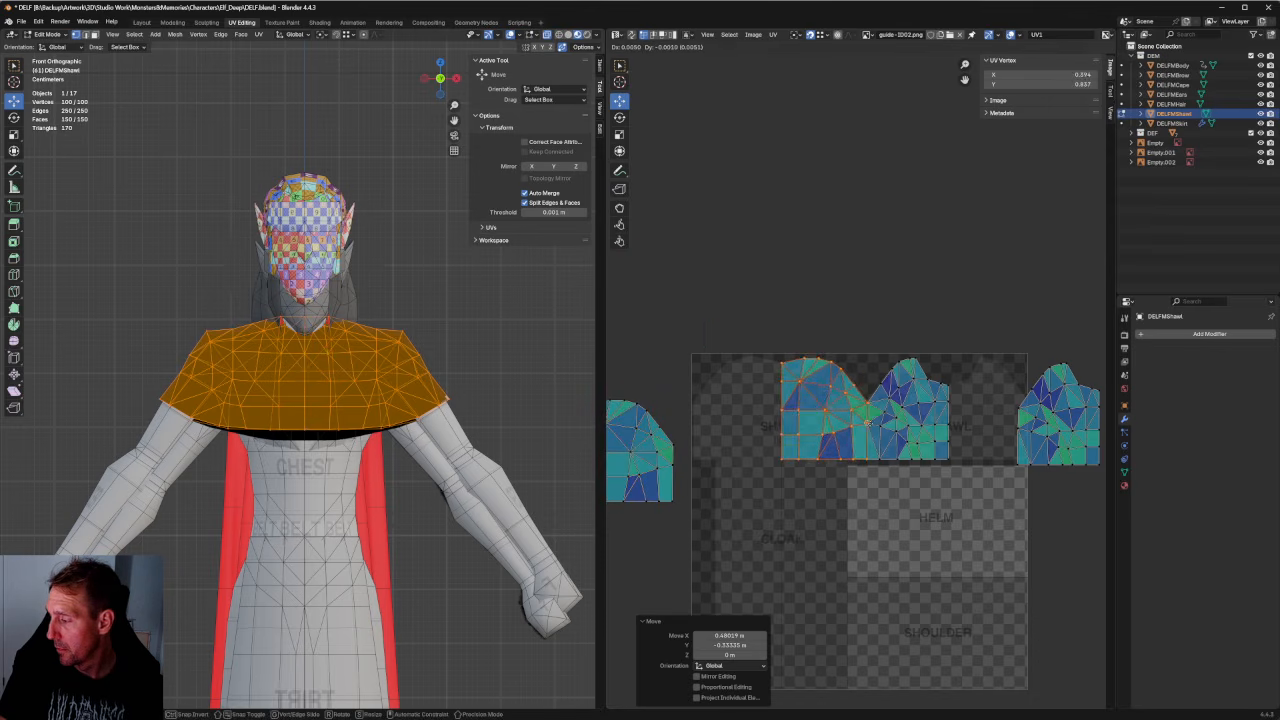
Mirror the UV piece beyond the guide's right edge along X and fit it into the right SHAWL area.
middle_drag(1019, 352, 945, 352)
drag(943, 314, 1049, 520)
key(u)
mouse_move(968, 382)
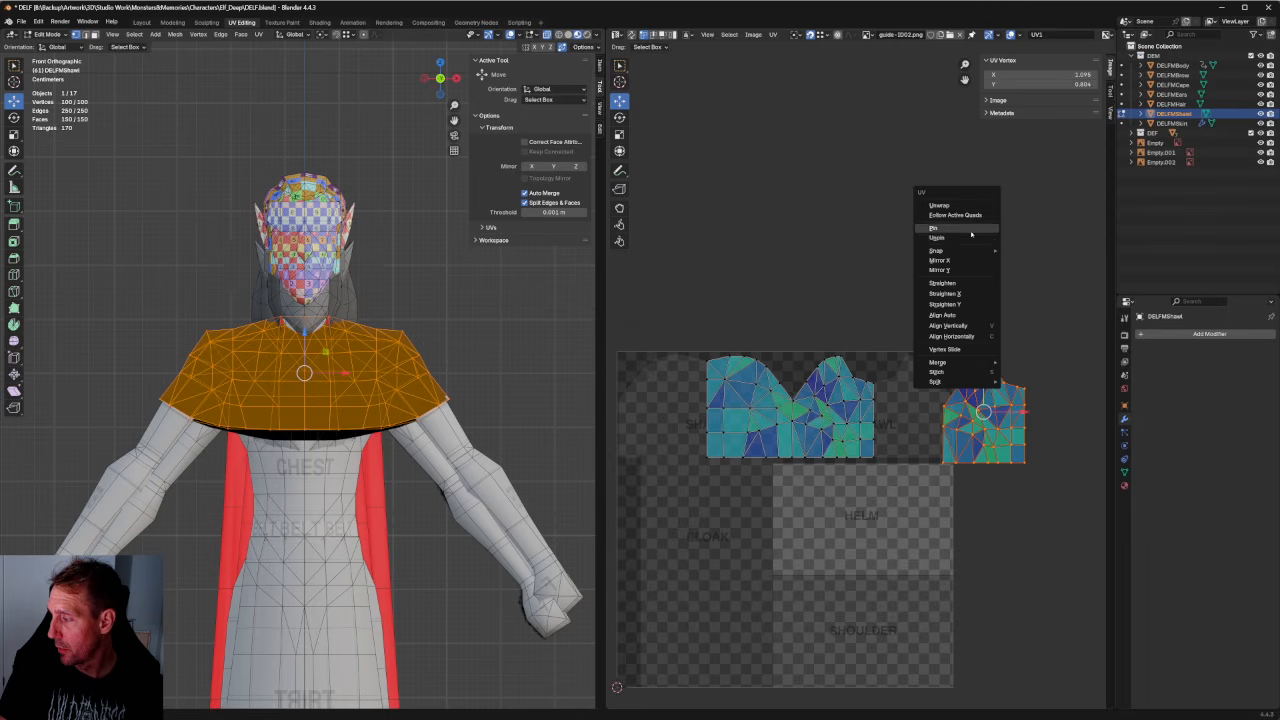
click(964, 270)
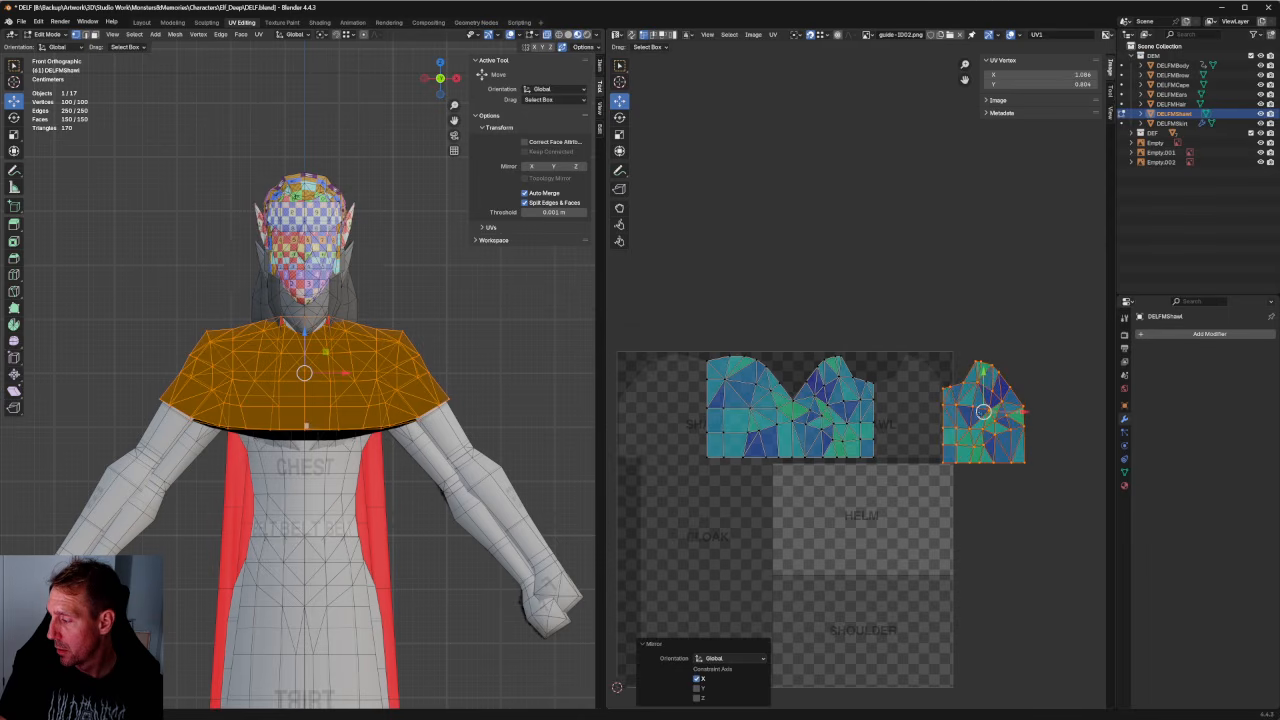
key(g)
click(874, 385)
Mirror the UV piece beyond the guide's left edge along X and fit it into the left SHAWL area.
middle_drag(662, 346, 876, 357)
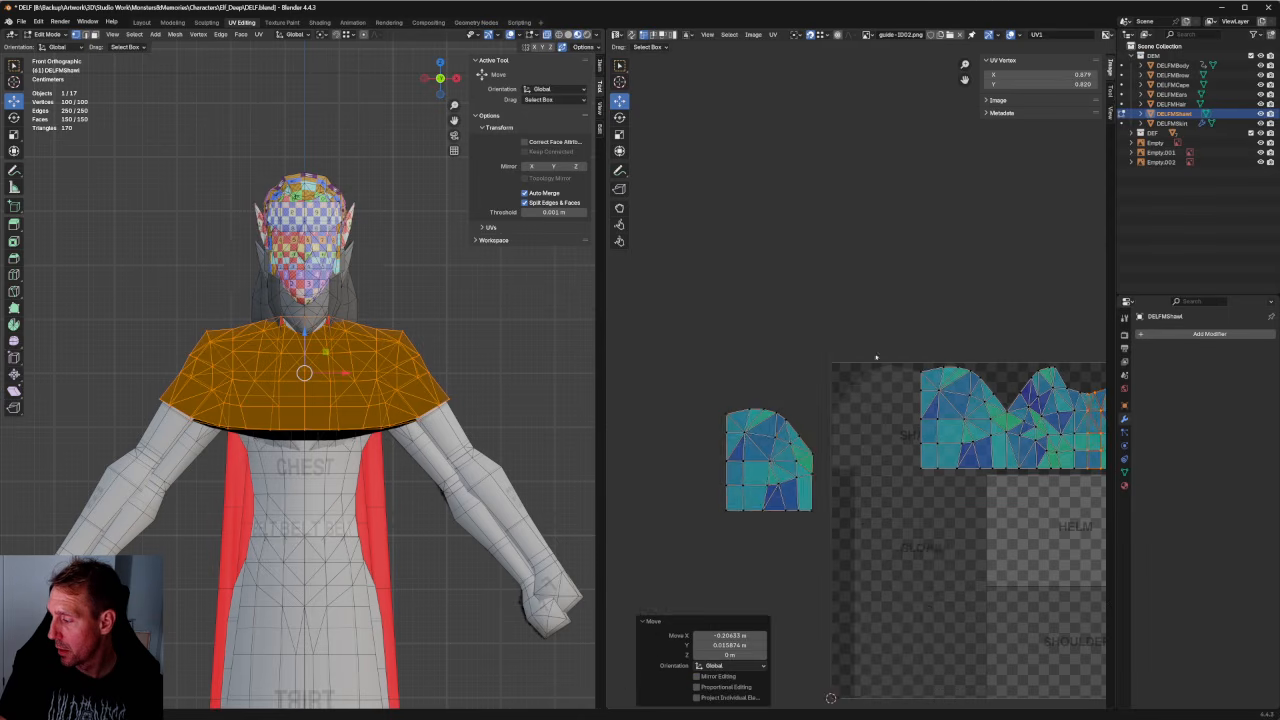
drag(877, 352, 696, 532)
right_click(751, 492)
click(762, 452)
key(g)
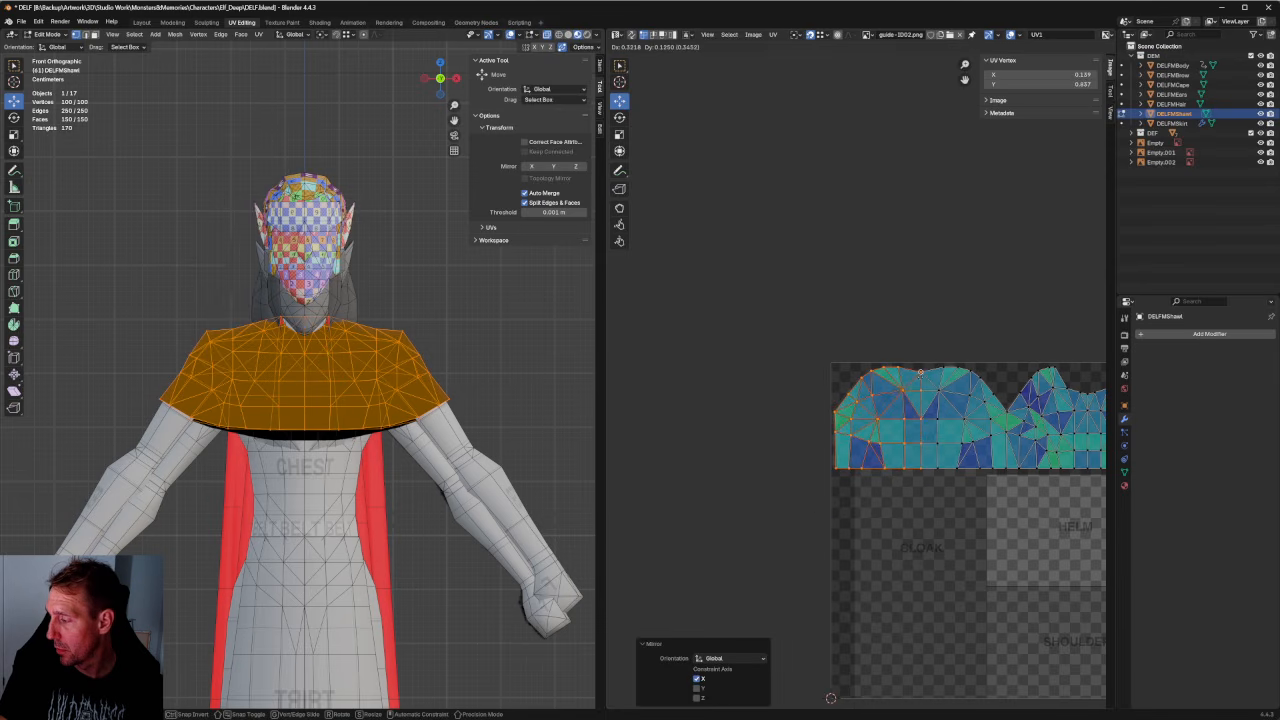
click(921, 374)
click(943, 517)
Scale the right shawl UV half to 0.975 along X to fit it within the guide.
middle_drag(1014, 402, 863, 382)
scroll(863, 382, up, 4)
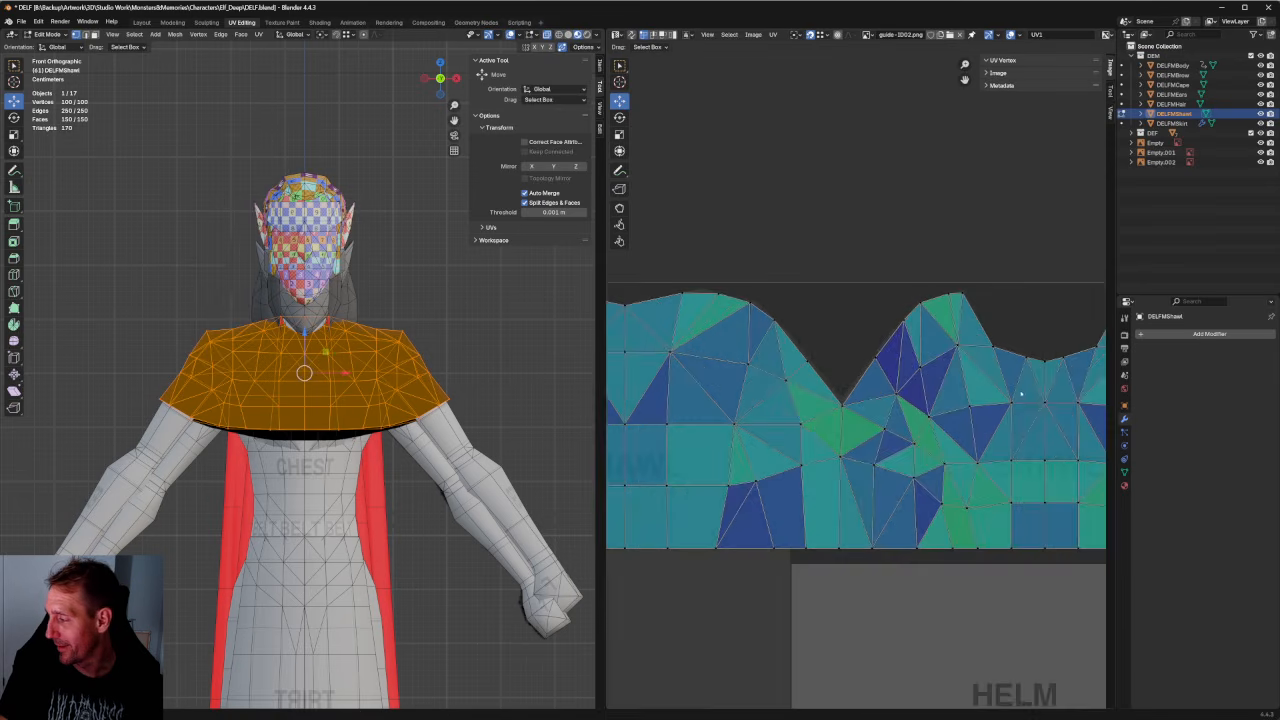
middle_drag(1021, 394, 698, 360)
scroll(860, 395, down, 2)
middle_drag(862, 398, 964, 417)
scroll(964, 417, up, 1)
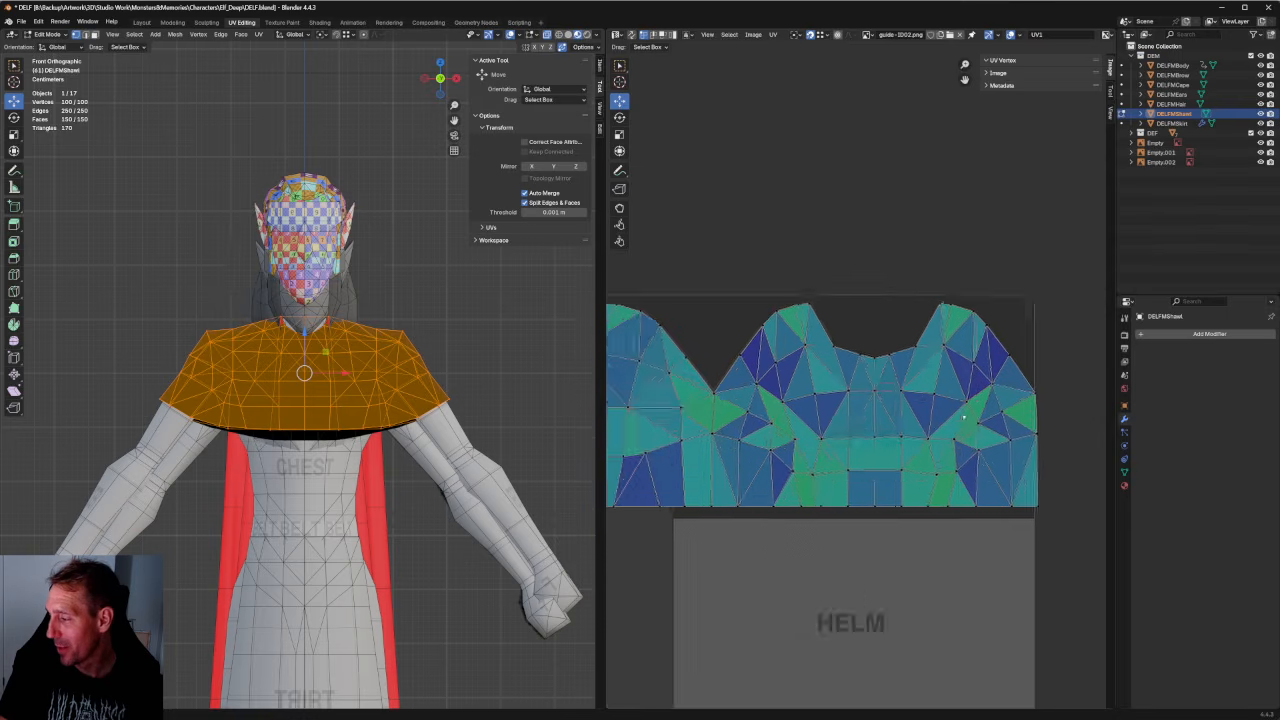
scroll(963, 418, up, 2)
scroll(966, 416, down, 3)
drag(1051, 286, 726, 509)
scroll(940, 415, up, 3)
key(r)
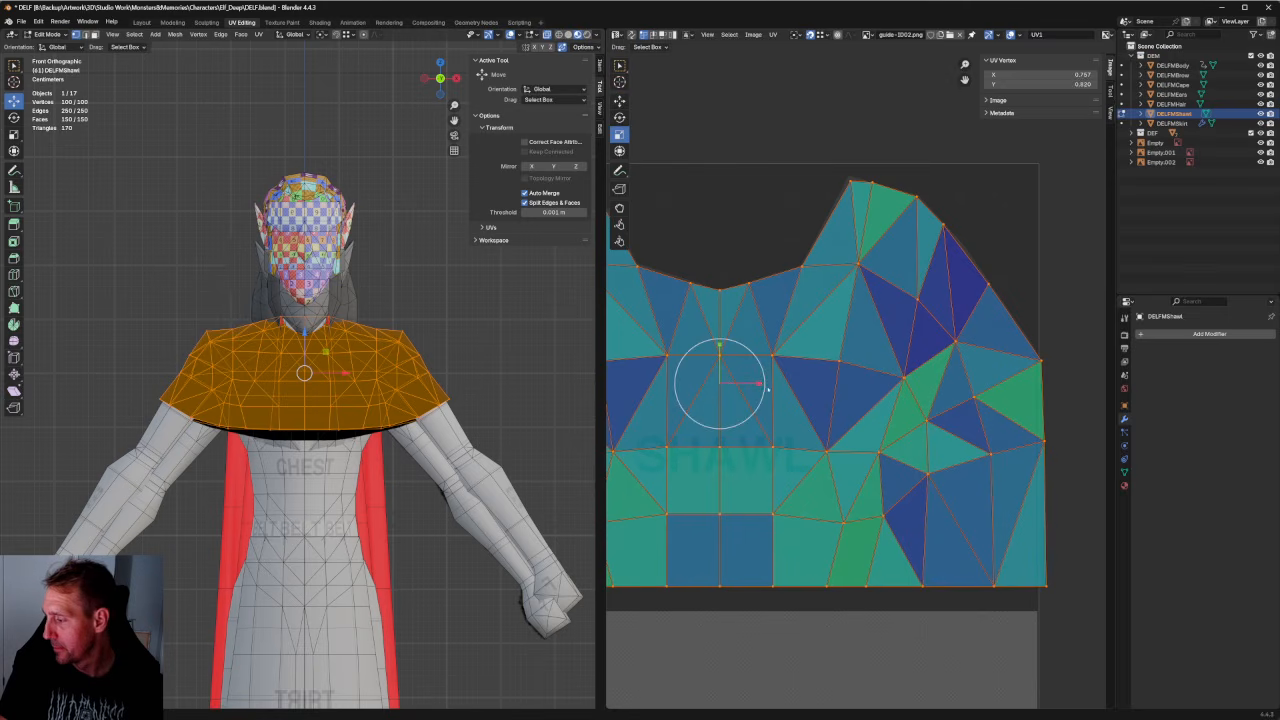
drag(760, 383, 758, 382)
scroll(857, 384, down, 4)
Select the left shawl UV half and shift it along X by -0.003125 m, closer to the guide's left edge.
middle_drag(612, 370, 882, 395)
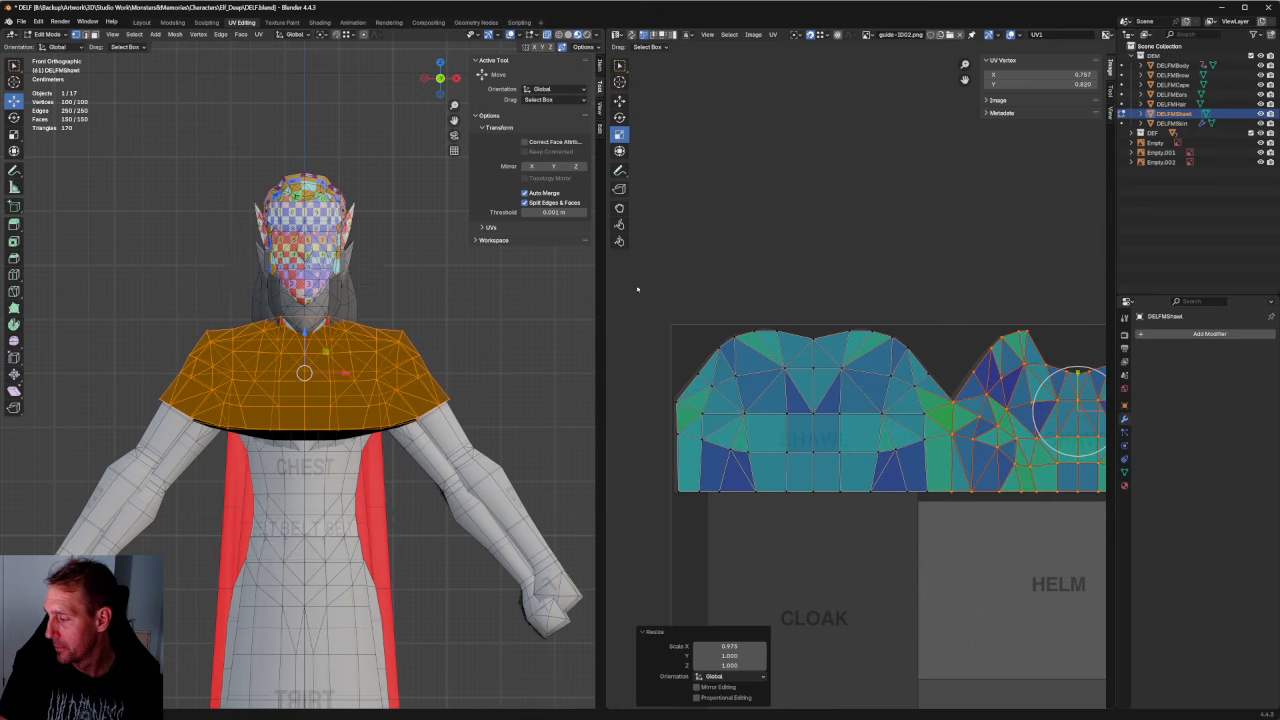
drag(637, 289, 960, 540)
scroll(840, 469, up, 1)
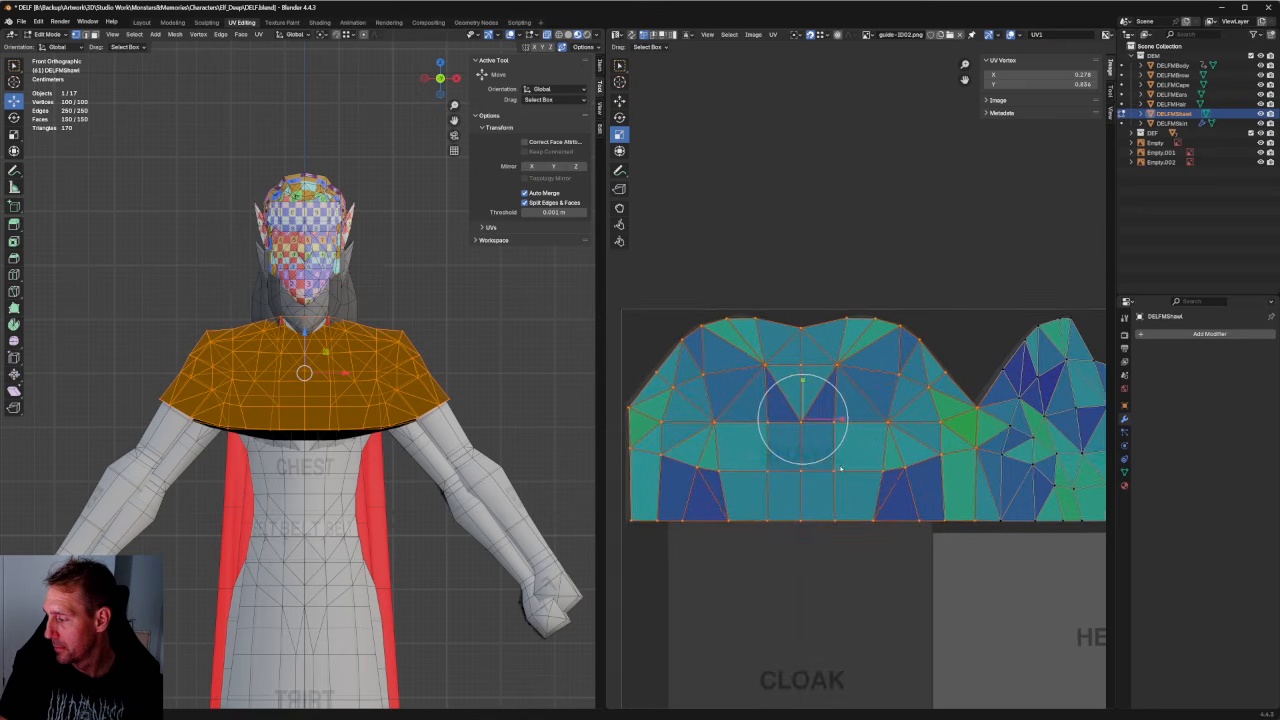
scroll(840, 469, down, 4)
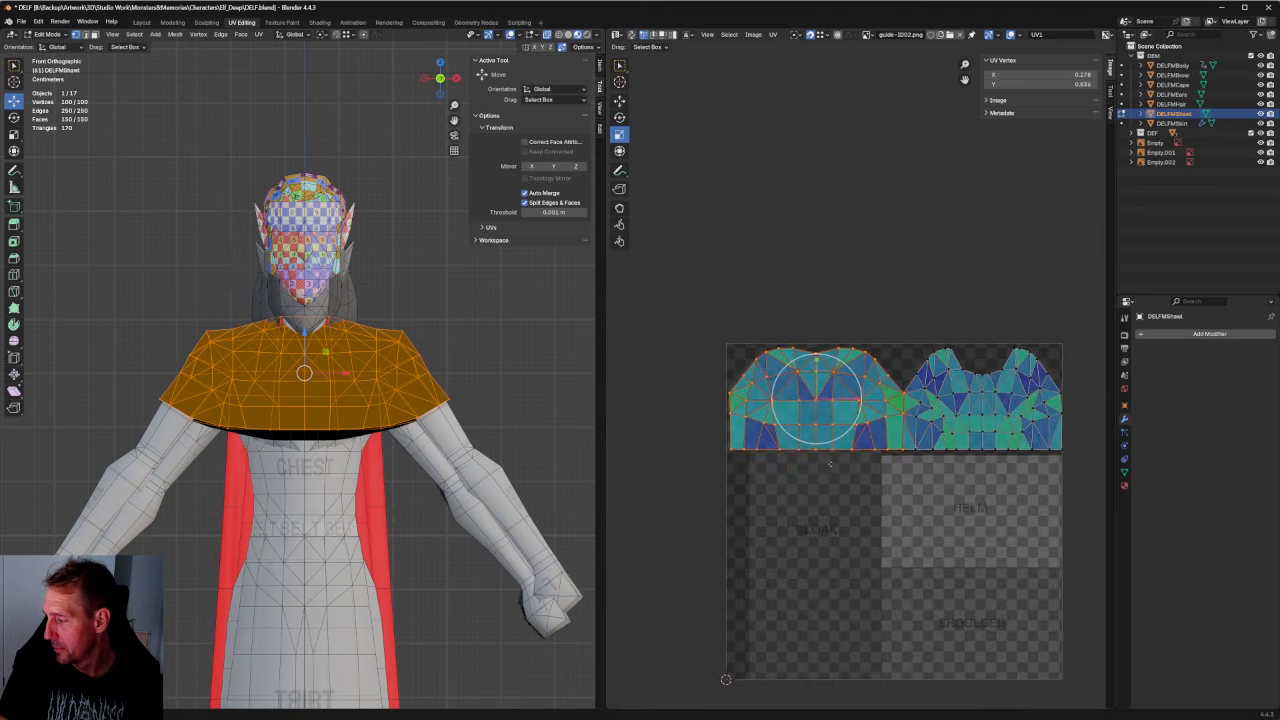
scroll(831, 467, up, 5)
scroll(852, 458, down, 1)
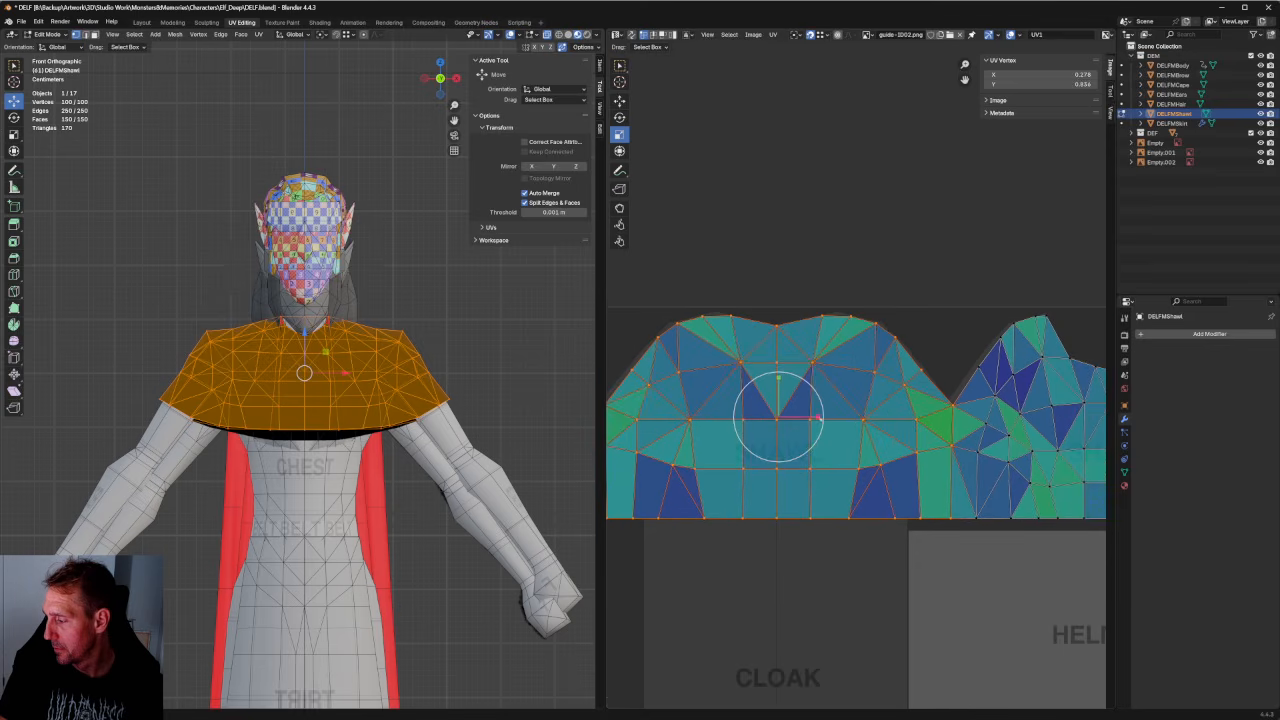
scroll(828, 412, down, 1)
key(g)
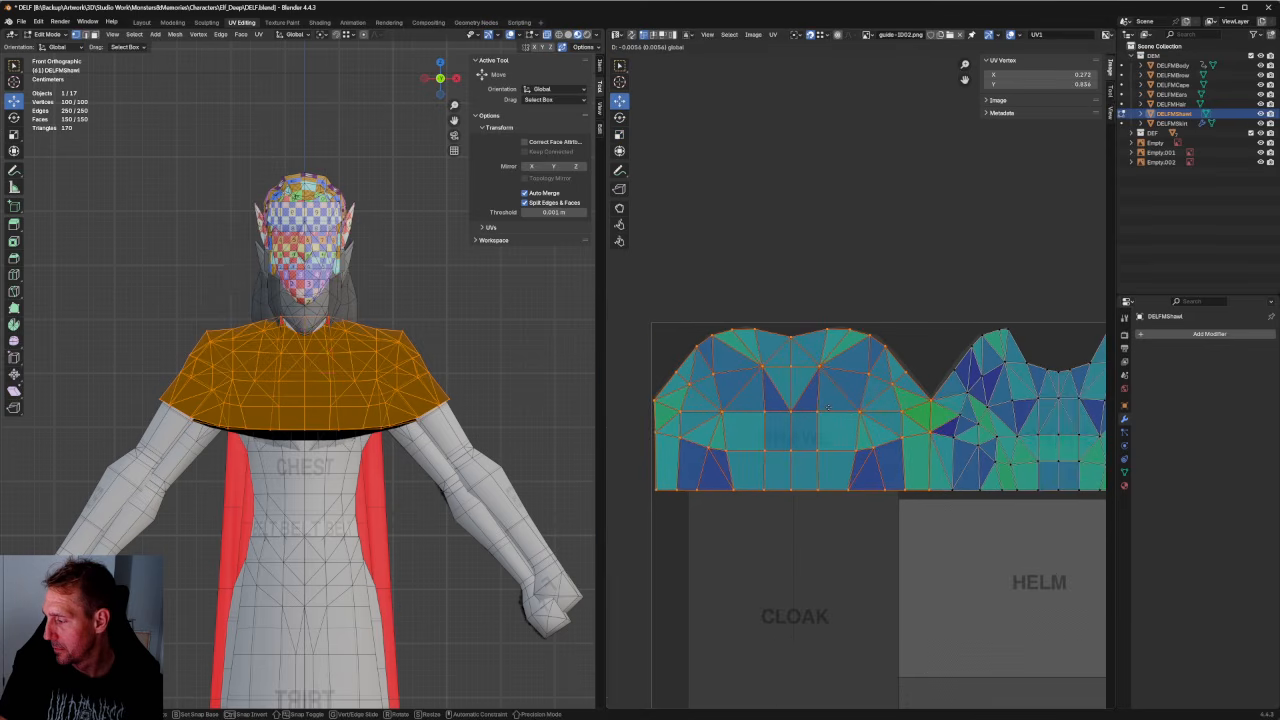
click(829, 407)
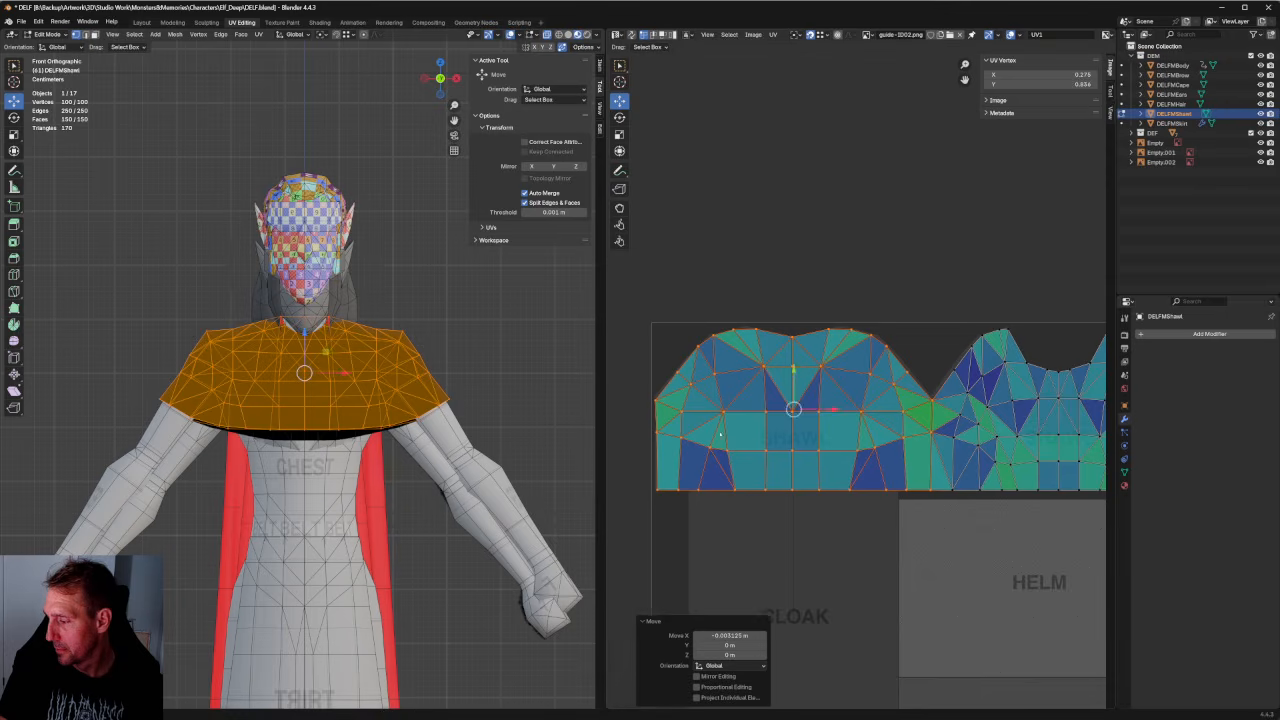
Align the UV vertices along the left shawl half's outer edge vertically.
scroll(775, 460, up, 8)
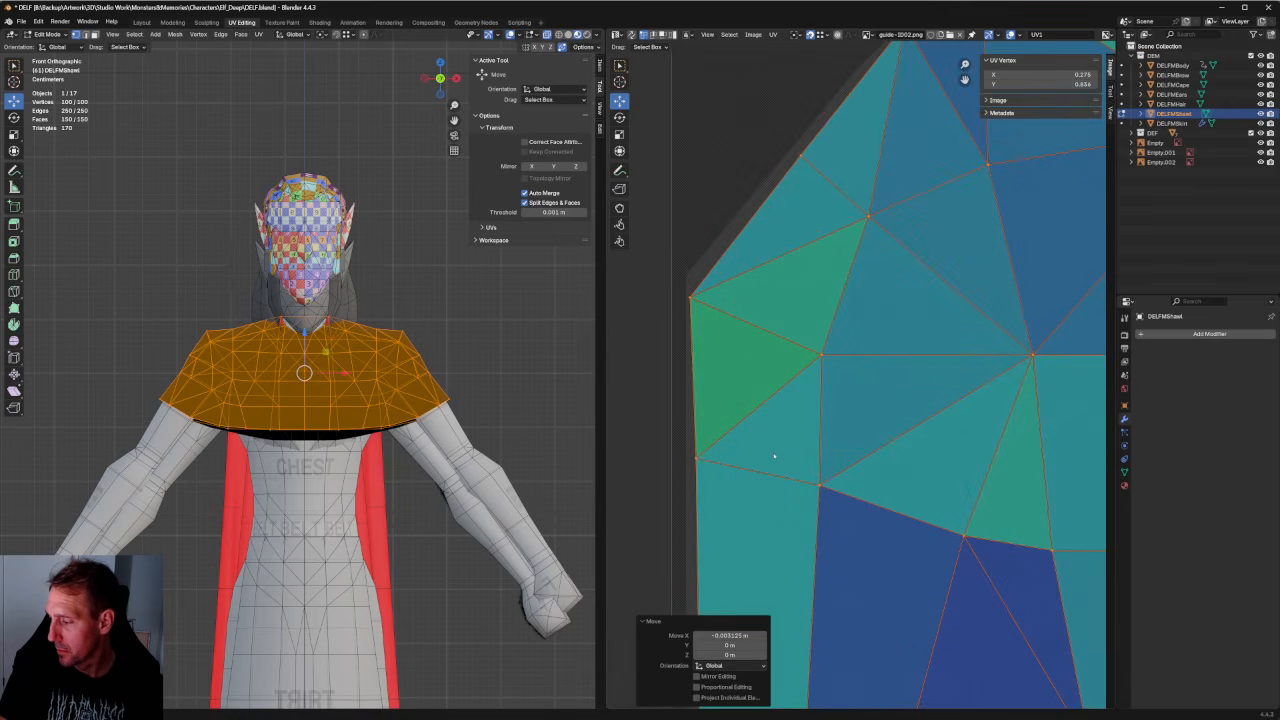
scroll(774, 457, down, 4)
drag(712, 272, 826, 576)
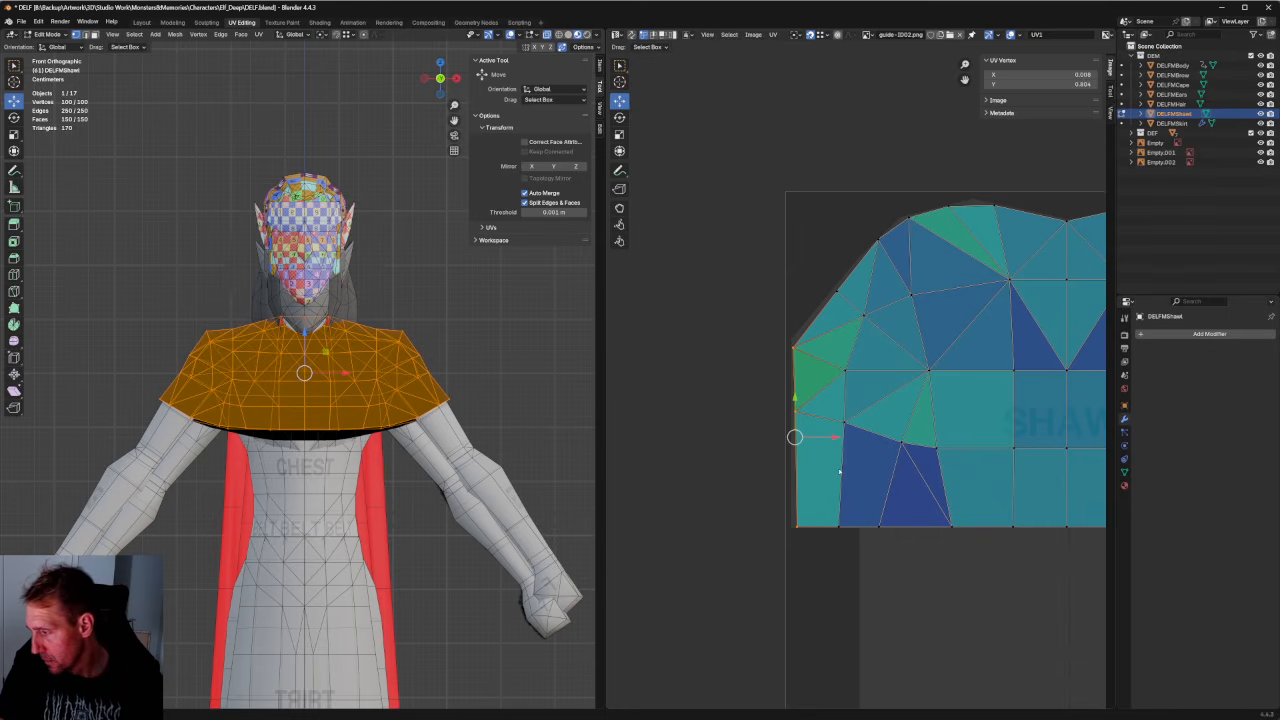
key(shift+w)
key(v)
scroll(865, 381, up, 2)
middle_drag(868, 382, 929, 357)
scroll(935, 357, up, 1)
scroll(873, 375, down, 5)
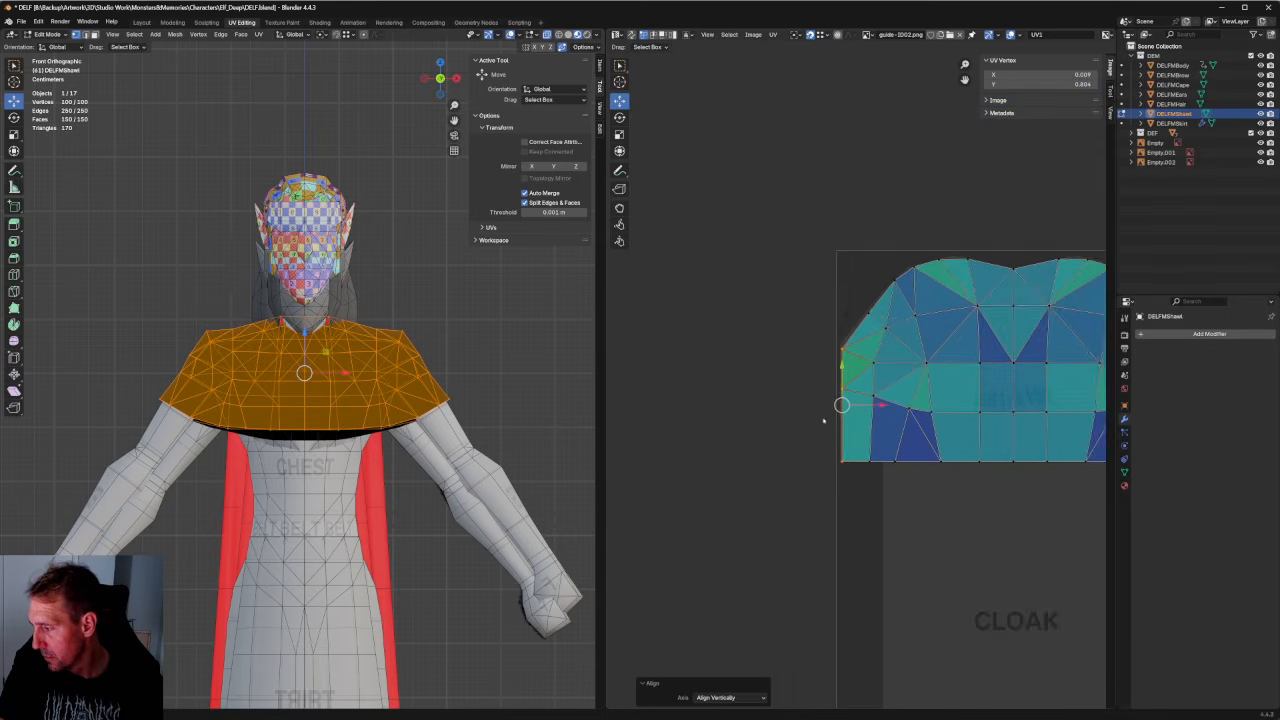
Stretch the left shawl UV half with the Transform tool so its outer edge reaches the guide's left edge.
scroll(823, 420, down, 3)
drag(686, 271, 1046, 522)
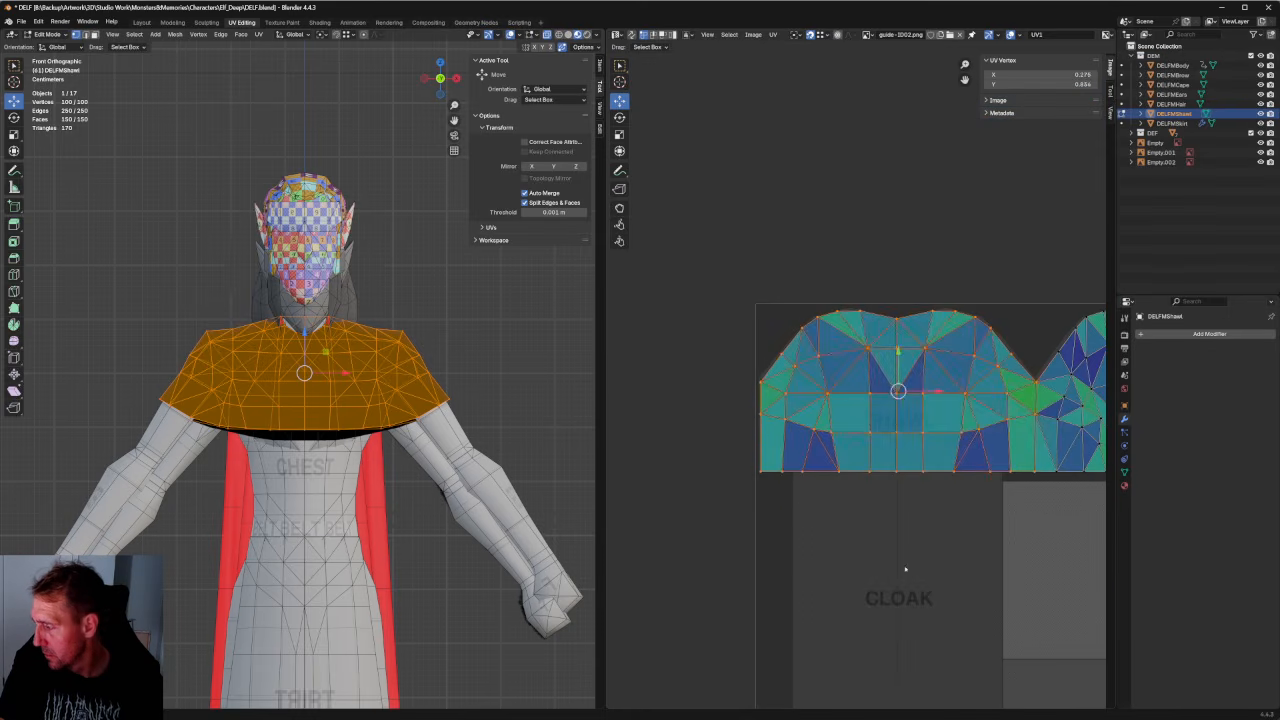
key(shift+space)
key(t)
scroll(765, 384, up, 8)
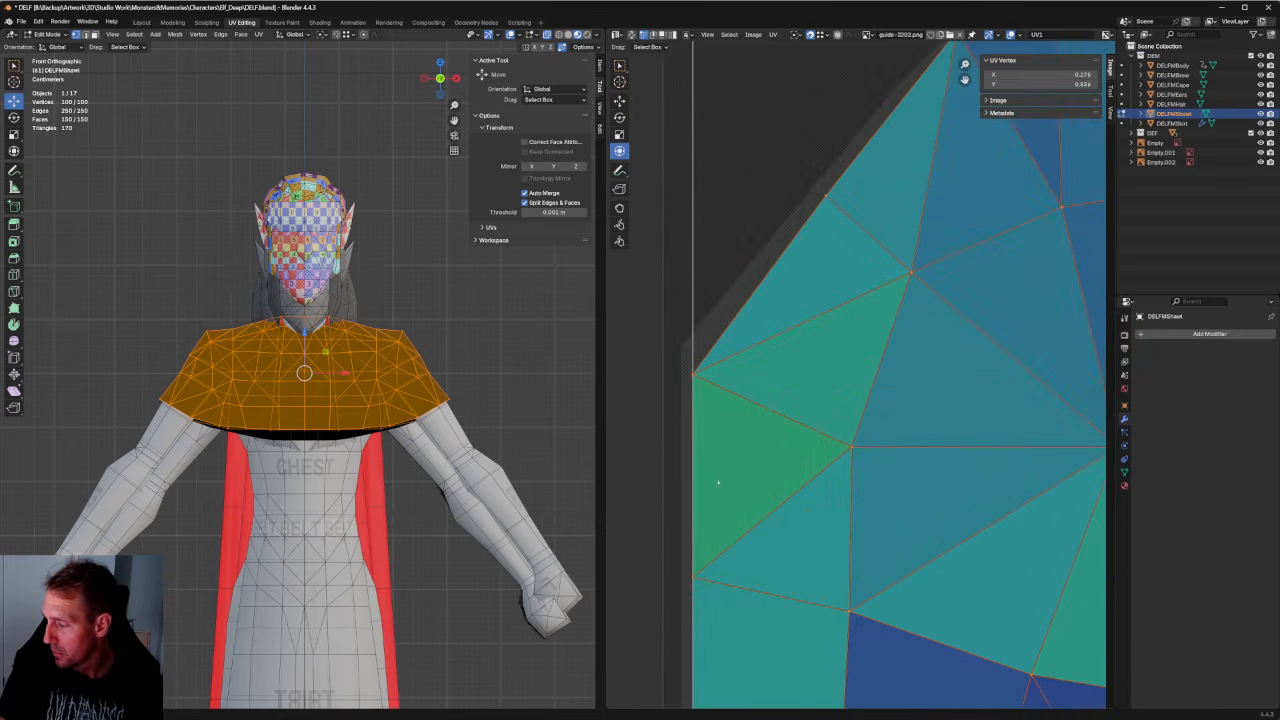
scroll(746, 441, up, 2)
drag(737, 465, 726, 461)
scroll(786, 323, down, 10)
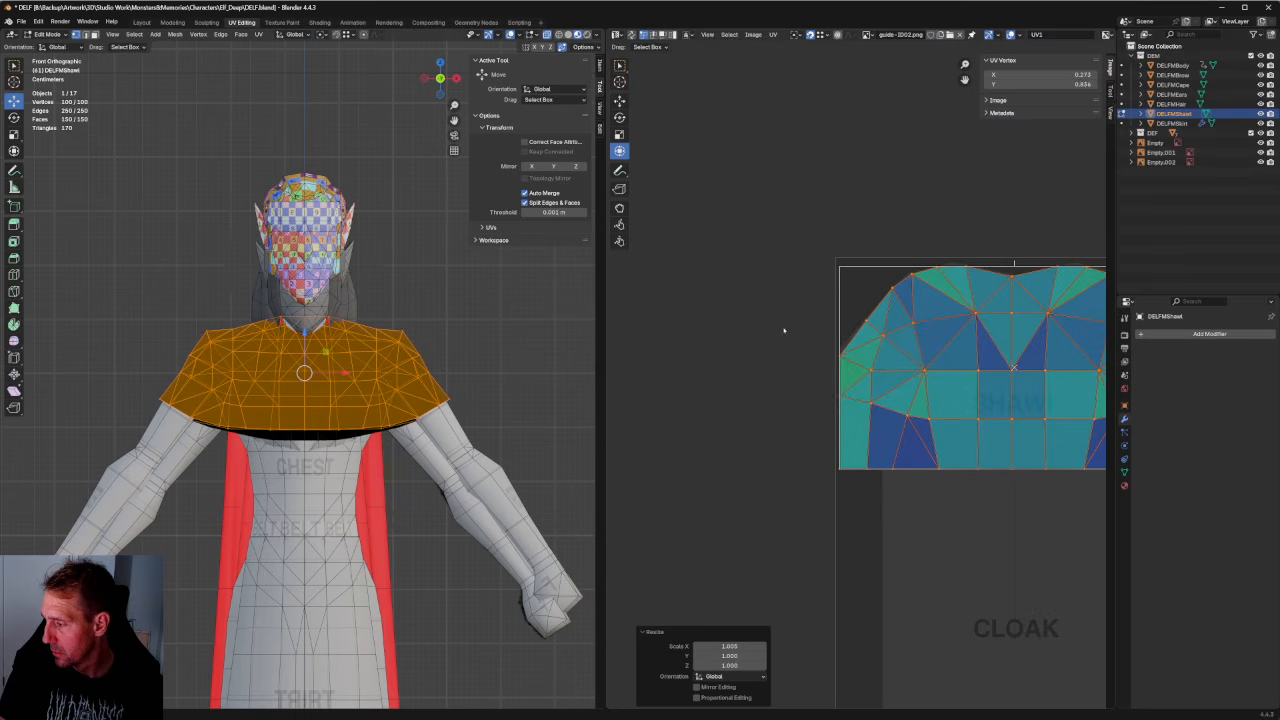
Align the shawl's outer corner and central notch UV vertices horizontally and raise them about 0.0035 m along Y.
scroll(860, 382, down, 5)
middle_drag(1002, 373, 764, 374)
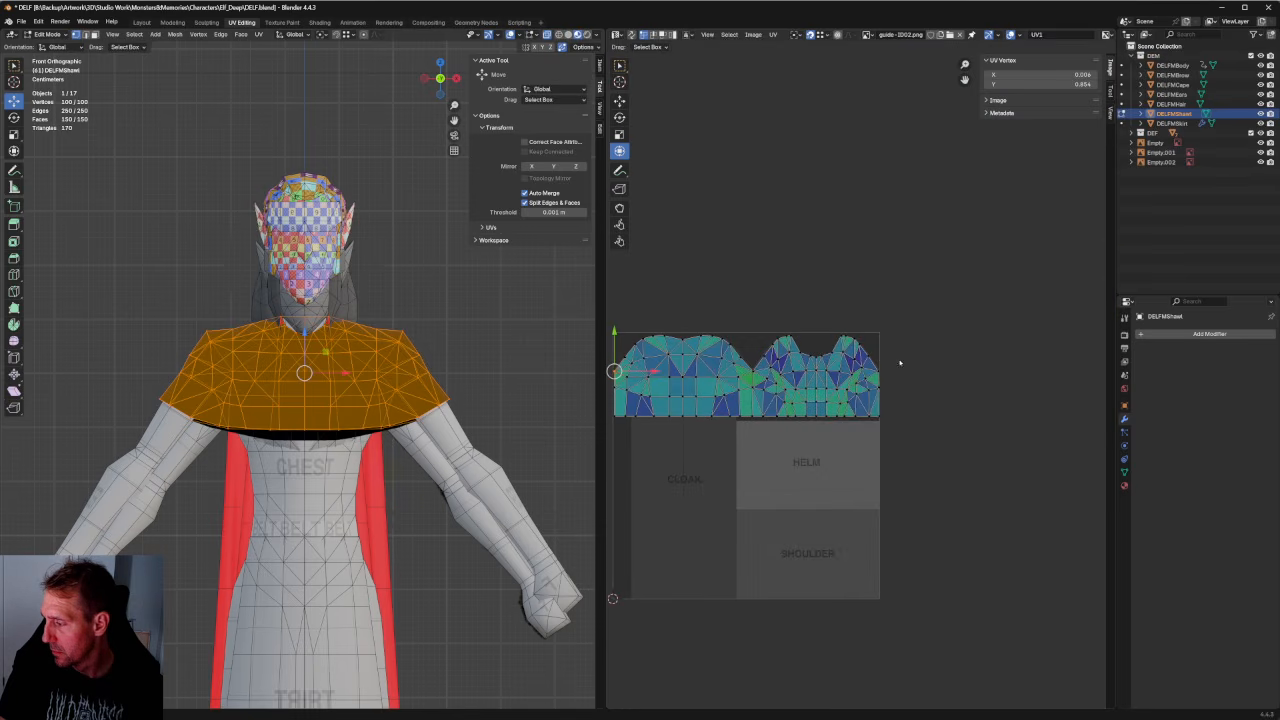
drag(899, 363, 606, 380)
key(shift+w)
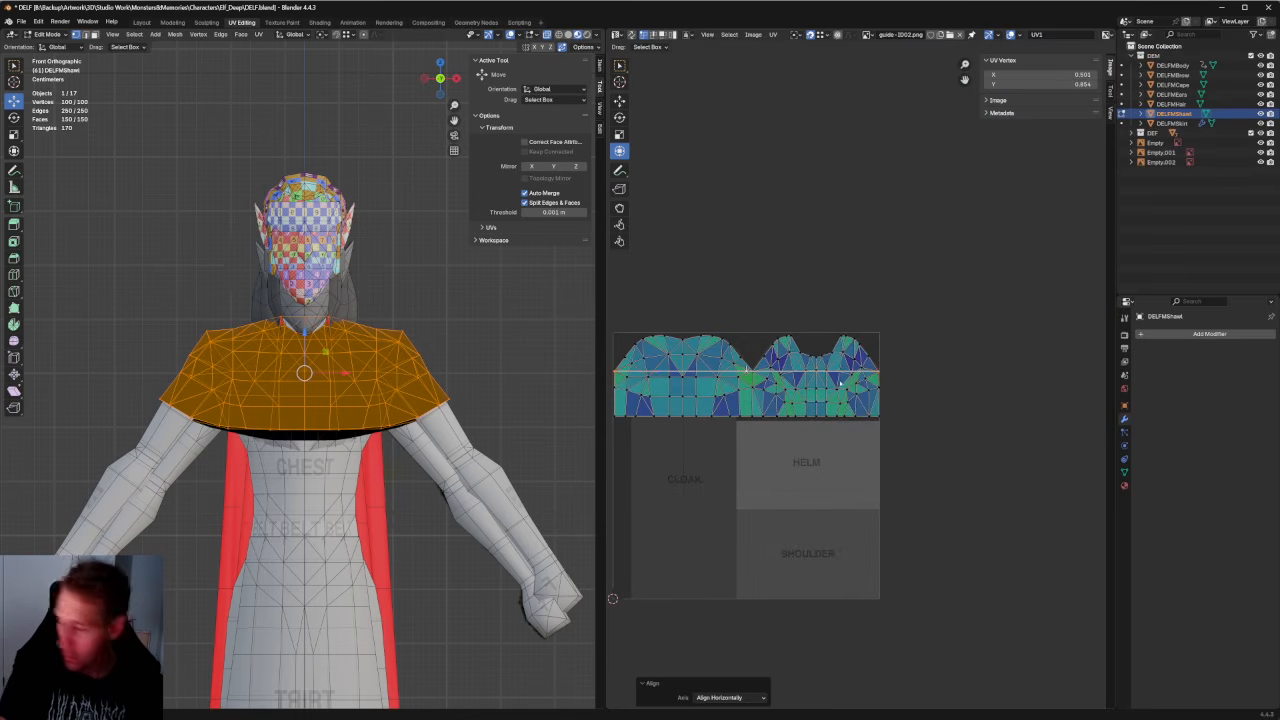
scroll(860, 379, up, 8)
key(g)
middle_drag(877, 376, 1026, 437)
scroll(998, 442, down, 2)
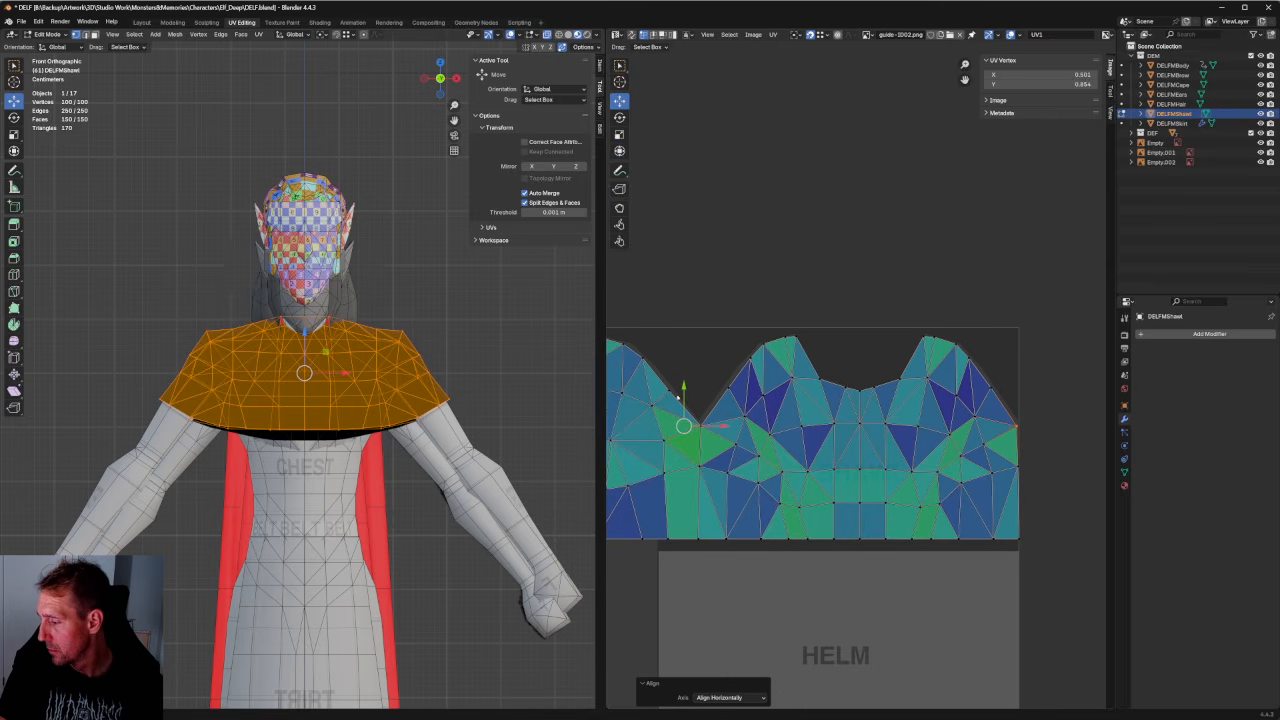
drag(685, 398, 684, 392)
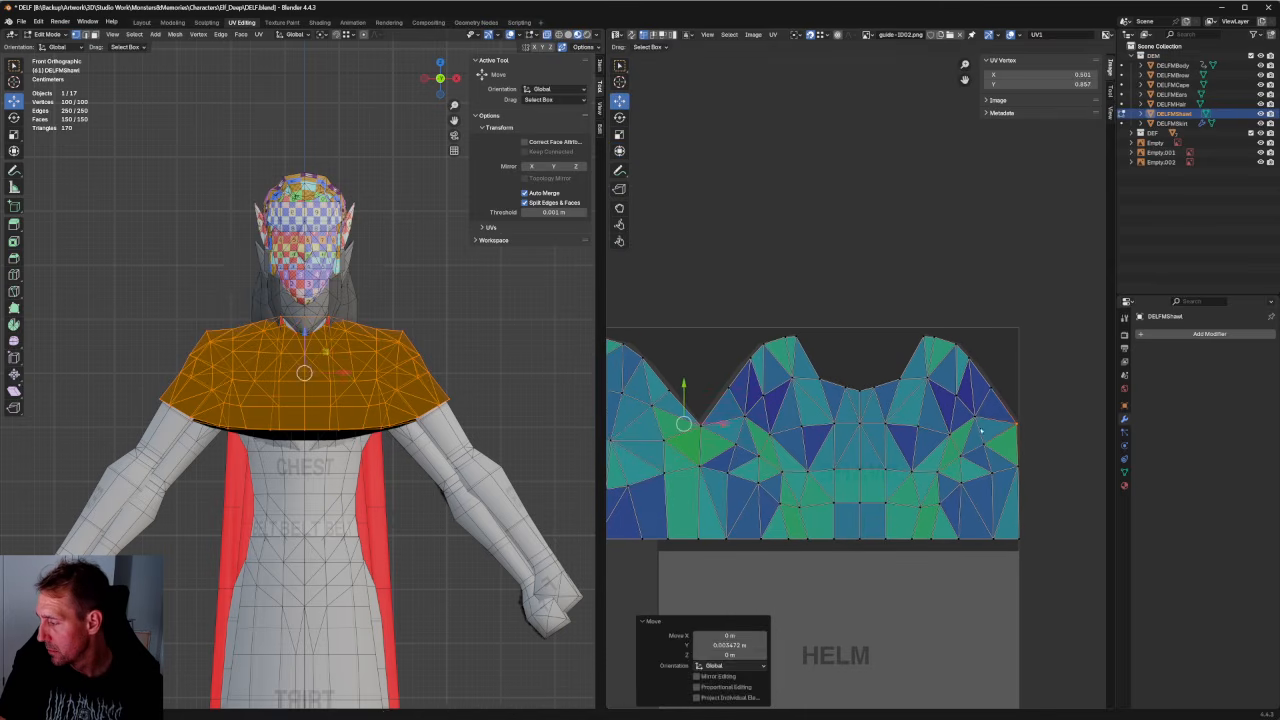
Align the right shawl half's outer edge UVs vertically and nudge them along X toward the guide's right edge.
drag(1057, 413, 1009, 552)
key(shift+w)
click(1031, 508)
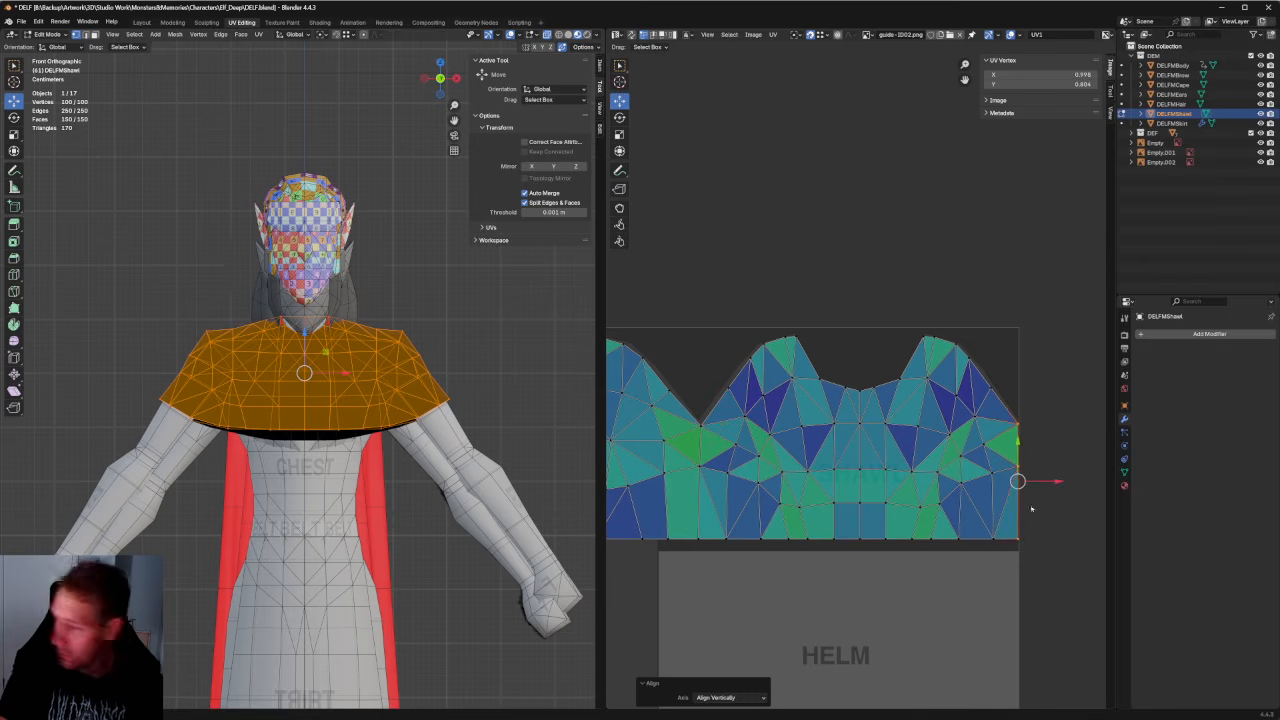
scroll(1035, 508, up, 2)
middle_drag(1050, 515, 845, 450)
scroll(880, 465, up, 3)
middle_drag(938, 510, 873, 377)
scroll(850, 432, up, 5)
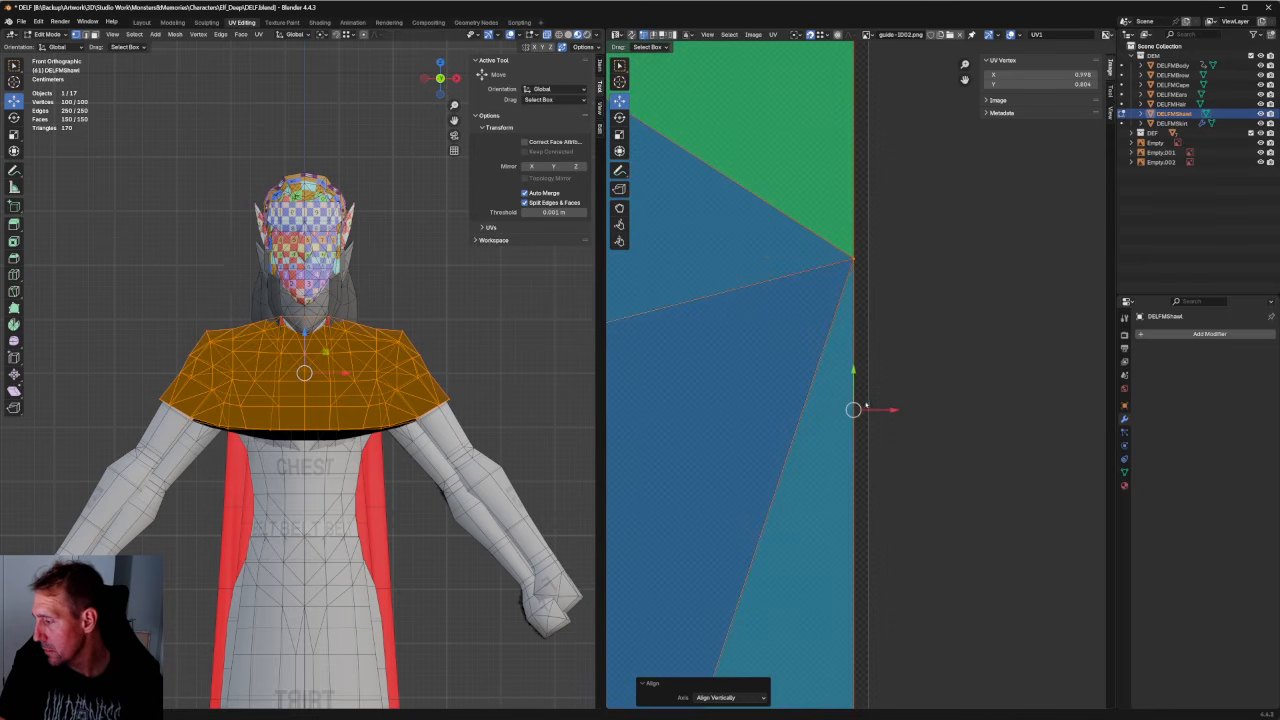
drag(874, 411, 874, 409)
click(981, 394)
Align the UV vertices on the seam between the two shawl halves vertically and nudge the seam slightly along X.
scroll(970, 446, down, 14)
middle_drag(717, 334, 914, 435)
scroll(914, 435, up, 7)
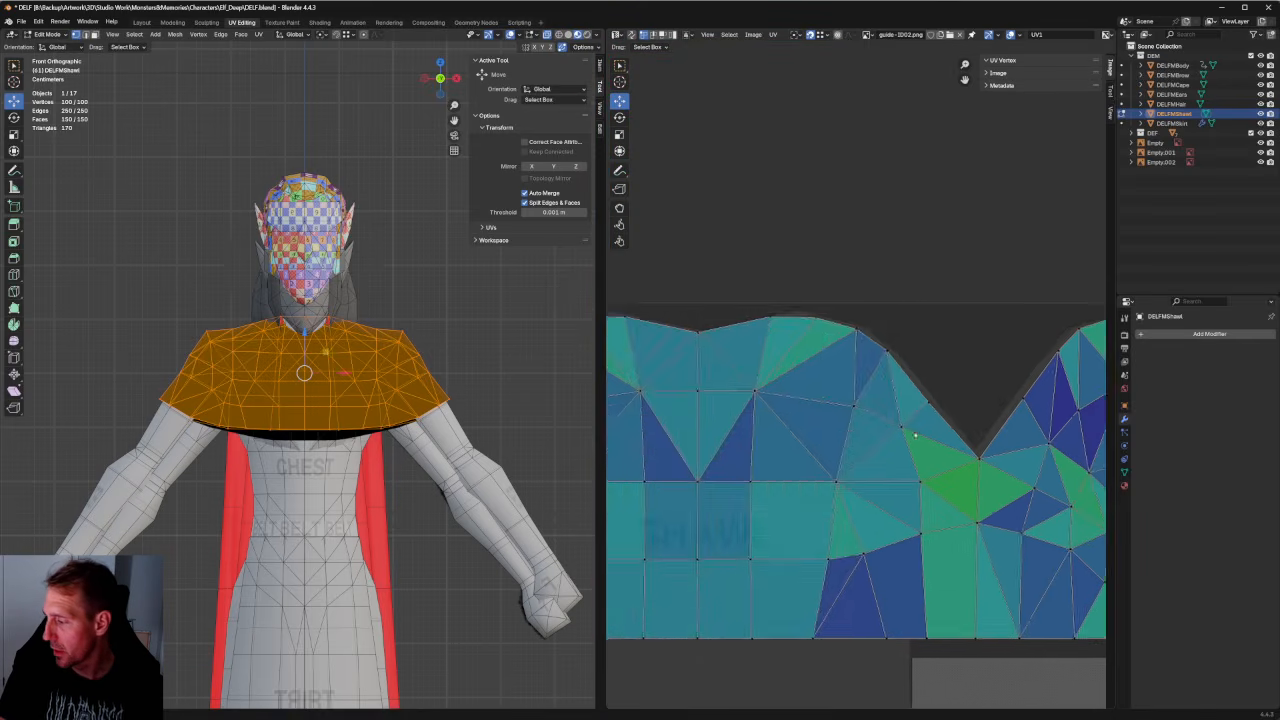
middle_drag(1006, 470, 830, 329)
scroll(830, 329, up, 1)
drag(731, 256, 831, 616)
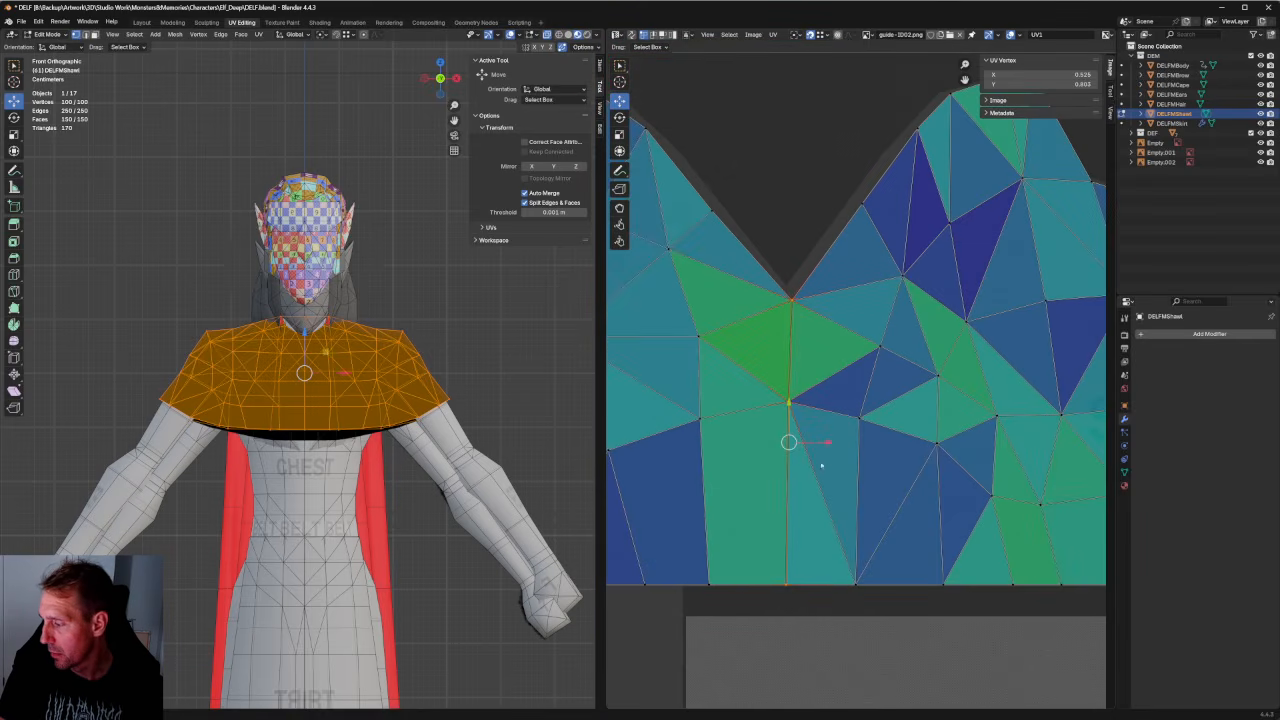
key(shift+w)
click(840, 452)
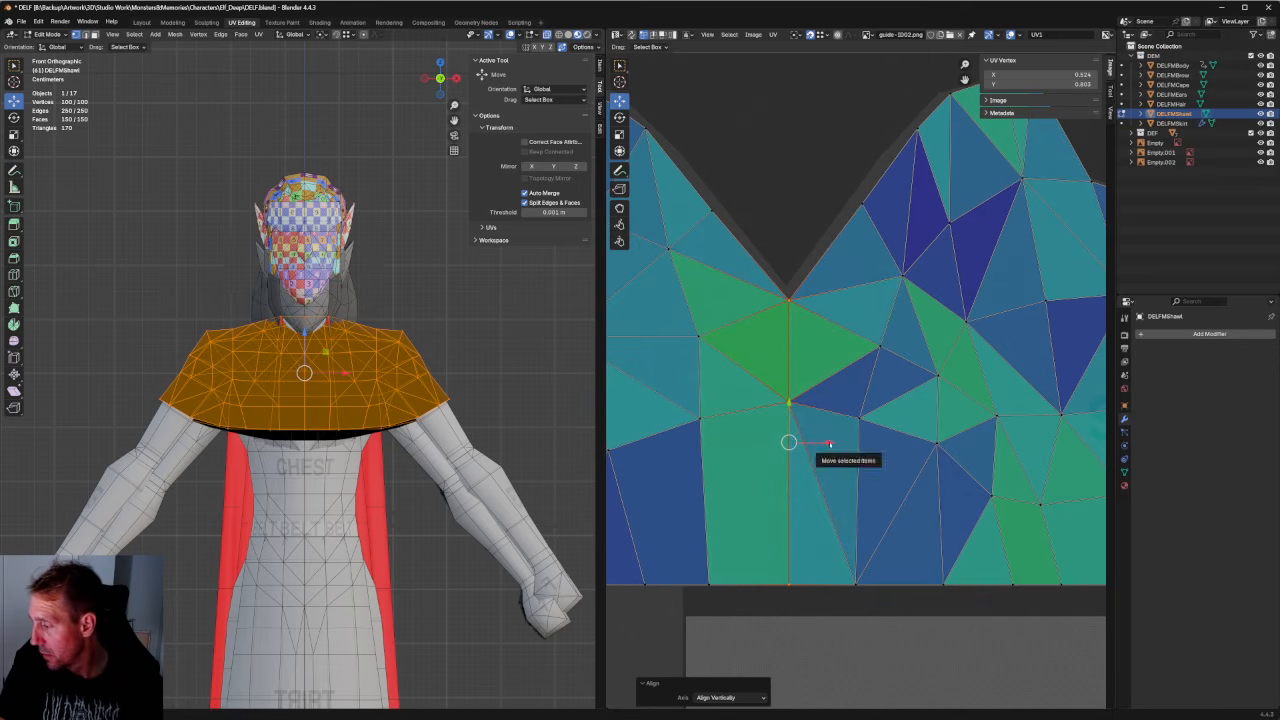
drag(830, 443, 827, 443)
click(789, 209)
Align the UV vertices along the entire bottom edge of the shawl horizontally.
scroll(787, 260, down, 10)
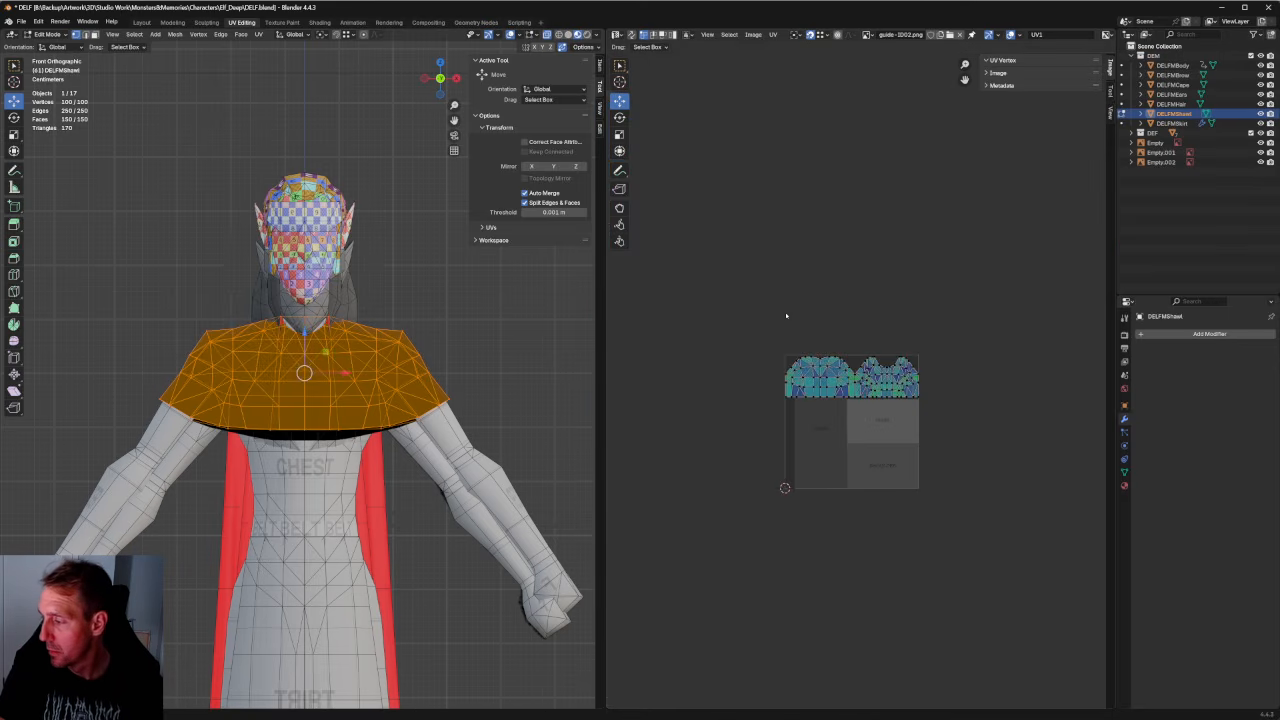
scroll(863, 381, up, 8)
scroll(863, 380, down, 4)
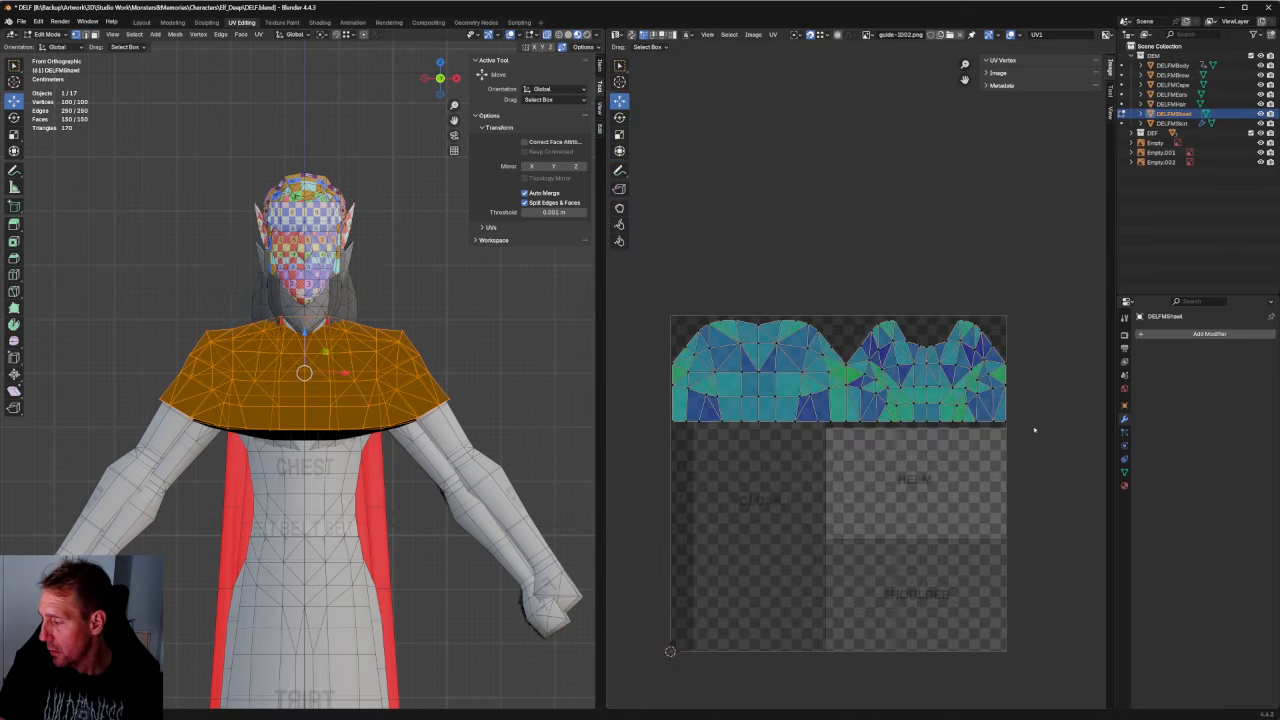
drag(1036, 419, 645, 436)
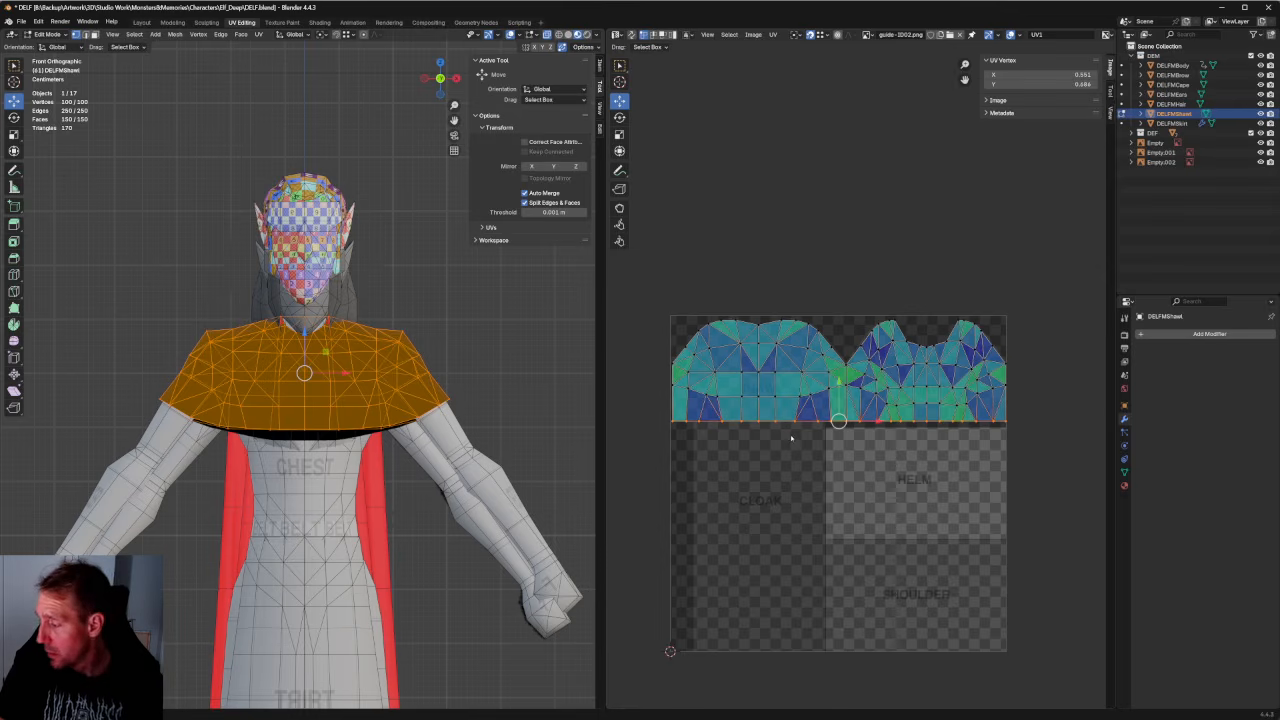
scroll(877, 460, up, 3)
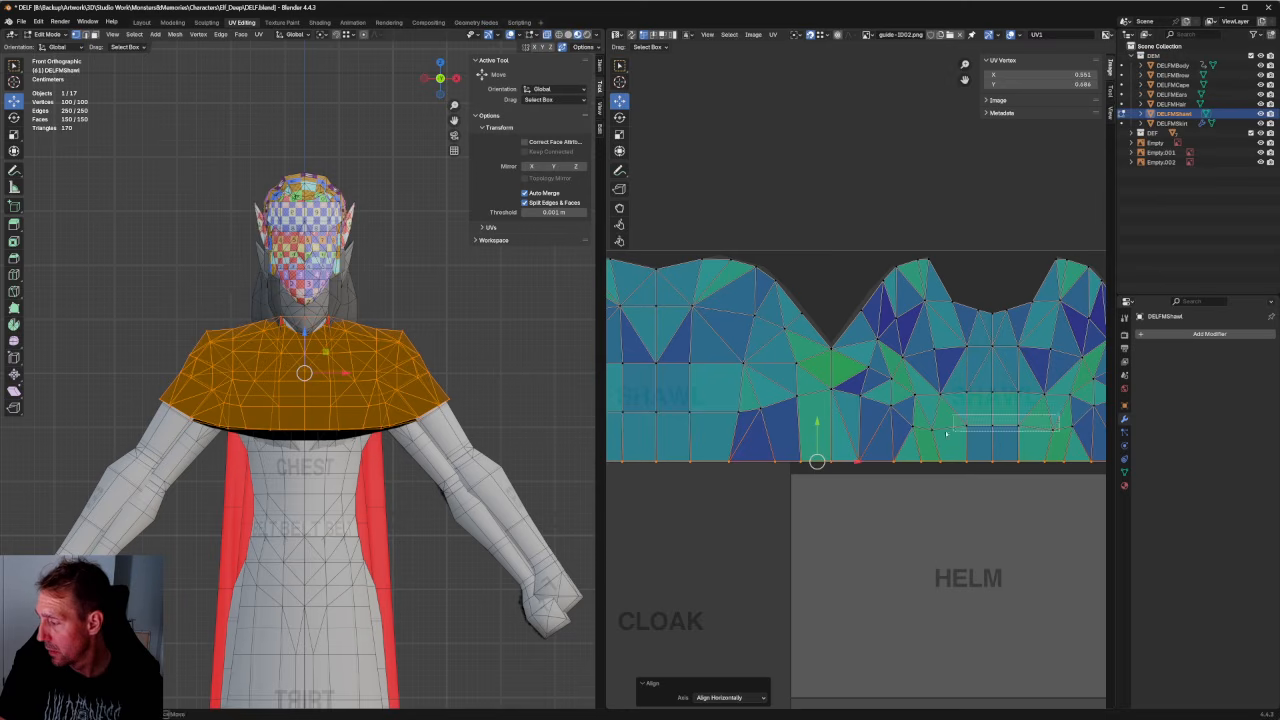
Align the two inner vertex rows above the bottom edge of the right shawl UV half horizontally.
drag(946, 433, 954, 436)
key(shift+r)
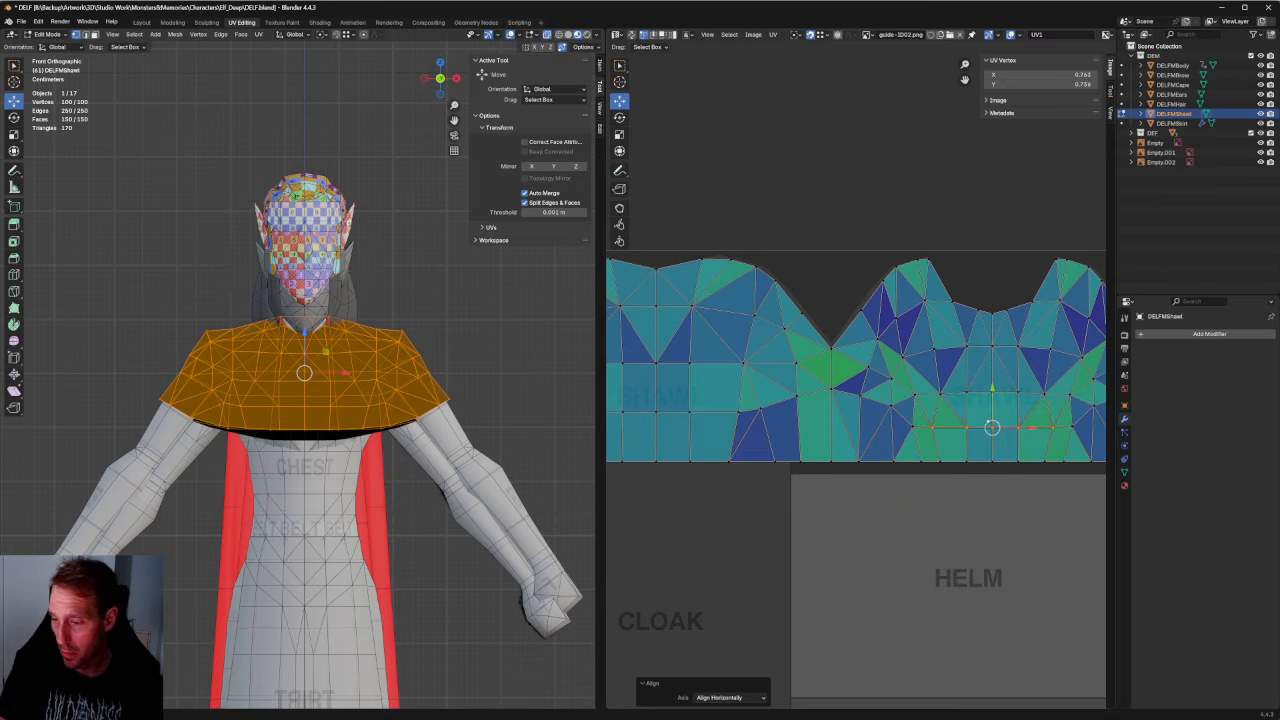
key(g)
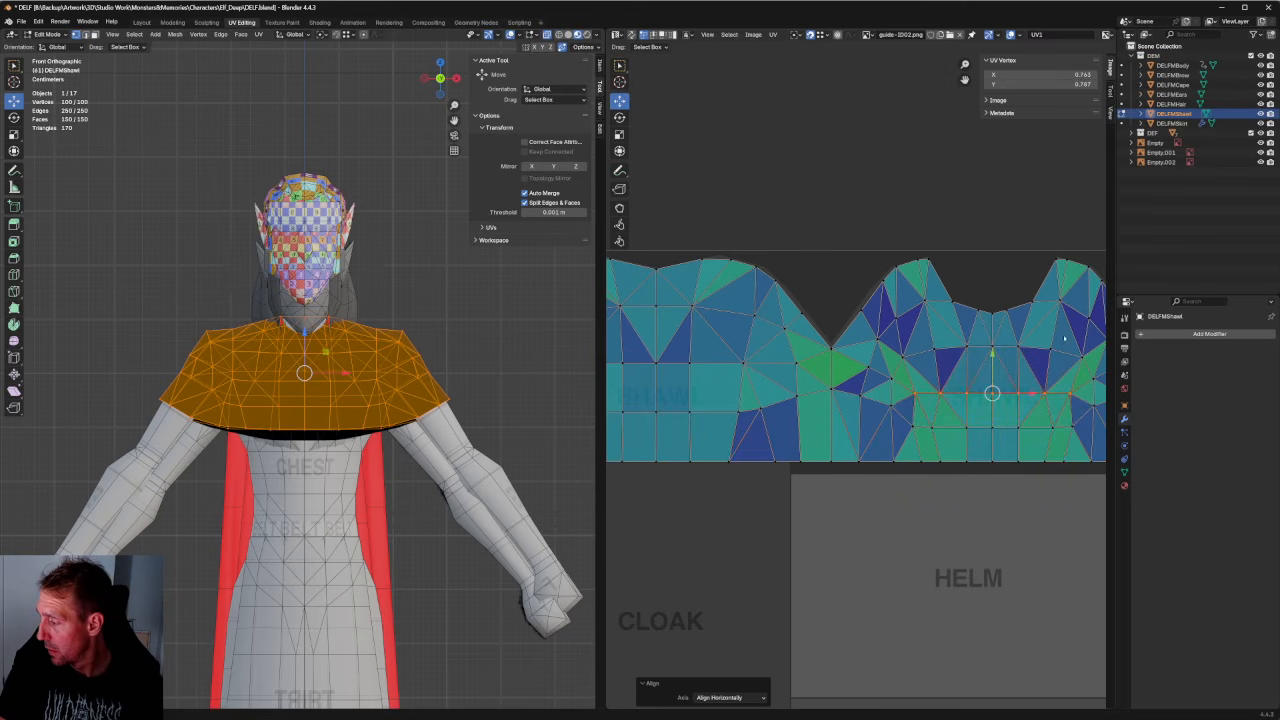
click(1068, 335)
Align the inner UV vertex row below the right shawl half's neckline and the matching vertex pair flanking it horizontally.
drag(1052, 342, 921, 363)
key(shift+r)
click(1082, 357)
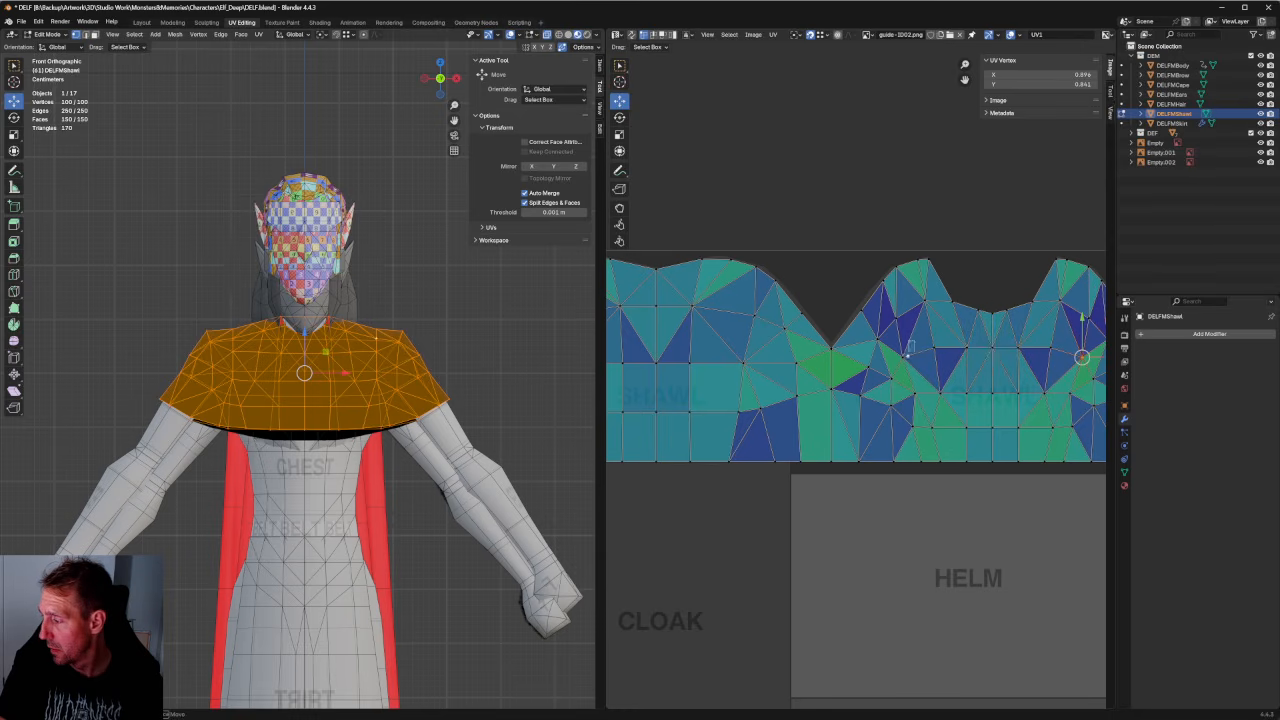
key(u)
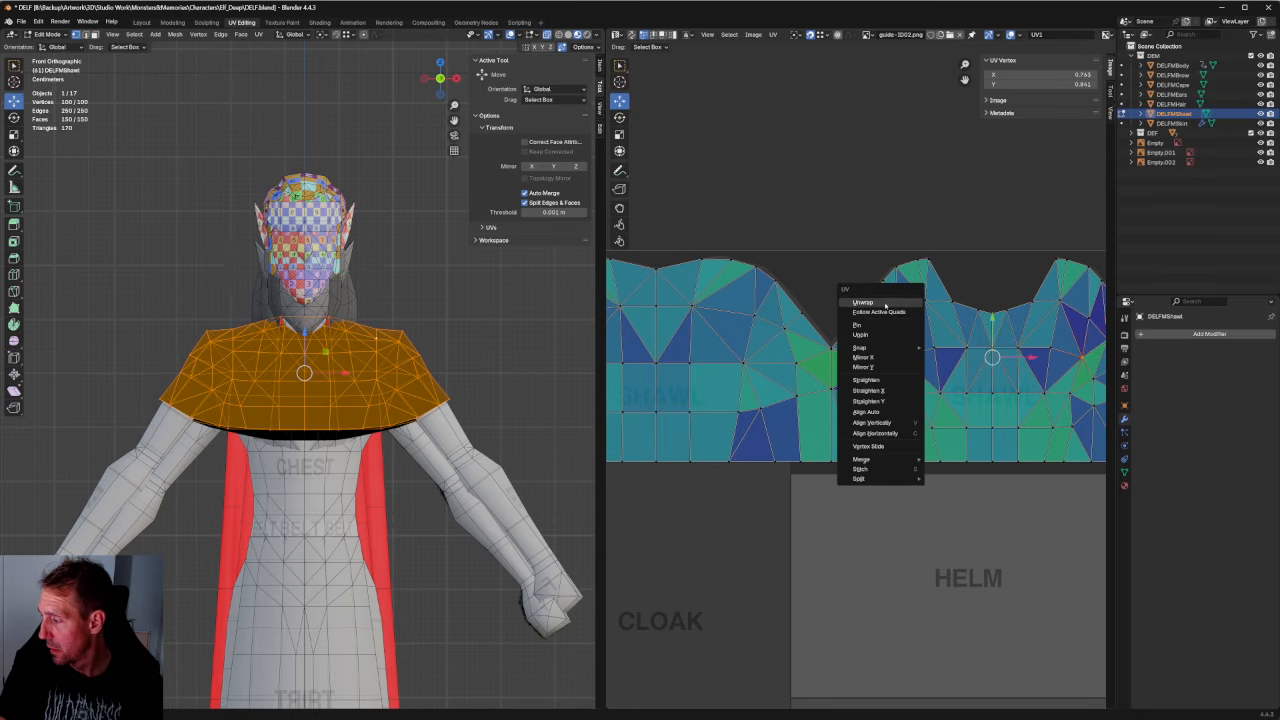
click(889, 307)
click(890, 320)
Align the matching UV vertices below the two collar peaks of the right shawl half horizontally and clear the selection.
scroll(877, 362, down, 1)
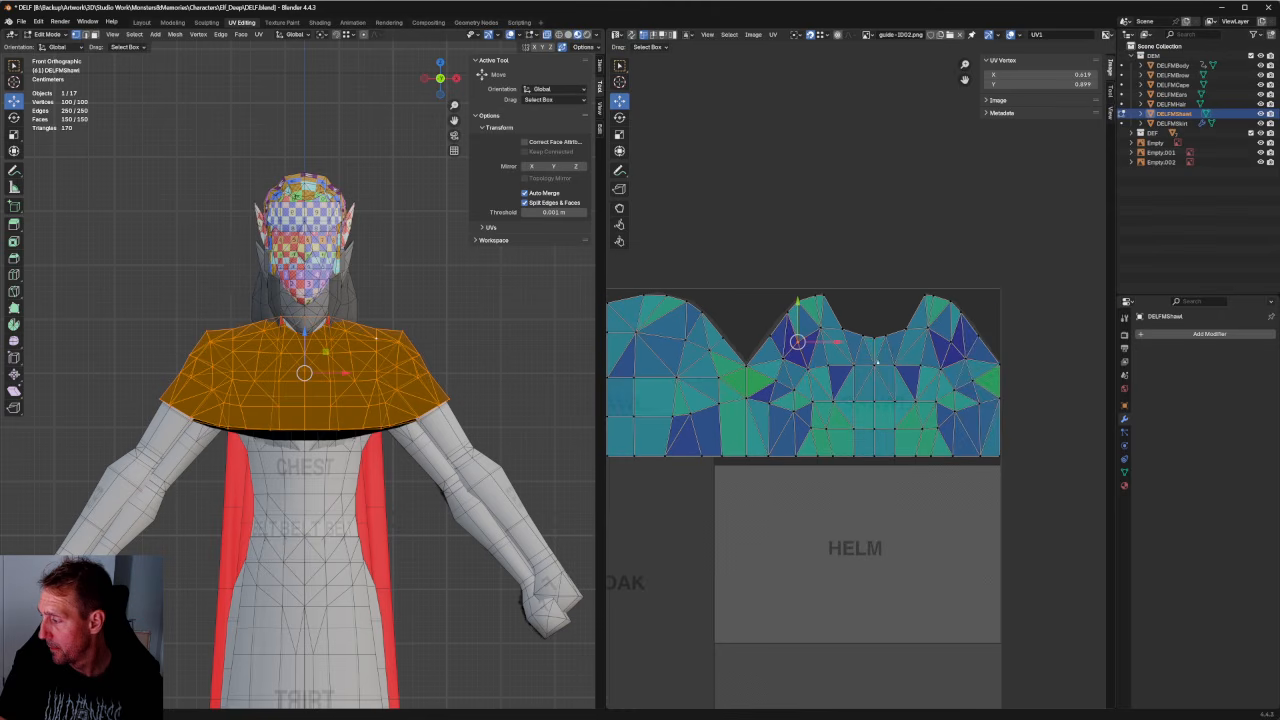
click(957, 347)
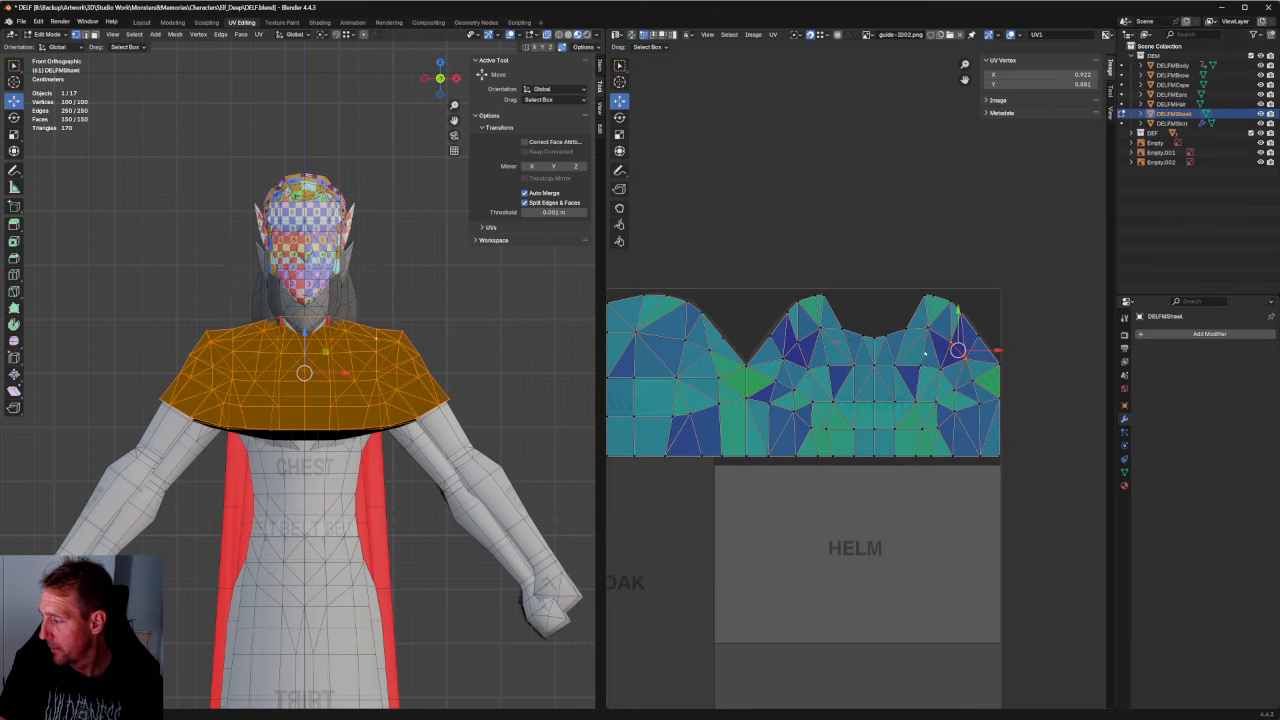
shift+drag(779, 367, 779, 366)
right_click(780, 361)
click(780, 358)
click(1014, 319)
scroll(960, 348, down, 4)
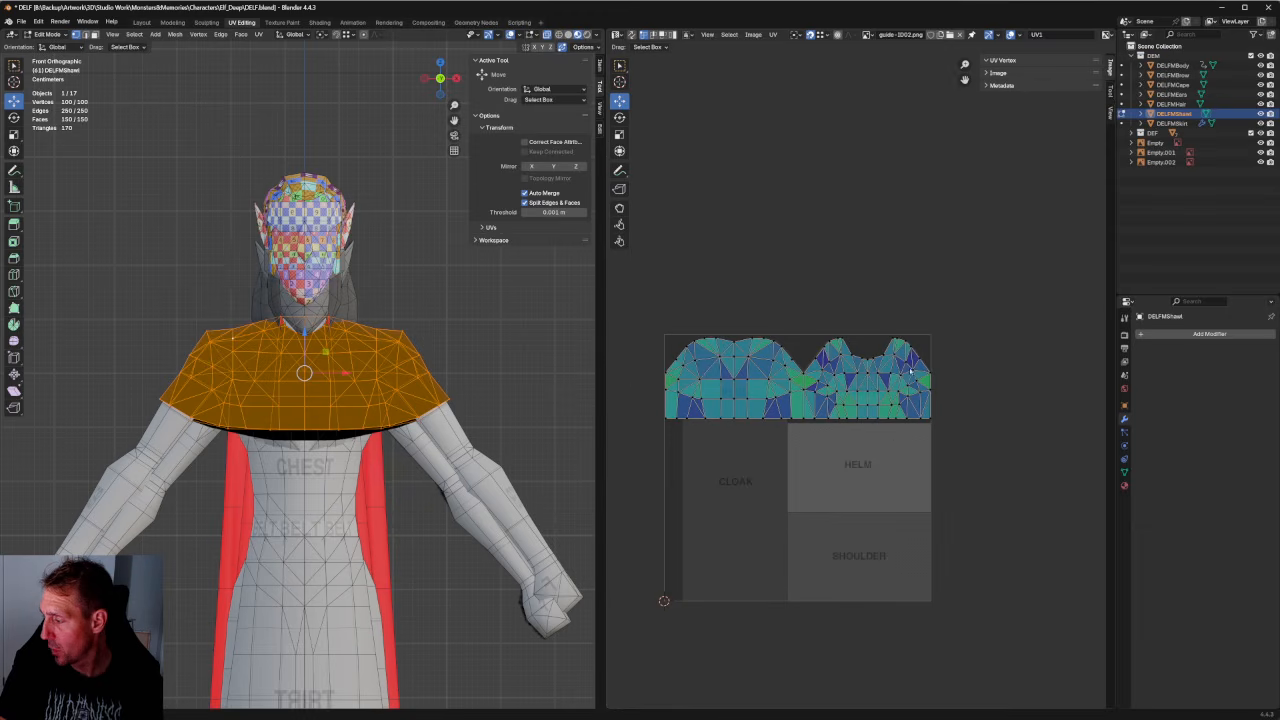
Examine the male character's head and shawl from the front and the full figure at an angle.
scroll(449, 245, down, 3)
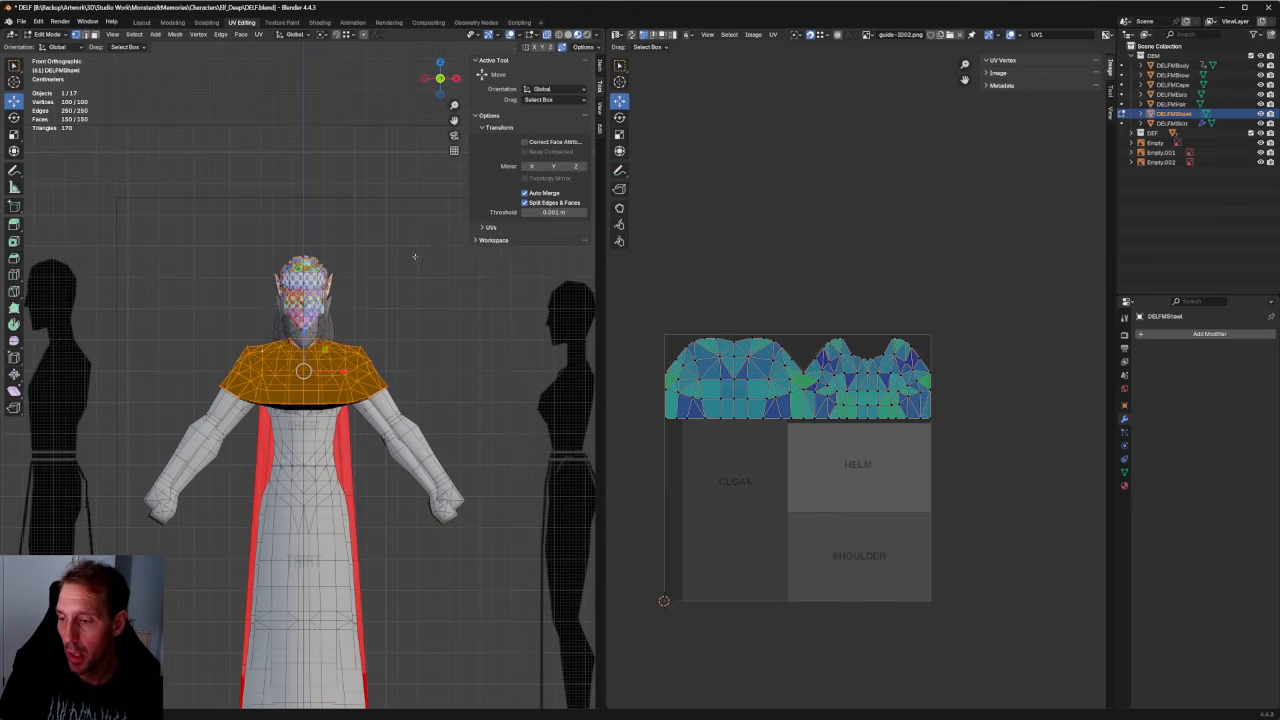
scroll(449, 270, up, 3)
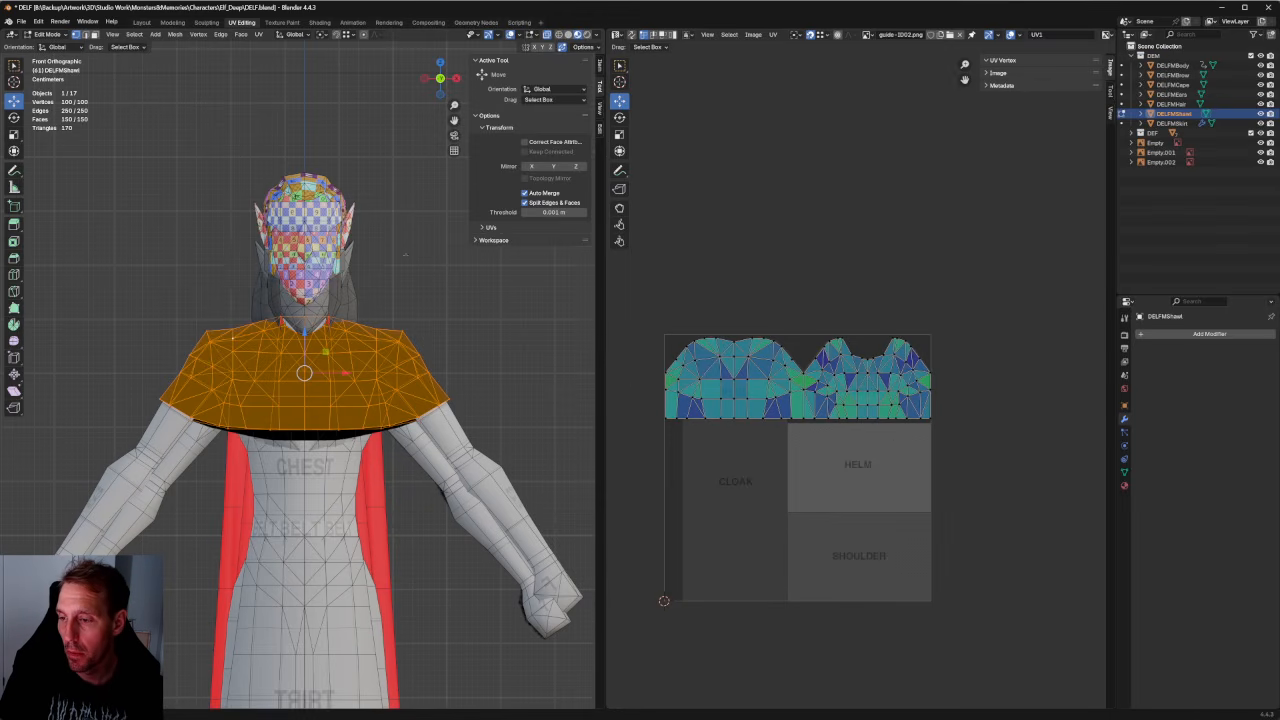
scroll(371, 416, up, 5)
scroll(377, 408, down, 3)
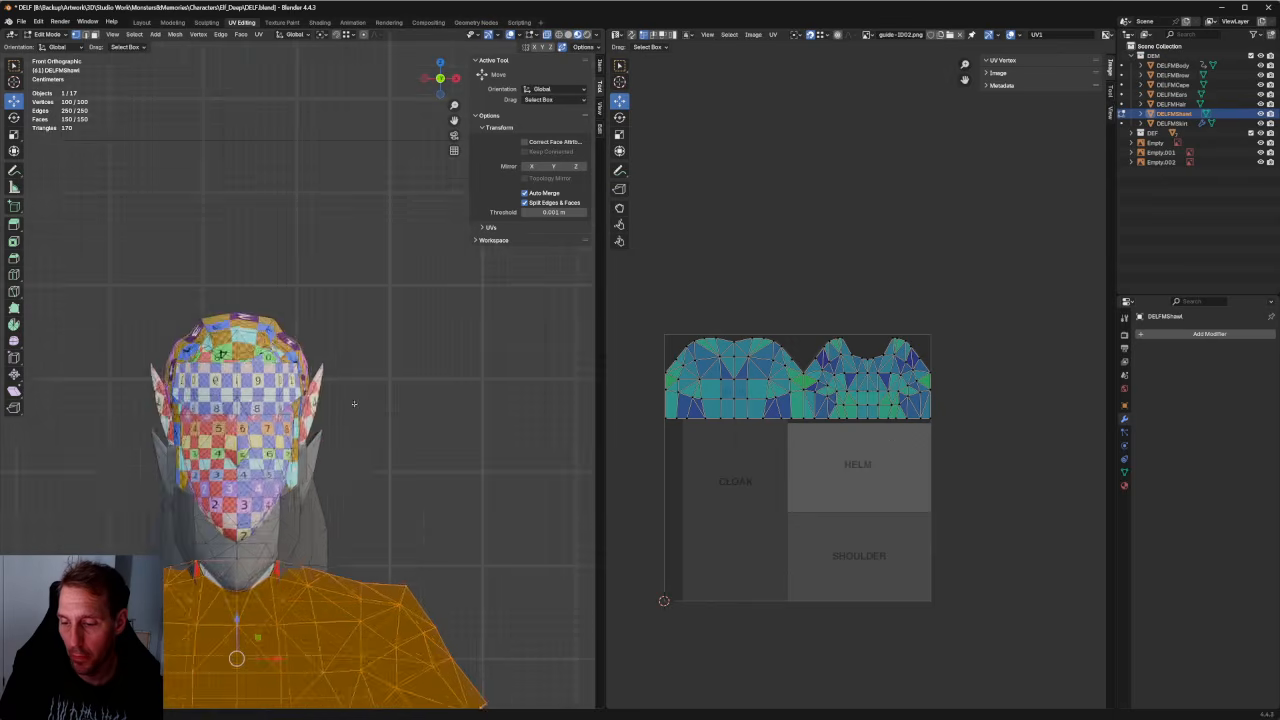
middle_drag(354, 403, 405, 370)
key(grave)
click(353, 336)
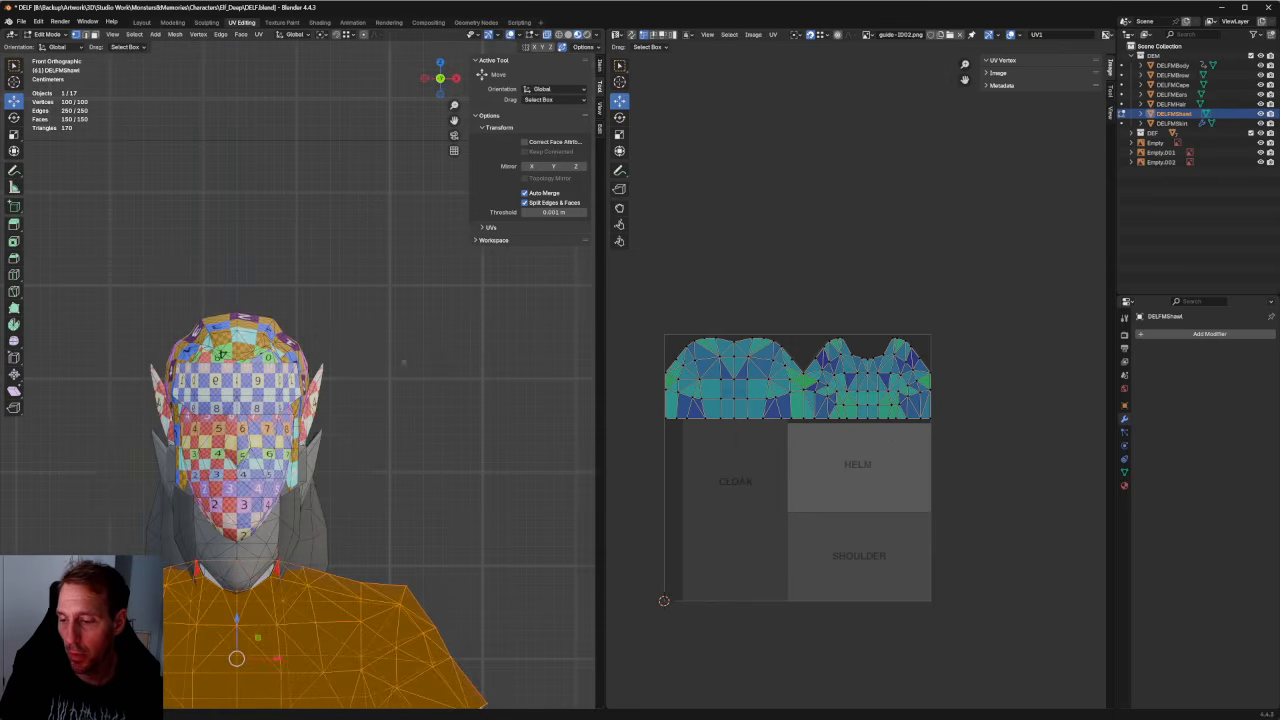
scroll(229, 395, down, 7)
shift+middle_drag(375, 485, 443, 235)
middle_drag(450, 255, 400, 285)
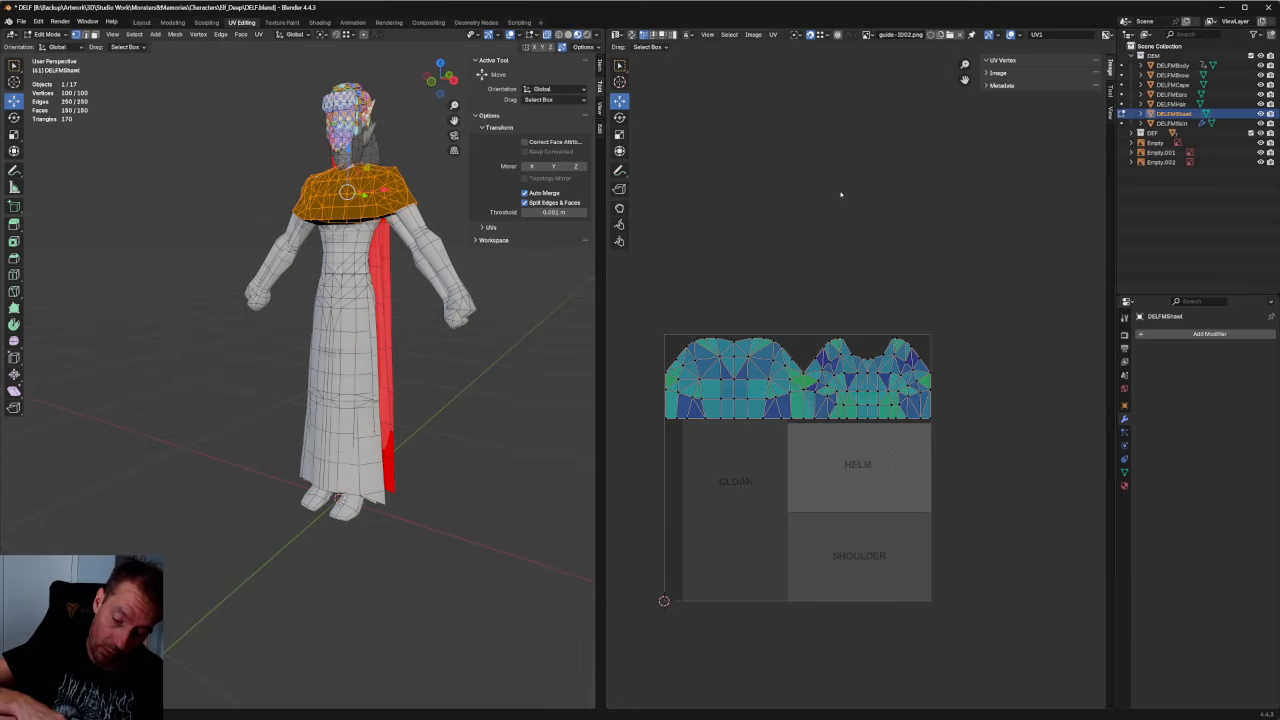
Deselect the shawl mesh and inspect the whole male character from the front and several angles against the reference silhouettes.
click(509, 403)
scroll(500, 380, up, 4)
key(grave)
click(406, 257)
scroll(382, 225, down, 6)
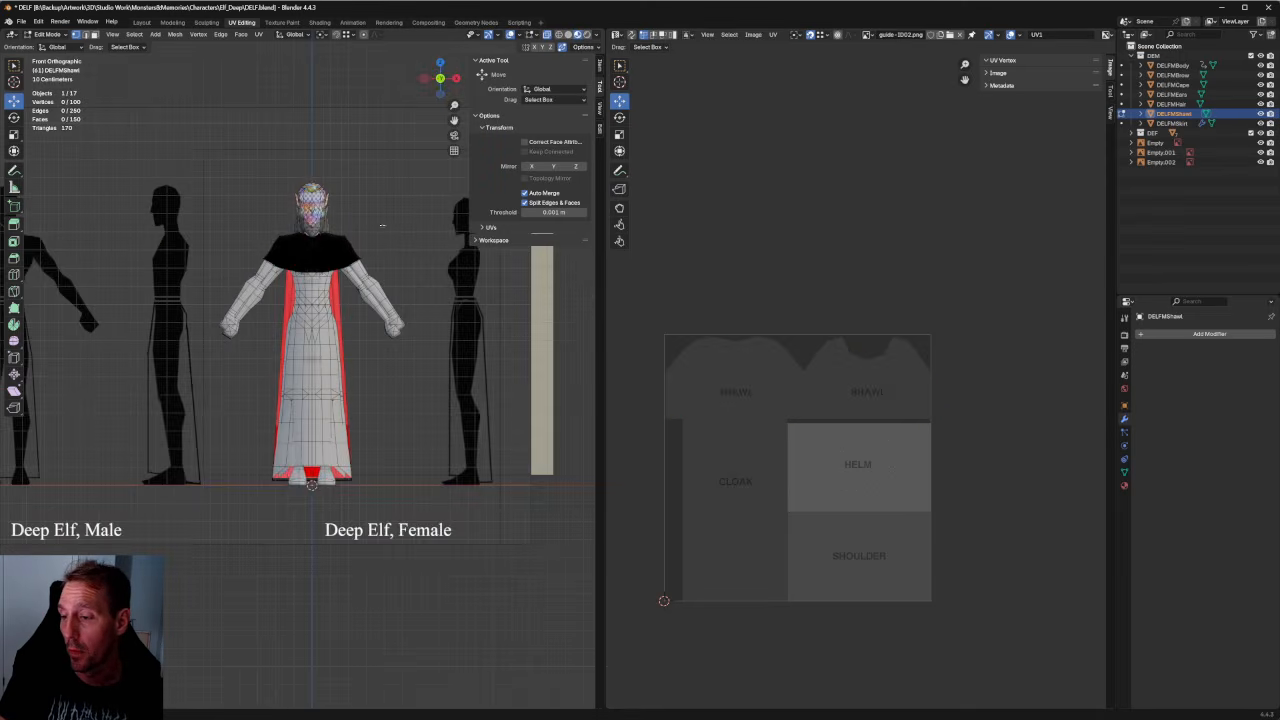
scroll(382, 225, up, 3)
shift+middle_drag(382, 225, 403, 327)
middle_drag(403, 327, 322, 350)
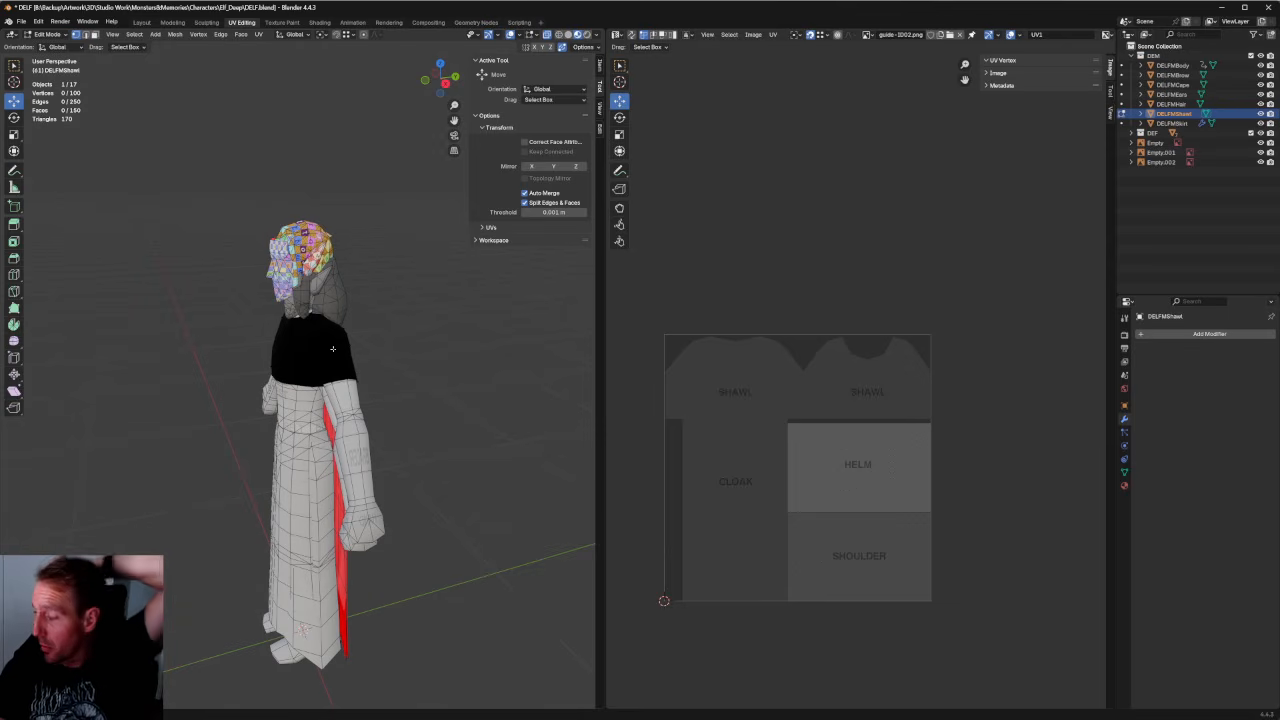
middle_drag(402, 263, 310, 320)
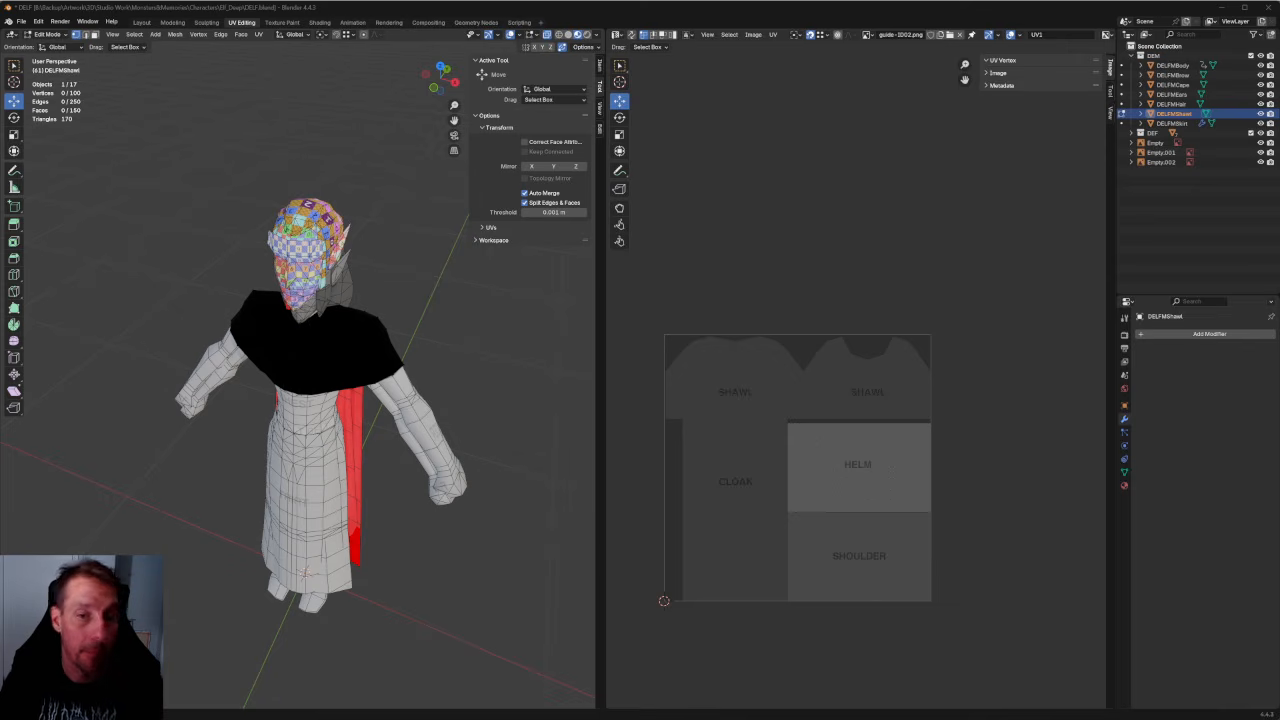
key(KP_1)
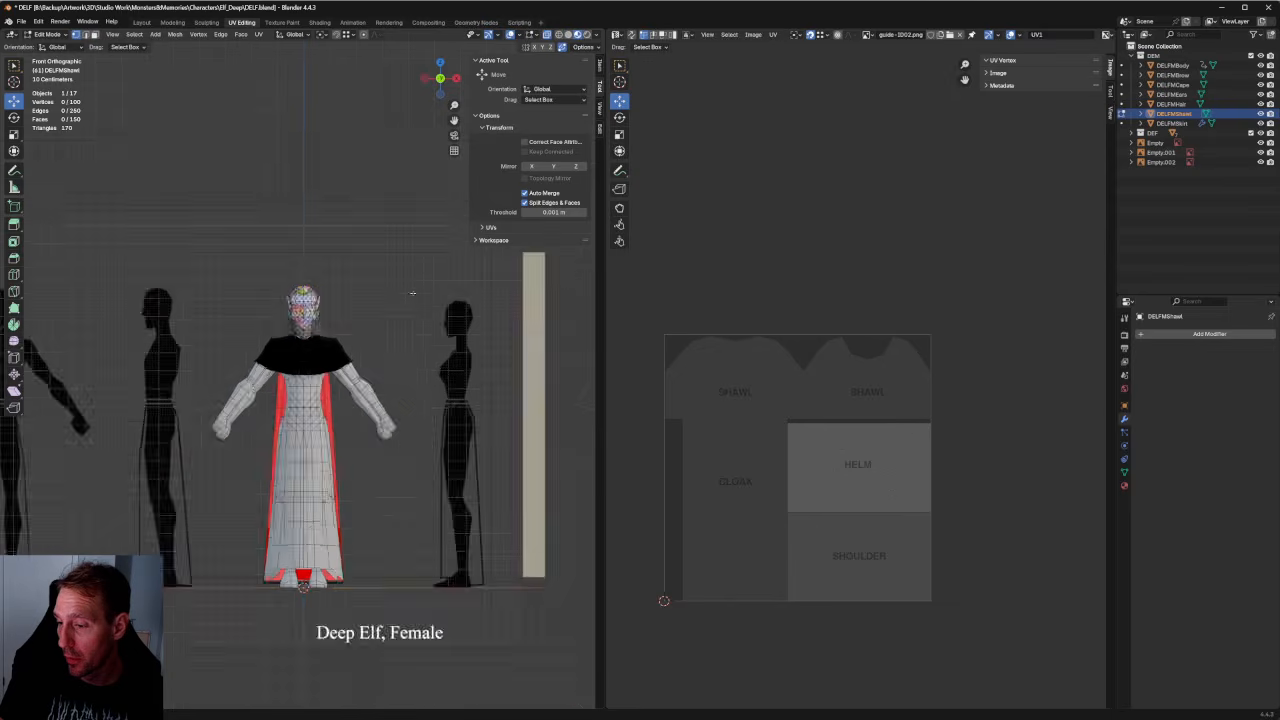
middle_drag(417, 285, 374, 314)
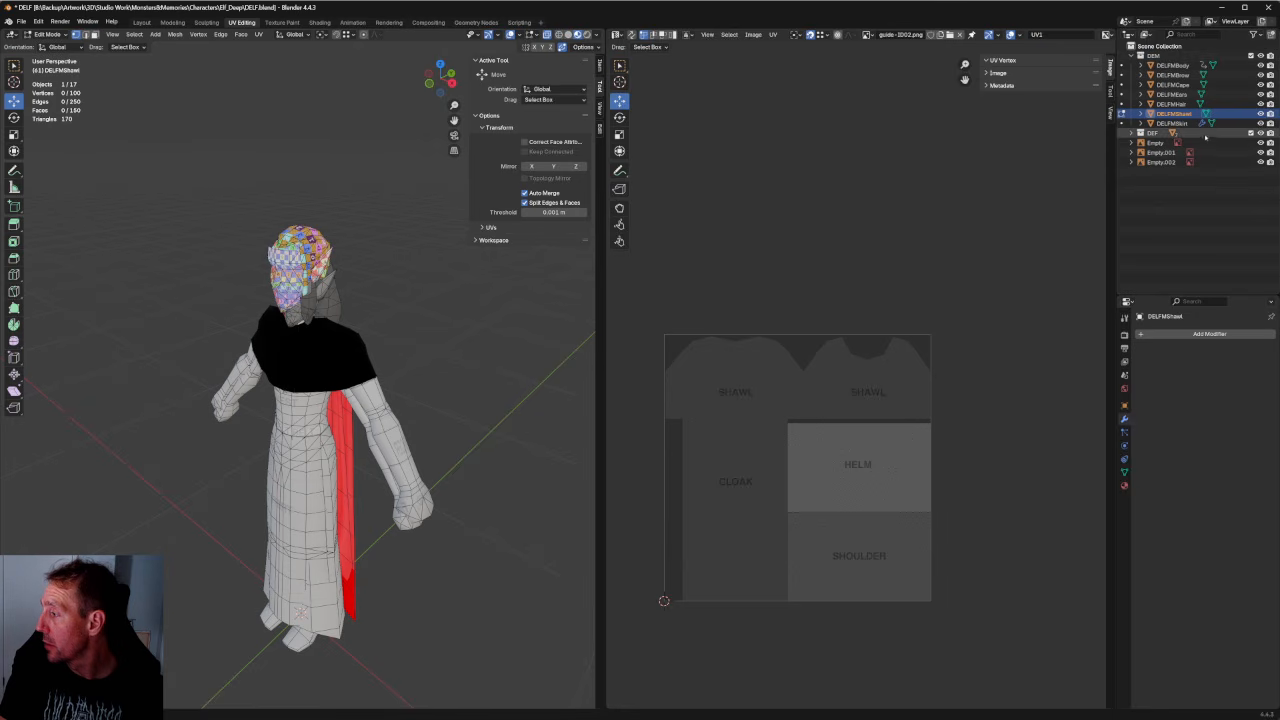
Select the DEF collection and switch from Edit Mode to Object Mode.
click(1153, 132)
scroll(460, 317, down, 2)
key(KP_1)
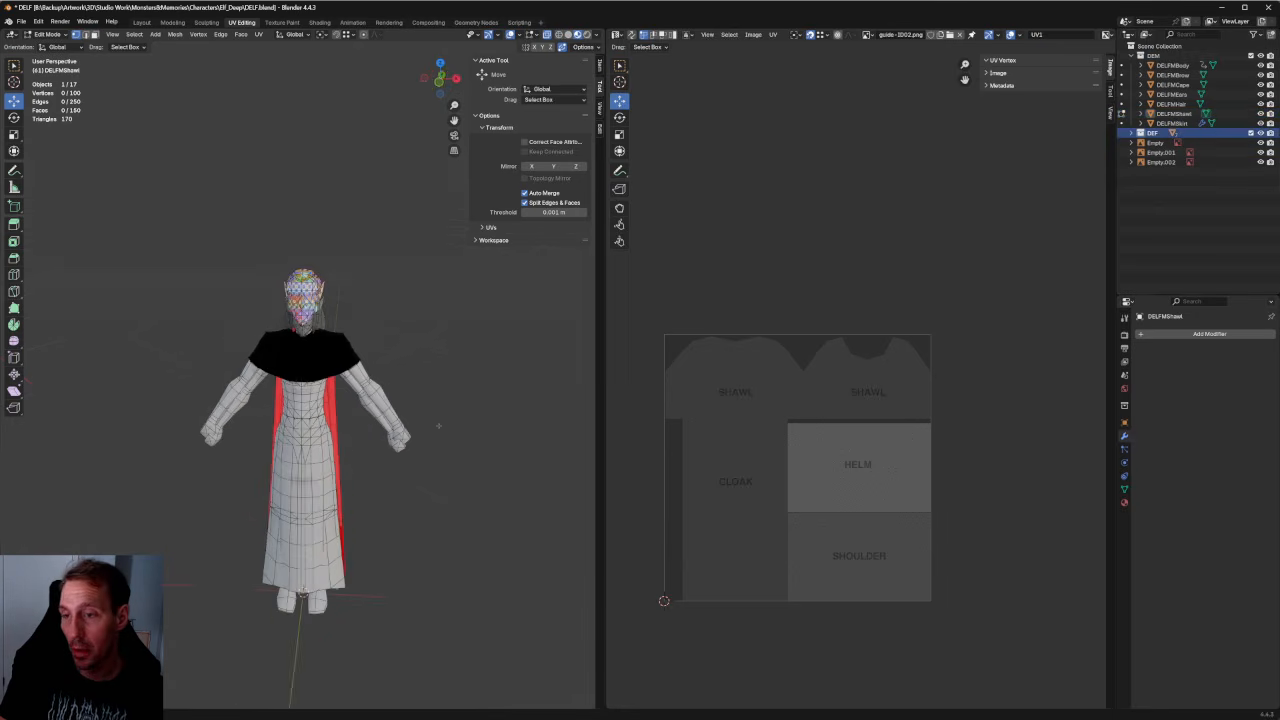
click(47, 34)
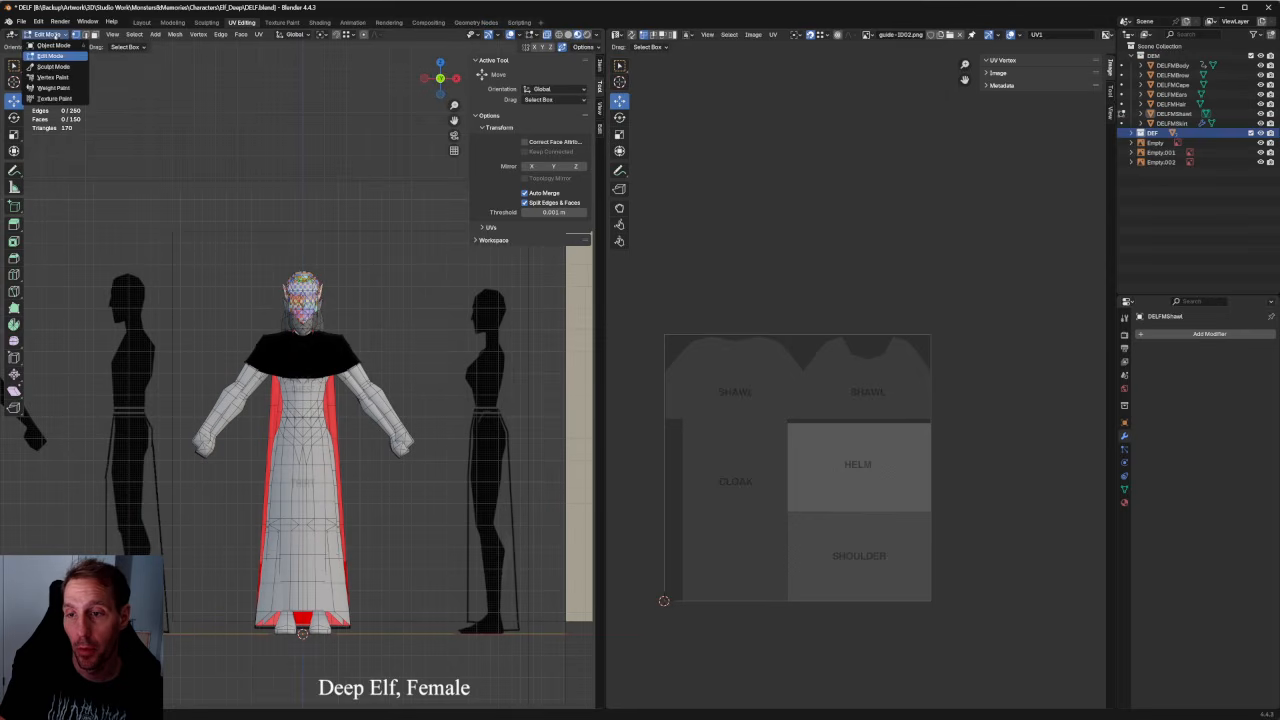
click(50, 42)
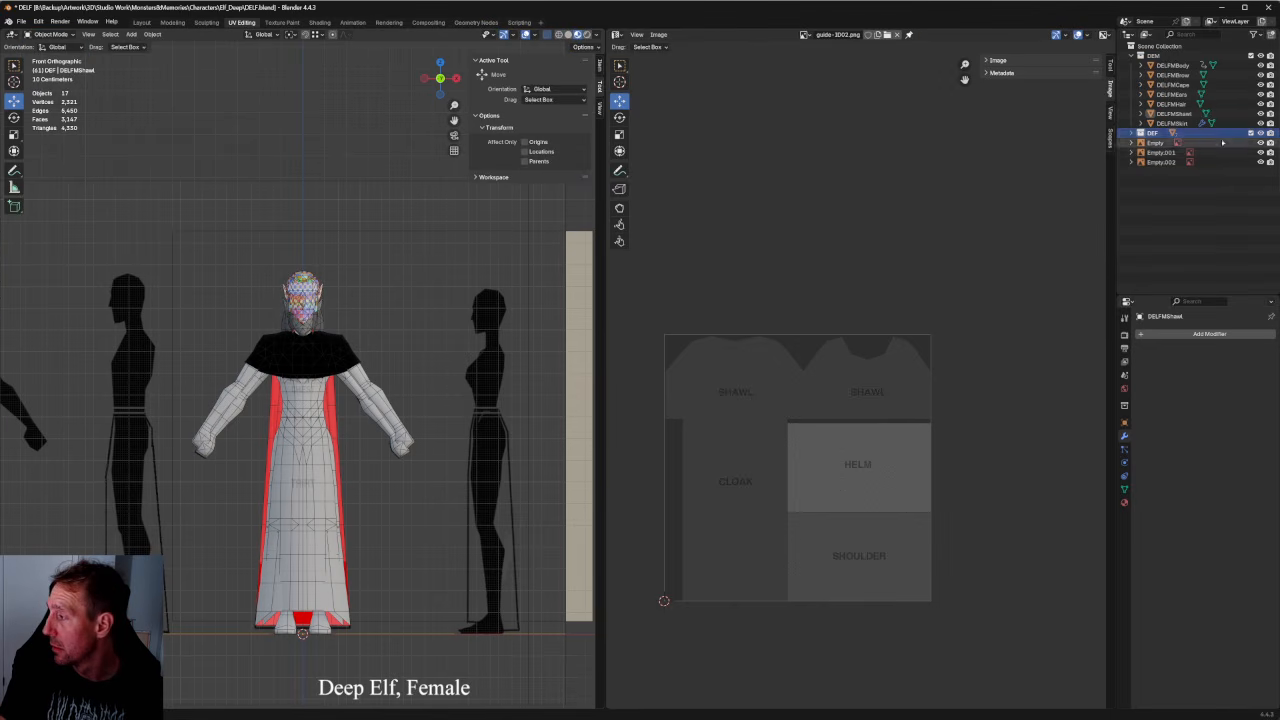
Expand the DEF collection and all its contents, and collapse each female object so only the object names are listed.
scroll(381, 522, down, 3)
middle_drag(381, 522, 379, 403)
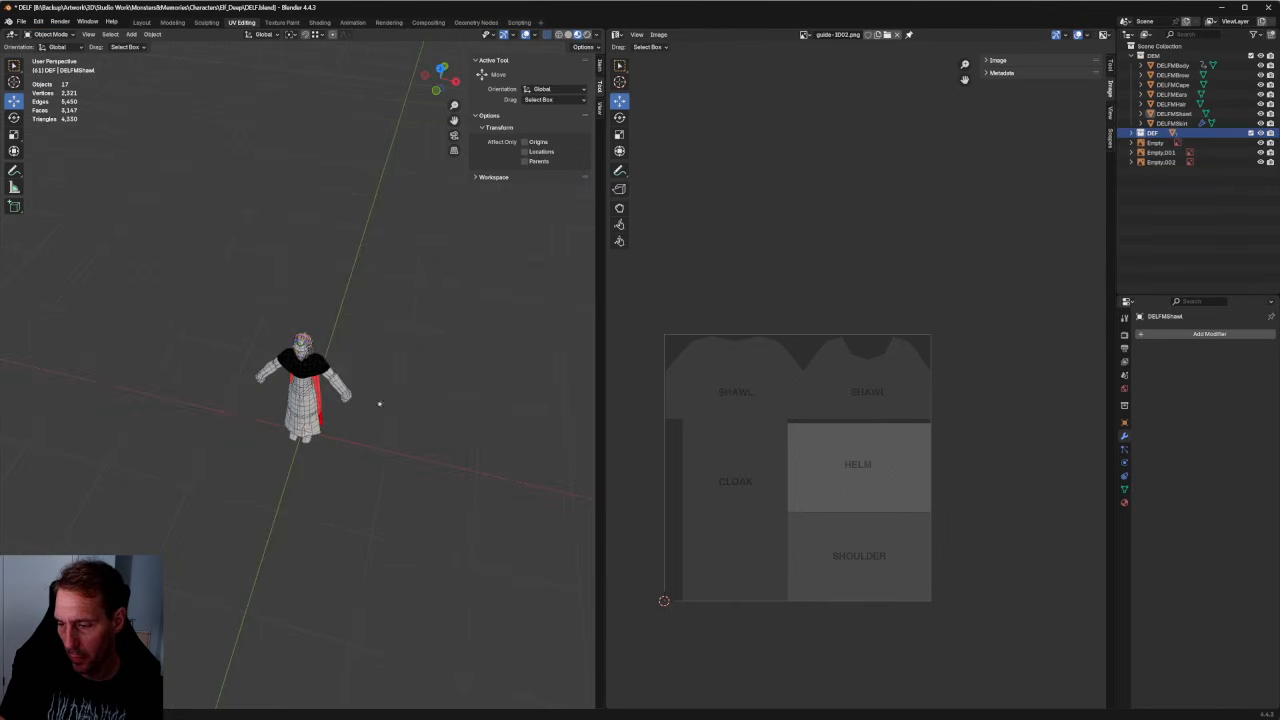
shift+click(1131, 133)
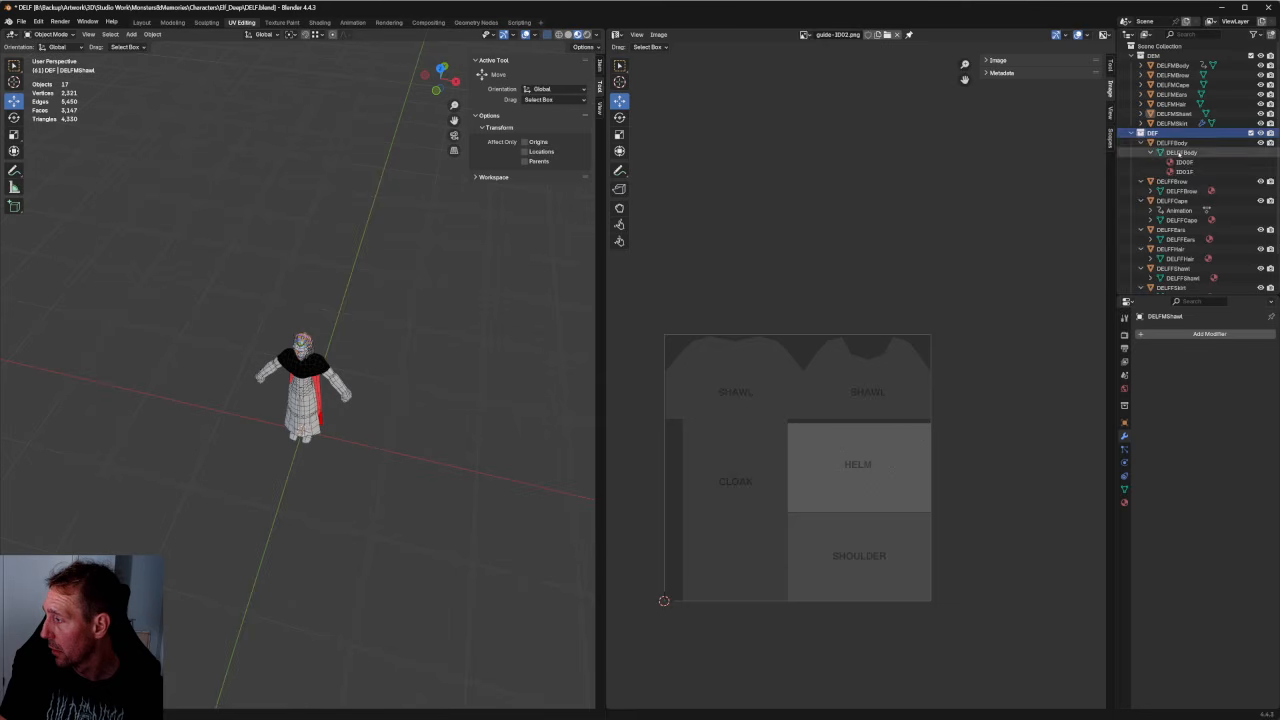
click(1141, 143)
click(1141, 152)
click(1141, 162)
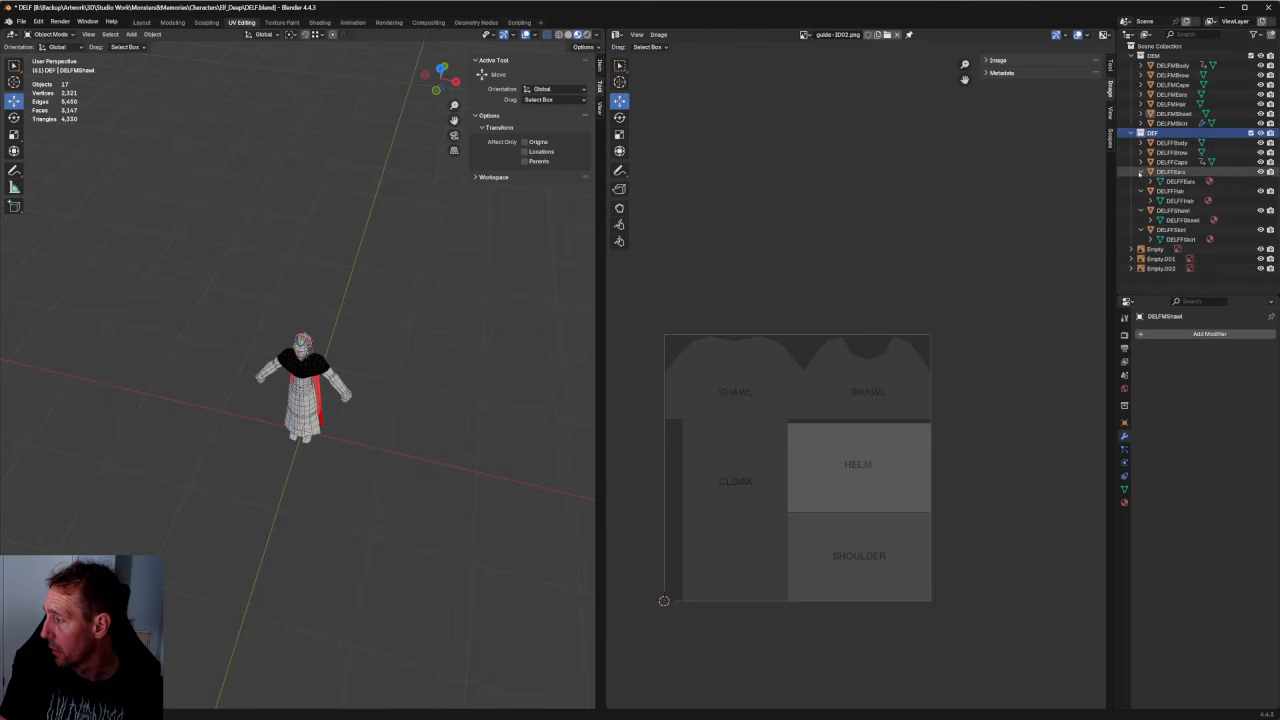
click(1141, 172)
click(1141, 182)
click(1141, 191)
click(1141, 201)
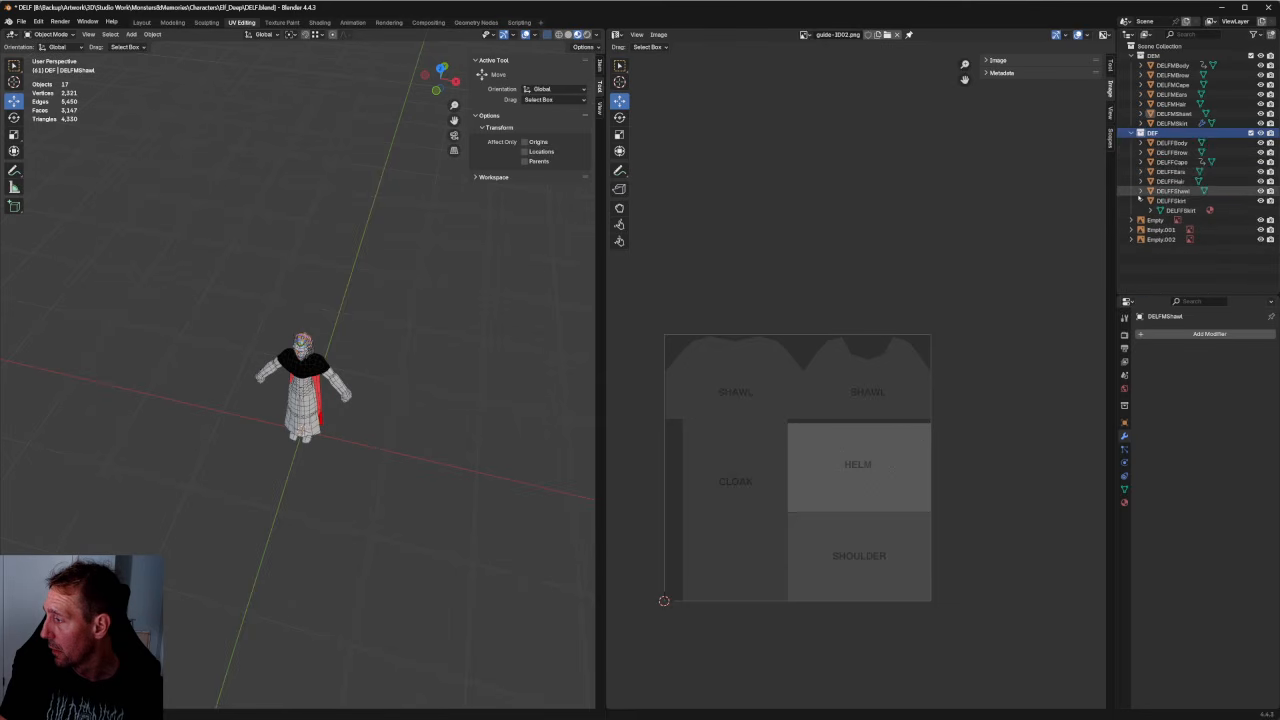
Select all seven DELFF objects and move the female character along X beside the male character.
click(1170, 143)
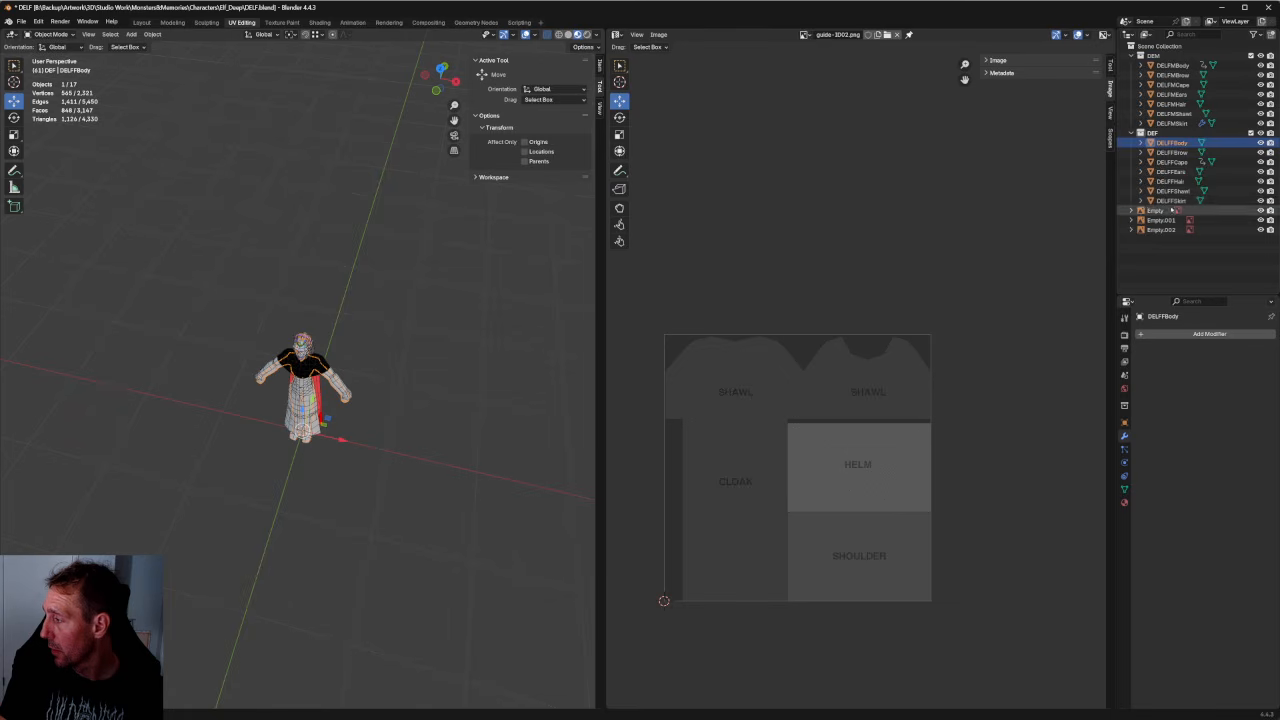
ctrl+click(1170, 201)
ctrl+click(1172, 191)
ctrl+click(1172, 171)
ctrl+click(1172, 161)
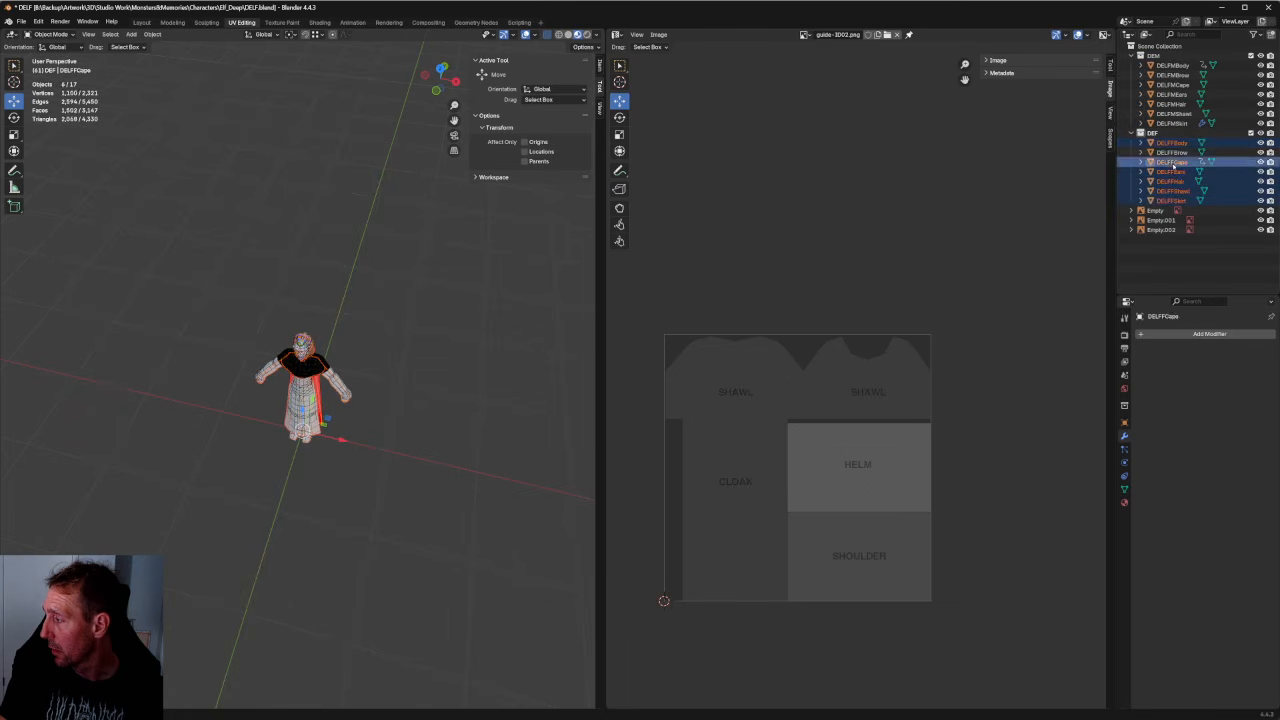
ctrl+click(1172, 152)
key(g)
drag(398, 453, 429, 458)
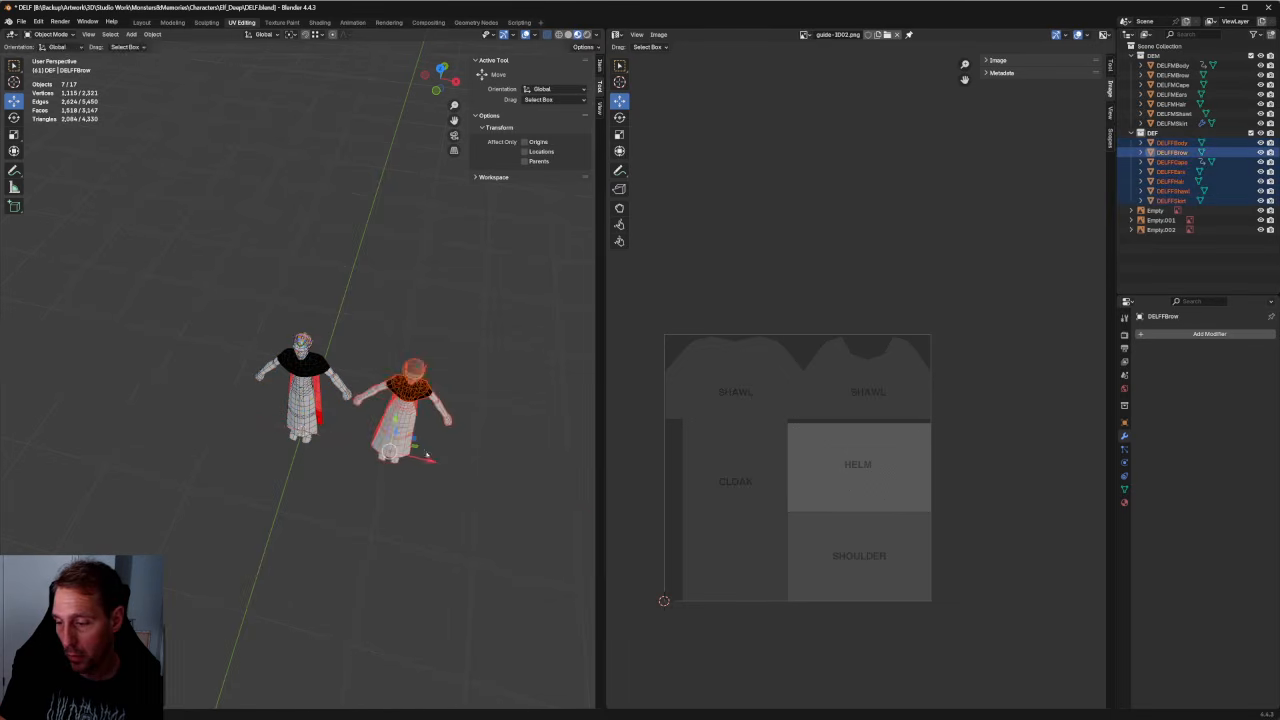
Deselect everything and compare the male and female characters side by side.
click(455, 440)
scroll(455, 435, up, 7)
middle_drag(460, 430, 298, 372)
scroll(301, 420, down, 3)
key(grave)
click(330, 403)
scroll(330, 403, up, 3)
scroll(297, 396, up, 2)
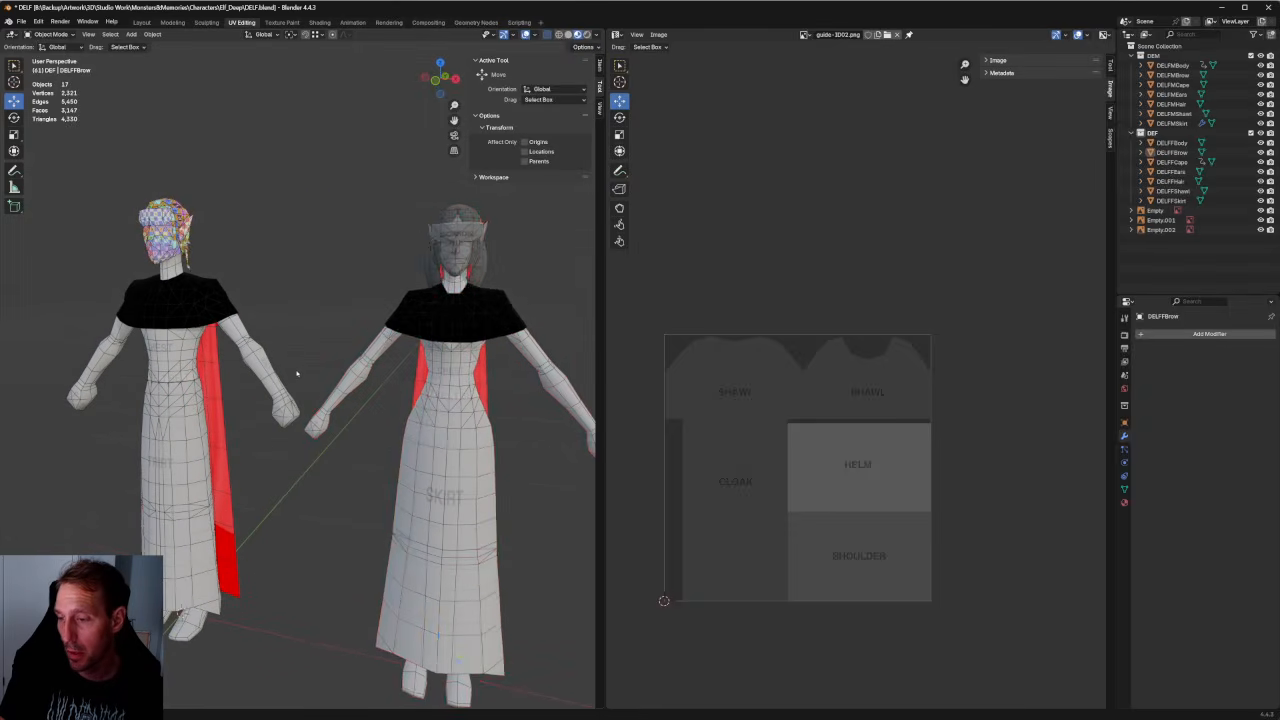
Undo the deselection and the move of the female character's objects, and return to the front view.
key(ctrl+z)
key(ctrl+z)
scroll(340, 375, down, 5)
key(KP_1)
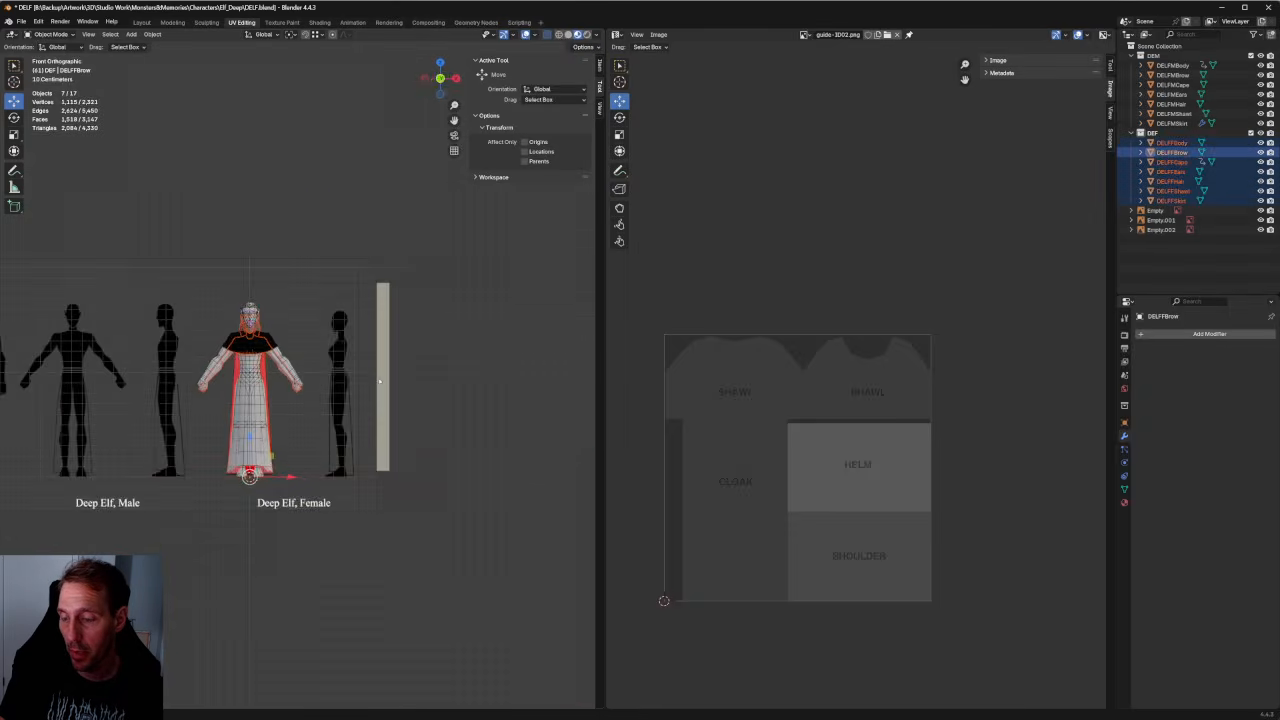
Move the Deep Elves reference image Empty.001 along X to about 1.89 m, clear of the character model.
scroll(376, 342, down, 2)
scroll(376, 340, up, 3)
click(399, 332)
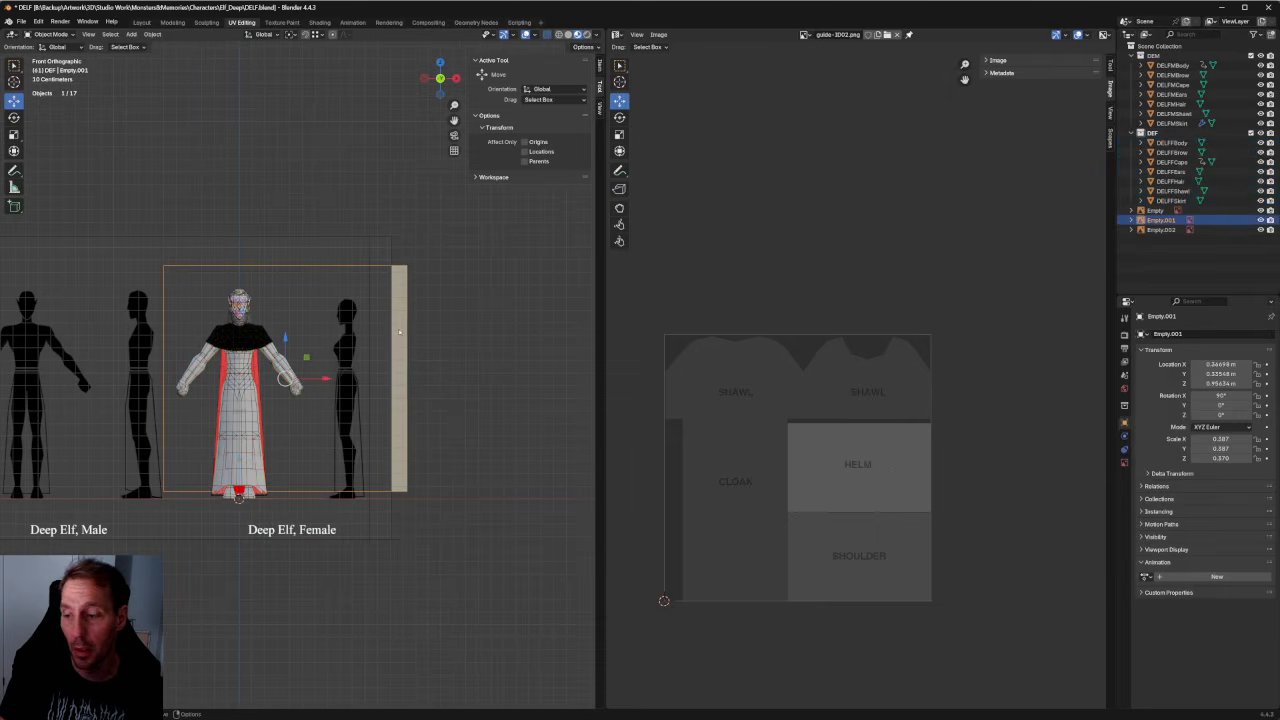
drag(303, 379, 497, 379)
scroll(500, 380, up, 2)
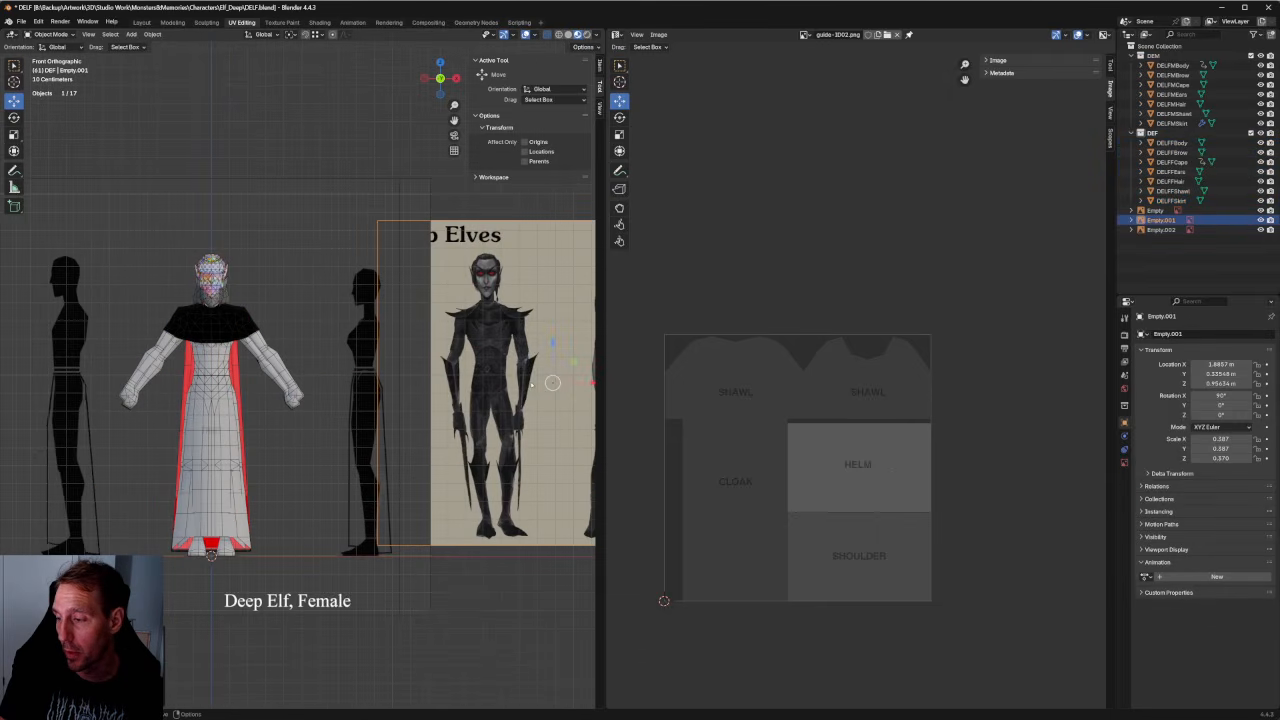
Examine the male and female figures in the Deep Elves reference image.
shift+middle_drag(528, 385, 355, 405)
scroll(355, 403, up, 2)
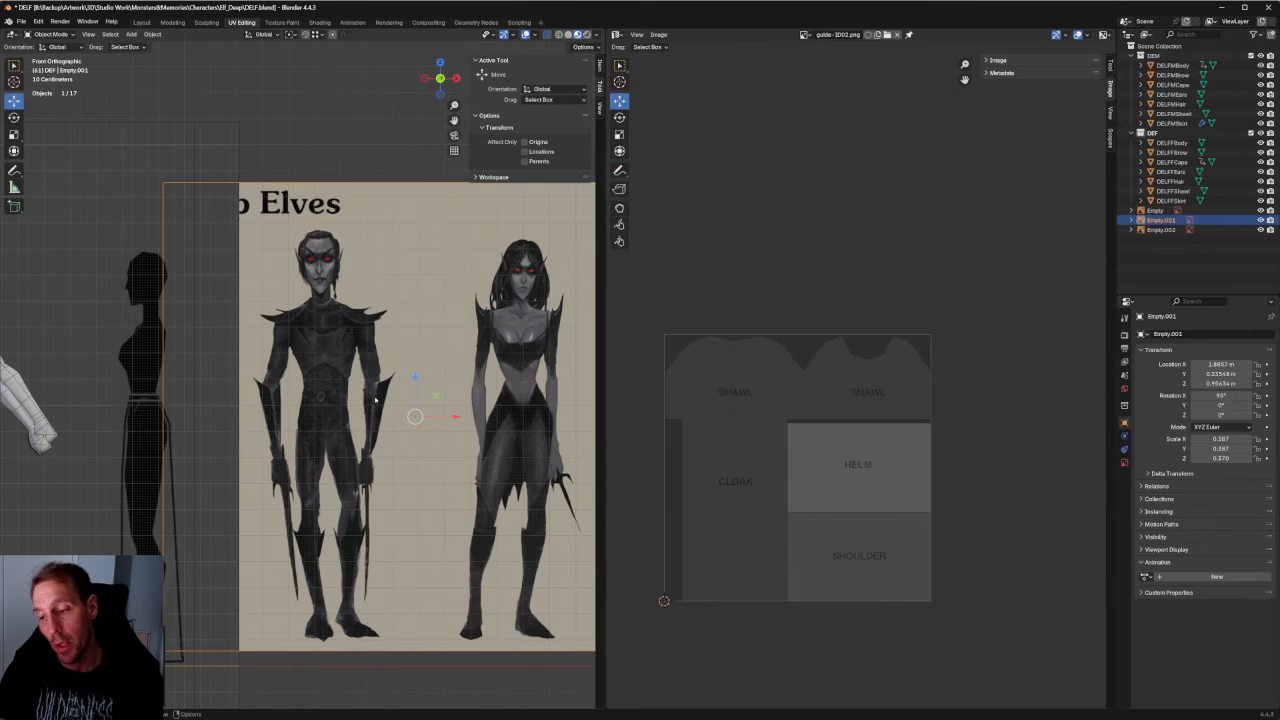
scroll(382, 395, down, 3)
scroll(340, 400, up, 4)
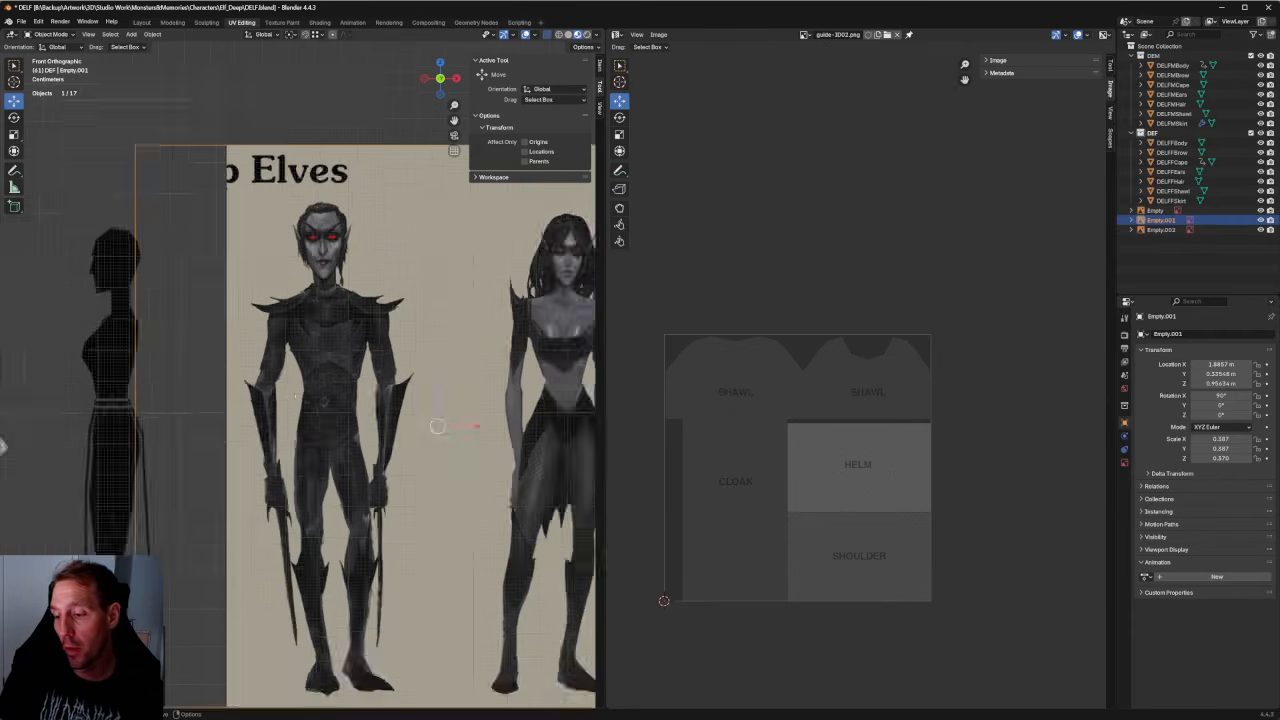
scroll(297, 397, down, 1)
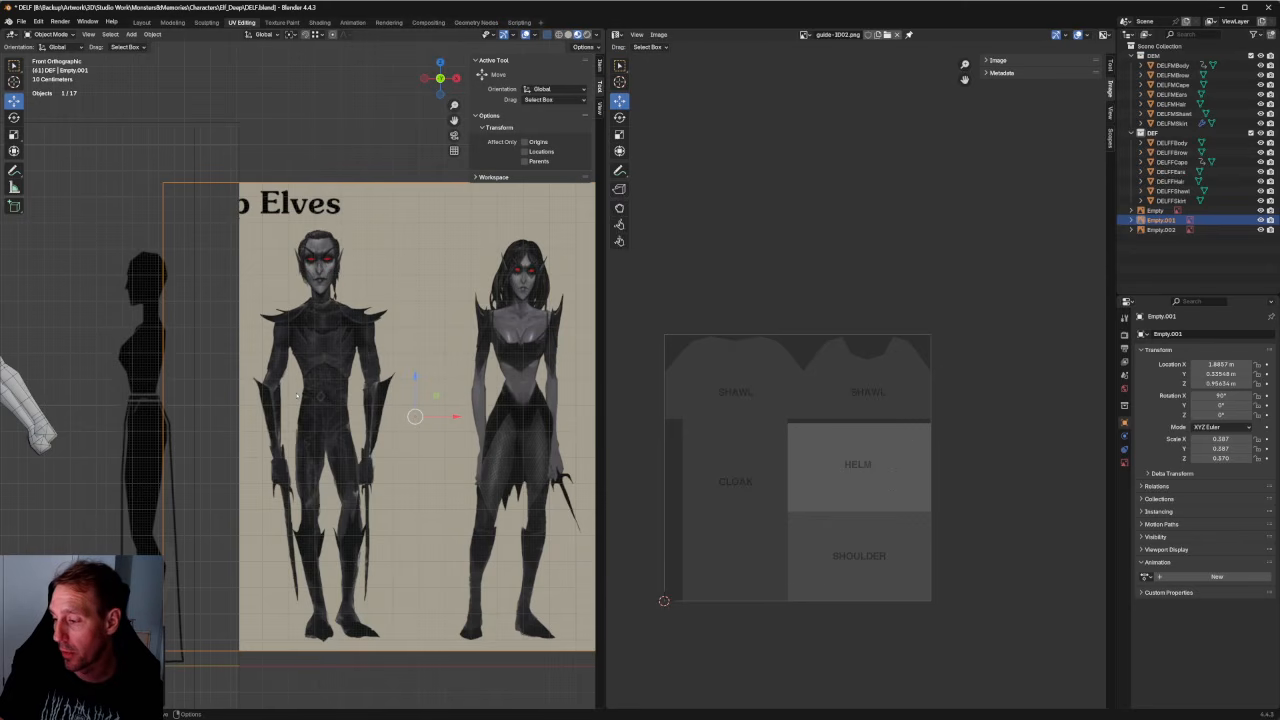